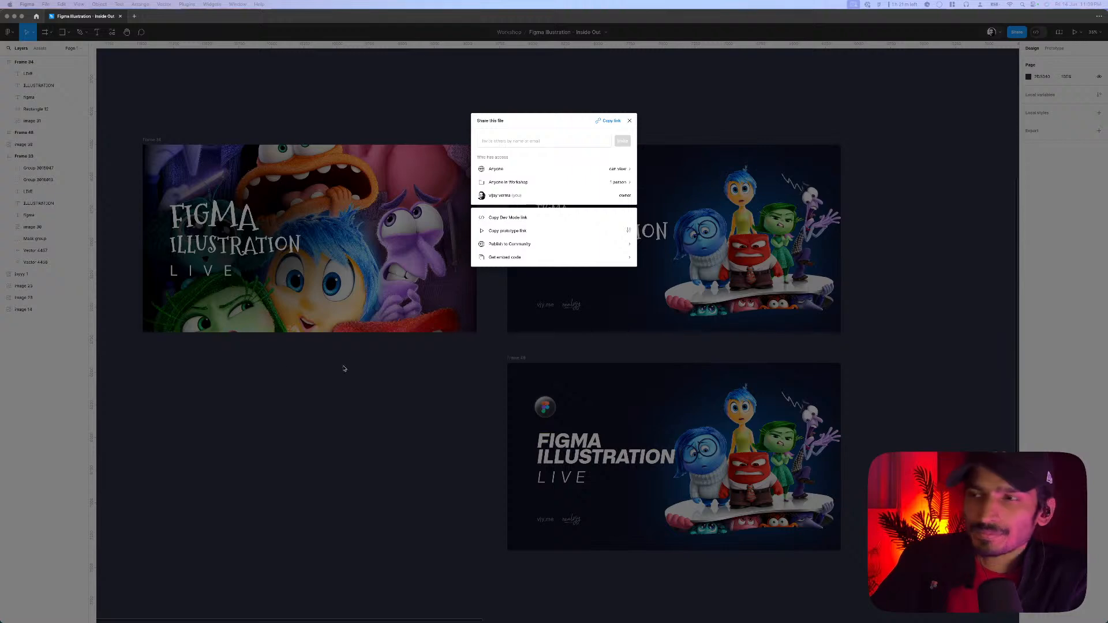
- Close the file-sharing dialog and select the Figma Illustration Live cover with the character close-ups
{"action": "left_click", "coordinate": [631, 120]}
{"action": "mouse_move", "coordinate": [648, 119]}
{"action": "left_mouse_down"}
{"action": "mouse_move", "coordinate": [512, 104]}
{"action": "mouse_move", "coordinate": [794, 138]}
{"action": "mouse_move", "coordinate": [650, 121]}
{"action": "left_mouse_up"}
{"action": "left_click_drag", "start_coordinate": [180, 148], "coordinate": [187, 149]}
- Look over the Figma Illustration Live covers and the Inside Out character reference images on the canvas
{"action": "scroll", "coordinate": [825, 164], "scroll_direction": "right", "scroll_amount": 5}
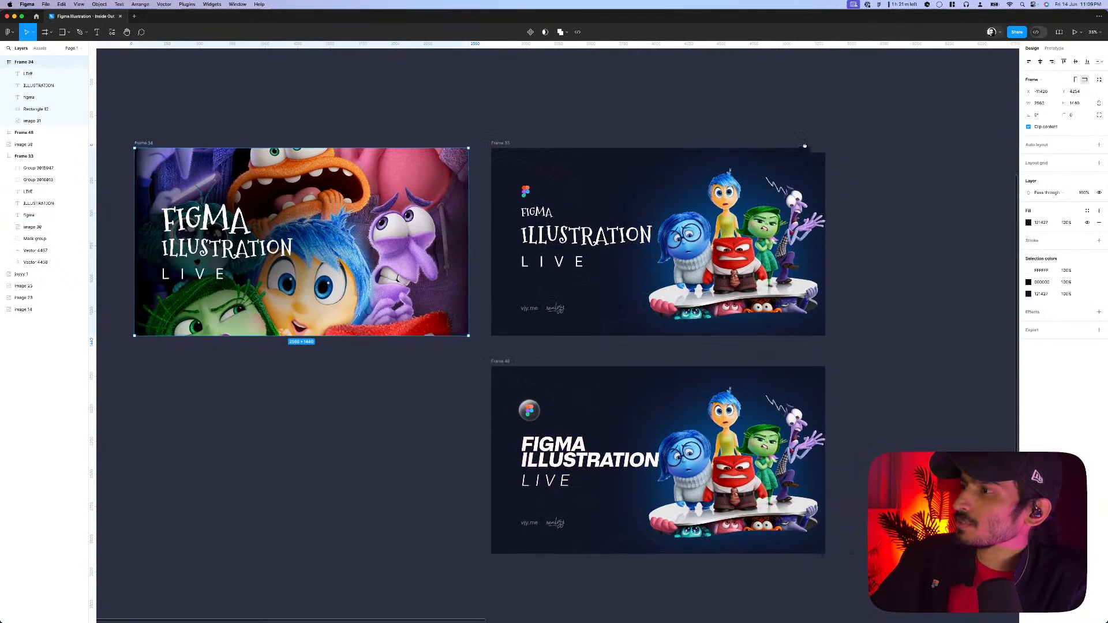
{"action": "scroll", "coordinate": [708, 198], "scroll_direction": "up", "scroll_amount": 3}
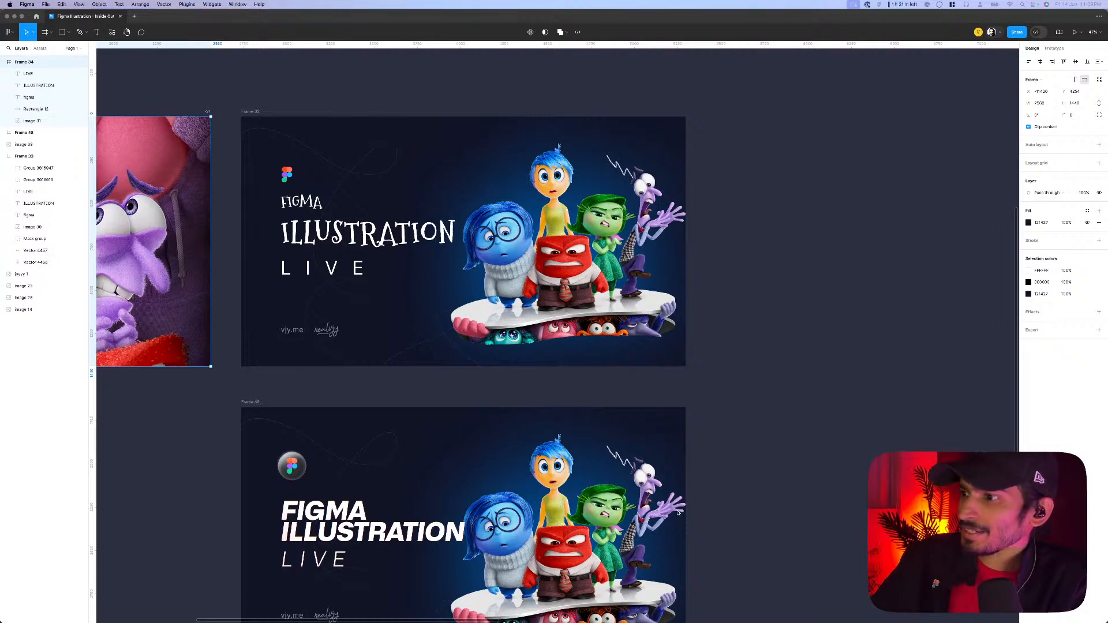
{"action": "left_click", "coordinate": [743, 512]}
{"action": "scroll", "coordinate": [656, 470], "scroll_direction": "right", "scroll_amount": 8}
{"action": "scroll", "coordinate": [522, 463], "scroll_direction": "down", "scroll_amount": 5}
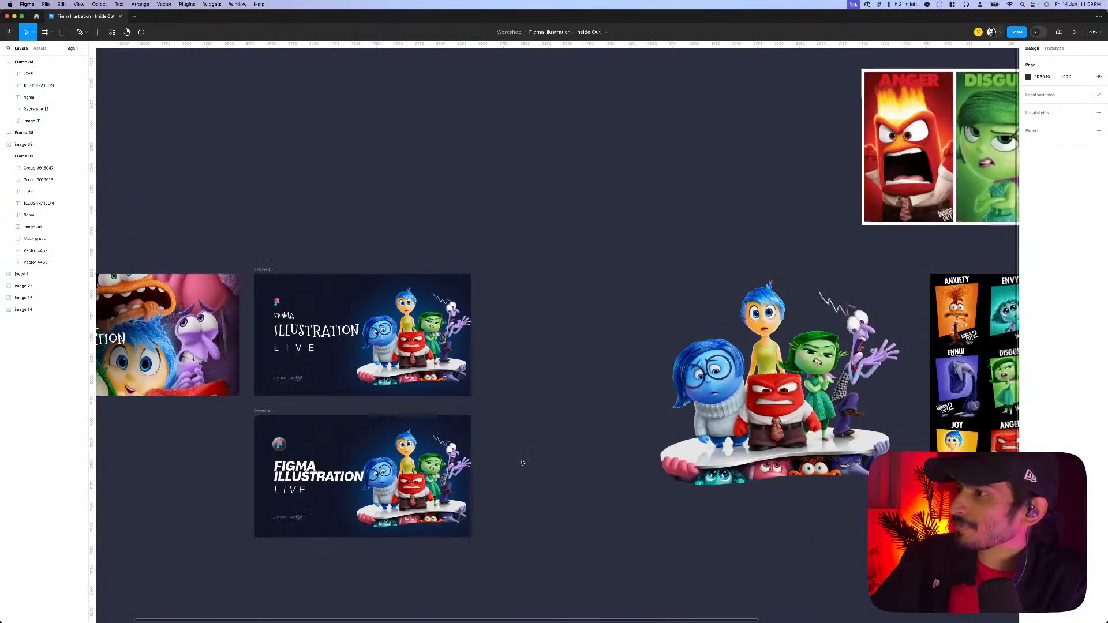
{"action": "scroll", "coordinate": [650, 383], "scroll_direction": "right", "scroll_amount": 10}
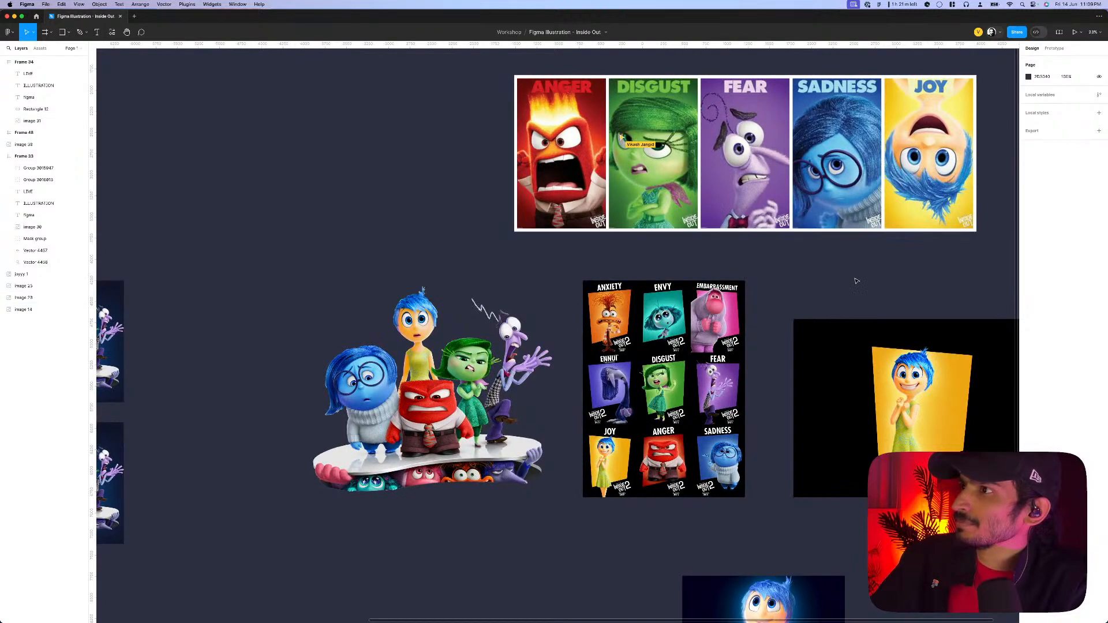
{"action": "scroll", "coordinate": [635, 300], "scroll_direction": "right", "scroll_amount": 8}
{"action": "scroll", "coordinate": [670, 320], "scroll_direction": "down", "scroll_amount": 2}
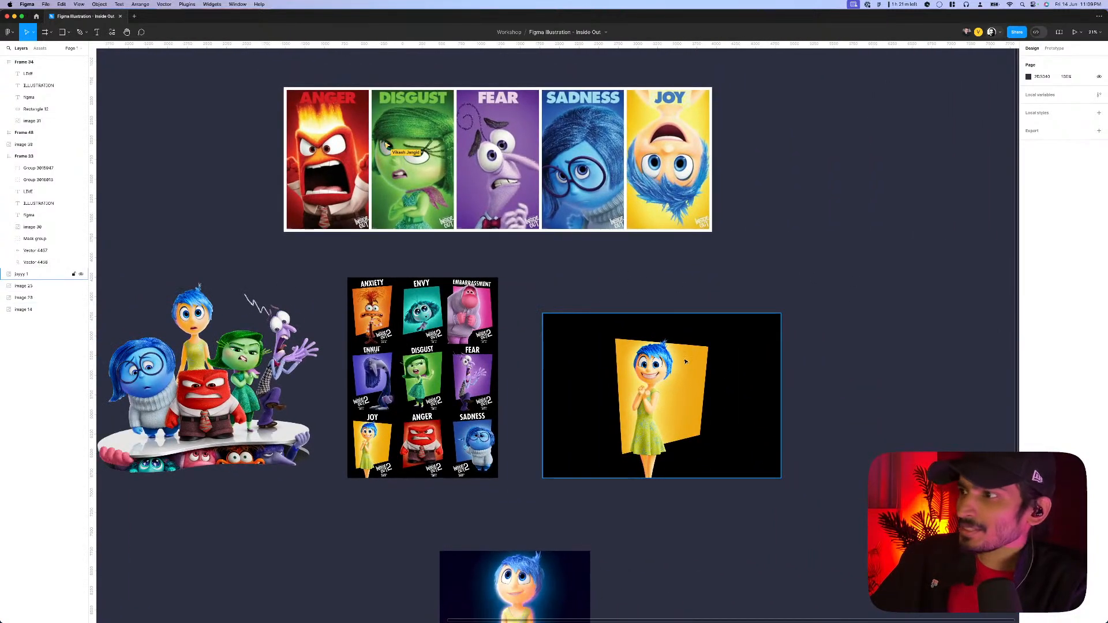
{"action": "scroll", "coordinate": [686, 361], "scroll_direction": "down", "scroll_amount": 3}
{"action": "scroll", "coordinate": [652, 335], "scroll_direction": "up", "scroll_amount": 3}
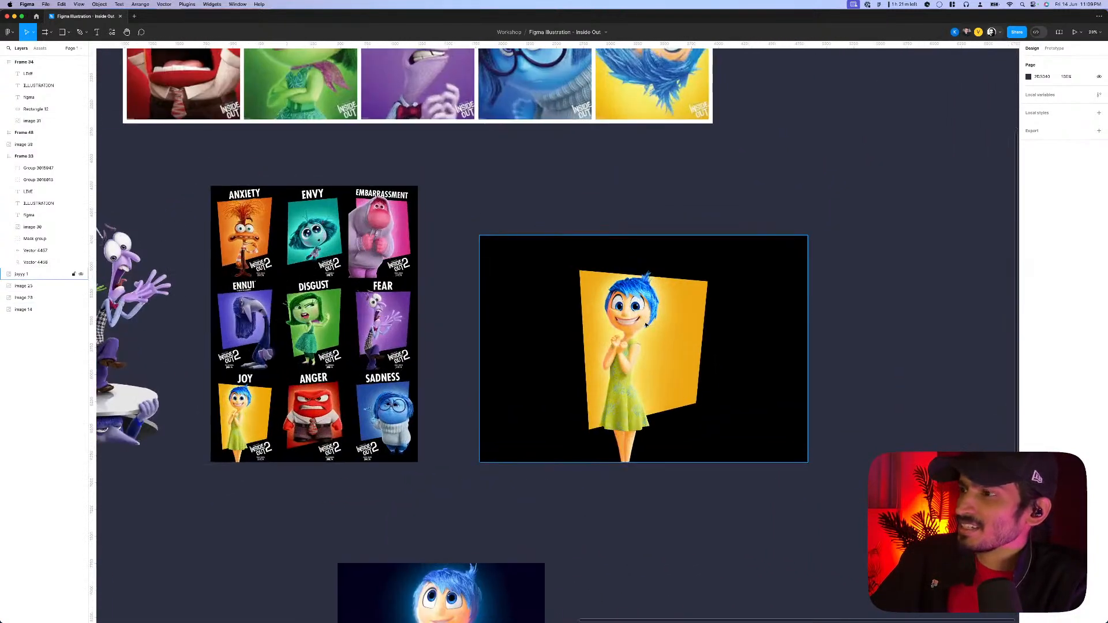
- Examine the Joy reference image on the black background up close and in relation to the other references
{"action": "scroll", "coordinate": [646, 327], "scroll_direction": "up", "scroll_amount": 4}
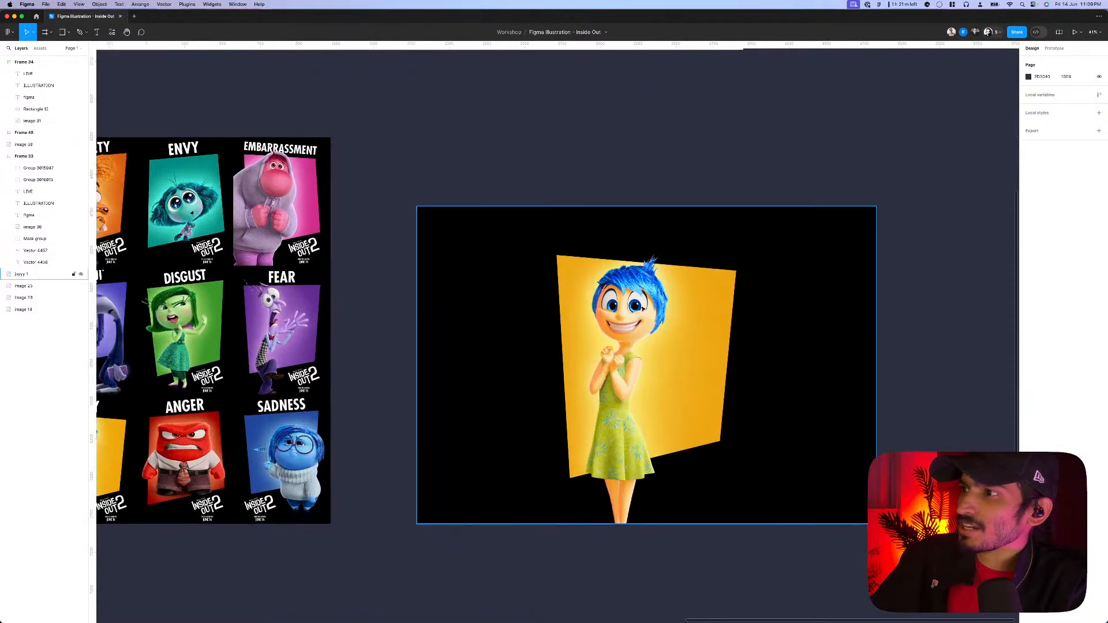
{"action": "scroll", "coordinate": [642, 309], "scroll_direction": "left", "scroll_amount": 4}
{"action": "scroll", "coordinate": [635, 306], "scroll_direction": "right", "scroll_amount": 5}
{"action": "scroll", "coordinate": [618, 300], "scroll_direction": "up", "scroll_amount": 5}
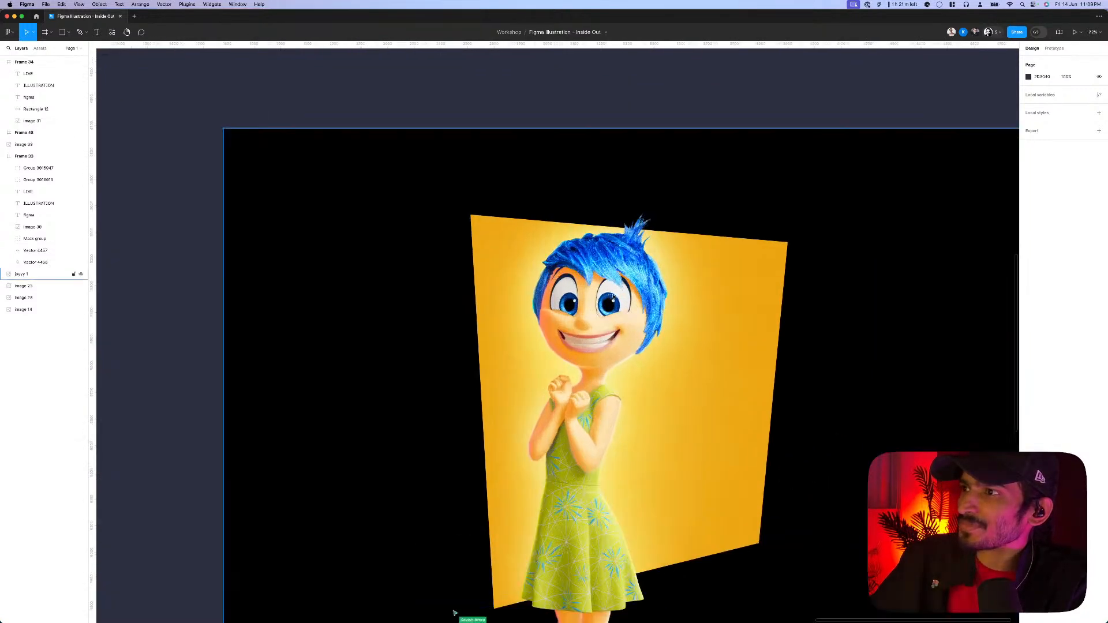
{"action": "scroll", "coordinate": [613, 297], "scroll_direction": "down", "scroll_amount": 6}
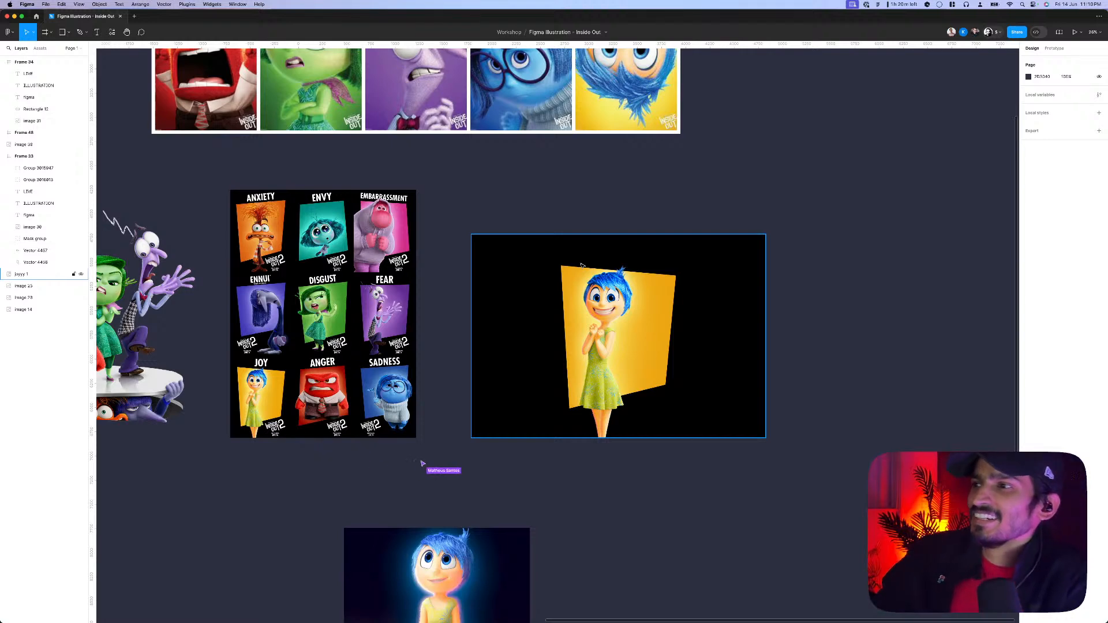
{"action": "right_click", "coordinate": [582, 265]}
{"action": "left_click", "coordinate": [462, 210]}
{"action": "left_click", "coordinate": [462, 211]}
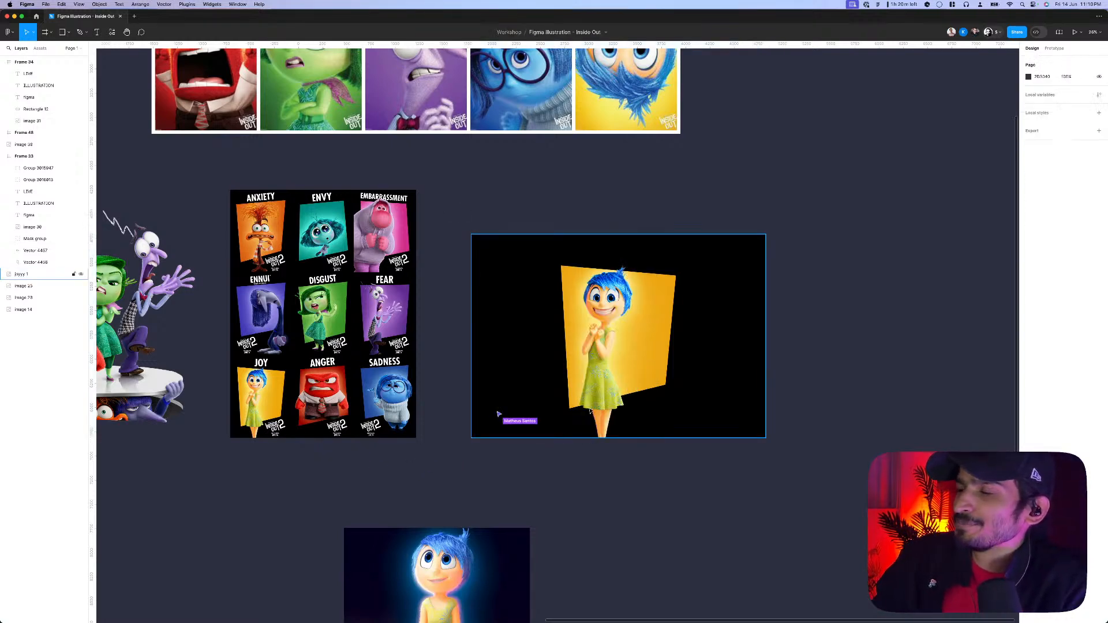
{"action": "scroll", "coordinate": [566, 347], "scroll_direction": "right", "scroll_amount": 3}
{"action": "scroll", "coordinate": [566, 347], "scroll_direction": "up", "scroll_amount": 5}
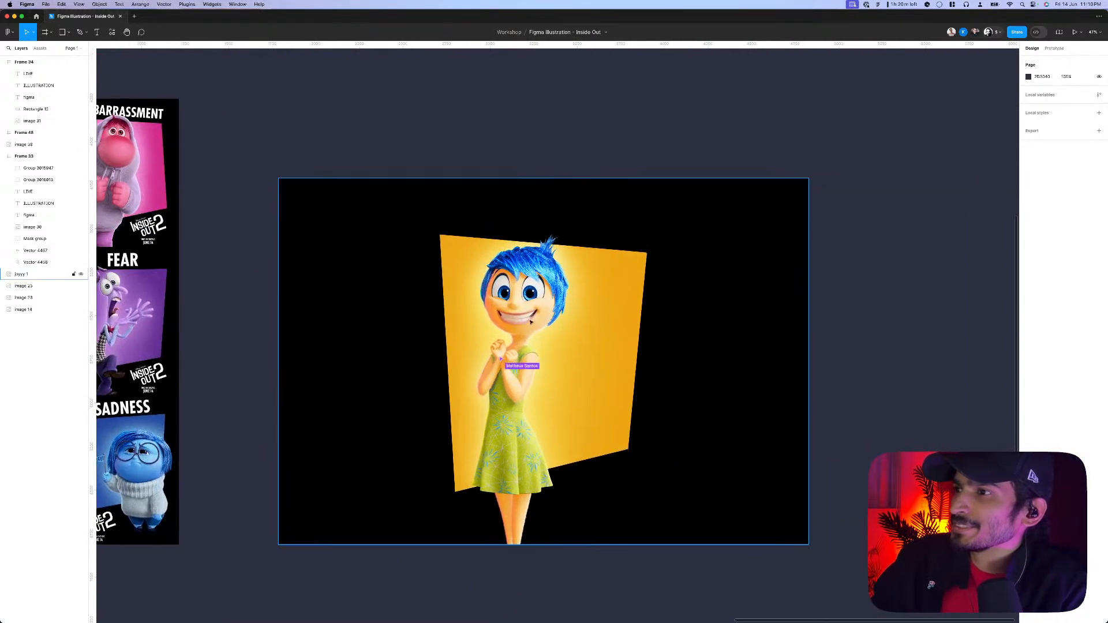
{"action": "scroll", "coordinate": [546, 310], "scroll_direction": "down", "scroll_amount": 5}
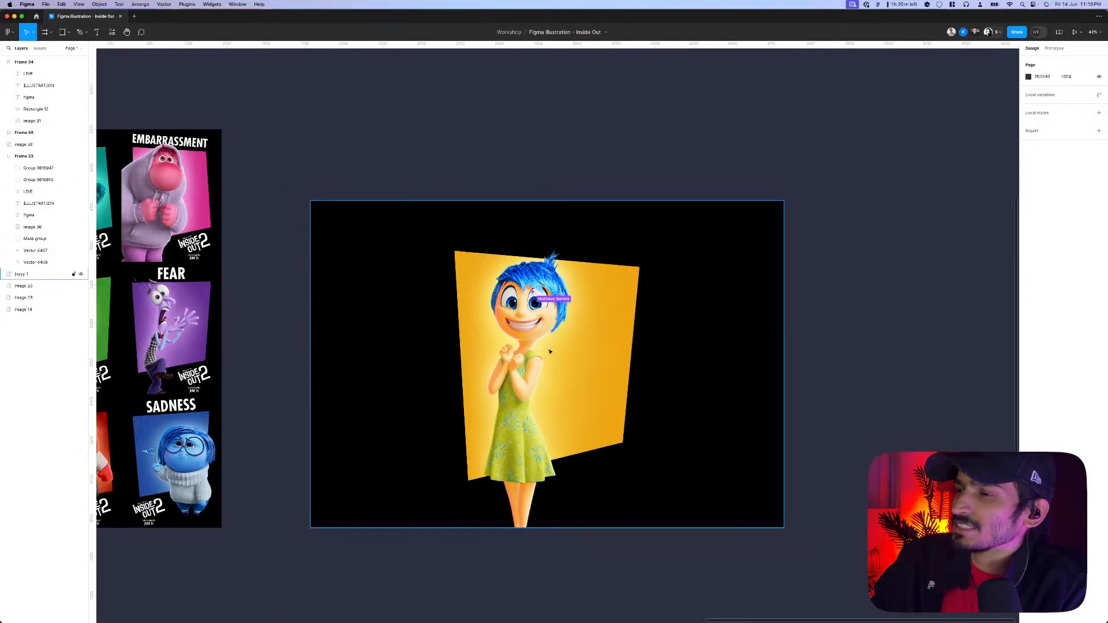
{"action": "scroll", "coordinate": [527, 335], "scroll_direction": "up", "scroll_amount": 5}
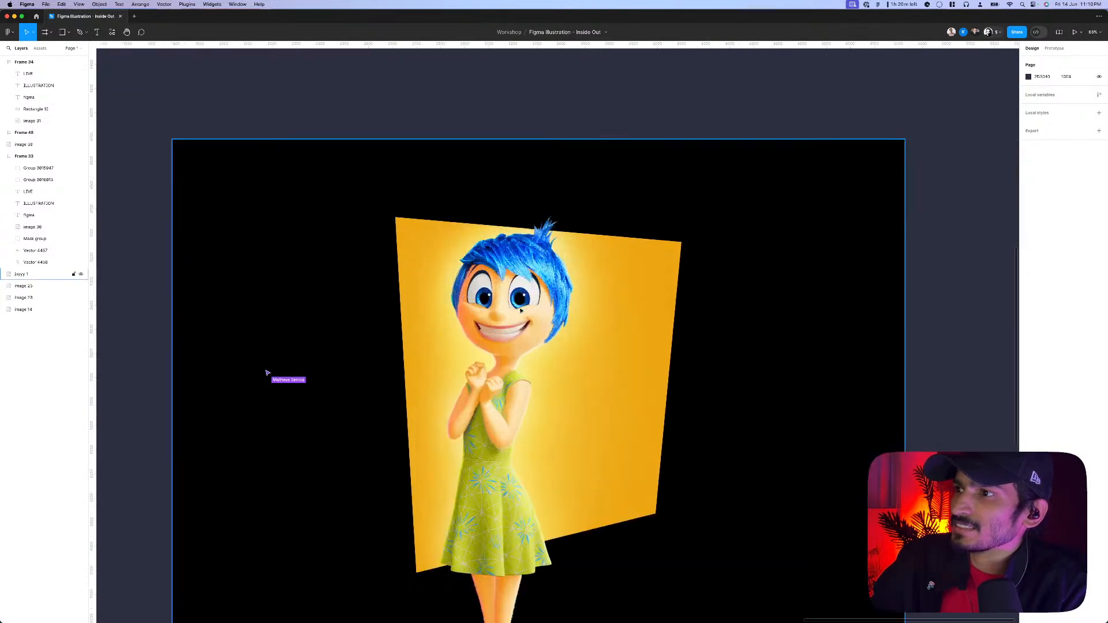
{"action": "scroll", "coordinate": [519, 321], "scroll_direction": "down", "scroll_amount": 8}
{"action": "scroll", "coordinate": [528, 316], "scroll_direction": "right", "scroll_amount": 2}
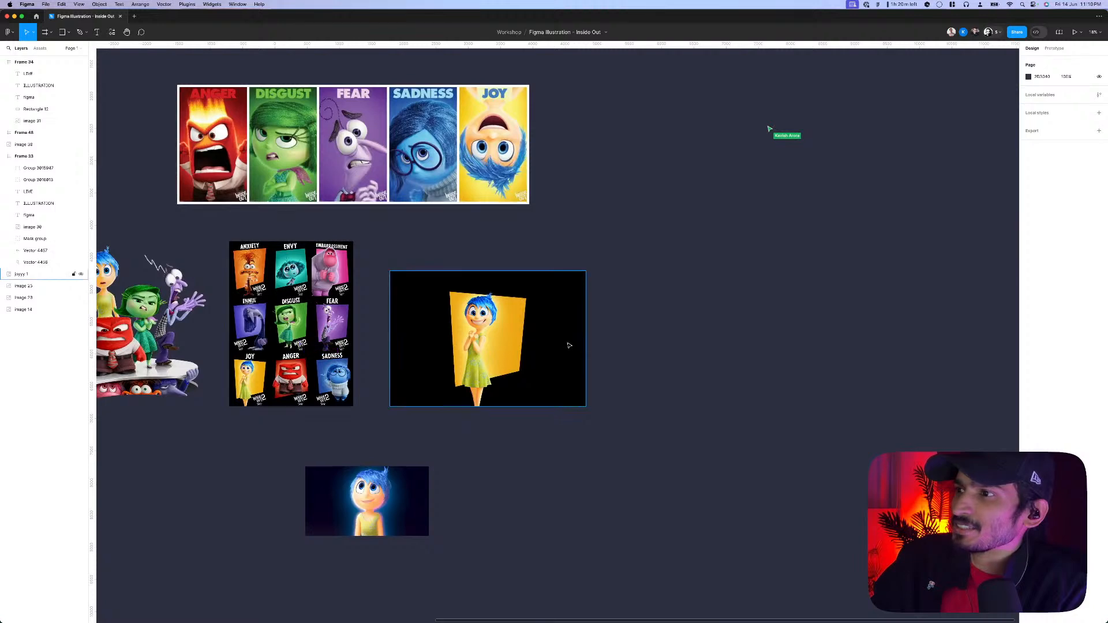
- Narrow the standalone Joy image from its right edge to about 1603 × 2104, trimming the empty black background
{"action": "left_click", "coordinate": [586, 346]}
{"action": "left_click_drag", "start_coordinate": [586, 346], "coordinate": [490, 340]}
{"action": "scroll", "coordinate": [462, 320], "scroll_direction": "up", "scroll_amount": 5}
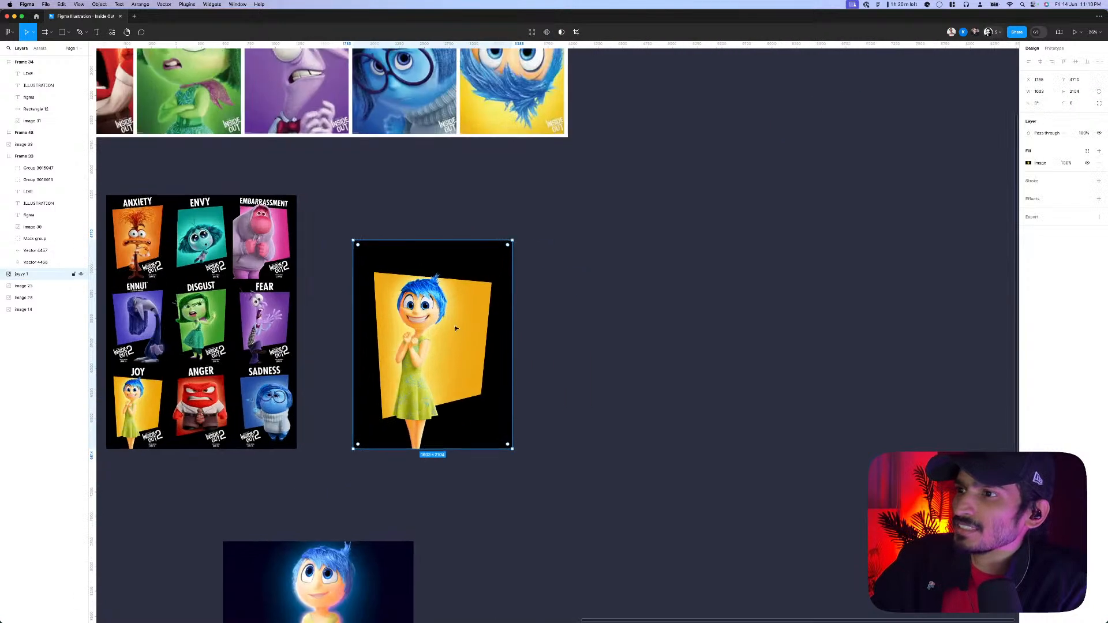
{"action": "scroll", "coordinate": [468, 312], "scroll_direction": "up", "scroll_amount": 3}
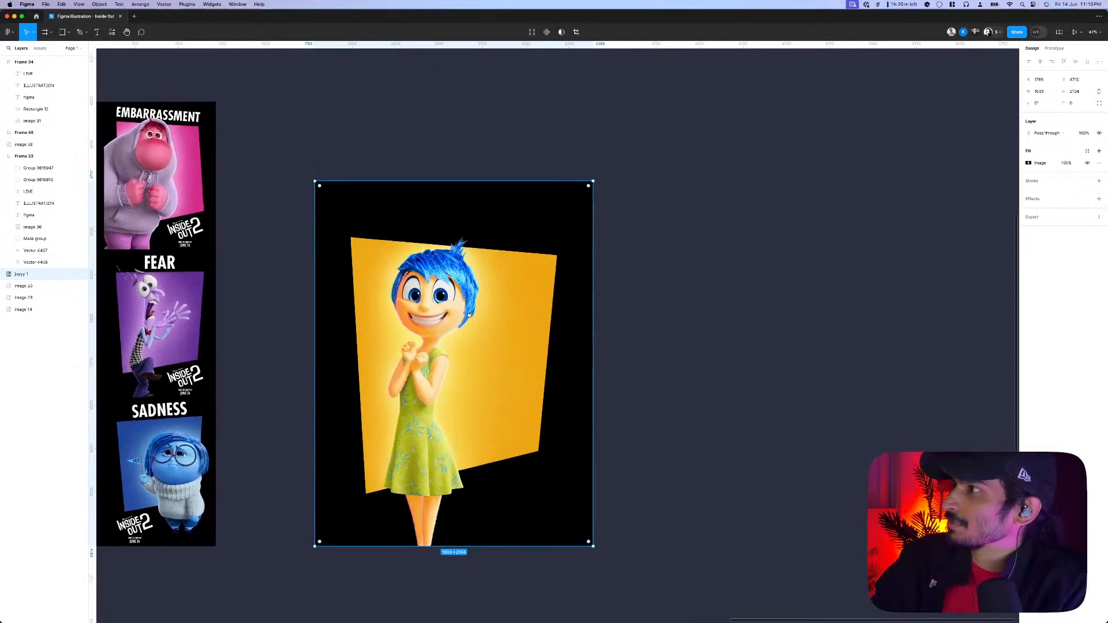
{"action": "scroll", "coordinate": [577, 283], "scroll_direction": "left", "scroll_amount": 3}
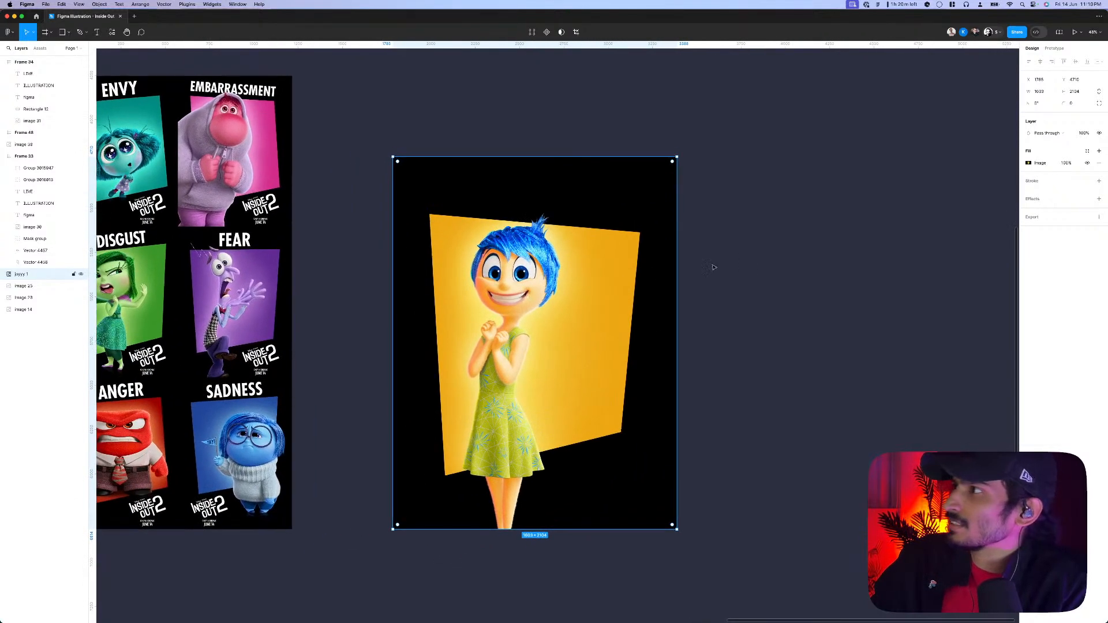
{"action": "left_click", "coordinate": [743, 267]}
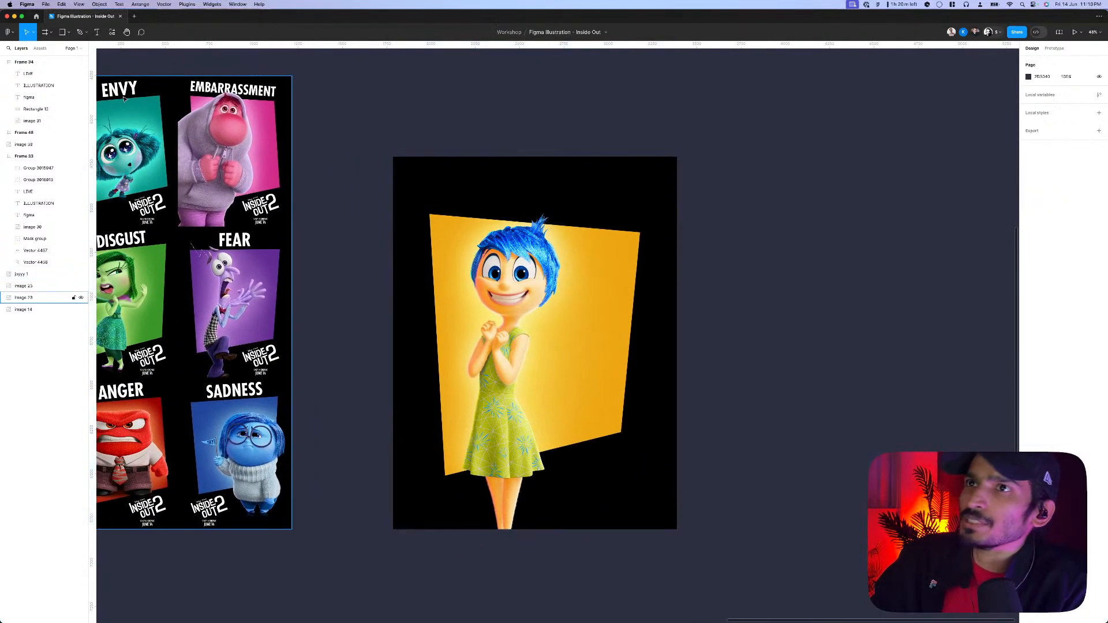
- Enlarge the interface scale by two increments
{"action": "left_click", "coordinate": [78, 4]}
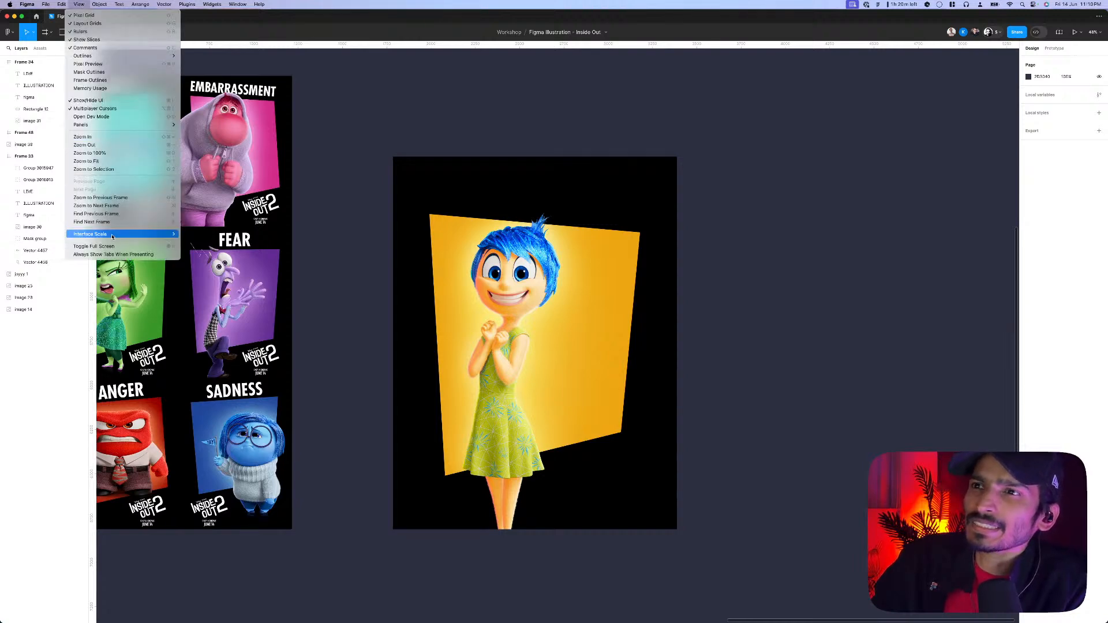
{"action": "left_click", "coordinate": [202, 237]}
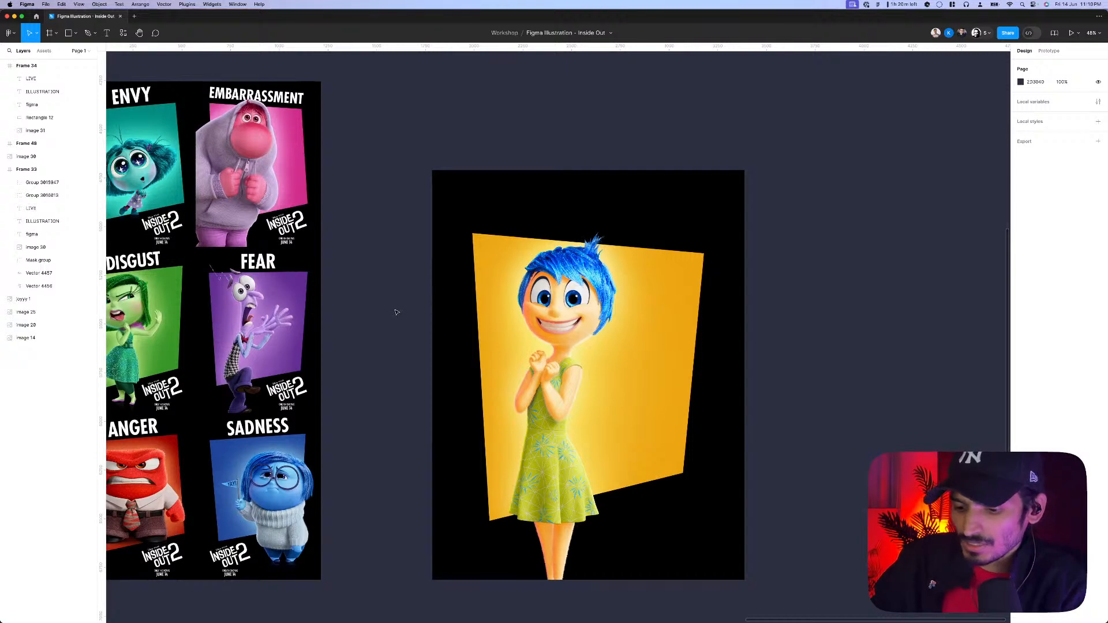
{"action": "key", "text": "super+alt+equal"}
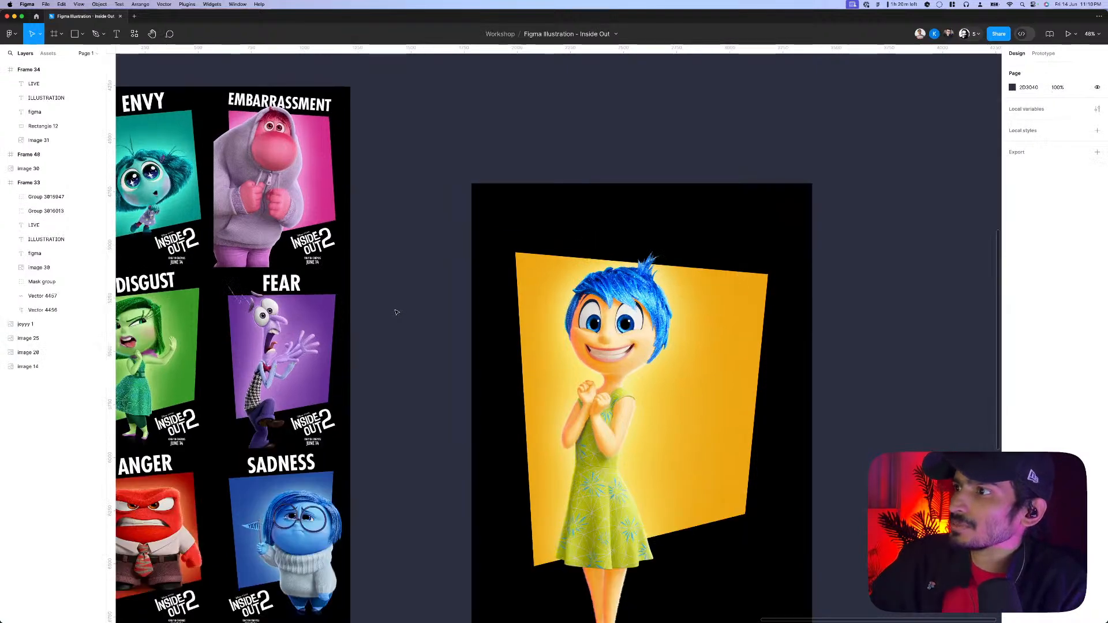
- Move the trimmed Joy image to empty canvas right of the other references, at about X 4919, Y 4254
{"action": "scroll", "coordinate": [398, 277], "scroll_direction": "down", "scroll_amount": 3}
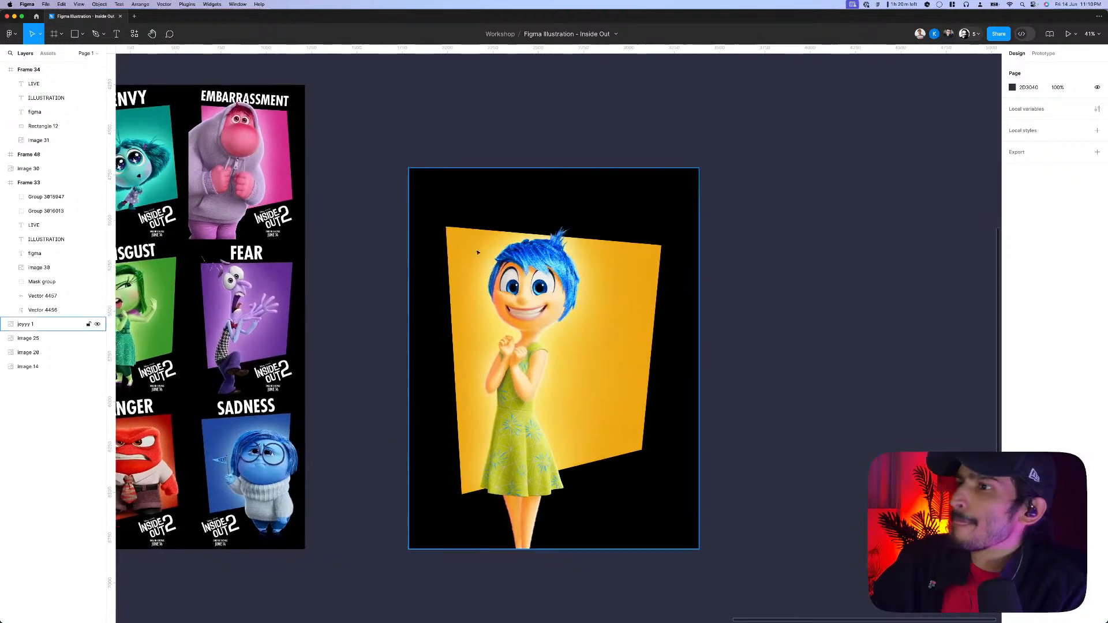
{"action": "scroll", "coordinate": [478, 253], "scroll_direction": "down", "scroll_amount": 5}
{"action": "left_click", "coordinate": [478, 253]}
{"action": "left_click_drag", "start_coordinate": [478, 252], "coordinate": [626, 223]}
{"action": "scroll", "coordinate": [627, 223], "scroll_direction": "right", "scroll_amount": 4}
{"action": "scroll", "coordinate": [626, 223], "scroll_direction": "up", "scroll_amount": 2}
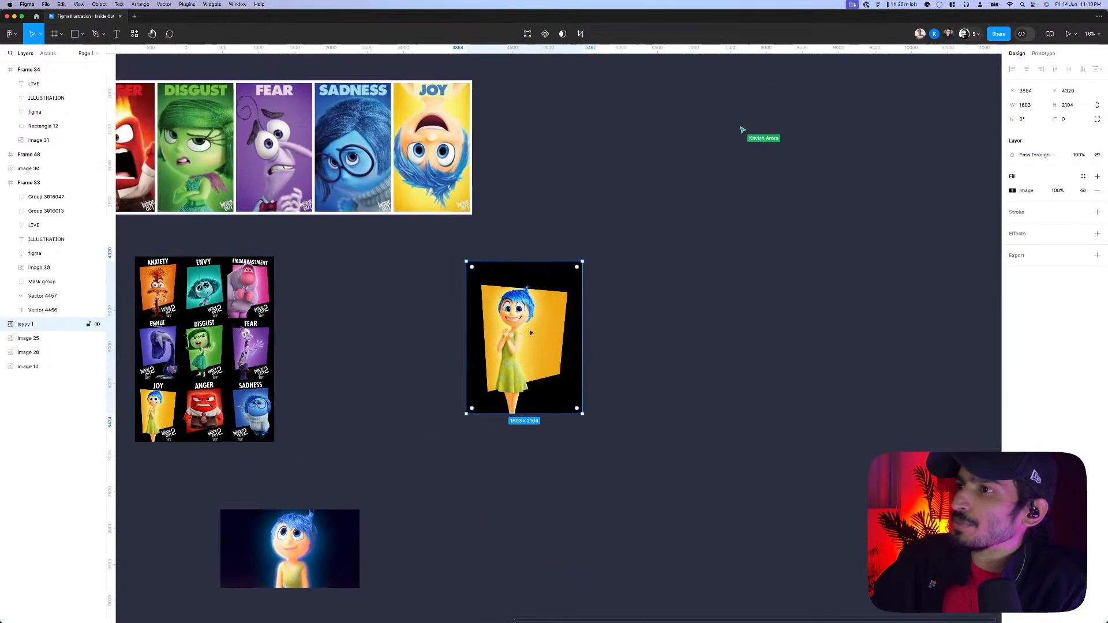
{"action": "scroll", "coordinate": [530, 333], "scroll_direction": "up", "scroll_amount": 5}
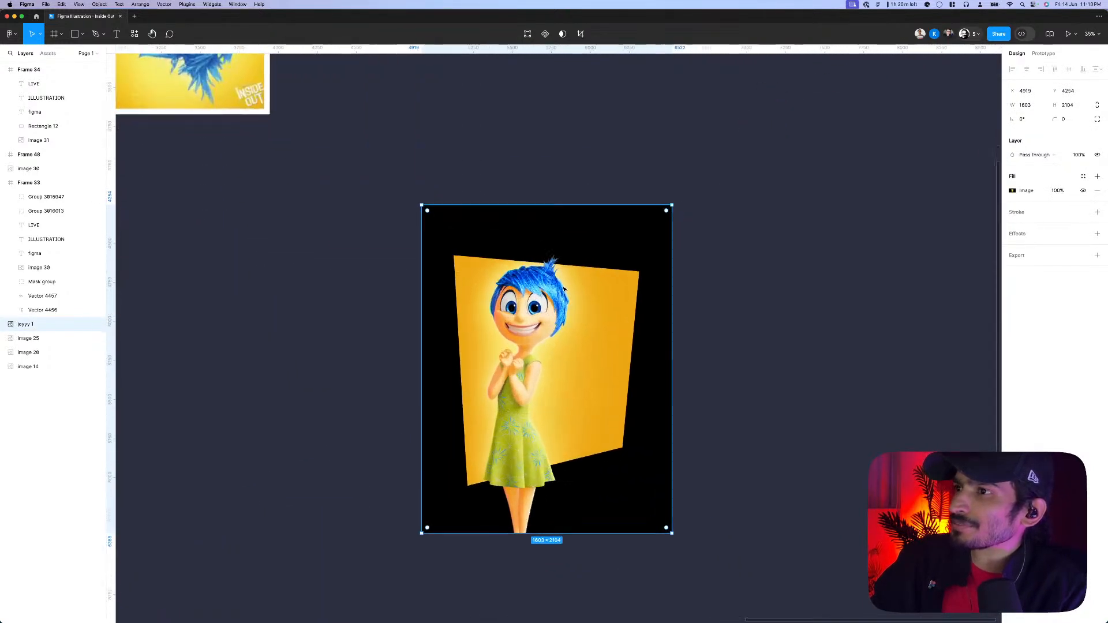
{"action": "scroll", "coordinate": [552, 305], "scroll_direction": "up", "scroll_amount": 1}
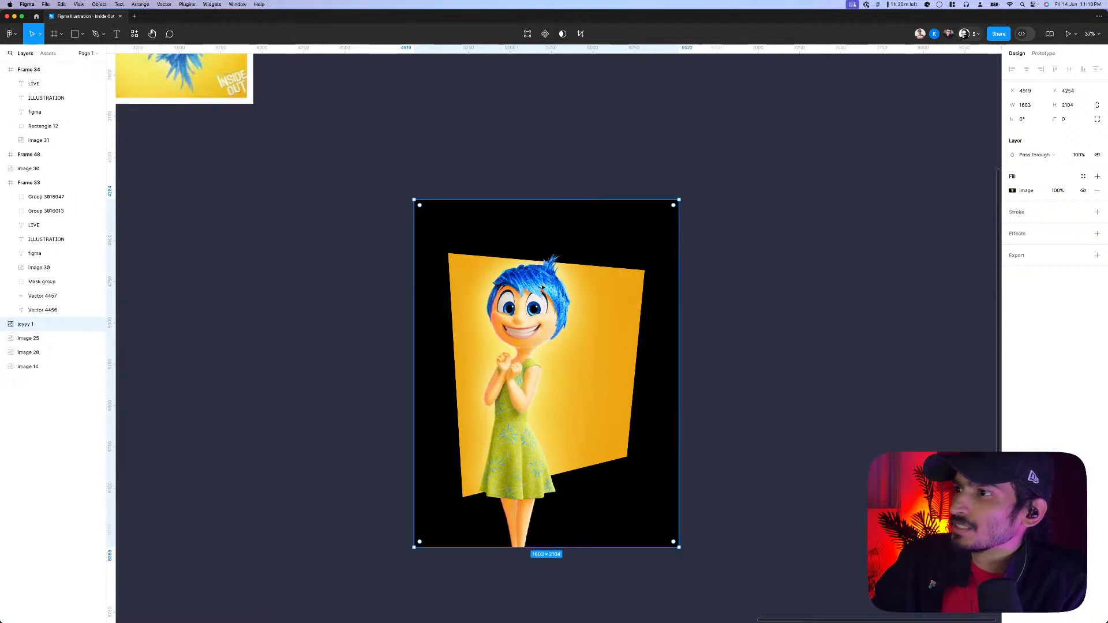
- Wrap the trimmed Joy image in a new frame of the same size
{"action": "right_click", "coordinate": [542, 287]}
{"action": "left_click", "coordinate": [597, 376]}
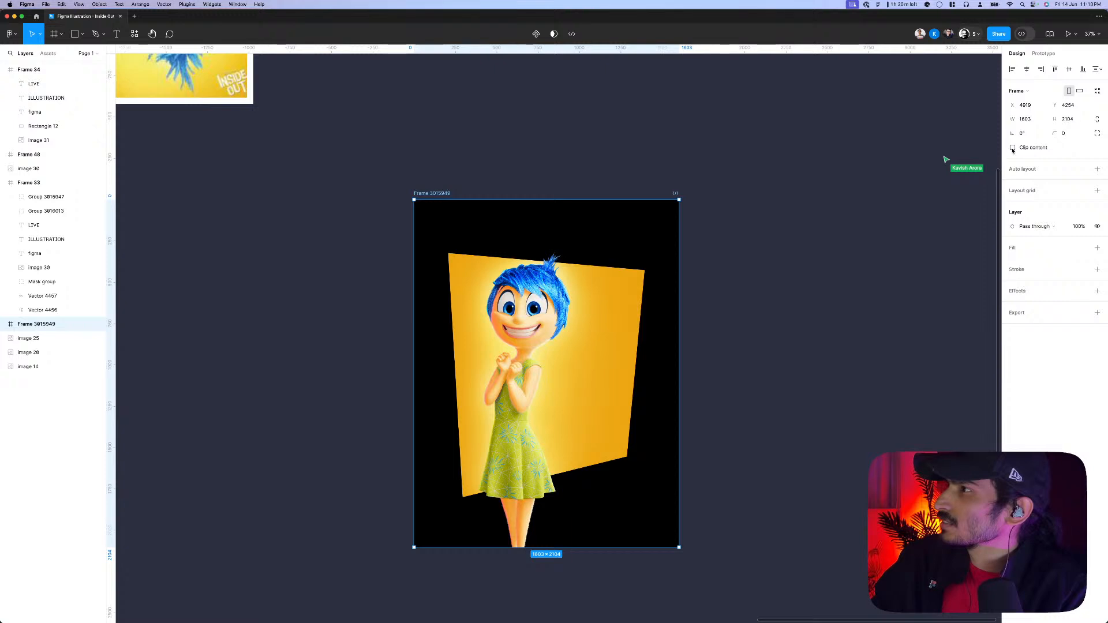
{"action": "left_click", "coordinate": [762, 289]}
- Trace a closed Pen path about 589 × 606 around Joy's hair, enclosing both sides and the raised tuft and crossing the face
{"action": "scroll", "coordinate": [688, 284], "scroll_direction": "up", "scroll_amount": 5}
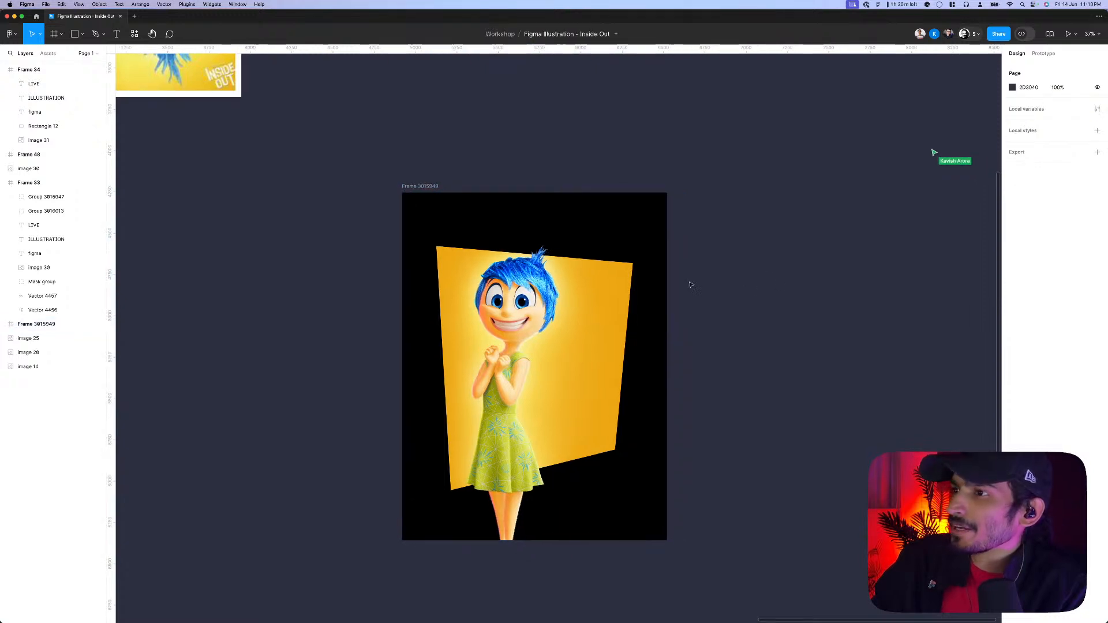
{"action": "scroll", "coordinate": [584, 267], "scroll_direction": "up", "scroll_amount": 1}
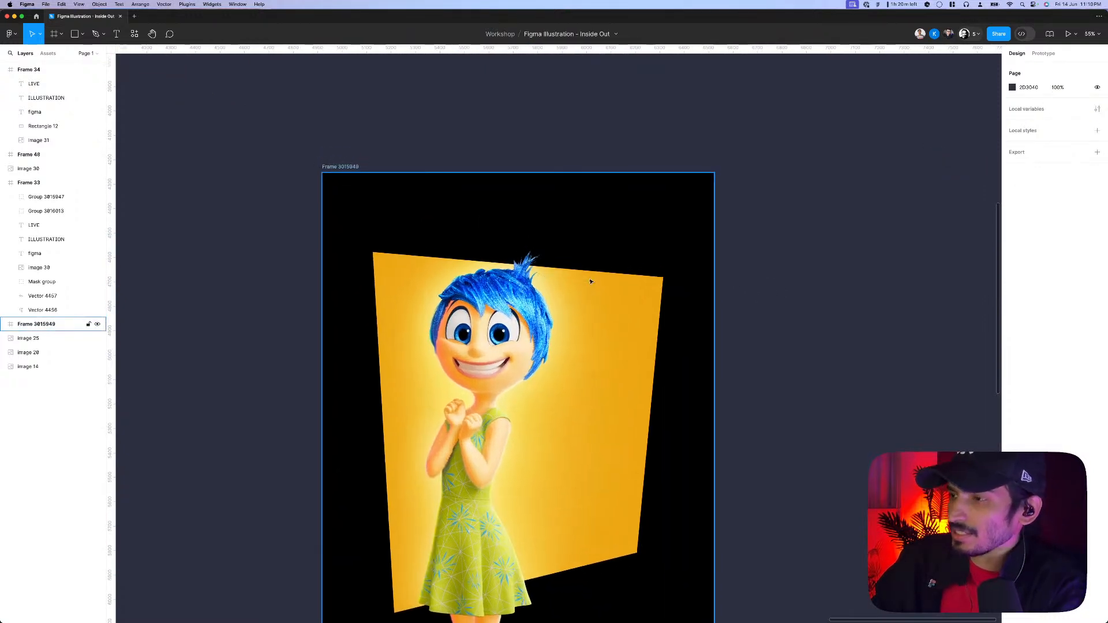
{"action": "scroll", "coordinate": [582, 290], "scroll_direction": "up", "scroll_amount": 1}
{"action": "scroll", "coordinate": [555, 286], "scroll_direction": "left", "scroll_amount": 5}
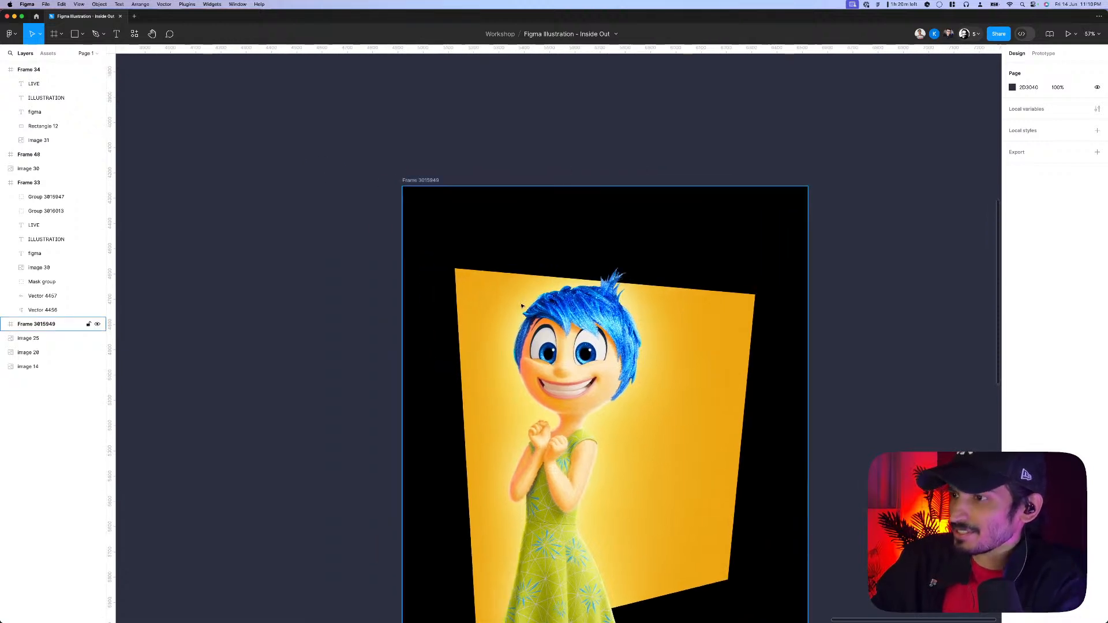
{"action": "scroll", "coordinate": [522, 306], "scroll_direction": "up", "scroll_amount": 5}
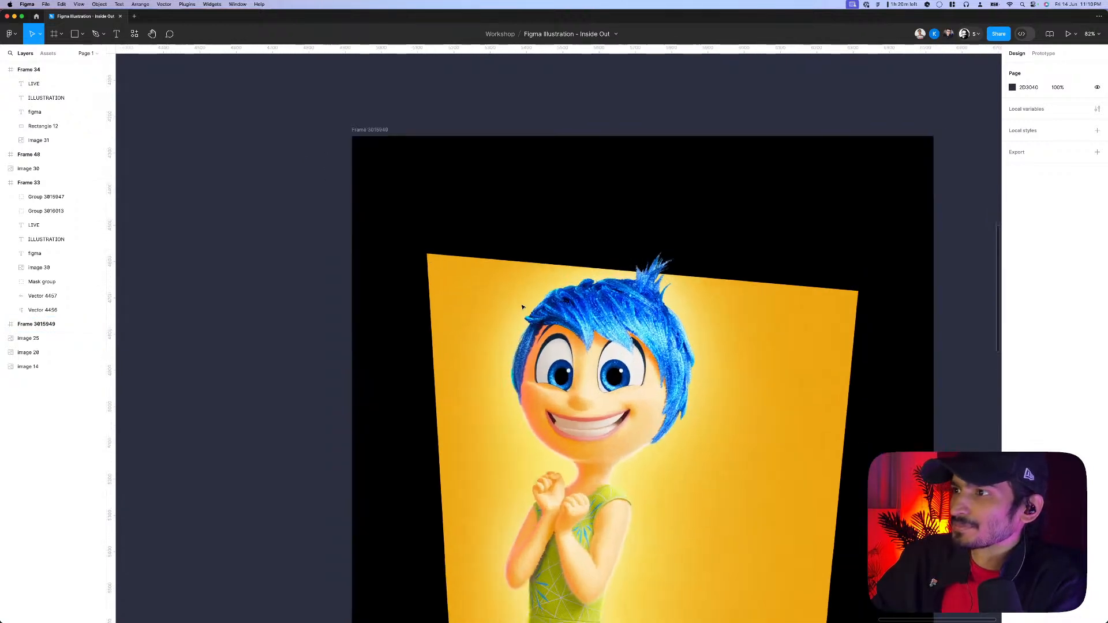
{"action": "scroll", "coordinate": [521, 306], "scroll_direction": "up", "scroll_amount": 1}
{"action": "key", "text": "p"}
{"action": "left_click", "coordinate": [533, 287]}
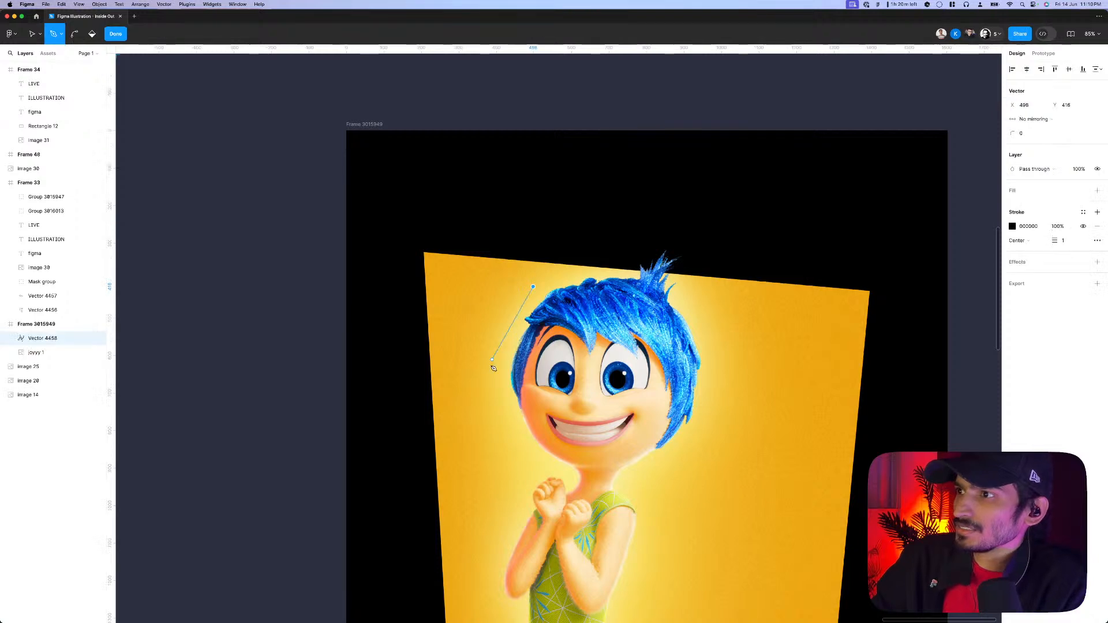
{"action": "left_click_drag", "start_coordinate": [494, 369], "coordinate": [527, 413]}
{"action": "left_click_drag", "start_coordinate": [545, 371], "coordinate": [571, 374]}
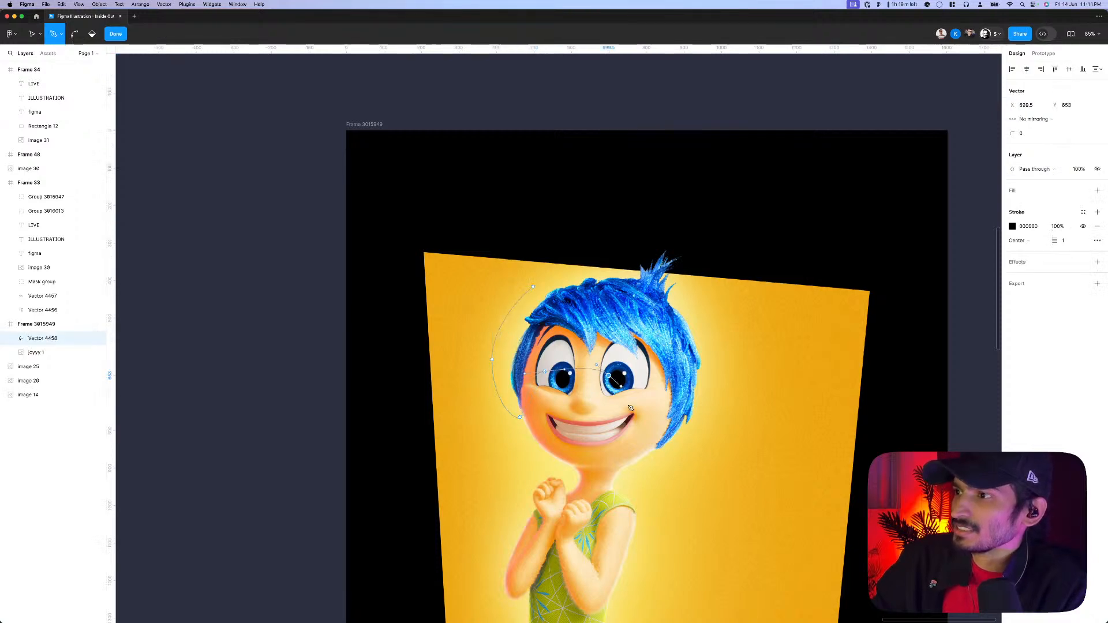
{"action": "left_click_drag", "start_coordinate": [652, 467], "coordinate": [669, 469]}
{"action": "left_click_drag", "start_coordinate": [708, 423], "coordinate": [711, 407]}
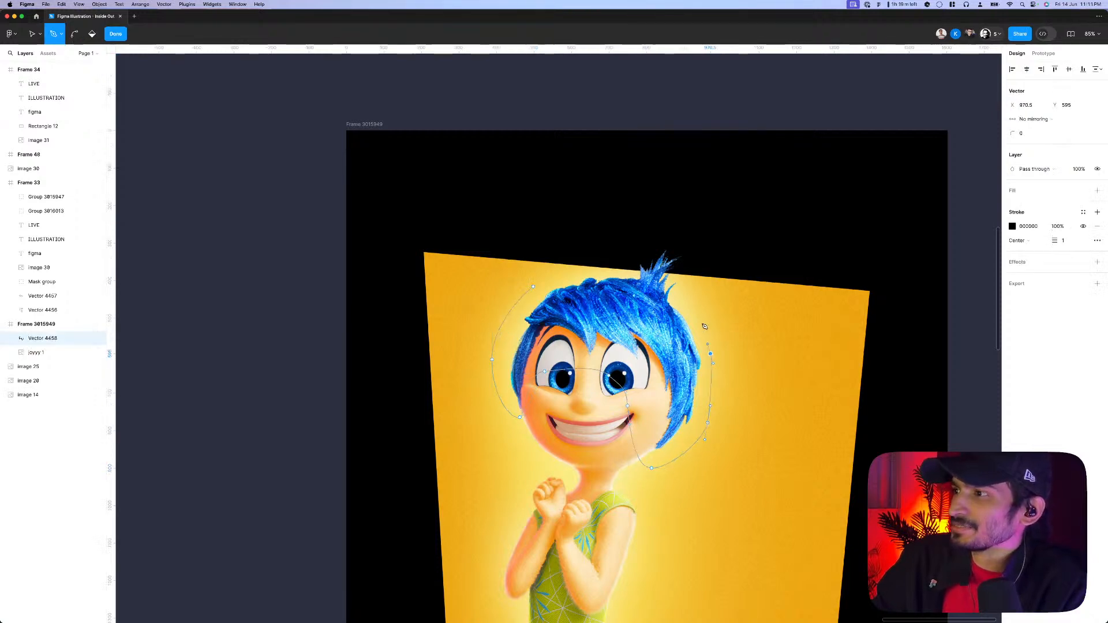
{"action": "left_click_drag", "start_coordinate": [689, 274], "coordinate": [580, 270]}
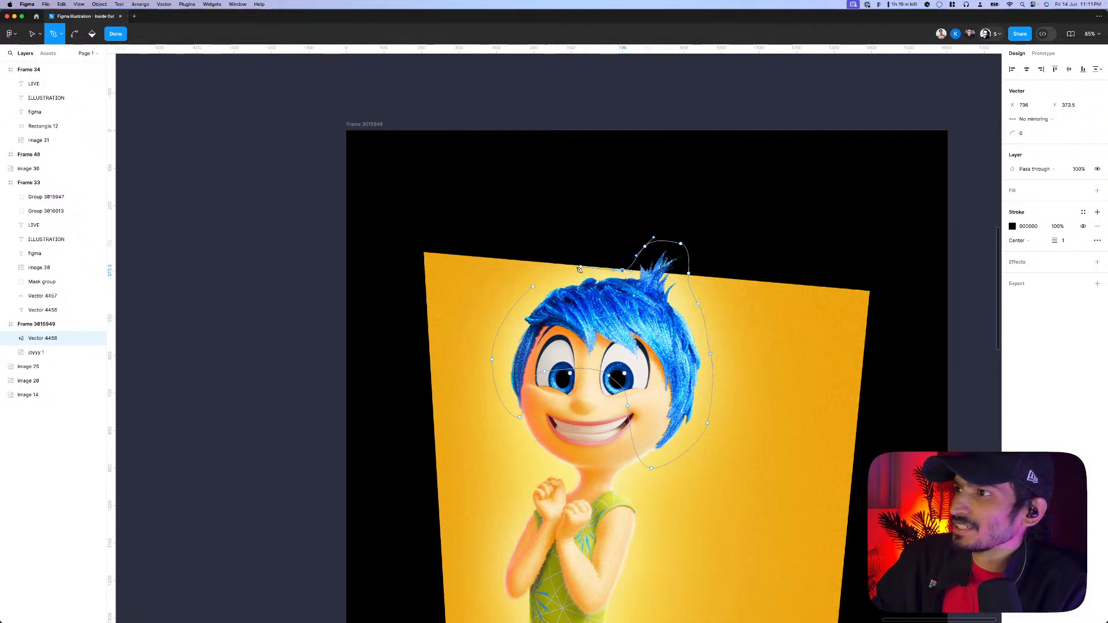
{"action": "left_click", "coordinate": [536, 288]}
{"action": "key", "text": "Escape"}
{"action": "scroll", "coordinate": [534, 293], "scroll_direction": "down", "scroll_amount": 5}
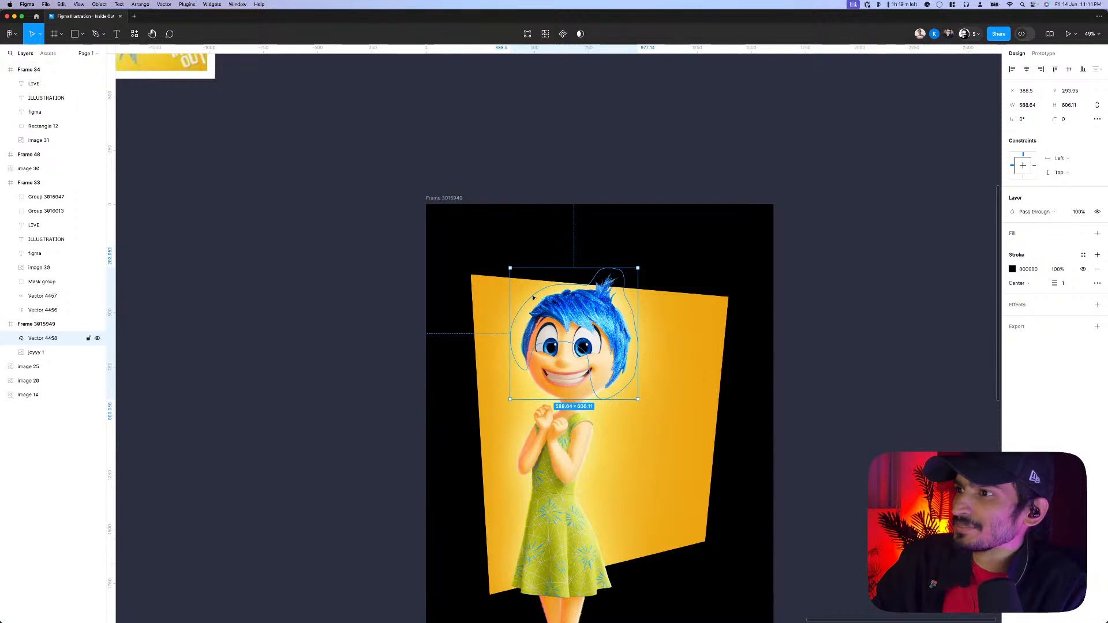
- Reposition the hair path over Joy's head at X 401, Y 259 and give it a red FF0A0A stroke with weight 3
{"action": "left_click_drag", "start_coordinate": [530, 302], "coordinate": [292, 317]}
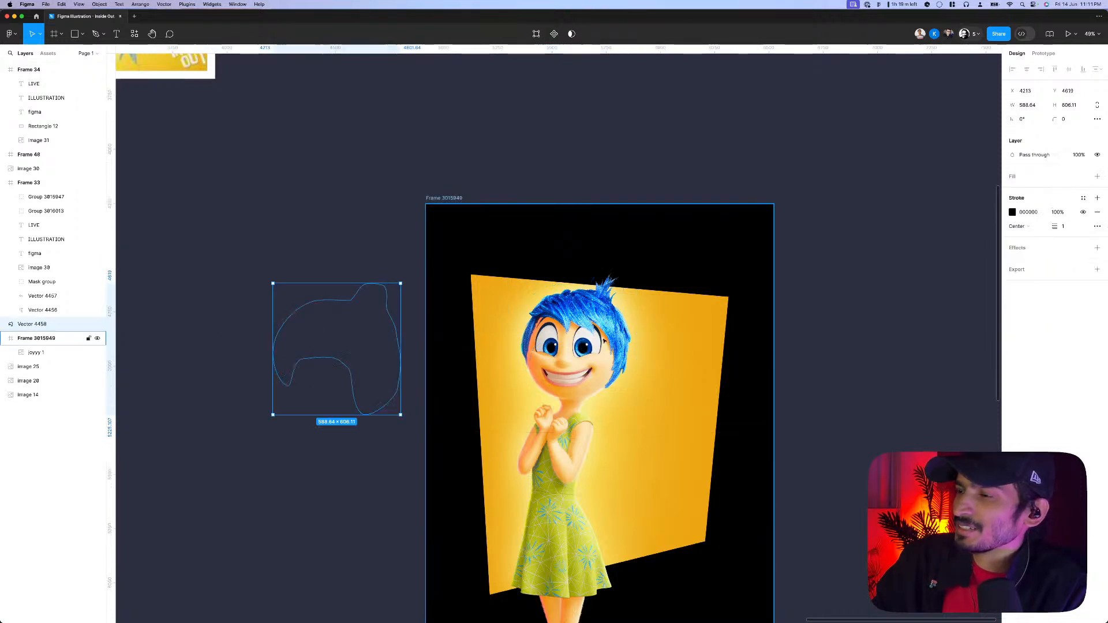
{"action": "left_click_drag", "start_coordinate": [388, 345], "coordinate": [624, 286]}
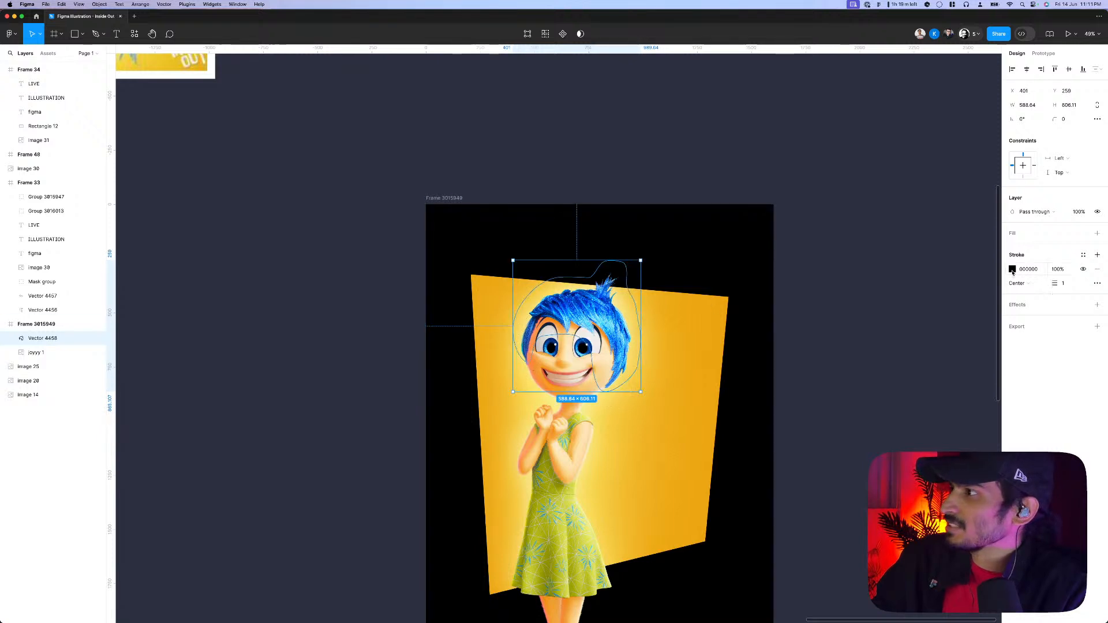
{"action": "left_click", "coordinate": [1013, 270]}
{"action": "left_click", "coordinate": [995, 298]}
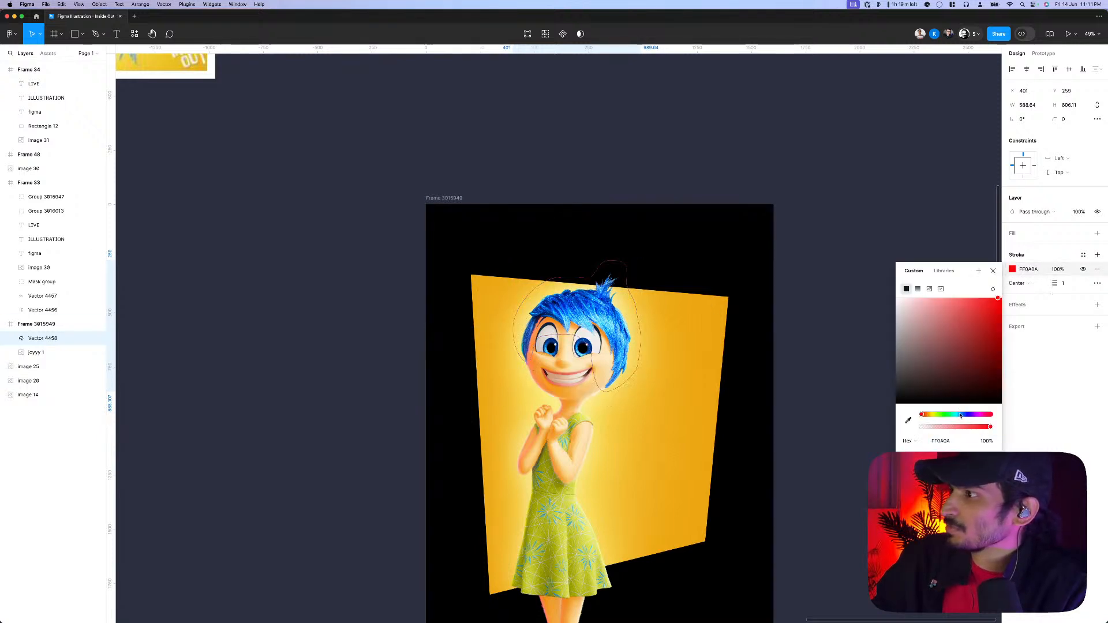
{"action": "left_click", "coordinate": [1064, 284]}
{"action": "type", "text": "3"}
{"action": "key", "text": "Return"}
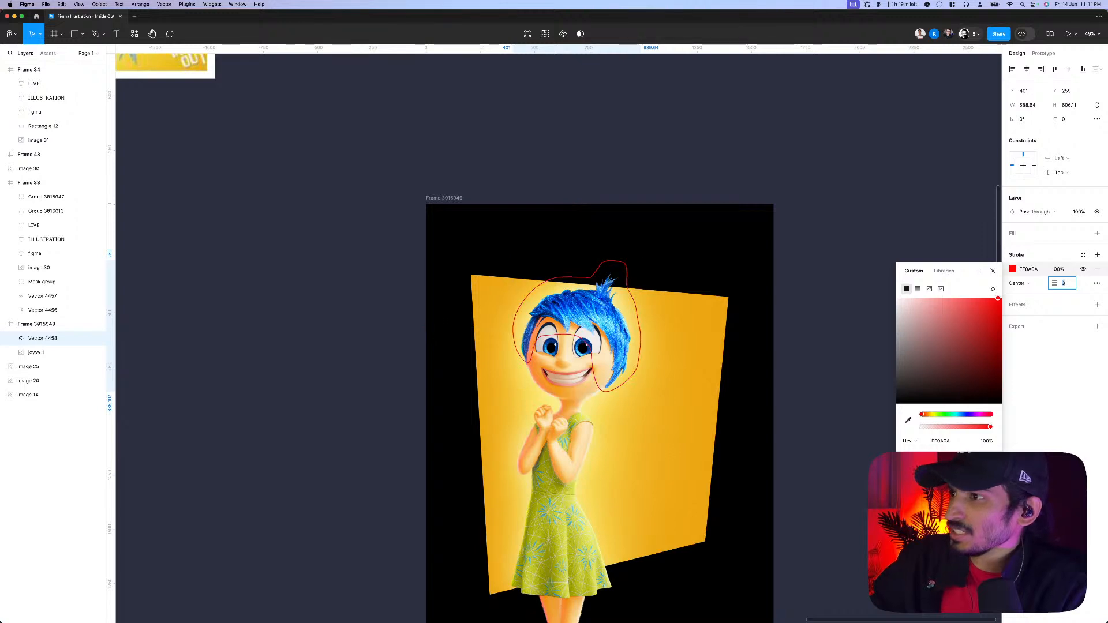
{"action": "left_click", "coordinate": [843, 329]}
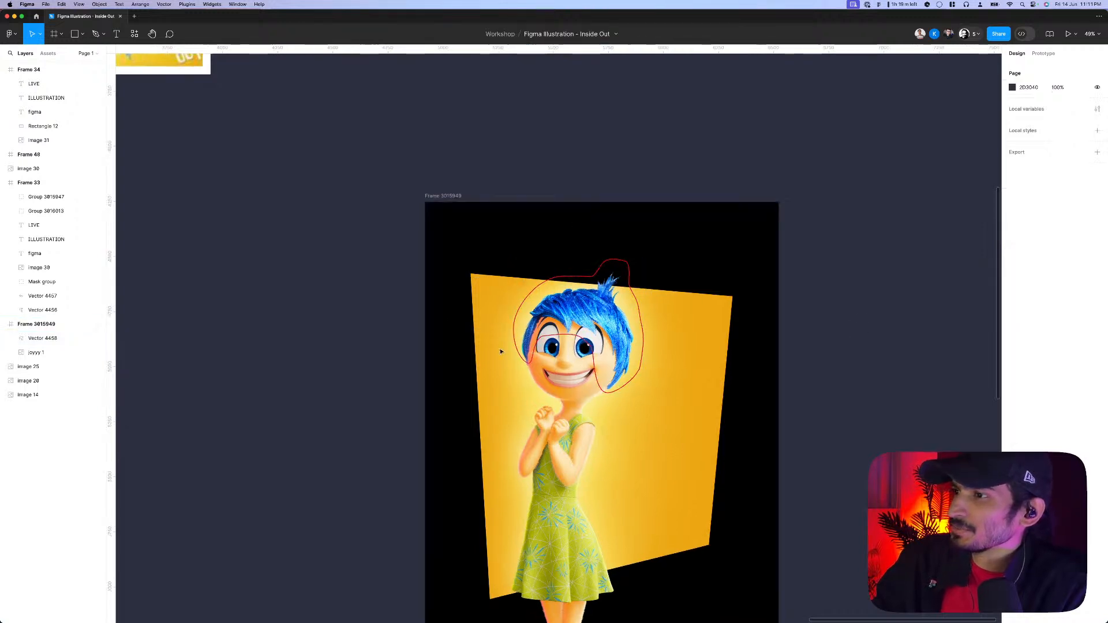
- Move the red hair path out of the frame onto empty canvas to its left, at about X 4123, Y 4592
{"action": "scroll", "coordinate": [502, 347], "scroll_direction": "up", "scroll_amount": 3}
{"action": "scroll", "coordinate": [584, 335], "scroll_direction": "up", "scroll_amount": 3}
{"action": "left_click", "coordinate": [587, 331]}
{"action": "scroll", "coordinate": [587, 330], "scroll_direction": "down", "scroll_amount": 5}
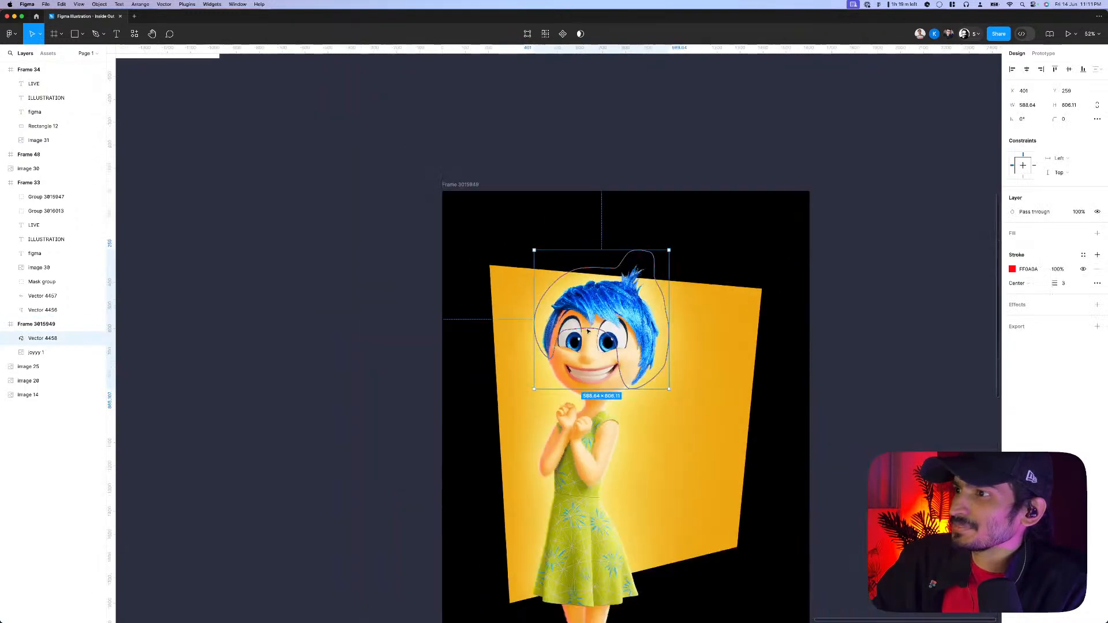
{"action": "left_click_drag", "start_coordinate": [615, 320], "coordinate": [346, 347]}
{"action": "scroll", "coordinate": [577, 313], "scroll_direction": "up", "scroll_amount": 5}
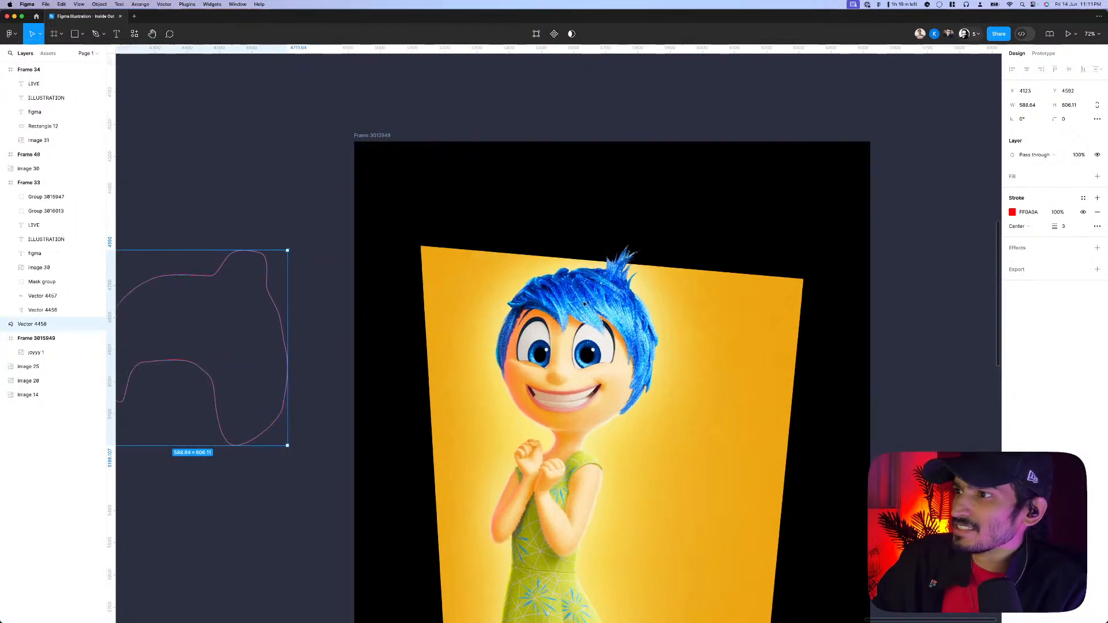
{"action": "key", "text": "p"}
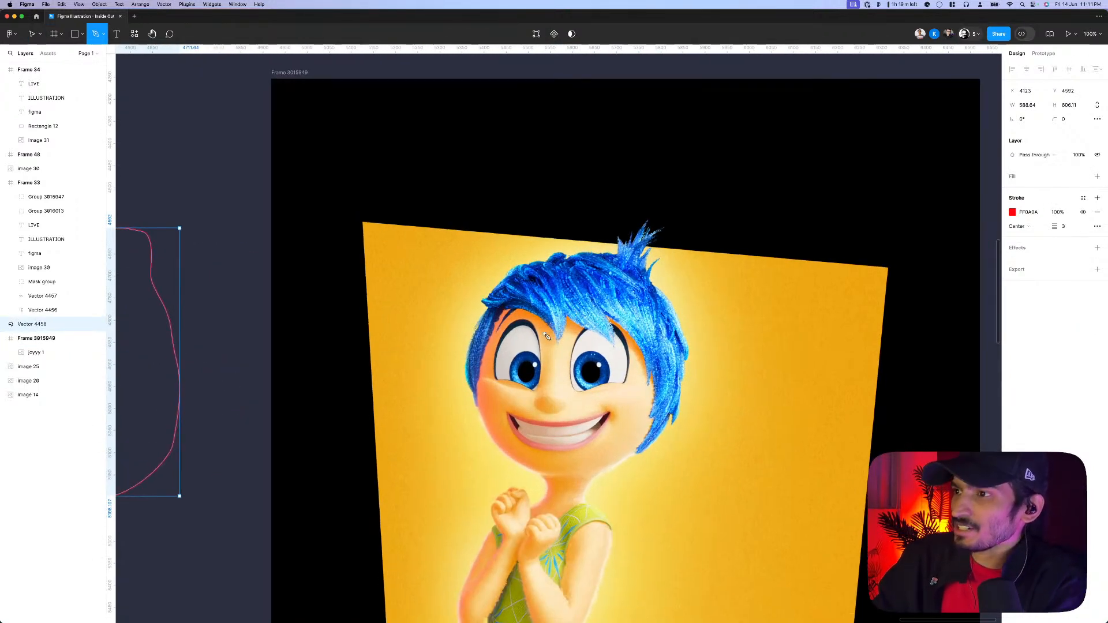
{"action": "scroll", "coordinate": [548, 332], "scroll_direction": "up", "scroll_amount": 2}
{"action": "key", "text": "super+space"}
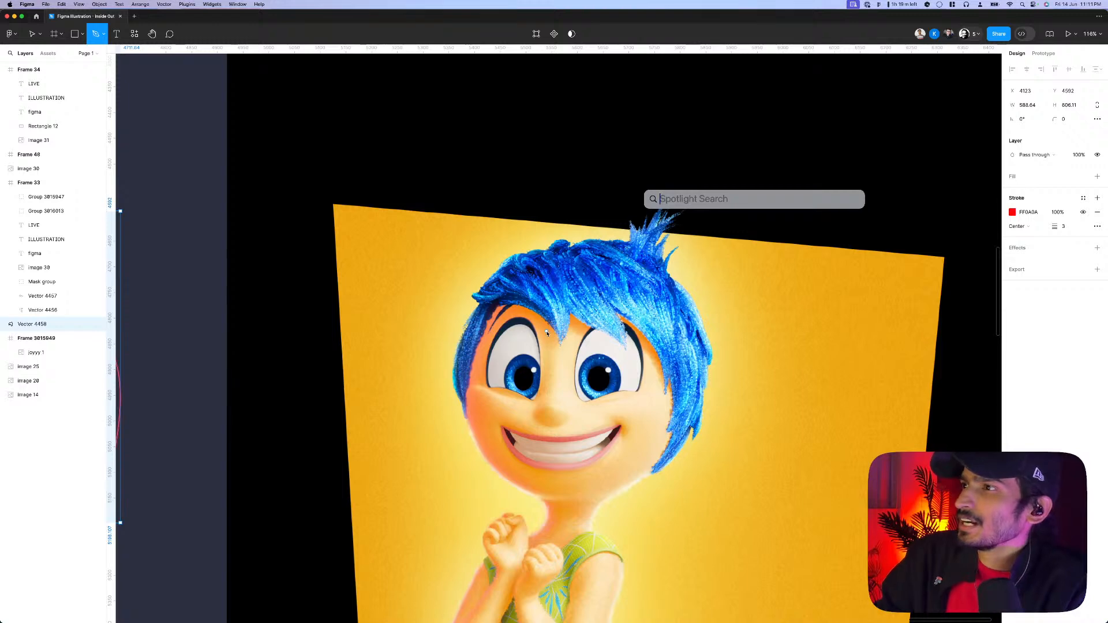
{"action": "key", "text": "Escape"}
{"action": "key", "text": "Escape"}
- Turn off snapping to the pixel grid
{"action": "left_click", "coordinate": [562, 192]}
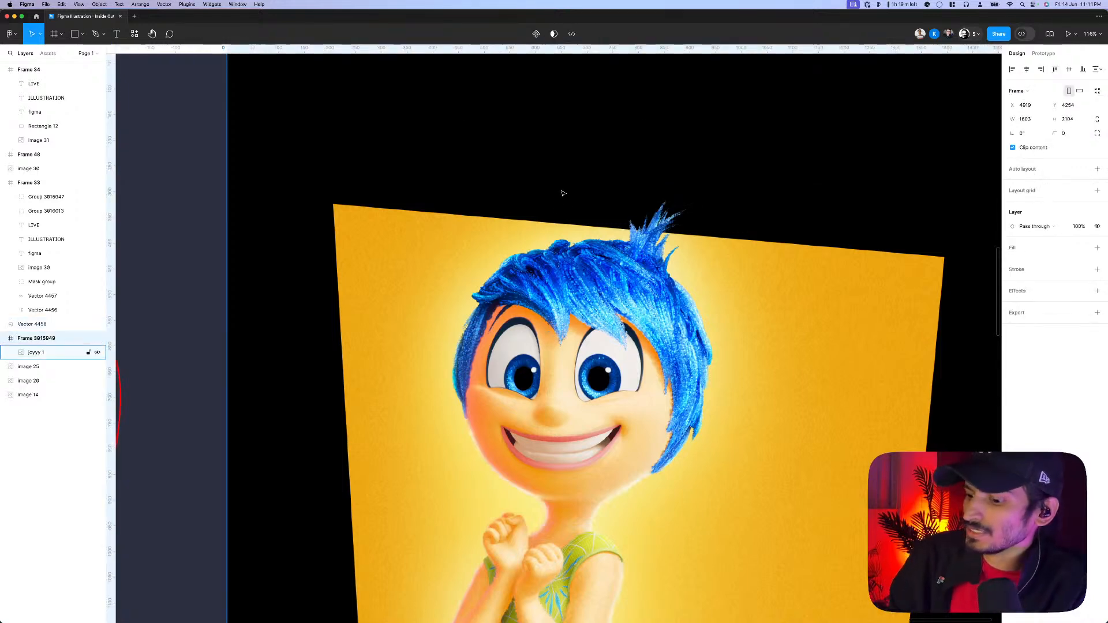
{"action": "key", "text": "super+slash"}
{"action": "type", "text": "sna"}
{"action": "key", "text": "Return"}
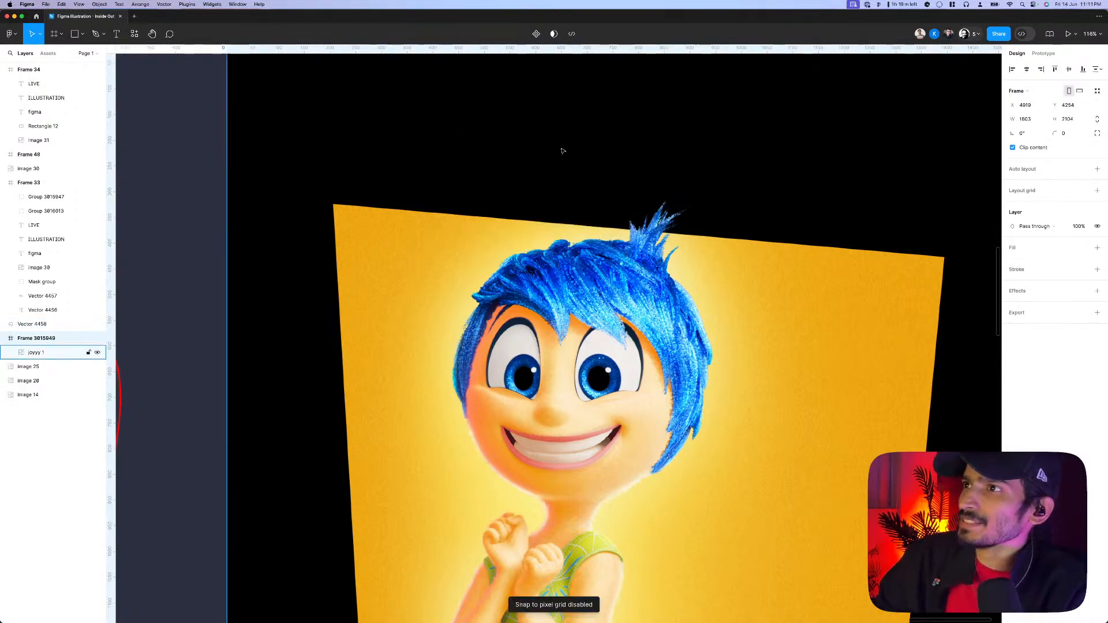
{"action": "scroll", "coordinate": [574, 229], "scroll_direction": "up", "scroll_amount": 5}
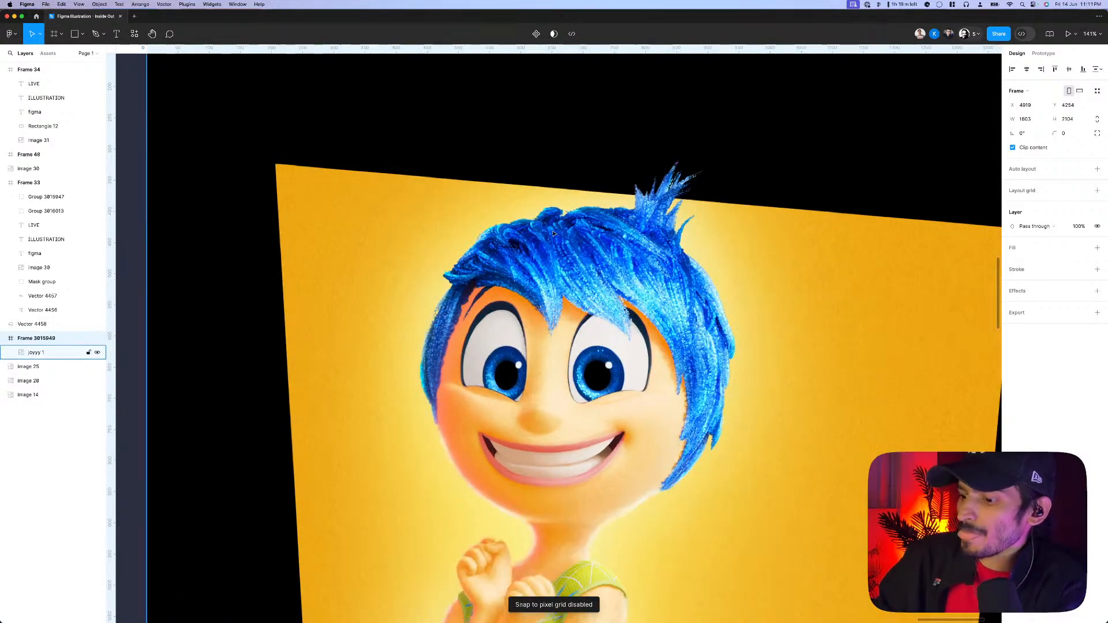
{"action": "key", "text": "p"}
{"action": "scroll", "coordinate": [553, 234], "scroll_direction": "up", "scroll_amount": 3}
{"action": "scroll", "coordinate": [519, 277], "scroll_direction": "down", "scroll_amount": 3}
{"action": "scroll", "coordinate": [468, 320], "scroll_direction": "down", "scroll_amount": 3}
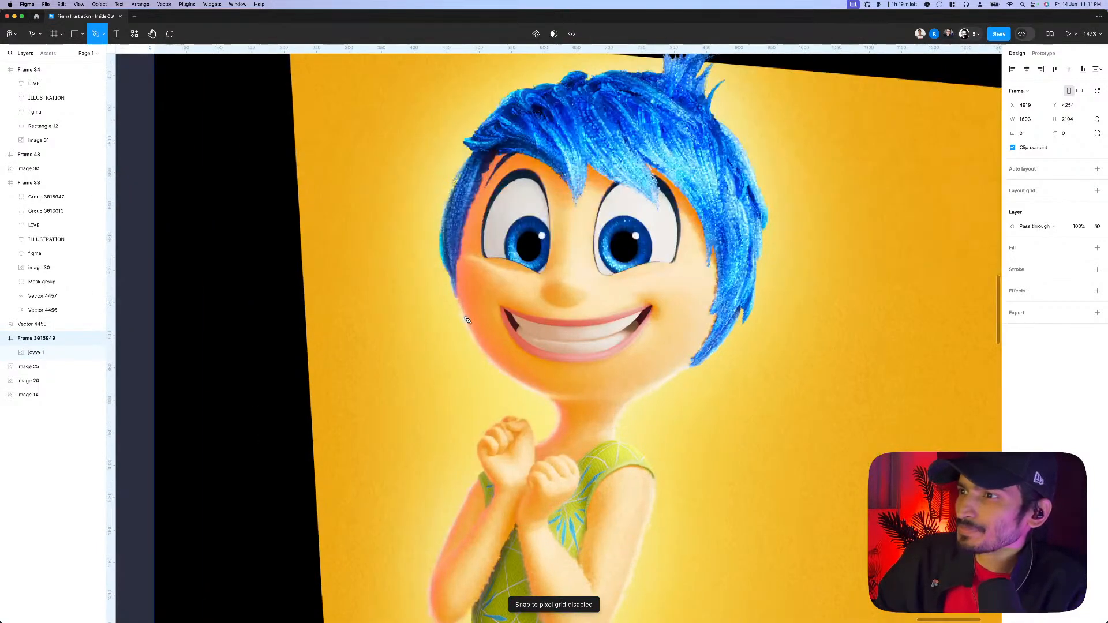
{"action": "scroll", "coordinate": [468, 320], "scroll_direction": "up", "scroll_amount": 5}
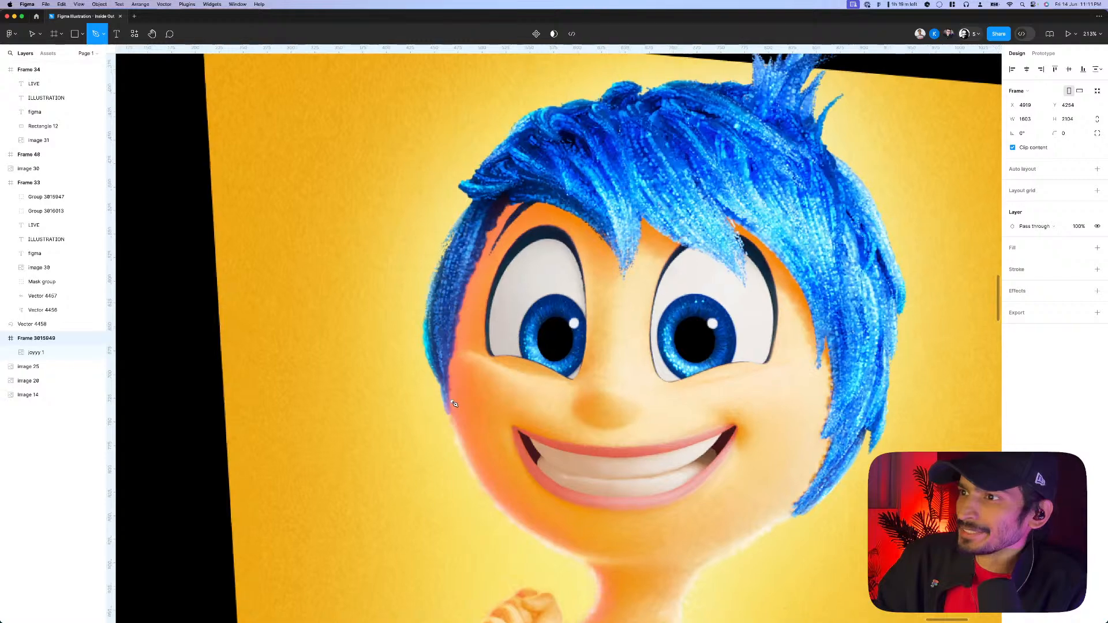
{"action": "scroll", "coordinate": [455, 405], "scroll_direction": "down", "scroll_amount": 10}
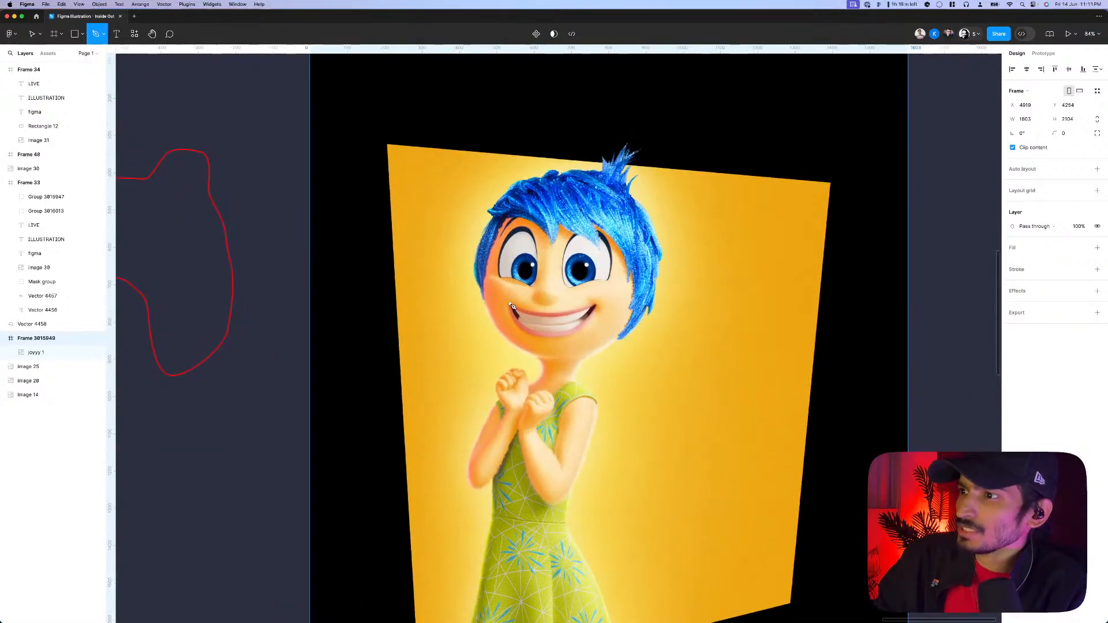
{"action": "key", "text": "v"}
- Crop the reference frame around Joy's head and hands to about 861 × 933, without scaling the image
{"action": "key", "text": "shift+2"}
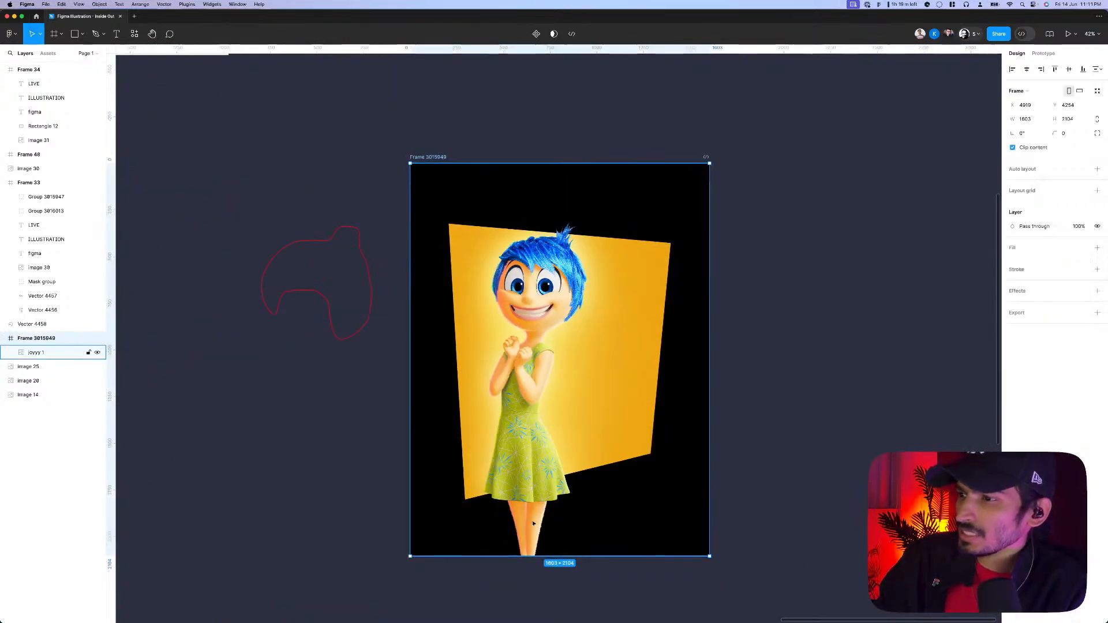
{"action": "left_click_drag", "start_coordinate": [518, 474], "coordinate": [527, 360]}
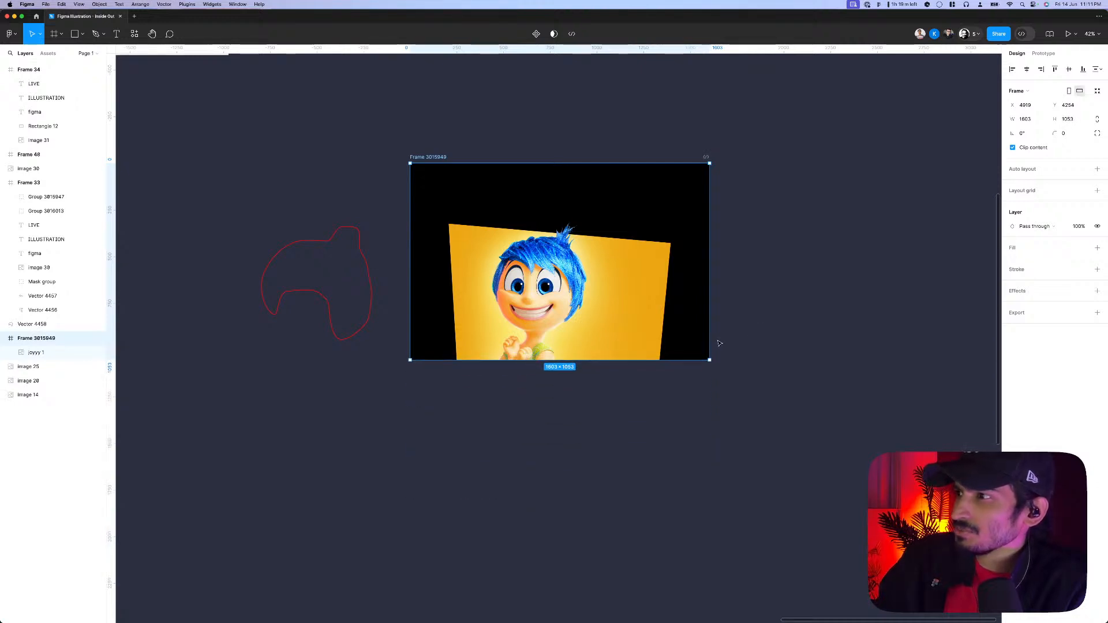
{"action": "left_click_drag", "start_coordinate": [703, 344], "coordinate": [628, 344]}
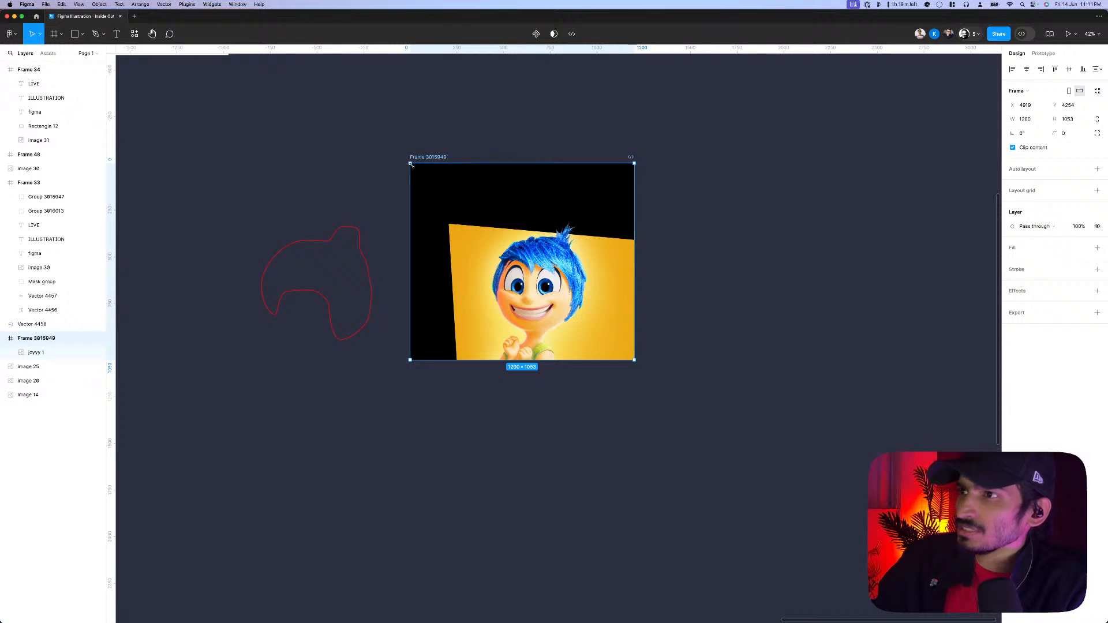
{"action": "left_click_drag", "start_coordinate": [410, 163], "coordinate": [461, 192]}
{"action": "scroll", "coordinate": [461, 191], "scroll_direction": "up", "scroll_amount": 5}
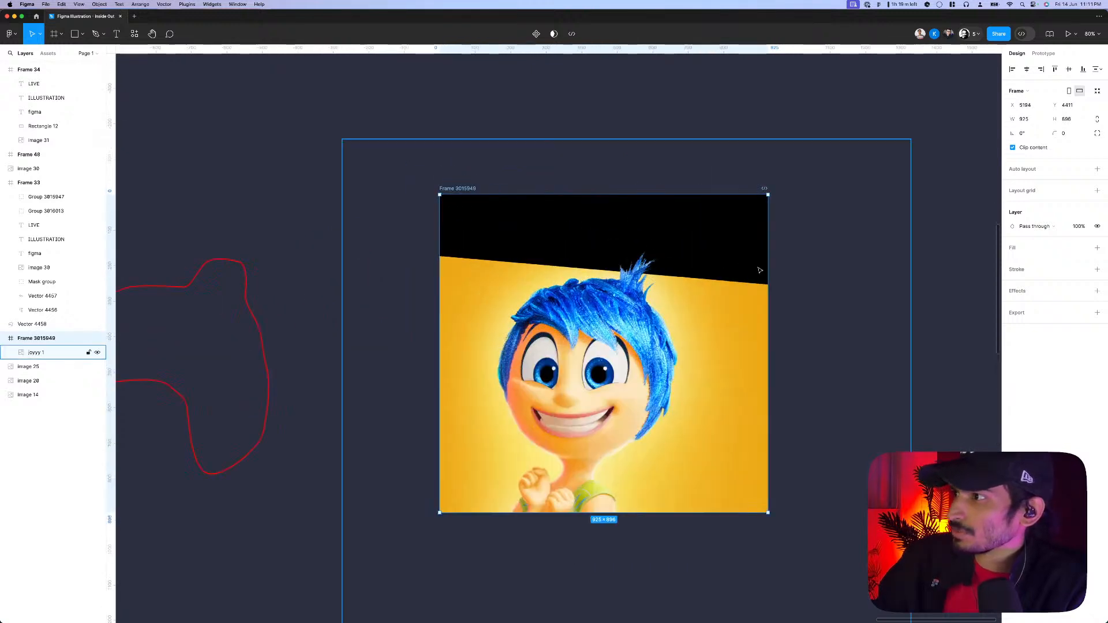
{"action": "left_click_drag", "start_coordinate": [768, 270], "coordinate": [746, 270]}
{"action": "scroll", "coordinate": [759, 232], "scroll_direction": "down", "scroll_amount": 2}
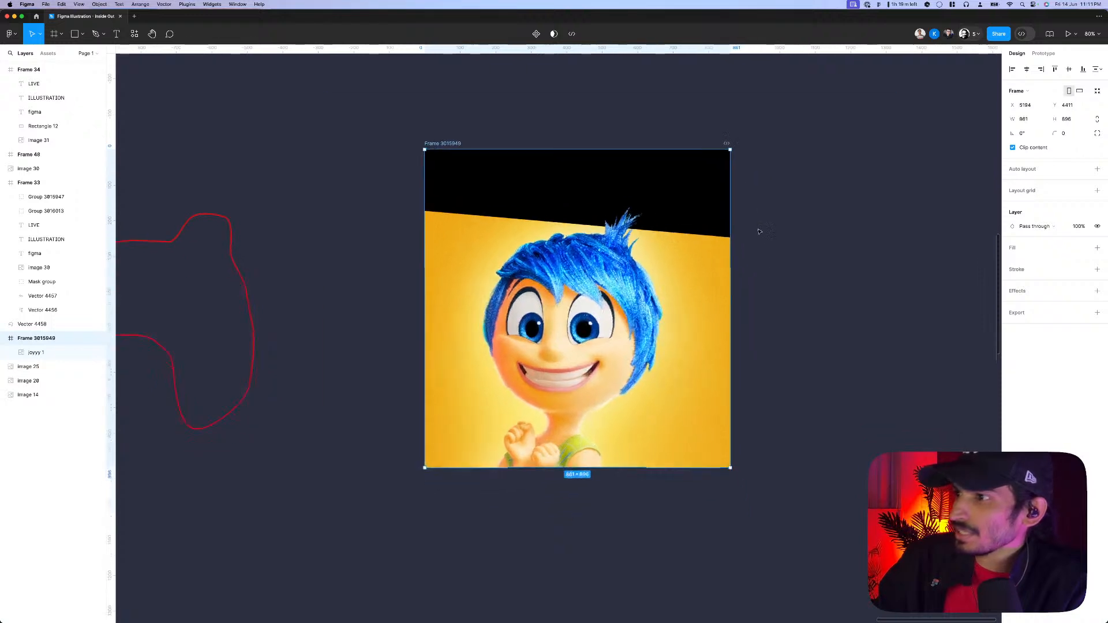
{"action": "mouse_move", "coordinate": [563, 468]}
{"action": "left_mouse_down"}
{"action": "mouse_move", "coordinate": [563, 495]}
{"action": "mouse_move", "coordinate": [562, 481]}
{"action": "left_mouse_up"}
{"action": "scroll", "coordinate": [594, 249], "scroll_direction": "up", "scroll_amount": 5}
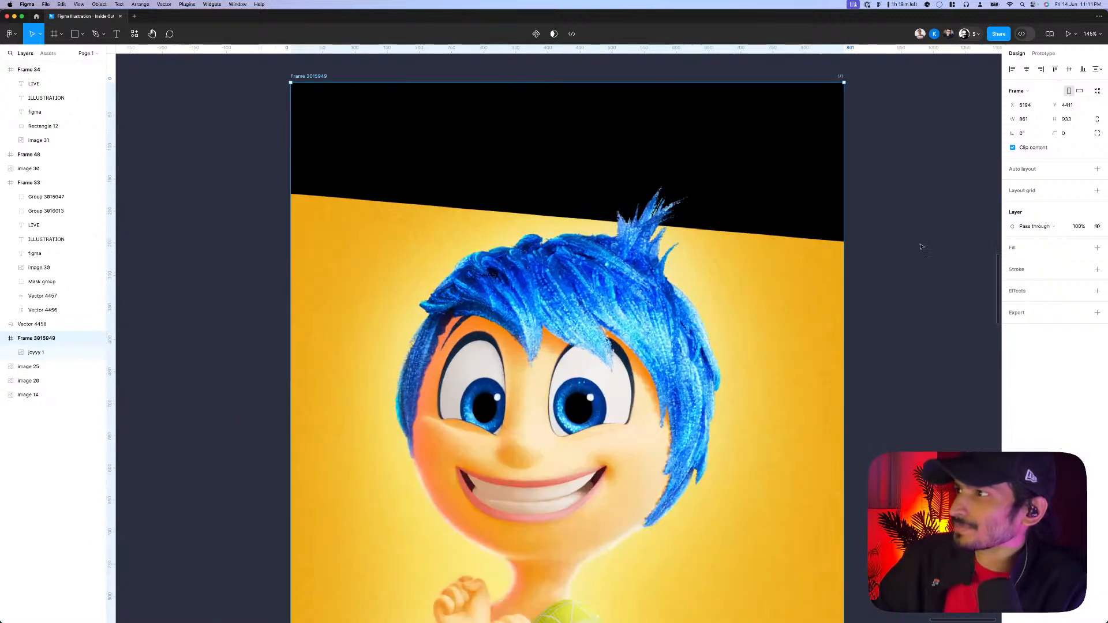
{"action": "left_click", "coordinate": [908, 202]}
- Trace Joy's jaw with the Pen tool as a smooth curve from the left hair tip, under the chin, to the right hair tip
{"action": "scroll", "coordinate": [908, 202], "scroll_direction": "down", "scroll_amount": 3}
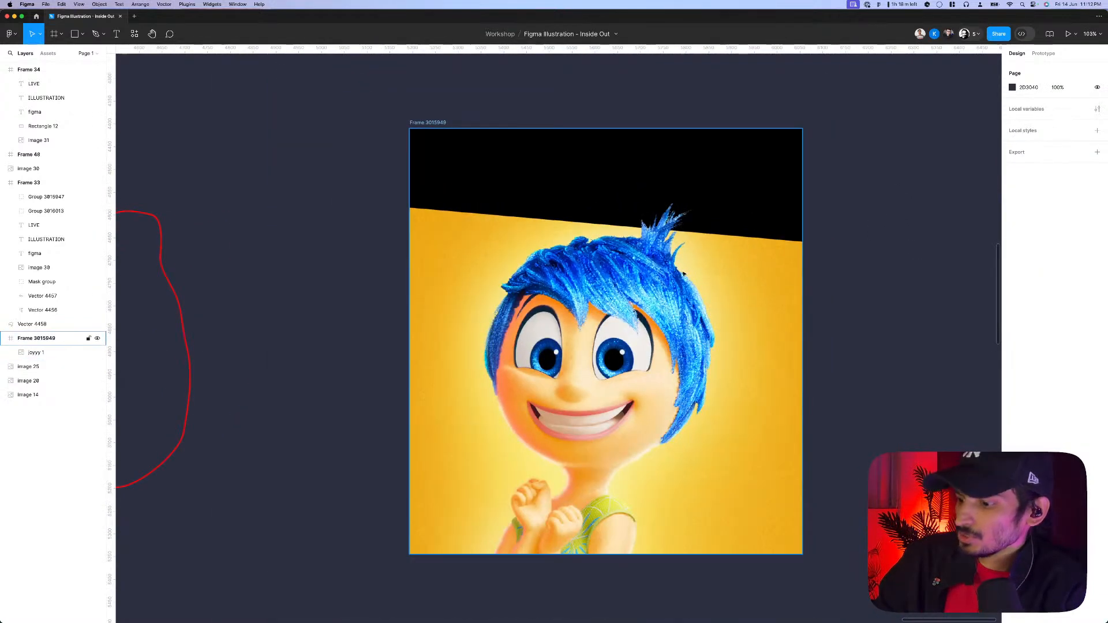
{"action": "scroll", "coordinate": [520, 346], "scroll_direction": "up", "scroll_amount": 4}
{"action": "key", "text": "p"}
{"action": "scroll", "coordinate": [484, 391], "scroll_direction": "up", "scroll_amount": 3}
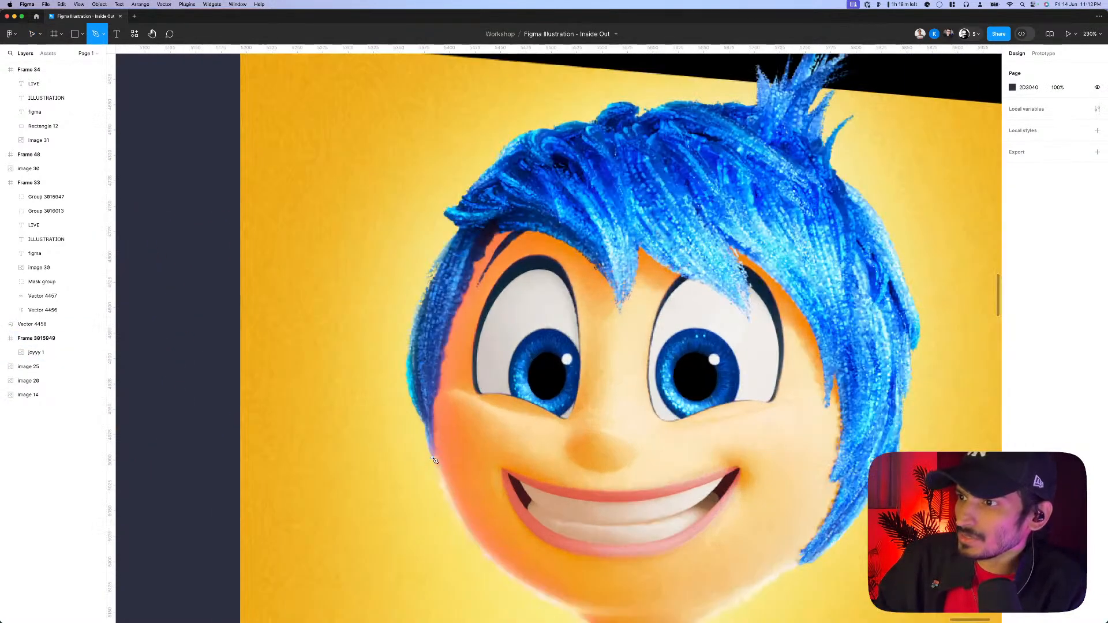
{"action": "left_click", "coordinate": [434, 460]}
{"action": "scroll", "coordinate": [462, 479], "scroll_direction": "down", "scroll_amount": 3}
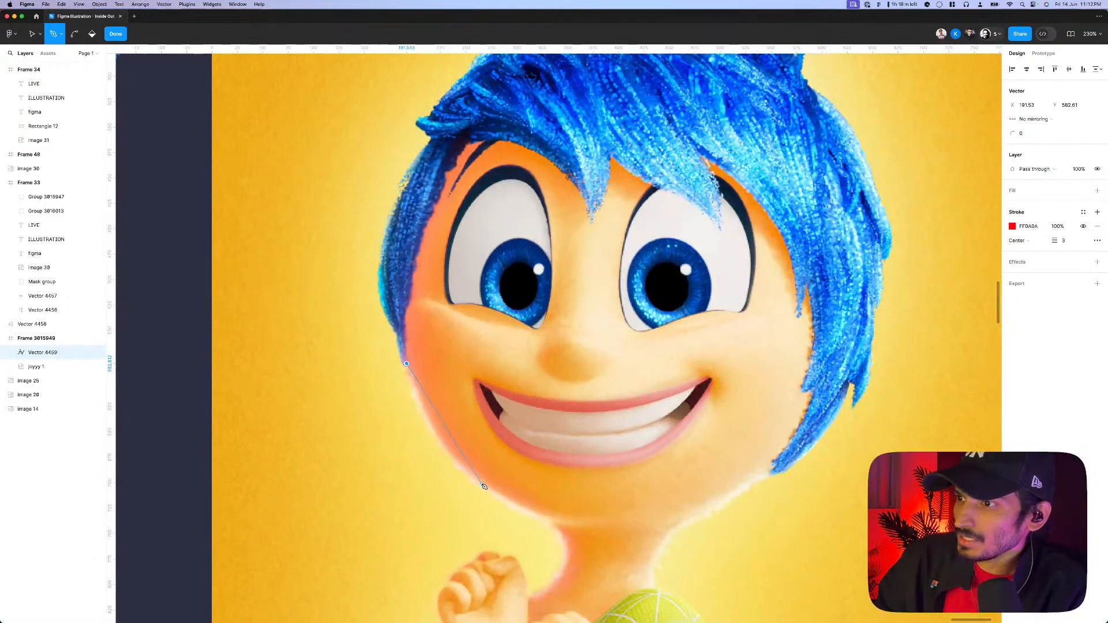
{"action": "left_click_drag", "start_coordinate": [485, 485], "coordinate": [549, 529]}
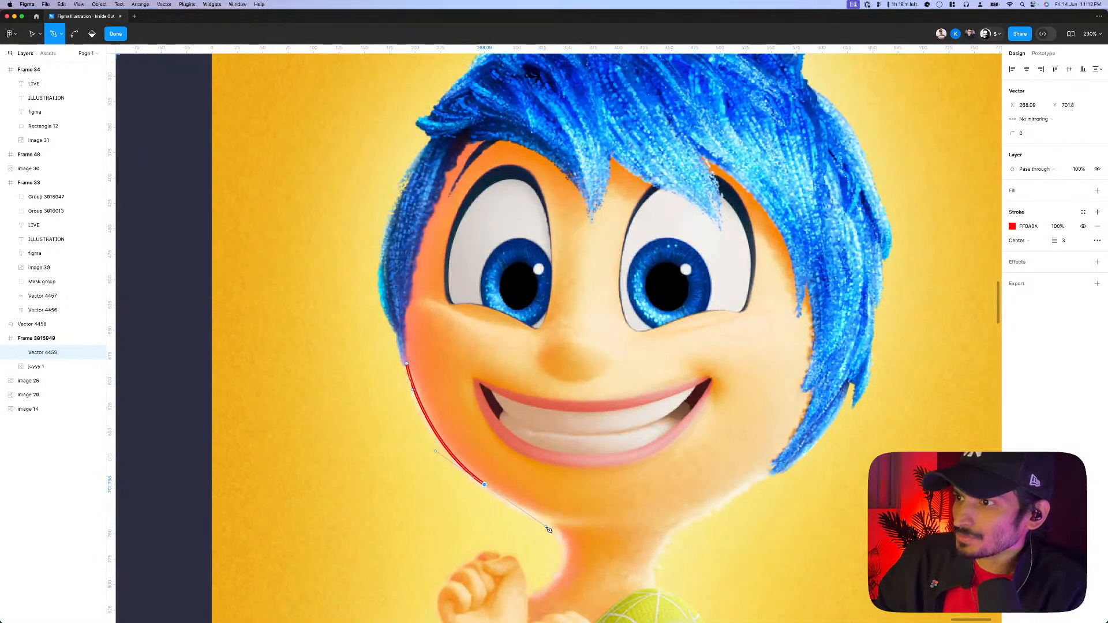
{"action": "left_click_drag", "start_coordinate": [668, 523], "coordinate": [747, 499]}
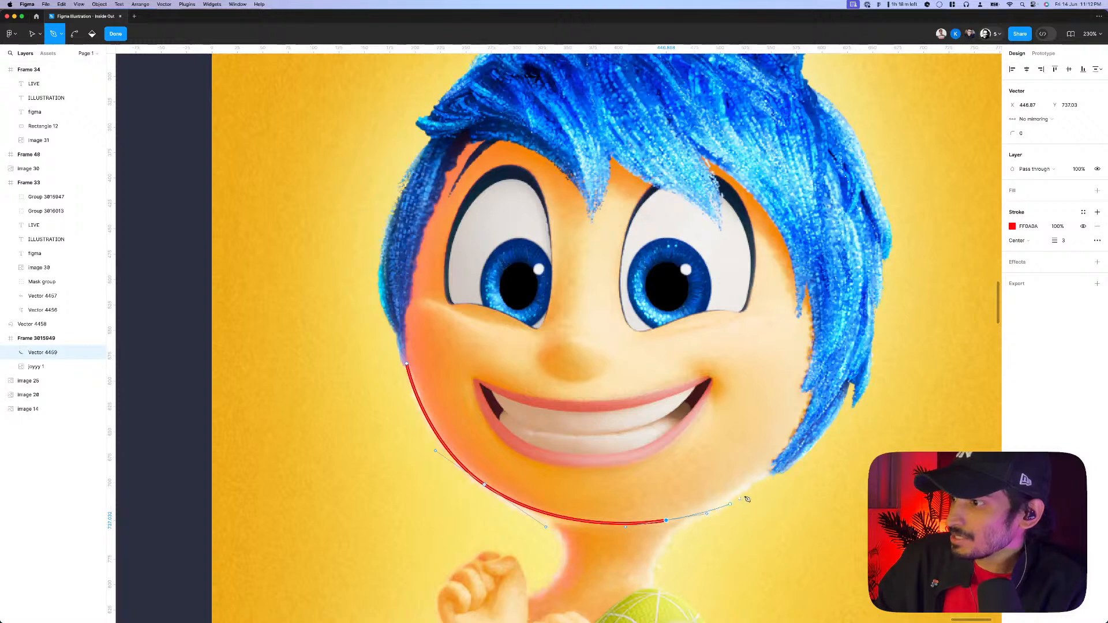
{"action": "left_click_drag", "start_coordinate": [780, 462], "coordinate": [792, 450]}
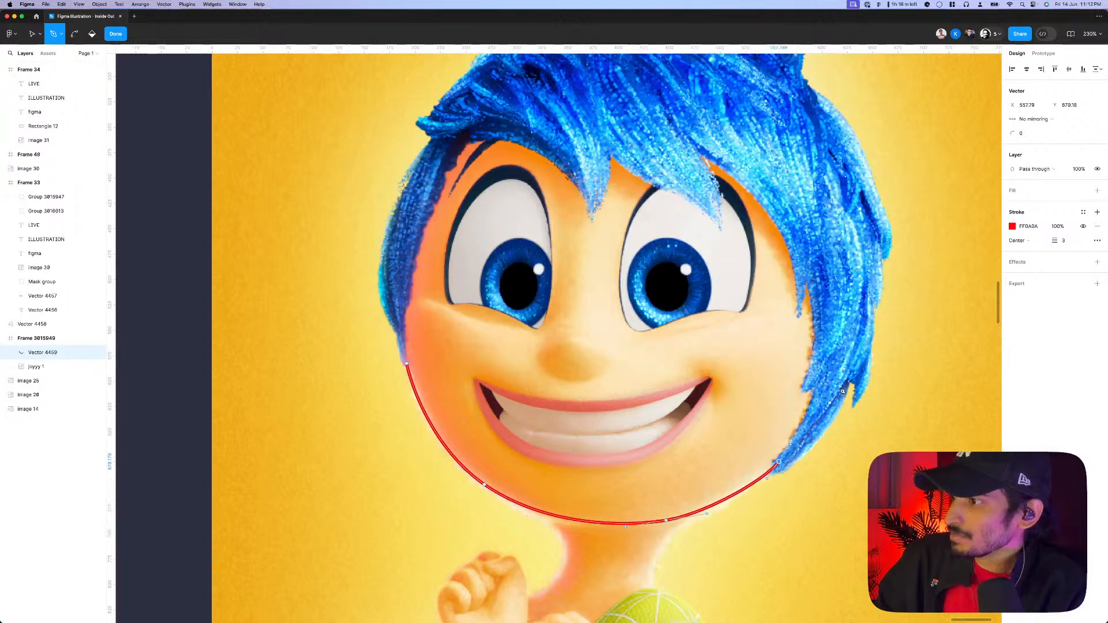
- Continue the face outline up the right side and across the forehead beneath the hair, and close it at the left hair tip
{"action": "scroll", "coordinate": [843, 392], "scroll_direction": "up", "scroll_amount": 3}
{"action": "left_click", "coordinate": [787, 416]}
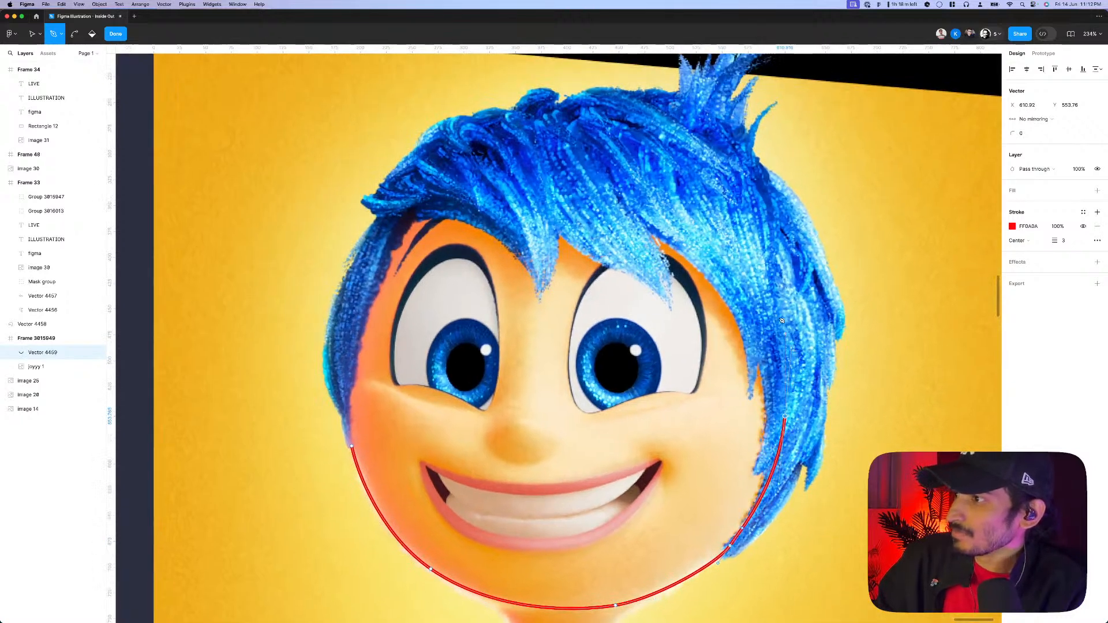
{"action": "left_click_drag", "start_coordinate": [688, 210], "coordinate": [398, 226]}
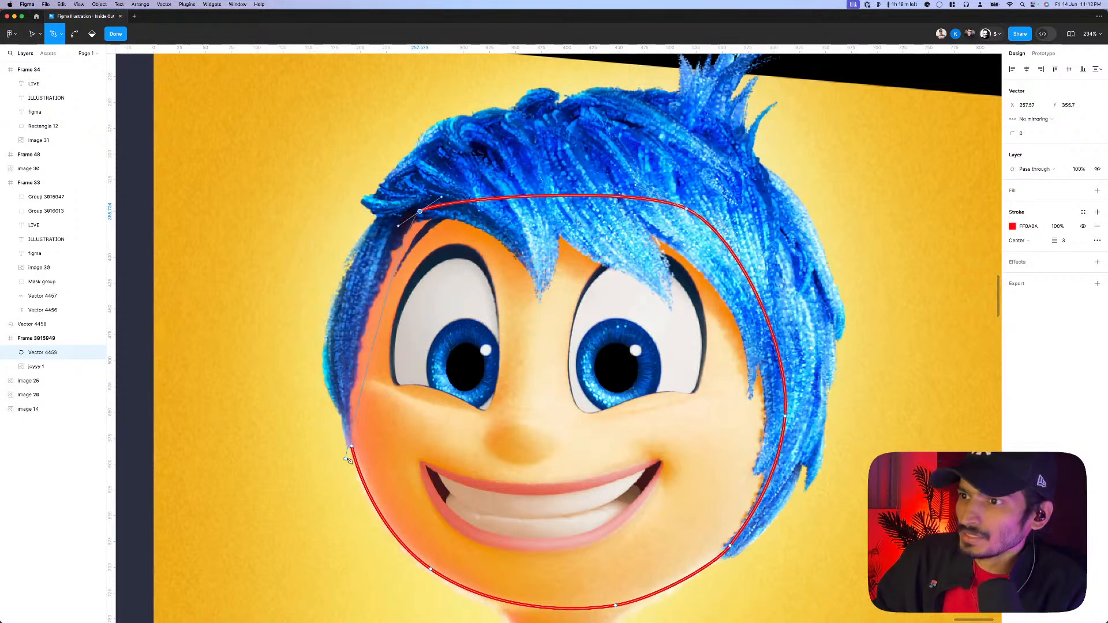
{"action": "left_click_drag", "start_coordinate": [353, 448], "coordinate": [377, 570]}
{"action": "scroll", "coordinate": [446, 431], "scroll_direction": "down", "scroll_amount": 5}
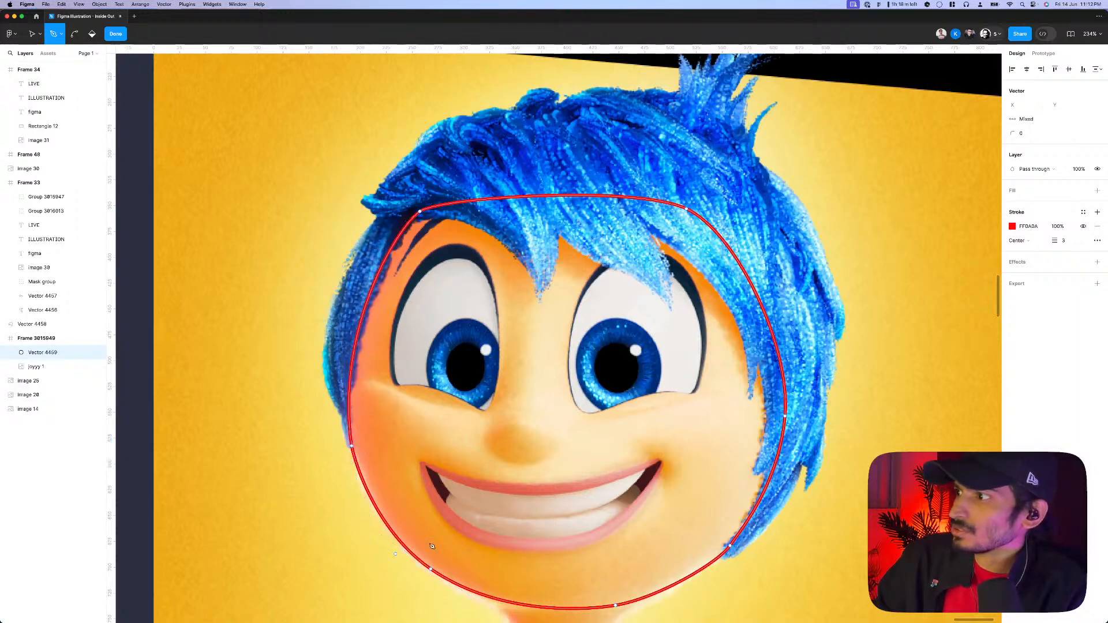
{"action": "key", "text": "Escape"}
{"action": "key", "text": "Escape"}
- With the Pen tool, trace the hair's outer edge from the left tip beside the cheek up to the pointed lock above the forehead
{"action": "key", "text": "p"}
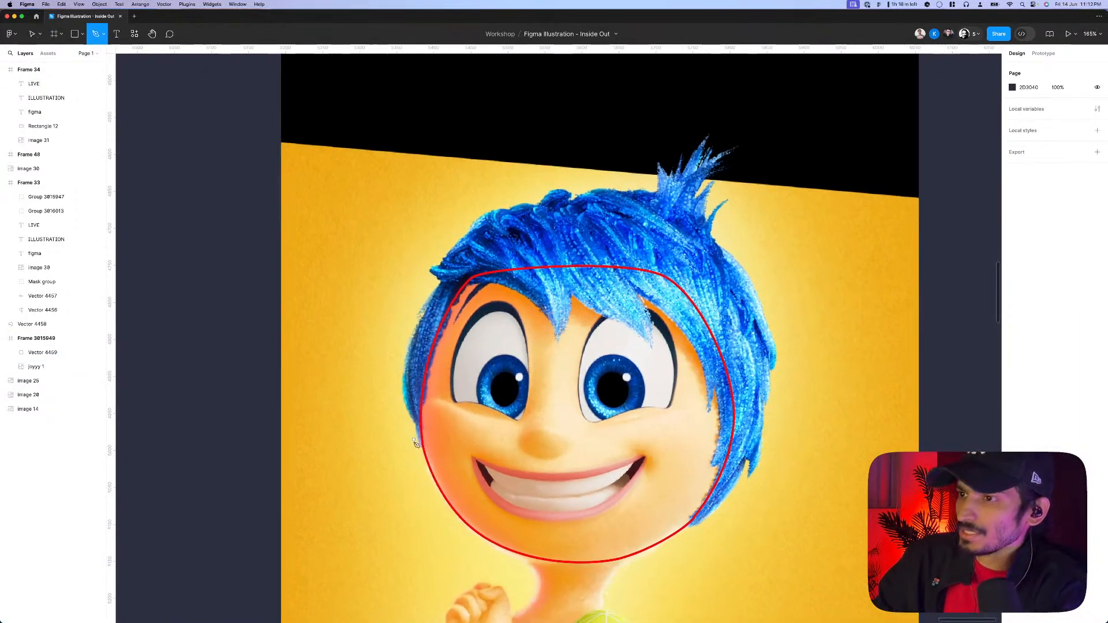
{"action": "scroll", "coordinate": [441, 439], "scroll_direction": "up", "scroll_amount": 4}
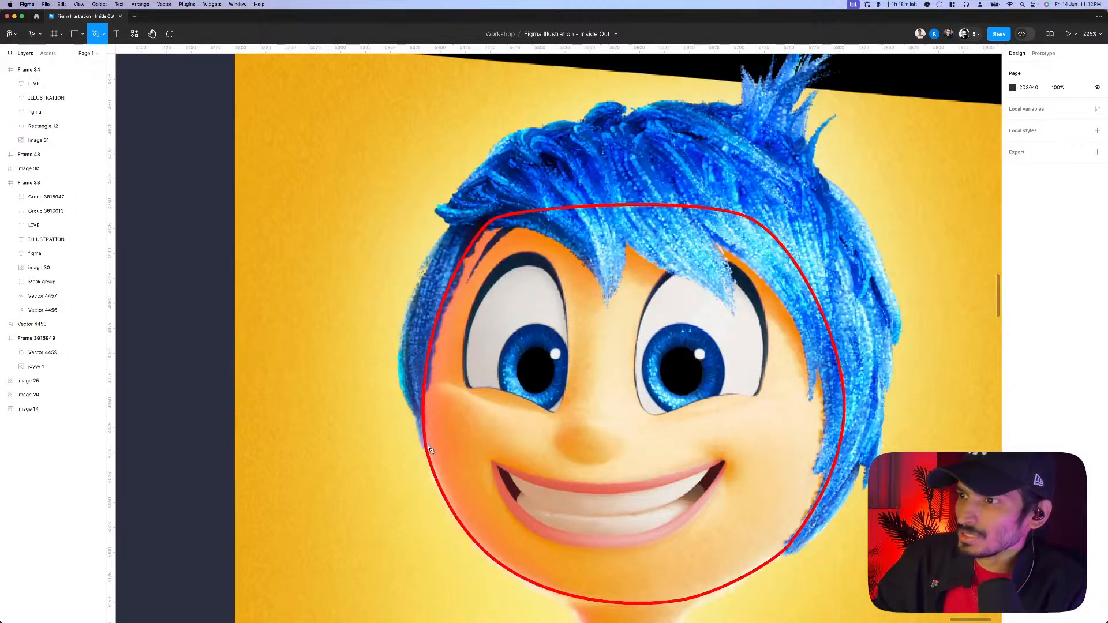
{"action": "left_click", "coordinate": [428, 448]}
{"action": "left_click", "coordinate": [412, 415]}
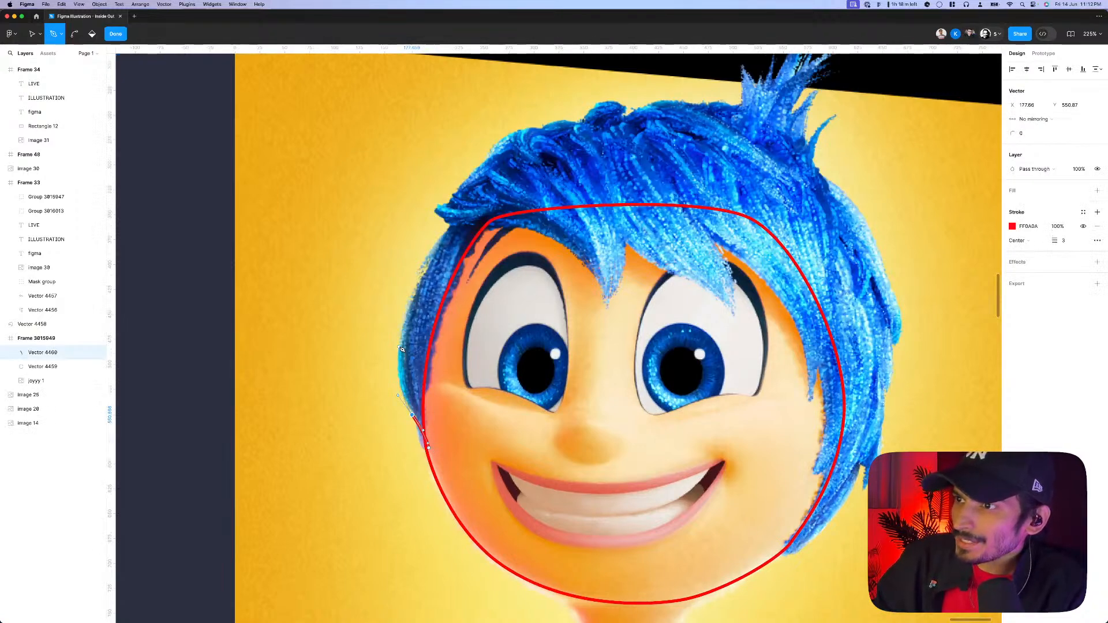
{"action": "left_click_drag", "start_coordinate": [399, 346], "coordinate": [405, 333]}
{"action": "left_click", "coordinate": [433, 250]}
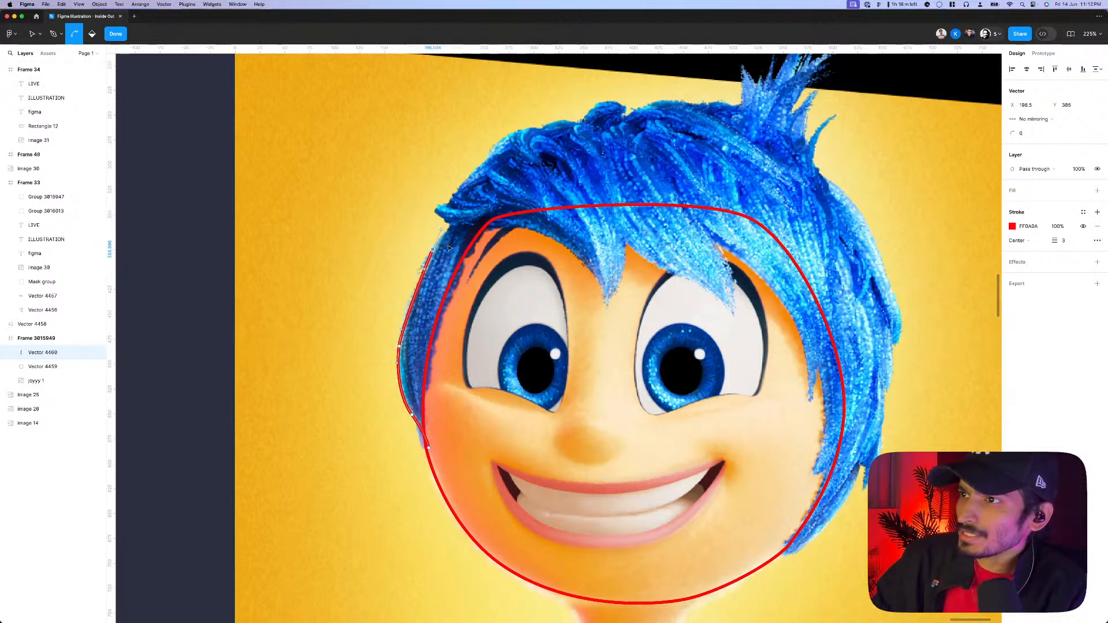
{"action": "scroll", "coordinate": [454, 231], "scroll_direction": "up", "scroll_amount": 2}
{"action": "key", "text": "super+z"}
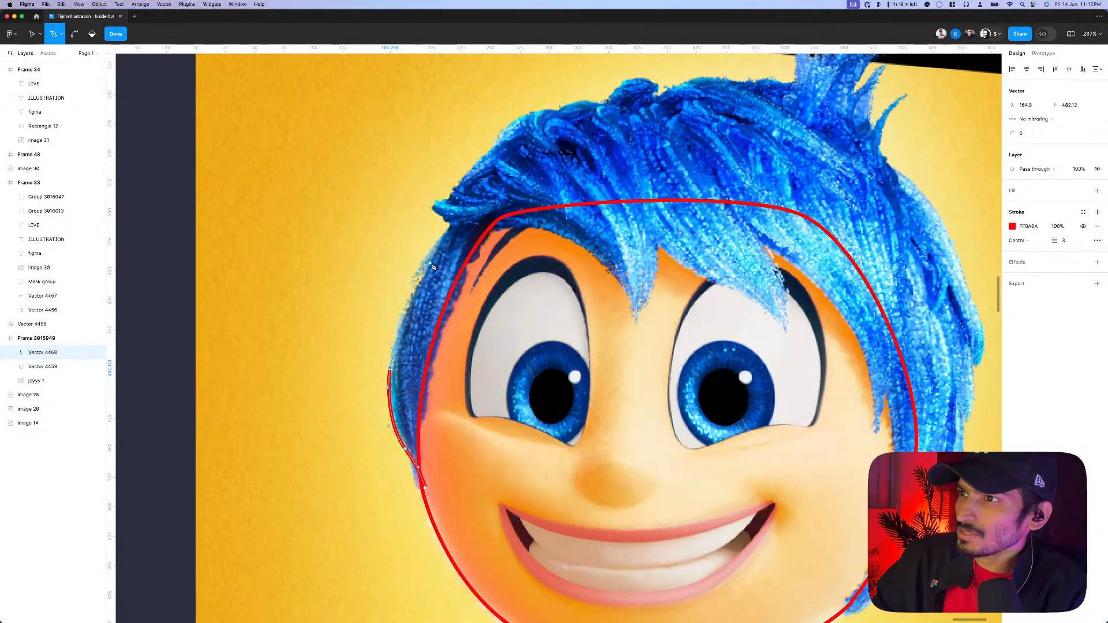
{"action": "left_click", "coordinate": [430, 265]}
{"action": "left_click", "coordinate": [455, 228]}
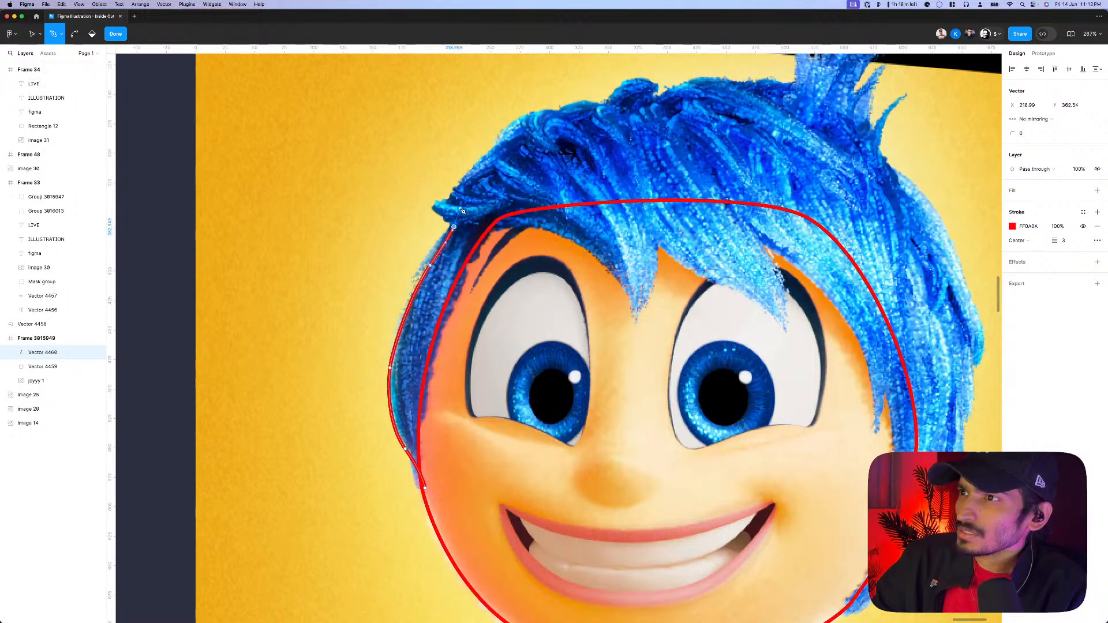
{"action": "scroll", "coordinate": [455, 228], "scroll_direction": "up", "scroll_amount": 4}
{"action": "left_click", "coordinate": [411, 280]}
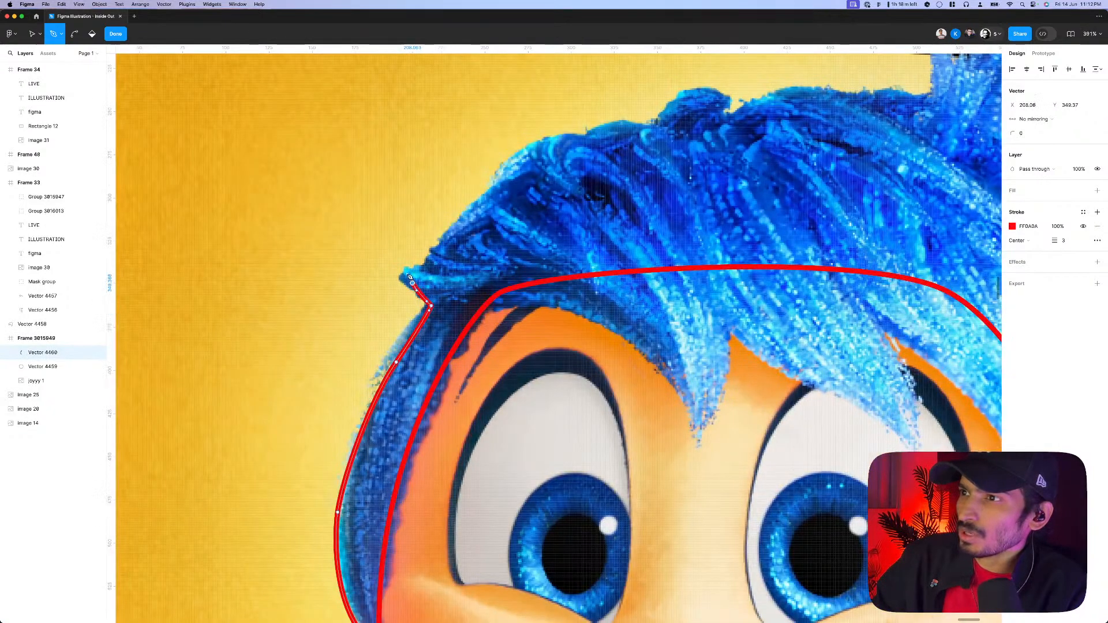
- Continue the hair path over the crown, following the small bump and curving to the base of the upright tuft, leaving the tuft out
{"action": "left_click", "coordinate": [501, 194]}
{"action": "scroll", "coordinate": [358, 318], "scroll_direction": "up", "scroll_amount": 5}
{"action": "scroll", "coordinate": [358, 318], "scroll_direction": "right", "scroll_amount": 5}
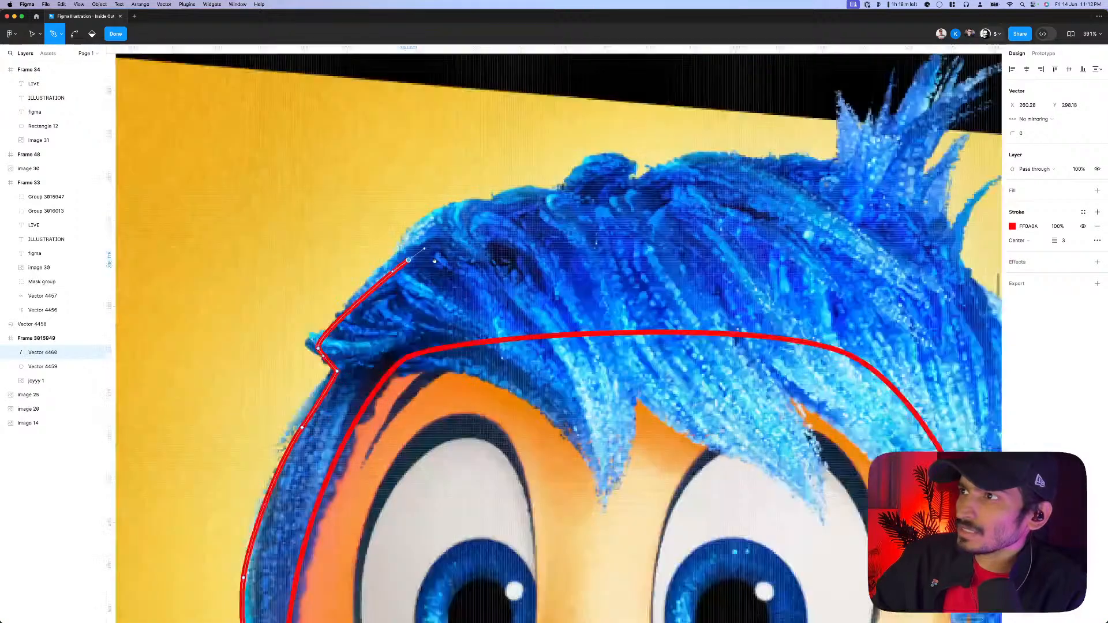
{"action": "left_click", "coordinate": [359, 313]}
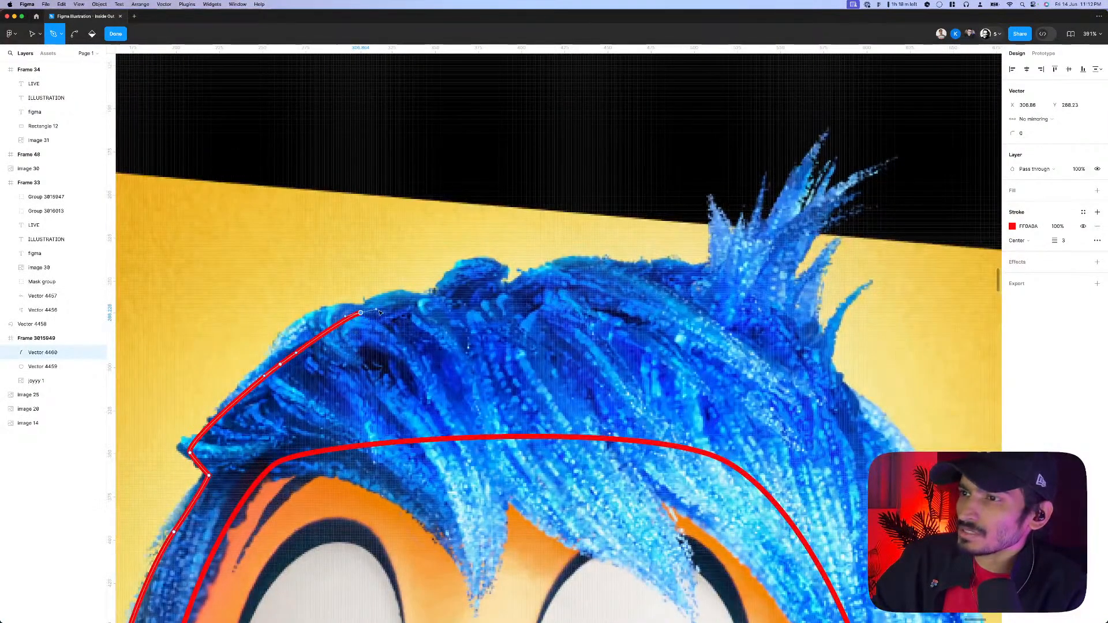
{"action": "left_click", "coordinate": [424, 301]}
{"action": "left_click", "coordinate": [475, 280]}
{"action": "left_click", "coordinate": [501, 291]}
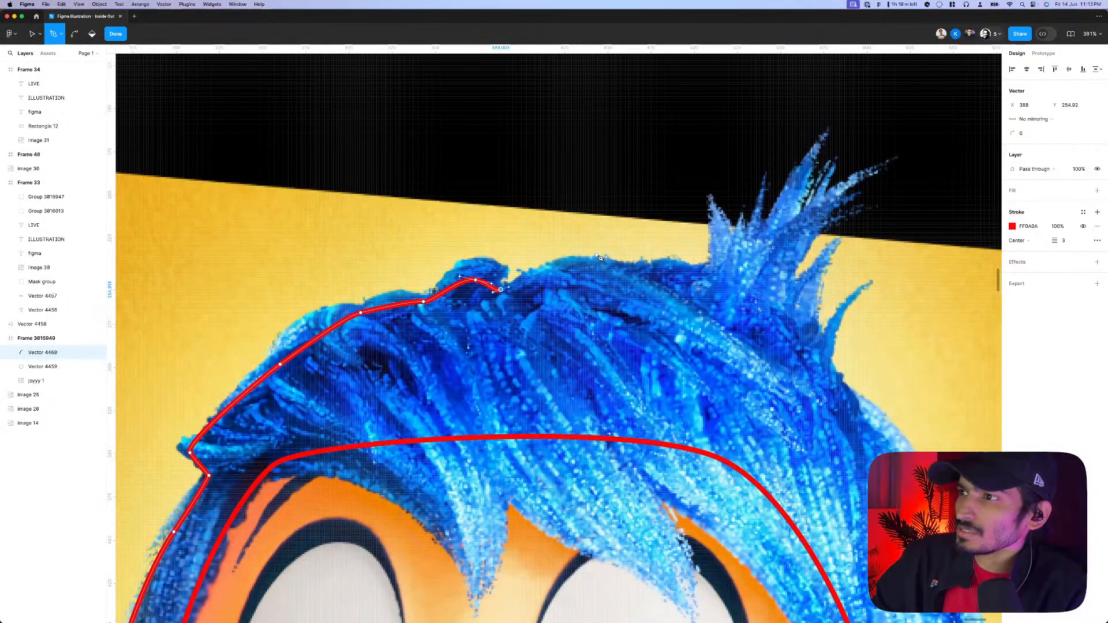
{"action": "left_click_drag", "start_coordinate": [640, 267], "coordinate": [696, 275]}
{"action": "scroll", "coordinate": [701, 289], "scroll_direction": "right", "scroll_amount": 1}
{"action": "scroll", "coordinate": [701, 289], "scroll_direction": "right", "scroll_amount": 4}
{"action": "scroll", "coordinate": [700, 289], "scroll_direction": "down", "scroll_amount": 1}
- Extend the hair path from behind the upright tuft down the upper right side of the head
{"action": "left_click", "coordinate": [520, 237]}
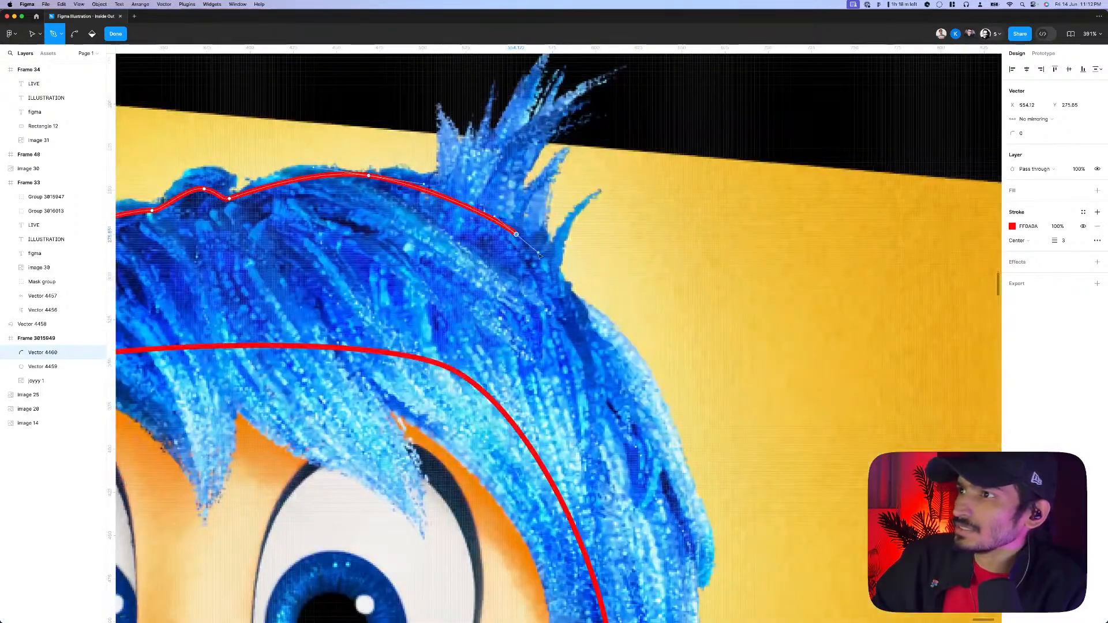
{"action": "scroll", "coordinate": [583, 294], "scroll_direction": "down", "scroll_amount": 1}
{"action": "left_click", "coordinate": [576, 271]}
{"action": "scroll", "coordinate": [594, 288], "scroll_direction": "down", "scroll_amount": 3}
{"action": "scroll", "coordinate": [595, 289], "scroll_direction": "right", "scroll_amount": 1}
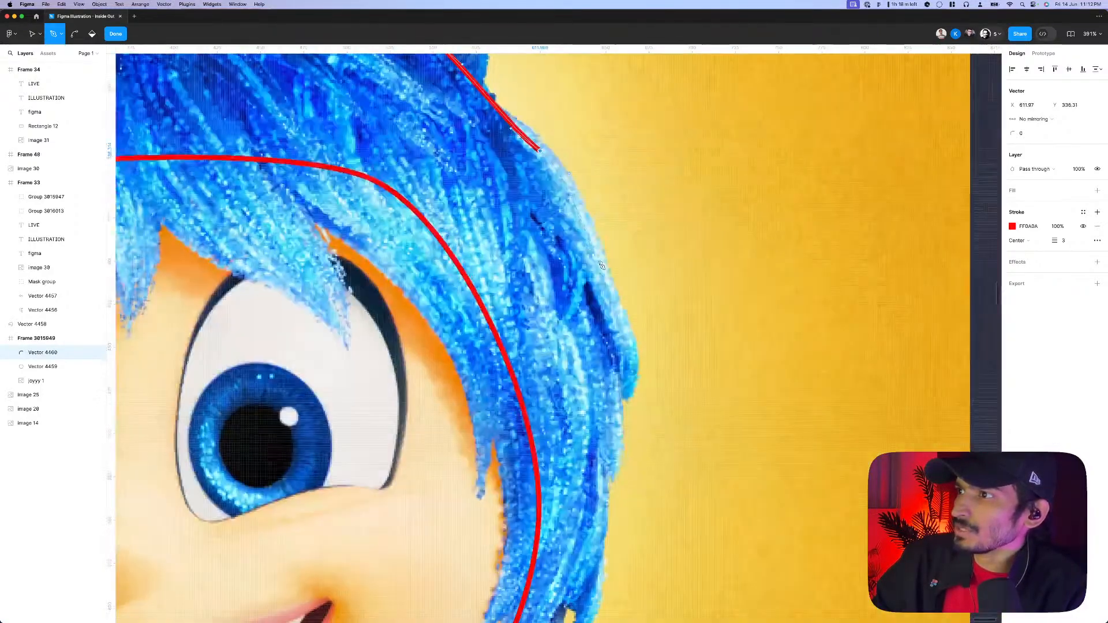
{"action": "left_click", "coordinate": [608, 289]}
{"action": "scroll", "coordinate": [626, 349], "scroll_direction": "down", "scroll_amount": 5}
{"action": "scroll", "coordinate": [627, 355], "scroll_direction": "up", "scroll_amount": 4}
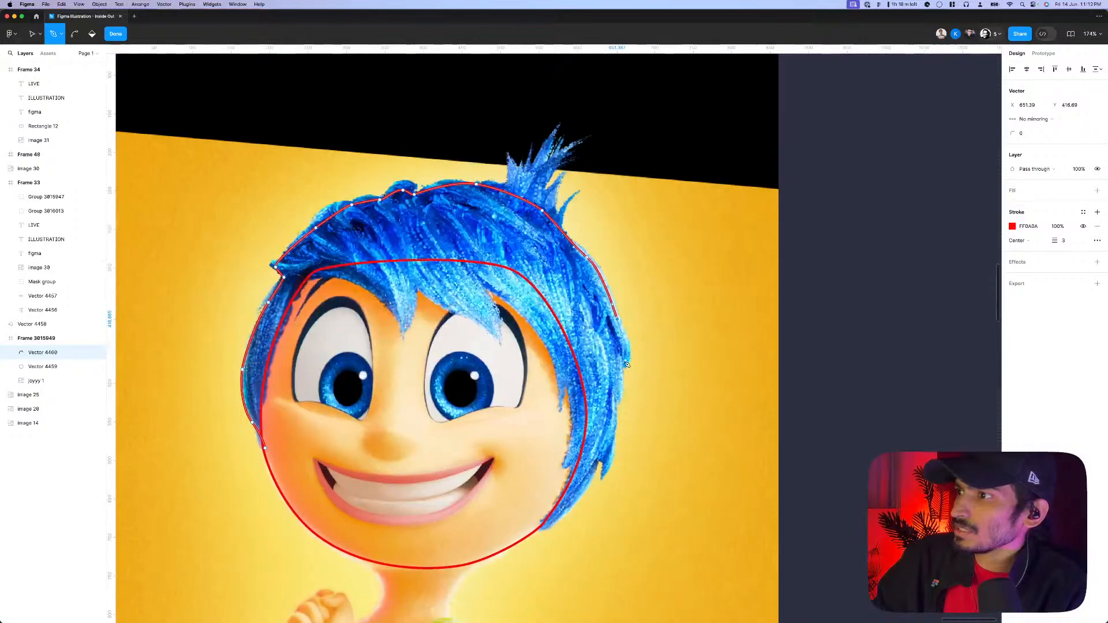
- Continue the hair path down the lower right edge, notching it between strands, to the hair tip at the jaw
{"action": "left_click", "coordinate": [628, 365]}
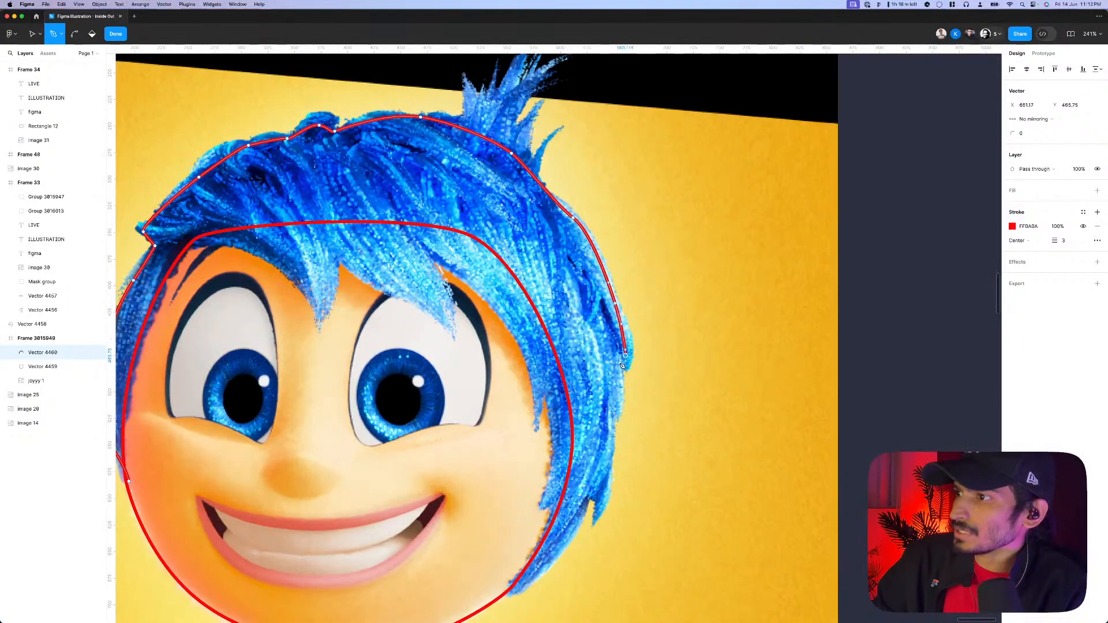
{"action": "left_click", "coordinate": [617, 405]}
{"action": "scroll", "coordinate": [613, 415], "scroll_direction": "down", "scroll_amount": 1}
{"action": "scroll", "coordinate": [613, 415], "scroll_direction": "down", "scroll_amount": 2}
{"action": "scroll", "coordinate": [614, 414], "scroll_direction": "left", "scroll_amount": 1}
{"action": "left_click", "coordinate": [637, 364]}
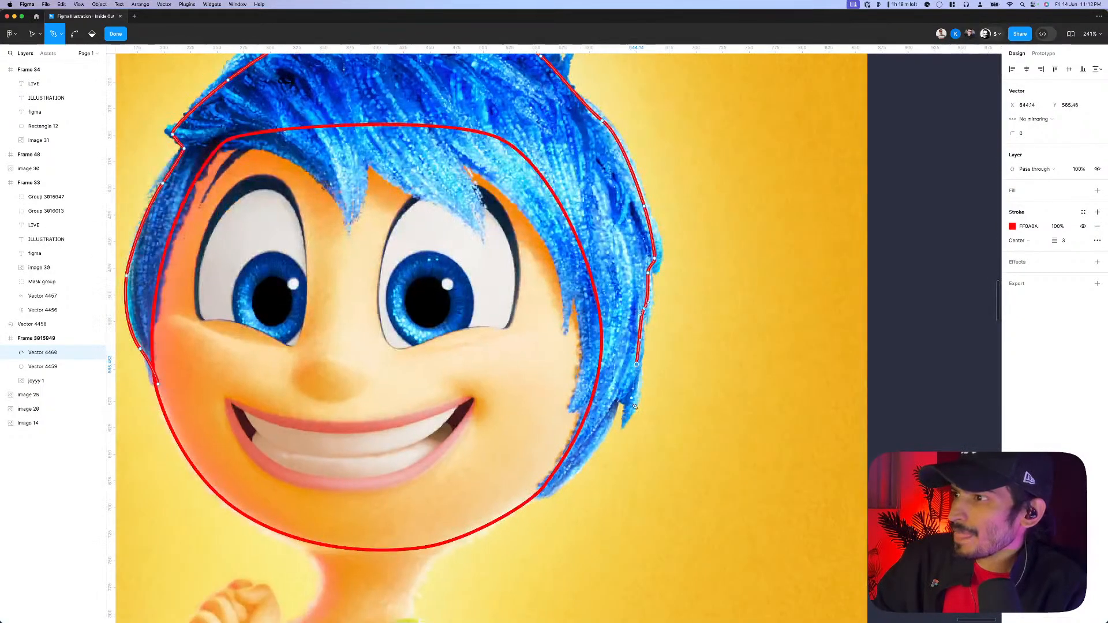
{"action": "left_click", "coordinate": [626, 401]}
{"action": "left_click", "coordinate": [602, 429]}
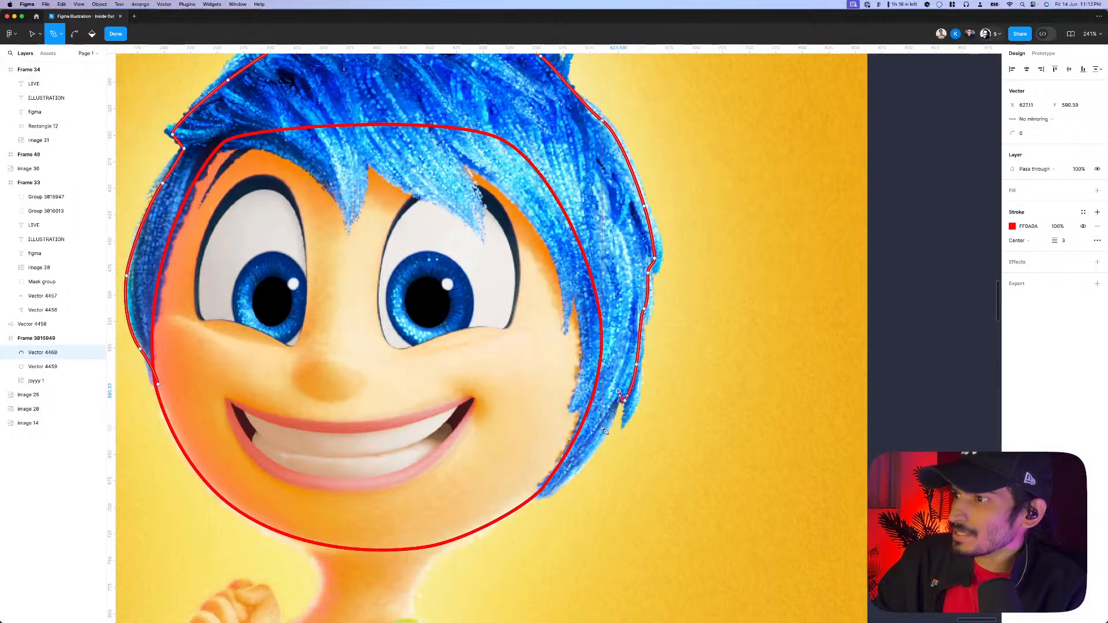
{"action": "left_click", "coordinate": [542, 495]}
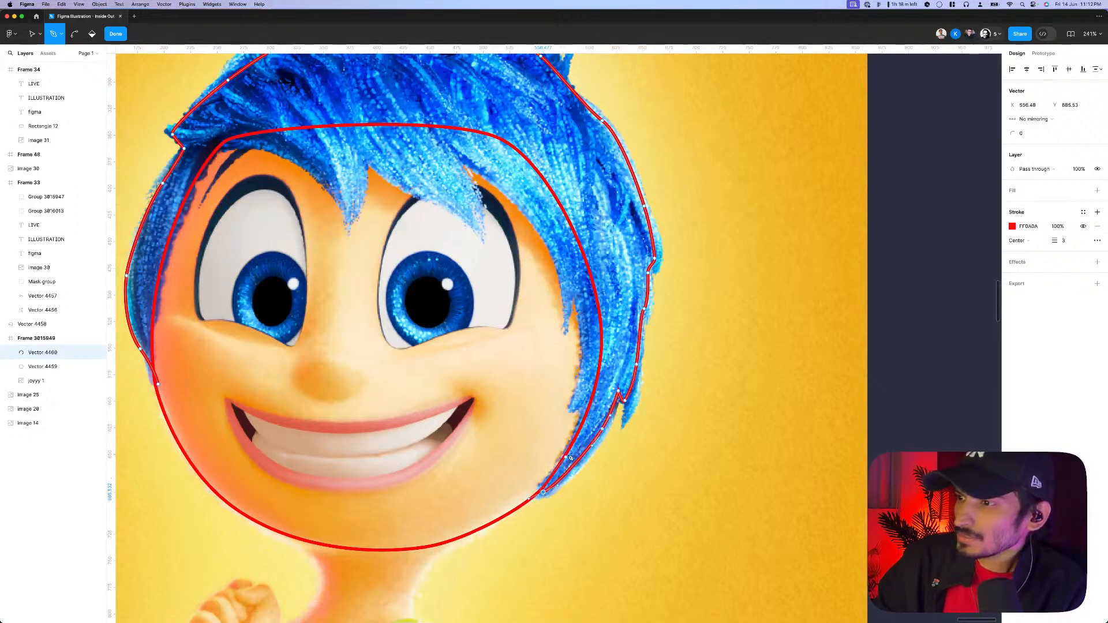
- Trace the inner edge of the right-hand hair back up from the jaw tip, shaping two pointed strands beside the cheek
{"action": "left_click", "coordinate": [578, 428]}
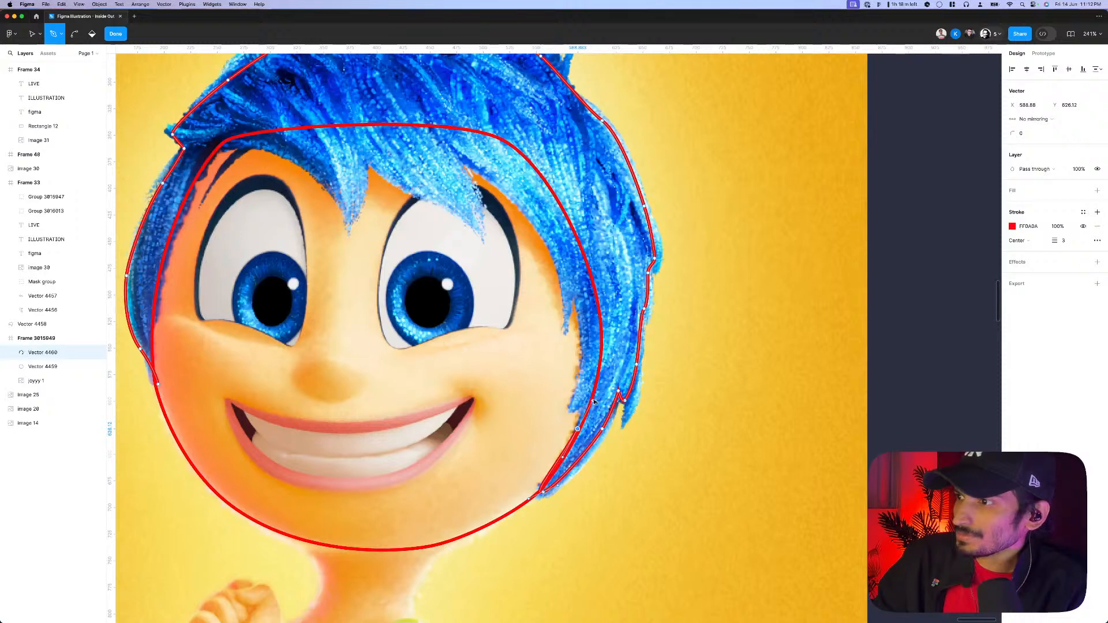
{"action": "left_click", "coordinate": [592, 389]}
{"action": "left_click_drag", "start_coordinate": [570, 410], "coordinate": [561, 410]}
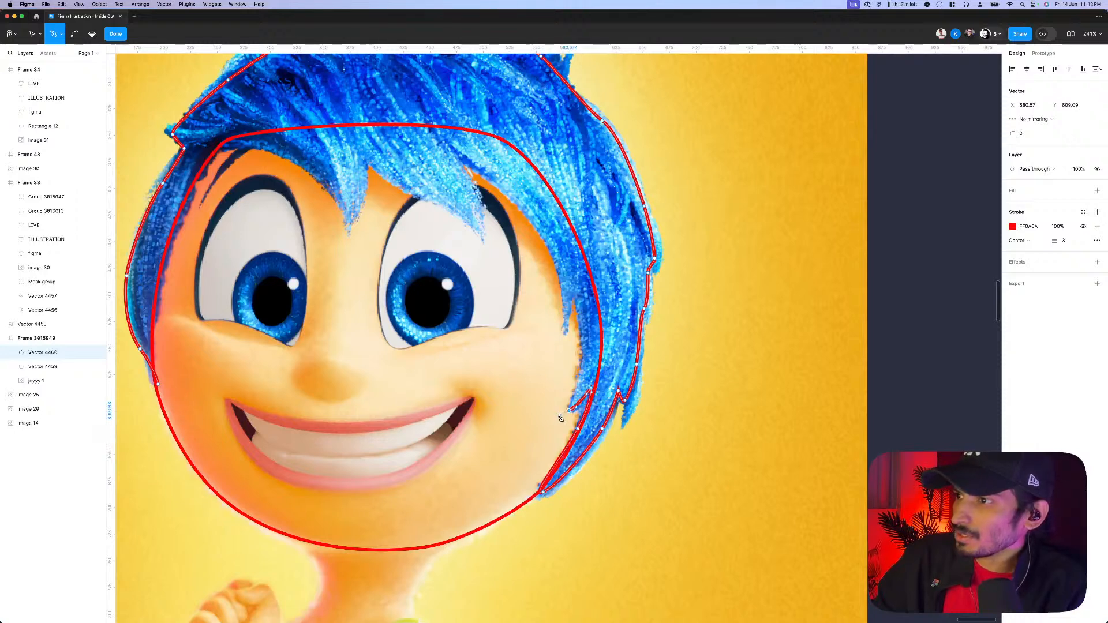
{"action": "left_click", "coordinate": [585, 332]}
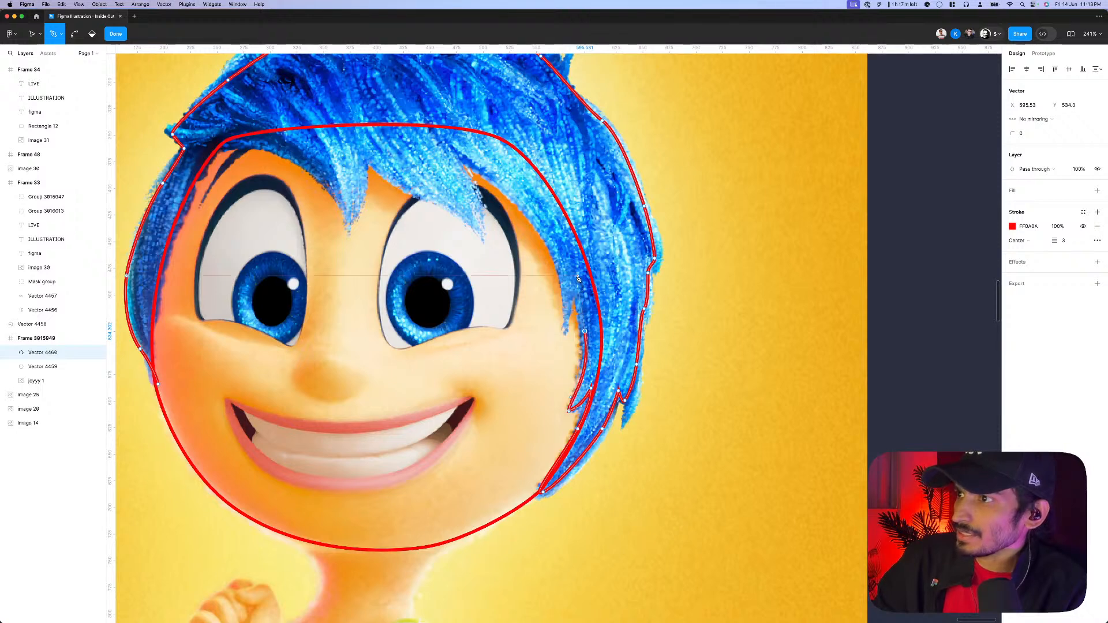
{"action": "left_click", "coordinate": [577, 277]}
{"action": "left_click", "coordinate": [563, 320]}
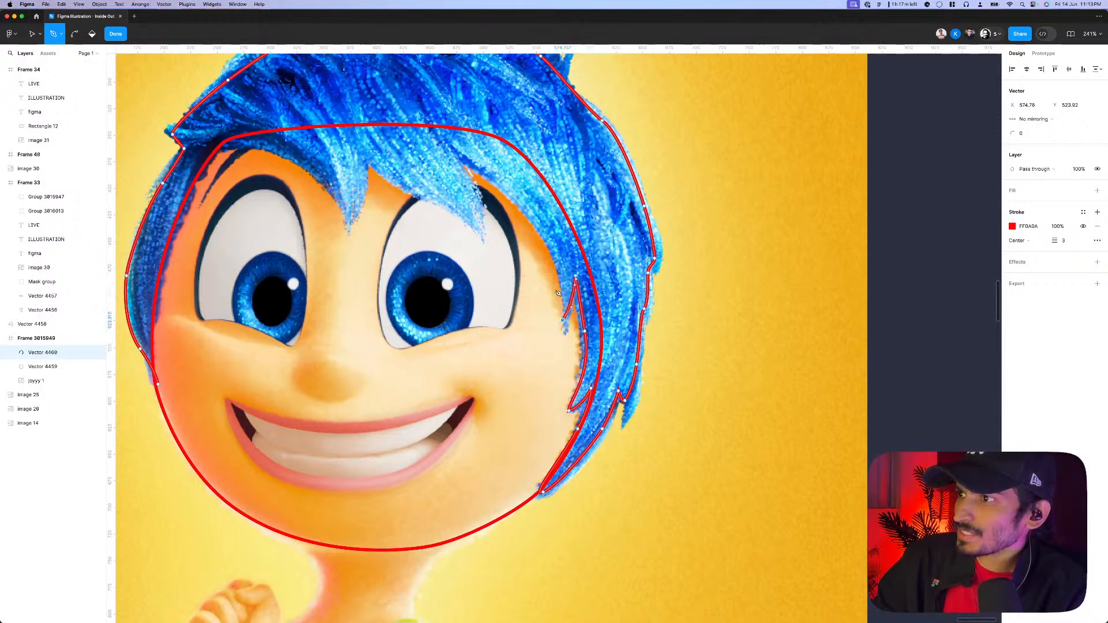
- Continue the hair path along the fringe, outlining the pointed lock over the right eye and starting the one between the eyes
{"action": "left_click", "coordinate": [512, 194]}
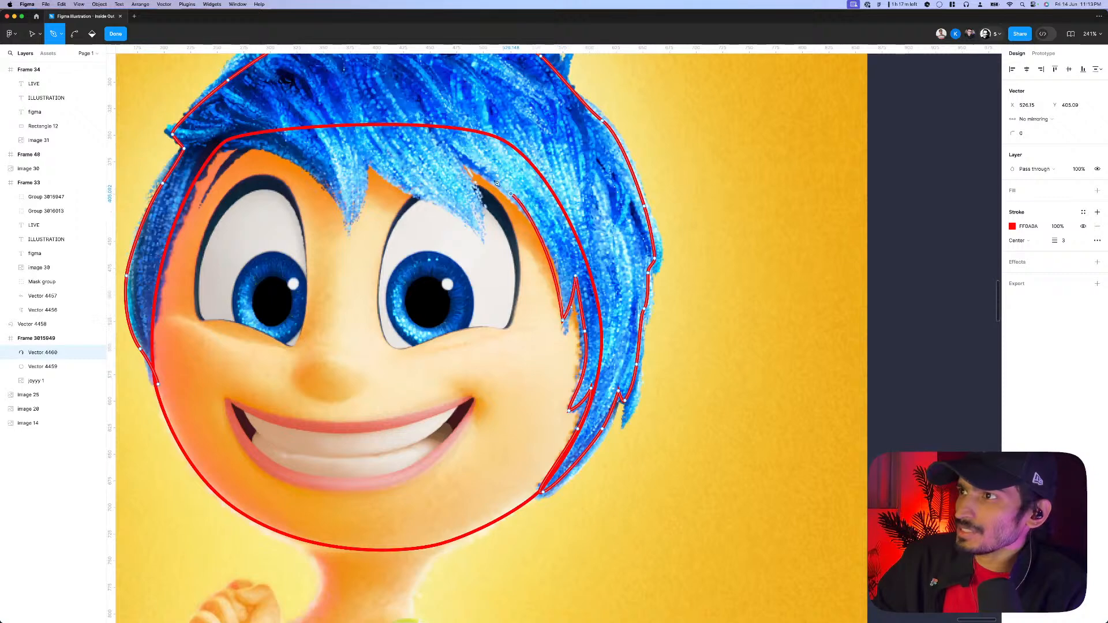
{"action": "left_click", "coordinate": [448, 146]}
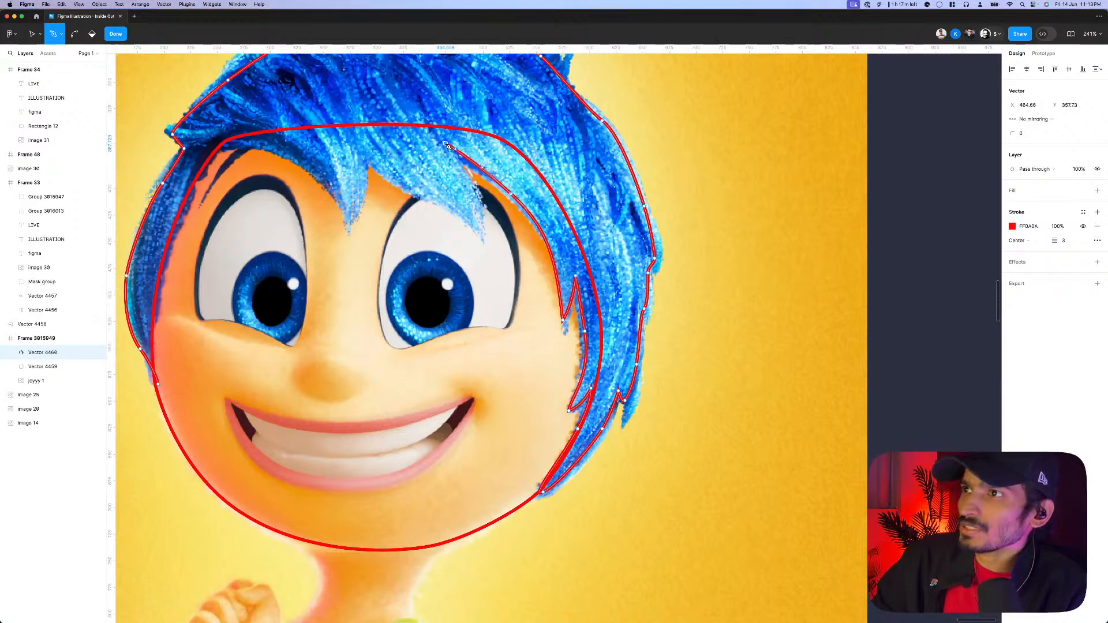
{"action": "left_click", "coordinate": [472, 206]}
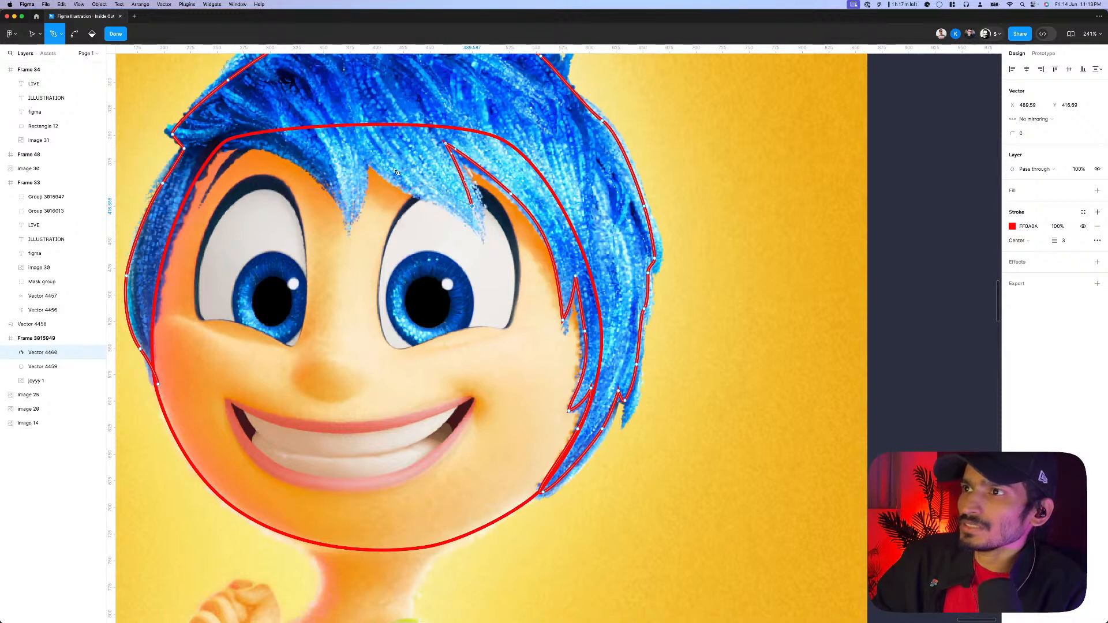
{"action": "left_click", "coordinate": [380, 165]}
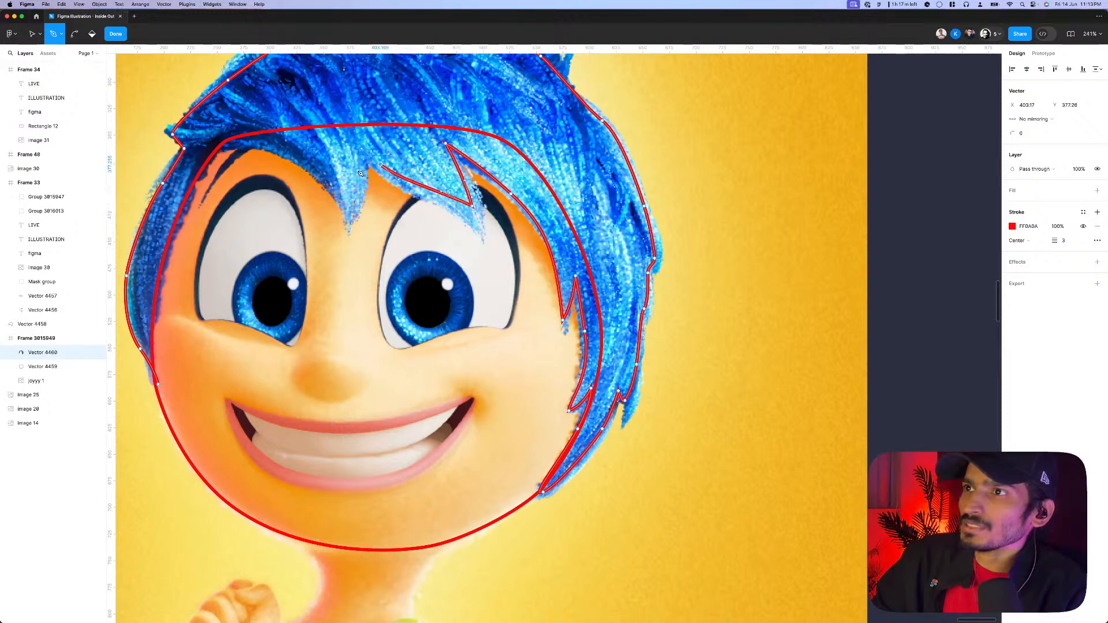
{"action": "left_click", "coordinate": [355, 150]}
{"action": "left_click", "coordinate": [353, 201]}
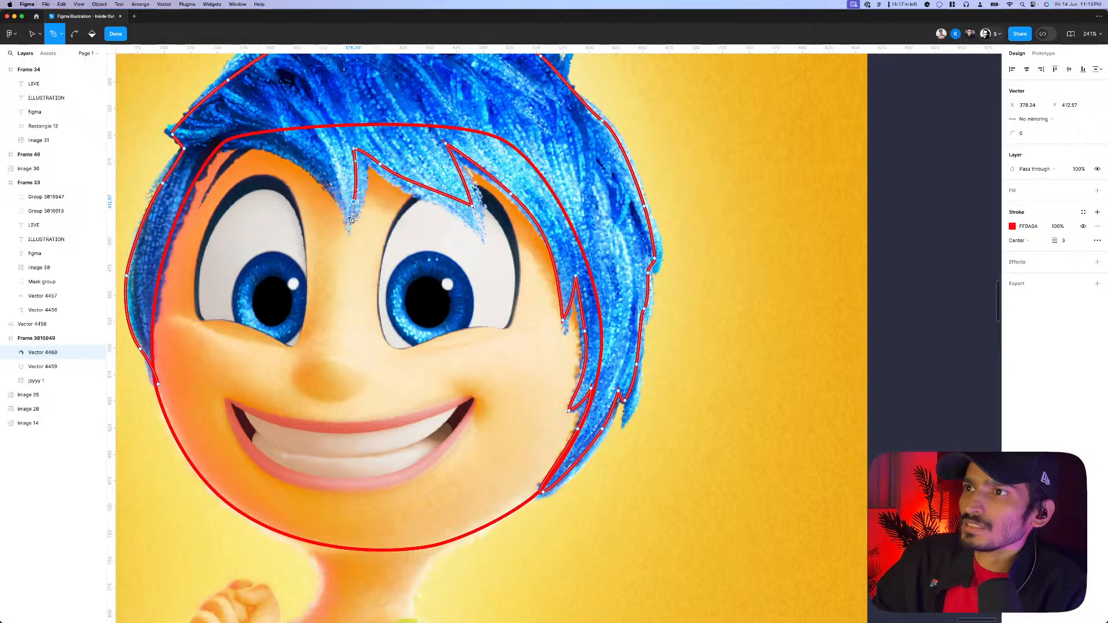
- Finish the middle fringe lock, trace along the forehead and down the left inner hair edge, and close the hair path at its starting tip
{"action": "scroll", "coordinate": [349, 218], "scroll_direction": "up", "scroll_amount": 3}
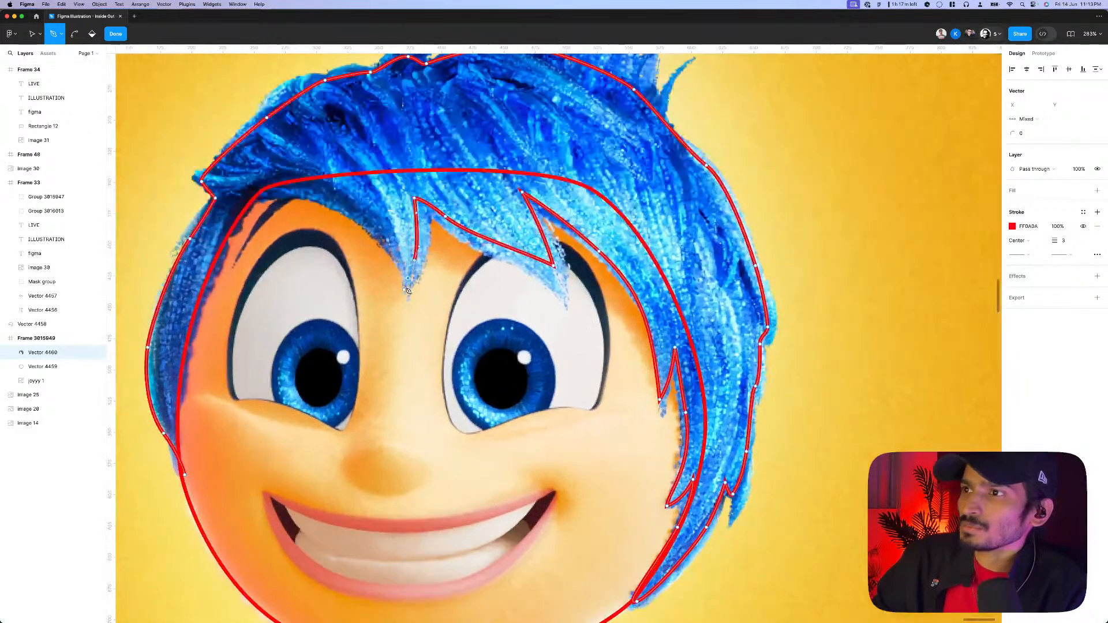
{"action": "left_click", "coordinate": [361, 228]}
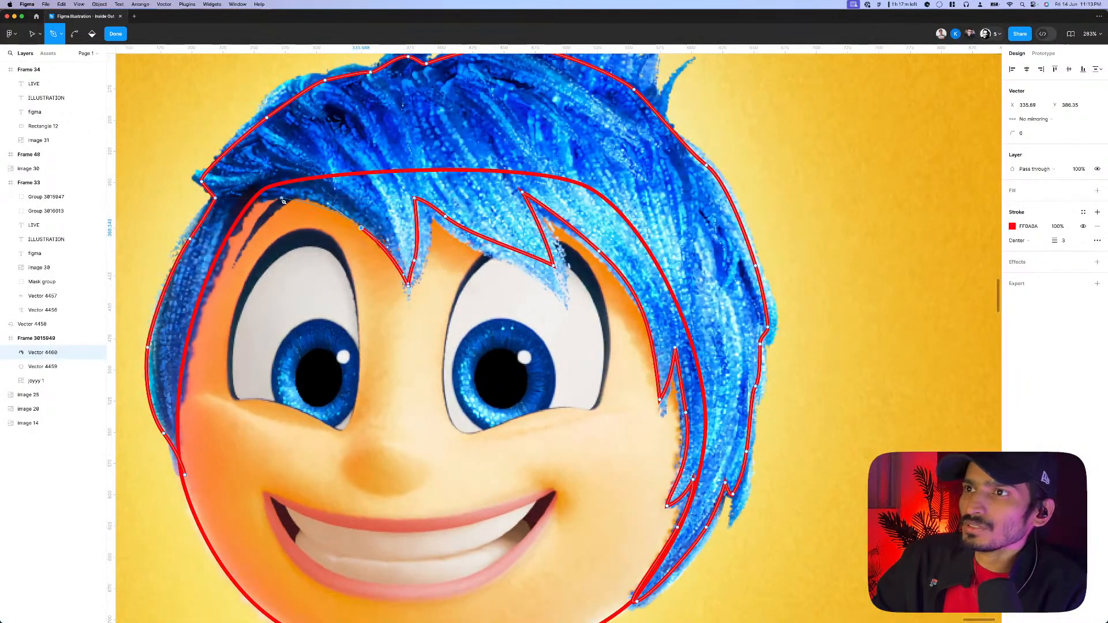
{"action": "left_click", "coordinate": [254, 204]}
{"action": "left_click_drag", "start_coordinate": [195, 295], "coordinate": [195, 316]}
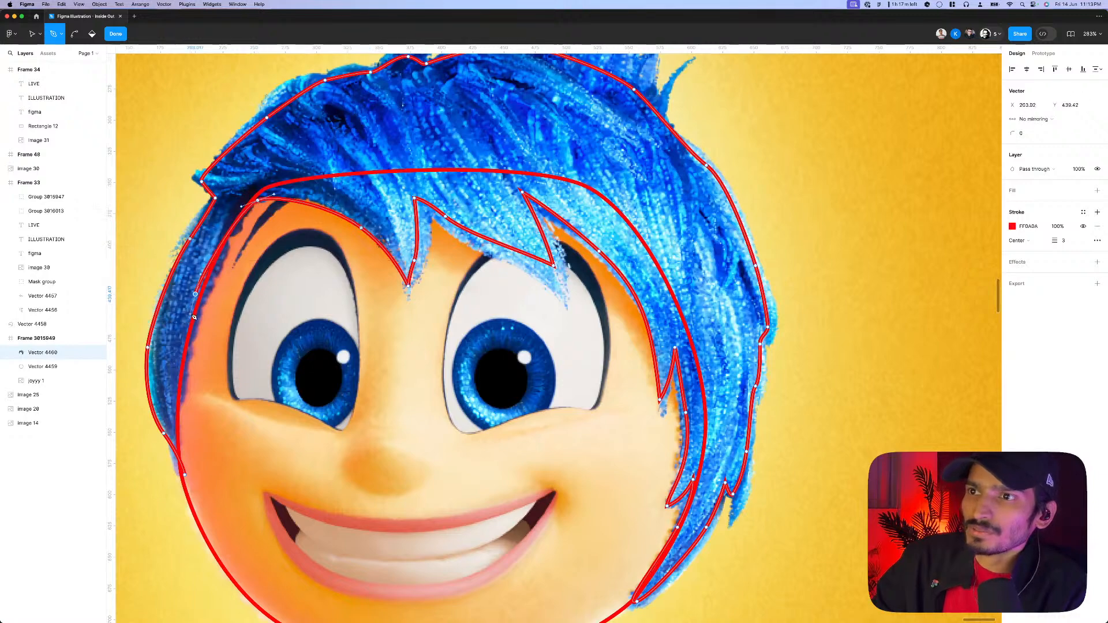
{"action": "left_click", "coordinate": [189, 479]}
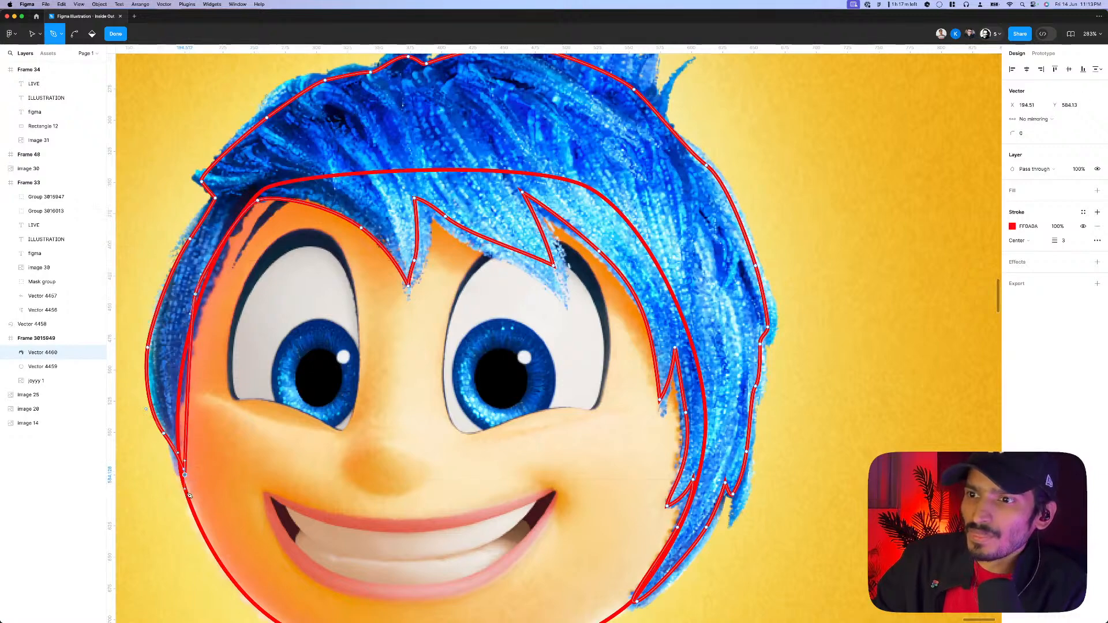
{"action": "scroll", "coordinate": [189, 479], "scroll_direction": "down", "scroll_amount": 10}
{"action": "left_click", "coordinate": [365, 390]}
- Set the stroke weight of both the hair and face outlines to 1
{"action": "scroll", "coordinate": [365, 390], "scroll_direction": "up", "scroll_amount": 8}
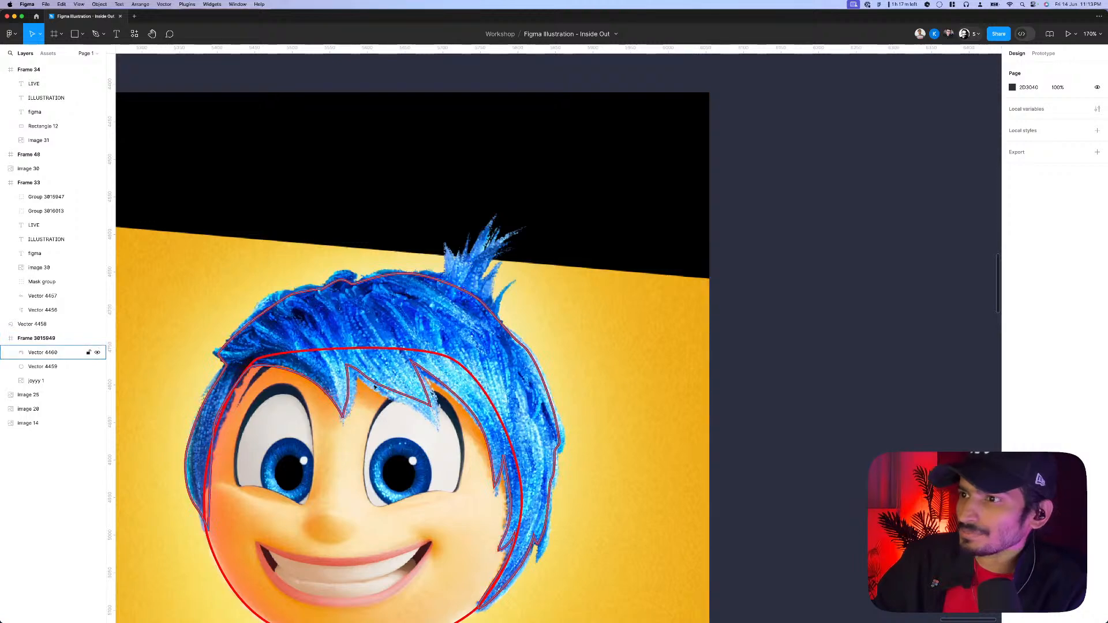
{"action": "left_click", "coordinate": [377, 384]}
{"action": "left_click", "coordinate": [456, 360], "text": "shift"}
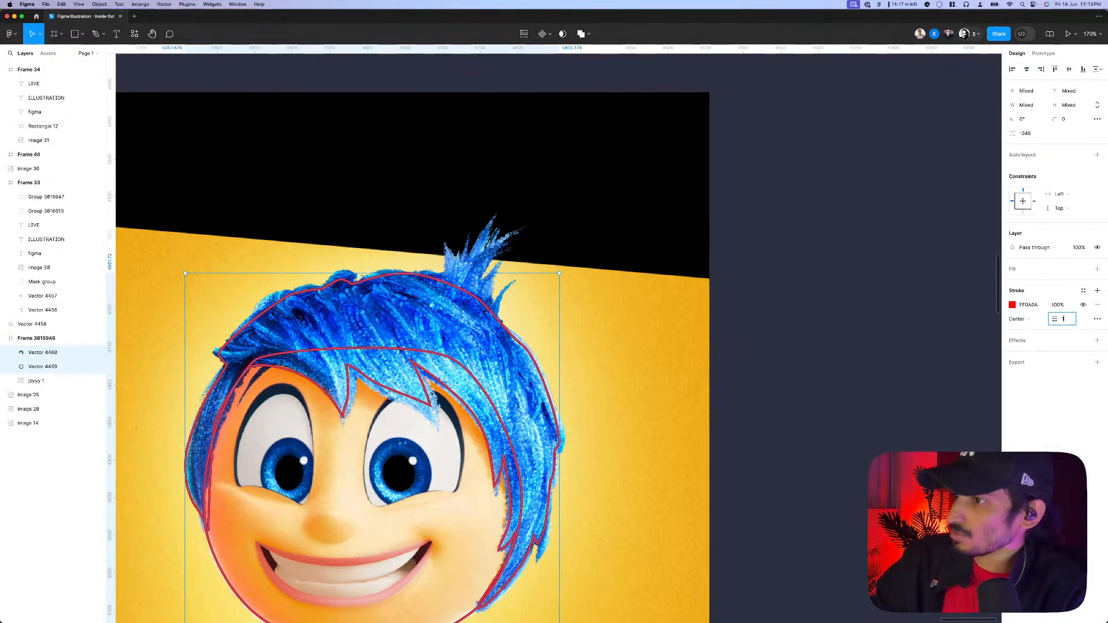
{"action": "key", "text": "Return"}
{"action": "scroll", "coordinate": [692, 325], "scroll_direction": "down", "scroll_amount": 4}
{"action": "left_click", "coordinate": [713, 333]}
- Set the fill opacity of the Joy reference image to 70%
{"action": "scroll", "coordinate": [724, 300], "scroll_direction": "down", "scroll_amount": 2}
{"action": "left_click", "coordinate": [702, 321]}
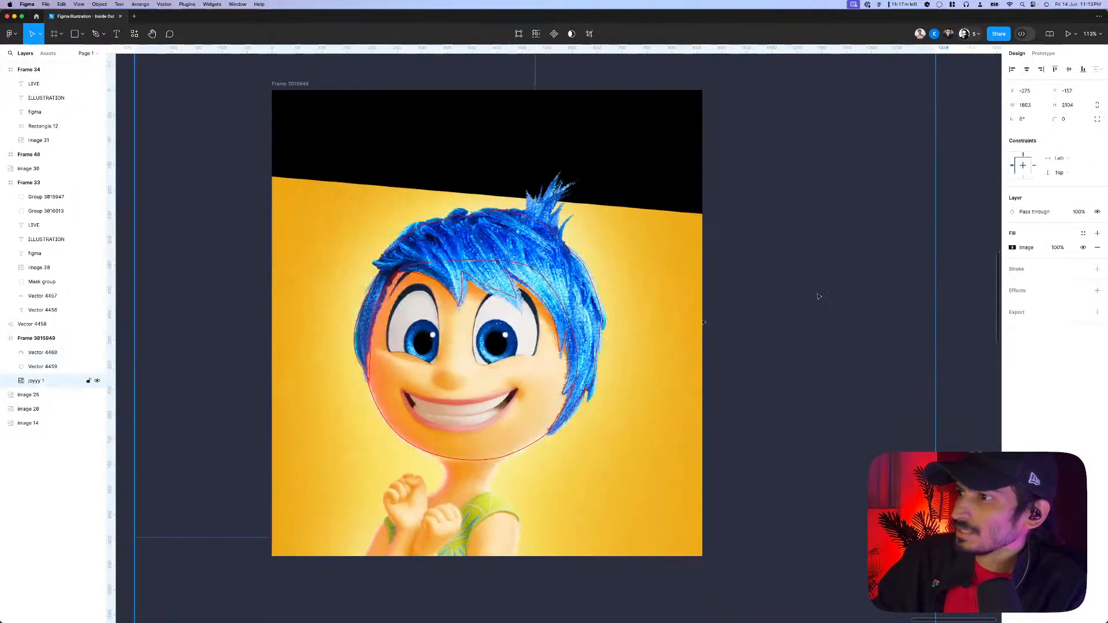
{"action": "left_click", "coordinate": [1060, 247]}
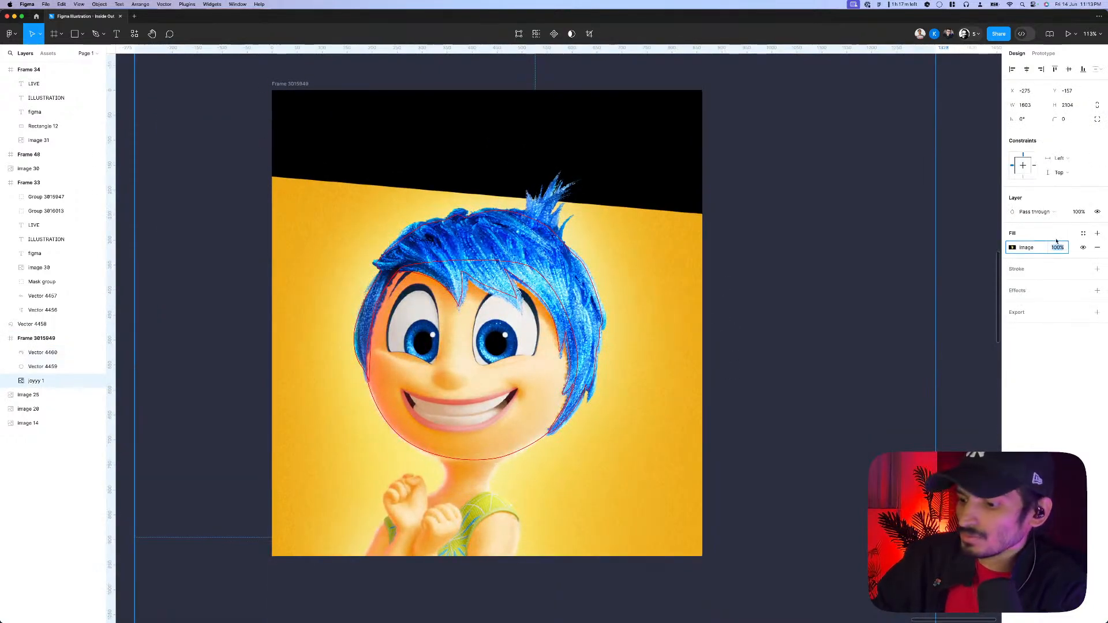
{"action": "type", "text": "70"}
{"action": "key", "text": "Return"}
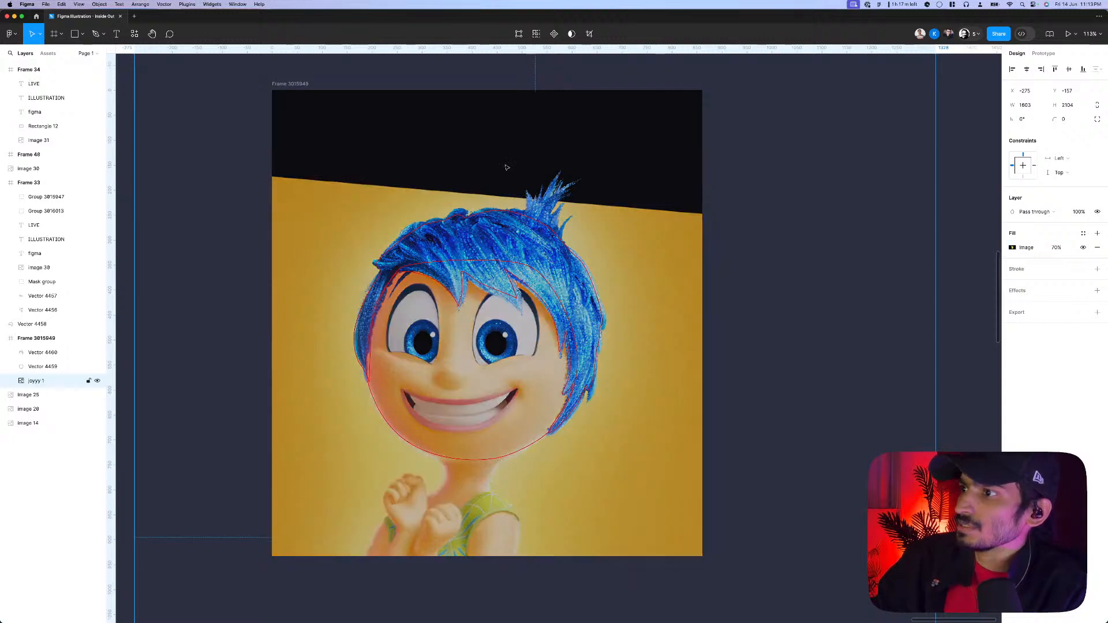
- Start a body path at the left jawline, tracing the left neck curve, shoulder and arm down past the image's lower edge
{"action": "left_click", "coordinate": [738, 361]}
{"action": "scroll", "coordinate": [738, 361], "scroll_direction": "down", "scroll_amount": 3}
{"action": "scroll", "coordinate": [515, 437], "scroll_direction": "up", "scroll_amount": 5}
{"action": "scroll", "coordinate": [516, 437], "scroll_direction": "up", "scroll_amount": 5}
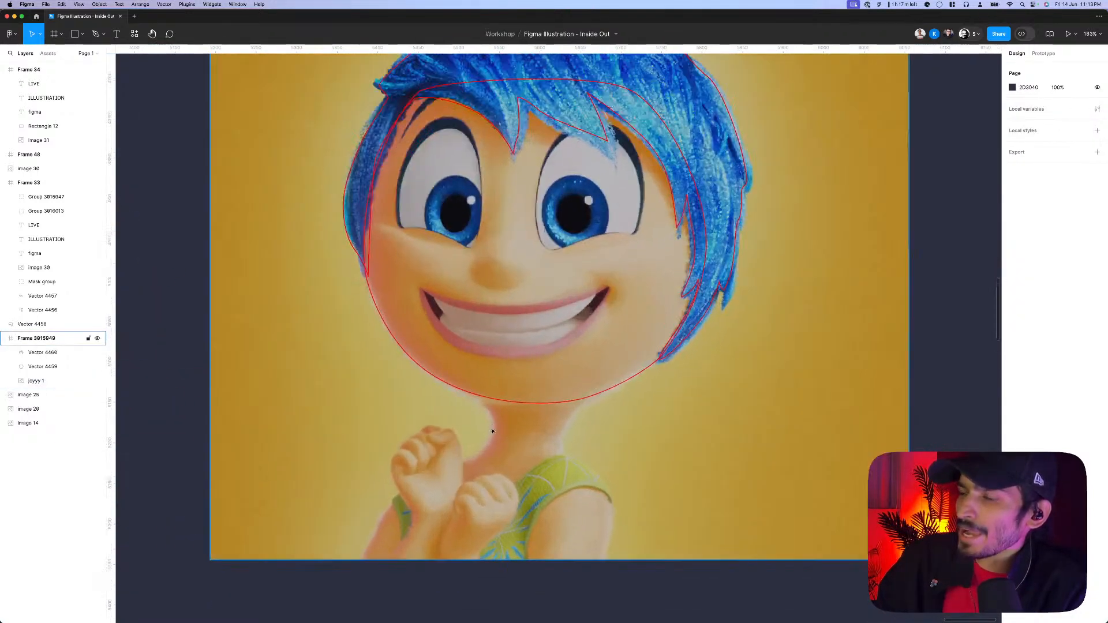
{"action": "key", "text": "p"}
{"action": "scroll", "coordinate": [505, 372], "scroll_direction": "up", "scroll_amount": 3}
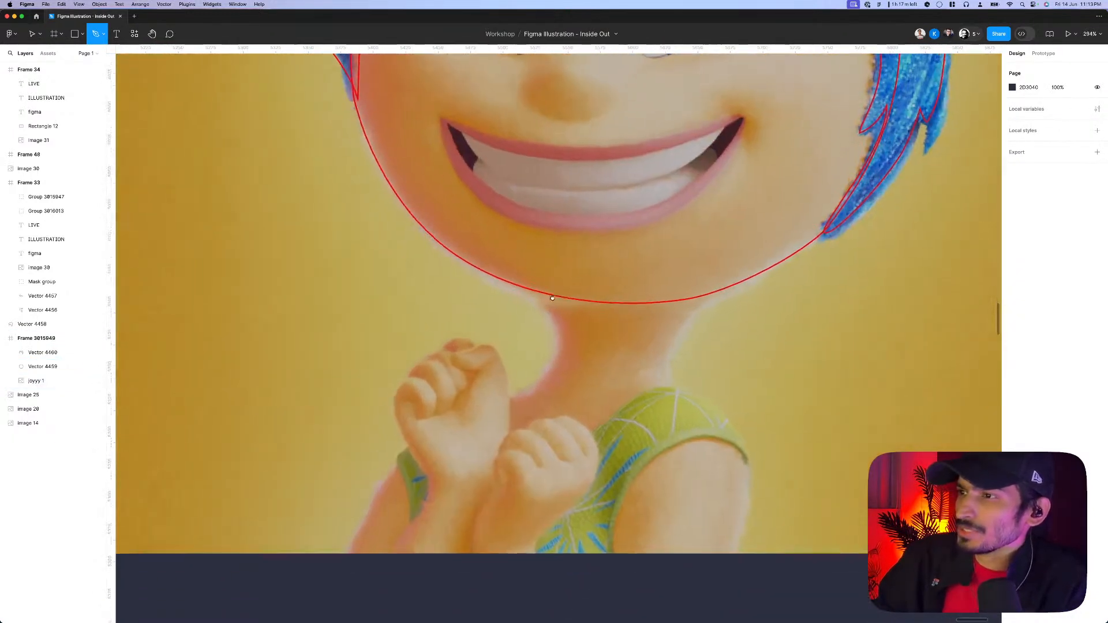
{"action": "left_click", "coordinate": [492, 354]}
{"action": "left_click_drag", "start_coordinate": [566, 335], "coordinate": [567, 351]}
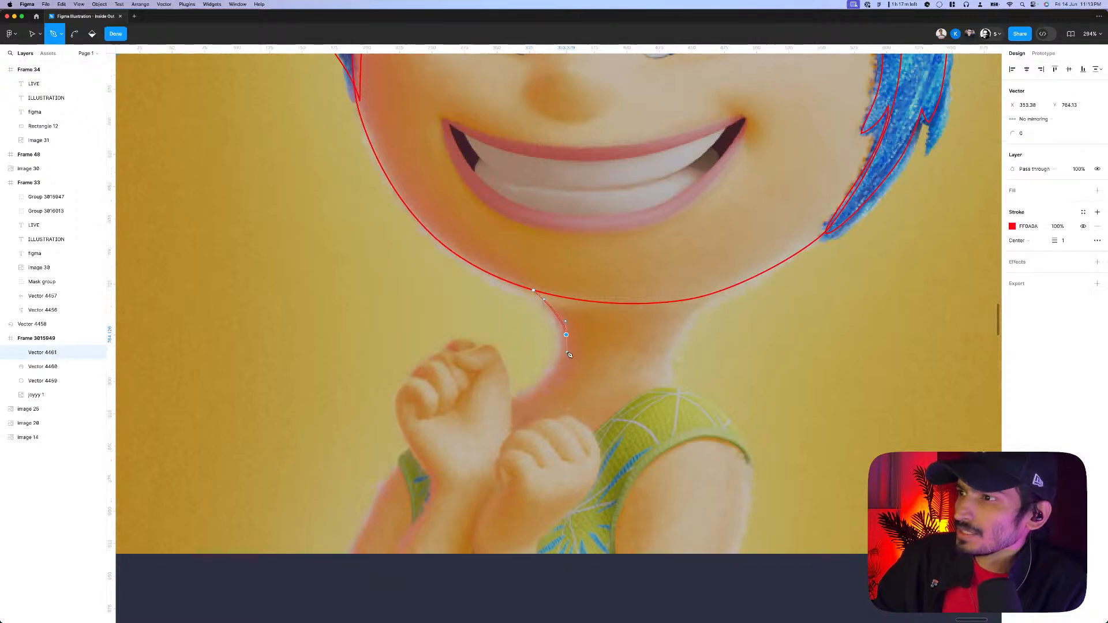
{"action": "left_click_drag", "start_coordinate": [516, 397], "coordinate": [503, 404]}
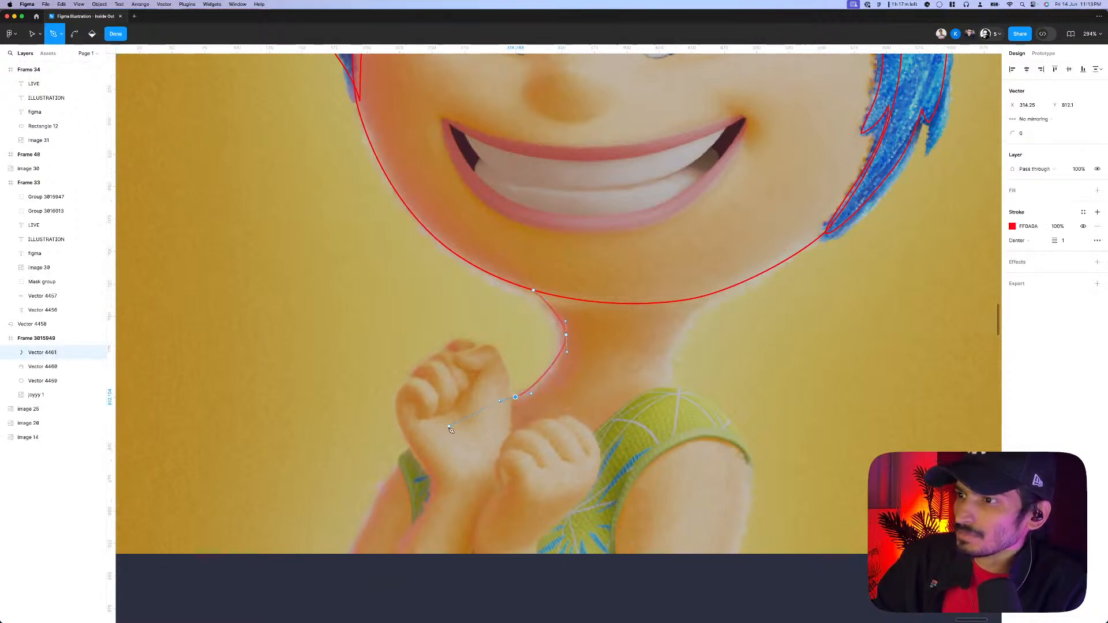
{"action": "left_click_drag", "start_coordinate": [417, 445], "coordinate": [400, 457]}
{"action": "left_click_drag", "start_coordinate": [351, 551], "coordinate": [345, 575]}
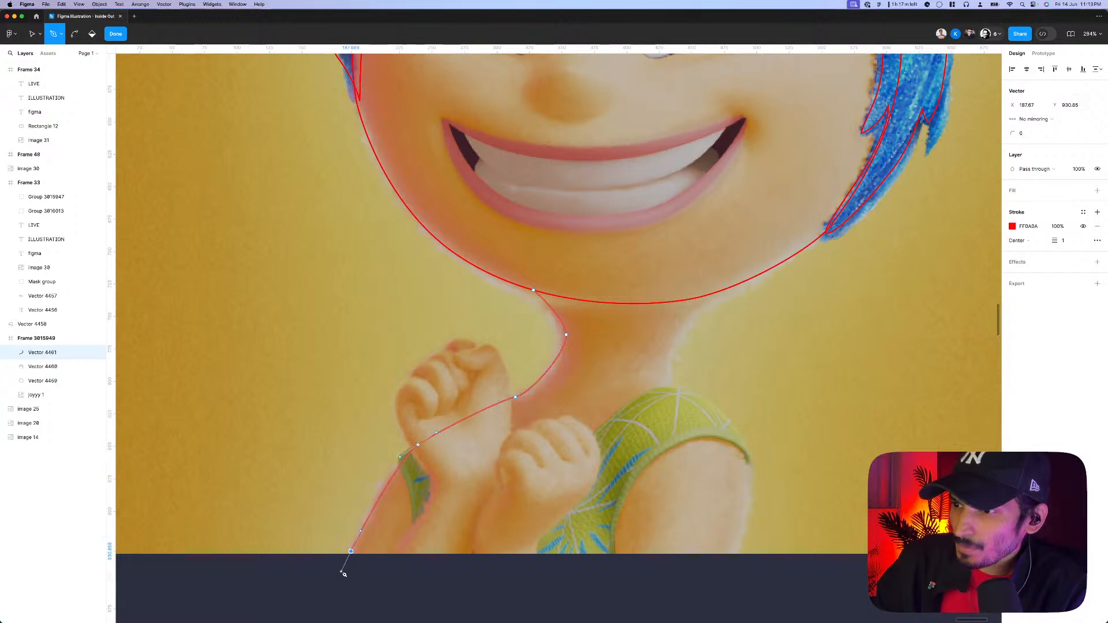
{"action": "left_click", "coordinate": [338, 581]}
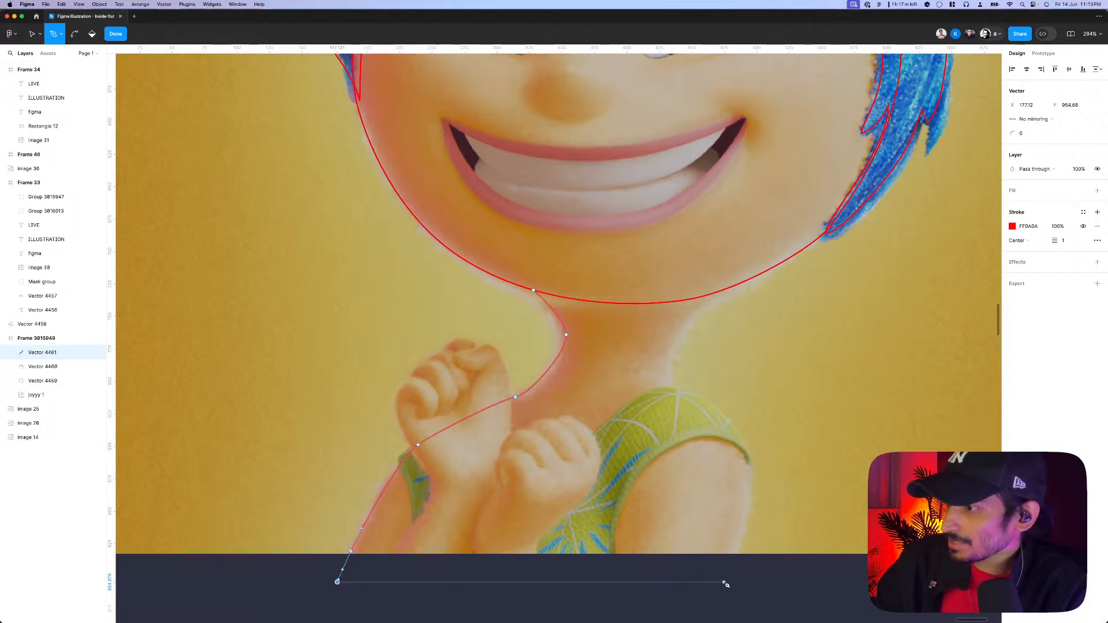
- Continue the body path along a straight base, up the right arm, shoulder and neck, and close it across the chin
{"action": "left_click", "coordinate": [730, 583]}
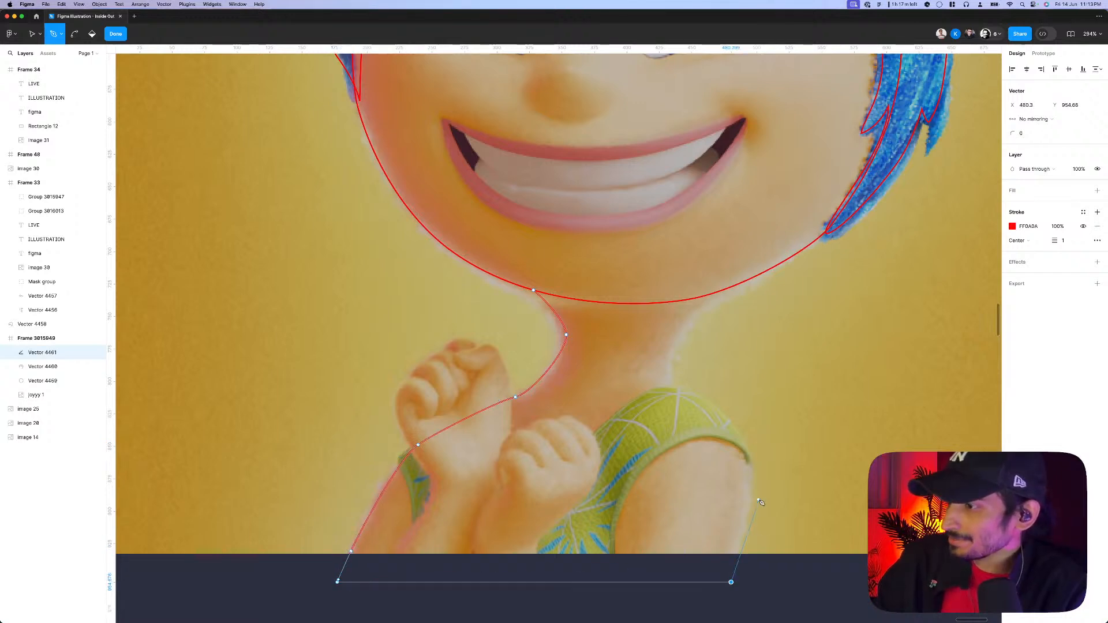
{"action": "left_click_drag", "start_coordinate": [750, 477], "coordinate": [749, 450]}
{"action": "left_click", "coordinate": [732, 426]}
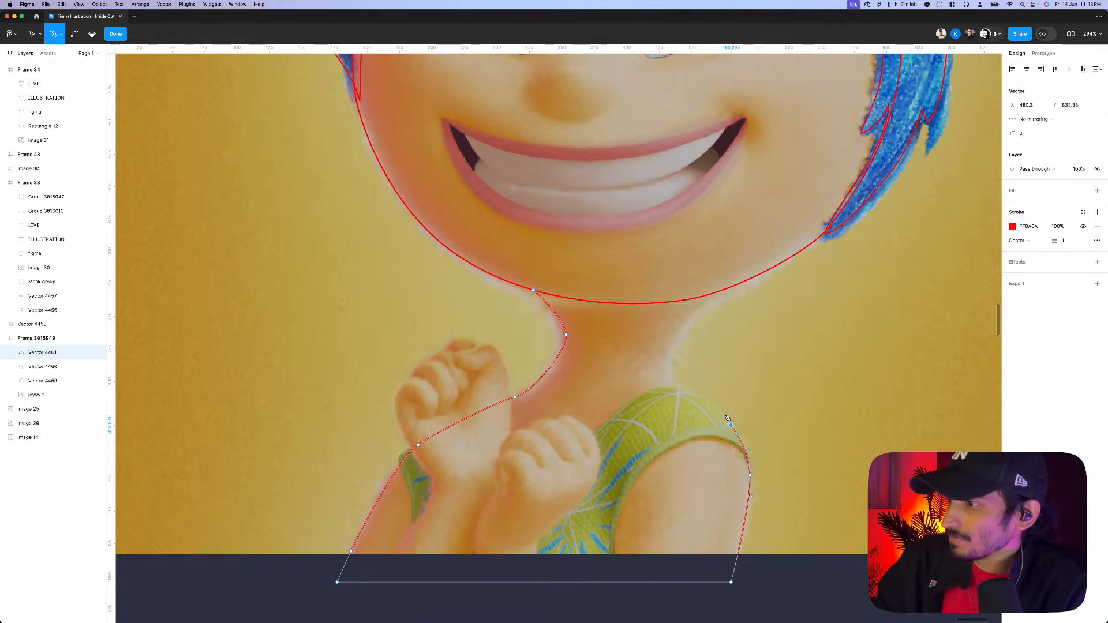
{"action": "left_click_drag", "start_coordinate": [672, 387], "coordinate": [658, 386]}
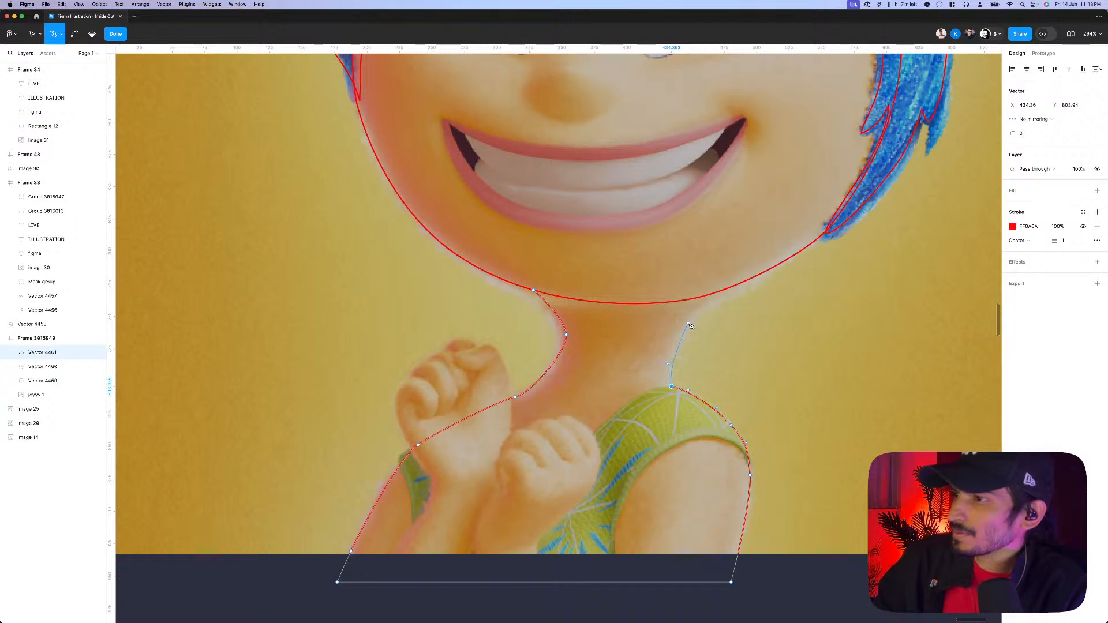
{"action": "left_click_drag", "start_coordinate": [689, 324], "coordinate": [698, 316]}
{"action": "left_click", "coordinate": [728, 290]}
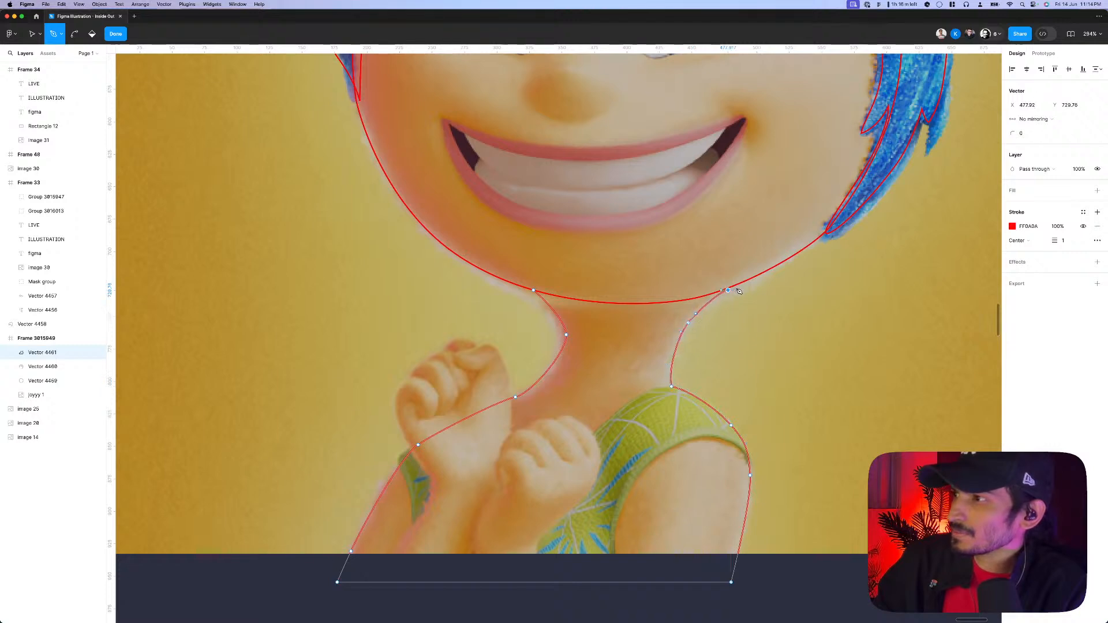
{"action": "left_click_drag", "start_coordinate": [749, 278], "coordinate": [636, 275]}
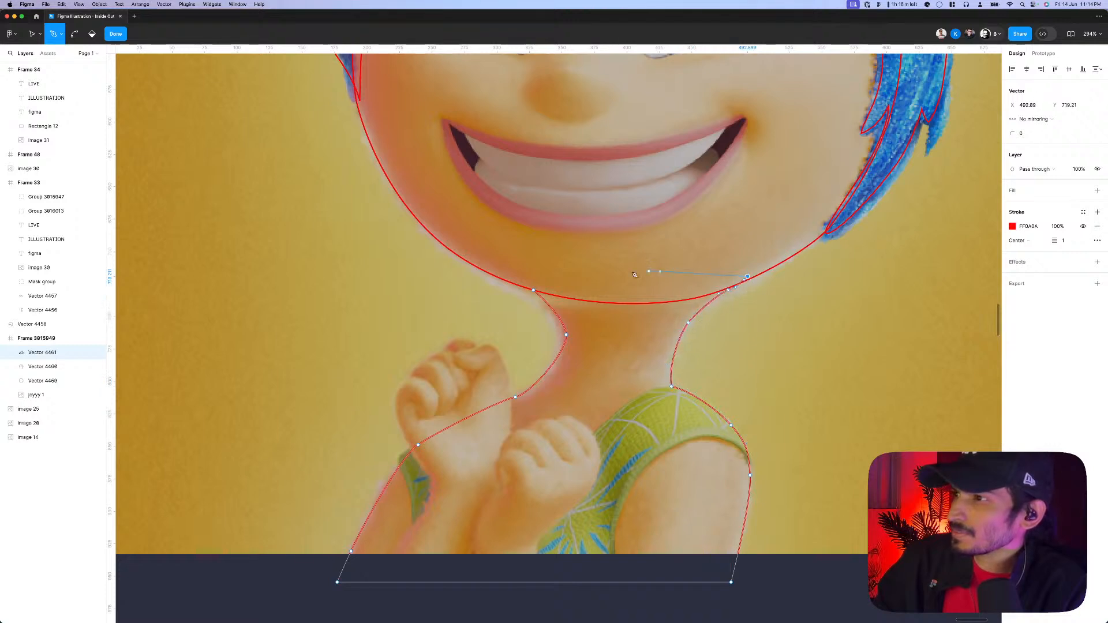
{"action": "left_click", "coordinate": [534, 289]}
{"action": "key", "text": "Return"}
- Merge the body and face outlines into one flattened union shape and display it as a stroke without fill
{"action": "scroll", "coordinate": [577, 301], "scroll_direction": "down", "scroll_amount": 3}
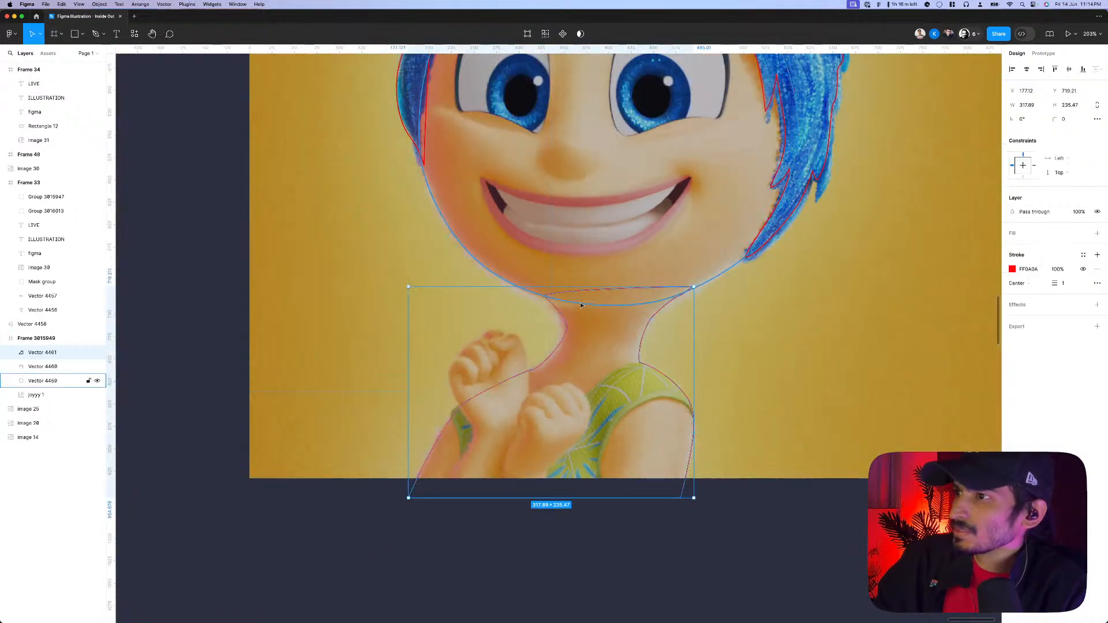
{"action": "left_click", "coordinate": [580, 305], "text": "shift"}
{"action": "key", "text": "shift+x"}
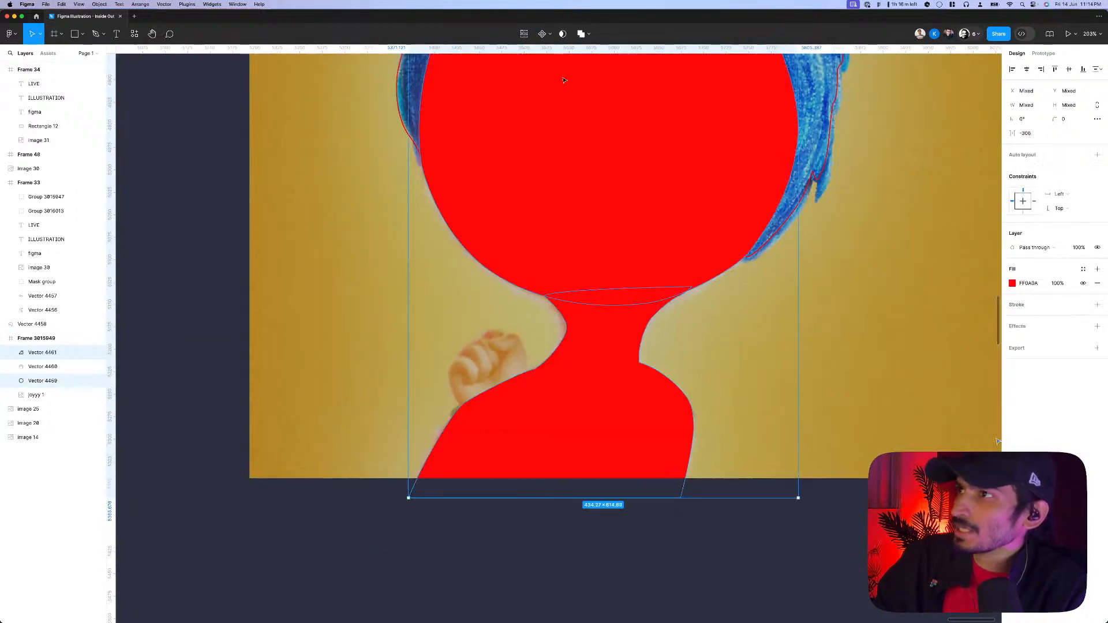
{"action": "left_click", "coordinate": [581, 33]}
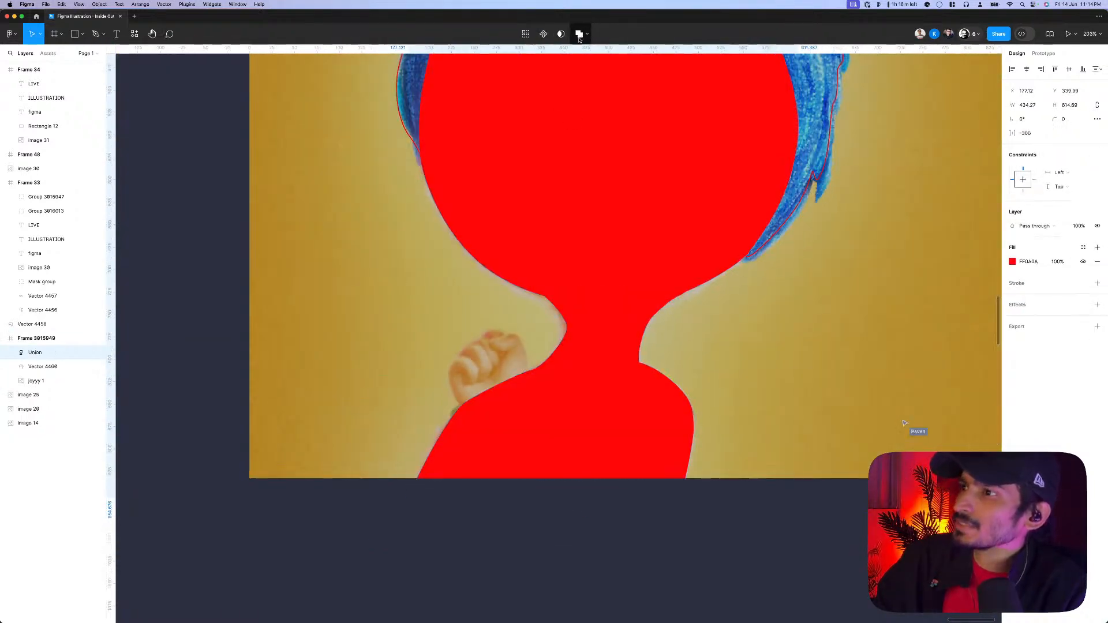
{"action": "right_click", "coordinate": [599, 323]}
{"action": "left_click", "coordinate": [624, 447]}
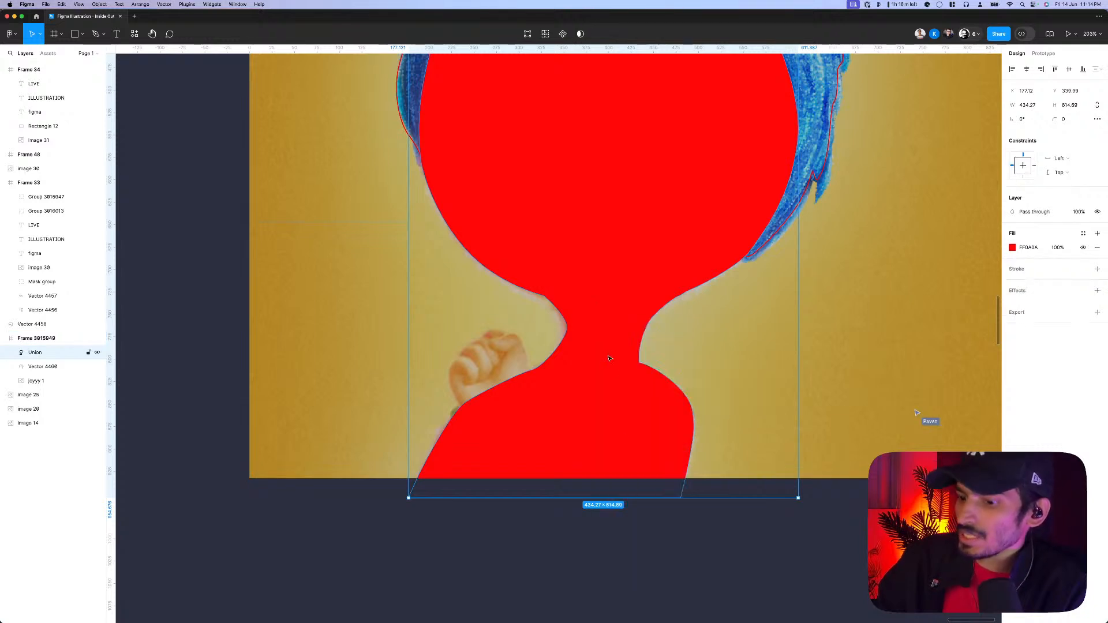
{"action": "key", "text": "shift+x"}
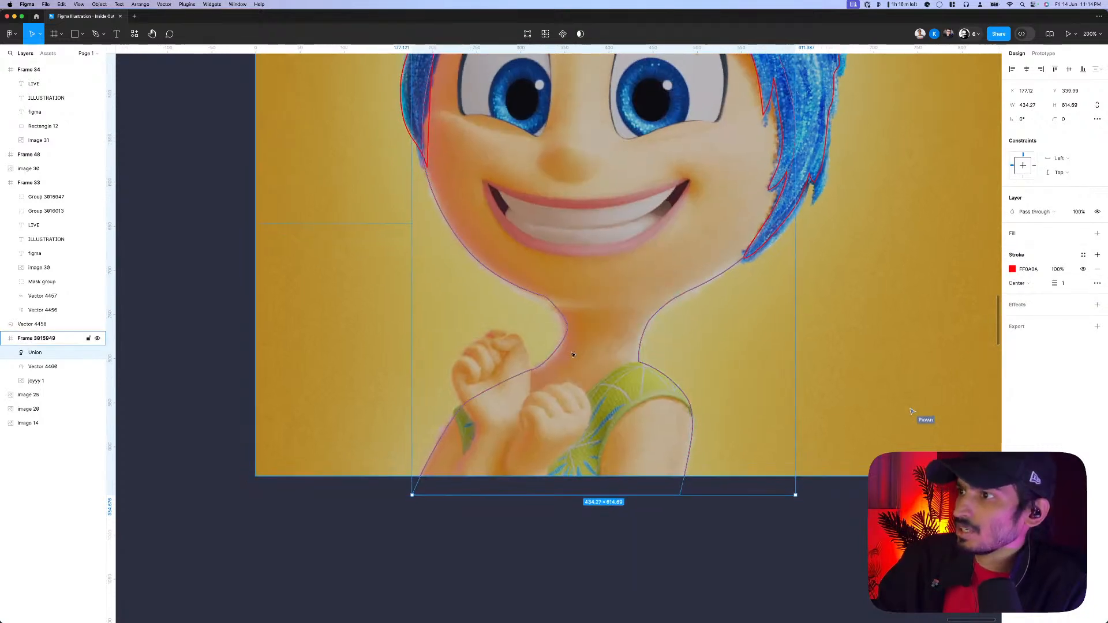
- Nudge the merged outline's anchor at the left junction of jaw and neck slightly inward to follow the reference
{"action": "scroll", "coordinate": [562, 319], "scroll_direction": "up", "scroll_amount": 2}
{"action": "double_click", "coordinate": [552, 304]}
{"action": "scroll", "coordinate": [549, 300], "scroll_direction": "up", "scroll_amount": 2}
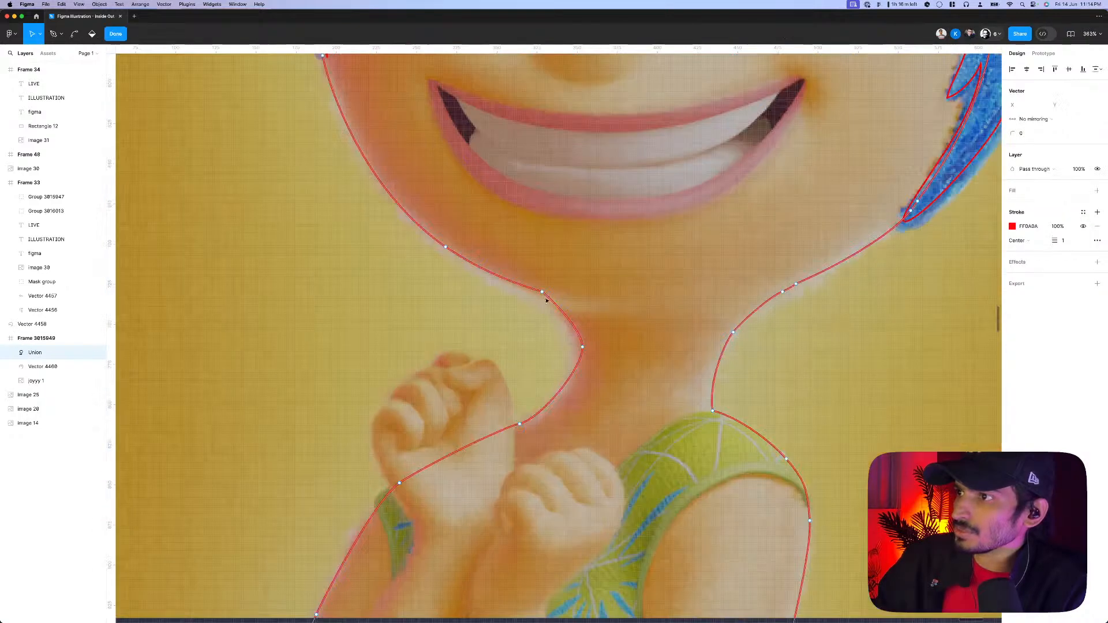
{"action": "scroll", "coordinate": [545, 298], "scroll_direction": "down", "scroll_amount": 1}
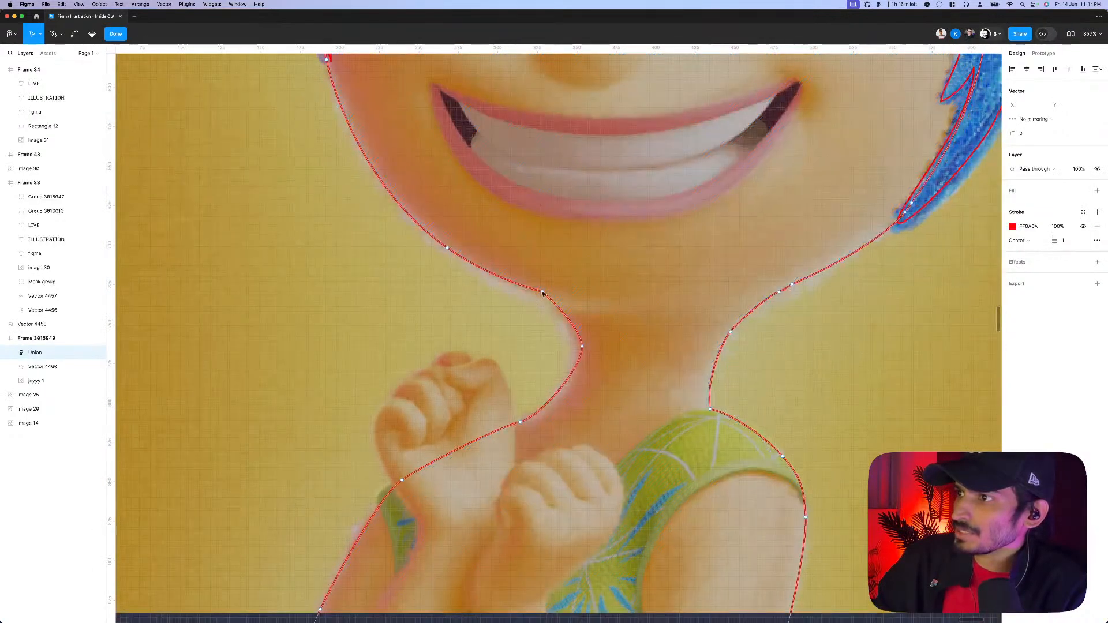
{"action": "left_click_drag", "start_coordinate": [542, 293], "coordinate": [544, 297]}
{"action": "scroll", "coordinate": [544, 304], "scroll_direction": "down", "scroll_amount": 3}
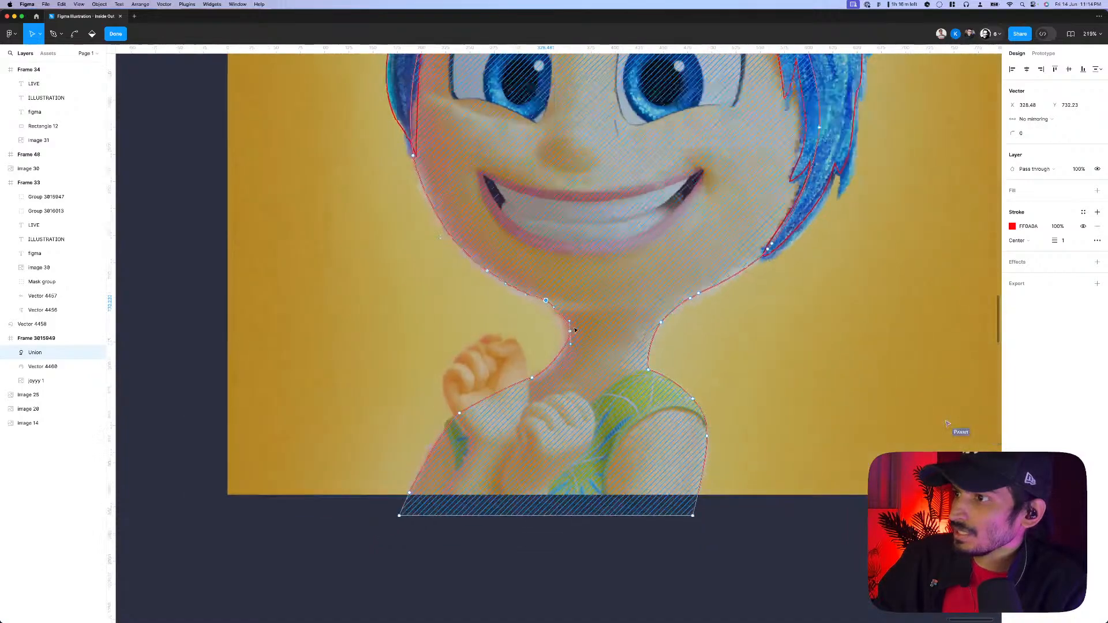
{"action": "key", "text": "Escape"}
{"action": "scroll", "coordinate": [527, 407], "scroll_direction": "down", "scroll_amount": 2}
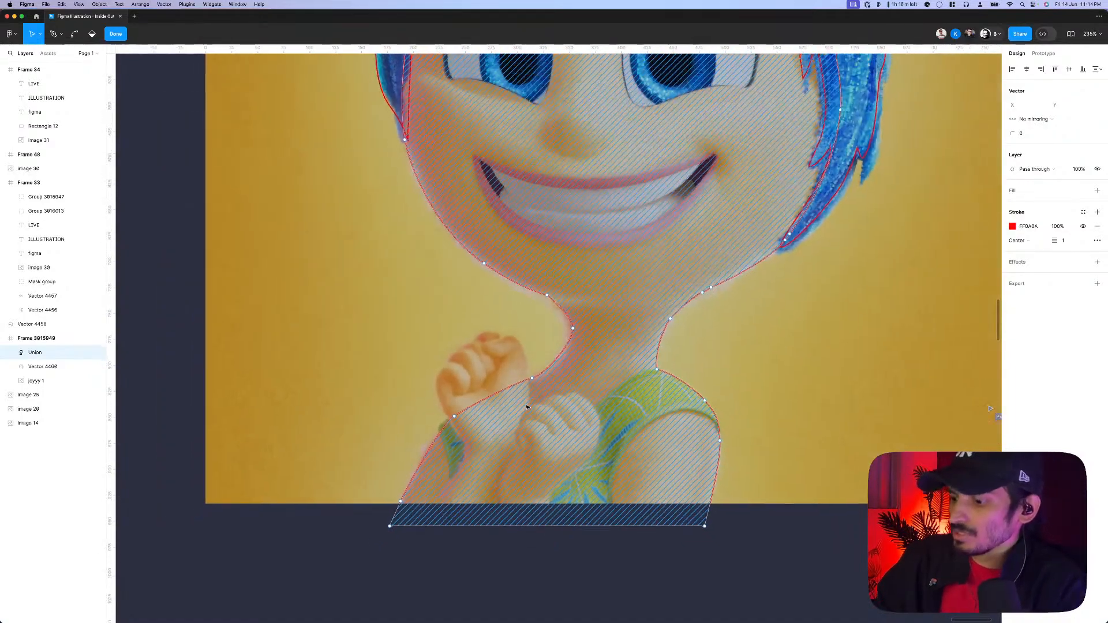
{"action": "scroll", "coordinate": [527, 407], "scroll_direction": "up", "scroll_amount": 4}
{"action": "key", "text": "Return"}
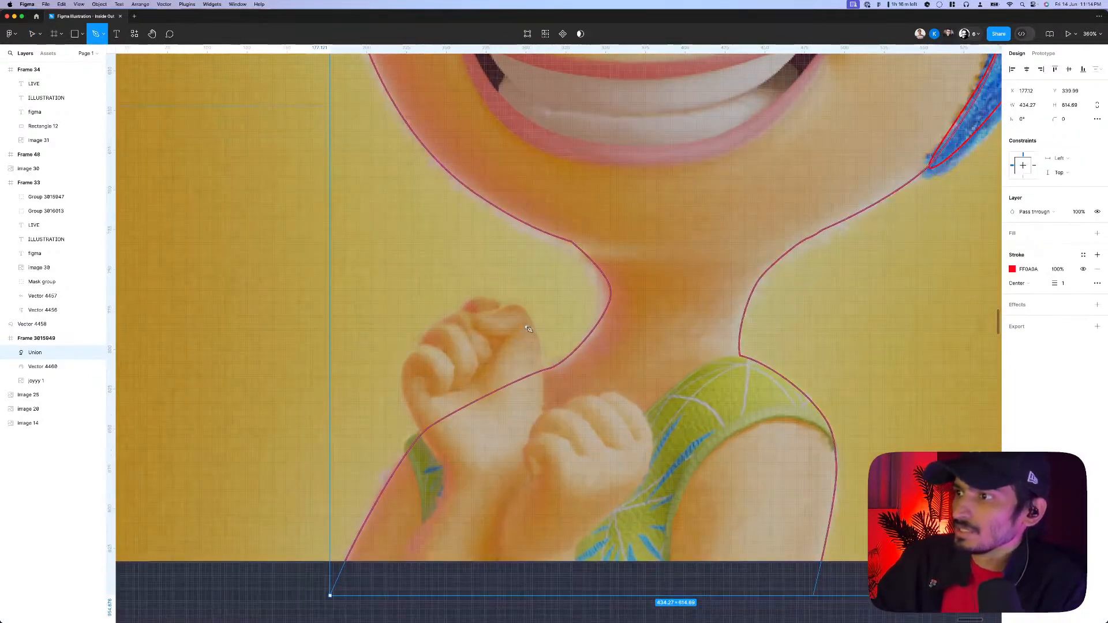
{"action": "scroll", "coordinate": [519, 292], "scroll_direction": "down", "scroll_amount": 4}
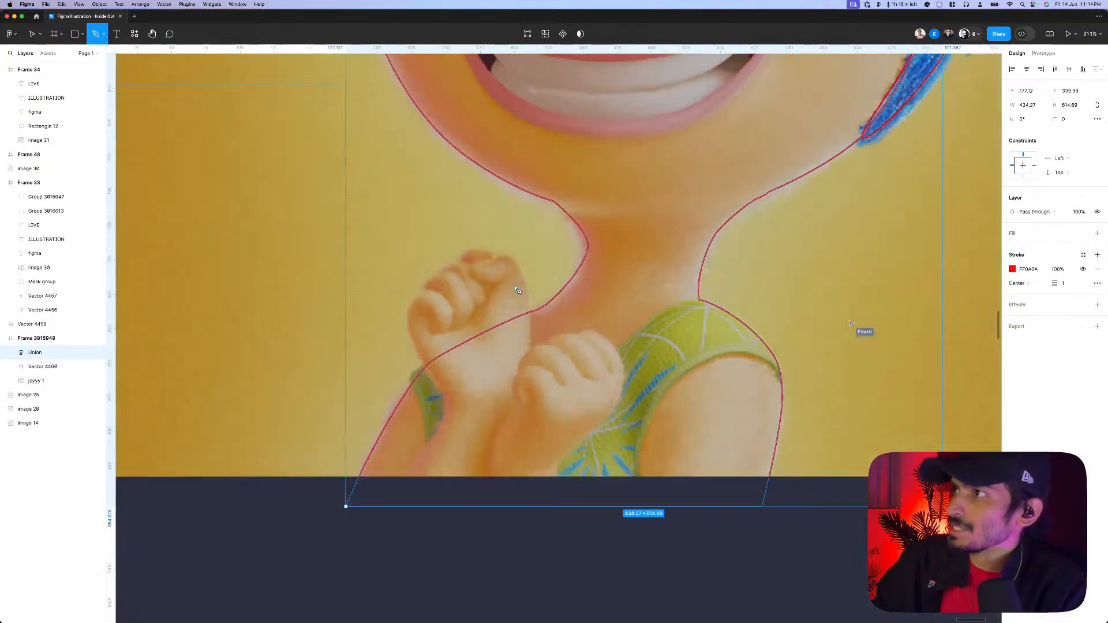
{"action": "scroll", "coordinate": [523, 294], "scroll_direction": "up", "scroll_amount": 3}
{"action": "scroll", "coordinate": [527, 296], "scroll_direction": "down", "scroll_amount": 2}
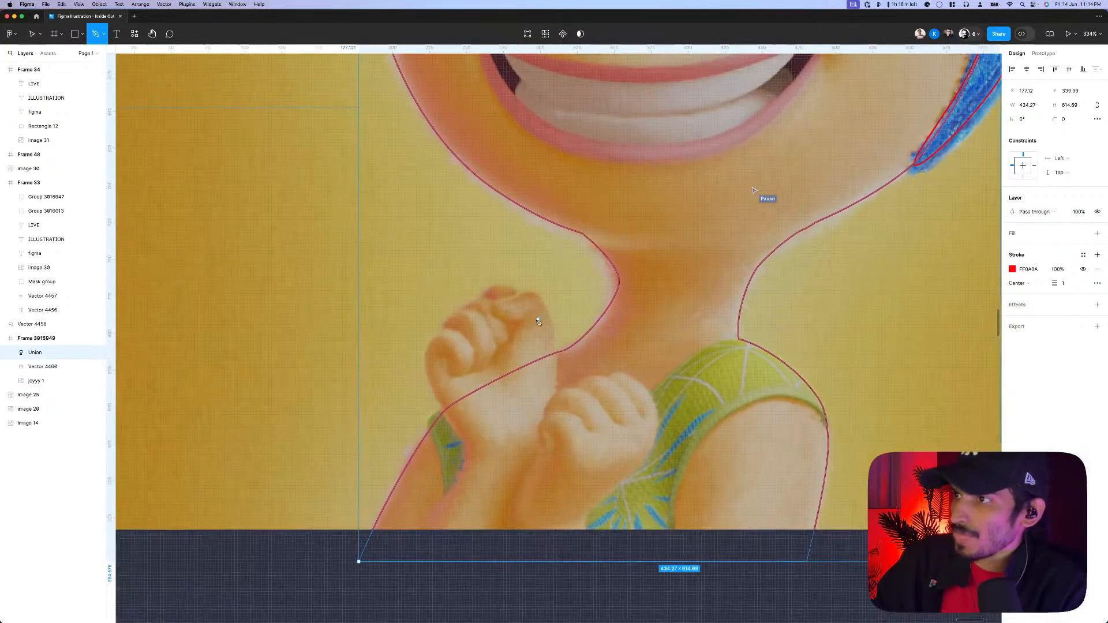
{"action": "scroll", "coordinate": [533, 323], "scroll_direction": "up", "scroll_amount": 3}
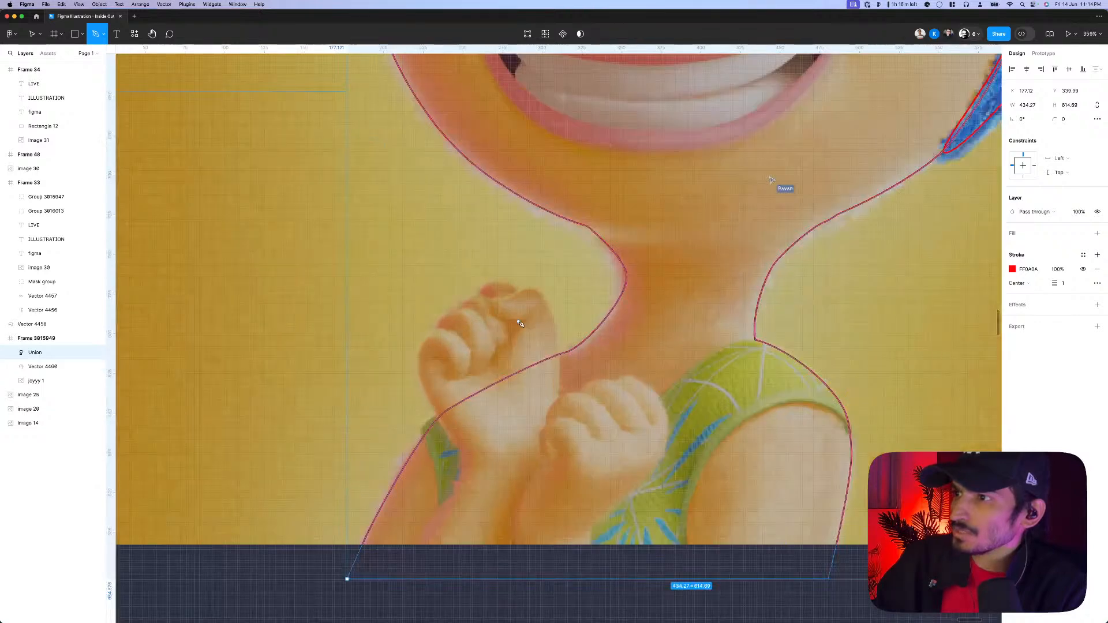
{"action": "scroll", "coordinate": [521, 324], "scroll_direction": "down", "scroll_amount": 3}
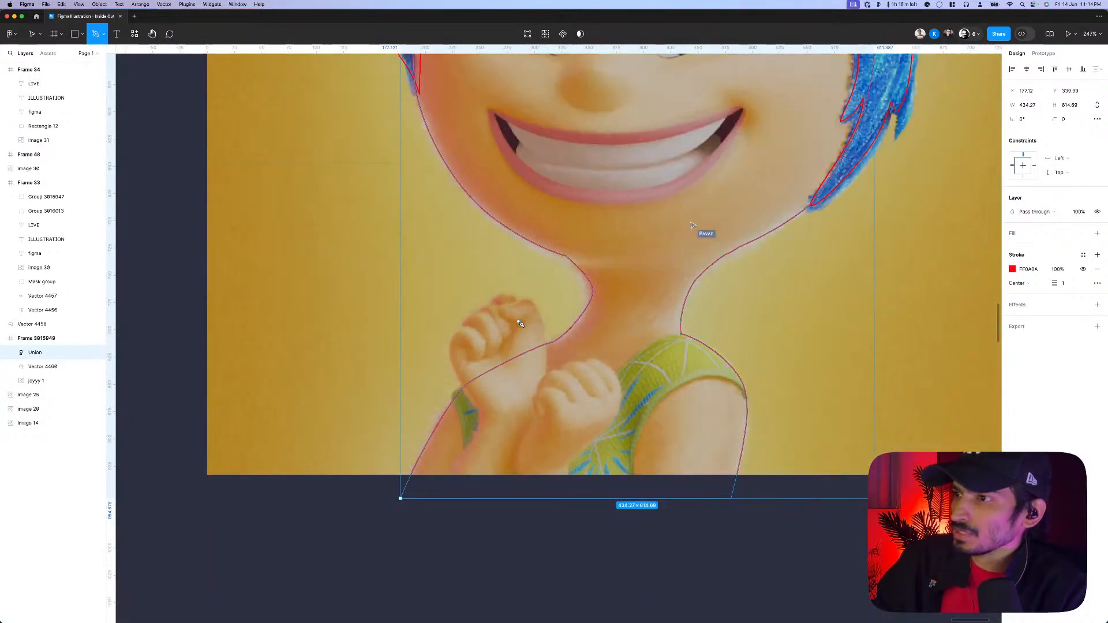
- Start the left eye outline with the Pen tool on the lower lid, curving around the outer corner and up the outer side
{"action": "scroll", "coordinate": [581, 388], "scroll_direction": "up", "scroll_amount": 6}
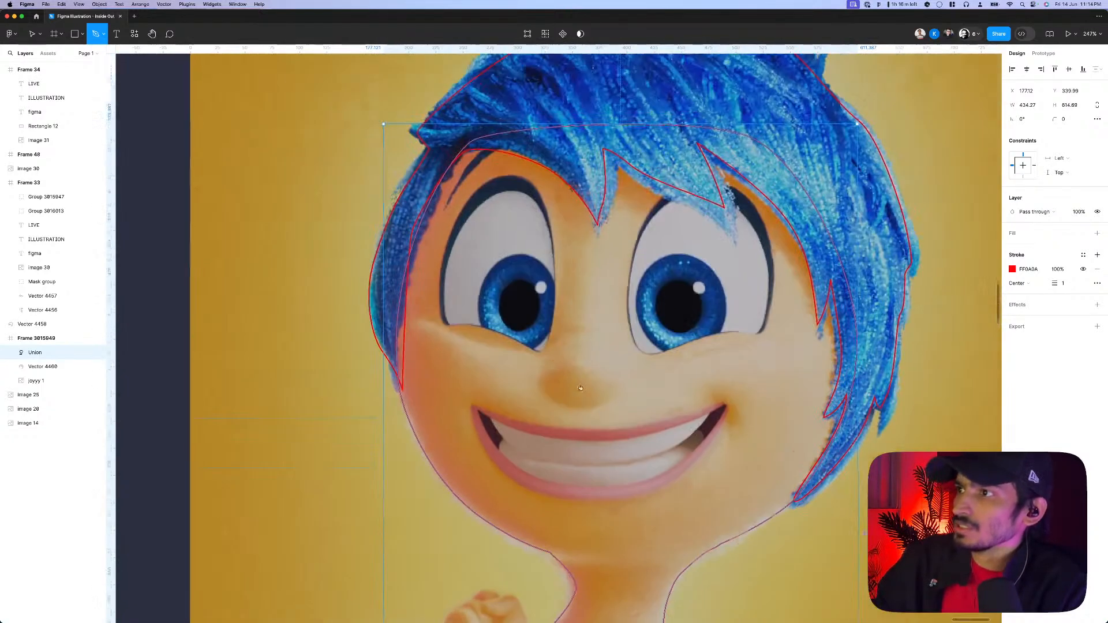
{"action": "scroll", "coordinate": [581, 388], "scroll_direction": "up", "scroll_amount": 15}
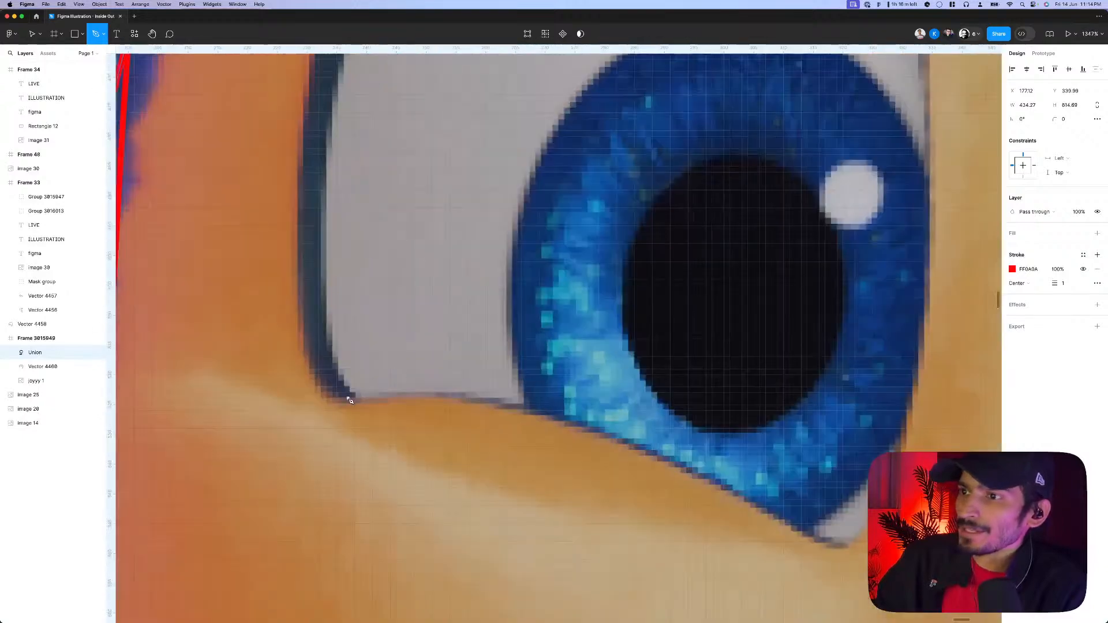
{"action": "scroll", "coordinate": [350, 400], "scroll_direction": "down", "scroll_amount": 3}
{"action": "left_click", "coordinate": [501, 417]}
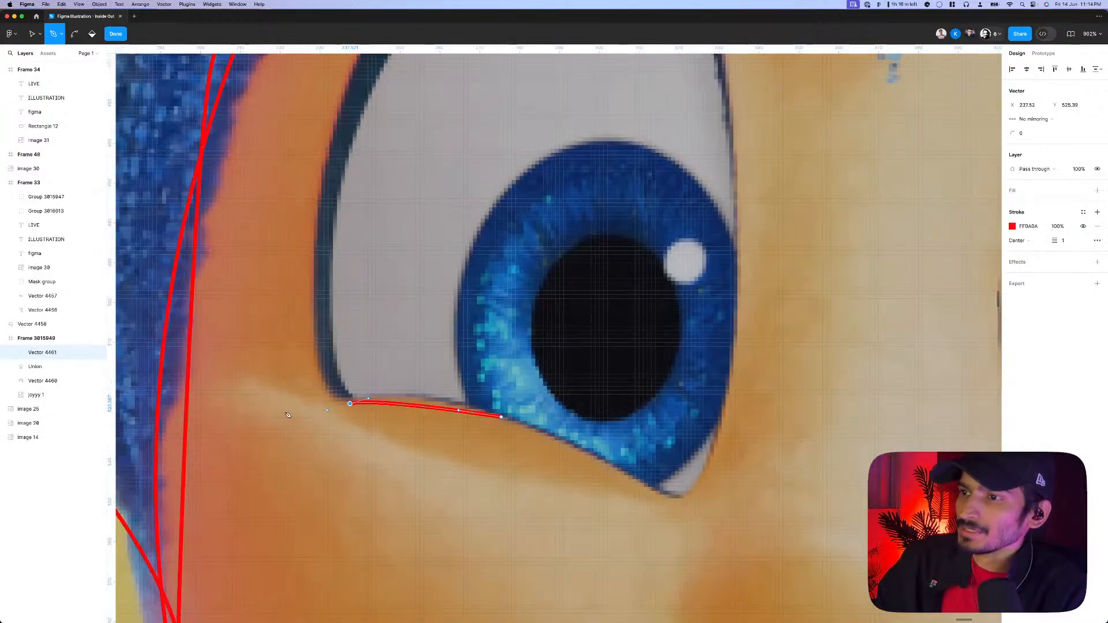
{"action": "left_click_drag", "start_coordinate": [350, 404], "coordinate": [274, 394]}
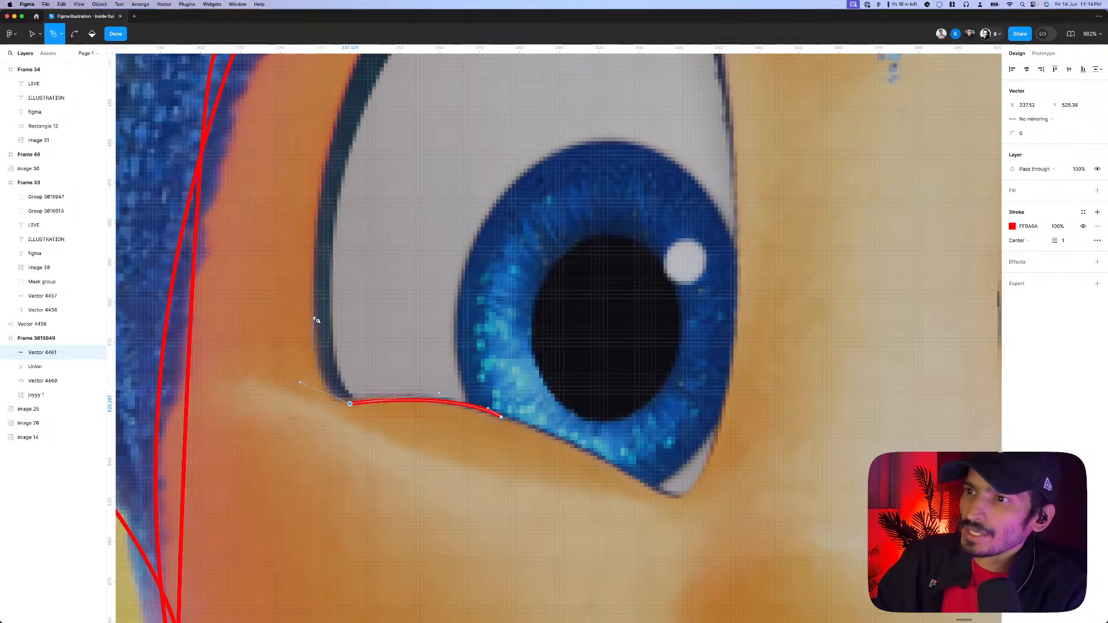
{"action": "scroll", "coordinate": [323, 254], "scroll_direction": "up", "scroll_amount": 5}
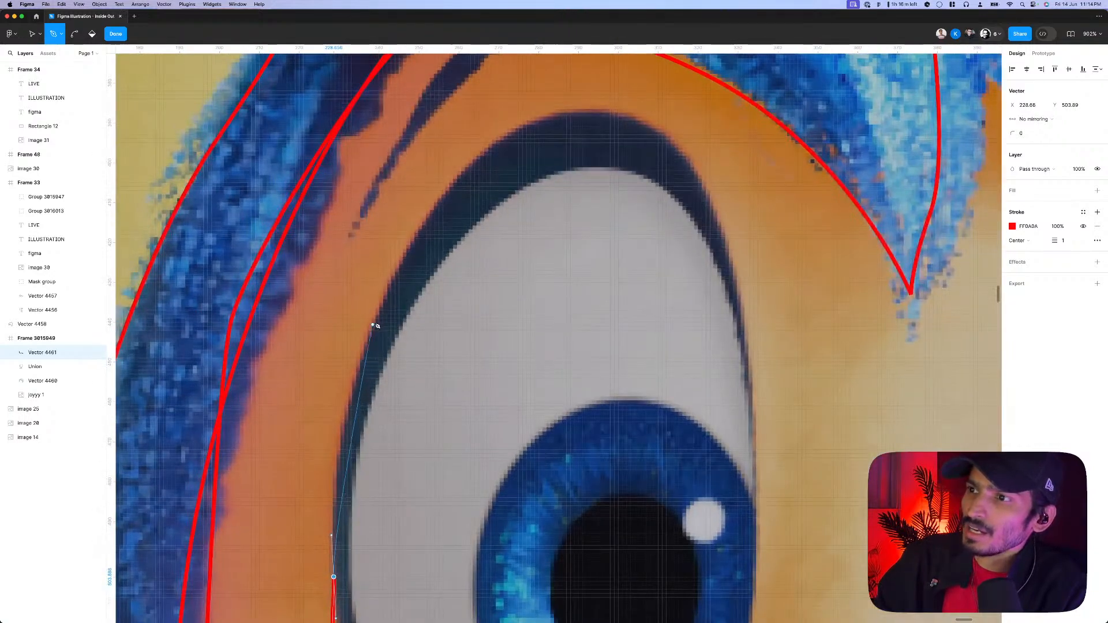
{"action": "left_click_drag", "start_coordinate": [375, 322], "coordinate": [419, 225]}
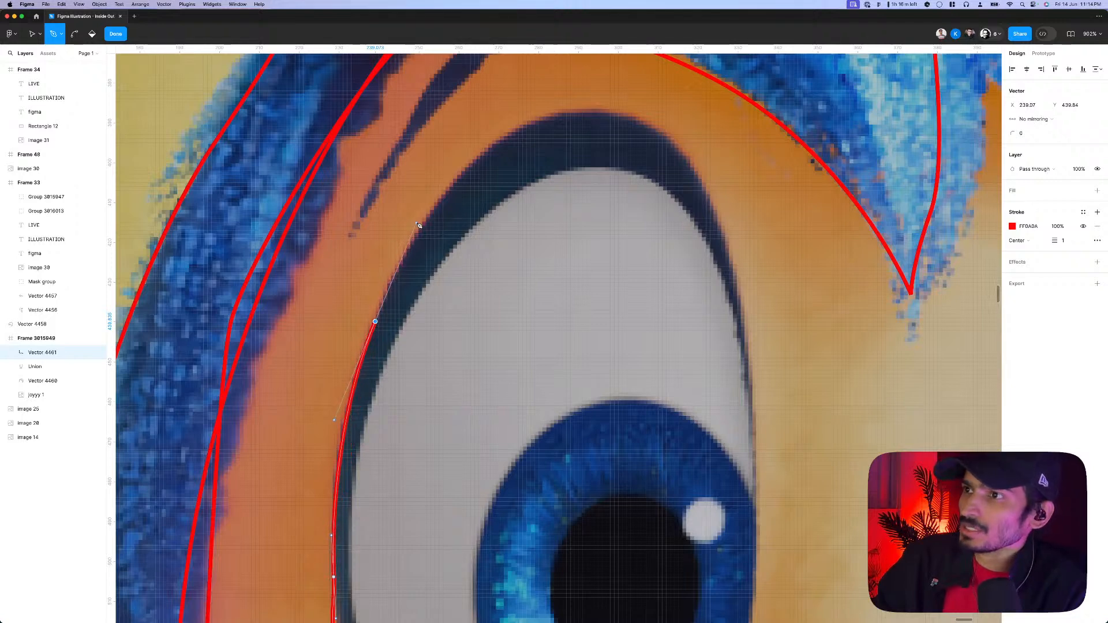
- Continue the left eye path over the upper lid and down the inner side, closing it along the lower lid
{"action": "left_click_drag", "start_coordinate": [582, 113], "coordinate": [669, 113]}
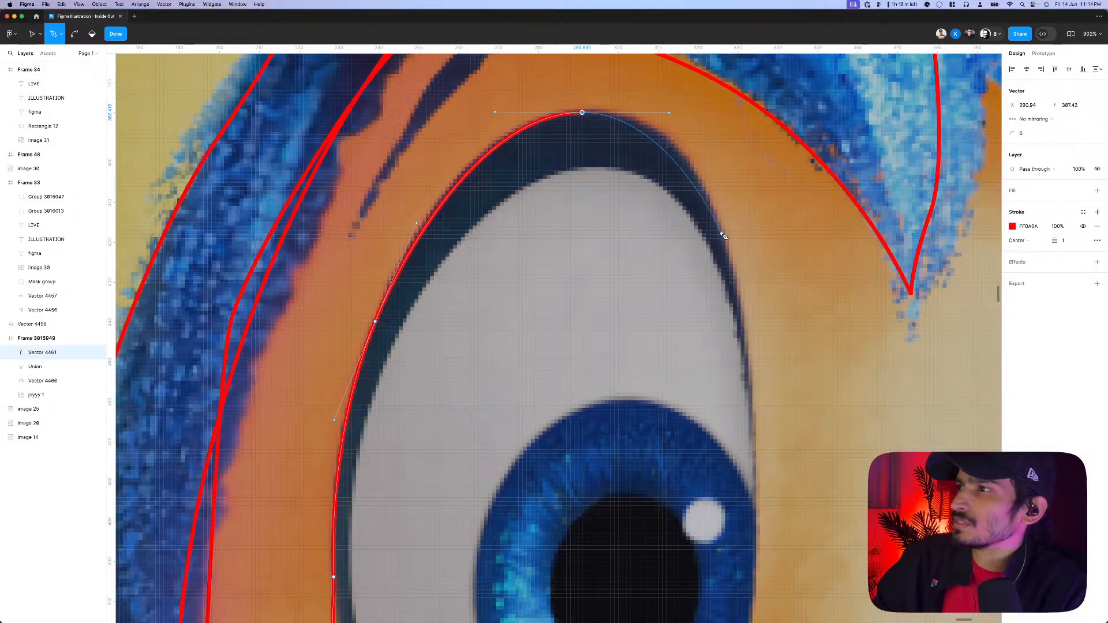
{"action": "left_click_drag", "start_coordinate": [722, 235], "coordinate": [741, 280]}
{"action": "scroll", "coordinate": [732, 277], "scroll_direction": "down", "scroll_amount": 5}
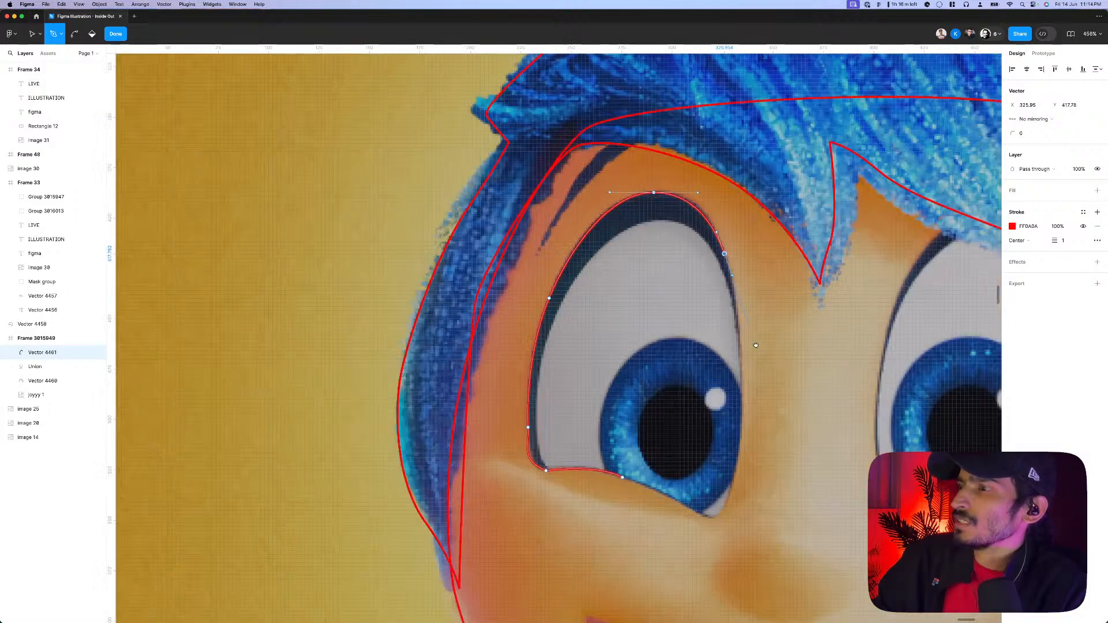
{"action": "scroll", "coordinate": [694, 356], "scroll_direction": "up", "scroll_amount": 3}
{"action": "left_click_drag", "start_coordinate": [690, 355], "coordinate": [633, 473]}
{"action": "scroll", "coordinate": [682, 443], "scroll_direction": "up", "scroll_amount": 5}
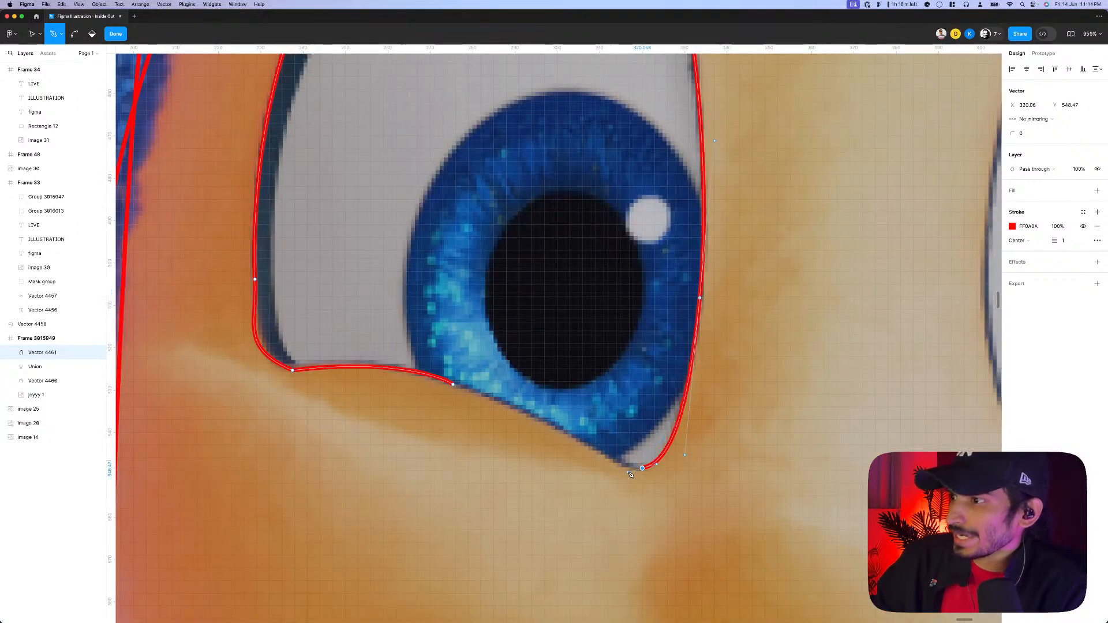
{"action": "left_click", "coordinate": [552, 424]}
{"action": "left_click_drag", "start_coordinate": [549, 423], "coordinate": [521, 408]}
{"action": "key", "text": "Escape"}
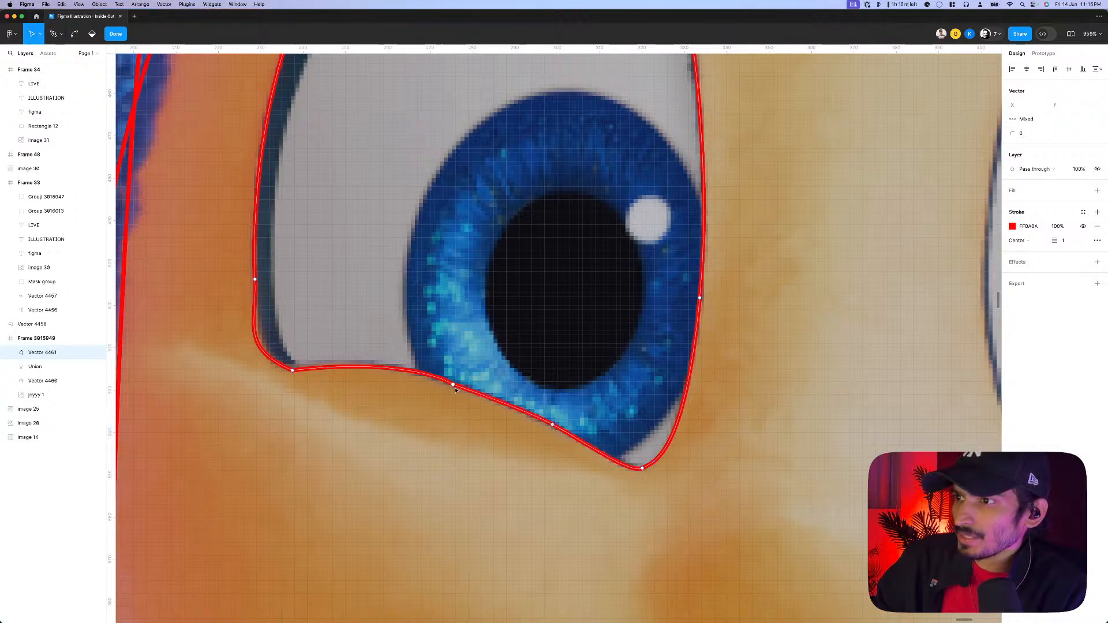
- Refine the left eye outline's lower-lid anchor and the curve handle at its outer corner to follow the reference
{"action": "scroll", "coordinate": [456, 387], "scroll_direction": "up", "scroll_amount": 3}
{"action": "left_click", "coordinate": [456, 380]}
{"action": "left_click_drag", "start_coordinate": [436, 365], "coordinate": [556, 404]}
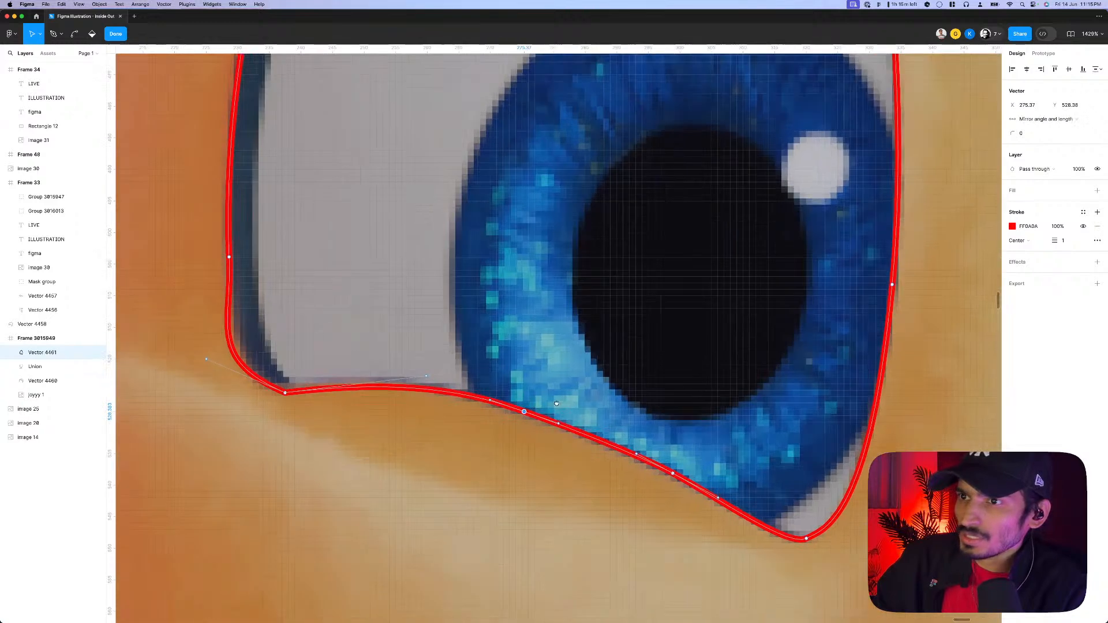
{"action": "scroll", "coordinate": [556, 403], "scroll_direction": "left", "scroll_amount": 3}
{"action": "left_click_drag", "start_coordinate": [272, 383], "coordinate": [306, 398]}
{"action": "scroll", "coordinate": [433, 380], "scroll_direction": "down", "scroll_amount": 5}
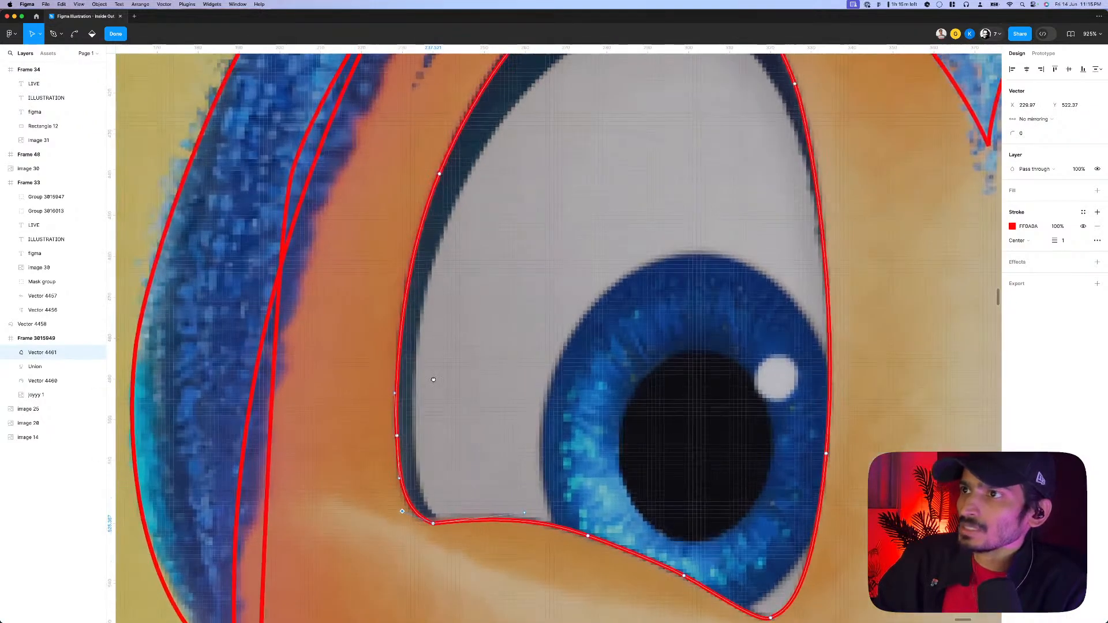
- Nudge the anchor on the upper outer side of the left eye outline to fit the lash line and finish editing the path
{"action": "scroll", "coordinate": [434, 379], "scroll_direction": "down", "scroll_amount": 4}
{"action": "scroll", "coordinate": [455, 286], "scroll_direction": "up", "scroll_amount": 2}
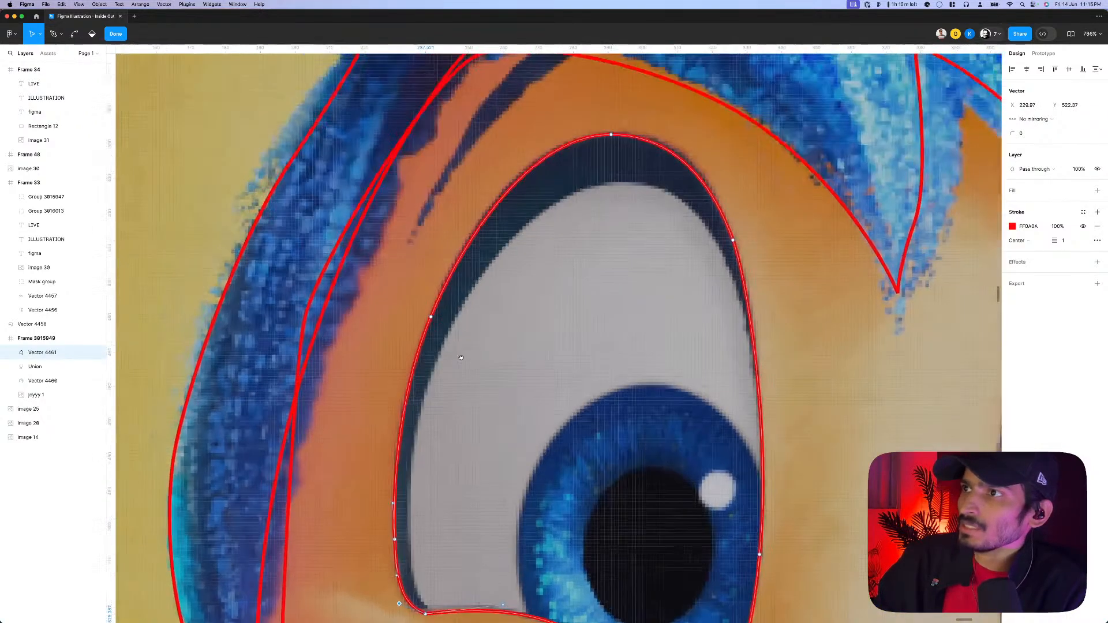
{"action": "left_click", "coordinate": [432, 317]}
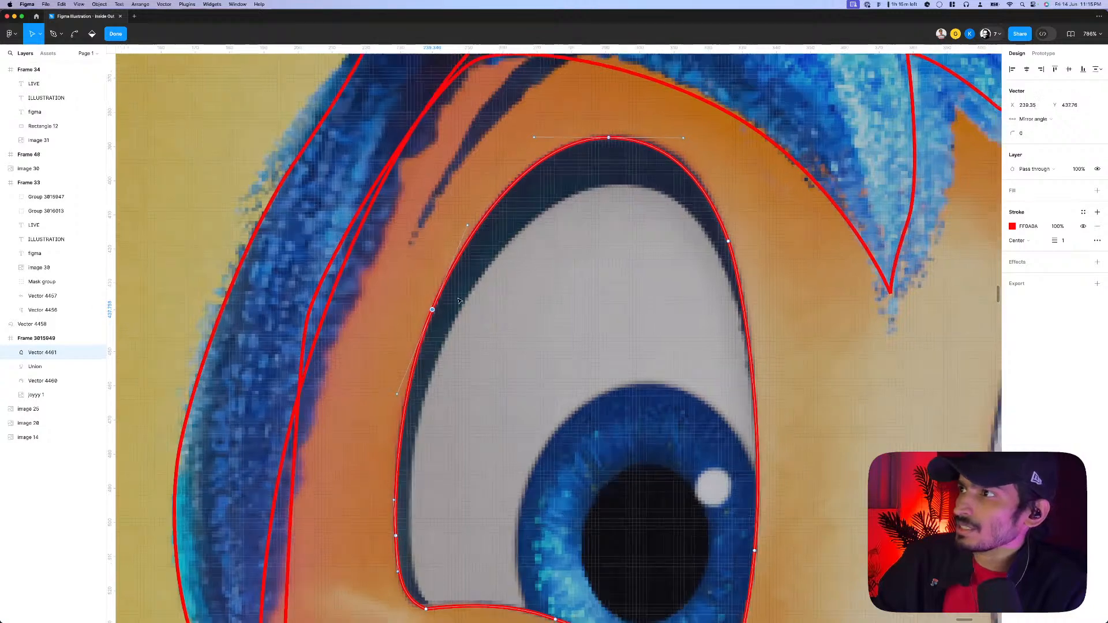
{"action": "scroll", "coordinate": [458, 301], "scroll_direction": "down", "scroll_amount": 5}
{"action": "key", "text": "Escape"}
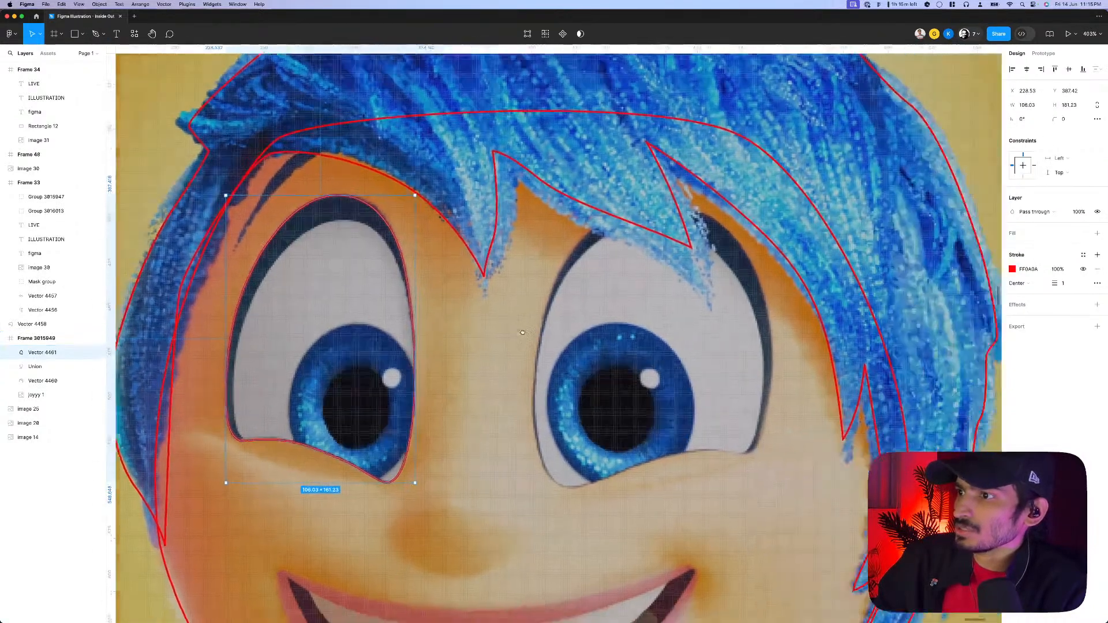
- Start the right eye outline with the Pen tool on the lower lid, curving around the inner corner and up the inner side to the fringe
{"action": "scroll", "coordinate": [522, 332], "scroll_direction": "right", "scroll_amount": 2}
{"action": "scroll", "coordinate": [522, 332], "scroll_direction": "up", "scroll_amount": 1}
{"action": "key", "text": "p"}
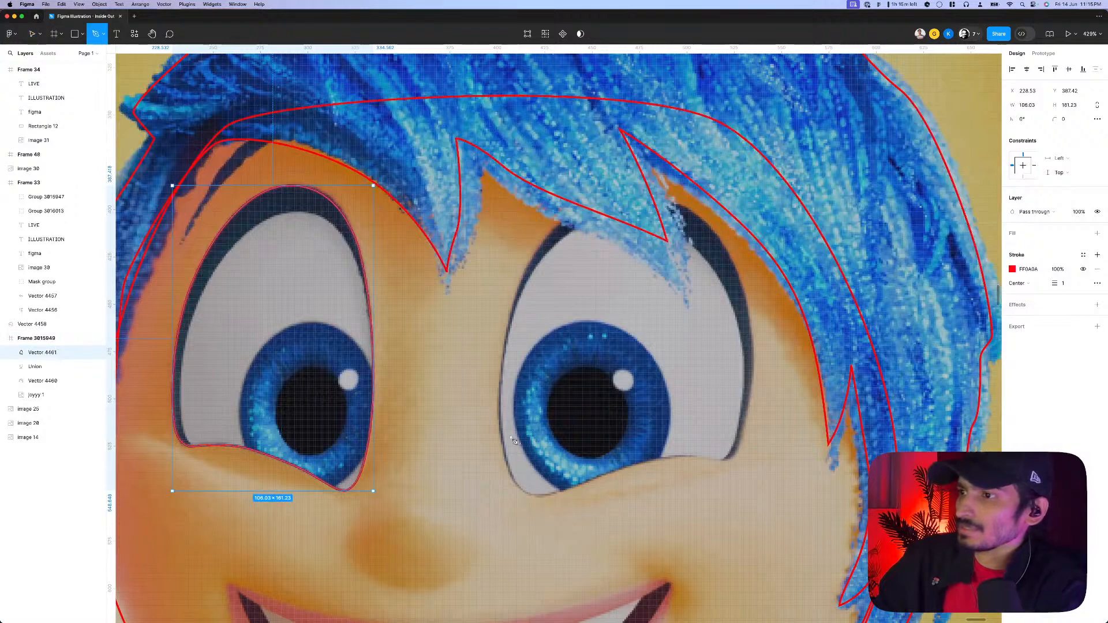
{"action": "left_click", "coordinate": [553, 495]}
{"action": "scroll", "coordinate": [522, 486], "scroll_direction": "up", "scroll_amount": 5}
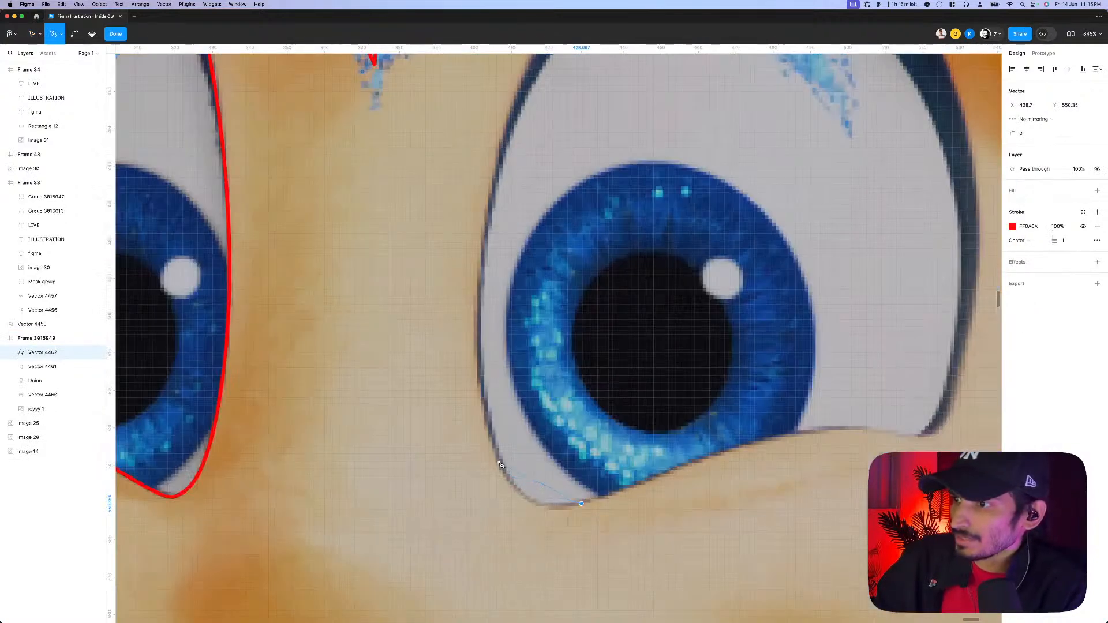
{"action": "left_click_drag", "start_coordinate": [500, 463], "coordinate": [478, 401]}
{"action": "scroll", "coordinate": [486, 337], "scroll_direction": "down", "scroll_amount": 3}
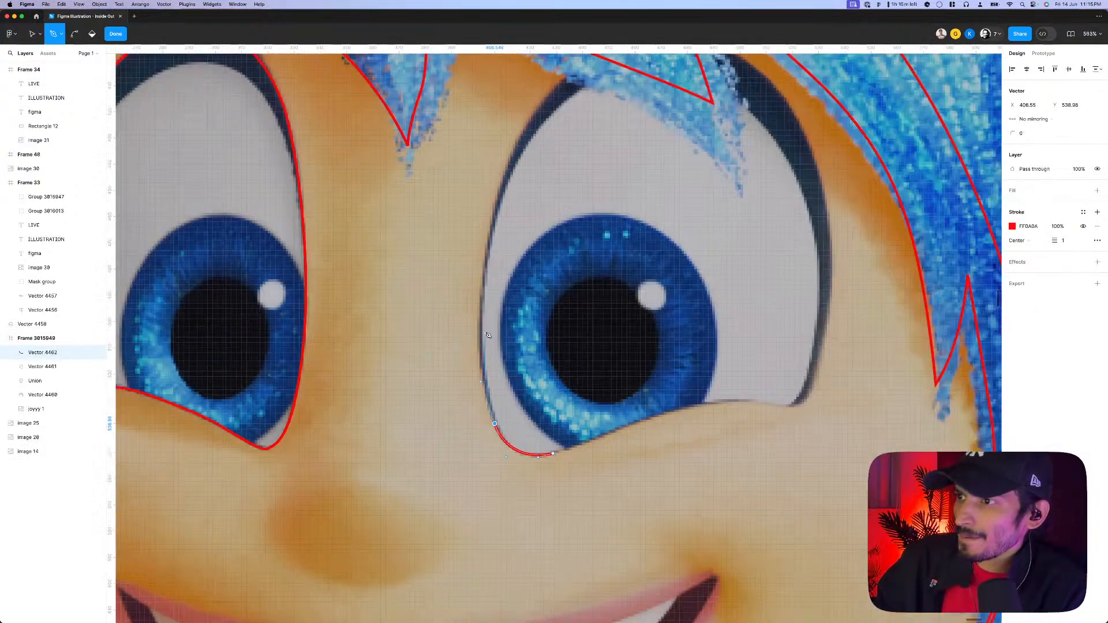
{"action": "left_click_drag", "start_coordinate": [488, 260], "coordinate": [499, 228]}
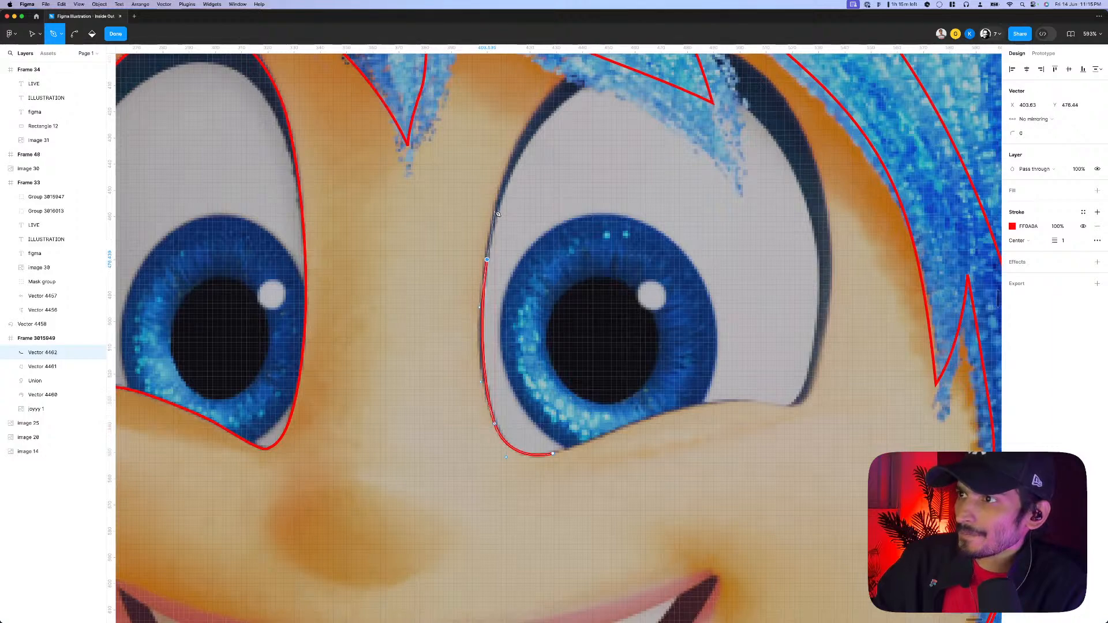
{"action": "scroll", "coordinate": [503, 200], "scroll_direction": "up", "scroll_amount": 5}
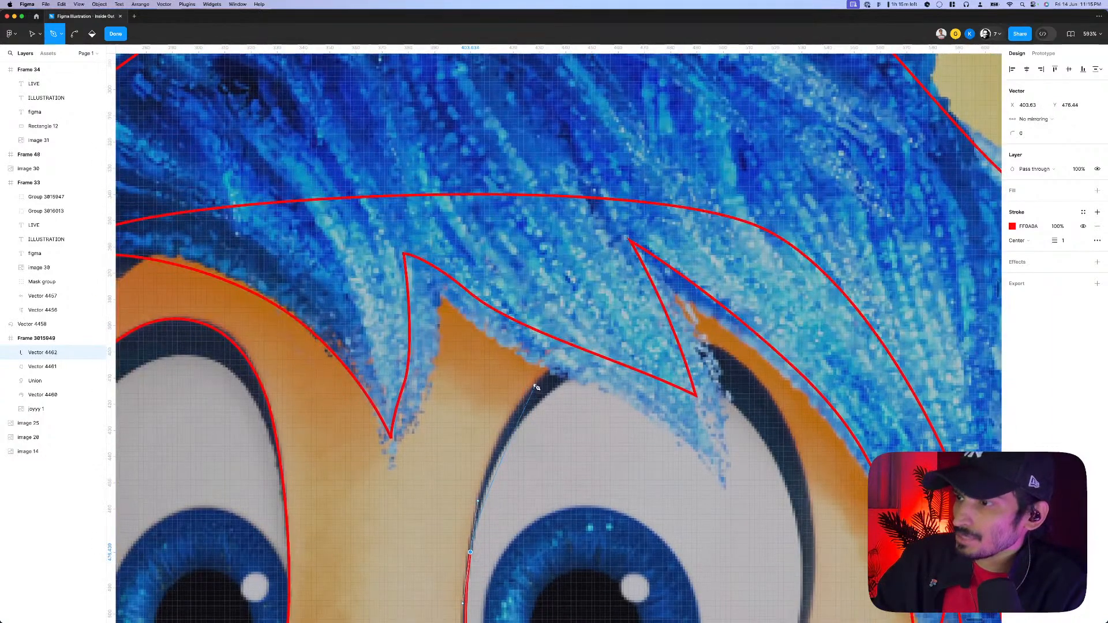
{"action": "left_click_drag", "start_coordinate": [539, 380], "coordinate": [585, 350]}
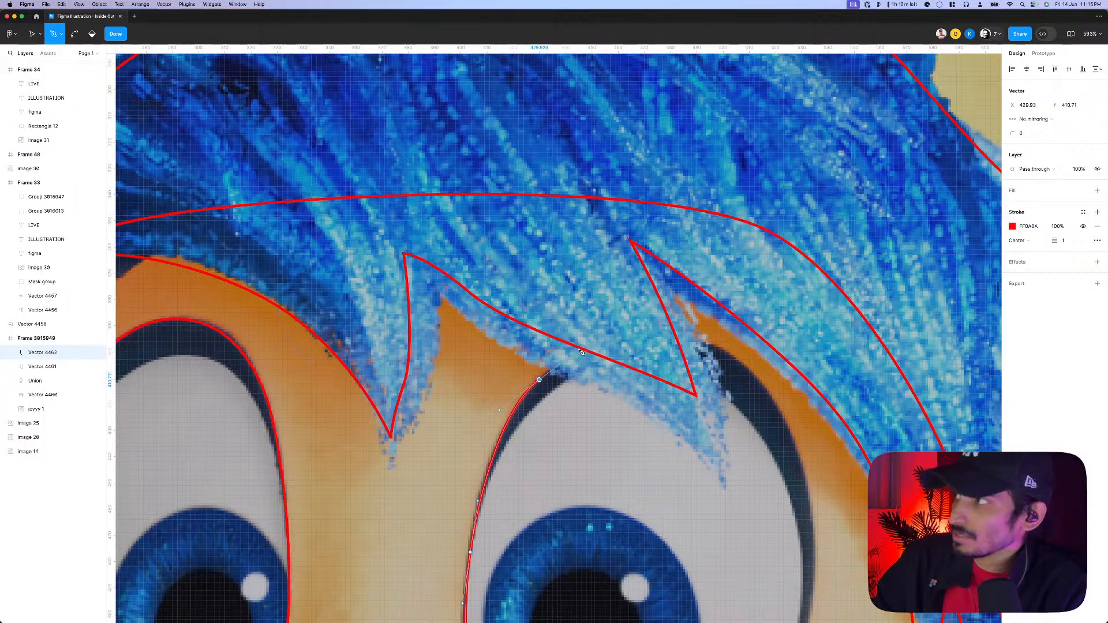
- Continue the right eye path over the upper lid beneath the hair and down the outer side, closing it along the lower lid
{"action": "scroll", "coordinate": [585, 351], "scroll_direction": "down", "scroll_amount": 2}
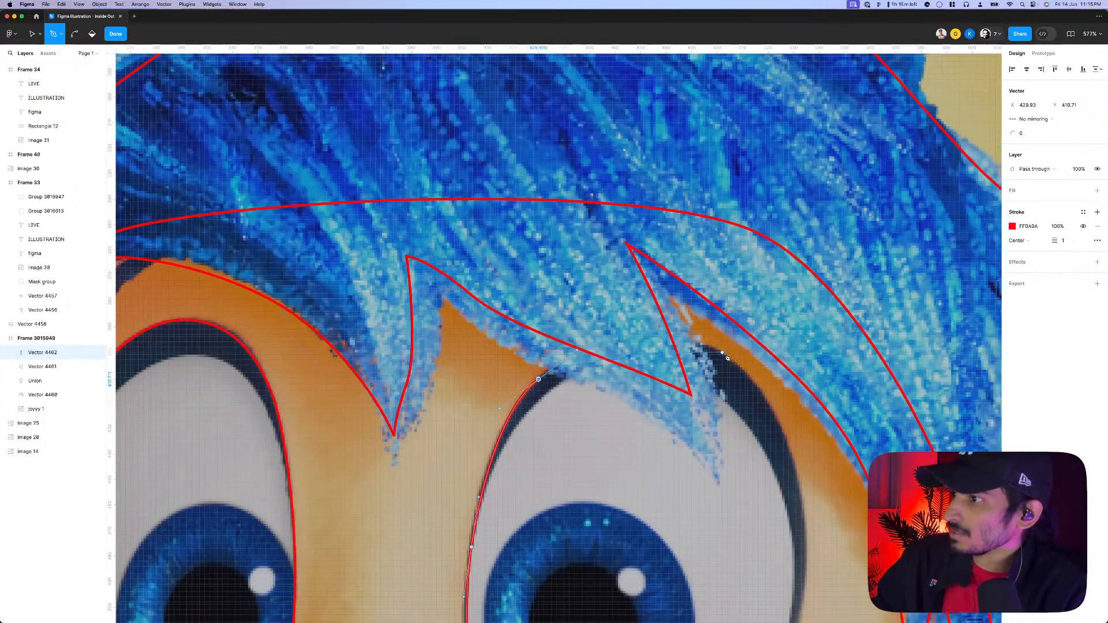
{"action": "left_click_drag", "start_coordinate": [722, 352], "coordinate": [797, 393]}
{"action": "scroll", "coordinate": [792, 395], "scroll_direction": "down", "scroll_amount": 5}
{"action": "scroll", "coordinate": [793, 396], "scroll_direction": "right", "scroll_amount": 3}
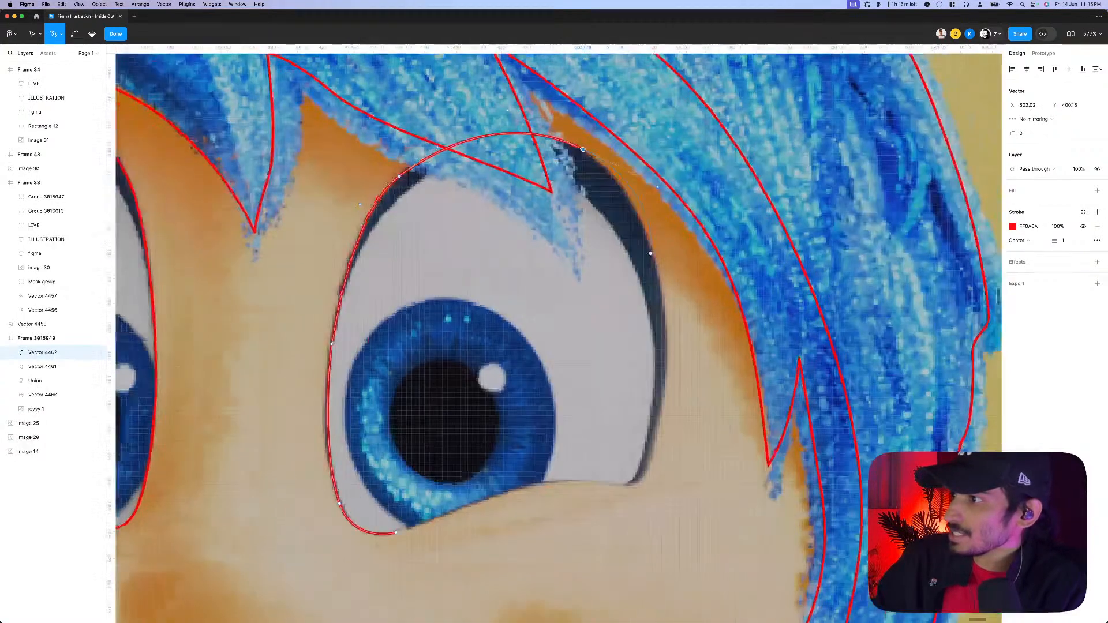
{"action": "left_click_drag", "start_coordinate": [669, 340], "coordinate": [669, 365]}
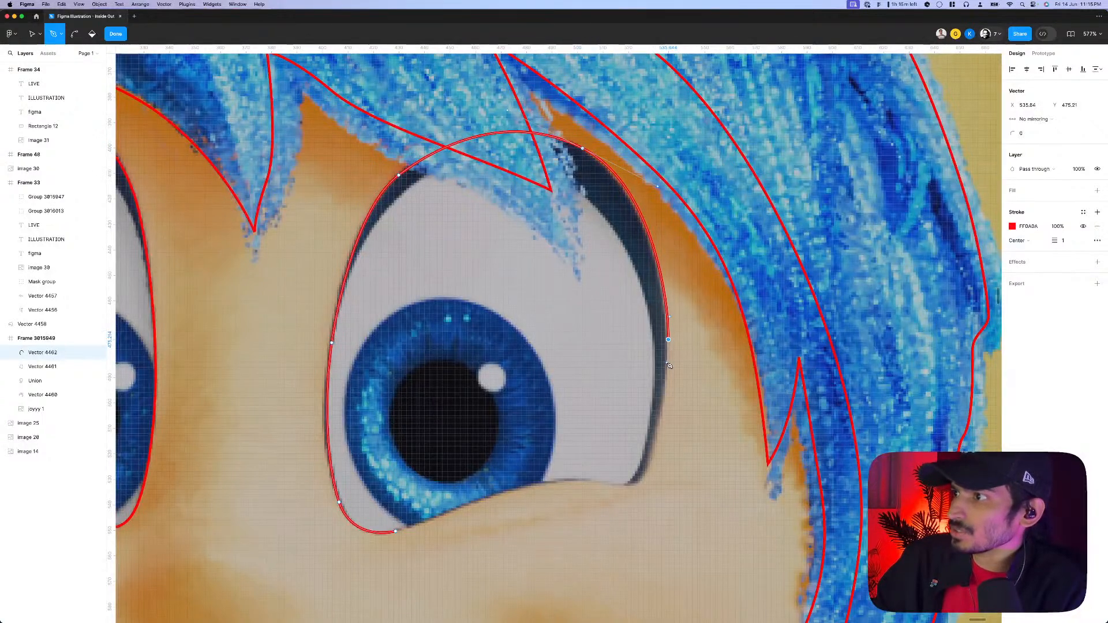
{"action": "left_click_drag", "start_coordinate": [643, 475], "coordinate": [574, 480]}
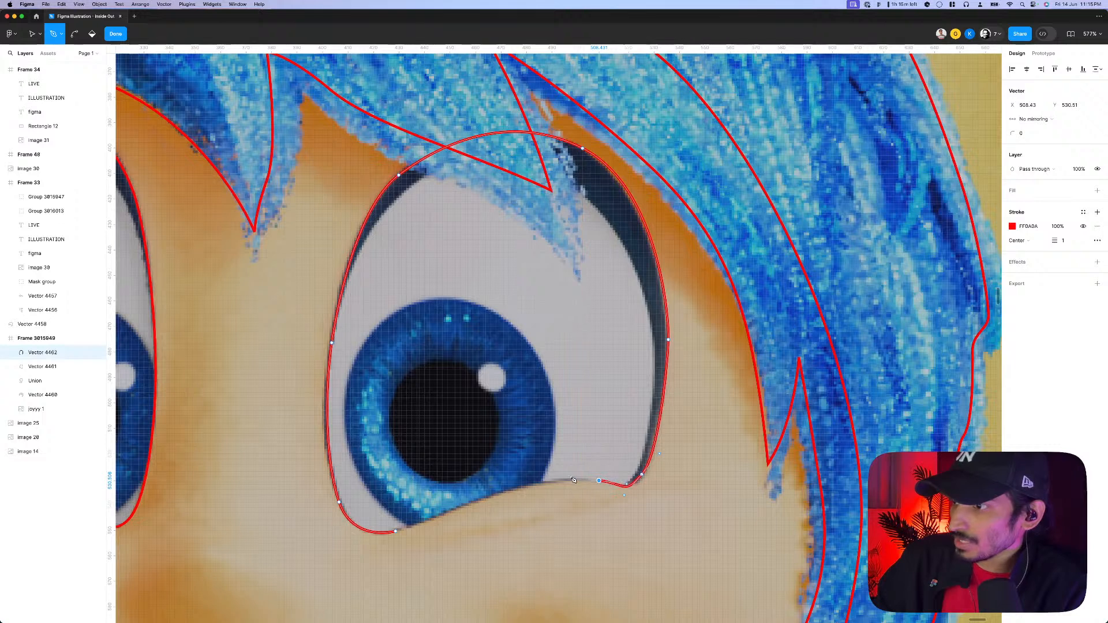
{"action": "left_click", "coordinate": [396, 532]}
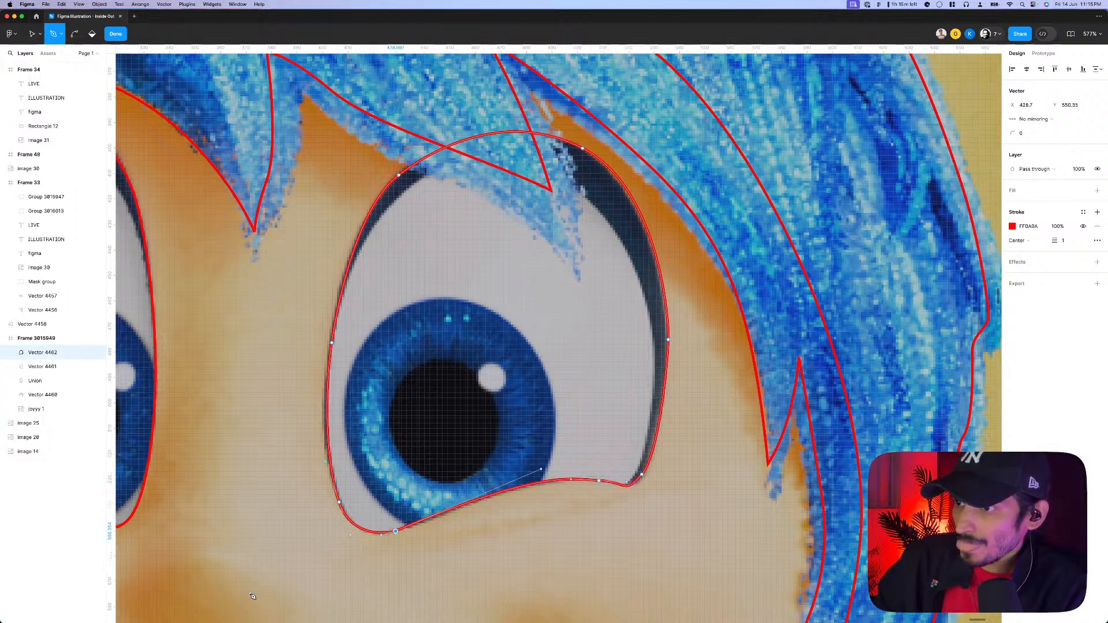
- Adjust the curve handle of the lower-lid anchor near the right eye's inner corner so the curve follows the reference
{"action": "scroll", "coordinate": [421, 540], "scroll_direction": "up", "scroll_amount": 3}
{"action": "scroll", "coordinate": [421, 540], "scroll_direction": "up", "scroll_amount": 3}
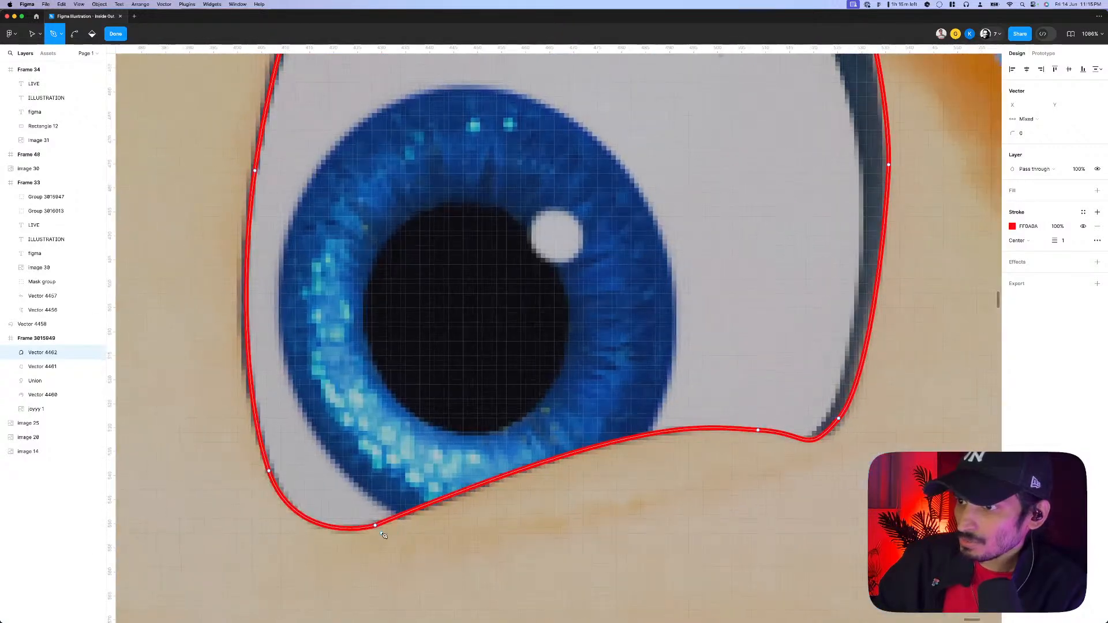
{"action": "key", "text": "v"}
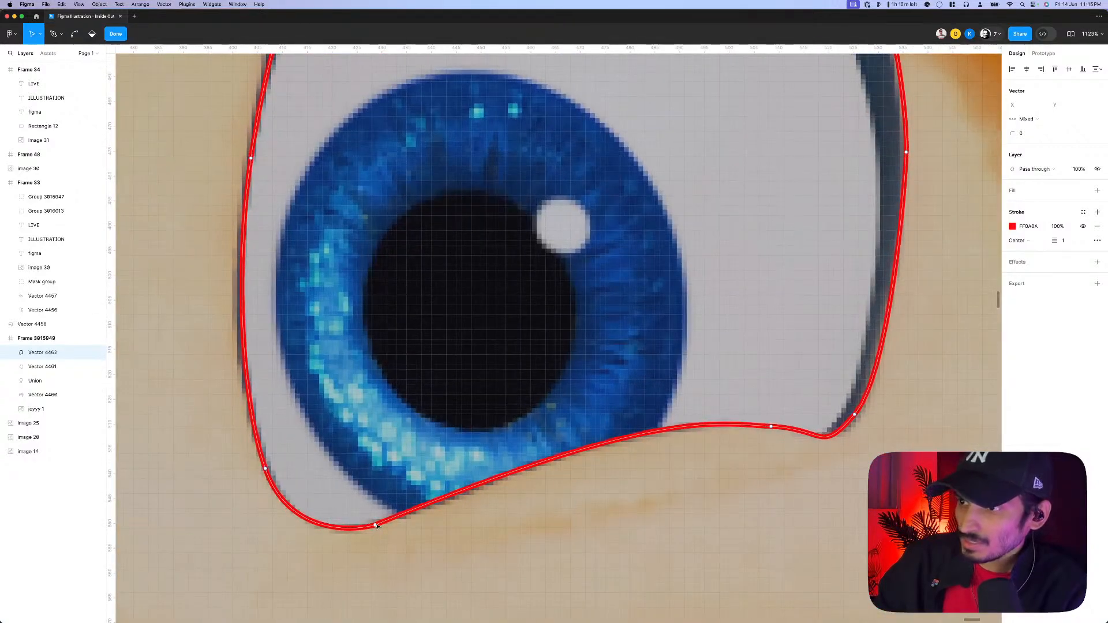
{"action": "left_click", "coordinate": [375, 526]}
{"action": "scroll", "coordinate": [386, 520], "scroll_direction": "left", "scroll_amount": 2}
{"action": "left_click_drag", "start_coordinate": [397, 518], "coordinate": [393, 524]}
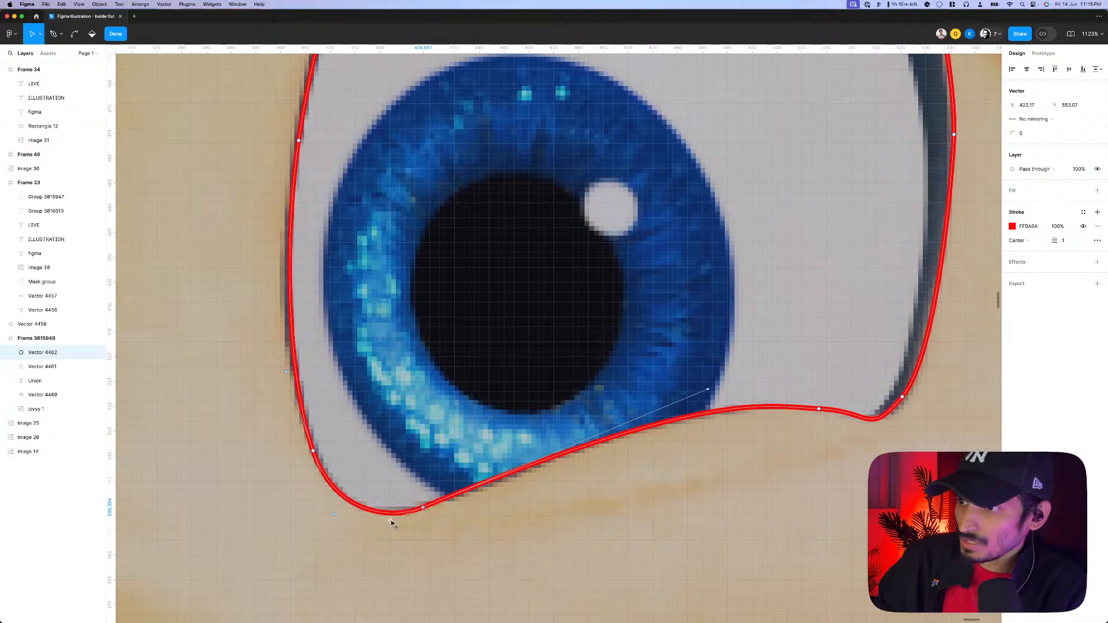
{"action": "scroll", "coordinate": [392, 523], "scroll_direction": "down", "scroll_amount": 3}
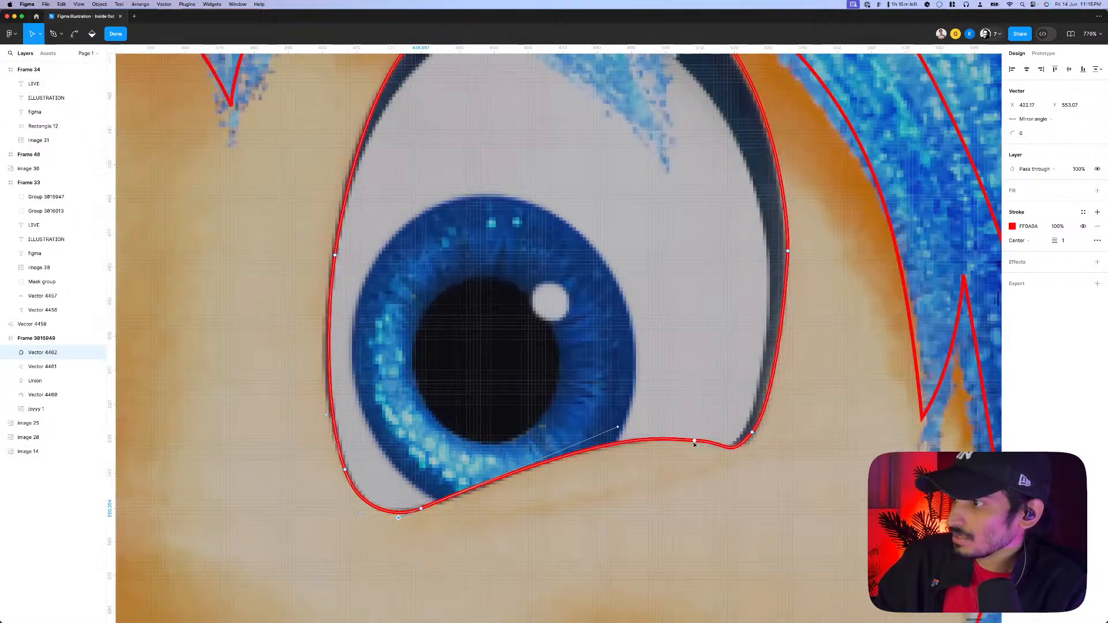
- Reshape the right eye outline's lower outer corner to match the reference eye
{"action": "left_click_drag", "start_coordinate": [695, 443], "coordinate": [753, 438]}
{"action": "scroll", "coordinate": [740, 454], "scroll_direction": "down", "scroll_amount": 3}
{"action": "scroll", "coordinate": [753, 437], "scroll_direction": "down", "scroll_amount": 5}
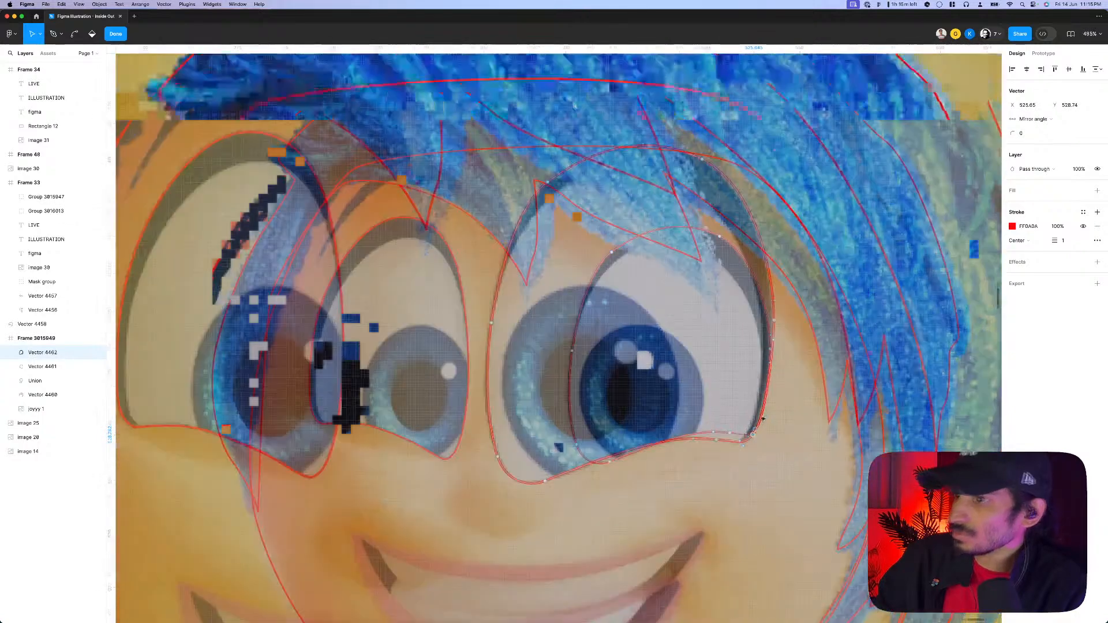
{"action": "scroll", "coordinate": [602, 373], "scroll_direction": "up", "scroll_amount": 3}
{"action": "scroll", "coordinate": [601, 373], "scroll_direction": "up", "scroll_amount": 2}
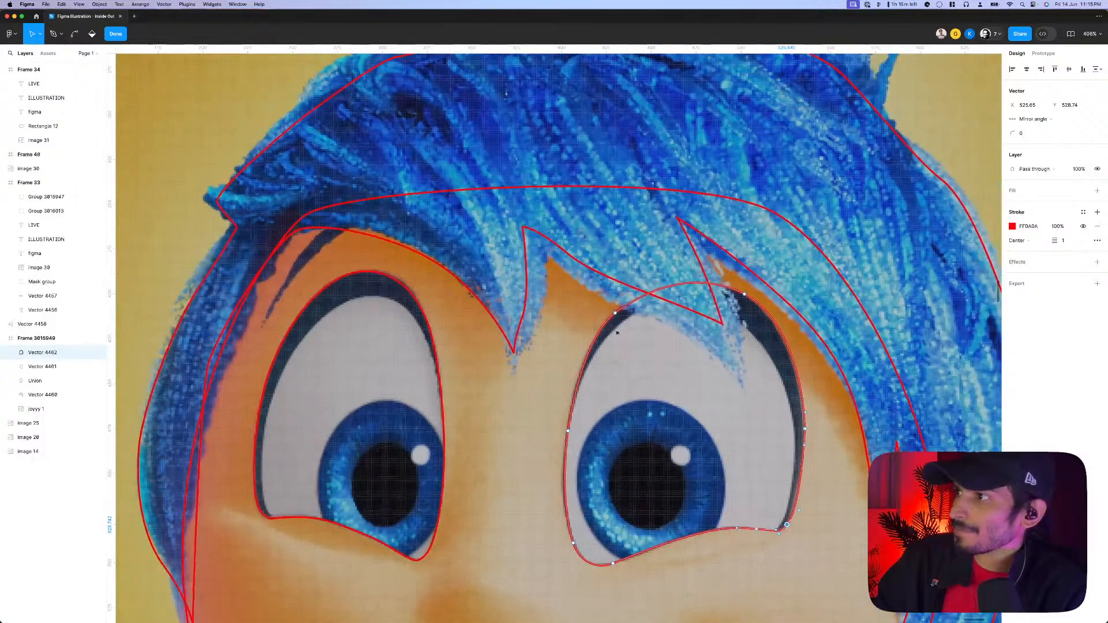
- Raise the right eye's upper-lid curve, nudge its inner-side anchor outward, and finish editing the path
{"action": "left_click", "coordinate": [618, 313]}
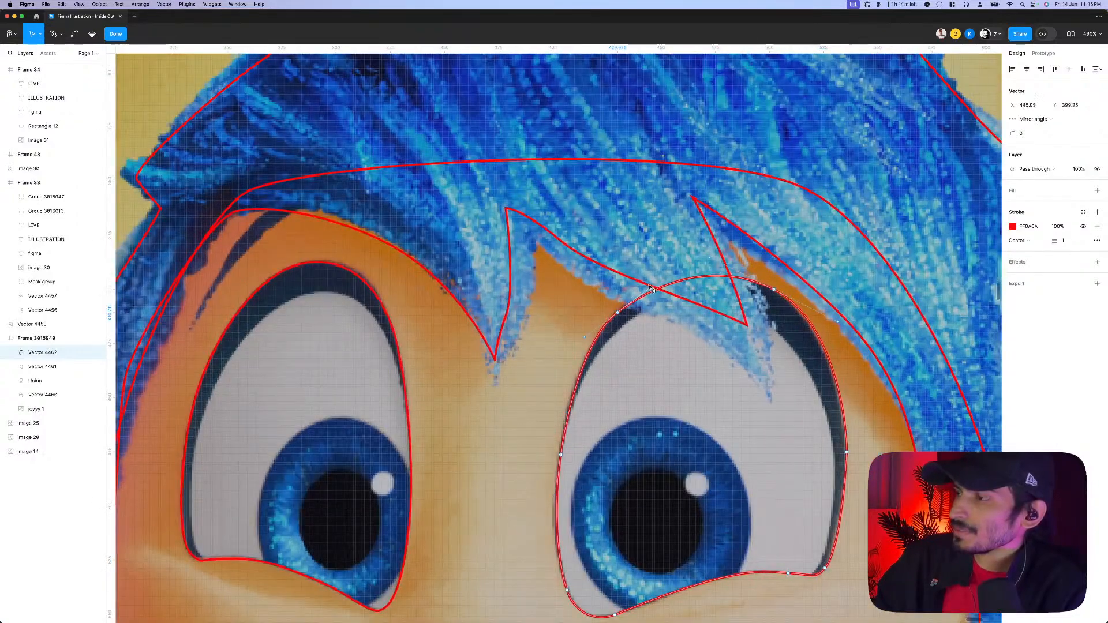
{"action": "left_click_drag", "start_coordinate": [650, 288], "coordinate": [655, 276]}
{"action": "scroll", "coordinate": [547, 469], "scroll_direction": "up", "scroll_amount": 1}
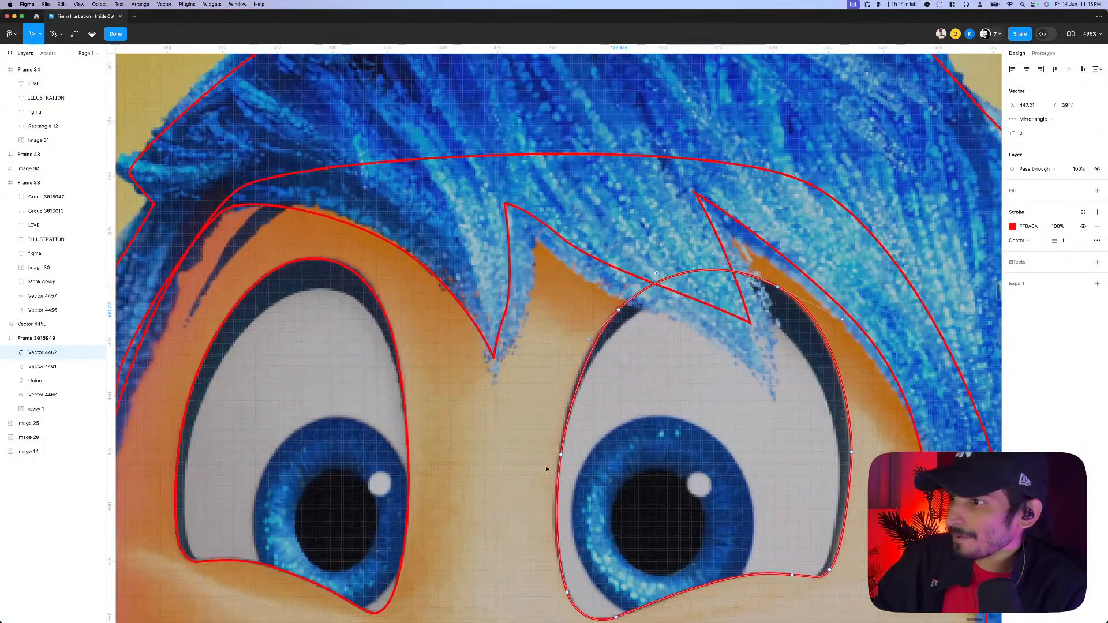
{"action": "left_click", "coordinate": [561, 456]}
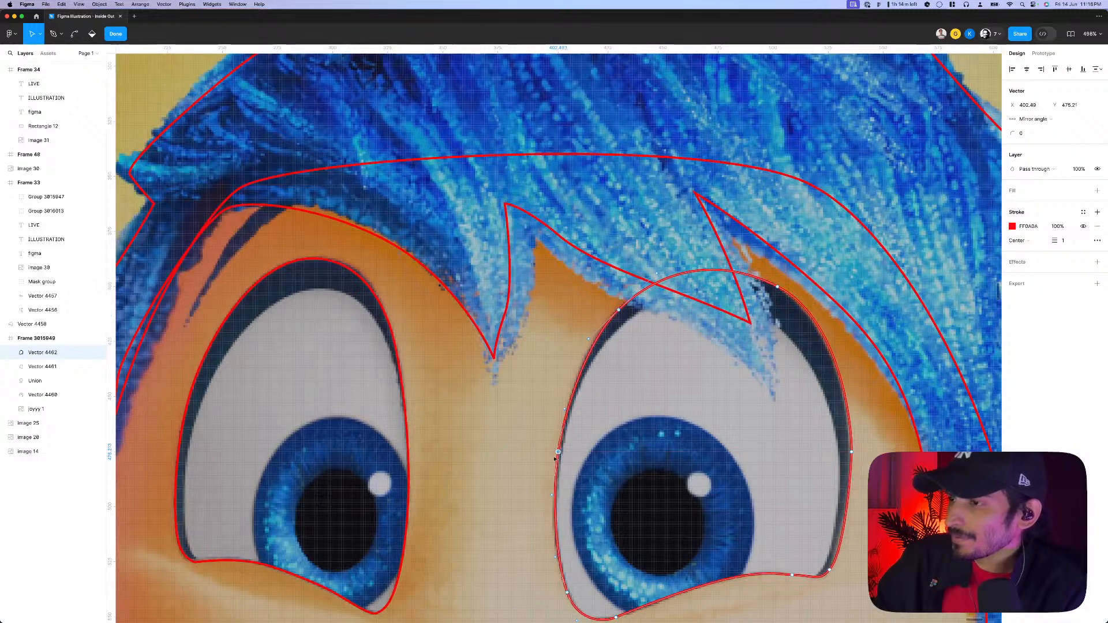
{"action": "scroll", "coordinate": [560, 457], "scroll_direction": "down", "scroll_amount": 5}
{"action": "key", "text": "Escape"}
- Duplicate the left eye outline and shrink the copy to about 102 × 147 to fit the white of the eye inside the lash line
{"action": "scroll", "coordinate": [534, 363], "scroll_direction": "up", "scroll_amount": 4}
{"action": "left_click", "coordinate": [578, 292]}
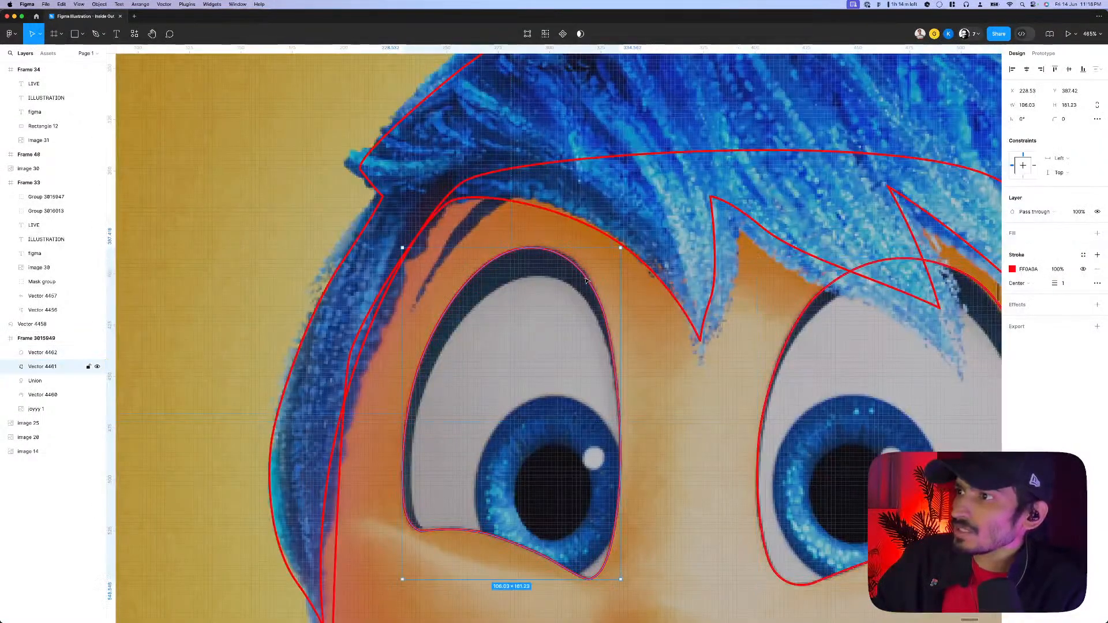
{"action": "key", "text": "super+d"}
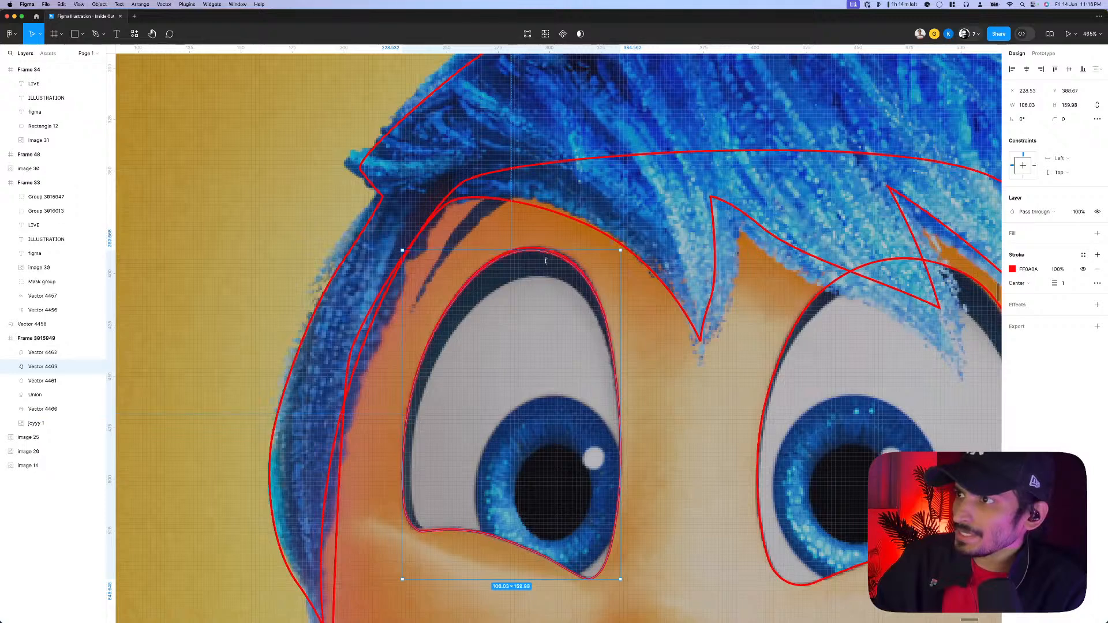
{"action": "left_click_drag", "start_coordinate": [554, 248], "coordinate": [554, 277]}
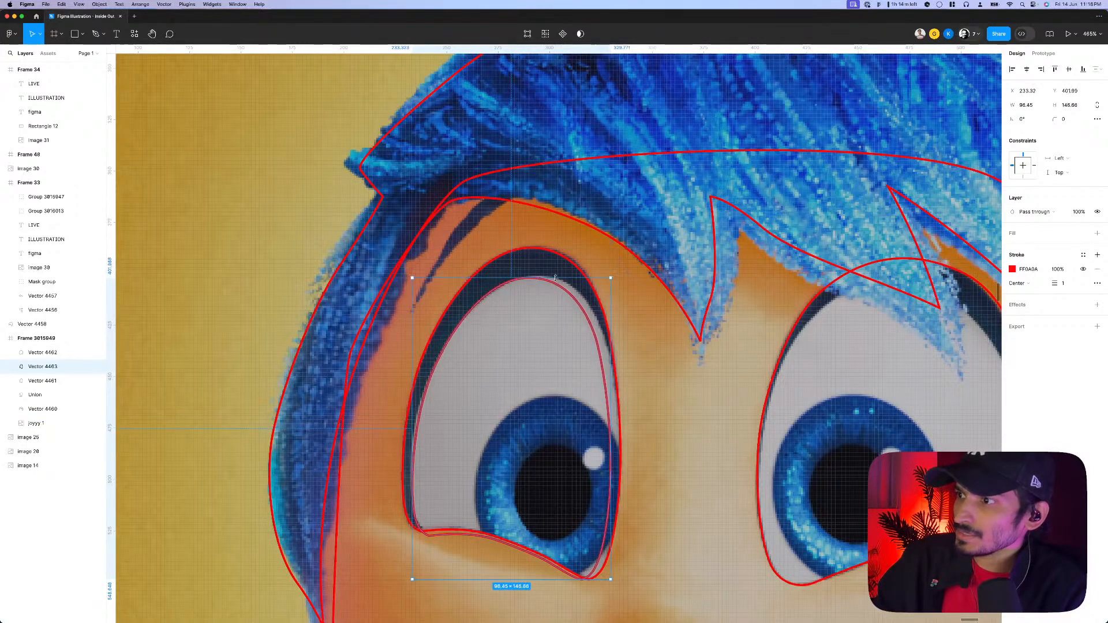
{"action": "left_click_drag", "start_coordinate": [612, 338], "coordinate": [621, 343]}
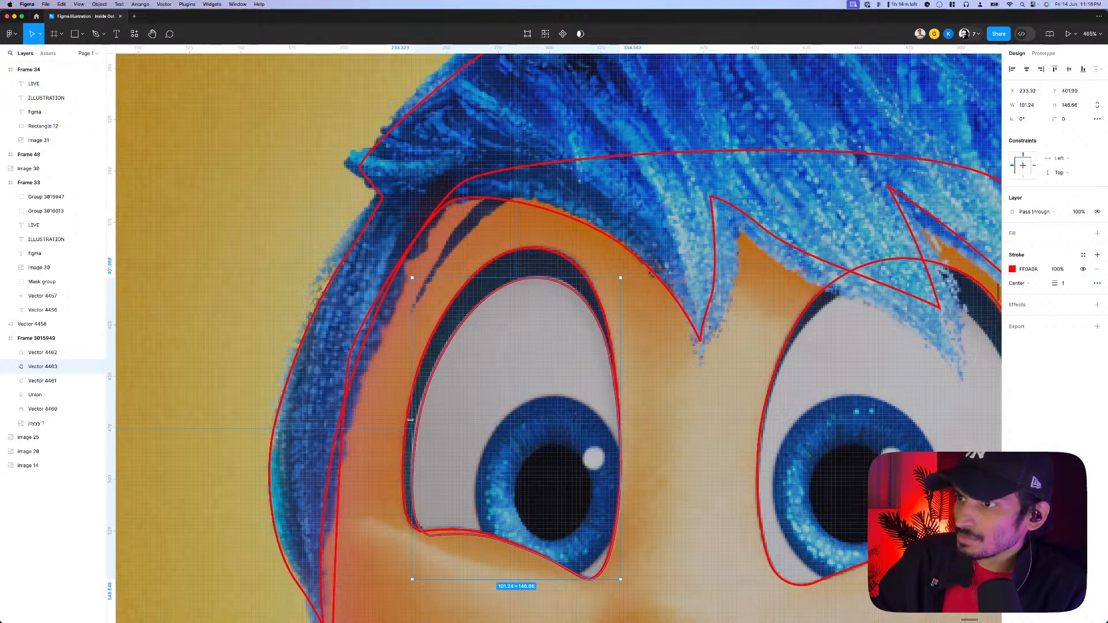
{"action": "left_click_drag", "start_coordinate": [410, 420], "coordinate": [410, 420]}
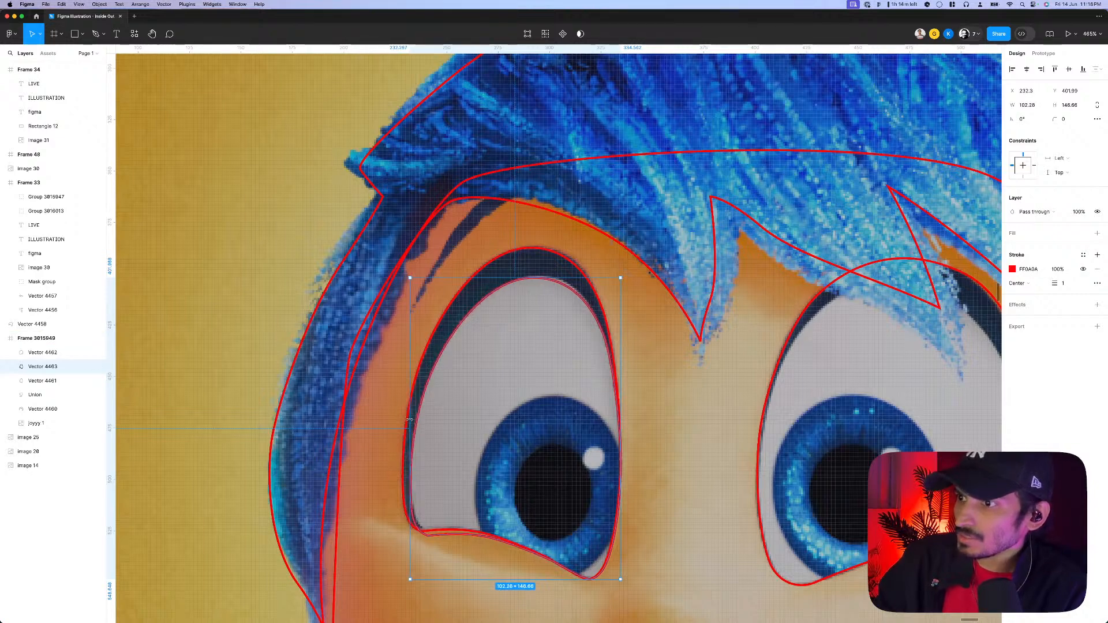
{"action": "scroll", "coordinate": [410, 421], "scroll_direction": "down", "scroll_amount": 5}
{"action": "scroll", "coordinate": [499, 495], "scroll_direction": "up", "scroll_amount": 5}
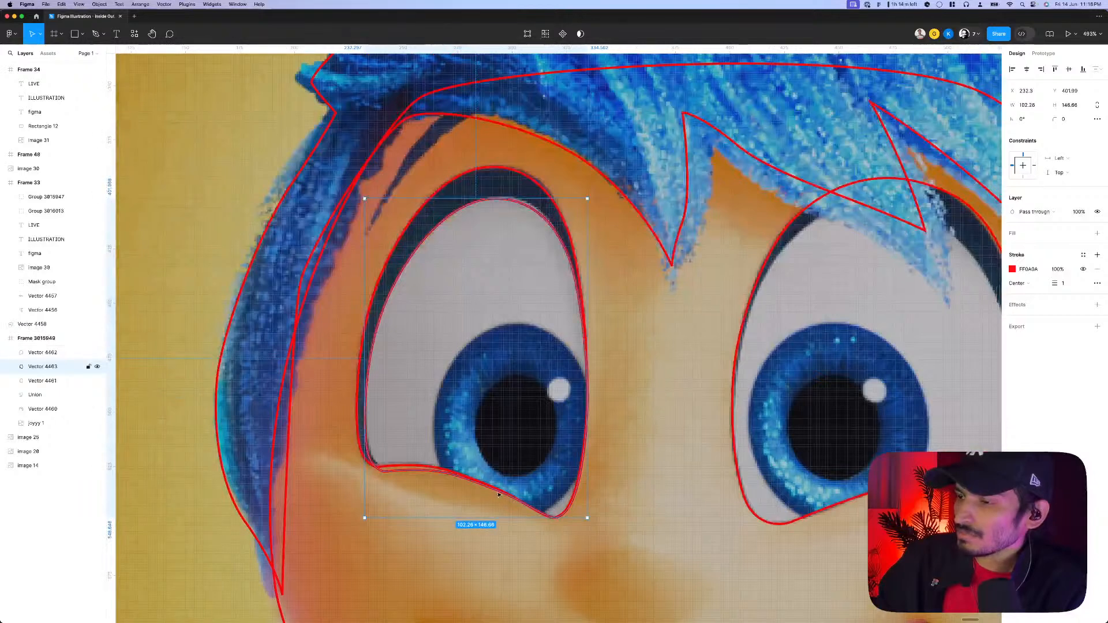
- Move the lower-lid anchors of the inner left eye shape slightly down onto the outer outline's lower edge
{"action": "double_click", "coordinate": [498, 495]}
{"action": "left_click_drag", "start_coordinate": [604, 547], "coordinate": [449, 468]}
{"action": "left_click_drag", "start_coordinate": [513, 500], "coordinate": [516, 506]}
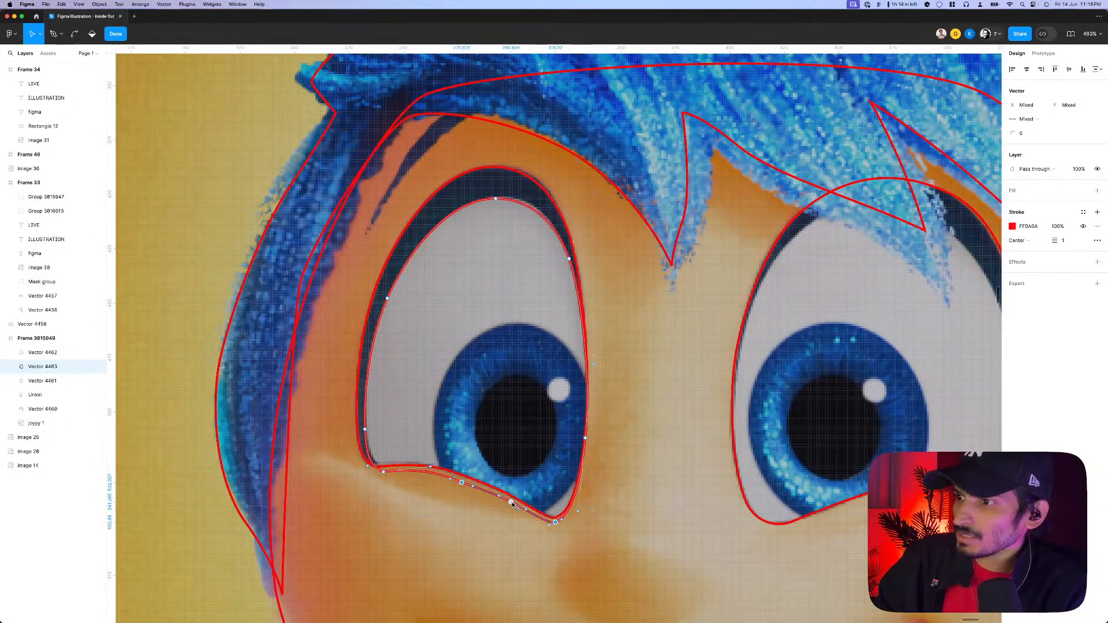
{"action": "key", "text": "Escape"}
- Duplicate the right eye outline and shrink the copy from its top and outer side to about 129 × 148
{"action": "scroll", "coordinate": [476, 502], "scroll_direction": "down", "scroll_amount": 5}
{"action": "scroll", "coordinate": [542, 446], "scroll_direction": "up", "scroll_amount": 4}
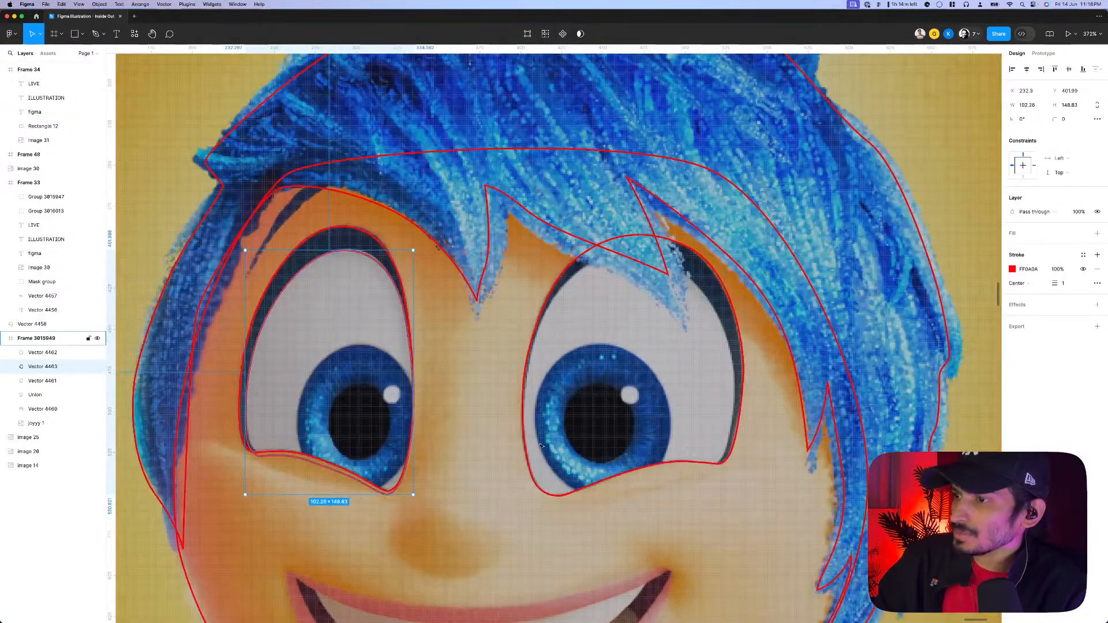
{"action": "left_click", "coordinate": [523, 427]}
{"action": "key", "text": "super+d"}
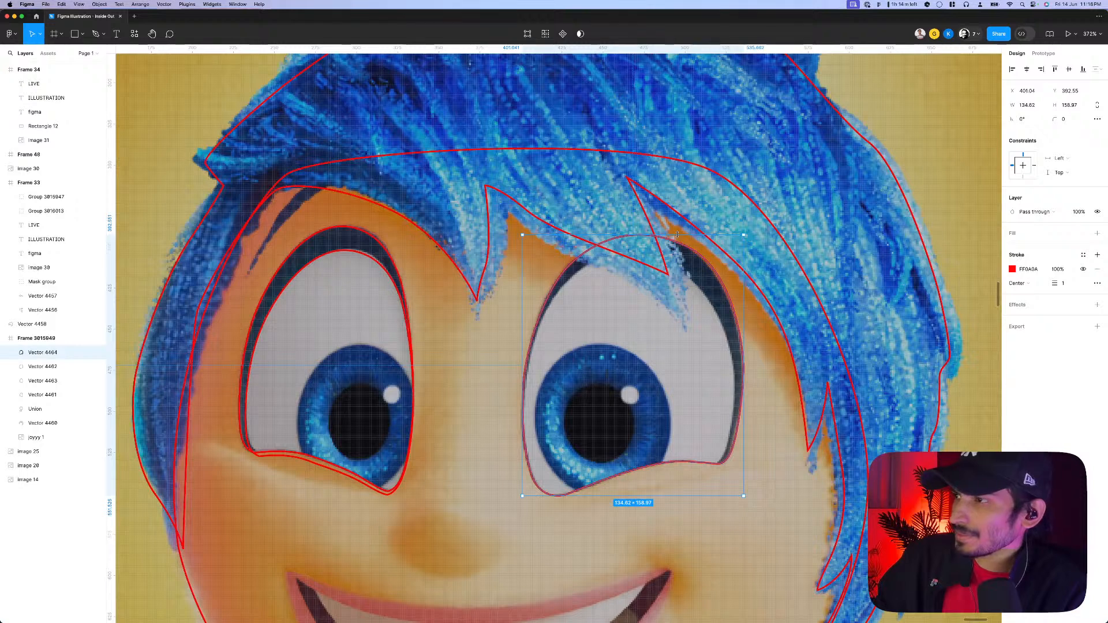
{"action": "left_click_drag", "start_coordinate": [677, 235], "coordinate": [673, 252]}
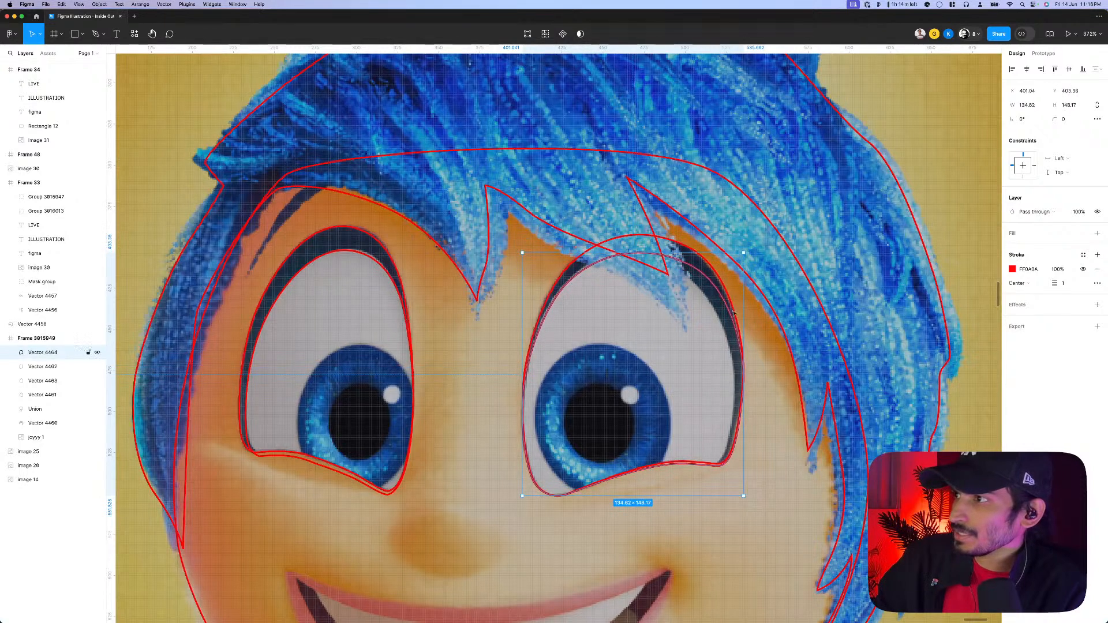
{"action": "left_click_drag", "start_coordinate": [747, 325], "coordinate": [735, 325]}
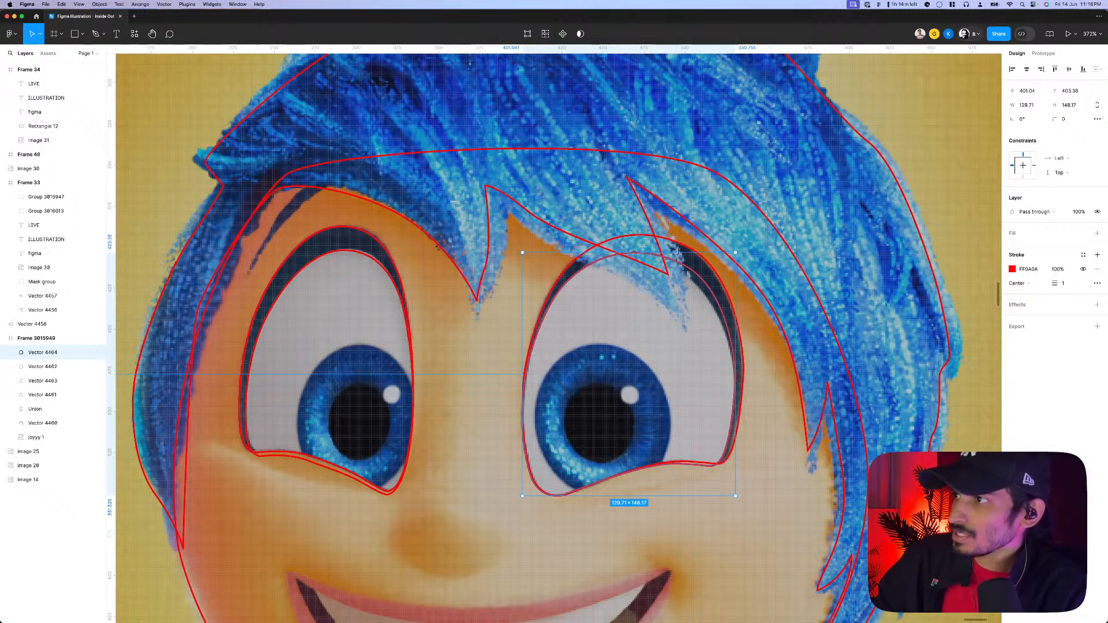
- Reshape the inner right eye path's upper-lid curve by adjusting its two upper anchors and their handles to follow the white of the eye
{"action": "scroll", "coordinate": [679, 252], "scroll_direction": "up", "scroll_amount": 3}
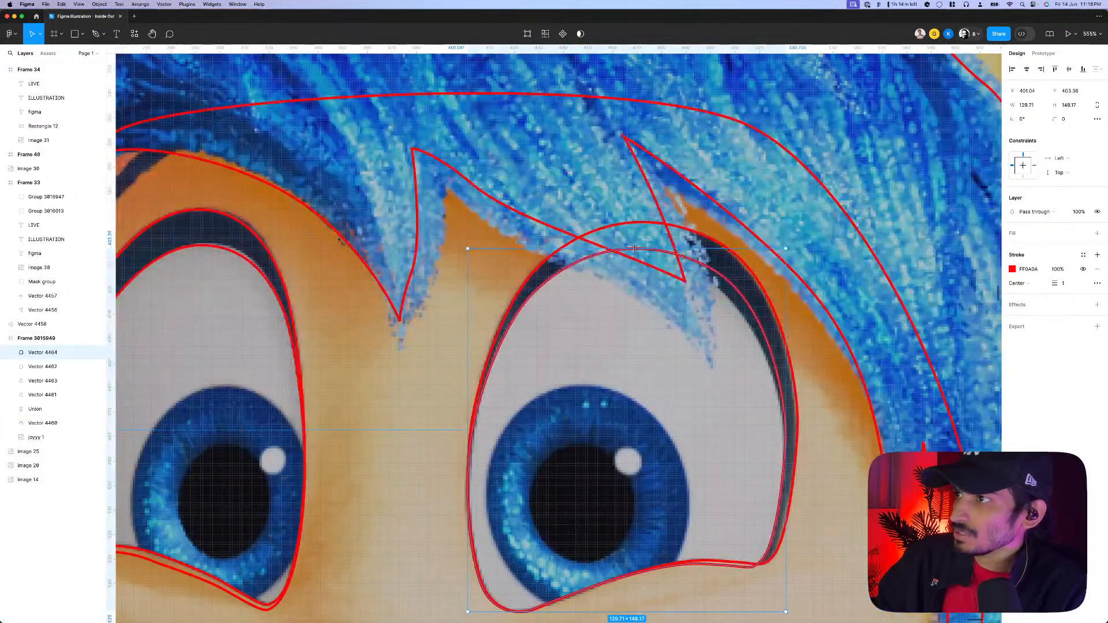
{"action": "double_click", "coordinate": [570, 280]}
{"action": "left_click", "coordinate": [536, 291]}
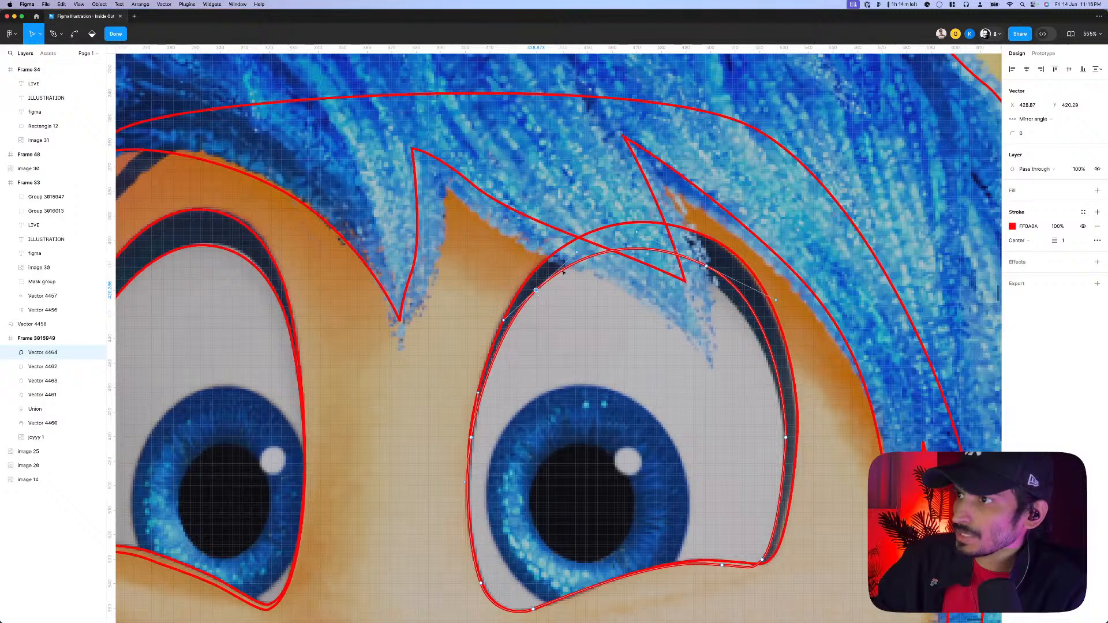
{"action": "left_click_drag", "start_coordinate": [576, 254], "coordinate": [581, 244]}
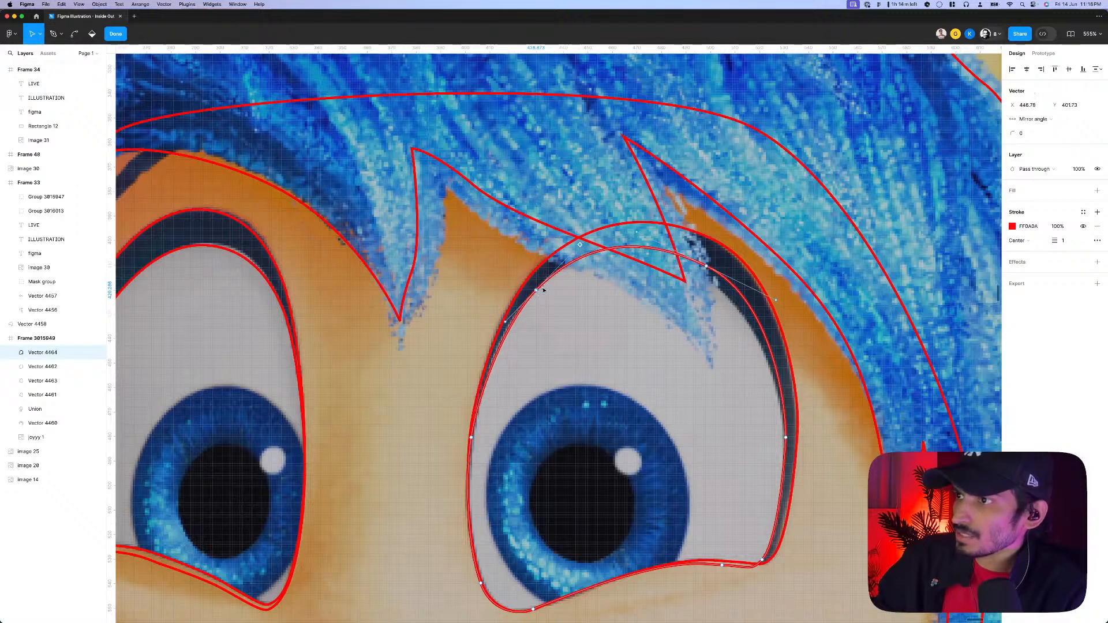
{"action": "left_click_drag", "start_coordinate": [506, 322], "coordinate": [504, 331]}
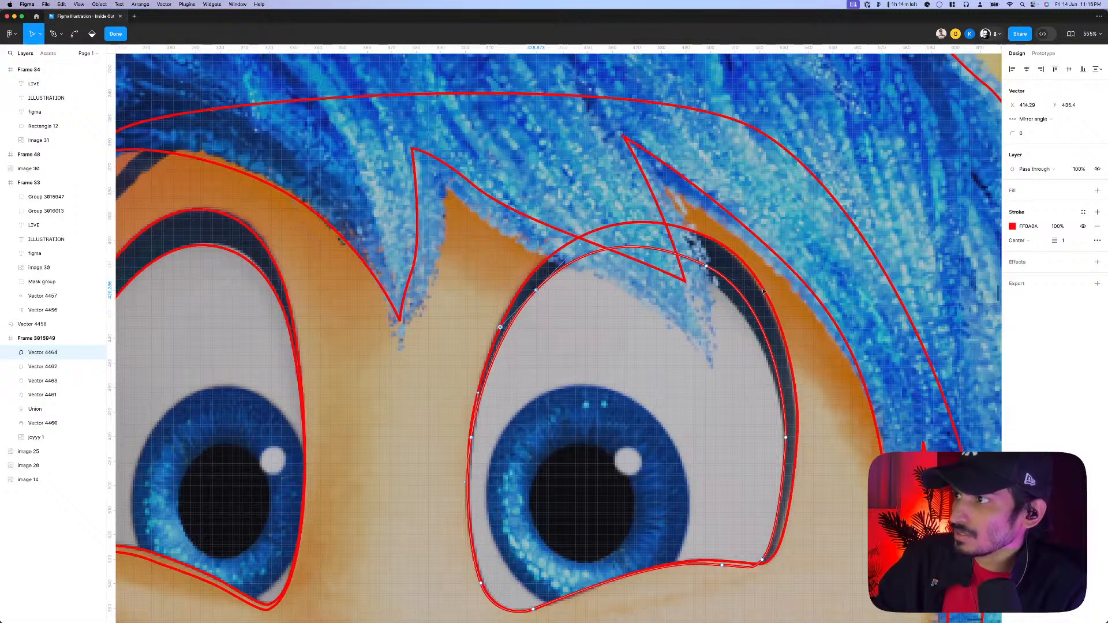
{"action": "left_click_drag", "start_coordinate": [707, 267], "coordinate": [698, 273]}
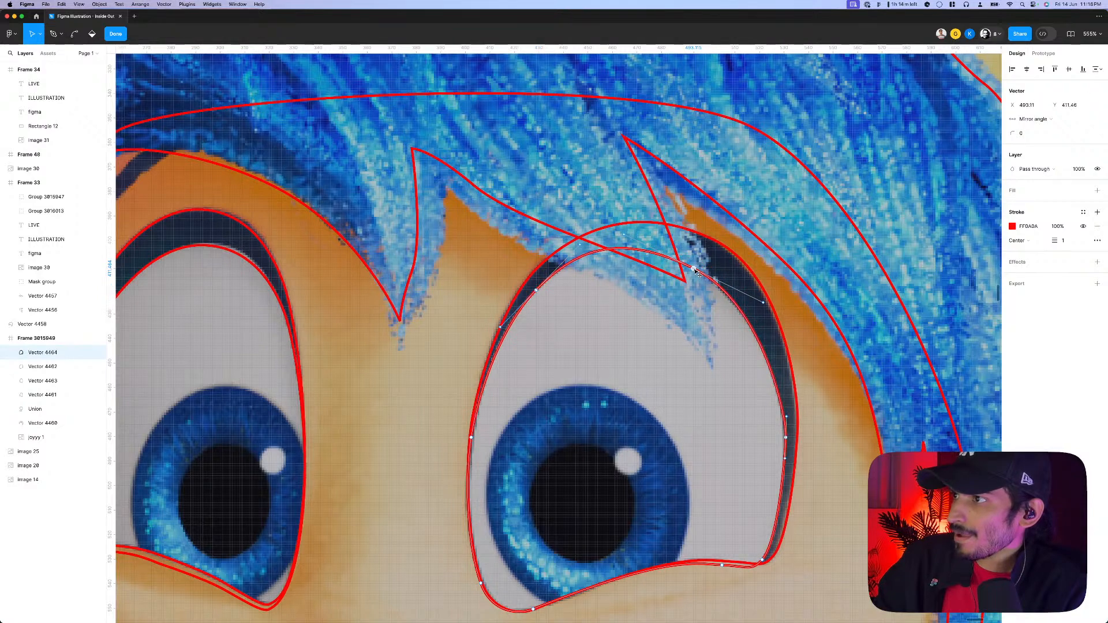
{"action": "left_click_drag", "start_coordinate": [624, 237], "coordinate": [633, 239]}
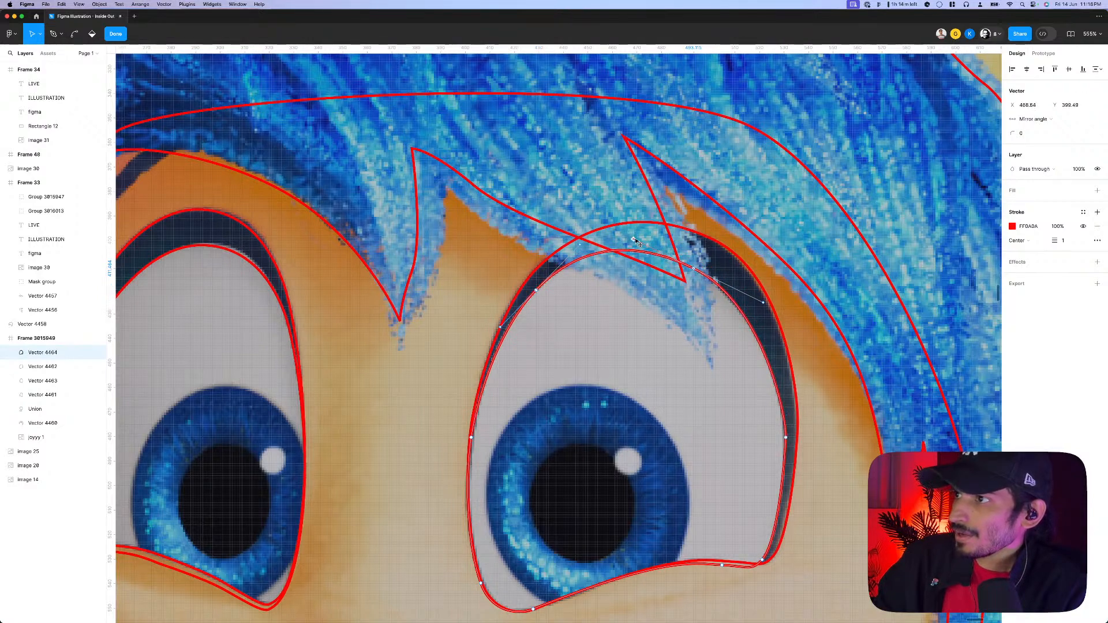
- Adjust the outer-side anchor and handle of the inner right eye shape to follow the lash line, and finish editing the path
{"action": "scroll", "coordinate": [633, 247], "scroll_direction": "down", "scroll_amount": 3}
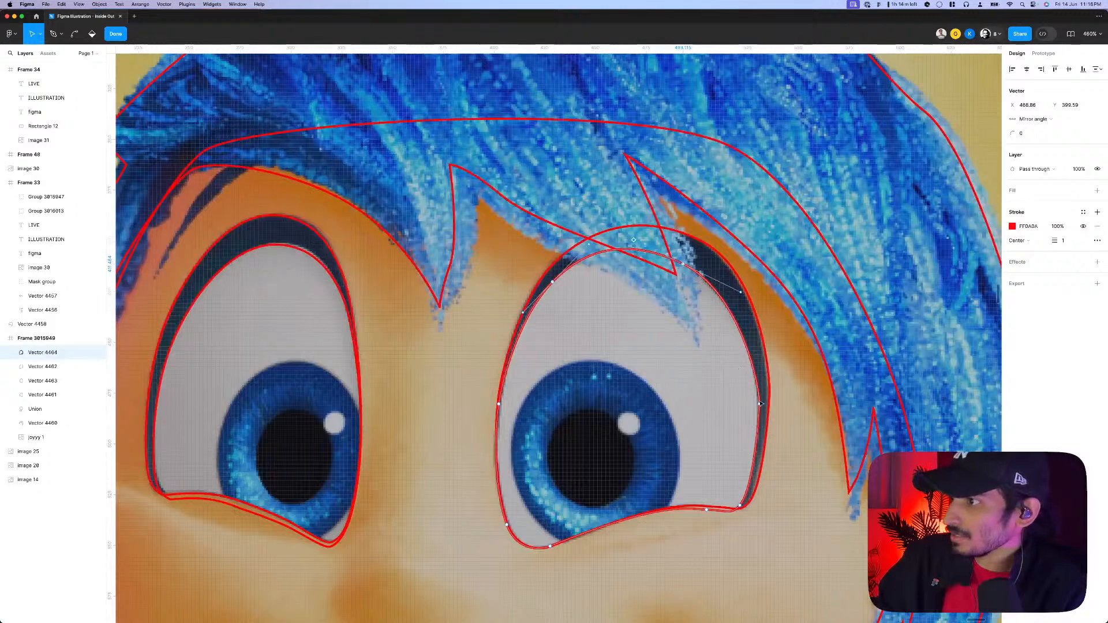
{"action": "left_click_drag", "start_coordinate": [760, 405], "coordinate": [760, 368]}
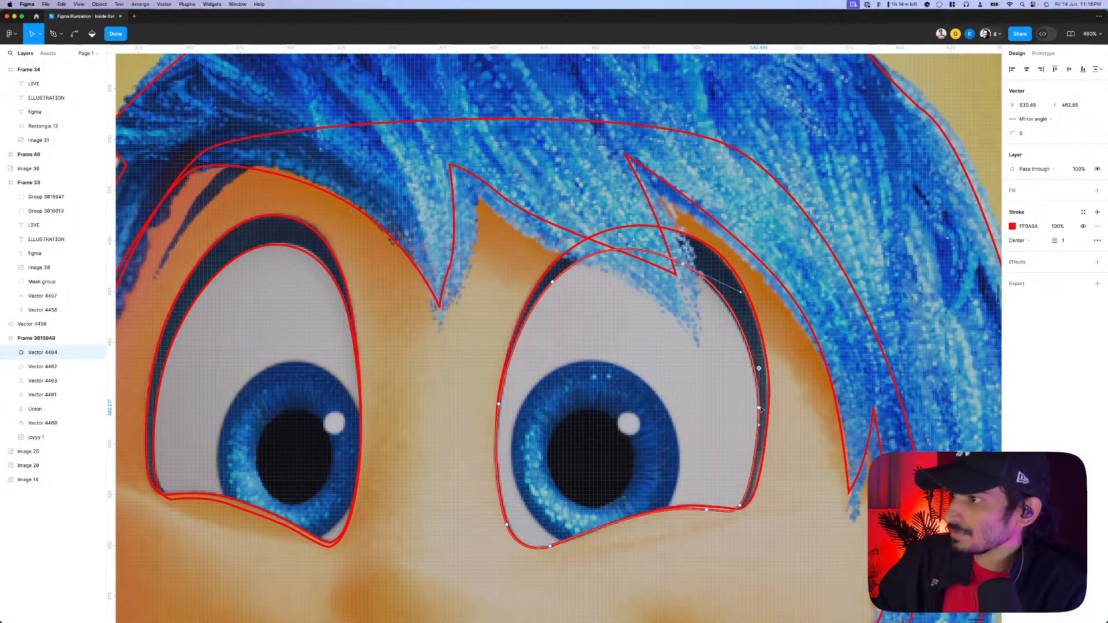
{"action": "left_click_drag", "start_coordinate": [762, 410], "coordinate": [764, 417]}
{"action": "scroll", "coordinate": [654, 359], "scroll_direction": "down", "scroll_amount": 5}
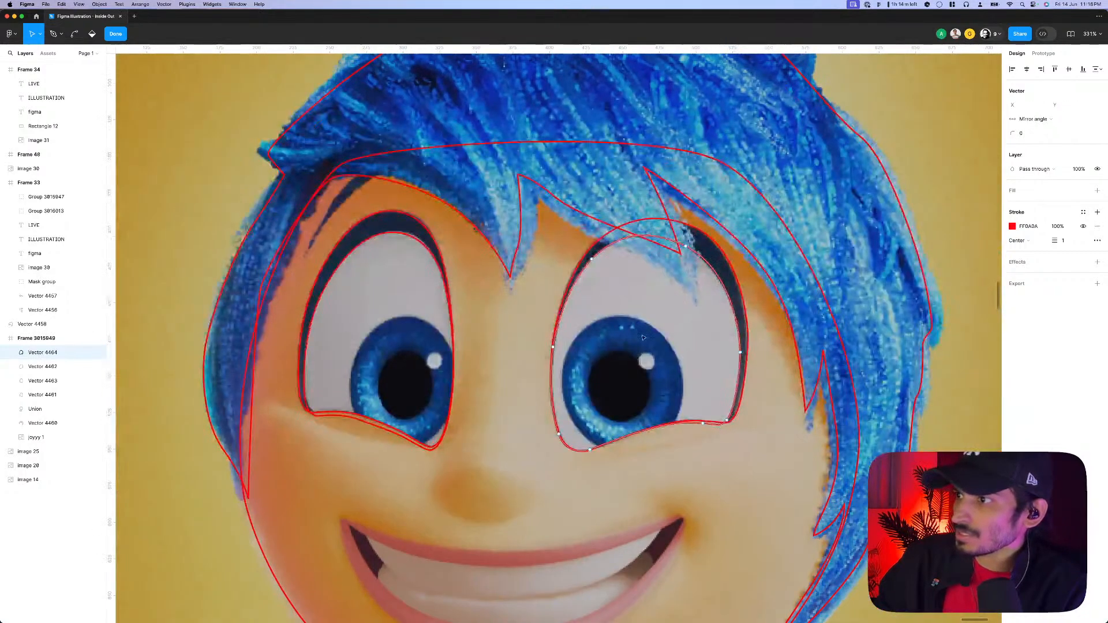
{"action": "key", "text": "Escape"}
- Draw an ellipse about 83 × 97 over the right eye's iris
{"action": "scroll", "coordinate": [641, 338], "scroll_direction": "up", "scroll_amount": 3}
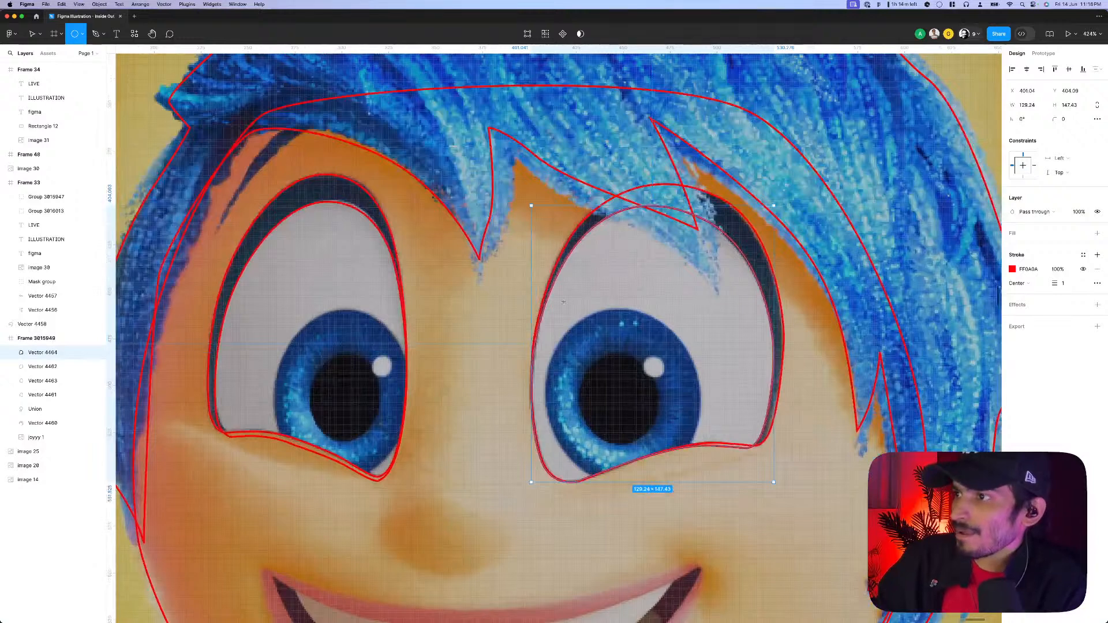
{"action": "key", "text": "o"}
{"action": "mouse_move", "coordinate": [564, 302]}
{"action": "left_mouse_down"}
{"action": "mouse_move", "coordinate": [664, 500]}
{"action": "mouse_move", "coordinate": [720, 491]}
{"action": "left_mouse_up"}
{"action": "left_click_drag", "start_coordinate": [673, 417], "coordinate": [657, 412]}
{"action": "left_click_drag", "start_coordinate": [639, 300], "coordinate": [638, 309]}
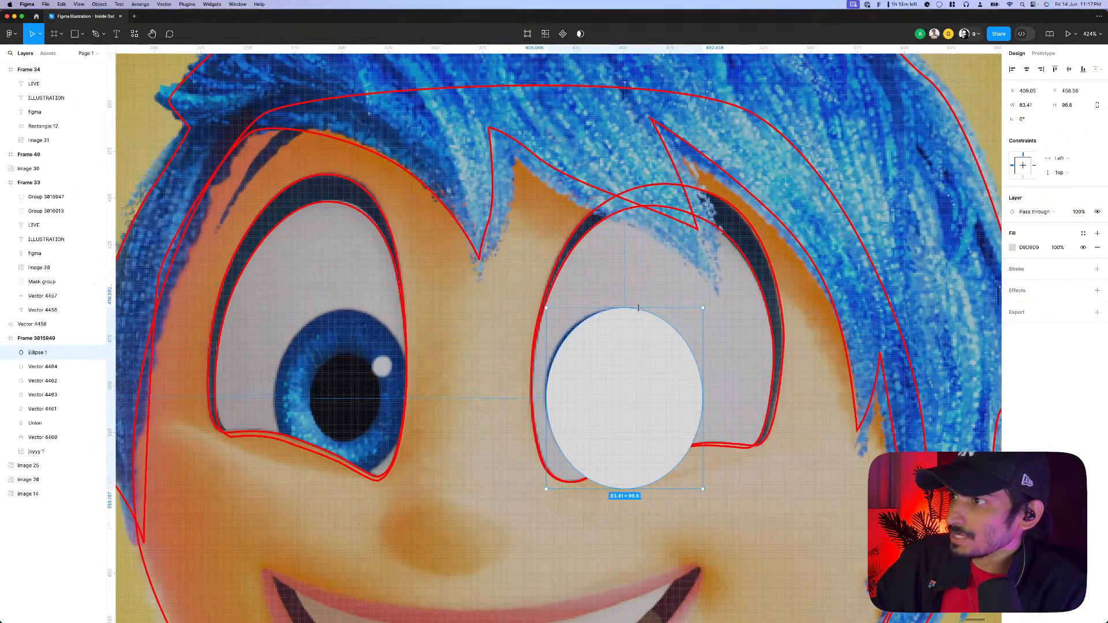
- Give the iris ellipse the eye outline's unfilled red 1 px stroke and fit it to the iris at about 83 × 95
{"action": "left_click", "coordinate": [568, 256]}
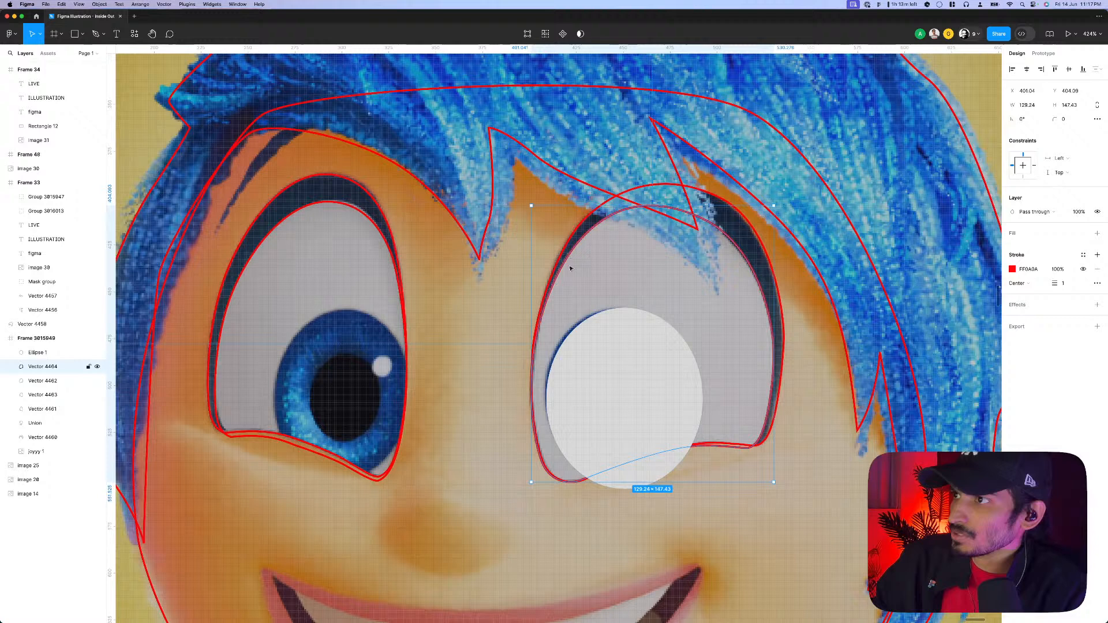
{"action": "left_click", "coordinate": [606, 333]}
{"action": "key", "text": "ctrl+alt+v"}
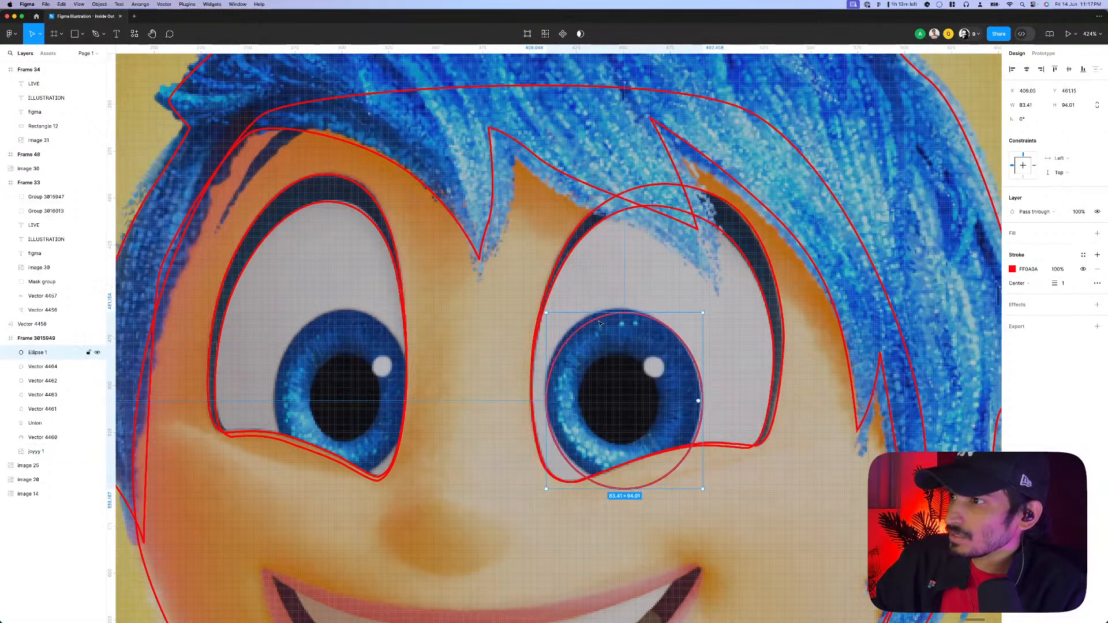
{"action": "left_click_drag", "start_coordinate": [599, 314], "coordinate": [607, 309]}
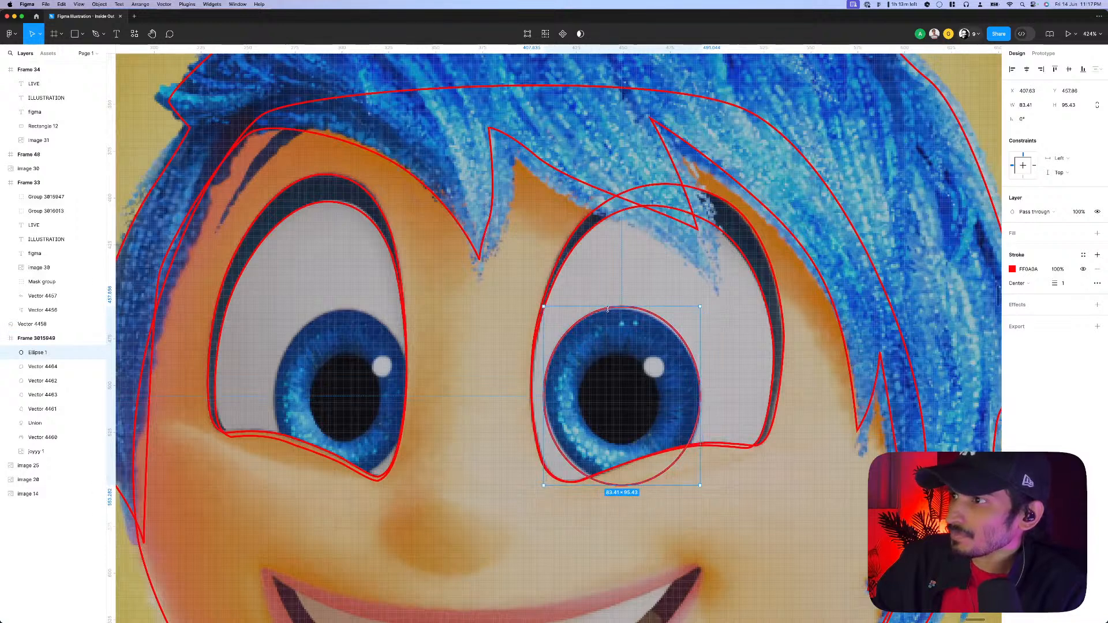
- Fine-tune the top, bottom and inner-side anchors of the right iris ellipse to match the reference iris, and finish editing
{"action": "double_click", "coordinate": [608, 310]}
{"action": "left_click", "coordinate": [619, 311]}
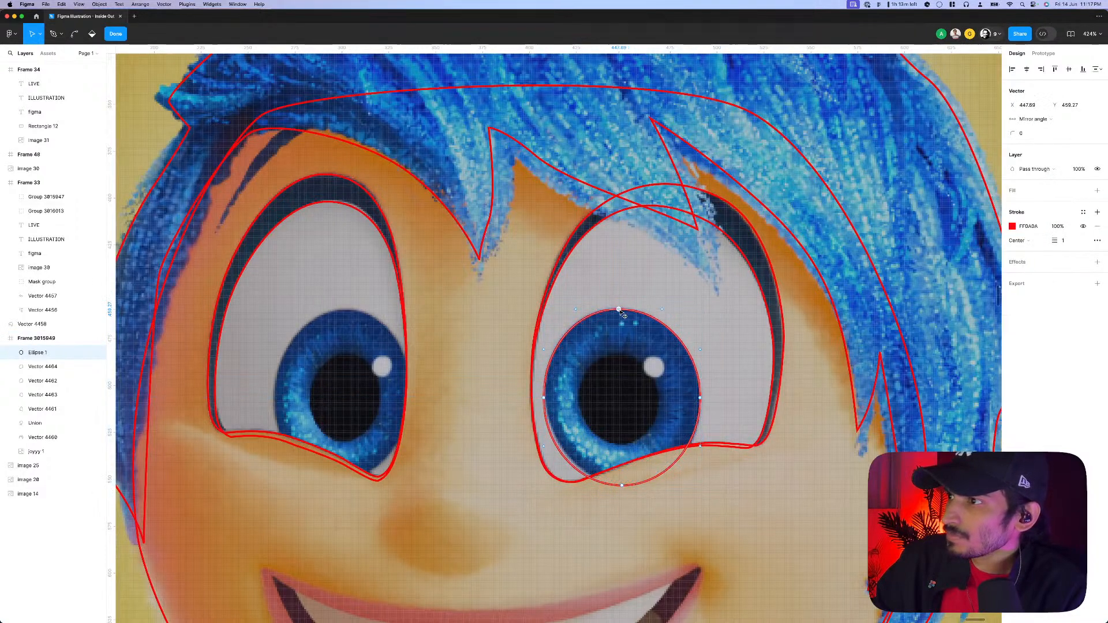
{"action": "left_click_drag", "start_coordinate": [625, 488], "coordinate": [628, 487]}
{"action": "scroll", "coordinate": [559, 418], "scroll_direction": "up", "scroll_amount": 5}
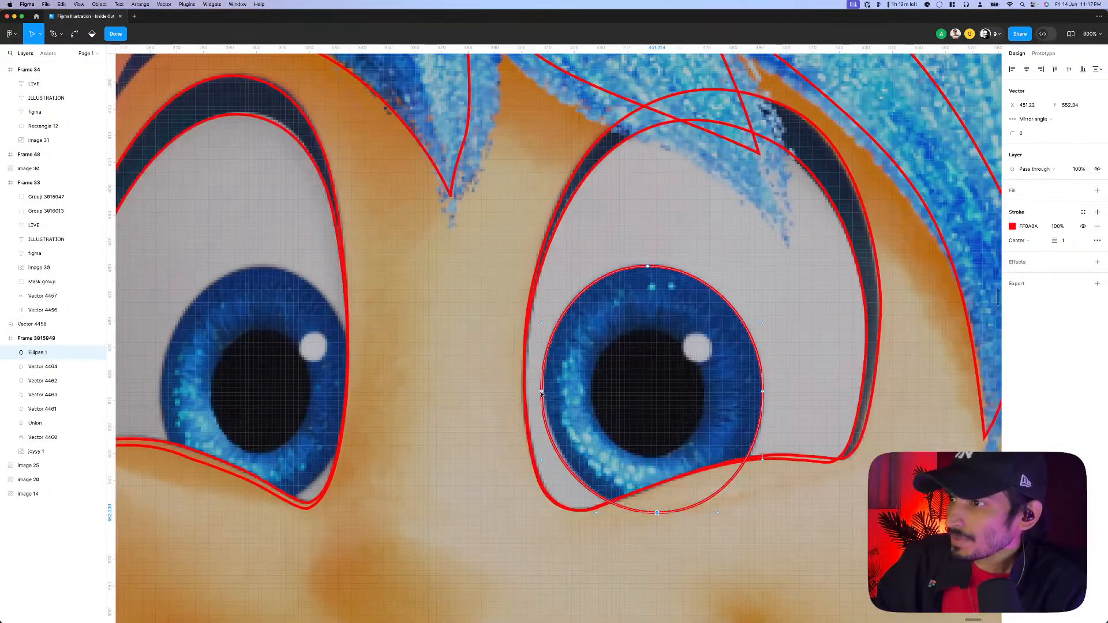
{"action": "left_click_drag", "start_coordinate": [544, 393], "coordinate": [549, 395]}
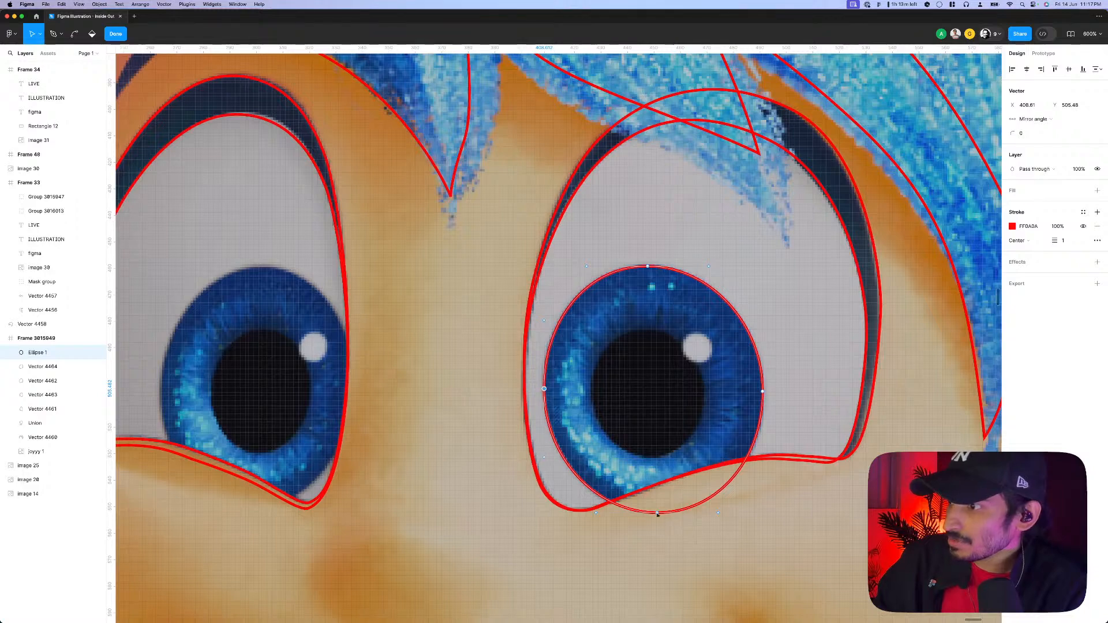
{"action": "scroll", "coordinate": [657, 514], "scroll_direction": "down", "scroll_amount": 3}
{"action": "key", "text": "Escape"}
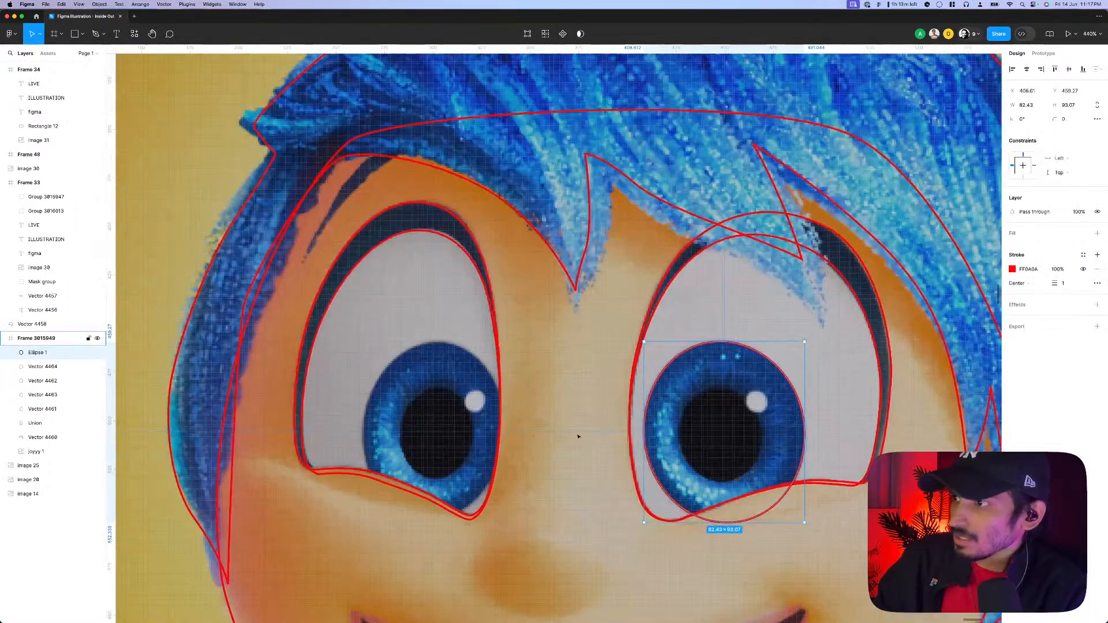
- Draw an ellipse about 43 × 46 over the right pupil and give it the same unfilled red 1 px stroke
{"action": "scroll", "coordinate": [716, 407], "scroll_direction": "up", "scroll_amount": 1}
{"action": "key", "text": "o"}
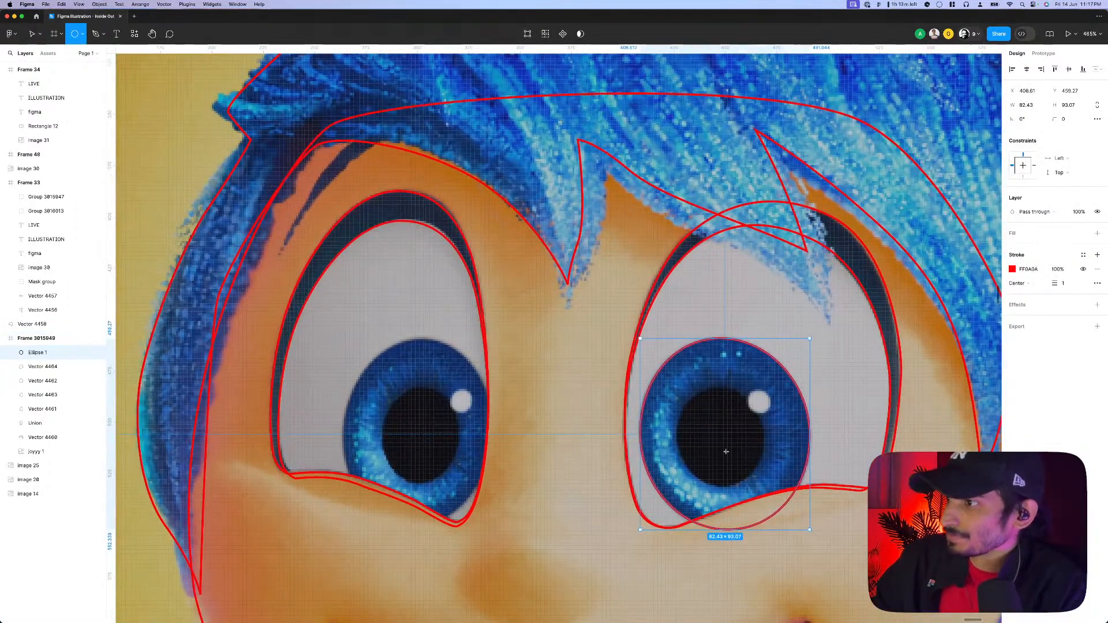
{"action": "mouse_move", "coordinate": [727, 452]}
{"action": "left_mouse_down"}
{"action": "mouse_move", "coordinate": [751, 393]}
{"action": "mouse_move", "coordinate": [774, 388]}
{"action": "left_mouse_up"}
{"action": "key", "text": "shift+x"}
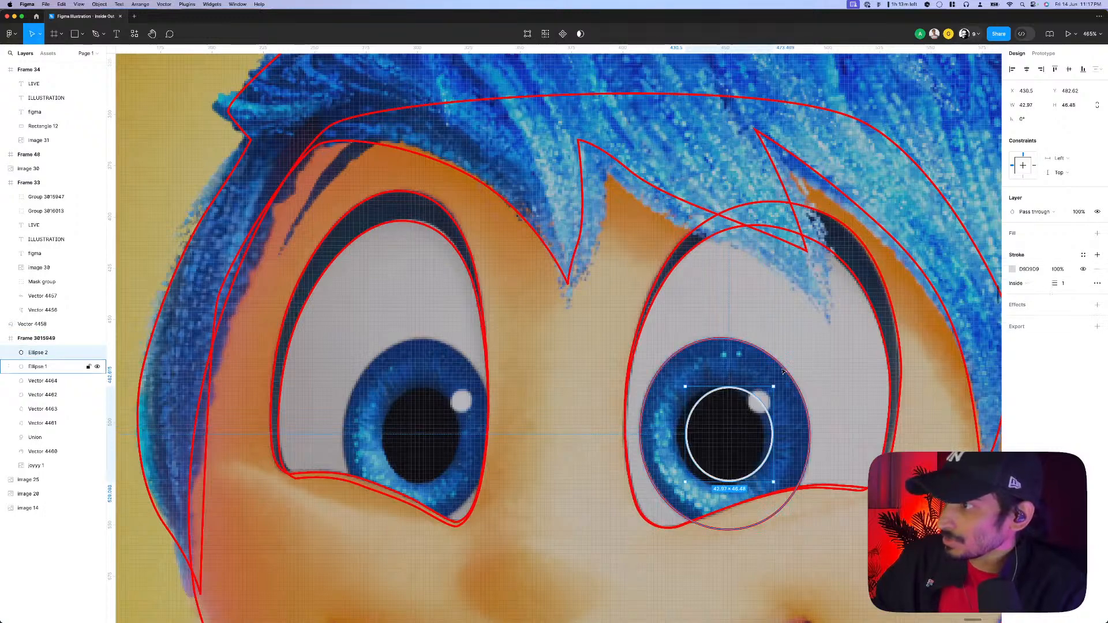
{"action": "key", "text": "super+alt+v"}
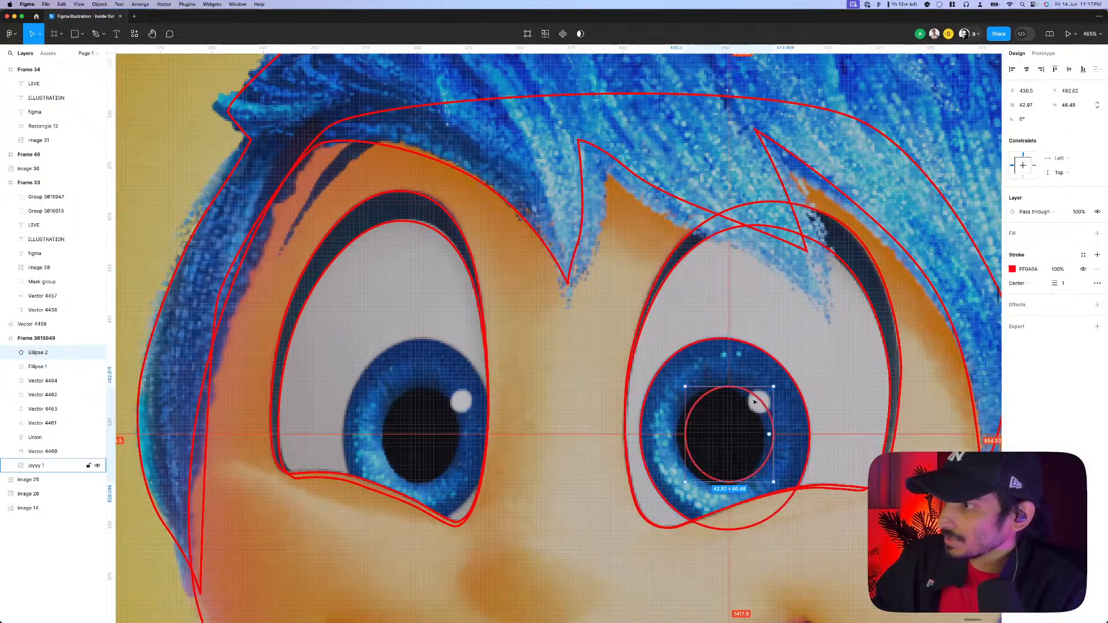
- Center the pupil ellipse on the right eye's black pupil and resize it to about 42 × 48
{"action": "left_click_drag", "start_coordinate": [754, 402], "coordinate": [745, 405]}
{"action": "scroll", "coordinate": [744, 405], "scroll_direction": "up", "scroll_amount": 2}
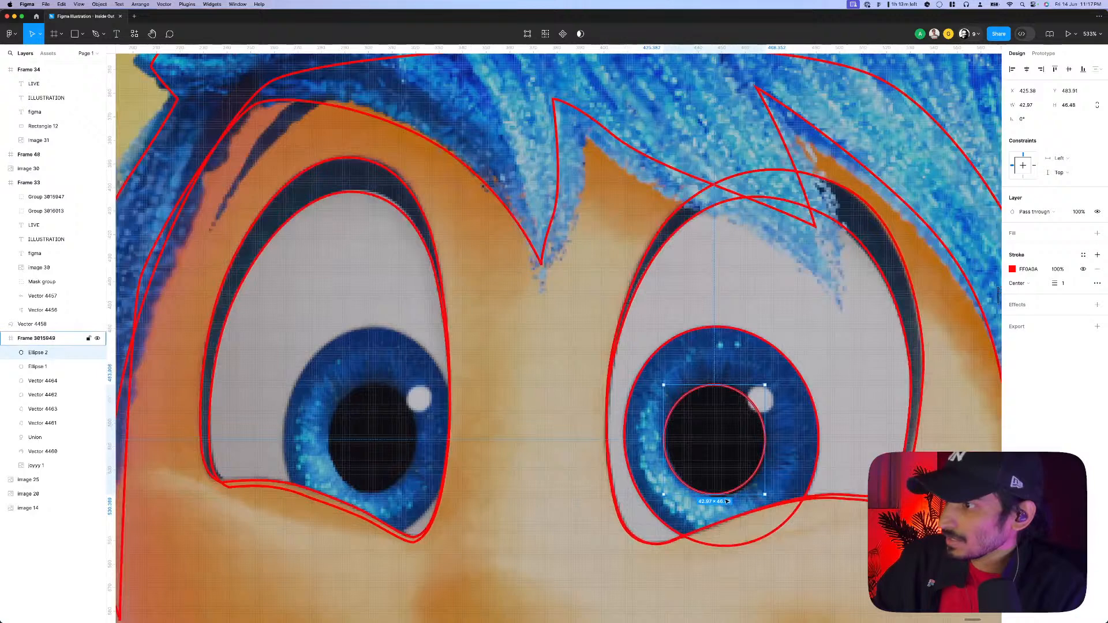
{"action": "left_click_drag", "start_coordinate": [728, 501], "coordinate": [665, 473]}
{"action": "scroll", "coordinate": [730, 388], "scroll_direction": "up", "scroll_amount": 2}
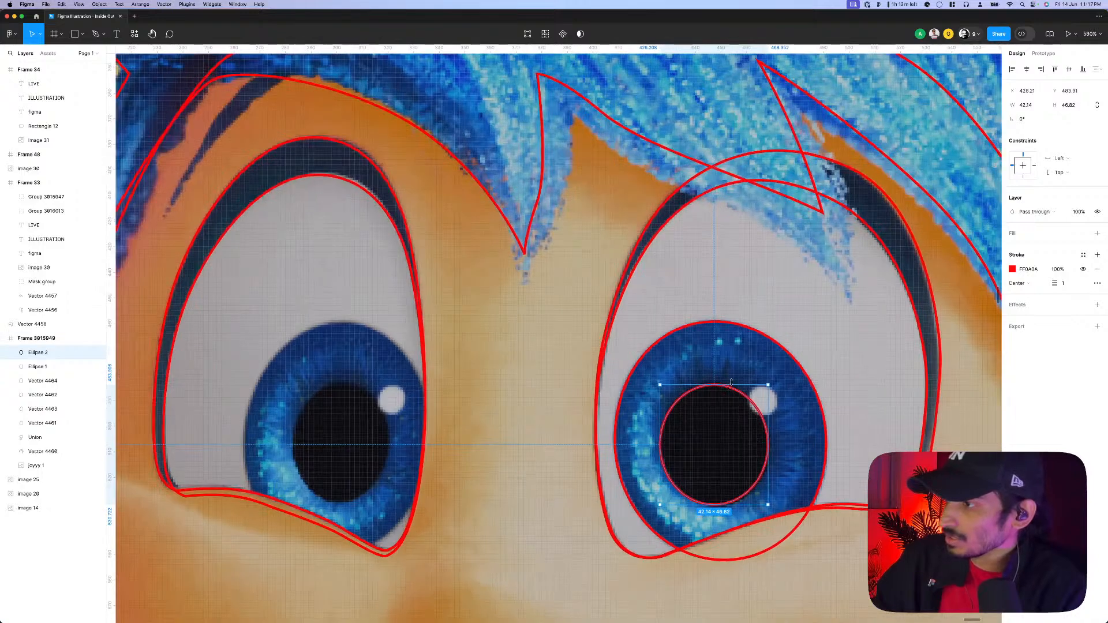
{"action": "left_click_drag", "start_coordinate": [732, 384], "coordinate": [731, 381]}
{"action": "scroll", "coordinate": [733, 392], "scroll_direction": "down", "scroll_amount": 2}
{"action": "scroll", "coordinate": [751, 441], "scroll_direction": "up", "scroll_amount": 4}
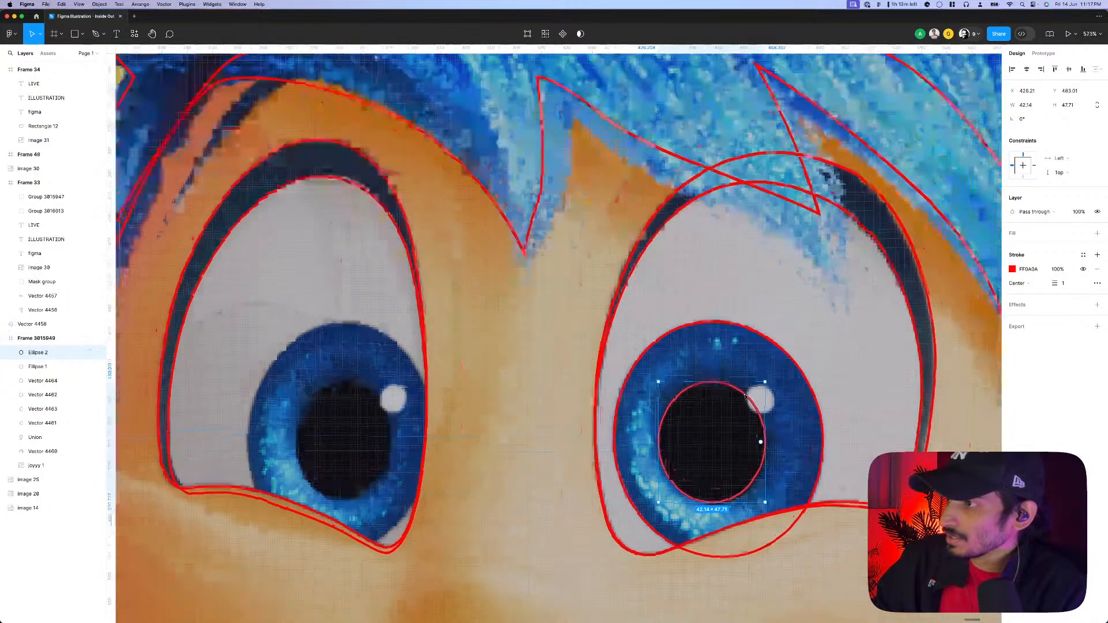
- Fine-tune the right pupil ellipse's lower and outer-side anchors to match the reference pupil, and finish editing
{"action": "double_click", "coordinate": [748, 509]}
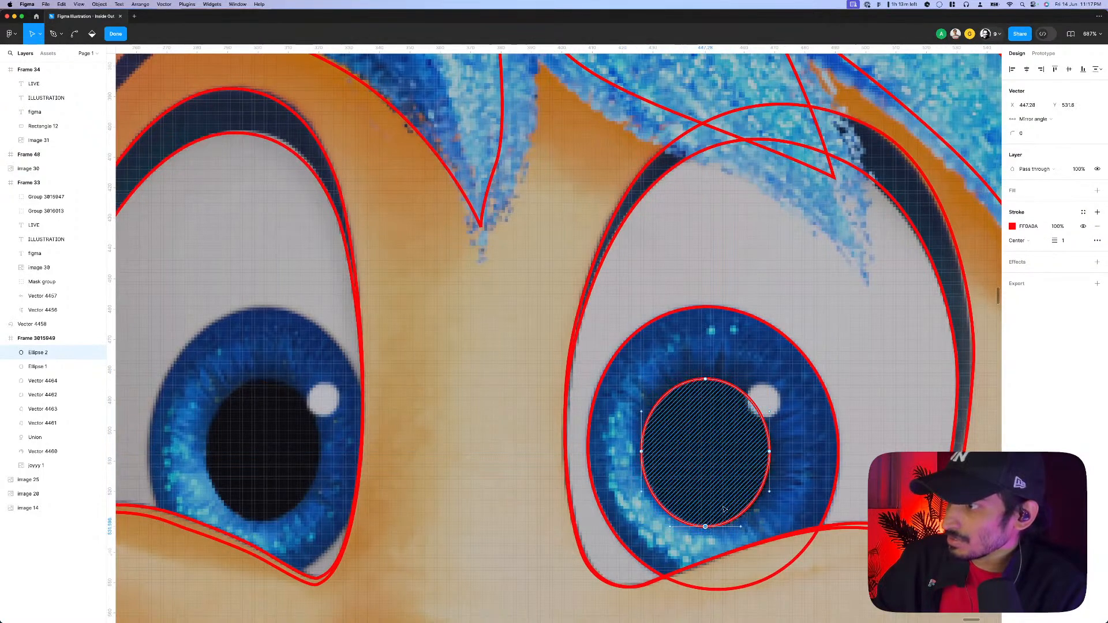
{"action": "scroll", "coordinate": [761, 457], "scroll_direction": "up", "scroll_amount": 2}
{"action": "left_click", "coordinate": [772, 456]}
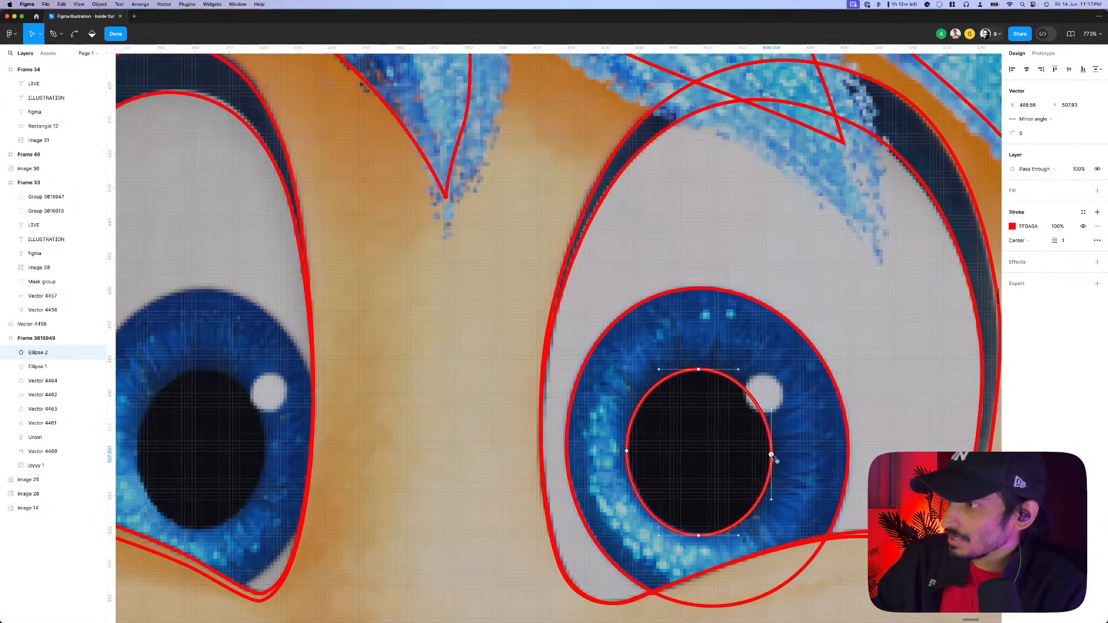
{"action": "key", "text": "Escape"}
- Draw a circle over the white highlight in the right eye and fit it at about 11 × 11
{"action": "scroll", "coordinate": [658, 404], "scroll_direction": "up", "scroll_amount": 5}
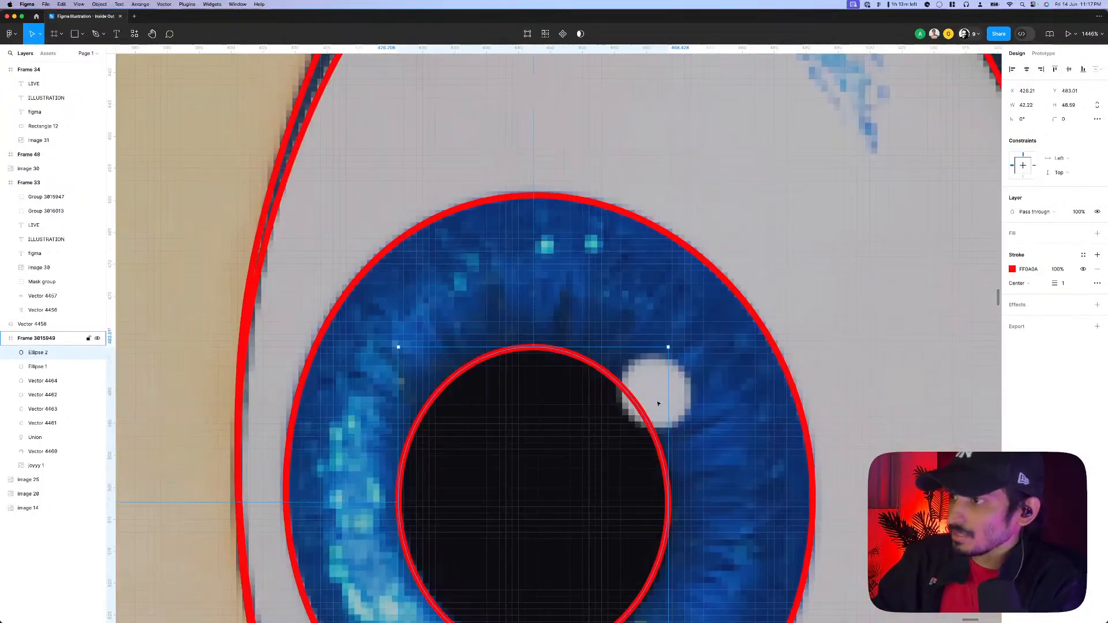
{"action": "key", "text": "o"}
{"action": "mouse_move", "coordinate": [615, 345]}
{"action": "left_mouse_down"}
{"action": "mouse_move", "coordinate": [664, 420]}
{"action": "mouse_move", "coordinate": [698, 427]}
{"action": "left_mouse_up"}
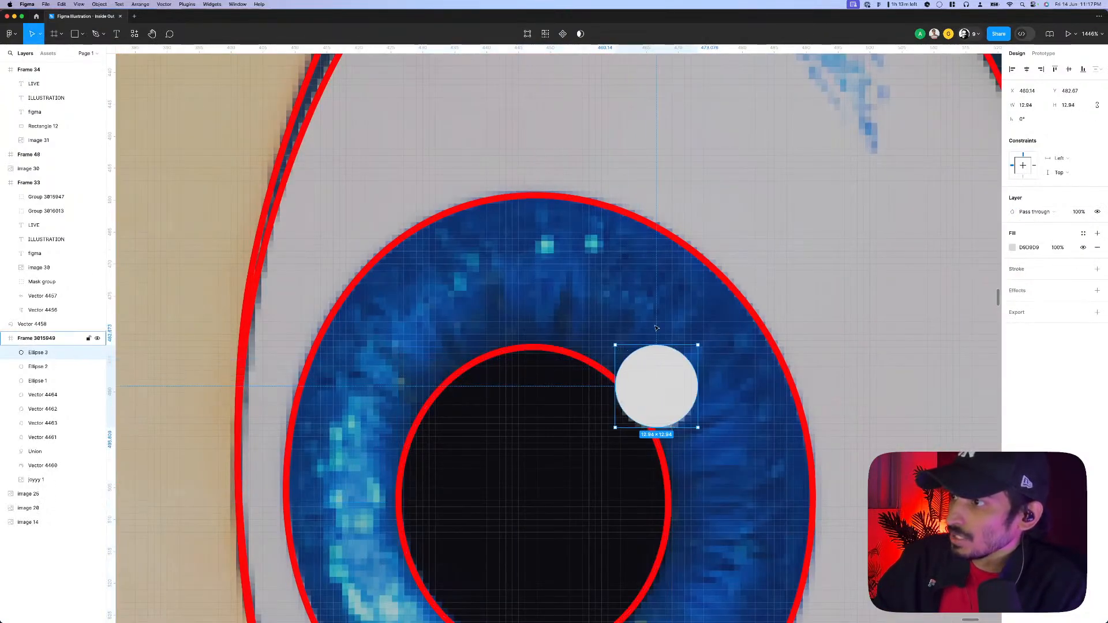
{"action": "left_click_drag", "start_coordinate": [656, 328], "coordinate": [664, 376]}
{"action": "scroll", "coordinate": [686, 408], "scroll_direction": "down", "scroll_amount": 10}
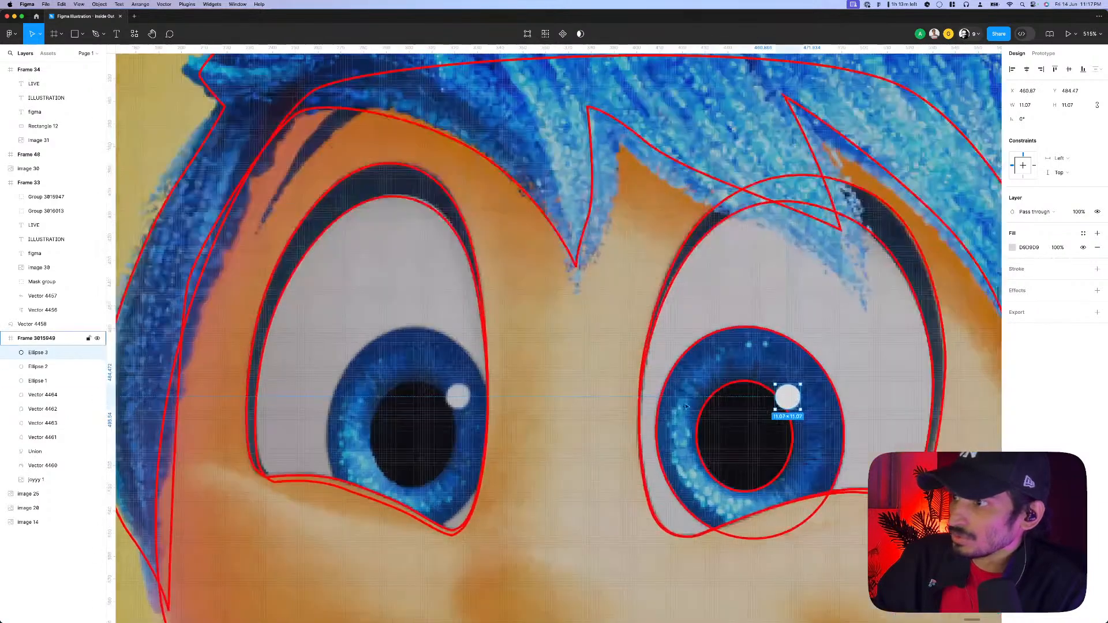
- Copy the right pupil ellipse onto the left eye's pupil and shrink the copy to about 37 × 44
{"action": "left_click", "coordinate": [747, 388]}
{"action": "left_click_drag", "start_coordinate": [747, 388], "coordinate": [418, 383]}
{"action": "scroll", "coordinate": [369, 421], "scroll_direction": "up", "scroll_amount": 2}
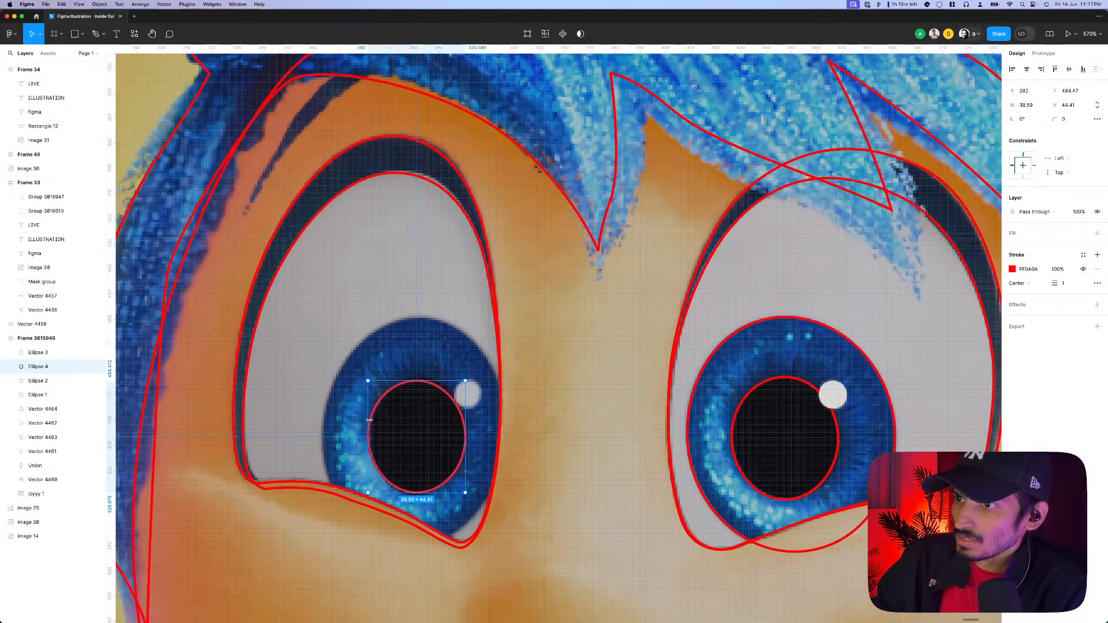
{"action": "left_click_drag", "start_coordinate": [373, 421], "coordinate": [377, 420]}
{"action": "scroll", "coordinate": [439, 418], "scroll_direction": "up", "scroll_amount": 3}
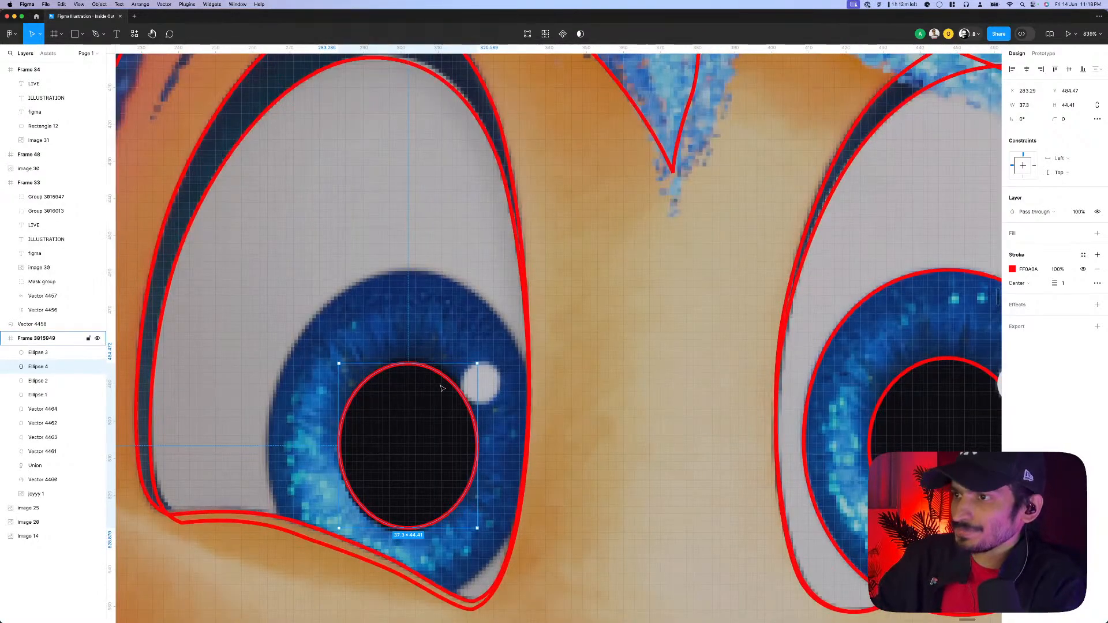
- Copy the right eye's highlight circle onto the white highlight in the left eye
{"action": "scroll", "coordinate": [442, 386], "scroll_direction": "down", "scroll_amount": 3}
{"action": "left_click", "coordinate": [842, 386]}
{"action": "left_click_drag", "start_coordinate": [466, 391], "coordinate": [471, 385]}
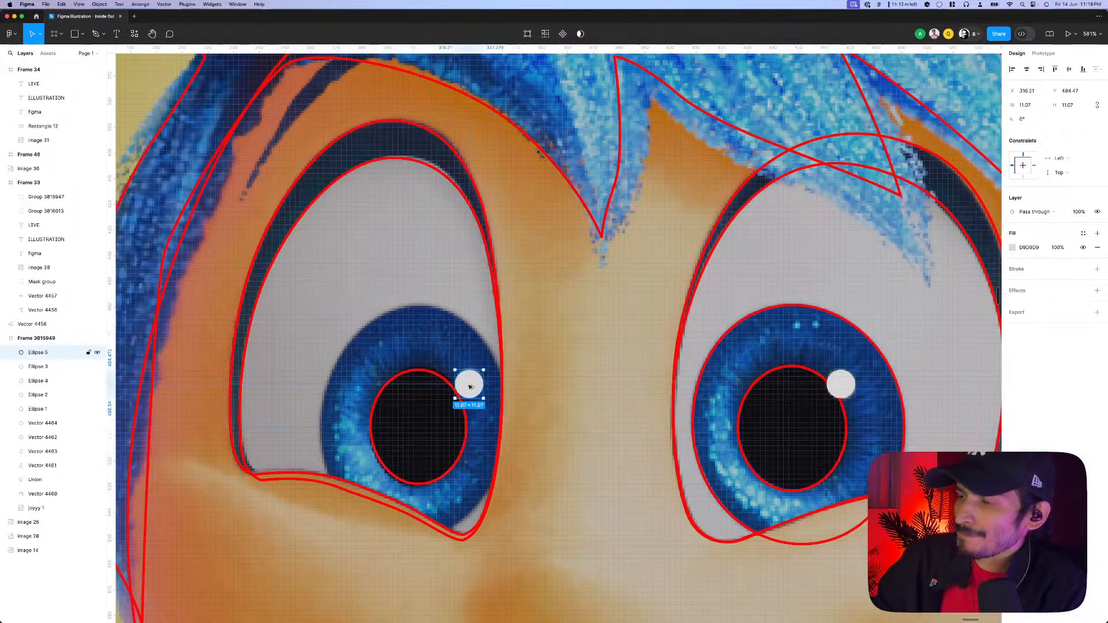
- Extend the left pupil ellipse at both ends to match the reference pupil, at about 37 × 47
{"action": "scroll", "coordinate": [519, 390], "scroll_direction": "up", "scroll_amount": 3}
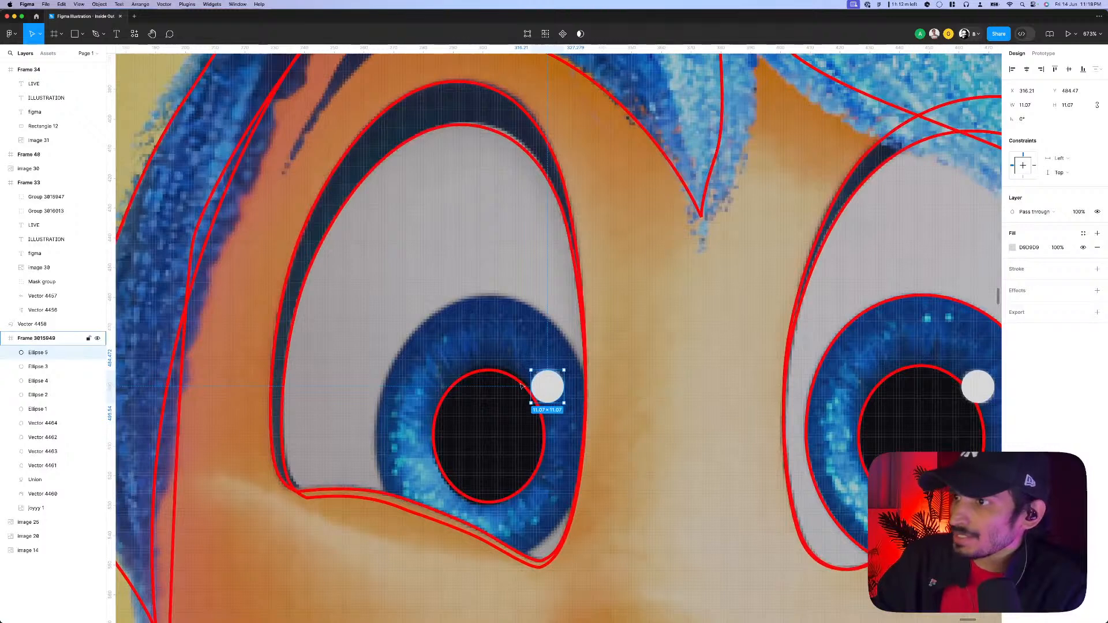
{"action": "left_click", "coordinate": [519, 384]}
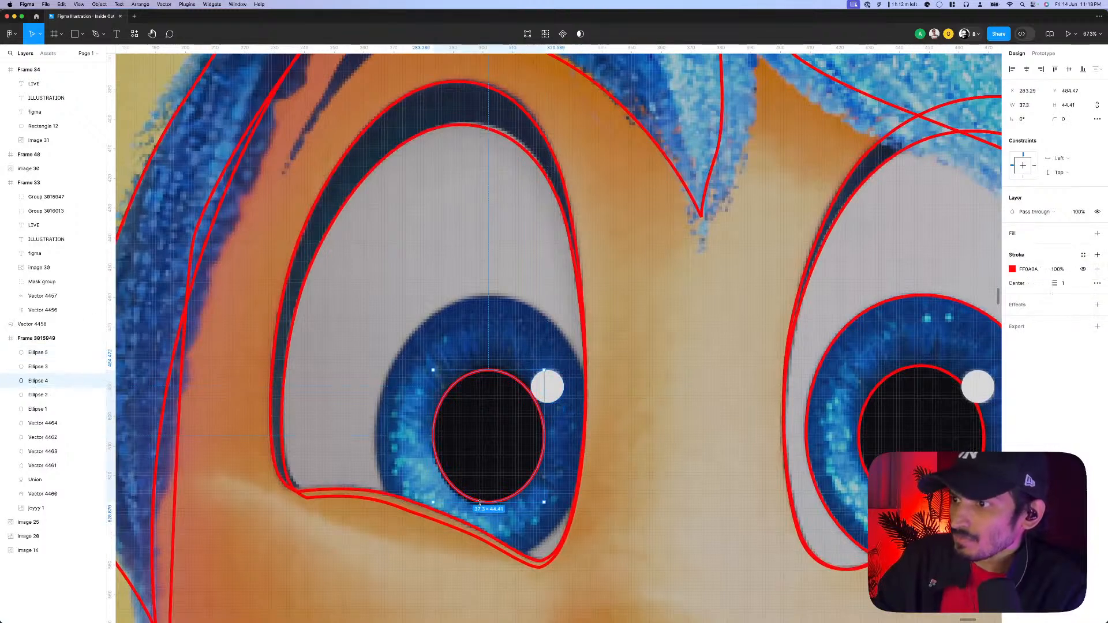
{"action": "left_click_drag", "start_coordinate": [480, 503], "coordinate": [480, 507]}
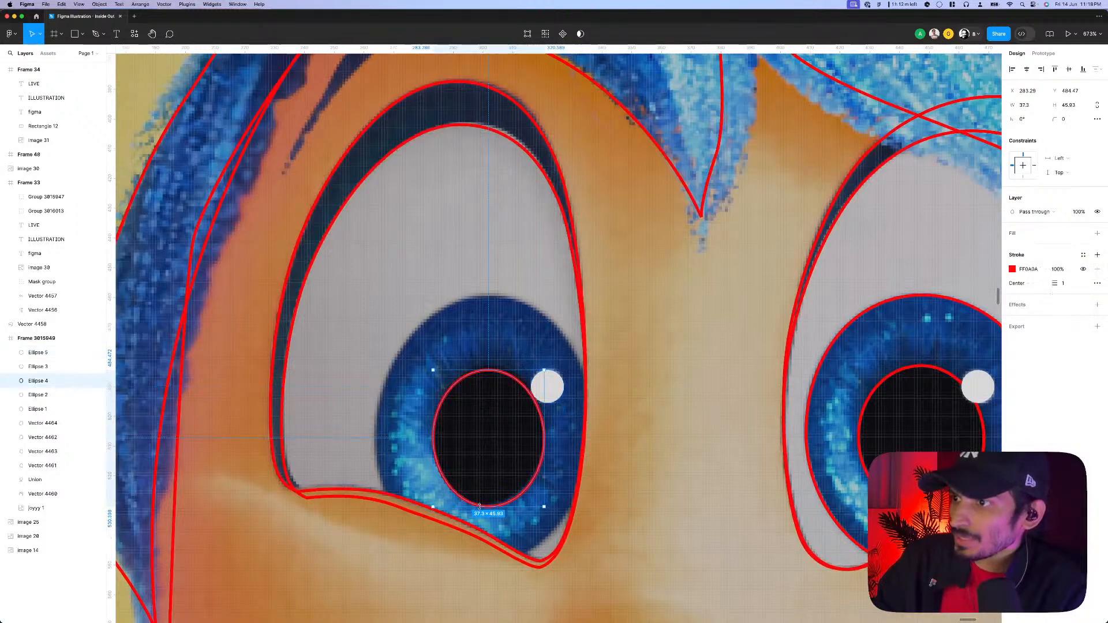
{"action": "scroll", "coordinate": [525, 426], "scroll_direction": "up", "scroll_amount": 1}
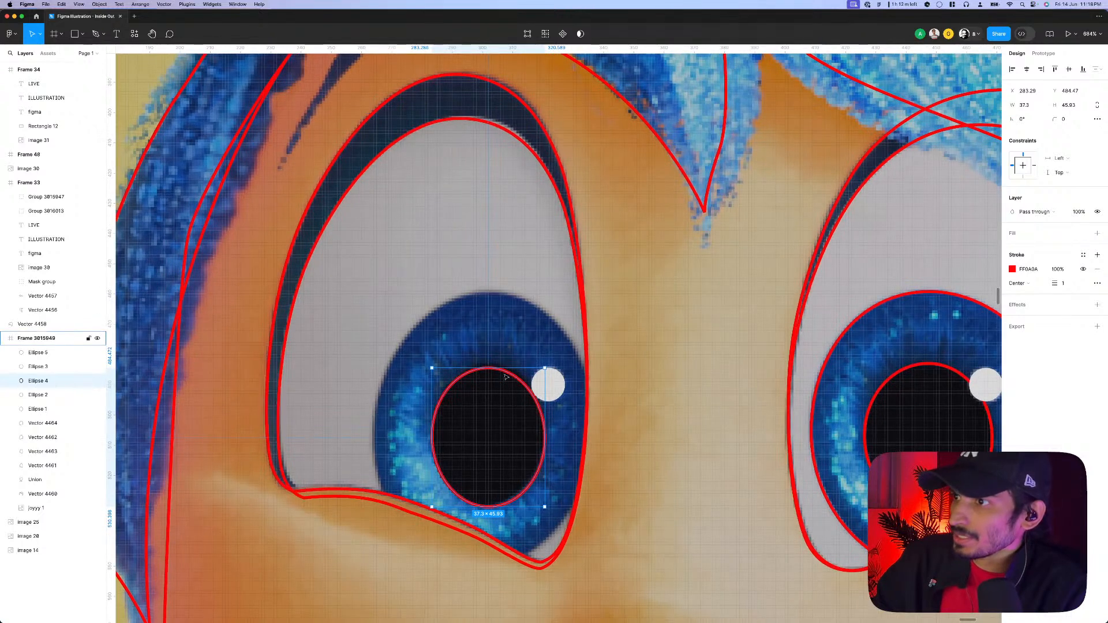
{"action": "left_click_drag", "start_coordinate": [498, 366], "coordinate": [498, 363]}
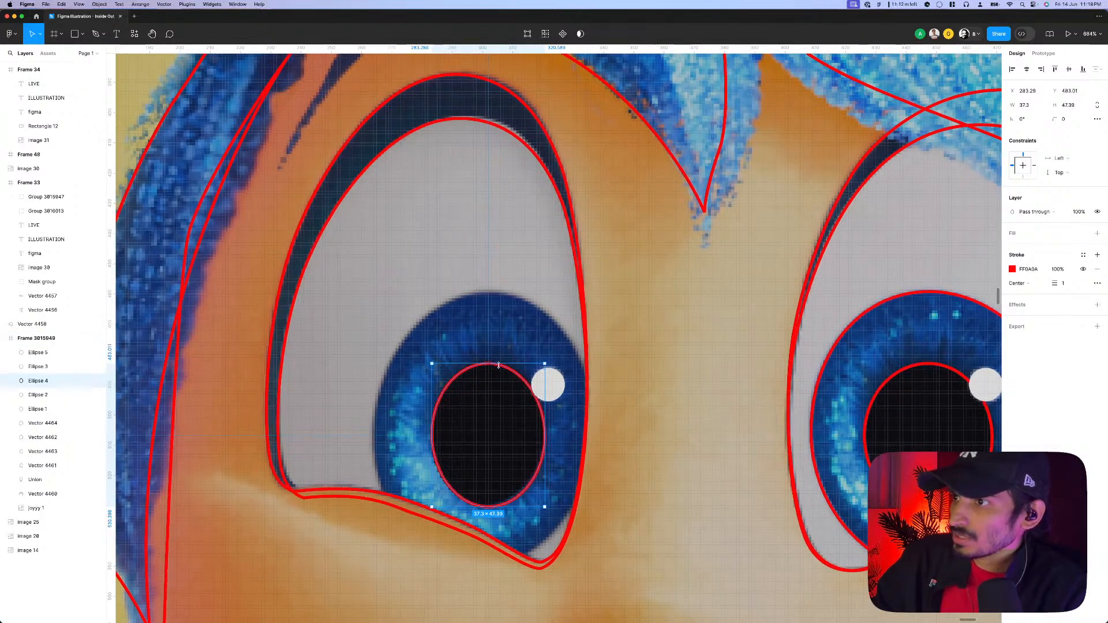
{"action": "scroll", "coordinate": [493, 448], "scroll_direction": "up", "scroll_amount": 2}
{"action": "left_click_drag", "start_coordinate": [477, 512], "coordinate": [478, 510]}
{"action": "scroll", "coordinate": [511, 453], "scroll_direction": "down", "scroll_amount": 2}
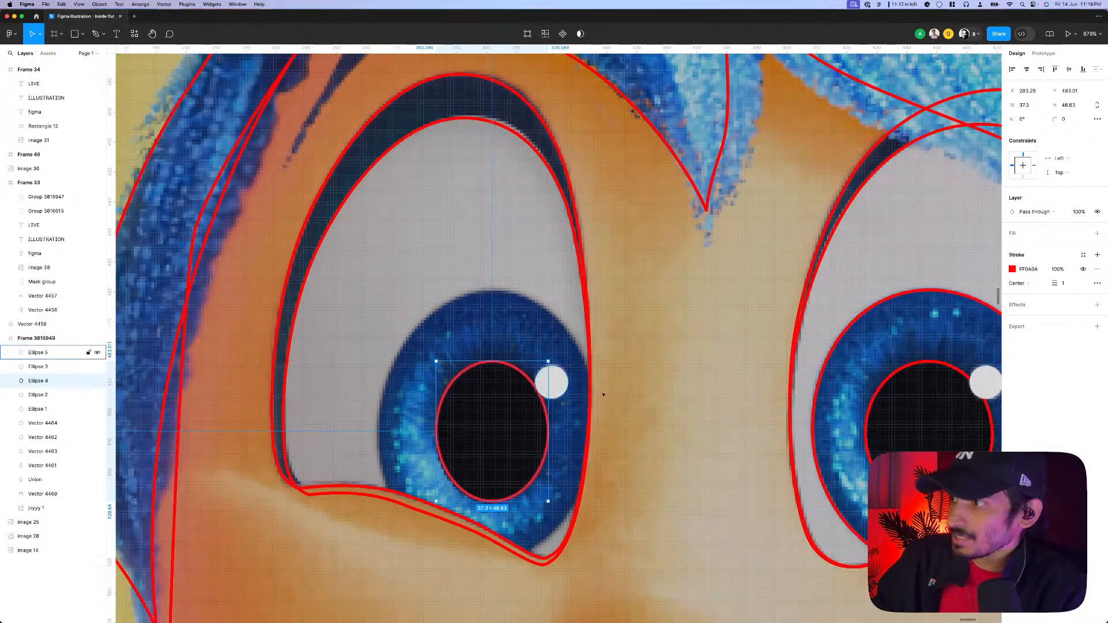
- Draw an ellipse about 76 × 97 over the left eye's iris and align it with the iris's upper and outer edges
{"action": "key", "text": "o"}
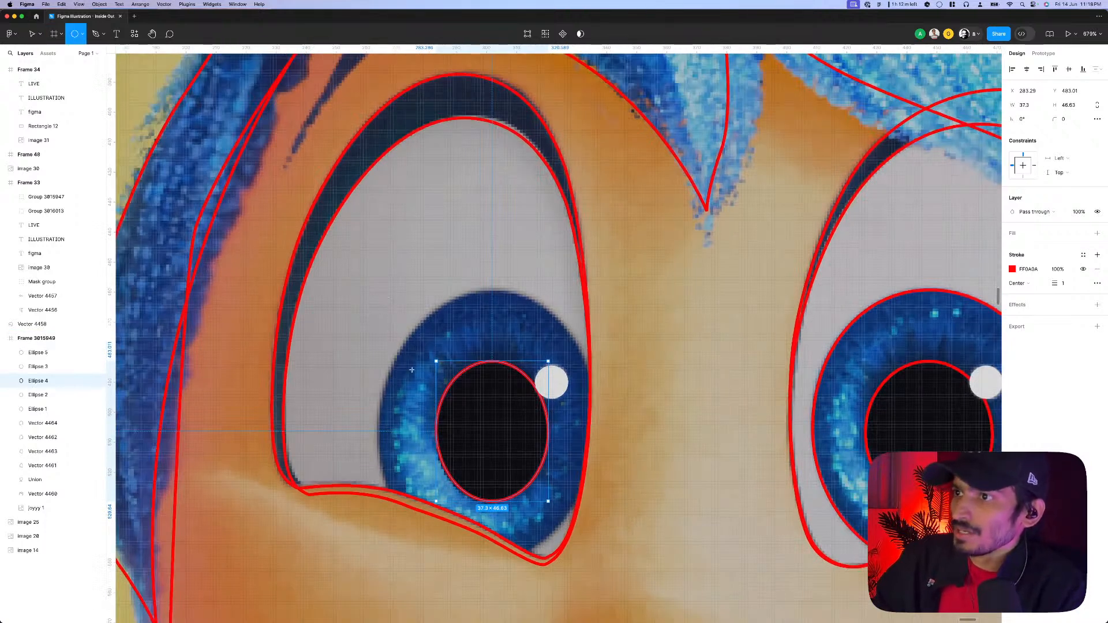
{"action": "left_click_drag", "start_coordinate": [386, 298], "coordinate": [614, 590]}
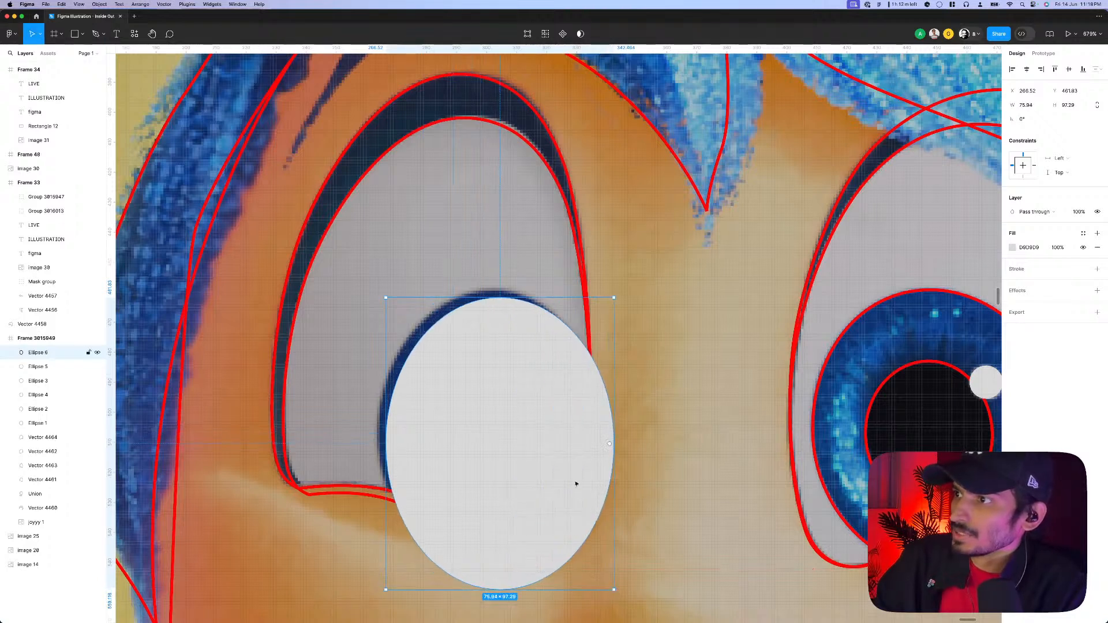
{"action": "left_click_drag", "start_coordinate": [575, 484], "coordinate": [568, 476]}
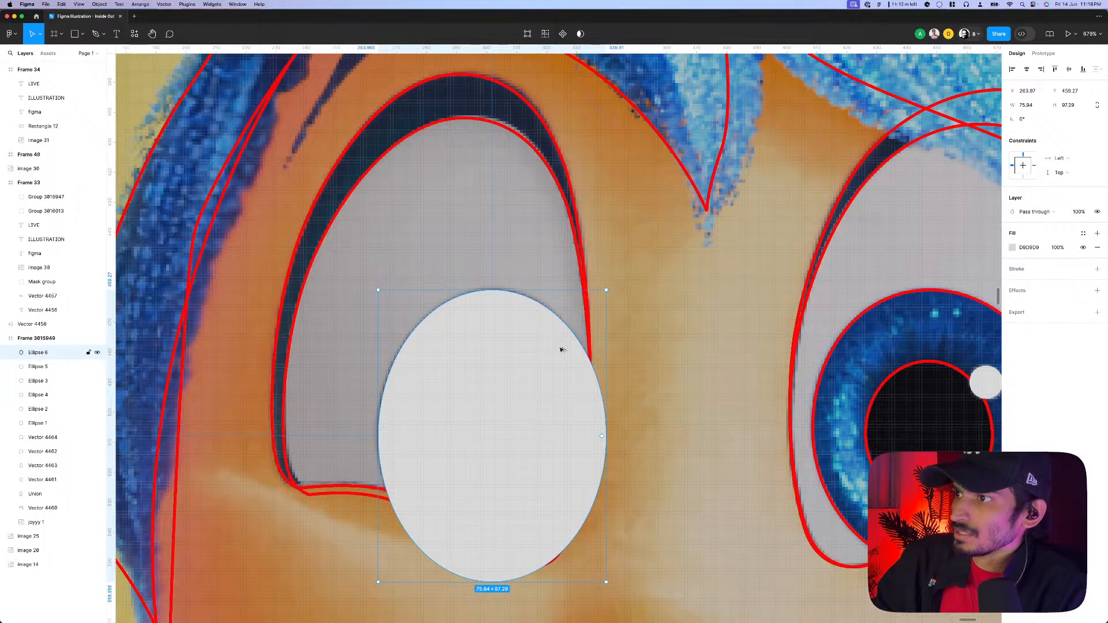
- Paste the red outline style onto the left iris ellipse and shrink it to about 74 × 89
{"action": "key", "text": "super+alt+v"}
{"action": "left_click_drag", "start_coordinate": [604, 409], "coordinate": [600, 409]}
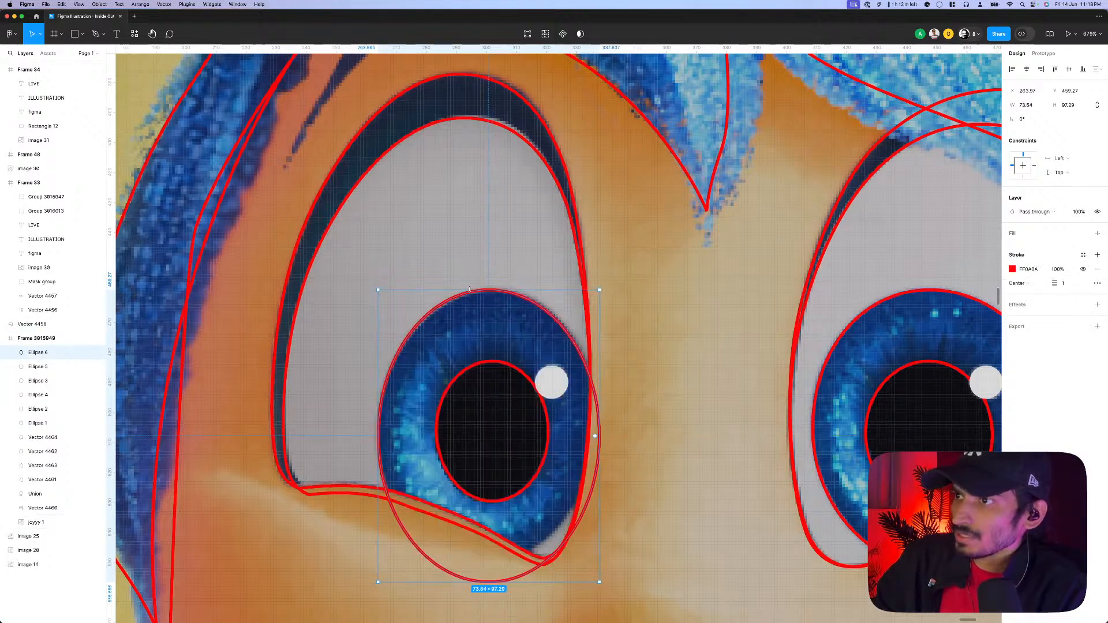
{"action": "left_click_drag", "start_coordinate": [470, 290], "coordinate": [469, 293]}
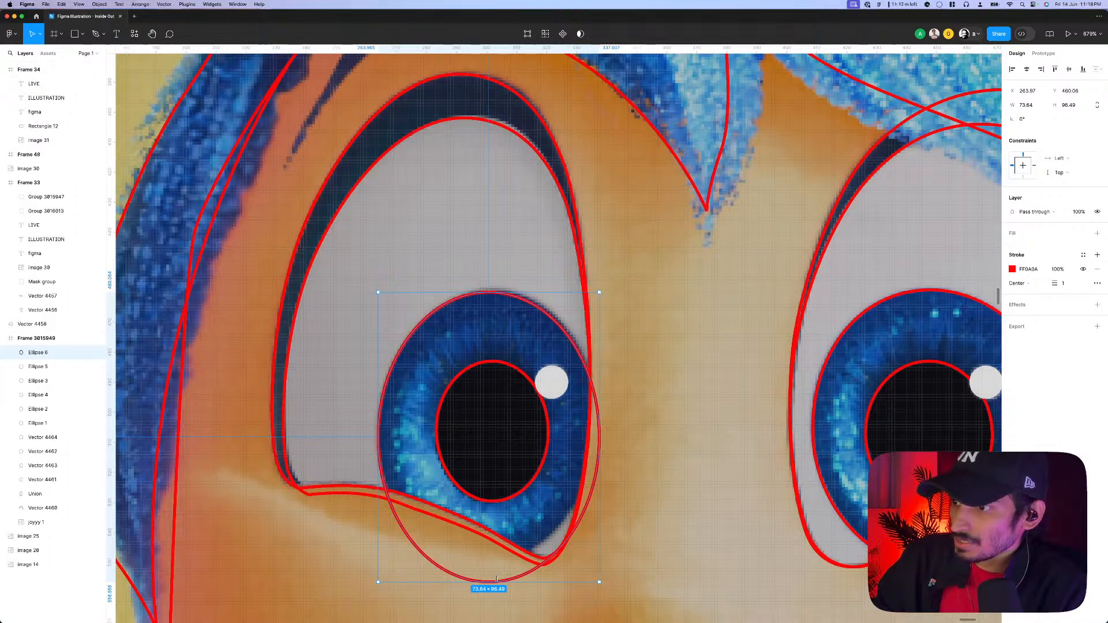
{"action": "left_click_drag", "start_coordinate": [498, 581], "coordinate": [497, 558]}
- Trace the outer edge of the lower lip with the Pen tool, from the left mouth corner along the smile to the right corner
{"action": "scroll", "coordinate": [637, 410], "scroll_direction": "down", "scroll_amount": 10}
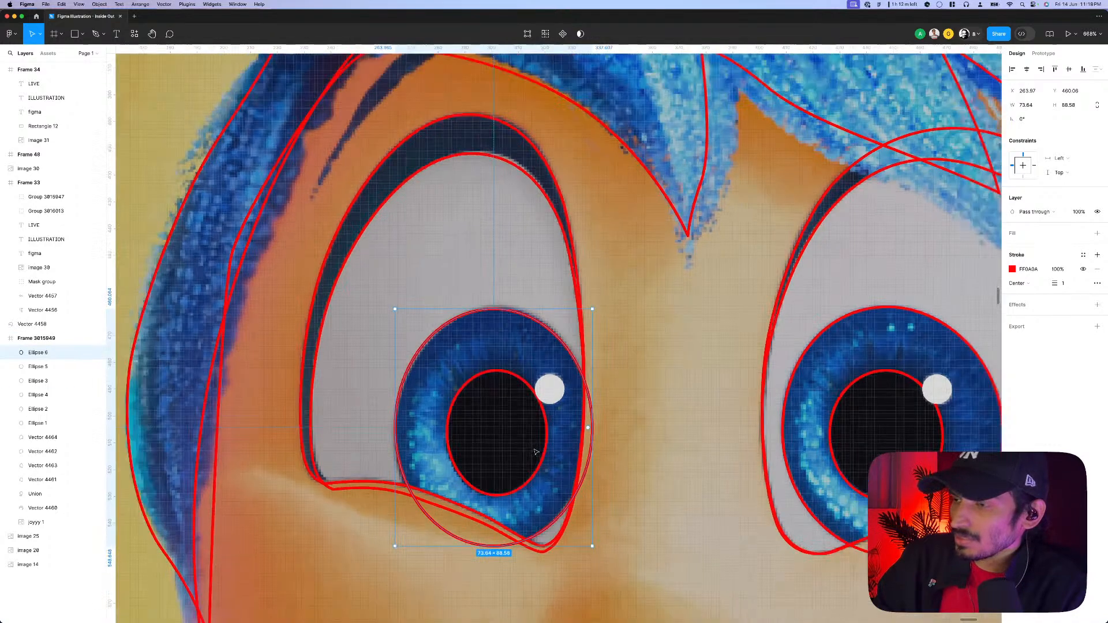
{"action": "scroll", "coordinate": [583, 537], "scroll_direction": "up", "scroll_amount": 5}
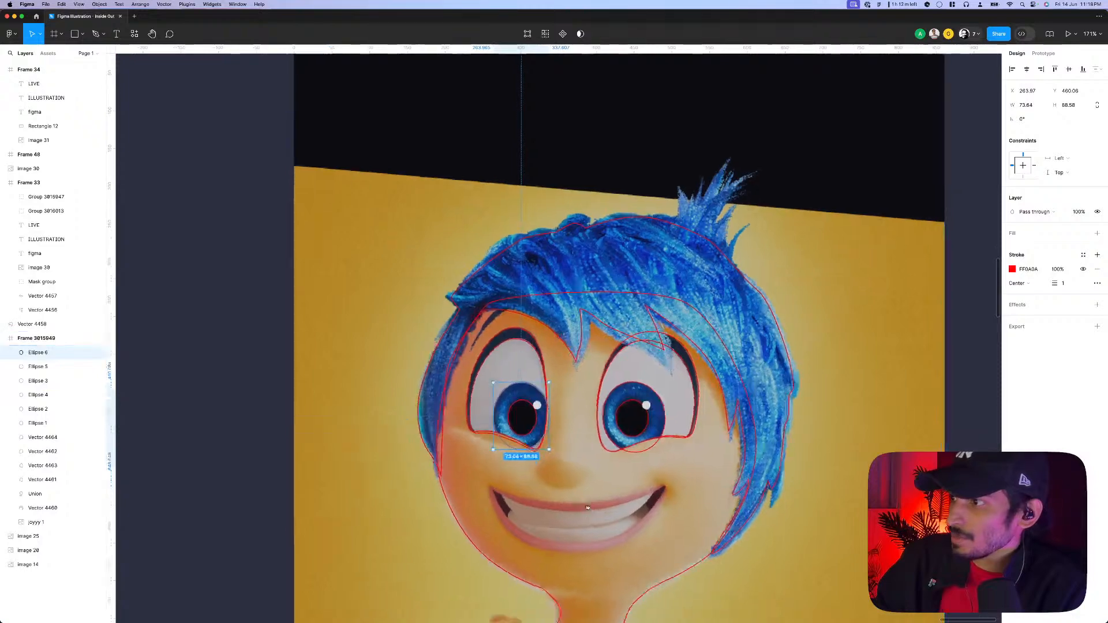
{"action": "scroll", "coordinate": [552, 430], "scroll_direction": "up", "scroll_amount": 4}
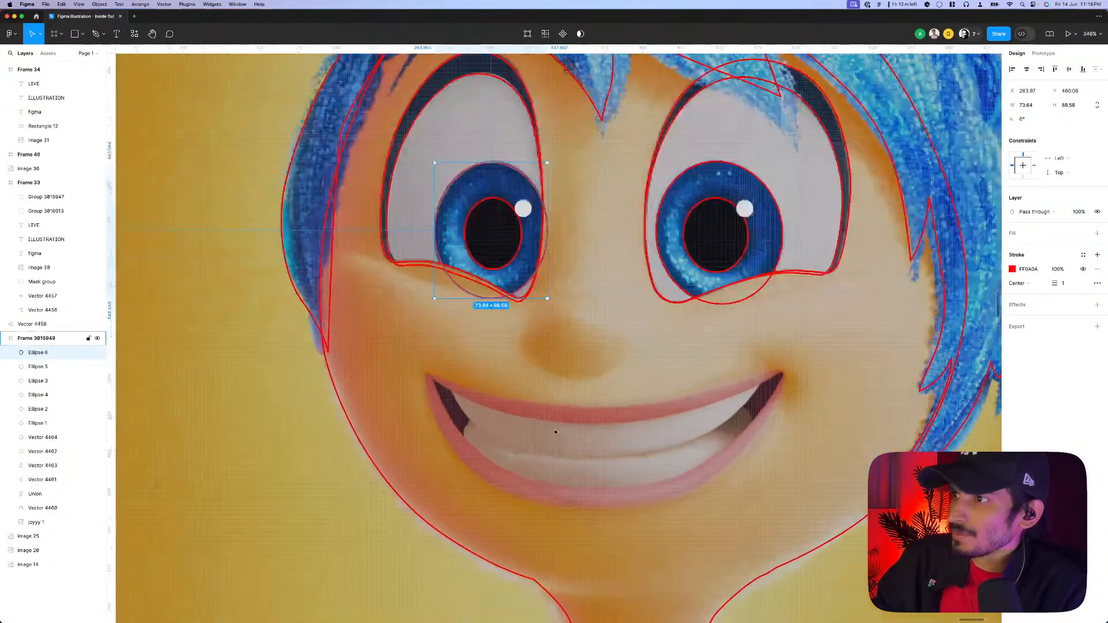
{"action": "key", "text": "p"}
{"action": "scroll", "coordinate": [558, 430], "scroll_direction": "up", "scroll_amount": 4}
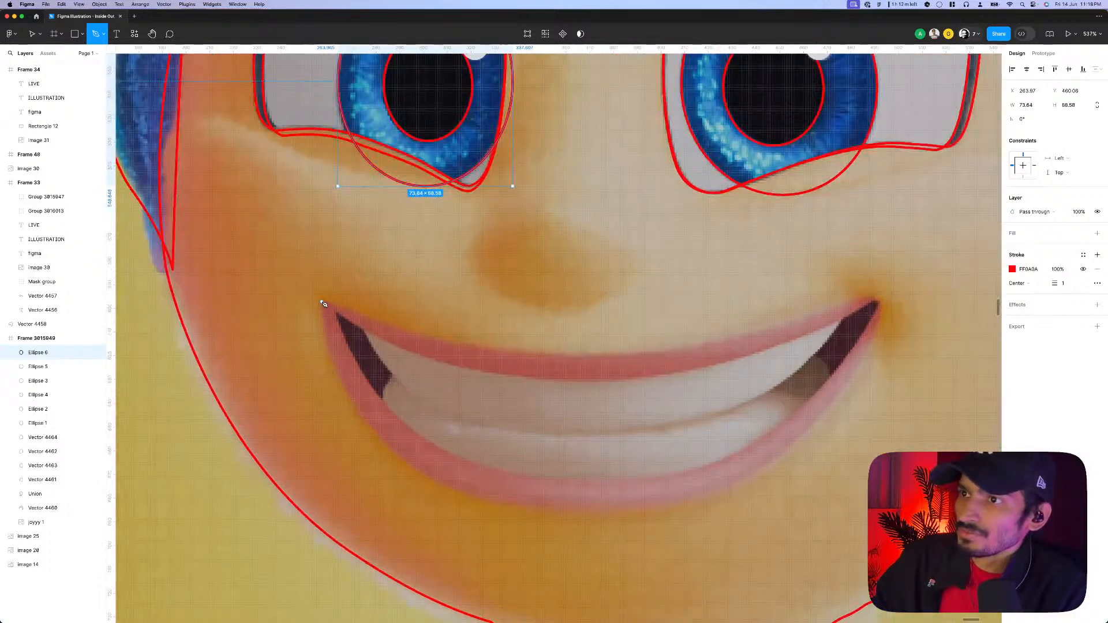
{"action": "left_click", "coordinate": [323, 302]}
{"action": "left_click_drag", "start_coordinate": [370, 423], "coordinate": [421, 482]}
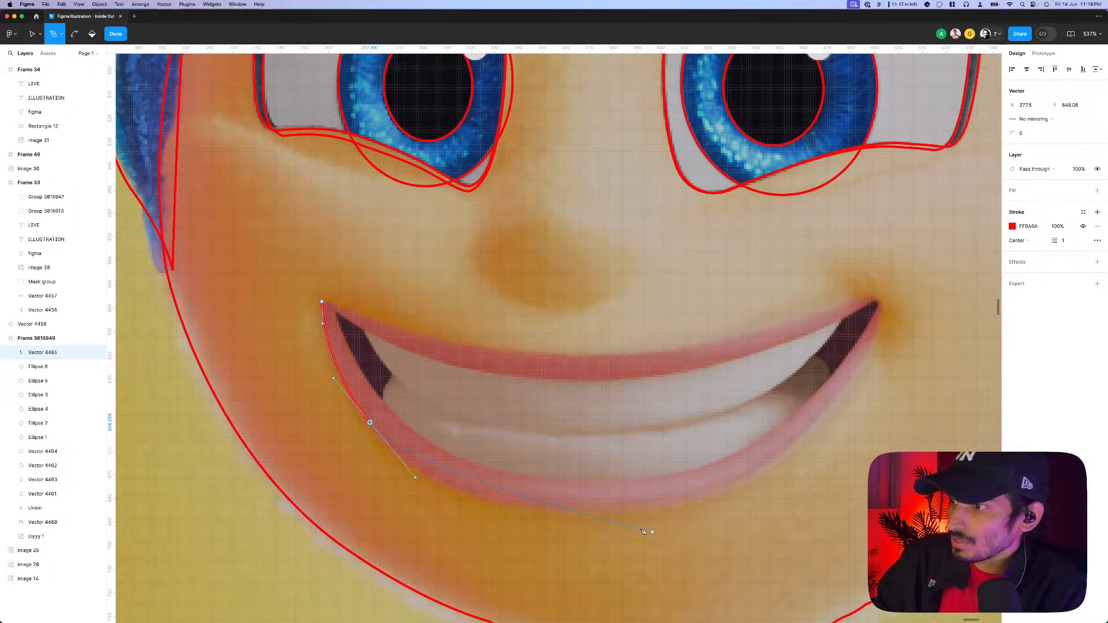
{"action": "left_click_drag", "start_coordinate": [550, 509], "coordinate": [647, 523]}
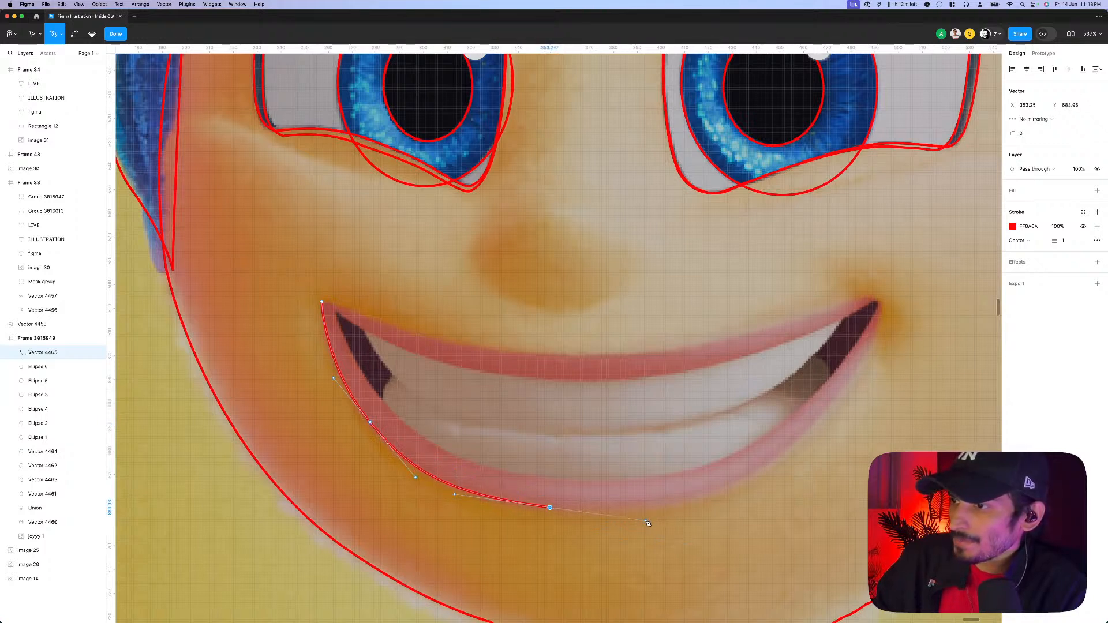
{"action": "left_click_drag", "start_coordinate": [754, 475], "coordinate": [782, 465]}
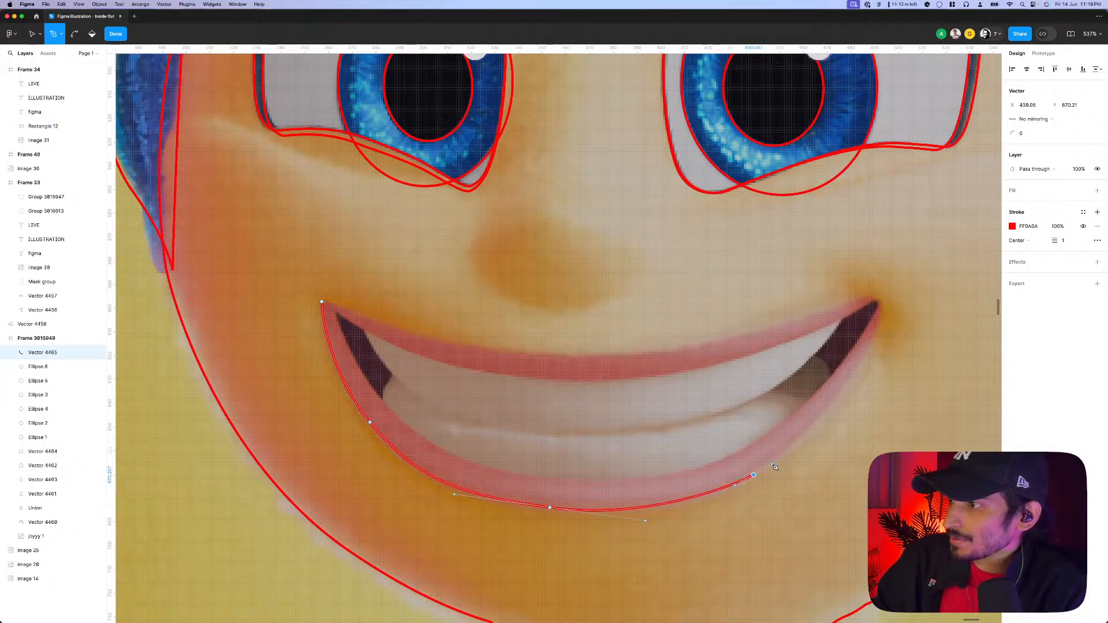
{"action": "left_click_drag", "start_coordinate": [870, 345], "coordinate": [872, 298]}
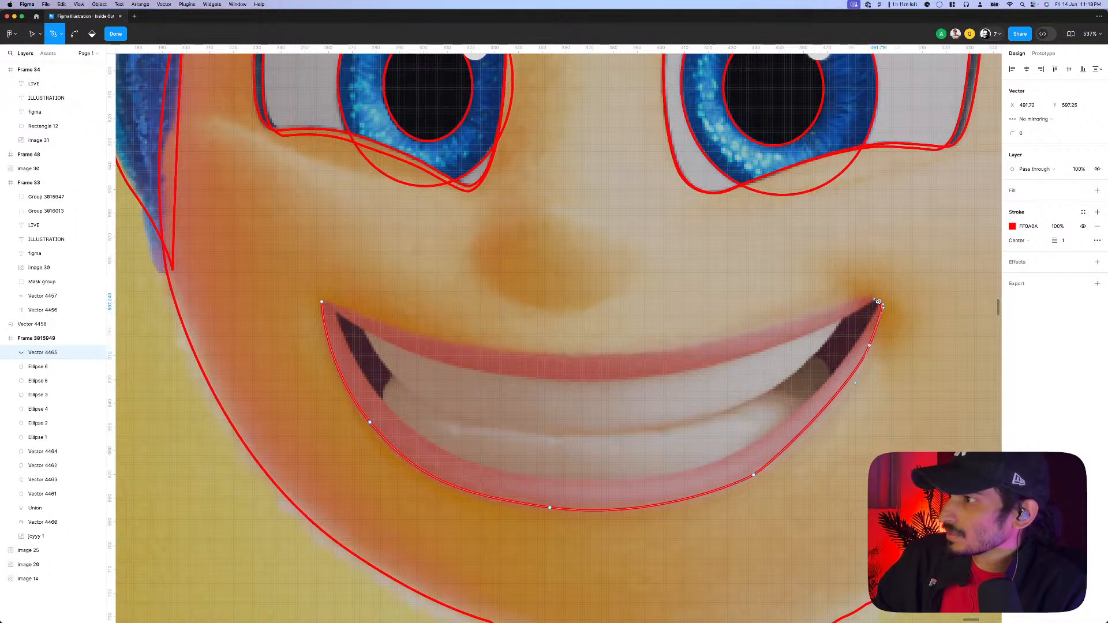
- Continue the mouth path around the right corner and along the upper lip's outer edge, and close it at the left corner
{"action": "left_click", "coordinate": [853, 297]}
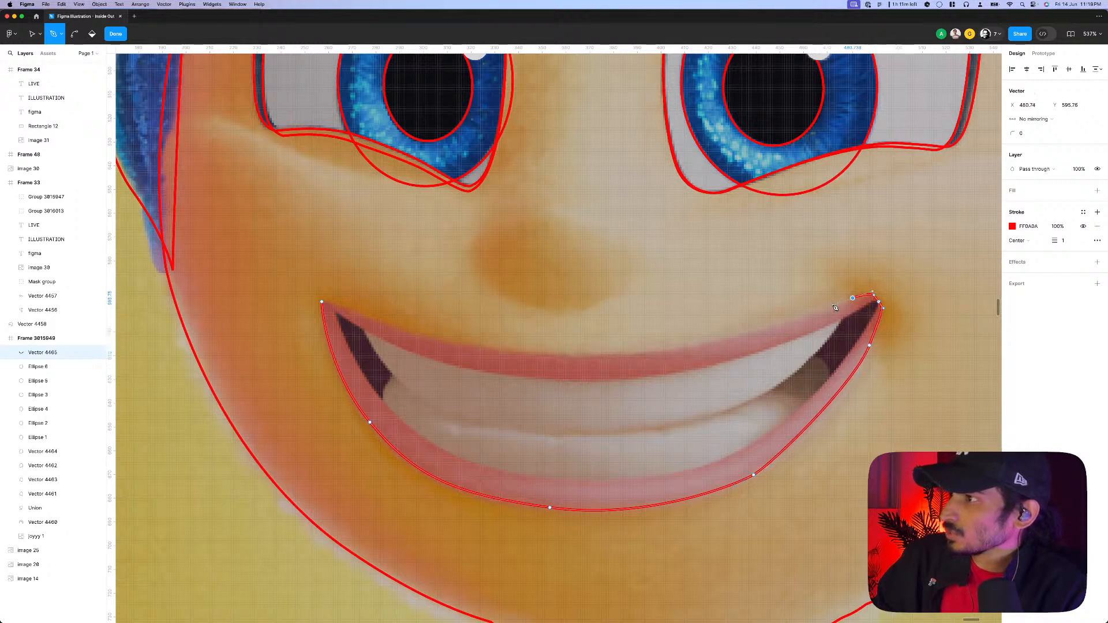
{"action": "left_click_drag", "start_coordinate": [717, 340], "coordinate": [696, 346]}
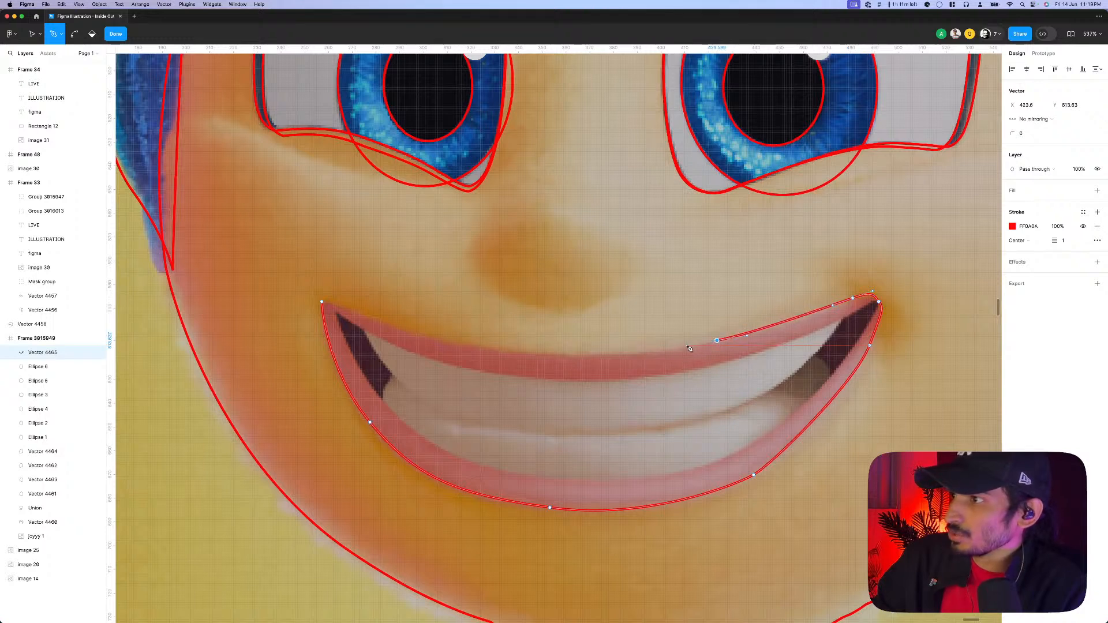
{"action": "left_click_drag", "start_coordinate": [536, 353], "coordinate": [455, 344]}
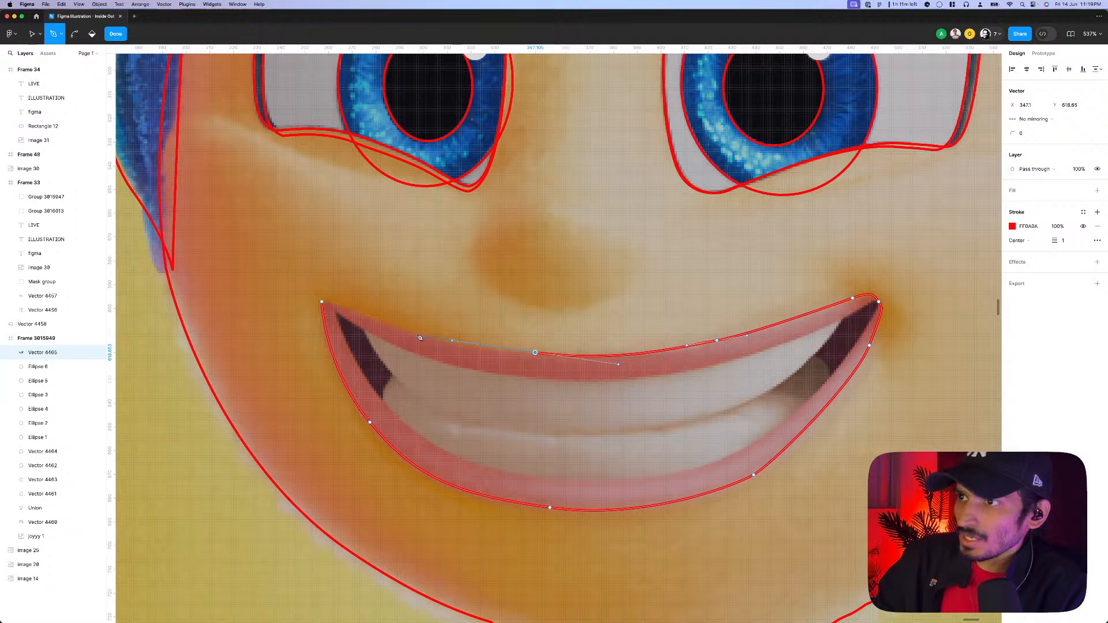
{"action": "left_click_drag", "start_coordinate": [379, 322], "coordinate": [317, 294]}
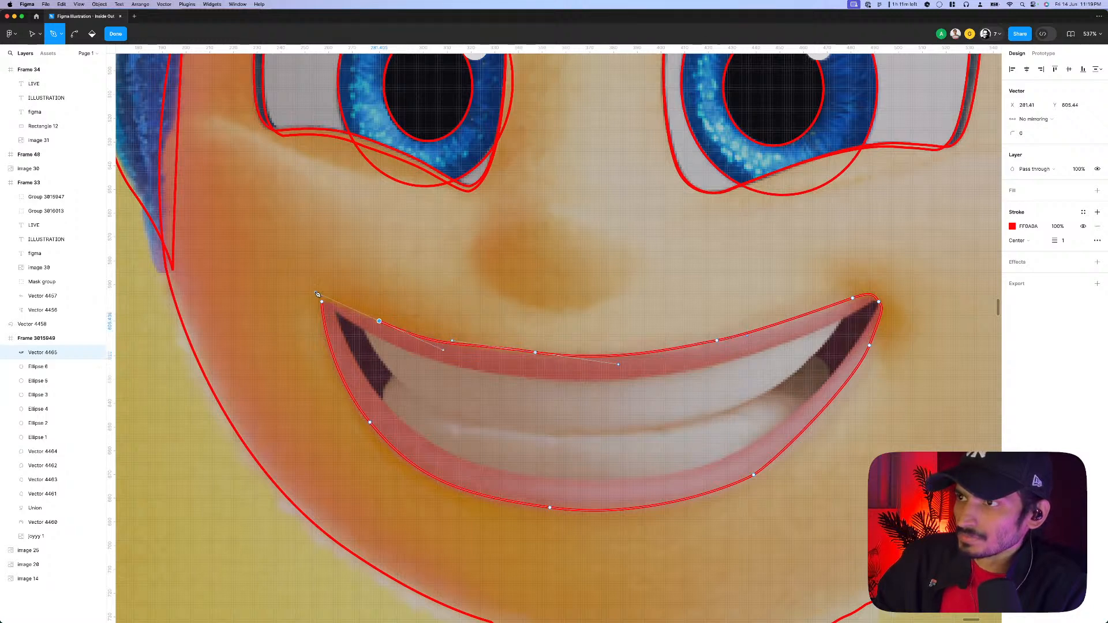
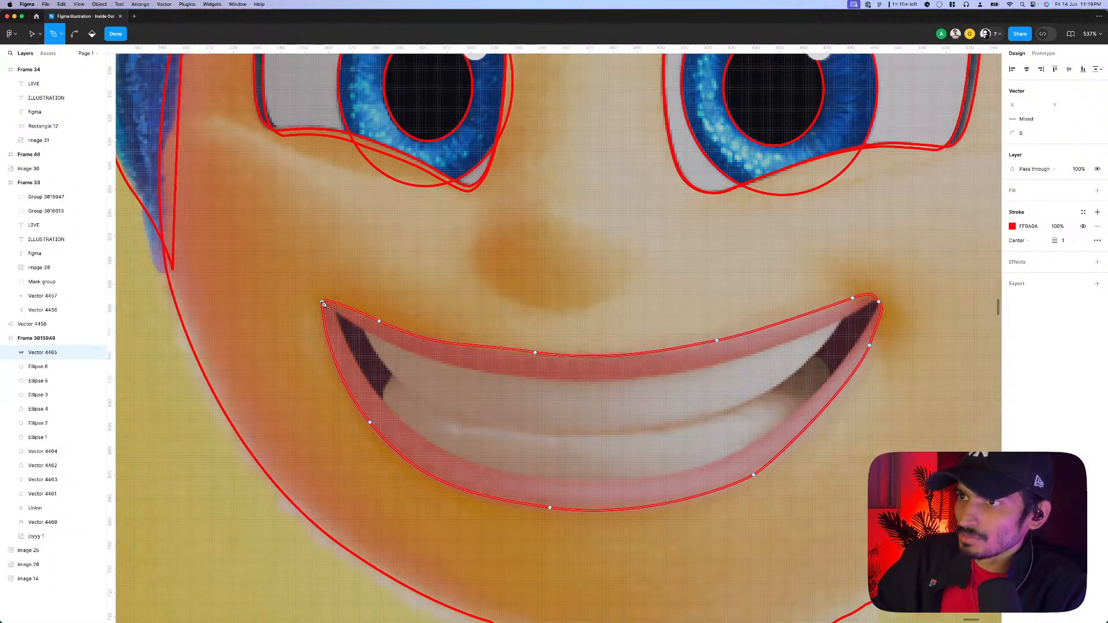
- Move the mouth path's left corner anchor slightly down to round the lip corner like the reference
{"action": "scroll", "coordinate": [324, 303], "scroll_direction": "up", "scroll_amount": 3}
{"action": "key", "text": "v"}
{"action": "left_click", "coordinate": [322, 302]}
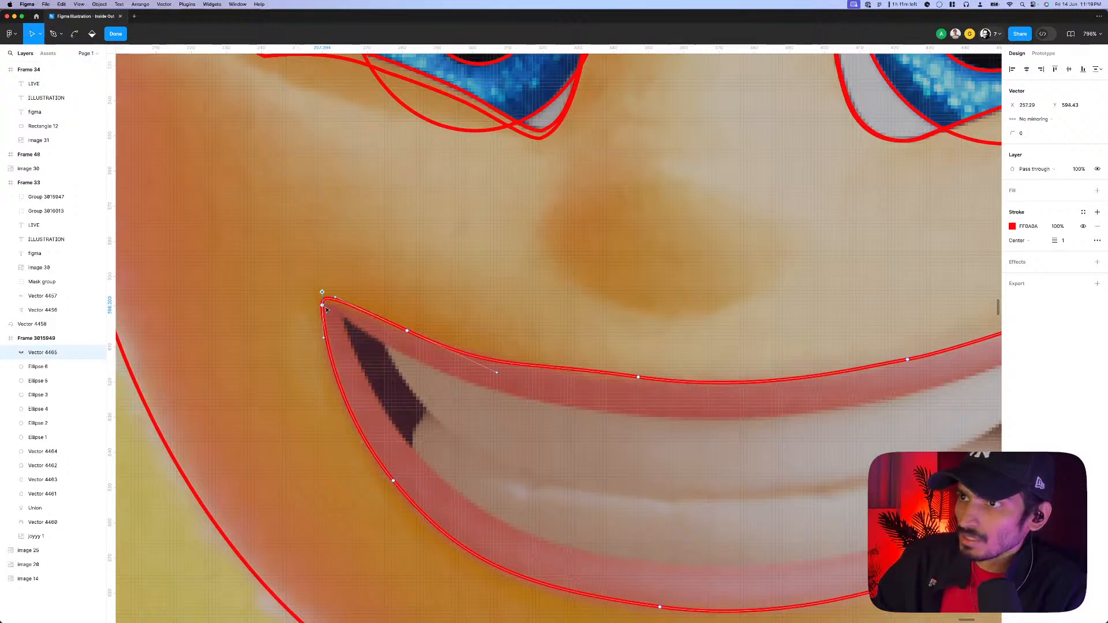
{"action": "left_click", "coordinate": [323, 306]}
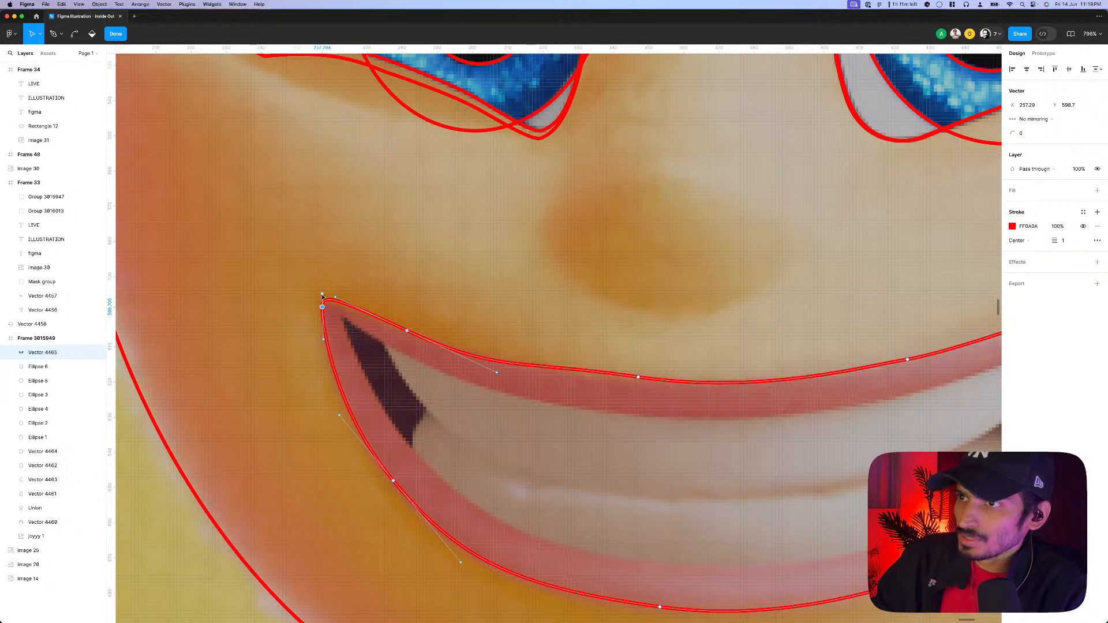
{"action": "left_click_drag", "start_coordinate": [323, 296], "coordinate": [325, 310]}
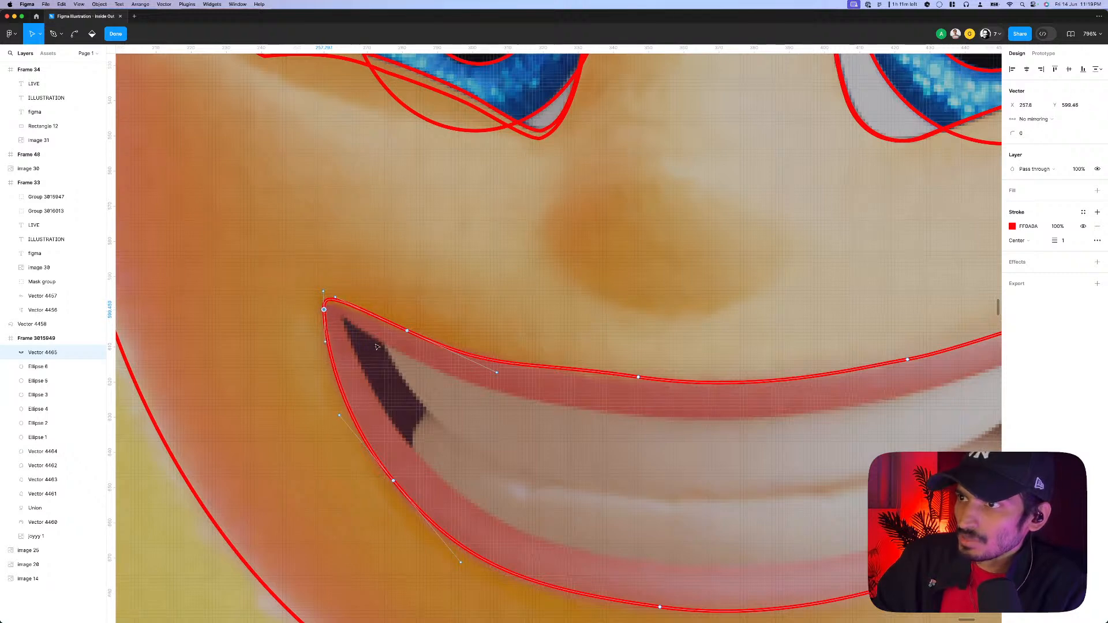
- Smooth the upper lip curve by setting its middle anchor to Mirror angle and adjusting the handles of that anchor and the one near the left corner
{"action": "scroll", "coordinate": [376, 347], "scroll_direction": "down", "scroll_amount": 4}
{"action": "left_click", "coordinate": [602, 374]}
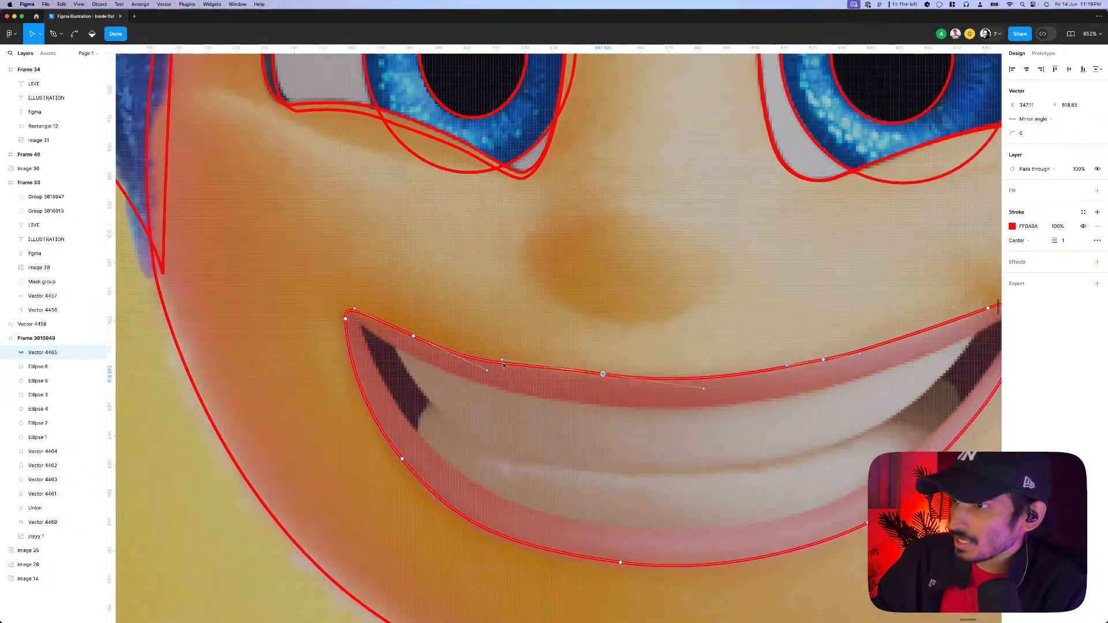
{"action": "mouse_move", "coordinate": [503, 362]}
{"action": "left_mouse_down"}
{"action": "mouse_move", "coordinate": [474, 364]}
{"action": "mouse_move", "coordinate": [462, 393]}
{"action": "mouse_move", "coordinate": [511, 386]}
{"action": "mouse_move", "coordinate": [513, 368]}
{"action": "left_mouse_up"}
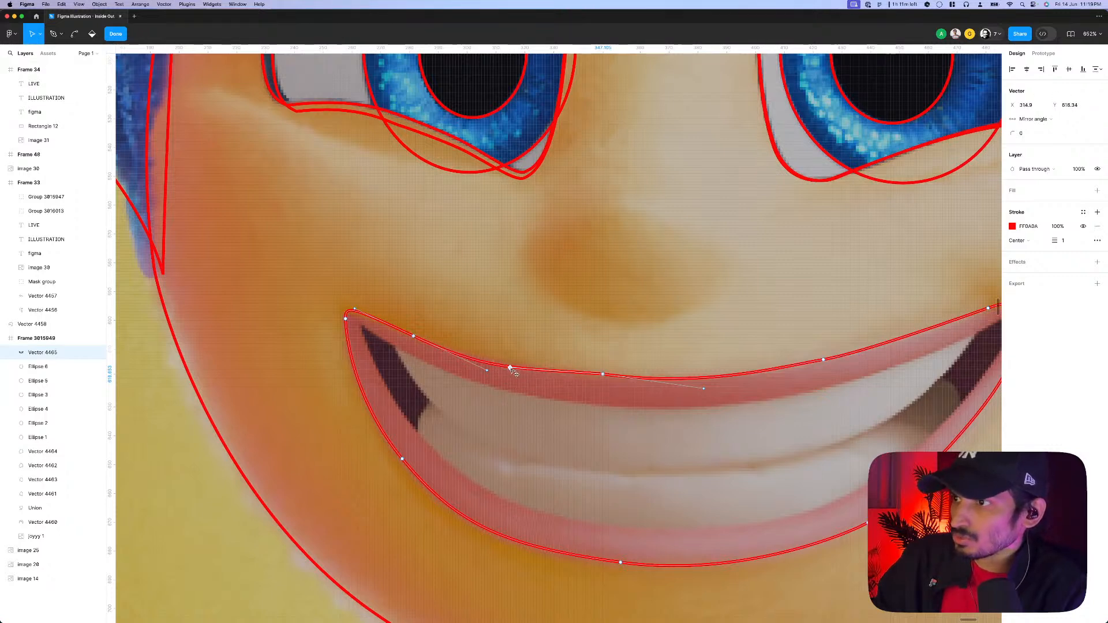
{"action": "left_click", "coordinate": [603, 376]}
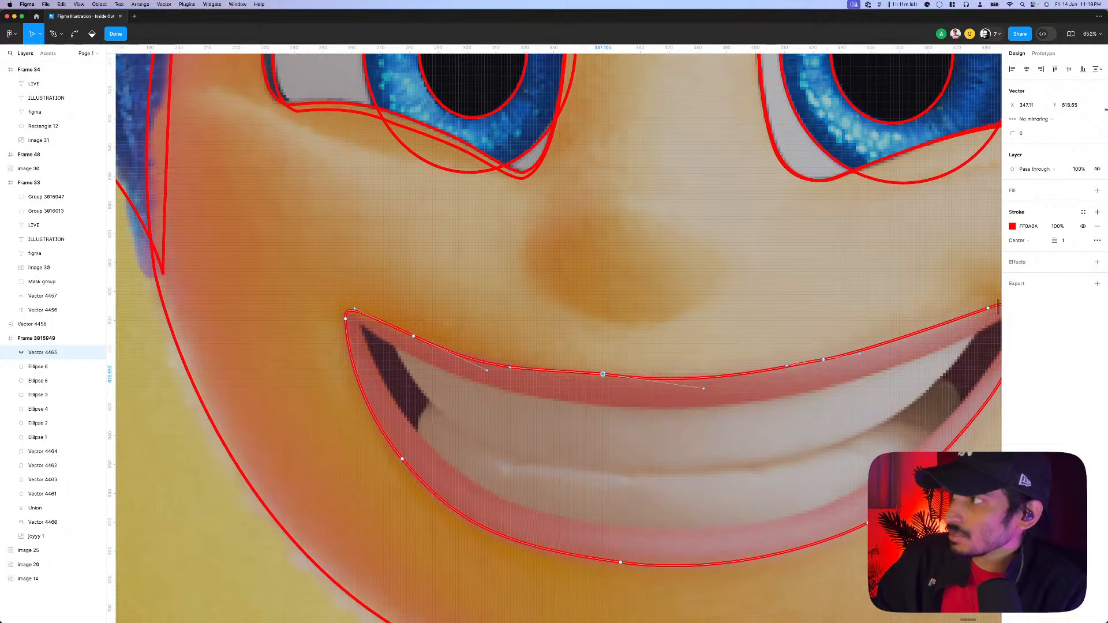
{"action": "left_click", "coordinate": [1050, 120]}
{"action": "left_click", "coordinate": [1039, 130]}
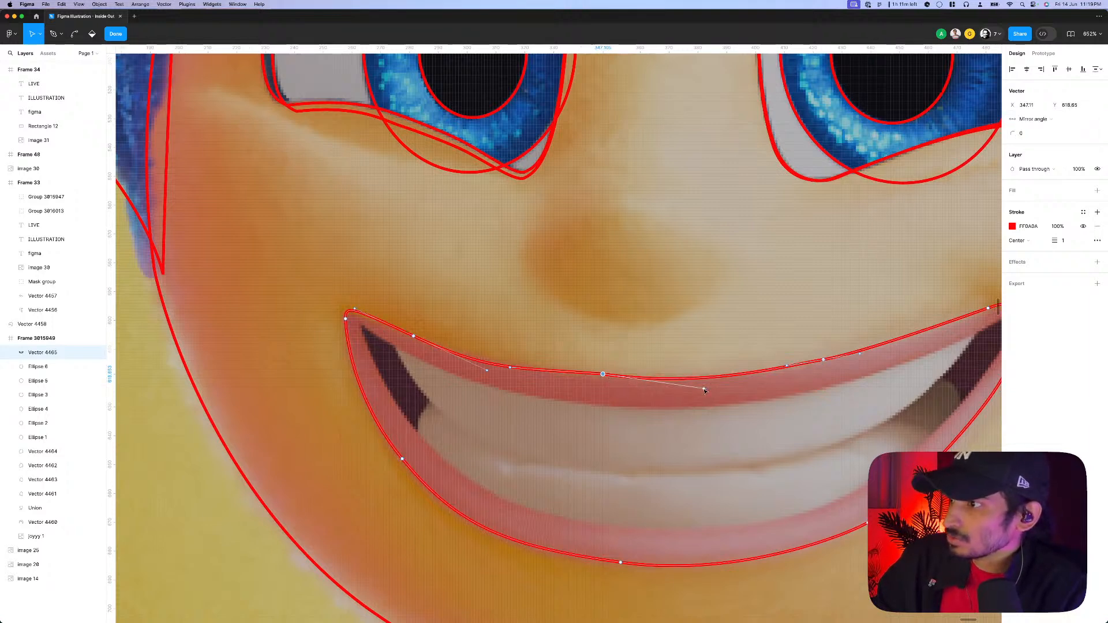
{"action": "left_click_drag", "start_coordinate": [705, 391], "coordinate": [693, 383]}
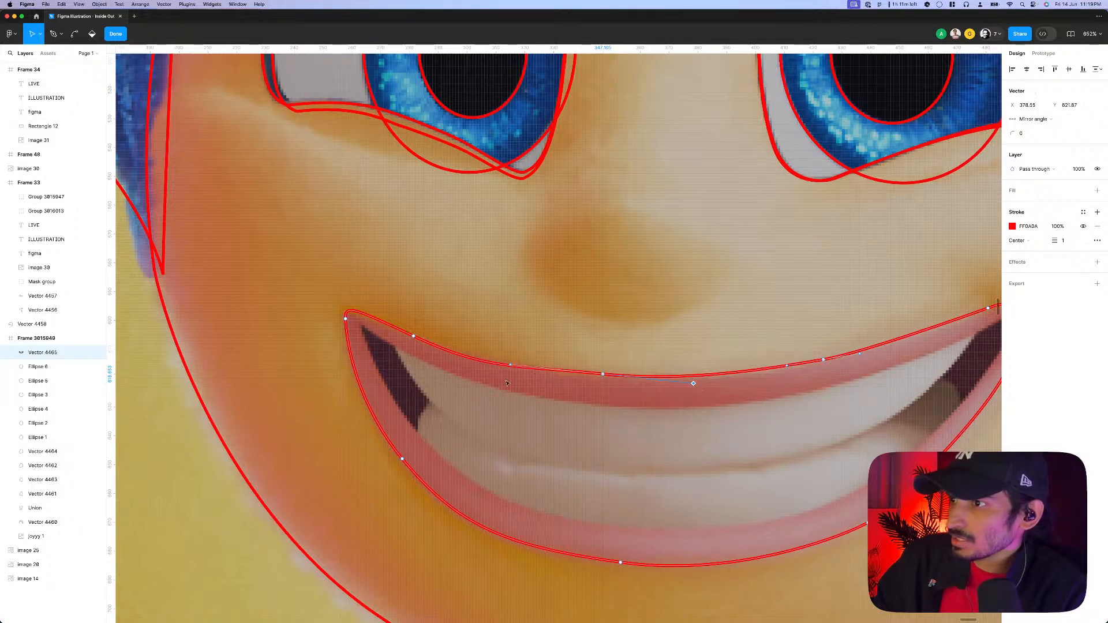
{"action": "left_click_drag", "start_coordinate": [450, 331], "coordinate": [411, 348]}
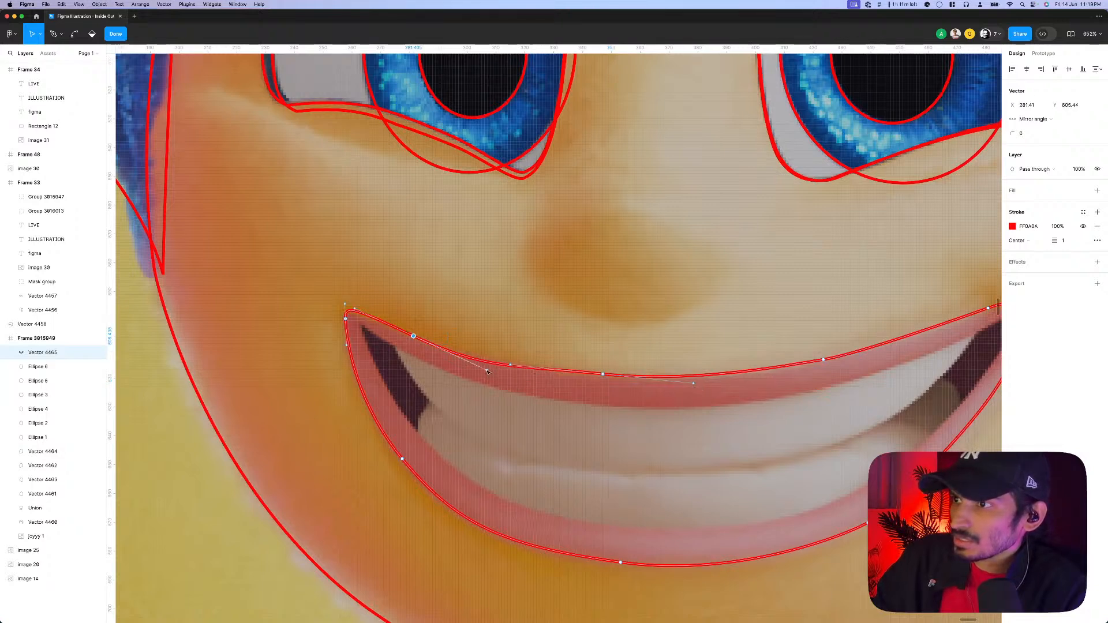
{"action": "left_click_drag", "start_coordinate": [487, 372], "coordinate": [475, 361]}
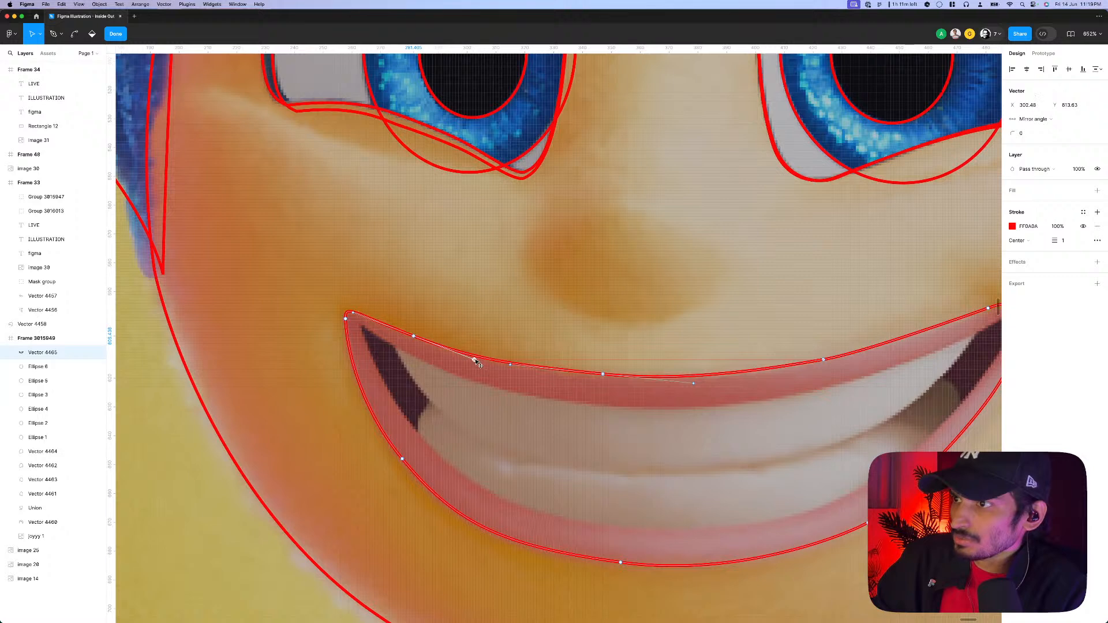
- Nudge the upper lip anchor beside the right mouth corner and delete the extra anchor just below that corner
{"action": "scroll", "coordinate": [477, 364], "scroll_direction": "right", "scroll_amount": 4}
{"action": "left_click", "coordinate": [706, 367]}
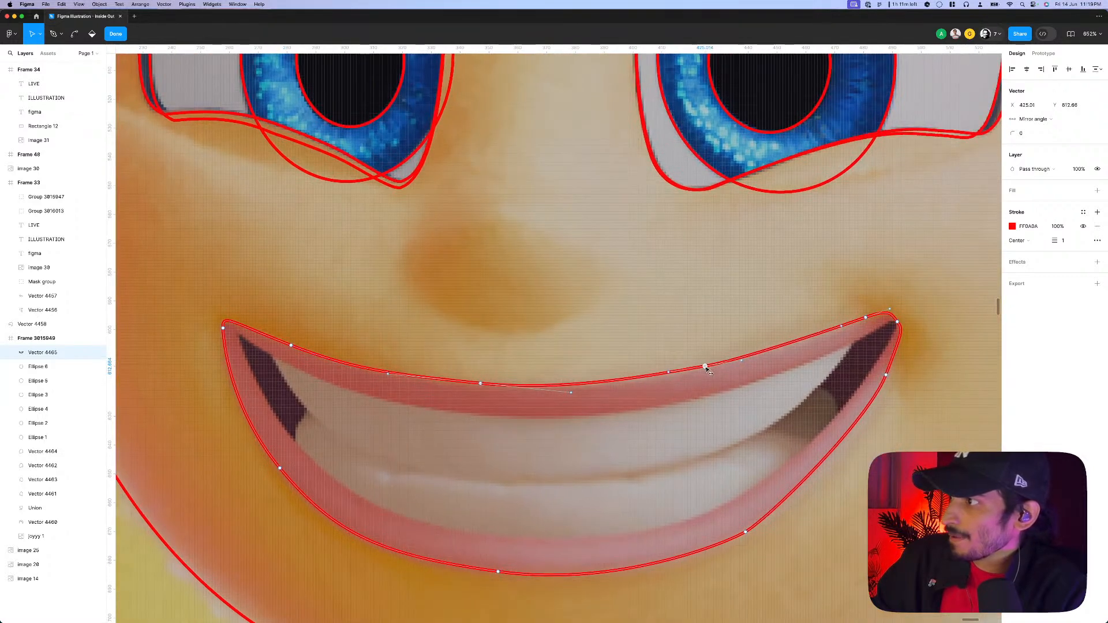
{"action": "left_click_drag", "start_coordinate": [867, 320], "coordinate": [862, 323]}
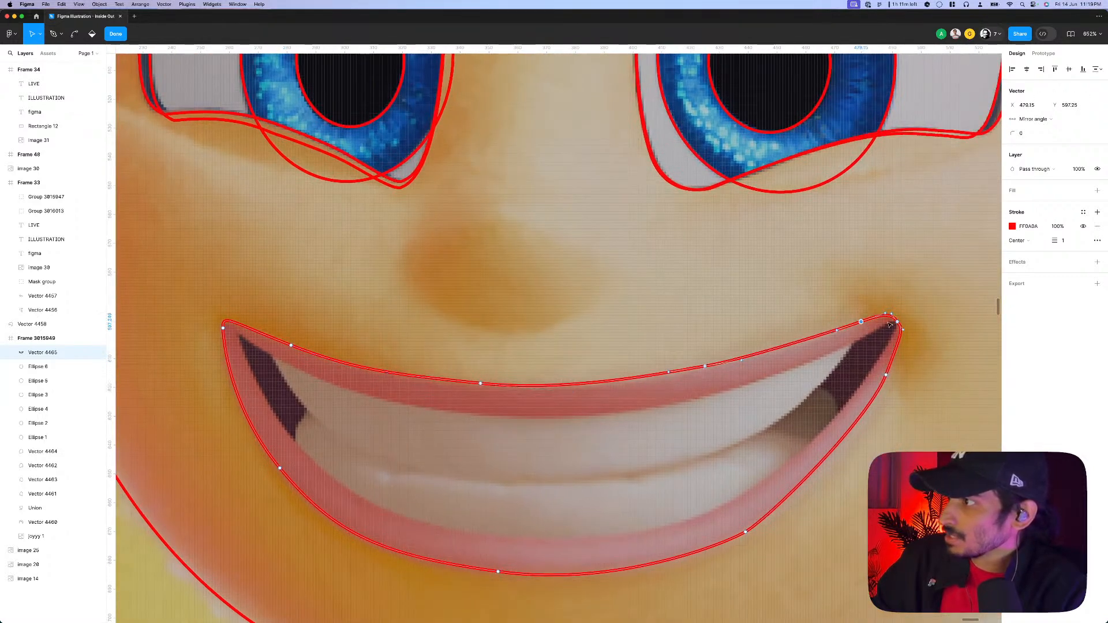
{"action": "left_click_drag", "start_coordinate": [886, 375], "coordinate": [884, 381]}
{"action": "key", "text": "Delete"}
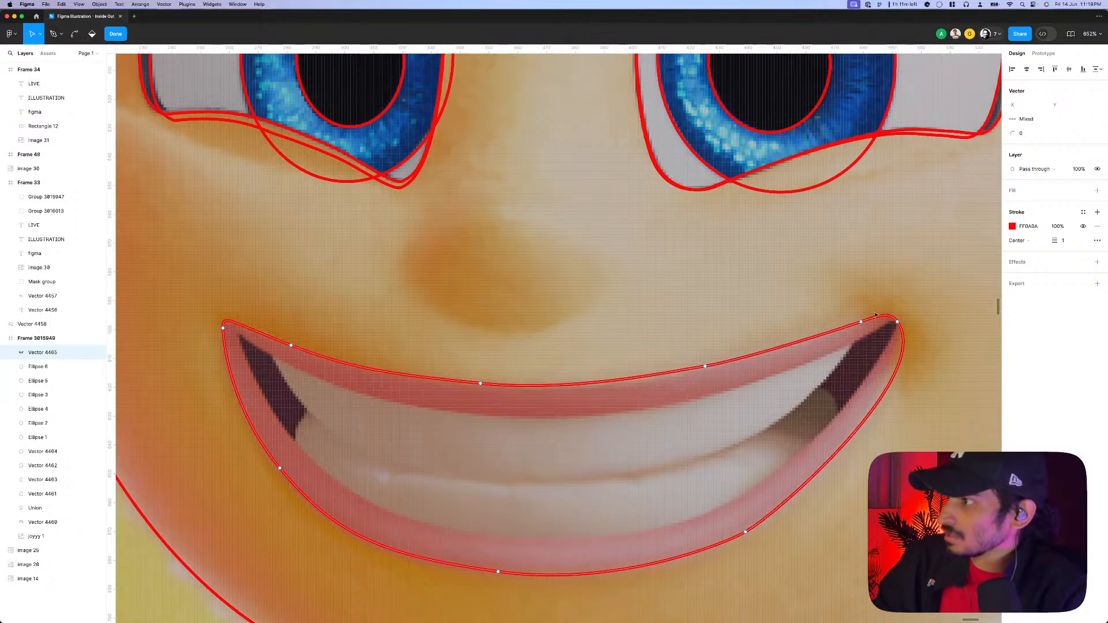
- Reshape the mouth's right side by moving the corner anchor slightly outward, shortening its lower handle and extending the lower right anchor's handles
{"action": "left_click_drag", "start_coordinate": [898, 325], "coordinate": [905, 326]}
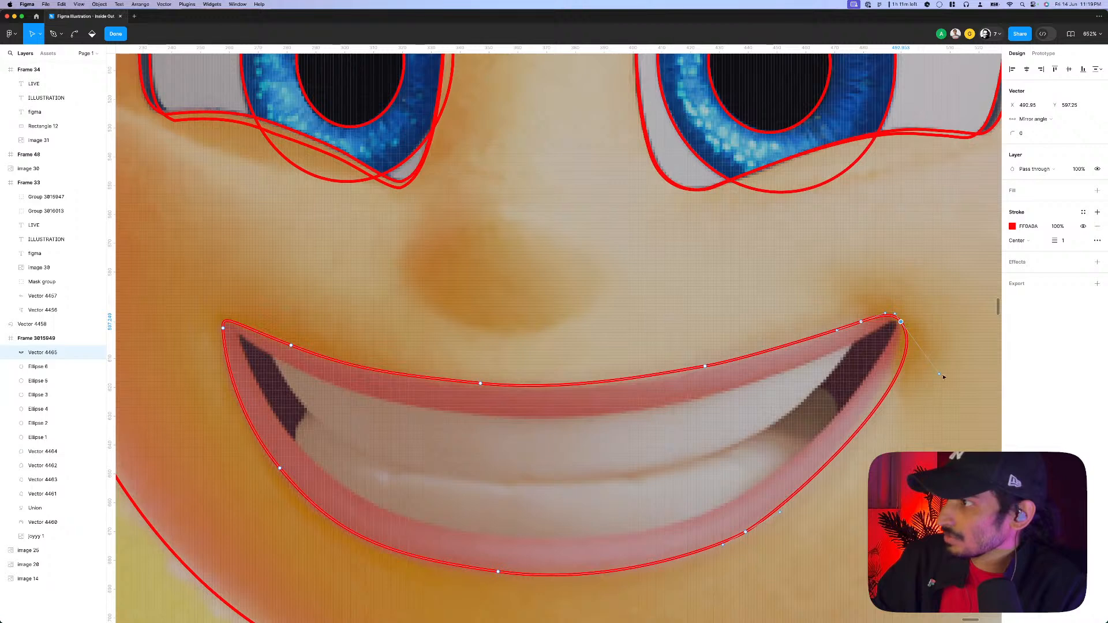
{"action": "left_click_drag", "start_coordinate": [938, 373], "coordinate": [916, 355]}
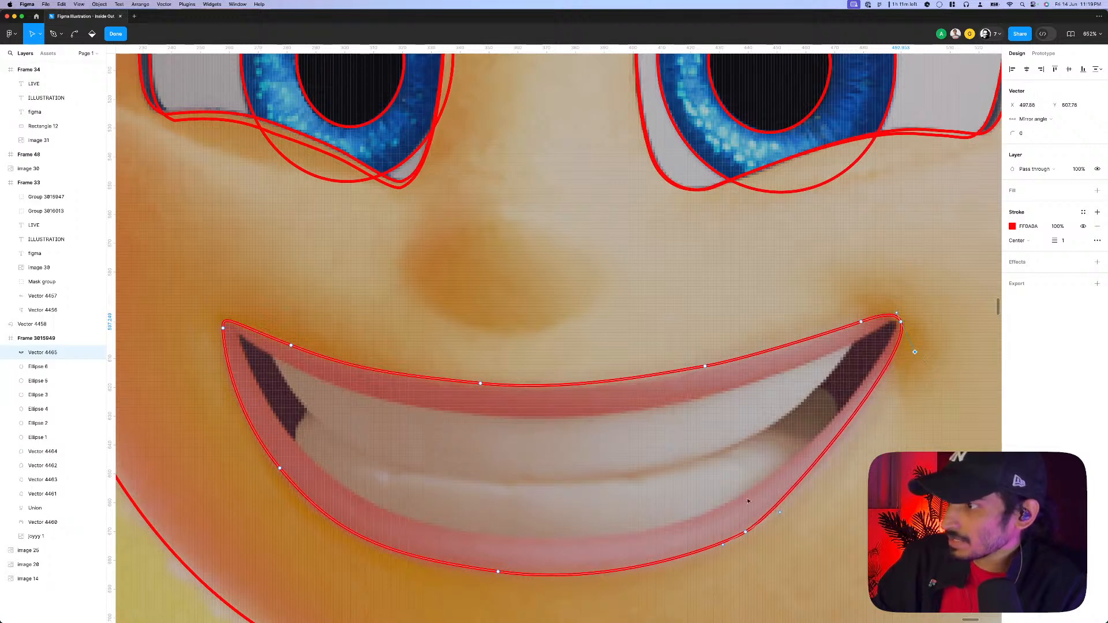
{"action": "left_click_drag", "start_coordinate": [778, 514], "coordinate": [811, 492]}
{"action": "left_click_drag", "start_coordinate": [723, 544], "coordinate": [714, 555]}
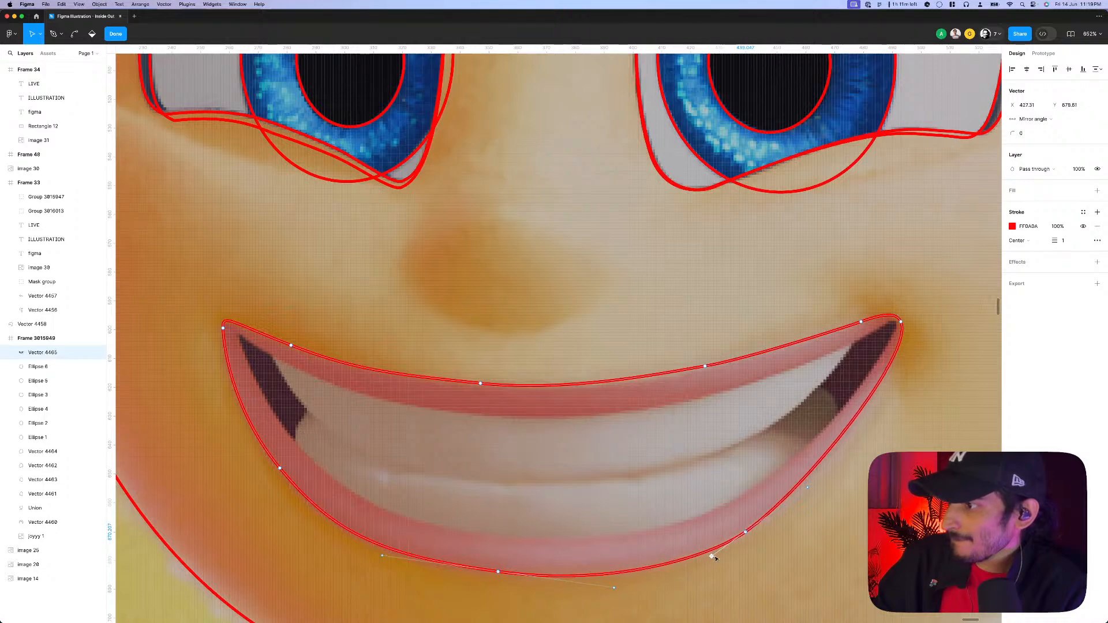
{"action": "scroll", "coordinate": [714, 553], "scroll_direction": "down", "scroll_amount": 3}
{"action": "scroll", "coordinate": [706, 532], "scroll_direction": "down", "scroll_amount": 2}
{"action": "key", "text": "Escape"}
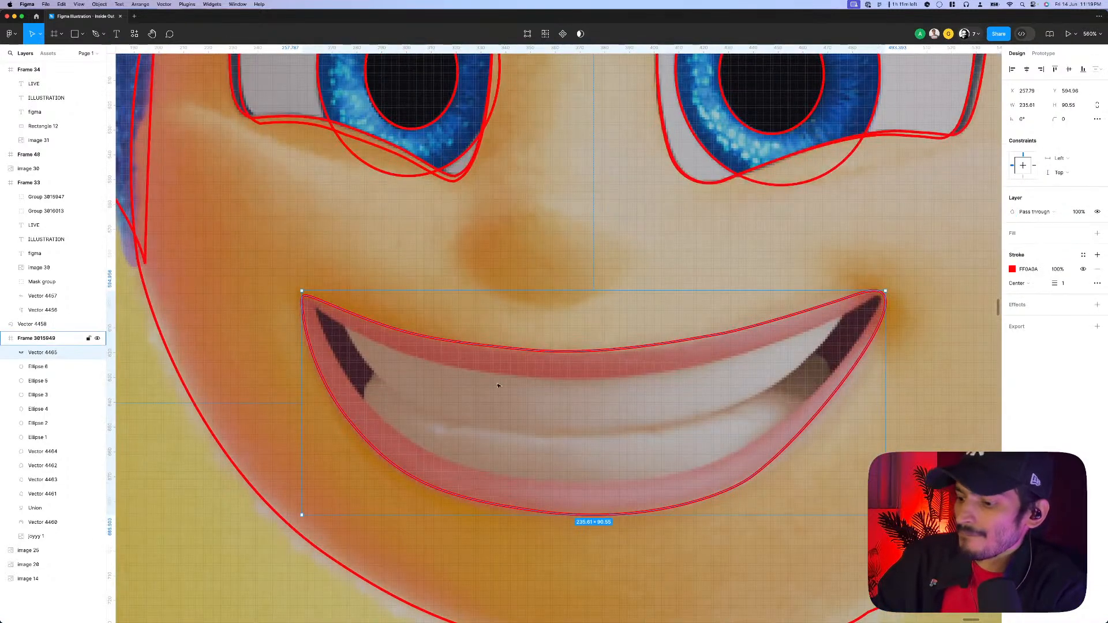
- Edit the mouth path again and adjust the handles of the lower lip's right anchor to follow the reference curve
{"action": "key", "text": "p"}
{"action": "scroll", "coordinate": [321, 316], "scroll_direction": "up", "scroll_amount": 1}
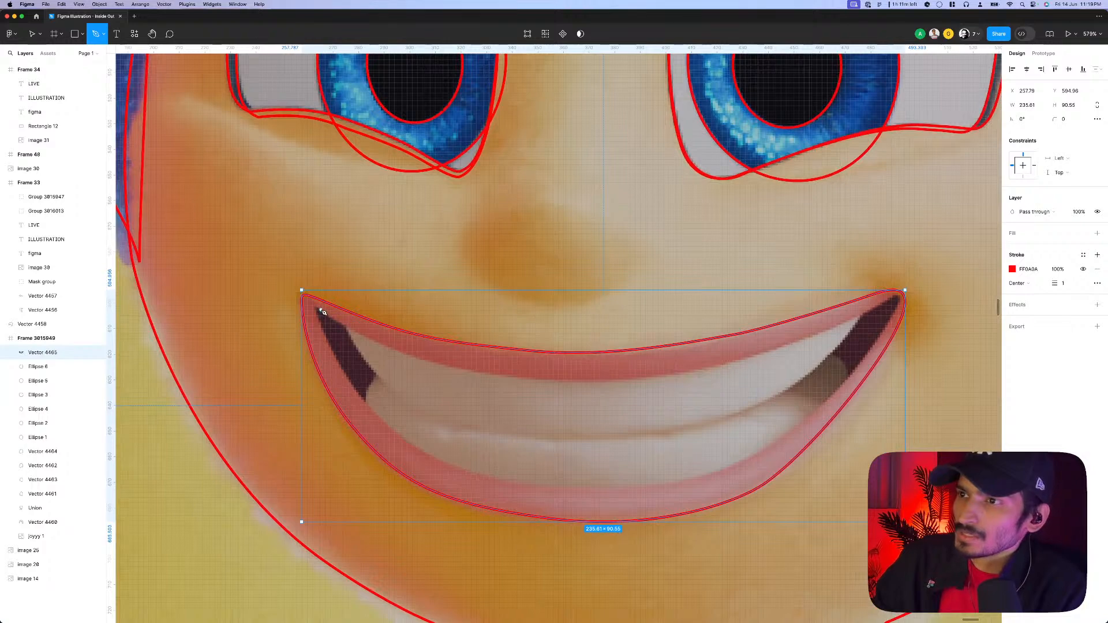
{"action": "scroll", "coordinate": [323, 312], "scroll_direction": "down", "scroll_amount": 3}
{"action": "key", "text": "v"}
{"action": "scroll", "coordinate": [578, 323], "scroll_direction": "up", "scroll_amount": 4}
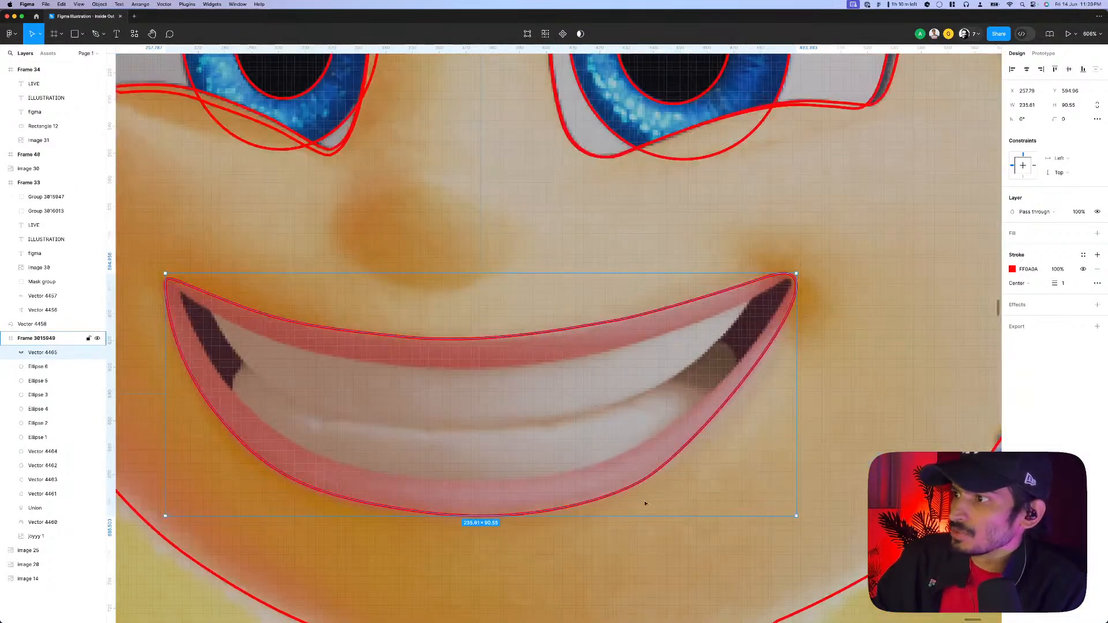
{"action": "double_click", "coordinate": [650, 477]}
{"action": "left_click", "coordinate": [652, 474]}
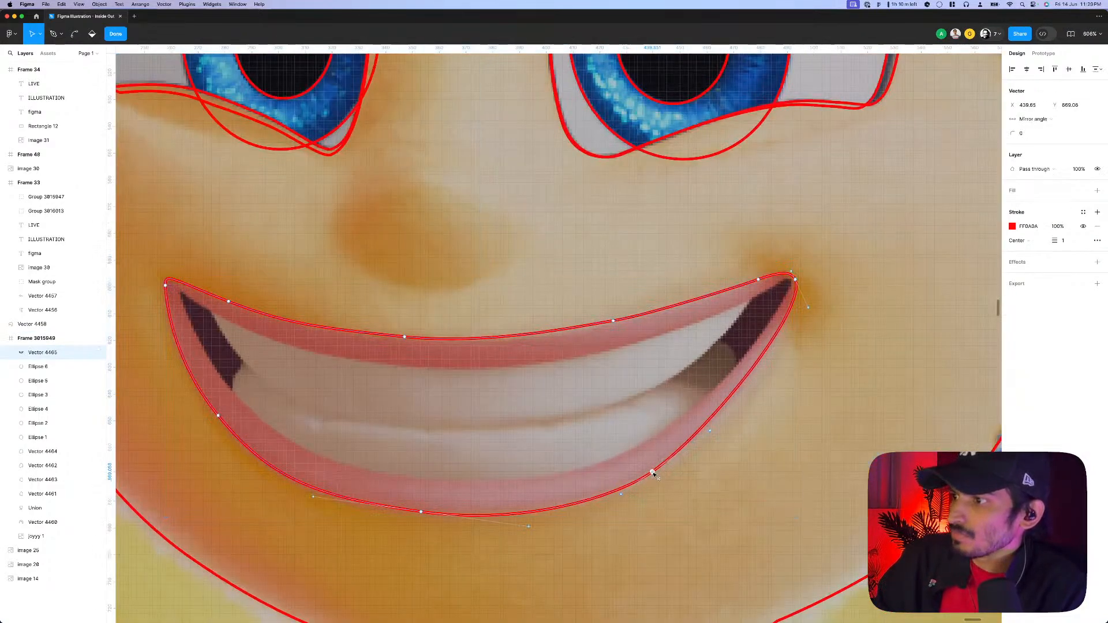
{"action": "left_click_drag", "start_coordinate": [710, 432], "coordinate": [723, 436]}
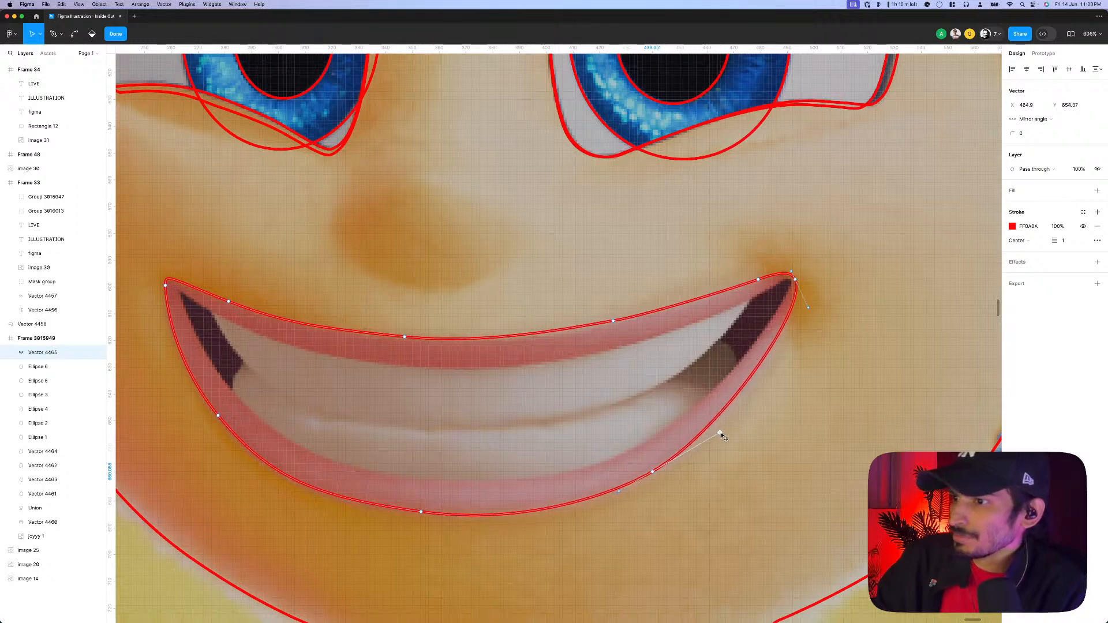
- Smooth the lower lip's left half by adjusting the left anchor's handle and shifting the bottom anchor slightly left with its handle
{"action": "left_click", "coordinate": [422, 513]}
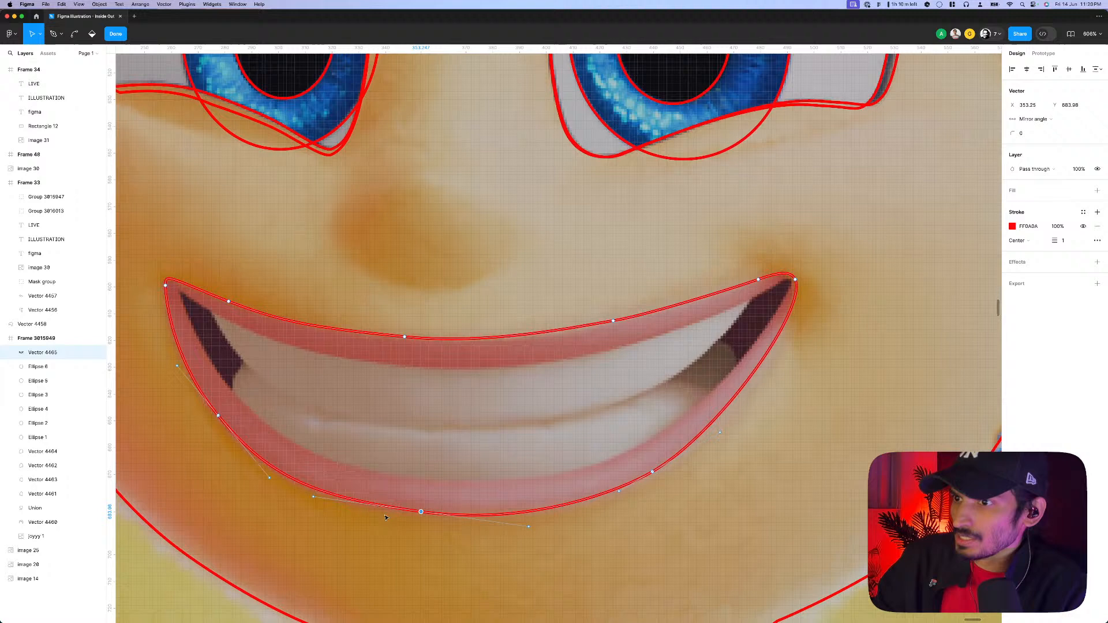
{"action": "left_click", "coordinate": [269, 478]}
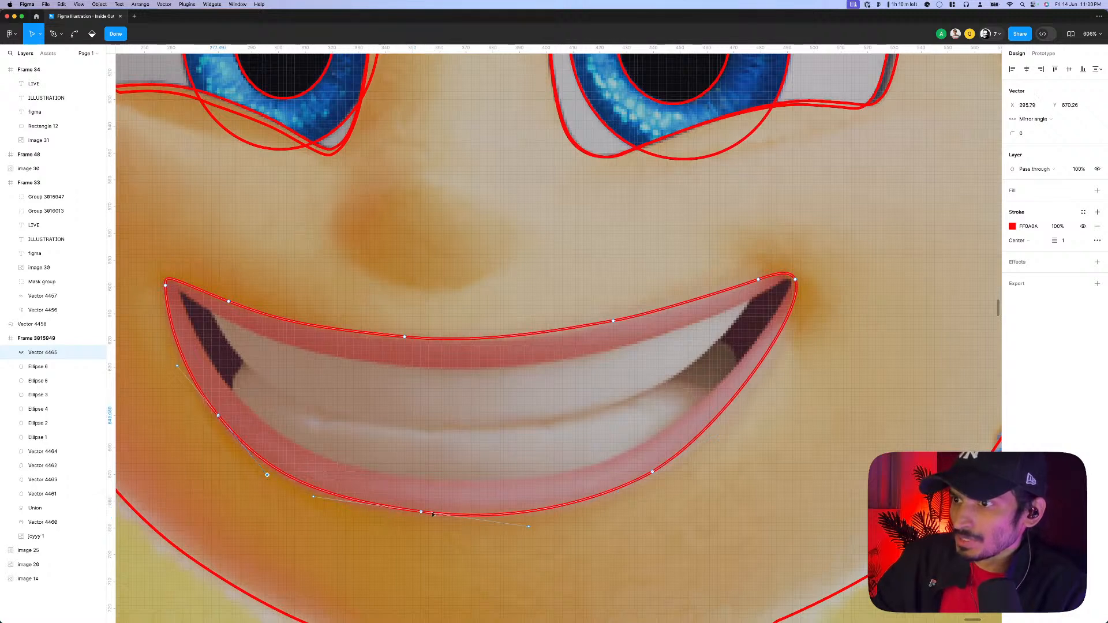
{"action": "left_click_drag", "start_coordinate": [422, 513], "coordinate": [416, 513]}
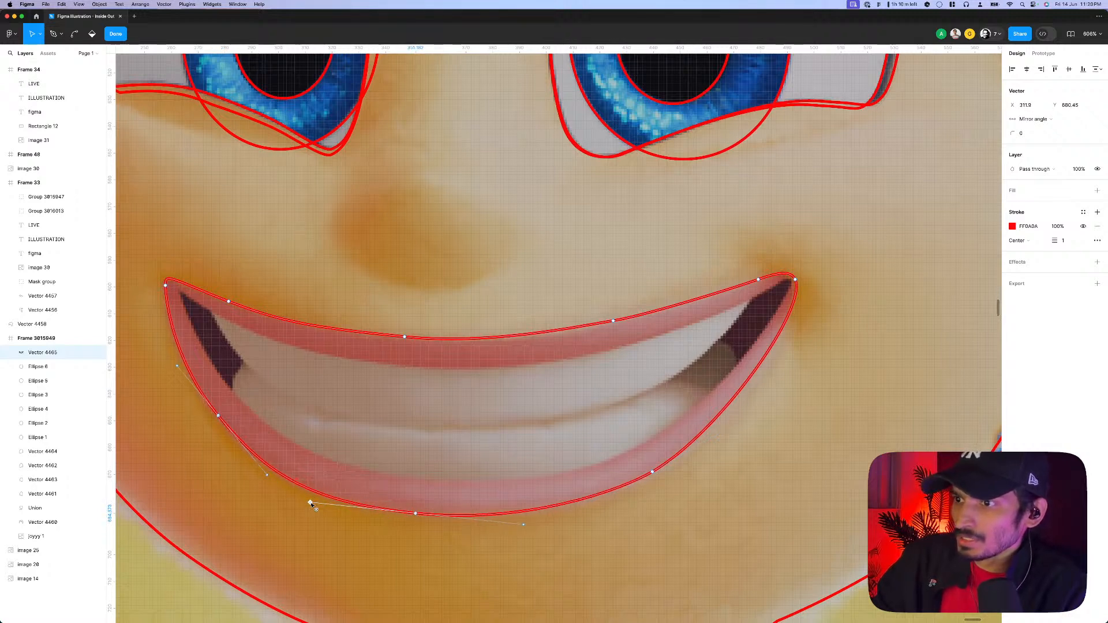
{"action": "scroll", "coordinate": [376, 484], "scroll_direction": "left", "scroll_amount": 2}
{"action": "key", "text": "Escape"}
{"action": "scroll", "coordinate": [452, 465], "scroll_direction": "down", "scroll_amount": 3}
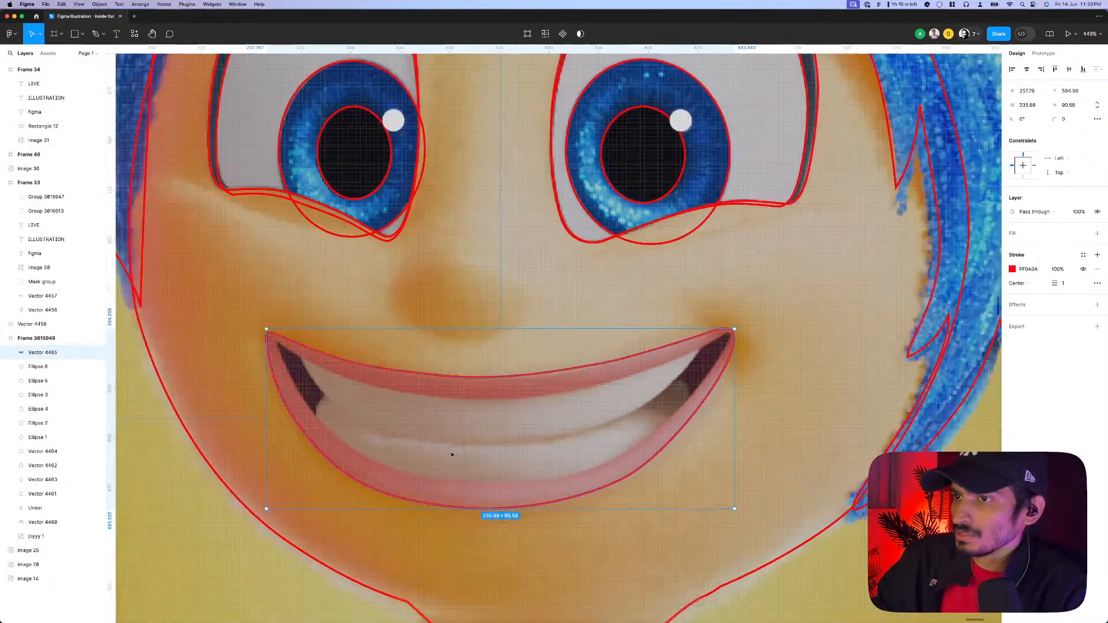
- Trace the upper lip's inner edge with the Pen tool, from just outside the left mouth corner to the right corner
{"action": "key", "text": "p"}
{"action": "left_click", "coordinate": [262, 322]}
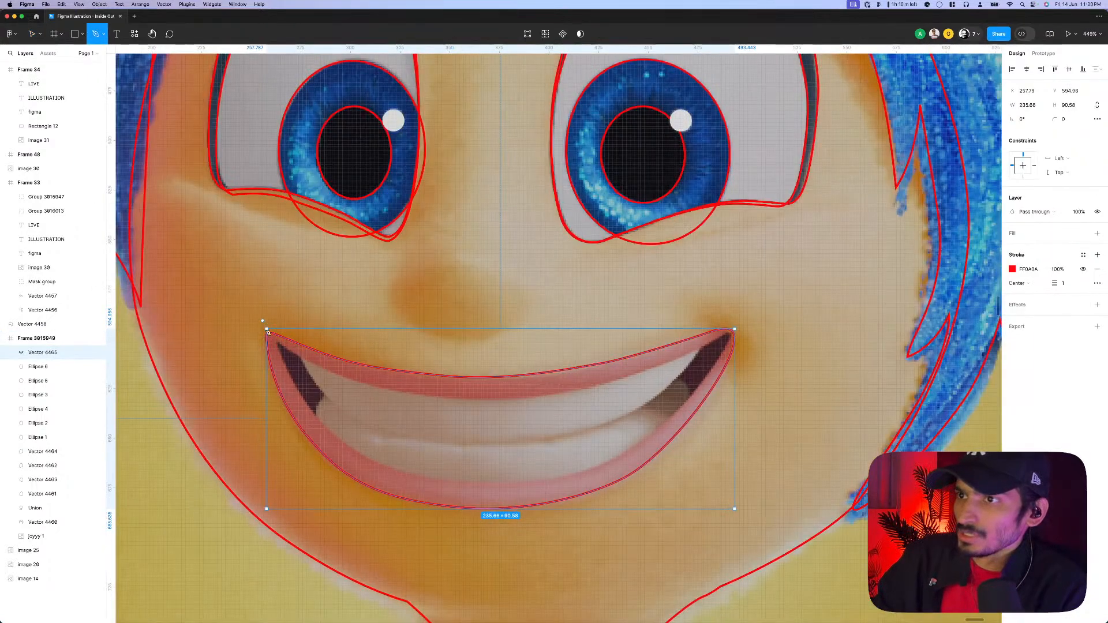
{"action": "left_click_drag", "start_coordinate": [279, 344], "coordinate": [290, 353]}
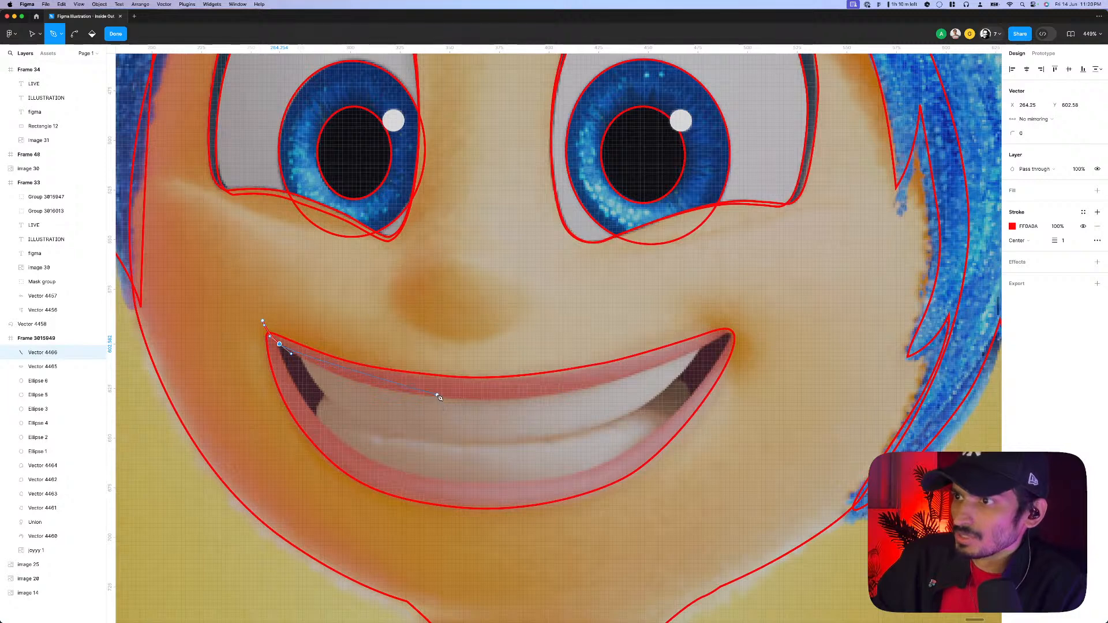
{"action": "left_click_drag", "start_coordinate": [437, 395], "coordinate": [540, 404]}
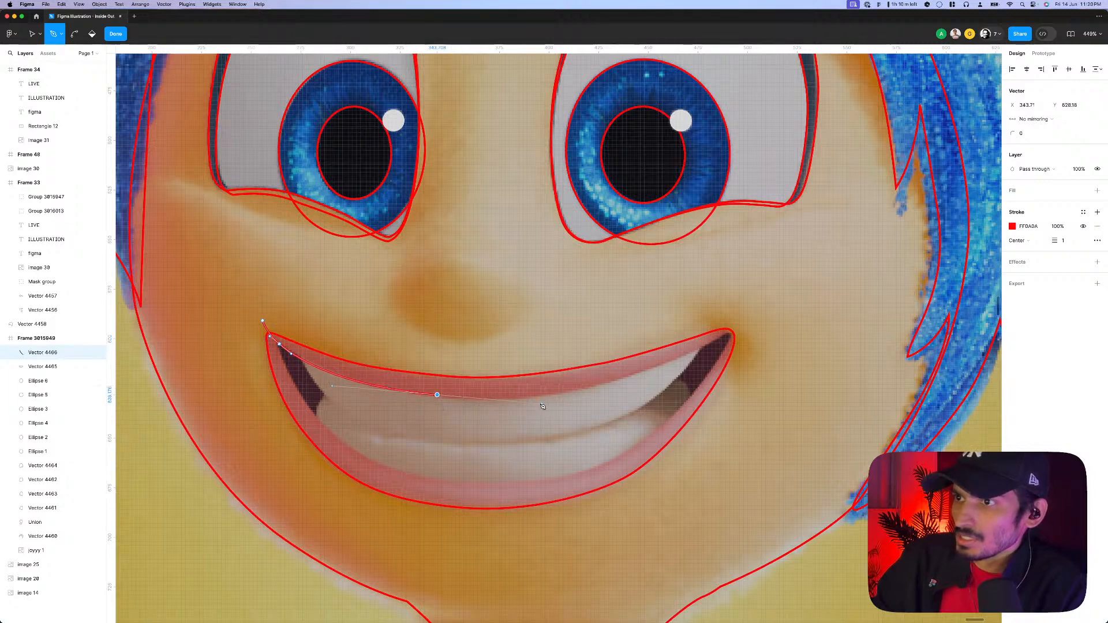
{"action": "left_click_drag", "start_coordinate": [638, 373], "coordinate": [678, 361]}
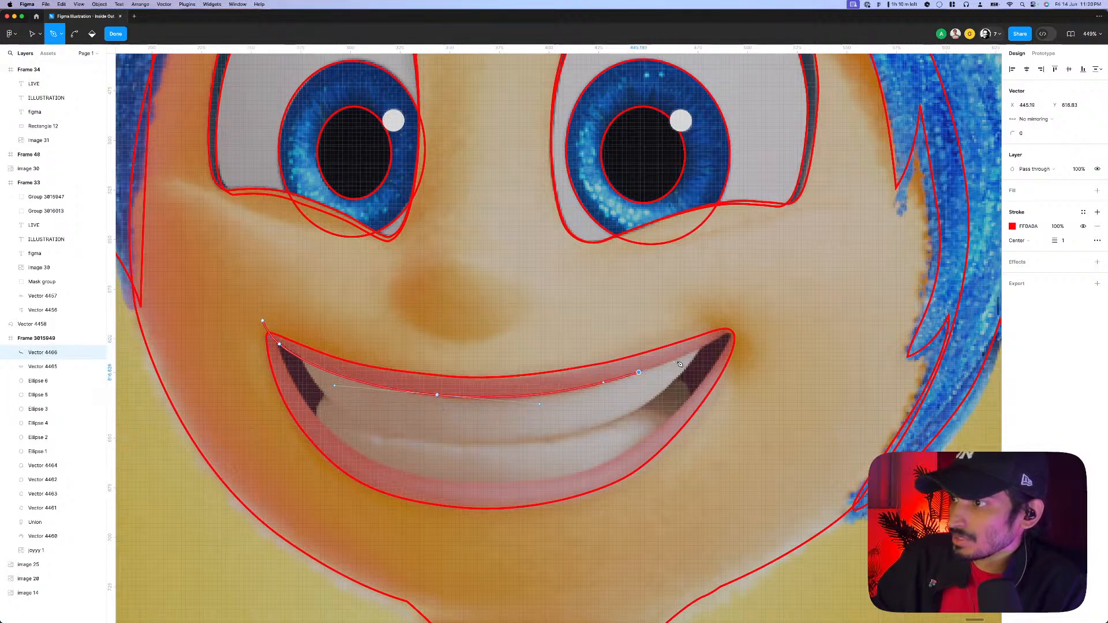
{"action": "left_click", "coordinate": [731, 332]}
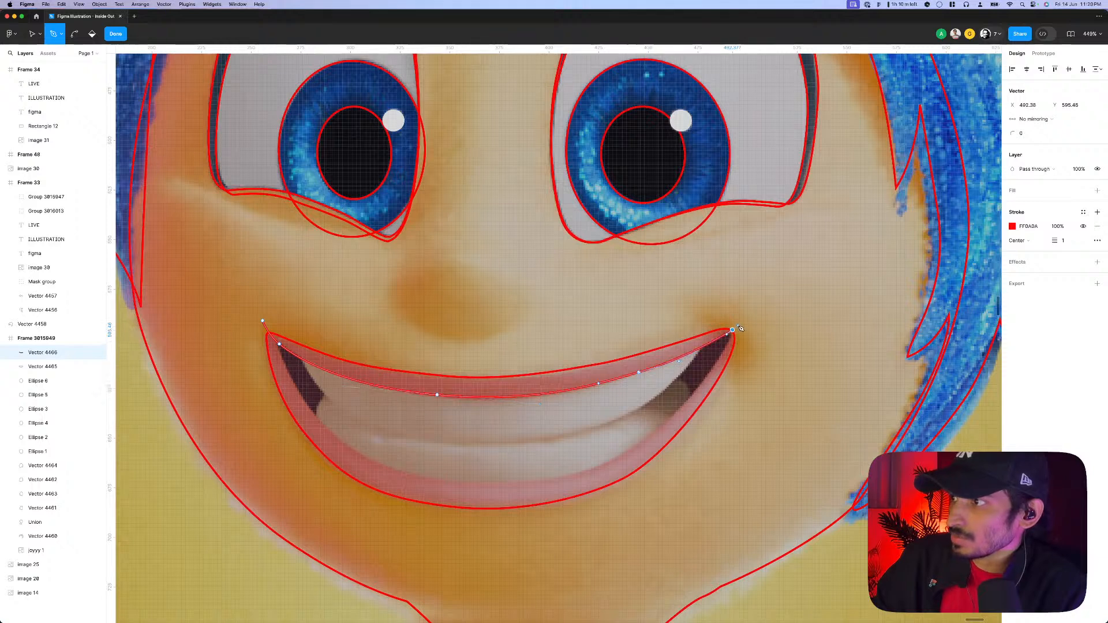
- Bring the upper lip path back loosely above the mouth outline and close it at its starting point
{"action": "left_click_drag", "start_coordinate": [656, 329], "coordinate": [573, 347]}
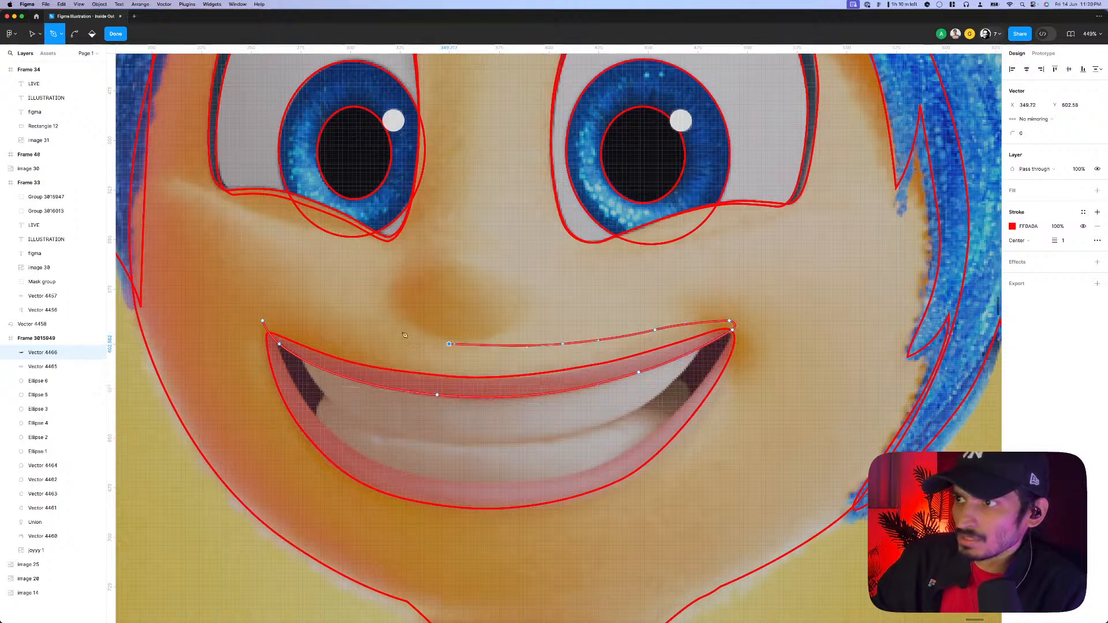
{"action": "left_click_drag", "start_coordinate": [449, 344], "coordinate": [388, 330]}
{"action": "left_click", "coordinate": [264, 323]}
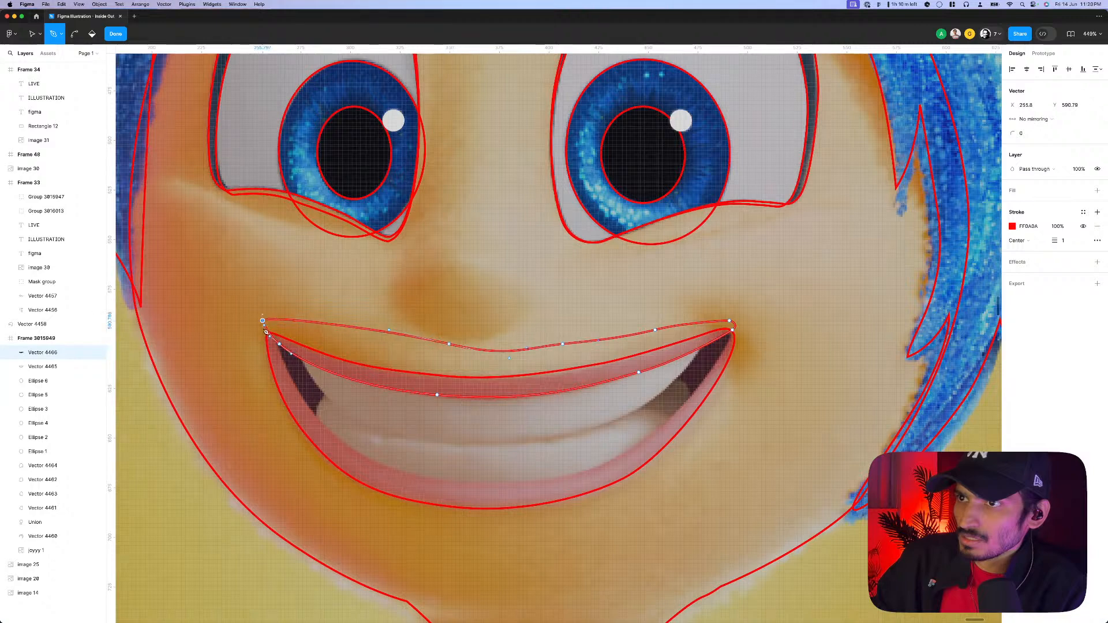
{"action": "key", "text": "Escape"}
- Trace the lower lip's inner edge as a new Pen path, from outside the left mouth corner to the right corner
{"action": "key", "text": "p"}
{"action": "scroll", "coordinate": [376, 418], "scroll_direction": "up", "scroll_amount": 3}
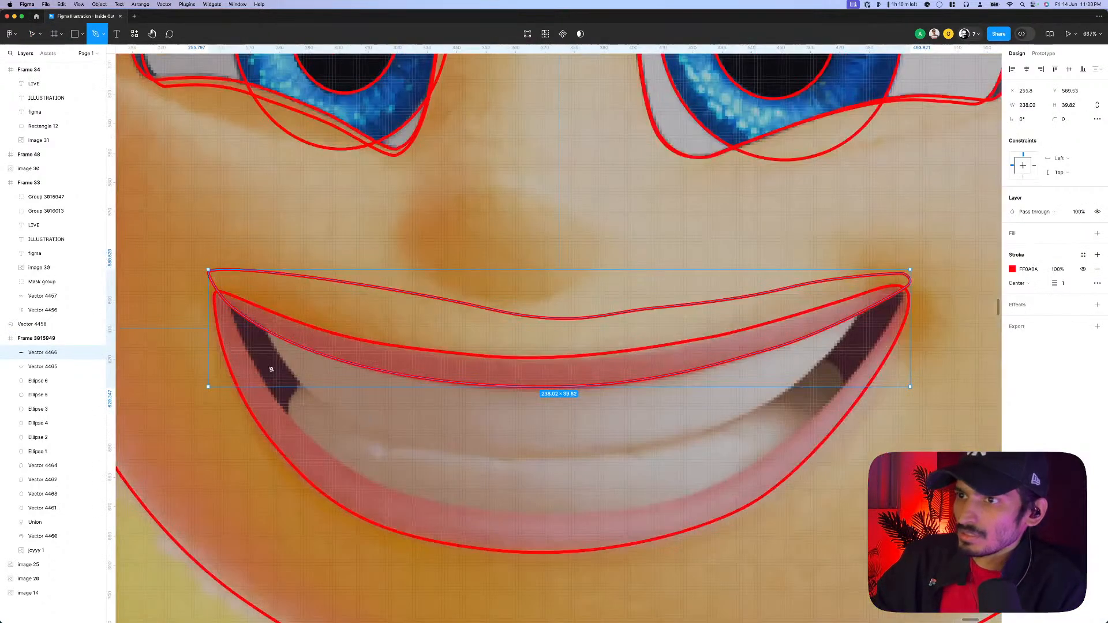
{"action": "left_click", "coordinate": [206, 285]}
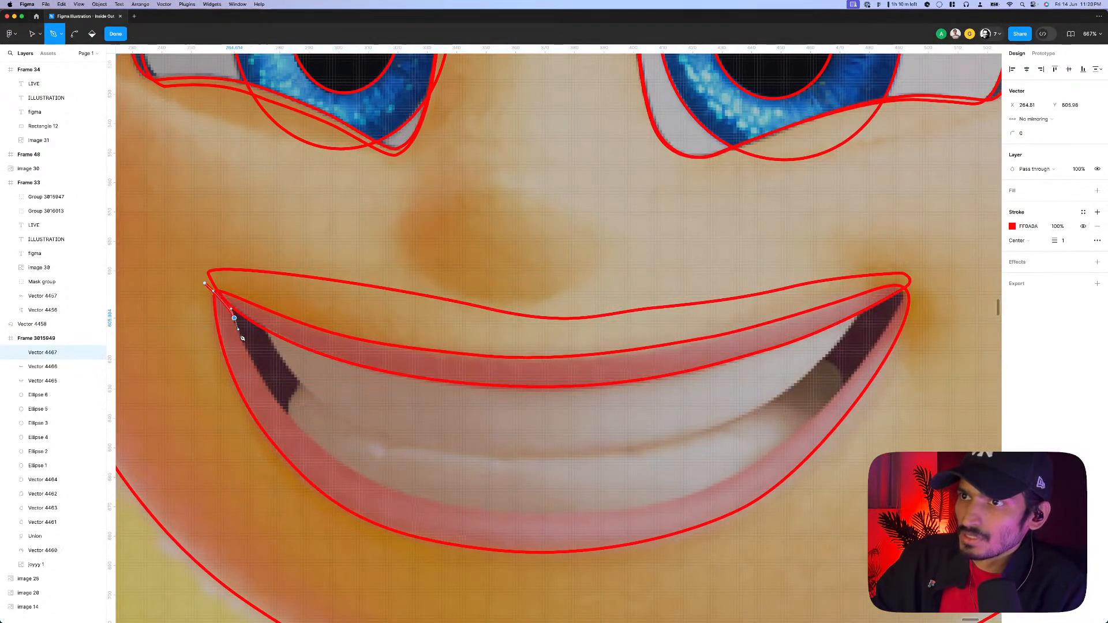
{"action": "left_click", "coordinate": [233, 317]}
{"action": "scroll", "coordinate": [249, 353], "scroll_direction": "down", "scroll_amount": 3}
{"action": "left_click_drag", "start_coordinate": [287, 403], "coordinate": [322, 435]}
{"action": "left_click_drag", "start_coordinate": [430, 441], "coordinate": [491, 431]}
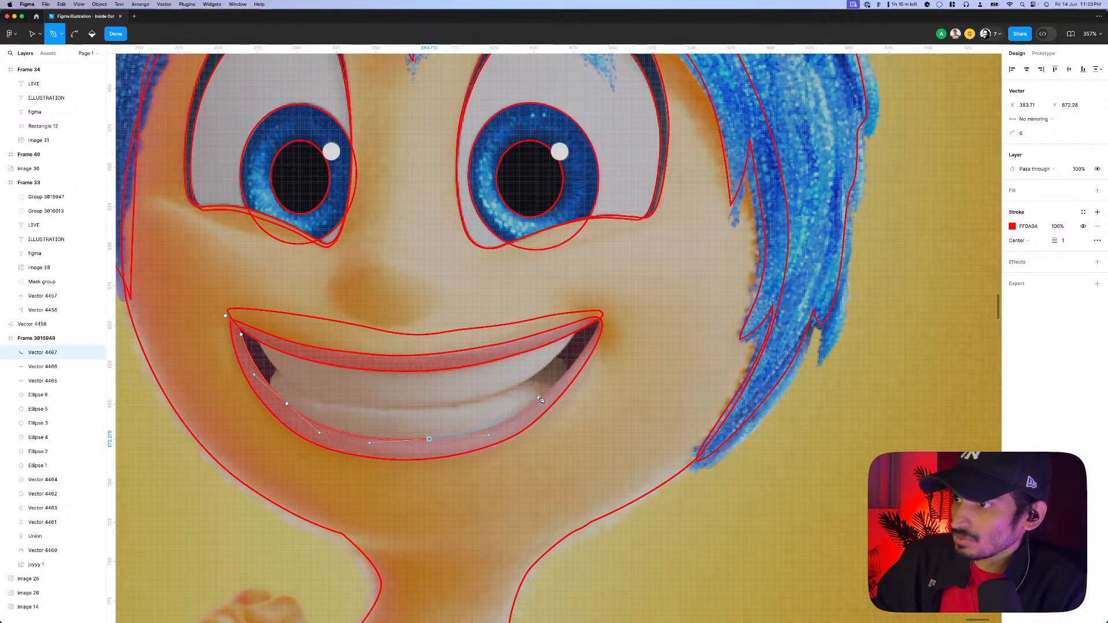
{"action": "left_click_drag", "start_coordinate": [540, 399], "coordinate": [608, 343]}
- Continue the lower lip path back around the outside of the mouth outline and close it at the left corner
{"action": "left_click", "coordinate": [582, 386]}
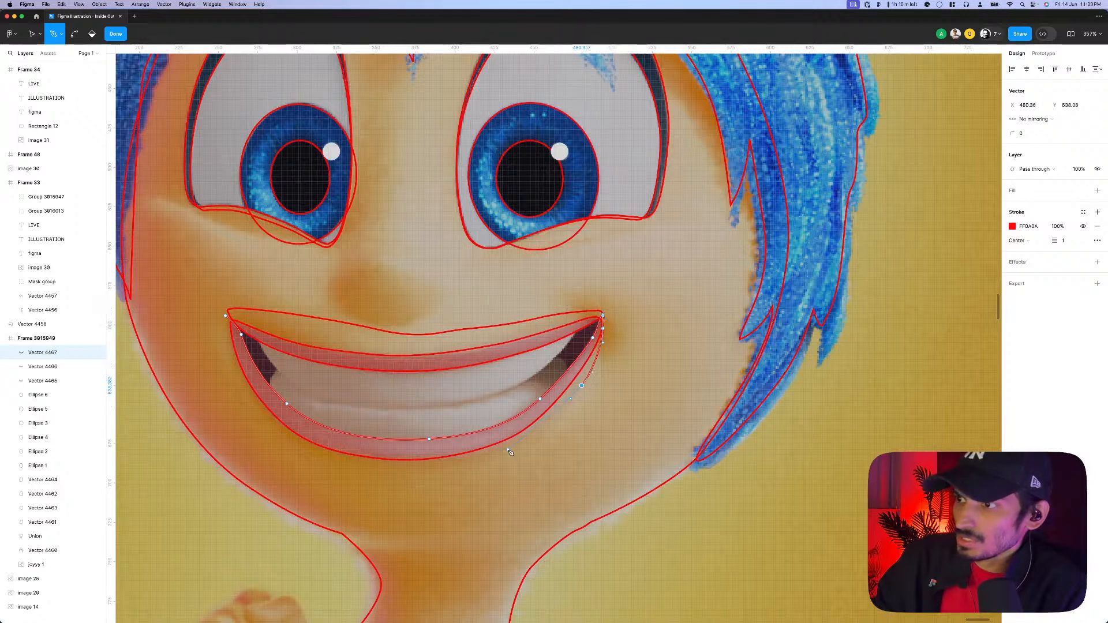
{"action": "left_click", "coordinate": [506, 451]}
{"action": "left_click_drag", "start_coordinate": [408, 469], "coordinate": [367, 463]}
{"action": "left_click", "coordinate": [296, 447]}
{"action": "left_click_drag", "start_coordinate": [291, 442], "coordinate": [254, 398]}
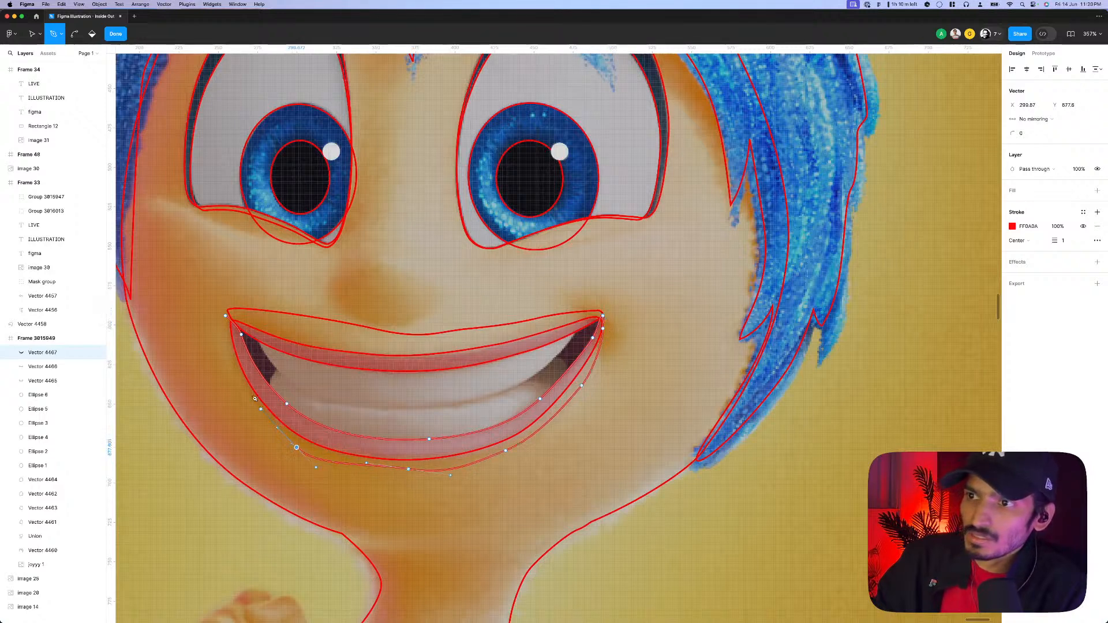
{"action": "left_click", "coordinate": [225, 316]}
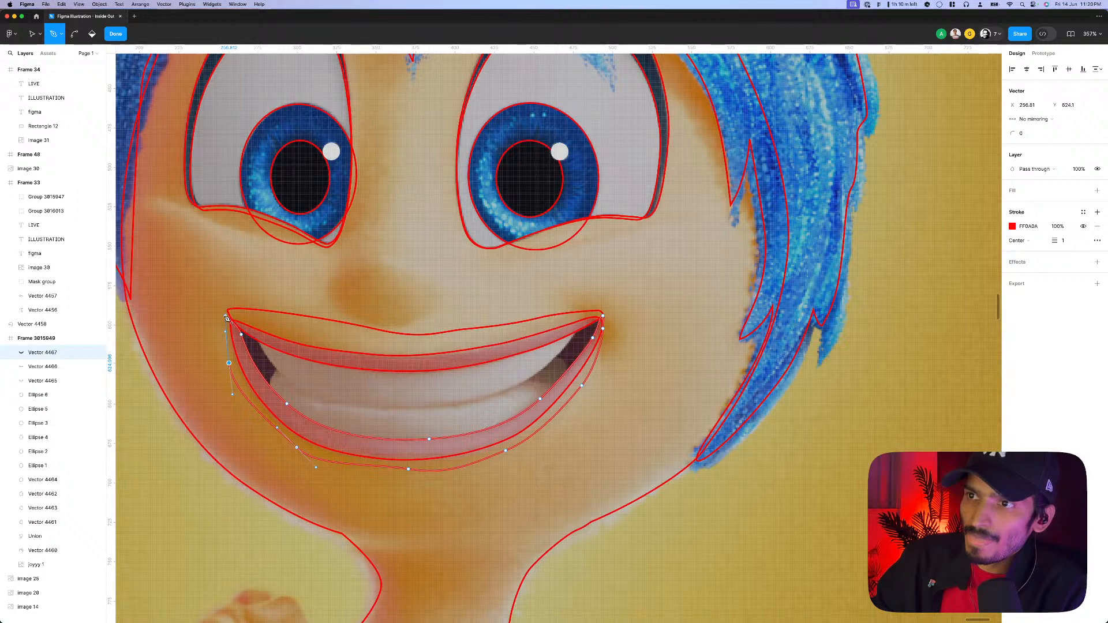
{"action": "key", "text": "Escape"}
- Trace the lower edge of the upper teeth with the Pen tool, from the upper lip's left end to its right end
{"action": "scroll", "coordinate": [289, 342], "scroll_direction": "up", "scroll_amount": 5}
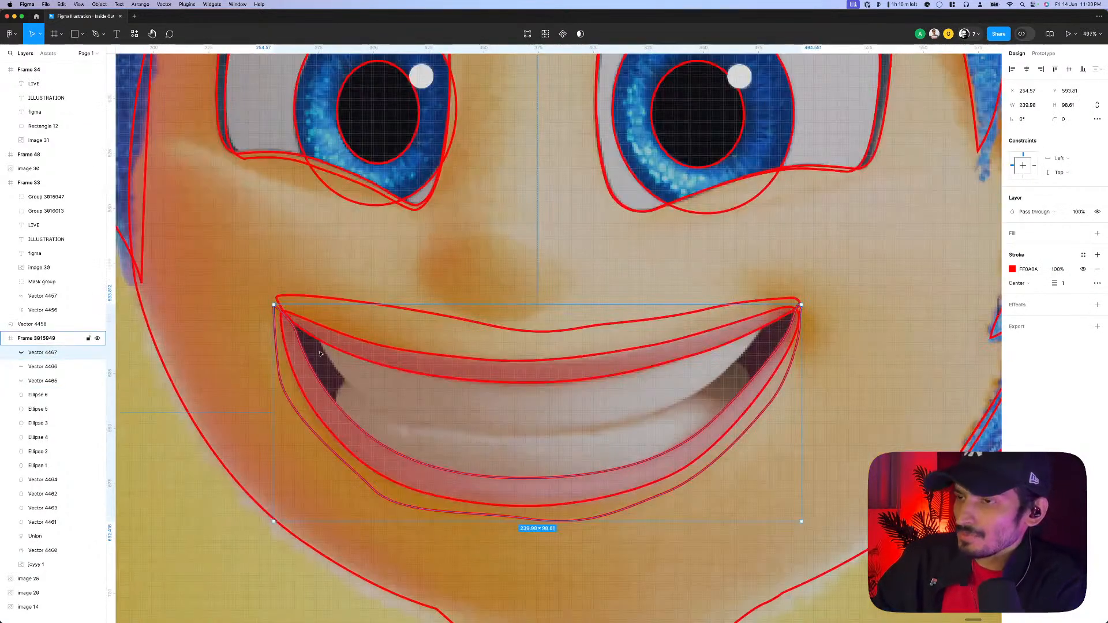
{"action": "key", "text": "p"}
{"action": "left_click", "coordinate": [318, 330]}
{"action": "left_click_drag", "start_coordinate": [339, 370], "coordinate": [402, 420]}
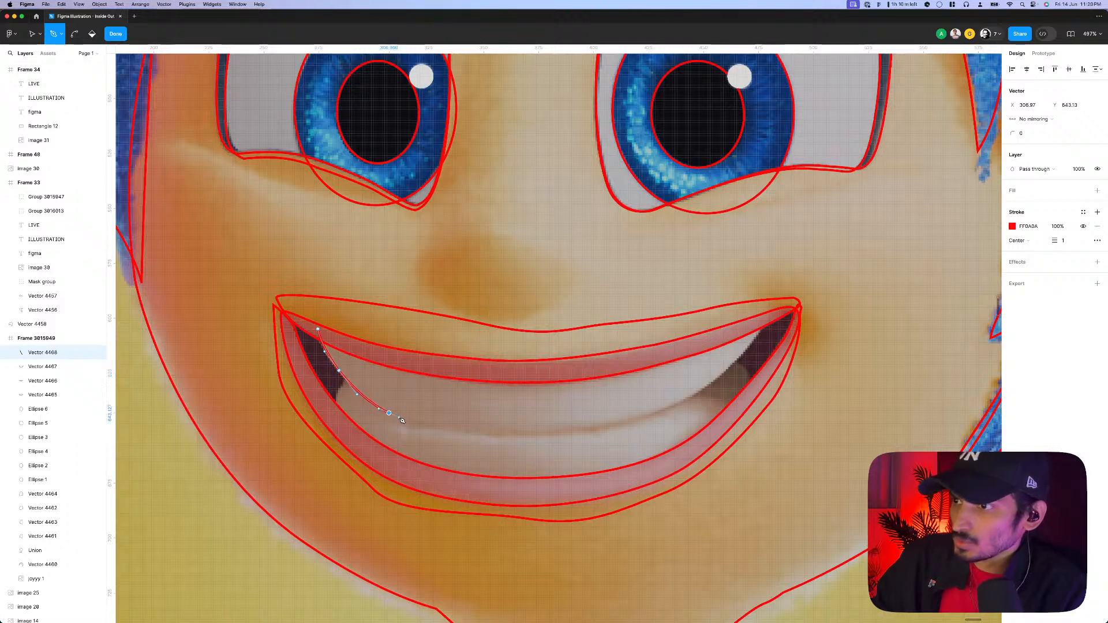
{"action": "left_click_drag", "start_coordinate": [482, 432], "coordinate": [510, 434]}
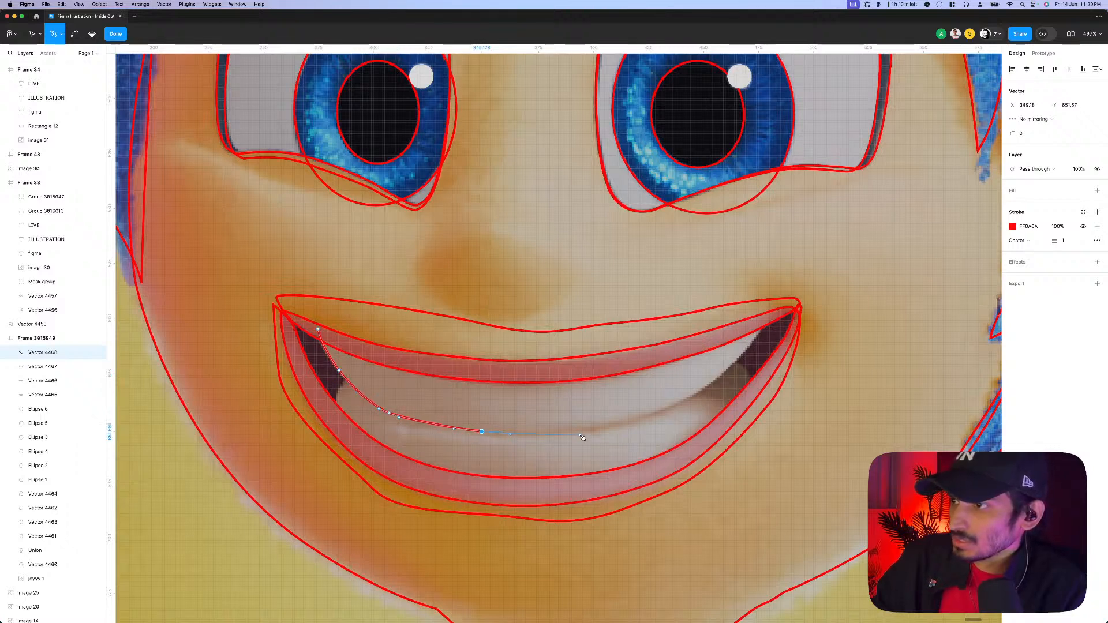
{"action": "left_click_drag", "start_coordinate": [585, 429], "coordinate": [600, 426]}
{"action": "left_click_drag", "start_coordinate": [670, 408], "coordinate": [702, 398]}
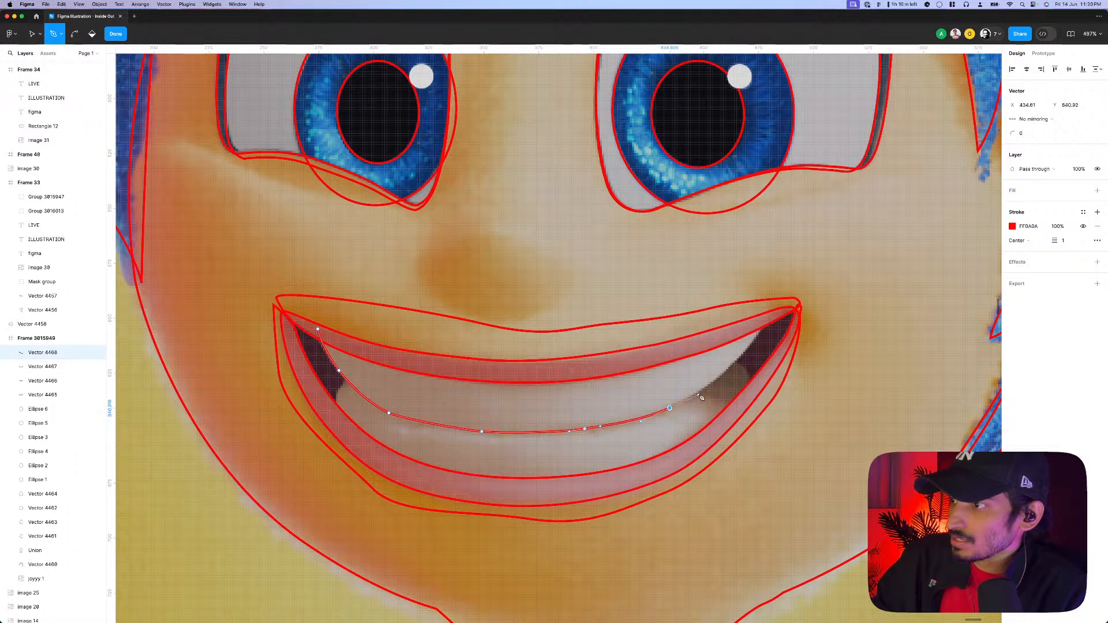
{"action": "left_click", "coordinate": [764, 325]}
{"action": "left_click_drag", "start_coordinate": [765, 325], "coordinate": [789, 287]}
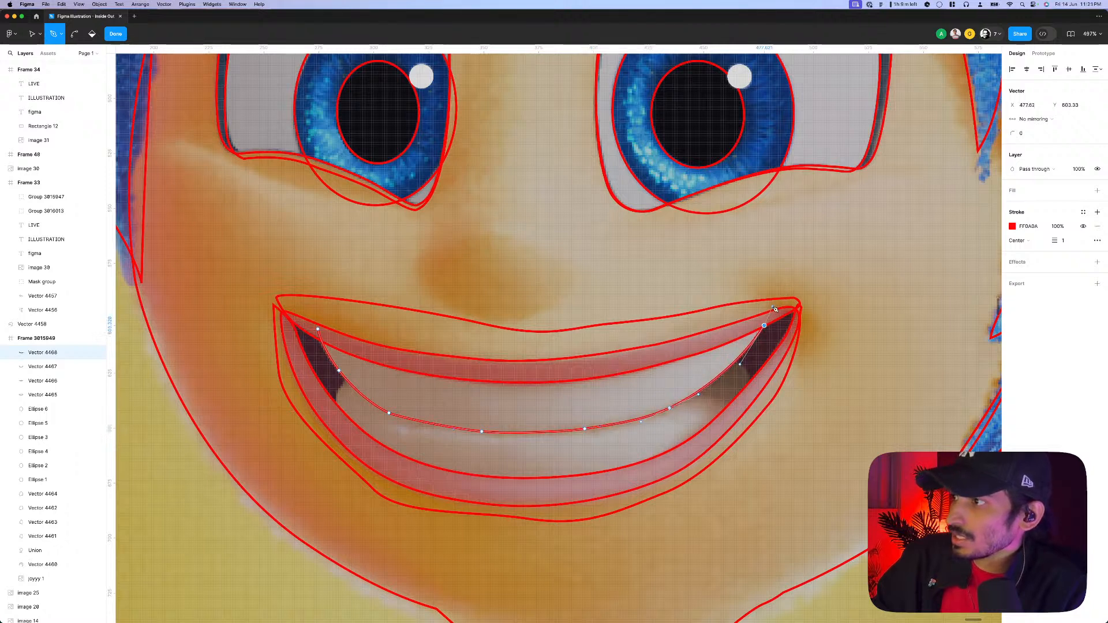
- Close the upper teeth path with a straight line across the upper lip back to its starting anchor
{"action": "left_click", "coordinate": [751, 316]}
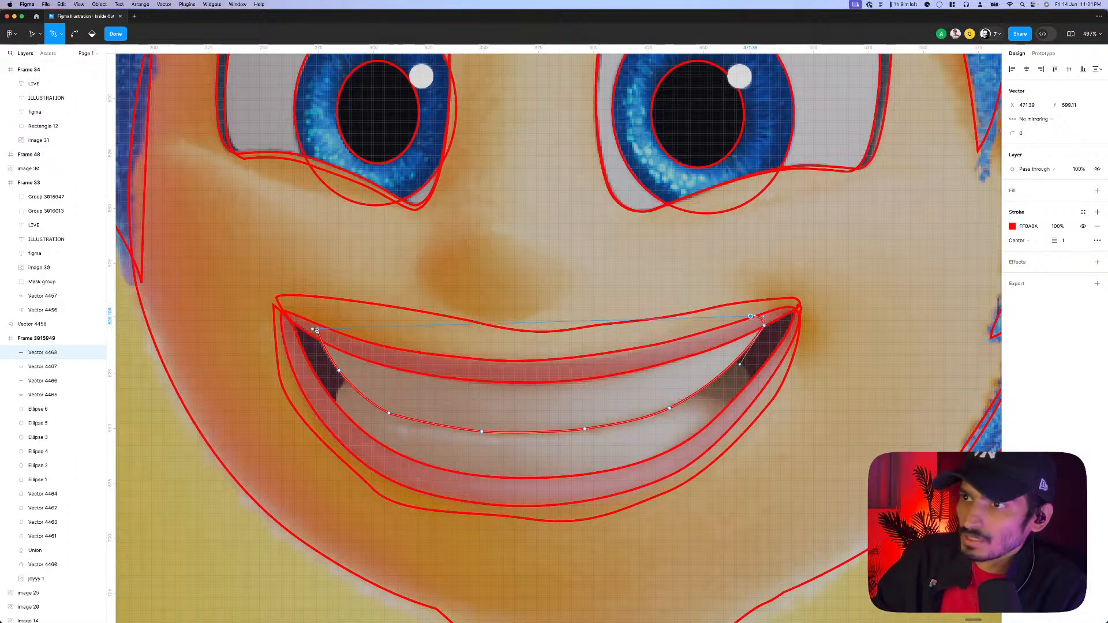
{"action": "left_click", "coordinate": [318, 329]}
{"action": "scroll", "coordinate": [565, 337], "scroll_direction": "down", "scroll_amount": 2}
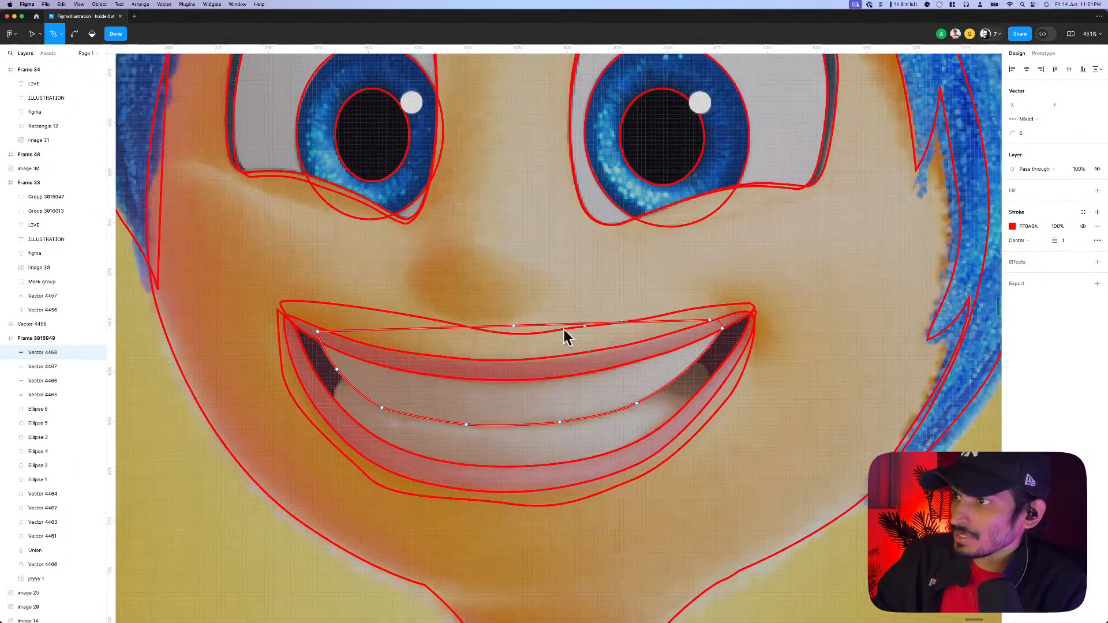
- Move the middle anchor of the upper teeth path's top edge down onto the upper lip and finish editing the path
{"action": "key", "text": "v"}
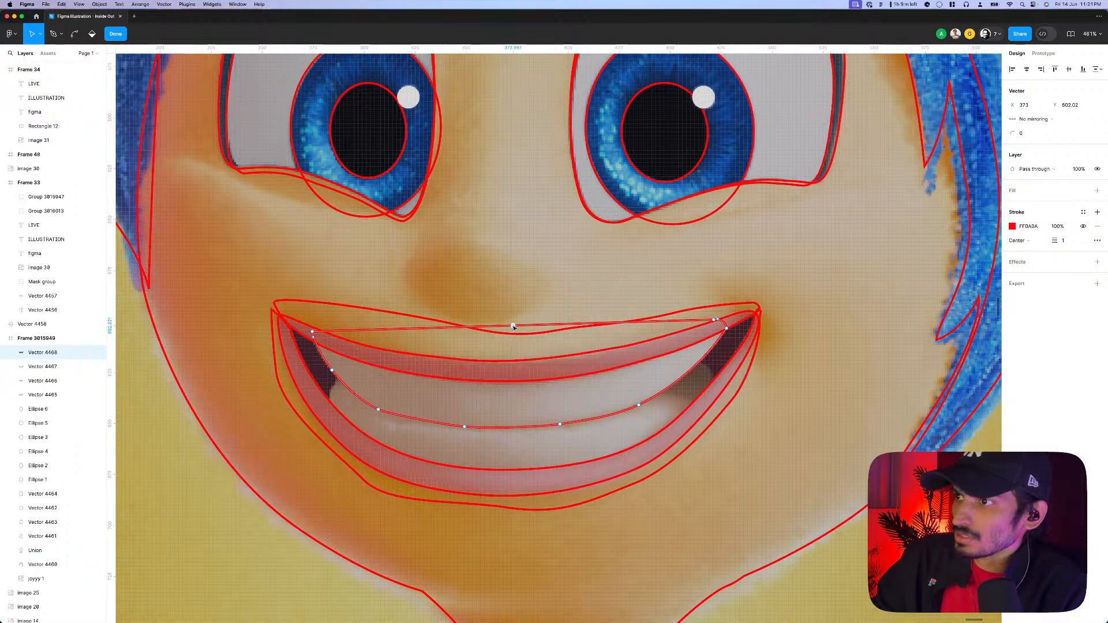
{"action": "left_click_drag", "start_coordinate": [523, 327], "coordinate": [567, 357]}
{"action": "left_click", "coordinate": [379, 411]}
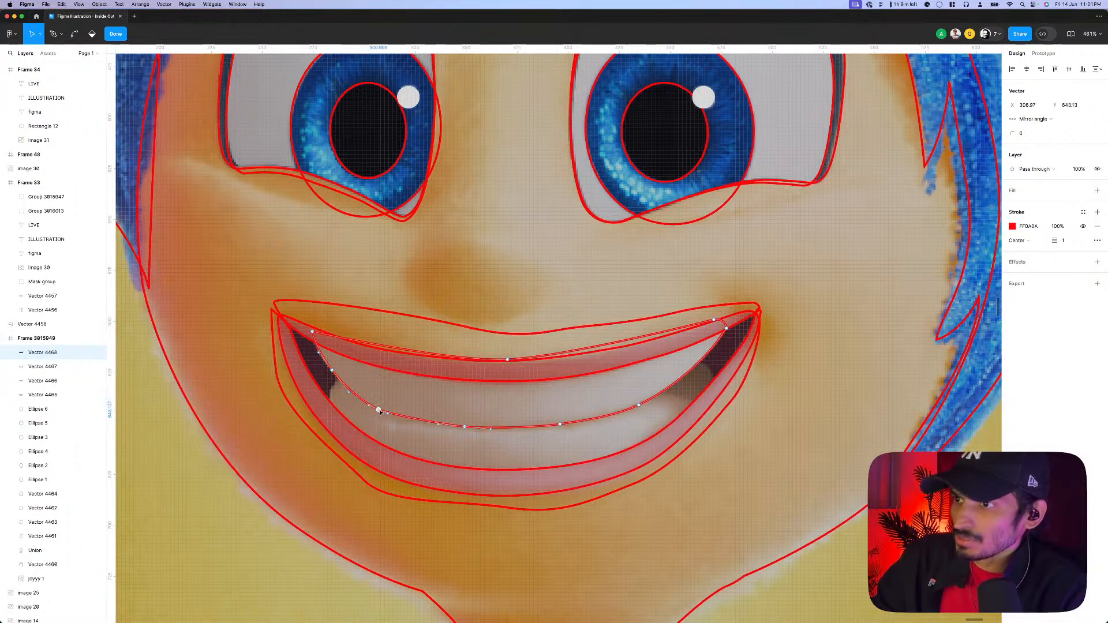
{"action": "scroll", "coordinate": [381, 414], "scroll_direction": "up", "scroll_amount": 2}
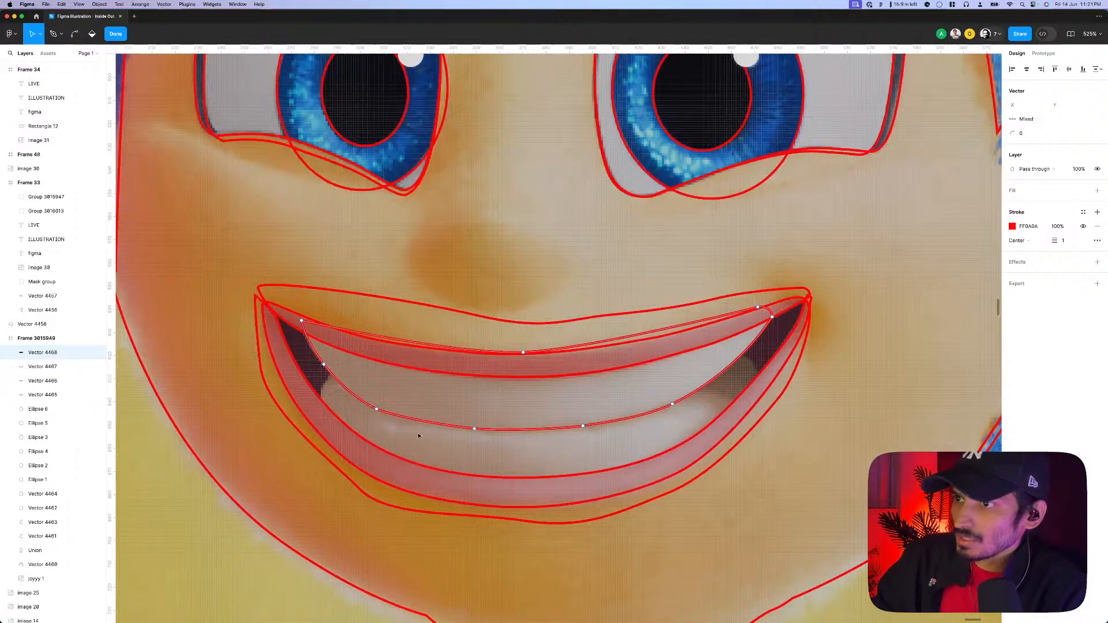
{"action": "key", "text": "Escape"}
- Trace the lower teeth as a new Pen path, from the left end of the upper teeth along the lower lip to the right end
{"action": "left_click", "coordinate": [333, 369]}
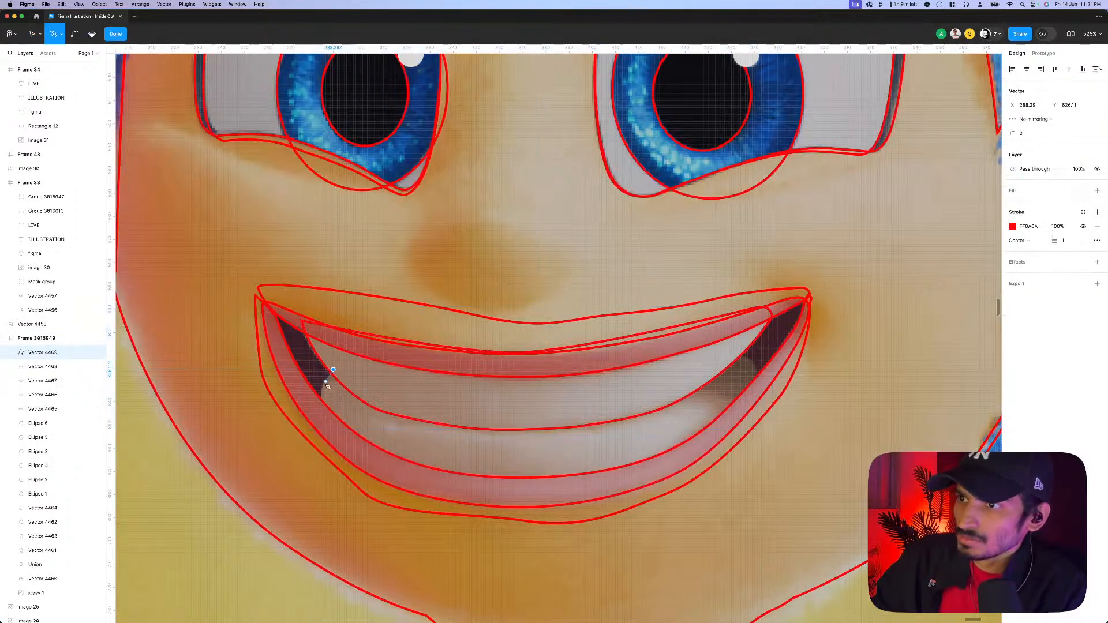
{"action": "left_click_drag", "start_coordinate": [320, 413], "coordinate": [327, 453]}
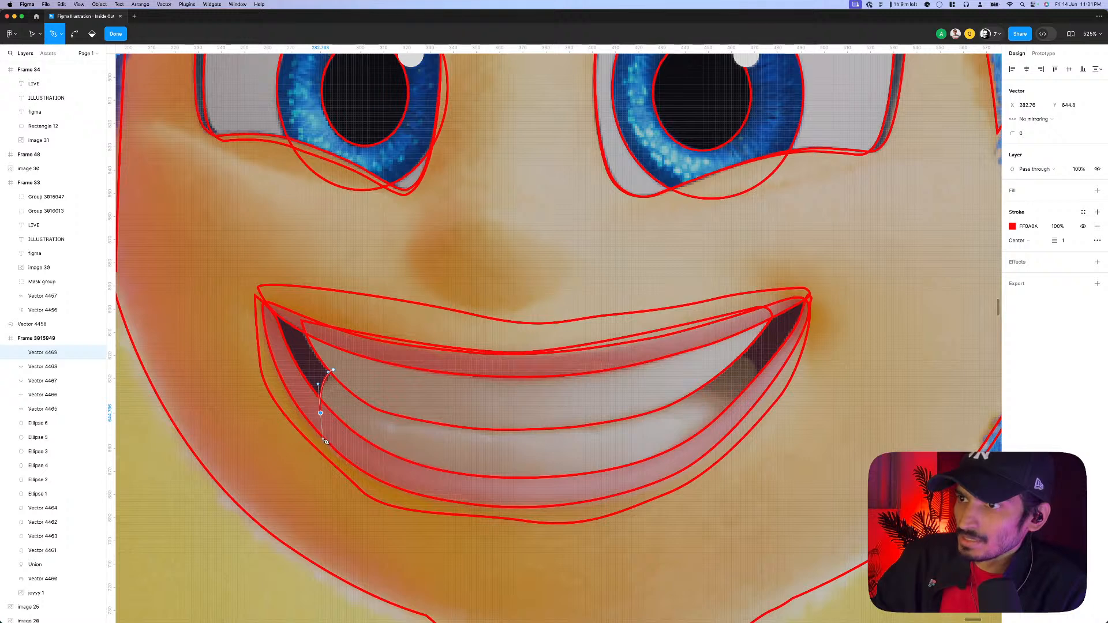
{"action": "left_click_drag", "start_coordinate": [468, 491], "coordinate": [539, 499]}
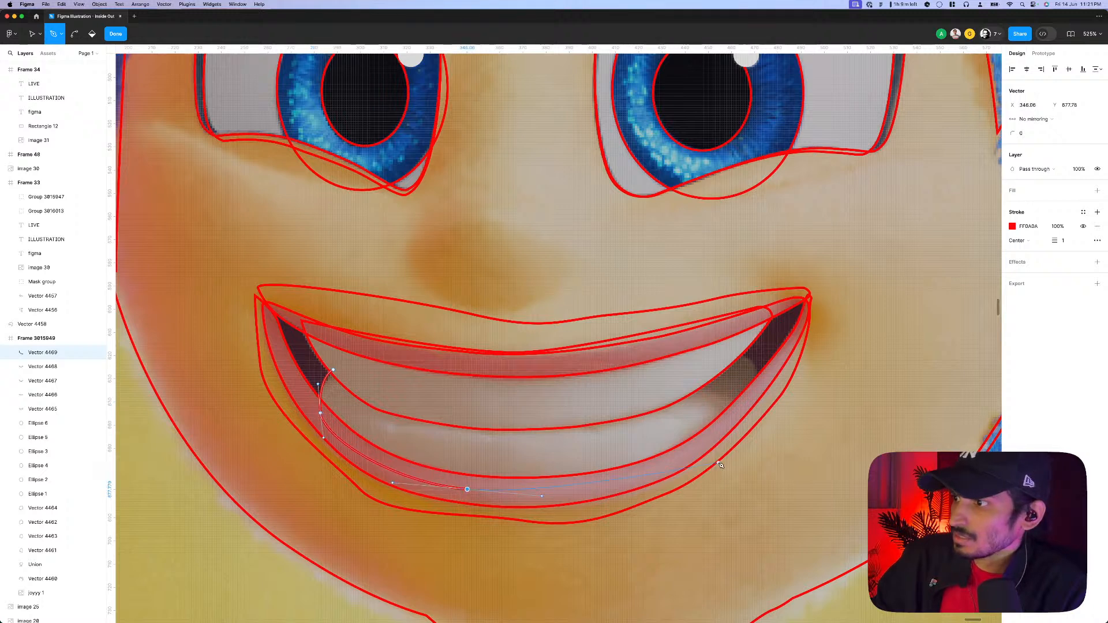
{"action": "left_click_drag", "start_coordinate": [704, 444], "coordinate": [750, 404]}
{"action": "left_click", "coordinate": [760, 380]}
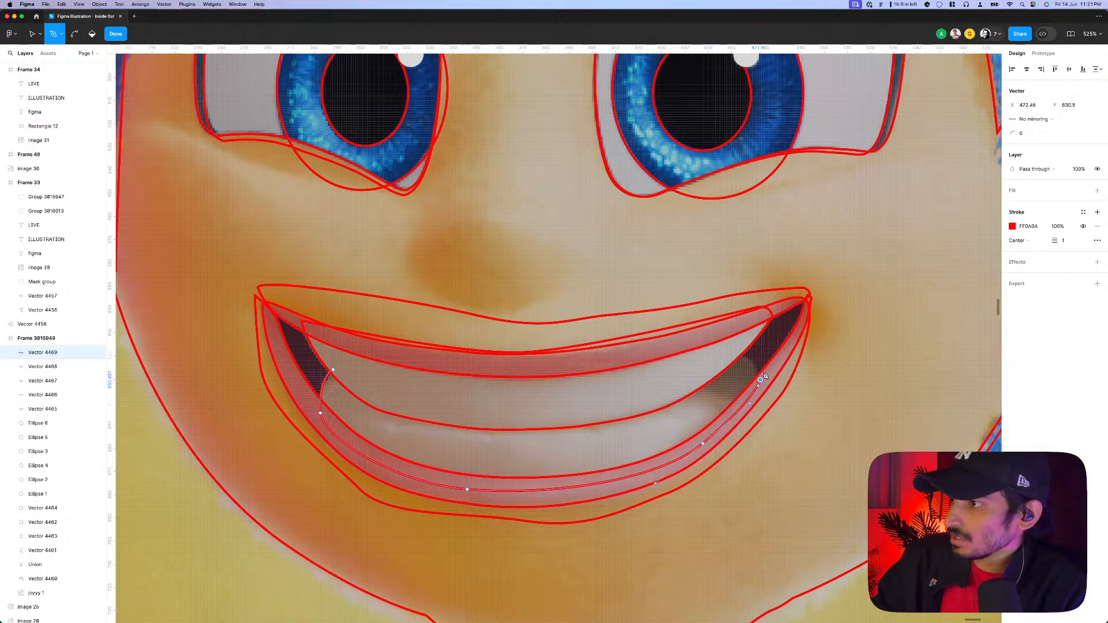
{"action": "left_click_drag", "start_coordinate": [739, 353], "coordinate": [726, 358]}
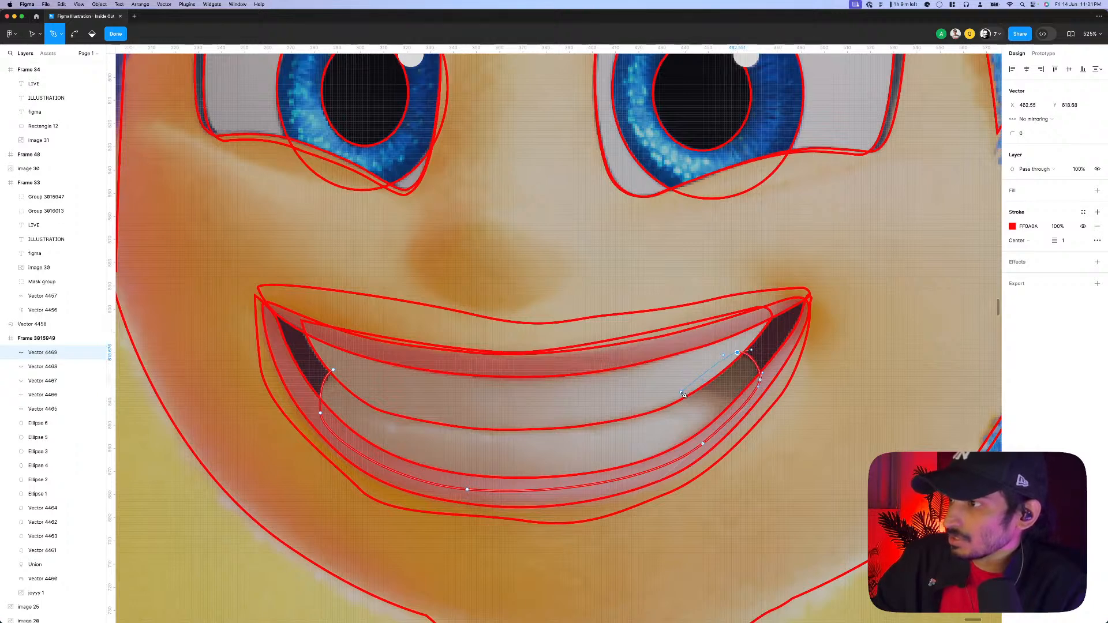
- Shift the lower teeth path's upper right anchor slightly right onto the edge of the upper teeth
{"action": "left_click_drag", "start_coordinate": [686, 396], "coordinate": [727, 362]}
{"action": "scroll", "coordinate": [729, 363], "scroll_direction": "up", "scroll_amount": 2}
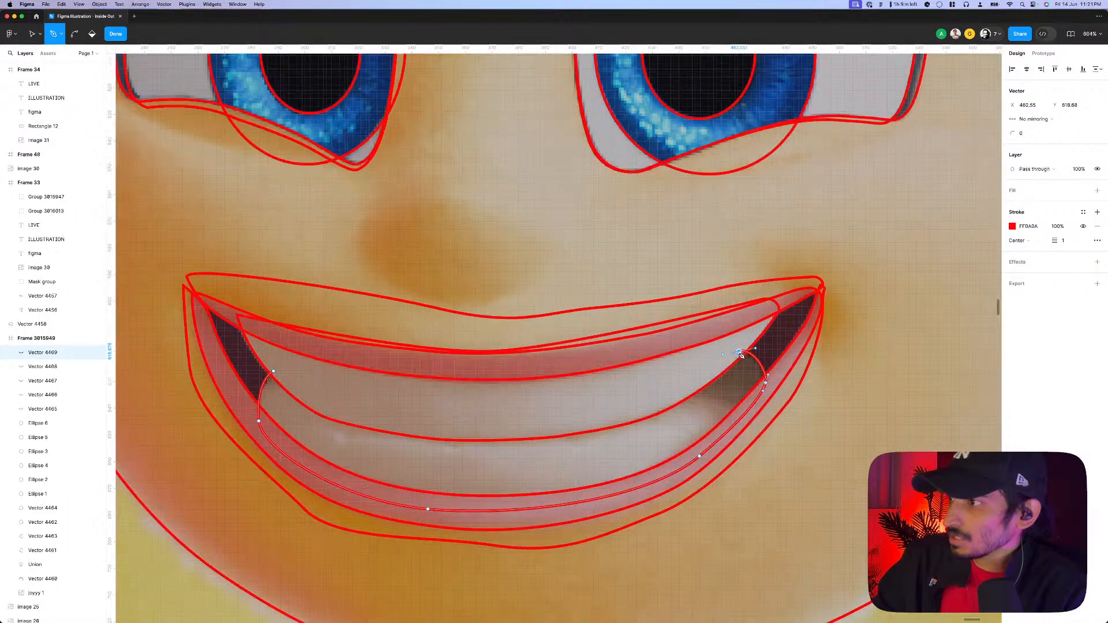
{"action": "scroll", "coordinate": [736, 359], "scroll_direction": "up", "scroll_amount": 4}
{"action": "key", "text": "v"}
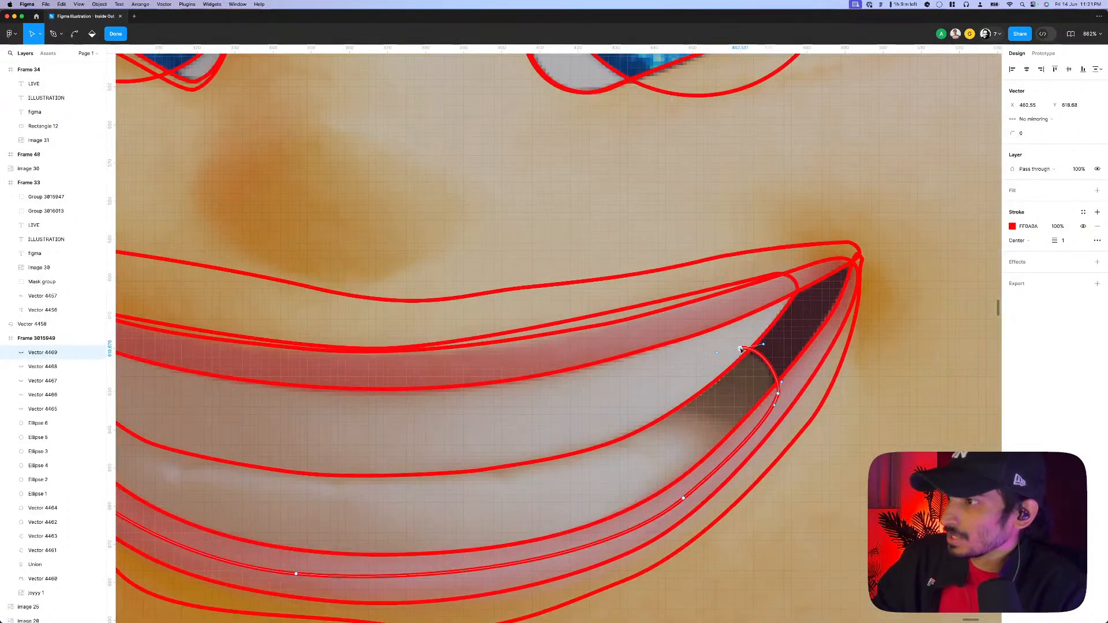
{"action": "left_click_drag", "start_coordinate": [739, 349], "coordinate": [744, 350]}
- Continue the lower teeth path leftward along the bottom edge of the upper teeth and close it at its starting anchor
{"action": "key", "text": "p"}
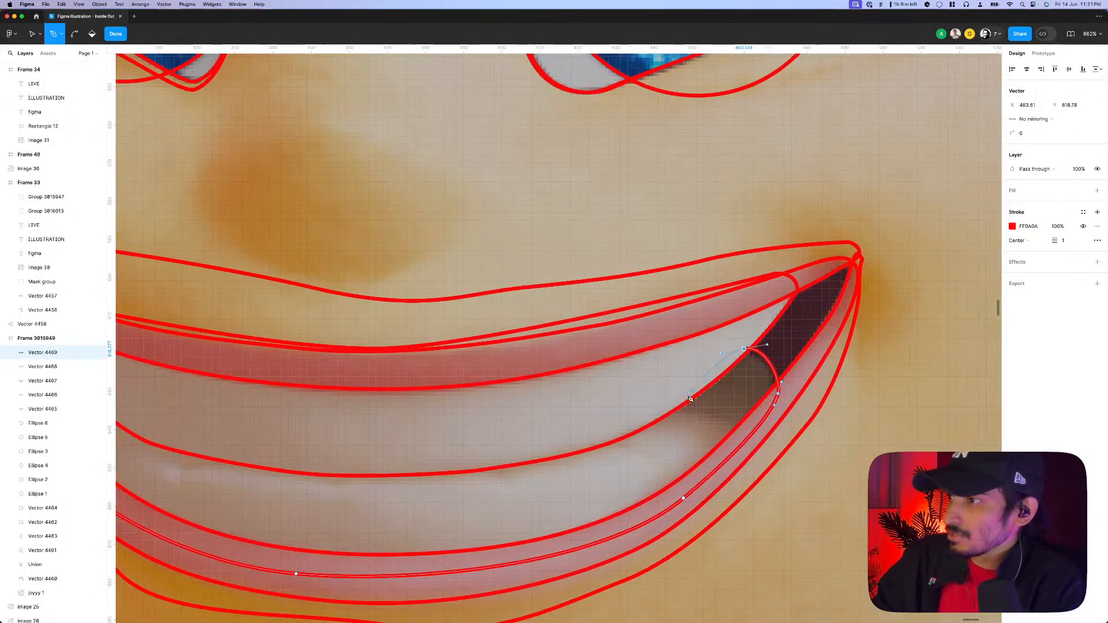
{"action": "left_click_drag", "start_coordinate": [680, 403], "coordinate": [629, 436]}
{"action": "scroll", "coordinate": [588, 448], "scroll_direction": "down", "scroll_amount": 3}
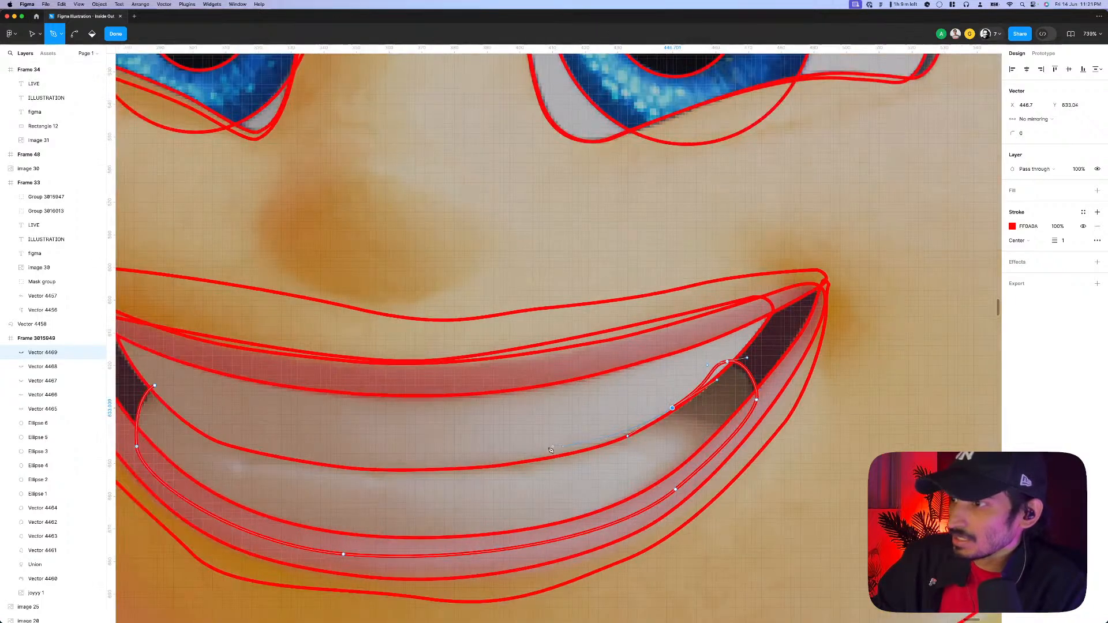
{"action": "left_click_drag", "start_coordinate": [484, 465], "coordinate": [298, 427]}
{"action": "scroll", "coordinate": [404, 469], "scroll_direction": "left", "scroll_amount": 3}
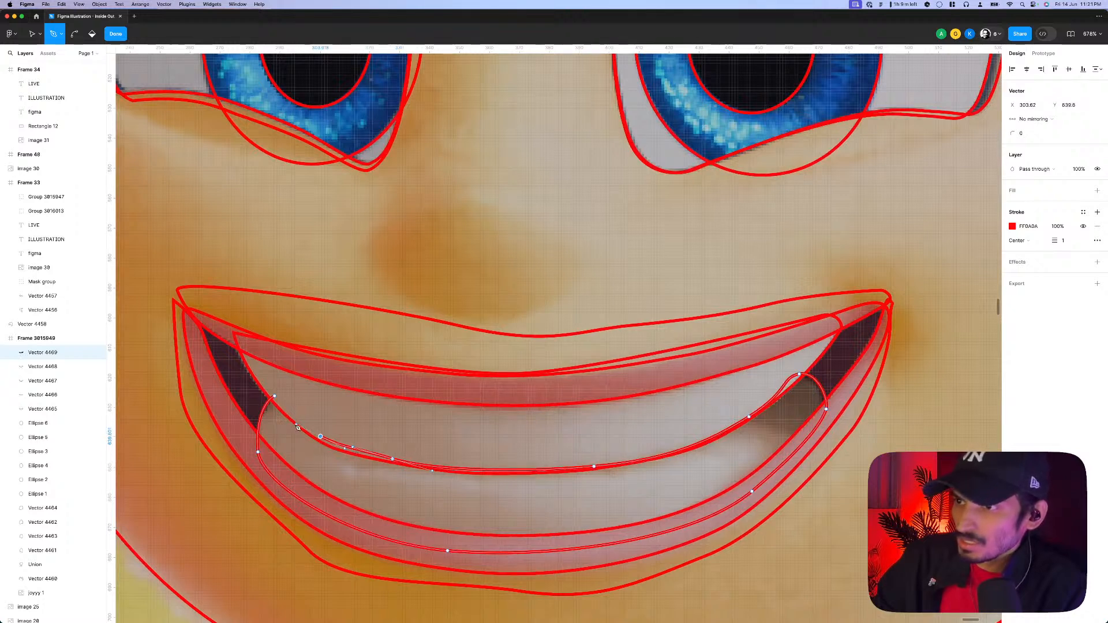
{"action": "left_click", "coordinate": [275, 399]}
- Fine-tune the lower teeth path's left, upper-edge and right-end anchors to follow the upper teeth, and finish editing the path
{"action": "scroll", "coordinate": [276, 401], "scroll_direction": "up", "scroll_amount": 3}
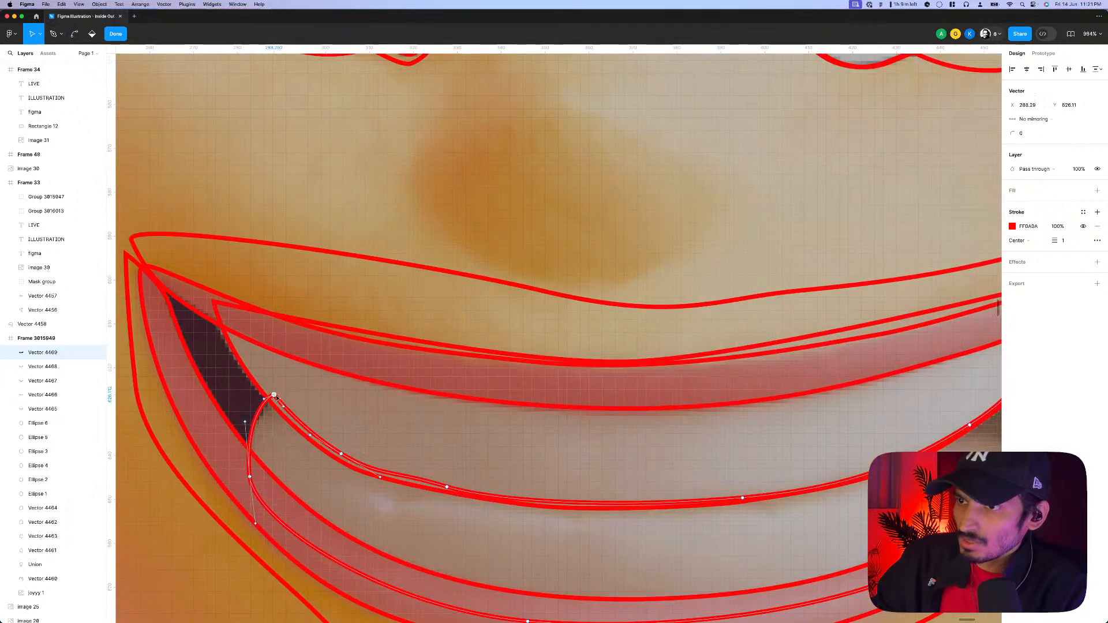
{"action": "scroll", "coordinate": [279, 404], "scroll_direction": "down", "scroll_amount": 1}
{"action": "left_click", "coordinate": [446, 487]}
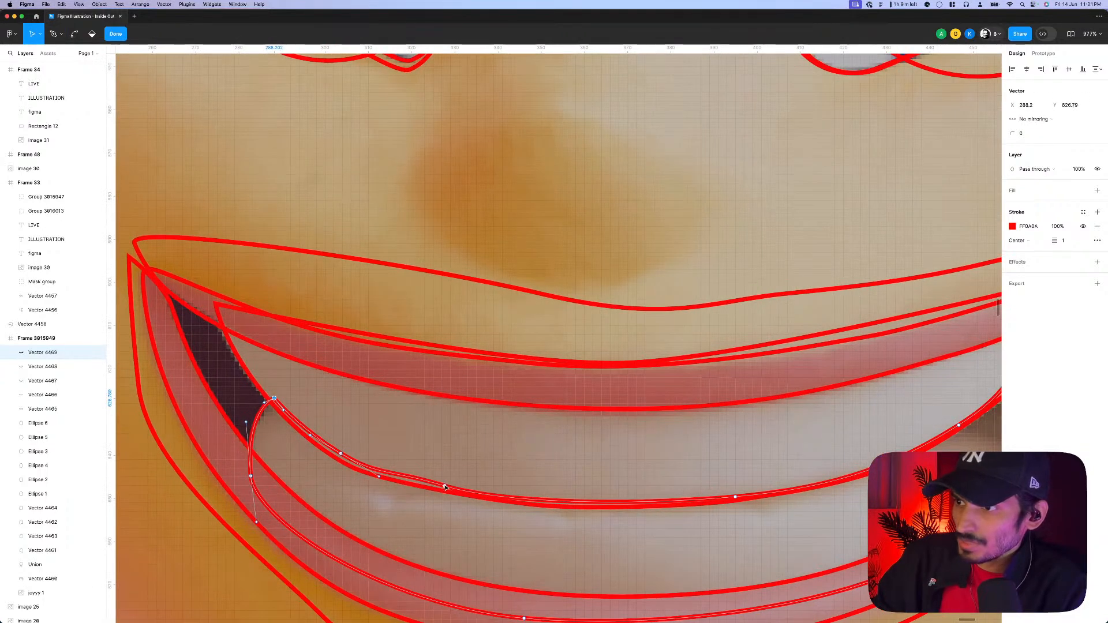
{"action": "left_click_drag", "start_coordinate": [446, 492], "coordinate": [445, 489]}
{"action": "scroll", "coordinate": [447, 486], "scroll_direction": "down", "scroll_amount": 3}
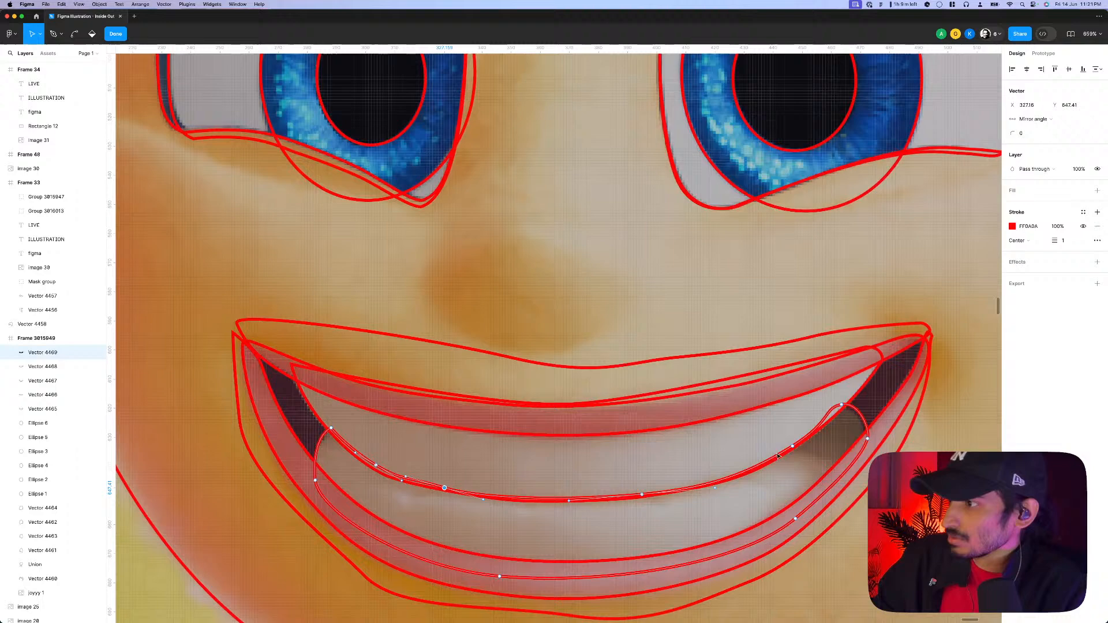
{"action": "left_click", "coordinate": [842, 407]}
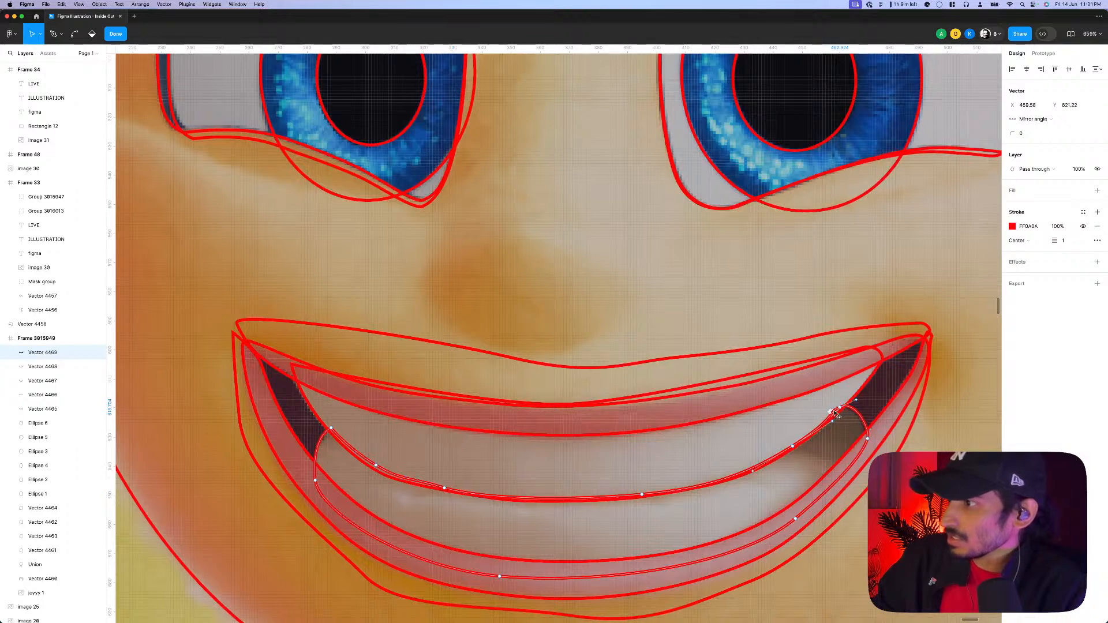
{"action": "key", "text": "Escape"}
{"action": "scroll", "coordinate": [814, 427], "scroll_direction": "down", "scroll_amount": 10}
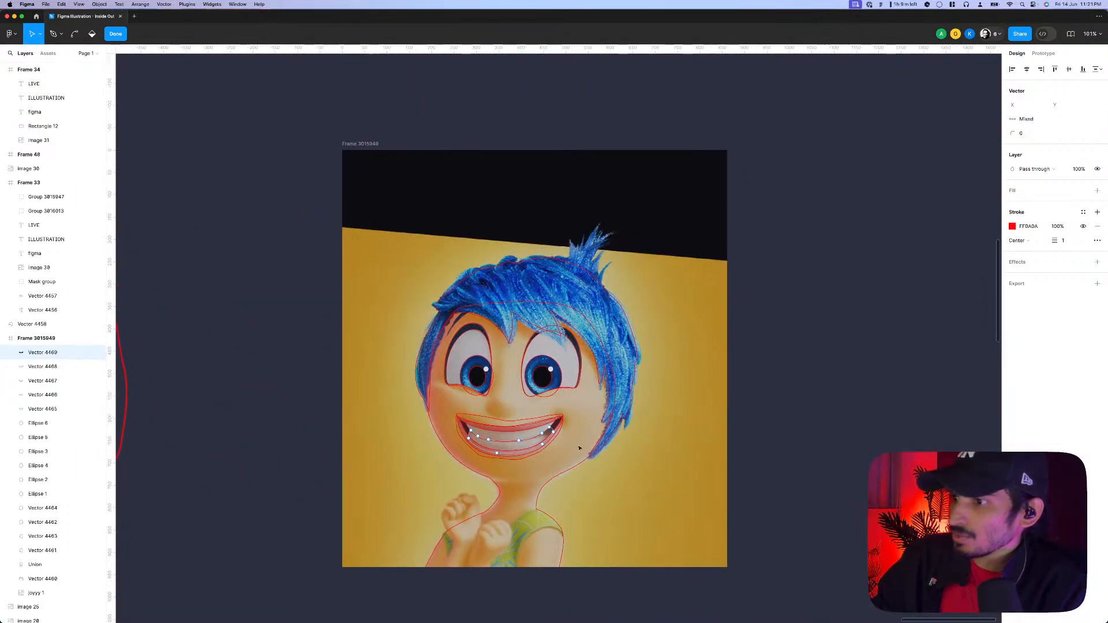
{"action": "left_click", "coordinate": [786, 446]}
- Start a Pen path for the green dress where the neck meets the right shoulder, tracing the neckline down to the right fist
{"action": "scroll", "coordinate": [519, 462], "scroll_direction": "up", "scroll_amount": 5}
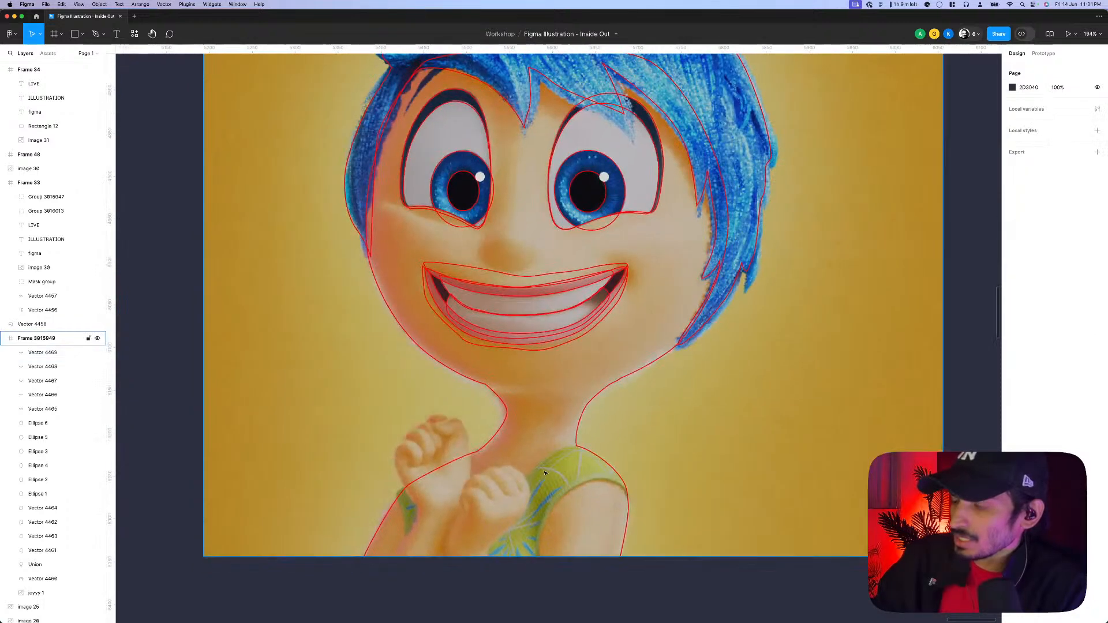
{"action": "key", "text": "p"}
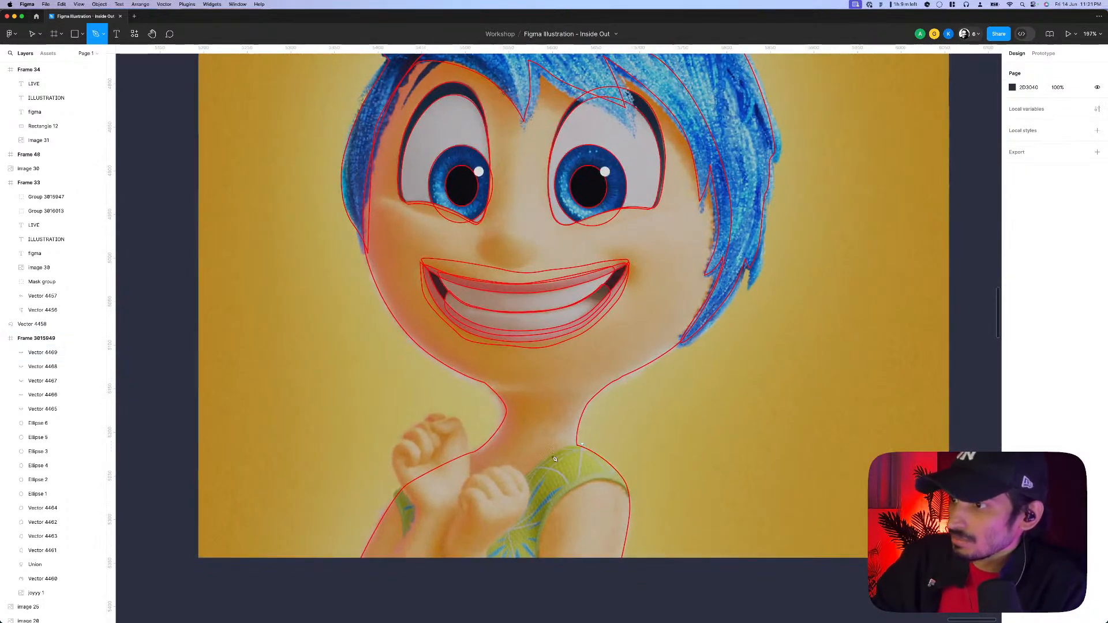
{"action": "left_click", "coordinate": [581, 443]}
{"action": "left_click", "coordinate": [547, 457]}
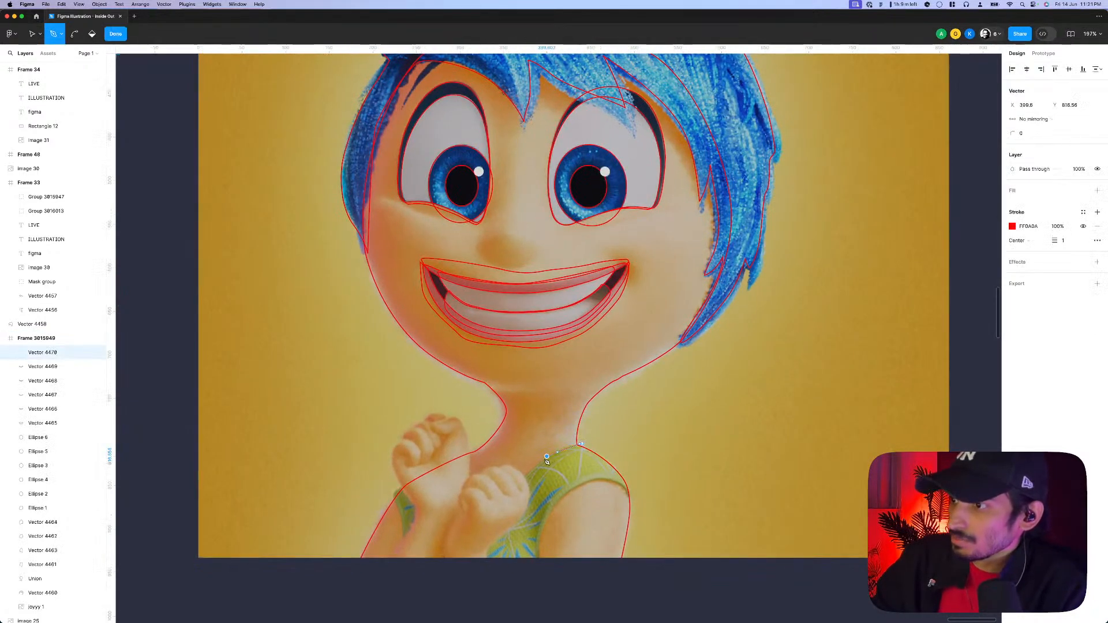
{"action": "left_click", "coordinate": [501, 504]}
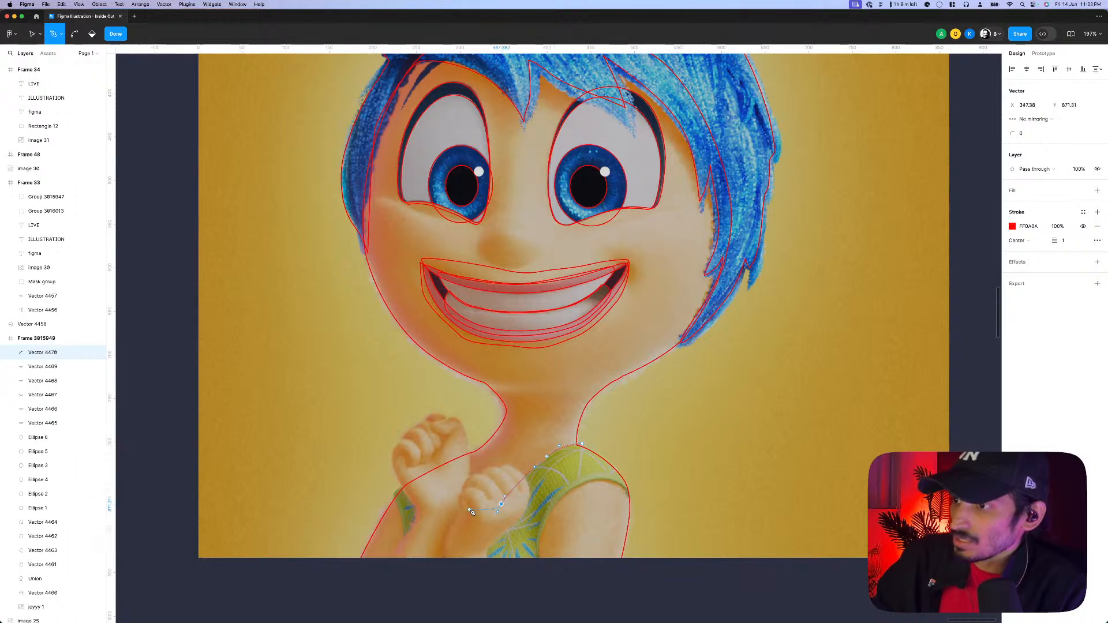
- Continue the dress path in a curve across the right fist and up to the left shoulder line
{"action": "scroll", "coordinate": [480, 505], "scroll_direction": "down", "scroll_amount": 3}
{"action": "scroll", "coordinate": [479, 505], "scroll_direction": "up", "scroll_amount": 6}
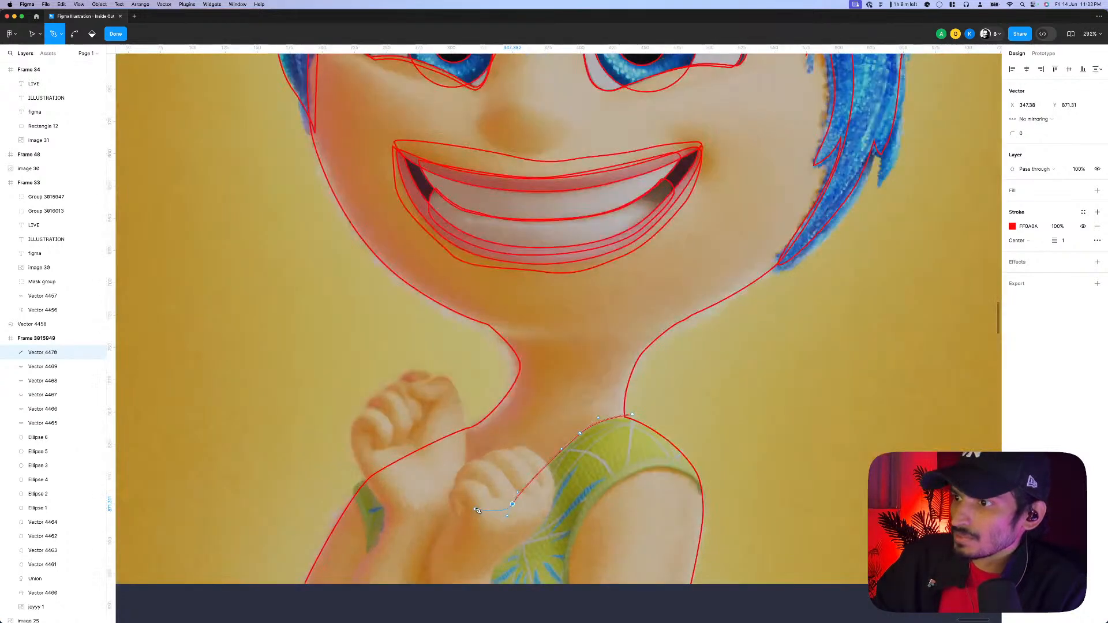
{"action": "scroll", "coordinate": [472, 515], "scroll_direction": "down", "scroll_amount": 3}
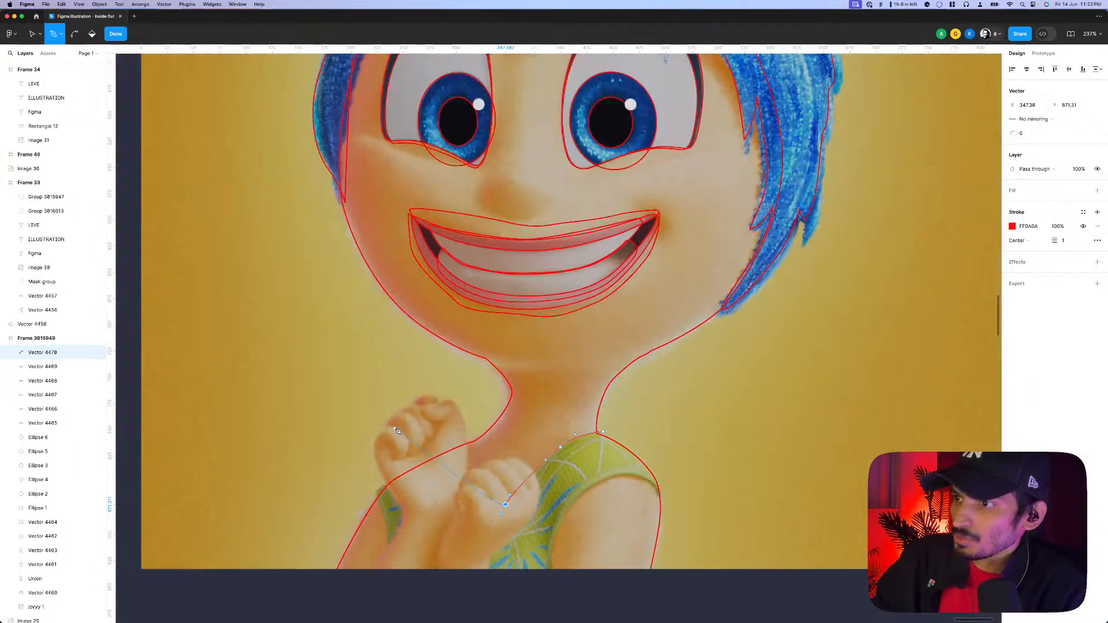
{"action": "scroll", "coordinate": [460, 510], "scroll_direction": "up", "scroll_amount": 1}
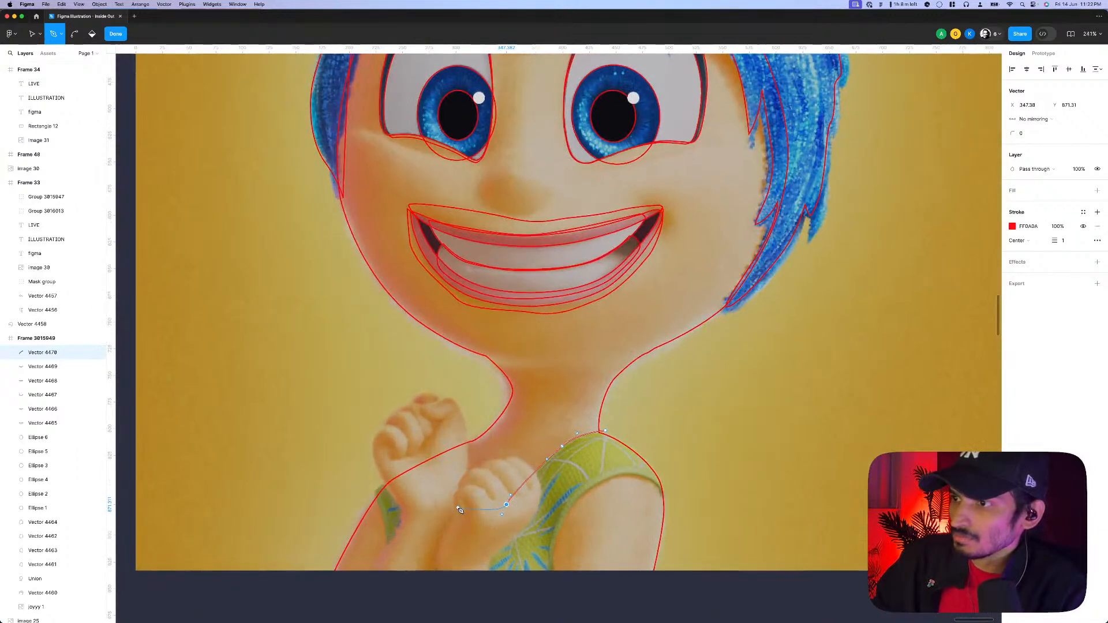
{"action": "left_click_drag", "start_coordinate": [460, 489], "coordinate": [462, 456]}
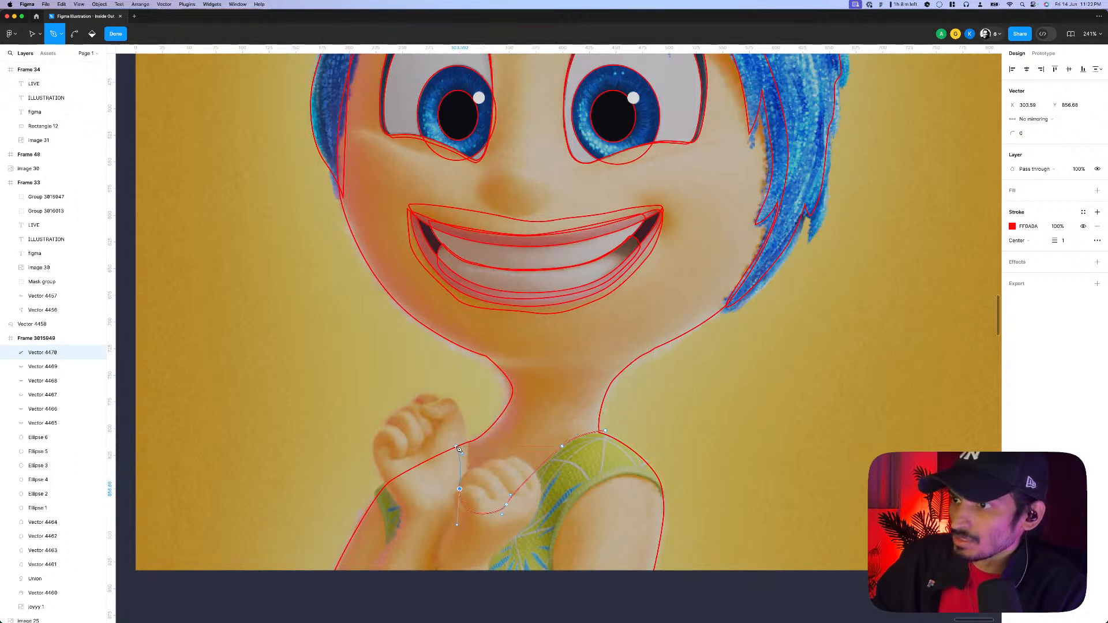
{"action": "left_click", "coordinate": [456, 447]}
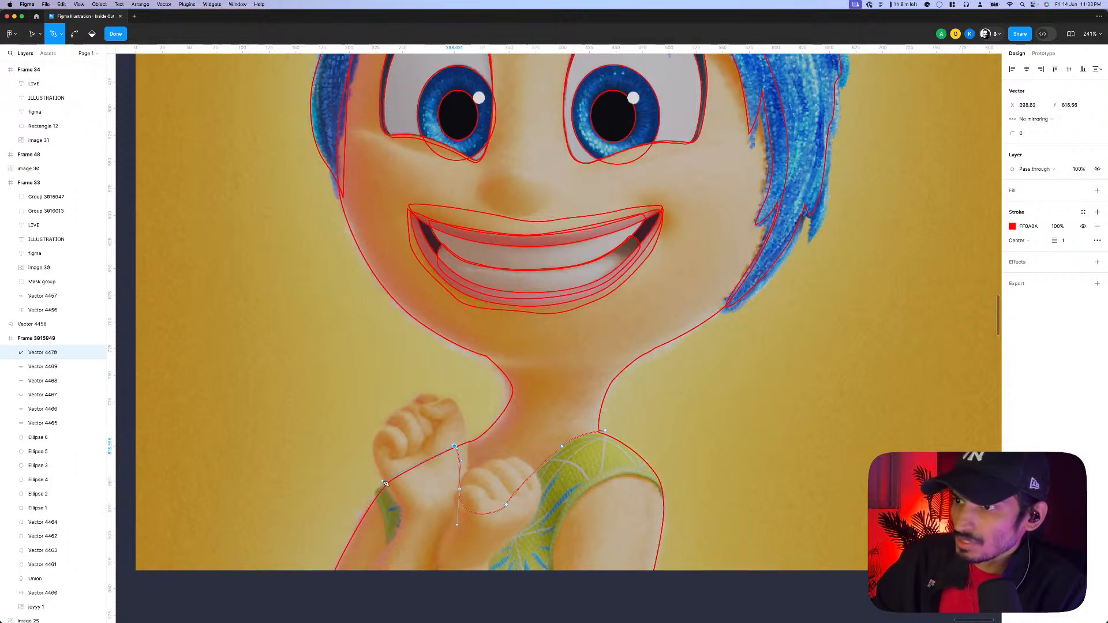
- Trace the dress down its left side, below the frame, up around the right armhole and over the shoulder, closing the path
{"action": "left_click_drag", "start_coordinate": [381, 482], "coordinate": [384, 513]}
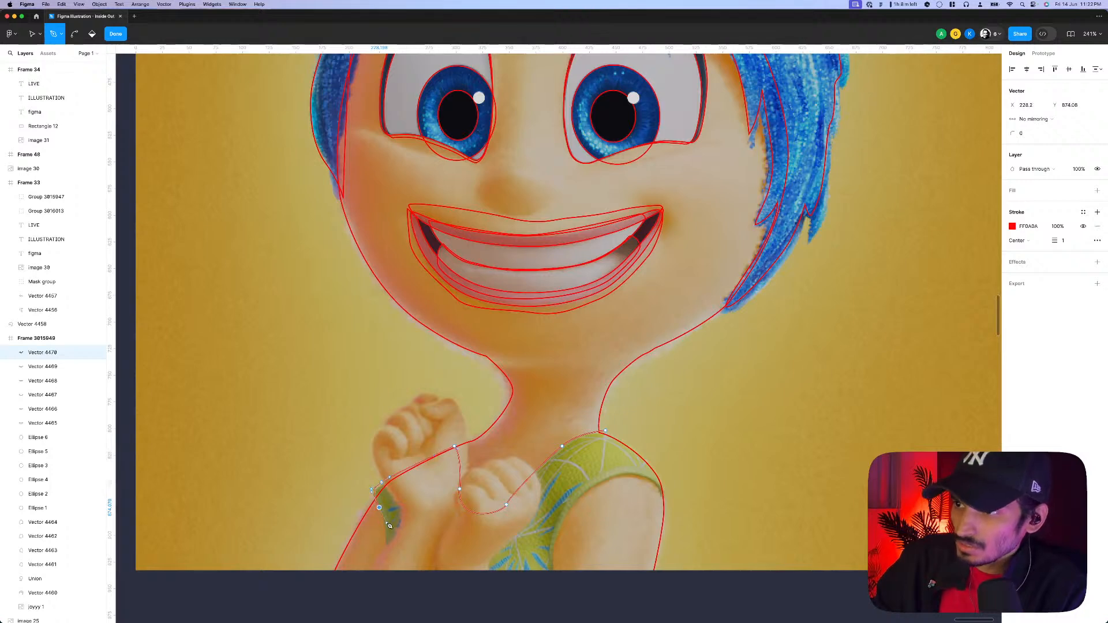
{"action": "left_click_drag", "start_coordinate": [385, 574], "coordinate": [570, 517]}
{"action": "left_click_drag", "start_coordinate": [606, 483], "coordinate": [660, 480]}
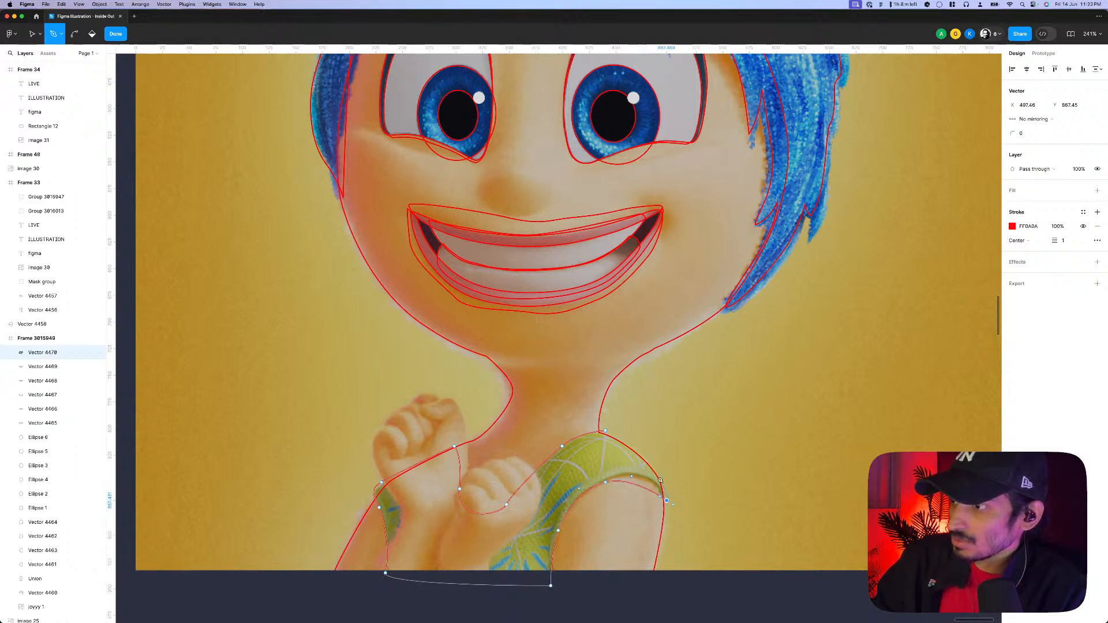
{"action": "left_click", "coordinate": [607, 433]}
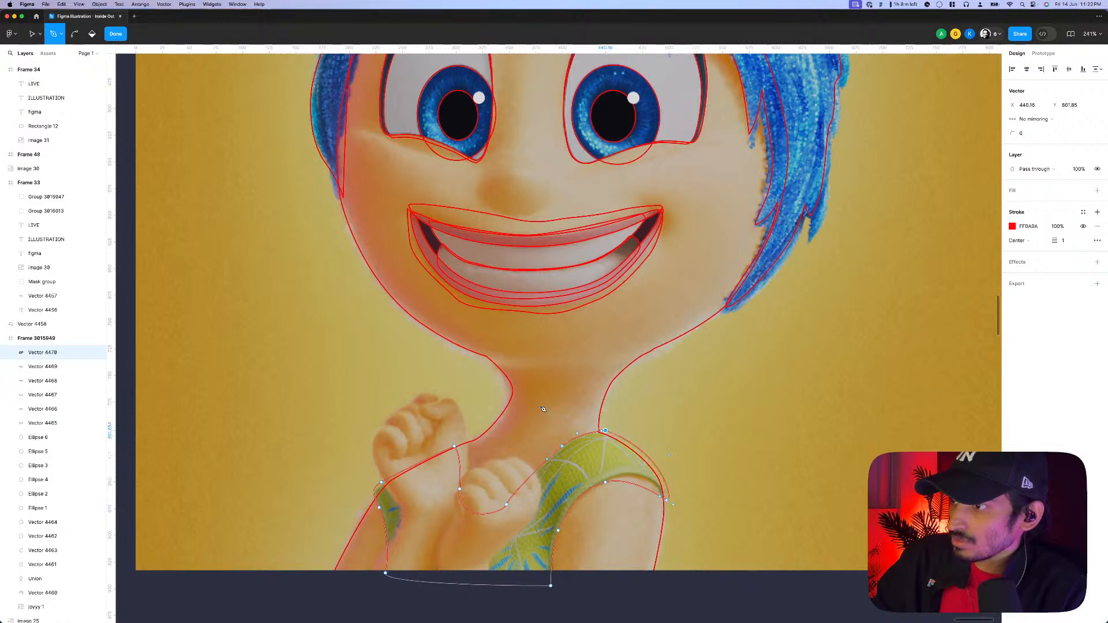
- Refine the dress path's outer shoulder and armhole anchors to match the reference, and finish editing the path
{"action": "scroll", "coordinate": [668, 501], "scroll_direction": "up", "scroll_amount": 3}
{"action": "key", "text": "v"}
{"action": "left_click", "coordinate": [672, 501]}
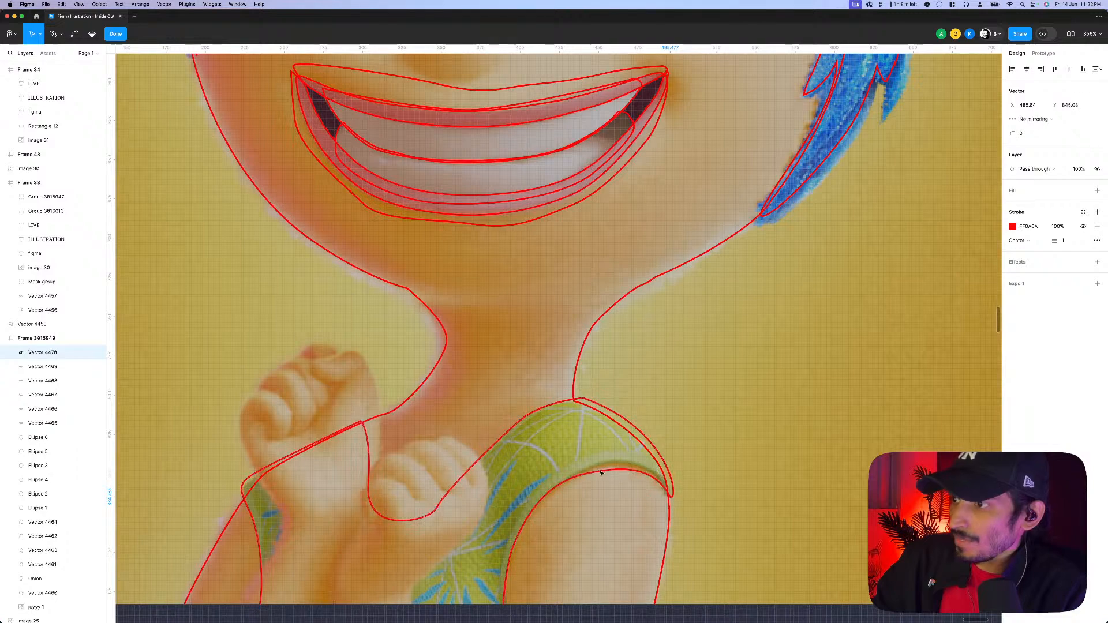
{"action": "left_click_drag", "start_coordinate": [583, 474], "coordinate": [596, 469]}
{"action": "scroll", "coordinate": [596, 471], "scroll_direction": "down", "scroll_amount": 10}
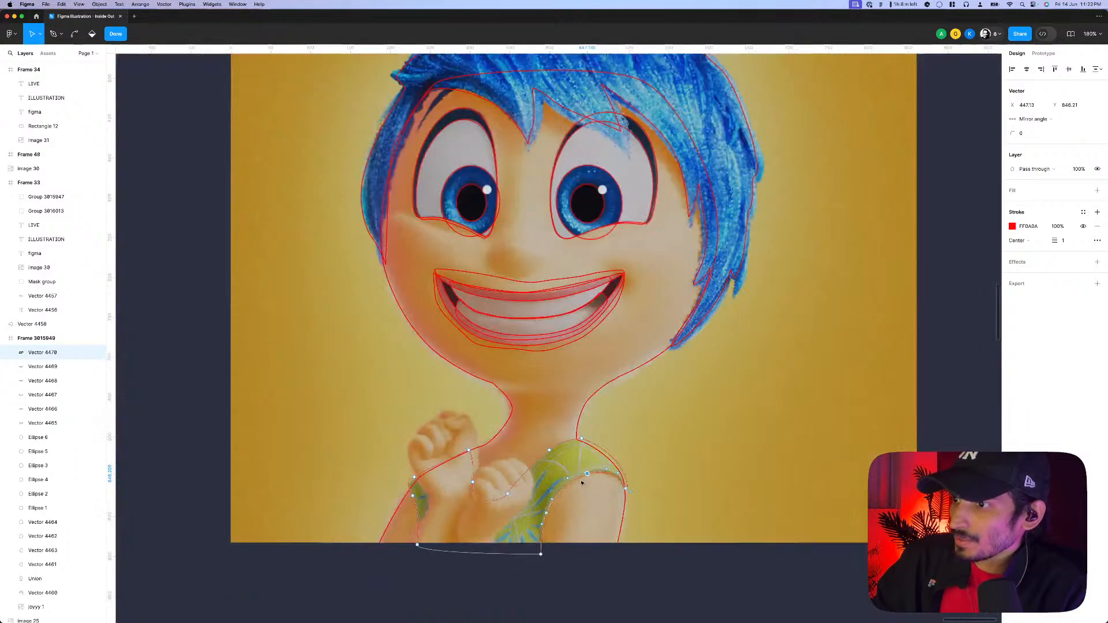
{"action": "key", "text": "Escape"}
{"action": "key", "text": "Escape"}
- Duplicate the whole Joy illustration frame and place the copy to the right of the original
{"action": "scroll", "coordinate": [475, 534], "scroll_direction": "down", "scroll_amount": 5}
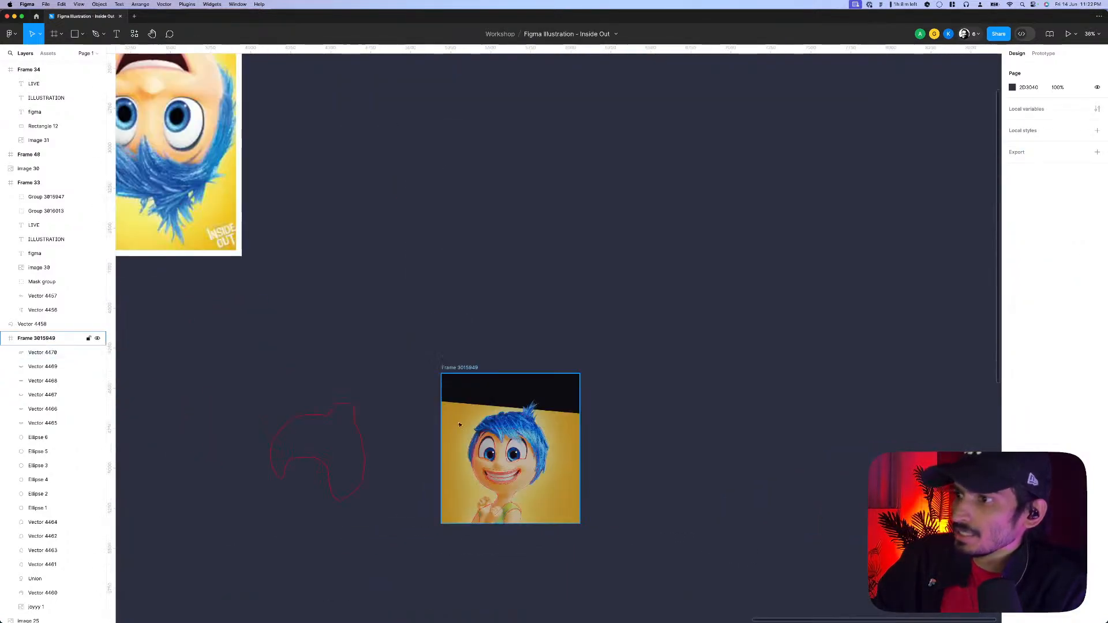
{"action": "left_click", "coordinate": [452, 380]}
{"action": "scroll", "coordinate": [452, 380], "scroll_direction": "down", "scroll_amount": 3}
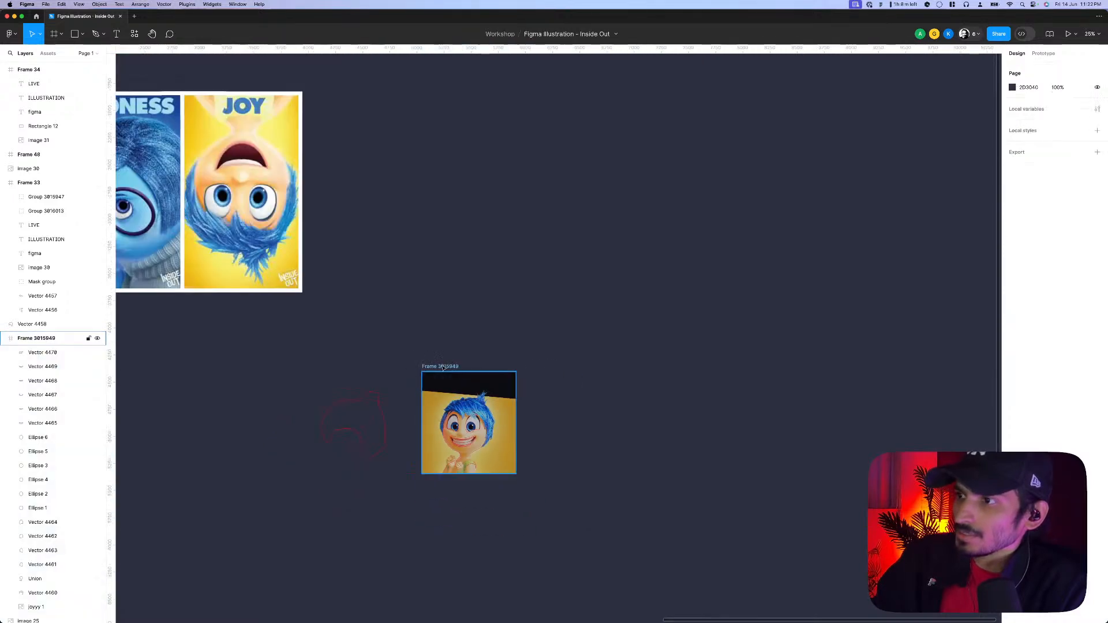
{"action": "left_click_drag", "start_coordinate": [534, 376], "coordinate": [667, 376]}
{"action": "scroll", "coordinate": [591, 404], "scroll_direction": "up", "scroll_amount": 5}
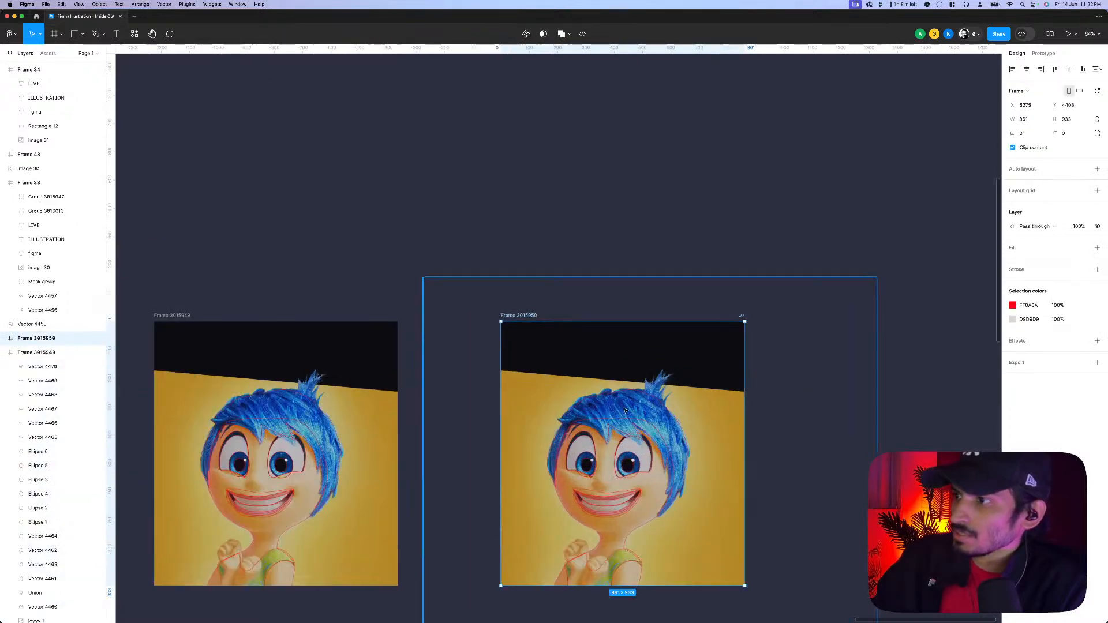
- Duplicate the copied Joy frame to its right and delete the reference image from the new duplicate, leaving only the traced vectors
{"action": "scroll", "coordinate": [702, 430], "scroll_direction": "down", "scroll_amount": 4}
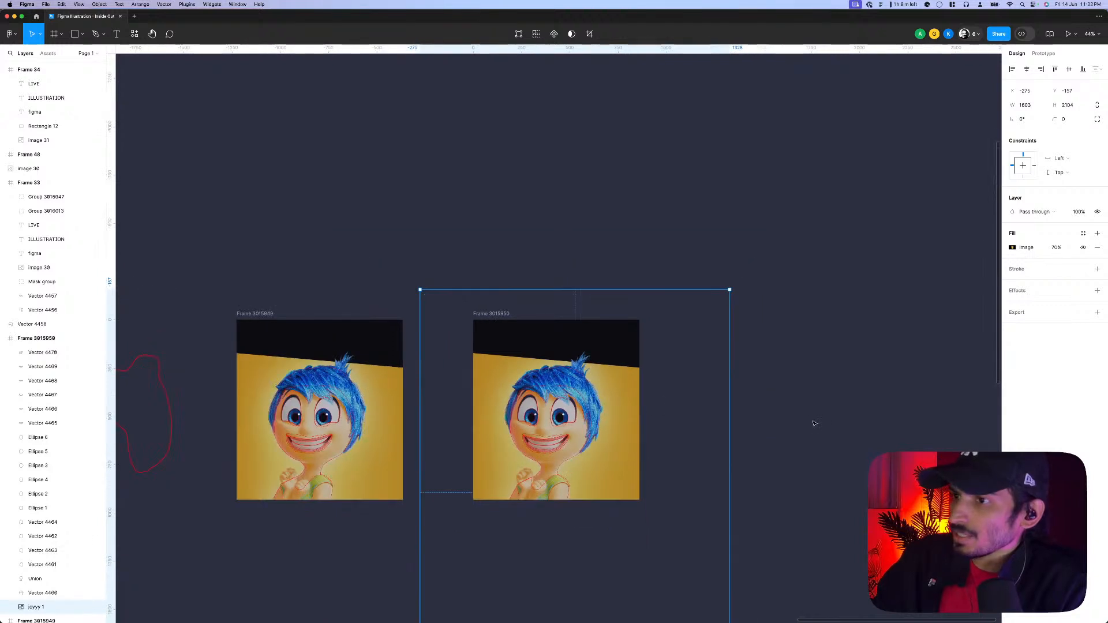
{"action": "key", "text": "Escape"}
{"action": "scroll", "coordinate": [256, 372], "scroll_direction": "down", "scroll_amount": 2}
{"action": "left_click", "coordinate": [483, 327]}
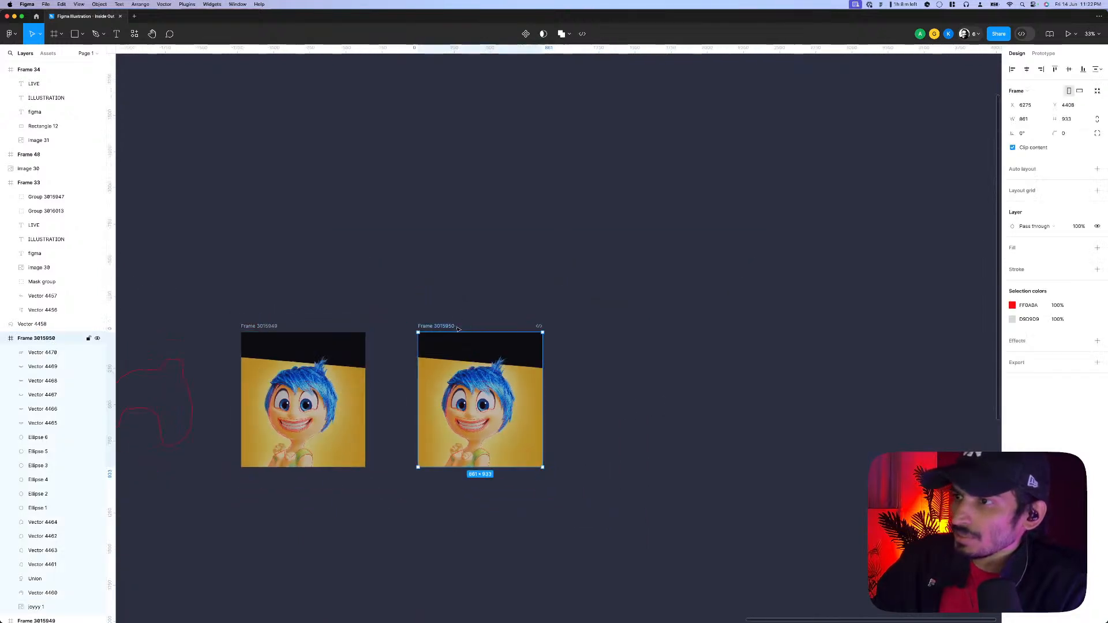
{"action": "left_click_drag", "start_coordinate": [487, 358], "coordinate": [624, 359]}
{"action": "scroll", "coordinate": [624, 359], "scroll_direction": "up", "scroll_amount": 3}
{"action": "left_click", "coordinate": [624, 359]}
{"action": "key", "text": "Delete"}
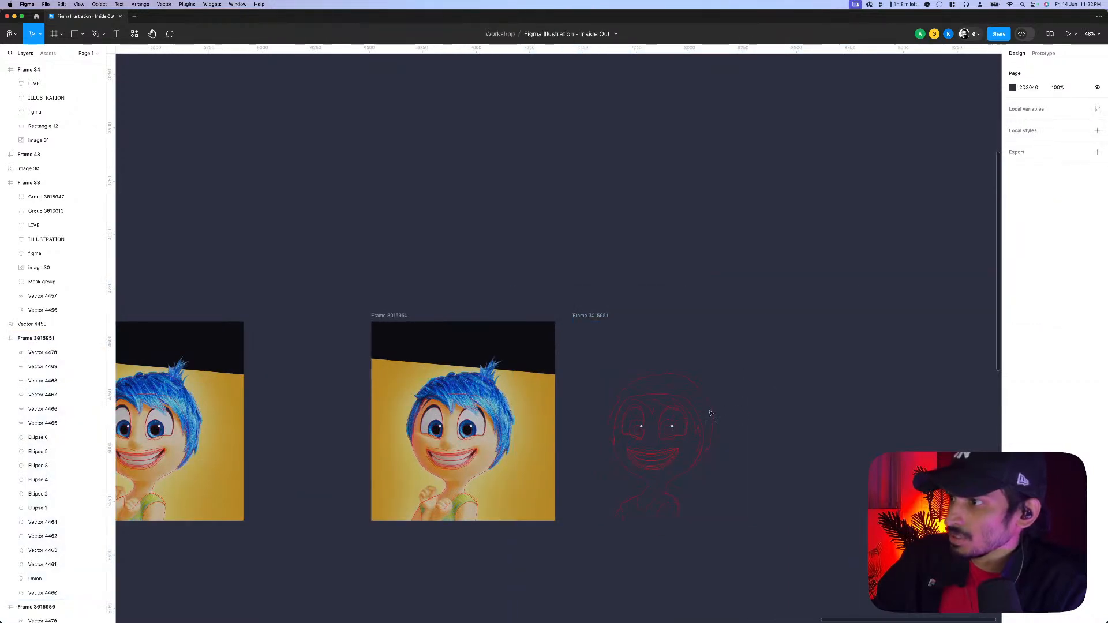
- Swap the body union's red stroke to a fill, send the shape behind the other layers and colour it FF9494
{"action": "scroll", "coordinate": [716, 407], "scroll_direction": "up", "scroll_amount": 3}
{"action": "scroll", "coordinate": [692, 508], "scroll_direction": "down", "scroll_amount": 3}
{"action": "scroll", "coordinate": [679, 508], "scroll_direction": "up", "scroll_amount": 5}
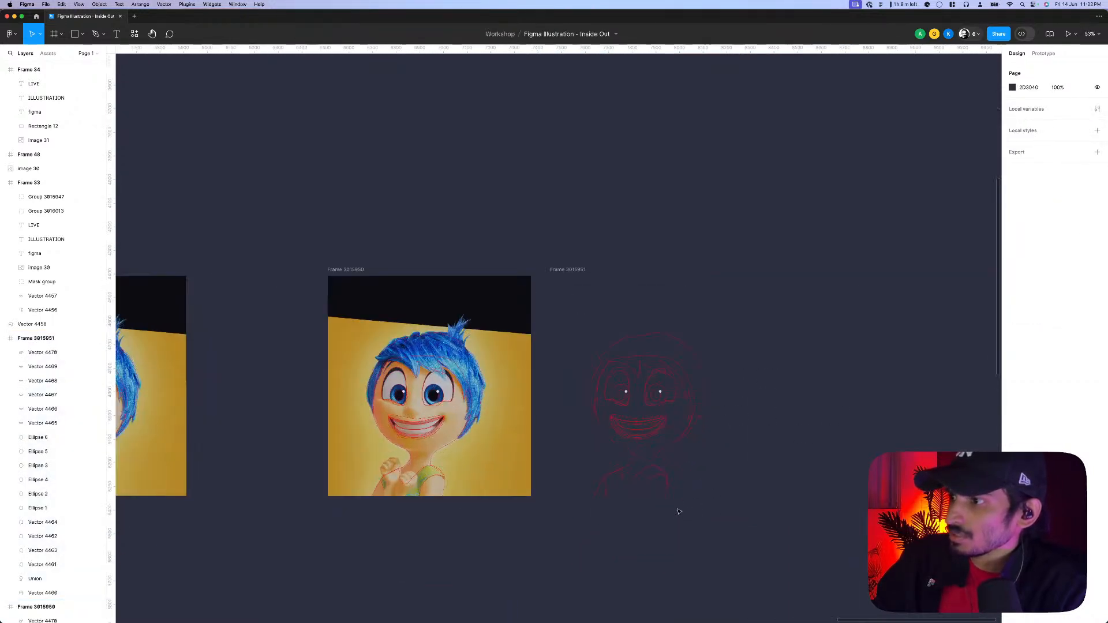
{"action": "left_click", "coordinate": [671, 491]}
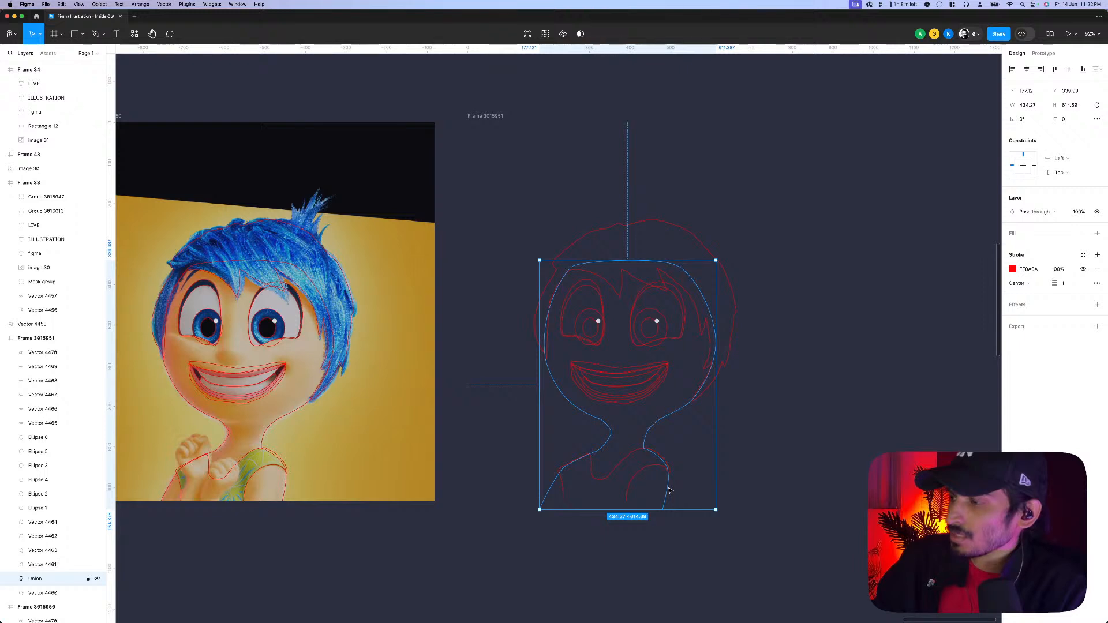
{"action": "key", "text": "shift+x"}
{"action": "key", "text": "super+bracketleft"}
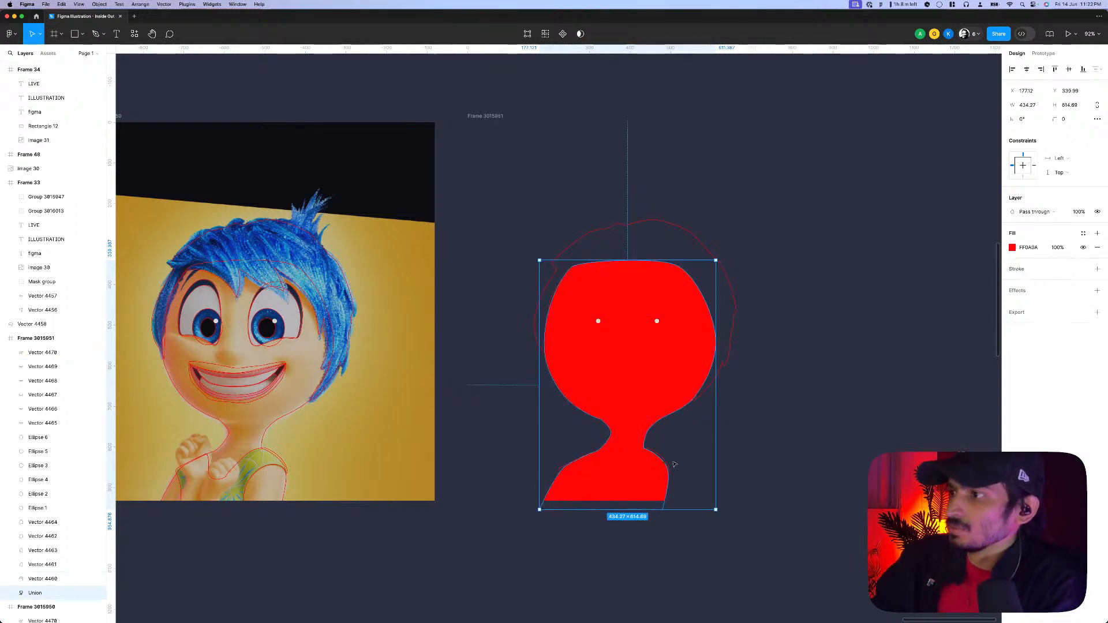
{"action": "left_click", "coordinate": [1013, 248]}
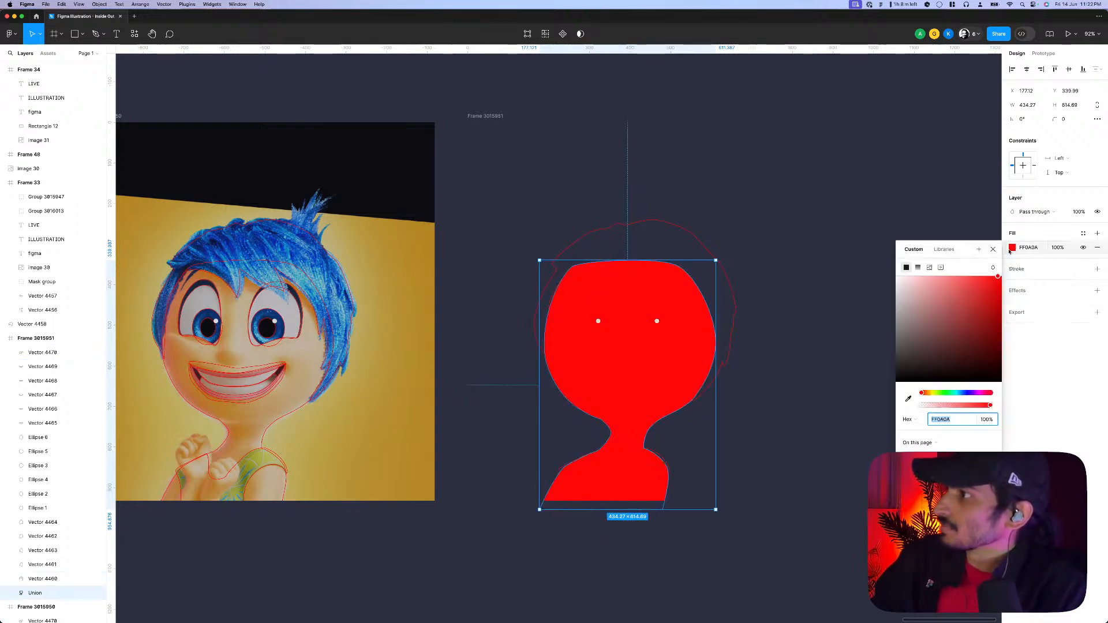
{"action": "left_click", "coordinate": [941, 277]}
{"action": "key", "text": "Escape"}
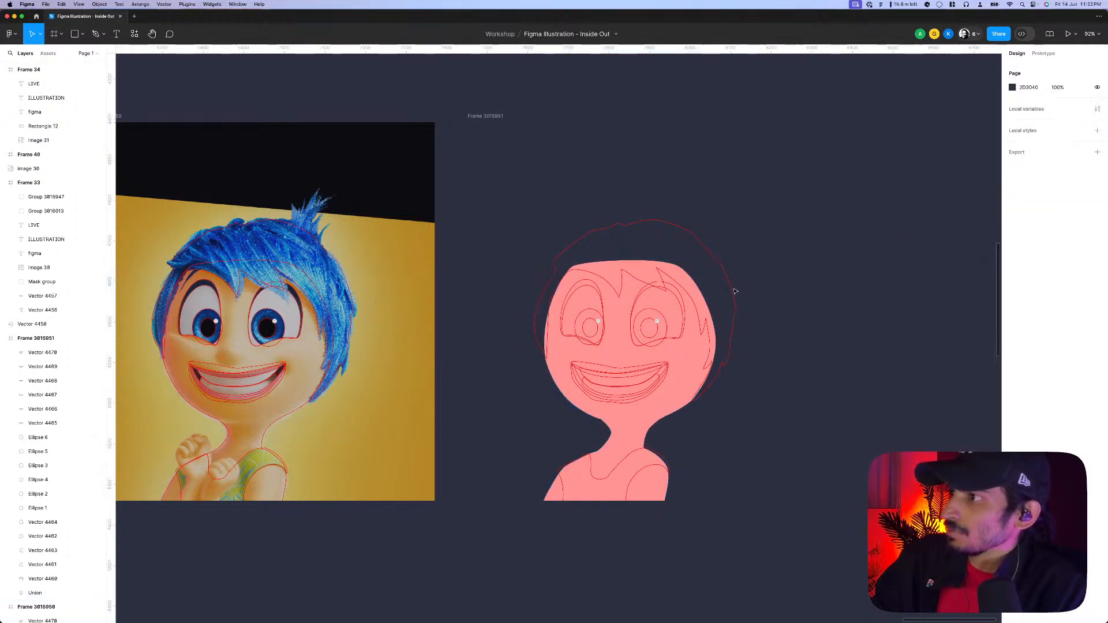
- Swap the hair shape's stroke to a fill and colour it with a deep blue sampled from the reference hair
{"action": "left_click", "coordinate": [42, 579]}
{"action": "key", "text": "shift+x"}
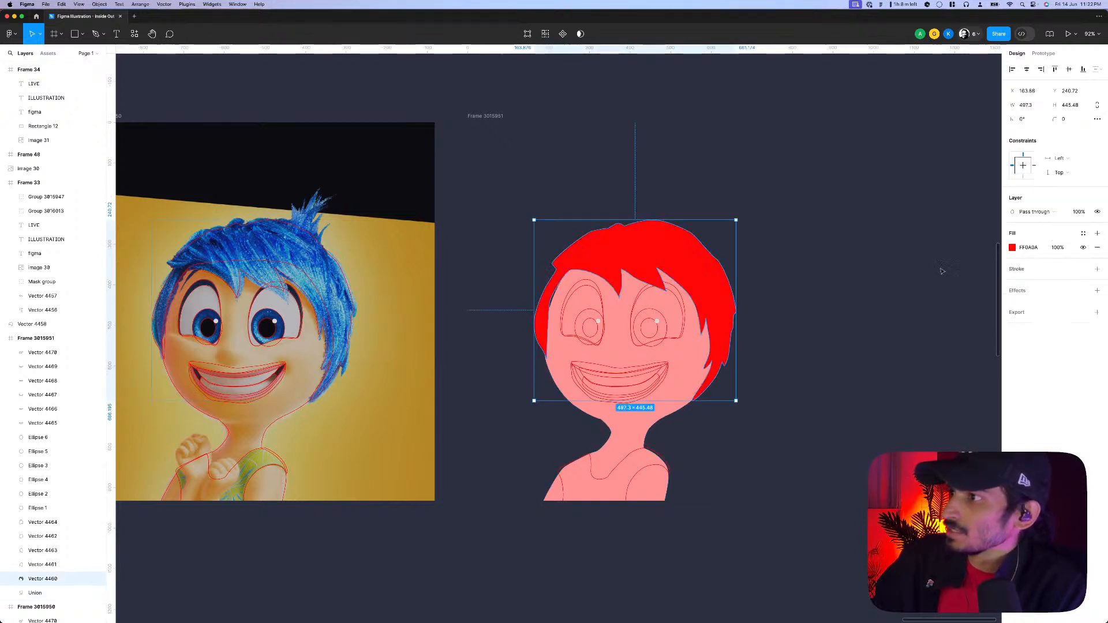
{"action": "left_click", "coordinate": [1013, 248]}
{"action": "left_click", "coordinate": [964, 393]}
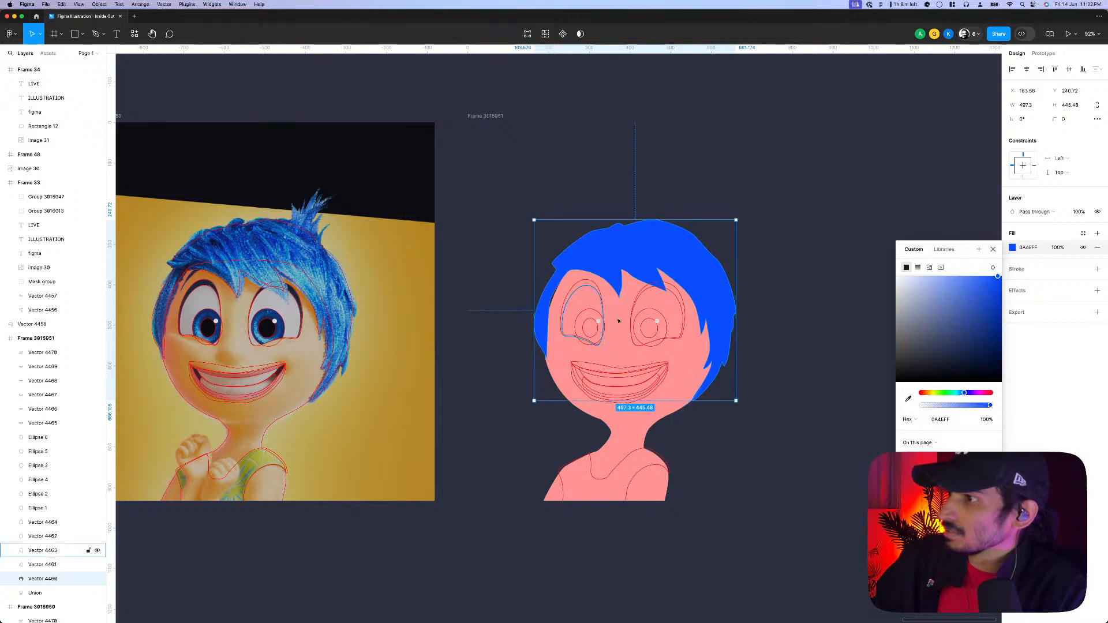
{"action": "left_click", "coordinate": [908, 399]}
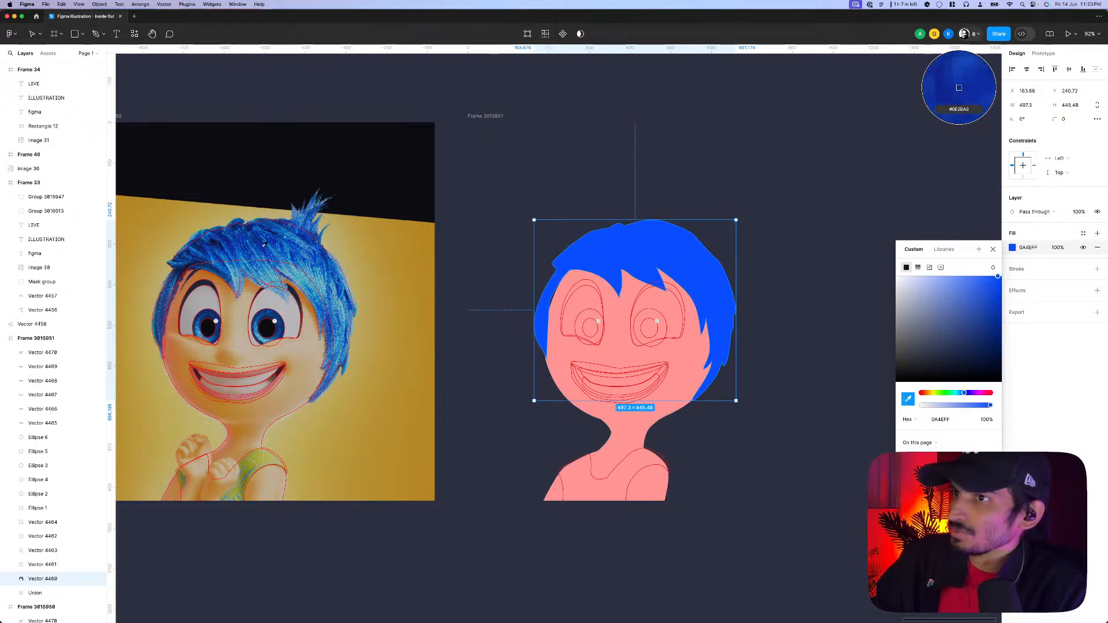
{"action": "left_click", "coordinate": [284, 249]}
{"action": "left_click", "coordinate": [767, 433]}
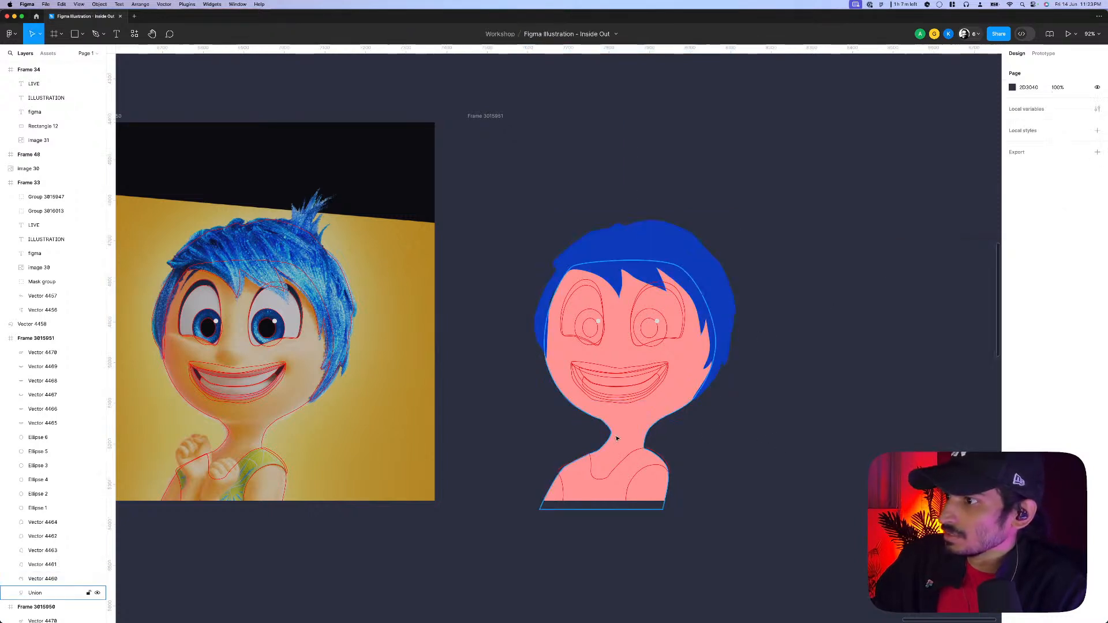
- Colour the body shape with an orange-brown skin tone sampled from the reference's neck area
{"action": "left_click", "coordinate": [611, 441]}
{"action": "key", "text": "i"}
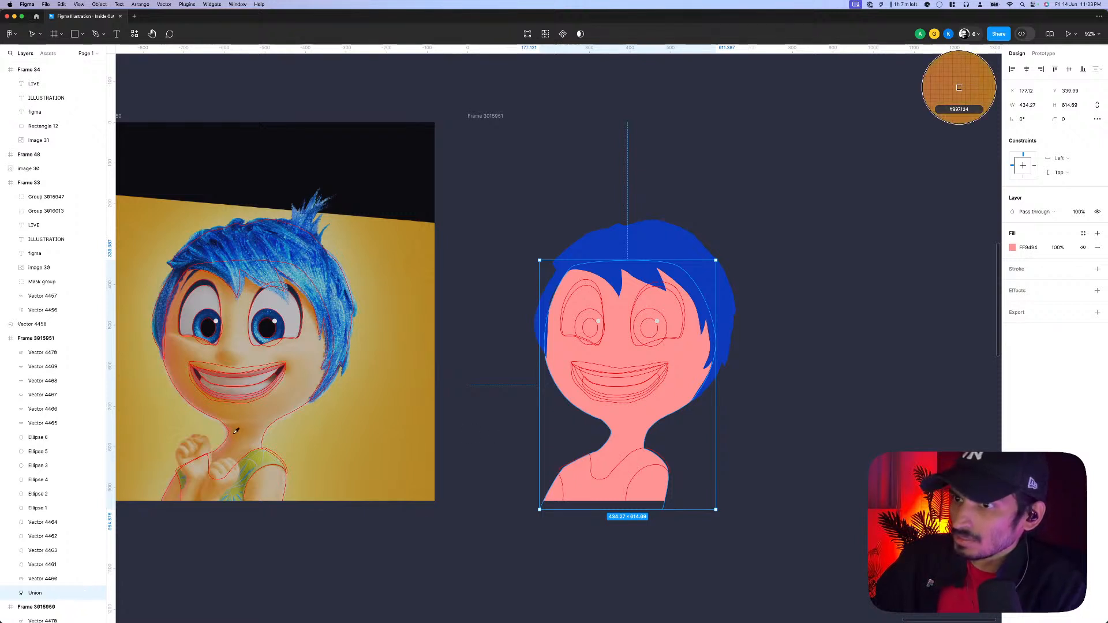
{"action": "left_click", "coordinate": [237, 416]}
{"action": "left_click", "coordinate": [744, 445]}
- Colour the dress with an olive green sampled from the reference dress and swap its stroke to a fill
{"action": "left_click", "coordinate": [646, 458]}
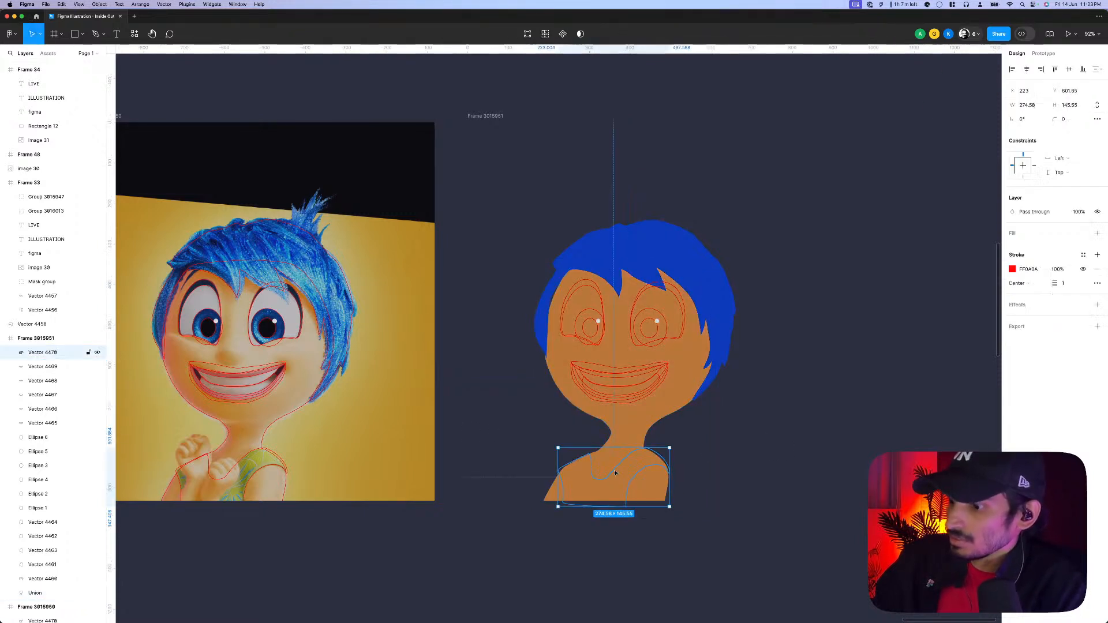
{"action": "key", "text": "i"}
{"action": "left_click", "coordinate": [264, 460]}
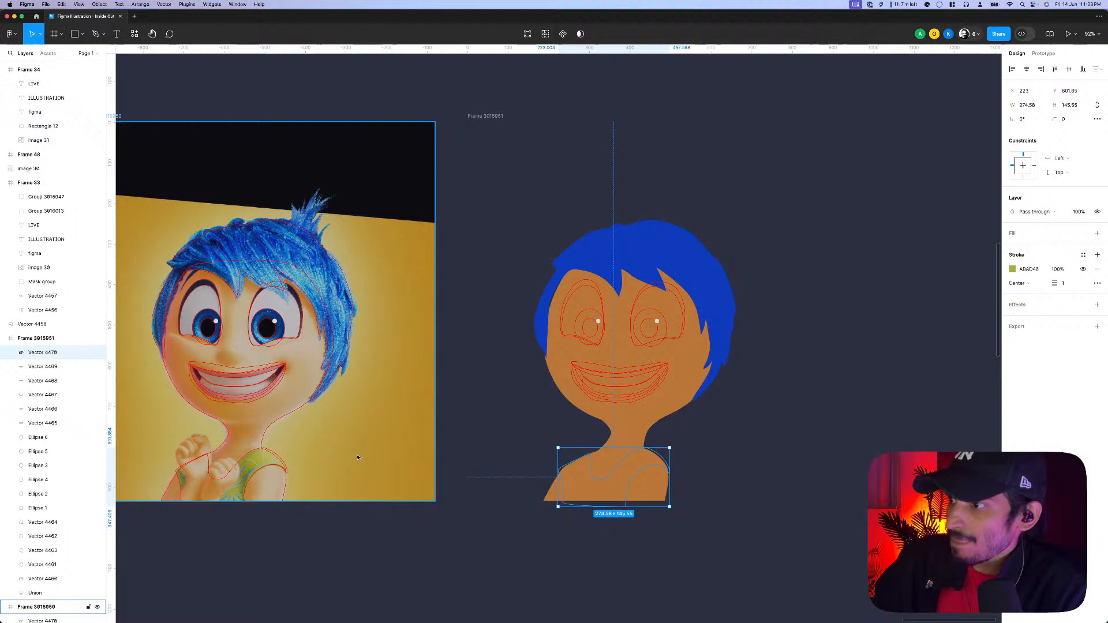
{"action": "left_click", "coordinate": [710, 450]}
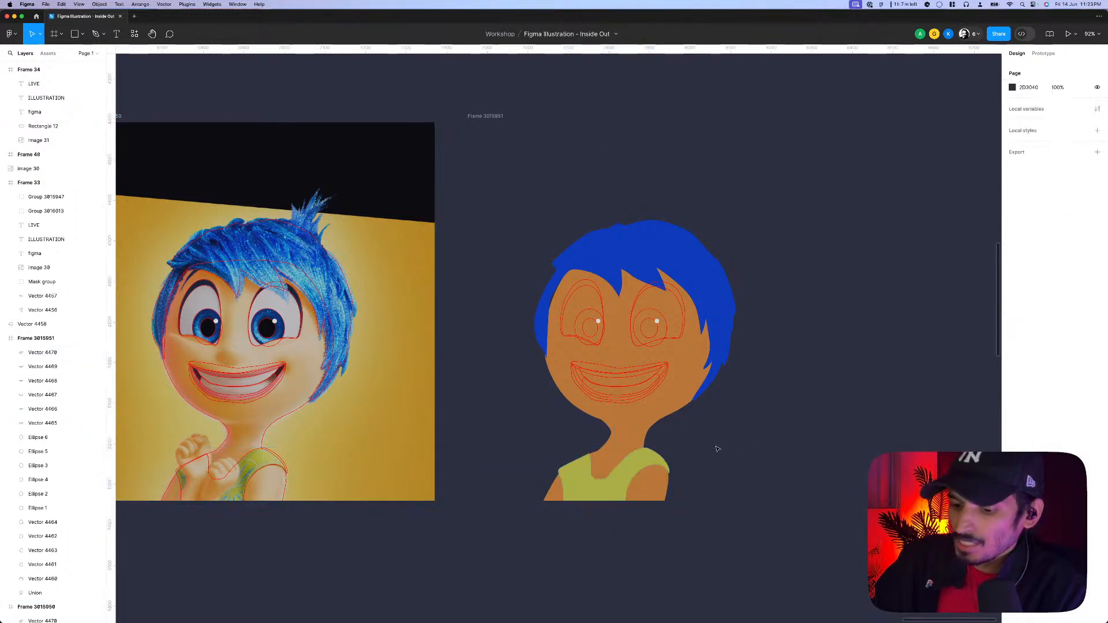
- Swap both outer eye outlines to fills and colour them with the dark navy sampled from the reference's upper eyelid line
{"action": "scroll", "coordinate": [604, 312], "scroll_direction": "up", "scroll_amount": 5}
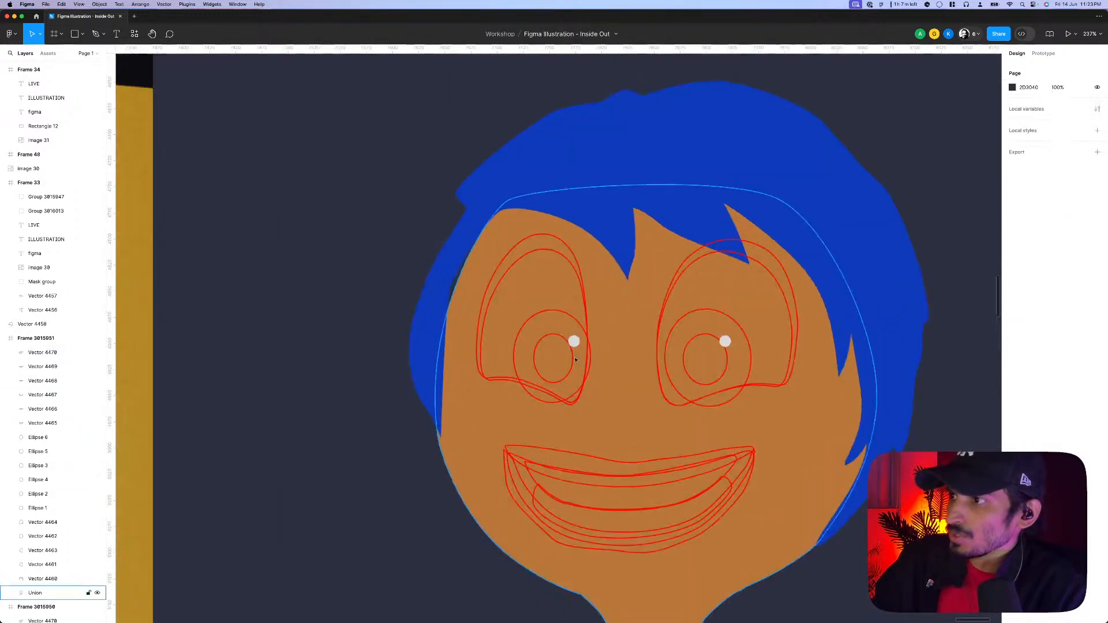
{"action": "left_click", "coordinate": [449, 254]}
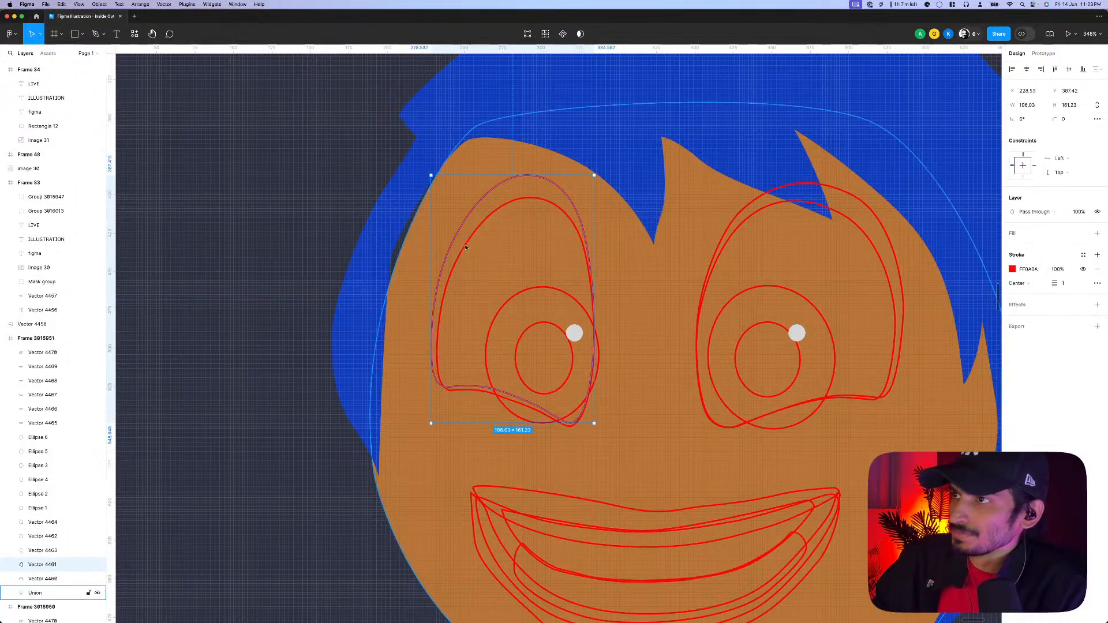
{"action": "key", "text": "shift+x"}
{"action": "scroll", "coordinate": [621, 250], "scroll_direction": "down", "scroll_amount": 3}
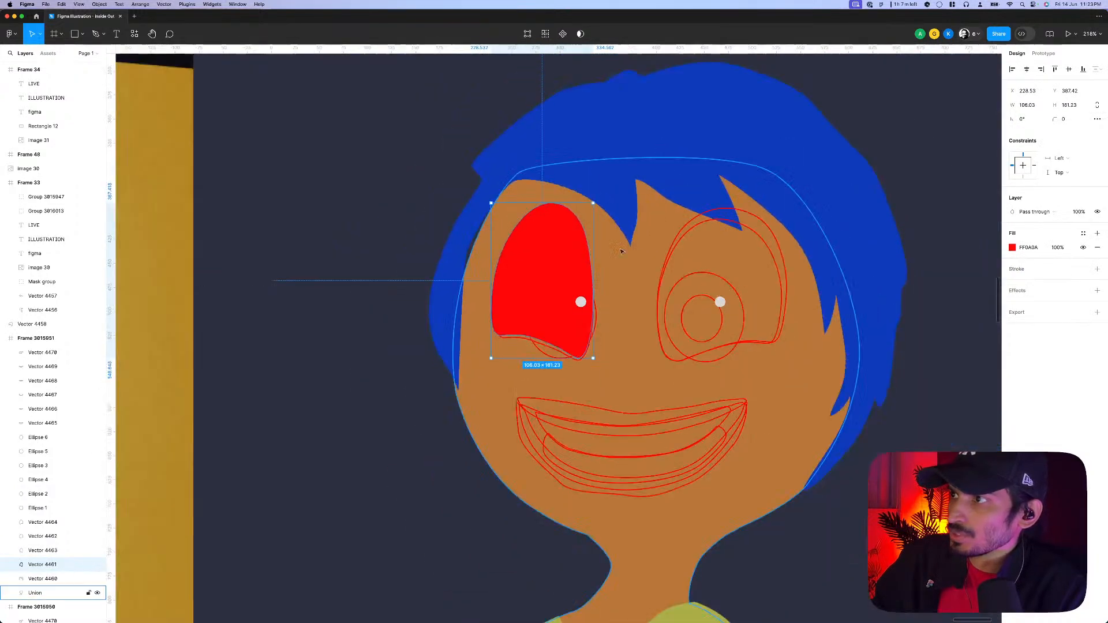
{"action": "left_click", "coordinate": [677, 241]}
{"action": "key", "text": "shift+x"}
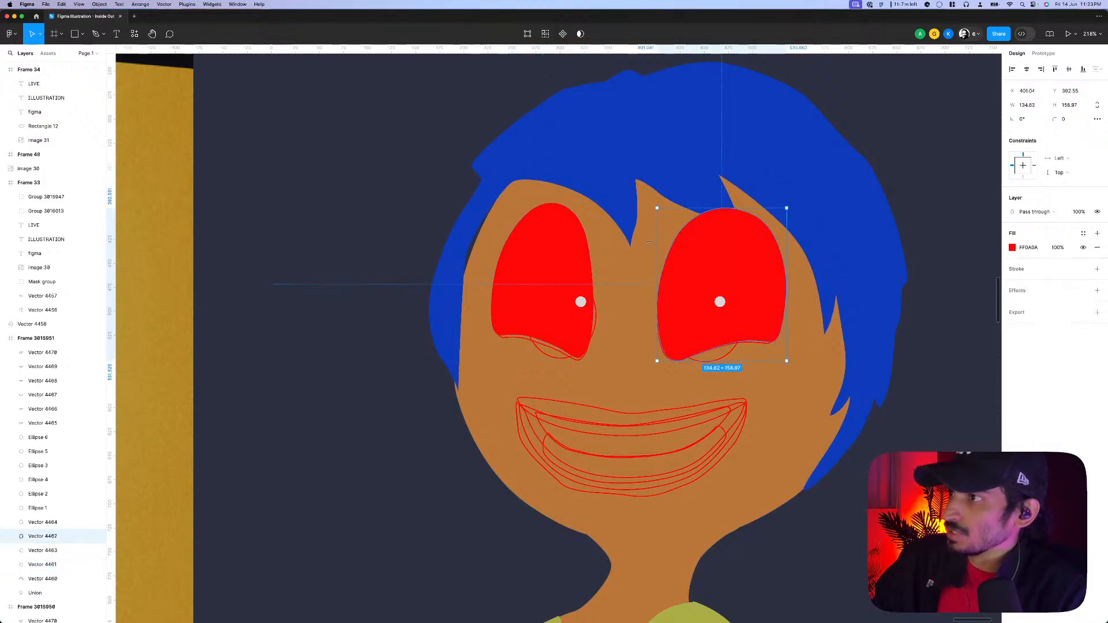
{"action": "left_click", "coordinate": [579, 221], "text": "shift"}
{"action": "scroll", "coordinate": [682, 246], "scroll_direction": "down", "scroll_amount": 5}
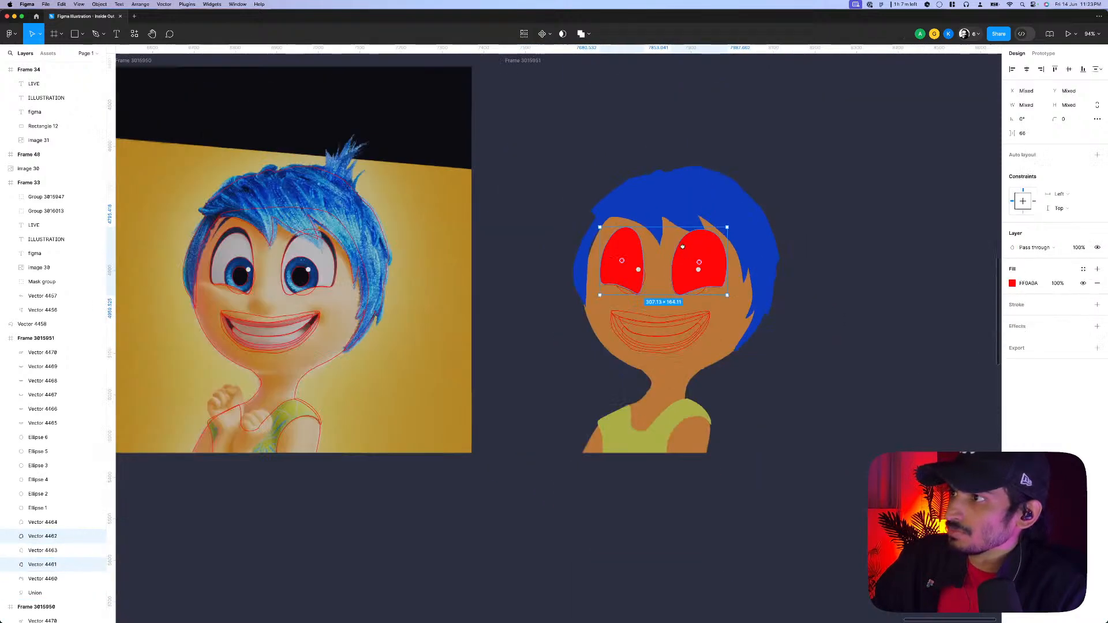
{"action": "key", "text": "i"}
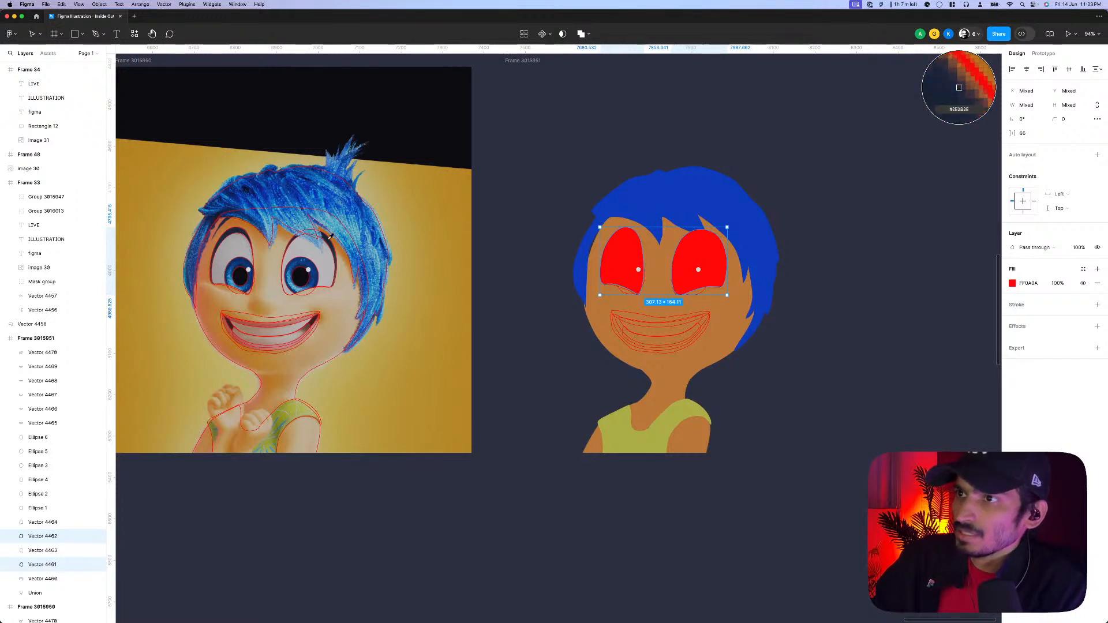
{"action": "left_click", "coordinate": [959, 88]}
- Swap both inner eye outlines to fills and colour them with the light grey sampled from the reference's eye white
{"action": "scroll", "coordinate": [704, 225], "scroll_direction": "up", "scroll_amount": 3}
{"action": "left_click", "coordinate": [719, 242]}
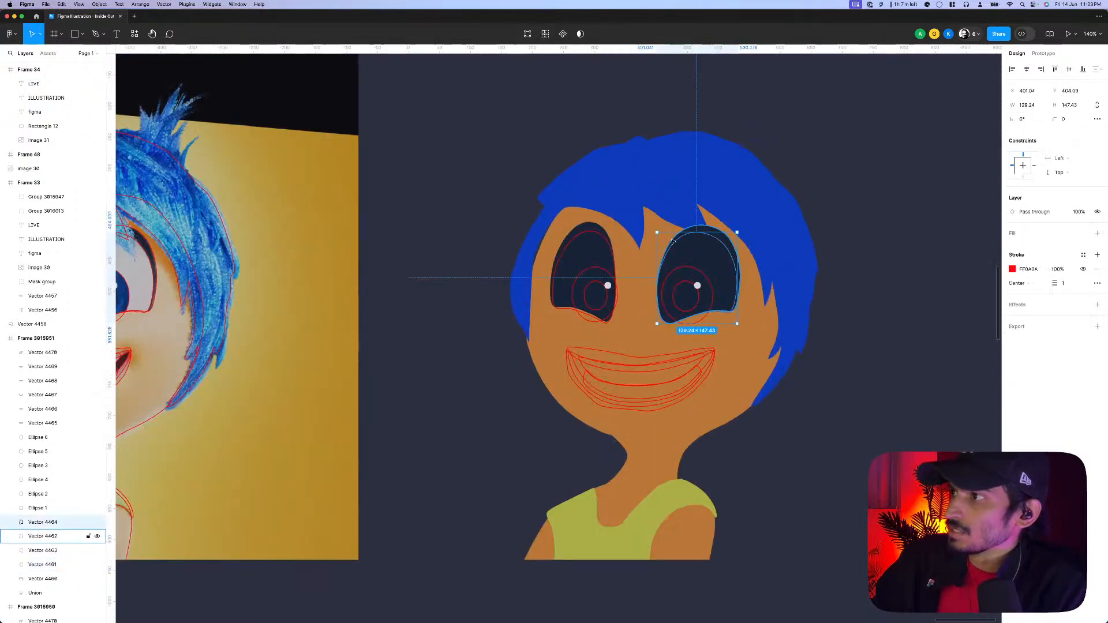
{"action": "left_click", "coordinate": [602, 236], "text": "shift"}
{"action": "key", "text": "shift+x"}
{"action": "scroll", "coordinate": [694, 262], "scroll_direction": "down", "scroll_amount": 3}
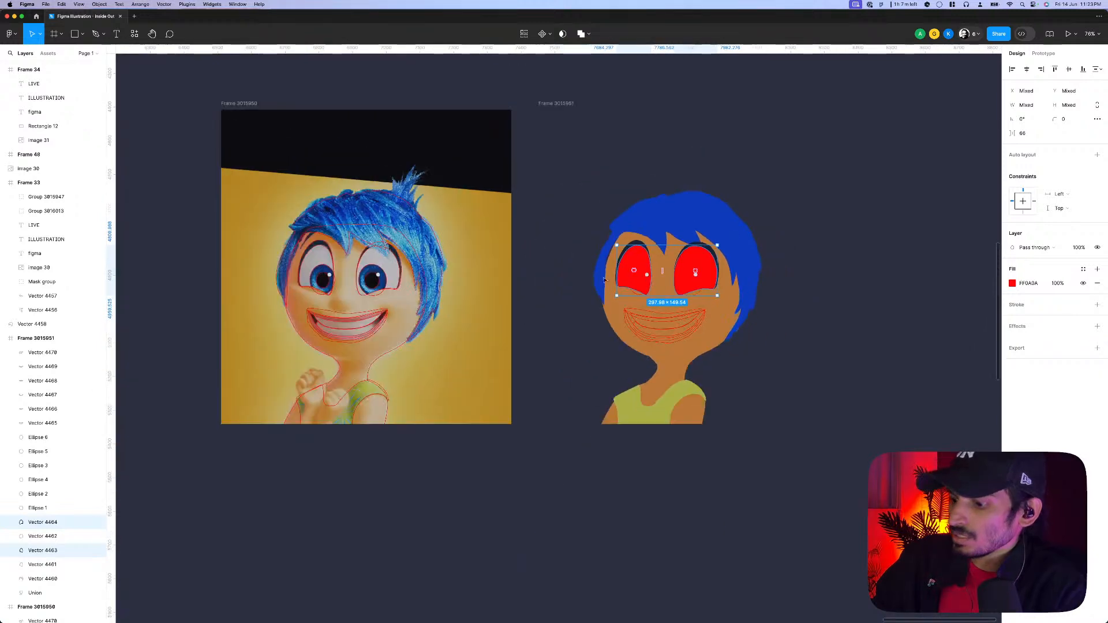
{"action": "key", "text": "i"}
{"action": "left_click", "coordinate": [394, 274]}
{"action": "key", "text": "Escape"}
- Add a background fill to the vector-only frame and set it to a dark navy of about 161C2C
{"action": "scroll", "coordinate": [712, 288], "scroll_direction": "up", "scroll_amount": 3}
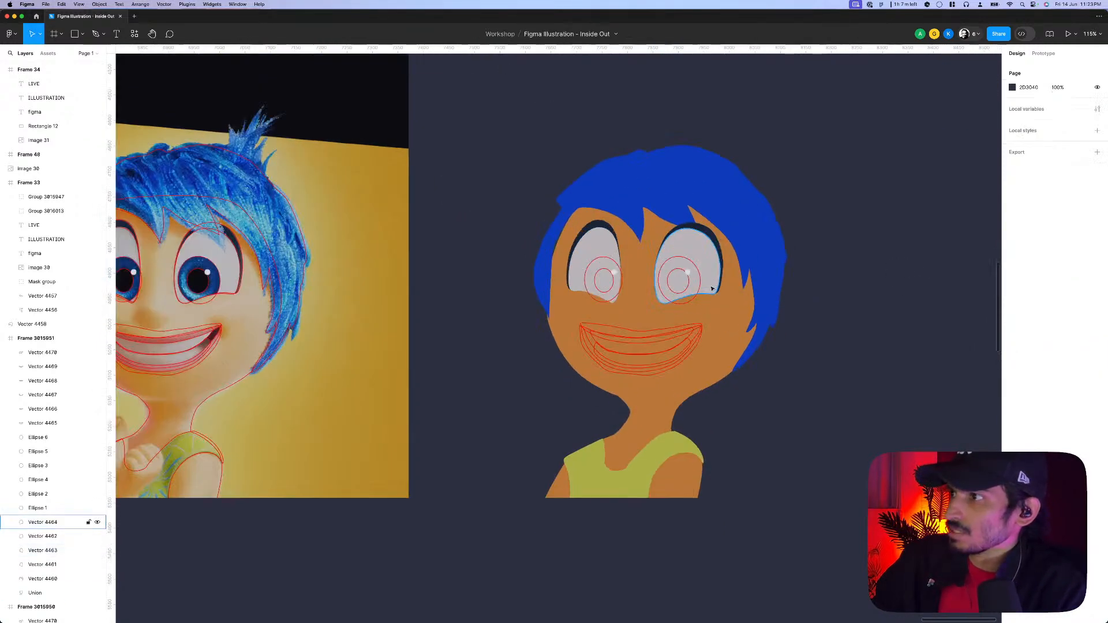
{"action": "scroll", "coordinate": [705, 298], "scroll_direction": "down", "scroll_amount": 5}
{"action": "left_click", "coordinate": [750, 242]}
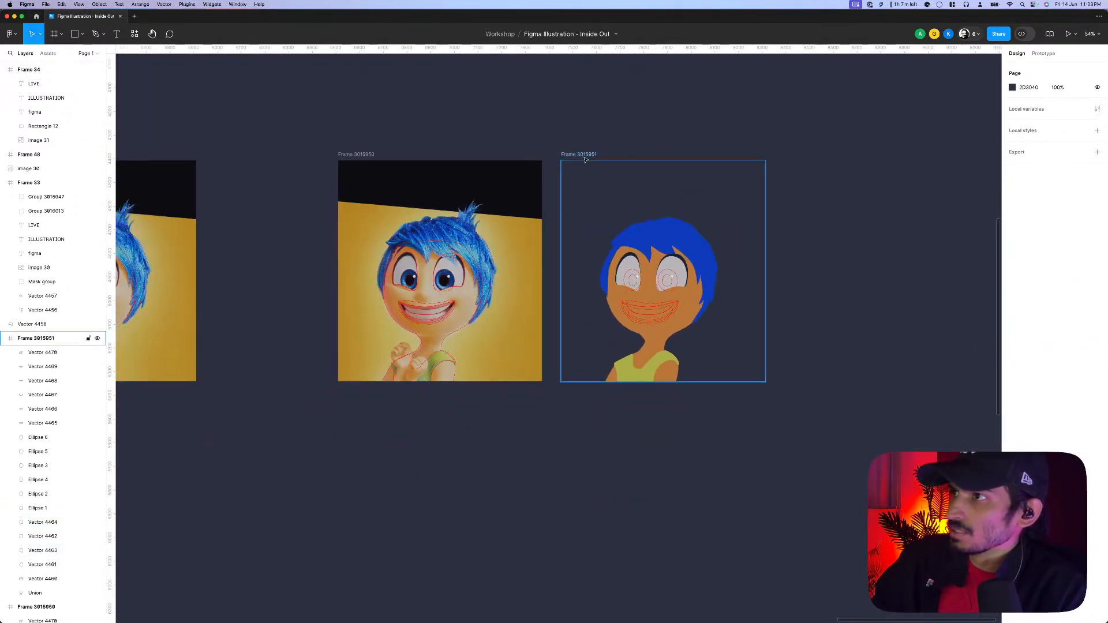
{"action": "left_click", "coordinate": [1014, 250]}
{"action": "left_click", "coordinate": [1013, 262]}
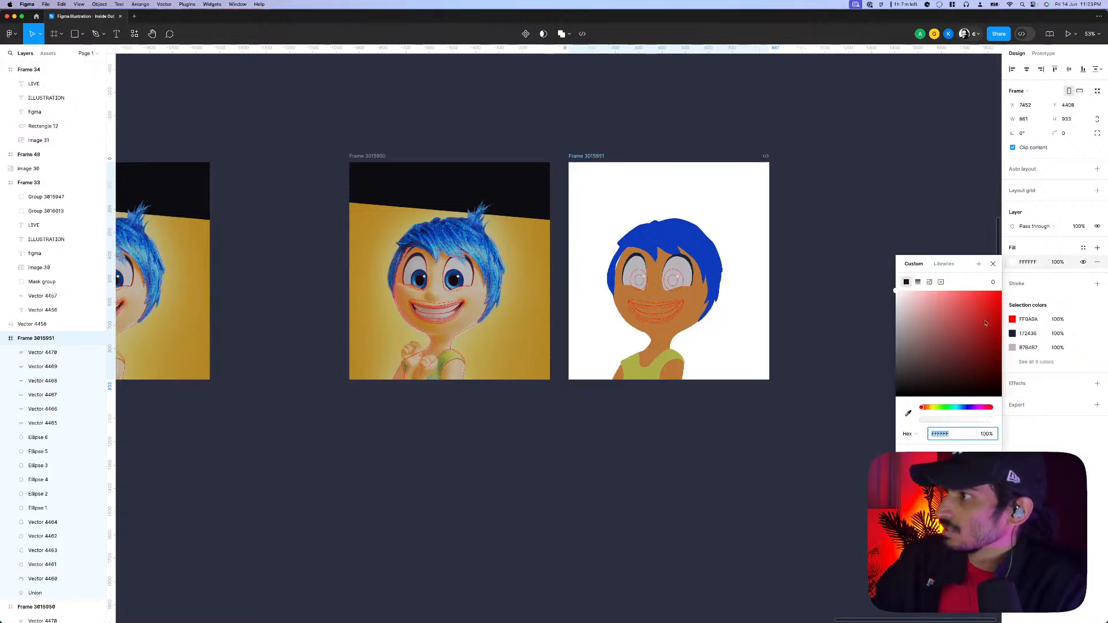
{"action": "left_click", "coordinate": [965, 407]}
{"action": "left_click", "coordinate": [944, 380]}
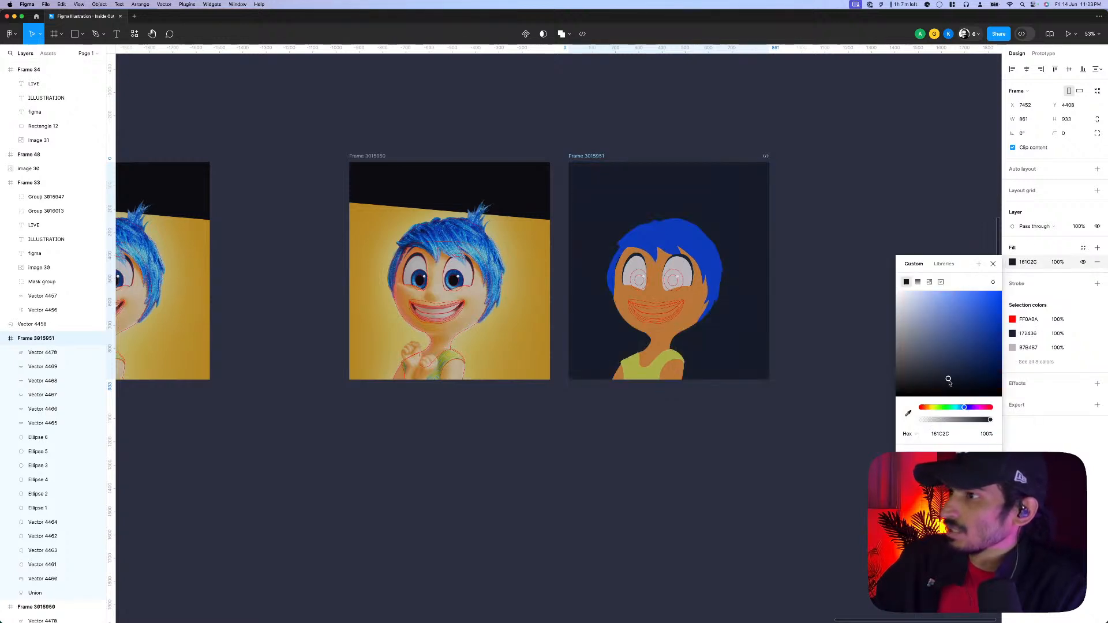
{"action": "left_click", "coordinate": [752, 396]}
- Swap the inner mouth outline to a fill and colour it with the dark maroon sampled from the reference's mouth corner
{"action": "scroll", "coordinate": [670, 315], "scroll_direction": "up", "scroll_amount": 10}
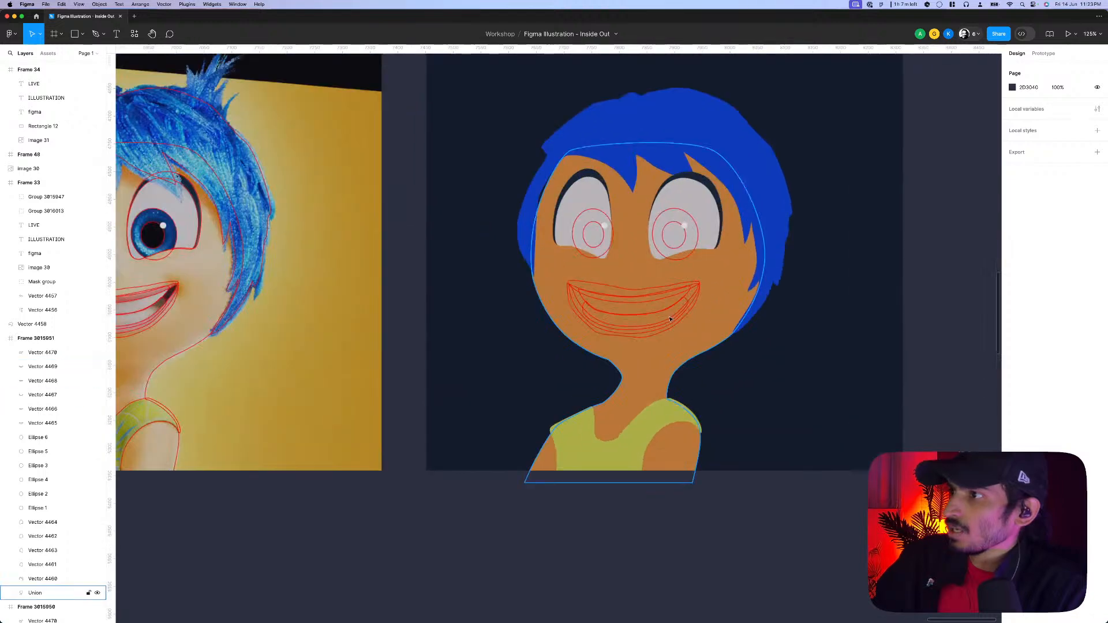
{"action": "scroll", "coordinate": [557, 308], "scroll_direction": "up", "scroll_amount": 1}
{"action": "left_click", "coordinate": [566, 297]}
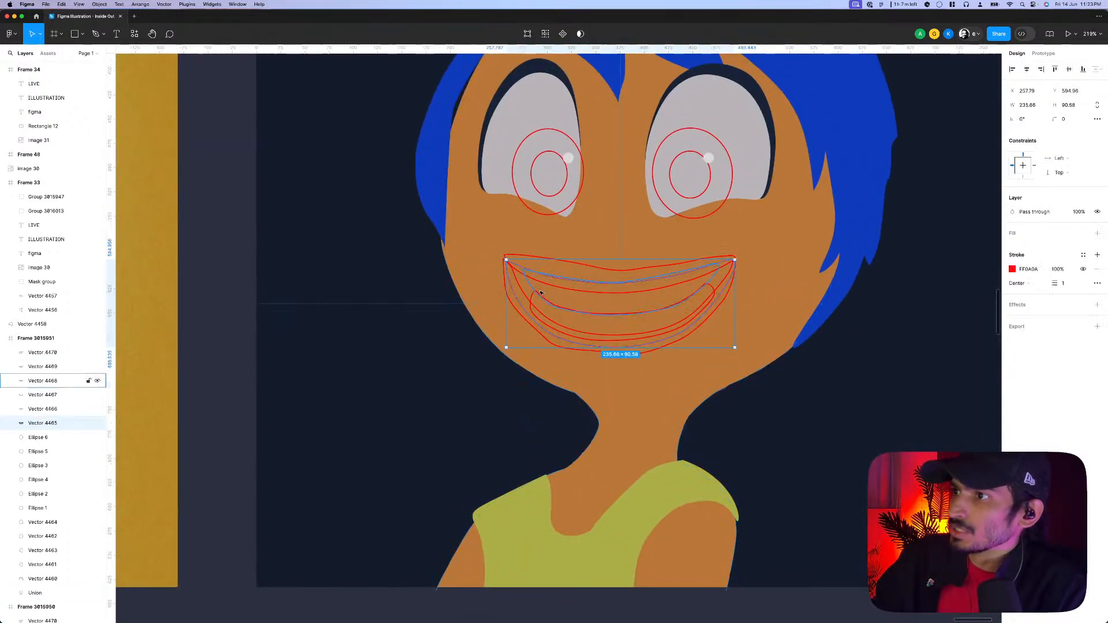
{"action": "scroll", "coordinate": [871, 303], "scroll_direction": "down", "scroll_amount": 5}
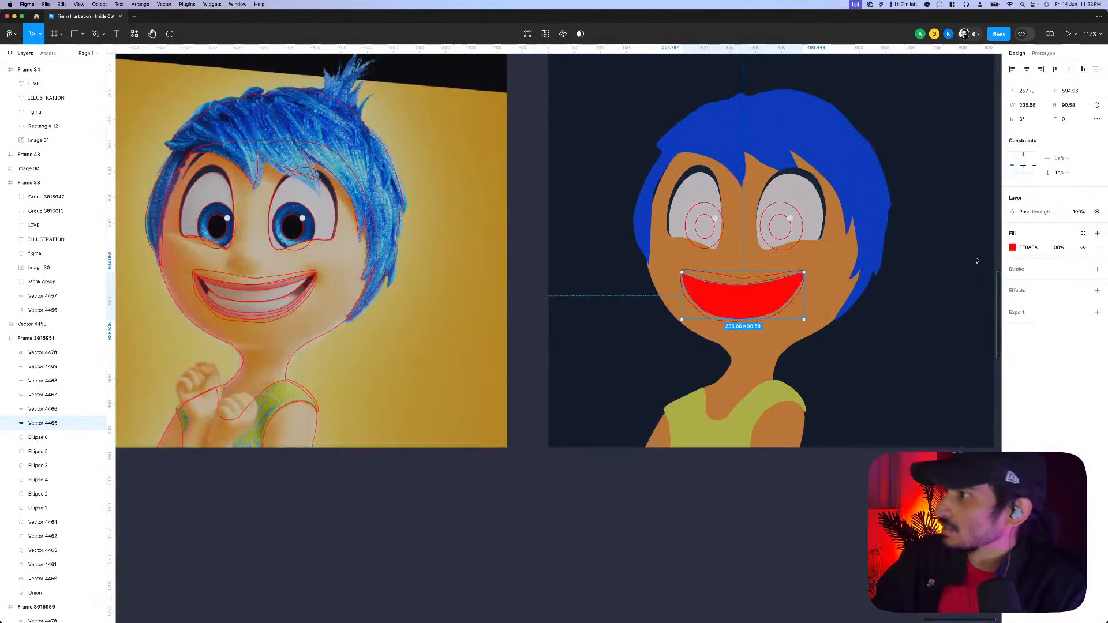
{"action": "left_click", "coordinate": [1012, 248]}
{"action": "left_click", "coordinate": [908, 401]}
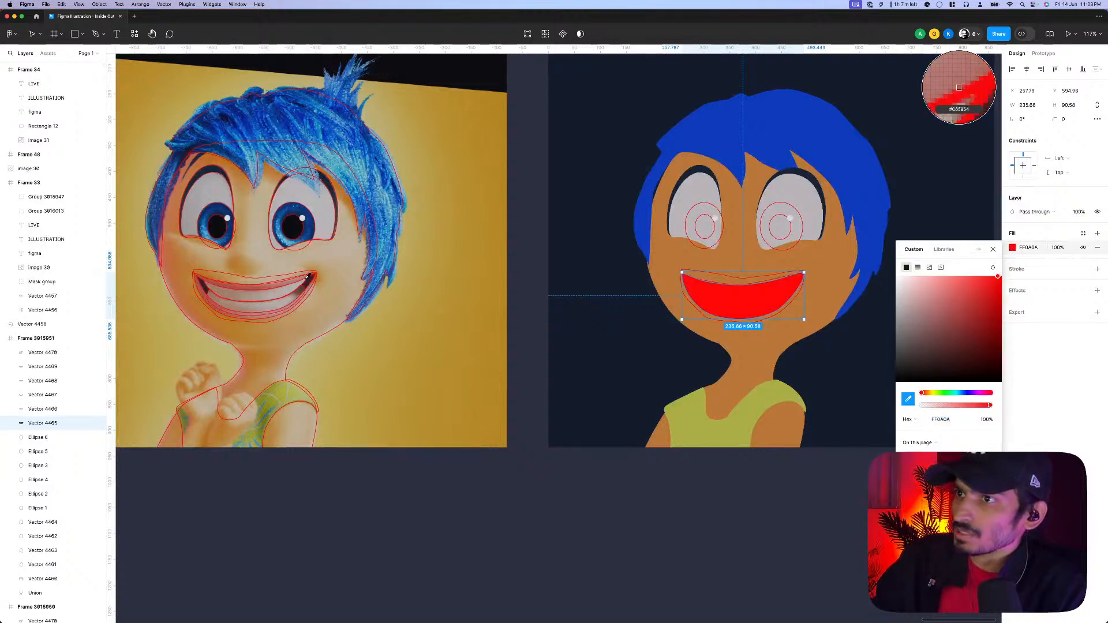
{"action": "left_click", "coordinate": [310, 276]}
{"action": "scroll", "coordinate": [834, 310], "scroll_direction": "up", "scroll_amount": 6}
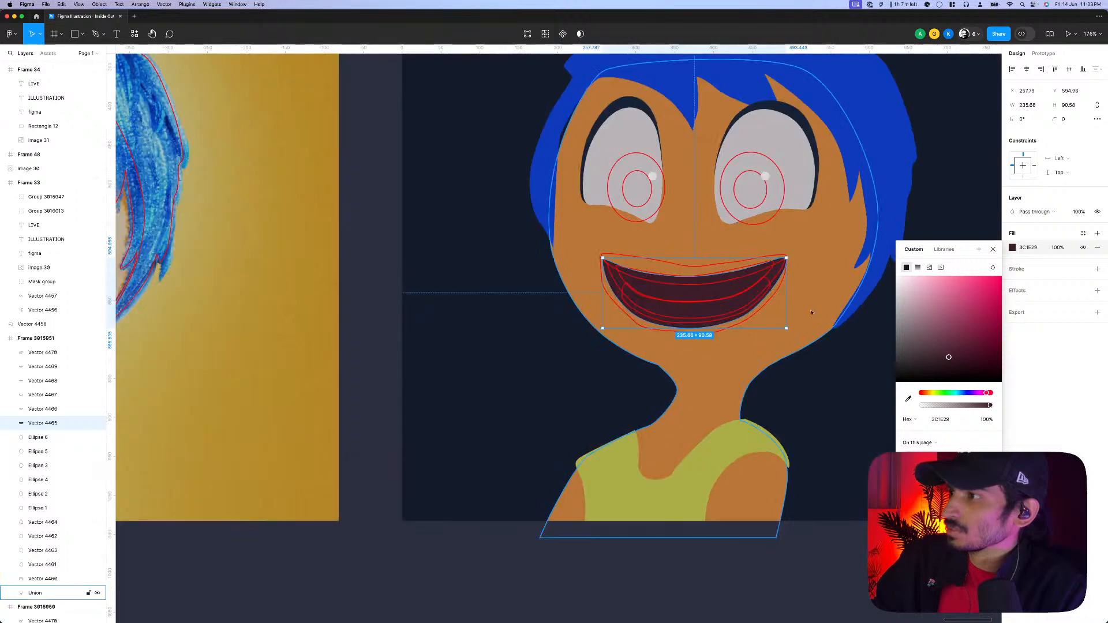
- Group the five mouth vectors, Vector 4465 through Vector 4469, in Frame 3015951
{"action": "scroll", "coordinate": [45, 414], "scroll_direction": "down", "scroll_amount": 2}
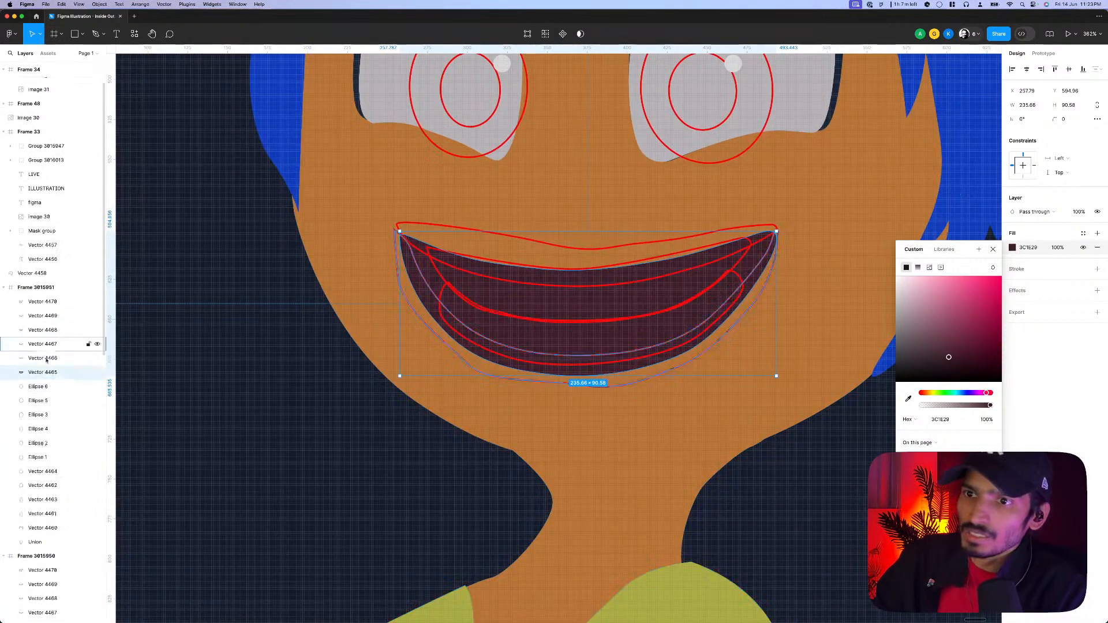
{"action": "left_click", "coordinate": [43, 302]}
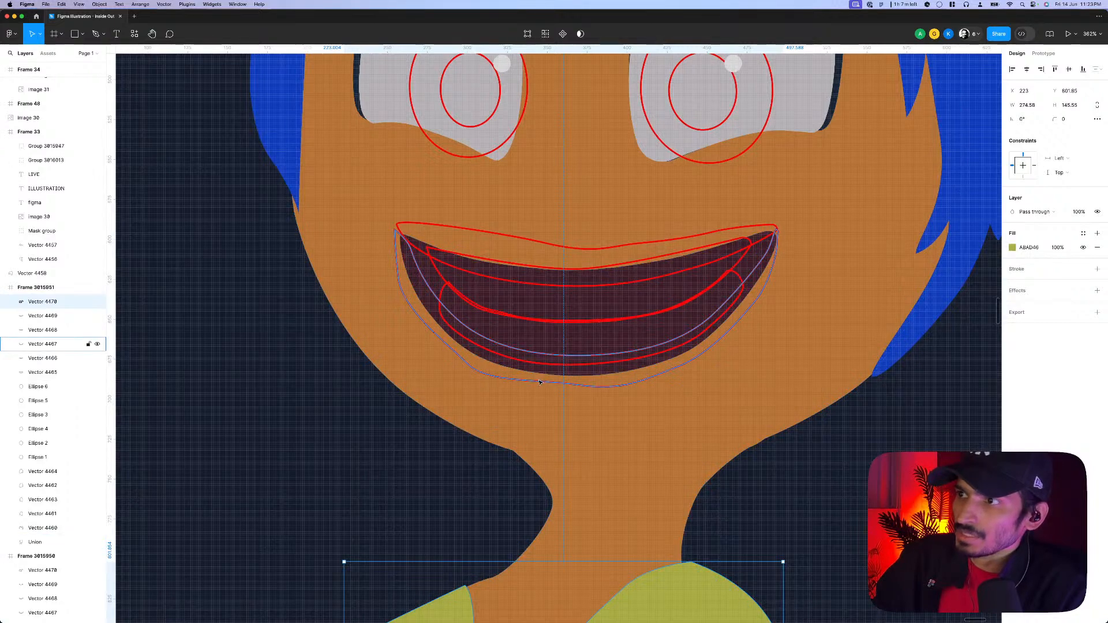
{"action": "left_click", "coordinate": [50, 372]}
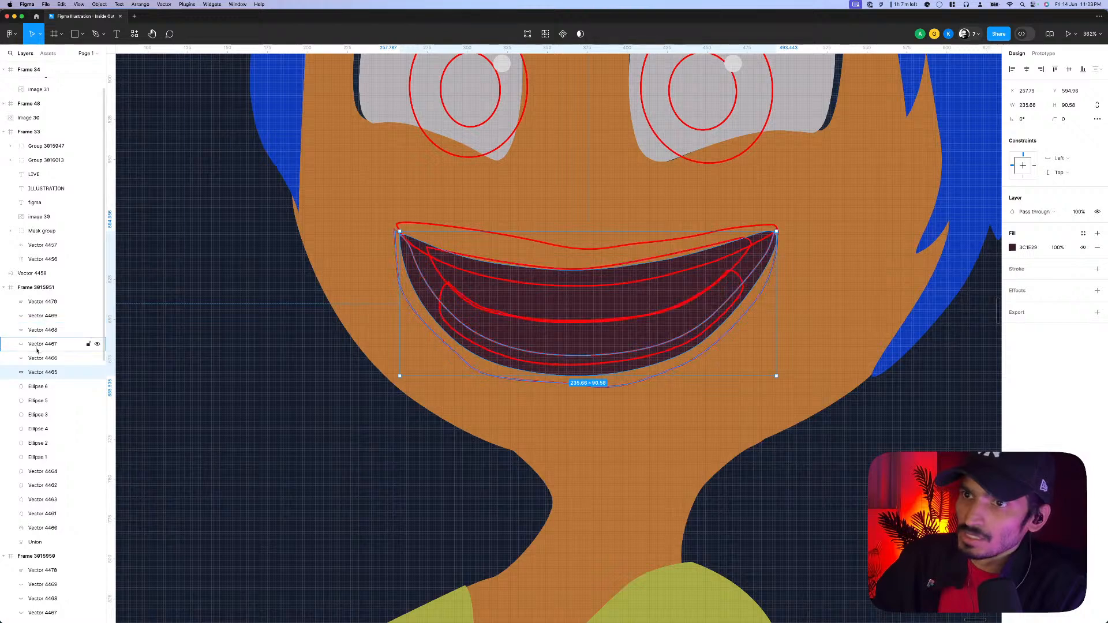
{"action": "left_click", "coordinate": [36, 317], "text": "shift"}
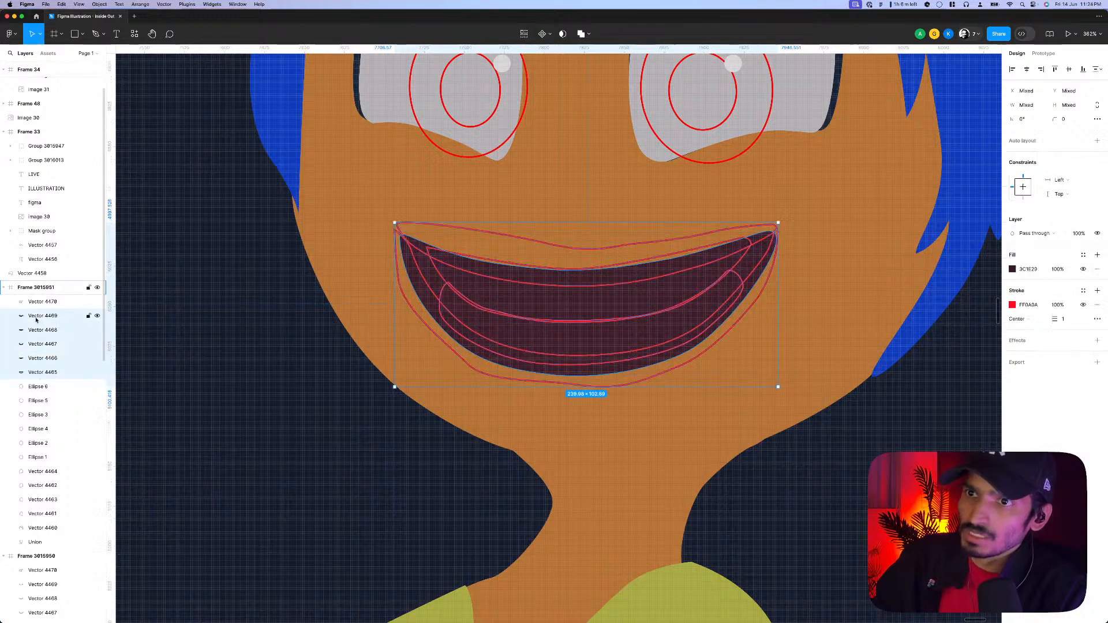
{"action": "key", "text": "super+g"}
{"action": "left_click", "coordinate": [11, 316]}
- Duplicate the dark inner mouth shape inside the group and use the original as a mask for the other mouth shapes
{"action": "left_click", "coordinate": [25, 387]}
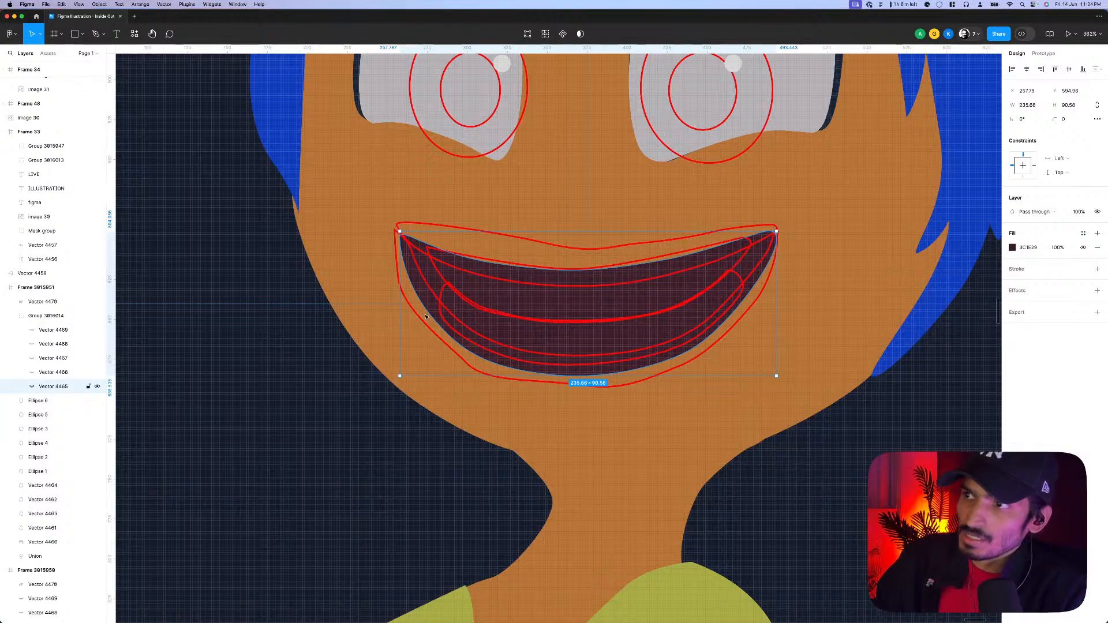
{"action": "scroll", "coordinate": [429, 312], "scroll_direction": "up", "scroll_amount": 5}
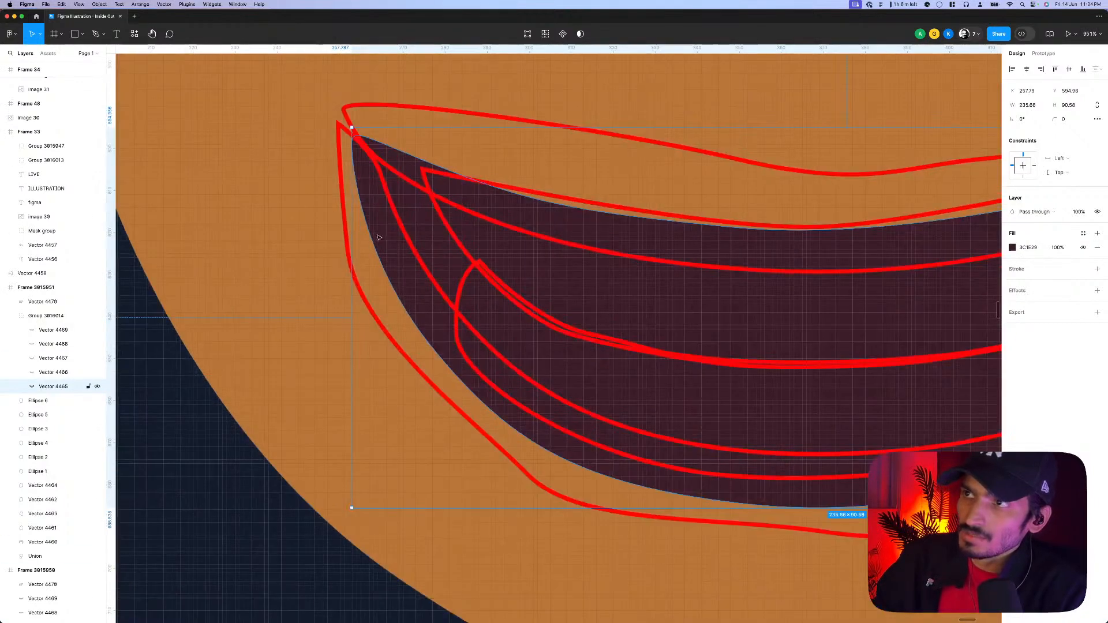
{"action": "key", "text": "super+d"}
{"action": "left_click", "coordinate": [47, 403]}
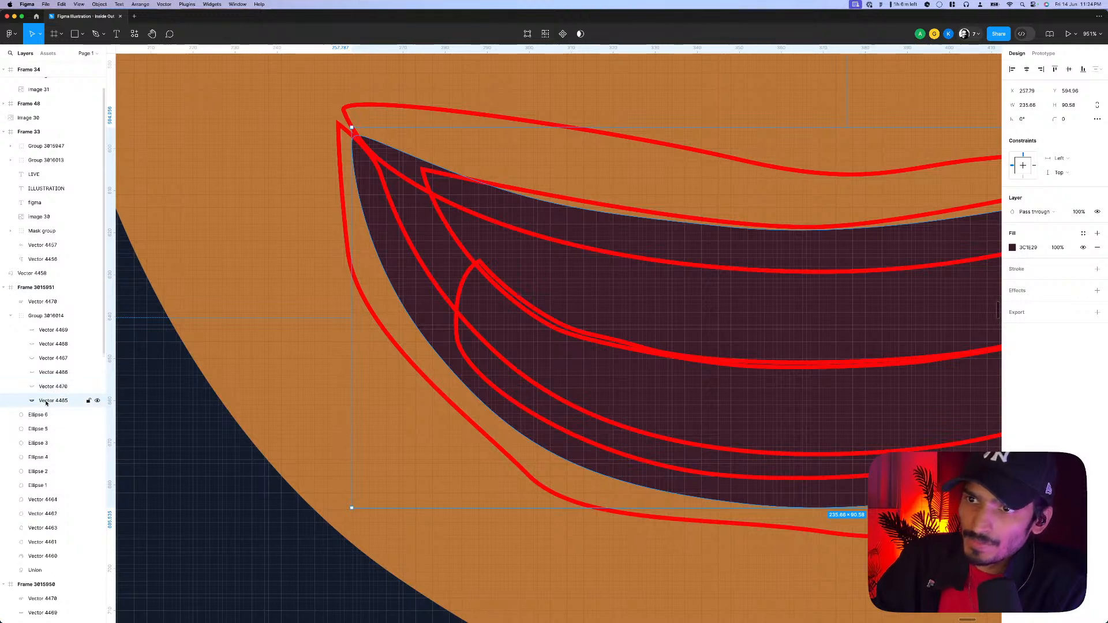
{"action": "left_click", "coordinate": [52, 330], "text": "shift"}
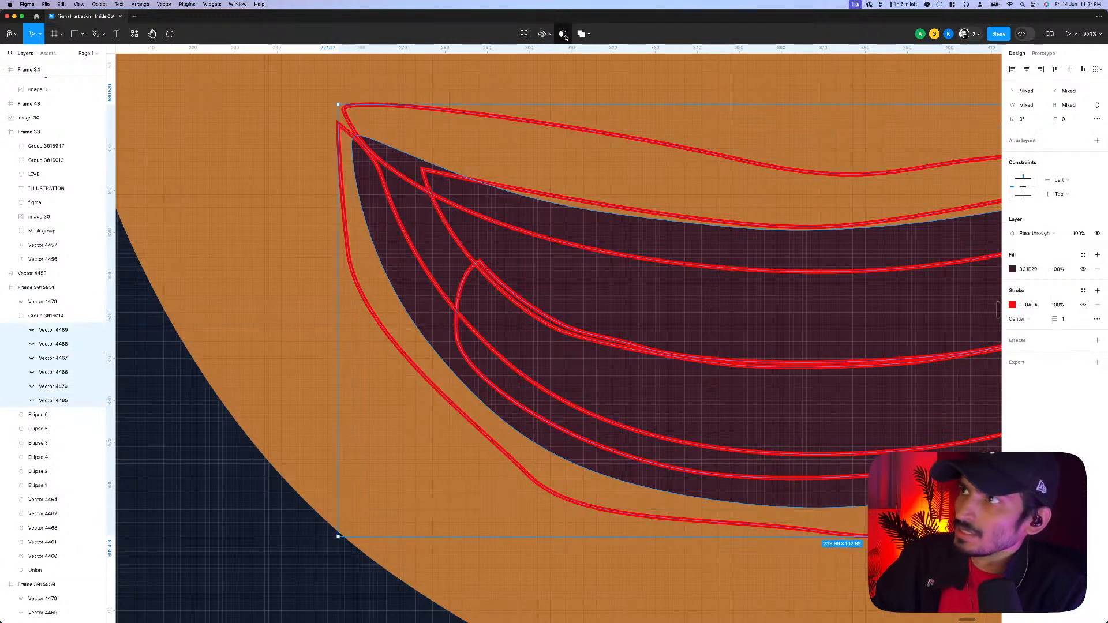
{"action": "right_click", "coordinate": [519, 341]}
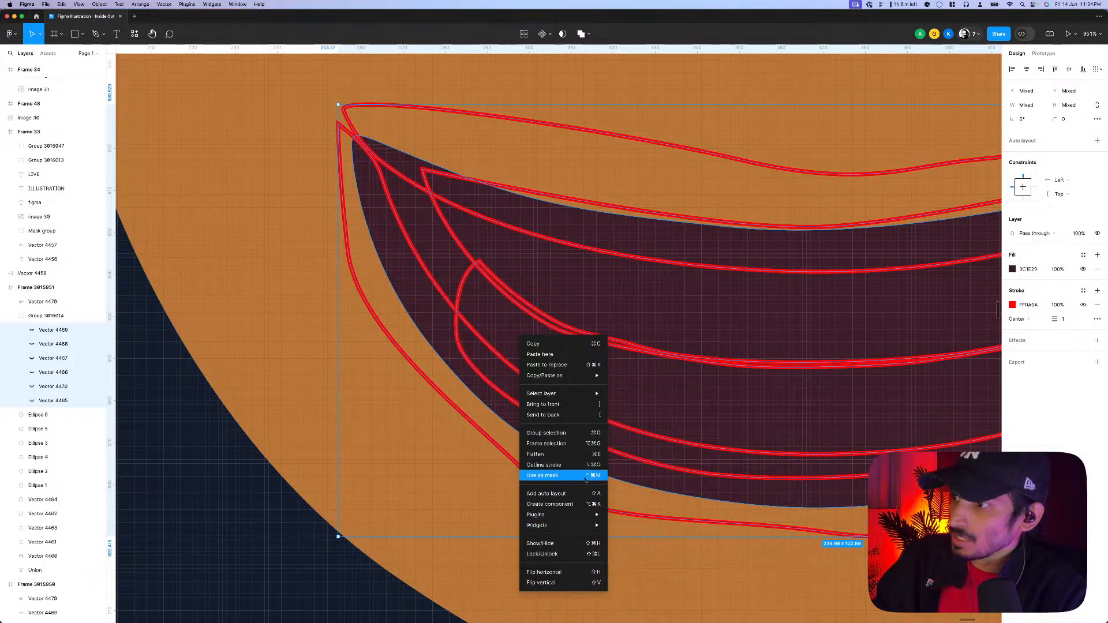
{"action": "left_click", "coordinate": [574, 477]}
{"action": "scroll", "coordinate": [574, 450], "scroll_direction": "down", "scroll_amount": 15}
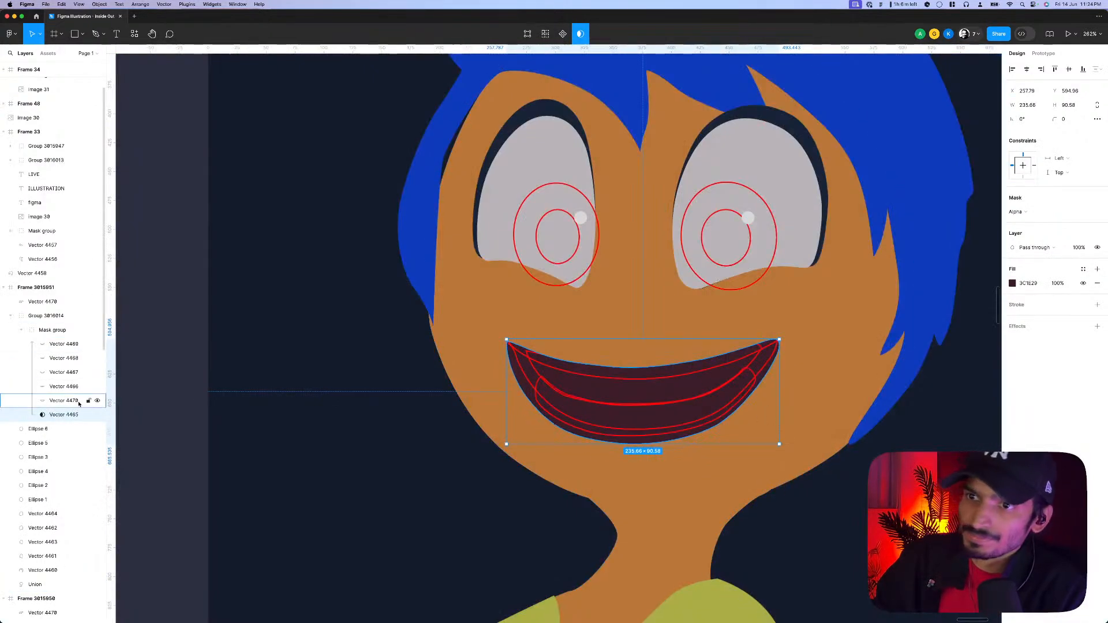
- Swap the lip and teeth outlines to fills and colour both rows of teeth with the light grey sampled from the illustration's eye white
{"action": "left_click", "coordinate": [530, 385]}
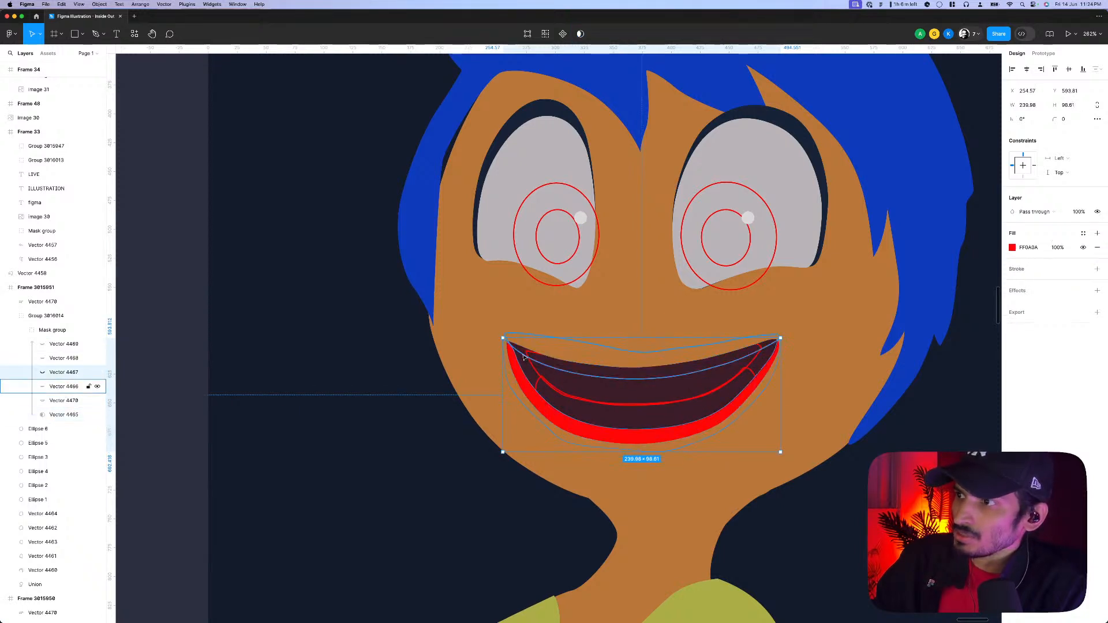
{"action": "left_click", "coordinate": [538, 387]}
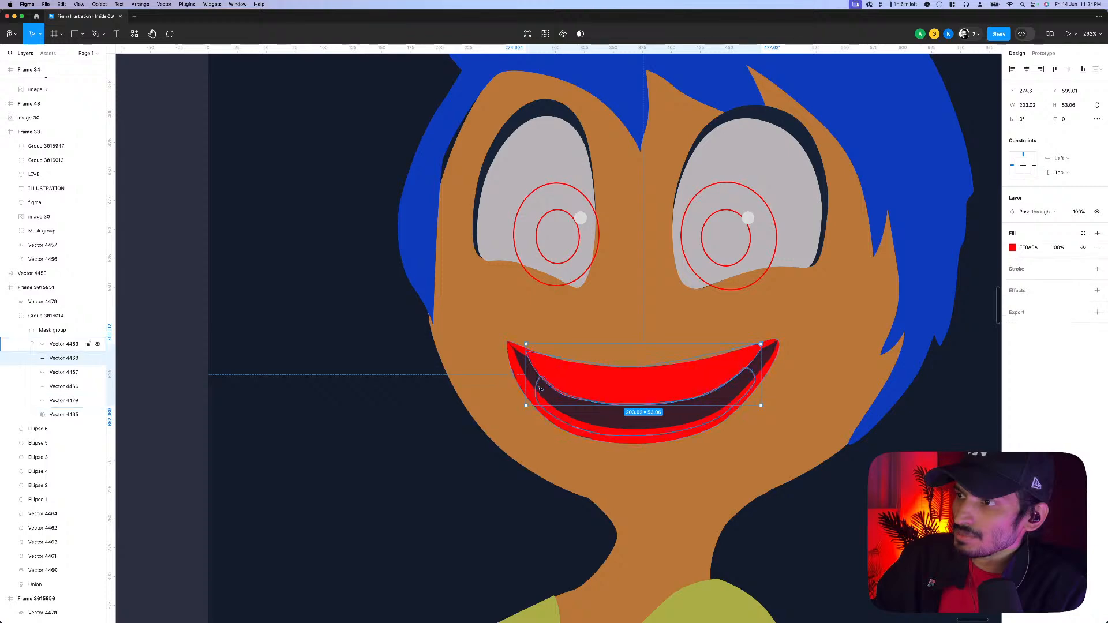
{"action": "left_click", "coordinate": [538, 386], "text": "shift"}
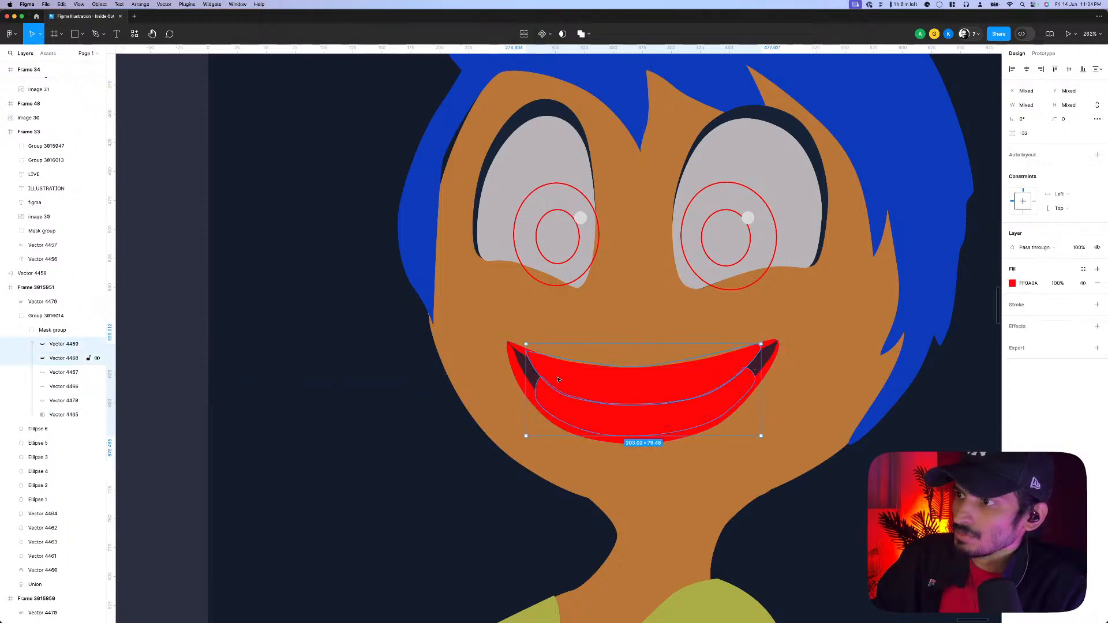
{"action": "key", "text": "i"}
{"action": "left_click", "coordinate": [554, 161]}
- Move both teeth shapes beneath the two lip shapes in the mask group's layer order
{"action": "scroll", "coordinate": [375, 377], "scroll_direction": "down", "scroll_amount": 3}
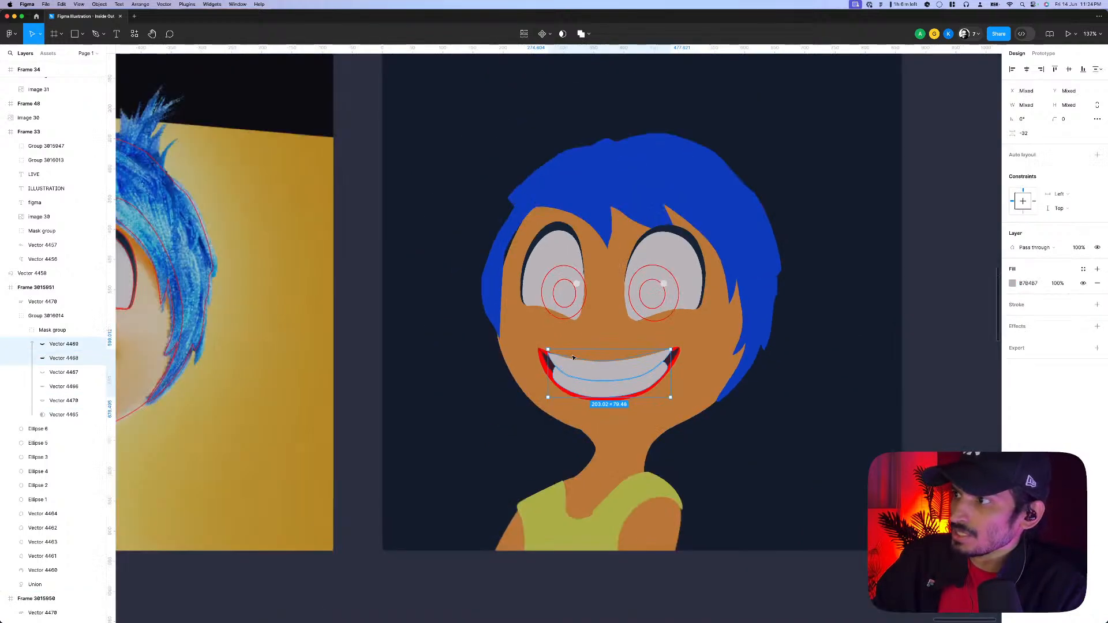
{"action": "key", "text": "super+bracketleft"}
{"action": "key", "text": "super+bracketleft"}
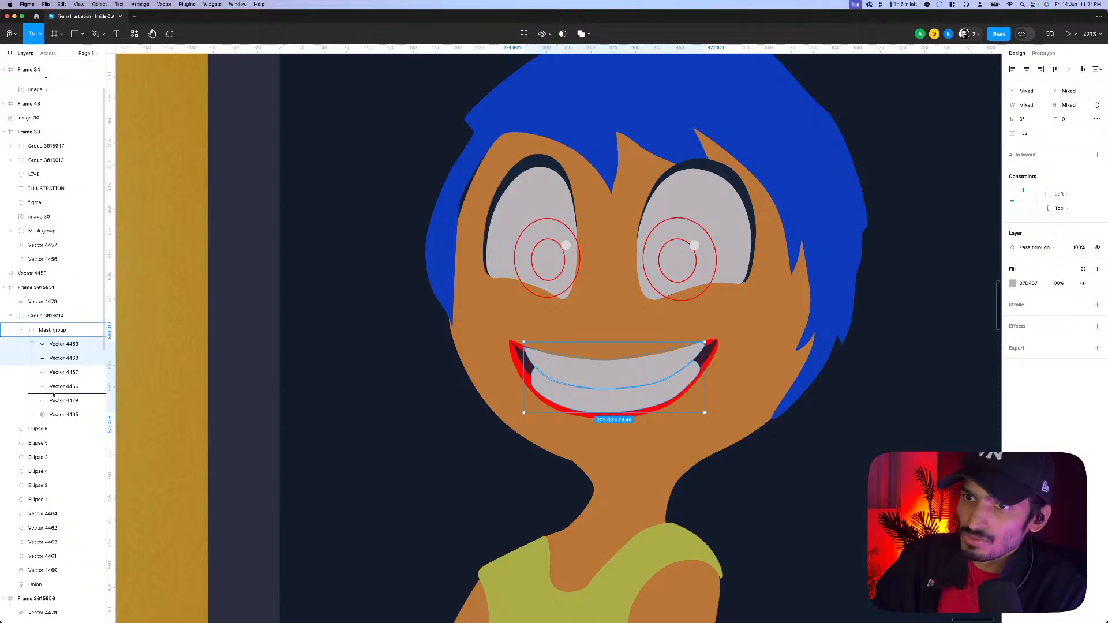
{"action": "scroll", "coordinate": [598, 438], "scroll_direction": "down", "scroll_amount": 10}
{"action": "key", "text": "Escape"}
{"action": "scroll", "coordinate": [691, 458], "scroll_direction": "down", "scroll_amount": 5}
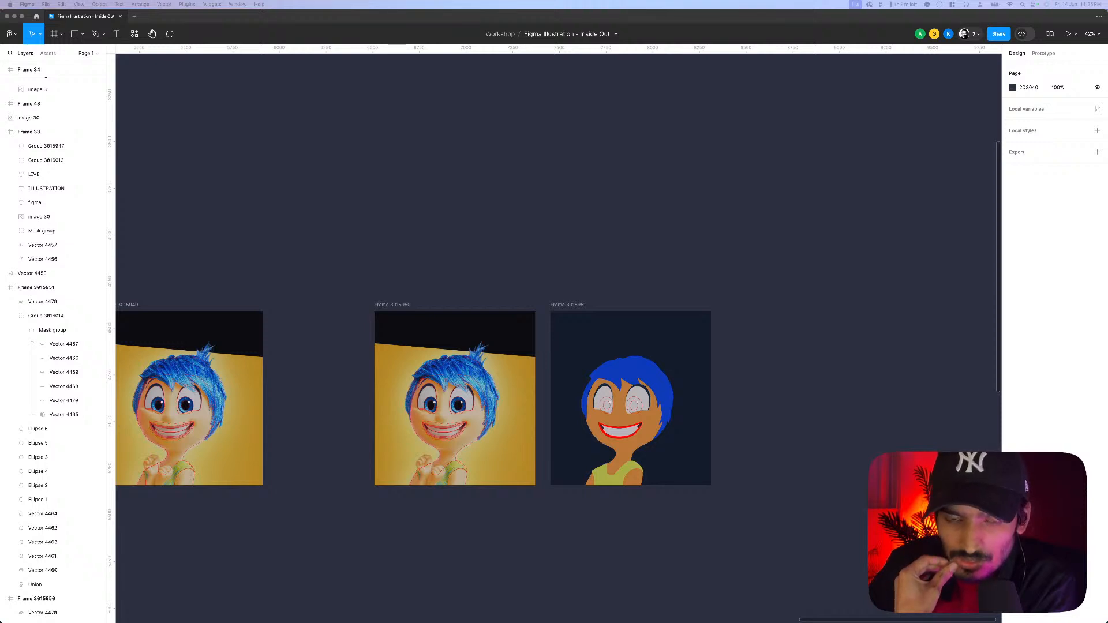
{"action": "scroll", "coordinate": [592, 415], "scroll_direction": "up", "scroll_amount": 1}
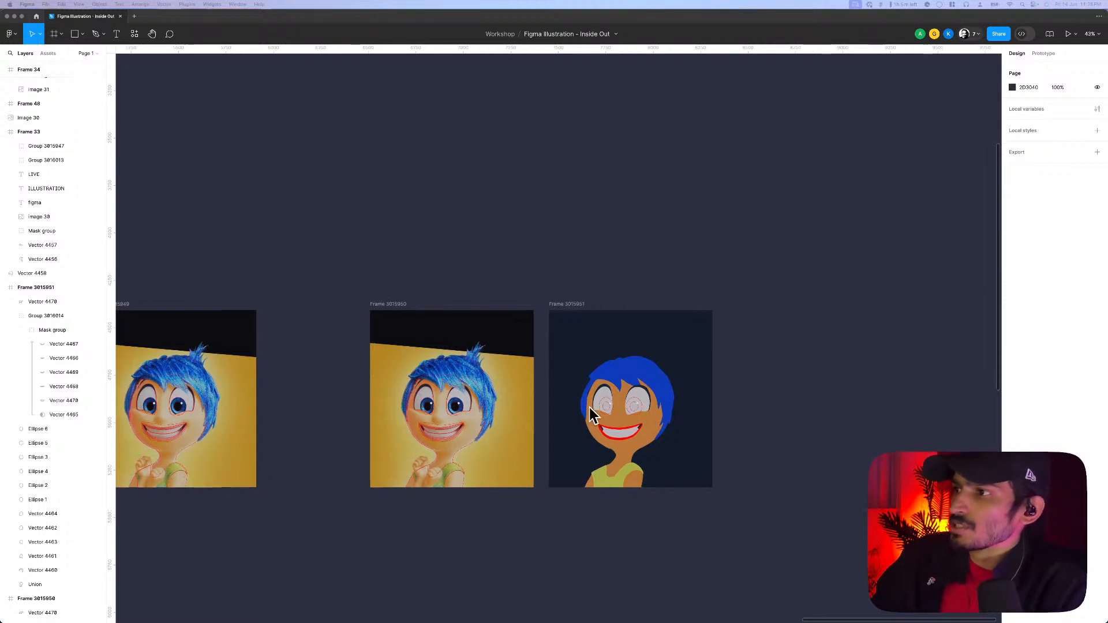
{"action": "scroll", "coordinate": [591, 416], "scroll_direction": "up", "scroll_amount": 5}
{"action": "scroll", "coordinate": [558, 359], "scroll_direction": "down", "scroll_amount": 3}
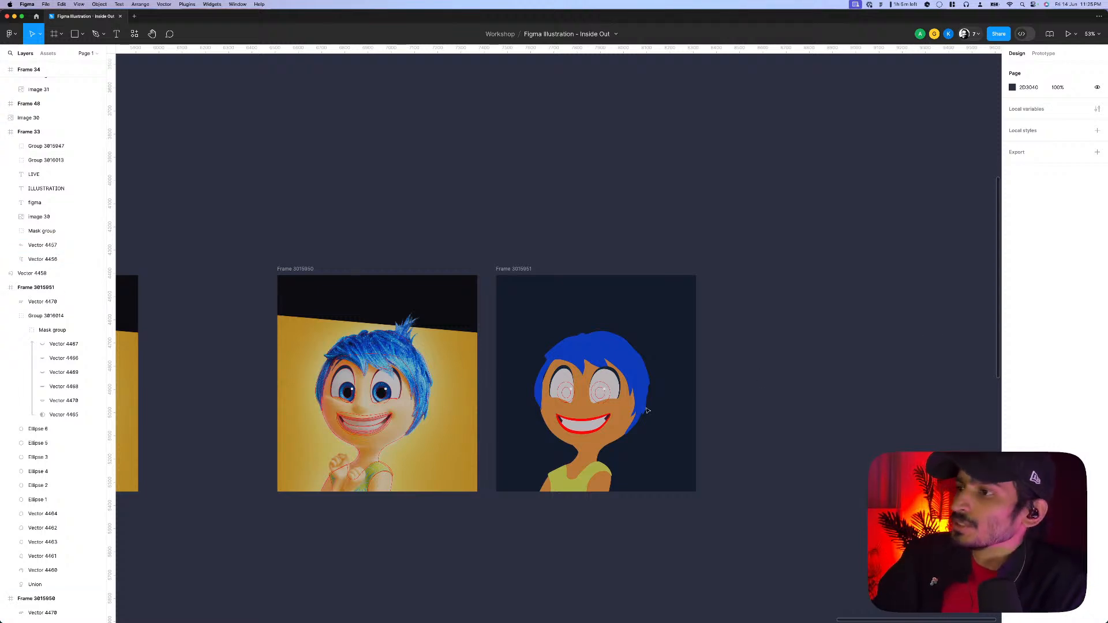
{"action": "scroll", "coordinate": [641, 409], "scroll_direction": "up", "scroll_amount": 5}
{"action": "scroll", "coordinate": [789, 349], "scroll_direction": "left", "scroll_amount": 2}
{"action": "scroll", "coordinate": [765, 363], "scroll_direction": "down", "scroll_amount": 3}
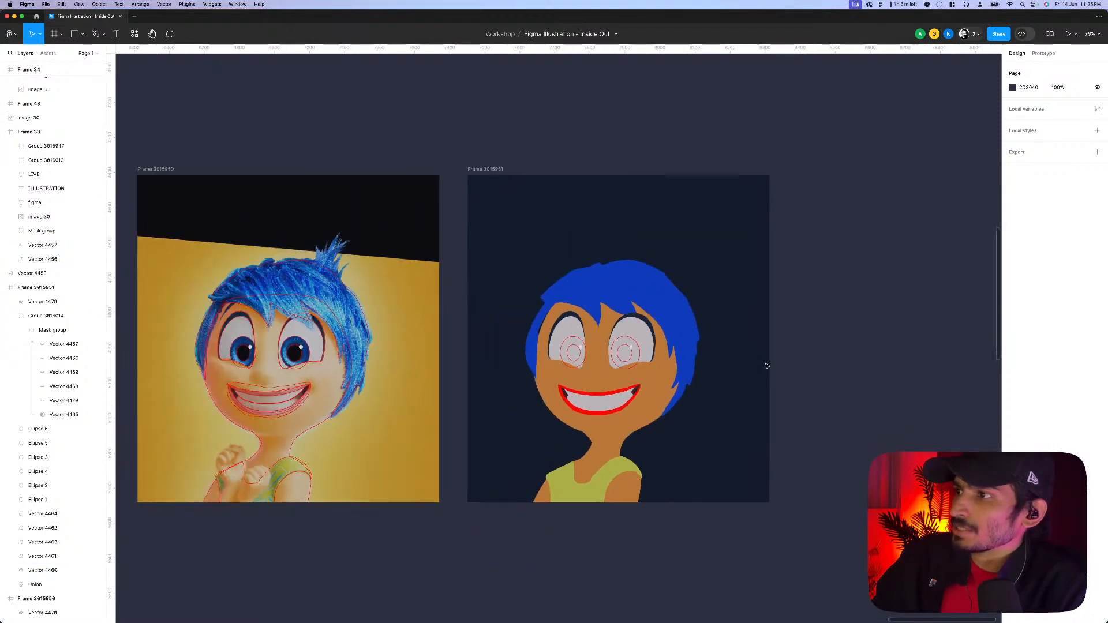
{"action": "scroll", "coordinate": [620, 364], "scroll_direction": "up", "scroll_amount": 2}
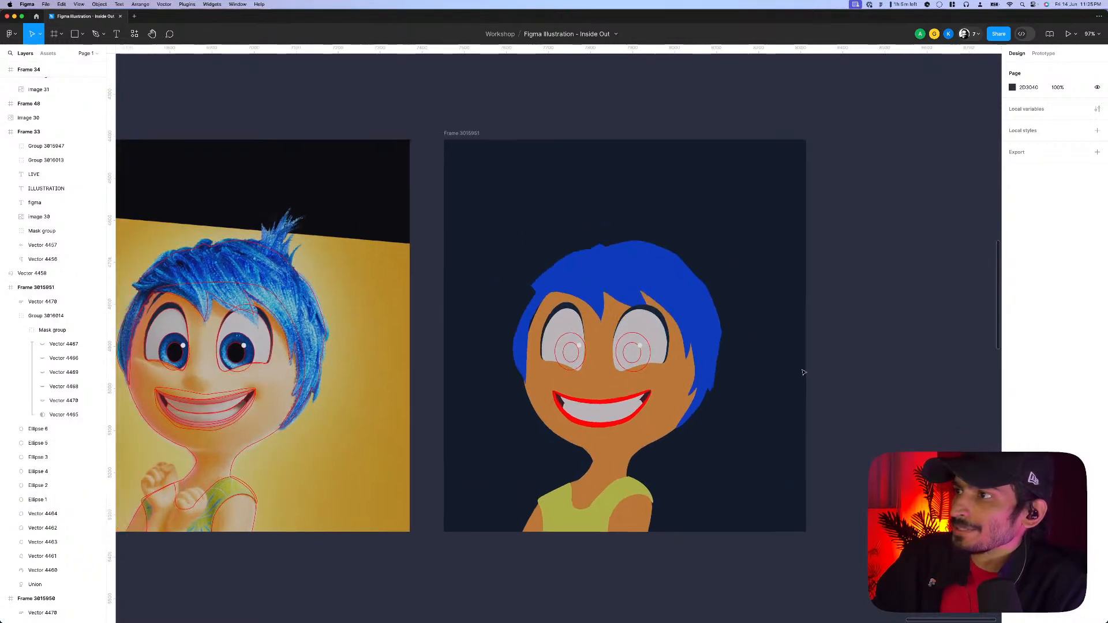
{"action": "scroll", "coordinate": [805, 371], "scroll_direction": "down", "scroll_amount": 3}
{"action": "left_click", "coordinate": [455, 357]}
{"action": "scroll", "coordinate": [450, 335], "scroll_direction": "down", "scroll_amount": 5}
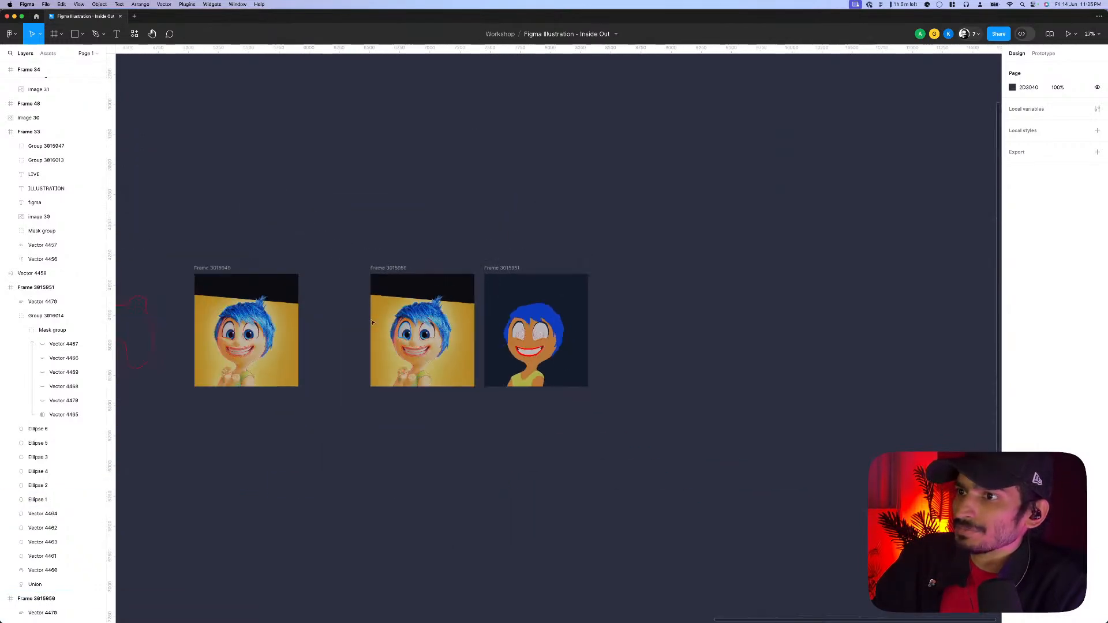
{"action": "scroll", "coordinate": [277, 301], "scroll_direction": "up", "scroll_amount": 6}
{"action": "scroll", "coordinate": [278, 300], "scroll_direction": "down", "scroll_amount": 5}
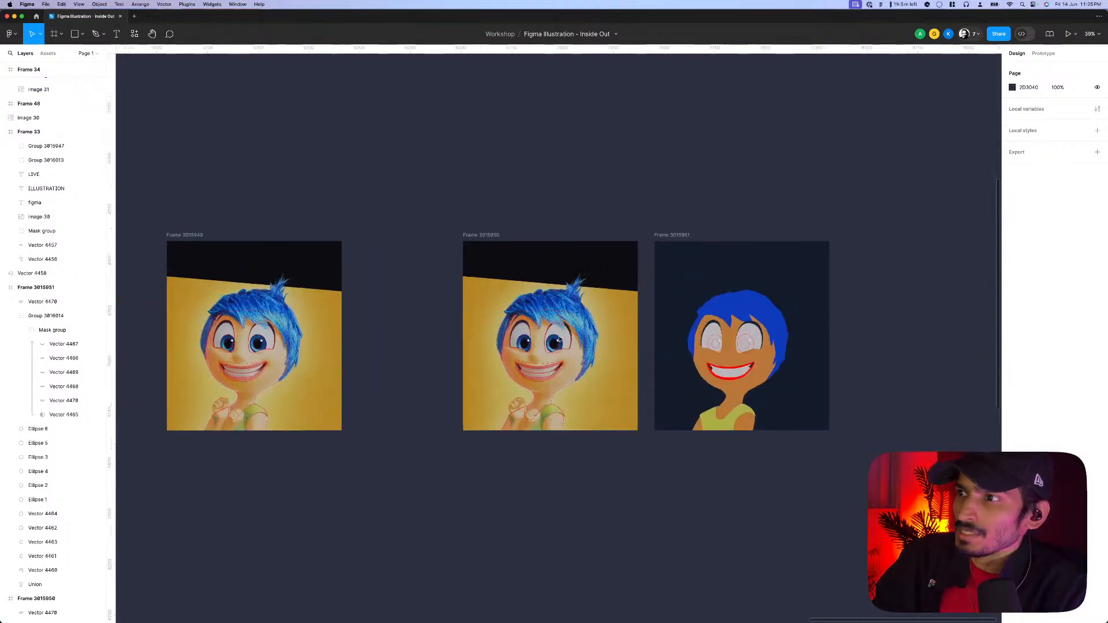
- Delete all the traced outlines over the reference picture in Frame 3015950, keeping the picture itself
{"action": "scroll", "coordinate": [613, 489], "scroll_direction": "up", "scroll_amount": 2}
{"action": "left_click_drag", "start_coordinate": [614, 489], "coordinate": [468, 455]}
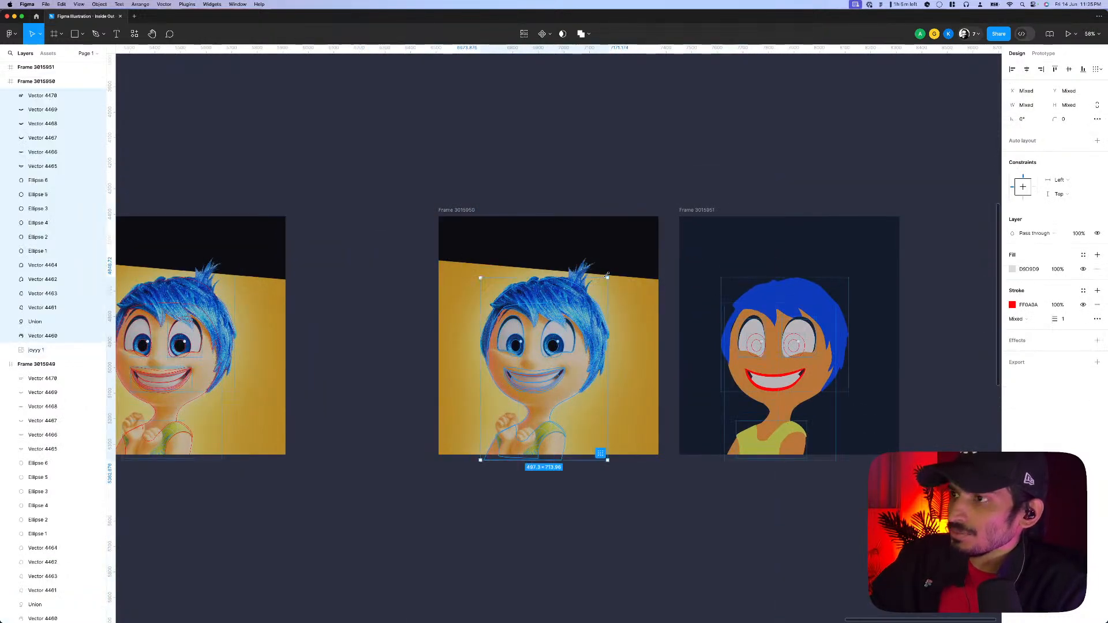
{"action": "key", "text": "Escape"}
- Group the iris, pupil and highlight ellipses of the illustration's left eye in Frame 3015951
{"action": "scroll", "coordinate": [545, 290], "scroll_direction": "up", "scroll_amount": 1}
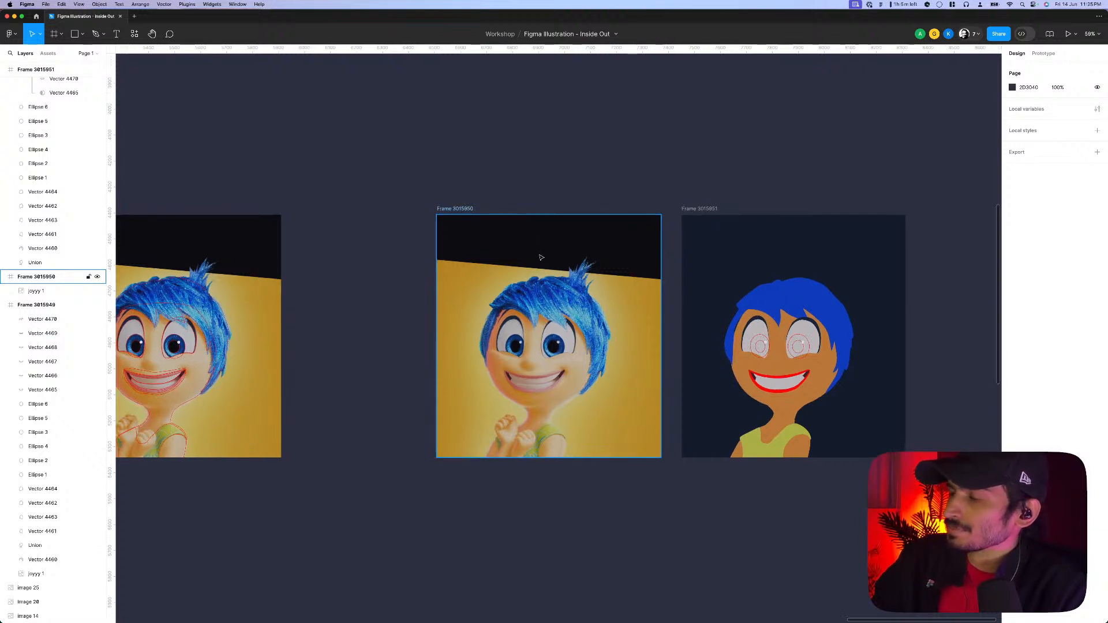
{"action": "scroll", "coordinate": [541, 257], "scroll_direction": "down", "scroll_amount": 1}
{"action": "scroll", "coordinate": [745, 149], "scroll_direction": "right", "scroll_amount": 2}
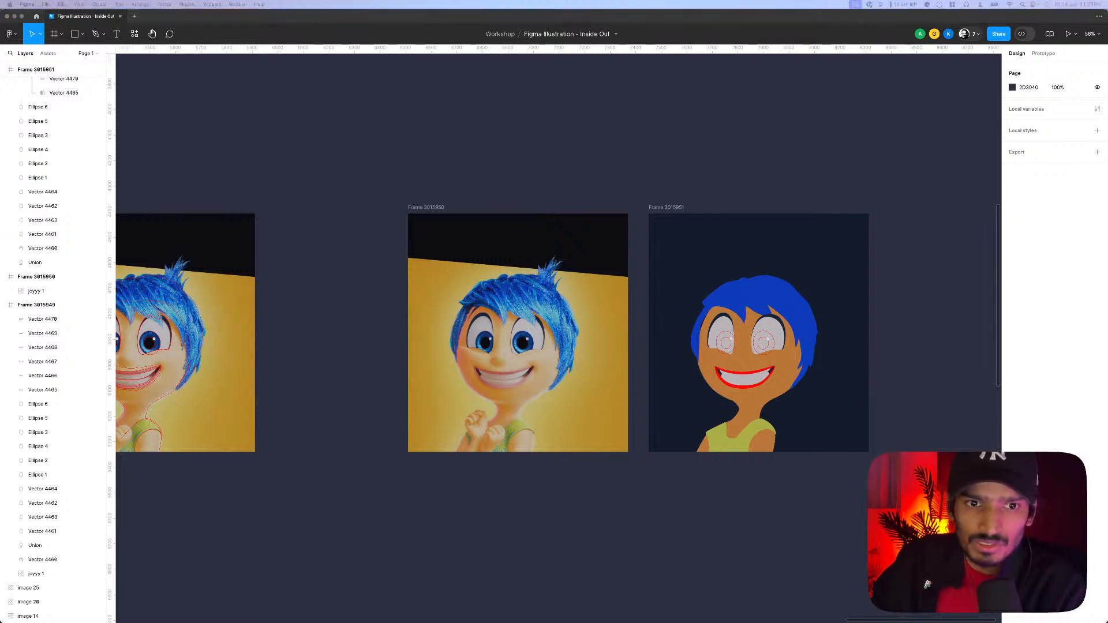
{"action": "scroll", "coordinate": [775, 438], "scroll_direction": "right", "scroll_amount": 3}
{"action": "scroll", "coordinate": [569, 339], "scroll_direction": "up", "scroll_amount": 3}
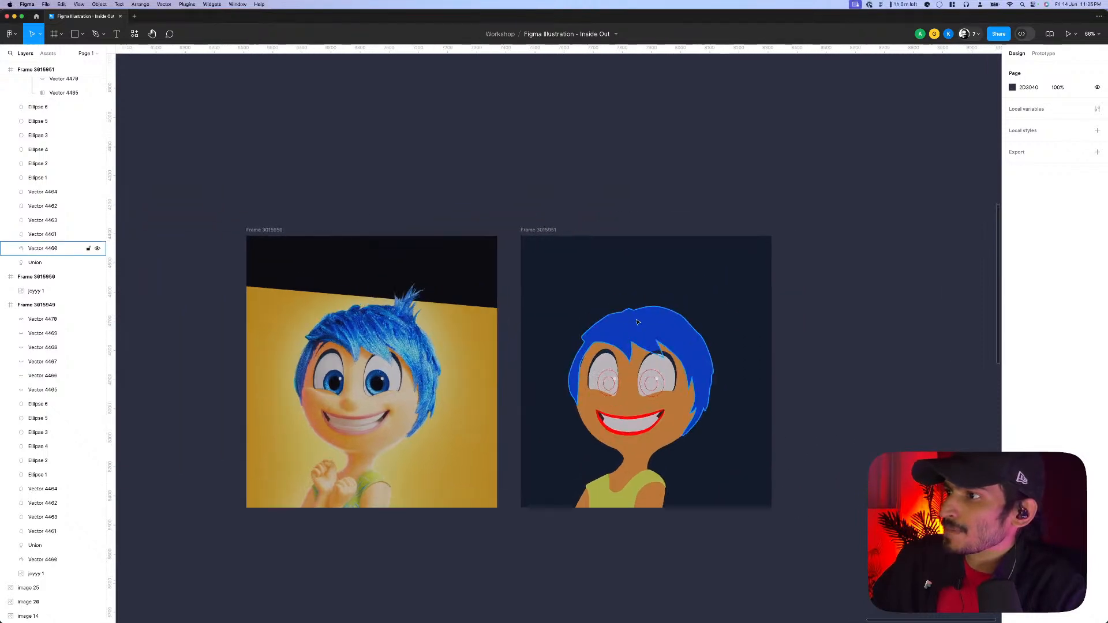
{"action": "scroll", "coordinate": [571, 383], "scroll_direction": "up", "scroll_amount": 5}
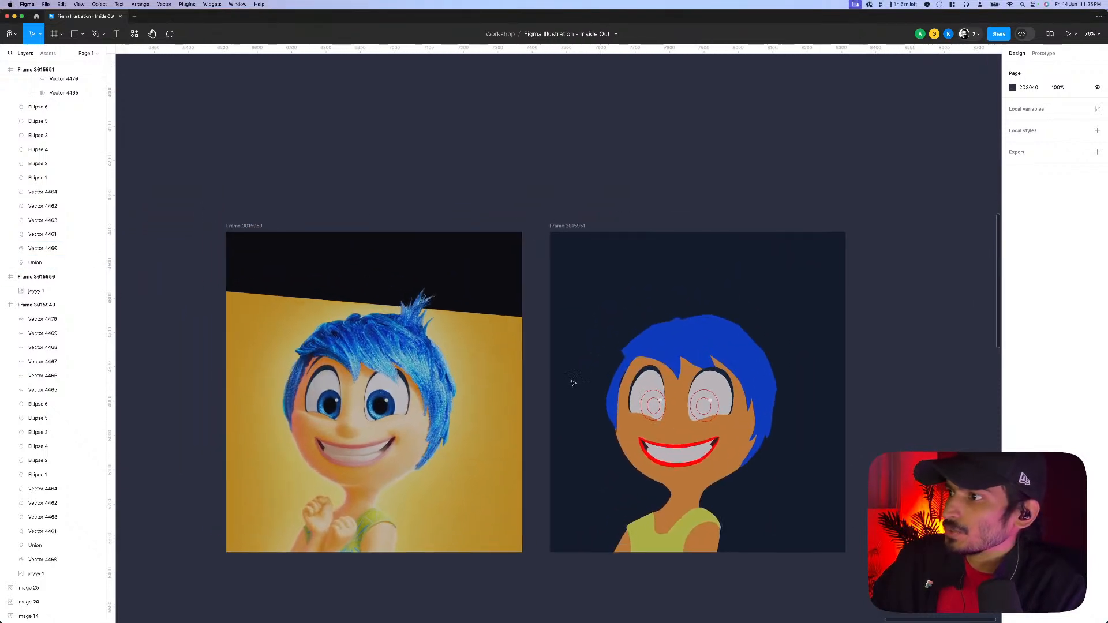
{"action": "left_click", "coordinate": [687, 408]}
{"action": "left_click", "coordinate": [687, 409], "text": "shift"}
{"action": "scroll", "coordinate": [692, 404], "scroll_direction": "up", "scroll_amount": 5}
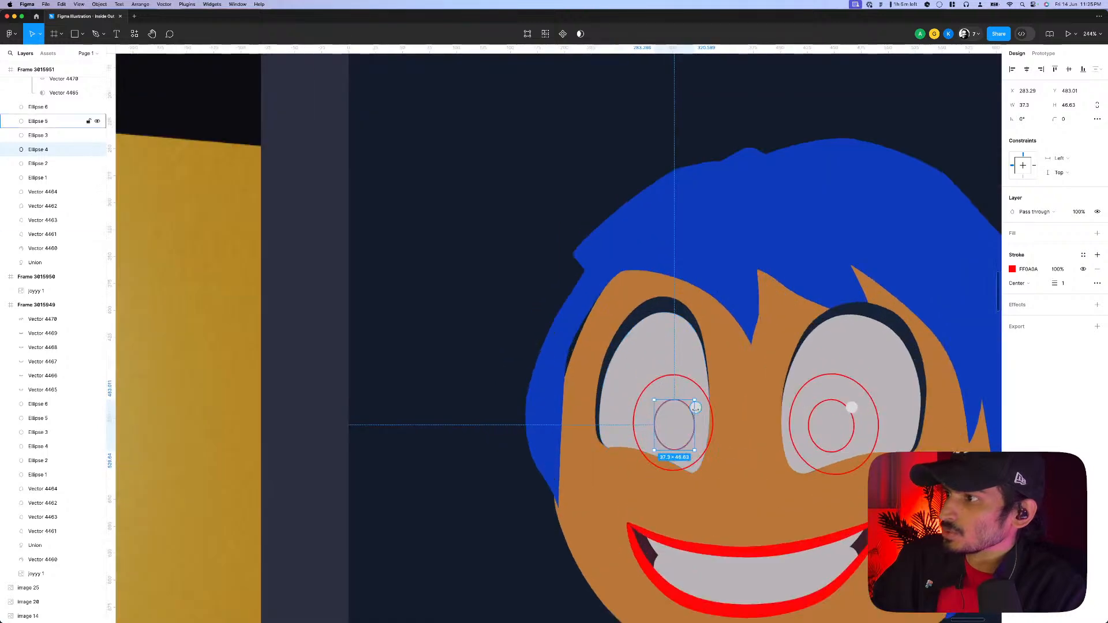
{"action": "left_click", "coordinate": [696, 391], "text": "shift"}
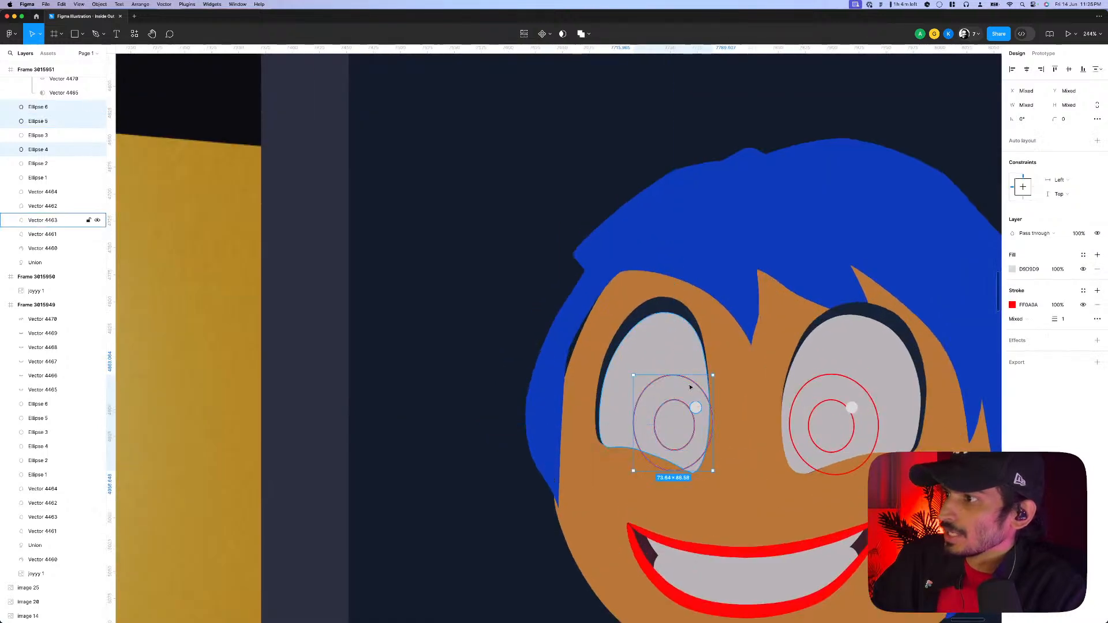
{"action": "key", "text": "super+g"}
{"action": "scroll", "coordinate": [57, 231], "scroll_direction": "up", "scroll_amount": 4}
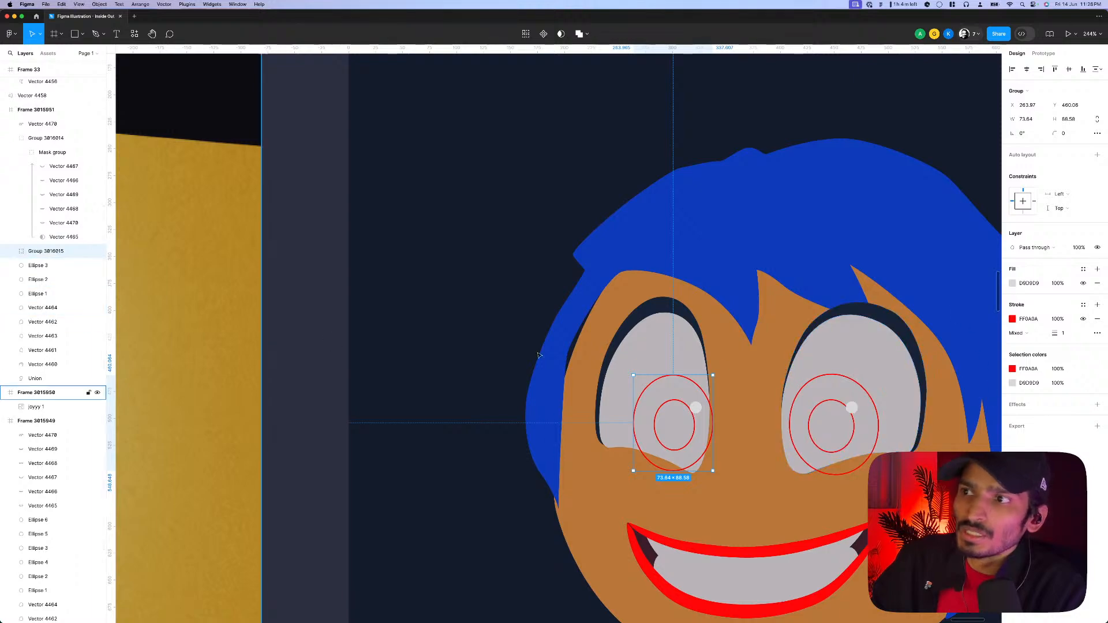
{"action": "left_click", "coordinate": [655, 319]}
{"action": "scroll", "coordinate": [655, 320], "scroll_direction": "up", "scroll_amount": 5}
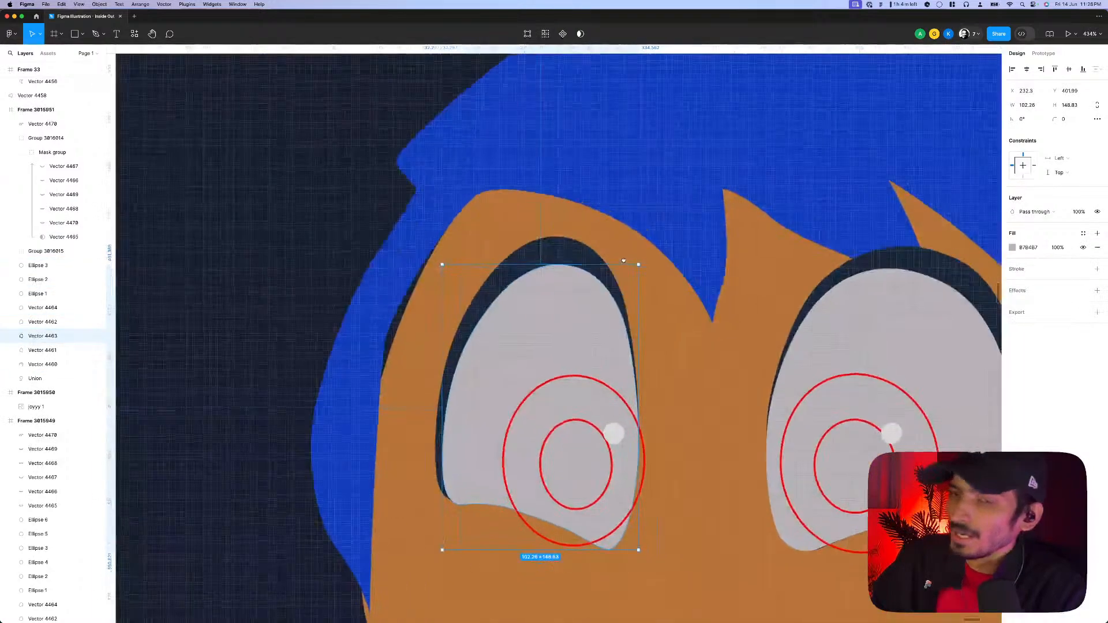
{"action": "scroll", "coordinate": [248, 328], "scroll_direction": "down", "scroll_amount": 5}
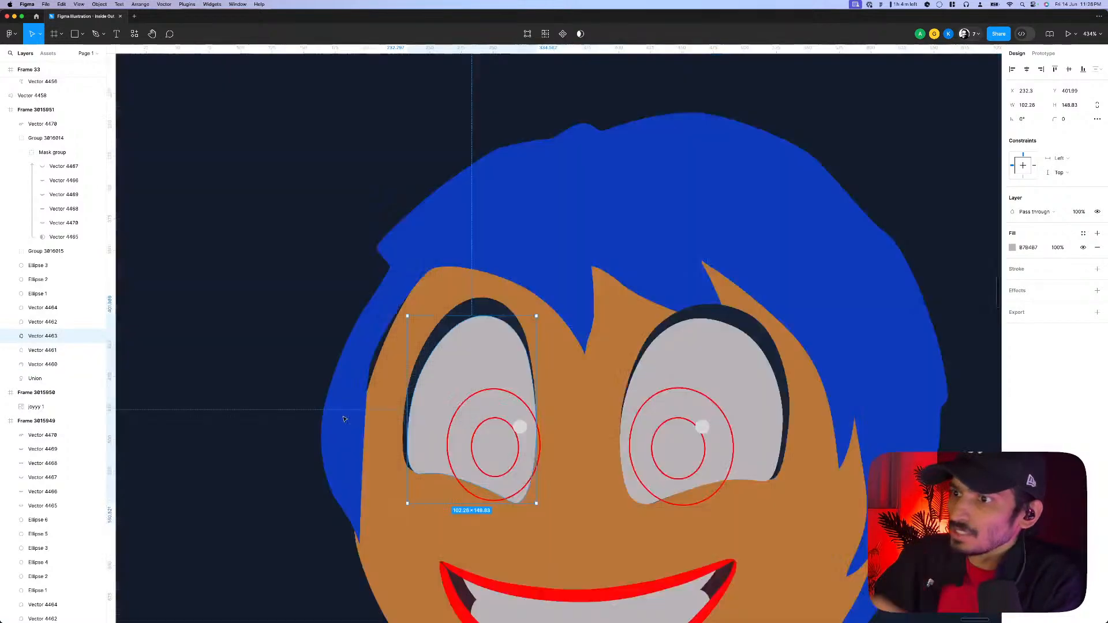
{"action": "scroll", "coordinate": [391, 349], "scroll_direction": "up", "scroll_amount": 3}
{"action": "scroll", "coordinate": [392, 349], "scroll_direction": "up", "scroll_amount": 5}
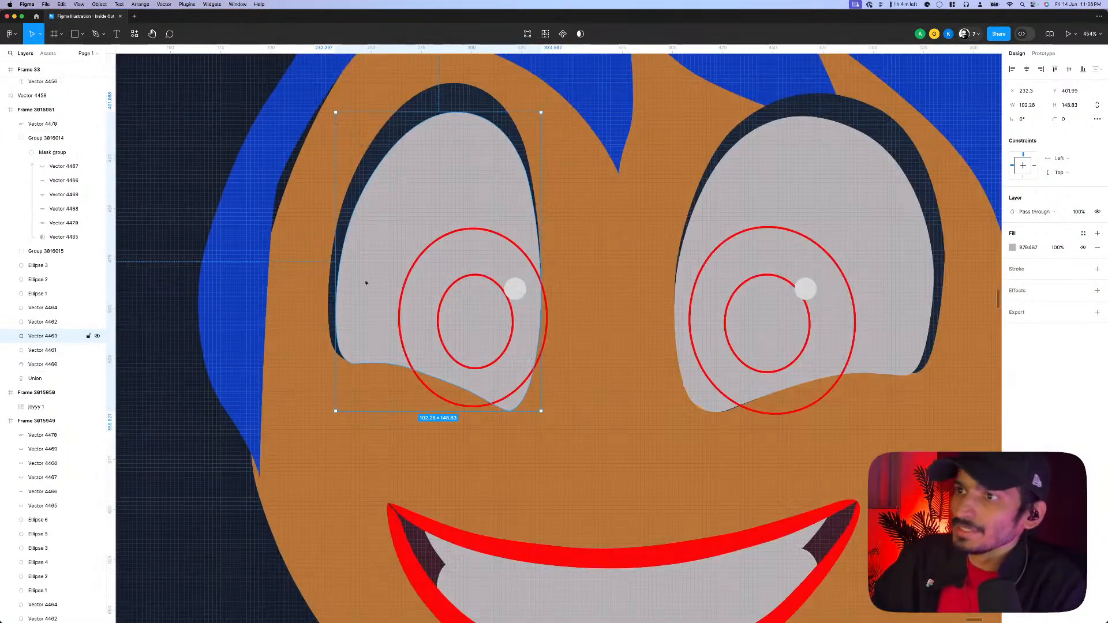
{"action": "scroll", "coordinate": [397, 415], "scroll_direction": "down", "scroll_amount": 6}
{"action": "scroll", "coordinate": [397, 415], "scroll_direction": "down", "scroll_amount": 4}
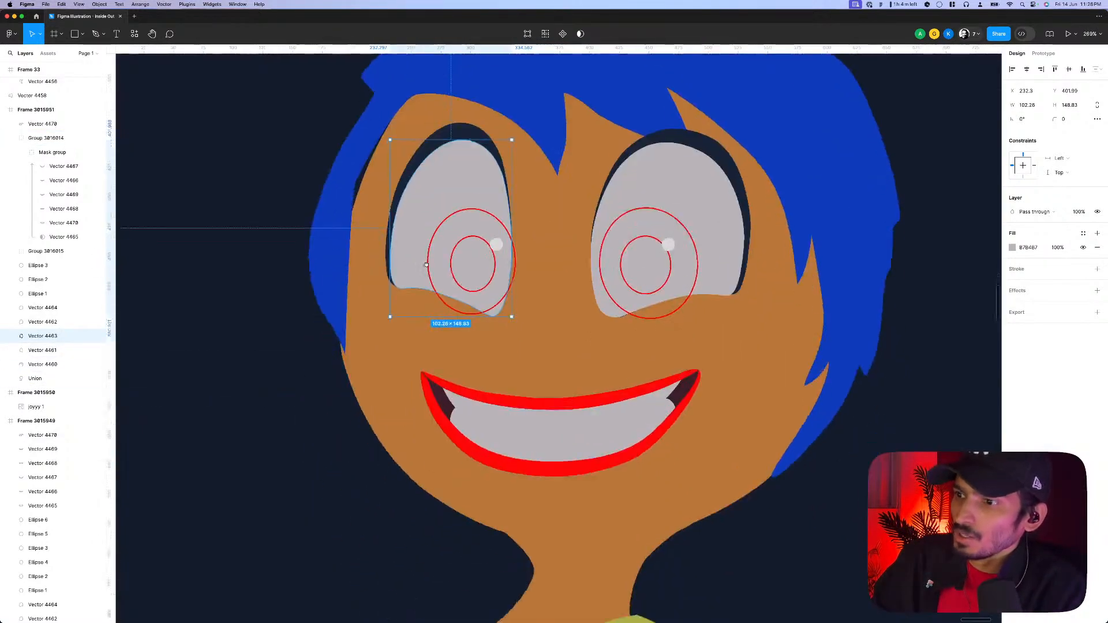
- Smooth the skin shape's outline at the left anchor point where the jaw meets the neck
{"action": "left_click", "coordinate": [477, 436]}
{"action": "scroll", "coordinate": [477, 436], "scroll_direction": "down", "scroll_amount": 2}
{"action": "scroll", "coordinate": [477, 436], "scroll_direction": "down", "scroll_amount": 5}
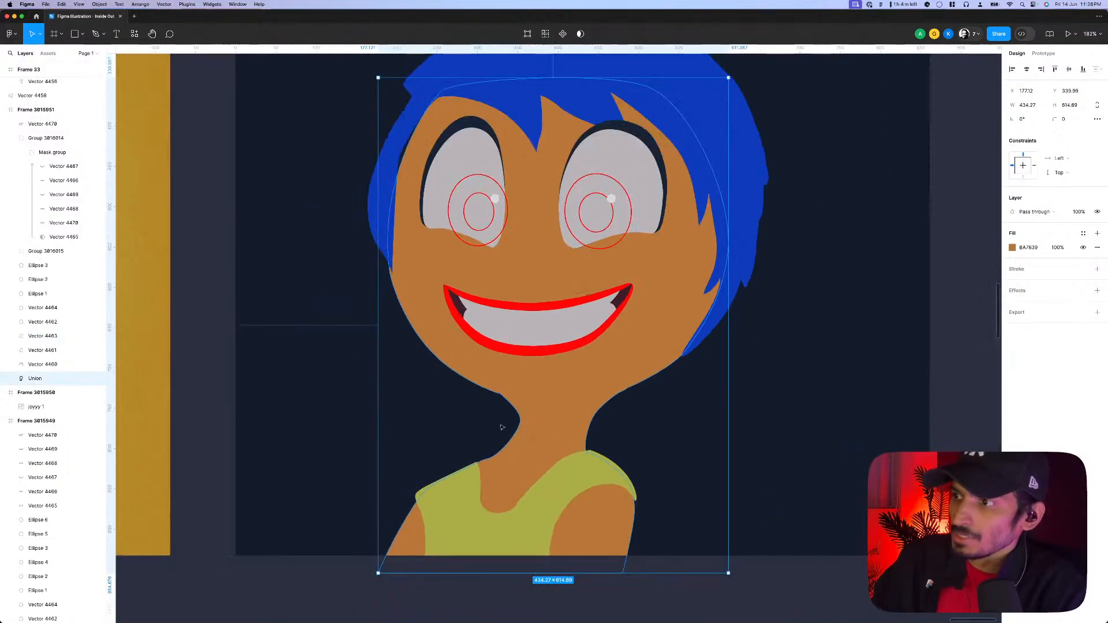
{"action": "scroll", "coordinate": [502, 438], "scroll_direction": "up", "scroll_amount": 4}
{"action": "double_click", "coordinate": [547, 424]}
{"action": "scroll", "coordinate": [546, 424], "scroll_direction": "up", "scroll_amount": 2}
{"action": "left_click", "coordinate": [489, 355]}
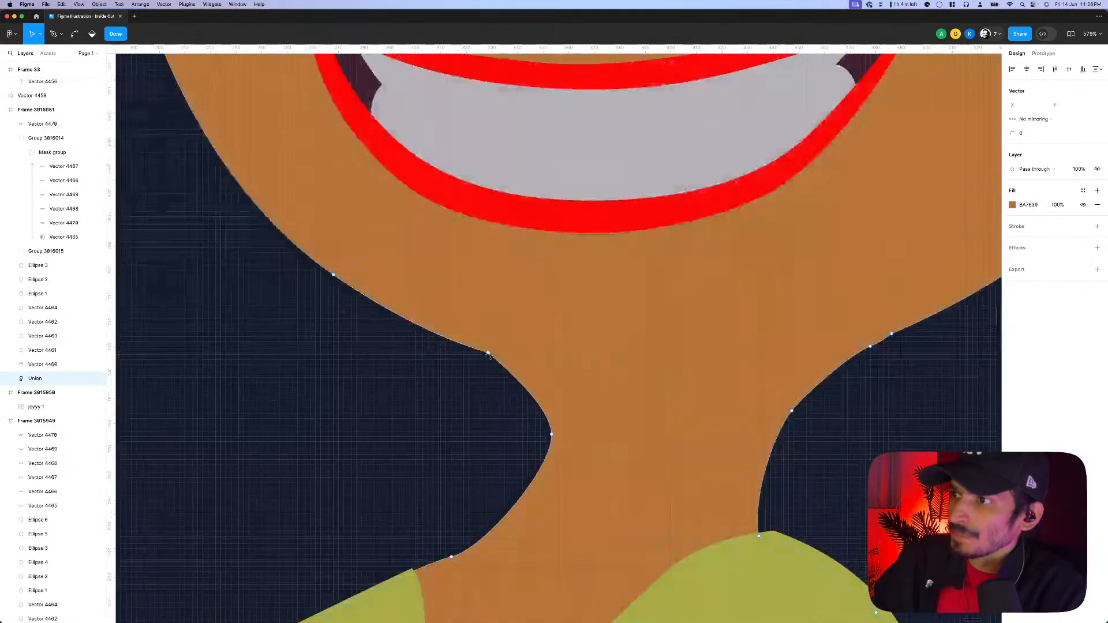
{"action": "scroll", "coordinate": [514, 376], "scroll_direction": "up", "scroll_amount": 4}
{"action": "left_click", "coordinate": [512, 373]}
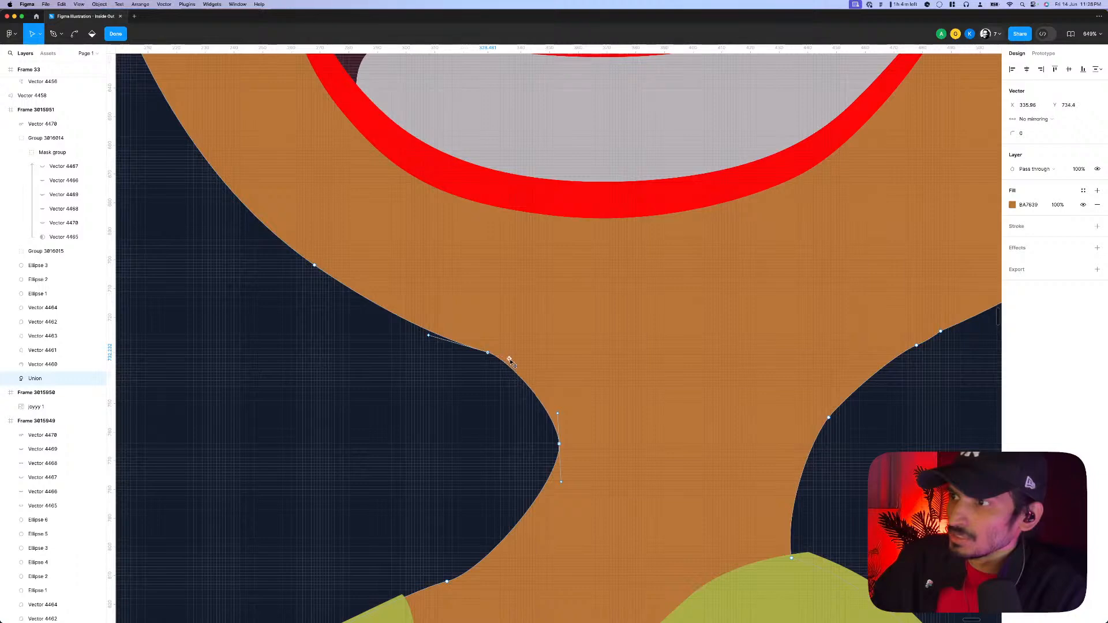
{"action": "scroll", "coordinate": [516, 373], "scroll_direction": "down", "scroll_amount": 6}
{"action": "key", "text": "Escape"}
{"action": "scroll", "coordinate": [526, 386], "scroll_direction": "up", "scroll_amount": 2}
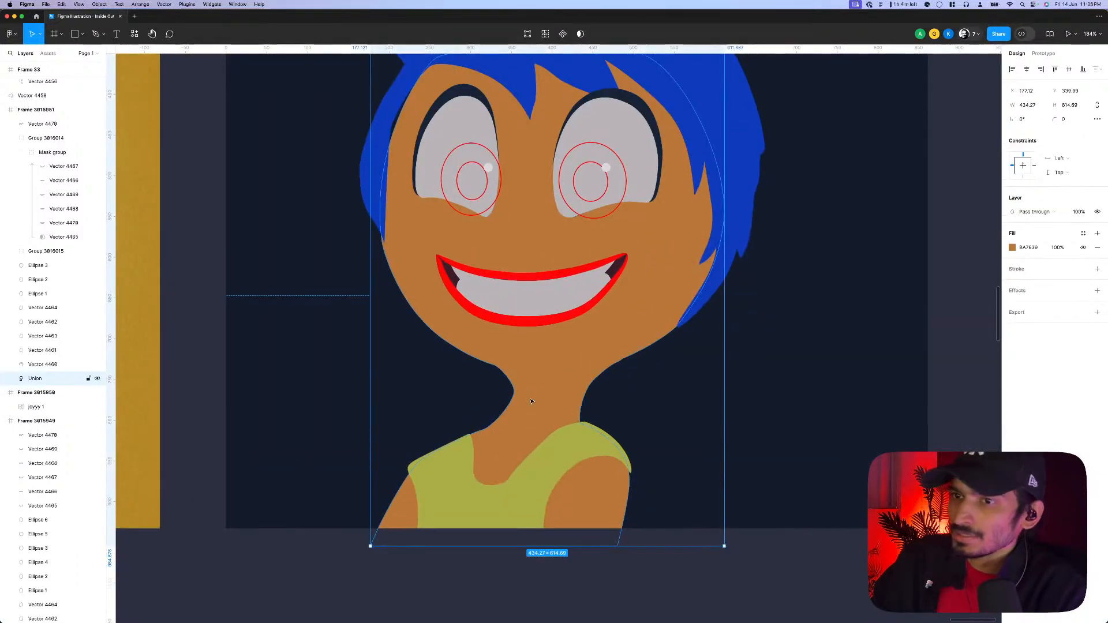
{"action": "scroll", "coordinate": [36, 391], "scroll_direction": "up", "scroll_amount": 1}
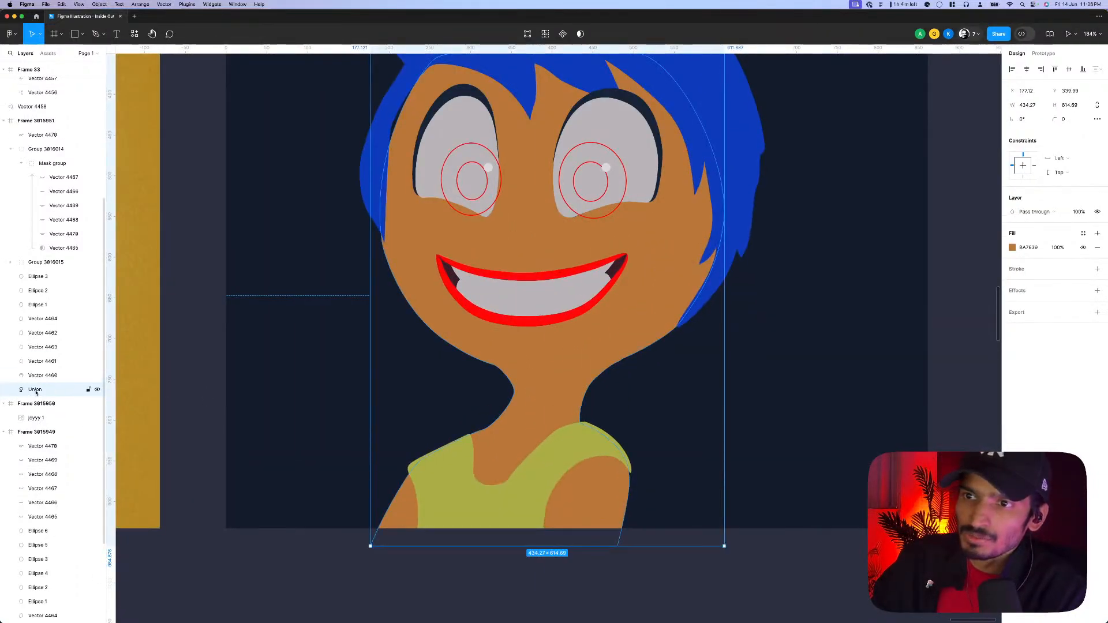
- Rename the Union layer as body, and mask it with a duplicate of itself
{"action": "double_click", "coordinate": [36, 390]}
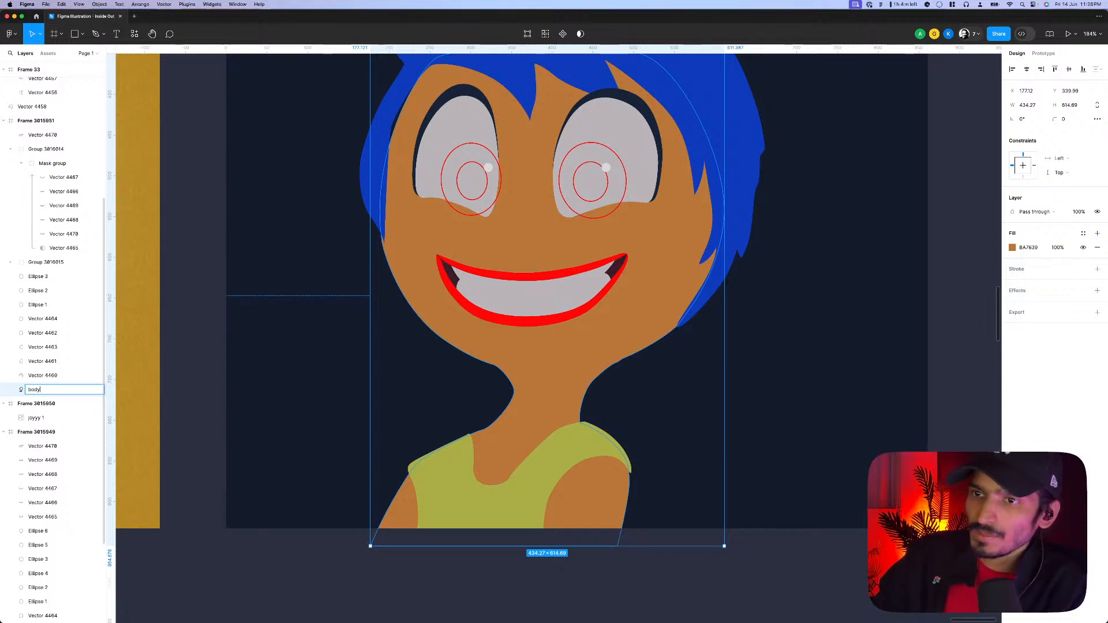
{"action": "key", "text": "Return"}
{"action": "key", "text": "ctrl+d"}
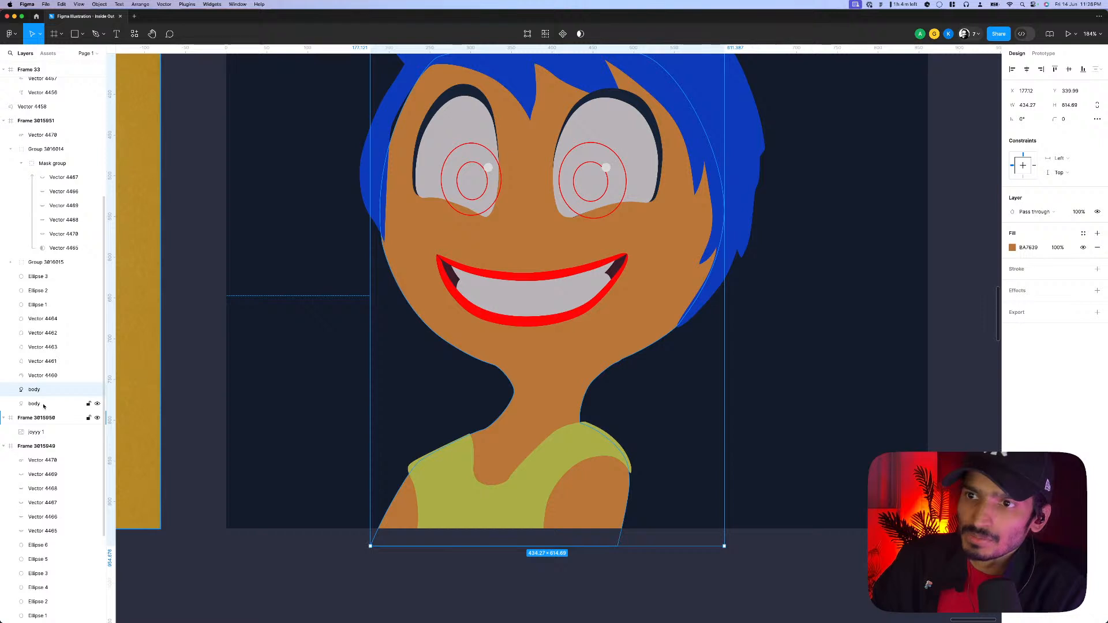
{"action": "left_click", "coordinate": [44, 404], "text": "shift"}
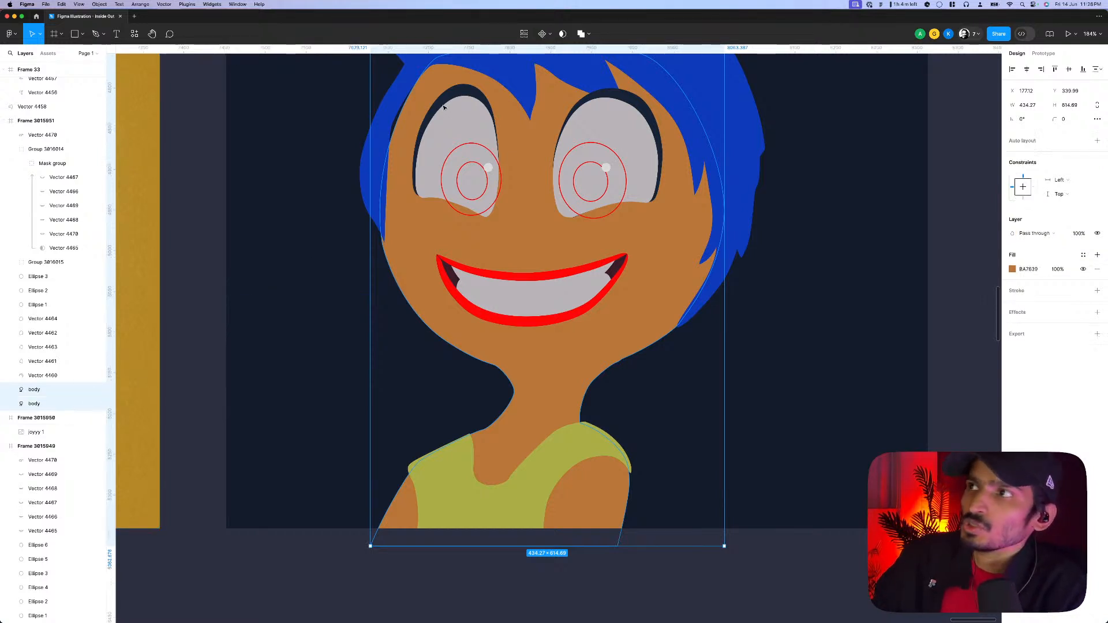
{"action": "left_click", "coordinate": [563, 34]}
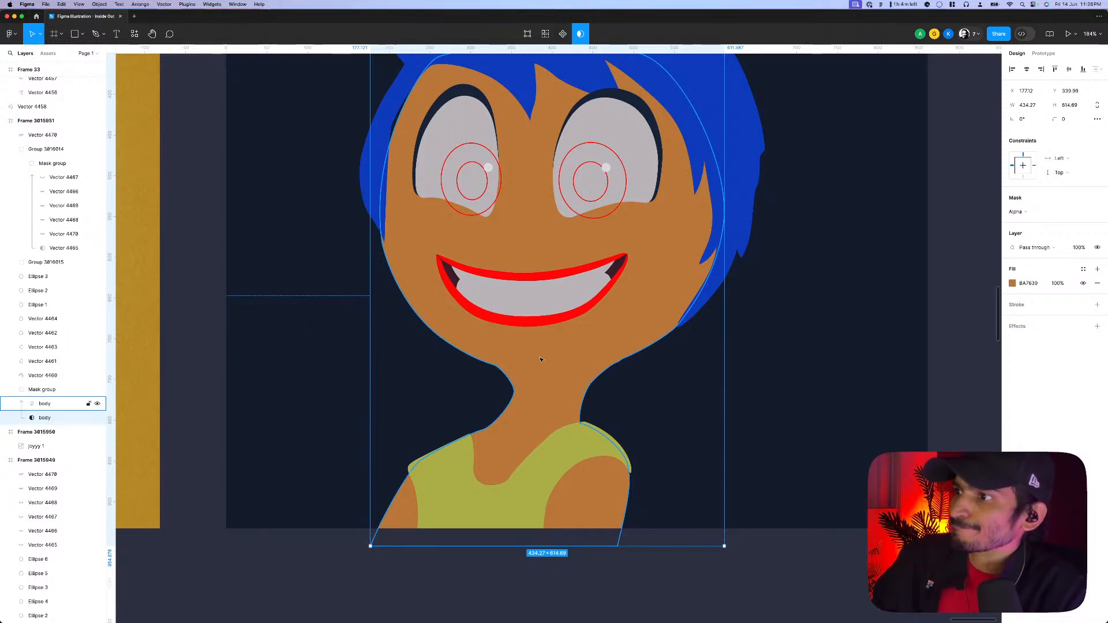
- Add a Layer blur effect to the upper body layer inside the new mask group
{"action": "scroll", "coordinate": [698, 363], "scroll_direction": "up", "scroll_amount": 10}
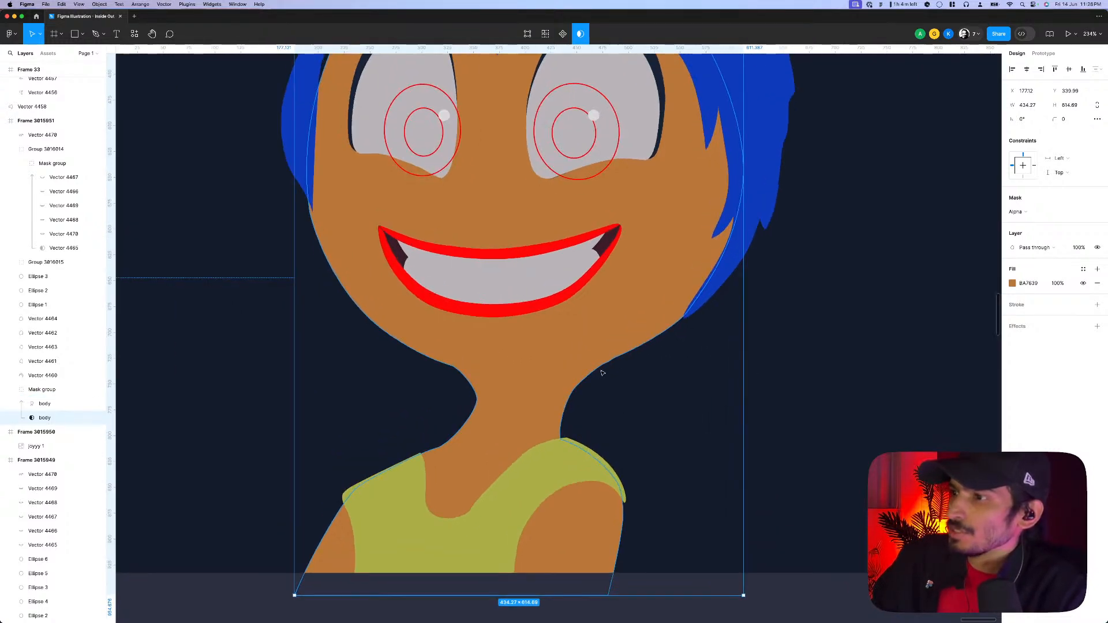
{"action": "scroll", "coordinate": [542, 442], "scroll_direction": "up", "scroll_amount": 15}
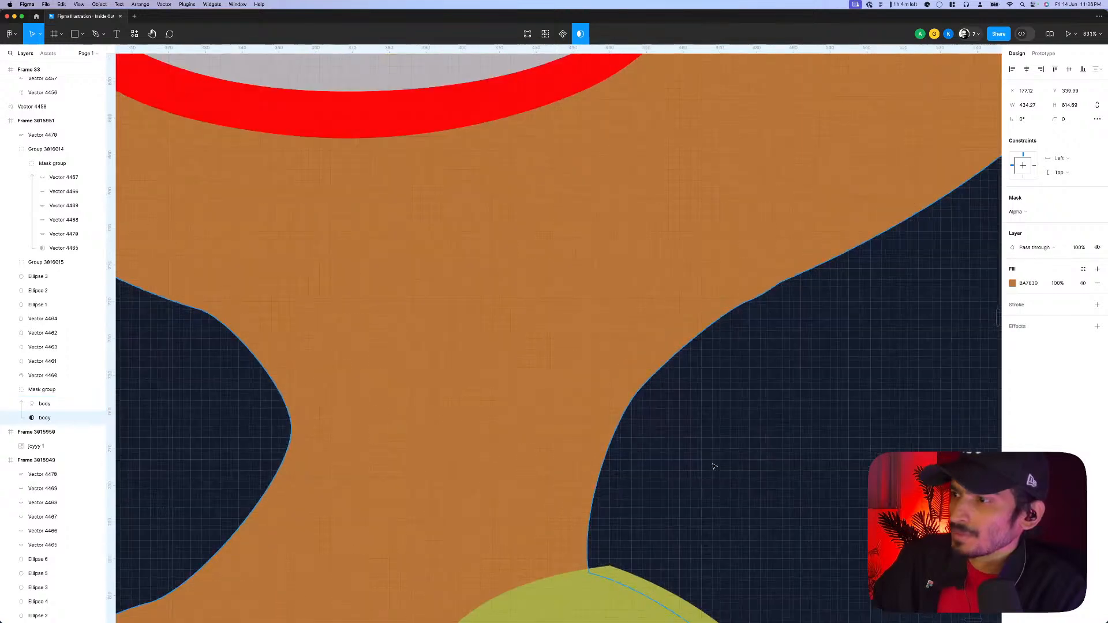
{"action": "scroll", "coordinate": [513, 431], "scroll_direction": "up", "scroll_amount": 2}
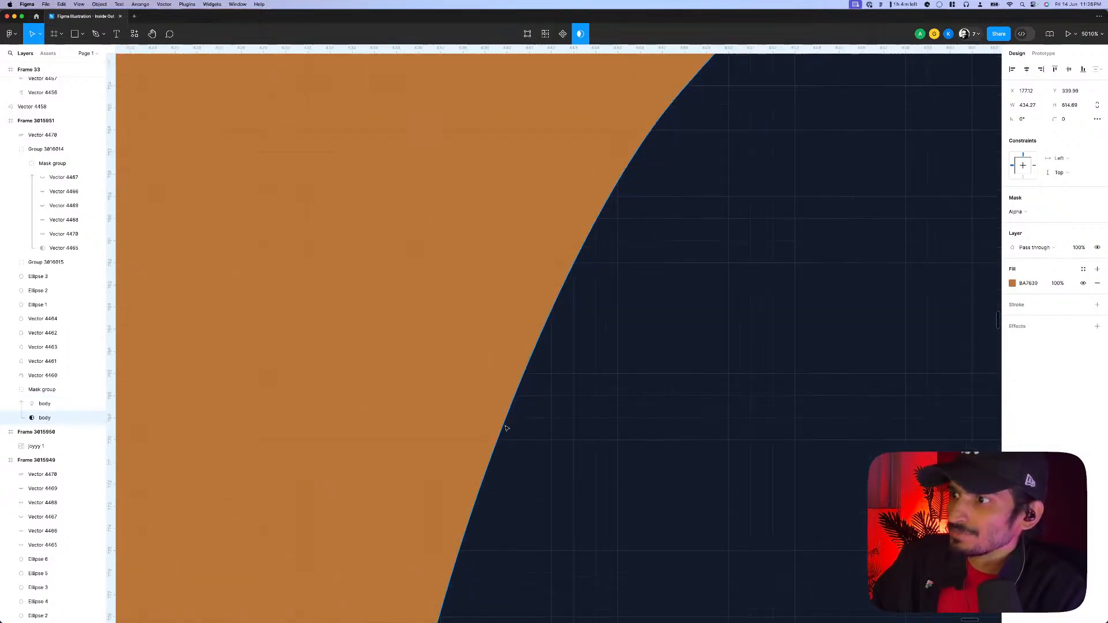
{"action": "left_click", "coordinate": [49, 405]}
{"action": "left_click", "coordinate": [1033, 302]}
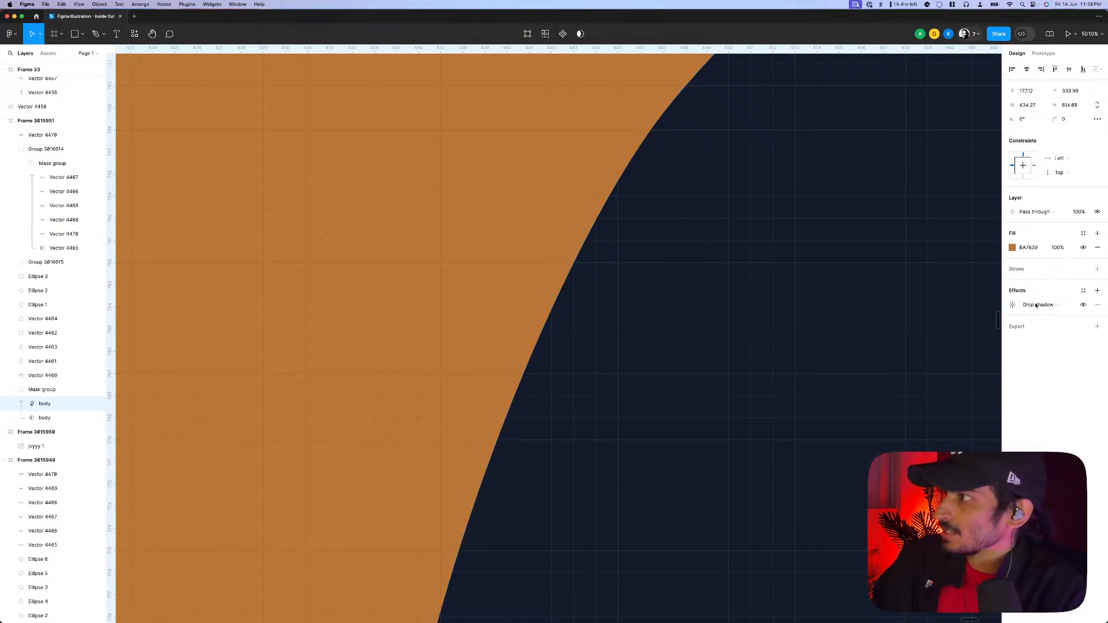
{"action": "left_click", "coordinate": [1047, 306]}
{"action": "left_click", "coordinate": [1030, 315]}
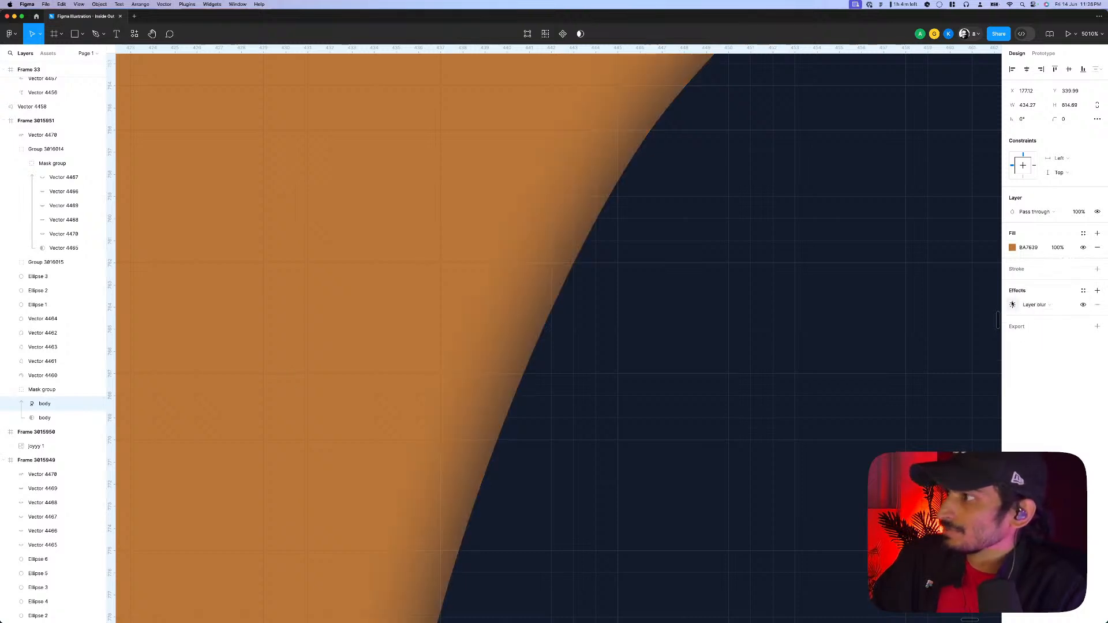
- Set the upper body layer's blur to 4
{"action": "left_click", "coordinate": [1012, 305]}
{"action": "left_click_drag", "start_coordinate": [907, 327], "coordinate": [830, 327]}
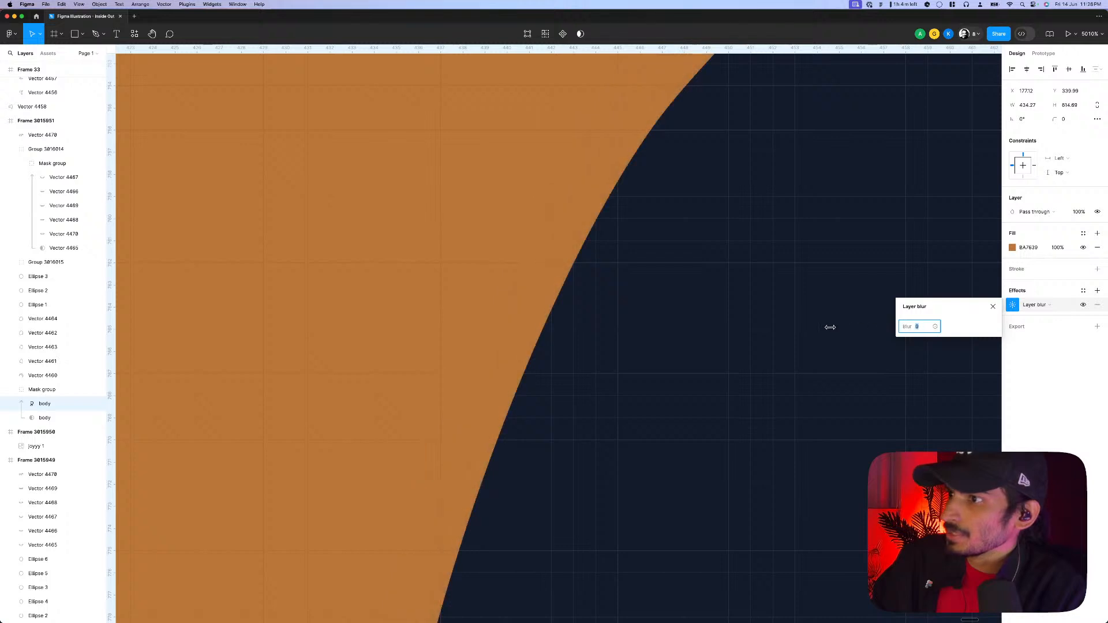
{"action": "scroll", "coordinate": [548, 379], "scroll_direction": "up", "scroll_amount": 3}
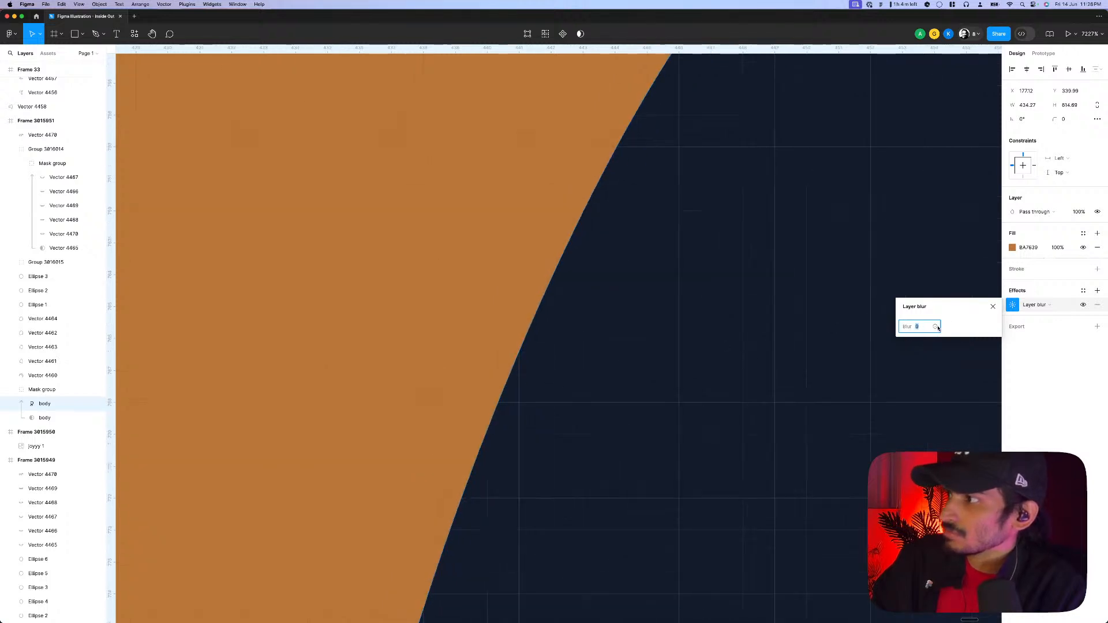
{"action": "scroll", "coordinate": [616, 355], "scroll_direction": "down", "scroll_amount": 2}
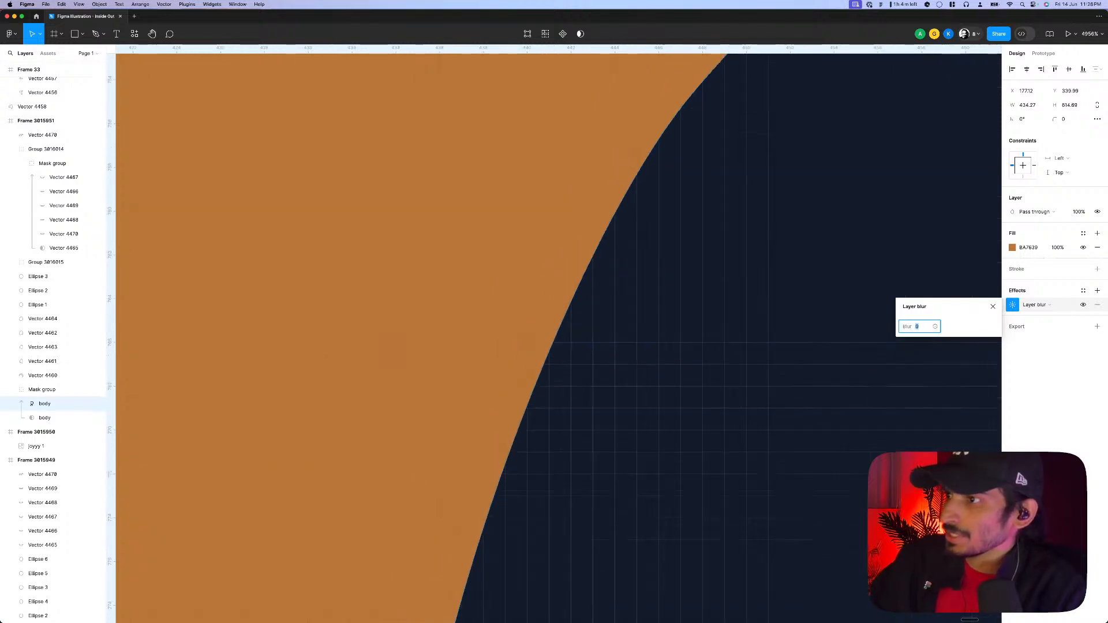
{"action": "type", "text": "4"}
{"action": "key", "text": "Return"}
{"action": "scroll", "coordinate": [721, 289], "scroll_direction": "down", "scroll_amount": 15}
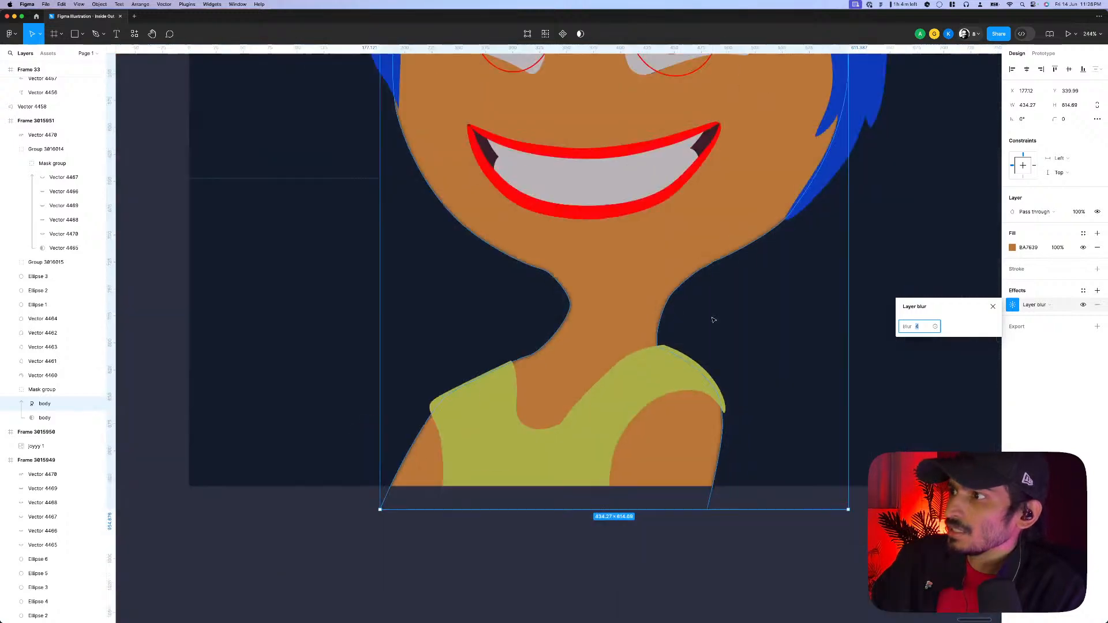
{"action": "left_click", "coordinate": [714, 320]}
{"action": "scroll", "coordinate": [686, 285], "scroll_direction": "up", "scroll_amount": 1}
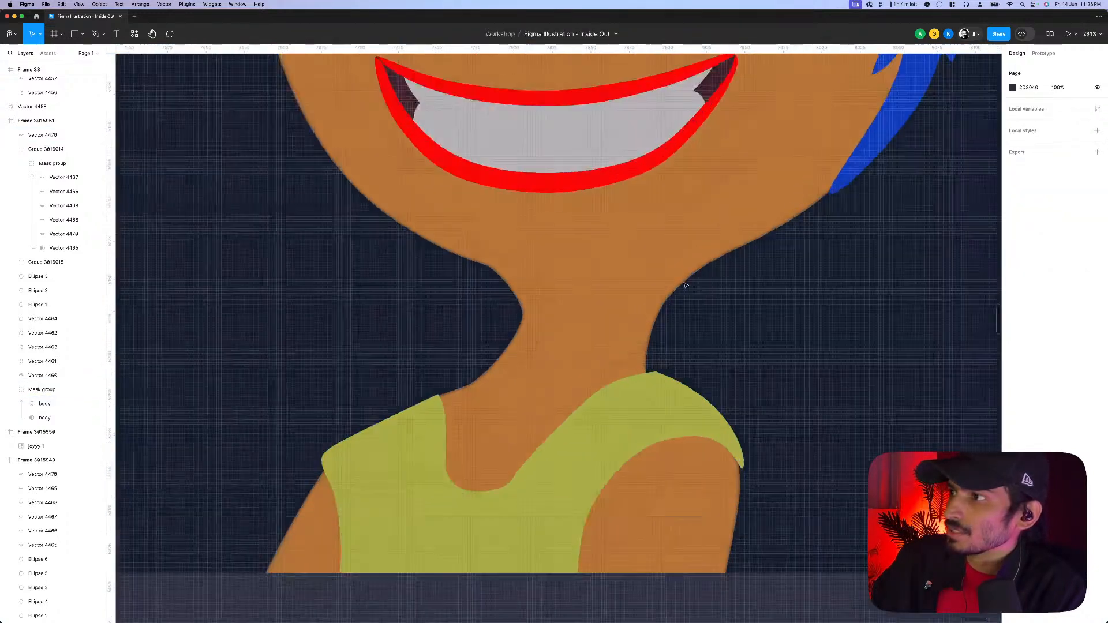
{"action": "scroll", "coordinate": [686, 285], "scroll_direction": "up", "scroll_amount": 5}
- Compare the two body layers in the mask group and examine the blurred edge around the neck
{"action": "left_click", "coordinate": [673, 305]}
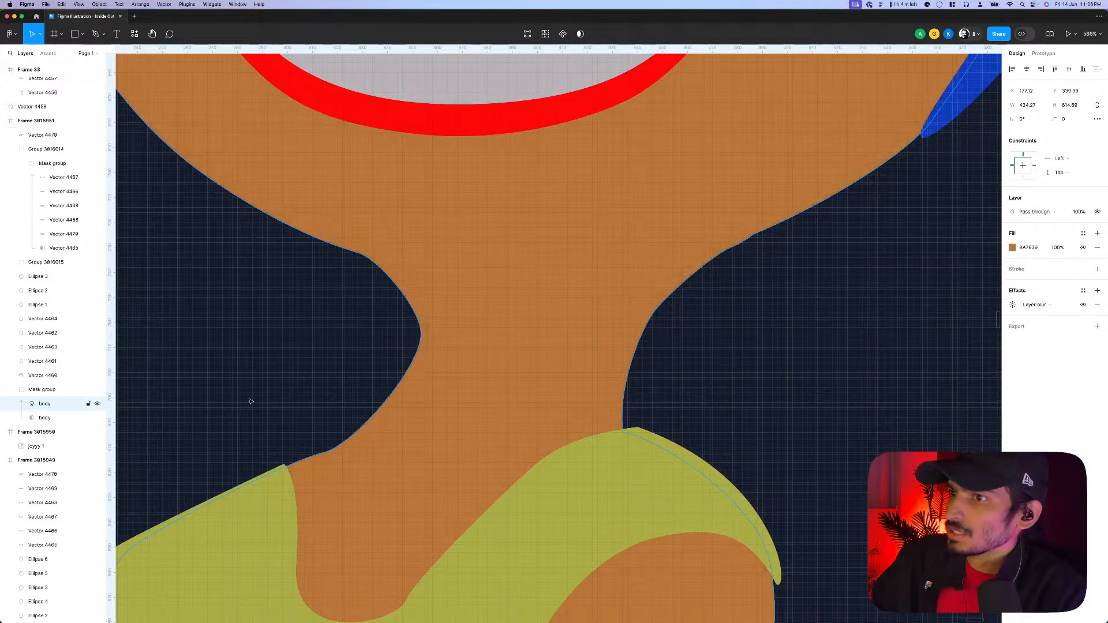
{"action": "key", "text": "super+alt+m"}
{"action": "key", "text": "super+alt+m"}
{"action": "key", "text": "super+alt+m"}
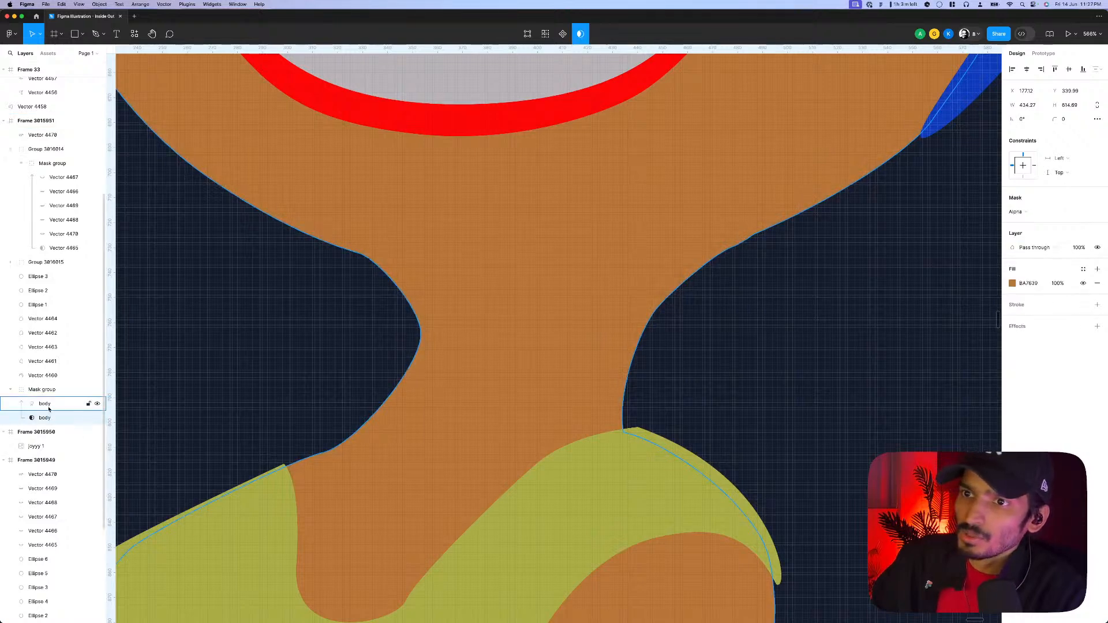
{"action": "left_click", "coordinate": [49, 417]}
{"action": "left_click", "coordinate": [50, 416]}
{"action": "left_click", "coordinate": [52, 405]}
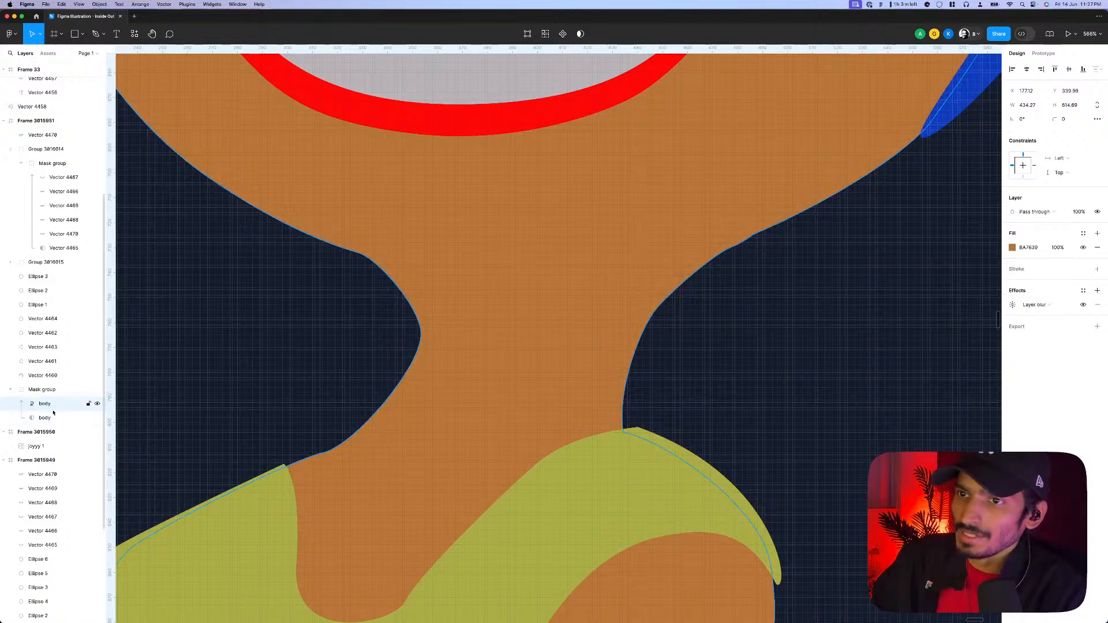
{"action": "left_click", "coordinate": [51, 404]}
{"action": "scroll", "coordinate": [687, 358], "scroll_direction": "down", "scroll_amount": 10}
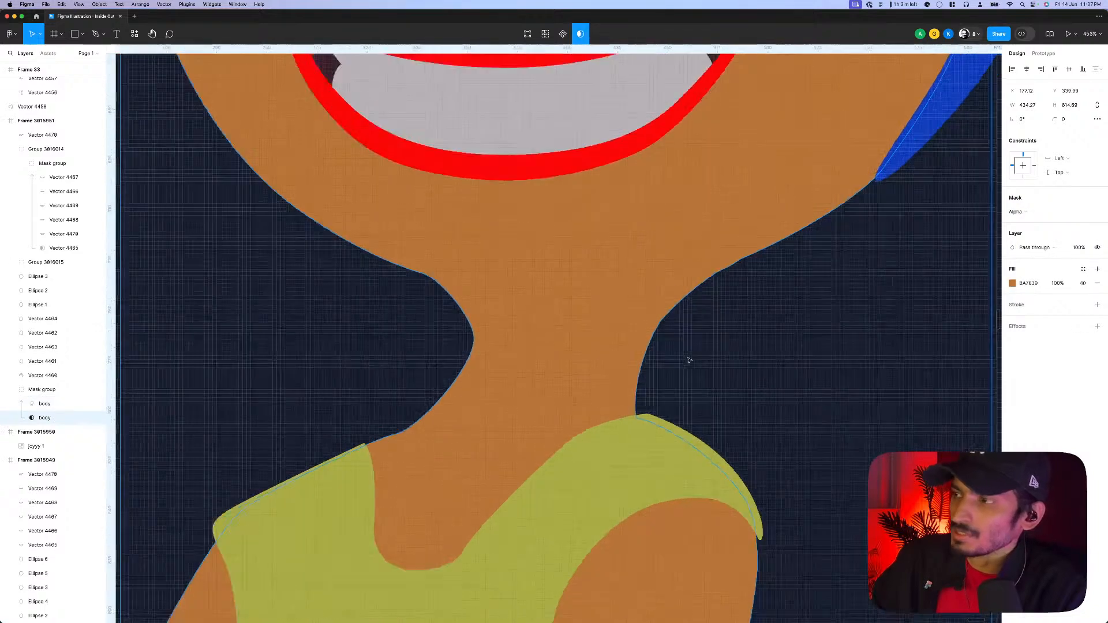
{"action": "scroll", "coordinate": [583, 317], "scroll_direction": "down", "scroll_amount": 1}
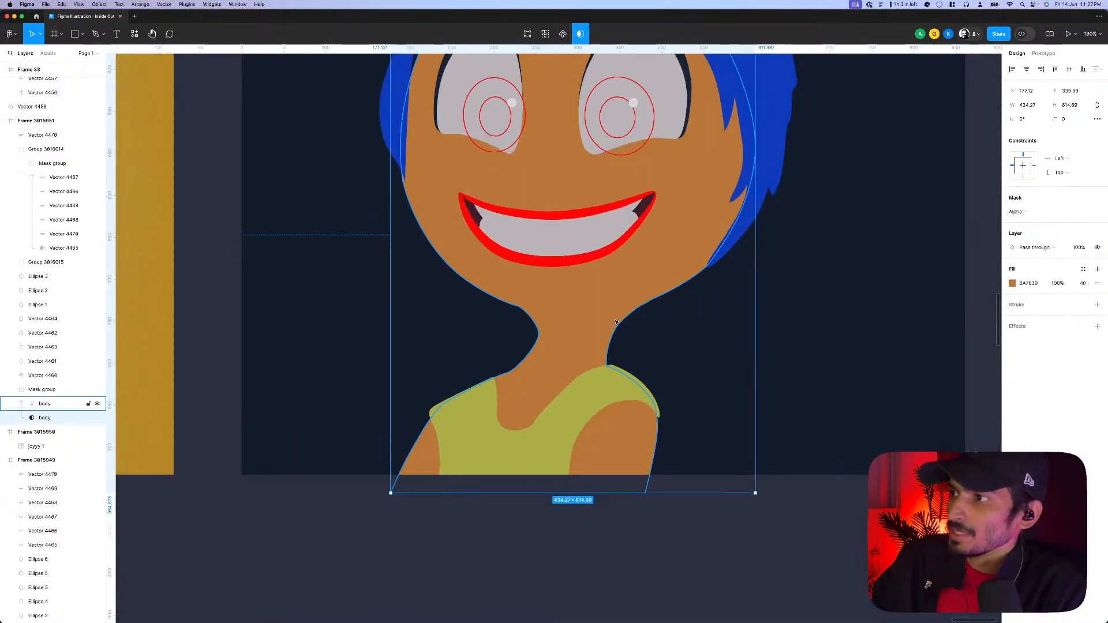
{"action": "scroll", "coordinate": [628, 320], "scroll_direction": "up", "scroll_amount": 1}
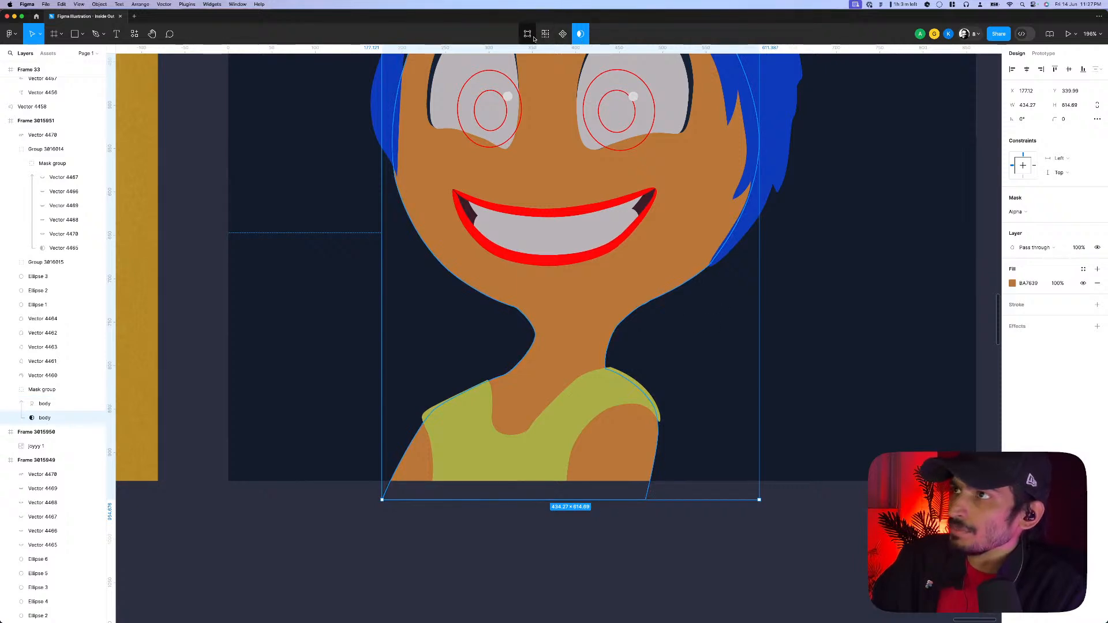
- Try to shift the body mask's vector points outward along the neck and shoulder edge
{"action": "key", "text": "Return"}
{"action": "scroll", "coordinate": [627, 381], "scroll_direction": "up", "scroll_amount": 5}
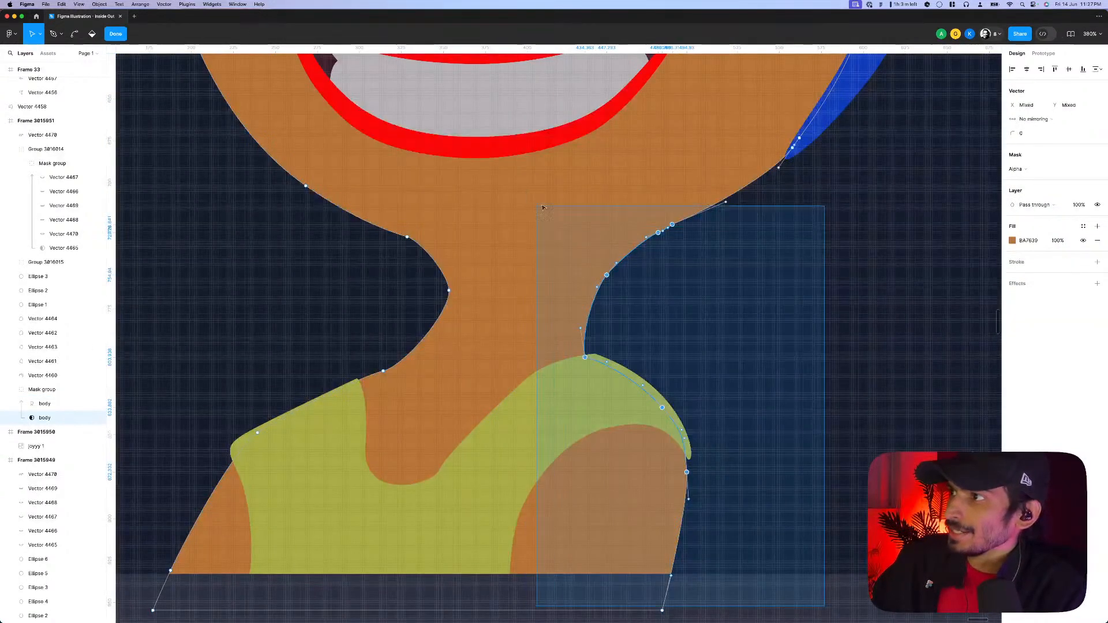
{"action": "scroll", "coordinate": [654, 241], "scroll_direction": "up", "scroll_amount": 6}
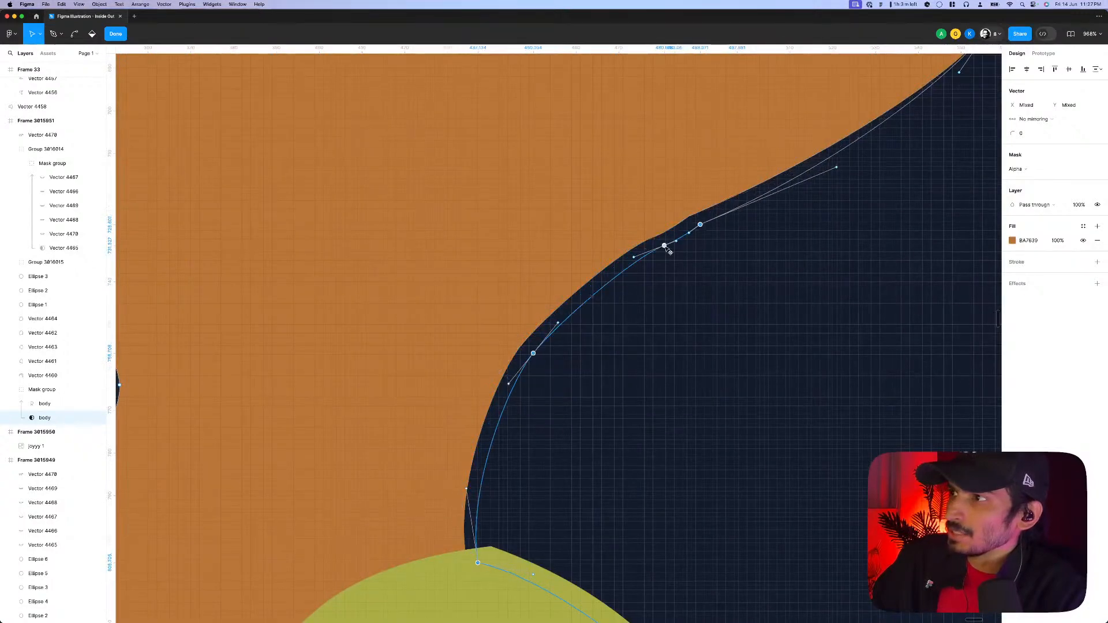
{"action": "scroll", "coordinate": [664, 271], "scroll_direction": "down", "scroll_amount": 6}
{"action": "key", "text": "super"}
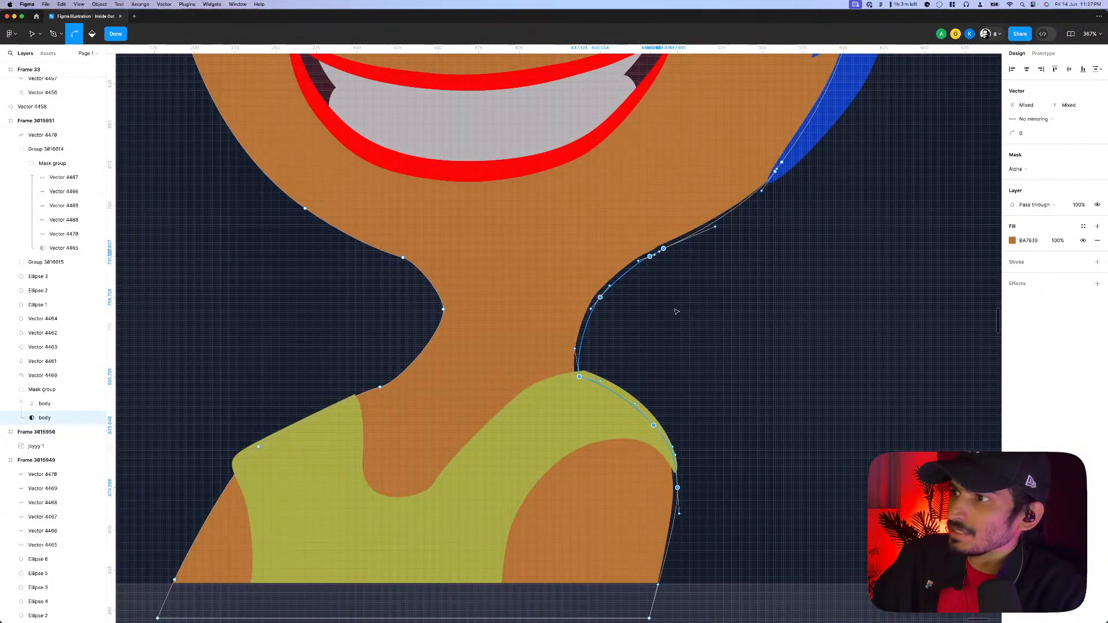
{"action": "scroll", "coordinate": [666, 314], "scroll_direction": "down", "scroll_amount": 10}
{"action": "key", "text": "Escape"}
{"action": "scroll", "coordinate": [707, 299], "scroll_direction": "up", "scroll_amount": 8}
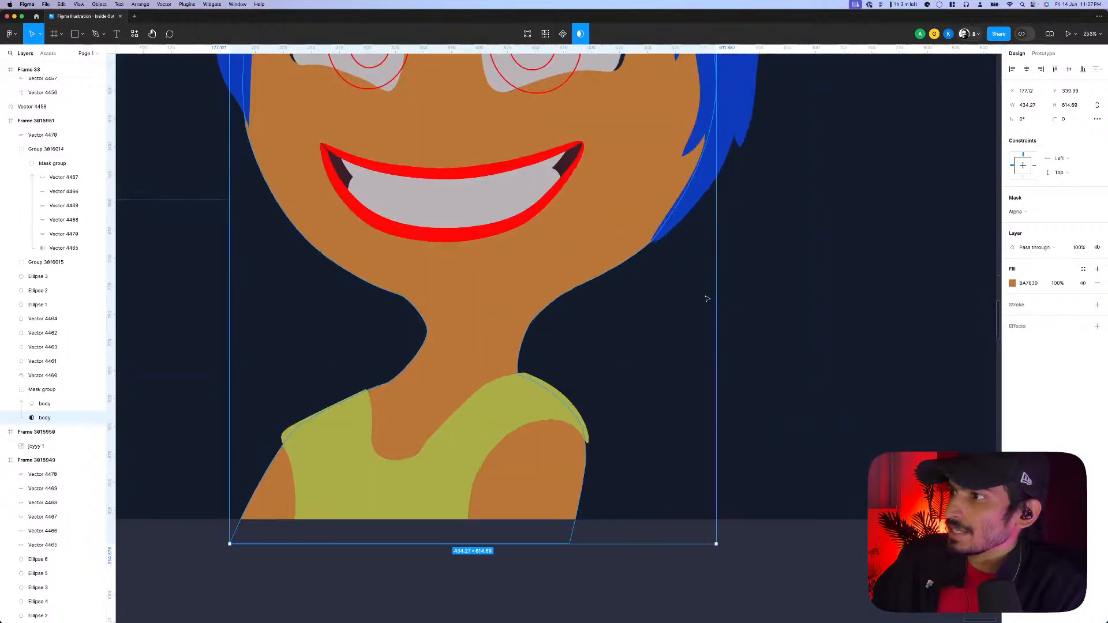
- Try to widen the body mask symmetrically about its centre to about 452 px
{"action": "left_click_drag", "start_coordinate": [717, 295], "coordinate": [727, 299]}
{"action": "scroll", "coordinate": [605, 283], "scroll_direction": "up", "scroll_amount": 3}
{"action": "scroll", "coordinate": [626, 299], "scroll_direction": "down", "scroll_amount": 5}
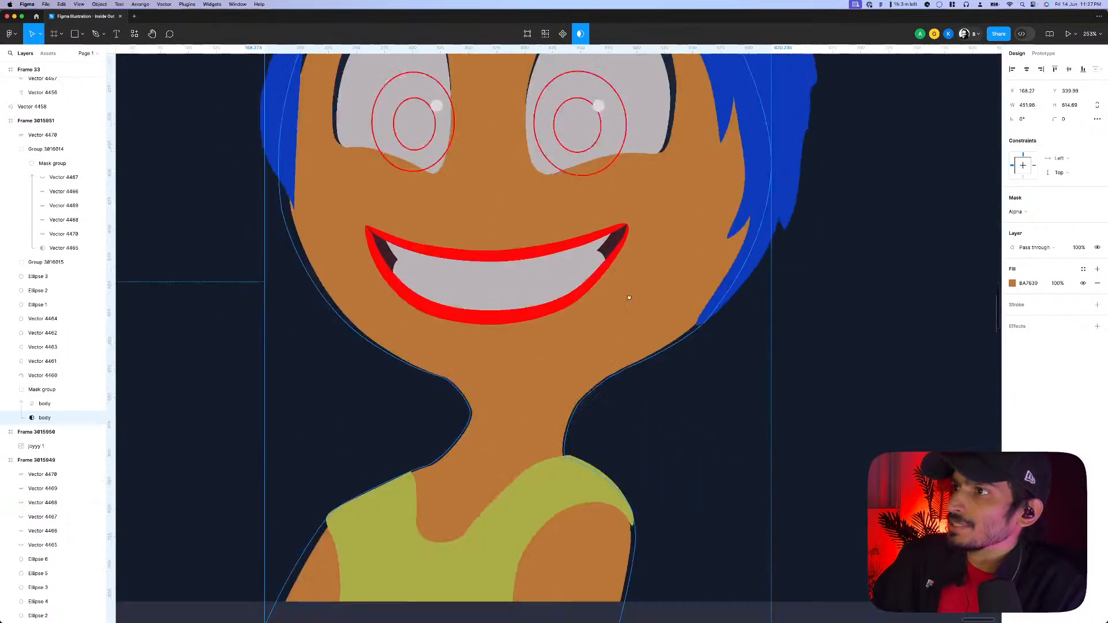
{"action": "scroll", "coordinate": [641, 438], "scroll_direction": "up", "scroll_amount": 4}
{"action": "scroll", "coordinate": [646, 434], "scroll_direction": "down", "scroll_amount": 3}
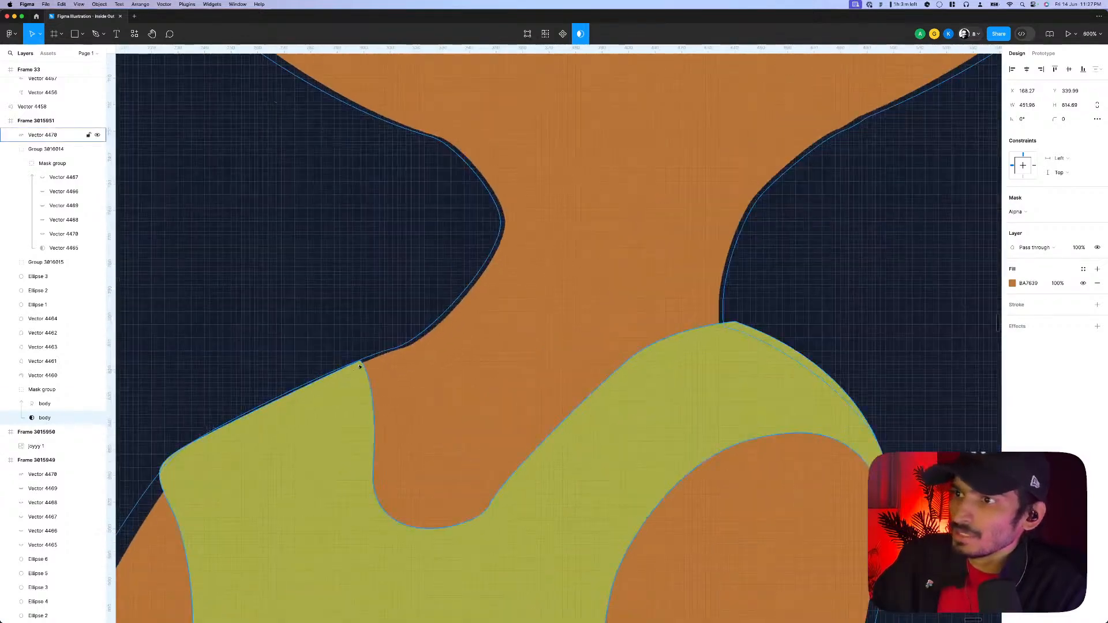
{"action": "scroll", "coordinate": [482, 362], "scroll_direction": "down", "scroll_amount": 5}
{"action": "key", "text": "super+z"}
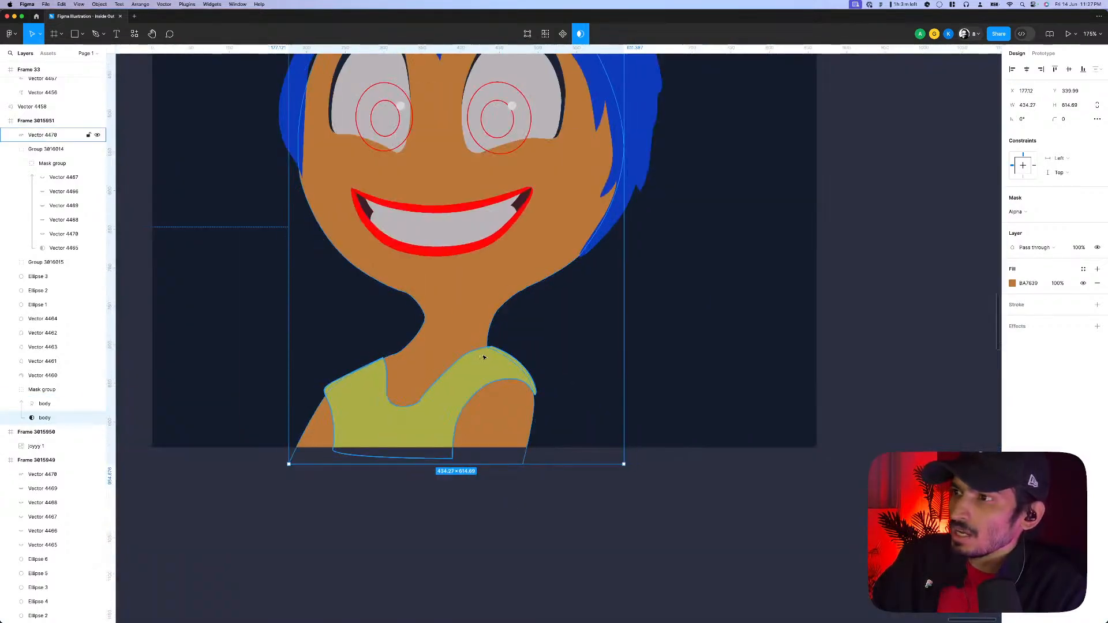
- Add a stroke to the upper body layer using the skin fill colour BA7639
{"action": "scroll", "coordinate": [450, 306], "scroll_direction": "up", "scroll_amount": 2}
{"action": "left_click", "coordinate": [45, 403]}
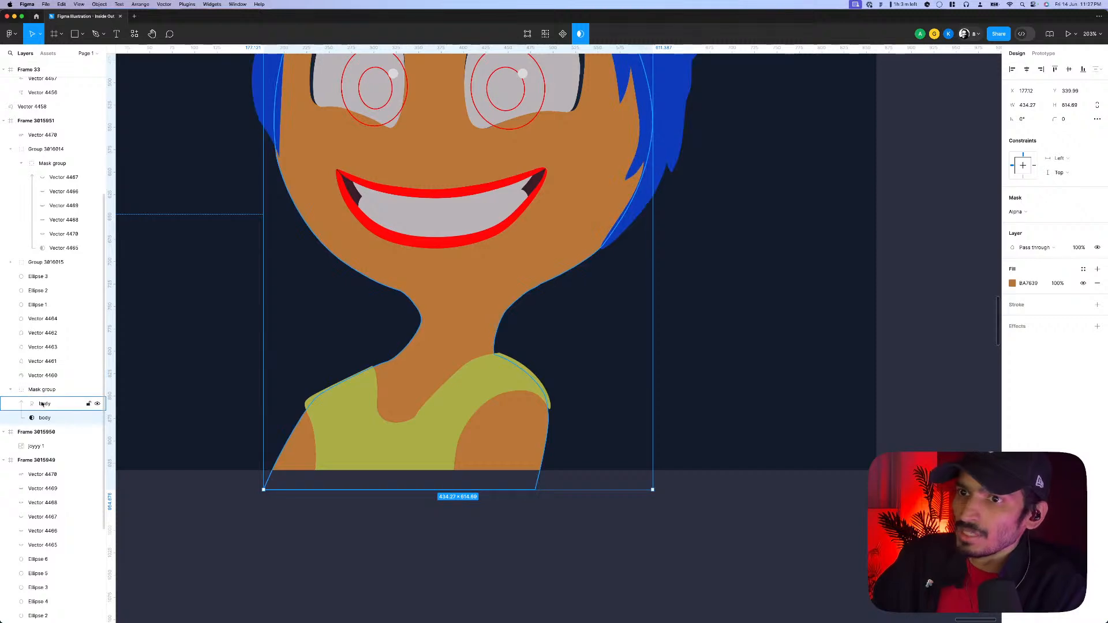
{"action": "scroll", "coordinate": [566, 340], "scroll_direction": "up", "scroll_amount": 4}
{"action": "scroll", "coordinate": [577, 340], "scroll_direction": "up", "scroll_amount": 7}
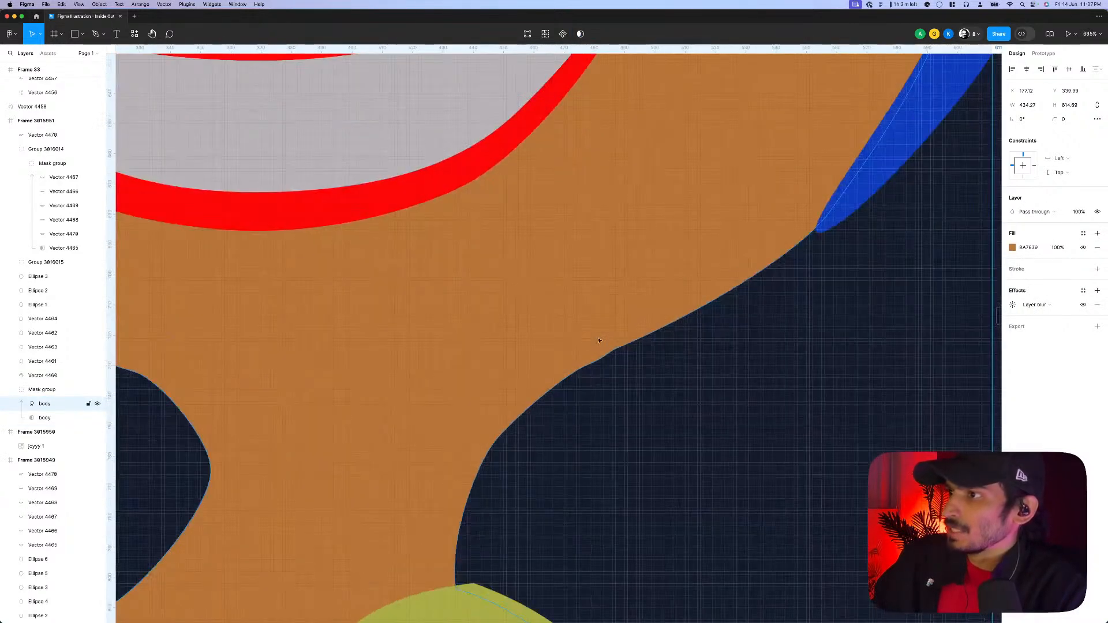
{"action": "left_click", "coordinate": [1018, 274]}
{"action": "left_click", "coordinate": [1027, 252]}
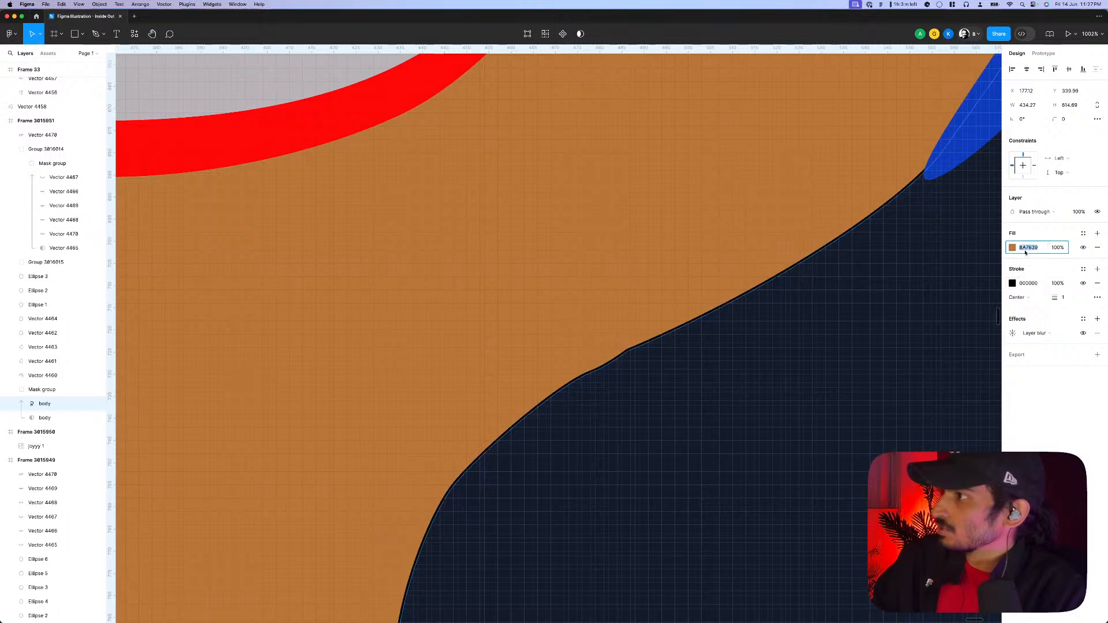
{"action": "left_click", "coordinate": [1029, 283]}
{"action": "key", "text": "Return"}
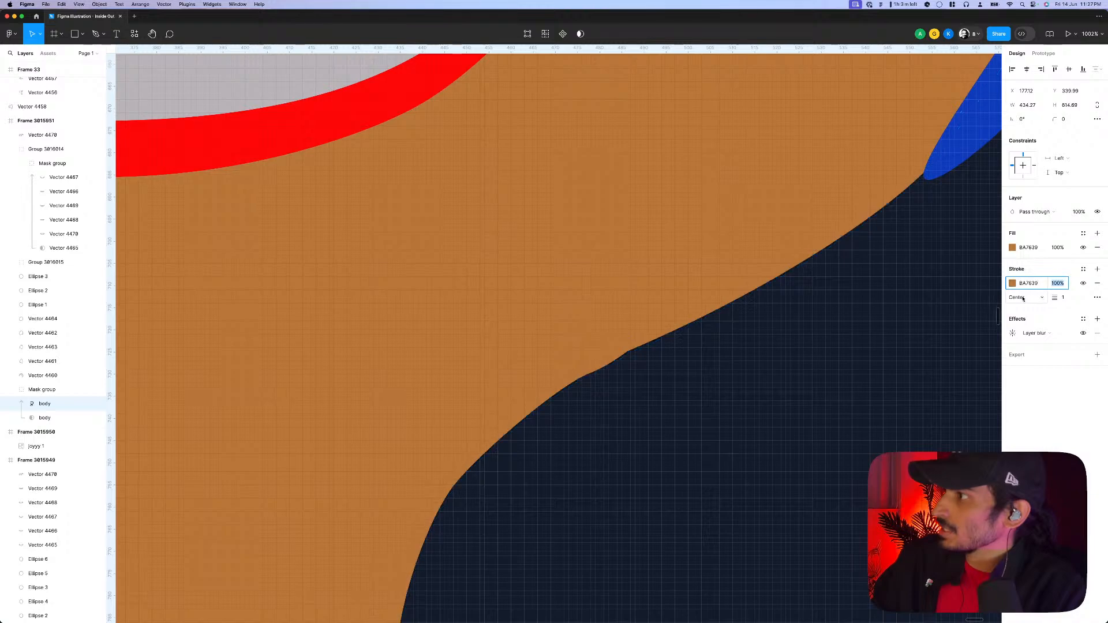
- Align the upper body layer's stroke to Outside and set its weight to 12
{"action": "left_click", "coordinate": [1025, 298]}
{"action": "left_click", "coordinate": [1039, 316]}
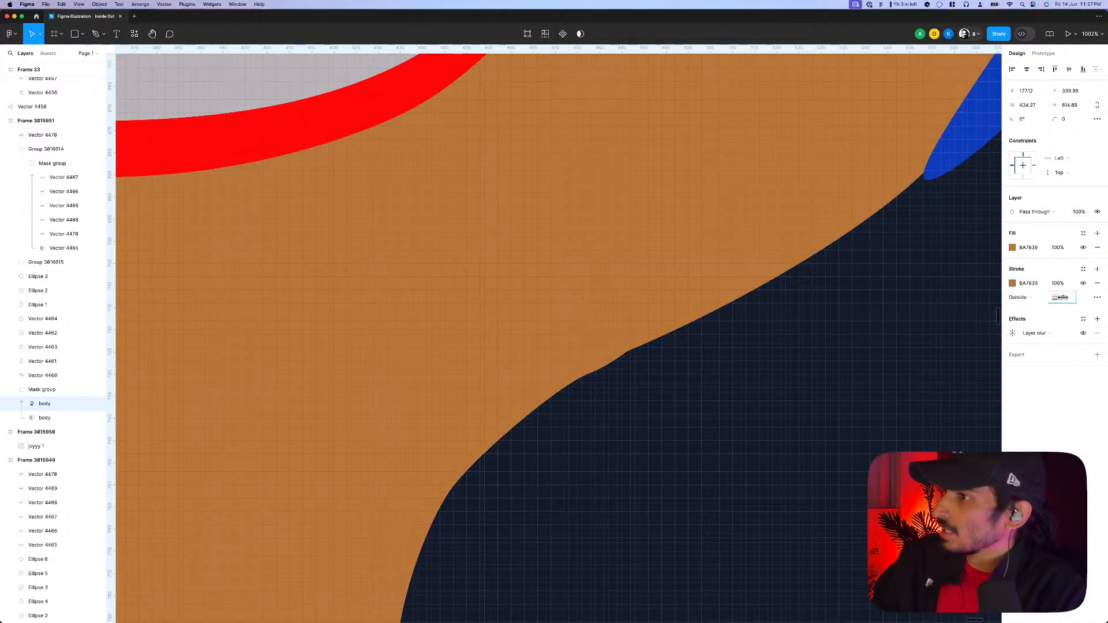
{"action": "scroll", "coordinate": [582, 351], "scroll_direction": "down", "scroll_amount": 5}
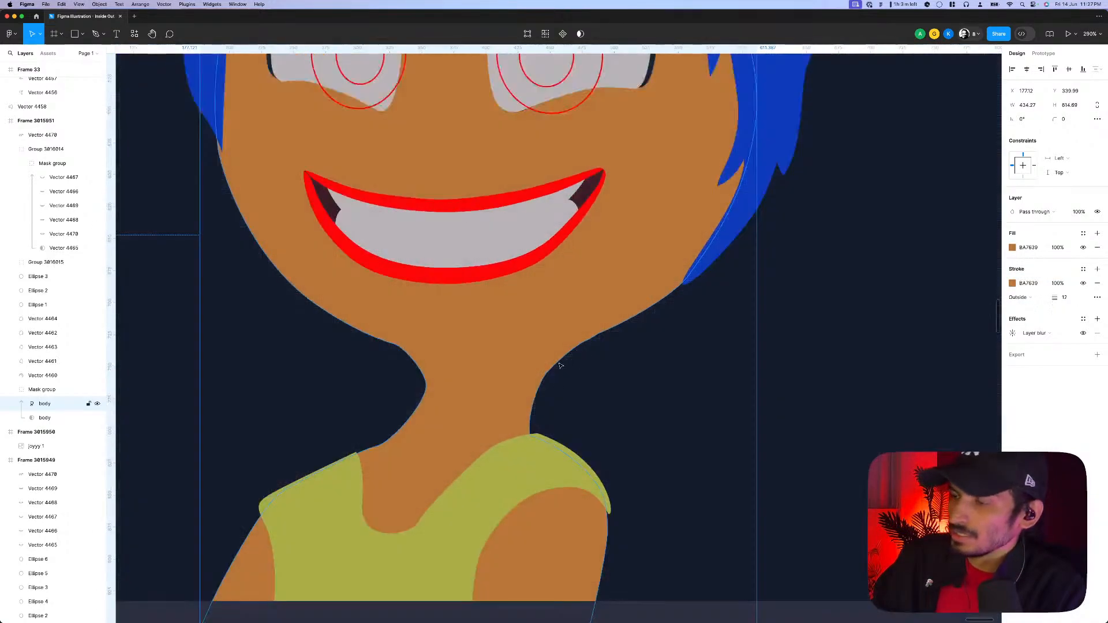
{"action": "scroll", "coordinate": [560, 361], "scroll_direction": "up", "scroll_amount": 3}
{"action": "scroll", "coordinate": [562, 359], "scroll_direction": "up", "scroll_amount": 1}
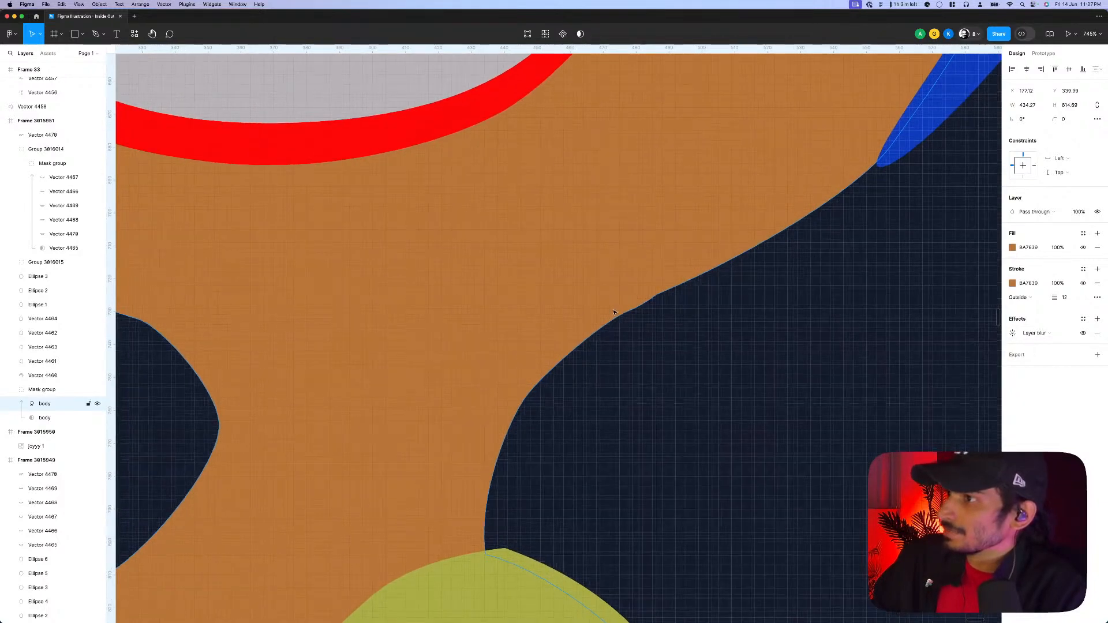
{"action": "scroll", "coordinate": [614, 312], "scroll_direction": "down", "scroll_amount": 3}
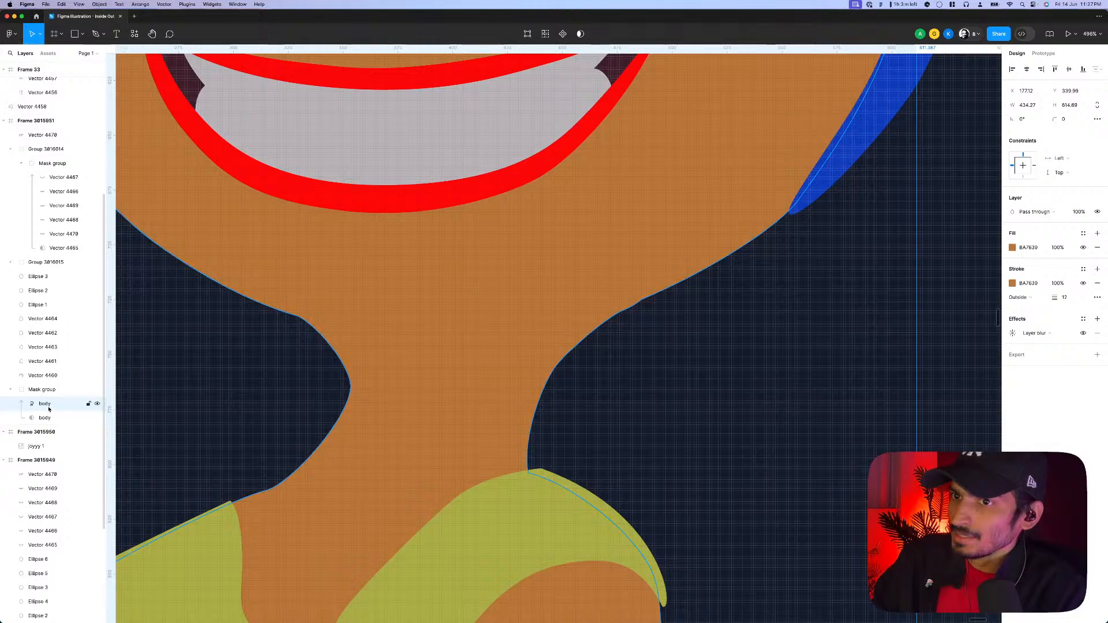
- Hide and reshow the body mask to compare the clipped edges, and check the upper body layer's blur settings
{"action": "left_click", "coordinate": [75, 417]}
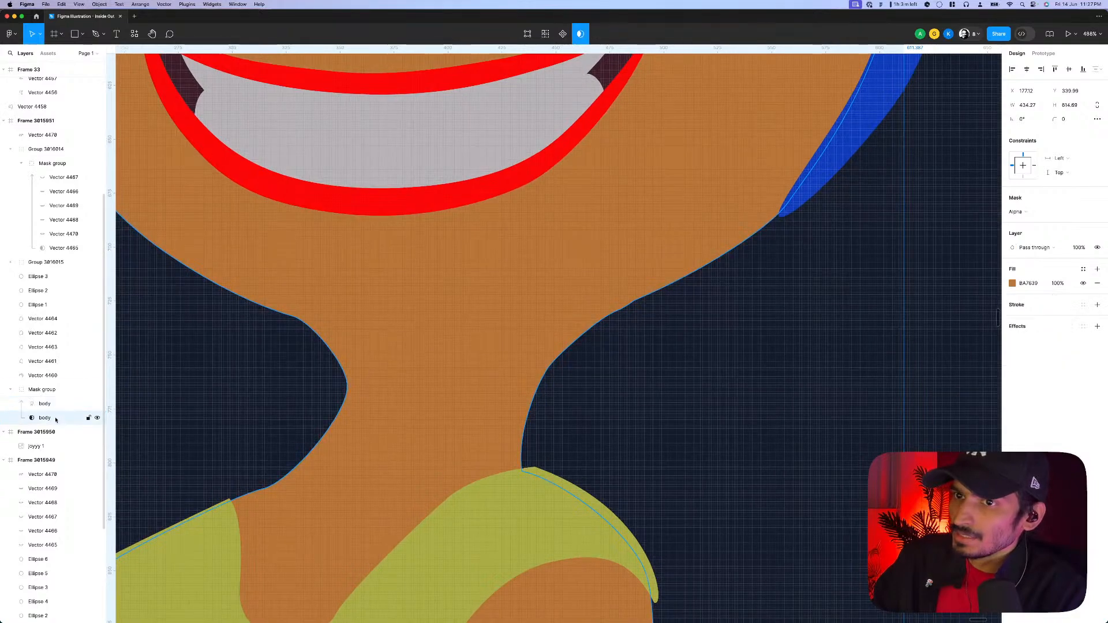
{"action": "left_click", "coordinate": [98, 419]}
{"action": "left_click", "coordinate": [98, 419]}
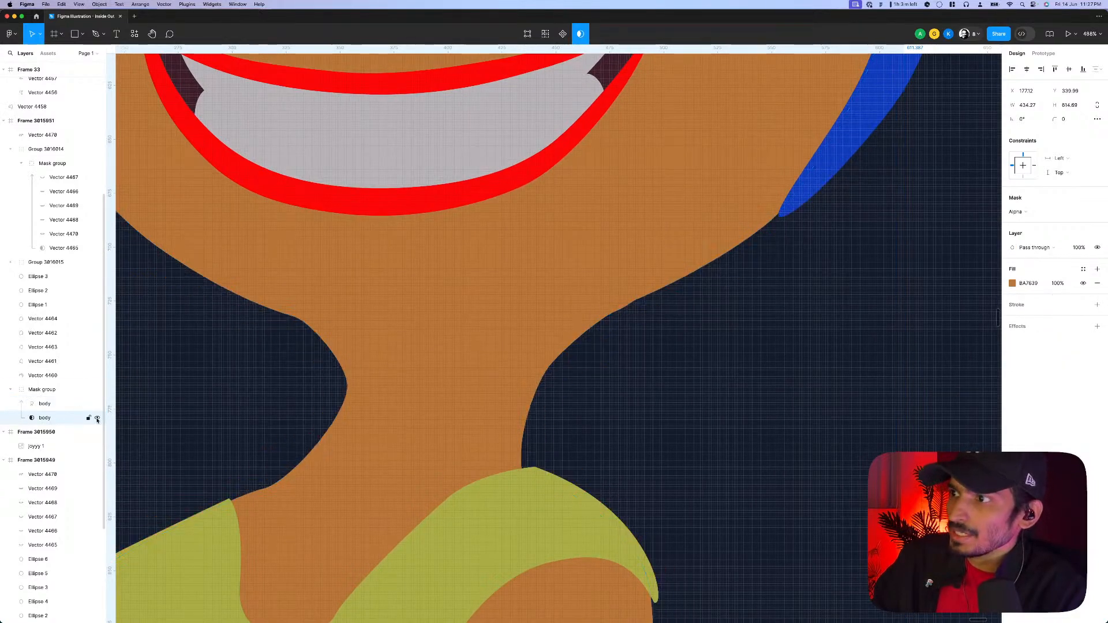
{"action": "left_click", "coordinate": [98, 418]}
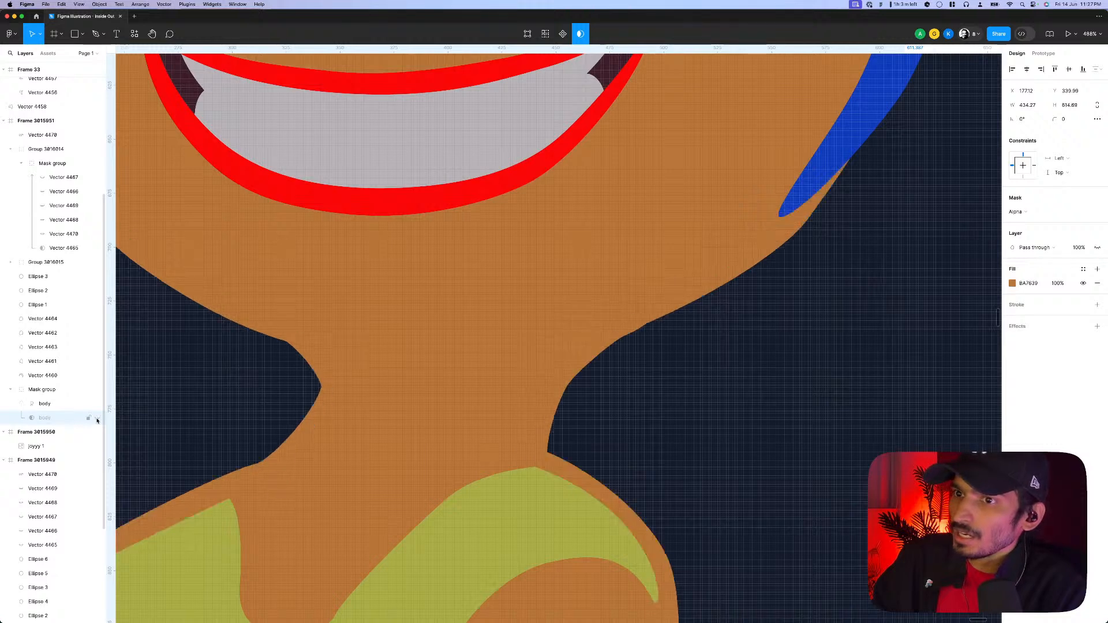
{"action": "left_click", "coordinate": [97, 418]}
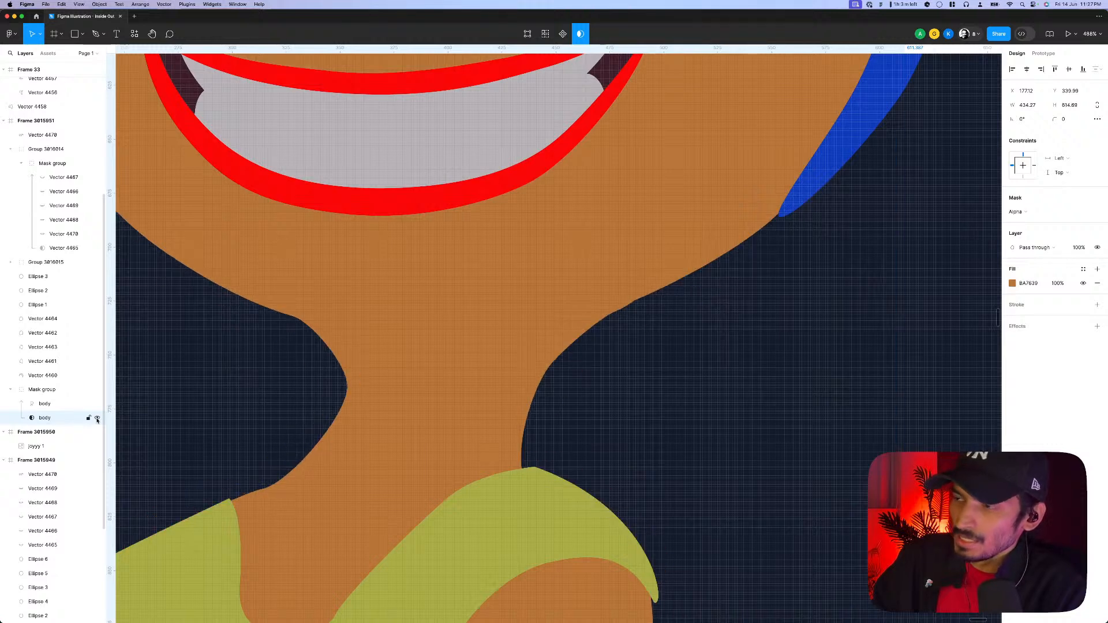
{"action": "left_click", "coordinate": [58, 404]}
{"action": "left_click", "coordinate": [1013, 333]}
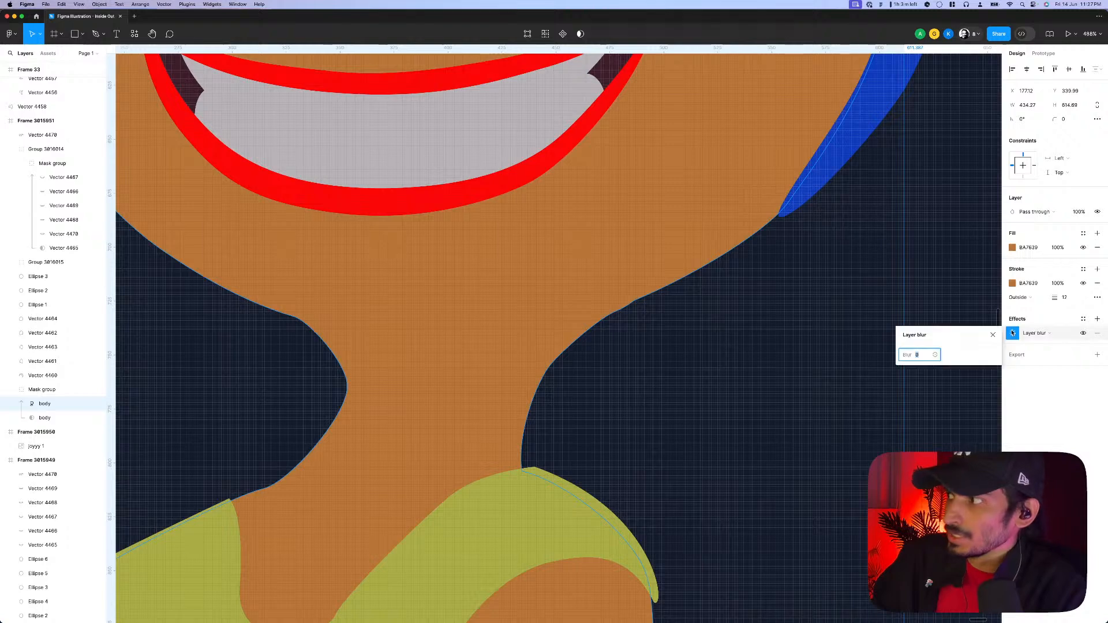
{"action": "scroll", "coordinate": [742, 312], "scroll_direction": "down", "scroll_amount": 5}
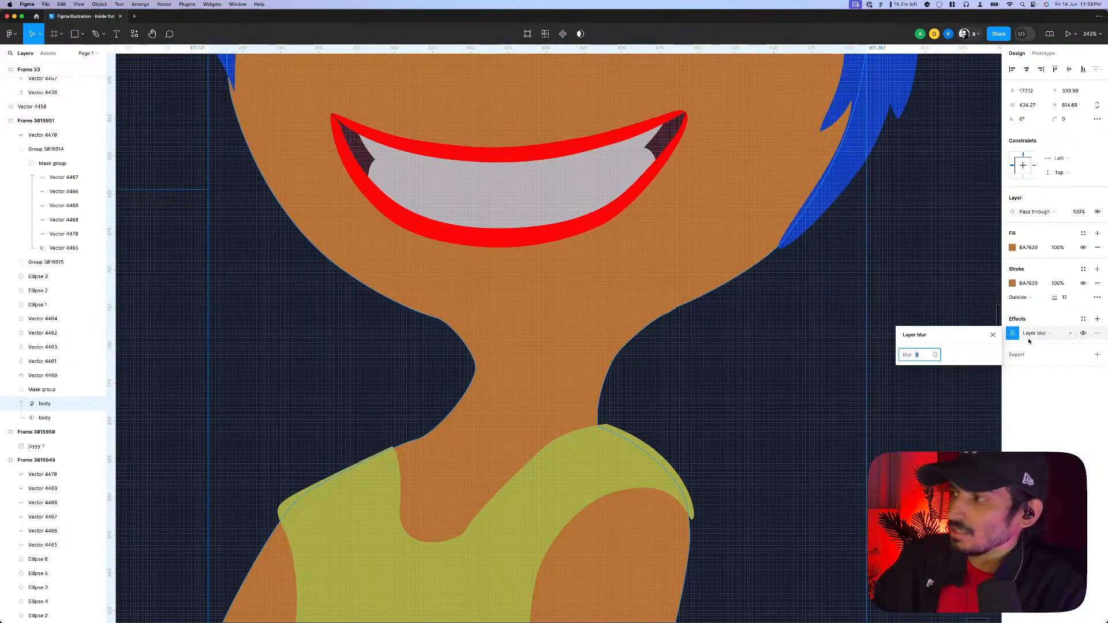
- Add a Layer blur effect to the body mask and set its blur to 0.5
{"action": "left_click", "coordinate": [49, 418]}
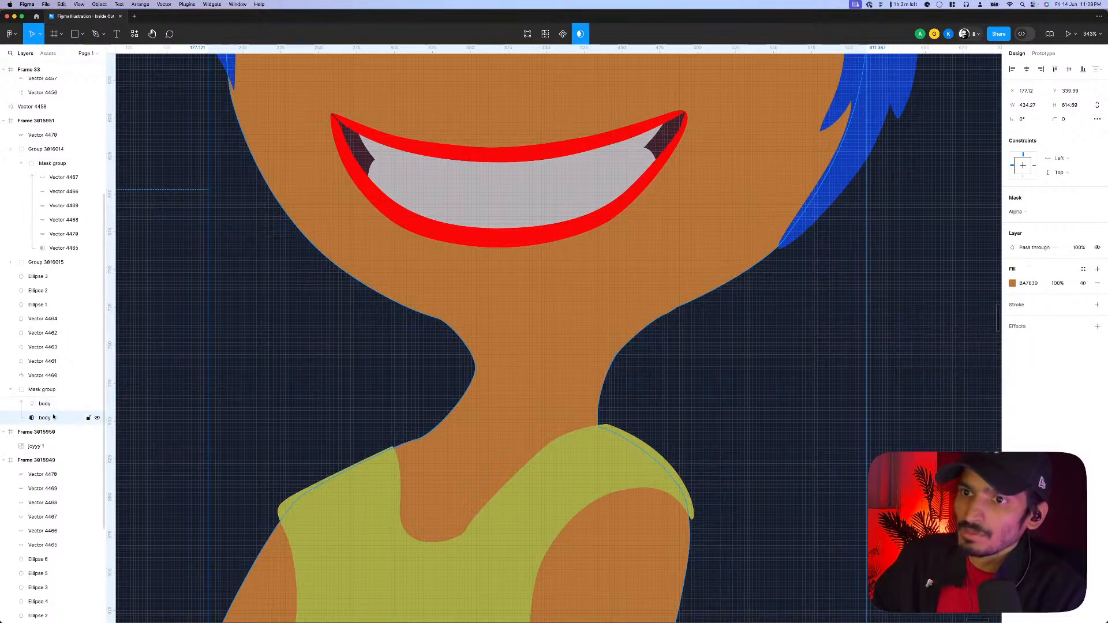
{"action": "scroll", "coordinate": [51, 421], "scroll_direction": "up", "scroll_amount": 1}
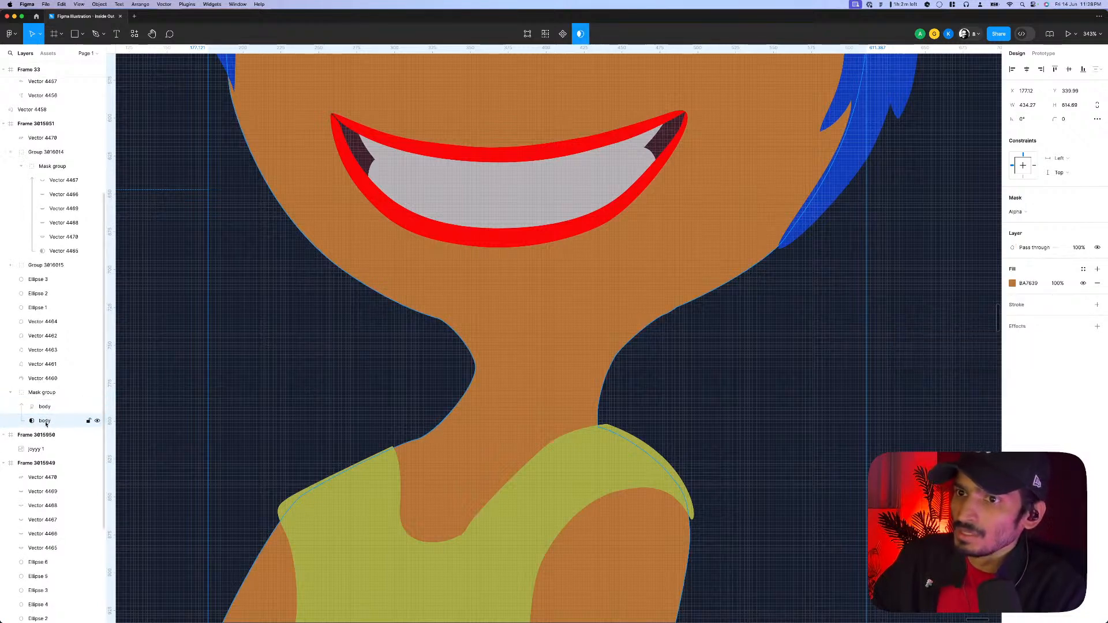
{"action": "left_click", "coordinate": [1030, 327]}
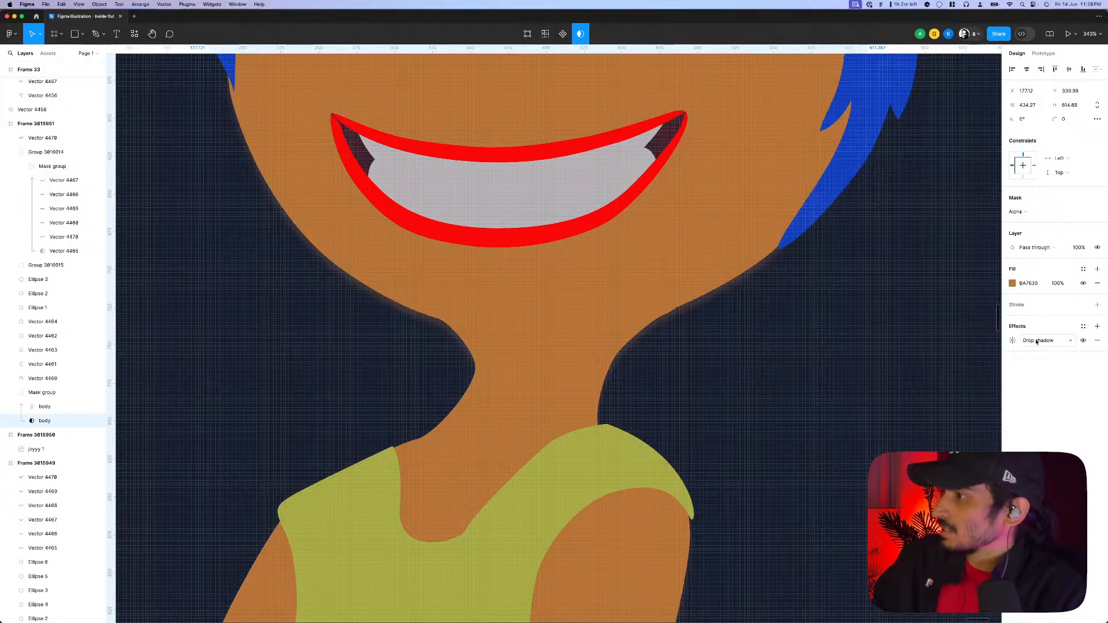
{"action": "left_click", "coordinate": [1037, 342]}
{"action": "left_click", "coordinate": [1039, 349]}
{"action": "left_click", "coordinate": [1013, 341]}
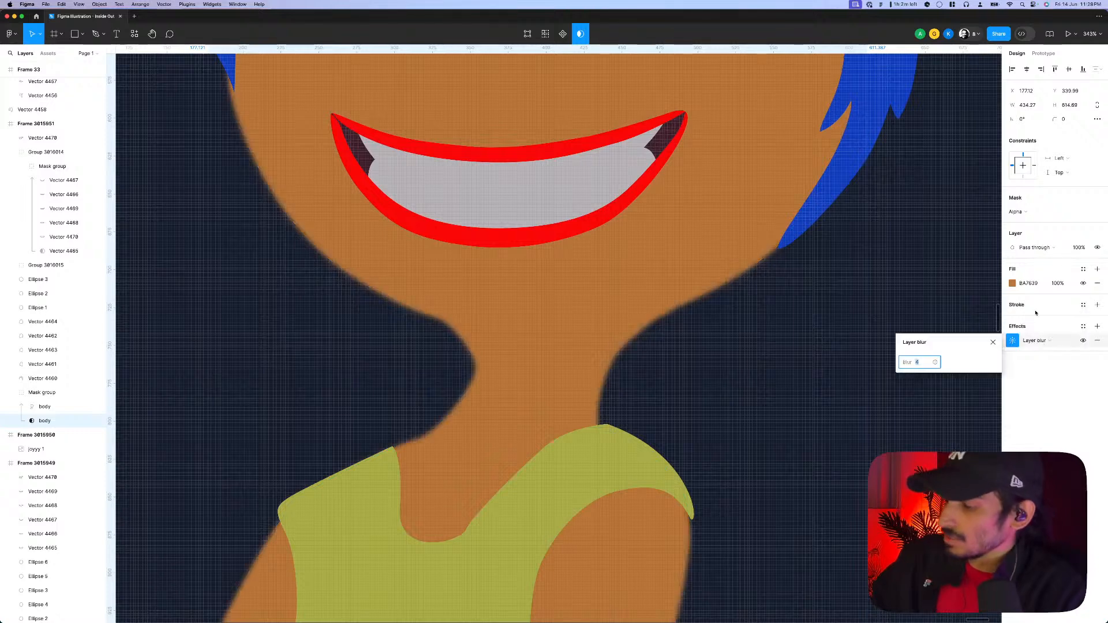
{"action": "type", "text": ".5"}
{"action": "key", "text": "Return"}
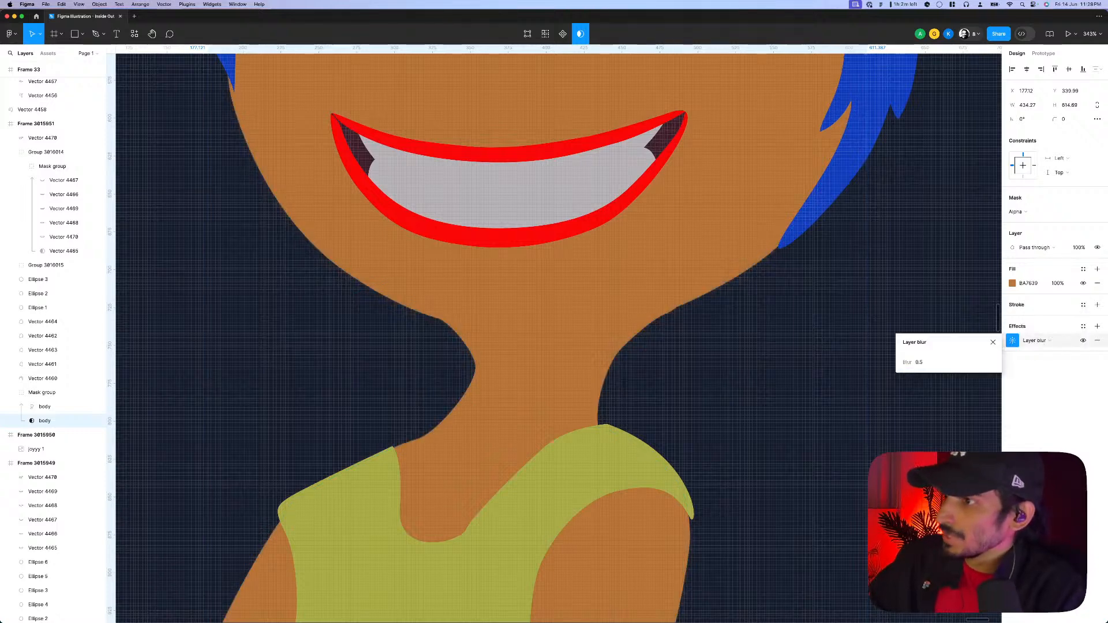
- Examine the body mask's softened edge up close along the neck's right side
{"action": "scroll", "coordinate": [633, 350], "scroll_direction": "up", "scroll_amount": 5}
{"action": "scroll", "coordinate": [727, 356], "scroll_direction": "up", "scroll_amount": 5}
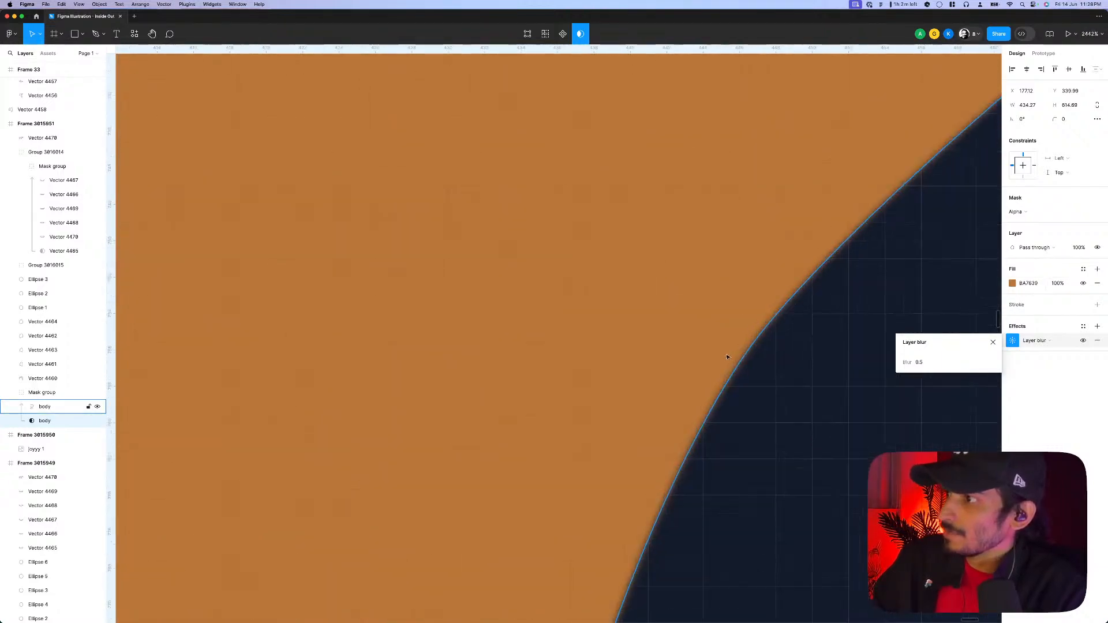
{"action": "scroll", "coordinate": [762, 353], "scroll_direction": "up", "scroll_amount": 2}
{"action": "scroll", "coordinate": [826, 329], "scroll_direction": "down", "scroll_amount": 10}
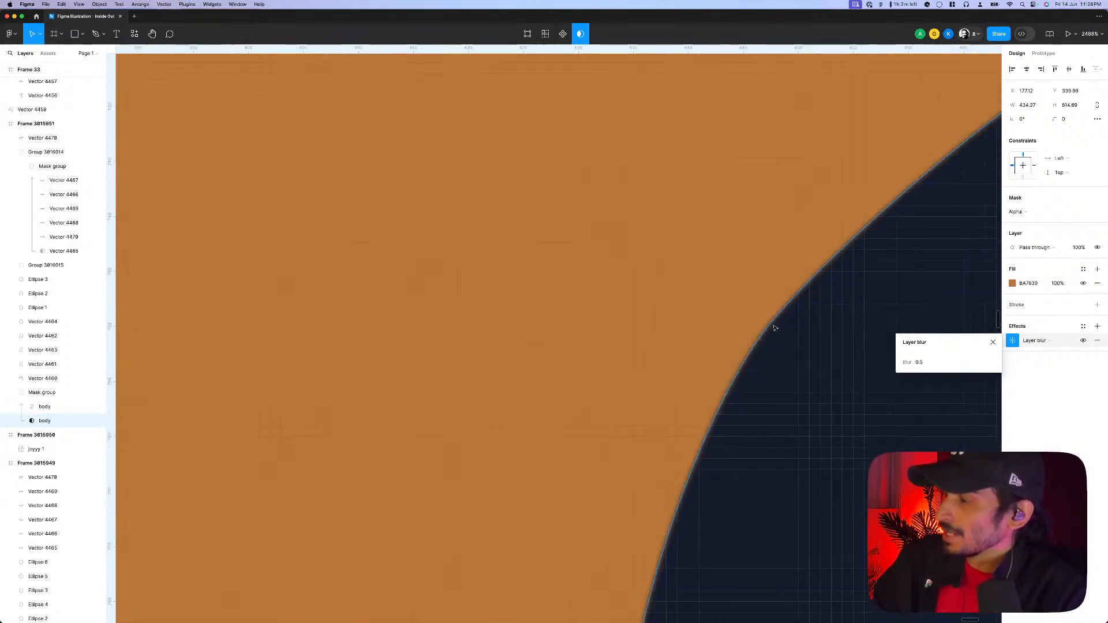
{"action": "scroll", "coordinate": [794, 311], "scroll_direction": "right", "scroll_amount": 8}
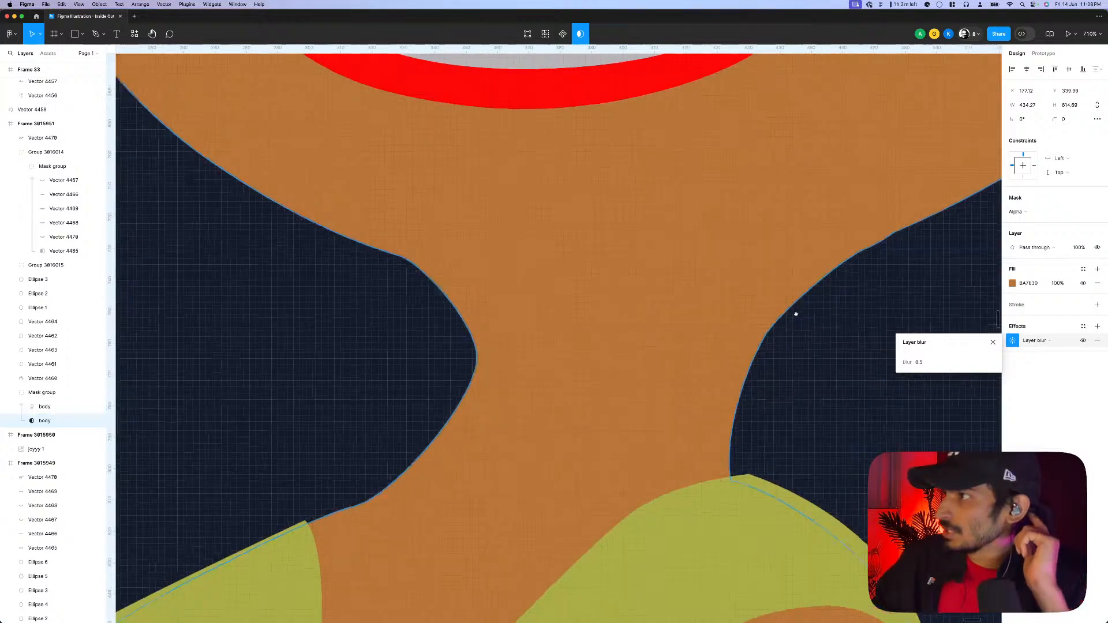
{"action": "scroll", "coordinate": [687, 304], "scroll_direction": "up", "scroll_amount": 1}
{"action": "scroll", "coordinate": [702, 290], "scroll_direction": "up", "scroll_amount": 4}
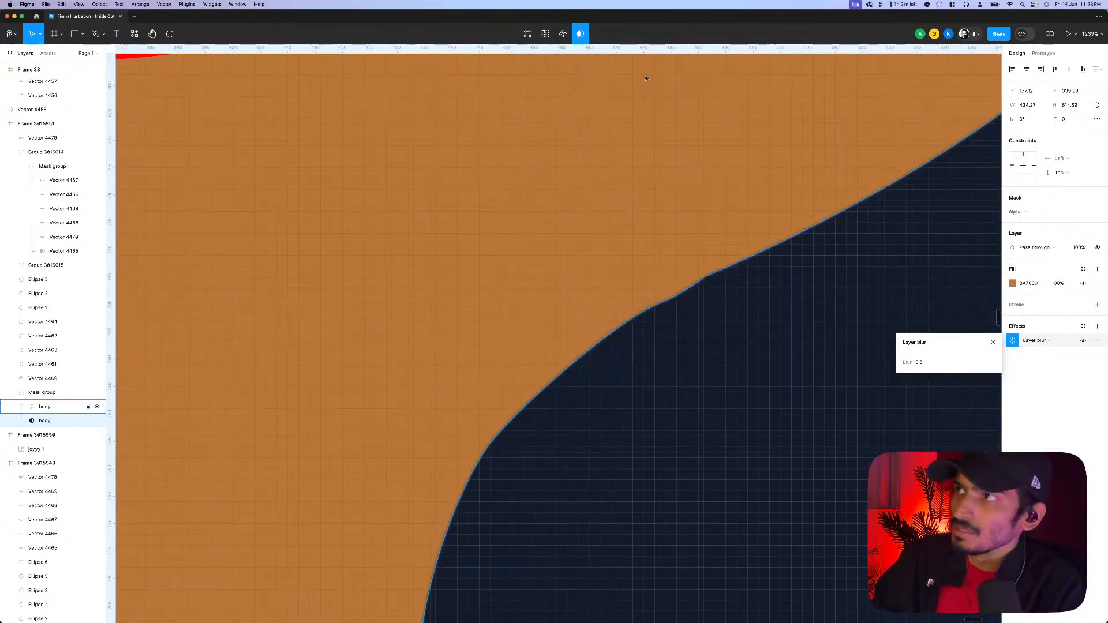
- Delete the extra vector point where the body mask's right neck edge meets the jaw, and shorten the neighbouring point's handle to smooth the curve
{"action": "key", "text": "Return"}
{"action": "scroll", "coordinate": [652, 305], "scroll_direction": "up", "scroll_amount": 2}
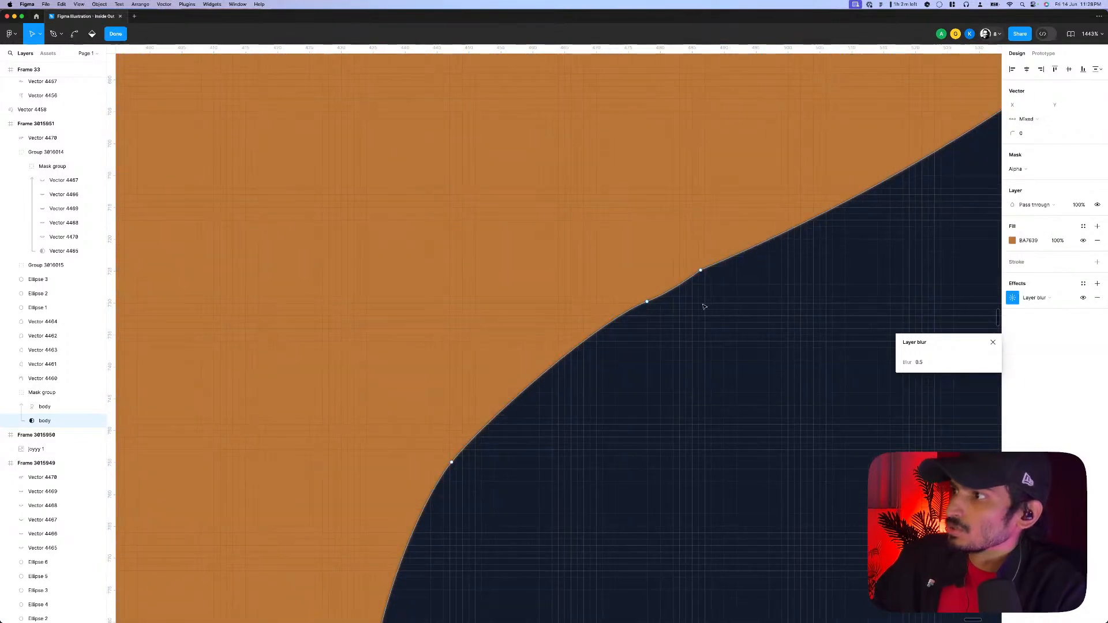
{"action": "left_click", "coordinate": [639, 298]}
{"action": "key", "text": "Delete"}
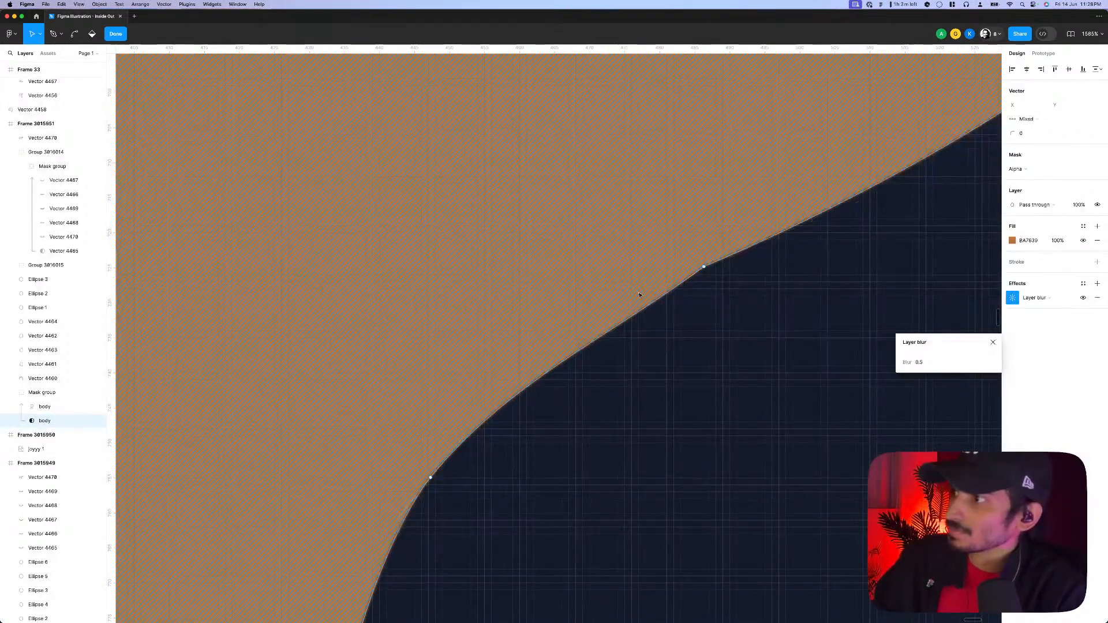
{"action": "scroll", "coordinate": [635, 294], "scroll_direction": "down", "scroll_amount": 2}
{"action": "left_click", "coordinate": [683, 276]}
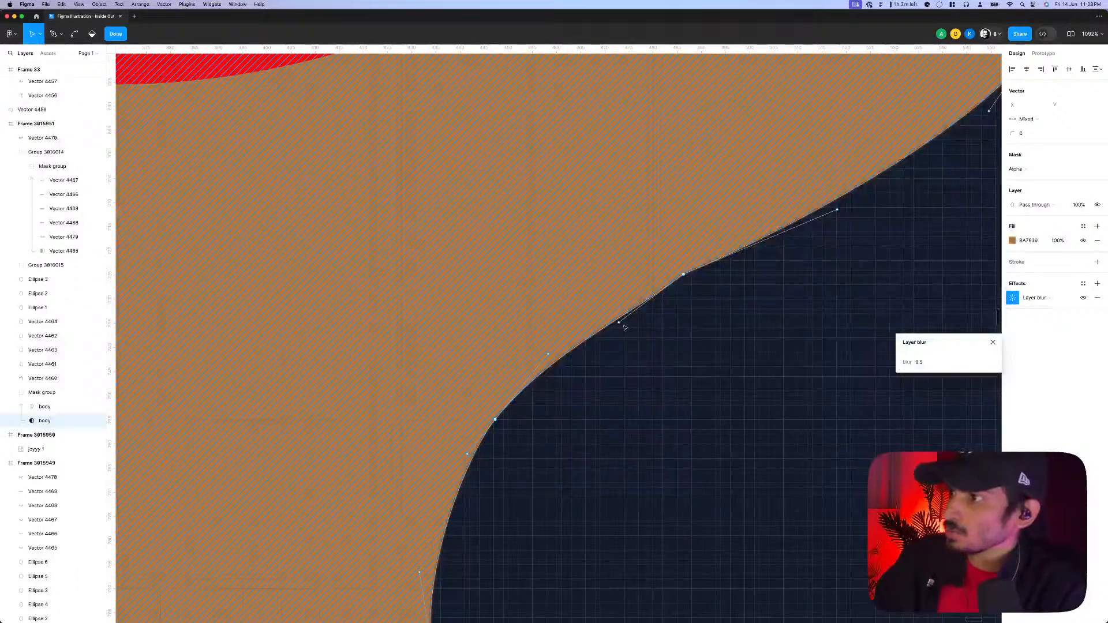
{"action": "left_click_drag", "start_coordinate": [619, 323], "coordinate": [643, 298]}
{"action": "scroll", "coordinate": [644, 298], "scroll_direction": "down", "scroll_amount": 5}
{"action": "scroll", "coordinate": [644, 297], "scroll_direction": "up", "scroll_amount": 5}
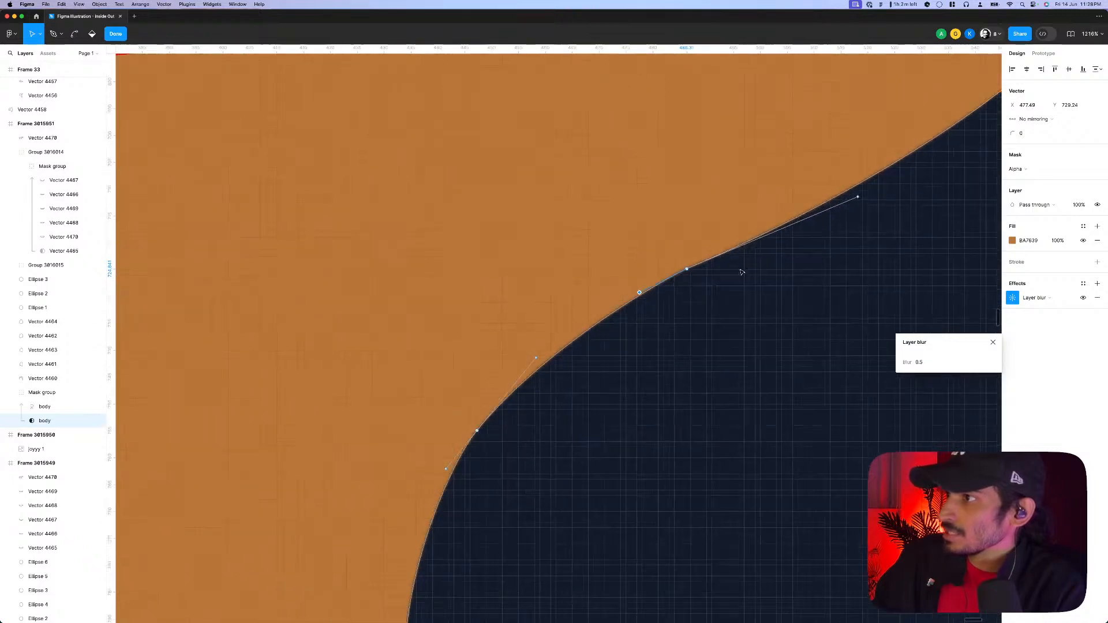
{"action": "left_click", "coordinate": [1018, 301]}
{"action": "scroll", "coordinate": [654, 317], "scroll_direction": "down", "scroll_amount": 10}
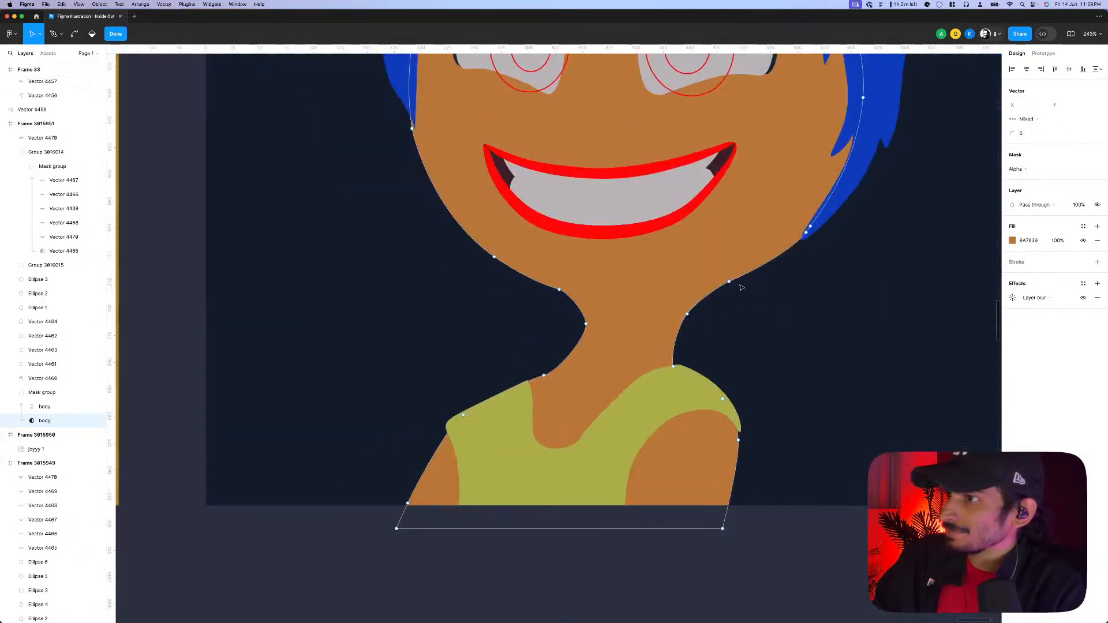
{"action": "key", "text": "Escape"}
{"action": "key", "text": "Escape"}
- Inspect the neck's left edge and the hair shape's outline along the face
{"action": "scroll", "coordinate": [654, 316], "scroll_direction": "up", "scroll_amount": 10}
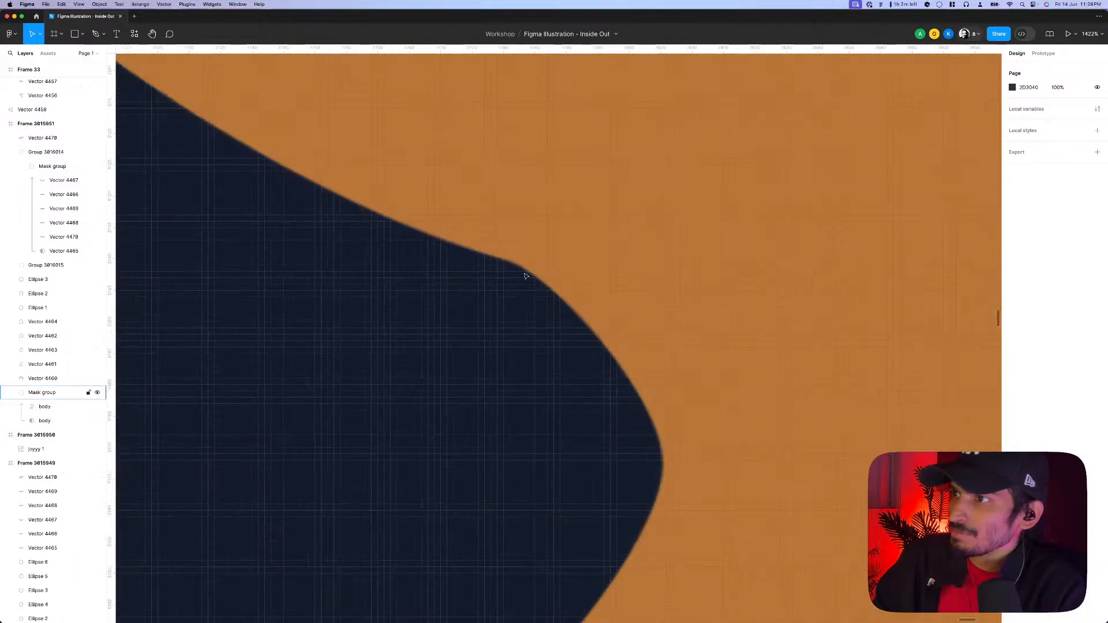
{"action": "scroll", "coordinate": [540, 280], "scroll_direction": "down", "scroll_amount": 10}
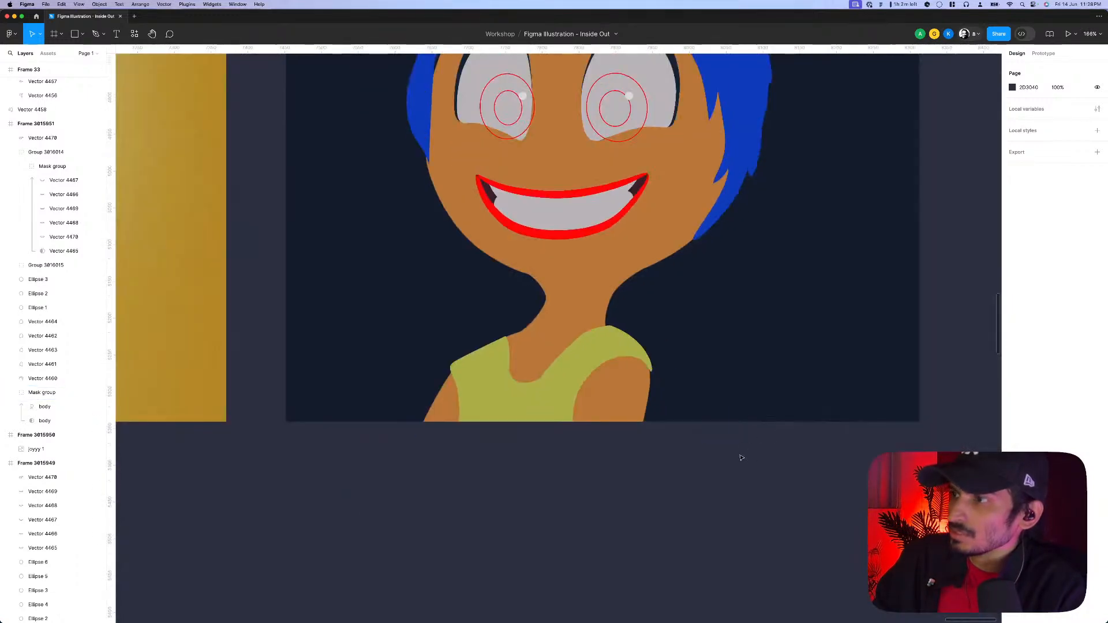
{"action": "scroll", "coordinate": [737, 219], "scroll_direction": "up", "scroll_amount": 5}
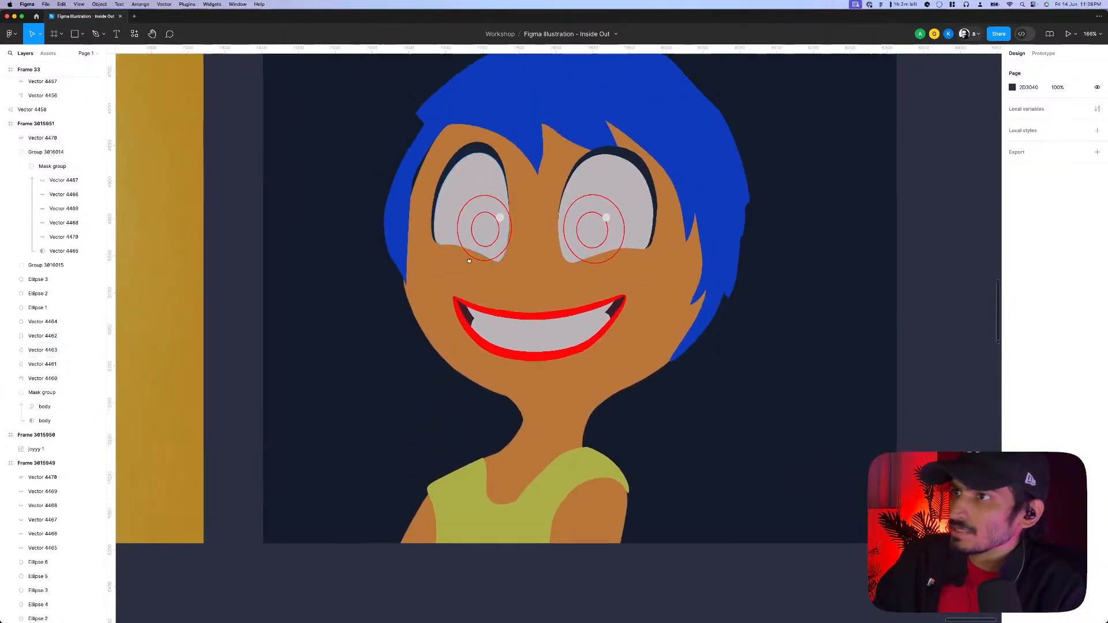
{"action": "scroll", "coordinate": [427, 246], "scroll_direction": "up", "scroll_amount": 3}
{"action": "double_click", "coordinate": [410, 243]}
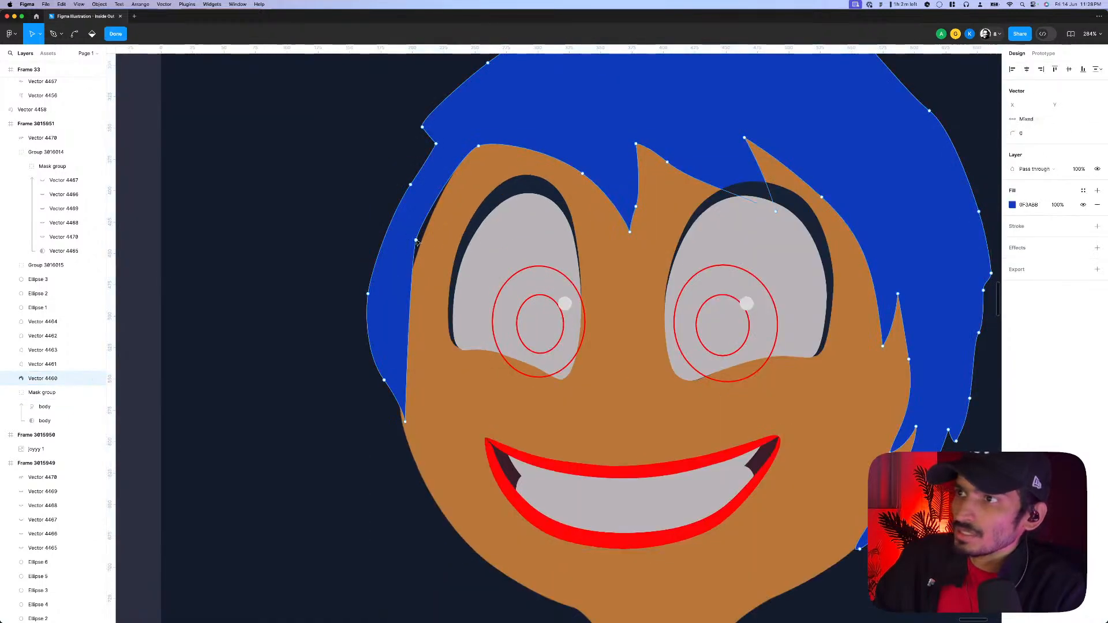
{"action": "scroll", "coordinate": [419, 243], "scroll_direction": "down", "scroll_amount": 3}
{"action": "key", "text": "Escape"}
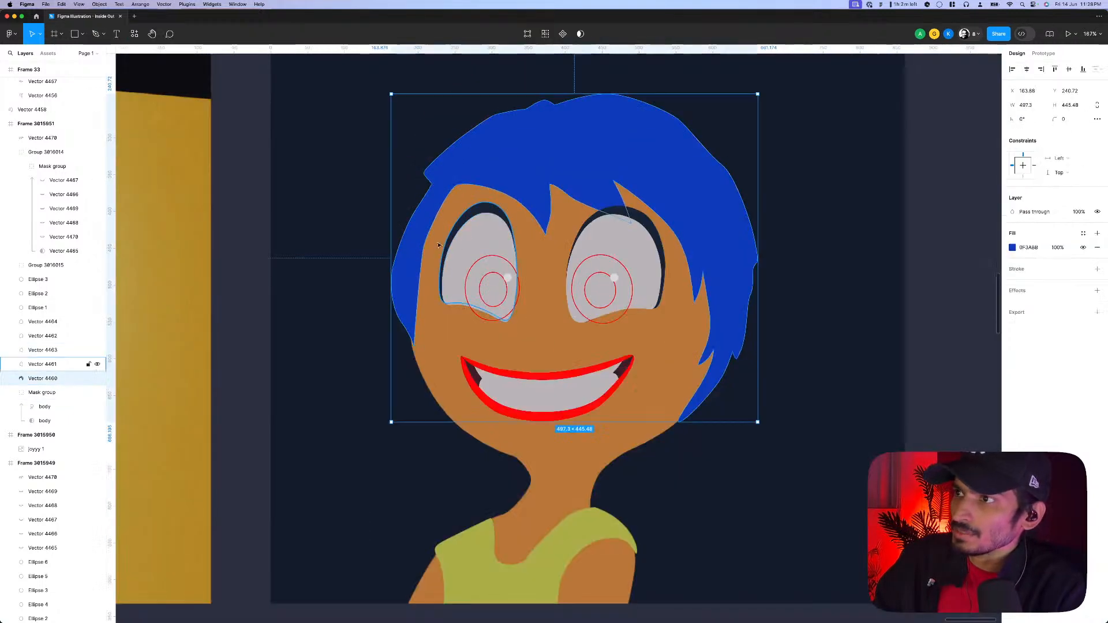
{"action": "scroll", "coordinate": [438, 246], "scroll_direction": "up", "scroll_amount": 1}
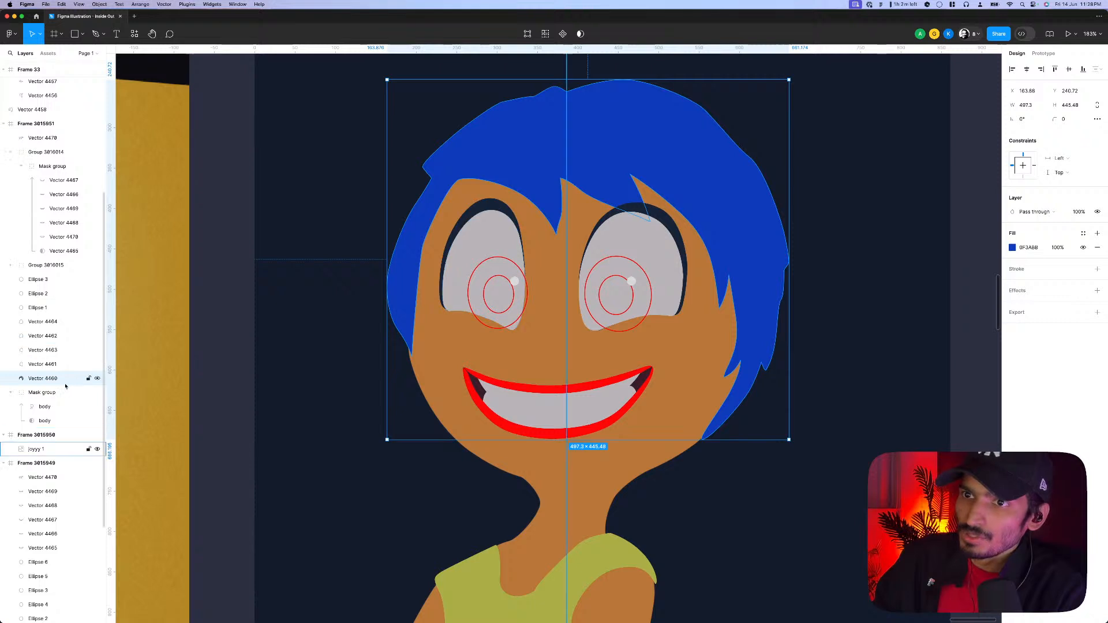
- Rename the mask group that holds the two body layers as "body"
{"action": "left_click", "coordinate": [45, 393]}
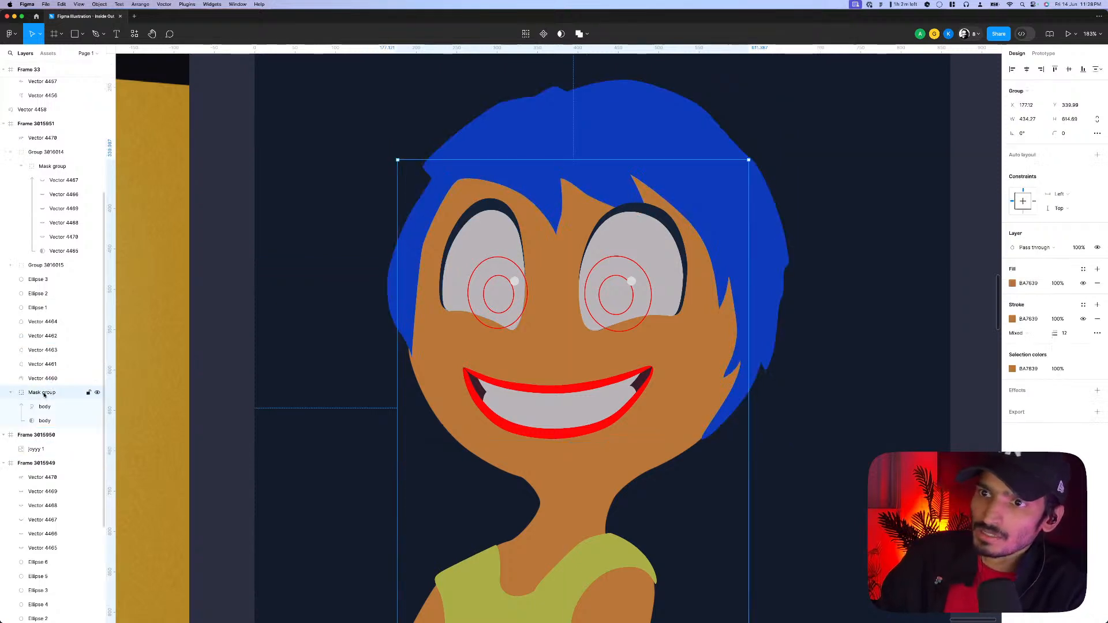
{"action": "double_click", "coordinate": [44, 394]}
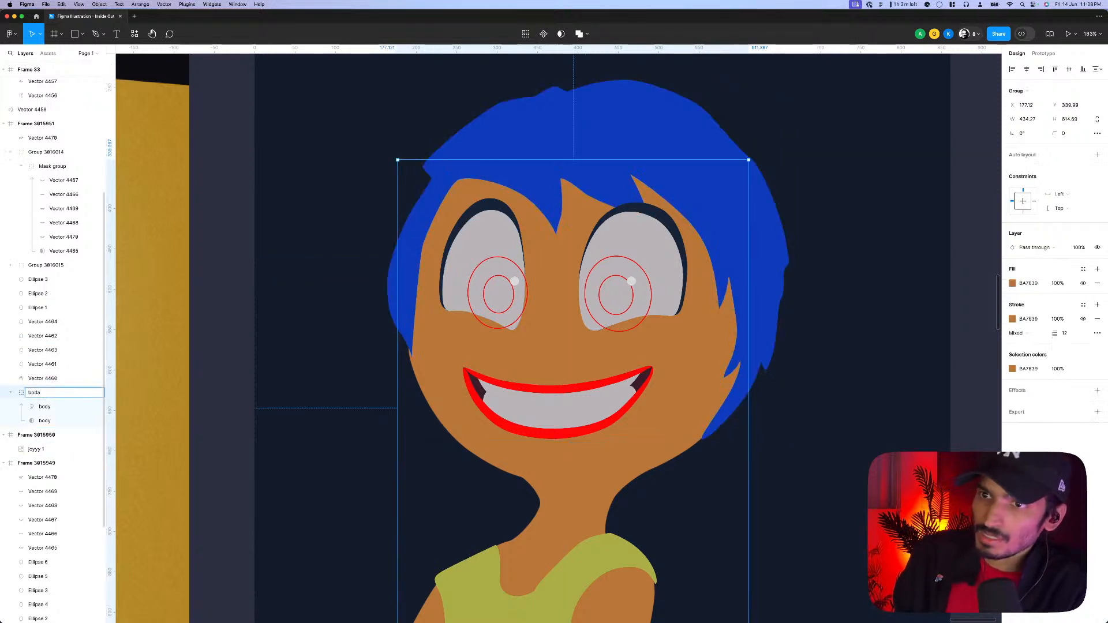
{"action": "type", "text": "boda"}
{"action": "key", "text": "BackSpace"}
{"action": "key", "text": "Return"}
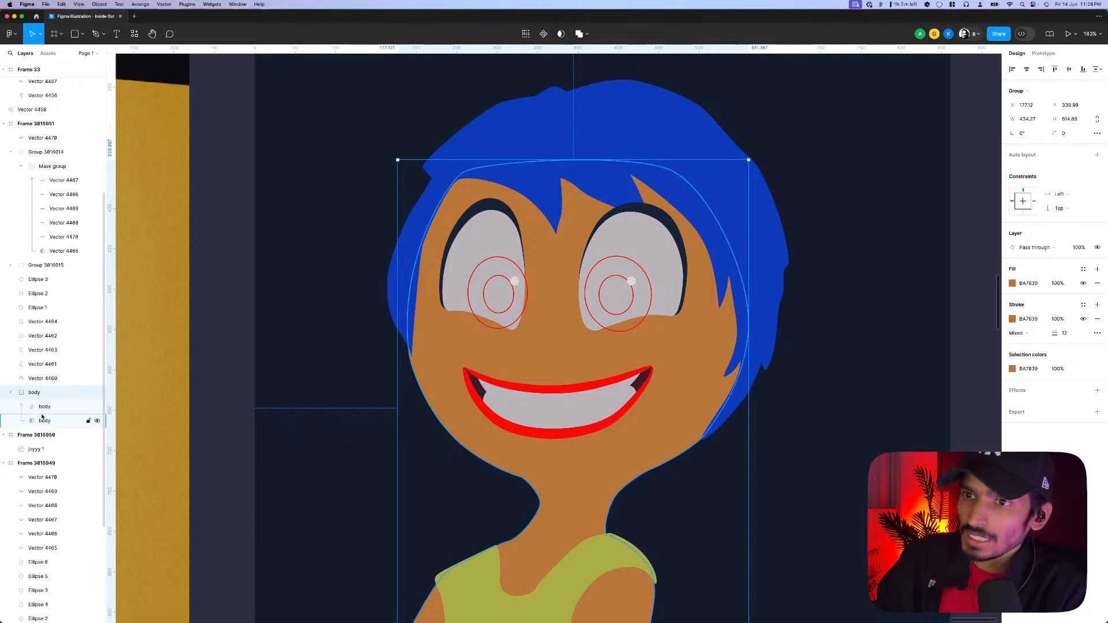
{"action": "scroll", "coordinate": [826, 238], "scroll_direction": "up", "scroll_amount": 1}
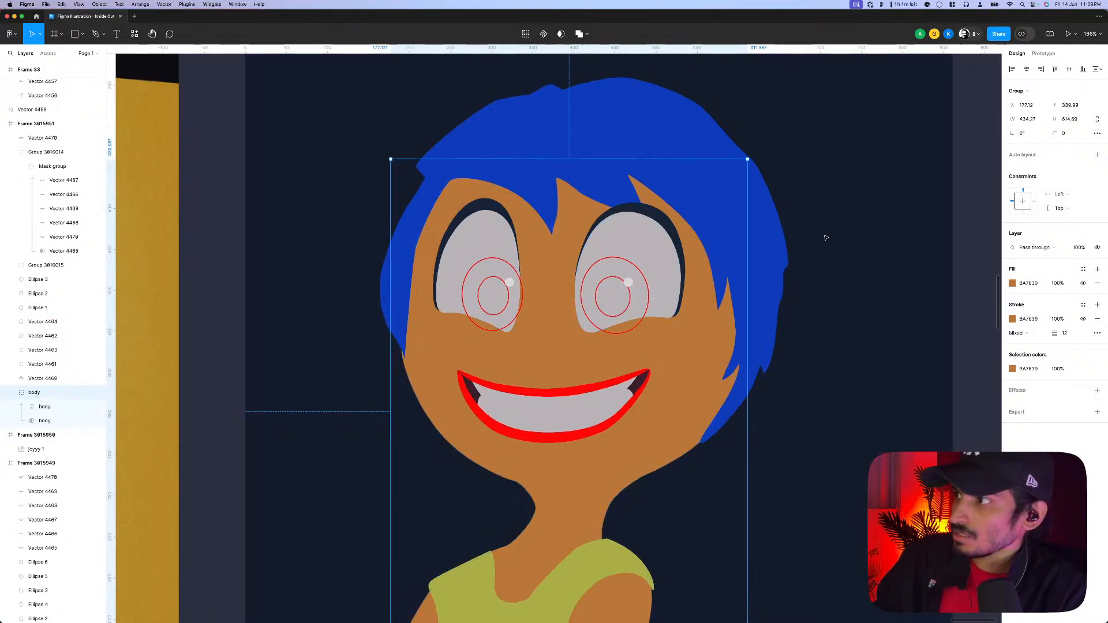
{"action": "left_click", "coordinate": [830, 234]}
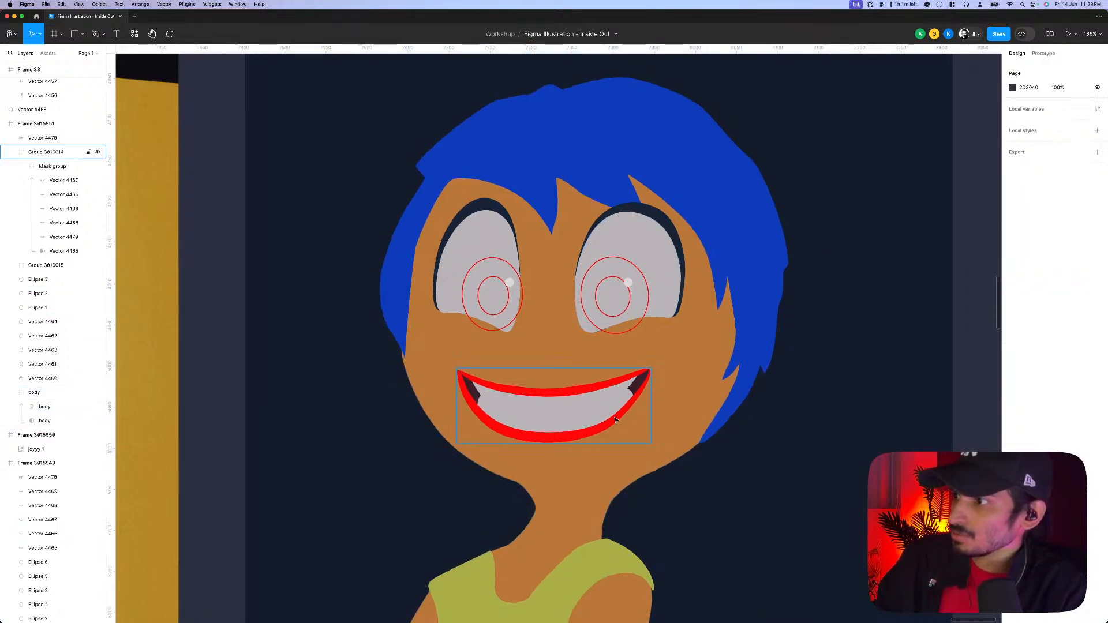
- Duplicate the blue hair shape and group both copies under the name "hair"
{"action": "left_click", "coordinate": [55, 383]}
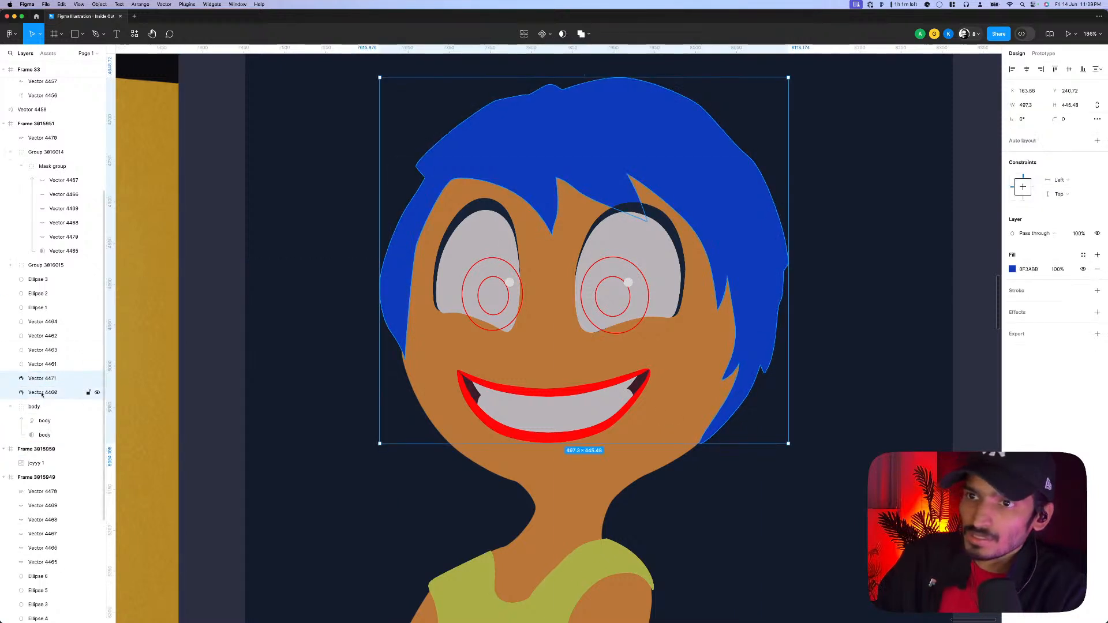
{"action": "key", "text": "super+g"}
{"action": "type", "text": "hair"}
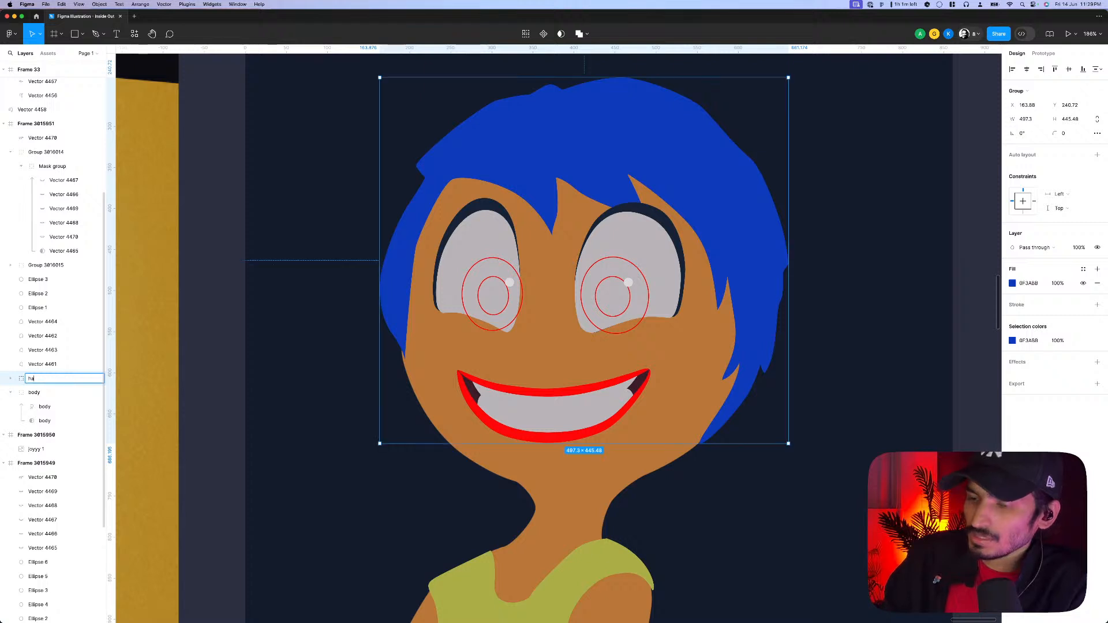
{"action": "key", "text": "Return"}
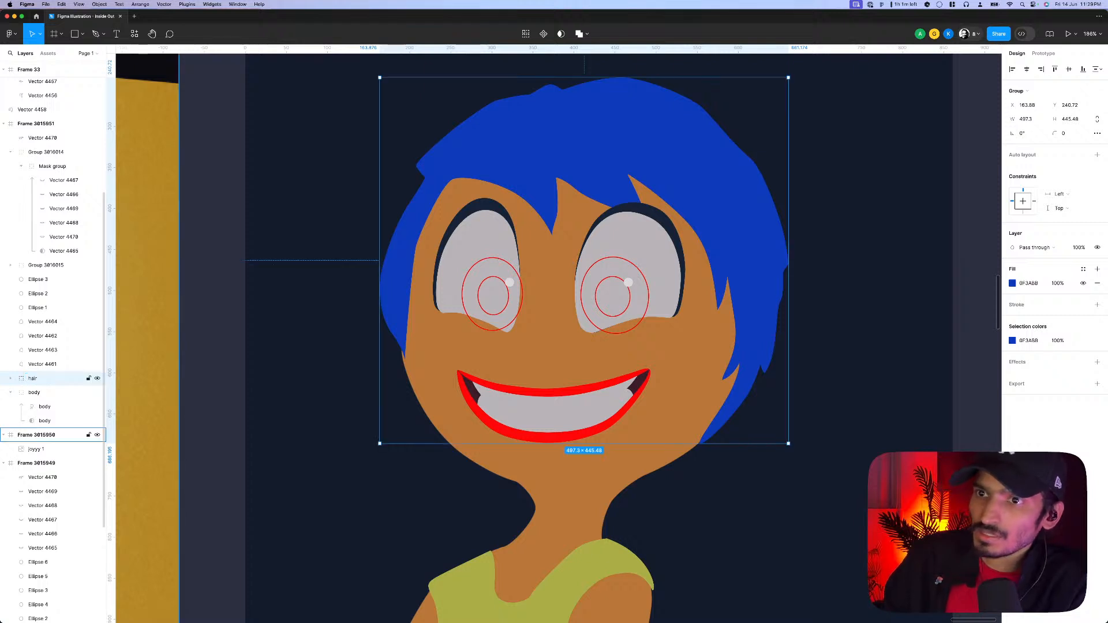
- Turn the lower copy in the hair group into a mask and give it a Layer blur of 0.5
{"action": "left_click", "coordinate": [10, 378]}
{"action": "left_click", "coordinate": [52, 406]}
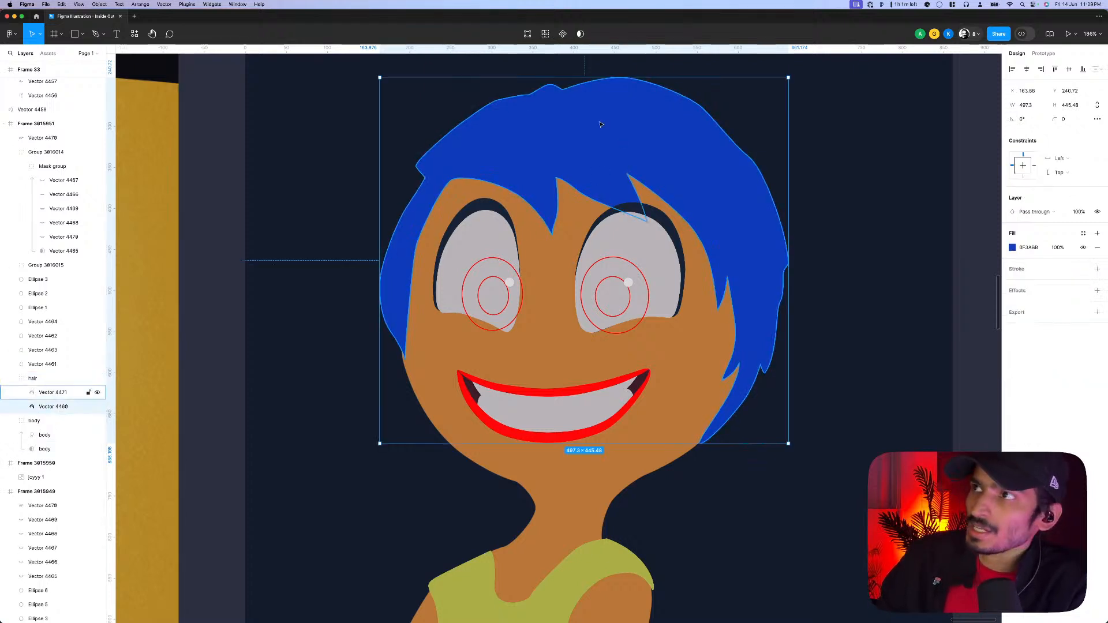
{"action": "left_click", "coordinate": [581, 33]}
{"action": "left_click", "coordinate": [1017, 327]}
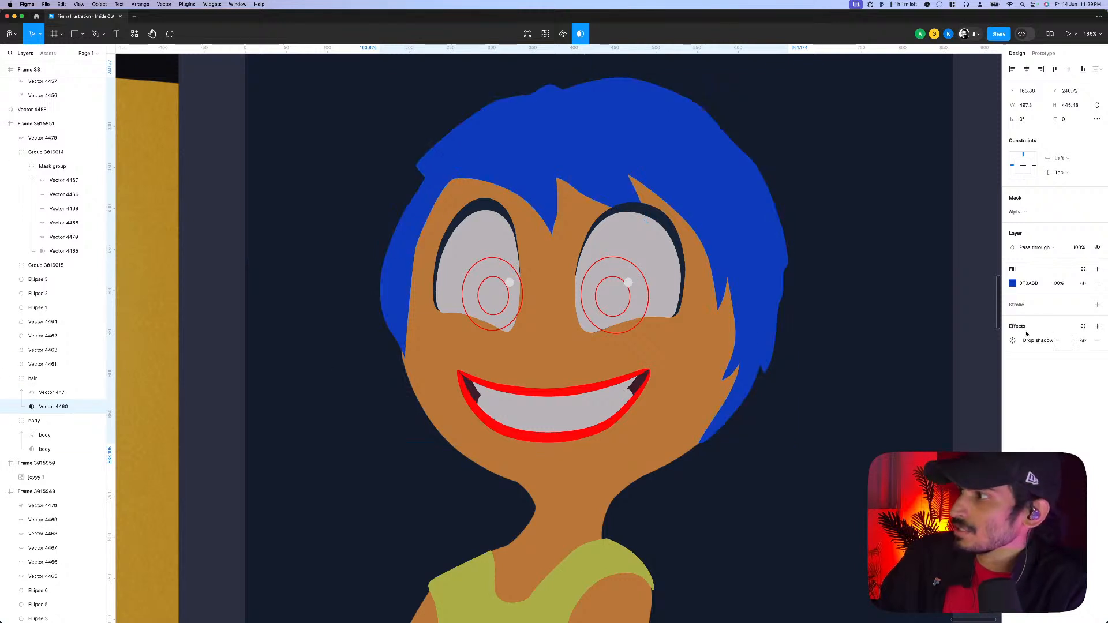
{"action": "left_click", "coordinate": [1036, 341]}
{"action": "left_click", "coordinate": [1033, 349]}
{"action": "left_click", "coordinate": [1012, 340]}
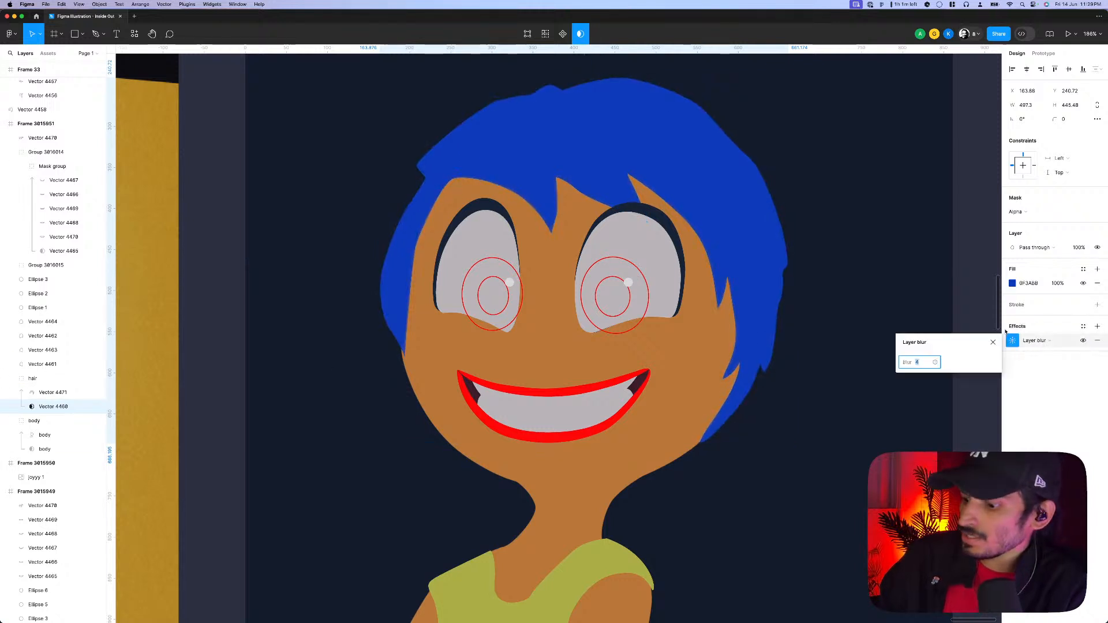
{"action": "type", "text": "0.5"}
{"action": "key", "text": "Return"}
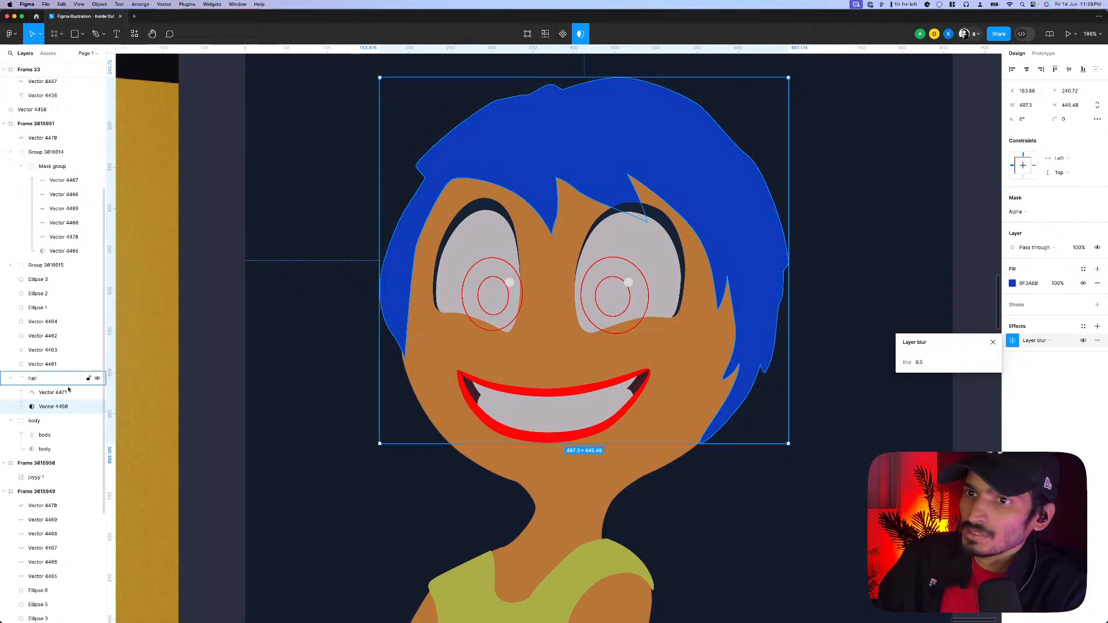
- Edit the upper hair copy's vector points around the notch beside the right eye, moving its peak to about X 587, Y 490
{"action": "left_click", "coordinate": [67, 392]}
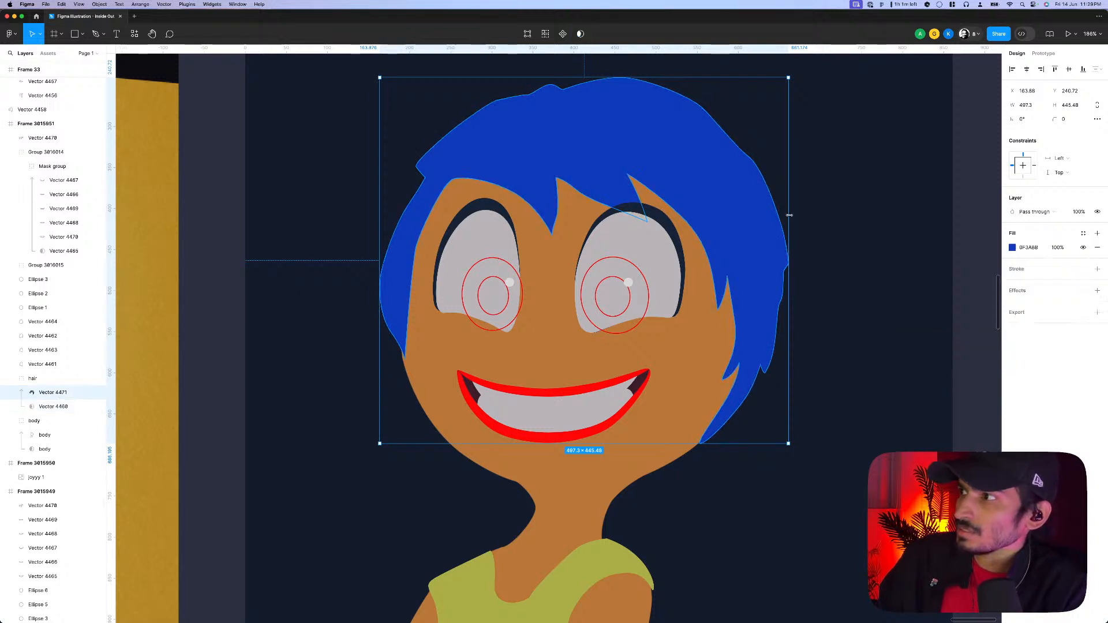
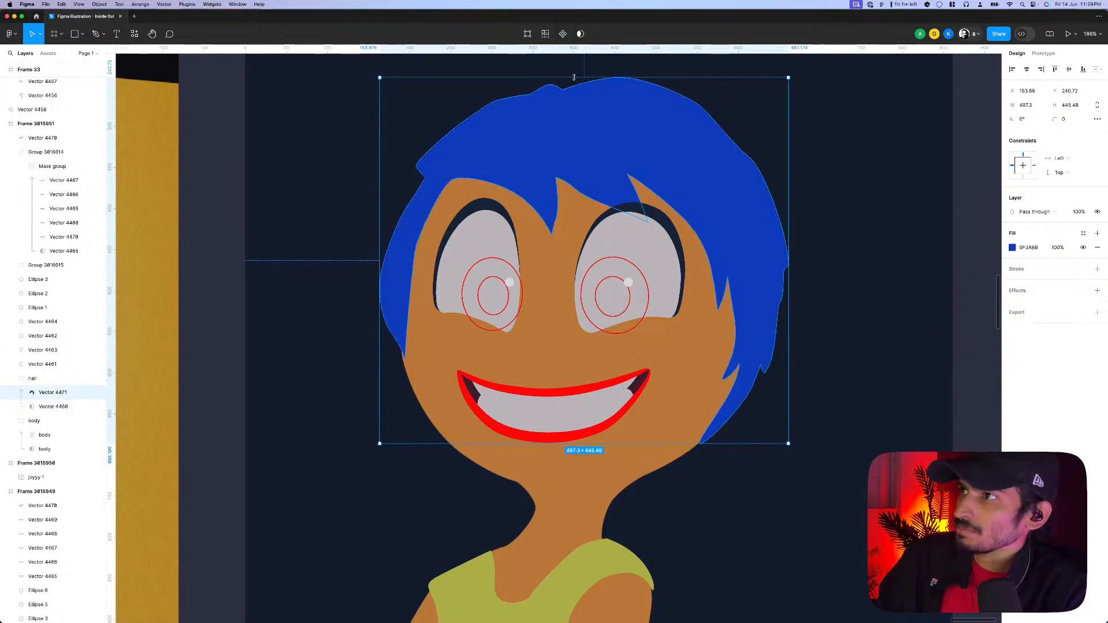
{"action": "double_click", "coordinate": [576, 270]}
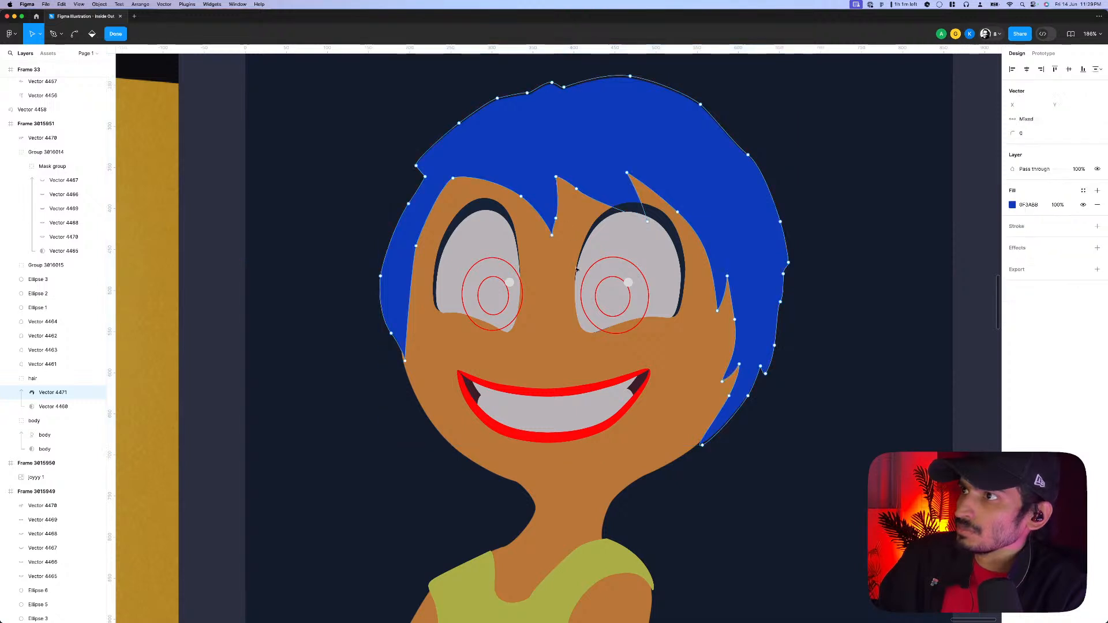
{"action": "scroll", "coordinate": [715, 321], "scroll_direction": "up", "scroll_amount": 4}
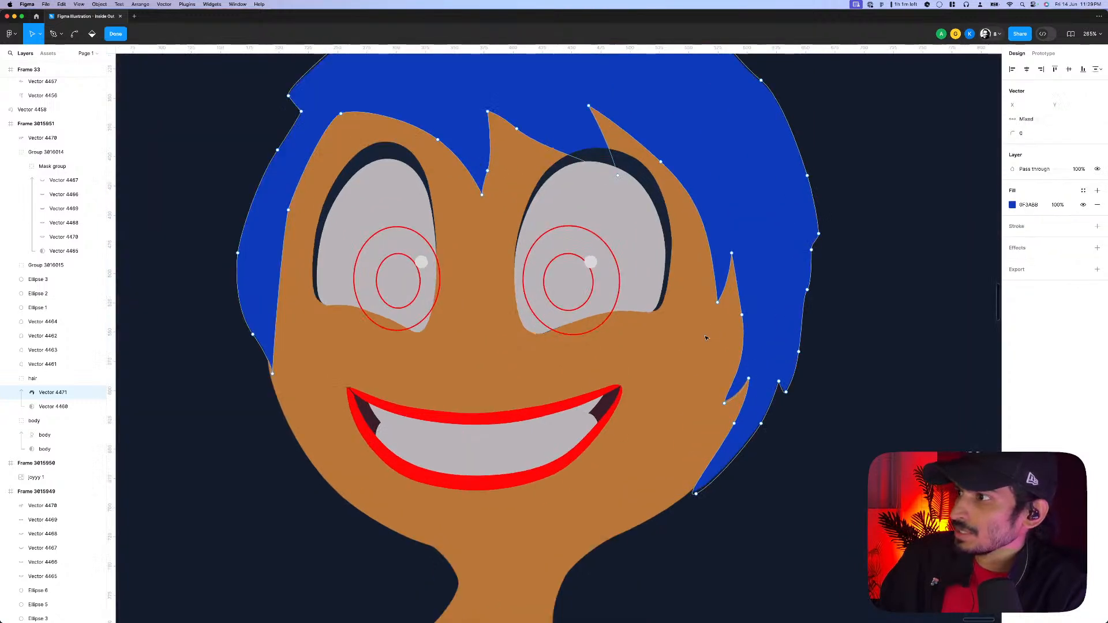
{"action": "left_click_drag", "start_coordinate": [709, 240], "coordinate": [720, 330]}
{"action": "scroll", "coordinate": [716, 297], "scroll_direction": "up", "scroll_amount": 5}
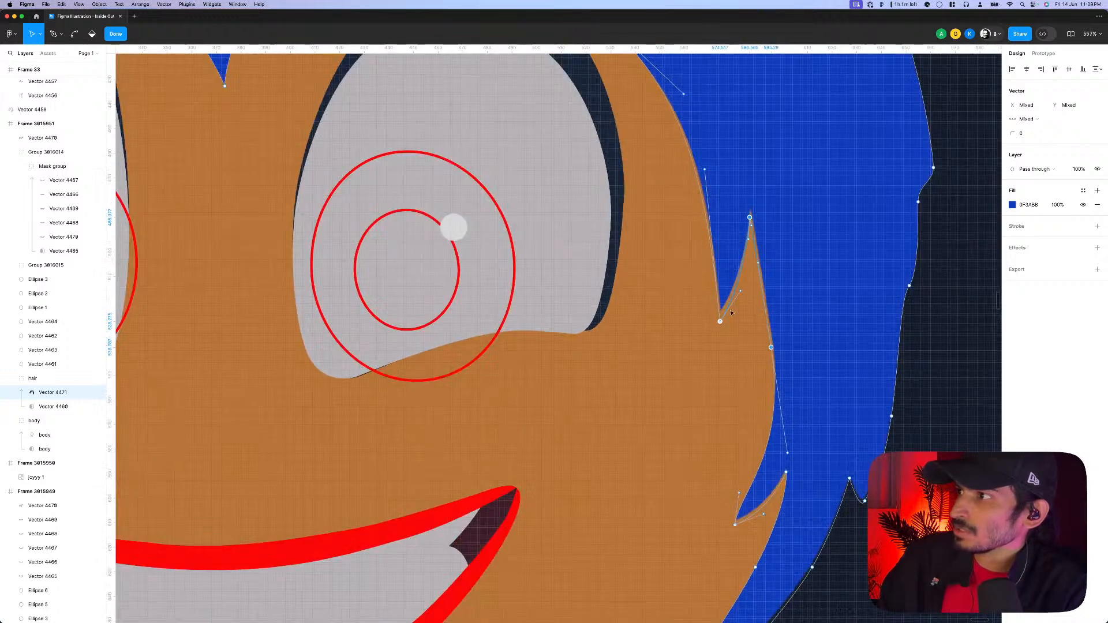
{"action": "left_click", "coordinate": [750, 219]}
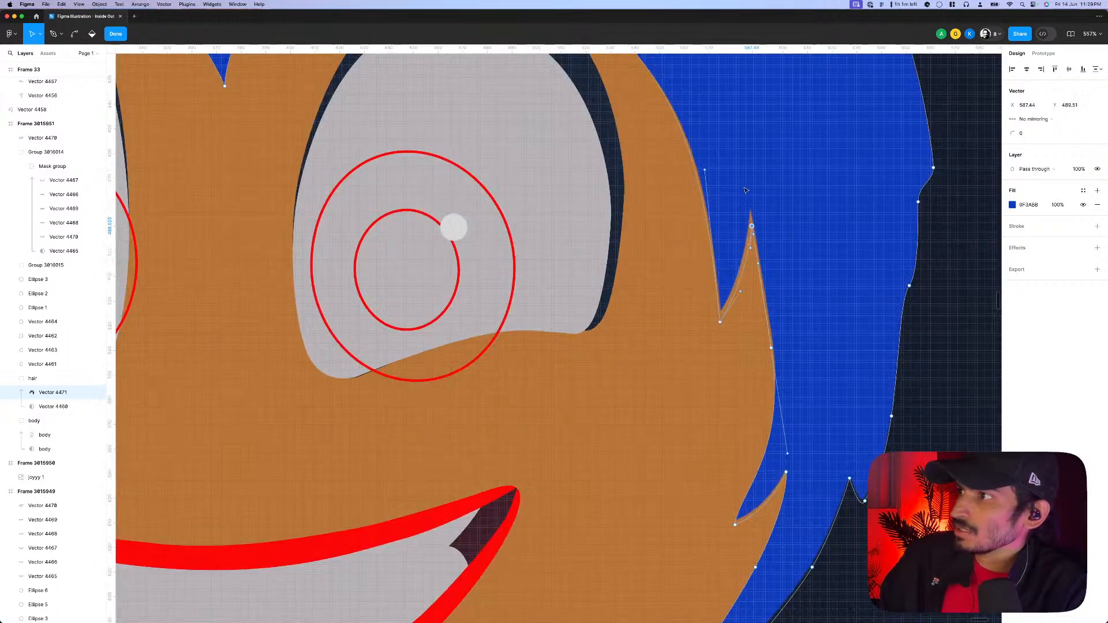
- Shift the vector points of the hair strand over the right eye, placing its tip at about X 494, Y 424
{"action": "scroll", "coordinate": [745, 191], "scroll_direction": "down", "scroll_amount": 6}
{"action": "left_click_drag", "start_coordinate": [682, 349], "coordinate": [565, 276]}
{"action": "scroll", "coordinate": [546, 254], "scroll_direction": "up", "scroll_amount": 6}
{"action": "scroll", "coordinate": [549, 250], "scroll_direction": "up", "scroll_amount": 5}
{"action": "scroll", "coordinate": [635, 346], "scroll_direction": "down", "scroll_amount": 5}
{"action": "scroll", "coordinate": [677, 371], "scroll_direction": "up", "scroll_amount": 4}
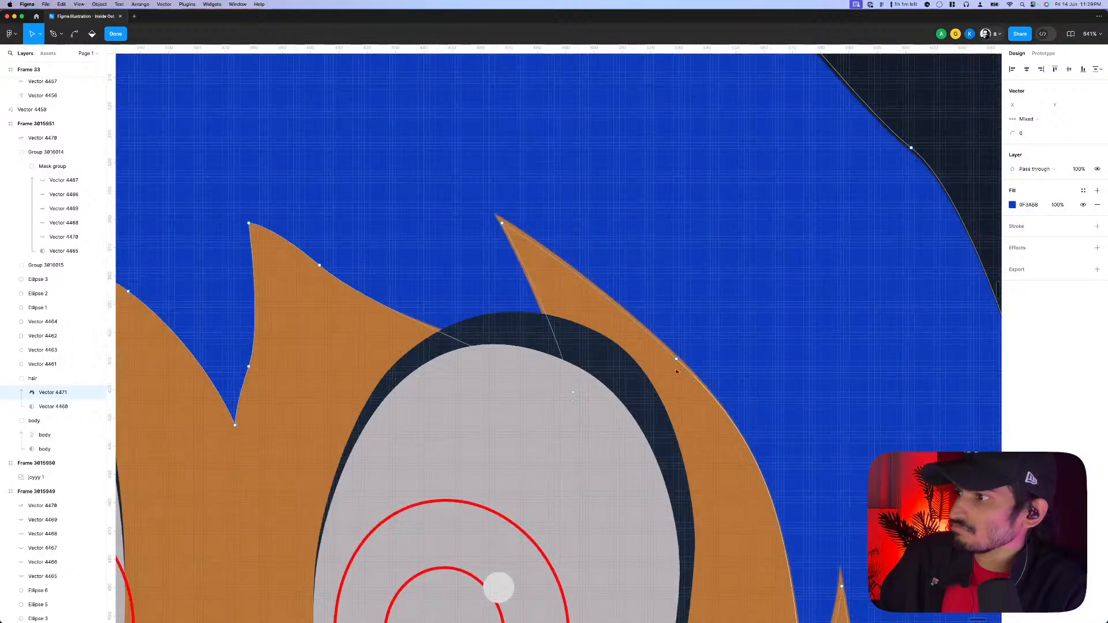
{"action": "scroll", "coordinate": [577, 406], "scroll_direction": "down", "scroll_amount": 5}
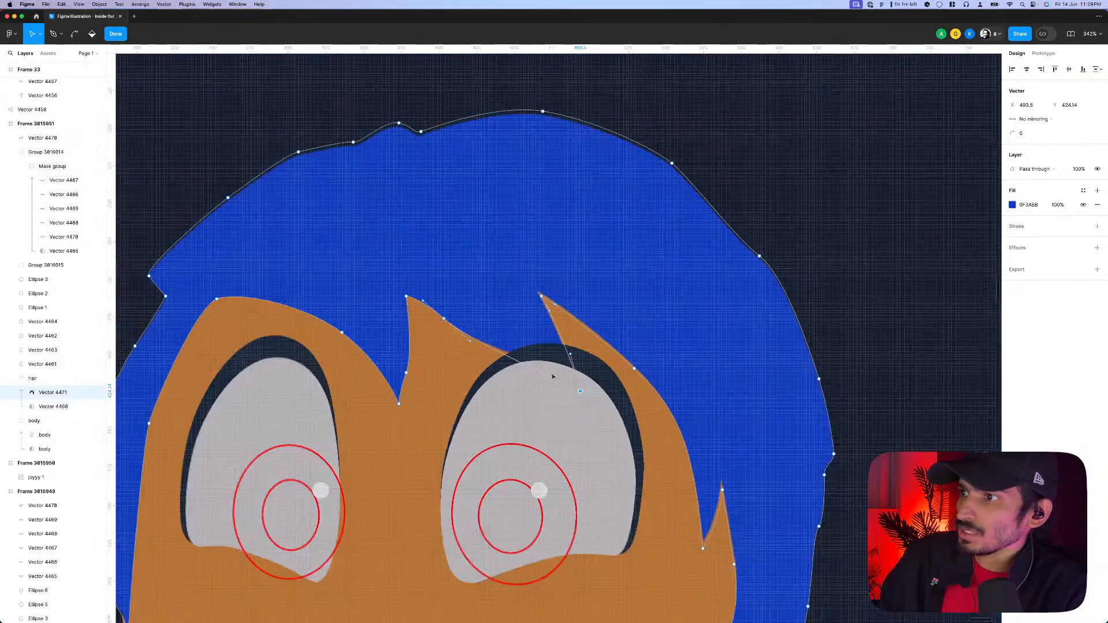
- Move the vector points of the central fringe between the eyes slightly downward together
{"action": "scroll", "coordinate": [577, 405], "scroll_direction": "up", "scroll_amount": 4}
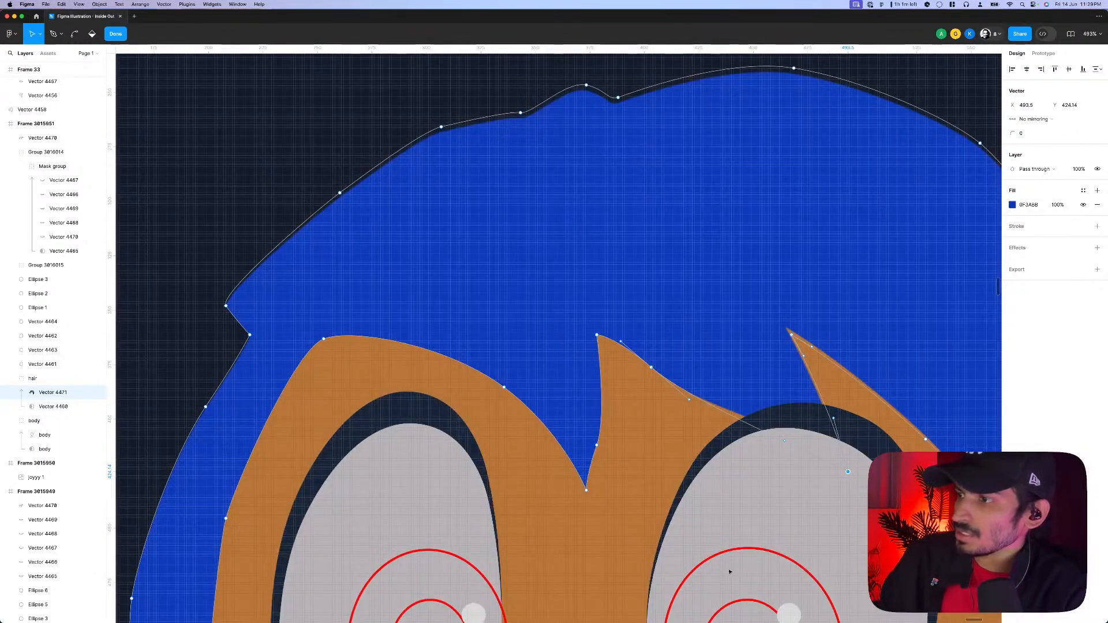
{"action": "left_click_drag", "start_coordinate": [733, 540], "coordinate": [445, 272]}
{"action": "scroll", "coordinate": [531, 381], "scroll_direction": "up", "scroll_amount": 4}
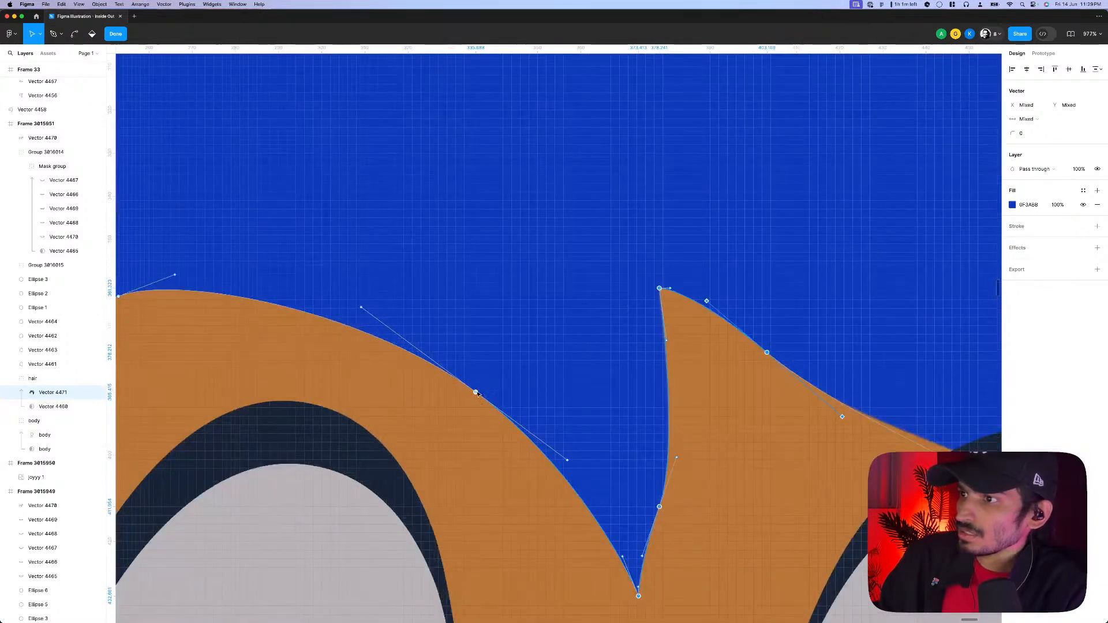
{"action": "left_click_drag", "start_coordinate": [477, 394], "coordinate": [478, 408]}
{"action": "left_click", "coordinate": [634, 422]}
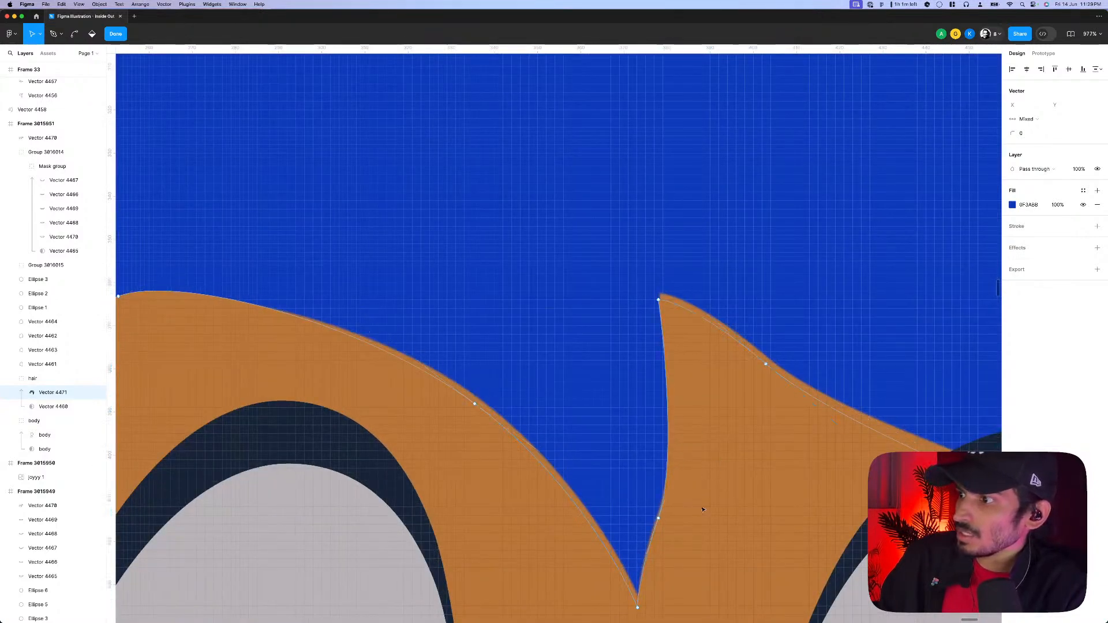
- Reposition the central strand's tip to about X 374, Y 437 and the notch peak beside it to about X 381, Y 366
{"action": "scroll", "coordinate": [651, 484], "scroll_direction": "down", "scroll_amount": 3}
{"action": "left_click", "coordinate": [593, 529]}
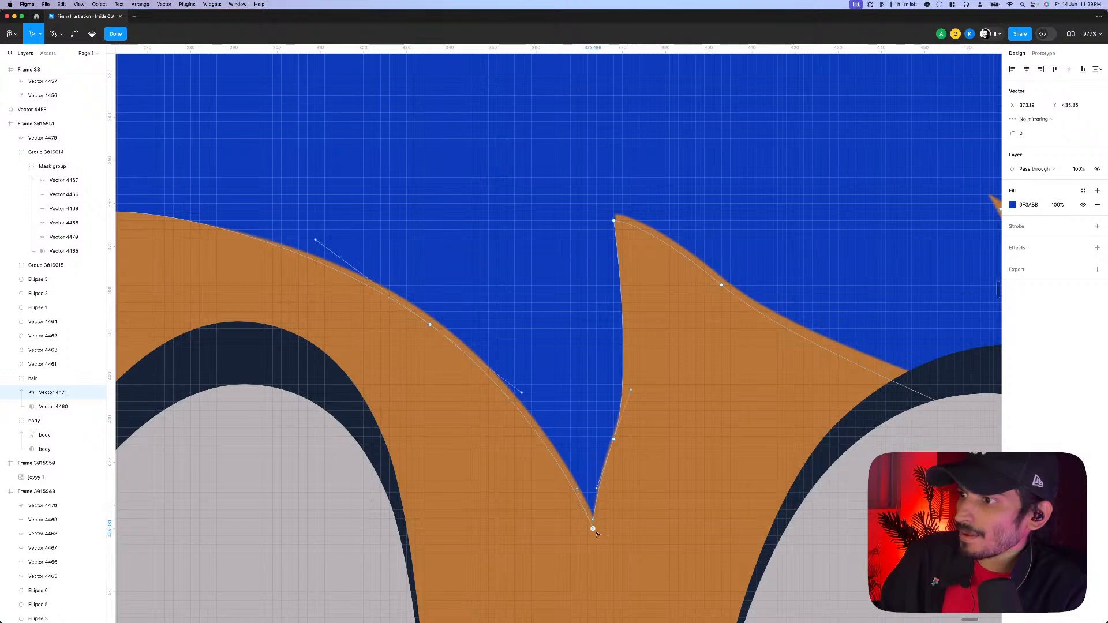
{"action": "scroll", "coordinate": [628, 438], "scroll_direction": "up", "scroll_amount": 3}
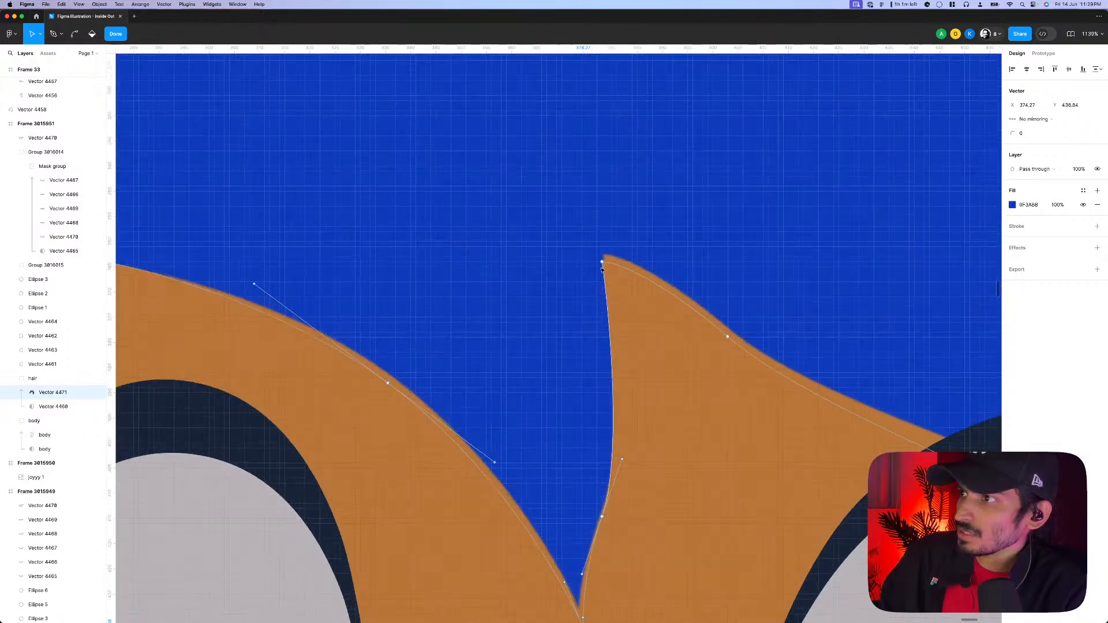
{"action": "left_click_drag", "start_coordinate": [617, 274], "coordinate": [621, 274]}
- Move the hair's inner-edge points around the left eye inward onto the face, to about X 252, Y 366 and X 211, Y 447
{"action": "scroll", "coordinate": [616, 269], "scroll_direction": "down", "scroll_amount": 5}
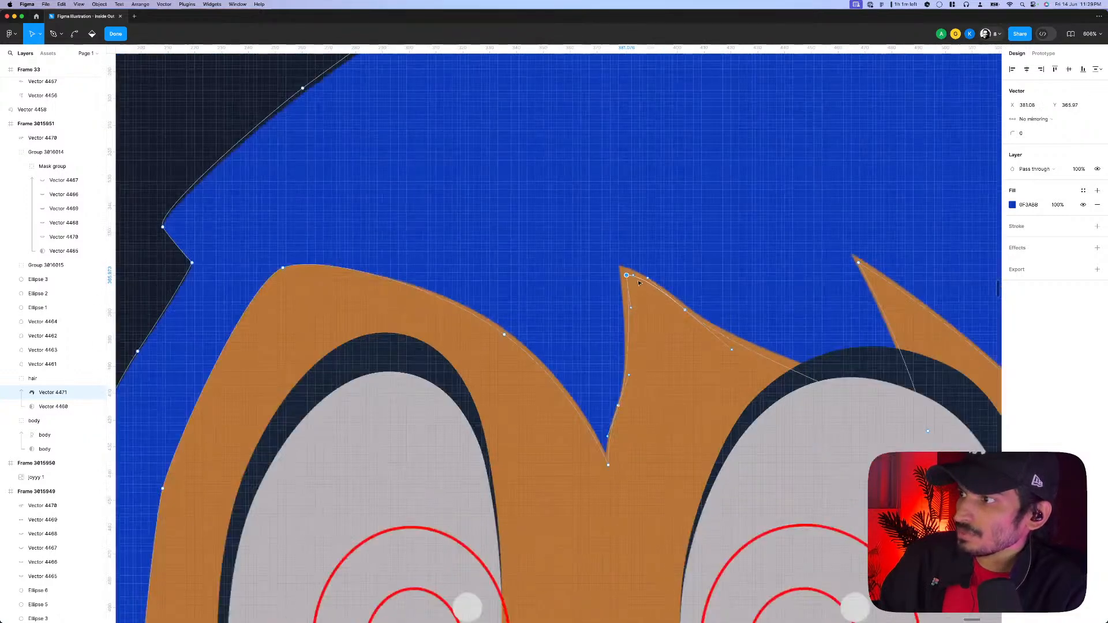
{"action": "left_click", "coordinate": [536, 272]}
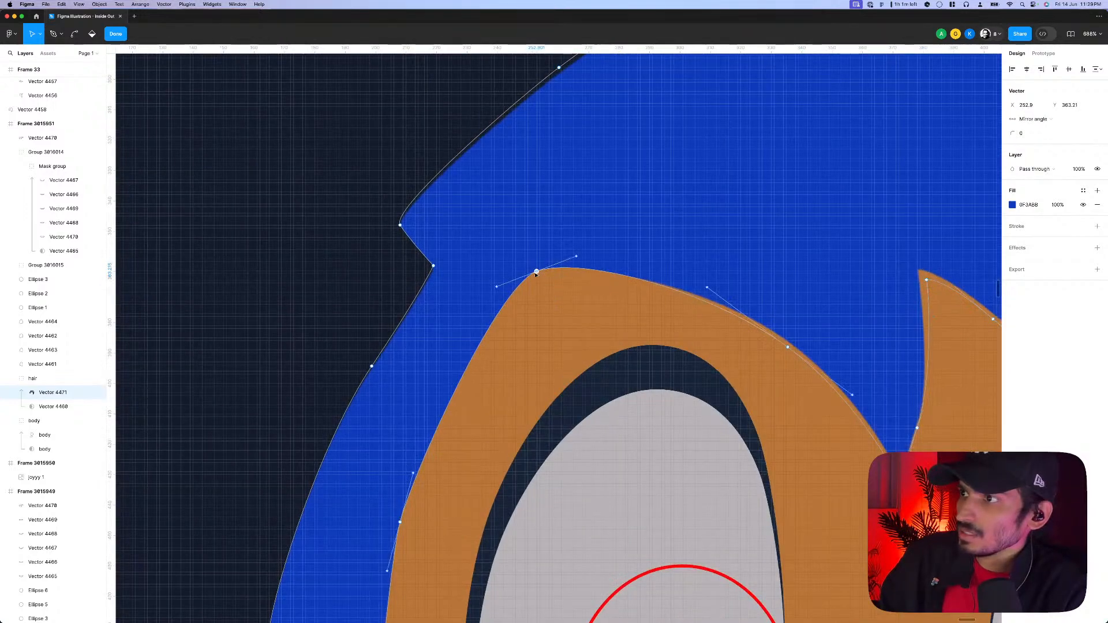
{"action": "left_click_drag", "start_coordinate": [538, 278], "coordinate": [542, 283]}
{"action": "scroll", "coordinate": [534, 365], "scroll_direction": "down", "scroll_amount": 3}
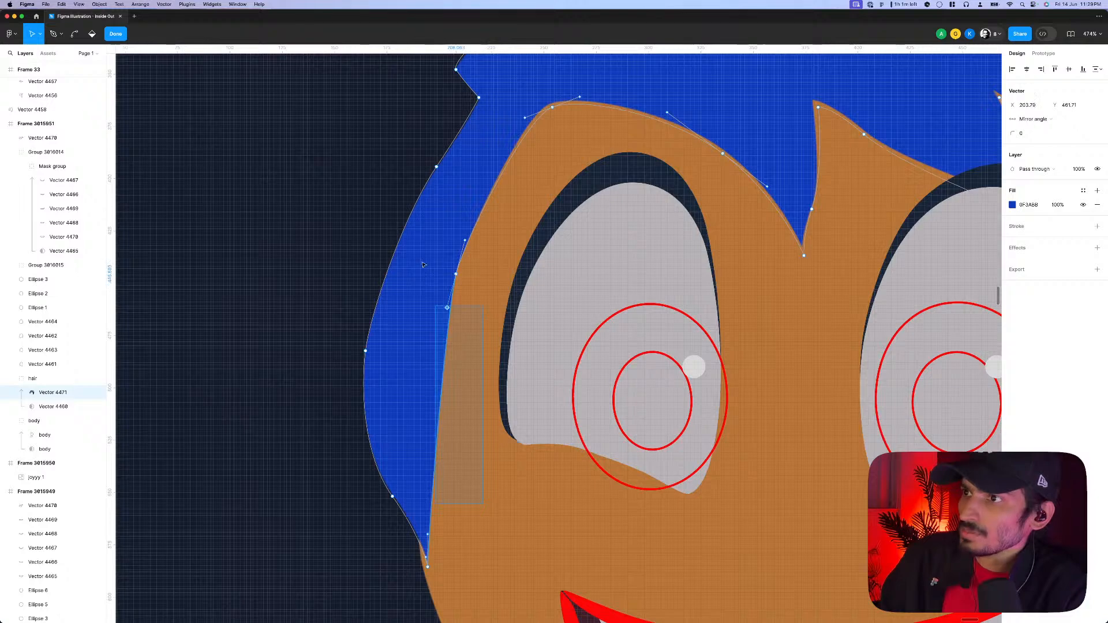
{"action": "left_click", "coordinate": [456, 273]}
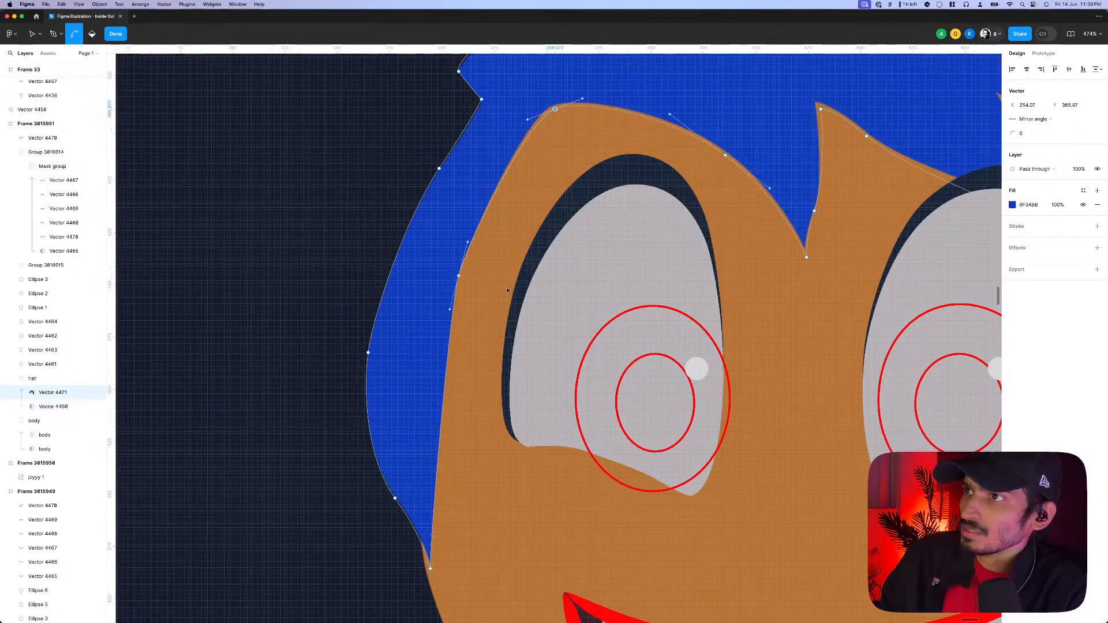
{"action": "left_click", "coordinate": [458, 276]}
{"action": "left_click_drag", "start_coordinate": [459, 276], "coordinate": [467, 281]}
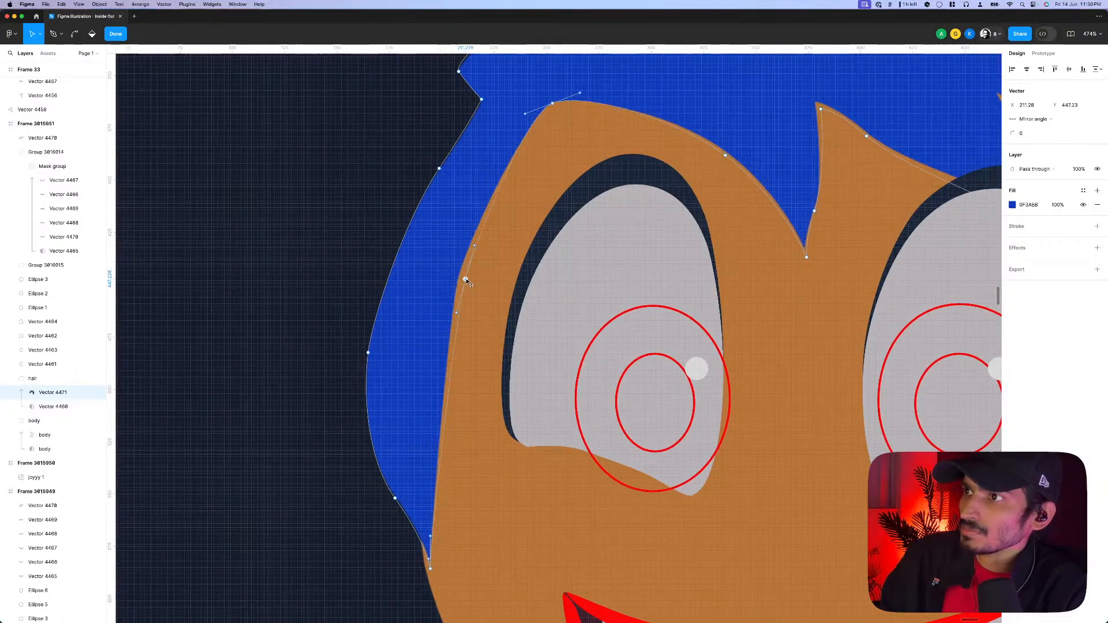
{"action": "left_click", "coordinate": [553, 105]}
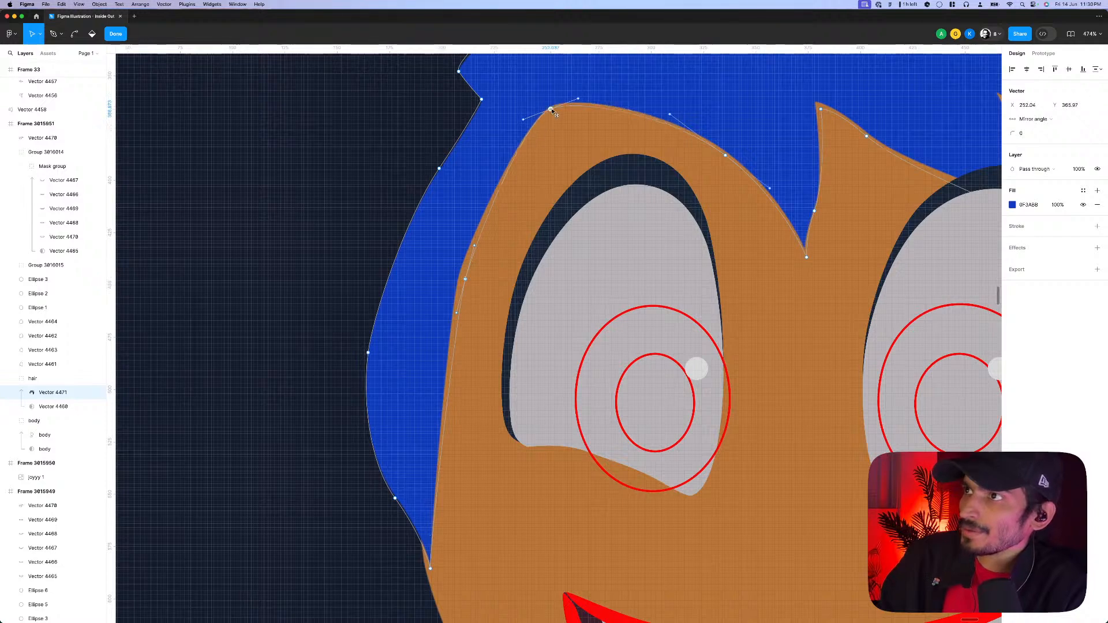
- Push the vector points along the hair's left outer edge slightly outward beyond the mask and finish editing the shape
{"action": "scroll", "coordinate": [420, 173], "scroll_direction": "up", "scroll_amount": 3}
{"action": "left_click_drag", "start_coordinate": [473, 256], "coordinate": [491, 263]}
{"action": "left_click_drag", "start_coordinate": [488, 189], "coordinate": [481, 192]}
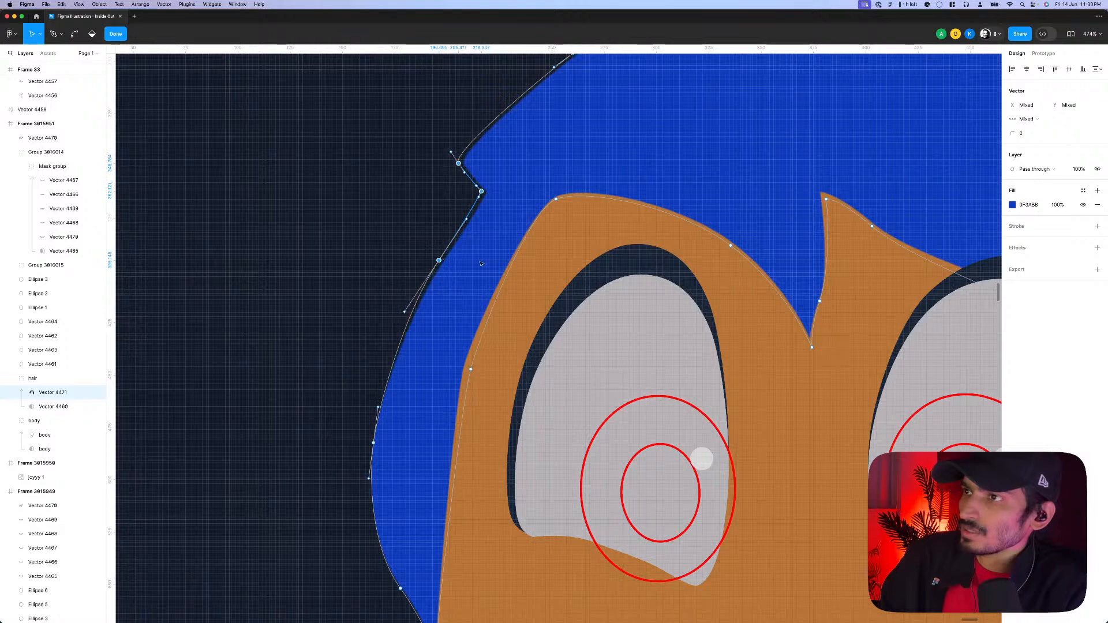
{"action": "scroll", "coordinate": [426, 462], "scroll_direction": "down", "scroll_amount": 4}
{"action": "left_click_drag", "start_coordinate": [426, 462], "coordinate": [428, 497]}
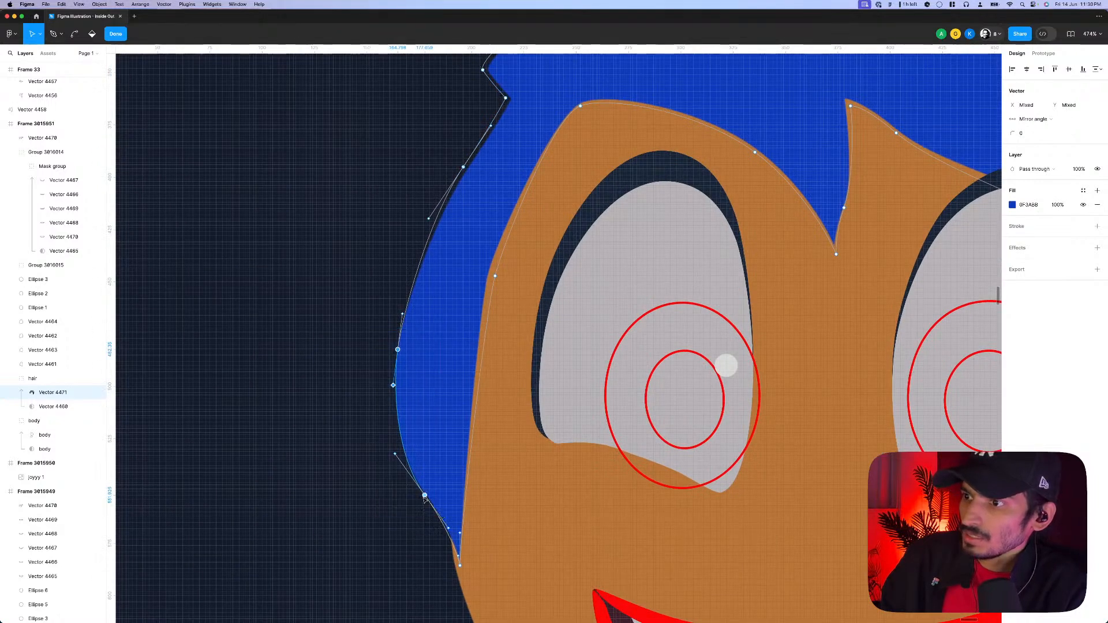
{"action": "scroll", "coordinate": [427, 497], "scroll_direction": "up", "scroll_amount": 3}
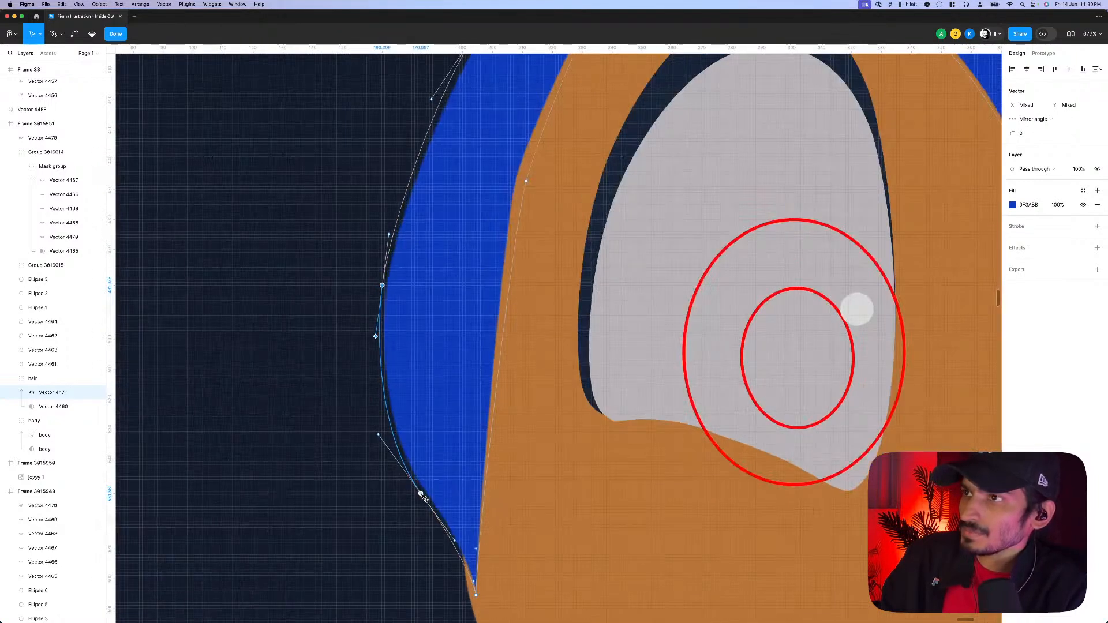
{"action": "scroll", "coordinate": [426, 498], "scroll_direction": "down", "scroll_amount": 5}
{"action": "key", "text": "Escape"}
- Compare the flat illustration's hair and eyes with the reference image beside it
{"action": "scroll", "coordinate": [650, 268], "scroll_direction": "down", "scroll_amount": 3}
{"action": "left_click", "coordinate": [664, 404]}
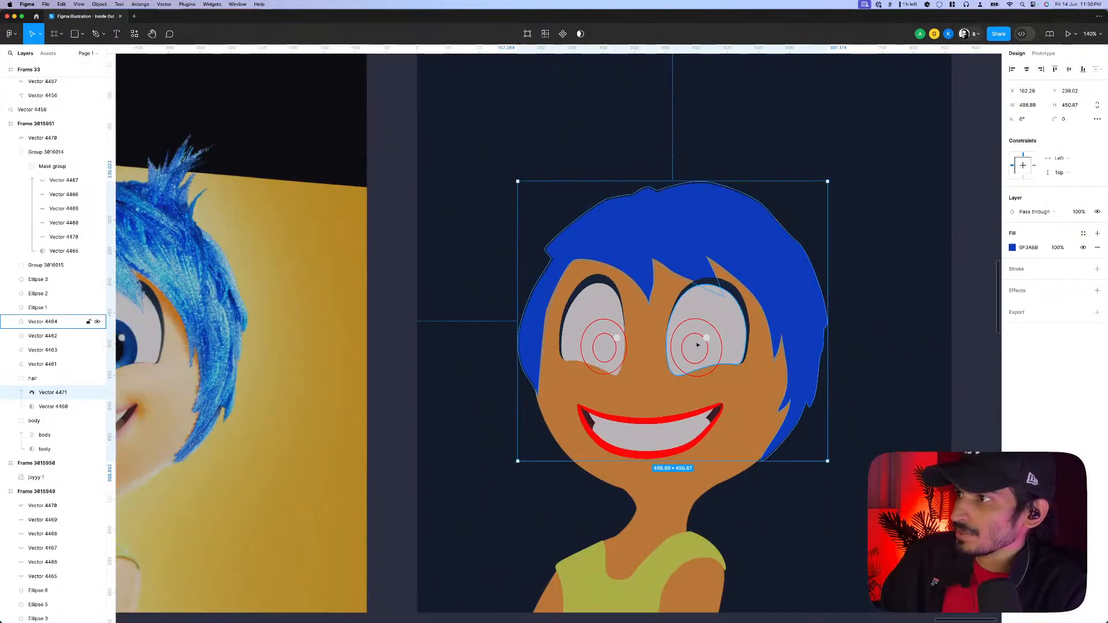
{"action": "left_click", "coordinate": [707, 315]}
{"action": "scroll", "coordinate": [766, 413], "scroll_direction": "down", "scroll_amount": 5}
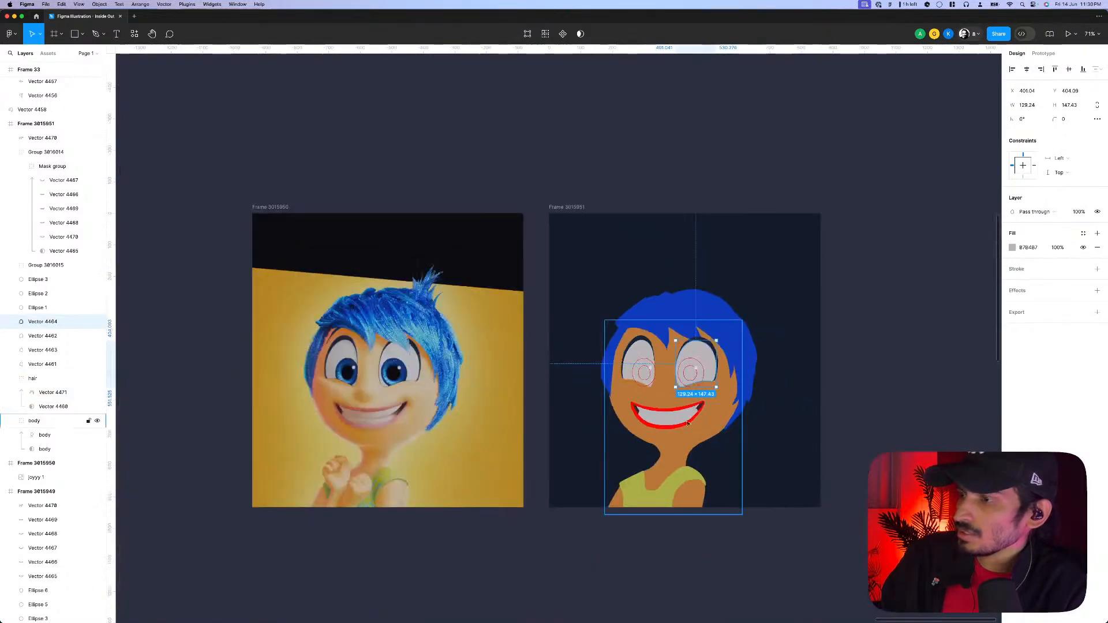
{"action": "scroll", "coordinate": [375, 333], "scroll_direction": "up", "scroll_amount": 4}
{"action": "scroll", "coordinate": [376, 333], "scroll_direction": "down", "scroll_amount": 2}
{"action": "scroll", "coordinate": [476, 346], "scroll_direction": "up", "scroll_amount": 2}
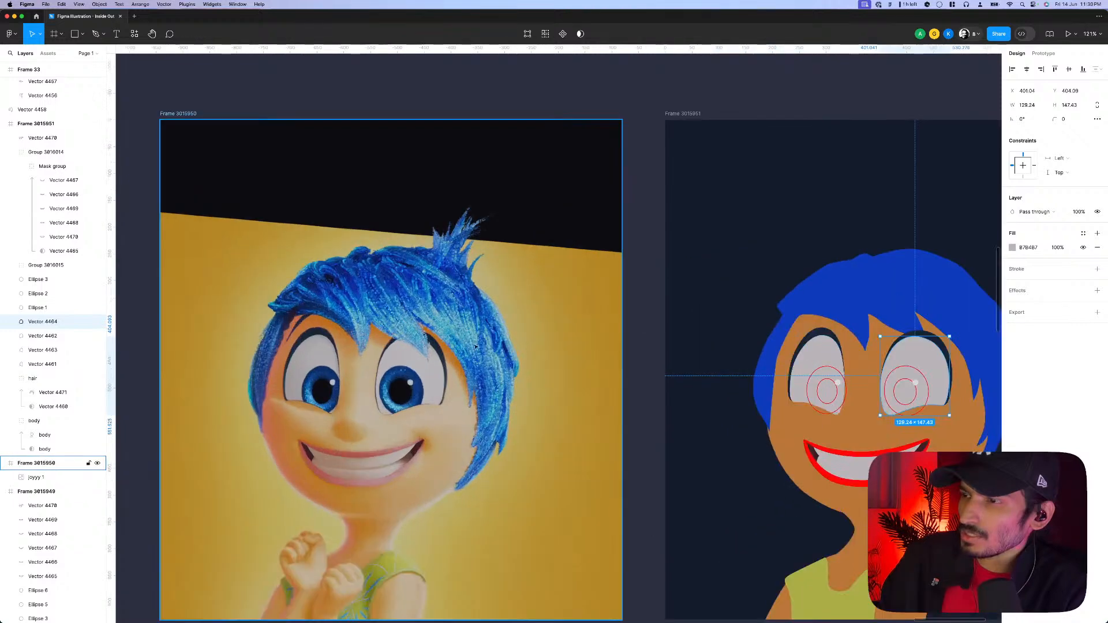
{"action": "scroll", "coordinate": [428, 347], "scroll_direction": "up", "scroll_amount": 1}
{"action": "scroll", "coordinate": [462, 346], "scroll_direction": "down", "scroll_amount": 3}
{"action": "scroll", "coordinate": [664, 329], "scroll_direction": "up", "scroll_amount": 2}
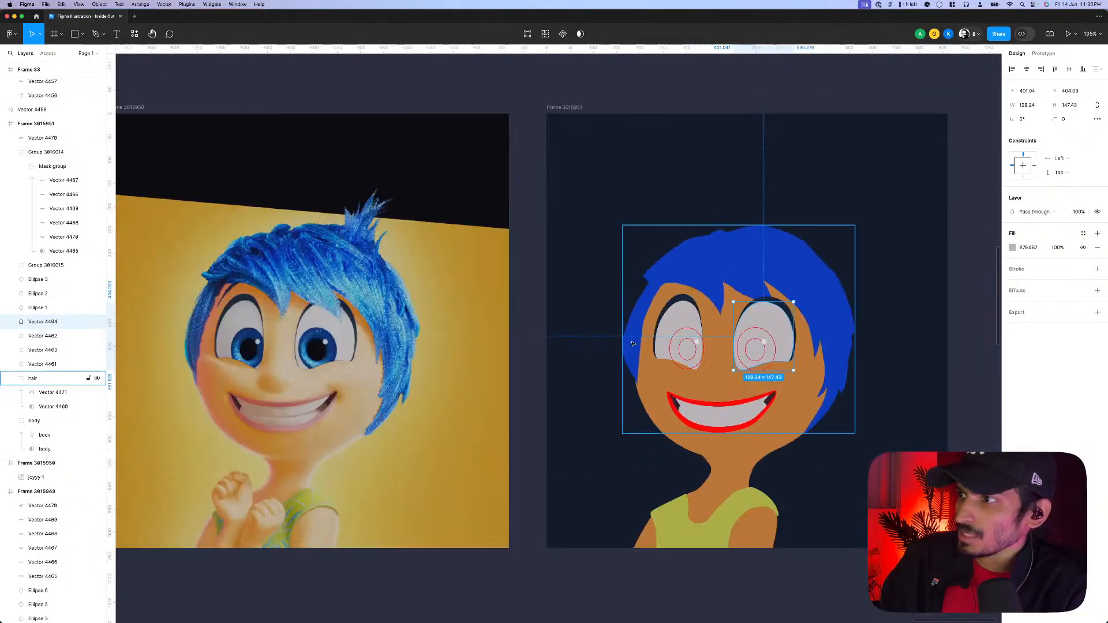
{"action": "scroll", "coordinate": [878, 308], "scroll_direction": "up", "scroll_amount": 3}
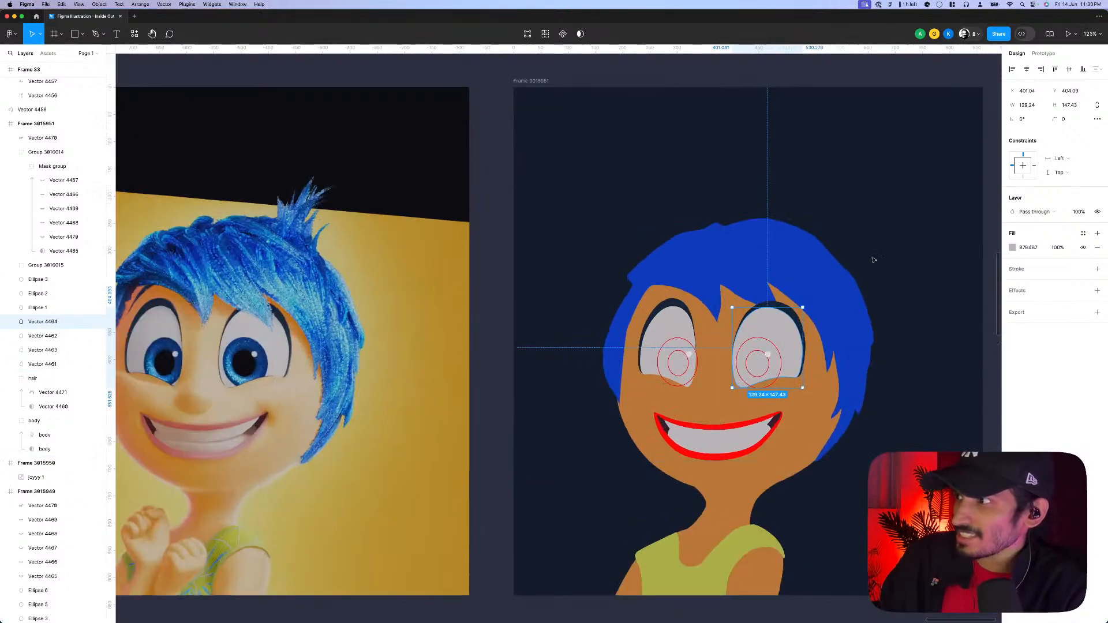
- Move the hair group to the top of the layer order in Frame 3015951 and lock it
{"action": "left_click", "coordinate": [35, 381]}
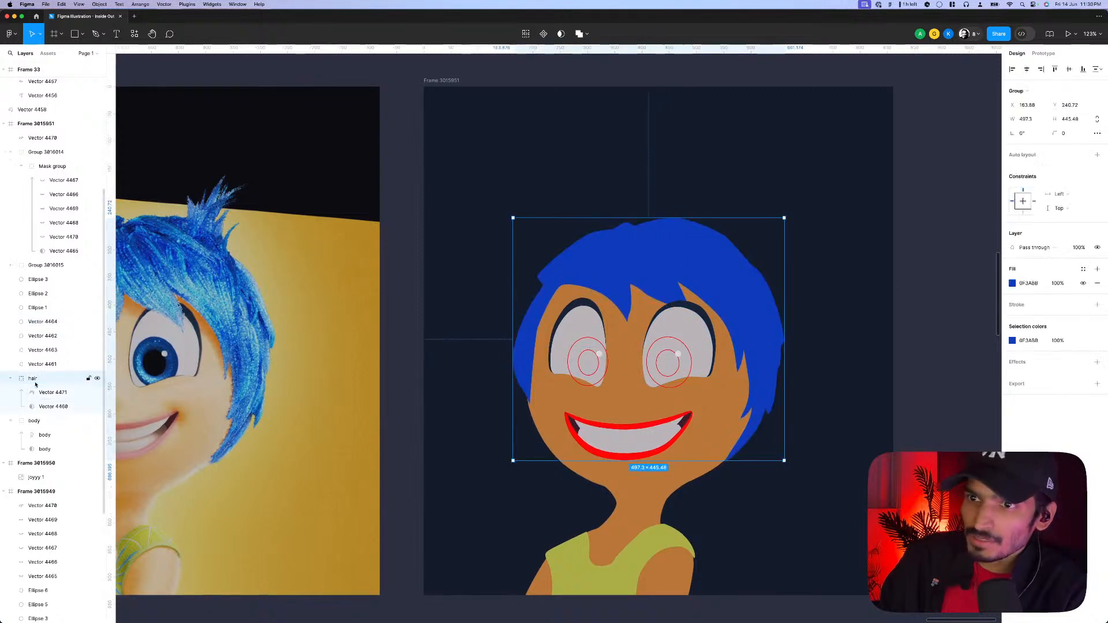
{"action": "left_click_drag", "start_coordinate": [34, 384], "coordinate": [35, 133]}
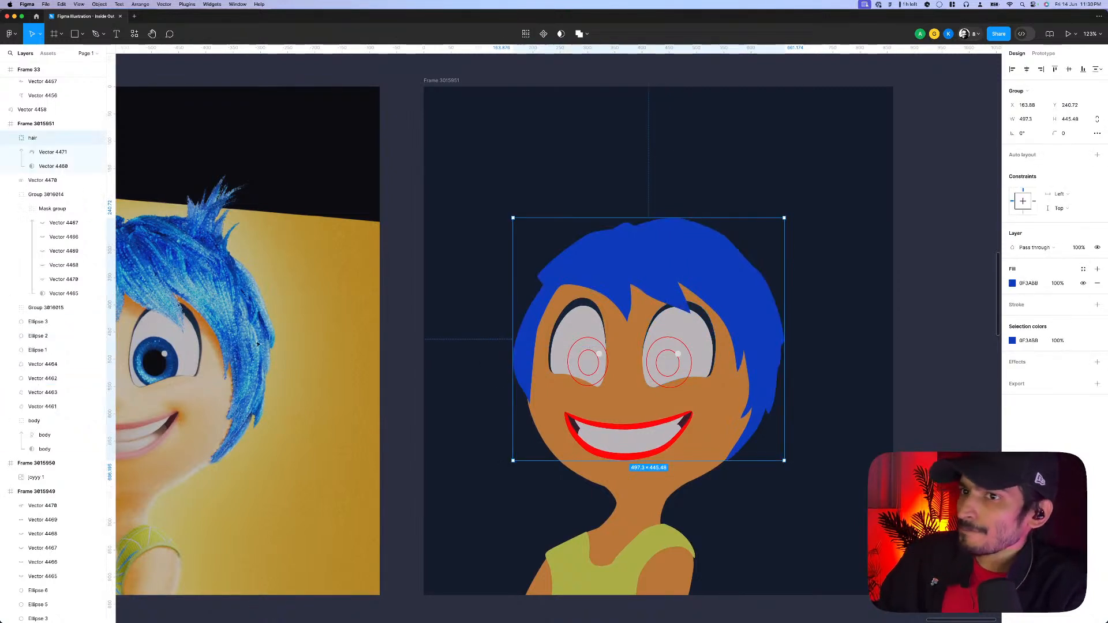
{"action": "left_click", "coordinate": [88, 139]}
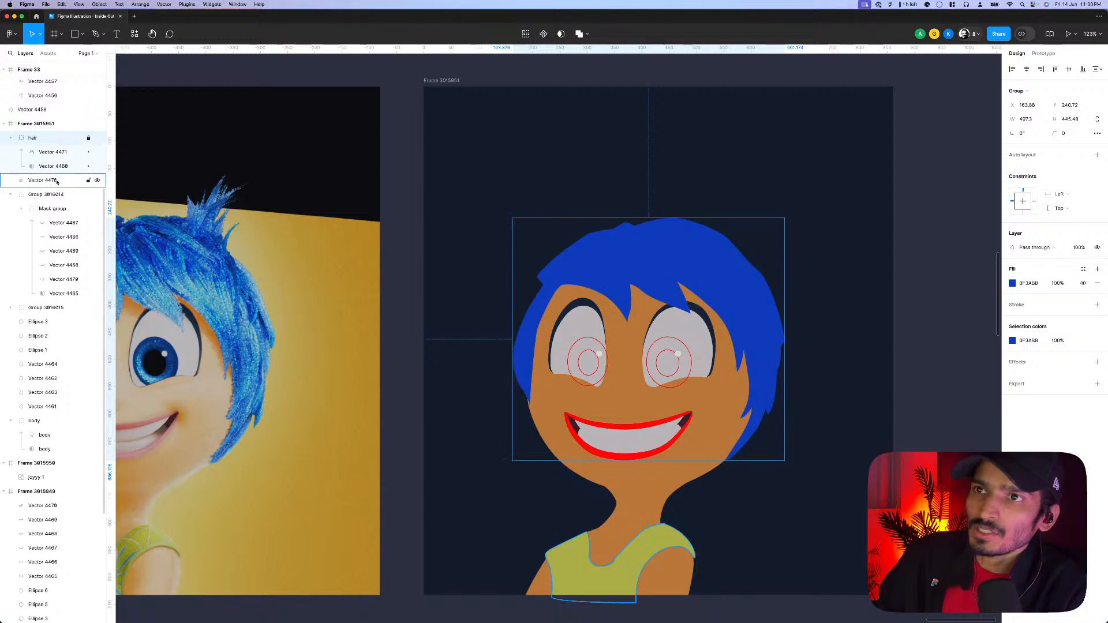
- Rename the clothing shape cloth, move it above the hair group in Frame 3015951 and lock it
{"action": "left_click", "coordinate": [49, 181]}
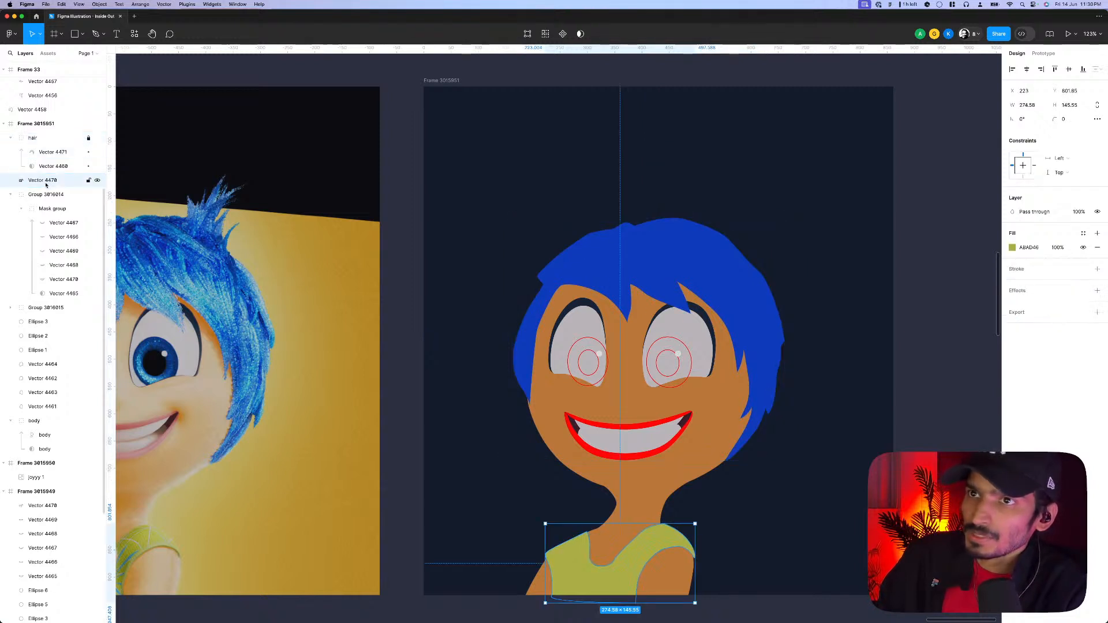
{"action": "double_click", "coordinate": [44, 182]}
{"action": "type", "text": "cloth"}
{"action": "key", "text": "Return"}
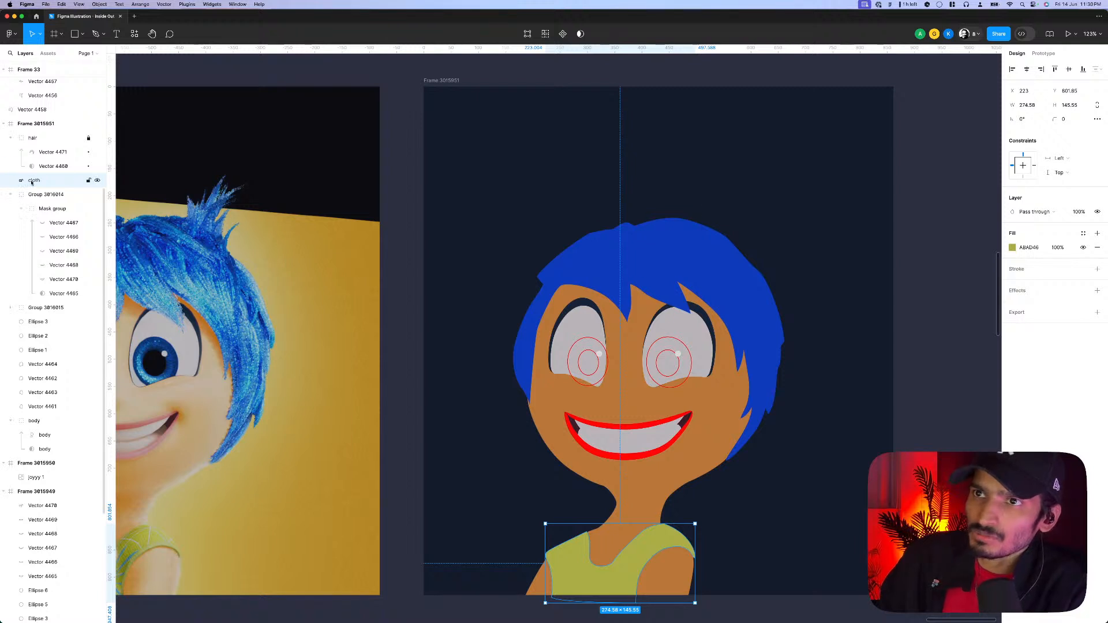
{"action": "left_click_drag", "start_coordinate": [33, 183], "coordinate": [33, 138]}
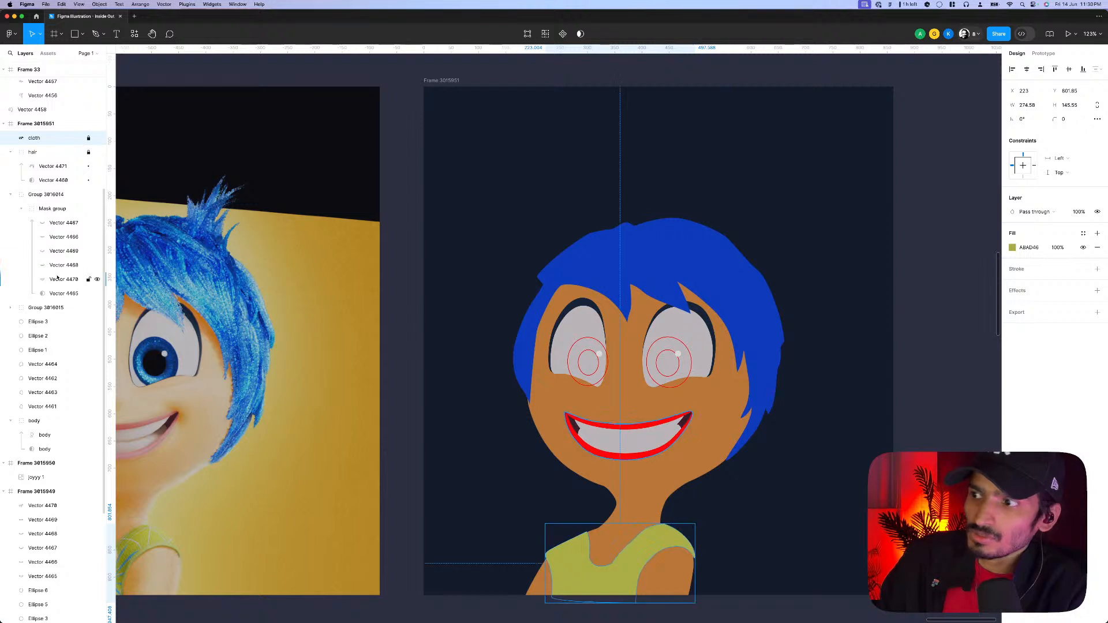
- Group the left eye's dark outline, white shape and iris group, and name the group eye1
{"action": "left_click", "coordinate": [39, 308]}
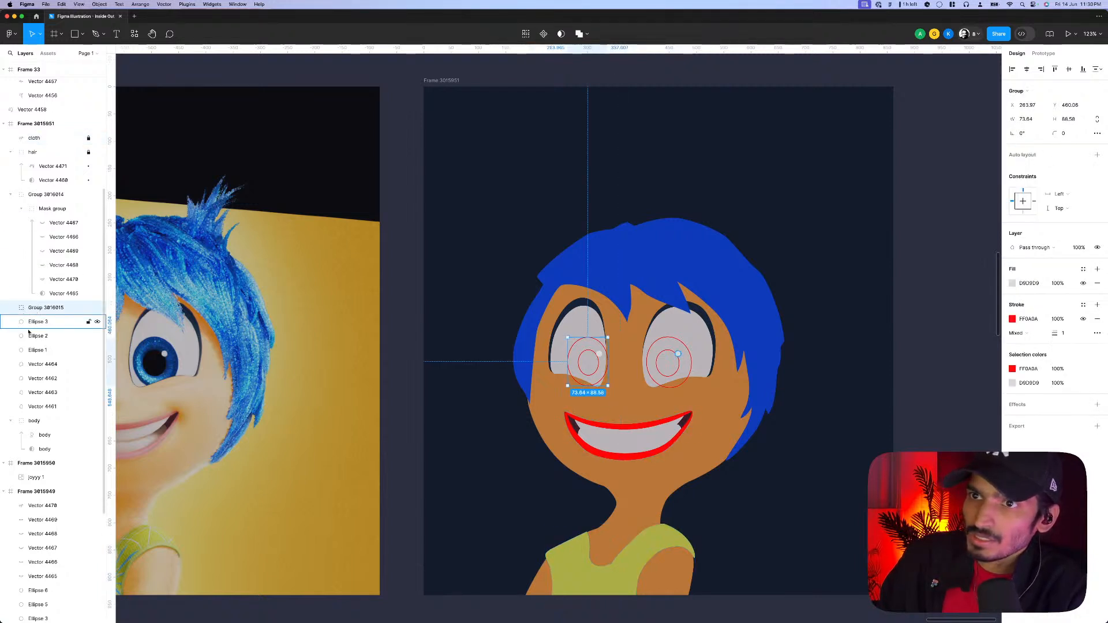
{"action": "scroll", "coordinate": [597, 341], "scroll_direction": "up", "scroll_amount": 5}
{"action": "left_click", "coordinate": [597, 277]}
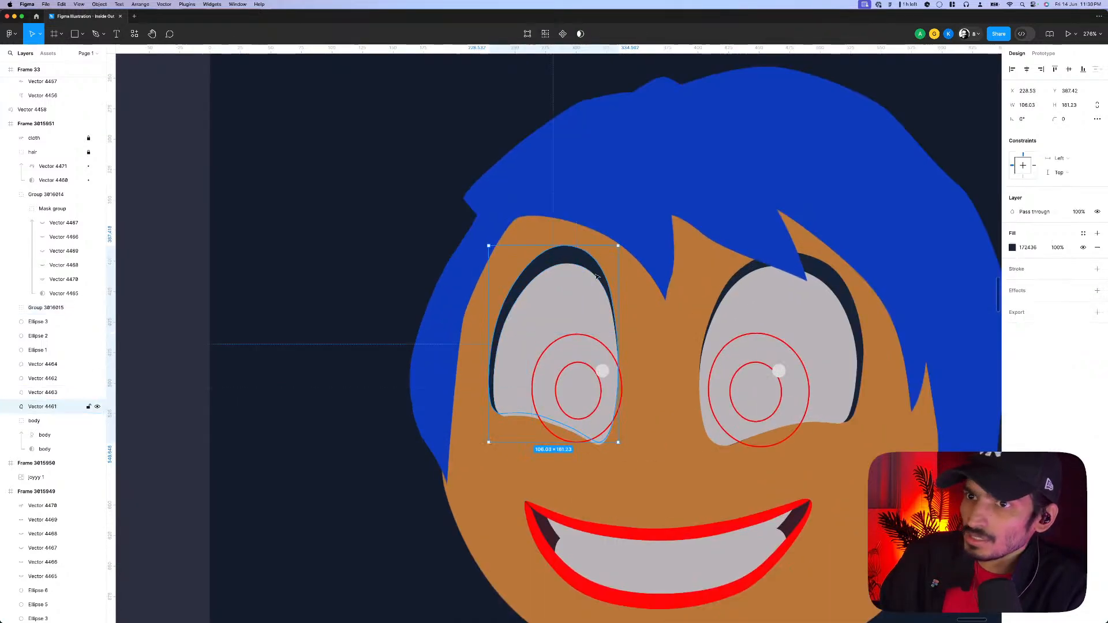
{"action": "left_click", "coordinate": [569, 343], "text": "shift"}
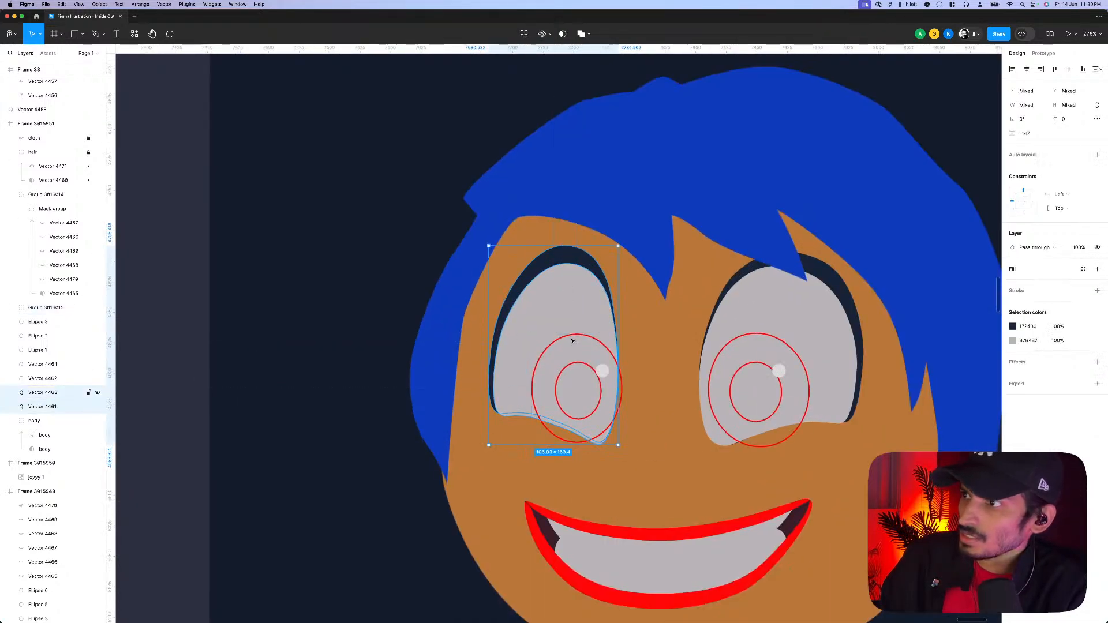
{"action": "left_click", "coordinate": [617, 354], "text": "shift"}
{"action": "left_click_drag", "start_coordinate": [617, 355], "coordinate": [541, 354]}
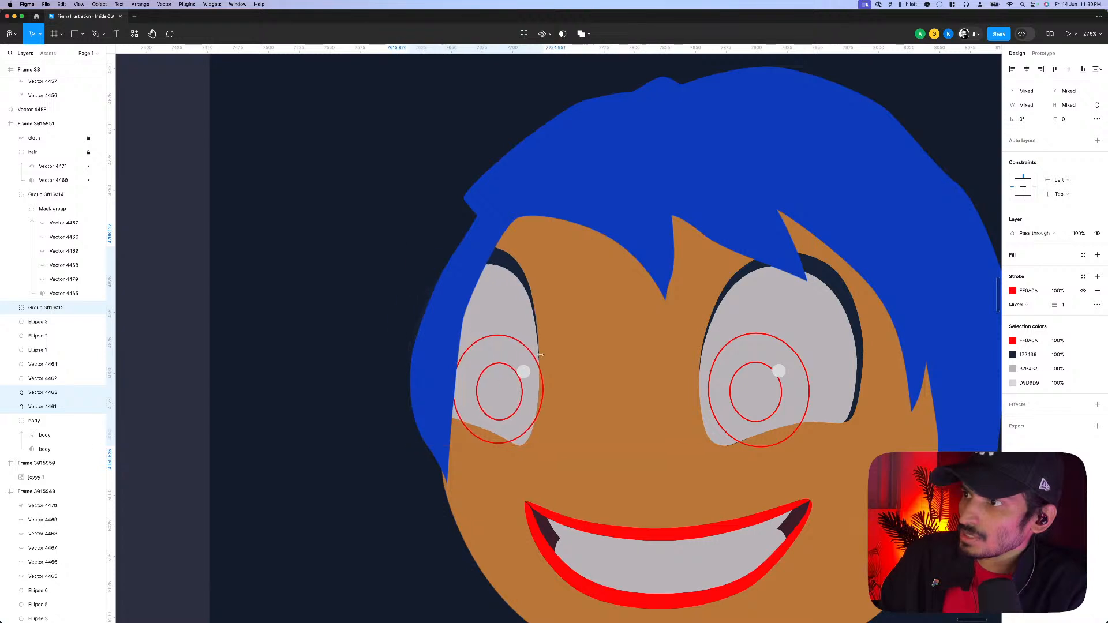
{"action": "key", "text": "super+z"}
{"action": "key", "text": "super+g"}
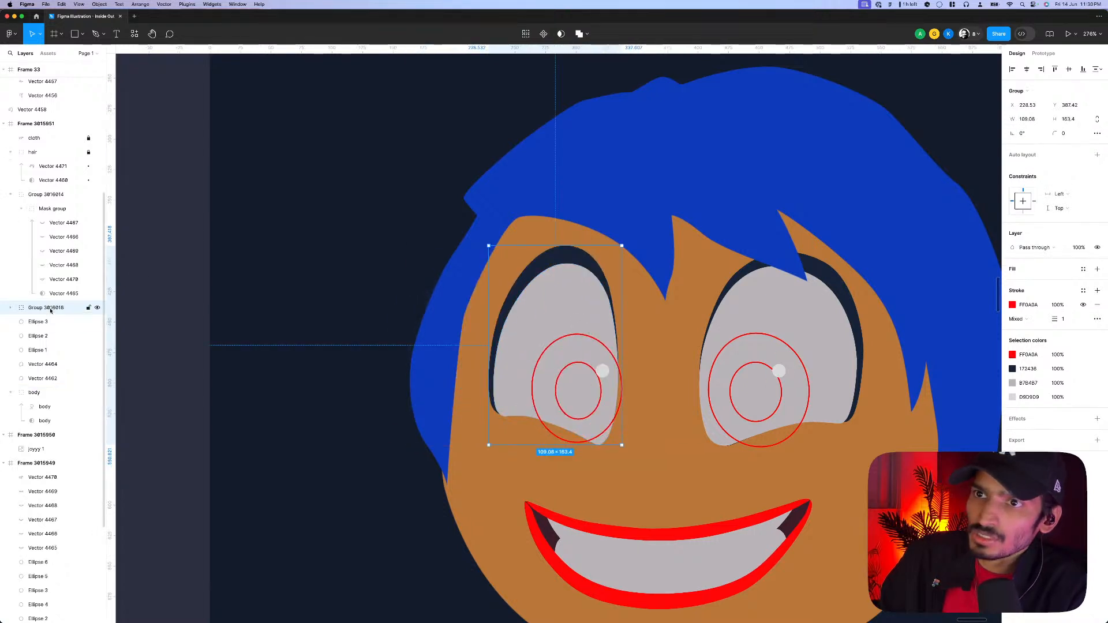
{"action": "double_click", "coordinate": [50, 309]}
{"action": "type", "text": "eye1"}
{"action": "key", "text": "Return"}
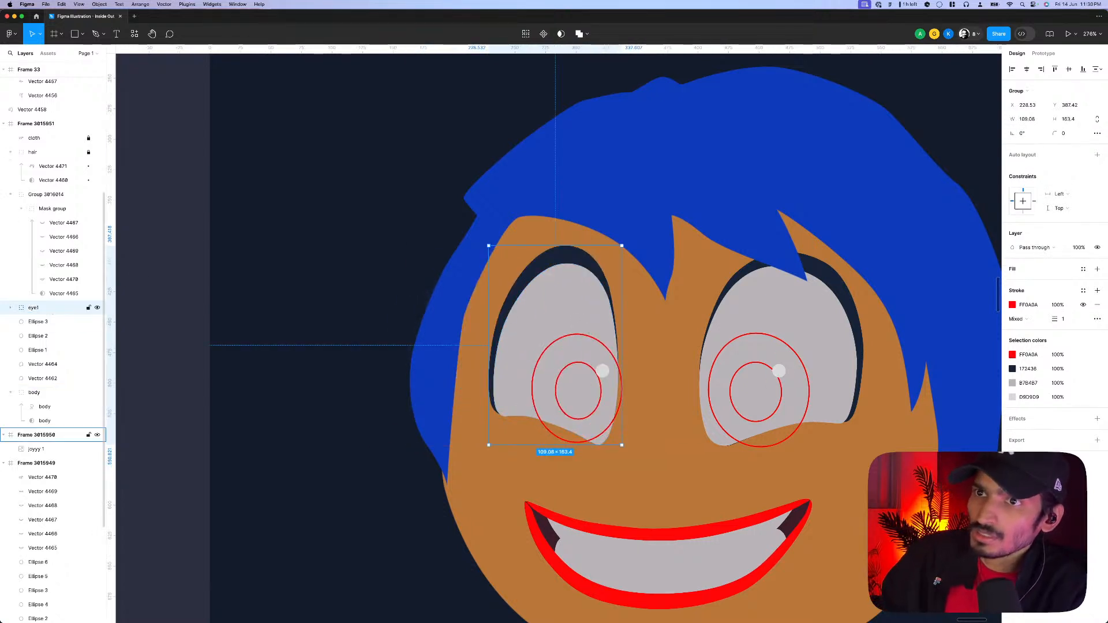
- Group the right eye's three ellipses, white shape and dark outline, and name the group eye2
{"action": "left_click", "coordinate": [776, 339]}
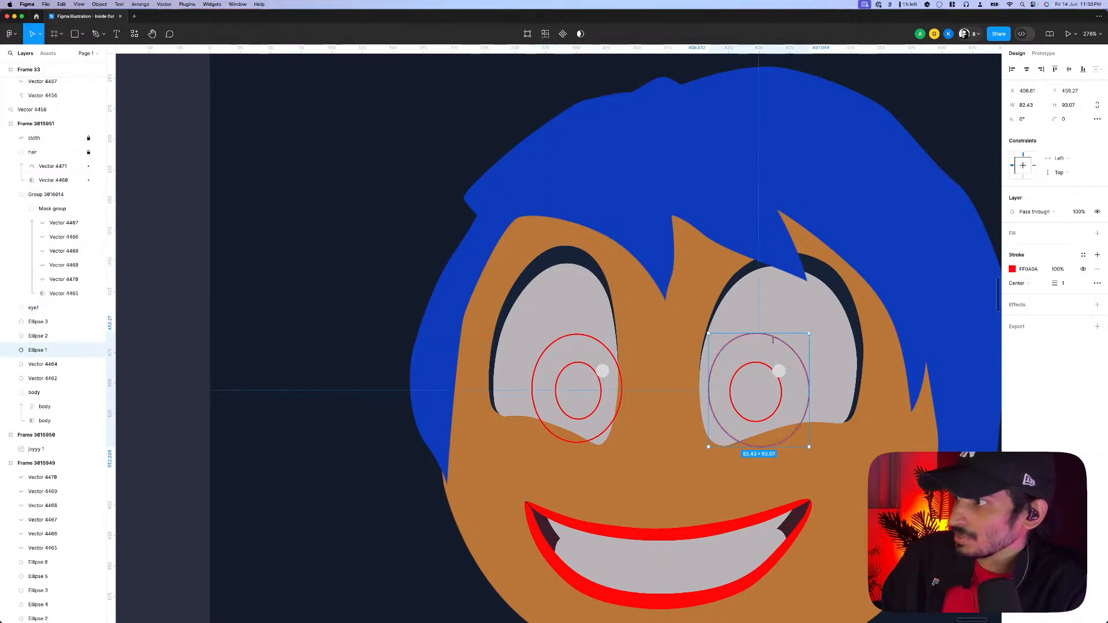
{"action": "left_click", "coordinate": [774, 369], "text": "shift"}
{"action": "left_click", "coordinate": [779, 371], "text": "shift"}
{"action": "left_click", "coordinate": [815, 318], "text": "shift"}
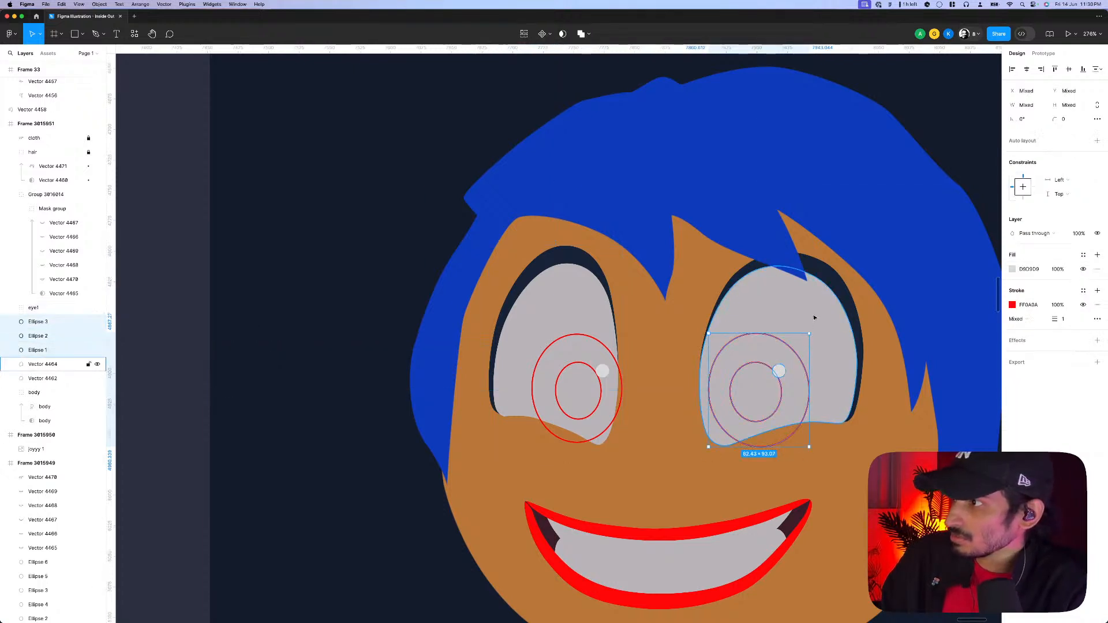
{"action": "key", "text": "super+g"}
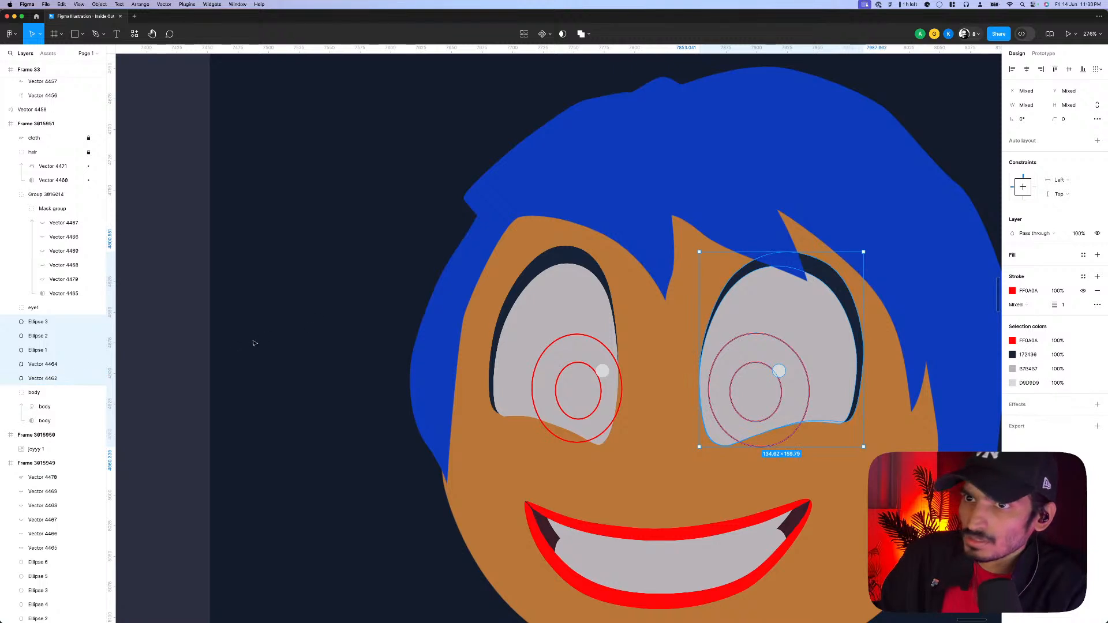
{"action": "double_click", "coordinate": [38, 322]}
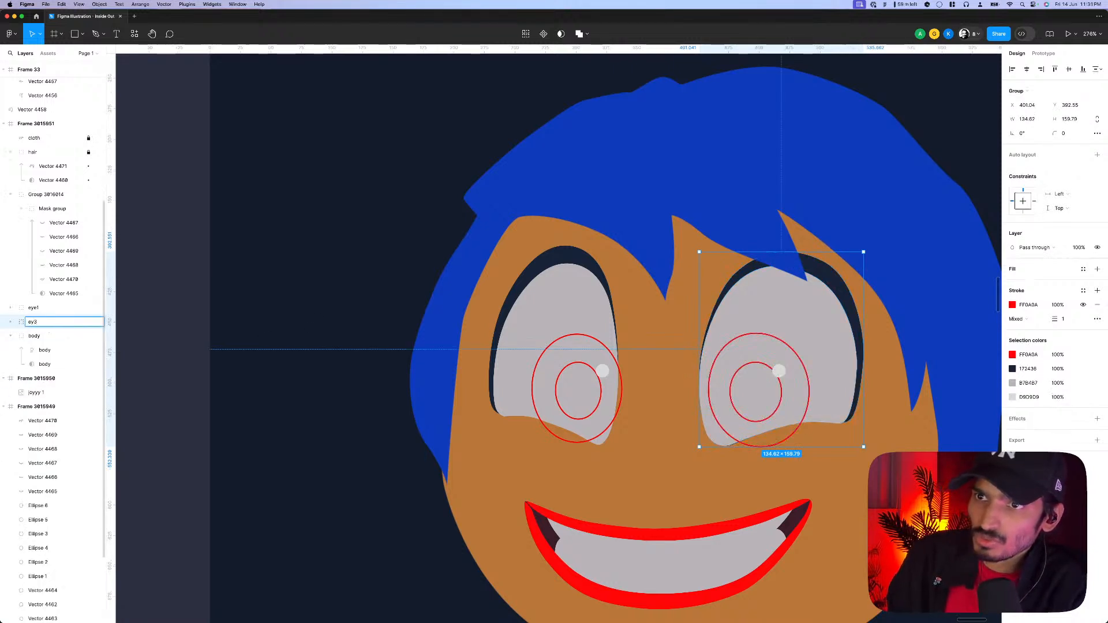
{"action": "type", "text": "eye2"}
{"action": "key", "text": "Return"}
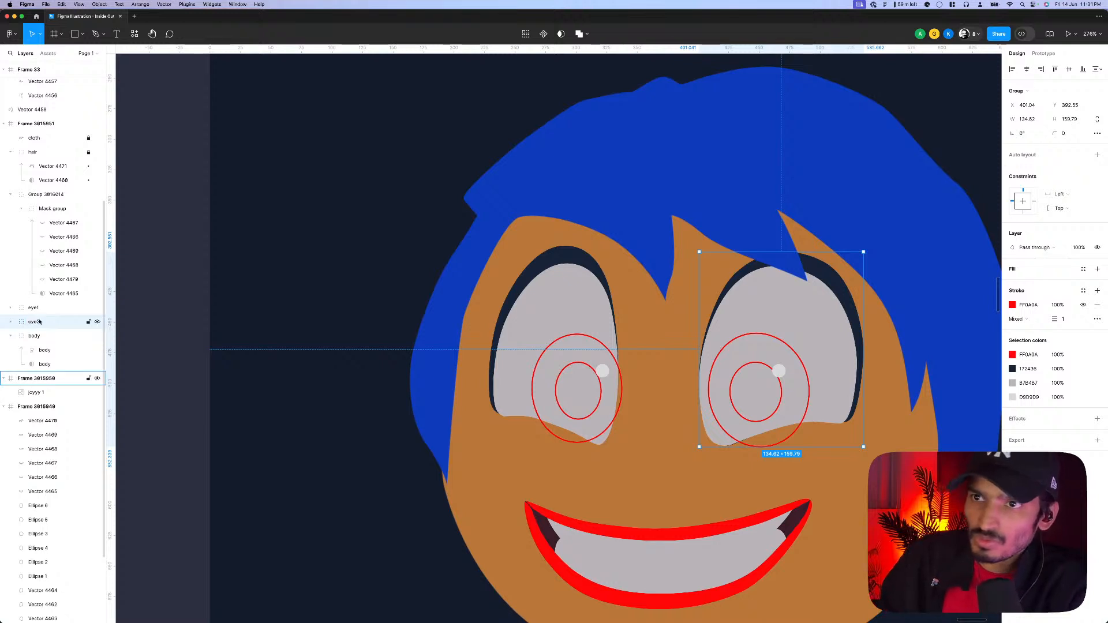
- Duplicate the dark outline shape inside eye2 and turn the lower copy into a mask for the group
{"action": "scroll", "coordinate": [612, 320], "scroll_direction": "down", "scroll_amount": 3}
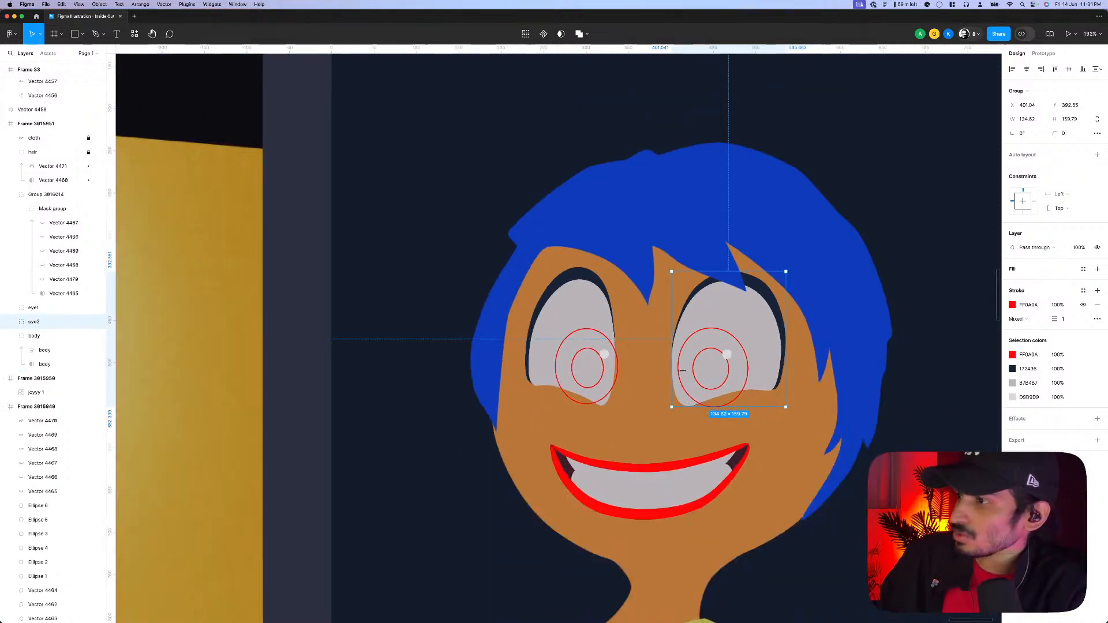
{"action": "left_click", "coordinate": [11, 323]}
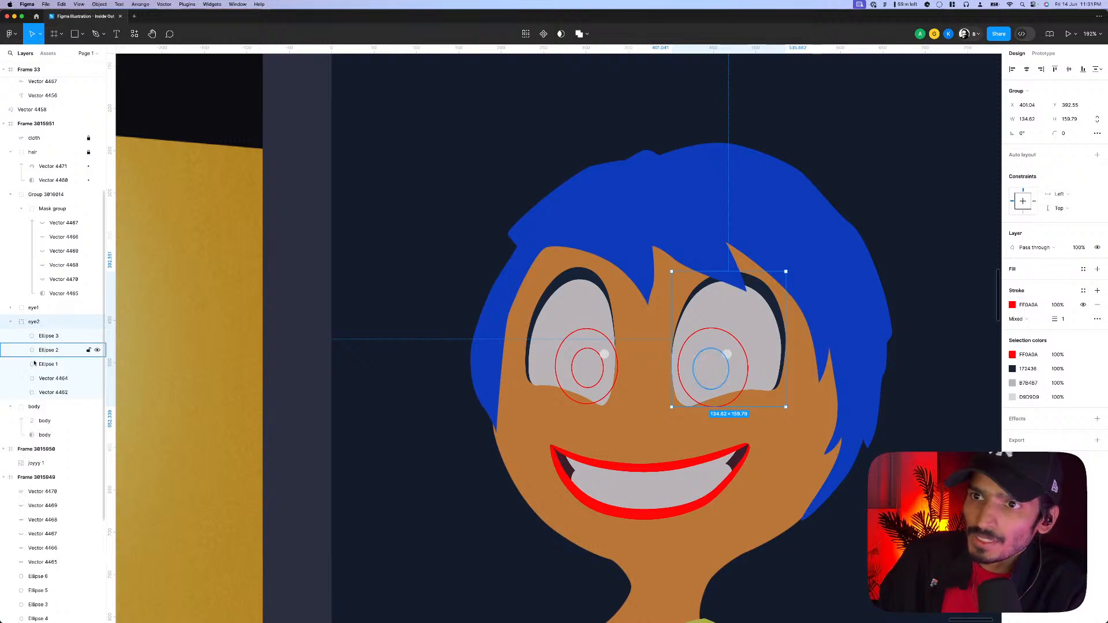
{"action": "left_click", "coordinate": [53, 392]}
{"action": "scroll", "coordinate": [809, 412], "scroll_direction": "up", "scroll_amount": 3}
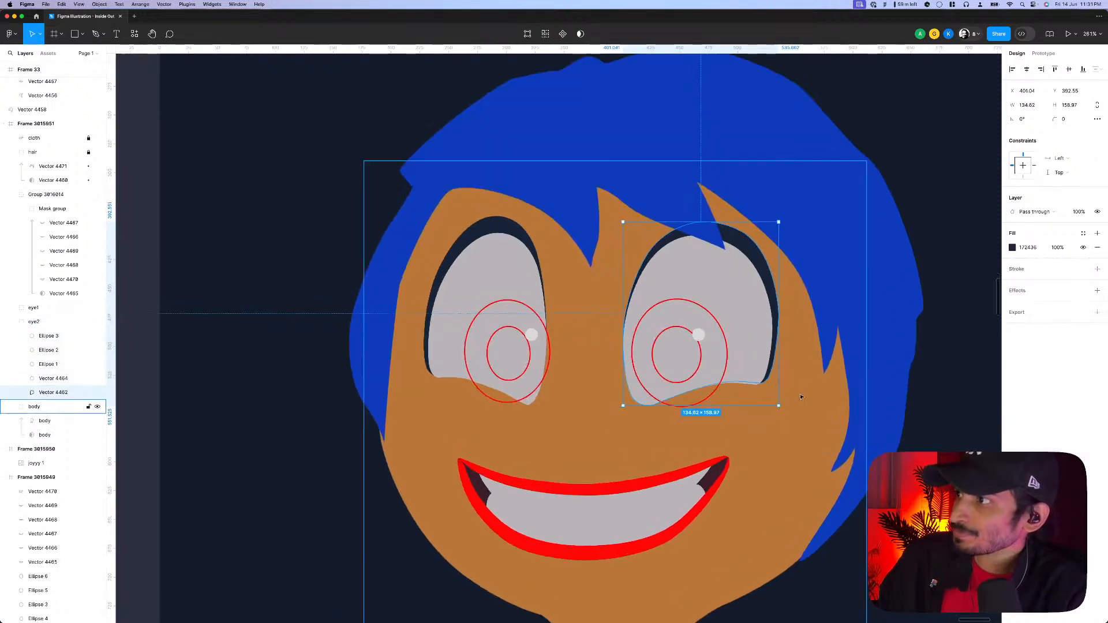
{"action": "scroll", "coordinate": [796, 374], "scroll_direction": "up", "scroll_amount": 1}
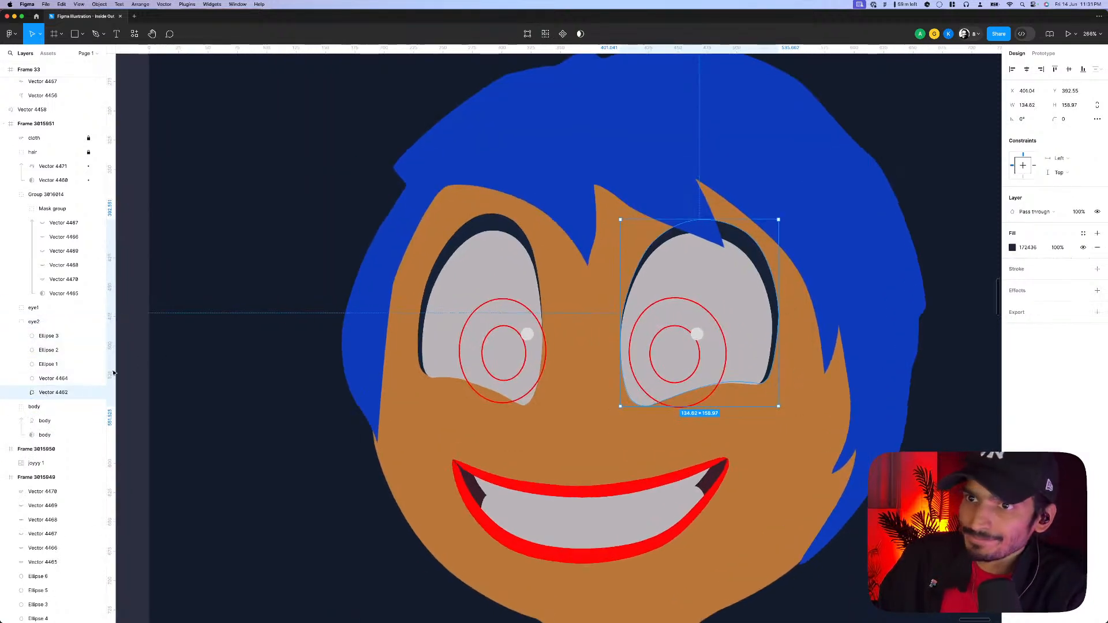
{"action": "key", "text": "super+d"}
{"action": "left_click", "coordinate": [49, 407]}
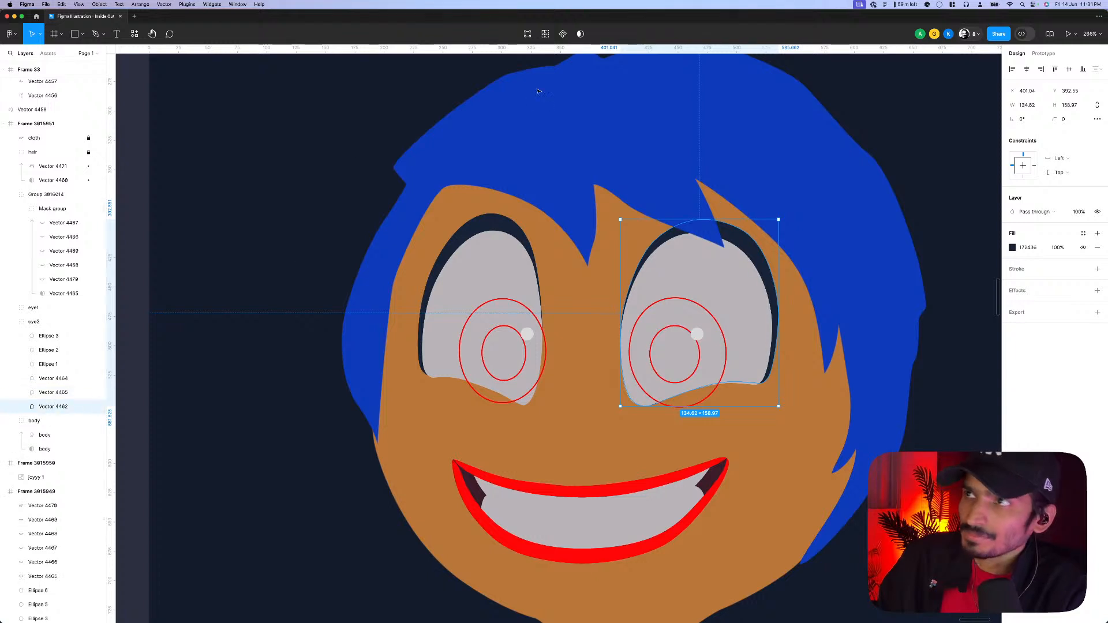
{"action": "left_click", "coordinate": [579, 35]}
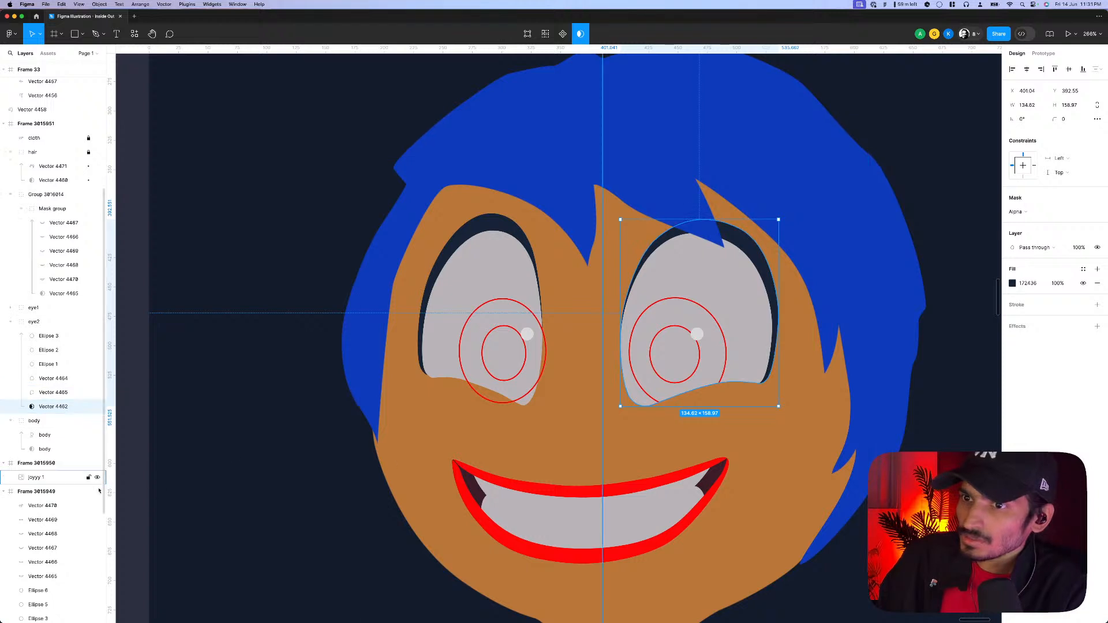
- Copy the body mask's BA7639 fill and layer blur onto the mask shape in eye2 and check the blur setting
{"action": "left_click", "coordinate": [63, 449]}
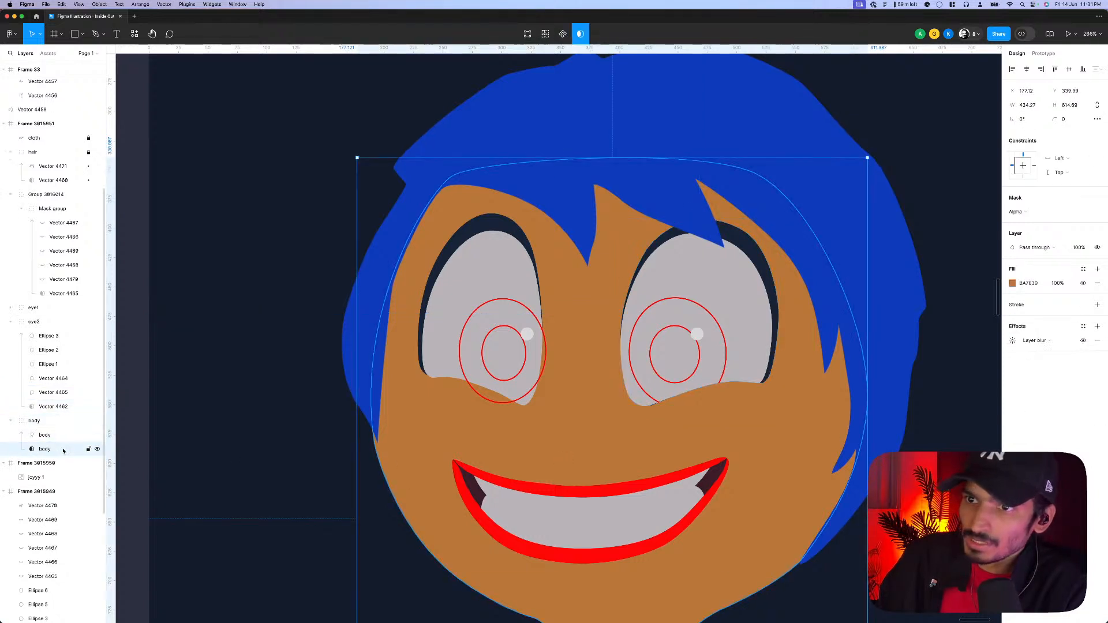
{"action": "left_click", "coordinate": [57, 406]}
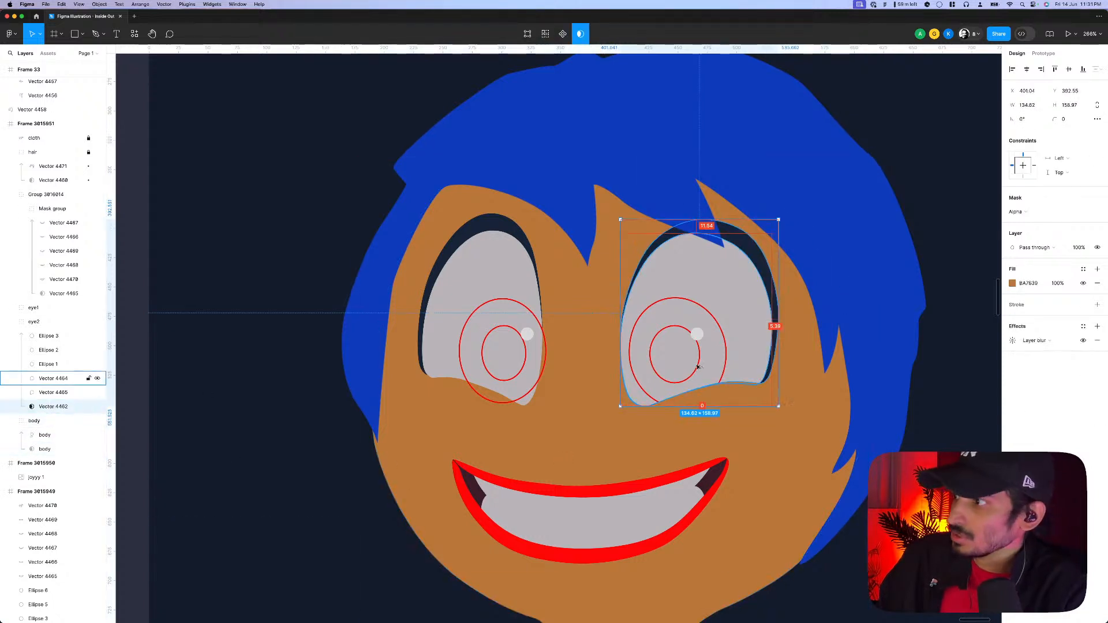
{"action": "left_click", "coordinate": [1013, 342]}
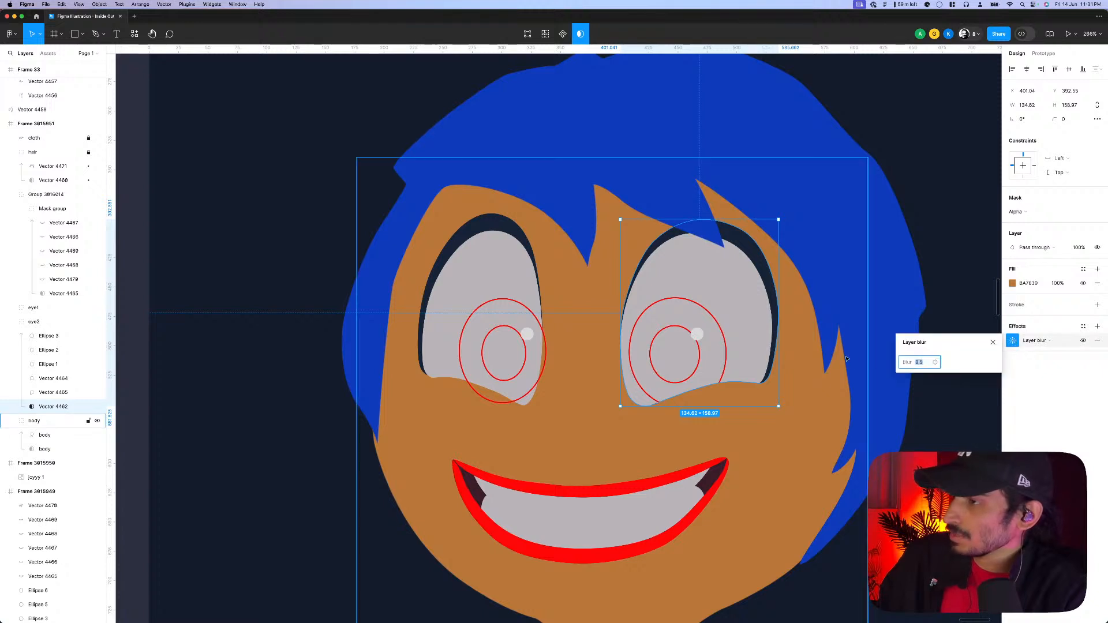
- Duplicate the dark outline in eye1, give the lower copy the same BA7639 fill and layer blur, and make it a mask
{"action": "left_click", "coordinate": [10, 307]}
{"action": "left_click", "coordinate": [48, 350]}
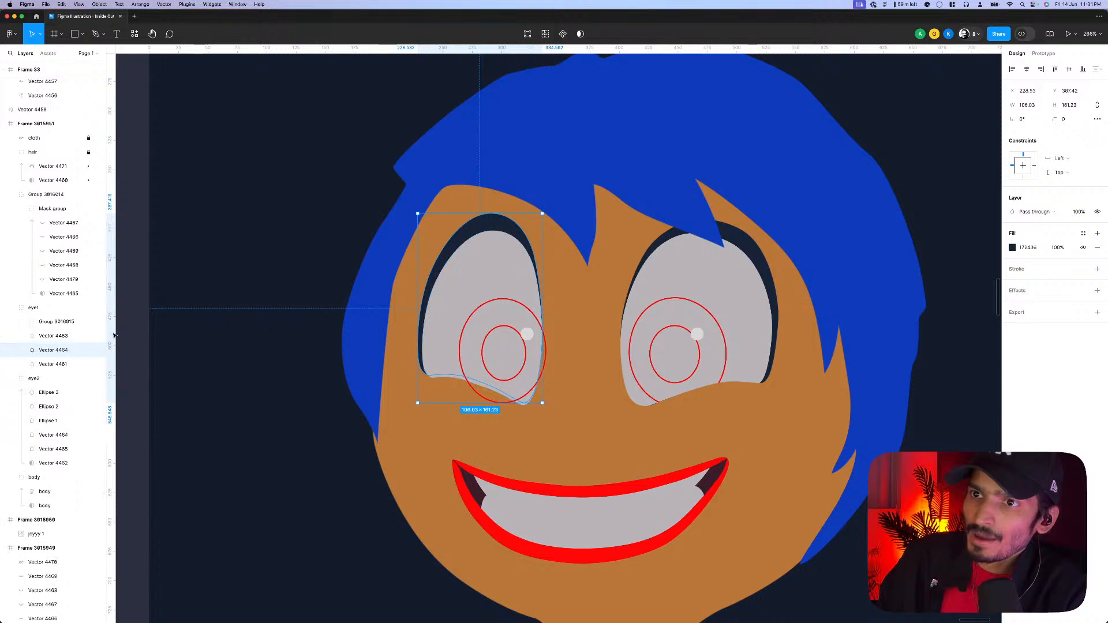
{"action": "key", "text": "super+v"}
{"action": "key", "text": "super+alt+v"}
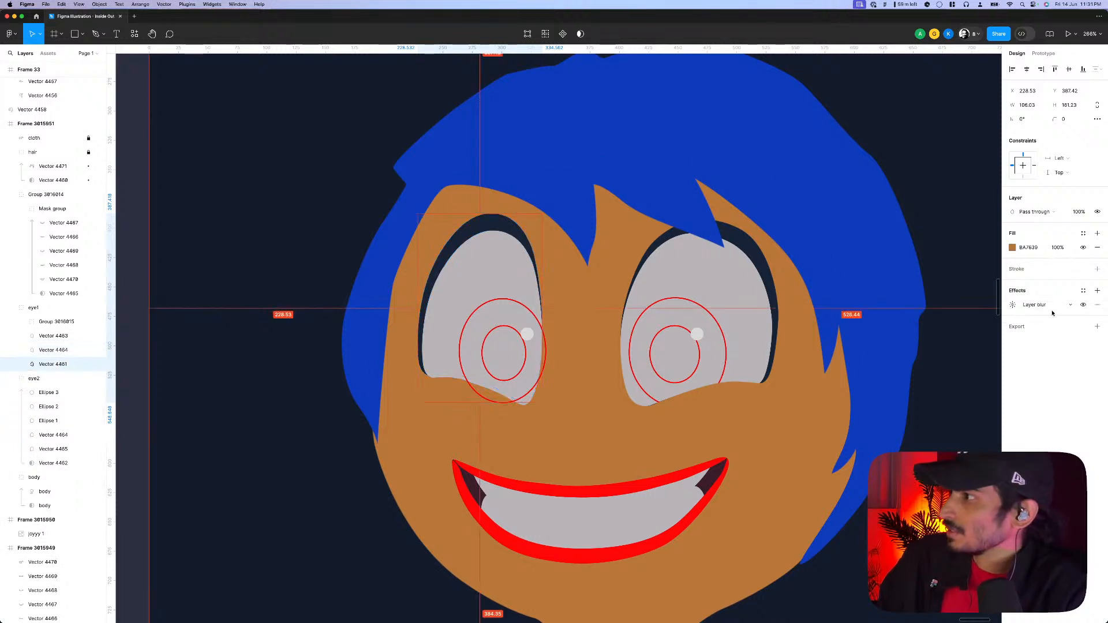
{"action": "left_click", "coordinate": [581, 34]}
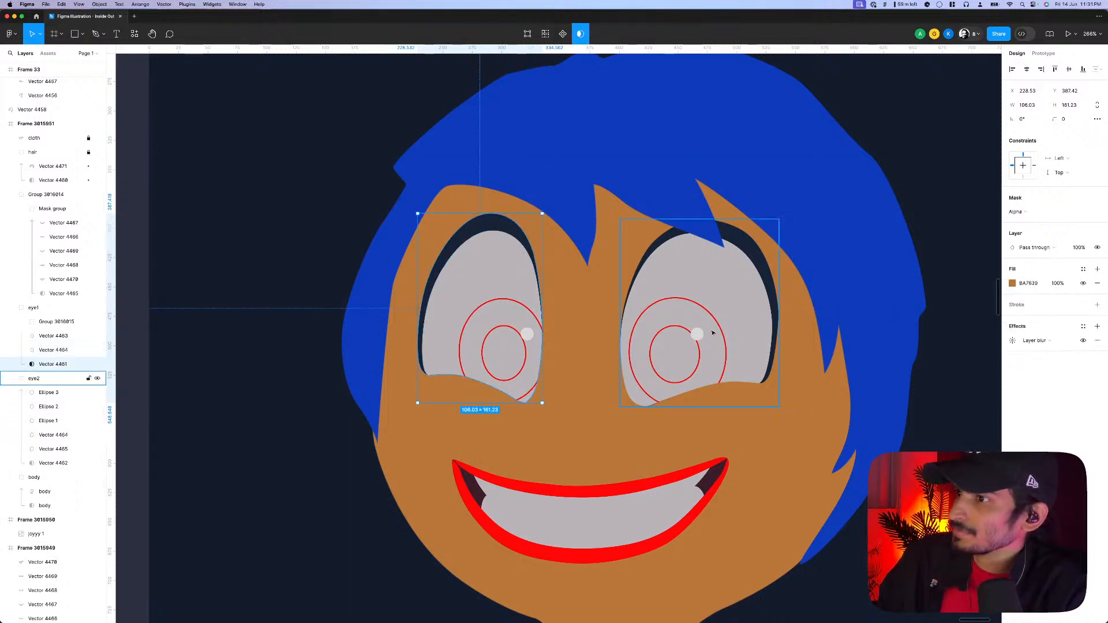
- Enlarge the unmasked dark outline in eye2 from its center to 137.47 wide and 164.12 high
{"action": "scroll", "coordinate": [404, 344], "scroll_direction": "up", "scroll_amount": 2}
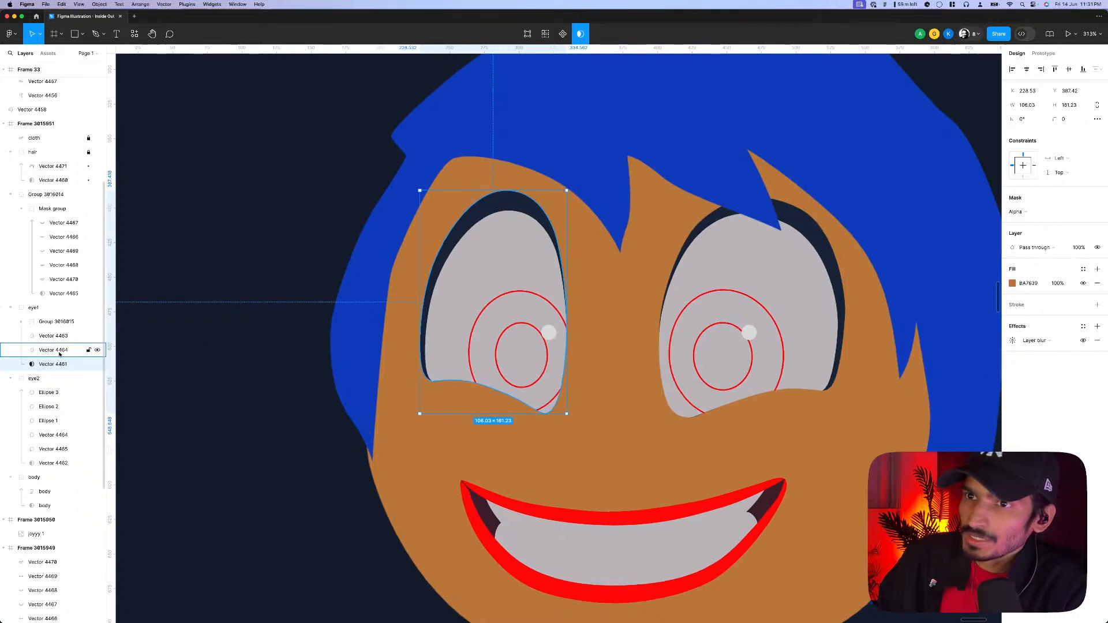
{"action": "left_click", "coordinate": [55, 350]}
{"action": "scroll", "coordinate": [744, 352], "scroll_direction": "right", "scroll_amount": 3}
{"action": "scroll", "coordinate": [745, 352], "scroll_direction": "up", "scroll_amount": 2}
{"action": "scroll", "coordinate": [744, 352], "scroll_direction": "up", "scroll_amount": 3}
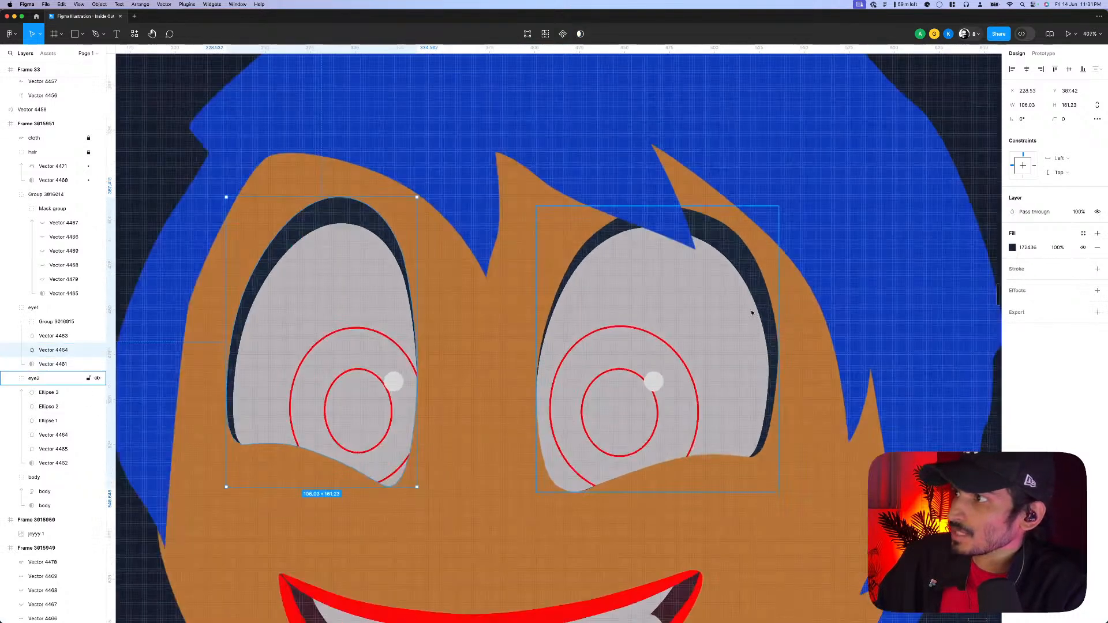
{"action": "left_click", "coordinate": [775, 303]}
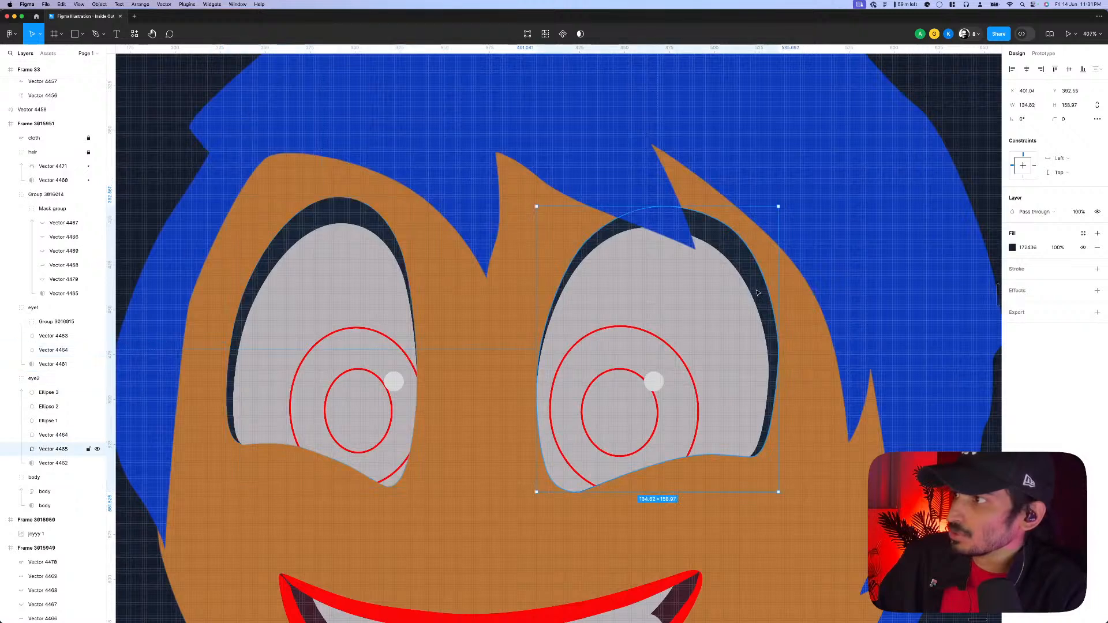
{"action": "left_click_drag", "start_coordinate": [781, 296], "coordinate": [781, 298]}
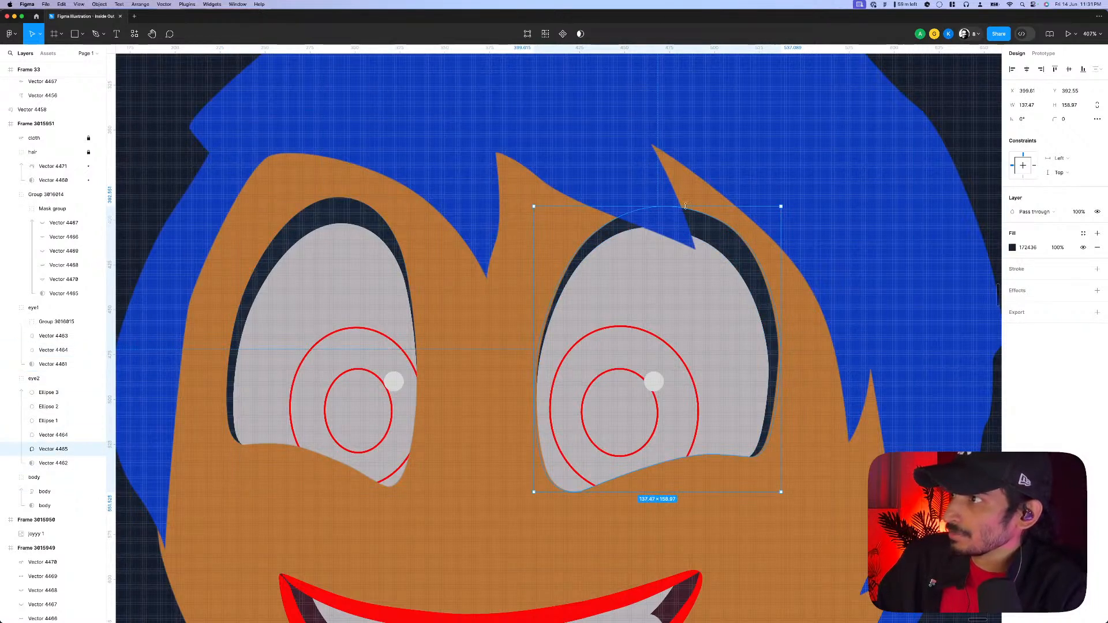
{"action": "left_click_drag", "start_coordinate": [686, 206], "coordinate": [686, 202]}
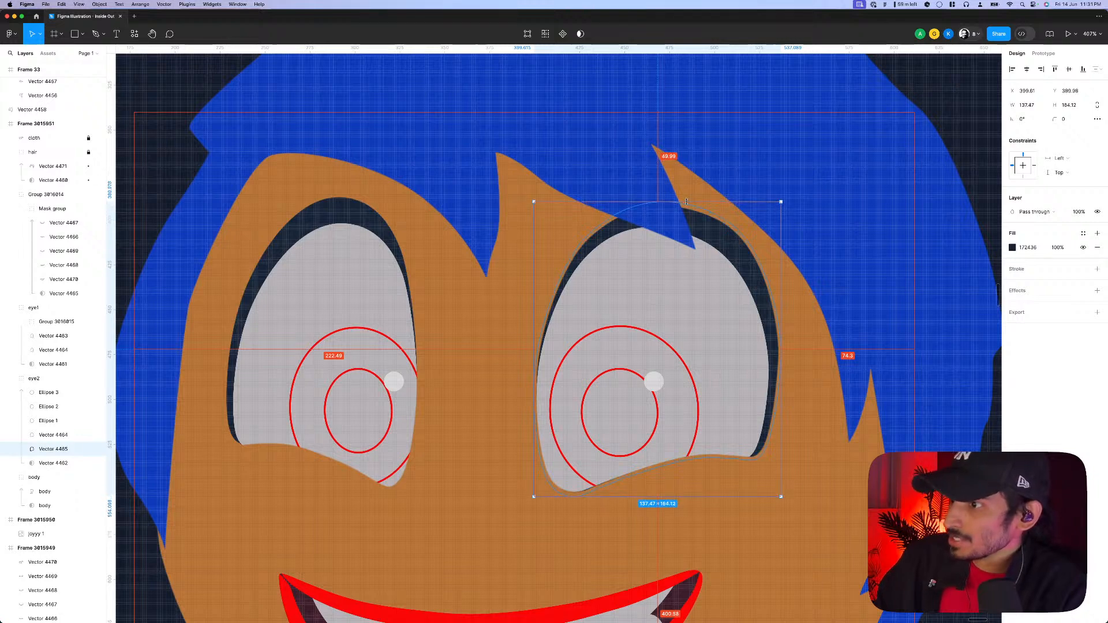
{"action": "scroll", "coordinate": [684, 236], "scroll_direction": "down", "scroll_amount": 1}
{"action": "left_click", "coordinate": [684, 320]}
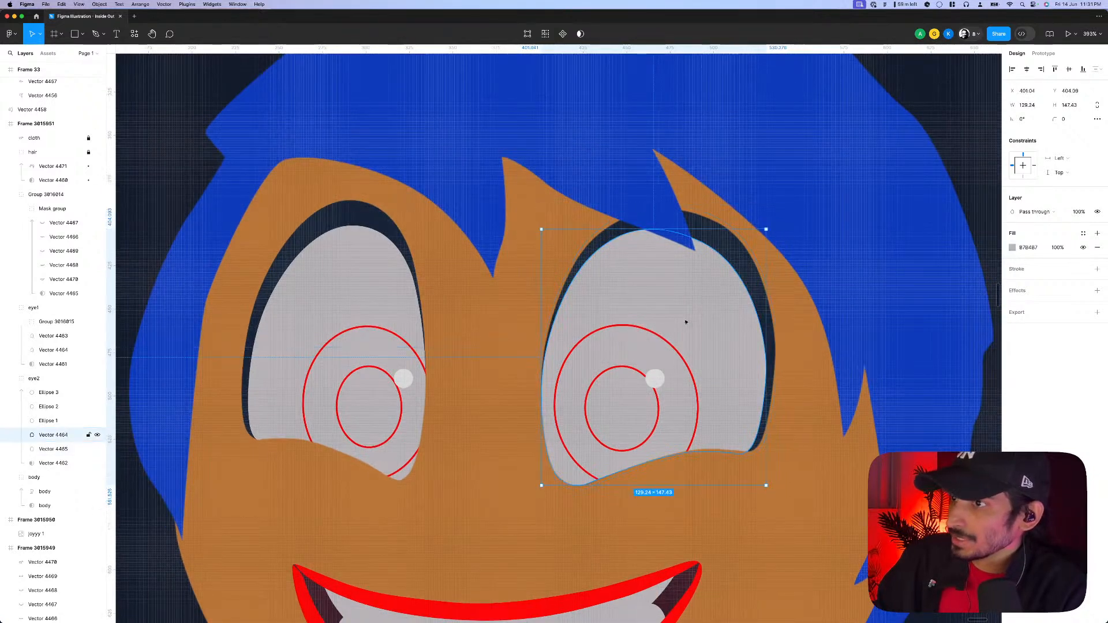
{"action": "scroll", "coordinate": [494, 341], "scroll_direction": "down", "scroll_amount": 2}
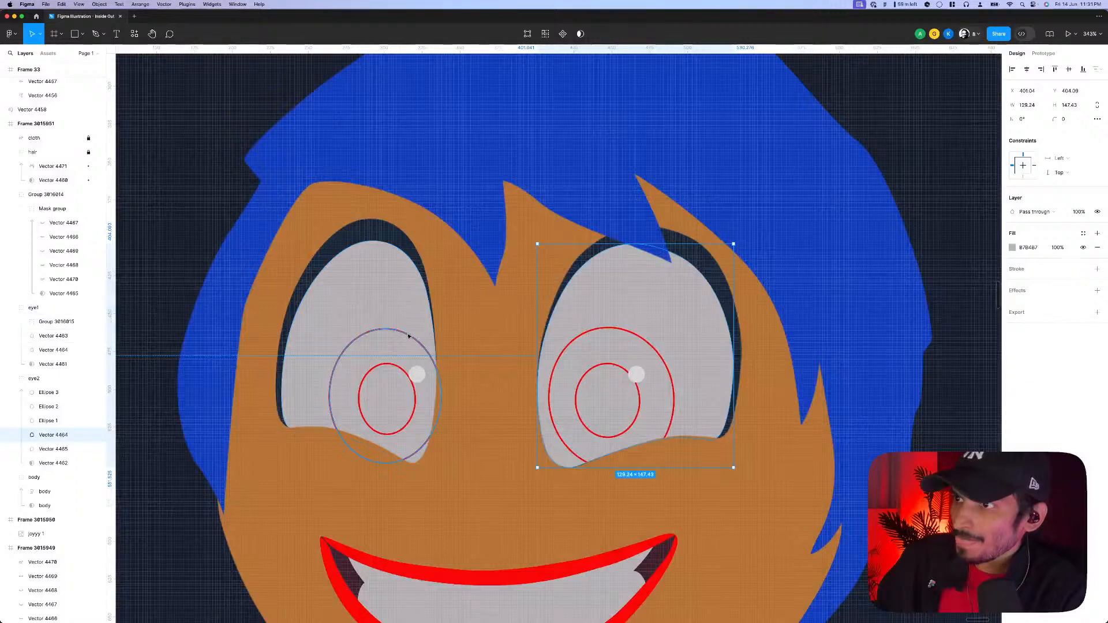
- Turn the large iris outline in eye1 into a fill sampled from the reference iris (0F325F) and place it beneath the pupil and highlight
{"action": "left_click", "coordinate": [376, 381]}
{"action": "scroll", "coordinate": [617, 354], "scroll_direction": "down", "scroll_amount": 4}
{"action": "key", "text": "shift+x"}
{"action": "scroll", "coordinate": [582, 350], "scroll_direction": "down", "scroll_amount": 2}
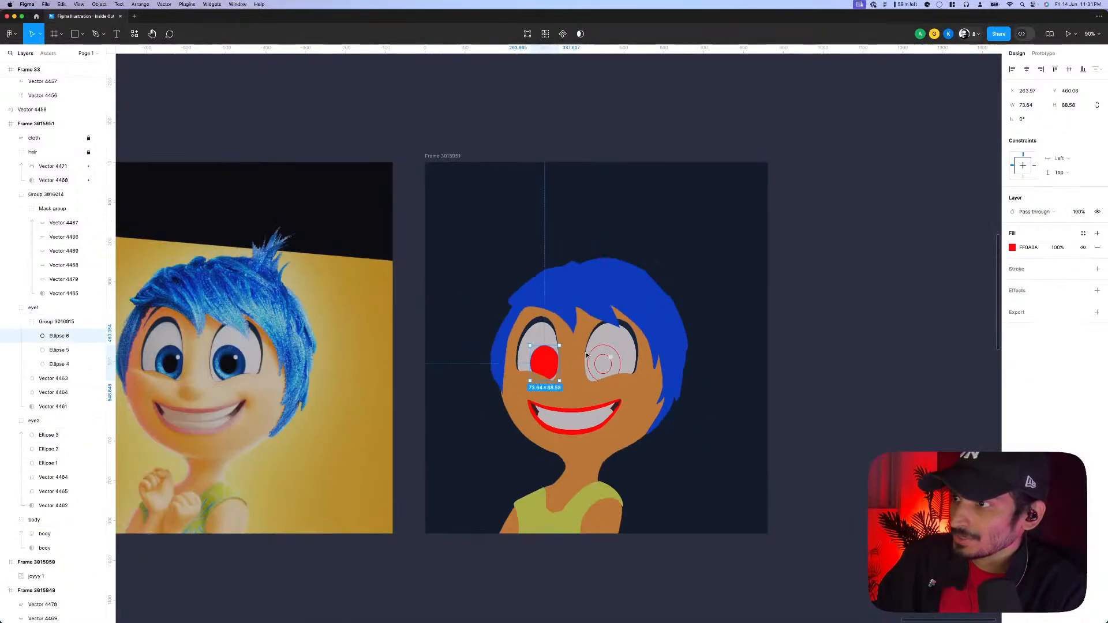
{"action": "key", "text": "i"}
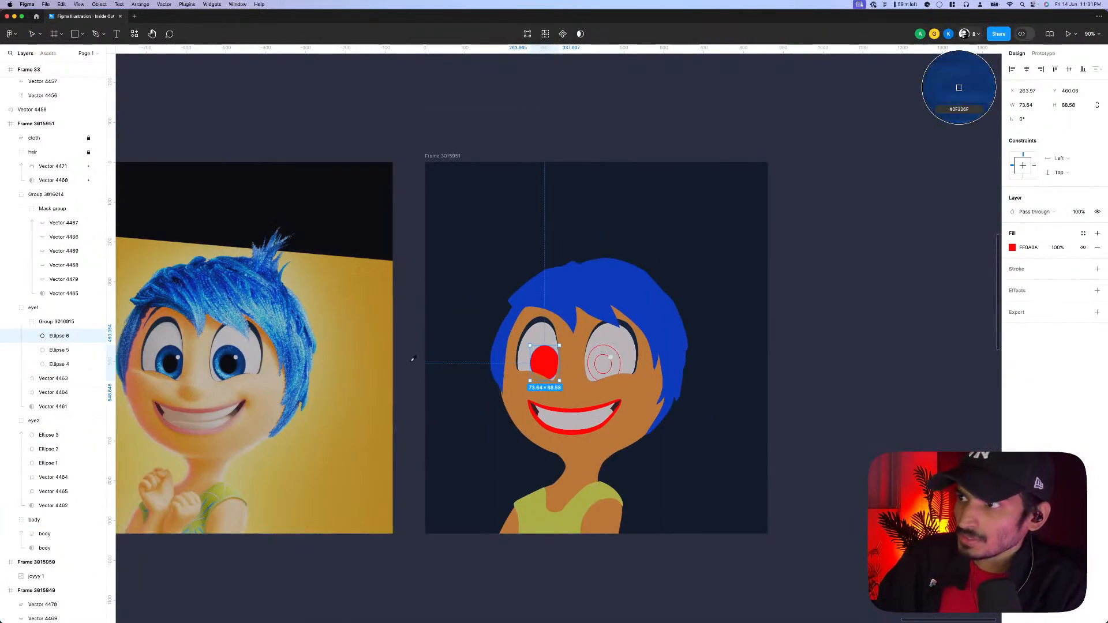
{"action": "left_click", "coordinate": [227, 365]}
{"action": "scroll", "coordinate": [650, 364], "scroll_direction": "up", "scroll_amount": 4}
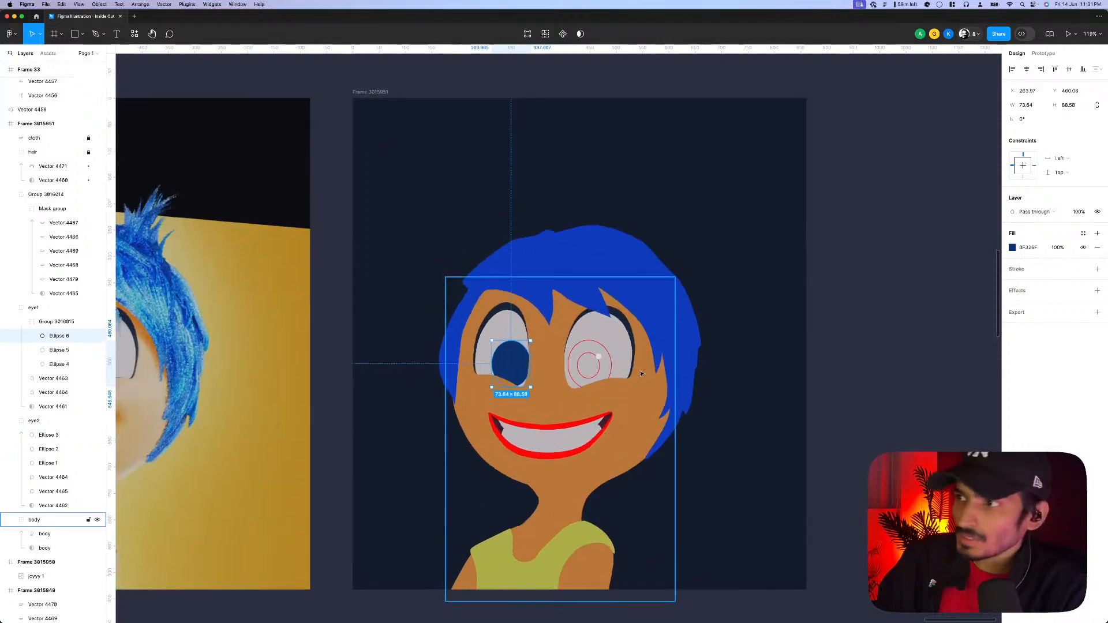
{"action": "left_click_drag", "start_coordinate": [66, 345], "coordinate": [67, 370]}
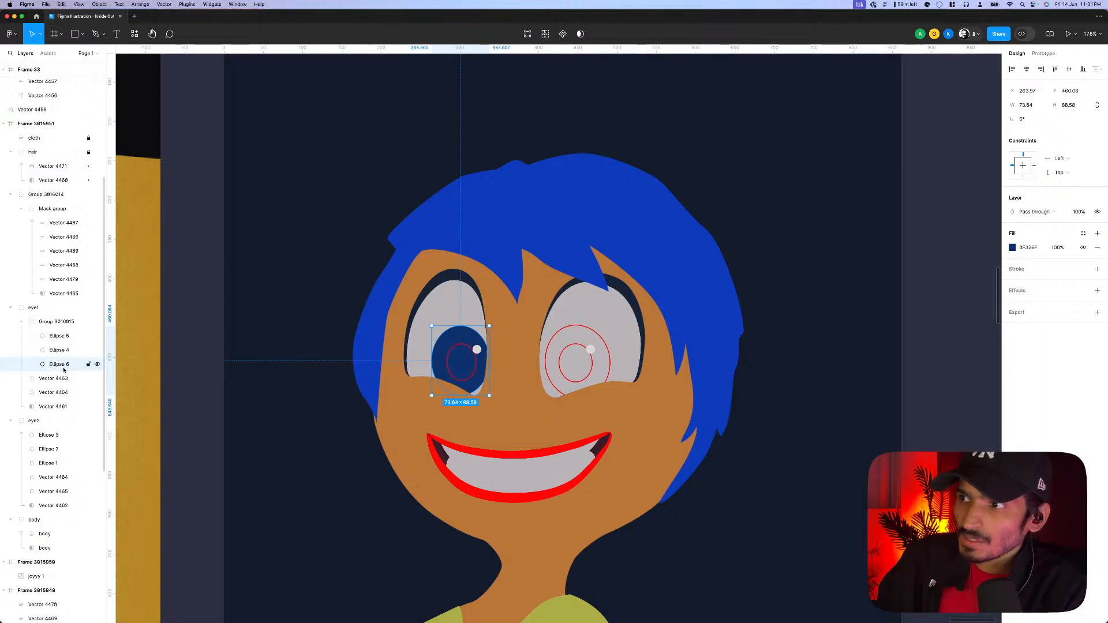
{"action": "scroll", "coordinate": [474, 361], "scroll_direction": "up", "scroll_amount": 3}
- Convert the pupil ellipse in eye1 from a stroke to a fill and color it dark navy 172436, sampled from the eye outline
{"action": "left_click", "coordinate": [465, 336]}
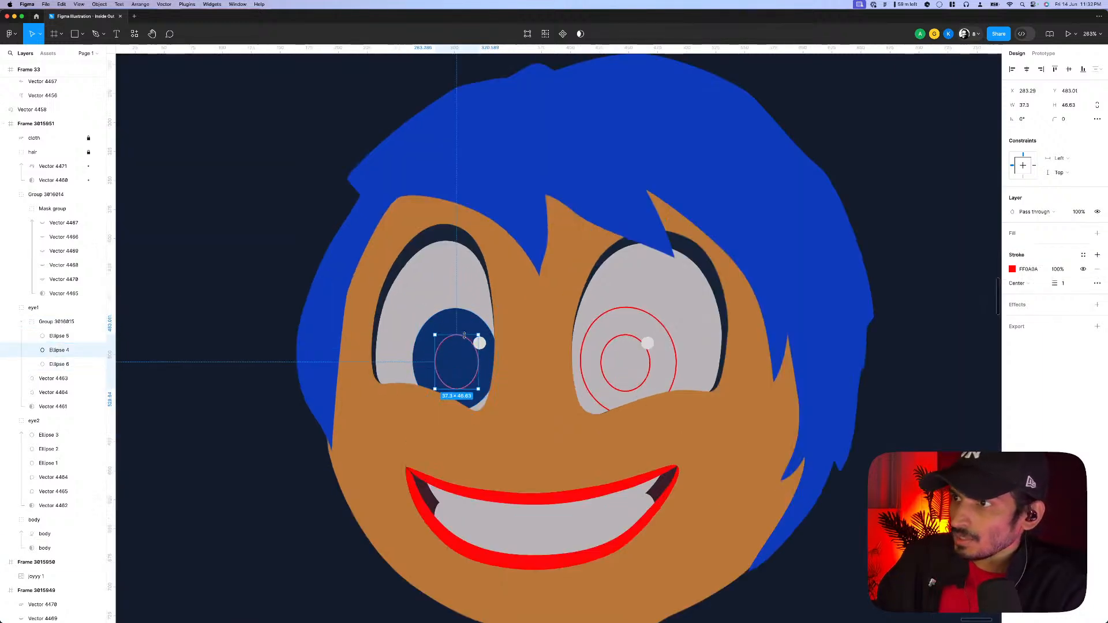
{"action": "scroll", "coordinate": [476, 345], "scroll_direction": "down", "scroll_amount": 5}
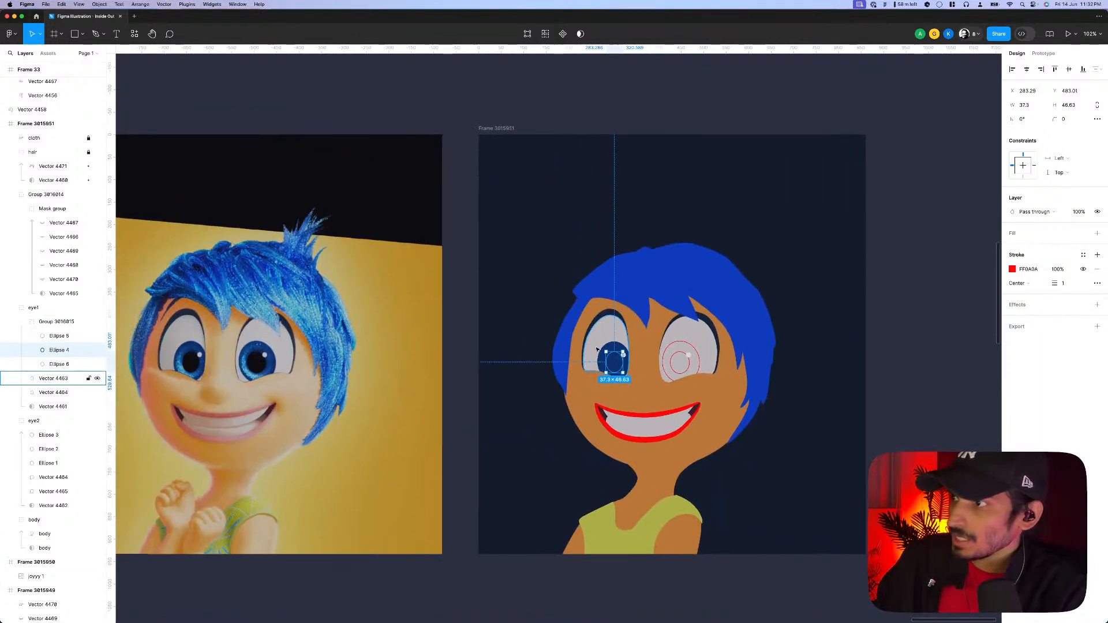
{"action": "key", "text": "shift+x"}
{"action": "scroll", "coordinate": [610, 321], "scroll_direction": "up", "scroll_amount": 2}
{"action": "key", "text": "i"}
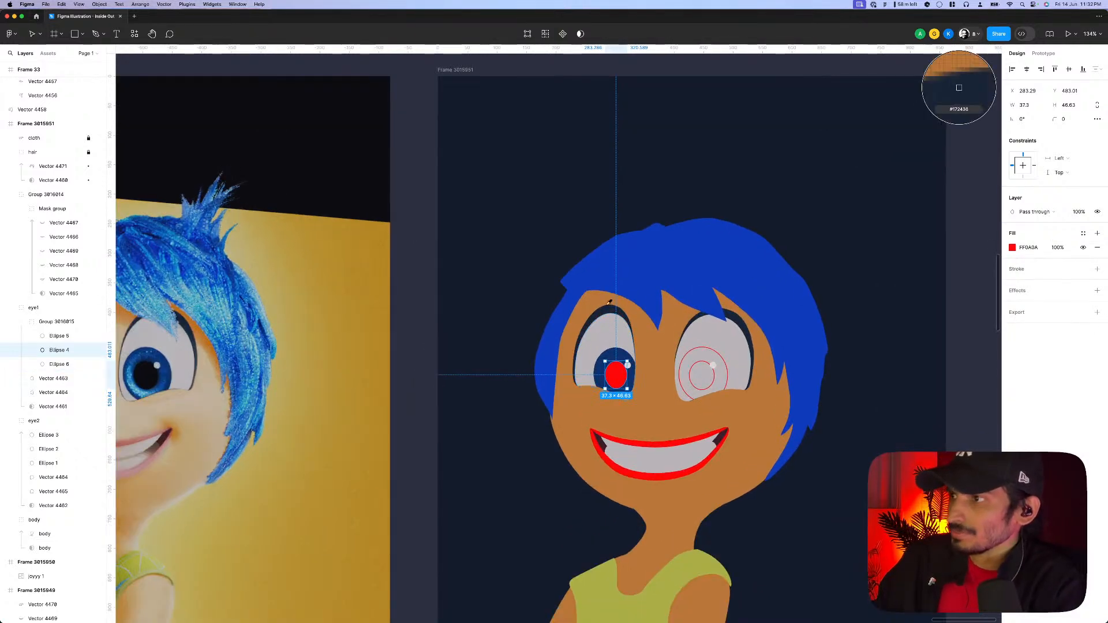
{"action": "left_click", "coordinate": [608, 305]}
{"action": "scroll", "coordinate": [566, 375], "scroll_direction": "up", "scroll_amount": 3}
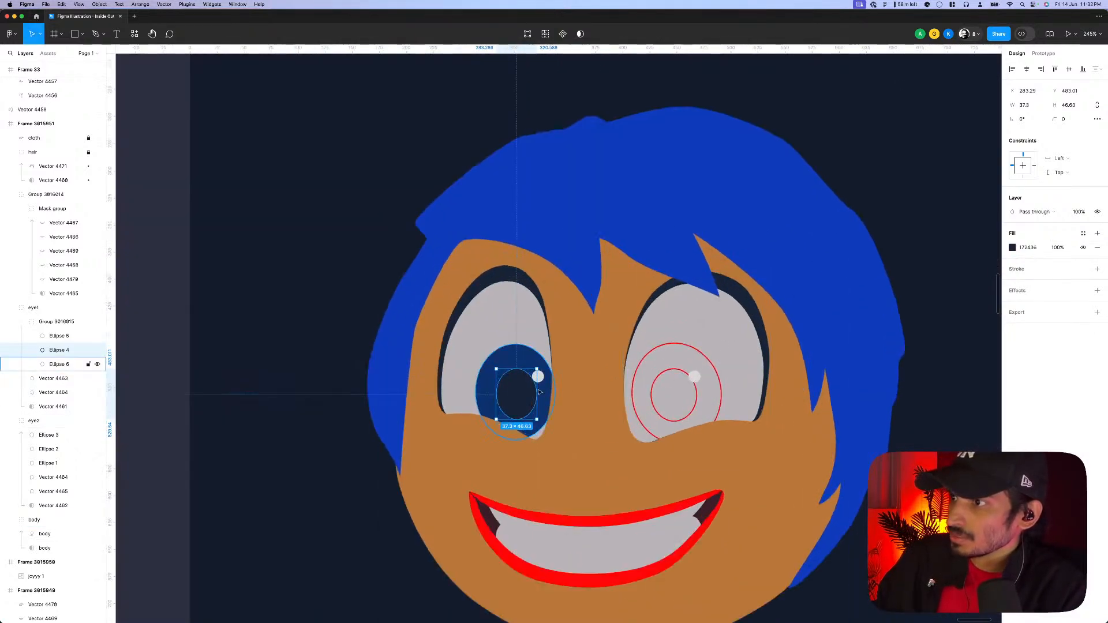
- Copy the 172436 pupil fill and the 0F325F iris fill from eye1 onto the matching ellipses in eye2
{"action": "left_click", "coordinate": [672, 388]}
{"action": "key", "text": "super+alt+v"}
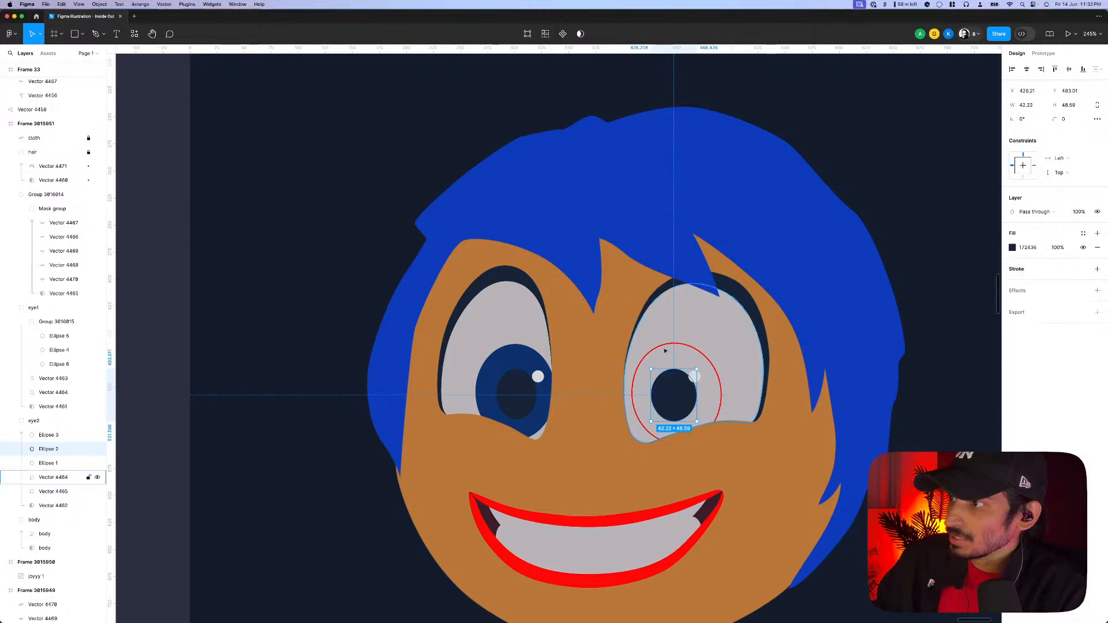
{"action": "left_click", "coordinate": [515, 358], "text": "super"}
{"action": "key", "text": "super+alt+c"}
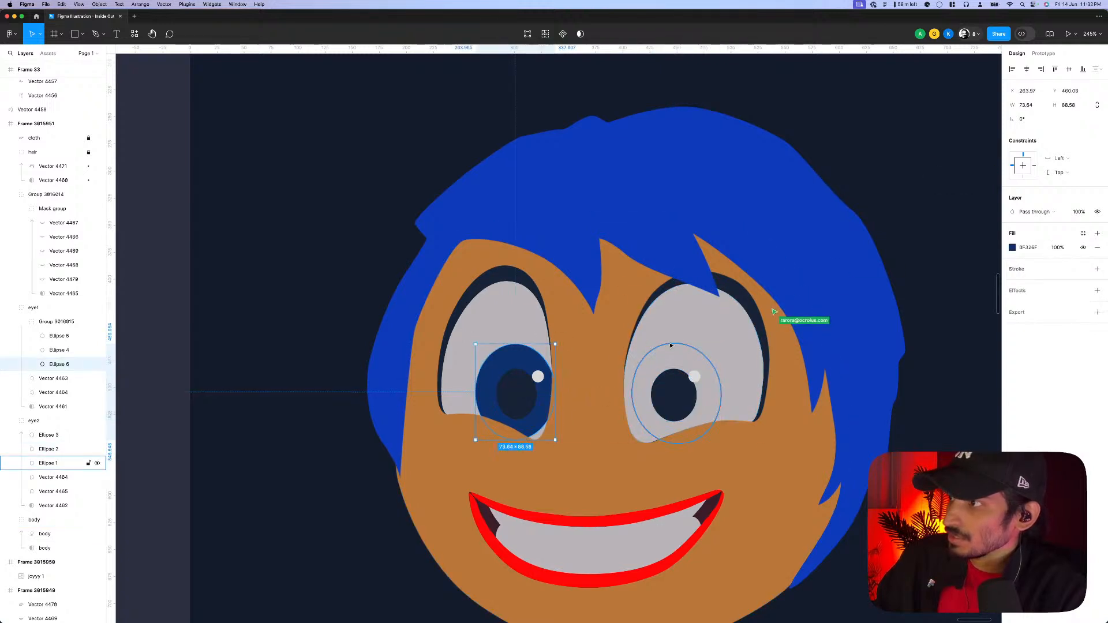
{"action": "left_click", "coordinate": [671, 345]}
{"action": "key", "text": "super+alt+v"}
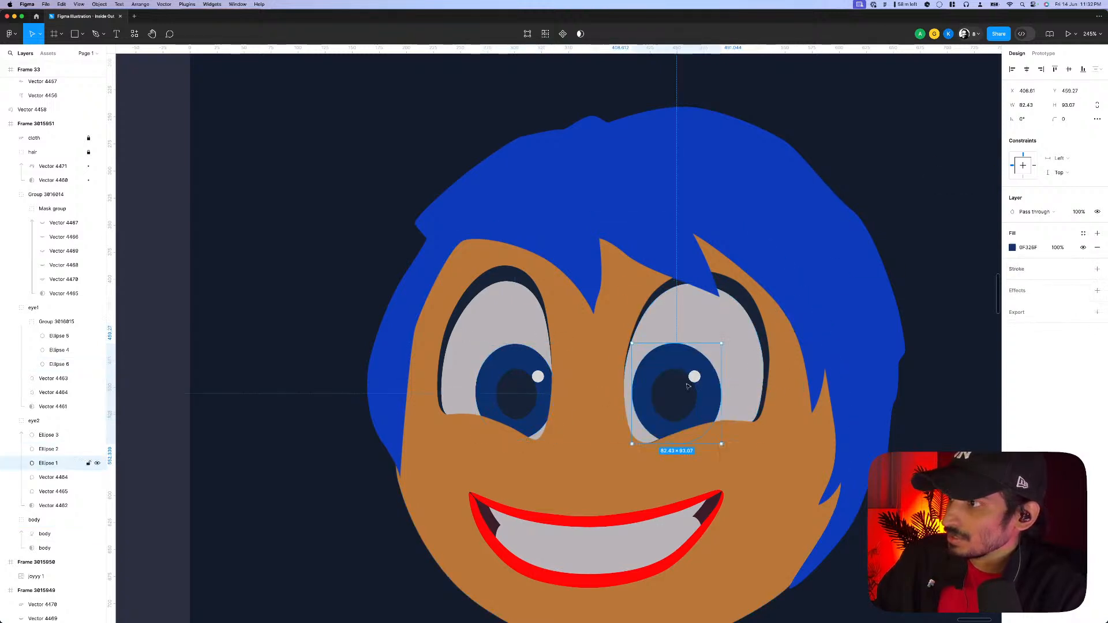
- Shift the illustration frame slightly away from the reference frame and place a duplicate of it well off to the right
{"action": "scroll", "coordinate": [697, 379], "scroll_direction": "down", "scroll_amount": 5}
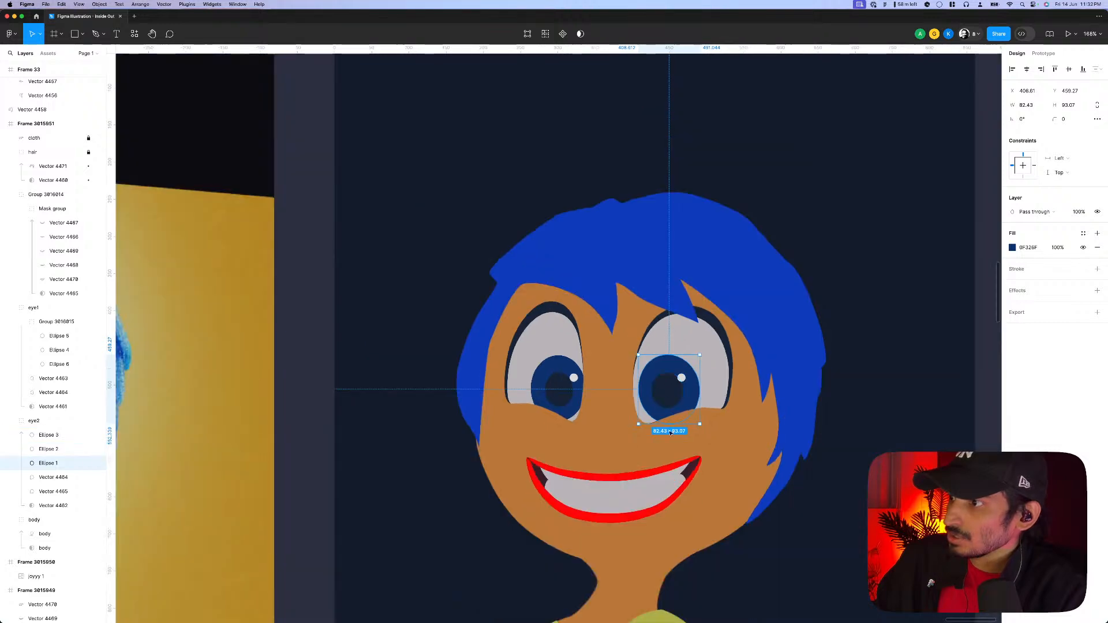
{"action": "scroll", "coordinate": [666, 404], "scroll_direction": "down", "scroll_amount": 8}
{"action": "left_click", "coordinate": [862, 450]}
{"action": "left_click_drag", "start_coordinate": [861, 449], "coordinate": [814, 408]}
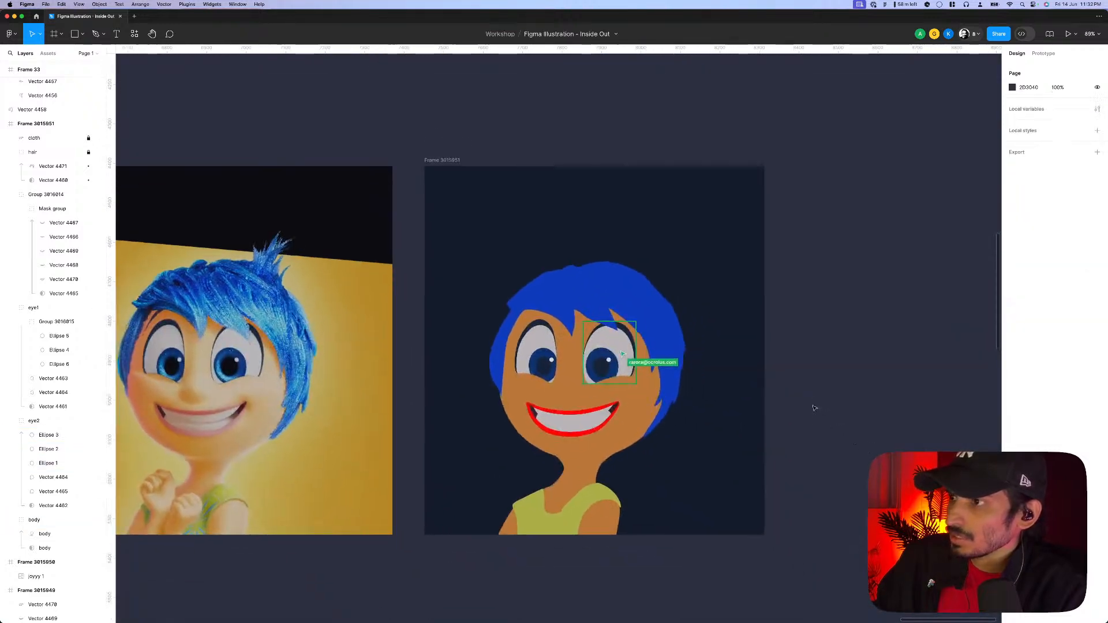
{"action": "scroll", "coordinate": [795, 404], "scroll_direction": "down", "scroll_amount": 8}
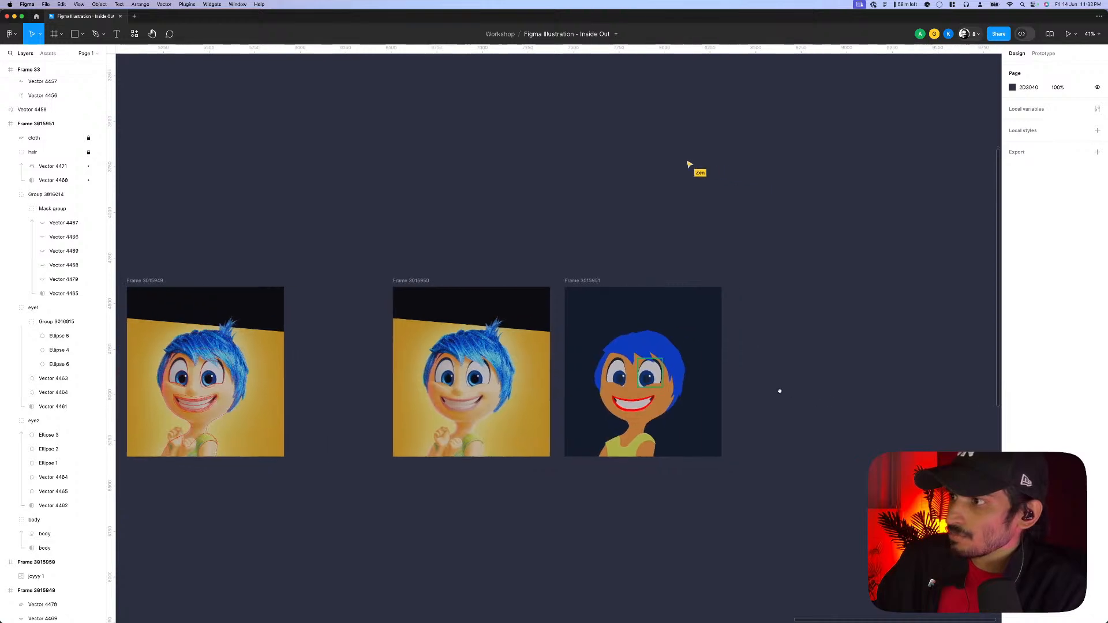
{"action": "scroll", "coordinate": [723, 386], "scroll_direction": "down", "scroll_amount": 4}
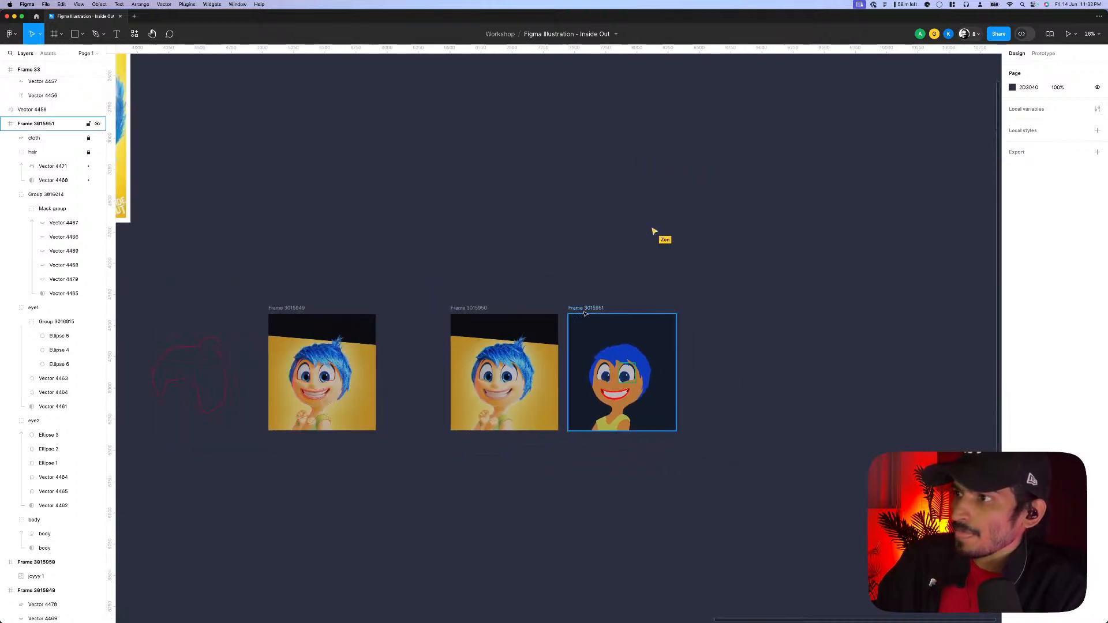
{"action": "left_click_drag", "start_coordinate": [623, 339], "coordinate": [640, 313]}
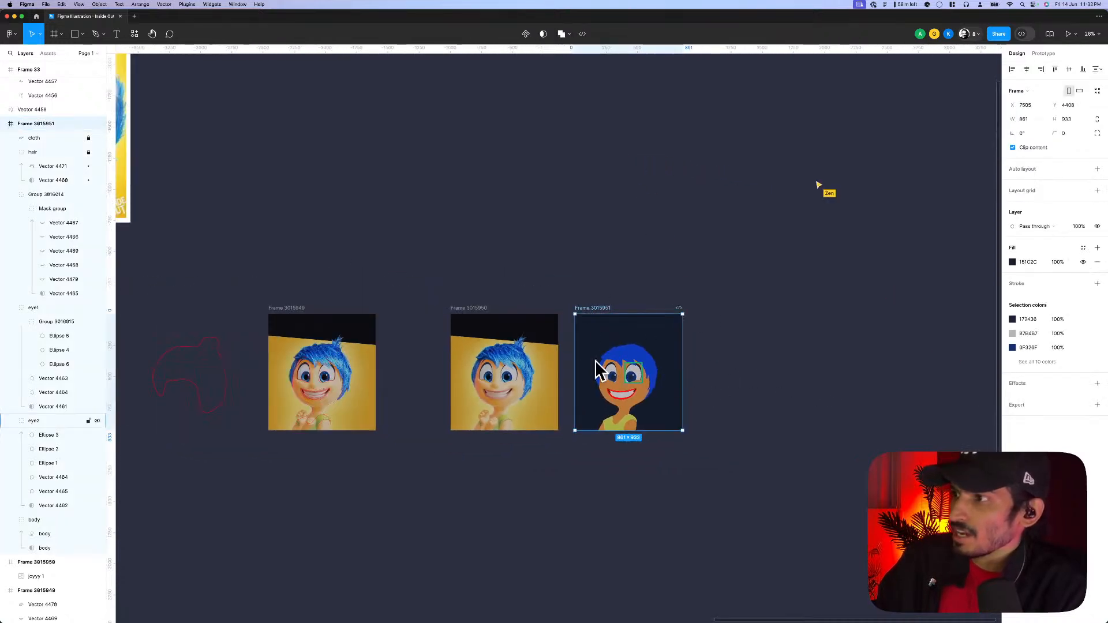
{"action": "scroll", "coordinate": [602, 331], "scroll_direction": "up", "scroll_amount": 3}
{"action": "key", "text": "super+d"}
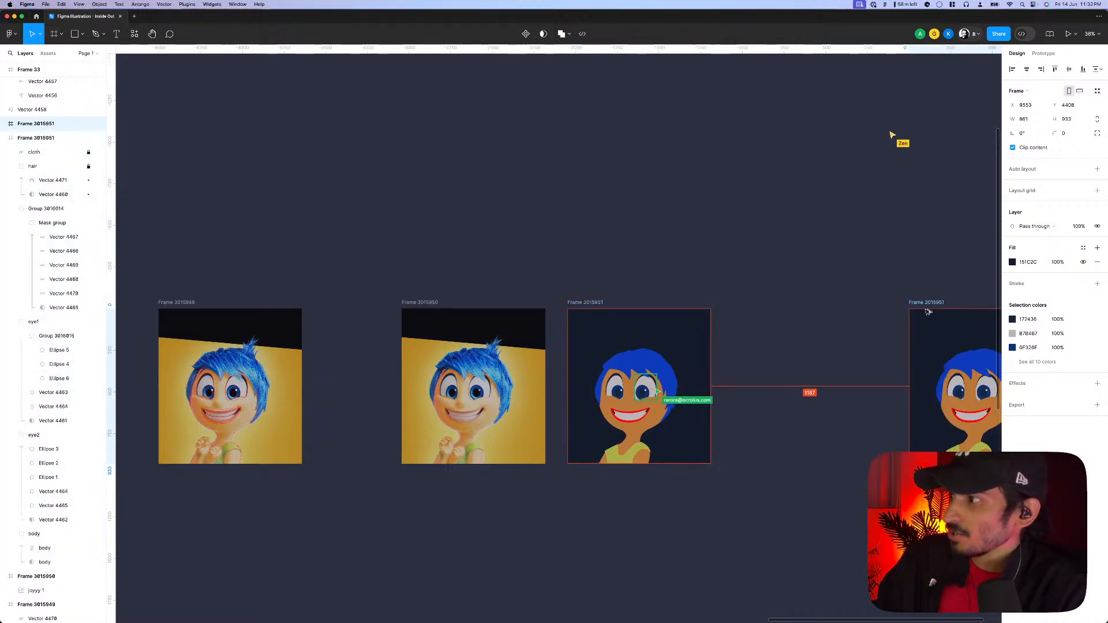
{"action": "scroll", "coordinate": [921, 386], "scroll_direction": "up", "scroll_amount": 3}
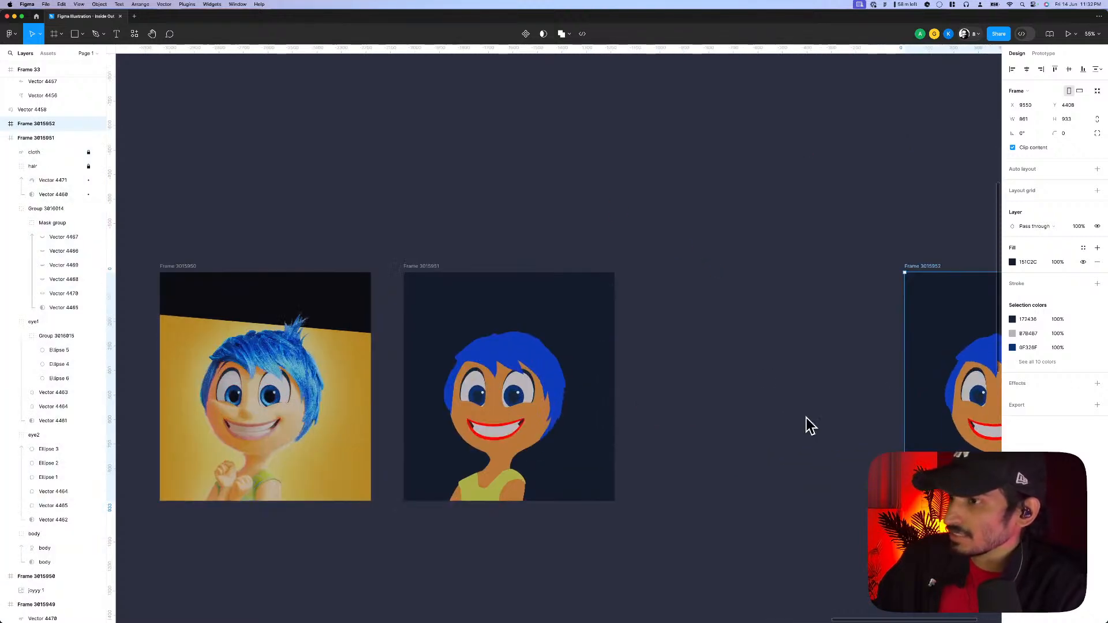
{"action": "scroll", "coordinate": [806, 418], "scroll_direction": "down", "scroll_amount": 3}
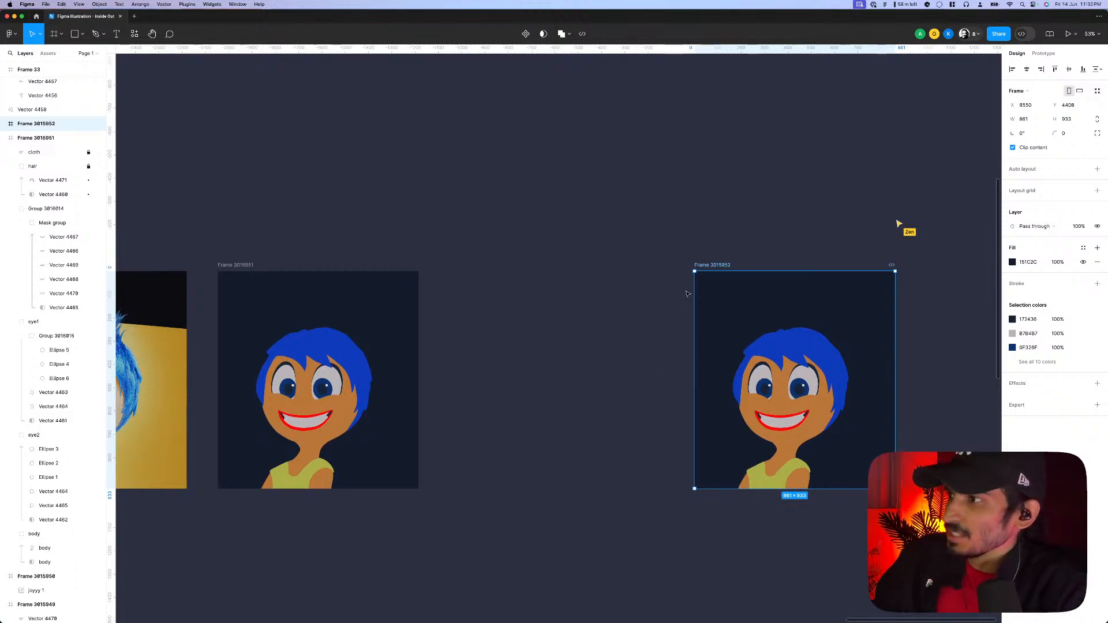
- Move the reference picture's frame horizontally, close beside the original illustration frame
{"action": "scroll", "coordinate": [687, 295], "scroll_direction": "down", "scroll_amount": 5}
{"action": "left_click", "coordinate": [866, 408]}
{"action": "scroll", "coordinate": [866, 408], "scroll_direction": "up", "scroll_amount": 5}
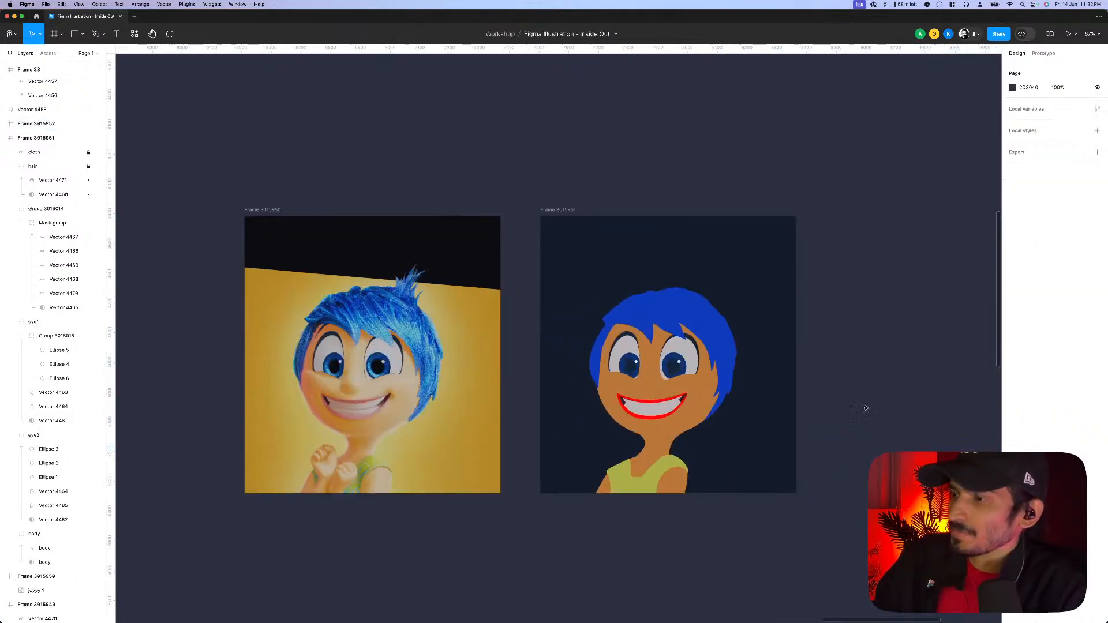
{"action": "scroll", "coordinate": [866, 408], "scroll_direction": "up", "scroll_amount": 1}
{"action": "scroll", "coordinate": [866, 409], "scroll_direction": "left", "scroll_amount": 1}
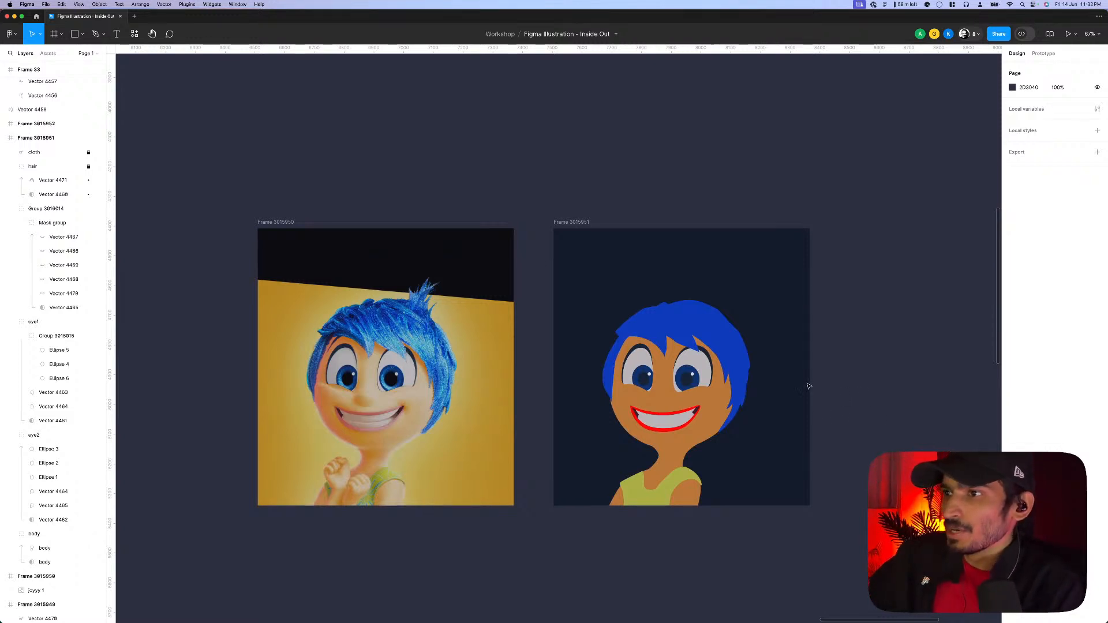
{"action": "scroll", "coordinate": [609, 388], "scroll_direction": "up", "scroll_amount": 1}
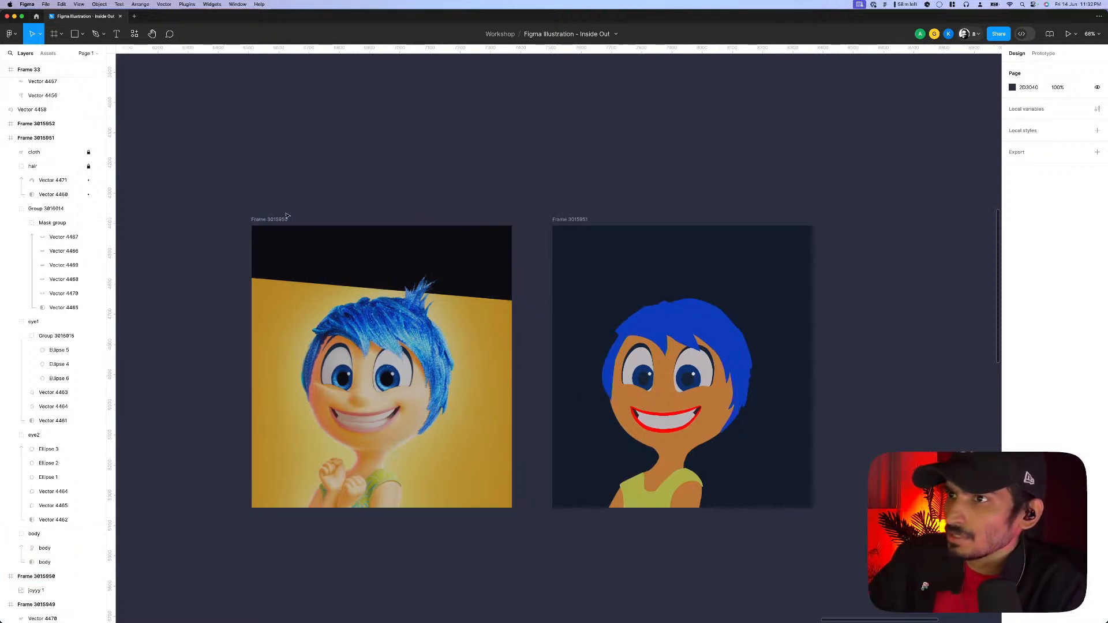
{"action": "left_click_drag", "start_coordinate": [288, 220], "coordinate": [319, 220]}
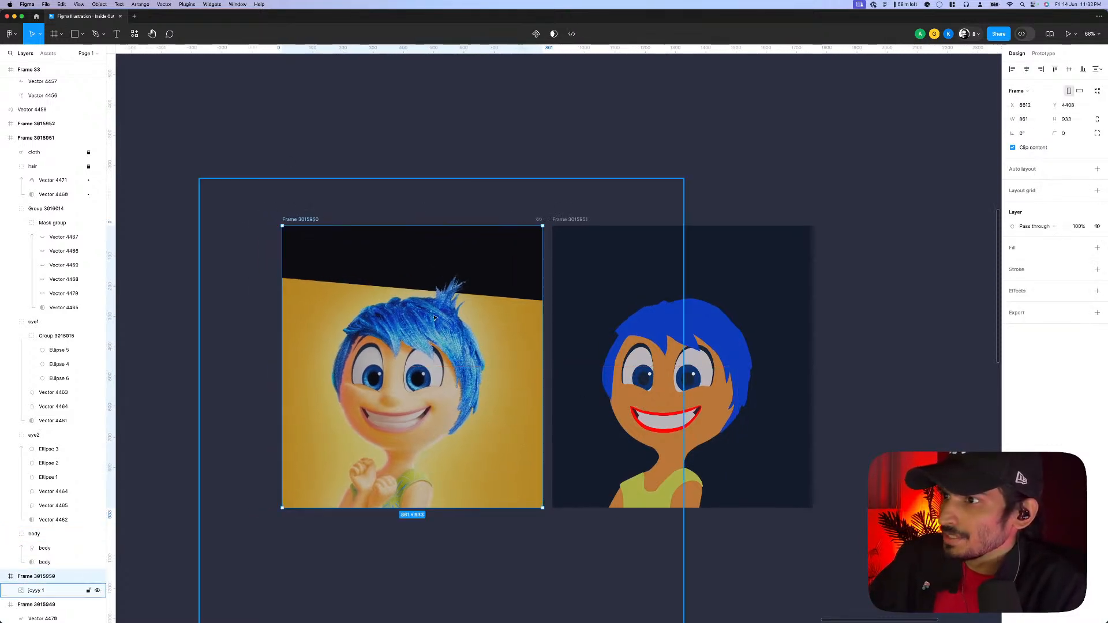
{"action": "scroll", "coordinate": [566, 362], "scroll_direction": "up", "scroll_amount": 3}
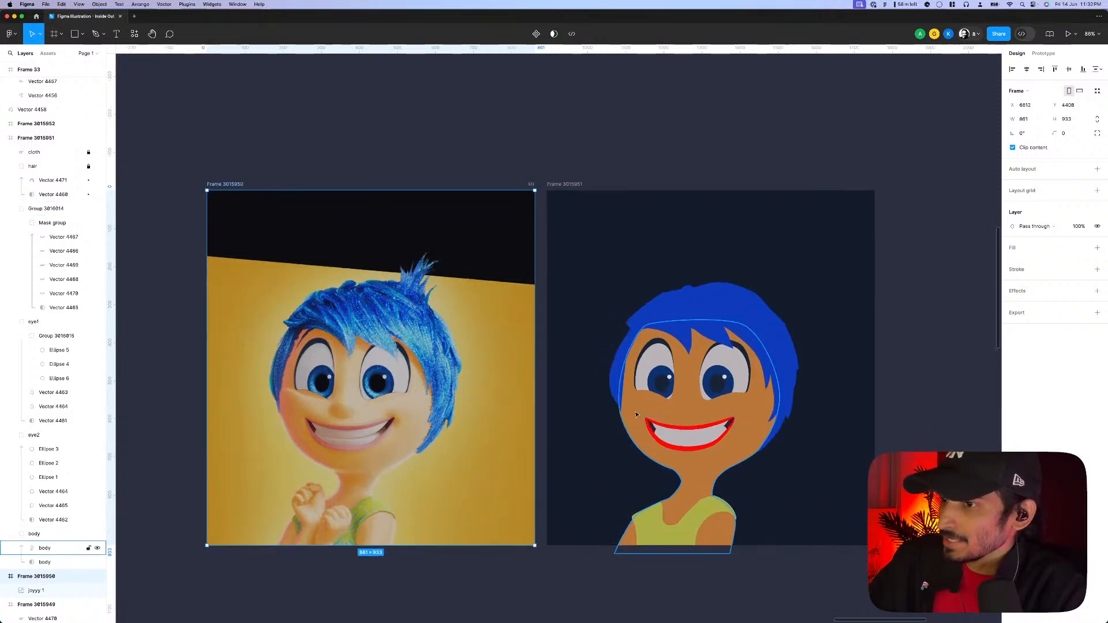
- Recolor the fill of the unmasked body shape with the orange-brown BC6F3C sampled from the reference face's edge
{"action": "left_click", "coordinate": [634, 411]}
{"action": "scroll", "coordinate": [638, 416], "scroll_direction": "up", "scroll_amount": 2}
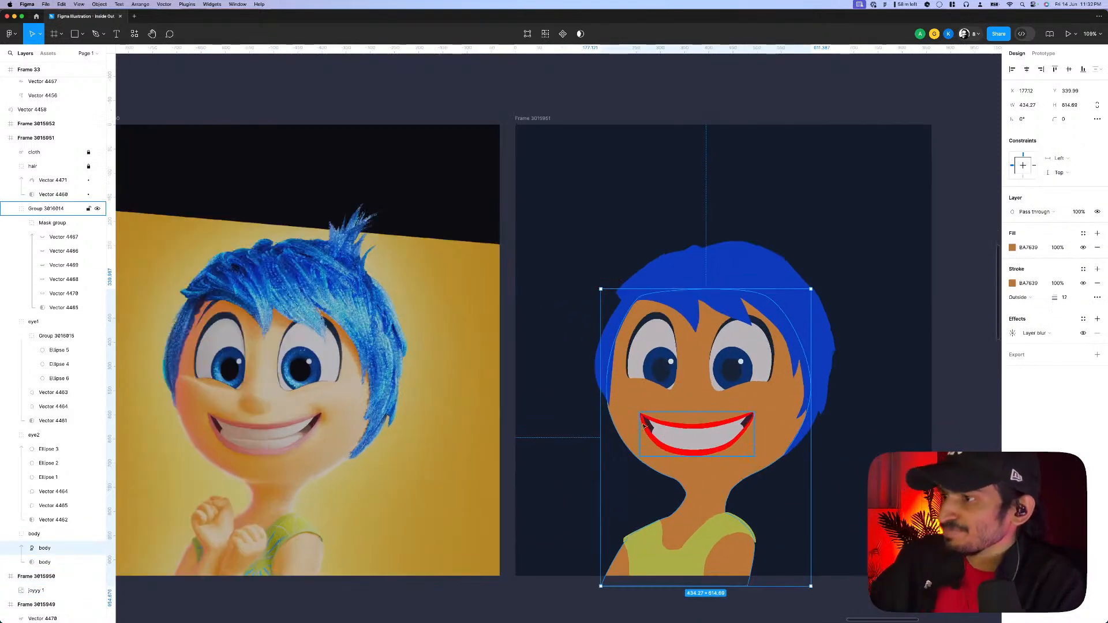
{"action": "key", "text": "i"}
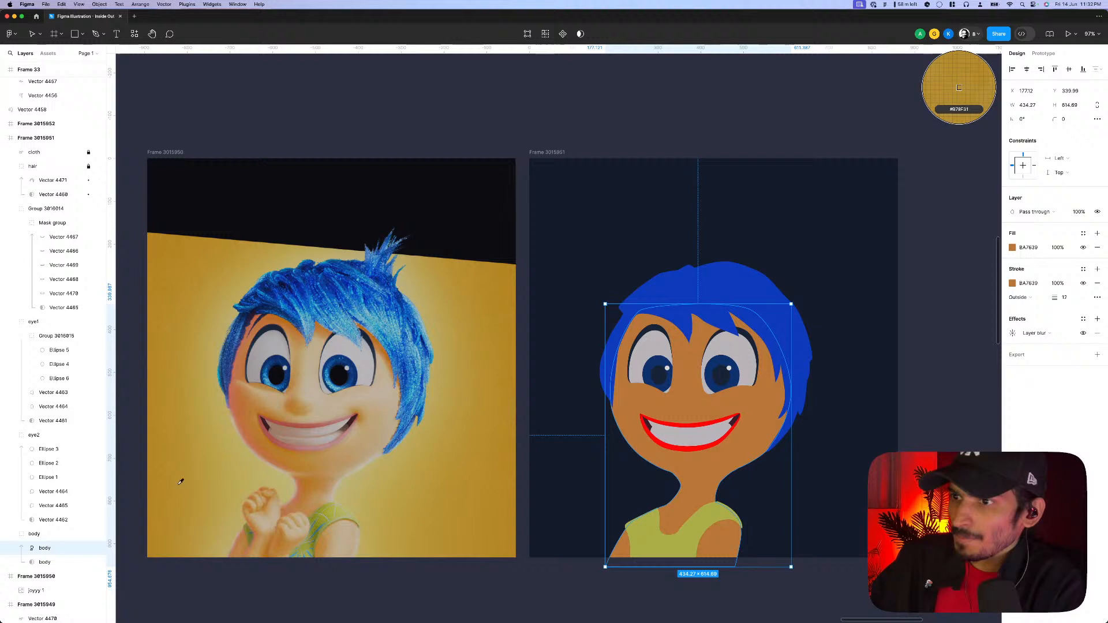
{"action": "left_click", "coordinate": [243, 418]}
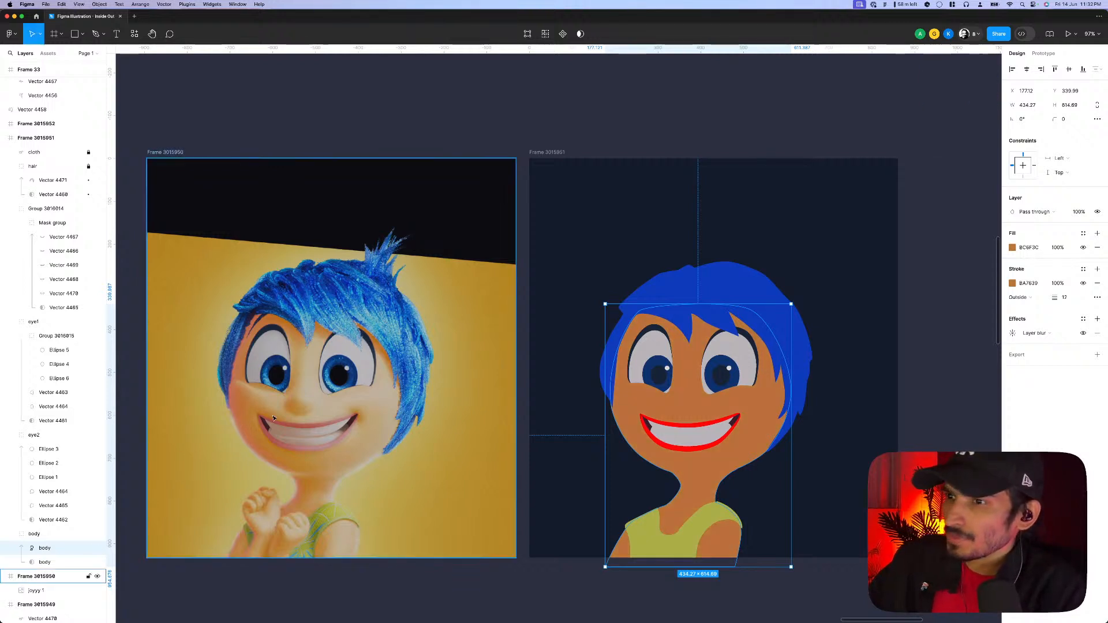
{"action": "scroll", "coordinate": [559, 238], "scroll_direction": "down", "scroll_amount": 5}
{"action": "scroll", "coordinate": [387, 357], "scroll_direction": "up", "scroll_amount": 5}
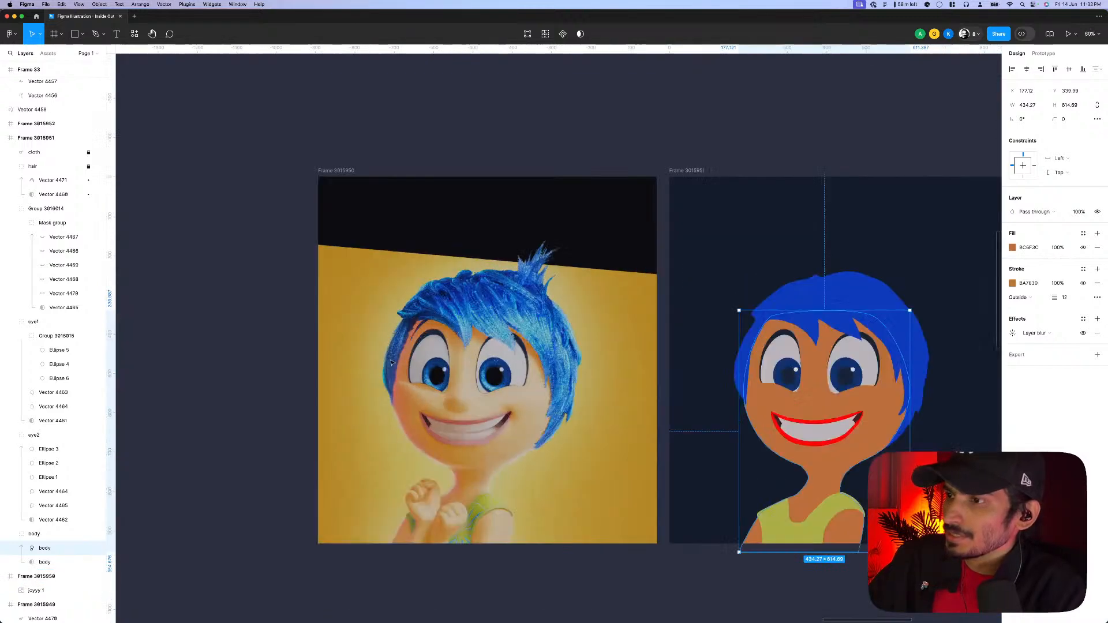
{"action": "key", "text": "Escape"}
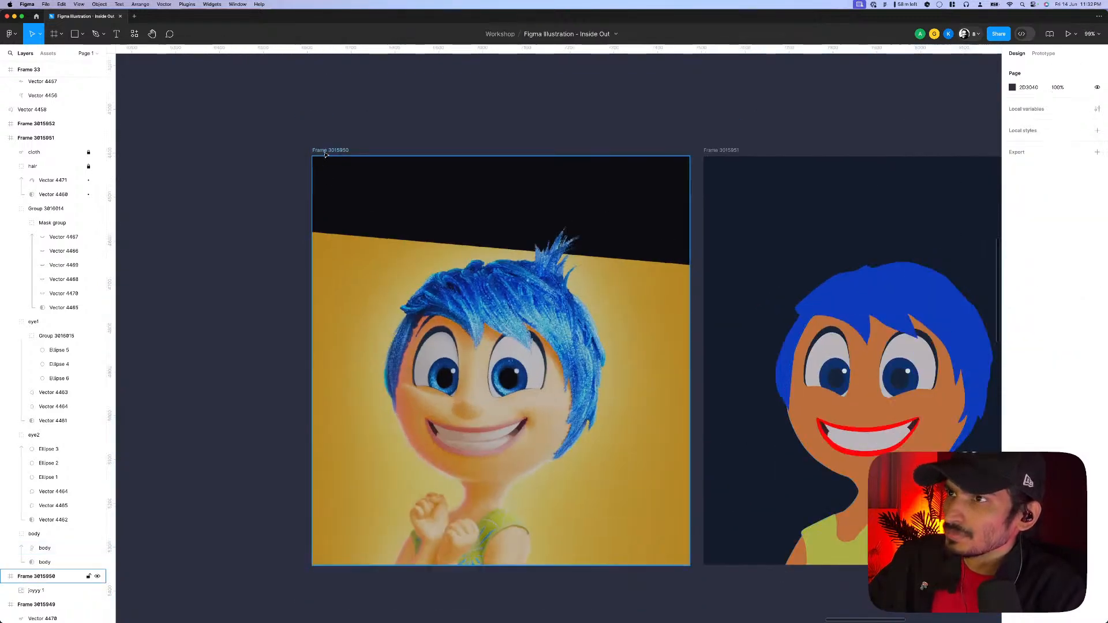
{"action": "left_click_drag", "start_coordinate": [326, 154], "coordinate": [409, 167]}
{"action": "scroll", "coordinate": [367, 179], "scroll_direction": "down", "scroll_amount": 5}
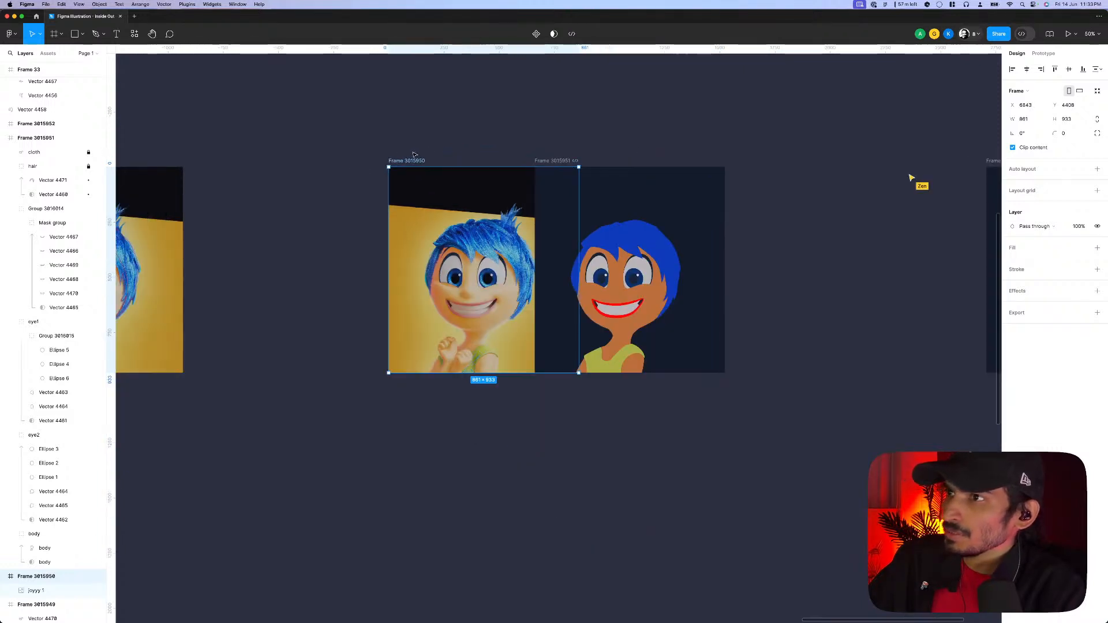
{"action": "key", "text": "ctrl+z"}
- Line up the reference frame directly below the illustration frame and crop both together from their left edge to 713 wide
{"action": "left_click_drag", "start_coordinate": [467, 173], "coordinate": [541, 388]}
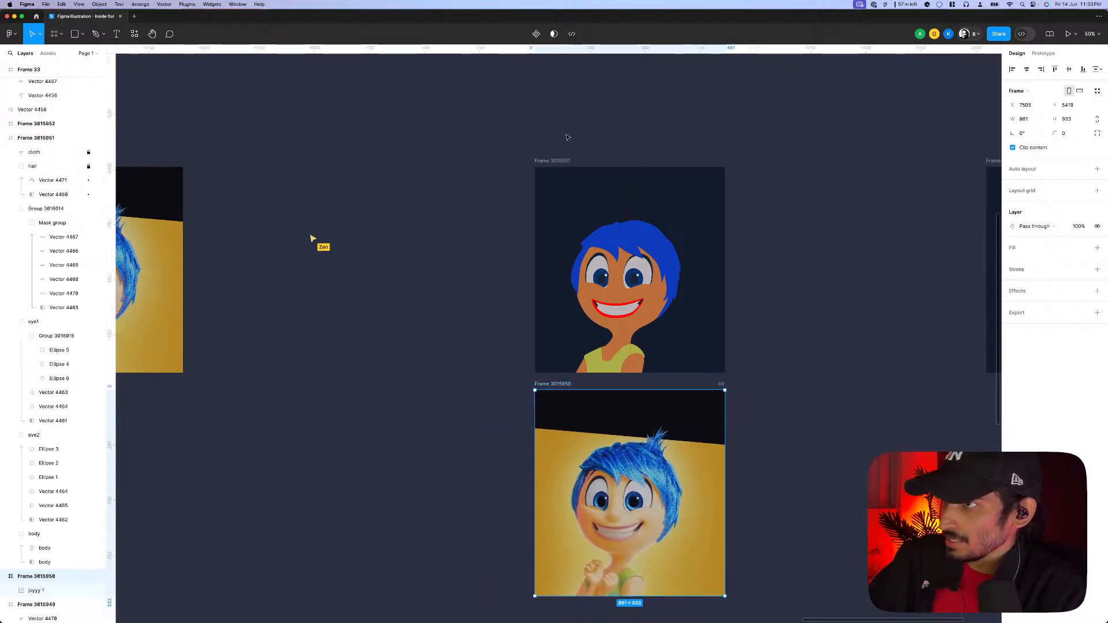
{"action": "left_click", "coordinate": [560, 161], "text": "shift"}
{"action": "left_click_drag", "start_coordinate": [535, 202], "coordinate": [567, 208]}
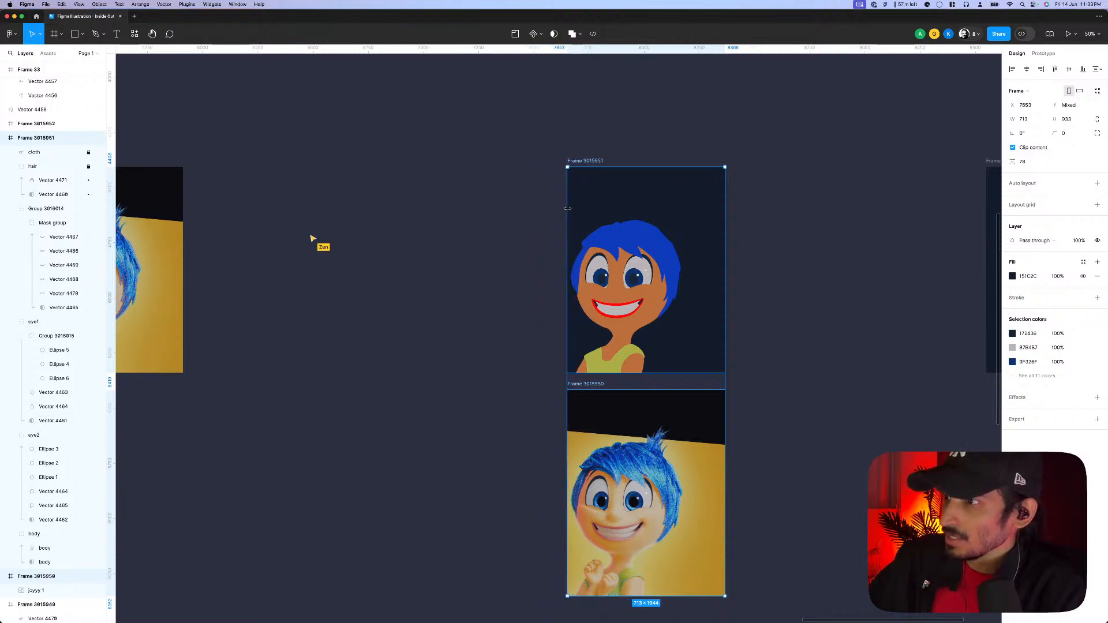
- Move the cropped reference frame back beside the illustration at Y 4408, partly overlapped by it so both faces sit close together
{"action": "left_click", "coordinate": [446, 384]}
{"action": "left_click_drag", "start_coordinate": [581, 384], "coordinate": [456, 164]}
{"action": "scroll", "coordinate": [522, 192], "scroll_direction": "up", "scroll_amount": 5}
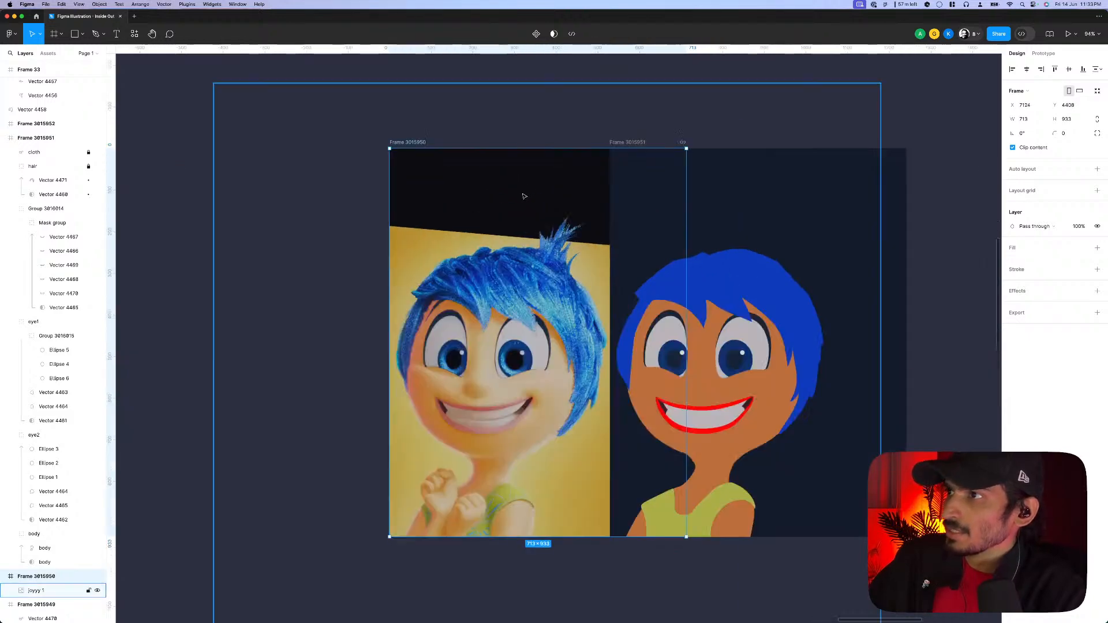
{"action": "left_click", "coordinate": [558, 109]}
{"action": "scroll", "coordinate": [494, 370], "scroll_direction": "up", "scroll_amount": 3}
{"action": "scroll", "coordinate": [495, 370], "scroll_direction": "down", "scroll_amount": 1}
{"action": "scroll", "coordinate": [677, 397], "scroll_direction": "up", "scroll_amount": 4}
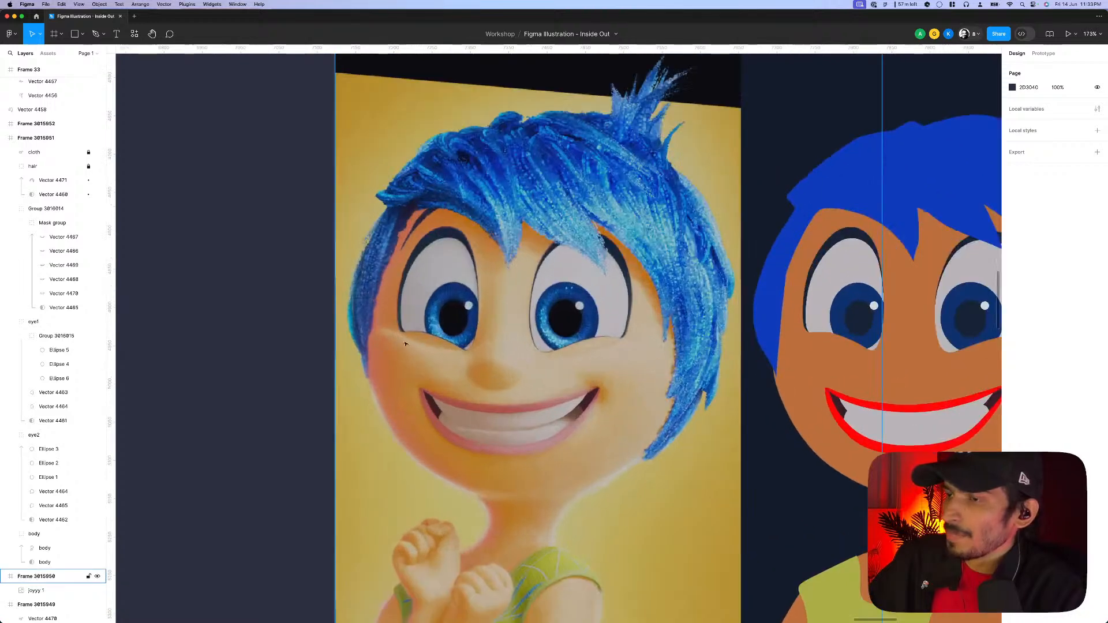
{"action": "left_click", "coordinate": [626, 390]}
{"action": "scroll", "coordinate": [626, 393], "scroll_direction": "down", "scroll_amount": 2}
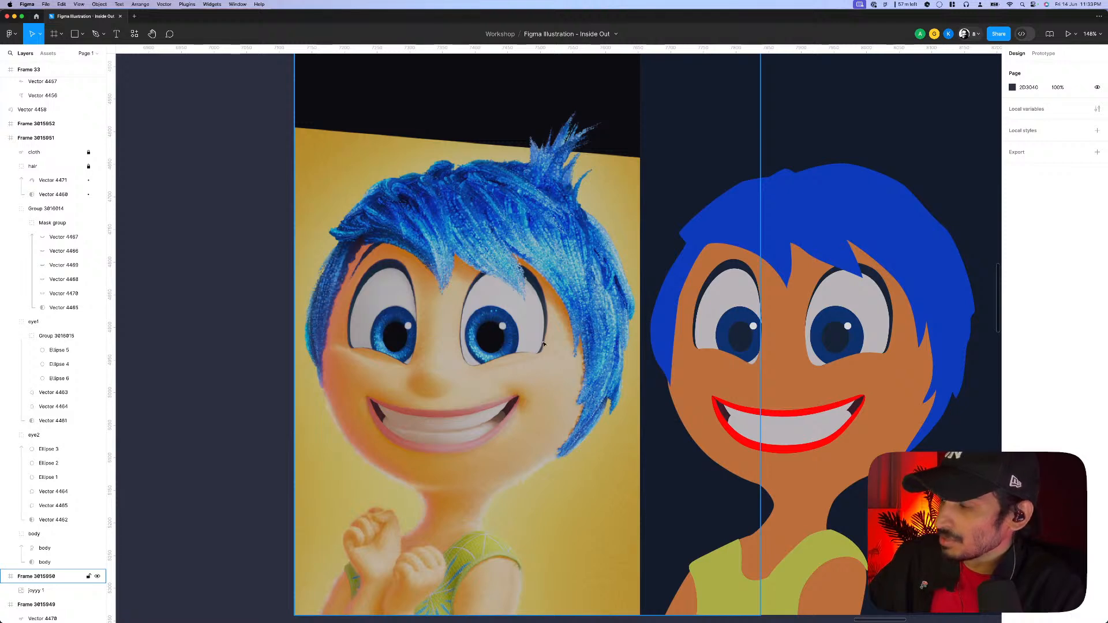
{"action": "key", "text": "p"}
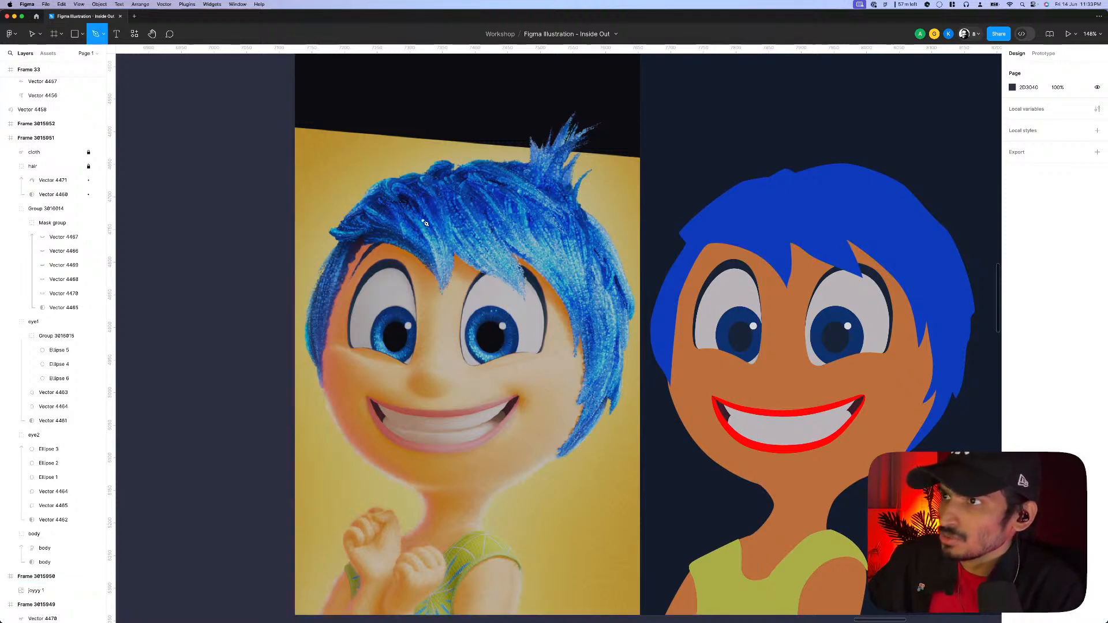
{"action": "scroll", "coordinate": [410, 236], "scroll_direction": "up", "scroll_amount": 1}
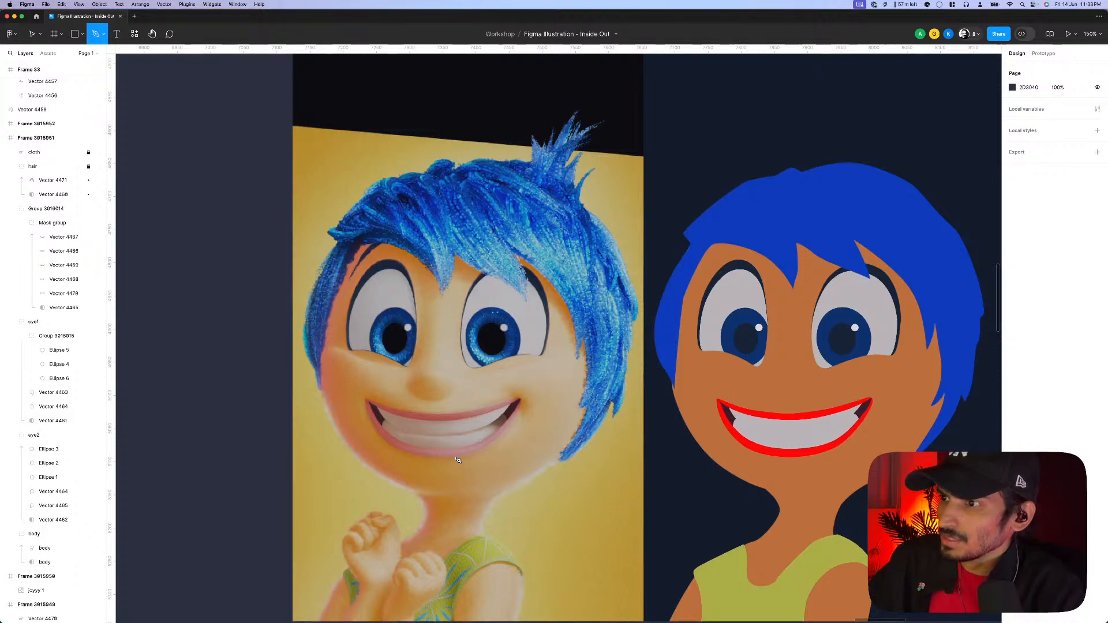
{"action": "key", "text": "v"}
- Add a second fill on top of the body shape's orange-brown one, using C0AF98 sampled from the reference face's cheek
{"action": "scroll", "coordinate": [457, 460], "scroll_direction": "down", "scroll_amount": 5}
{"action": "left_click", "coordinate": [756, 450]}
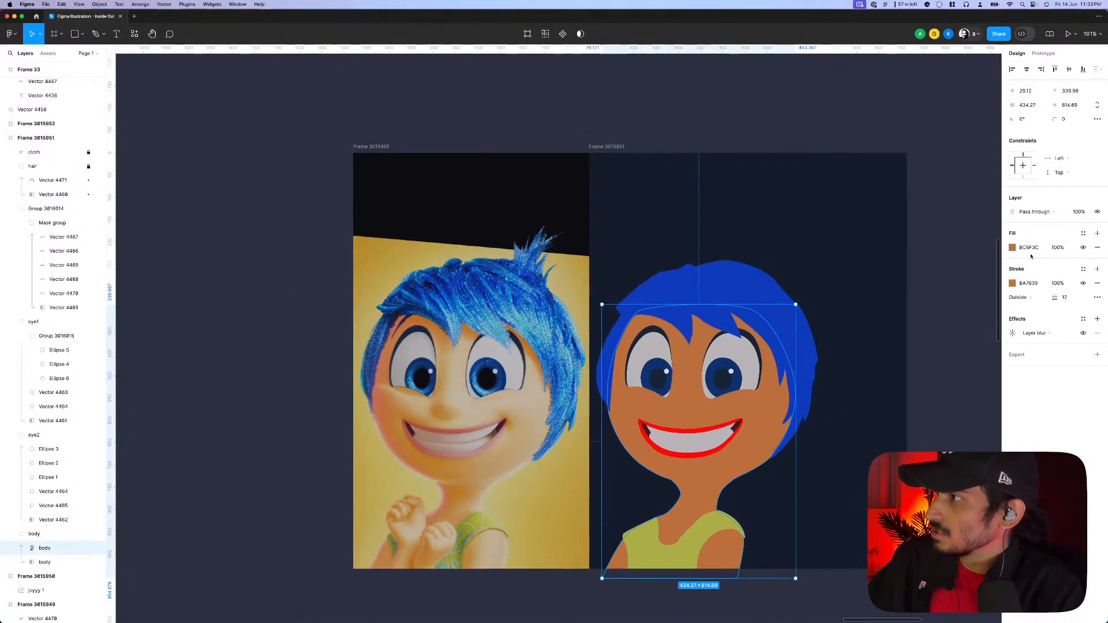
{"action": "left_click", "coordinate": [1099, 234]}
{"action": "left_click", "coordinate": [1013, 248]}
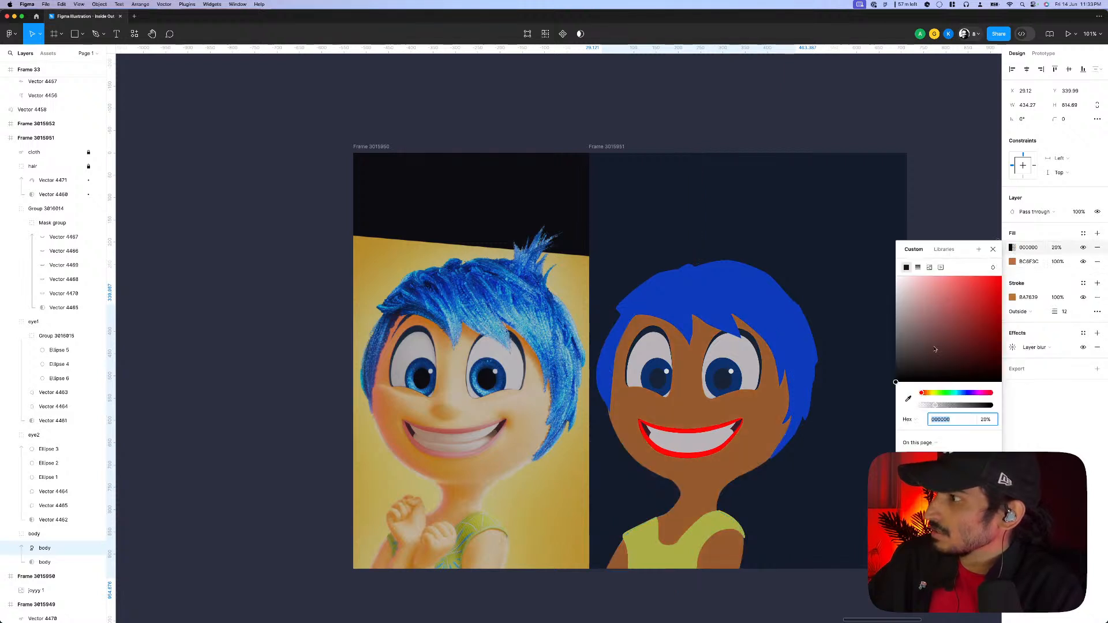
{"action": "left_click", "coordinate": [908, 399]}
{"action": "left_click", "coordinate": [517, 406]}
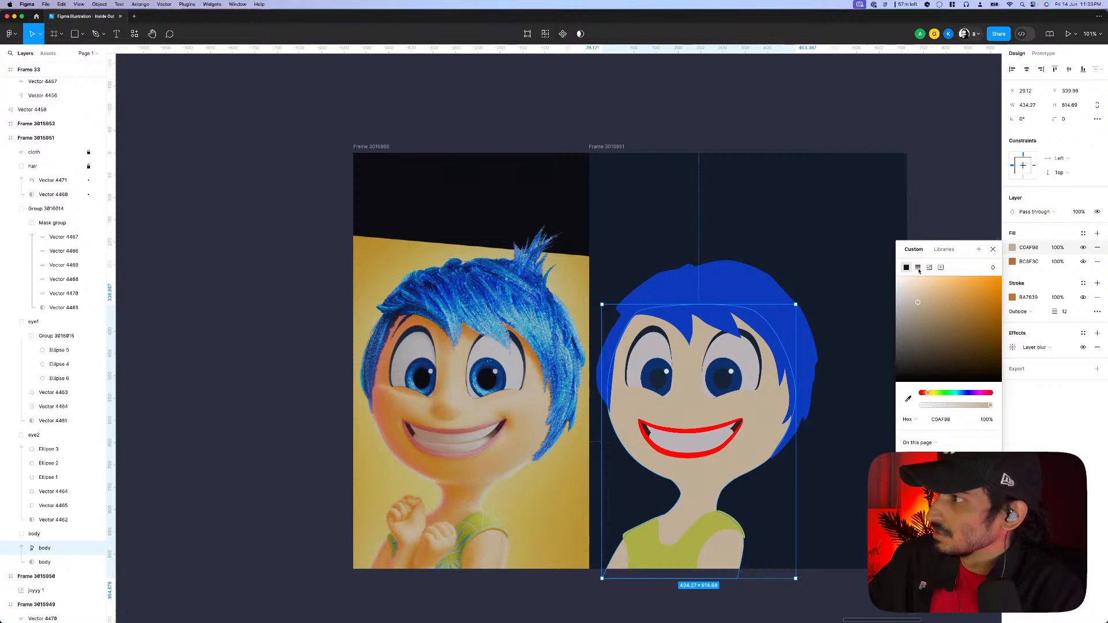
- Brighten the body shape's two fills, with pale peach F3D4AC on top and orange E6894B underneath
{"action": "left_click", "coordinate": [1029, 263]}
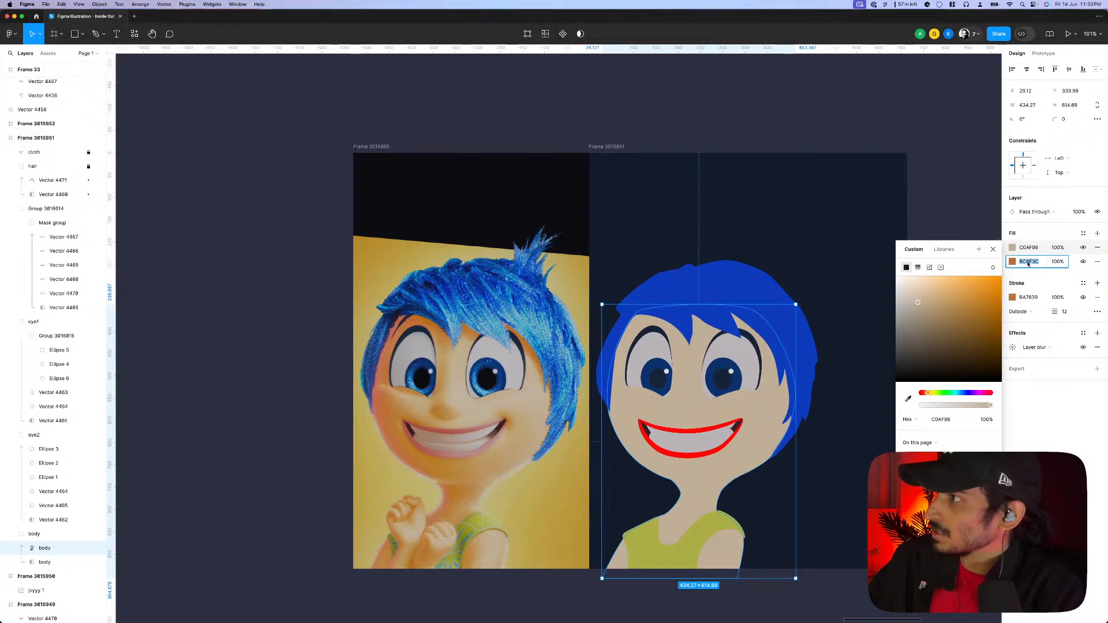
{"action": "left_click", "coordinate": [923, 287]}
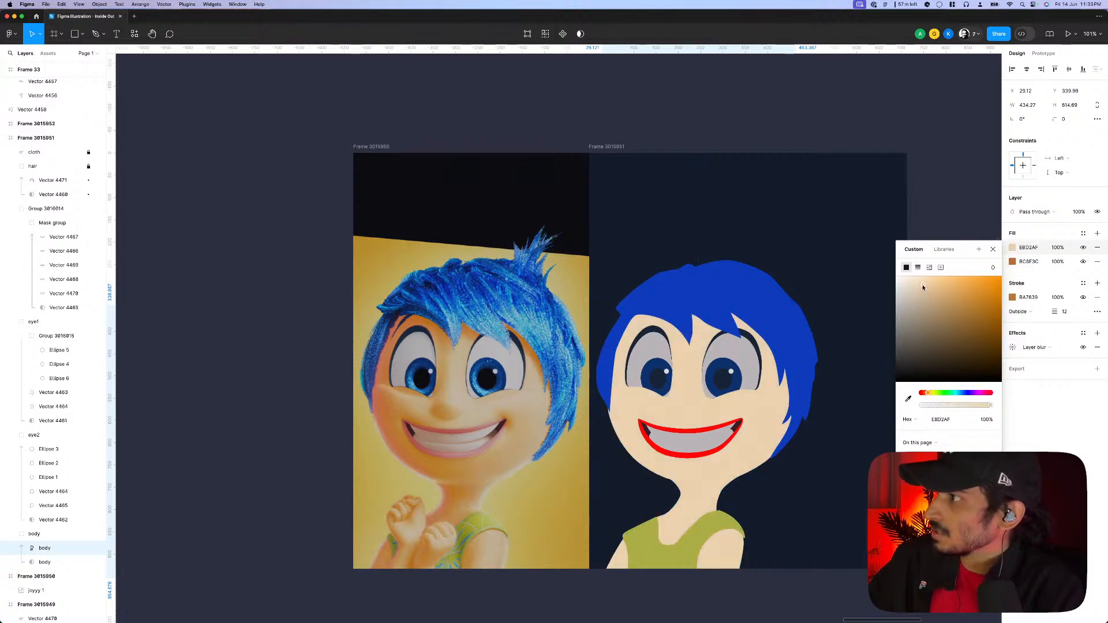
{"action": "left_click_drag", "start_coordinate": [927, 287], "coordinate": [925, 286]}
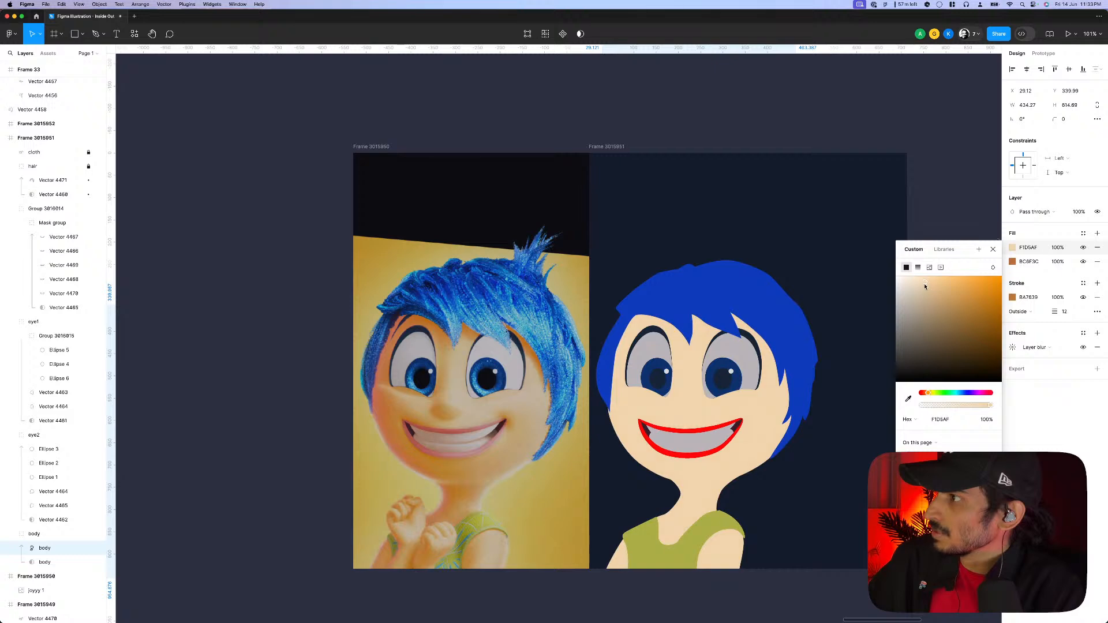
{"action": "left_click", "coordinate": [1012, 263]}
{"action": "left_click_drag", "start_coordinate": [964, 306], "coordinate": [970, 302]}
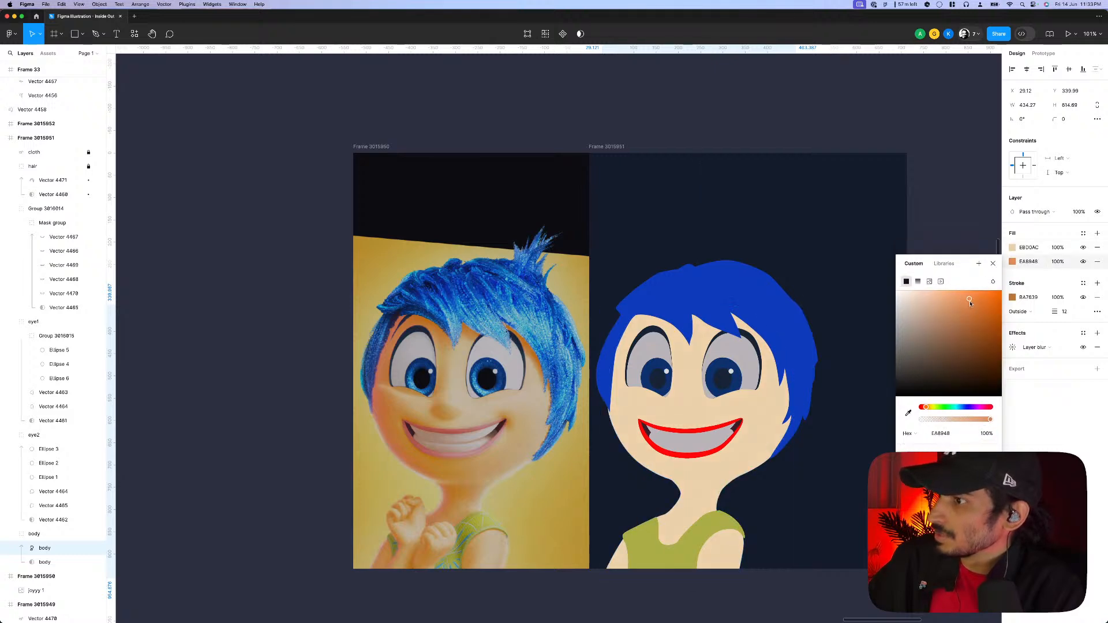
{"action": "left_click", "coordinate": [1013, 250]}
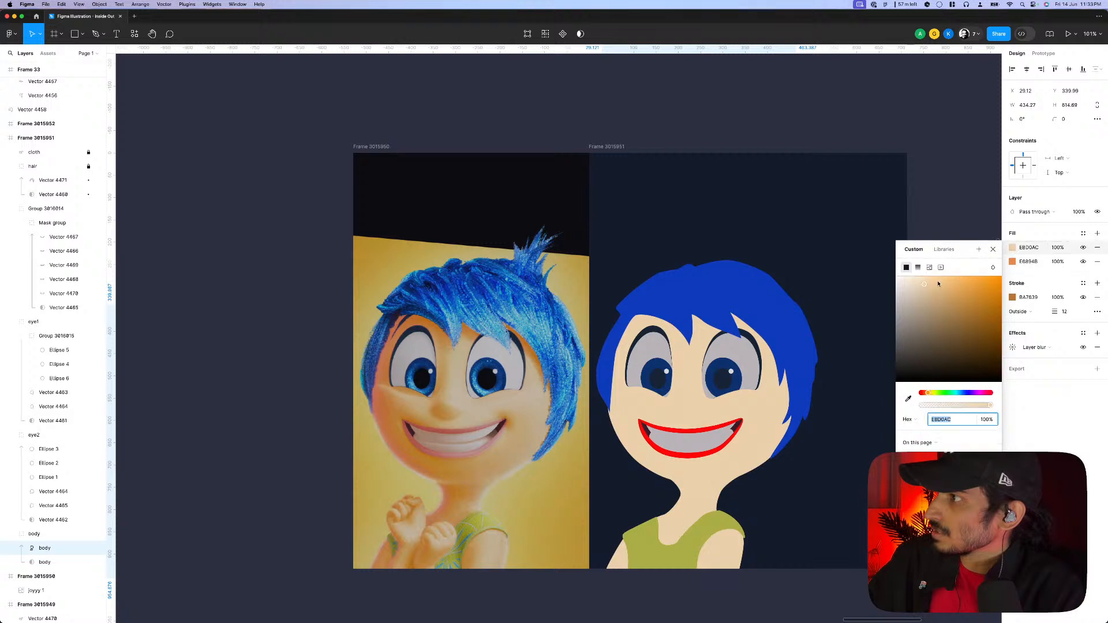
{"action": "left_click", "coordinate": [928, 286]}
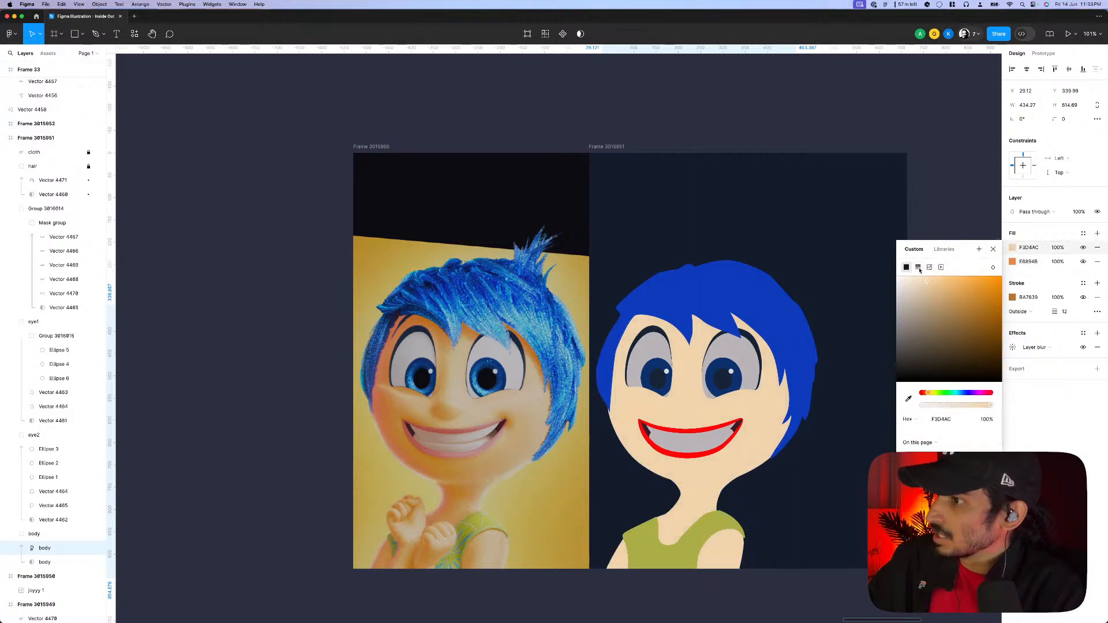
- Turn the body's peach fill into a linear gradient running from transparent beside the mouth's left corner to opaque on the right cheek
{"action": "left_click", "coordinate": [919, 268]}
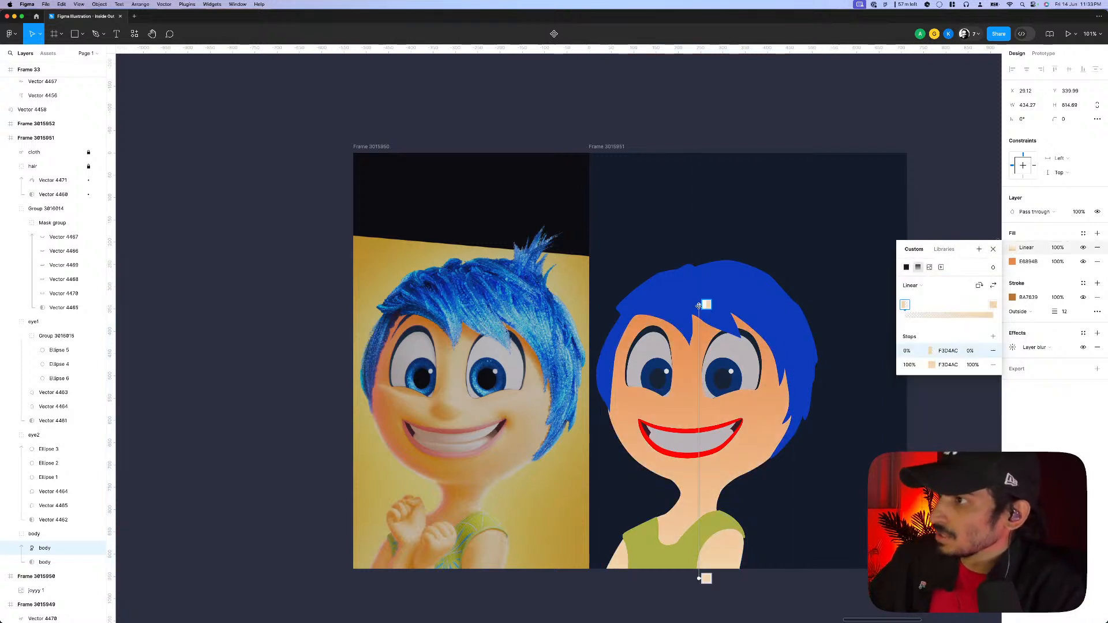
{"action": "mouse_move", "coordinate": [700, 305]}
{"action": "left_mouse_down"}
{"action": "mouse_move", "coordinate": [738, 333]}
{"action": "mouse_move", "coordinate": [663, 371]}
{"action": "mouse_move", "coordinate": [654, 427]}
{"action": "left_mouse_up"}
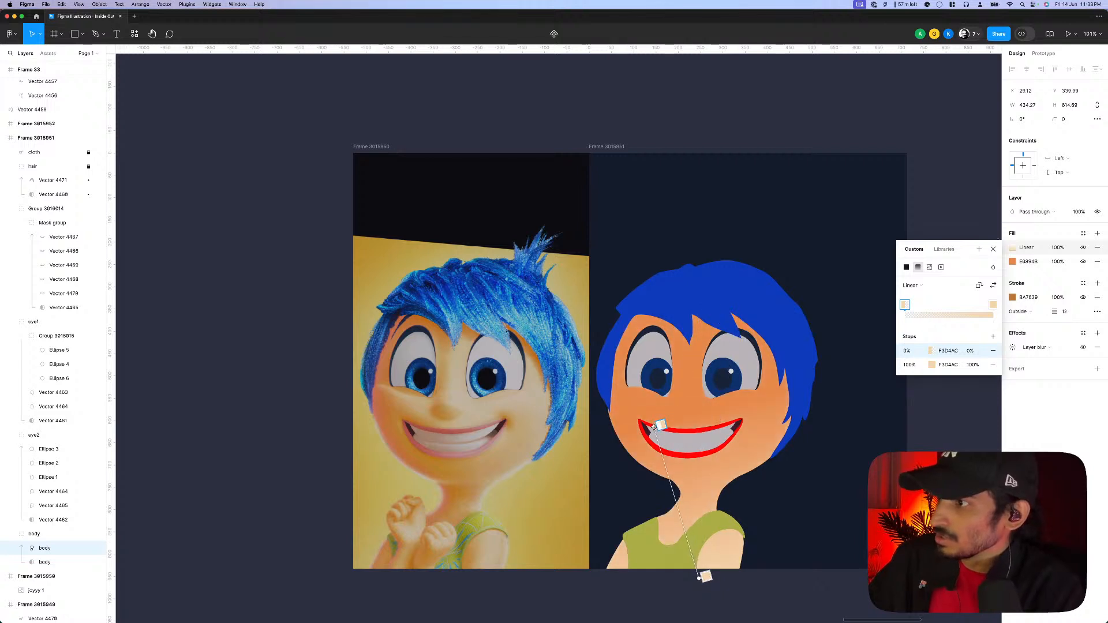
{"action": "left_click_drag", "start_coordinate": [705, 577], "coordinate": [762, 392]}
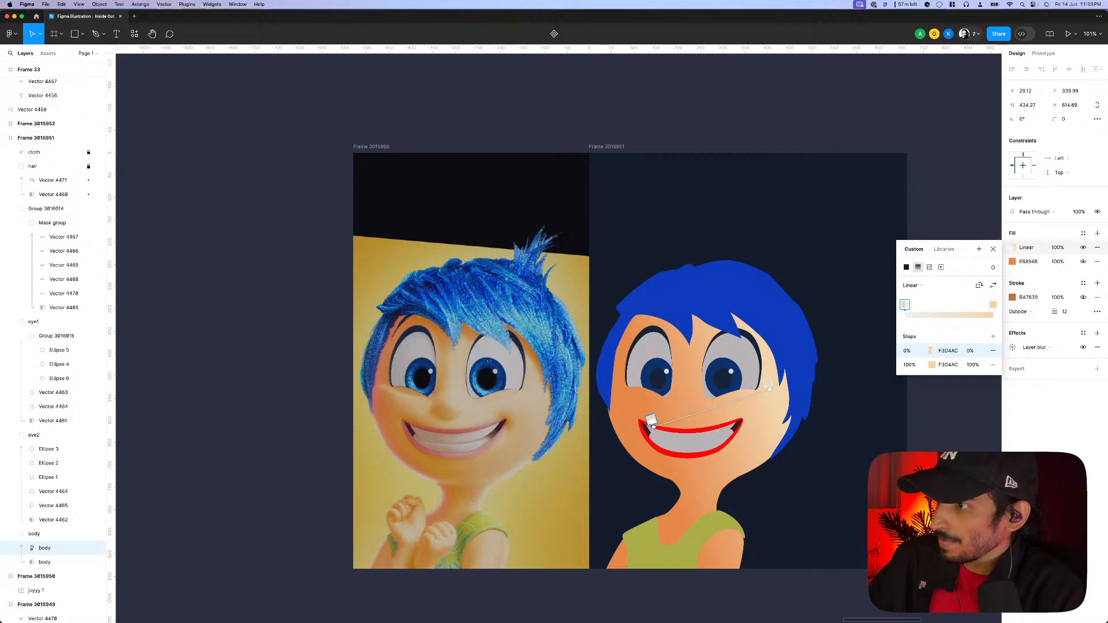
{"action": "left_click_drag", "start_coordinate": [653, 426], "coordinate": [635, 422]}
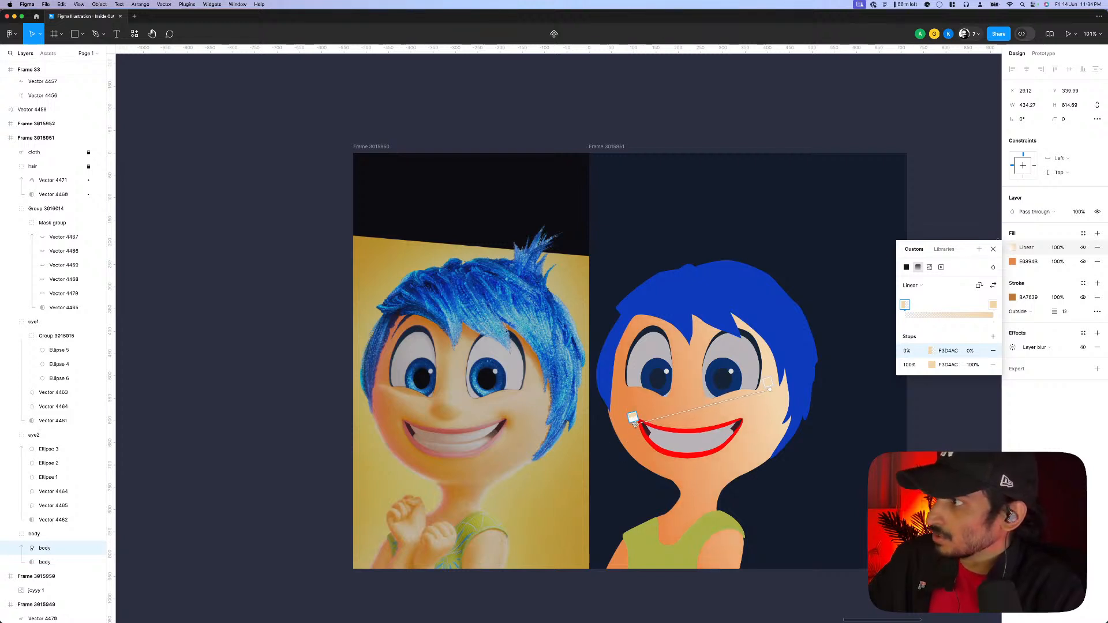
{"action": "scroll", "coordinate": [752, 358], "scroll_direction": "right", "scroll_amount": 4}
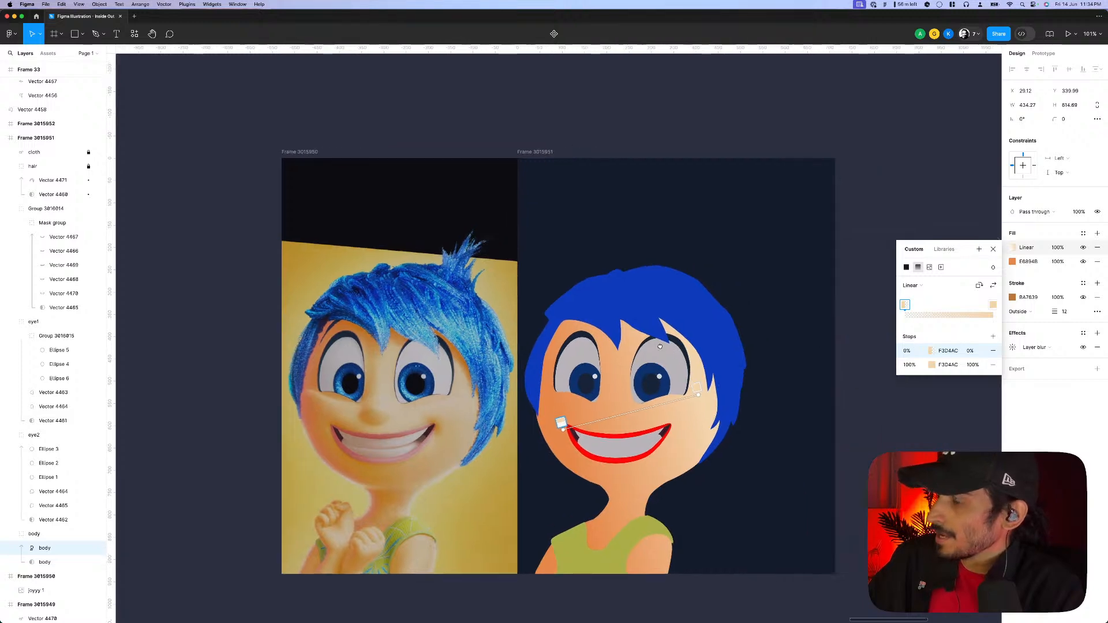
{"action": "left_click", "coordinate": [774, 384]}
{"action": "left_click", "coordinate": [777, 383]}
- Draw a square about 55.55 × 55.55 on the empty canvas beside the illustration frame and fill it with red FF002E
{"action": "scroll", "coordinate": [652, 368], "scroll_direction": "right", "scroll_amount": 2}
{"action": "scroll", "coordinate": [652, 368], "scroll_direction": "up", "scroll_amount": 10}
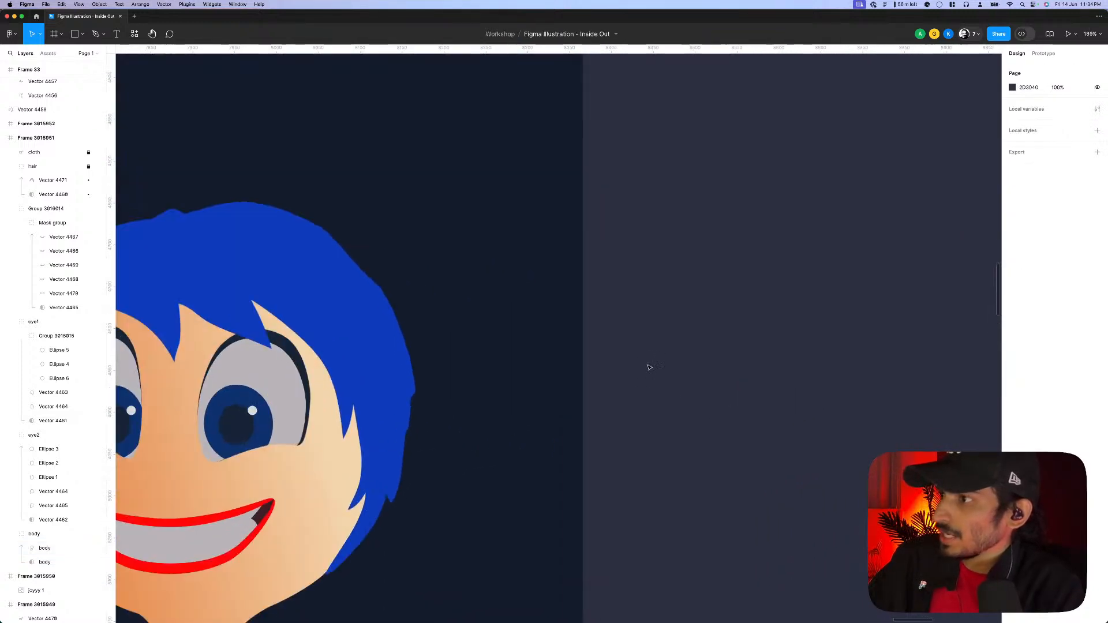
{"action": "key", "text": "r"}
{"action": "left_click_drag", "start_coordinate": [627, 364], "coordinate": [698, 436]}
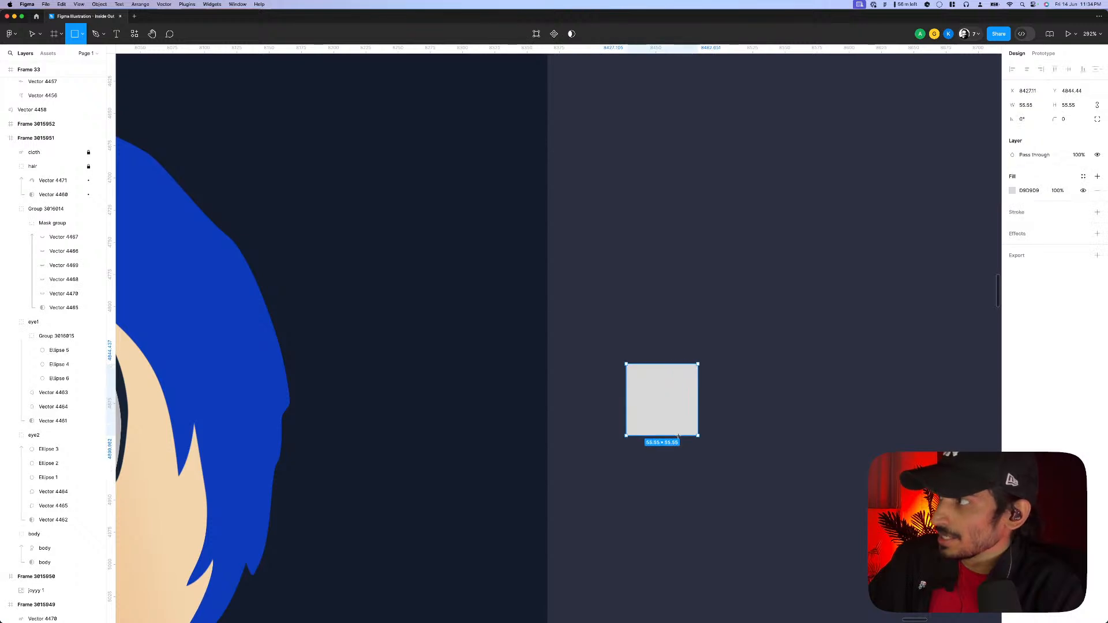
{"action": "left_click", "coordinate": [1013, 191]}
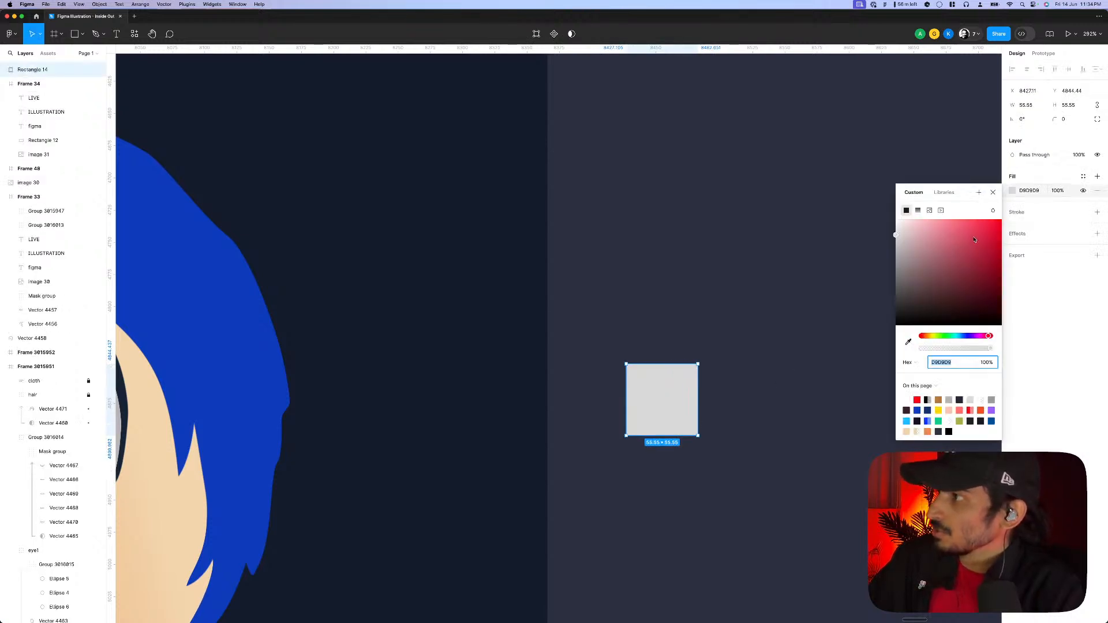
{"action": "left_click_drag", "start_coordinate": [975, 240], "coordinate": [1009, 220]}
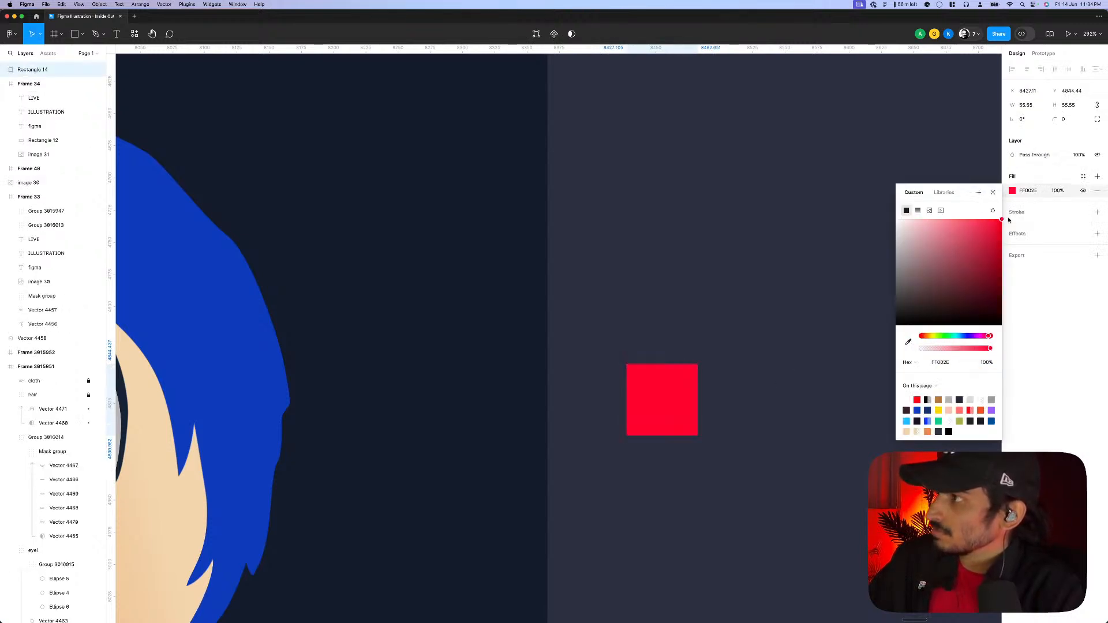
- Change the square's fill to a linear gradient from red FF002E to an opaque orange end stop
{"action": "left_click", "coordinate": [919, 210]}
{"action": "left_click", "coordinate": [993, 248]}
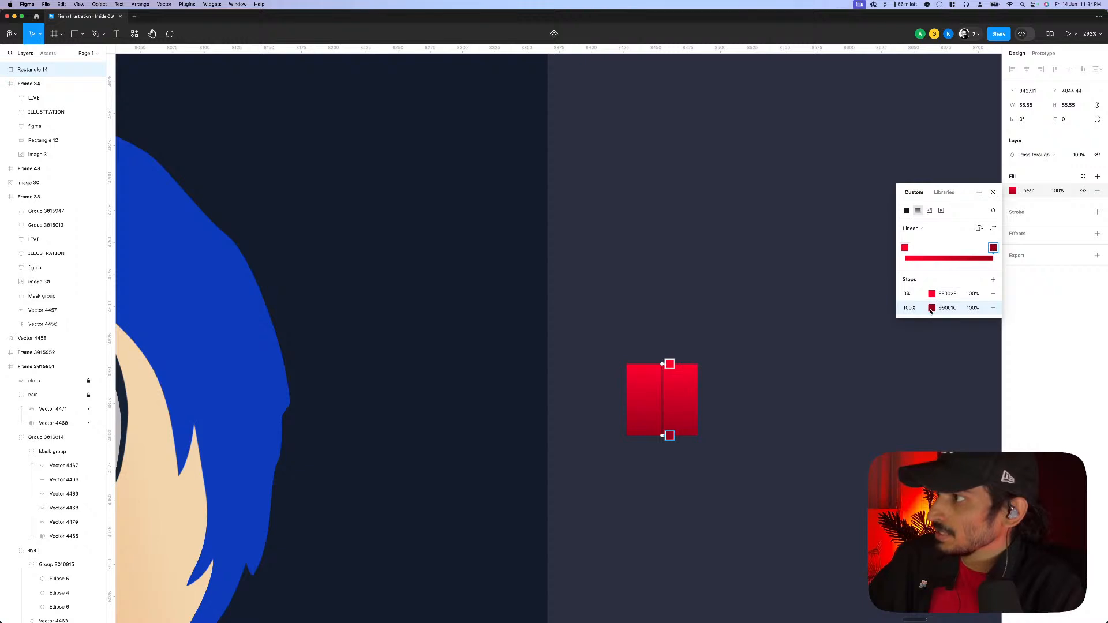
{"action": "left_click", "coordinate": [931, 309]}
{"action": "left_click", "coordinate": [822, 436]}
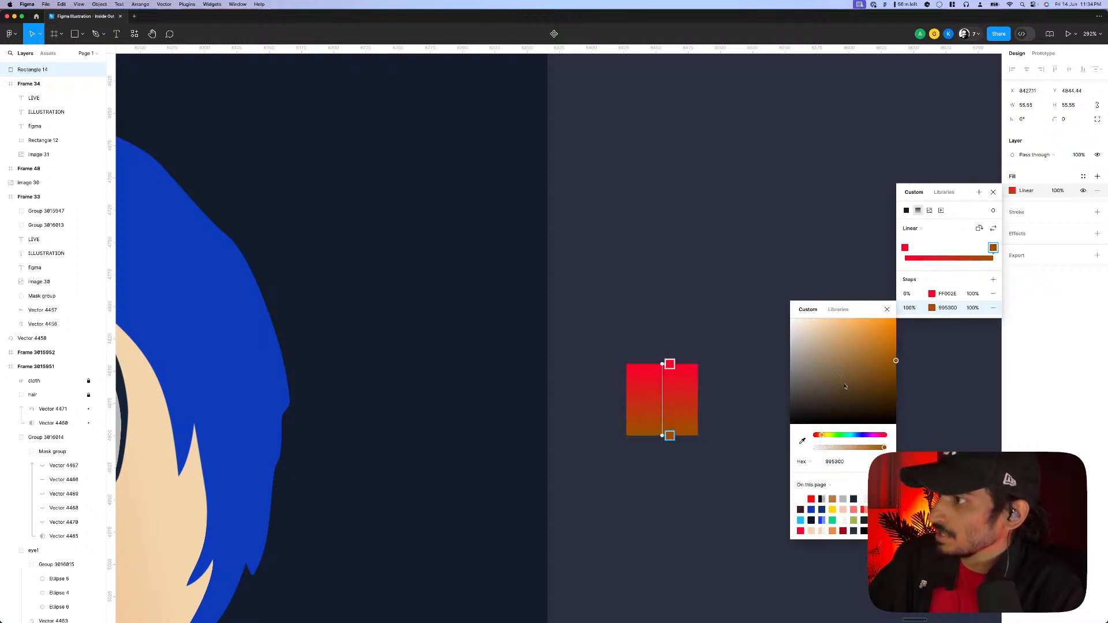
{"action": "left_click", "coordinate": [882, 337]}
{"action": "key", "text": "Escape"}
- Duplicate the gradient square, place the copy just to its right, and give the copy a solid red FF002E fill
{"action": "key", "text": "super+d"}
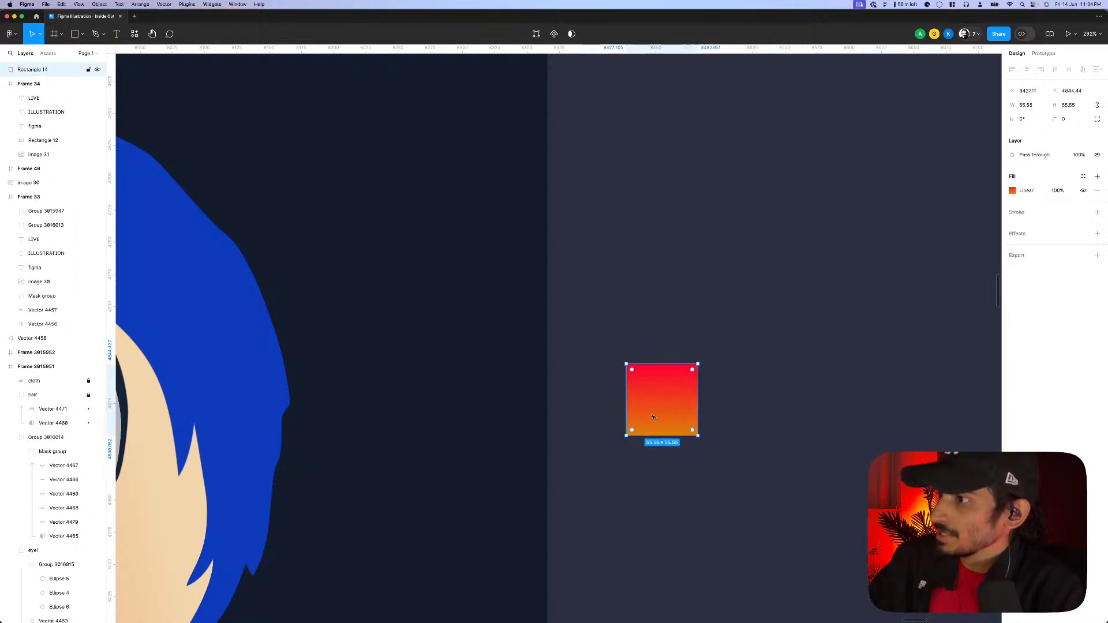
{"action": "left_click_drag", "start_coordinate": [675, 411], "coordinate": [765, 411]}
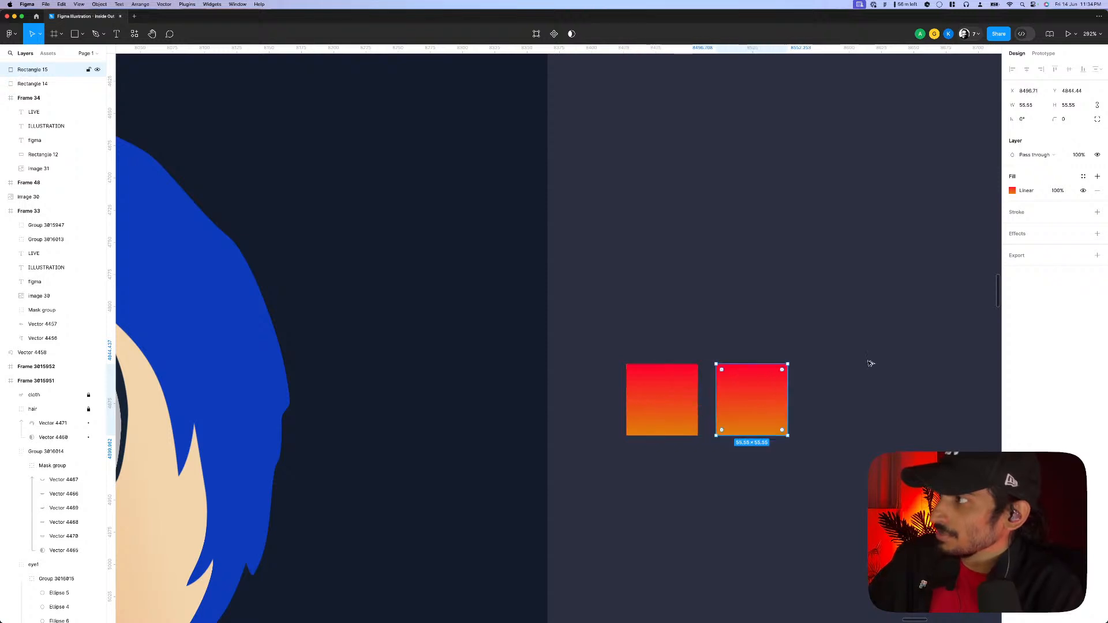
{"action": "left_click", "coordinate": [1013, 191]}
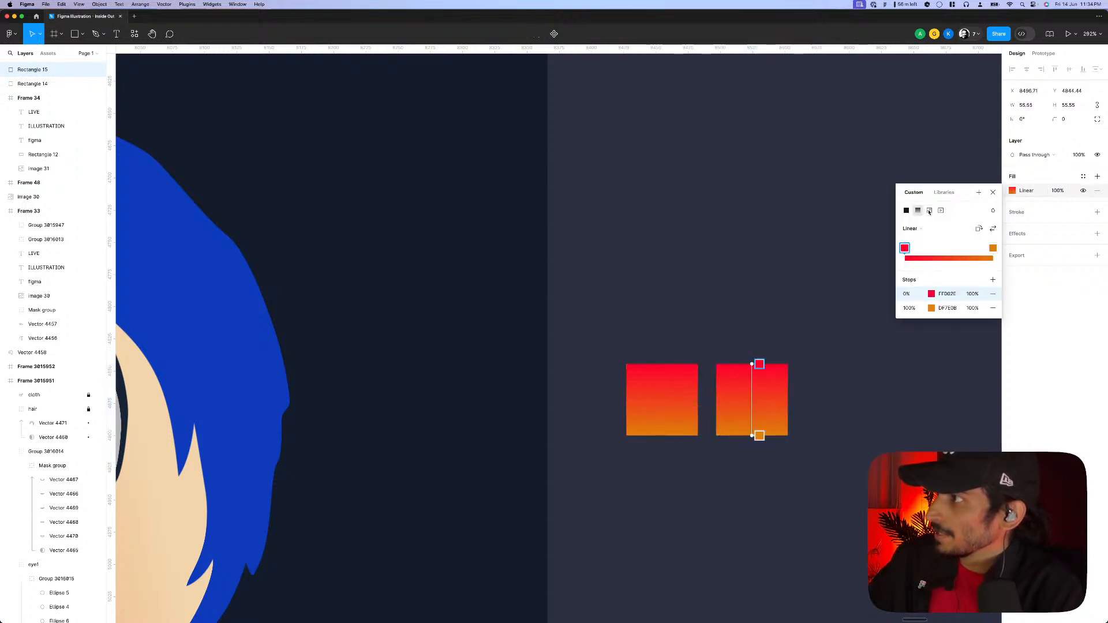
{"action": "left_click", "coordinate": [906, 210]}
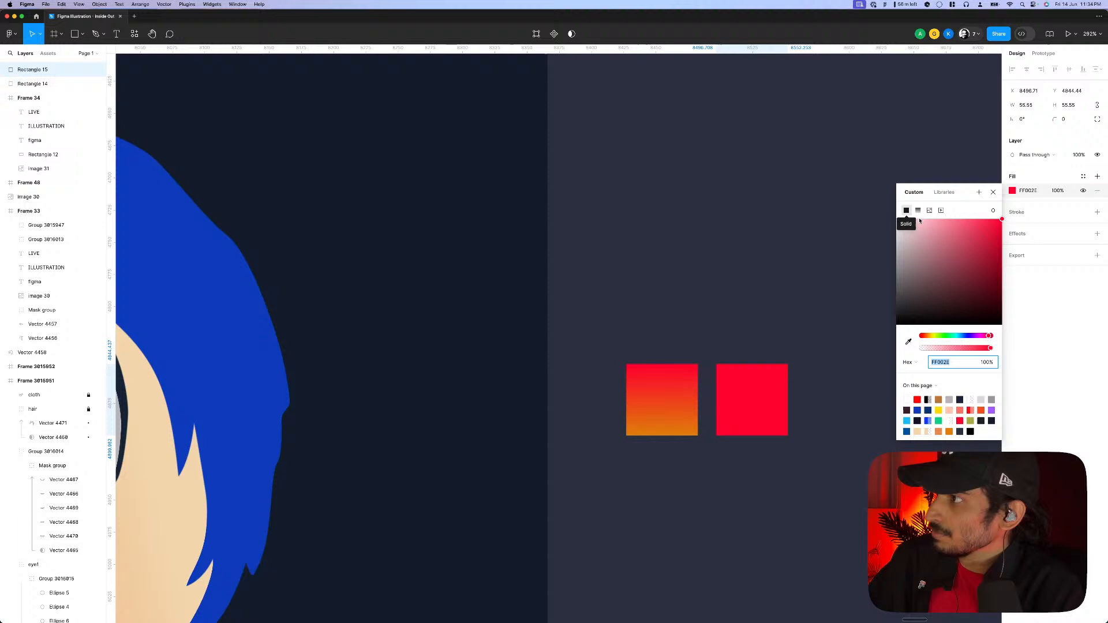
- Add a second fill FFB800 at 100% on top of the copy's red one and make it a linear gradient fading to transparent
{"action": "left_click", "coordinate": [1098, 177]}
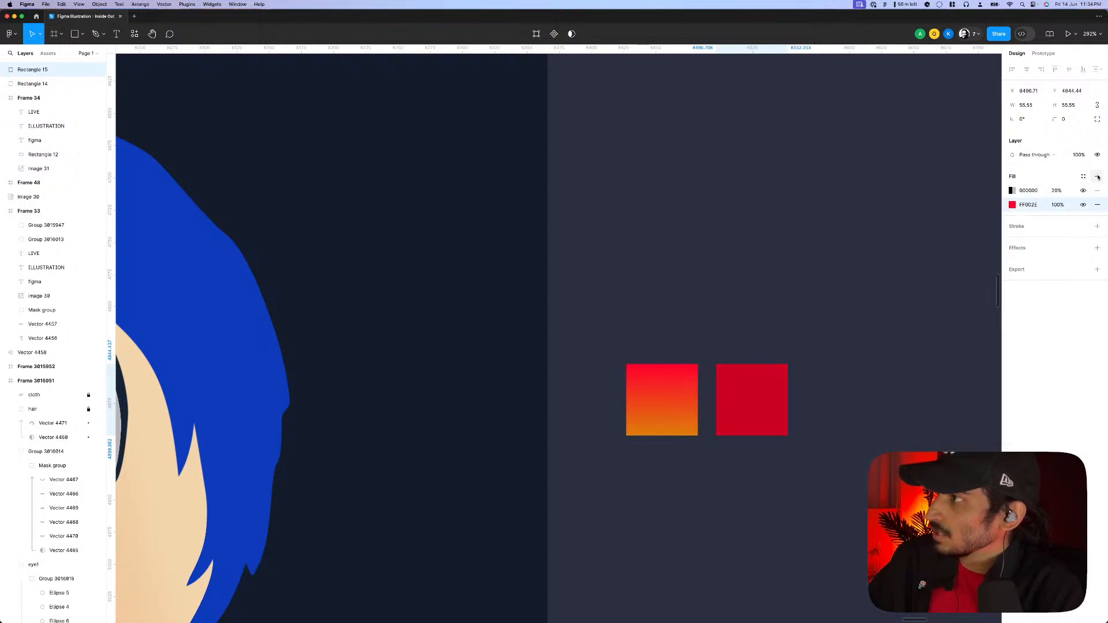
{"action": "left_click", "coordinate": [1014, 191]}
{"action": "left_click", "coordinate": [930, 336]}
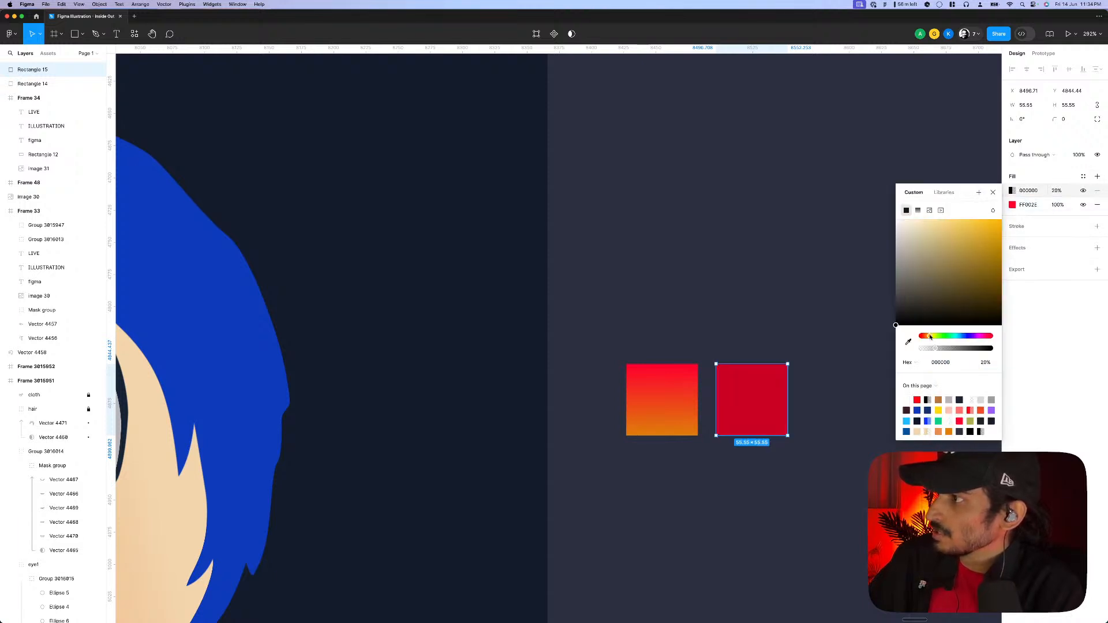
{"action": "left_click_drag", "start_coordinate": [953, 276], "coordinate": [1006, 230]}
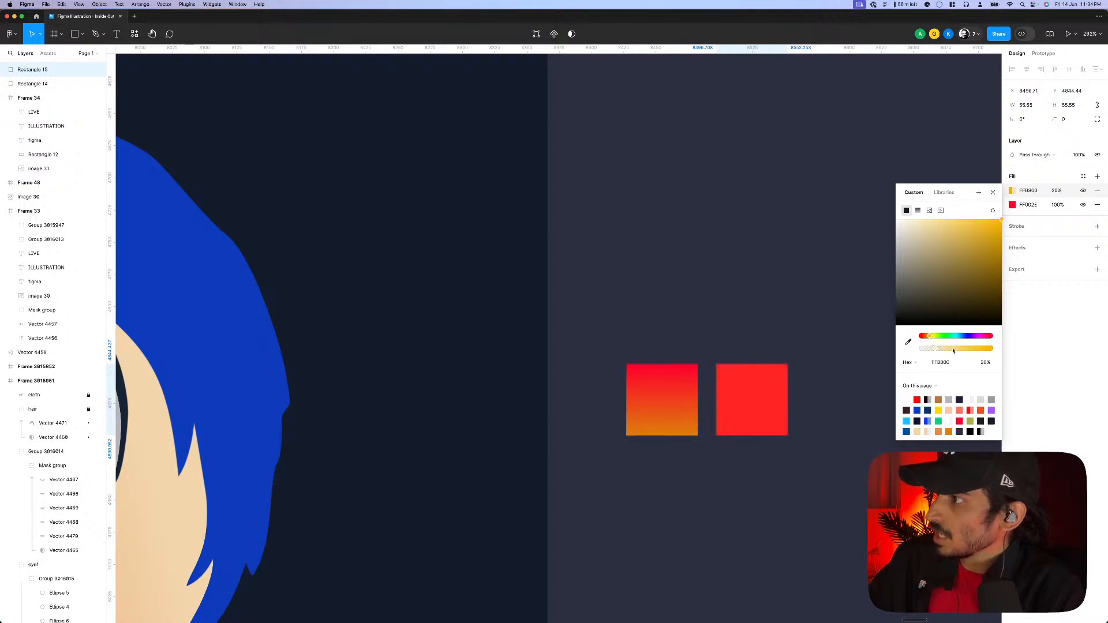
{"action": "left_click_drag", "start_coordinate": [953, 349], "coordinate": [989, 320]}
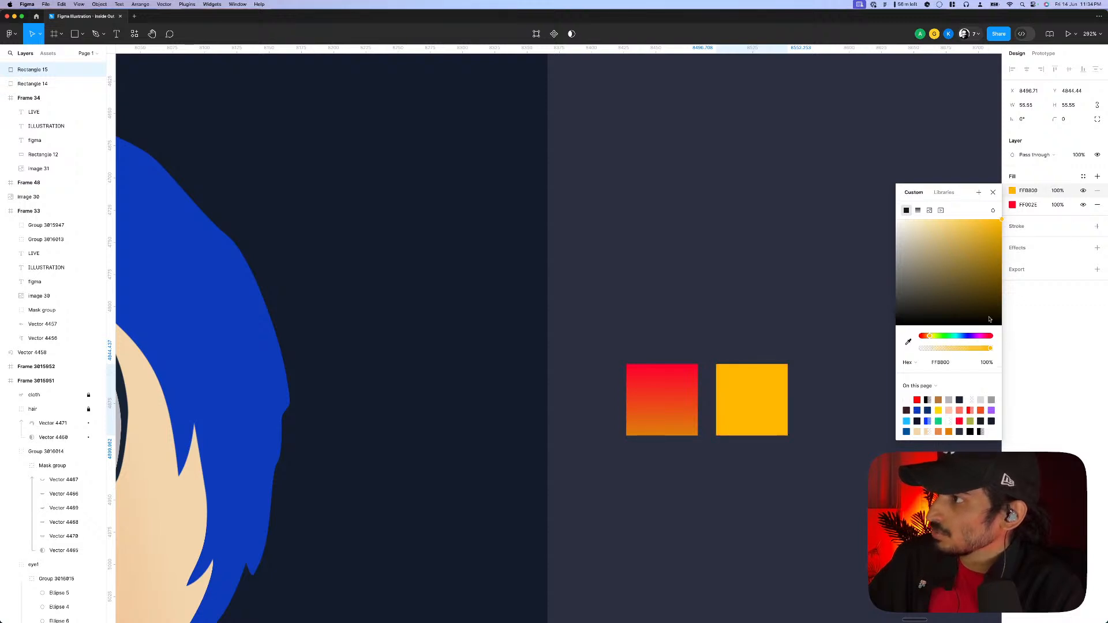
{"action": "left_click", "coordinate": [918, 211]}
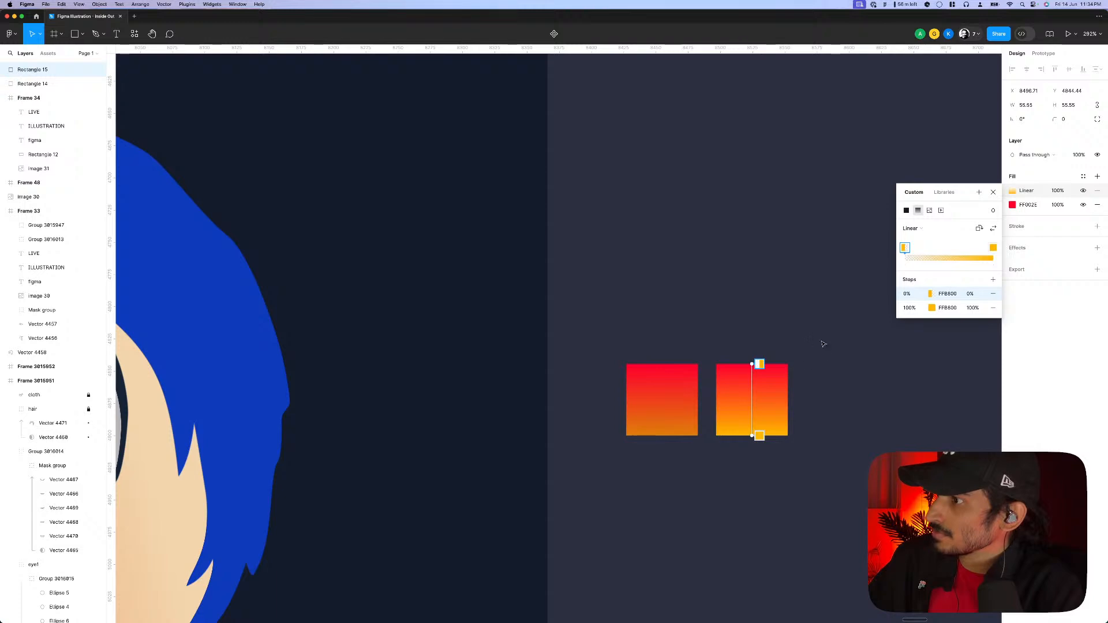
- Toggle the yellow gradient's visibility on the right square, and recolor the solid fill beneath it turquoise 00FFE0
{"action": "scroll", "coordinate": [771, 364], "scroll_direction": "up", "scroll_amount": 5}
{"action": "scroll", "coordinate": [710, 393], "scroll_direction": "down", "scroll_amount": 2}
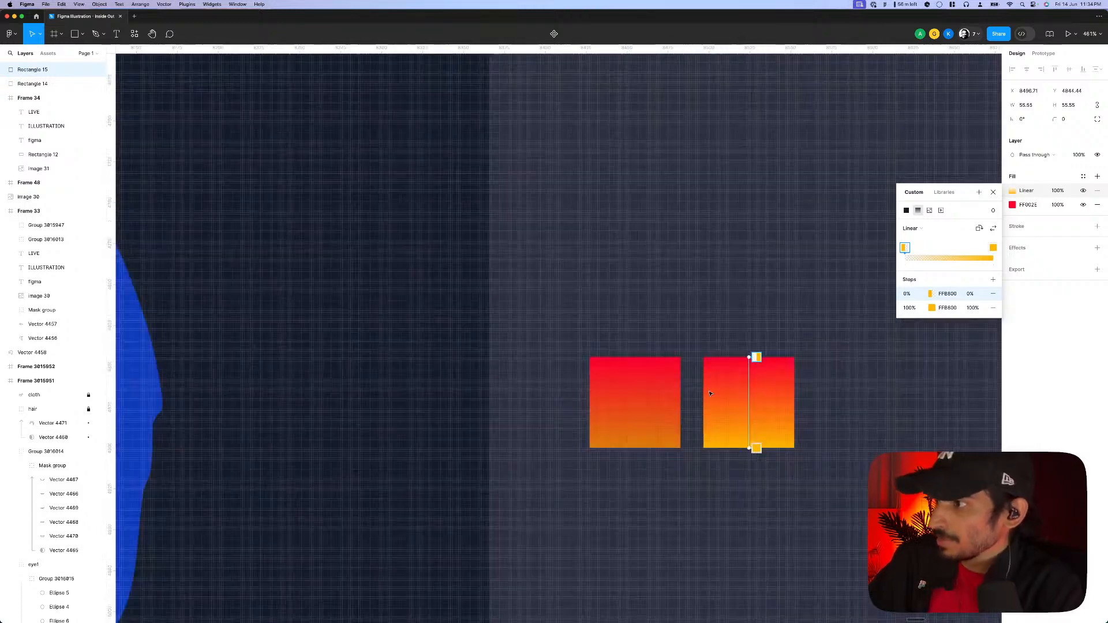
{"action": "key", "text": "Escape"}
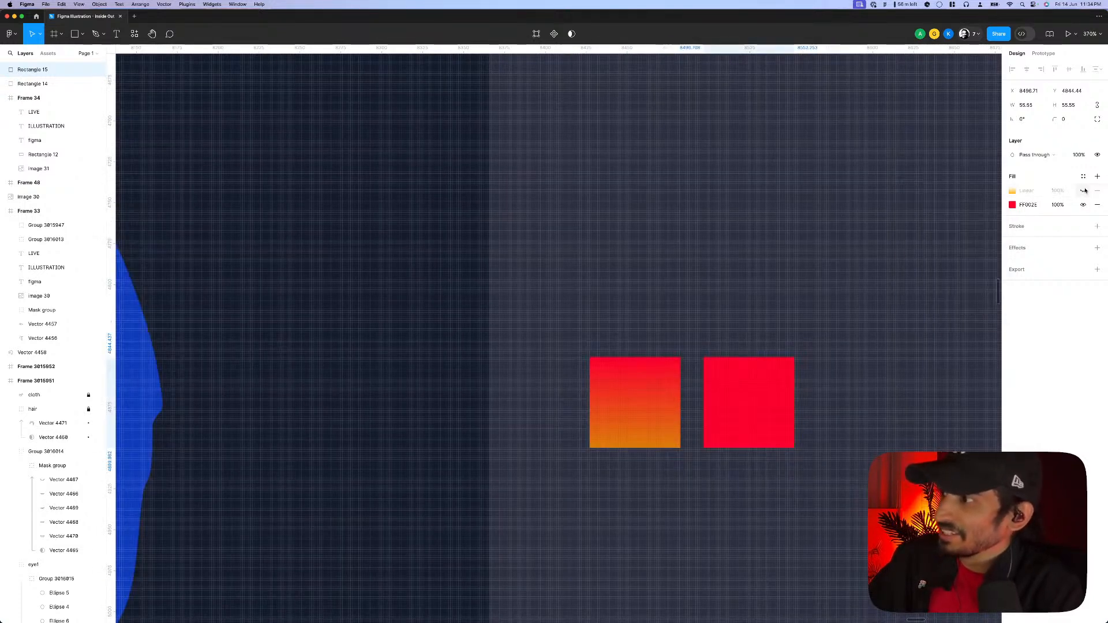
{"action": "scroll", "coordinate": [923, 263], "scroll_direction": "down", "scroll_amount": 5}
{"action": "scroll", "coordinate": [990, 219], "scroll_direction": "up", "scroll_amount": 1}
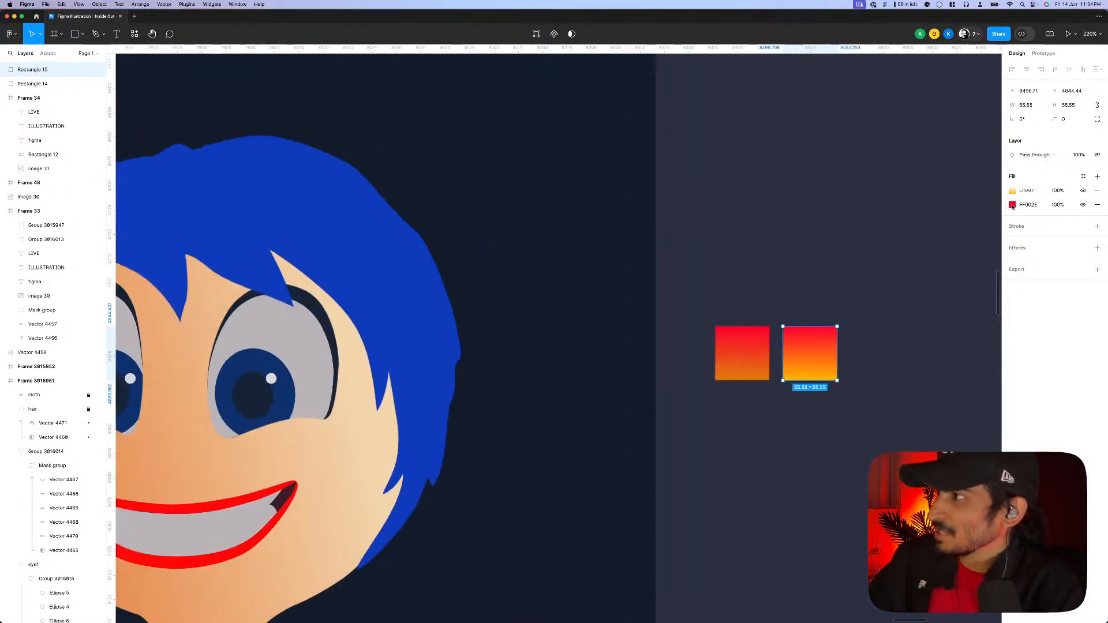
{"action": "left_click", "coordinate": [1012, 205]}
{"action": "left_click_drag", "start_coordinate": [924, 352], "coordinate": [952, 351]}
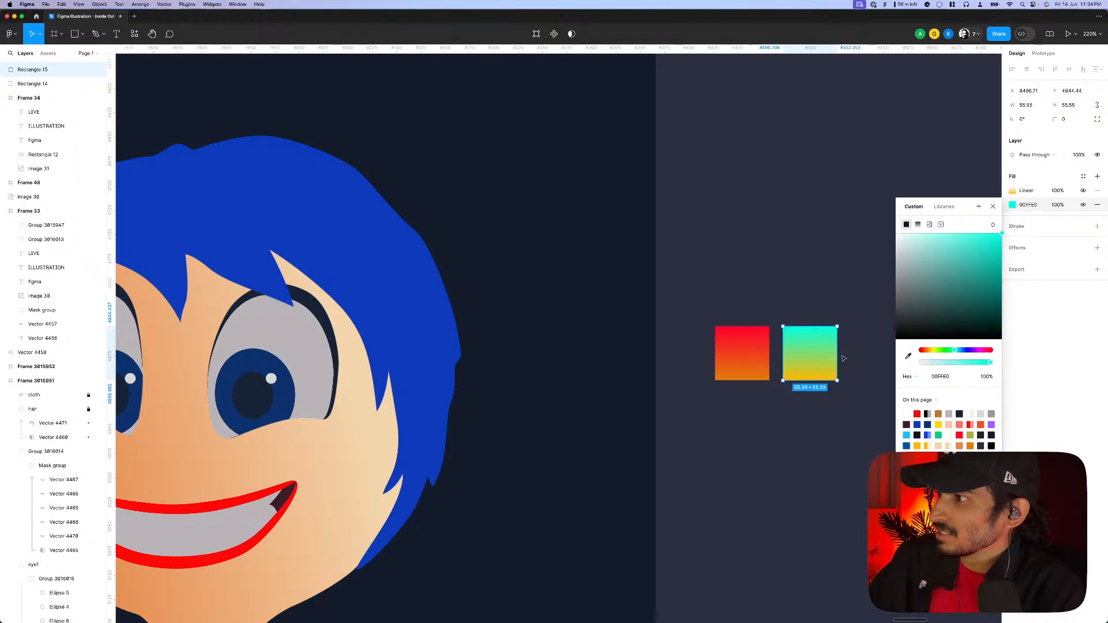
- Select both gradient sample squares beside the illustration and move them up above the frames
{"action": "key", "text": "Escape"}
{"action": "scroll", "coordinate": [838, 351], "scroll_direction": "down", "scroll_amount": 3}
{"action": "key", "text": "Escape"}
{"action": "scroll", "coordinate": [815, 339], "scroll_direction": "down", "scroll_amount": 5}
{"action": "left_click", "coordinate": [815, 339]}
{"action": "left_click", "coordinate": [792, 341], "text": "shift"}
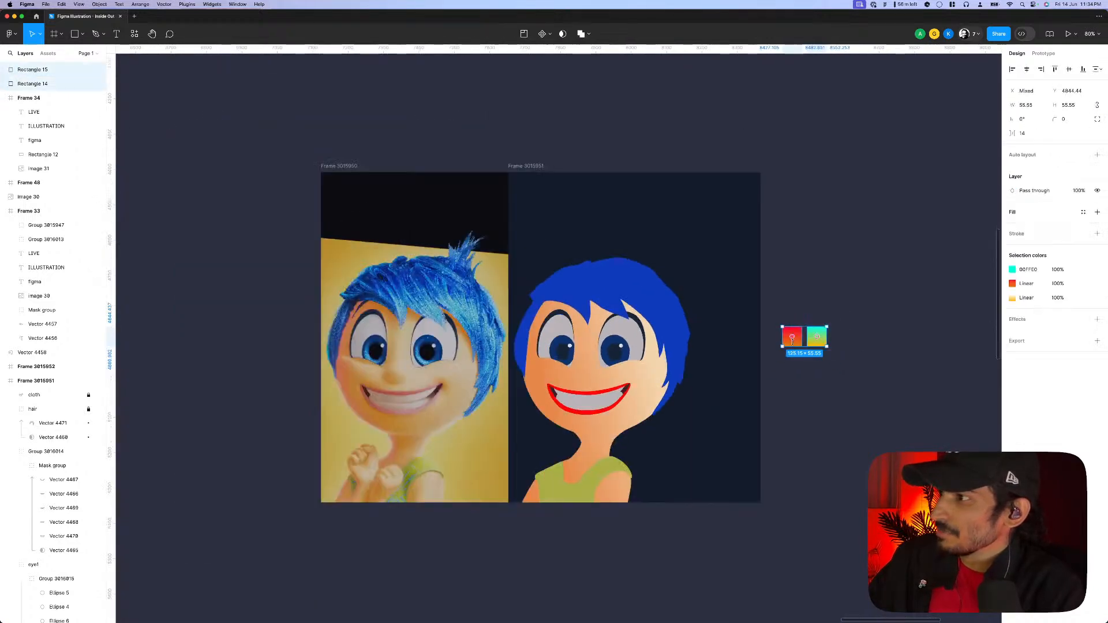
{"action": "left_click_drag", "start_coordinate": [802, 334], "coordinate": [809, 136]}
- Examine the pinkish edge shading on the left side of the reference face and compare it with the illustration
{"action": "scroll", "coordinate": [572, 218], "scroll_direction": "up", "scroll_amount": 3}
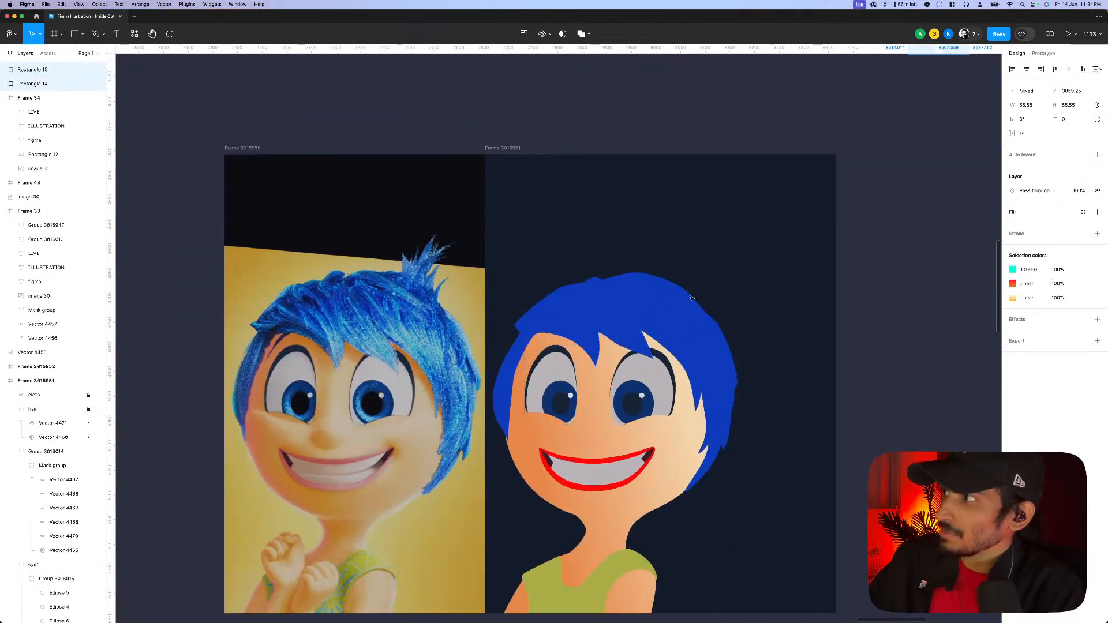
{"action": "scroll", "coordinate": [502, 456], "scroll_direction": "up", "scroll_amount": 2}
{"action": "scroll", "coordinate": [532, 440], "scroll_direction": "up", "scroll_amount": 3}
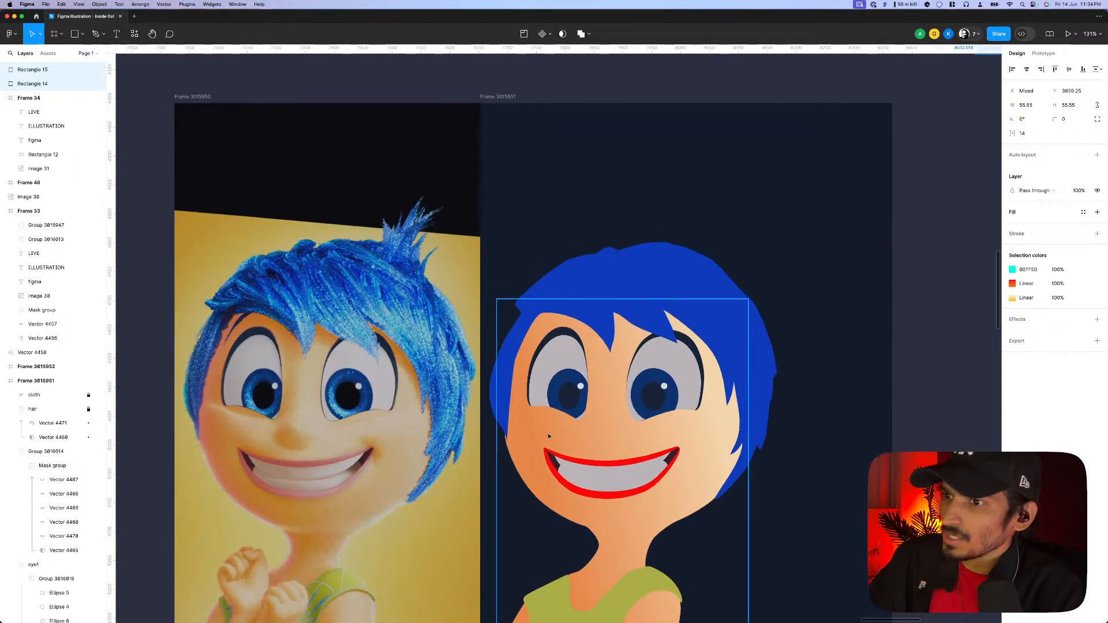
{"action": "scroll", "coordinate": [598, 404], "scroll_direction": "up", "scroll_amount": 5}
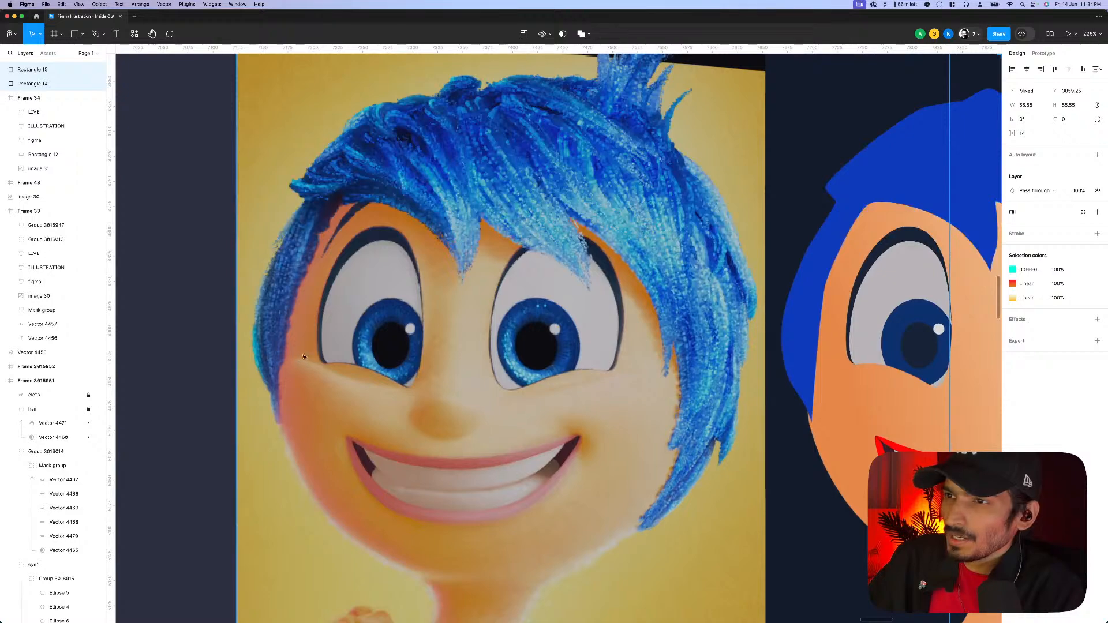
{"action": "scroll", "coordinate": [366, 384], "scroll_direction": "up", "scroll_amount": 3}
{"action": "scroll", "coordinate": [366, 385], "scroll_direction": "down", "scroll_amount": 5}
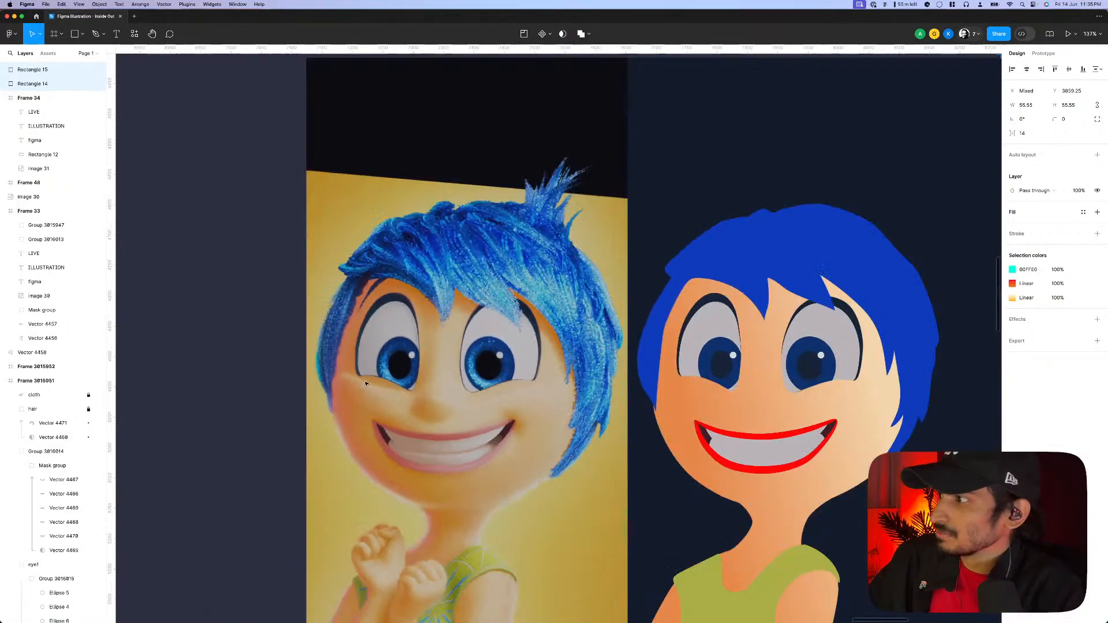
{"action": "scroll", "coordinate": [739, 348], "scroll_direction": "up", "scroll_amount": 3}
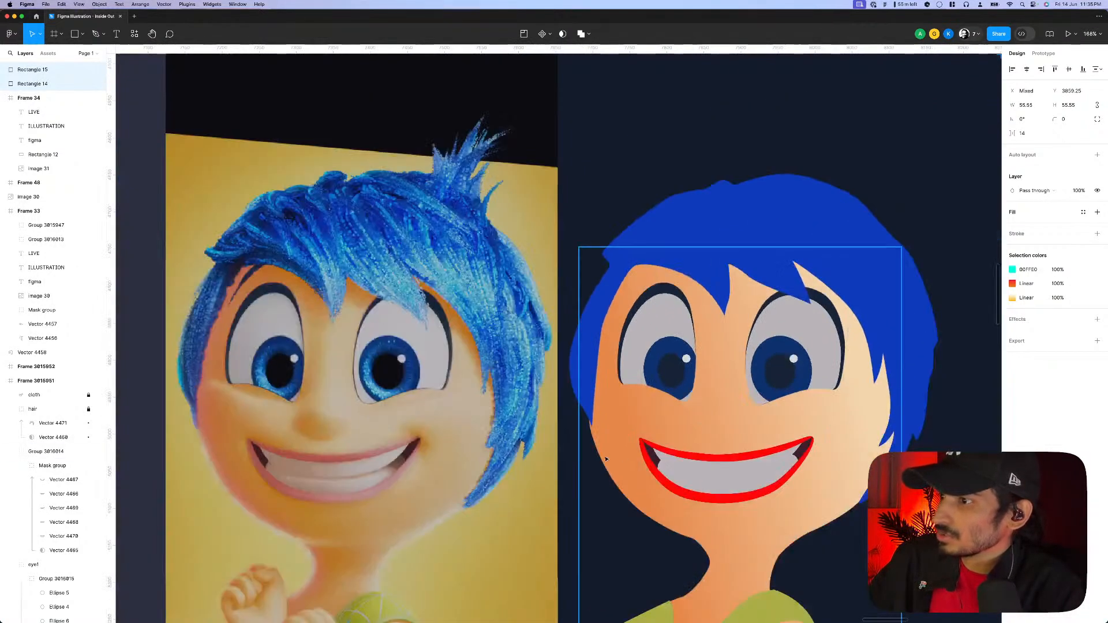
{"action": "scroll", "coordinate": [439, 416], "scroll_direction": "left", "scroll_amount": 3}
{"action": "scroll", "coordinate": [288, 411], "scroll_direction": "up", "scroll_amount": 3}
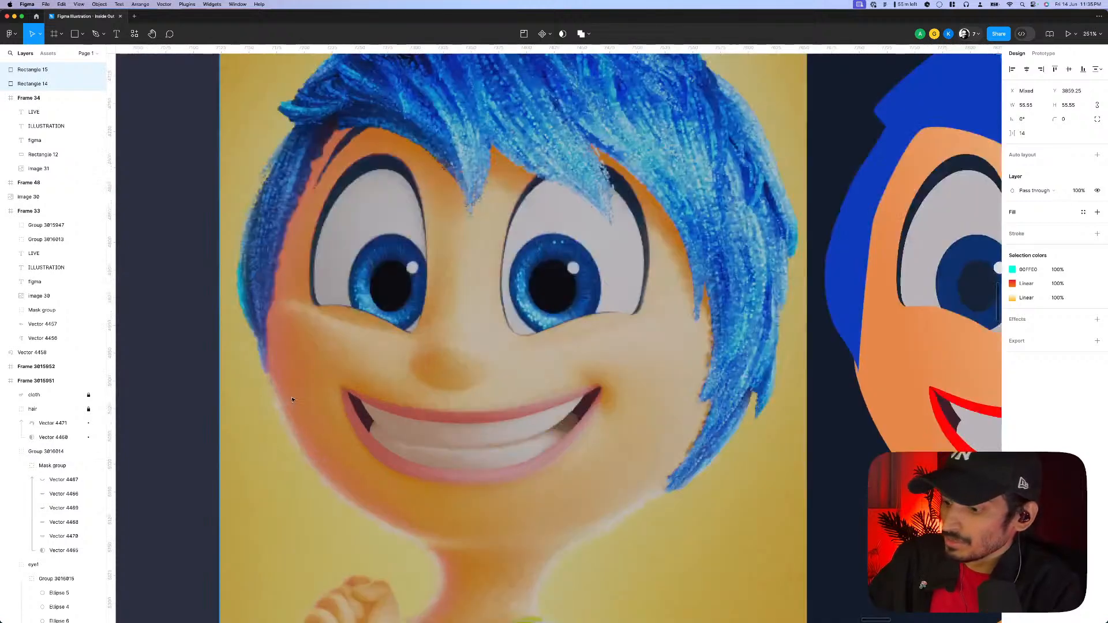
- Draw a closed crescent path with the Pen tool over the reference's left face edge, from the hairline down to the chin
{"action": "key", "text": "p"}
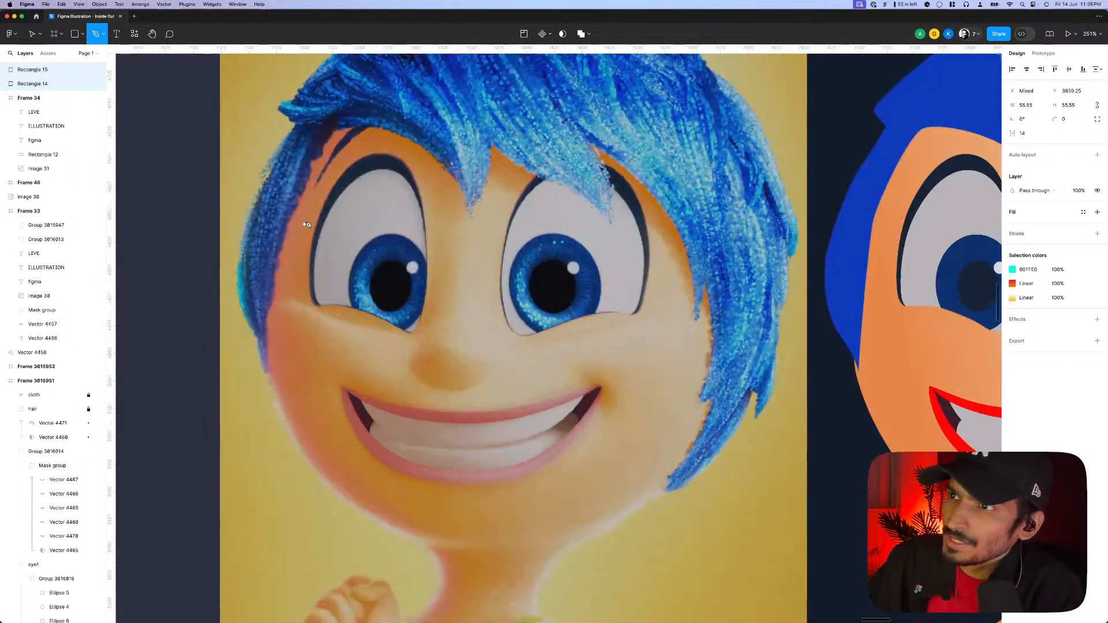
{"action": "left_click_drag", "start_coordinate": [292, 337], "coordinate": [301, 405]}
{"action": "left_click_drag", "start_coordinate": [349, 478], "coordinate": [359, 489]}
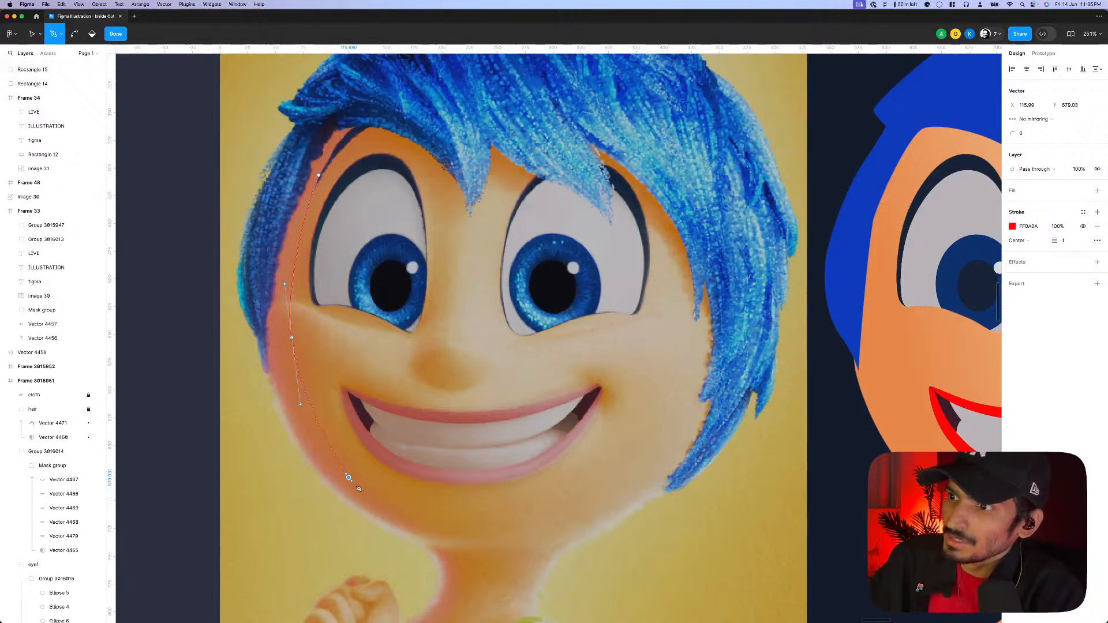
{"action": "left_click_drag", "start_coordinate": [481, 545], "coordinate": [508, 546]}
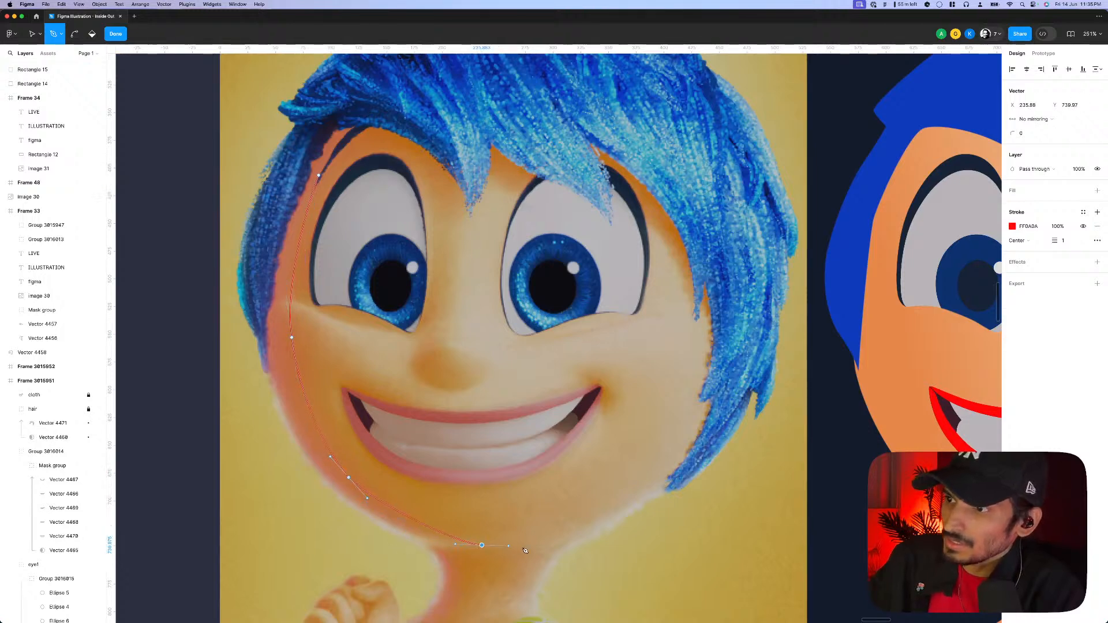
{"action": "left_click_drag", "start_coordinate": [270, 450], "coordinate": [243, 393]}
{"action": "left_click_drag", "start_coordinate": [230, 282], "coordinate": [231, 215]}
{"action": "left_click_drag", "start_coordinate": [283, 123], "coordinate": [301, 101]}
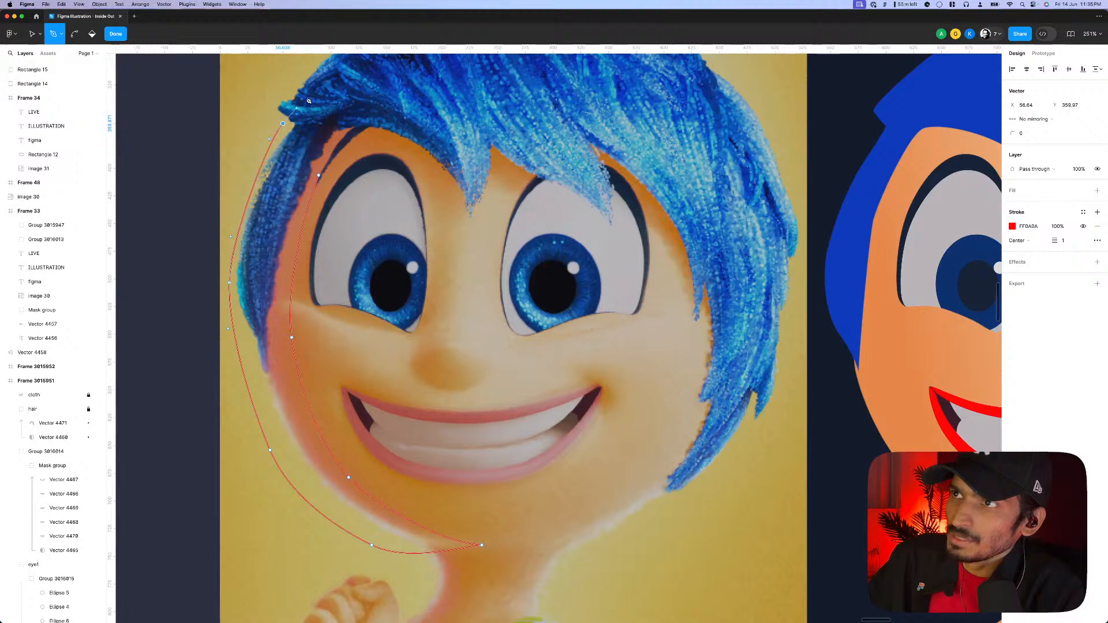
{"action": "left_click", "coordinate": [382, 78]}
{"action": "mouse_move", "coordinate": [319, 174]}
{"action": "left_mouse_down"}
{"action": "mouse_move", "coordinate": [308, 202]}
{"action": "mouse_move", "coordinate": [318, 178]}
{"action": "left_mouse_up"}
{"action": "key", "text": "v"}
- Adjust the crescent's inner curve points at the jaw and cheek to follow the reference shading
{"action": "scroll", "coordinate": [317, 178], "scroll_direction": "down", "scroll_amount": 5}
{"action": "scroll", "coordinate": [341, 384], "scroll_direction": "up", "scroll_amount": 4}
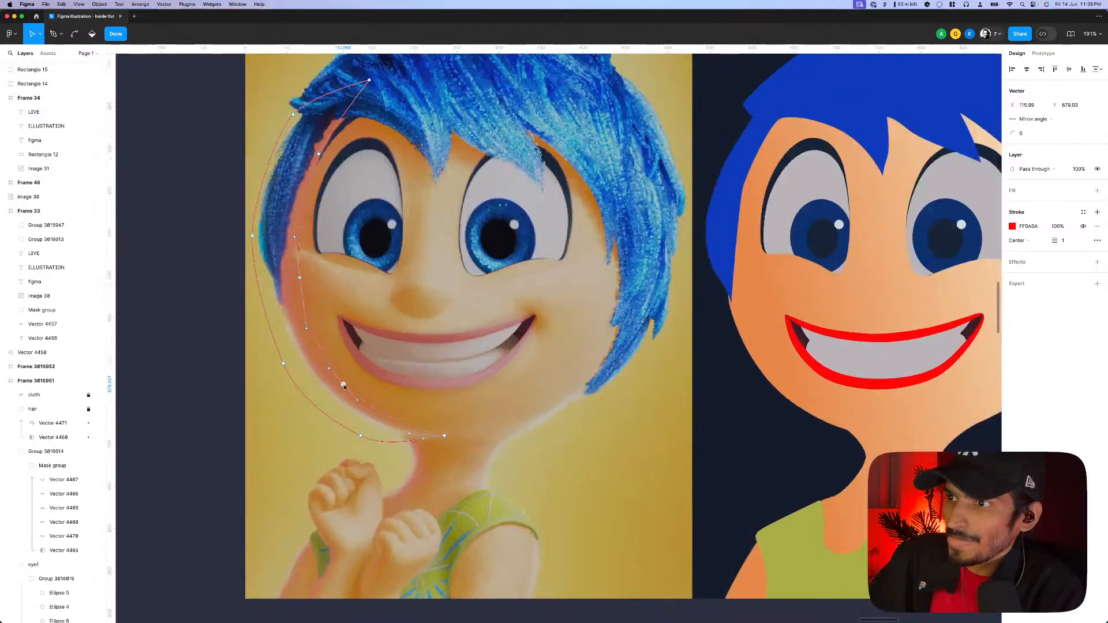
{"action": "left_click", "coordinate": [347, 384]}
{"action": "left_click_drag", "start_coordinate": [348, 388], "coordinate": [347, 387]}
{"action": "scroll", "coordinate": [316, 312], "scroll_direction": "up", "scroll_amount": 1}
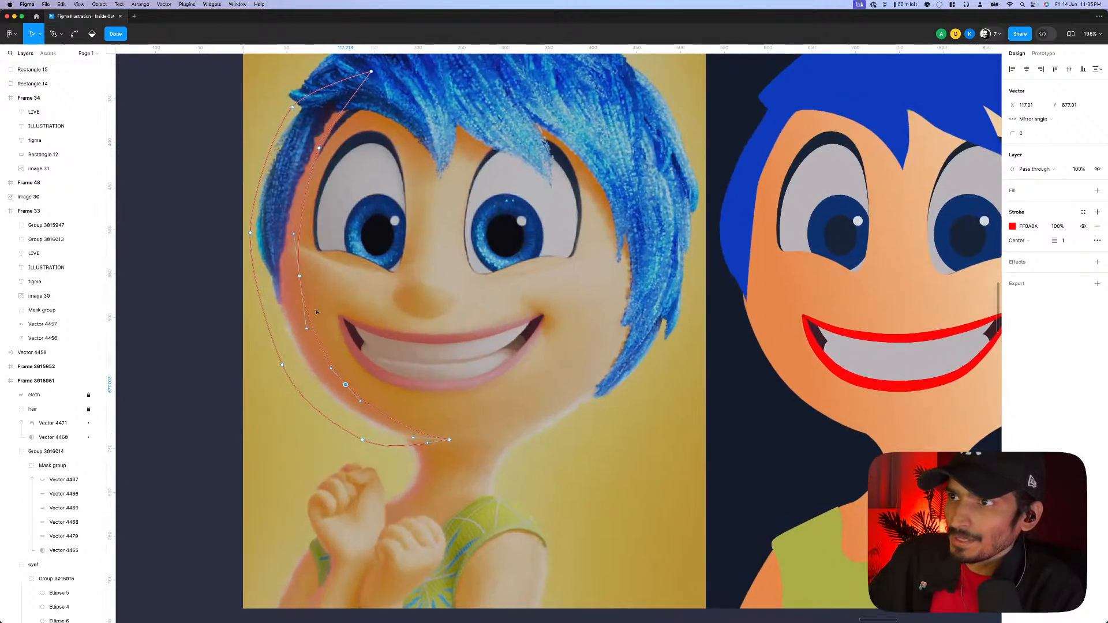
{"action": "left_click", "coordinate": [300, 277]}
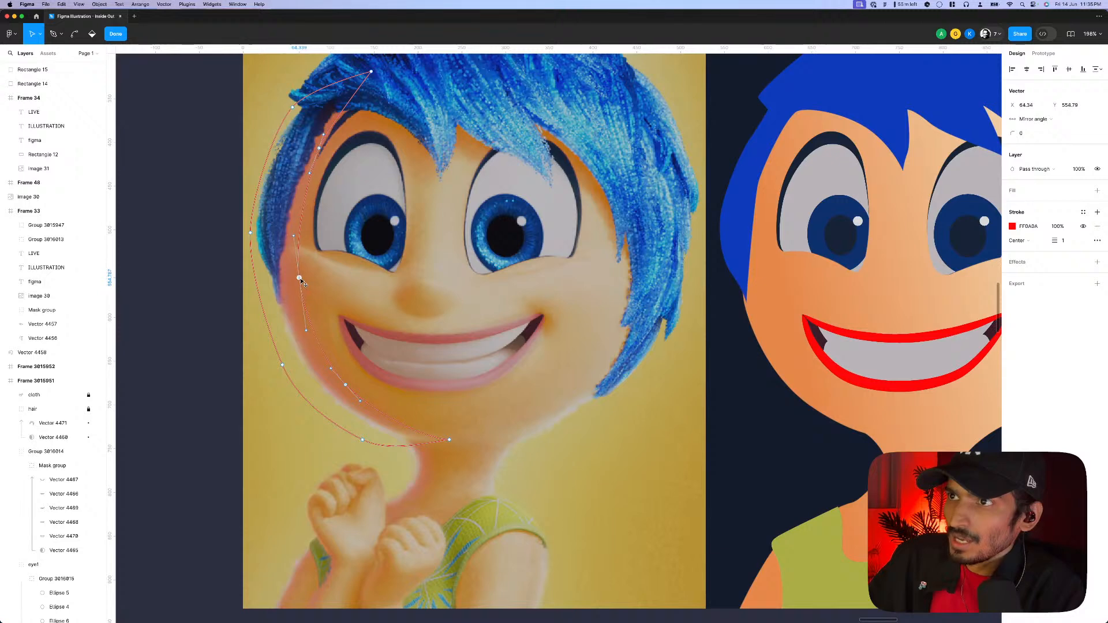
{"action": "scroll", "coordinate": [404, 424], "scroll_direction": "up", "scroll_amount": 1}
- Reshape the crescent's outer curve by repositioning its points and handles from under the jaw up to the hairline
{"action": "left_click", "coordinate": [363, 436]}
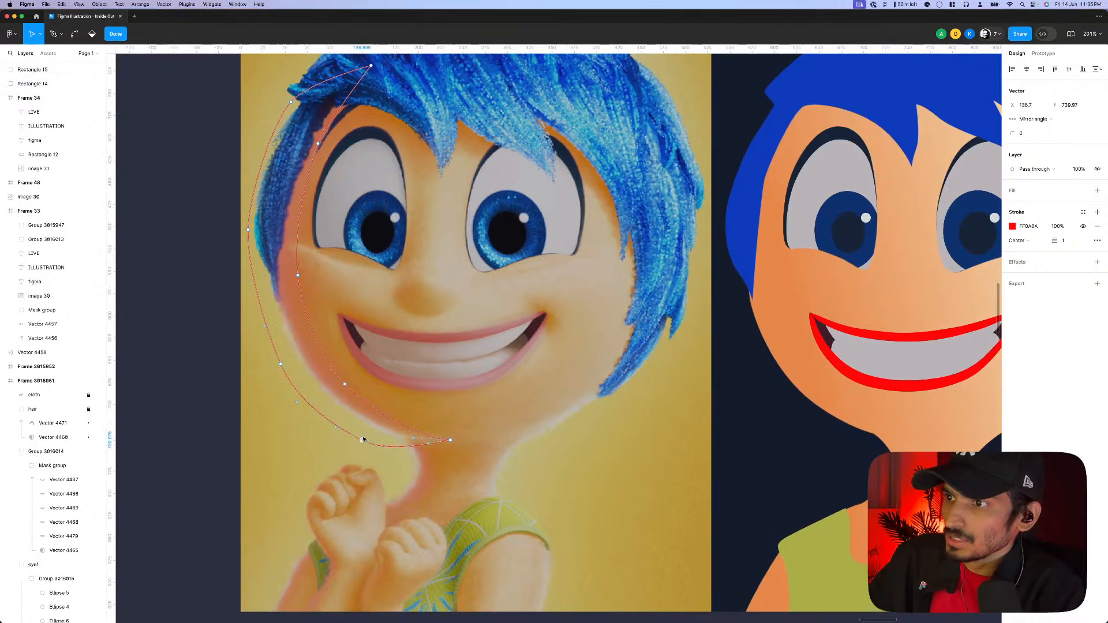
{"action": "left_click_drag", "start_coordinate": [283, 365], "coordinate": [286, 358]}
{"action": "left_click_drag", "start_coordinate": [269, 322], "coordinate": [268, 327]}
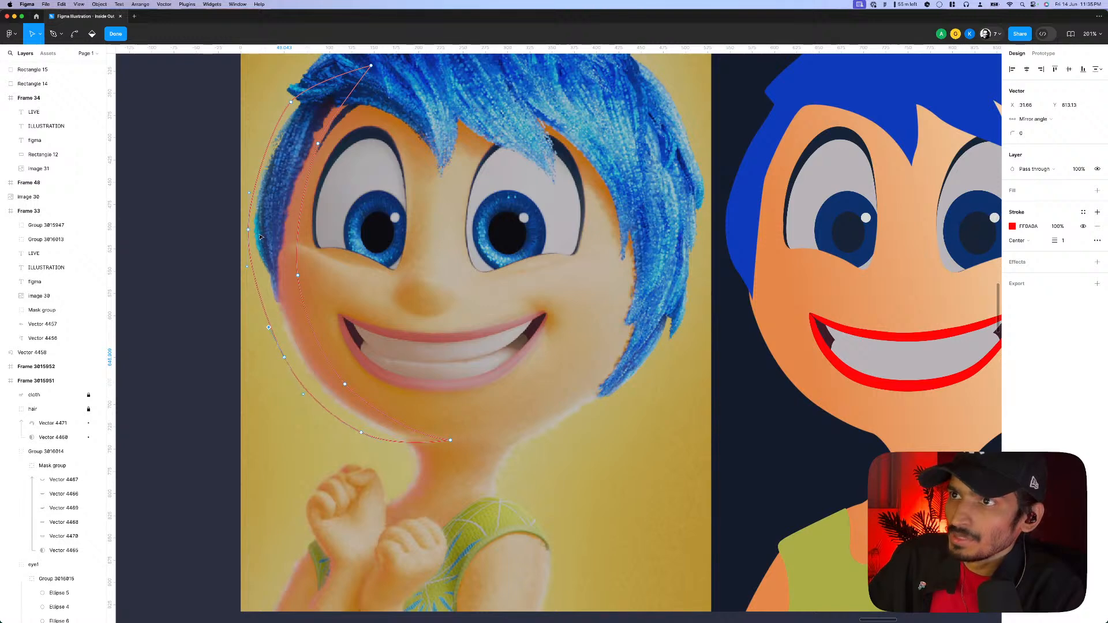
{"action": "left_click_drag", "start_coordinate": [249, 232], "coordinate": [254, 236]}
{"action": "scroll", "coordinate": [277, 216], "scroll_direction": "up", "scroll_amount": 2}
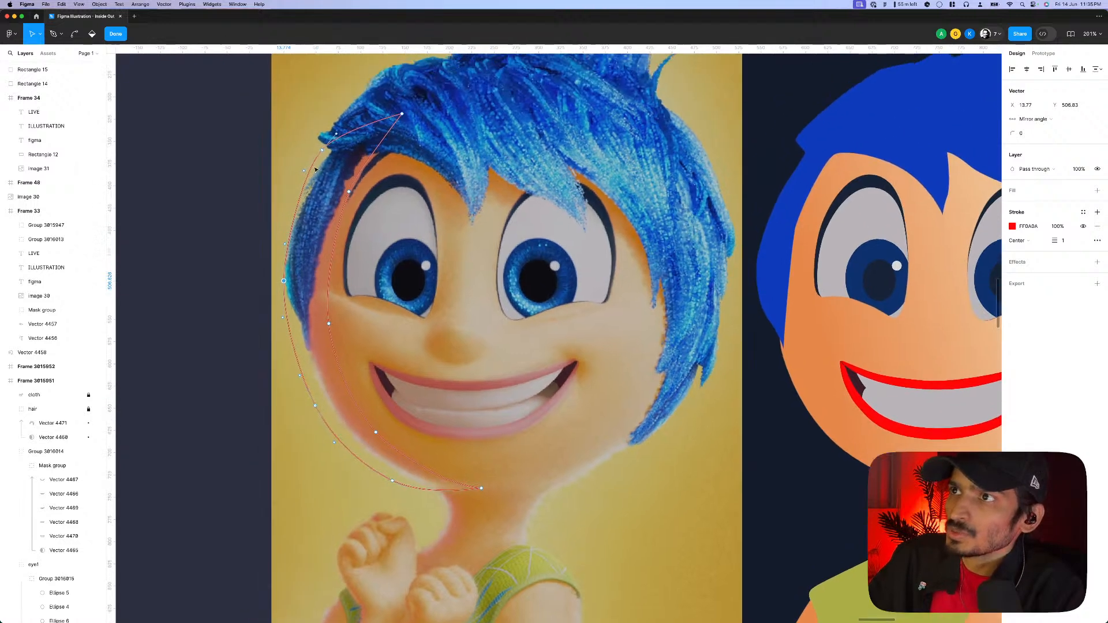
{"action": "left_click_drag", "start_coordinate": [323, 151], "coordinate": [372, 154]}
- Adjust the crescent's inner curve point and handle beside the left eye's temple
{"action": "scroll", "coordinate": [346, 156], "scroll_direction": "up", "scroll_amount": 2}
{"action": "scroll", "coordinate": [392, 211], "scroll_direction": "up", "scroll_amount": 2}
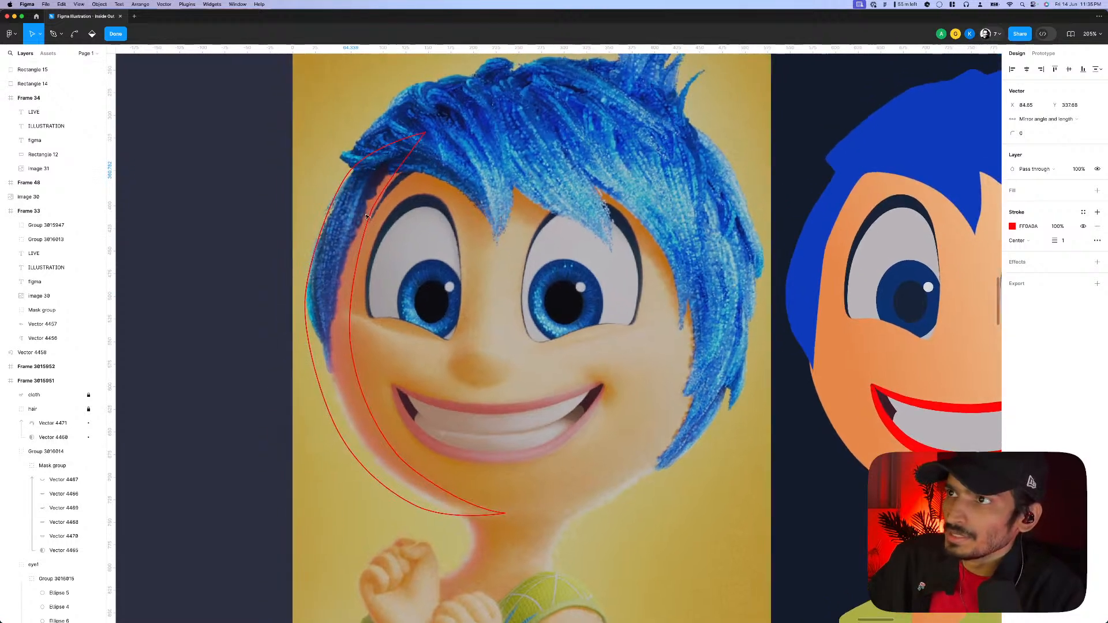
{"action": "mouse_move", "coordinate": [391, 210]}
{"action": "left_mouse_down"}
{"action": "mouse_move", "coordinate": [380, 243]}
{"action": "mouse_move", "coordinate": [388, 219]}
{"action": "left_mouse_up"}
{"action": "left_click", "coordinate": [380, 243]}
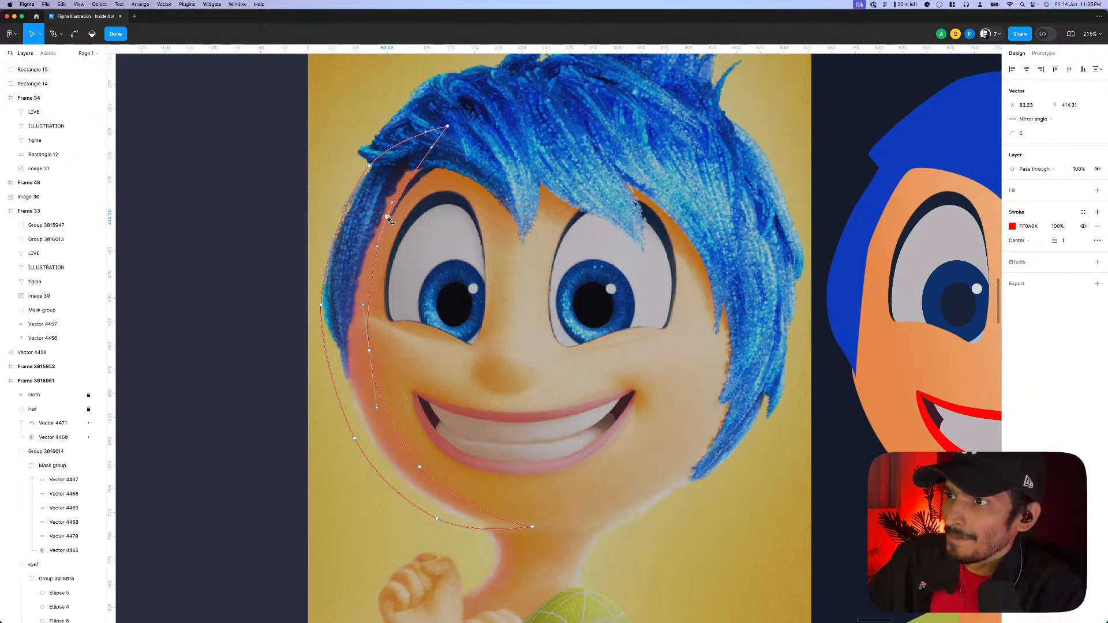
- Extend the crescent's lower tip further under the chin and adjust its curve handle
{"action": "scroll", "coordinate": [424, 357], "scroll_direction": "down", "scroll_amount": 2}
{"action": "scroll", "coordinate": [475, 444], "scroll_direction": "down", "scroll_amount": 3}
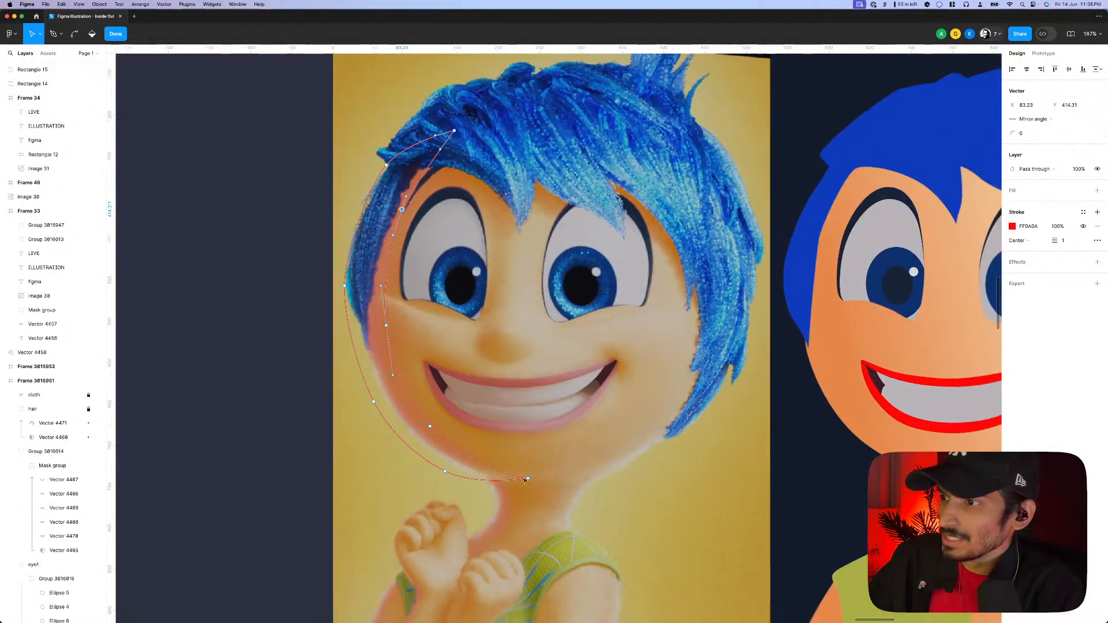
{"action": "left_click_drag", "start_coordinate": [528, 480], "coordinate": [544, 480]}
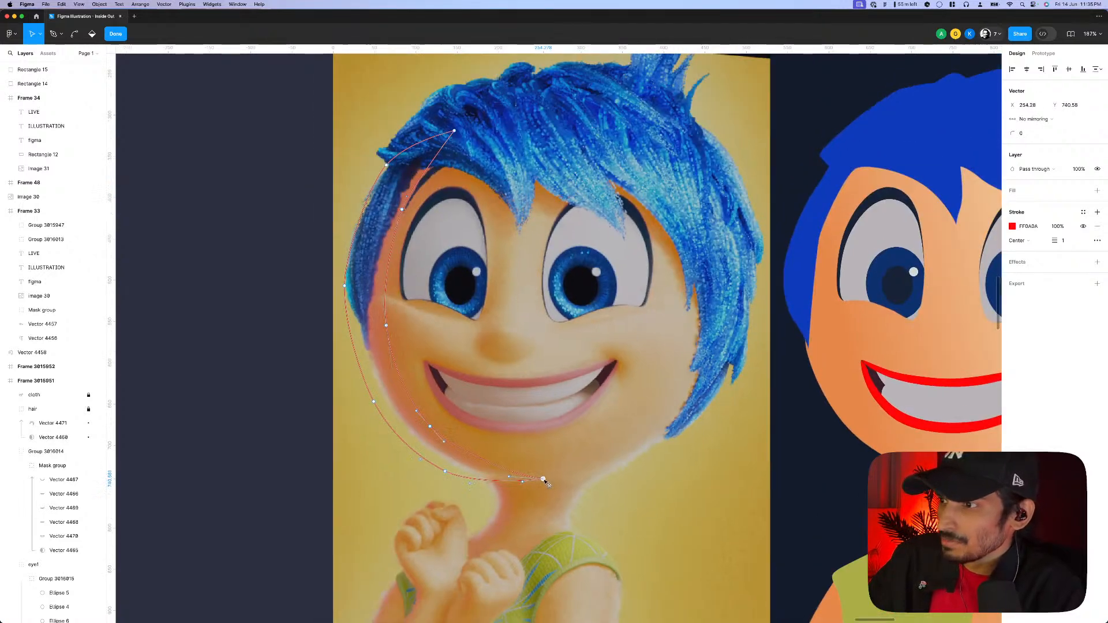
{"action": "left_click", "coordinate": [504, 477]}
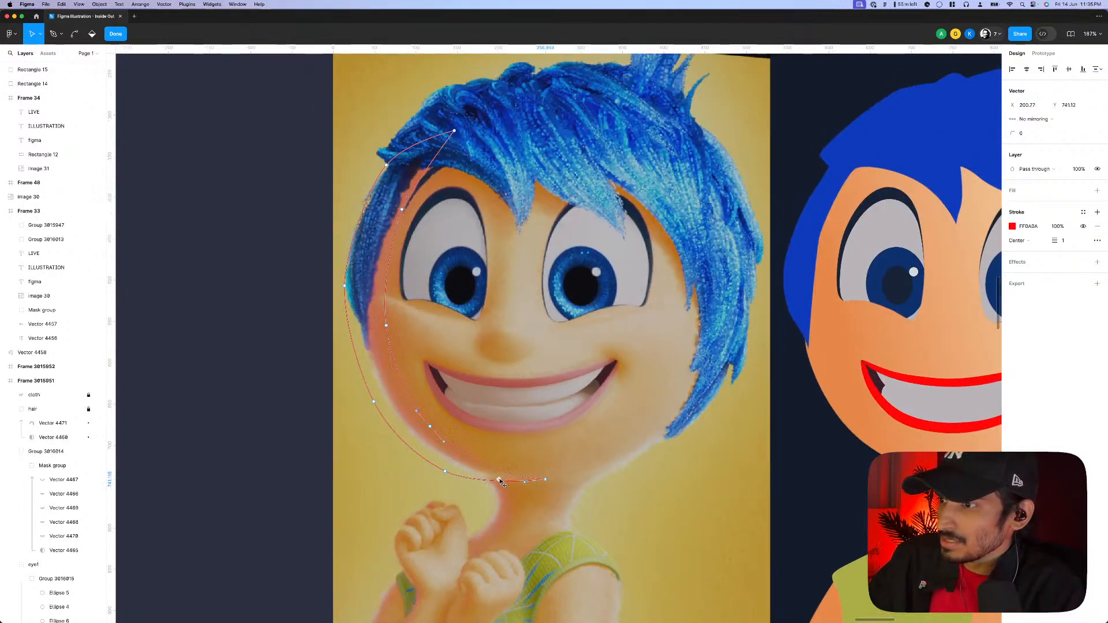
{"action": "left_click_drag", "start_coordinate": [502, 484], "coordinate": [501, 483]}
- Refine the crescent's inner points along the lower jaw and cheek, and finish editing the path
{"action": "scroll", "coordinate": [439, 438], "scroll_direction": "up", "scroll_amount": 3}
{"action": "left_click", "coordinate": [426, 426]}
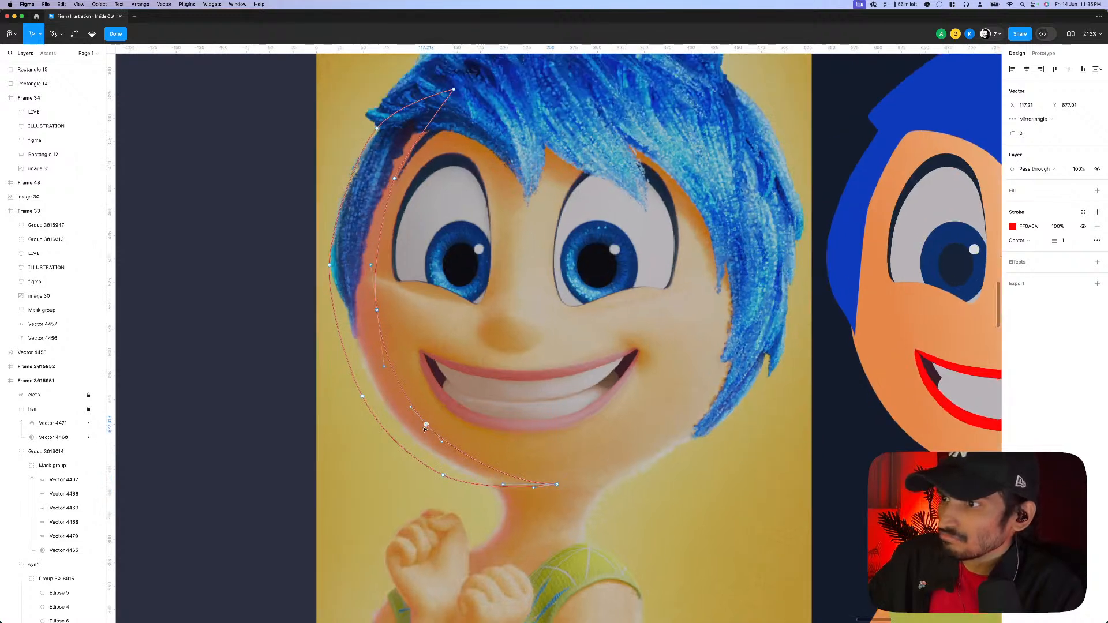
{"action": "left_click", "coordinate": [377, 311]}
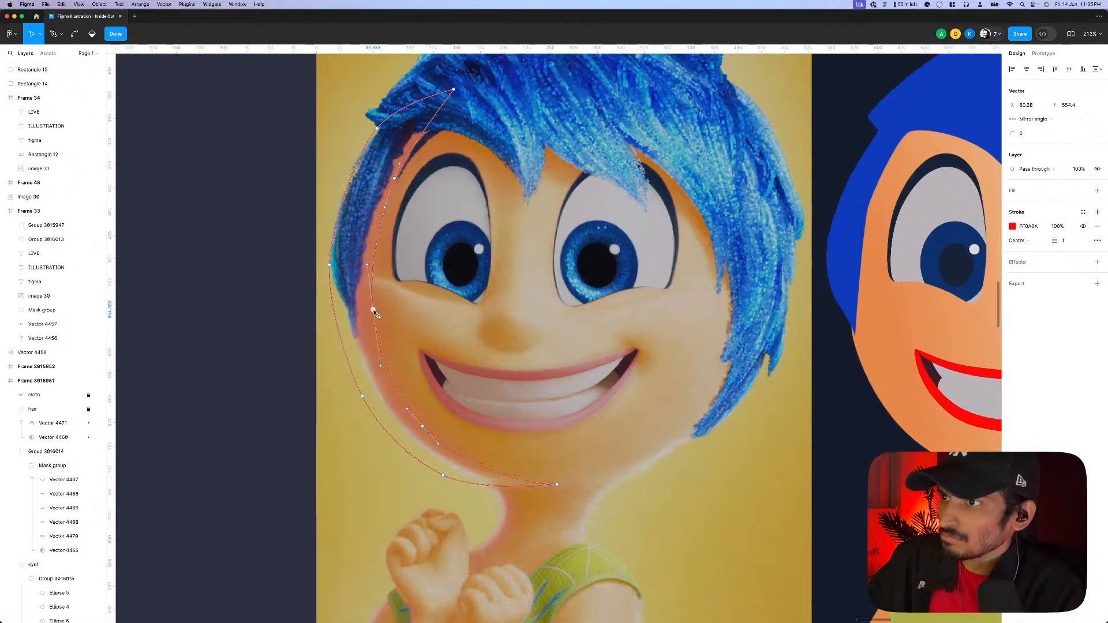
{"action": "scroll", "coordinate": [402, 392], "scroll_direction": "down", "scroll_amount": 2}
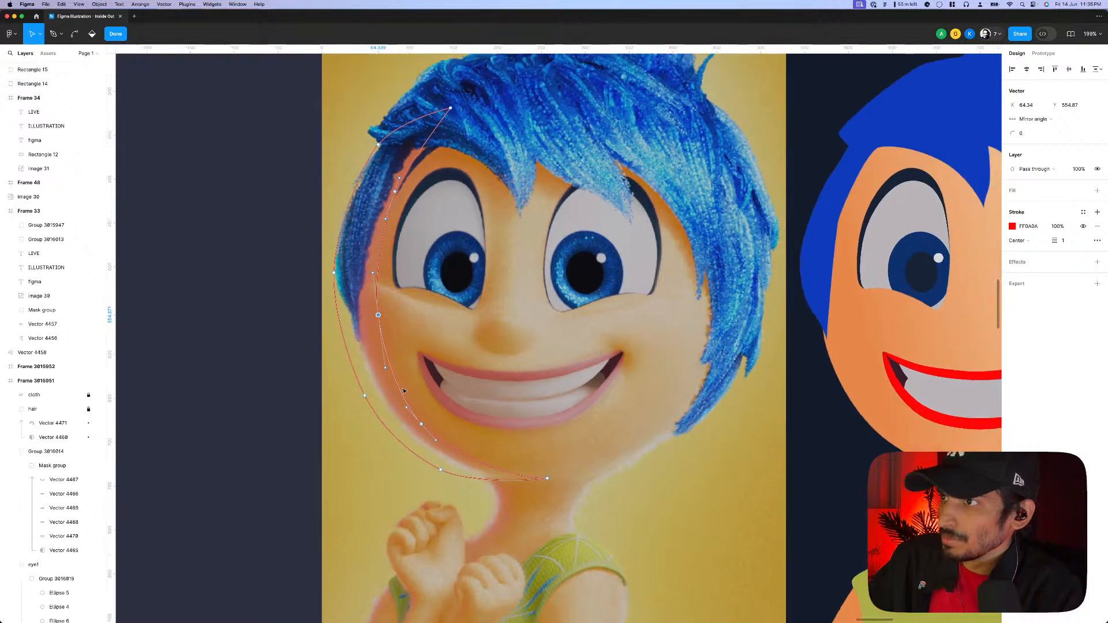
{"action": "key", "text": "Escape"}
- Copy the crescent path from the reference frame into Frame 3015951 at the matching position over the illustrated face
{"action": "scroll", "coordinate": [396, 375], "scroll_direction": "down", "scroll_amount": 8}
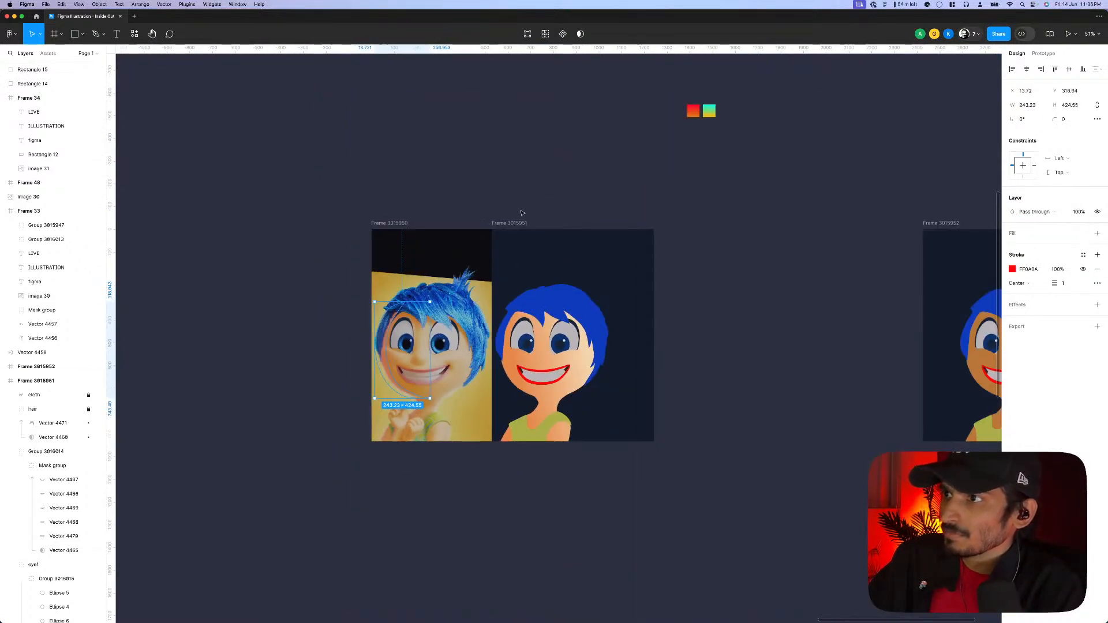
{"action": "key", "text": "Escape"}
{"action": "left_click", "coordinate": [507, 262]}
{"action": "left_click", "coordinate": [504, 309]}
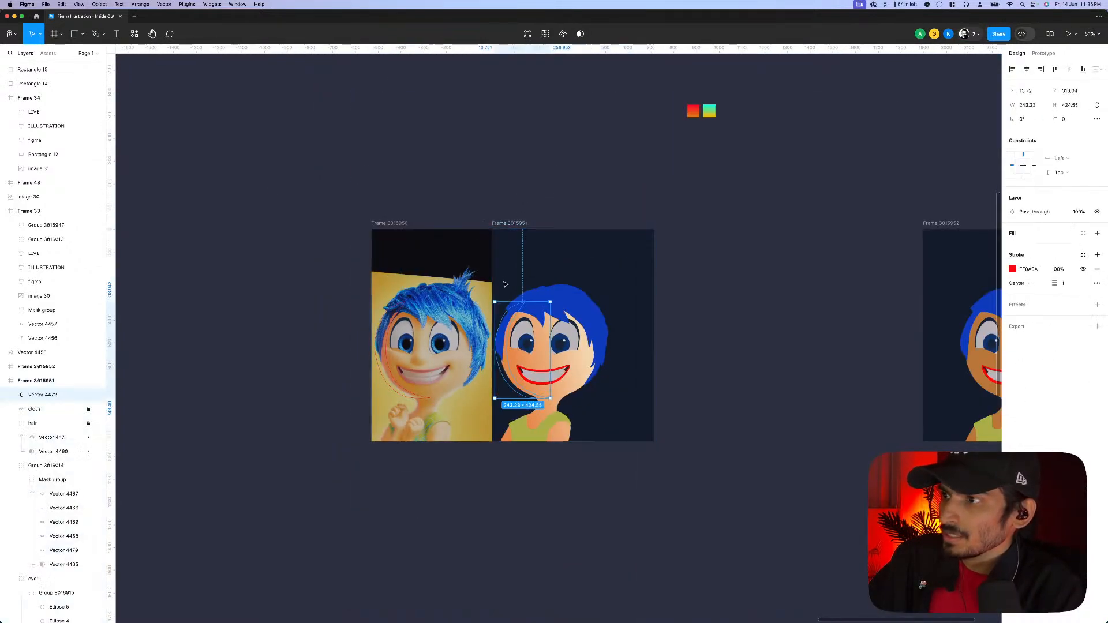
- Try placing the copied crescent layer inside the hair group
{"action": "scroll", "coordinate": [506, 317], "scroll_direction": "up", "scroll_amount": 3}
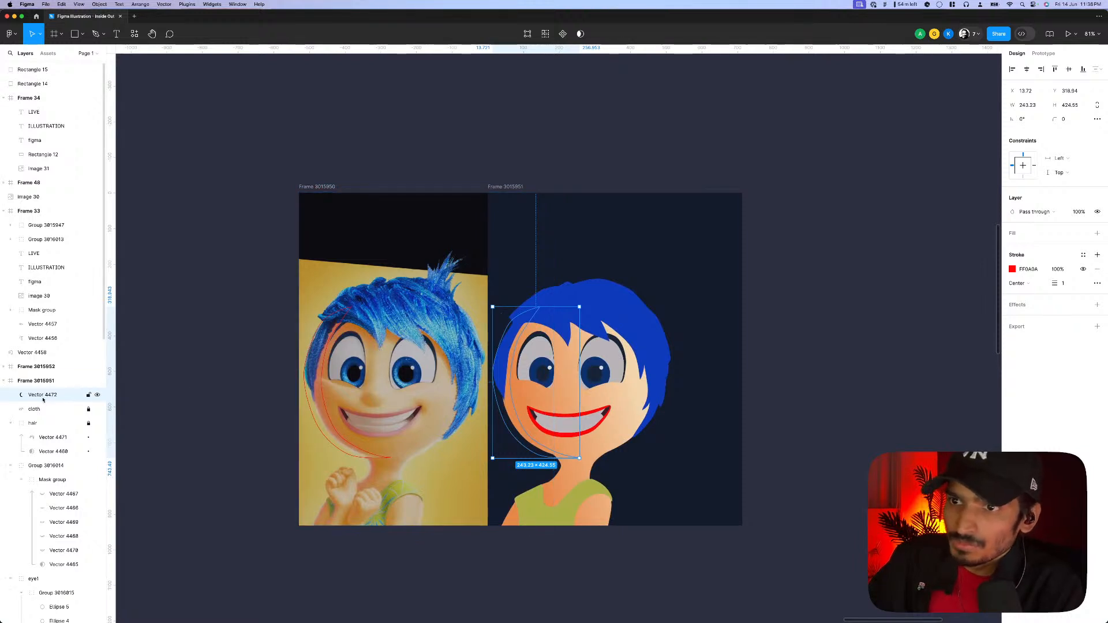
{"action": "scroll", "coordinate": [45, 390], "scroll_direction": "down", "scroll_amount": 3}
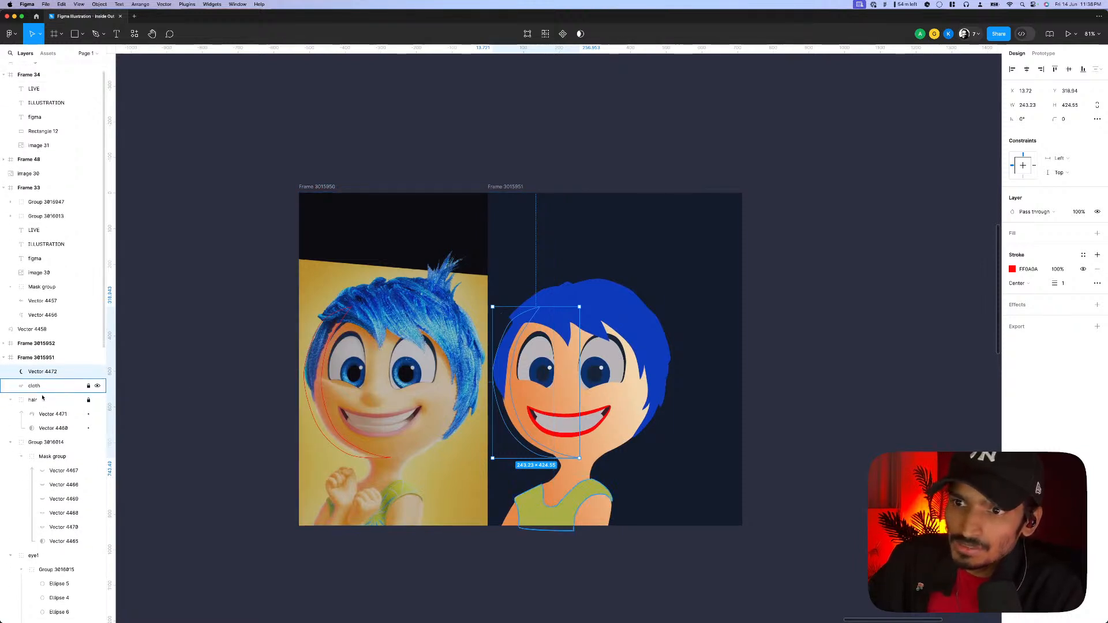
{"action": "scroll", "coordinate": [48, 379], "scroll_direction": "down", "scroll_amount": 2}
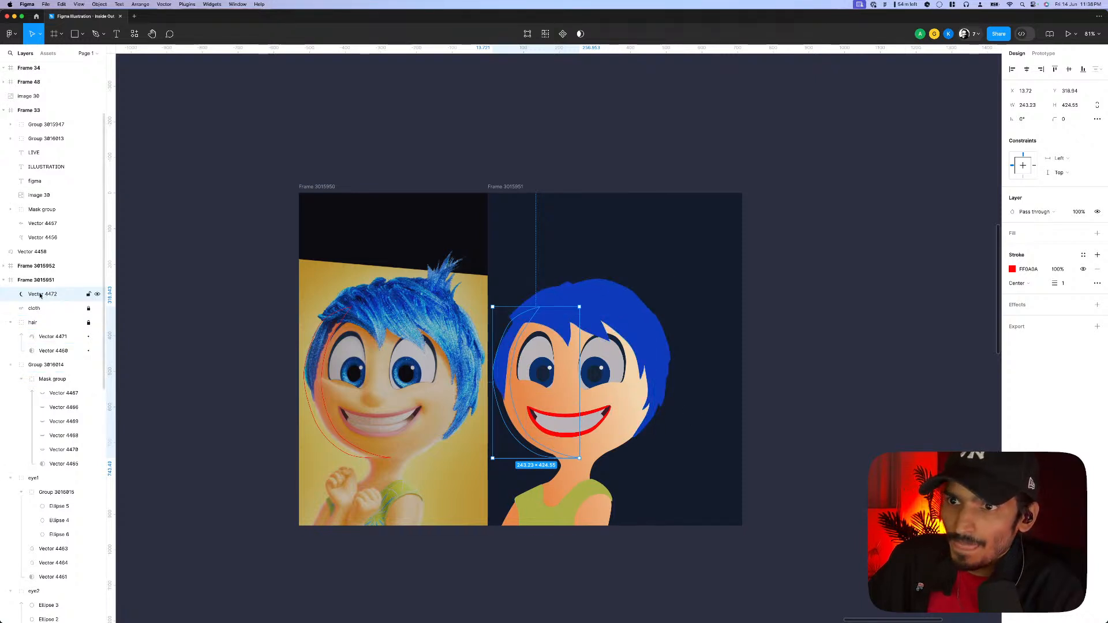
{"action": "left_click_drag", "start_coordinate": [40, 296], "coordinate": [49, 336]}
{"action": "scroll", "coordinate": [72, 398], "scroll_direction": "up", "scroll_amount": 4}
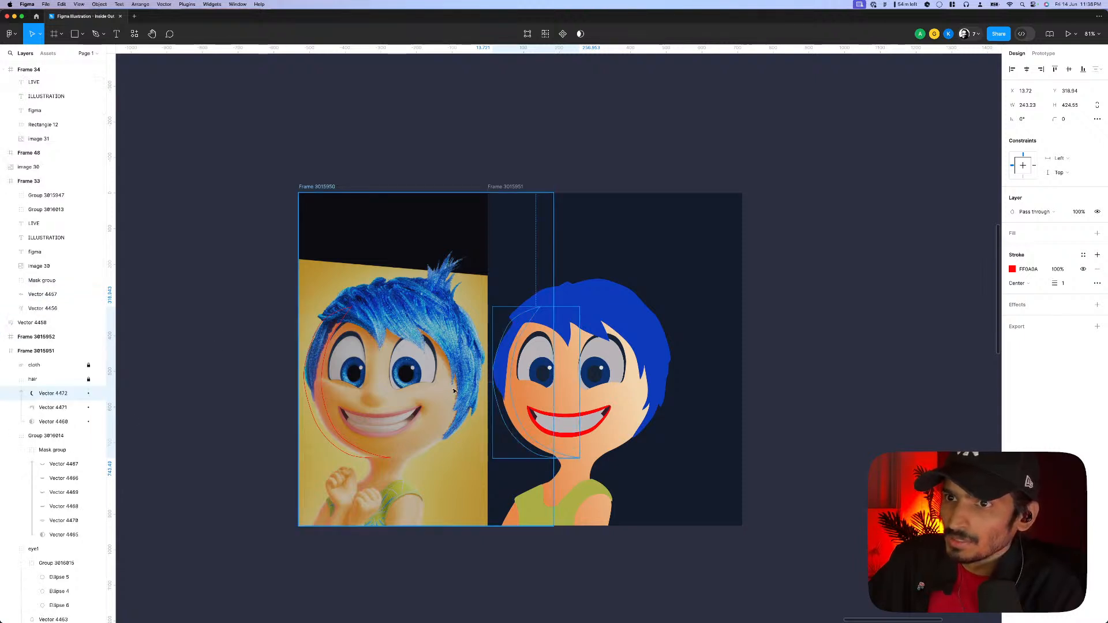
- Move the copied crescent layer into the masked body group, directly above the body layers
{"action": "scroll", "coordinate": [72, 399], "scroll_direction": "down", "scroll_amount": 6}
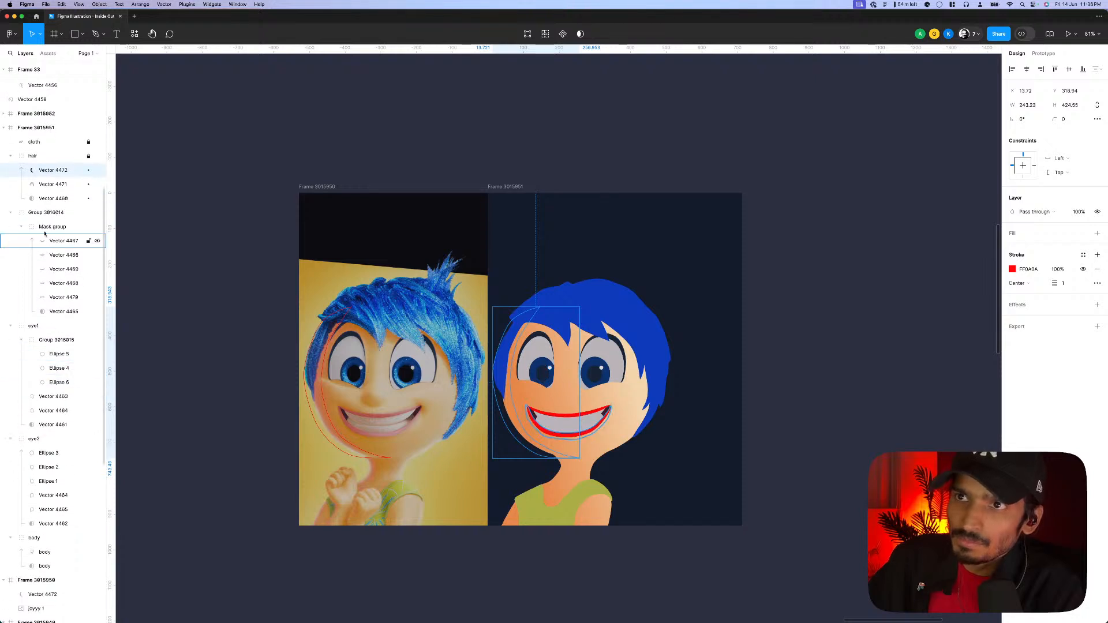
{"action": "left_click_drag", "start_coordinate": [37, 170], "coordinate": [44, 552]}
{"action": "scroll", "coordinate": [619, 448], "scroll_direction": "up", "scroll_amount": 3}
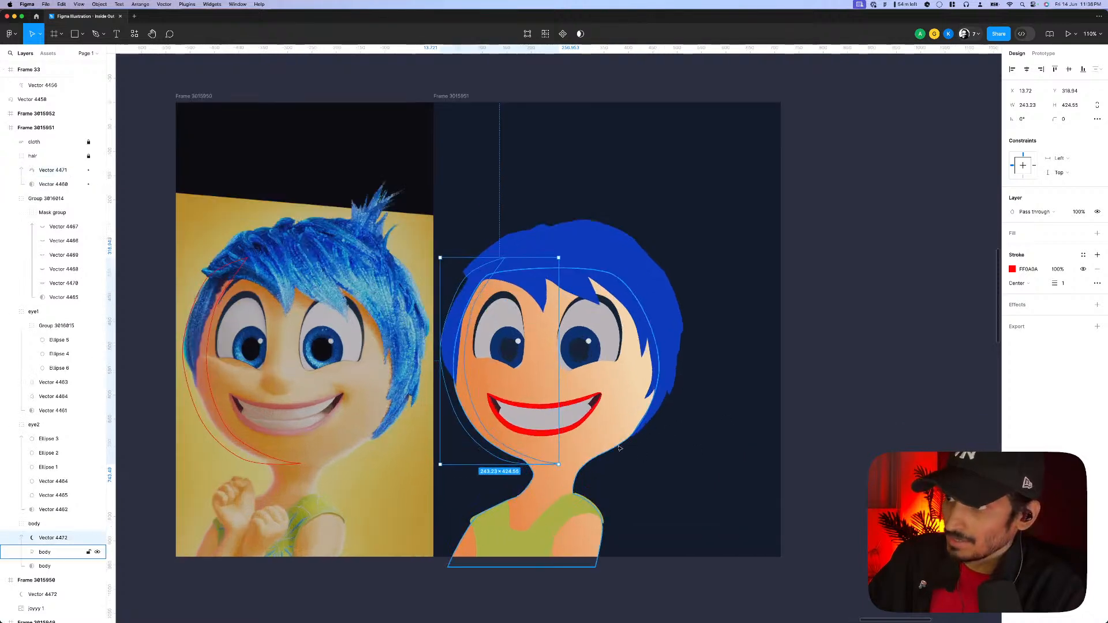
- Swap the crescent shadow's red stroke for a solid fill and set the fill to orange FF6610
{"action": "scroll", "coordinate": [527, 396], "scroll_direction": "up", "scroll_amount": 3}
{"action": "key", "text": "shift+x"}
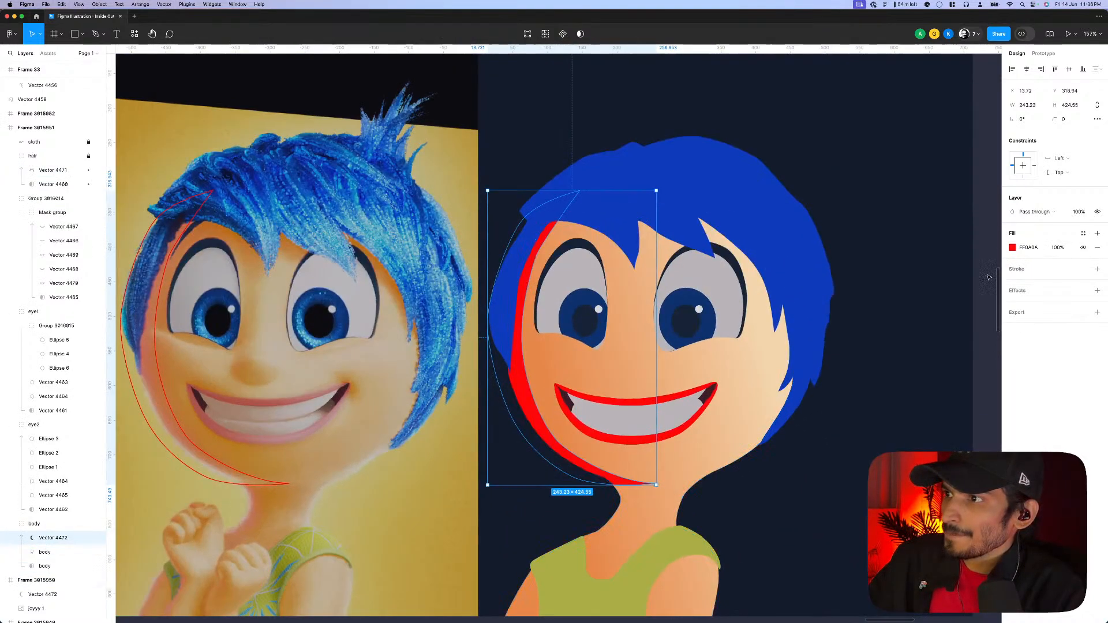
{"action": "left_click", "coordinate": [1013, 248]}
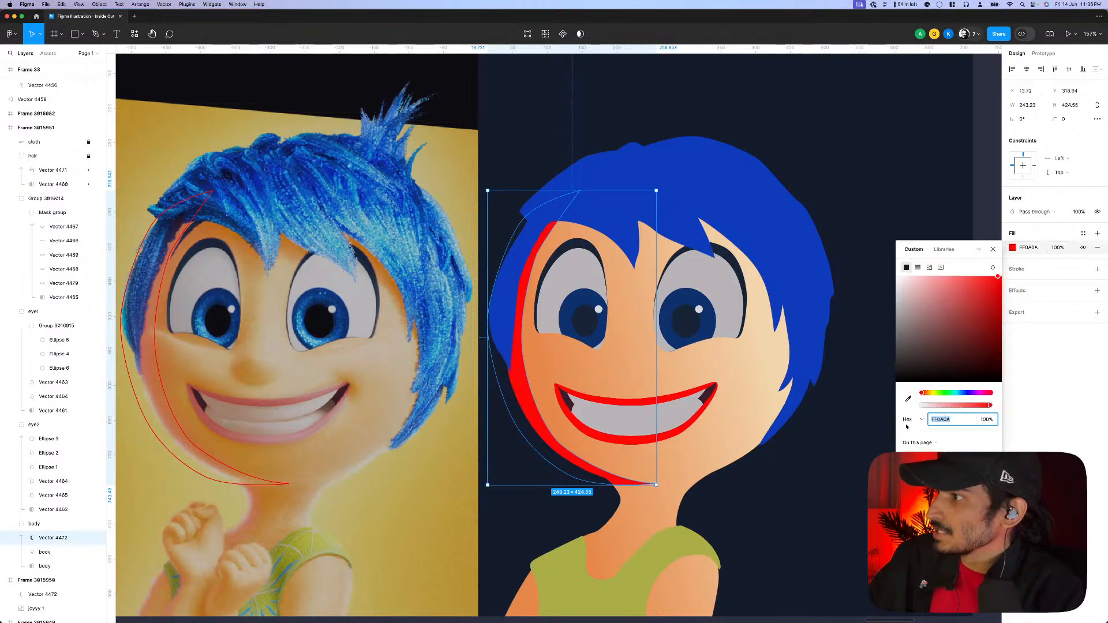
{"action": "left_click", "coordinate": [926, 394]}
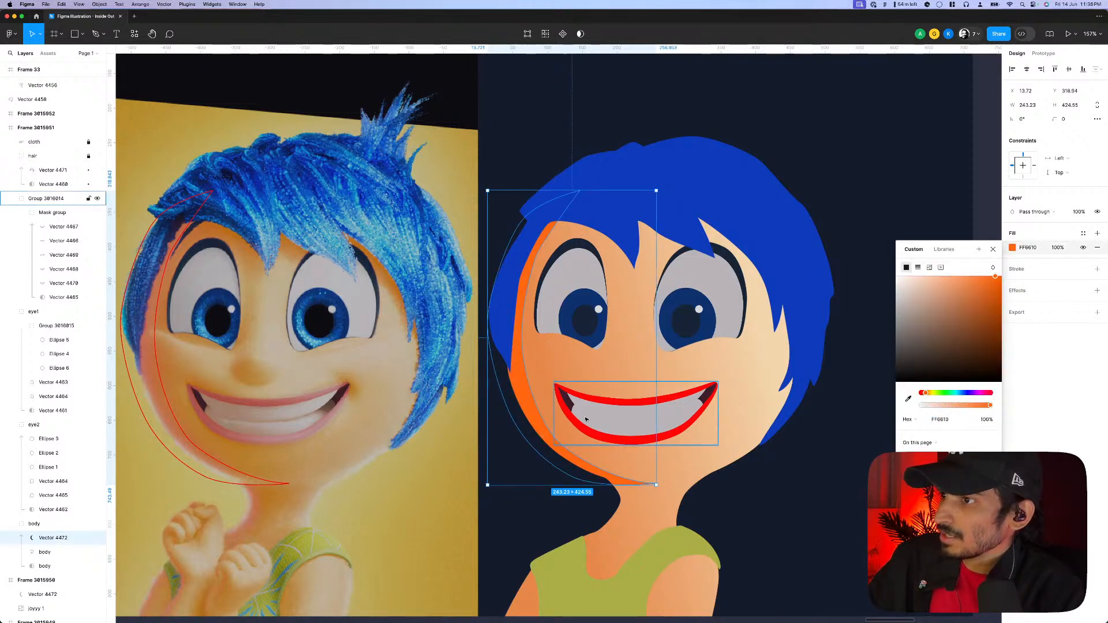
- Raise the crescent's lower outer point, adjust its inner jaw and cheek points, and finish editing the path
{"action": "scroll", "coordinate": [583, 413], "scroll_direction": "down", "scroll_amount": 3}
{"action": "double_click", "coordinate": [611, 476]}
{"action": "scroll", "coordinate": [611, 476], "scroll_direction": "up", "scroll_amount": 3}
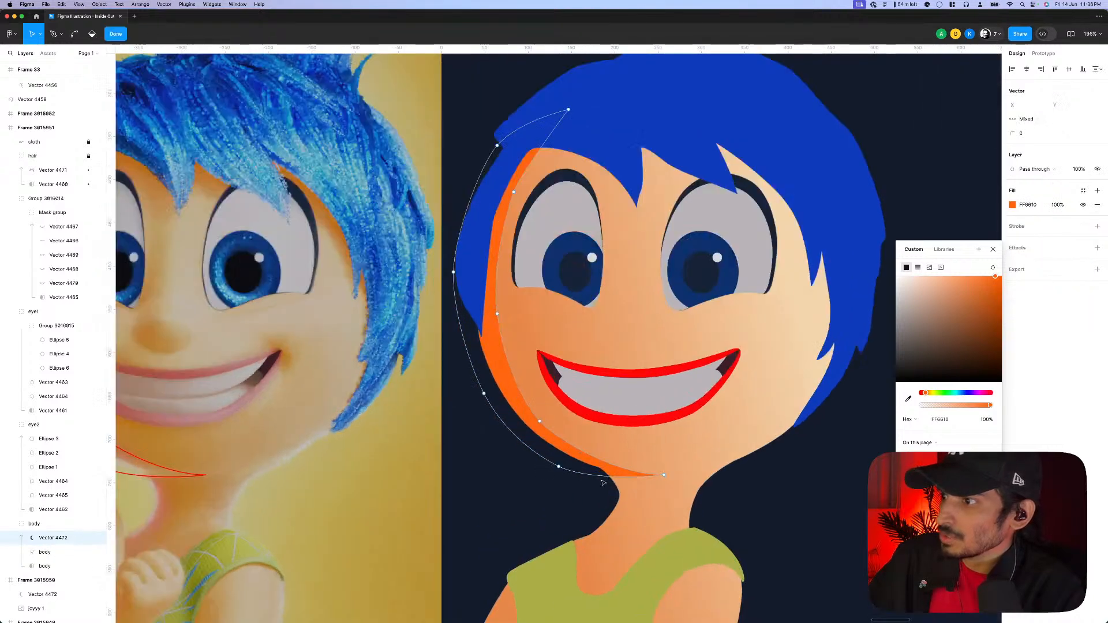
{"action": "left_click_drag", "start_coordinate": [559, 468], "coordinate": [553, 440]}
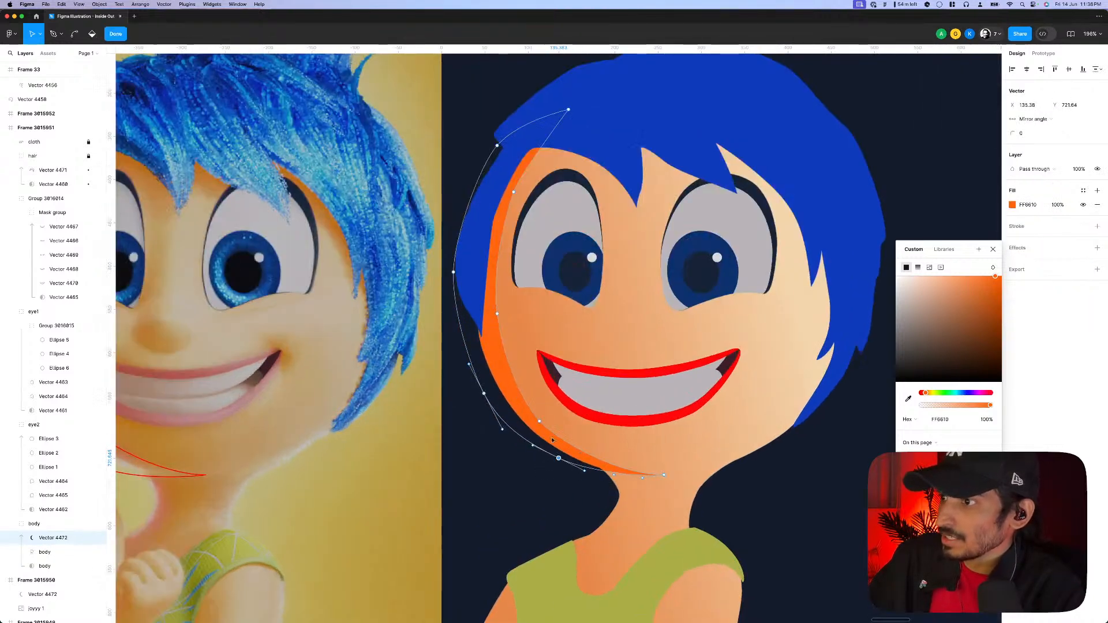
{"action": "left_click", "coordinate": [540, 421]}
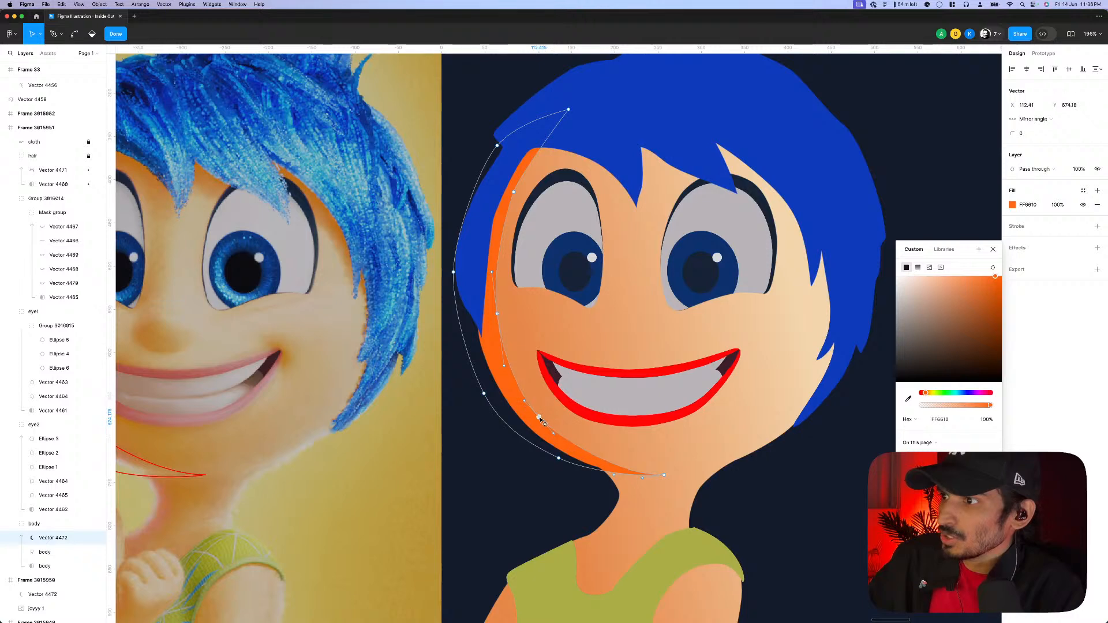
{"action": "left_click", "coordinate": [498, 315]}
{"action": "scroll", "coordinate": [506, 322], "scroll_direction": "down", "scroll_amount": 1}
{"action": "key", "text": "Escape"}
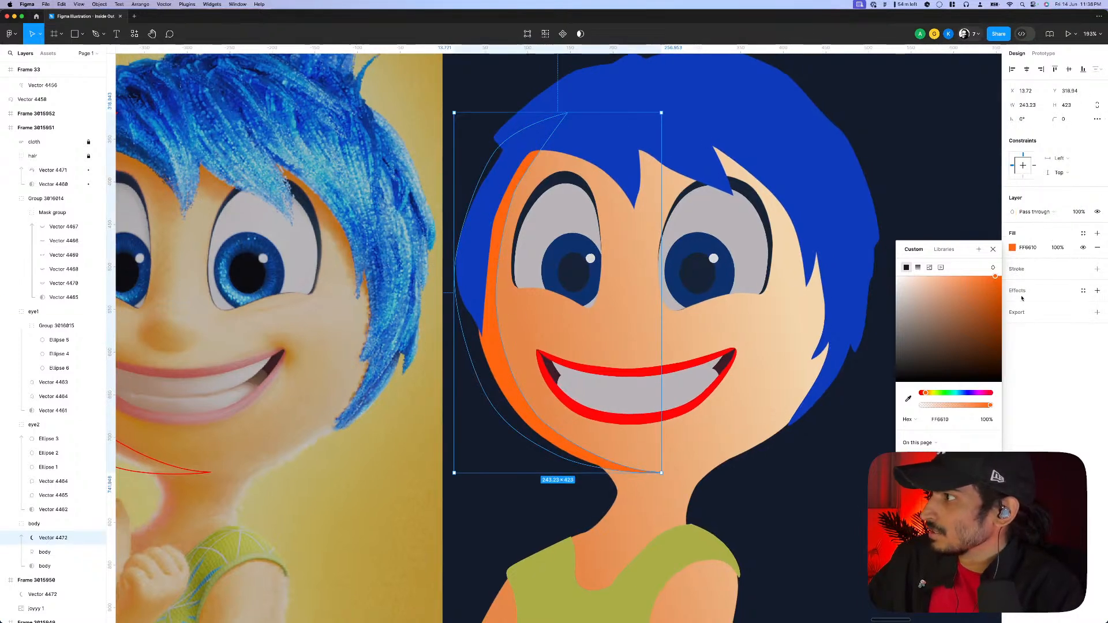
- Add a layer blur effect of 15 to the crescent shadow
{"action": "left_click", "coordinate": [1098, 290]}
{"action": "left_click", "coordinate": [1036, 305]}
{"action": "left_click", "coordinate": [1033, 310]}
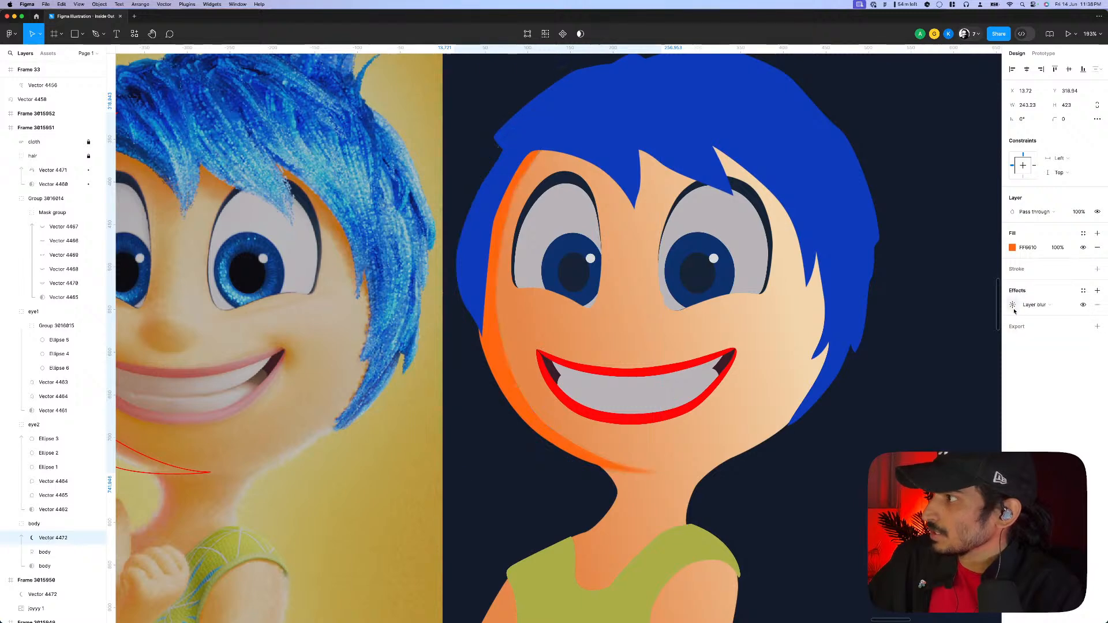
{"action": "left_click", "coordinate": [1014, 306]}
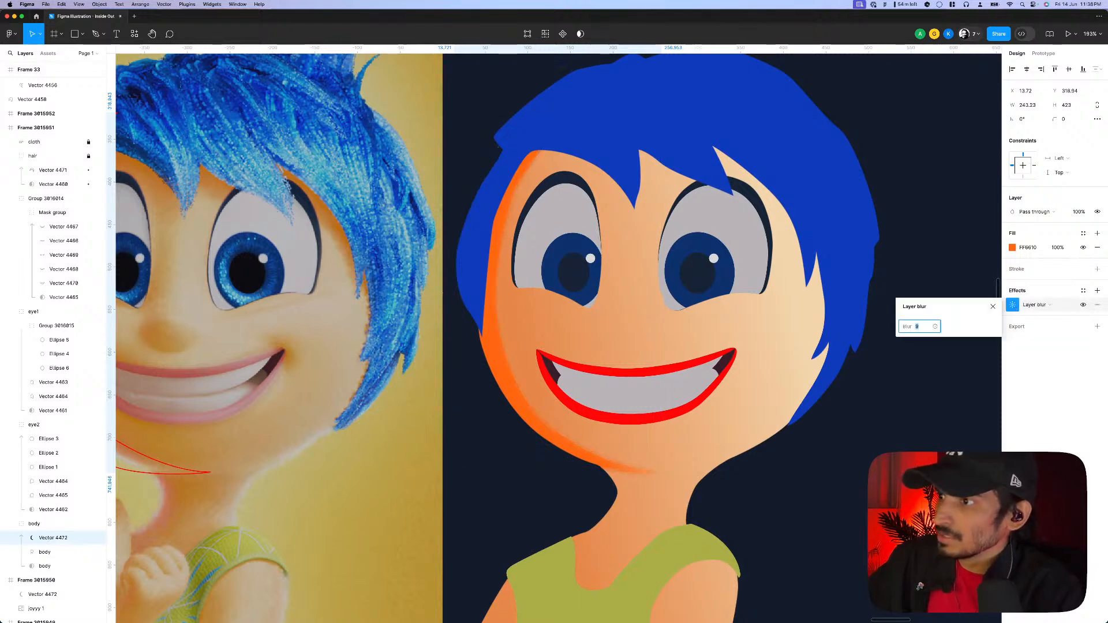
{"action": "key", "text": "Up"}
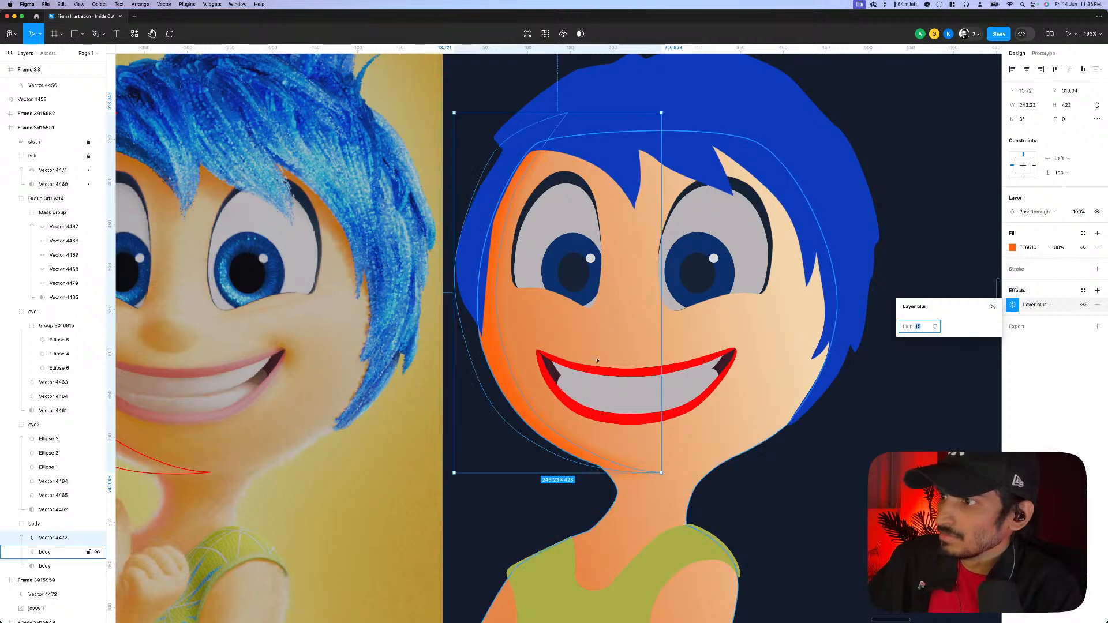
- Brighten the body shape's solid base fill to a more vivid orange and shift its hue slightly toward yellow
{"action": "scroll", "coordinate": [593, 374], "scroll_direction": "down", "scroll_amount": 5}
{"action": "scroll", "coordinate": [593, 374], "scroll_direction": "up", "scroll_amount": 4}
{"action": "left_click", "coordinate": [593, 374]}
{"action": "left_click", "coordinate": [593, 374]}
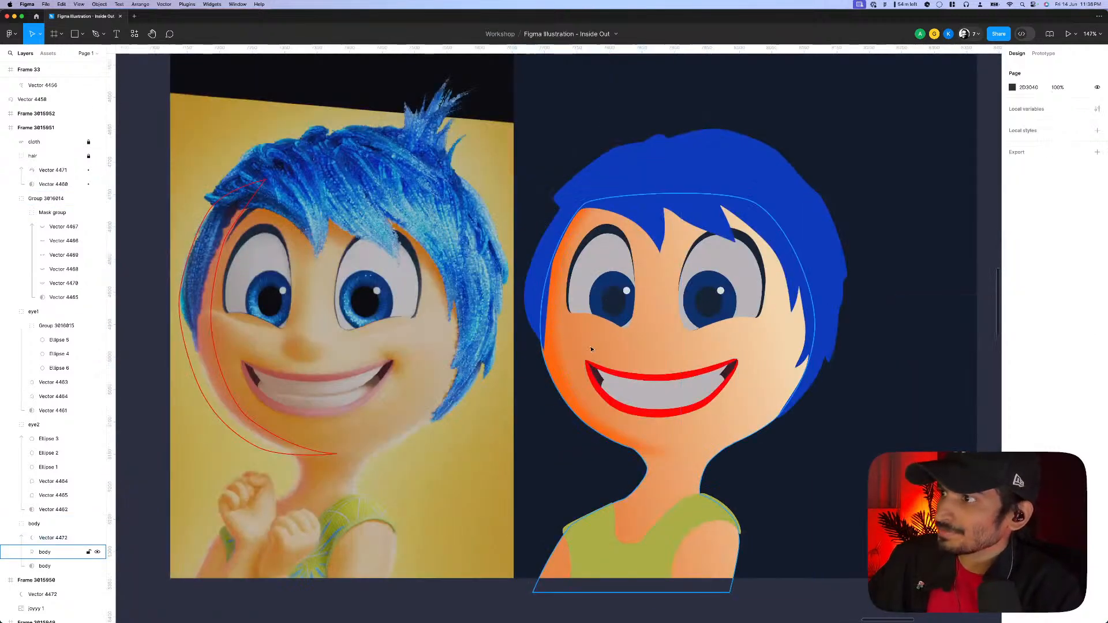
{"action": "left_click", "coordinate": [1013, 263]}
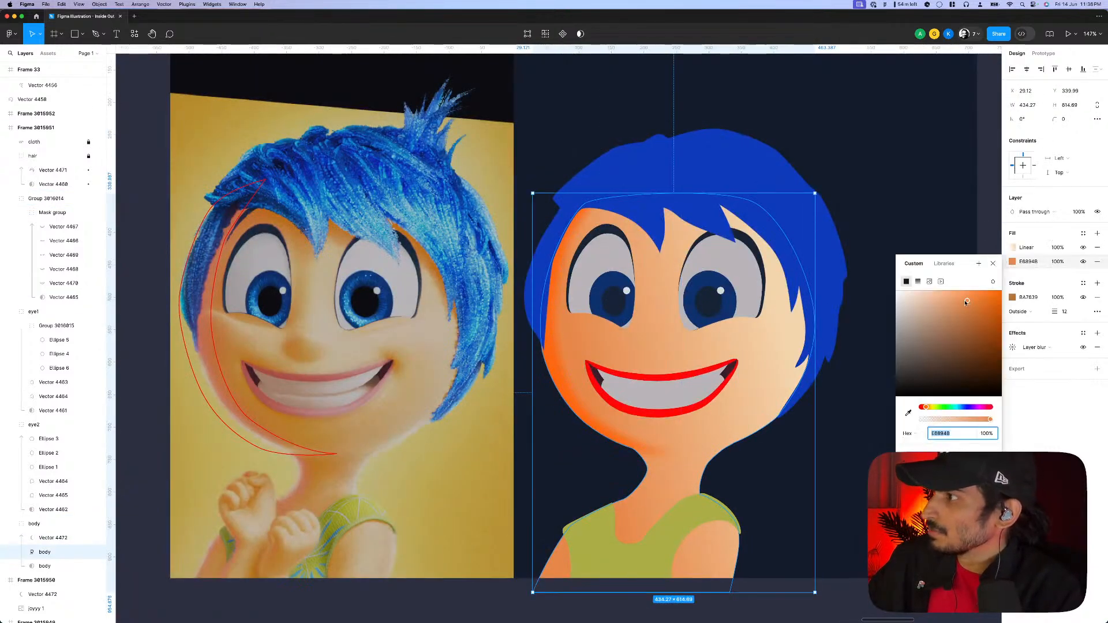
{"action": "left_click_drag", "start_coordinate": [967, 302], "coordinate": [968, 294]}
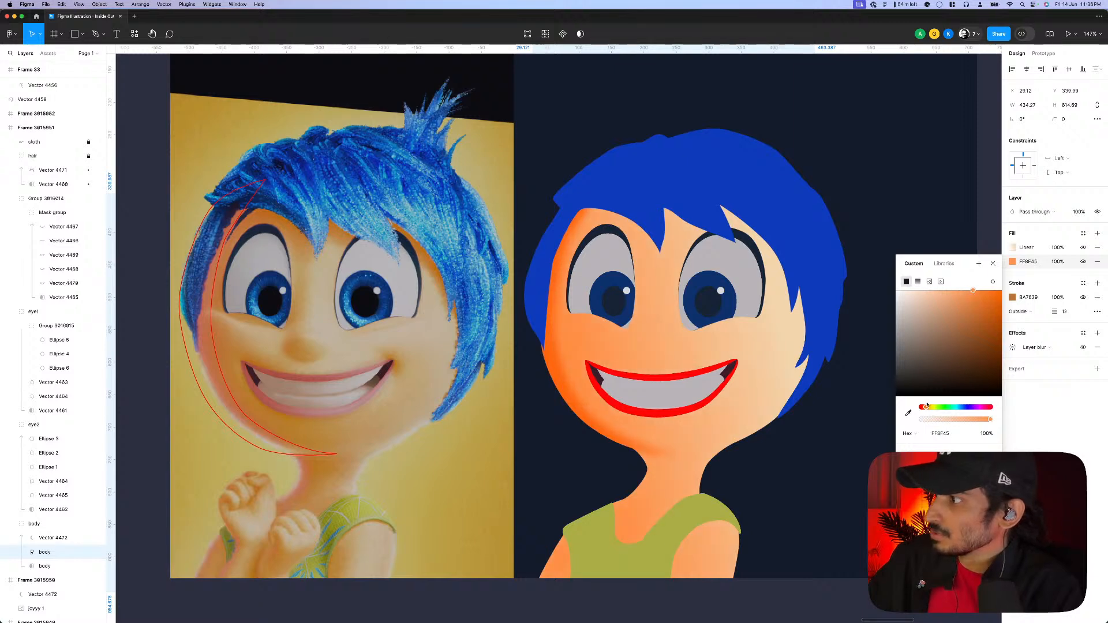
{"action": "left_click_drag", "start_coordinate": [928, 410], "coordinate": [929, 411]}
{"action": "left_click", "coordinate": [517, 369]}
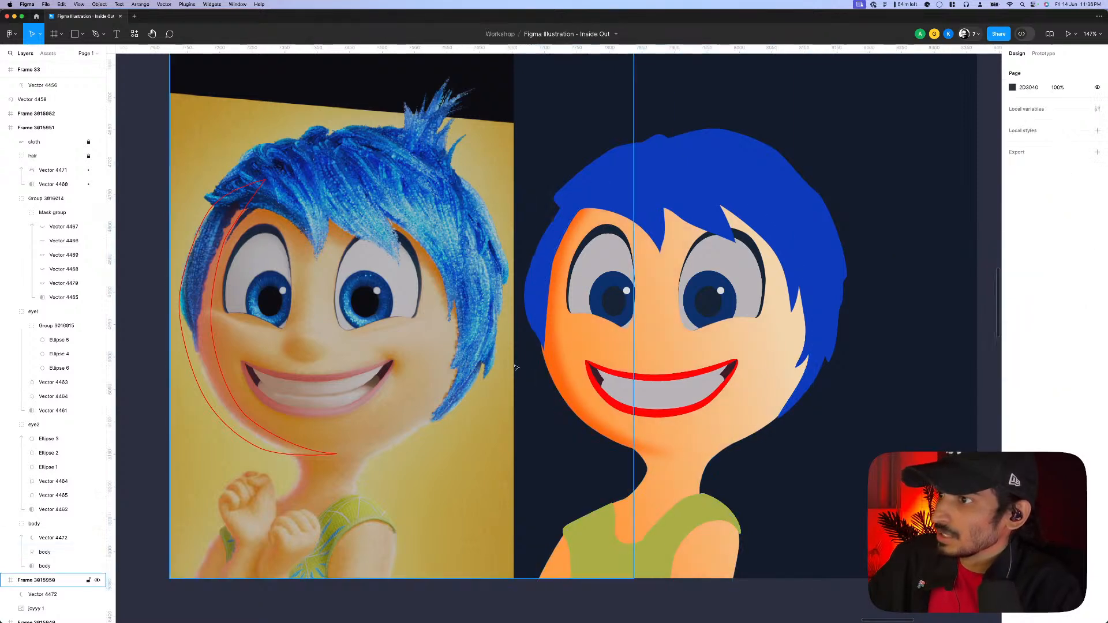
- Change the crescent shadow's fill to the deeper, fully saturated red-orange FF4E02
{"action": "left_click", "coordinate": [555, 367]}
{"action": "left_click", "coordinate": [1012, 248]}
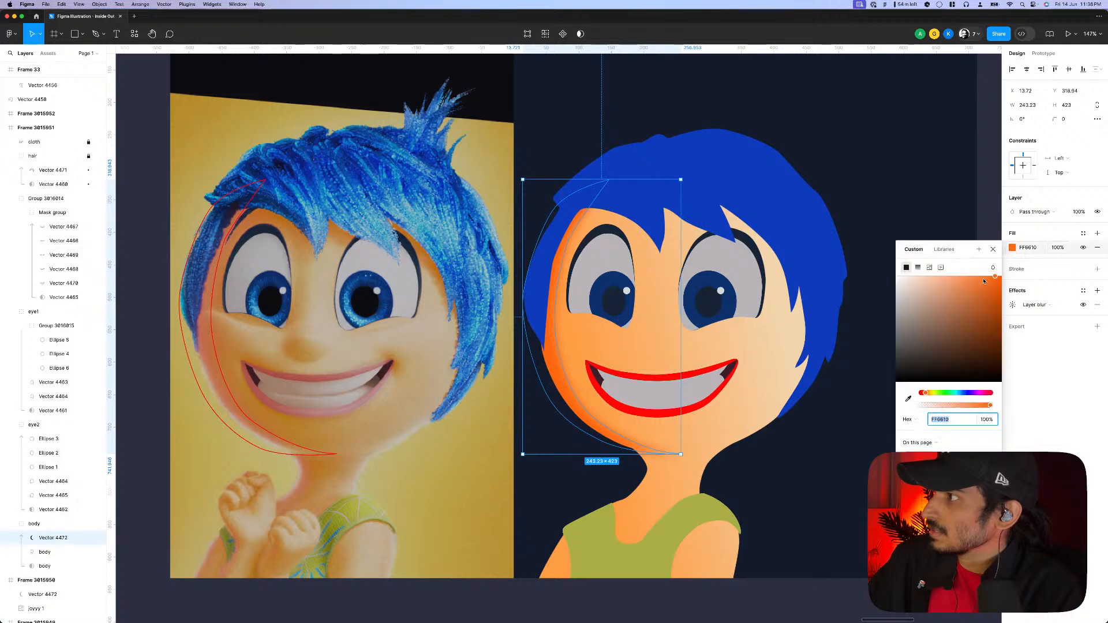
{"action": "left_click_drag", "start_coordinate": [995, 279], "coordinate": [1001, 278]}
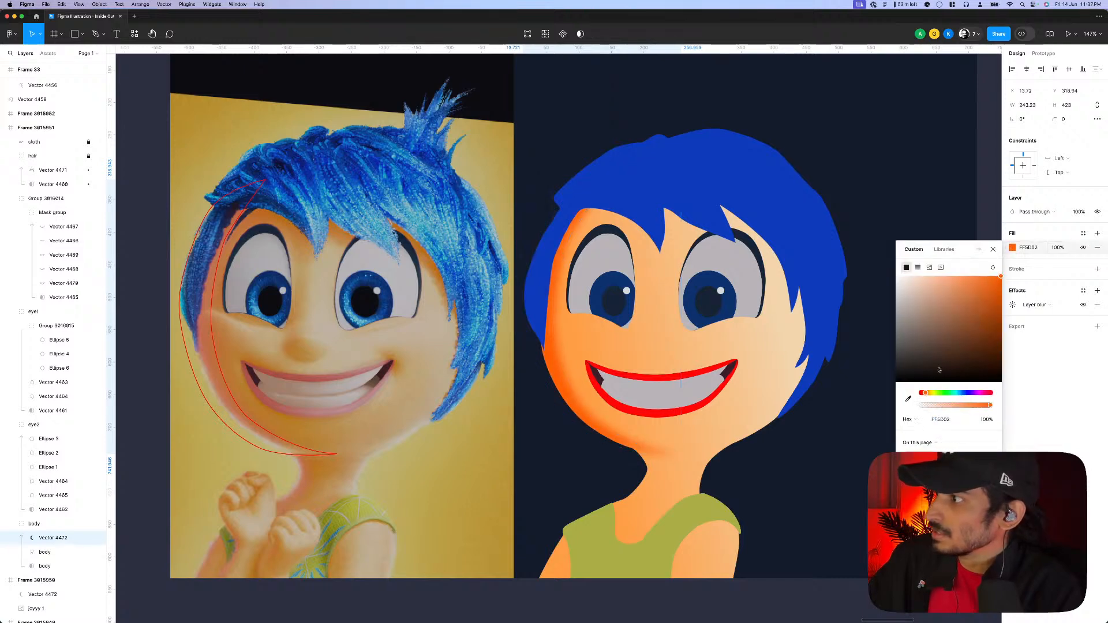
{"action": "left_click_drag", "start_coordinate": [926, 393], "coordinate": [924, 394]}
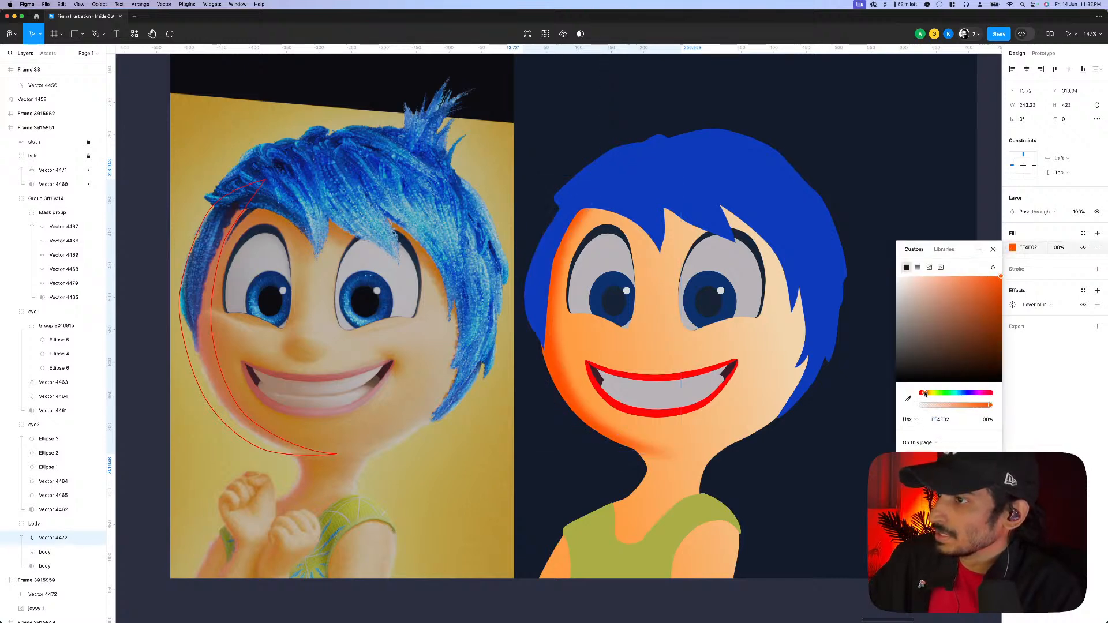
- Increase the crescent shadow's layer blur to soften its edge further
{"action": "left_click", "coordinate": [1013, 305]}
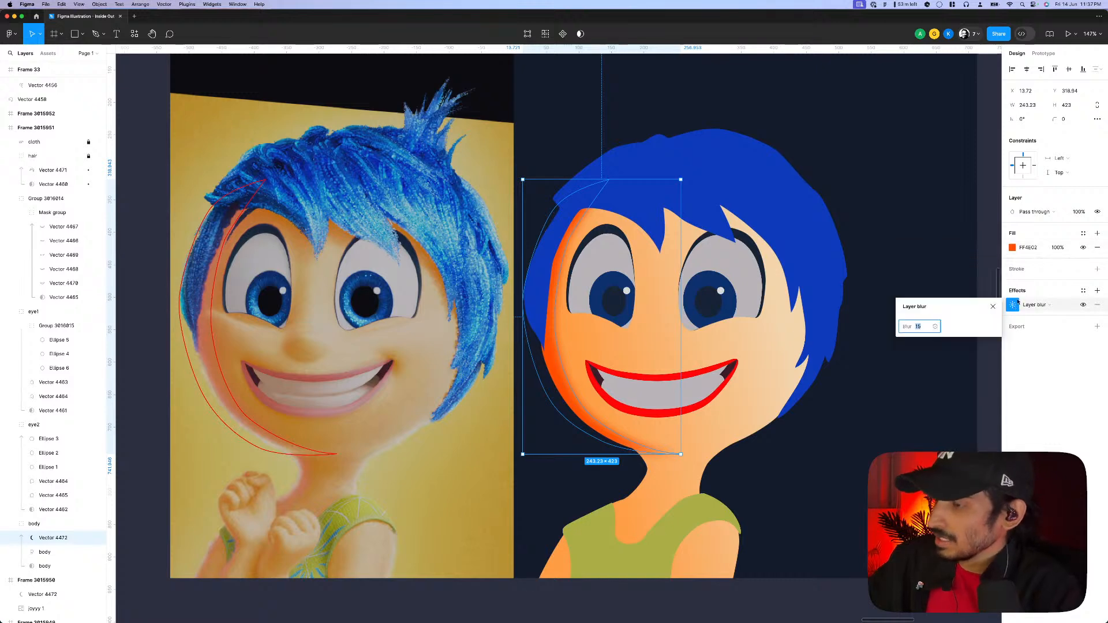
{"action": "key", "text": "Up"}
{"action": "key", "text": "Up"}
{"action": "key", "text": "Up"}
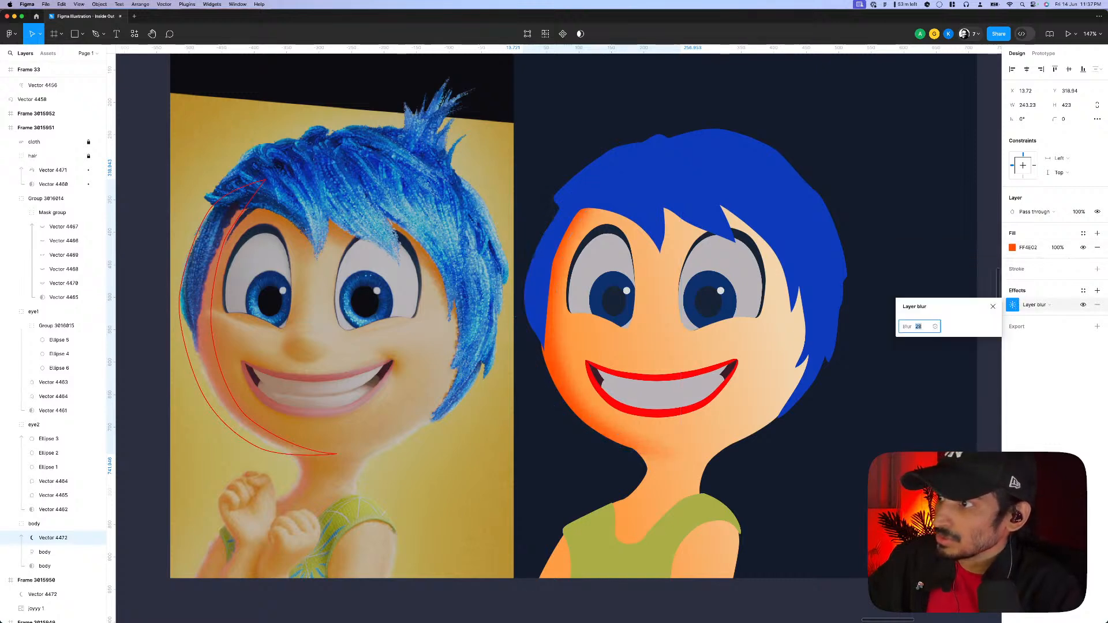
{"action": "left_click", "coordinate": [492, 297]}
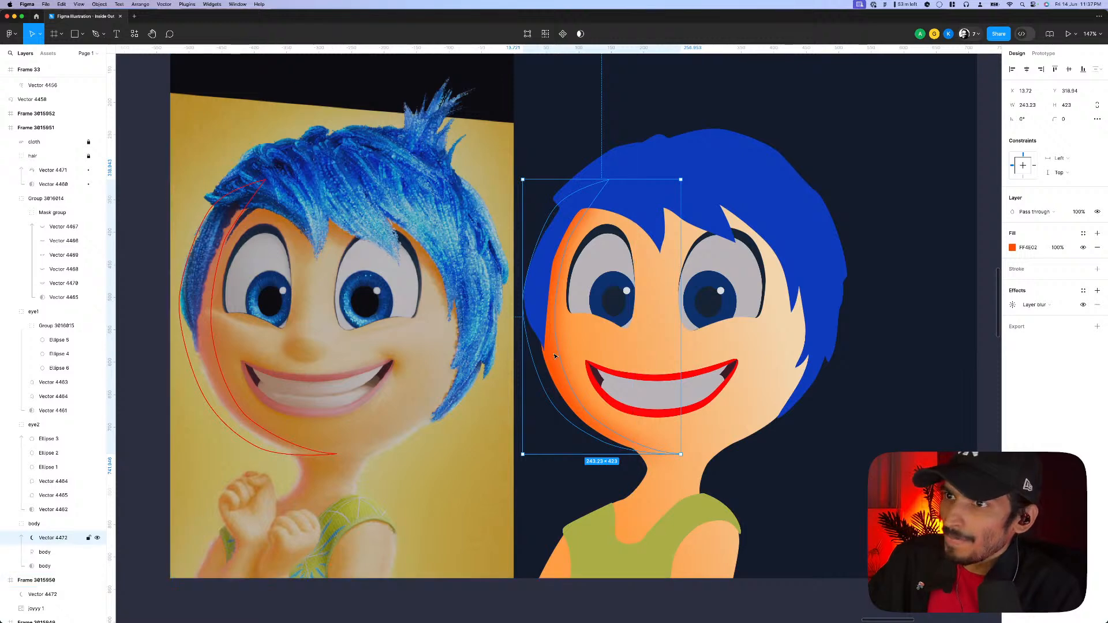
- Adjust the blurred crescent's inner point at the lower jaw and finish editing the path
{"action": "scroll", "coordinate": [560, 354], "scroll_direction": "up", "scroll_amount": 5}
{"action": "double_click", "coordinate": [594, 421]}
{"action": "left_click", "coordinate": [594, 426]}
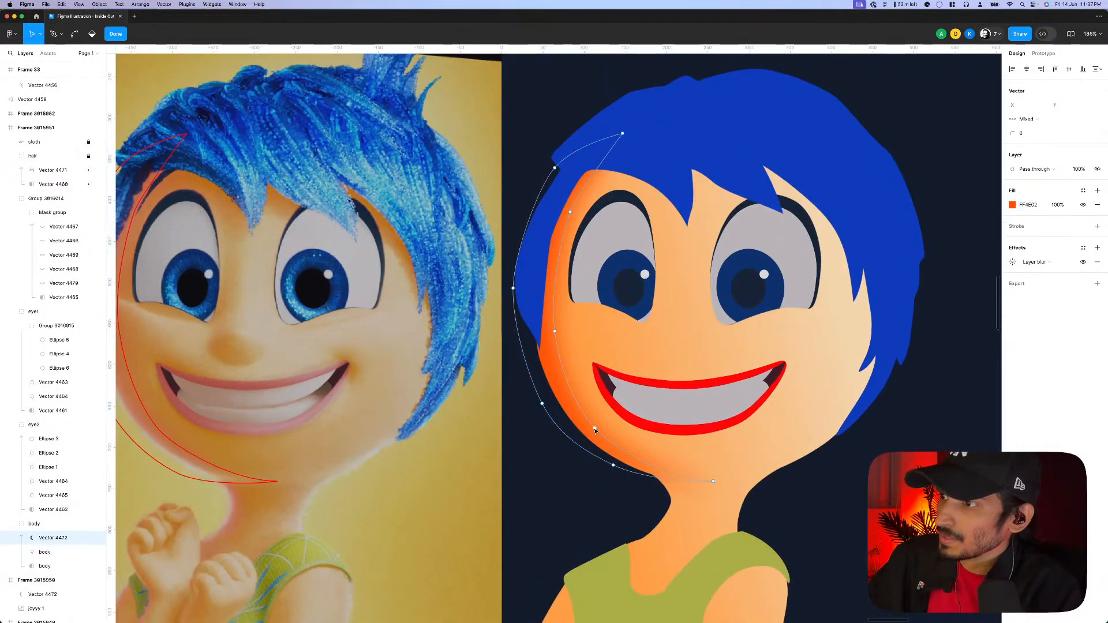
{"action": "scroll", "coordinate": [594, 422], "scroll_direction": "down", "scroll_amount": 5}
{"action": "key", "text": "Escape"}
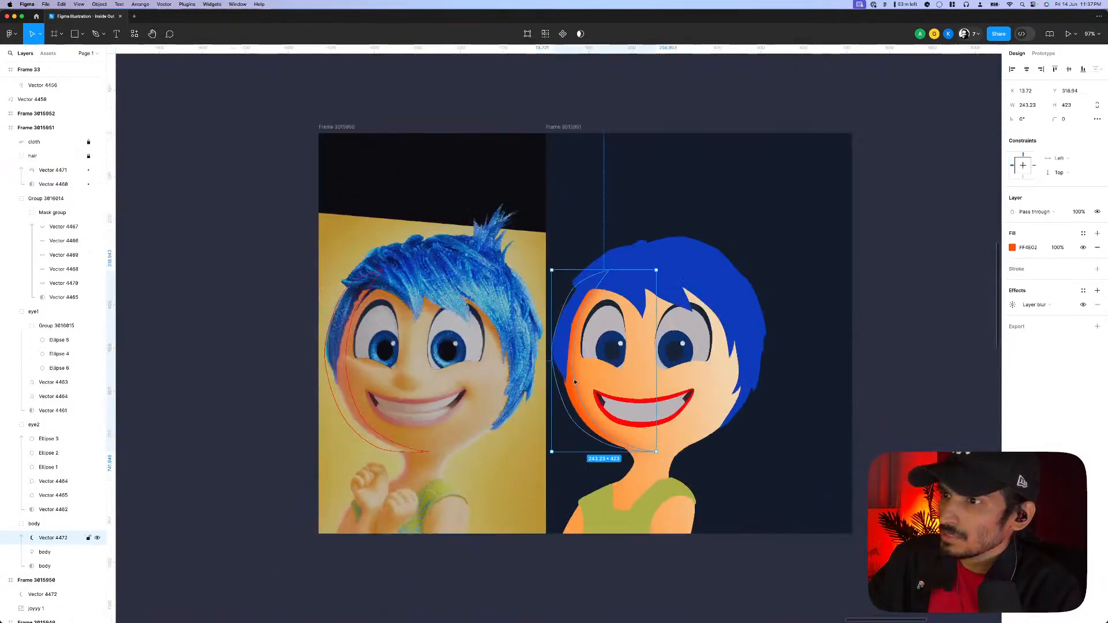
- Refine the blurred crescent's inner edge at the cheek, beside the eye and at the lower jaw, then leave path editing
{"action": "scroll", "coordinate": [572, 379], "scroll_direction": "up", "scroll_amount": 3}
{"action": "double_click", "coordinate": [574, 382]}
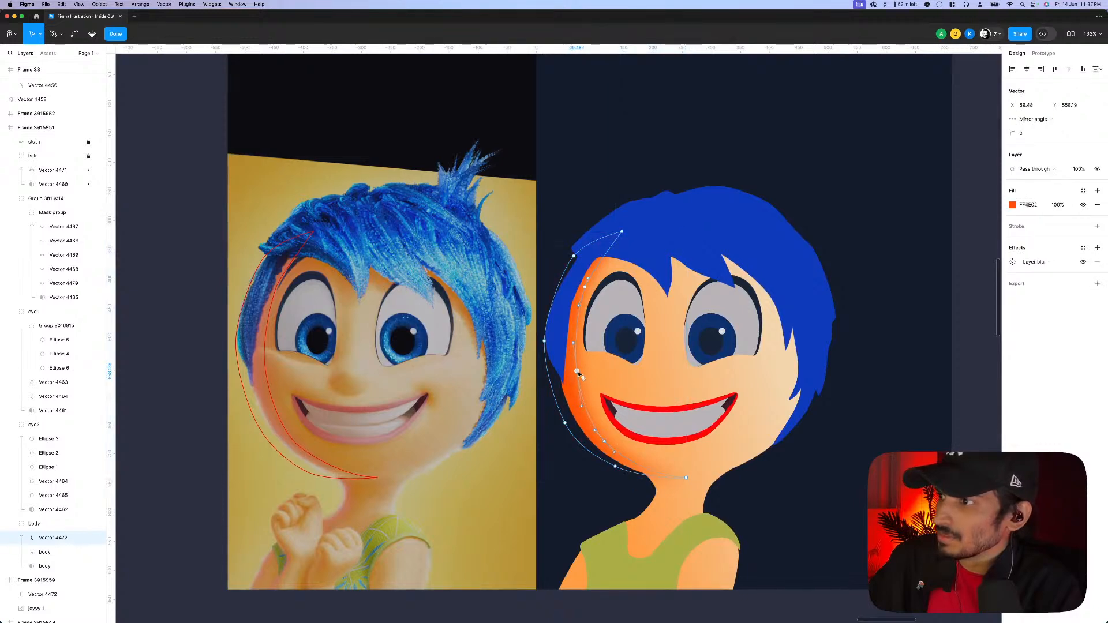
{"action": "scroll", "coordinate": [587, 309], "scroll_direction": "up", "scroll_amount": 3}
{"action": "left_click", "coordinate": [589, 274]}
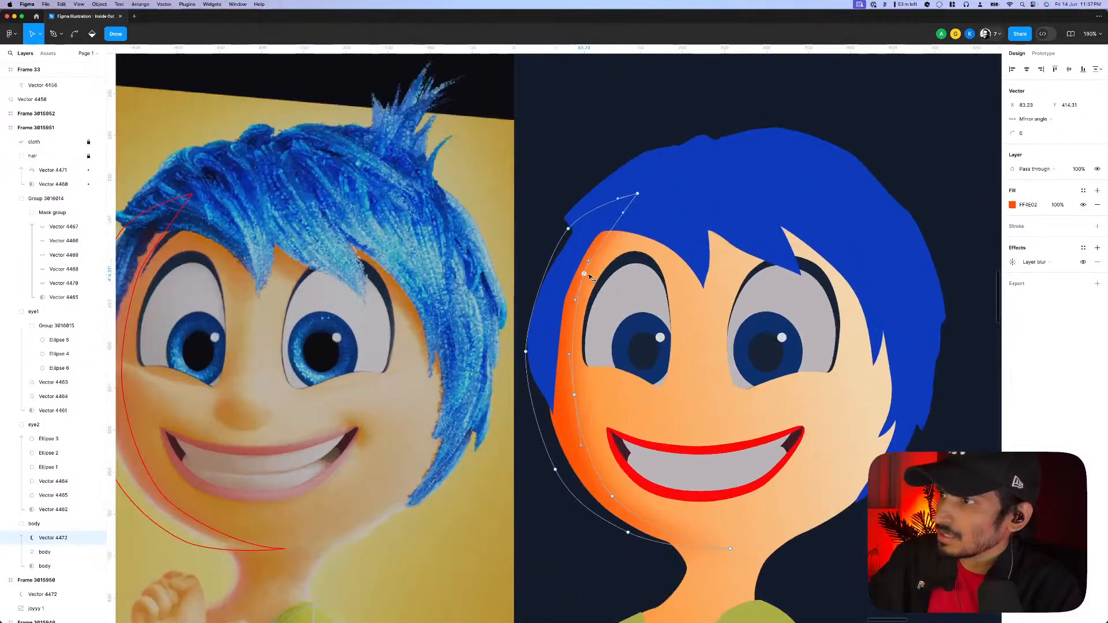
{"action": "left_click", "coordinate": [613, 496]}
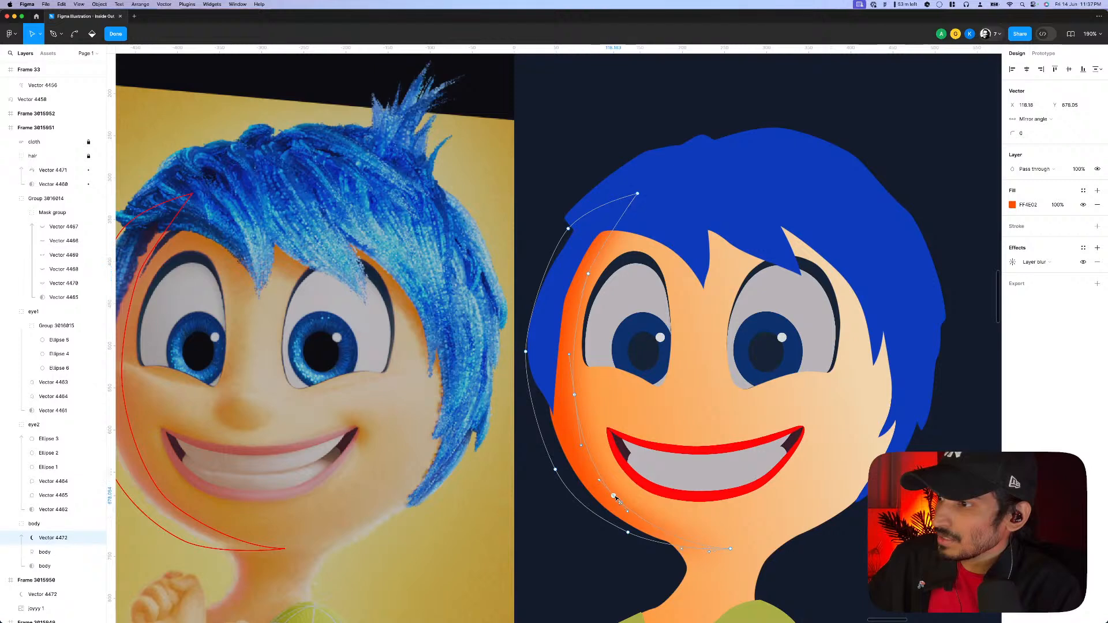
{"action": "scroll", "coordinate": [616, 499], "scroll_direction": "down", "scroll_amount": 5}
{"action": "key", "text": "Escape"}
{"action": "key", "text": "Escape"}
{"action": "key", "text": "Escape"}
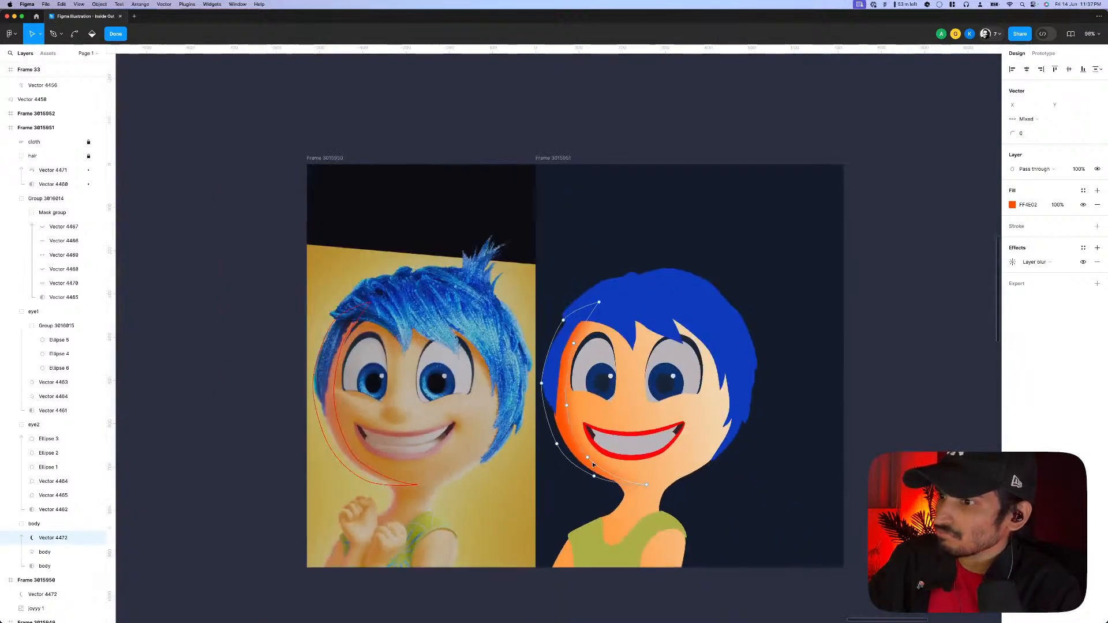
- Draw a second, narrower closed crescent with the Pen tool along the face's left edge, from beside the eye down to the chin
{"action": "scroll", "coordinate": [584, 455], "scroll_direction": "up", "scroll_amount": 3}
{"action": "scroll", "coordinate": [583, 455], "scroll_direction": "up", "scroll_amount": 2}
{"action": "left_click", "coordinate": [570, 441]}
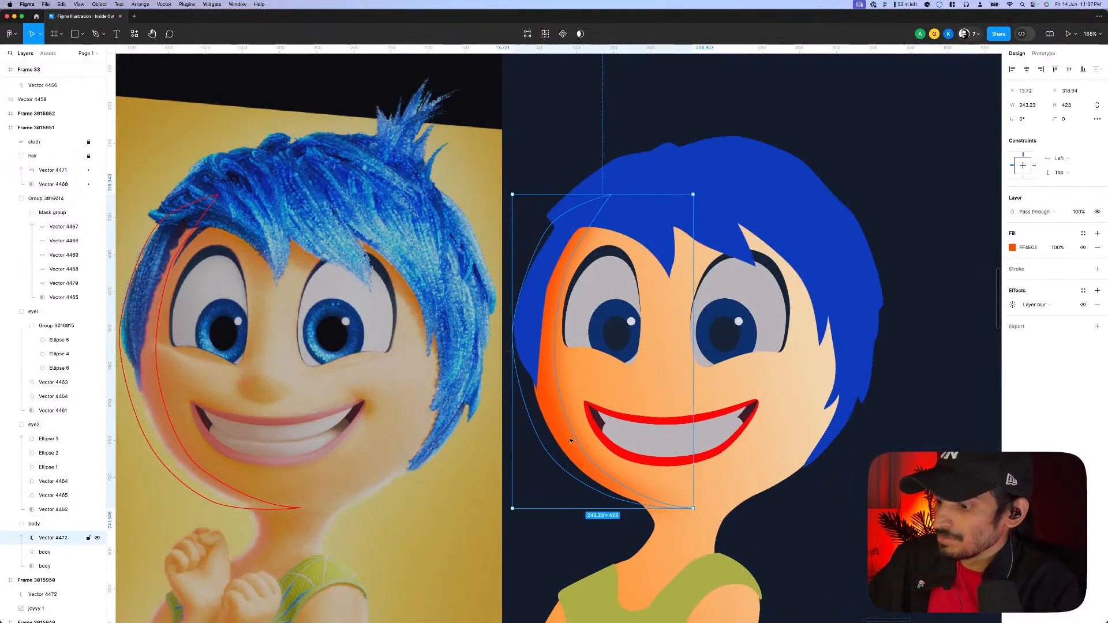
{"action": "key", "text": "p"}
{"action": "left_click", "coordinate": [553, 258]}
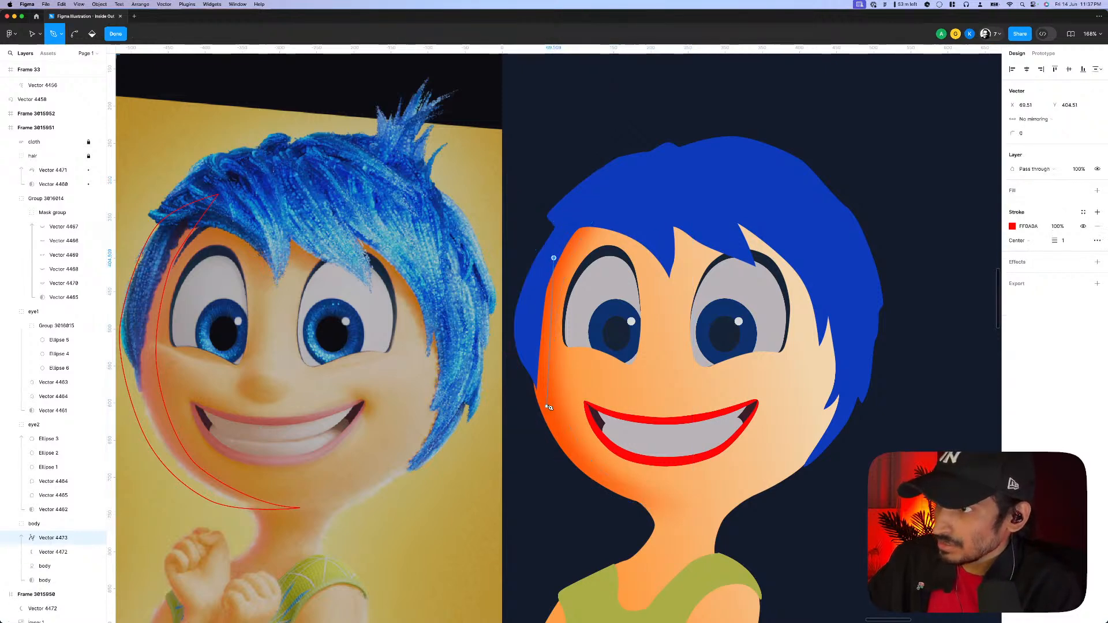
{"action": "left_click_drag", "start_coordinate": [545, 384], "coordinate": [604, 483]}
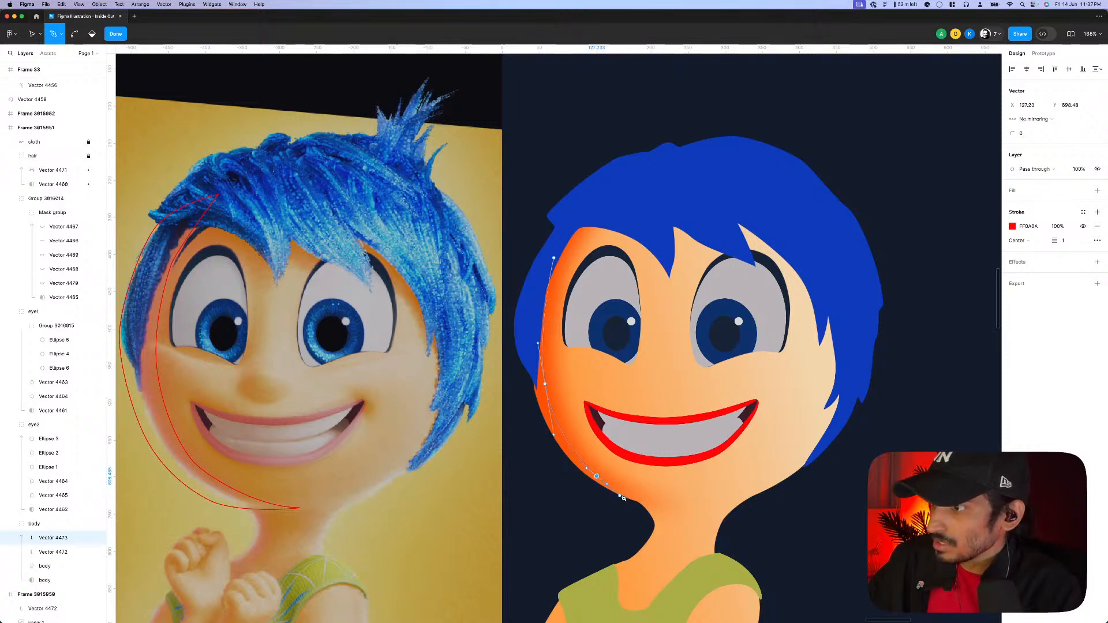
{"action": "left_click_drag", "start_coordinate": [663, 507], "coordinate": [694, 512]}
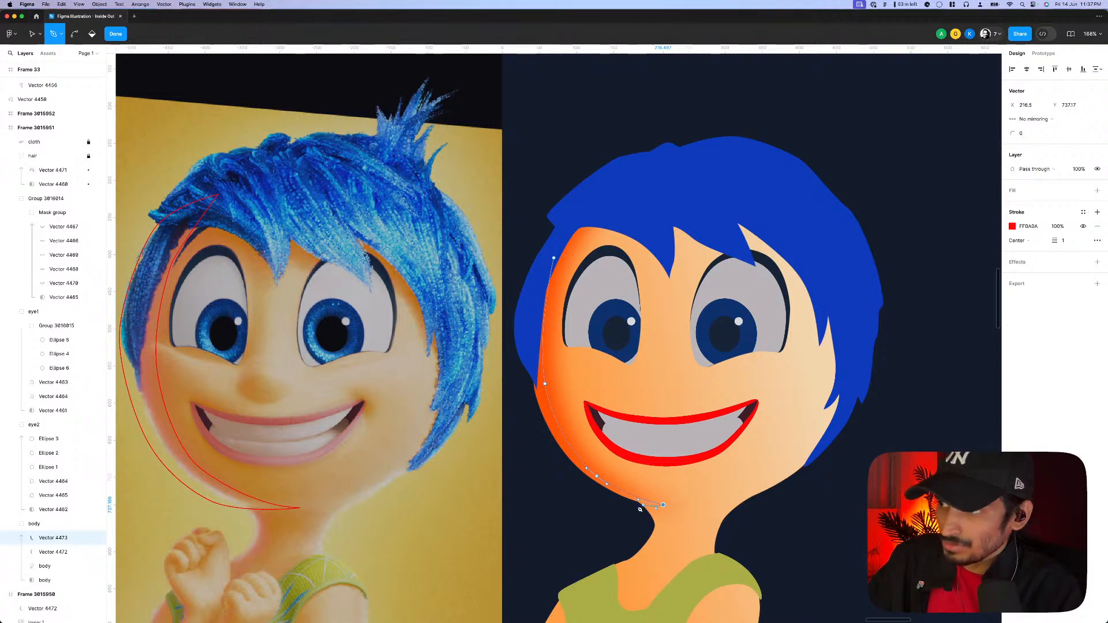
{"action": "left_click_drag", "start_coordinate": [607, 496], "coordinate": [592, 495]}
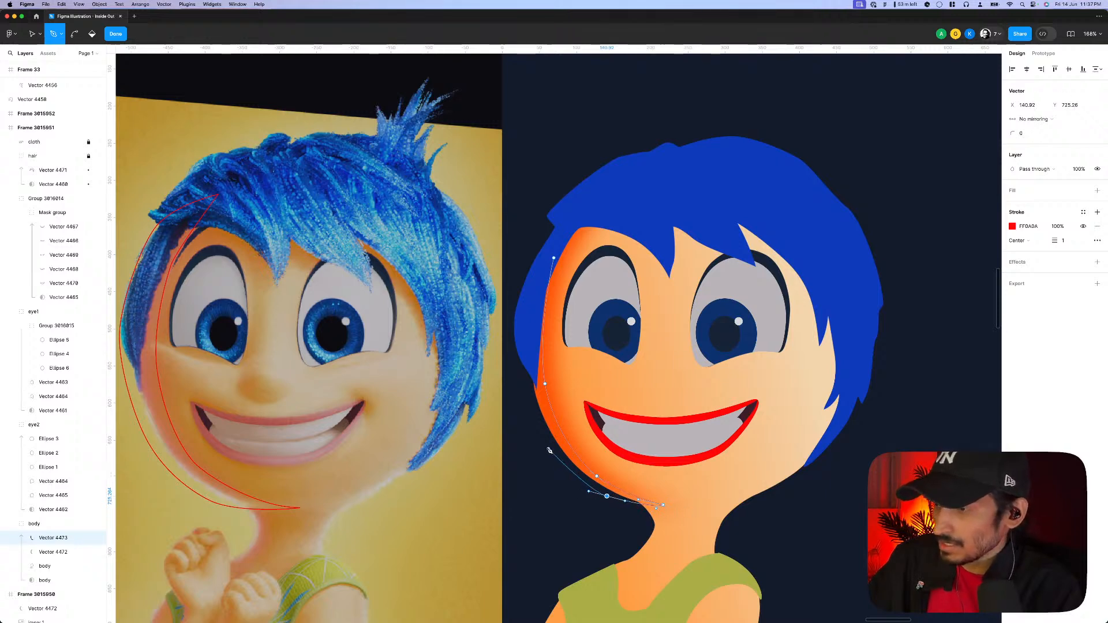
{"action": "left_click_drag", "start_coordinate": [542, 434], "coordinate": [529, 402]}
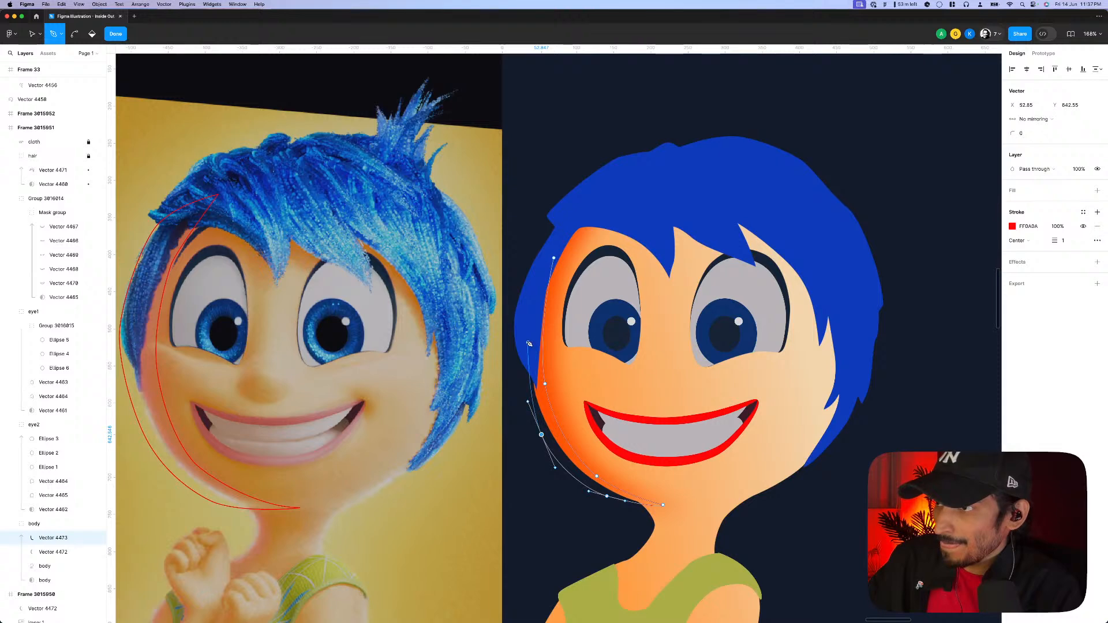
{"action": "left_click_drag", "start_coordinate": [529, 325], "coordinate": [535, 305]}
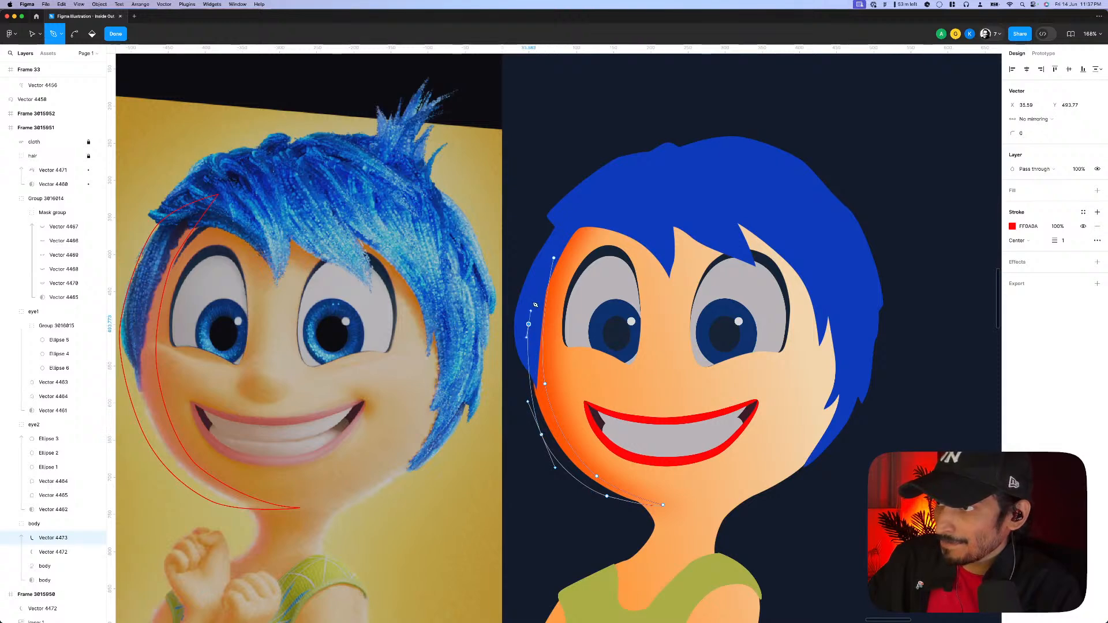
{"action": "left_click", "coordinate": [556, 260]}
{"action": "key", "text": "Escape"}
- Move the narrow crescent's inner points at the lower jaw and cheek closer to the face's outline, then leave path editing
{"action": "scroll", "coordinate": [575, 443], "scroll_direction": "up", "scroll_amount": 3}
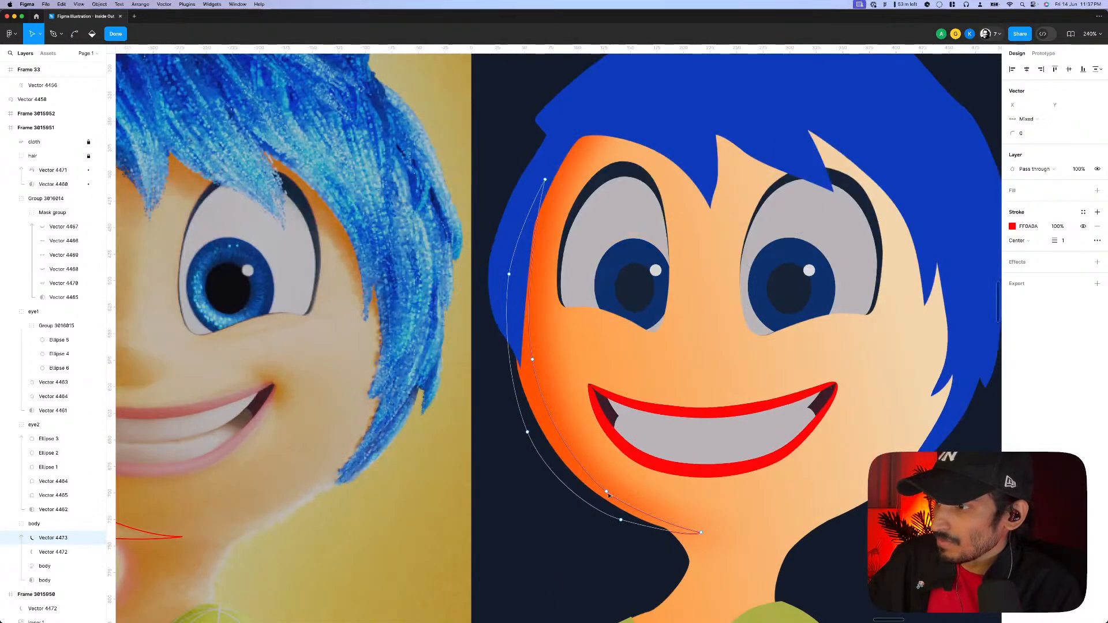
{"action": "left_click", "coordinate": [607, 493]}
{"action": "left_click_drag", "start_coordinate": [548, 480], "coordinate": [501, 313]}
{"action": "left_click_drag", "start_coordinate": [532, 362], "coordinate": [530, 366]}
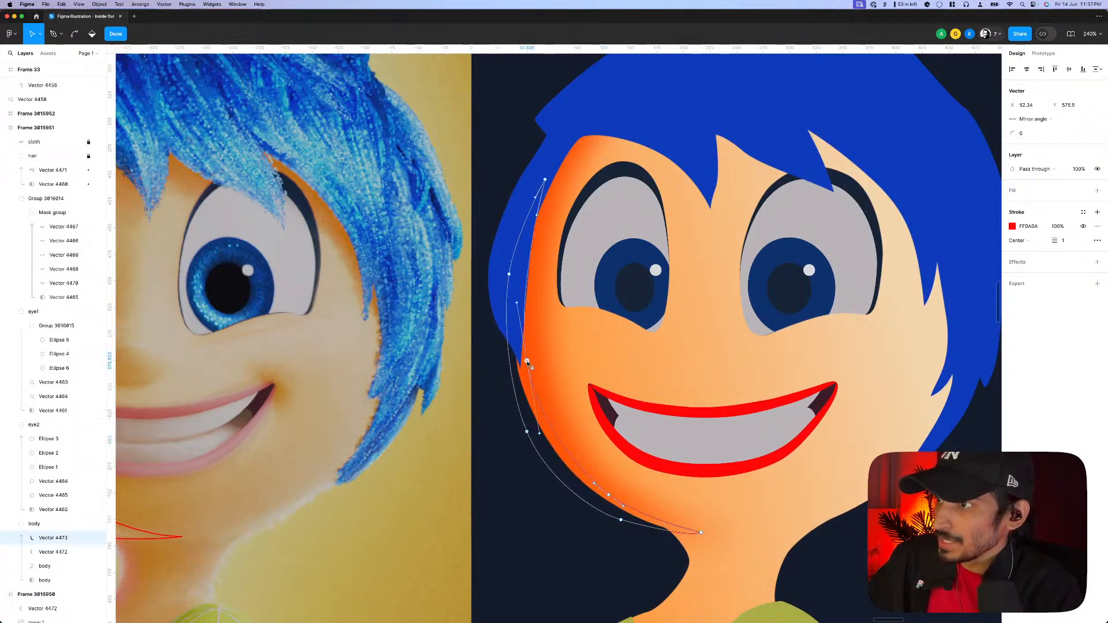
{"action": "key", "text": "Escape"}
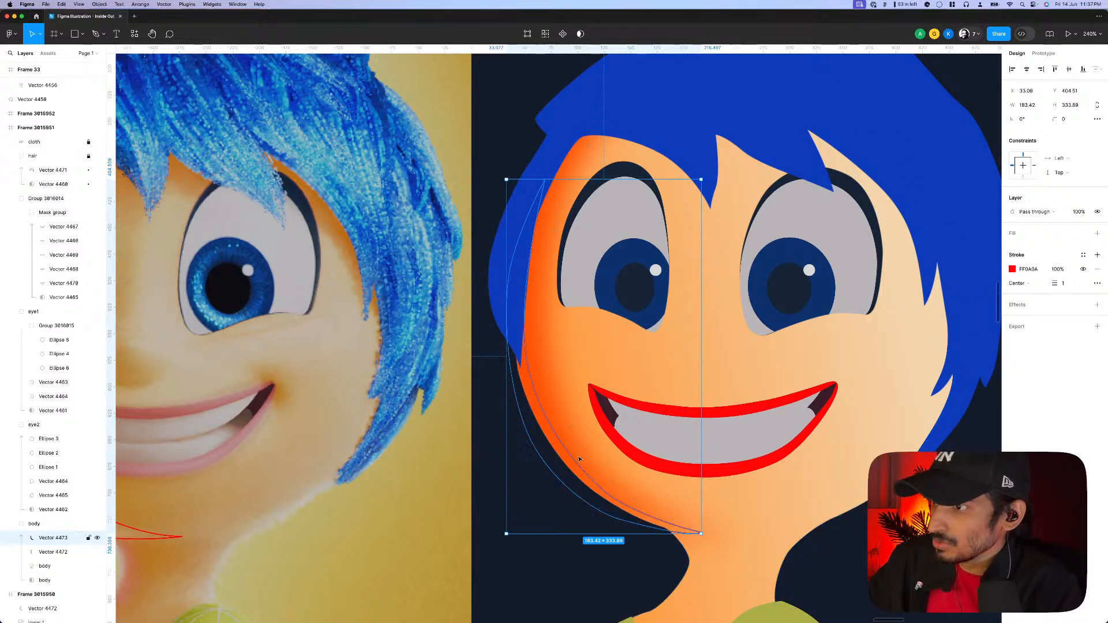
- Give the narrow crescent the wide crescent's fill and layer blur in place of its stroke, and recolour the fill to dark red C80E02
{"action": "left_click", "coordinate": [579, 457]}
{"action": "left_click", "coordinate": [572, 465]}
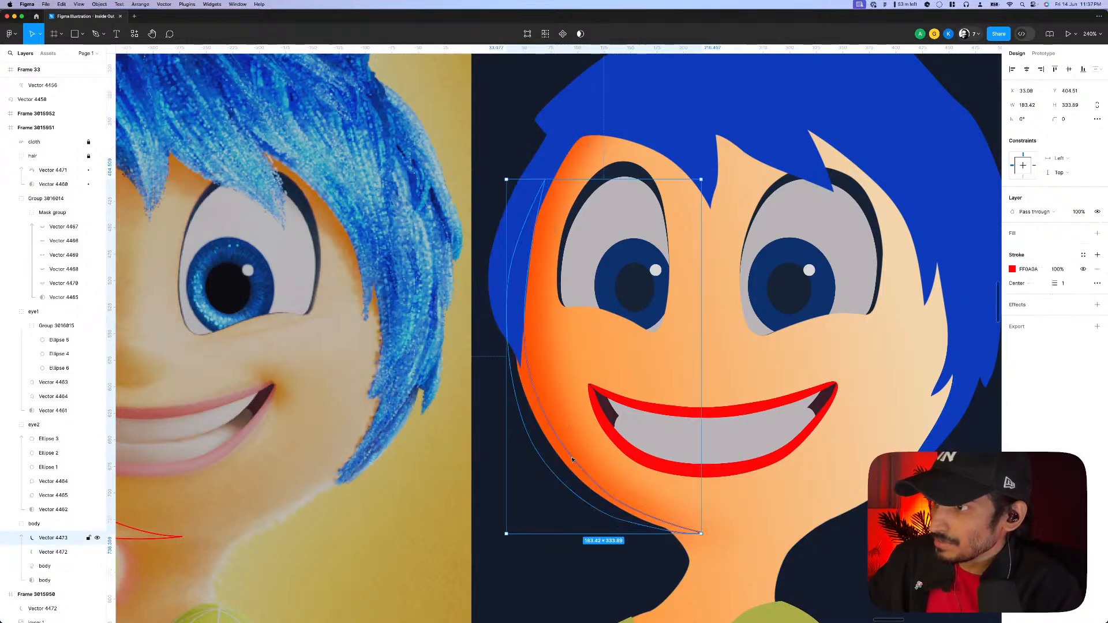
{"action": "left_click", "coordinate": [1013, 248]}
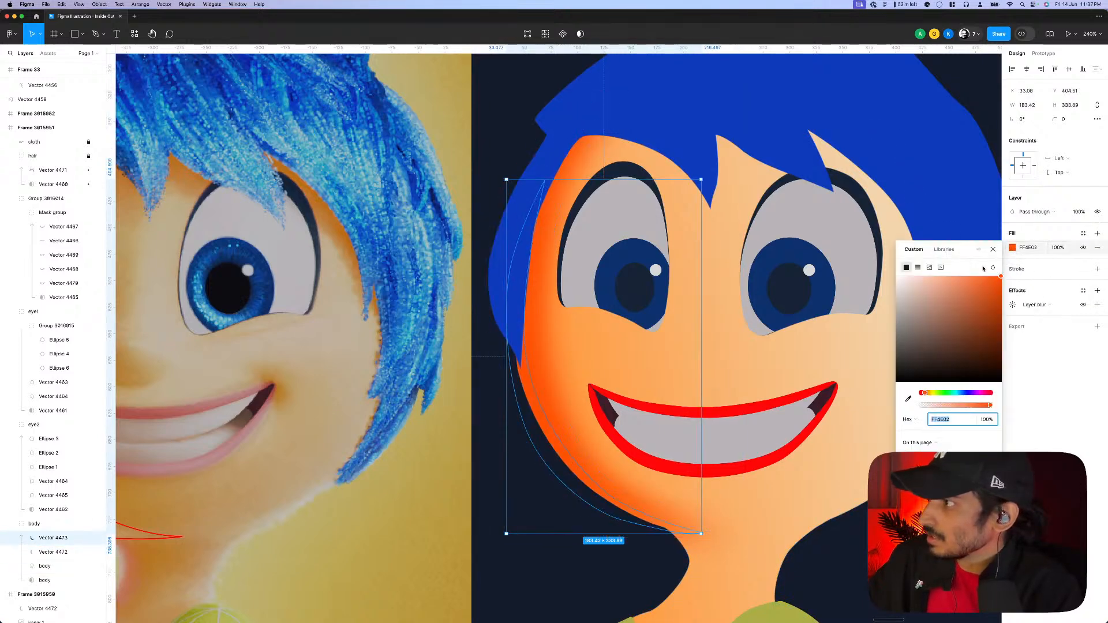
{"action": "left_click_drag", "start_coordinate": [925, 393], "coordinate": [922, 393]}
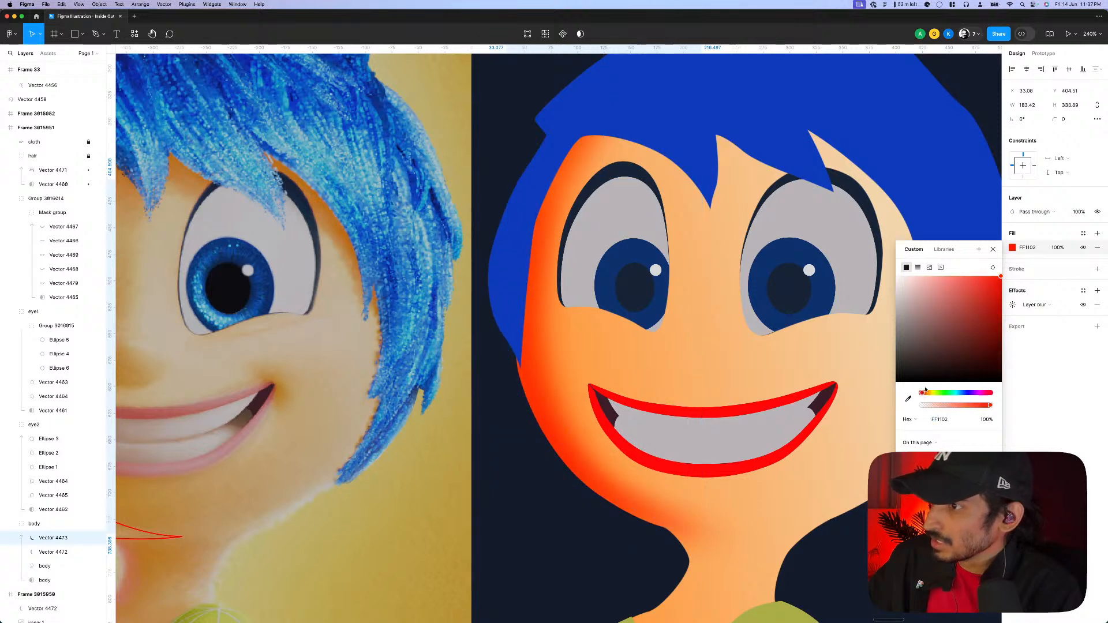
{"action": "left_click", "coordinate": [993, 297]}
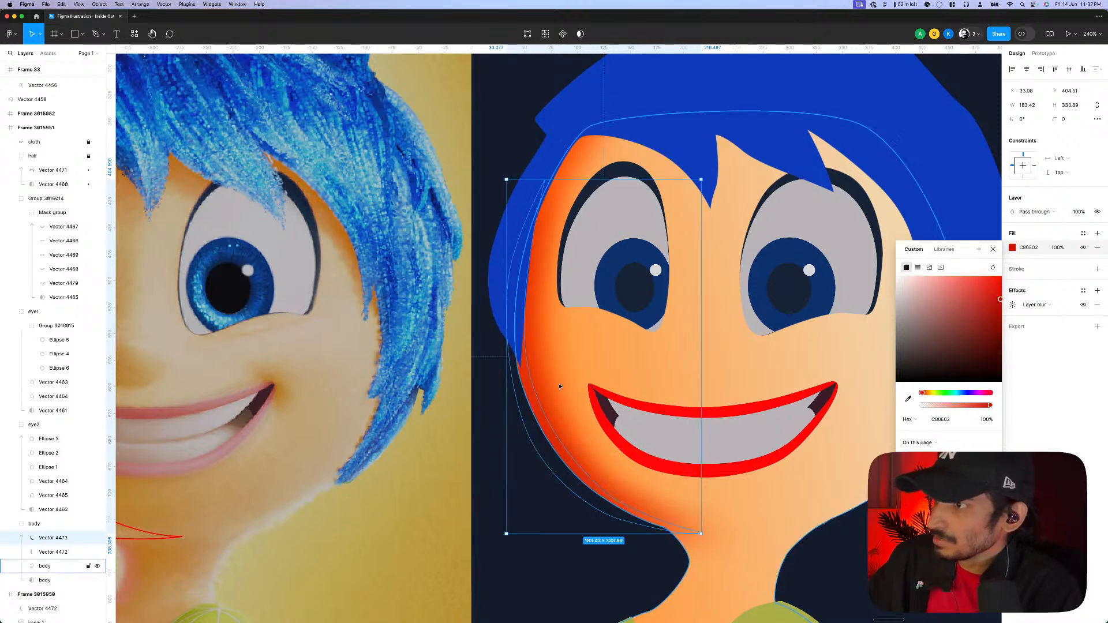
{"action": "key", "text": "shift+1"}
{"action": "key", "text": "Escape"}
{"action": "scroll", "coordinate": [479, 409], "scroll_direction": "up", "scroll_amount": 3}
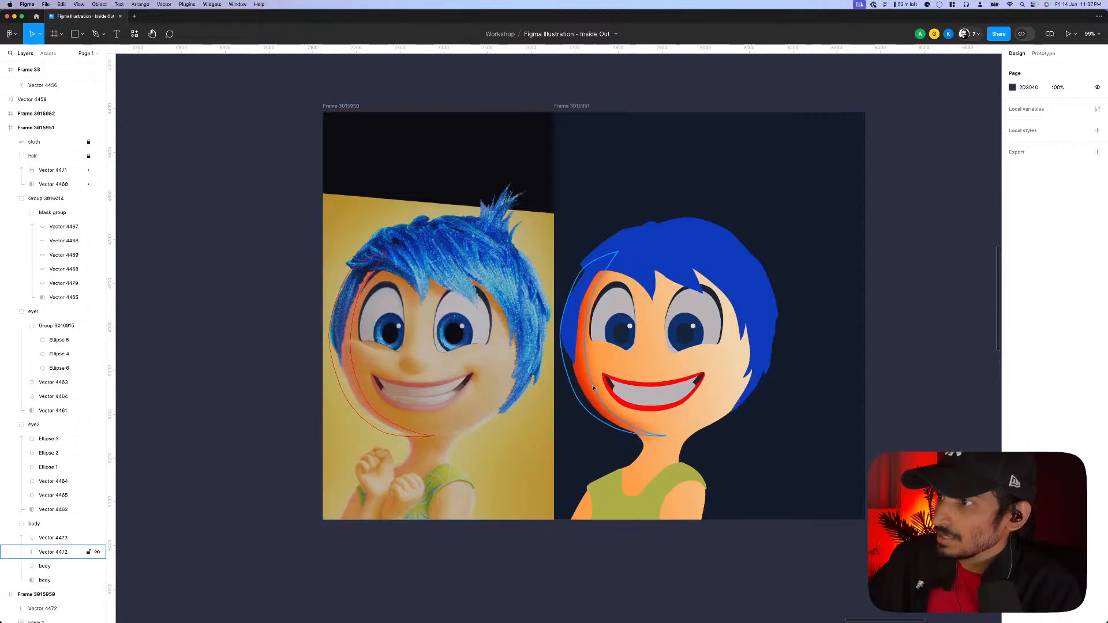
- Lighten the wide crescent's fill to orange FF6725 and deselect it
{"action": "left_click", "coordinate": [631, 382]}
{"action": "left_click", "coordinate": [1012, 248]}
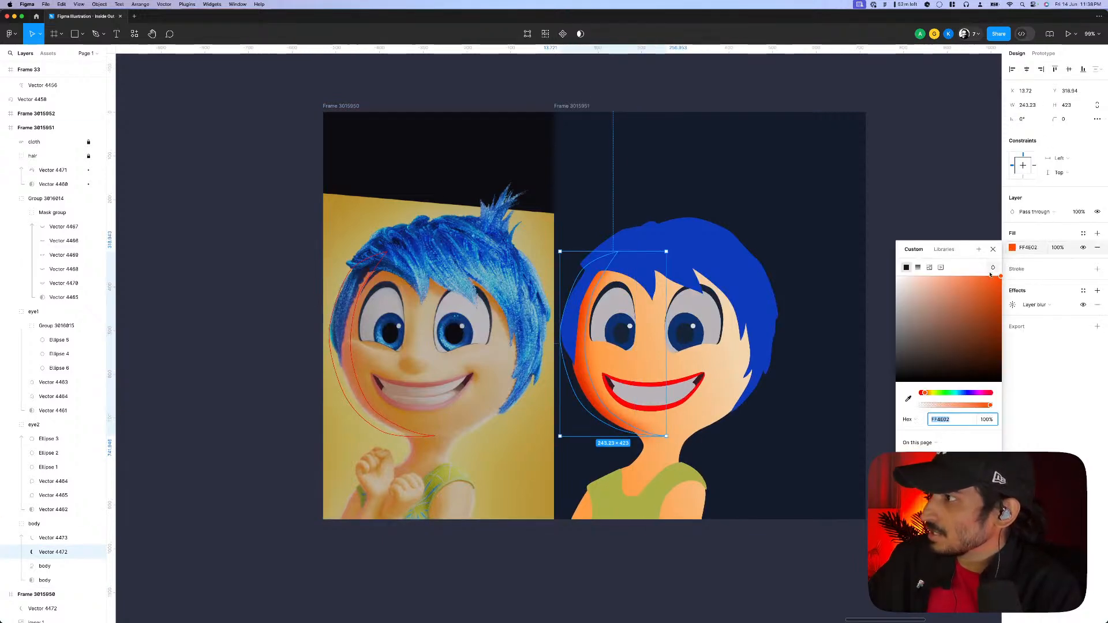
{"action": "left_click", "coordinate": [986, 277]}
{"action": "scroll", "coordinate": [649, 456], "scroll_direction": "up", "scroll_amount": 3}
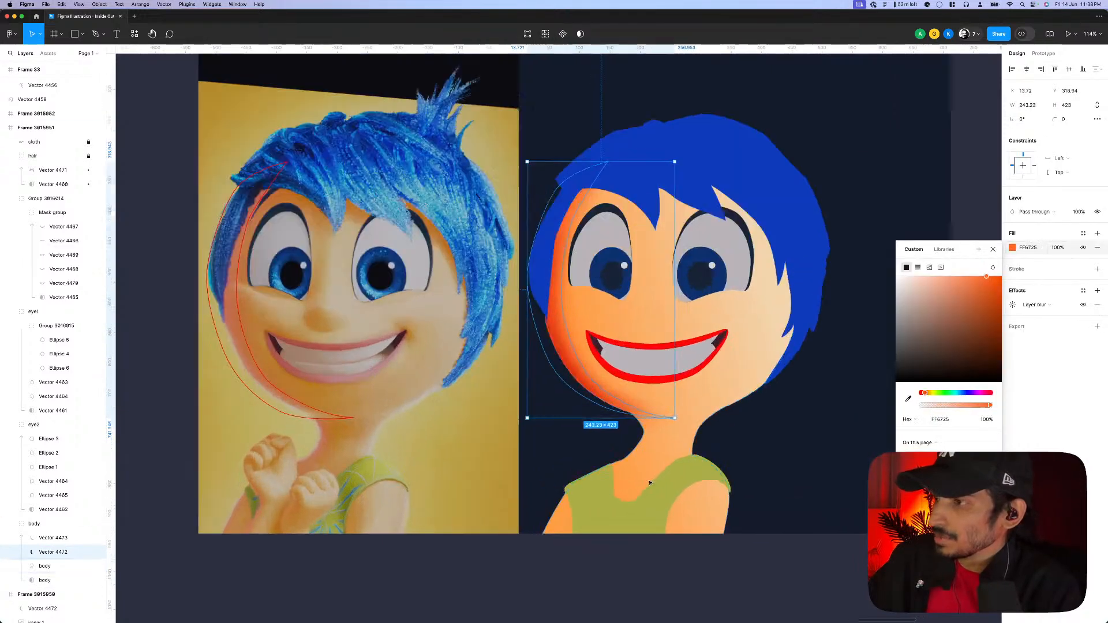
{"action": "key", "text": "Escape"}
{"action": "key", "text": "Escape"}
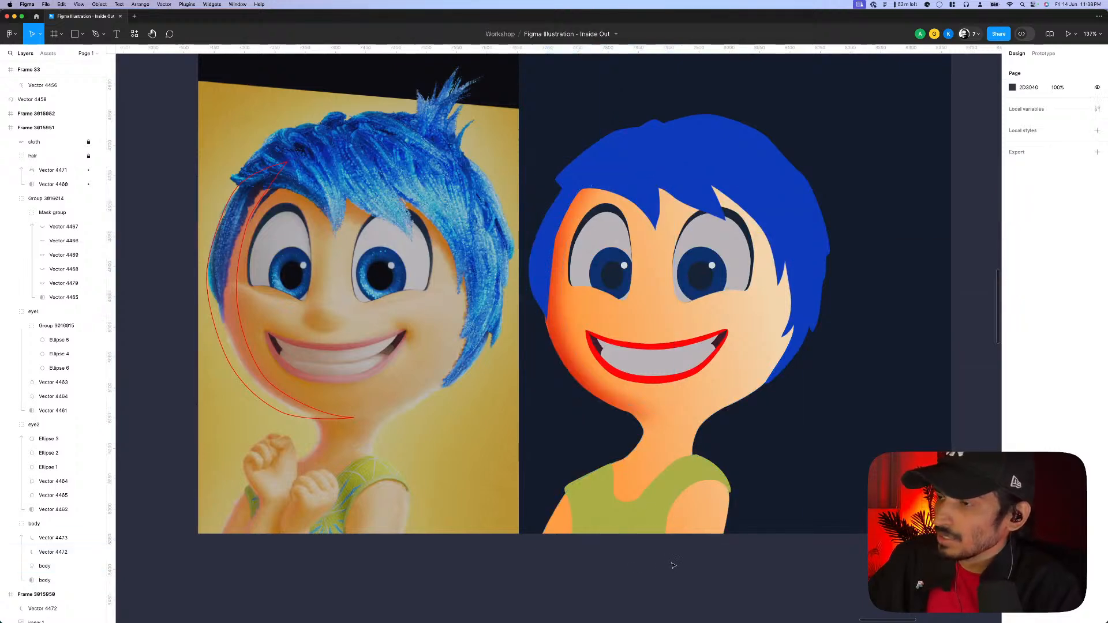
- Delete the red crescent outline lying over the reference image
{"action": "scroll", "coordinate": [578, 414], "scroll_direction": "up", "scroll_amount": 3}
{"action": "scroll", "coordinate": [353, 402], "scroll_direction": "left", "scroll_amount": 5}
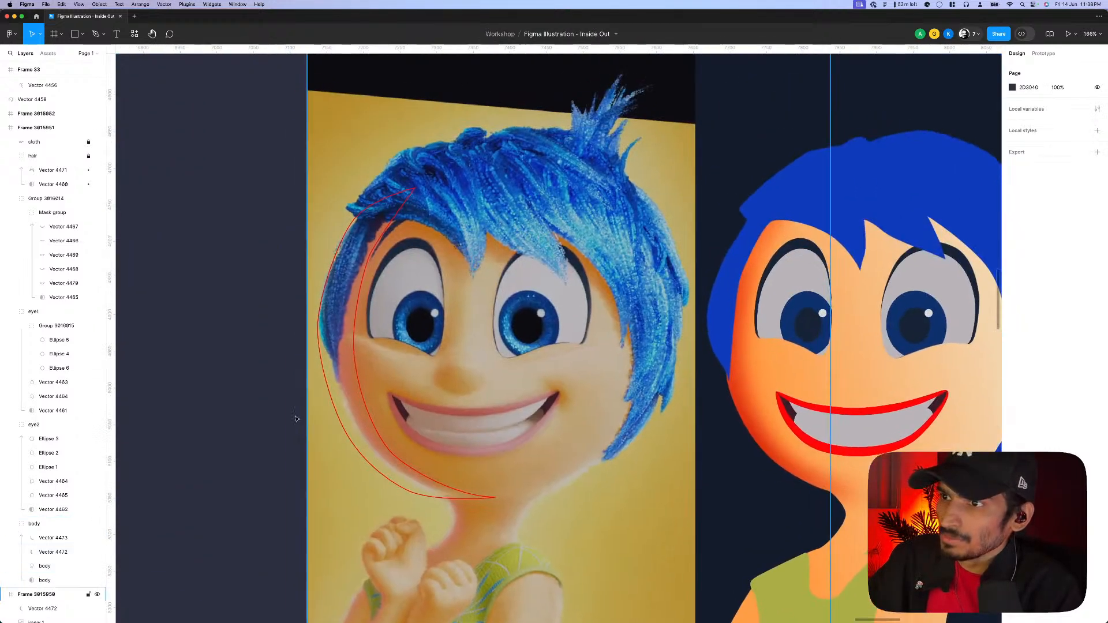
{"action": "left_click", "coordinate": [352, 402]}
{"action": "key", "text": "Escape"}
- Examine the face shading and rim glow of the characters in the Inside Out poster references
{"action": "scroll", "coordinate": [421, 450], "scroll_direction": "down", "scroll_amount": 10}
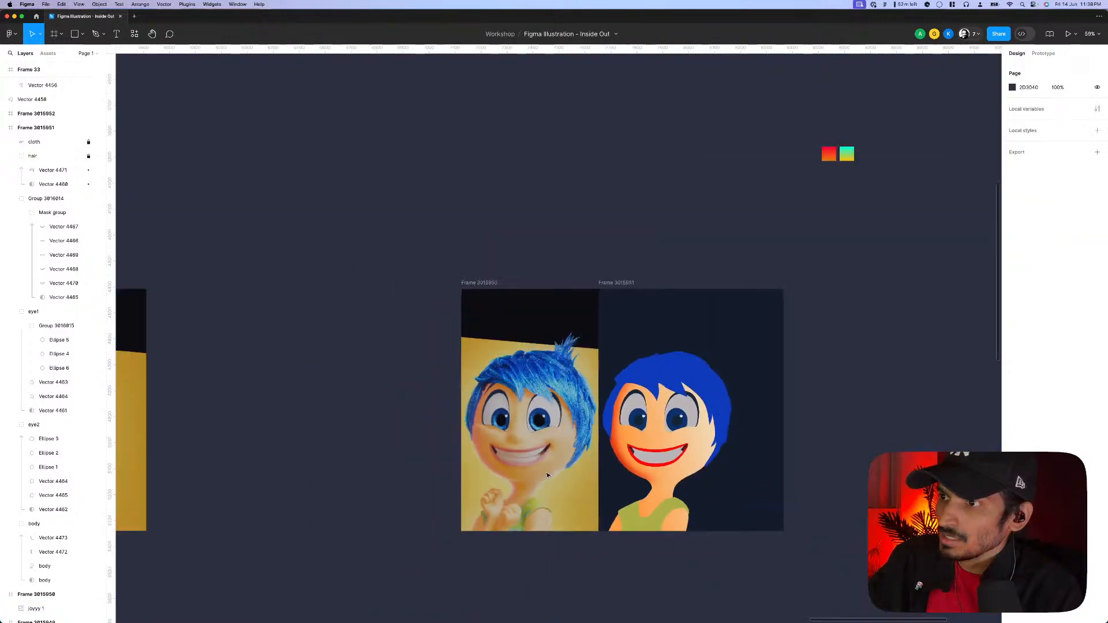
{"action": "scroll", "coordinate": [420, 450], "scroll_direction": "left", "scroll_amount": 10}
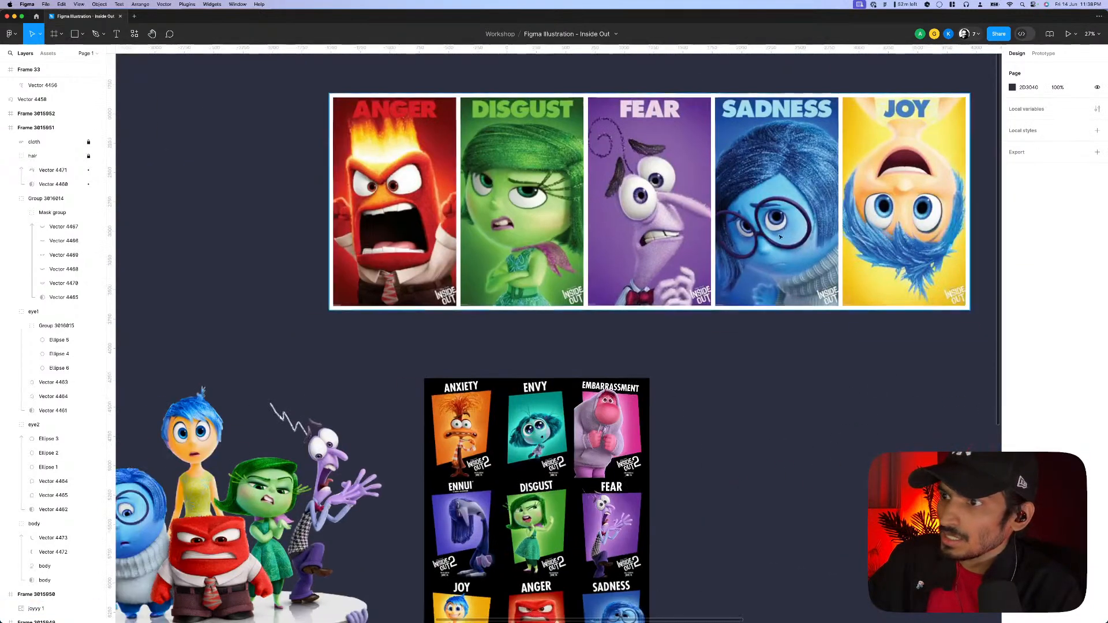
{"action": "scroll", "coordinate": [541, 458], "scroll_direction": "left", "scroll_amount": 5}
{"action": "scroll", "coordinate": [606, 462], "scroll_direction": "up", "scroll_amount": 5}
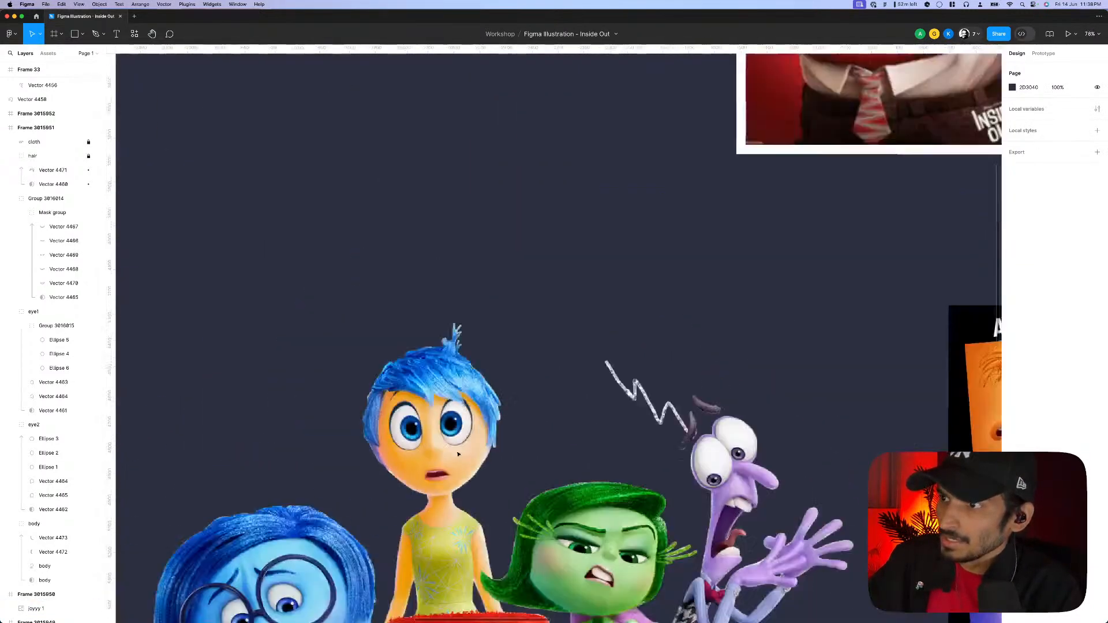
{"action": "scroll", "coordinate": [674, 467], "scroll_direction": "down", "scroll_amount": 6}
{"action": "scroll", "coordinate": [675, 466], "scroll_direction": "right", "scroll_amount": 3}
{"action": "scroll", "coordinate": [635, 474], "scroll_direction": "up", "scroll_amount": 3}
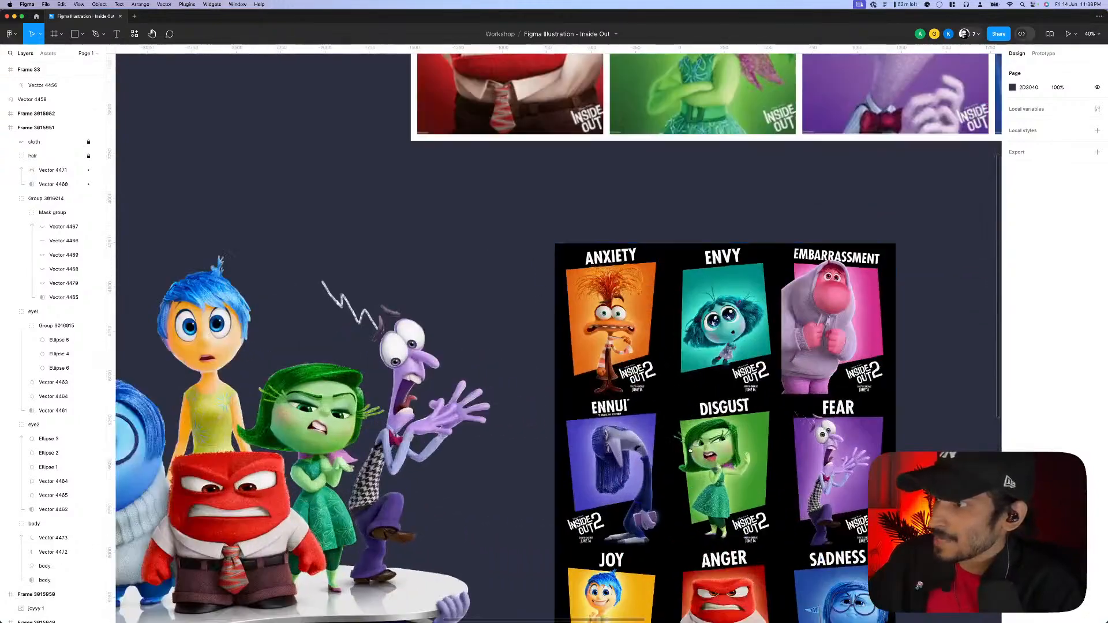
{"action": "scroll", "coordinate": [477, 503], "scroll_direction": "up", "scroll_amount": 4}
{"action": "scroll", "coordinate": [477, 502], "scroll_direction": "up", "scroll_amount": 10}
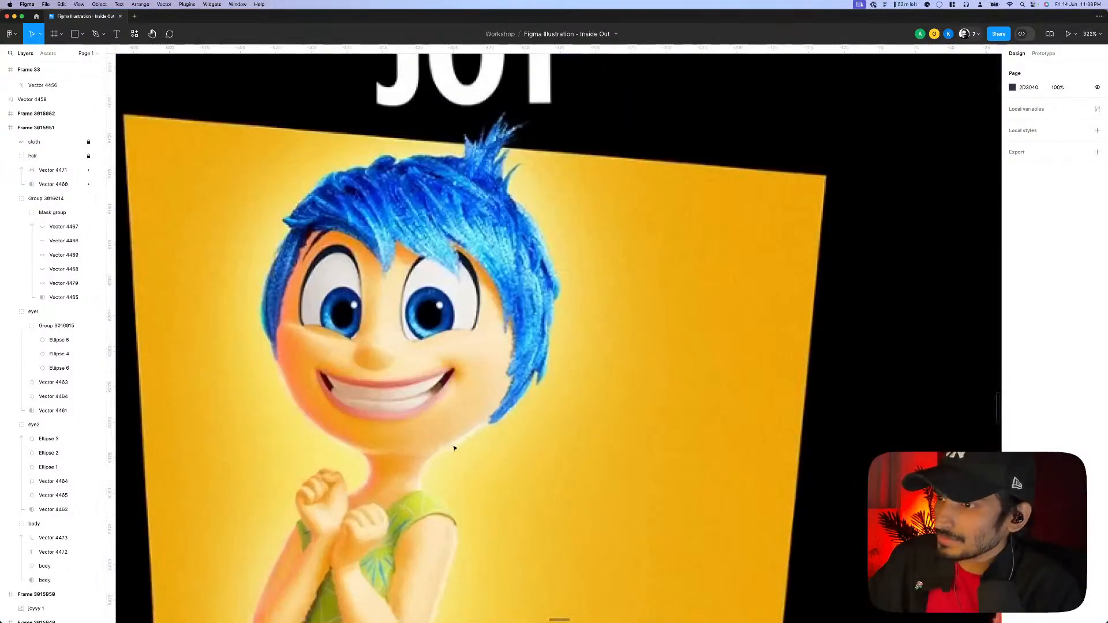
{"action": "scroll", "coordinate": [447, 448], "scroll_direction": "down", "scroll_amount": 8}
{"action": "scroll", "coordinate": [758, 352], "scroll_direction": "up", "scroll_amount": 5}
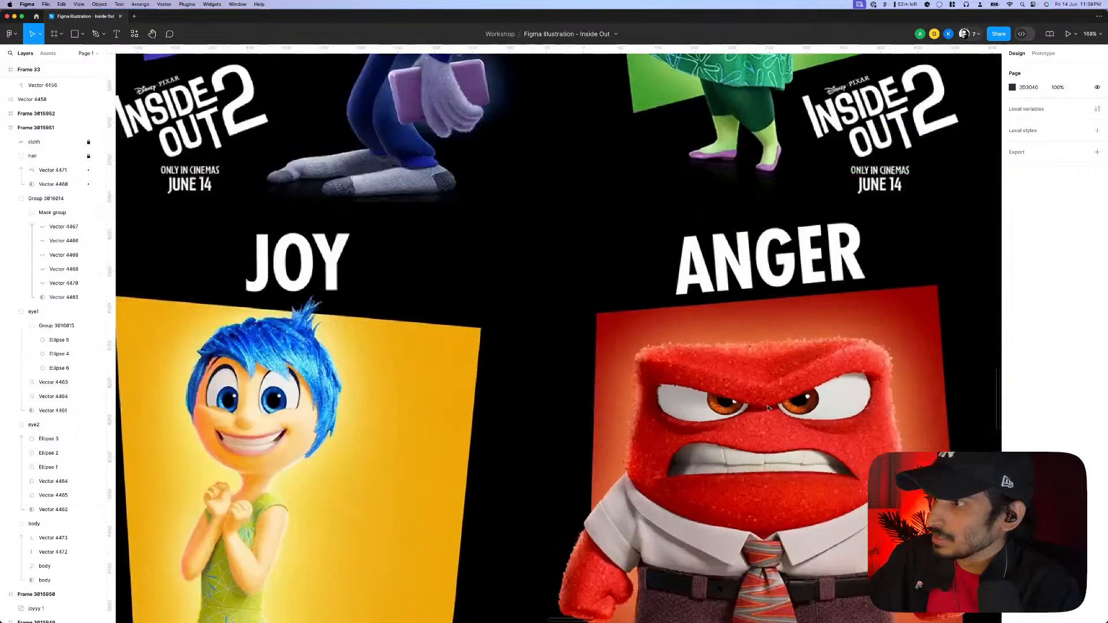
{"action": "scroll", "coordinate": [988, 367], "scroll_direction": "down", "scroll_amount": 6}
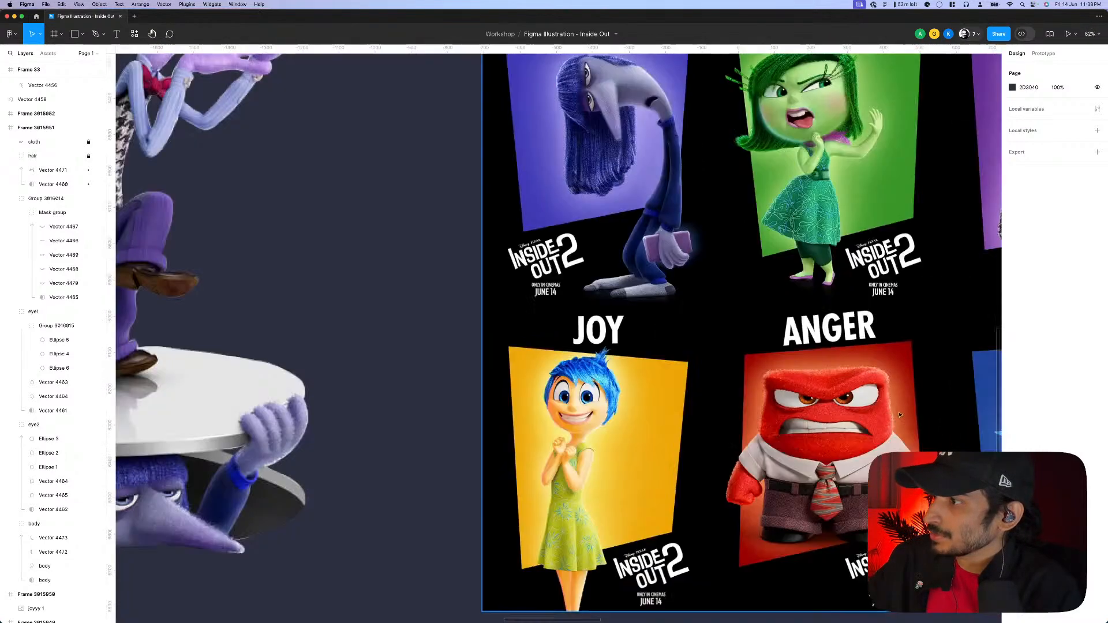
{"action": "scroll", "coordinate": [520, 347], "scroll_direction": "right", "scroll_amount": 5}
{"action": "scroll", "coordinate": [613, 392], "scroll_direction": "up", "scroll_amount": 4}
{"action": "scroll", "coordinate": [614, 391], "scroll_direction": "up", "scroll_amount": 2}
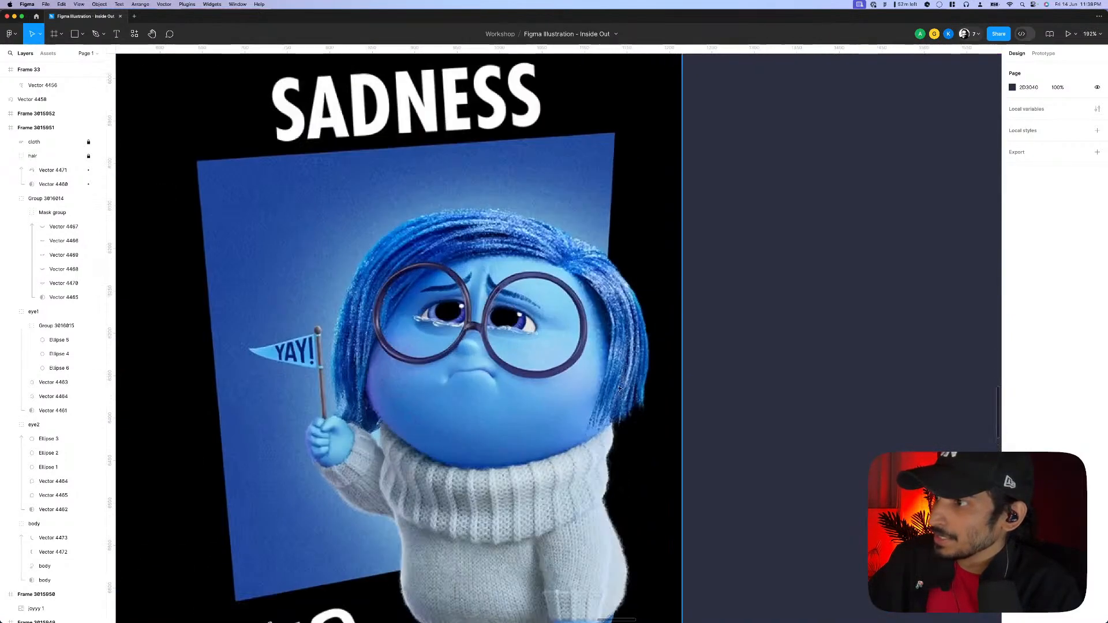
{"action": "scroll", "coordinate": [834, 341], "scroll_direction": "down", "scroll_amount": 6}
{"action": "scroll", "coordinate": [265, 399], "scroll_direction": "right", "scroll_amount": 5}
{"action": "scroll", "coordinate": [659, 227], "scroll_direction": "down", "scroll_amount": 3}
{"action": "scroll", "coordinate": [659, 227], "scroll_direction": "down", "scroll_amount": 3}
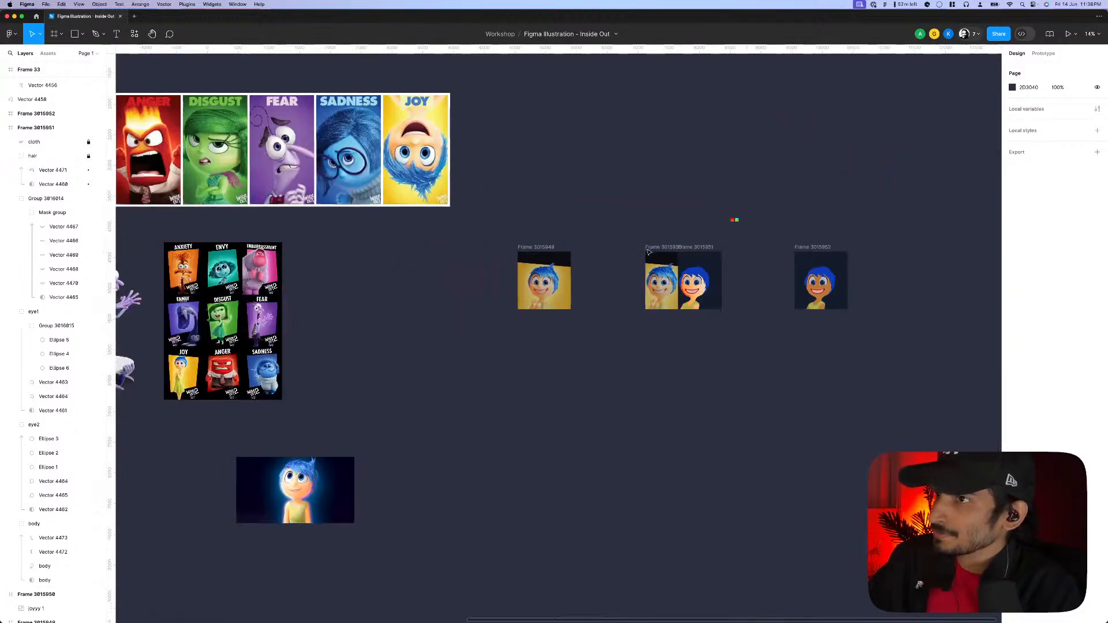
- Move the glowing Joy image with the dark background to just below the reference and illustration frames
{"action": "scroll", "coordinate": [648, 300], "scroll_direction": "left", "scroll_amount": 3}
{"action": "left_click", "coordinate": [392, 531]}
{"action": "left_click_drag", "start_coordinate": [354, 508], "coordinate": [725, 348]}
{"action": "scroll", "coordinate": [715, 369], "scroll_direction": "up", "scroll_amount": 10}
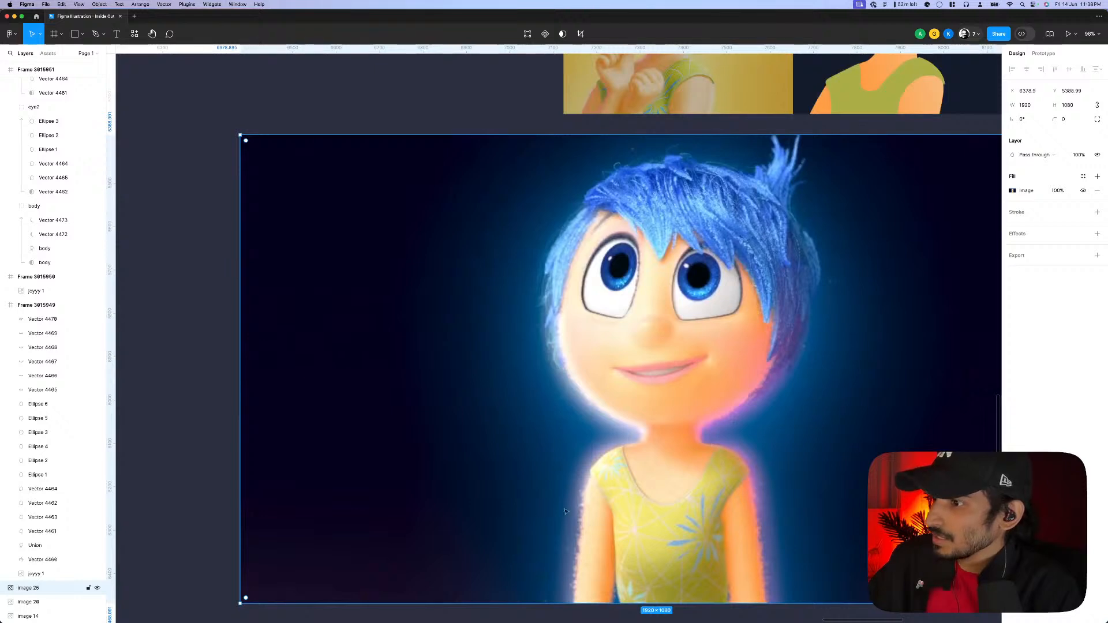
{"action": "left_click_drag", "start_coordinate": [592, 501], "coordinate": [564, 521]}
{"action": "scroll", "coordinate": [565, 520], "scroll_direction": "down", "scroll_amount": 3}
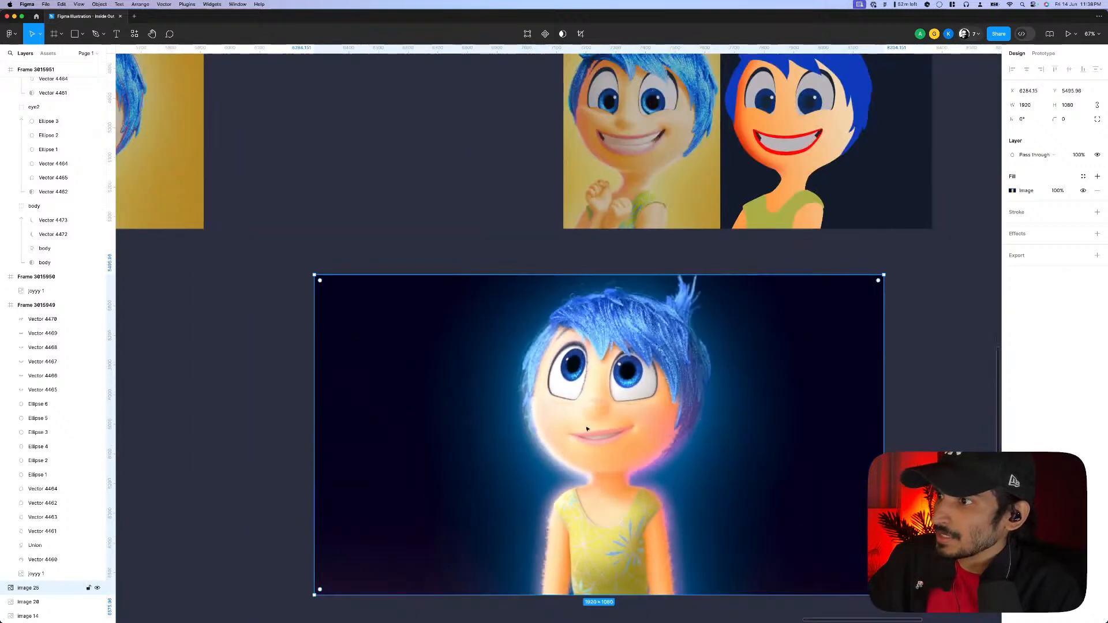
{"action": "scroll", "coordinate": [696, 268], "scroll_direction": "up", "scroll_amount": 1}
{"action": "scroll", "coordinate": [696, 268], "scroll_direction": "up", "scroll_amount": 3}
{"action": "scroll", "coordinate": [696, 267], "scroll_direction": "right", "scroll_amount": 2}
{"action": "scroll", "coordinate": [616, 361], "scroll_direction": "up", "scroll_amount": 3}
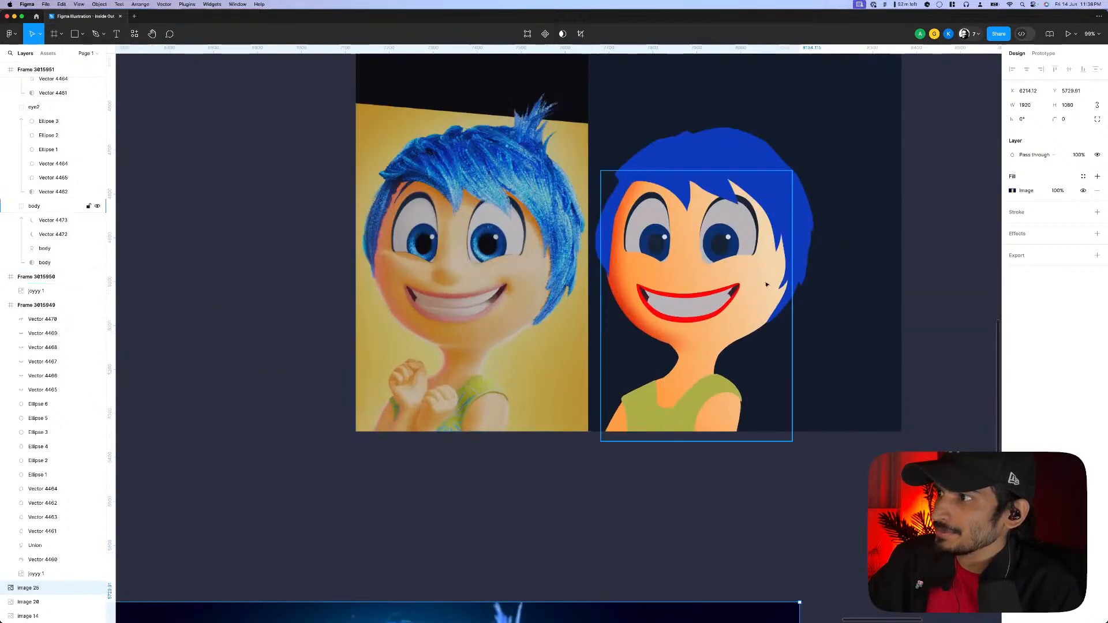
- Change the narrow dark red crescent's fill from solid to a linear gradient
{"action": "double_click", "coordinate": [628, 314]}
{"action": "scroll", "coordinate": [613, 284], "scroll_direction": "up", "scroll_amount": 3}
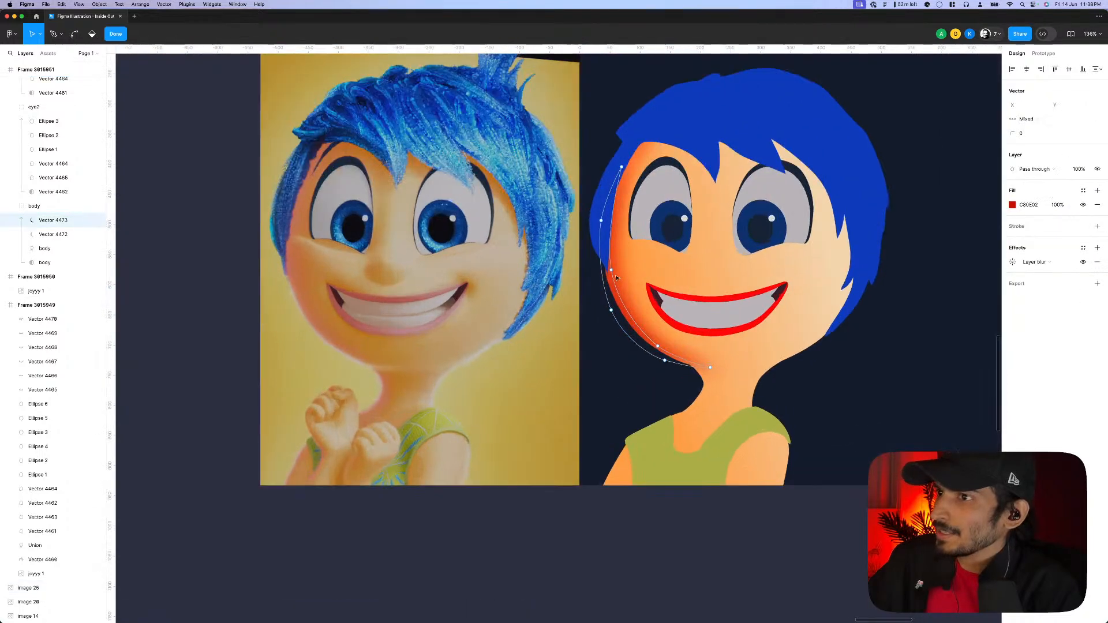
{"action": "left_click", "coordinate": [1012, 205]}
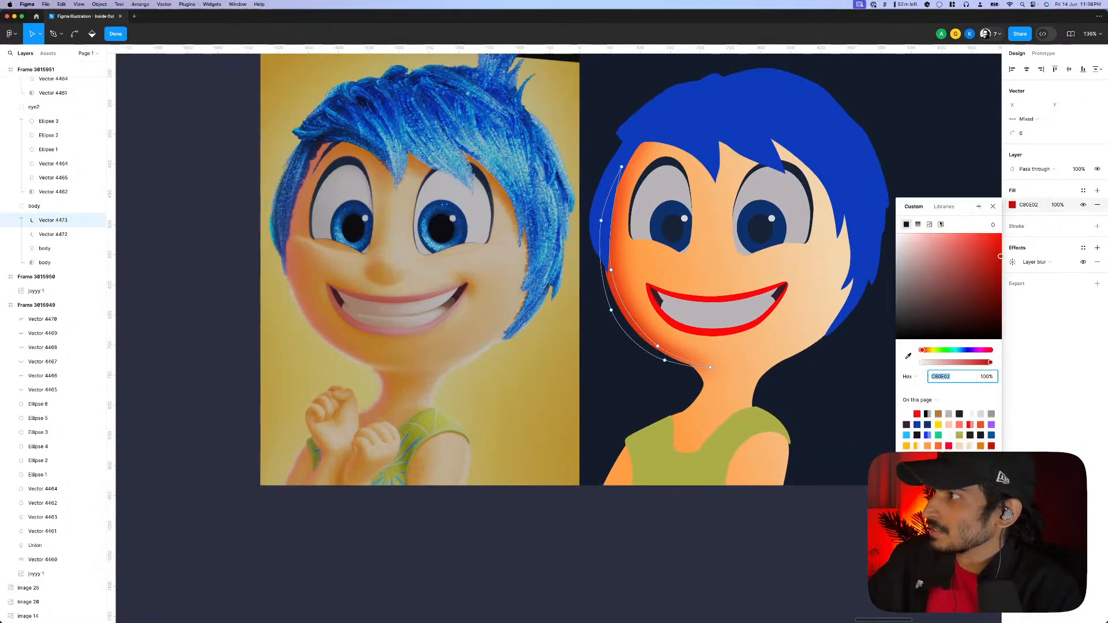
{"action": "left_click", "coordinate": [918, 225]}
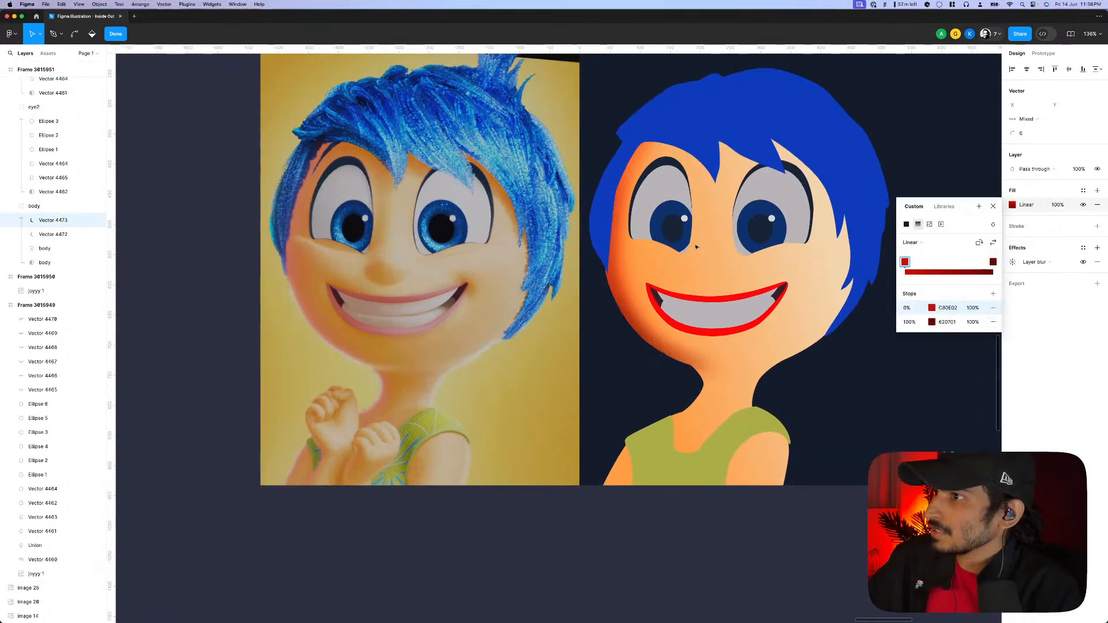
{"action": "left_click", "coordinate": [662, 368]}
- Set the gradient's end stop to the start stop's colour C80E02 with 0% opacity
{"action": "left_click", "coordinate": [947, 323]}
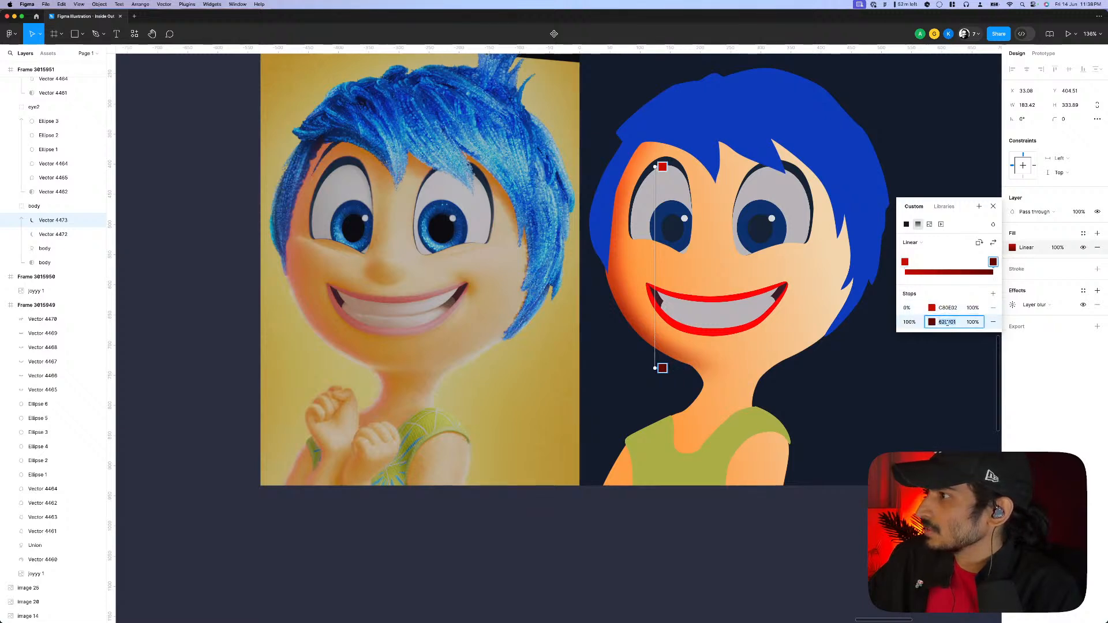
{"action": "type", "text": "EEEEEE"}
{"action": "left_click", "coordinate": [947, 311]}
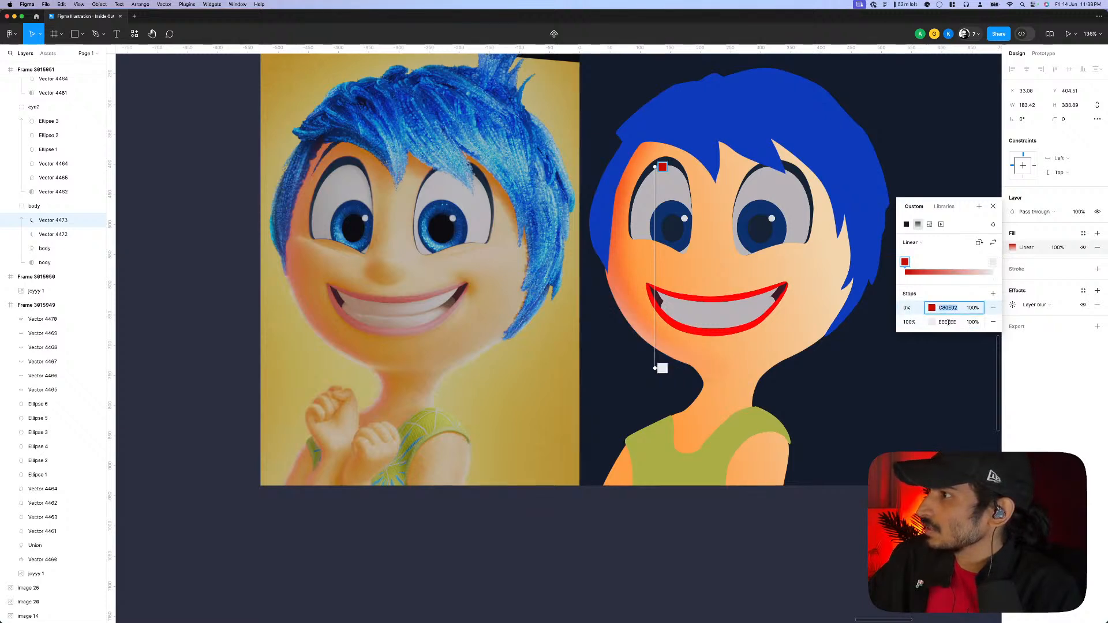
{"action": "key", "text": "ctrl+c"}
{"action": "left_click", "coordinate": [947, 323]}
{"action": "key", "text": "ctrl+v"}
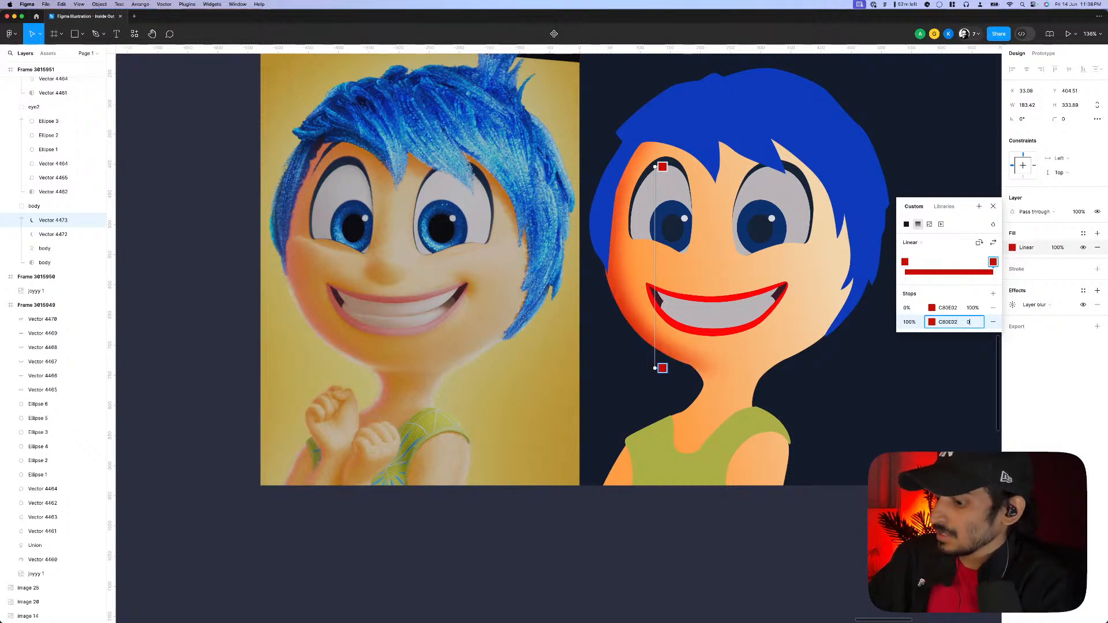
{"action": "key", "text": "Return"}
- Angle the gradient from opaque at the lower jaw to transparent beside the hair, and brighten its opaque stop to a lighter red
{"action": "left_click_drag", "start_coordinate": [655, 167], "coordinate": [590, 219]}
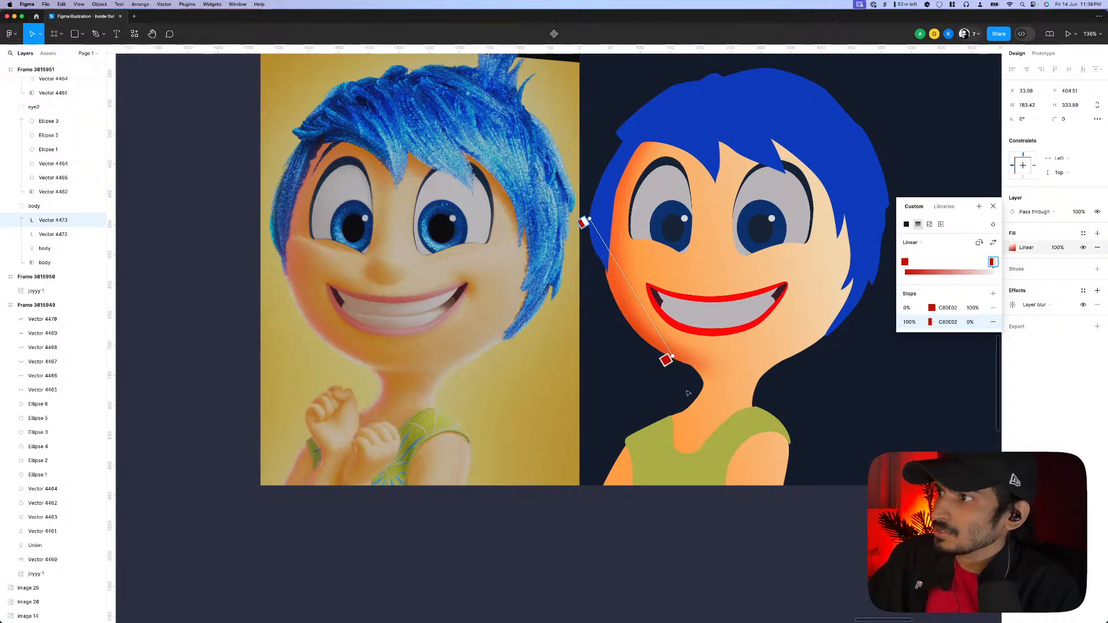
{"action": "left_click", "coordinate": [666, 360]}
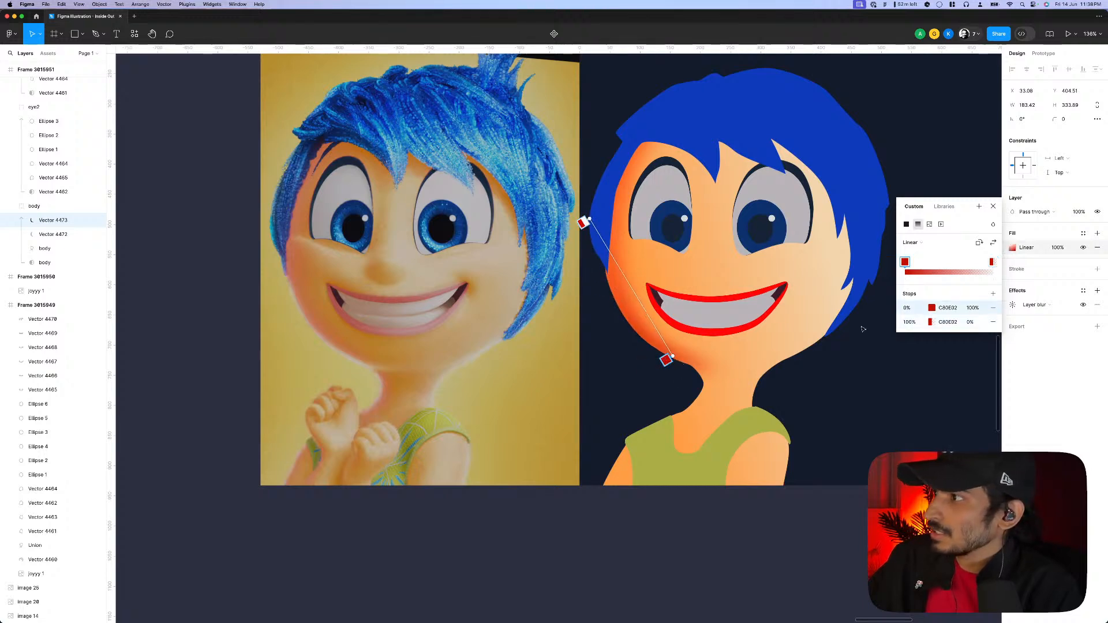
{"action": "left_click", "coordinate": [932, 308]}
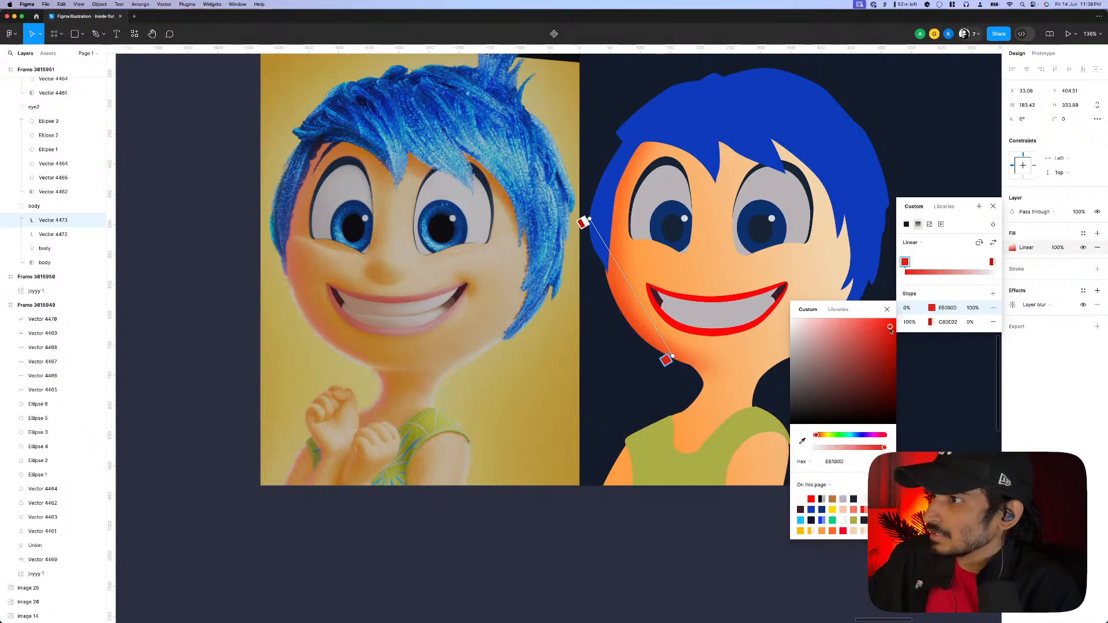
{"action": "key", "text": "Escape"}
{"action": "double_click", "coordinate": [663, 338]}
{"action": "key", "text": "Escape"}
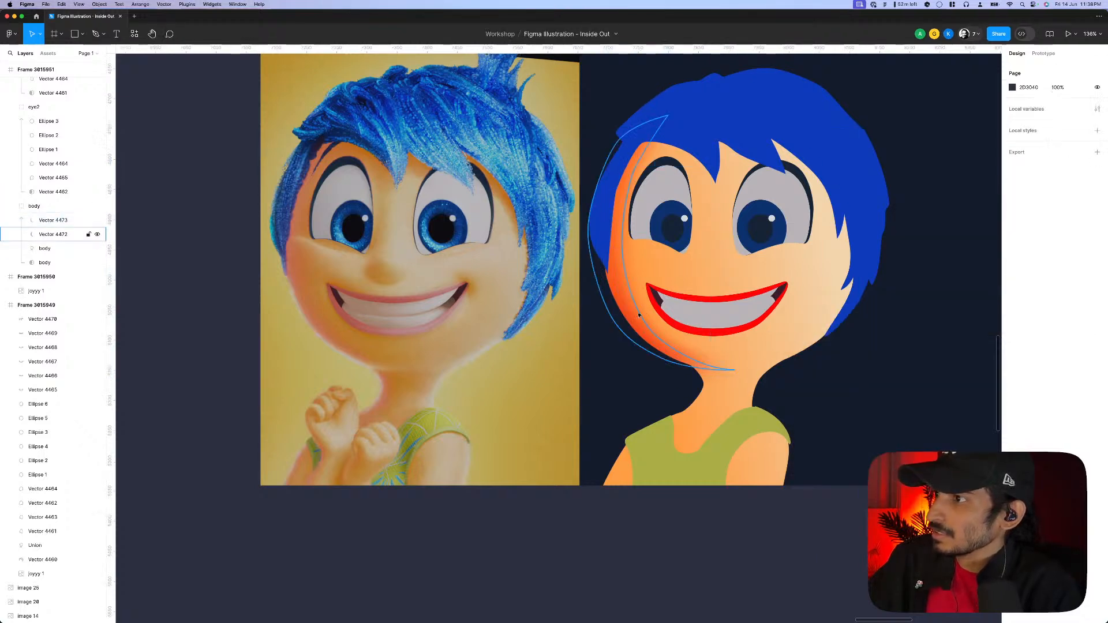
- Fine-tune the shade of the wide crescent's orange fill and deselect it
{"action": "left_click", "coordinate": [663, 337]}
{"action": "left_click", "coordinate": [1012, 248]}
{"action": "left_click_drag", "start_coordinate": [991, 280], "coordinate": [985, 275]}
{"action": "key", "text": "Escape"}
{"action": "key", "text": "Escape"}
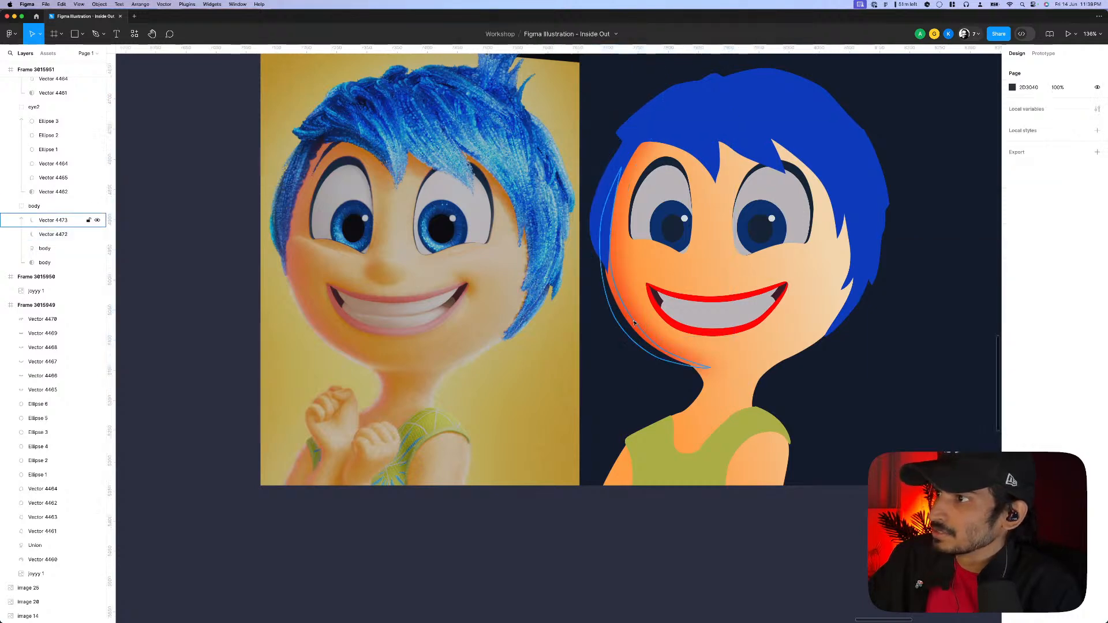
- Set the narrow red crescent's layer blur to 10 and deselect it
{"action": "left_click", "coordinate": [647, 342]}
{"action": "left_click", "coordinate": [1013, 305]}
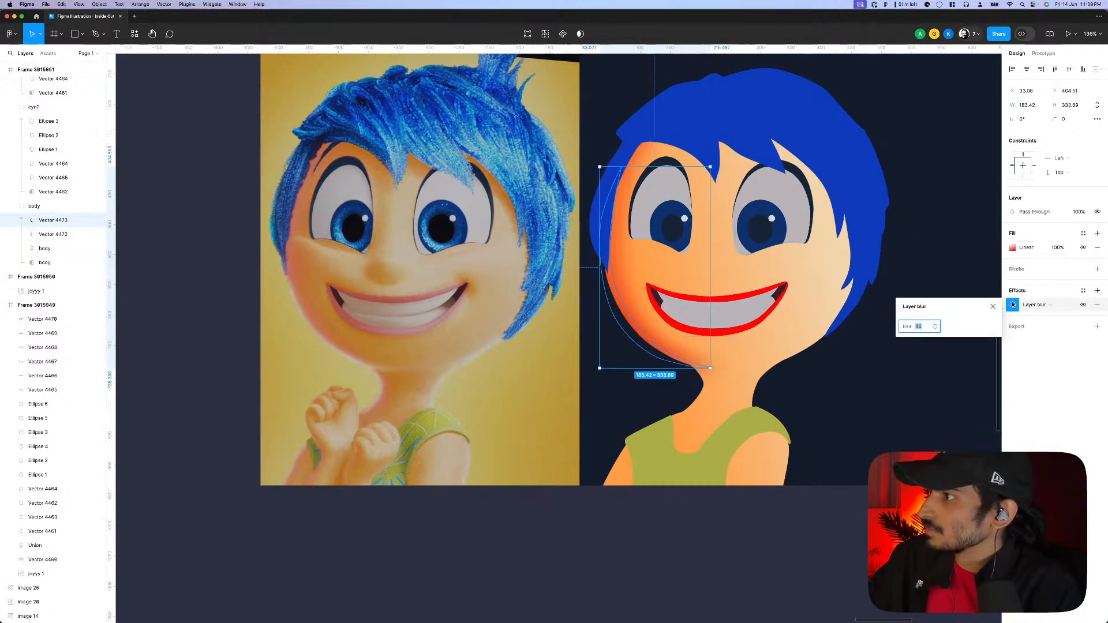
{"action": "type", "text": "10"}
{"action": "key", "text": "Return"}
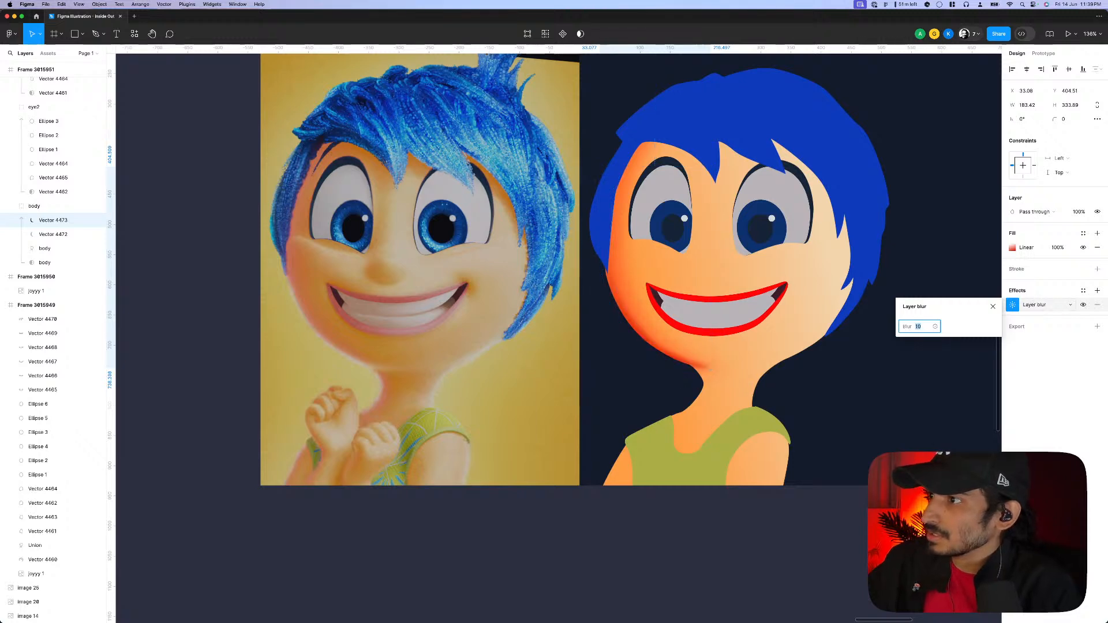
{"action": "key", "text": "Escape"}
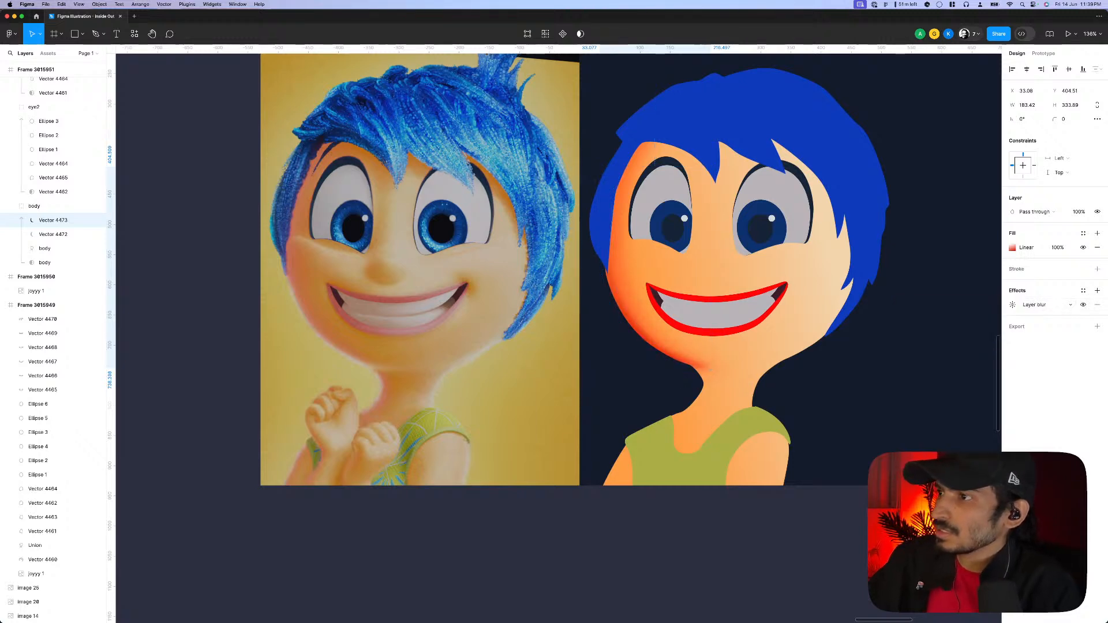
{"action": "key", "text": "Escape"}
- Start a zigzag pen path outside the face edge, running from the side hair's lower tip down along the cheek
{"action": "scroll", "coordinate": [326, 271], "scroll_direction": "up", "scroll_amount": 5}
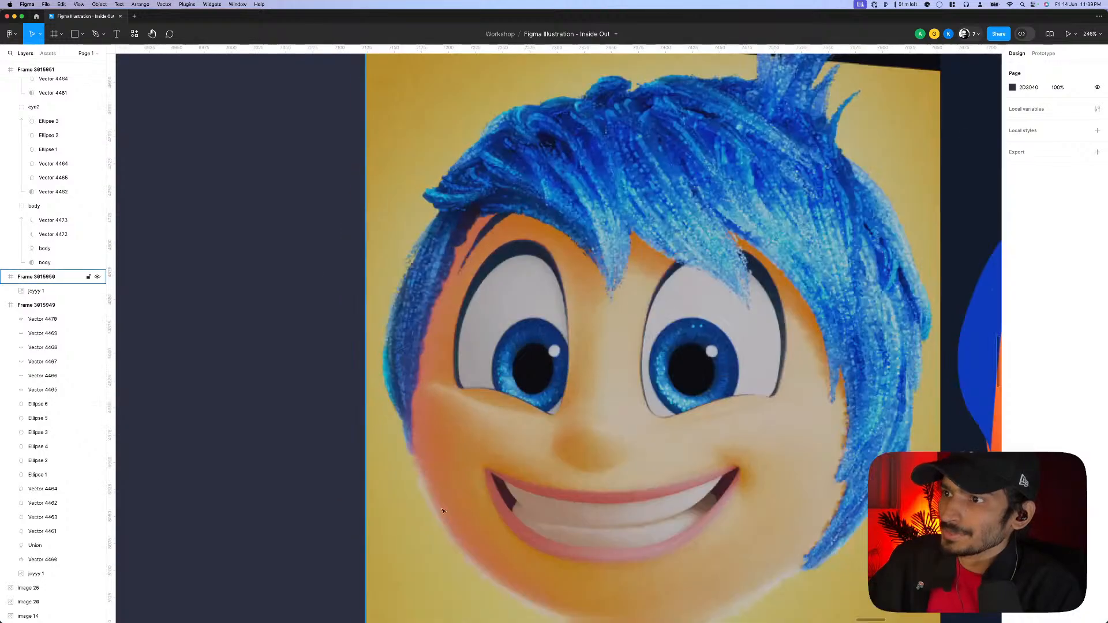
{"action": "scroll", "coordinate": [618, 411], "scroll_direction": "down", "scroll_amount": 3}
{"action": "scroll", "coordinate": [618, 411], "scroll_direction": "up", "scroll_amount": 8}
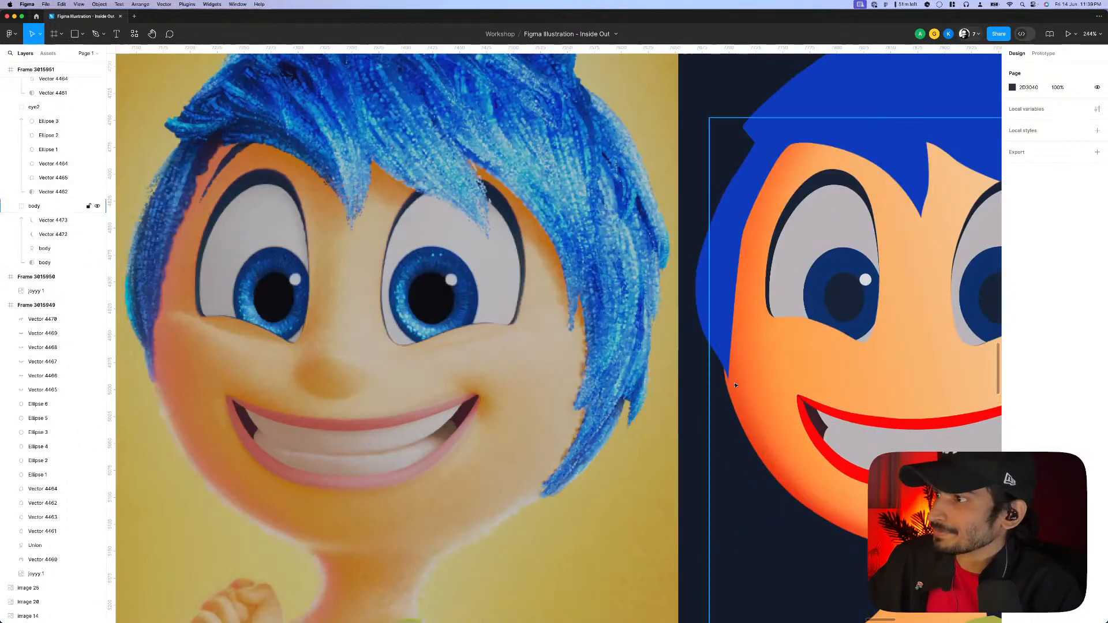
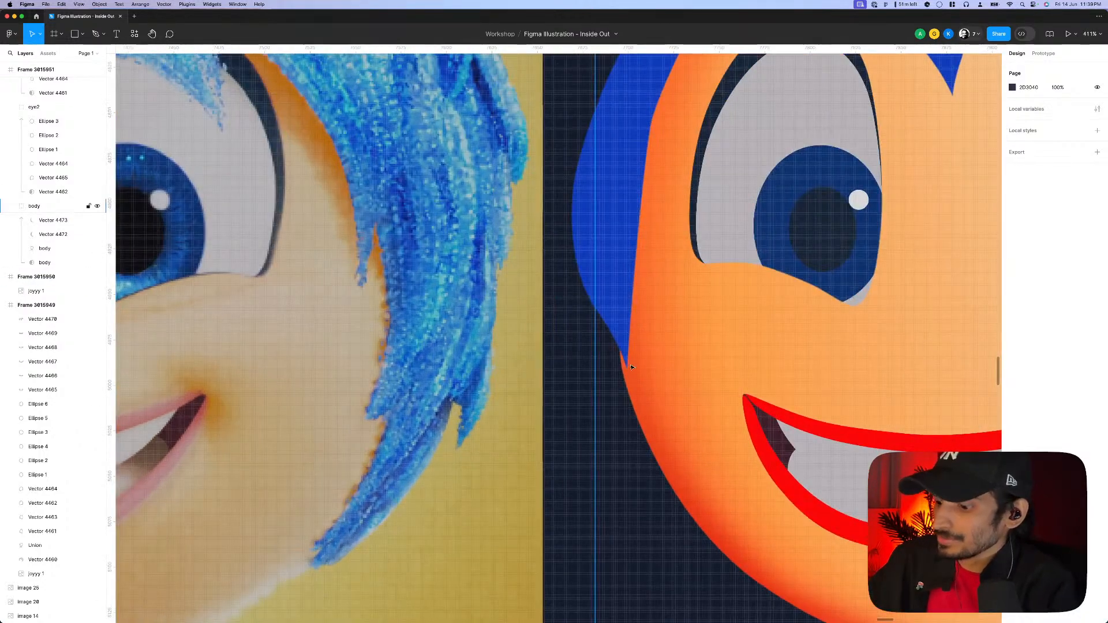
{"action": "scroll", "coordinate": [632, 368], "scroll_direction": "down", "scroll_amount": 3}
{"action": "scroll", "coordinate": [629, 371], "scroll_direction": "up", "scroll_amount": 4}
{"action": "key", "text": "p"}
{"action": "left_click", "coordinate": [622, 353]}
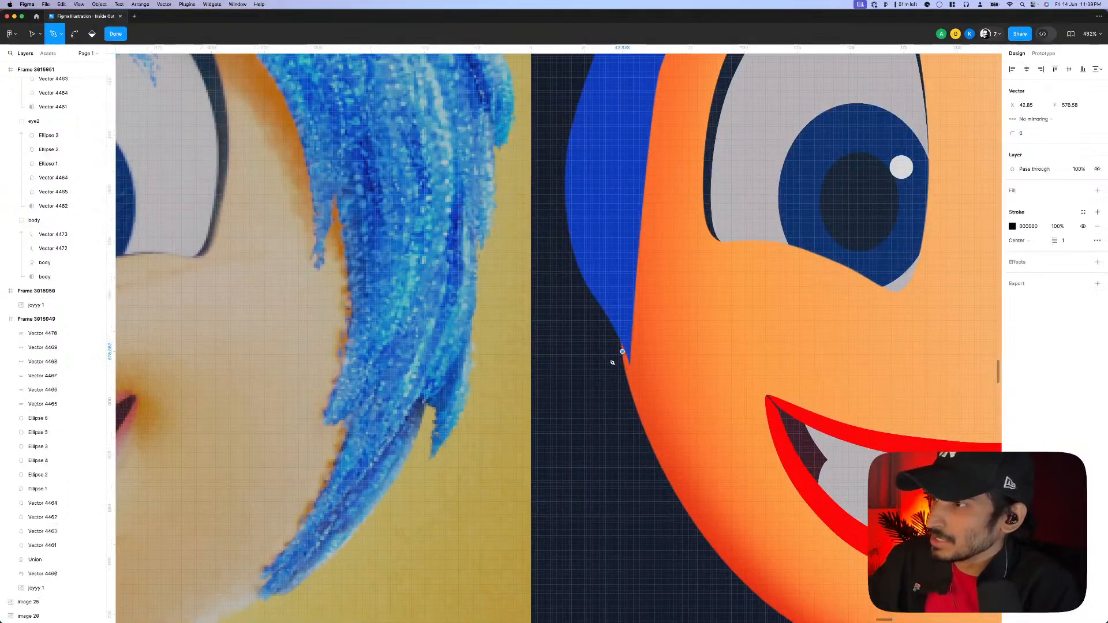
{"action": "scroll", "coordinate": [612, 358], "scroll_direction": "up", "scroll_amount": 2}
{"action": "left_click_drag", "start_coordinate": [604, 355], "coordinate": [618, 370]}
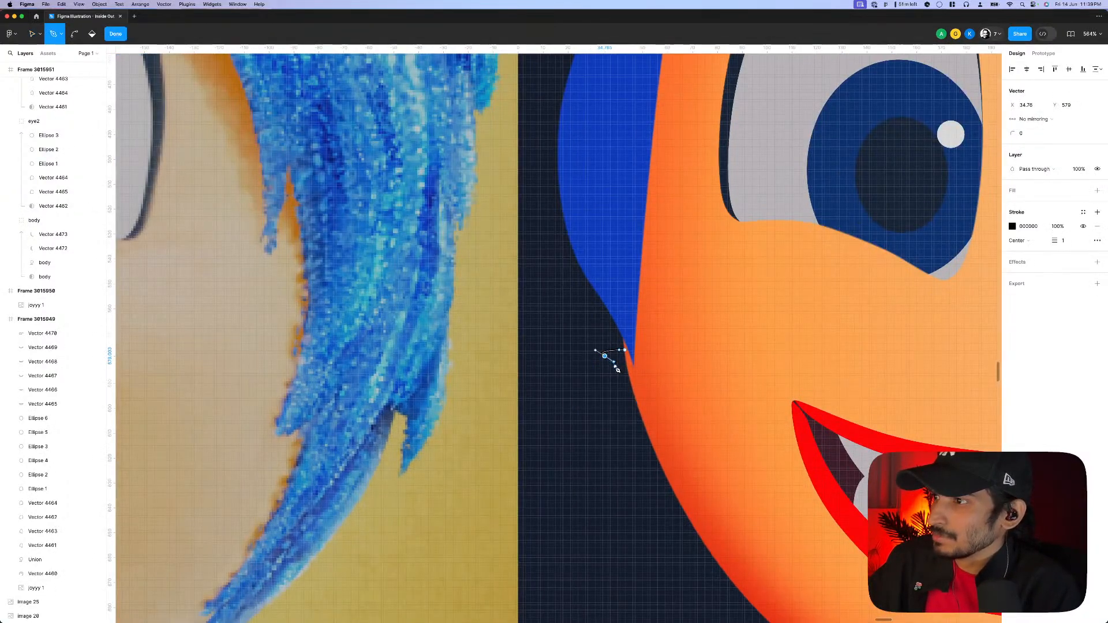
{"action": "left_click", "coordinate": [632, 407]}
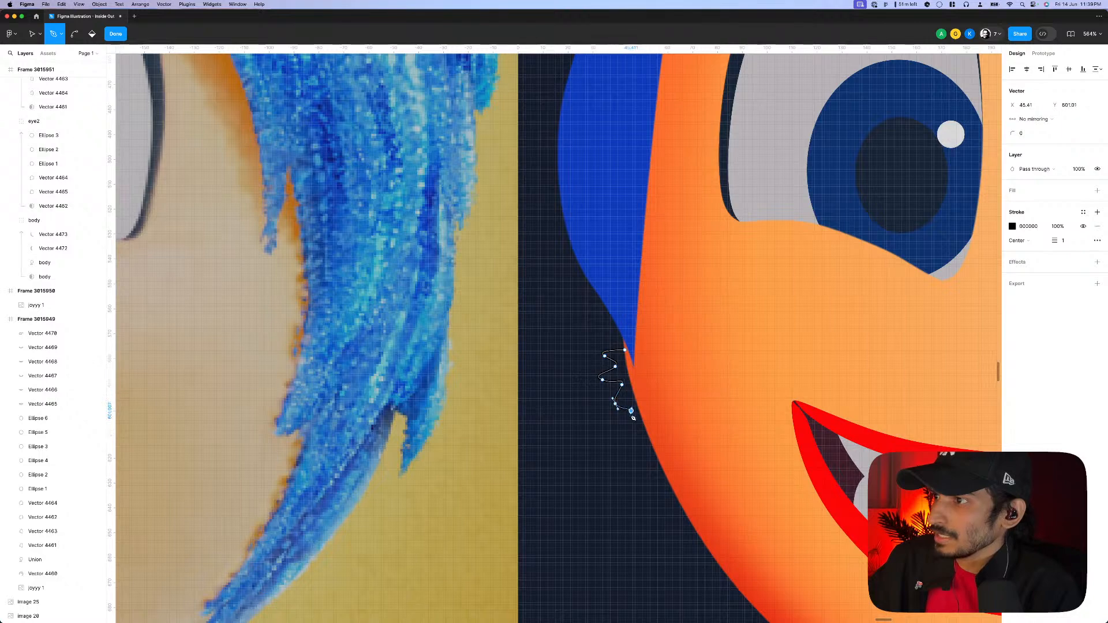
{"action": "scroll", "coordinate": [627, 416], "scroll_direction": "down", "scroll_amount": 3}
{"action": "scroll", "coordinate": [627, 416], "scroll_direction": "right", "scroll_amount": 2}
{"action": "left_click_drag", "start_coordinate": [625, 437], "coordinate": [640, 445]}
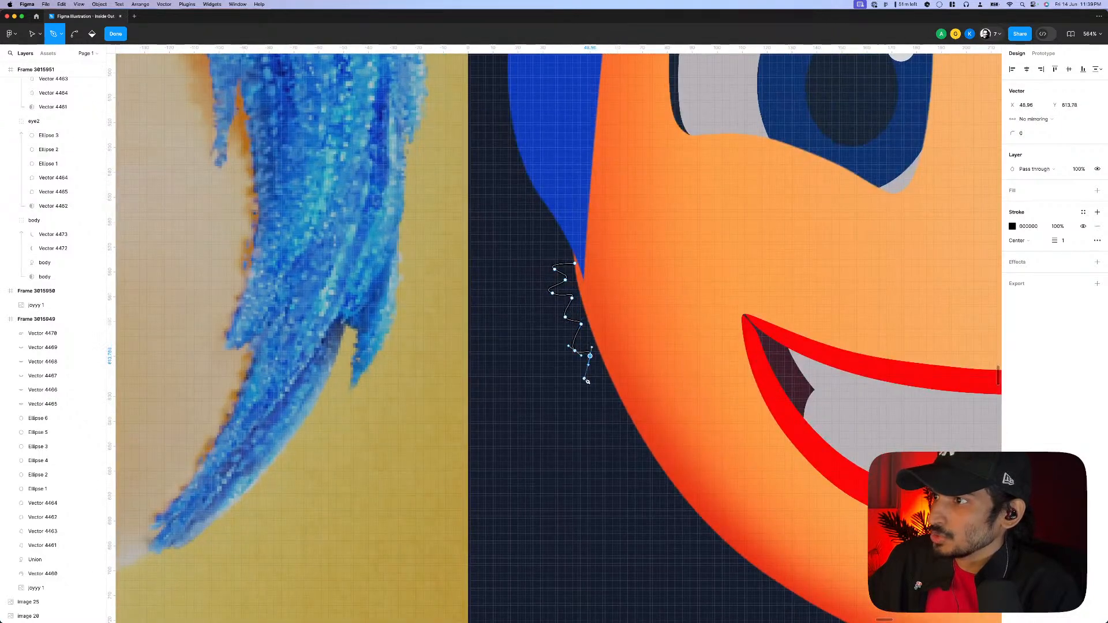
{"action": "left_click", "coordinate": [586, 380]}
{"action": "left_click_drag", "start_coordinate": [582, 402], "coordinate": [590, 405]}
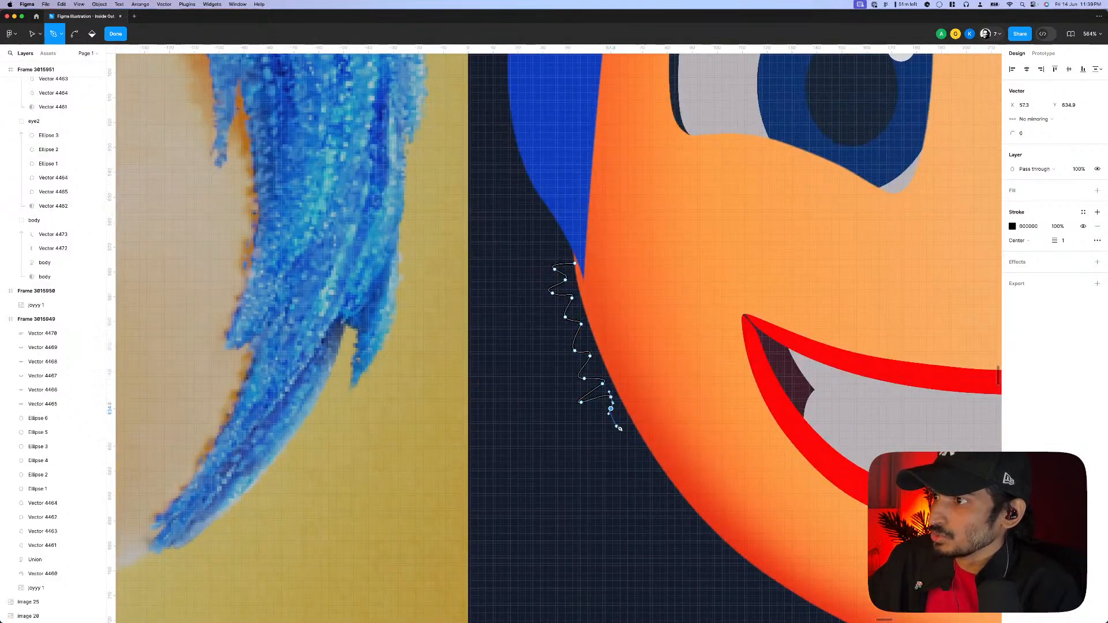
- Continue the zigzag path down the outside of the cheek to the jaw below the mouth corner
{"action": "scroll", "coordinate": [573, 406], "scroll_direction": "down", "scroll_amount": 2}
{"action": "scroll", "coordinate": [573, 406], "scroll_direction": "right", "scroll_amount": 2}
{"action": "left_click", "coordinate": [640, 434]}
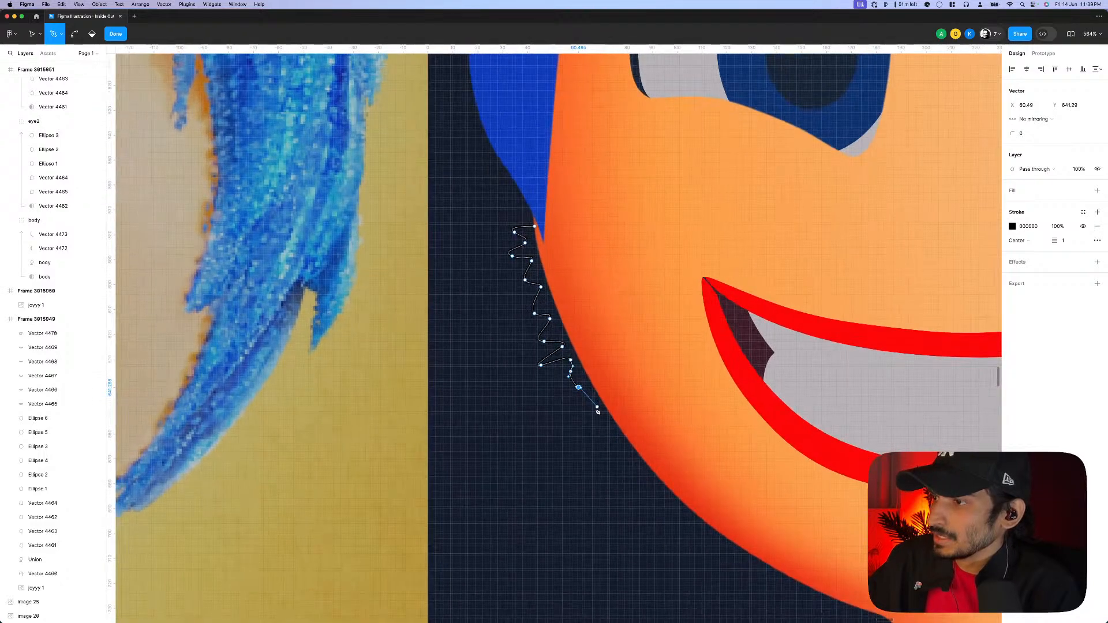
{"action": "left_click_drag", "start_coordinate": [638, 462], "coordinate": [642, 475]}
{"action": "left_click", "coordinate": [619, 446]}
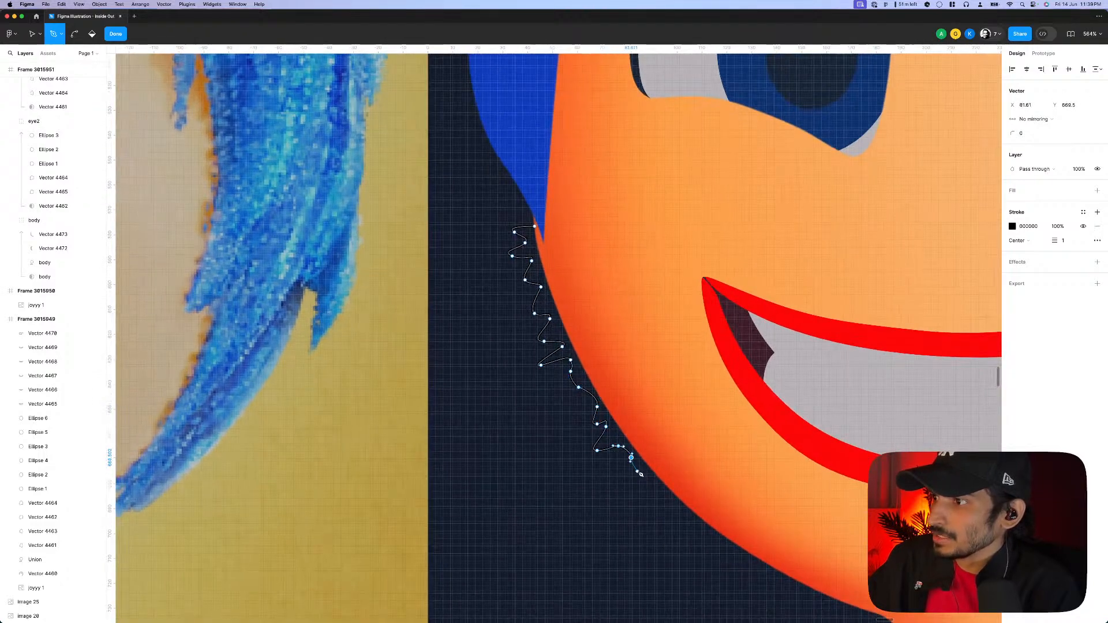
{"action": "right_click", "coordinate": [577, 442]}
{"action": "key", "text": "Escape"}
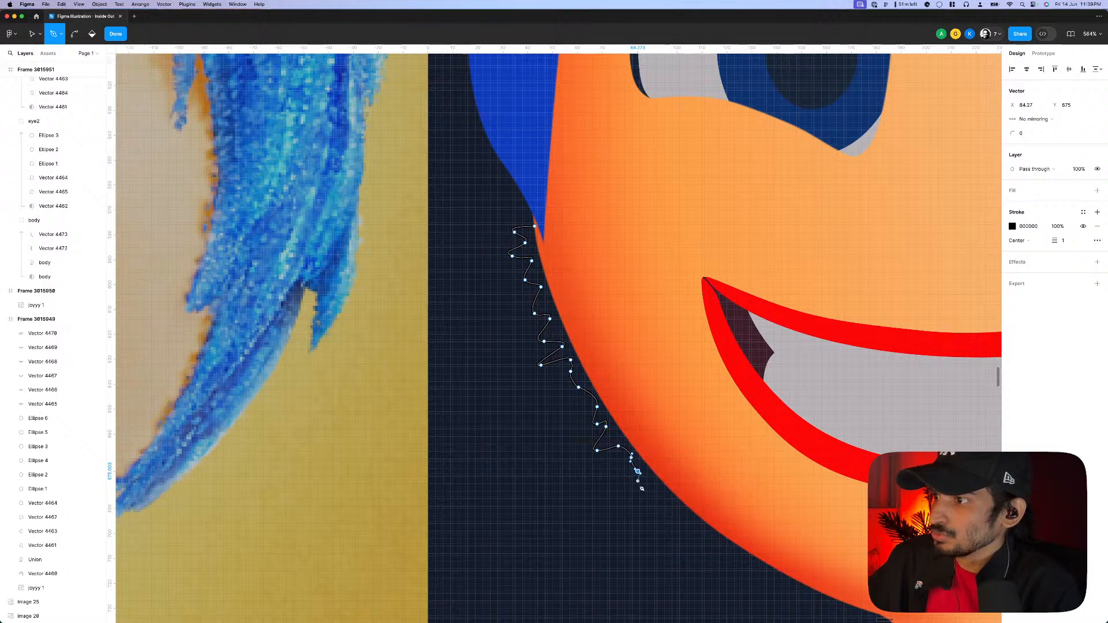
{"action": "left_click", "coordinate": [649, 489]}
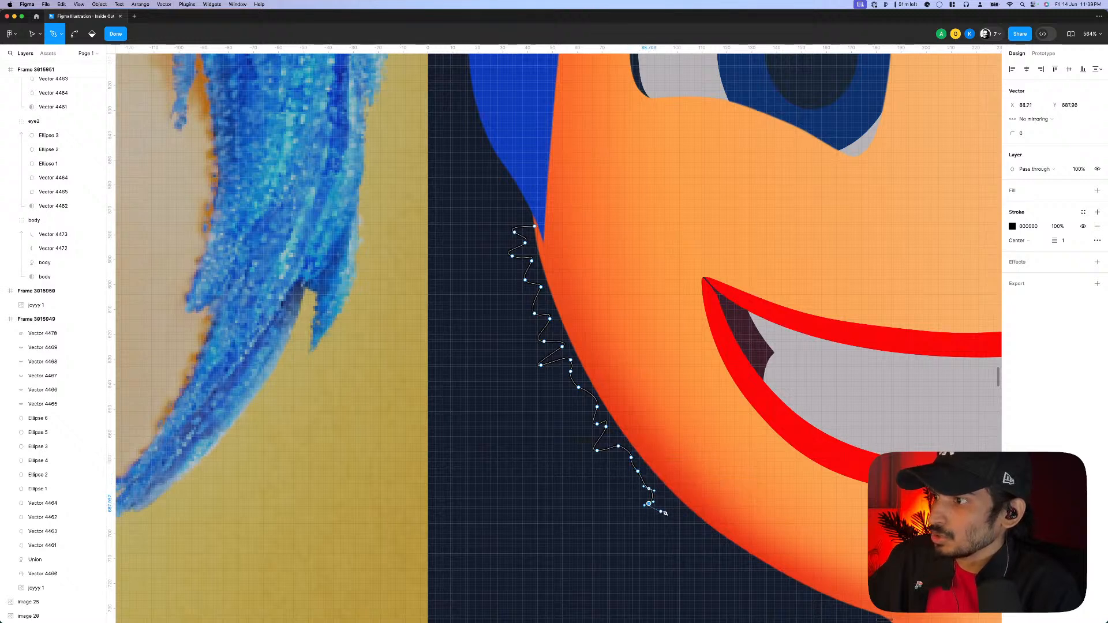
{"action": "left_click", "coordinate": [670, 494]}
- Close the zigzag shape with a smooth curve up the face edge to the hair tip, adjust its lower points, and finish editing
{"action": "left_click_drag", "start_coordinate": [658, 472], "coordinate": [650, 463]}
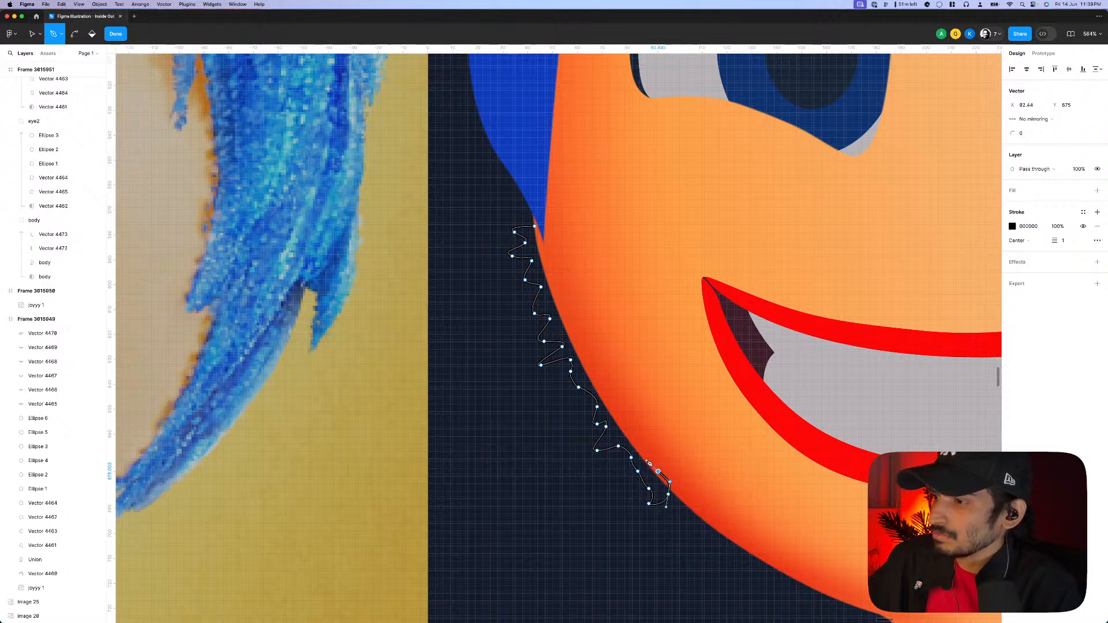
{"action": "left_click", "coordinate": [615, 414]}
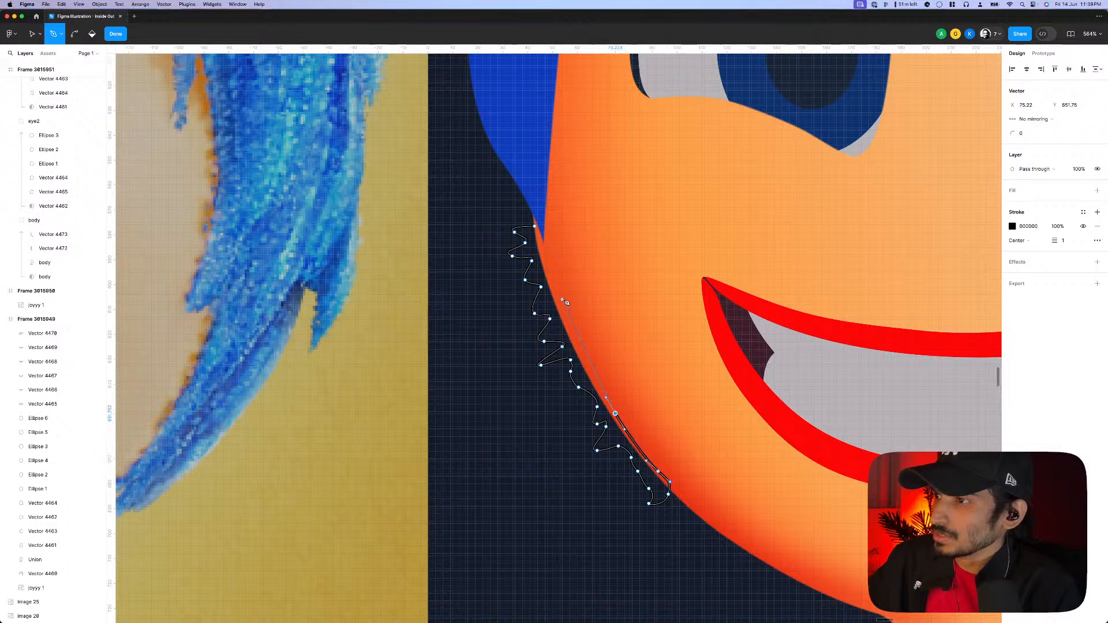
{"action": "left_click_drag", "start_coordinate": [558, 294], "coordinate": [551, 264]}
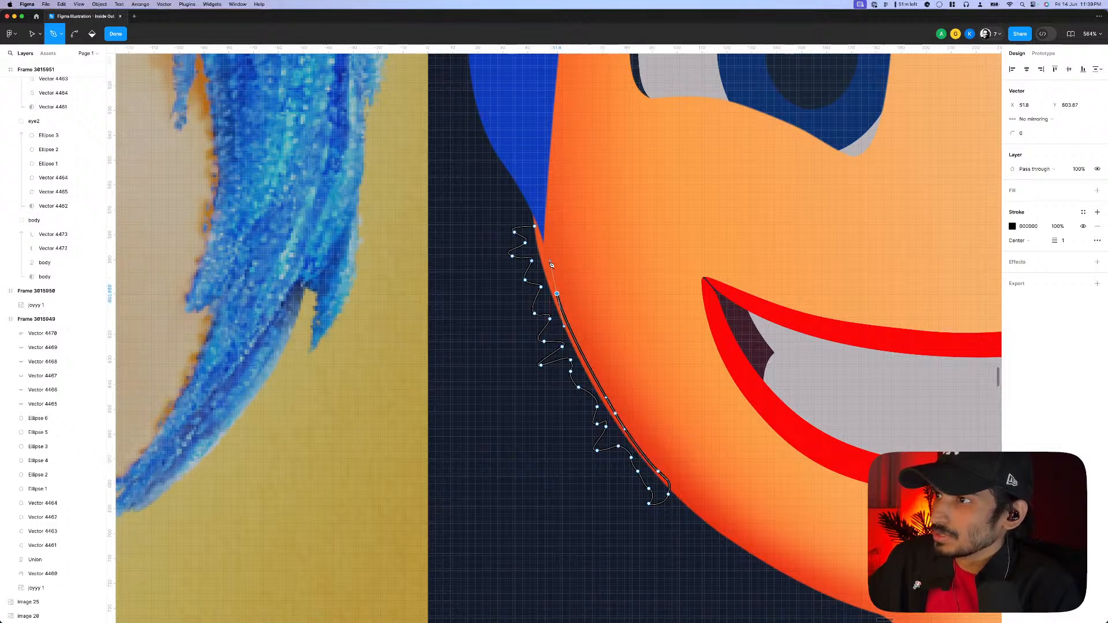
{"action": "left_click", "coordinate": [536, 227]}
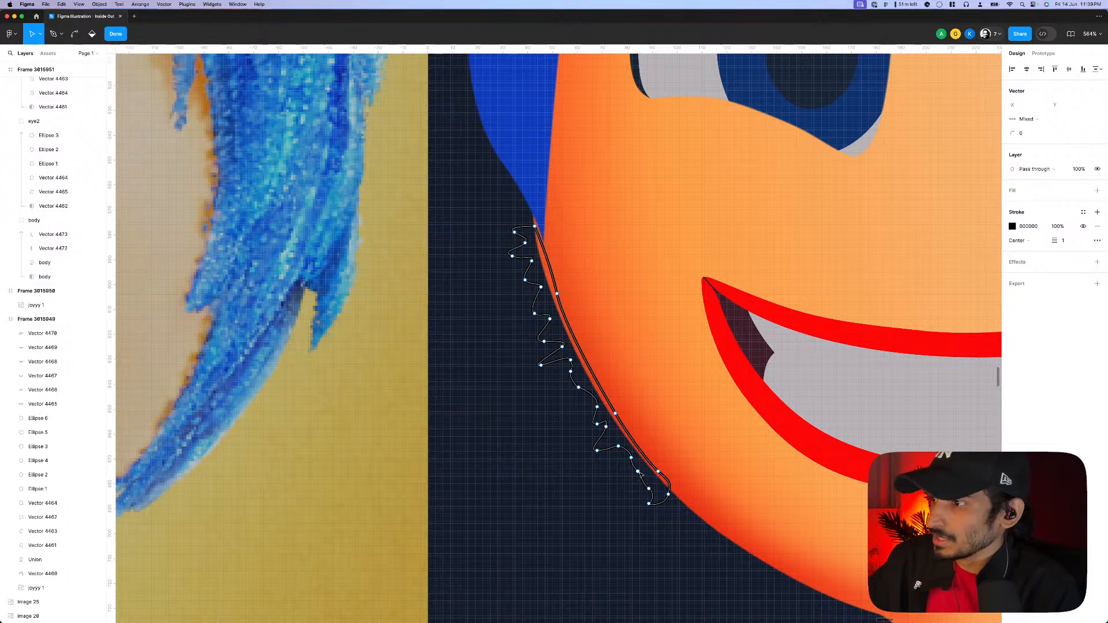
{"action": "left_click_drag", "start_coordinate": [638, 473], "coordinate": [675, 498]}
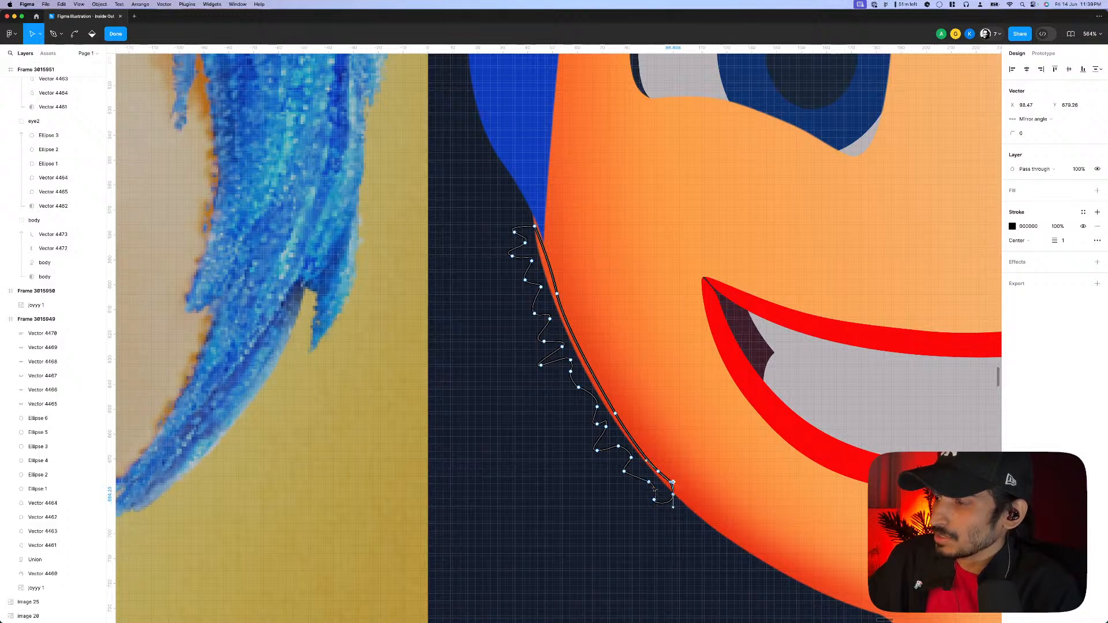
{"action": "key", "text": "shift+1"}
{"action": "key", "text": "Escape"}
- Move the yellow reference frame away from the illustration so the two frames no longer overlap
{"action": "left_click", "coordinate": [493, 345]}
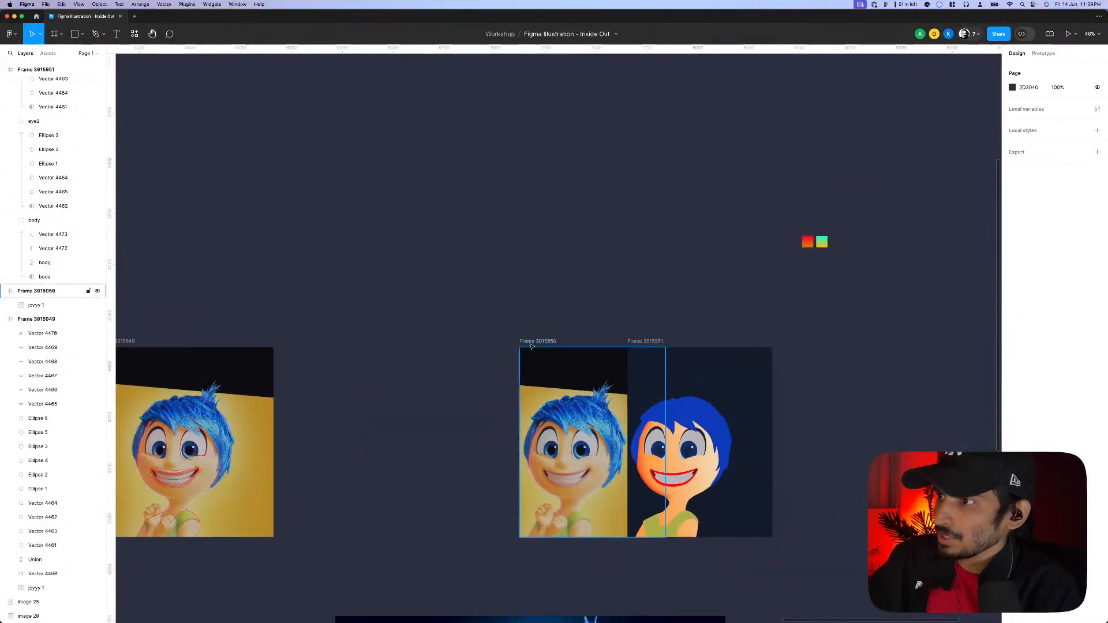
{"action": "left_click_drag", "start_coordinate": [531, 346], "coordinate": [442, 341]}
{"action": "scroll", "coordinate": [543, 412], "scroll_direction": "down", "scroll_amount": 5}
- Crop the dark-blue-background character image to about 1078 px wide and swap it in for the yellow reference beside the illustration
{"action": "left_click", "coordinate": [600, 537]}
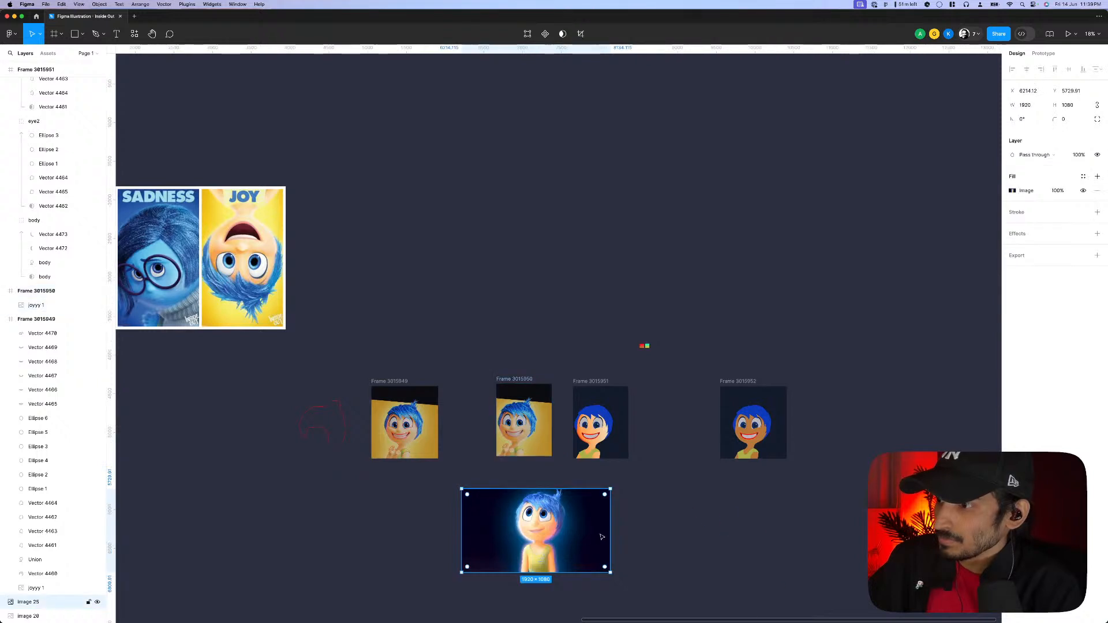
{"action": "left_click_drag", "start_coordinate": [611, 534], "coordinate": [545, 534]}
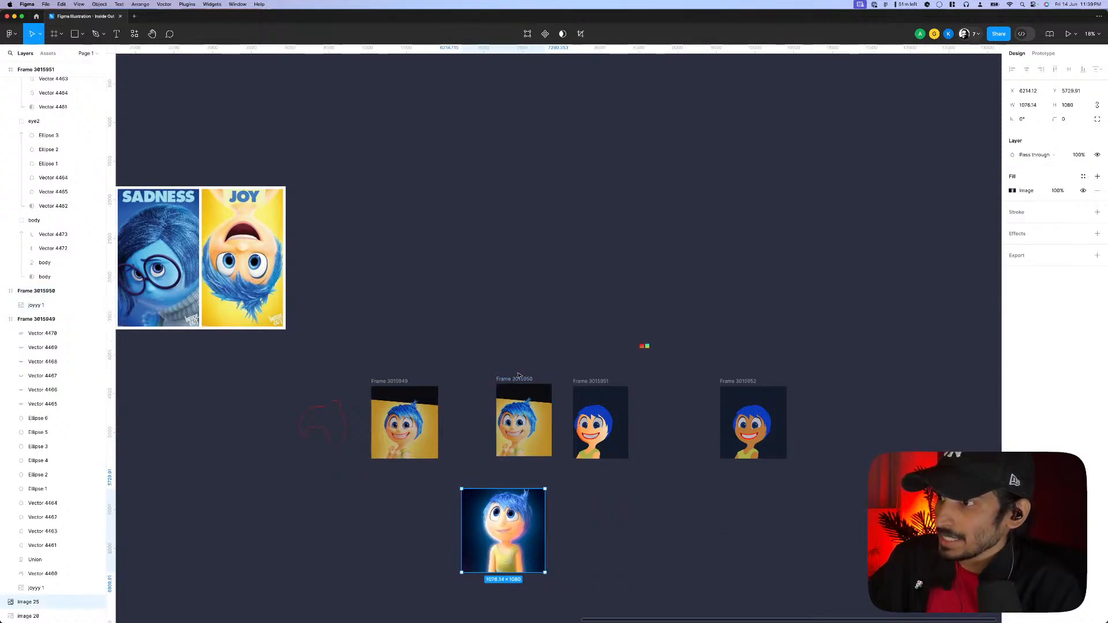
{"action": "left_click_drag", "start_coordinate": [519, 380], "coordinate": [603, 516]}
{"action": "mouse_move", "coordinate": [475, 532]}
{"action": "left_mouse_down"}
{"action": "mouse_move", "coordinate": [515, 434]}
{"action": "mouse_move", "coordinate": [619, 437]}
{"action": "left_mouse_up"}
- Edit the zigzag shape's upper spikes and the smooth inner curve so they follow the cheek more closely
{"action": "scroll", "coordinate": [556, 439], "scroll_direction": "up", "scroll_amount": 5}
{"action": "scroll", "coordinate": [554, 434], "scroll_direction": "up", "scroll_amount": 10}
{"action": "left_click", "coordinate": [625, 438]}
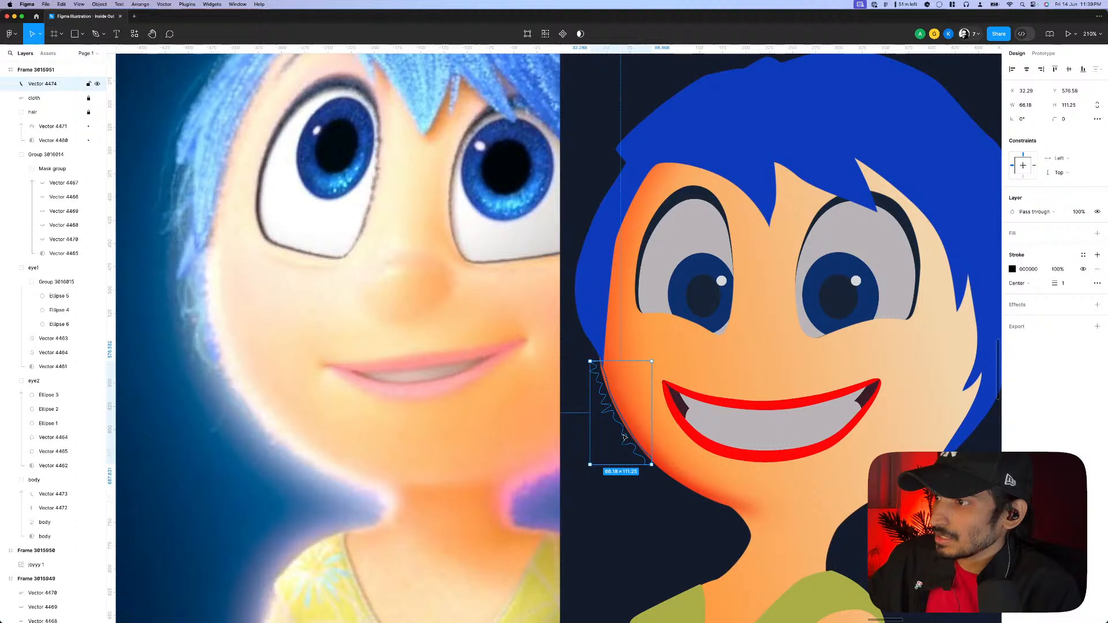
{"action": "double_click", "coordinate": [602, 392]}
{"action": "scroll", "coordinate": [602, 392], "scroll_direction": "up", "scroll_amount": 5}
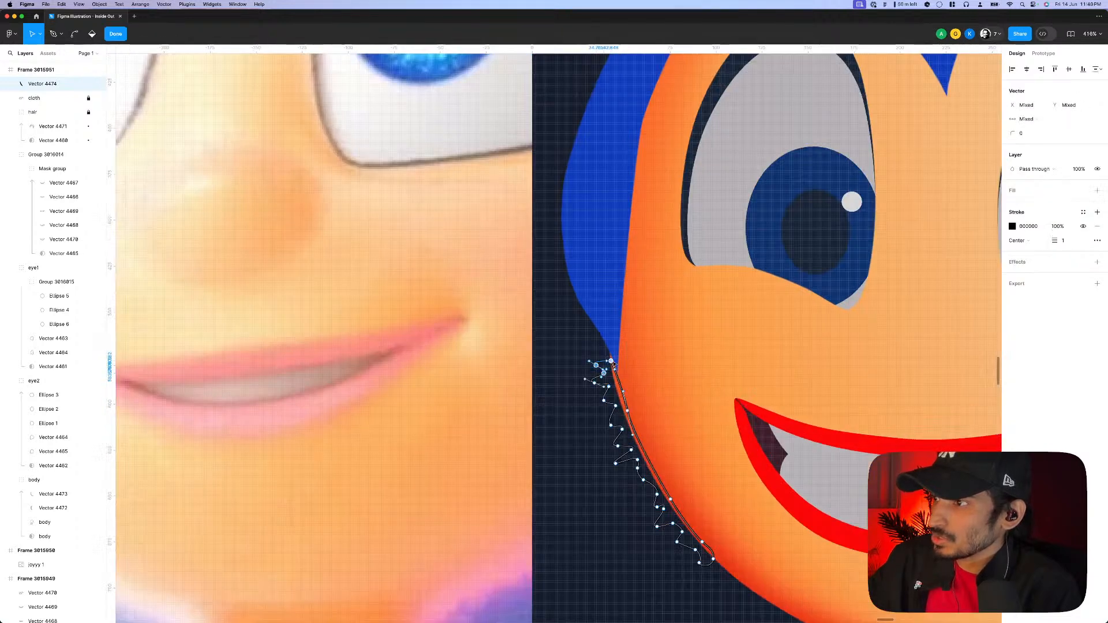
{"action": "scroll", "coordinate": [613, 364], "scroll_direction": "up", "scroll_amount": 3}
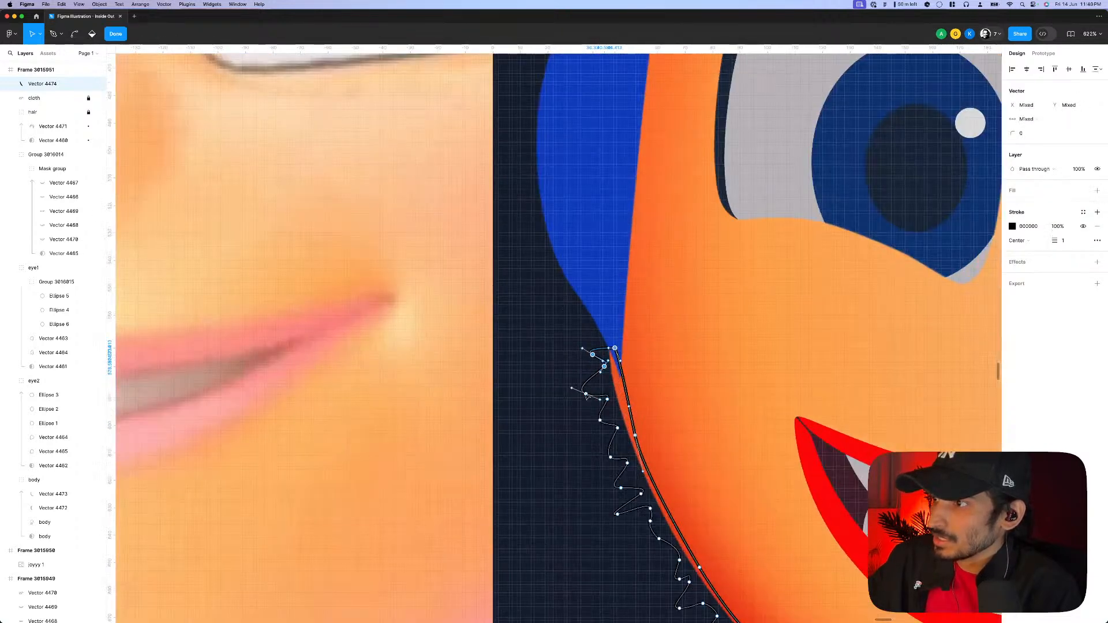
{"action": "left_click_drag", "start_coordinate": [586, 396], "coordinate": [605, 420]}
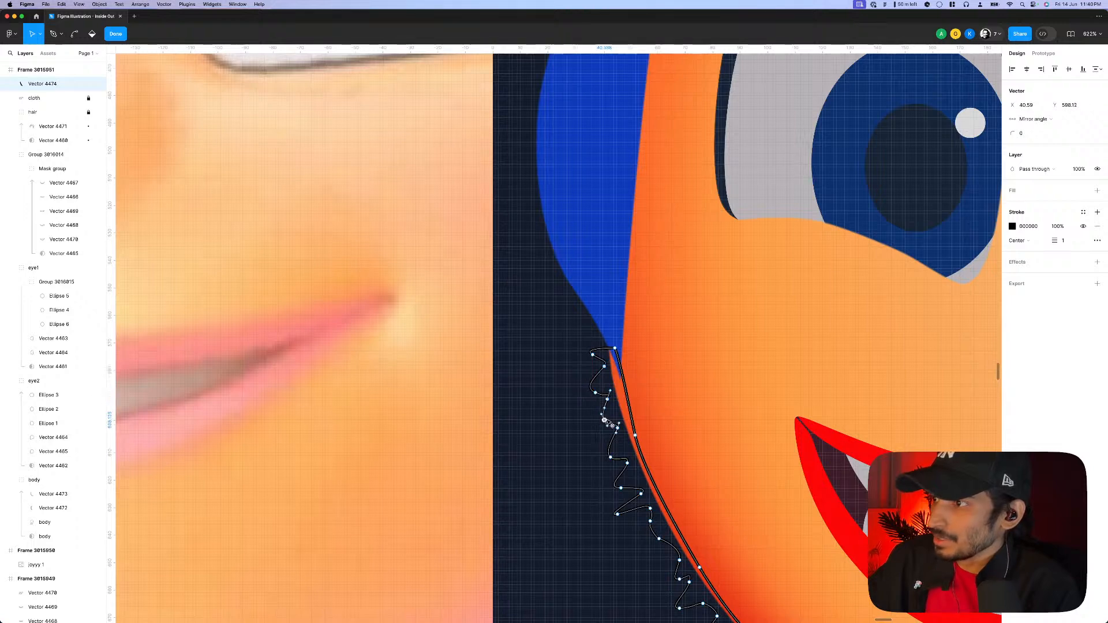
{"action": "left_click", "coordinate": [635, 436]}
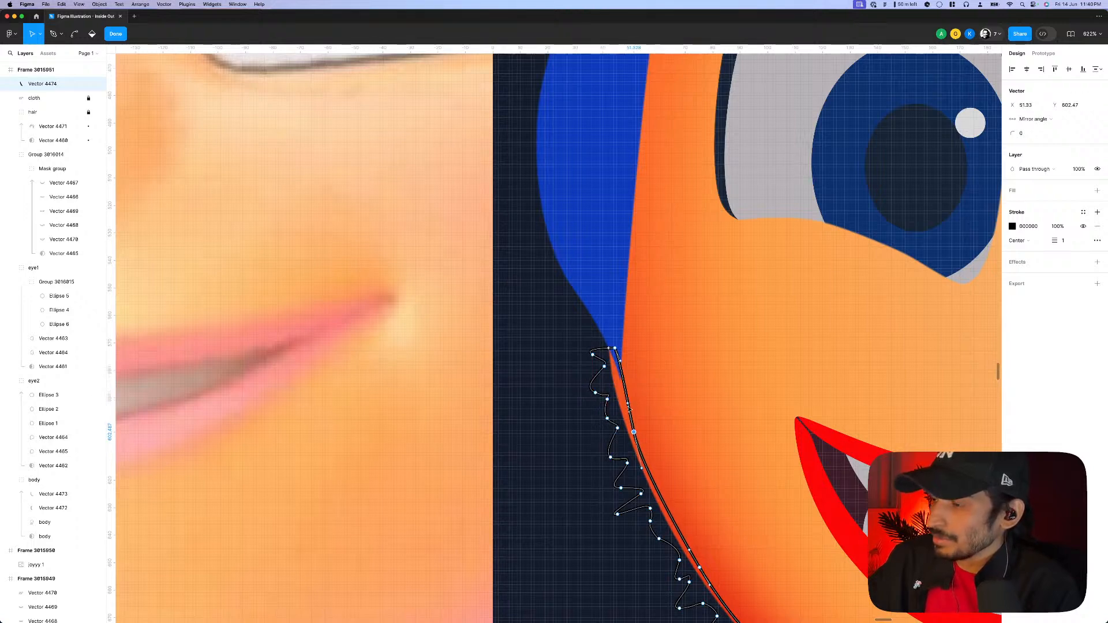
{"action": "left_click", "coordinate": [621, 363]}
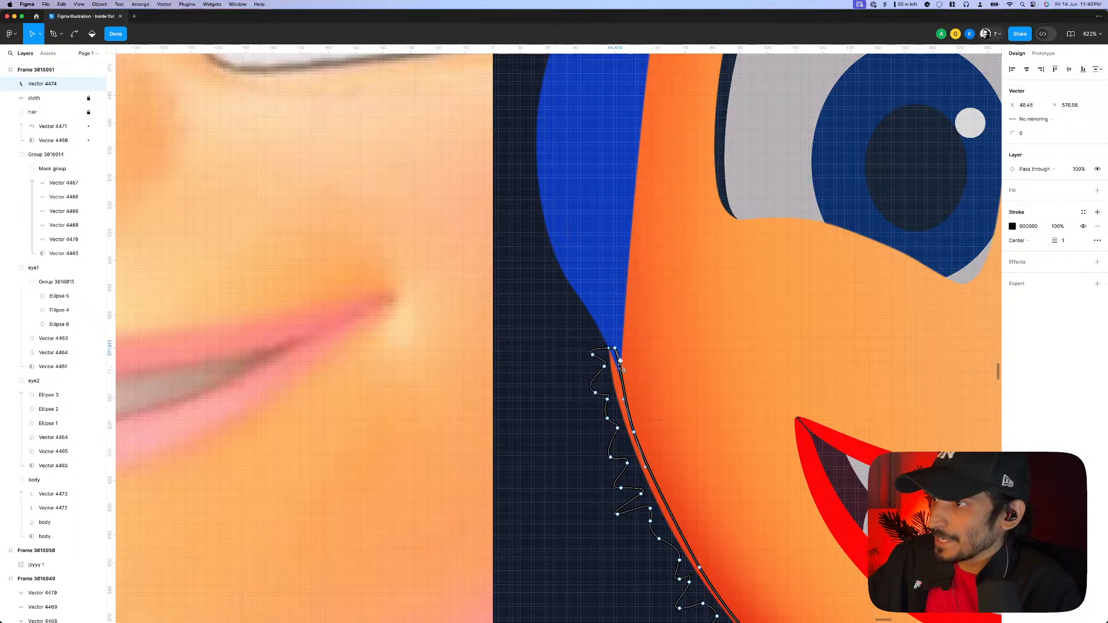
- Reposition the zigzag shape's topmost points so its upper end meets the hair tip
{"action": "scroll", "coordinate": [603, 364], "scroll_direction": "up", "scroll_amount": 3}
{"action": "left_click", "coordinate": [589, 358]}
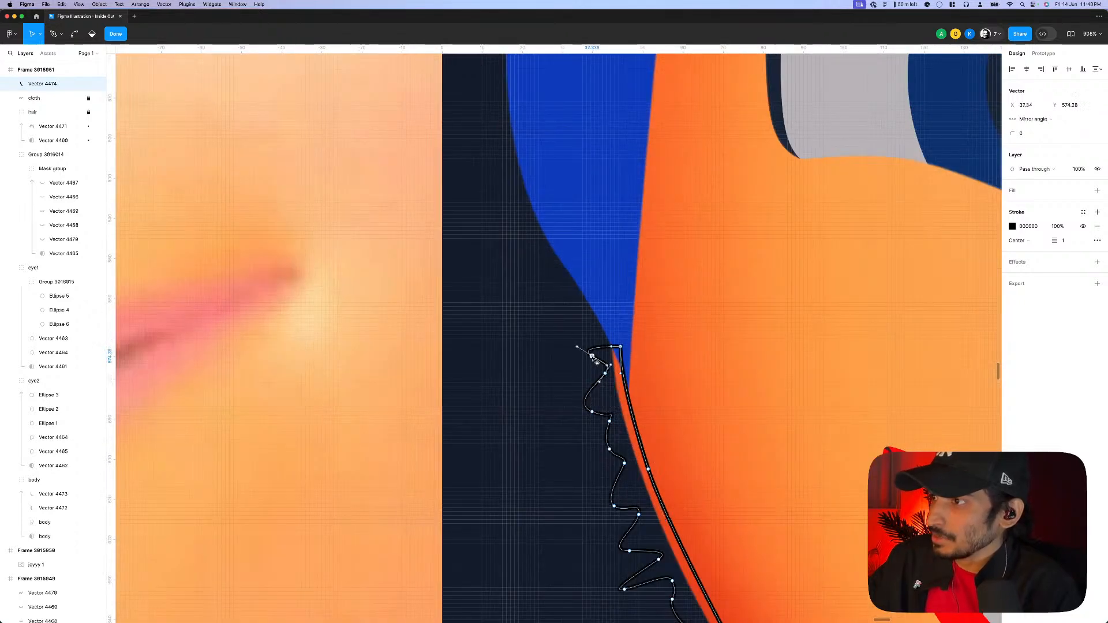
{"action": "left_click", "coordinate": [605, 374]}
{"action": "scroll", "coordinate": [607, 384], "scroll_direction": "down", "scroll_amount": 3}
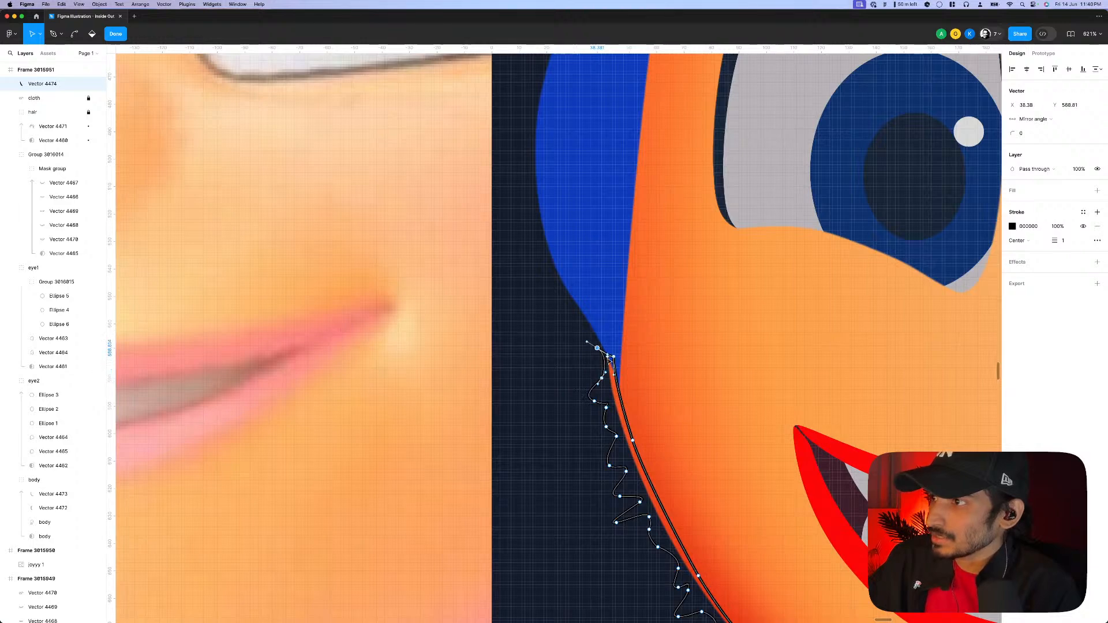
{"action": "left_click_drag", "start_coordinate": [608, 355], "coordinate": [605, 335]}
- Adjust the points at the zigzag shape's lower end so it tapers into the jawline
{"action": "scroll", "coordinate": [605, 338], "scroll_direction": "down", "scroll_amount": 3}
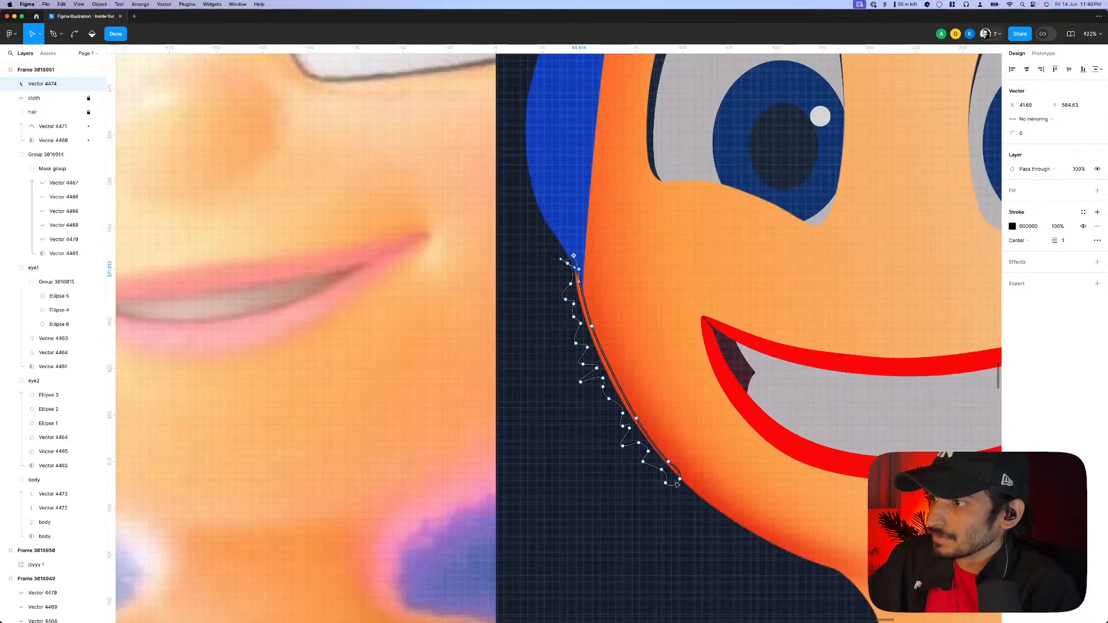
{"action": "left_click", "coordinate": [683, 484]}
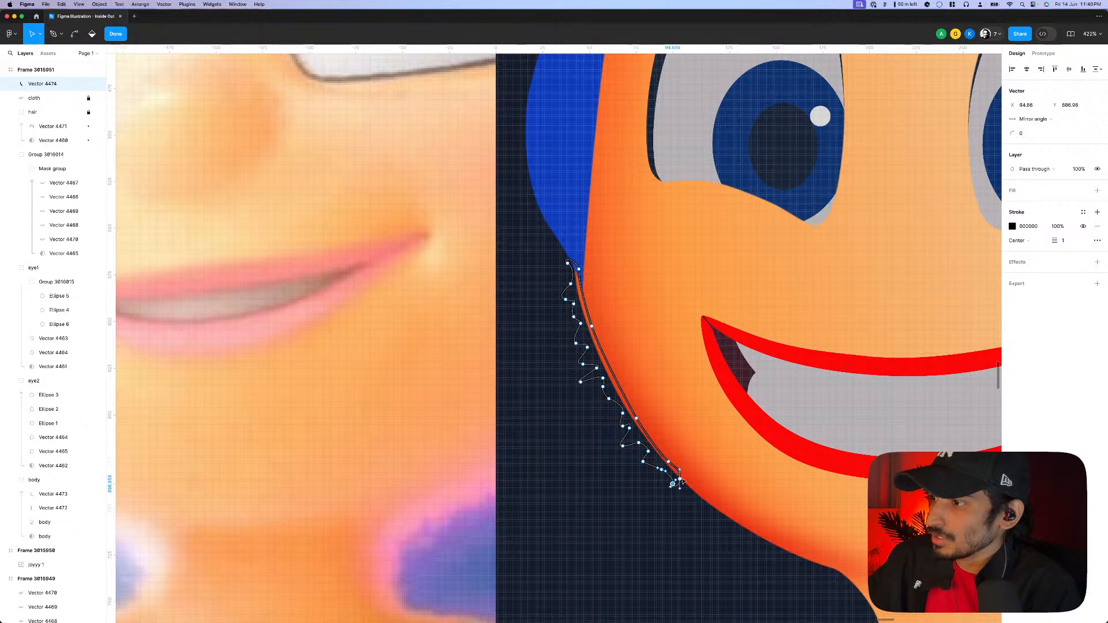
{"action": "left_click_drag", "start_coordinate": [684, 480], "coordinate": [683, 471]}
- Finish editing the zigzag shape and swap its black stroke for a solid fill
{"action": "scroll", "coordinate": [680, 478], "scroll_direction": "down", "scroll_amount": 5}
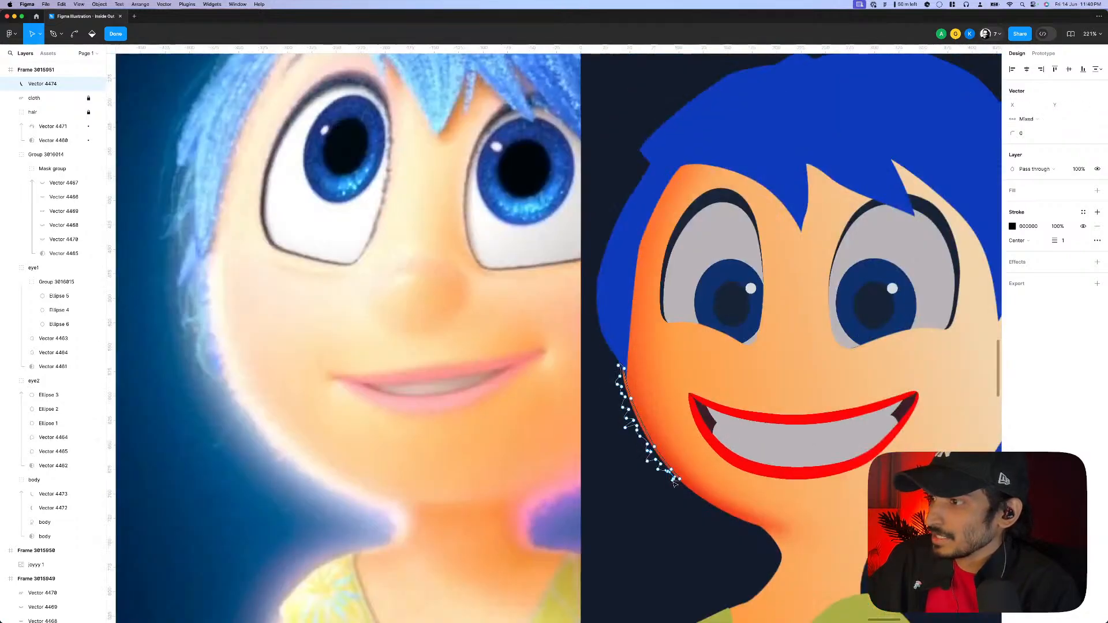
{"action": "key", "text": "Escape"}
{"action": "key", "text": "shift+x"}
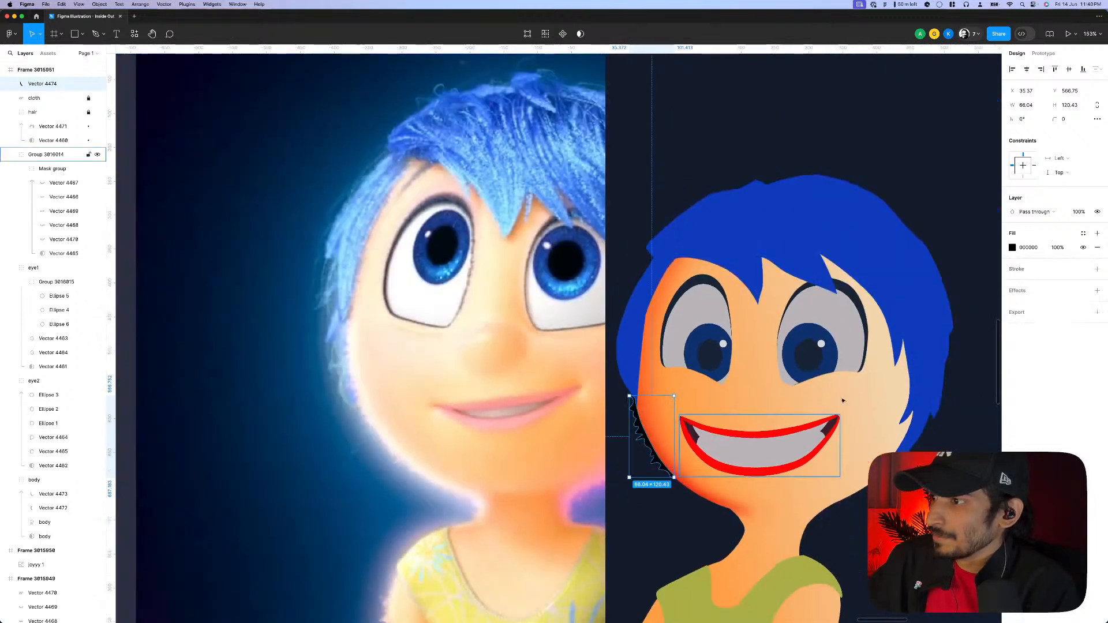
- Fill the zigzag shape with the pale peach colour F3D3AB sampled from the skin
{"action": "left_click", "coordinate": [1013, 247]}
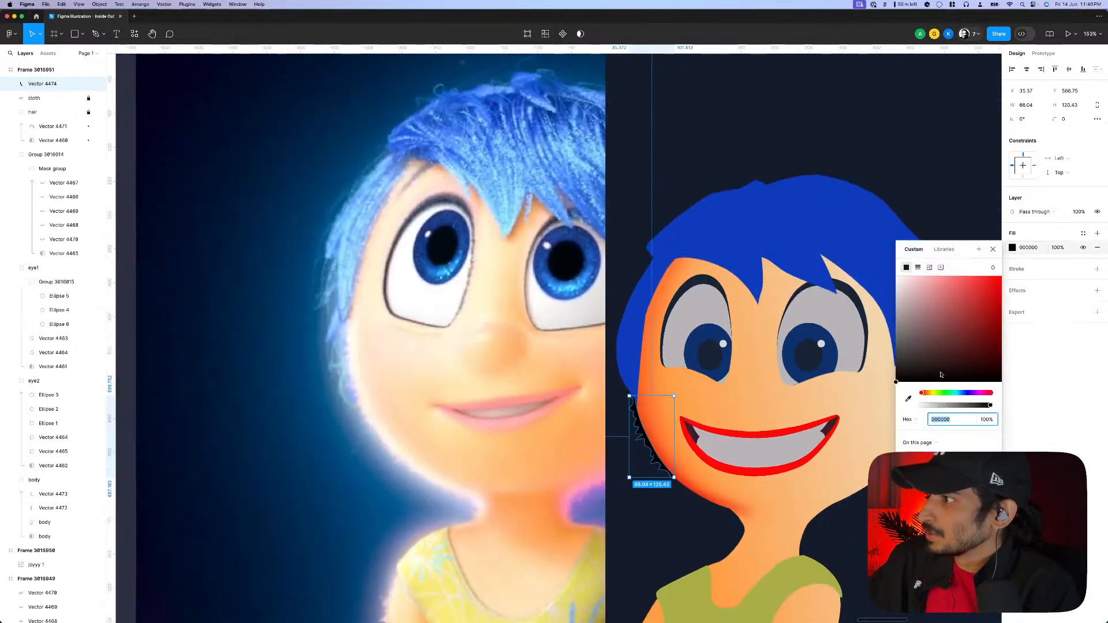
{"action": "left_click", "coordinate": [908, 400]}
{"action": "left_click", "coordinate": [885, 391]}
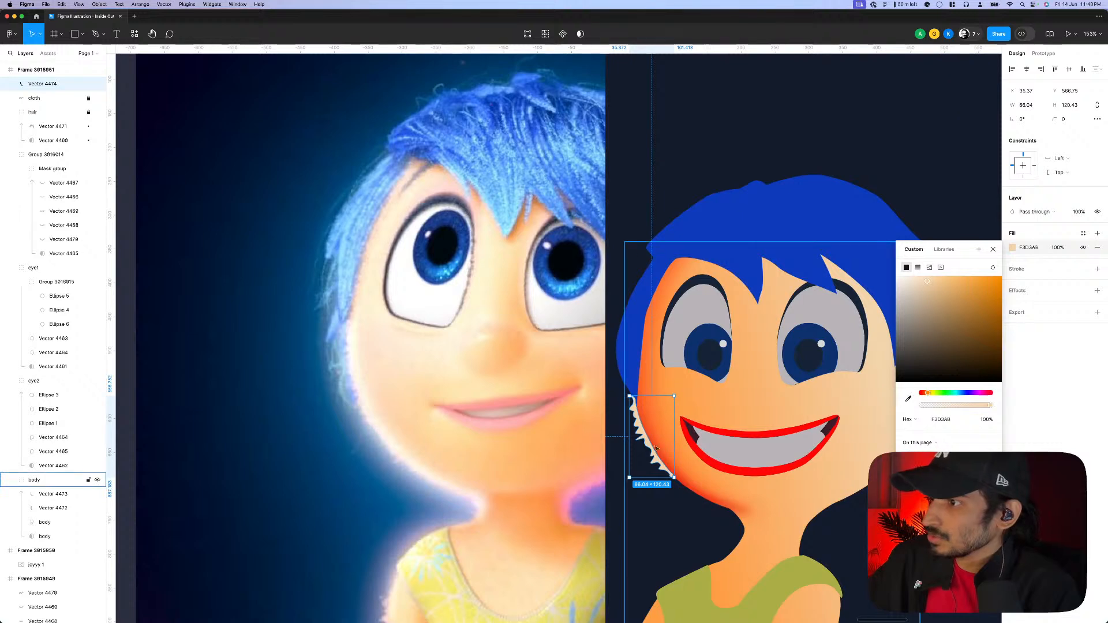
- Reshape the upper spikes on the peach zigzag shape's outer edge just below the hair tip
{"action": "scroll", "coordinate": [650, 446], "scroll_direction": "up", "scroll_amount": 4}
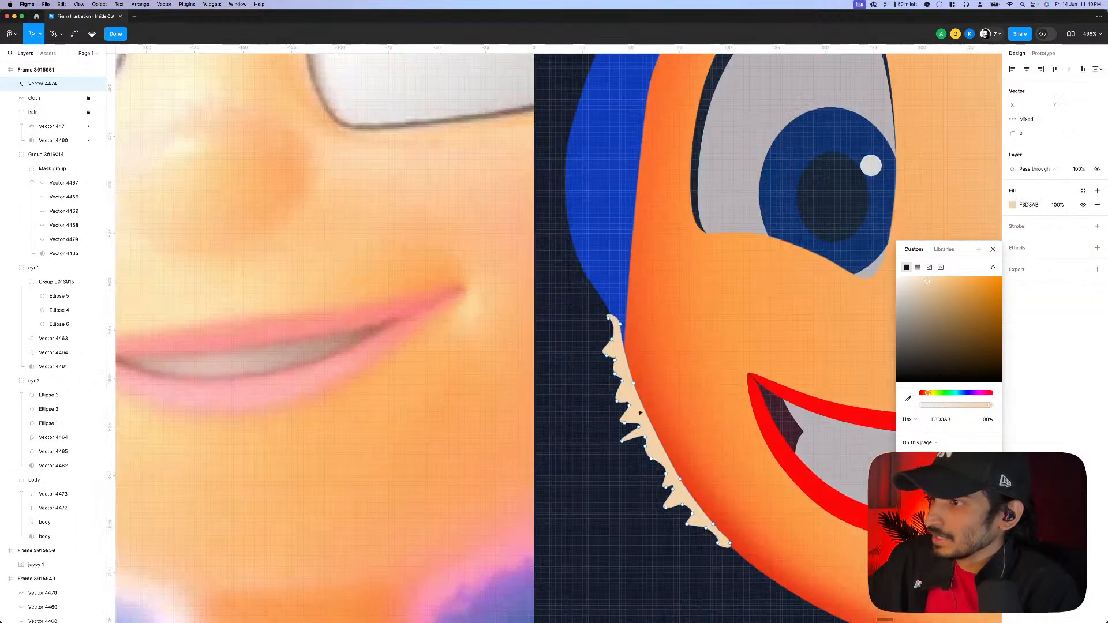
{"action": "double_click", "coordinate": [626, 413]}
{"action": "scroll", "coordinate": [624, 413], "scroll_direction": "up", "scroll_amount": 2}
{"action": "scroll", "coordinate": [593, 352], "scroll_direction": "up", "scroll_amount": 3}
{"action": "left_click_drag", "start_coordinate": [610, 353], "coordinate": [635, 393]}
{"action": "scroll", "coordinate": [627, 372], "scroll_direction": "up", "scroll_amount": 3}
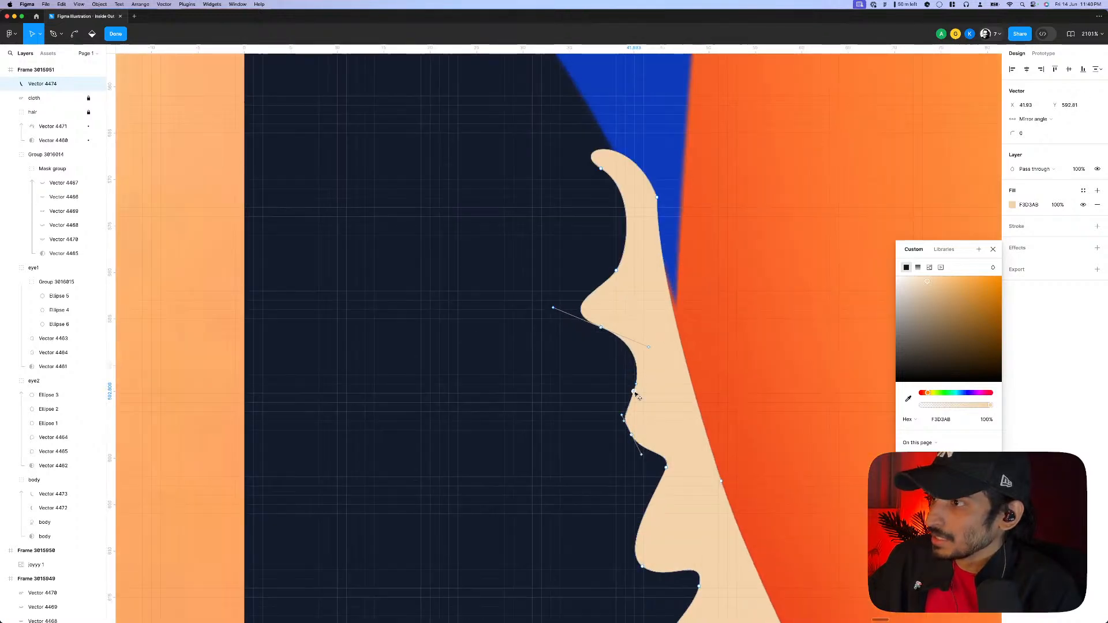
- Adjust the points of the zigzag shape's middle spikes and finish editing the shape
{"action": "scroll", "coordinate": [613, 396], "scroll_direction": "down", "scroll_amount": 2}
{"action": "scroll", "coordinate": [613, 396], "scroll_direction": "down", "scroll_amount": 3}
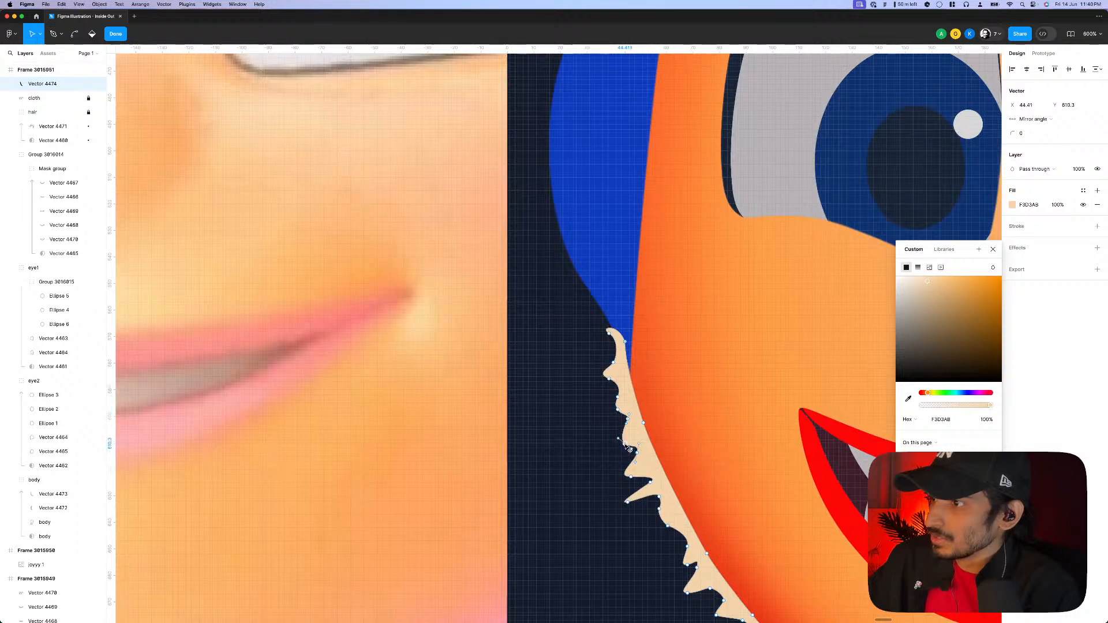
{"action": "scroll", "coordinate": [617, 451], "scroll_direction": "down", "scroll_amount": 2}
{"action": "scroll", "coordinate": [618, 450], "scroll_direction": "right", "scroll_amount": 2}
{"action": "left_click", "coordinate": [598, 447]}
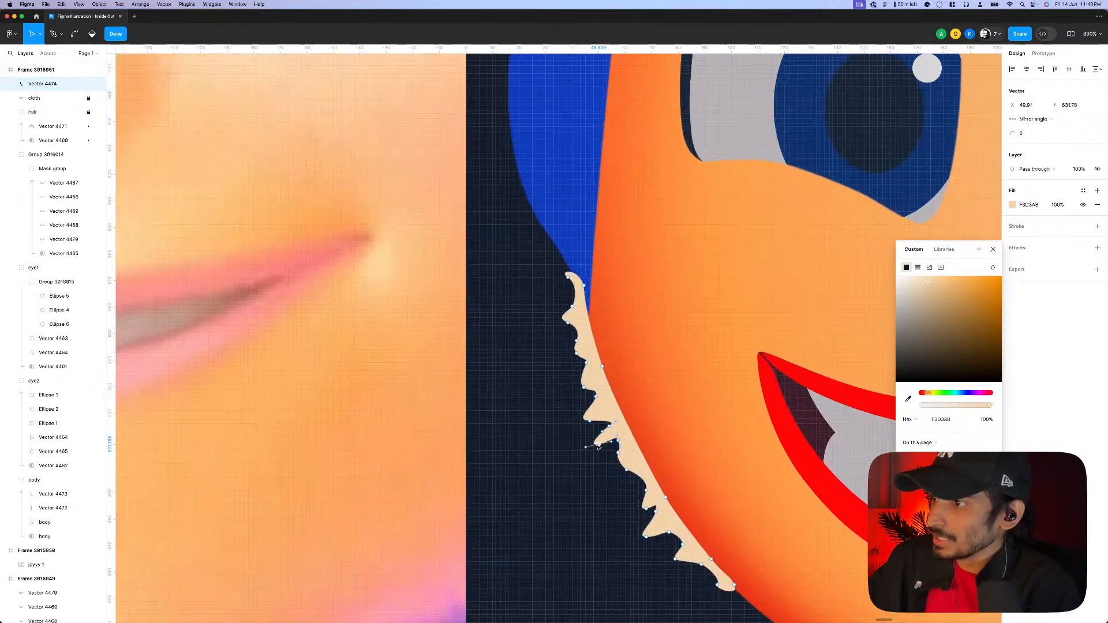
{"action": "scroll", "coordinate": [598, 447], "scroll_direction": "down", "scroll_amount": 5}
{"action": "key", "text": "Escape"}
{"action": "key", "text": "Escape"}
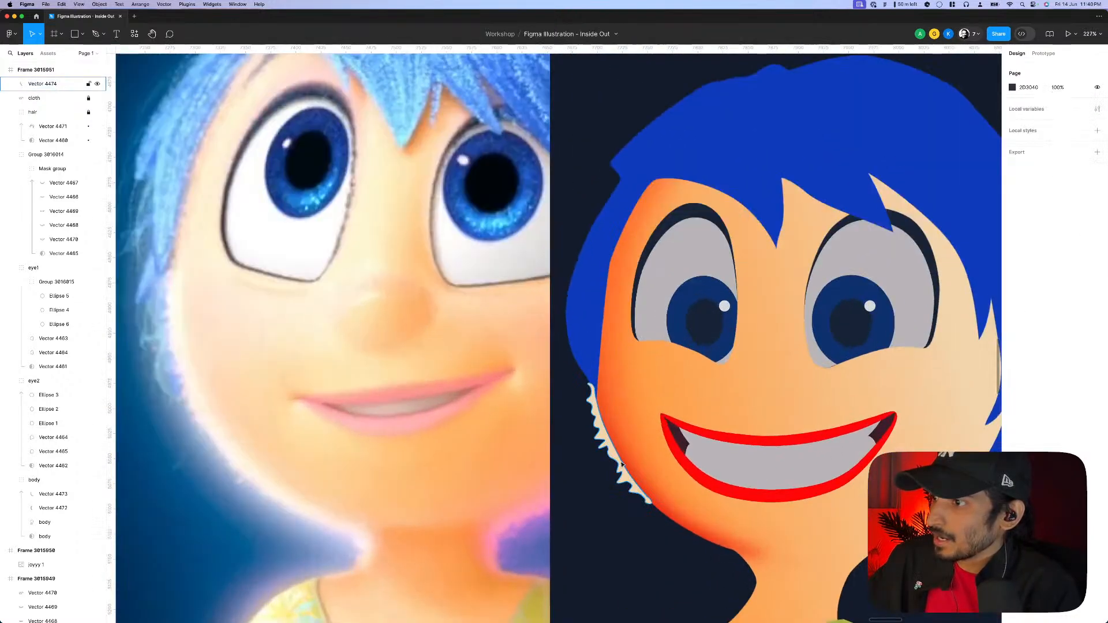
- Give the zigzag shape a layer blur effect with the blur set to 3
{"action": "left_click", "coordinate": [623, 465]}
{"action": "left_click", "coordinate": [1098, 290]}
{"action": "left_click", "coordinate": [1037, 305]}
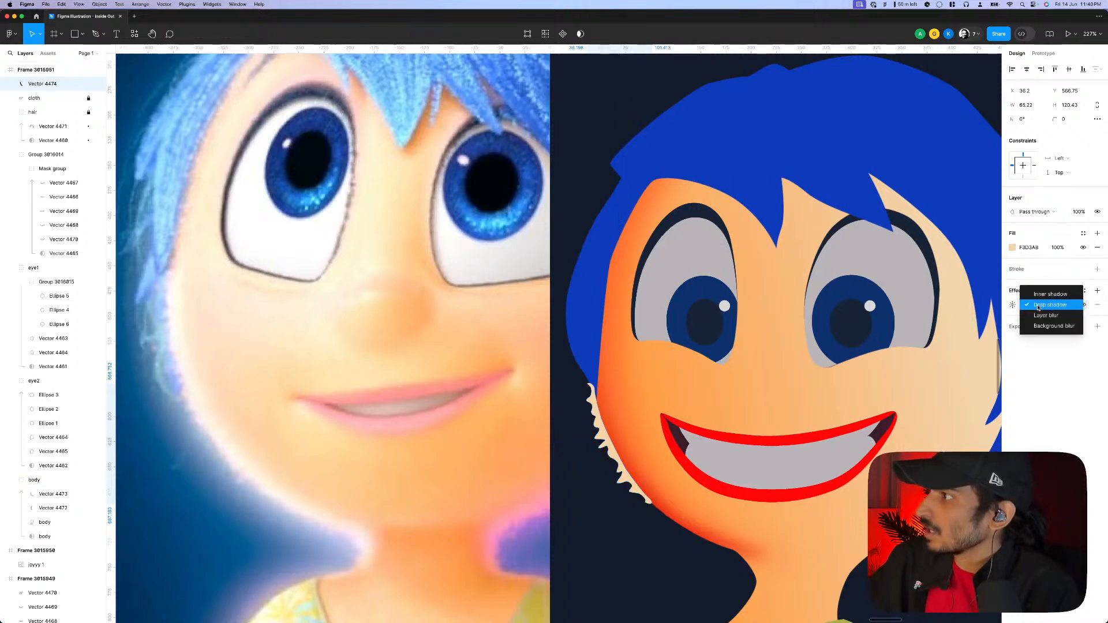
{"action": "left_click", "coordinate": [1040, 317]}
{"action": "left_click", "coordinate": [1014, 306]}
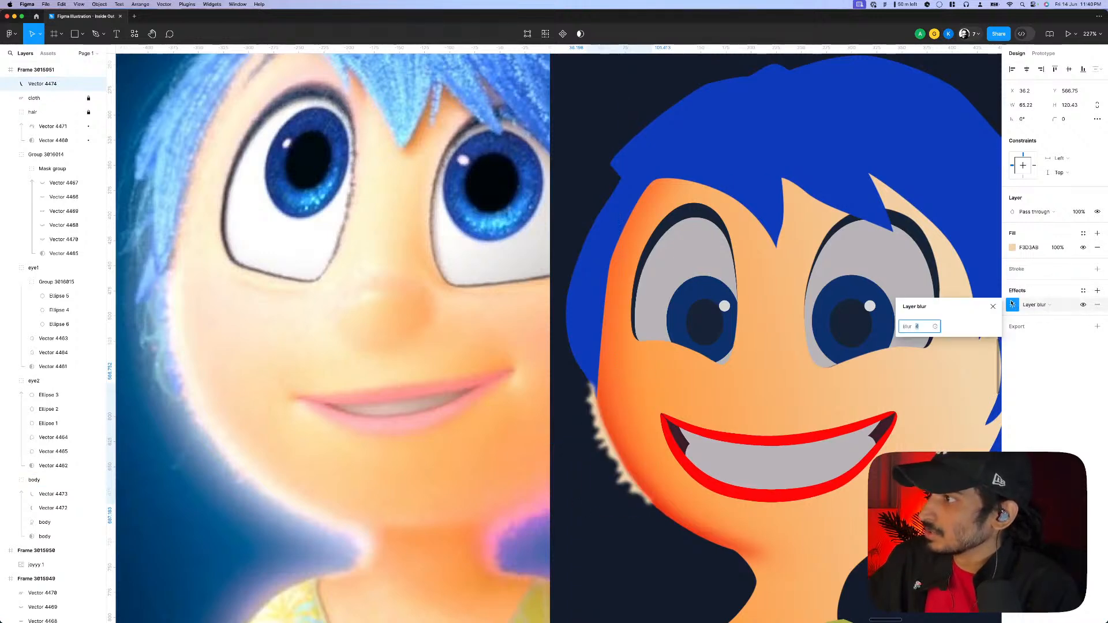
{"action": "key", "text": "Down"}
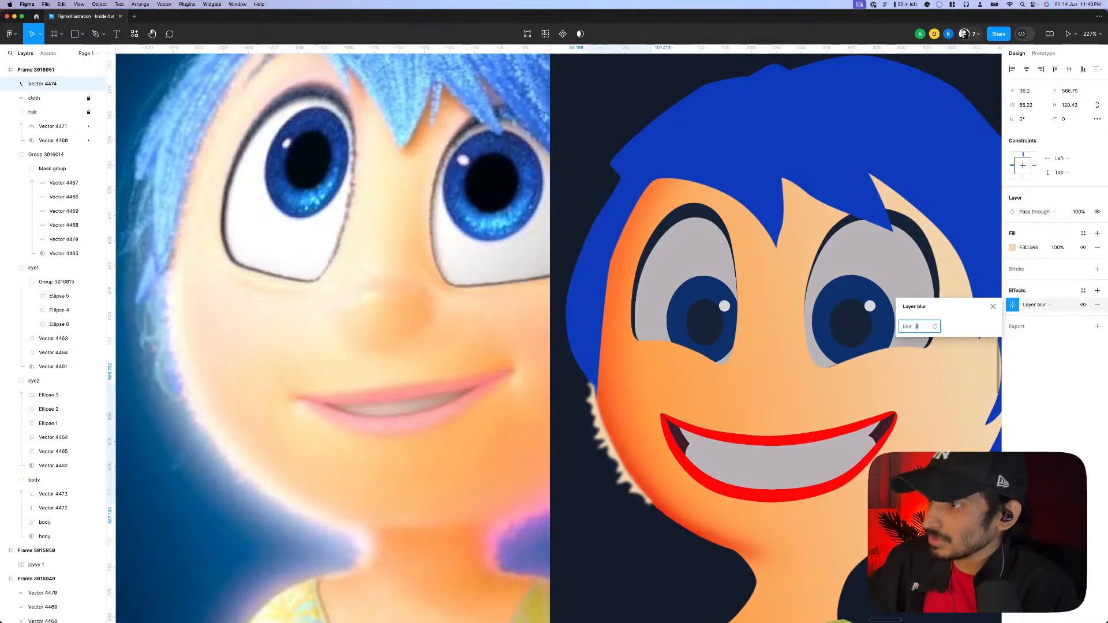
- Fine-tune the points at the blurred shape's upper end beside the hair tip and finish editing it
{"action": "double_click", "coordinate": [604, 452]}
{"action": "scroll", "coordinate": [595, 382], "scroll_direction": "up", "scroll_amount": 5}
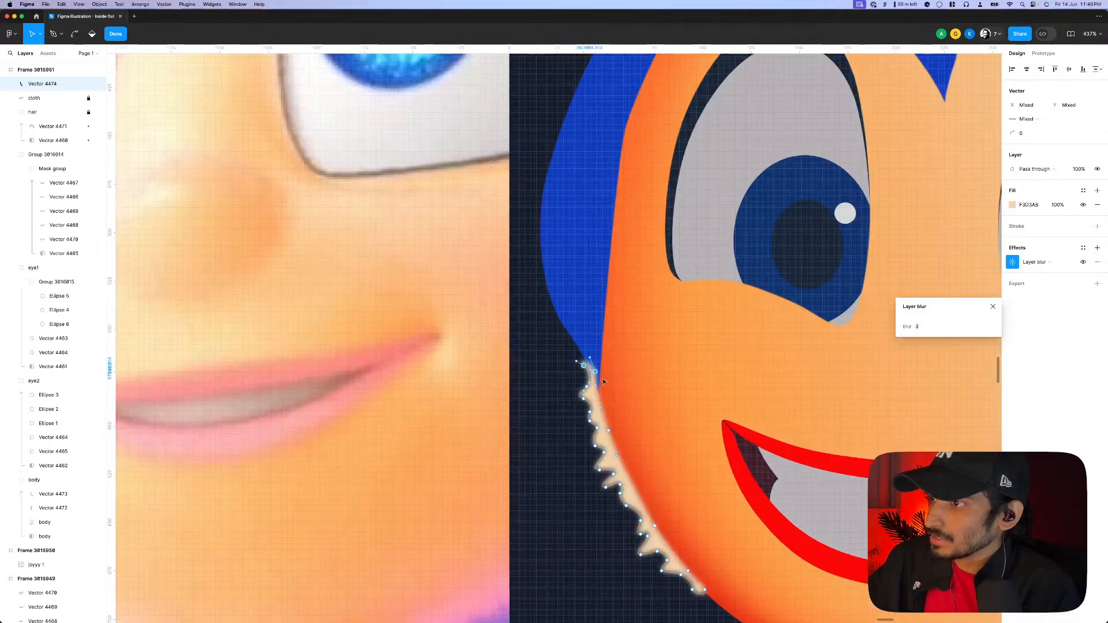
{"action": "scroll", "coordinate": [581, 362], "scroll_direction": "up", "scroll_amount": 3}
{"action": "left_click", "coordinate": [593, 367]}
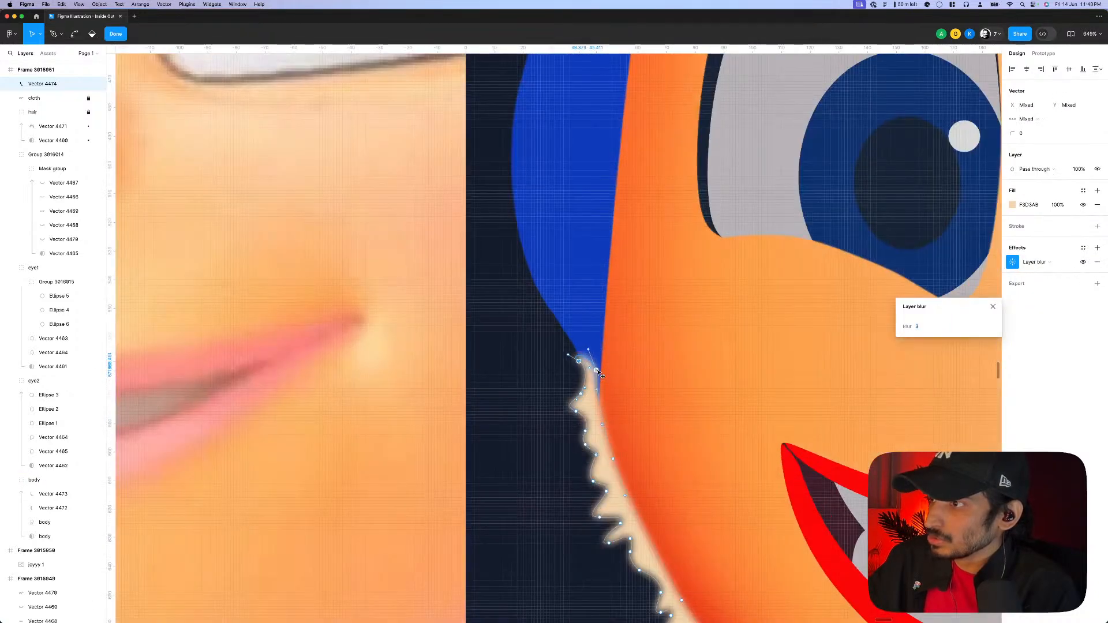
{"action": "left_click", "coordinate": [576, 410]}
{"action": "scroll", "coordinate": [577, 413], "scroll_direction": "down", "scroll_amount": 10}
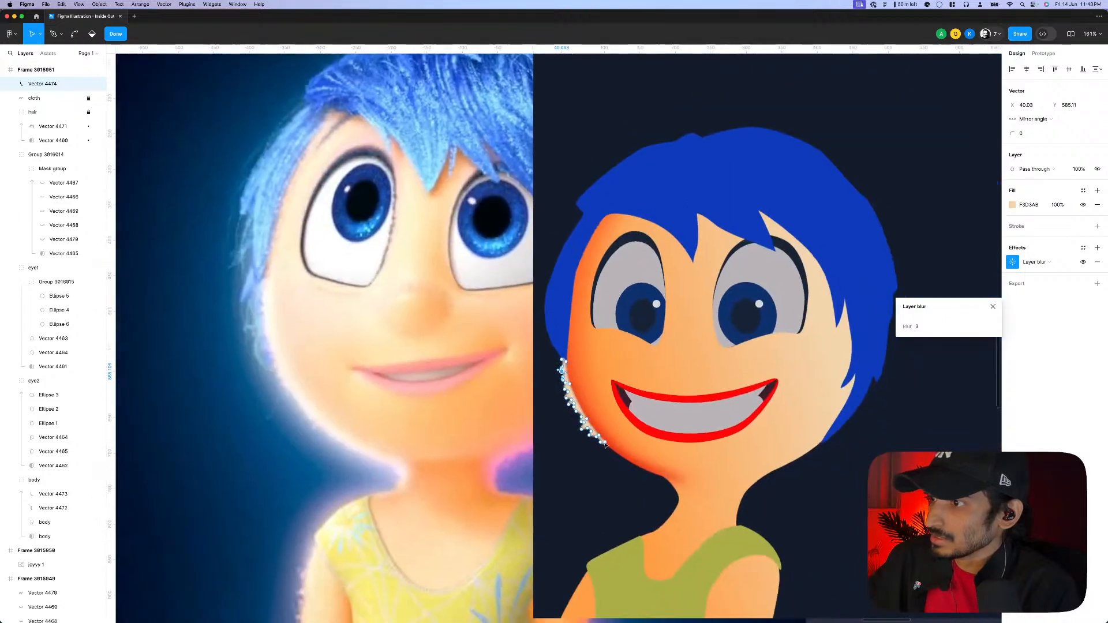
{"action": "scroll", "coordinate": [606, 446], "scroll_direction": "up", "scroll_amount": 6}
{"action": "key", "text": "Escape"}
{"action": "left_click_drag", "start_coordinate": [566, 398], "coordinate": [661, 515]}
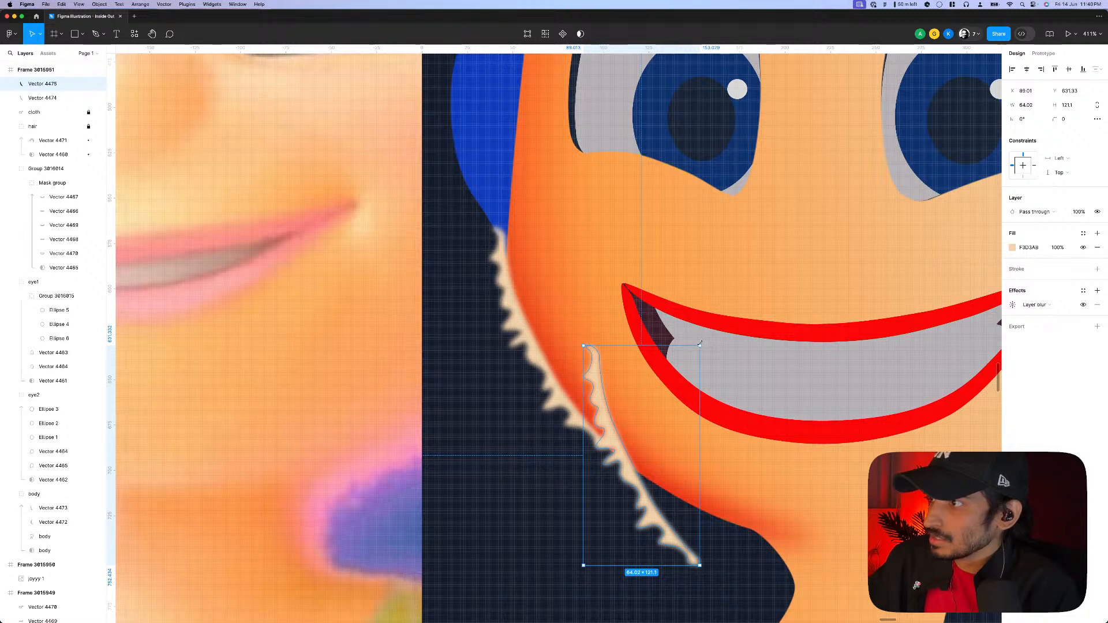
{"action": "left_click_drag", "start_coordinate": [700, 343], "coordinate": [608, 451]}
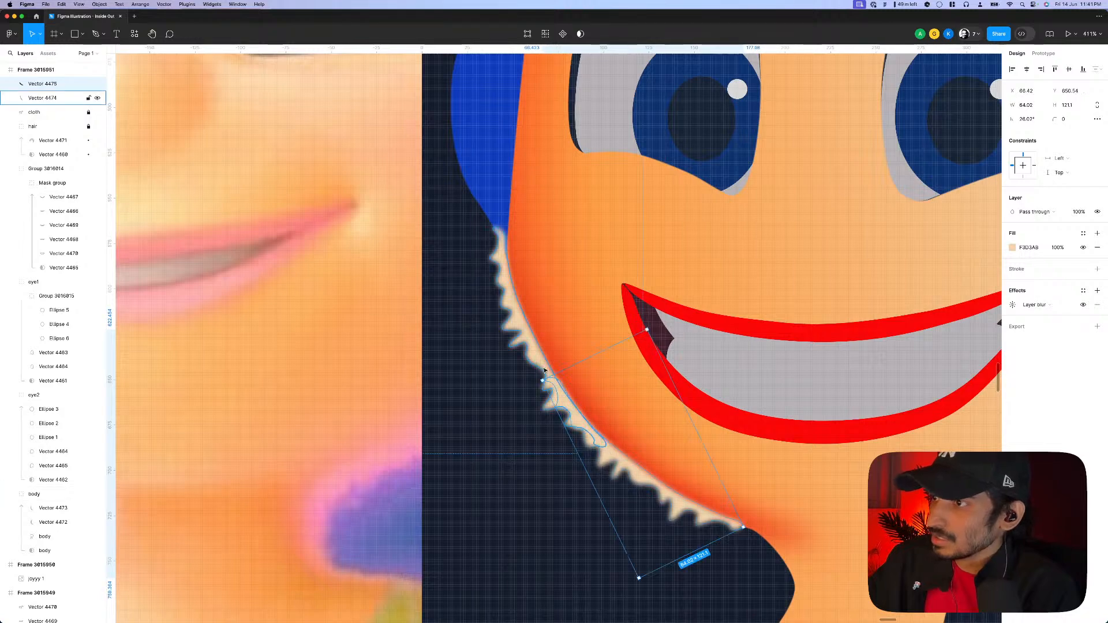
{"action": "key", "text": "Delete"}
{"action": "left_click", "coordinate": [570, 412]}
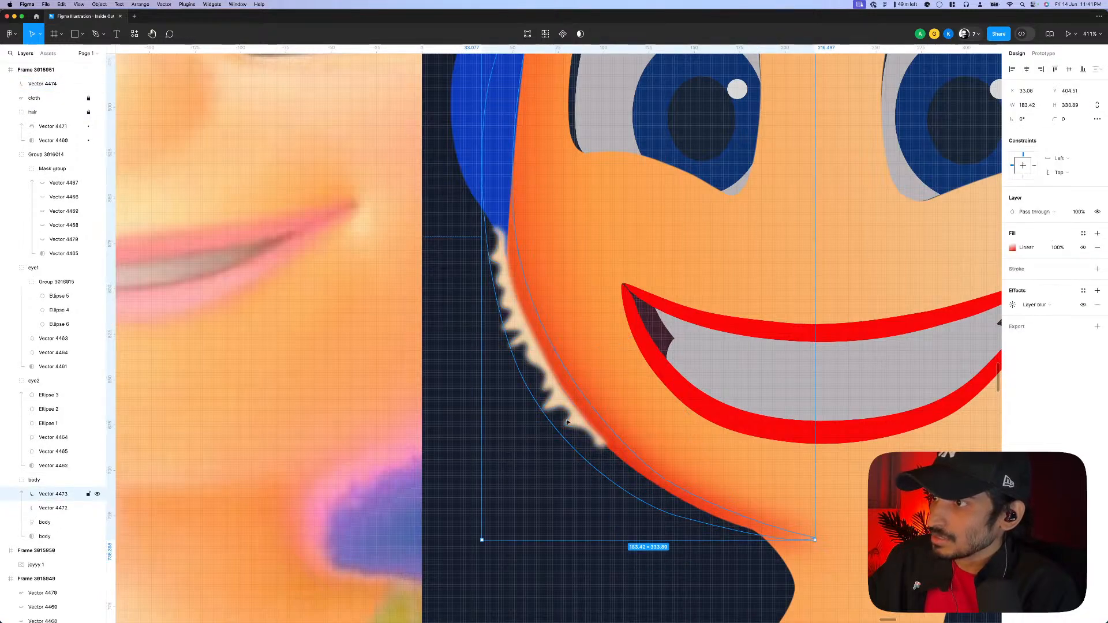
- Duplicate the blurred zigzag shape further down the jaw, scale it to about 53 × 100 and rotate it to about 19°
{"action": "left_click", "coordinate": [604, 444]}
{"action": "left_click_drag", "start_coordinate": [597, 441], "coordinate": [625, 519]}
{"action": "left_click_drag", "start_coordinate": [640, 328], "coordinate": [607, 332]}
- Look over the character reference images and the other illustration frames on the canvas
{"action": "scroll", "coordinate": [584, 433], "scroll_direction": "down", "scroll_amount": 5}
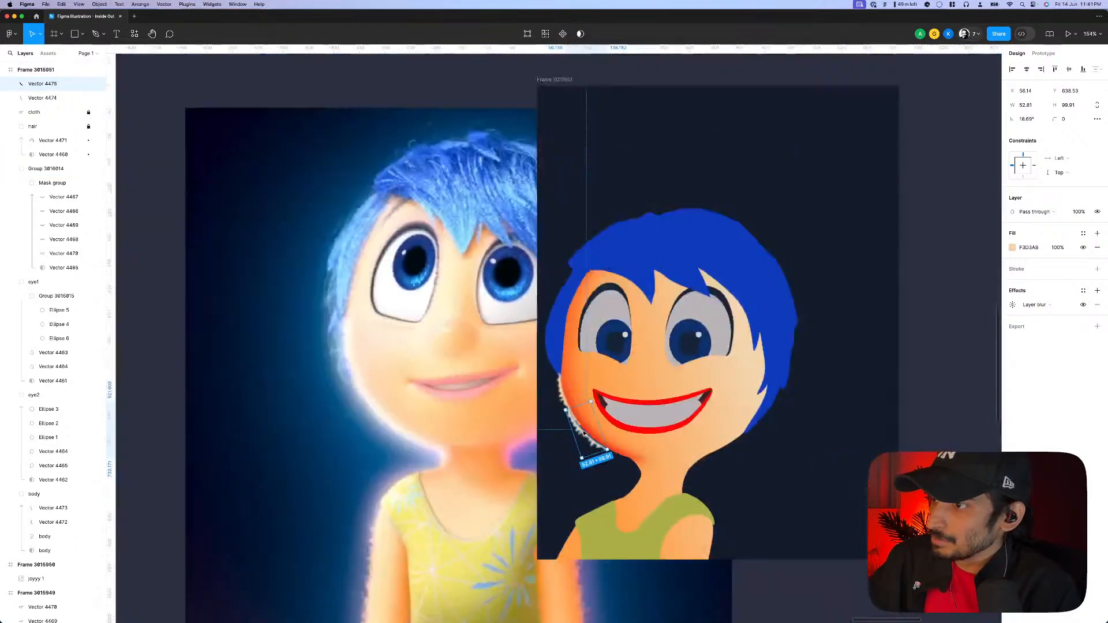
{"action": "scroll", "coordinate": [584, 433], "scroll_direction": "down", "scroll_amount": 10}
{"action": "scroll", "coordinate": [606, 421], "scroll_direction": "left", "scroll_amount": 5}
{"action": "scroll", "coordinate": [651, 505], "scroll_direction": "down", "scroll_amount": 2}
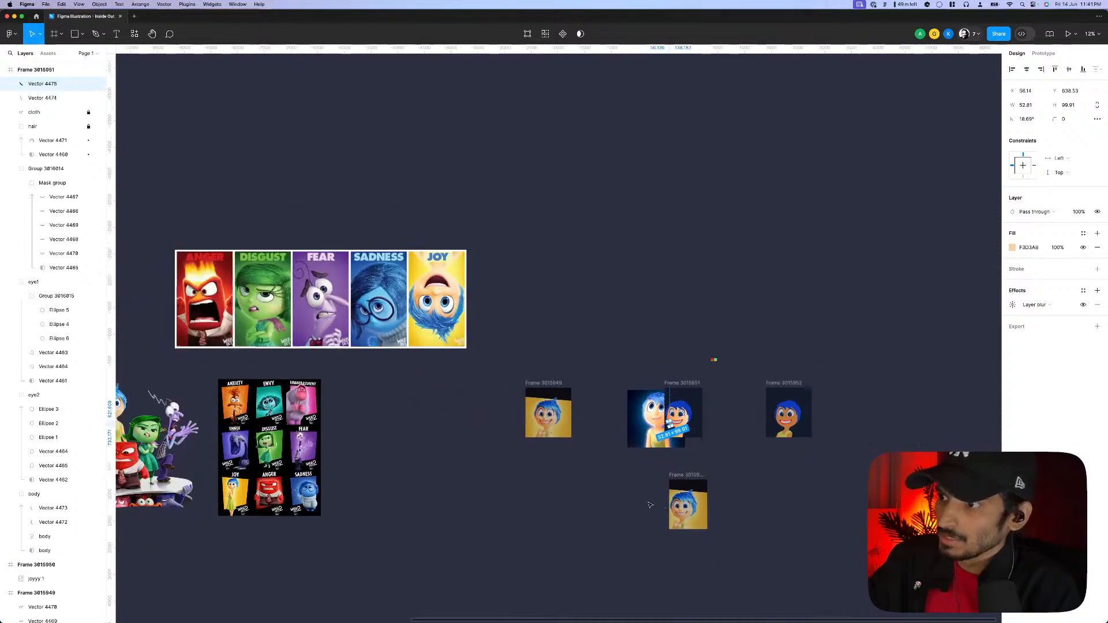
{"action": "scroll", "coordinate": [651, 505], "scroll_direction": "left", "scroll_amount": 5}
{"action": "scroll", "coordinate": [664, 491], "scroll_direction": "up", "scroll_amount": 3}
{"action": "scroll", "coordinate": [715, 466], "scroll_direction": "down", "scroll_amount": 4}
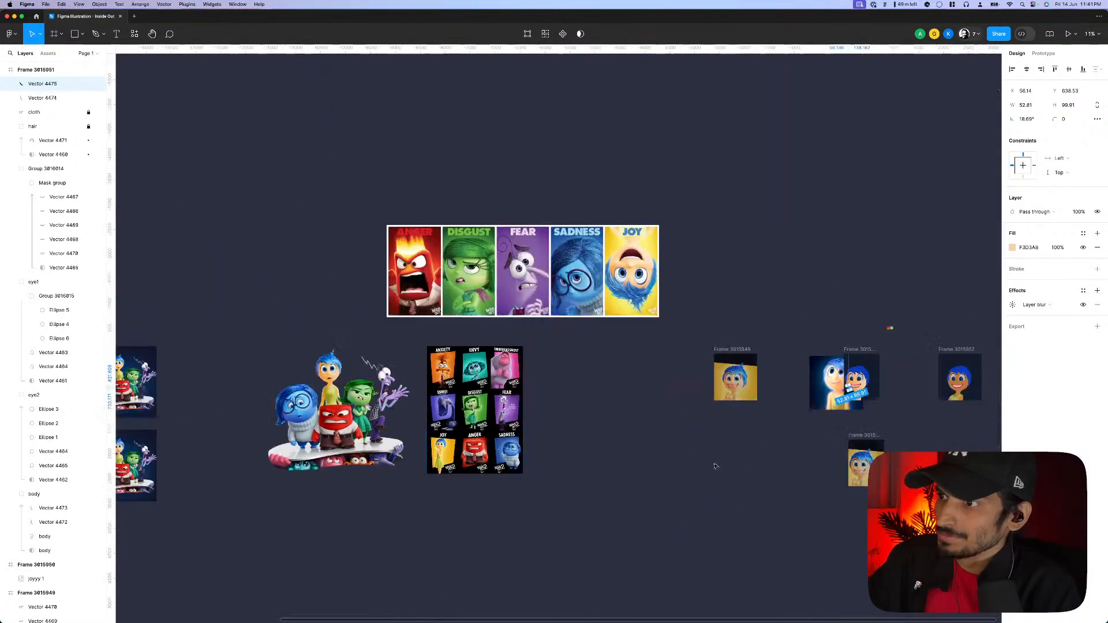
{"action": "scroll", "coordinate": [715, 467], "scroll_direction": "up", "scroll_amount": 15}
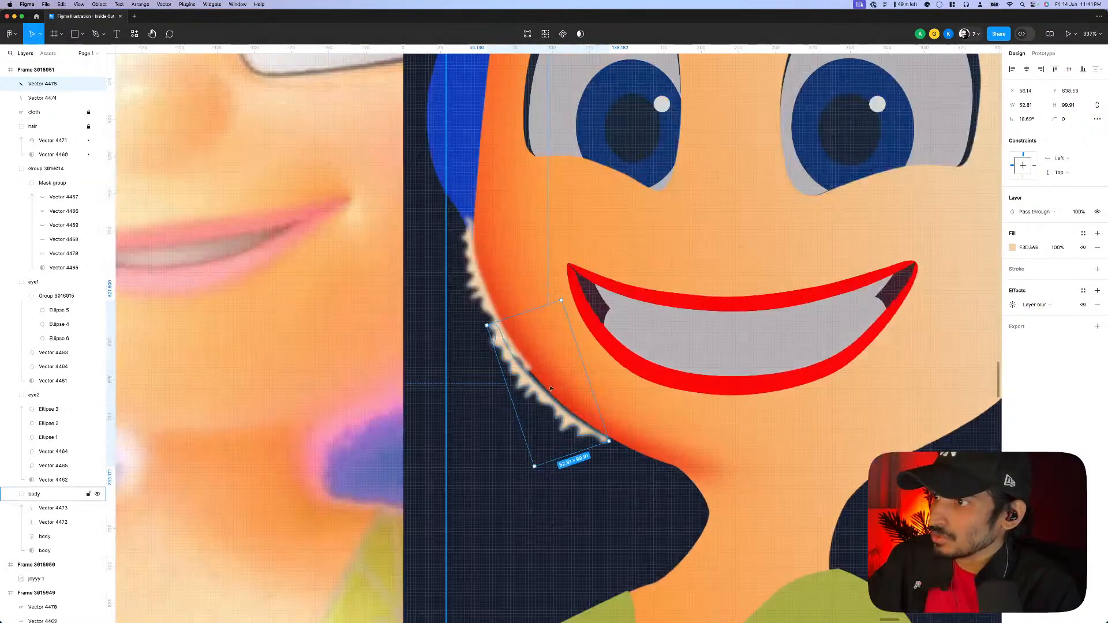
- Fit the duplicated zigzag to the lower jaw by moving it, resizing it to about 56 × 101 and rotating it to about 26.5°
{"action": "left_click_drag", "start_coordinate": [550, 388], "coordinate": [587, 421]}
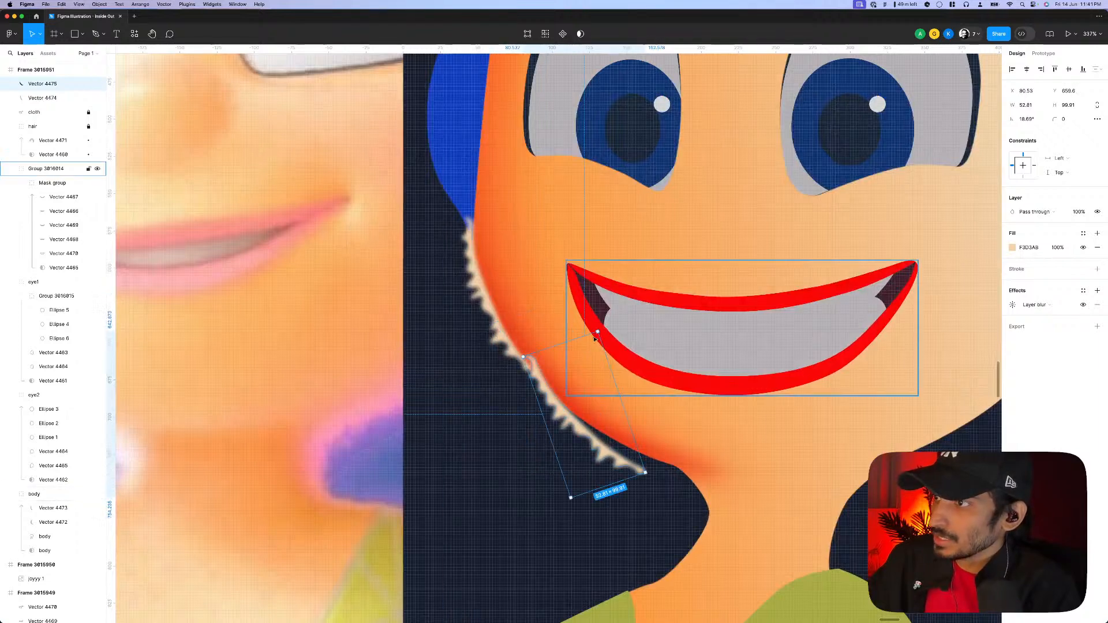
{"action": "left_click_drag", "start_coordinate": [598, 332], "coordinate": [584, 423]}
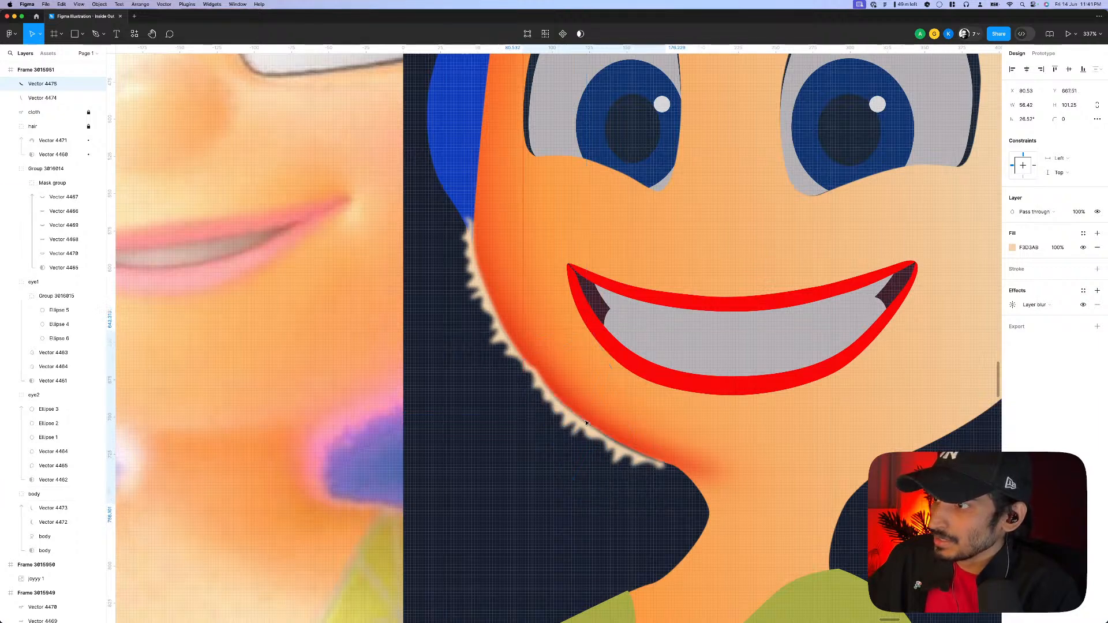
- Reposition the points at the duplicate's upper end so its spikes blend into the first zigzag shape
{"action": "scroll", "coordinate": [548, 391], "scroll_direction": "up", "scroll_amount": 3}
{"action": "double_click", "coordinate": [546, 387]}
{"action": "scroll", "coordinate": [513, 353], "scroll_direction": "up", "scroll_amount": 5}
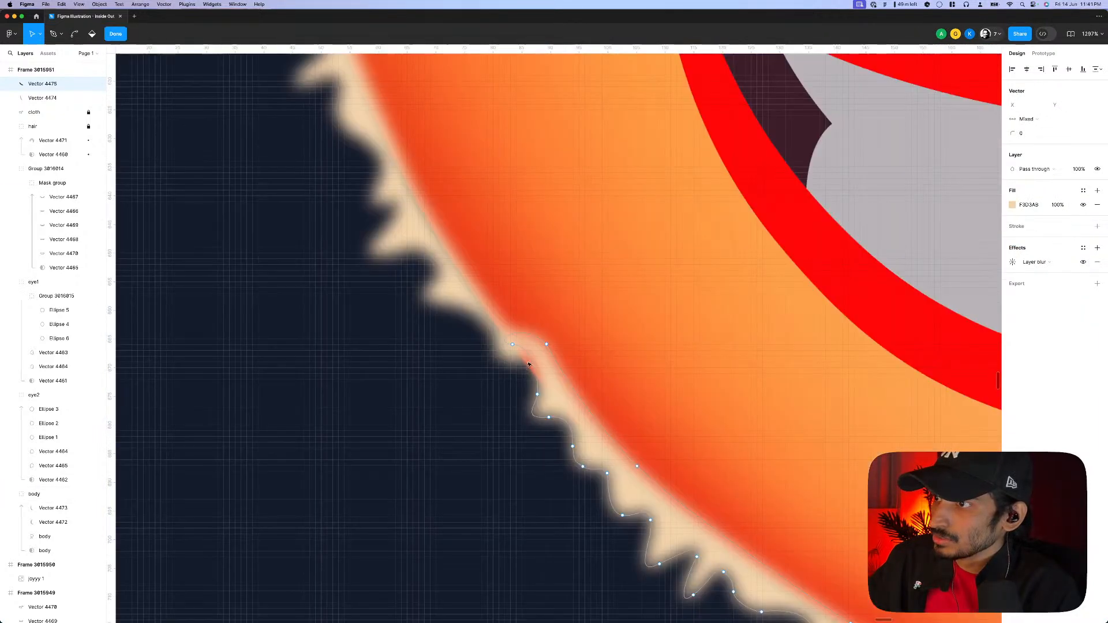
{"action": "left_click_drag", "start_coordinate": [512, 345], "coordinate": [487, 376]}
{"action": "scroll", "coordinate": [487, 376], "scroll_direction": "down", "scroll_amount": 3}
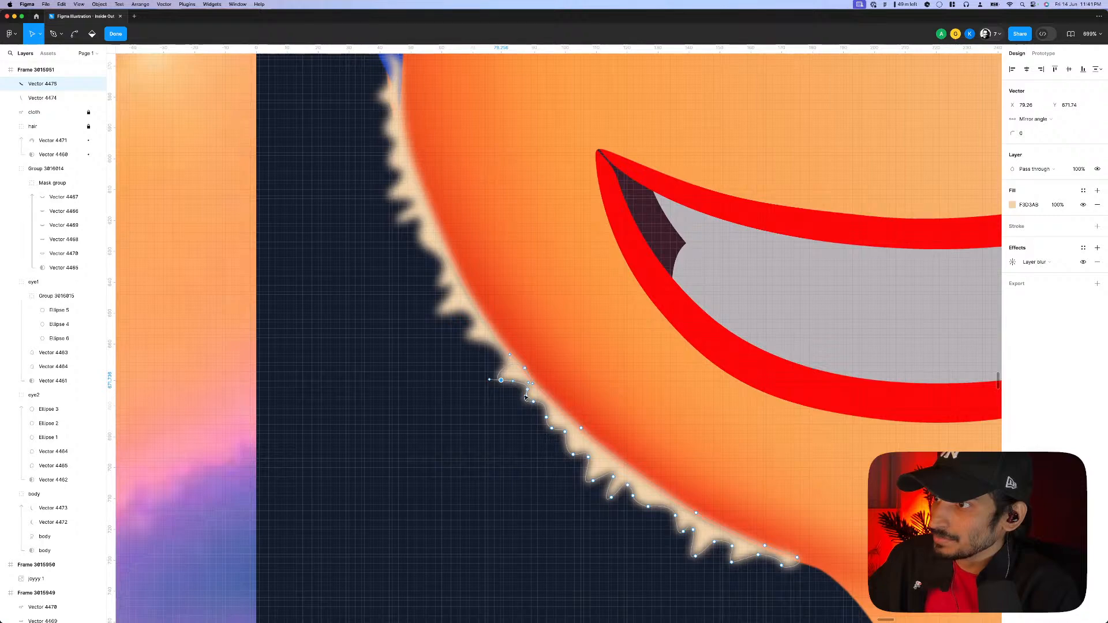
{"action": "scroll", "coordinate": [525, 397], "scroll_direction": "up", "scroll_amount": 3}
{"action": "left_click_drag", "start_coordinate": [512, 413], "coordinate": [520, 417]}
{"action": "scroll", "coordinate": [523, 411], "scroll_direction": "down", "scroll_amount": 4}
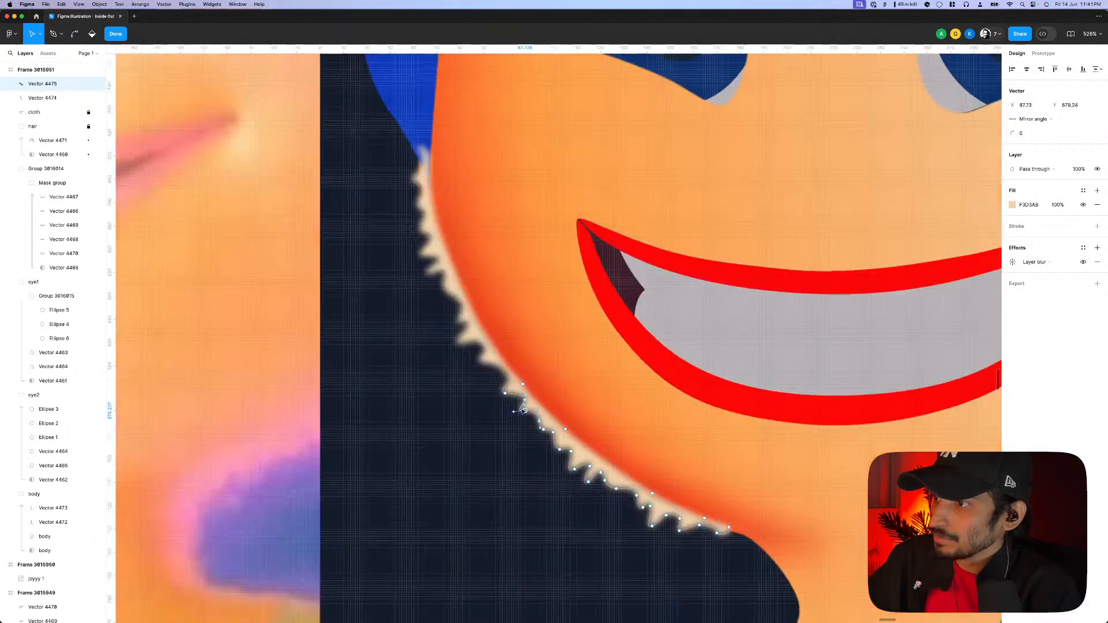
- Adjust a point on the duplicate's inner edge near the chin and finish editing the shape
{"action": "scroll", "coordinate": [523, 410], "scroll_direction": "down", "scroll_amount": 5}
{"action": "scroll", "coordinate": [571, 401], "scroll_direction": "up", "scroll_amount": 3}
{"action": "left_click", "coordinate": [570, 402]}
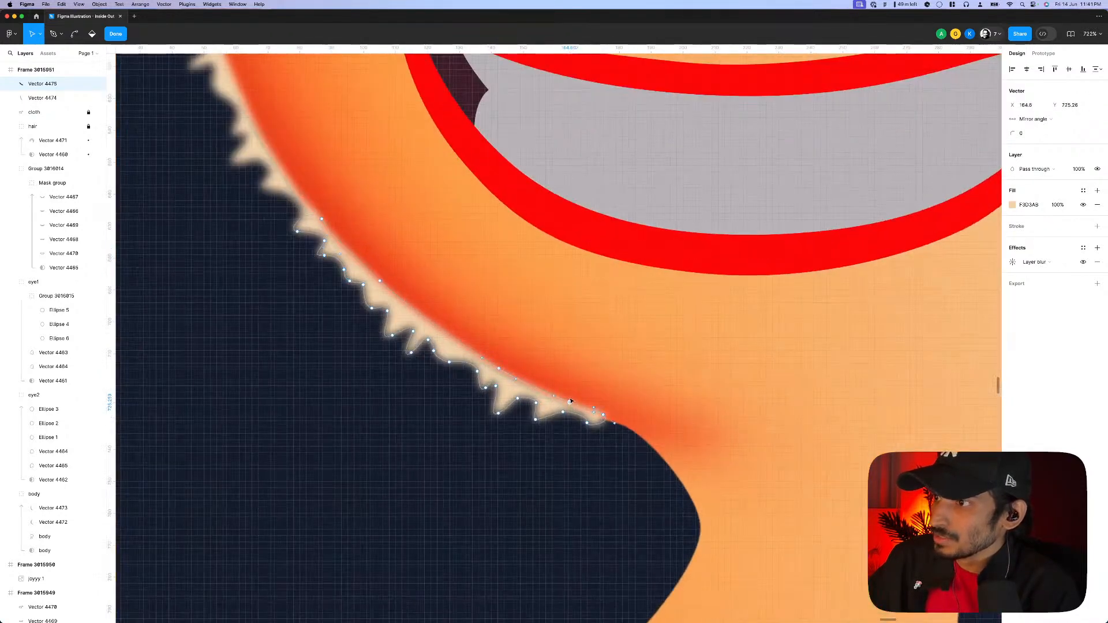
{"action": "left_click_drag", "start_coordinate": [571, 401], "coordinate": [569, 398]}
{"action": "key", "text": "Escape"}
{"action": "scroll", "coordinate": [585, 415], "scroll_direction": "down", "scroll_amount": 5}
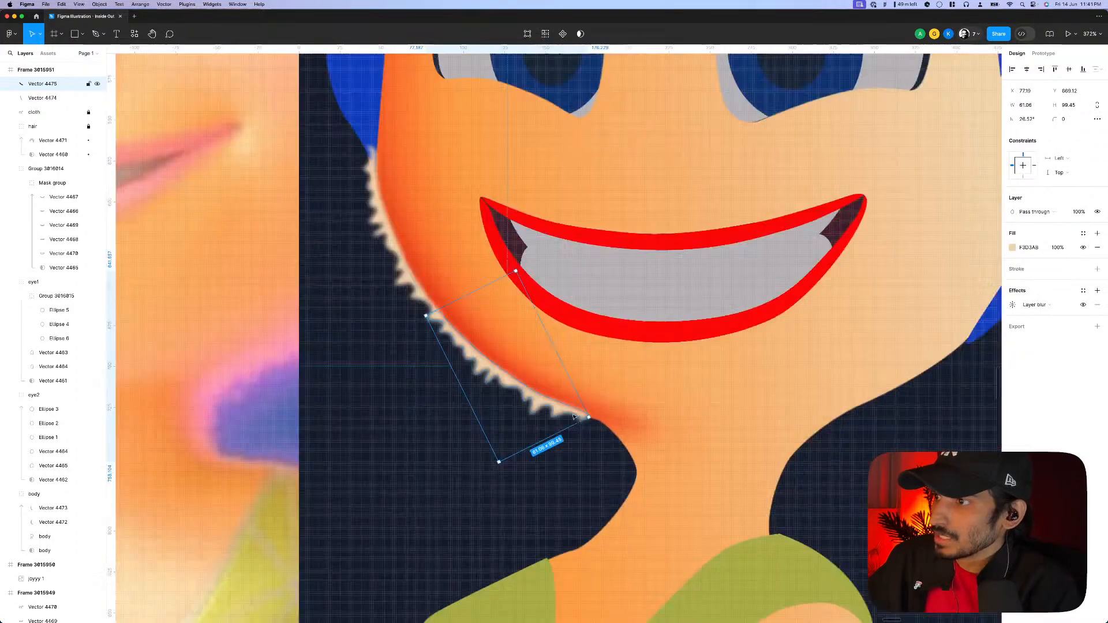
- Start a zigzag pen path at the jaw glow's lower end, running down the upper curve of the neck
{"action": "scroll", "coordinate": [581, 416], "scroll_direction": "up", "scroll_amount": 3}
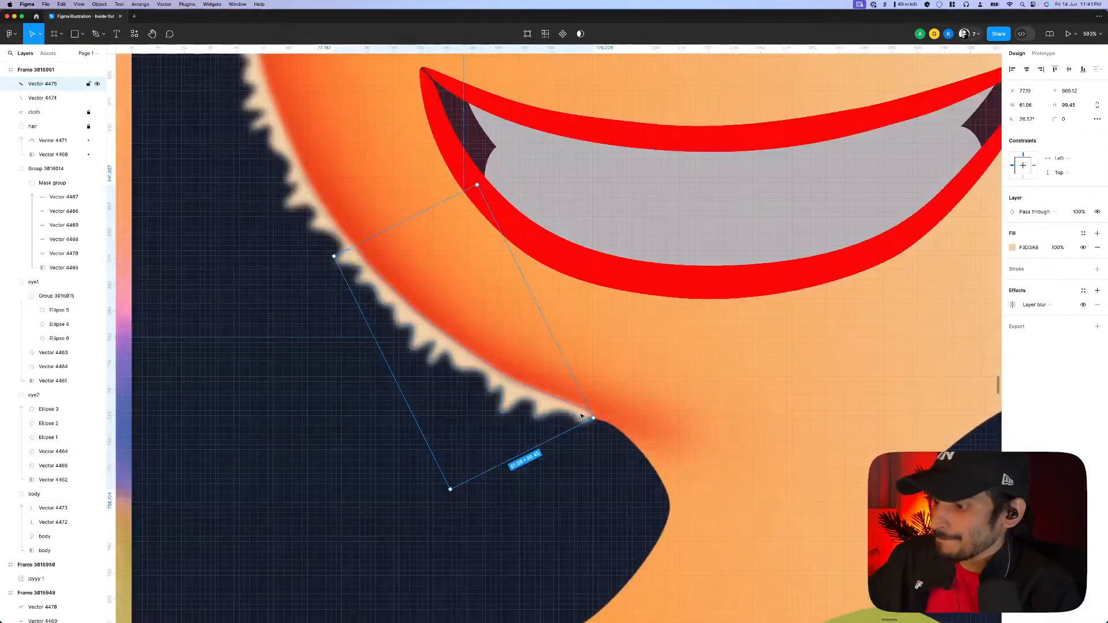
{"action": "key", "text": "p"}
{"action": "left_click", "coordinate": [593, 428]}
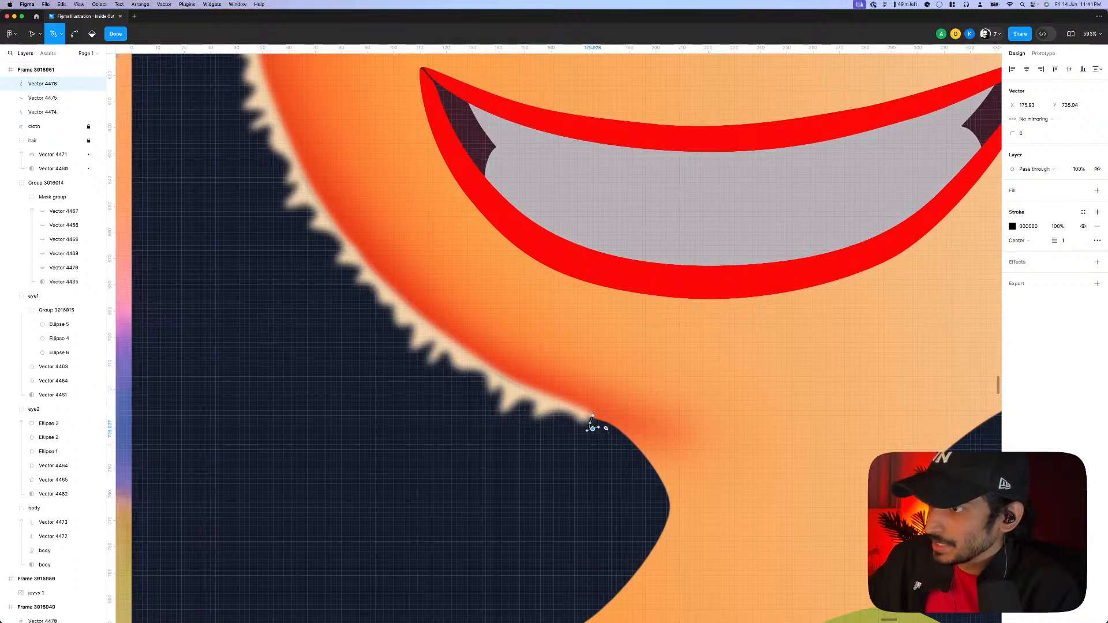
{"action": "left_click", "coordinate": [617, 440]}
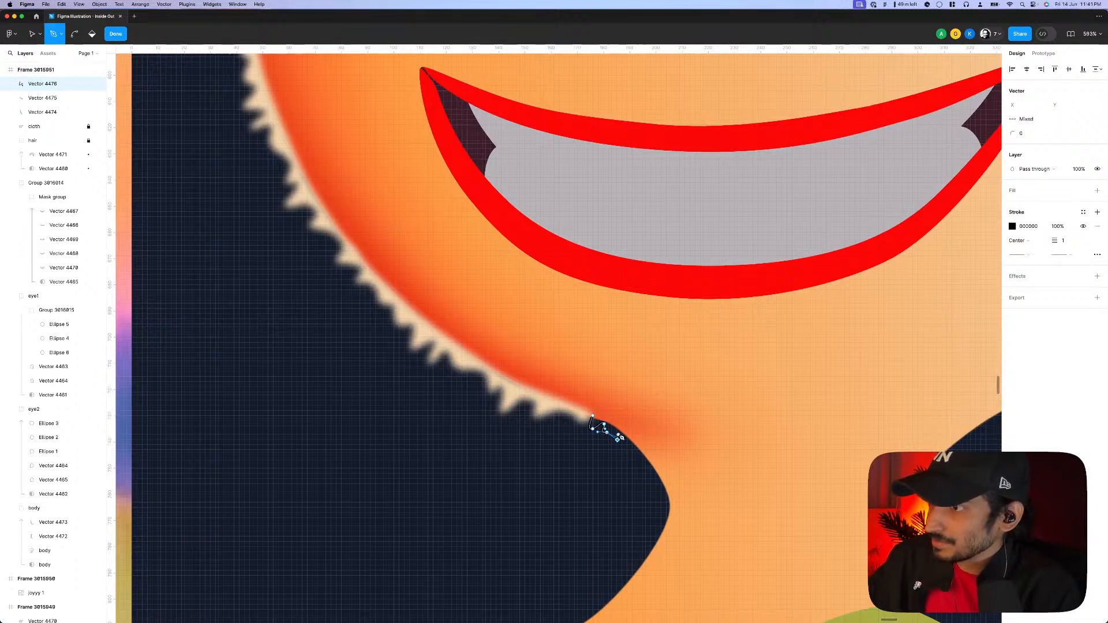
{"action": "left_click", "coordinate": [623, 448]}
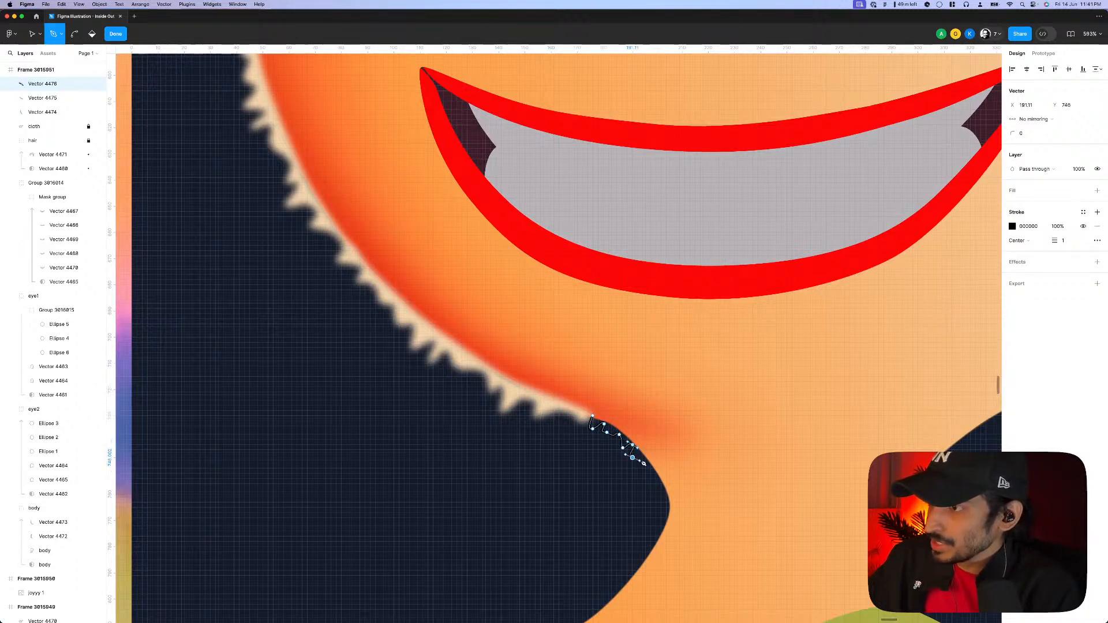
{"action": "left_click", "coordinate": [638, 472]}
- Continue the zigzag path around the neck's narrowest part with more small spikes
{"action": "scroll", "coordinate": [655, 484], "scroll_direction": "down", "scroll_amount": 10}
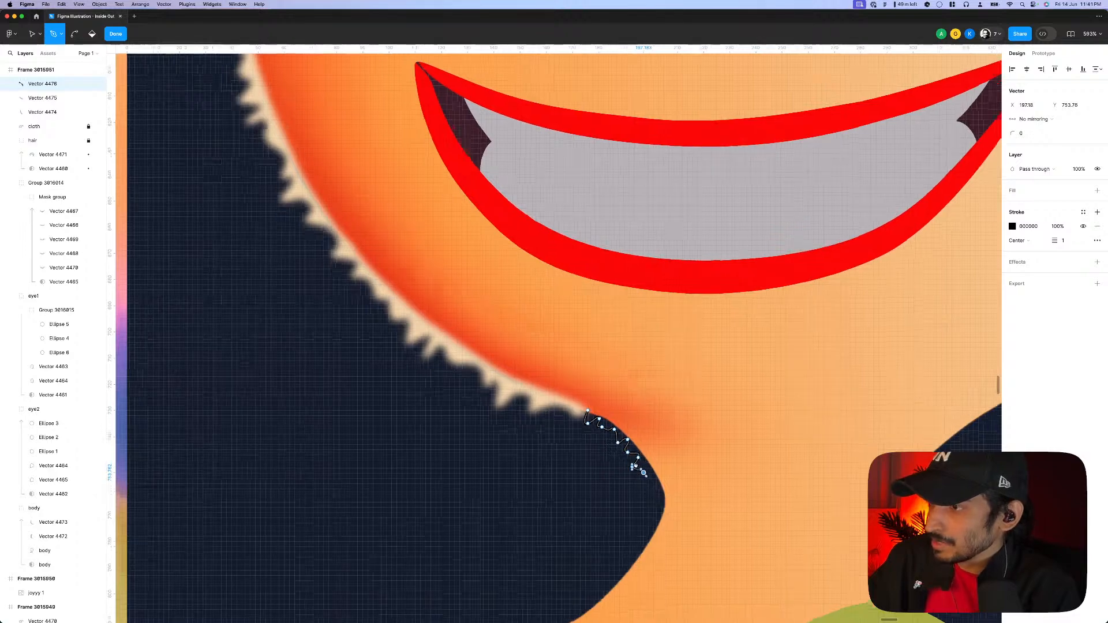
{"action": "scroll", "coordinate": [604, 392], "scroll_direction": "up", "scroll_amount": 10}
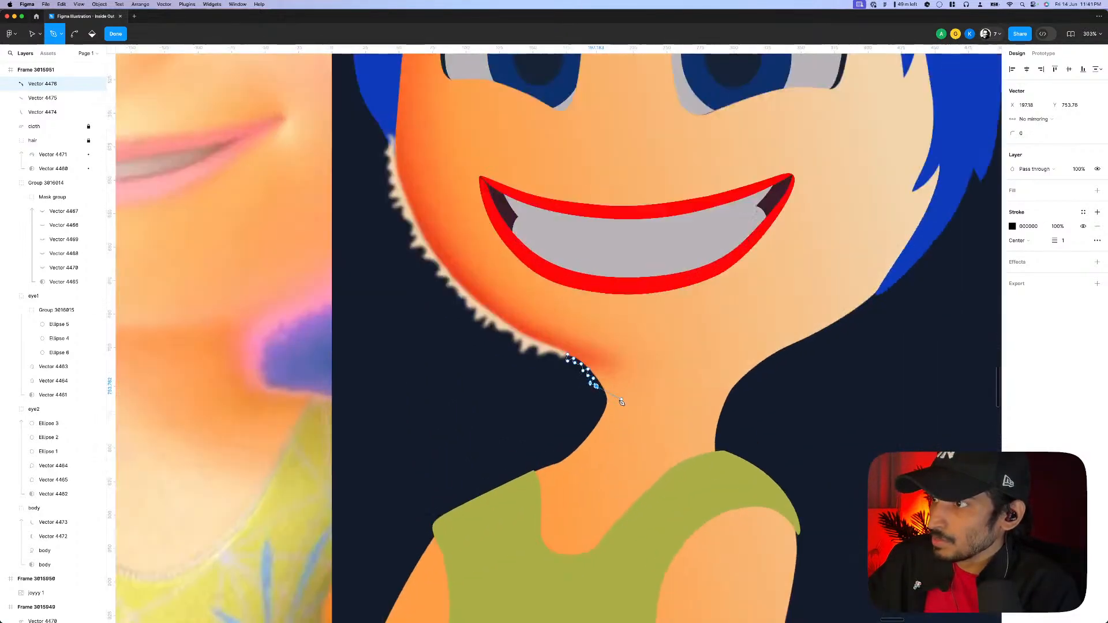
{"action": "scroll", "coordinate": [605, 393], "scroll_direction": "up", "scroll_amount": 5}
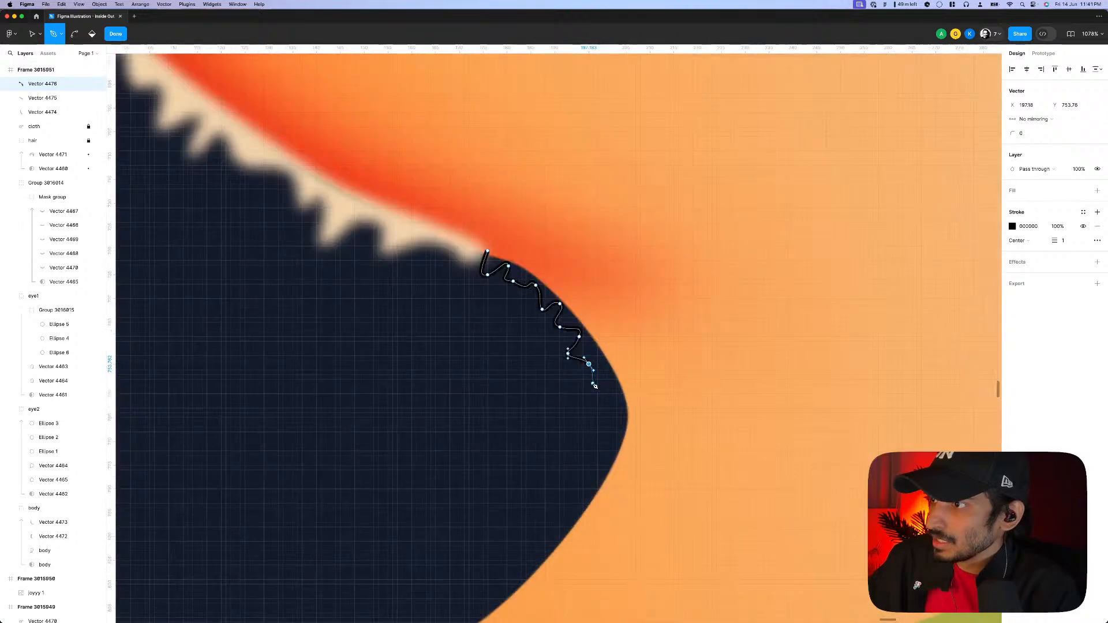
{"action": "left_click", "coordinate": [608, 391]}
{"action": "left_click", "coordinate": [599, 409]}
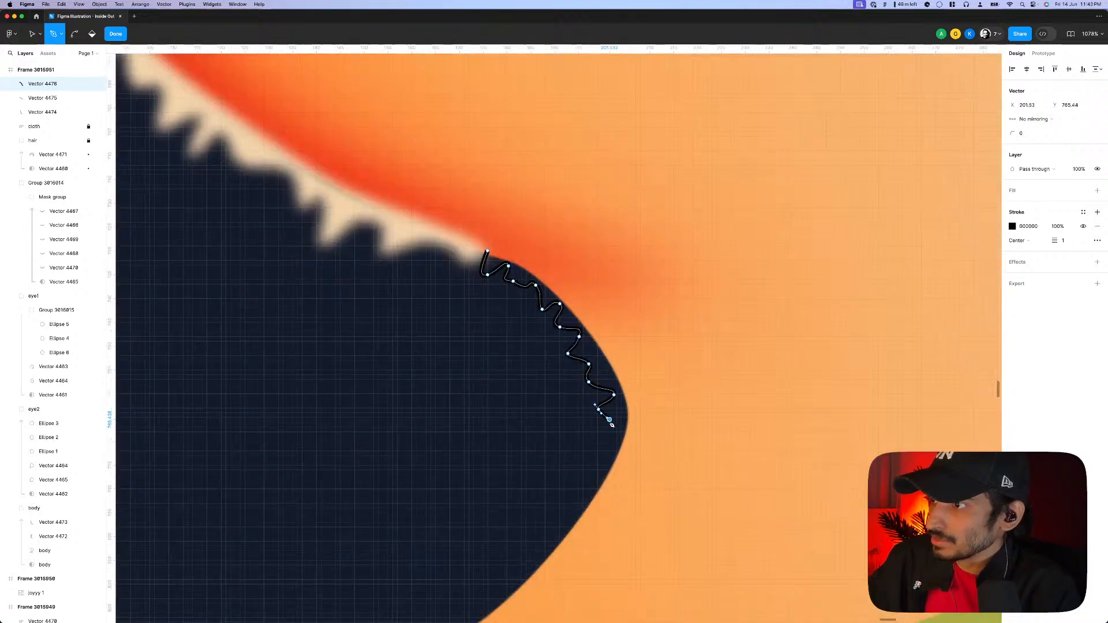
{"action": "scroll", "coordinate": [612, 425], "scroll_direction": "down", "scroll_amount": 3}
{"action": "scroll", "coordinate": [612, 425], "scroll_direction": "left", "scroll_amount": 1}
{"action": "left_click", "coordinate": [610, 389]}
{"action": "left_click", "coordinate": [619, 412]}
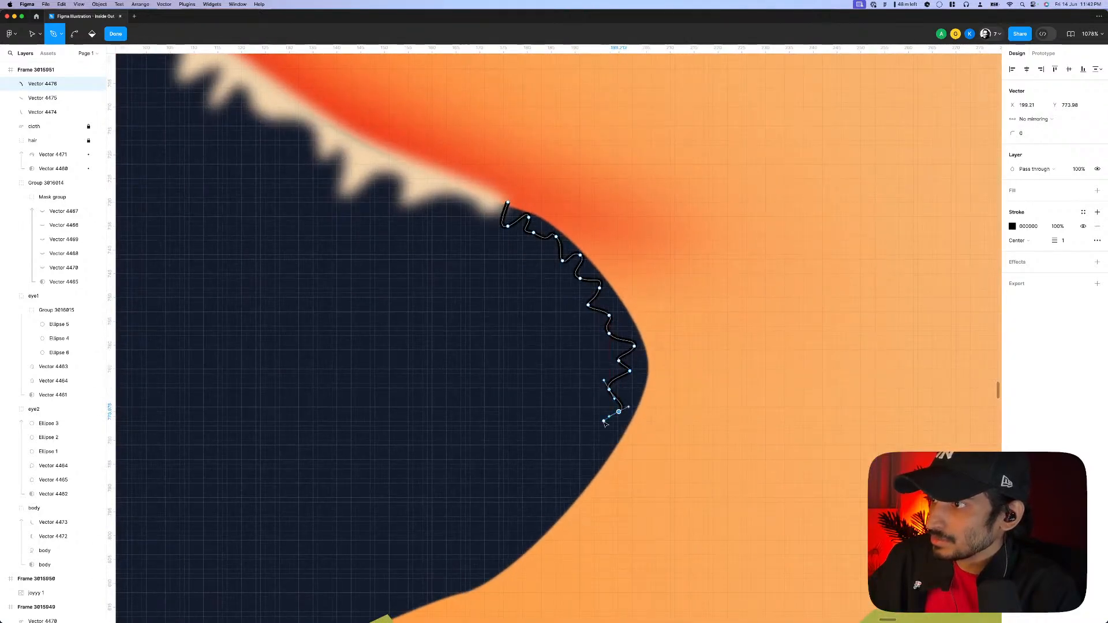
- Bring the zigzag path down to the lower neck edge and begin its smooth return curve along the neck
{"action": "scroll", "coordinate": [605, 424], "scroll_direction": "down", "scroll_amount": 3}
{"action": "left_click_drag", "start_coordinate": [587, 445], "coordinate": [597, 460]}
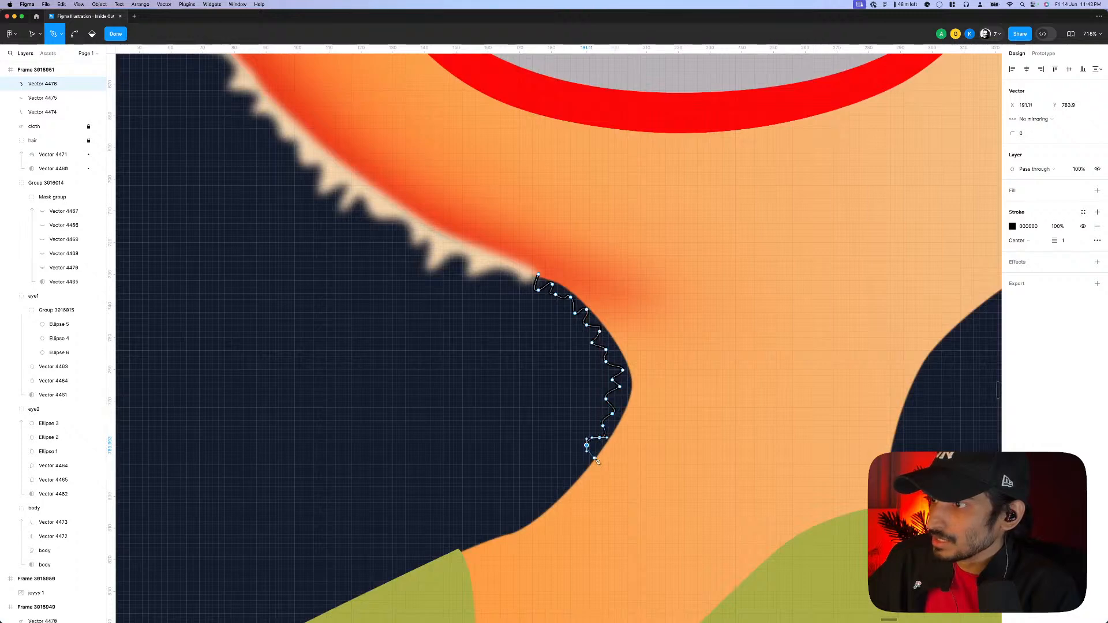
{"action": "left_click", "coordinate": [587, 472]}
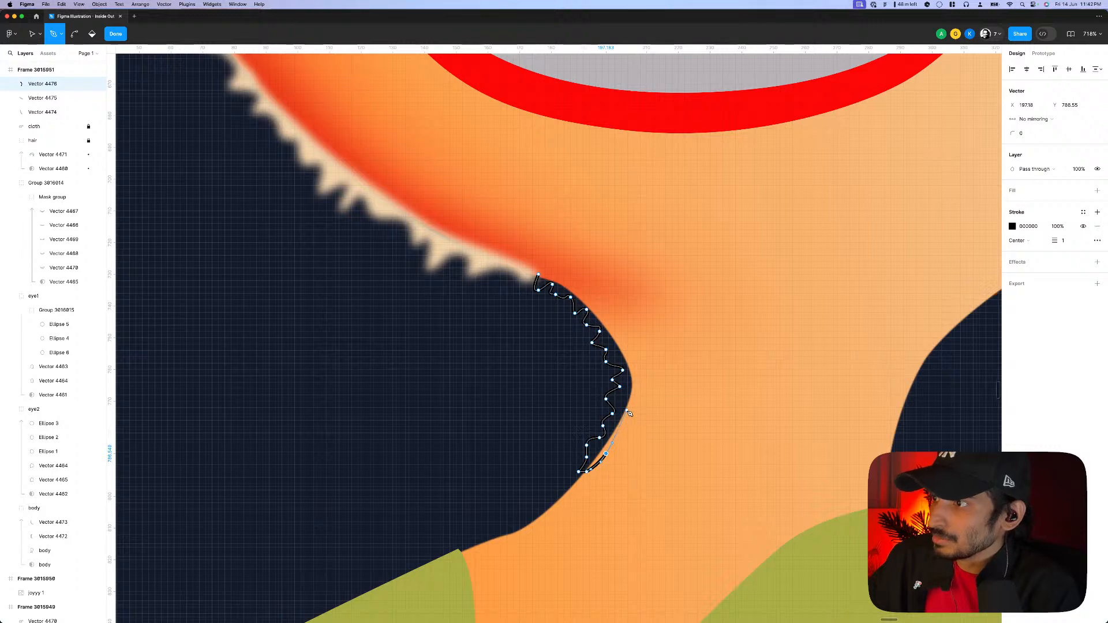
- Complete and close the neck fringe path along its smooth outer curve, aligning its upper tip with the end of the cheek fringe
{"action": "left_click", "coordinate": [631, 412]}
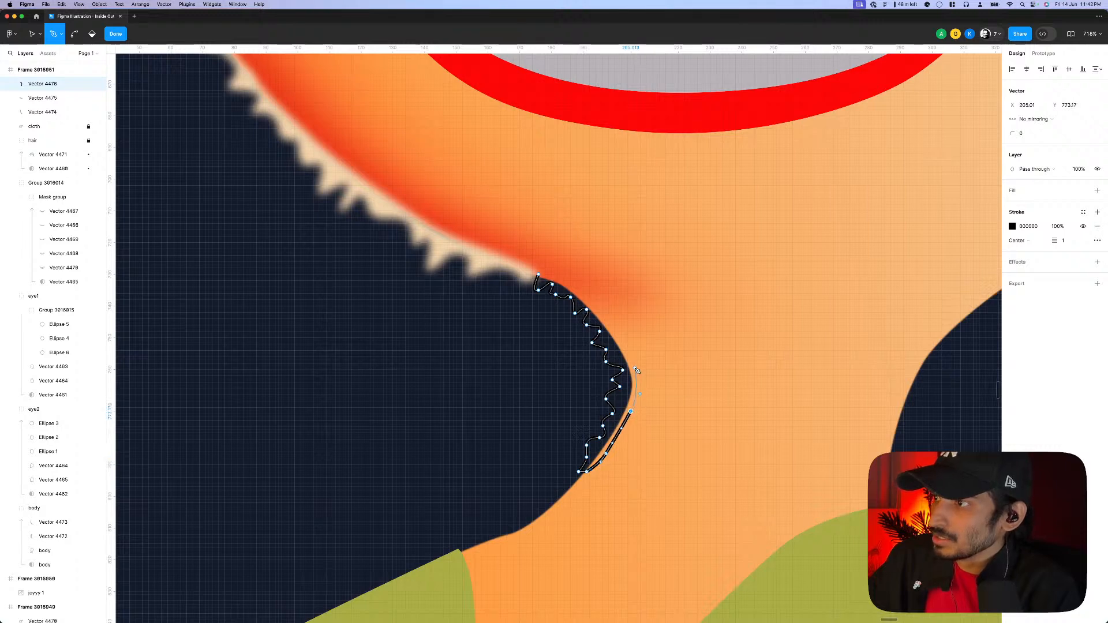
{"action": "left_click", "coordinate": [633, 367]}
{"action": "left_click", "coordinate": [612, 327]}
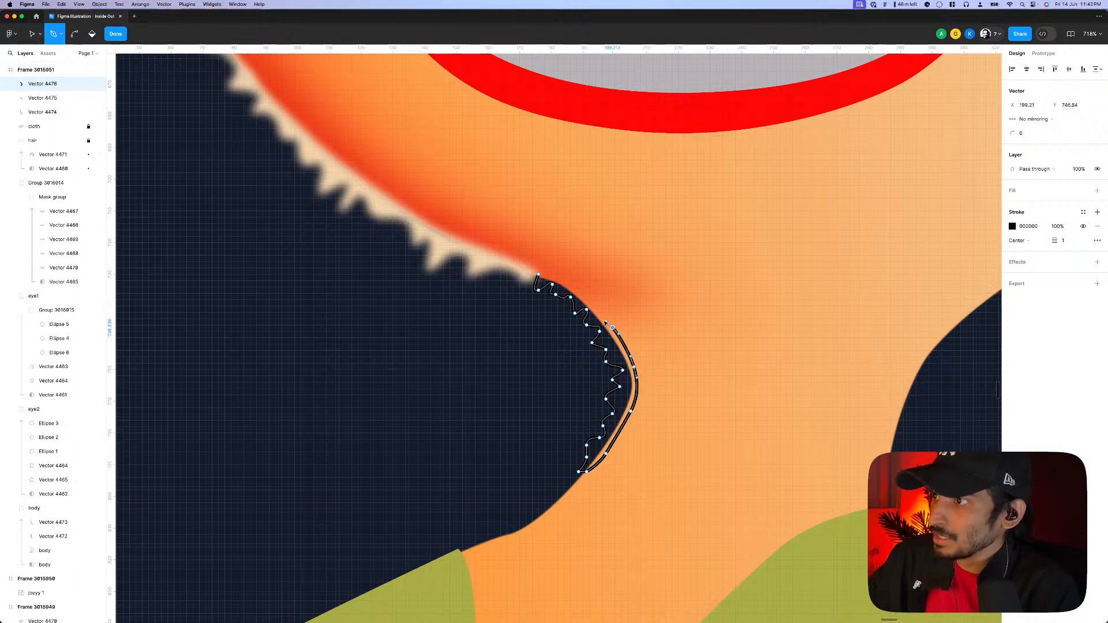
{"action": "left_click", "coordinate": [540, 277]}
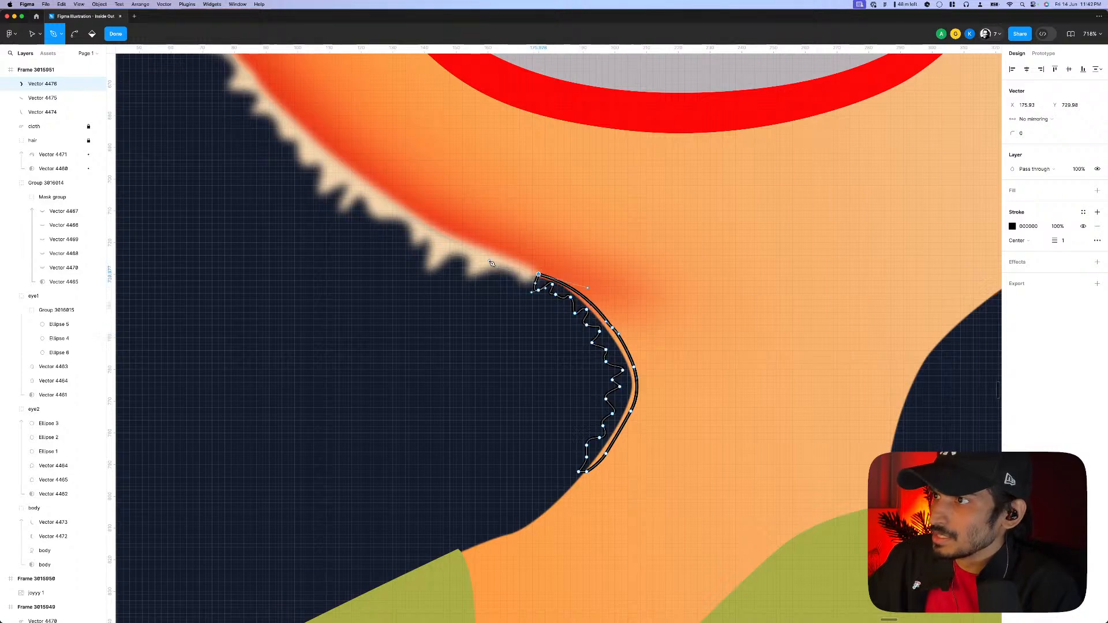
{"action": "scroll", "coordinate": [540, 277], "scroll_direction": "up", "scroll_amount": 5}
{"action": "left_click_drag", "start_coordinate": [561, 294], "coordinate": [540, 283]}
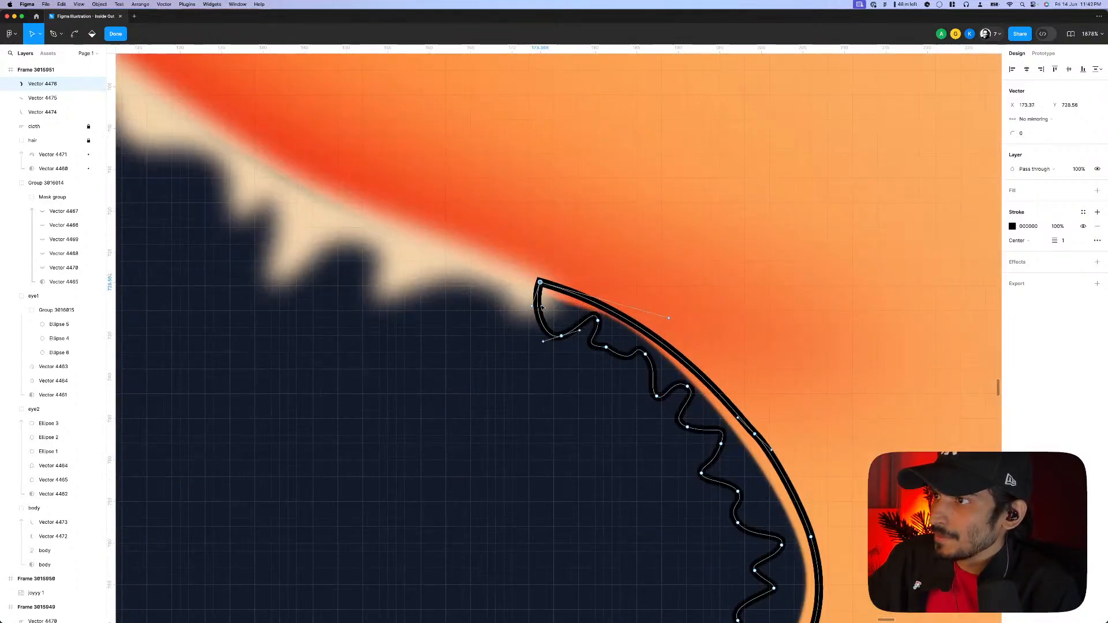
{"action": "scroll", "coordinate": [537, 310], "scroll_direction": "down", "scroll_amount": 6}
{"action": "left_click", "coordinate": [546, 312]}
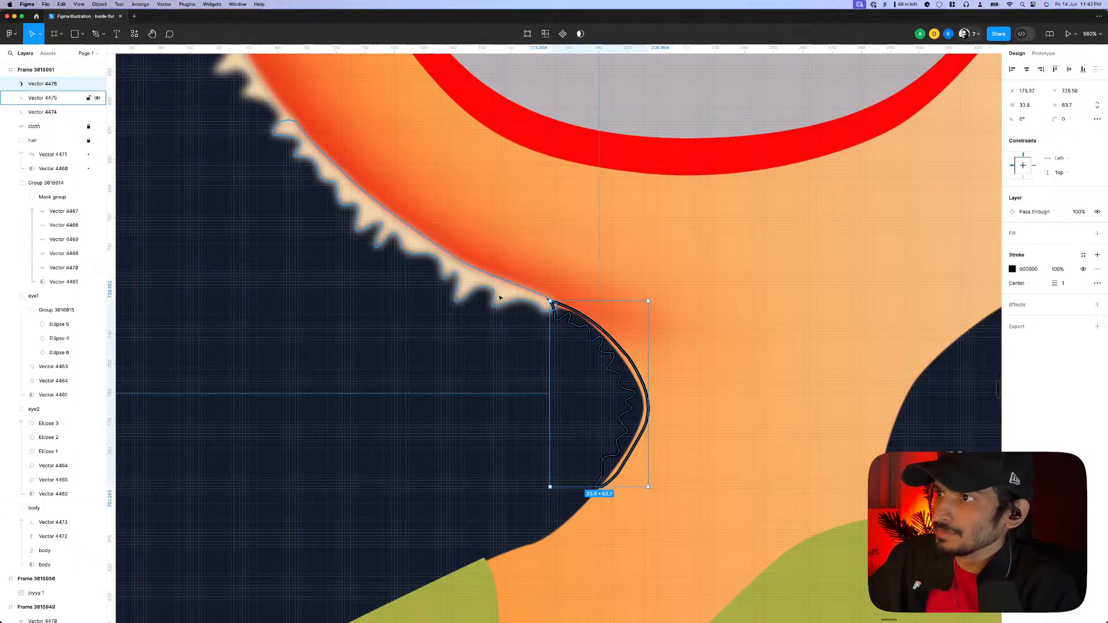
- Apply the cheek fringe's copied properties to the neck fringe, replacing its black stroke with the F3D3AB fill and layer blur
{"action": "left_click", "coordinate": [573, 326]}
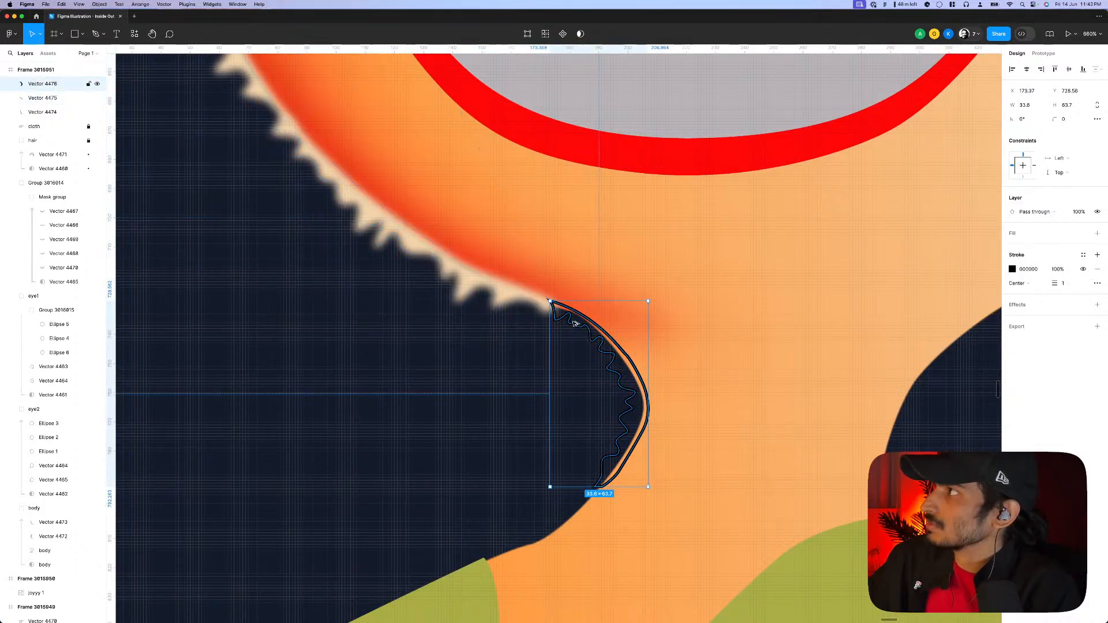
{"action": "key", "text": "super+alt+v"}
{"action": "scroll", "coordinate": [602, 367], "scroll_direction": "down", "scroll_amount": 1}
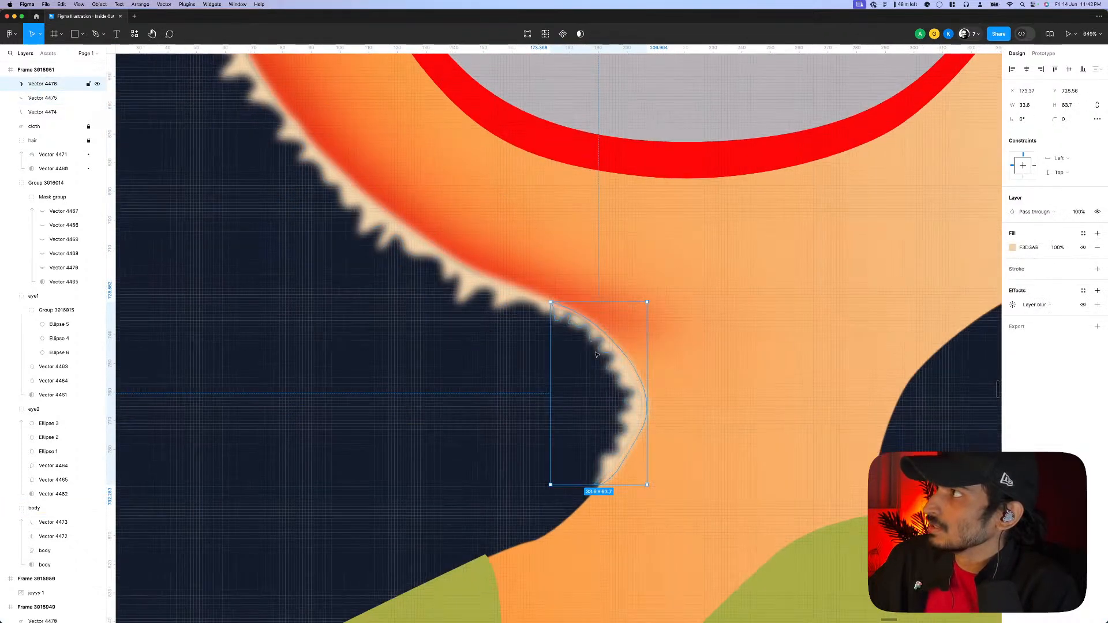
- Reshape the upper half of the neck fringe by adjusting its jagged edge and moving the outer curve's points and handle outward
{"action": "double_click", "coordinate": [602, 367]}
{"action": "scroll", "coordinate": [602, 368], "scroll_direction": "up", "scroll_amount": 5}
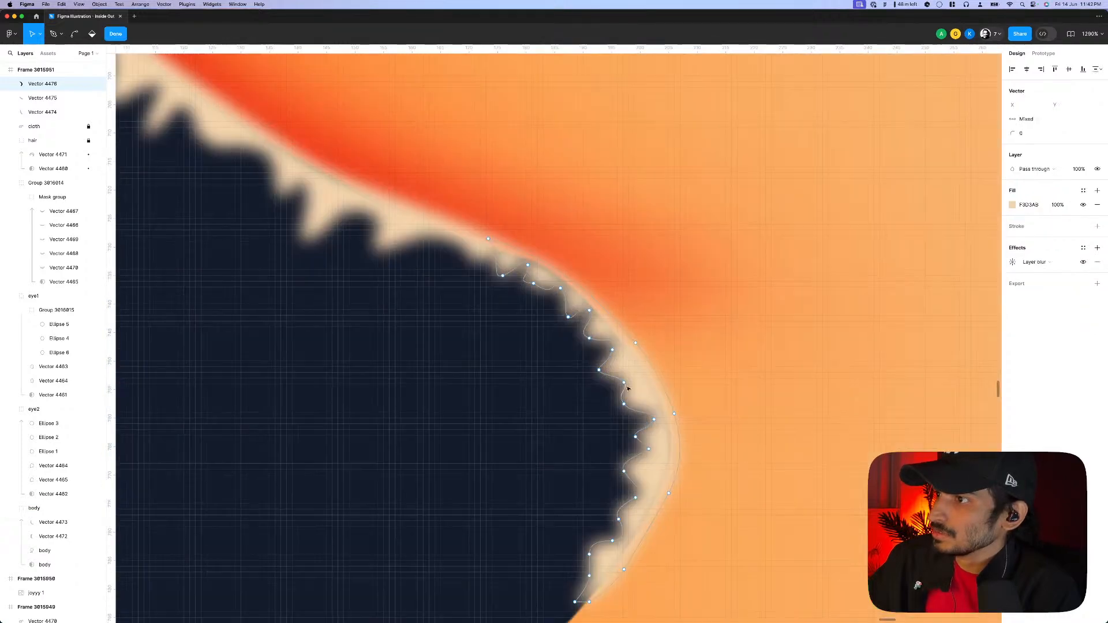
{"action": "mouse_move", "coordinate": [625, 383]}
{"action": "left_mouse_down"}
{"action": "mouse_move", "coordinate": [636, 382]}
{"action": "mouse_move", "coordinate": [611, 374]}
{"action": "left_mouse_up"}
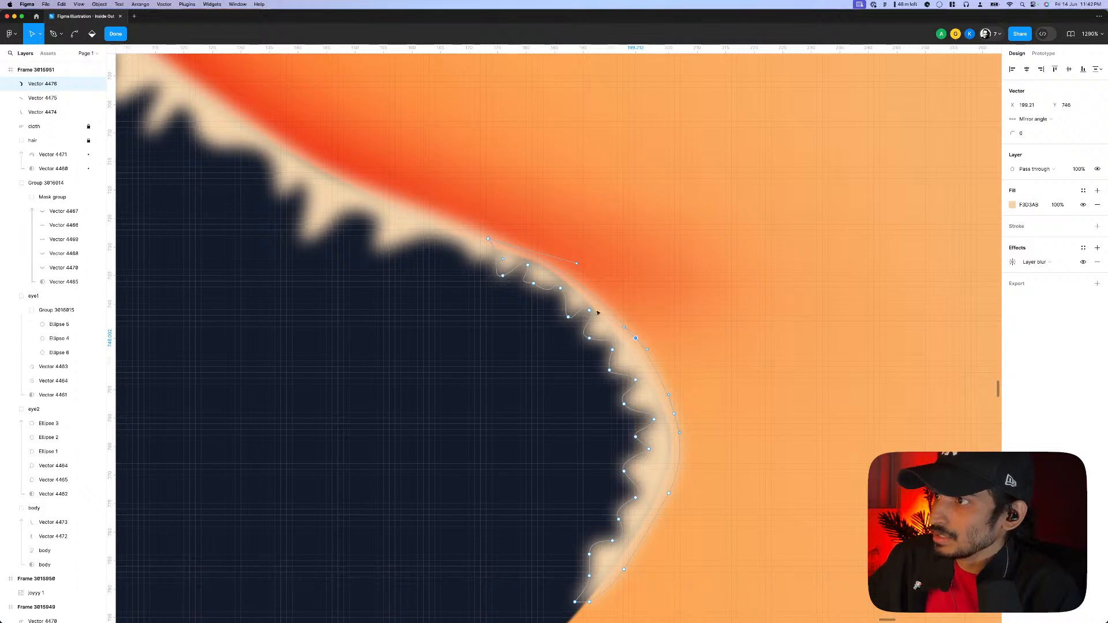
{"action": "scroll", "coordinate": [635, 343], "scroll_direction": "up", "scroll_amount": 2}
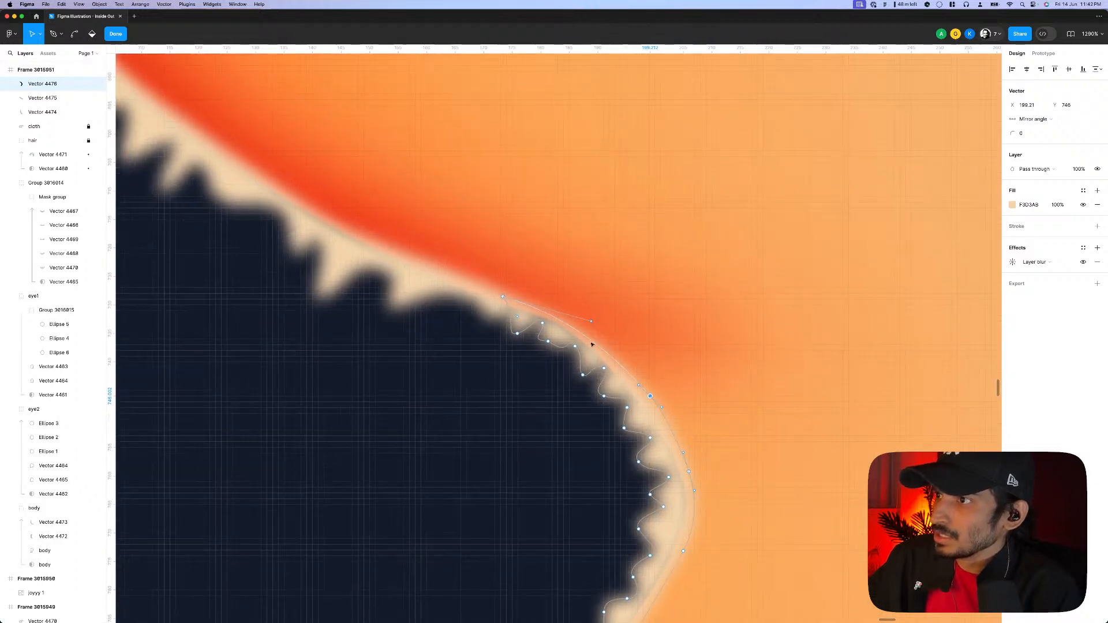
{"action": "left_click", "coordinate": [506, 316]}
{"action": "left_click_drag", "start_coordinate": [589, 325], "coordinate": [589, 313]}
{"action": "scroll", "coordinate": [651, 399], "scroll_direction": "down", "scroll_amount": 1}
{"action": "left_click_drag", "start_coordinate": [650, 397], "coordinate": [655, 391]}
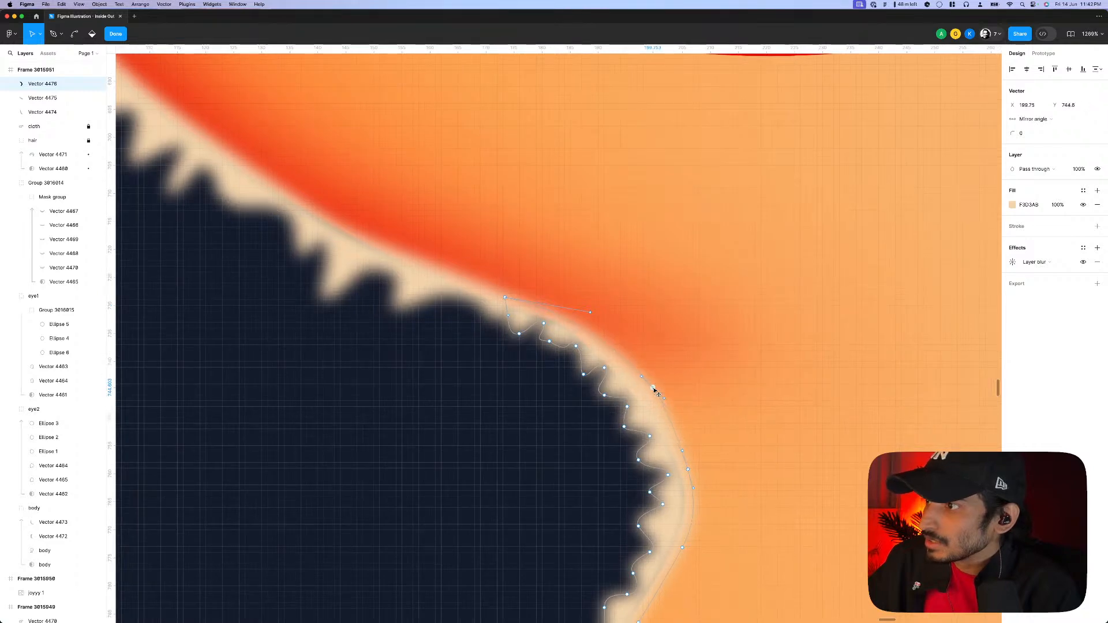
- Move the neck fringe's middle and lower outer points outward, including its bottom tip, to cover the neck edge
{"action": "scroll", "coordinate": [660, 395], "scroll_direction": "down", "scroll_amount": 5}
{"action": "scroll", "coordinate": [659, 395], "scroll_direction": "right", "scroll_amount": 2}
{"action": "left_click", "coordinate": [629, 319]}
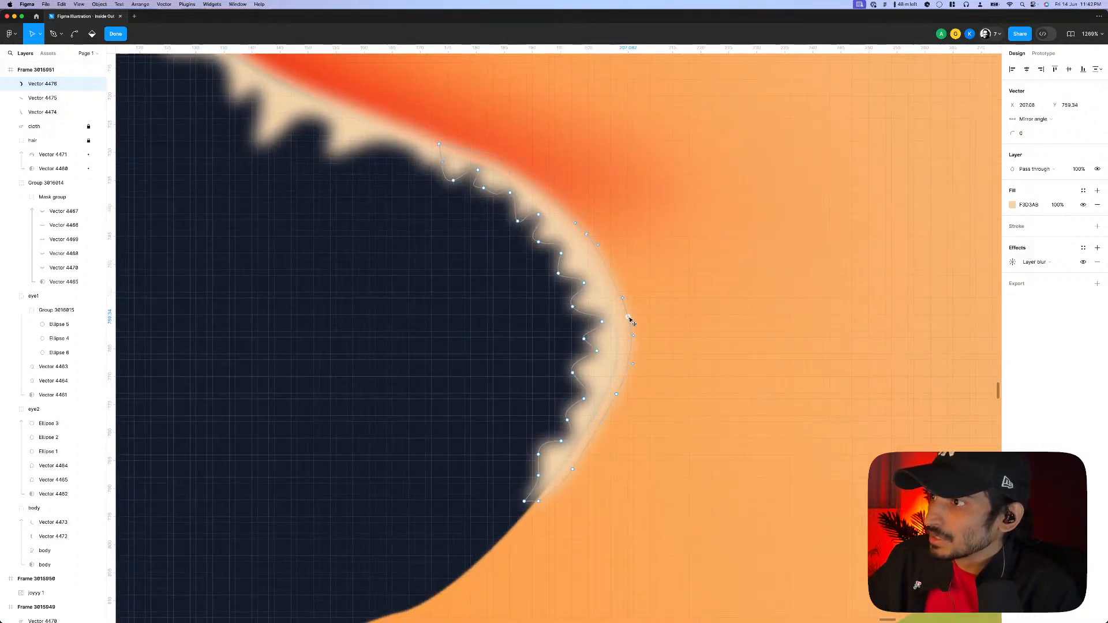
{"action": "left_click_drag", "start_coordinate": [617, 395], "coordinate": [621, 400]}
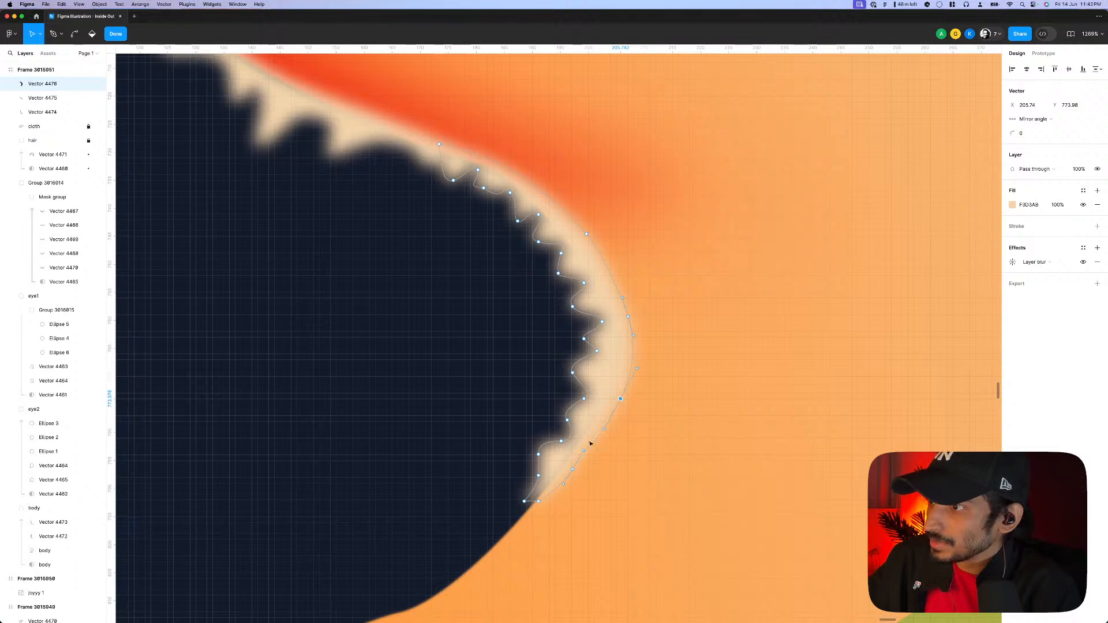
{"action": "left_click_drag", "start_coordinate": [572, 471], "coordinate": [576, 476]}
{"action": "left_click_drag", "start_coordinate": [524, 501], "coordinate": [522, 508]}
- Edit the lower cheek fringe's points, adjusting the one midway along its smooth outer edge, and finish editing
{"action": "scroll", "coordinate": [782, 305], "scroll_direction": "up", "scroll_amount": 5}
{"action": "scroll", "coordinate": [782, 304], "scroll_direction": "left", "scroll_amount": 3}
{"action": "scroll", "coordinate": [613, 330], "scroll_direction": "down", "scroll_amount": 2}
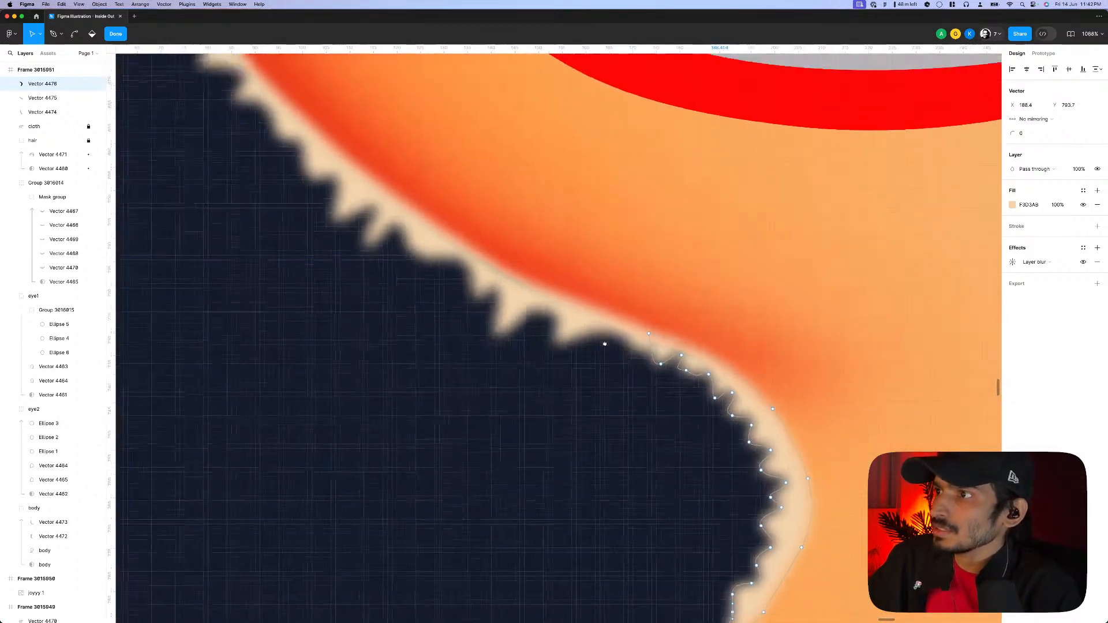
{"action": "scroll", "coordinate": [606, 343], "scroll_direction": "up", "scroll_amount": 1}
{"action": "key", "text": "Escape"}
{"action": "double_click", "coordinate": [520, 319]}
{"action": "left_click", "coordinate": [507, 291]}
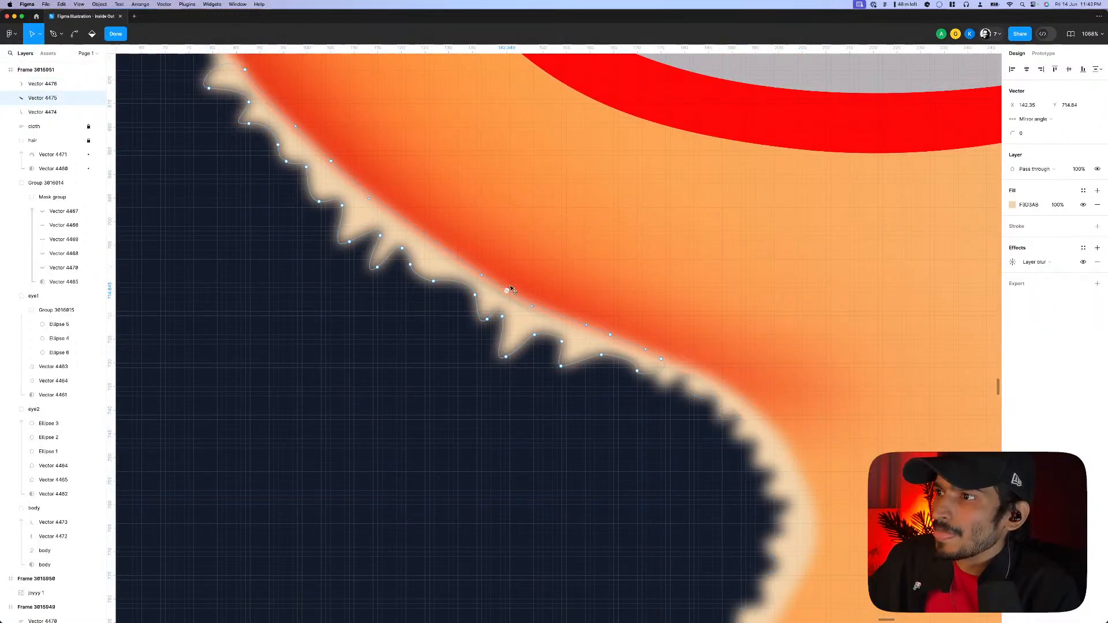
{"action": "scroll", "coordinate": [596, 297], "scroll_direction": "down", "scroll_amount": 5}
{"action": "scroll", "coordinate": [599, 298], "scroll_direction": "down", "scroll_amount": 5}
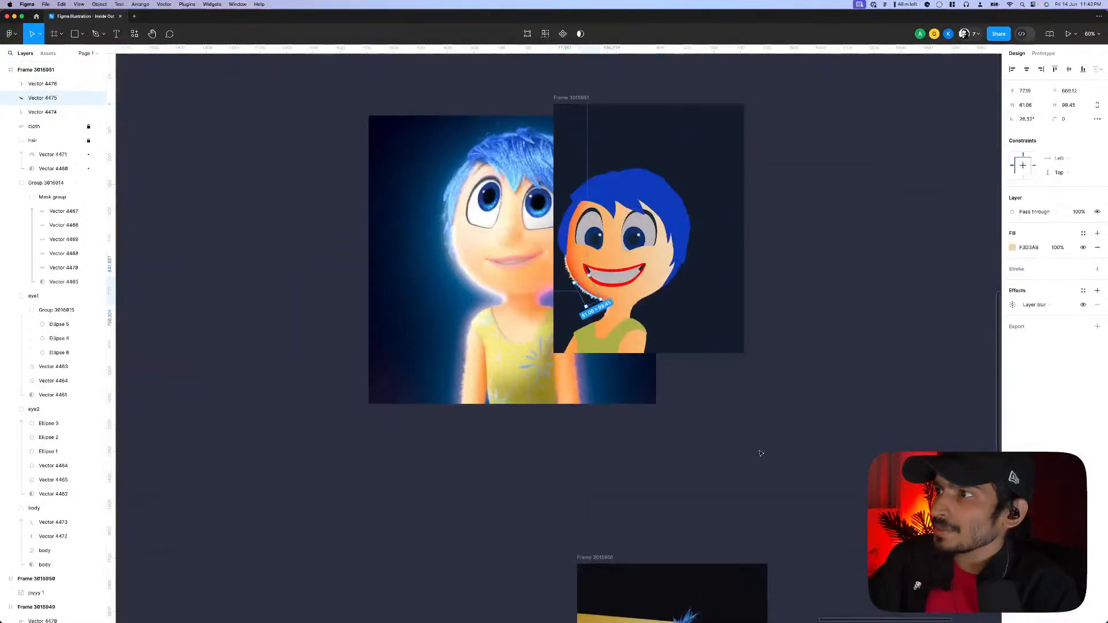
{"action": "key", "text": "Escape"}
{"action": "key", "text": "Escape"}
- Nudge the two cheek fringe pieces slightly to the right and bring up their shared layer blur setting
{"action": "scroll", "coordinate": [607, 328], "scroll_direction": "up", "scroll_amount": 2}
{"action": "scroll", "coordinate": [607, 328], "scroll_direction": "up", "scroll_amount": 10}
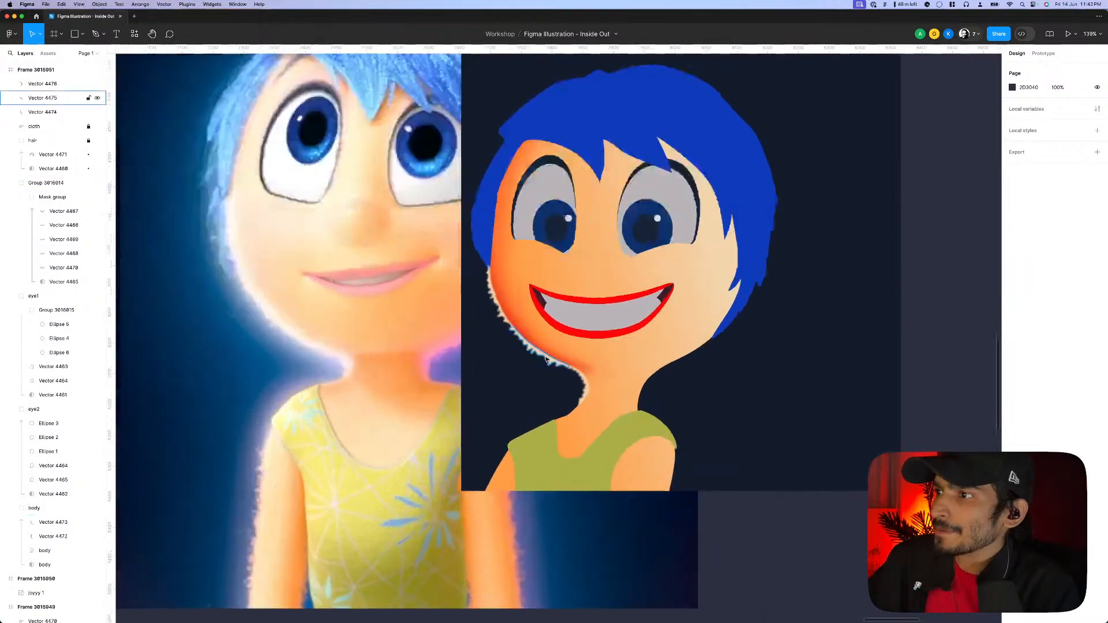
{"action": "left_click", "coordinate": [470, 295]}
{"action": "left_click", "coordinate": [456, 270], "text": "shift"}
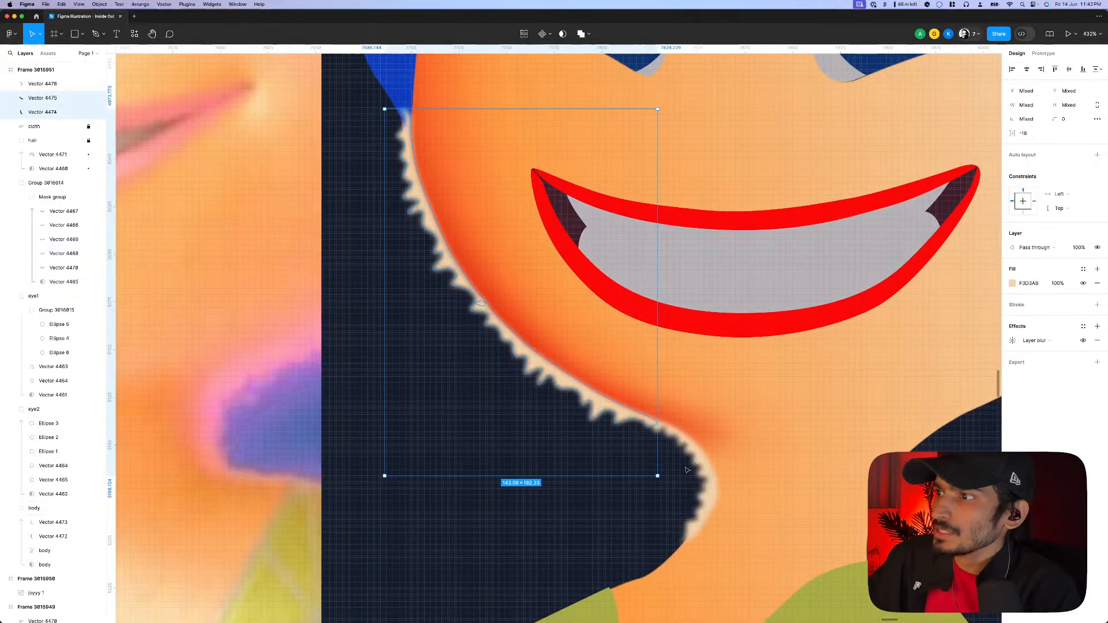
{"action": "key", "text": "Right"}
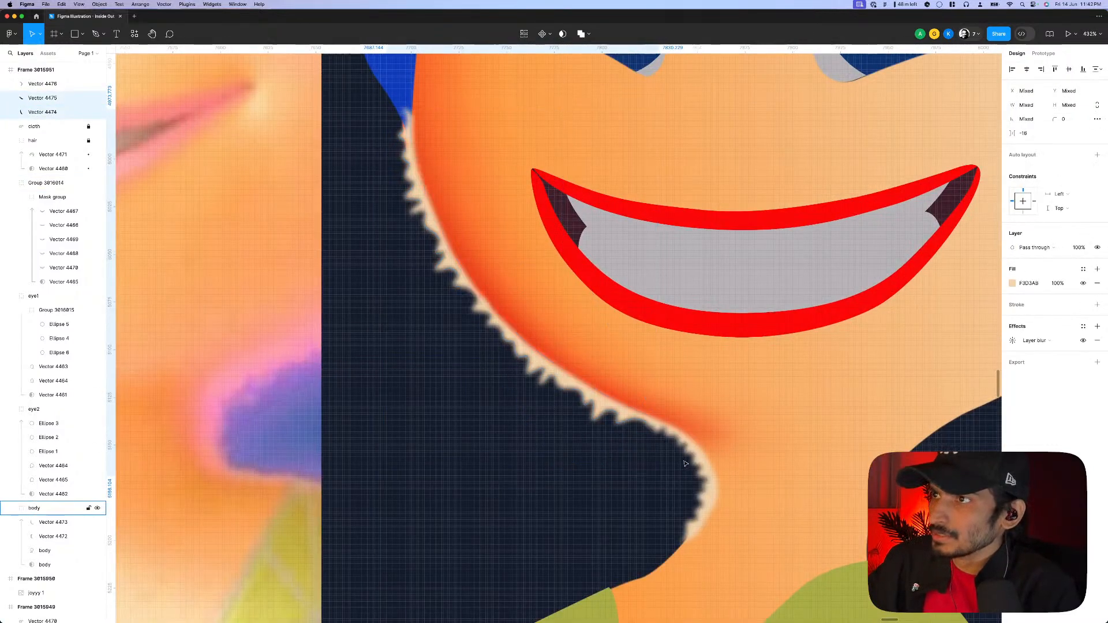
{"action": "left_click", "coordinate": [1012, 340]}
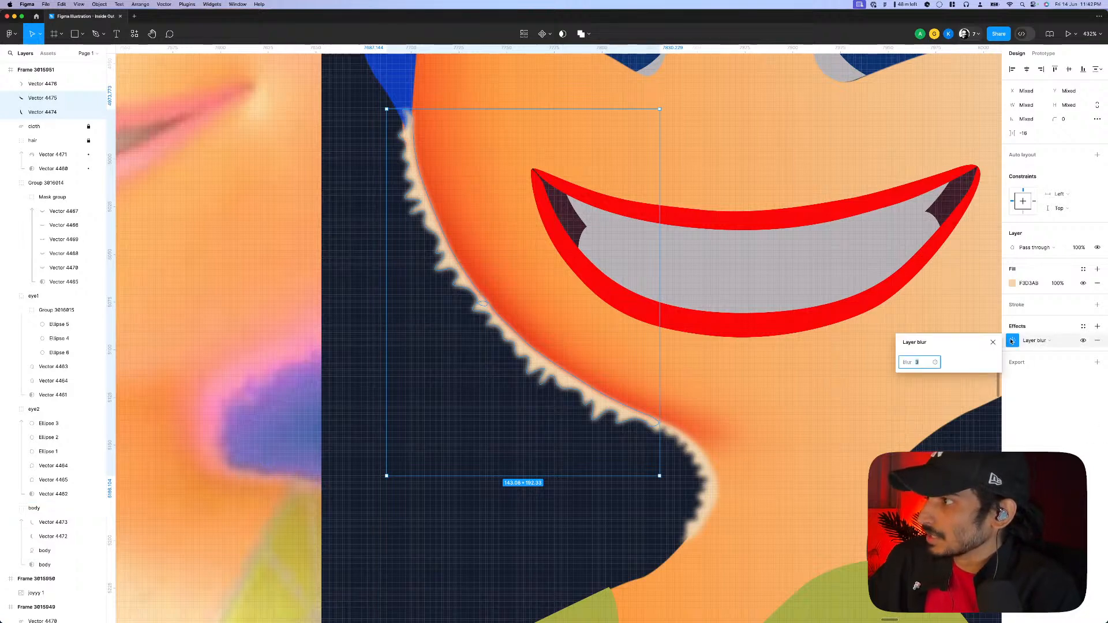
{"action": "scroll", "coordinate": [428, 321], "scroll_direction": "down", "scroll_amount": 5}
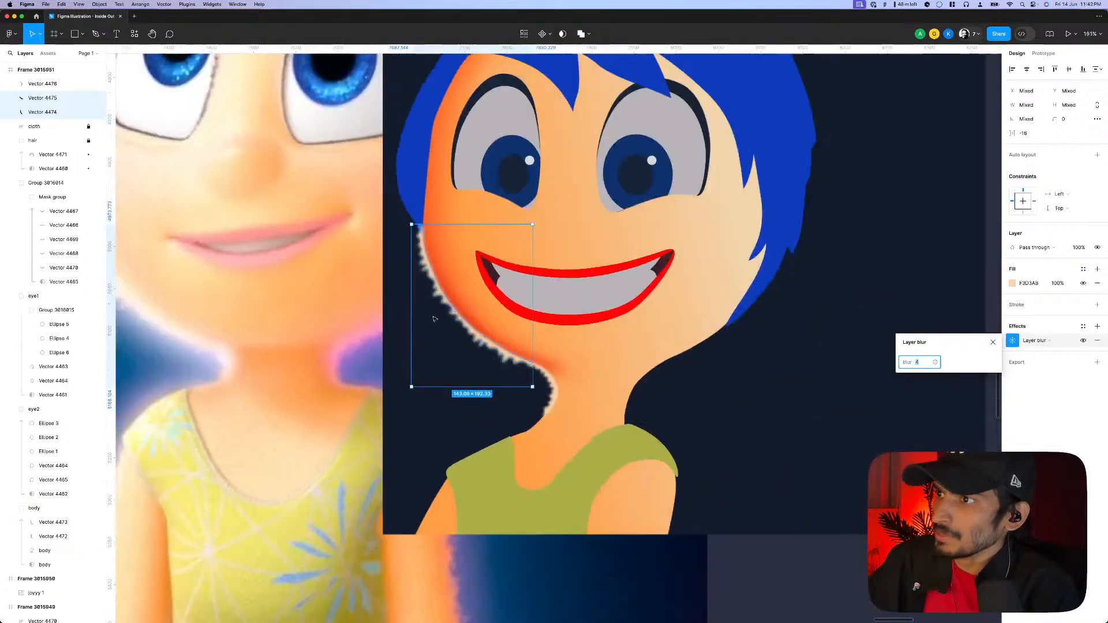
{"action": "key", "text": "Escape"}
- Set the layer blur of the body group's mask shape to 2.5
{"action": "left_click", "coordinate": [34, 508]}
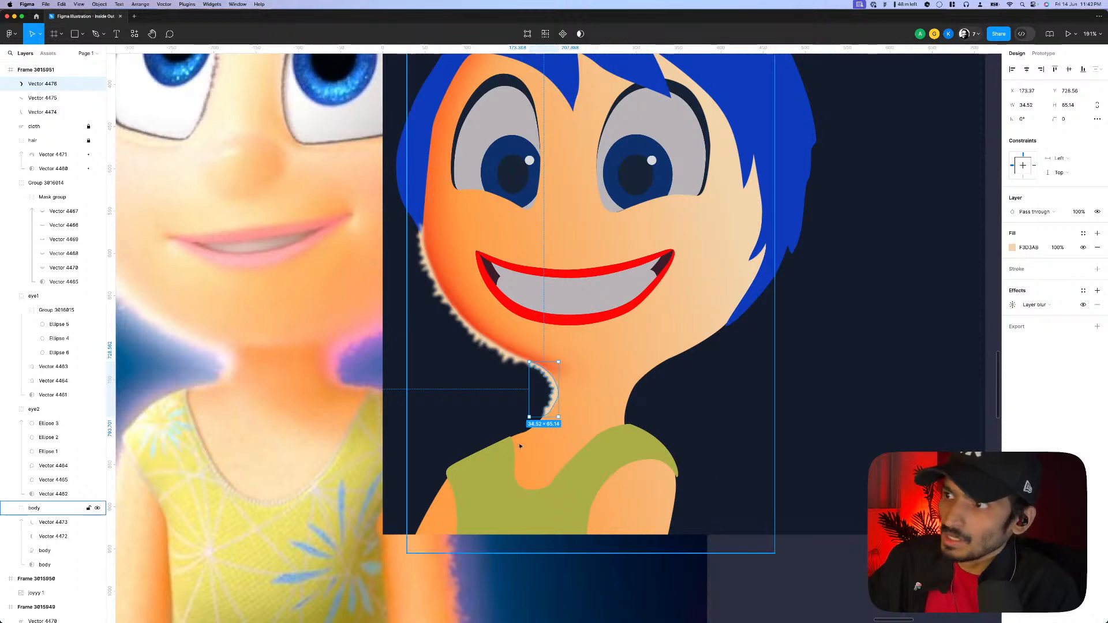
{"action": "left_click", "coordinate": [44, 565]}
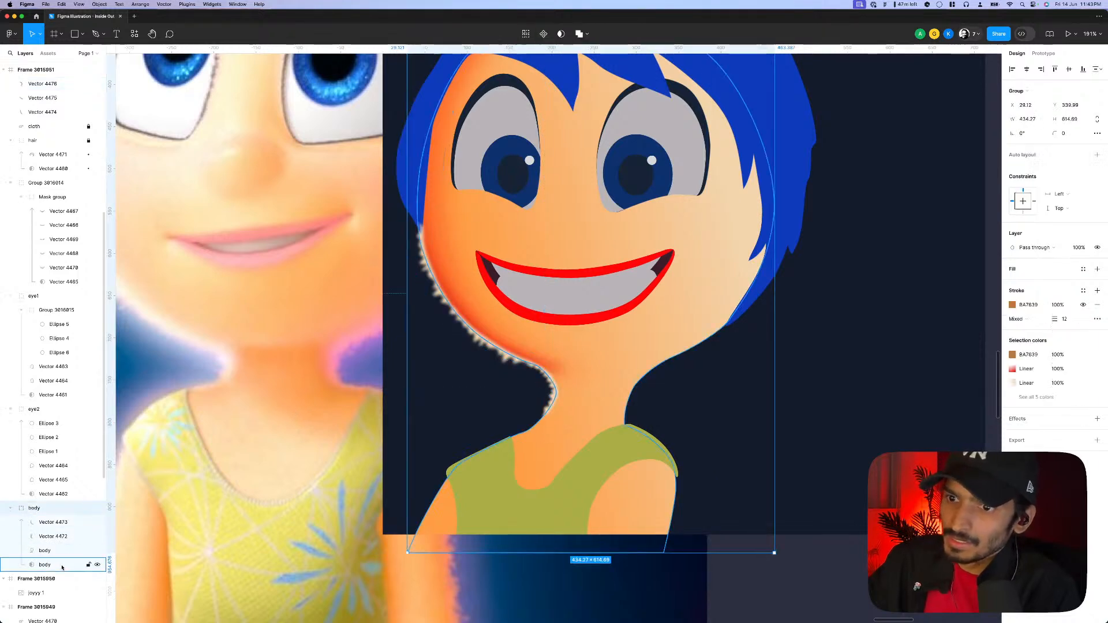
{"action": "left_click", "coordinate": [1013, 341]}
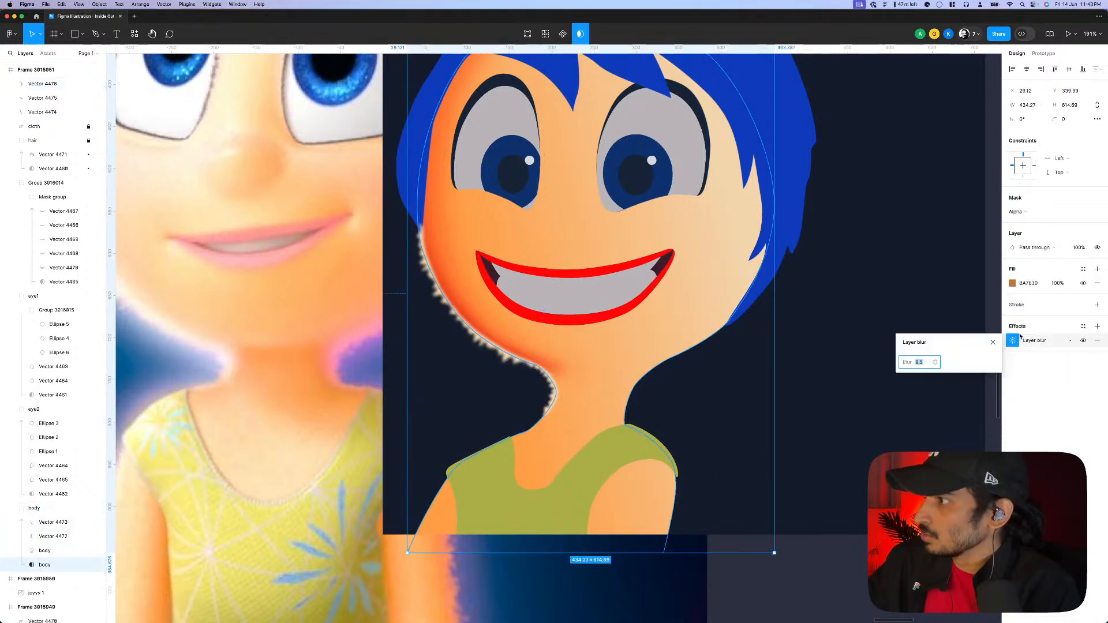
{"action": "type", "text": "2.5"}
{"action": "key", "text": "Return"}
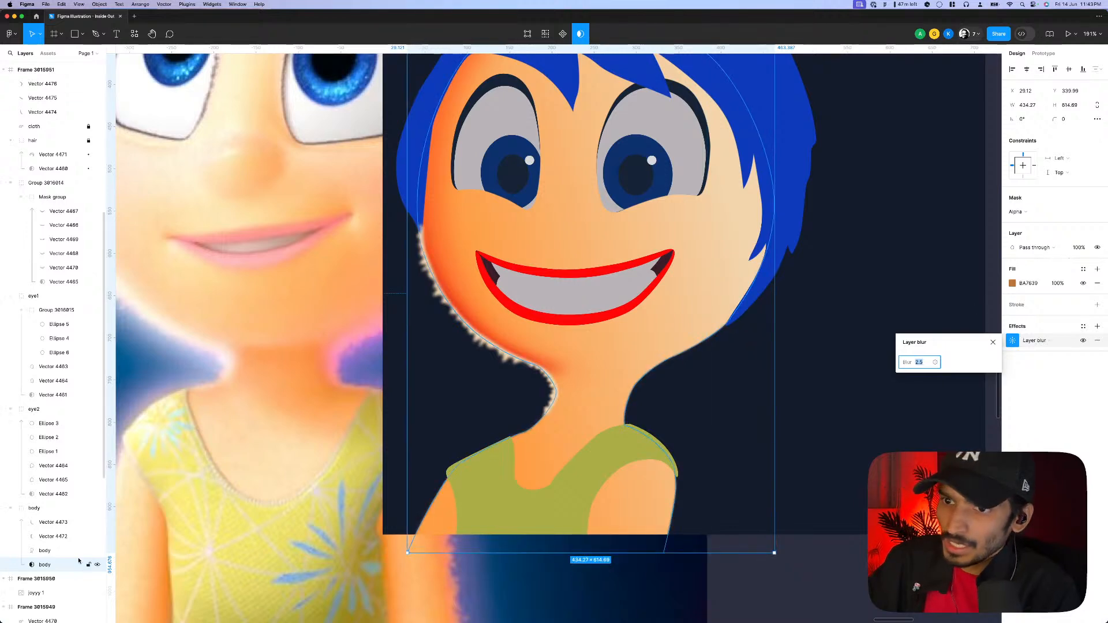
- Remove the BA7639 outside stroke from the gradient-filled body shape above the mask
{"action": "left_click", "coordinate": [45, 550]}
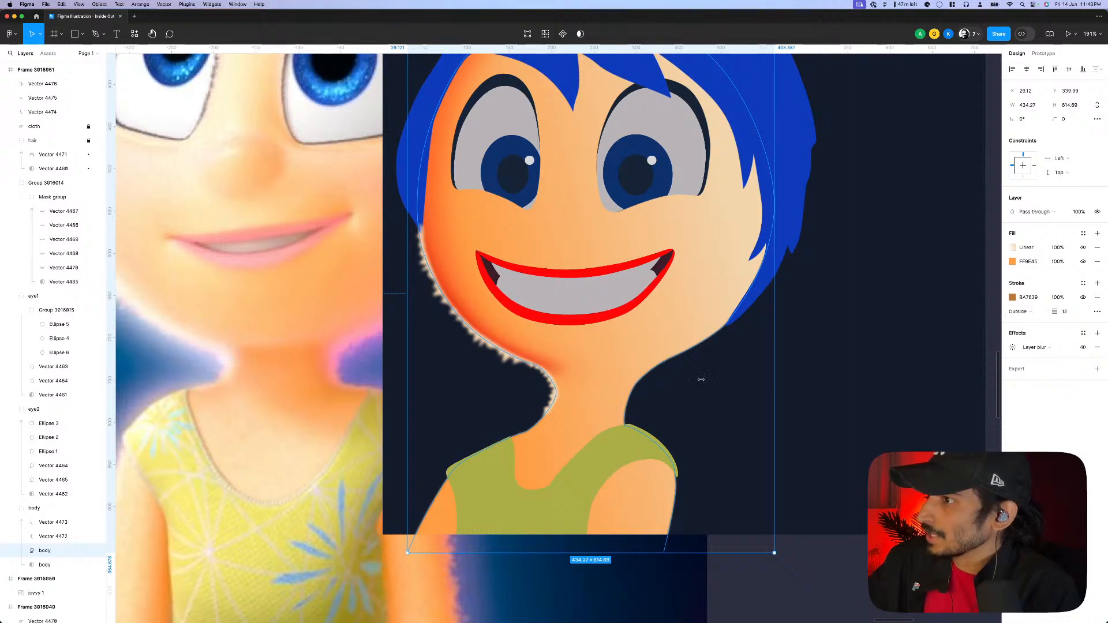
{"action": "scroll", "coordinate": [585, 385], "scroll_direction": "up", "scroll_amount": 3}
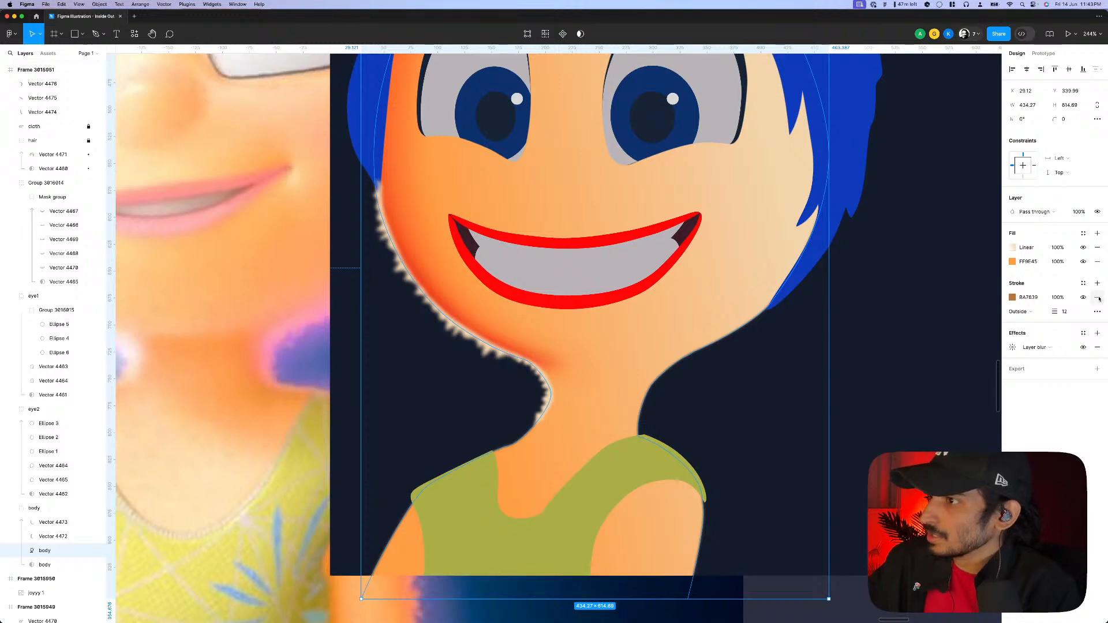
{"action": "left_click", "coordinate": [1100, 298]}
- Edit the gradient body shape's outline, shifting the points along the right side of the neck and shoulder outward to the right
{"action": "key", "text": "Return"}
{"action": "scroll", "coordinate": [539, 161], "scroll_direction": "down", "scroll_amount": 3}
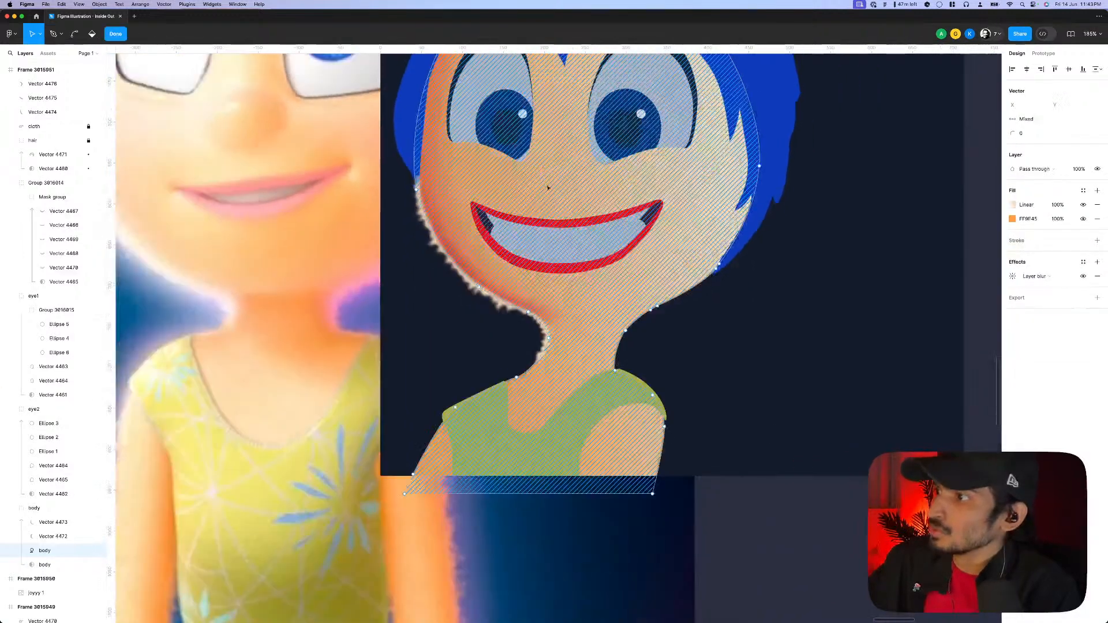
{"action": "left_click_drag", "start_coordinate": [775, 532], "coordinate": [582, 290]}
{"action": "scroll", "coordinate": [582, 291], "scroll_direction": "up", "scroll_amount": 10}
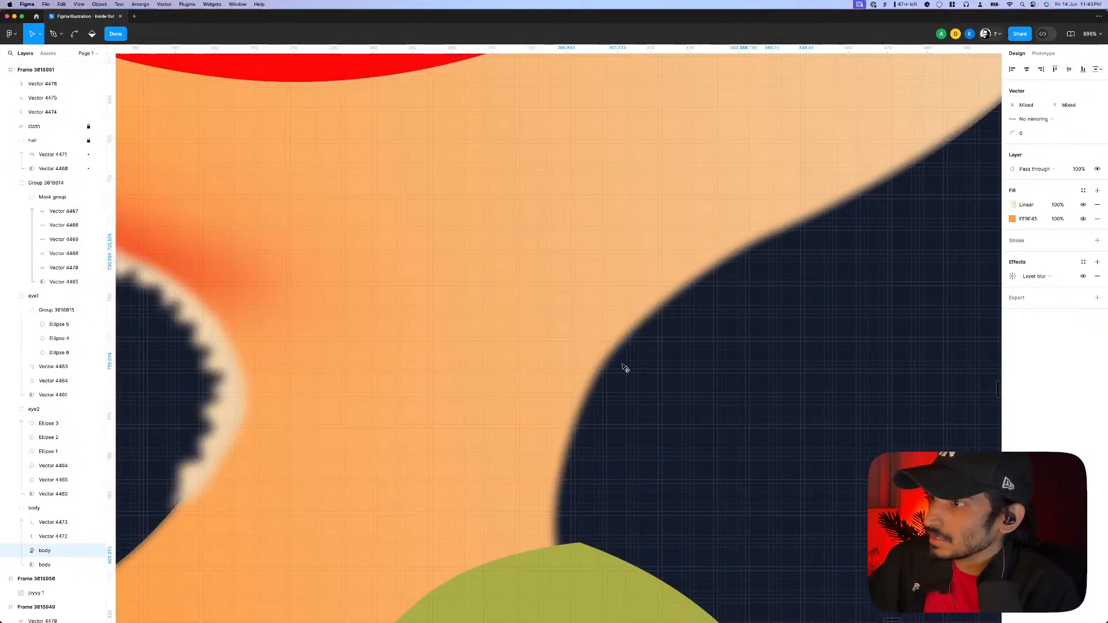
{"action": "scroll", "coordinate": [620, 366], "scroll_direction": "down", "scroll_amount": 5}
{"action": "mouse_move", "coordinate": [766, 446]}
{"action": "left_mouse_down"}
{"action": "mouse_move", "coordinate": [730, 330]}
{"action": "mouse_move", "coordinate": [438, 563]}
{"action": "left_mouse_up"}
{"action": "scroll", "coordinate": [552, 355], "scroll_direction": "up", "scroll_amount": 3}
{"action": "left_click", "coordinate": [562, 310]}
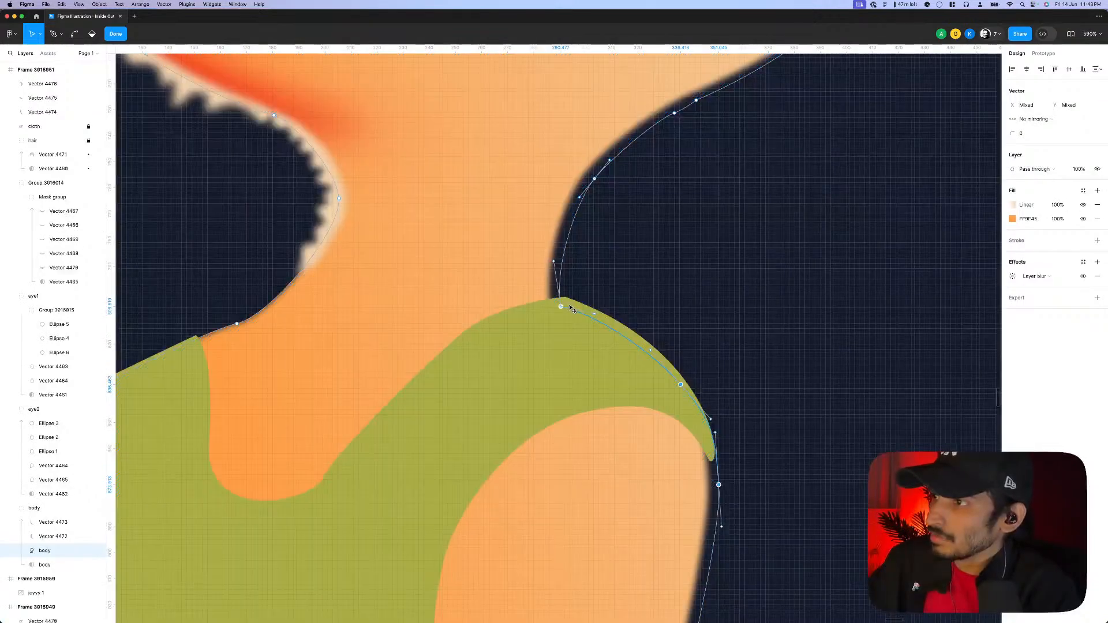
{"action": "scroll", "coordinate": [578, 312], "scroll_direction": "down", "scroll_amount": 5}
{"action": "scroll", "coordinate": [580, 314], "scroll_direction": "up", "scroll_amount": 3}
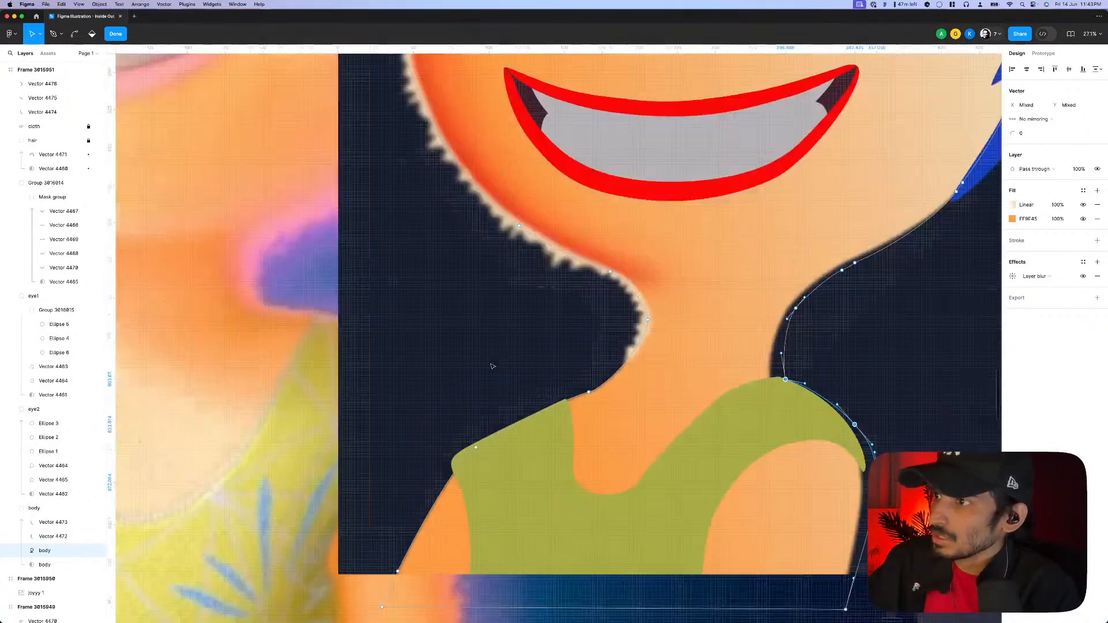
- Shift the outline points along the left cheek and neck of the gradient body shape slightly outward
{"action": "left_click", "coordinate": [491, 272]}
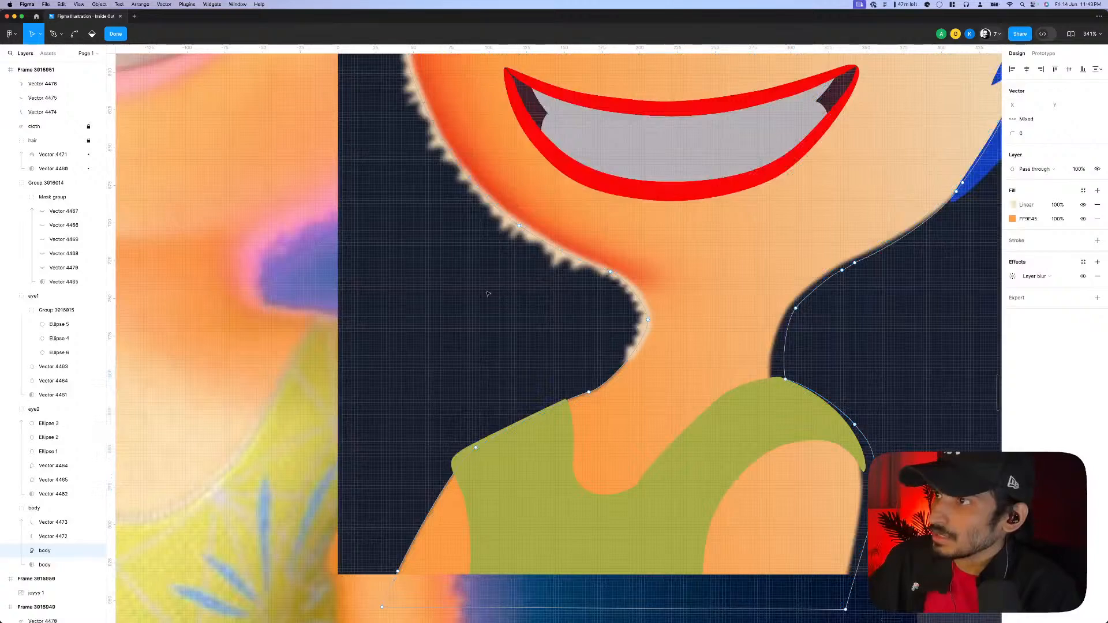
{"action": "left_click_drag", "start_coordinate": [429, 201], "coordinate": [680, 408]}
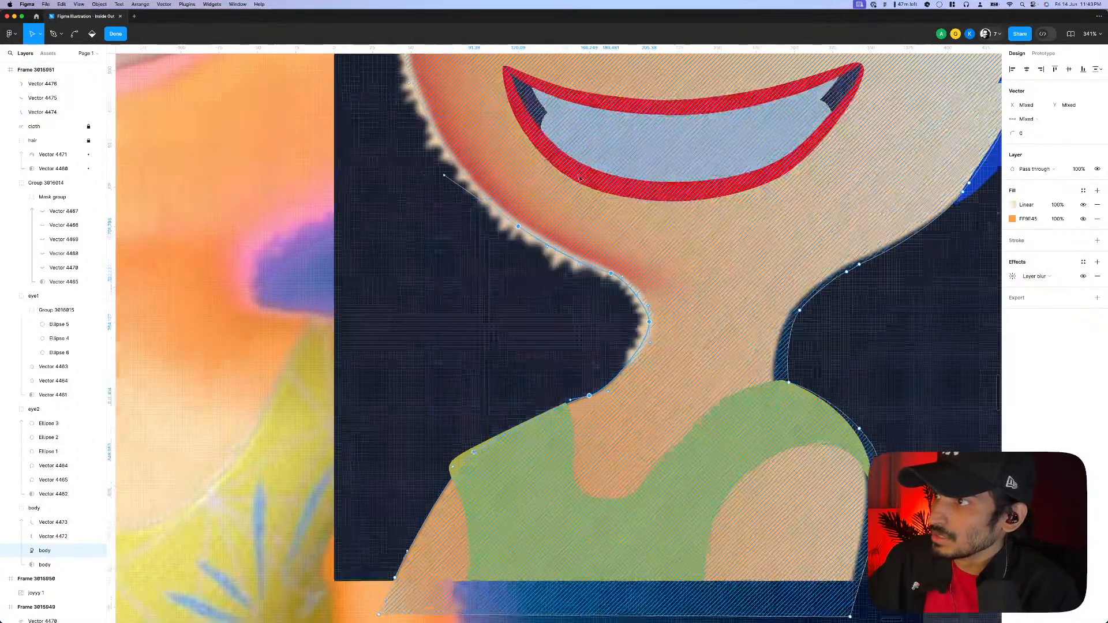
{"action": "scroll", "coordinate": [681, 408], "scroll_direction": "up", "scroll_amount": 4}
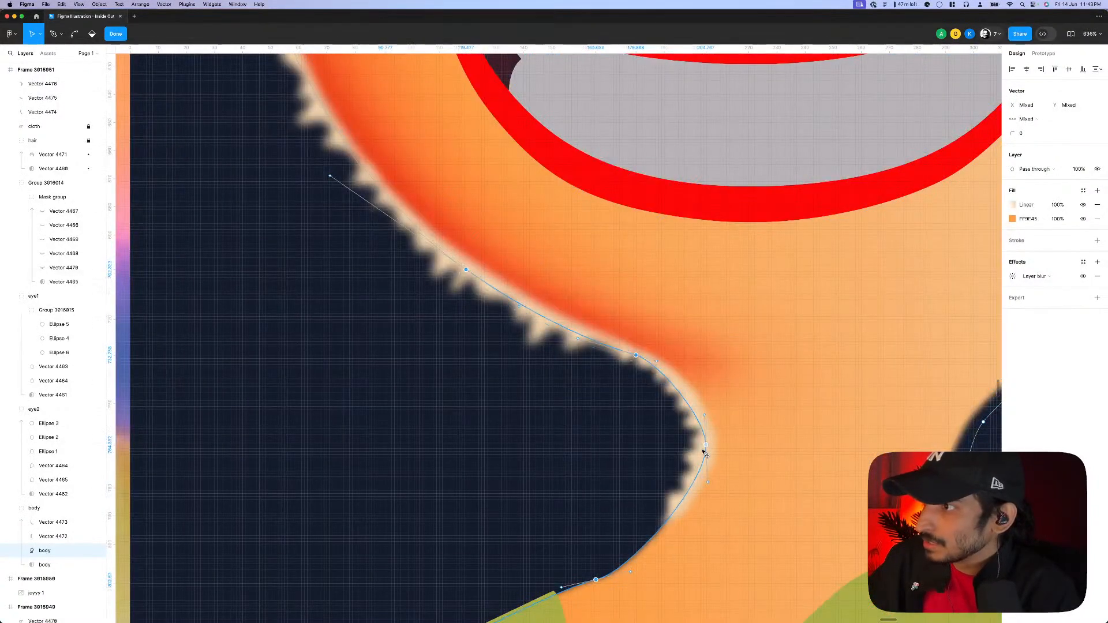
{"action": "scroll", "coordinate": [706, 446], "scroll_direction": "down", "scroll_amount": 5}
{"action": "scroll", "coordinate": [551, 214], "scroll_direction": "up", "scroll_amount": 5}
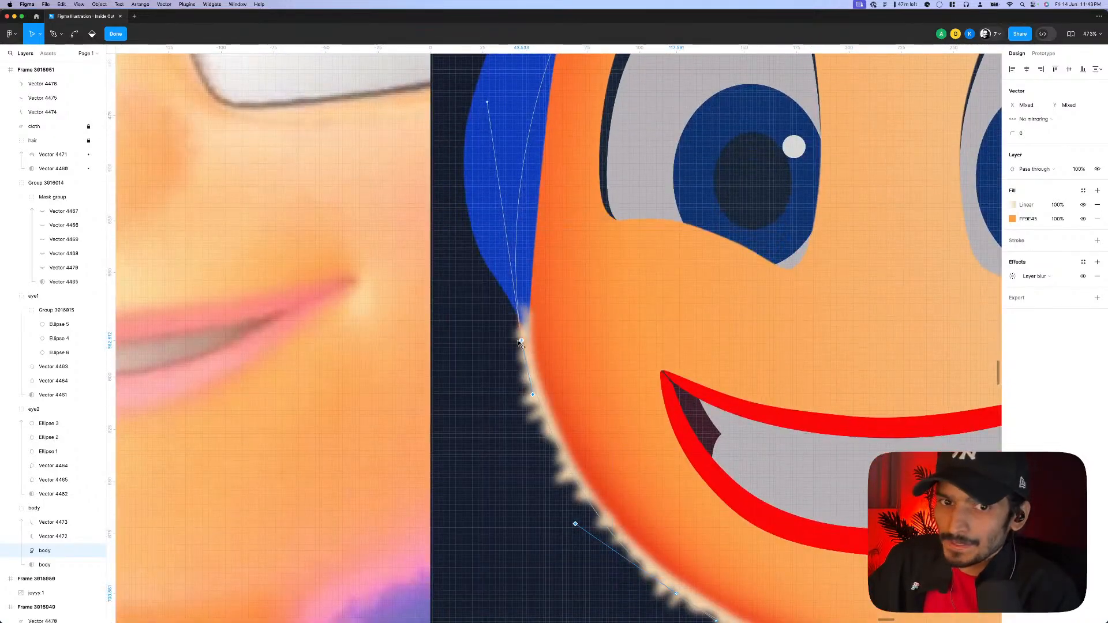
{"action": "left_click", "coordinate": [521, 343], "text": "shift"}
{"action": "scroll", "coordinate": [571, 522], "scroll_direction": "down", "scroll_amount": 8}
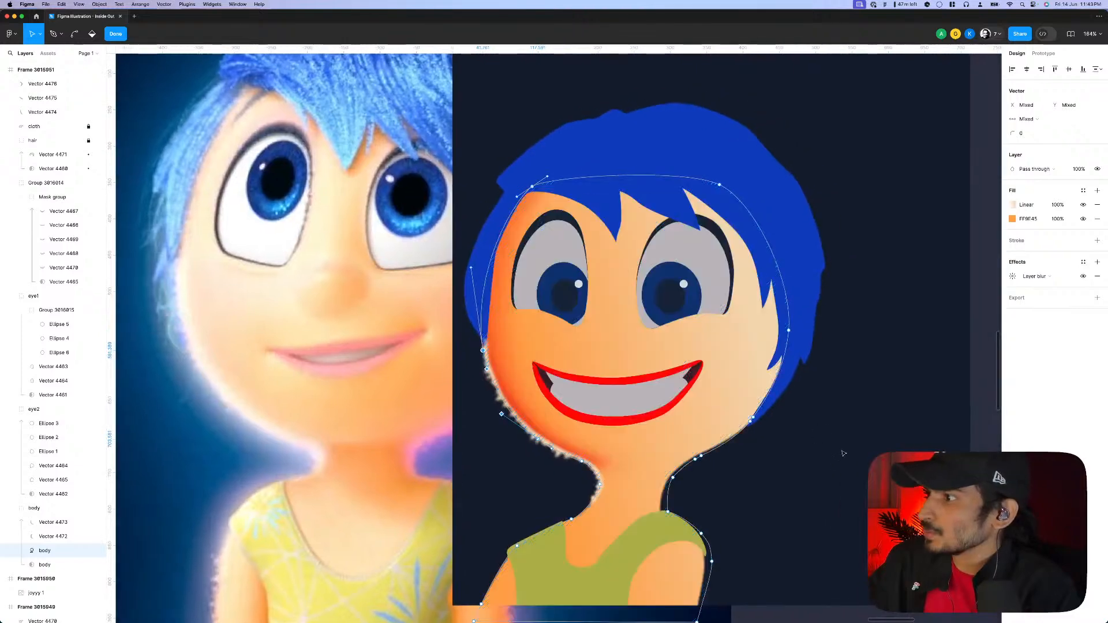
- Move the points on the right side of the head in the body outline slightly outward to the right
{"action": "left_click_drag", "start_coordinate": [843, 454], "coordinate": [736, 310]}
{"action": "scroll", "coordinate": [792, 333], "scroll_direction": "up", "scroll_amount": 1}
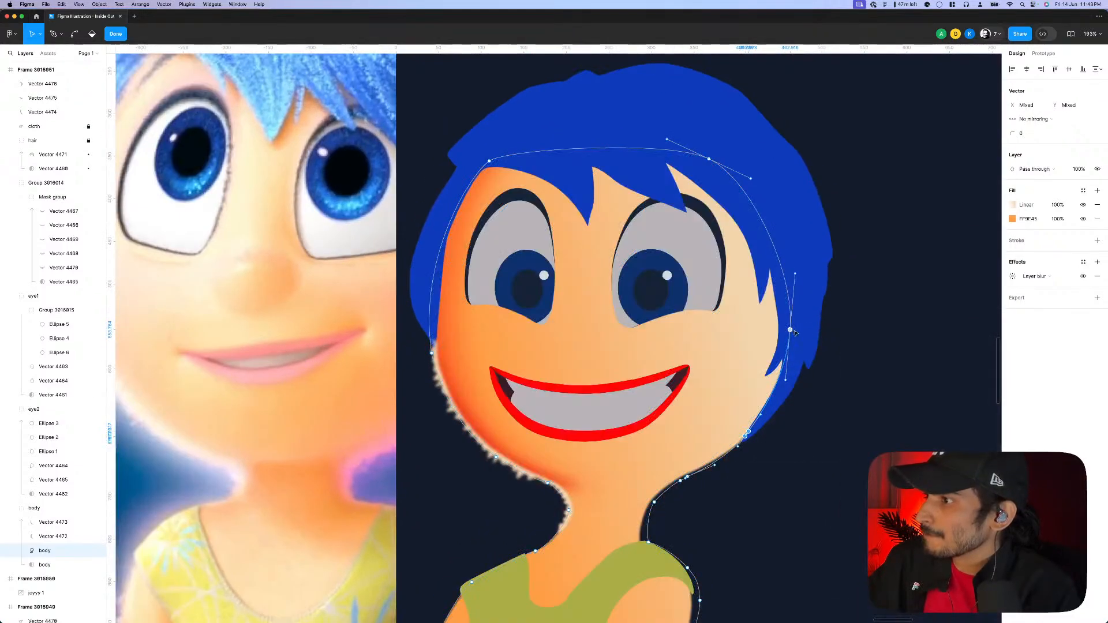
{"action": "scroll", "coordinate": [717, 434], "scroll_direction": "down", "scroll_amount": 3}
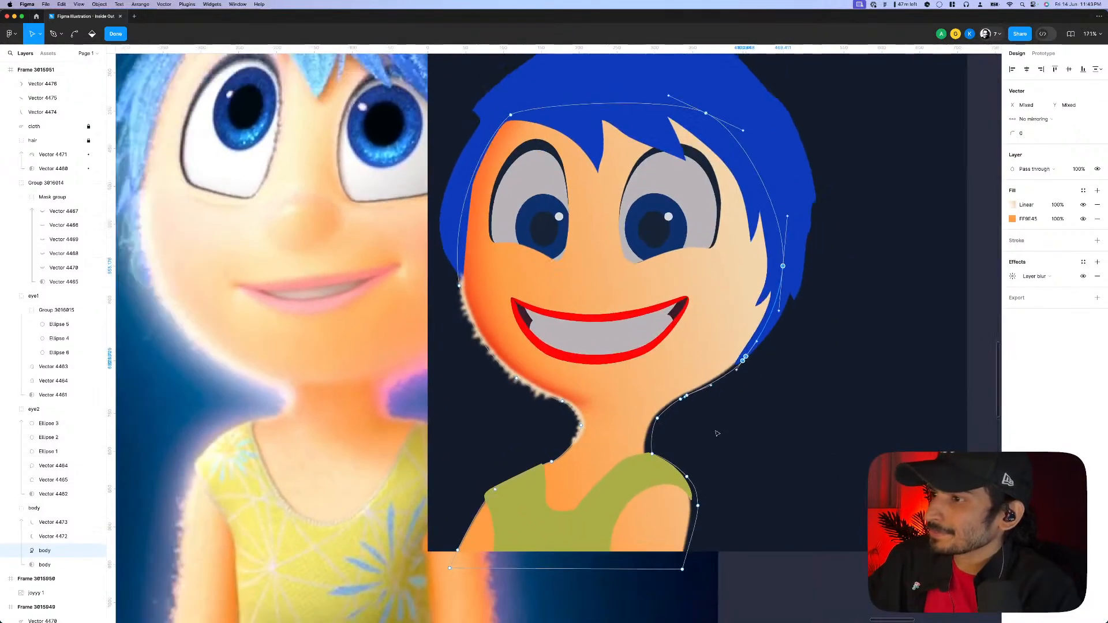
- Shift the left arm's outline points outward to the left and the left neck-base point slightly up and left
{"action": "scroll", "coordinate": [441, 508], "scroll_direction": "up", "scroll_amount": 3}
{"action": "scroll", "coordinate": [443, 471], "scroll_direction": "up", "scroll_amount": 5}
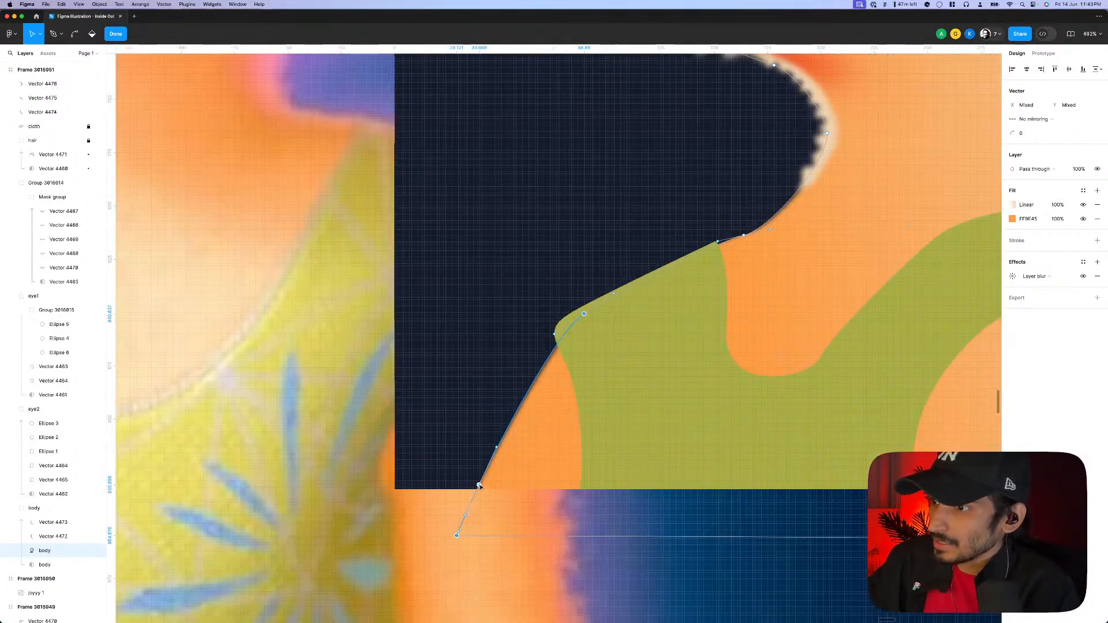
{"action": "scroll", "coordinate": [598, 399], "scroll_direction": "up", "scroll_amount": 2}
{"action": "scroll", "coordinate": [598, 399], "scroll_direction": "right", "scroll_amount": 2}
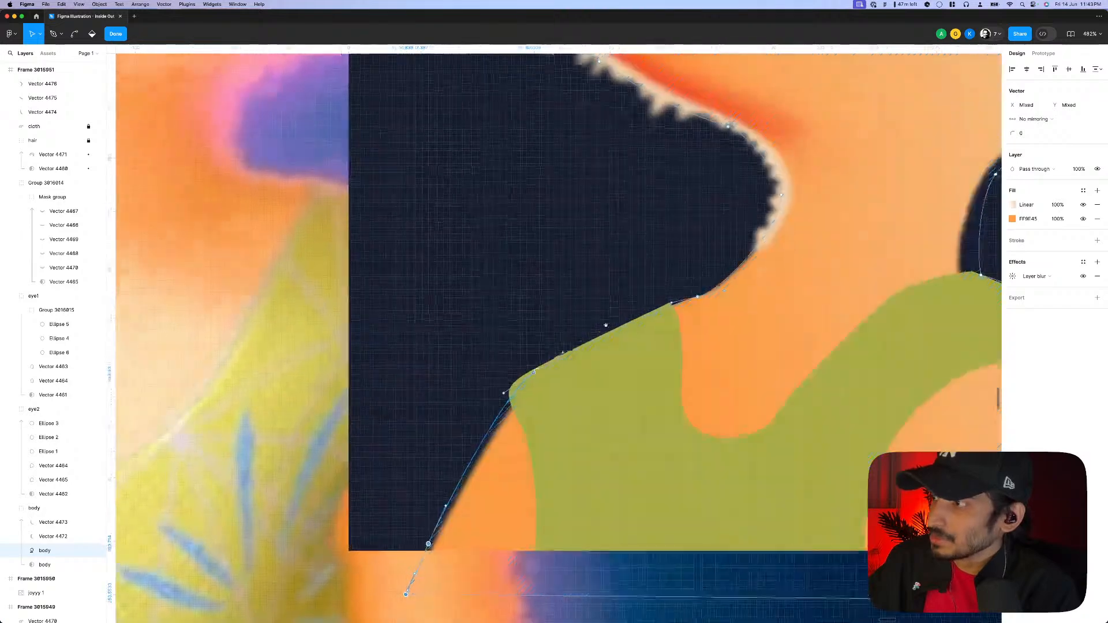
{"action": "scroll", "coordinate": [612, 387], "scroll_direction": "up", "scroll_amount": 3}
{"action": "scroll", "coordinate": [612, 386], "scroll_direction": "right", "scroll_amount": 1}
{"action": "left_click", "coordinate": [669, 385]}
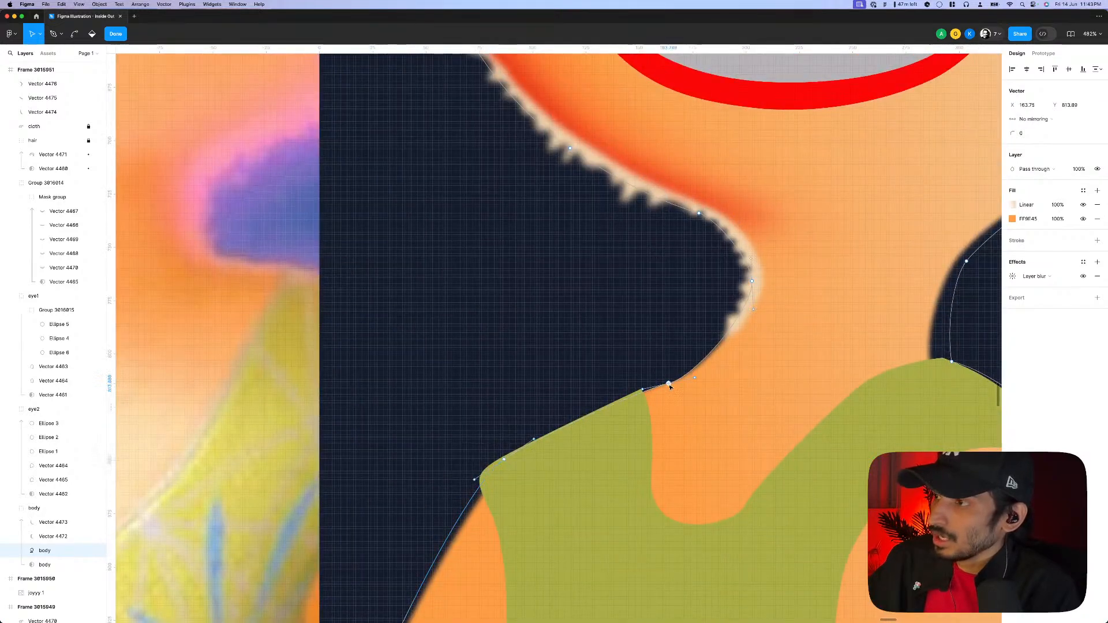
{"action": "left_click_drag", "start_coordinate": [669, 385], "coordinate": [663, 379]}
{"action": "scroll", "coordinate": [593, 378], "scroll_direction": "down", "scroll_amount": 5}
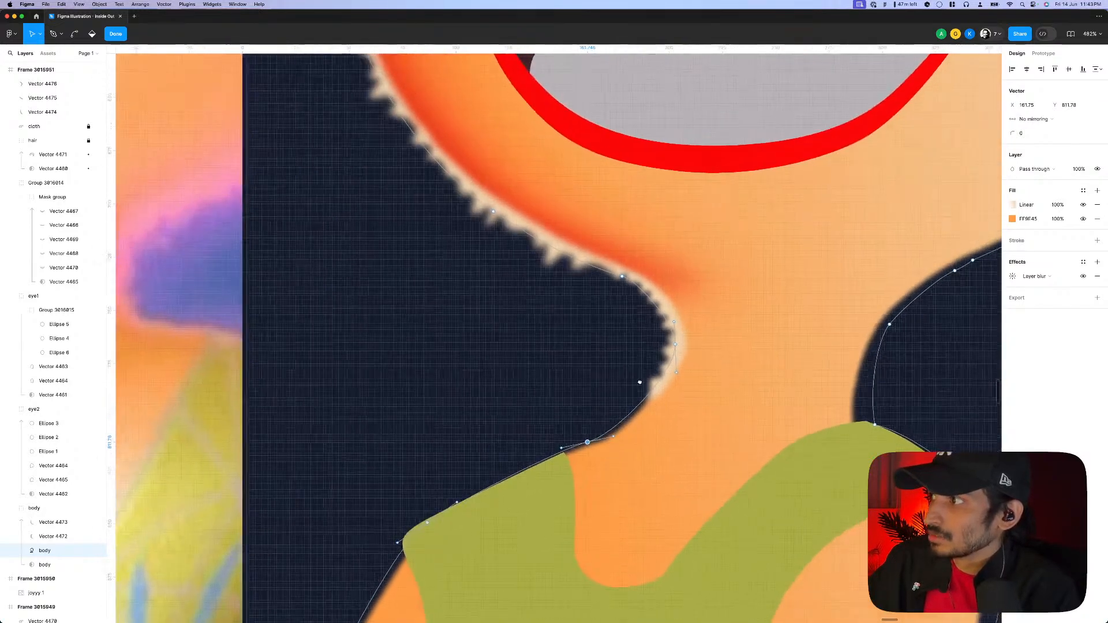
- Move the head outline's upper-left point outward, extend its curve handle up and to the right, and finish editing the body shape
{"action": "scroll", "coordinate": [593, 378], "scroll_direction": "up", "scroll_amount": 5}
{"action": "scroll", "coordinate": [593, 378], "scroll_direction": "right", "scroll_amount": 3}
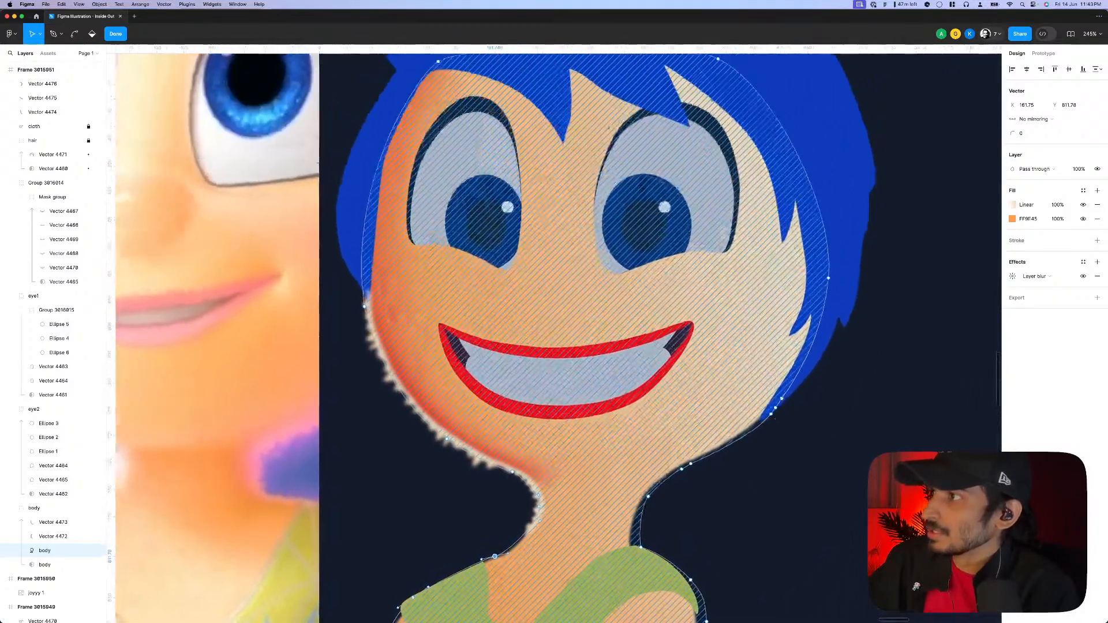
{"action": "scroll", "coordinate": [804, 281], "scroll_direction": "up", "scroll_amount": 2}
{"action": "scroll", "coordinate": [804, 281], "scroll_direction": "left", "scroll_amount": 3}
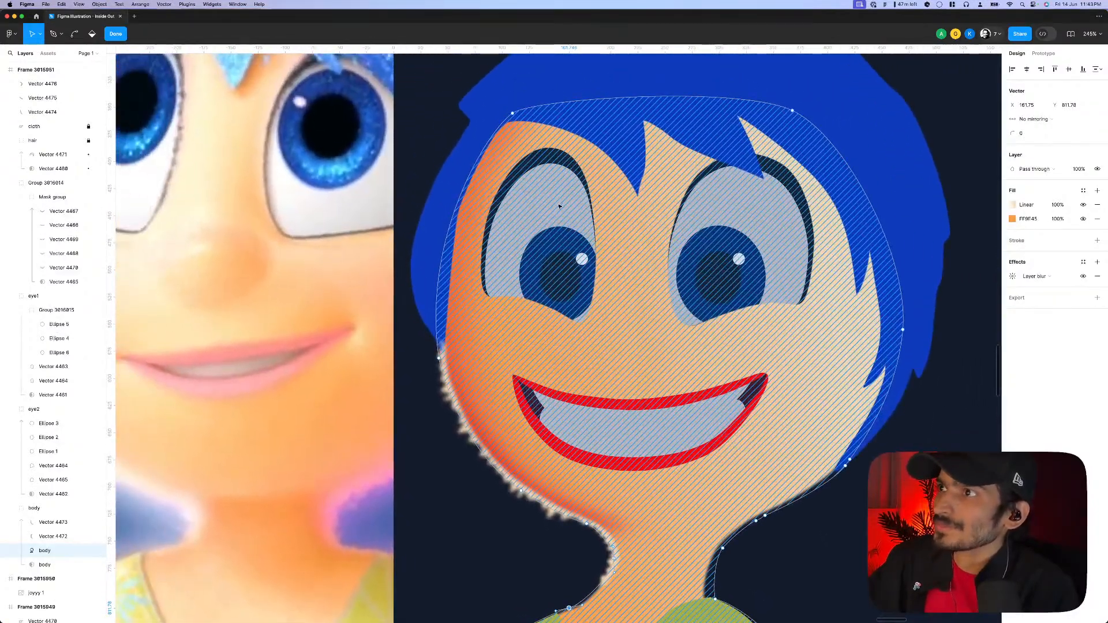
{"action": "scroll", "coordinate": [559, 206], "scroll_direction": "up", "scroll_amount": 2}
{"action": "left_click", "coordinate": [518, 161]}
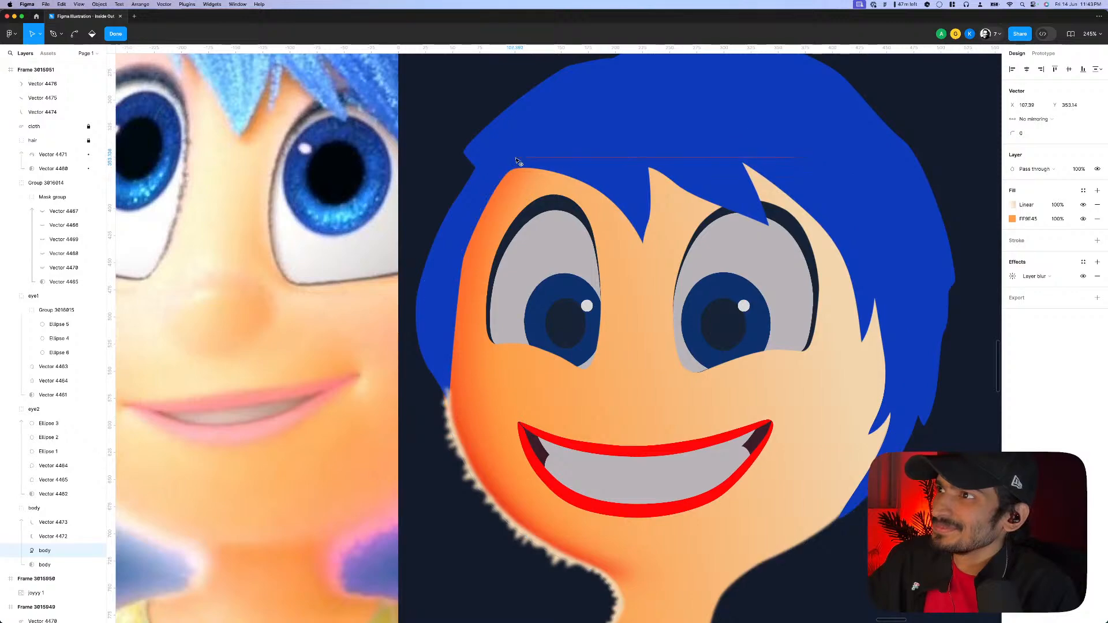
{"action": "scroll", "coordinate": [518, 162], "scroll_direction": "up", "scroll_amount": 2}
{"action": "left_click", "coordinate": [544, 181]}
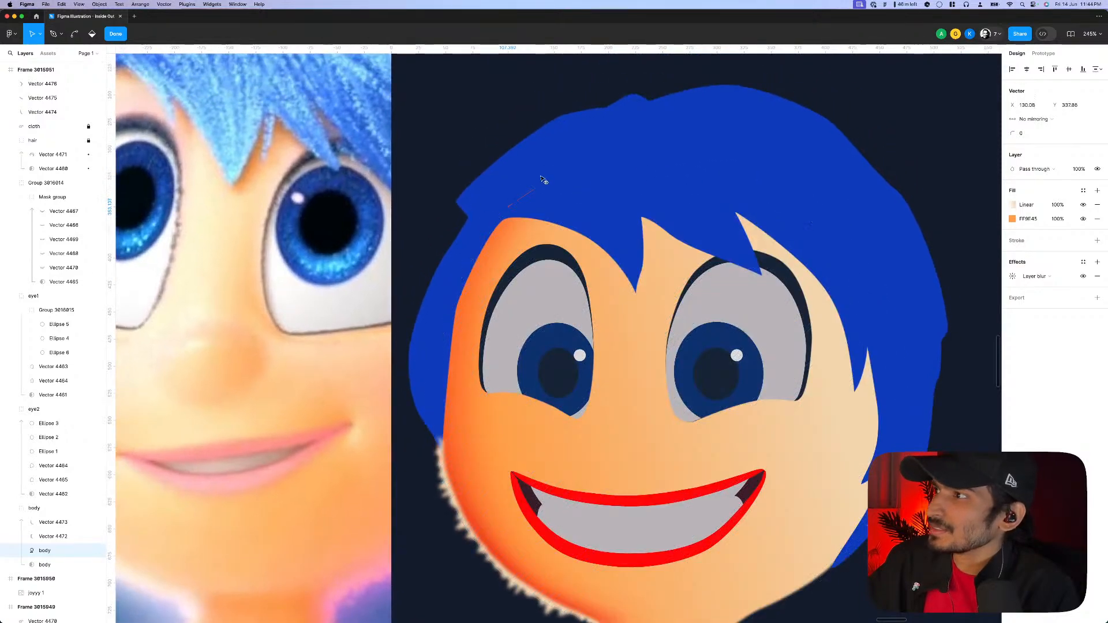
{"action": "scroll", "coordinate": [629, 333], "scroll_direction": "down", "scroll_amount": 3}
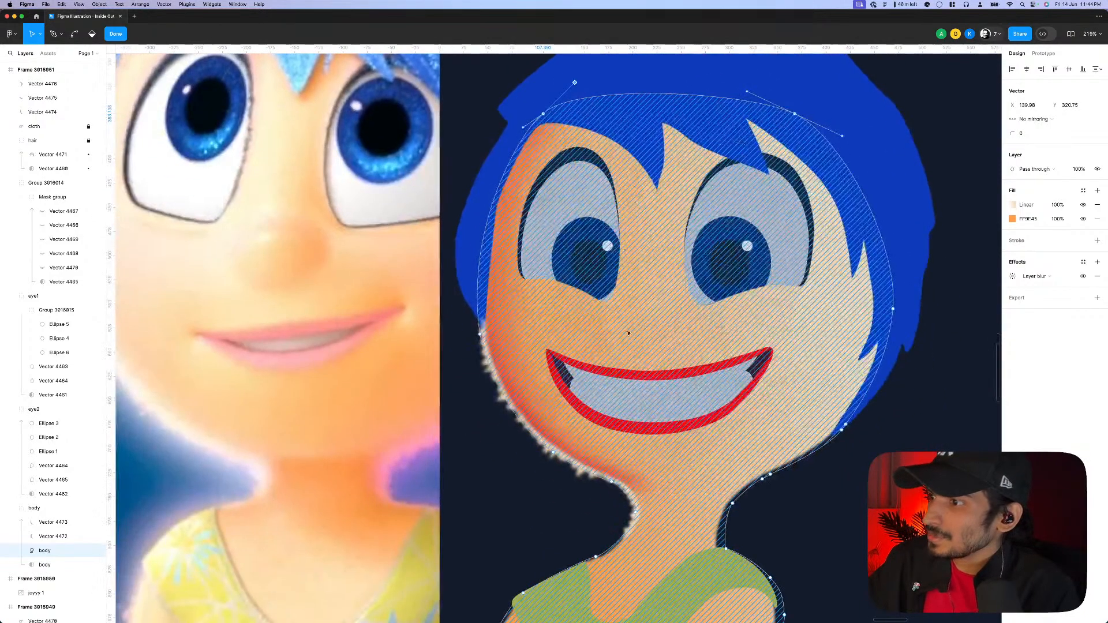
{"action": "key", "text": "Escape"}
{"action": "key", "text": "Escape"}
{"action": "scroll", "coordinate": [629, 480], "scroll_direction": "down", "scroll_amount": 3}
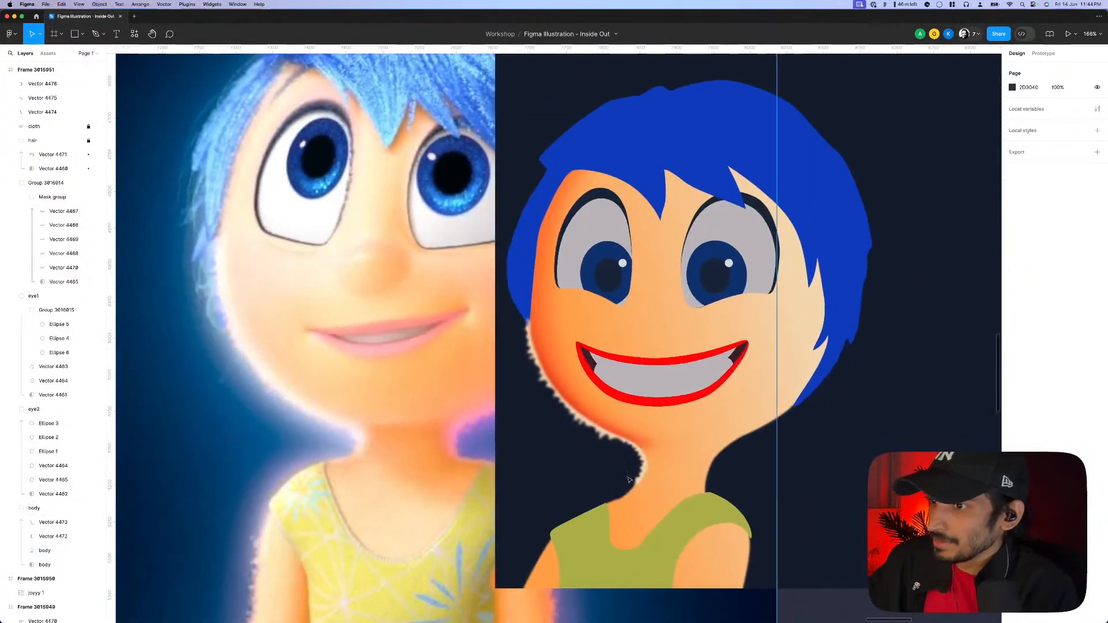
- Raise the layer blur of the fringe piece along the left side of the neck by one
{"action": "scroll", "coordinate": [629, 480], "scroll_direction": "up", "scroll_amount": 3}
{"action": "scroll", "coordinate": [646, 473], "scroll_direction": "up", "scroll_amount": 3}
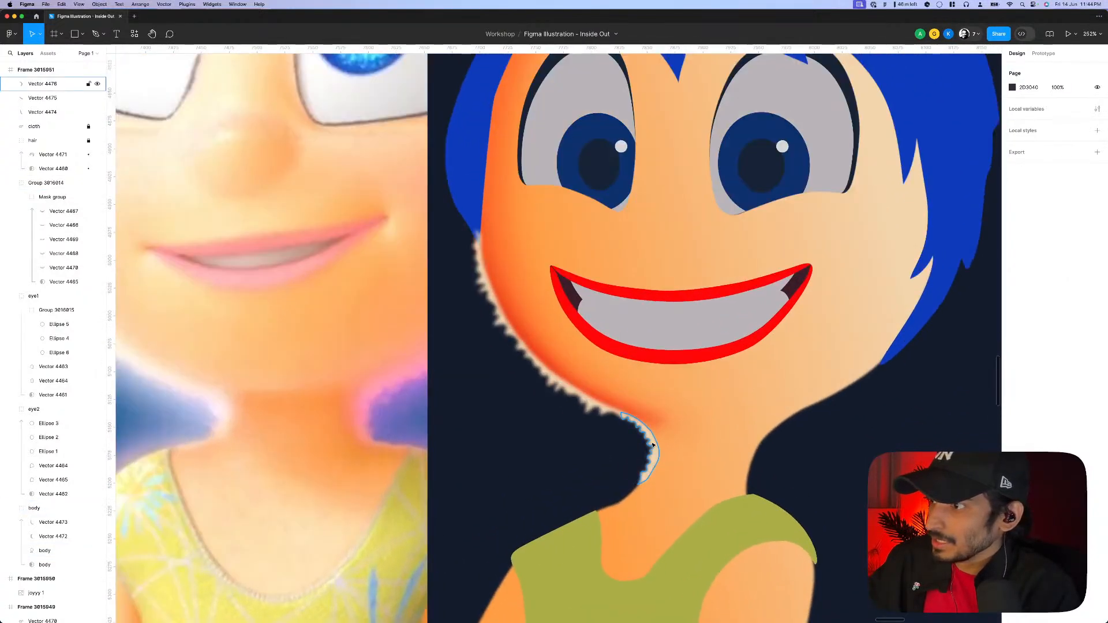
{"action": "left_click", "coordinate": [653, 445]}
{"action": "scroll", "coordinate": [653, 446], "scroll_direction": "up", "scroll_amount": 2}
{"action": "left_click", "coordinate": [1013, 306]}
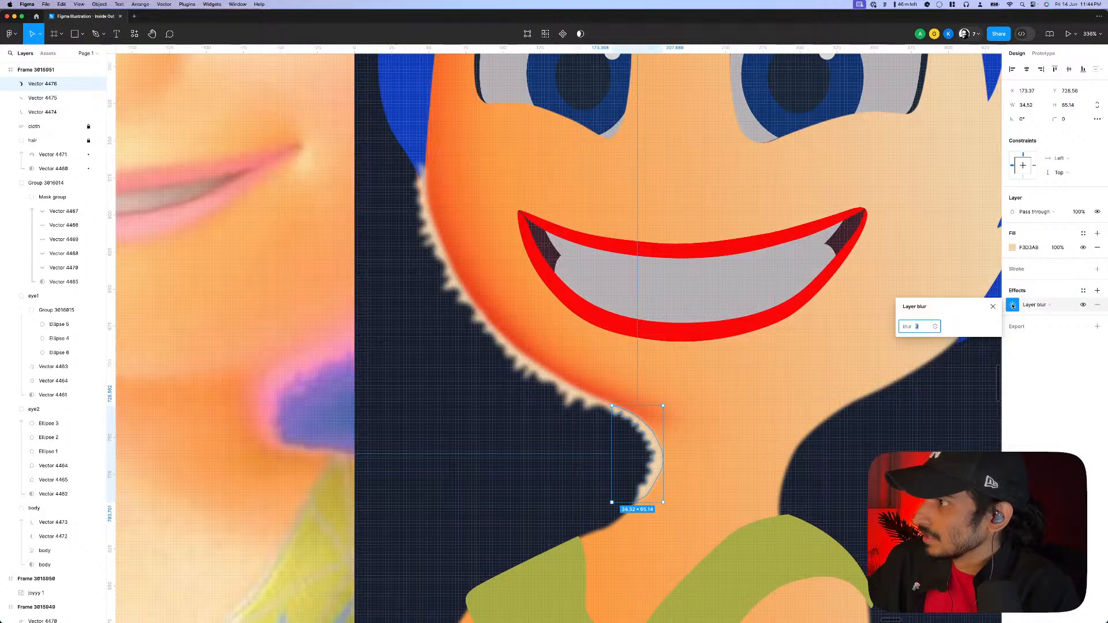
{"action": "key", "text": "Up"}
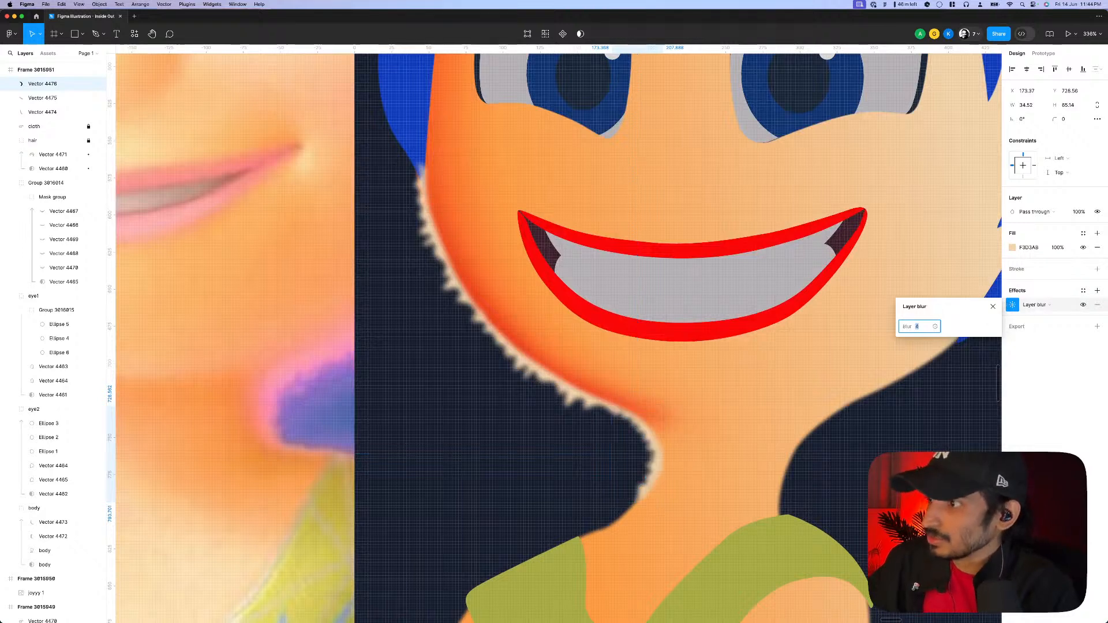
- Set the layer blur of the lower cheek fringe piece to 5
{"action": "left_click", "coordinate": [536, 363]}
{"action": "left_click", "coordinate": [1015, 306]}
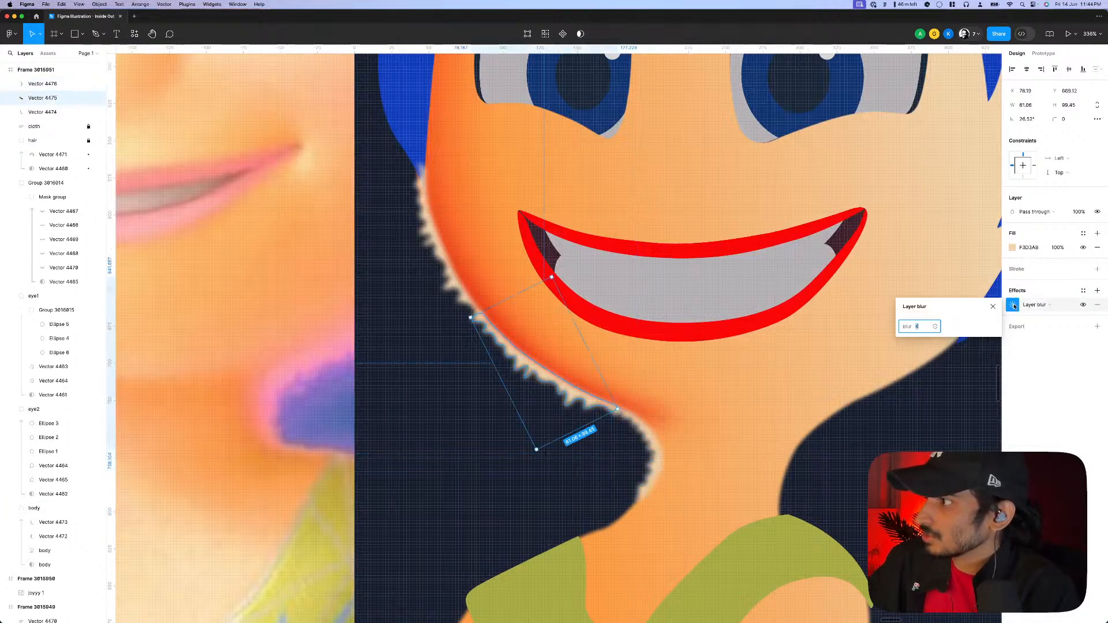
{"action": "key", "text": "Up"}
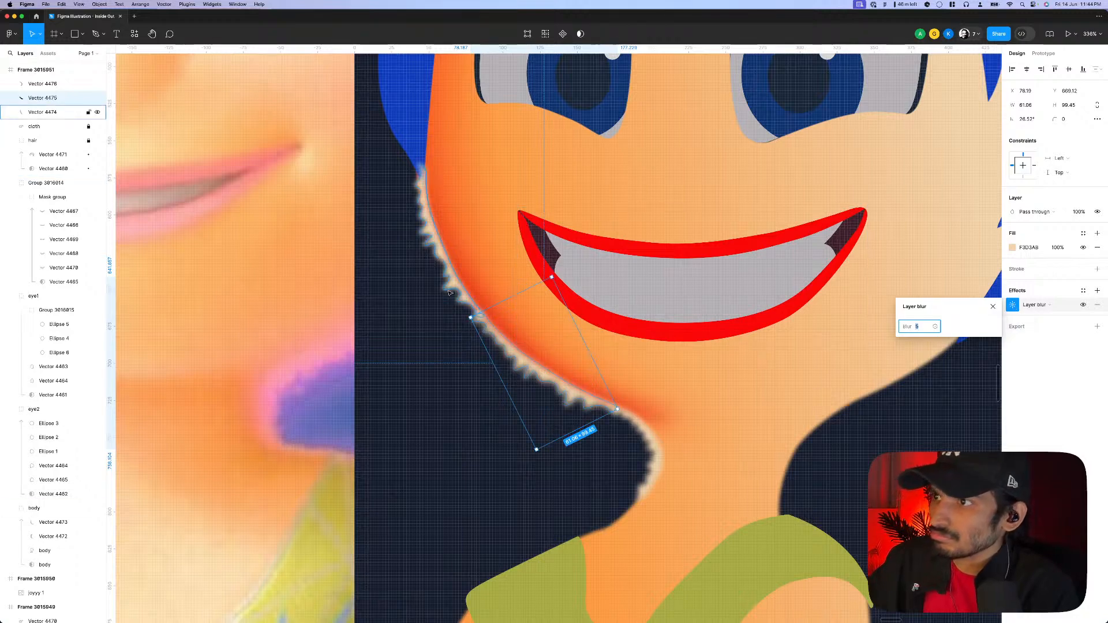
{"action": "left_click", "coordinate": [450, 294]}
{"action": "key", "text": "Return"}
{"action": "scroll", "coordinate": [438, 292], "scroll_direction": "up", "scroll_amount": 3}
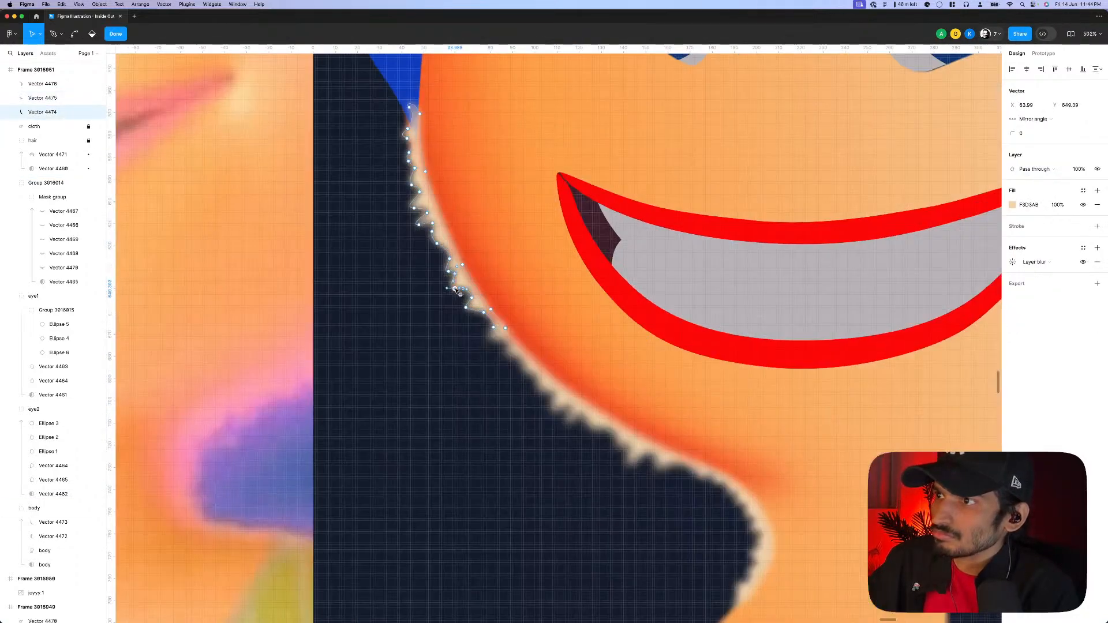
{"action": "scroll", "coordinate": [459, 293], "scroll_direction": "down", "scroll_amount": 5}
{"action": "key", "text": "Escape"}
{"action": "key", "text": "Escape"}
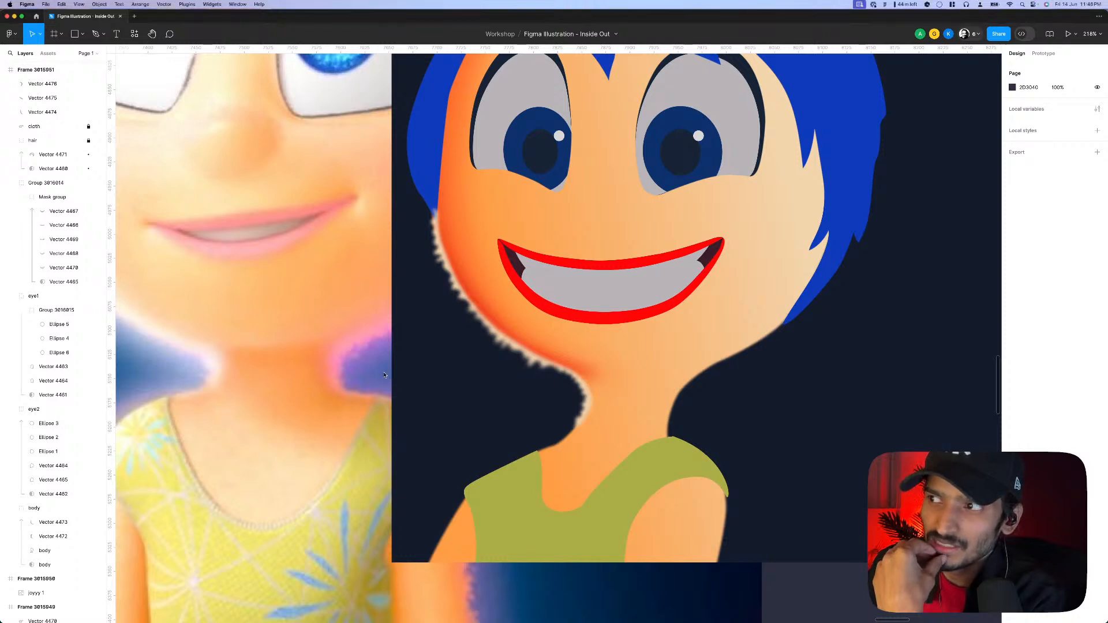
- Edit the lower cheek fringe piece, pulling its longest spike tips inward toward the face and adjusting a point on its inner edge
{"action": "double_click", "coordinate": [533, 361]}
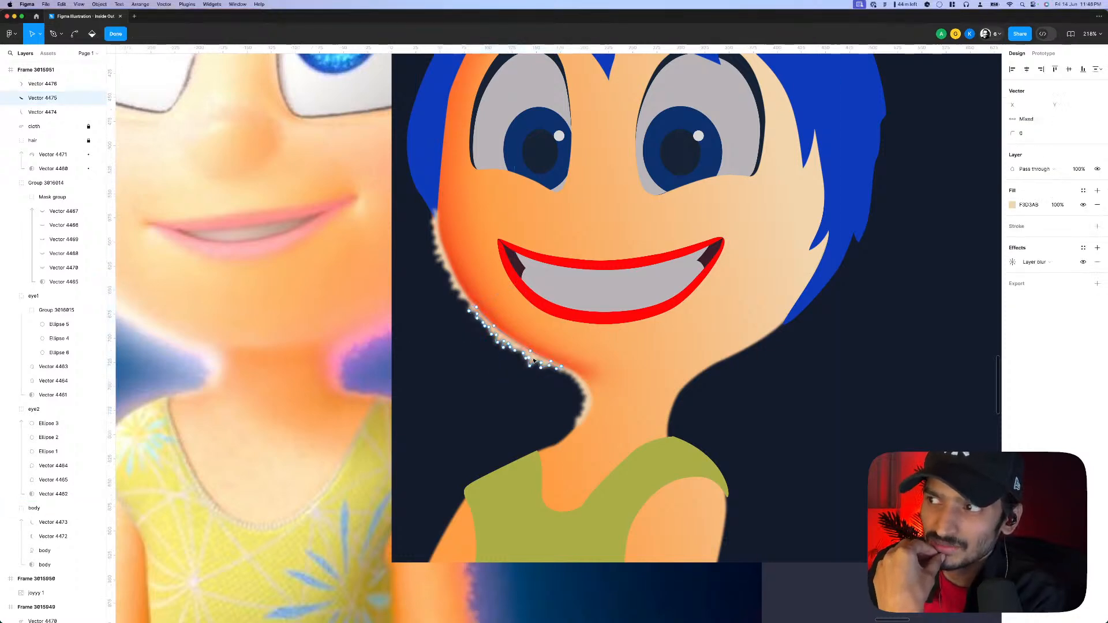
{"action": "scroll", "coordinate": [537, 360], "scroll_direction": "up", "scroll_amount": 5}
{"action": "scroll", "coordinate": [546, 359], "scroll_direction": "up", "scroll_amount": 3}
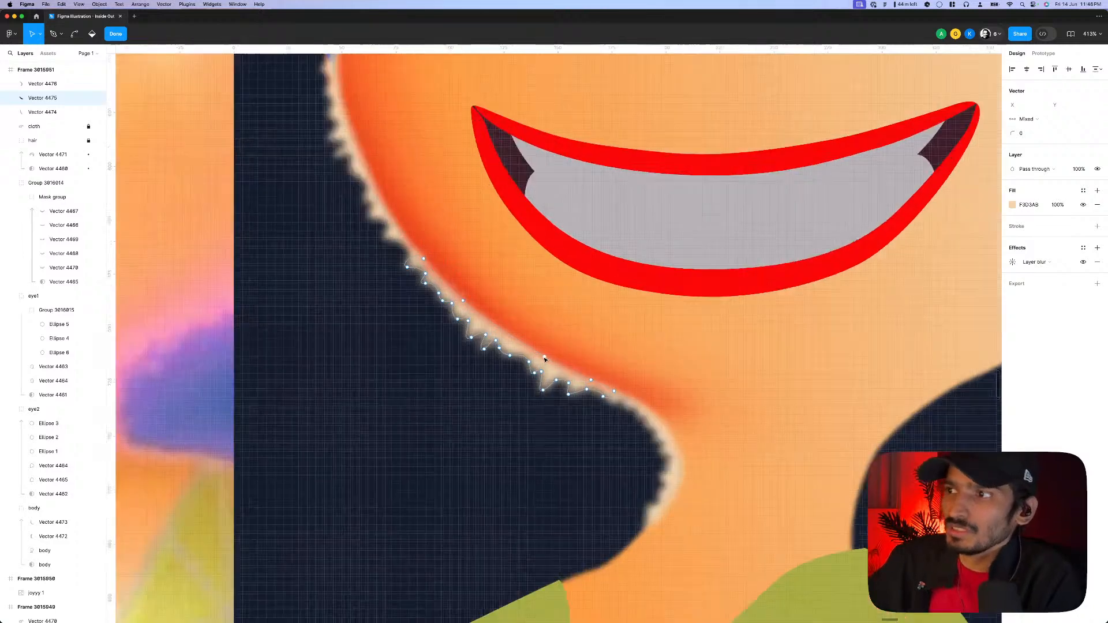
{"action": "left_click", "coordinate": [545, 361]}
{"action": "left_click_drag", "start_coordinate": [545, 363], "coordinate": [543, 359]}
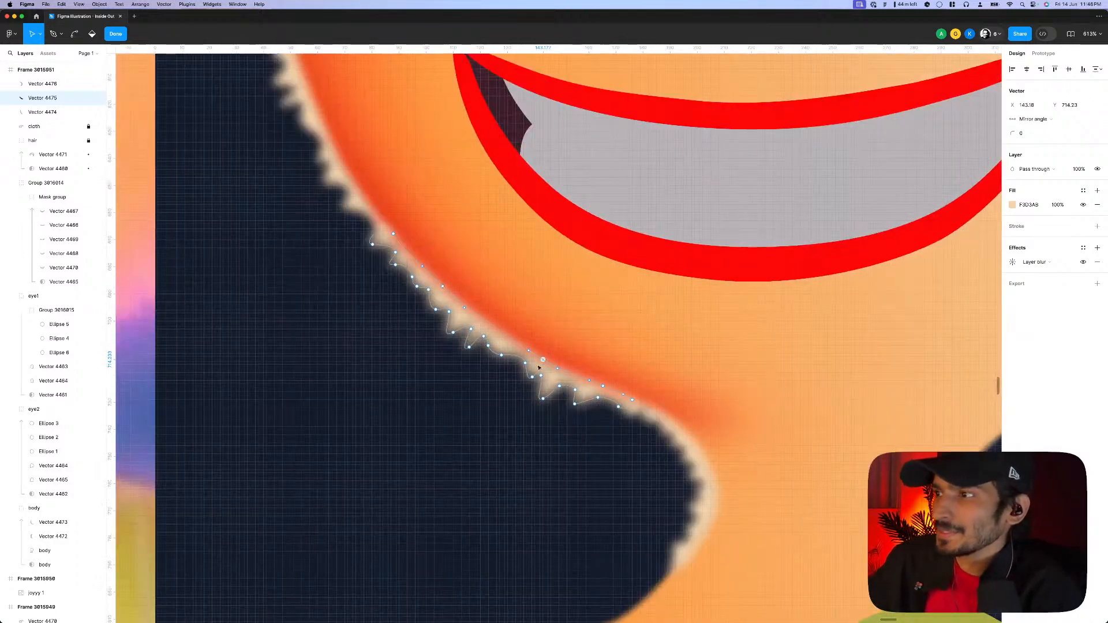
{"action": "left_click_drag", "start_coordinate": [545, 401], "coordinate": [551, 396]}
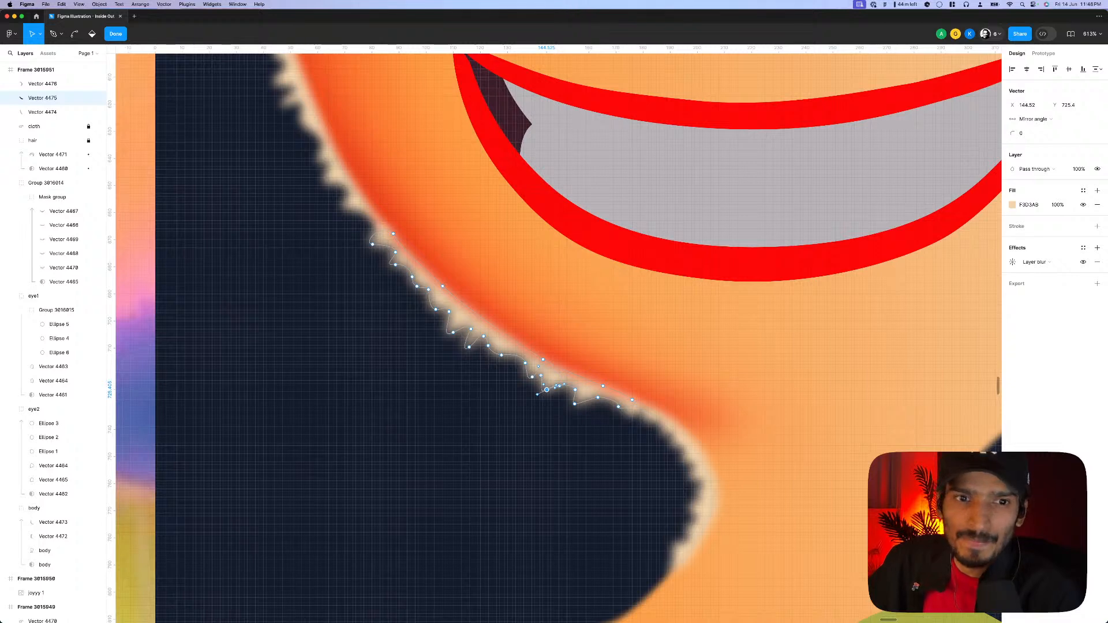
{"action": "left_click_drag", "start_coordinate": [456, 336], "coordinate": [459, 328]}
{"action": "scroll", "coordinate": [606, 381], "scroll_direction": "down", "scroll_amount": 10}
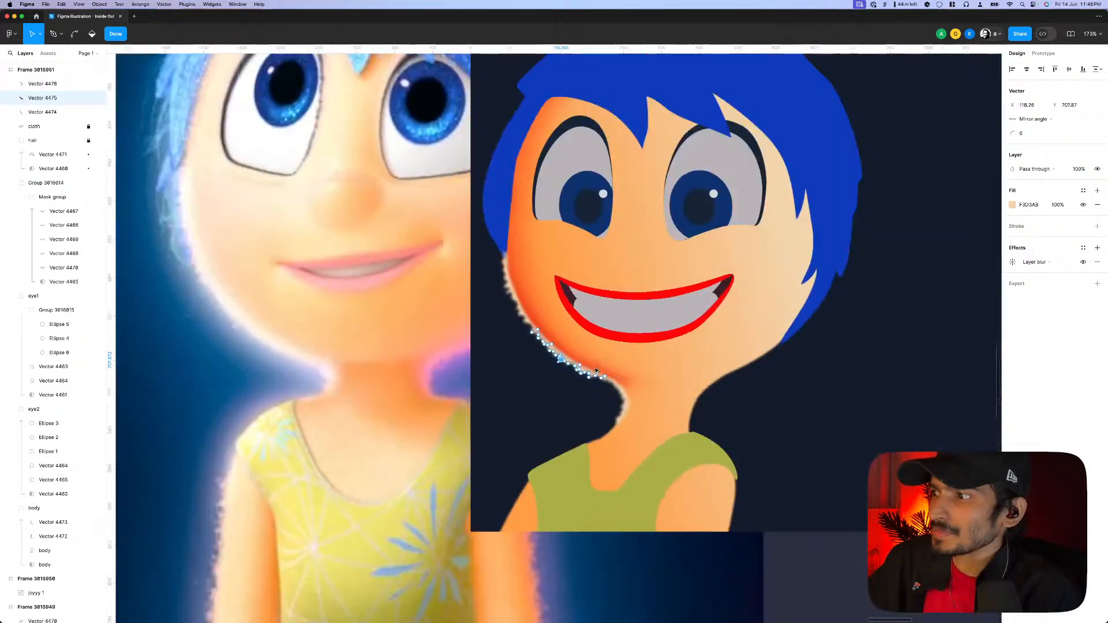
{"action": "left_click", "coordinate": [753, 522]}
{"action": "scroll", "coordinate": [733, 508], "scroll_direction": "down", "scroll_amount": 5}
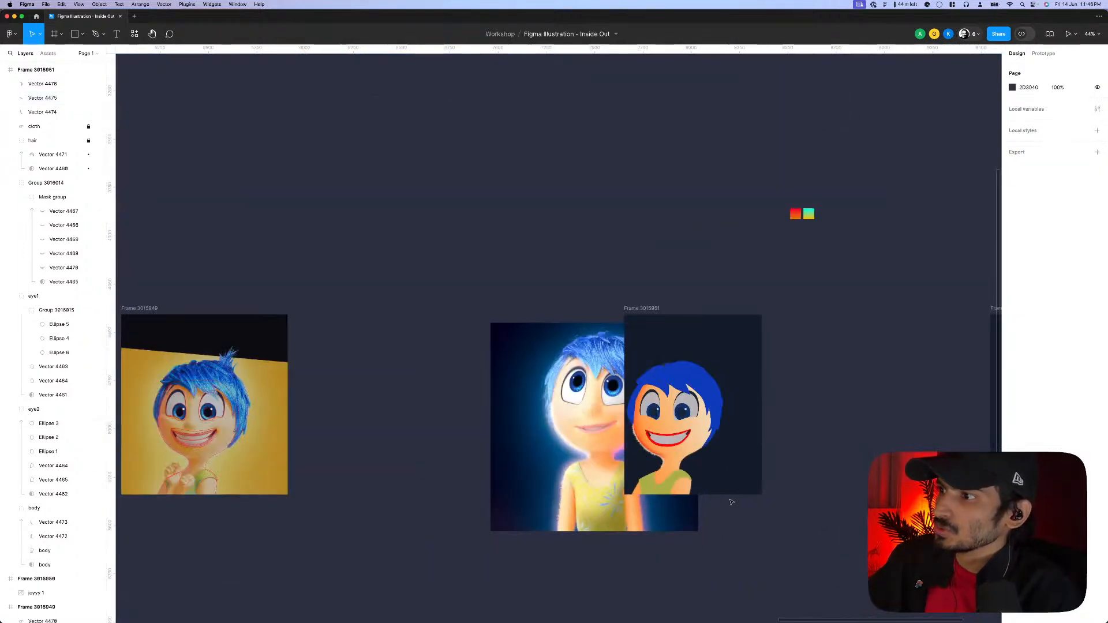
- Duplicate the gradient body shape to the bottom of the body group and remove the copy's linear gradient fill
{"action": "scroll", "coordinate": [730, 502], "scroll_direction": "up", "scroll_amount": 3}
{"action": "scroll", "coordinate": [674, 456], "scroll_direction": "up", "scroll_amount": 4}
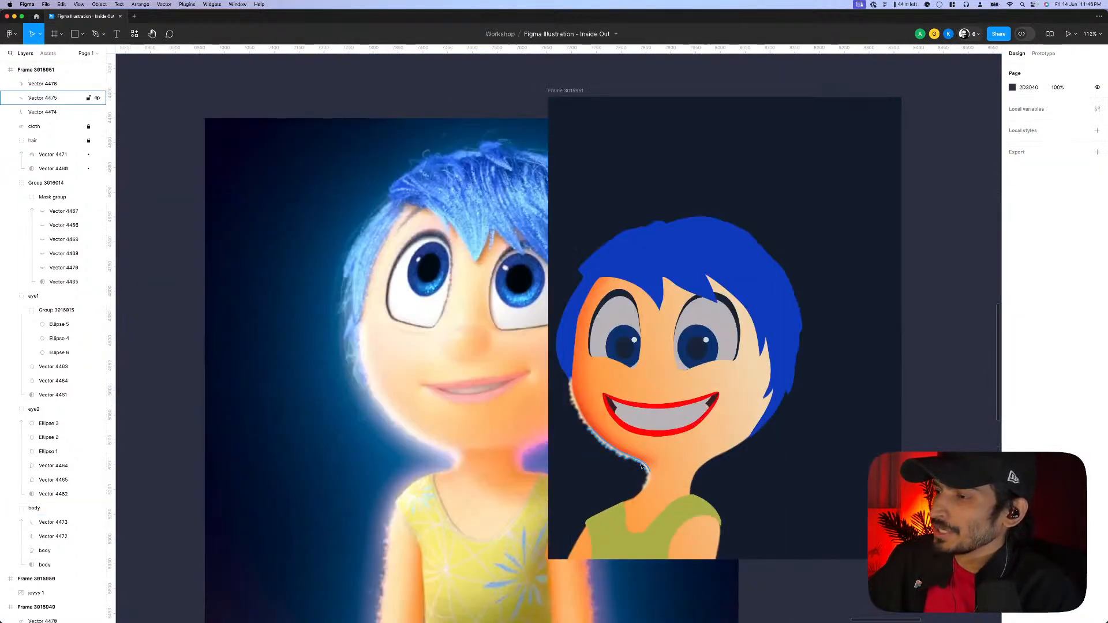
{"action": "left_click", "coordinate": [656, 494]}
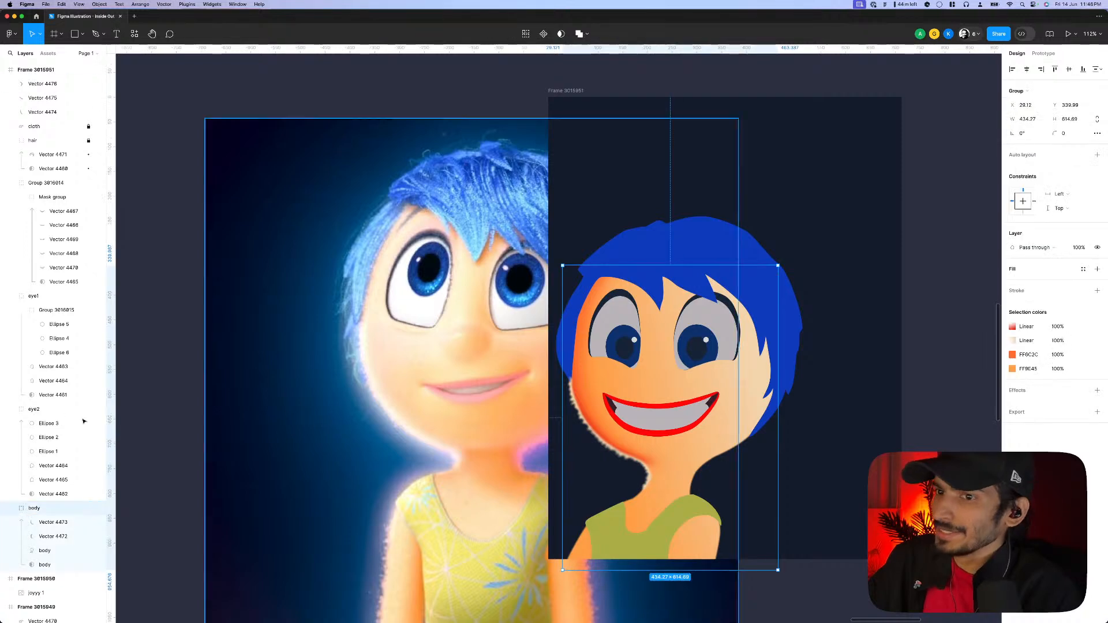
{"action": "left_click", "coordinate": [60, 554]}
{"action": "key", "text": "super+d"}
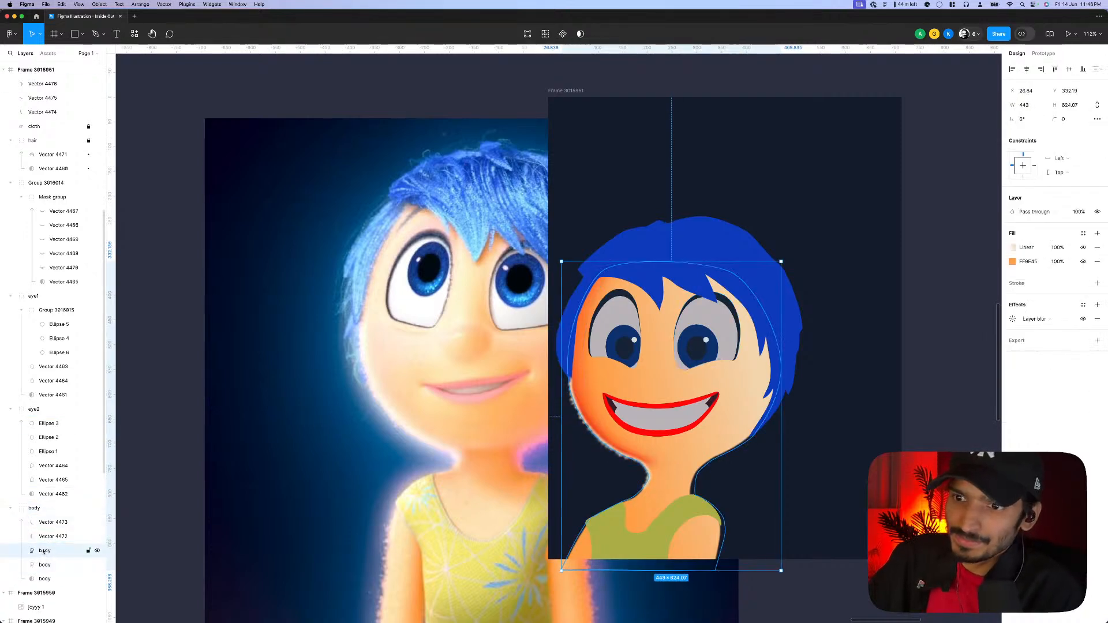
{"action": "left_click_drag", "start_coordinate": [42, 553], "coordinate": [43, 584]}
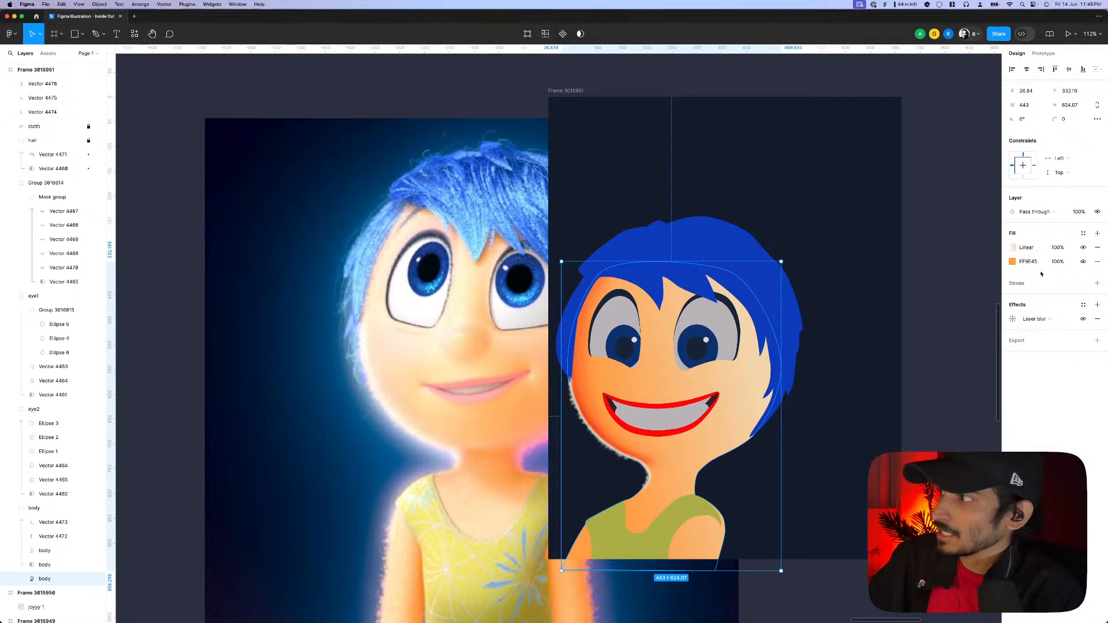
{"action": "left_click", "coordinate": [1097, 248]}
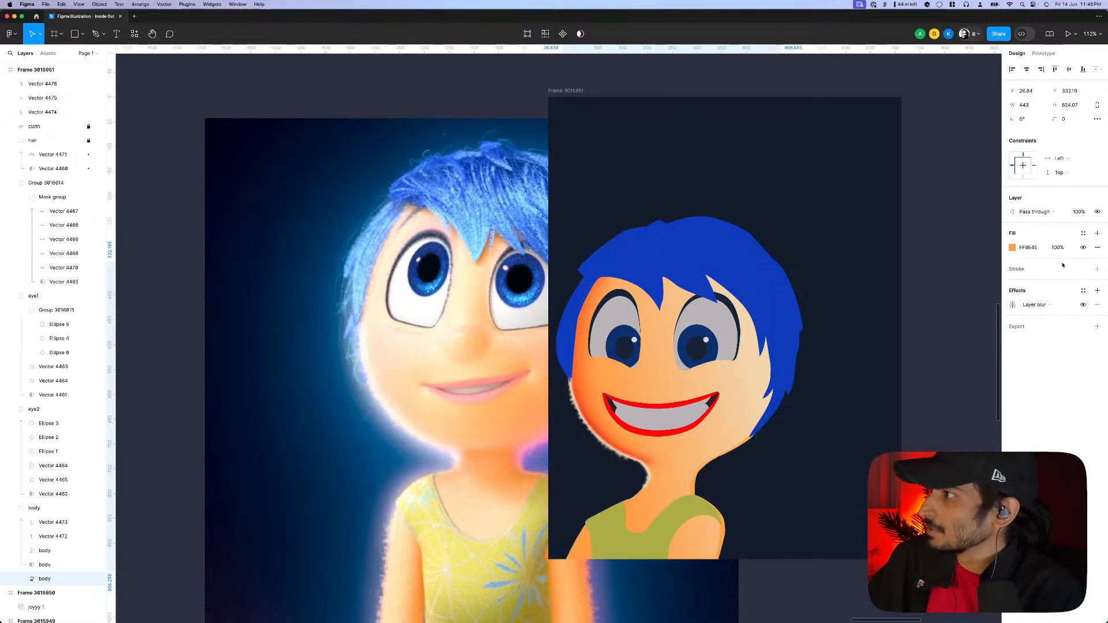
- Set the fill of the backmost body copy to 0B6DFF and raise its layer blur to 60 for a wide glow
{"action": "left_click", "coordinate": [1014, 249]}
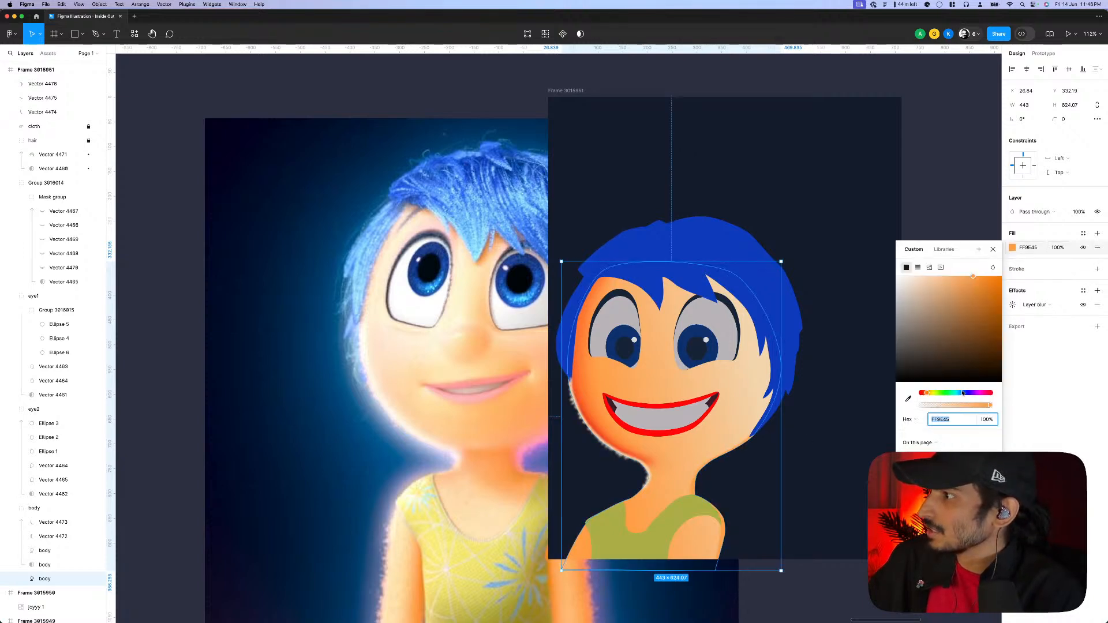
{"action": "type", "text": "0B6DFF"}
{"action": "key", "text": "Return"}
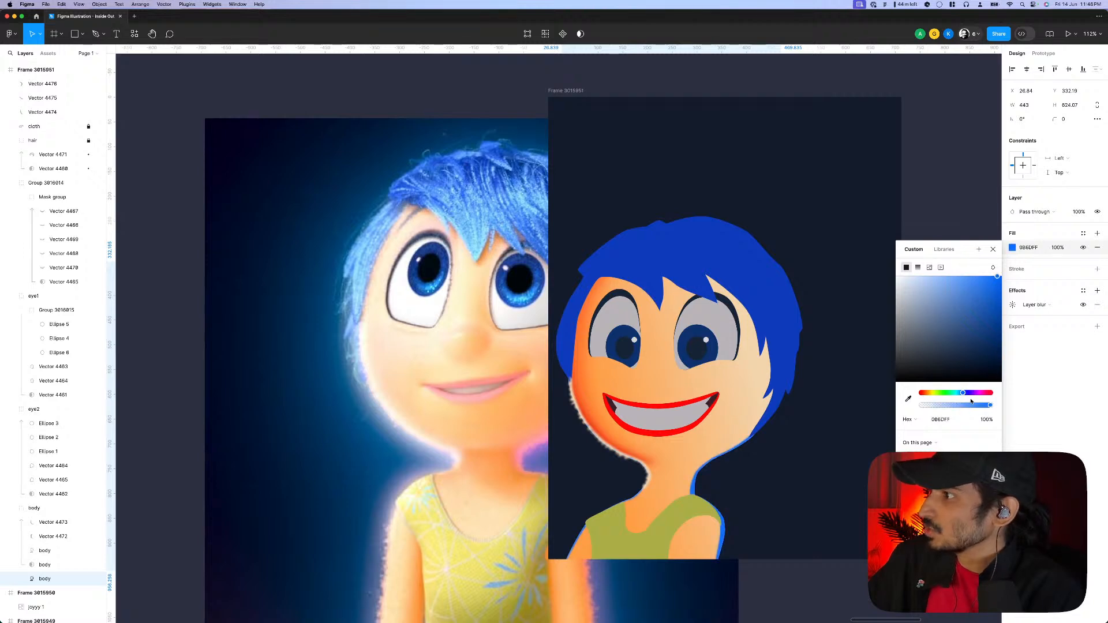
{"action": "left_click", "coordinate": [1013, 304]}
{"action": "type", "text": "30"}
{"action": "key", "text": "Return"}
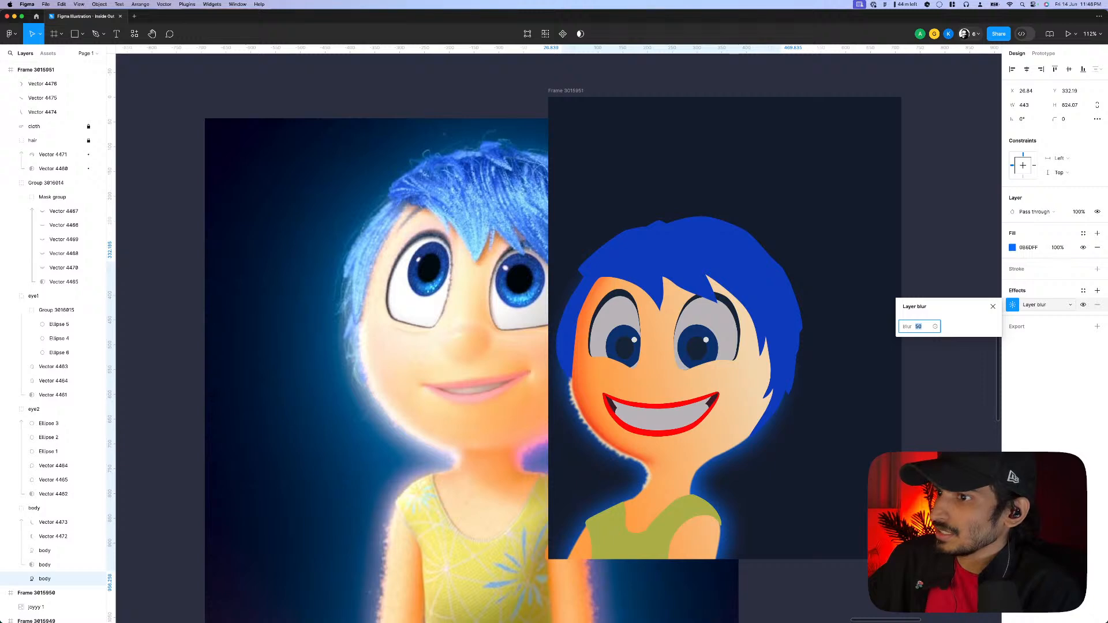
{"action": "key", "text": "shift+Up"}
{"action": "scroll", "coordinate": [954, 338], "scroll_direction": "down", "scroll_amount": 1}
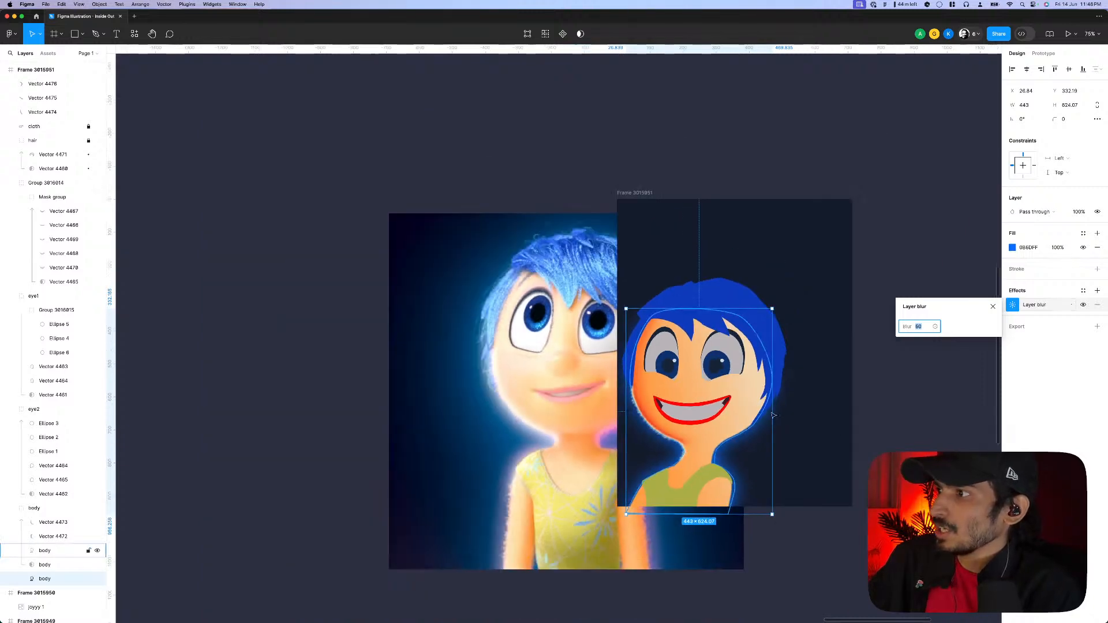
{"action": "left_click", "coordinate": [955, 338]}
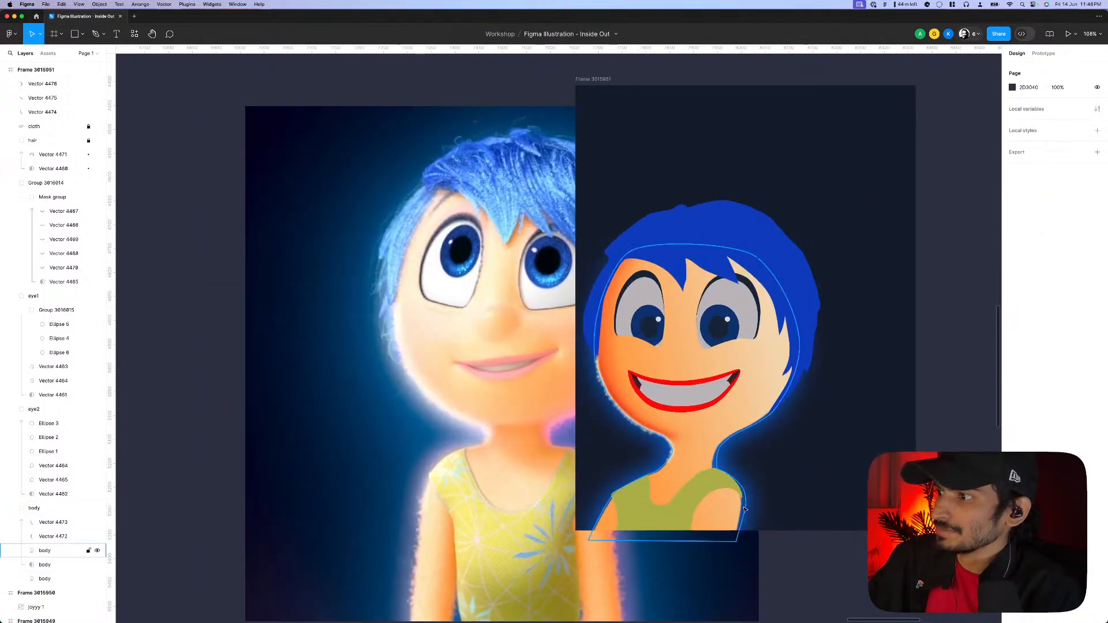
- Change the blue backing body's fill to a linear gradient and brighten its 100% stop to a vivid blue with an adjusted hue
{"action": "left_click", "coordinate": [54, 536]}
{"action": "left_click", "coordinate": [44, 579]}
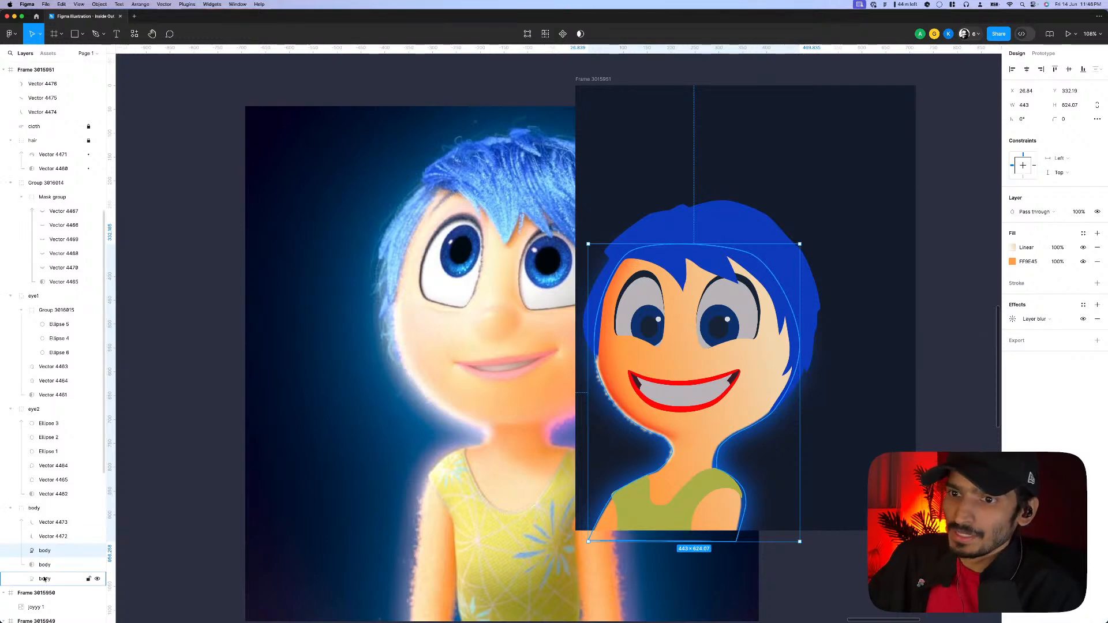
{"action": "left_click", "coordinate": [1013, 249]}
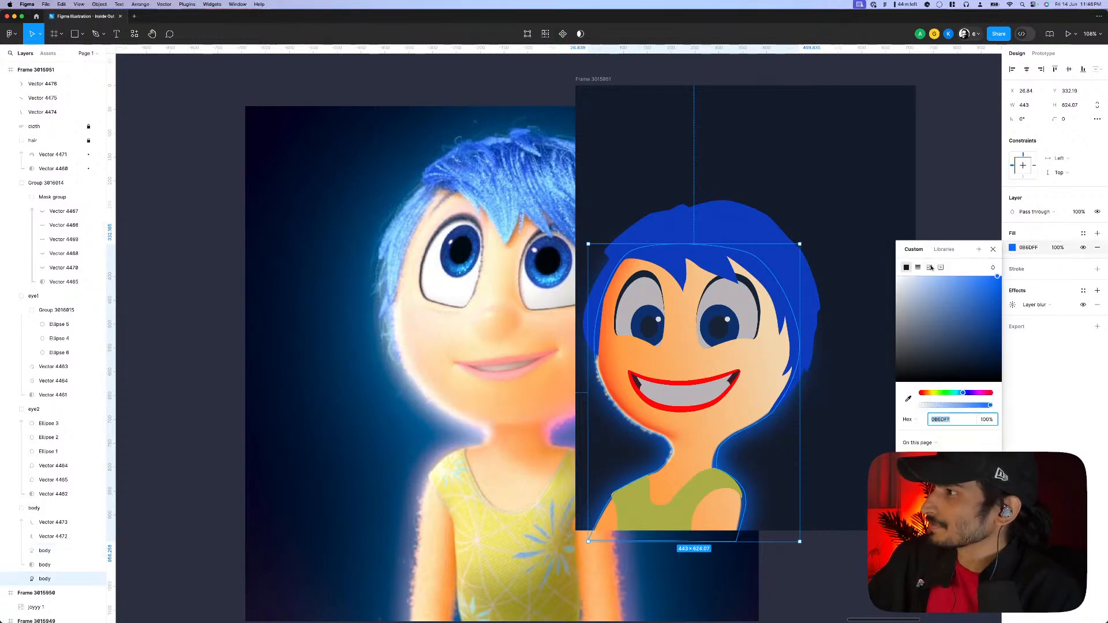
{"action": "left_click", "coordinate": [918, 268]}
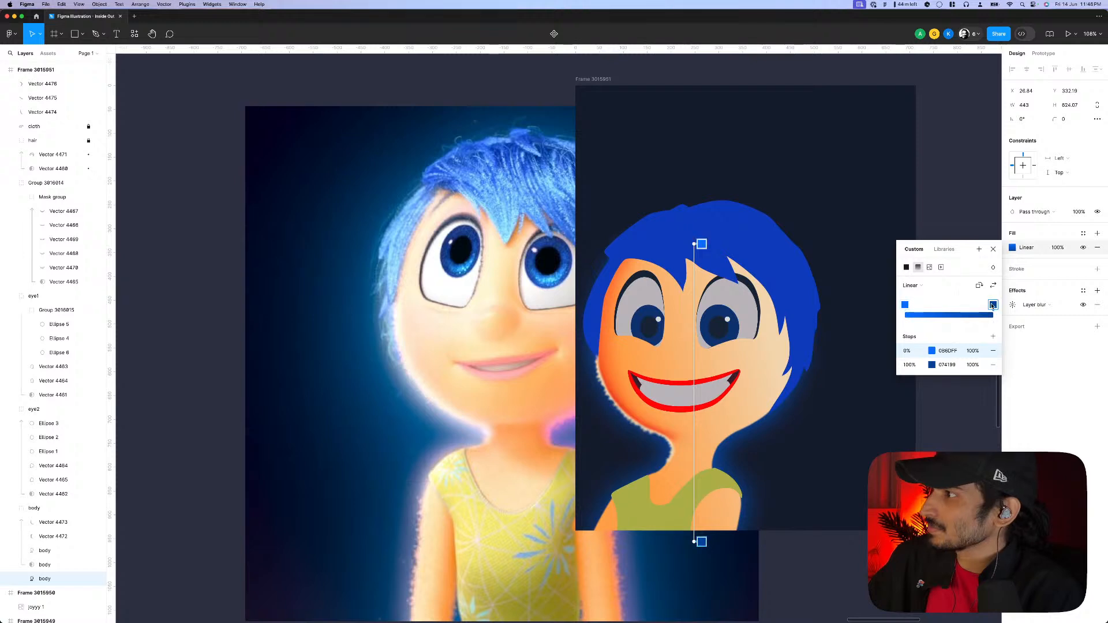
{"action": "left_click", "coordinate": [932, 364]}
{"action": "left_click_drag", "start_coordinate": [892, 391], "coordinate": [897, 384]}
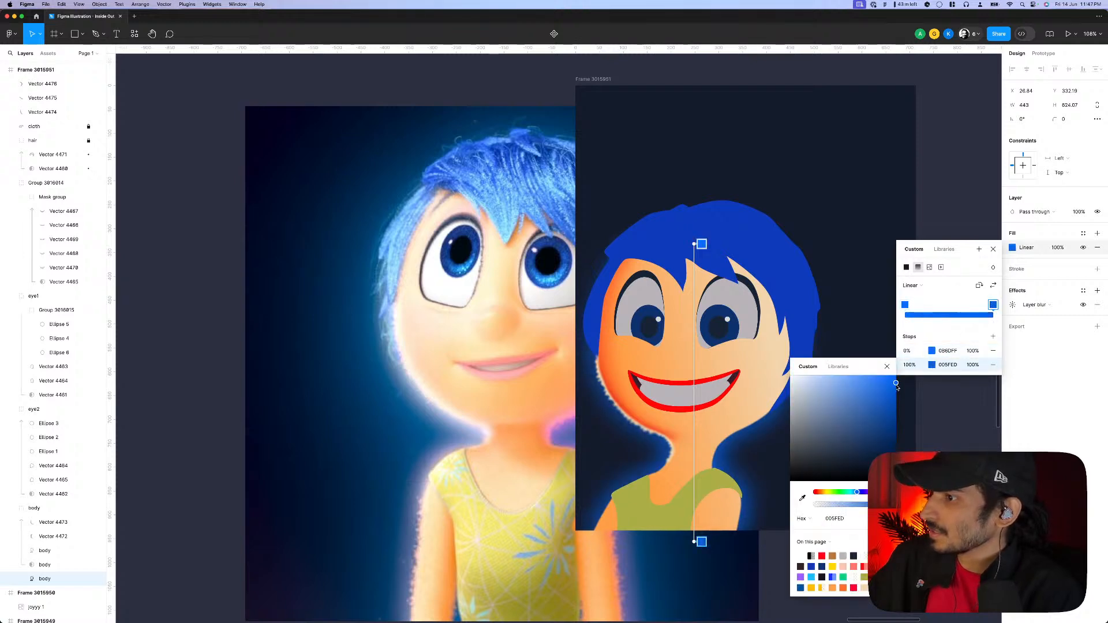
{"action": "left_click_drag", "start_coordinate": [861, 494], "coordinate": [856, 492]}
{"action": "key", "text": "Escape"}
{"action": "key", "text": "Escape"}
{"action": "key", "text": "Escape"}
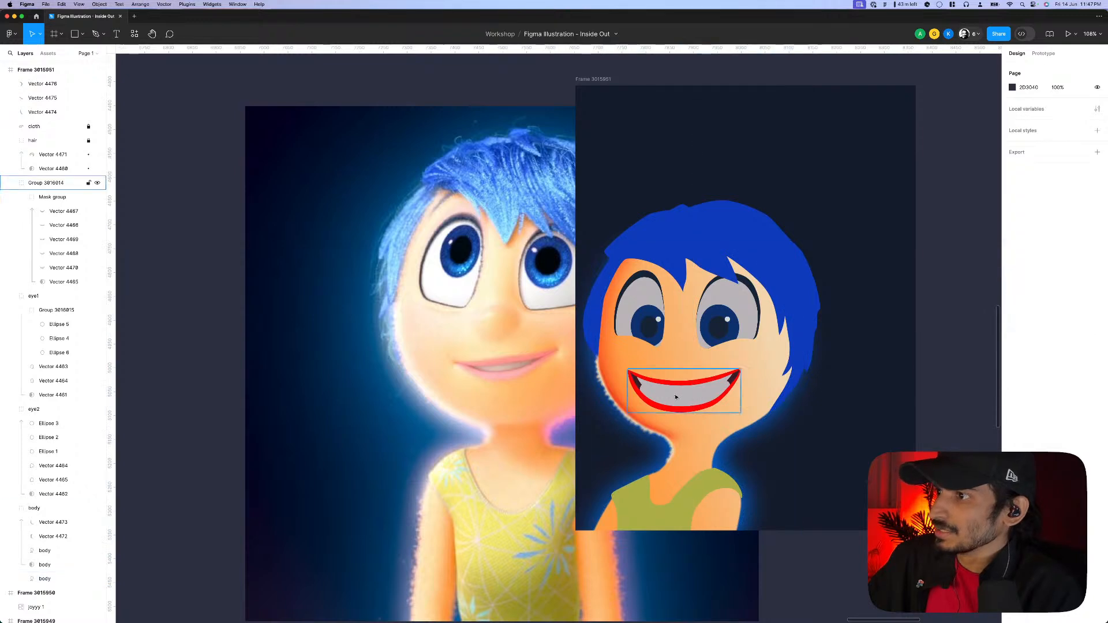
- Shift the hue of the shading shape along the left side of the face to the lighter orange FF852C
{"action": "scroll", "coordinate": [676, 407], "scroll_direction": "down", "scroll_amount": 5}
{"action": "scroll", "coordinate": [702, 401], "scroll_direction": "up", "scroll_amount": 2}
{"action": "scroll", "coordinate": [702, 401], "scroll_direction": "up", "scroll_amount": 6}
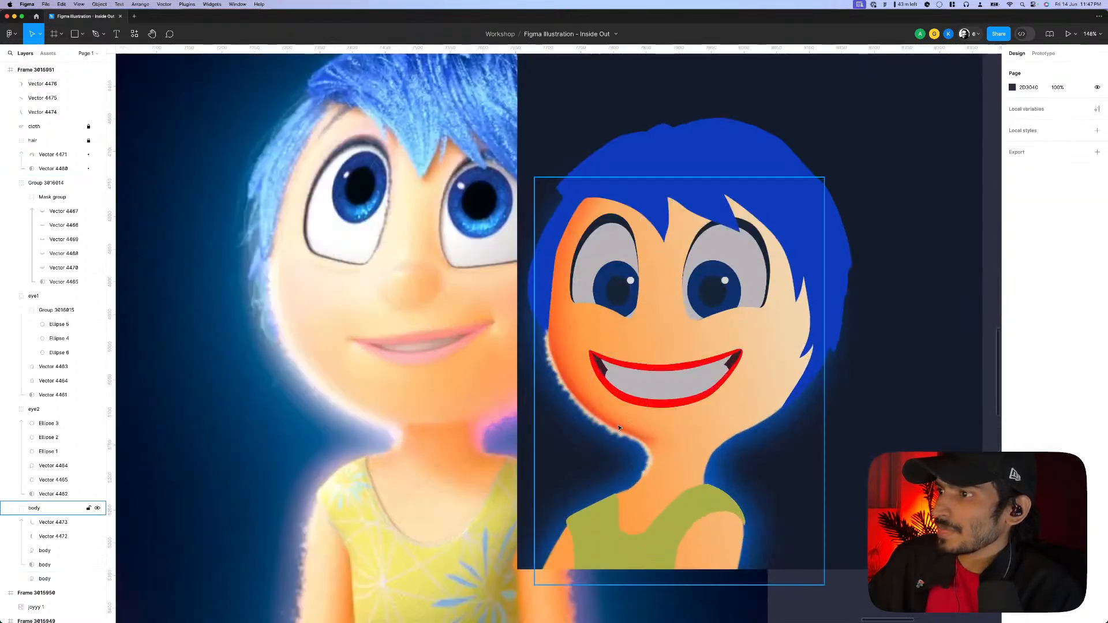
{"action": "left_click", "coordinate": [609, 420]}
{"action": "left_click", "coordinate": [609, 419]}
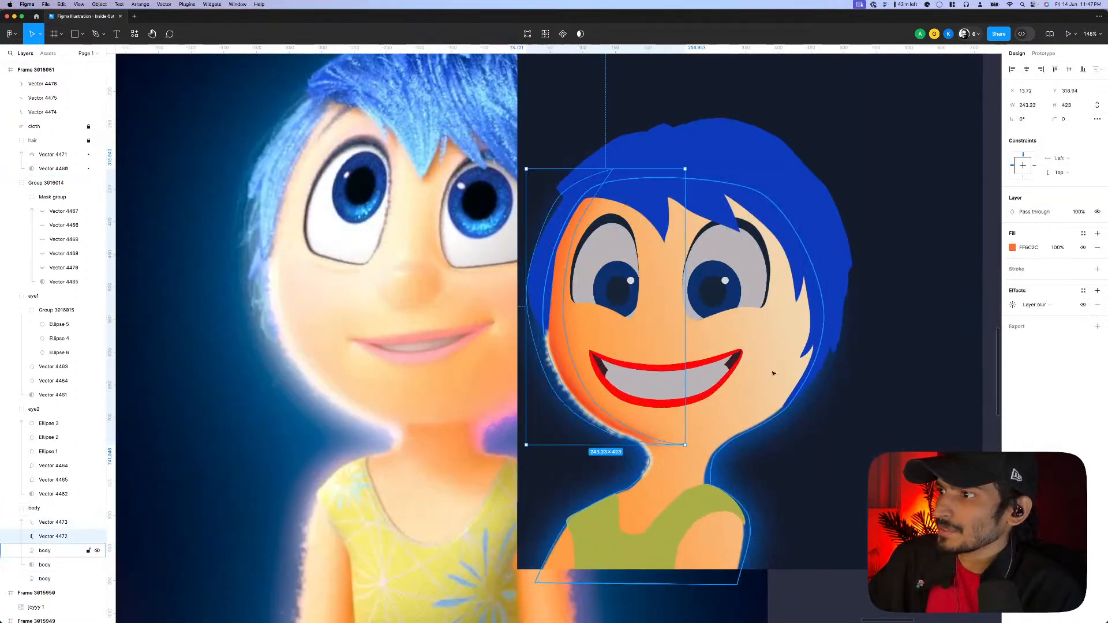
{"action": "left_click", "coordinate": [1012, 248]}
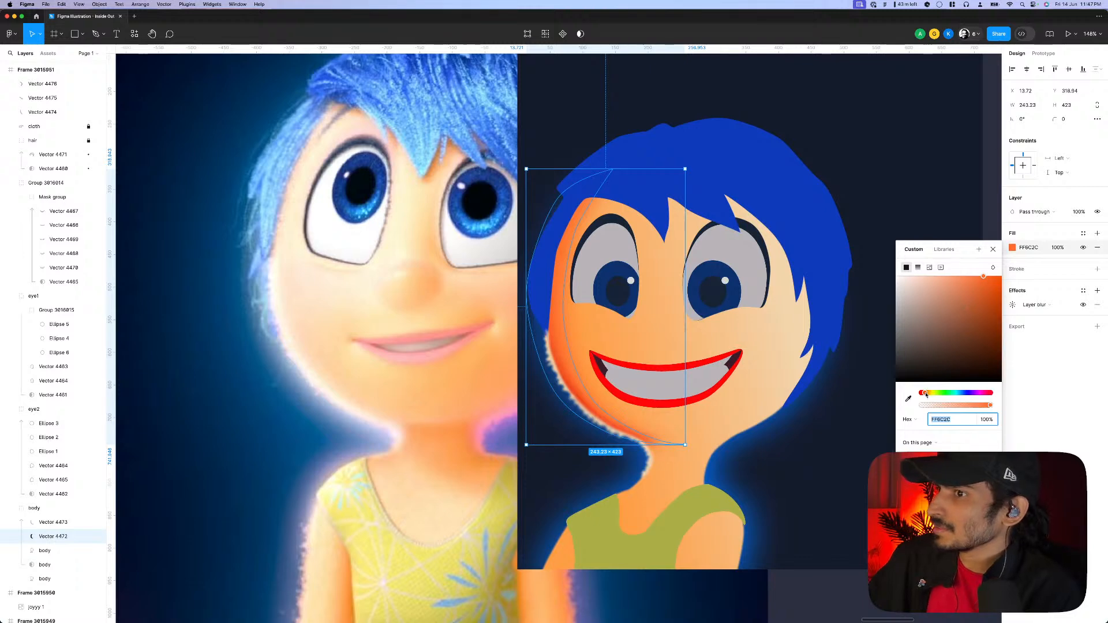
{"action": "left_click_drag", "start_coordinate": [926, 395], "coordinate": [927, 397]}
{"action": "scroll", "coordinate": [801, 288], "scroll_direction": "down", "scroll_amount": 5}
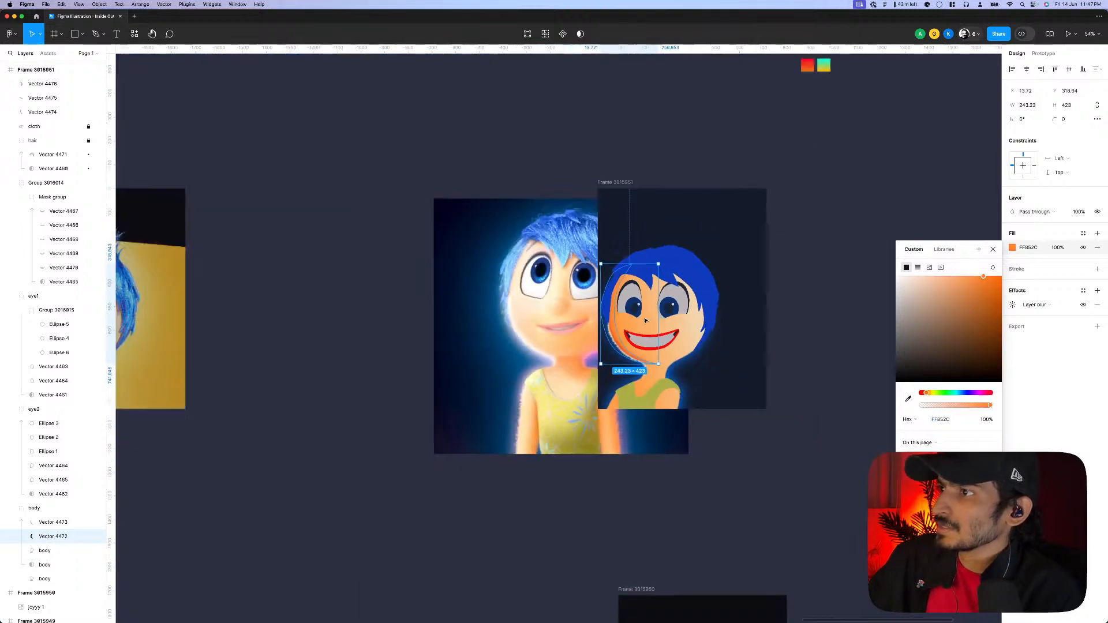
- Move the glowing Joy reference picture out from behind the illustration frame, down and to the left
{"action": "left_click", "coordinate": [802, 288]}
{"action": "scroll", "coordinate": [507, 193], "scroll_direction": "down", "scroll_amount": 4}
{"action": "left_click", "coordinate": [570, 232]}
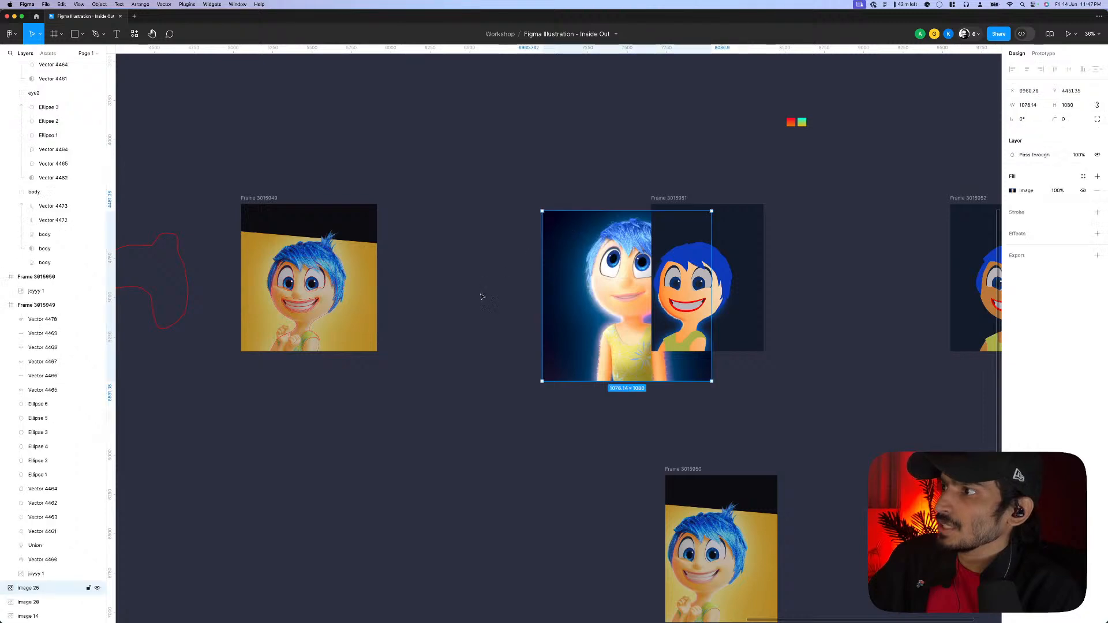
{"action": "left_click_drag", "start_coordinate": [569, 232], "coordinate": [465, 399]}
{"action": "scroll", "coordinate": [766, 267], "scroll_direction": "up", "scroll_amount": 3}
{"action": "scroll", "coordinate": [618, 337], "scroll_direction": "up", "scroll_amount": 6}
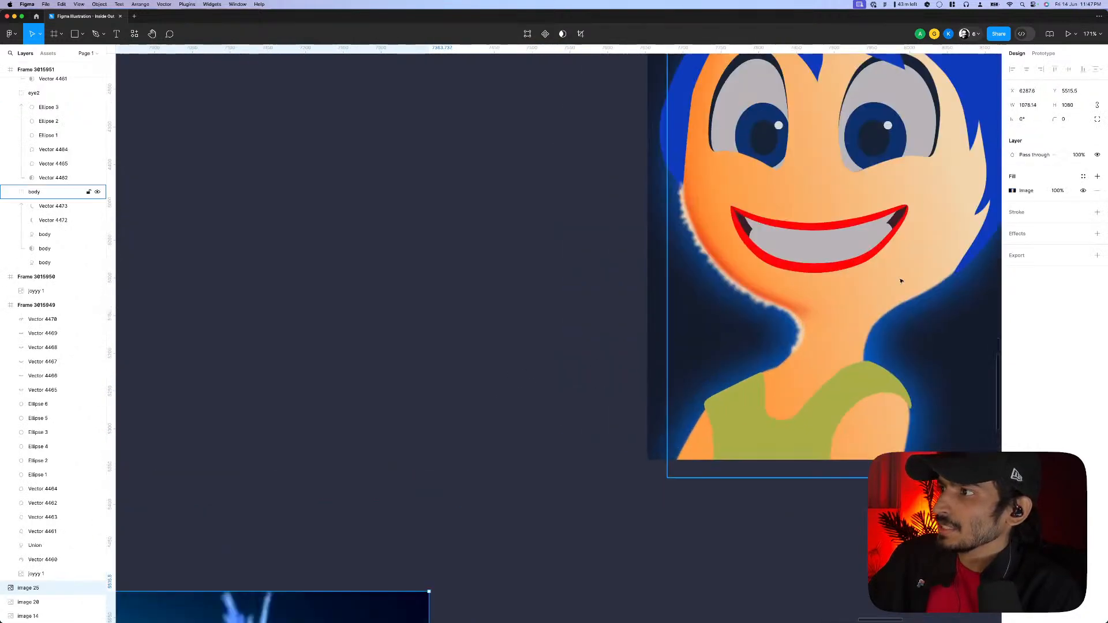
- Increase the layer blur of the red gradient shading shape along the lower left cheek
{"action": "left_click", "coordinate": [648, 305]}
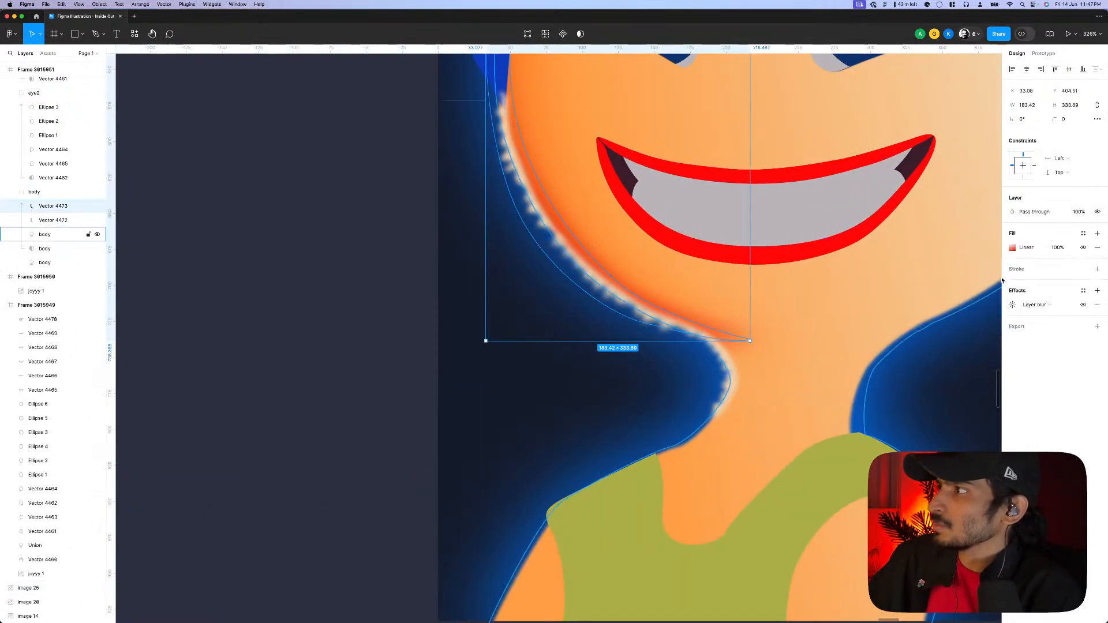
{"action": "left_click", "coordinate": [1014, 305]}
{"action": "key", "text": "Up"}
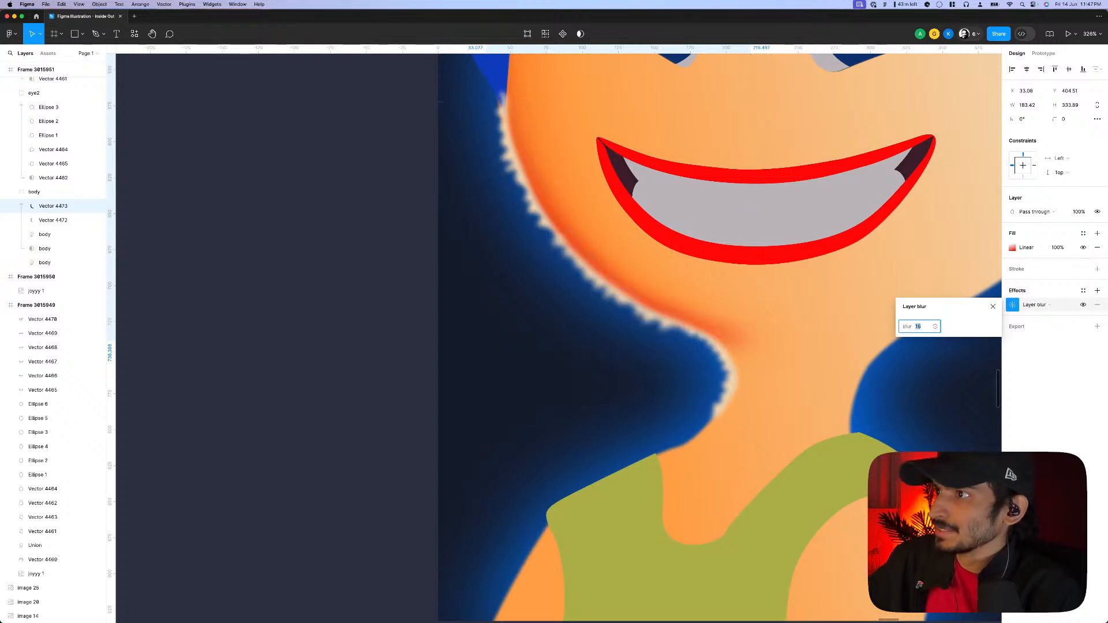
{"action": "scroll", "coordinate": [687, 244], "scroll_direction": "down", "scroll_amount": 5}
{"action": "left_click", "coordinate": [559, 190]}
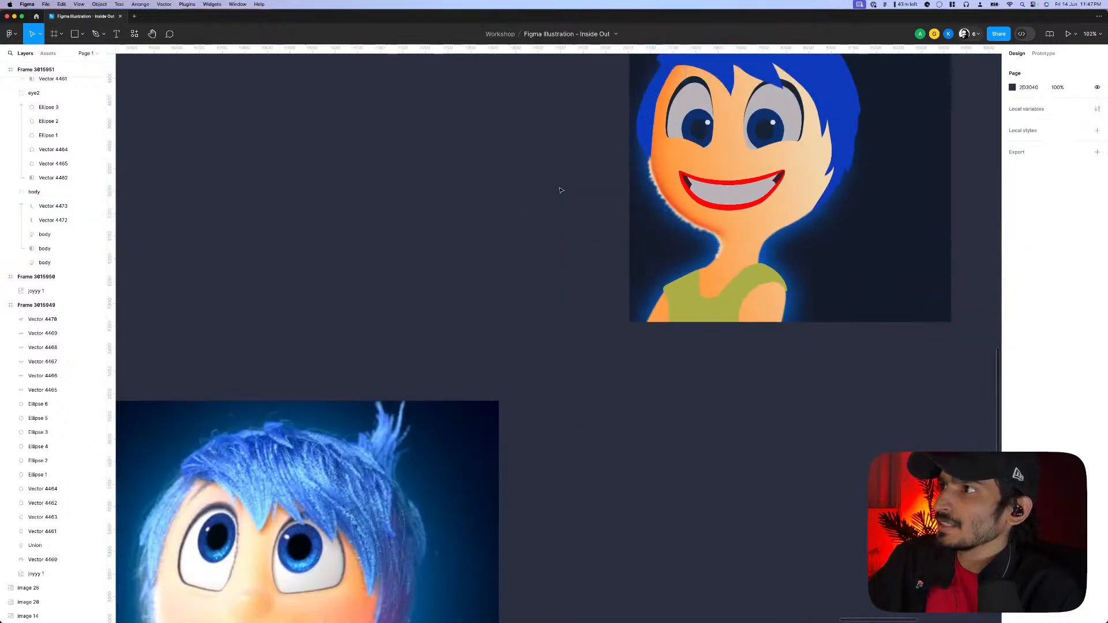
- Bring the glowing reference picture beside the illustration to compare them, and move it well below the frames
{"action": "scroll", "coordinate": [630, 244], "scroll_direction": "down", "scroll_amount": 5}
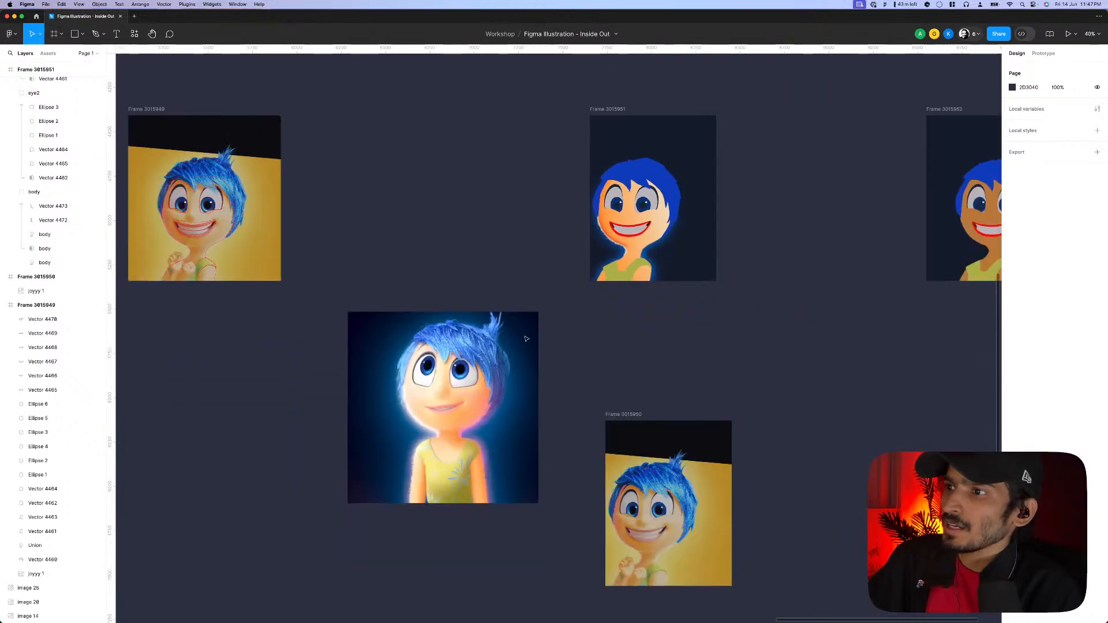
{"action": "left_click_drag", "start_coordinate": [526, 339], "coordinate": [553, 212]}
{"action": "scroll", "coordinate": [613, 212], "scroll_direction": "up", "scroll_amount": 5}
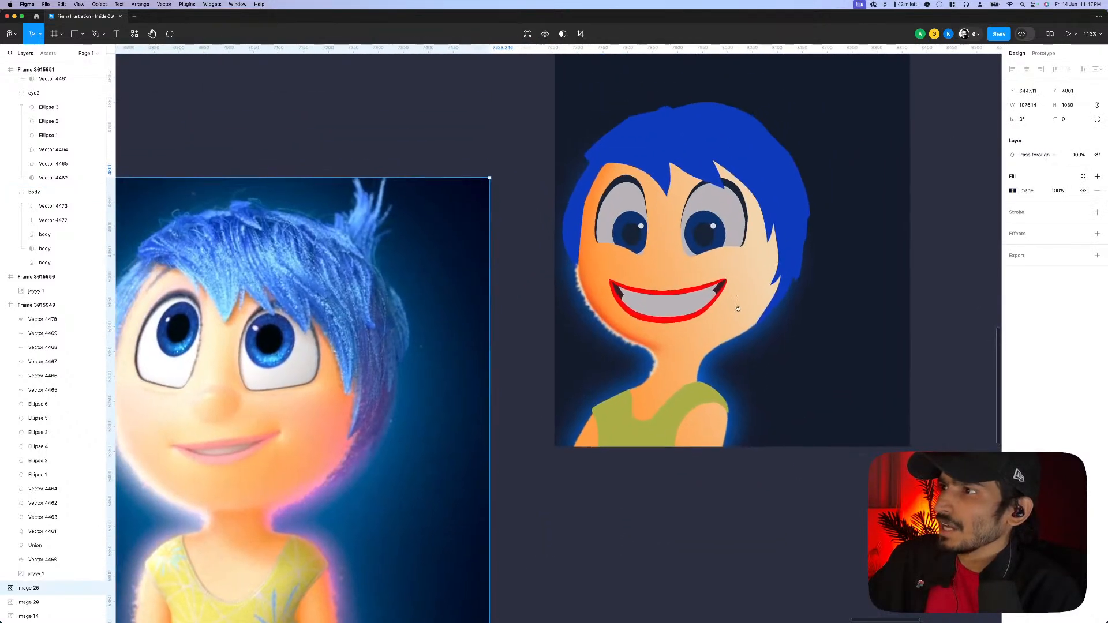
{"action": "scroll", "coordinate": [591, 284], "scroll_direction": "down", "scroll_amount": 6}
{"action": "key", "text": "ctrl+z"}
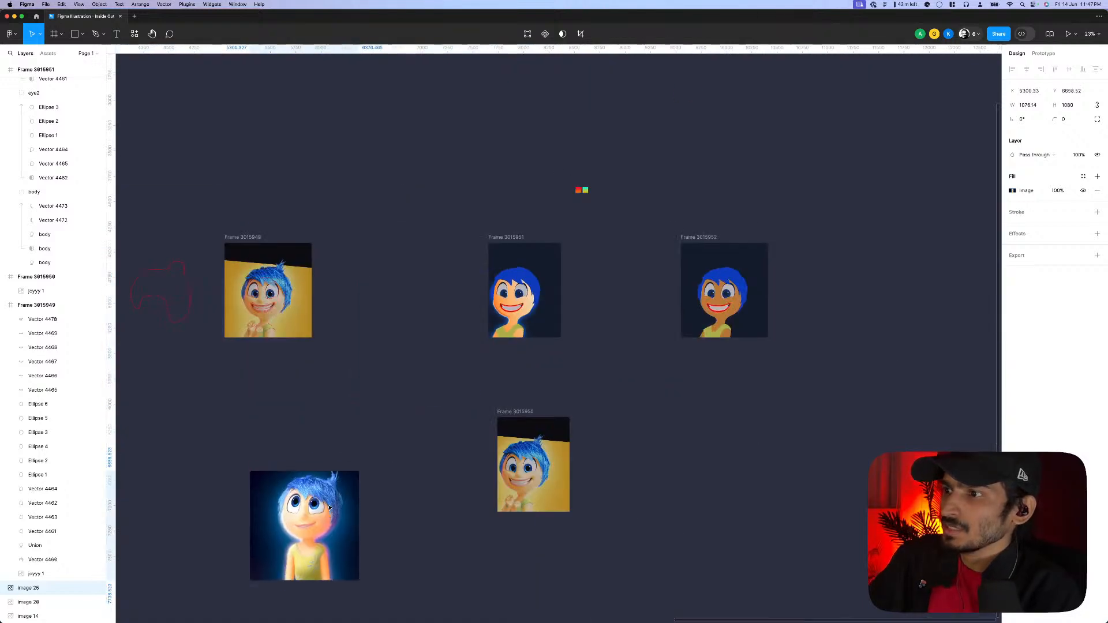
- Move the yellow reference frame up beside the illustration, tucked behind its left side at X 7189, Y 4408
{"action": "left_click_drag", "start_coordinate": [504, 415], "coordinate": [439, 247]}
{"action": "key", "text": "shift+2"}
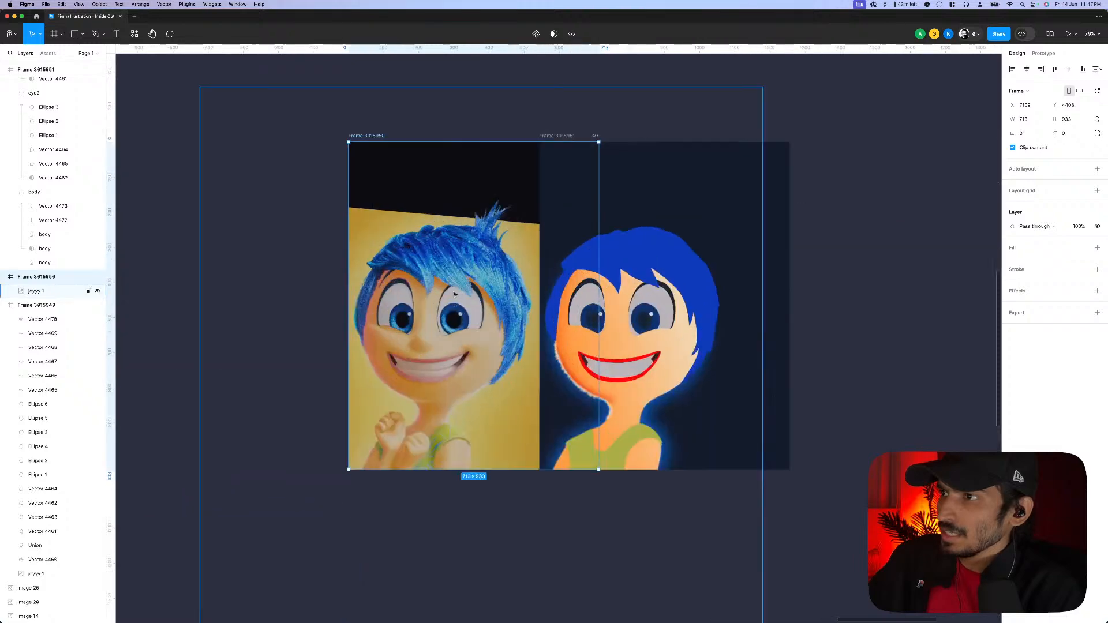
{"action": "scroll", "coordinate": [417, 295], "scroll_direction": "down", "scroll_amount": 2}
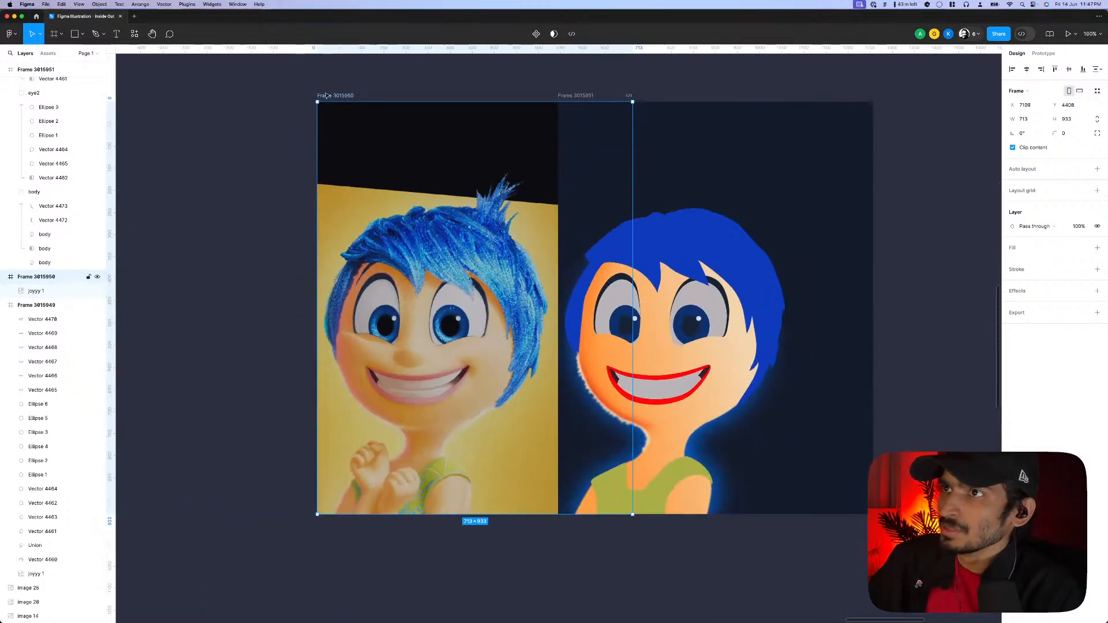
{"action": "left_click_drag", "start_coordinate": [327, 96], "coordinate": [361, 95]}
{"action": "scroll", "coordinate": [602, 350], "scroll_direction": "up", "scroll_amount": 5}
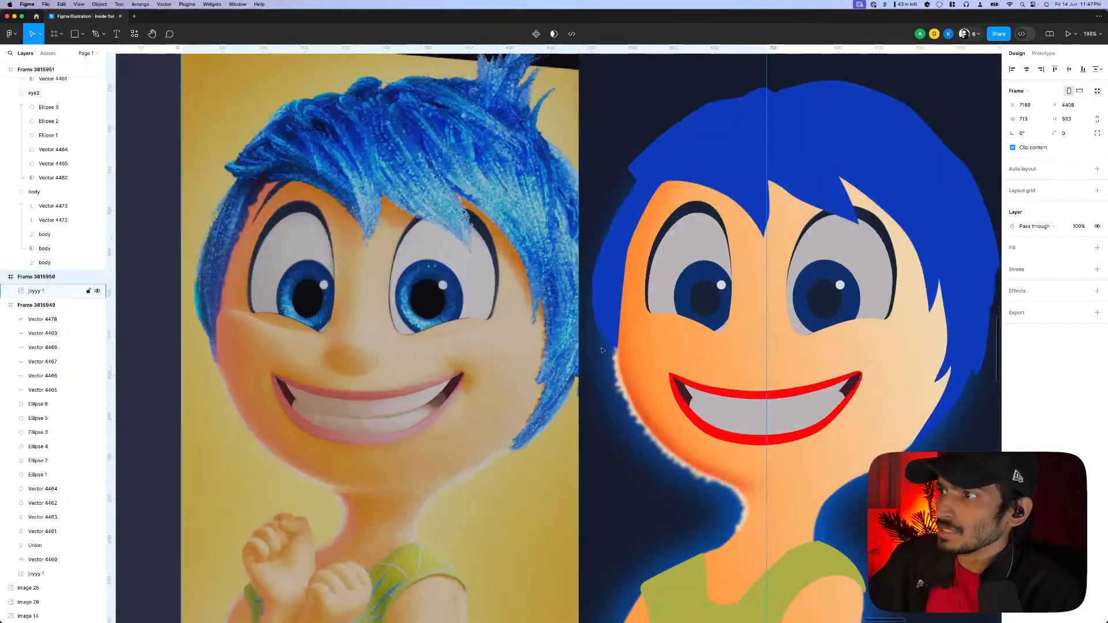
{"action": "scroll", "coordinate": [299, 347], "scroll_direction": "up", "scroll_amount": 3}
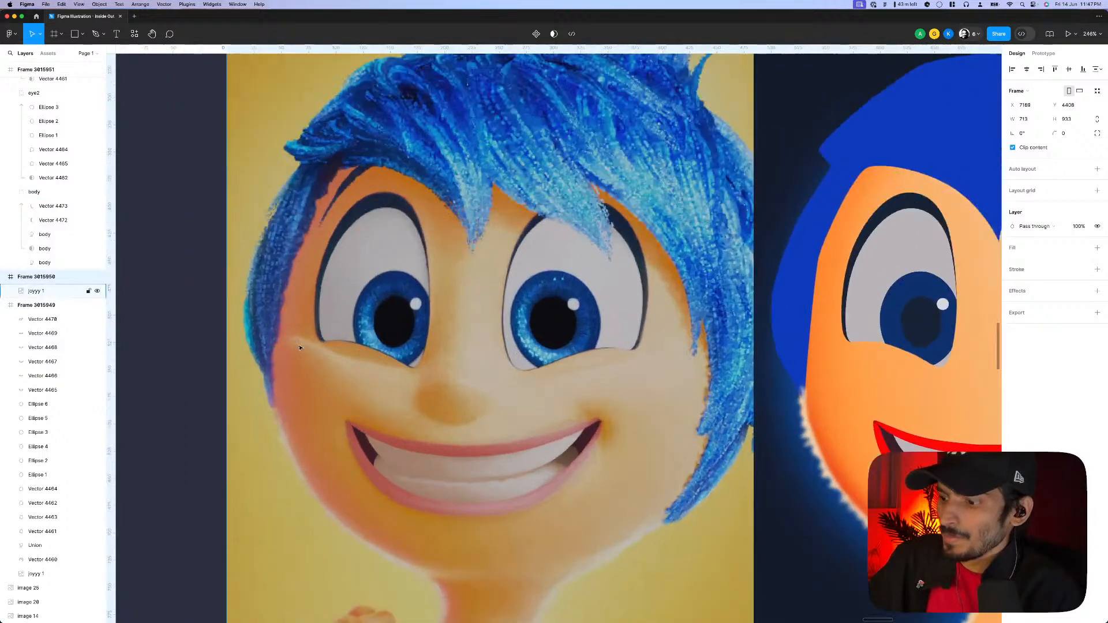
- Trace the cheek's upper edge on the yellow reference with the Pen tool, from the hairline under the left eye to the nose bridge
{"action": "scroll", "coordinate": [299, 340], "scroll_direction": "up", "scroll_amount": 4}
{"action": "key", "text": "p"}
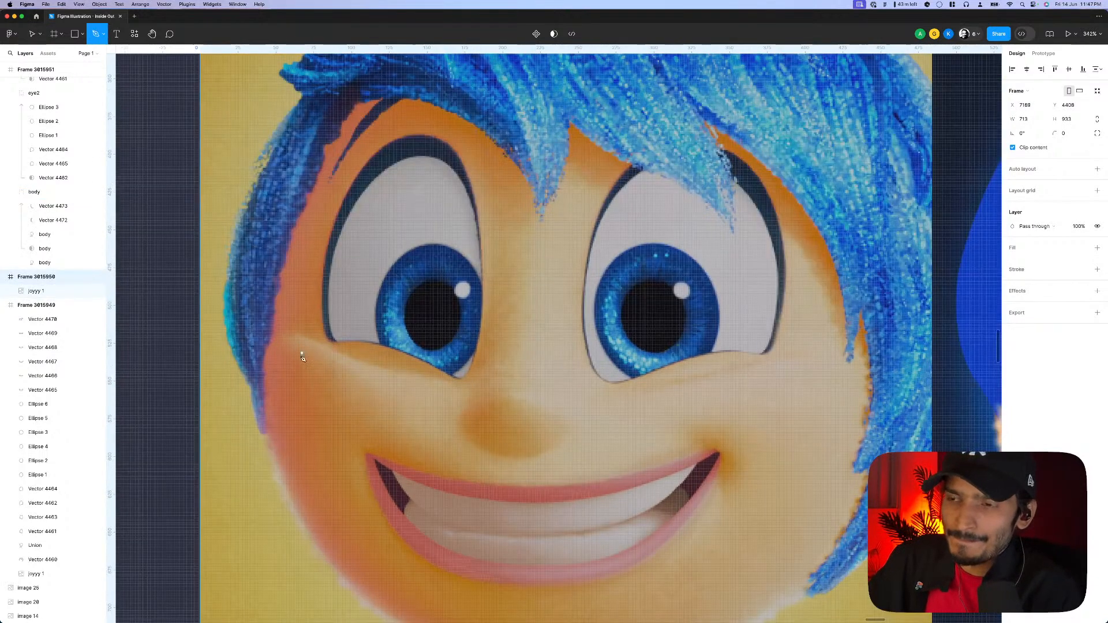
{"action": "left_click", "coordinate": [274, 336]}
{"action": "left_click_drag", "start_coordinate": [308, 339], "coordinate": [326, 345]}
{"action": "left_click", "coordinate": [352, 360]}
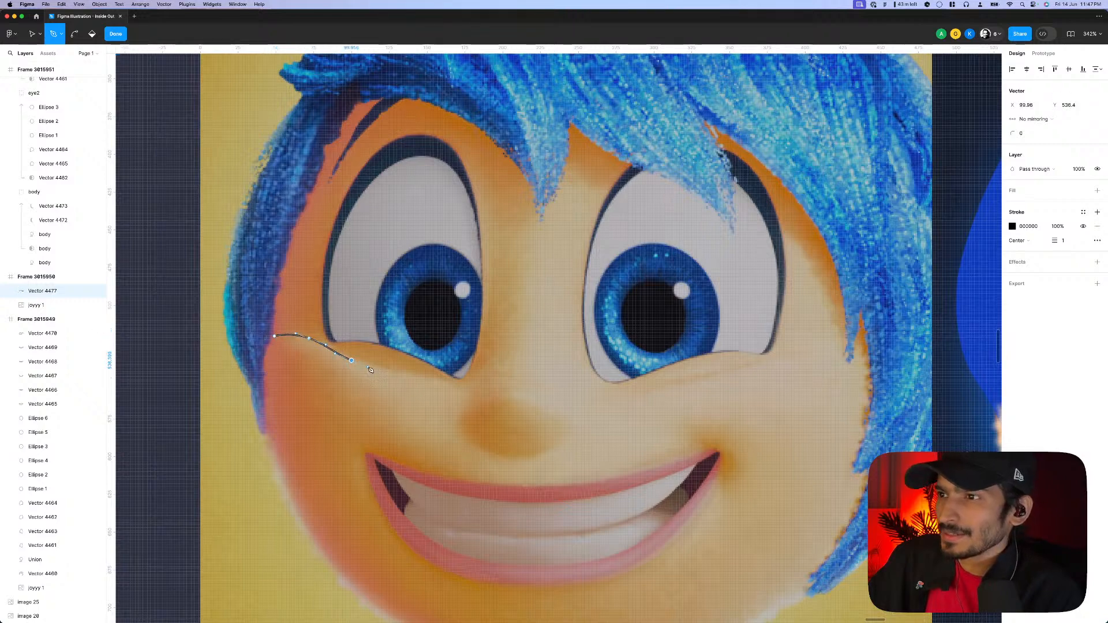
{"action": "left_click", "coordinate": [426, 380]}
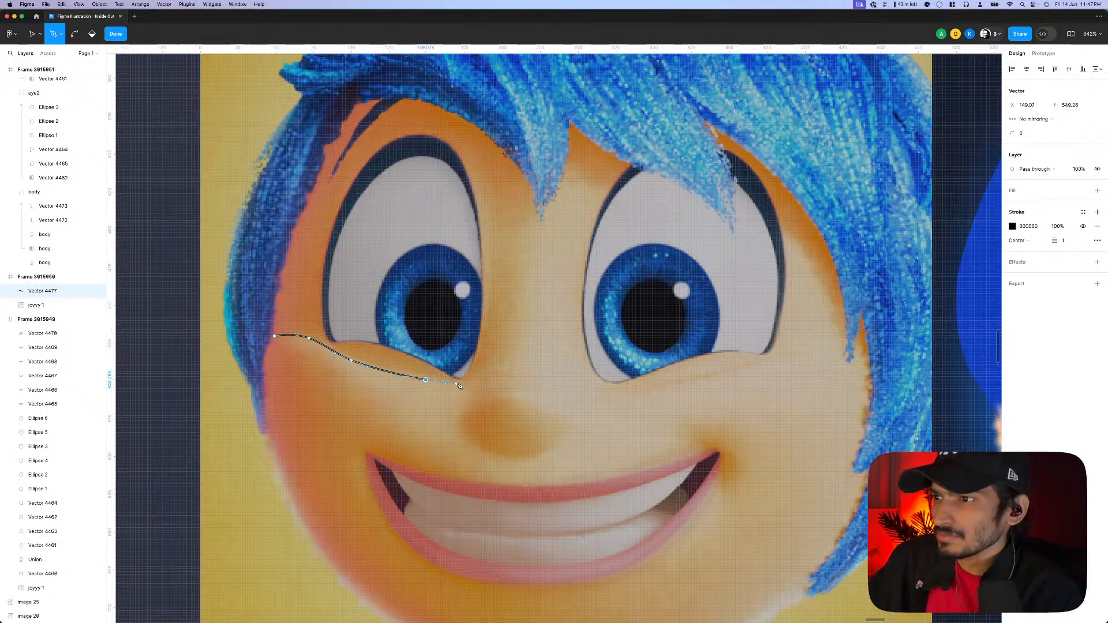
{"action": "left_click_drag", "start_coordinate": [459, 385], "coordinate": [469, 386]}
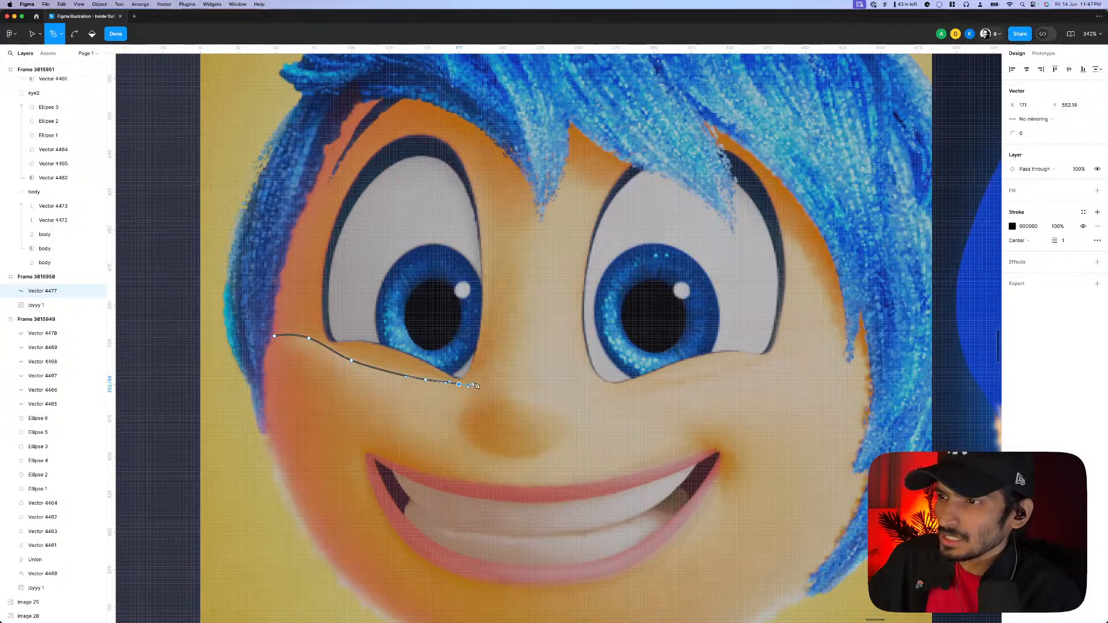
{"action": "left_click", "coordinate": [484, 384]}
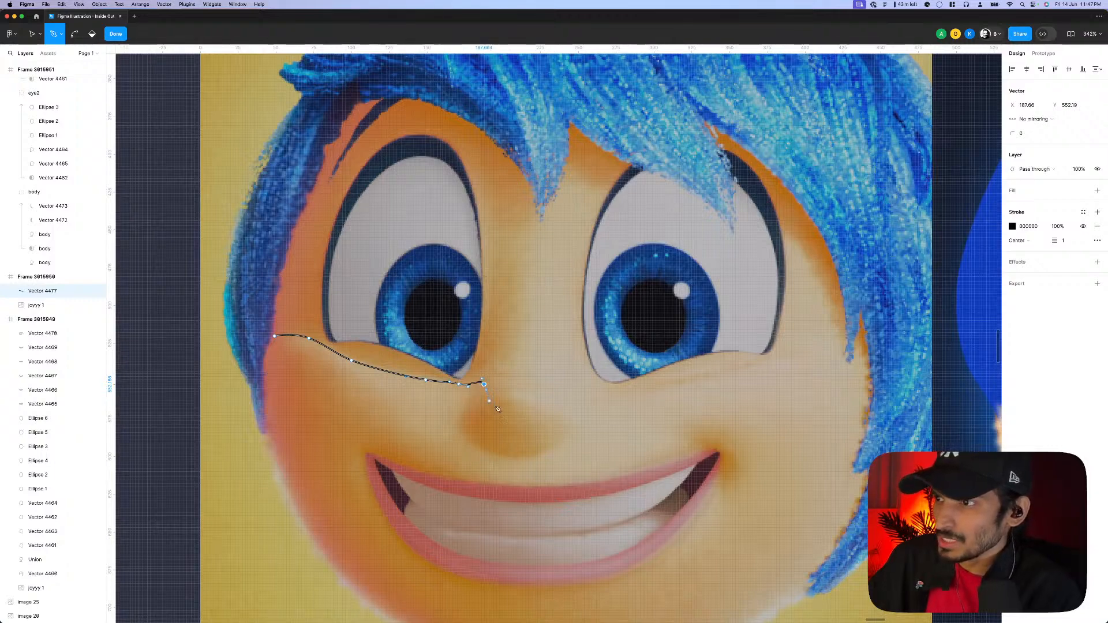
- Continue the cheek path down across the nose and back over the mouth's left corner, closing it at its starting point
{"action": "left_click_drag", "start_coordinate": [507, 426], "coordinate": [471, 487]}
{"action": "left_click_drag", "start_coordinate": [398, 487], "coordinate": [364, 474]}
{"action": "left_click_drag", "start_coordinate": [317, 440], "coordinate": [294, 409]}
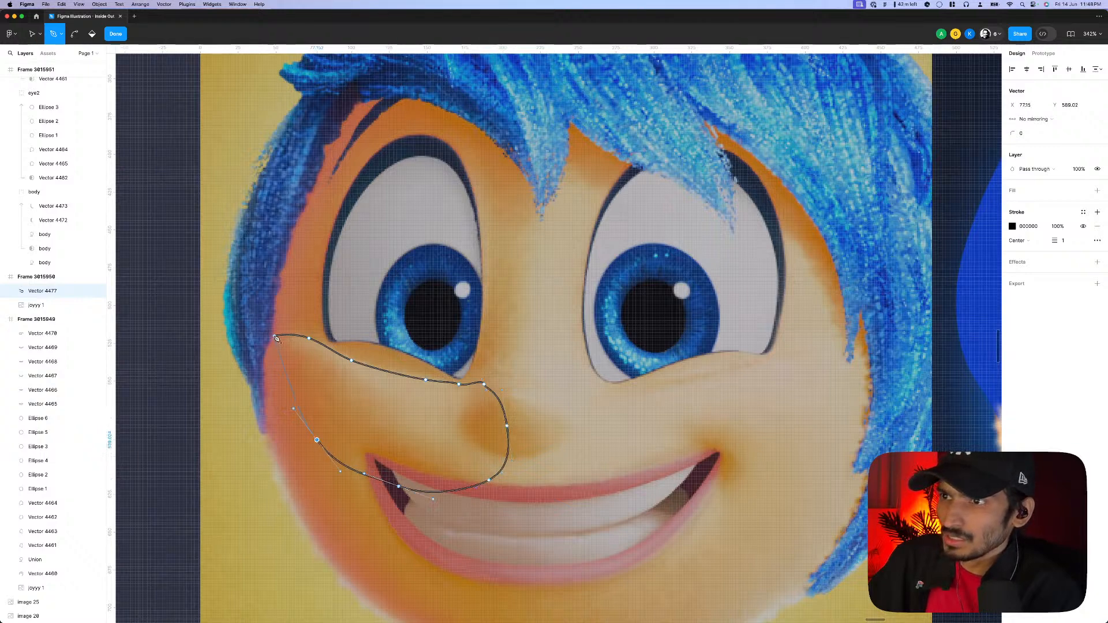
{"action": "left_click_drag", "start_coordinate": [277, 339], "coordinate": [363, 416]}
{"action": "key", "text": "Escape"}
- Trace a second closed cheek shape with the Pen tool, about 164 × 100, from the hairline past the nose and back under the left eye
{"action": "key", "text": "p"}
{"action": "left_click", "coordinate": [271, 334]}
{"action": "left_click_drag", "start_coordinate": [428, 459], "coordinate": [434, 464]}
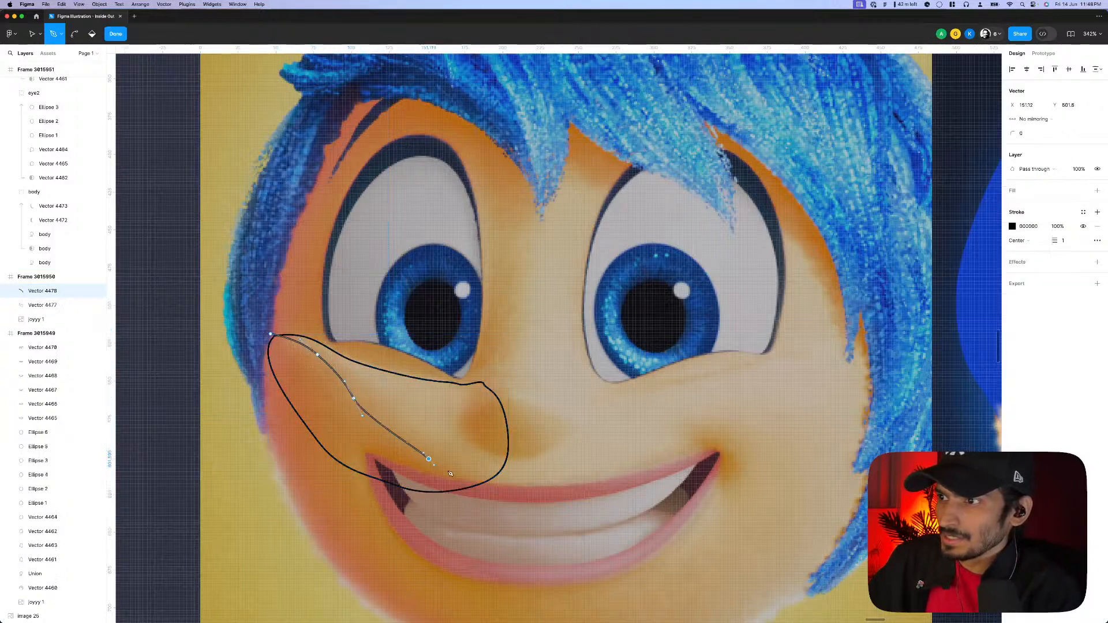
{"action": "left_click_drag", "start_coordinate": [501, 472], "coordinate": [515, 462]}
{"action": "left_click_drag", "start_coordinate": [513, 408], "coordinate": [505, 393]}
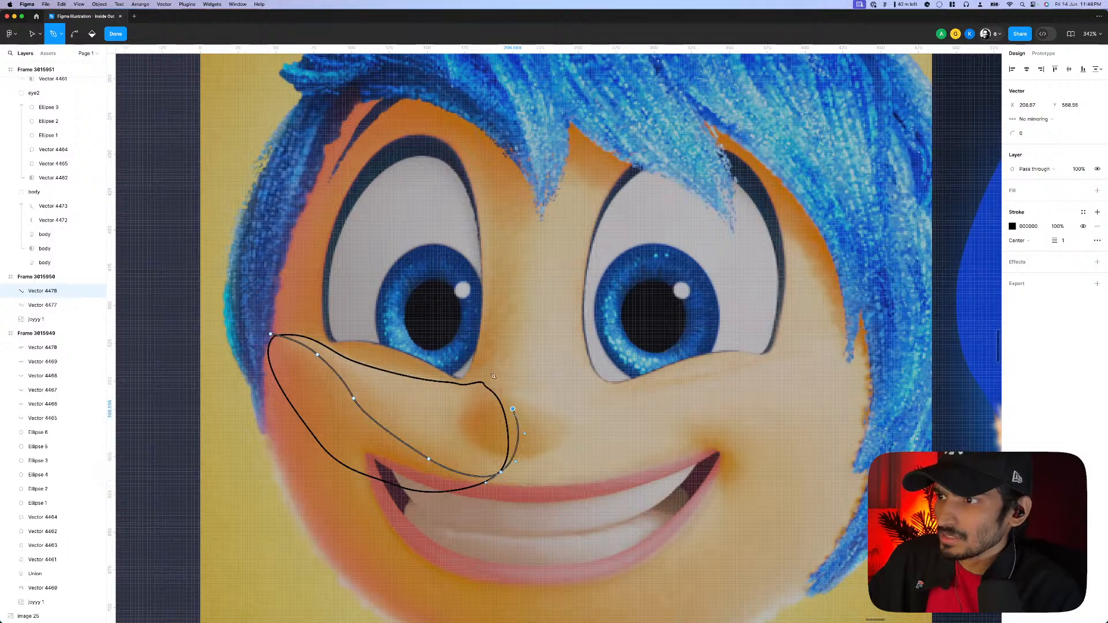
{"action": "left_click", "coordinate": [483, 367]}
{"action": "left_click", "coordinate": [399, 357]}
{"action": "left_click_drag", "start_coordinate": [313, 326], "coordinate": [276, 325]}
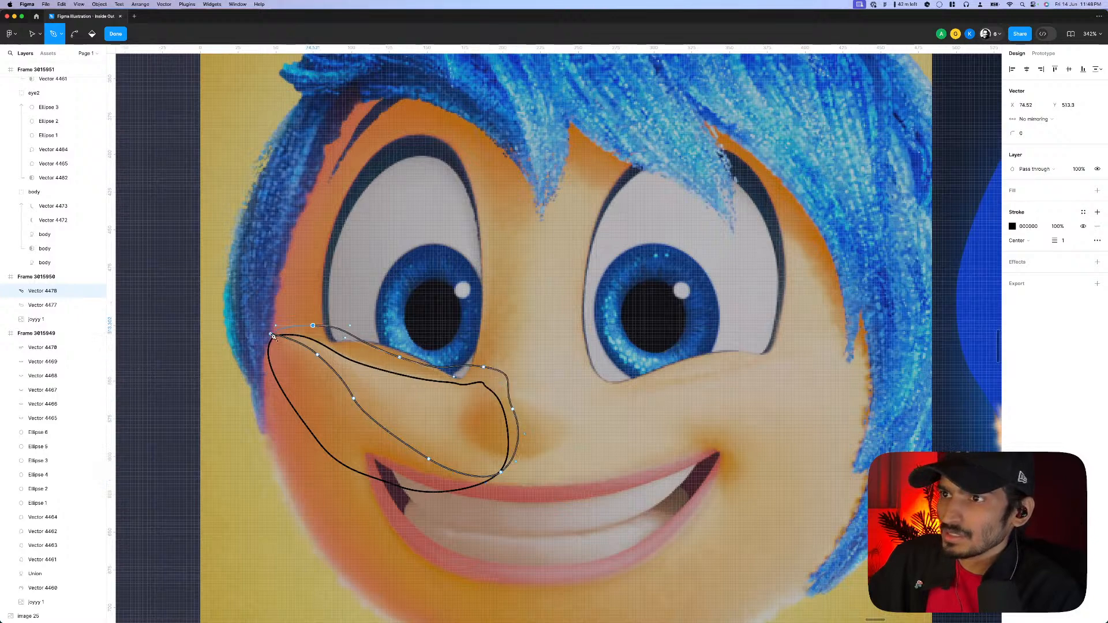
{"action": "left_click", "coordinate": [273, 335]}
{"action": "key", "text": "Escape"}
- Trace a narrow closed highlight shape about 103 × 42 just beneath the left eye with the Pen tool
{"action": "key", "text": "p"}
{"action": "left_click", "coordinate": [335, 342]}
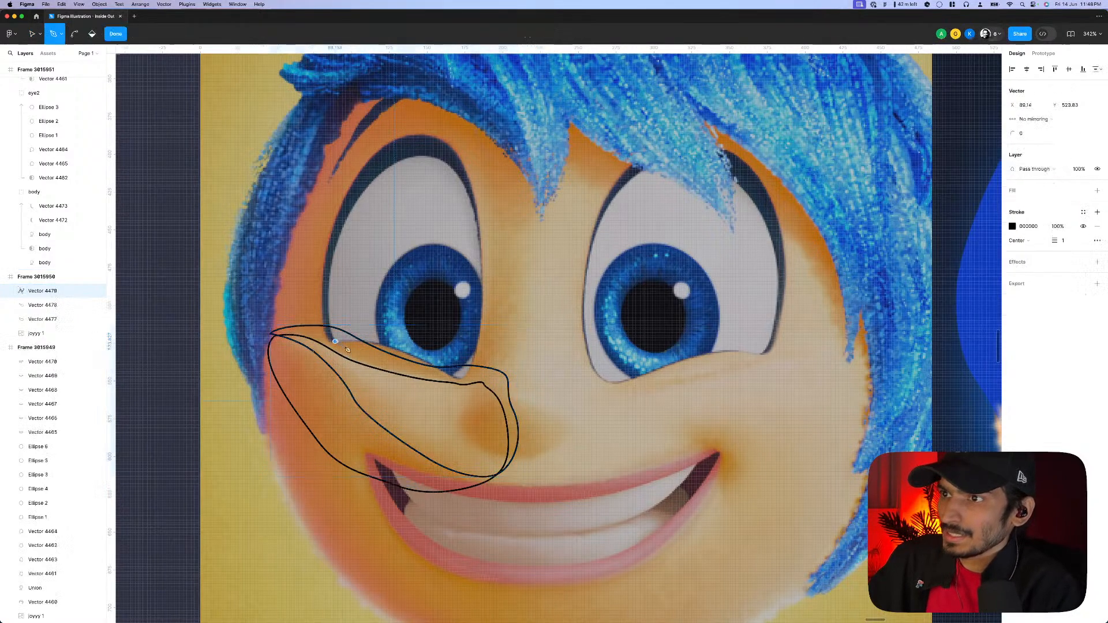
{"action": "left_click", "coordinate": [387, 382]}
{"action": "left_click_drag", "start_coordinate": [434, 403], "coordinate": [468, 403]}
{"action": "left_click", "coordinate": [488, 379]}
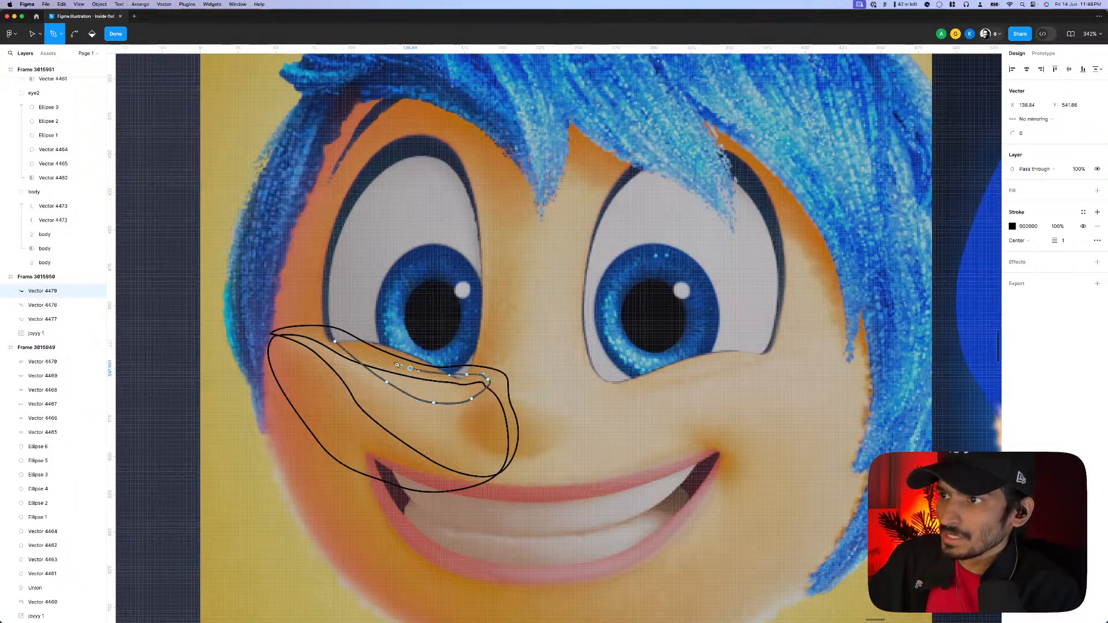
{"action": "left_click_drag", "start_coordinate": [410, 368], "coordinate": [391, 360]}
{"action": "left_click", "coordinate": [335, 341]}
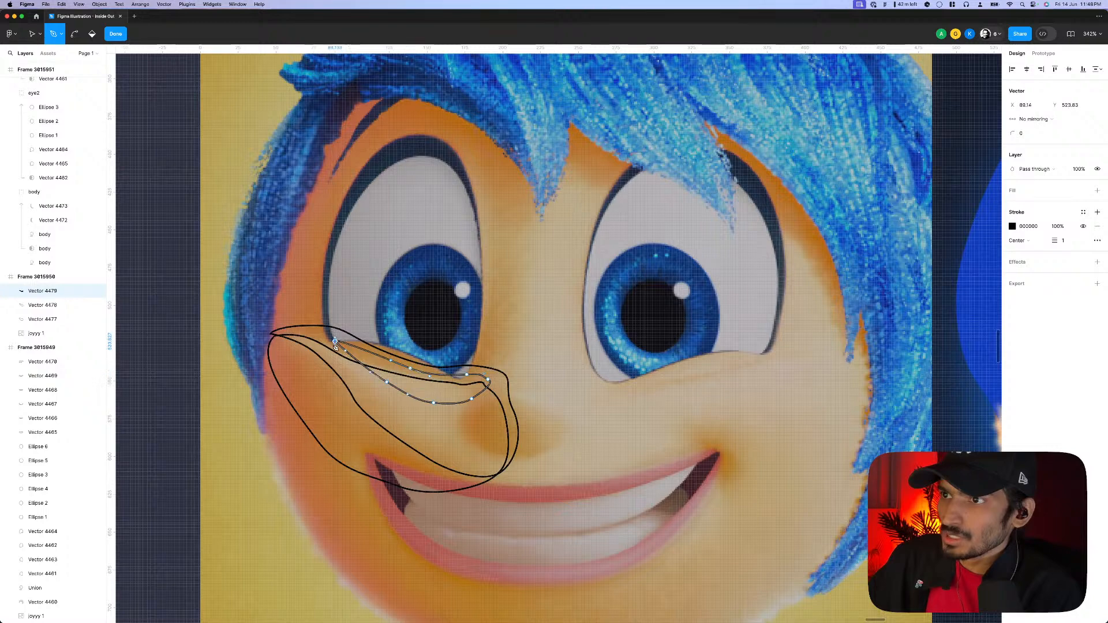
{"action": "key", "text": "Escape"}
- Reposition the first cheek outline's anchor point below the left eye's inner corner to smooth the bend, and leave path editing
{"action": "left_click", "coordinate": [333, 352]}
{"action": "double_click", "coordinate": [333, 352]}
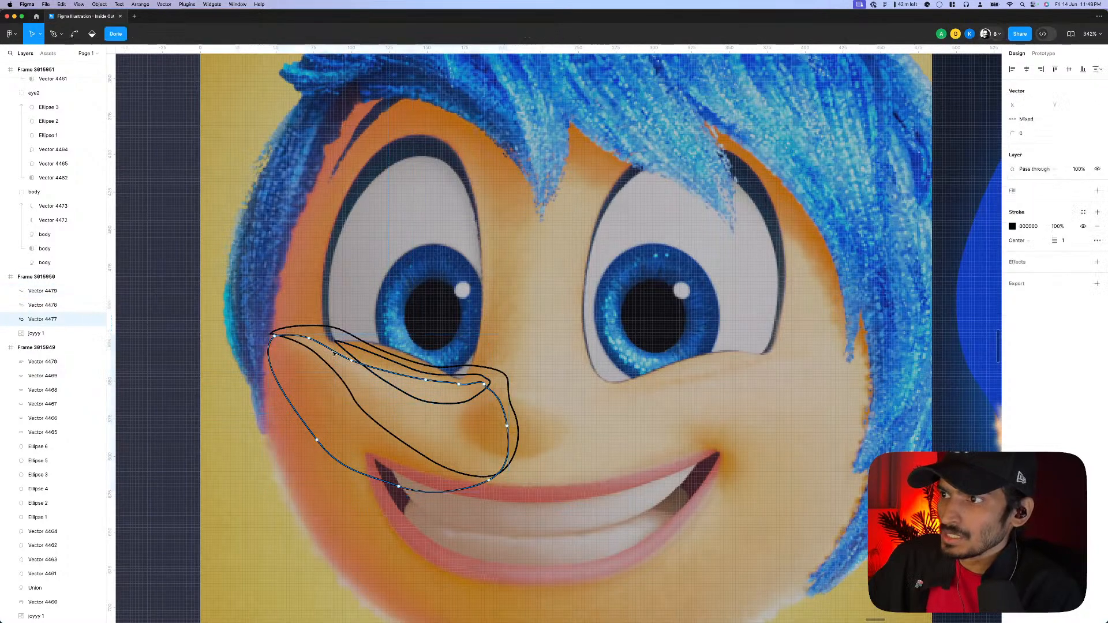
{"action": "scroll", "coordinate": [462, 391], "scroll_direction": "up", "scroll_amount": 3}
{"action": "left_click", "coordinate": [450, 381]}
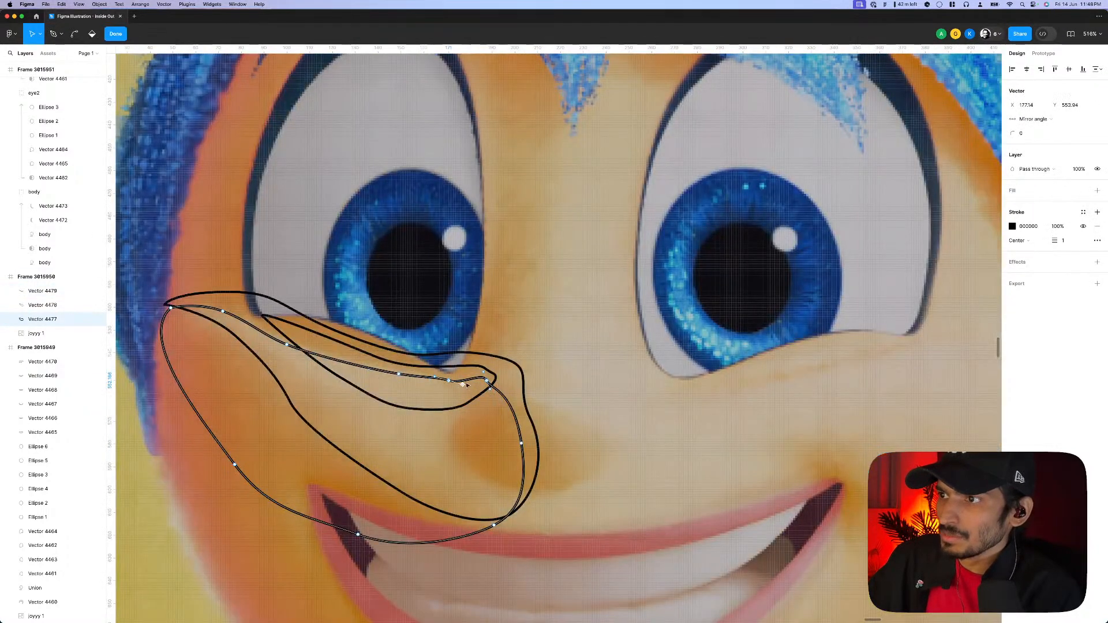
{"action": "scroll", "coordinate": [458, 384], "scroll_direction": "up", "scroll_amount": 3}
{"action": "left_click_drag", "start_coordinate": [445, 380], "coordinate": [446, 376]}
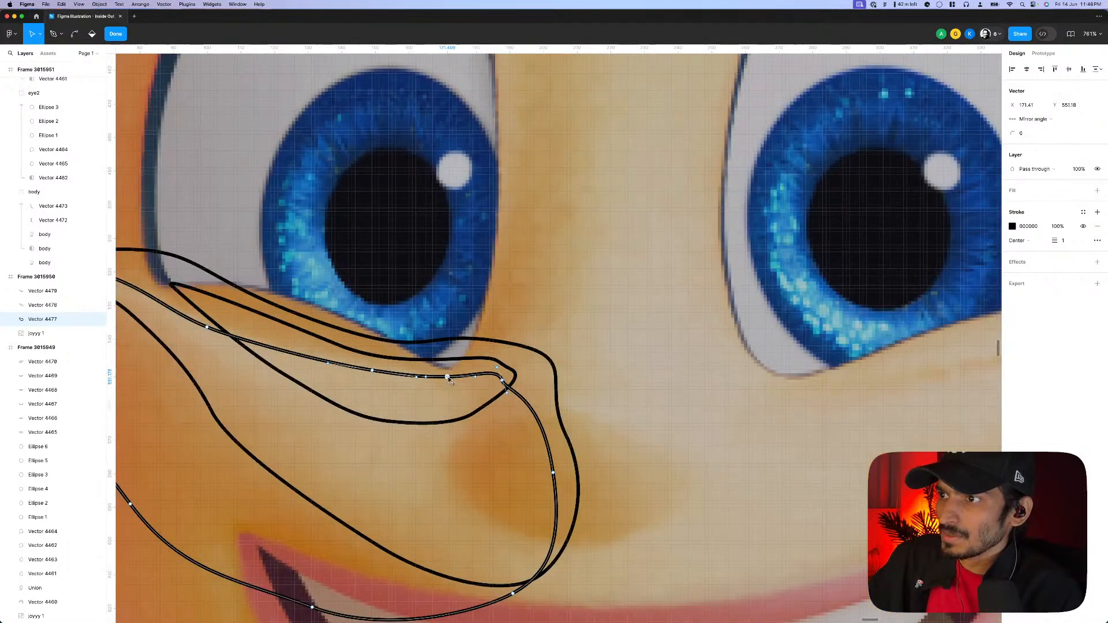
{"action": "scroll", "coordinate": [496, 399], "scroll_direction": "down", "scroll_amount": 5}
{"action": "left_click", "coordinate": [494, 405]}
{"action": "double_click", "coordinate": [404, 508]}
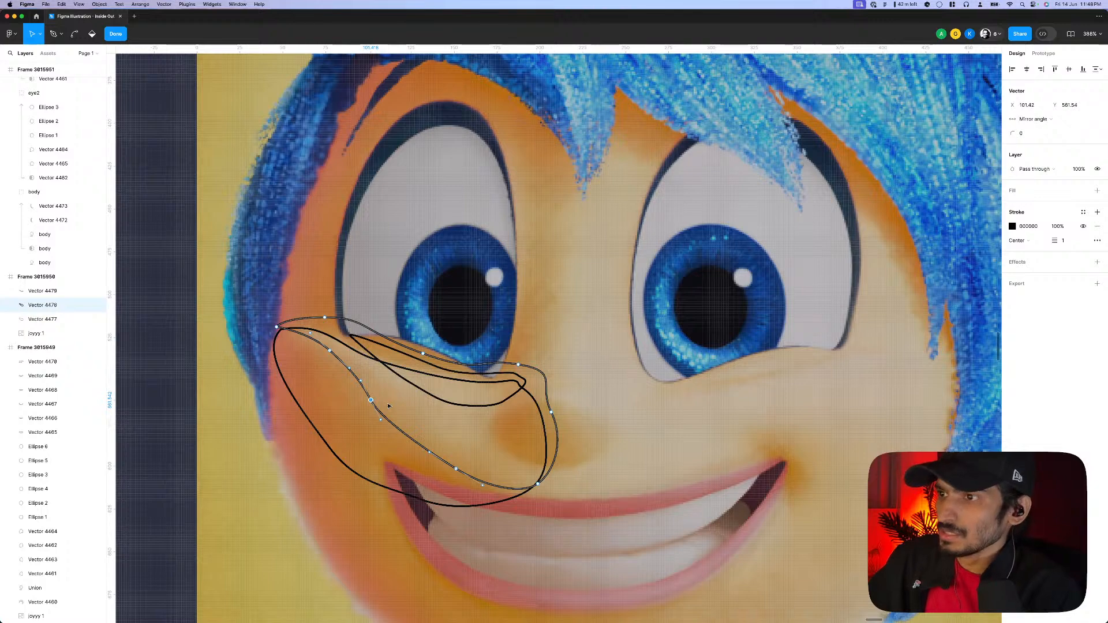
{"action": "key", "text": "Escape"}
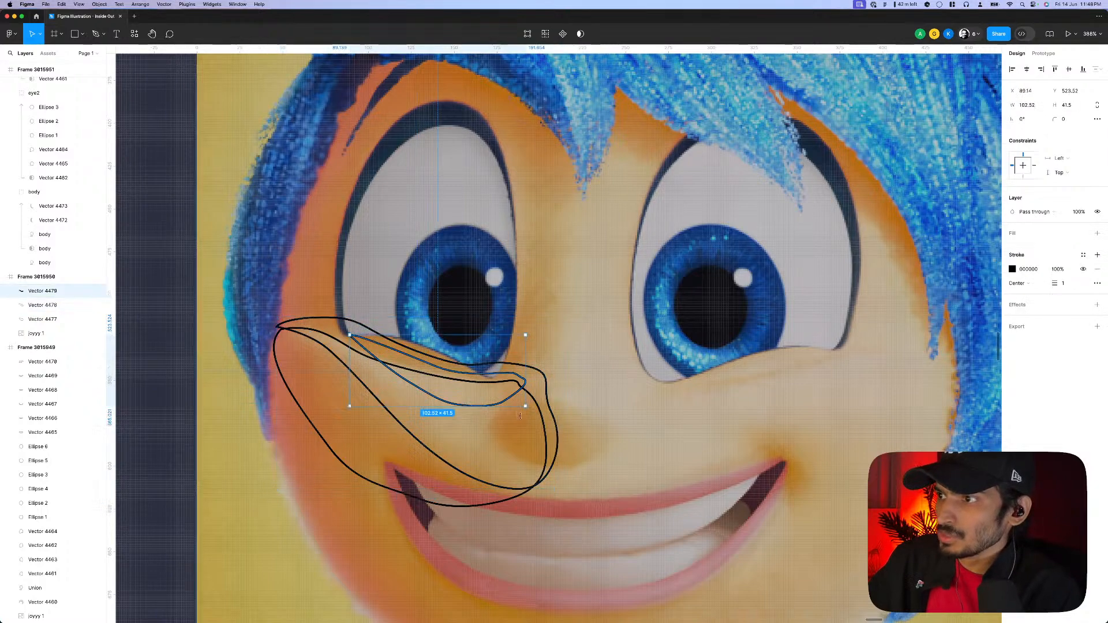
- Copy the three traced cheek outlines from the yellow reference frame into the illustration frame
{"action": "left_click", "coordinate": [542, 415]}
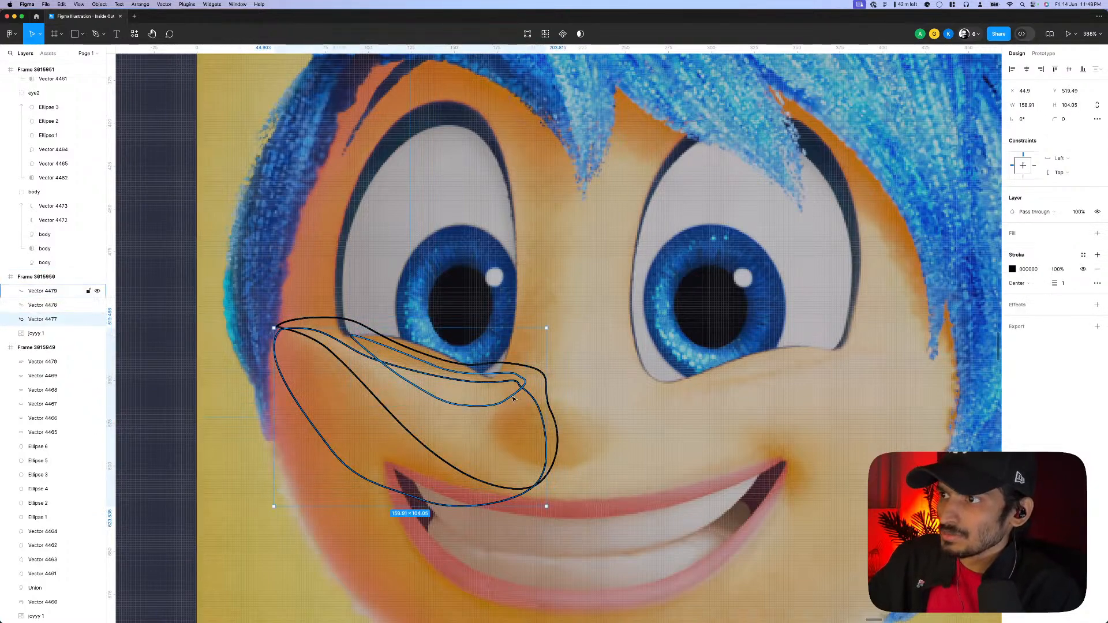
{"action": "left_click", "coordinate": [522, 374]}
{"action": "left_click", "coordinate": [515, 381], "text": "shift"}
{"action": "left_click", "coordinate": [542, 414], "text": "shift"}
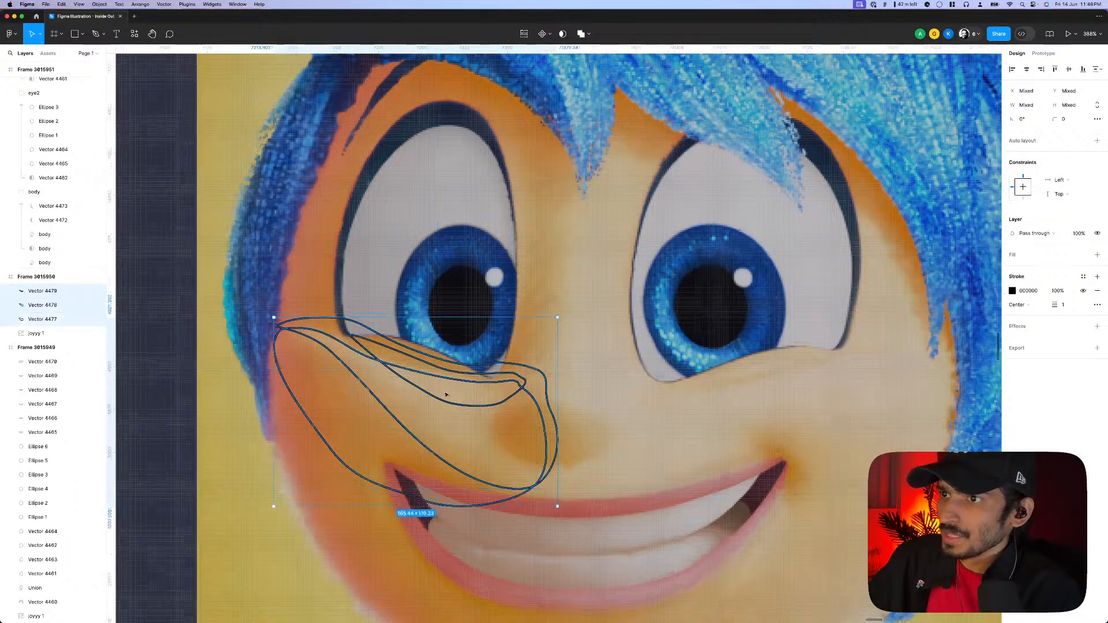
{"action": "key", "text": "shift+1"}
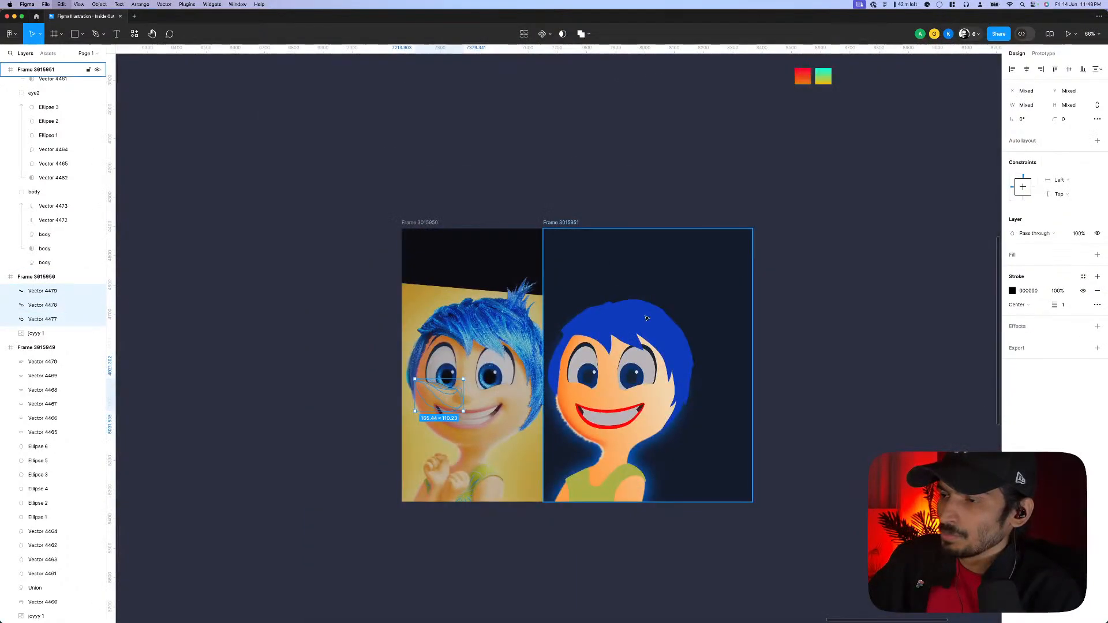
{"action": "left_click", "coordinate": [569, 224]}
{"action": "key", "text": "ctrl+v"}
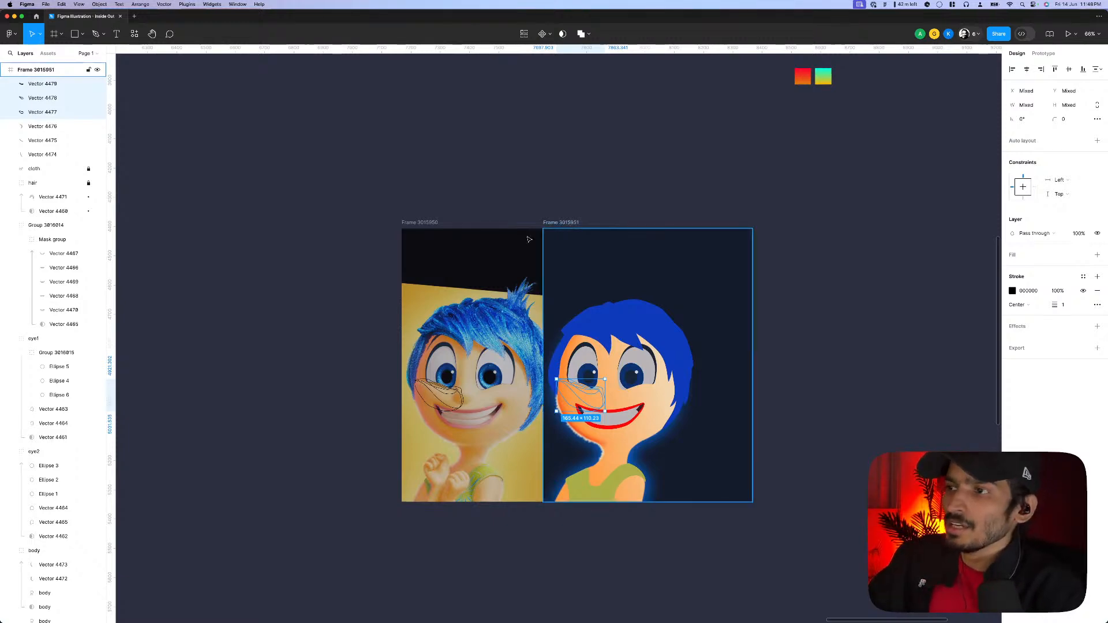
- Group the three copied cheek outlines and move the group inside the body group above its other layers
{"action": "scroll", "coordinate": [602, 387], "scroll_direction": "up", "scroll_amount": 5}
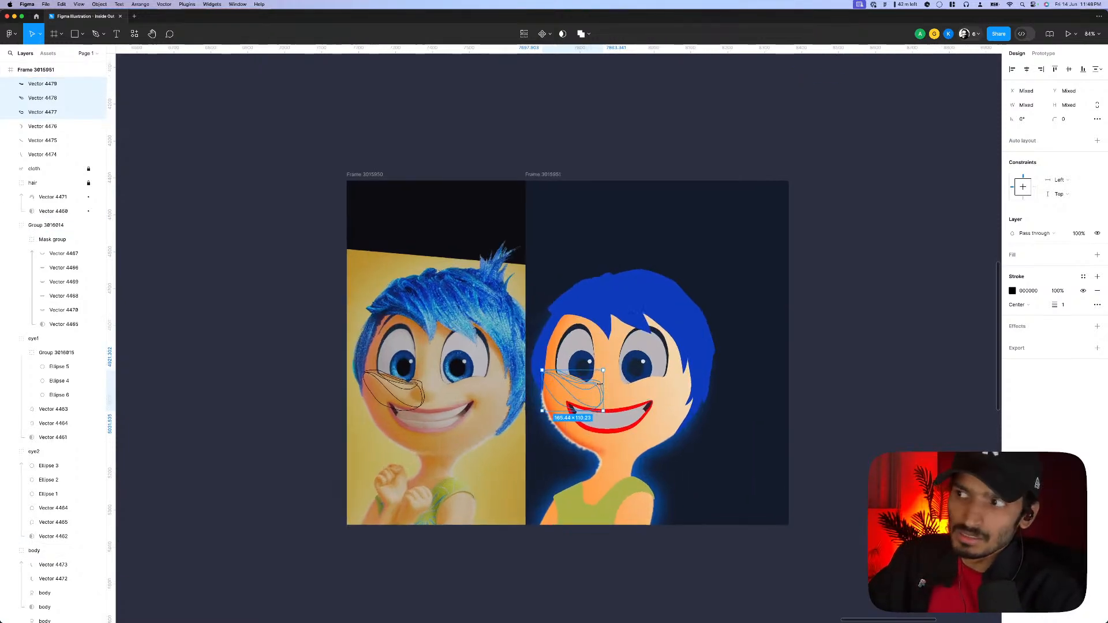
{"action": "key", "text": "ctrl+g"}
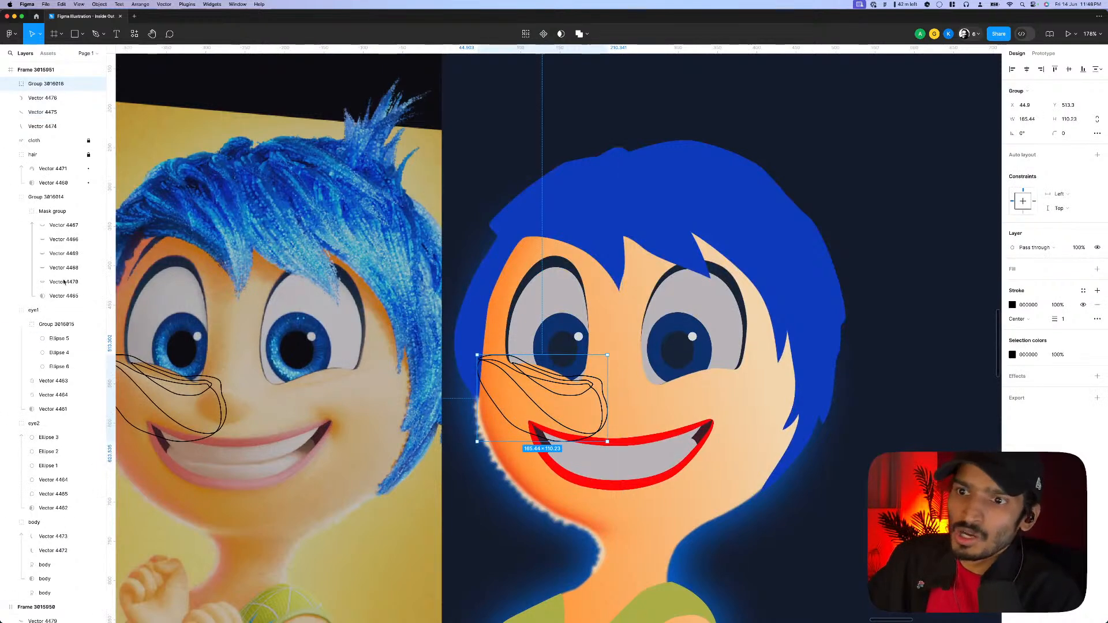
{"action": "left_click_drag", "start_coordinate": [41, 88], "coordinate": [57, 532]}
{"action": "scroll", "coordinate": [547, 442], "scroll_direction": "up", "scroll_amount": 5}
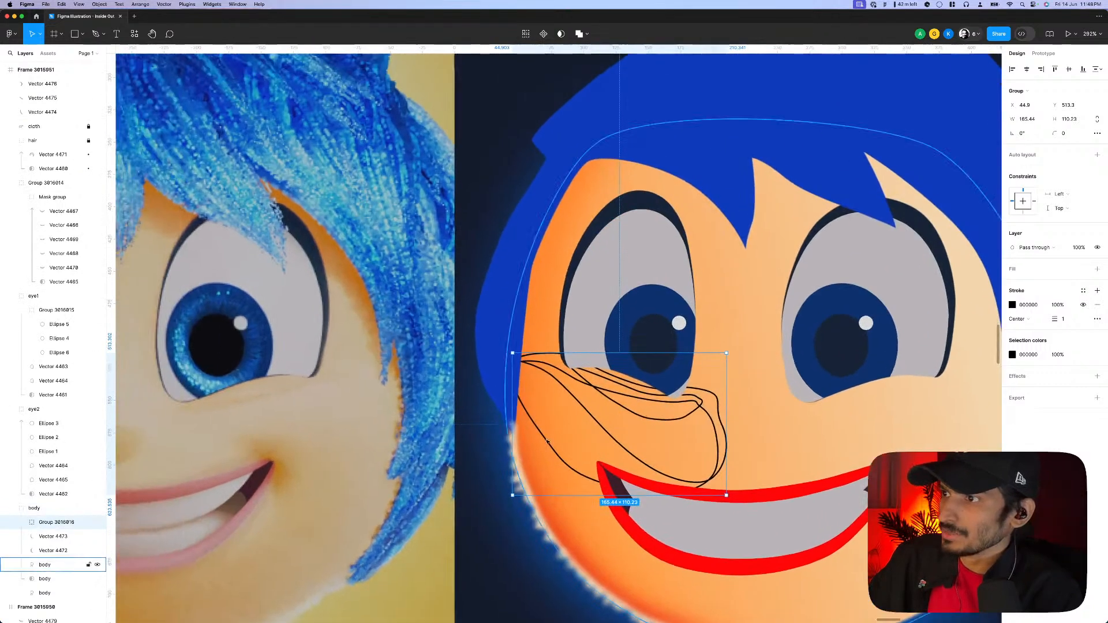
- Convert the largest cheek outline's black stroke to a fill and use the shape as a mask for its group
{"action": "double_click", "coordinate": [547, 442]}
{"action": "scroll", "coordinate": [547, 442], "scroll_direction": "down", "scroll_amount": 5}
{"action": "scroll", "coordinate": [597, 419], "scroll_direction": "up", "scroll_amount": 4}
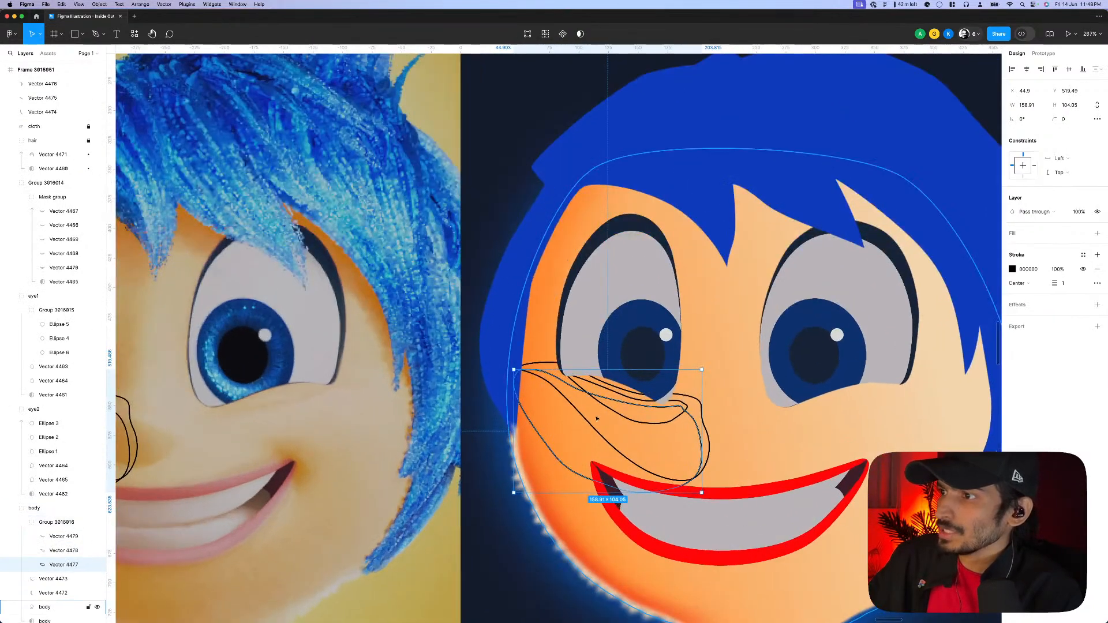
{"action": "key", "text": "shift+x"}
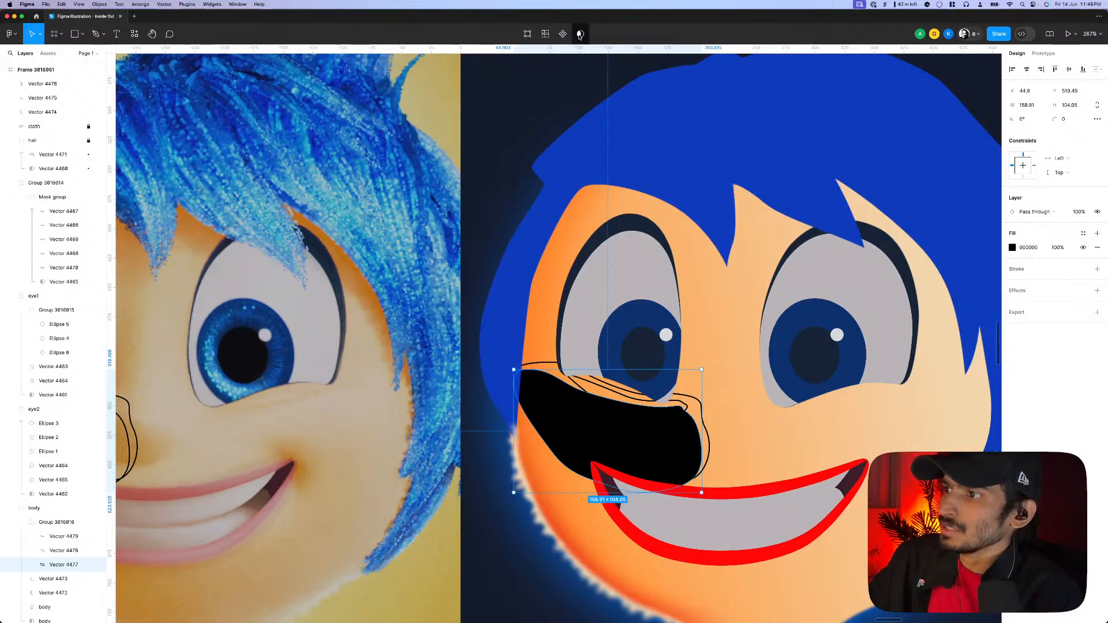
{"action": "left_click", "coordinate": [579, 34]}
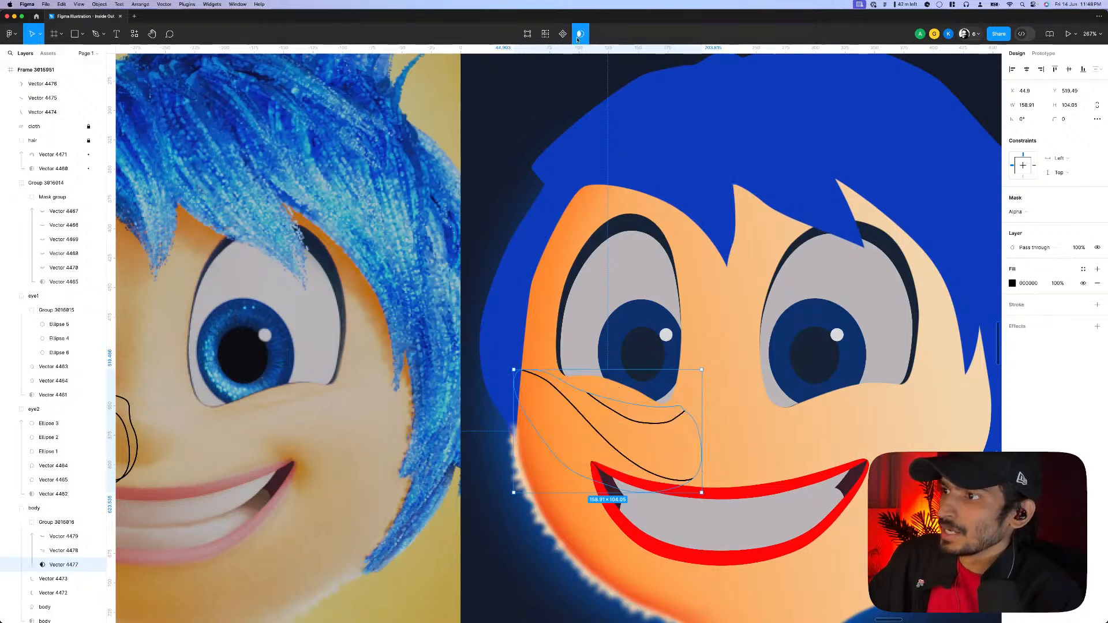
- Convert the second cheek outline's stroke to a fill and colour it light orange FFBF60
{"action": "left_click", "coordinate": [609, 444]}
{"action": "key", "text": "shift+x"}
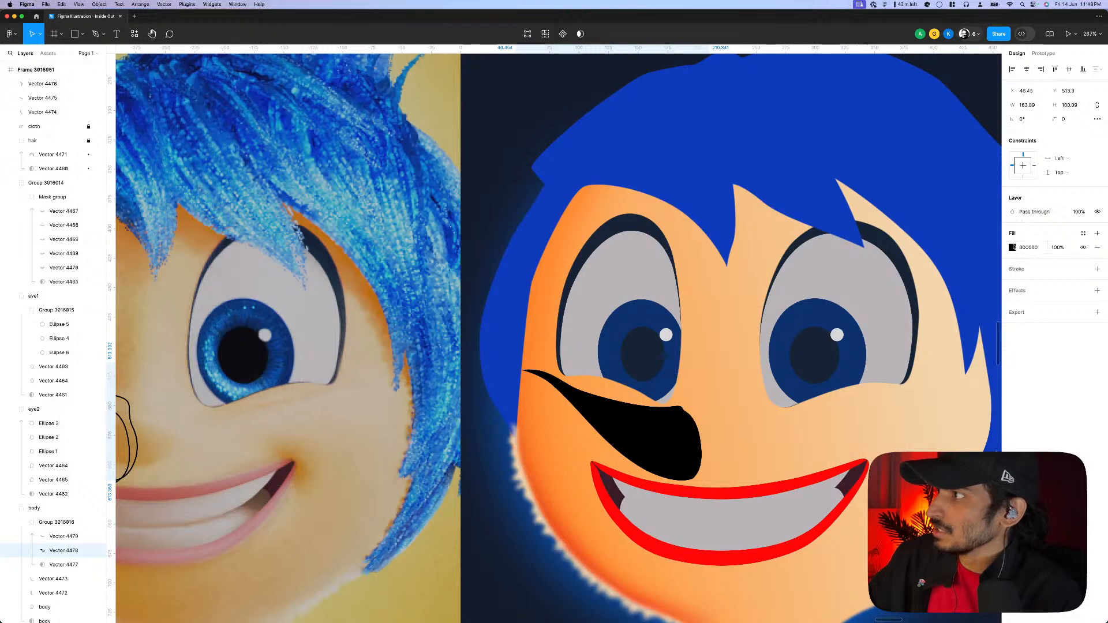
{"action": "left_click", "coordinate": [1013, 247]}
{"action": "left_click", "coordinate": [928, 393]}
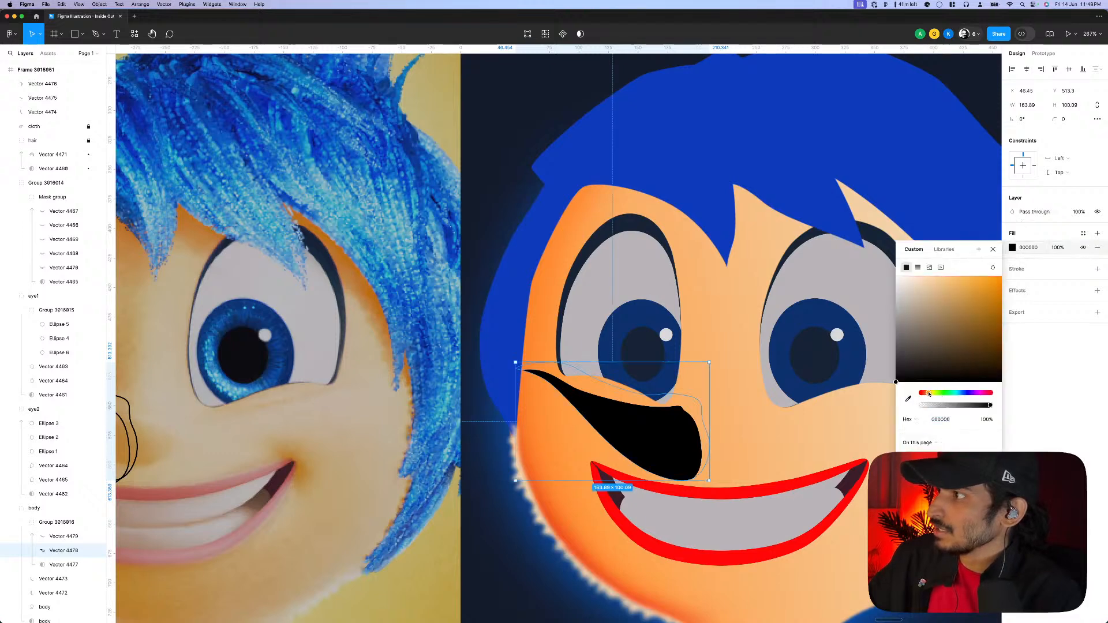
{"action": "left_click_drag", "start_coordinate": [952, 295], "coordinate": [973, 274]}
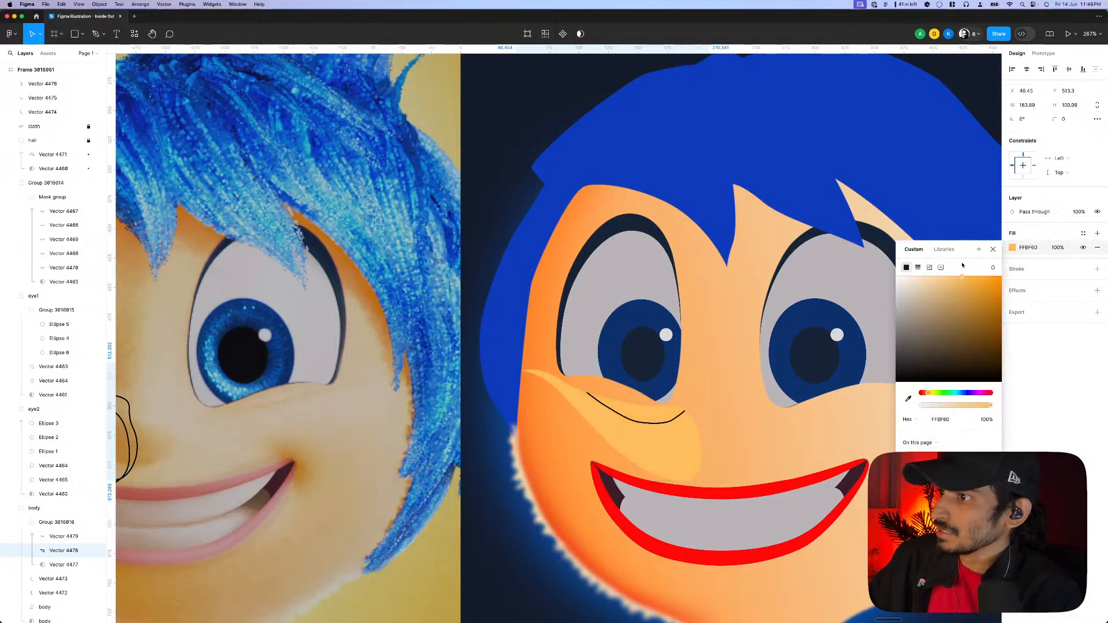
{"action": "key", "text": "Escape"}
- Give the narrow highlight shape under the left eye a pale cream FFEFE1 fill instead of its black stroke
{"action": "left_click", "coordinate": [630, 422]}
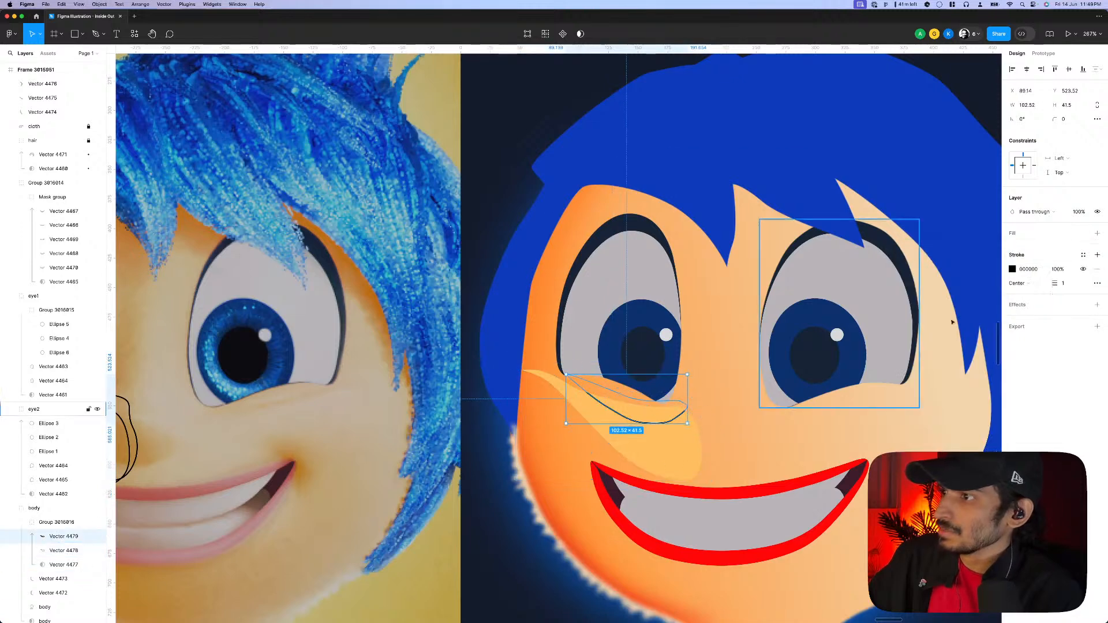
{"action": "left_click", "coordinate": [1012, 248]}
{"action": "left_click_drag", "start_coordinate": [923, 324], "coordinate": [907, 276]}
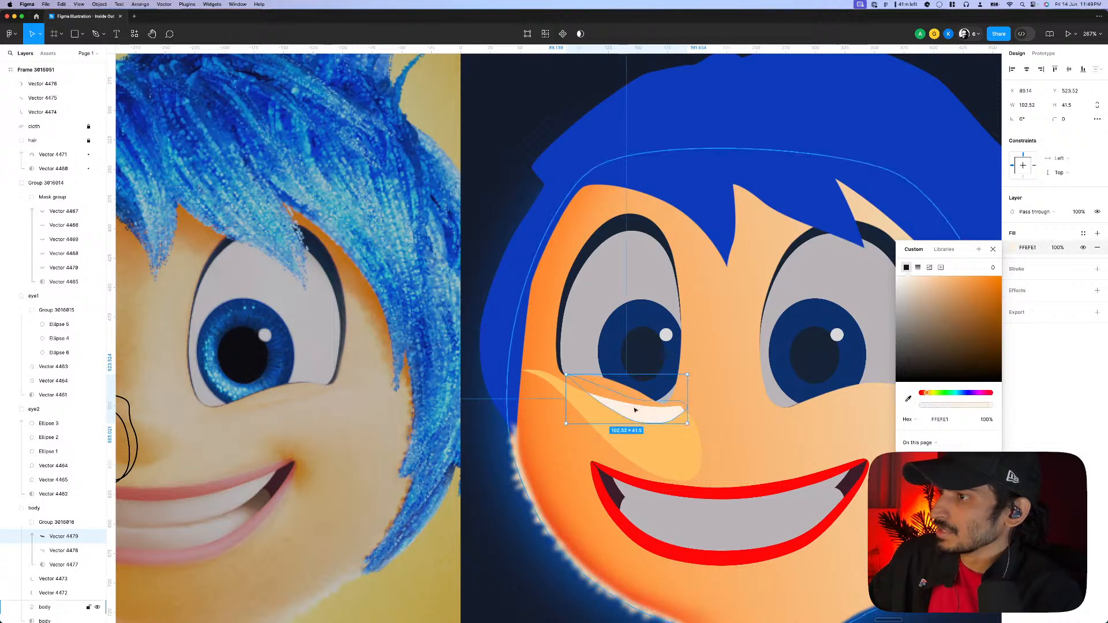
{"action": "scroll", "coordinate": [663, 404], "scroll_direction": "down", "scroll_amount": 5}
{"action": "key", "text": "Escape"}
{"action": "key", "text": "Escape"}
- Apply a layer blur of 24 to the orange cheek shape and lighten its fill to FFD69A
{"action": "scroll", "coordinate": [664, 432], "scroll_direction": "up", "scroll_amount": 5}
{"action": "left_click", "coordinate": [664, 432]}
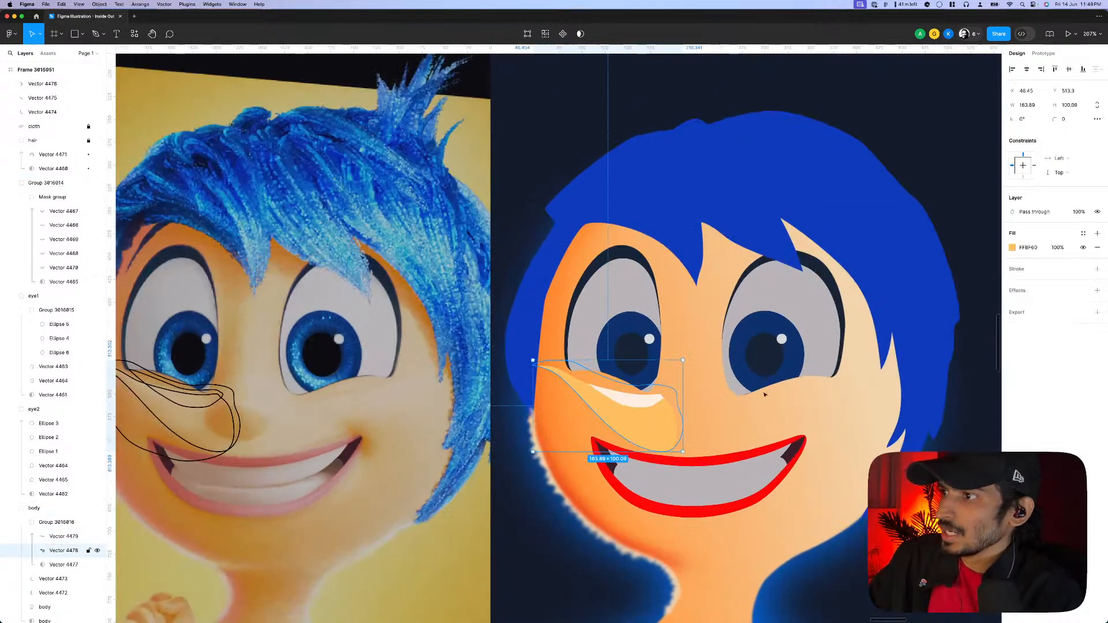
{"action": "left_click", "coordinate": [1017, 290]}
{"action": "left_click", "coordinate": [1030, 305]}
{"action": "left_click", "coordinate": [1034, 314]}
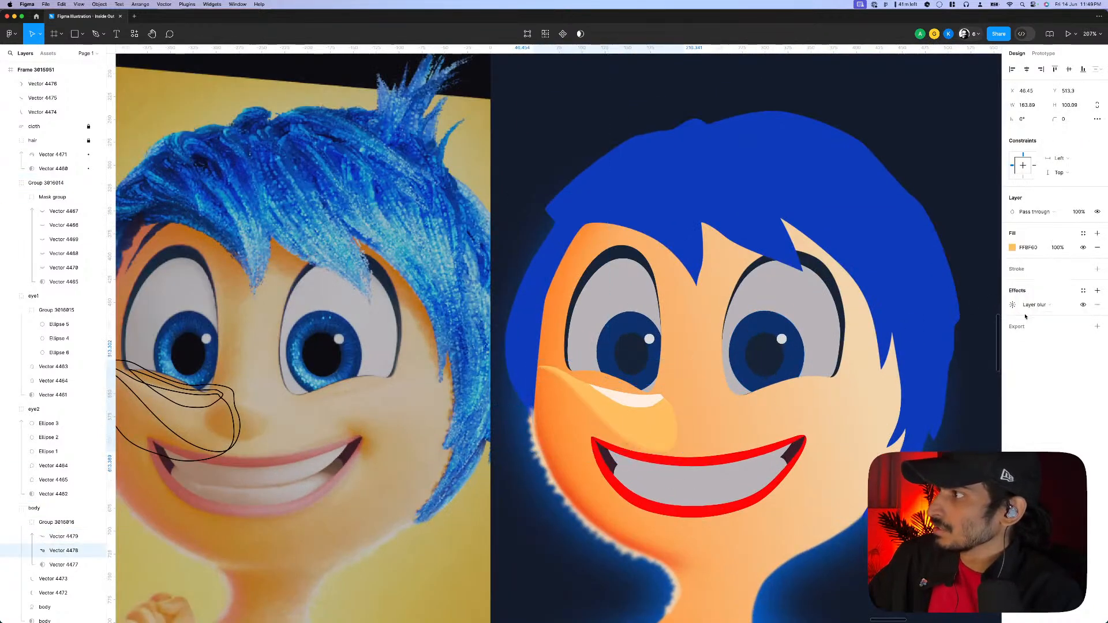
{"action": "left_click", "coordinate": [1013, 307]}
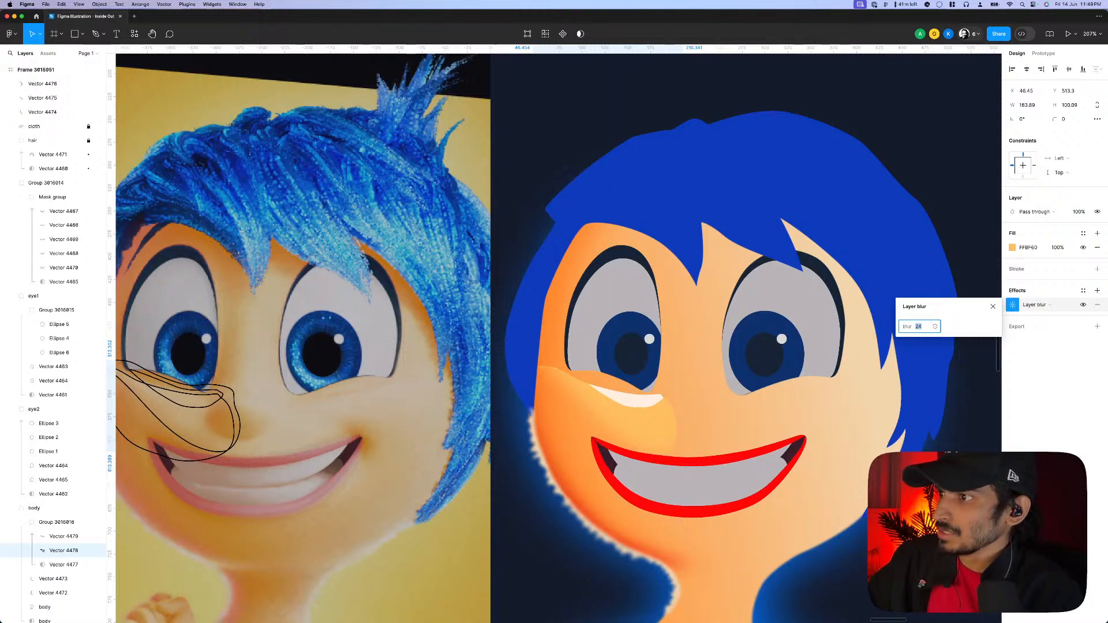
{"action": "key", "text": "Escape"}
{"action": "left_click", "coordinate": [1013, 248]}
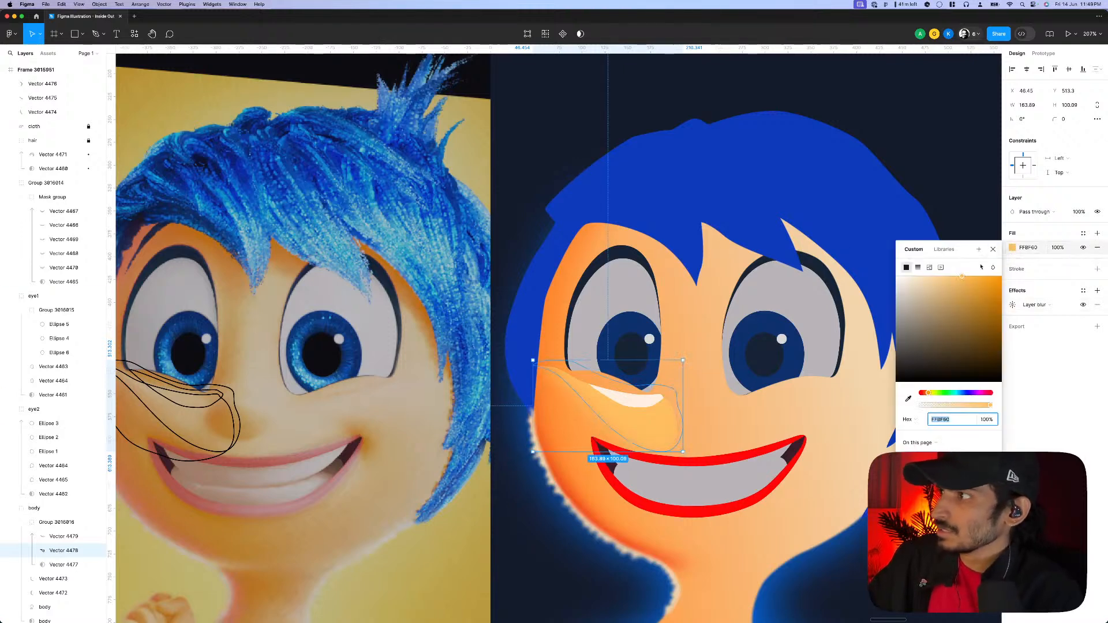
- Apply a layer blur to the pale highlight shape under the left eye
{"action": "left_click", "coordinate": [620, 398]}
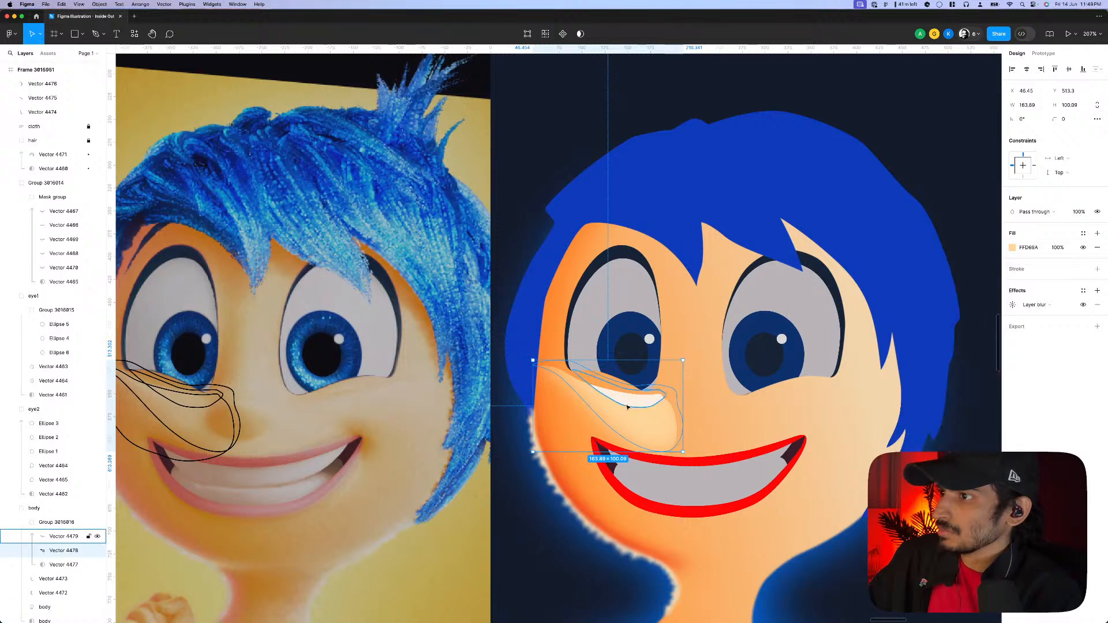
{"action": "left_click", "coordinate": [1097, 291]}
{"action": "left_click", "coordinate": [1034, 305]}
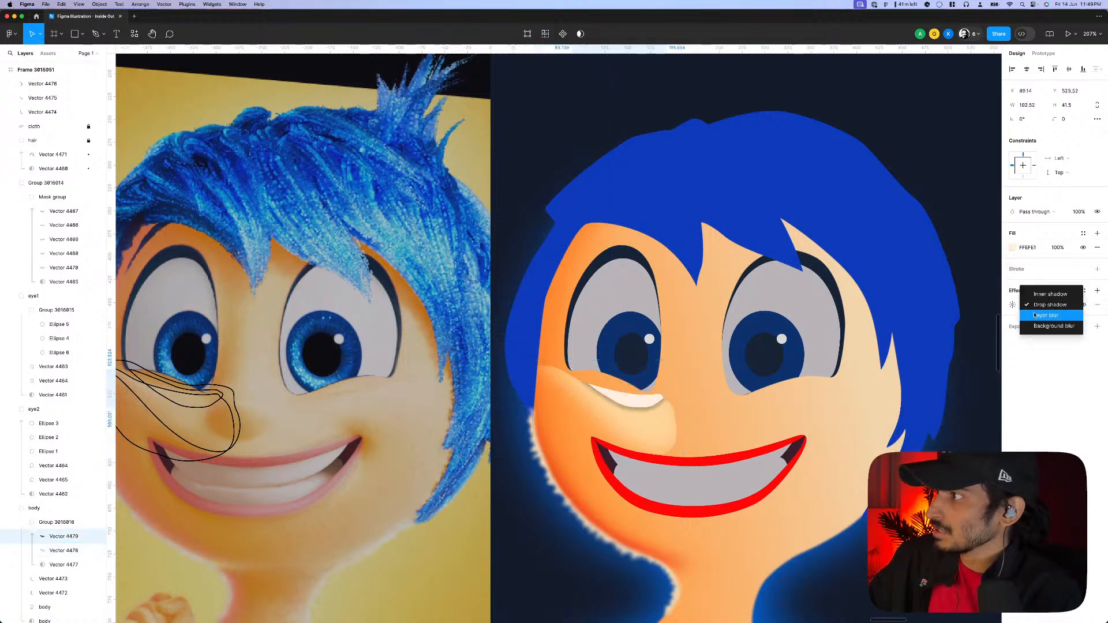
{"action": "left_click", "coordinate": [1016, 307]}
{"action": "left_click", "coordinate": [1014, 306]}
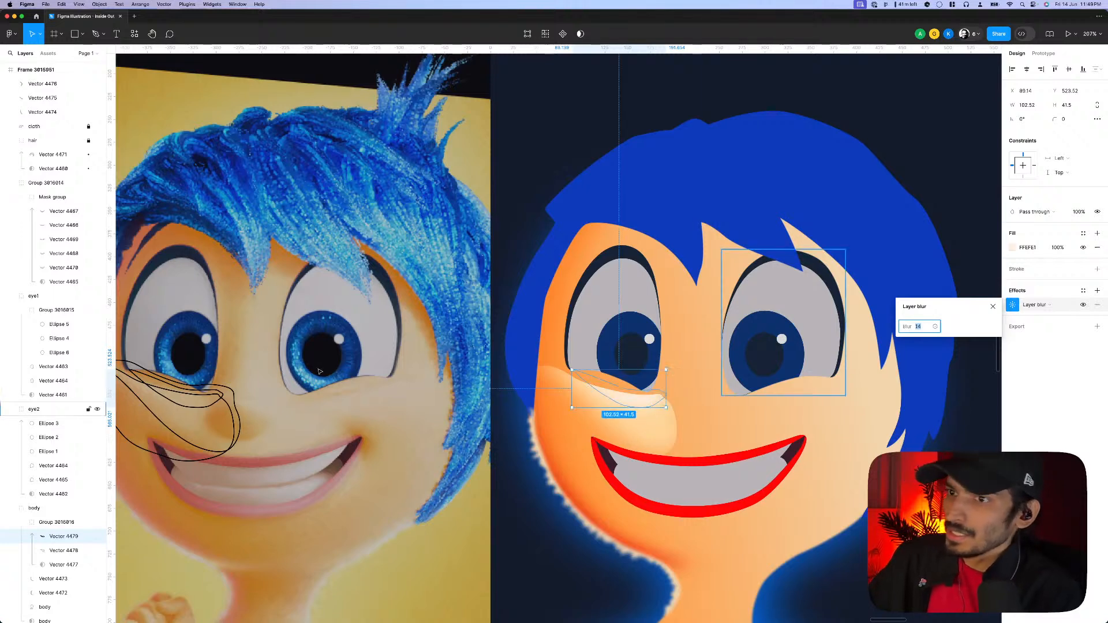
- Apply a layer blur of 4 to the mask shape in the cheek group
{"action": "left_click", "coordinate": [61, 522]}
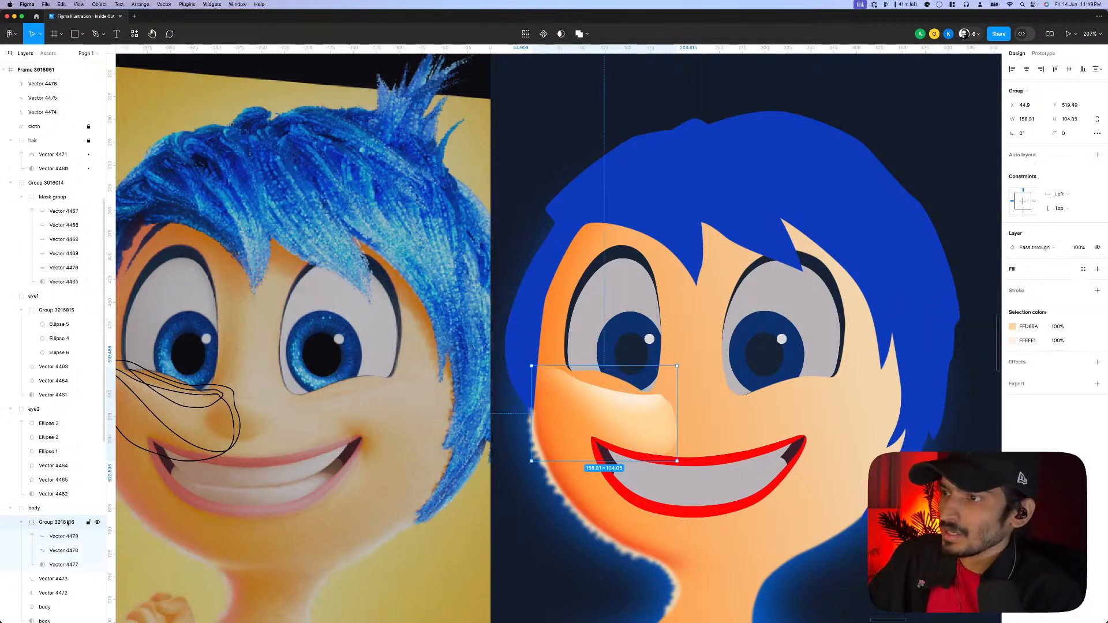
{"action": "left_click", "coordinate": [62, 565]}
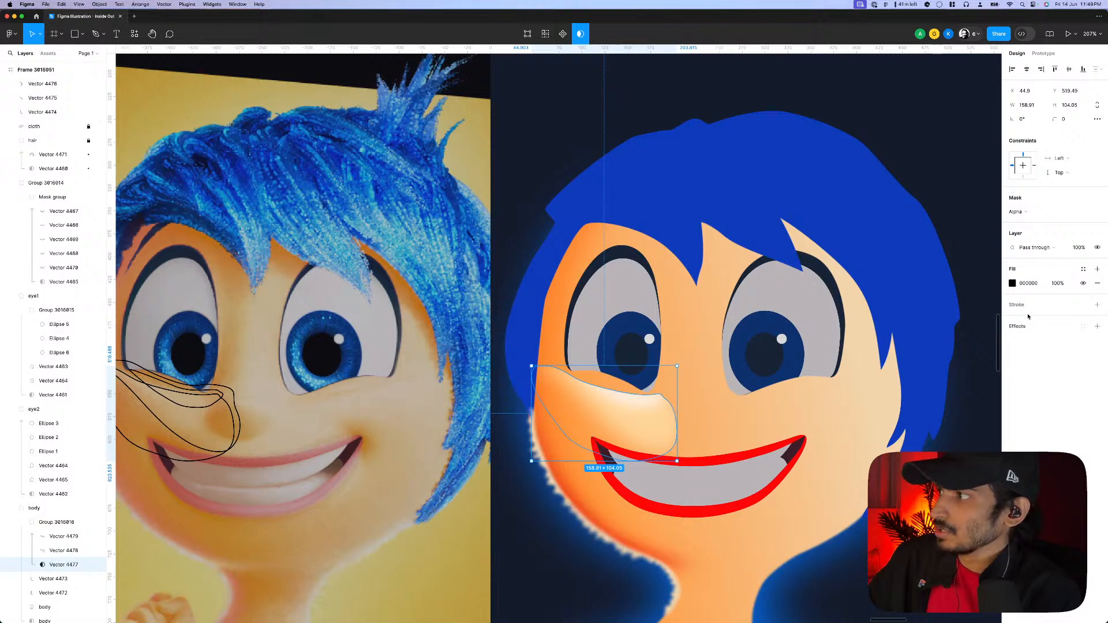
{"action": "left_click", "coordinate": [1098, 326]}
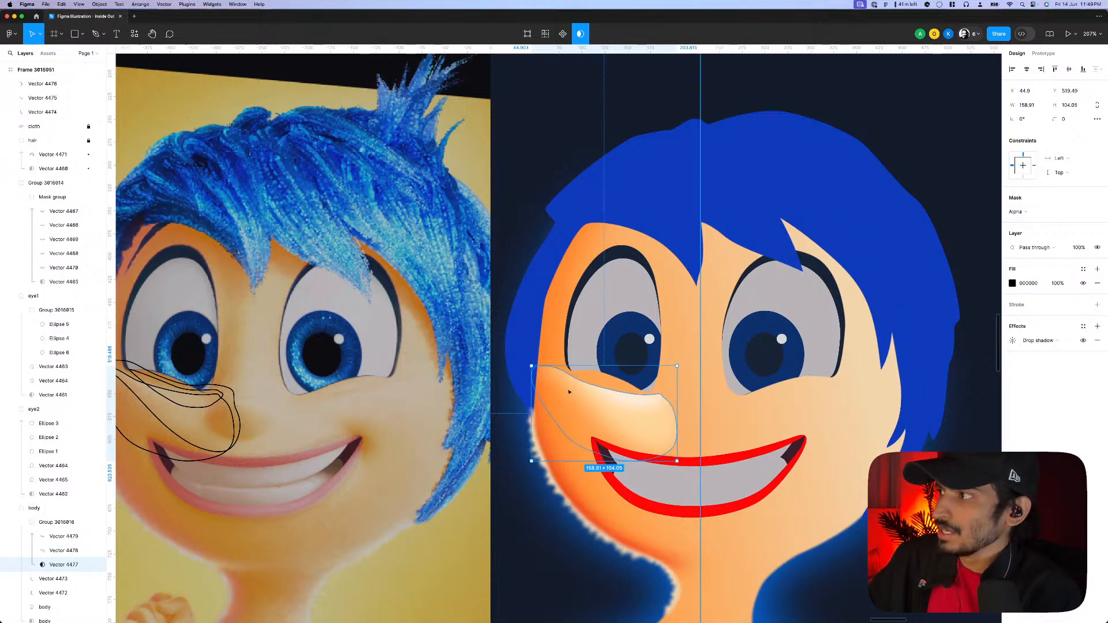
{"action": "left_click", "coordinate": [1039, 340]}
{"action": "left_click", "coordinate": [1036, 351]}
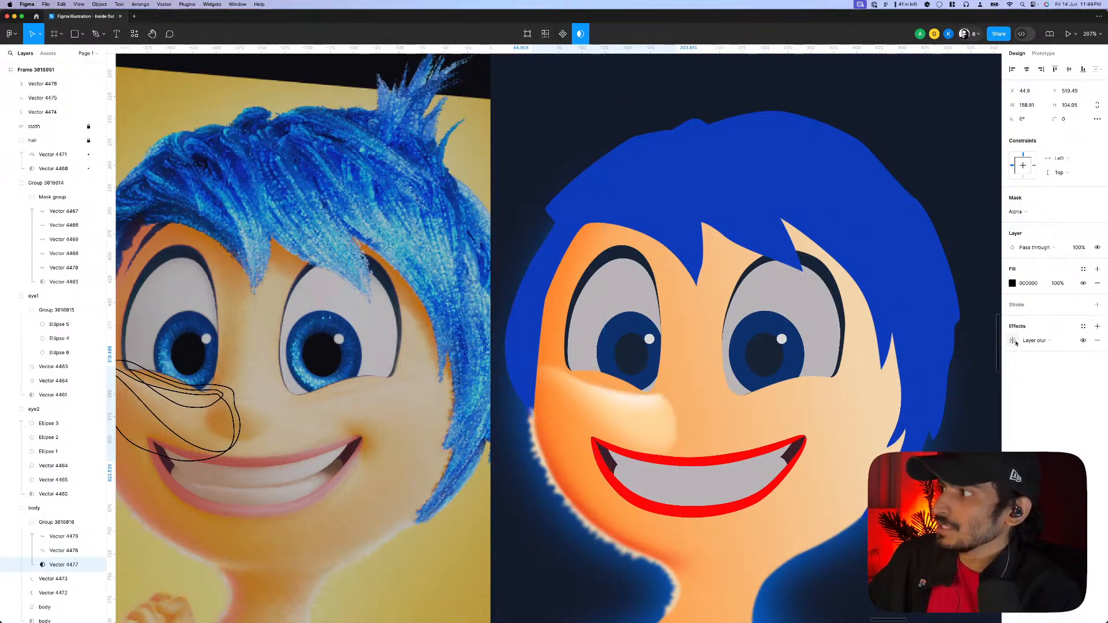
{"action": "left_click", "coordinate": [1014, 341]}
{"action": "left_click", "coordinate": [917, 362]}
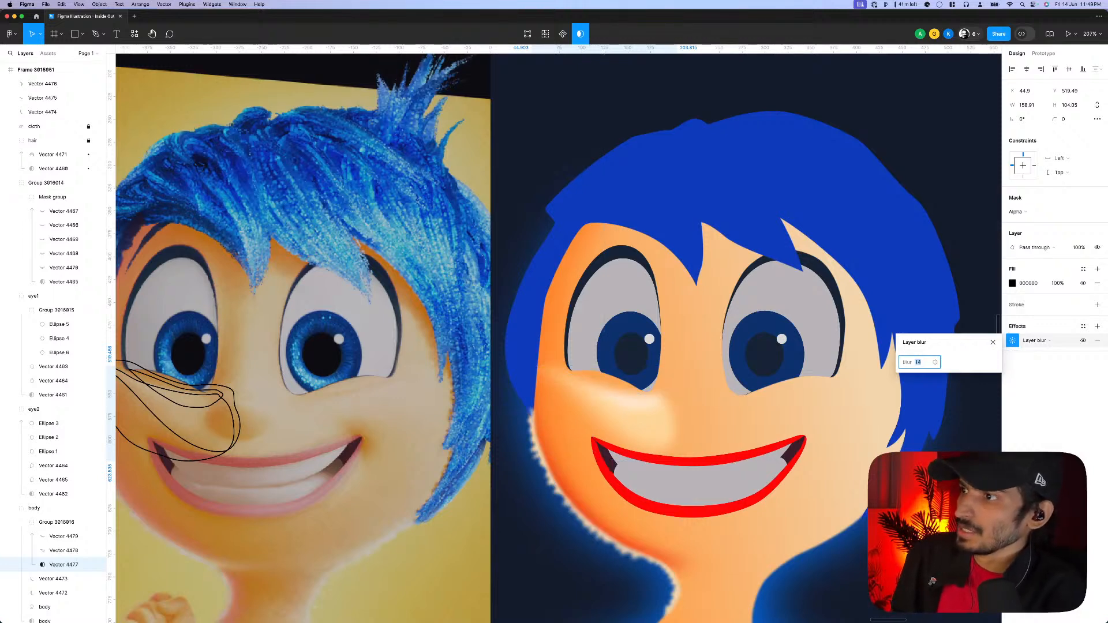
{"action": "type", "text": "4"}
{"action": "key", "text": "Return"}
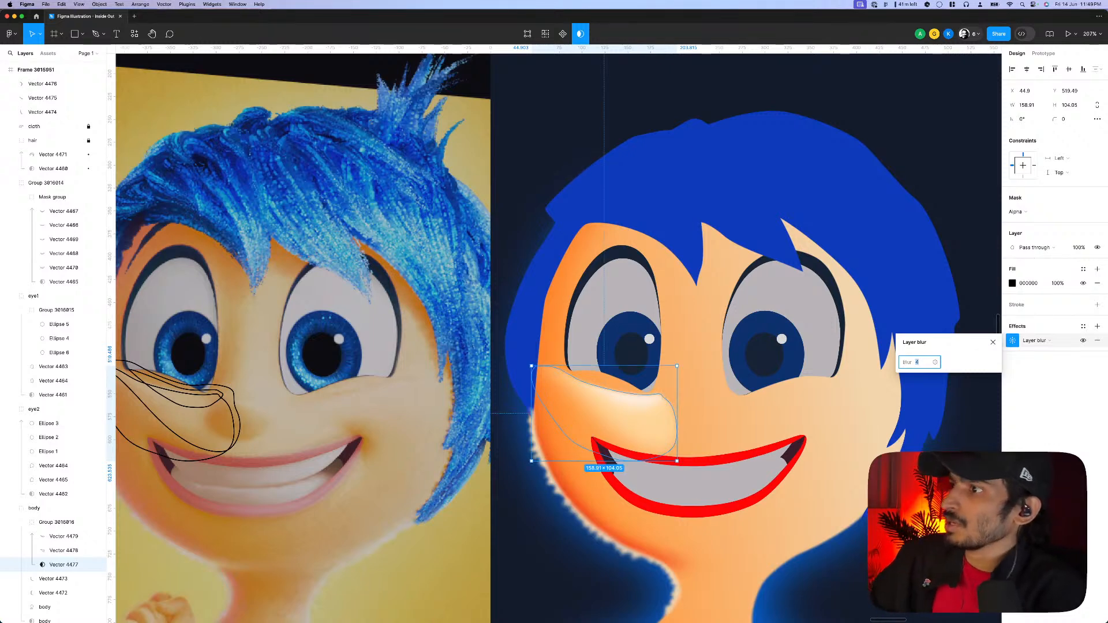
- Reshape the cheek mask by moving its upper anchor point beside the nose slightly up and outward
{"action": "double_click", "coordinate": [627, 417]}
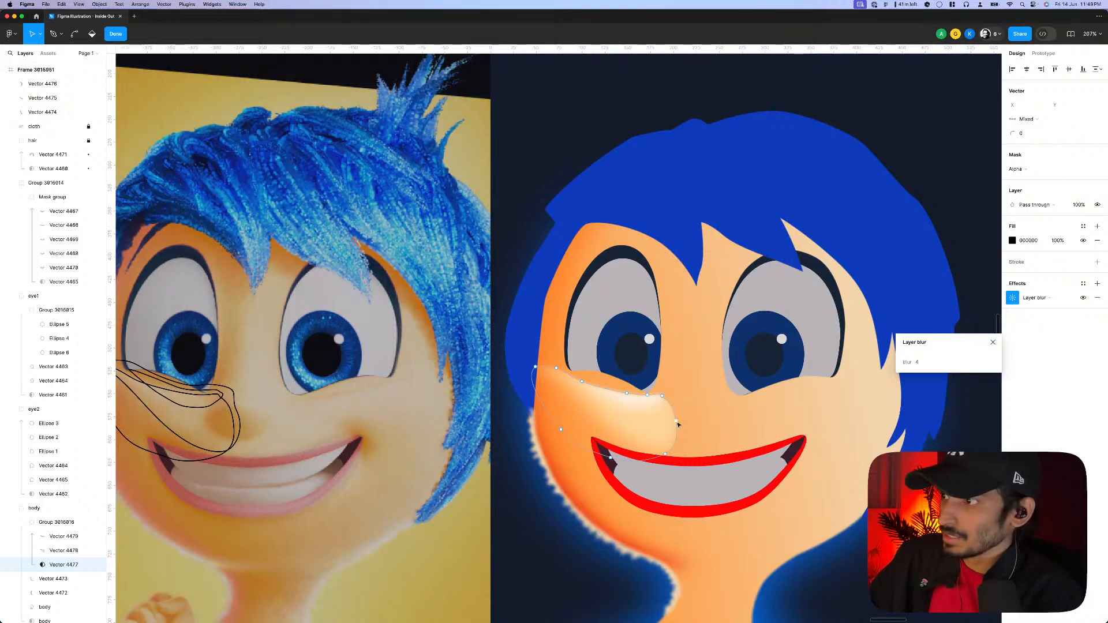
{"action": "left_click", "coordinate": [677, 422]}
{"action": "scroll", "coordinate": [658, 404], "scroll_direction": "up", "scroll_amount": 5}
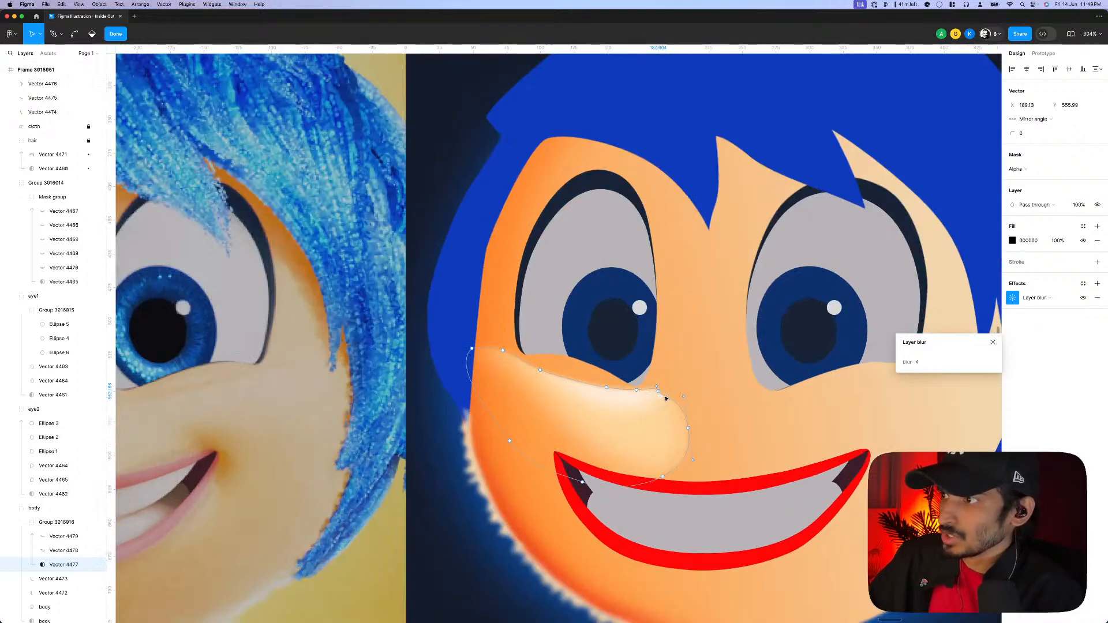
{"action": "left_click_drag", "start_coordinate": [666, 398], "coordinate": [663, 391]}
{"action": "scroll", "coordinate": [663, 391], "scroll_direction": "down", "scroll_amount": 5}
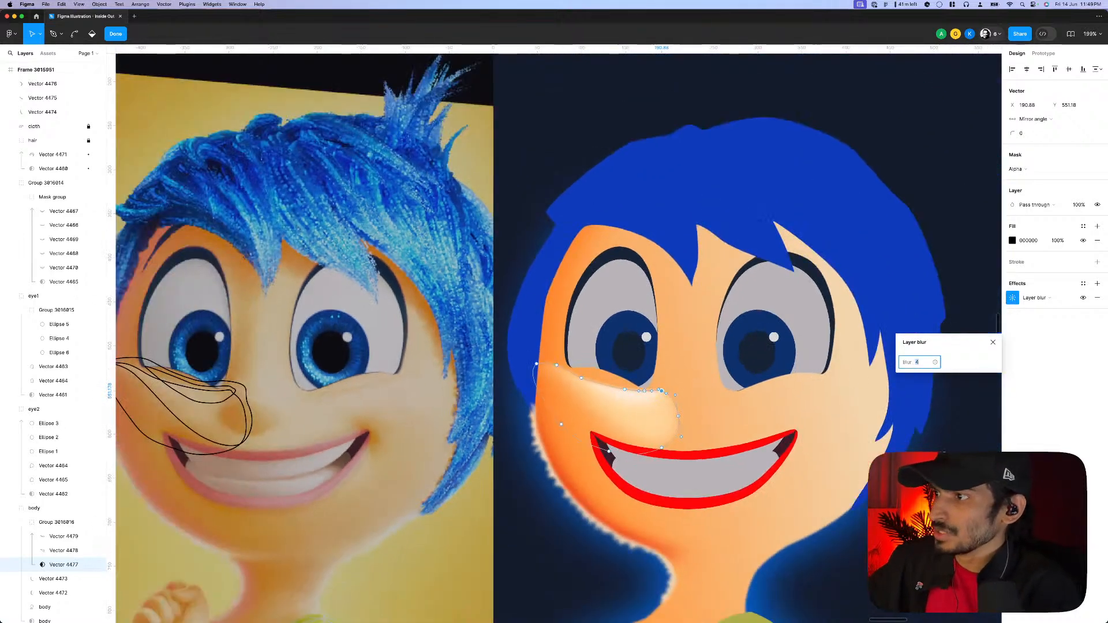
- Reduce the cheek mask's layer blur to 3 and leave vector editing
{"action": "key", "text": "Down"}
{"action": "key", "text": "Escape"}
{"action": "key", "text": "Escape"}
{"action": "key", "text": "Escape"}
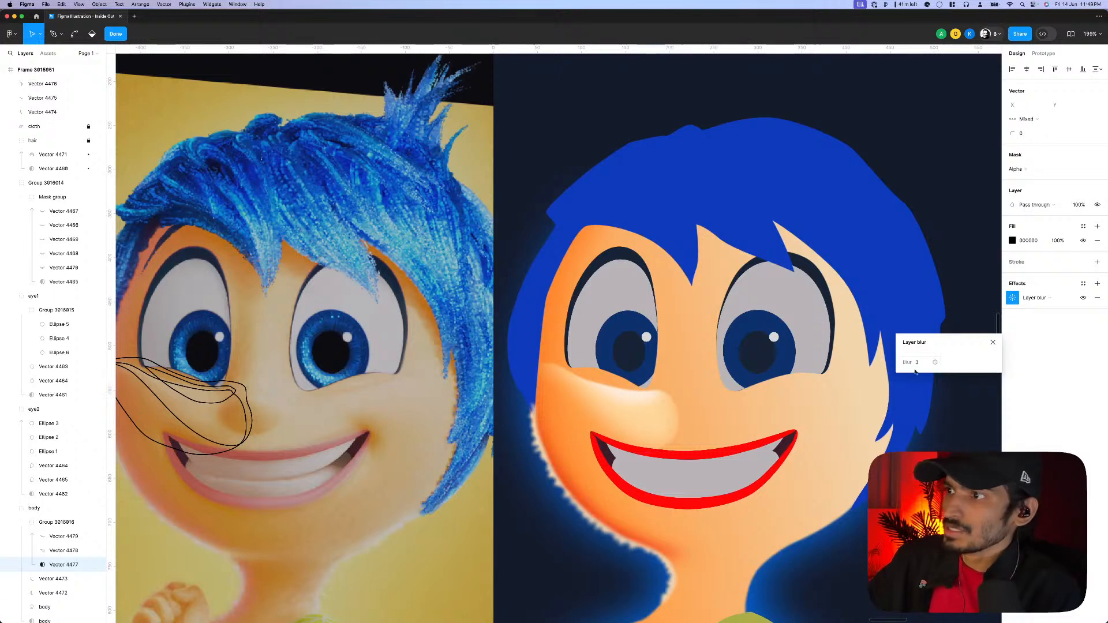
- Change the fill of the highlight shape under the left eye to a warmer cream, FFEEC2
{"action": "left_click", "coordinate": [646, 400]}
{"action": "left_click", "coordinate": [1011, 249]}
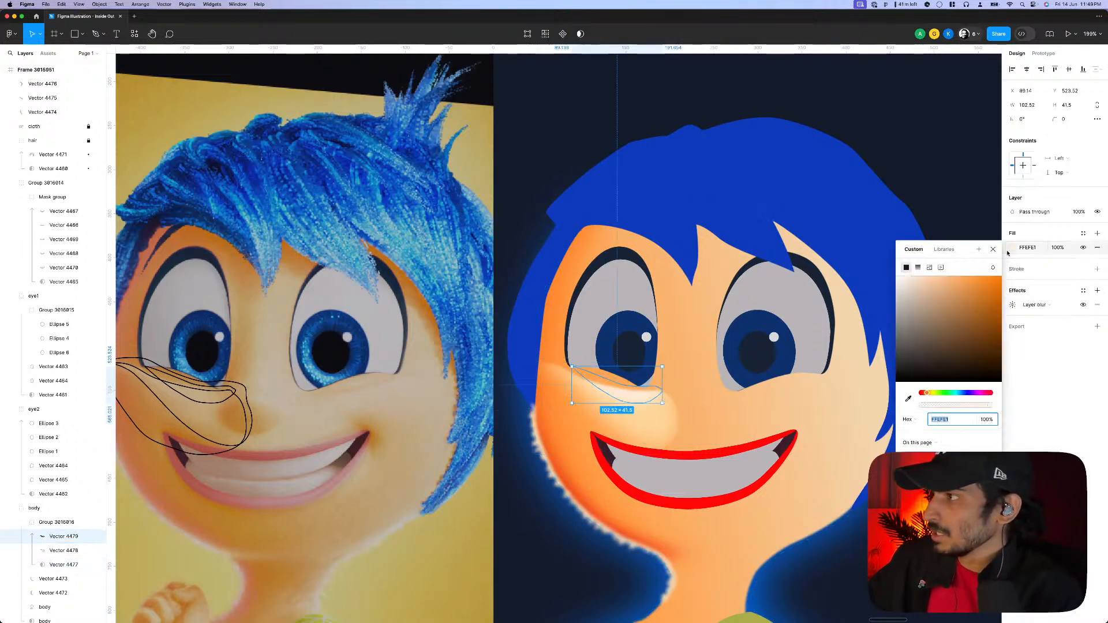
{"action": "left_click_drag", "start_coordinate": [928, 395], "coordinate": [931, 396]}
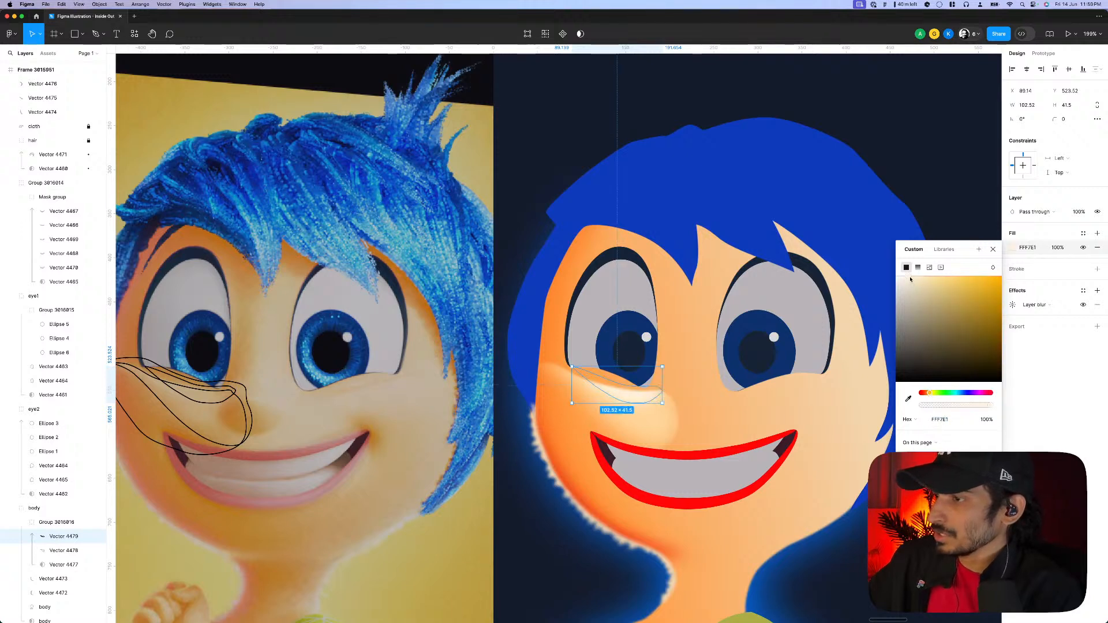
{"action": "left_click_drag", "start_coordinate": [911, 279], "coordinate": [924, 281]}
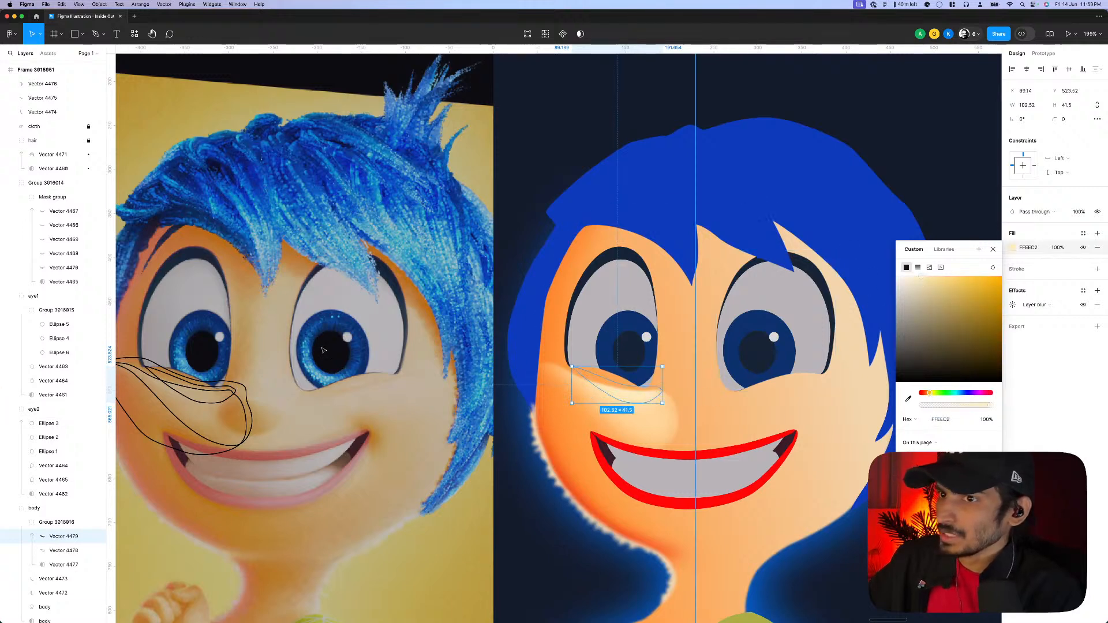
- Give the cheek mask a linear gradient fill running from below the left eye toward the face's outer edge
{"action": "left_click", "coordinate": [92, 560]}
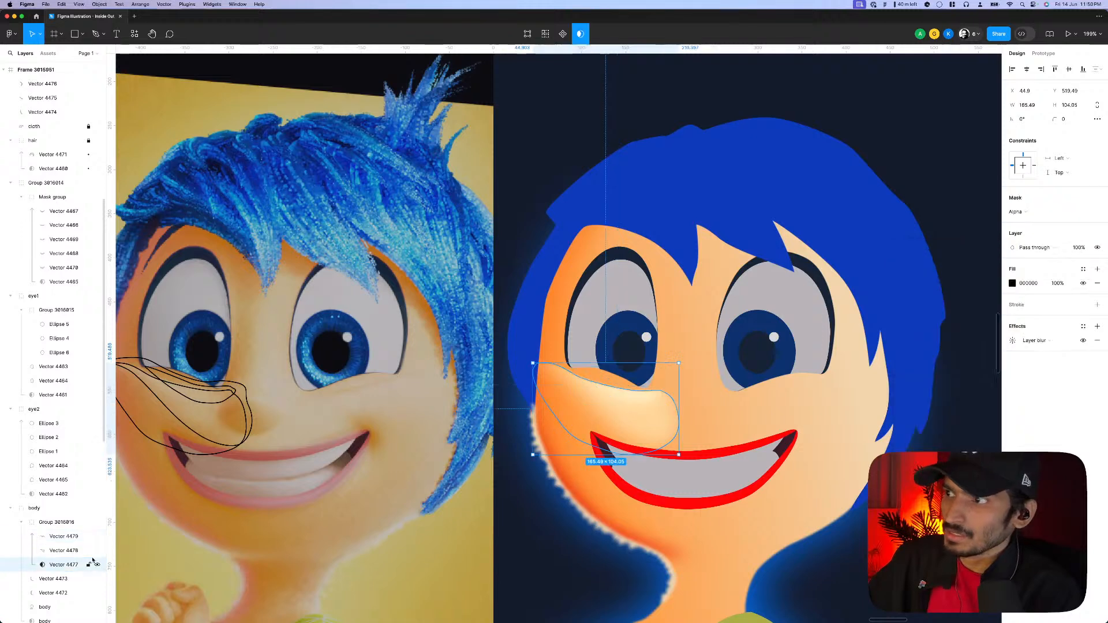
{"action": "left_click", "coordinate": [1013, 283]}
{"action": "left_click", "coordinate": [919, 303]}
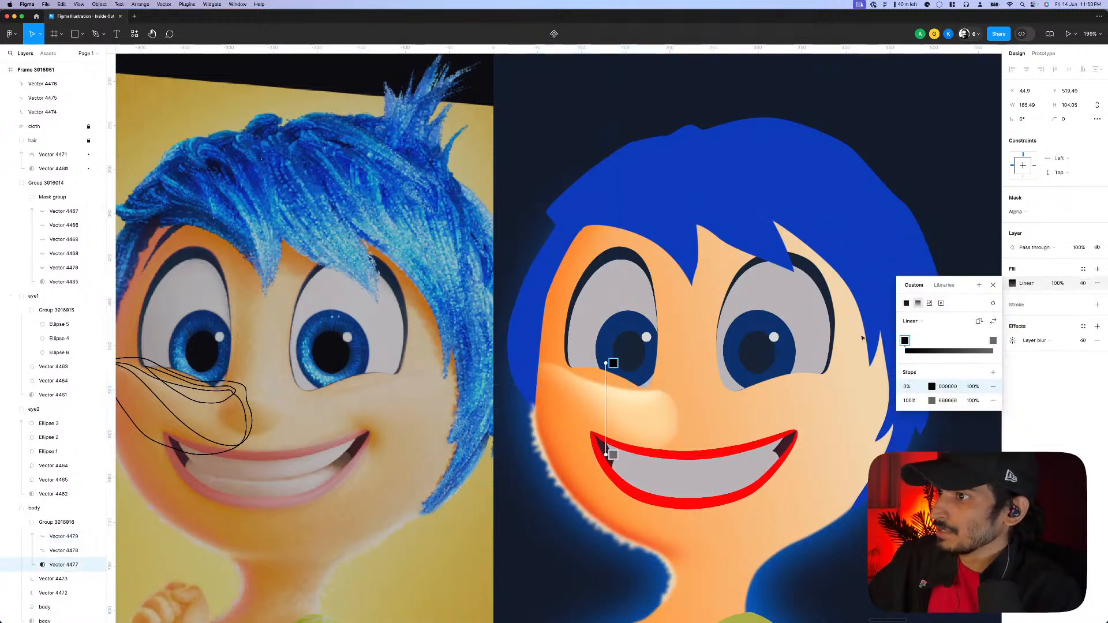
{"action": "left_click_drag", "start_coordinate": [605, 362], "coordinate": [639, 391]}
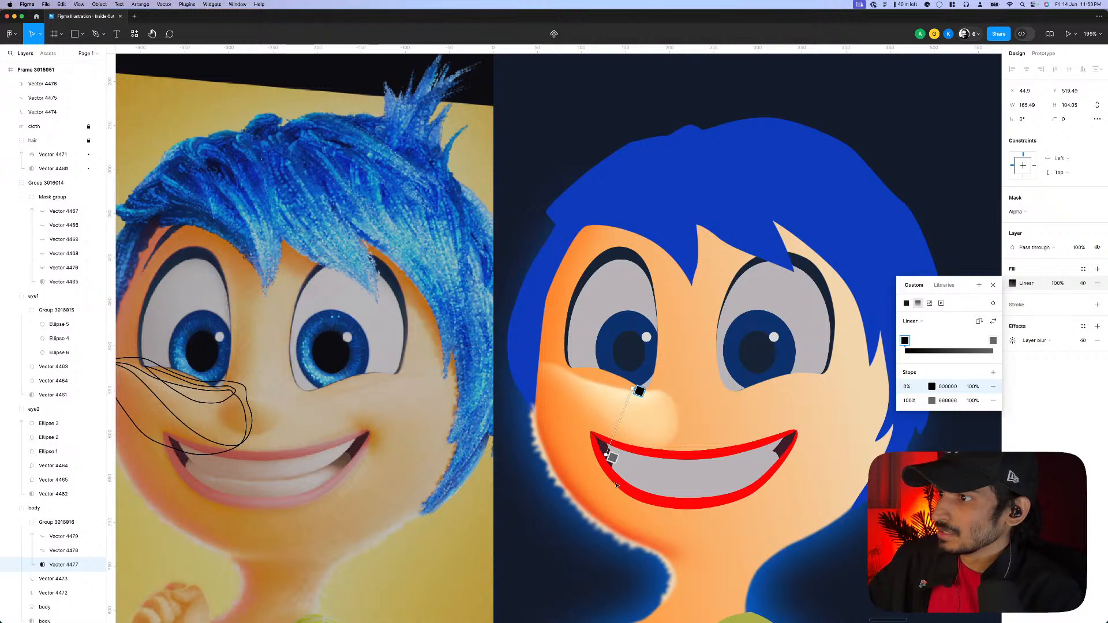
{"action": "left_click_drag", "start_coordinate": [606, 456], "coordinate": [556, 411]}
- Set the opacity of the cheek mask gradient's end stop to 40%
{"action": "left_click", "coordinate": [971, 405]}
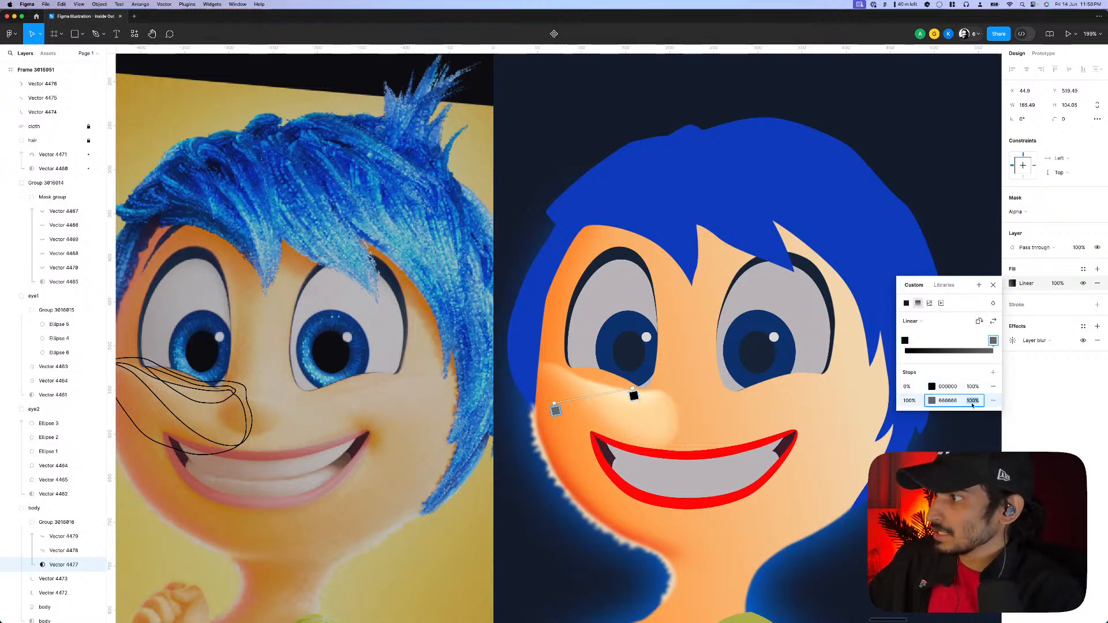
{"action": "type", "text": "60"}
{"action": "key", "text": "Return"}
{"action": "key", "text": "shift+Down"}
{"action": "key", "text": "shift+Down"}
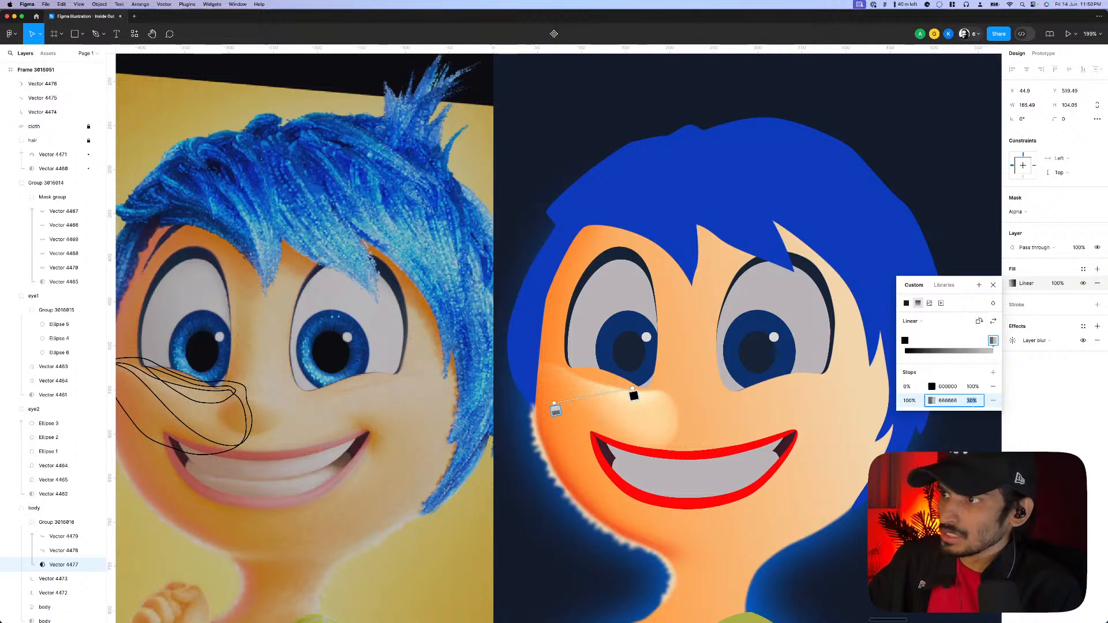
{"action": "key", "text": "shift+Down"}
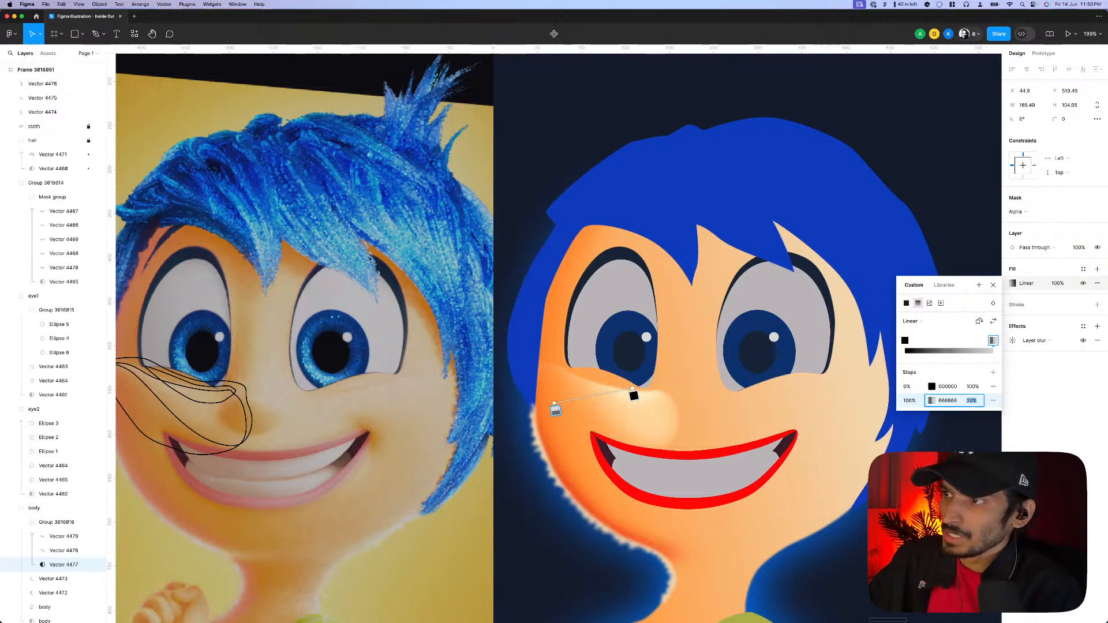
{"action": "key", "text": "shift+Up"}
{"action": "key", "text": "shift+Up"}
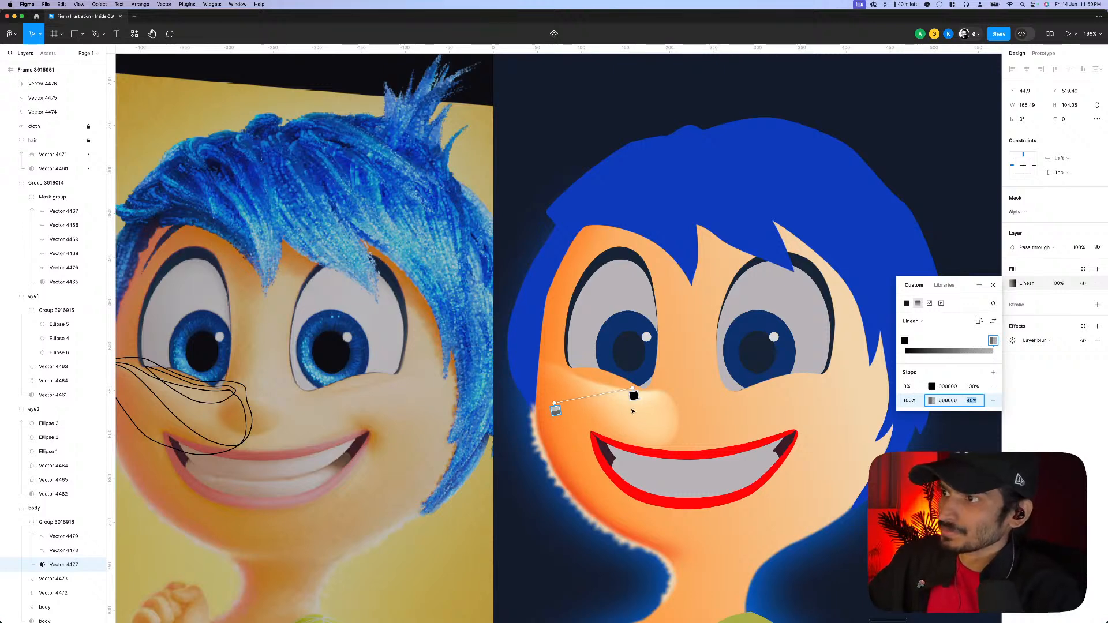
{"action": "key", "text": "Escape"}
- Delete the three traced cheek outlines lying over the reference image
{"action": "scroll", "coordinate": [672, 424], "scroll_direction": "down", "scroll_amount": 5}
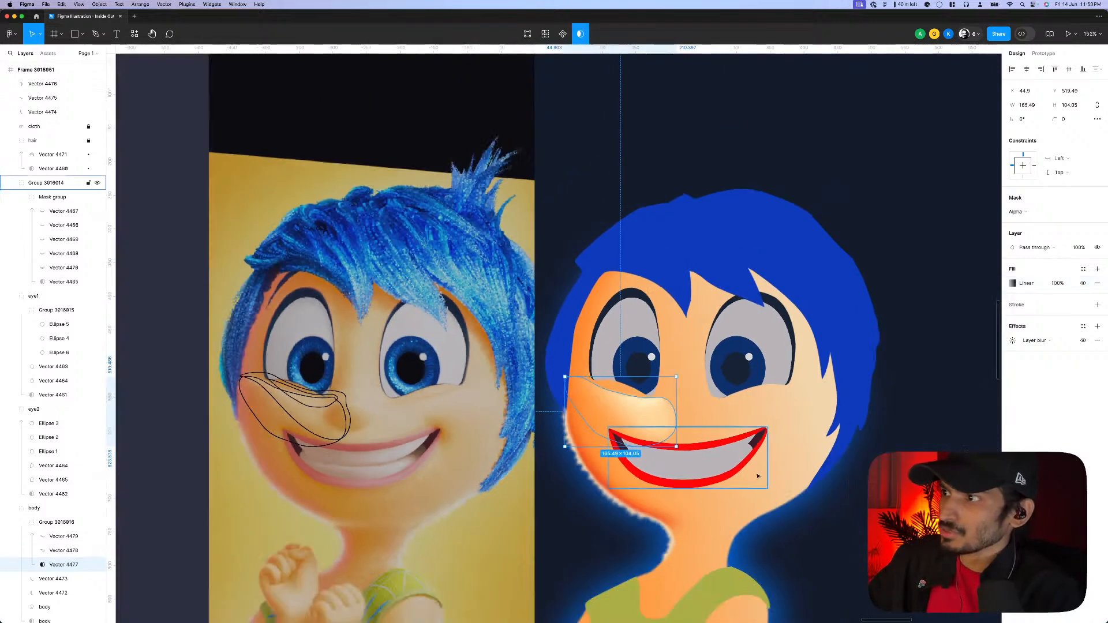
{"action": "key", "text": "Escape"}
{"action": "scroll", "coordinate": [671, 424], "scroll_direction": "down", "scroll_amount": 5}
{"action": "scroll", "coordinate": [815, 464], "scroll_direction": "up", "scroll_amount": 5}
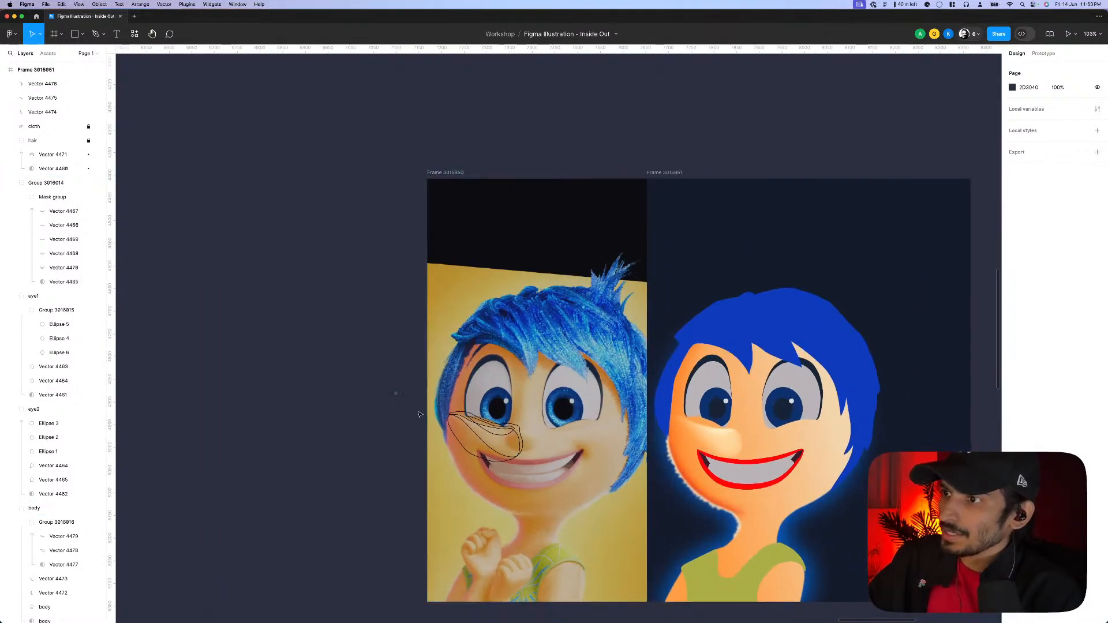
{"action": "left_click_drag", "start_coordinate": [397, 393], "coordinate": [540, 459]}
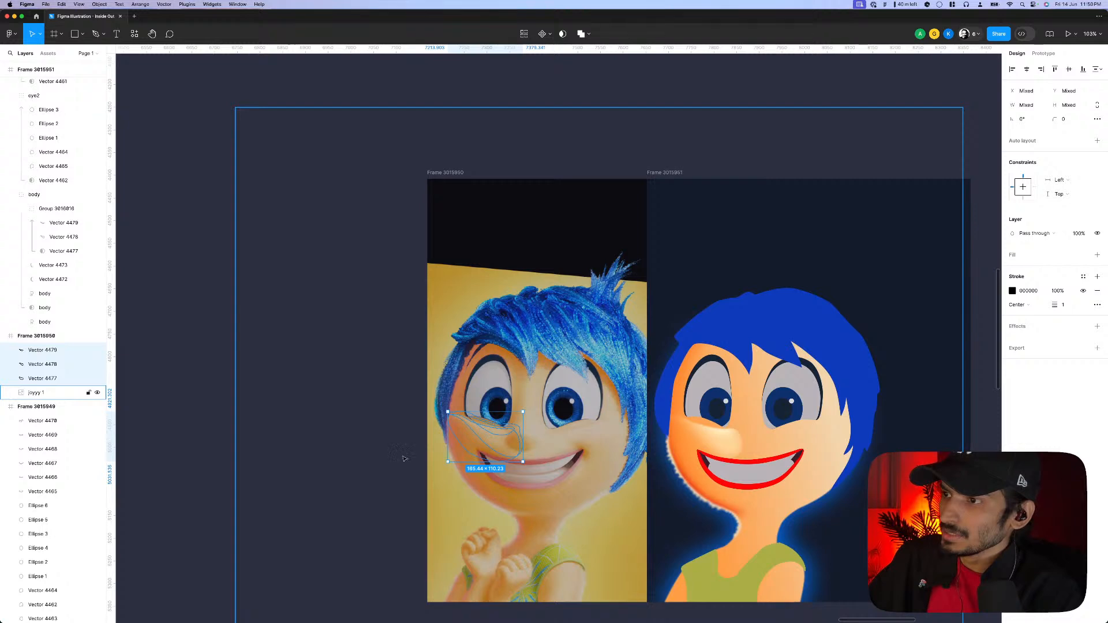
{"action": "key", "text": "BackSpace"}
- Change the fill of the blurred shading shape along the face's left edge to a stronger orange, FF6B01
{"action": "scroll", "coordinate": [685, 428], "scroll_direction": "up", "scroll_amount": 1}
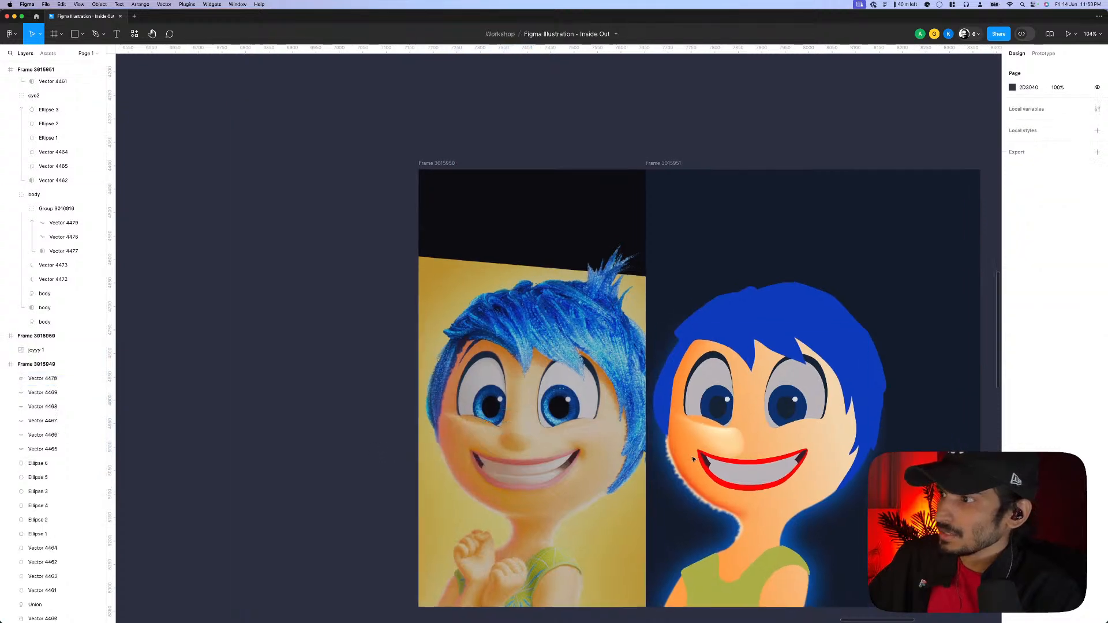
{"action": "left_click", "coordinate": [685, 428]}
{"action": "scroll", "coordinate": [681, 445], "scroll_direction": "up", "scroll_amount": 4}
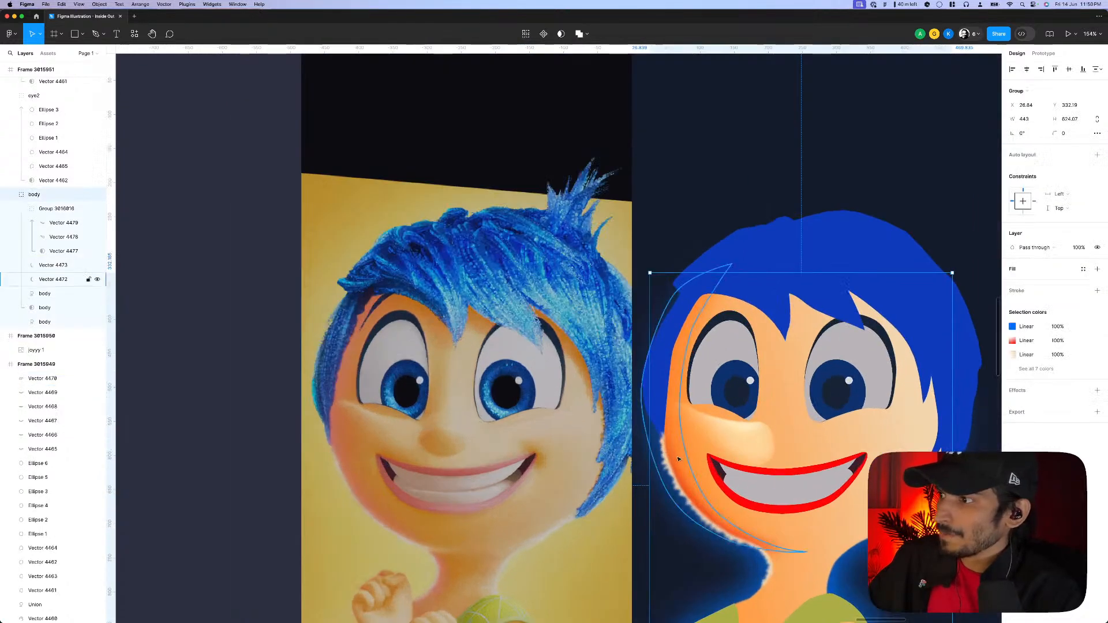
{"action": "double_click", "coordinate": [678, 459]}
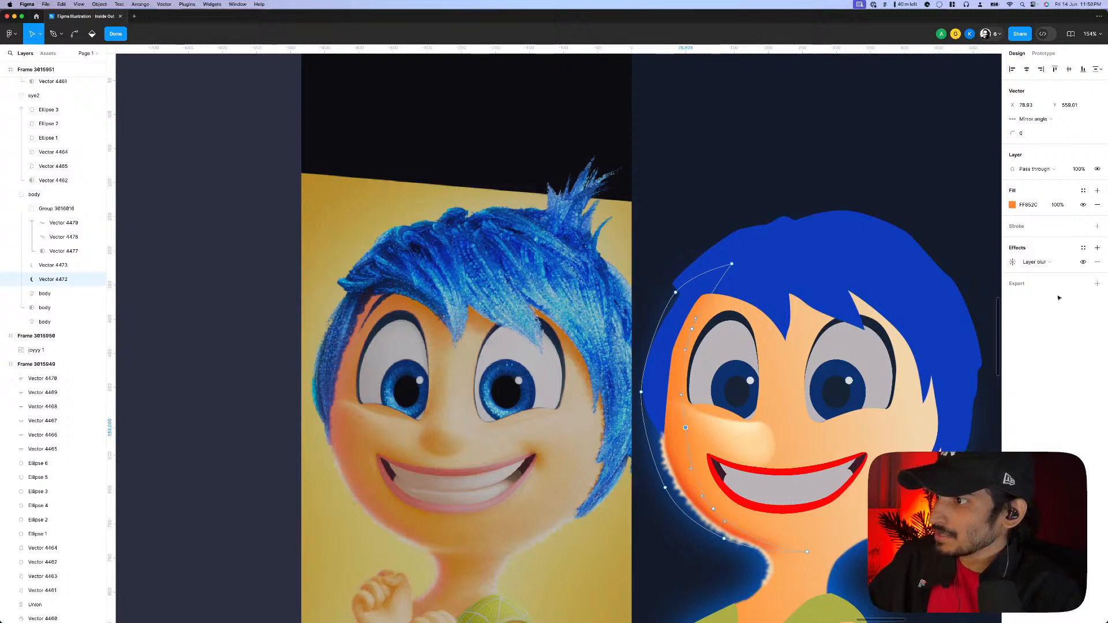
{"action": "left_click", "coordinate": [1012, 205]}
{"action": "left_click", "coordinate": [997, 234]}
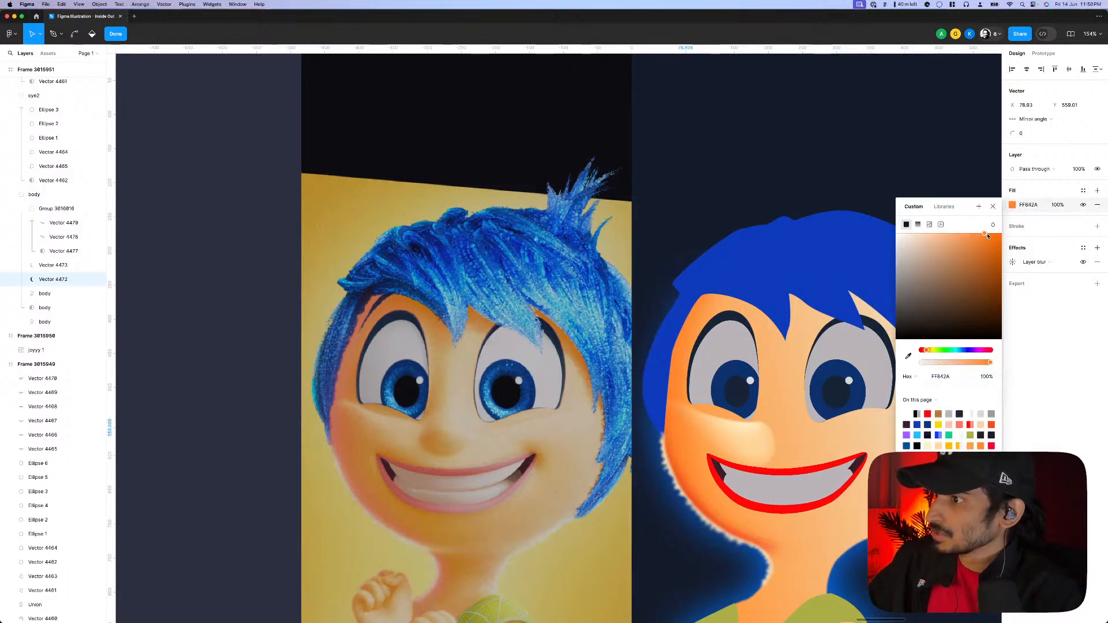
{"action": "scroll", "coordinate": [659, 391], "scroll_direction": "right", "scroll_amount": 5}
{"action": "scroll", "coordinate": [659, 390], "scroll_direction": "down", "scroll_amount": 2}
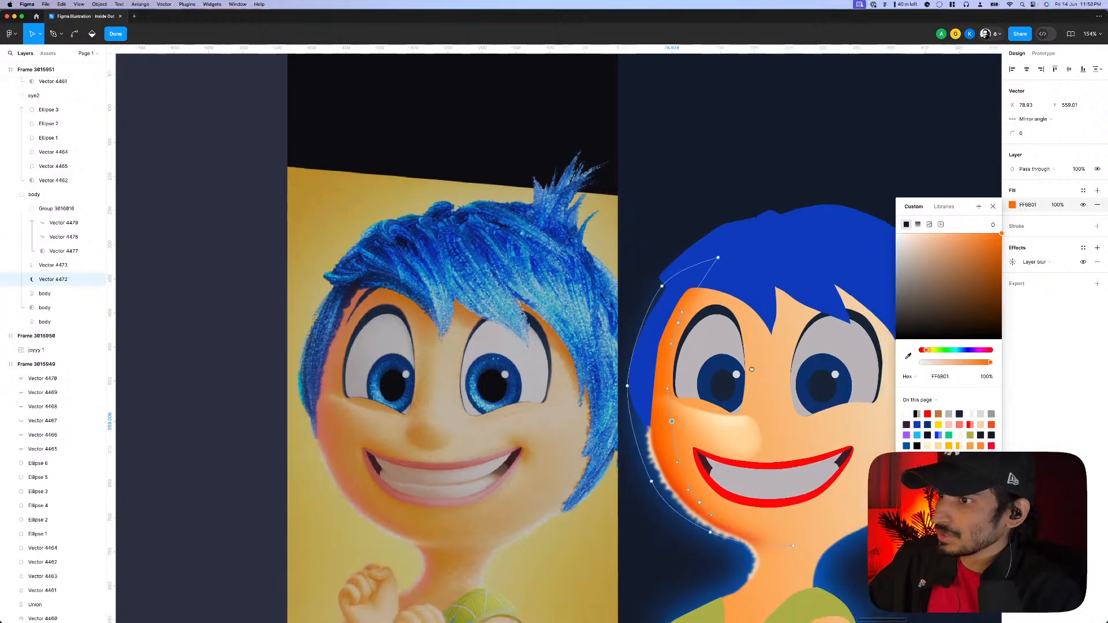
{"action": "key", "text": "Escape"}
{"action": "key", "text": "Escape"}
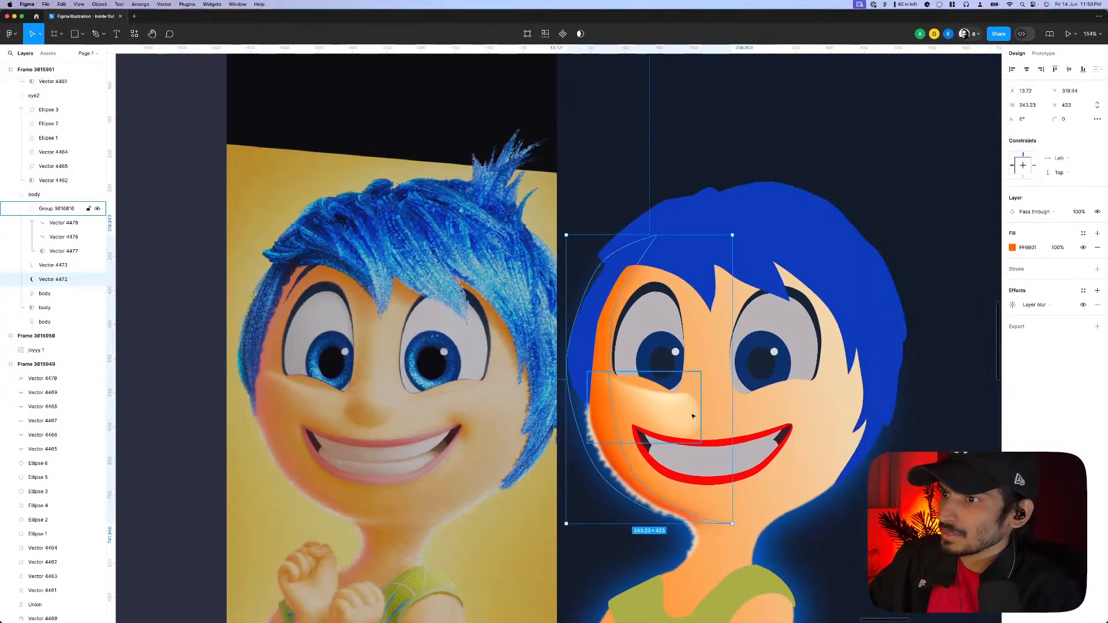
- Reshape the cheek mask by moving its anchor points beside the nose and above the mouth outward, widening the cheek
{"action": "double_click", "coordinate": [688, 416]}
{"action": "left_click", "coordinate": [63, 251]}
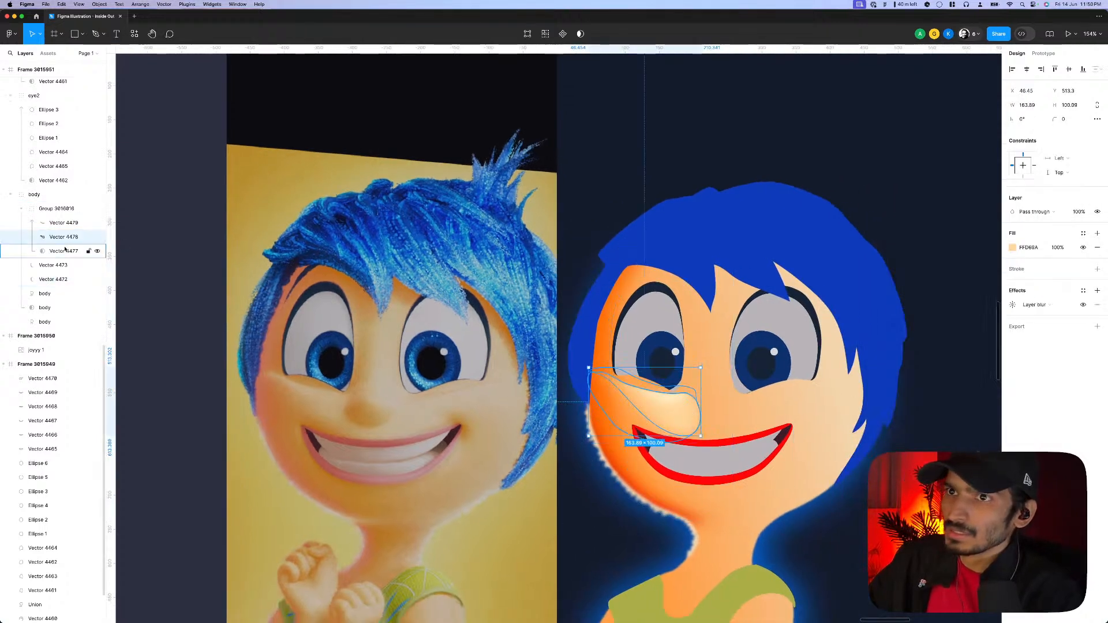
{"action": "key", "text": "Return"}
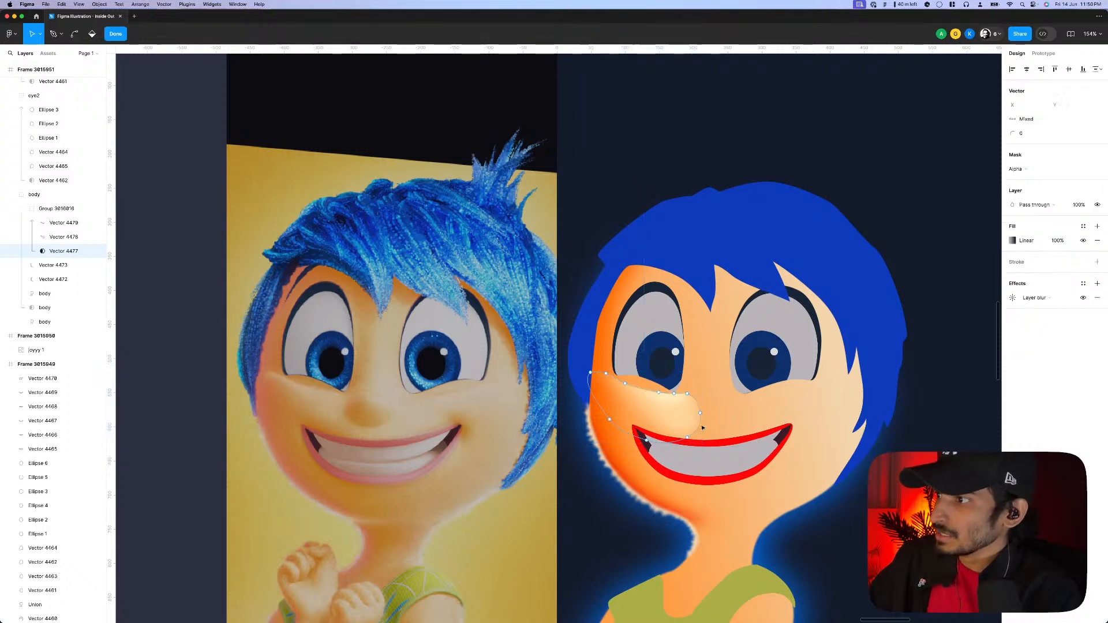
{"action": "left_click_drag", "start_coordinate": [702, 415], "coordinate": [717, 412]}
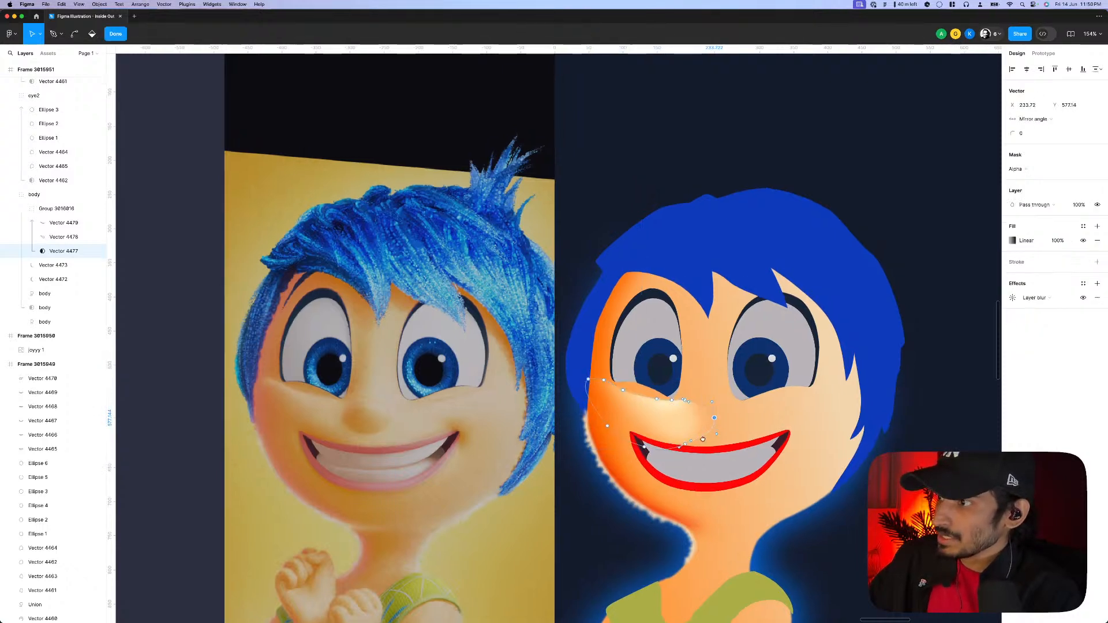
{"action": "scroll", "coordinate": [693, 439], "scroll_direction": "up", "scroll_amount": 1}
{"action": "left_click_drag", "start_coordinate": [688, 448], "coordinate": [704, 455]}
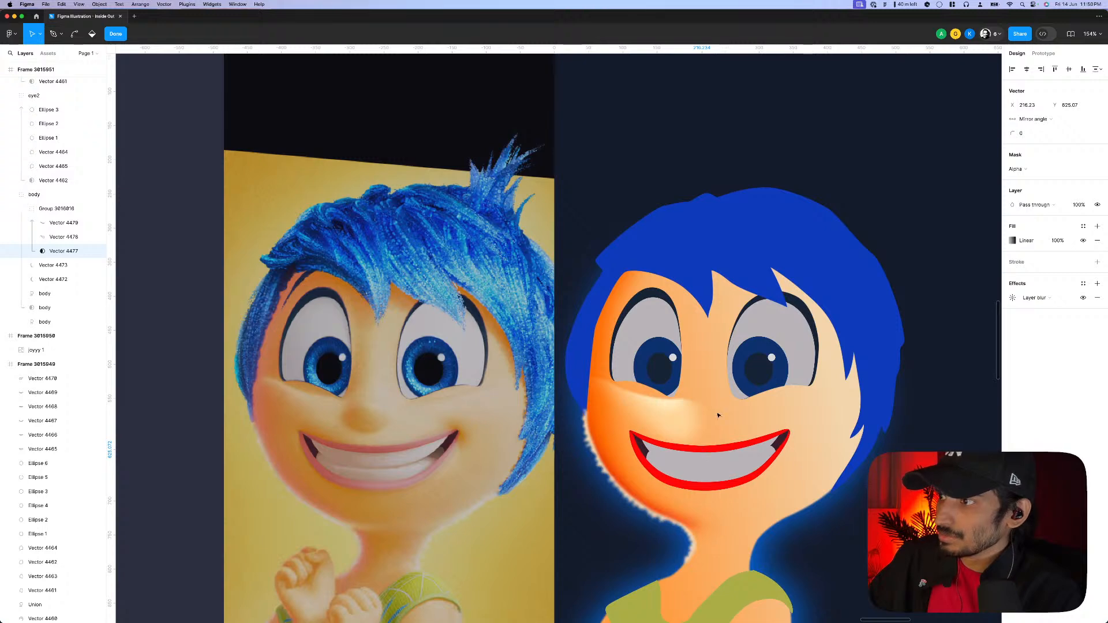
{"action": "scroll", "coordinate": [719, 416], "scroll_direction": "up", "scroll_amount": 3}
{"action": "left_click", "coordinate": [681, 401]}
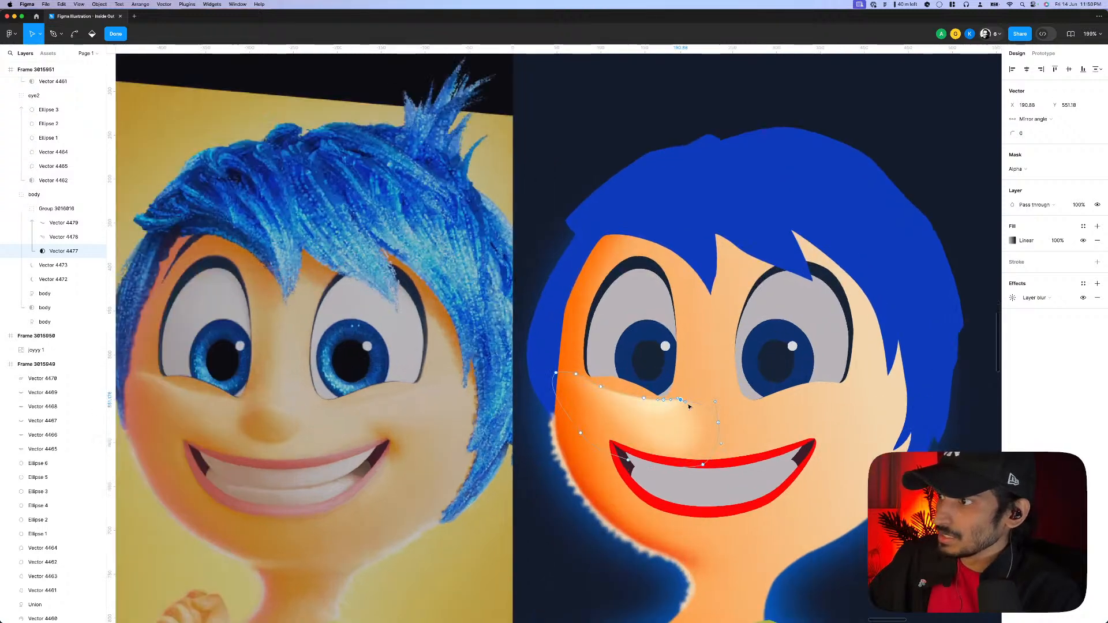
{"action": "key", "text": "shift+1"}
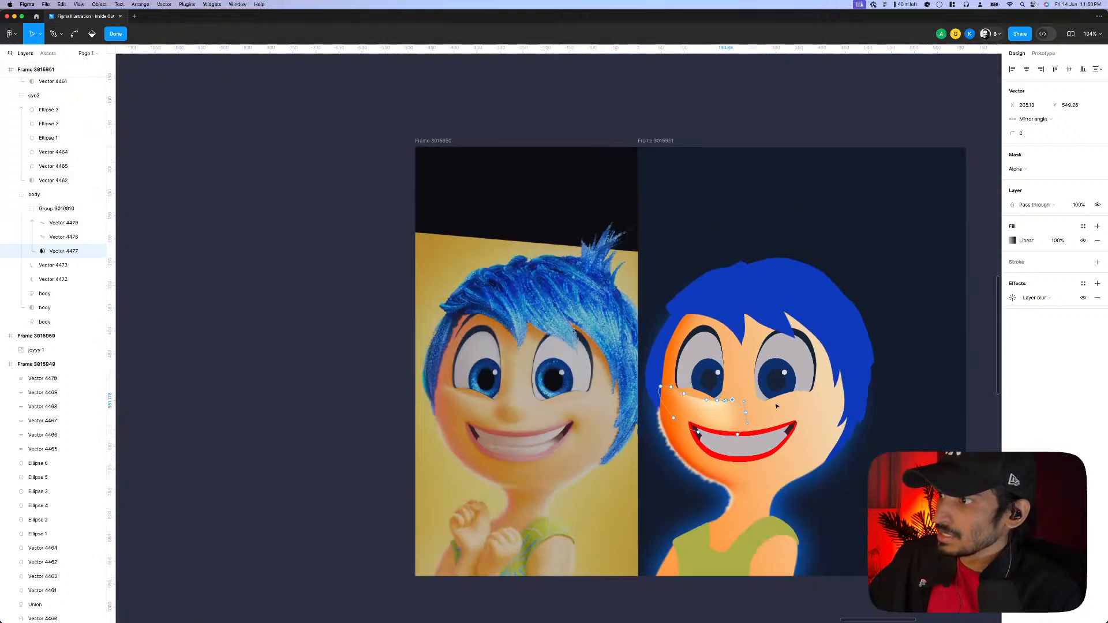
- Trace the nose on the reference image with the Pen tool, from the left eye's inner corner around the tip to beside the right eye
{"action": "key", "text": "Escape"}
{"action": "key", "text": "Escape"}
{"action": "scroll", "coordinate": [493, 372], "scroll_direction": "up", "scroll_amount": 5}
{"action": "scroll", "coordinate": [511, 410], "scroll_direction": "up", "scroll_amount": 5}
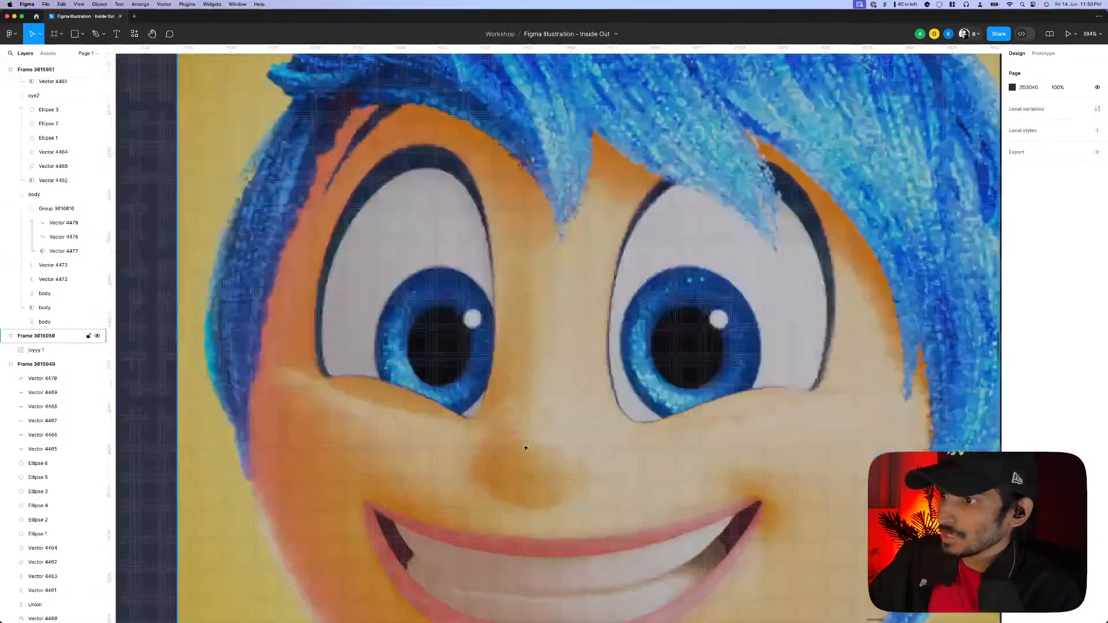
{"action": "key", "text": "p"}
{"action": "scroll", "coordinate": [472, 462], "scroll_direction": "up", "scroll_amount": 1}
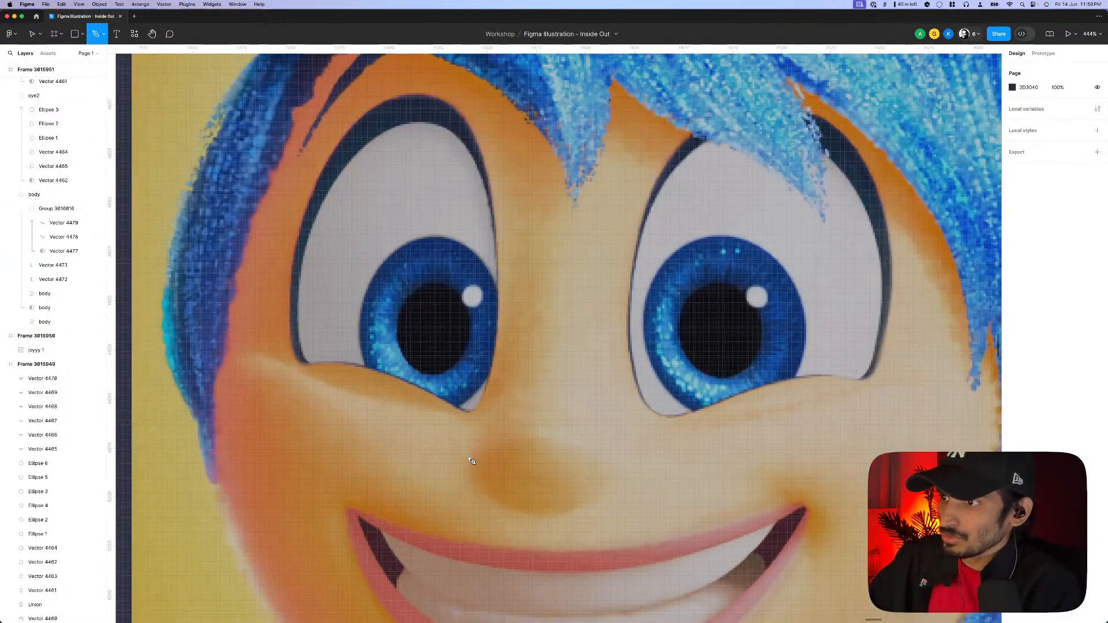
{"action": "left_click", "coordinate": [485, 401]}
{"action": "left_click_drag", "start_coordinate": [468, 443], "coordinate": [623, 480]}
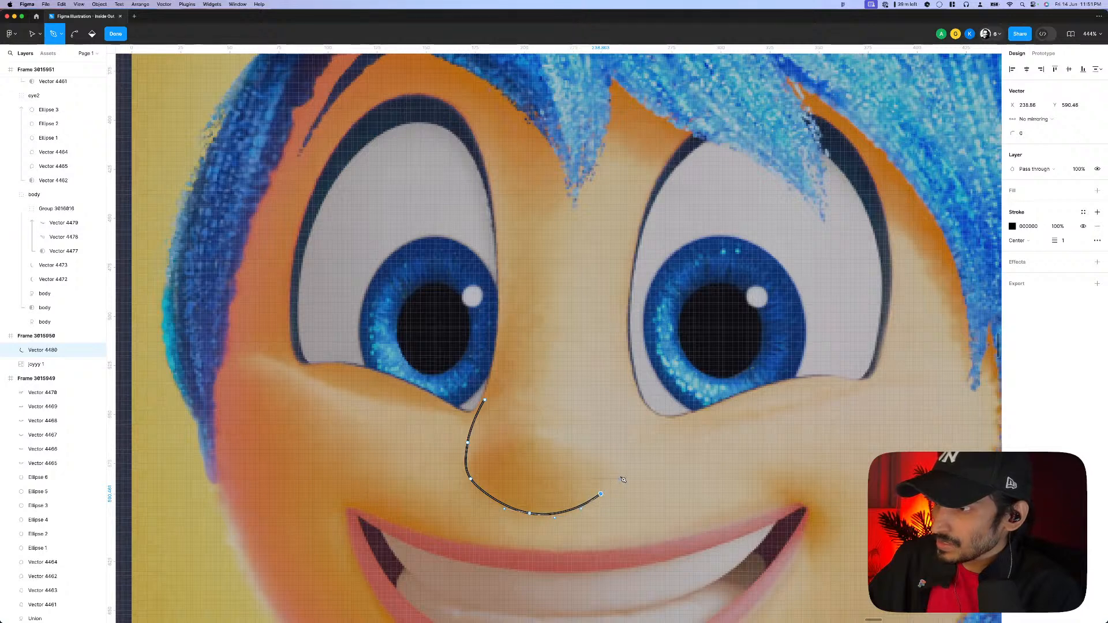
{"action": "left_click", "coordinate": [618, 447]}
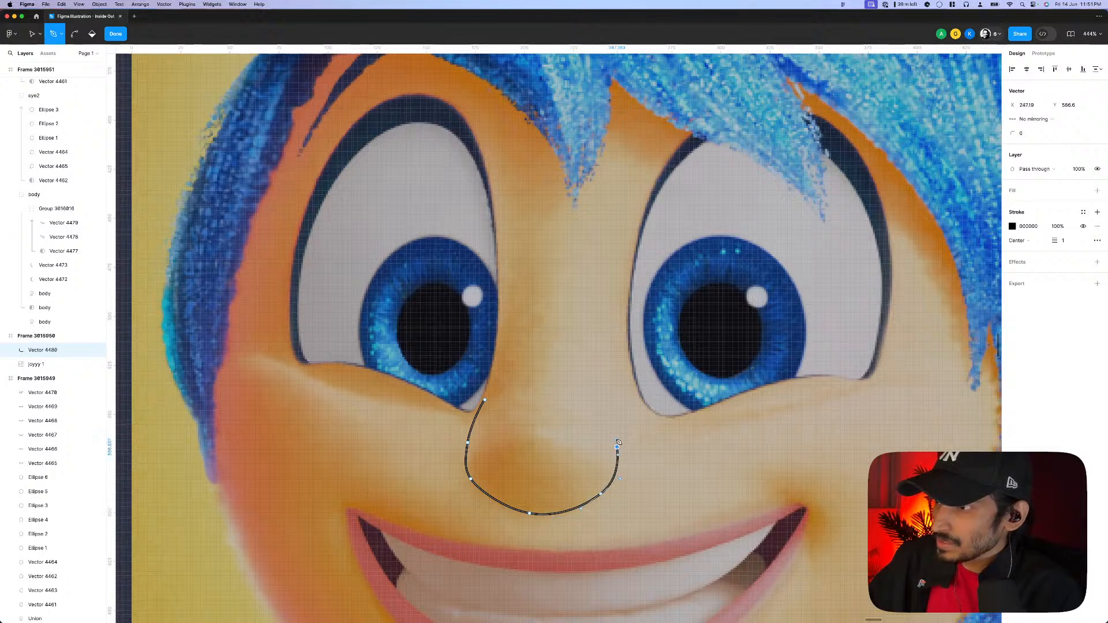
{"action": "left_click", "coordinate": [608, 383]}
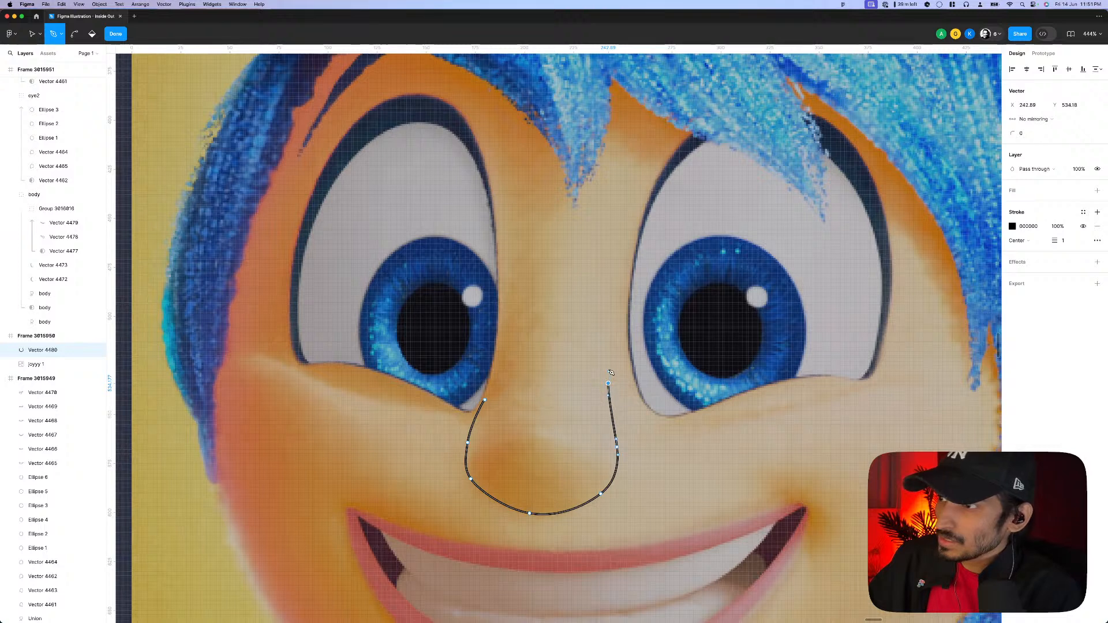
- Continue the nose path up between the eyes, across the forehead under the fringe and down beside the left eye
{"action": "left_click_drag", "start_coordinate": [641, 183], "coordinate": [665, 153]}
{"action": "left_click", "coordinate": [649, 107]}
{"action": "left_click", "coordinate": [553, 88]}
{"action": "left_click_drag", "start_coordinate": [516, 124], "coordinate": [506, 118]}
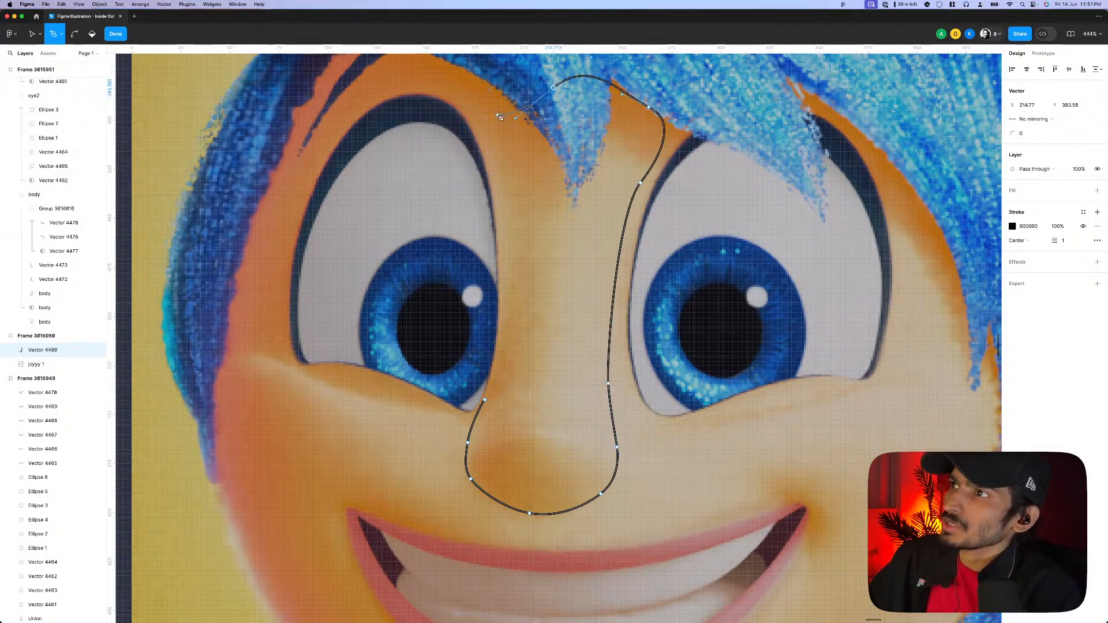
{"action": "key", "text": "super+z"}
{"action": "left_click_drag", "start_coordinate": [575, 73], "coordinate": [511, 86]}
{"action": "left_click", "coordinate": [500, 93]}
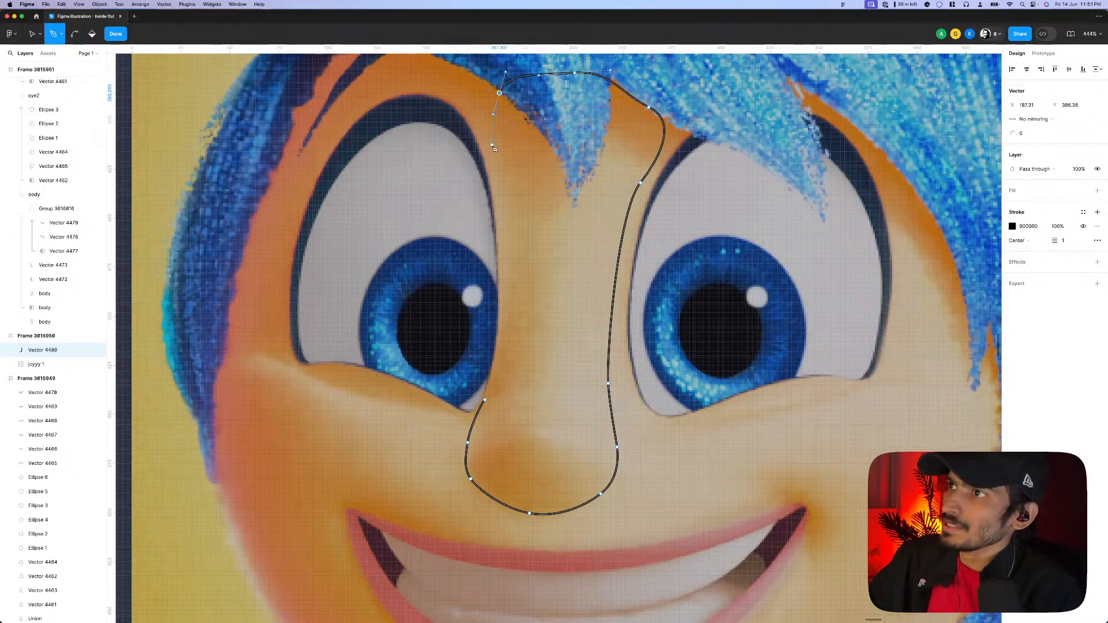
{"action": "left_click_drag", "start_coordinate": [491, 155], "coordinate": [497, 183]}
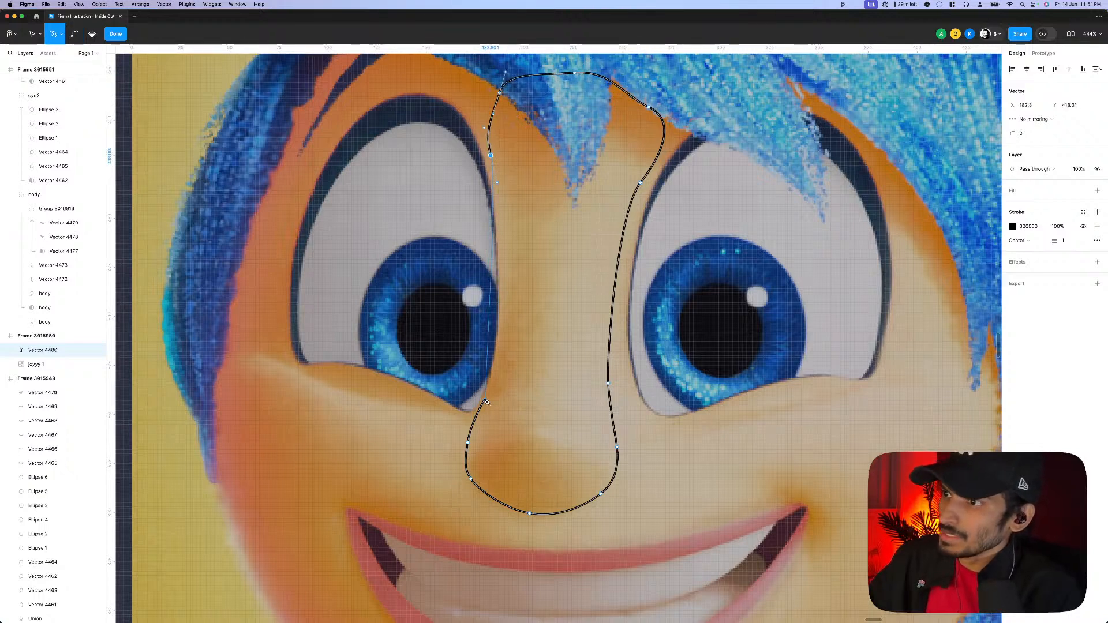
- Close the nose-bridge outline at its starting point and bend its left side to follow the eye, making it about 101 × 225
{"action": "left_click_drag", "start_coordinate": [484, 399], "coordinate": [468, 444]}
{"action": "left_click", "coordinate": [468, 444]}
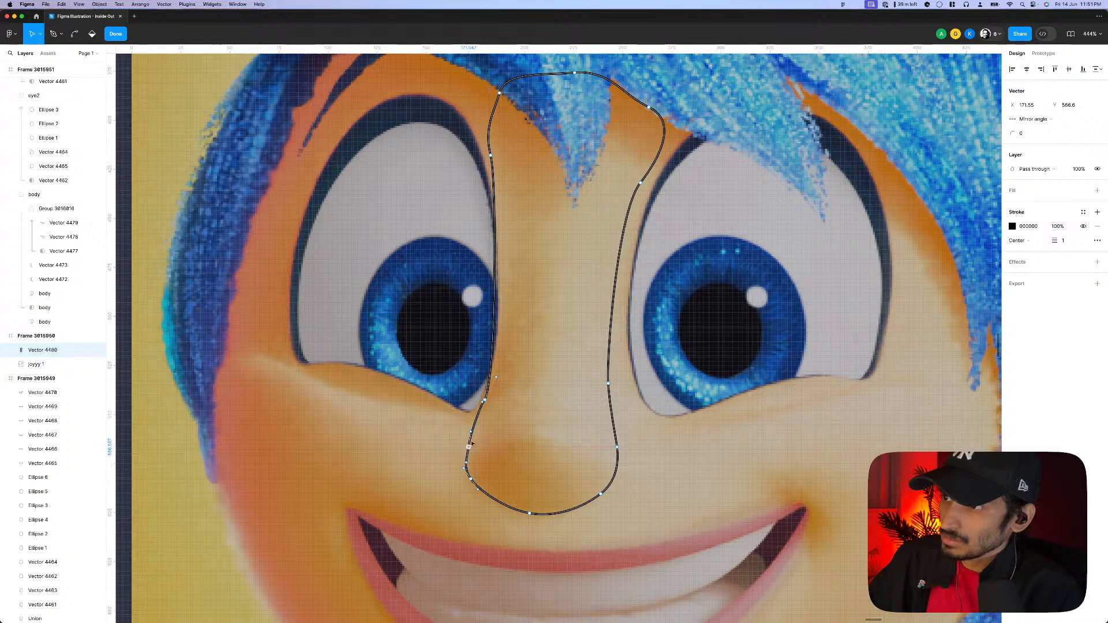
{"action": "left_click_drag", "start_coordinate": [495, 379], "coordinate": [524, 291]}
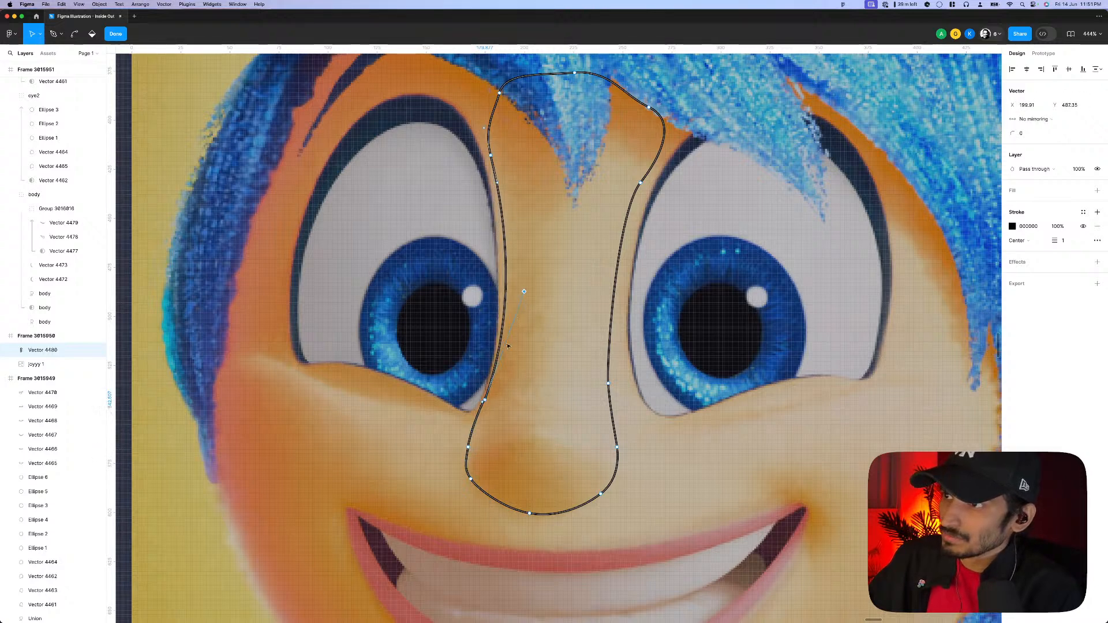
{"action": "key", "text": "Escape"}
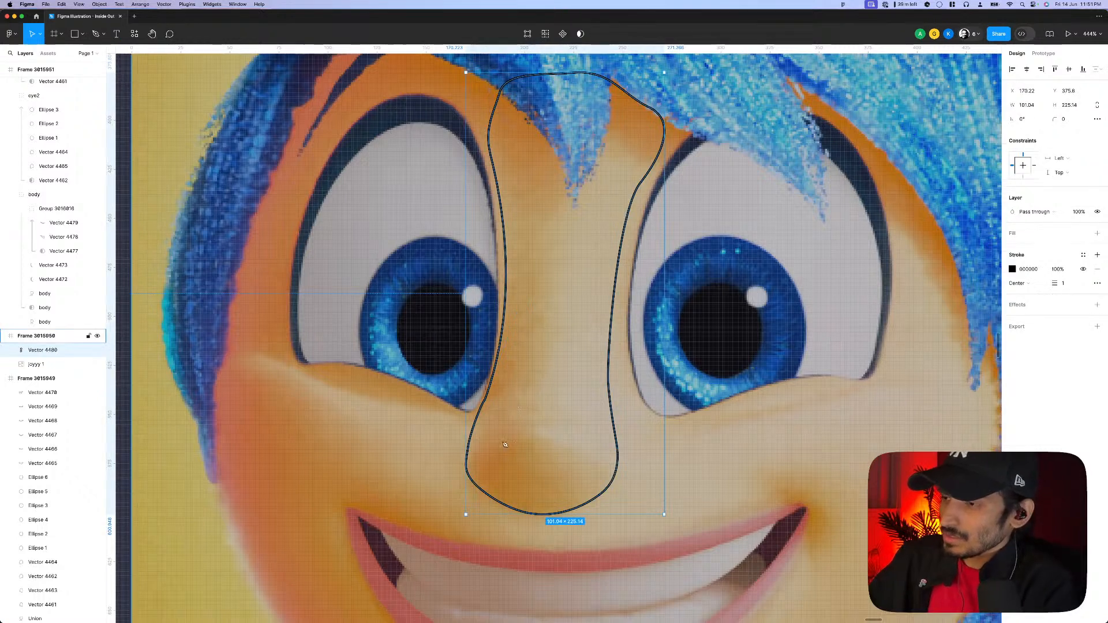
- Draw a closed oval about 78 × 47 around the nose tip on the reference image with the Pen tool
{"action": "key", "text": "p"}
{"action": "left_click", "coordinate": [467, 480]}
{"action": "left_click_drag", "start_coordinate": [518, 438], "coordinate": [558, 433]}
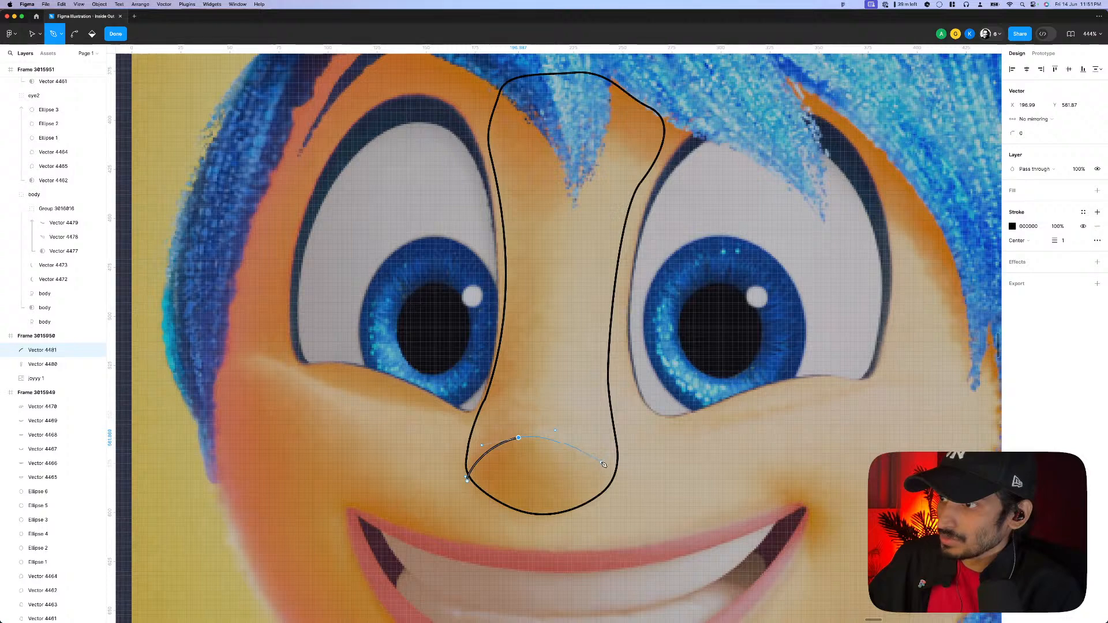
{"action": "left_click_drag", "start_coordinate": [605, 464], "coordinate": [621, 484]}
{"action": "left_click_drag", "start_coordinate": [558, 529], "coordinate": [471, 457]}
{"action": "key", "text": "Escape"}
- Copy the nose-bridge and nose-tip outlines into the illustration's frame
{"action": "scroll", "coordinate": [505, 455], "scroll_direction": "down", "scroll_amount": 5}
{"action": "scroll", "coordinate": [540, 433], "scroll_direction": "down", "scroll_amount": 10}
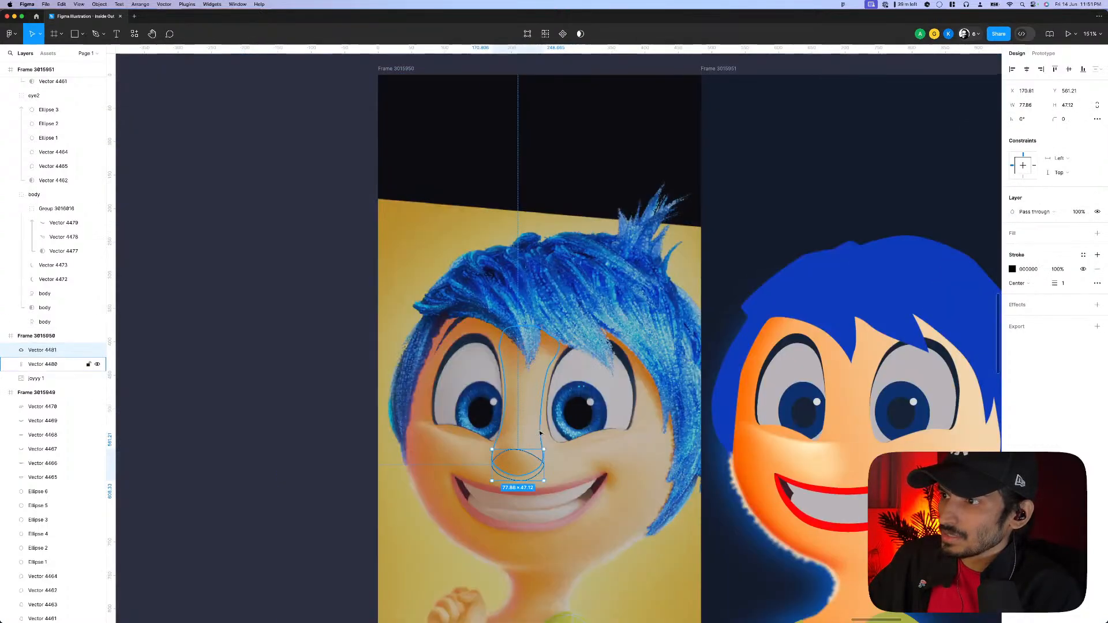
{"action": "key", "text": "Escape"}
{"action": "left_click", "coordinate": [567, 357]}
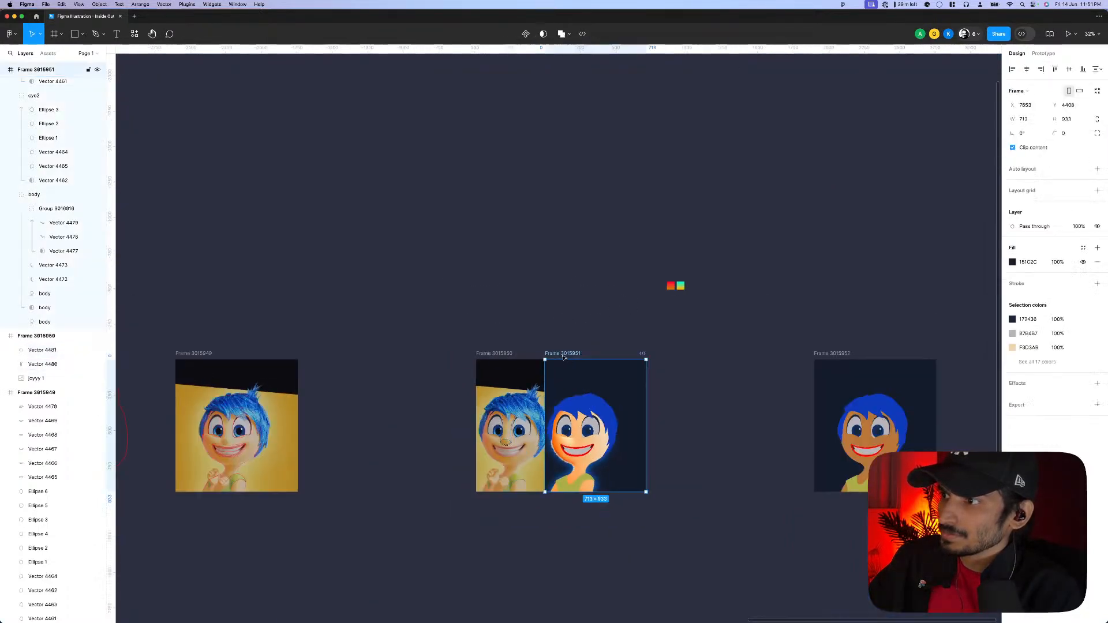
{"action": "key", "text": "super+v"}
{"action": "scroll", "coordinate": [566, 413], "scroll_direction": "up", "scroll_amount": 8}
{"action": "scroll", "coordinate": [605, 471], "scroll_direction": "up", "scroll_amount": 2}
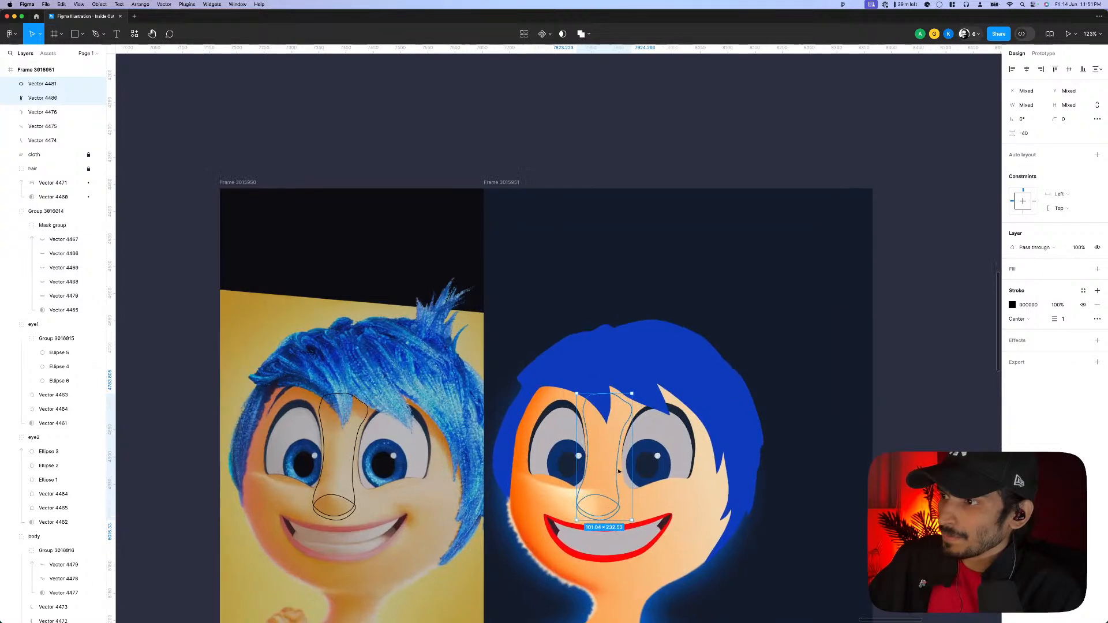
- Group the two copied nose outlines and move the group into the body group, above the cheek group
{"action": "key", "text": "super+g"}
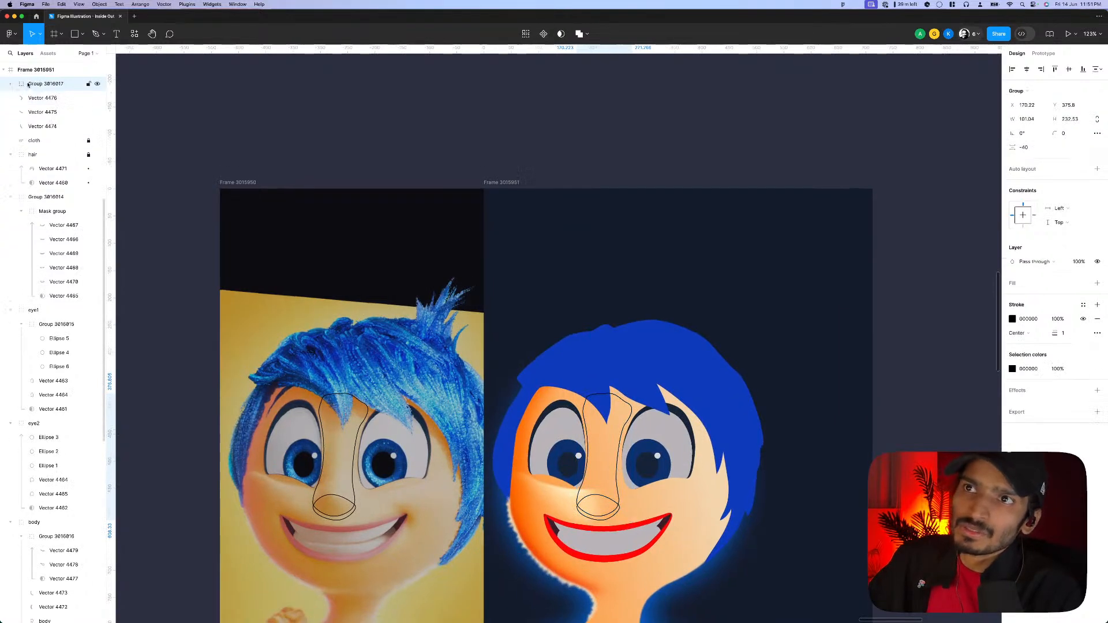
{"action": "left_click_drag", "start_coordinate": [28, 85], "coordinate": [34, 522]}
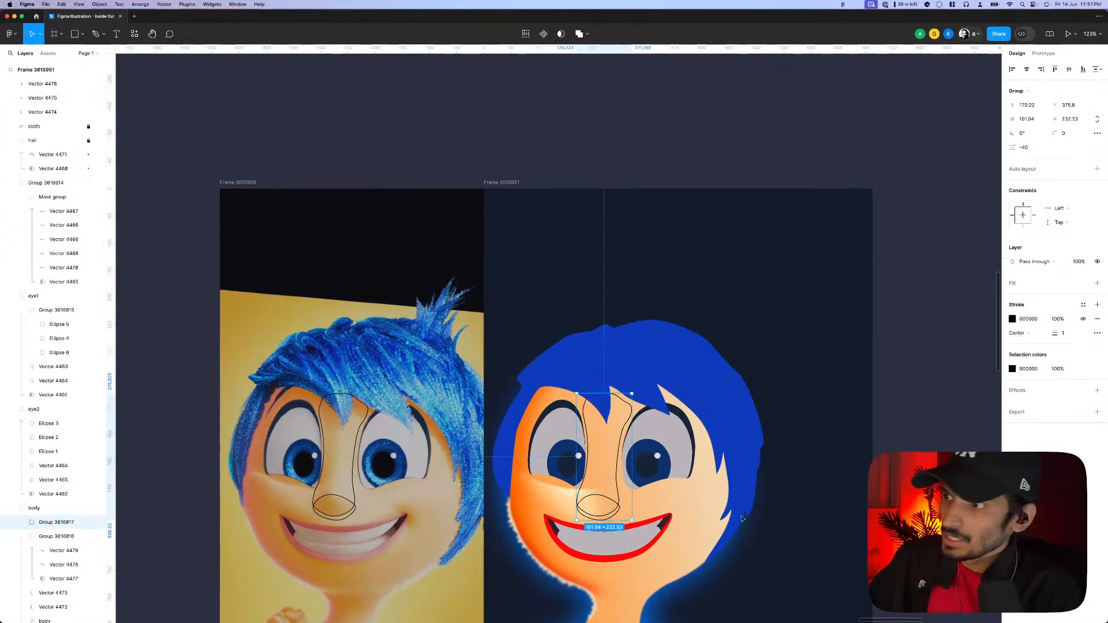
{"action": "scroll", "coordinate": [564, 511], "scroll_direction": "up", "scroll_amount": 5}
- Copy the cheek mask's linear gradient fill and layer blur onto the nose-bridge shape
{"action": "left_click", "coordinate": [548, 496]}
{"action": "double_click", "coordinate": [549, 496]}
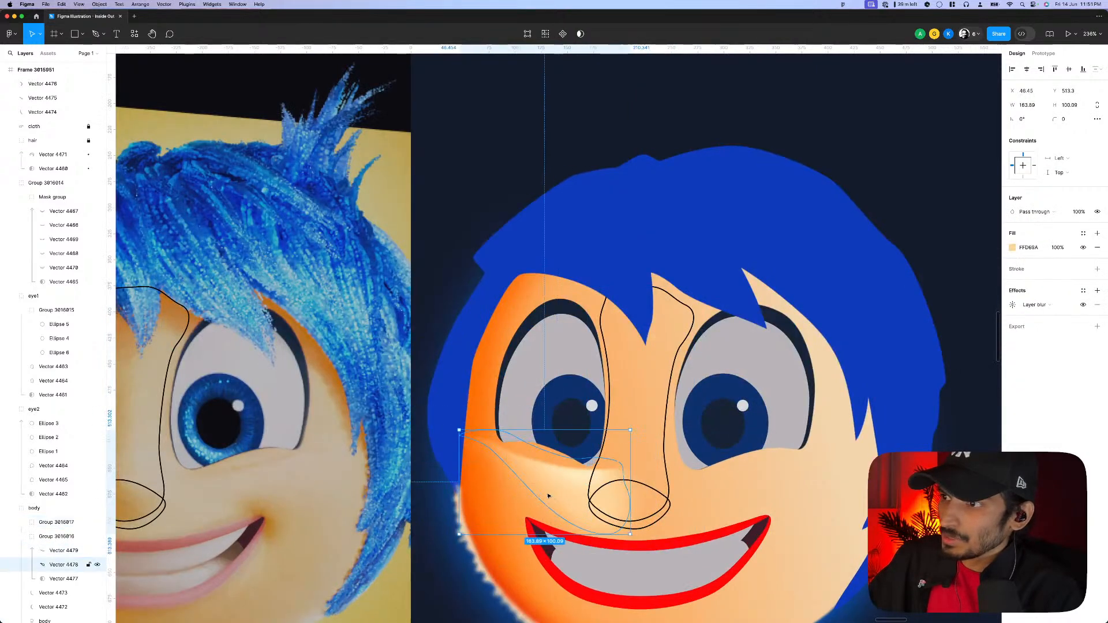
{"action": "key", "text": "Tab"}
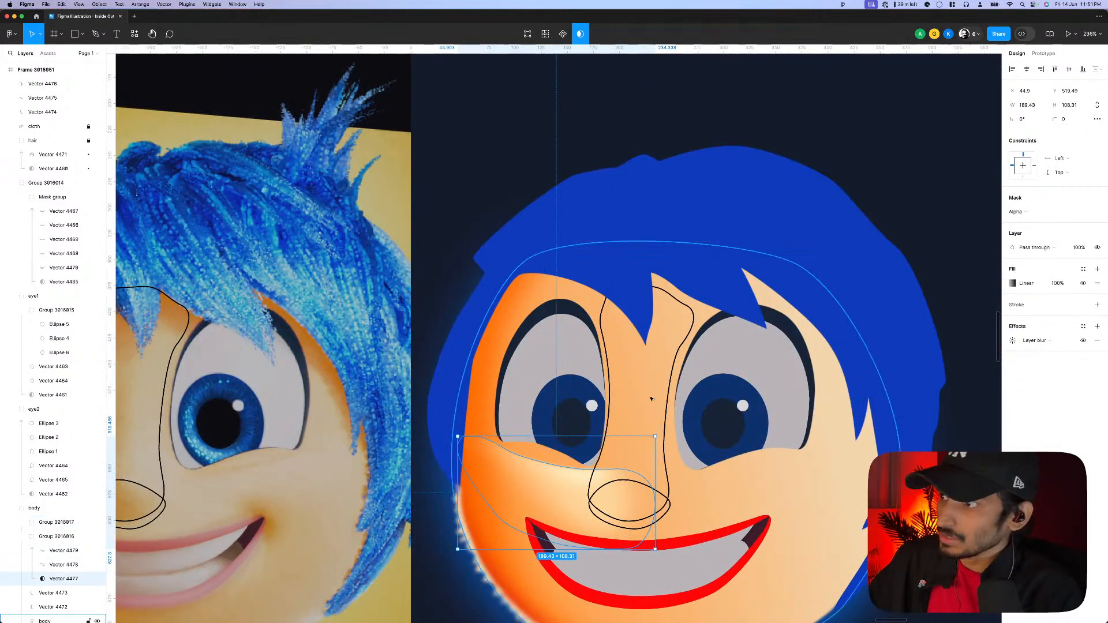
{"action": "left_click", "coordinate": [668, 423]}
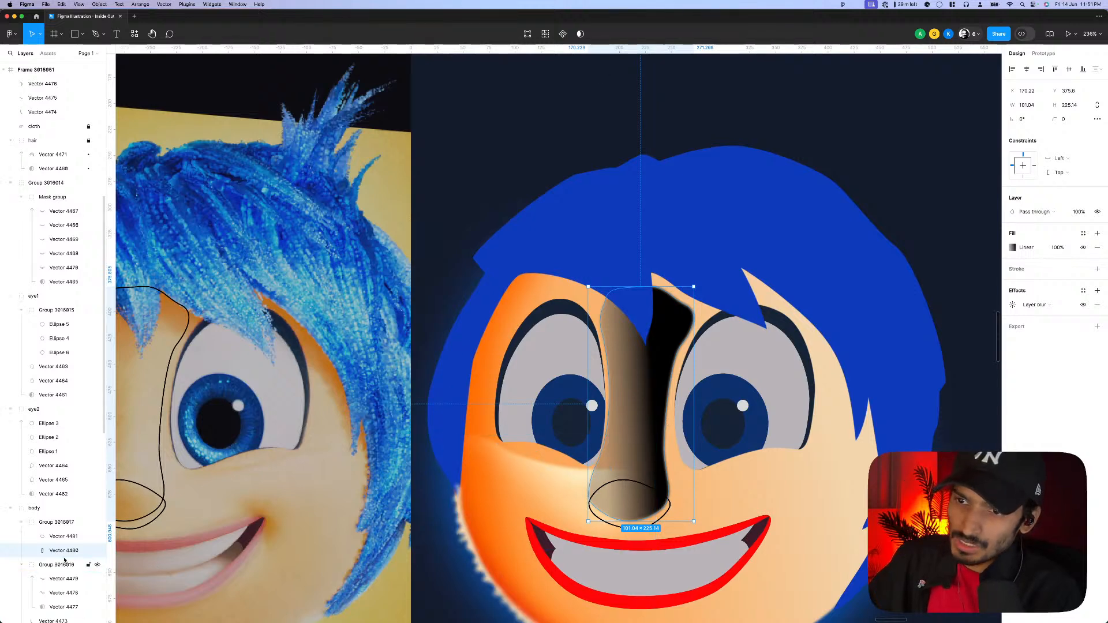
- Duplicate the nose-bridge shape, using the lower copy as an alpha mask whose gradient runs from the nose tip up to the forehead
{"action": "key", "text": "super+d"}
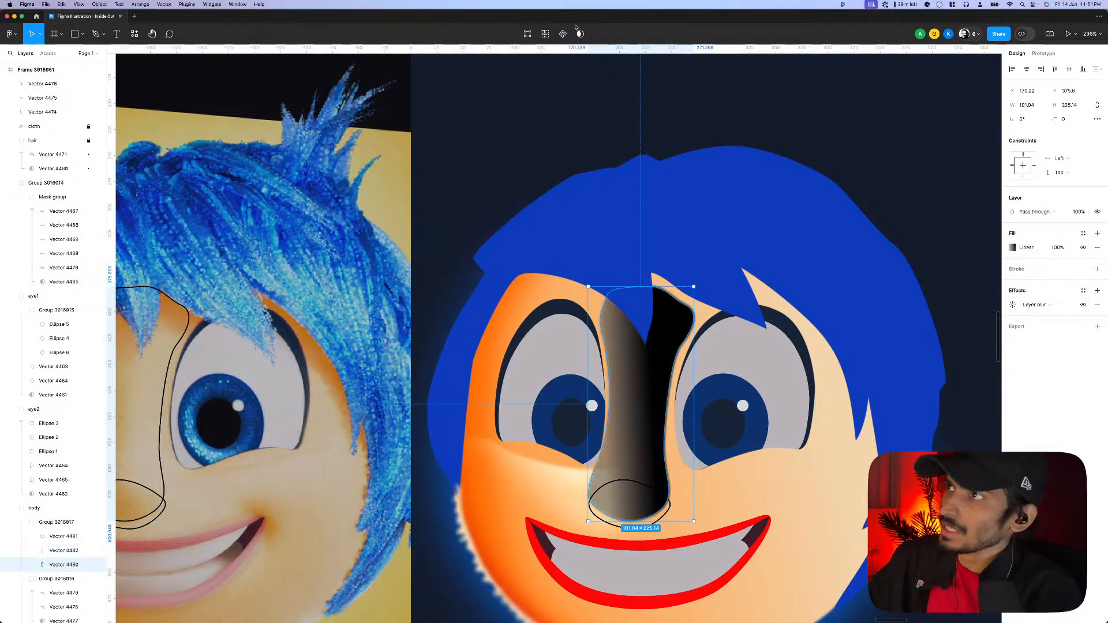
{"action": "left_click", "coordinate": [580, 34]}
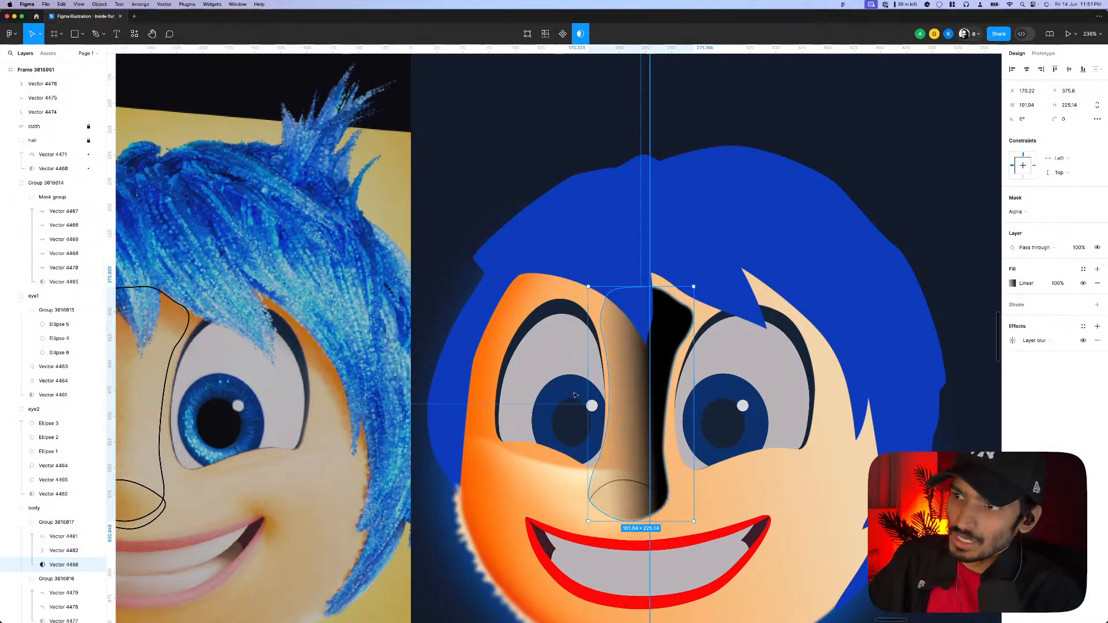
{"action": "left_click", "coordinate": [1013, 284]}
{"action": "mouse_move", "coordinate": [653, 354]}
{"action": "left_mouse_down"}
{"action": "mouse_move", "coordinate": [643, 453]}
{"action": "mouse_move", "coordinate": [620, 512]}
{"action": "left_mouse_up"}
{"action": "left_click_drag", "start_coordinate": [601, 380], "coordinate": [613, 320]}
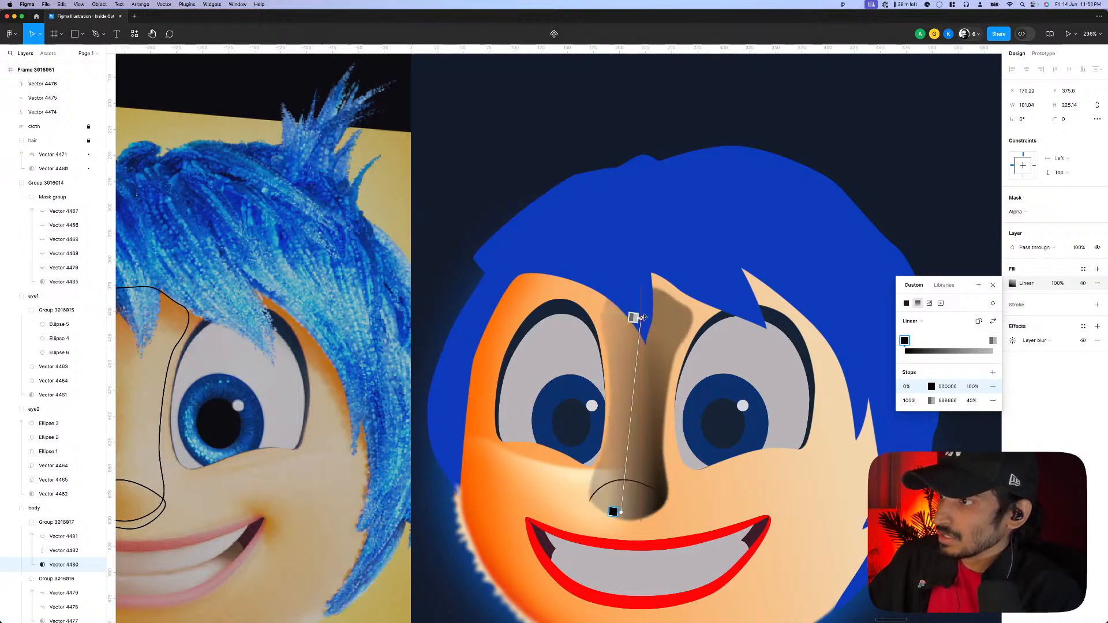
{"action": "key", "text": "Escape"}
- Copy the cheek's FFD69A fill and layer blur onto the masked nose-bridge shape
{"action": "scroll", "coordinate": [608, 442], "scroll_direction": "down", "scroll_amount": 1}
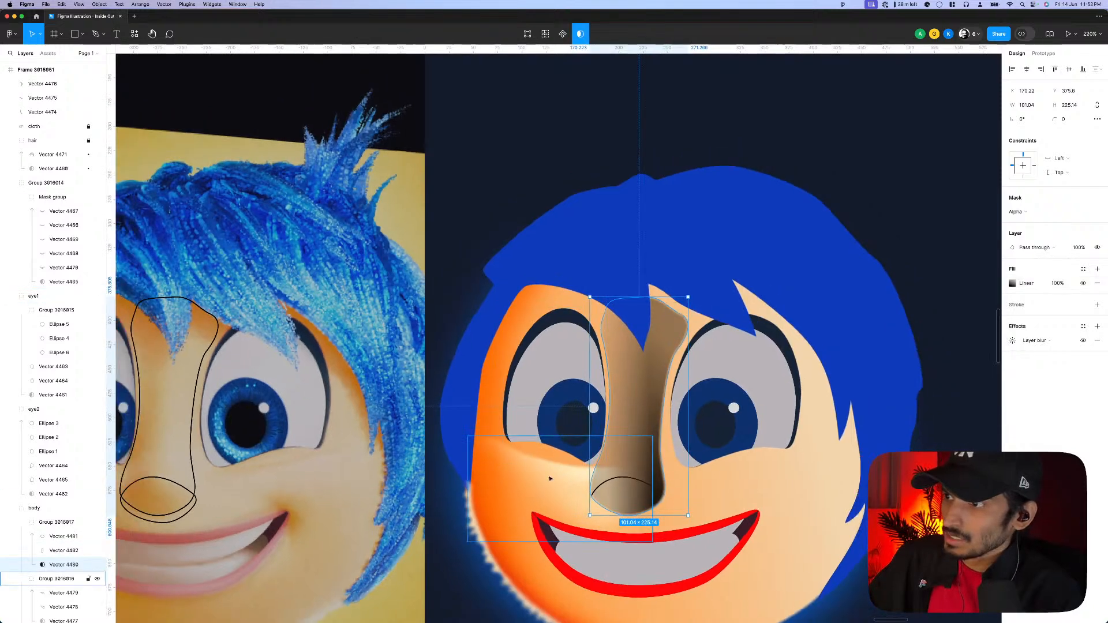
{"action": "left_click", "coordinate": [594, 433]}
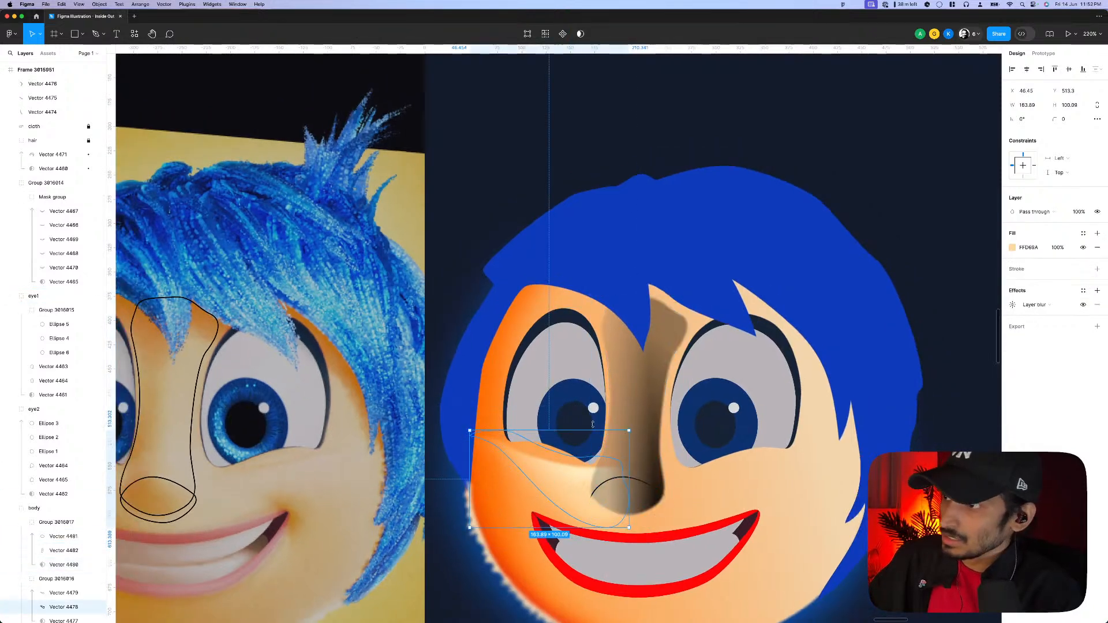
{"action": "left_click", "coordinate": [644, 398]}
{"action": "scroll", "coordinate": [642, 422], "scroll_direction": "down", "scroll_amount": 2}
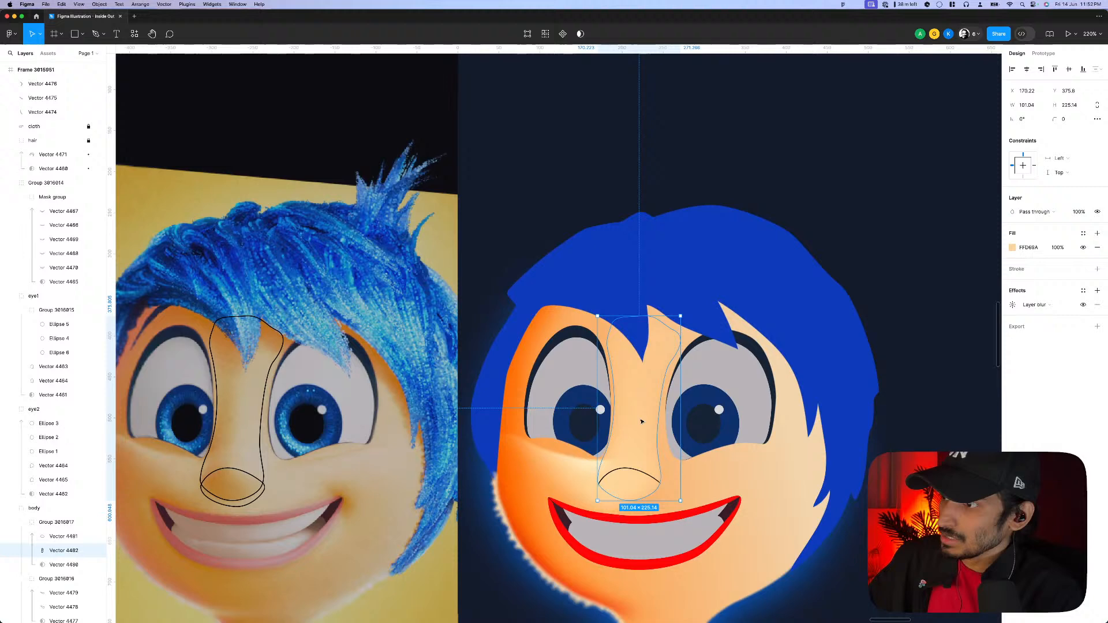
- Swap the nose-tip outline's black stroke for a solid black fill
{"action": "left_click", "coordinate": [633, 471]}
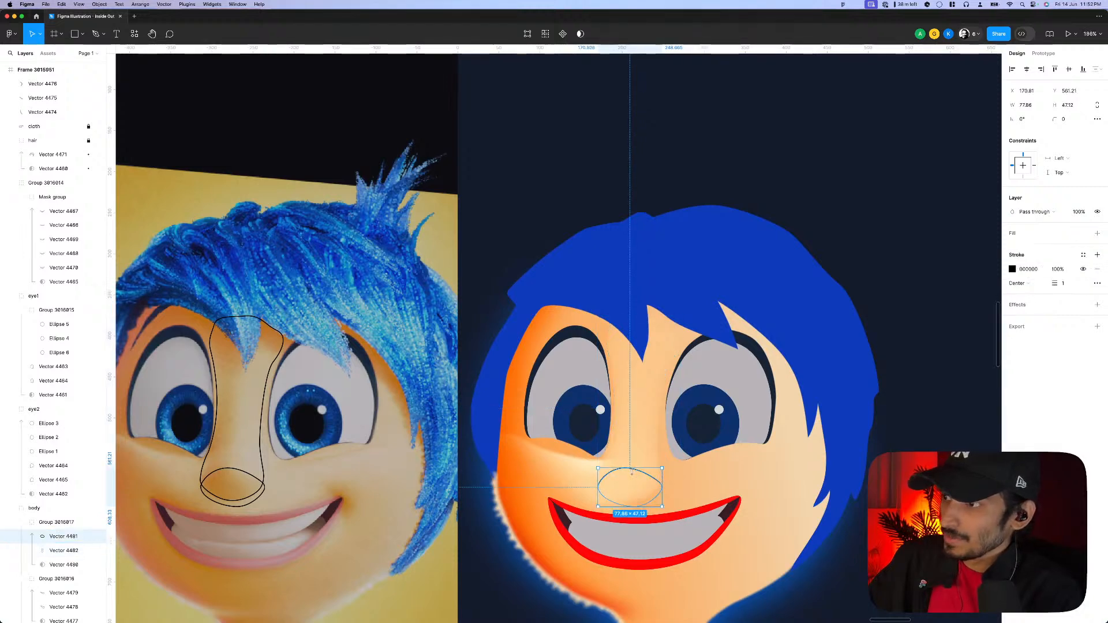
{"action": "key", "text": "shift+x"}
{"action": "scroll", "coordinate": [640, 476], "scroll_direction": "up", "scroll_amount": 3}
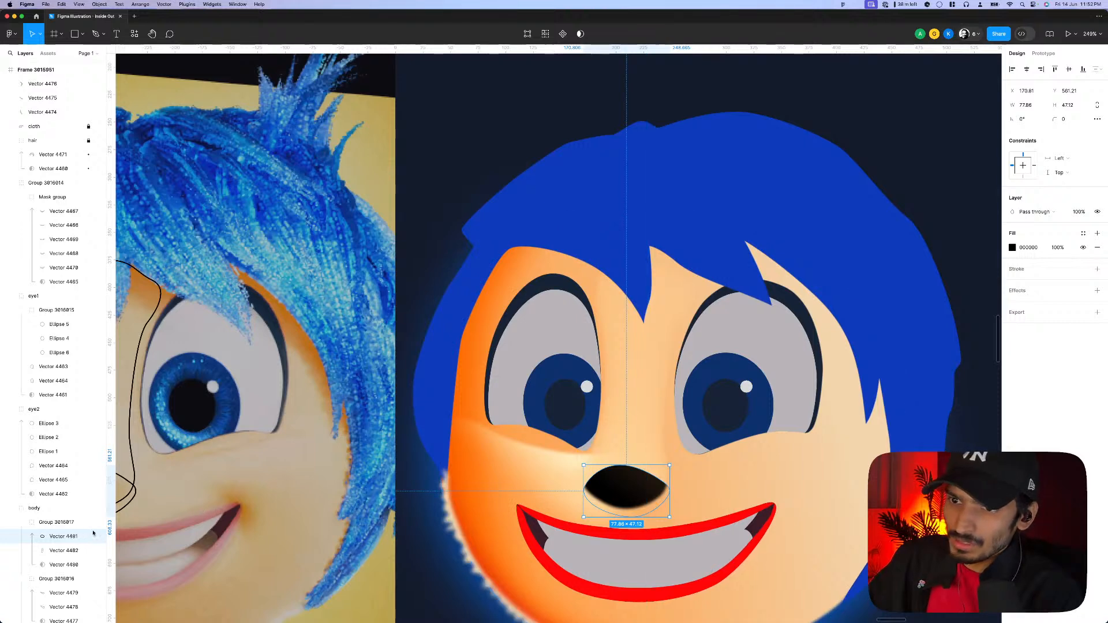
- Duplicate the nose-tip shape and mask the copy with the original in a mask group
{"action": "key", "text": "super+d"}
{"action": "left_click", "coordinate": [56, 552], "text": "shift"}
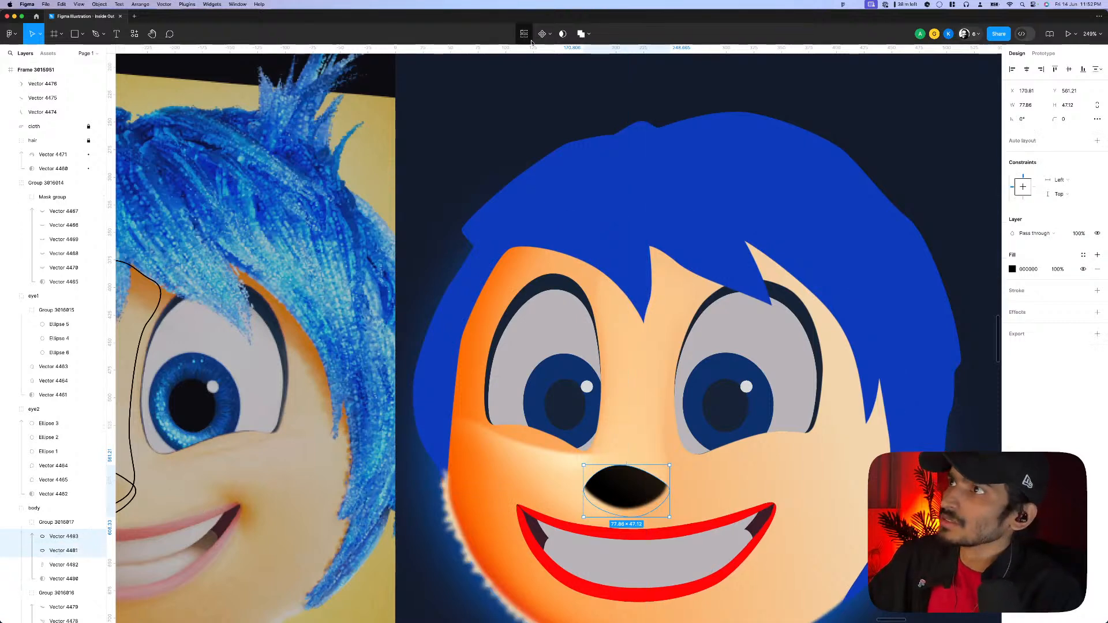
{"action": "left_click", "coordinate": [563, 34]}
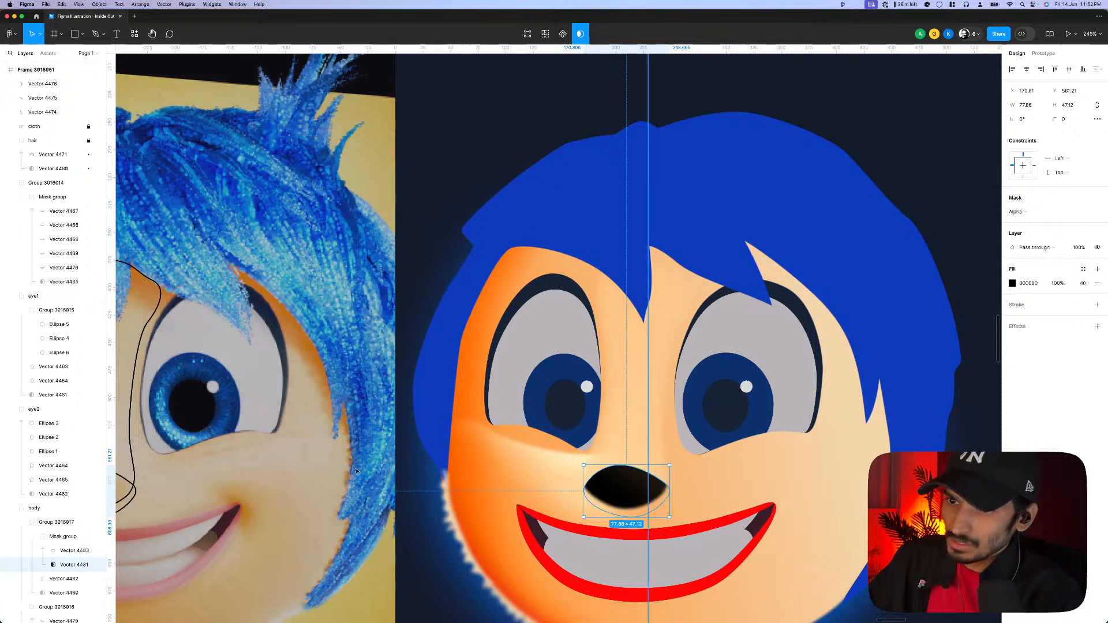
- Add a layer blur of 5 to the nose-tip mask
{"action": "left_click", "coordinate": [1097, 326]}
{"action": "left_click", "coordinate": [1034, 341]}
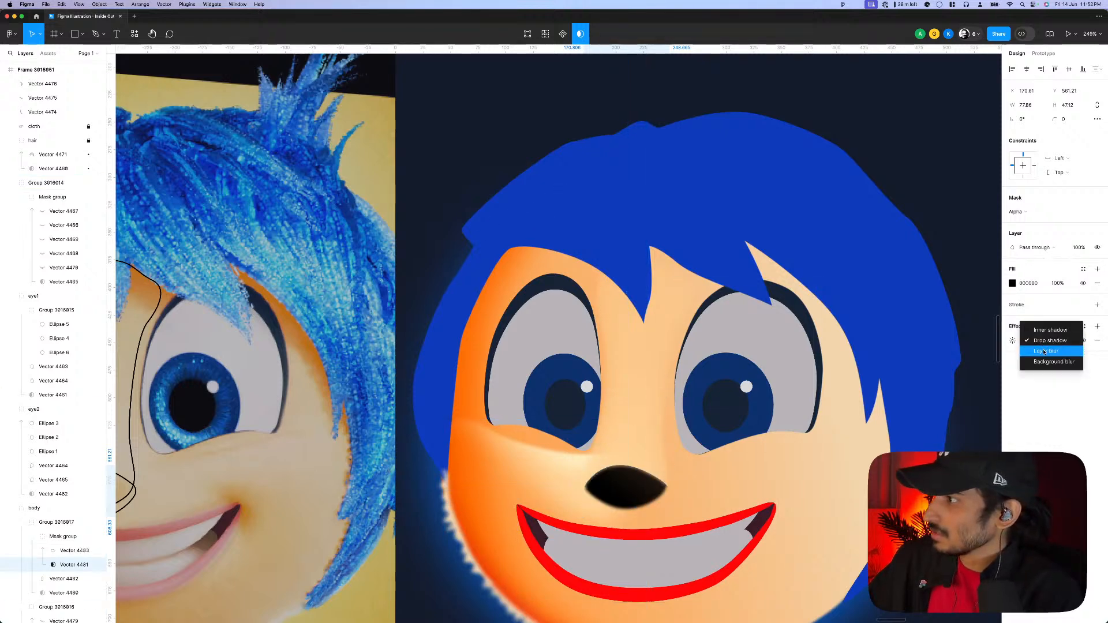
{"action": "left_click", "coordinate": [1039, 352]}
{"action": "left_click", "coordinate": [1013, 340]}
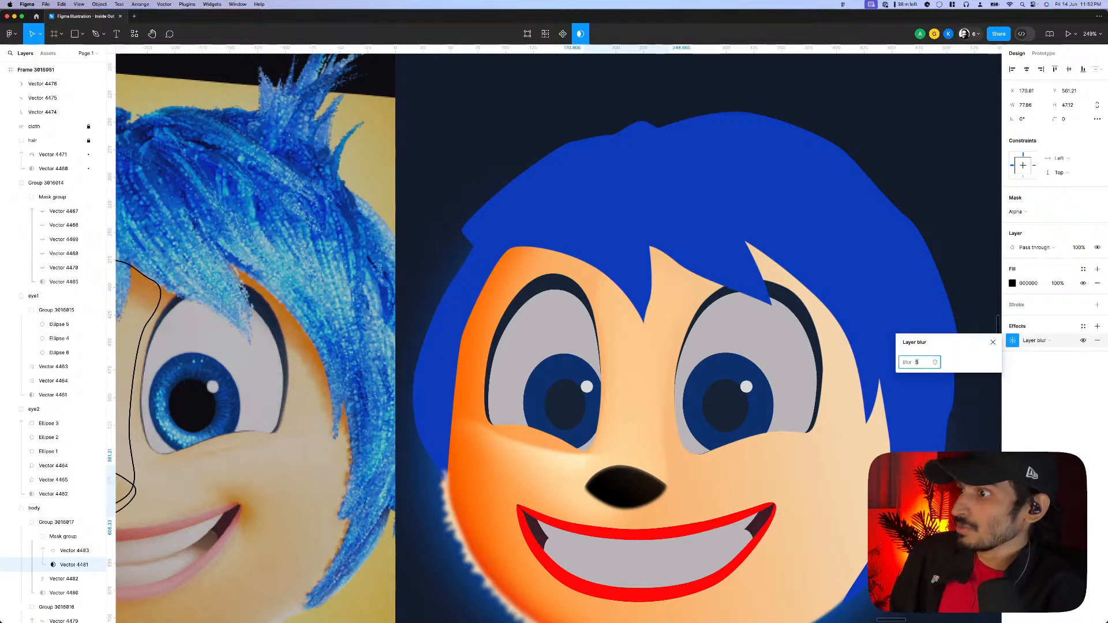
{"action": "key", "text": "Up"}
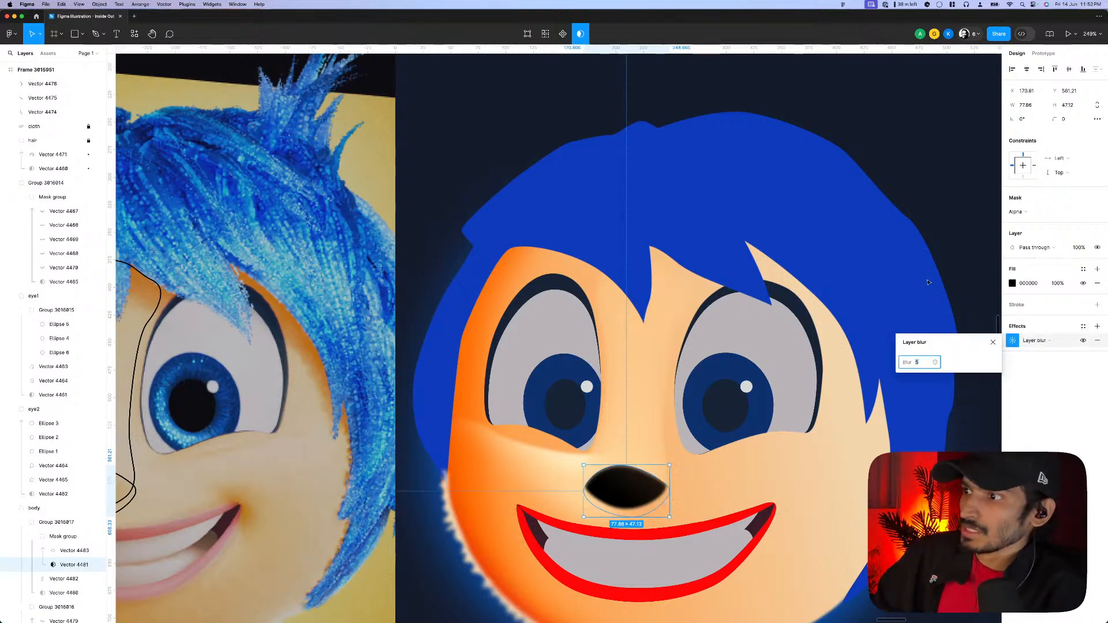
{"action": "left_click", "coordinate": [74, 550]}
{"action": "key", "text": "Return"}
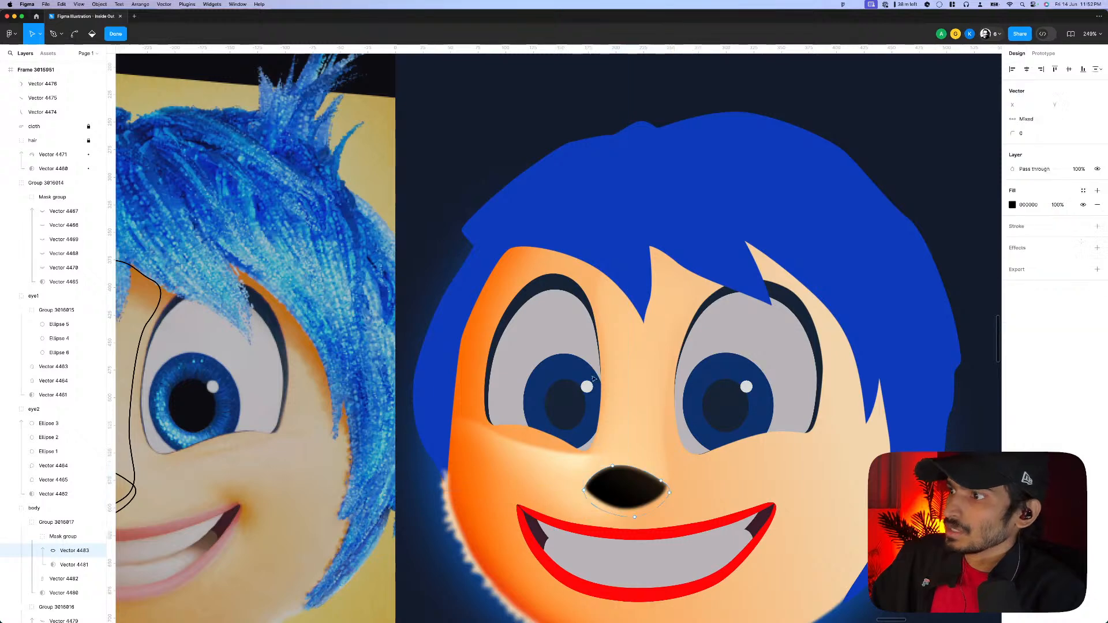
{"action": "scroll", "coordinate": [613, 475], "scroll_direction": "up", "scroll_amount": 3}
{"action": "left_click", "coordinate": [613, 466]}
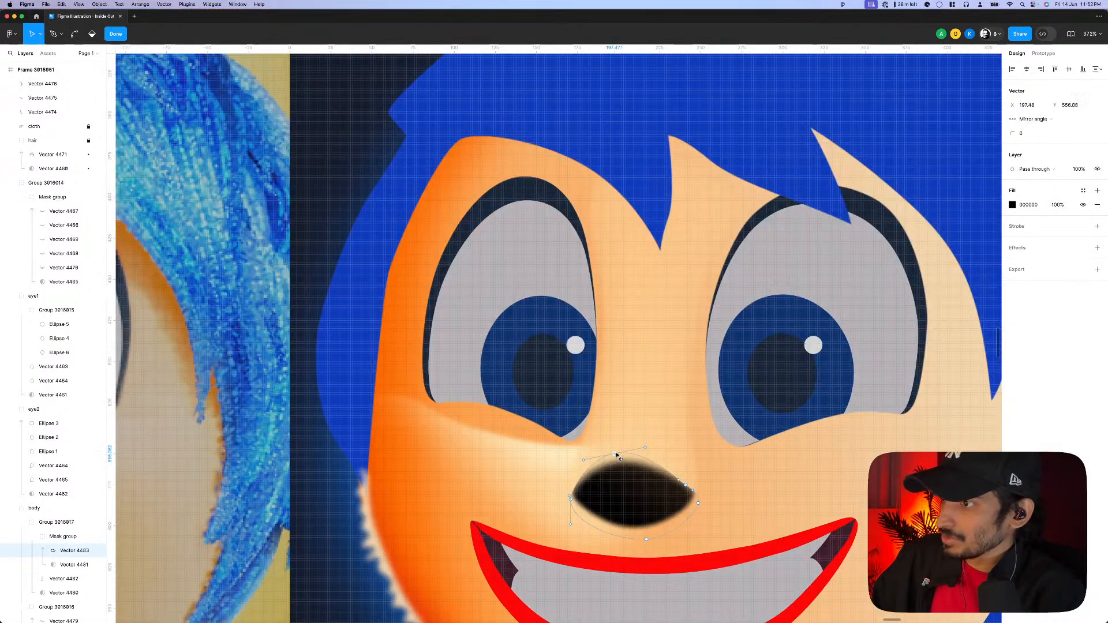
{"action": "left_click_drag", "start_coordinate": [617, 456], "coordinate": [617, 455]}
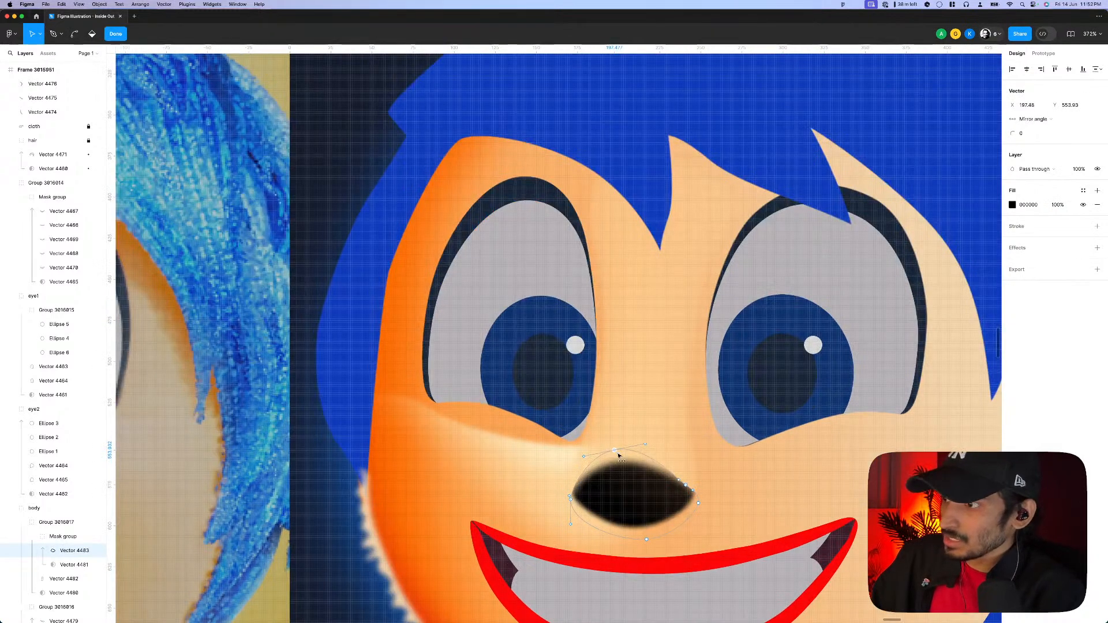
{"action": "key", "text": "Escape"}
{"action": "key", "text": "Escape"}
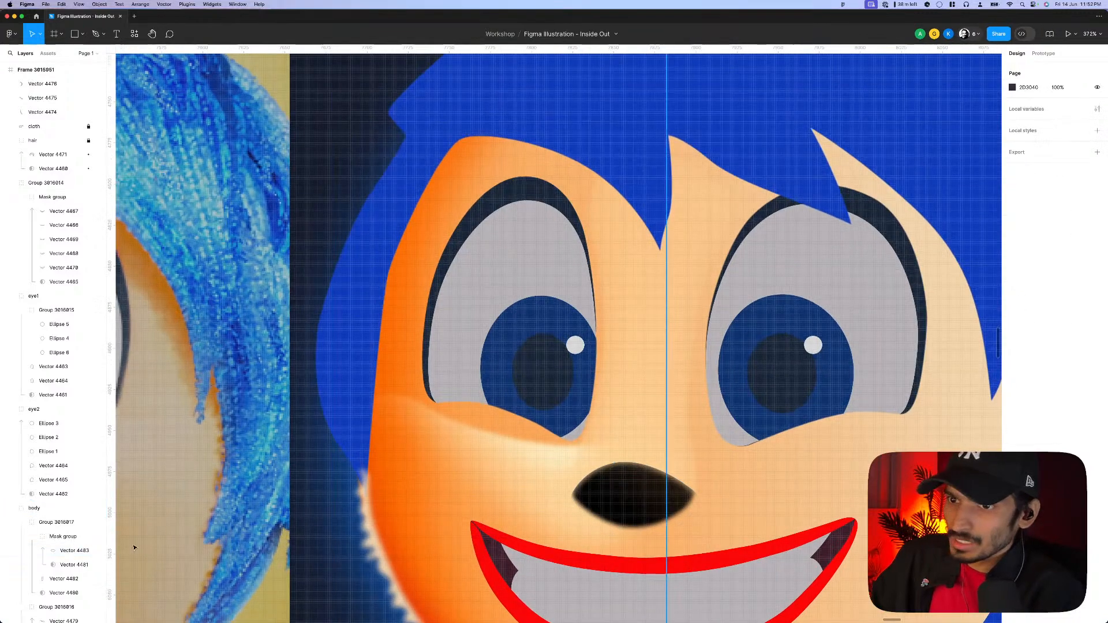
- Move the masked nose-tip shape's anchor points outward so it extends past its blurred mask, enlarging it to about 84 × 53
{"action": "left_click", "coordinate": [74, 551]}
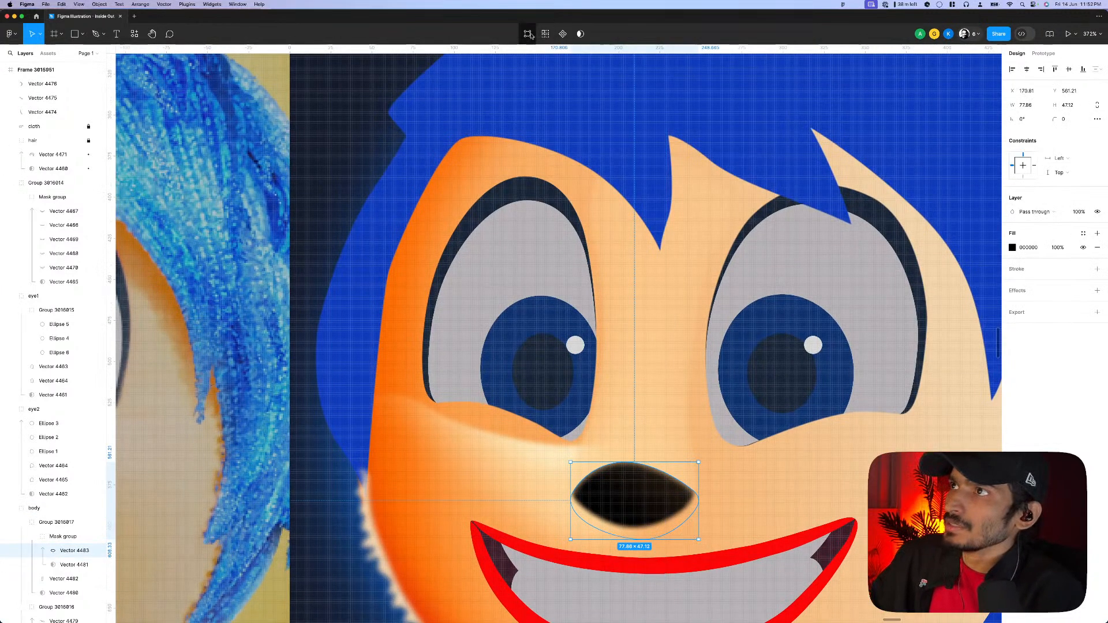
{"action": "key", "text": "Return"}
{"action": "left_click", "coordinate": [615, 466]}
{"action": "mouse_move", "coordinate": [617, 470]}
{"action": "left_mouse_down"}
{"action": "mouse_move", "coordinate": [614, 459]}
{"action": "mouse_move", "coordinate": [624, 461]}
{"action": "left_mouse_up"}
{"action": "left_click_drag", "start_coordinate": [689, 490], "coordinate": [685, 474]}
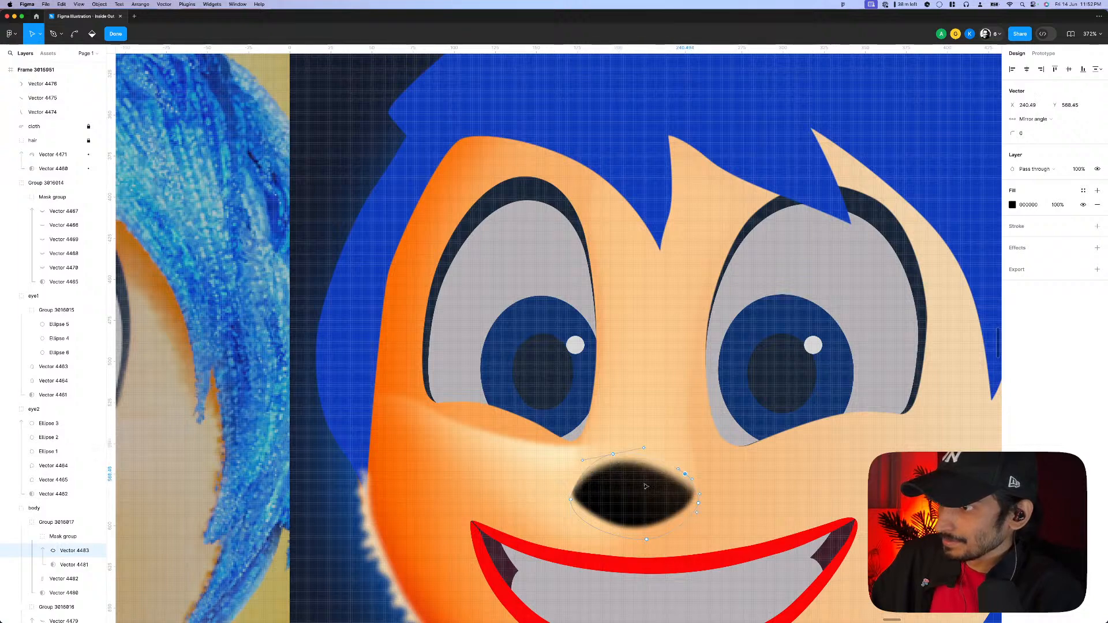
{"action": "scroll", "coordinate": [566, 499], "scroll_direction": "down", "scroll_amount": 5}
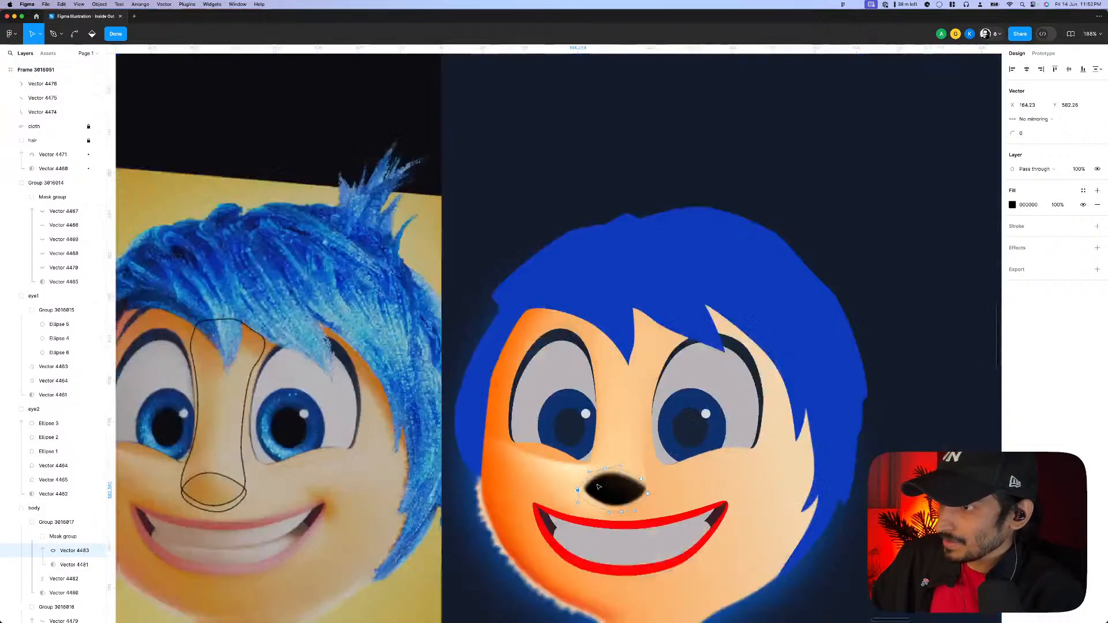
{"action": "key", "text": "Escape"}
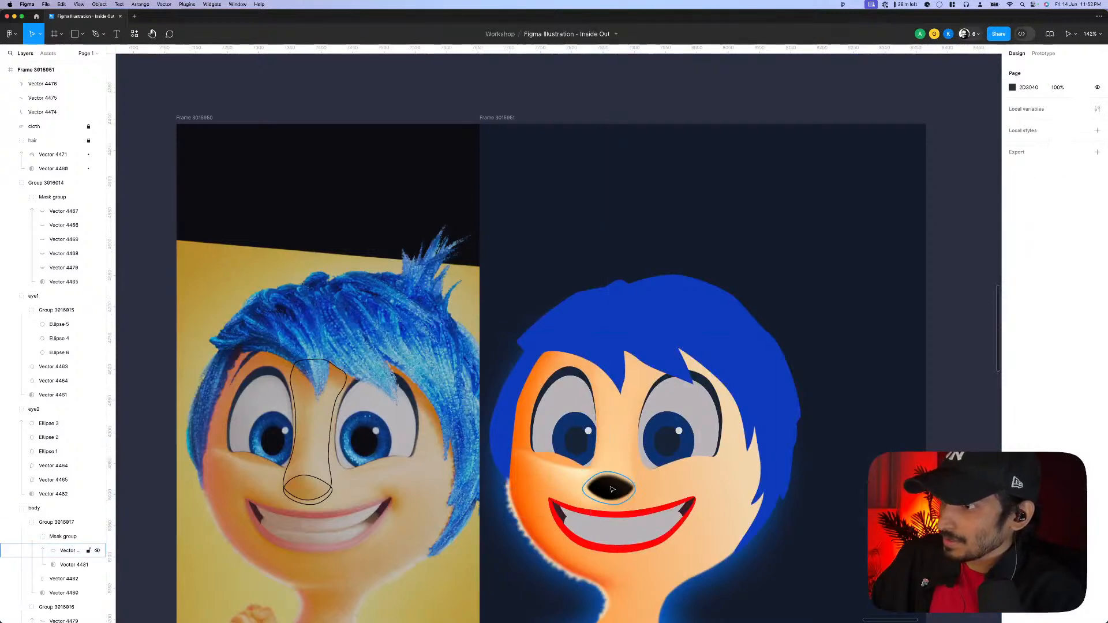
- Fill the nose-tip shape with a linear gradient based on sampled brown B87834, running across the nose and slightly upward
{"action": "left_click", "coordinate": [1013, 248]}
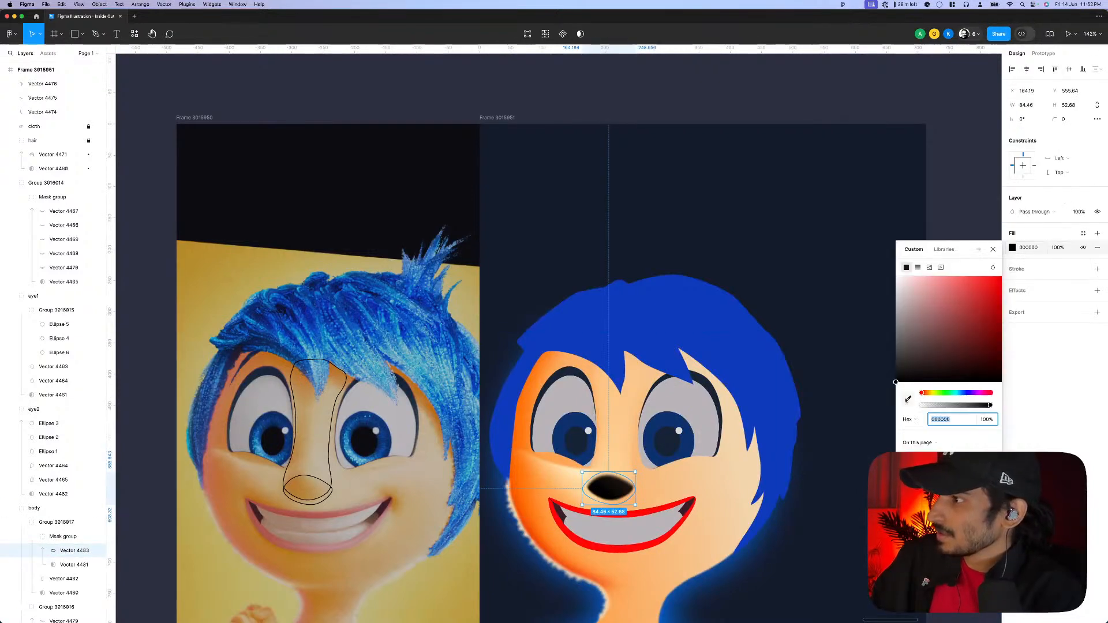
{"action": "left_click", "coordinate": [908, 399]}
{"action": "left_click", "coordinate": [960, 88]}
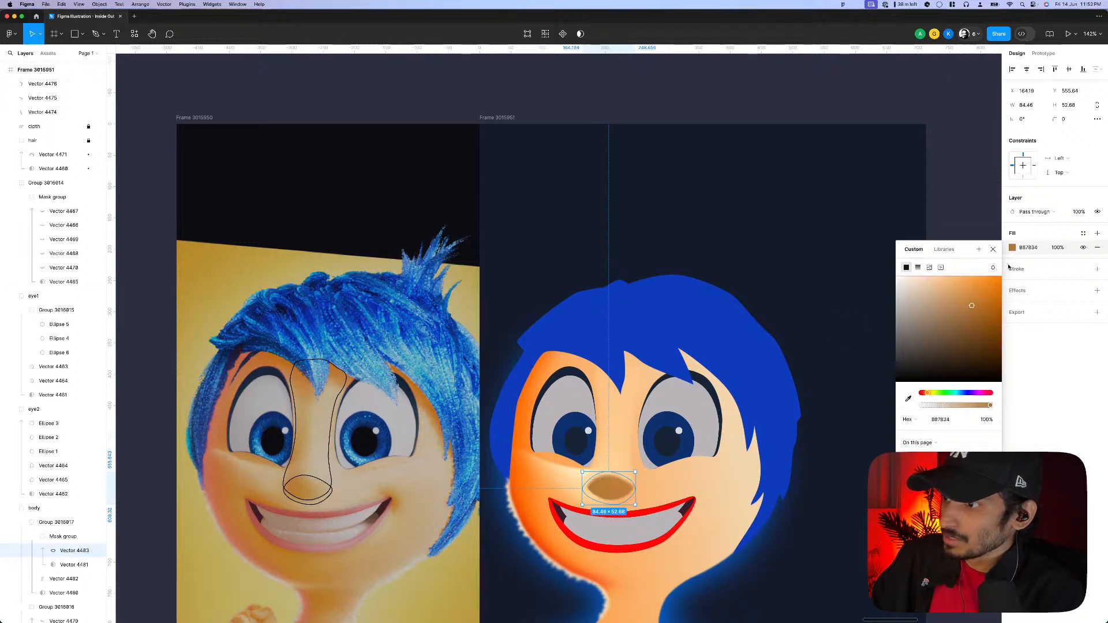
{"action": "left_click", "coordinate": [918, 268]}
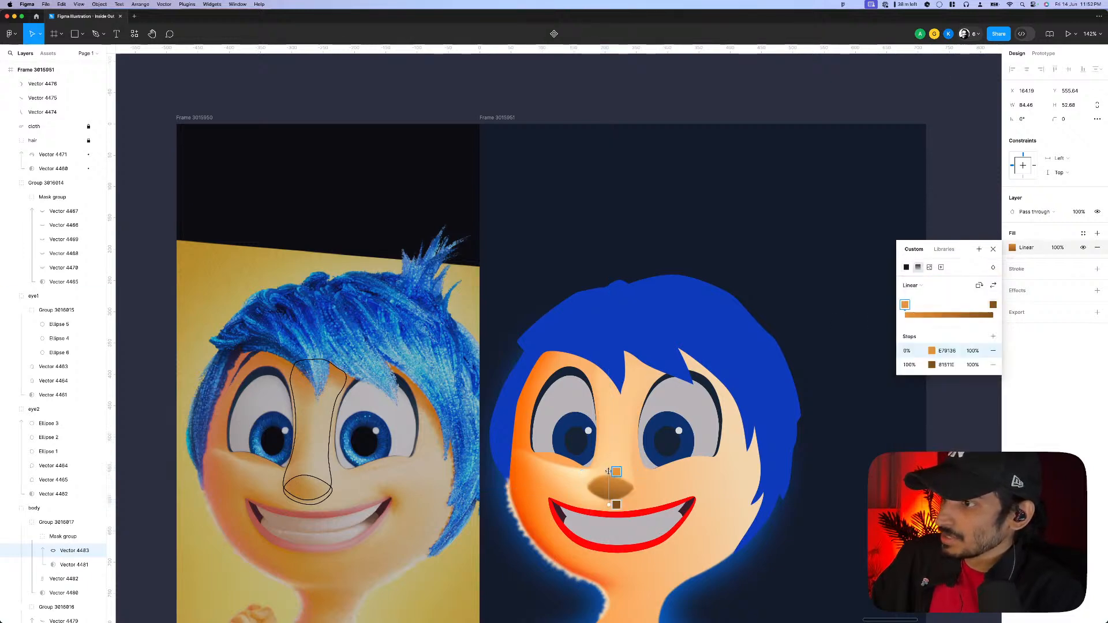
{"action": "mouse_move", "coordinate": [615, 472]}
{"action": "left_mouse_down"}
{"action": "mouse_move", "coordinate": [591, 481]}
{"action": "mouse_move", "coordinate": [621, 490]}
{"action": "mouse_move", "coordinate": [624, 476]}
{"action": "left_mouse_up"}
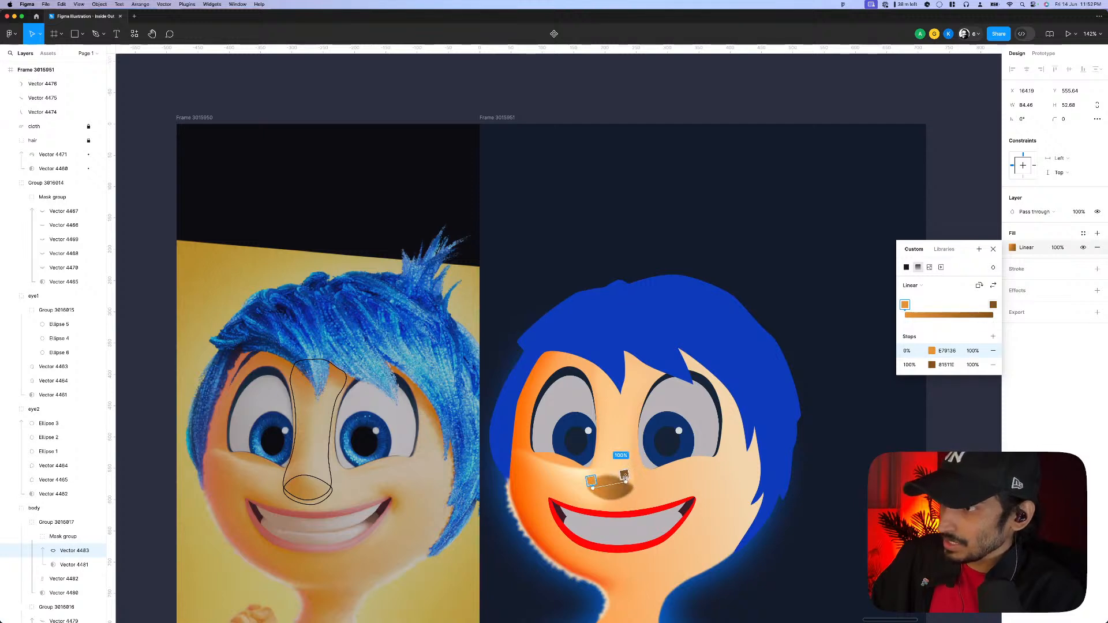
{"action": "left_click", "coordinate": [624, 475]}
- Change the nose-tip gradient's 100% stop to light peach FFD09F, keeping orange E79136 at the 0% stop
{"action": "left_click", "coordinate": [941, 352]}
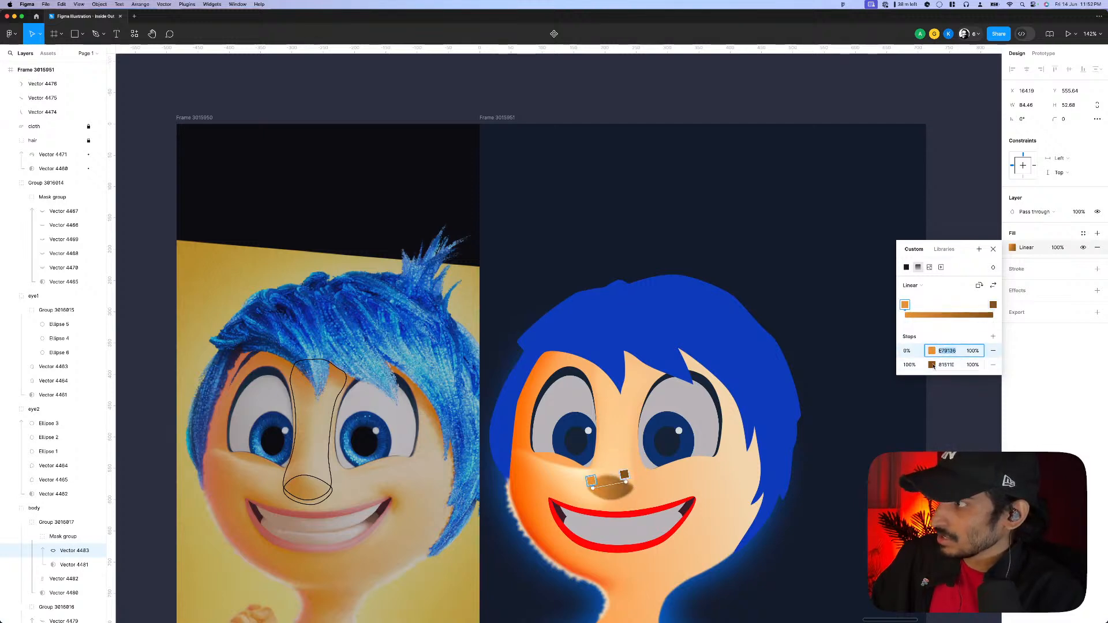
{"action": "left_click", "coordinate": [944, 366]}
{"action": "key", "text": "Return"}
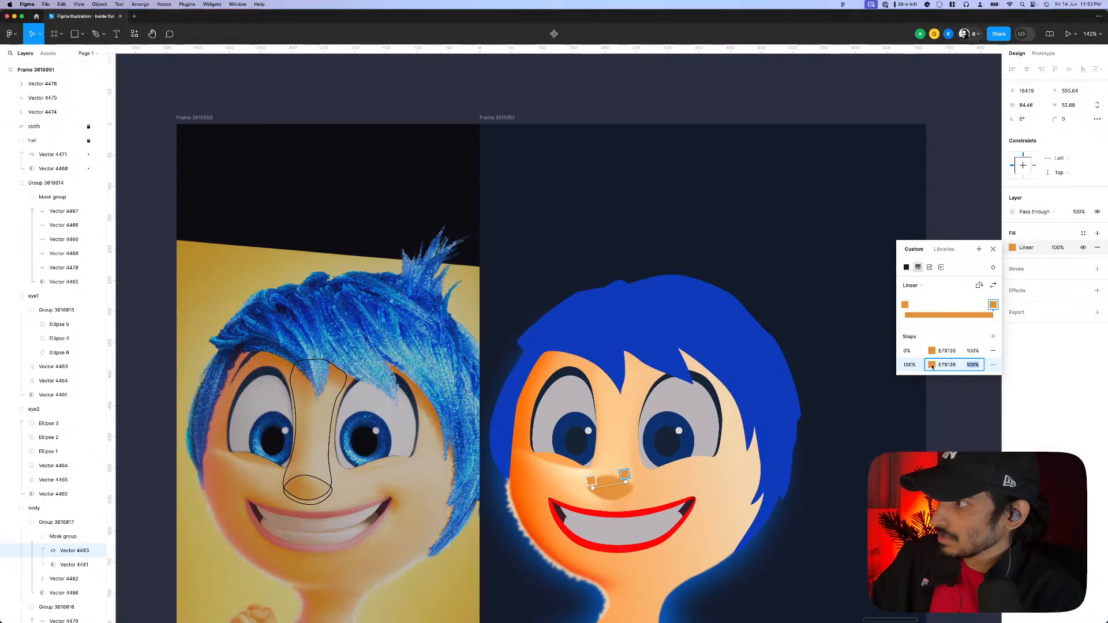
{"action": "left_click", "coordinate": [932, 365]}
{"action": "left_click_drag", "start_coordinate": [841, 385], "coordinate": [834, 373]}
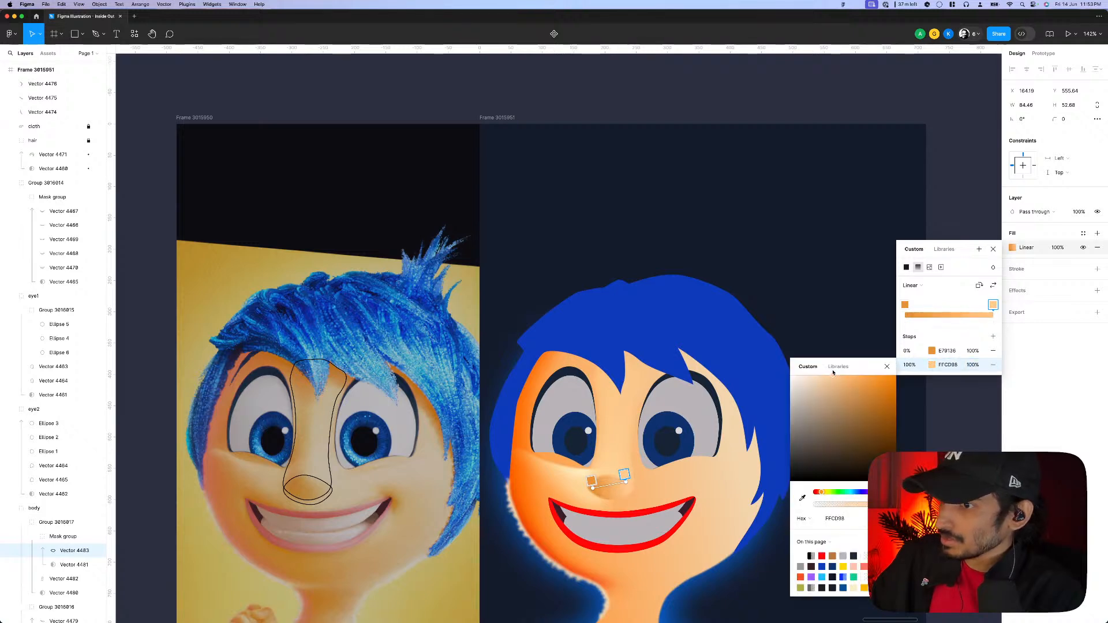
{"action": "key", "text": "Escape"}
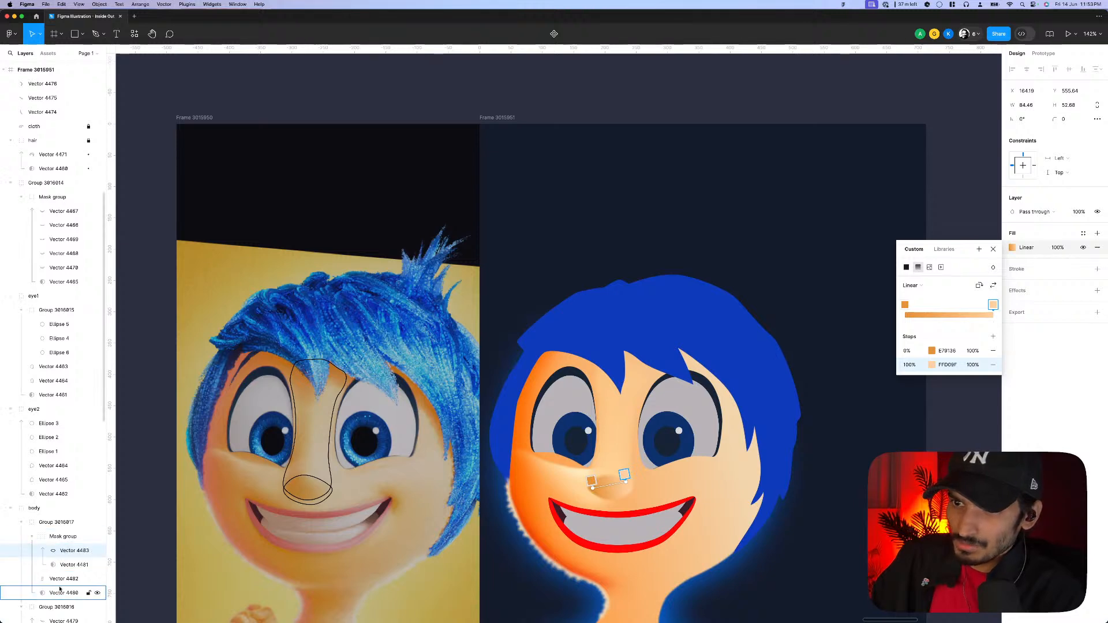
- Add a layer blur of 1 to the whole nose group
{"action": "left_click", "coordinate": [56, 523]}
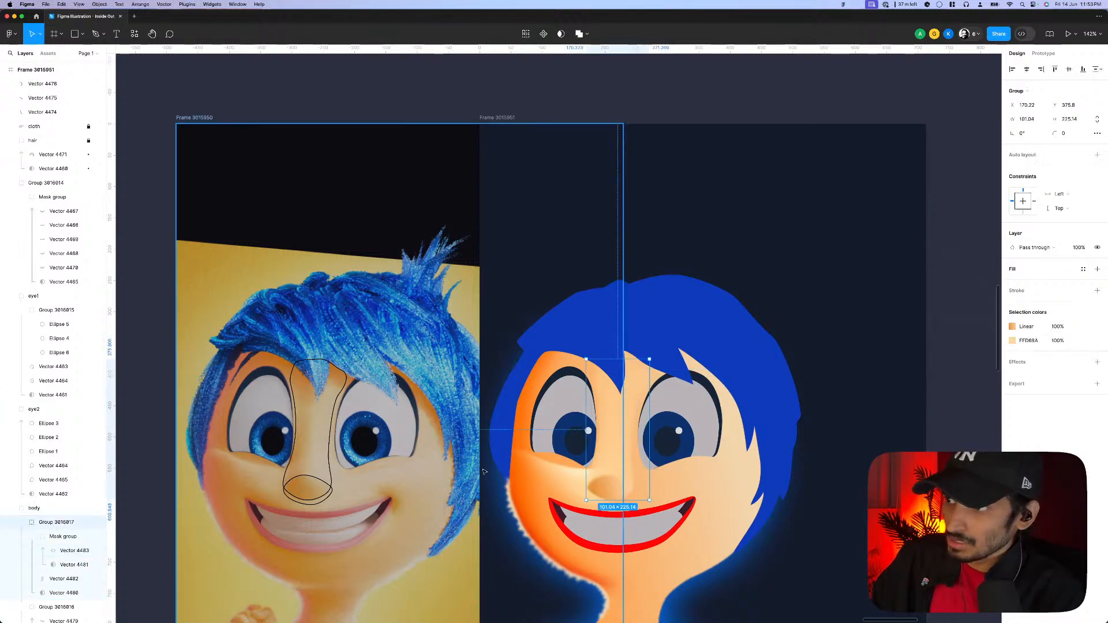
{"action": "left_click", "coordinate": [33, 537]}
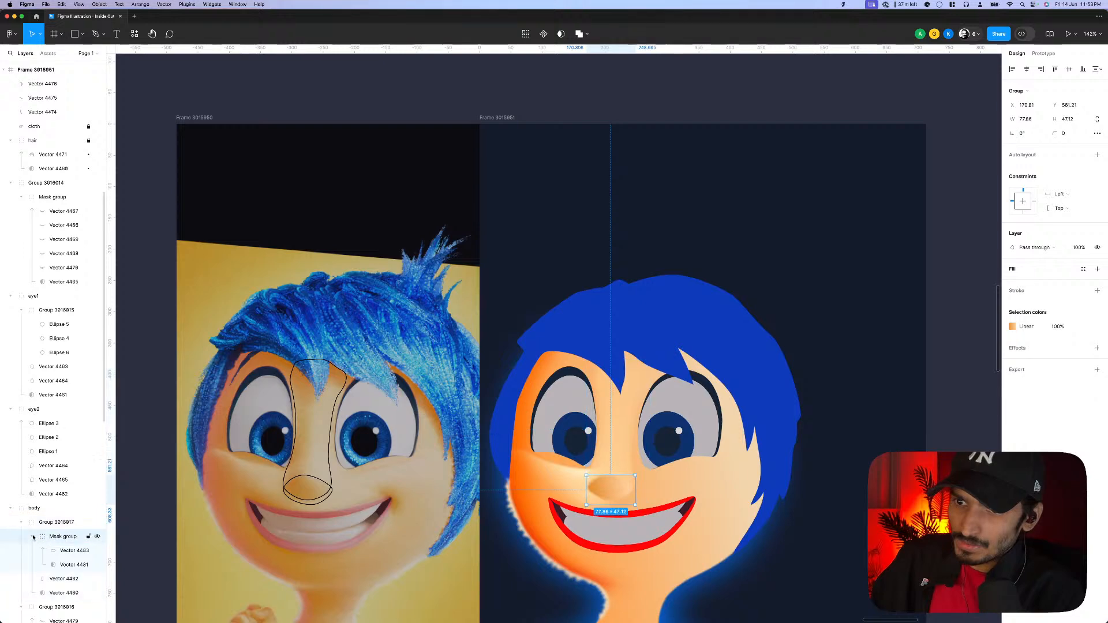
{"action": "left_click", "coordinate": [33, 537]}
{"action": "left_click", "coordinate": [53, 523]}
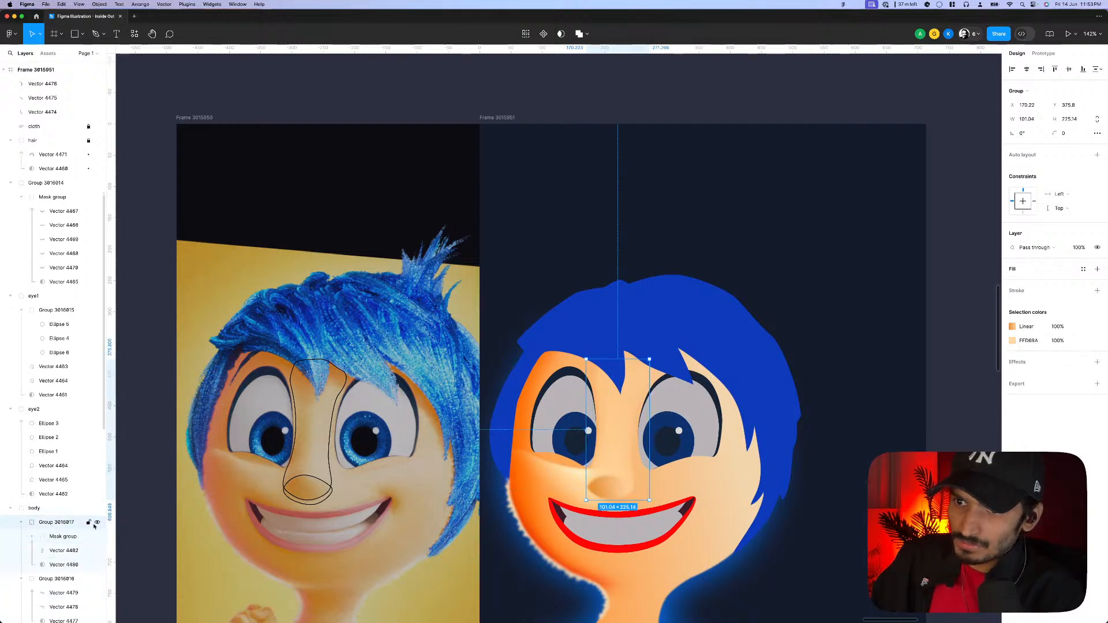
{"action": "left_click", "coordinate": [1097, 362]}
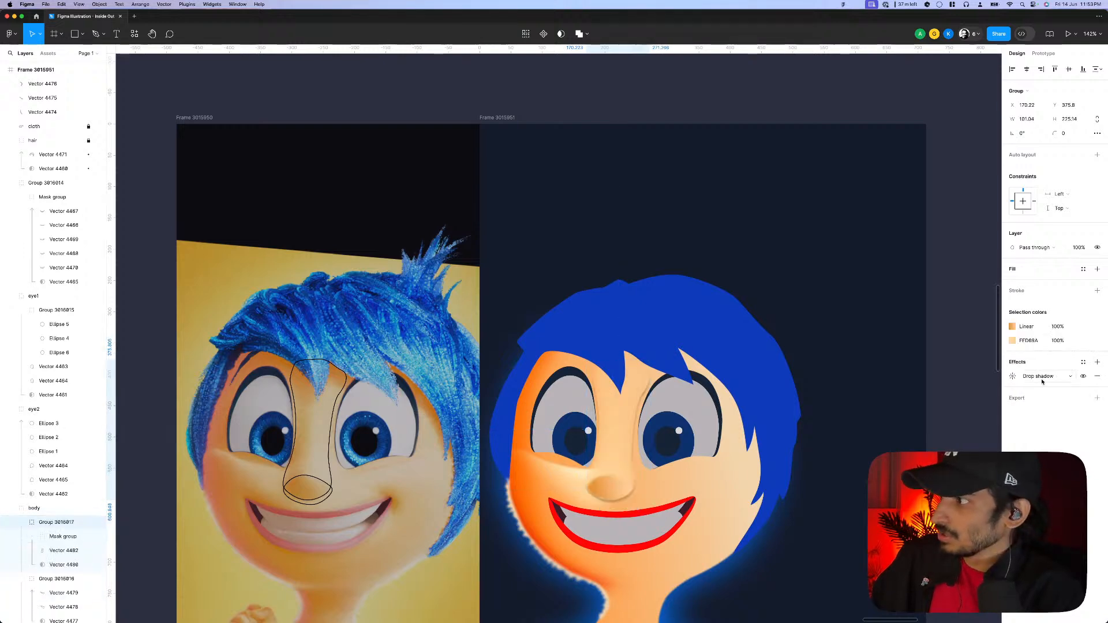
{"action": "left_click", "coordinate": [1035, 377]}
{"action": "left_click", "coordinate": [1034, 383]}
{"action": "left_click", "coordinate": [1012, 376]}
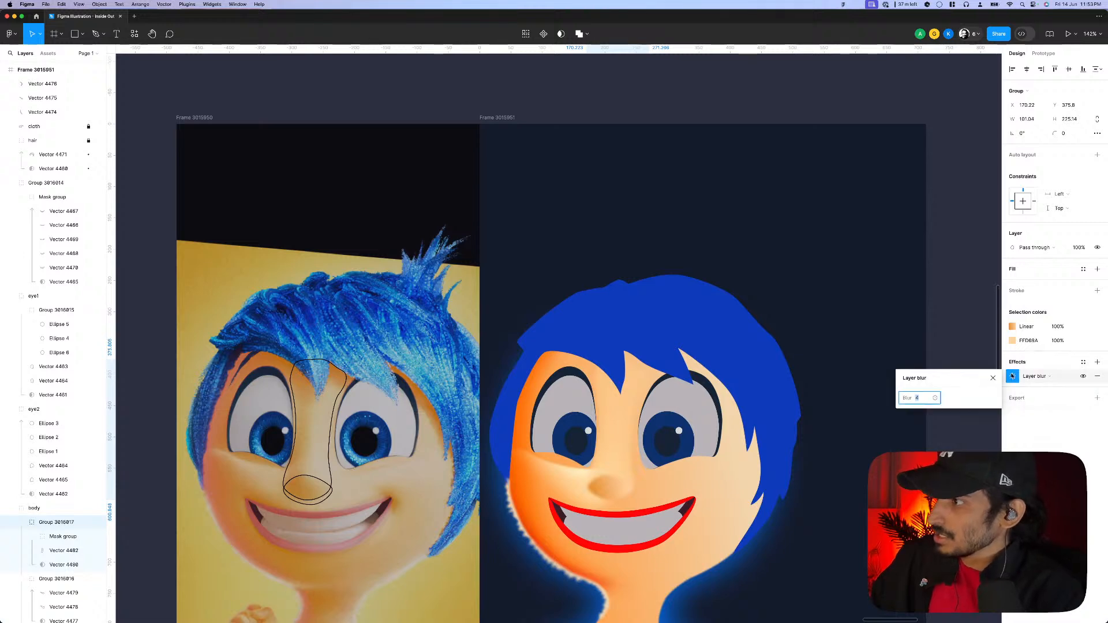
{"action": "key", "text": "Down"}
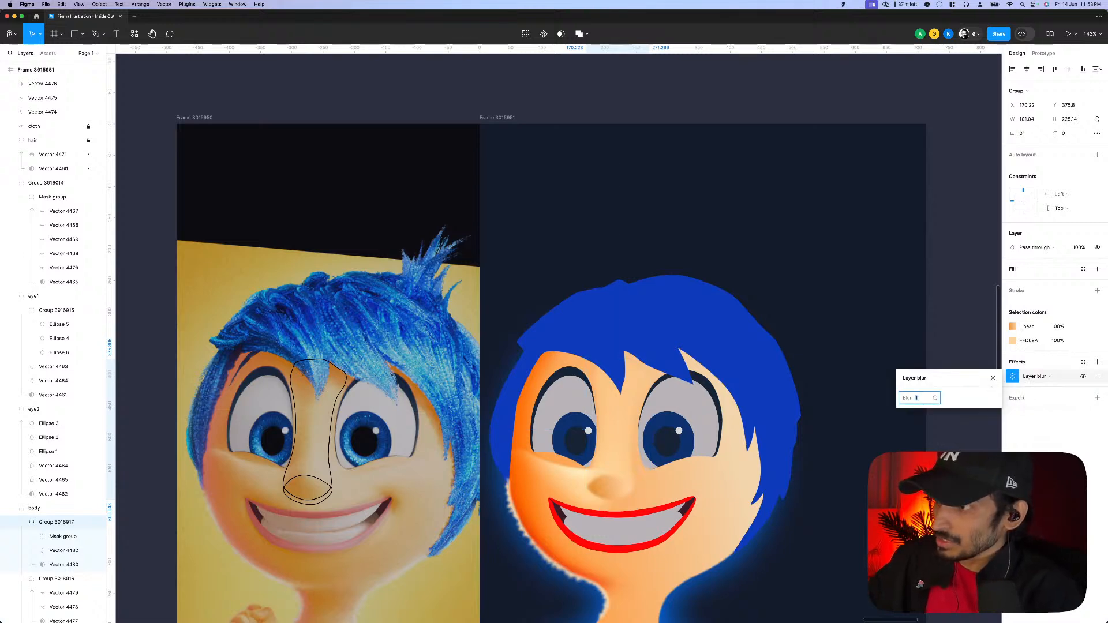
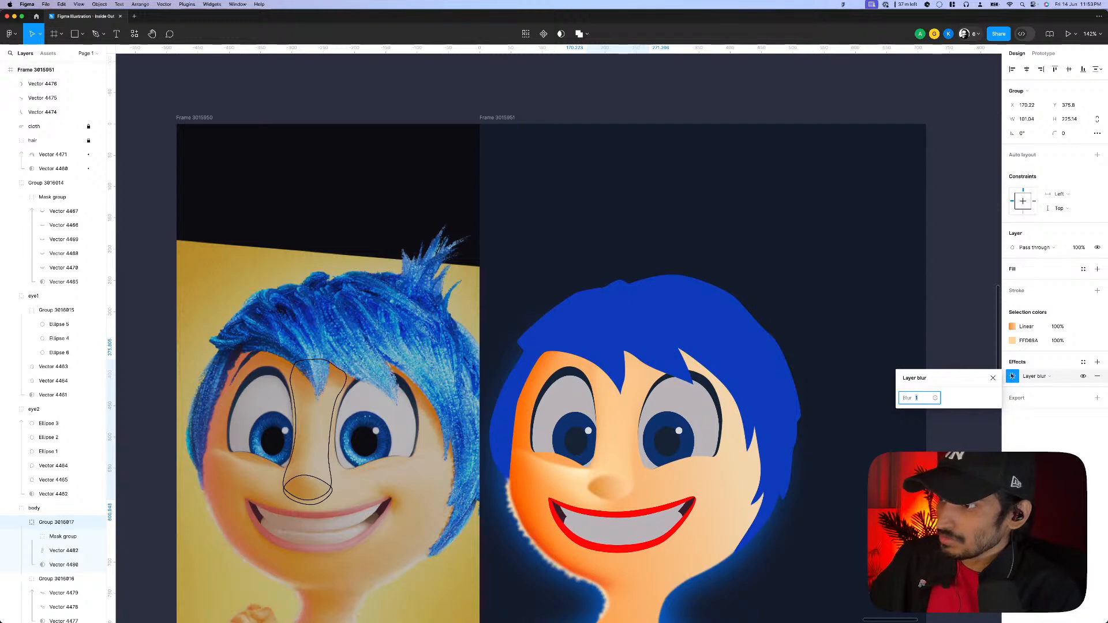
- Move the opaque black end of the nose-bridge mask's gradient up to just above the nose tip
{"action": "left_click", "coordinate": [47, 567]}
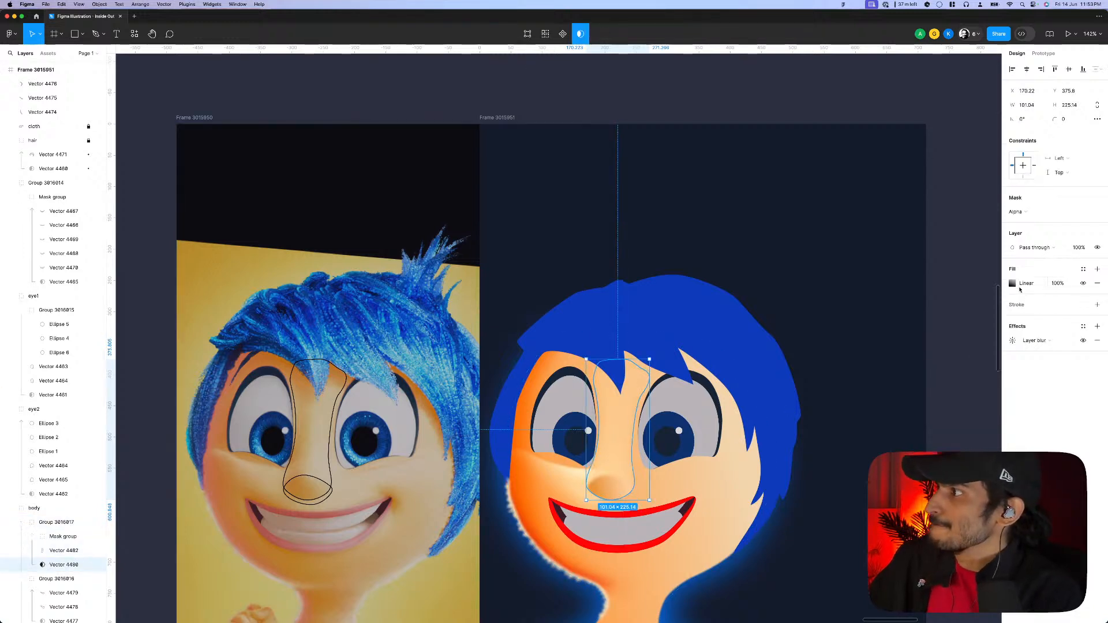
{"action": "left_click", "coordinate": [1017, 286]}
{"action": "left_click_drag", "start_coordinate": [606, 495], "coordinate": [607, 465]}
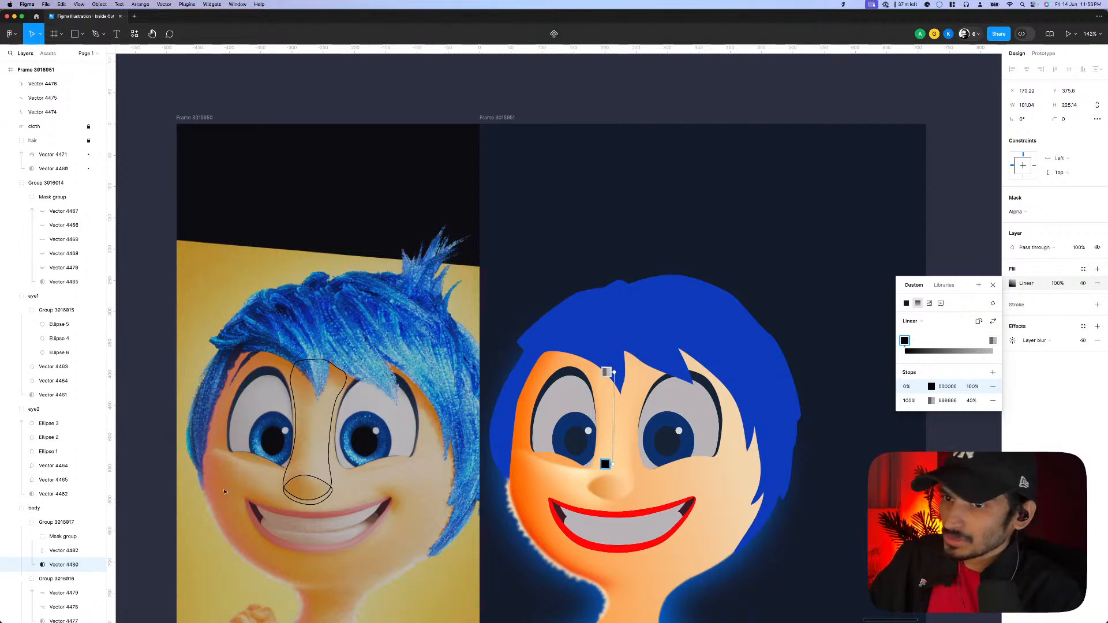
{"action": "key", "text": "Escape"}
- Add an anchor point on the nose-bridge mask's edge beside the nose tip and pull it outward toward the cheek
{"action": "left_click", "coordinate": [529, 33]}
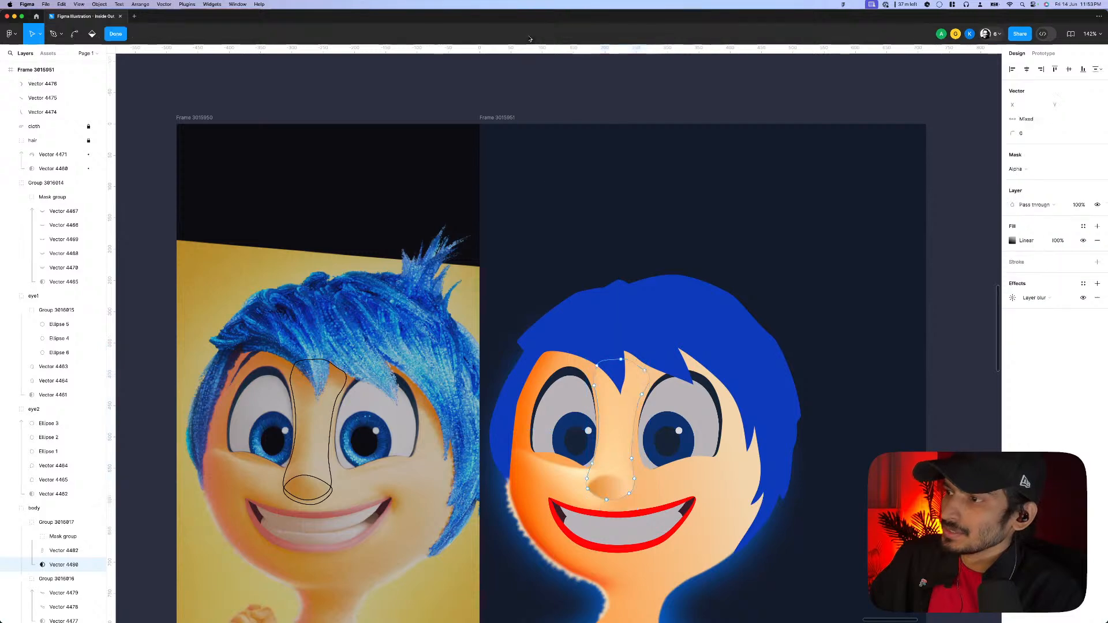
{"action": "left_click", "coordinate": [634, 479]}
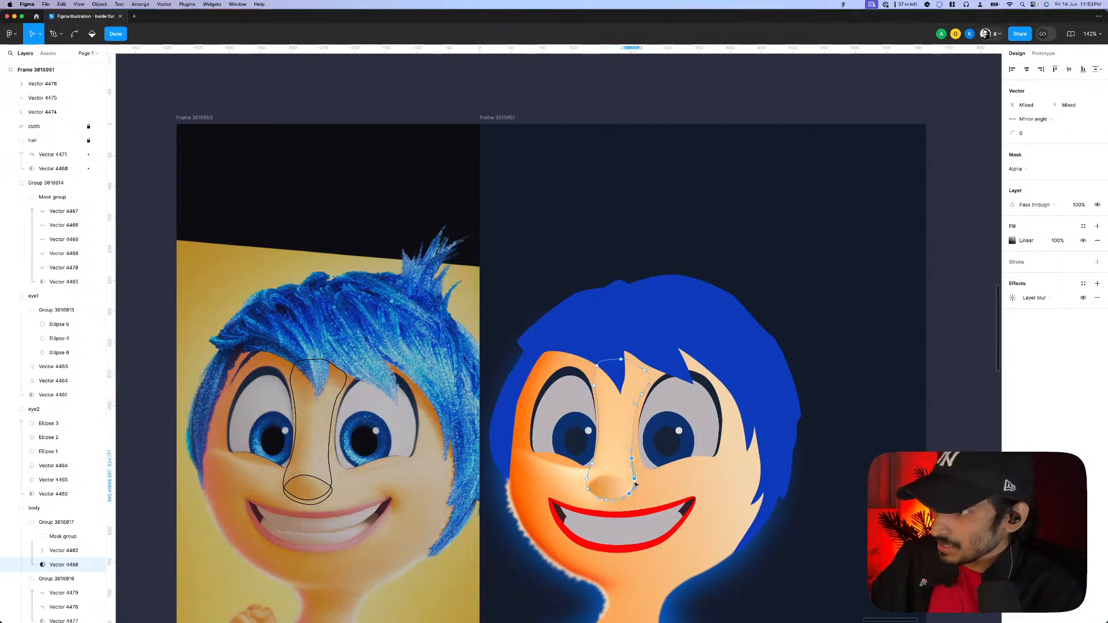
{"action": "scroll", "coordinate": [639, 481], "scroll_direction": "up", "scroll_amount": 5}
{"action": "left_click_drag", "start_coordinate": [639, 480], "coordinate": [651, 485]}
{"action": "scroll", "coordinate": [651, 485], "scroll_direction": "down", "scroll_amount": 5}
{"action": "key", "text": "Escape"}
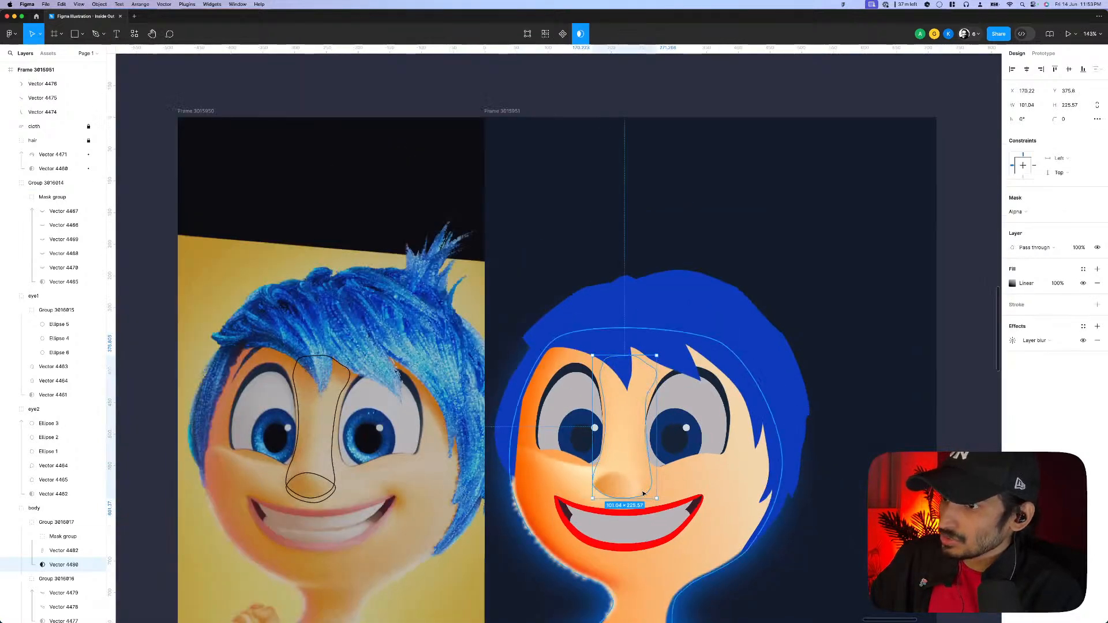
{"action": "left_click", "coordinate": [618, 485]}
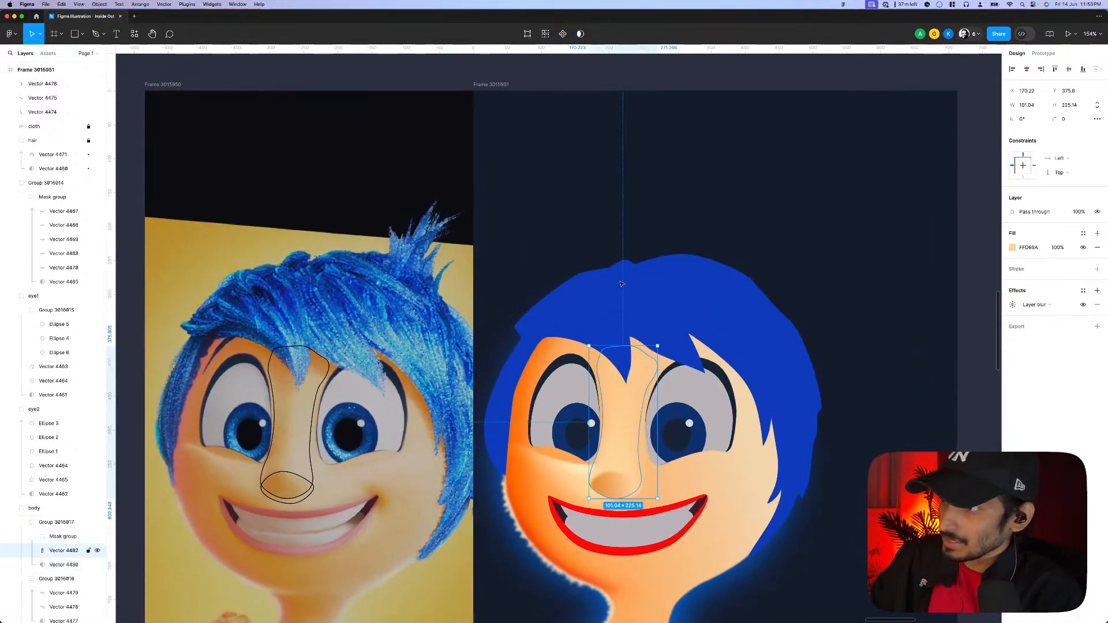
- Delete the traced nose-bridge and nose-tip outlines from the reference image
{"action": "left_click", "coordinate": [308, 492]}
{"action": "left_click", "coordinate": [308, 492], "text": "shift"}
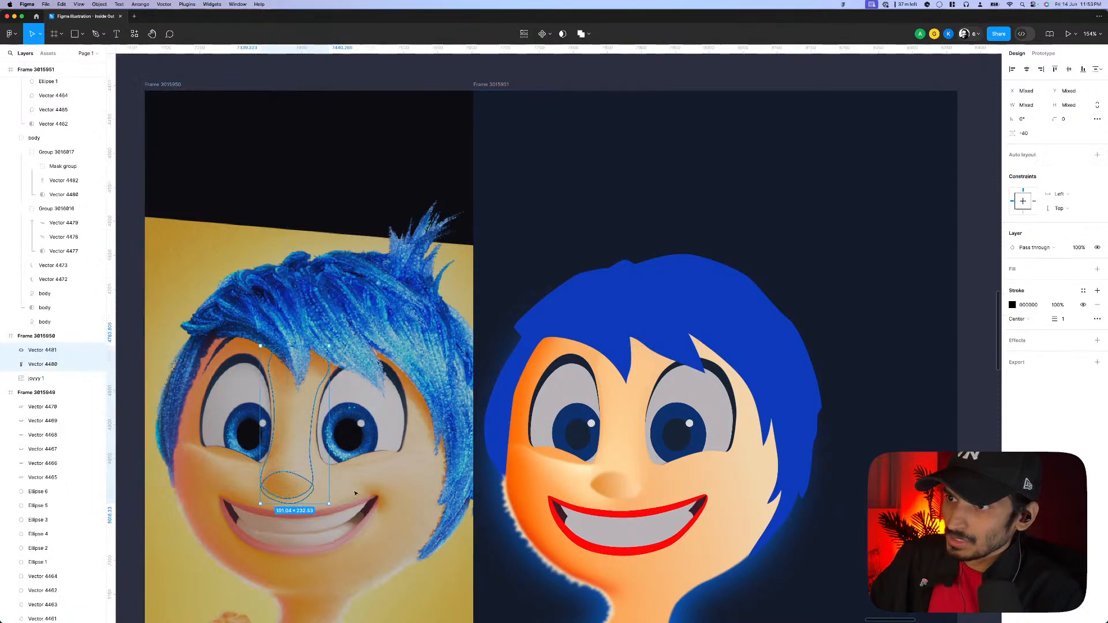
{"action": "key", "text": "Delete"}
{"action": "scroll", "coordinate": [378, 468], "scroll_direction": "left", "scroll_amount": 3}
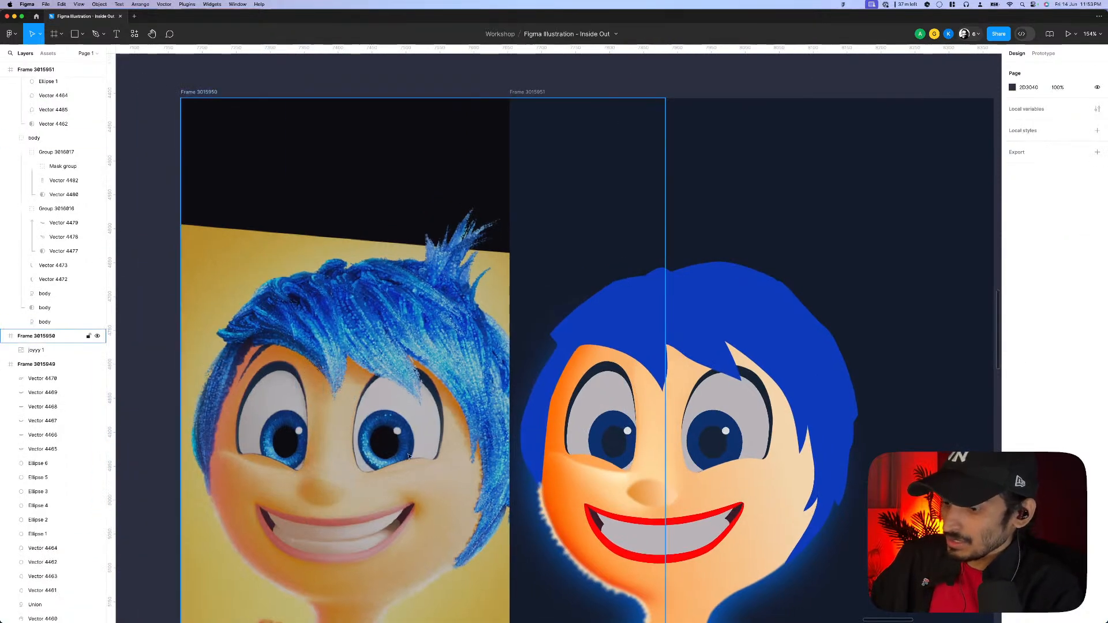
{"action": "key", "text": "p"}
{"action": "left_click", "coordinate": [343, 346]}
{"action": "mouse_move", "coordinate": [327, 475]}
{"action": "left_mouse_down"}
{"action": "mouse_move", "coordinate": [327, 494]}
{"action": "mouse_move", "coordinate": [356, 503]}
{"action": "left_mouse_up"}
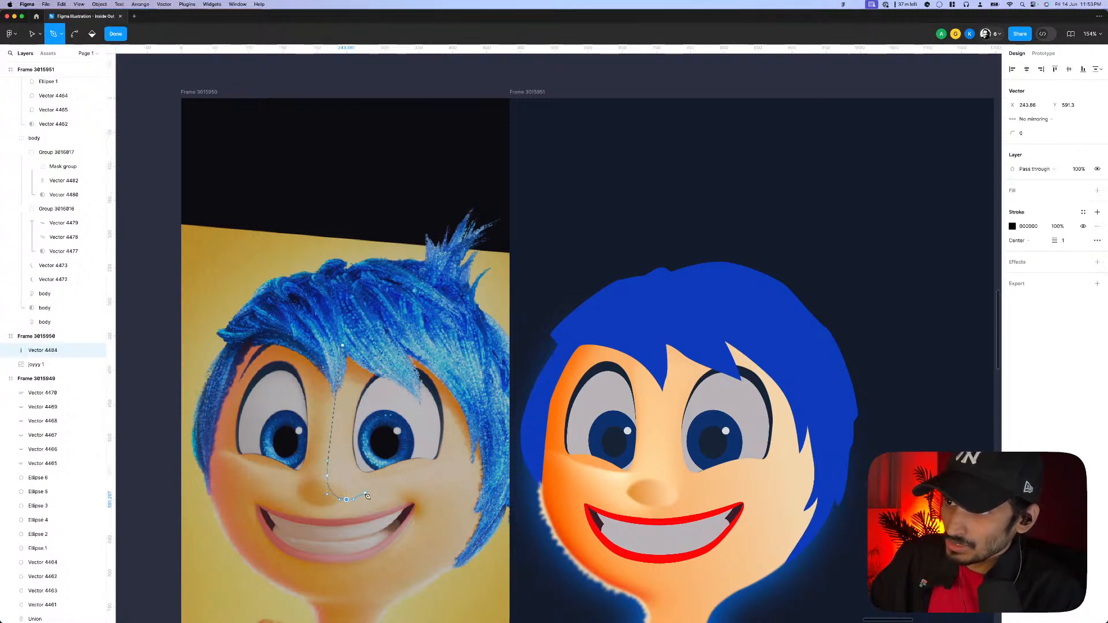
{"action": "left_click", "coordinate": [370, 490]}
{"action": "left_click_drag", "start_coordinate": [361, 454], "coordinate": [361, 431]}
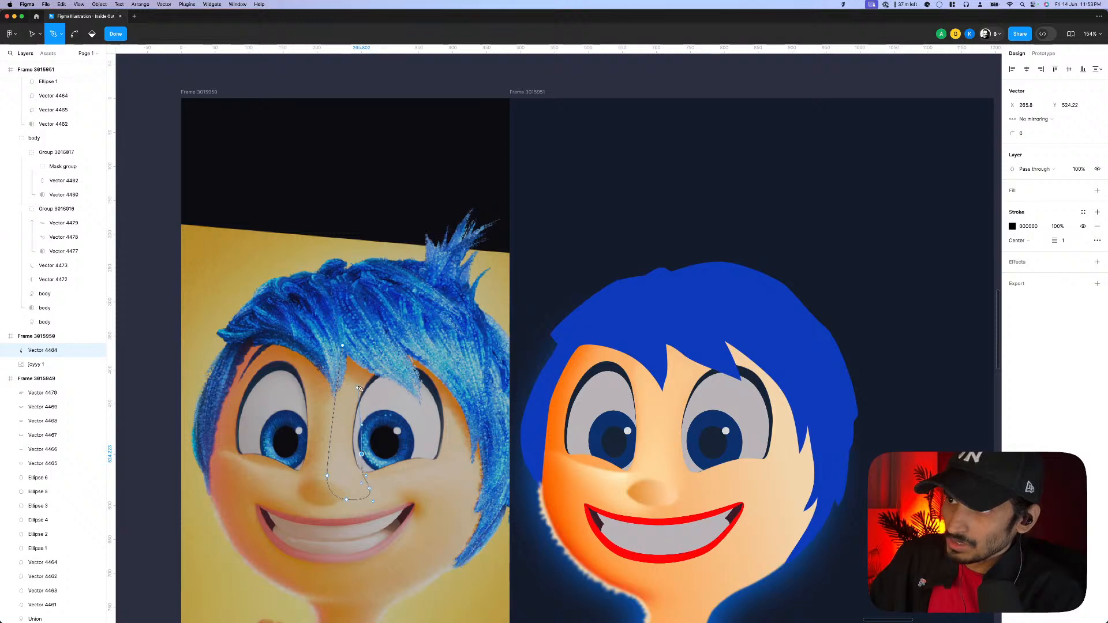
{"action": "left_click", "coordinate": [380, 368]}
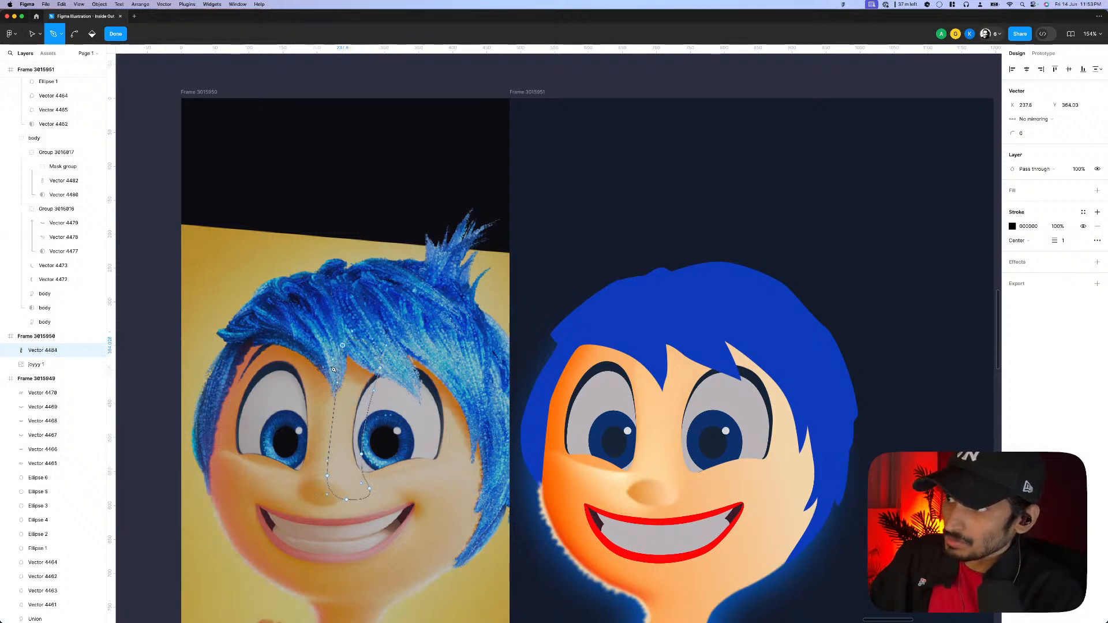
{"action": "key", "text": "Escape"}
{"action": "scroll", "coordinate": [440, 393], "scroll_direction": "down", "scroll_amount": 3}
{"action": "key", "text": "Delete"}
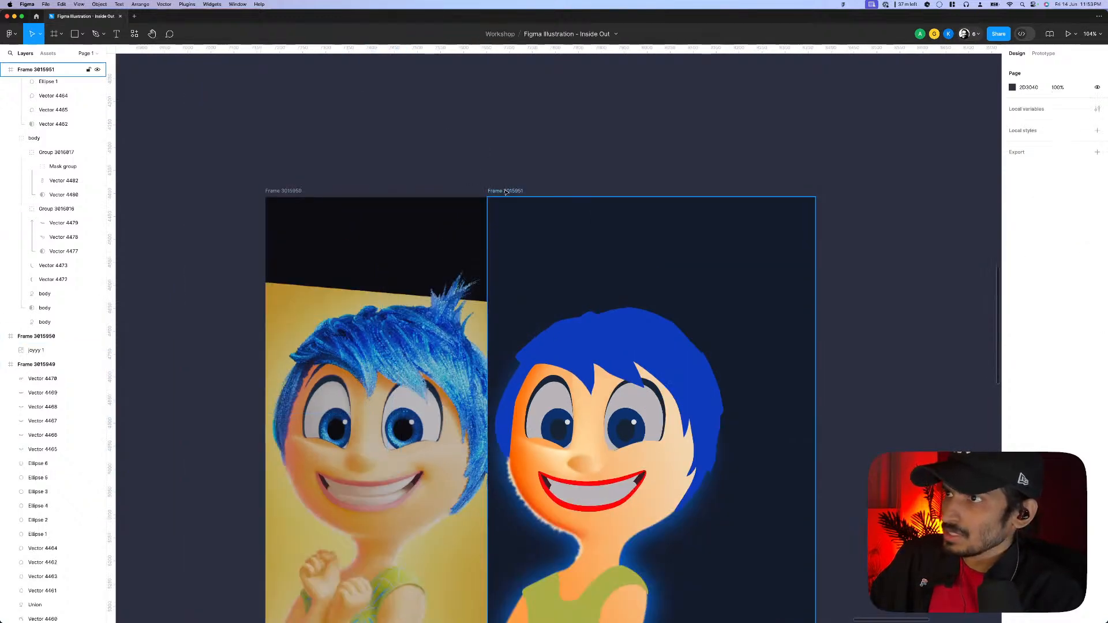
- Move the traced strip outline between the eyes from the reference into the illustration frame, placing it first in the body group
{"action": "key", "text": "ctrl+z"}
{"action": "key", "text": "super+x"}
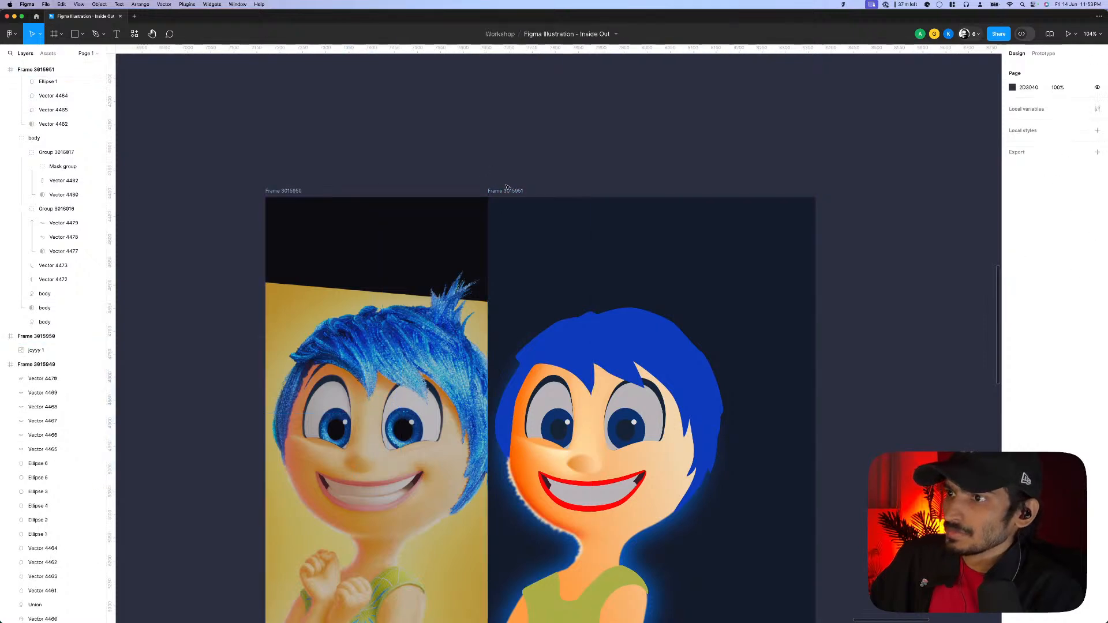
{"action": "left_click", "coordinate": [508, 191]}
{"action": "key", "text": "super+v"}
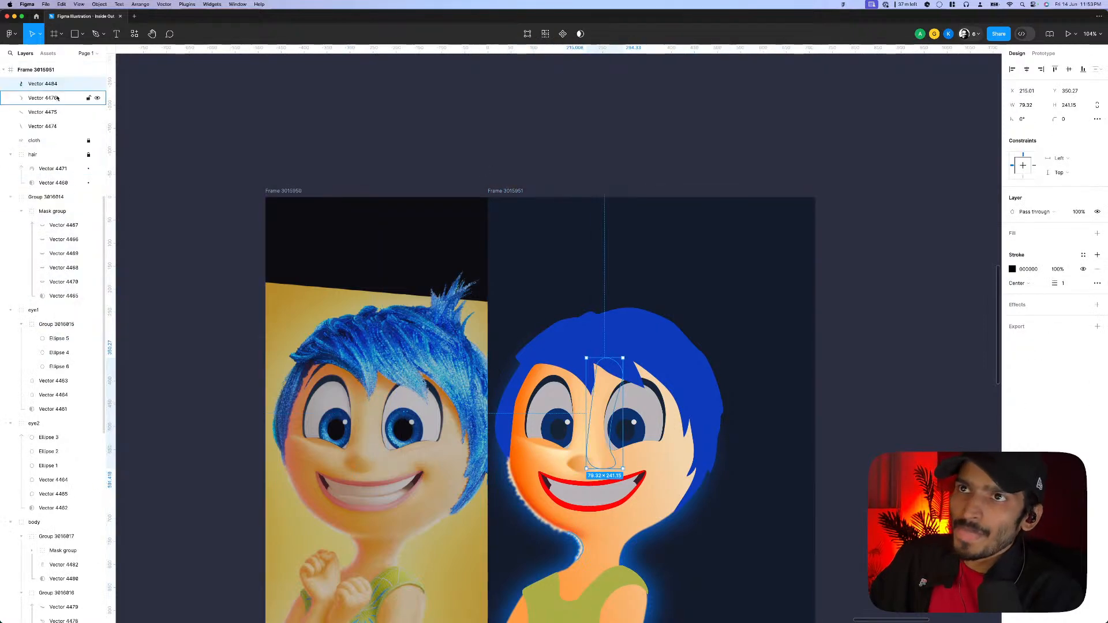
{"action": "left_click_drag", "start_coordinate": [50, 542], "coordinate": [51, 528]}
- Convert the strip's stroke to a fill, apply the copied skin shading properties and increase its layer blur
{"action": "key", "text": "shift+x"}
{"action": "key", "text": "super+alt+v"}
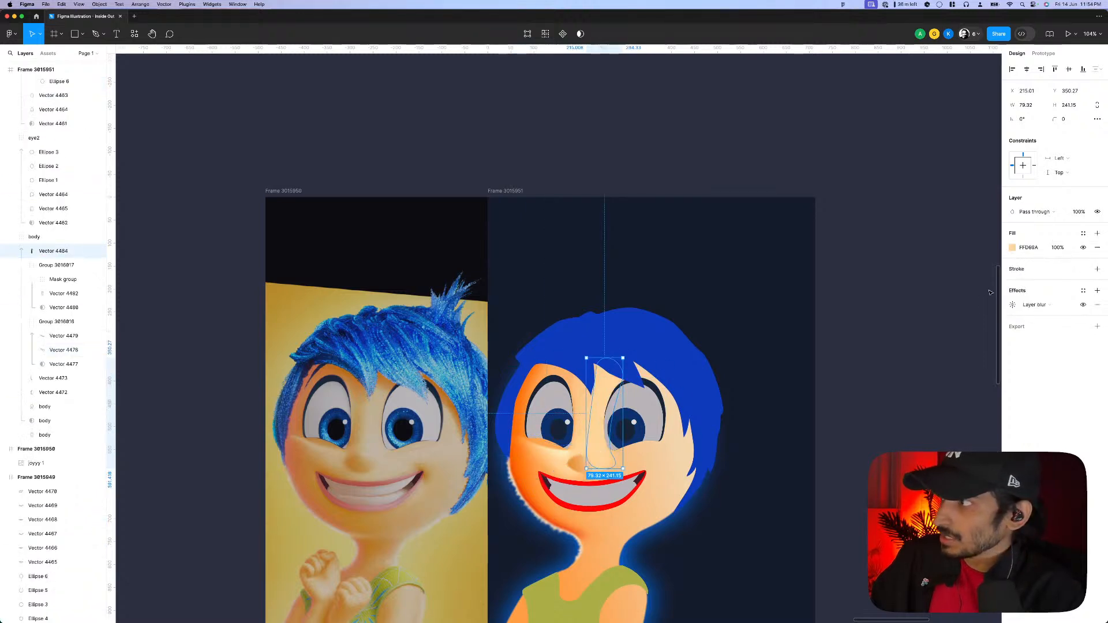
{"action": "left_click", "coordinate": [1011, 306]}
{"action": "key", "text": "shift+Up"}
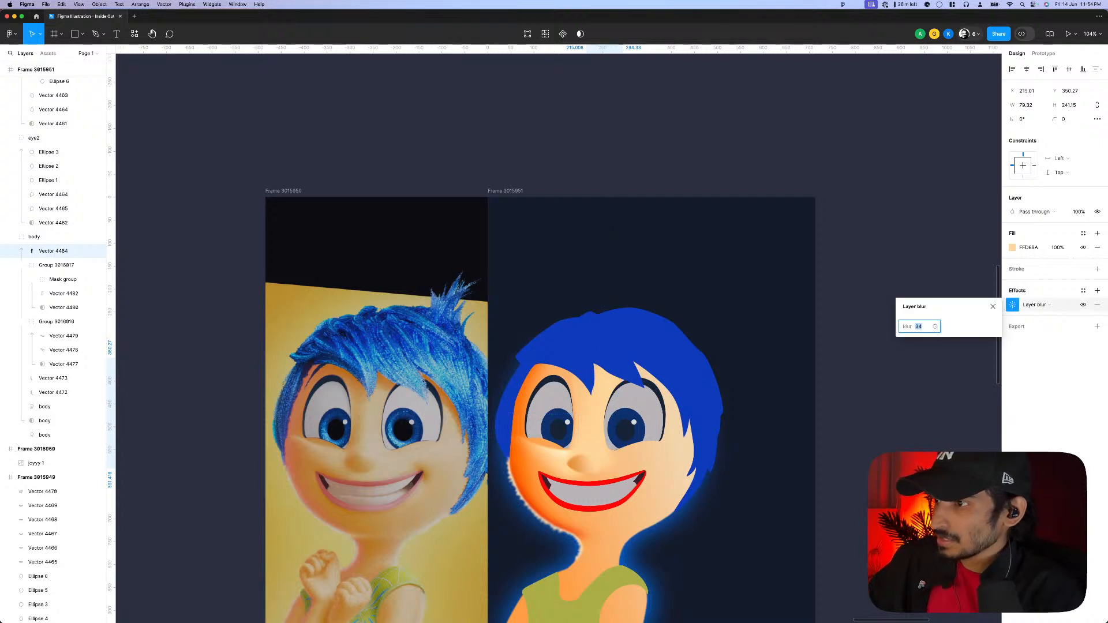
- Lighten the fill of the blurred strip between the eyes to FFEBCD
{"action": "left_click", "coordinate": [1013, 248]}
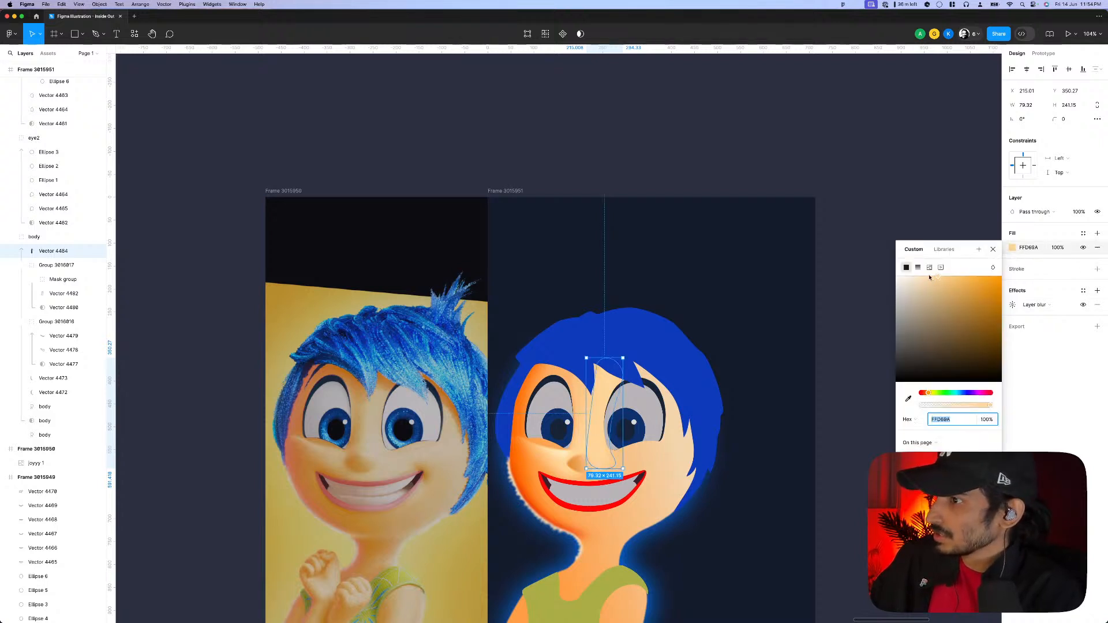
{"action": "left_click_drag", "start_coordinate": [929, 278], "coordinate": [914, 267]}
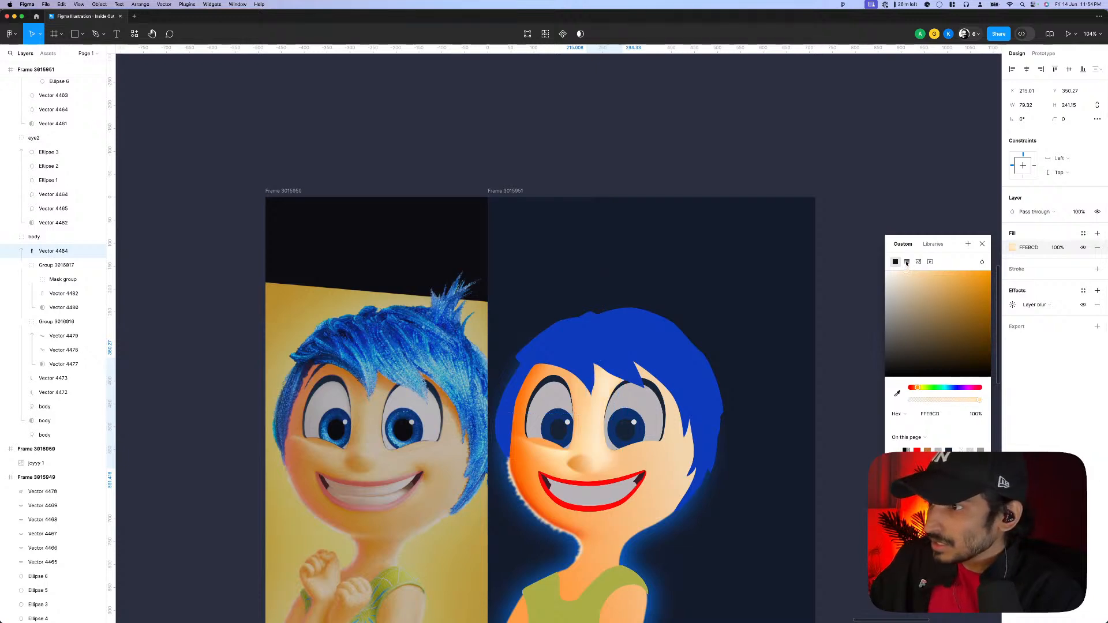
{"action": "left_click", "coordinate": [827, 494]}
- Compare the illustration's face and cheek shading with the reference image
{"action": "scroll", "coordinate": [826, 479], "scroll_direction": "down", "scroll_amount": 5}
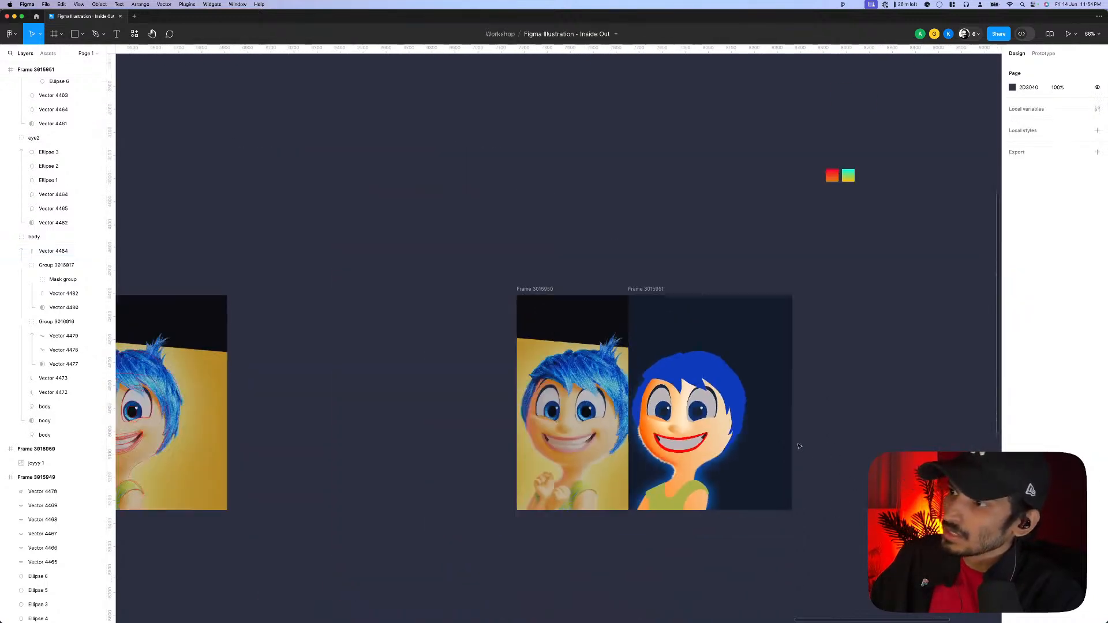
{"action": "scroll", "coordinate": [800, 446], "scroll_direction": "up", "scroll_amount": 2}
{"action": "scroll", "coordinate": [565, 416], "scroll_direction": "up", "scroll_amount": 3}
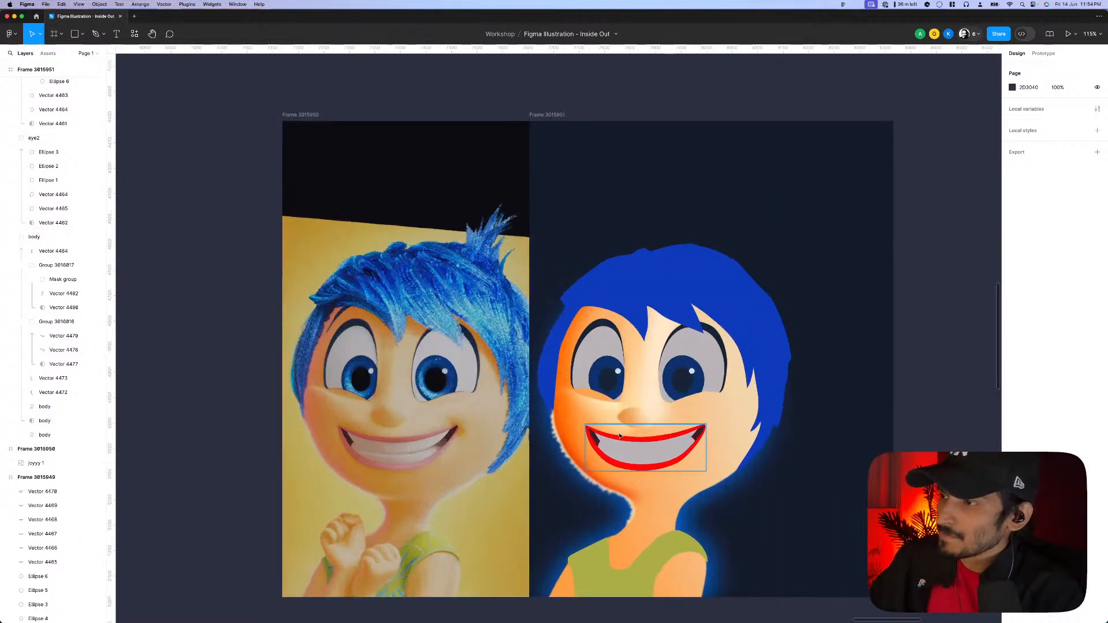
{"action": "scroll", "coordinate": [578, 385], "scroll_direction": "up", "scroll_amount": 1}
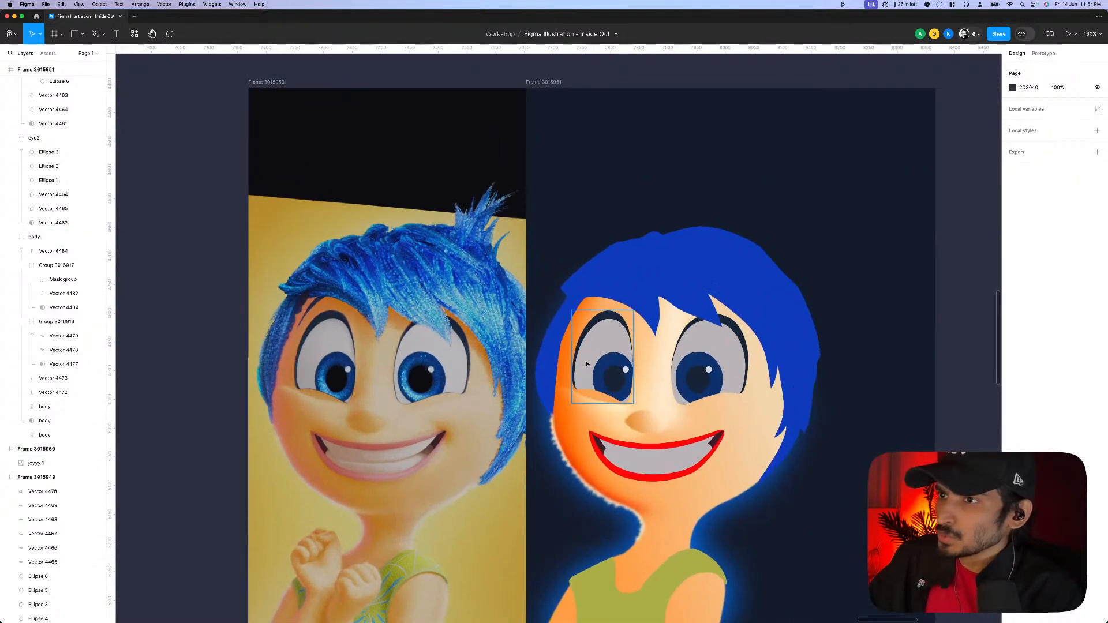
{"action": "scroll", "coordinate": [444, 453], "scroll_direction": "up", "scroll_amount": 1}
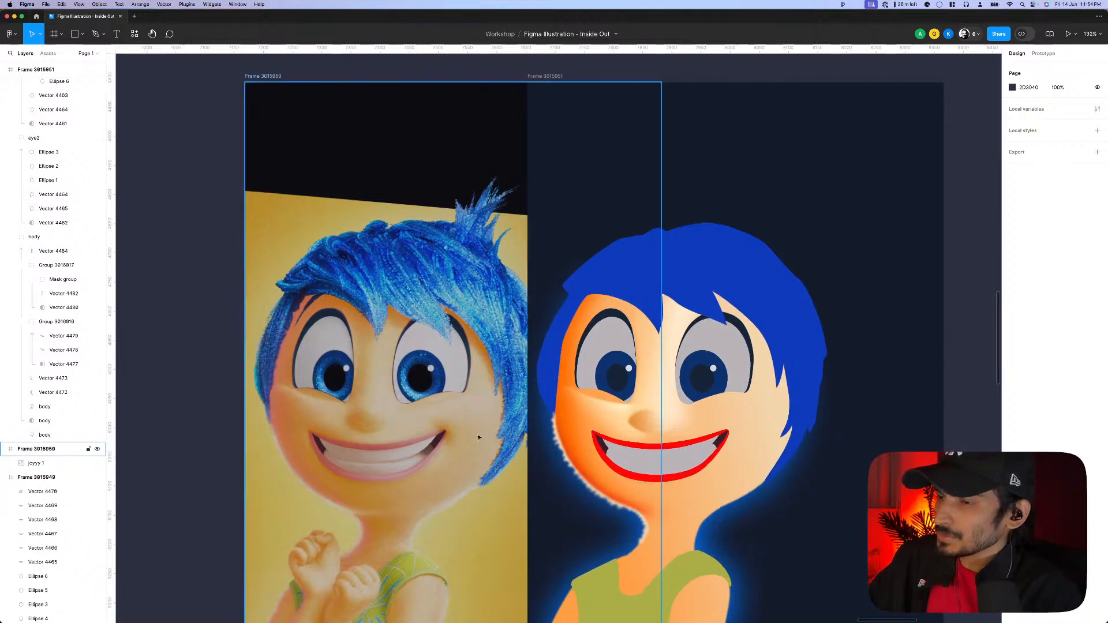
{"action": "scroll", "coordinate": [643, 454], "scroll_direction": "up", "scroll_amount": 1}
{"action": "scroll", "coordinate": [642, 454], "scroll_direction": "up", "scroll_amount": 1}
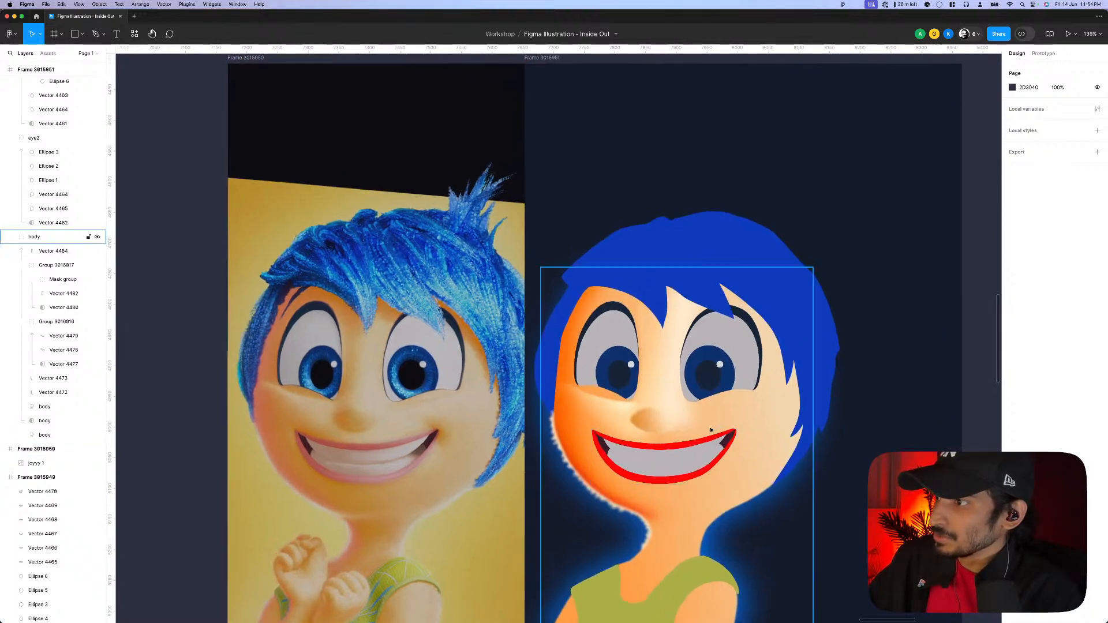
{"action": "scroll", "coordinate": [606, 415], "scroll_direction": "up", "scroll_amount": 3}
{"action": "scroll", "coordinate": [399, 417], "scroll_direction": "up", "scroll_amount": 3}
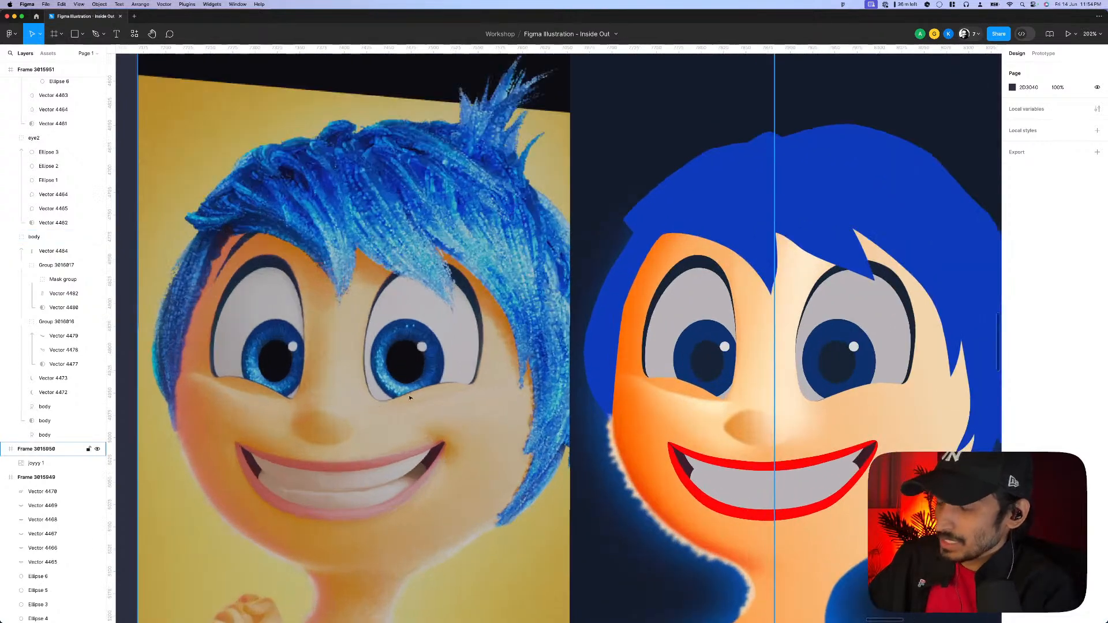
- Trace a closed curved outline about 219 × 172 around the reference's right cheek, from below the eye to the jaw and across the mouth
{"action": "scroll", "coordinate": [410, 397], "scroll_direction": "up", "scroll_amount": 1}
{"action": "key", "text": "p"}
{"action": "left_click", "coordinate": [381, 409]}
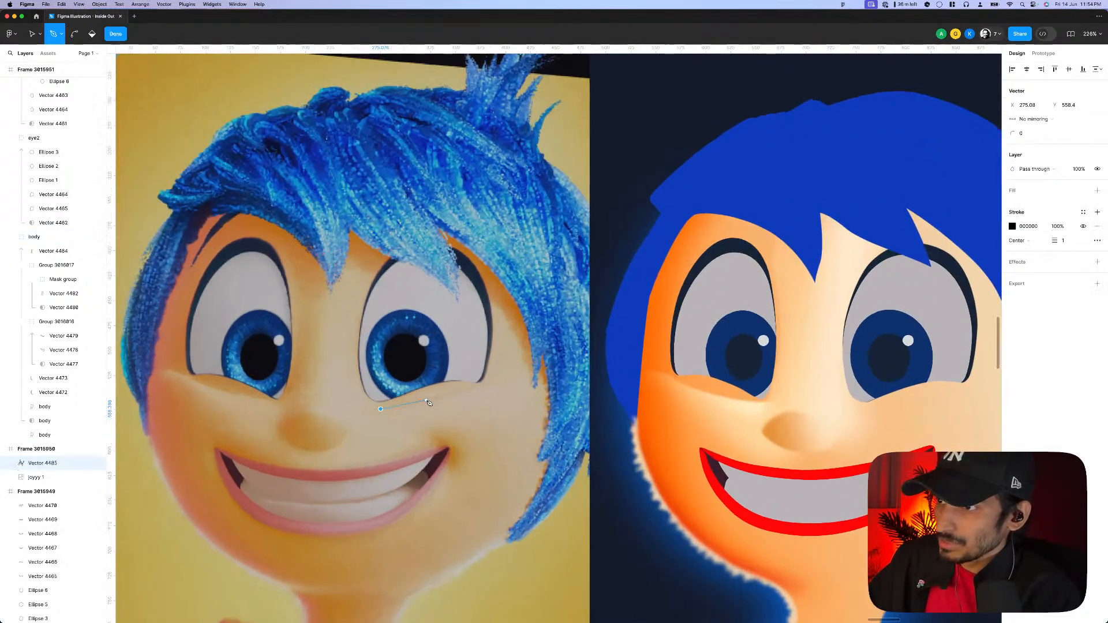
{"action": "left_click", "coordinate": [433, 400]}
{"action": "left_click", "coordinate": [471, 392]}
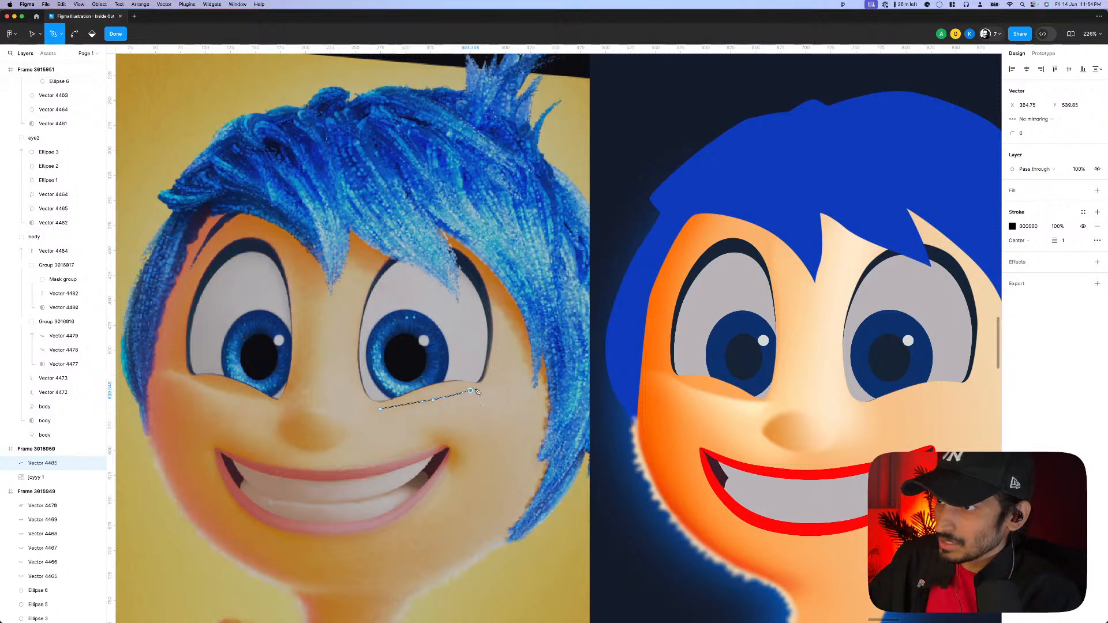
{"action": "left_click", "coordinate": [504, 379]}
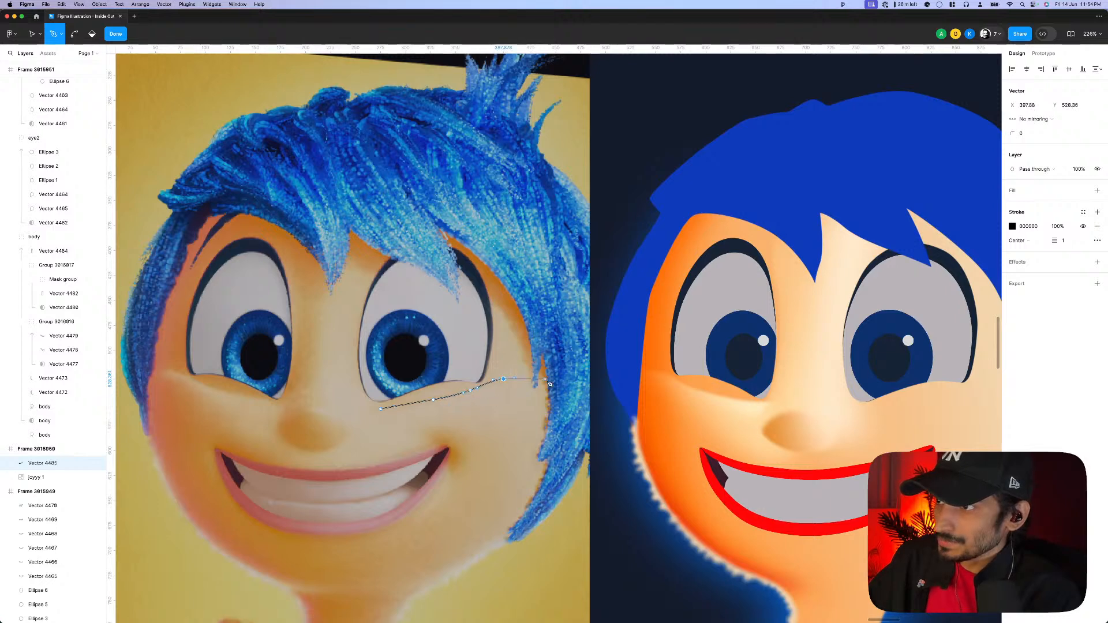
{"action": "left_click", "coordinate": [544, 378]}
{"action": "left_click", "coordinate": [557, 425]}
{"action": "left_click", "coordinate": [539, 496]}
{"action": "left_click", "coordinate": [481, 547]}
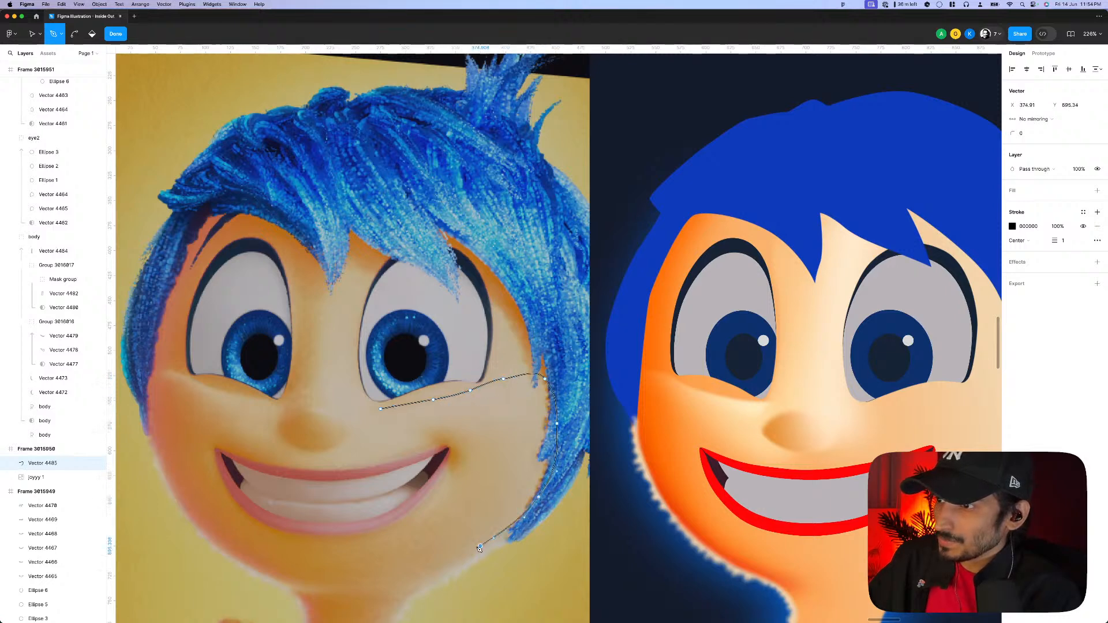
{"action": "left_click", "coordinate": [440, 519]}
{"action": "left_click_drag", "start_coordinate": [380, 477], "coordinate": [363, 473]}
{"action": "left_click", "coordinate": [338, 458]}
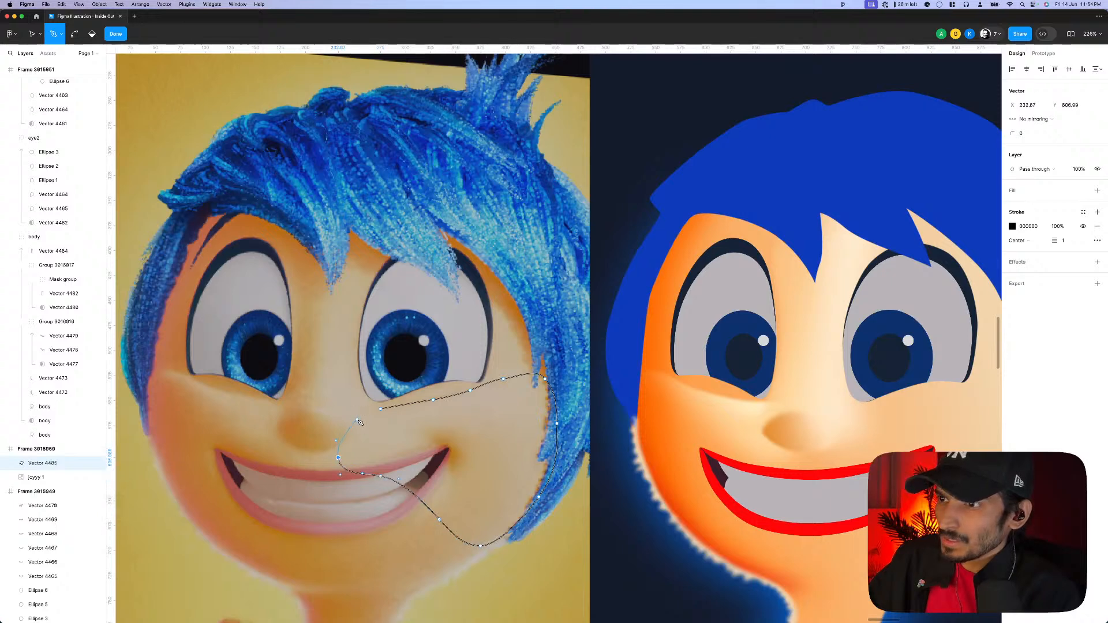
{"action": "left_click", "coordinate": [381, 410]}
{"action": "key", "text": "Escape"}
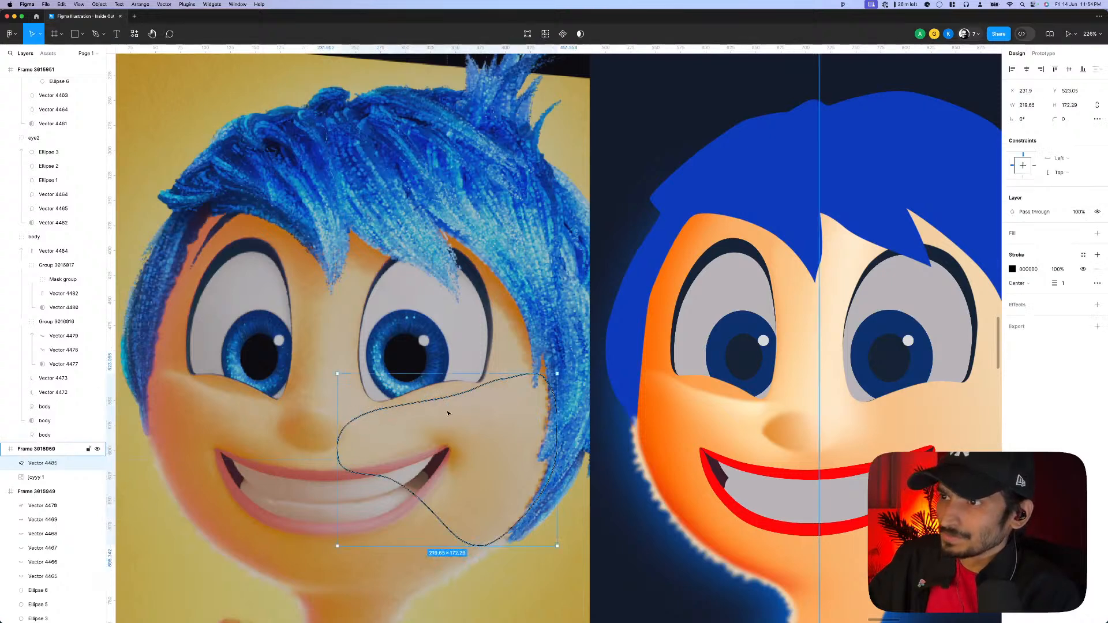
- Move the cheek outline into the illustration frame's body group and convert its stroke to a solid fill
{"action": "key", "text": "shift+1"}
{"action": "key", "text": "BackSpace"}
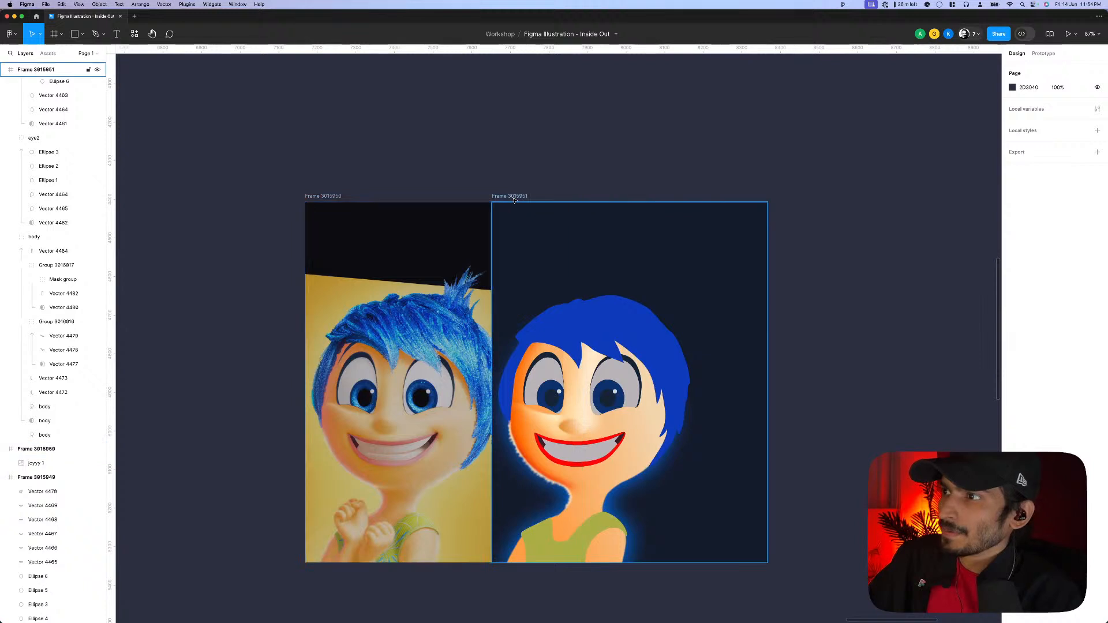
{"action": "left_click", "coordinate": [513, 197]}
{"action": "key", "text": "super+z"}
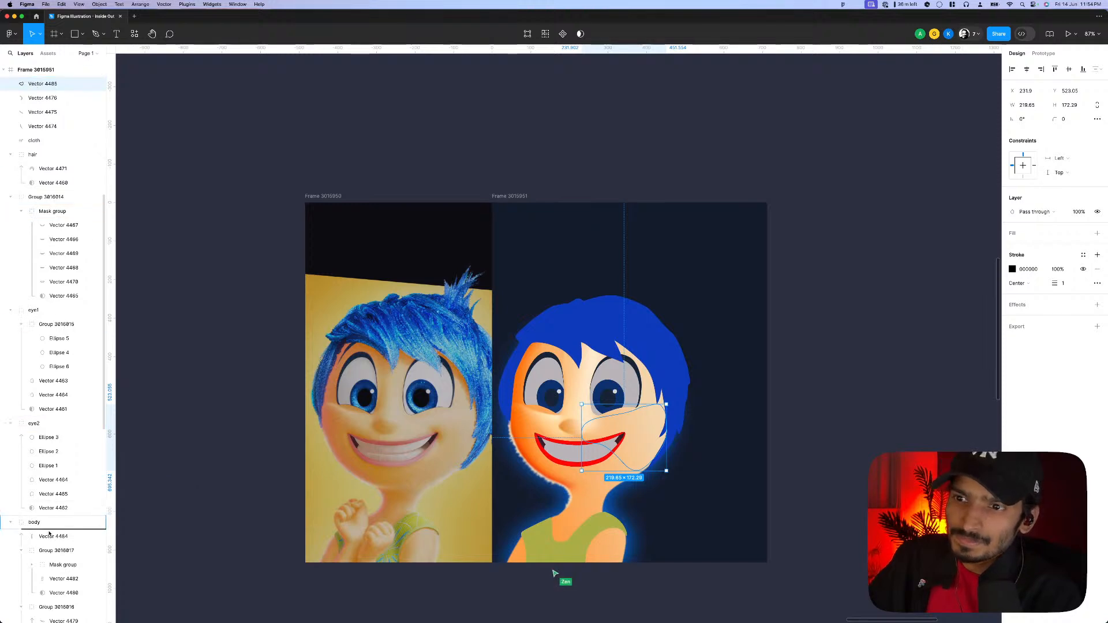
{"action": "left_click_drag", "start_coordinate": [49, 534], "coordinate": [49, 532]}
{"action": "key", "text": "shift+x"}
- Duplicate the black cheek shape and use the lower copy as a mask for the upper one
{"action": "scroll", "coordinate": [641, 430], "scroll_direction": "up", "scroll_amount": 1}
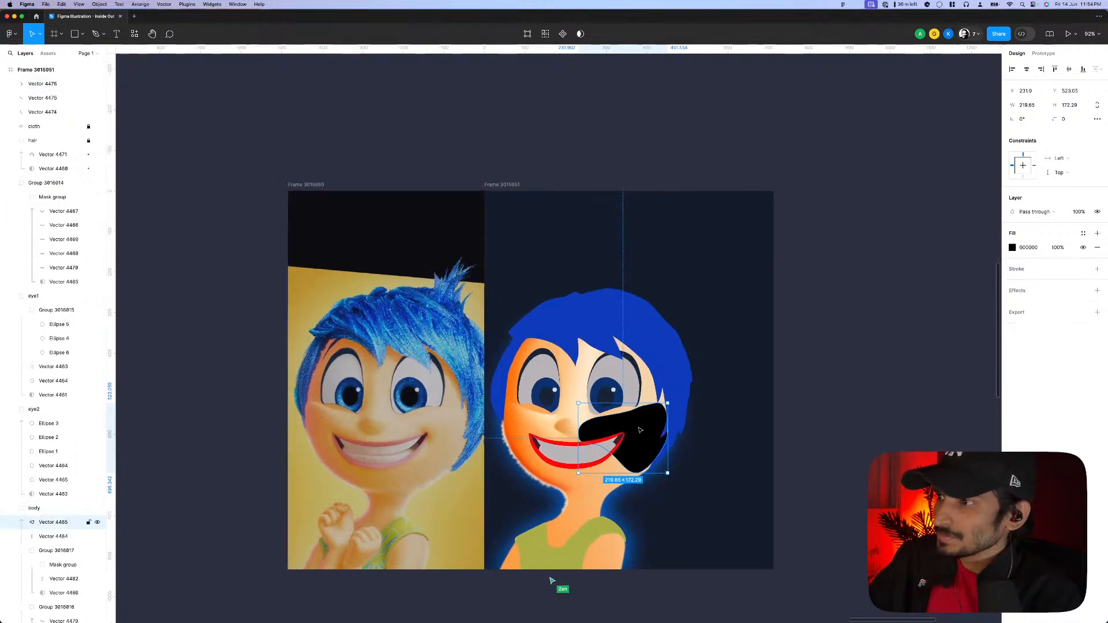
{"action": "scroll", "coordinate": [613, 421], "scroll_direction": "up", "scroll_amount": 3}
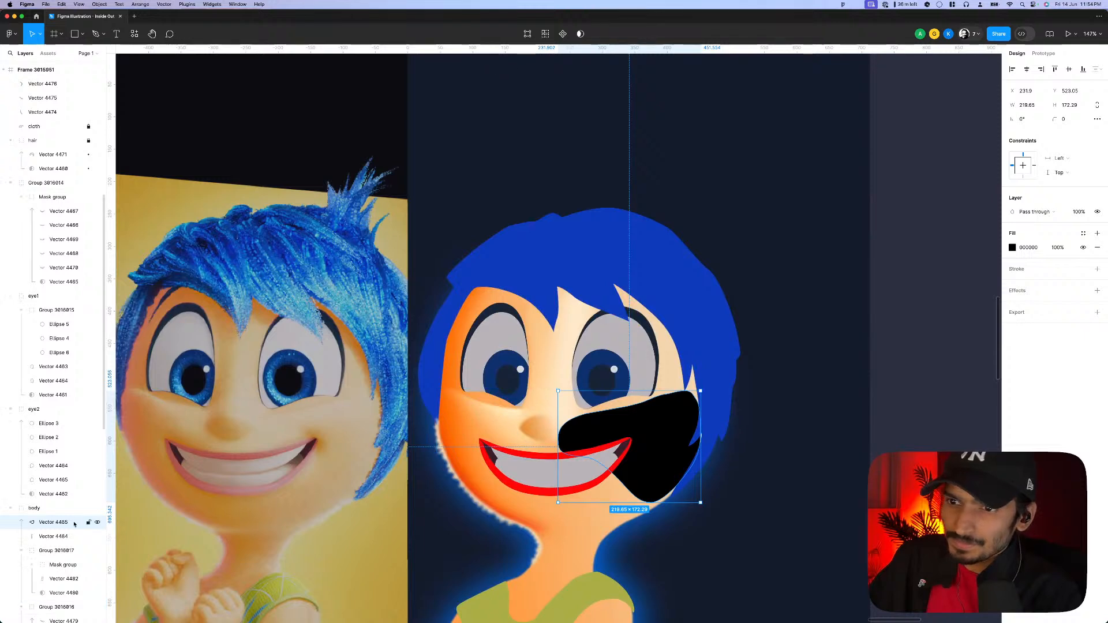
{"action": "key", "text": "super+d"}
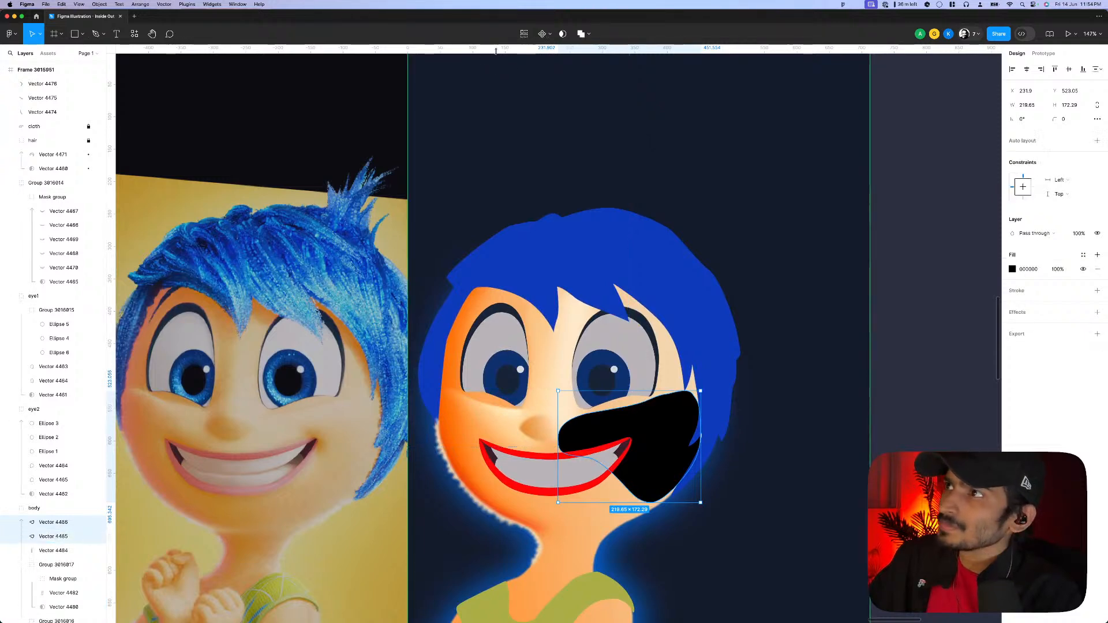
{"action": "left_click", "coordinate": [563, 34]}
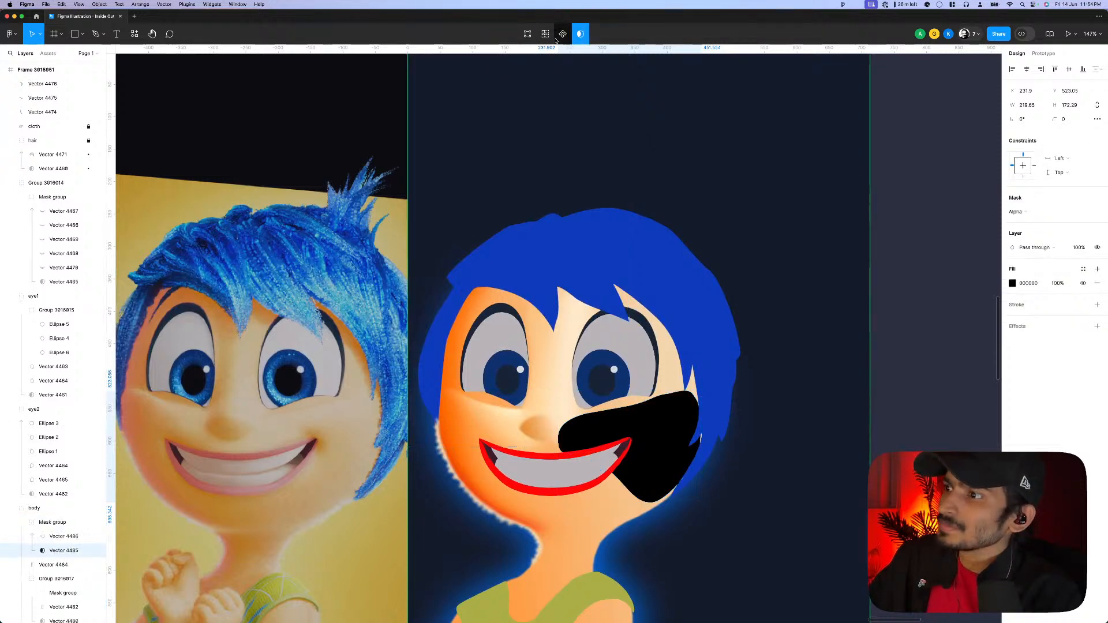
- Reshape the masked cheek copy by deleting its lower points and pulling its outer edge up toward the hair
{"action": "double_click", "coordinate": [652, 476]}
{"action": "left_click_drag", "start_coordinate": [712, 530], "coordinate": [583, 442]}
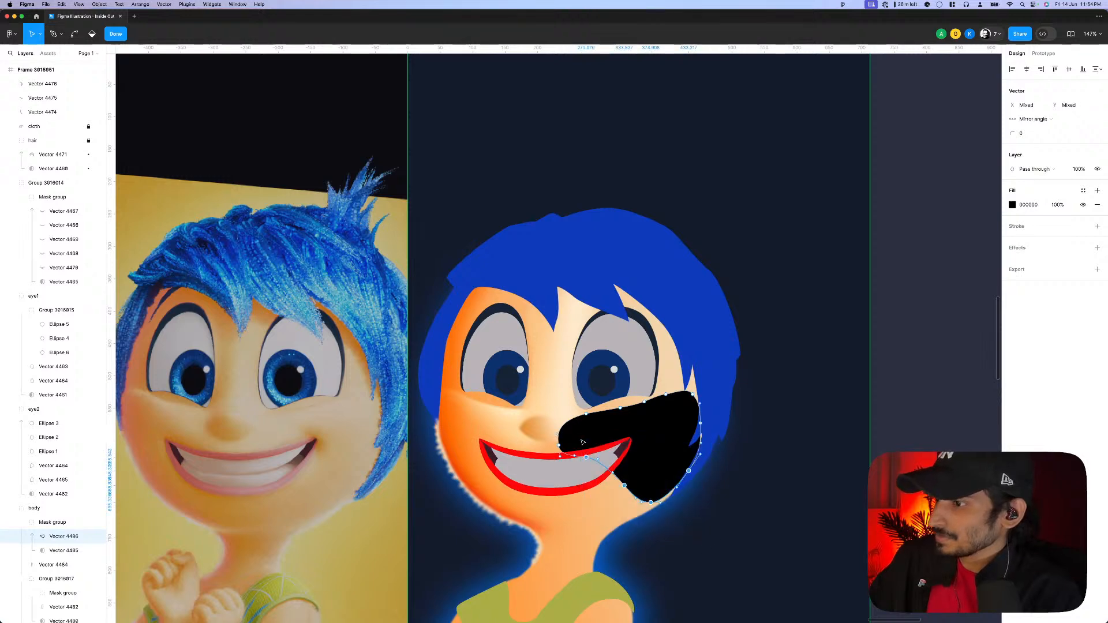
{"action": "key", "text": "Delete"}
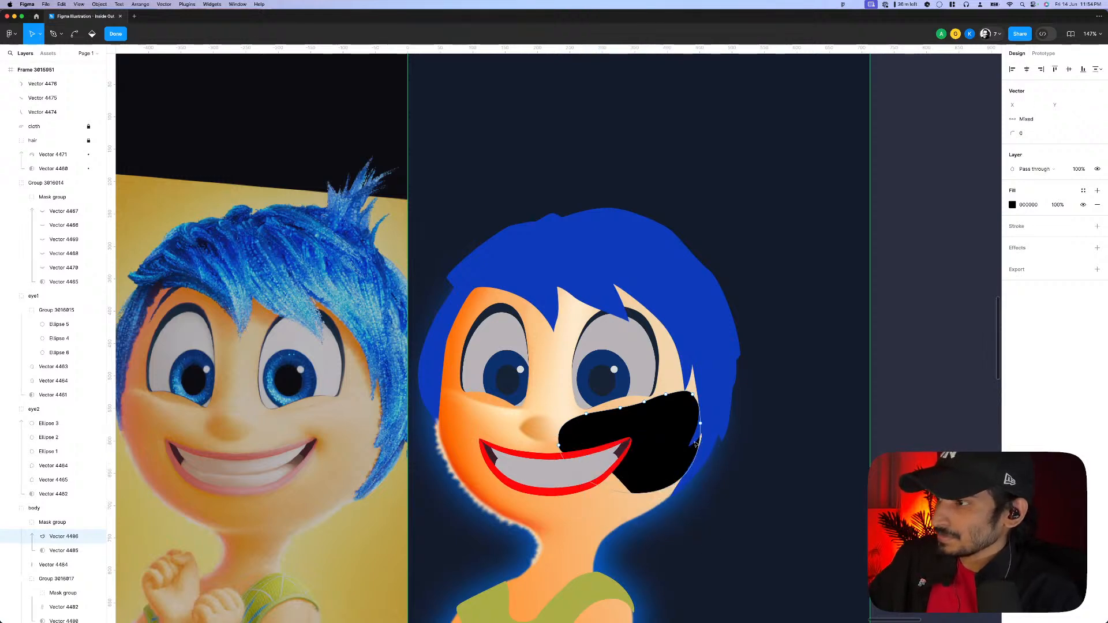
{"action": "left_click_drag", "start_coordinate": [701, 425], "coordinate": [701, 405]}
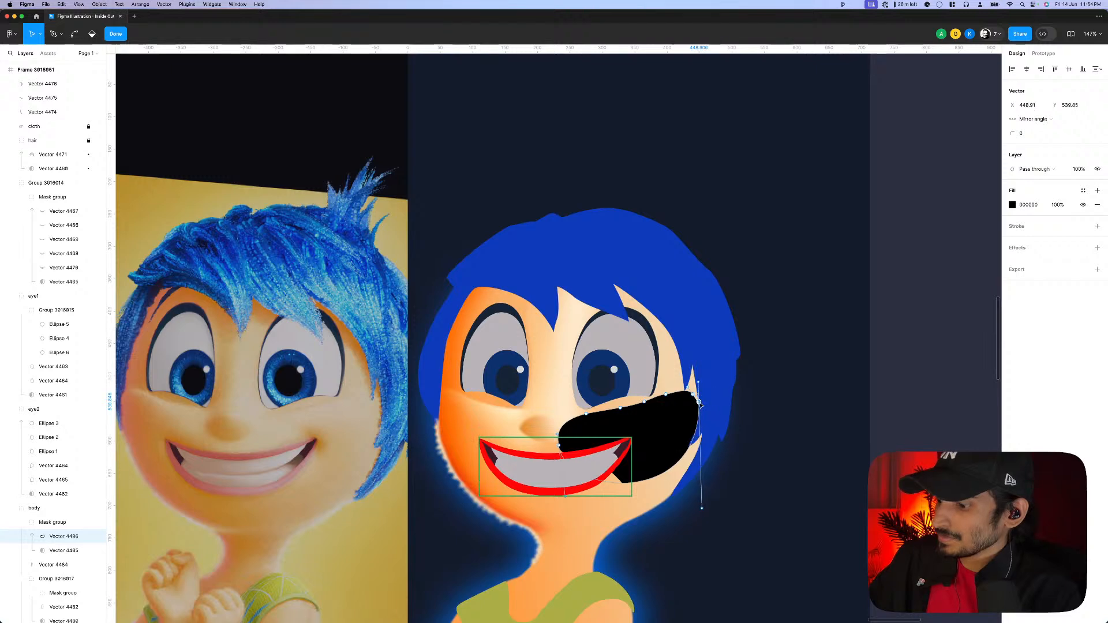
{"action": "key", "text": "Delete"}
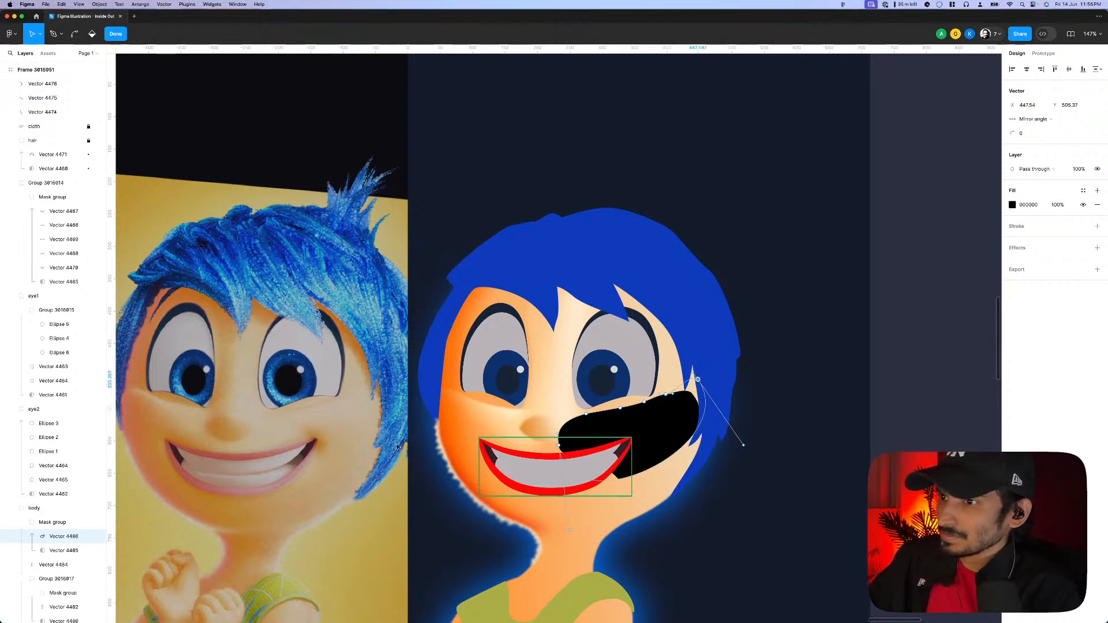
{"action": "key", "text": "Escape"}
- Copy the left cheek shape's fill and blur properties onto the masked right cheek copy and shift it slightly upward
{"action": "left_click", "coordinate": [505, 431], "text": "super"}
{"action": "key", "text": "alt+super+c"}
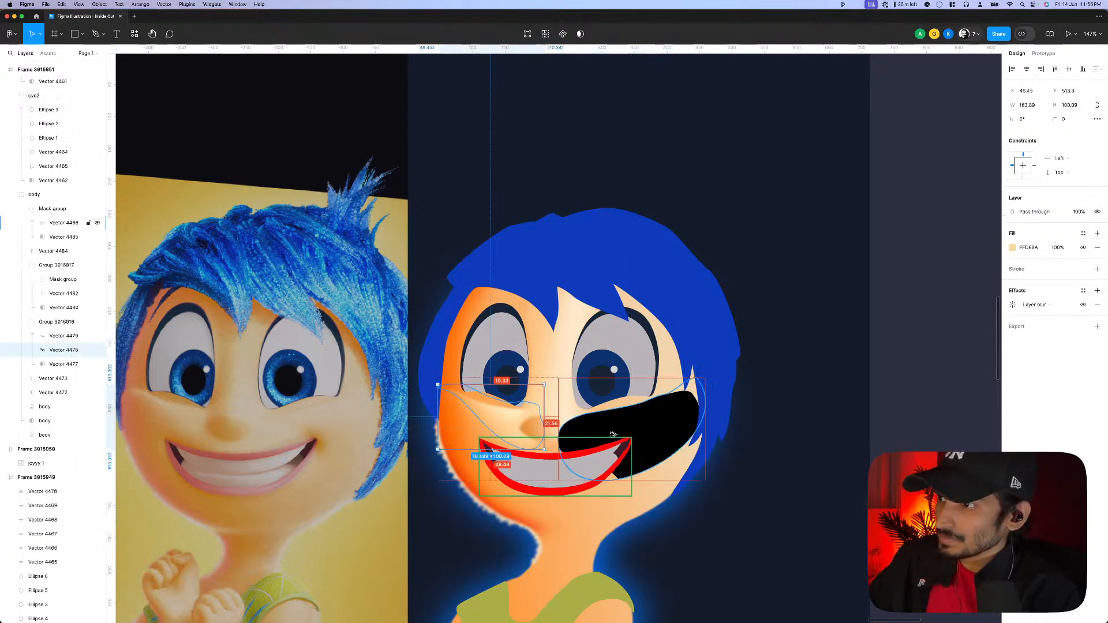
{"action": "left_click", "coordinate": [635, 431], "text": "super"}
{"action": "key", "text": "alt+super+v"}
{"action": "left_click_drag", "start_coordinate": [651, 433], "coordinate": [653, 425]}
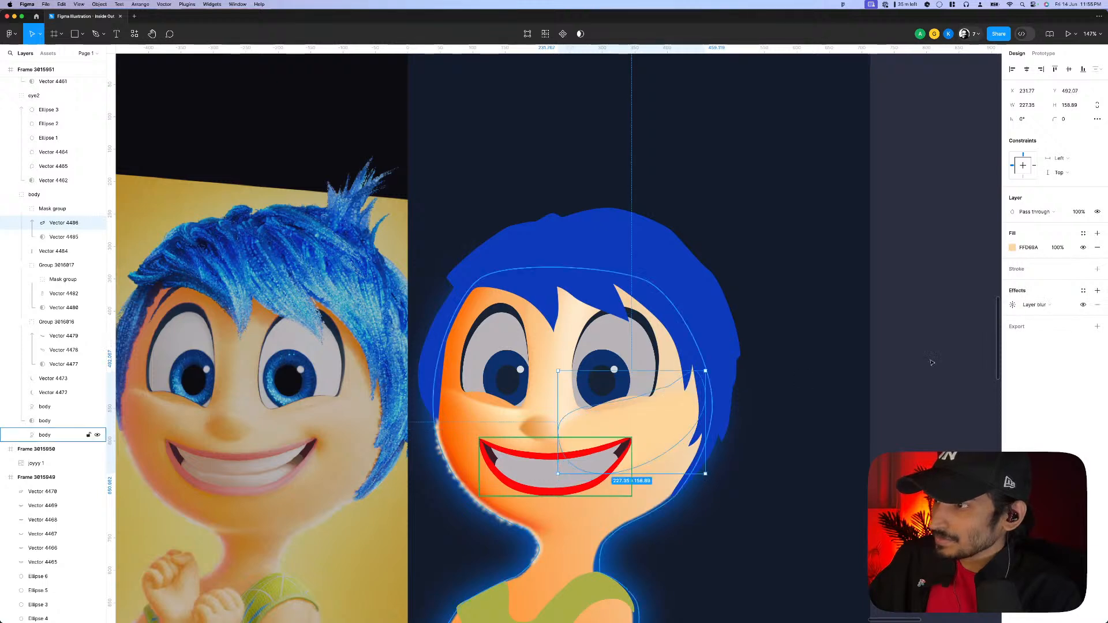
- Lighten the masked right cheek shape's fill to FFE9C9
{"action": "left_click", "coordinate": [1014, 248]}
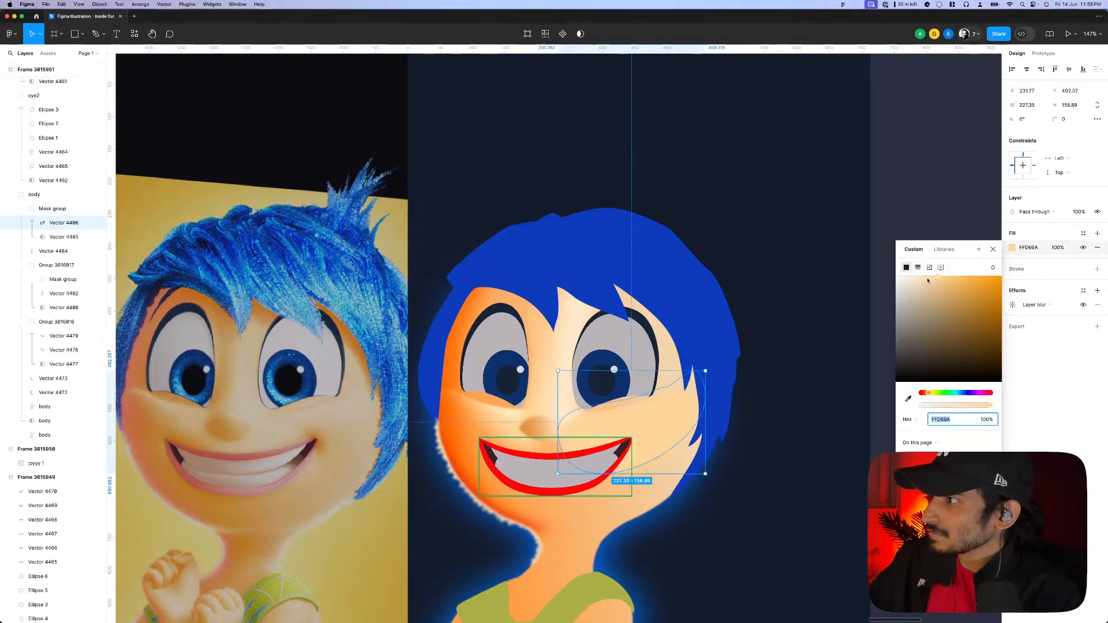
{"action": "left_click_drag", "start_coordinate": [928, 281], "coordinate": [920, 273]}
{"action": "key", "text": "Escape"}
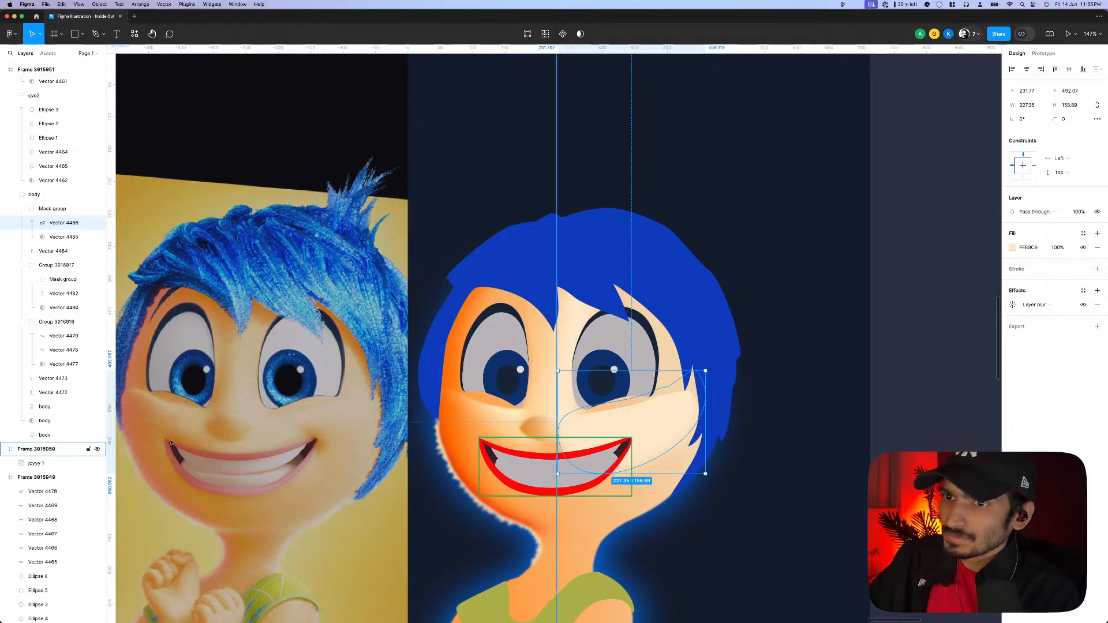
- Add a layer blur to the black mask shape in the right cheek's mask group
{"action": "left_click", "coordinate": [655, 425]}
{"action": "left_click", "coordinate": [52, 208]}
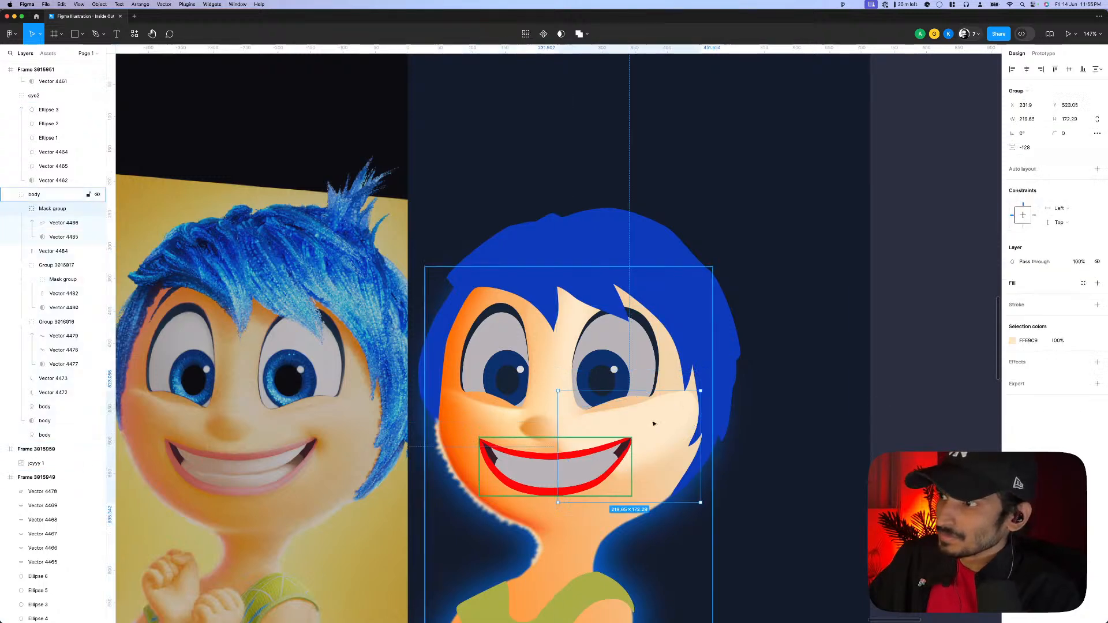
{"action": "left_click", "coordinate": [64, 237]}
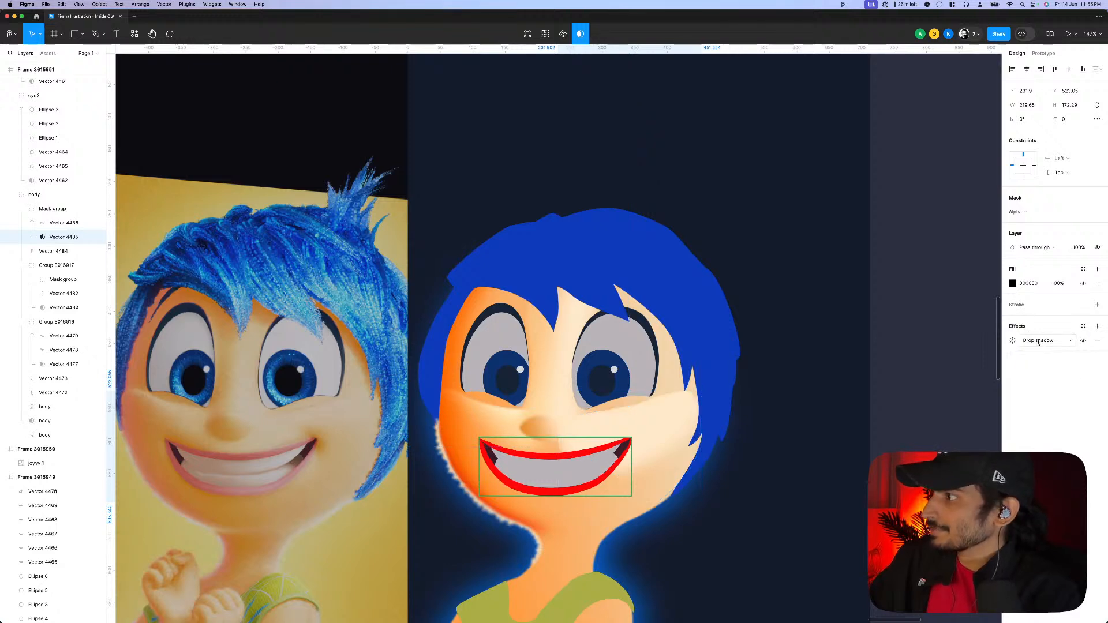
{"action": "left_click", "coordinate": [1098, 326]}
{"action": "left_click", "coordinate": [1036, 340]}
{"action": "left_click", "coordinate": [1039, 354]}
{"action": "left_click", "coordinate": [1014, 342]}
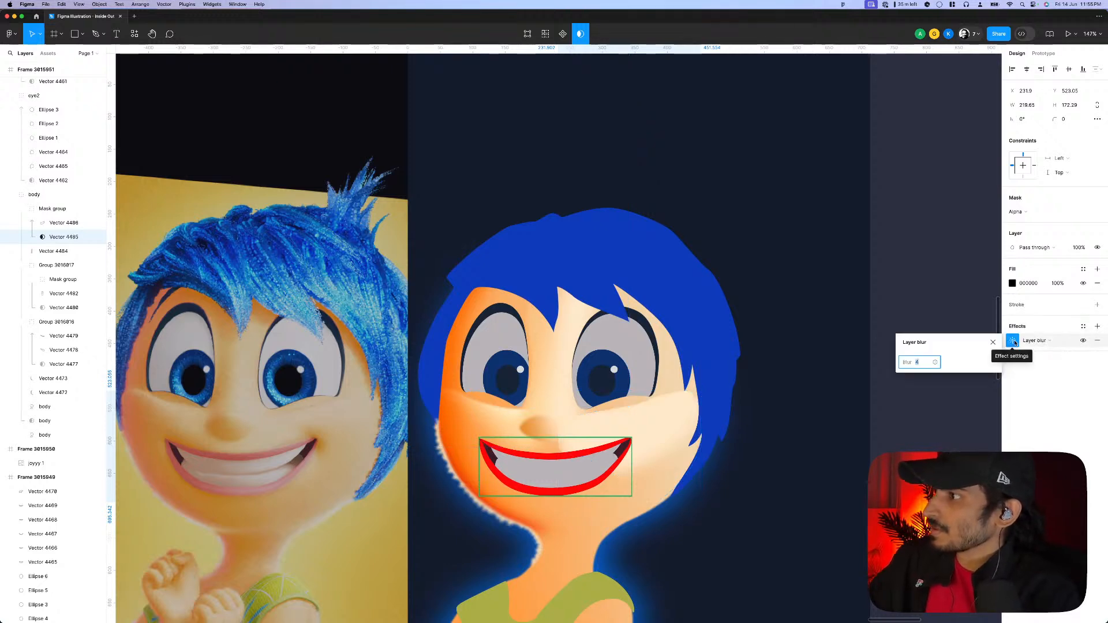
{"action": "key", "text": "Up"}
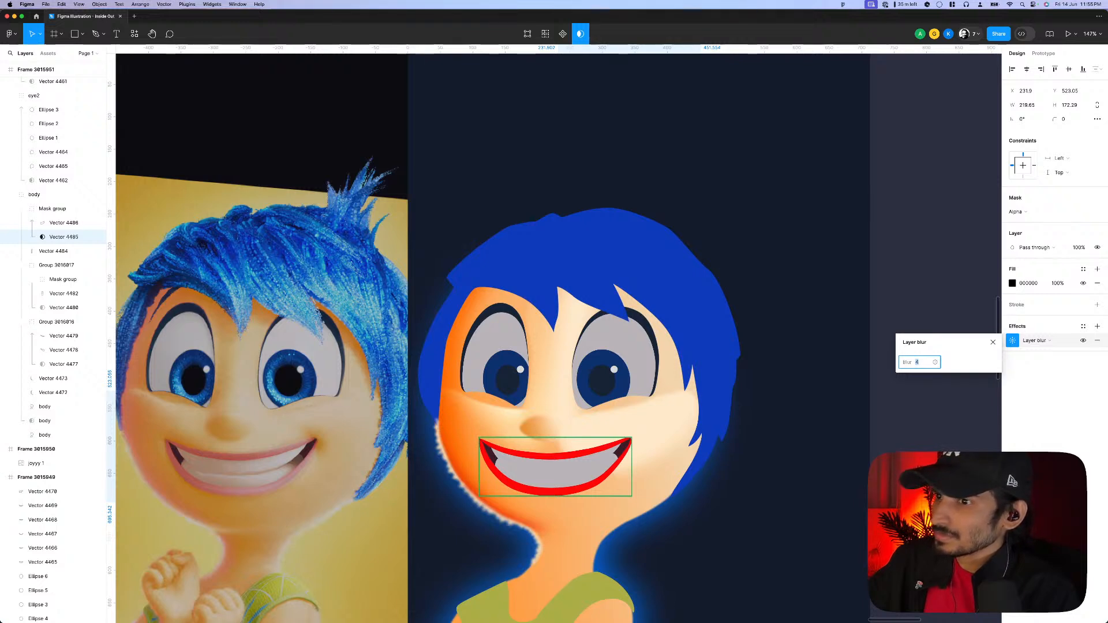
{"action": "key", "text": "Escape"}
- Give the right cheek a linear gradient fading to FFE9C9 at 0% opacity, starting just below the right eye
{"action": "left_click", "coordinate": [649, 432]}
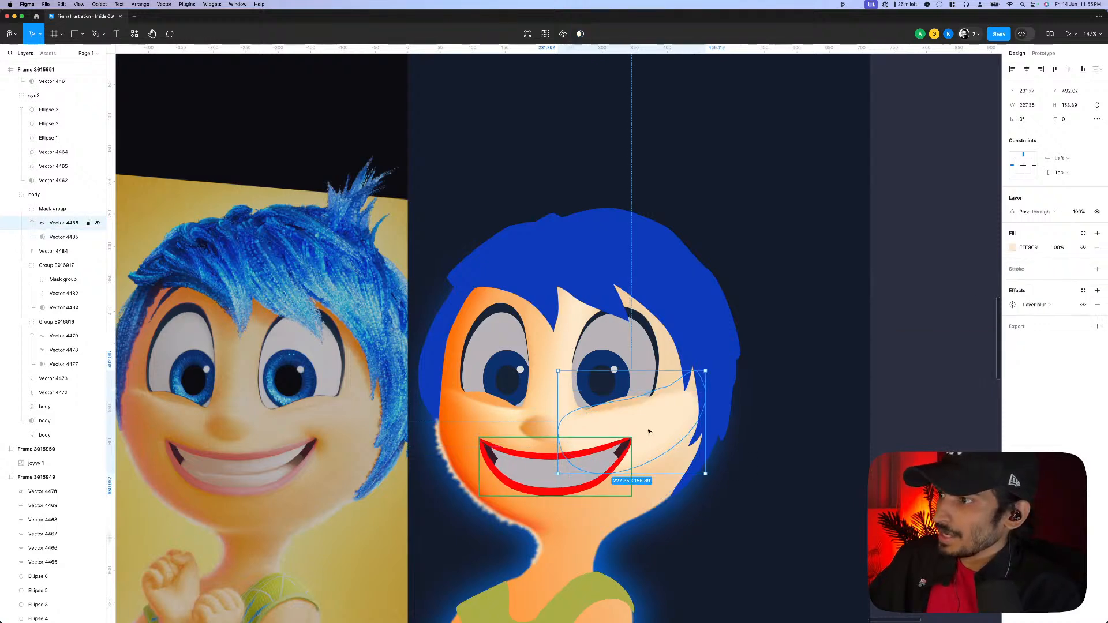
{"action": "left_click", "coordinate": [1015, 248]}
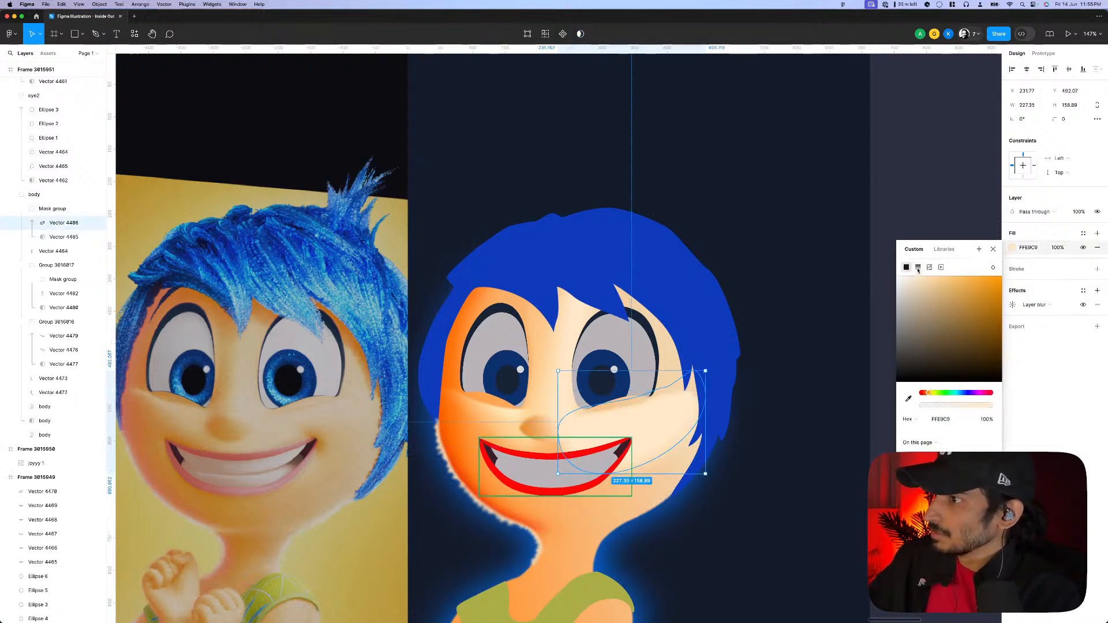
{"action": "left_click", "coordinate": [918, 267]}
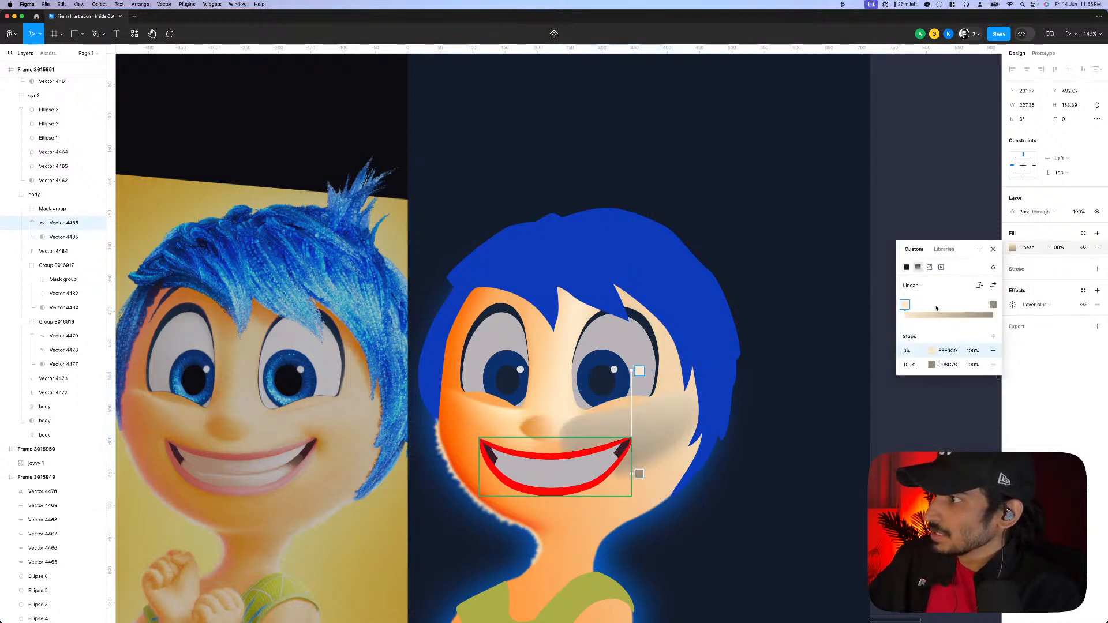
{"action": "left_click", "coordinate": [947, 365]}
{"action": "left_click", "coordinate": [973, 366]}
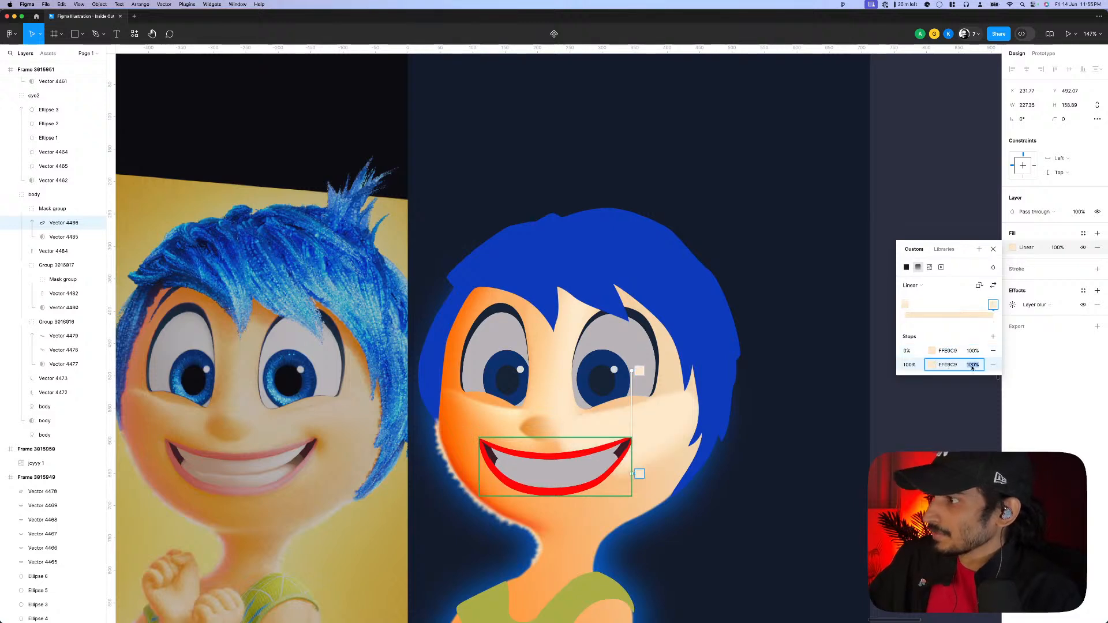
{"action": "type", "text": "0"}
{"action": "key", "text": "Return"}
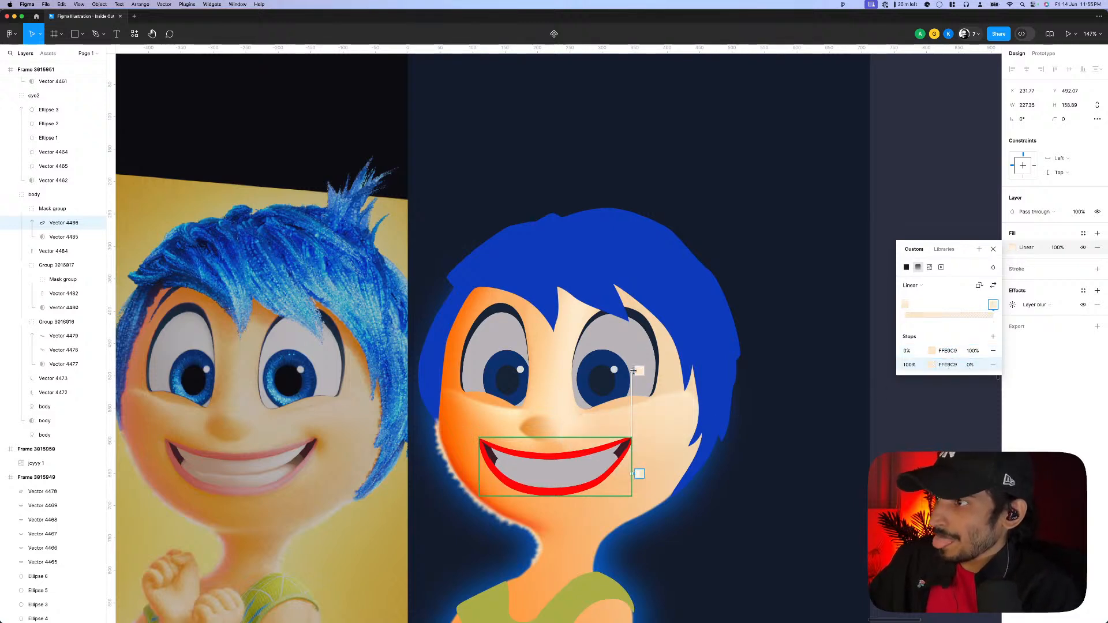
{"action": "left_click_drag", "start_coordinate": [640, 371], "coordinate": [623, 409]}
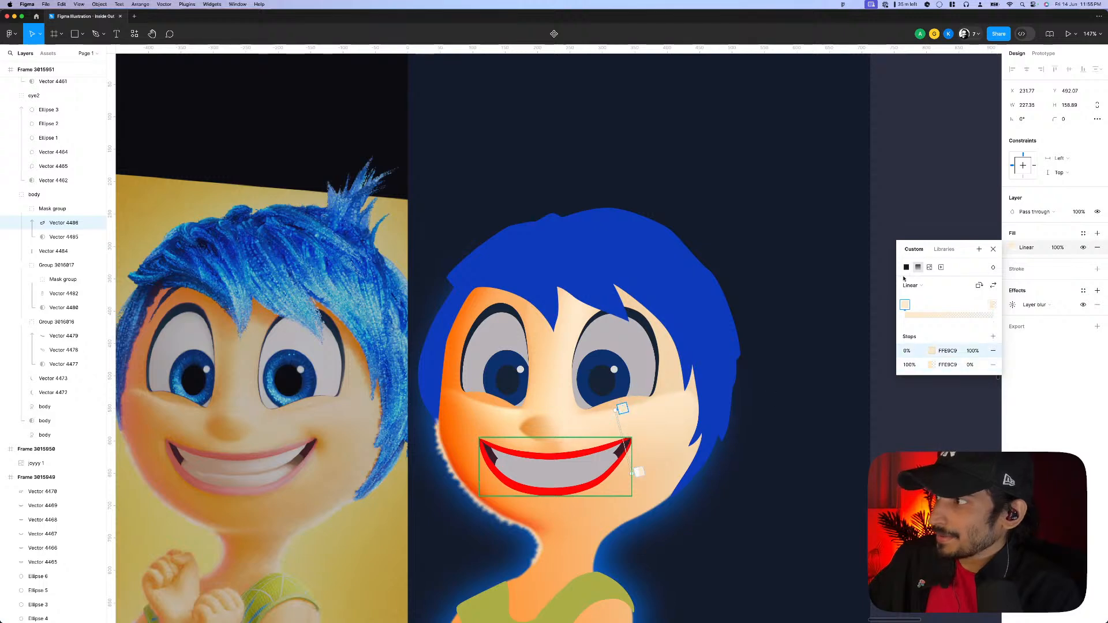
- Lighten the right cheek gradient's starting stop to FFF1DB
{"action": "left_click", "coordinate": [931, 351]}
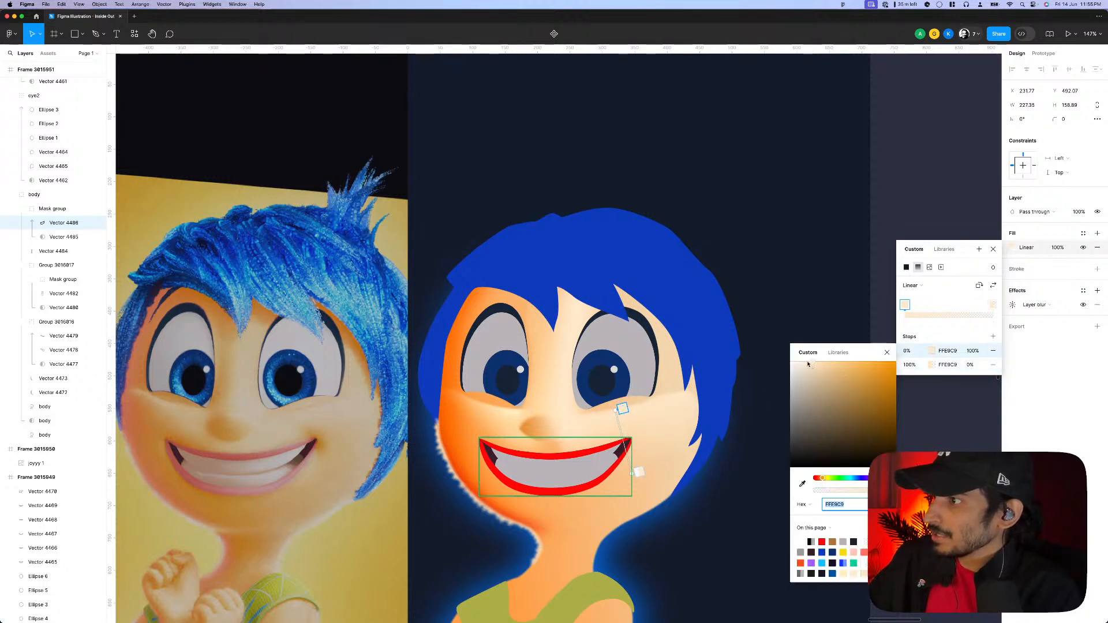
{"action": "left_click", "coordinate": [808, 363]}
{"action": "key", "text": "Escape"}
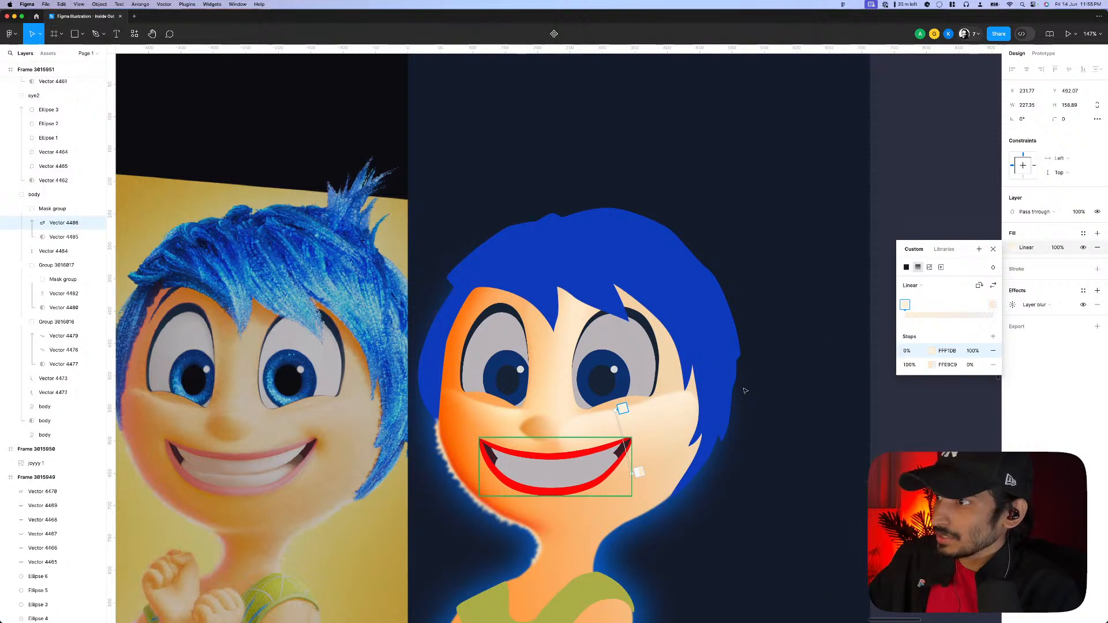
{"action": "key", "text": "Escape"}
- Extend the right cheek mask's outer edge point outward over the hair
{"action": "left_click", "coordinate": [63, 237]}
{"action": "key", "text": "Return"}
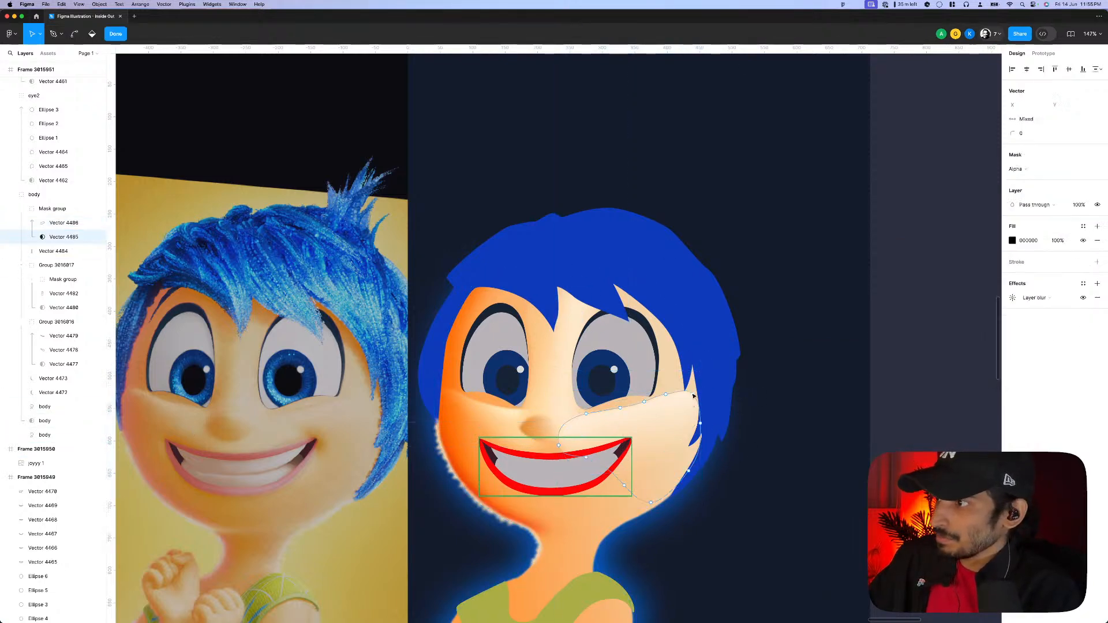
{"action": "left_click_drag", "start_coordinate": [700, 424], "coordinate": [712, 426]}
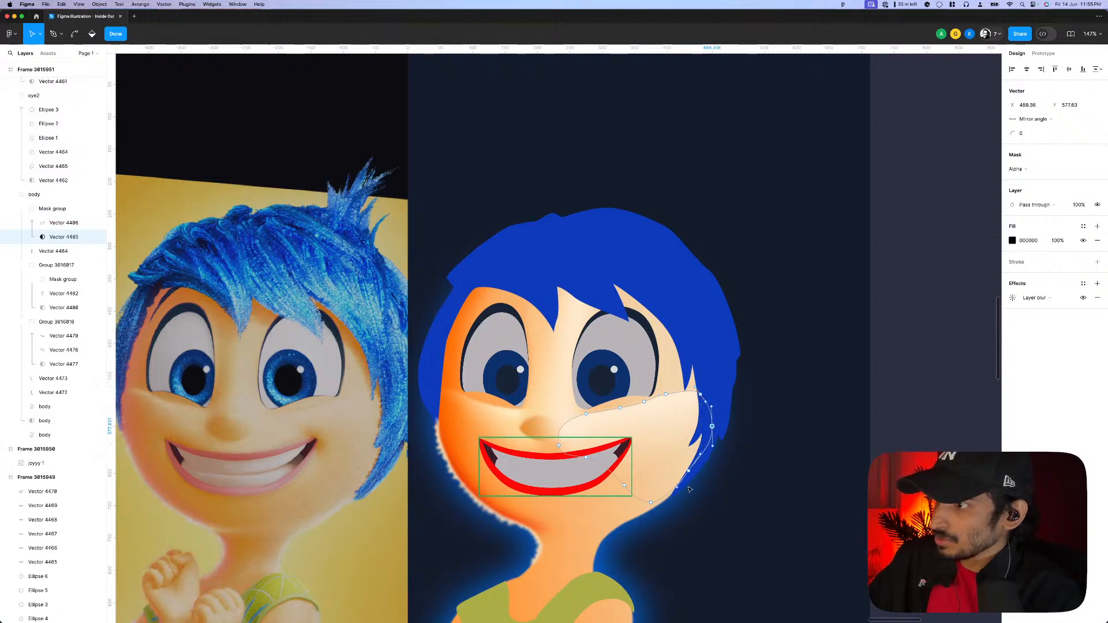
{"action": "key", "text": "Escape"}
{"action": "key", "text": "Escape"}
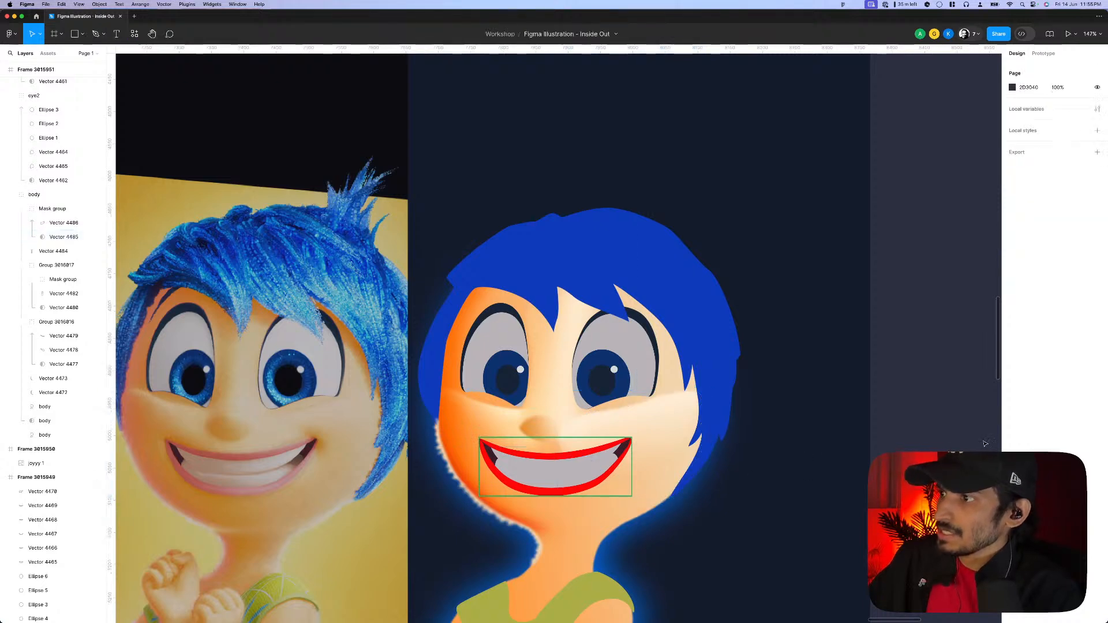
- Move the right cheek's mask group below Group 3016017 in the body's layer order
{"action": "scroll", "coordinate": [957, 442], "scroll_direction": "down", "scroll_amount": 5}
{"action": "scroll", "coordinate": [947, 437], "scroll_direction": "right", "scroll_amount": 1}
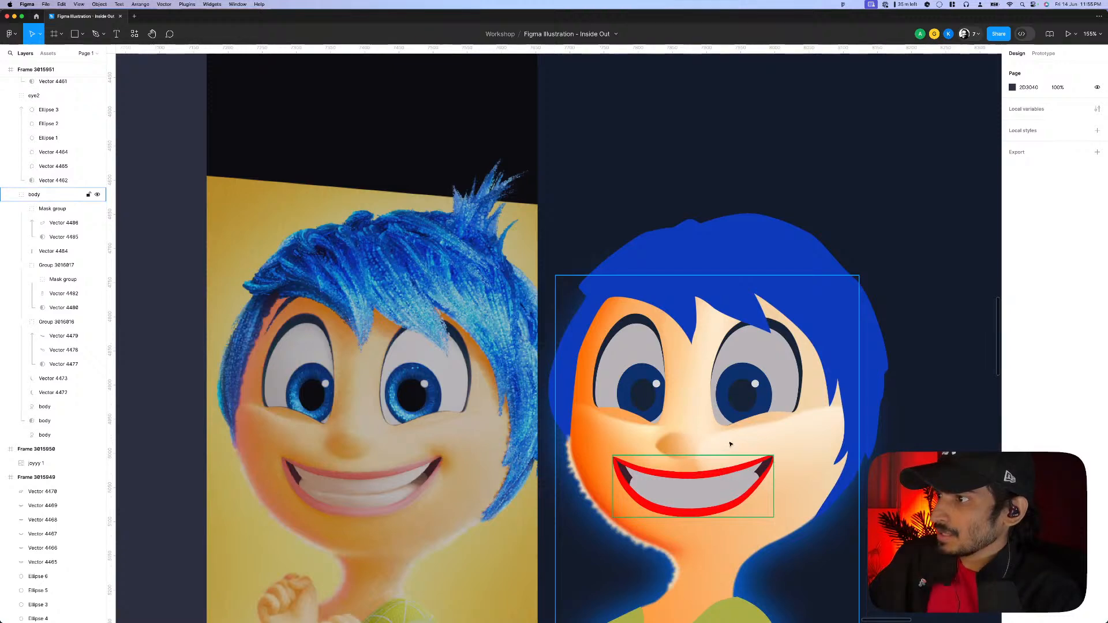
{"action": "left_click", "coordinate": [53, 210]}
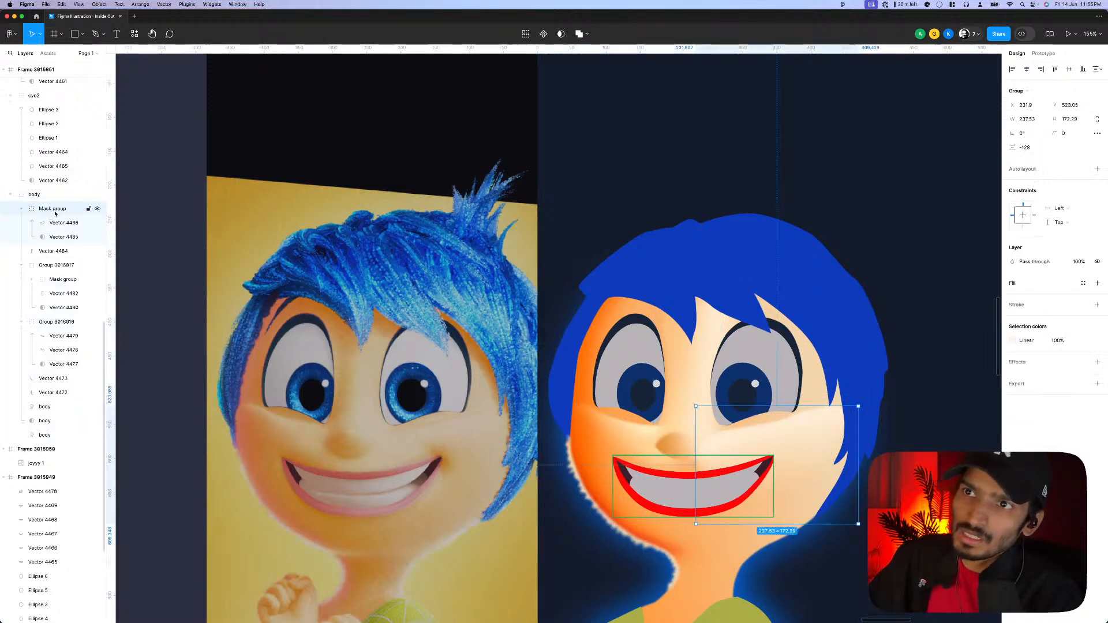
{"action": "left_click_drag", "start_coordinate": [55, 214], "coordinate": [53, 314]}
{"action": "scroll", "coordinate": [493, 370], "scroll_direction": "down", "scroll_amount": 2}
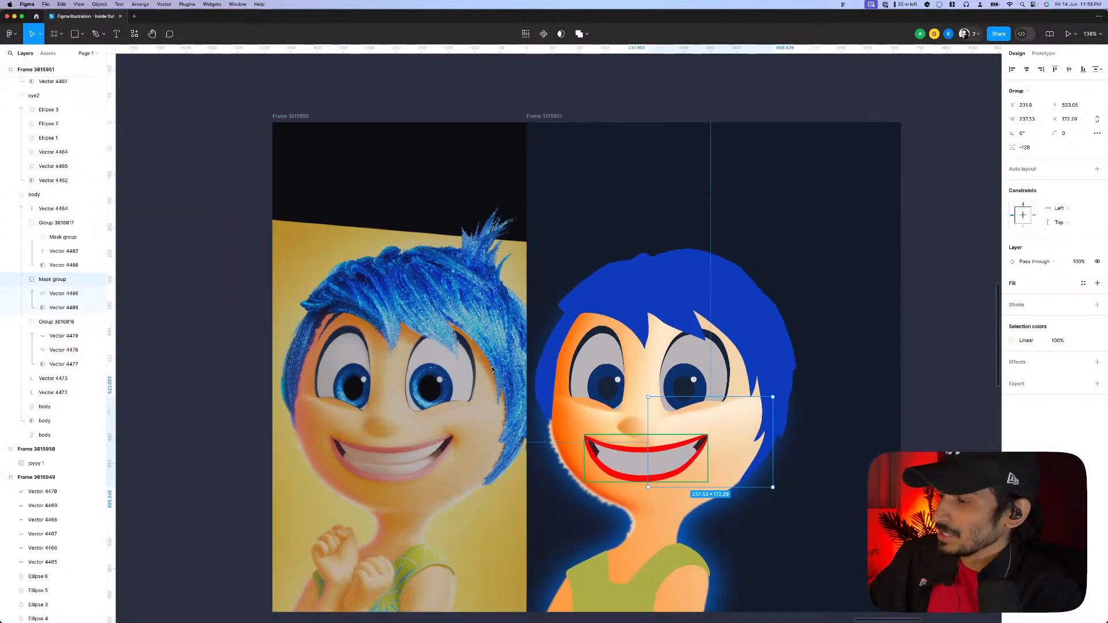
{"action": "left_click", "coordinate": [993, 437]}
{"action": "scroll", "coordinate": [628, 440], "scroll_direction": "up", "scroll_amount": 4}
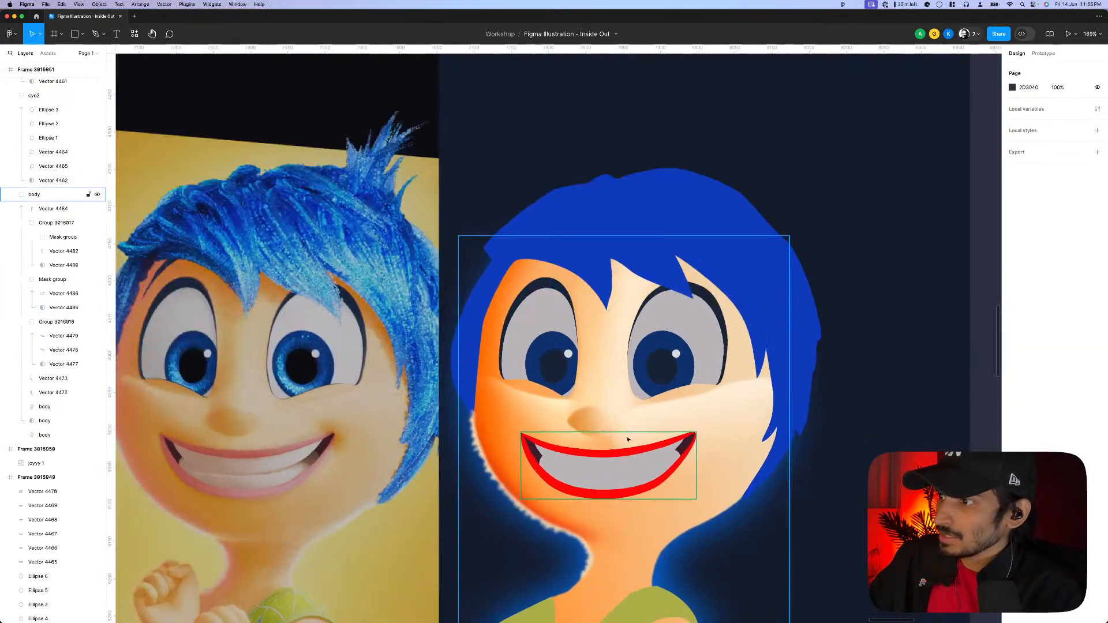
- Extend the right cheek mask's inner point toward the area beneath the nose
{"action": "left_click", "coordinate": [683, 426]}
{"action": "left_click", "coordinate": [61, 308]}
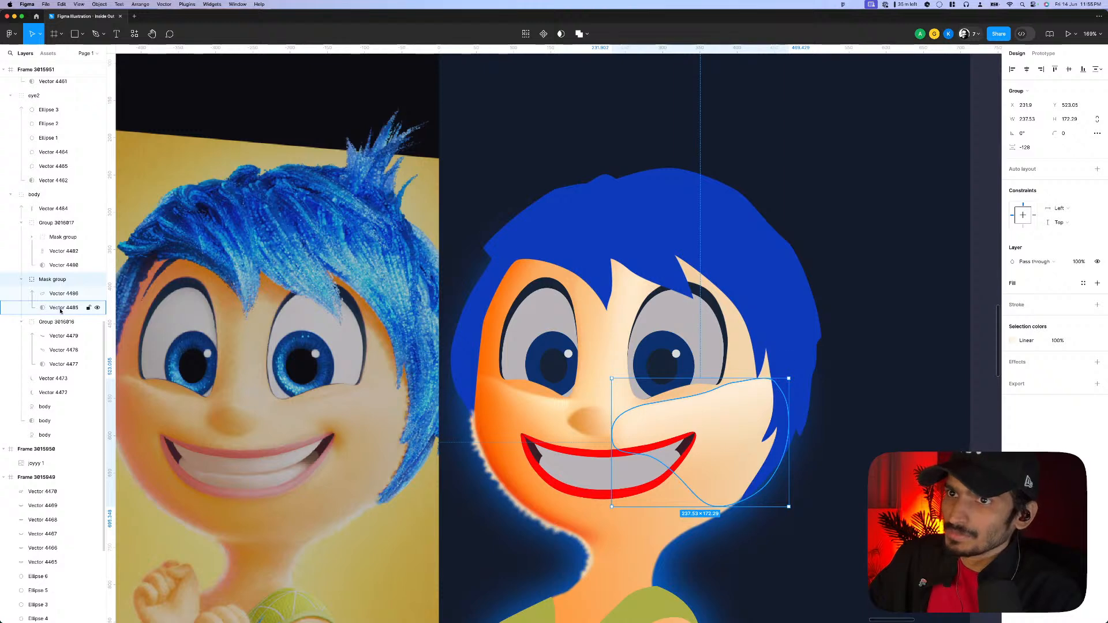
{"action": "key", "text": "Return"}
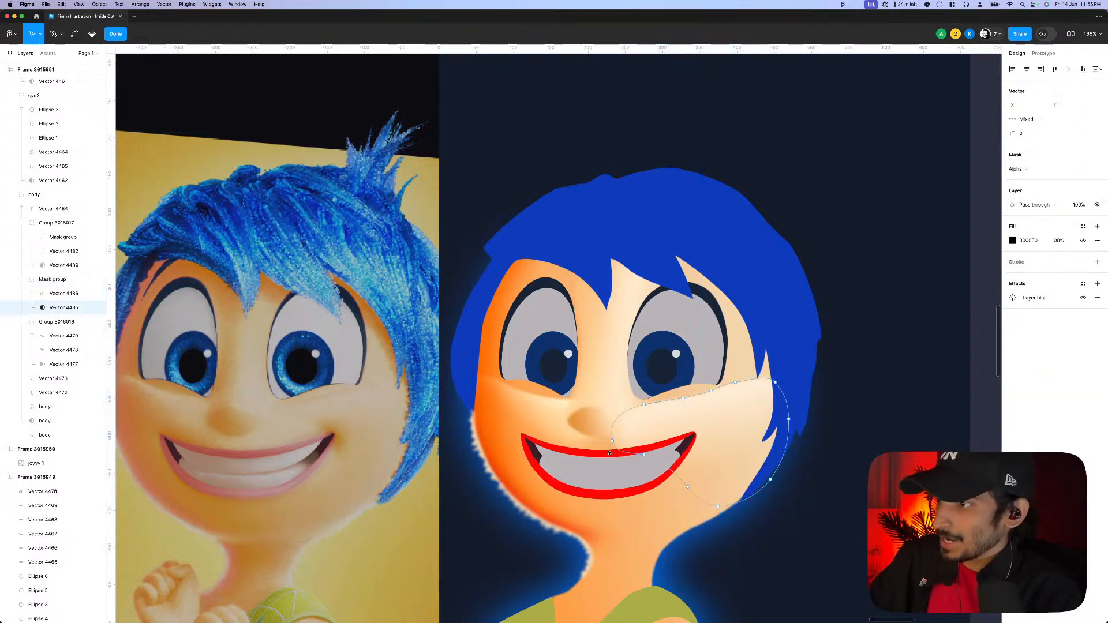
{"action": "left_click_drag", "start_coordinate": [608, 445], "coordinate": [584, 450]}
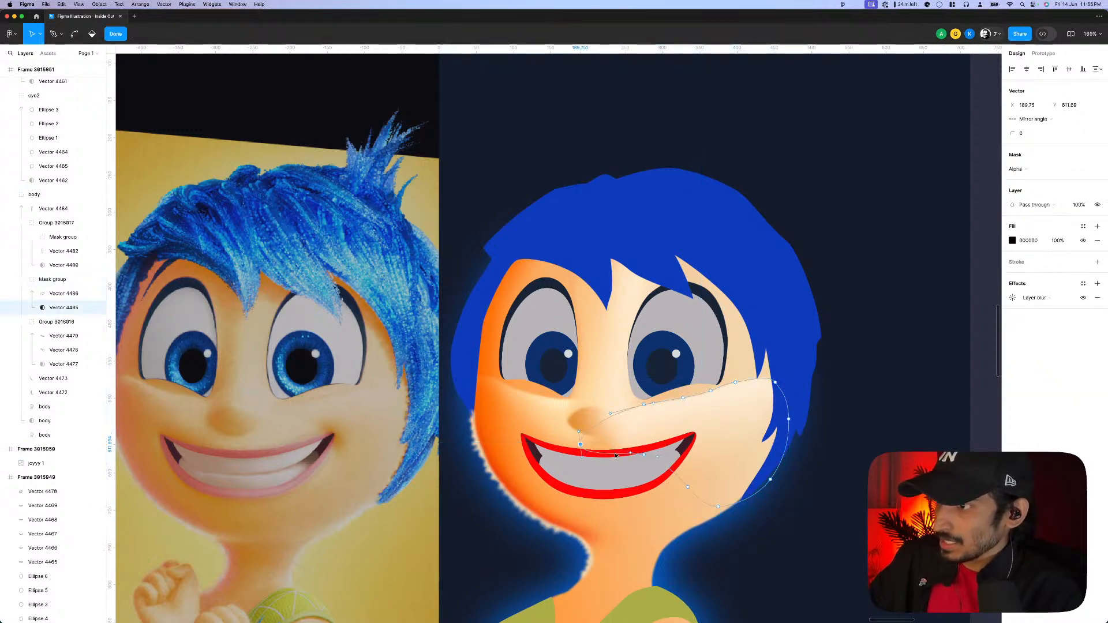
{"action": "key", "text": "Escape"}
{"action": "key", "text": "Escape"}
- Duplicate the shaded illustration frame and place the copy beside the flat-coloured version, Frame 3015952
{"action": "scroll", "coordinate": [862, 489], "scroll_direction": "down", "scroll_amount": 10}
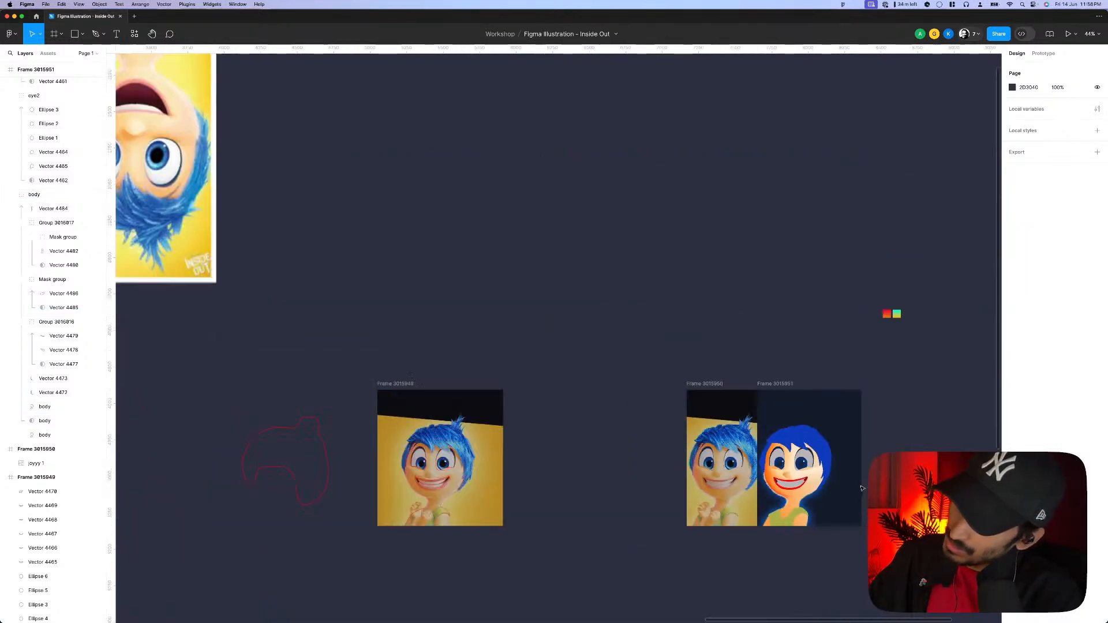
{"action": "scroll", "coordinate": [862, 489], "scroll_direction": "down", "scroll_amount": 3}
{"action": "scroll", "coordinate": [746, 410], "scroll_direction": "down", "scroll_amount": 3}
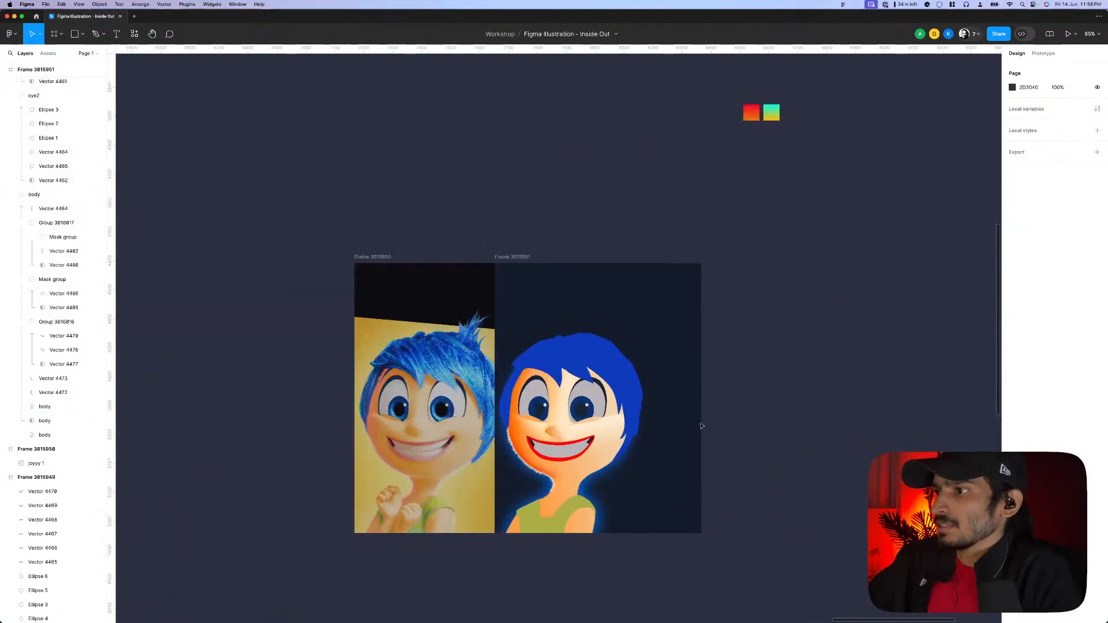
{"action": "scroll", "coordinate": [755, 406], "scroll_direction": "right", "scroll_amount": 3}
{"action": "left_click", "coordinate": [461, 352]}
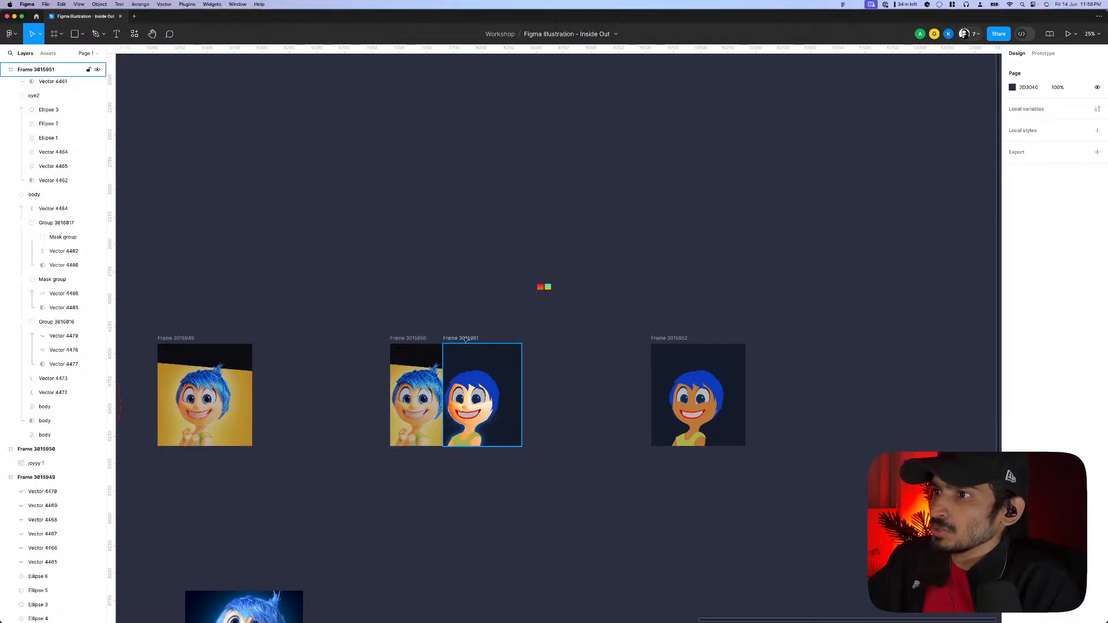
{"action": "left_click_drag", "start_coordinate": [462, 352], "coordinate": [770, 350]}
{"action": "scroll", "coordinate": [774, 407], "scroll_direction": "up", "scroll_amount": 5}
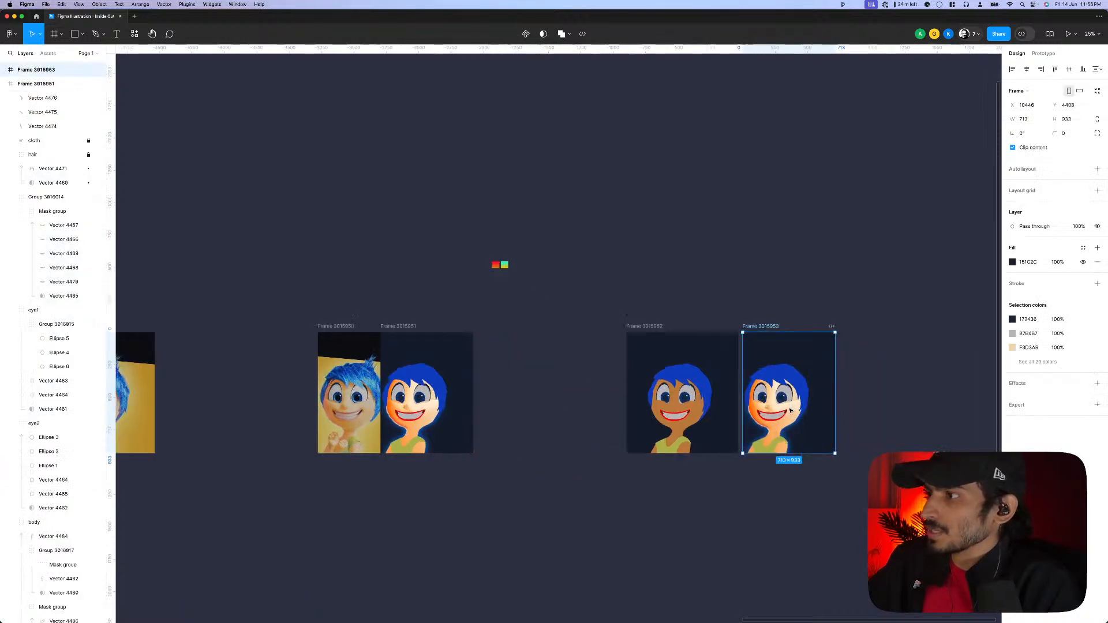
- Set the body fill in the flat-coloured version to ECA361
{"action": "left_click", "coordinate": [586, 412], "text": "super"}
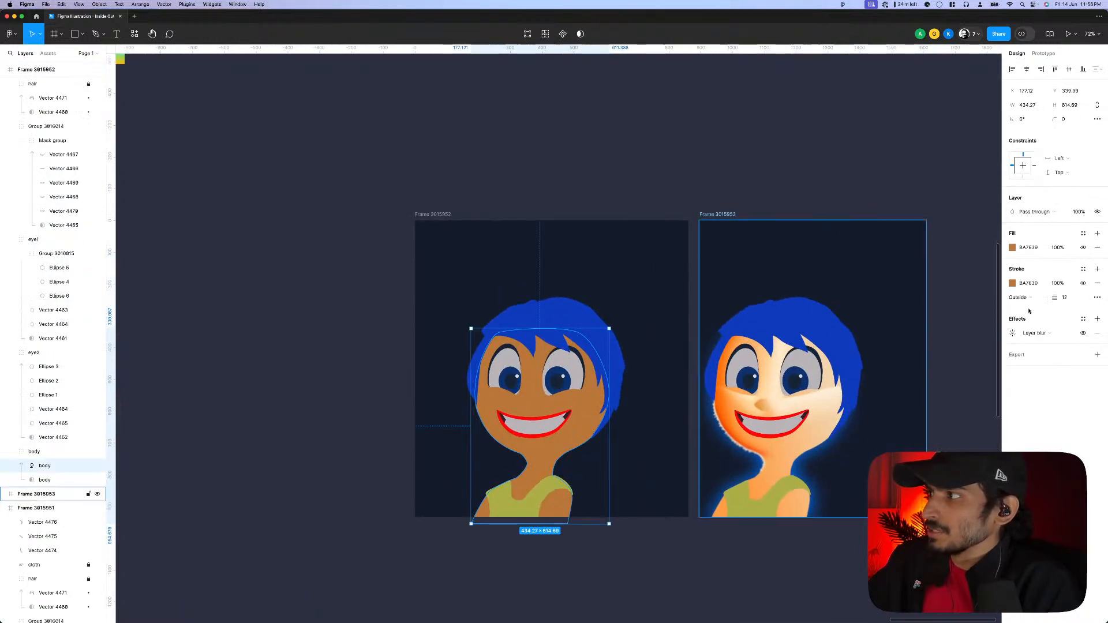
{"action": "left_click", "coordinate": [1012, 248]}
{"action": "left_click", "coordinate": [959, 286]}
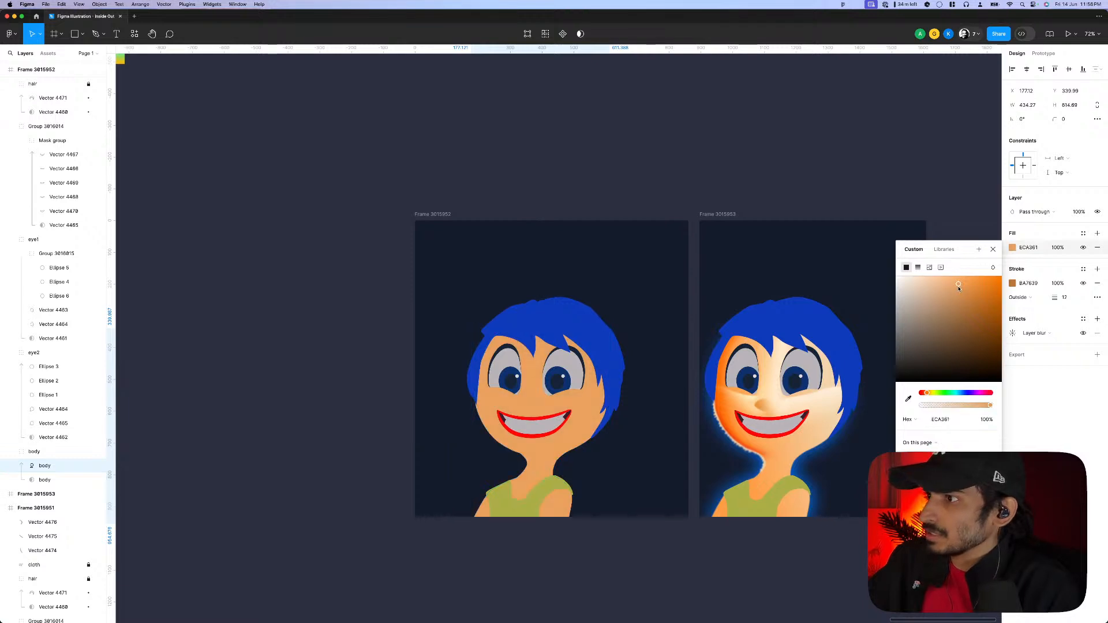
{"action": "scroll", "coordinate": [751, 312], "scroll_direction": "down", "scroll_amount": 3}
{"action": "left_click", "coordinate": [799, 205]}
- Compare the shaded illustration with the flat-coloured version and the adjoining reference image
{"action": "scroll", "coordinate": [782, 206], "scroll_direction": "down", "scroll_amount": 3}
{"action": "scroll", "coordinate": [733, 393], "scroll_direction": "up", "scroll_amount": 4}
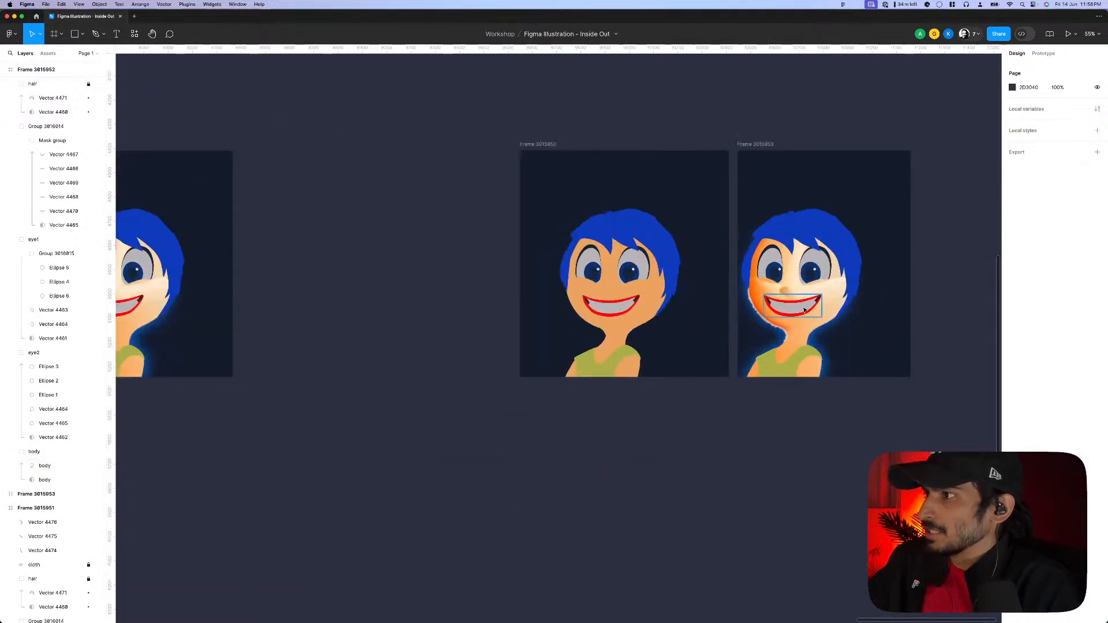
{"action": "scroll", "coordinate": [720, 414], "scroll_direction": "left", "scroll_amount": 5}
{"action": "scroll", "coordinate": [760, 457], "scroll_direction": "down", "scroll_amount": 2}
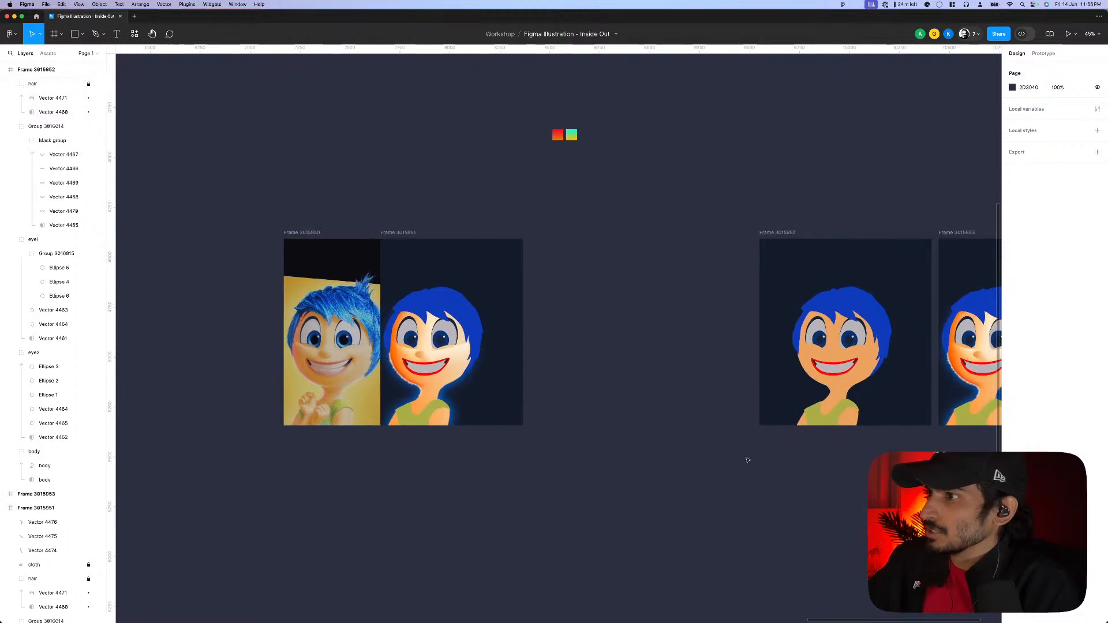
{"action": "scroll", "coordinate": [636, 421], "scroll_direction": "up", "scroll_amount": 5}
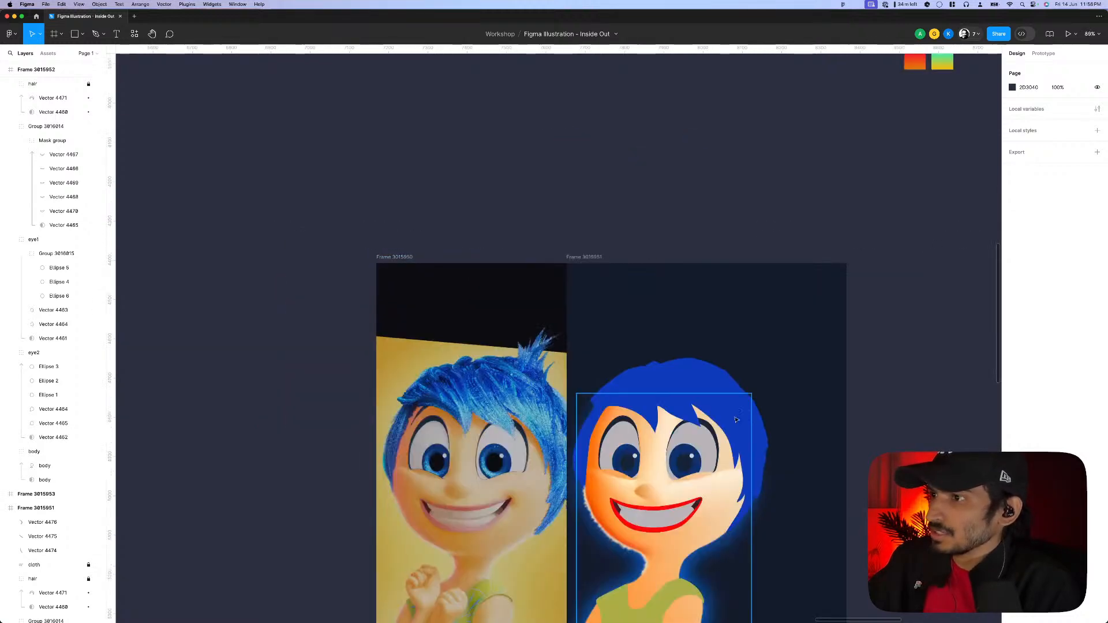
{"action": "scroll", "coordinate": [843, 410], "scroll_direction": "down", "scroll_amount": 2}
{"action": "scroll", "coordinate": [809, 358], "scroll_direction": "down", "scroll_amount": 2}
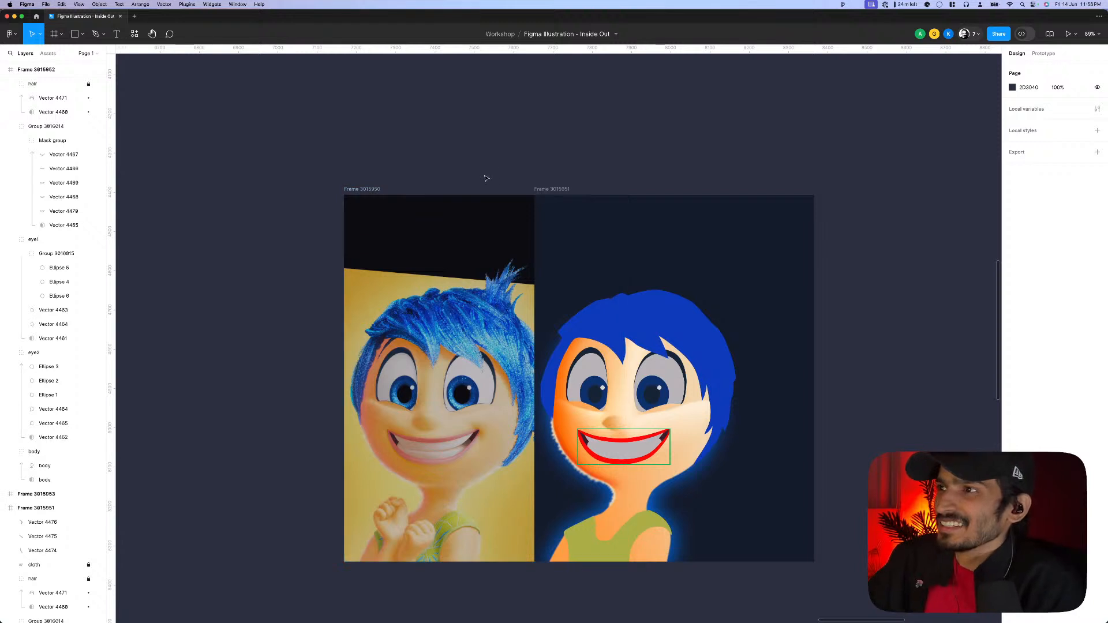
{"action": "left_click_drag", "start_coordinate": [374, 189], "coordinate": [374, 192]}
{"action": "scroll", "coordinate": [544, 182], "scroll_direction": "up", "scroll_amount": 2}
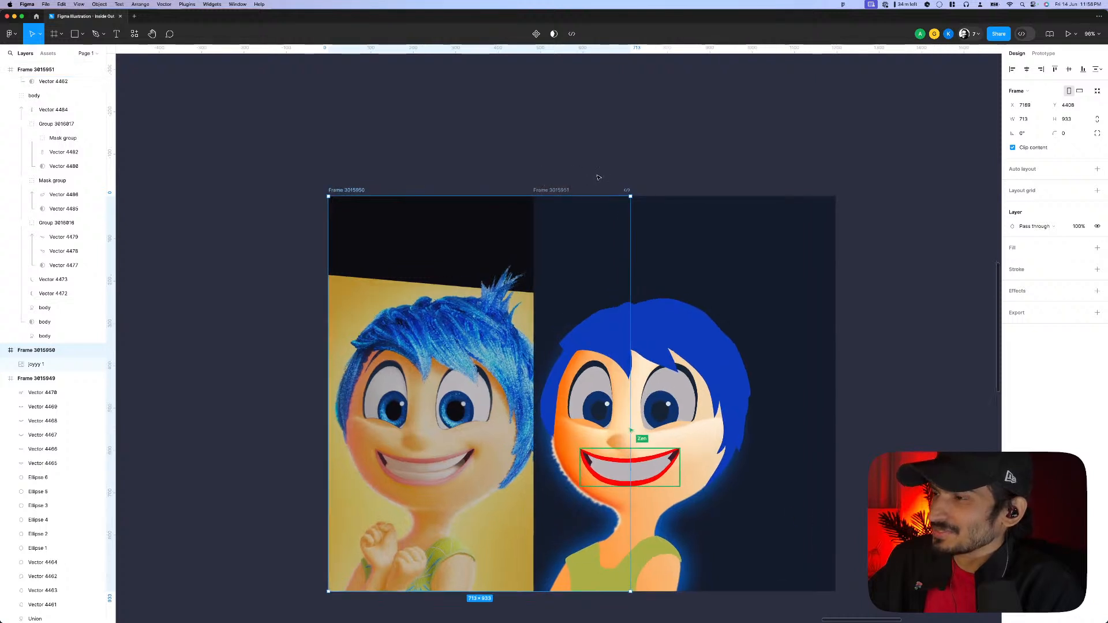
{"action": "left_click", "coordinate": [567, 191]}
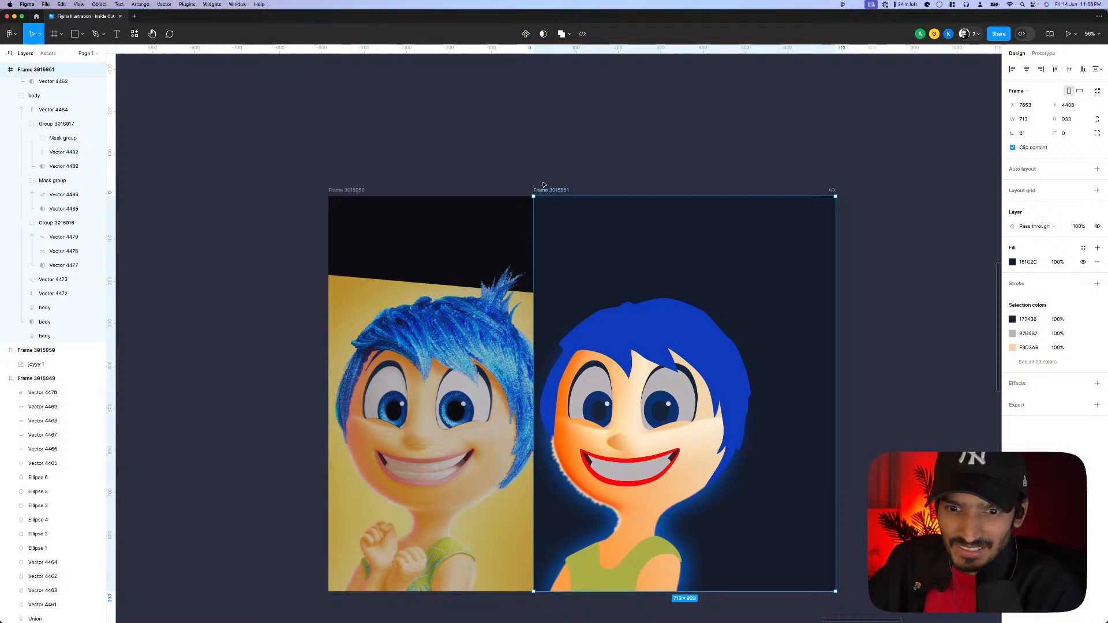
{"action": "scroll", "coordinate": [543, 185], "scroll_direction": "down", "scroll_amount": 2}
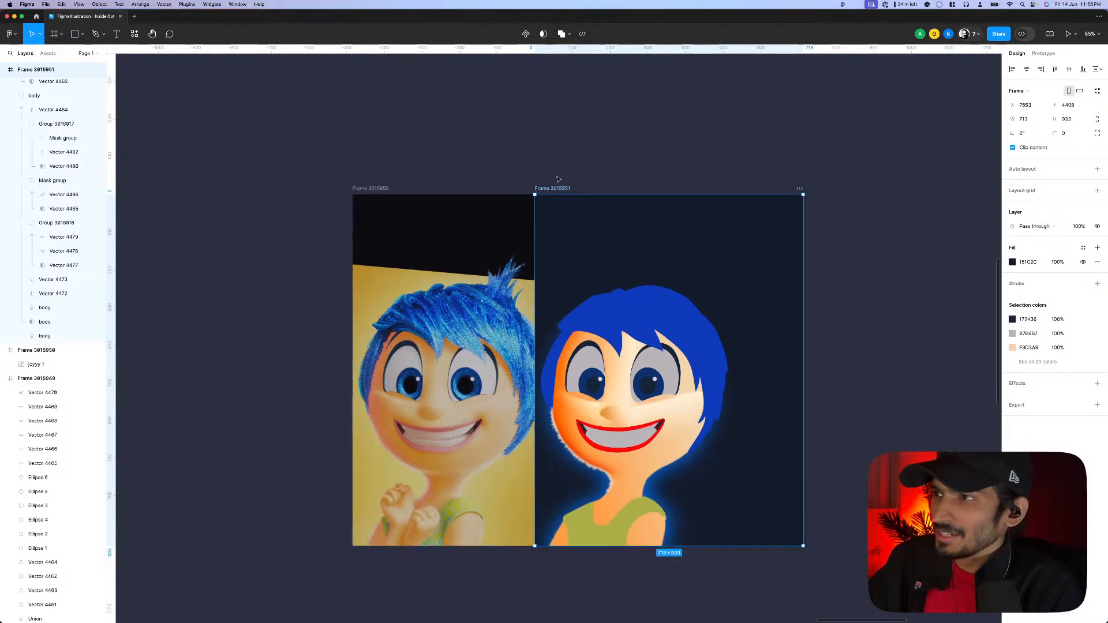
- Shift the reference image frame, Frame 3015950, about 45 px further away from the shaded illustration
{"action": "left_click", "coordinate": [558, 180]}
{"action": "left_click", "coordinate": [381, 189]}
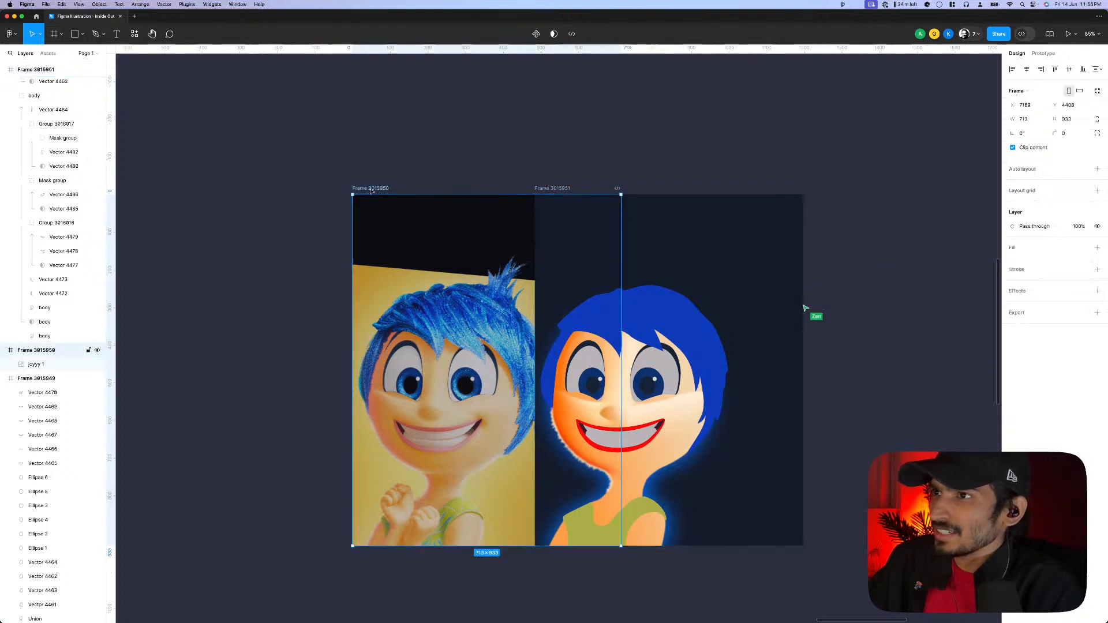
{"action": "left_click_drag", "start_coordinate": [381, 188], "coordinate": [373, 193]}
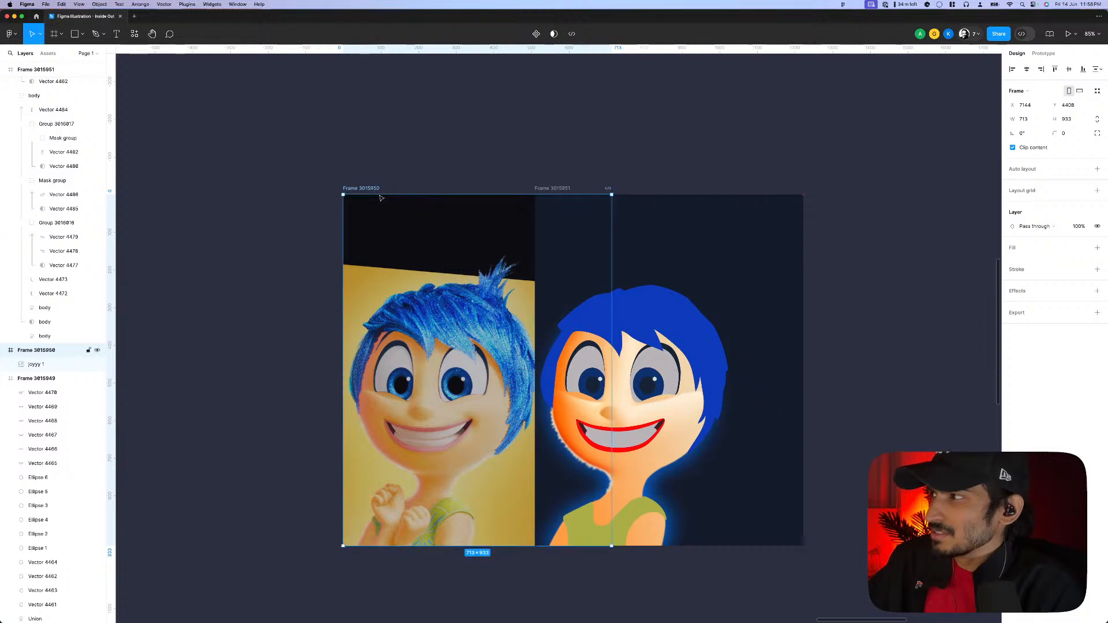
- Examine the reference character's hair next to the flat blue hair of the shaded illustration
{"action": "scroll", "coordinate": [612, 398], "scroll_direction": "up", "scroll_amount": 3}
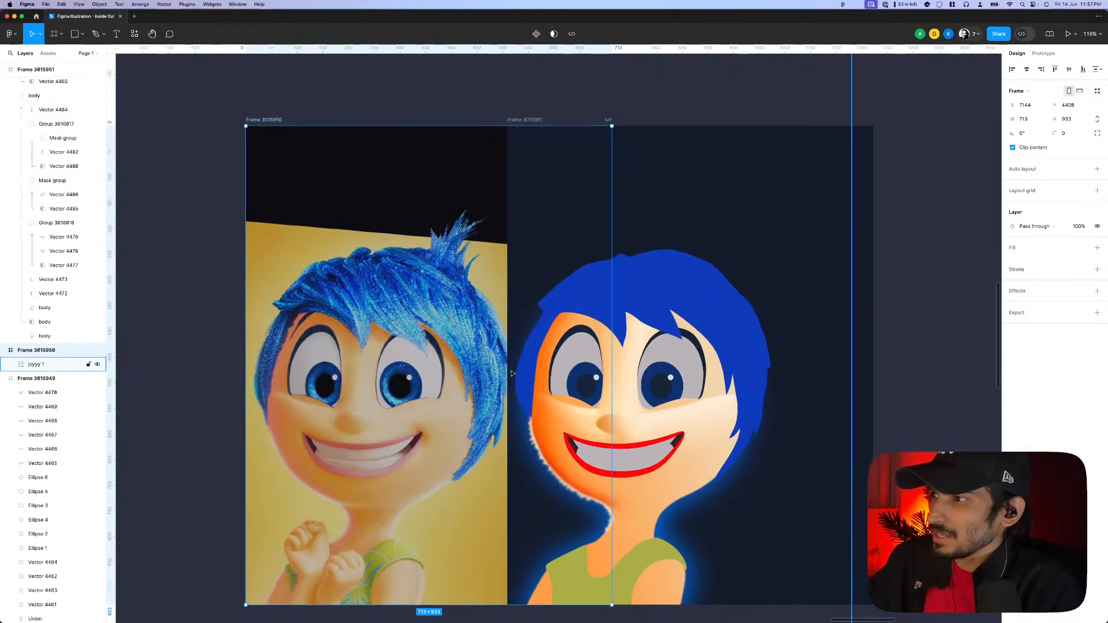
{"action": "scroll", "coordinate": [506, 367], "scroll_direction": "left", "scroll_amount": 3}
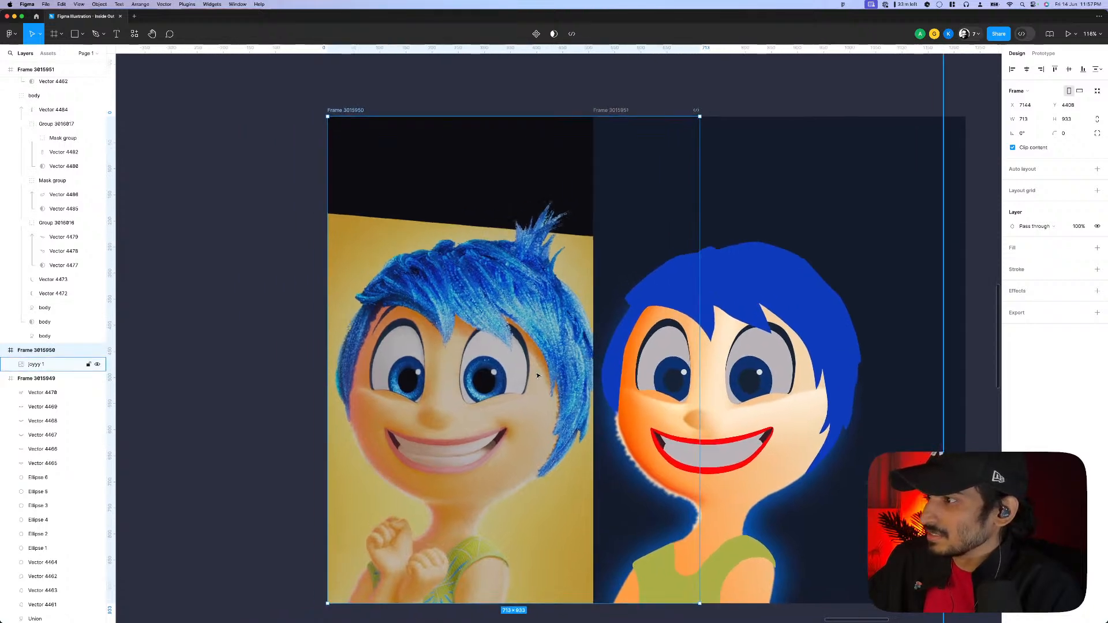
{"action": "scroll", "coordinate": [566, 366], "scroll_direction": "down", "scroll_amount": 2}
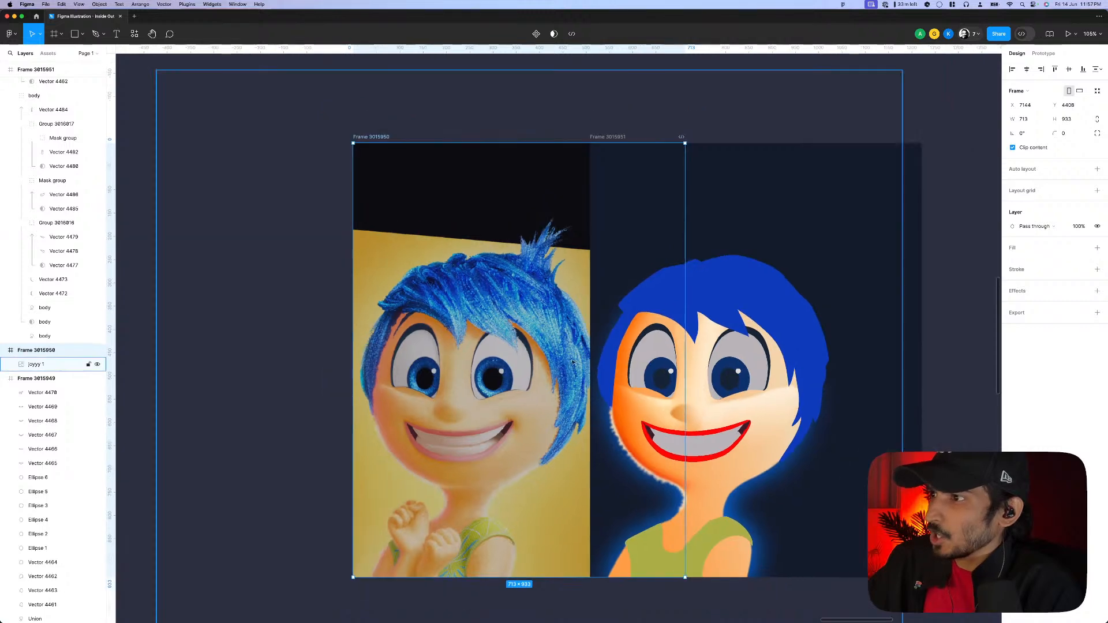
{"action": "left_click", "coordinate": [935, 349]}
{"action": "scroll", "coordinate": [924, 349], "scroll_direction": "right", "scroll_amount": 2}
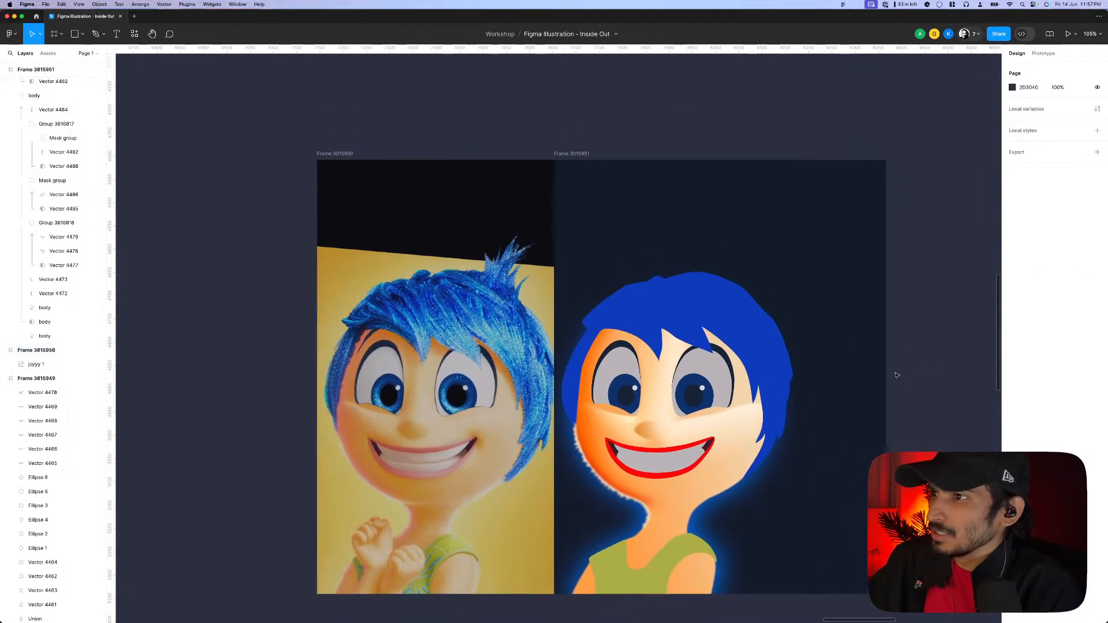
{"action": "scroll", "coordinate": [442, 315], "scroll_direction": "up", "scroll_amount": 5}
{"action": "scroll", "coordinate": [375, 341], "scroll_direction": "up", "scroll_amount": 1}
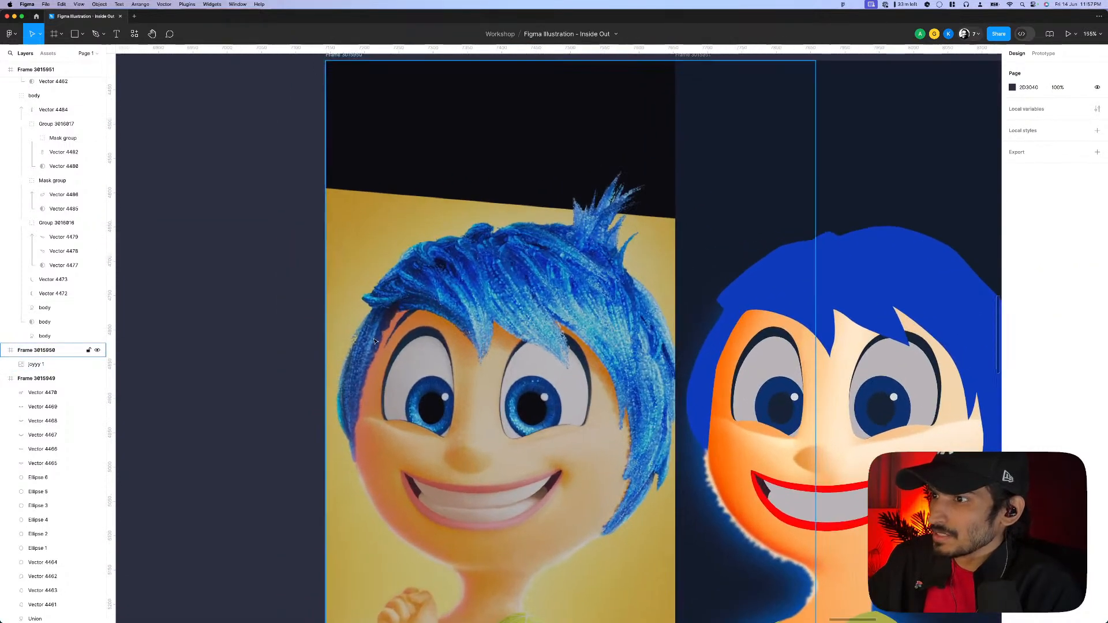
{"action": "scroll", "coordinate": [453, 343], "scroll_direction": "down", "scroll_amount": 5}
{"action": "scroll", "coordinate": [392, 345], "scroll_direction": "up", "scroll_amount": 5}
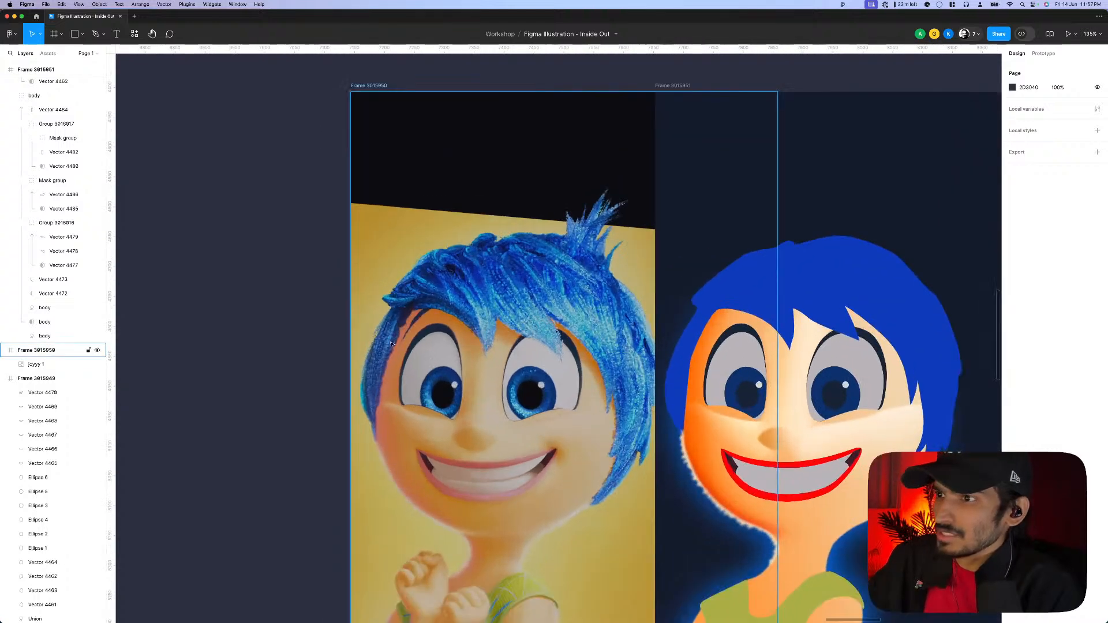
- Draw a thin curved hair strand about 58 × 228 px with the Pen tool, following the reference's side hair from the fringe down to the cheek
{"action": "key", "text": "p"}
{"action": "scroll", "coordinate": [389, 357], "scroll_direction": "up", "scroll_amount": 12}
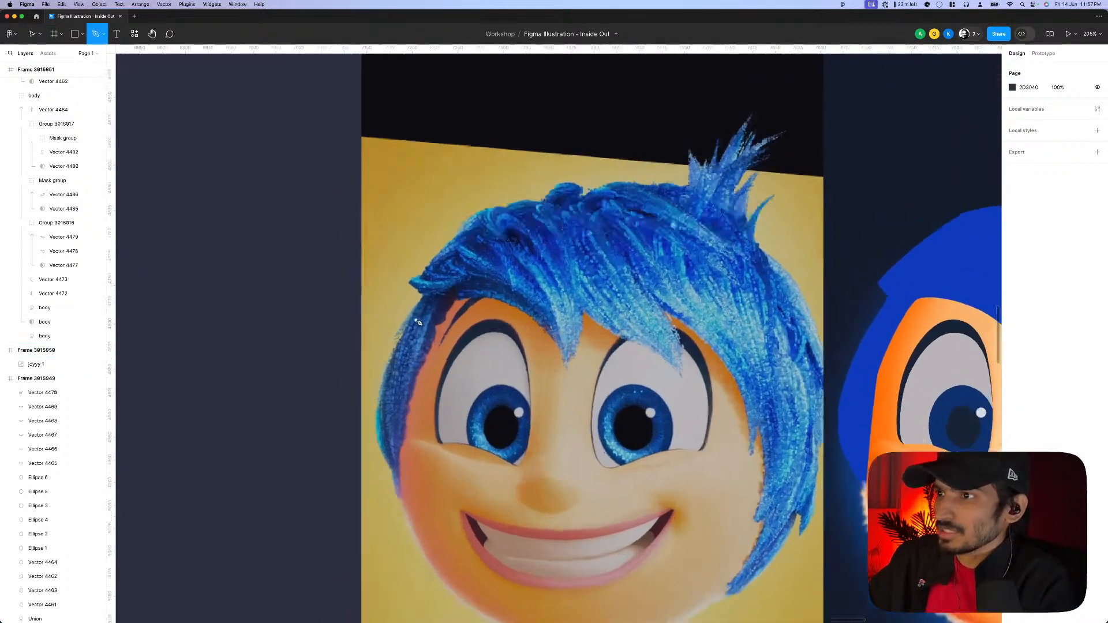
{"action": "scroll", "coordinate": [450, 292], "scroll_direction": "down", "scroll_amount": 3}
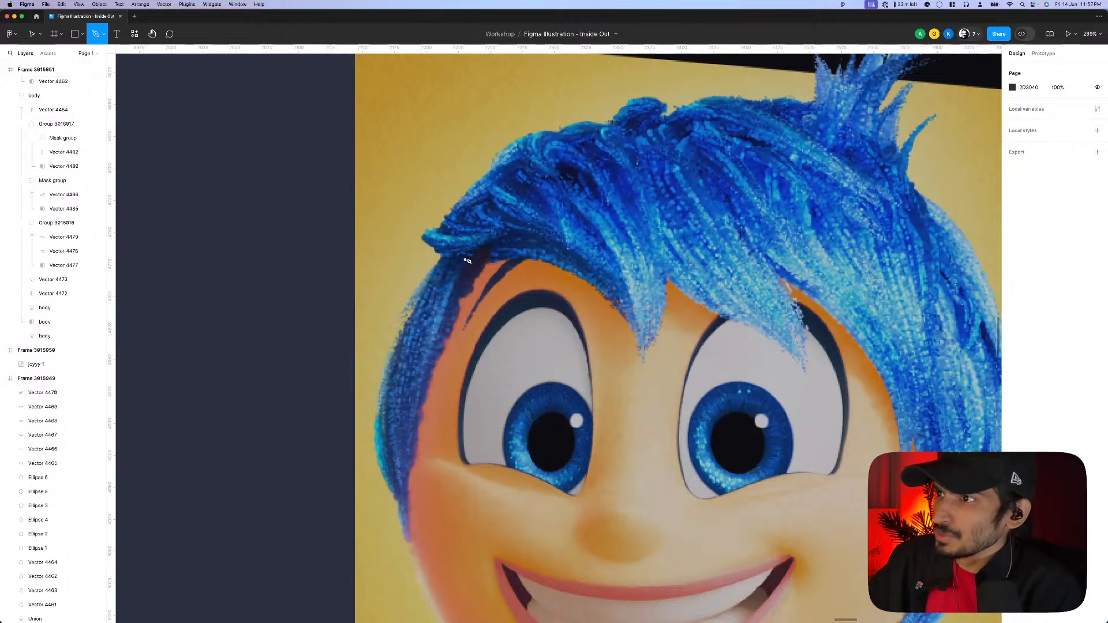
{"action": "left_click", "coordinate": [464, 249]}
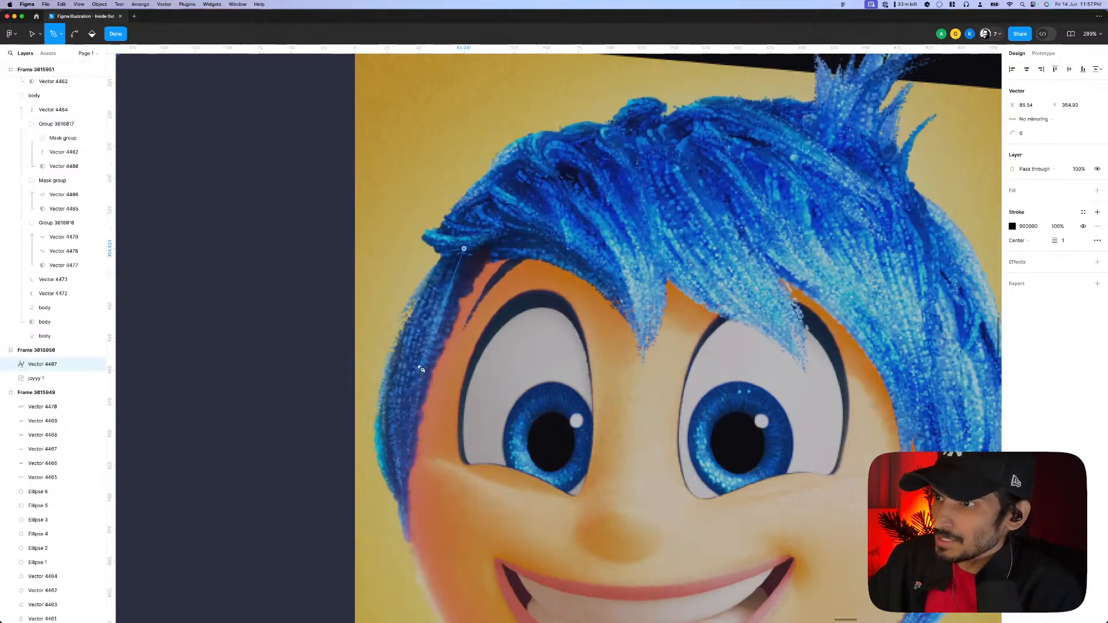
{"action": "left_click_drag", "start_coordinate": [420, 368], "coordinate": [402, 457]}
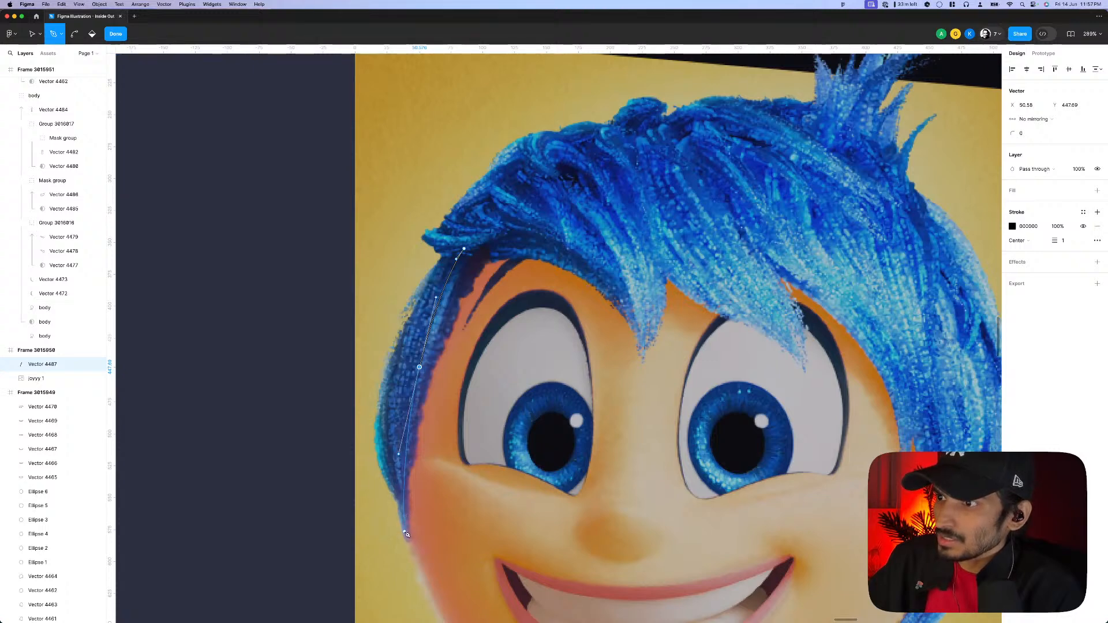
{"action": "left_click_drag", "start_coordinate": [404, 532], "coordinate": [403, 521]}
{"action": "left_click_drag", "start_coordinate": [432, 374], "coordinate": [489, 240]}
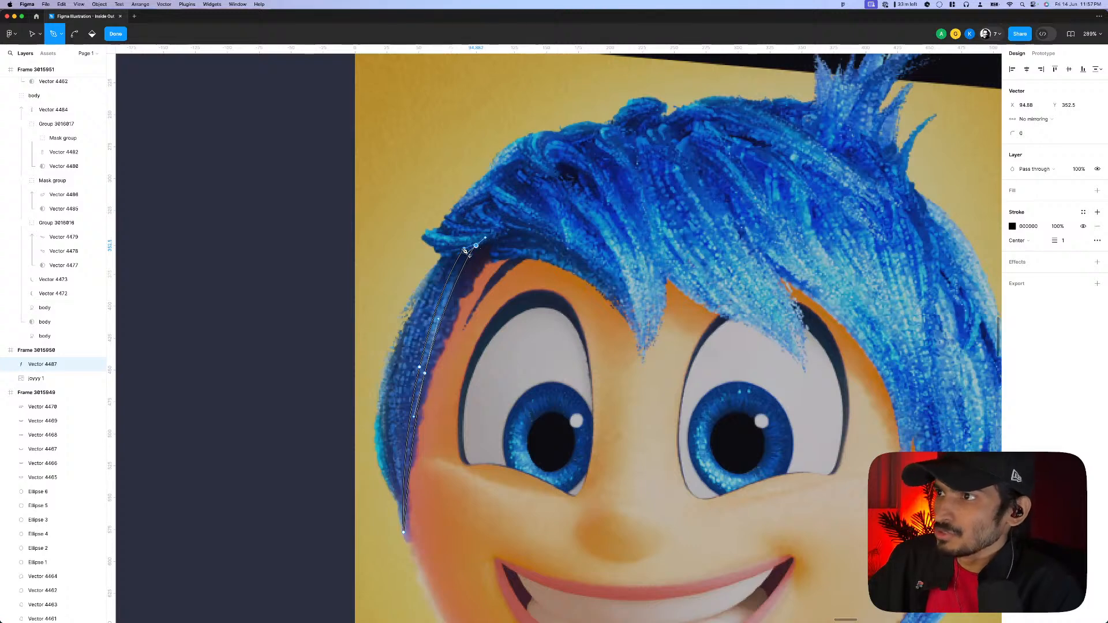
- Nudge the outer top point of the side-hair strand slightly inward to narrow its upper end
{"action": "scroll", "coordinate": [465, 249], "scroll_direction": "up", "scroll_amount": 5}
{"action": "key", "text": "v"}
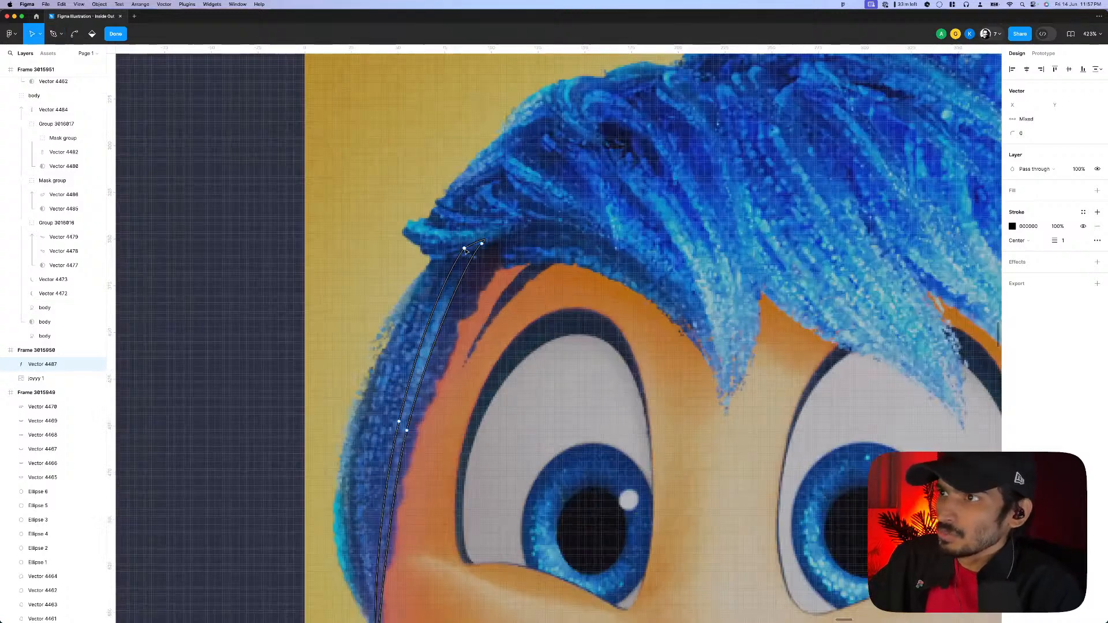
{"action": "left_click", "coordinate": [466, 246]}
{"action": "left_click_drag", "start_coordinate": [467, 246], "coordinate": [469, 249]}
{"action": "scroll", "coordinate": [469, 269], "scroll_direction": "down", "scroll_amount": 5}
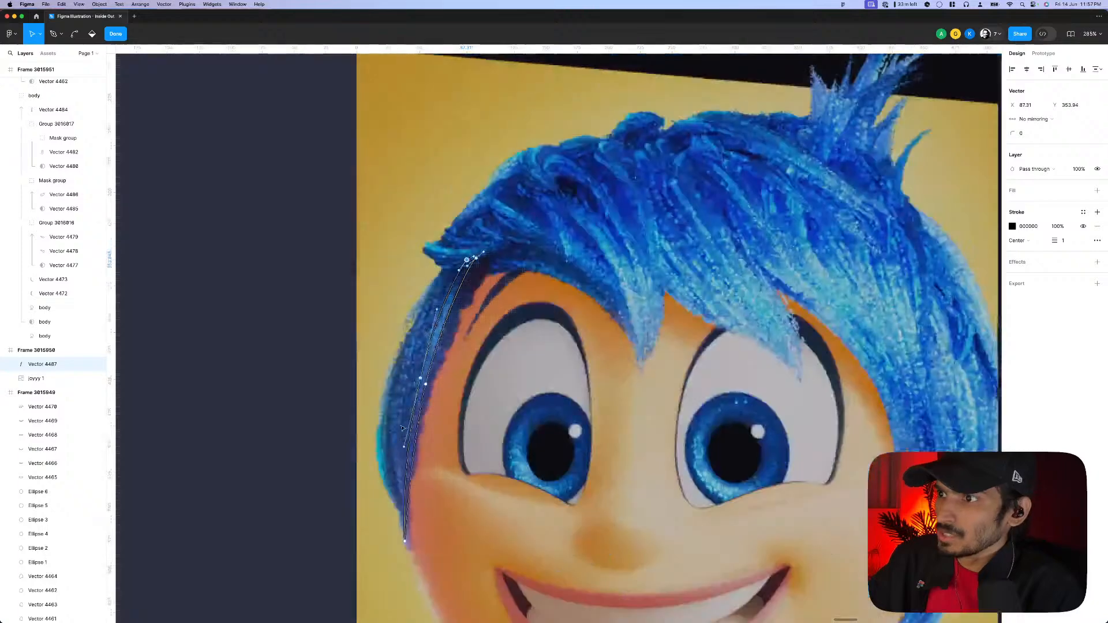
- Adjust the side-hair strand's middle and lower points so it tapers smoothly toward the bottom tip
{"action": "scroll", "coordinate": [436, 421], "scroll_direction": "up", "scroll_amount": 5}
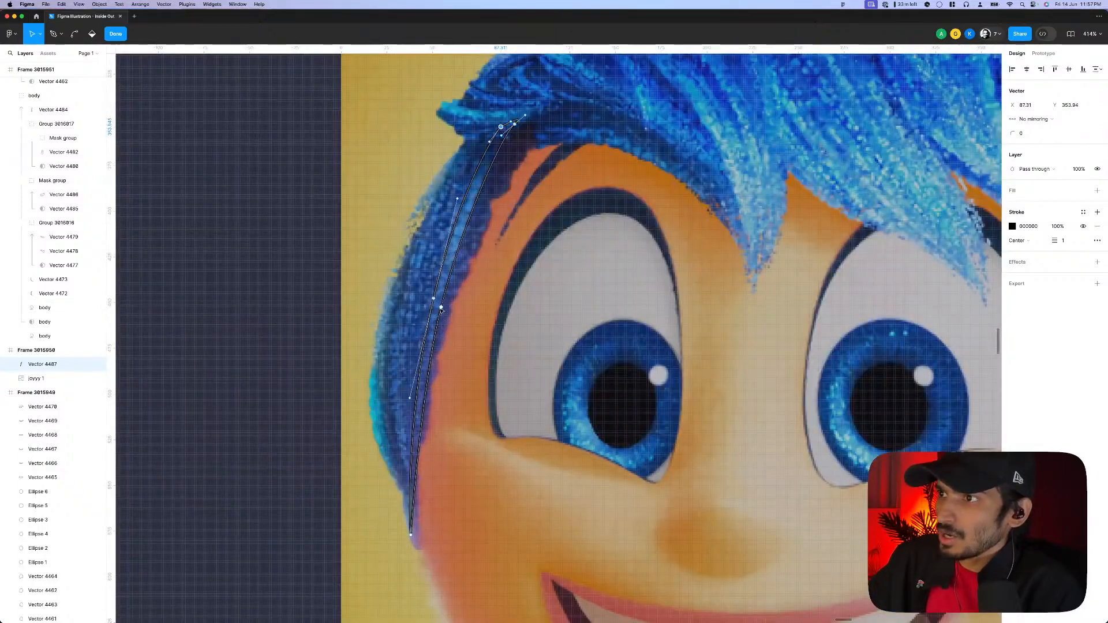
{"action": "left_click", "coordinate": [438, 311]}
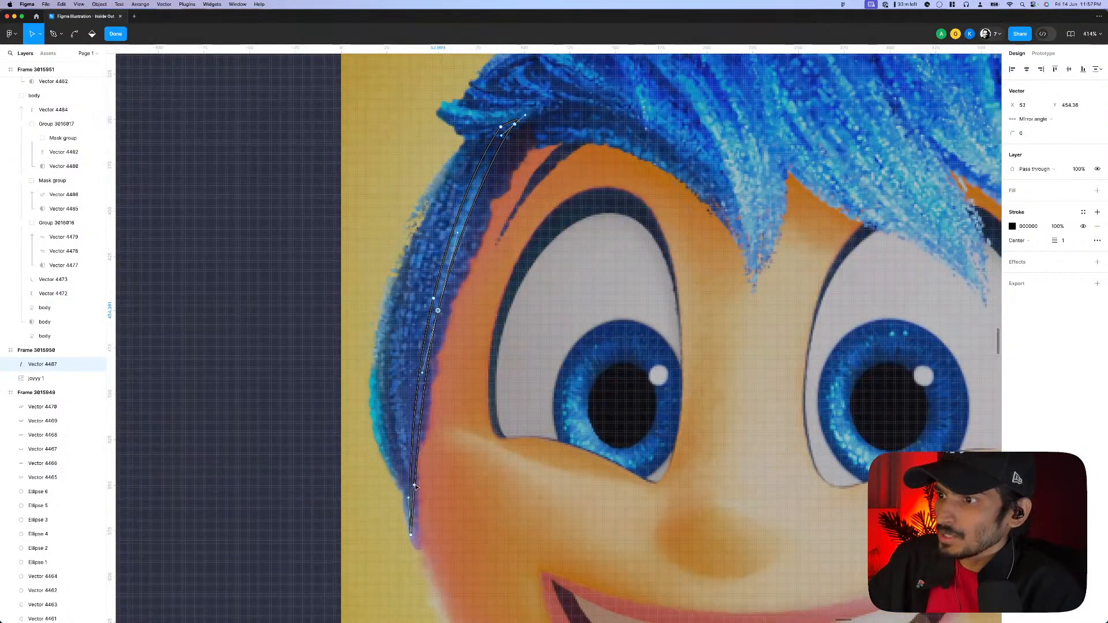
{"action": "left_click", "coordinate": [411, 536]}
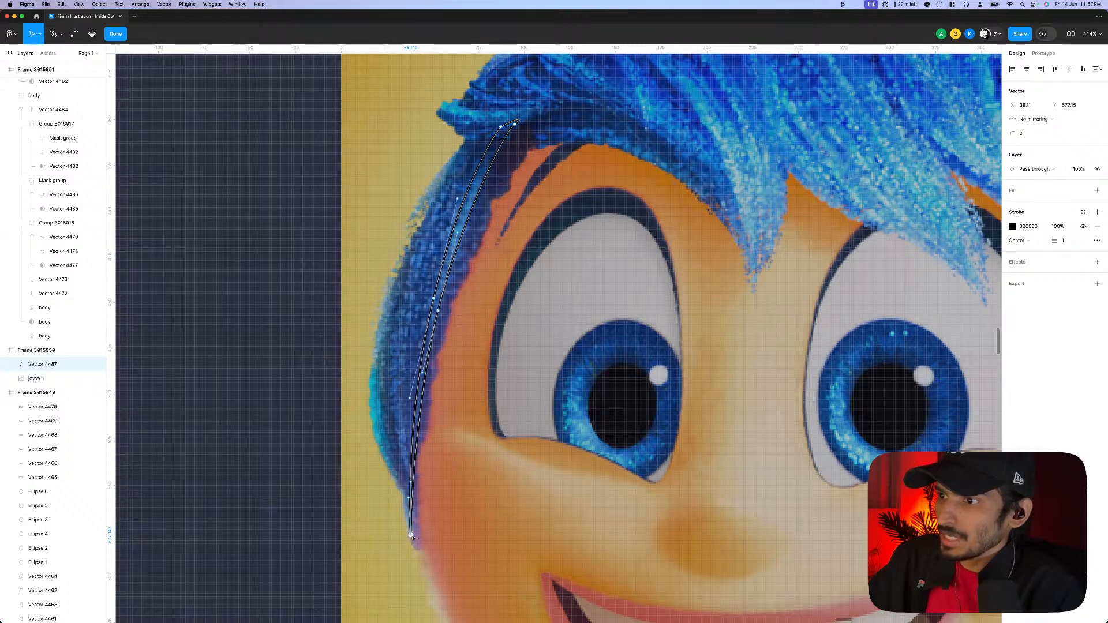
{"action": "left_click_drag", "start_coordinate": [411, 536], "coordinate": [414, 534]}
{"action": "left_click", "coordinate": [408, 497]}
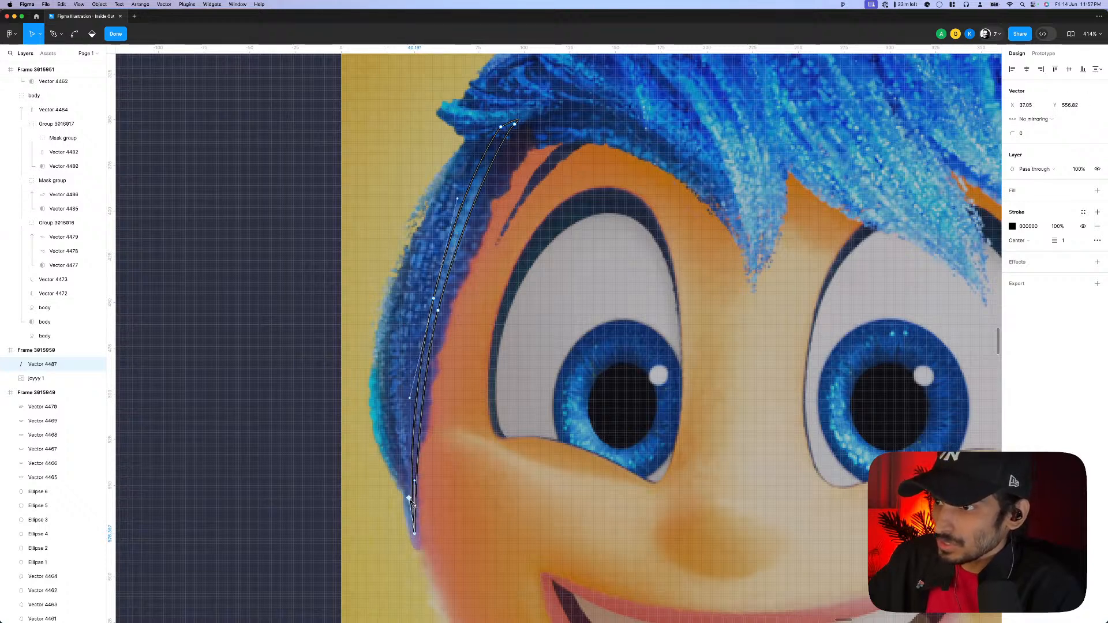
{"action": "left_click", "coordinate": [414, 481]}
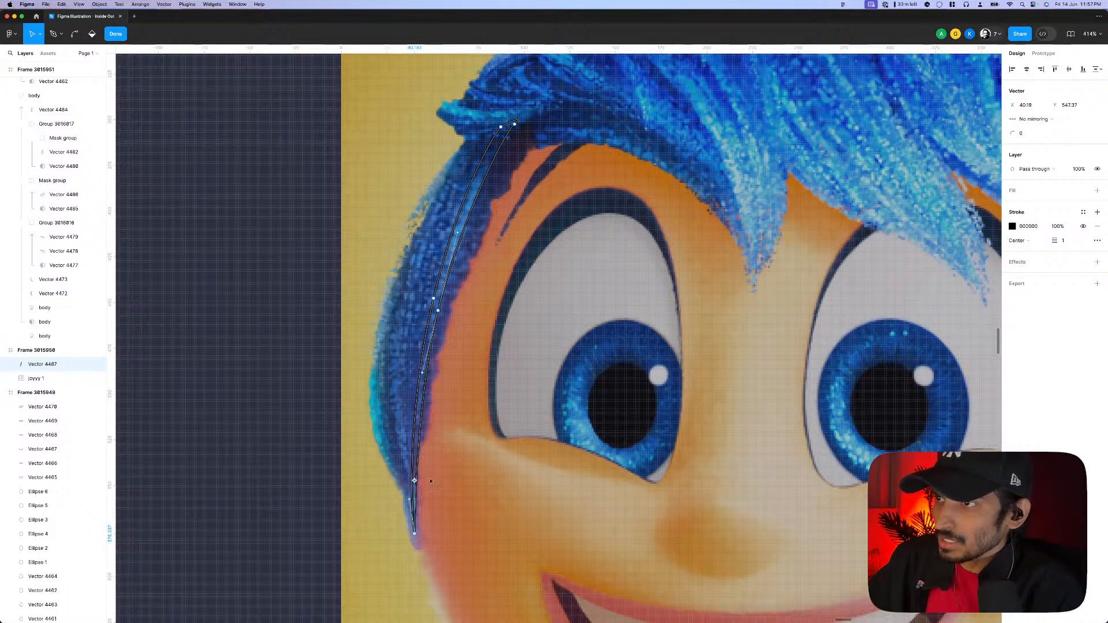
{"action": "key", "text": "Escape"}
{"action": "scroll", "coordinate": [430, 481], "scroll_direction": "down", "scroll_amount": 5}
{"action": "scroll", "coordinate": [445, 388], "scroll_direction": "up", "scroll_amount": 5}
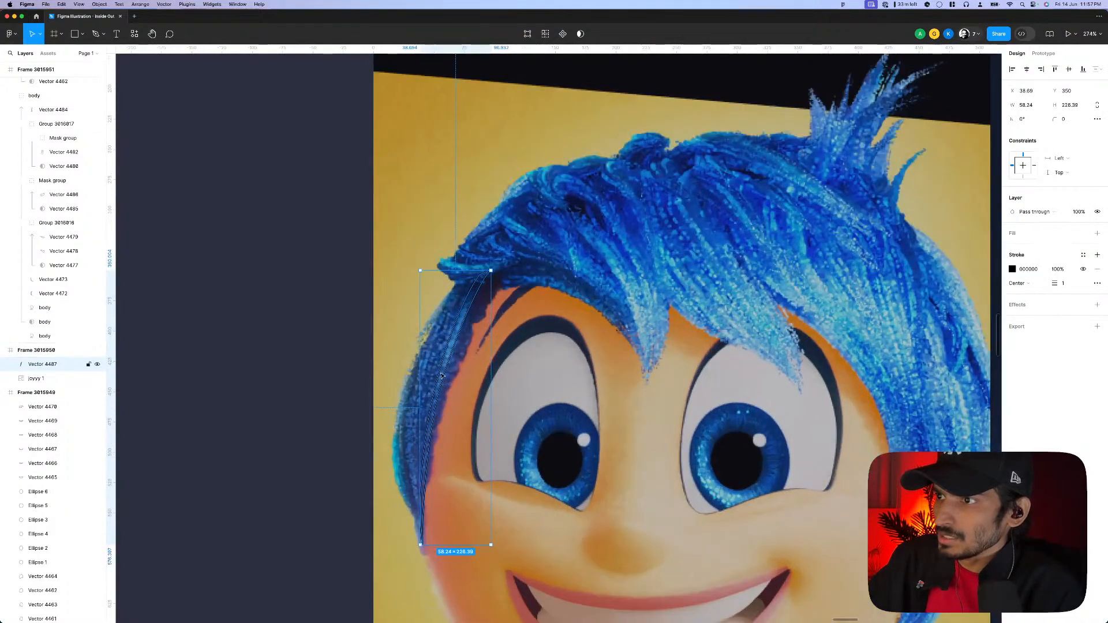
{"action": "scroll", "coordinate": [441, 376], "scroll_direction": "up", "scroll_amount": 3}
{"action": "scroll", "coordinate": [451, 366], "scroll_direction": "down", "scroll_amount": 3}
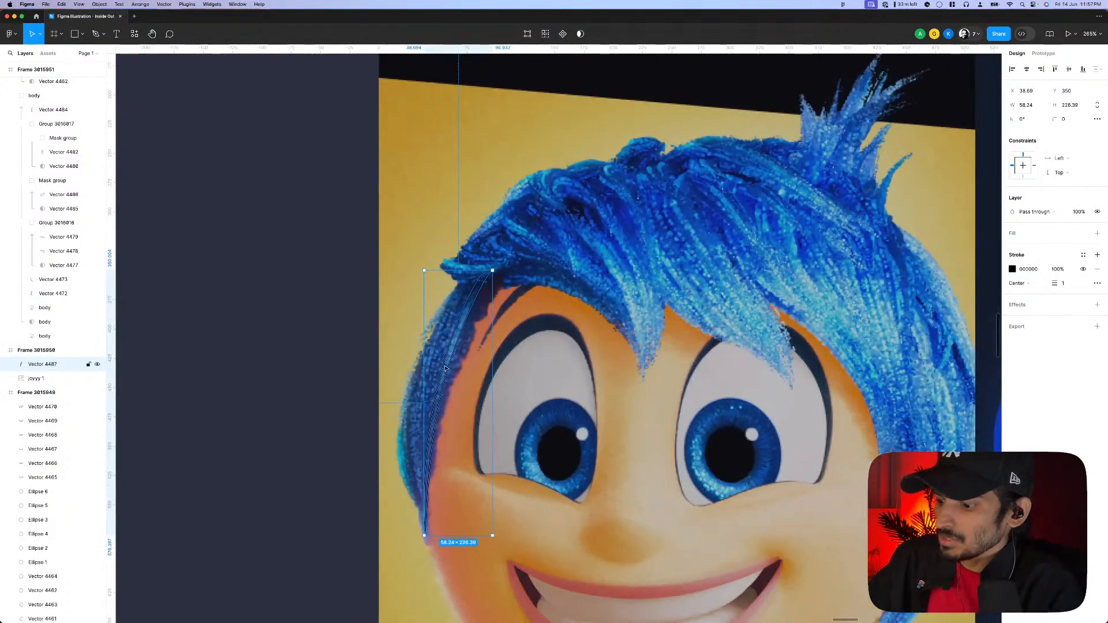
{"action": "key", "text": "p"}
{"action": "key", "text": "Escape"}
{"action": "key", "text": "Escape"}
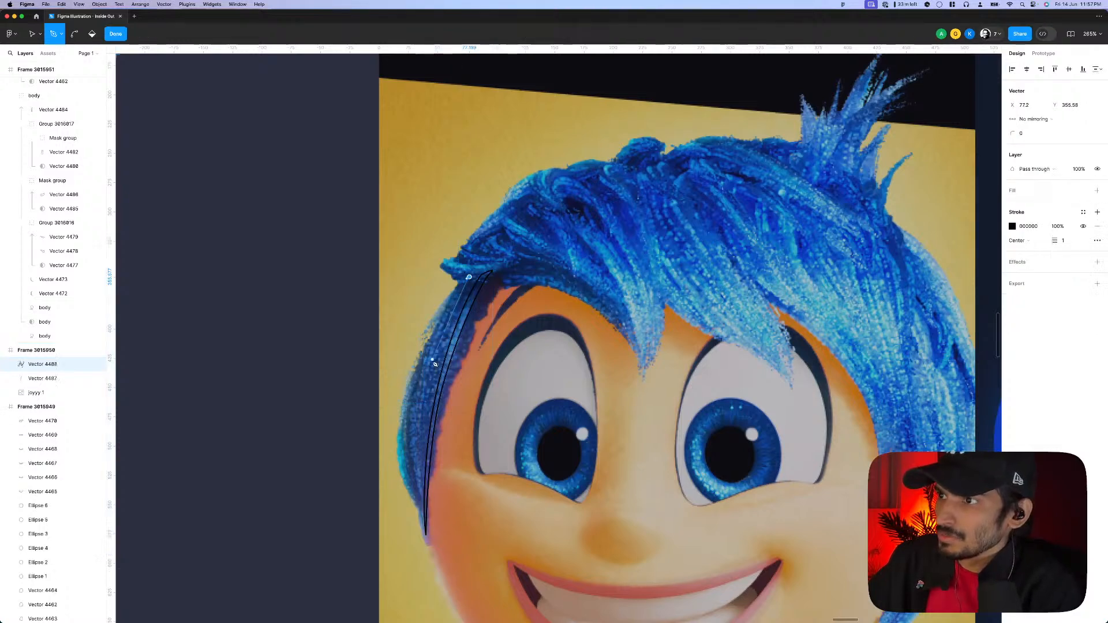
- Duplicate the side-hair strand slightly outward and move the copy's bottom tip back toward the first strand's tip
{"action": "left_click", "coordinate": [443, 372]}
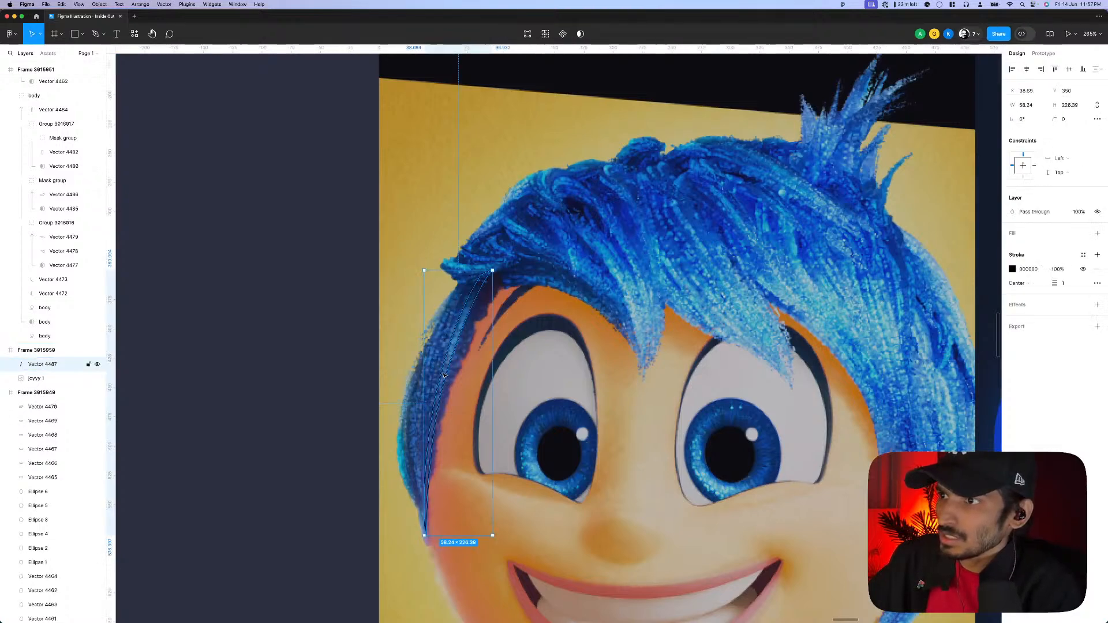
{"action": "left_click_drag", "start_coordinate": [443, 373], "coordinate": [432, 374]}
{"action": "double_click", "coordinate": [430, 378]}
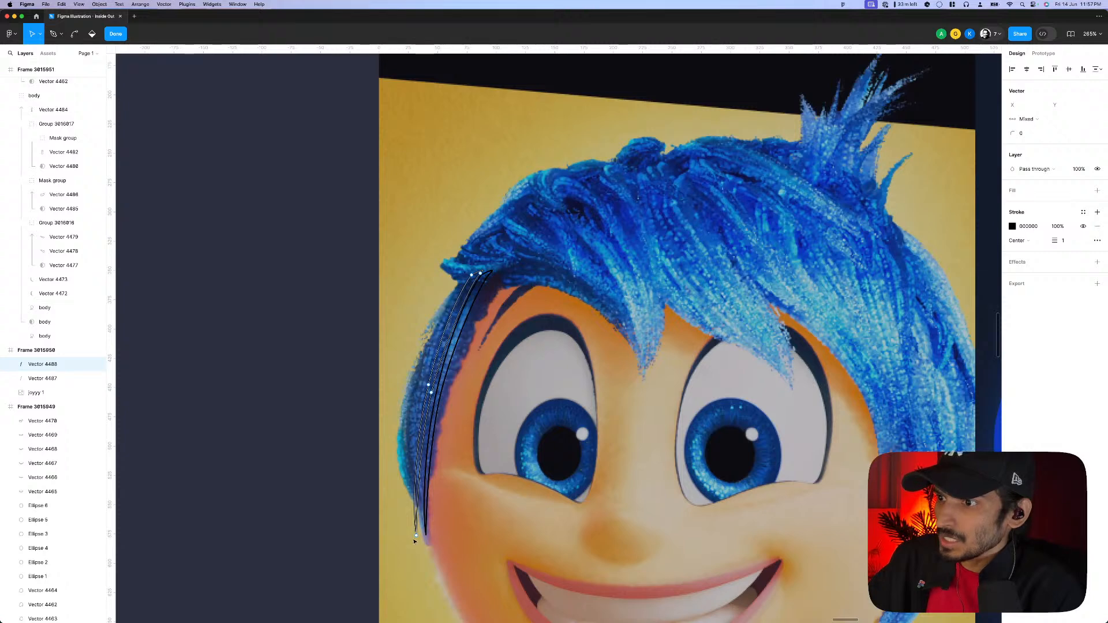
{"action": "left_click_drag", "start_coordinate": [416, 535], "coordinate": [421, 536]}
{"action": "scroll", "coordinate": [419, 513], "scroll_direction": "up", "scroll_amount": 3}
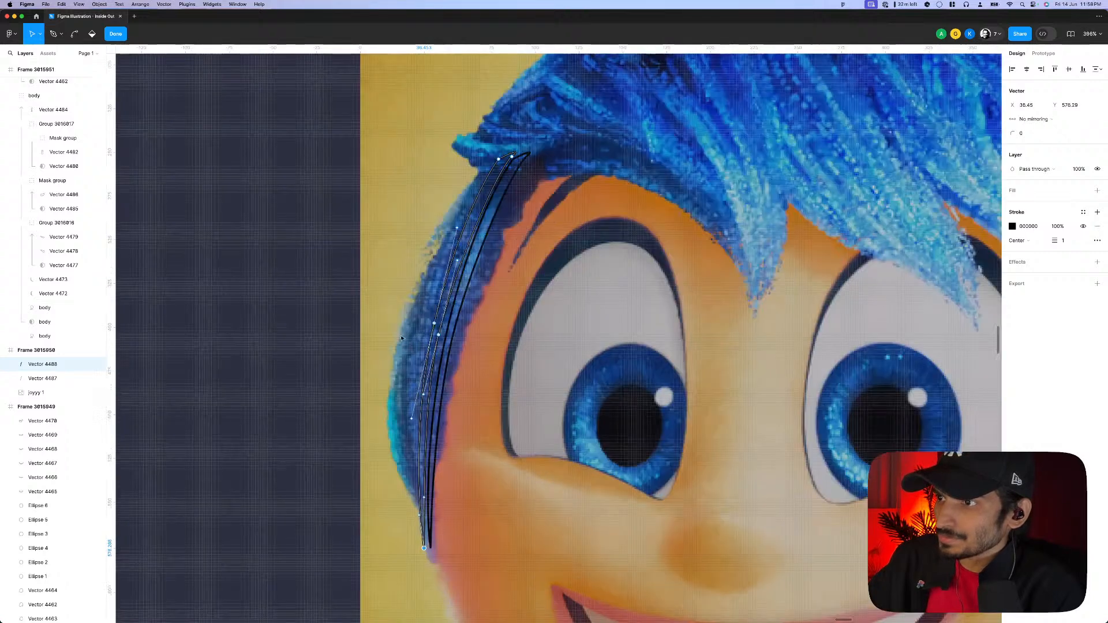
- Move the second strand's middle, bottom and top points inward so it runs close alongside the first strand
{"action": "left_click_drag", "start_coordinate": [428, 316], "coordinate": [449, 332]}
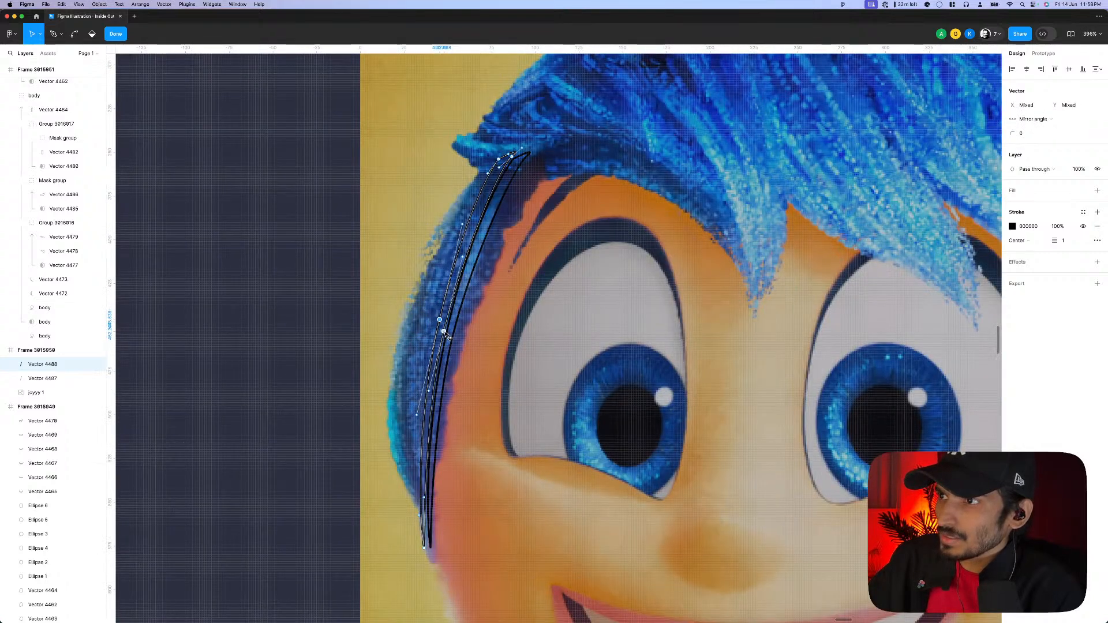
{"action": "left_click_drag", "start_coordinate": [425, 548], "coordinate": [427, 549]}
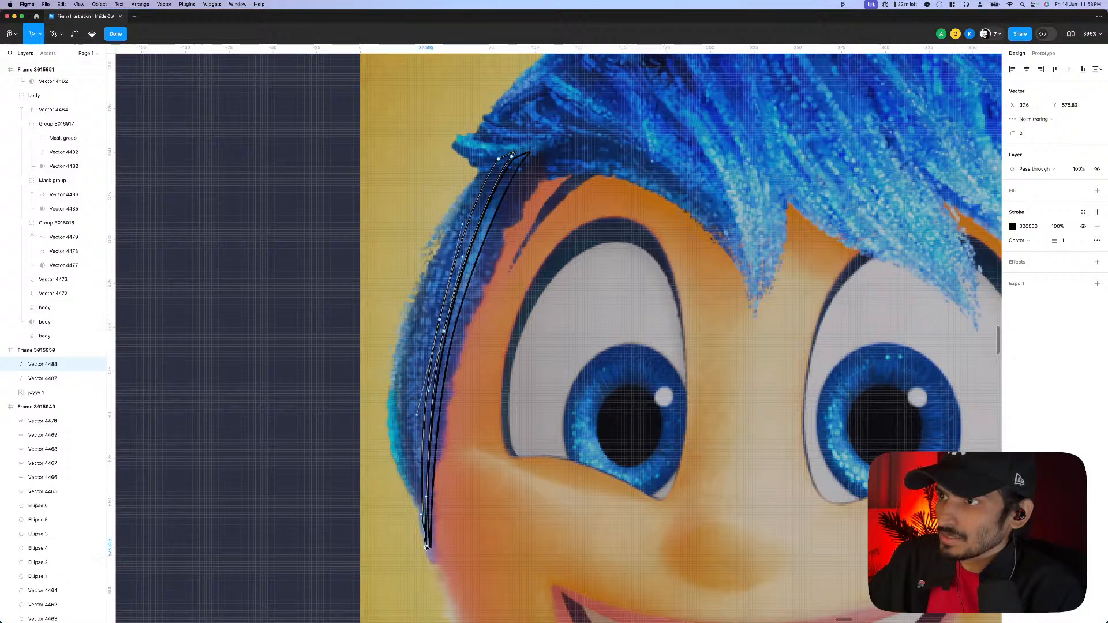
{"action": "scroll", "coordinate": [516, 229], "scroll_direction": "up", "scroll_amount": 3}
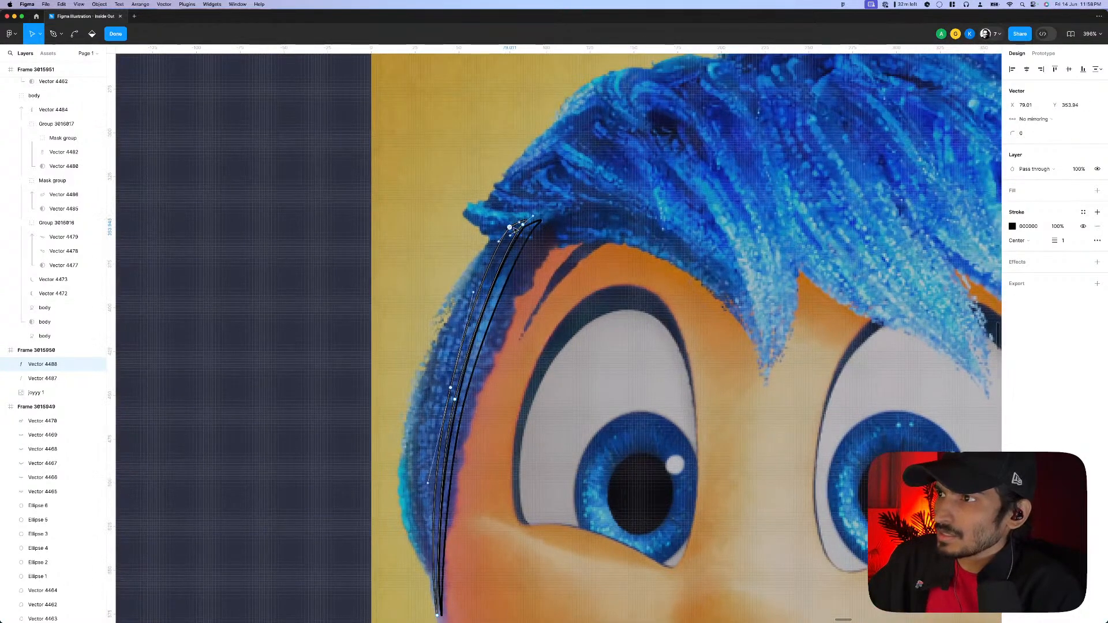
{"action": "left_click", "coordinate": [513, 226]}
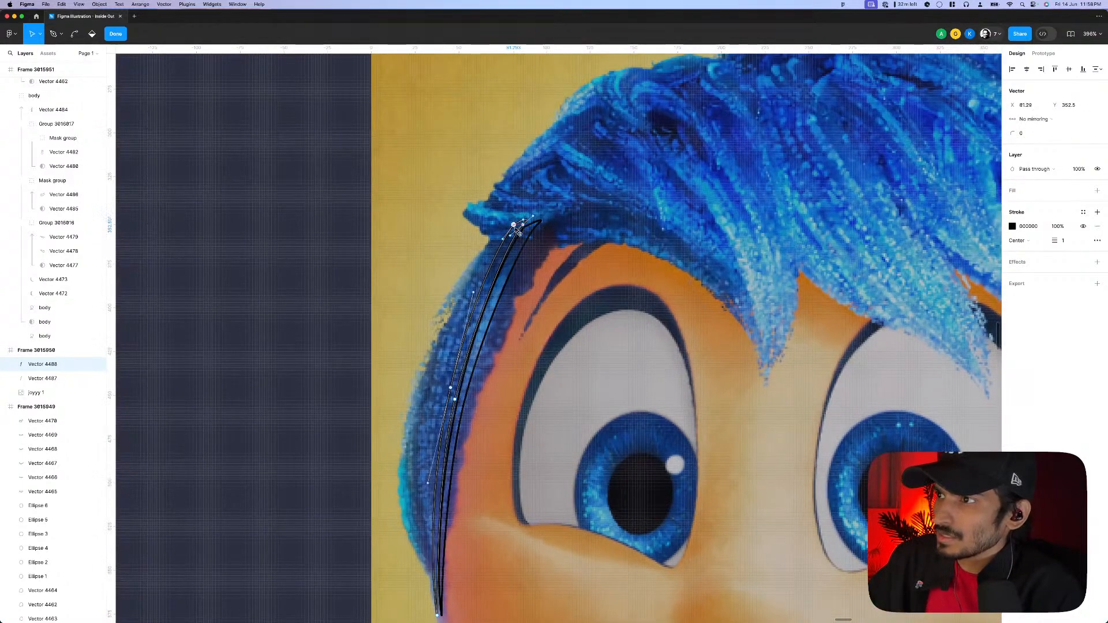
{"action": "left_click", "coordinate": [451, 388]}
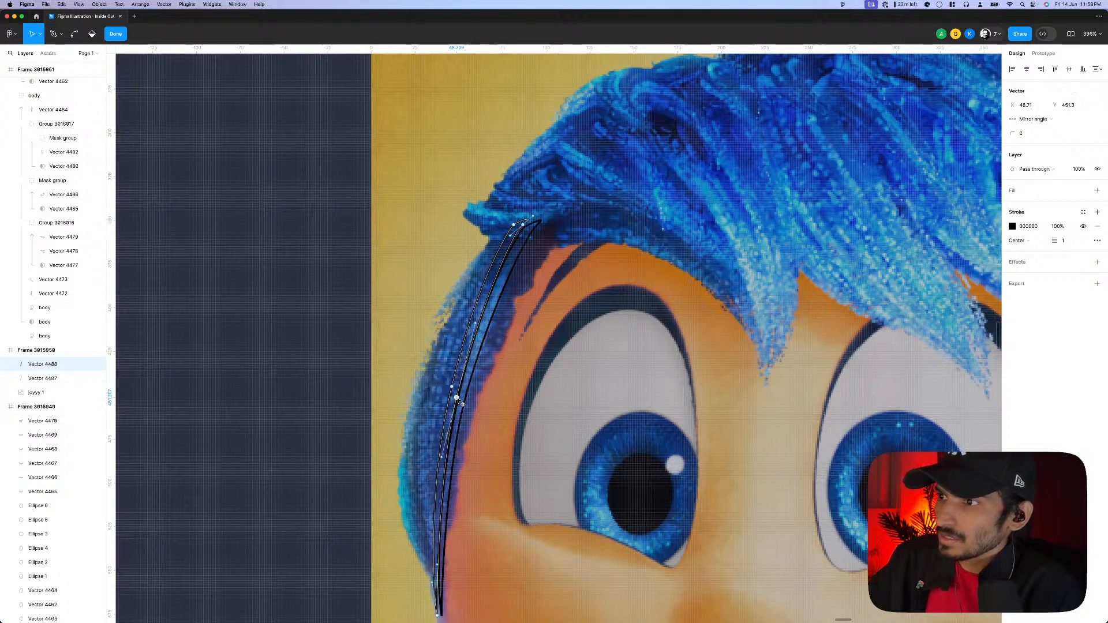
{"action": "key", "text": "Escape"}
- Duplicate the second strand further outward and shorten the copy to about 218 px tall, aligning its top with the other strands
{"action": "scroll", "coordinate": [459, 380], "scroll_direction": "down", "scroll_amount": 1}
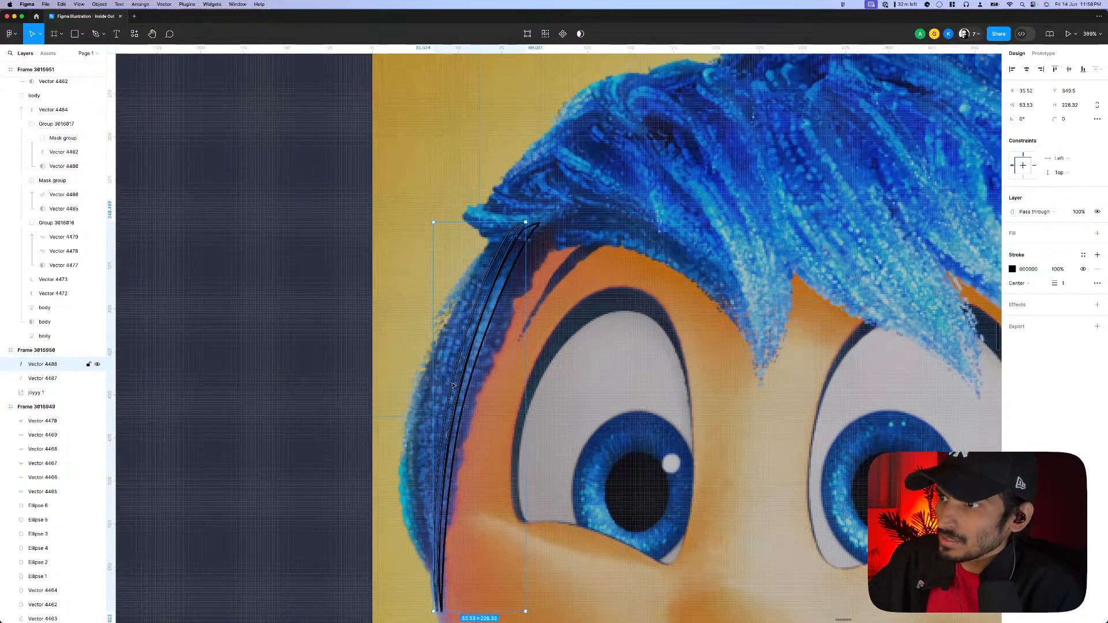
{"action": "left_click_drag", "start_coordinate": [454, 385], "coordinate": [449, 370]}
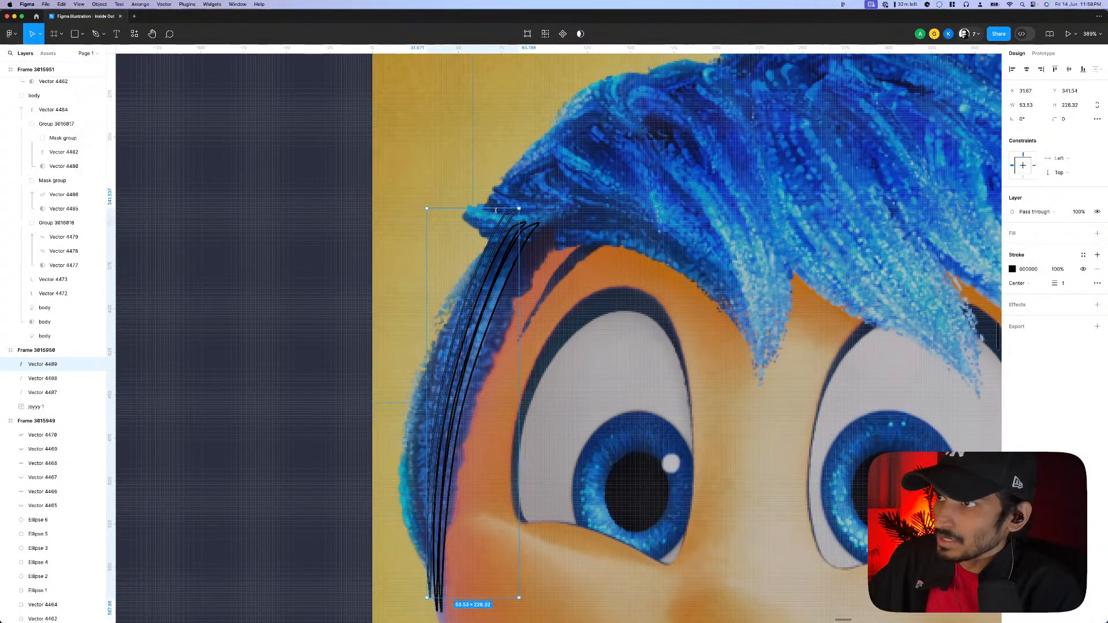
{"action": "left_click_drag", "start_coordinate": [497, 218], "coordinate": [490, 252]}
{"action": "scroll", "coordinate": [428, 415], "scroll_direction": "down", "scroll_amount": 2}
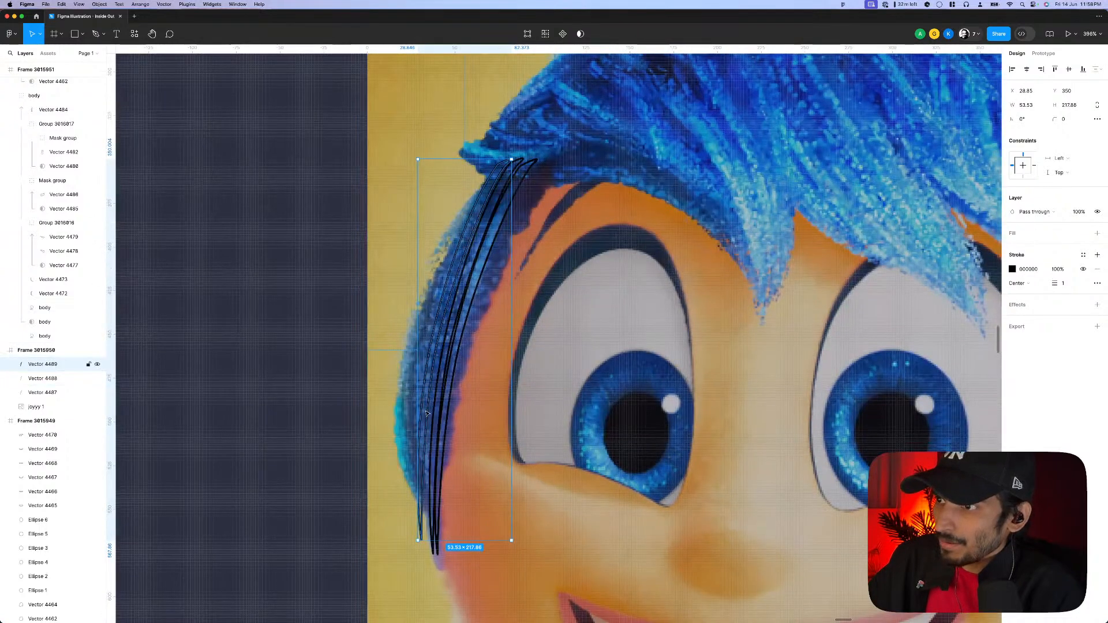
- Move the third side-hair strand's bottom tip and middle points inward so it curves close alongside the second strand
{"action": "double_click", "coordinate": [429, 414]}
{"action": "left_click", "coordinate": [425, 536]}
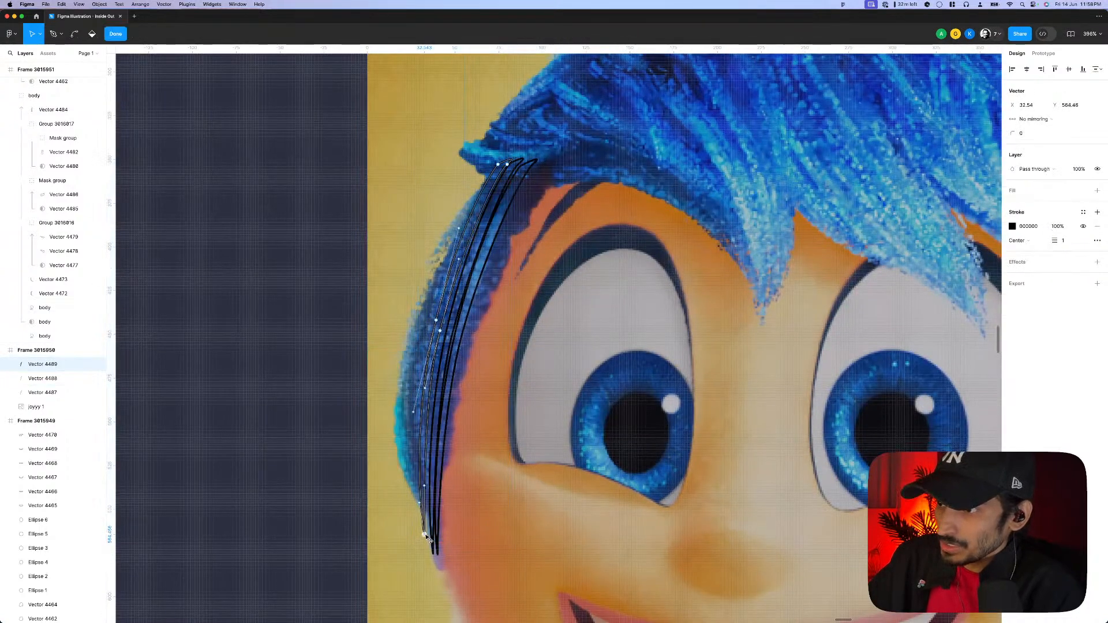
{"action": "scroll", "coordinate": [434, 343], "scroll_direction": "up", "scroll_amount": 2}
{"action": "left_click", "coordinate": [441, 317]}
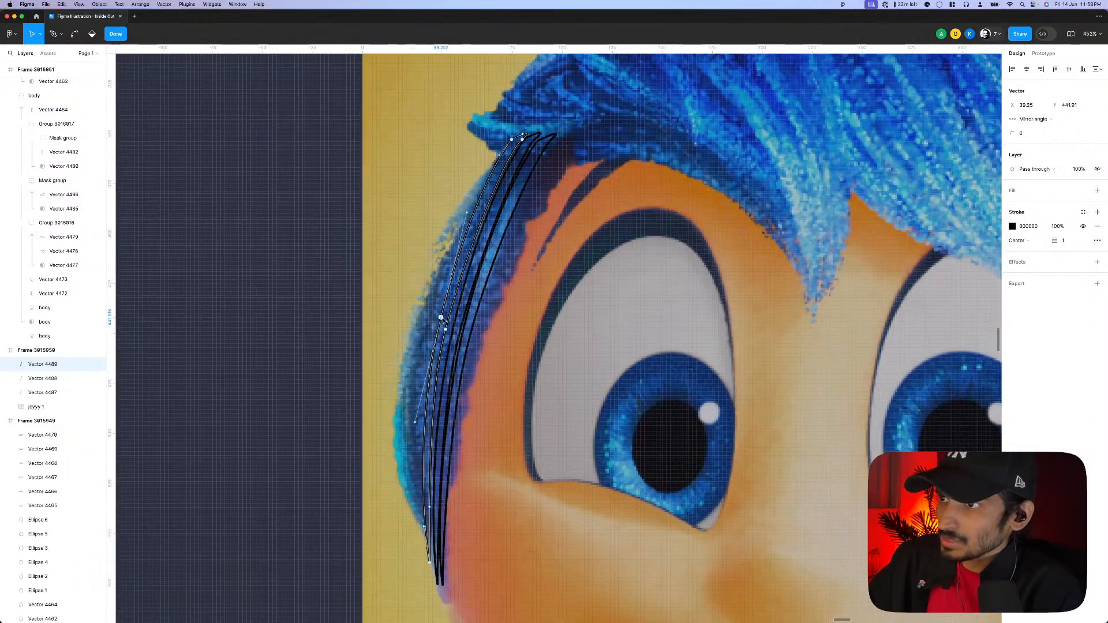
{"action": "left_click_drag", "start_coordinate": [447, 330], "coordinate": [449, 328]}
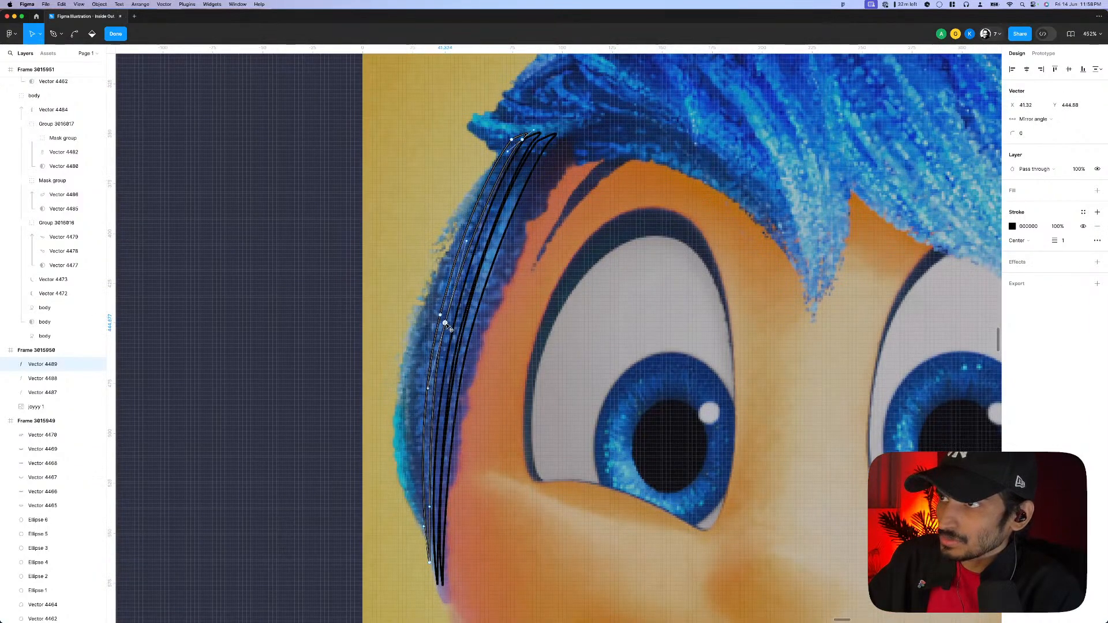
{"action": "left_click", "coordinate": [431, 535]}
{"action": "left_click", "coordinate": [447, 321]}
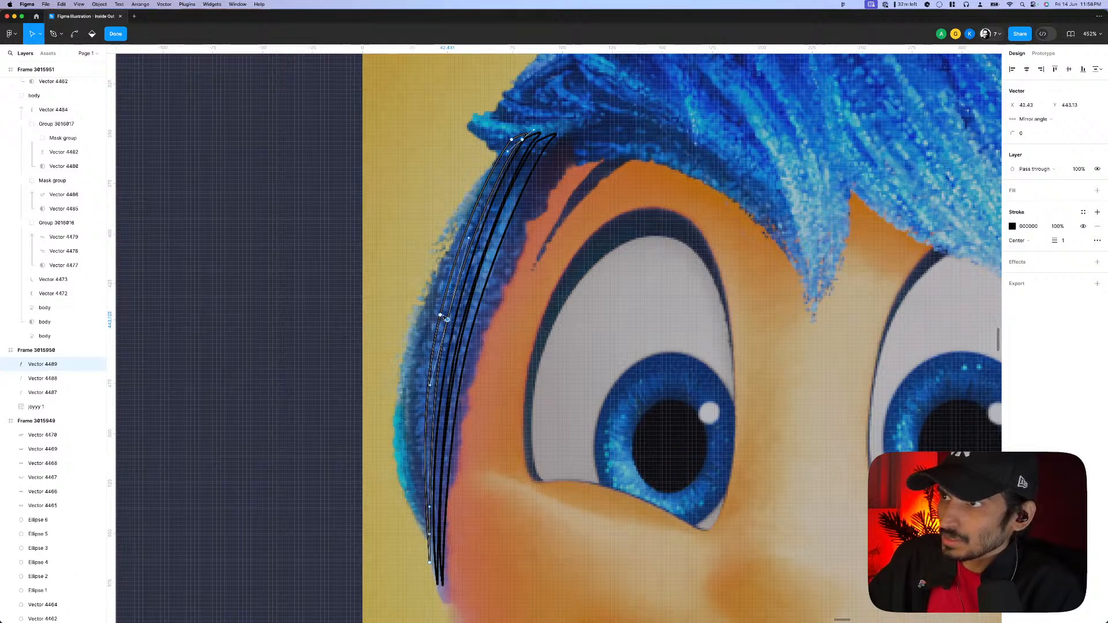
{"action": "mouse_move", "coordinate": [447, 319]}
{"action": "left_mouse_down"}
{"action": "mouse_move", "coordinate": [445, 308]}
{"action": "mouse_move", "coordinate": [450, 327]}
{"action": "left_mouse_up"}
{"action": "scroll", "coordinate": [461, 285], "scroll_direction": "up", "scroll_amount": 2}
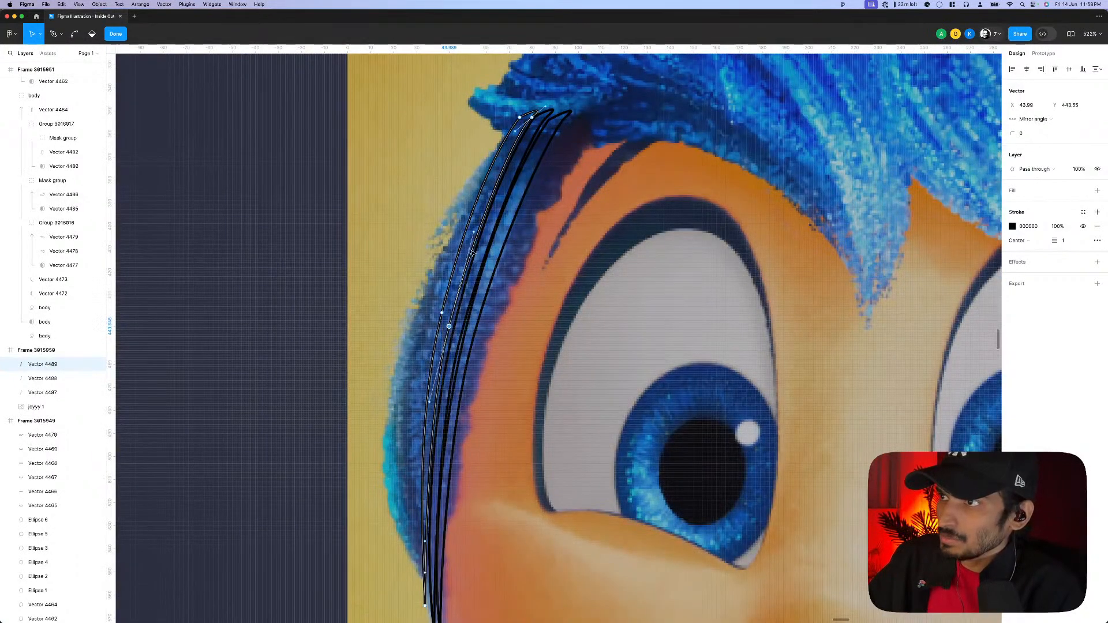
- Refine the third strand's upper and middle curve points, raise its bottom tip slightly, and finish editing the shape
{"action": "left_click", "coordinate": [472, 233]}
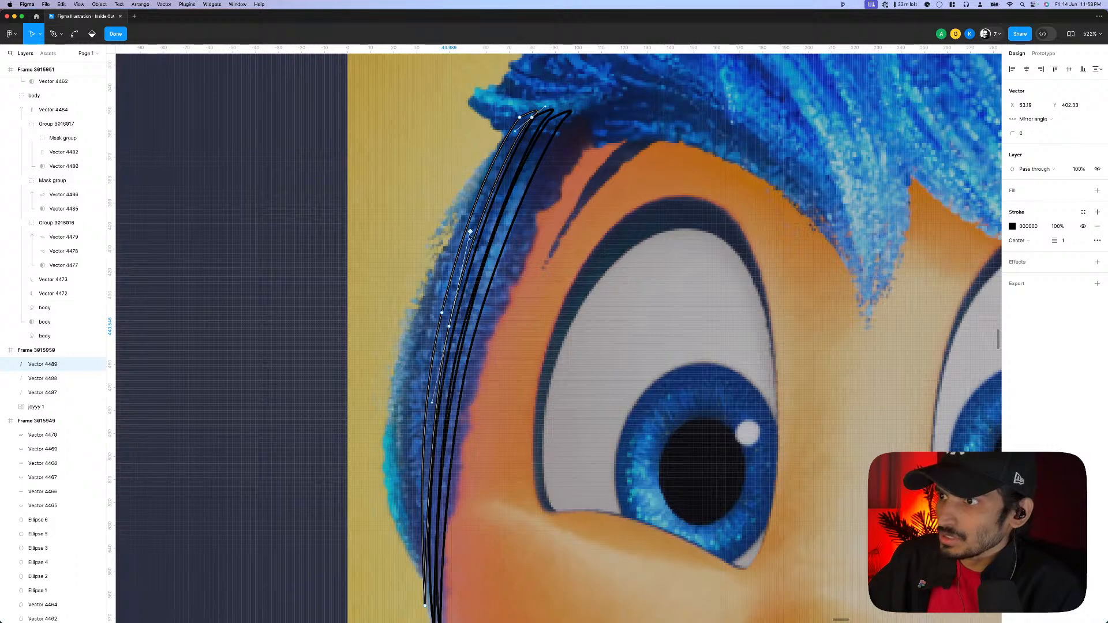
{"action": "left_click_drag", "start_coordinate": [442, 313], "coordinate": [444, 309]}
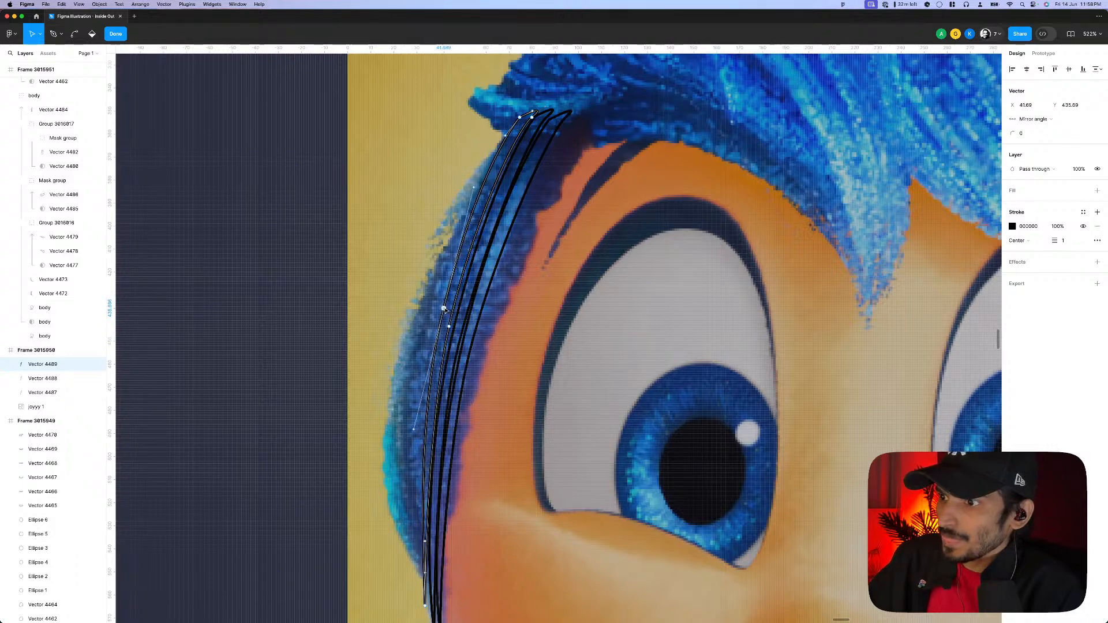
{"action": "scroll", "coordinate": [445, 310], "scroll_direction": "down", "scroll_amount": 5}
{"action": "scroll", "coordinate": [436, 508], "scroll_direction": "up", "scroll_amount": 5}
{"action": "left_click", "coordinate": [433, 514]}
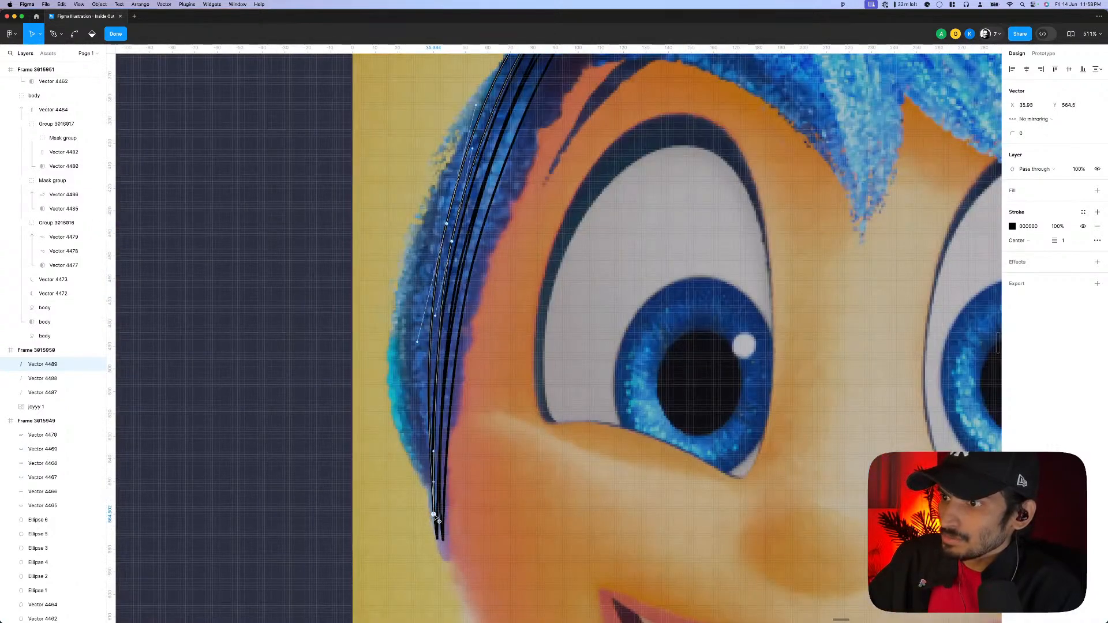
{"action": "left_click_drag", "start_coordinate": [436, 517], "coordinate": [426, 452]}
{"action": "scroll", "coordinate": [430, 458], "scroll_direction": "up", "scroll_amount": 5}
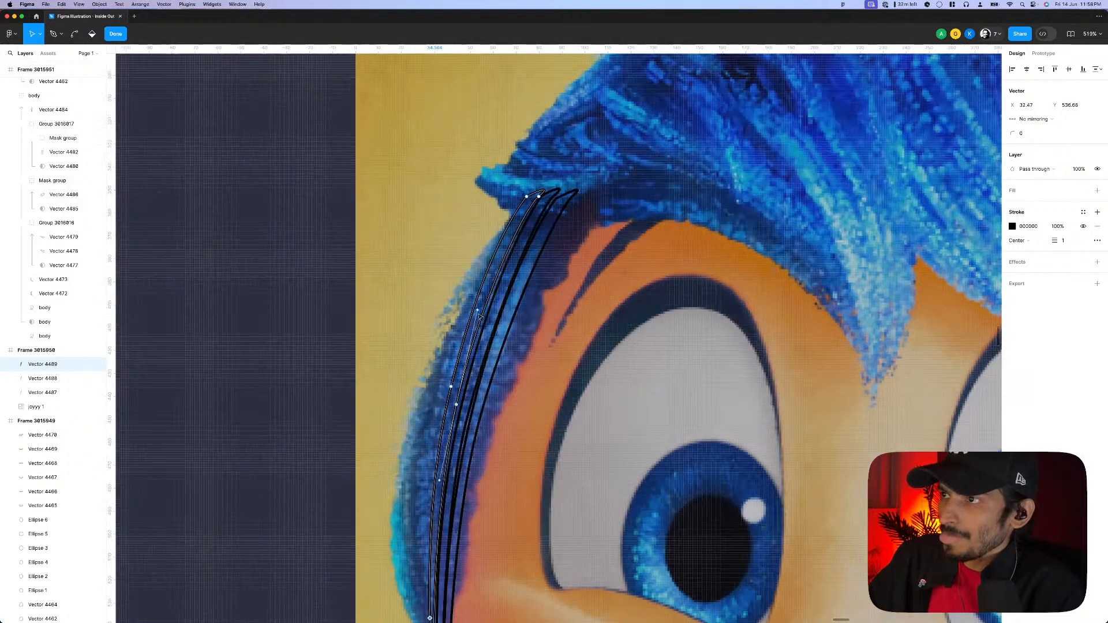
{"action": "left_click", "coordinate": [508, 278]}
{"action": "scroll", "coordinate": [508, 278], "scroll_direction": "down", "scroll_amount": 3}
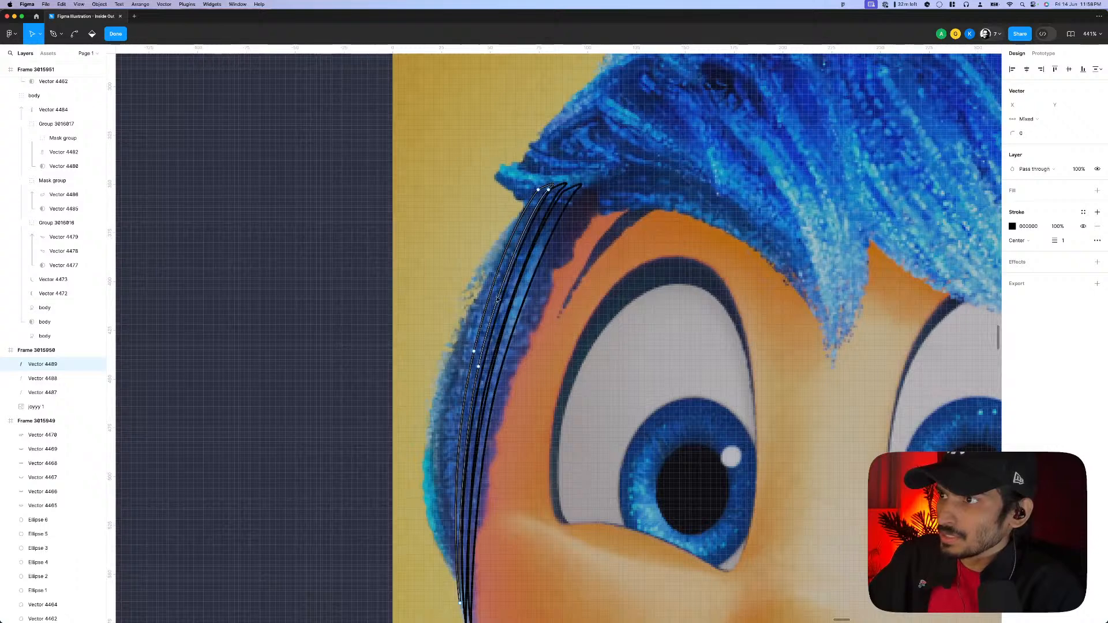
{"action": "key", "text": "Escape"}
{"action": "key", "text": "Escape"}
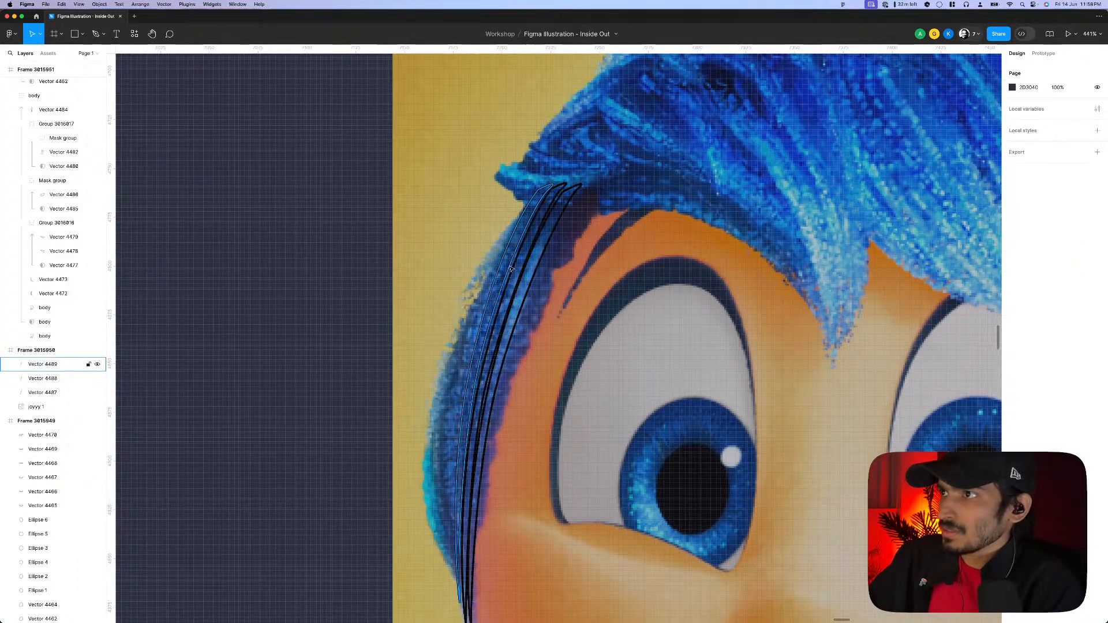
- Draw a fourth thin closed strand with the Pen tool along the outer side hair, curving from the hairline to the bottom tips
{"action": "key", "text": "p"}
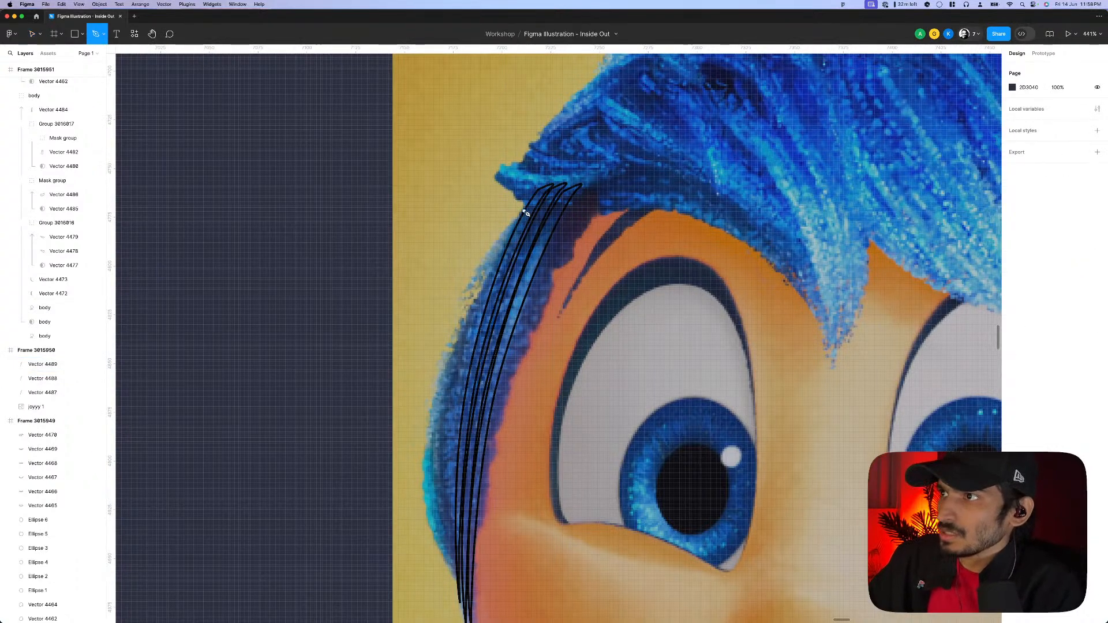
{"action": "left_click", "coordinate": [527, 208]}
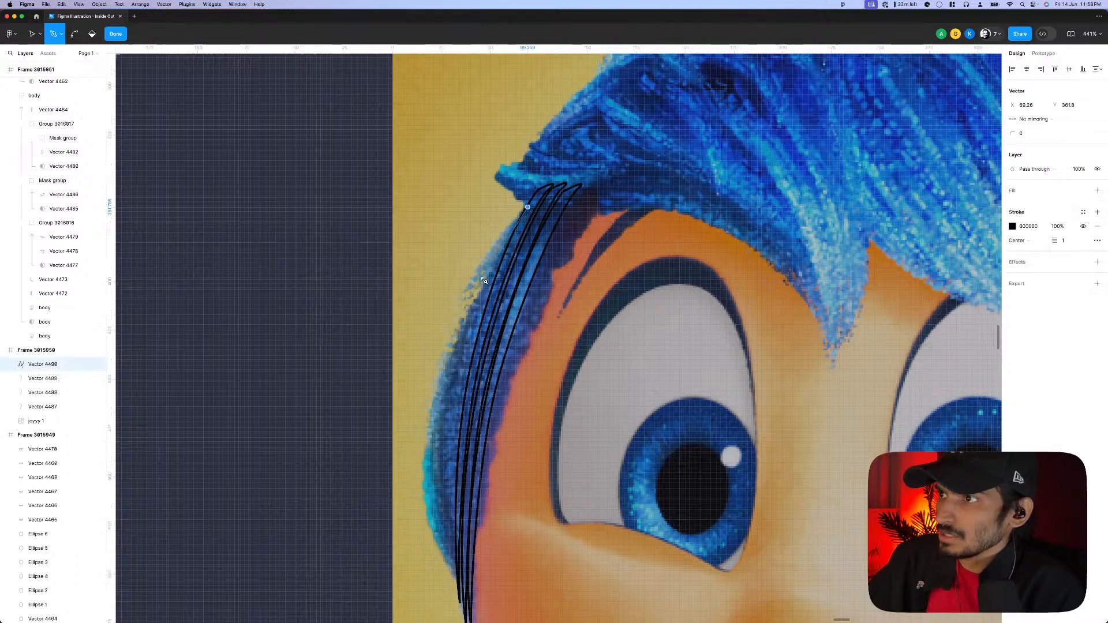
{"action": "left_click_drag", "start_coordinate": [482, 278], "coordinate": [468, 322]}
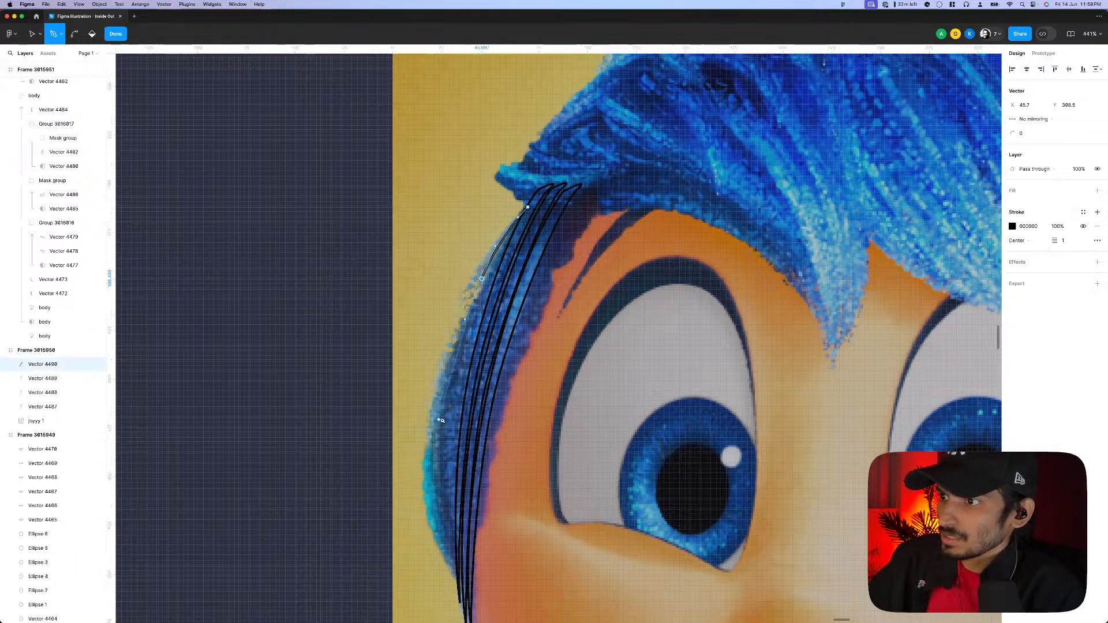
{"action": "left_click_drag", "start_coordinate": [442, 476], "coordinate": [441, 556]}
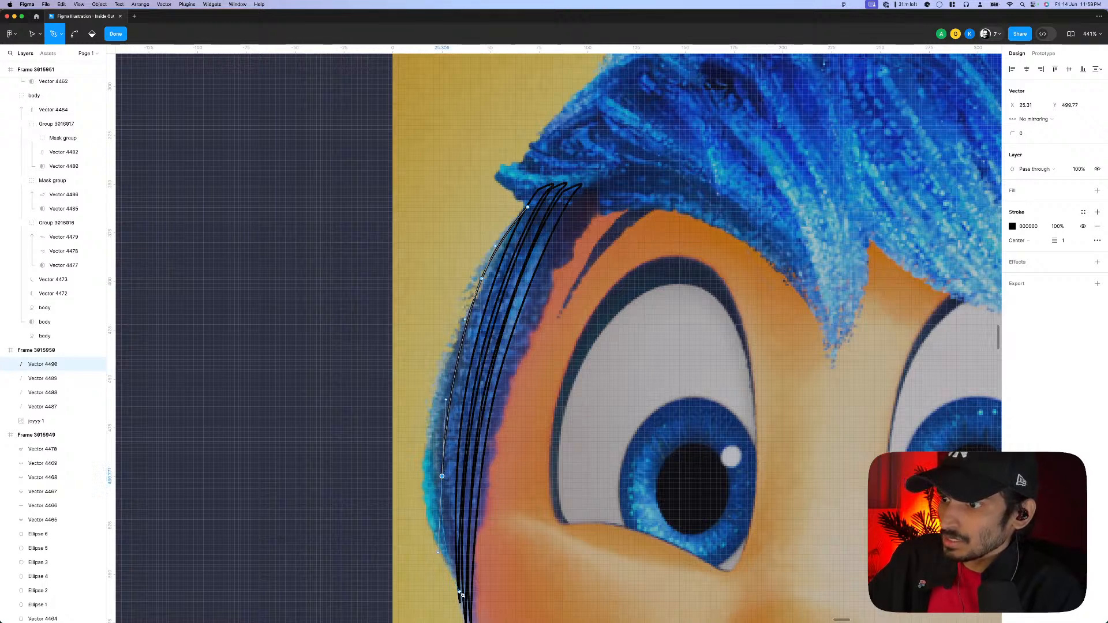
{"action": "left_click_drag", "start_coordinate": [455, 444], "coordinate": [466, 388]}
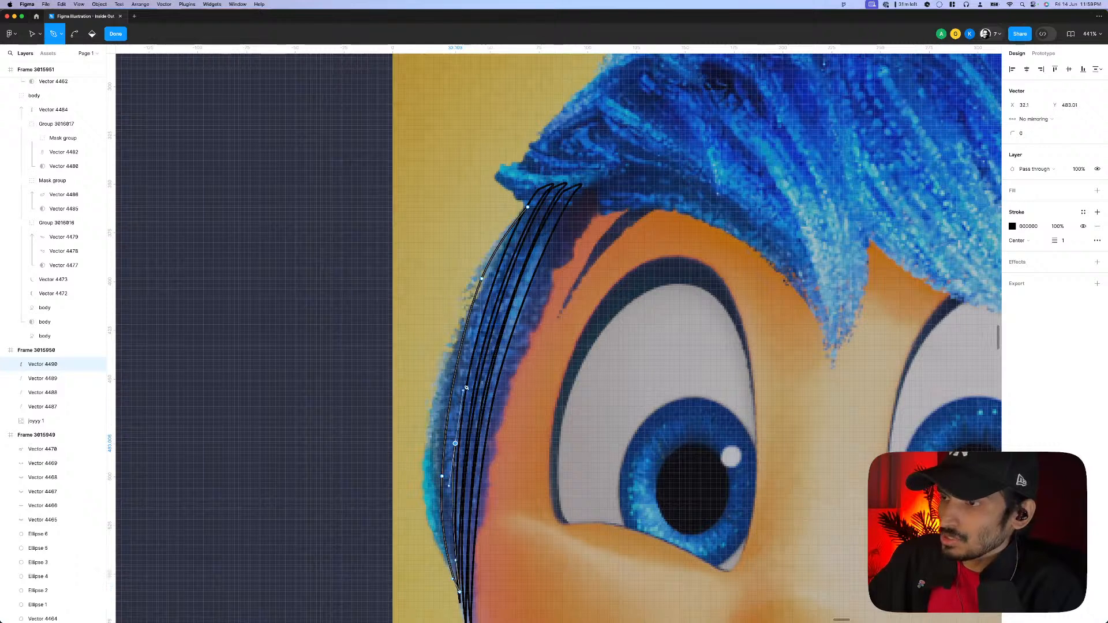
{"action": "left_click_drag", "start_coordinate": [490, 276], "coordinate": [505, 255]}
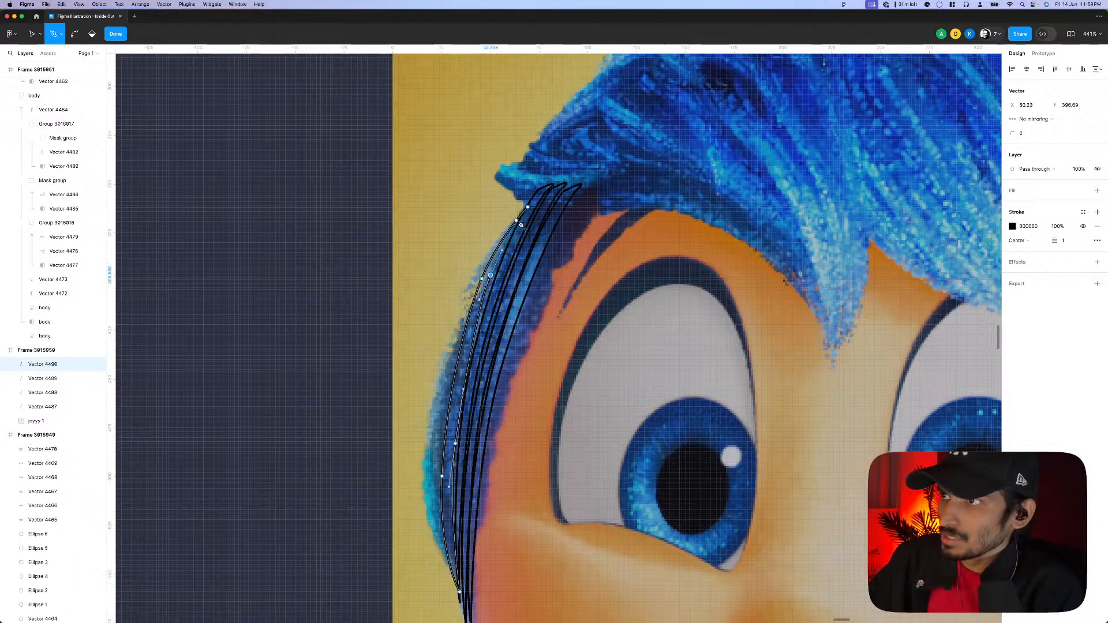
- Narrow the fourth strand by moving its outer lower point inward, shift its bottom tip outward, and adjust its inner curve
{"action": "key", "text": "v"}
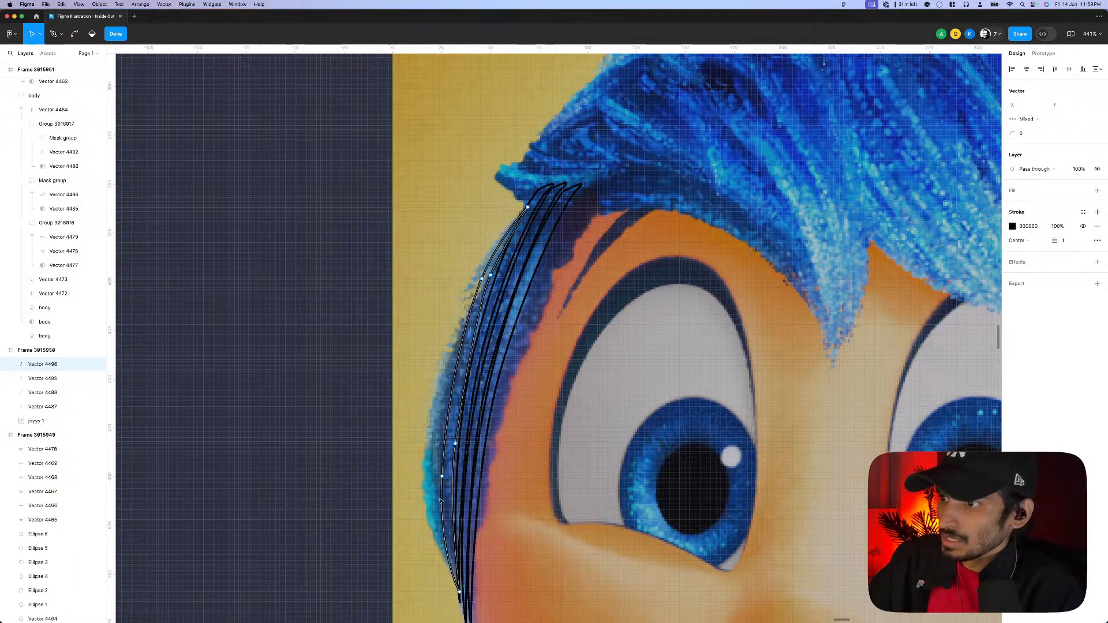
{"action": "left_click", "coordinate": [443, 468]}
{"action": "left_click_drag", "start_coordinate": [443, 468], "coordinate": [456, 444]}
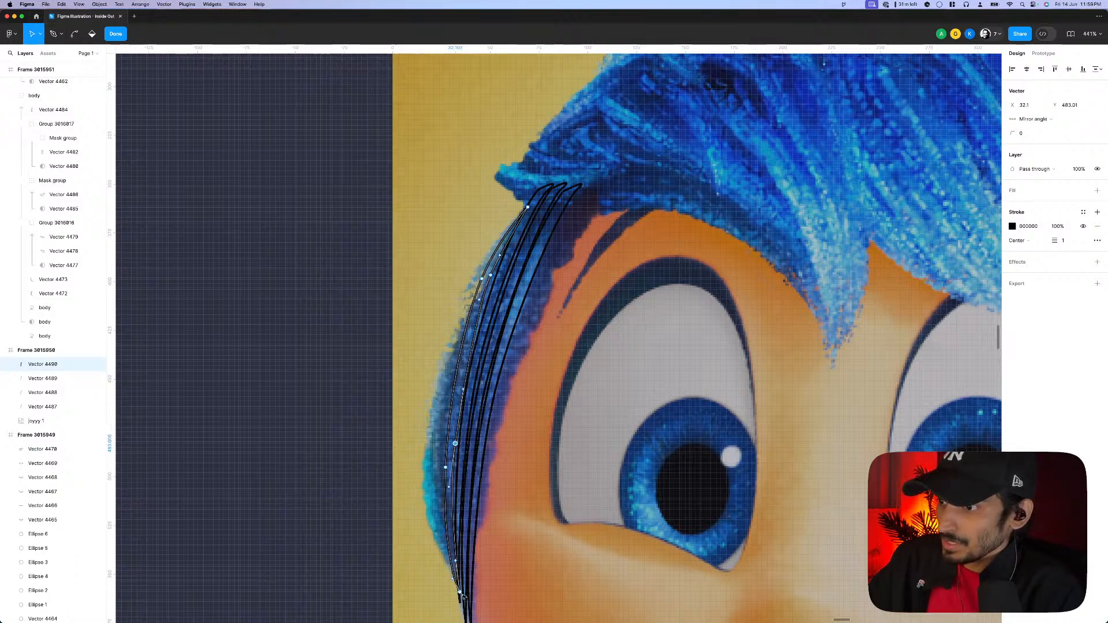
{"action": "left_click_drag", "start_coordinate": [460, 593], "coordinate": [450, 588]}
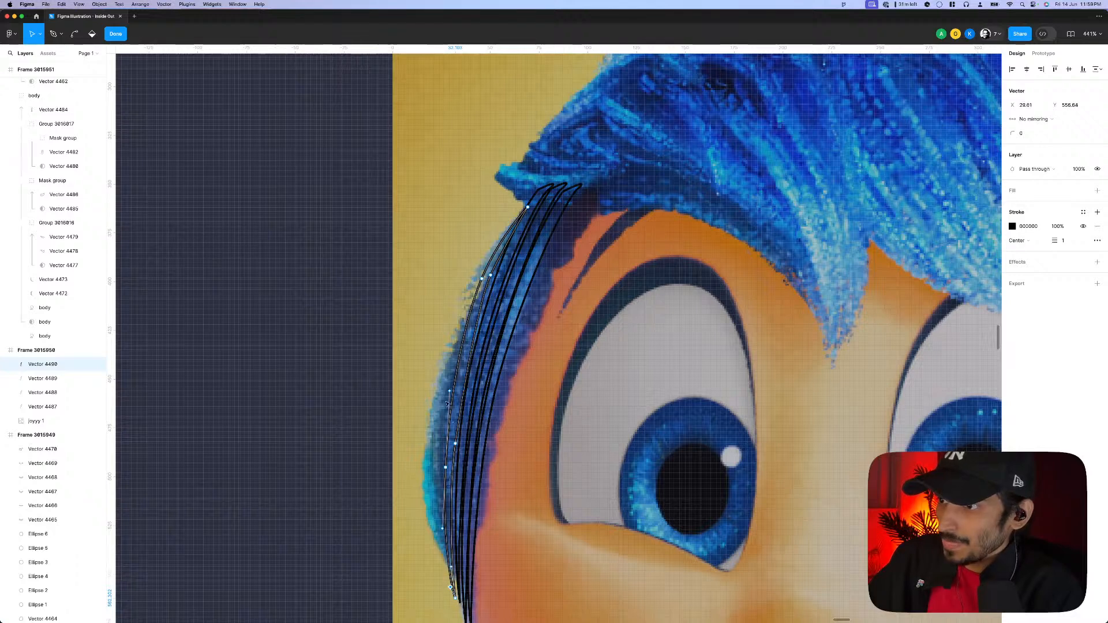
{"action": "left_click", "coordinate": [456, 443]}
{"action": "left_click", "coordinate": [462, 388]}
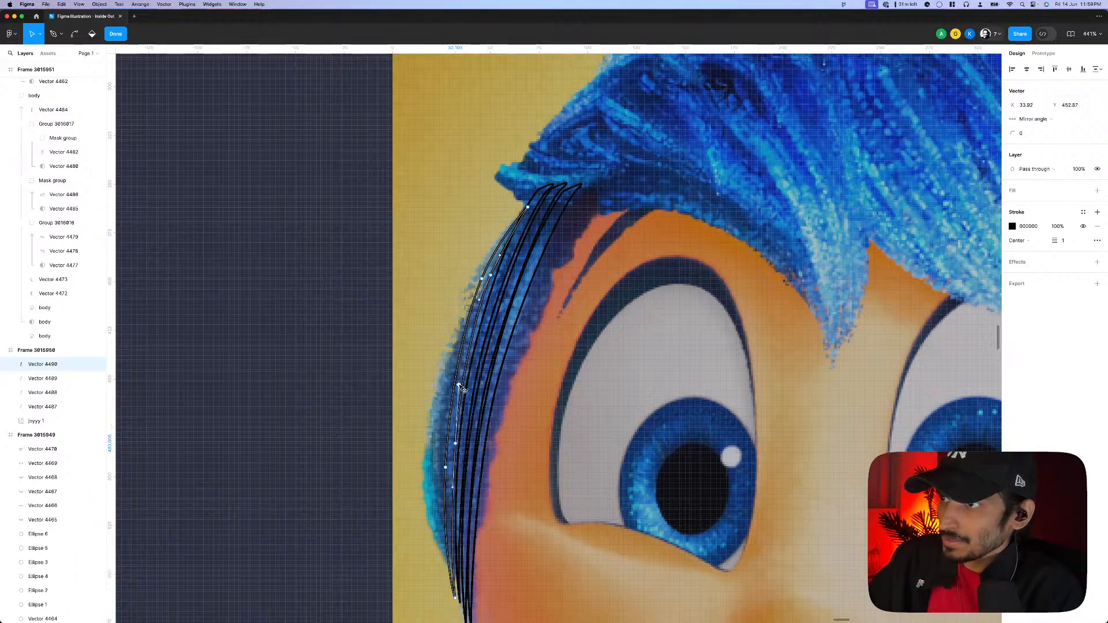
- Adjust the fourth strand's outer lower, inner upper and top points until it is about 41 × 206 px, and finish editing
{"action": "left_click", "coordinate": [447, 469]}
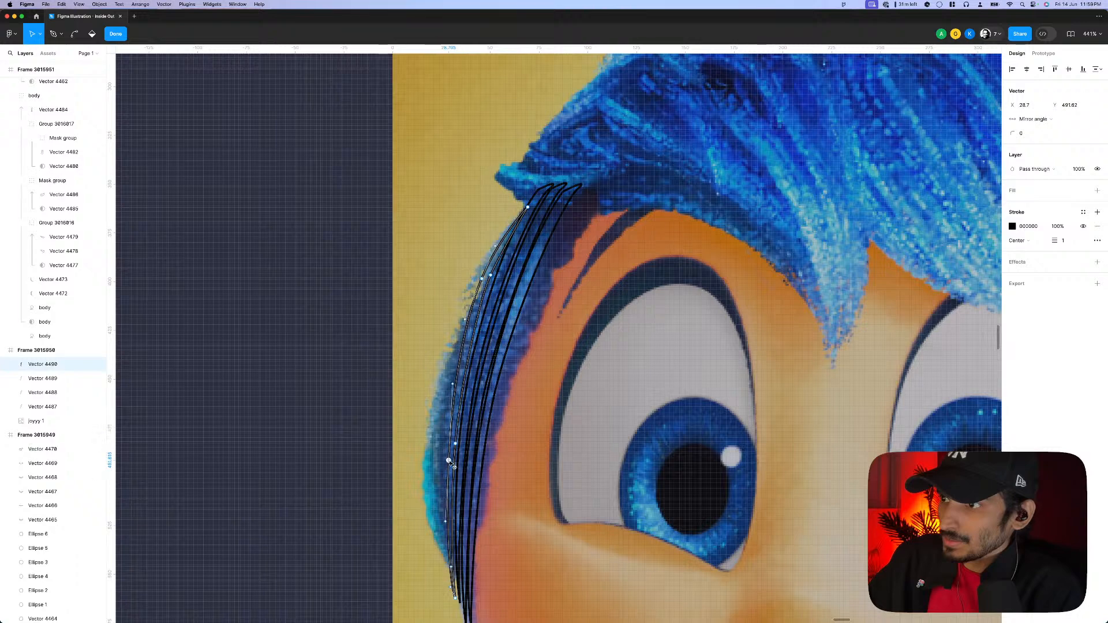
{"action": "left_click", "coordinate": [490, 275]}
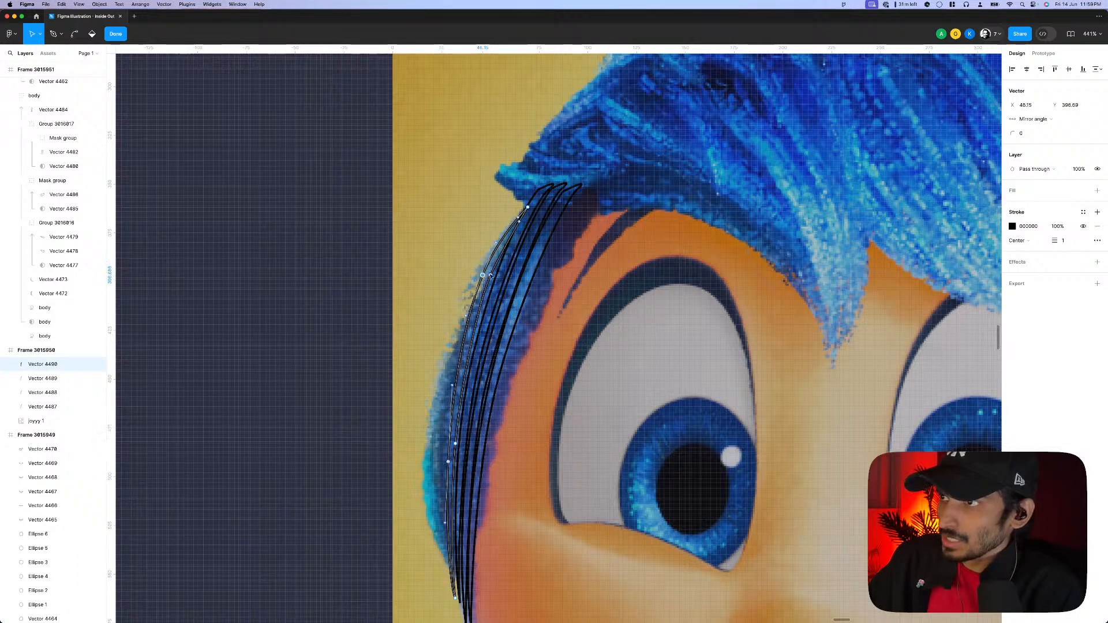
{"action": "scroll", "coordinate": [520, 215], "scroll_direction": "up", "scroll_amount": 2}
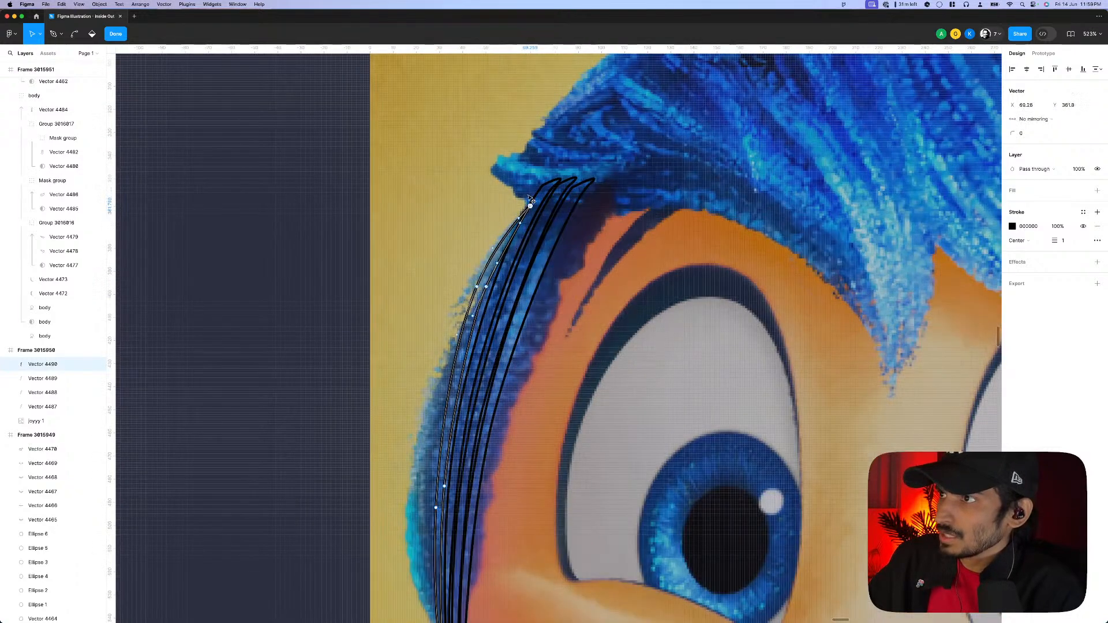
{"action": "left_click_drag", "start_coordinate": [531, 206], "coordinate": [453, 284]}
{"action": "key", "text": "shift+1"}
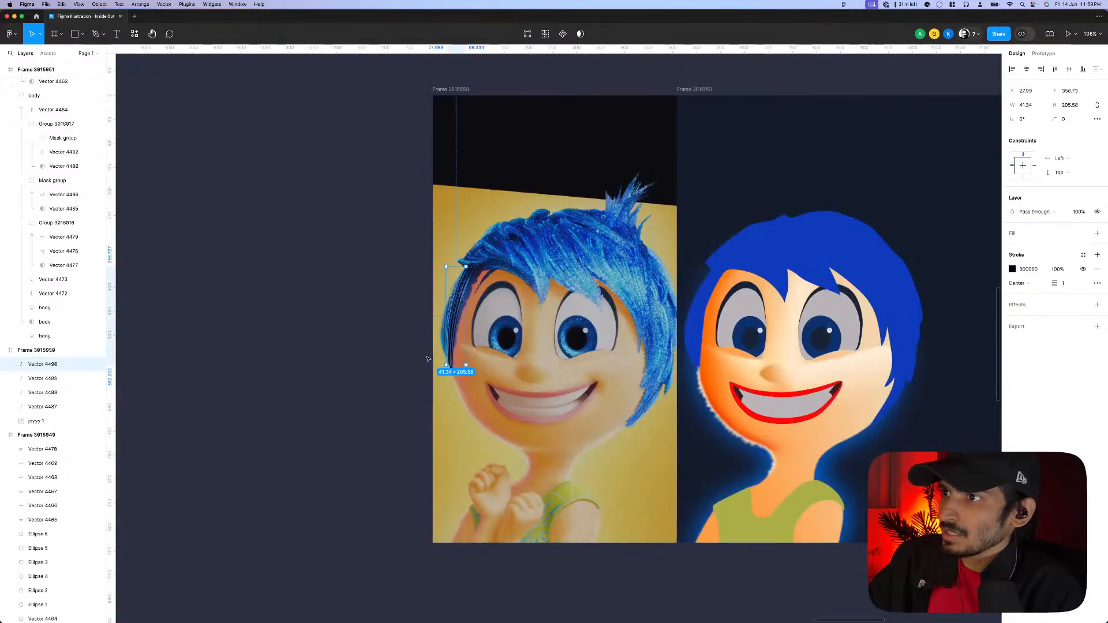
- Select all four side-hair strands on the reference image and group them
{"action": "scroll", "coordinate": [384, 367], "scroll_direction": "down", "scroll_amount": 3}
{"action": "left_click", "coordinate": [384, 369]}
{"action": "scroll", "coordinate": [406, 341], "scroll_direction": "up", "scroll_amount": 2}
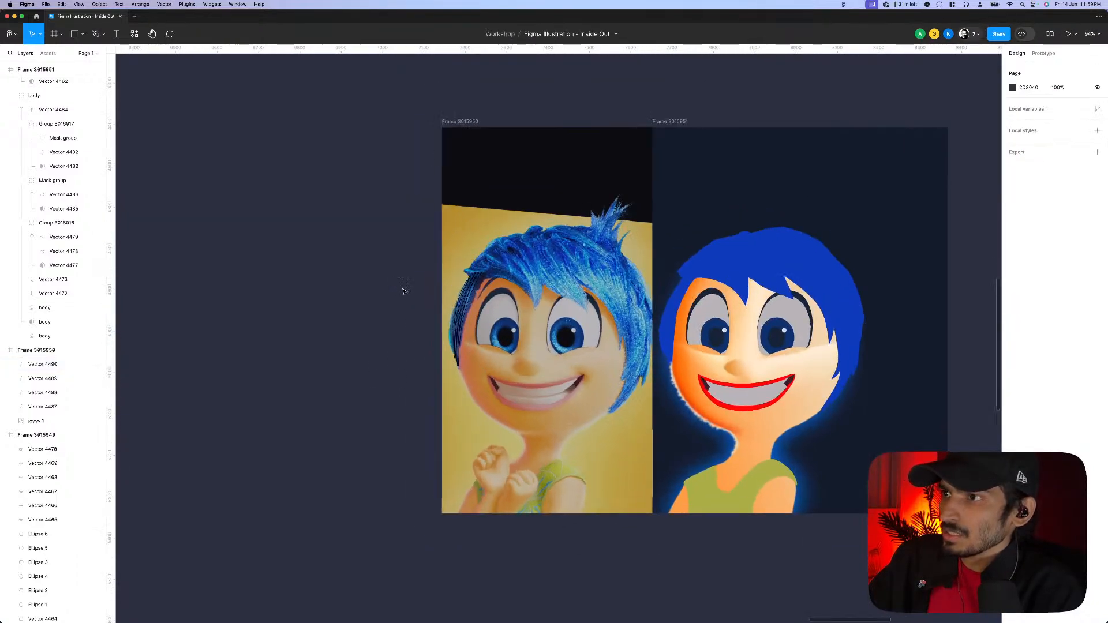
{"action": "left_click_drag", "start_coordinate": [402, 292], "coordinate": [461, 377]}
{"action": "scroll", "coordinate": [494, 369], "scroll_direction": "down", "scroll_amount": 5}
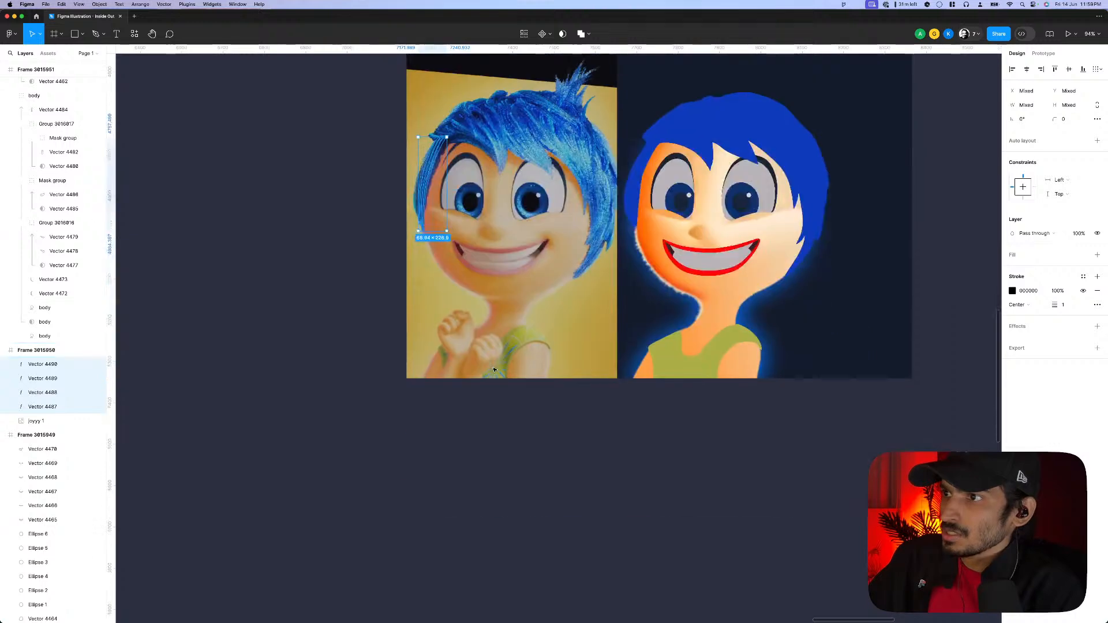
{"action": "key", "text": "super+g"}
{"action": "scroll", "coordinate": [494, 369], "scroll_direction": "down", "scroll_amount": 4}
{"action": "left_click", "coordinate": [461, 94]}
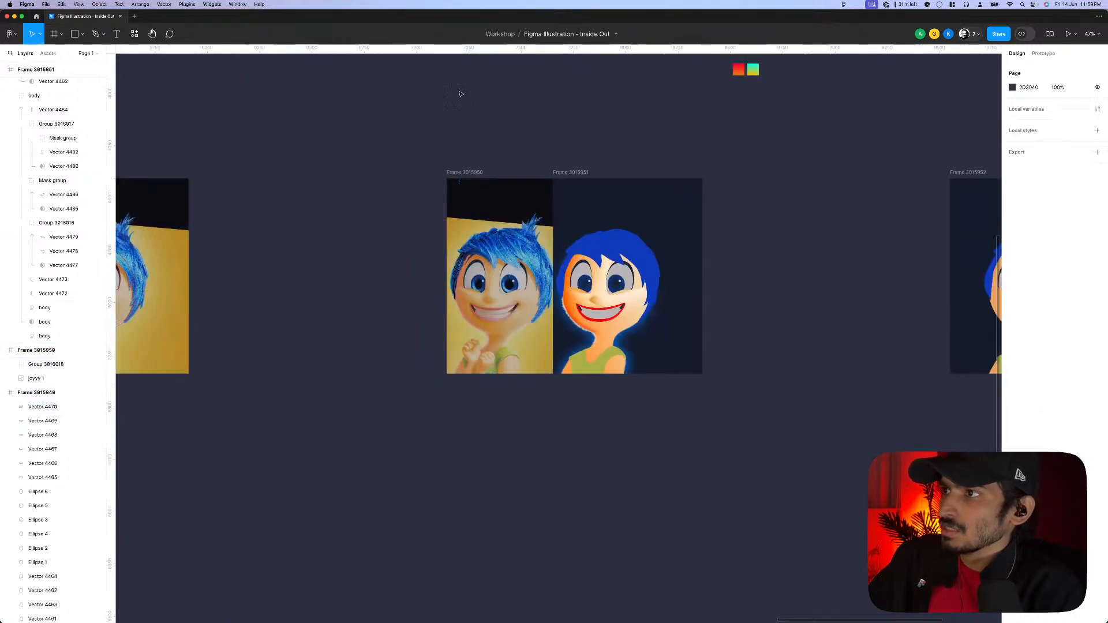
- Move the reference frame left so it clears the illustration frame, and transfer the strand group into the illustration at the same position
{"action": "left_click_drag", "start_coordinate": [485, 172], "coordinate": [436, 173]}
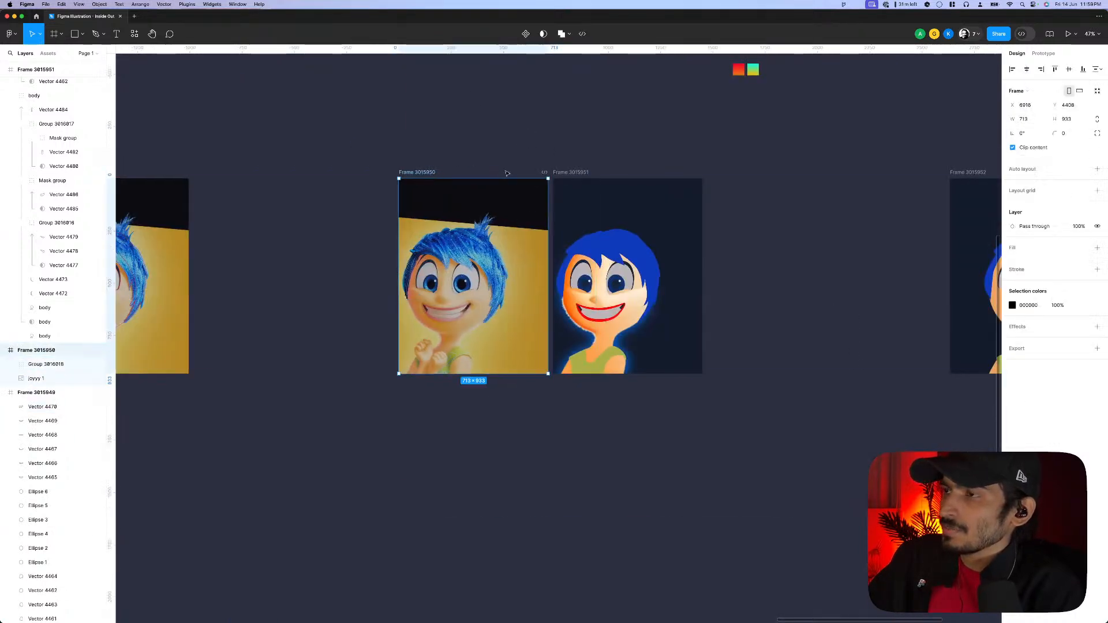
{"action": "left_click", "coordinate": [568, 174]}
{"action": "left_click", "coordinate": [570, 291]}
{"action": "scroll", "coordinate": [584, 284], "scroll_direction": "up", "scroll_amount": 8}
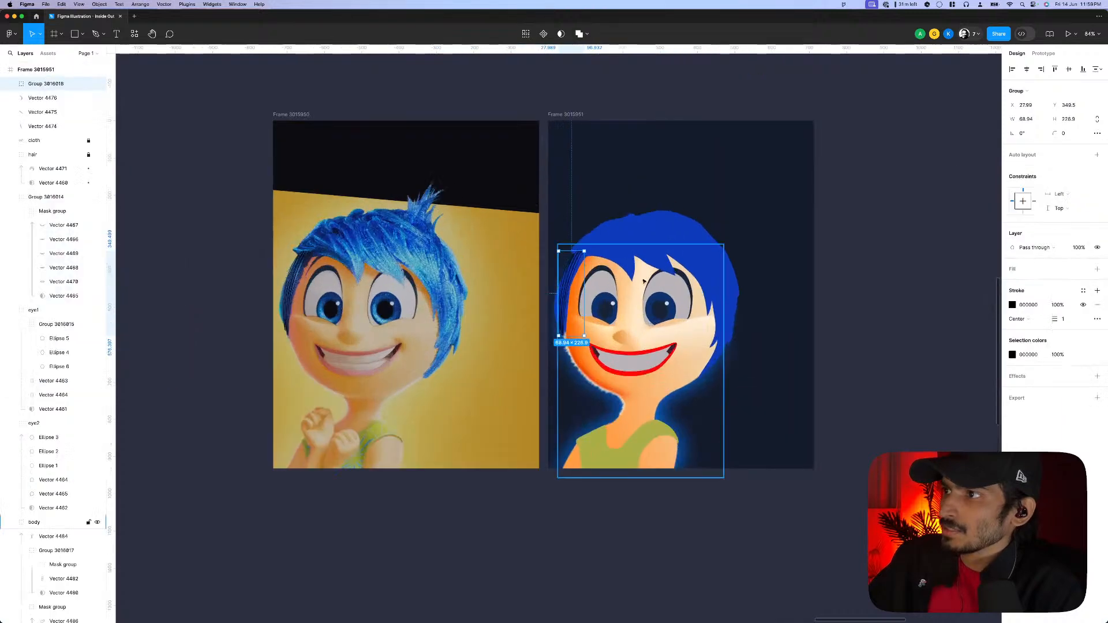
{"action": "scroll", "coordinate": [546, 272], "scroll_direction": "down", "scroll_amount": 6}
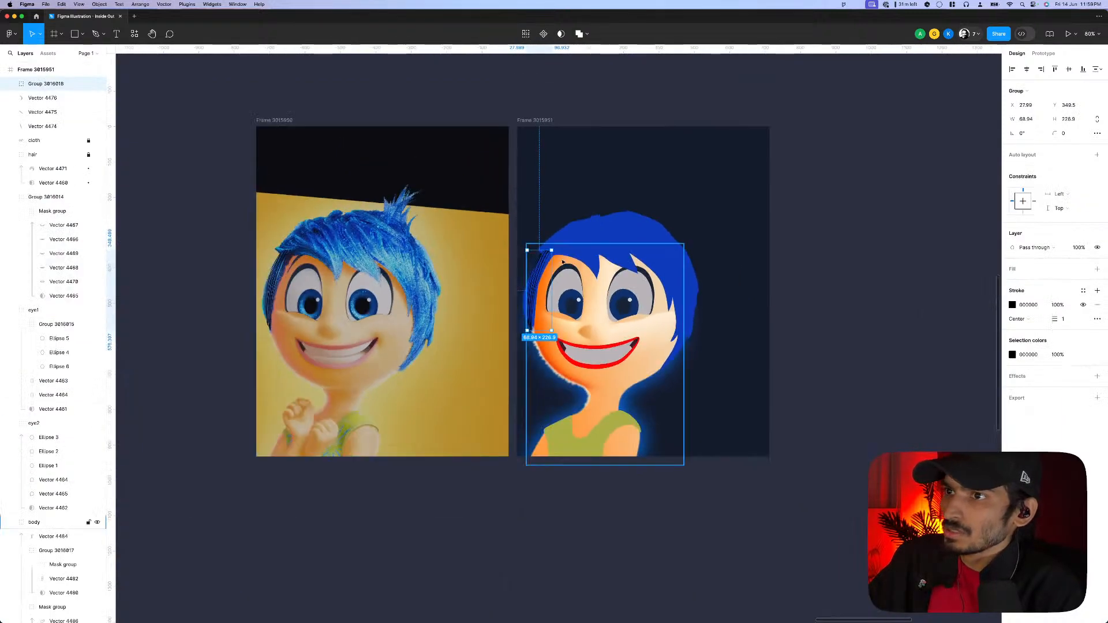
{"action": "scroll", "coordinate": [544, 289], "scroll_direction": "up", "scroll_amount": 5}
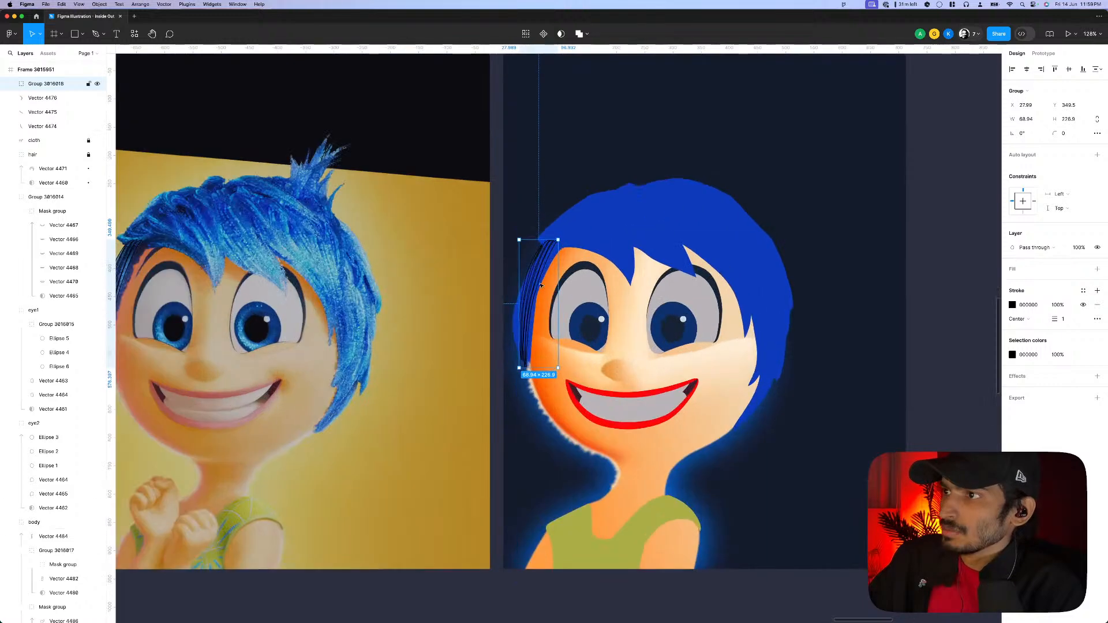
- Paste a copy of the innermost strand onto the empty canvas beside the illustration and swap its black stroke for a solid 000000 fill
{"action": "double_click", "coordinate": [543, 288]}
{"action": "scroll", "coordinate": [548, 285], "scroll_direction": "down", "scroll_amount": 6}
{"action": "key", "text": "cmd+x"}
{"action": "right_click", "coordinate": [804, 239]}
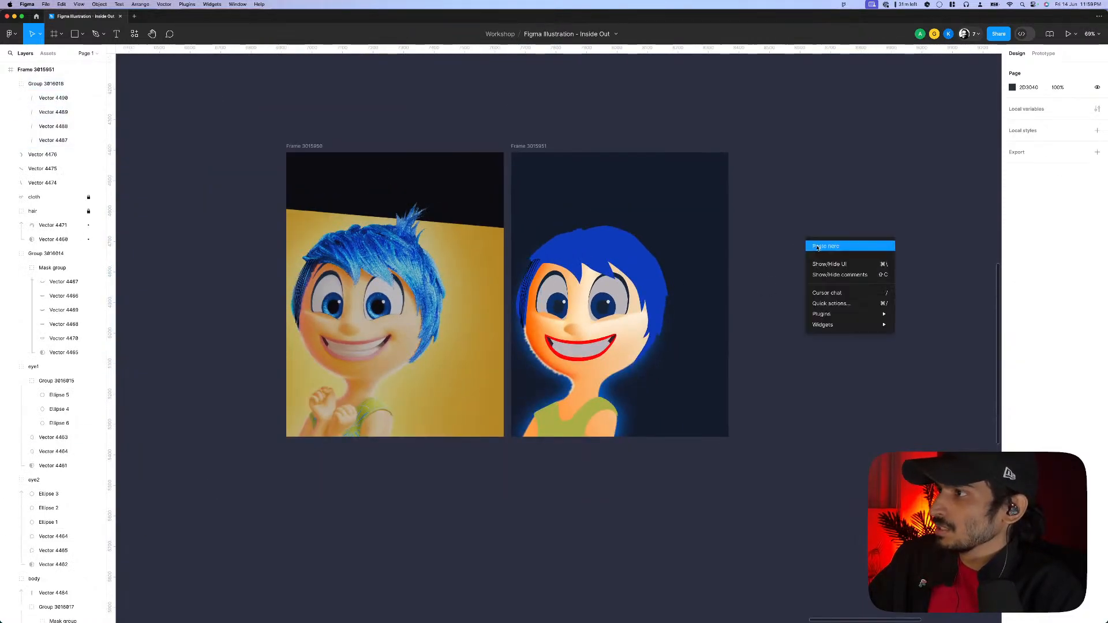
{"action": "left_click", "coordinate": [844, 243]}
{"action": "scroll", "coordinate": [676, 279], "scroll_direction": "right", "scroll_amount": 3}
{"action": "scroll", "coordinate": [676, 279], "scroll_direction": "up", "scroll_amount": 5}
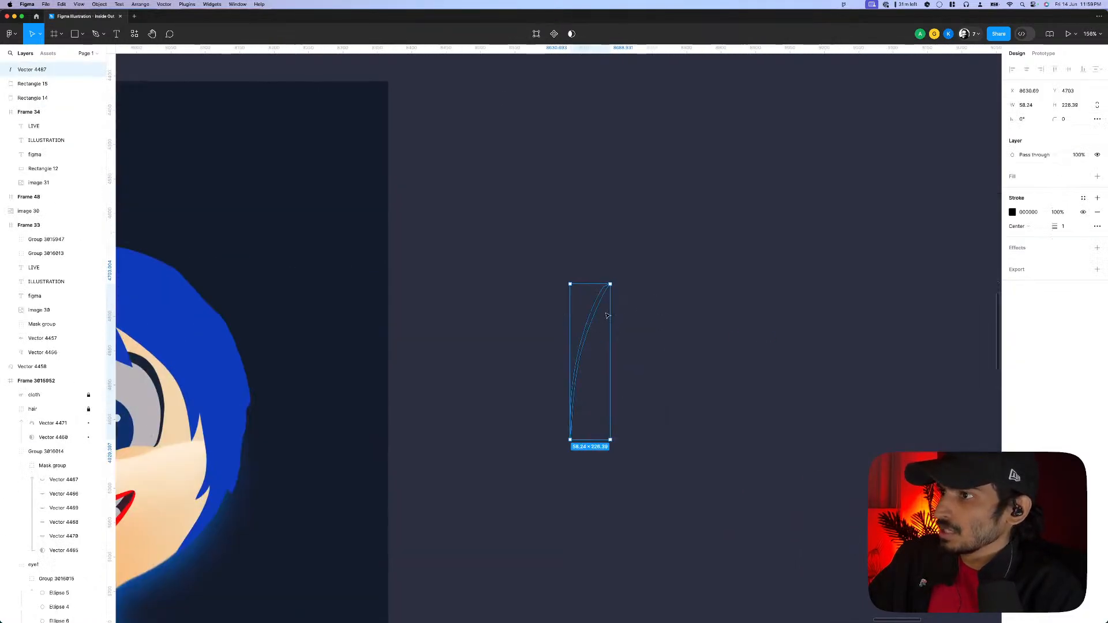
{"action": "scroll", "coordinate": [607, 316], "scroll_direction": "up", "scroll_amount": 6}
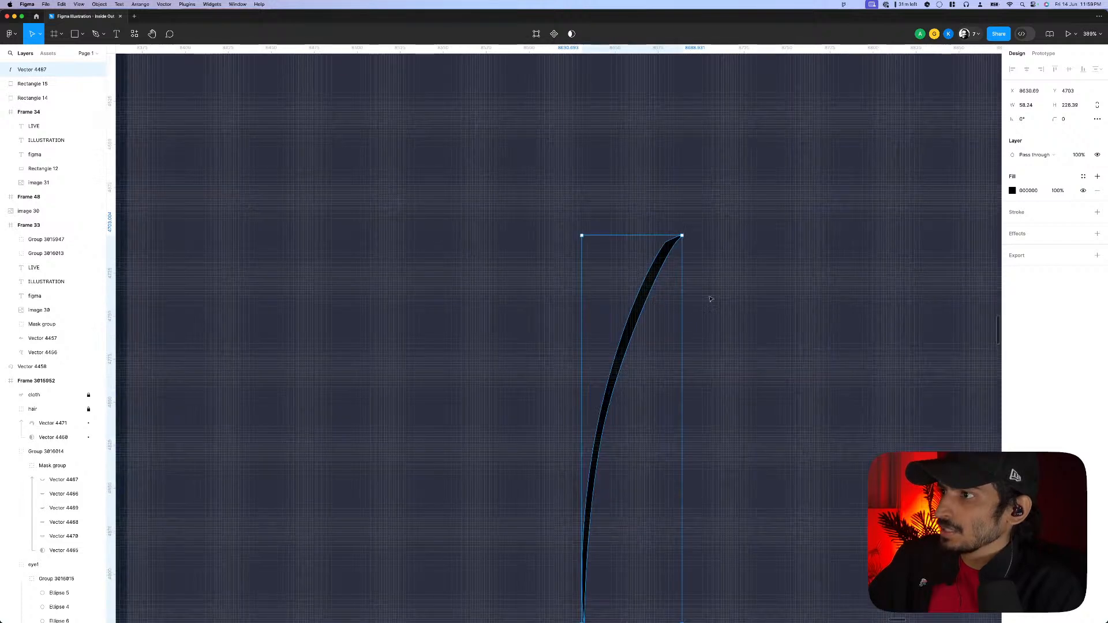
- Draw a square about 53 × 53 px on the empty canvas beside the black strand copy
{"action": "left_click", "coordinate": [695, 255]}
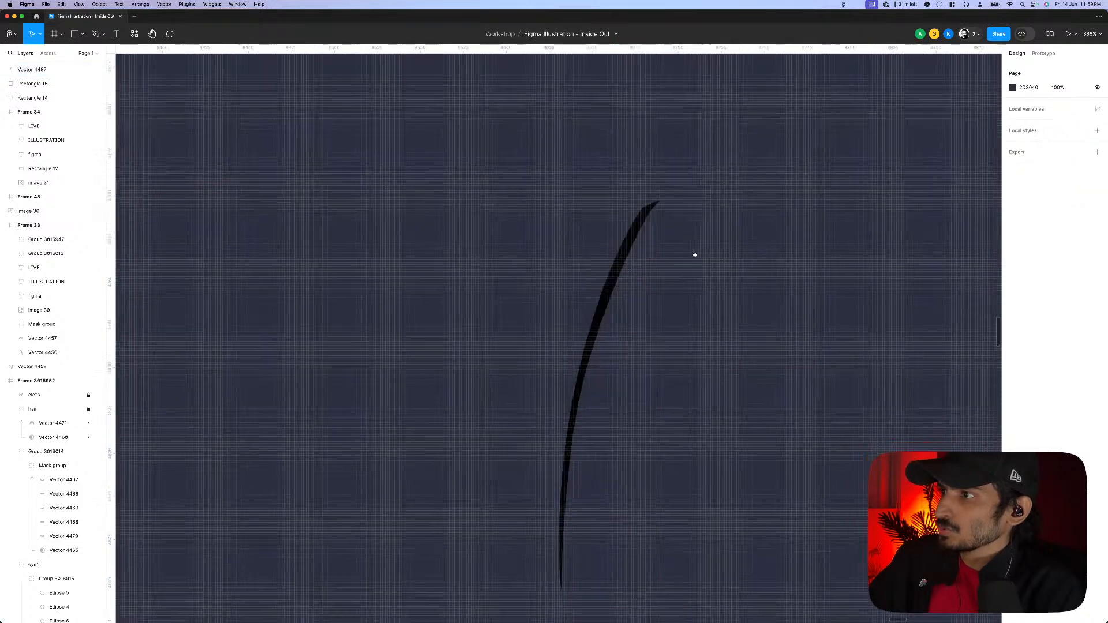
{"action": "scroll", "coordinate": [669, 266], "scroll_direction": "down", "scroll_amount": 2}
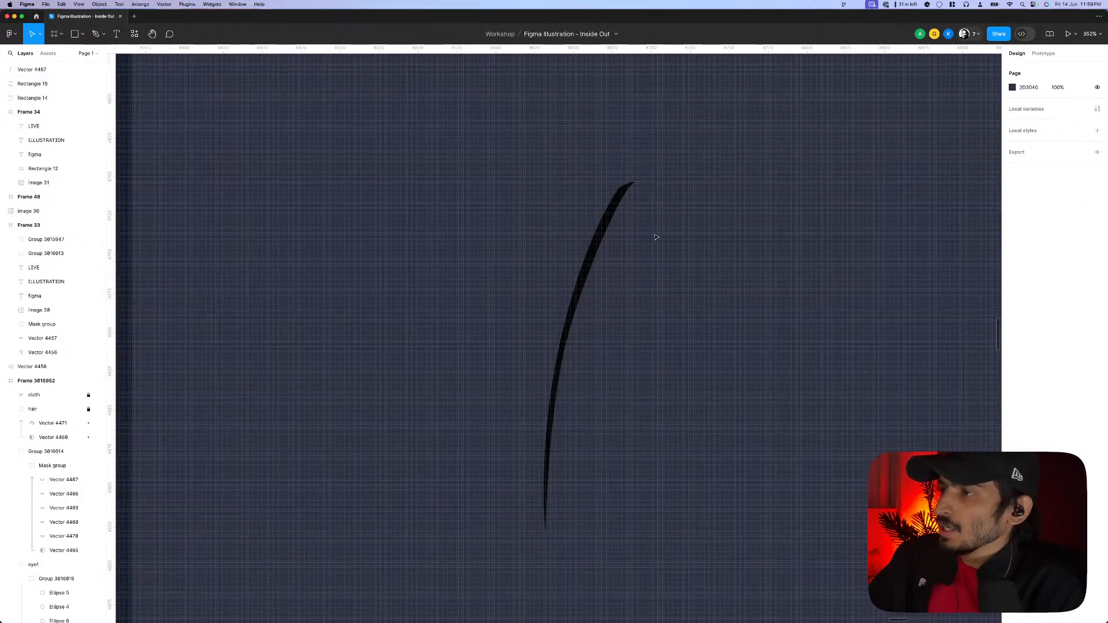
{"action": "key", "text": "r"}
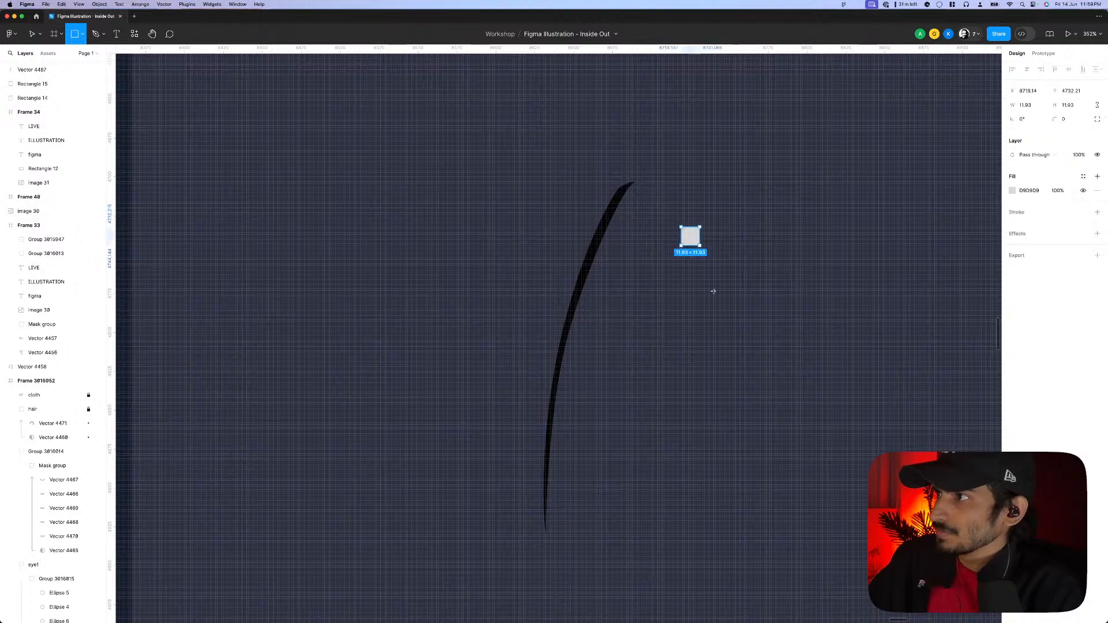
{"action": "left_click", "coordinate": [682, 227]}
{"action": "left_click_drag", "start_coordinate": [746, 291], "coordinate": [764, 309]}
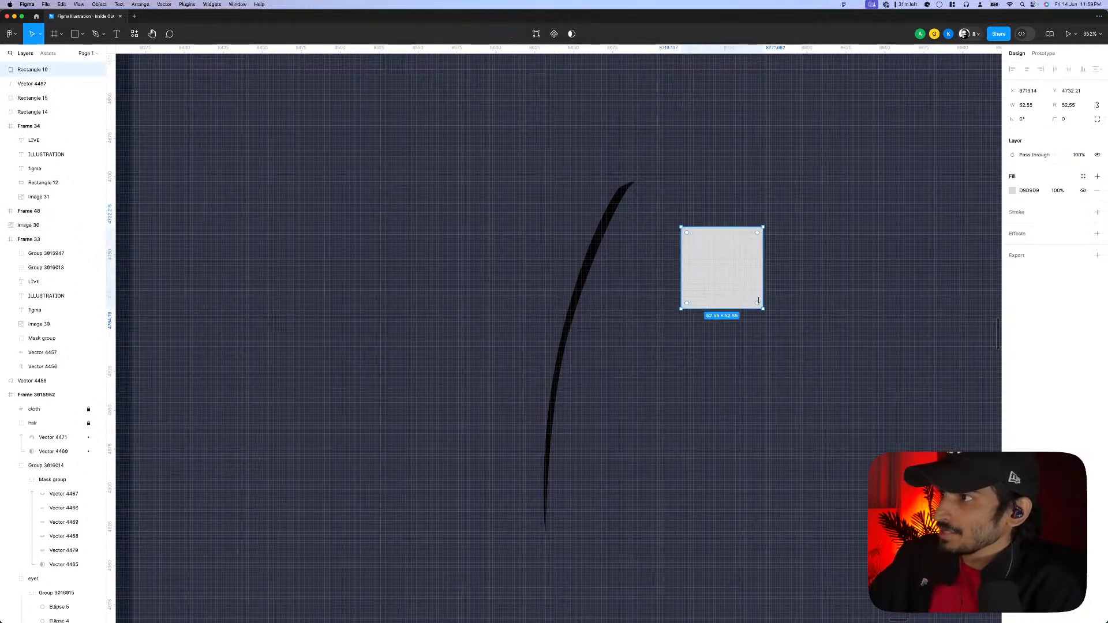
- Find the Noise & Texture plugin by searching for "noise", run it on the square, and move its window clear of the strand
{"action": "scroll", "coordinate": [657, 312], "scroll_direction": "down", "scroll_amount": 5}
{"action": "key", "text": "super+slash"}
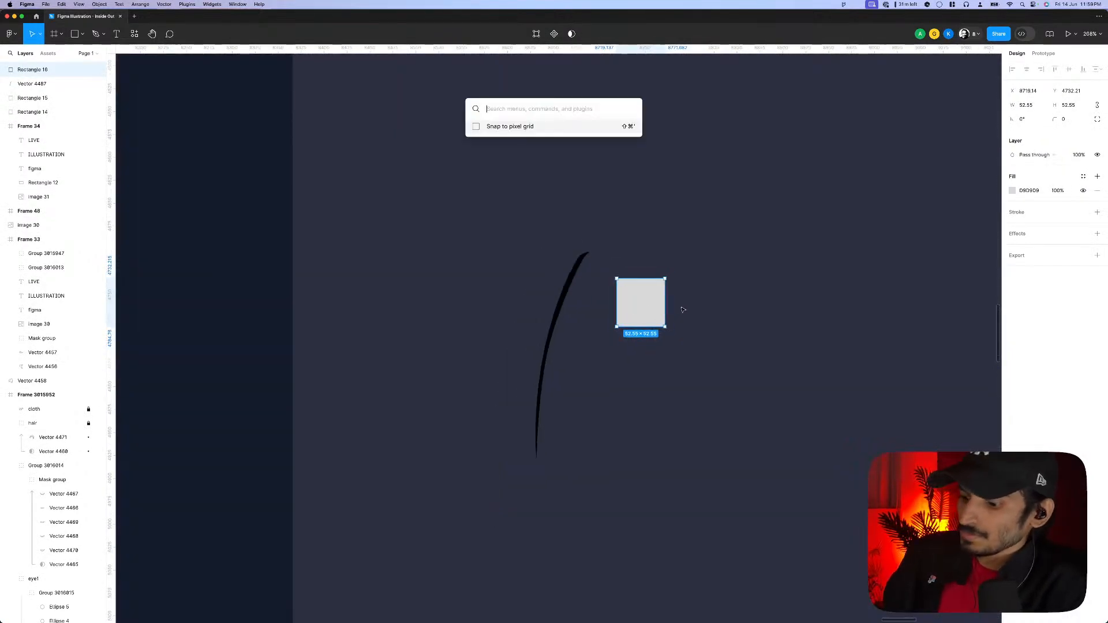
{"action": "type", "text": "sna"}
{"action": "key", "text": "BackSpace"}
{"action": "key", "text": "BackSpace"}
{"action": "key", "text": "BackSpace"}
{"action": "type", "text": "j"}
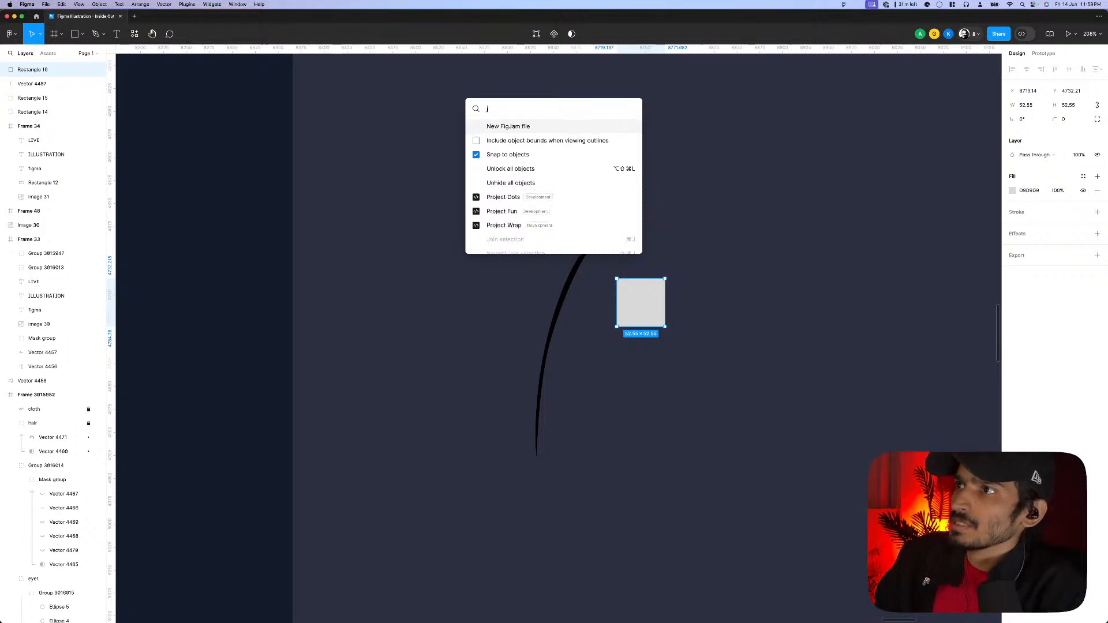
{"action": "key", "text": "BackSpace"}
{"action": "type", "text": "noise"}
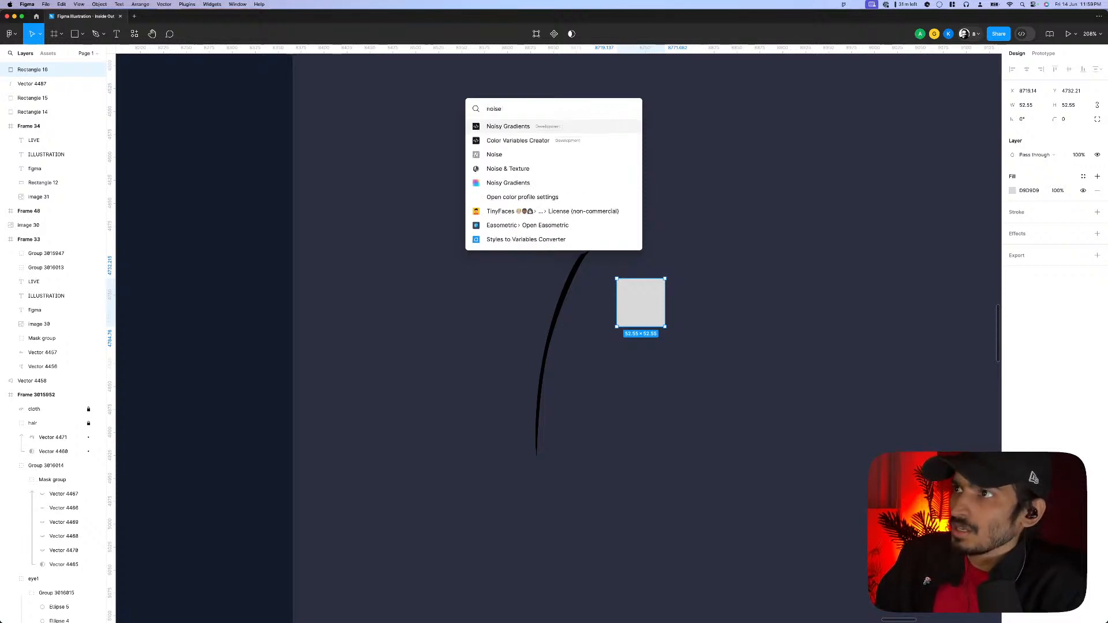
{"action": "key", "text": "Down"}
{"action": "key", "text": "Down"}
{"action": "key", "text": "Down"}
{"action": "key", "text": "Return"}
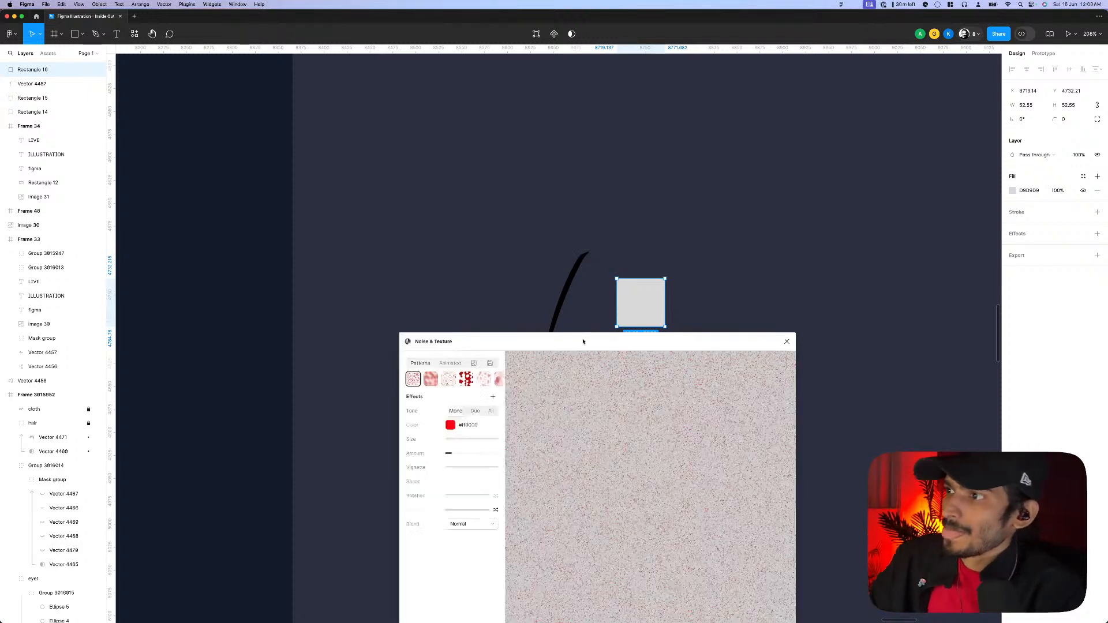
{"action": "left_click_drag", "start_coordinate": [584, 341], "coordinate": [911, 261]}
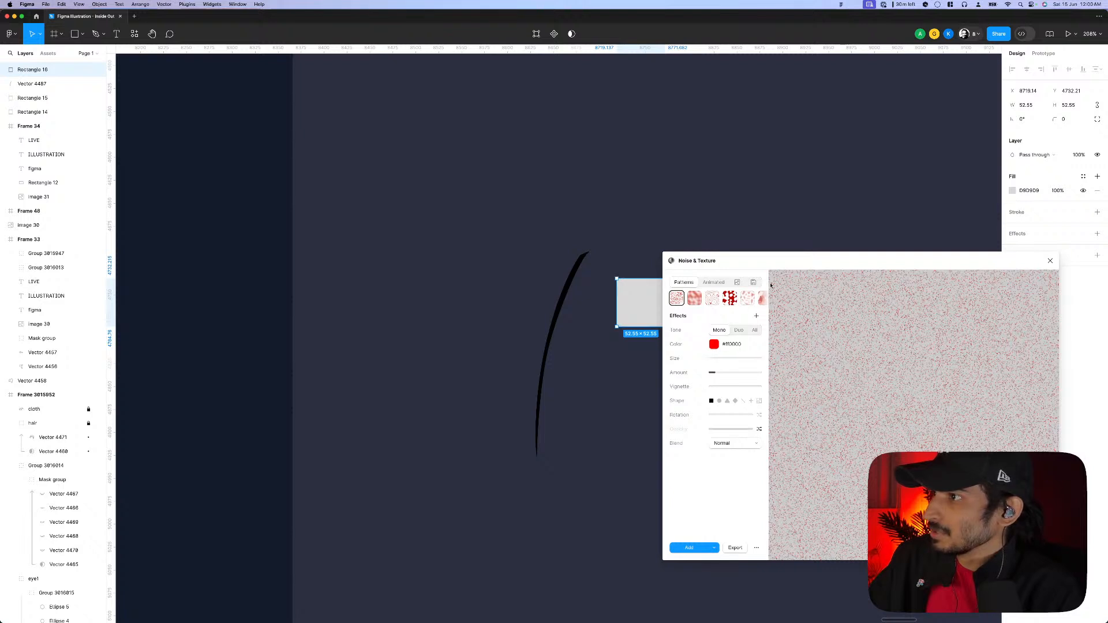
- Uncover the square on the canvas and set the noise pattern's colour to light grey #bfbfbf
{"action": "left_click_drag", "start_coordinate": [800, 259], "coordinate": [834, 246]}
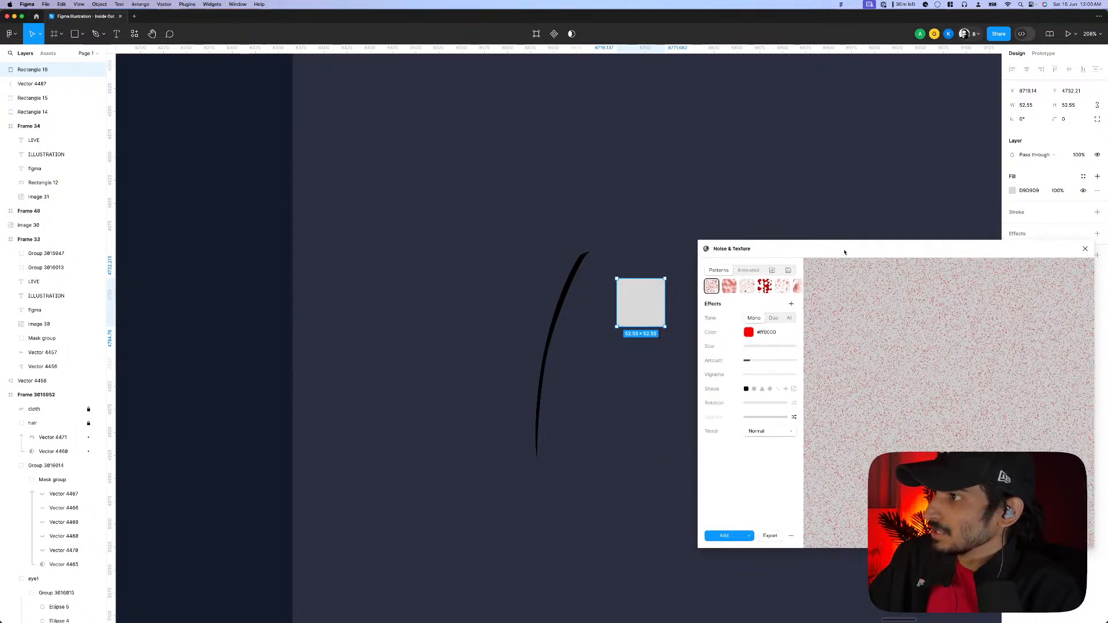
{"action": "left_click", "coordinate": [790, 537]}
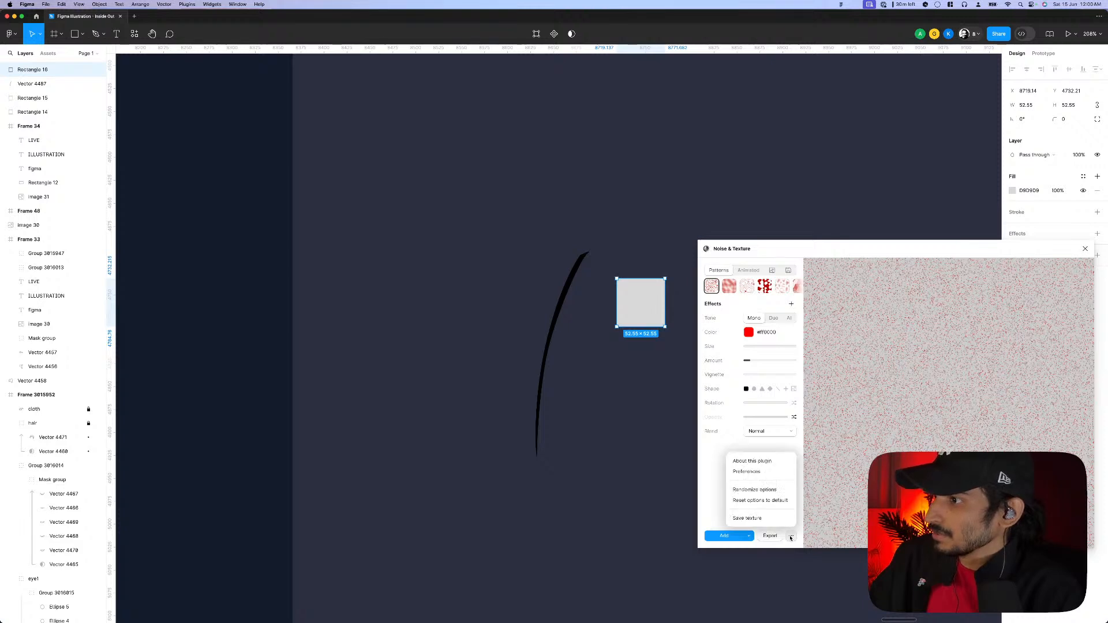
{"action": "left_click", "coordinate": [842, 253]}
{"action": "left_click", "coordinate": [748, 332]}
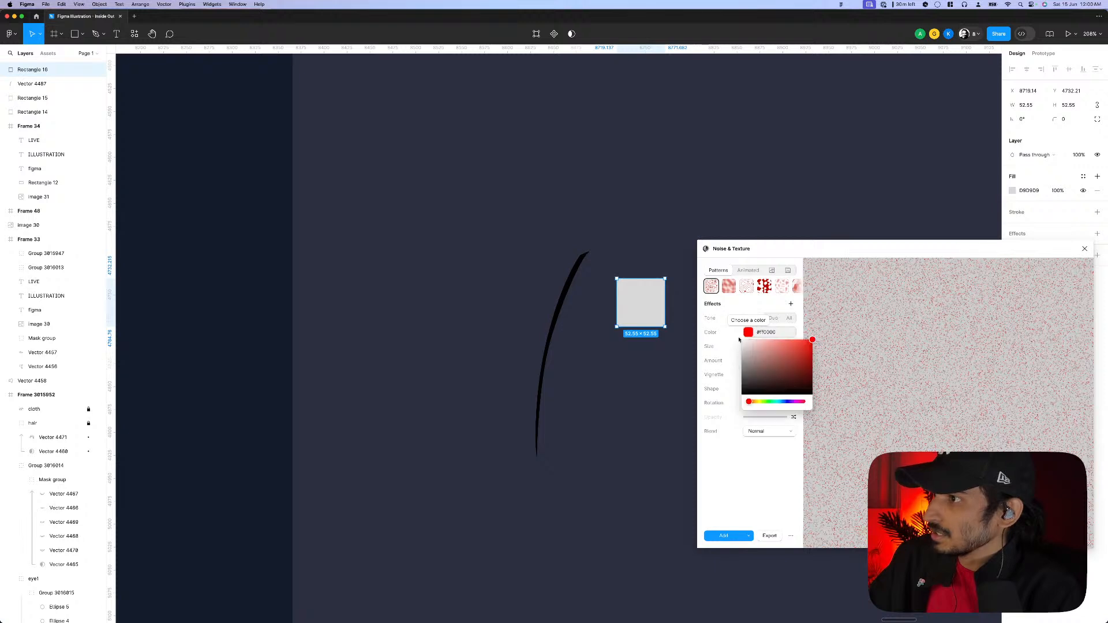
{"action": "left_click", "coordinate": [743, 356]}
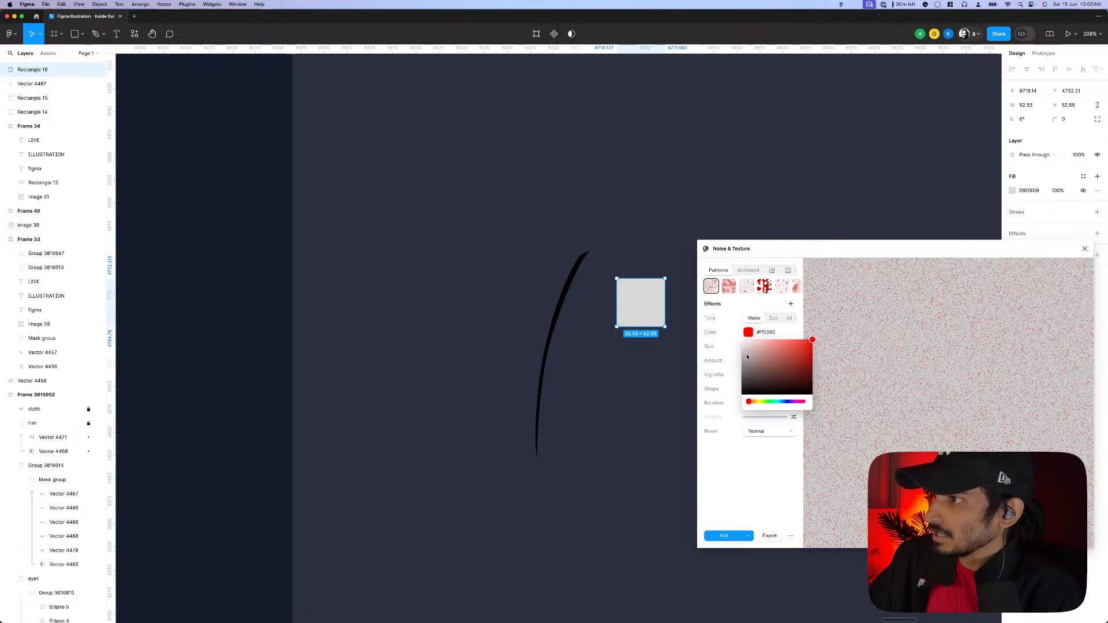
{"action": "left_click", "coordinate": [815, 338]}
{"action": "left_click_drag", "start_coordinate": [751, 347], "coordinate": [748, 346]}
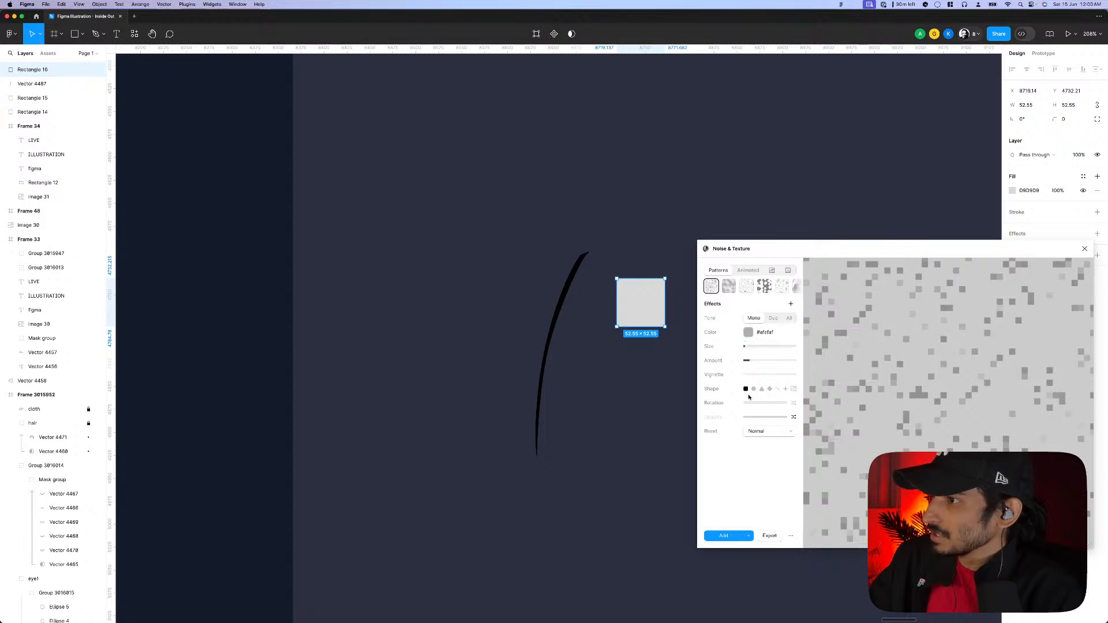
{"action": "left_click", "coordinate": [748, 333]}
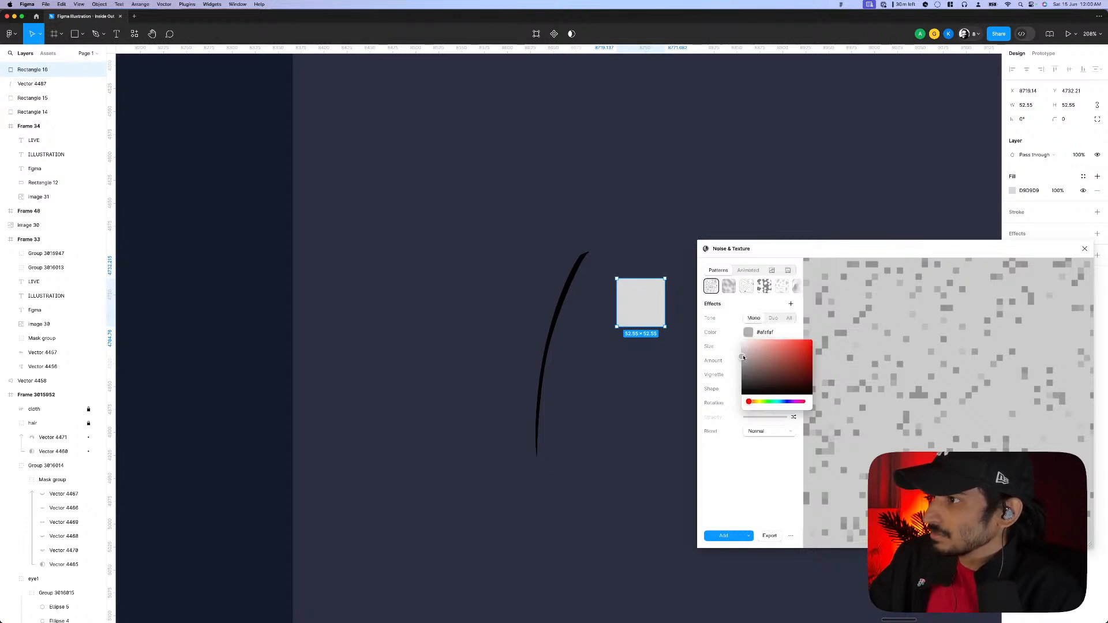
{"action": "left_click_drag", "start_coordinate": [744, 358], "coordinate": [743, 354]}
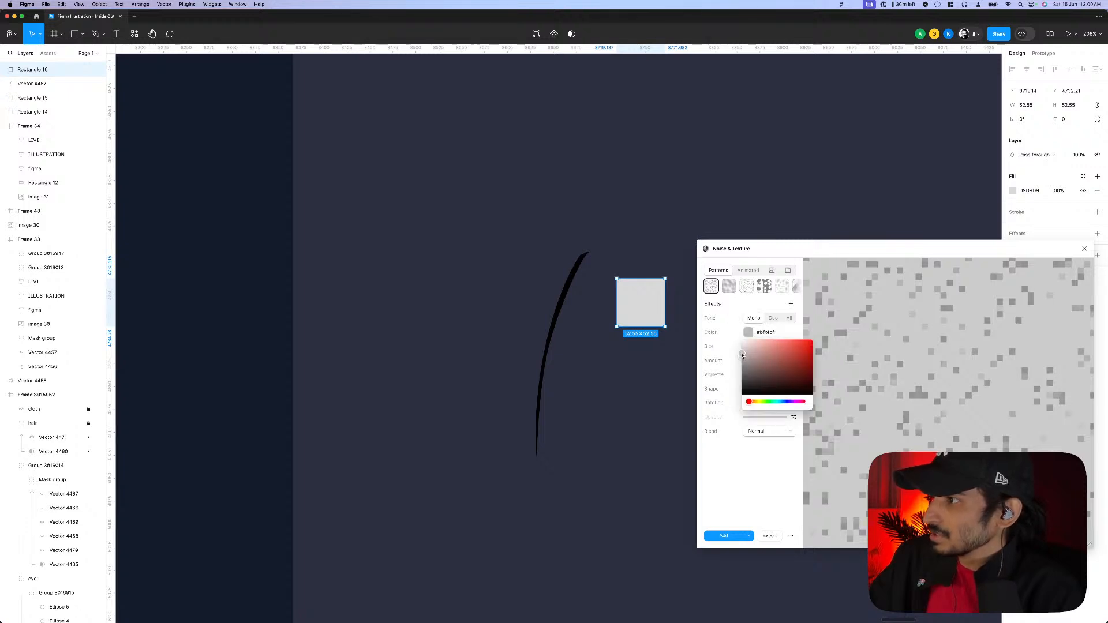
{"action": "left_click", "coordinate": [830, 313]}
- Reduce the noise size to a fine grain and add the texture to the grey square
{"action": "left_click_drag", "start_coordinate": [750, 347], "coordinate": [754, 347]}
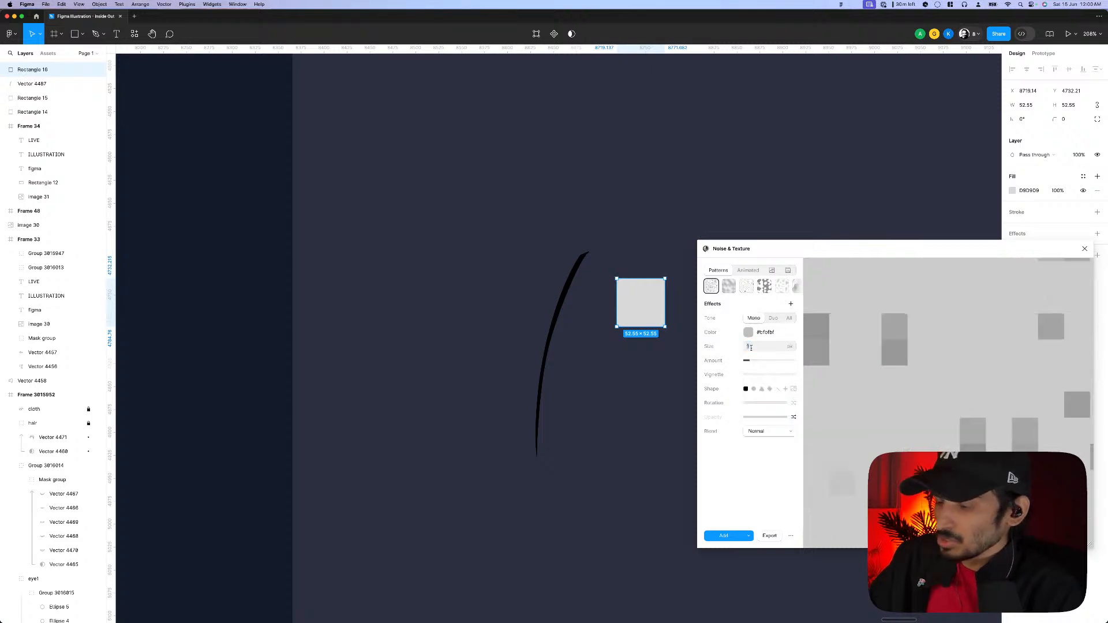
{"action": "type", "text": "1"}
{"action": "key", "text": "Return"}
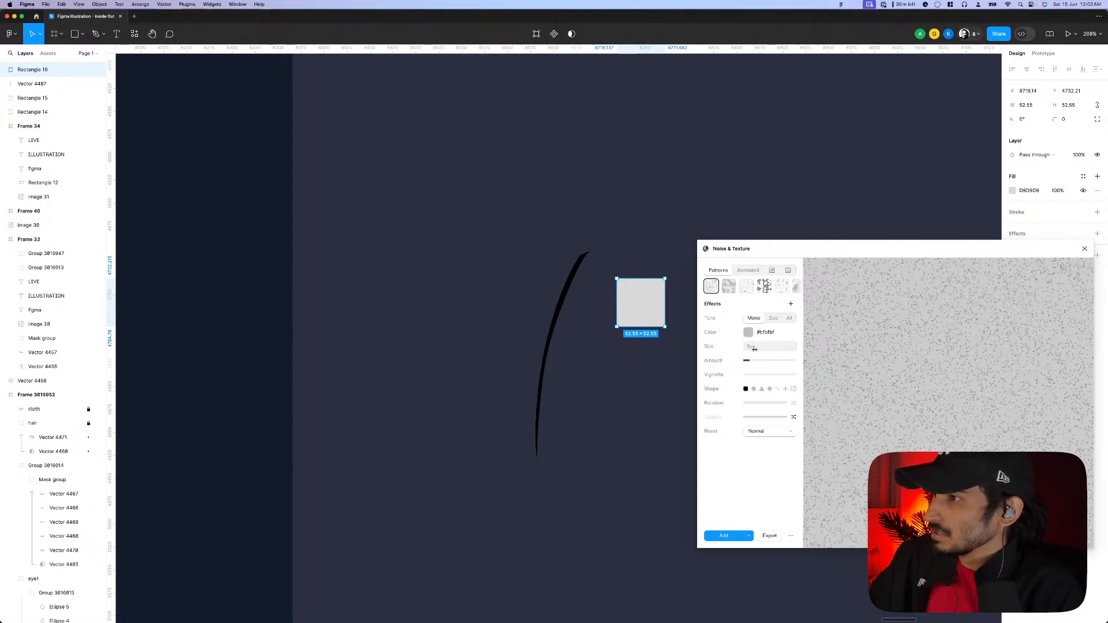
{"action": "left_click_drag", "start_coordinate": [750, 347], "coordinate": [752, 346]}
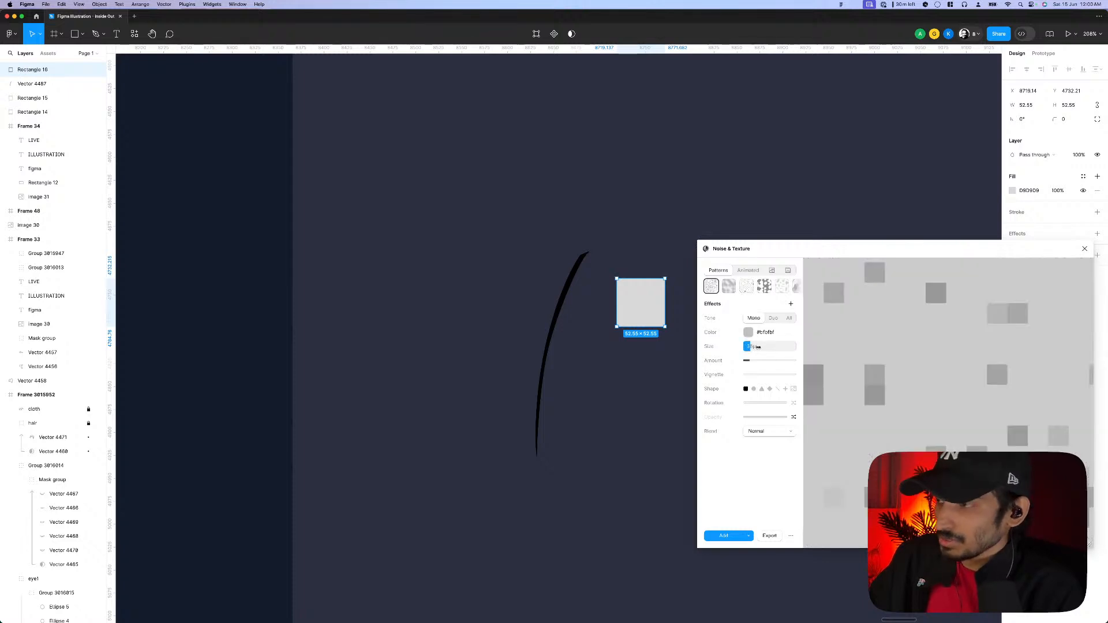
{"action": "type", "text": "2"}
{"action": "key", "text": "Return"}
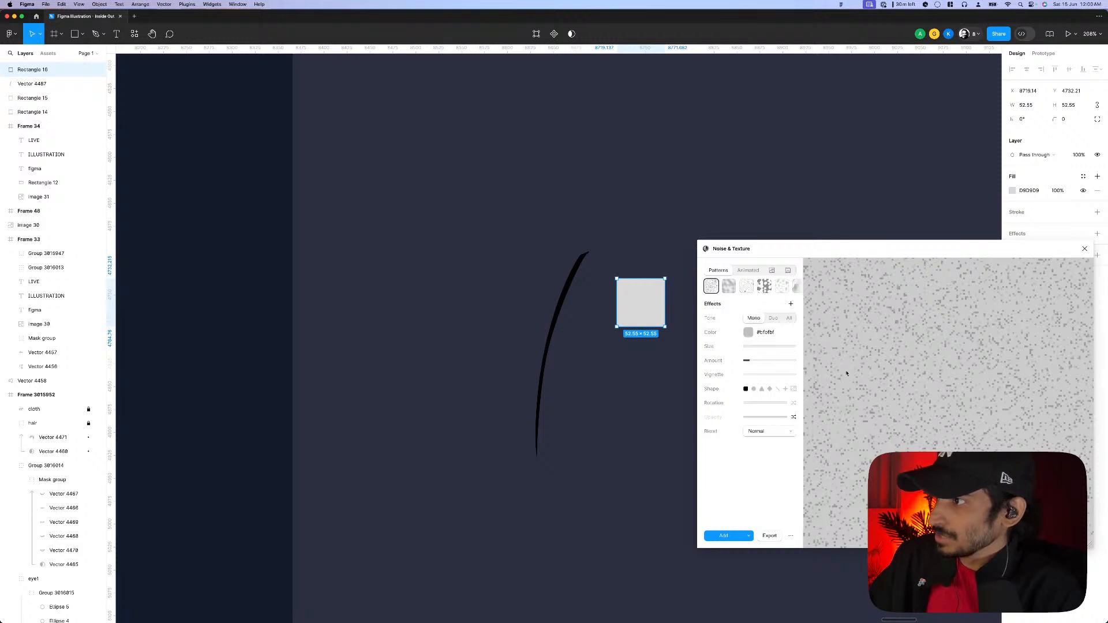
{"action": "left_click", "coordinate": [728, 537]}
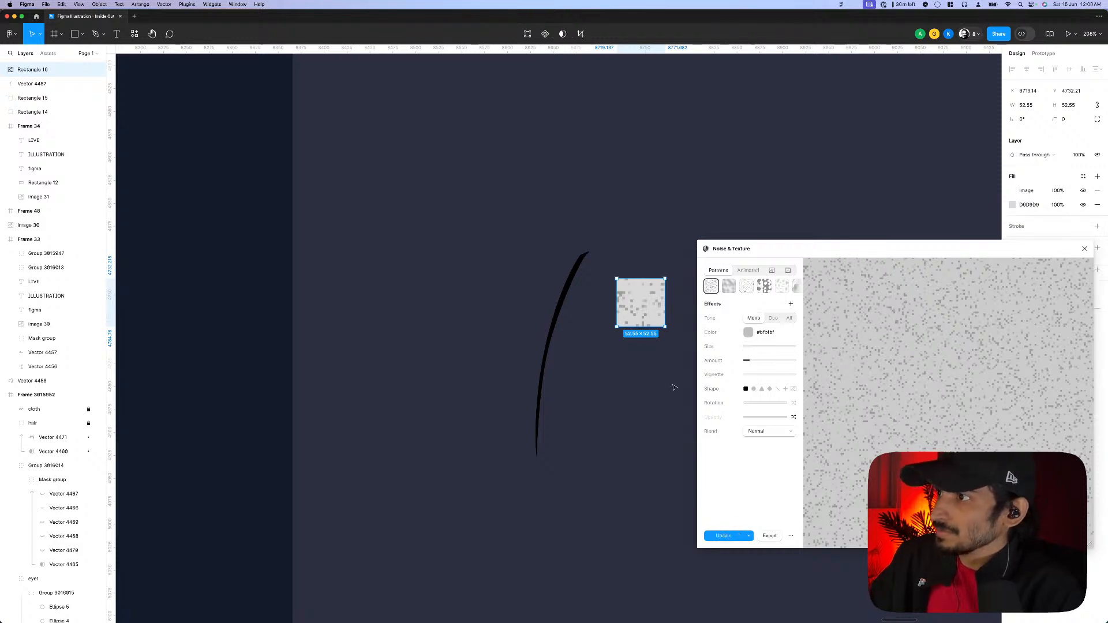
- Duplicate the textured square and place the copy to its right
{"action": "scroll", "coordinate": [664, 346], "scroll_direction": "up", "scroll_amount": 3}
{"action": "scroll", "coordinate": [659, 314], "scroll_direction": "right", "scroll_amount": 3}
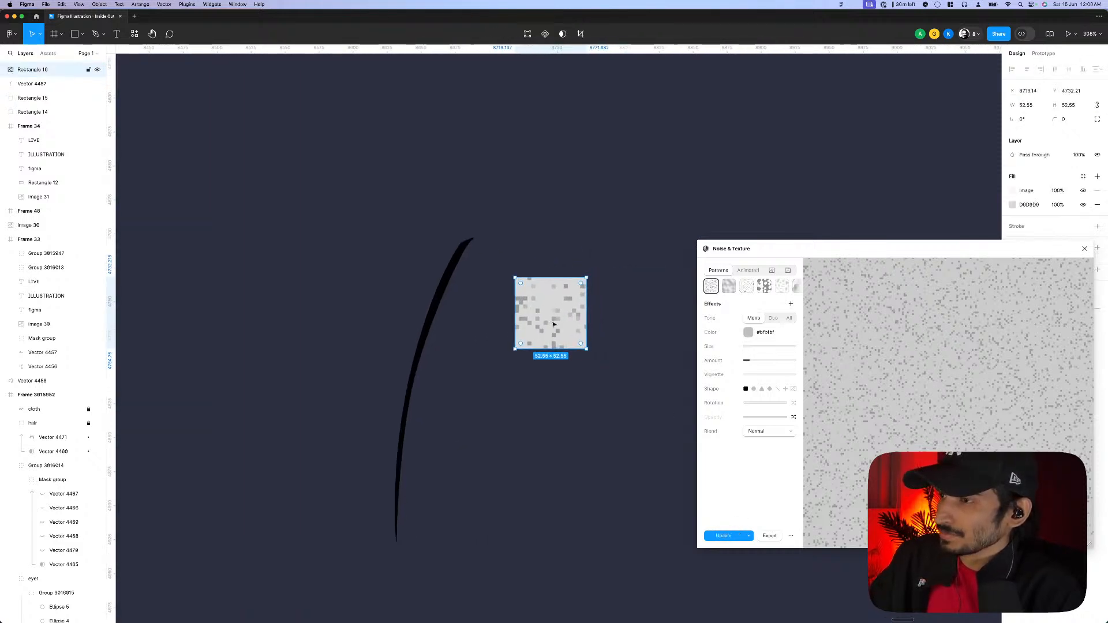
{"action": "left_click_drag", "start_coordinate": [530, 324], "coordinate": [630, 324]}
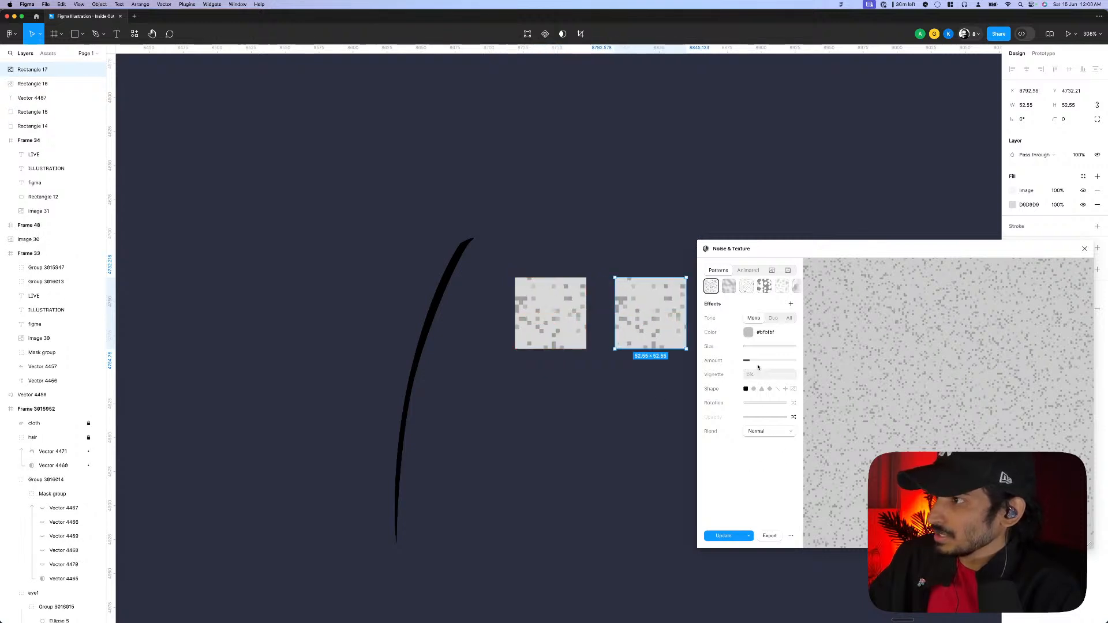
- Set the noise size to 5 px for the copied square and update its texture
{"action": "left_click", "coordinate": [755, 347]}
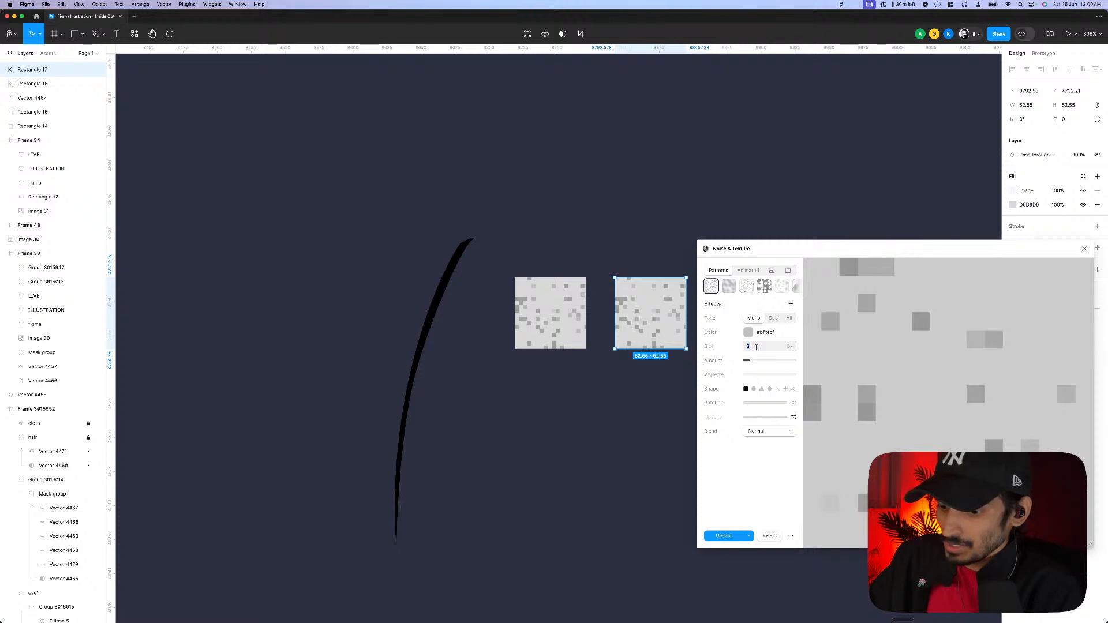
{"action": "type", "text": "1"}
{"action": "key", "text": "Return"}
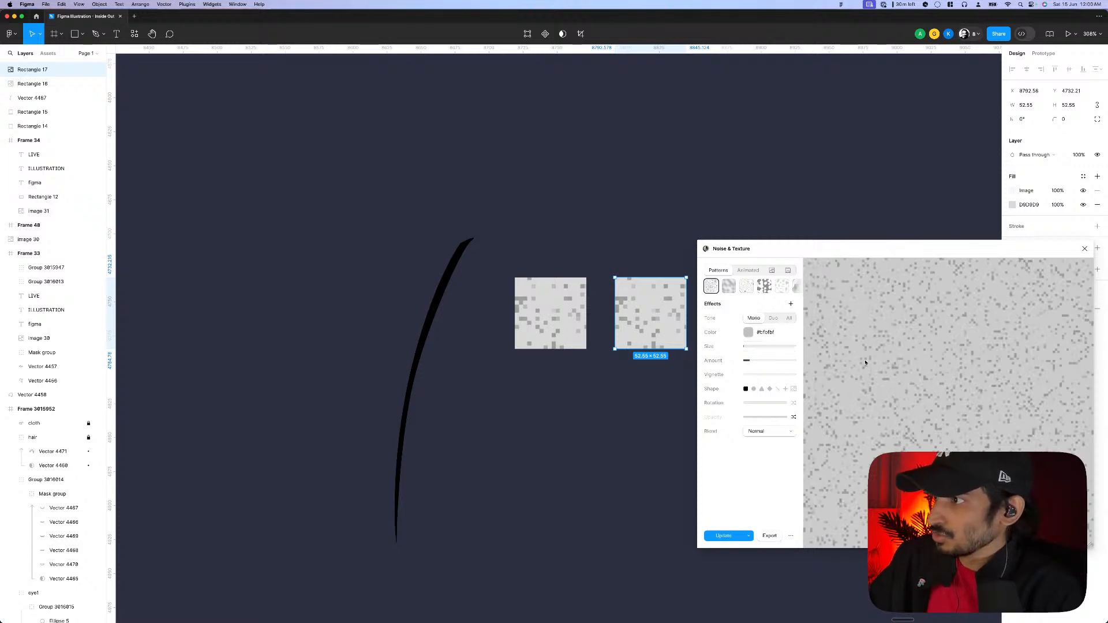
{"action": "left_click", "coordinate": [750, 360]}
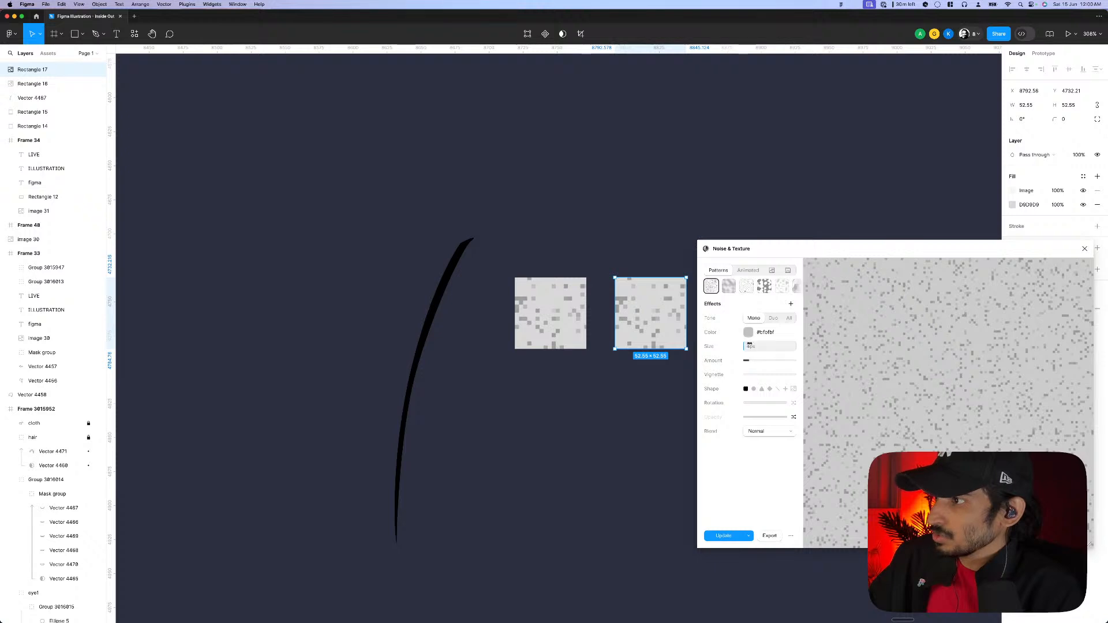
{"action": "left_click_drag", "start_coordinate": [746, 361], "coordinate": [751, 362]}
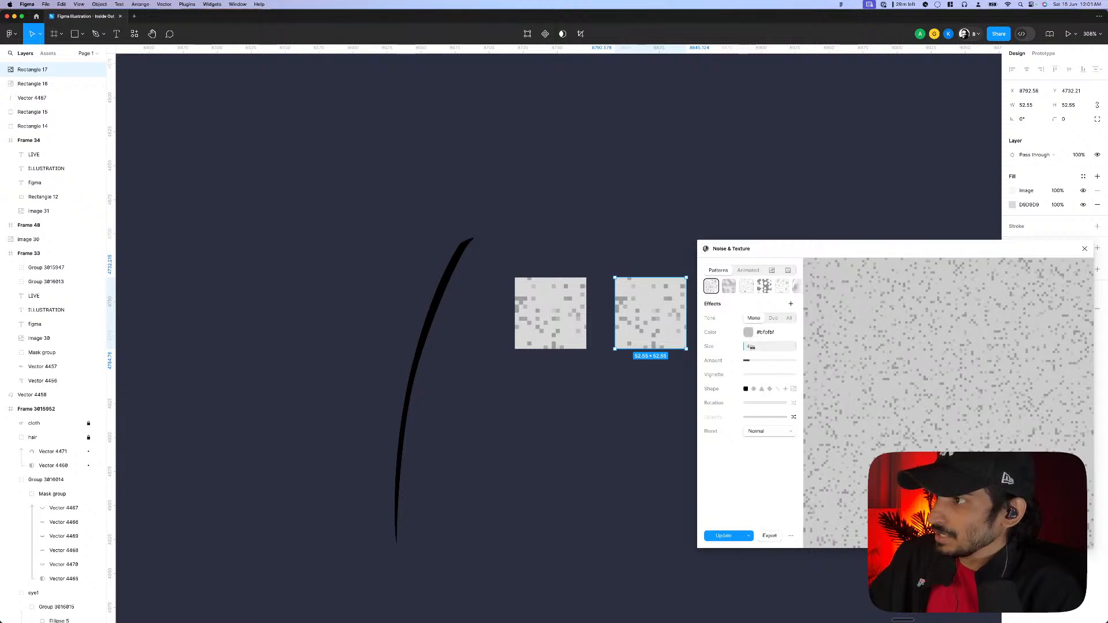
{"action": "left_click", "coordinate": [752, 347]}
{"action": "type", "text": "1"}
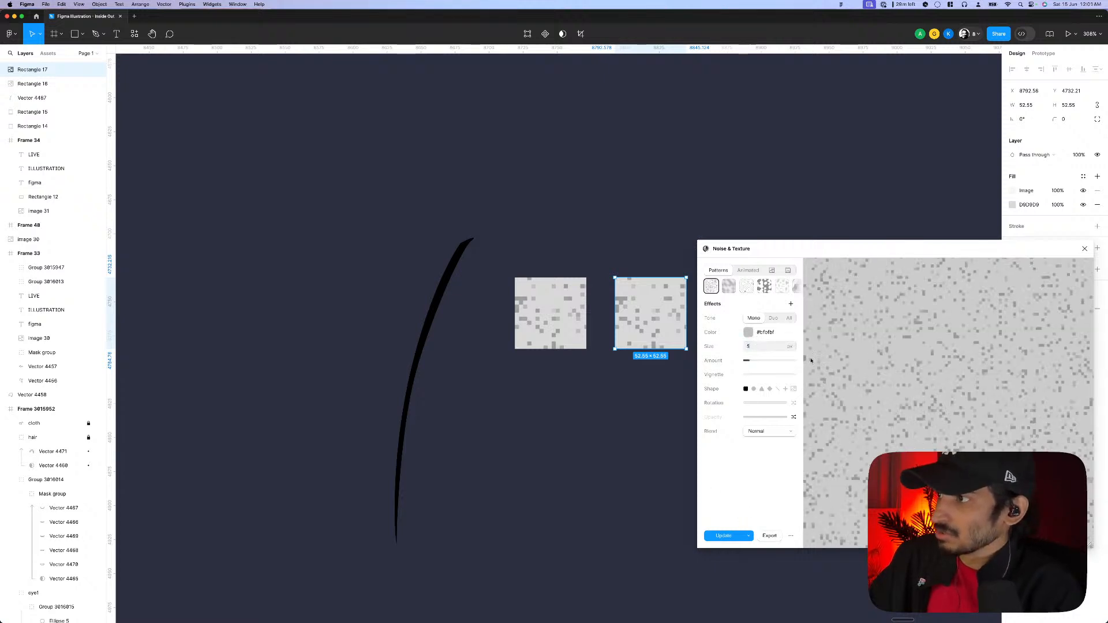
{"action": "left_click", "coordinate": [729, 537]}
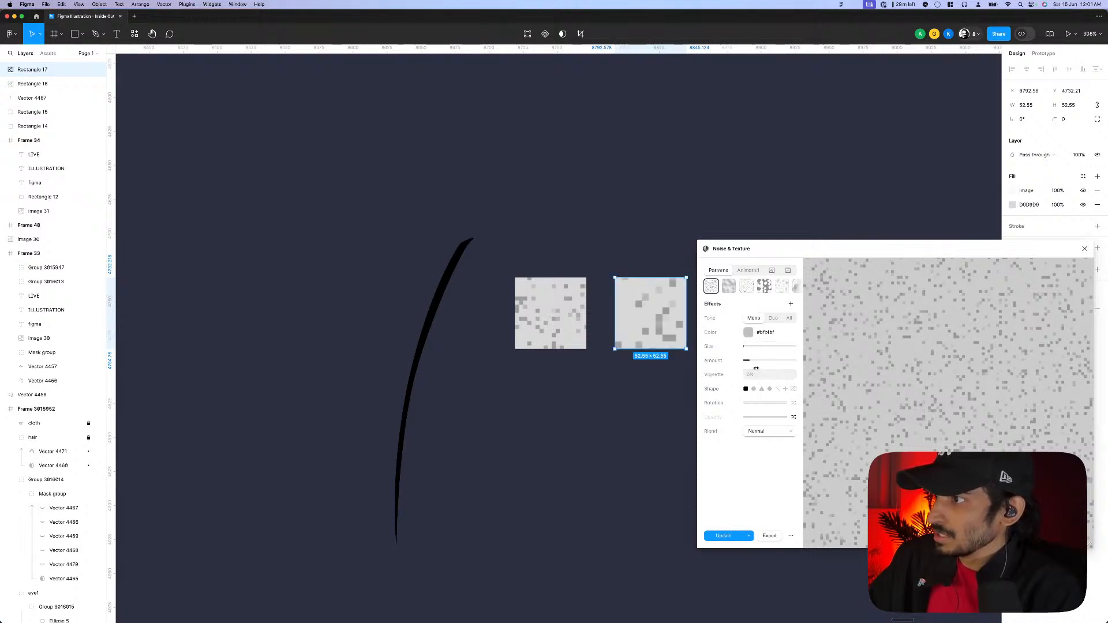
- Raise the noise amount slightly, update the second square's texture and close the plugin
{"action": "left_click_drag", "start_coordinate": [753, 362], "coordinate": [756, 362]}
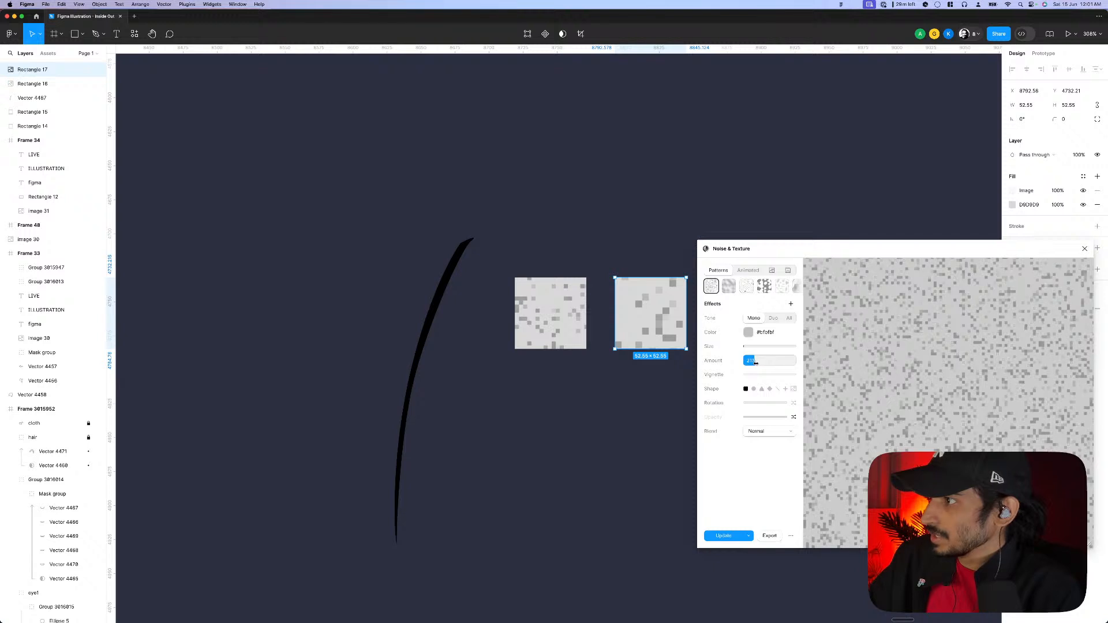
{"action": "left_click", "coordinate": [725, 537]}
{"action": "left_click", "coordinate": [1084, 250]}
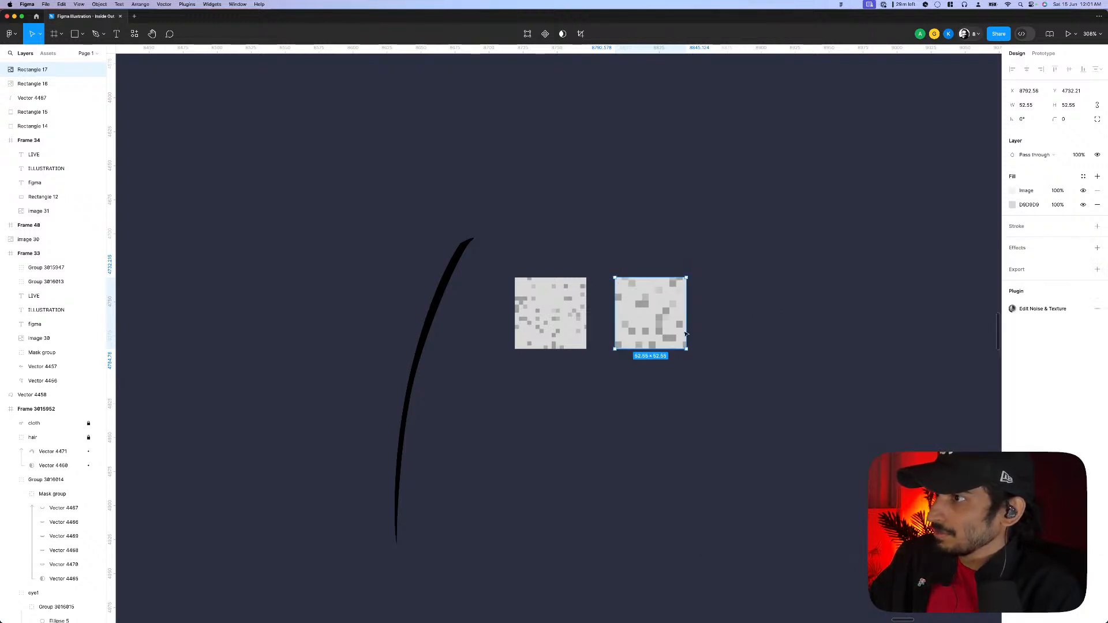
- Move the second square closer to the first, and place a copy of the first square at the right end of the row
{"action": "left_click_drag", "start_coordinate": [665, 312], "coordinate": [653, 313]}
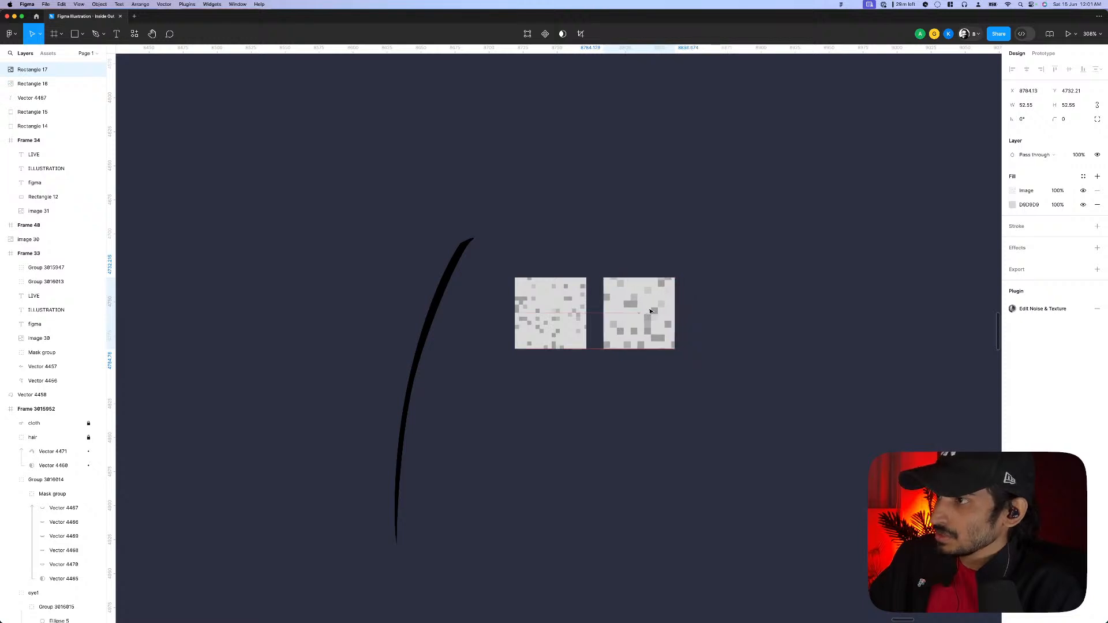
{"action": "left_click", "coordinate": [559, 328]}
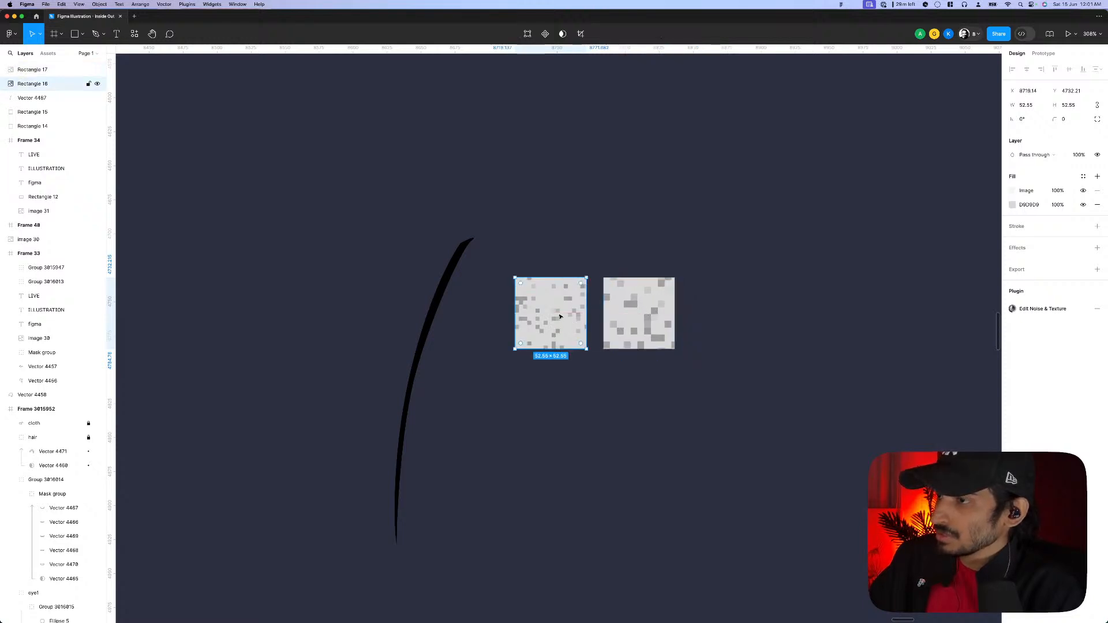
{"action": "left_click_drag", "start_coordinate": [560, 316], "coordinate": [728, 315], "text": "alt"}
- Run Noise & Texture on the third square, raise the amount slightly and set the noise size to 5 px
{"action": "key", "text": "super+slash"}
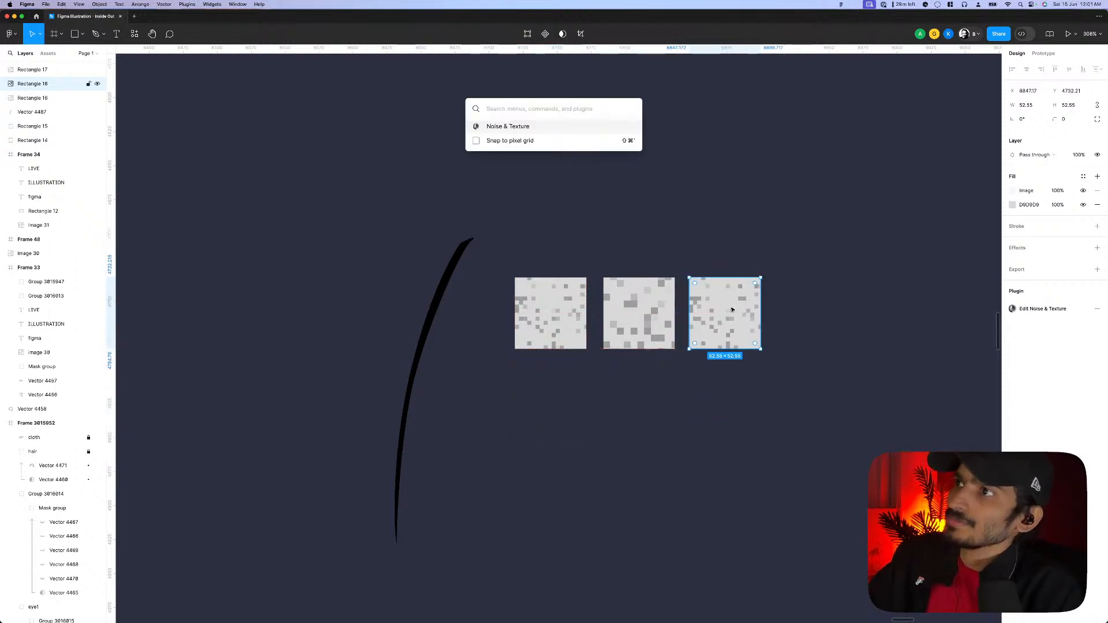
{"action": "key", "text": "Return"}
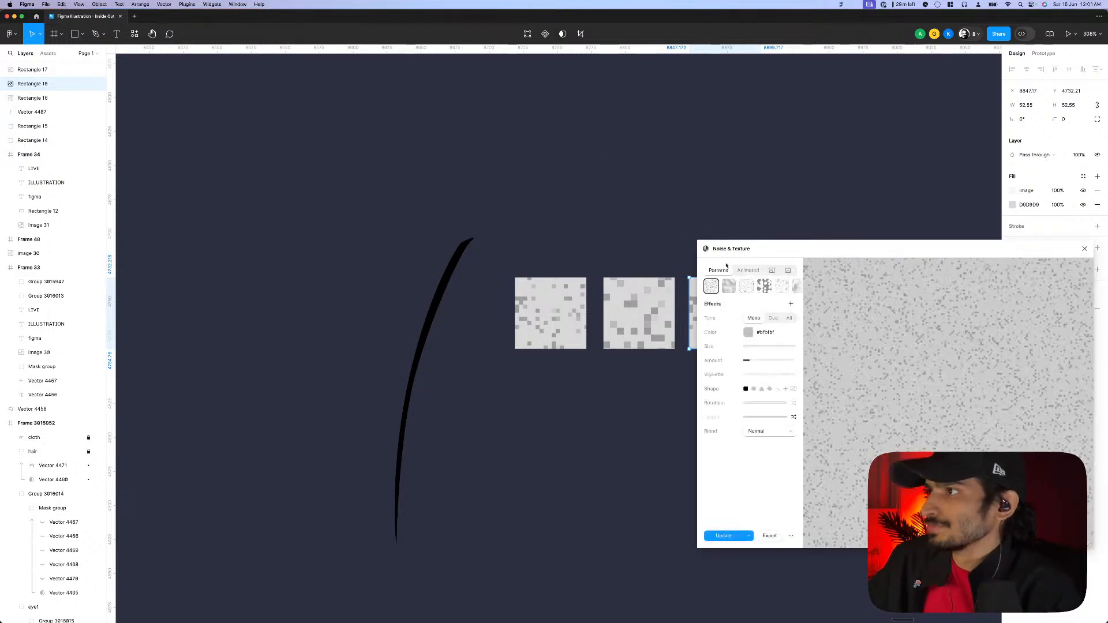
{"action": "left_click_drag", "start_coordinate": [760, 249], "coordinate": [585, 359]}
{"action": "left_click", "coordinate": [575, 456]}
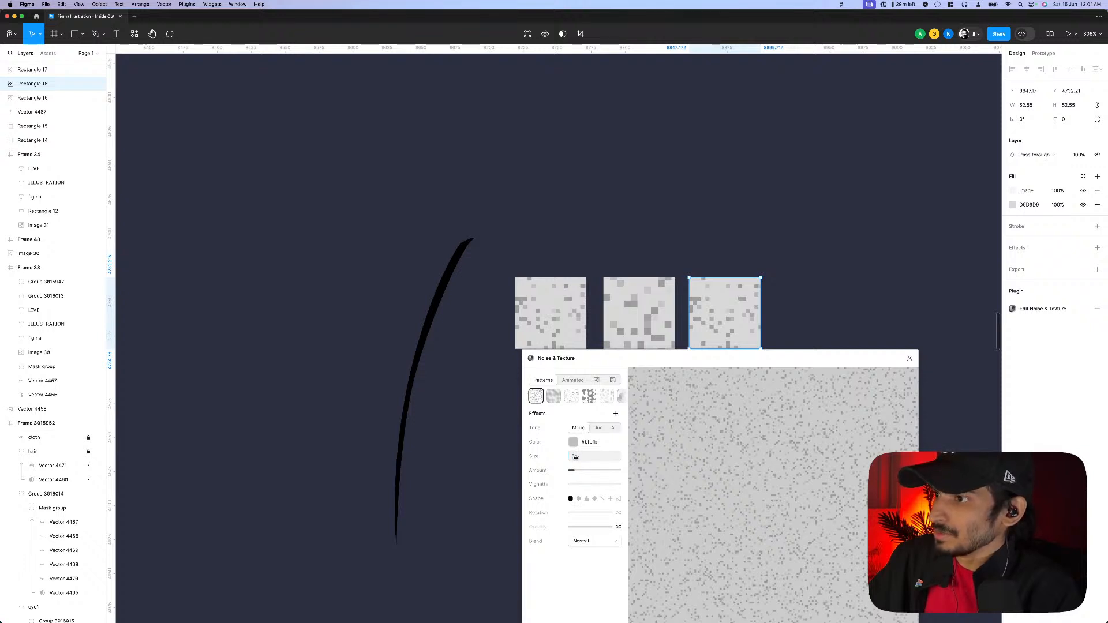
{"action": "type", "text": "10"}
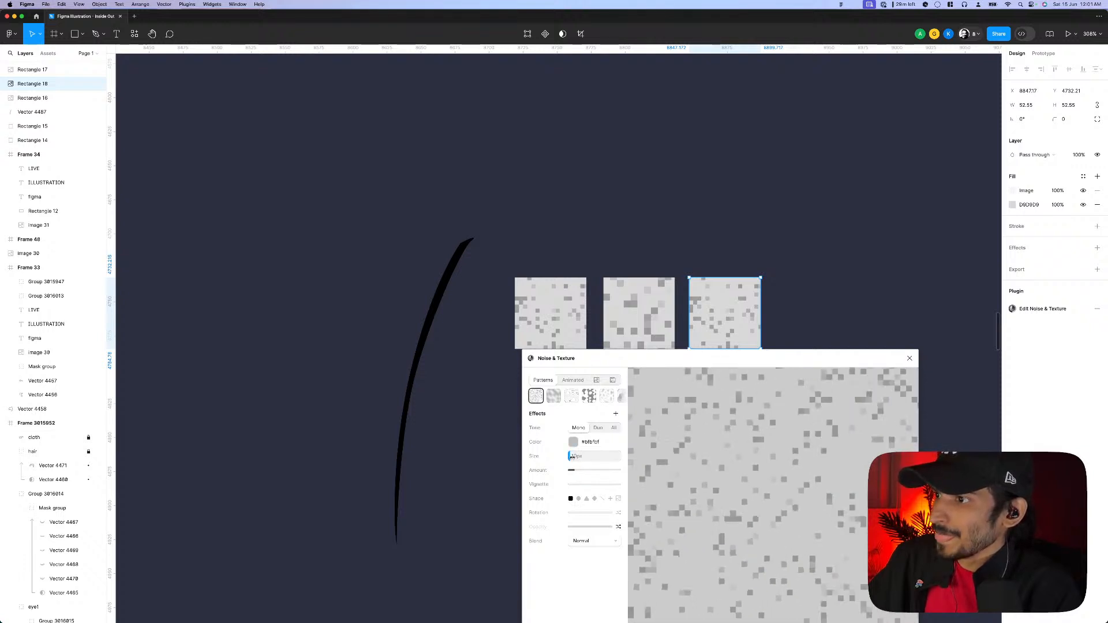
{"action": "left_click_drag", "start_coordinate": [573, 457], "coordinate": [575, 468]}
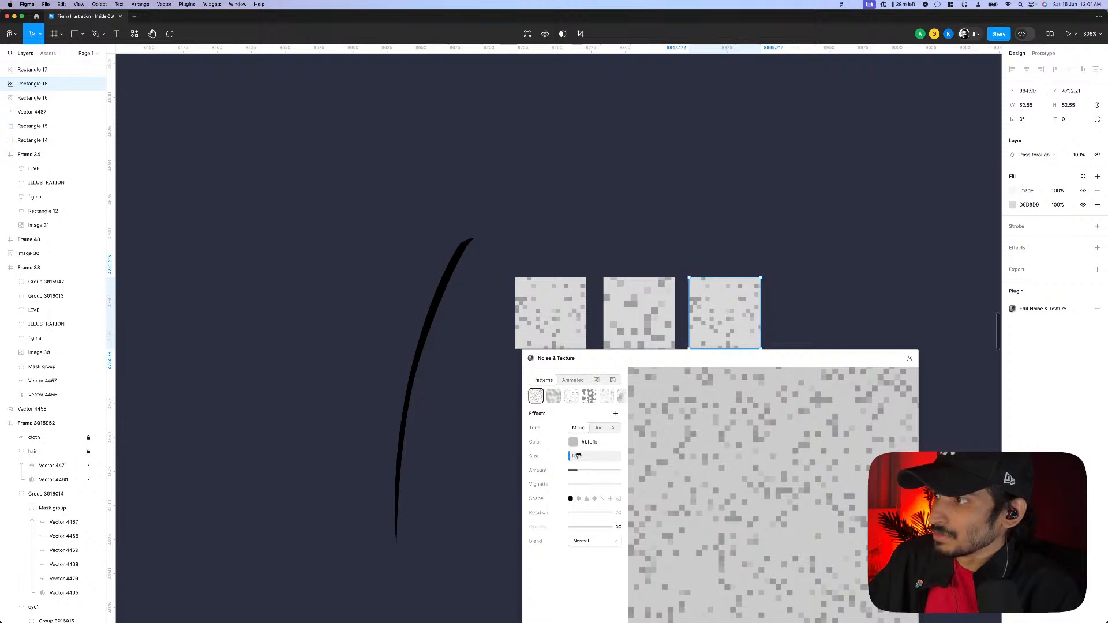
{"action": "type", "text": "1"}
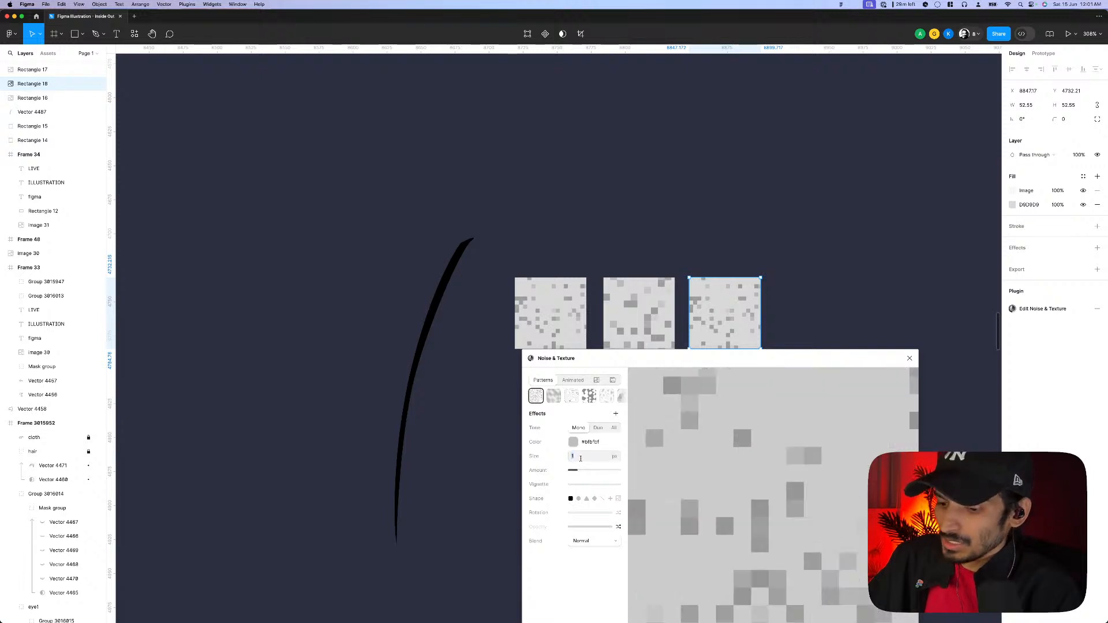
{"action": "type", "text": "5"}
{"action": "left_click", "coordinate": [747, 432]}
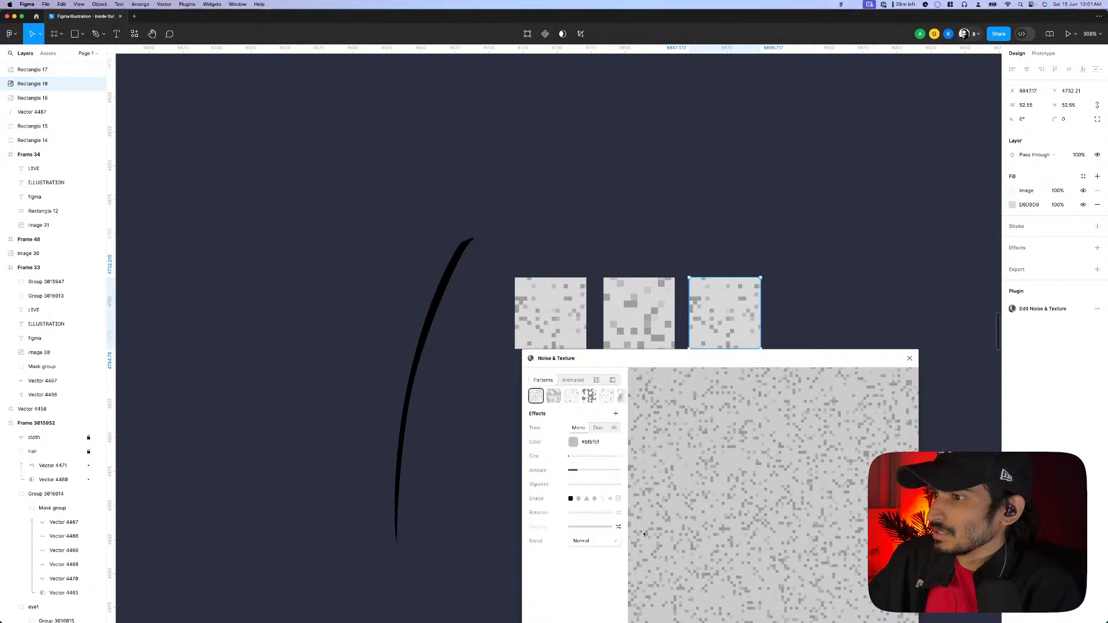
- Update the third square's noise texture and keep the plugin window clear of the row of squares
{"action": "left_click_drag", "start_coordinate": [733, 357], "coordinate": [758, 310]}
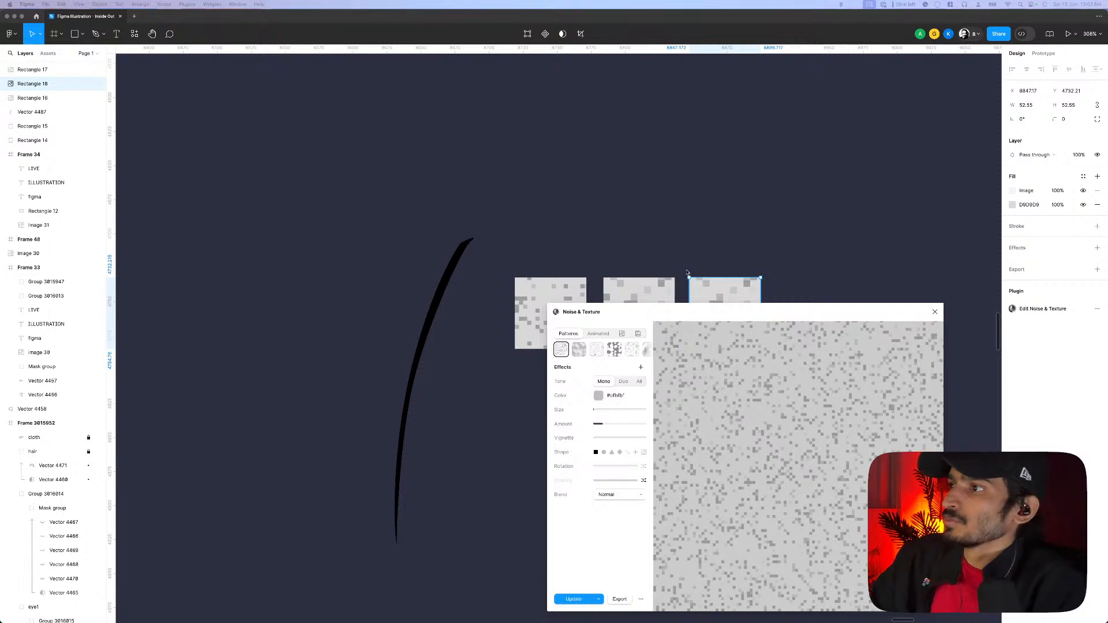
{"action": "left_click_drag", "start_coordinate": [689, 313], "coordinate": [711, 306]}
{"action": "left_click_drag", "start_coordinate": [710, 245], "coordinate": [622, 216]}
{"action": "scroll", "coordinate": [623, 216], "scroll_direction": "down", "scroll_amount": 2}
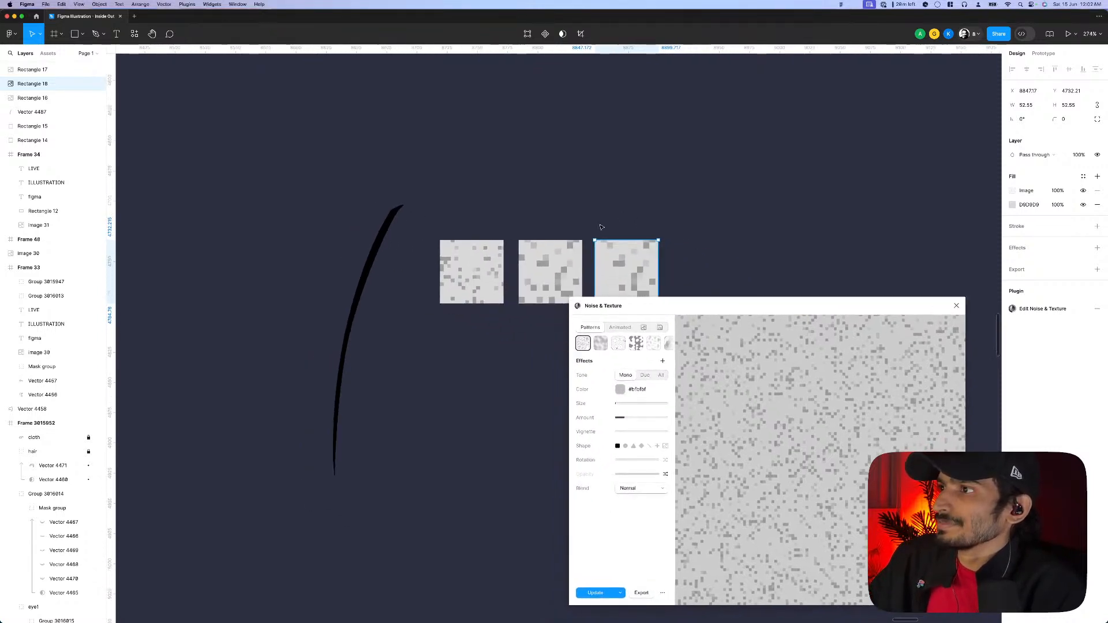
{"action": "left_click", "coordinate": [605, 596]}
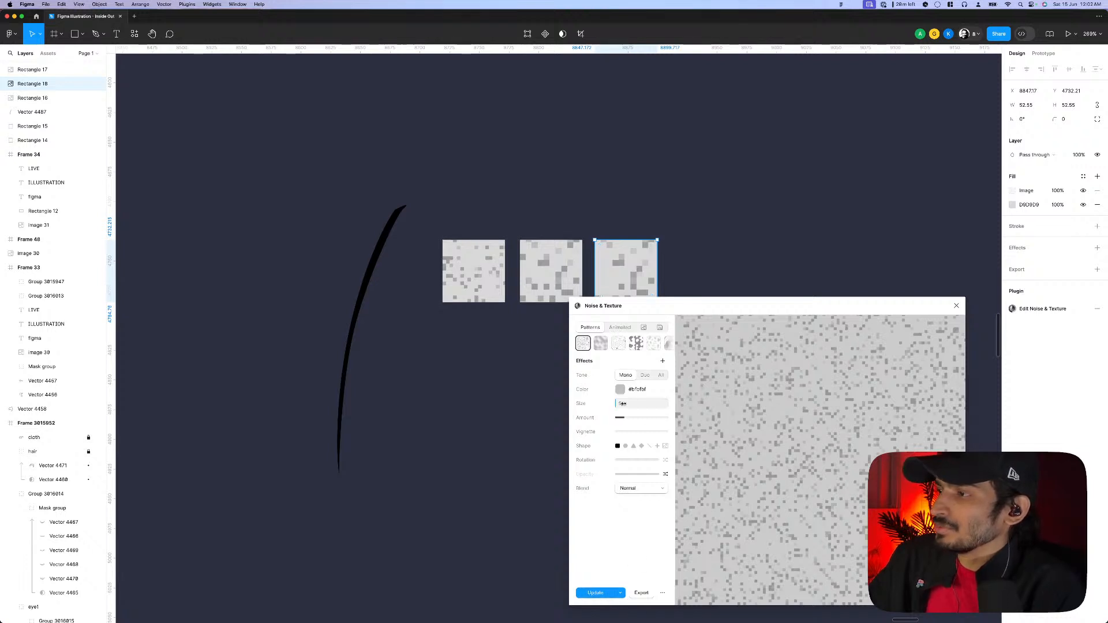
{"action": "left_click_drag", "start_coordinate": [720, 317], "coordinate": [719, 313]}
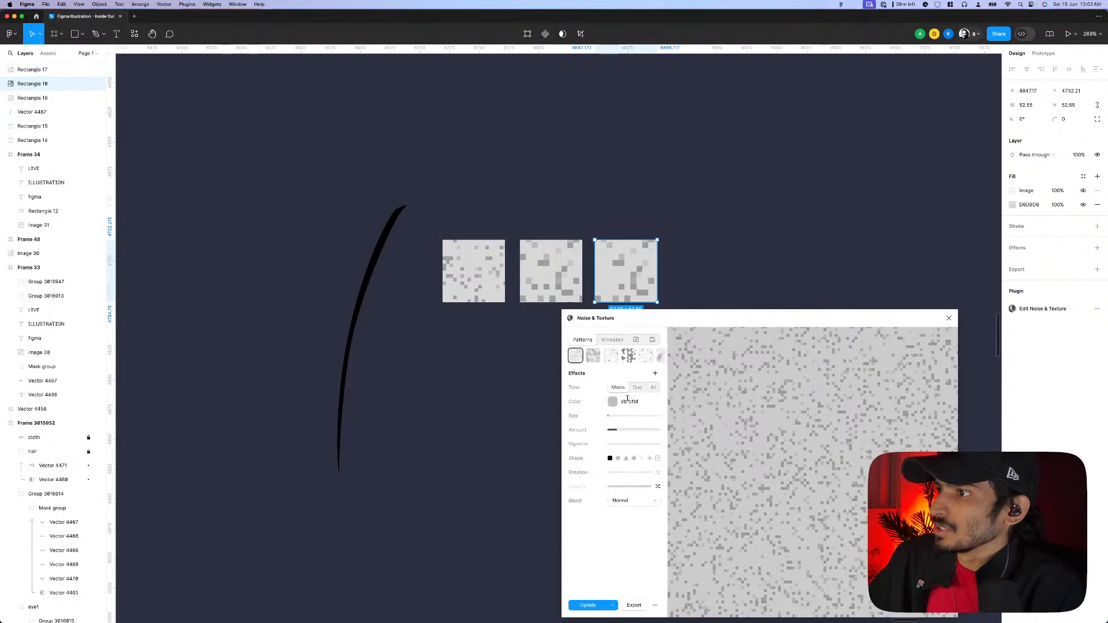
- Set the third square's noise size to 1 px, raise the noise amount slightly and update its texture
{"action": "left_click", "coordinate": [621, 416]}
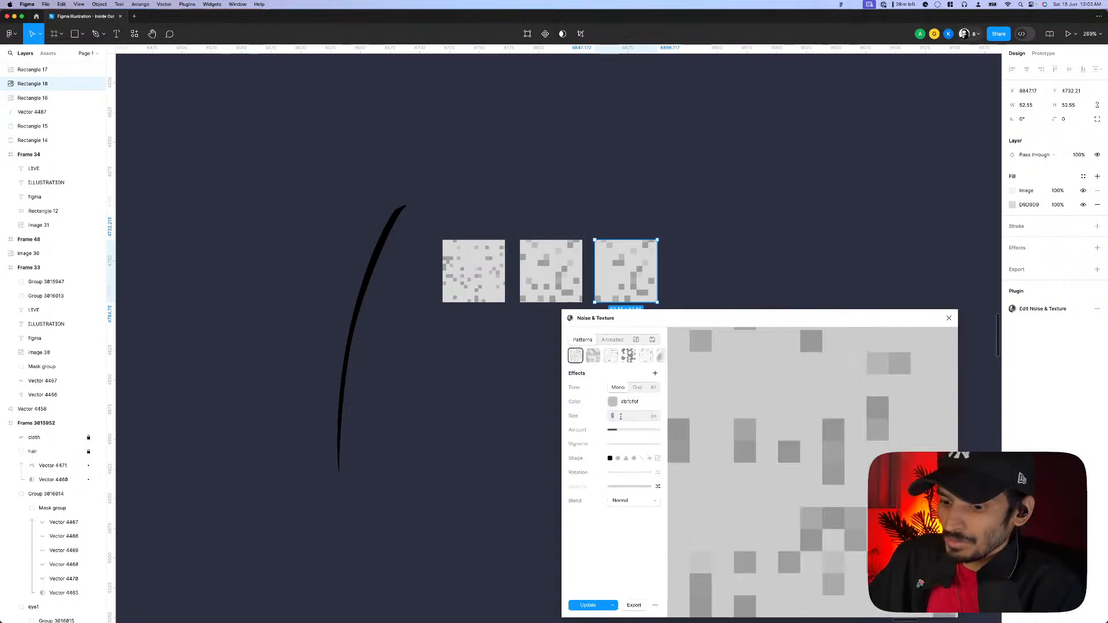
{"action": "type", "text": "1"}
{"action": "key", "text": "Return"}
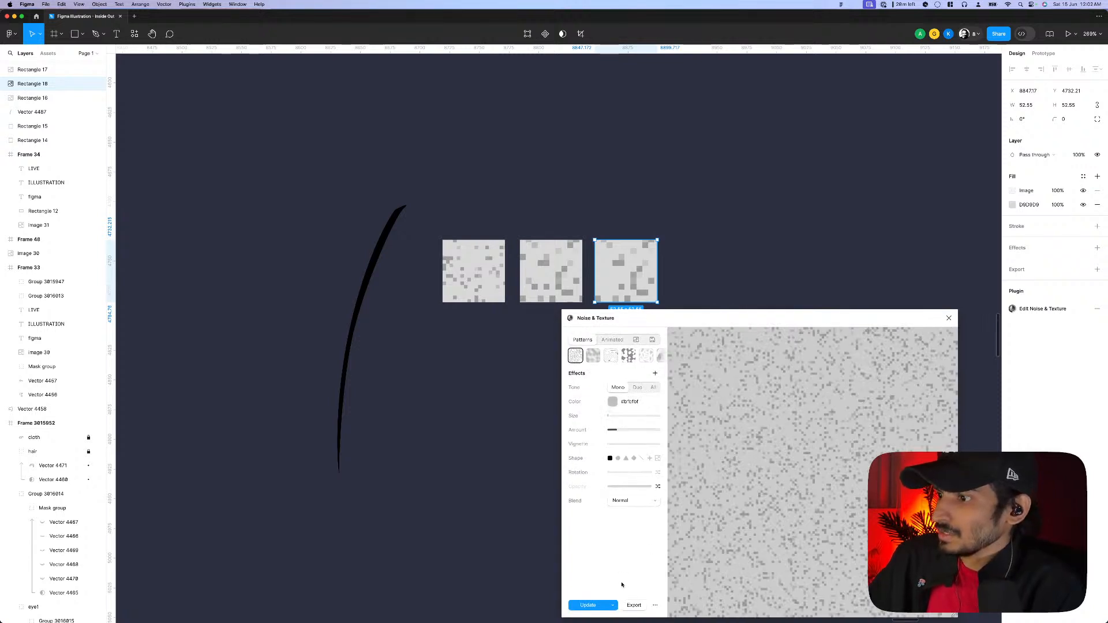
{"action": "left_click", "coordinate": [635, 430]}
{"action": "left_click_drag", "start_coordinate": [620, 430], "coordinate": [623, 432]}
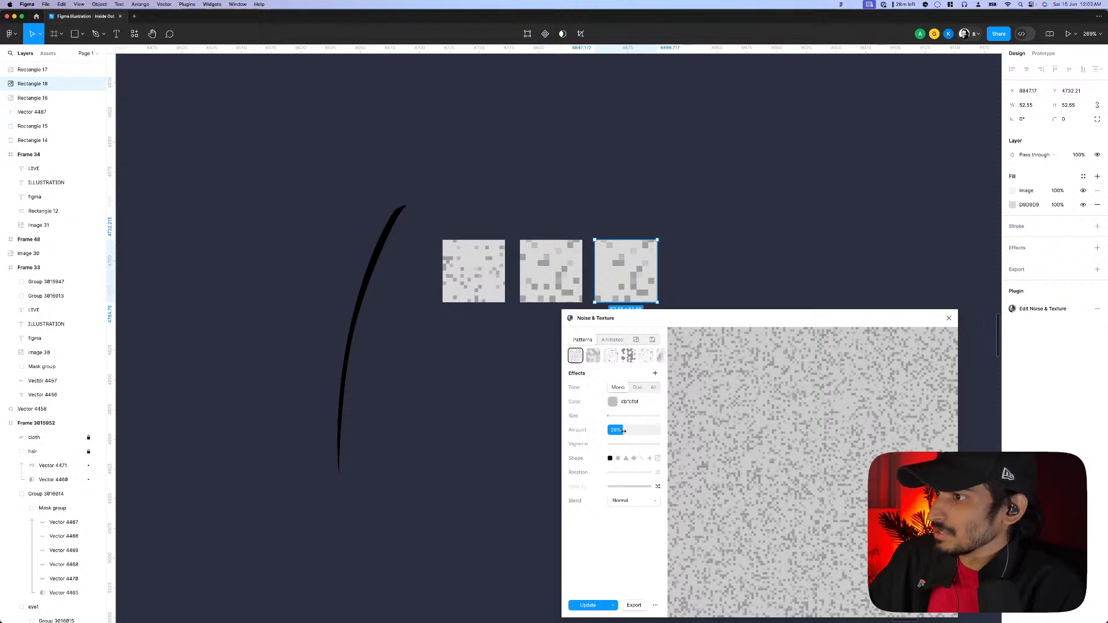
{"action": "left_click", "coordinate": [588, 606]}
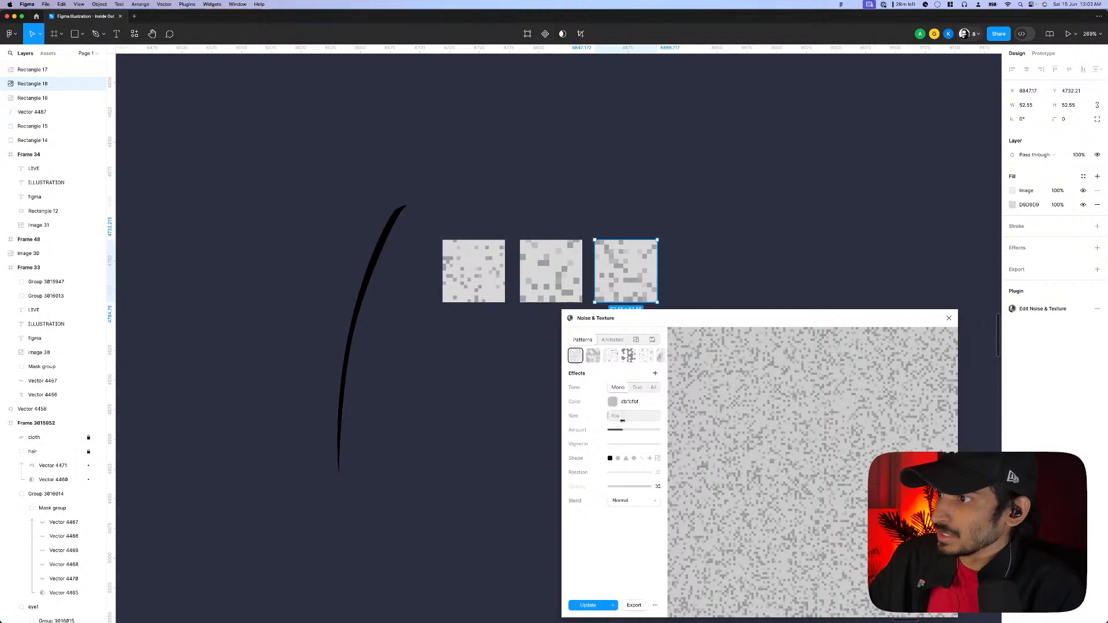
{"action": "left_click", "coordinate": [658, 473]}
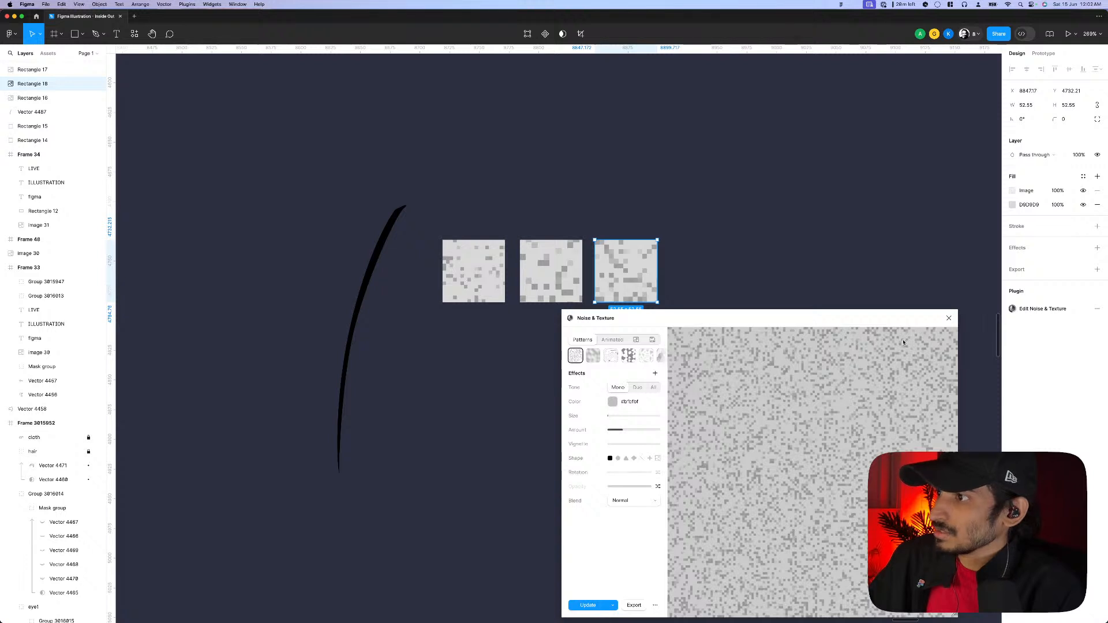
- Change the third square's noise color to light grey #e0e0e0, update the texture and close the plugin
{"action": "left_click", "coordinate": [613, 402]}
{"action": "left_click", "coordinate": [604, 417]}
{"action": "left_click_drag", "start_coordinate": [603, 418], "coordinate": [601, 417]}
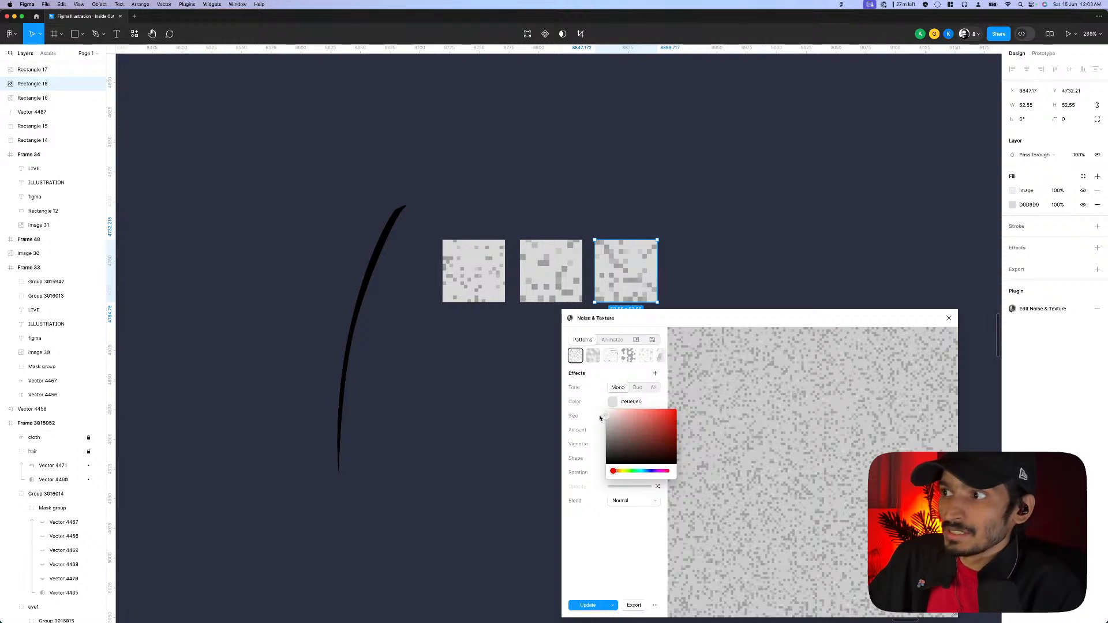
{"action": "left_click", "coordinate": [738, 409]}
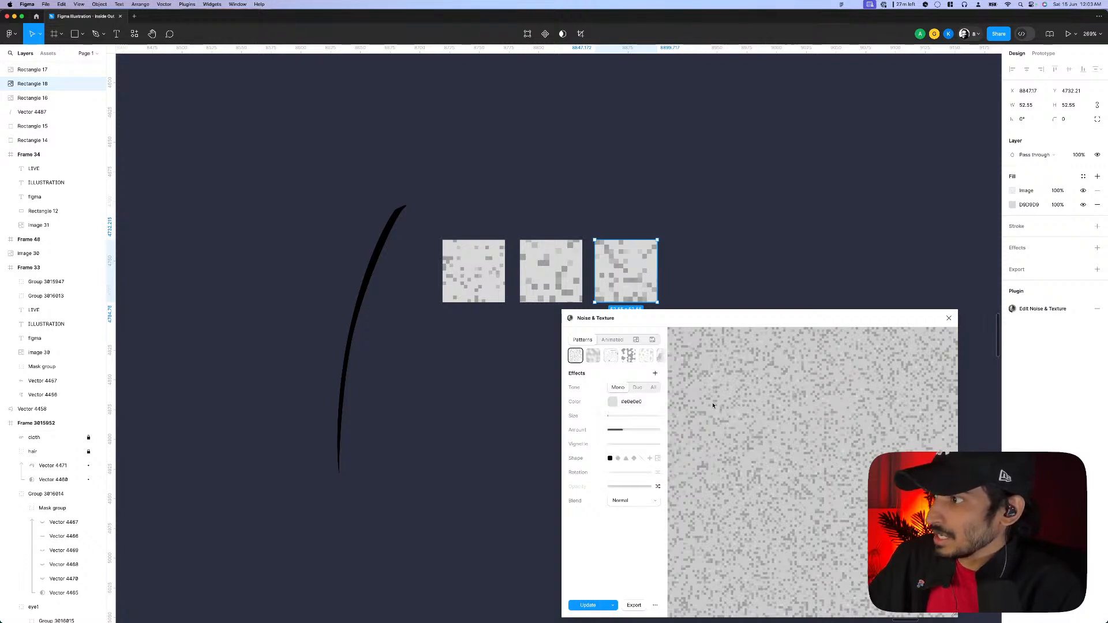
{"action": "left_click", "coordinate": [592, 607]}
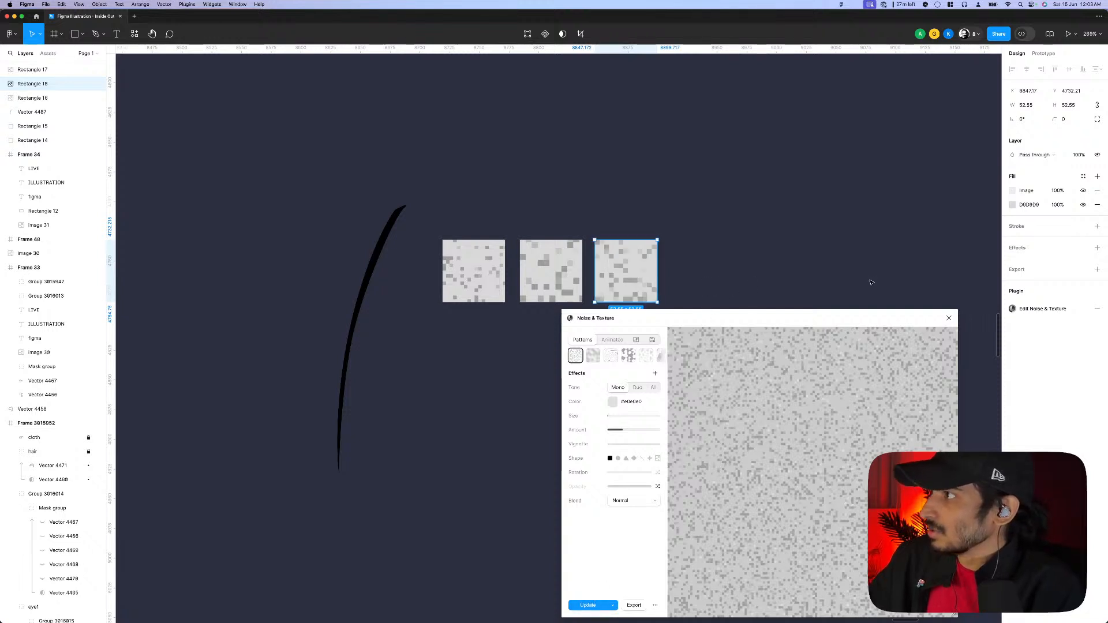
{"action": "left_click", "coordinate": [949, 318]}
{"action": "scroll", "coordinate": [458, 306], "scroll_direction": "up", "scroll_amount": 2}
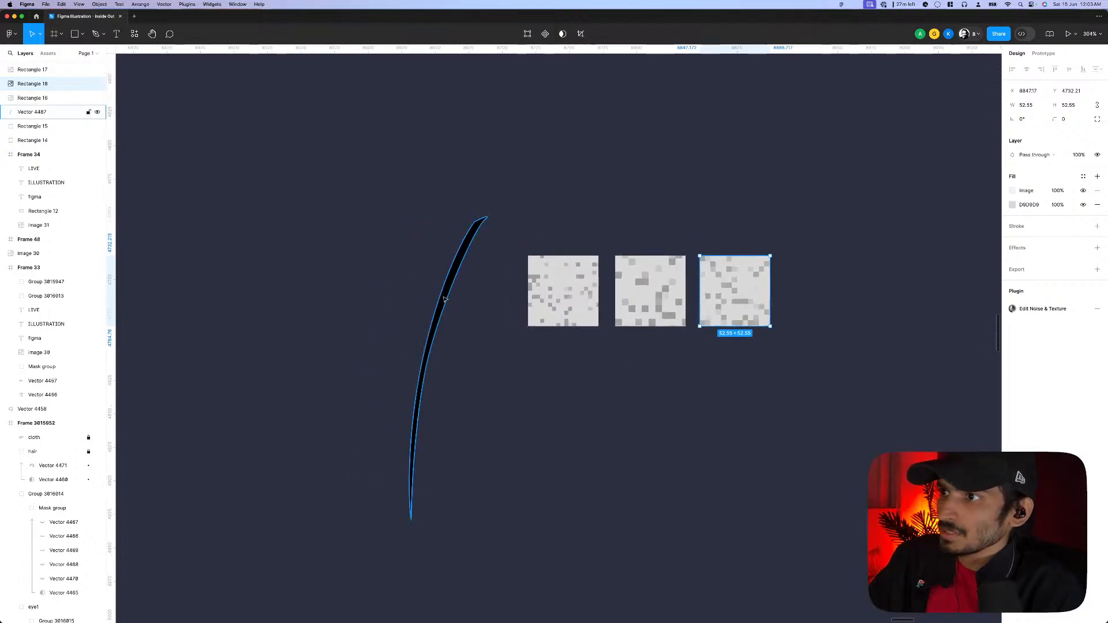
- Recolor the curved black strand beside the squares with a bright blue fill, 0073FA
{"action": "left_click", "coordinate": [445, 299]}
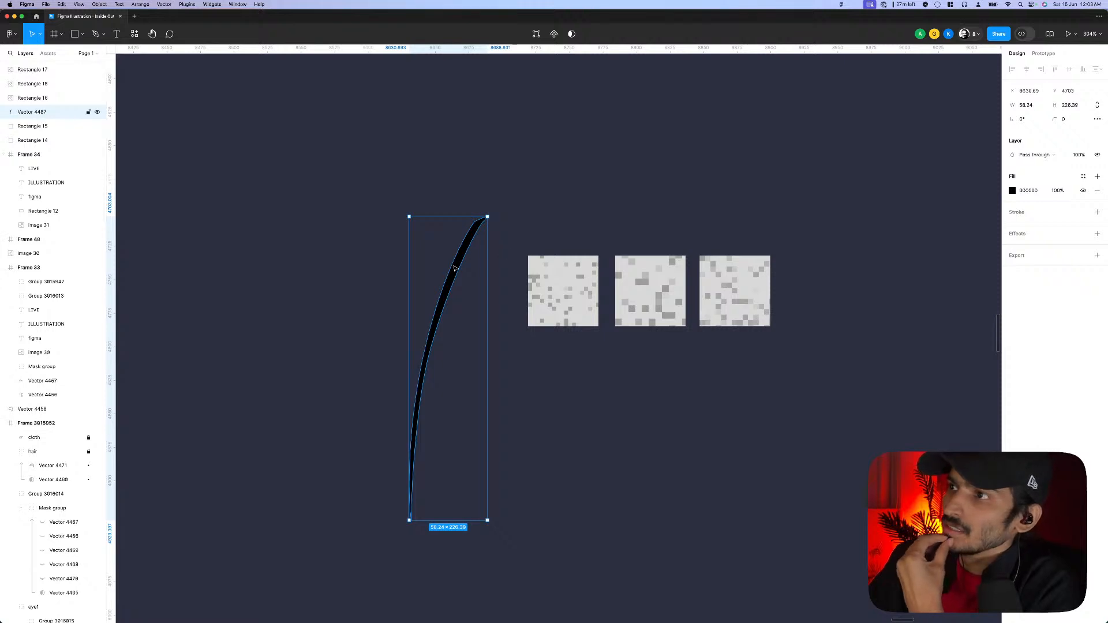
{"action": "left_click", "coordinate": [1013, 191]}
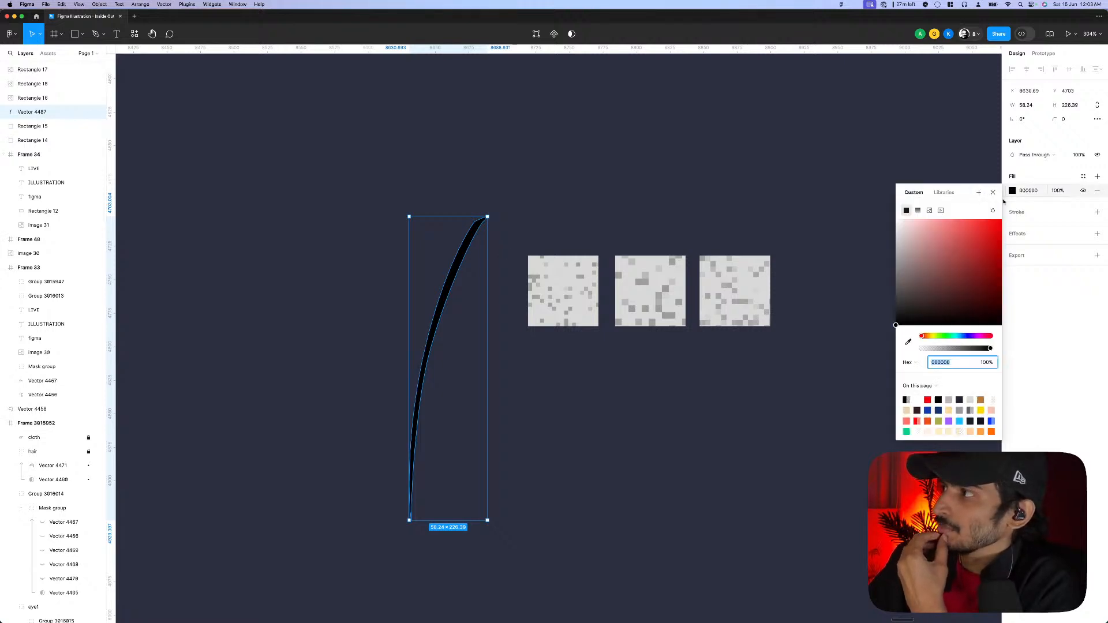
{"action": "left_click", "coordinate": [962, 337]}
{"action": "left_click_drag", "start_coordinate": [990, 237], "coordinate": [1003, 225]}
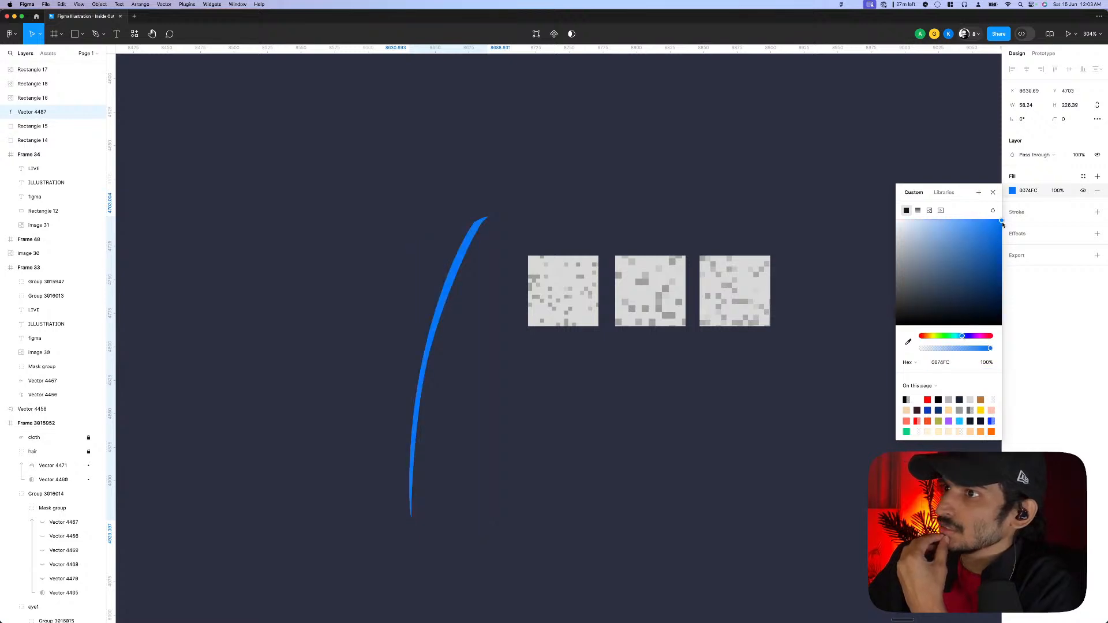
{"action": "left_click", "coordinate": [707, 265]}
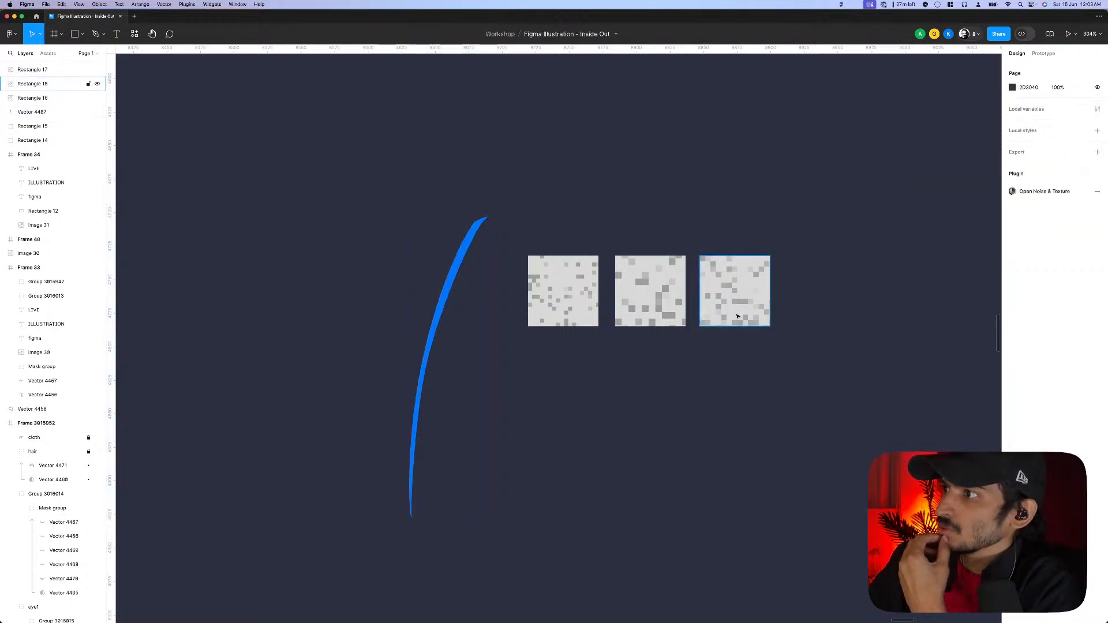
- Copy the first square's noise image fill onto the blue strand, above its solid fill
{"action": "left_click", "coordinate": [557, 292]}
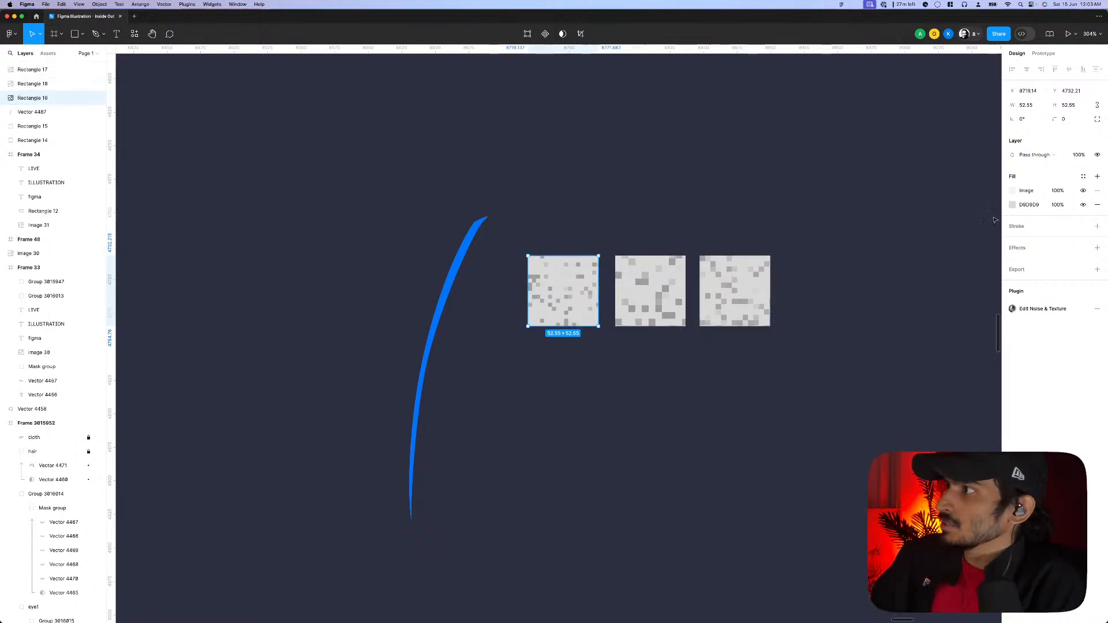
{"action": "left_click", "coordinate": [1005, 191]}
{"action": "left_click", "coordinate": [456, 278]}
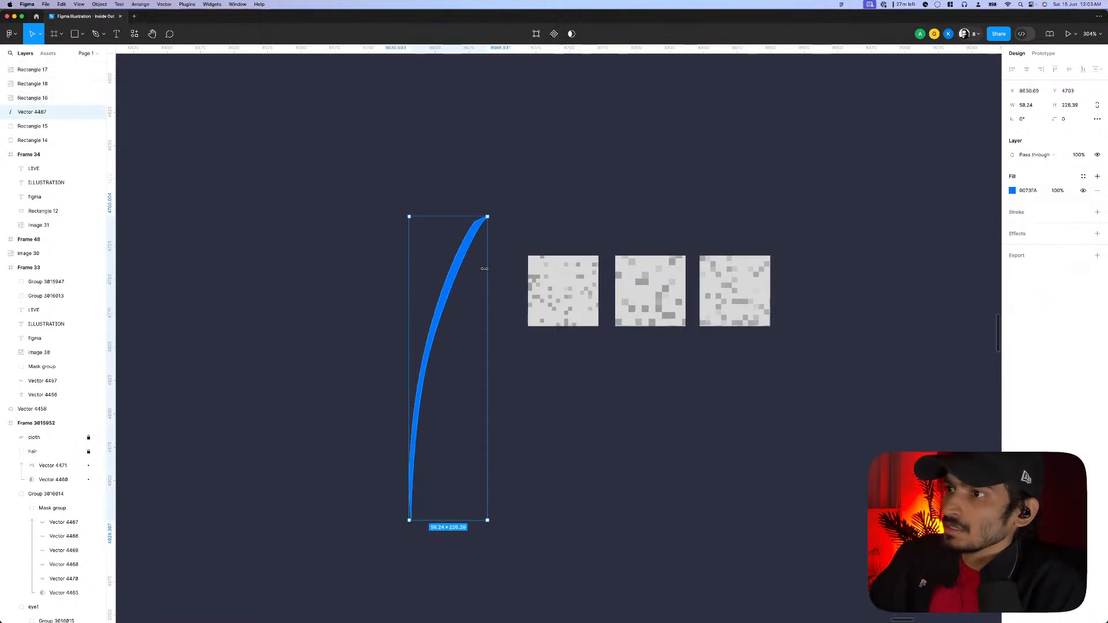
{"action": "key", "text": "super+v"}
{"action": "scroll", "coordinate": [470, 382], "scroll_direction": "down", "scroll_amount": 5}
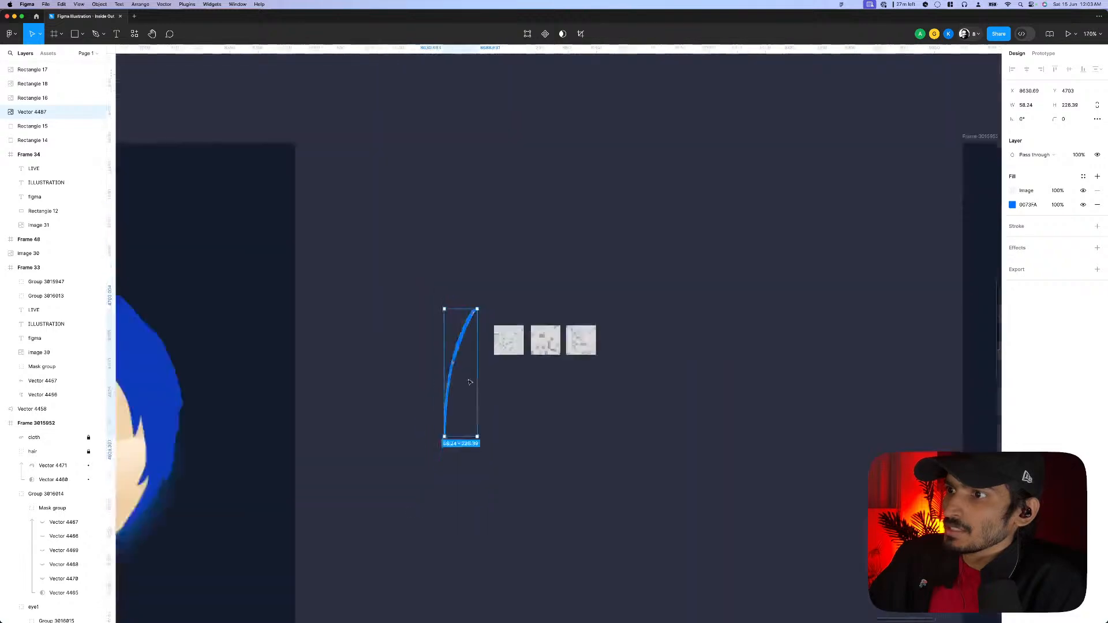
{"action": "scroll", "coordinate": [470, 382], "scroll_direction": "down", "scroll_amount": 2}
{"action": "scroll", "coordinate": [471, 367], "scroll_direction": "up", "scroll_amount": 6}
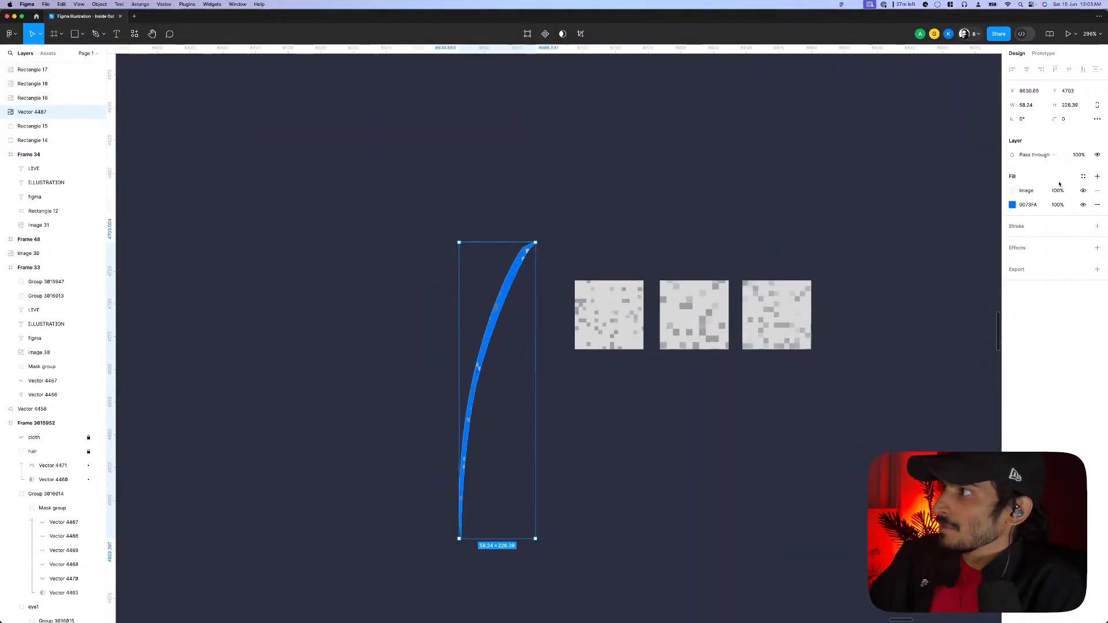
- Set the blend mode of the strand's noise image fill to Plus lighter
{"action": "left_click", "coordinate": [1012, 193]}
{"action": "left_click", "coordinate": [994, 212]}
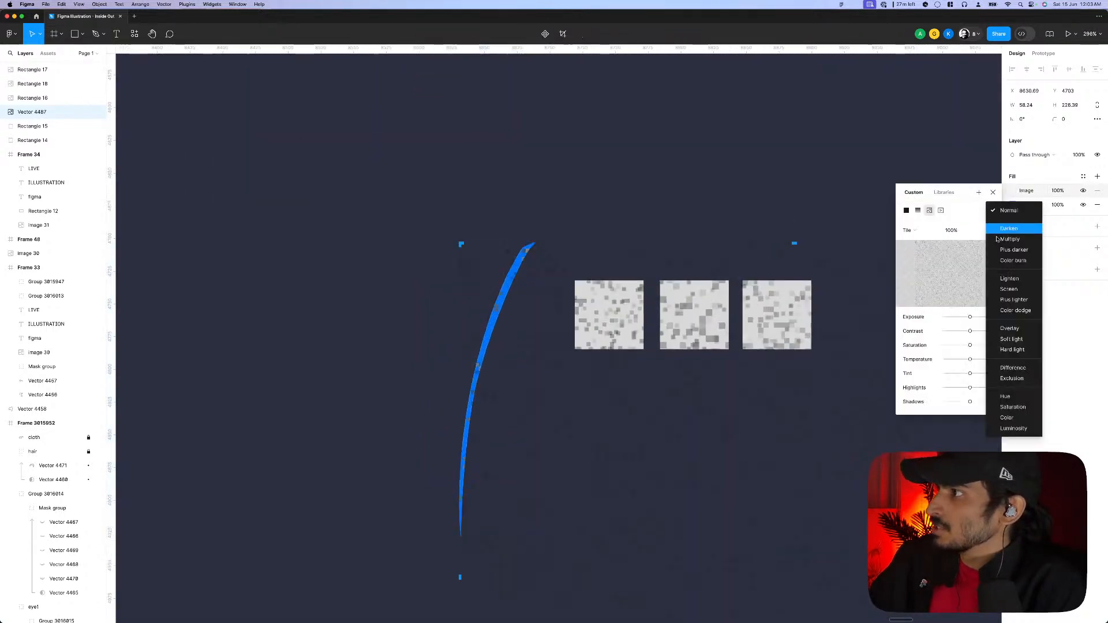
{"action": "left_click", "coordinate": [1008, 300]}
{"action": "left_click", "coordinate": [641, 219]}
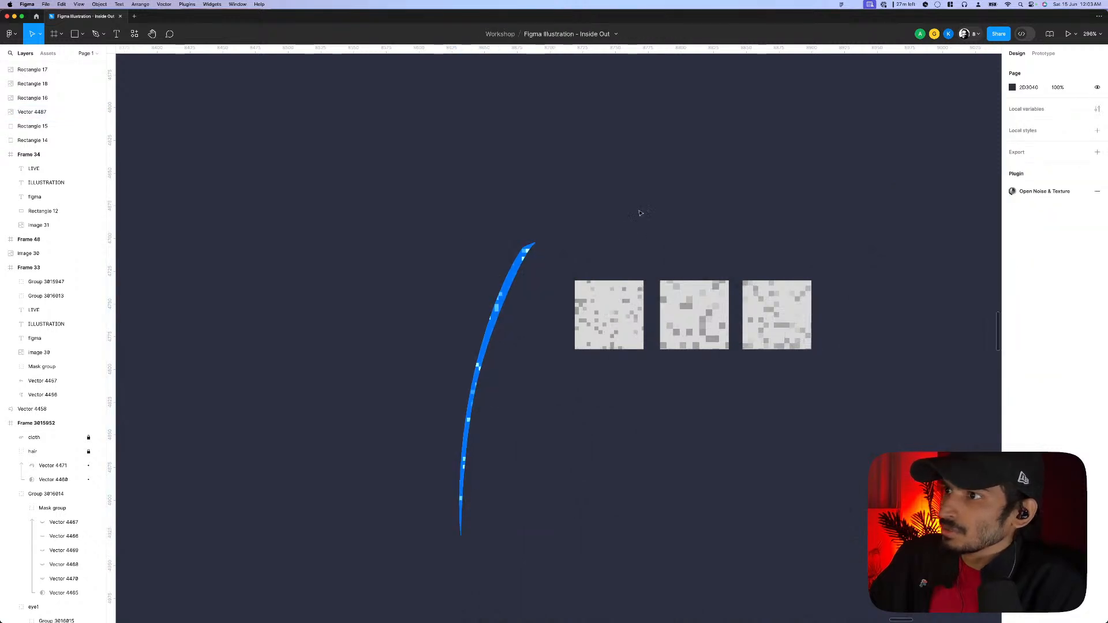
{"action": "scroll", "coordinate": [623, 227], "scroll_direction": "down", "scroll_amount": 5}
- Set the tile scale of the strand's noise image fill to 90%
{"action": "left_click", "coordinate": [564, 259]}
{"action": "scroll", "coordinate": [560, 257], "scroll_direction": "up", "scroll_amount": 2}
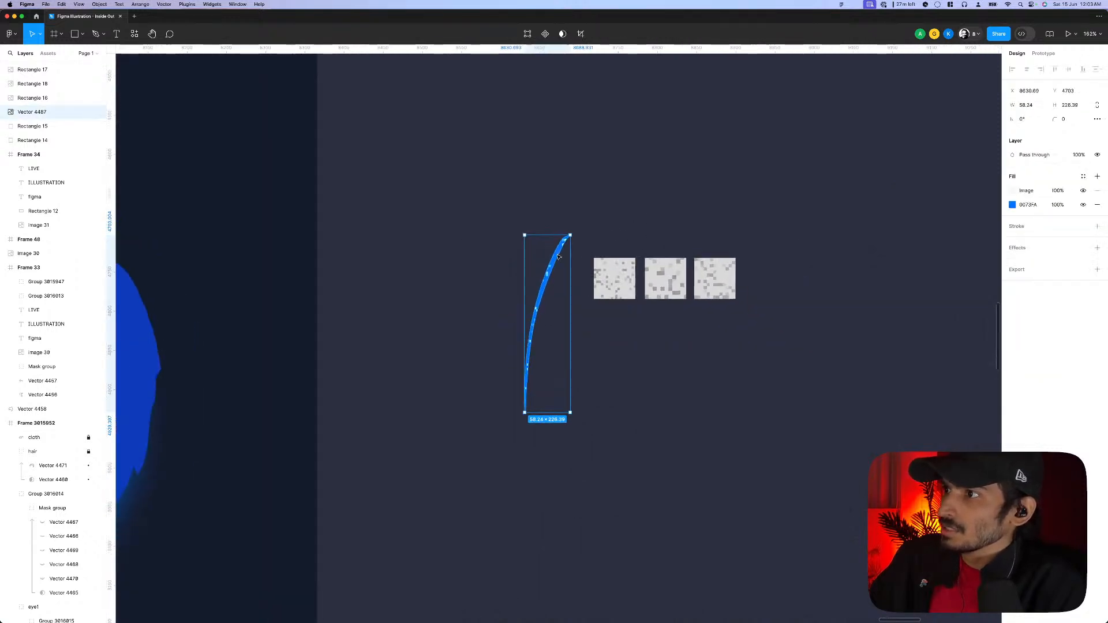
{"action": "left_click", "coordinate": [1008, 191]}
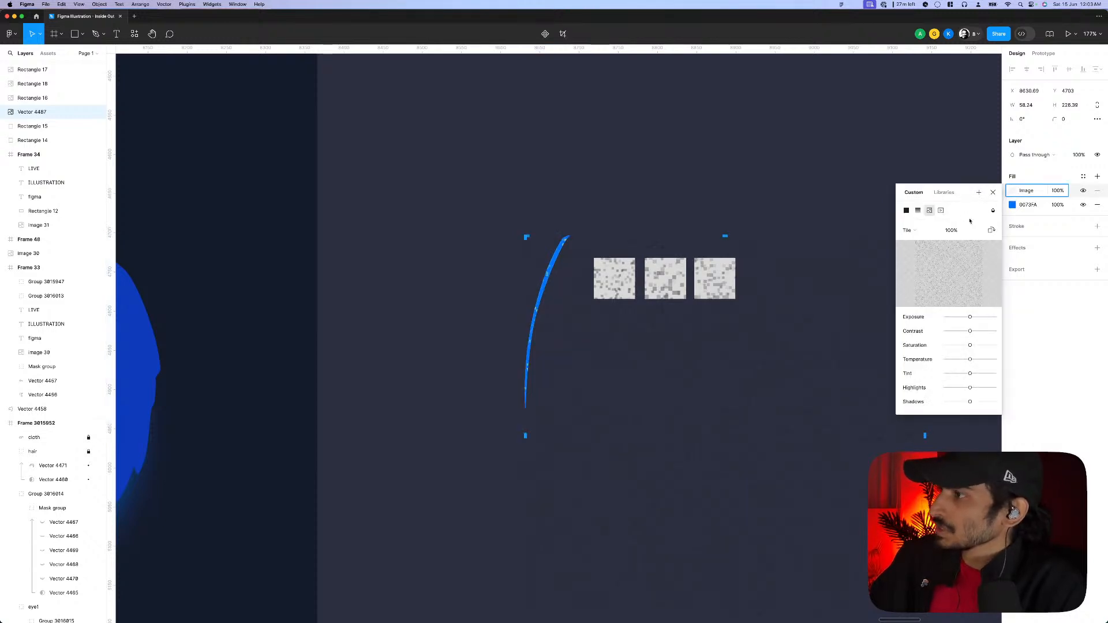
{"action": "mouse_move", "coordinate": [963, 305]}
{"action": "left_click", "coordinate": [951, 231]}
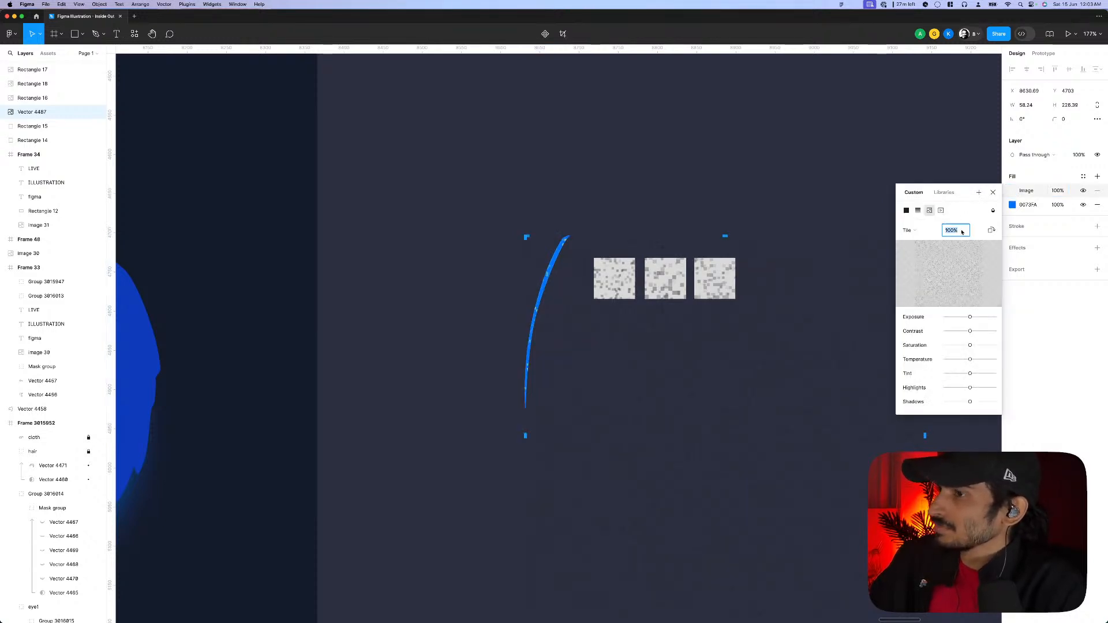
{"action": "type", "text": "90"}
{"action": "key", "text": "Return"}
{"action": "key", "text": "Escape"}
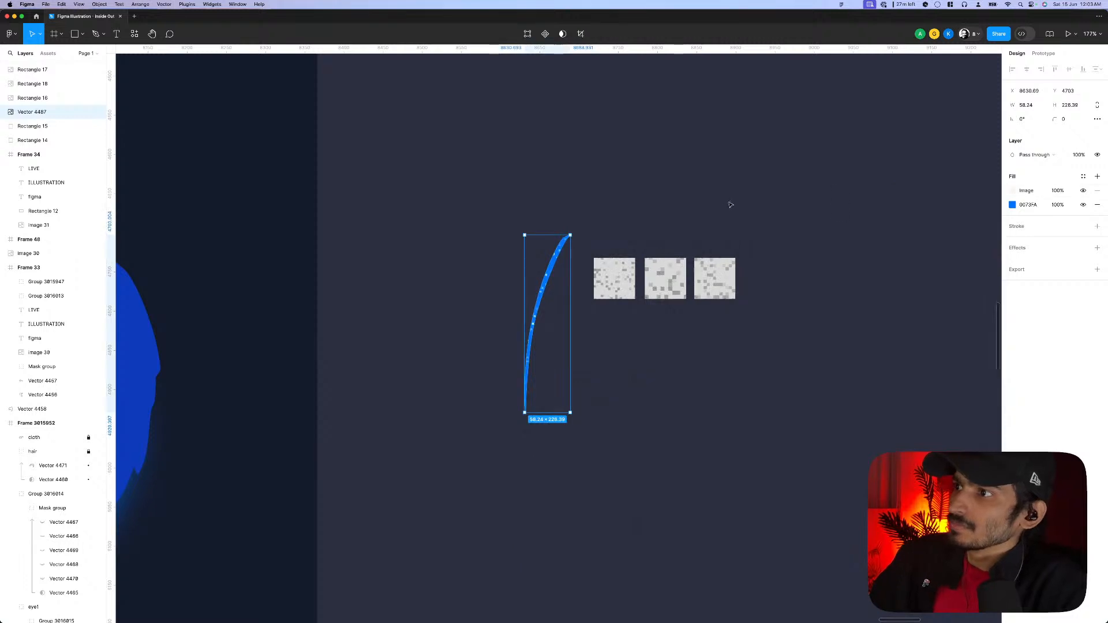
{"action": "key", "text": "Escape"}
{"action": "scroll", "coordinate": [574, 251], "scroll_direction": "up", "scroll_amount": 3}
{"action": "scroll", "coordinate": [532, 271], "scroll_direction": "up", "scroll_amount": 2}
- Copy the second square's noise image fill and add it to the strand as a second image fill
{"action": "left_click", "coordinate": [535, 277]}
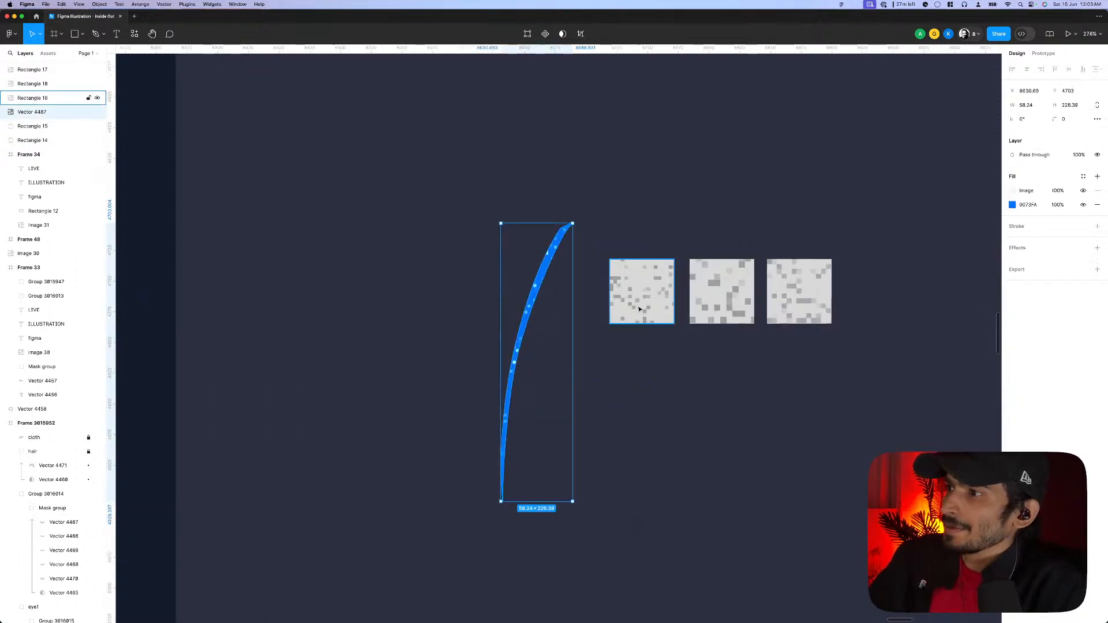
{"action": "left_click", "coordinate": [715, 304]}
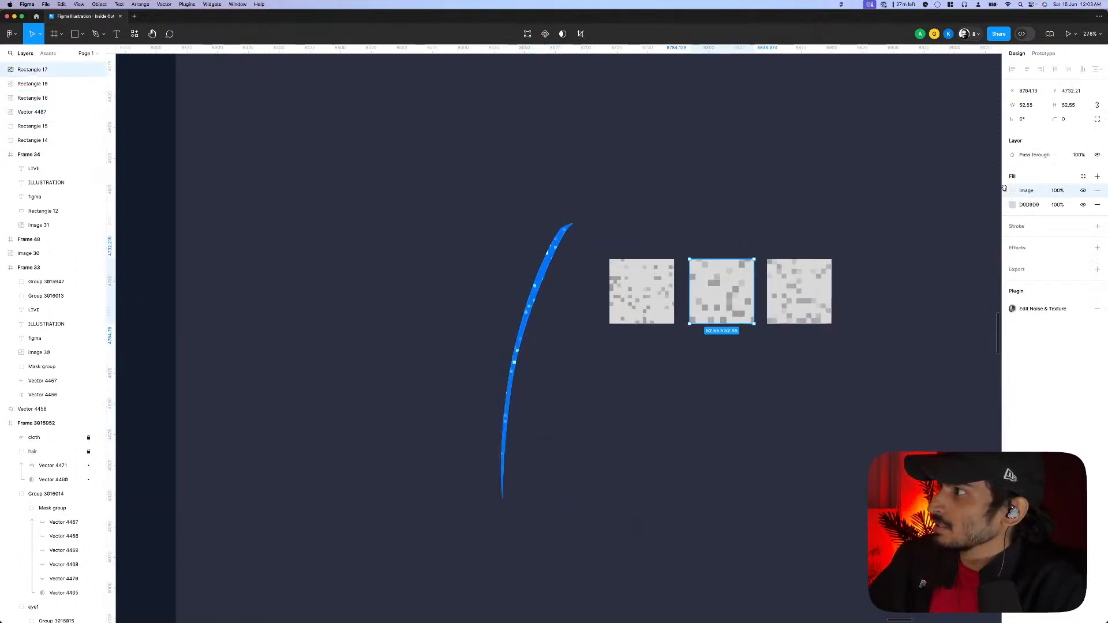
{"action": "left_click", "coordinate": [531, 298]}
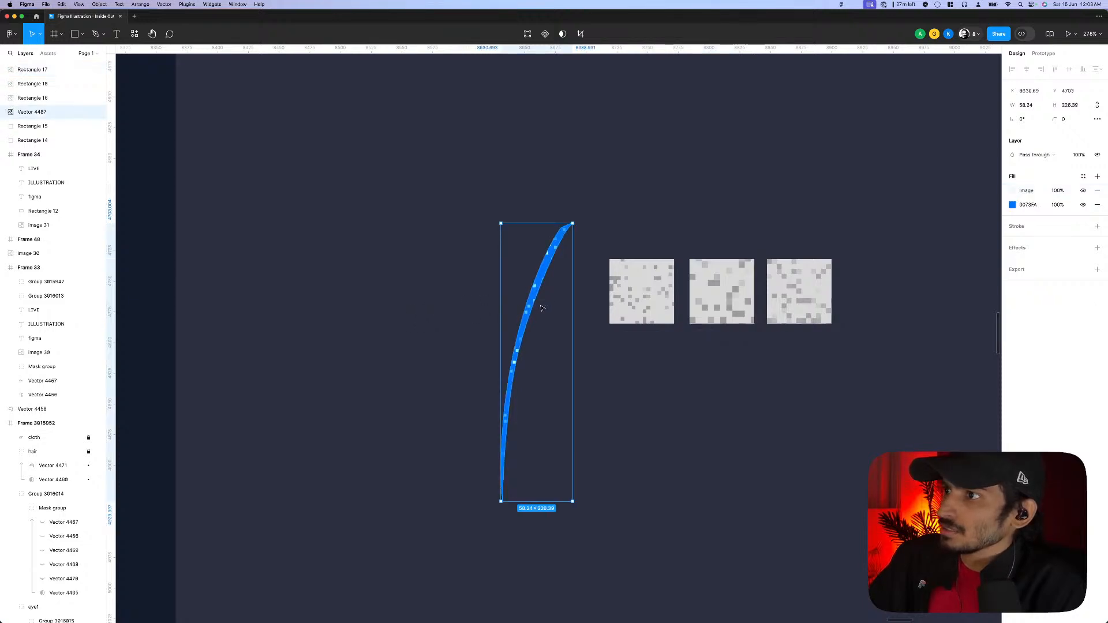
{"action": "key", "text": "ctrl+v"}
- Set the blend mode of the strand's upper noise image fill to Color dodge
{"action": "left_click", "coordinate": [1012, 191]}
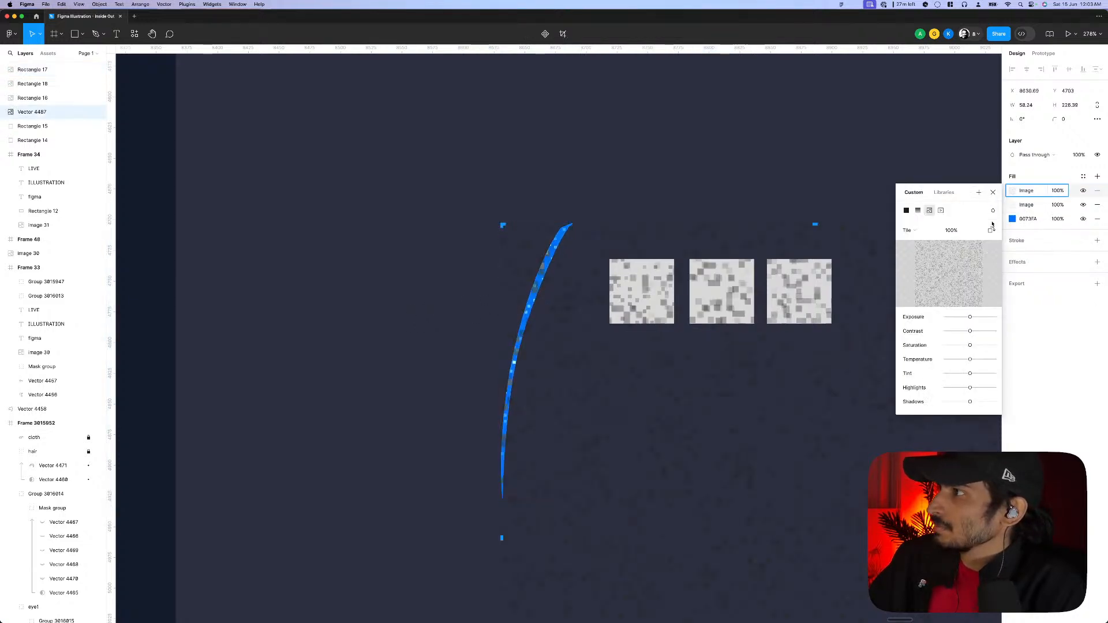
{"action": "left_click", "coordinate": [993, 211]}
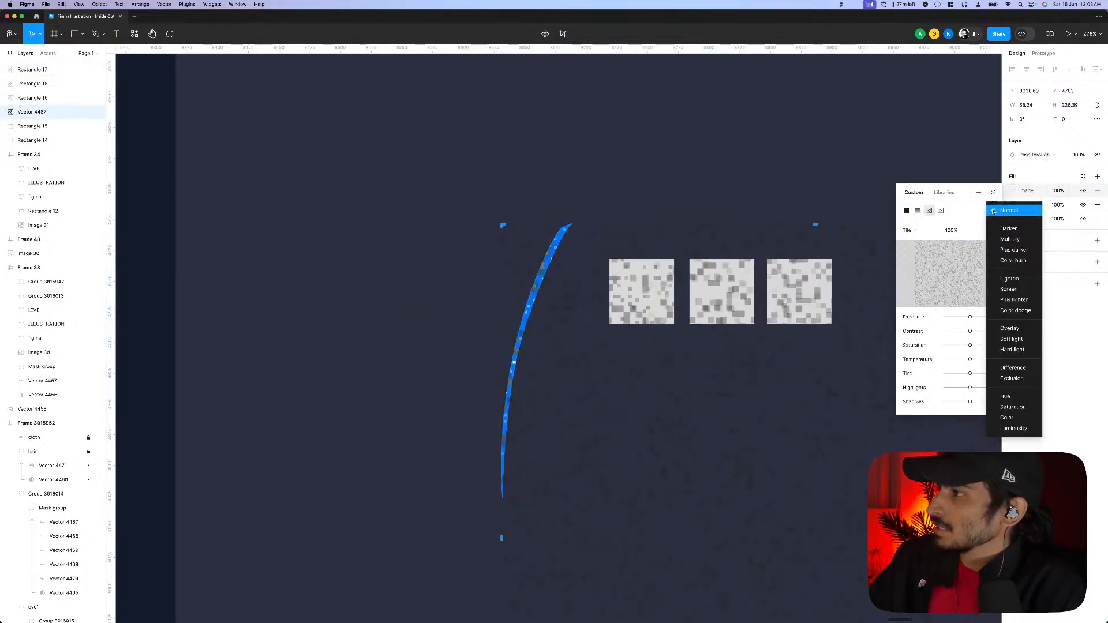
{"action": "left_click", "coordinate": [1011, 310]}
{"action": "left_click", "coordinate": [749, 153]}
{"action": "scroll", "coordinate": [649, 201], "scroll_direction": "down", "scroll_amount": 3}
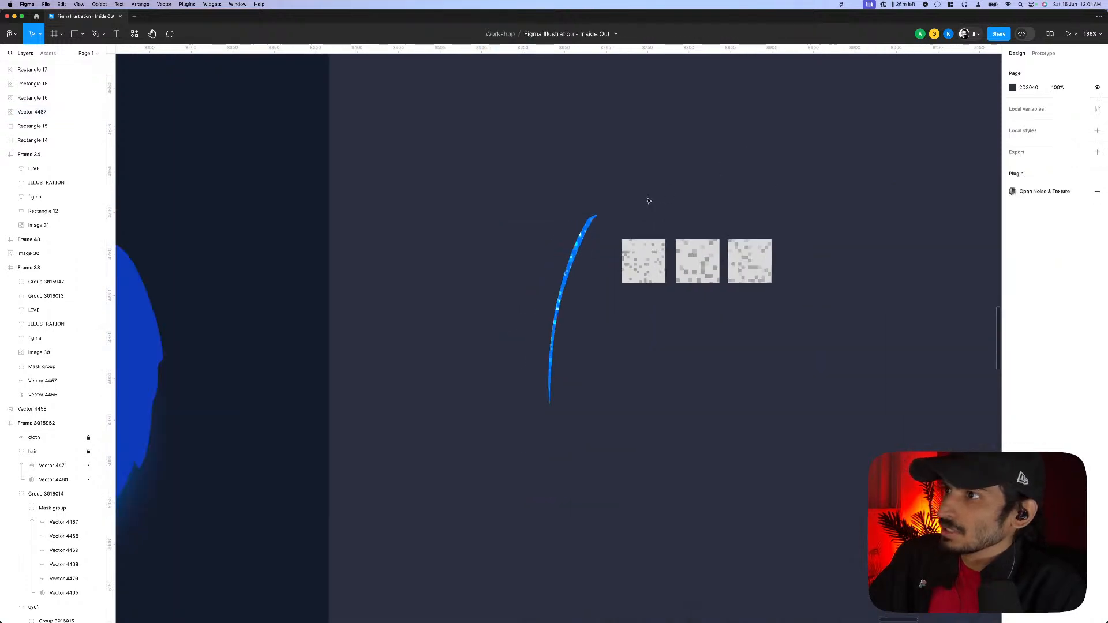
{"action": "scroll", "coordinate": [643, 205], "scroll_direction": "up", "scroll_amount": 1}
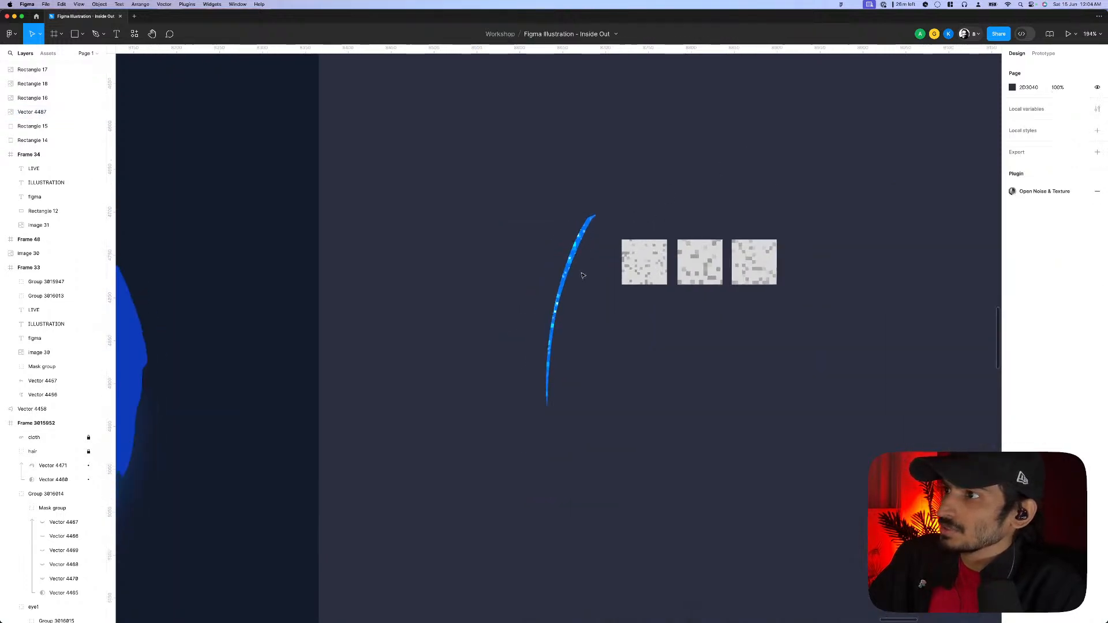
- Duplicate the textured blue strand in place and group the two copies
{"action": "left_click", "coordinate": [563, 261]}
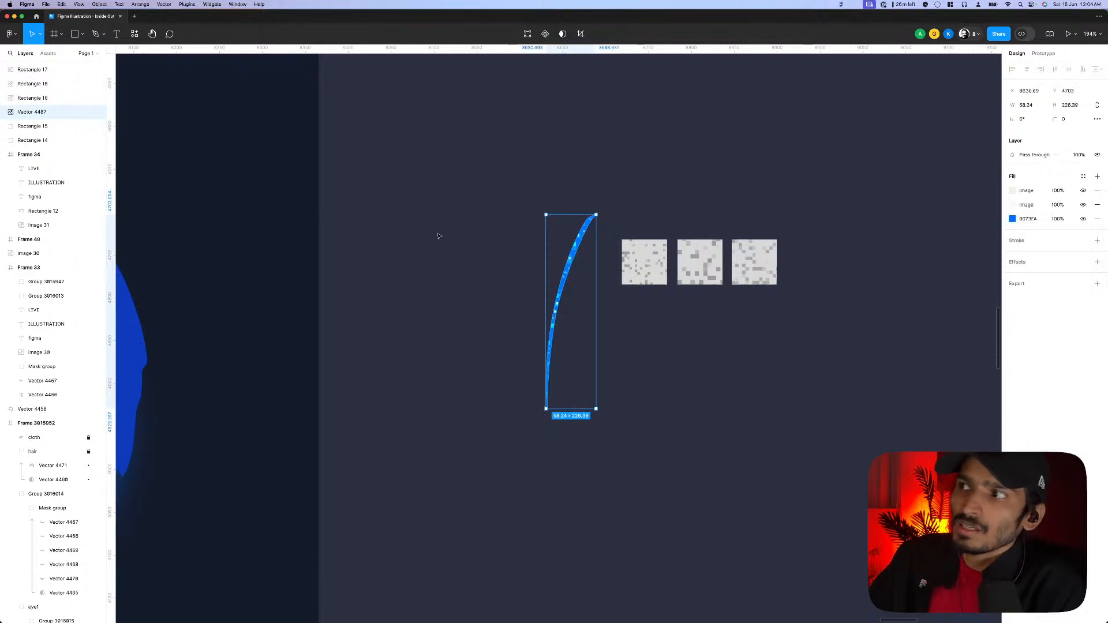
{"action": "key", "text": "super+d"}
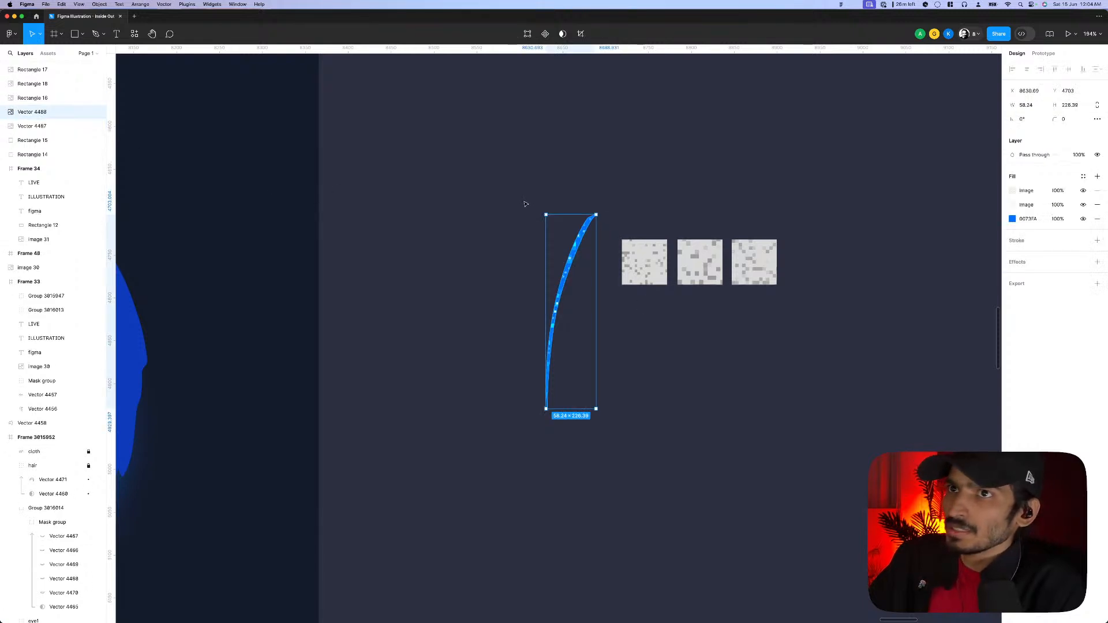
{"action": "left_click_drag", "start_coordinate": [503, 191], "coordinate": [584, 346]}
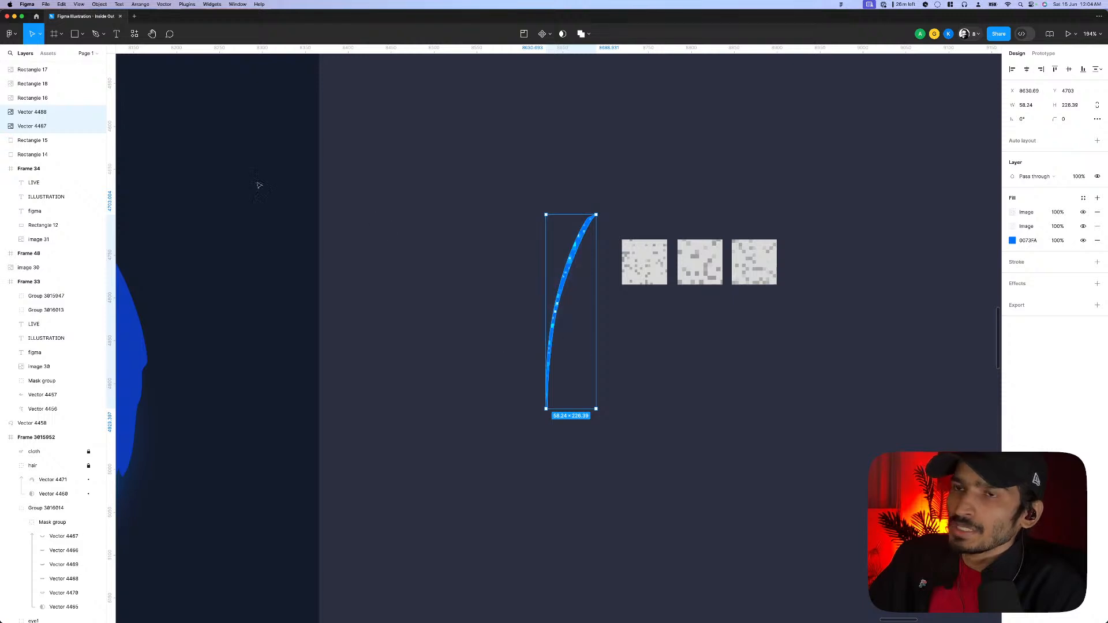
{"action": "key", "text": "super+g"}
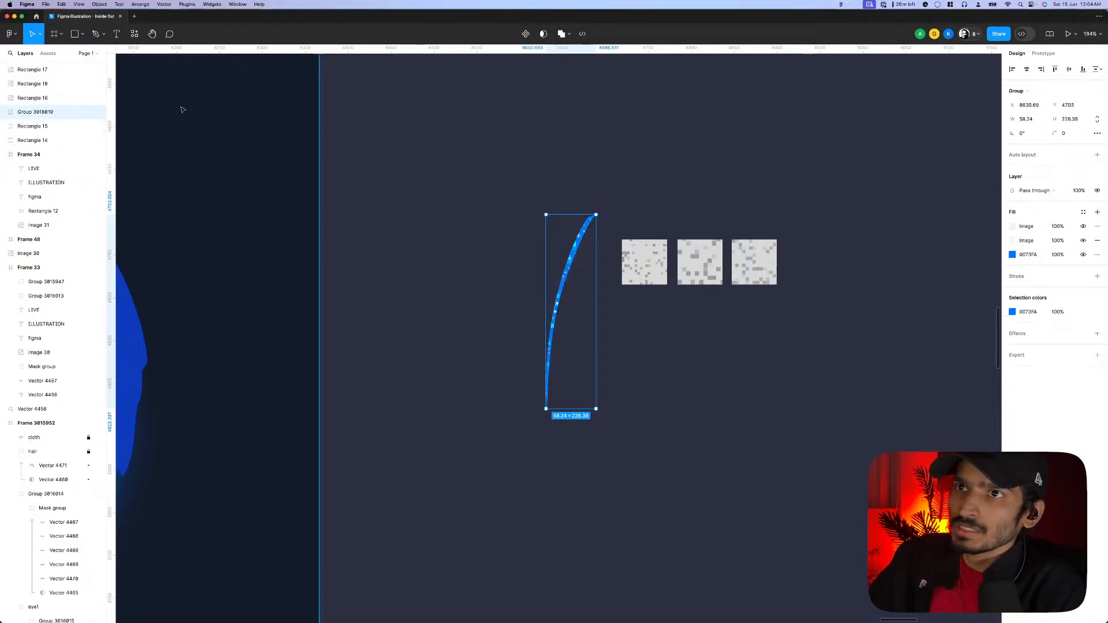
- Remove the solid blue fill from the upper vector in the strand group and set its layer blend mode to Plus lighter
{"action": "left_click", "coordinate": [3, 112]}
{"action": "left_click", "coordinate": [37, 128]}
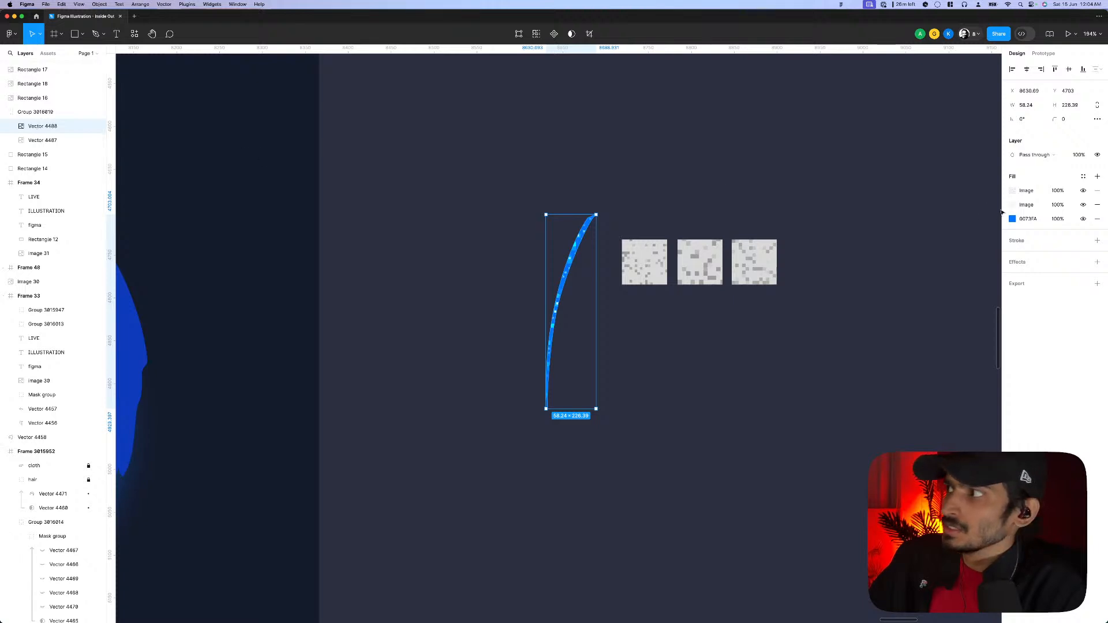
{"action": "left_click", "coordinate": [1099, 219]}
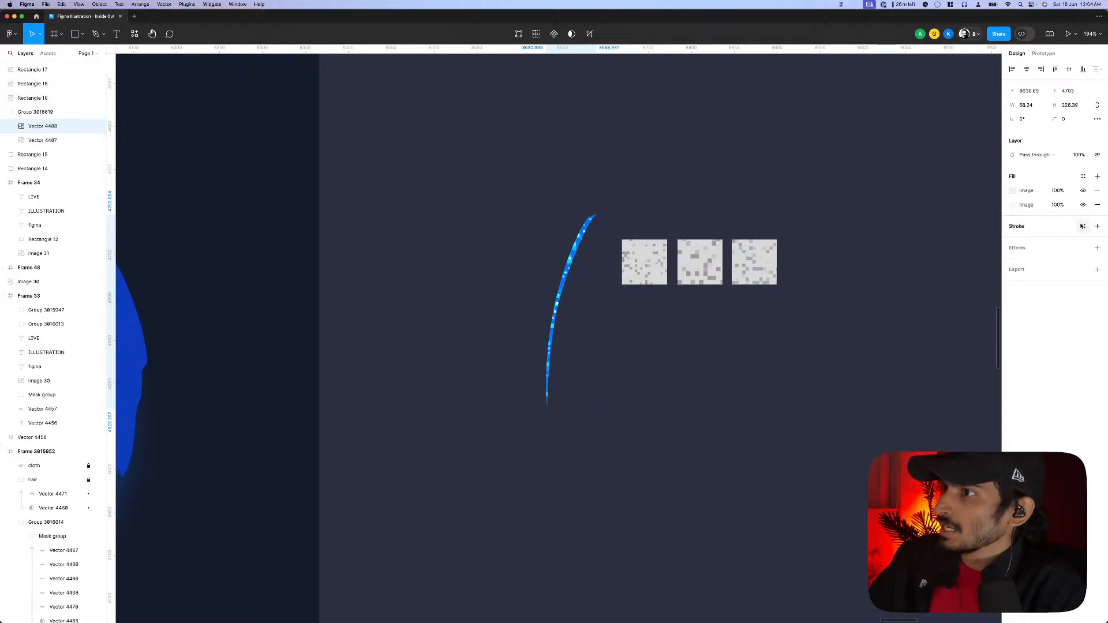
{"action": "left_click", "coordinate": [1035, 154]}
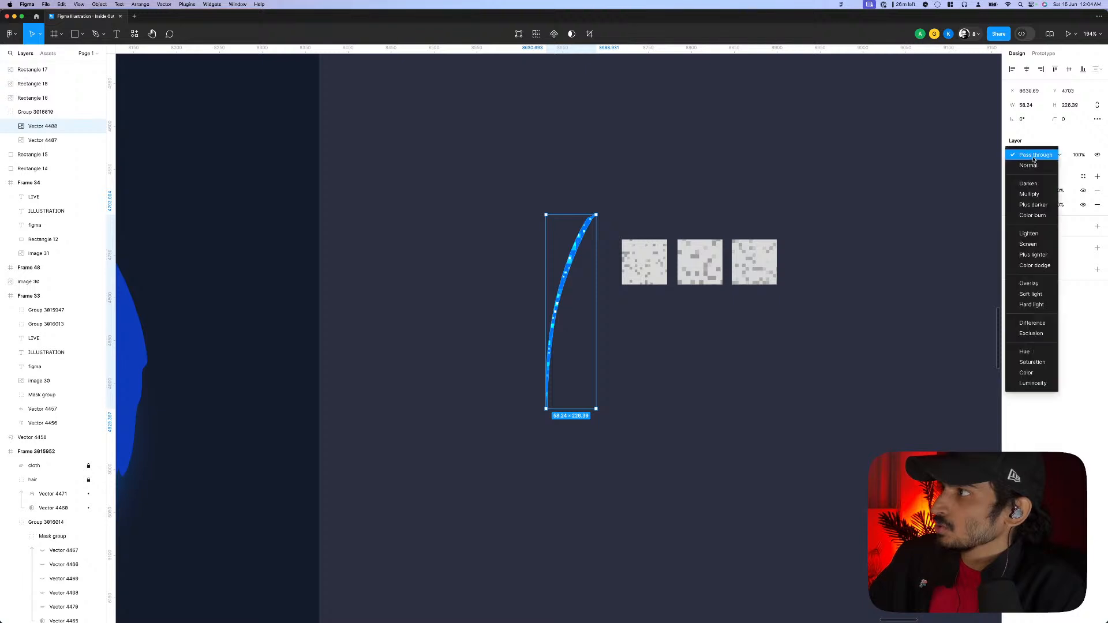
{"action": "left_click", "coordinate": [1033, 255]}
- Set the tile scale of both noise image fills on the group's upper vector to 70%
{"action": "left_click", "coordinate": [1013, 192]}
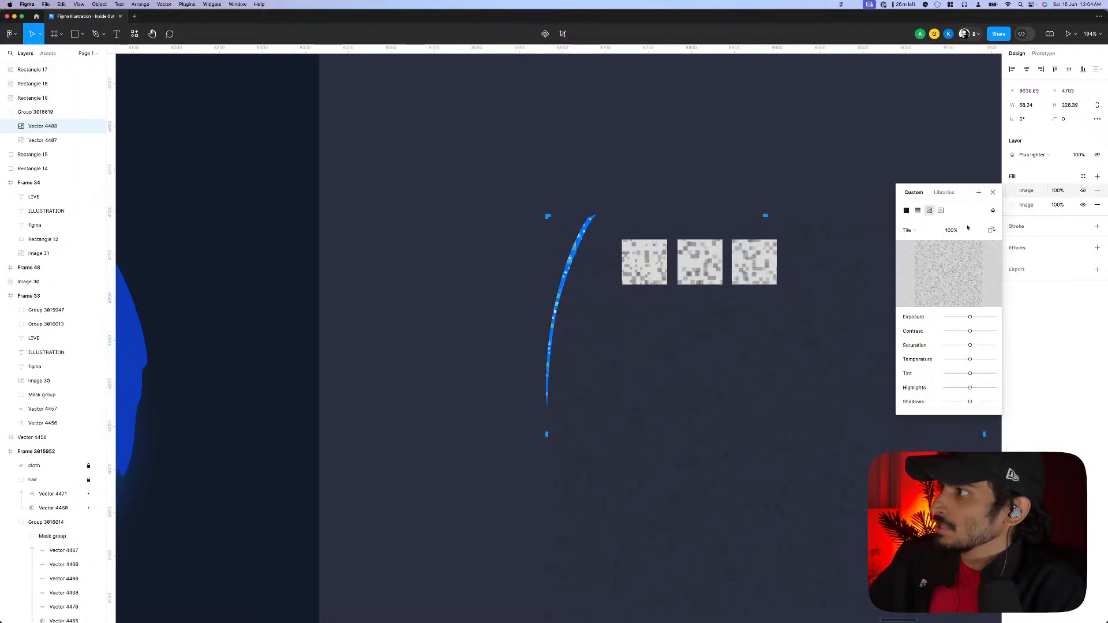
{"action": "left_click", "coordinate": [956, 230]}
{"action": "key", "text": "shift+Down"}
{"action": "key", "text": "shift+Down"}
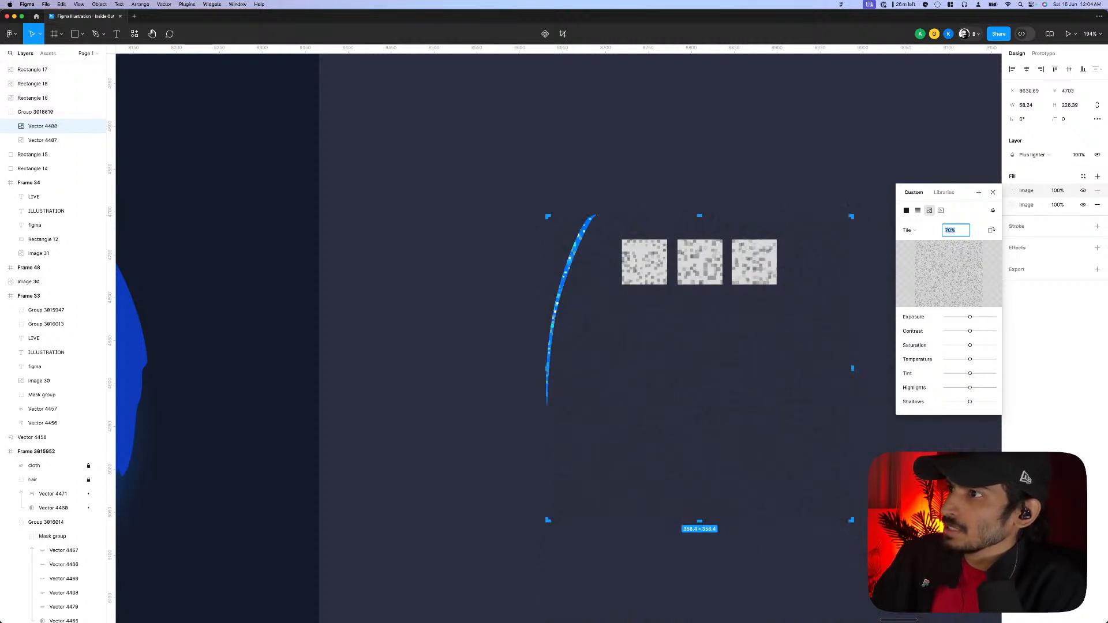
{"action": "left_click", "coordinate": [1014, 205]}
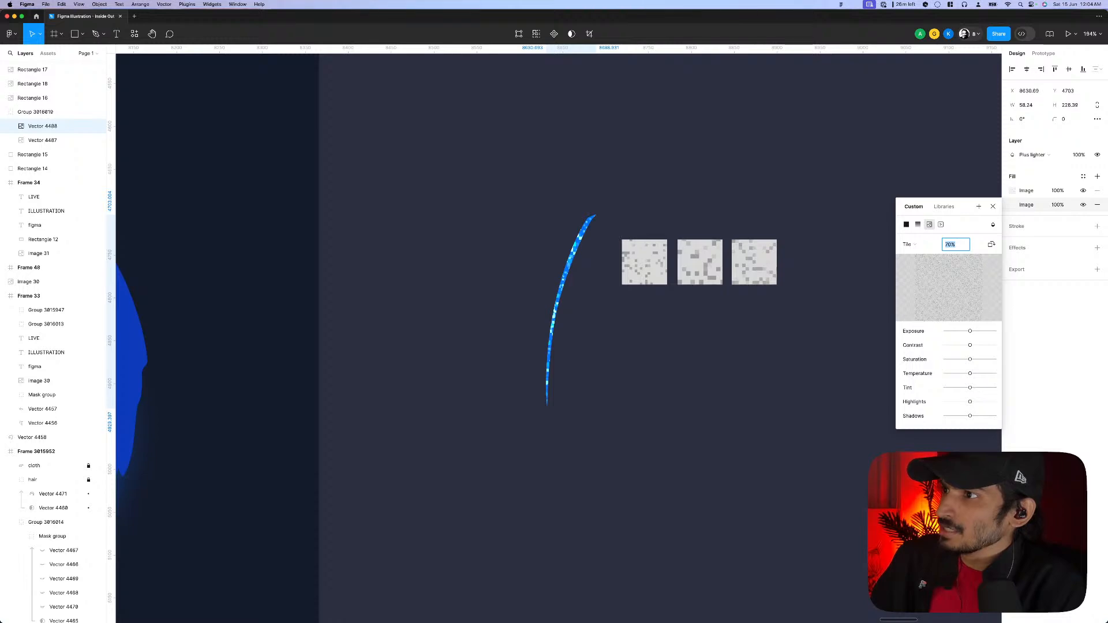
{"action": "key", "text": "Escape"}
{"action": "left_click", "coordinate": [647, 383]}
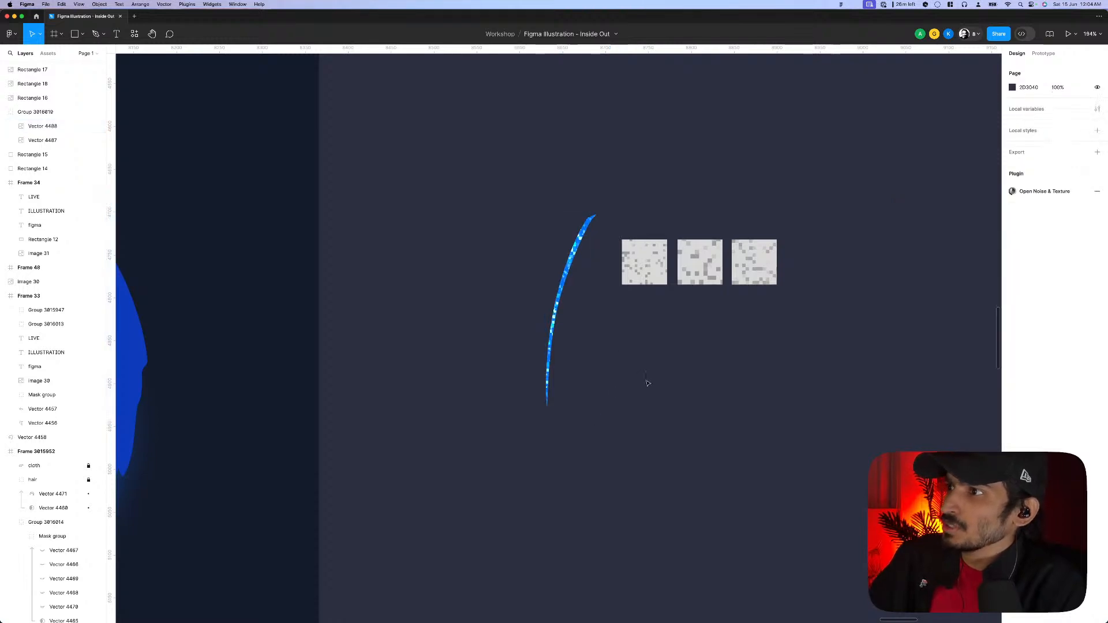
- Duplicate the grouped strand twice, placing the copies close beside the original to form three strands
{"action": "scroll", "coordinate": [647, 383], "scroll_direction": "down", "scroll_amount": 5}
{"action": "scroll", "coordinate": [647, 383], "scroll_direction": "up", "scroll_amount": 5}
{"action": "left_click", "coordinate": [551, 295]}
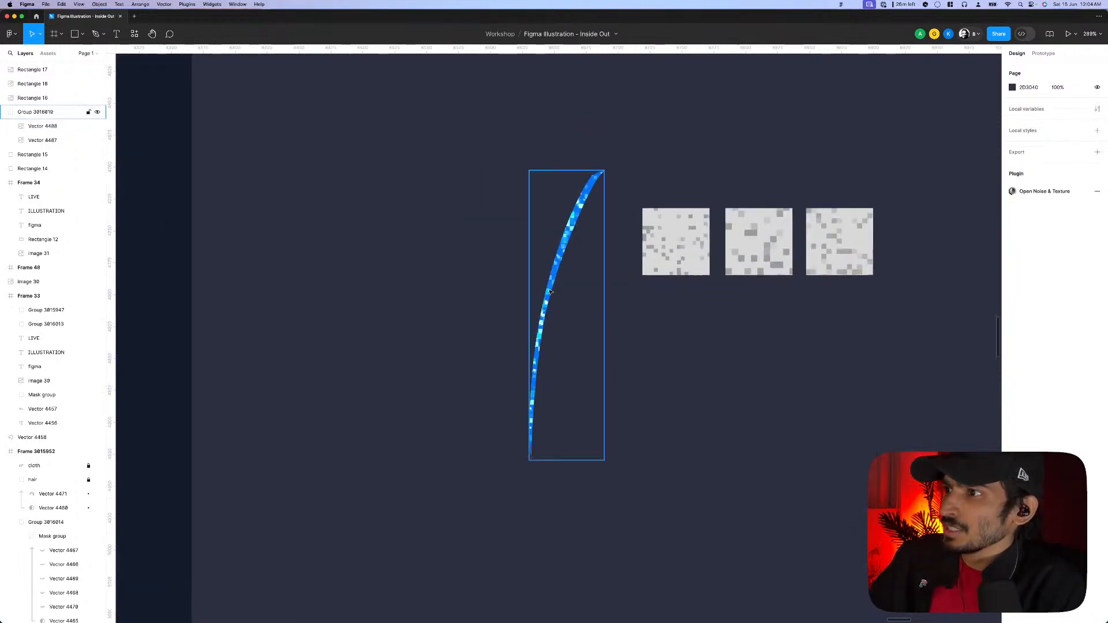
{"action": "mouse_move", "coordinate": [550, 294]}
{"action": "left_mouse_down"}
{"action": "mouse_move", "coordinate": [534, 291]}
{"action": "mouse_move", "coordinate": [543, 296]}
{"action": "mouse_move", "coordinate": [528, 308]}
{"action": "left_mouse_up"}
{"action": "scroll", "coordinate": [644, 308], "scroll_direction": "down", "scroll_amount": 8}
{"action": "left_click", "coordinate": [655, 346]}
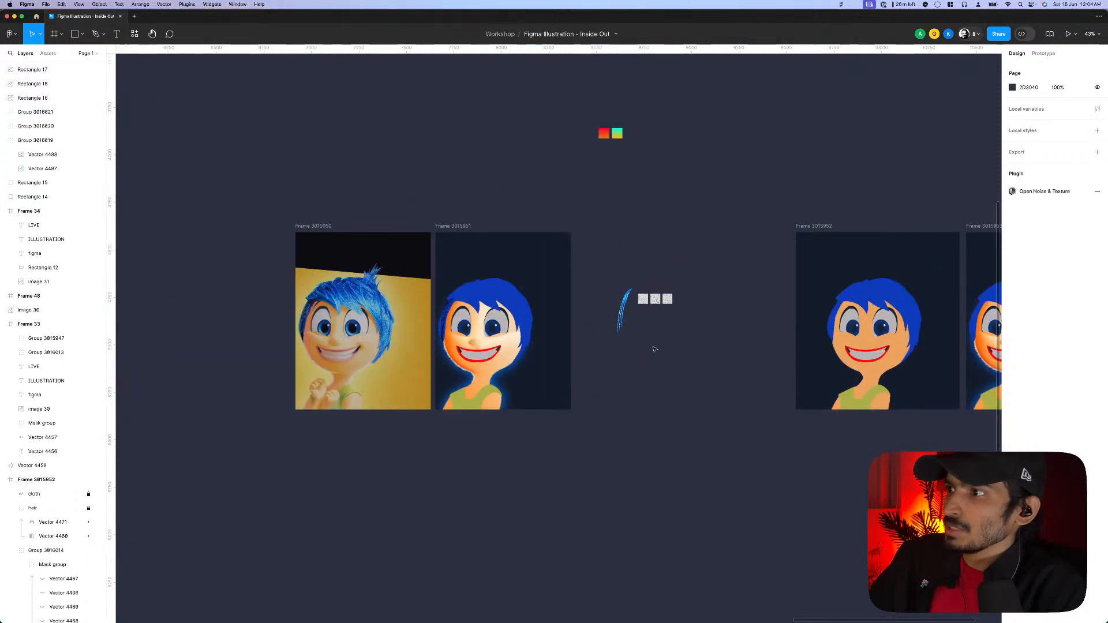
- Spread the three textured strands apart by shifting the outer ones sideways so each is separate
{"action": "scroll", "coordinate": [349, 302], "scroll_direction": "up", "scroll_amount": 2}
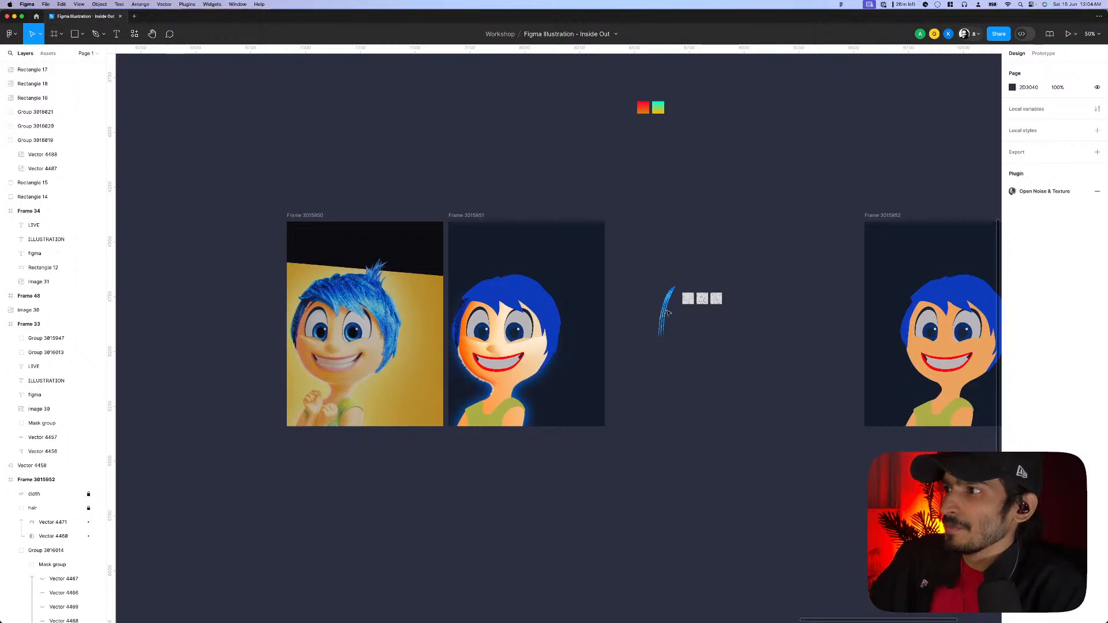
{"action": "left_click_drag", "start_coordinate": [651, 285], "coordinate": [687, 348]}
{"action": "scroll", "coordinate": [666, 330], "scroll_direction": "left", "scroll_amount": 2}
{"action": "scroll", "coordinate": [666, 330], "scroll_direction": "up", "scroll_amount": 1}
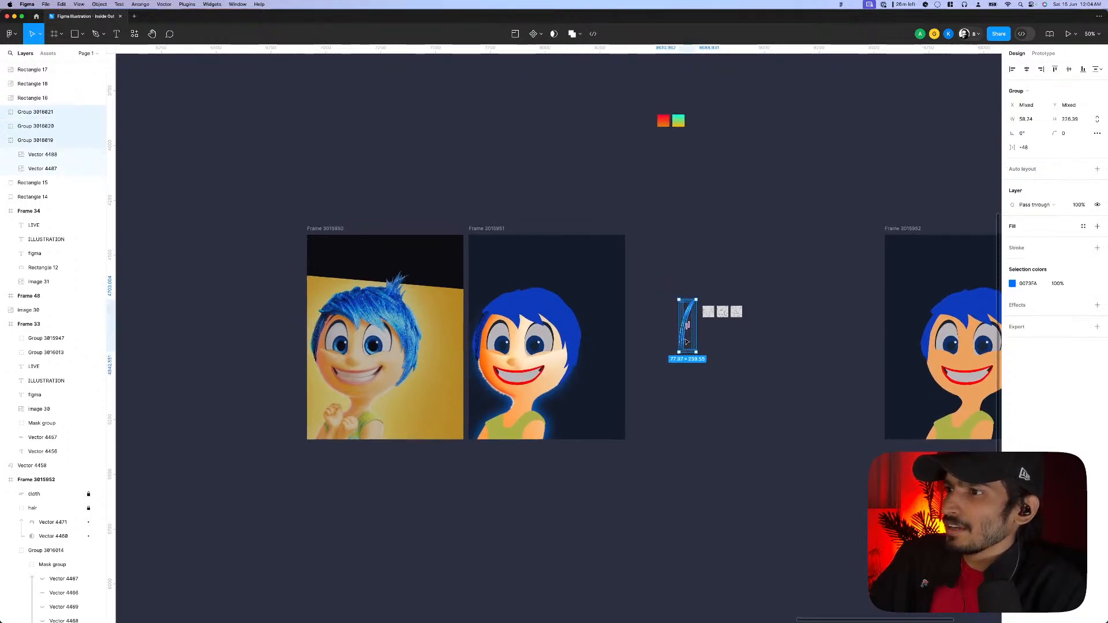
{"action": "left_click", "coordinate": [750, 333]}
{"action": "scroll", "coordinate": [724, 322], "scroll_direction": "up", "scroll_amount": 10}
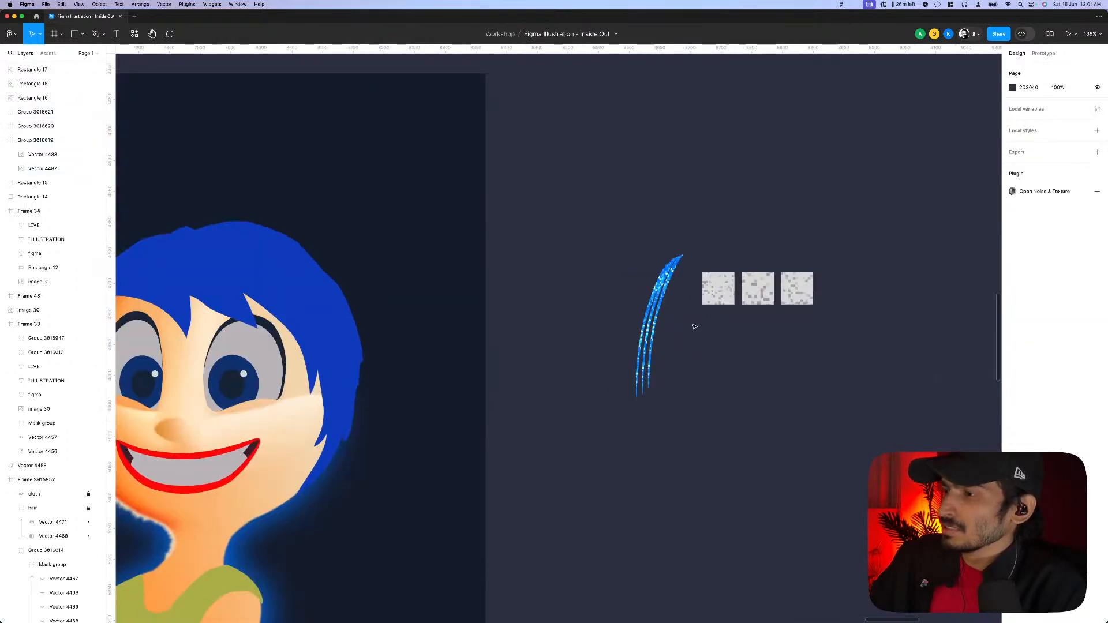
{"action": "left_click", "coordinate": [653, 341]}
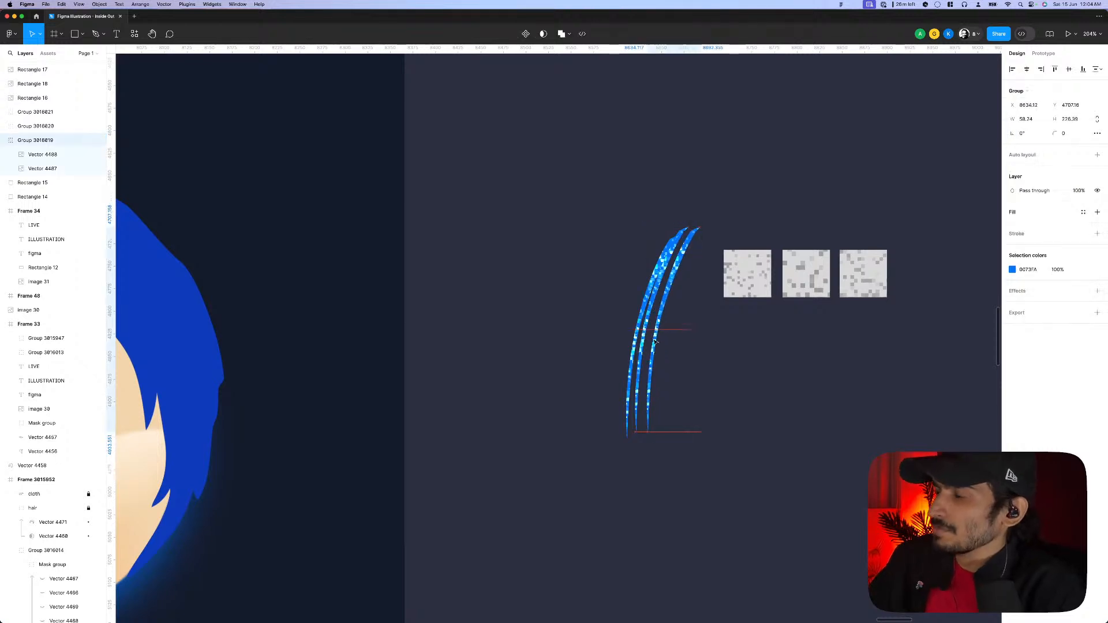
{"action": "scroll", "coordinate": [635, 381], "scroll_direction": "up", "scroll_amount": 3}
{"action": "left_click_drag", "start_coordinate": [632, 391], "coordinate": [624, 375]}
{"action": "scroll", "coordinate": [571, 359], "scroll_direction": "right", "scroll_amount": 2}
{"action": "scroll", "coordinate": [571, 359], "scroll_direction": "right", "scroll_amount": 1}
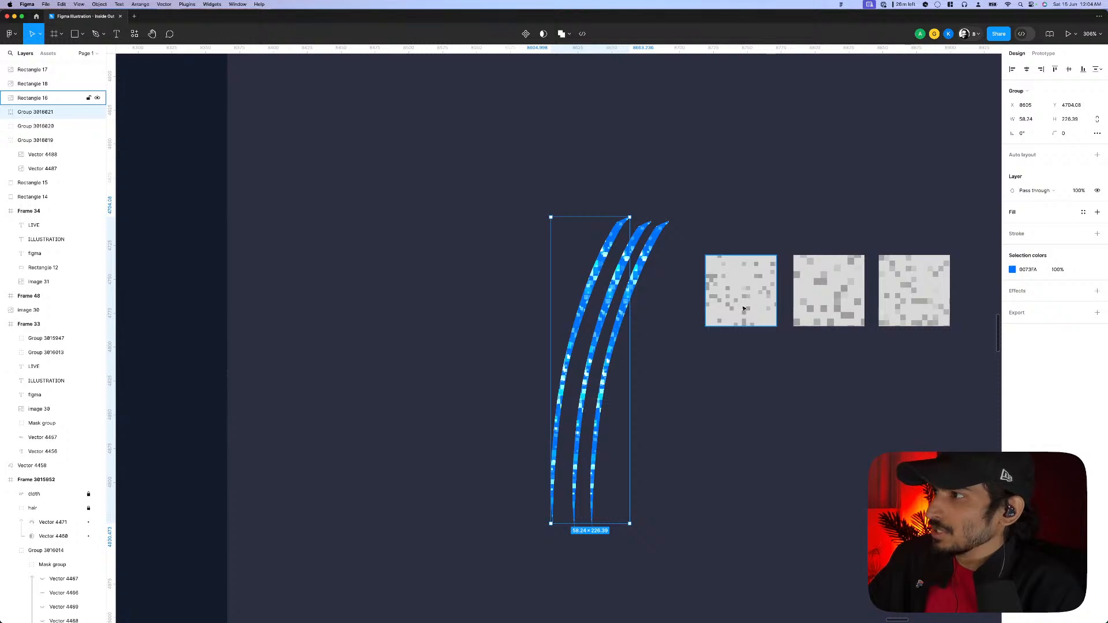
- Move the leftmost strand well away from the other two and widen the gap before the rightmost strand
{"action": "left_click", "coordinate": [744, 309]}
{"action": "scroll", "coordinate": [747, 329], "scroll_direction": "right", "scroll_amount": 3}
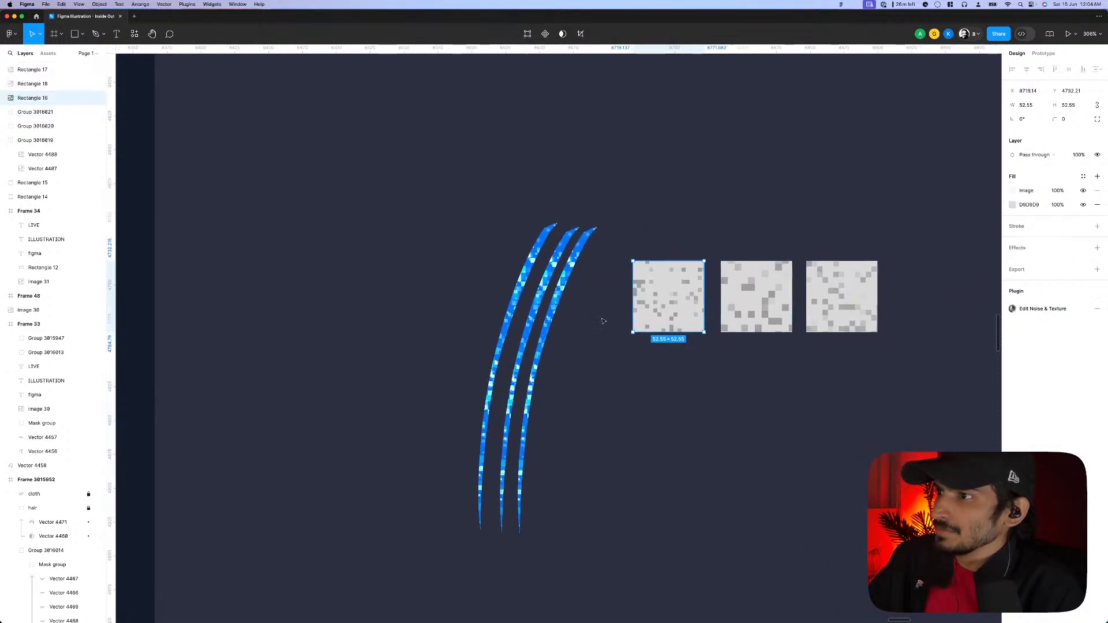
{"action": "left_click", "coordinate": [536, 311]}
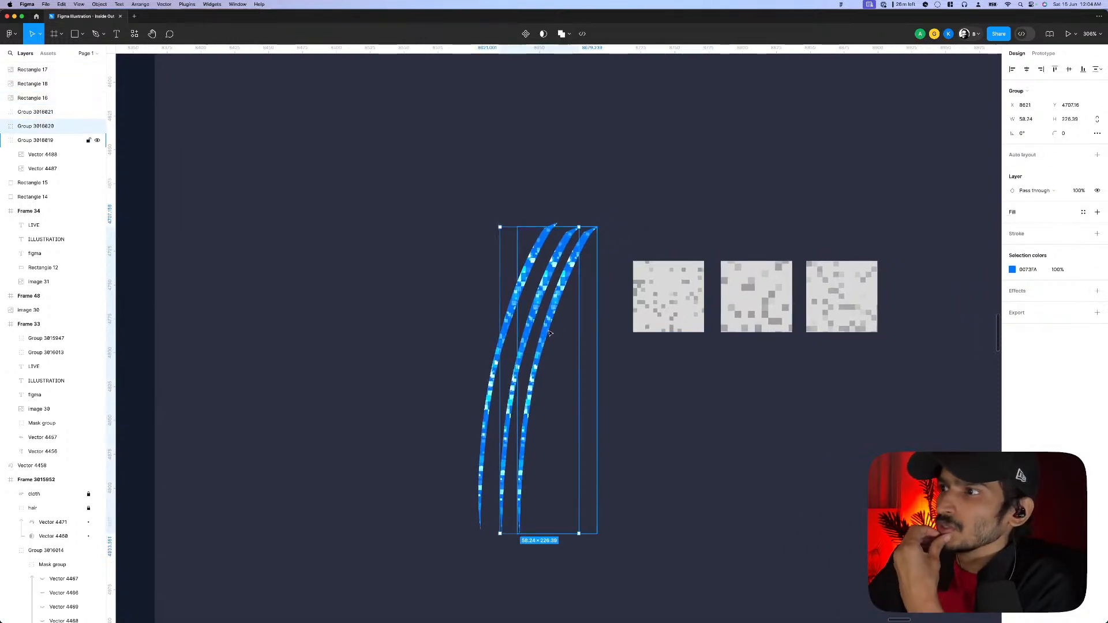
{"action": "left_click", "coordinate": [548, 334]}
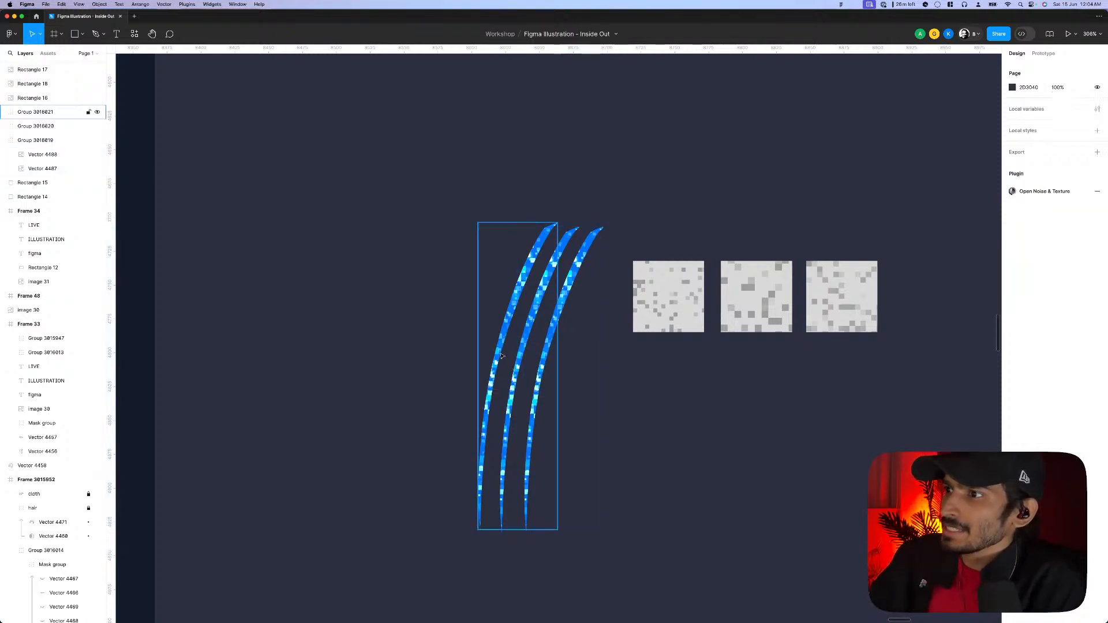
{"action": "left_click_drag", "start_coordinate": [504, 357], "coordinate": [418, 345]}
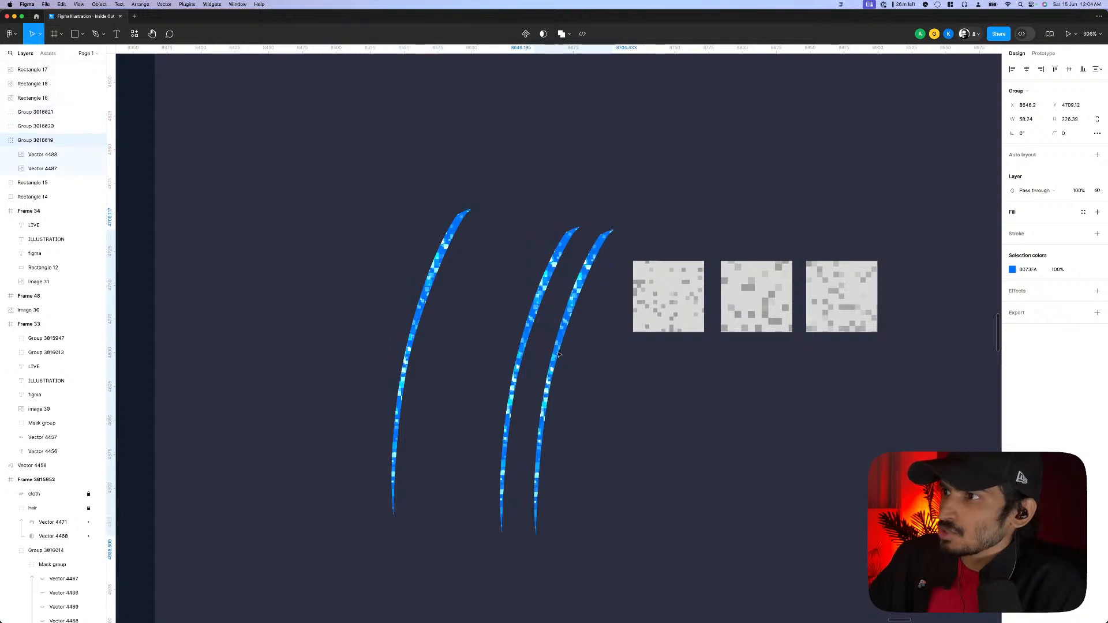
- Copy the third square's noise image fill and add it to the lower vector of the rightmost strand
{"action": "left_click", "coordinate": [549, 351]}
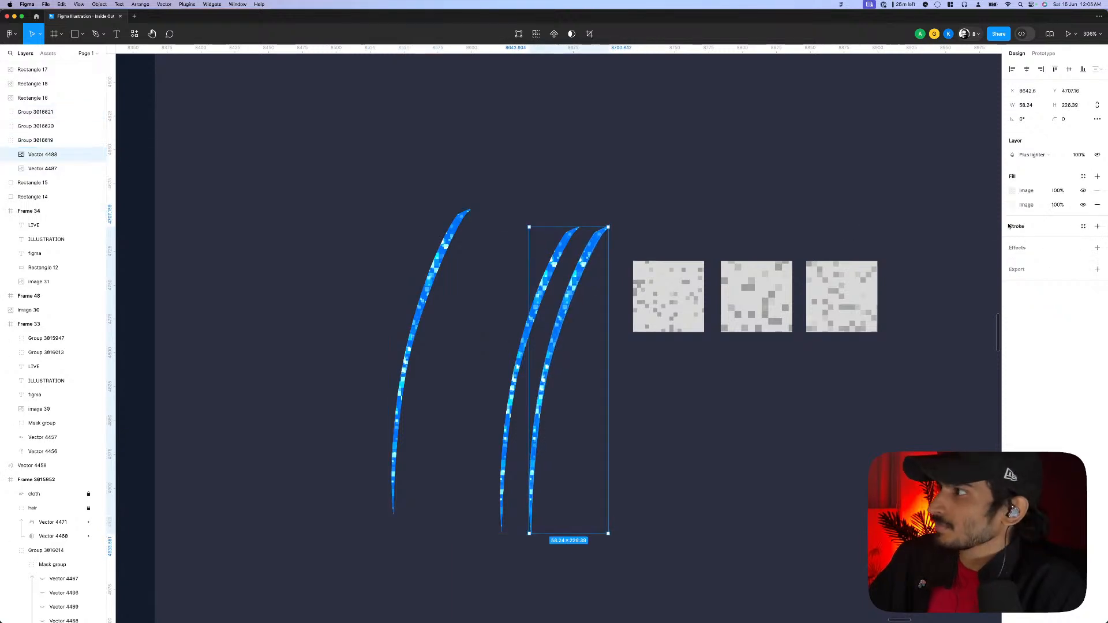
{"action": "left_click", "coordinate": [846, 289]}
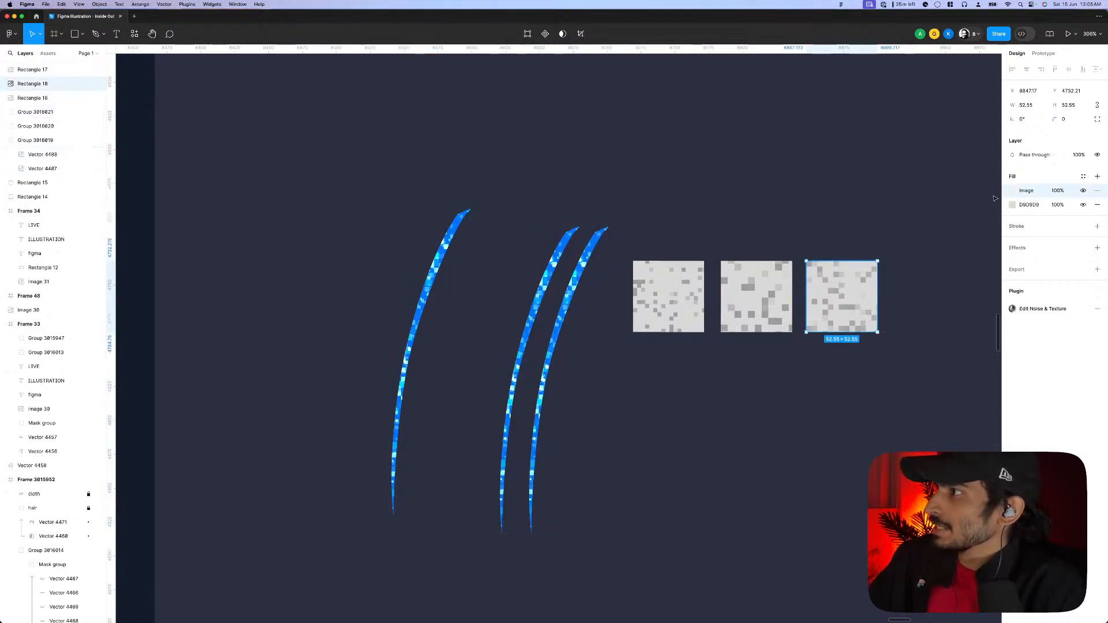
{"action": "double_click", "coordinate": [562, 309]}
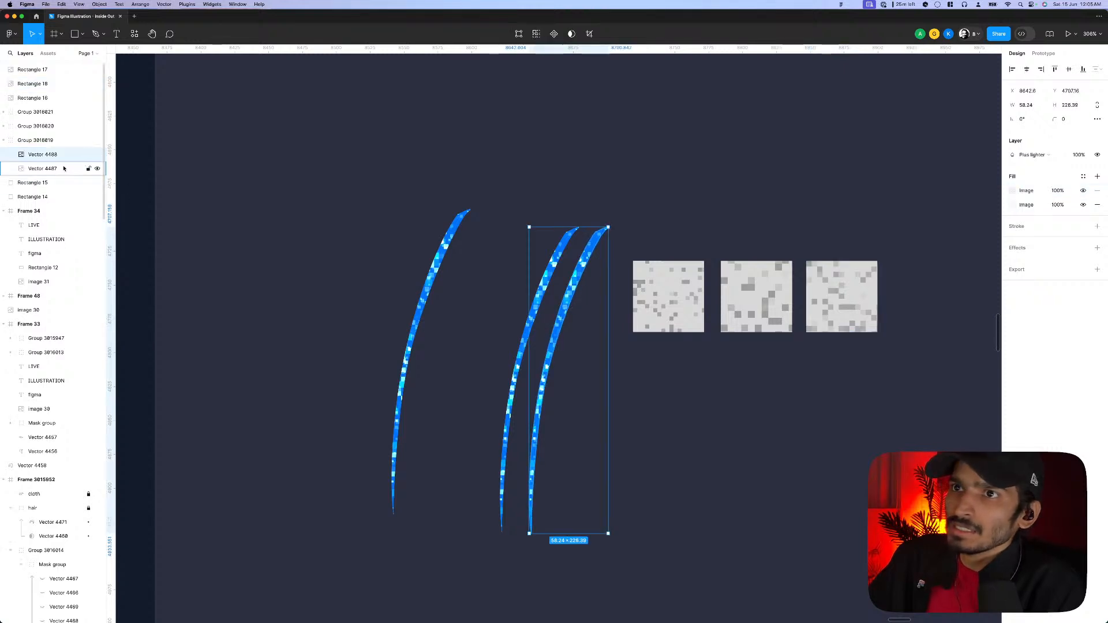
{"action": "key", "text": "Tab"}
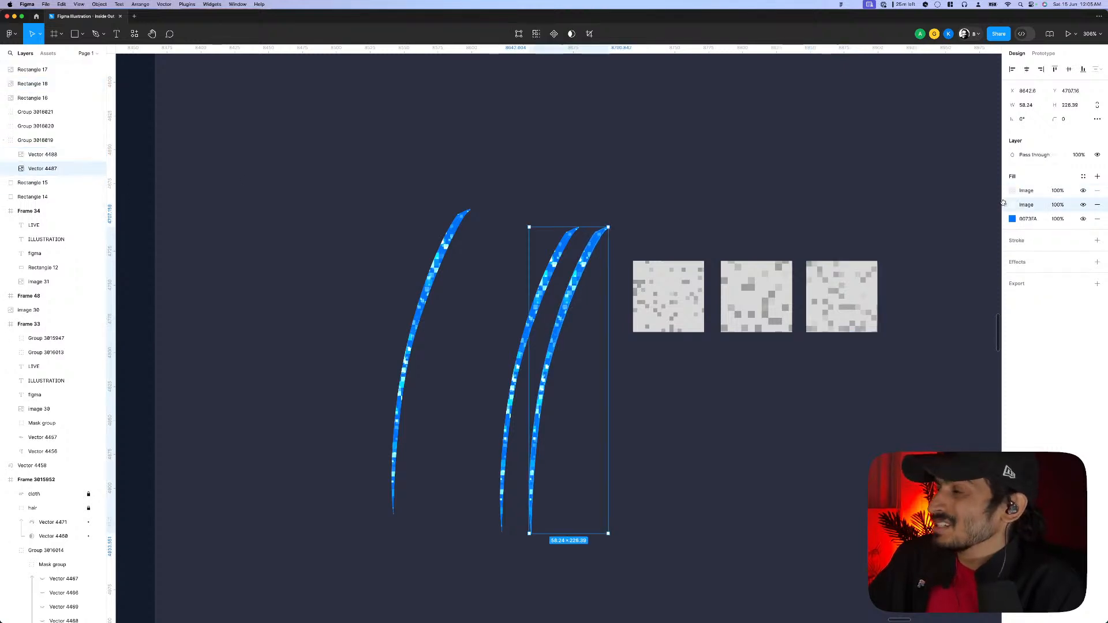
- Set the added noise image fill's blend mode to Plus lighter and remove the older image fill directly beneath it
{"action": "left_click", "coordinate": [1013, 219]}
{"action": "left_click", "coordinate": [993, 239]}
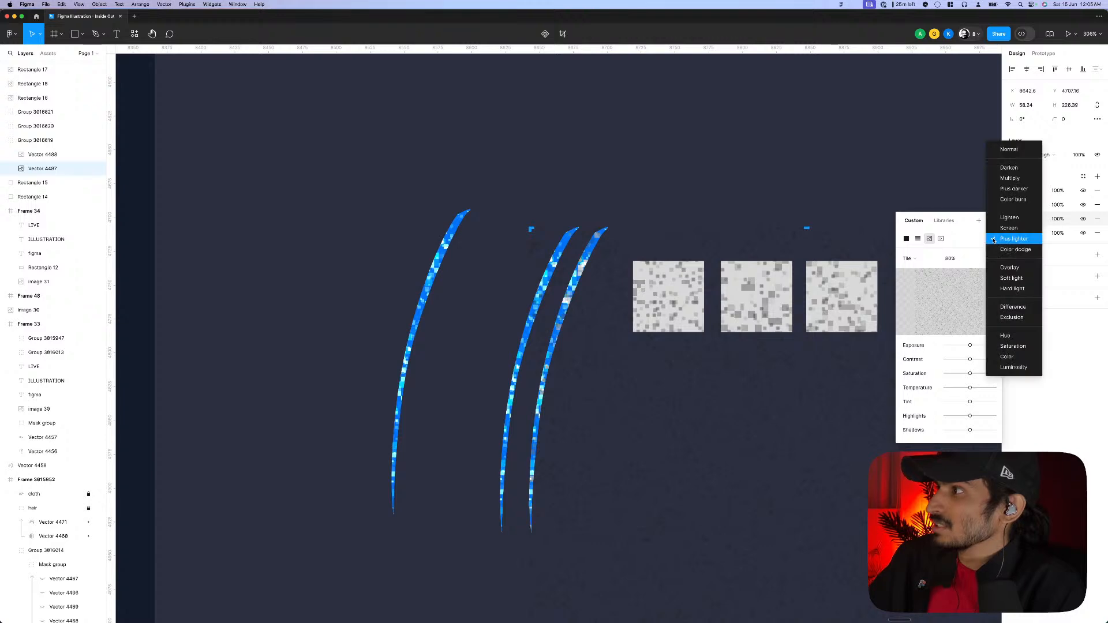
{"action": "left_click", "coordinate": [994, 239]}
{"action": "left_click", "coordinate": [1013, 205]}
{"action": "left_click", "coordinate": [993, 225]}
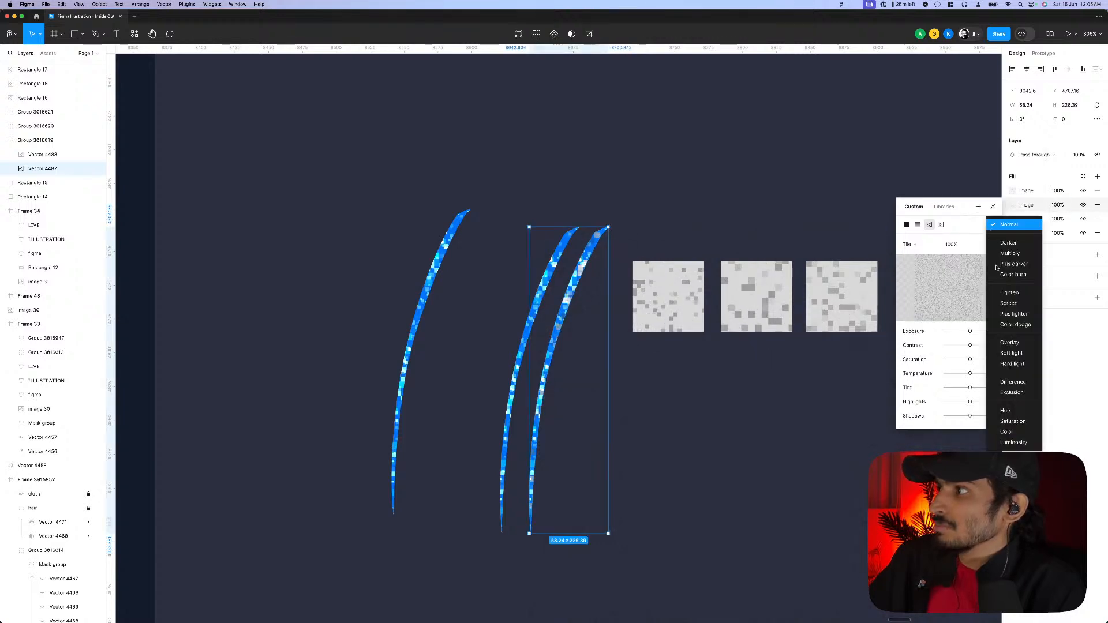
{"action": "left_click", "coordinate": [1009, 315]}
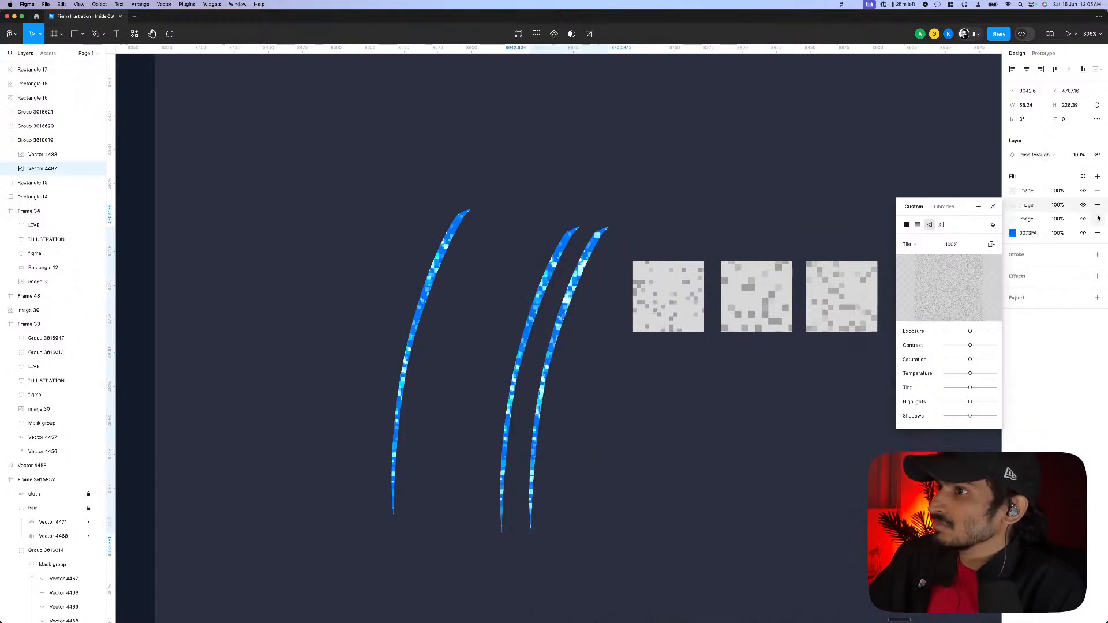
{"action": "left_click", "coordinate": [1098, 218]}
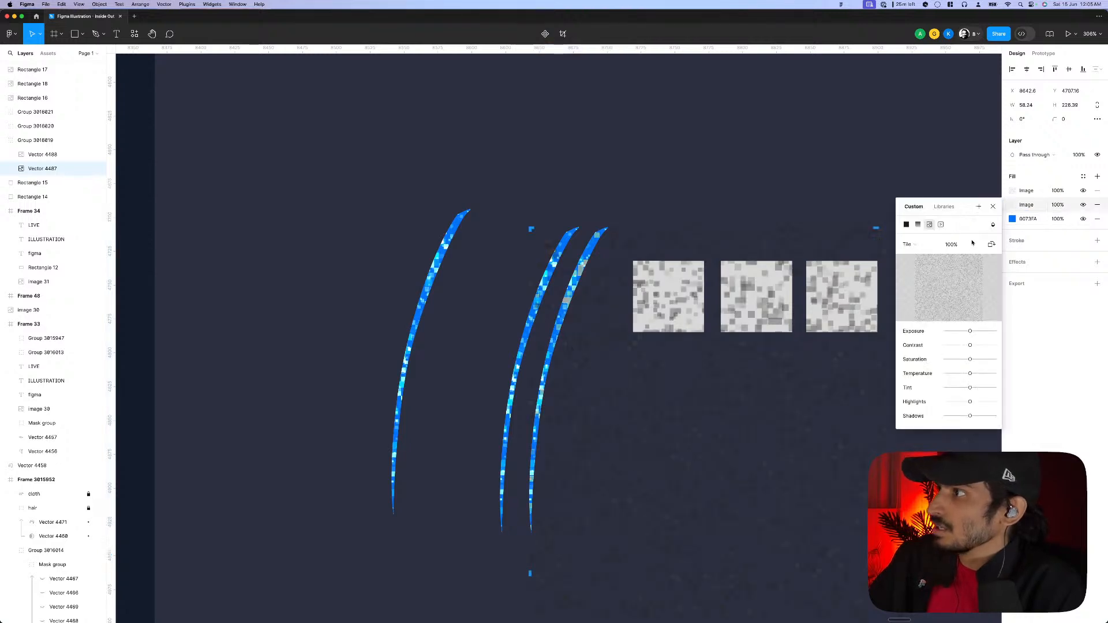
- Set the tile scale of the rightmost strand's newly added noise image fill to 80%
{"action": "left_click", "coordinate": [958, 244]}
{"action": "type", "text": "80"}
{"action": "key", "text": "Return"}
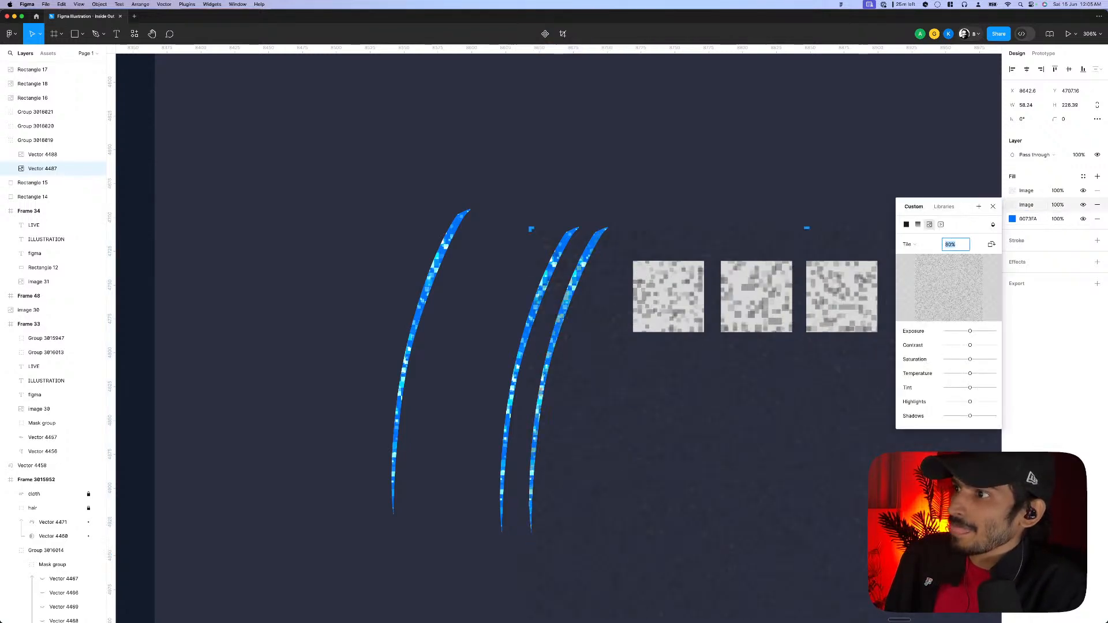
{"action": "key", "text": "Escape"}
{"action": "left_click", "coordinate": [594, 185]}
{"action": "scroll", "coordinate": [599, 189], "scroll_direction": "down", "scroll_amount": 5}
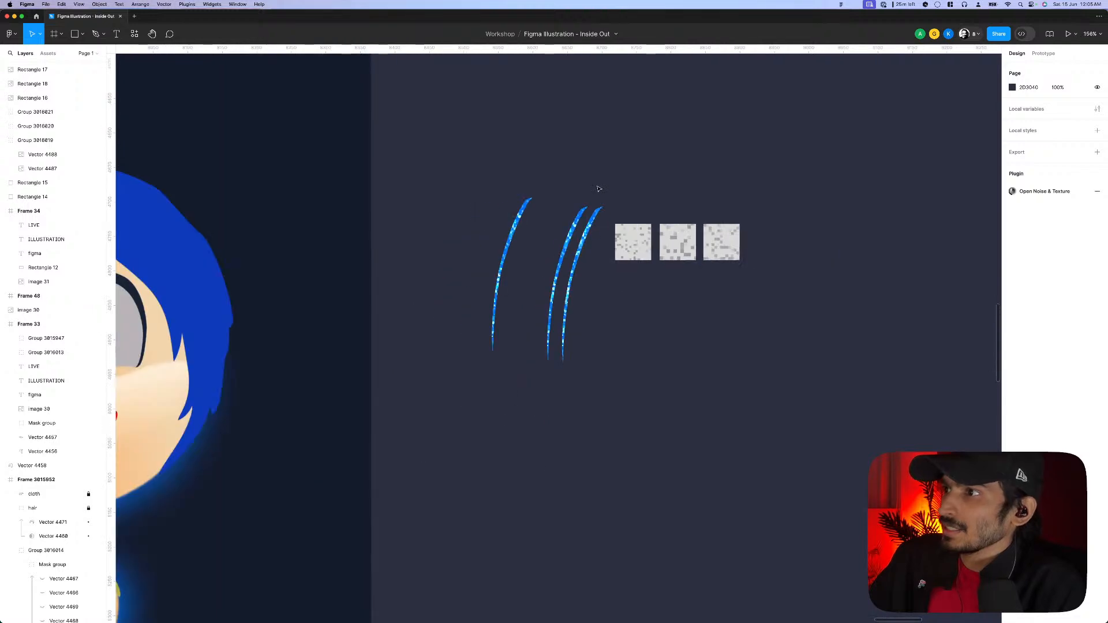
{"action": "scroll", "coordinate": [578, 225], "scroll_direction": "up", "scroll_amount": 2}
- Duplicate the third noise square and place the copy just below it
{"action": "left_click", "coordinate": [586, 242]}
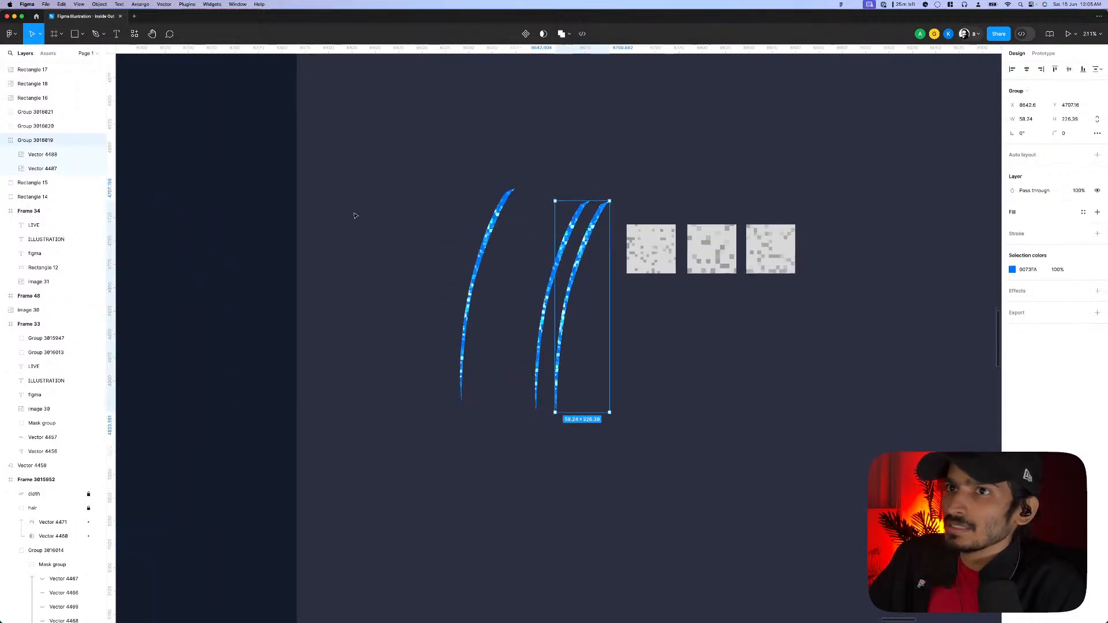
{"action": "left_click", "coordinate": [61, 156]}
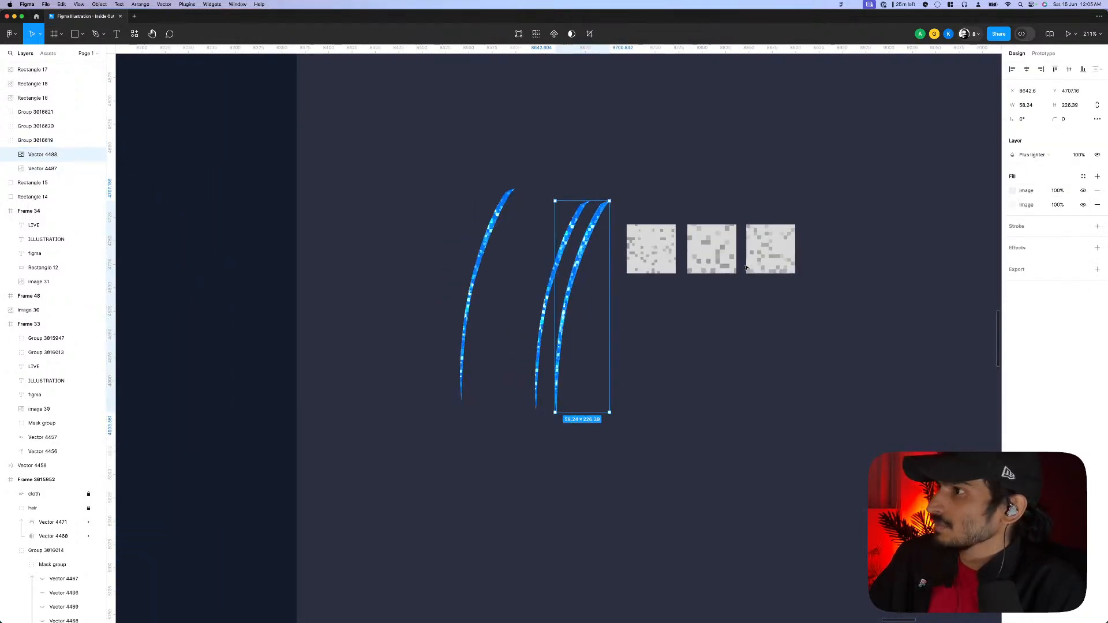
{"action": "left_click", "coordinate": [767, 258]}
{"action": "left_click_drag", "start_coordinate": [759, 310], "coordinate": [757, 316]}
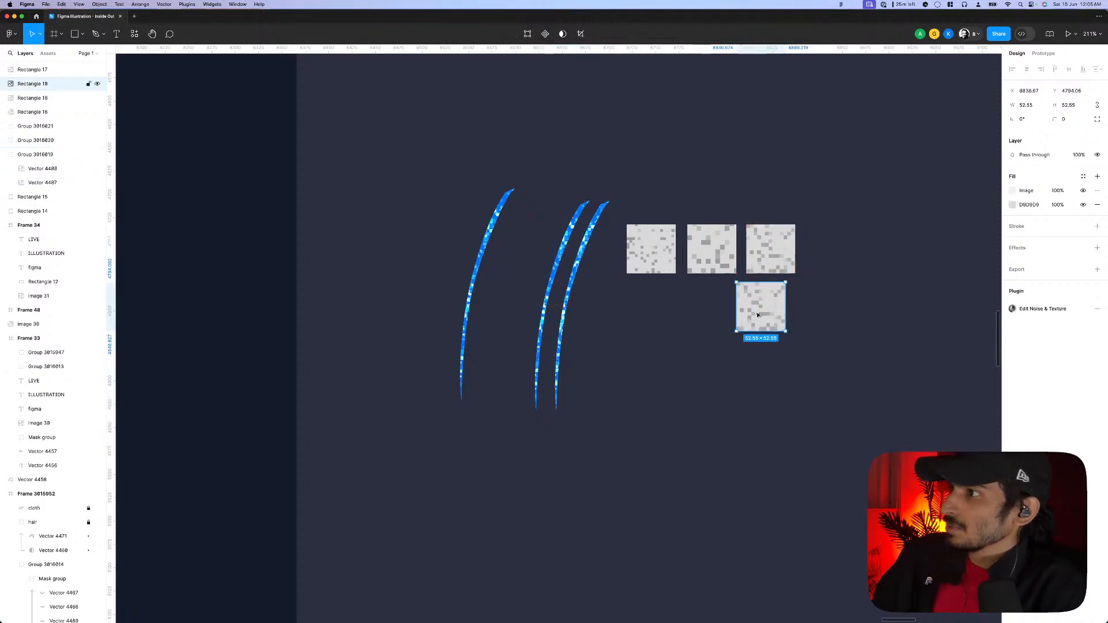
- Edit the new square's noise with Noise & Texture, setting the size to 2 px and the amount to about 45%, and update it
{"action": "key", "text": "super+alt+p"}
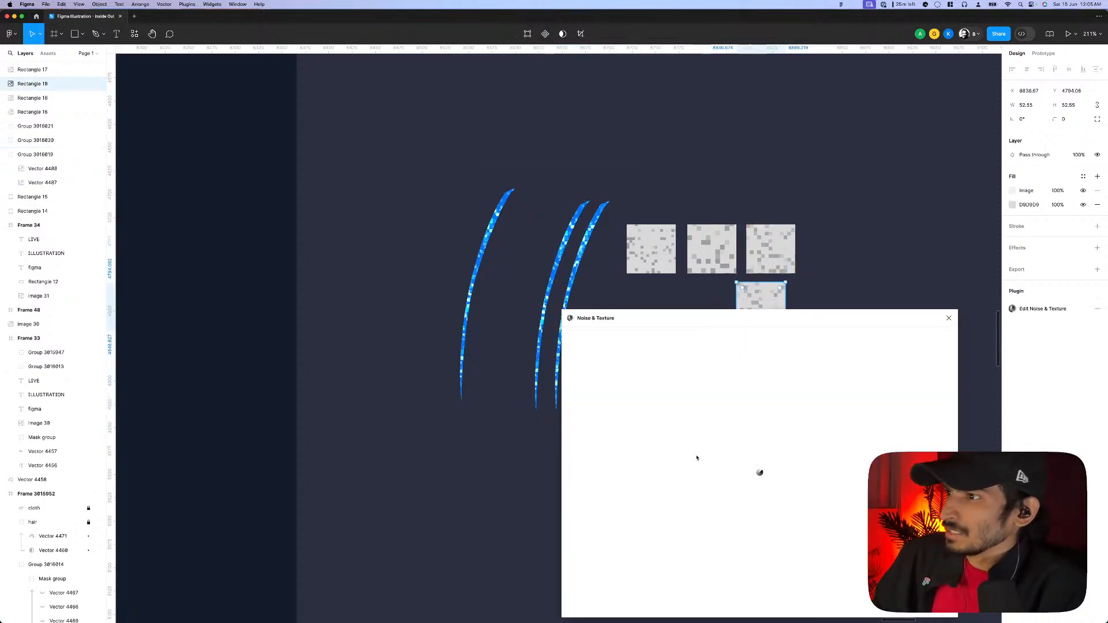
{"action": "left_click", "coordinate": [620, 416]}
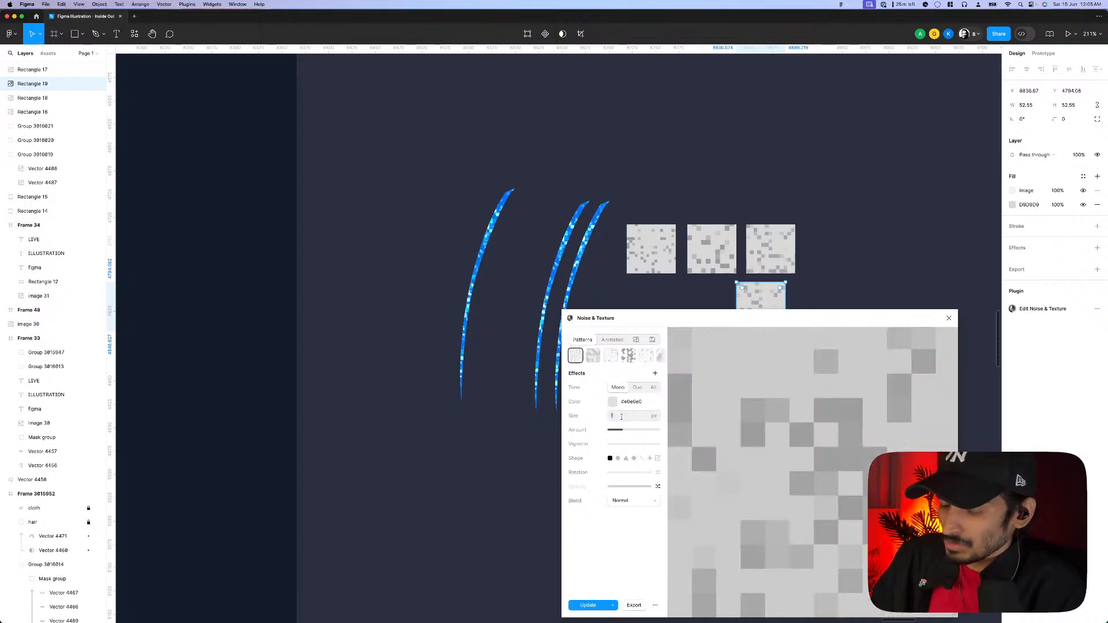
{"action": "type", "text": "2"}
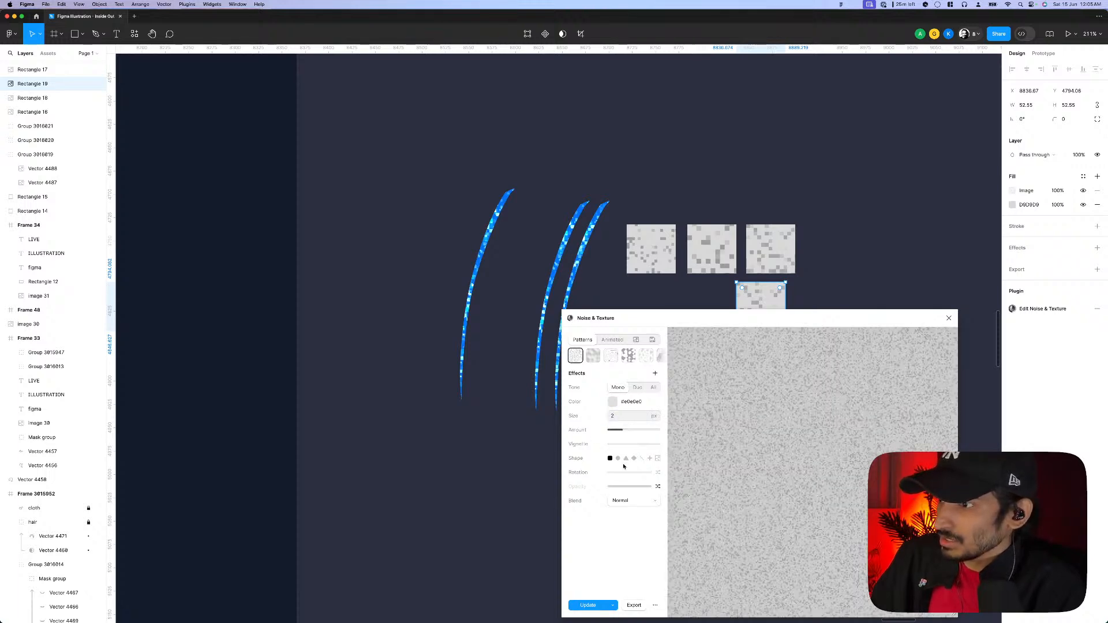
{"action": "left_click_drag", "start_coordinate": [630, 431], "coordinate": [631, 434]}
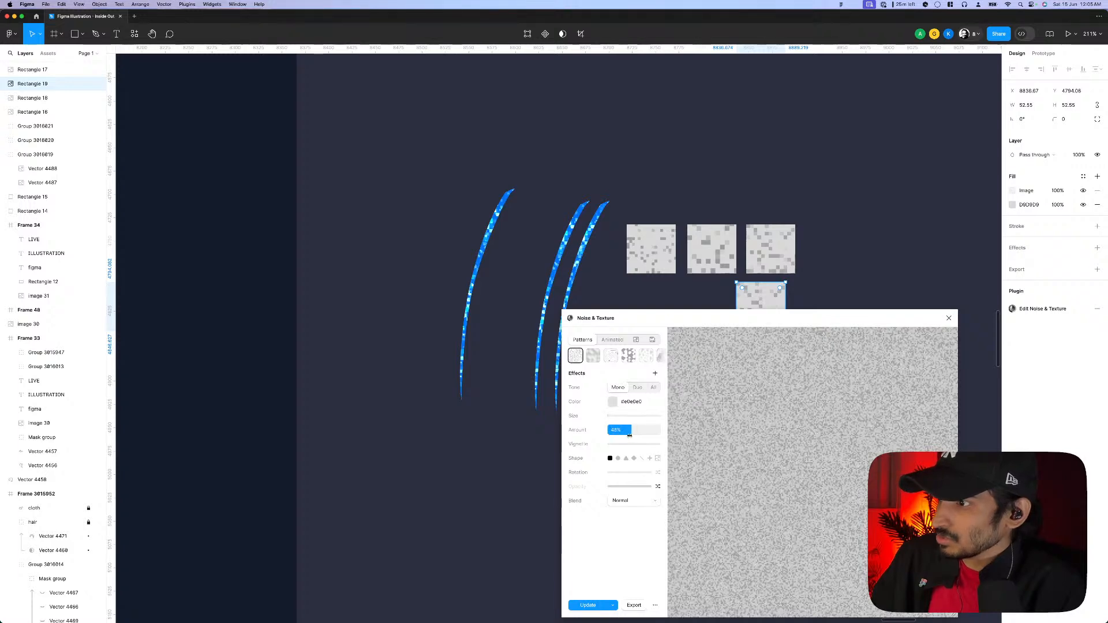
{"action": "left_click", "coordinate": [593, 609]}
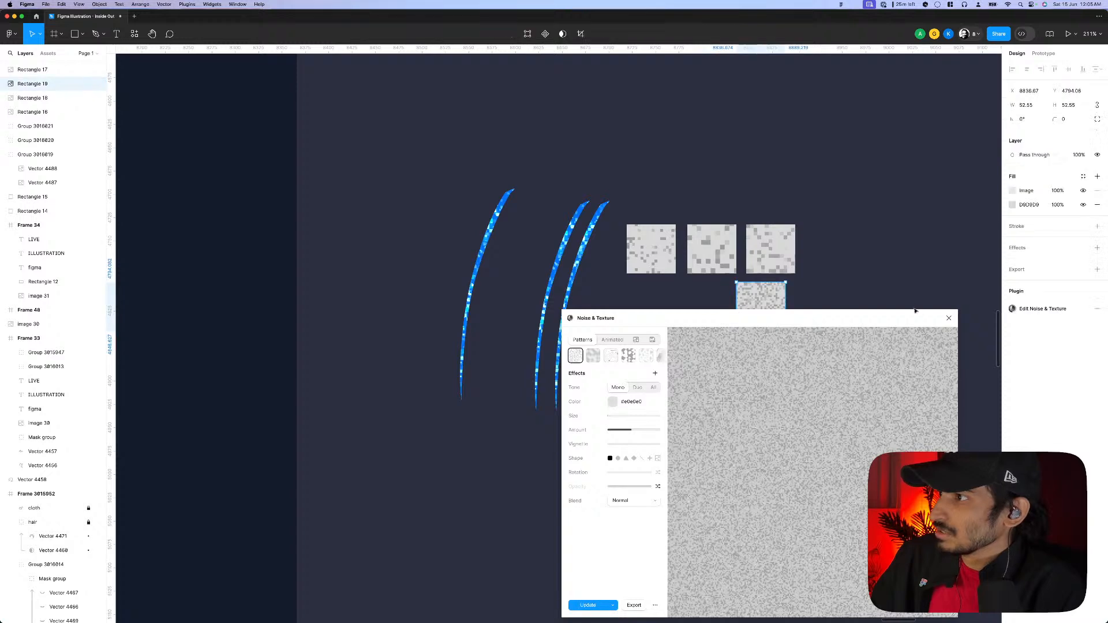
{"action": "left_click", "coordinate": [949, 318]}
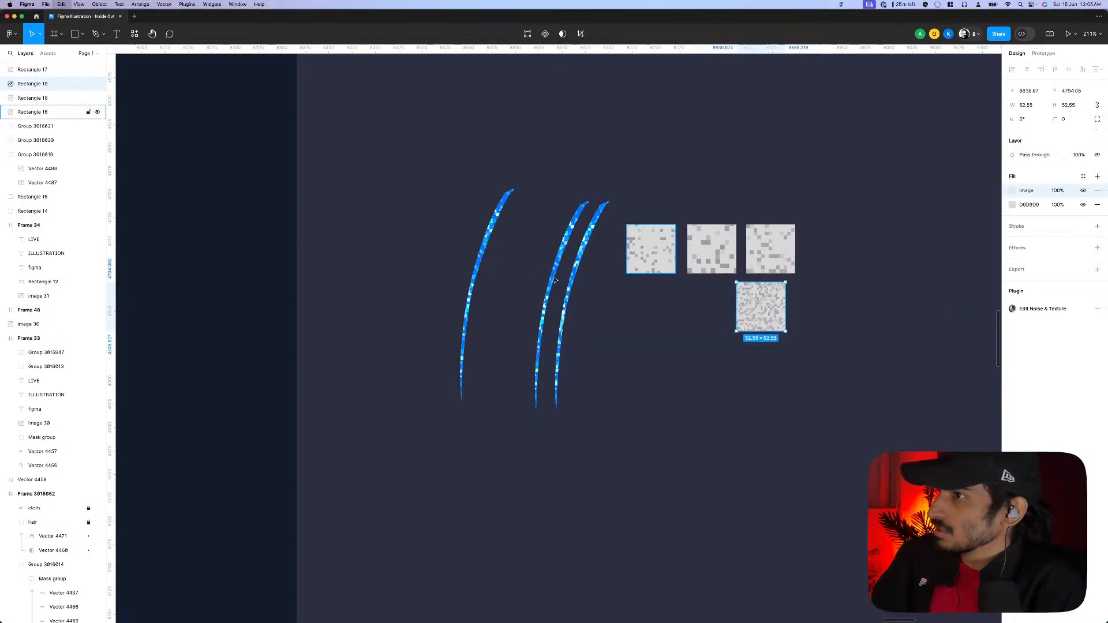
- Copy the fourth square's noise image fill onto the rightmost strand's upper vector, replacing that vector's previous top image fill
{"action": "left_click", "coordinate": [580, 263]}
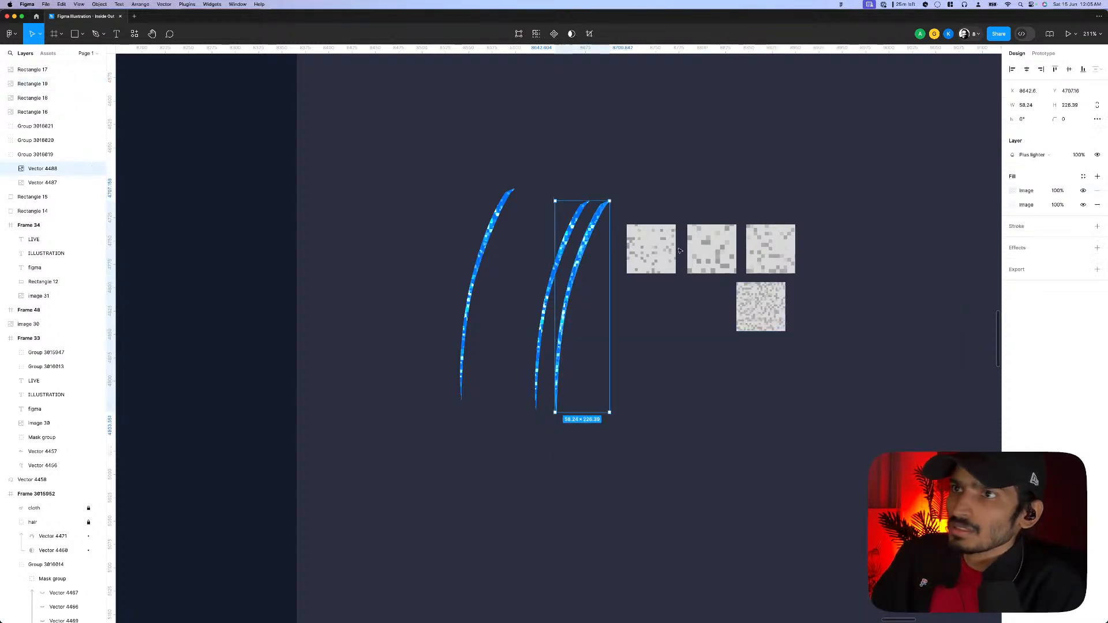
{"action": "left_click", "coordinate": [1005, 188]}
{"action": "key", "text": "super+v"}
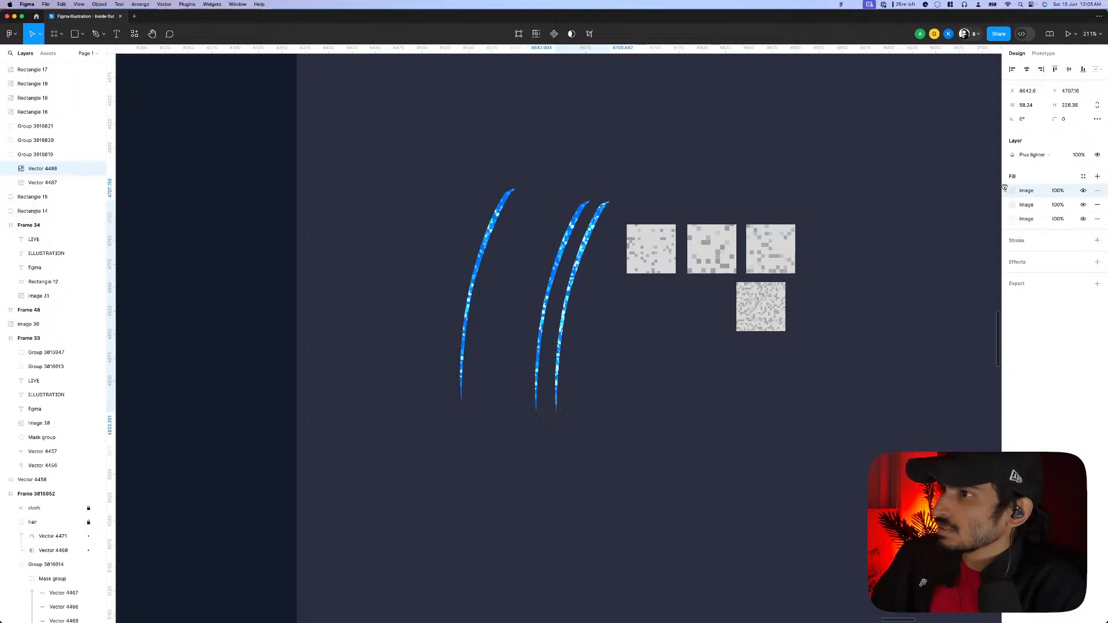
{"action": "left_click", "coordinate": [1098, 205]}
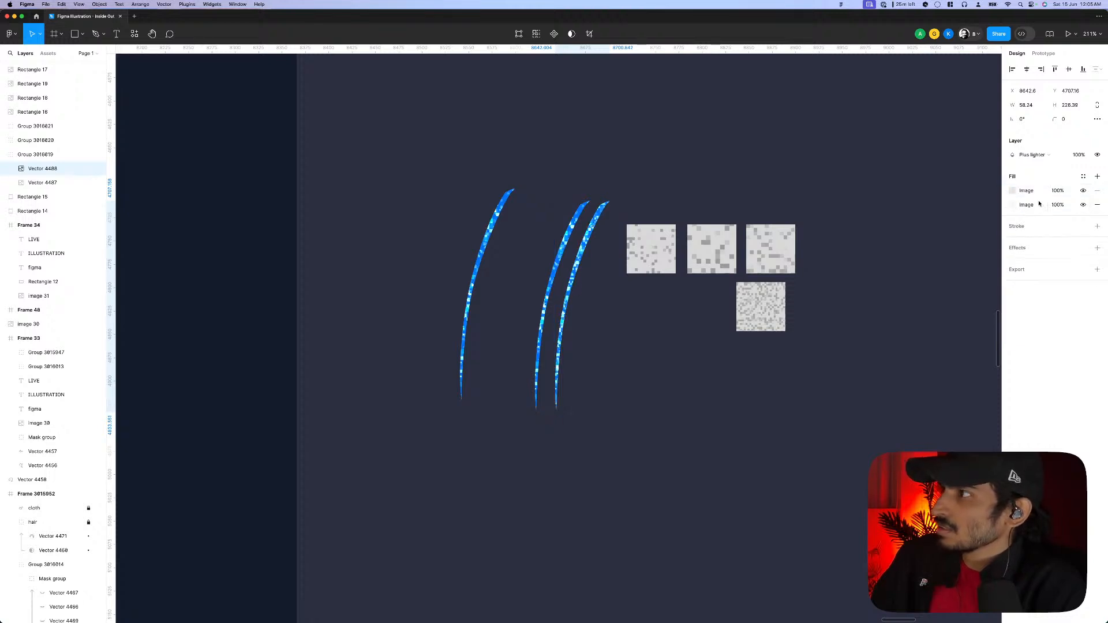
- Set the blend mode of the rightmost strand's new noise image fill to Plus lighter and increase its tile scale
{"action": "left_click", "coordinate": [1013, 191]}
{"action": "left_click", "coordinate": [993, 213]}
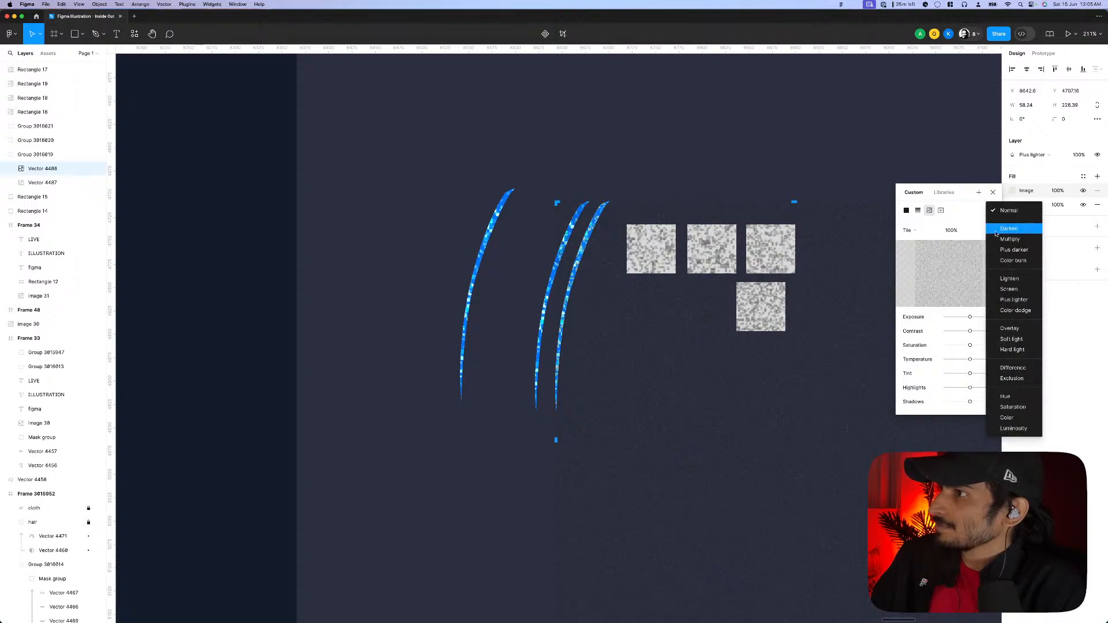
{"action": "left_click", "coordinate": [1006, 300]}
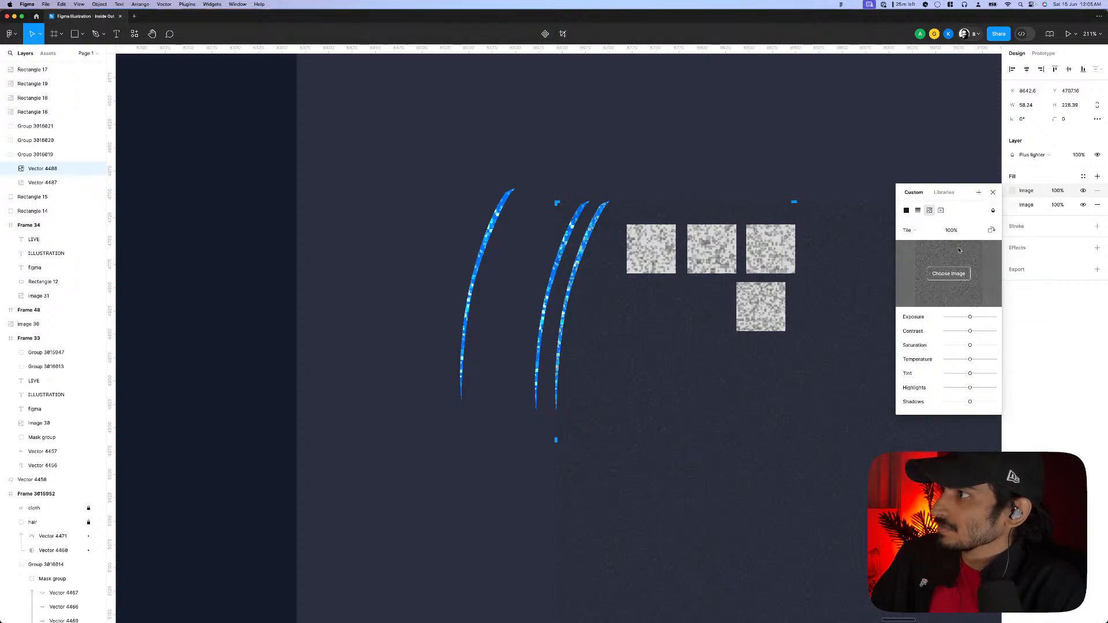
{"action": "left_click", "coordinate": [960, 231]}
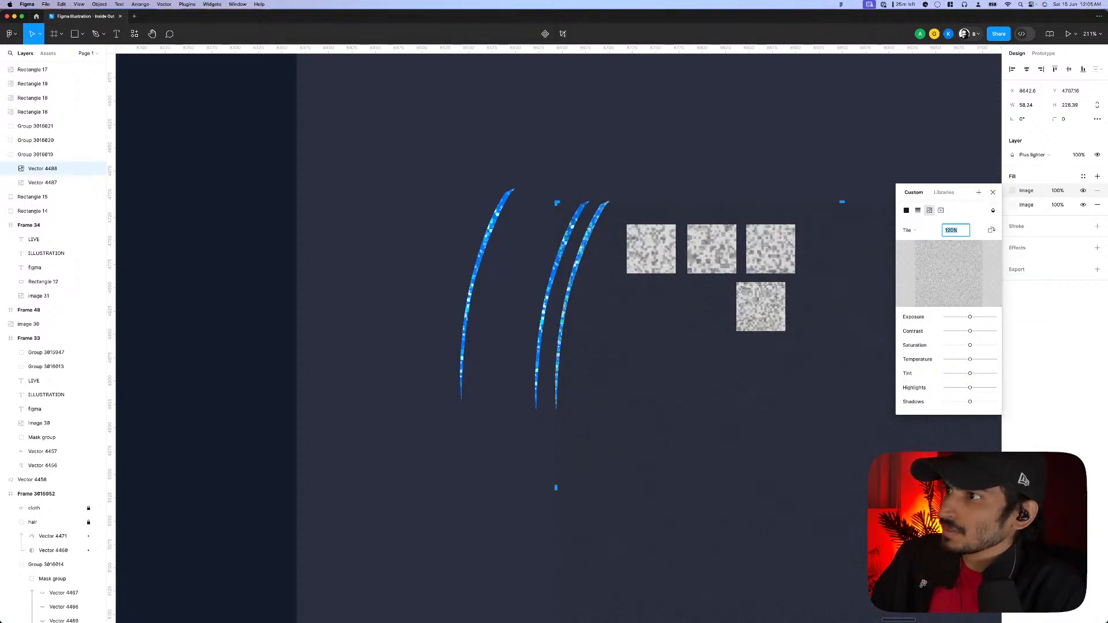
{"action": "key", "text": "Escape"}
{"action": "key", "text": "Escape"}
{"action": "scroll", "coordinate": [716, 243], "scroll_direction": "down", "scroll_amount": 5}
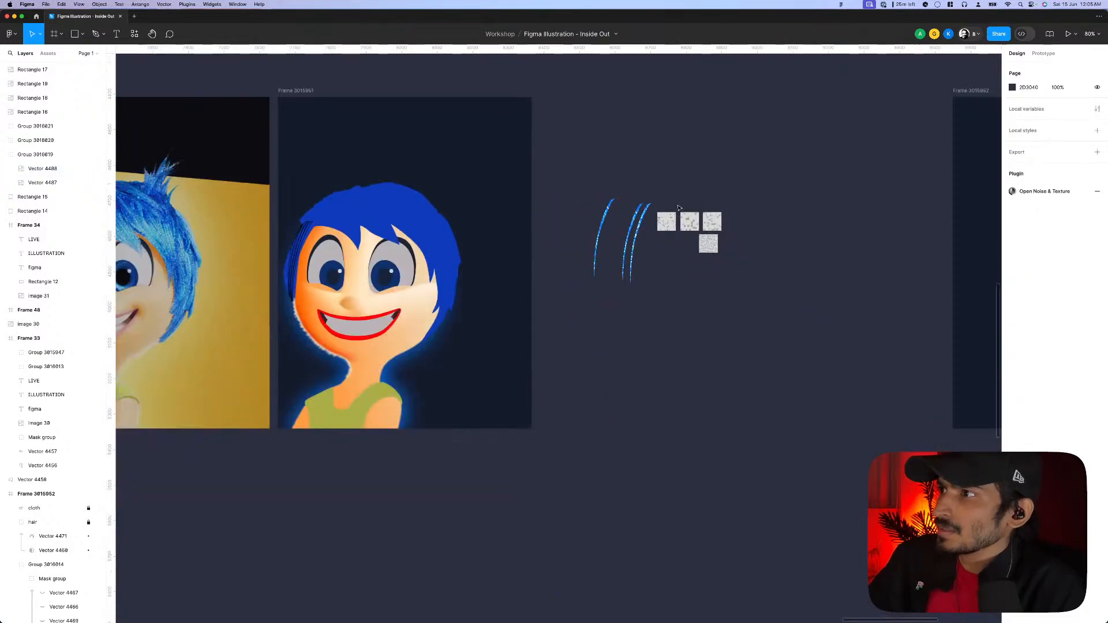
{"action": "scroll", "coordinate": [678, 208], "scroll_direction": "up", "scroll_amount": 5}
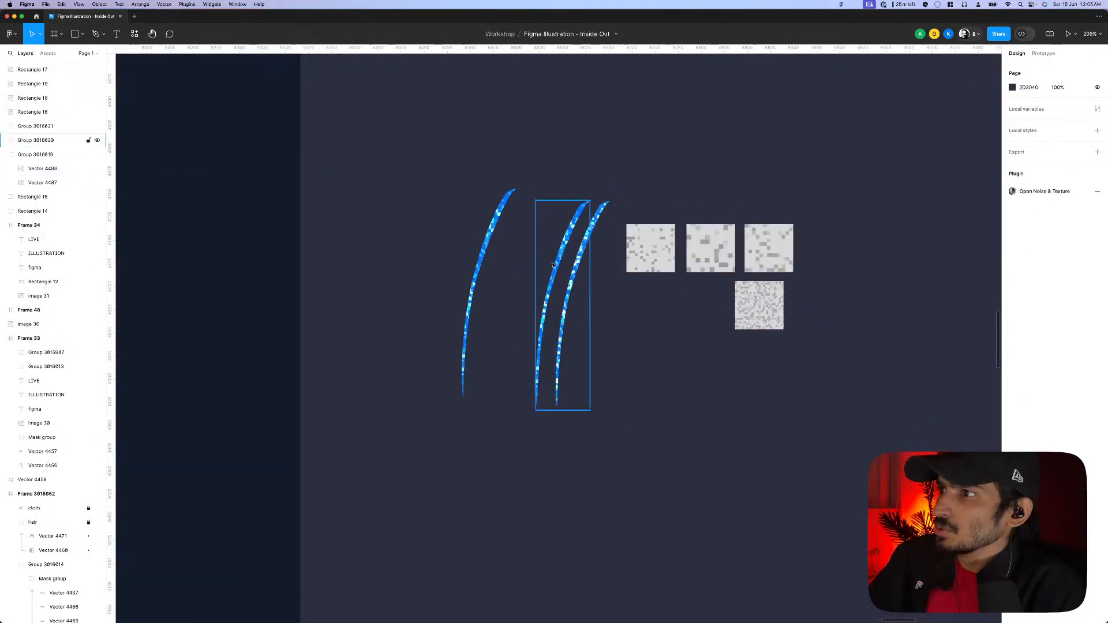
- Set the tile scale of the top image fill on the middle strand's upper vector to 80%
{"action": "left_click", "coordinate": [549, 299]}
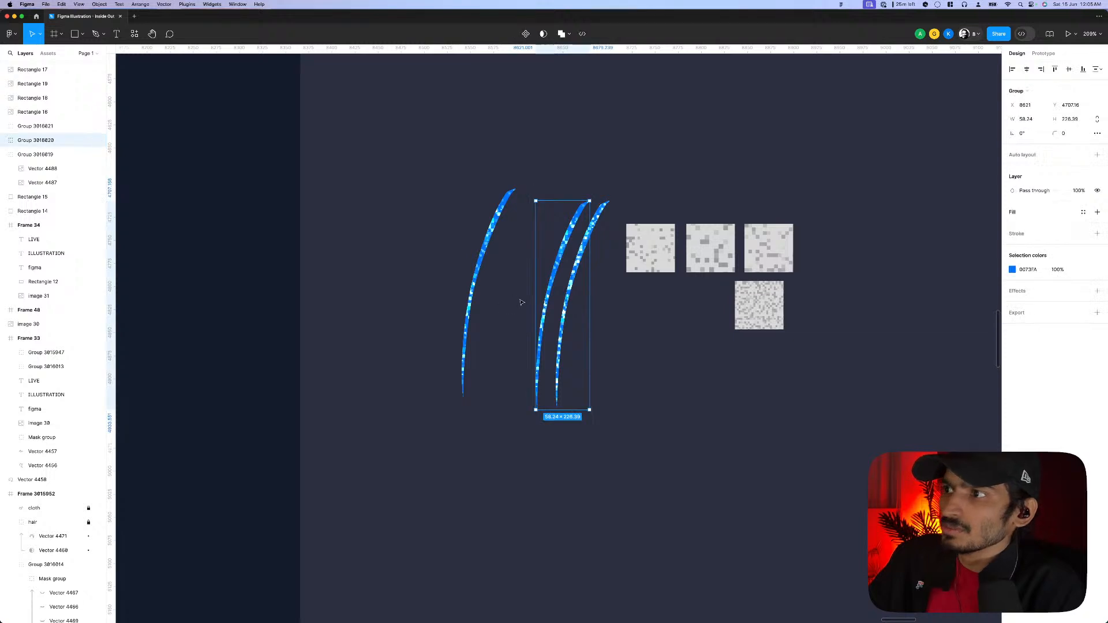
{"action": "left_click", "coordinate": [4, 141]}
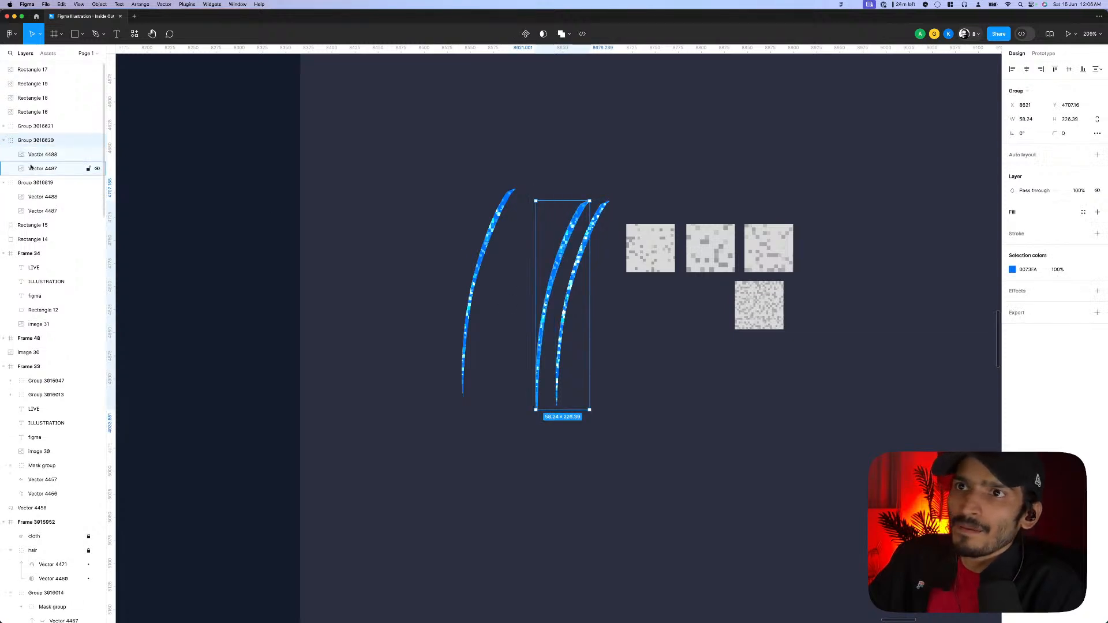
{"action": "left_click", "coordinate": [33, 158]}
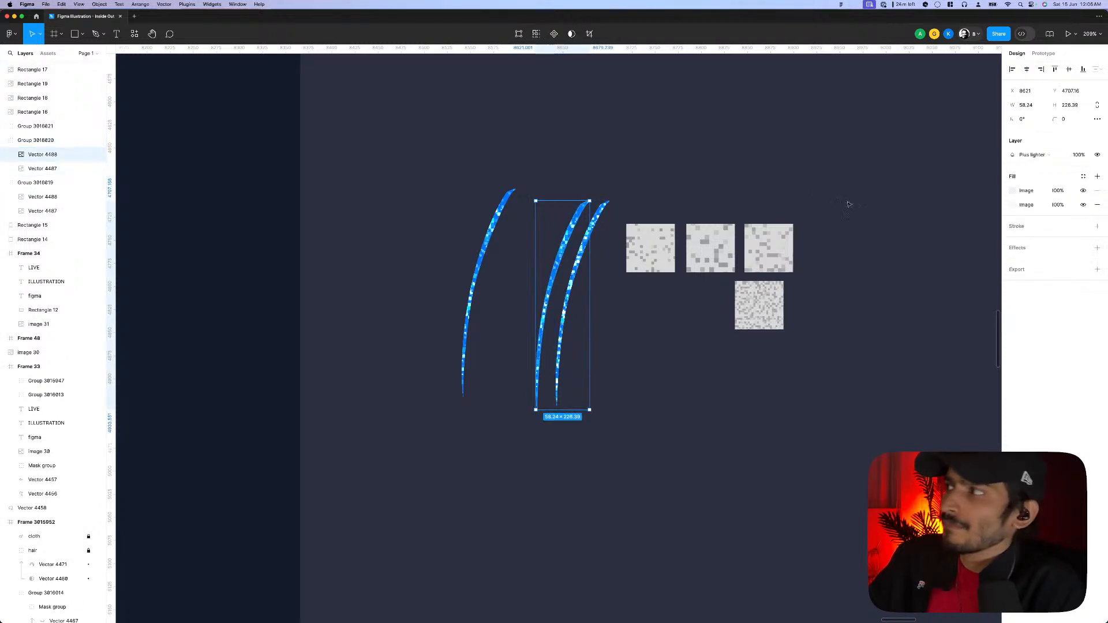
{"action": "left_click", "coordinate": [1013, 191]}
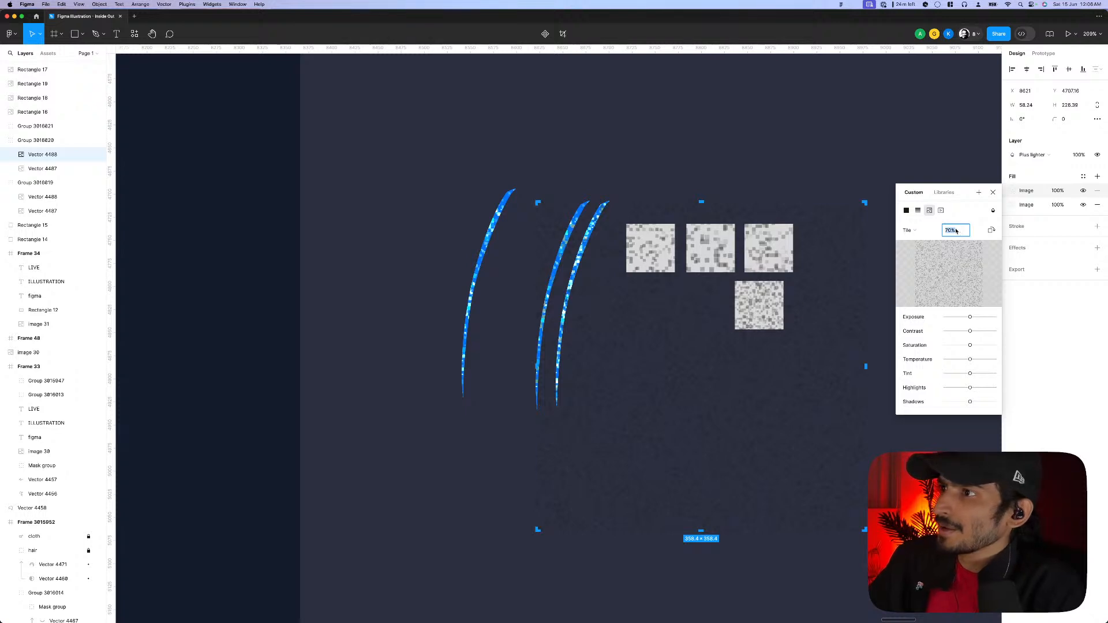
{"action": "key", "text": "shift+Up"}
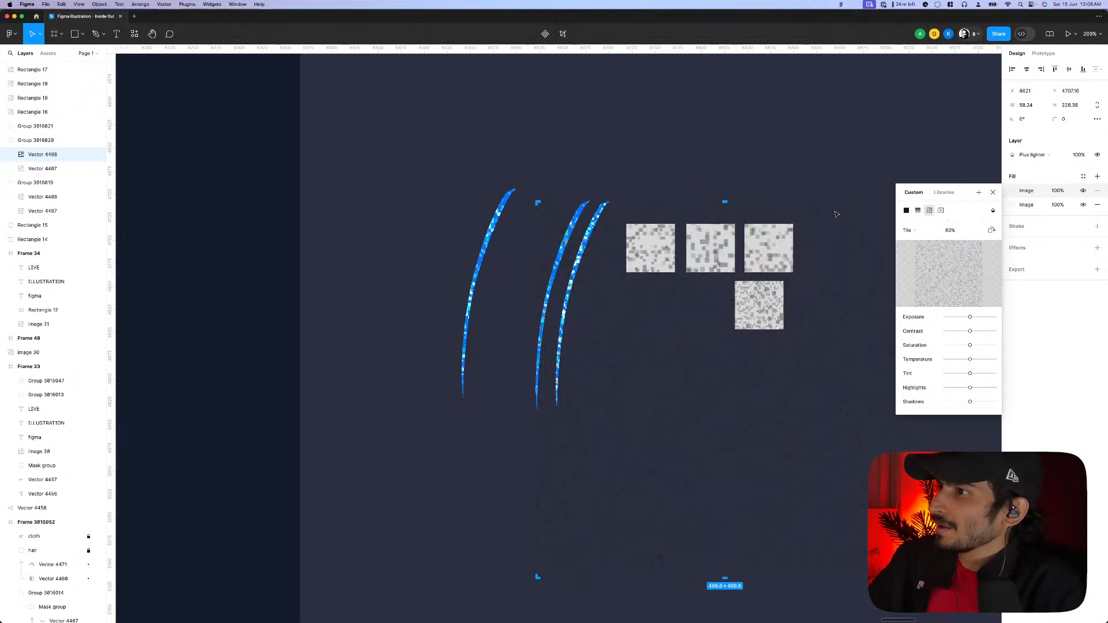
{"action": "key", "text": "Escape"}
{"action": "left_click", "coordinate": [615, 216]}
{"action": "scroll", "coordinate": [615, 216], "scroll_direction": "down", "scroll_amount": 5}
{"action": "scroll", "coordinate": [620, 210], "scroll_direction": "up", "scroll_amount": 5}
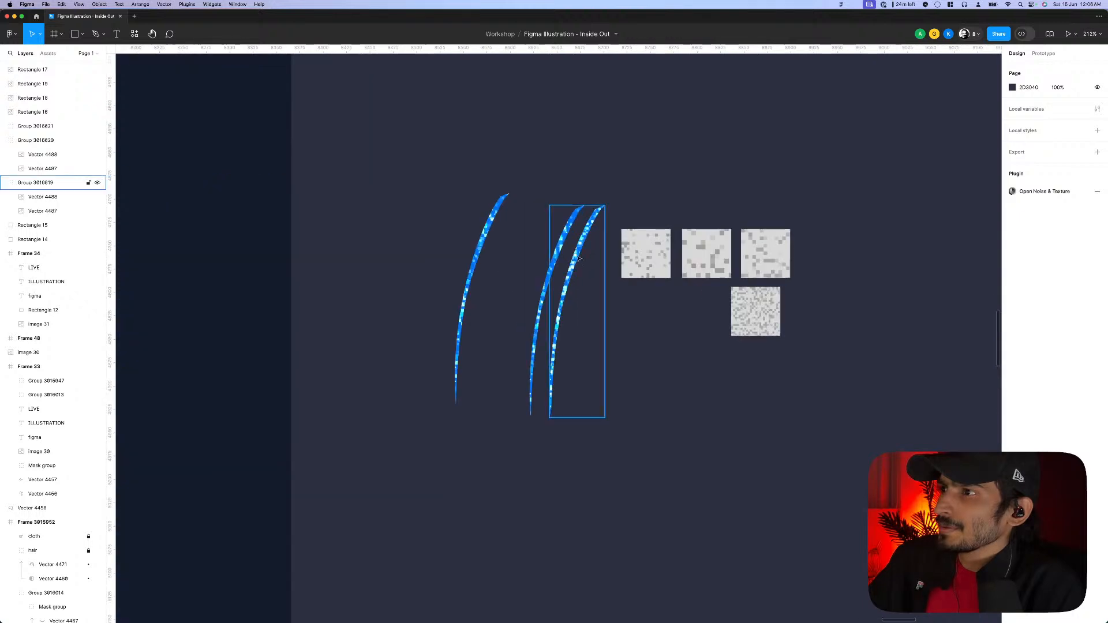
{"action": "left_click", "coordinate": [579, 257]}
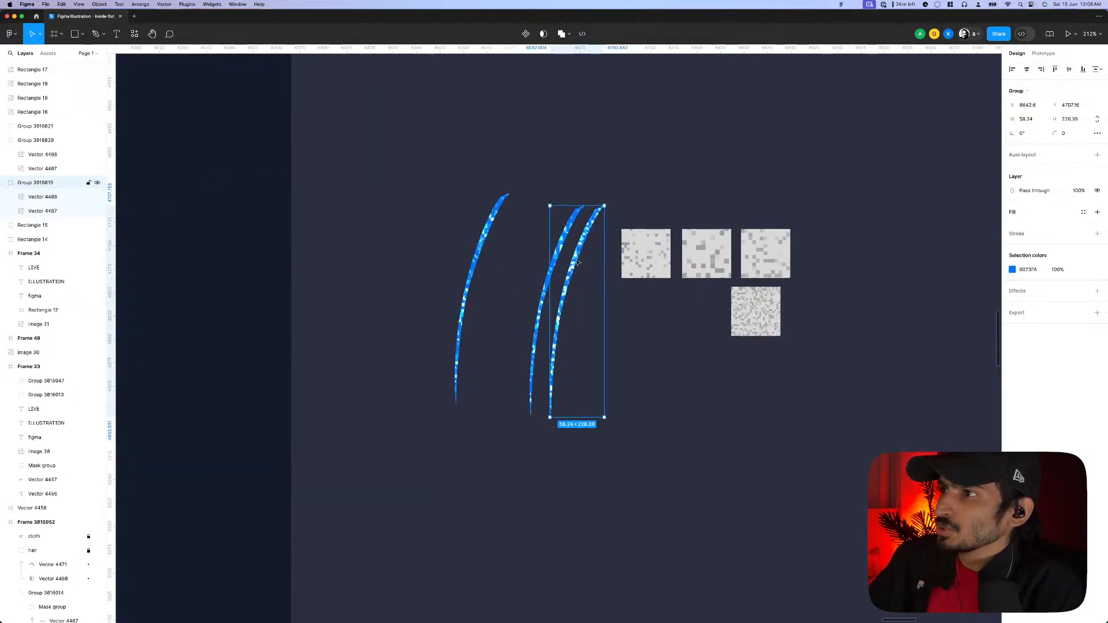
{"action": "left_click", "coordinate": [485, 266], "text": "shift"}
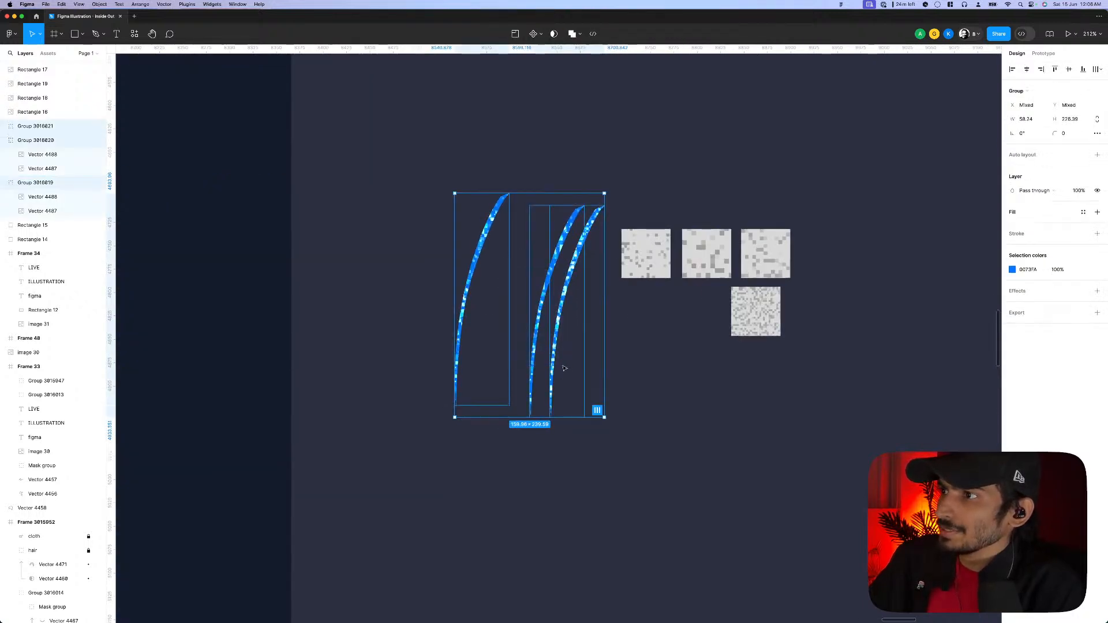
{"action": "left_click", "coordinate": [464, 269]}
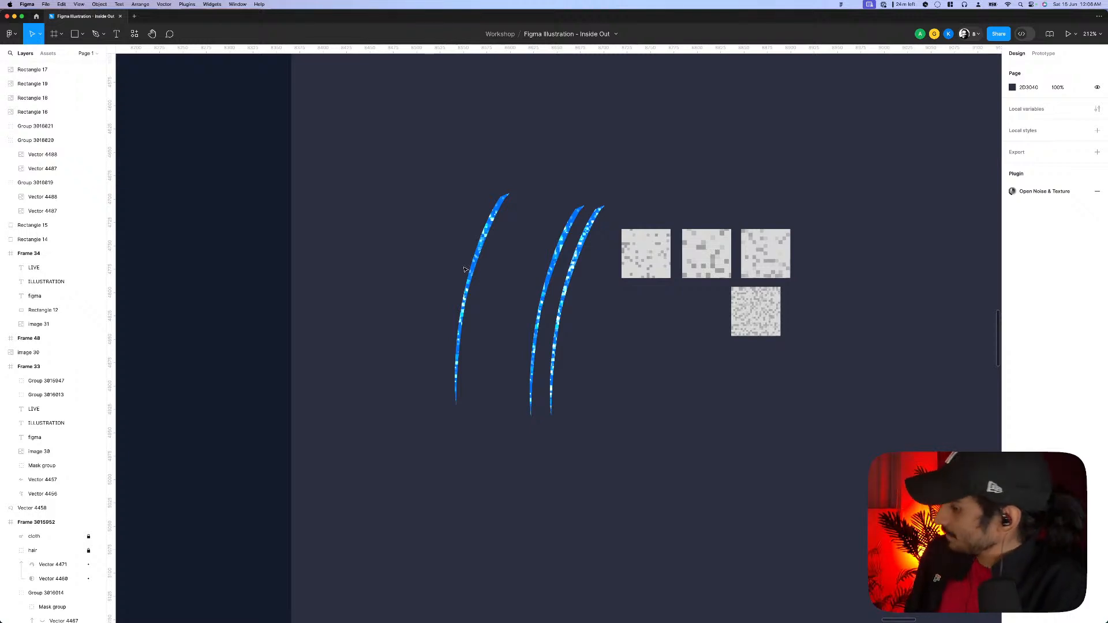
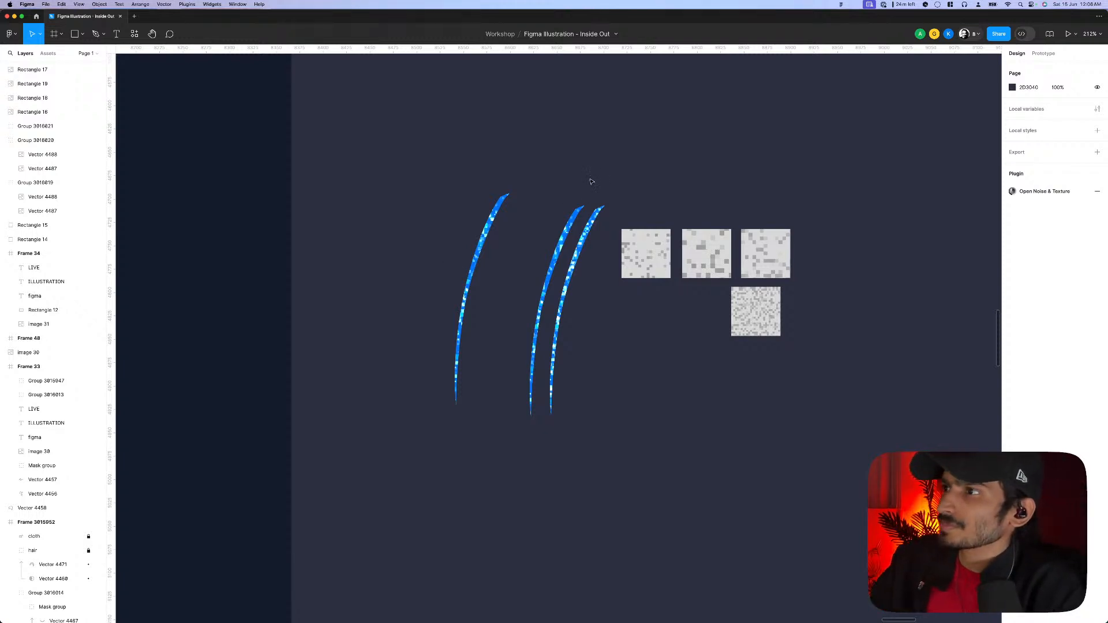
- Move the separate leftmost strand beyond and below the noise squares, and place a copy of the remaining strand pair above the originals
{"action": "left_click", "coordinate": [550, 276]}
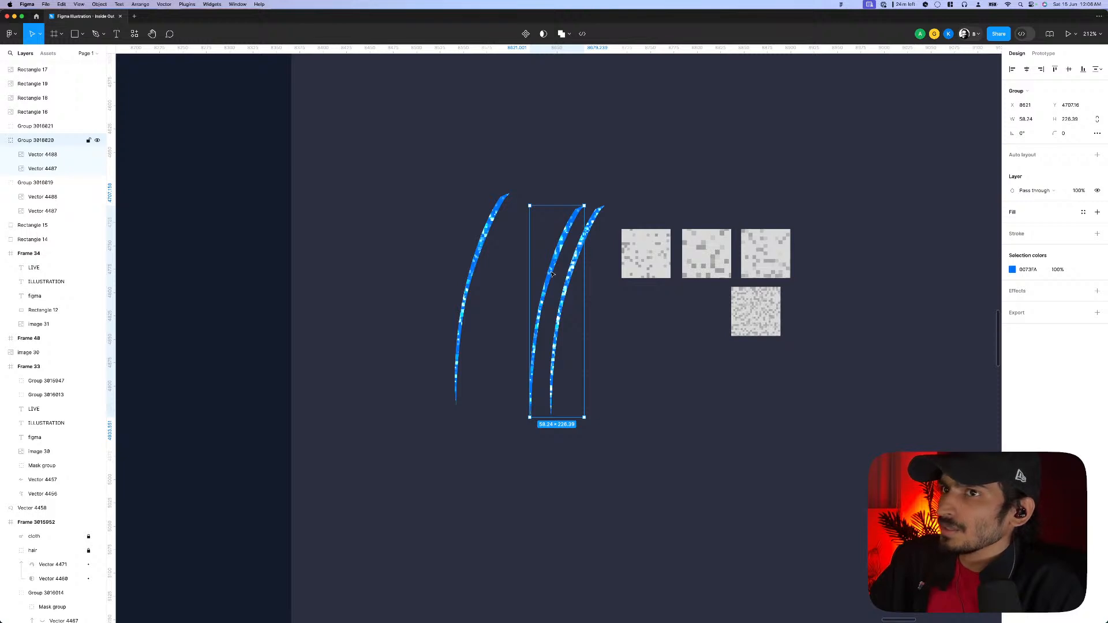
{"action": "mouse_move", "coordinate": [623, 407]}
{"action": "left_mouse_down"}
{"action": "mouse_move", "coordinate": [496, 359]}
{"action": "mouse_move", "coordinate": [759, 426]}
{"action": "left_mouse_up"}
{"action": "scroll", "coordinate": [536, 367], "scroll_direction": "down", "scroll_amount": 5}
{"action": "left_click", "coordinate": [505, 337]}
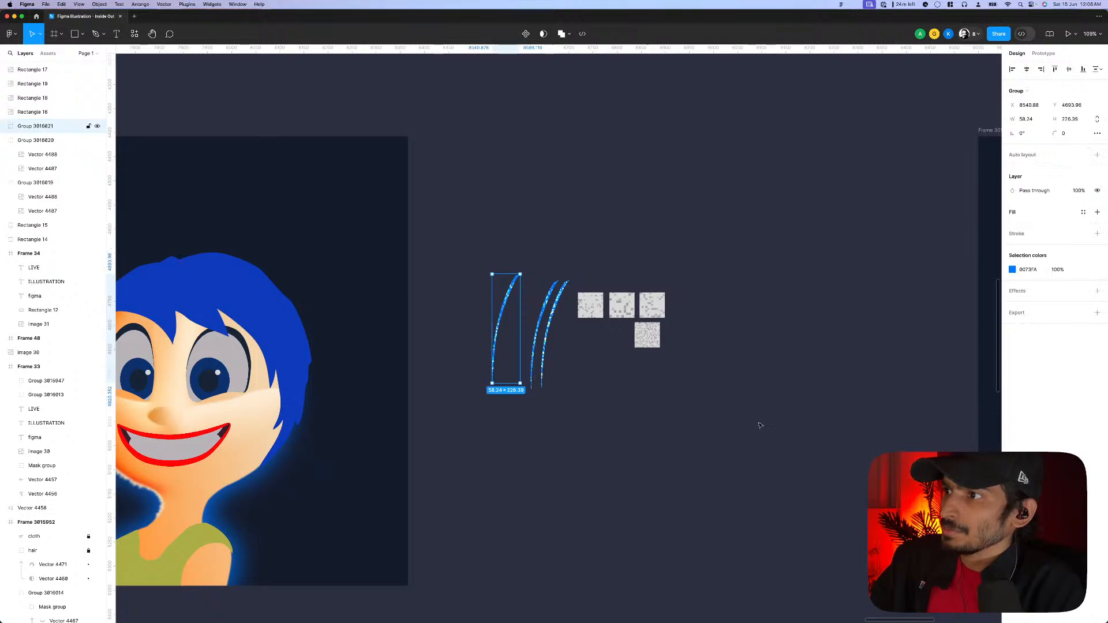
{"action": "mouse_move", "coordinate": [576, 408]}
{"action": "left_mouse_down"}
{"action": "mouse_move", "coordinate": [531, 384]}
{"action": "mouse_move", "coordinate": [500, 272]}
{"action": "mouse_move", "coordinate": [499, 171]}
{"action": "left_mouse_up"}
{"action": "scroll", "coordinate": [520, 173], "scroll_direction": "up", "scroll_amount": 5}
{"action": "scroll", "coordinate": [520, 173], "scroll_direction": "left", "scroll_amount": 3}
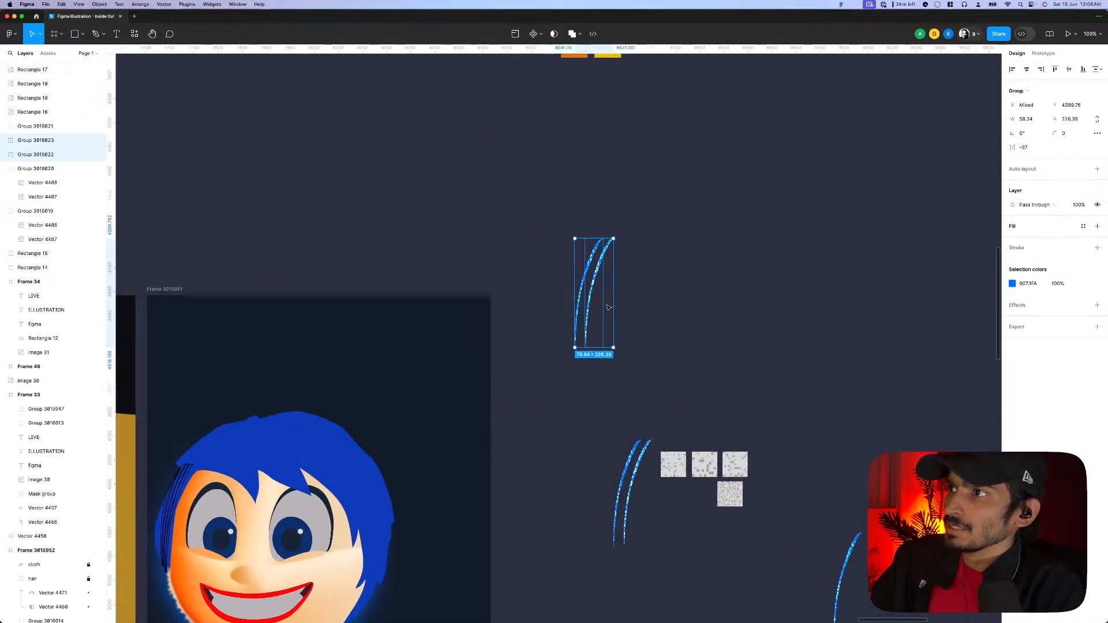
- Draw a square about 25 px wide beside the copied strand pair and place a duplicate of it alongside
{"action": "scroll", "coordinate": [608, 308], "scroll_direction": "up", "scroll_amount": 5}
{"action": "left_click", "coordinate": [651, 309]}
{"action": "scroll", "coordinate": [651, 309], "scroll_direction": "up", "scroll_amount": 8}
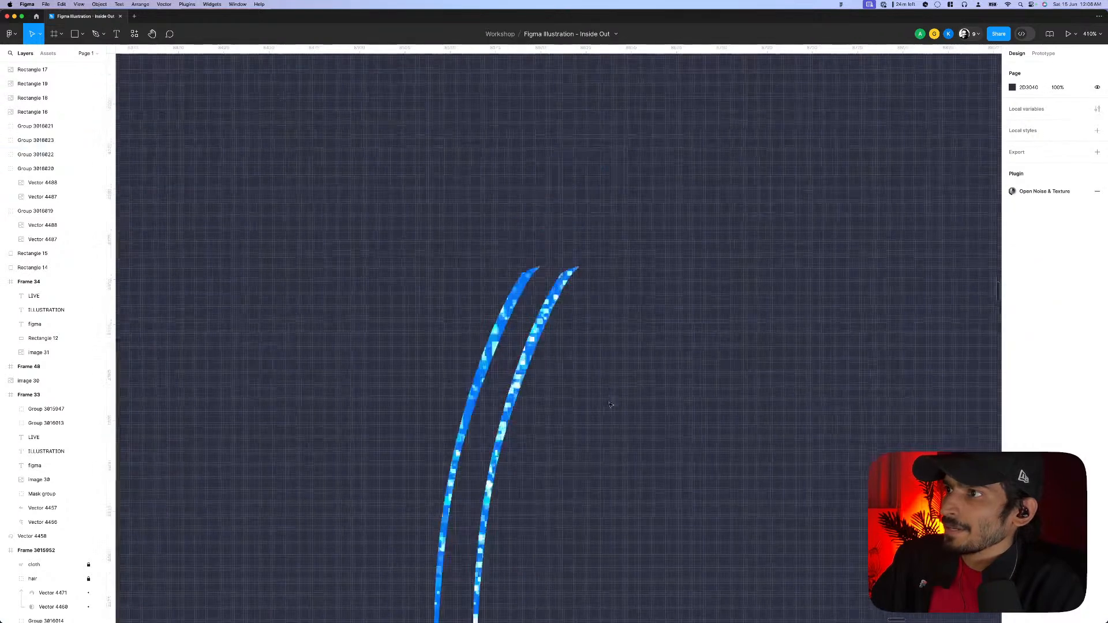
{"action": "key", "text": "r"}
{"action": "mouse_move", "coordinate": [633, 304]}
{"action": "left_mouse_down"}
{"action": "mouse_move", "coordinate": [679, 351]}
{"action": "mouse_move", "coordinate": [720, 333]}
{"action": "left_mouse_up"}
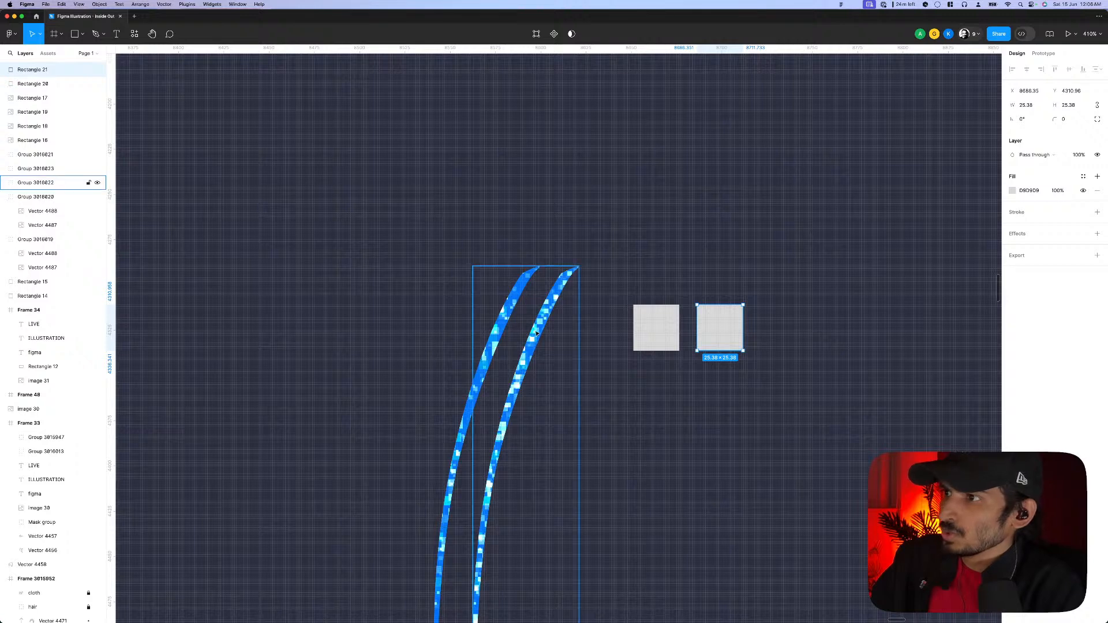
- Copy the properties of the right strand copy's upper vector and paste them onto the first square
{"action": "left_click", "coordinate": [534, 334]}
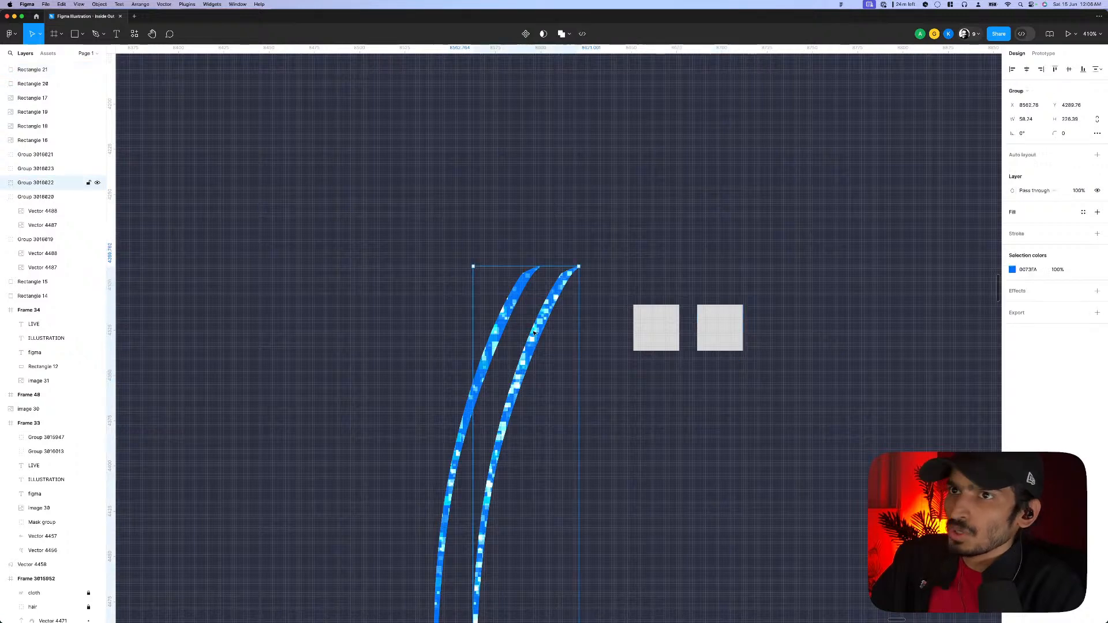
{"action": "left_click", "coordinate": [4, 184]}
{"action": "left_click", "coordinate": [42, 197]}
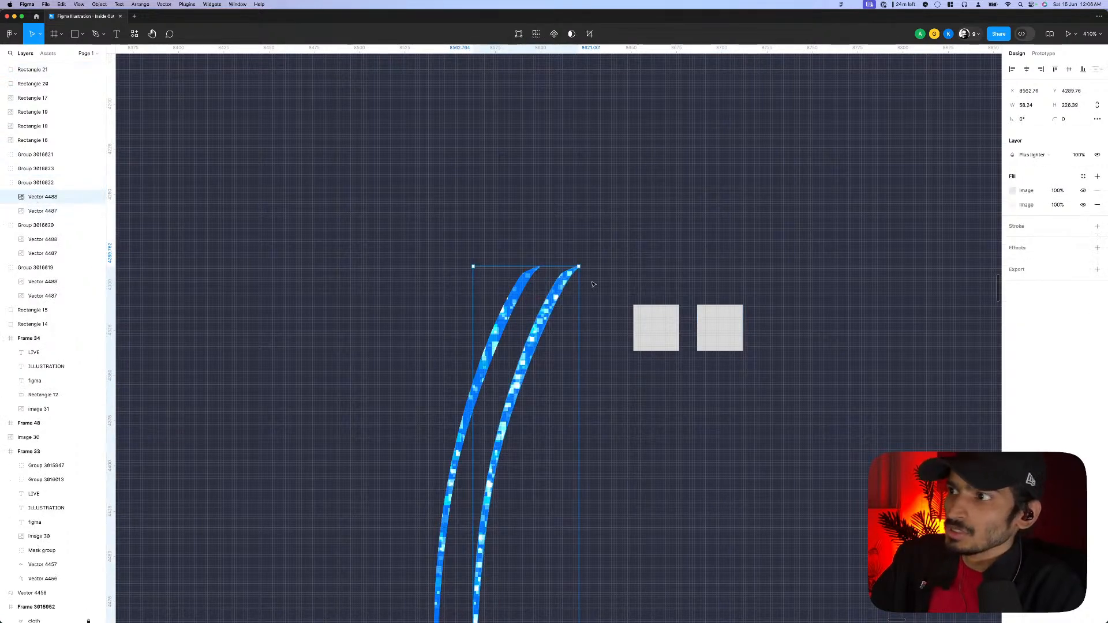
{"action": "left_click", "coordinate": [658, 324]}
{"action": "key", "text": "super+alt+v"}
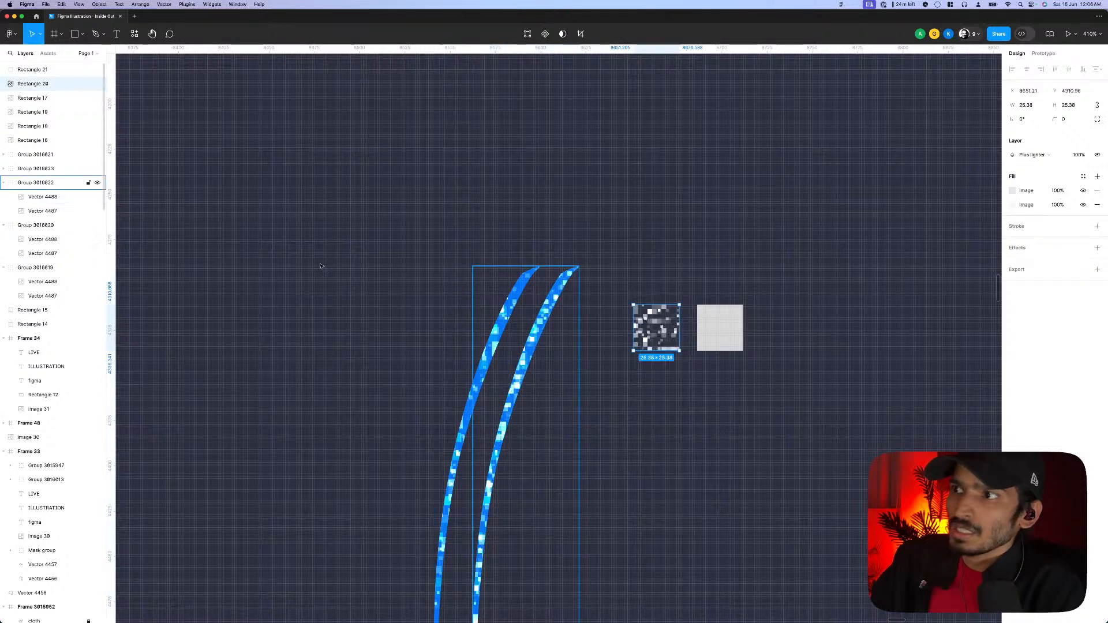
- Copy the properties of the same strand's lower vector and paste them onto the second square
{"action": "left_click", "coordinate": [35, 182]}
{"action": "left_click", "coordinate": [42, 211]}
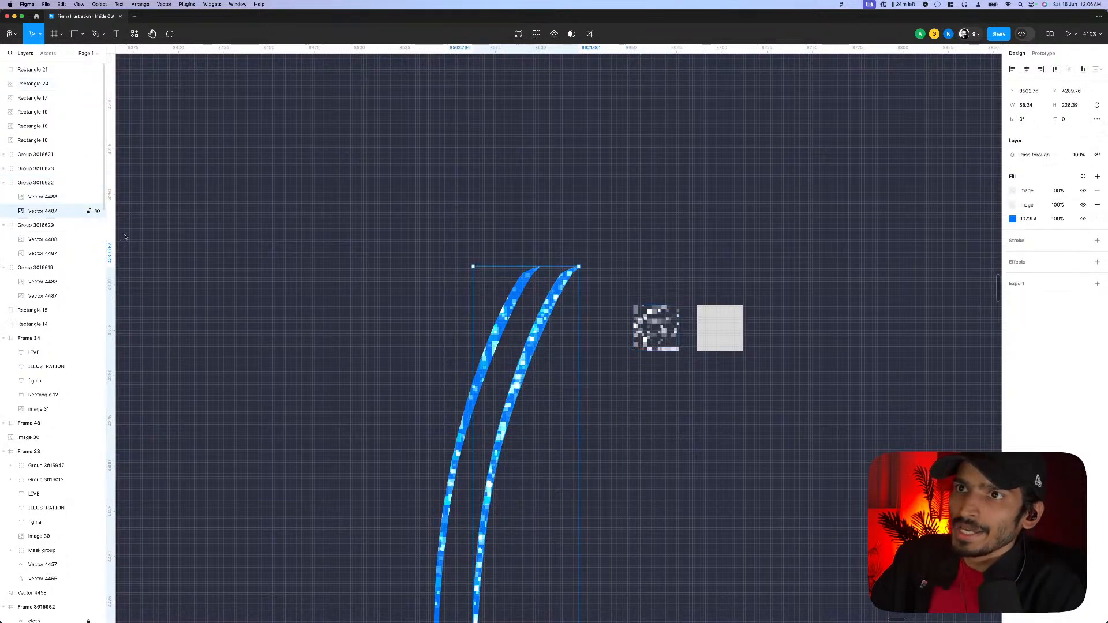
{"action": "left_click", "coordinate": [721, 323]}
{"action": "key", "text": "super+alt+v"}
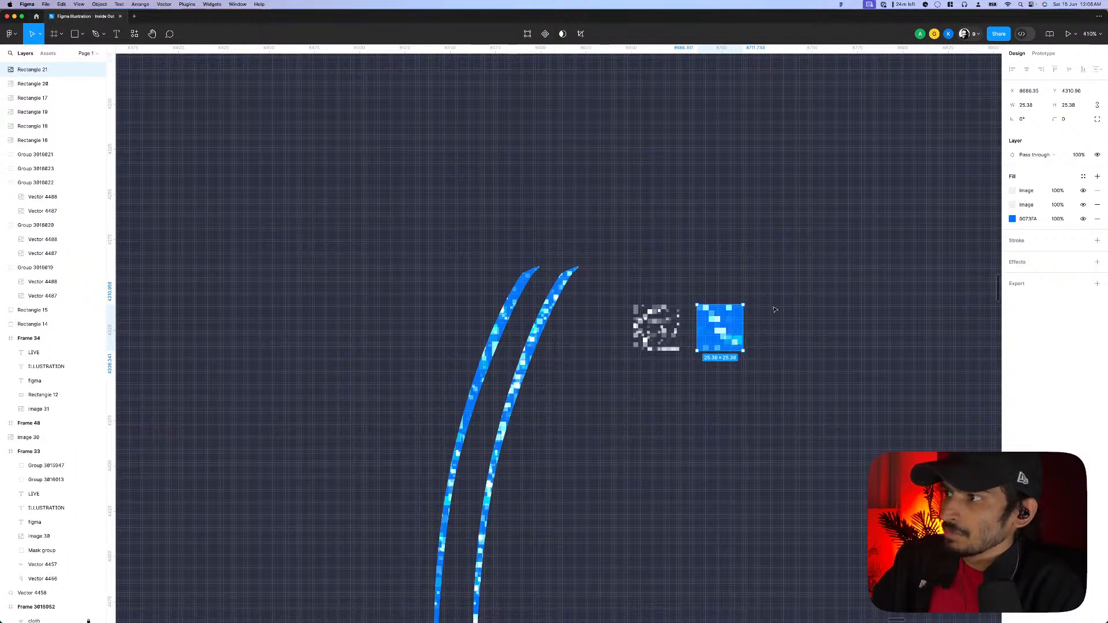
- Duplicate the two textured squares to form a second row, and select the left strand of the copied pair
{"action": "left_click_drag", "start_coordinate": [775, 309], "coordinate": [694, 342]}
{"action": "left_click", "coordinate": [495, 344]}
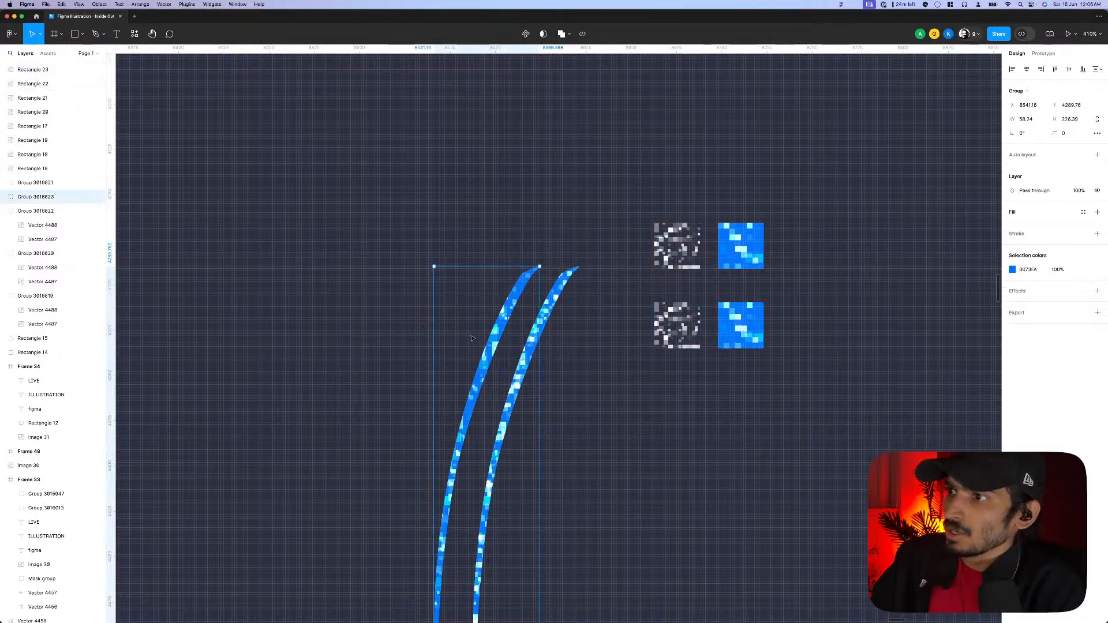
- Copy the properties of the left strand copy's upper vector and paste them onto the grey square in the second row
{"action": "left_click", "coordinate": [4, 197]}
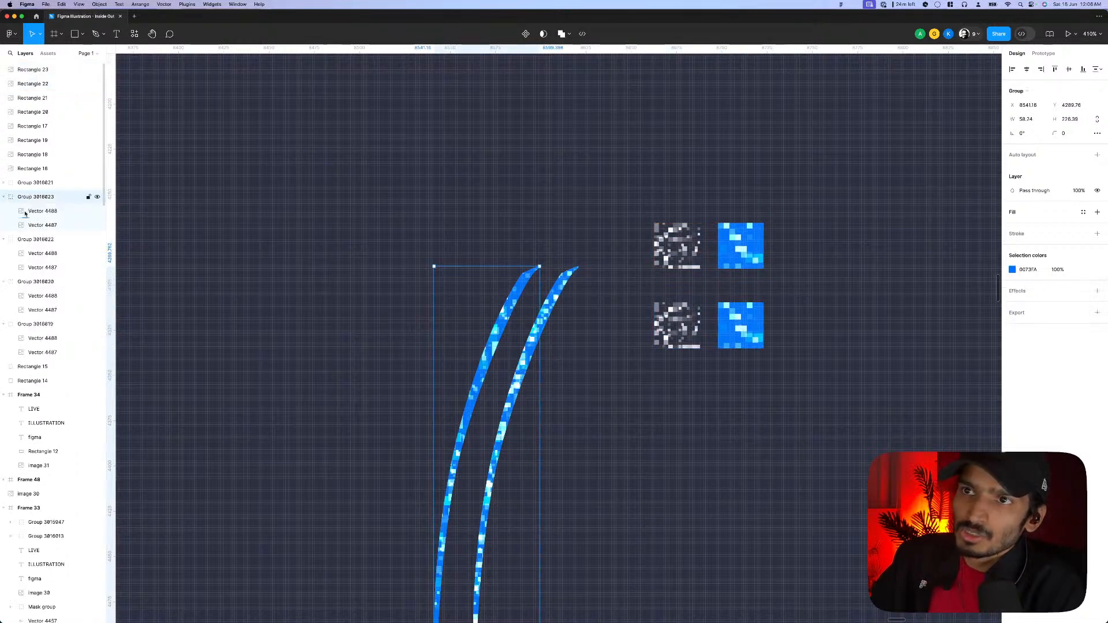
{"action": "left_click", "coordinate": [48, 213]}
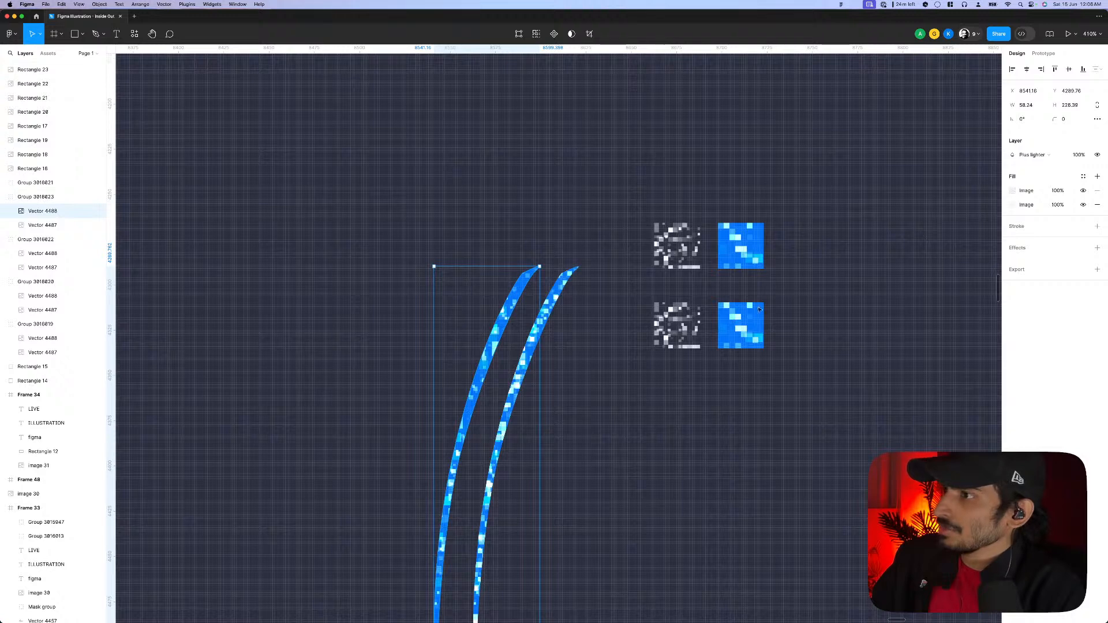
{"action": "left_click", "coordinate": [690, 330]}
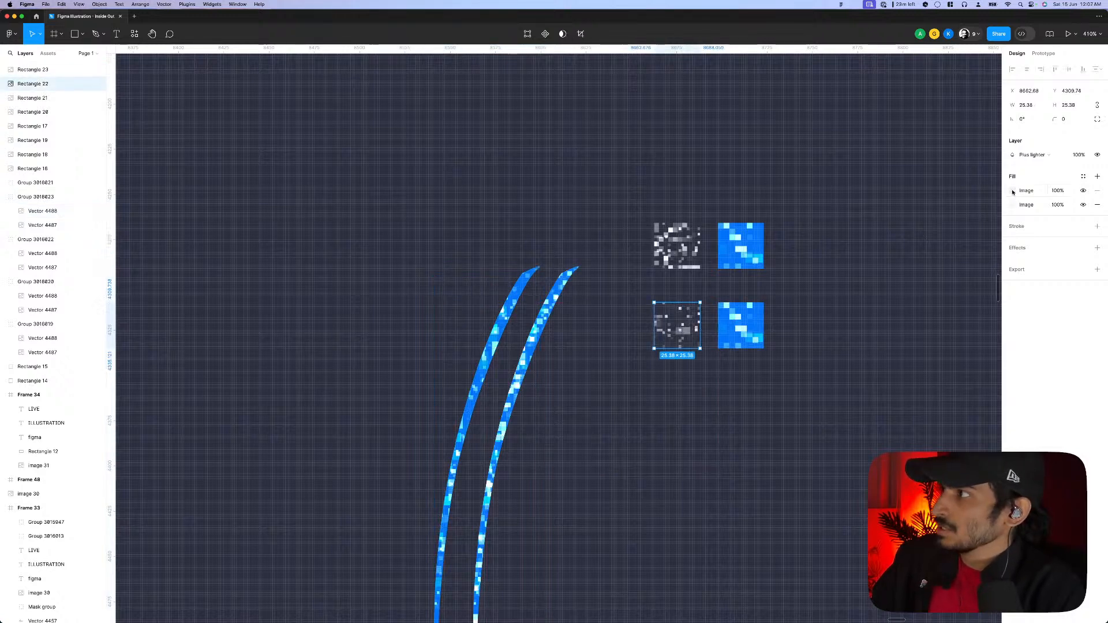
- Set the tile scale of the upper image fill on the second row's grey square to 30%
{"action": "left_click", "coordinate": [1014, 192]}
{"action": "left_click", "coordinate": [957, 230]}
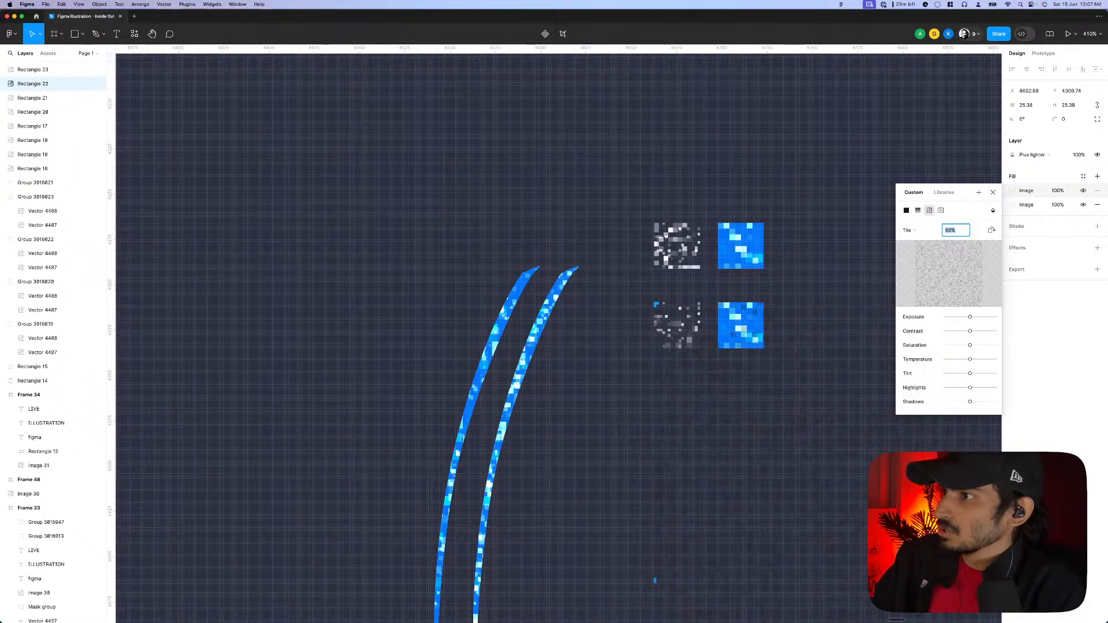
{"action": "type", "text": "30"}
{"action": "key", "text": "Return"}
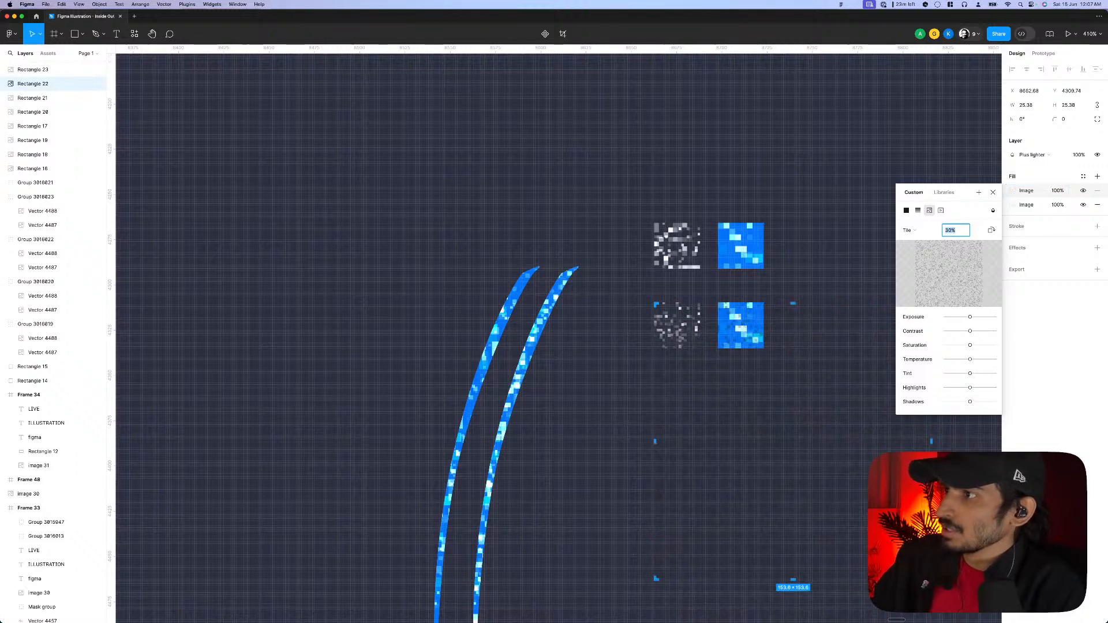
{"action": "key", "text": "Escape"}
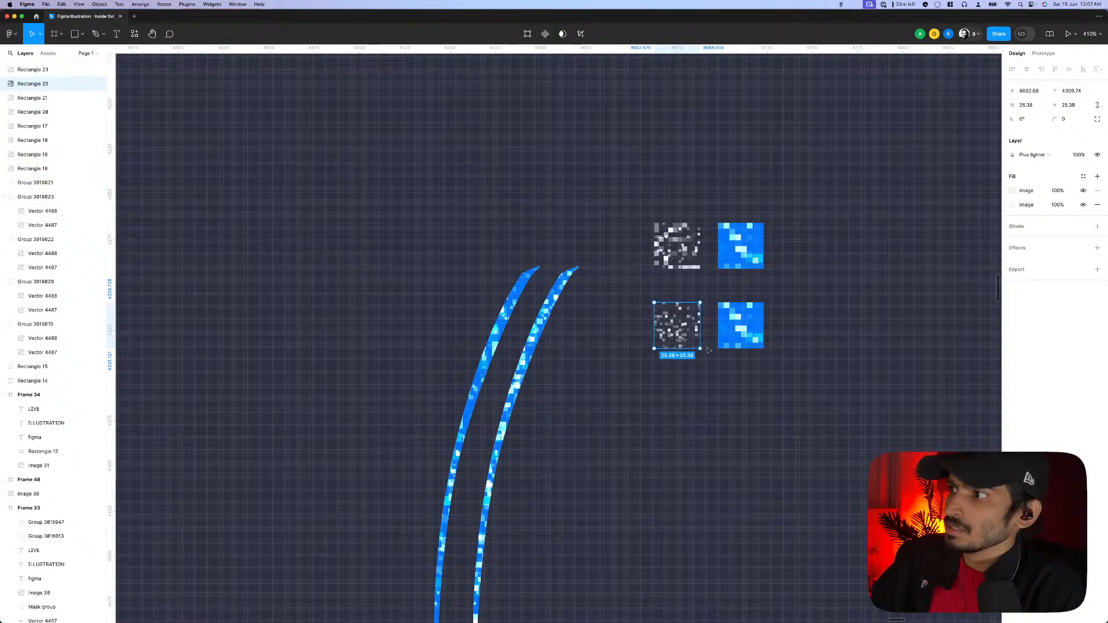
{"action": "left_click", "coordinate": [151, 95]}
{"action": "left_click", "coordinate": [87, 84]}
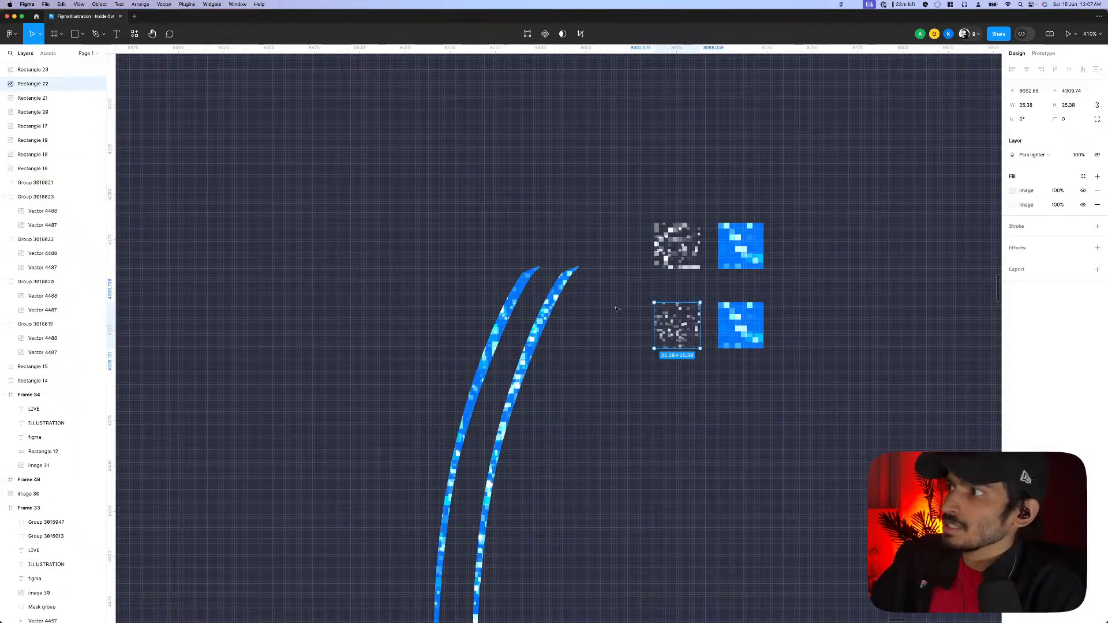
- Set the tile scale of the same grey square's lower image fill to 70%
{"action": "left_click", "coordinate": [1013, 205]}
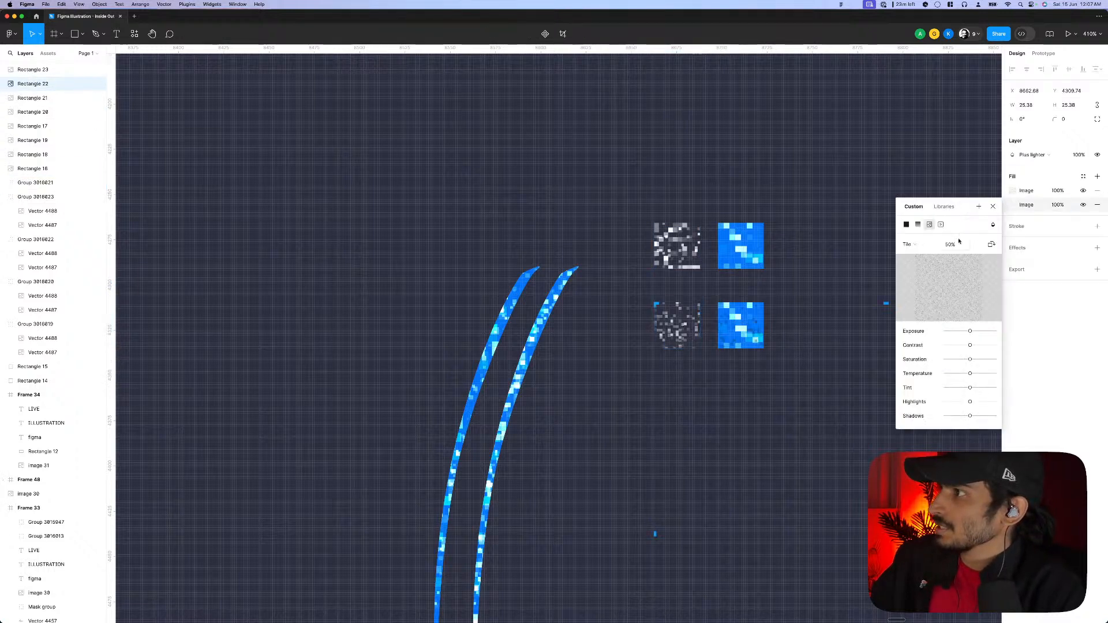
{"action": "left_click", "coordinate": [957, 244]}
{"action": "key", "text": "shift+Up"}
{"action": "key", "text": "shift+Up"}
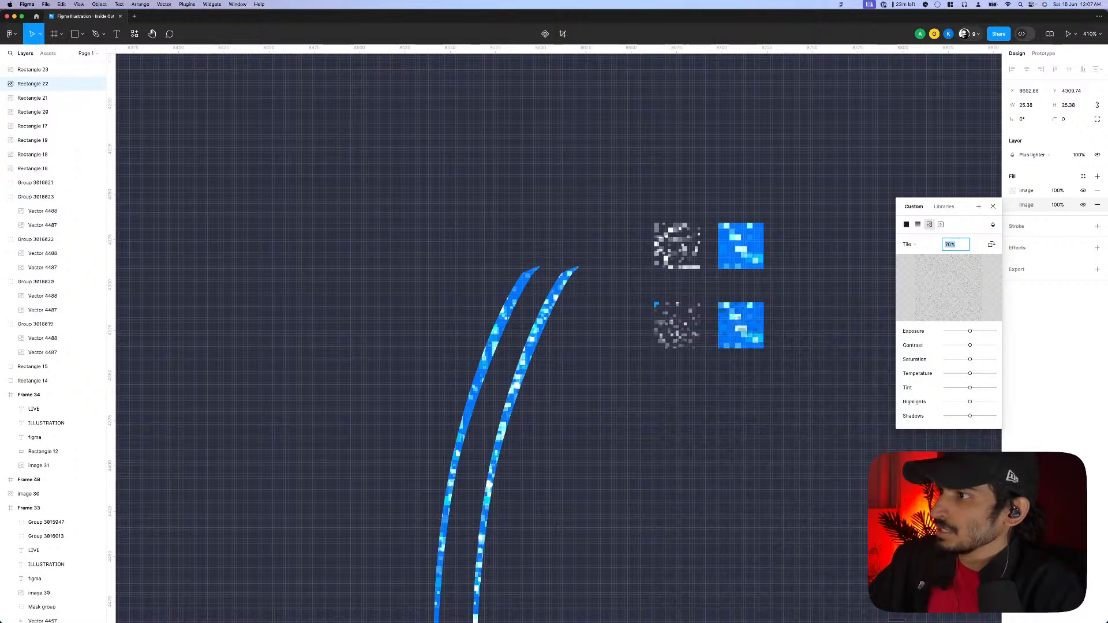
{"action": "left_click", "coordinate": [831, 296]}
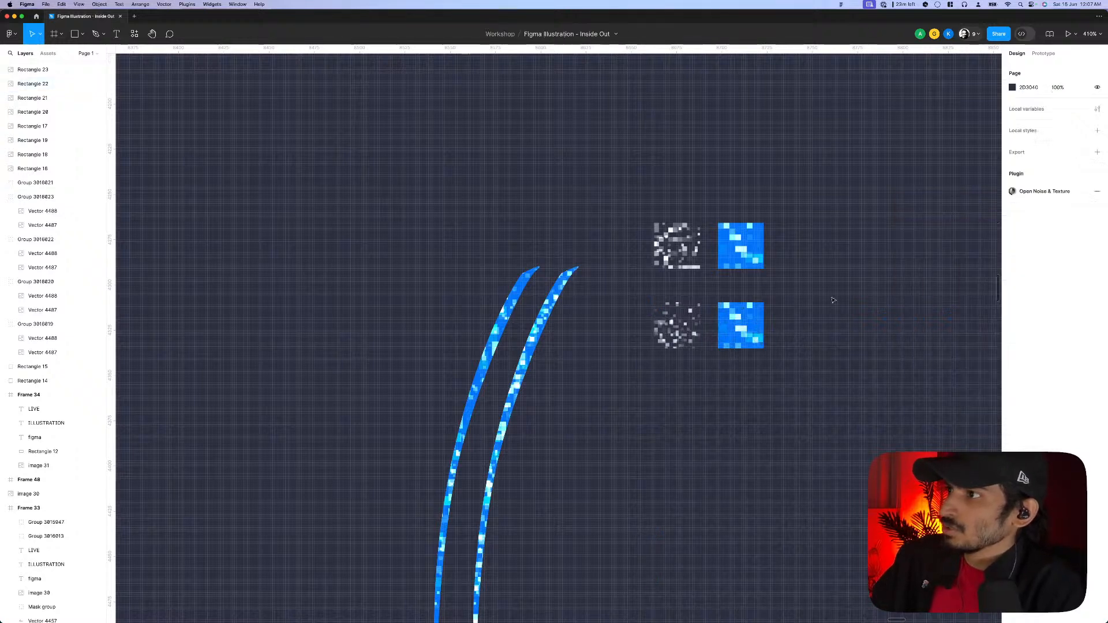
- Copy the properties of the left strand copy's lower vector and paste them onto the blue square in the second row
{"action": "left_click", "coordinate": [740, 329]}
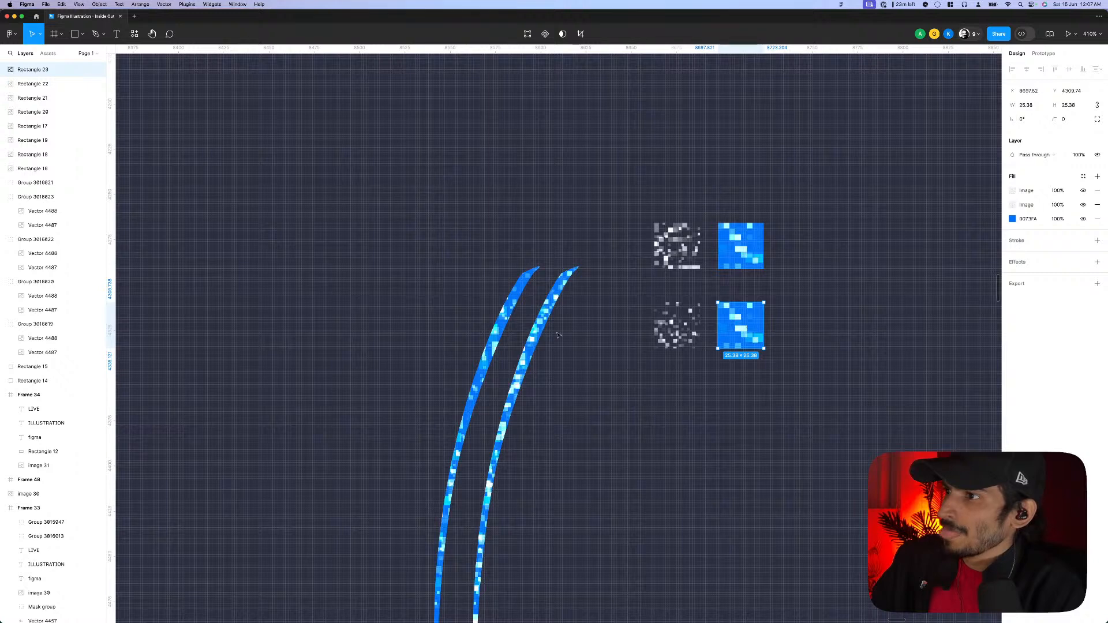
{"action": "left_click", "coordinate": [34, 196]}
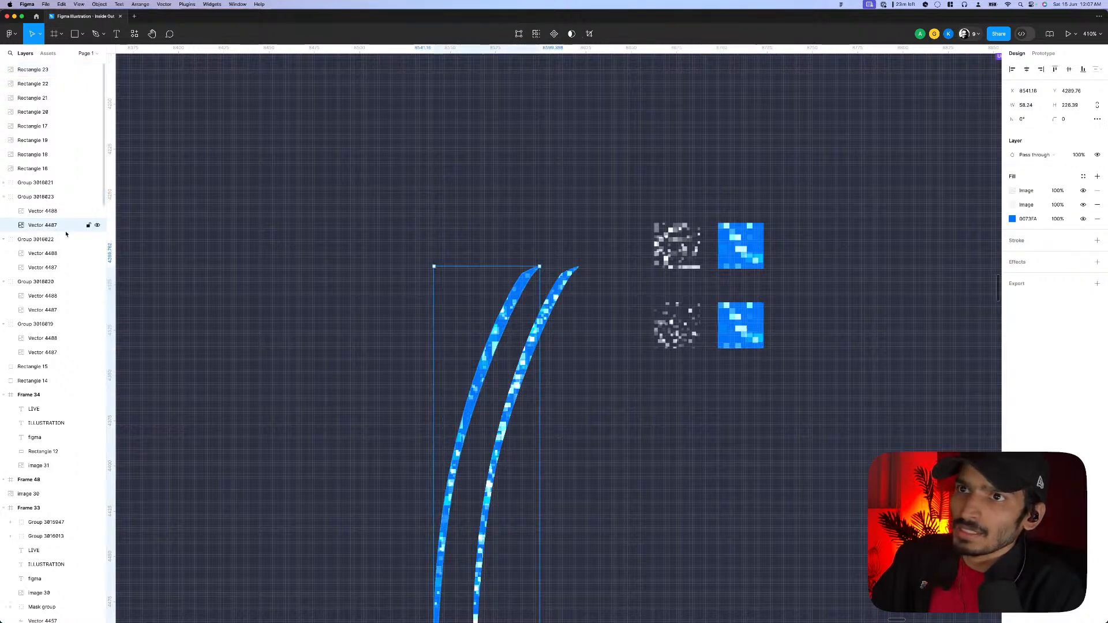
{"action": "left_click", "coordinate": [741, 326]}
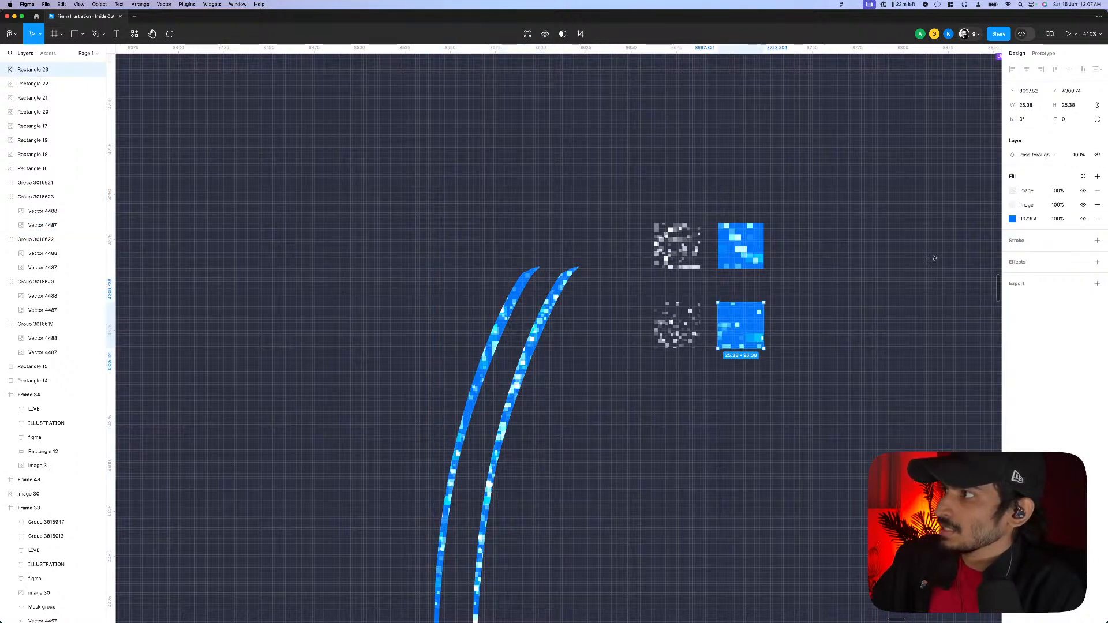
- Adjust the tile scale of the second row's blue square, using 80% for its lower image fill and 50% for the upper one
{"action": "left_click", "coordinate": [1013, 205]}
{"action": "left_click", "coordinate": [957, 245]}
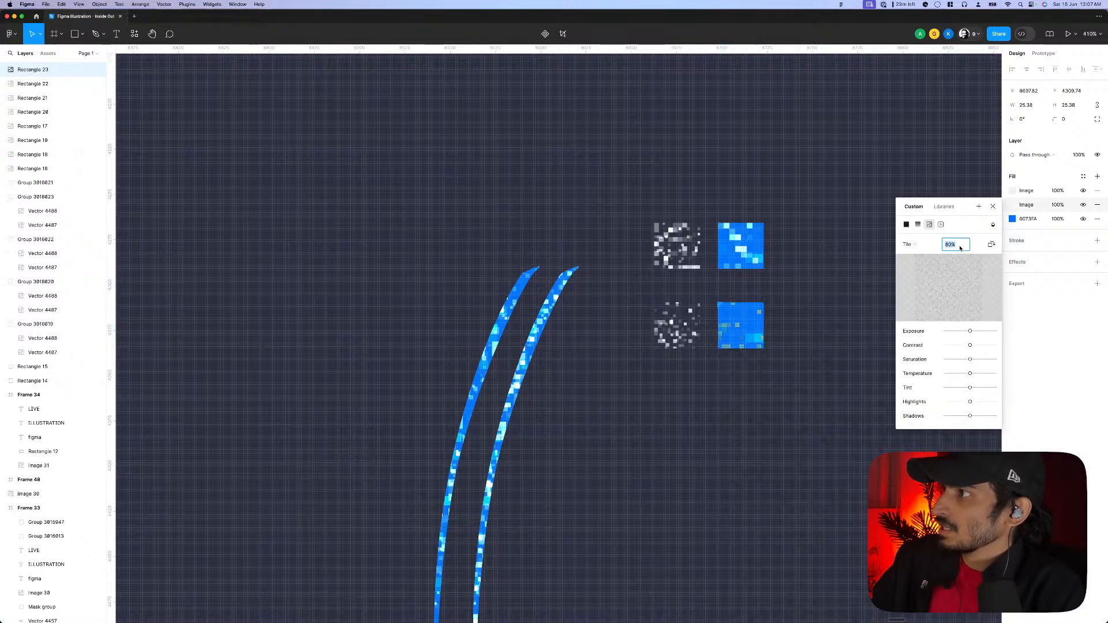
{"action": "key", "text": "Escape"}
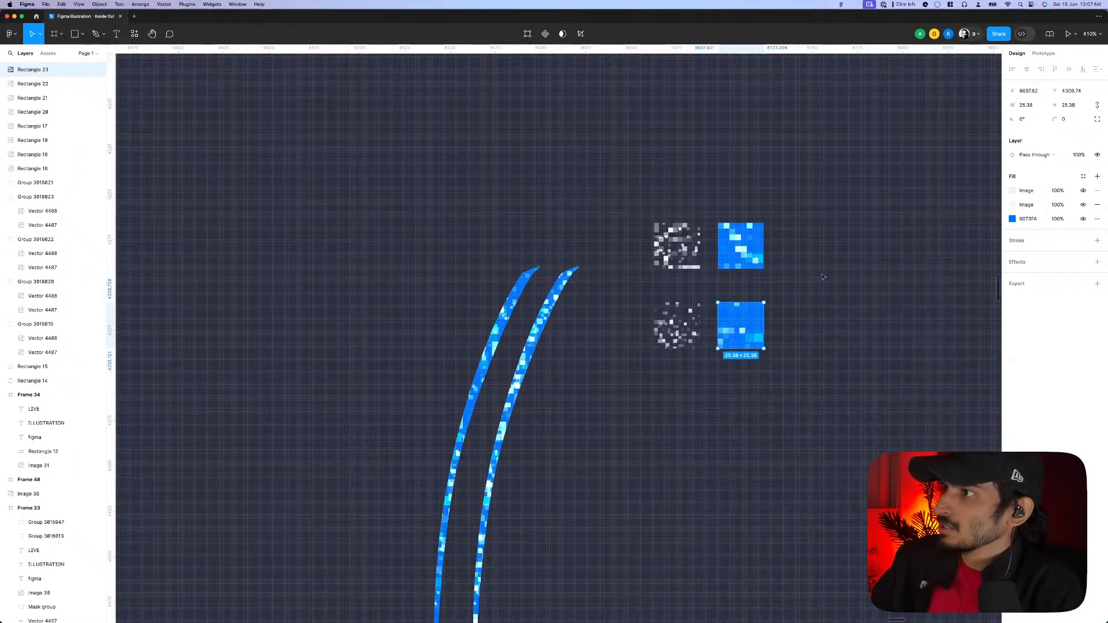
{"action": "key", "text": "Escape"}
{"action": "scroll", "coordinate": [791, 265], "scroll_direction": "down", "scroll_amount": 3}
{"action": "left_click", "coordinate": [762, 311]}
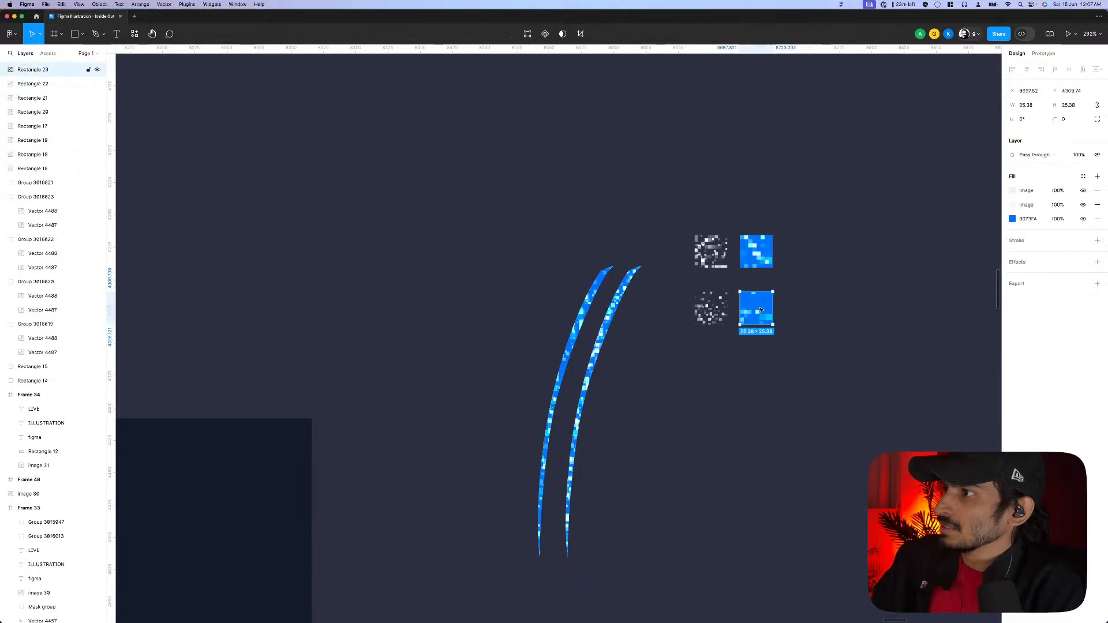
{"action": "left_click", "coordinate": [1033, 192]}
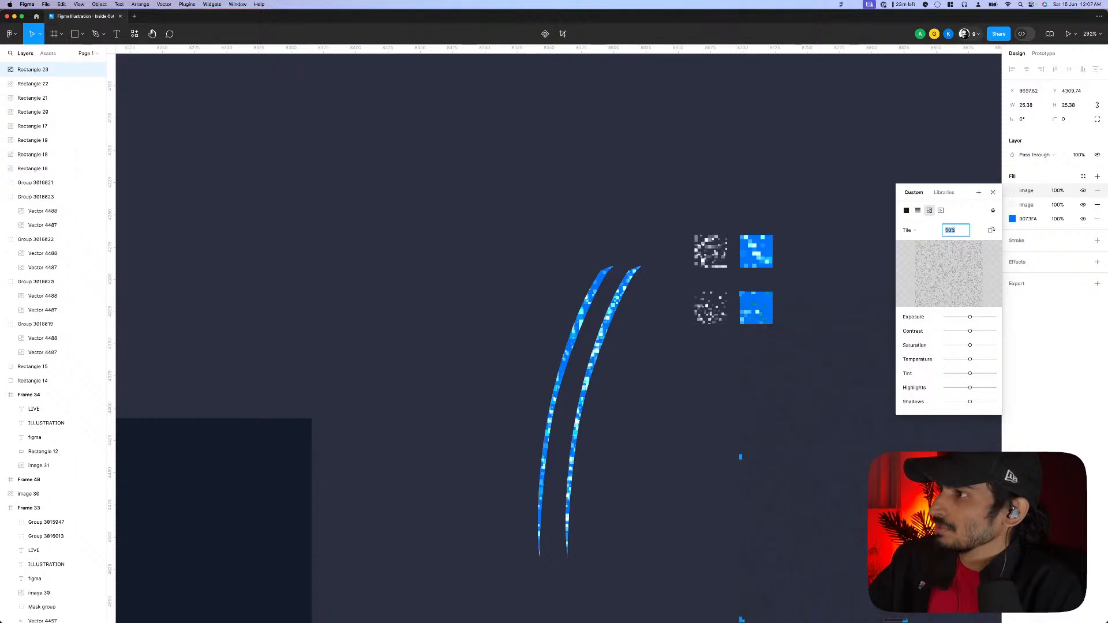
{"action": "key", "text": "Escape"}
{"action": "key", "text": "Escape"}
- Duplicate the reference photo frame and the adjacent illustration frame into the empty canvas area above
{"action": "scroll", "coordinate": [811, 293], "scroll_direction": "down", "scroll_amount": 5}
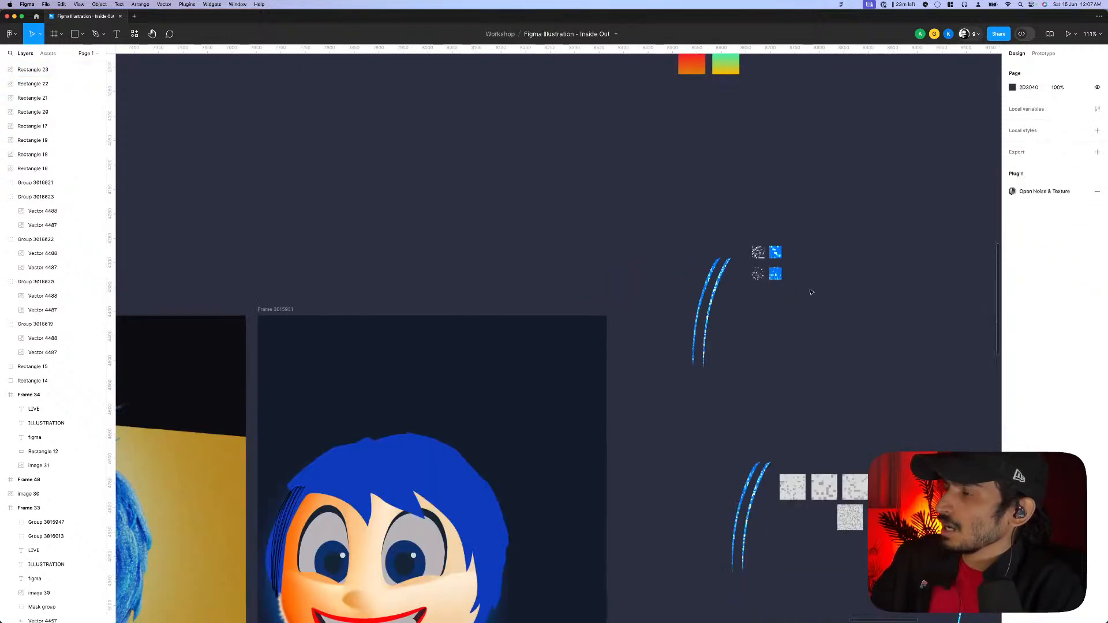
{"action": "scroll", "coordinate": [812, 293], "scroll_direction": "down", "scroll_amount": 3}
{"action": "scroll", "coordinate": [821, 347], "scroll_direction": "down", "scroll_amount": 3}
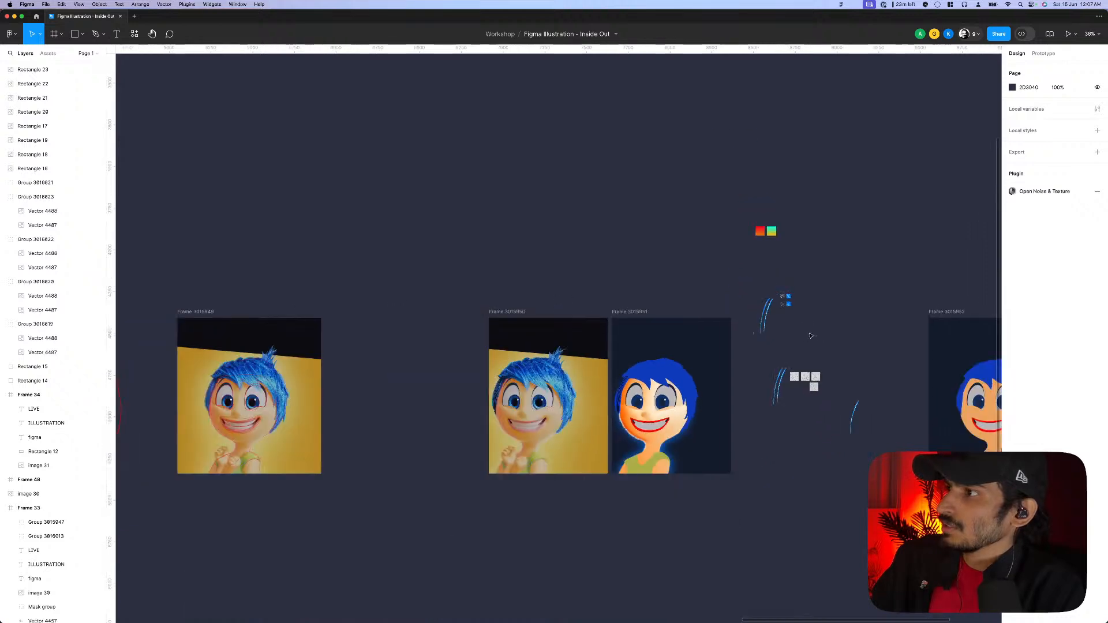
{"action": "scroll", "coordinate": [623, 371], "scroll_direction": "right", "scroll_amount": 3}
{"action": "scroll", "coordinate": [623, 373], "scroll_direction": "down", "scroll_amount": 3}
{"action": "left_click_drag", "start_coordinate": [345, 316], "coordinate": [518, 506]}
{"action": "left_click_drag", "start_coordinate": [667, 270], "coordinate": [746, 213]}
- Move the copied strand pair and the four sample squares beside the duplicated frames
{"action": "left_click", "coordinate": [656, 302]}
{"action": "left_click", "coordinate": [547, 353]}
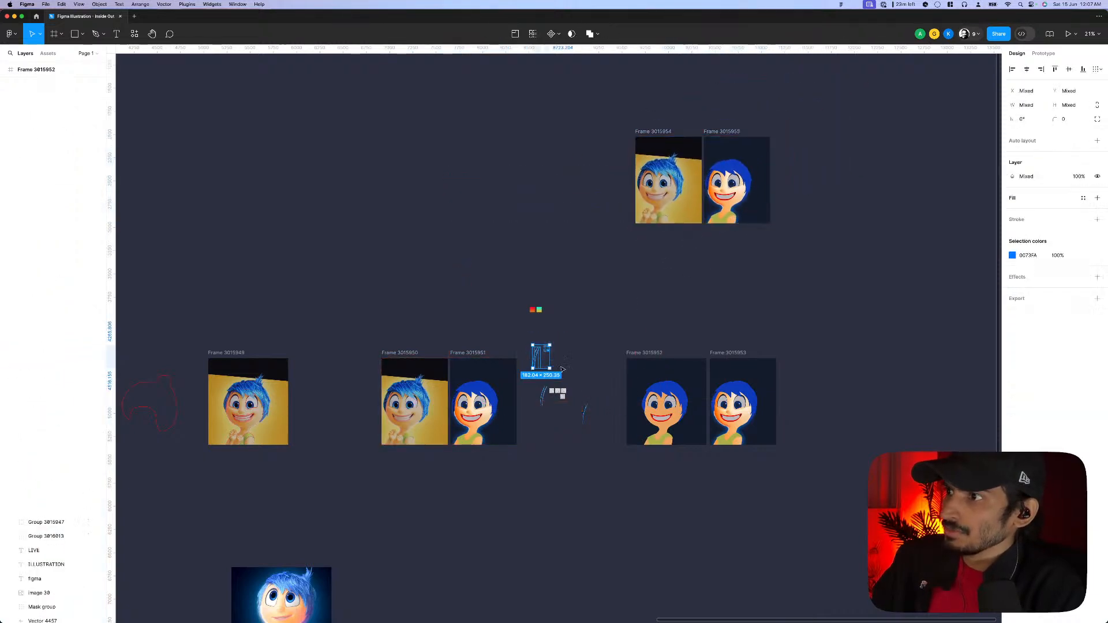
{"action": "scroll", "coordinate": [541, 359], "scroll_direction": "up", "scroll_amount": 1}
{"action": "mouse_move", "coordinate": [542, 355]}
{"action": "left_mouse_down"}
{"action": "mouse_move", "coordinate": [858, 145]}
{"action": "mouse_move", "coordinate": [830, 144]}
{"action": "left_mouse_up"}
{"action": "scroll", "coordinate": [814, 78], "scroll_direction": "up", "scroll_amount": 5}
{"action": "scroll", "coordinate": [790, 210], "scroll_direction": "up", "scroll_amount": 1}
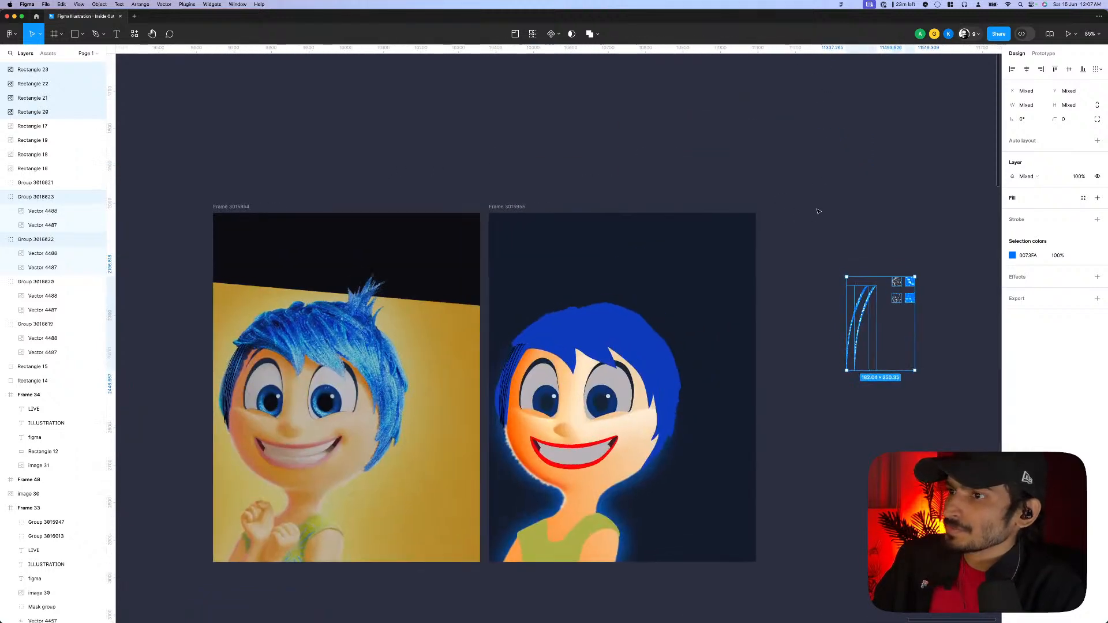
- Move the duplicated reference frame away from the illustration frame and place the four sample squares in the gap between them
{"action": "scroll", "coordinate": [817, 210], "scroll_direction": "left", "scroll_amount": 3}
{"action": "scroll", "coordinate": [873, 206], "scroll_direction": "down", "scroll_amount": 1}
{"action": "left_click", "coordinate": [406, 195]}
{"action": "left_click_drag", "start_coordinate": [405, 195], "coordinate": [308, 196]}
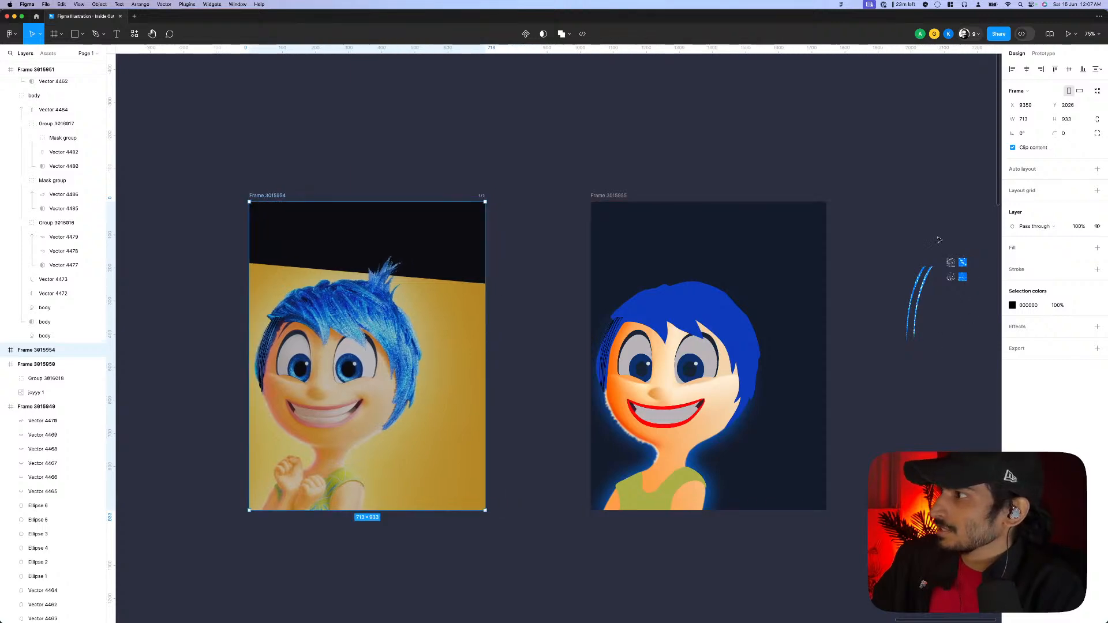
{"action": "left_click_drag", "start_coordinate": [939, 240], "coordinate": [520, 354]}
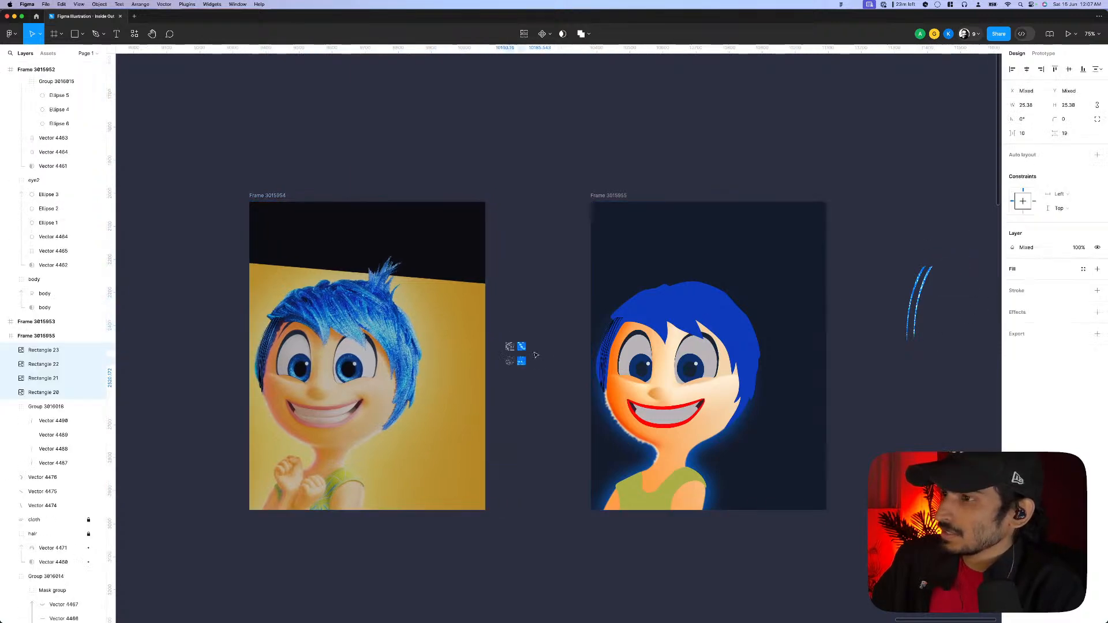
- Duplicate the hair strand outline nearest the face, swap both vectors' strokes for fills, and group the pair
{"action": "scroll", "coordinate": [535, 355], "scroll_direction": "up", "scroll_amount": 10}
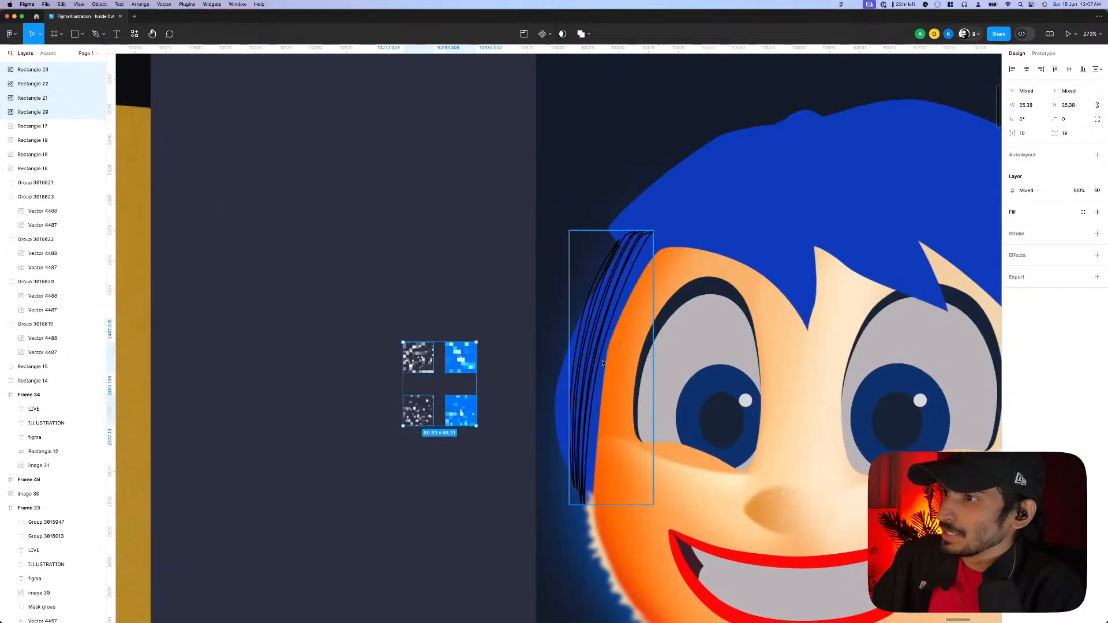
{"action": "left_click", "coordinate": [602, 360]}
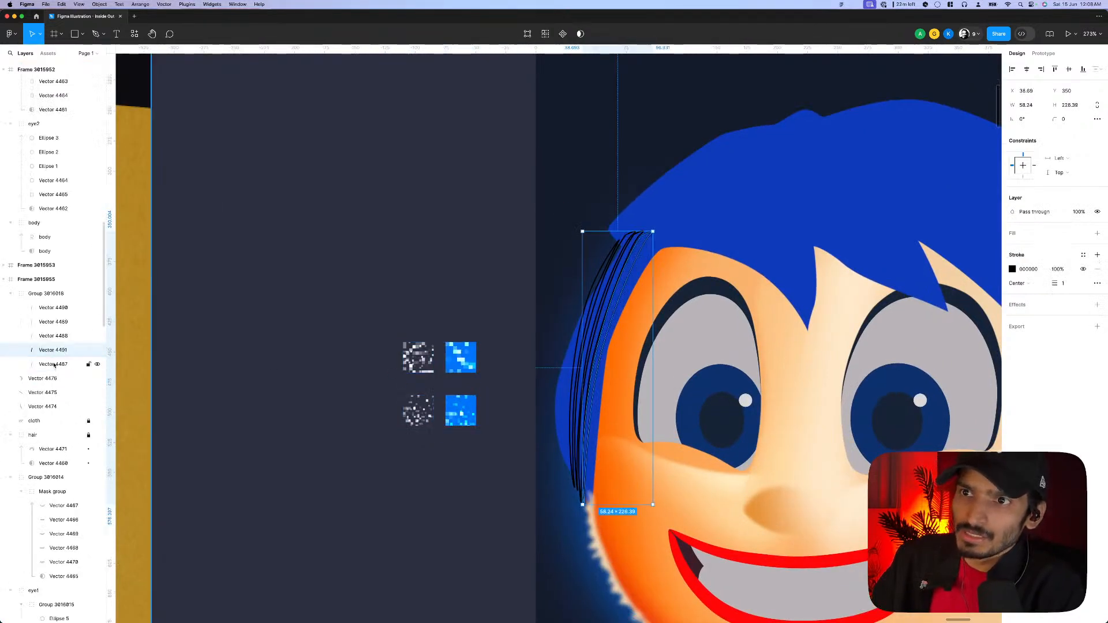
{"action": "key", "text": "alt+super+o"}
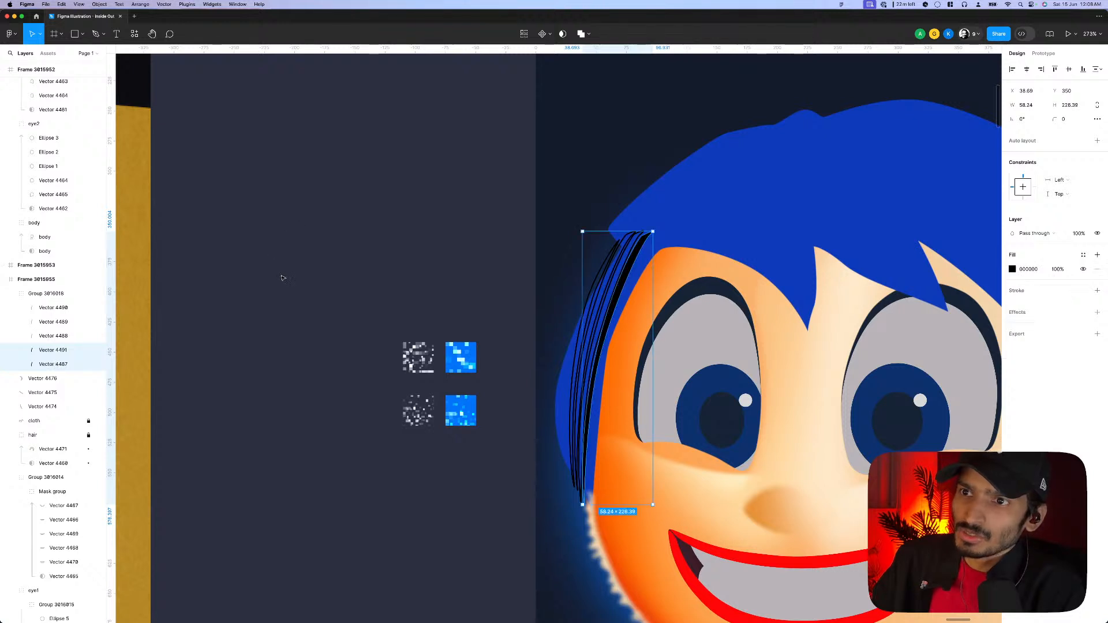
{"action": "key", "text": "super+g"}
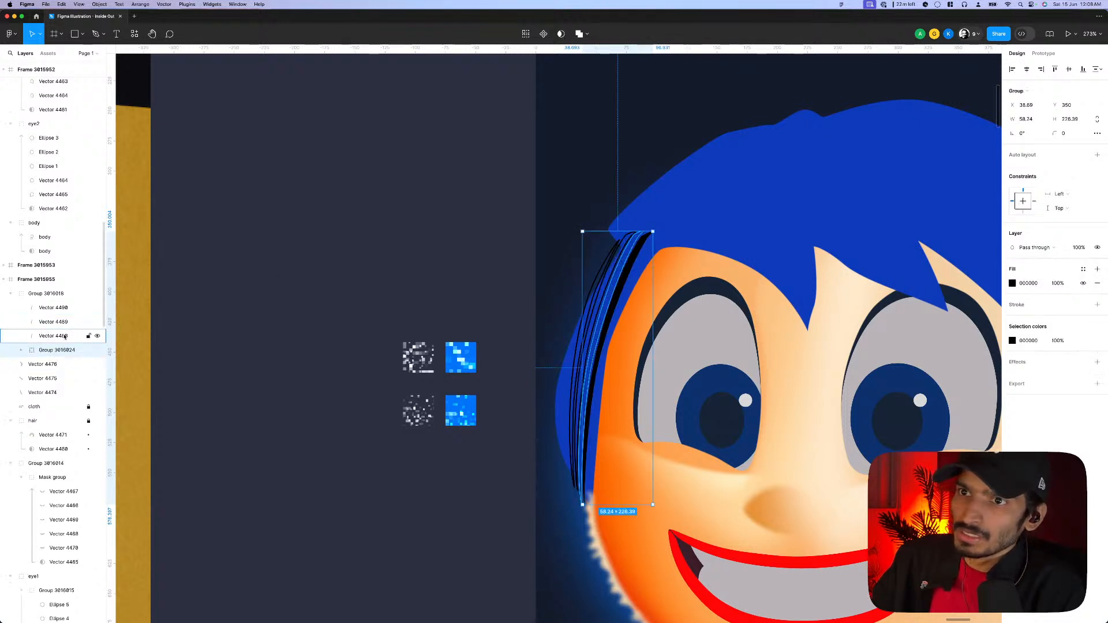
- Duplicate the second strand outline from the face, swap both vectors' strokes for fills, and group them
{"action": "left_click", "coordinate": [65, 336]}
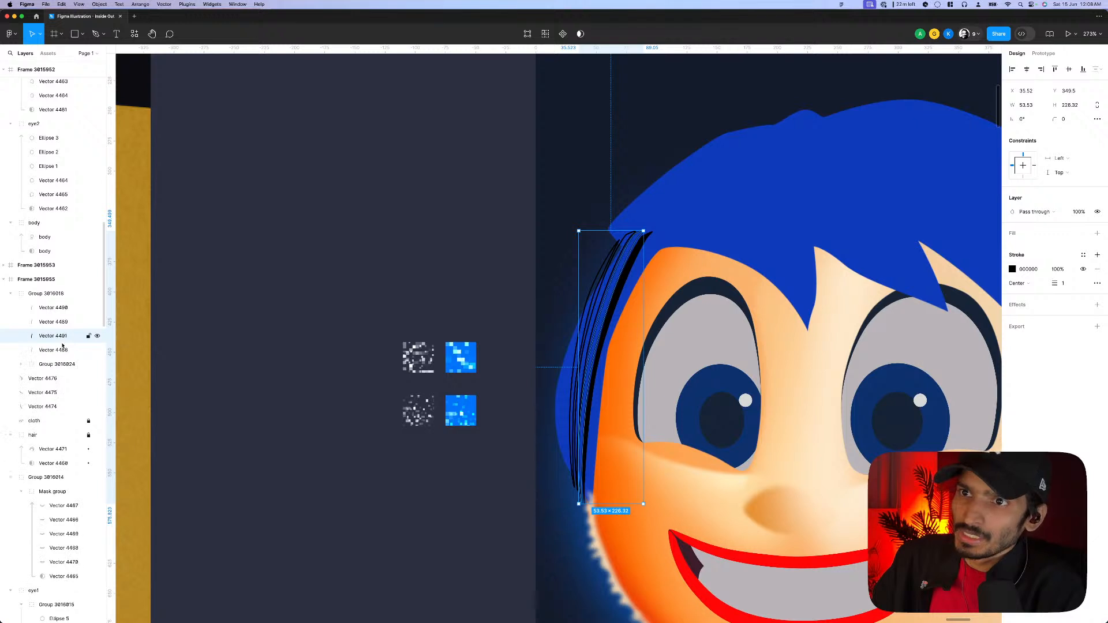
{"action": "key", "text": "alt+super+o"}
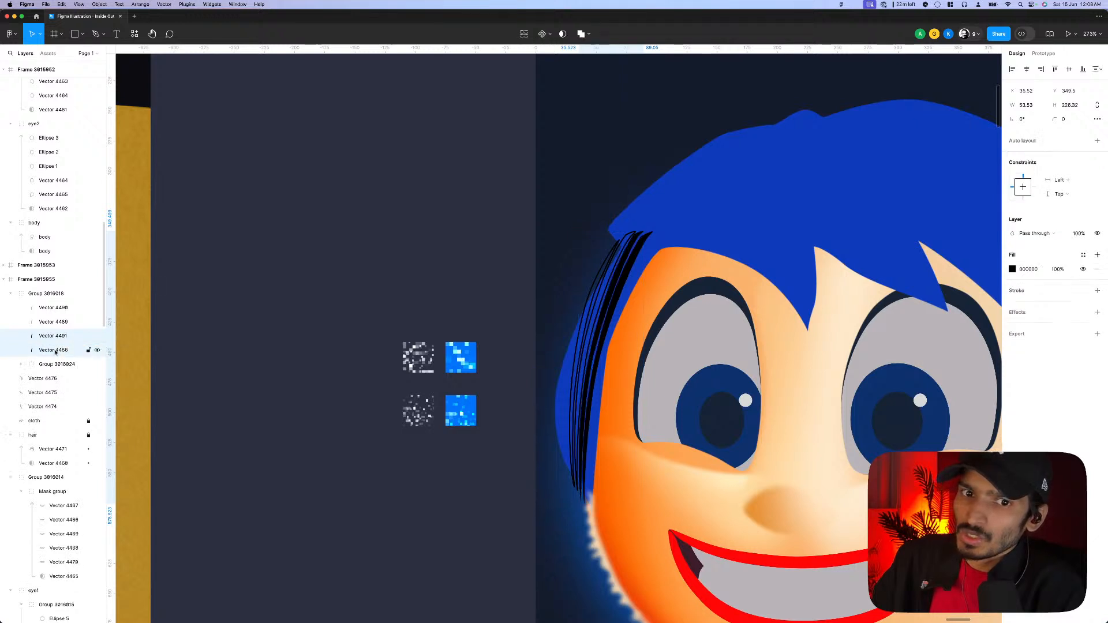
{"action": "key", "text": "super+g"}
- Duplicate the third strand outline from the face and group it with its copy
{"action": "left_click", "coordinate": [50, 323]}
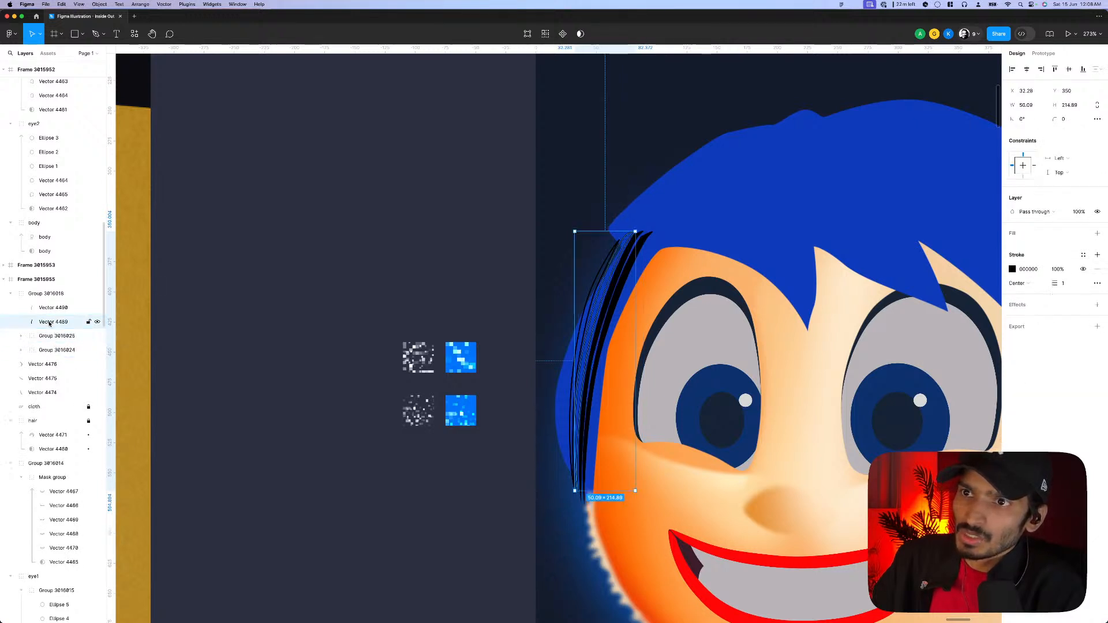
{"action": "key", "text": "alt+super+o"}
{"action": "key", "text": "super+g"}
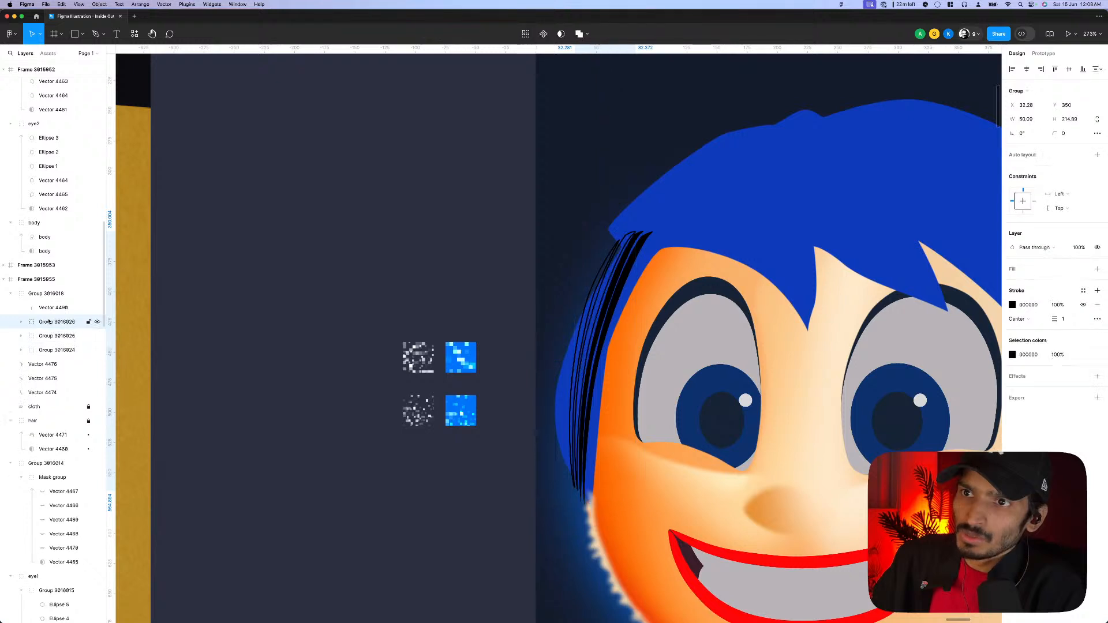
- Duplicate the outermost strand outline and group it with its copy
{"action": "left_click", "coordinate": [50, 308]}
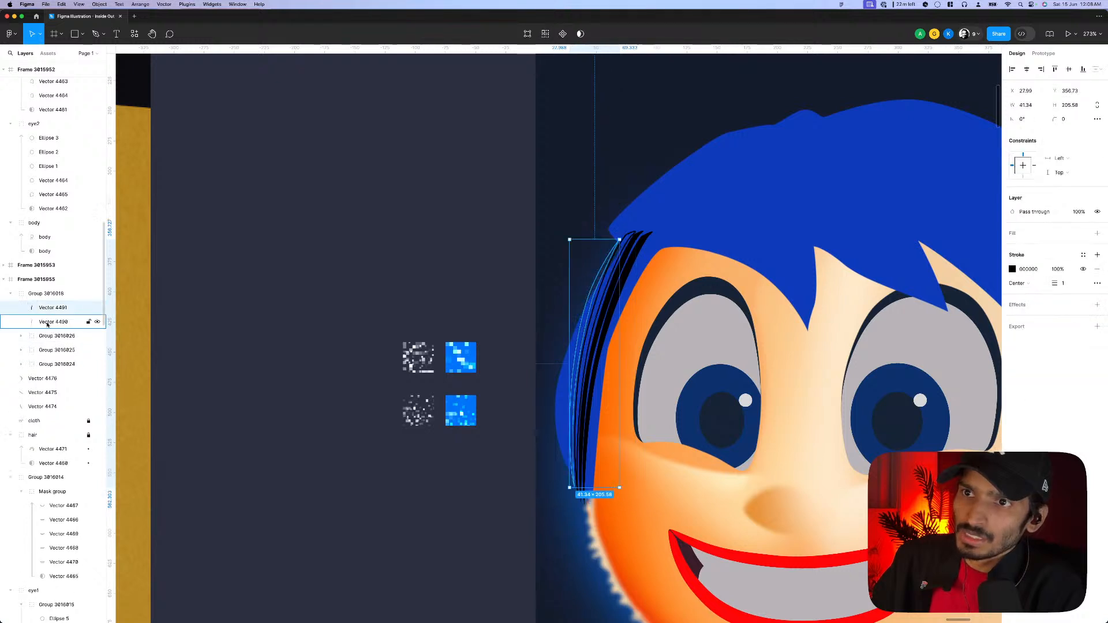
{"action": "key", "text": "alt+super+o"}
{"action": "key", "text": "super+g"}
- Swap the strokes for fills on both vectors in the outermost strand group and in the neighbouring third strand group
{"action": "key", "text": "super+equal"}
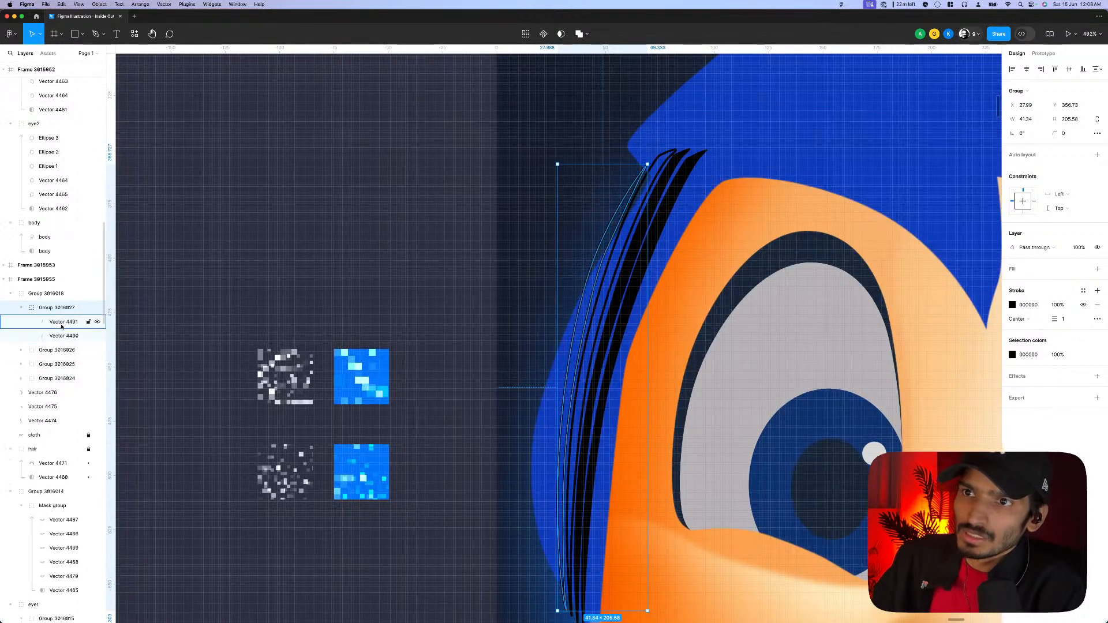
{"action": "key", "text": "Return"}
{"action": "key", "text": "shift+x"}
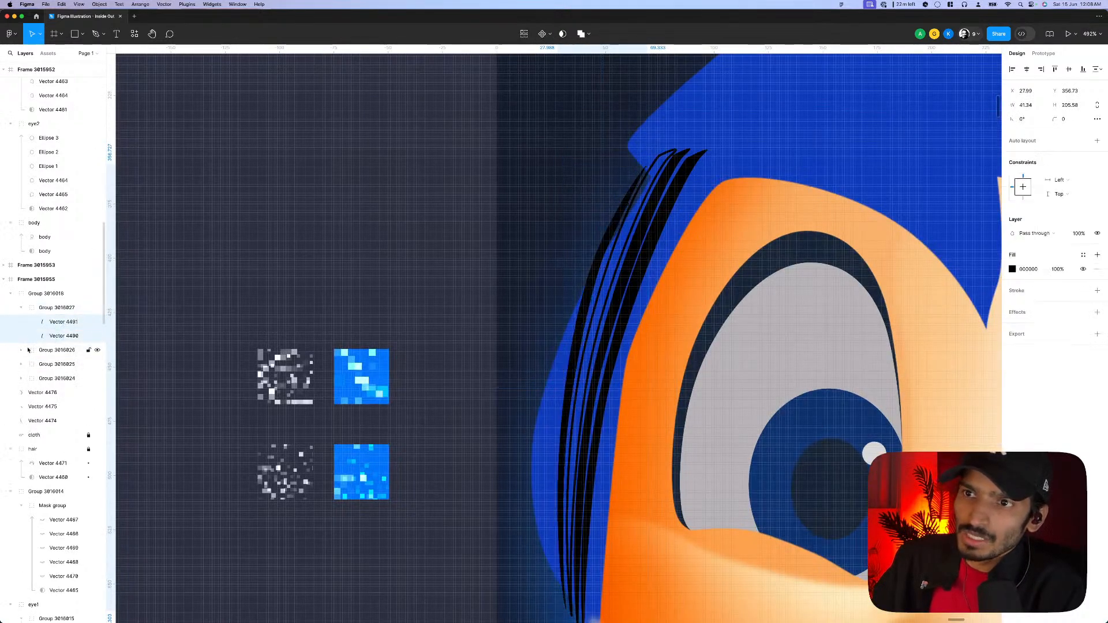
{"action": "left_click", "coordinate": [30, 350]}
{"action": "key", "text": "Return"}
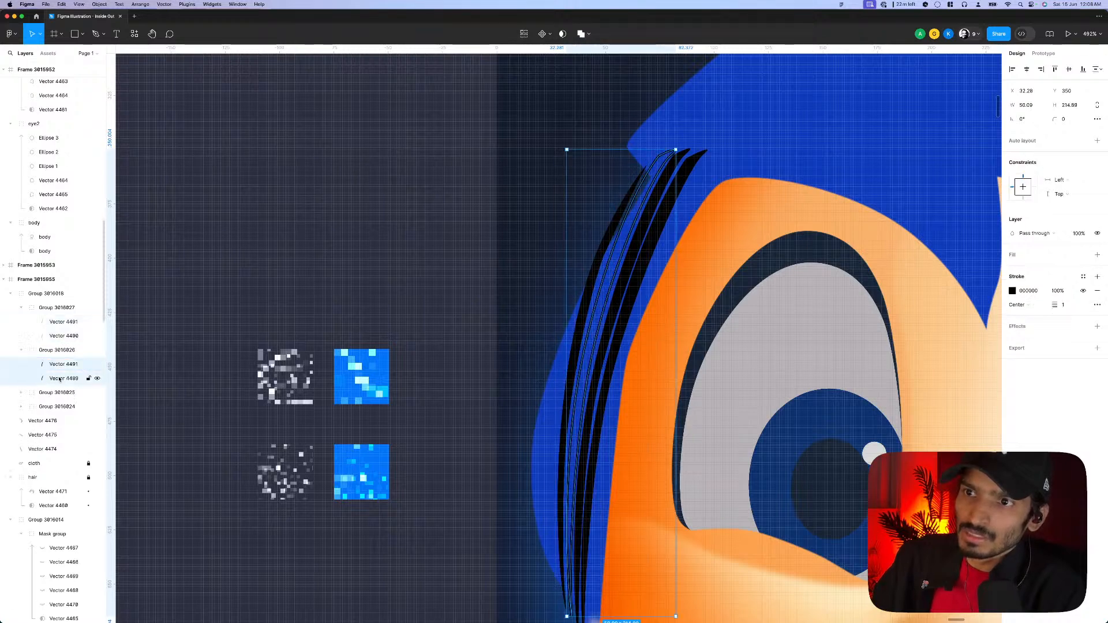
{"action": "key", "text": "shift+x"}
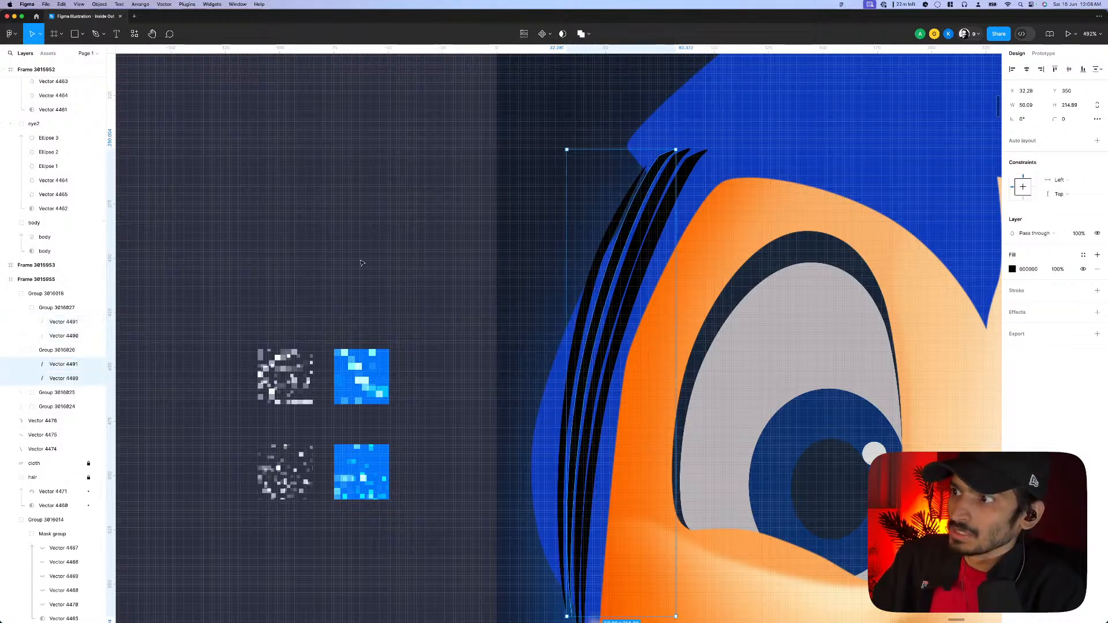
{"action": "left_click", "coordinate": [361, 263]}
- Rearrange the four sample squares so each grayscale noise square sits above or overlaps its blue square, with the grayscale ones in front
{"action": "scroll", "coordinate": [392, 251], "scroll_direction": "down", "scroll_amount": 1}
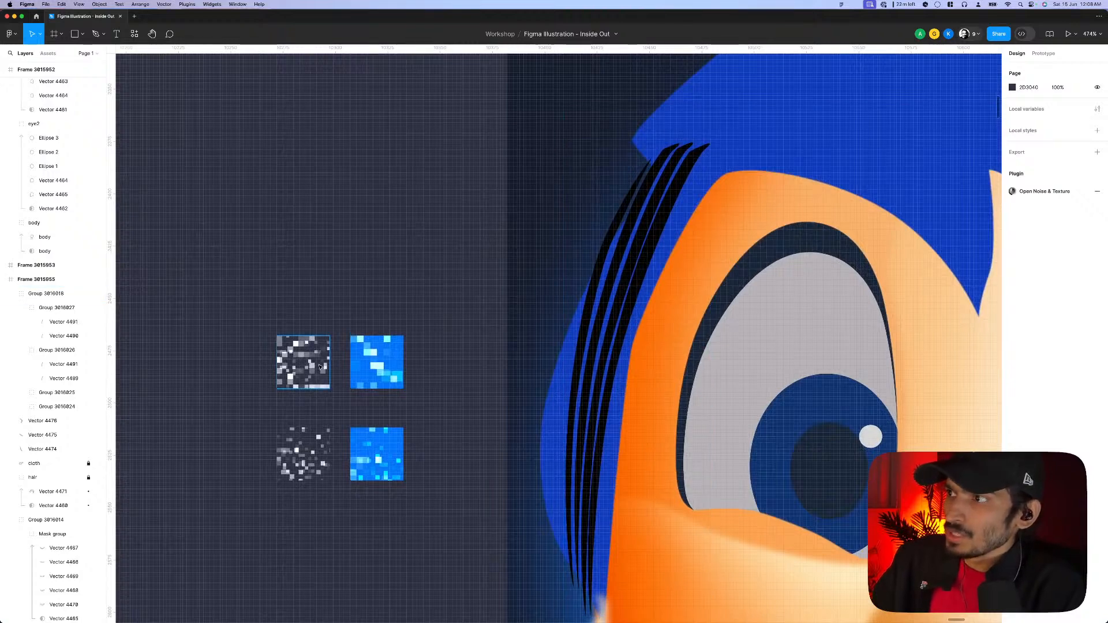
{"action": "left_click", "coordinate": [320, 368]}
{"action": "left_click", "coordinate": [375, 363]}
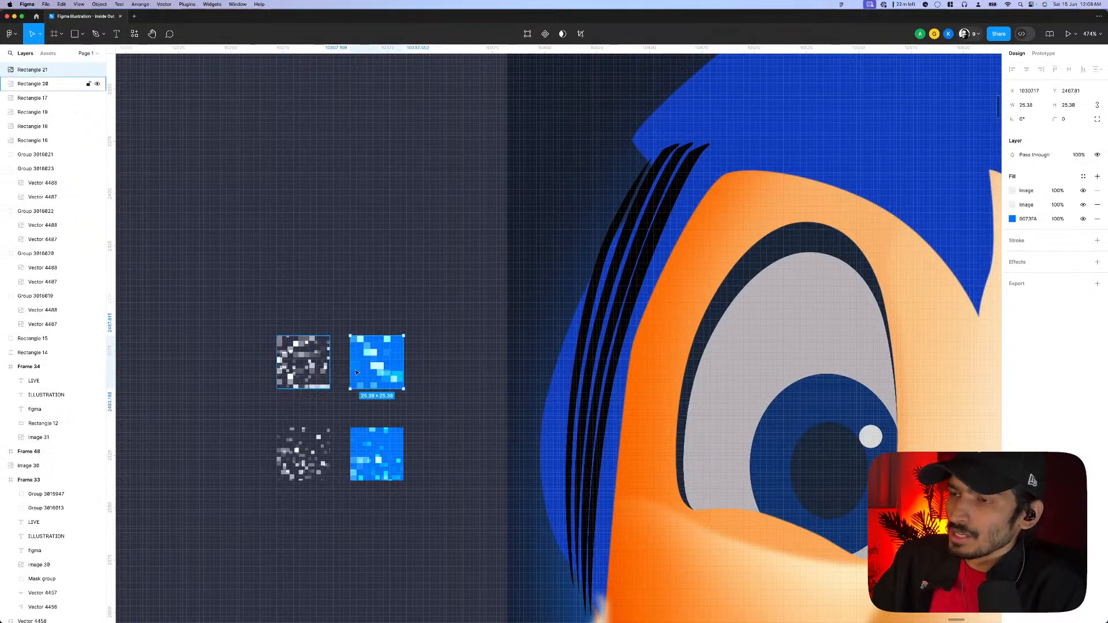
{"action": "left_click", "coordinate": [317, 376]}
{"action": "left_click_drag", "start_coordinate": [317, 368], "coordinate": [375, 316]}
{"action": "key", "text": "bracketright"}
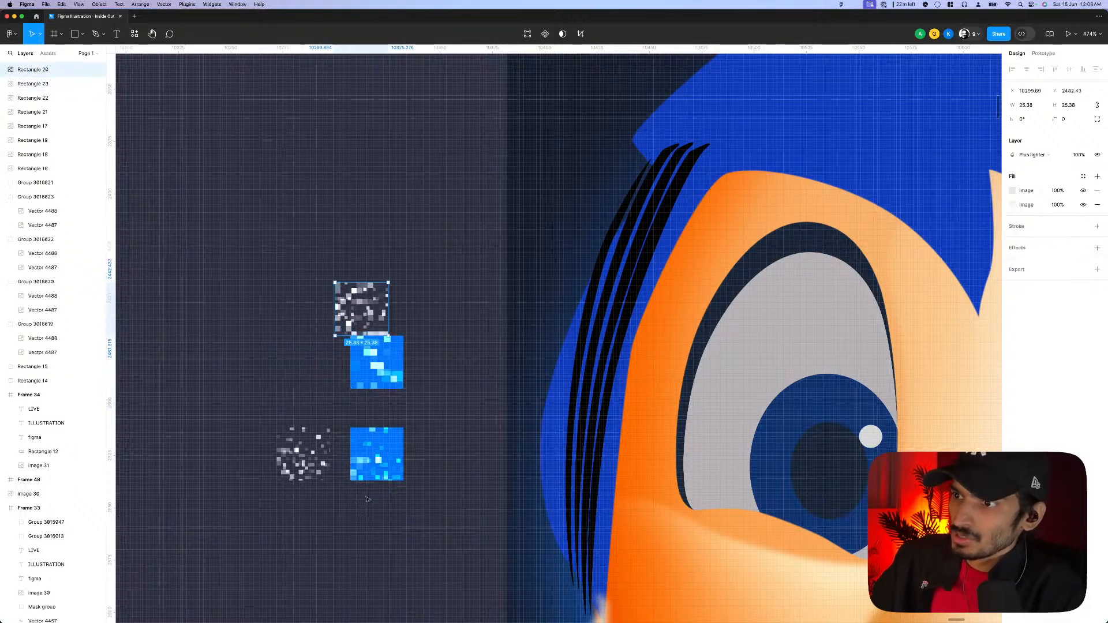
{"action": "left_click_drag", "start_coordinate": [375, 457], "coordinate": [378, 489]}
{"action": "left_click_drag", "start_coordinate": [320, 455], "coordinate": [370, 454]}
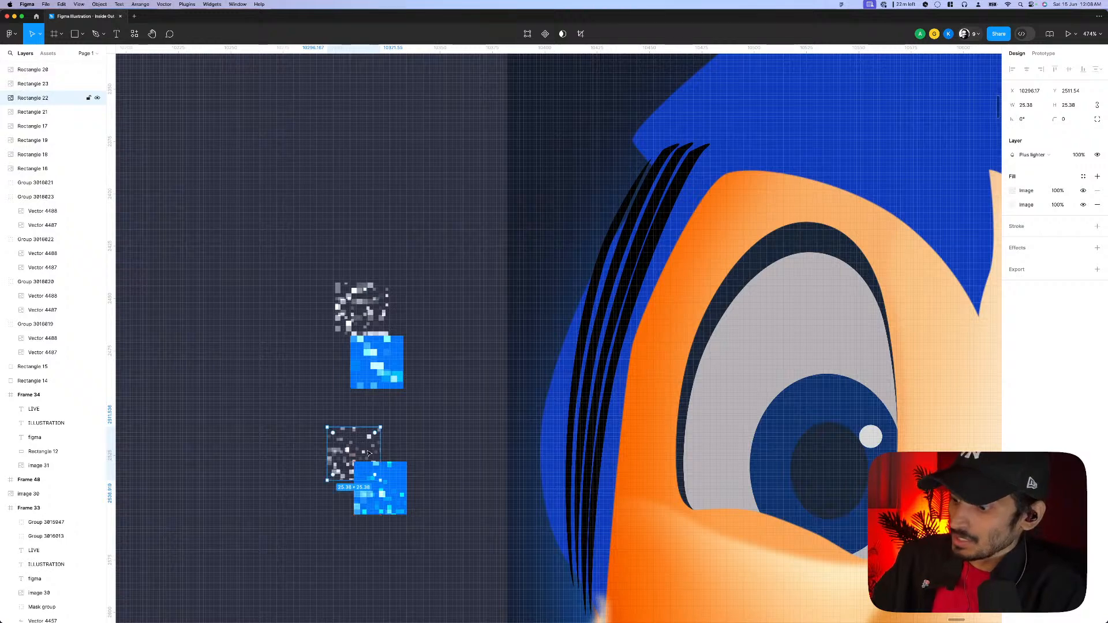
{"action": "key", "text": "bracketright"}
- Rename the parent group holding the four strand pairs as hairs
{"action": "left_click", "coordinate": [584, 372]}
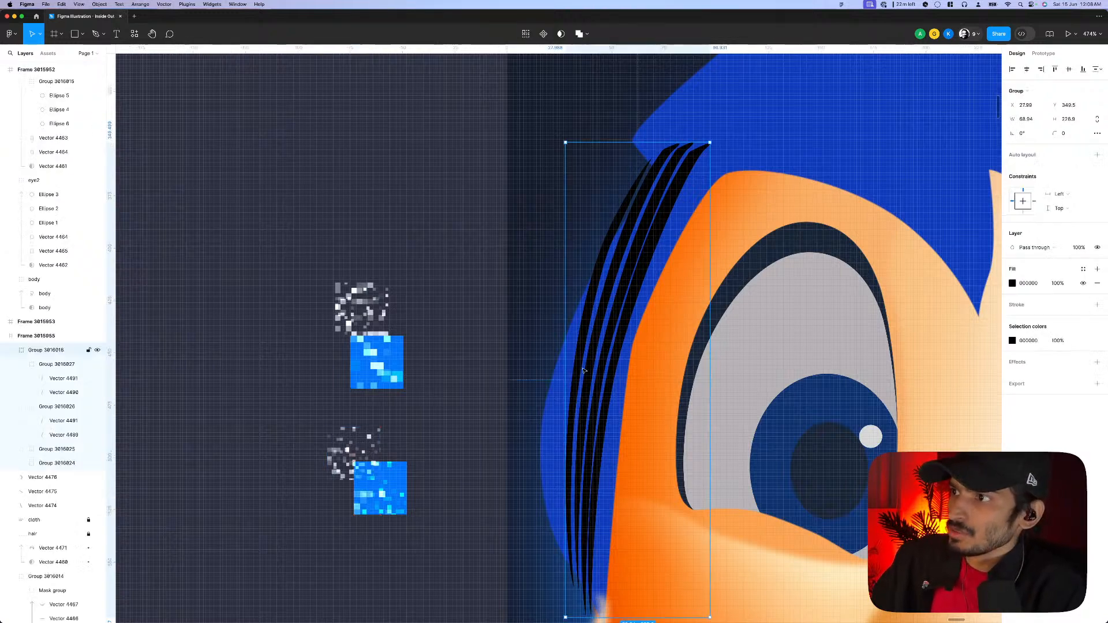
{"action": "scroll", "coordinate": [53, 367], "scroll_direction": "up", "scroll_amount": 1}
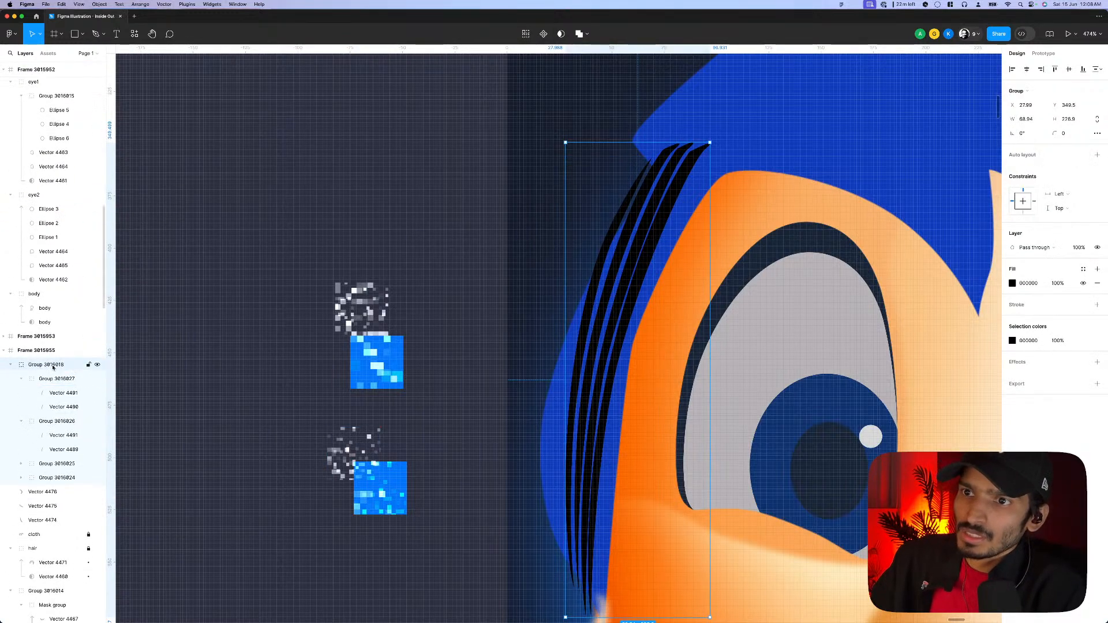
{"action": "double_click", "coordinate": [53, 365]}
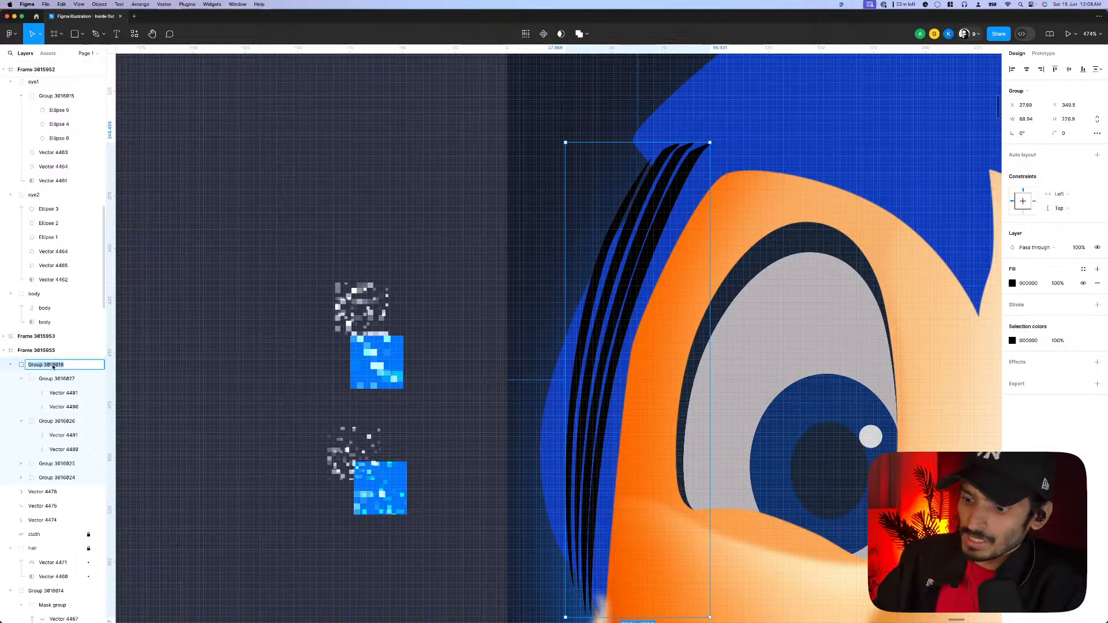
{"action": "key", "text": "Return"}
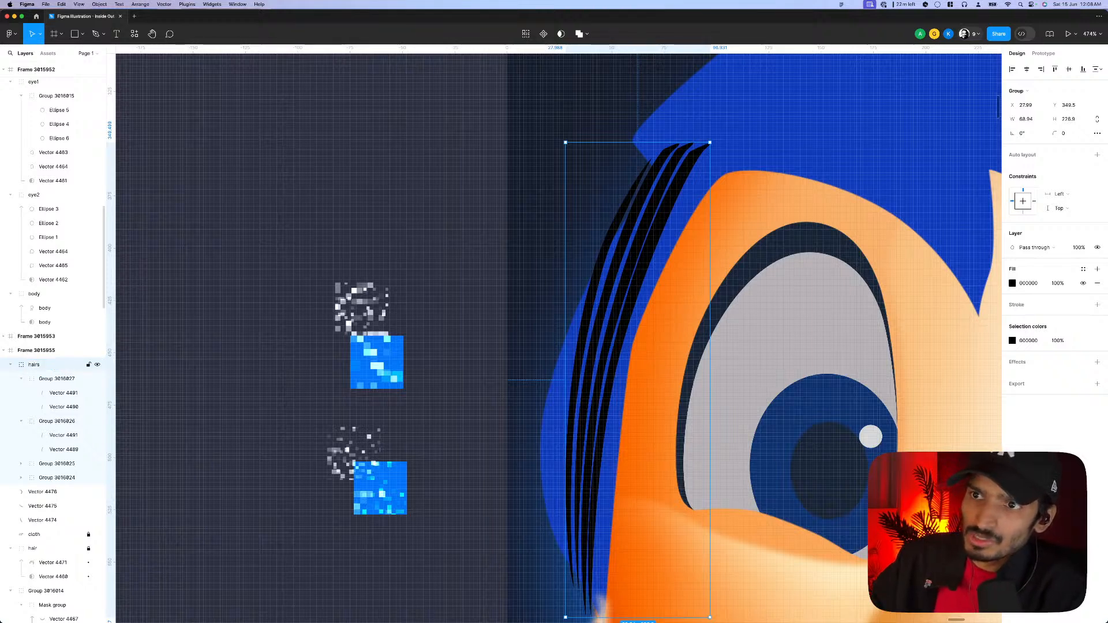
- Copy the four noise sample squares together with the hairs group
{"action": "left_click", "coordinate": [61, 394]}
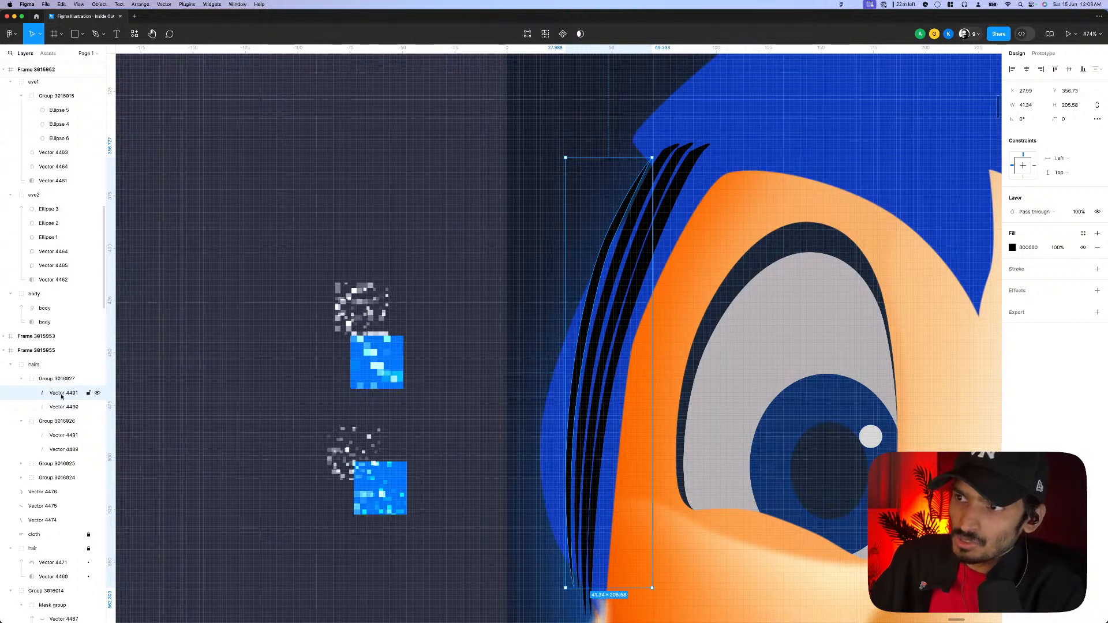
{"action": "left_click", "coordinate": [361, 324]}
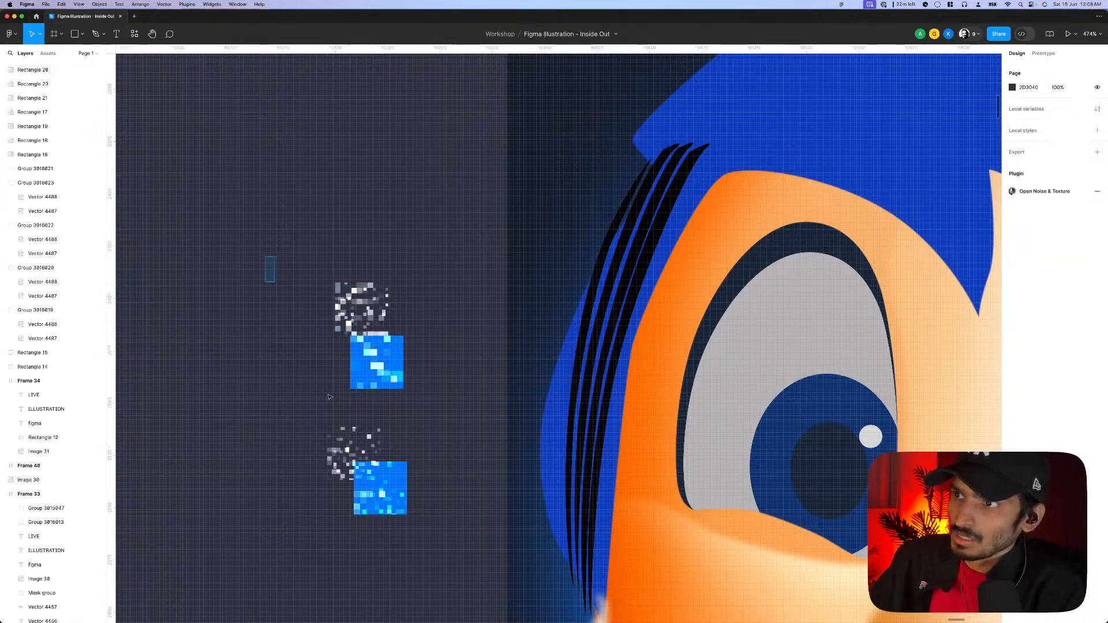
{"action": "left_click_drag", "start_coordinate": [269, 263], "coordinate": [459, 562]}
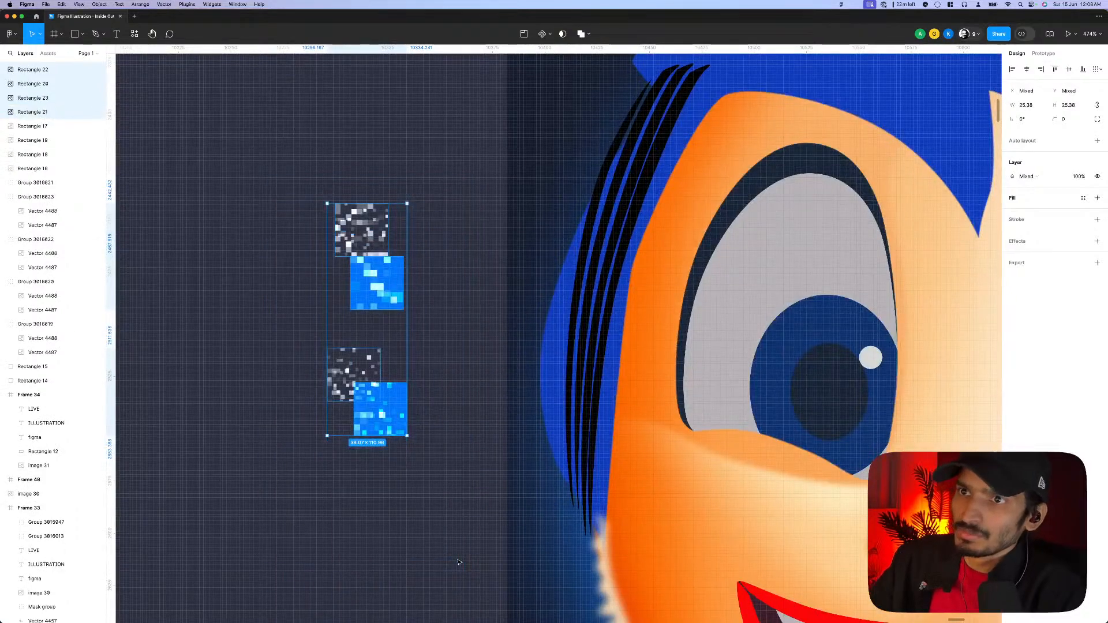
{"action": "left_click", "coordinate": [586, 342], "text": "shift"}
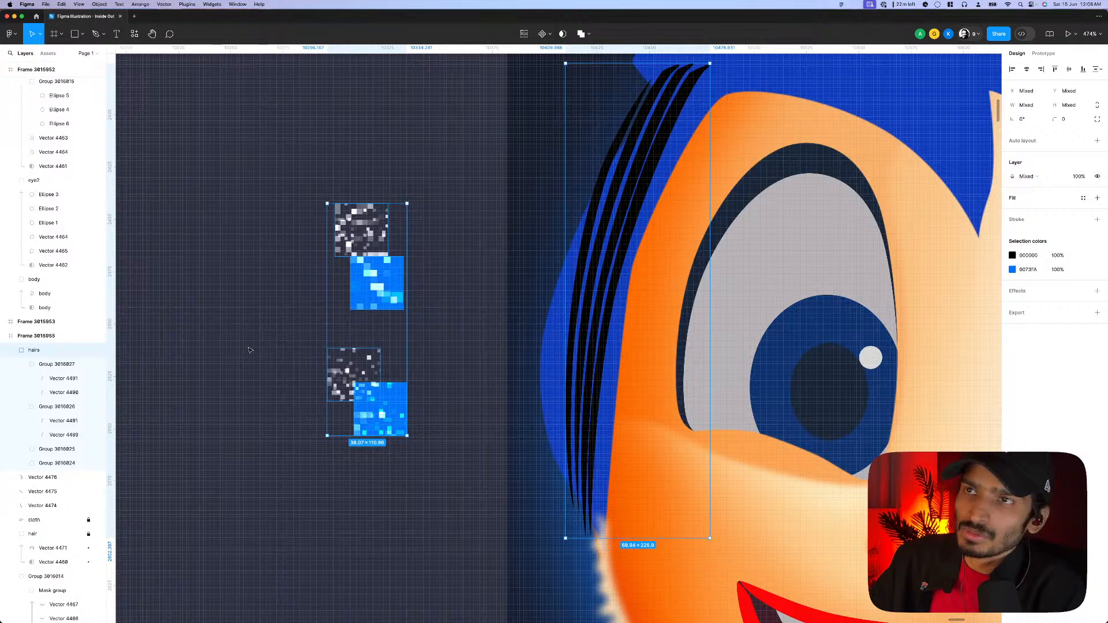
{"action": "left_click", "coordinate": [459, 323]}
- Delete the four original noise sample squares beside the character frame
{"action": "left_click_drag", "start_coordinate": [307, 206], "coordinate": [443, 551]}
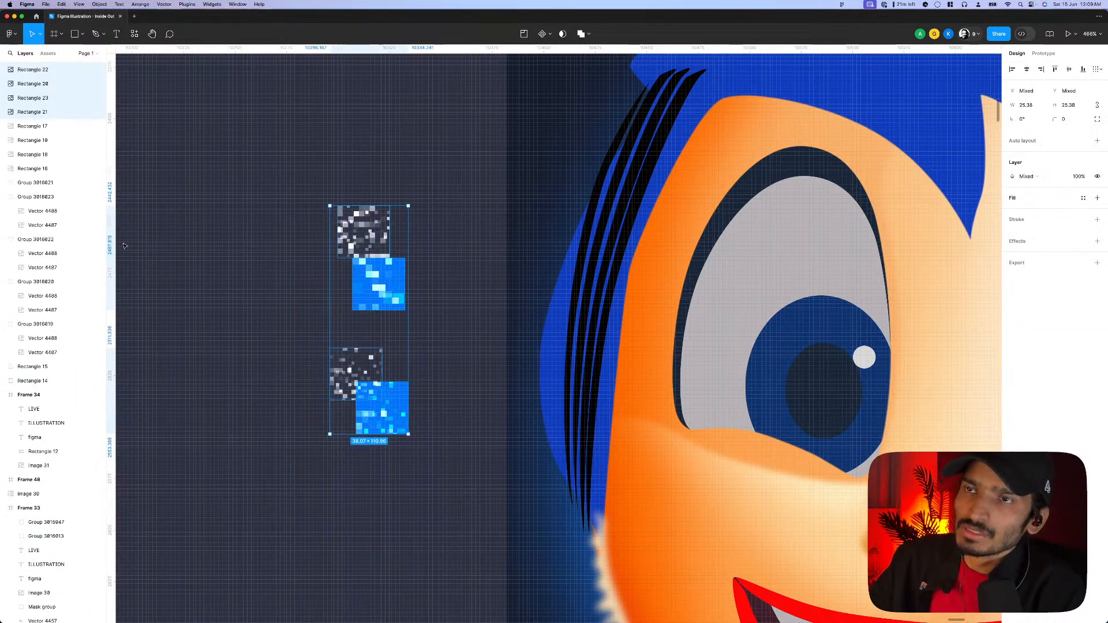
{"action": "scroll", "coordinate": [372, 258], "scroll_direction": "down", "scroll_amount": 10}
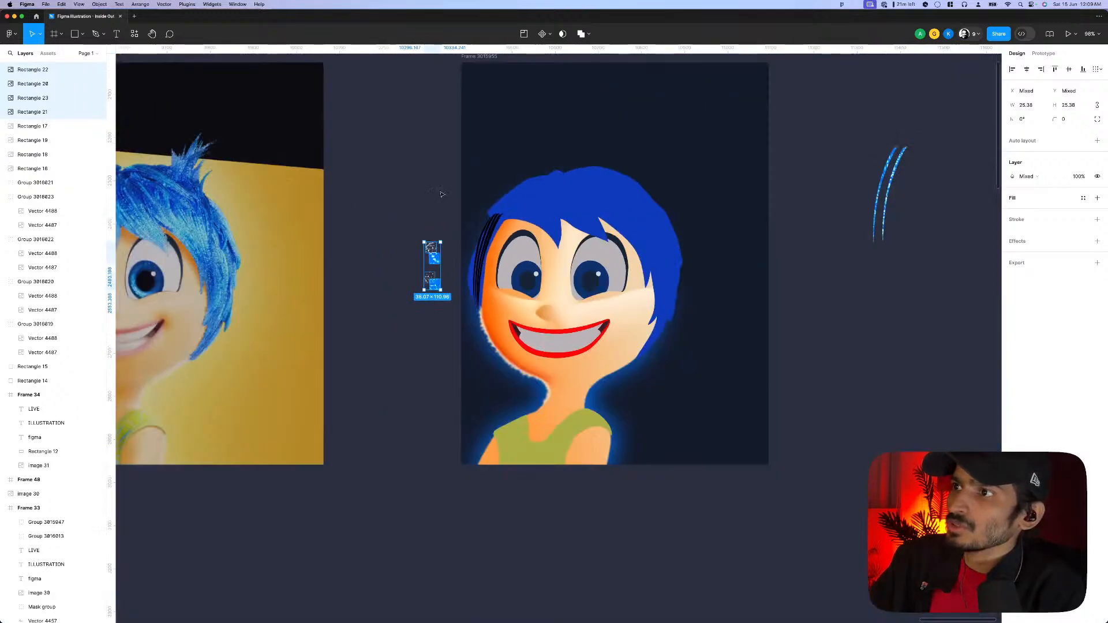
{"action": "key", "text": "Delete"}
- Paste the copied squares and hairs group onto the empty canvas between the reference and character frames, with the strands beside the squares
{"action": "scroll", "coordinate": [441, 195], "scroll_direction": "up", "scroll_amount": 5}
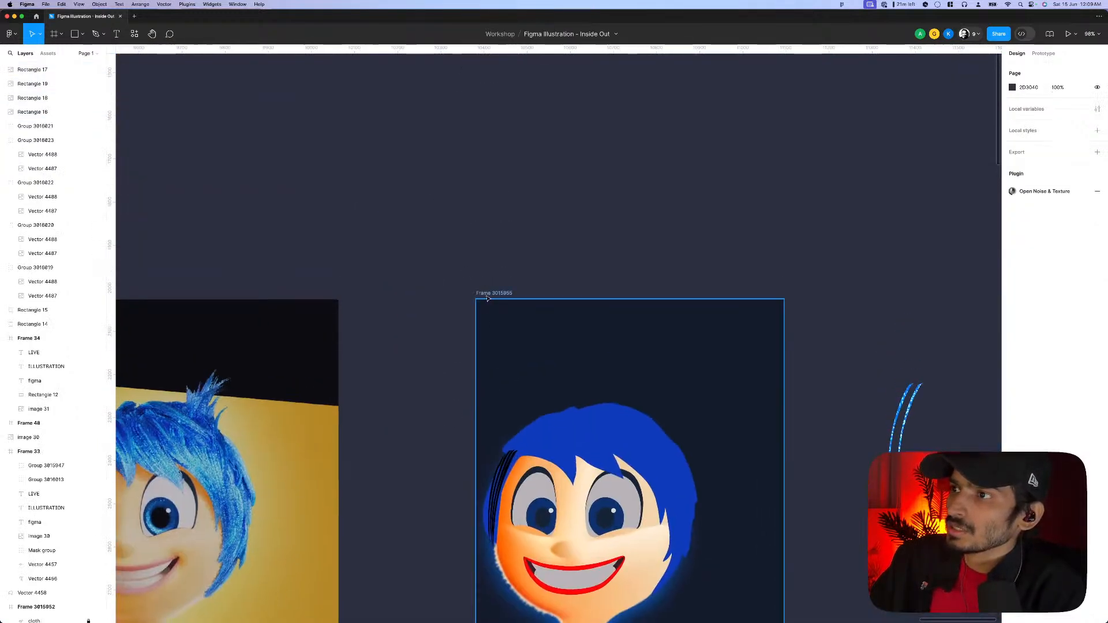
{"action": "scroll", "coordinate": [438, 436], "scroll_direction": "down", "scroll_amount": 2}
{"action": "scroll", "coordinate": [443, 432], "scroll_direction": "up", "scroll_amount": 5}
{"action": "right_click", "coordinate": [424, 391]}
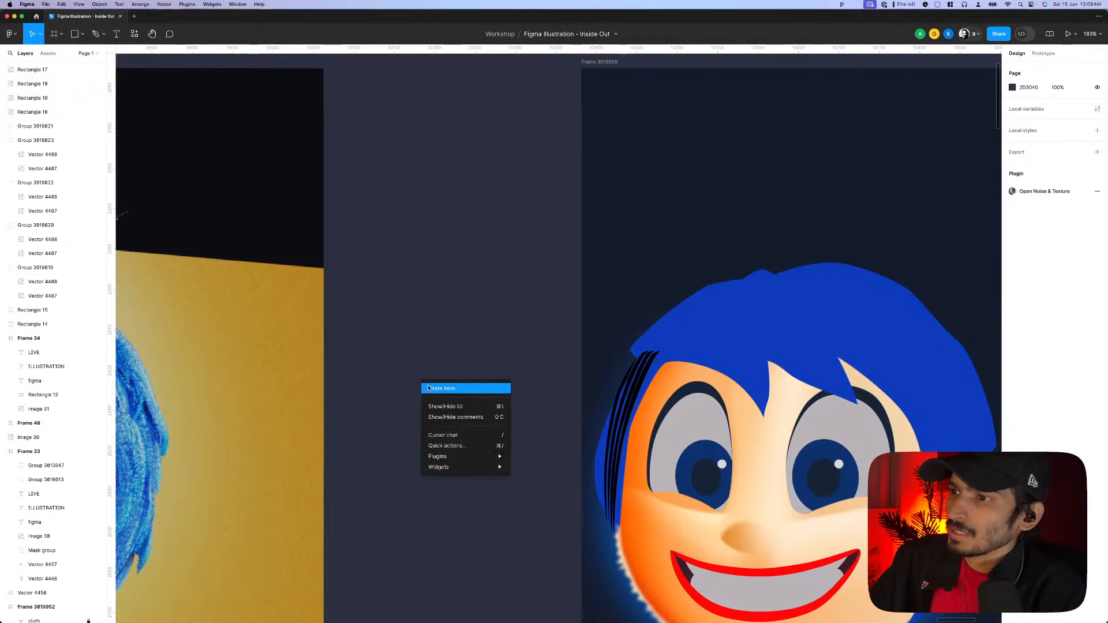
{"action": "left_click", "coordinate": [445, 389]}
{"action": "scroll", "coordinate": [527, 411], "scroll_direction": "up", "scroll_amount": 3}
{"action": "left_click", "coordinate": [528, 411]}
{"action": "left_click_drag", "start_coordinate": [697, 446], "coordinate": [525, 440]}
{"action": "scroll", "coordinate": [514, 447], "scroll_direction": "up", "scroll_amount": 3}
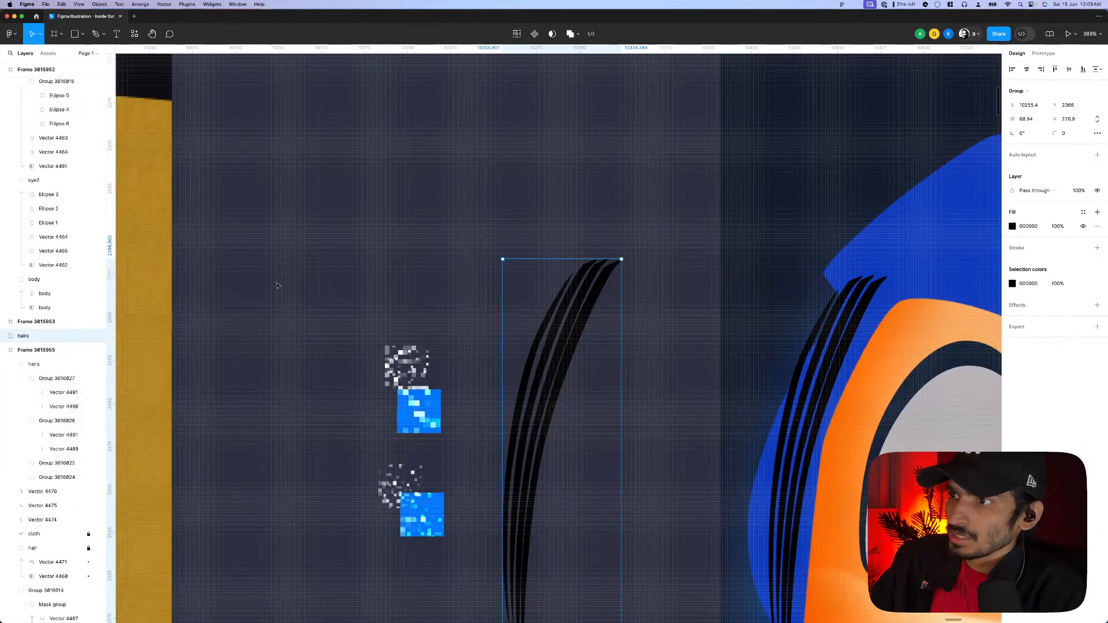
- Bring the pasted sample squares and hairs group to the front of the layer order
{"action": "left_click_drag", "start_coordinate": [282, 256], "coordinate": [605, 609]}
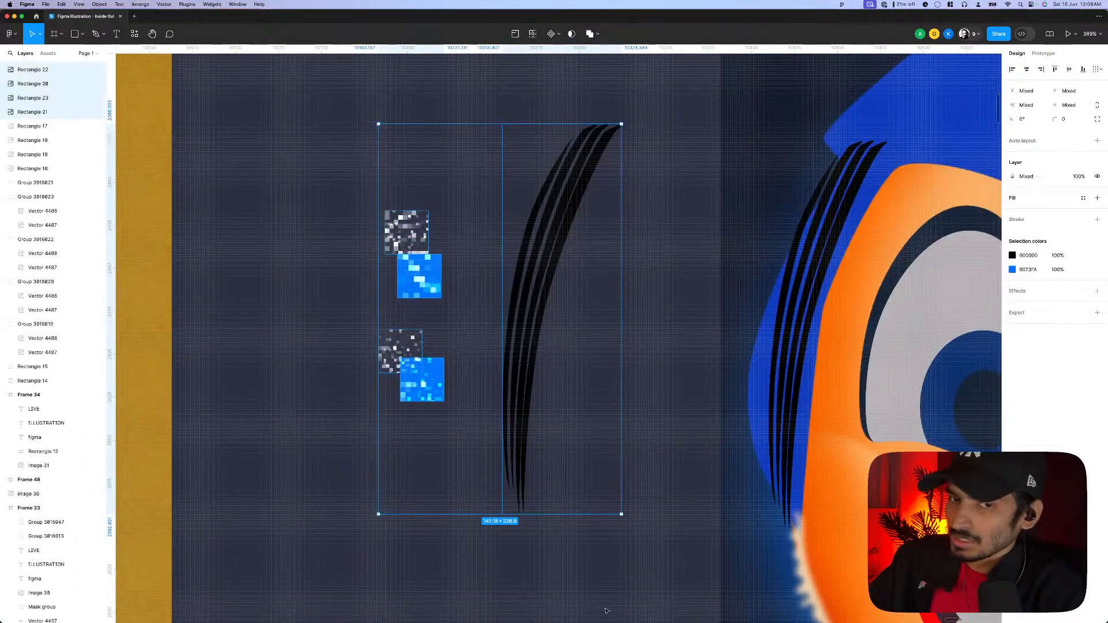
{"action": "left_click", "coordinate": [485, 328]}
{"action": "scroll", "coordinate": [485, 328], "scroll_direction": "up", "scroll_amount": 3}
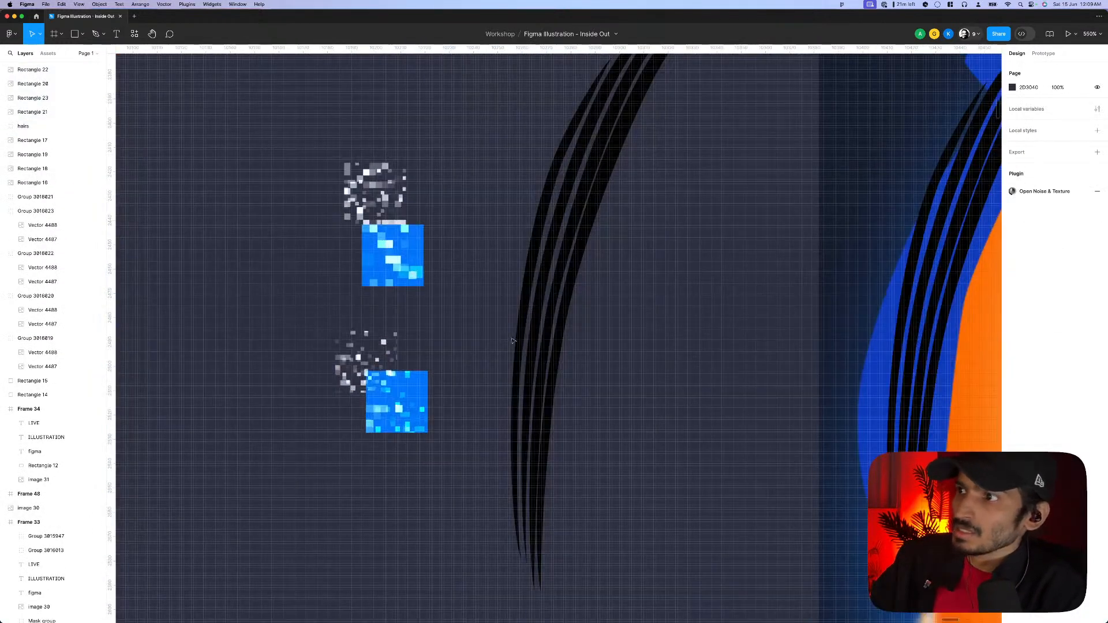
- Apply the upper blue square's properties to Vector 4490 and the upper grayscale square's properties to Vector 4491 in the outermost copied strand
{"action": "left_click", "coordinate": [549, 324]}
{"action": "scroll", "coordinate": [548, 324], "scroll_direction": "up", "scroll_amount": 2}
{"action": "left_click", "coordinate": [373, 265]}
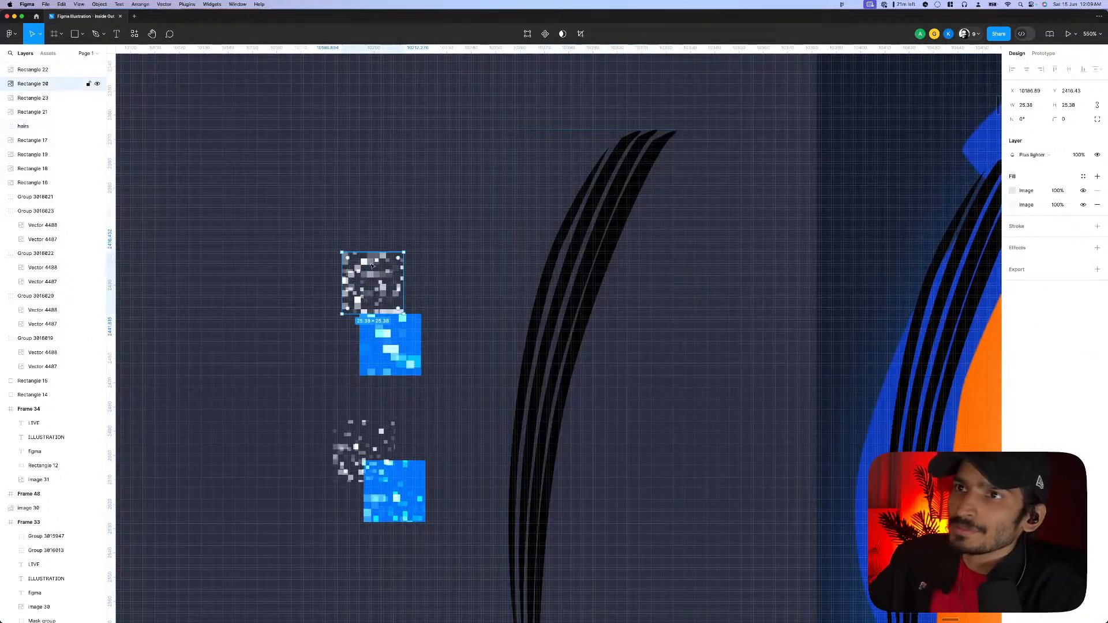
{"action": "left_click", "coordinate": [540, 347], "text": "super"}
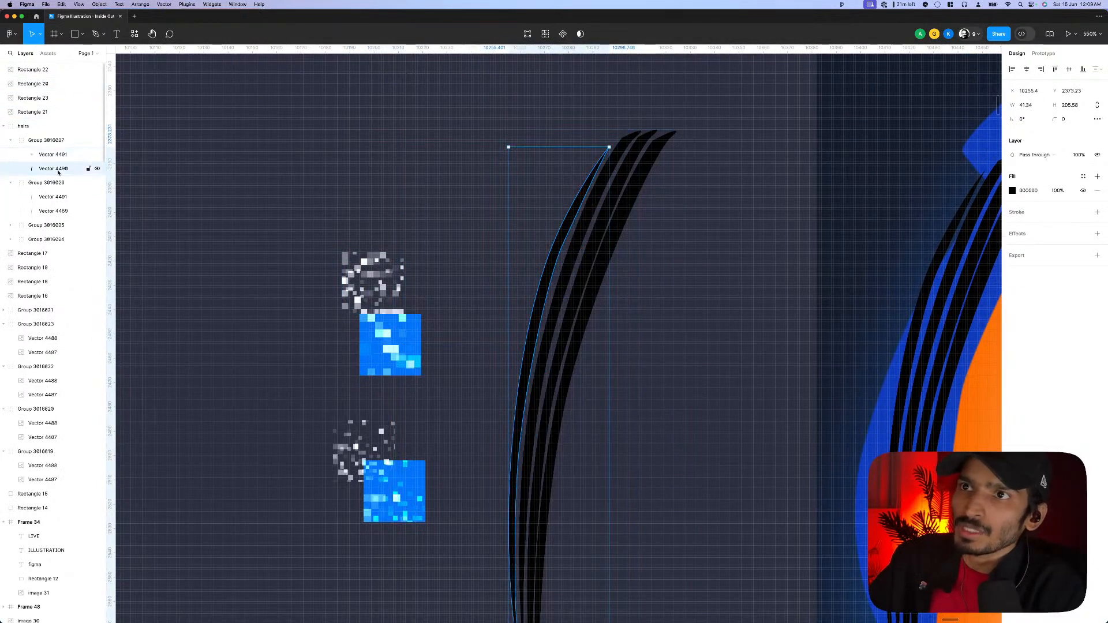
{"action": "key", "text": "super+alt+v"}
{"action": "left_click", "coordinate": [338, 274]}
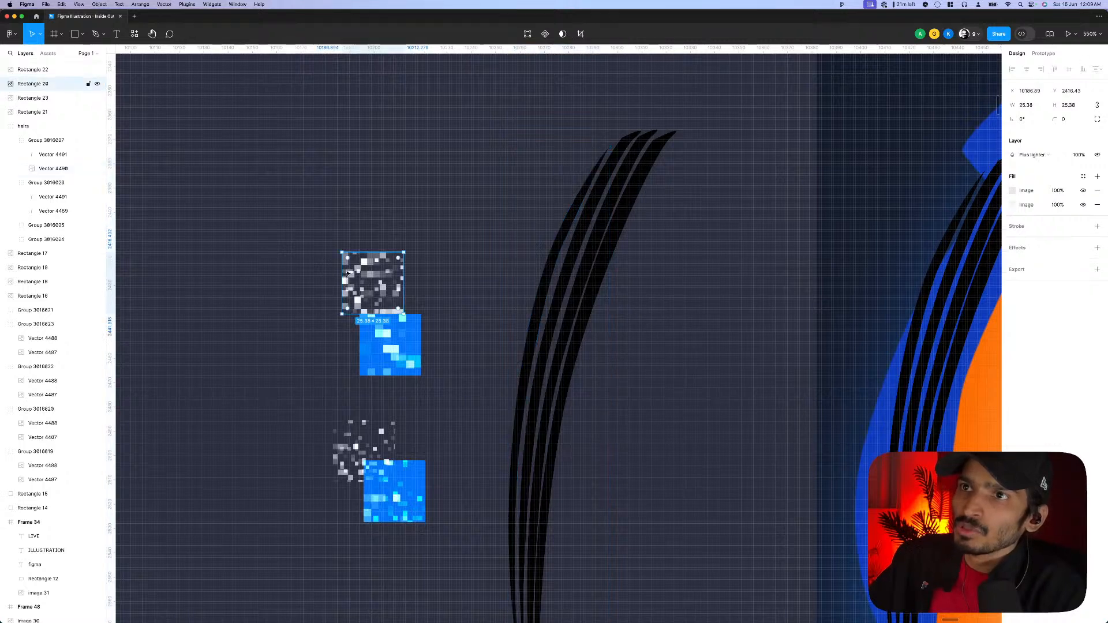
{"action": "left_click", "coordinate": [45, 155], "text": "shift"}
{"action": "key", "text": "super+alt+v"}
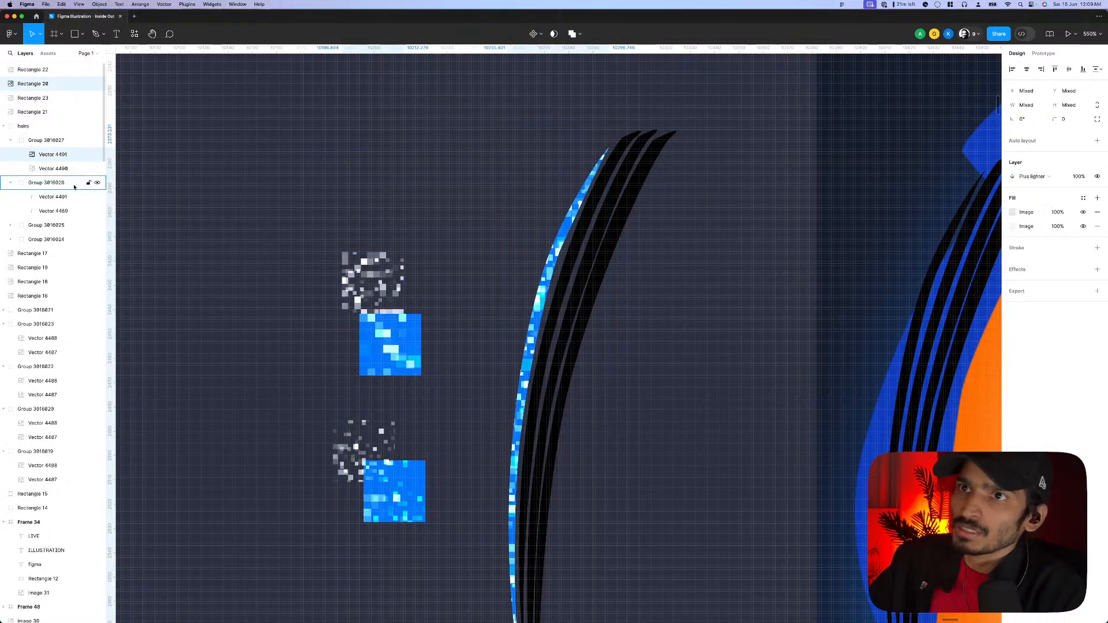
- Apply the lower blue square's properties to Vector 4489 and the lower grayscale square's to Vector 4491 in the second copied strand
{"action": "left_click", "coordinate": [392, 488]}
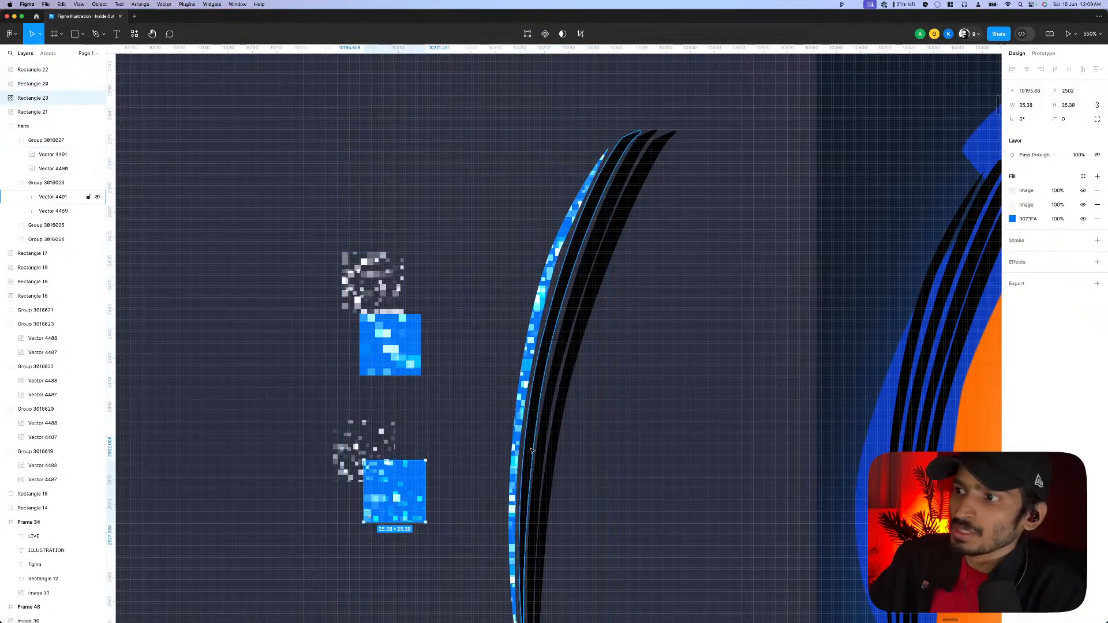
{"action": "left_click", "coordinate": [51, 197]}
{"action": "left_click", "coordinate": [50, 211]}
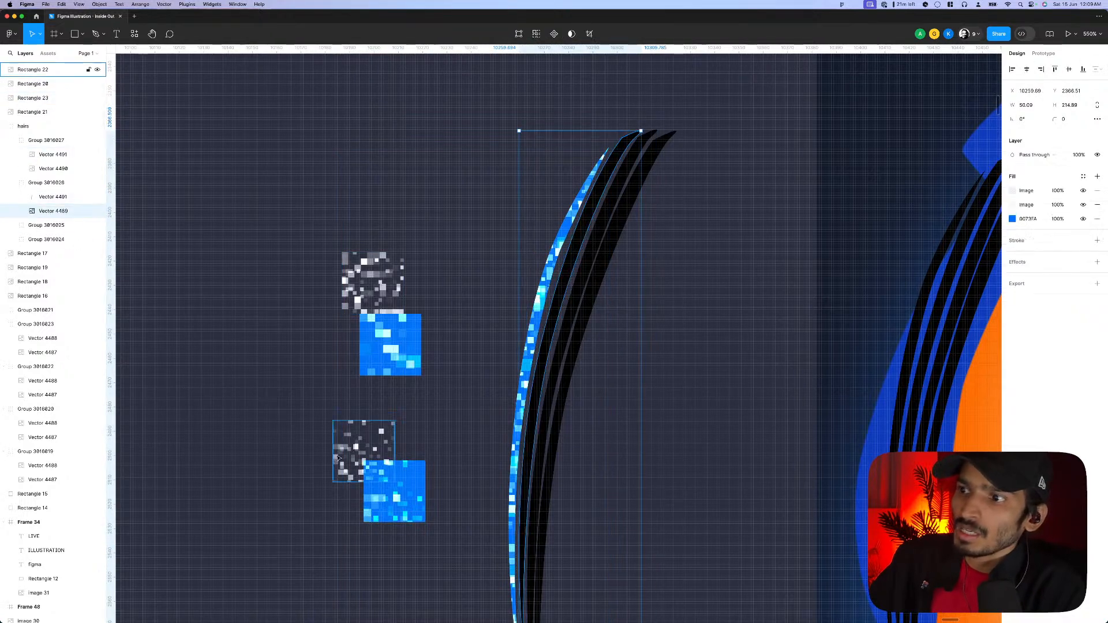
{"action": "left_click", "coordinate": [363, 450]}
{"action": "left_click", "coordinate": [48, 196]}
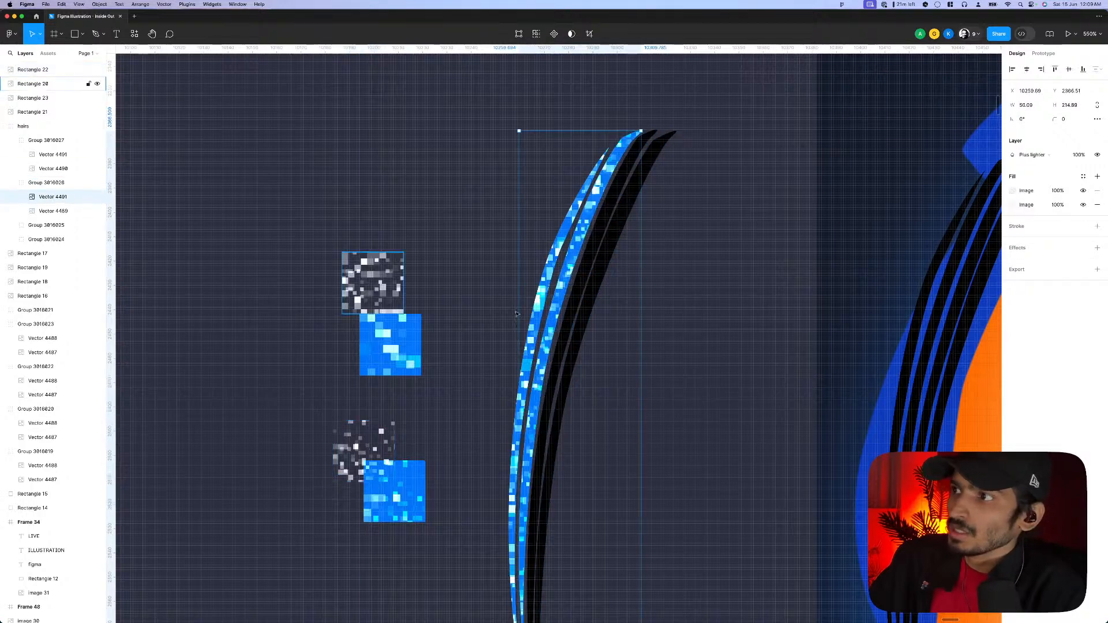
{"action": "key", "text": "Escape"}
- Apply the upper grayscale square's properties to Vector 4491 and the upper blue square's to Vector 4488 in the third copied strand
{"action": "left_click", "coordinate": [564, 335]}
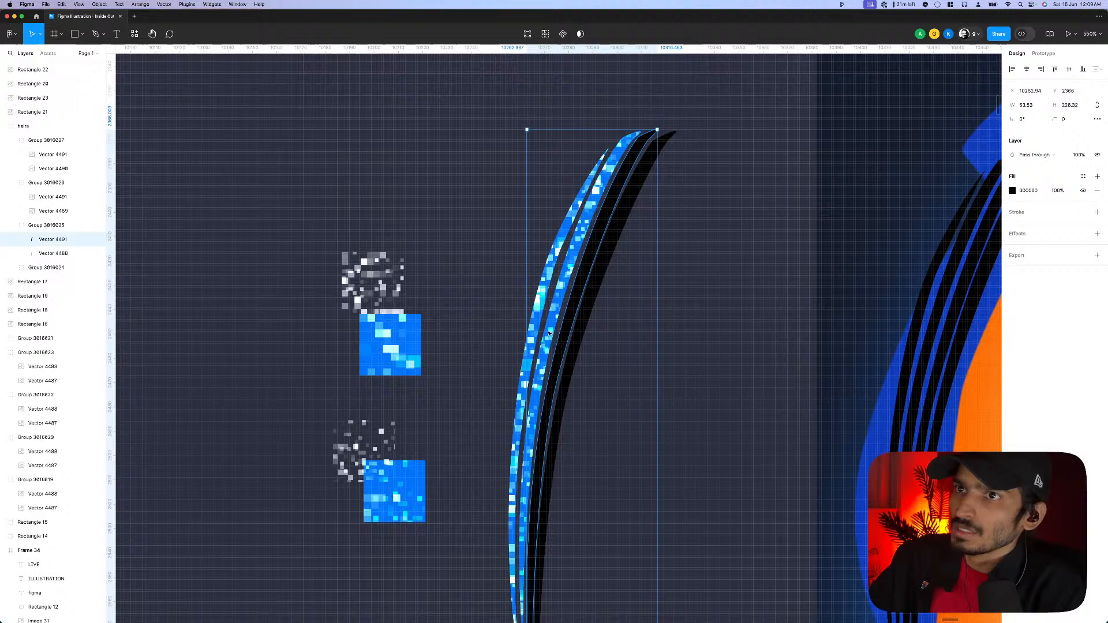
{"action": "left_click", "coordinate": [372, 296]}
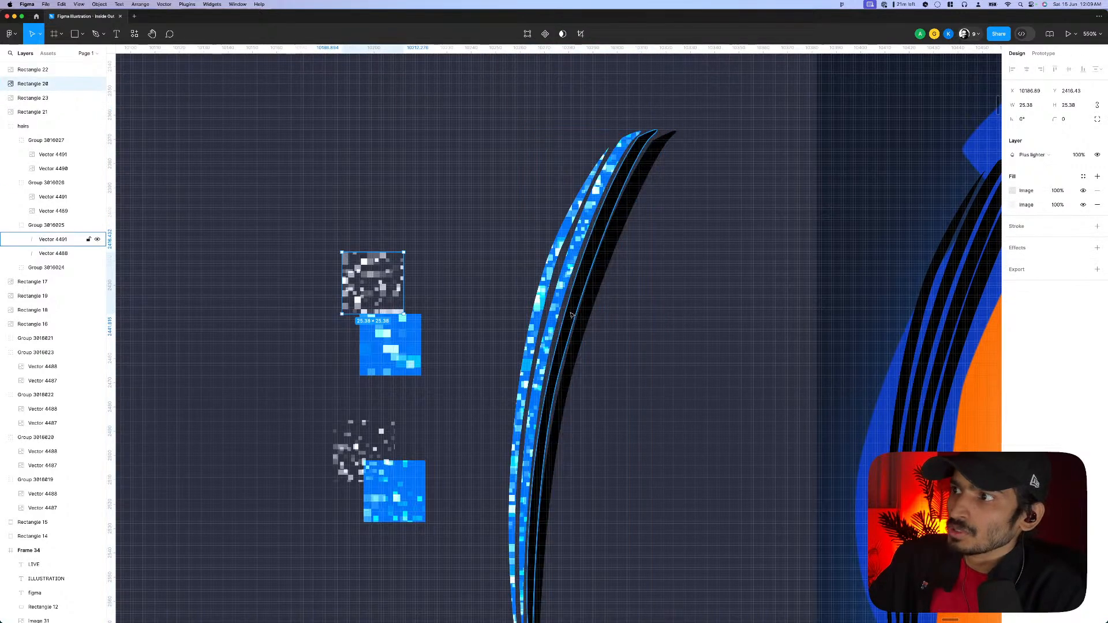
{"action": "left_click", "coordinate": [569, 242]}
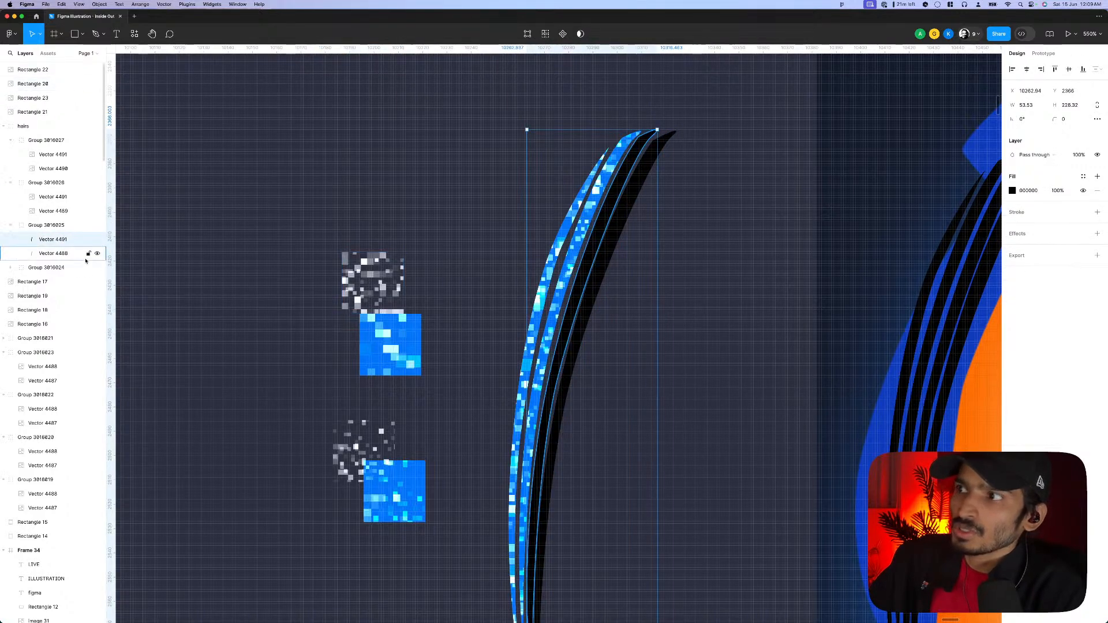
{"action": "left_click", "coordinate": [391, 338]}
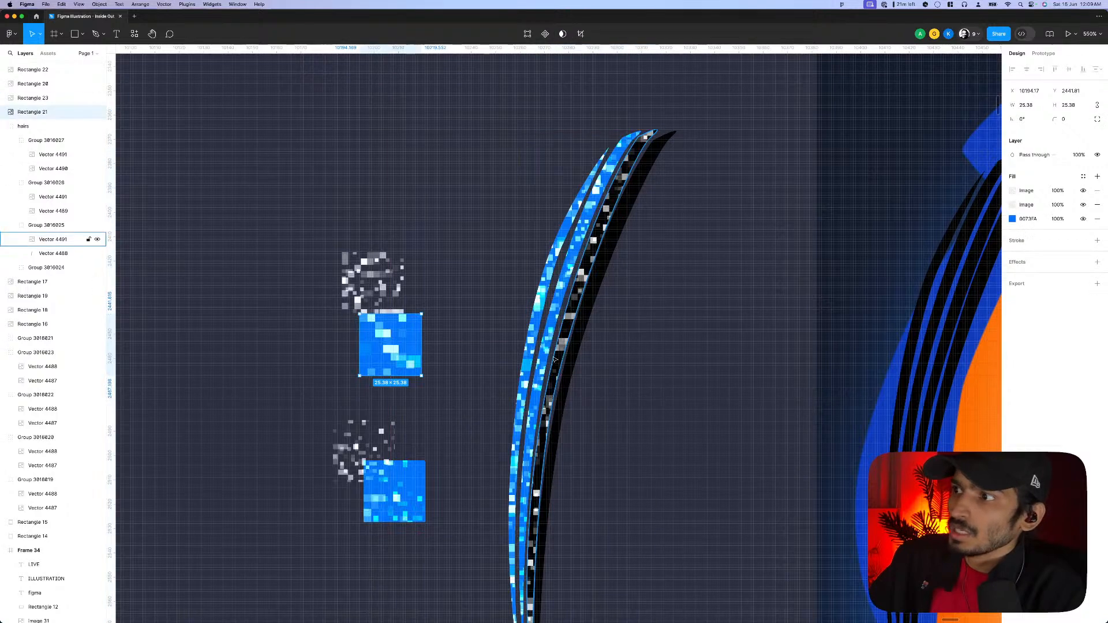
{"action": "left_click", "coordinate": [72, 239]}
{"action": "left_click", "coordinate": [75, 257]}
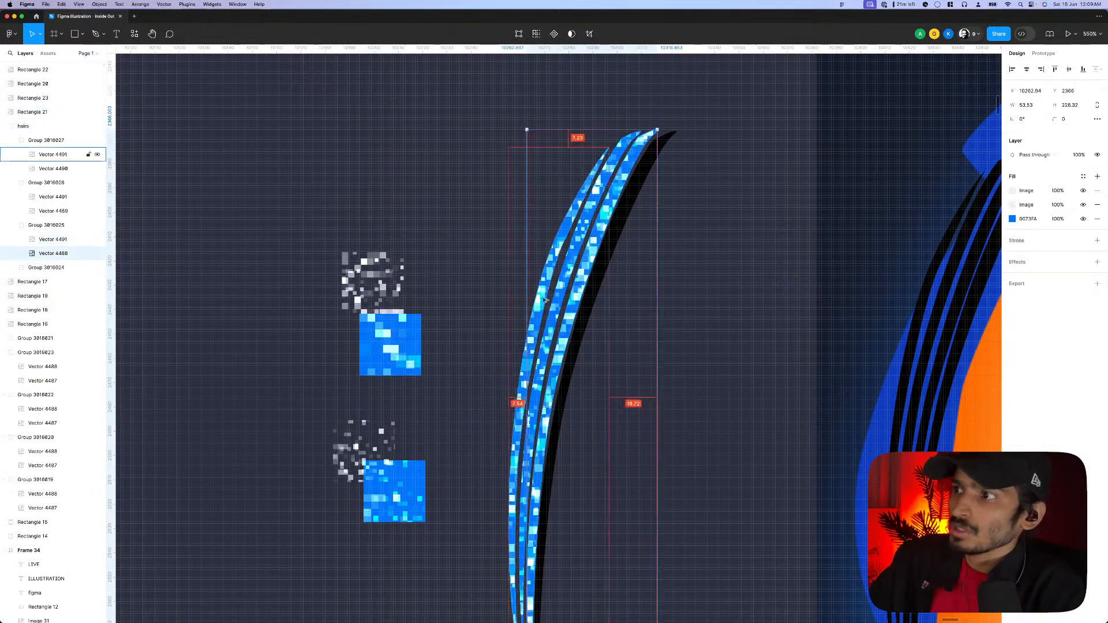
- Apply the lower blue square's properties to Vector 4487 and the lower grayscale square's properties to Vector 4491 in the last black strand
{"action": "left_click", "coordinate": [688, 314]}
{"action": "scroll", "coordinate": [592, 346], "scroll_direction": "down", "scroll_amount": 3}
{"action": "left_click", "coordinate": [589, 345]}
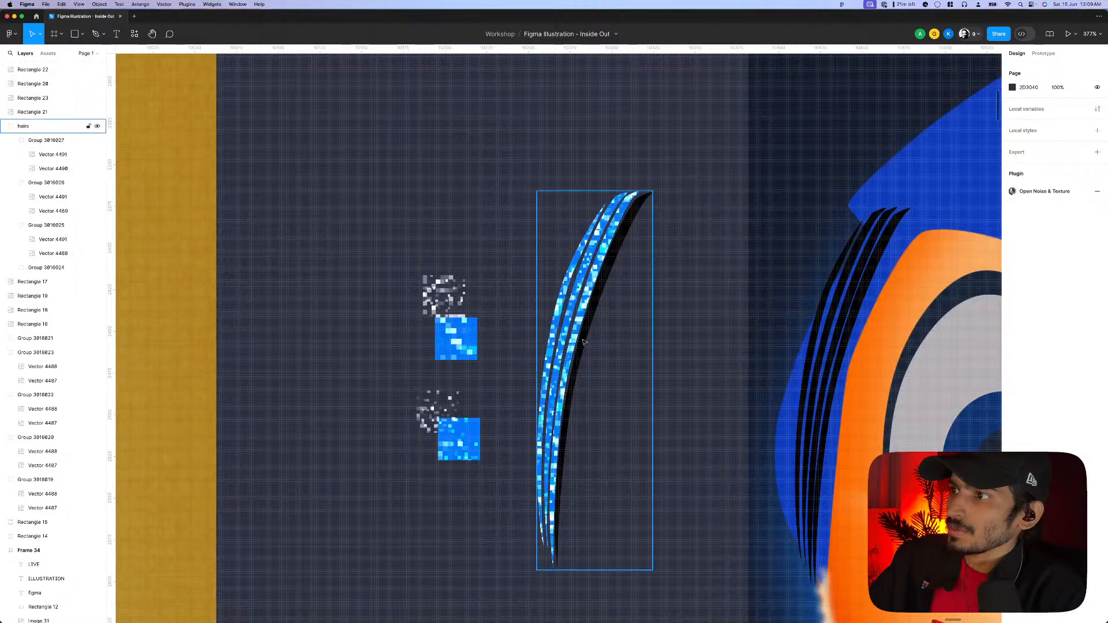
{"action": "key", "text": "Escape"}
{"action": "double_click", "coordinate": [584, 343]}
{"action": "scroll", "coordinate": [577, 341], "scroll_direction": "up", "scroll_amount": 2}
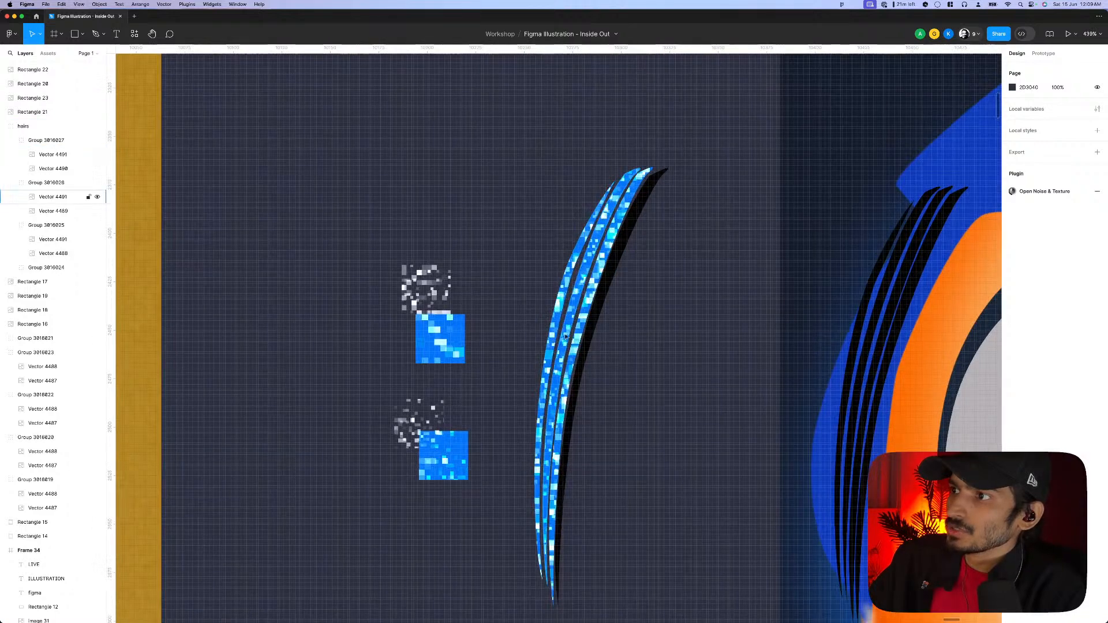
{"action": "left_click", "coordinate": [564, 337]}
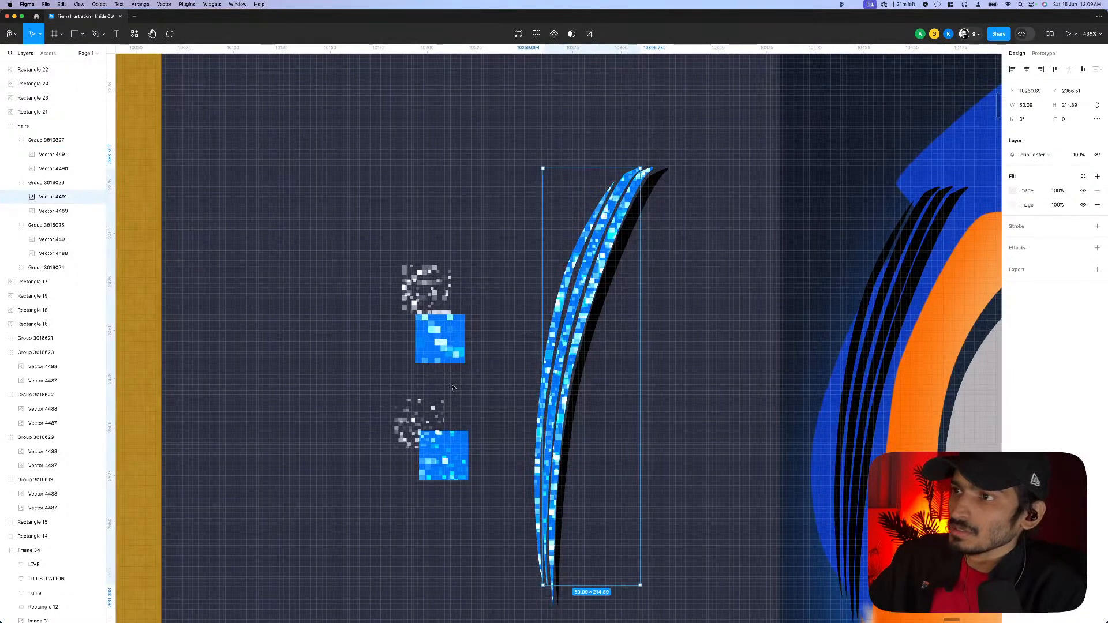
{"action": "left_click", "coordinate": [461, 477]}
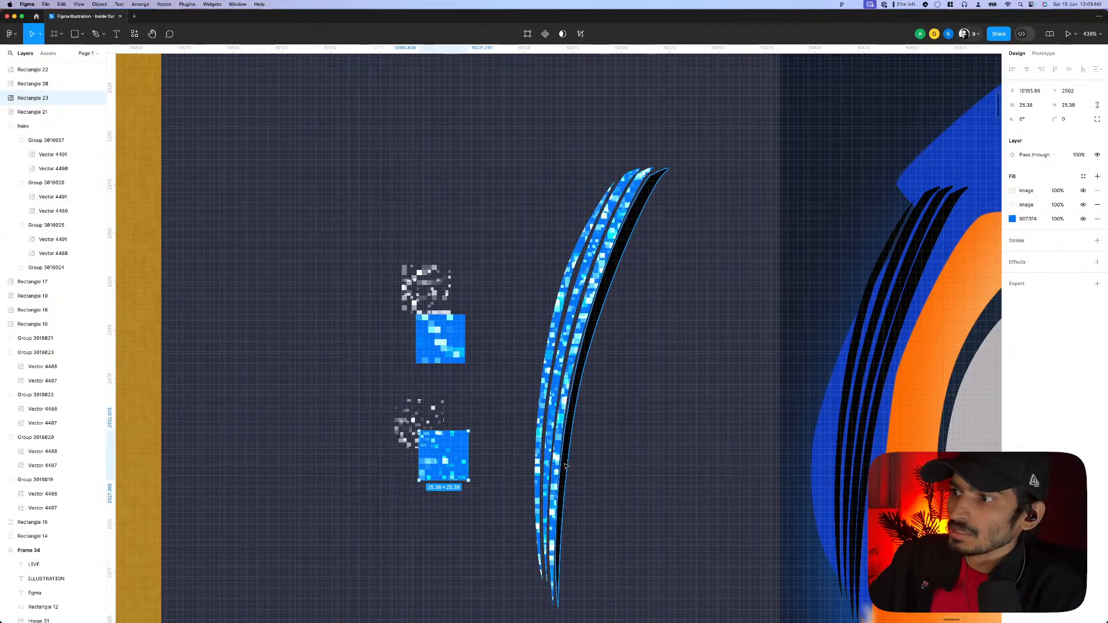
{"action": "left_click", "coordinate": [583, 347]}
{"action": "left_click", "coordinate": [50, 296]}
{"action": "left_click", "coordinate": [411, 417]}
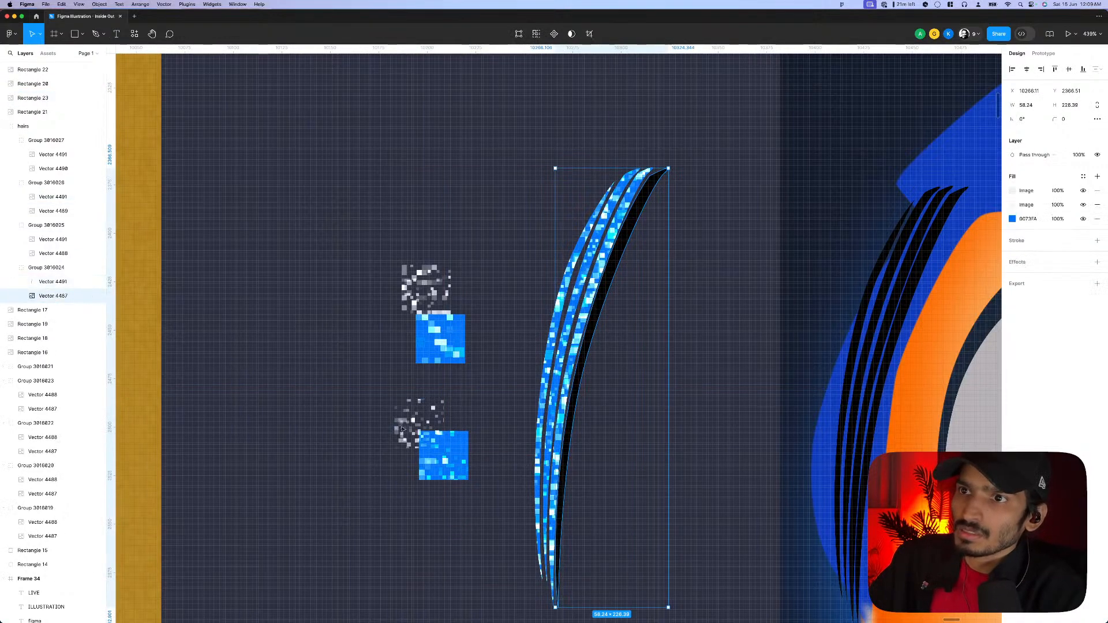
{"action": "left_click", "coordinate": [52, 281]}
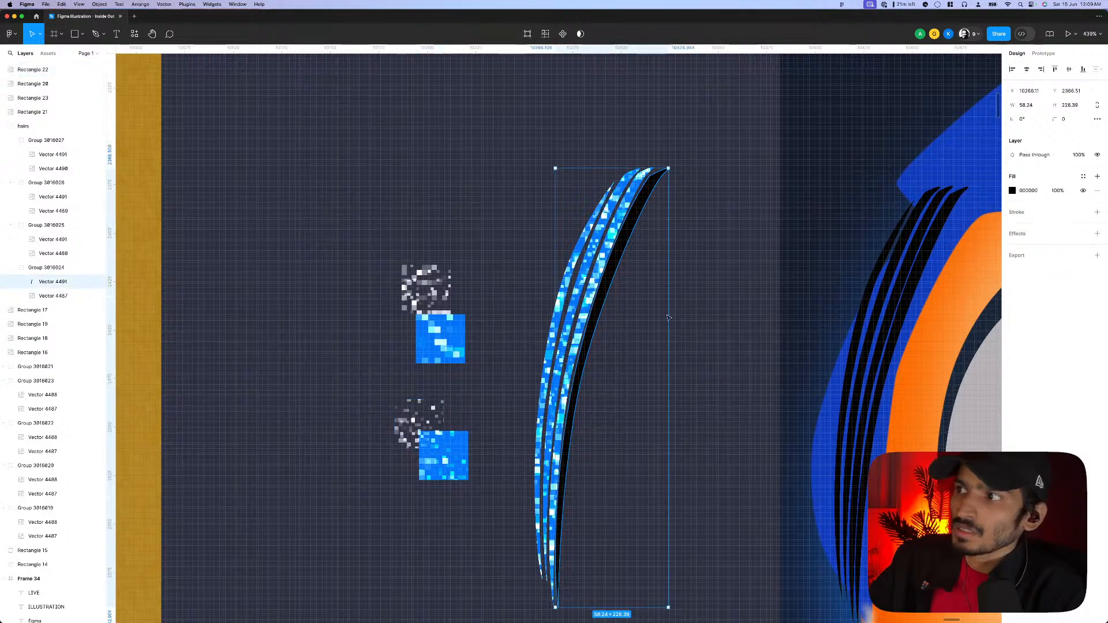
{"action": "left_click", "coordinate": [712, 323]}
- Copy the textured hairs group and replace the black hairs group on the character's head with it
{"action": "scroll", "coordinate": [571, 327], "scroll_direction": "down", "scroll_amount": 5}
{"action": "scroll", "coordinate": [565, 327], "scroll_direction": "down", "scroll_amount": 3}
{"action": "left_click", "coordinate": [573, 352]}
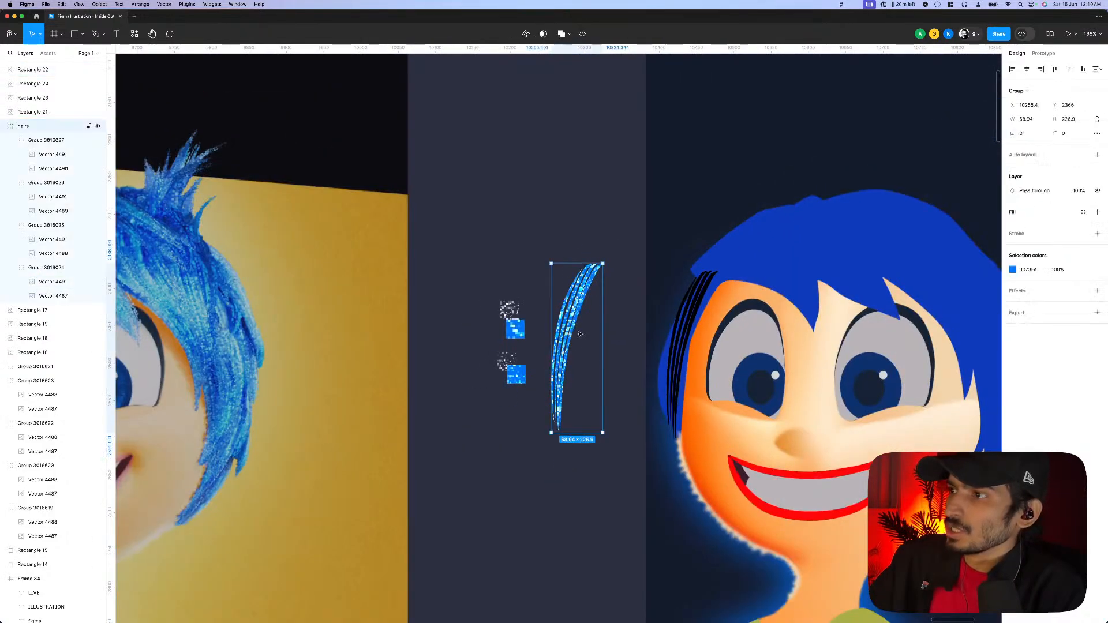
{"action": "left_click", "coordinate": [718, 345]}
{"action": "right_click", "coordinate": [680, 340]}
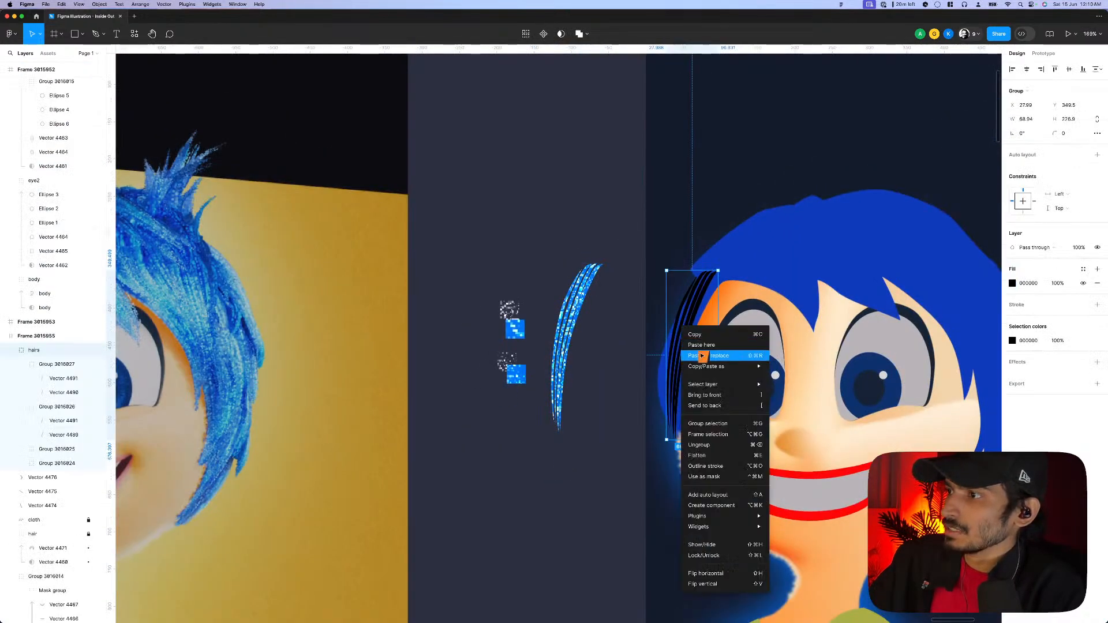
{"action": "left_click", "coordinate": [696, 349]}
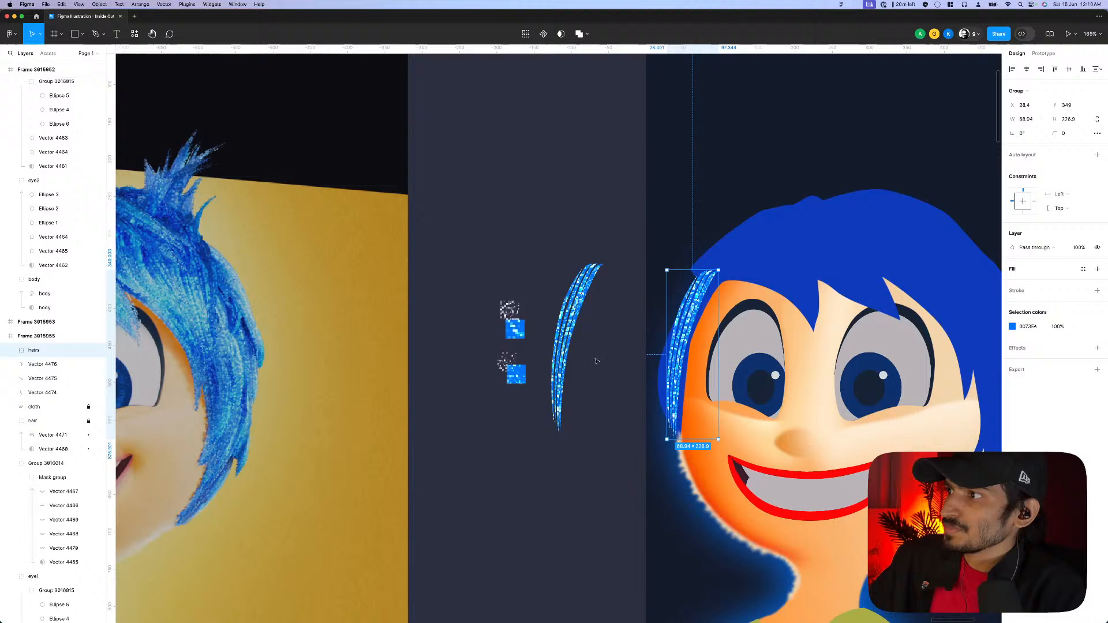
{"action": "left_click", "coordinate": [526, 366]}
{"action": "left_click", "coordinate": [515, 305]}
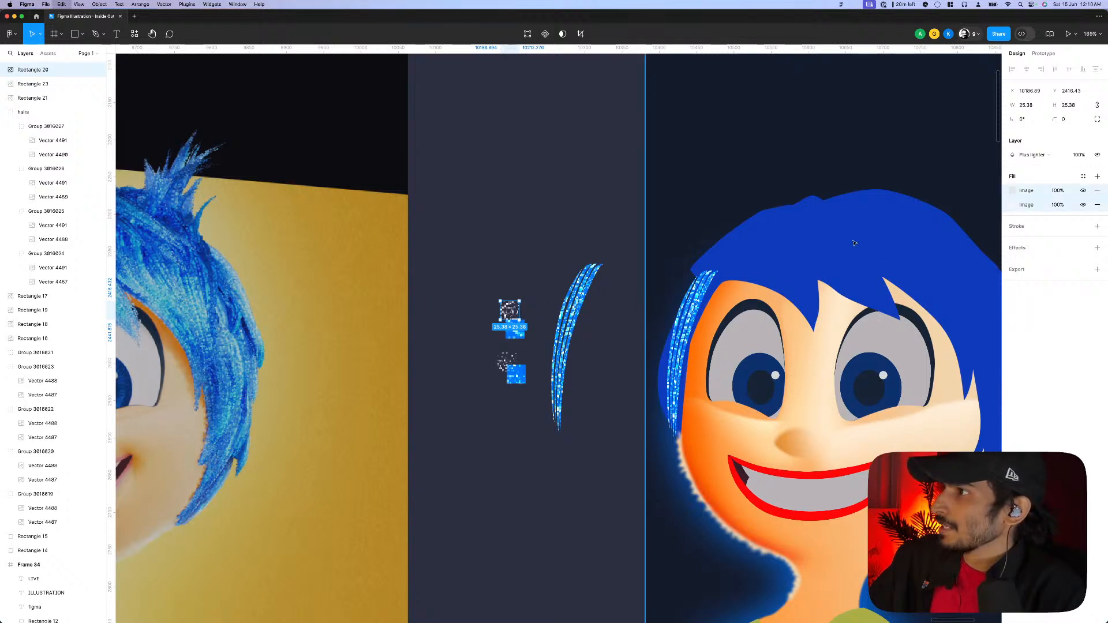
- Unlock the character's hair group and increase the layer blur on its mask shape, Vector 4460
{"action": "left_click", "coordinate": [820, 234]}
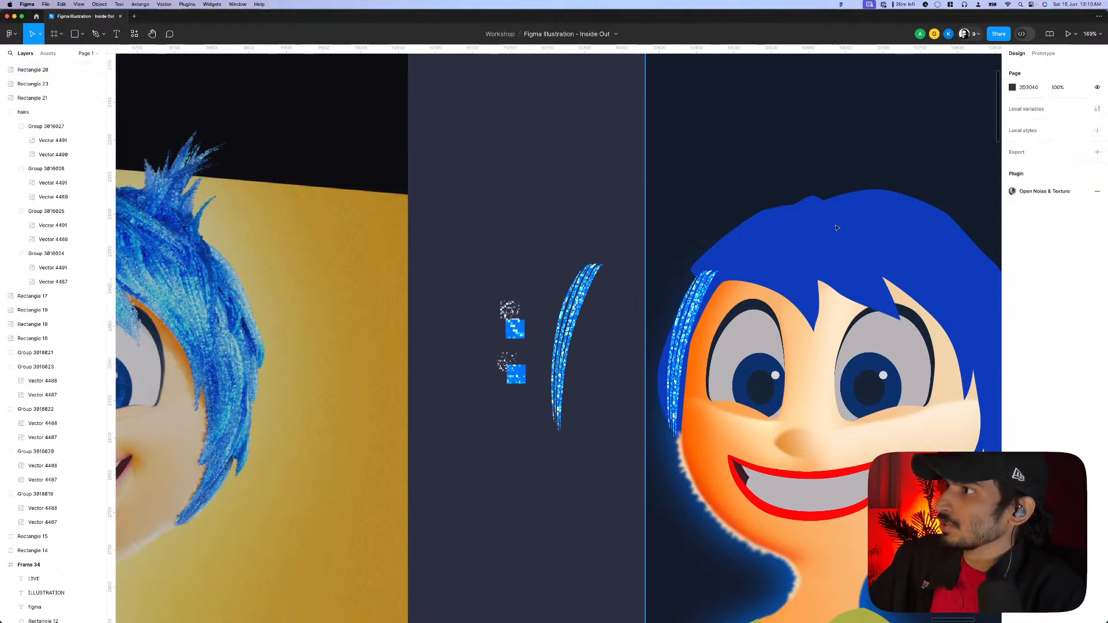
{"action": "scroll", "coordinate": [764, 236], "scroll_direction": "down", "scroll_amount": 3}
{"action": "left_click", "coordinate": [791, 235], "text": "super"}
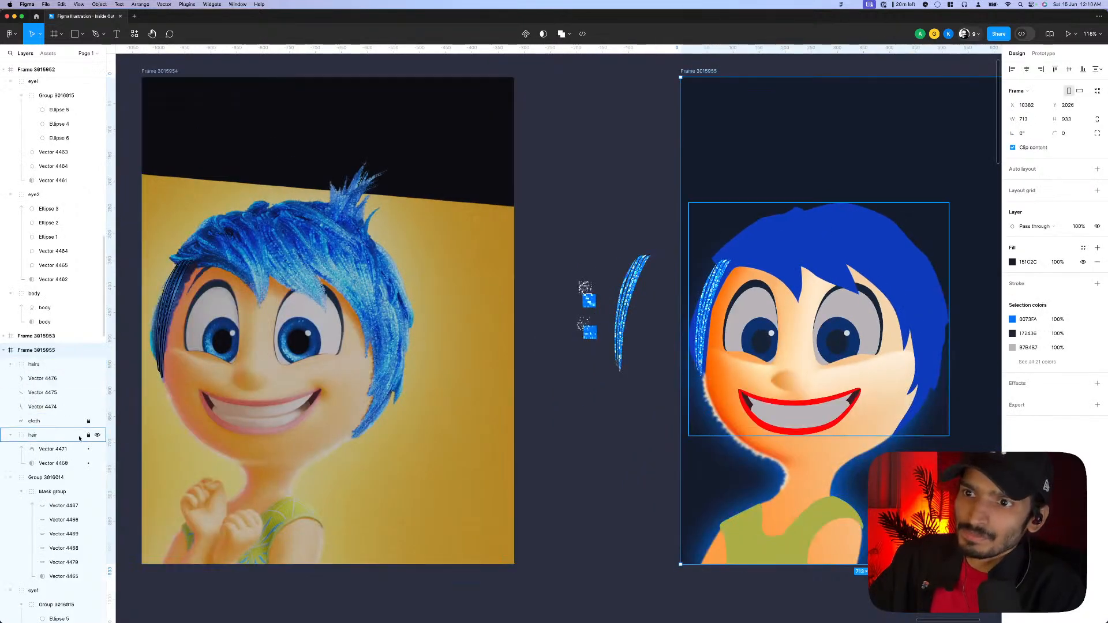
{"action": "left_click", "coordinate": [53, 464]}
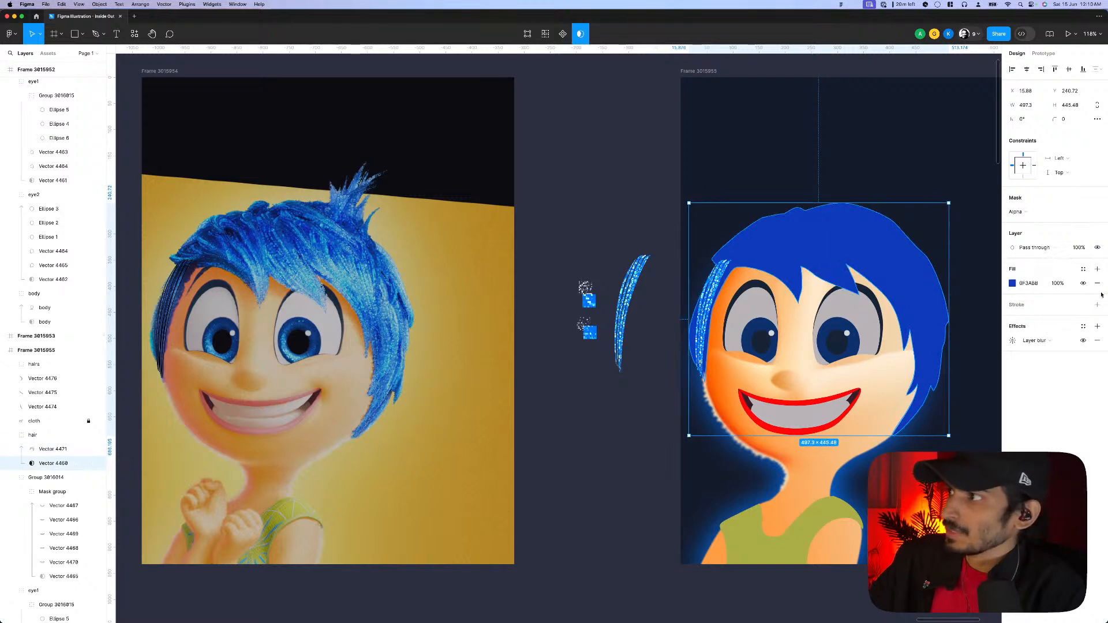
{"action": "left_click", "coordinate": [1013, 341]}
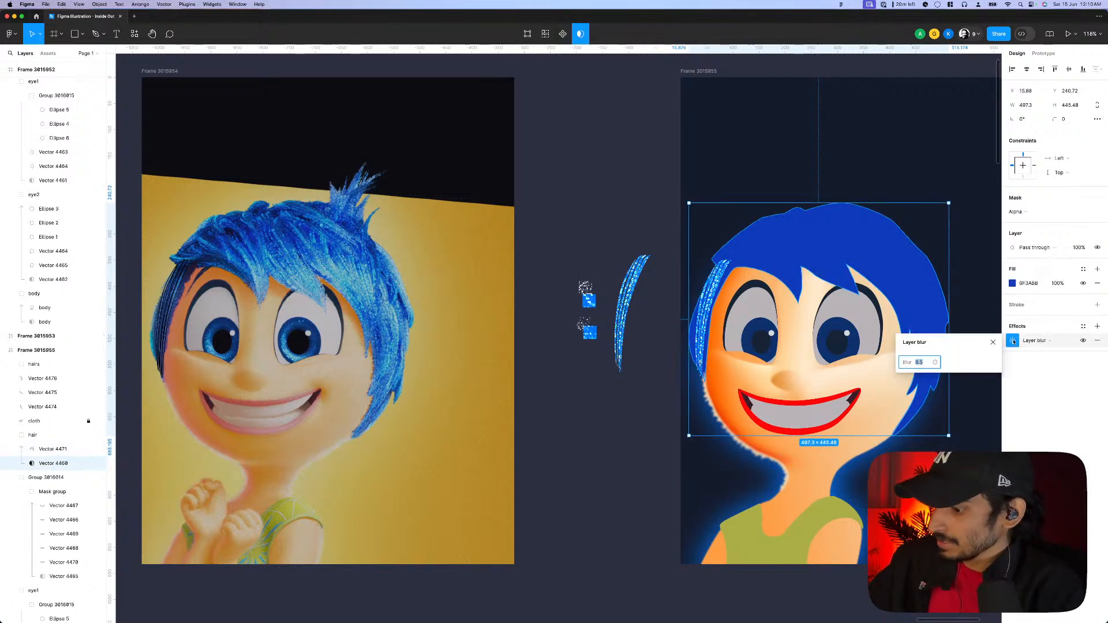
{"action": "key", "text": "Up"}
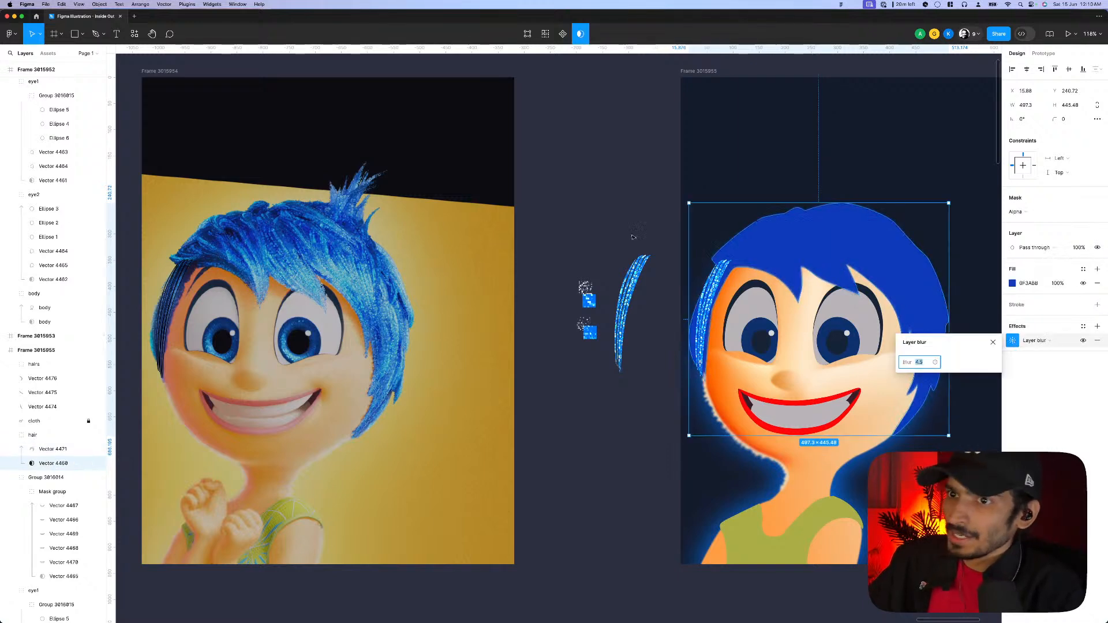
- Edit the points of the hair shape Vector 4471 and move its upper outline points outward past the blurred mask edge
{"action": "left_click", "coordinate": [924, 248]}
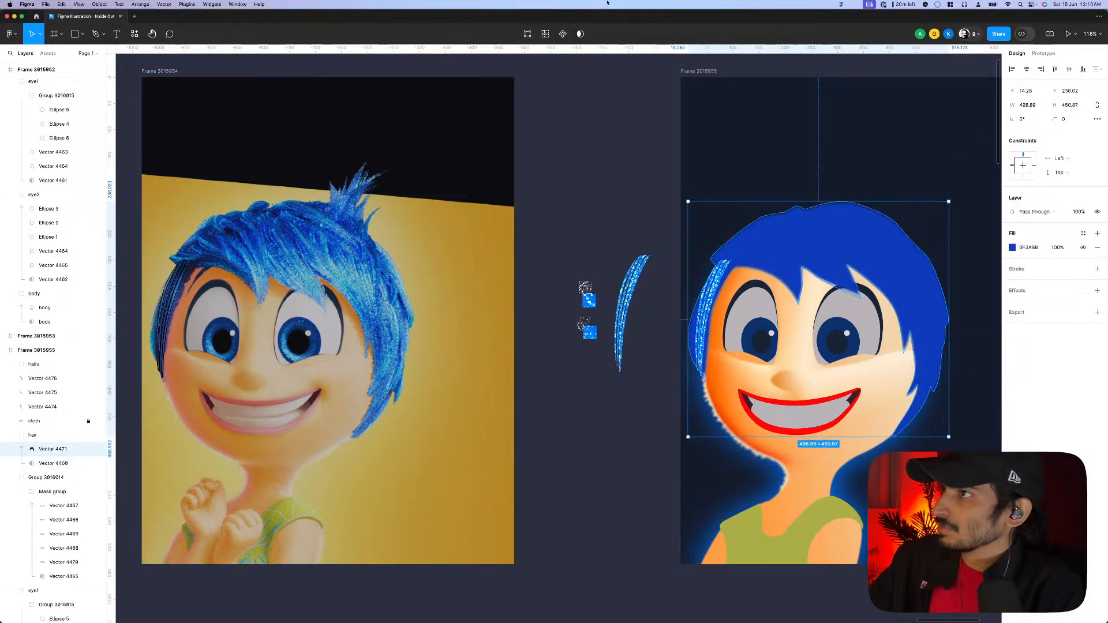
{"action": "key", "text": "Return"}
{"action": "scroll", "coordinate": [835, 215], "scroll_direction": "up", "scroll_amount": 5}
{"action": "left_click_drag", "start_coordinate": [658, 134], "coordinate": [889, 248]}
{"action": "scroll", "coordinate": [883, 199], "scroll_direction": "up", "scroll_amount": 2}
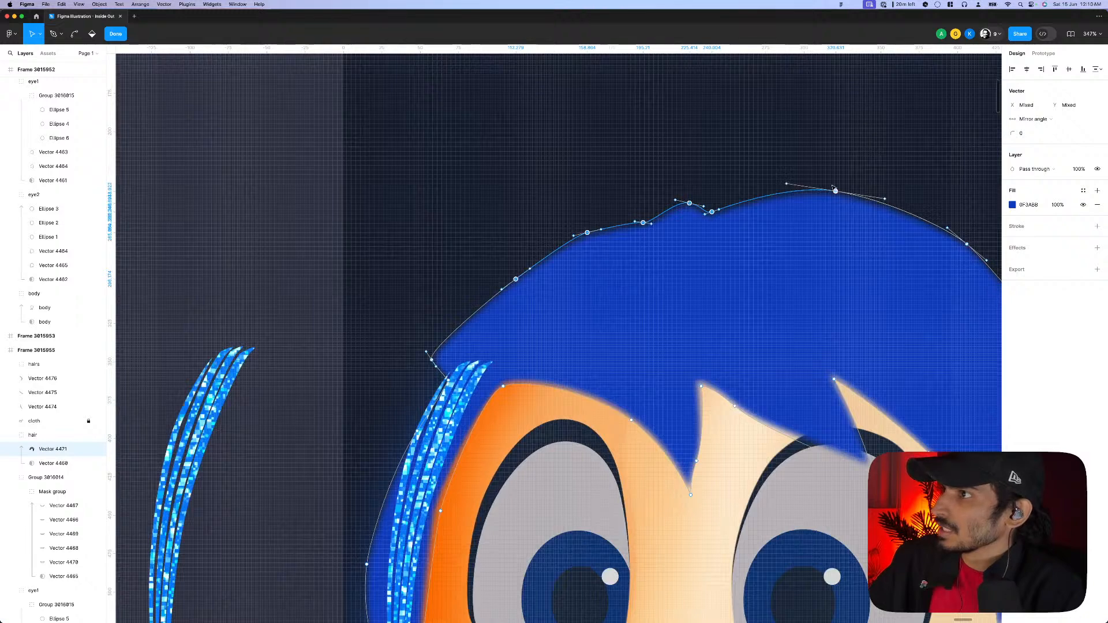
- Shift the tip and notch points of the central fringe spike in Vector 4471 outward past the blurred mask edge
{"action": "scroll", "coordinate": [638, 240], "scroll_direction": "down", "scroll_amount": 4}
{"action": "left_click_drag", "start_coordinate": [767, 489], "coordinate": [552, 358]}
{"action": "scroll", "coordinate": [549, 344], "scroll_direction": "up", "scroll_amount": 3}
{"action": "left_click", "coordinate": [742, 432]}
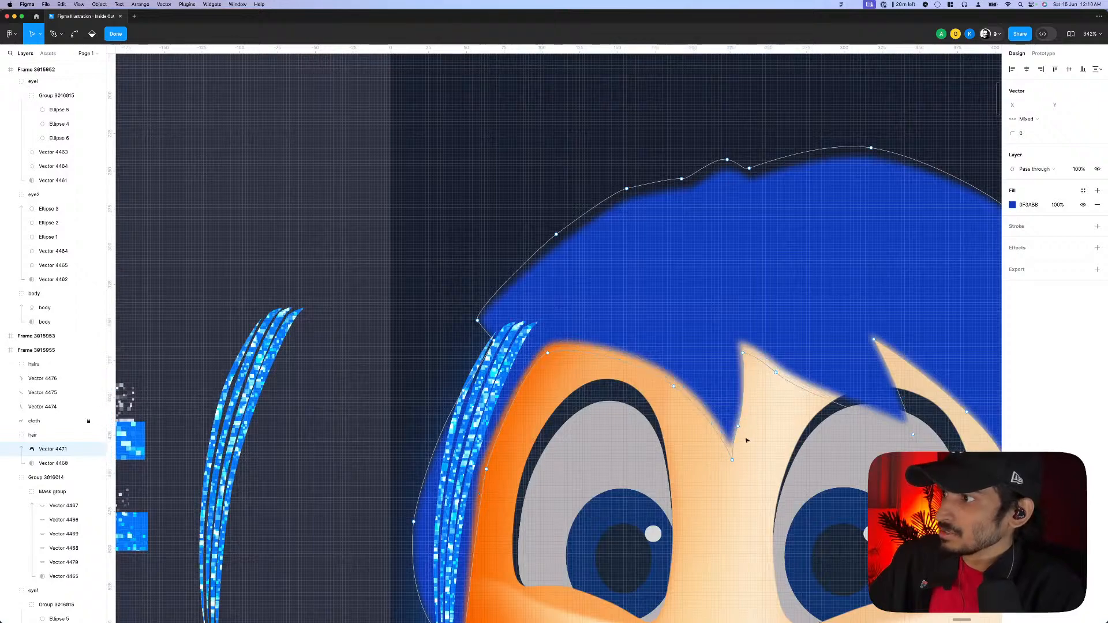
{"action": "scroll", "coordinate": [670, 371], "scroll_direction": "up", "scroll_amount": 4}
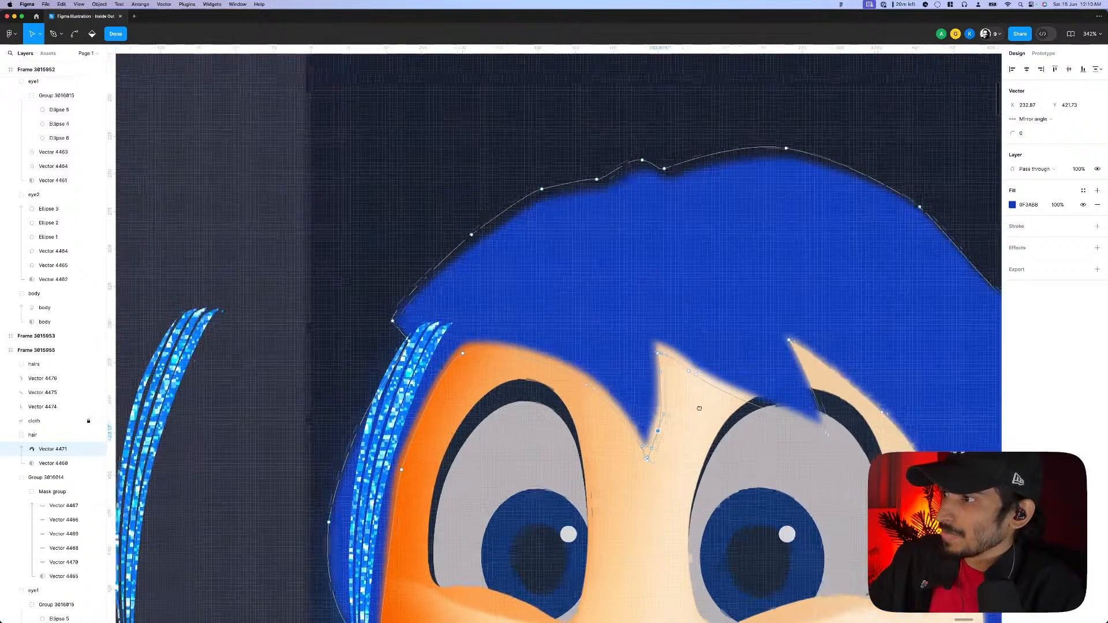
{"action": "left_click", "coordinate": [645, 342], "text": "shift"}
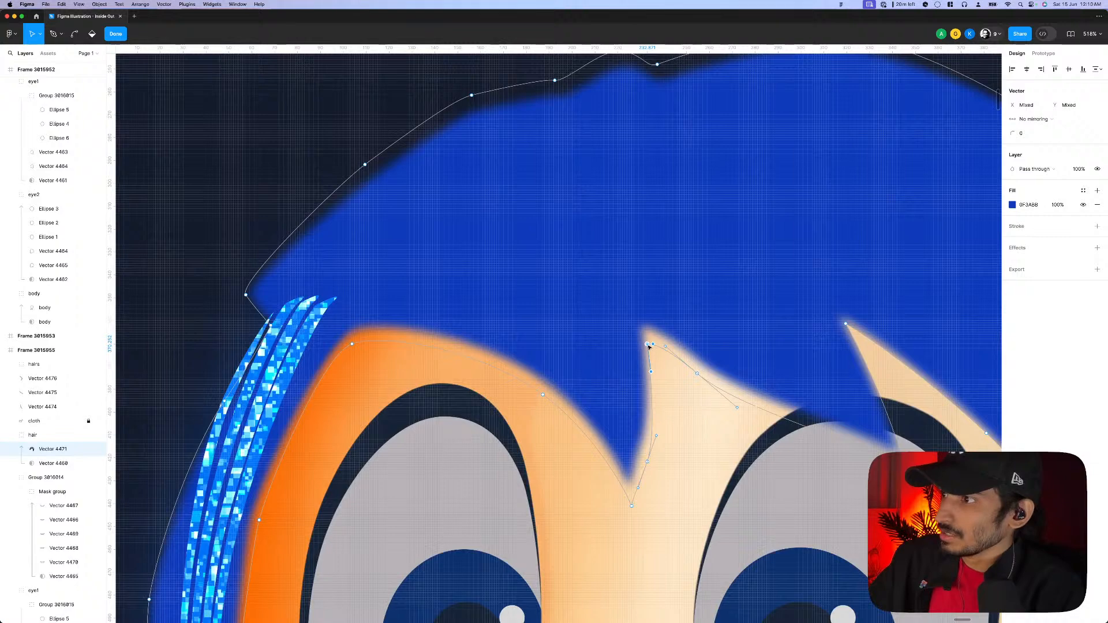
{"action": "scroll", "coordinate": [655, 363], "scroll_direction": "down", "scroll_amount": 2}
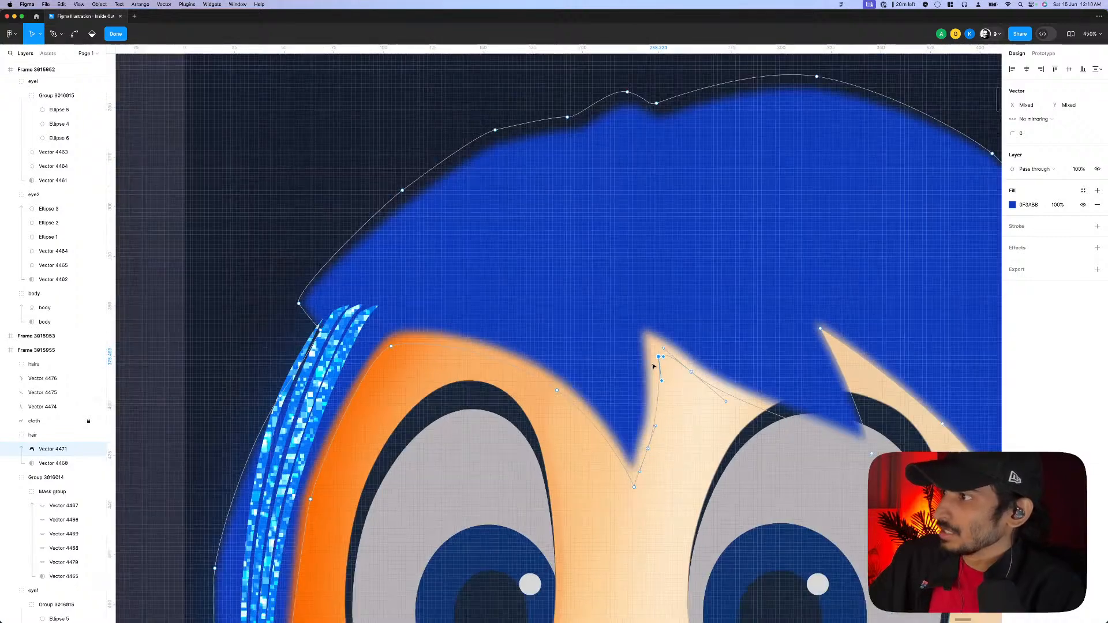
- Move the notch, tip and inner-edge points of the fringe above the right-hand eye beyond the blurred mask edge
{"action": "left_click_drag", "start_coordinate": [889, 336], "coordinate": [694, 275]}
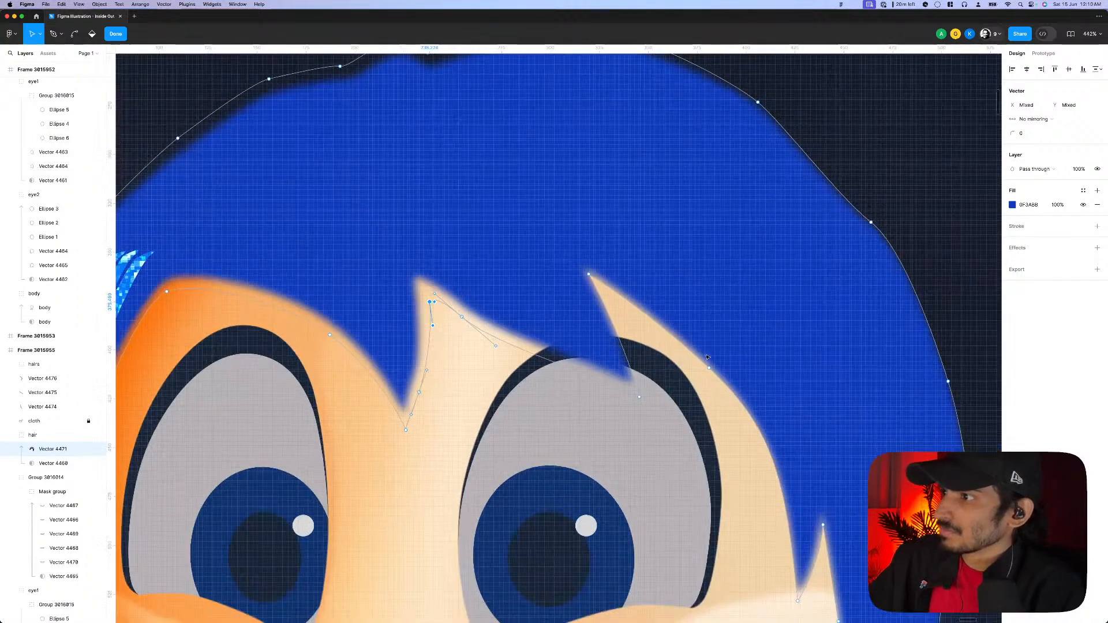
{"action": "left_click", "coordinate": [701, 379]}
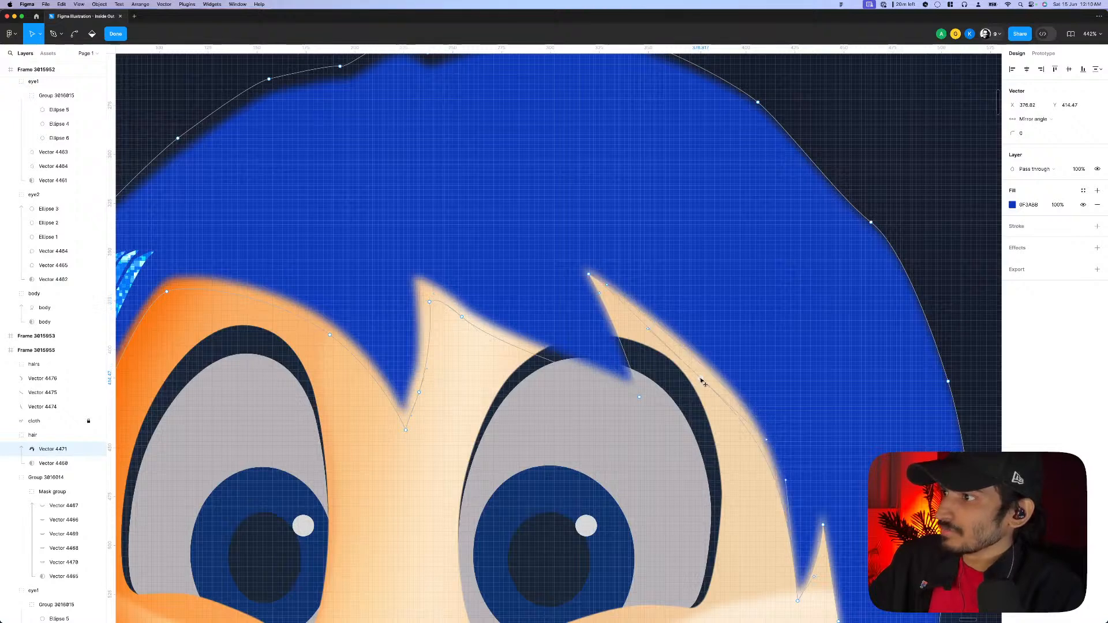
{"action": "left_click_drag", "start_coordinate": [589, 276], "coordinate": [611, 301]}
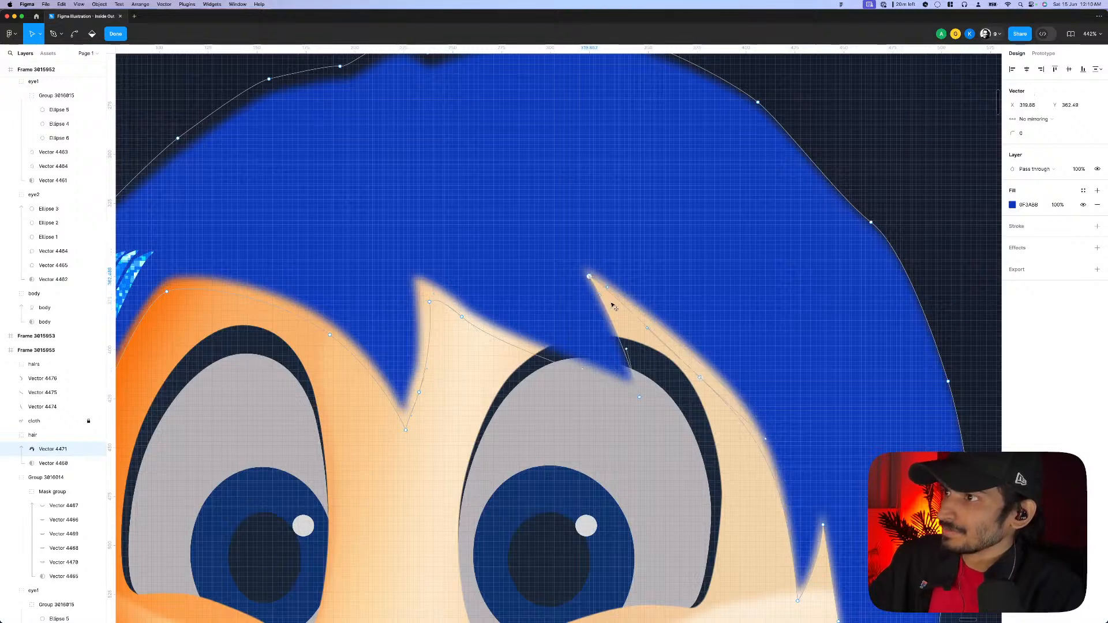
{"action": "left_click_drag", "start_coordinate": [639, 396], "coordinate": [646, 404]}
- Reposition the tip and notch points of the small hair spike beside the right-hand eye past the blurred edge
{"action": "scroll", "coordinate": [645, 403], "scroll_direction": "down", "scroll_amount": 5}
{"action": "scroll", "coordinate": [639, 376], "scroll_direction": "down", "scroll_amount": 4}
{"action": "scroll", "coordinate": [708, 482], "scroll_direction": "up", "scroll_amount": 2}
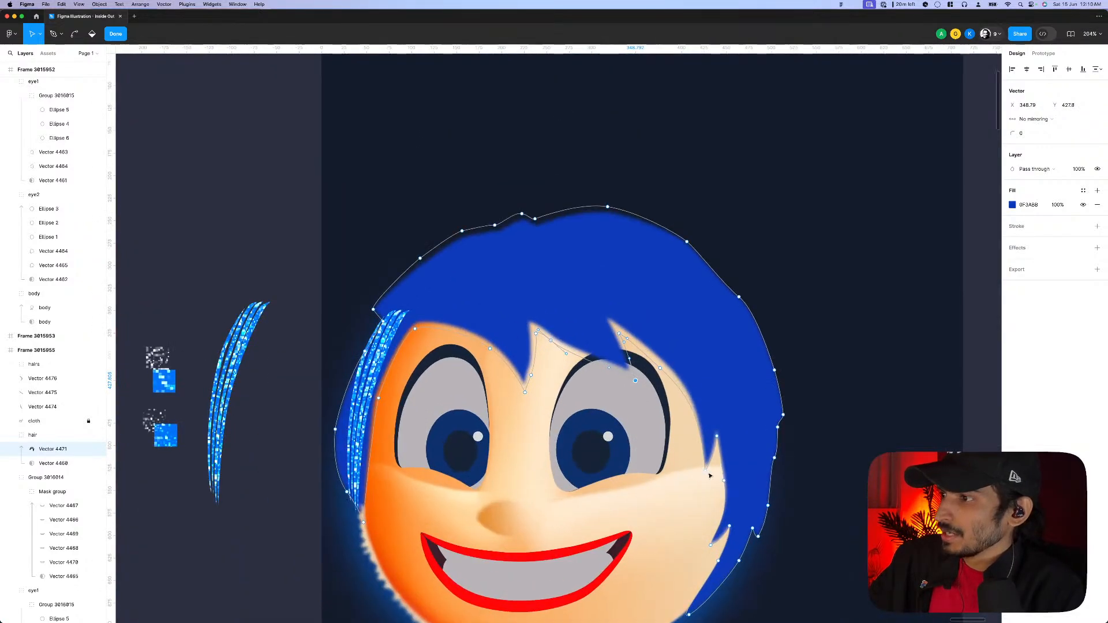
{"action": "left_click", "coordinate": [706, 479]}
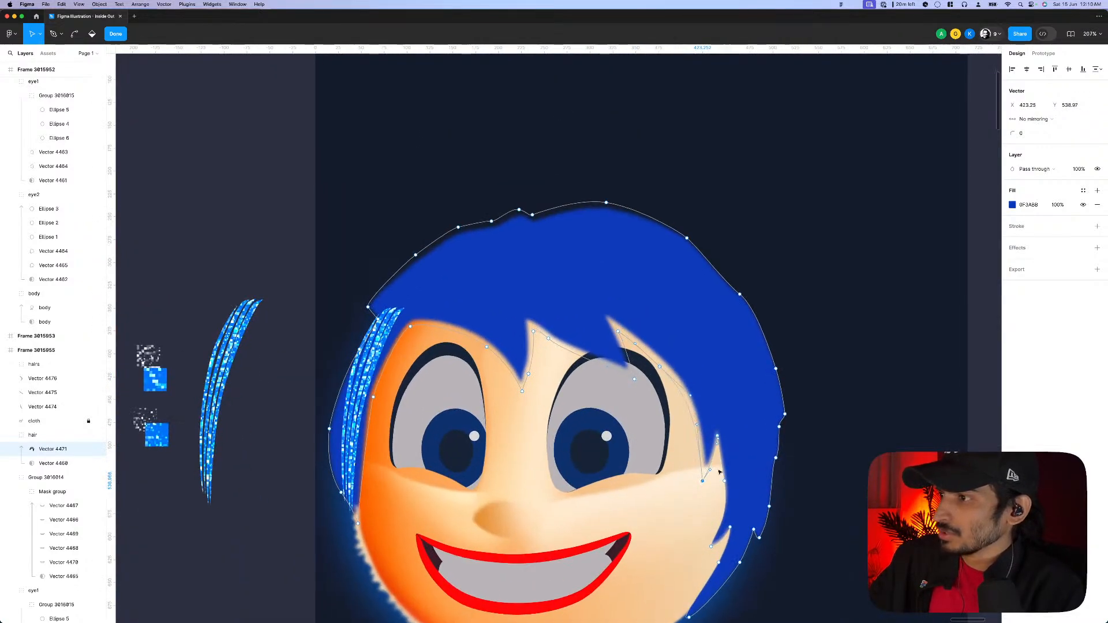
{"action": "scroll", "coordinate": [716, 457], "scroll_direction": "up", "scroll_amount": 3}
{"action": "scroll", "coordinate": [729, 426], "scroll_direction": "up", "scroll_amount": 3}
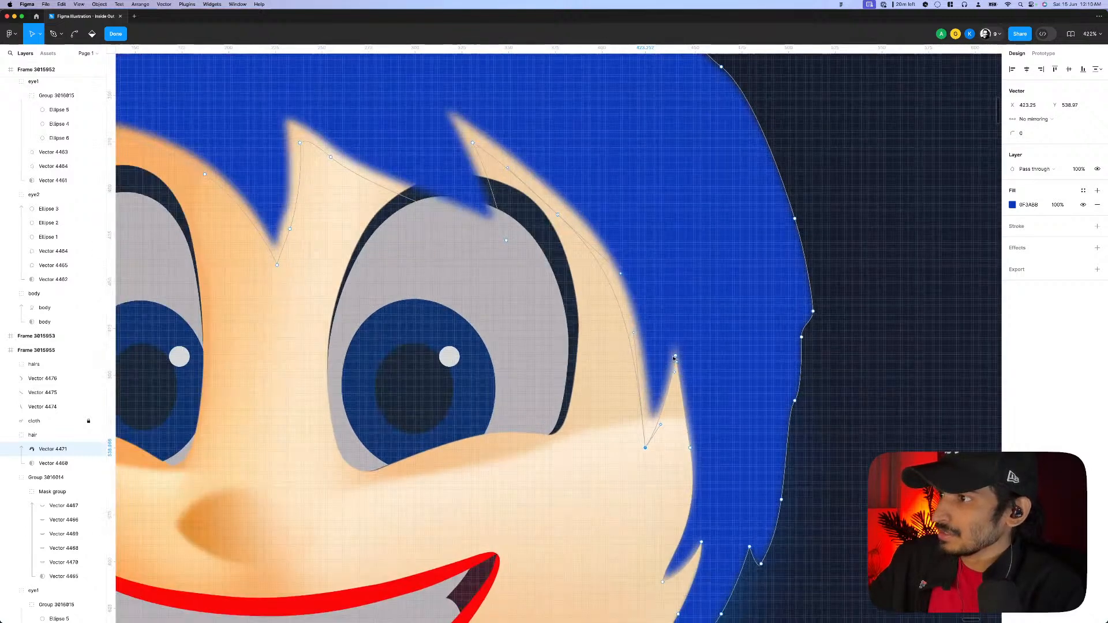
{"action": "left_click", "coordinate": [676, 356]}
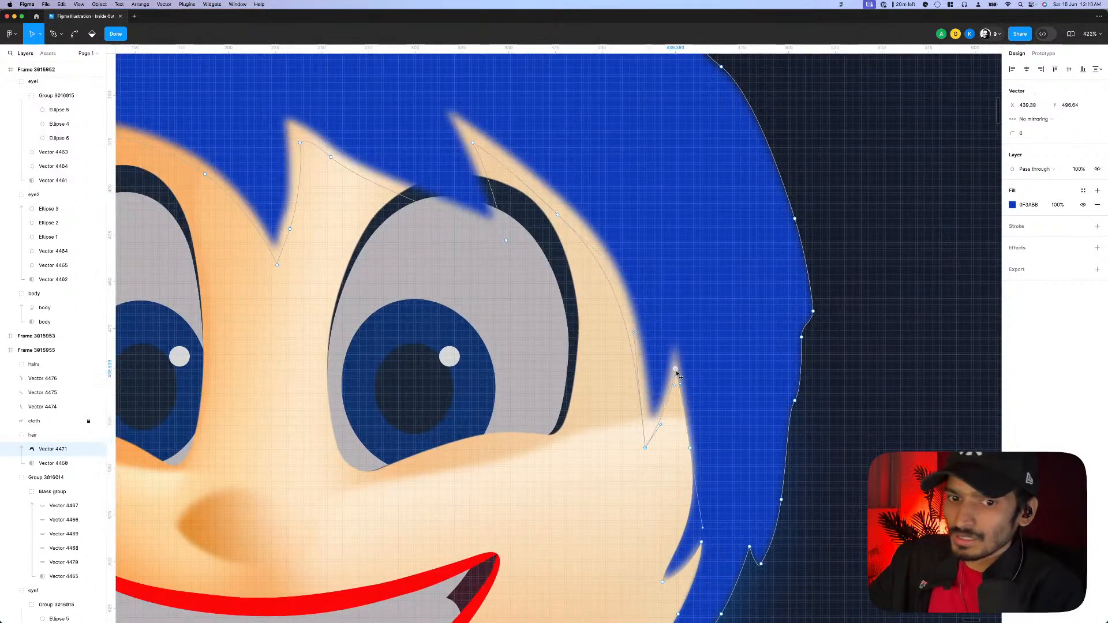
{"action": "left_click_drag", "start_coordinate": [682, 368], "coordinate": [682, 370]}
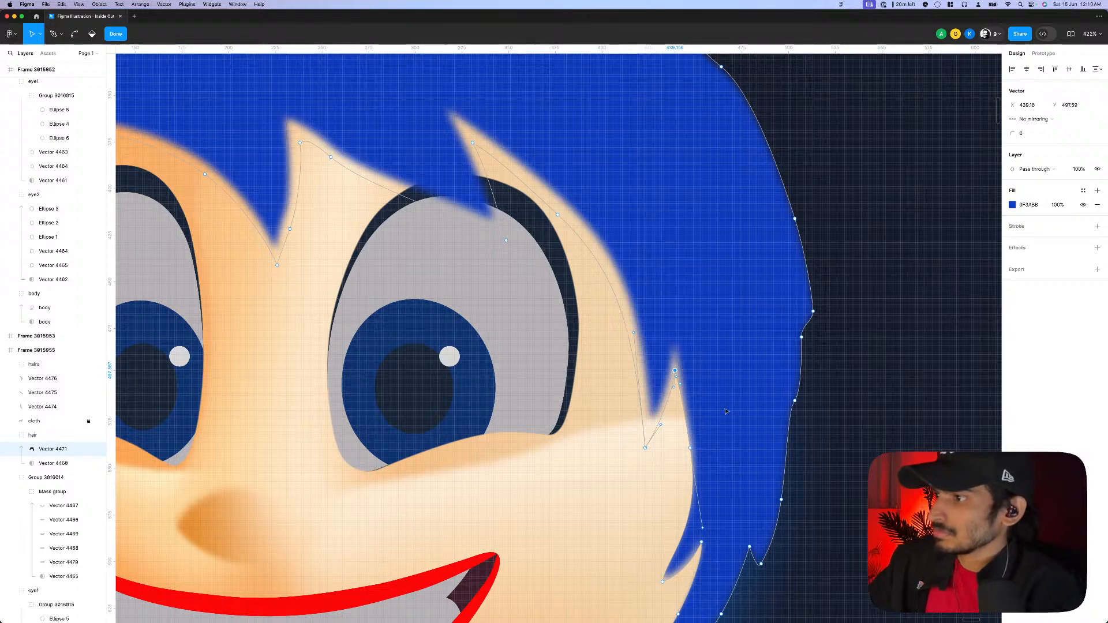
- Move the side lock's inner-edge points and the lower spike's tip inward over the cheek, clear of the blurred edge
{"action": "scroll", "coordinate": [695, 404], "scroll_direction": "down", "scroll_amount": 2}
{"action": "left_click", "coordinate": [682, 399]}
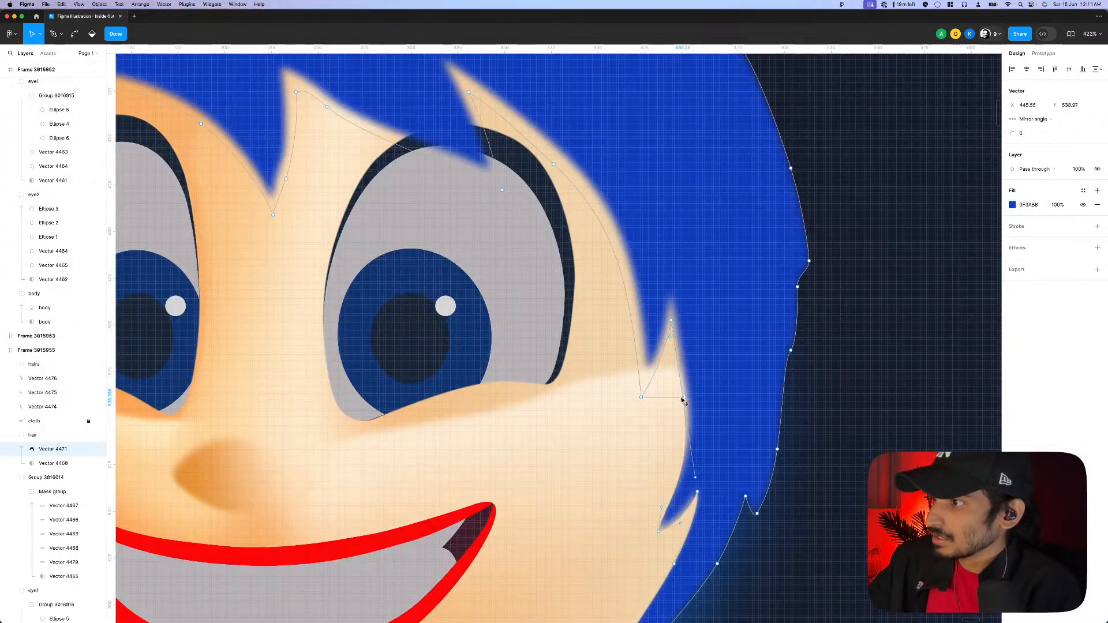
{"action": "left_click_drag", "start_coordinate": [658, 531], "coordinate": [654, 535]}
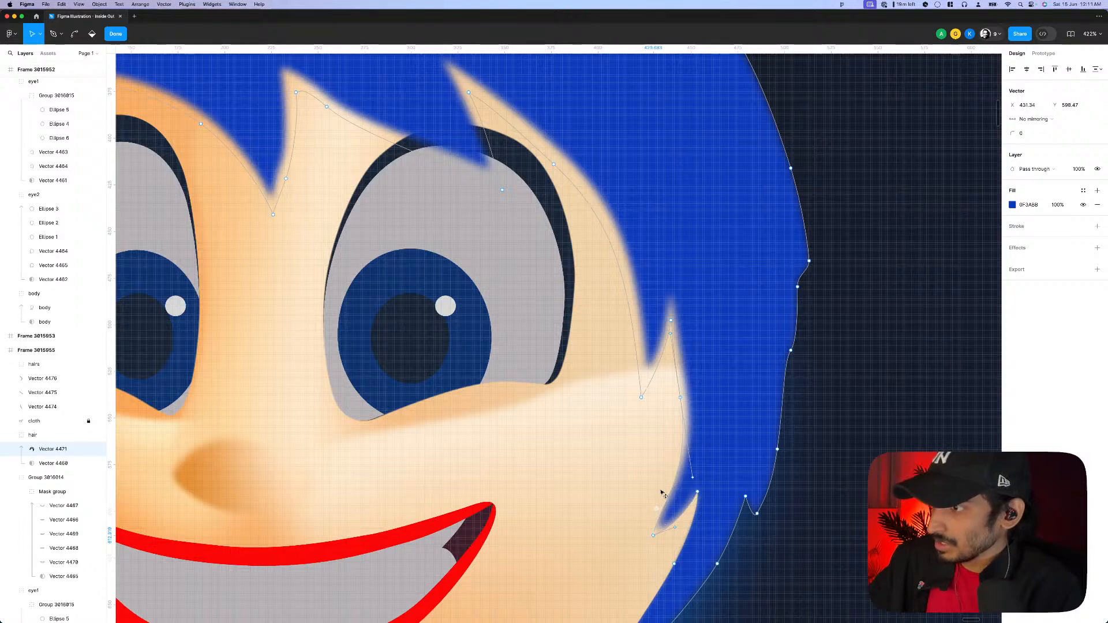
{"action": "left_click_drag", "start_coordinate": [694, 479], "coordinate": [683, 474]}
- Reposition the notch under the lower side spike and the inner-edge point beneath it past the blurred mask edge
{"action": "scroll", "coordinate": [700, 495], "scroll_direction": "down", "scroll_amount": 5}
{"action": "scroll", "coordinate": [700, 495], "scroll_direction": "up", "scroll_amount": 5}
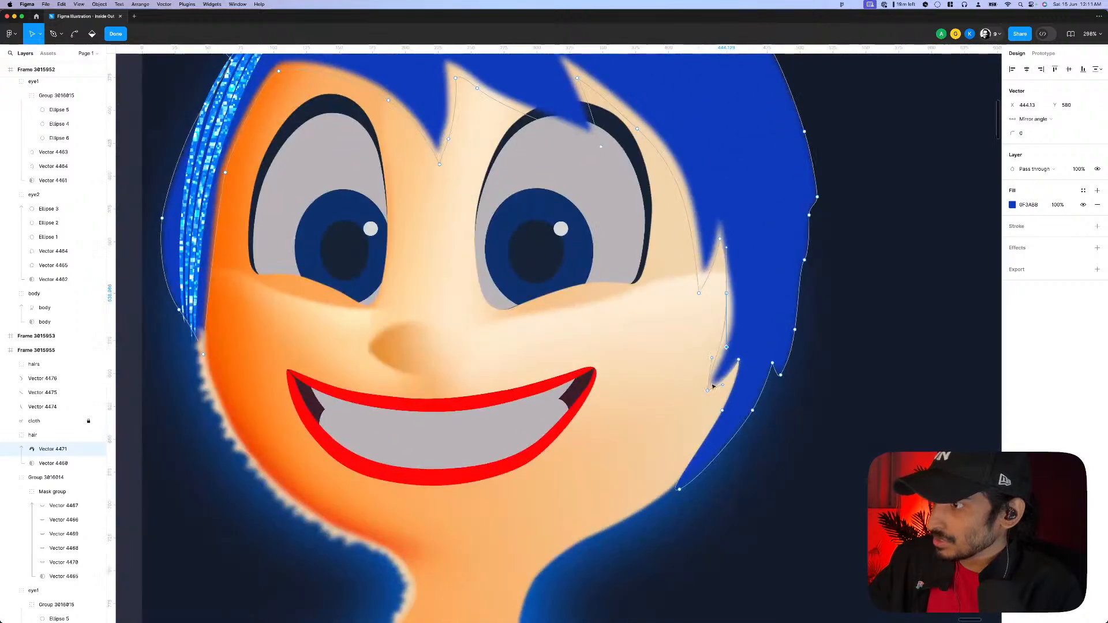
{"action": "left_click", "coordinate": [727, 420]}
{"action": "left_click_drag", "start_coordinate": [713, 435], "coordinate": [715, 436]}
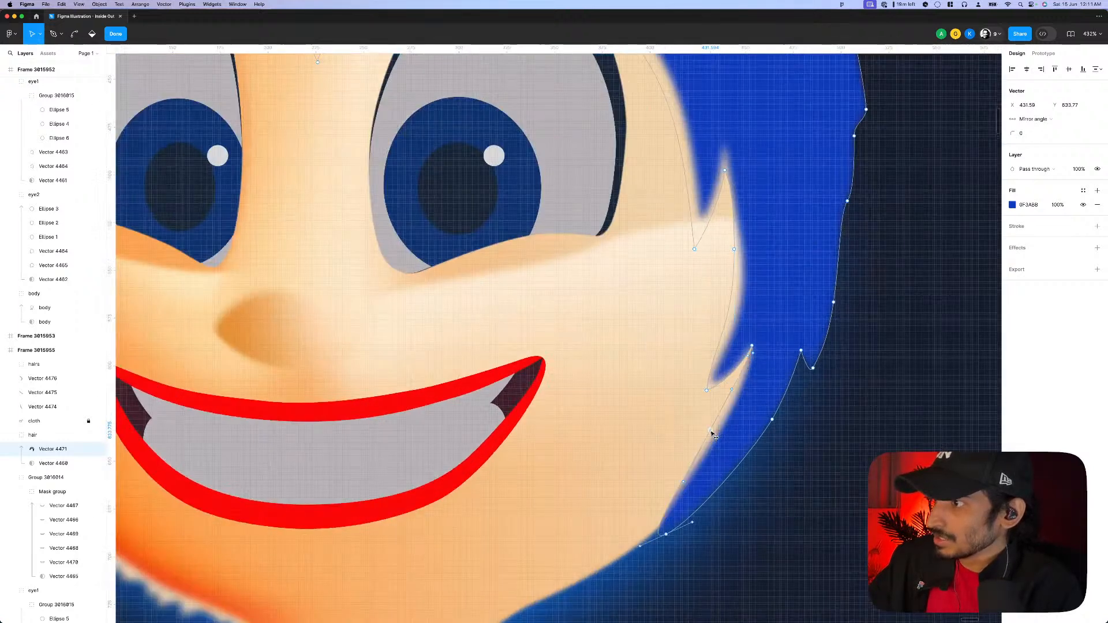
{"action": "left_click_drag", "start_coordinate": [753, 347], "coordinate": [740, 376]}
- Extend the bottom tip point of the side hair in Vector 4471 down and inward beyond the blurred mask edge
{"action": "scroll", "coordinate": [709, 403], "scroll_direction": "down", "scroll_amount": 5}
{"action": "scroll", "coordinate": [628, 465], "scroll_direction": "up", "scroll_amount": 5}
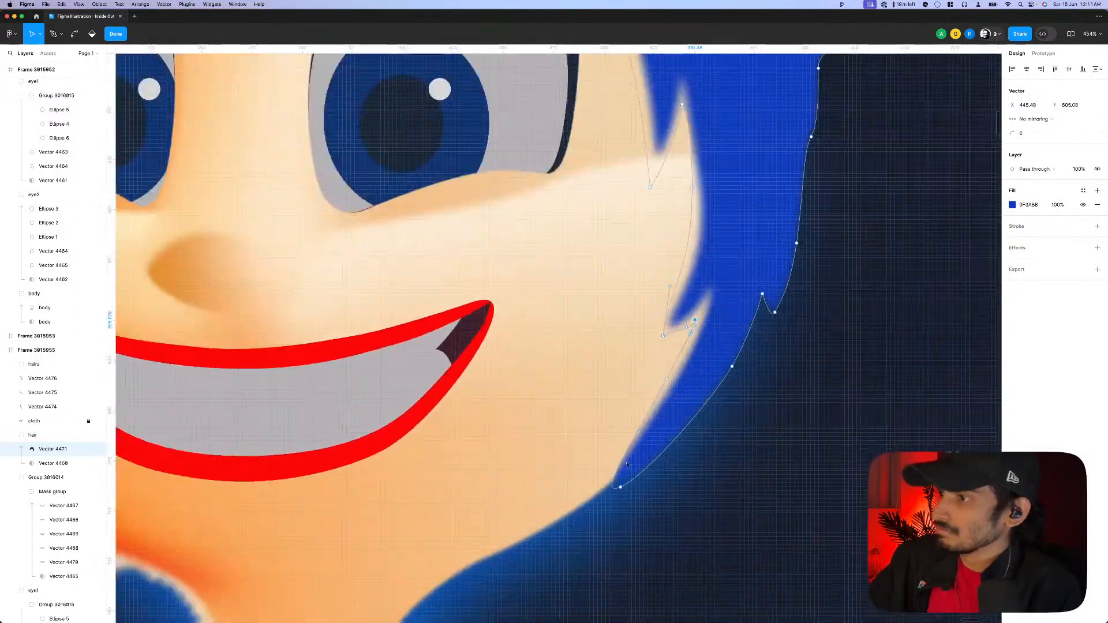
{"action": "left_click", "coordinate": [621, 489]}
{"action": "left_click_drag", "start_coordinate": [621, 498], "coordinate": [578, 504]}
{"action": "scroll", "coordinate": [667, 457], "scroll_direction": "down", "scroll_amount": 5}
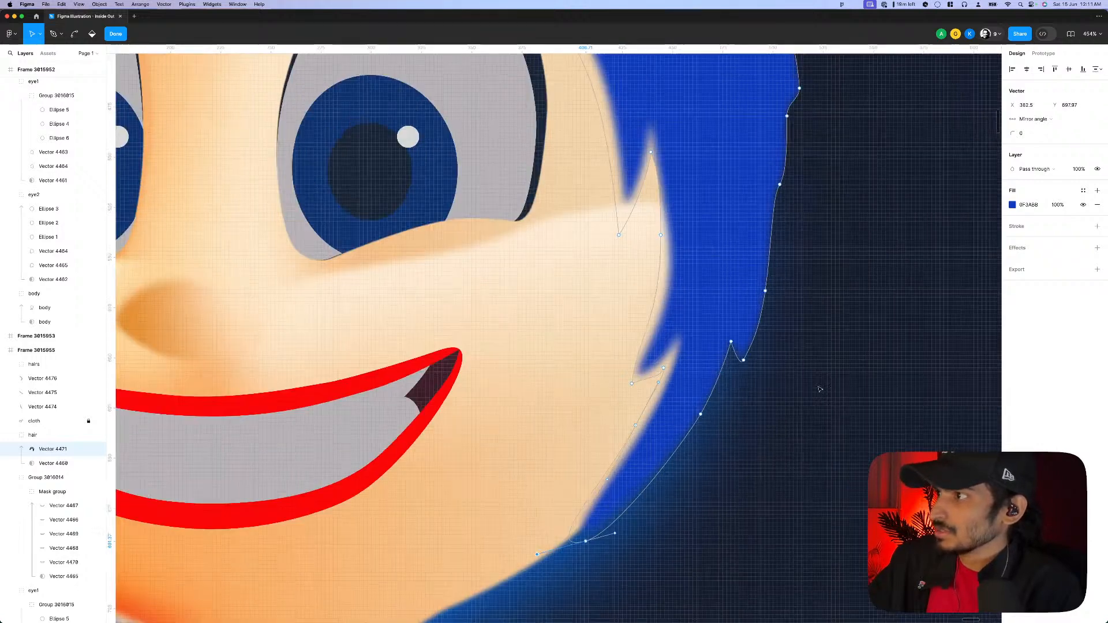
- Lower the tip point of the small spike beside the right-hand eye and shift the side lock's inner-edge point below it inward
{"action": "scroll", "coordinate": [720, 377], "scroll_direction": "up", "scroll_amount": 5}
{"action": "left_click", "coordinate": [720, 373]}
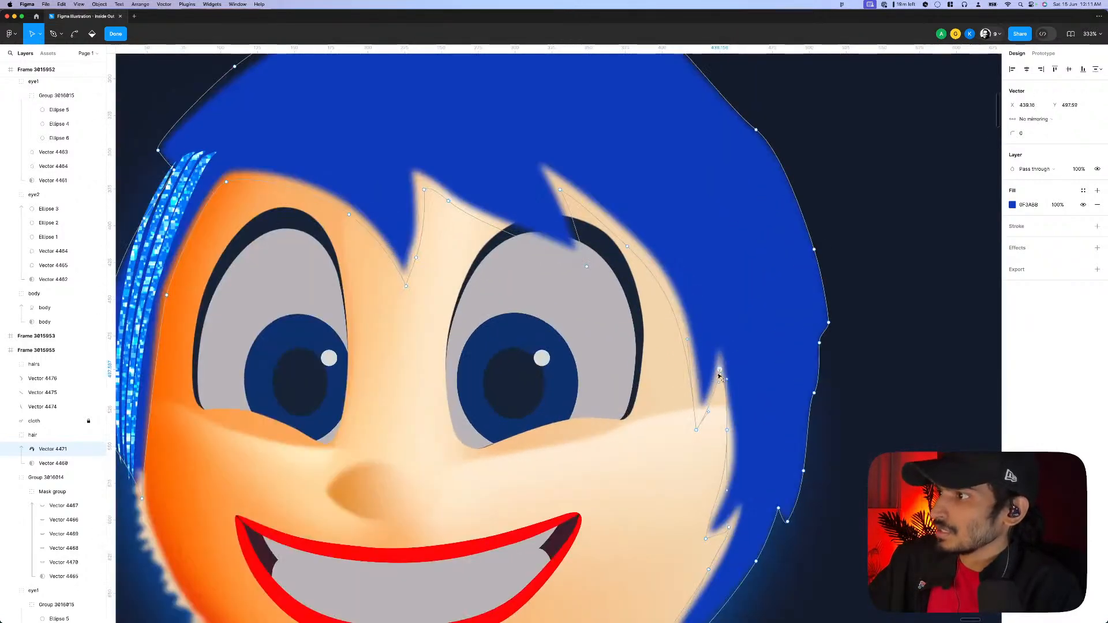
{"action": "left_click_drag", "start_coordinate": [720, 385], "coordinate": [720, 389]}
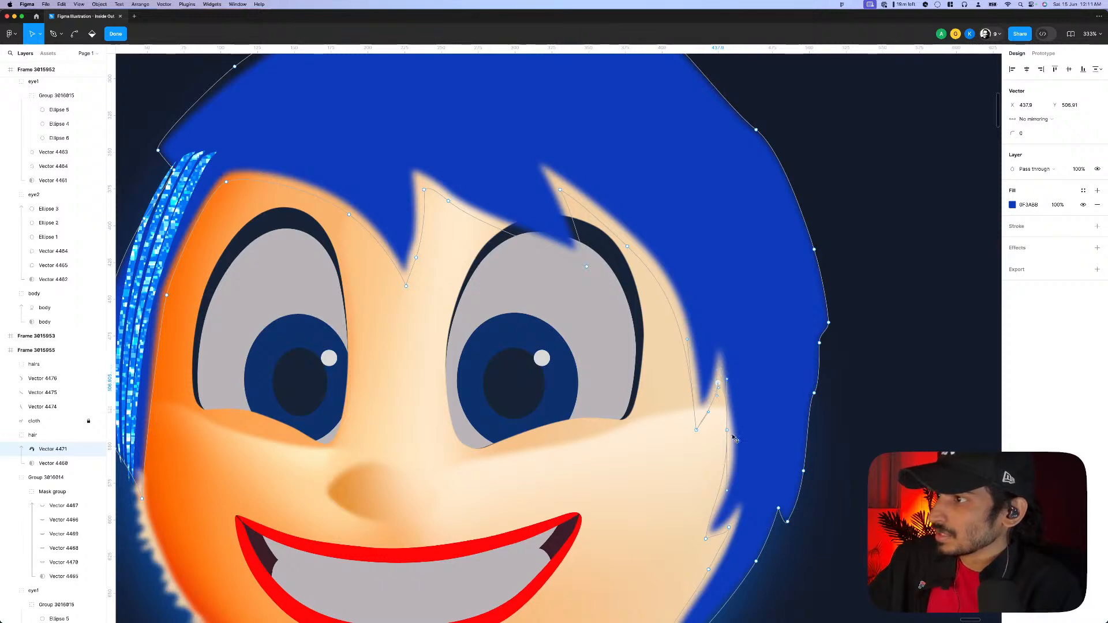
{"action": "left_click", "coordinate": [726, 442]}
{"action": "scroll", "coordinate": [725, 441], "scroll_direction": "down", "scroll_amount": 3}
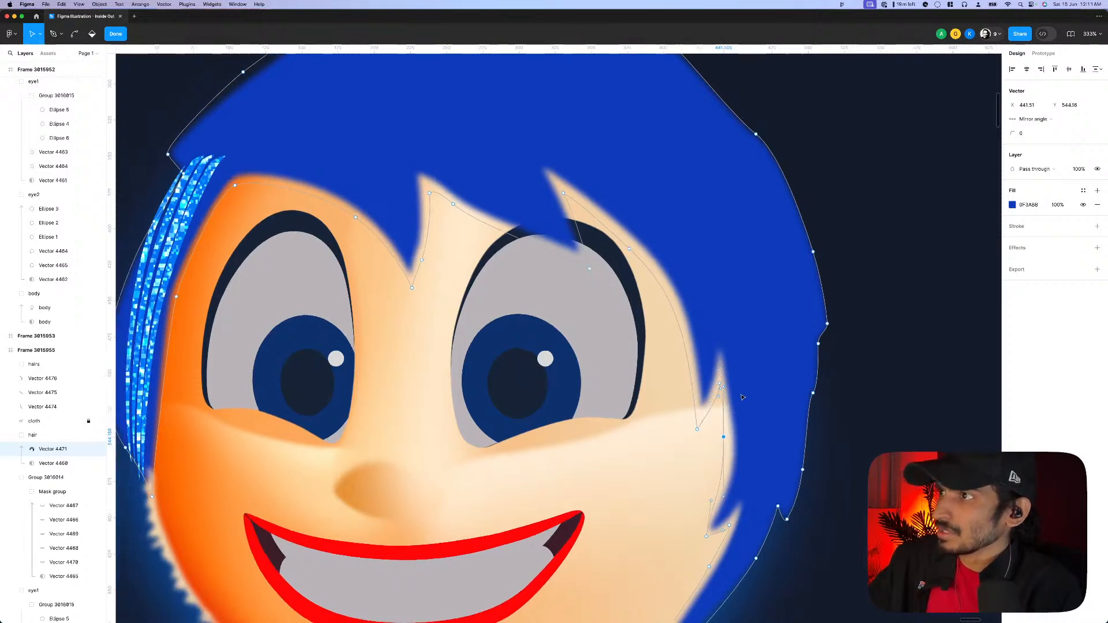
{"action": "scroll", "coordinate": [335, 296], "scroll_direction": "up", "scroll_amount": 2}
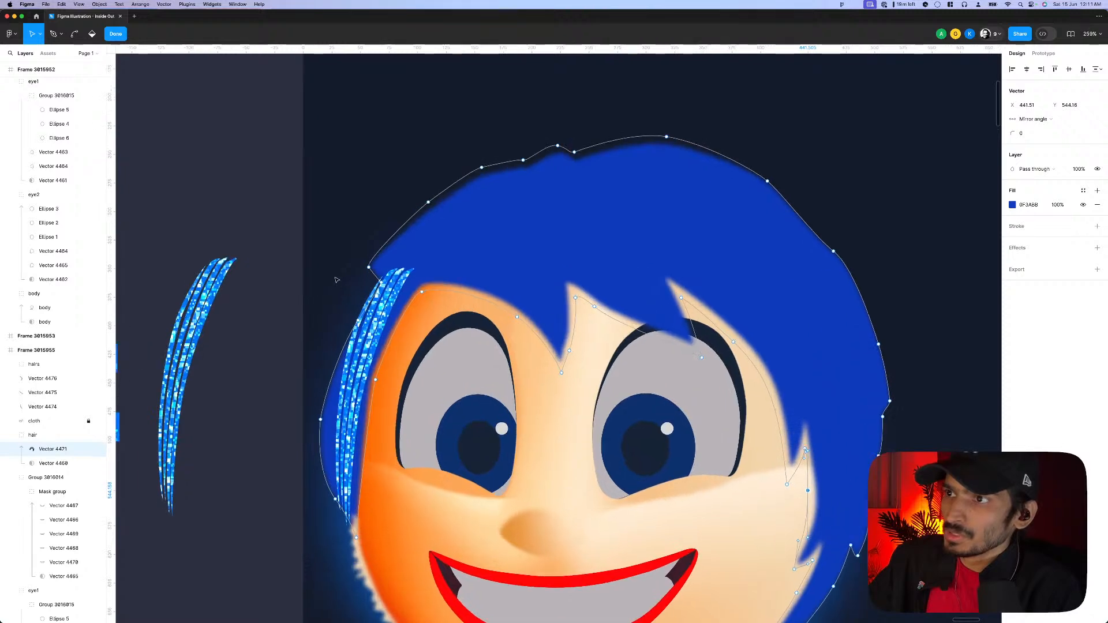
- Move the notch and corner points where the hair meets the sparkling side strands outward past the blurred edge, and finish vector editing
{"action": "left_click_drag", "start_coordinate": [334, 273], "coordinate": [368, 292]}
{"action": "scroll", "coordinate": [386, 285], "scroll_direction": "up", "scroll_amount": 5}
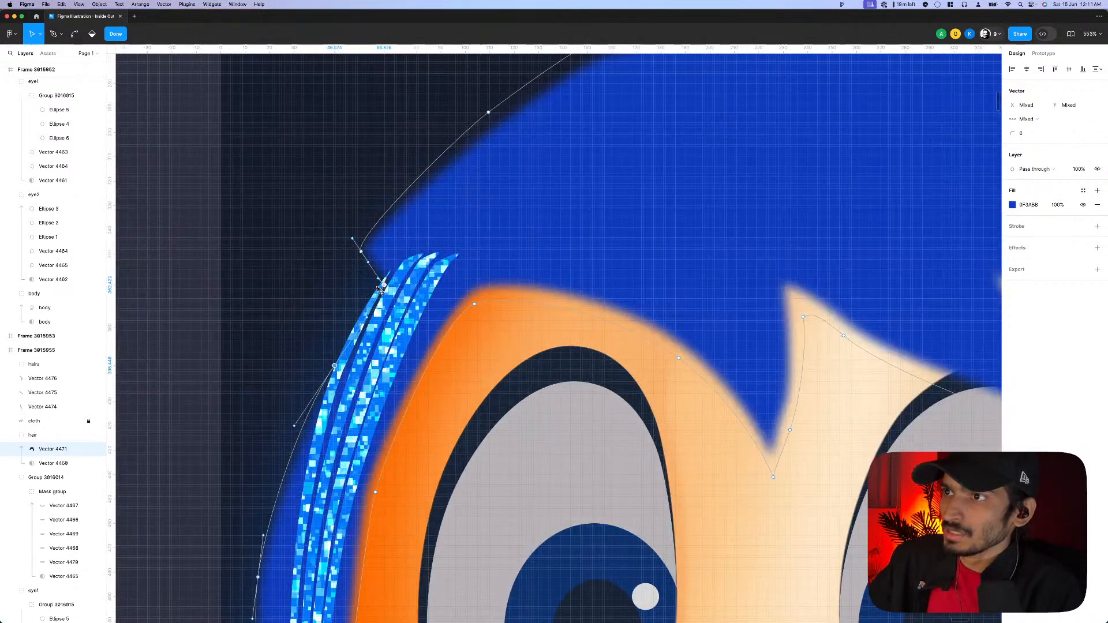
{"action": "left_click", "coordinate": [361, 252]}
{"action": "left_click_drag", "start_coordinate": [354, 254], "coordinate": [344, 255]}
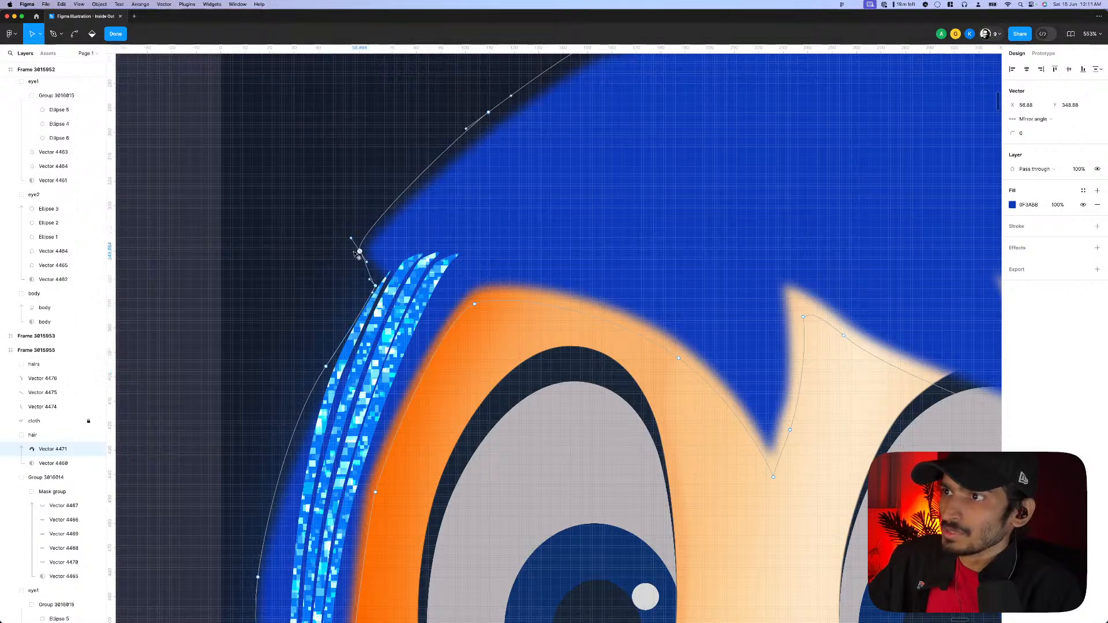
{"action": "scroll", "coordinate": [527, 269], "scroll_direction": "down", "scroll_amount": 10}
{"action": "key", "text": "Escape"}
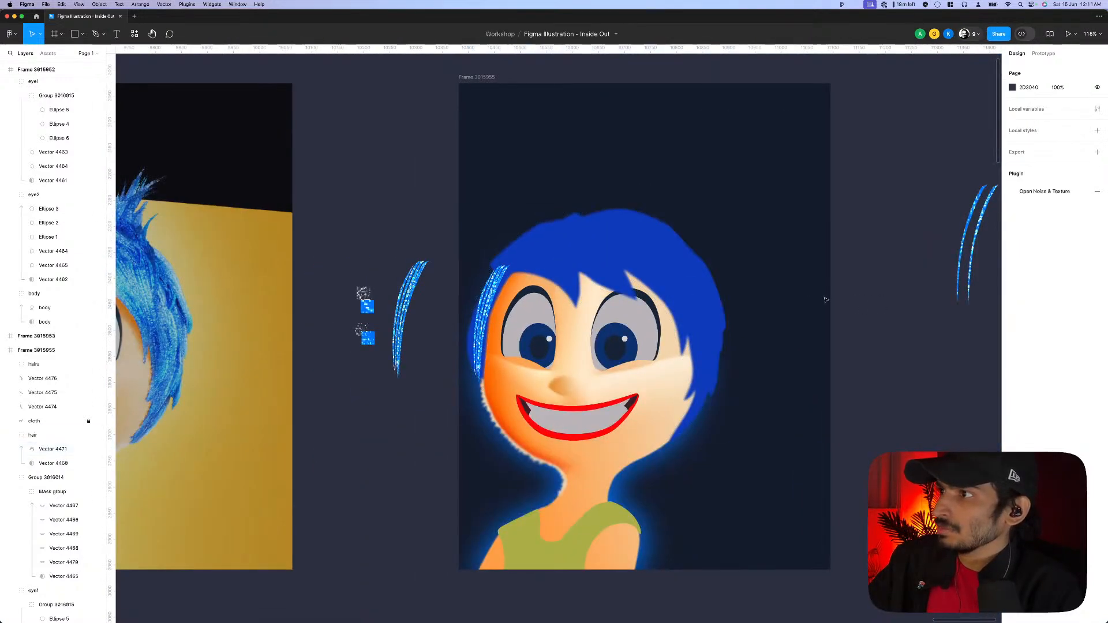
- Set the fill of the base hair shape Vector 4471 to the deeper blue 0A35B6
{"action": "scroll", "coordinate": [683, 252], "scroll_direction": "down", "scroll_amount": 3}
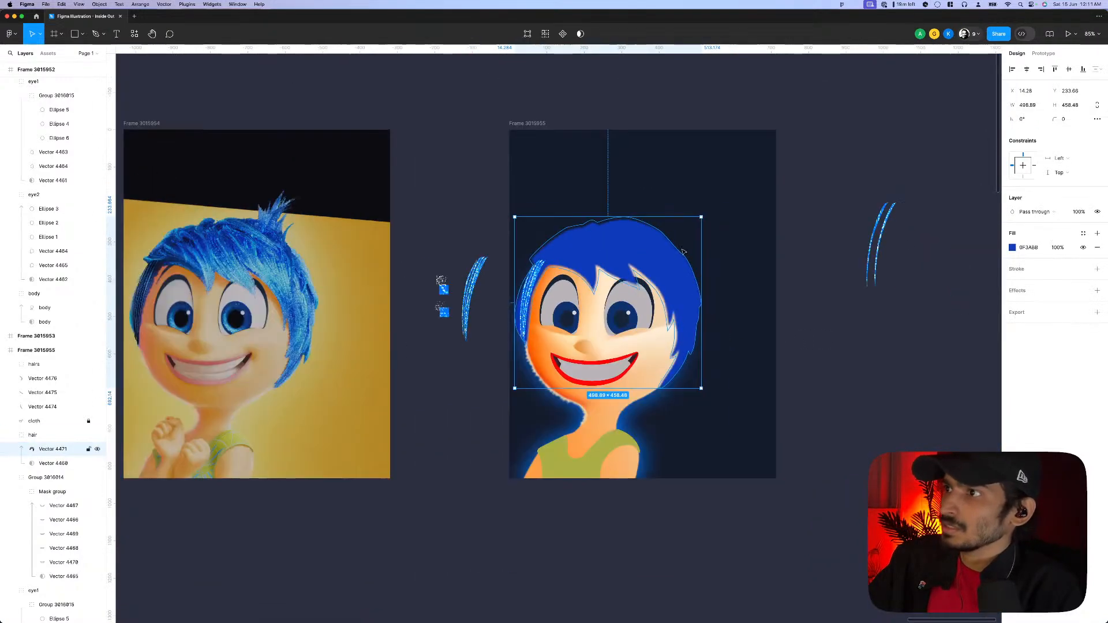
{"action": "left_click", "coordinate": [1013, 248]}
{"action": "left_click_drag", "start_coordinate": [994, 306], "coordinate": [997, 310]}
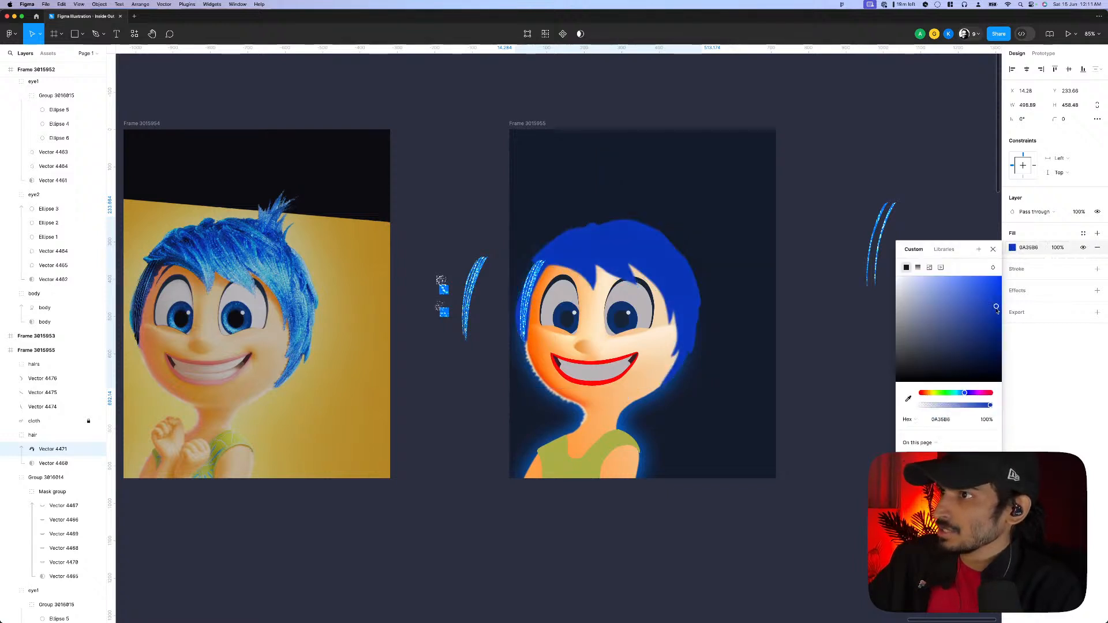
{"action": "left_click", "coordinate": [789, 310]}
{"action": "left_click", "coordinate": [789, 309]}
- Try an inner shadow effect on the single strand Group 3016024 inside the hairs group
{"action": "scroll", "coordinate": [509, 293], "scroll_direction": "up", "scroll_amount": 4}
{"action": "left_click", "coordinate": [539, 300]}
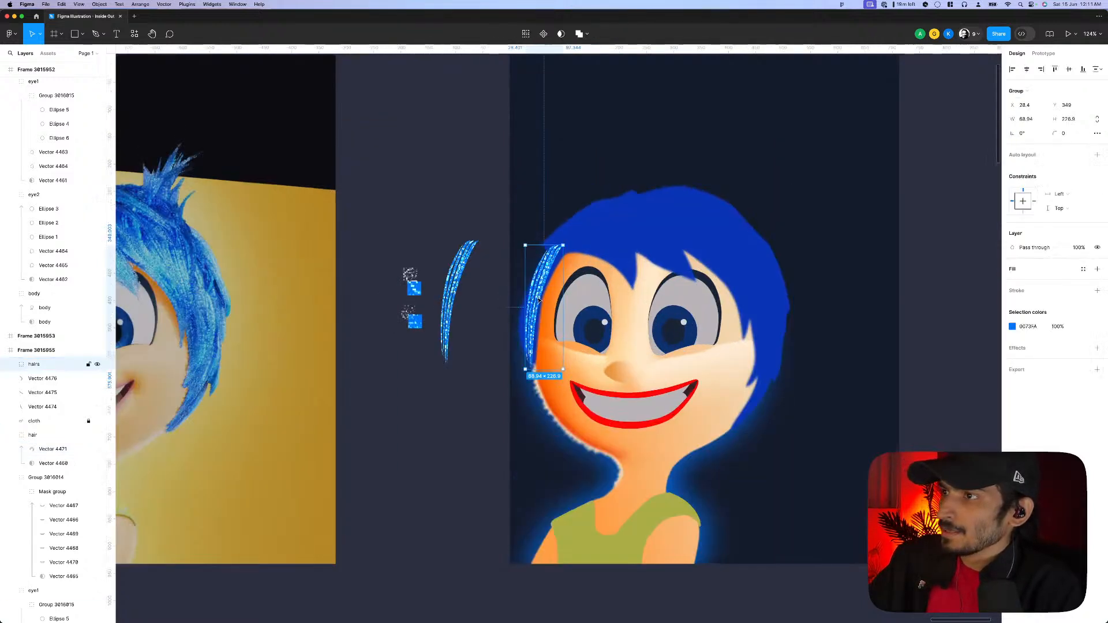
{"action": "scroll", "coordinate": [537, 298], "scroll_direction": "up", "scroll_amount": 5}
{"action": "double_click", "coordinate": [548, 312]}
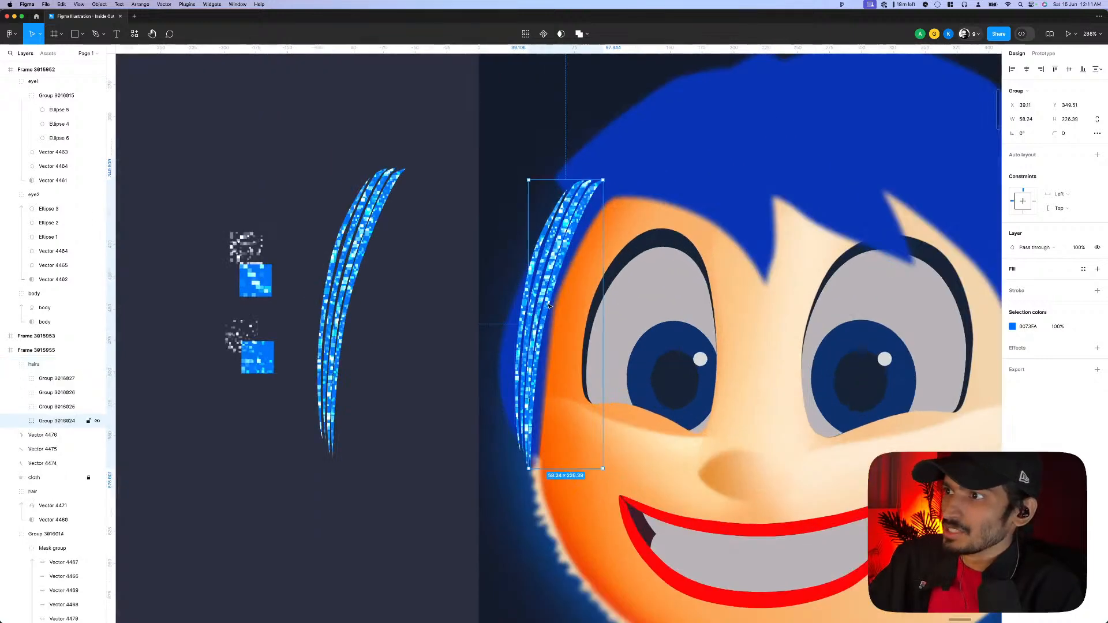
{"action": "scroll", "coordinate": [547, 304], "scroll_direction": "up", "scroll_amount": 3}
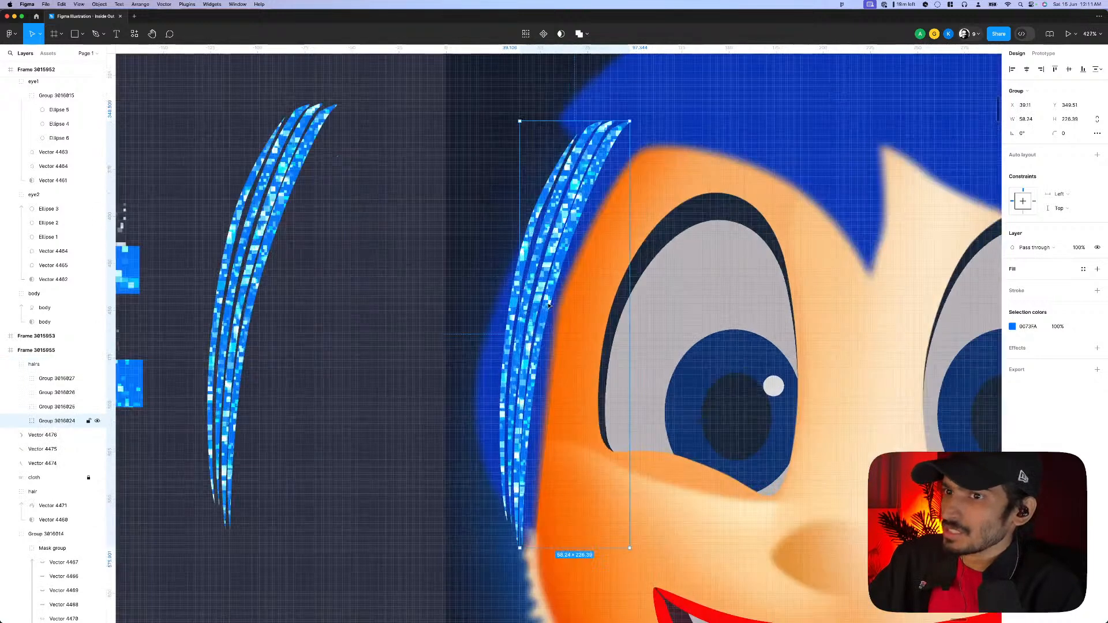
{"action": "left_click", "coordinate": [1035, 349]}
{"action": "left_click", "coordinate": [1037, 362]}
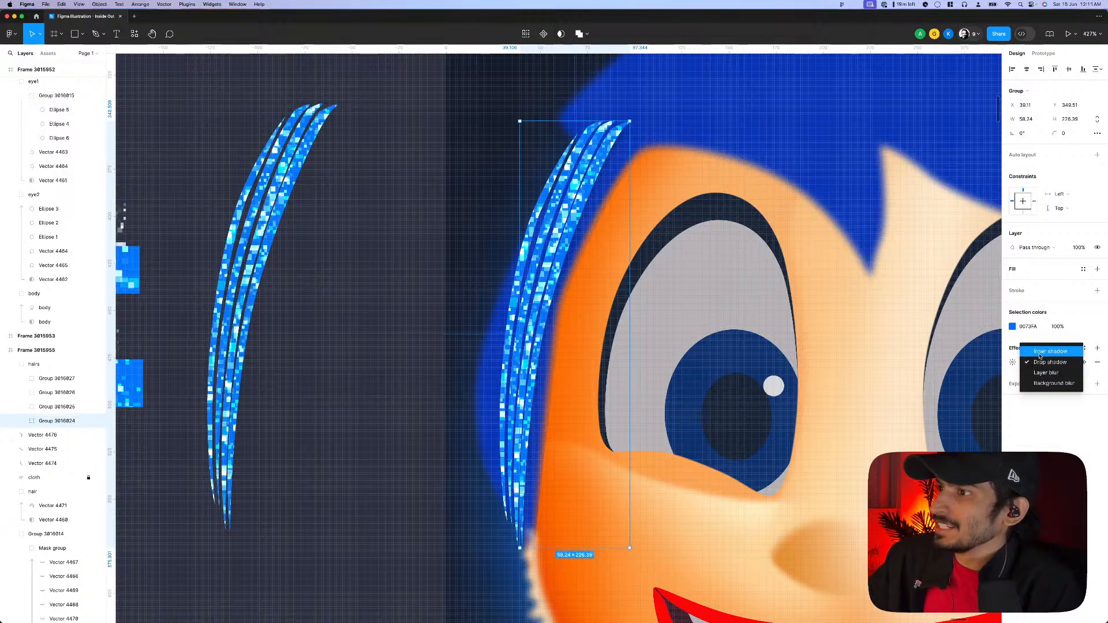
{"action": "left_click", "coordinate": [1040, 352]}
- Set the strand's inner shadow to blur 0 and colour FFDDDD at 100% opacity
{"action": "left_click", "coordinate": [1014, 362]}
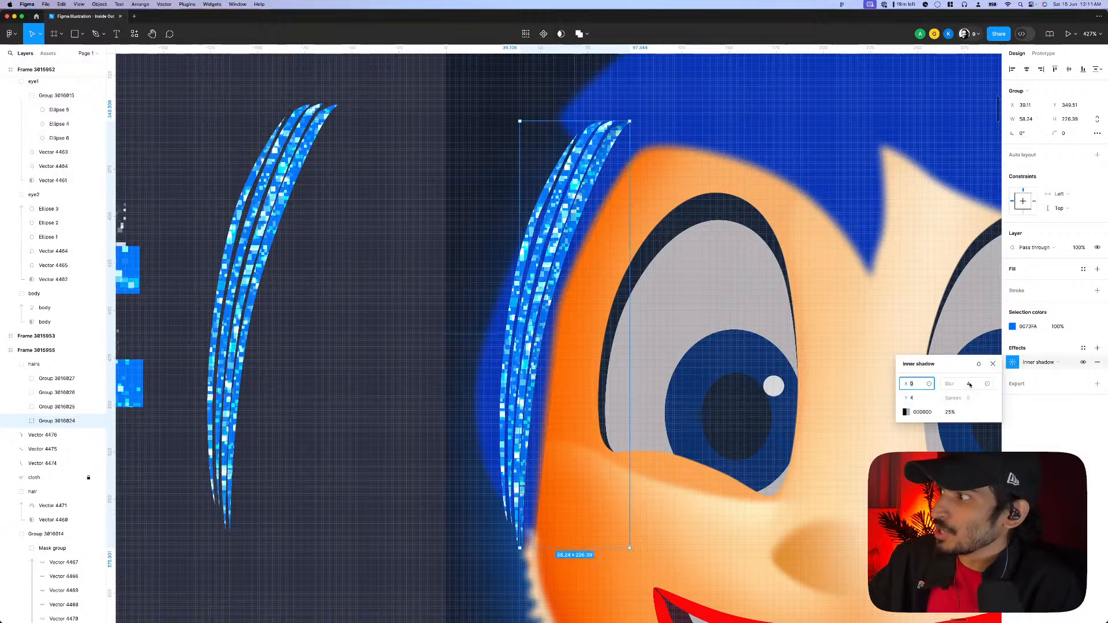
{"action": "left_click", "coordinate": [970, 385]}
{"action": "type", "text": "0"}
{"action": "key", "text": "Tab"}
{"action": "key", "text": "Tab"}
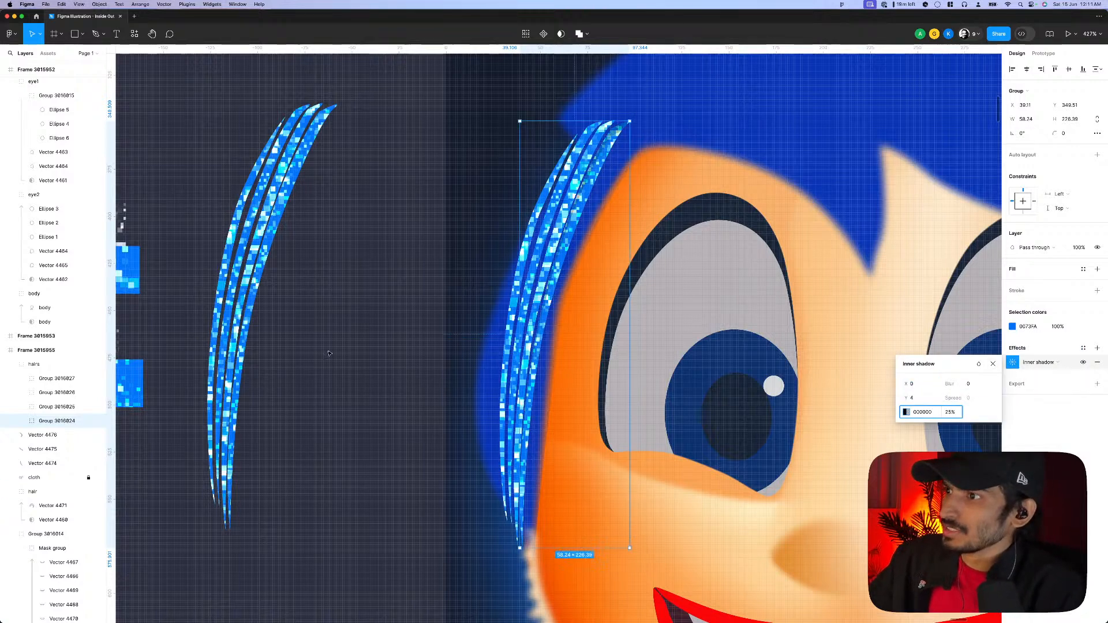
{"action": "left_click", "coordinate": [907, 412]}
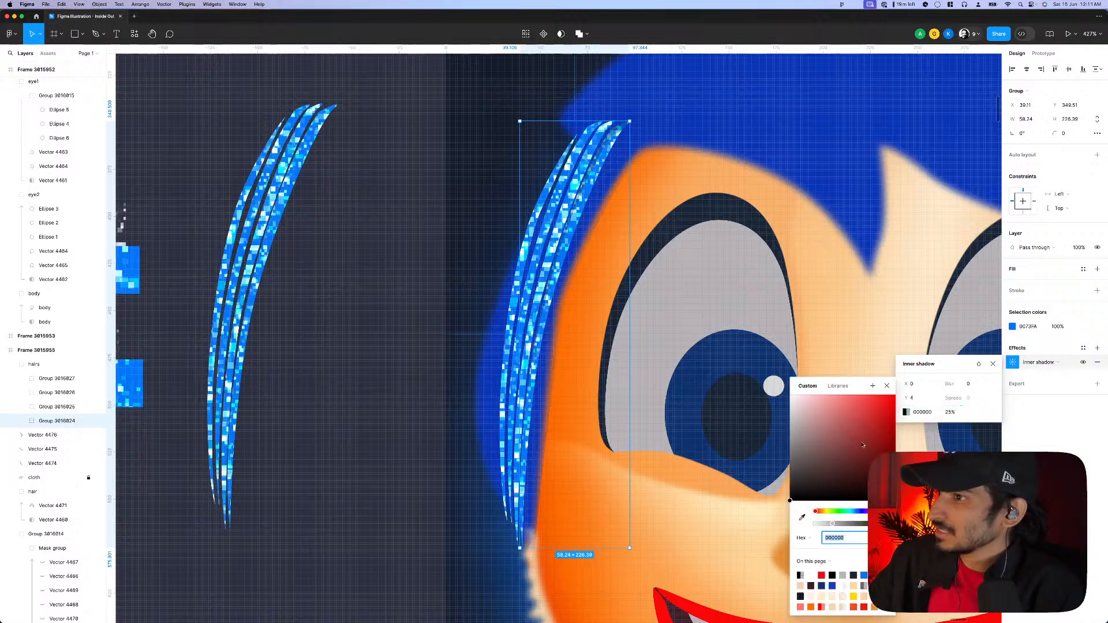
{"action": "left_click", "coordinate": [804, 396]}
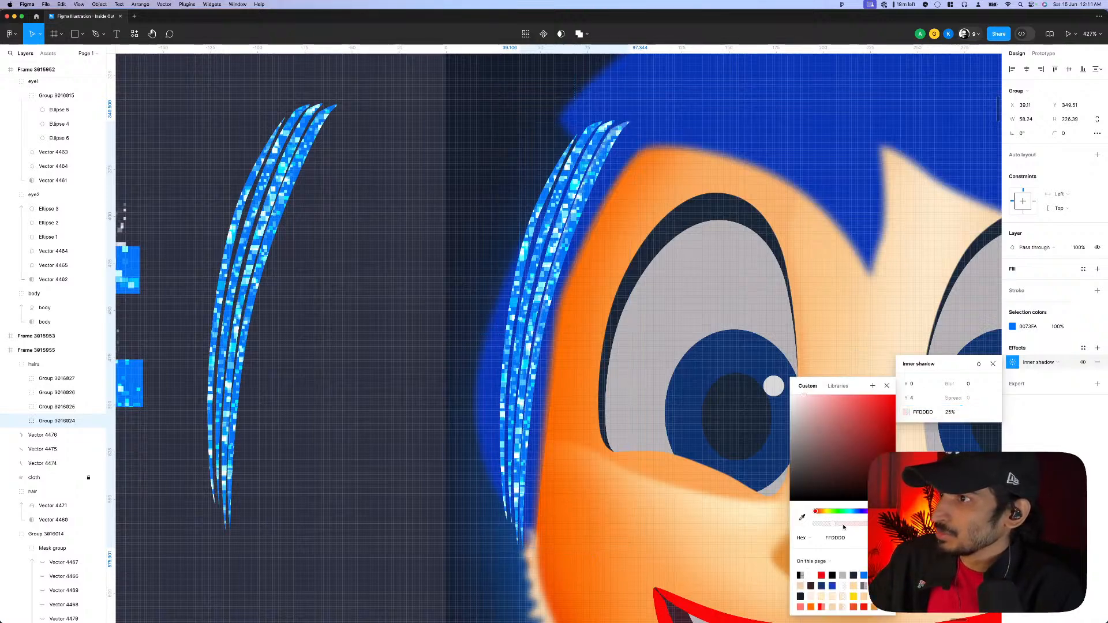
{"action": "scroll", "coordinate": [262, 356], "scroll_direction": "down", "scroll_amount": 10}
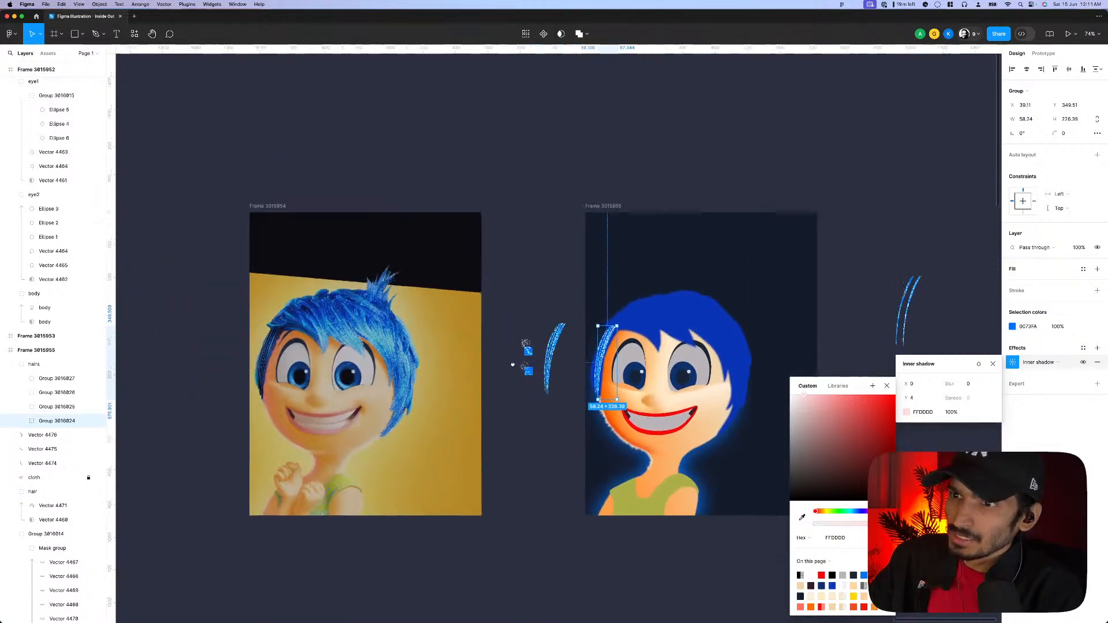
{"action": "key", "text": "Escape"}
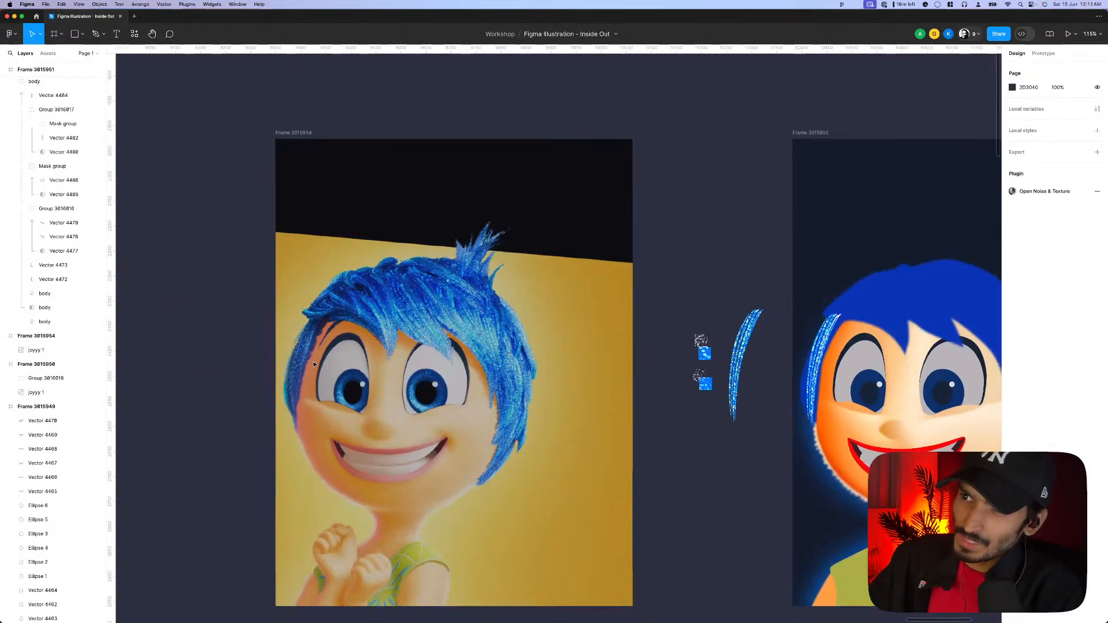
- Check the reference image, and remove the inner shadow from strand Group 3016024
{"action": "scroll", "coordinate": [313, 363], "scroll_direction": "down", "scroll_amount": 5}
{"action": "scroll", "coordinate": [521, 358], "scroll_direction": "up", "scroll_amount": 10}
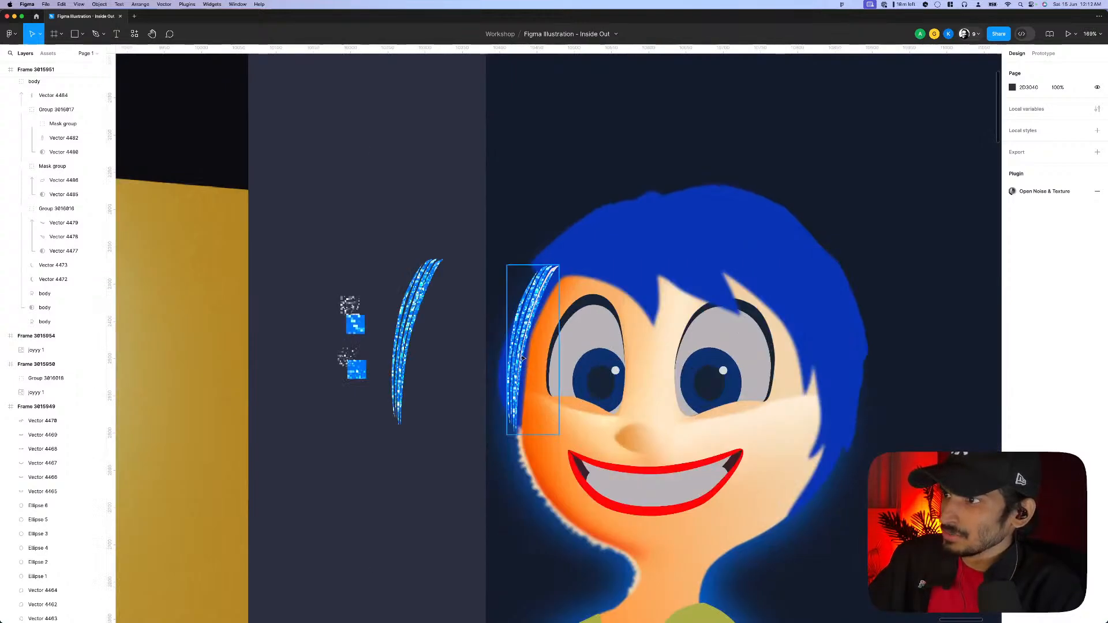
{"action": "left_click", "coordinate": [522, 358]}
{"action": "scroll", "coordinate": [526, 350], "scroll_direction": "up", "scroll_amount": 3}
{"action": "double_click", "coordinate": [531, 337]}
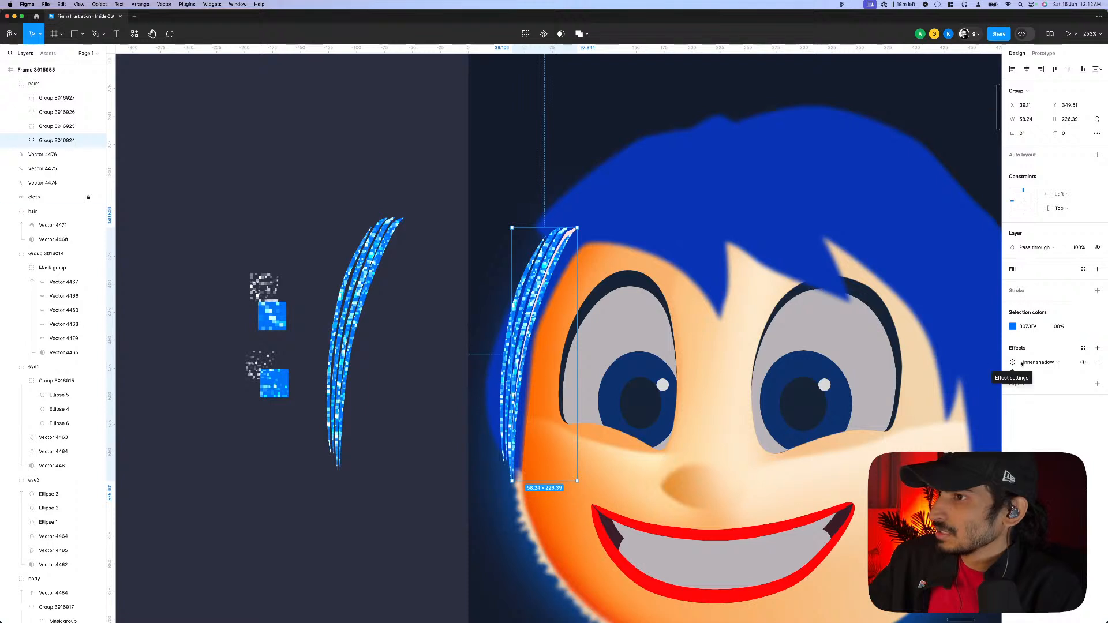
{"action": "left_click", "coordinate": [1096, 363]}
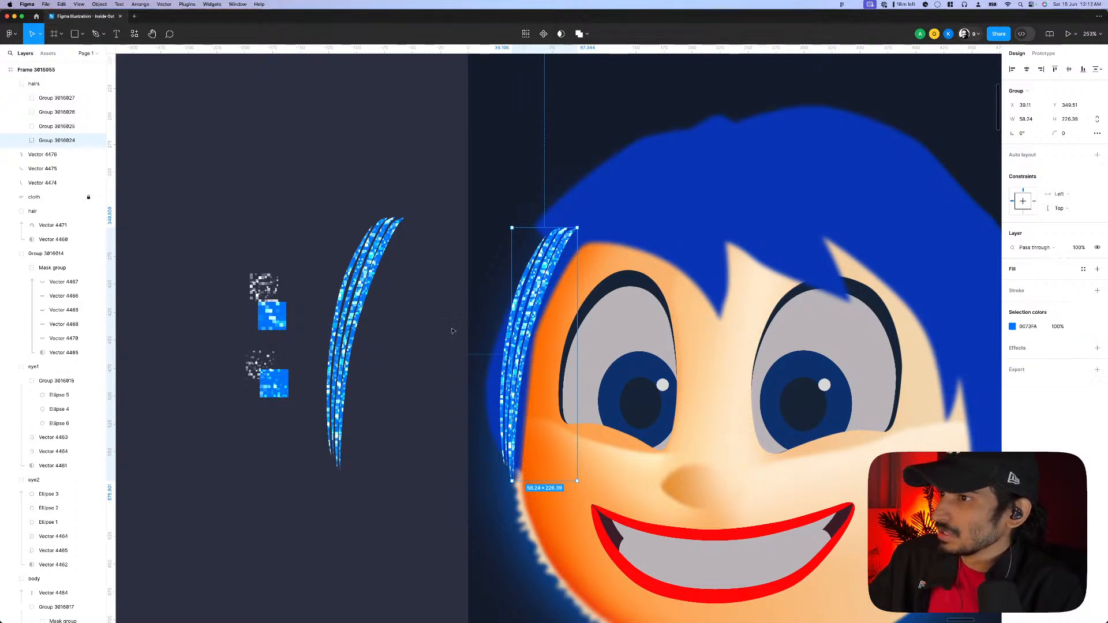
{"action": "key", "text": "Escape"}
- Add an inner shadow effect to the whole hairs group and open the effect's settings
{"action": "left_click", "coordinate": [522, 352]}
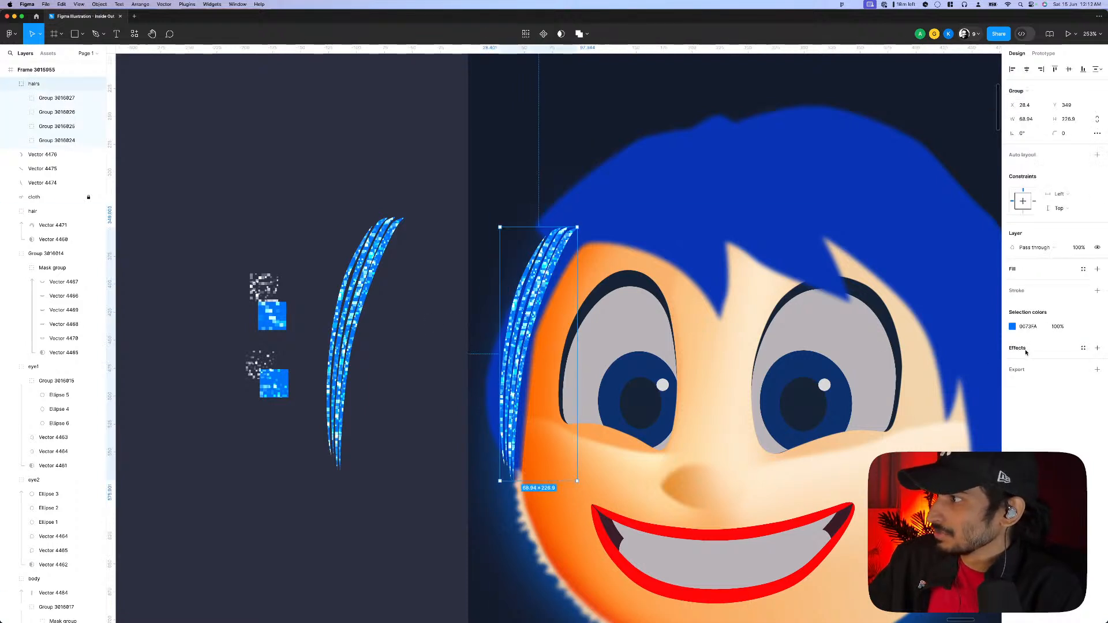
{"action": "left_click", "coordinate": [1098, 348]}
{"action": "left_click", "coordinate": [1039, 363]}
{"action": "left_click", "coordinate": [1034, 350]}
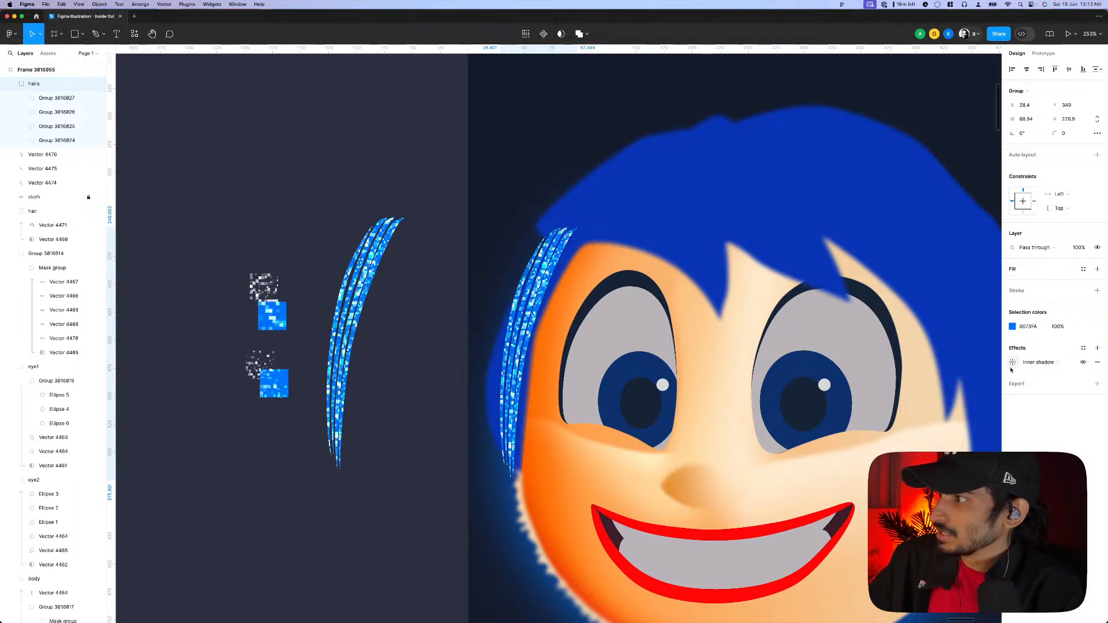
{"action": "left_click", "coordinate": [1012, 364]}
- Set the hairs group's inner shadow to red FF1818 at 100% opacity with blur 0
{"action": "left_click", "coordinate": [907, 412]}
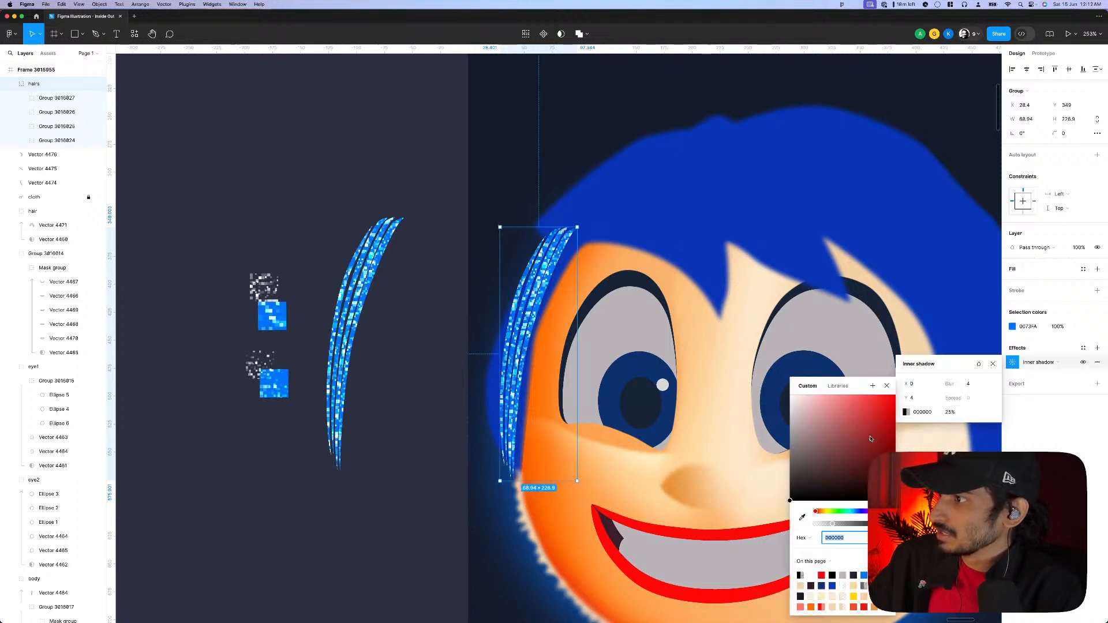
{"action": "left_click", "coordinate": [886, 394]}
{"action": "left_click_drag", "start_coordinate": [843, 528], "coordinate": [867, 524]}
{"action": "left_click_drag", "start_coordinate": [956, 384], "coordinate": [892, 378]}
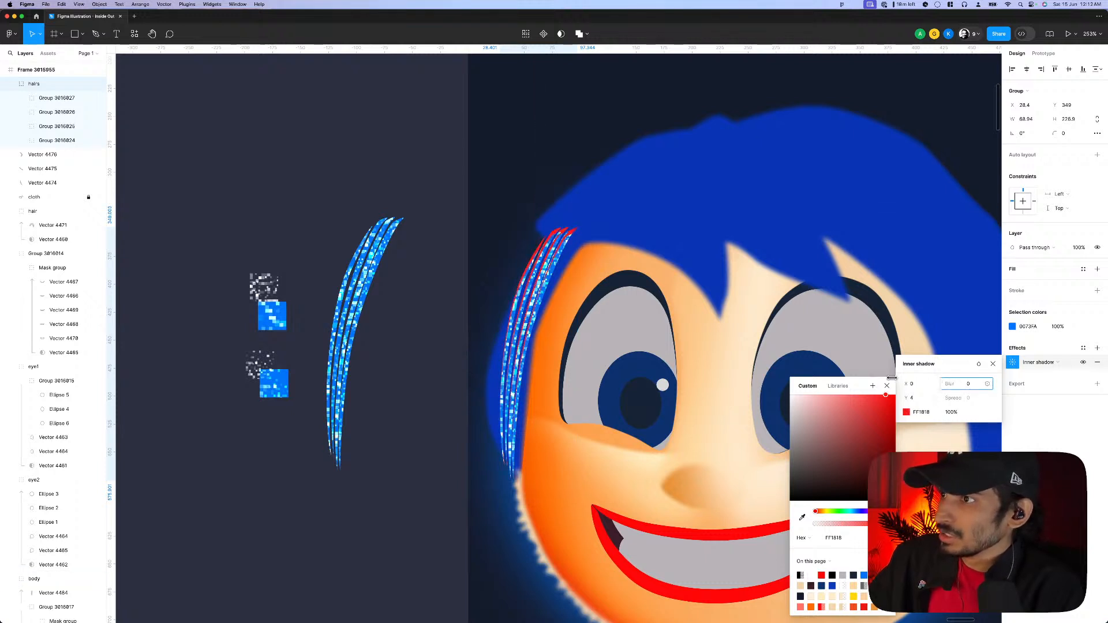
- Change the hairs group's inner shadow colour to deep blue 002BC4 and set its blur to 1
{"action": "left_click", "coordinate": [860, 512]}
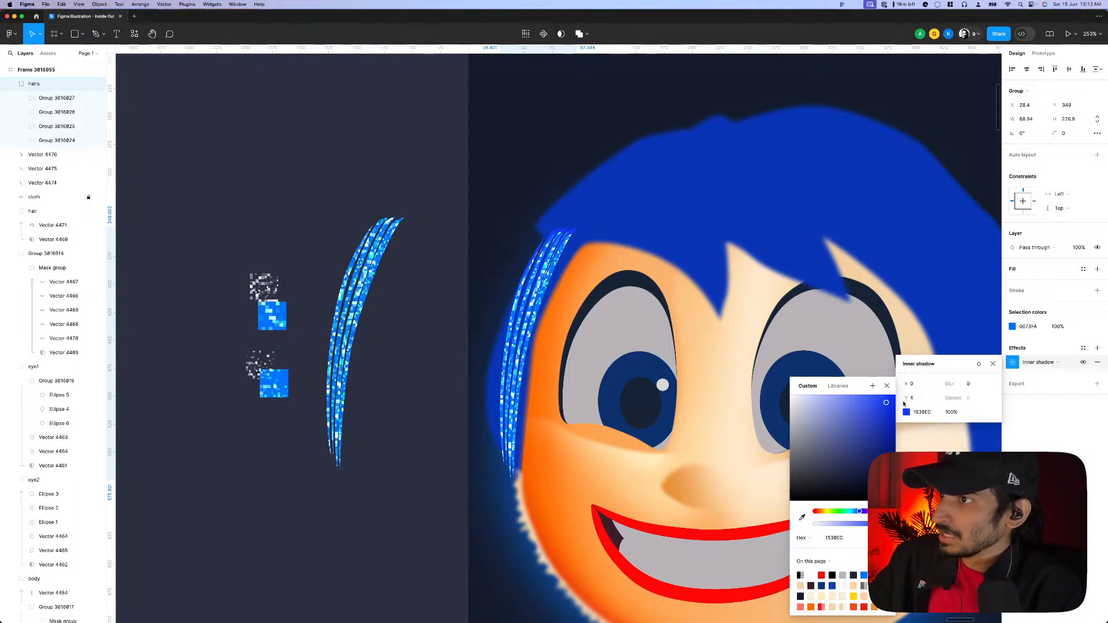
{"action": "scroll", "coordinate": [647, 298], "scroll_direction": "up", "scroll_amount": 5}
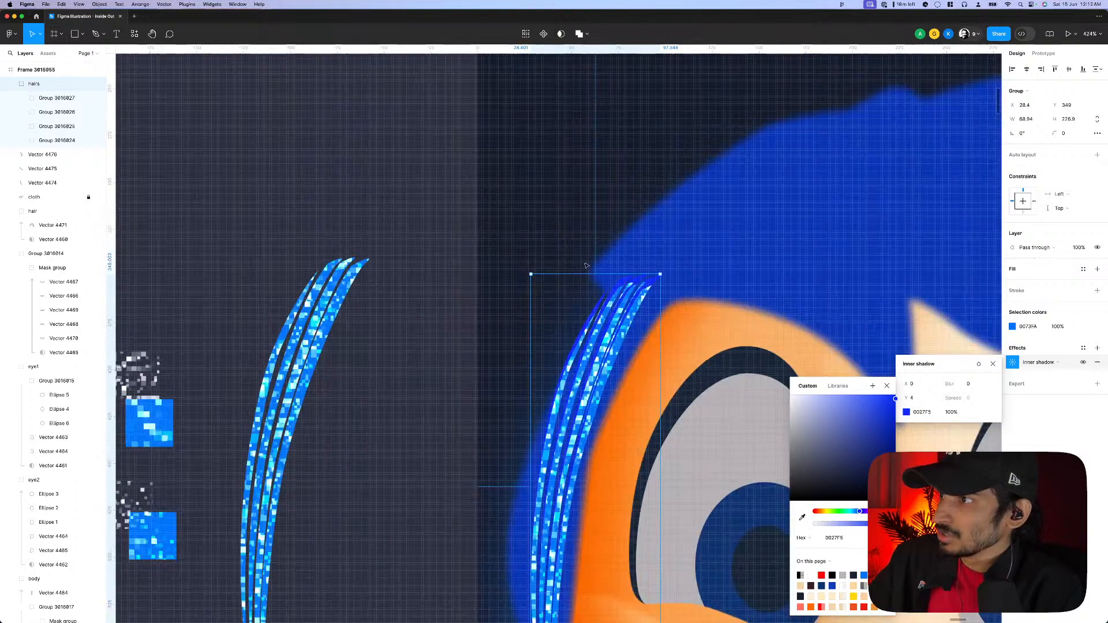
{"action": "scroll", "coordinate": [646, 298], "scroll_direction": "up", "scroll_amount": 1}
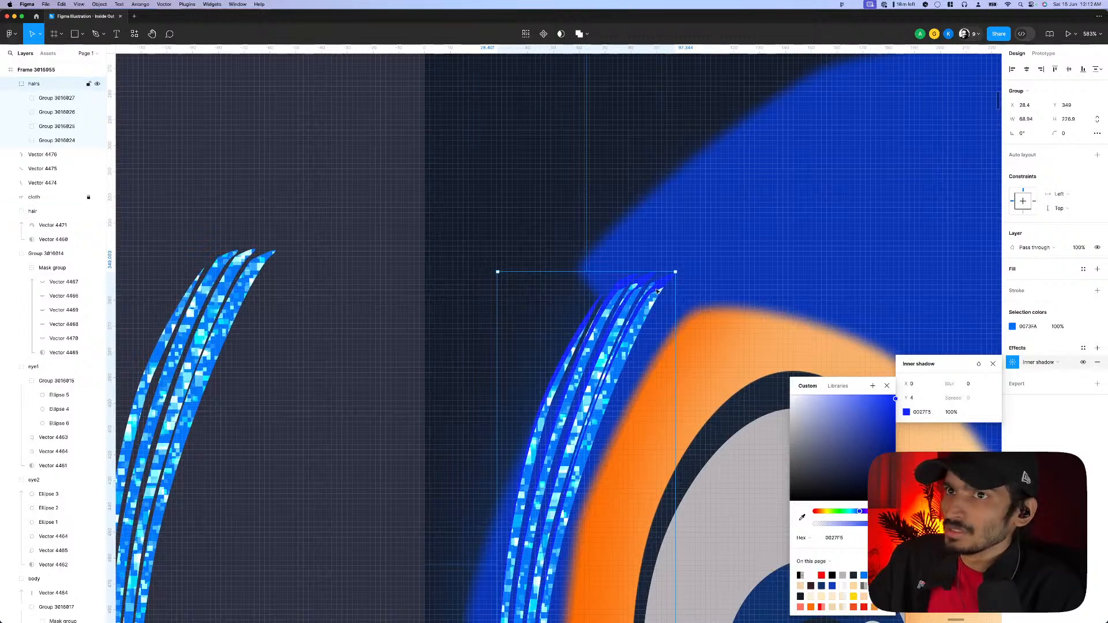
{"action": "scroll", "coordinate": [653, 298], "scroll_direction": "down", "scroll_amount": 3}
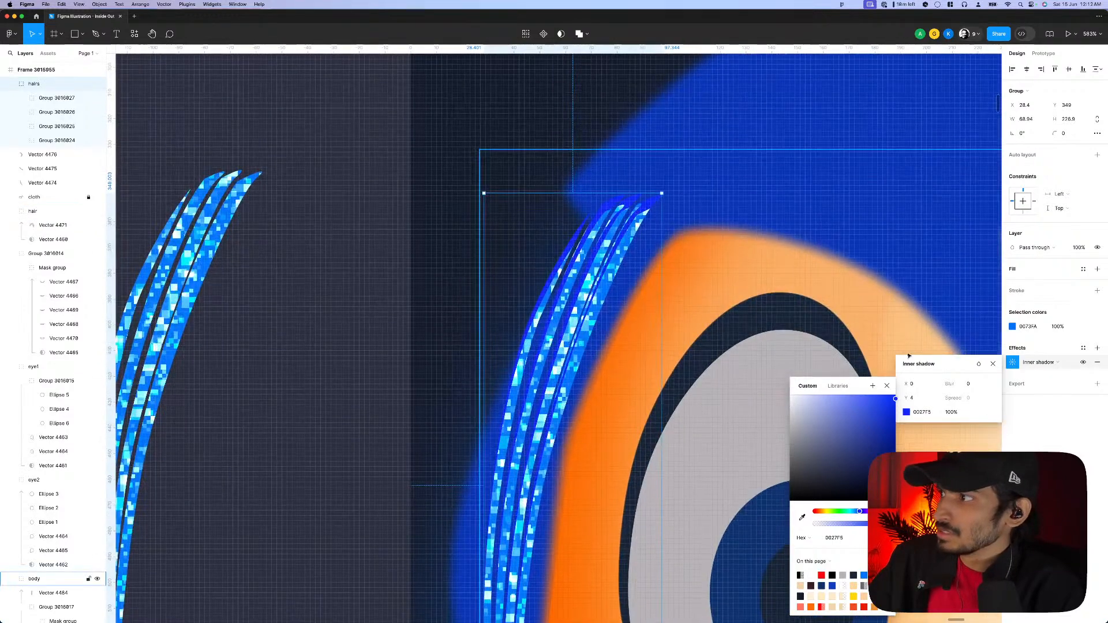
{"action": "left_click", "coordinate": [974, 387]}
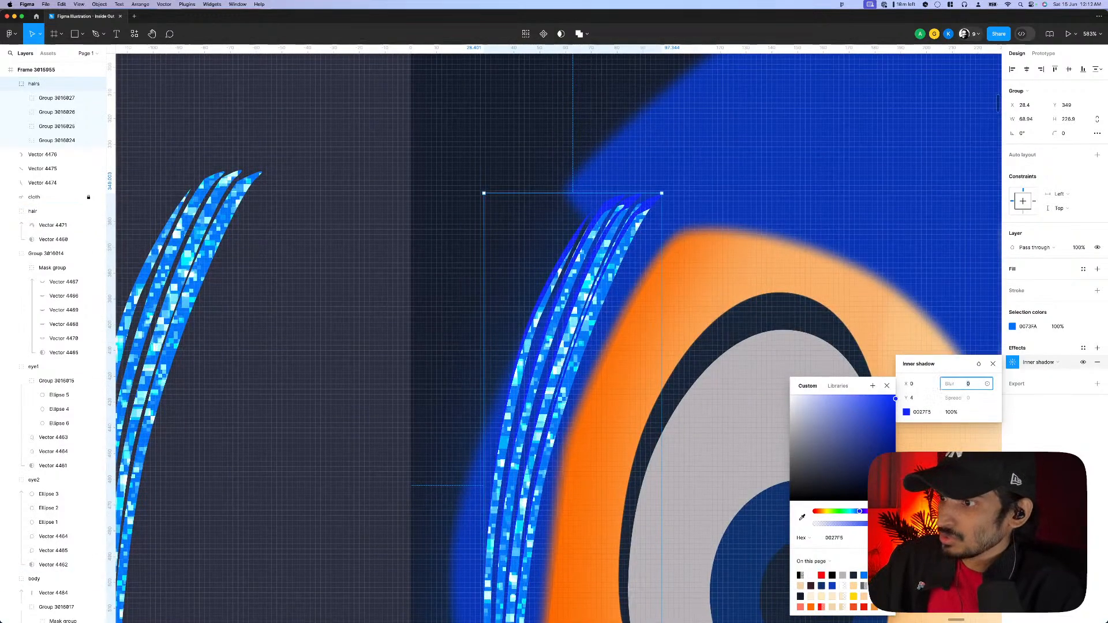
{"action": "type", "text": "2"}
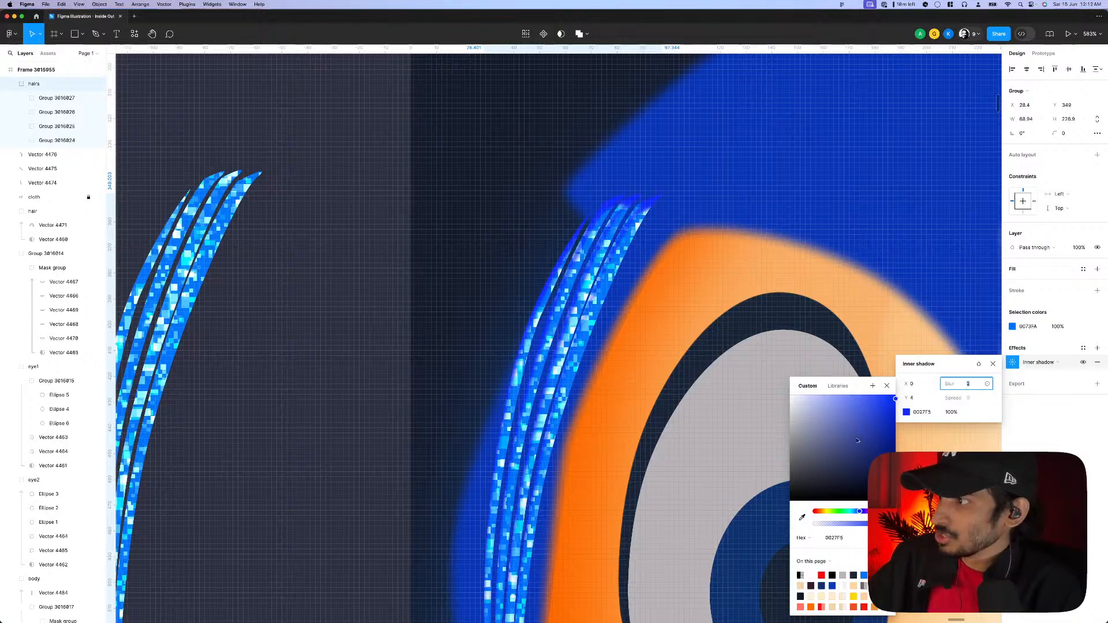
{"action": "left_click_drag", "start_coordinate": [855, 512], "coordinate": [860, 512]}
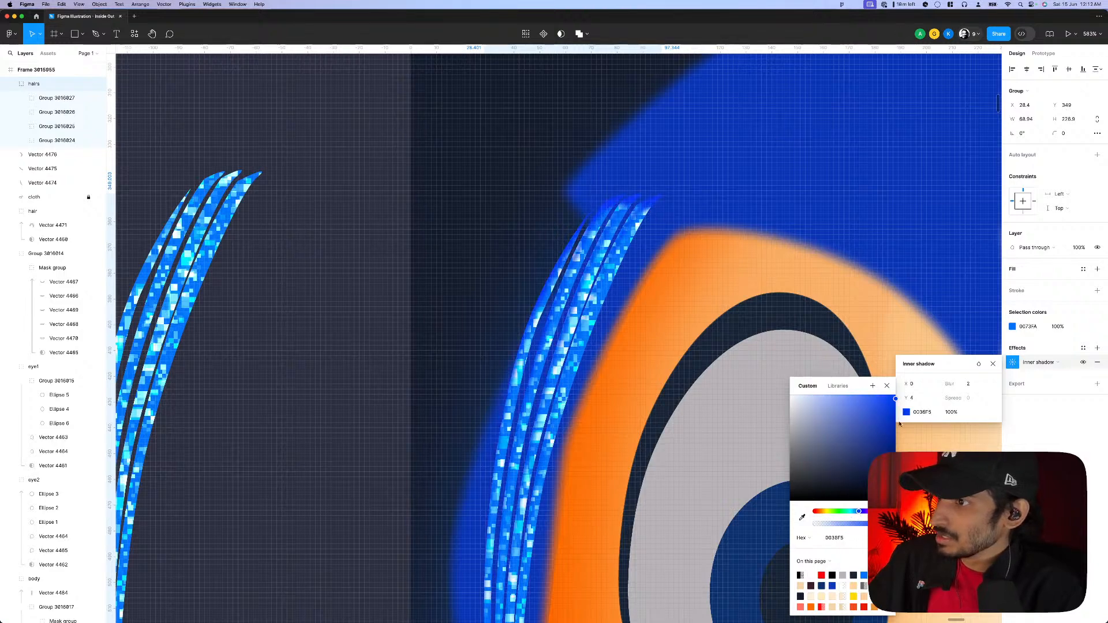
{"action": "left_click_drag", "start_coordinate": [966, 384], "coordinate": [960, 384]}
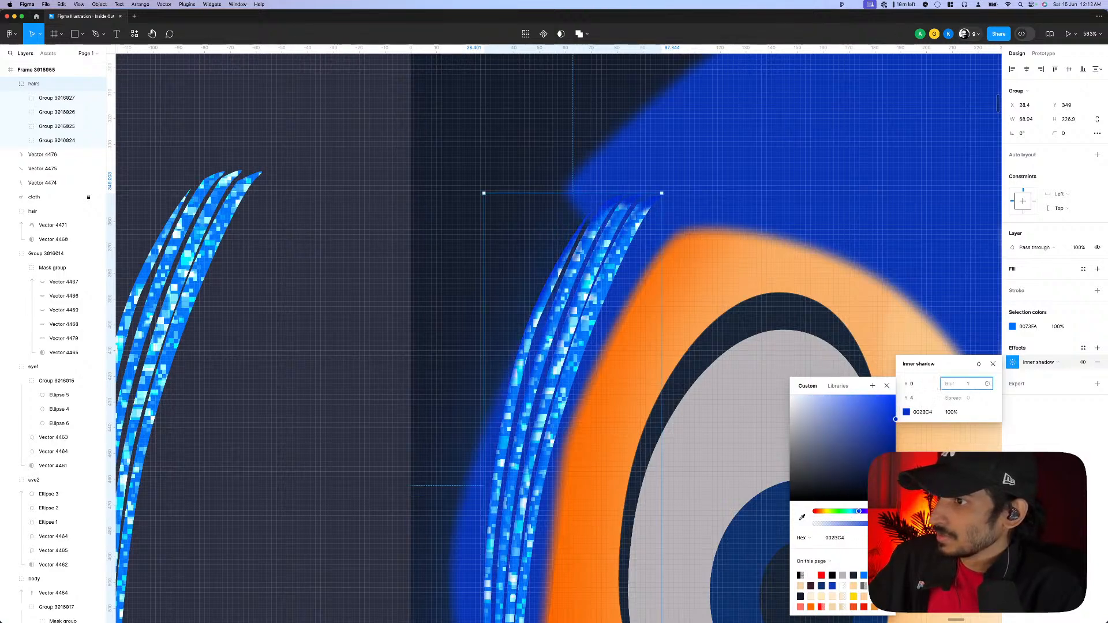
{"action": "scroll", "coordinate": [574, 408], "scroll_direction": "down", "scroll_amount": 5}
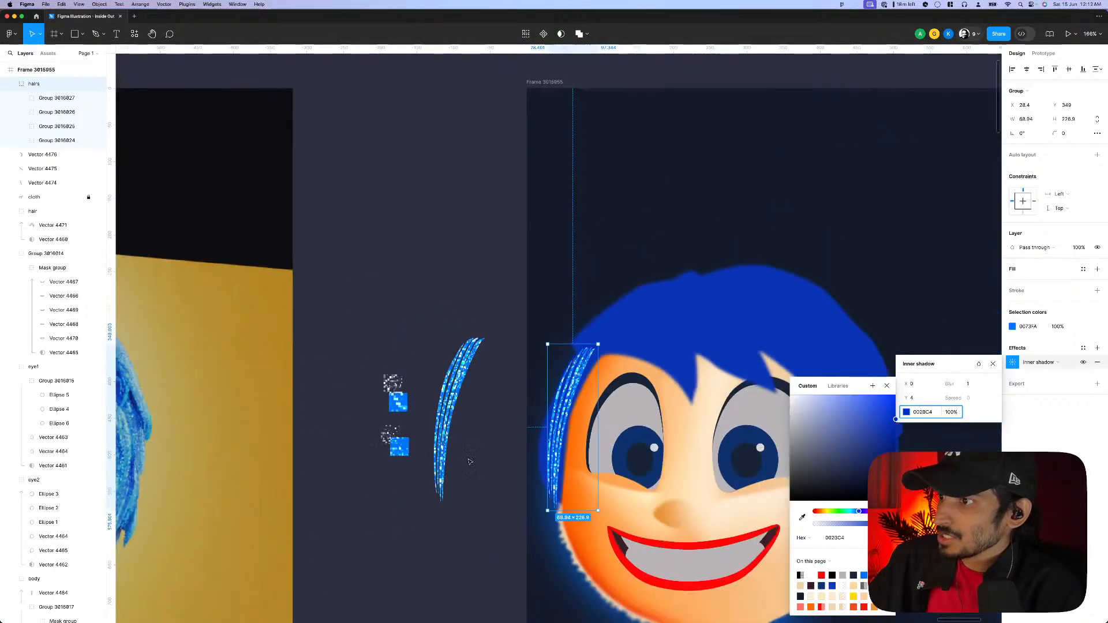
- Close the shadow settings and nudge strand Group 3016024 in the hairs group to X 40.63, Y 349
{"action": "scroll", "coordinate": [543, 450], "scroll_direction": "up", "scroll_amount": 3}
{"action": "left_click", "coordinate": [493, 444]}
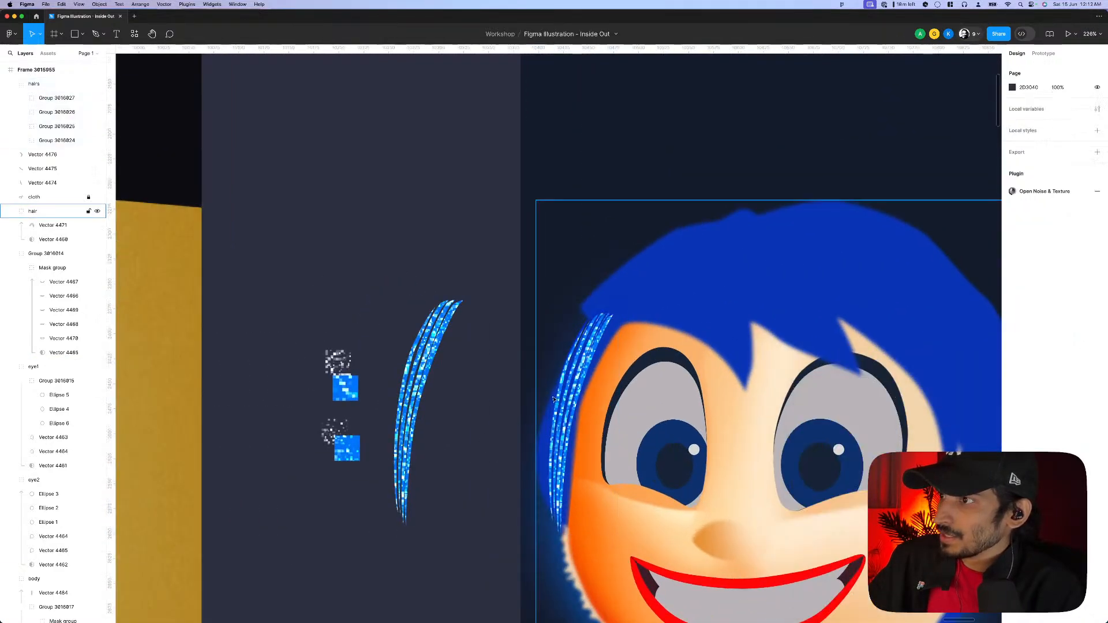
{"action": "left_click", "coordinate": [582, 395]}
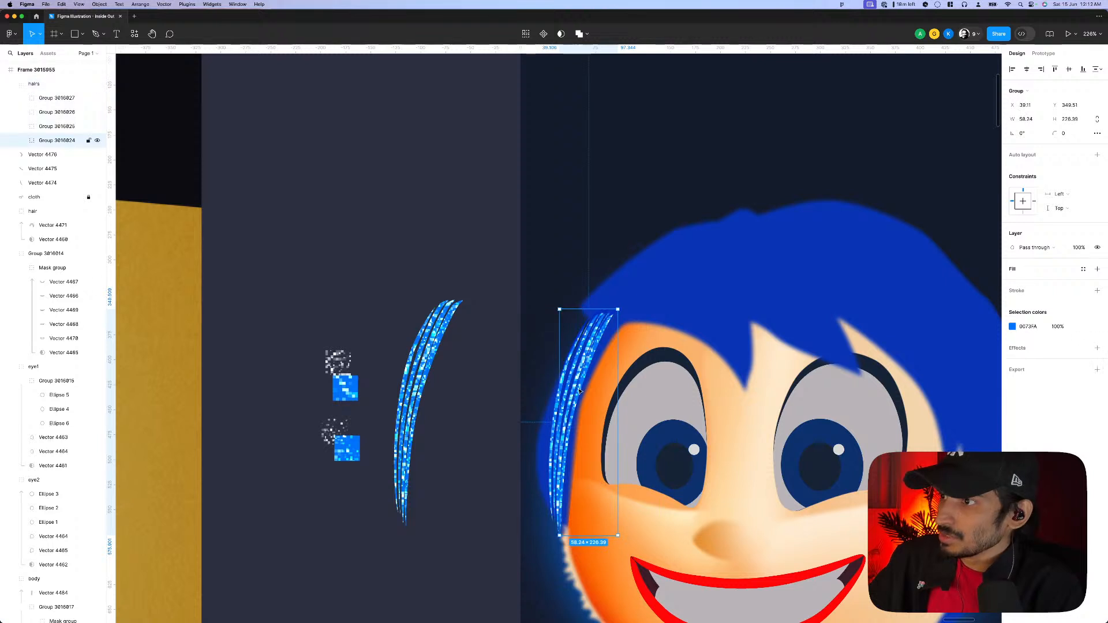
{"action": "scroll", "coordinate": [581, 392], "scroll_direction": "up", "scroll_amount": 1}
{"action": "double_click", "coordinate": [581, 391]}
{"action": "left_click_drag", "start_coordinate": [582, 391], "coordinate": [581, 387]}
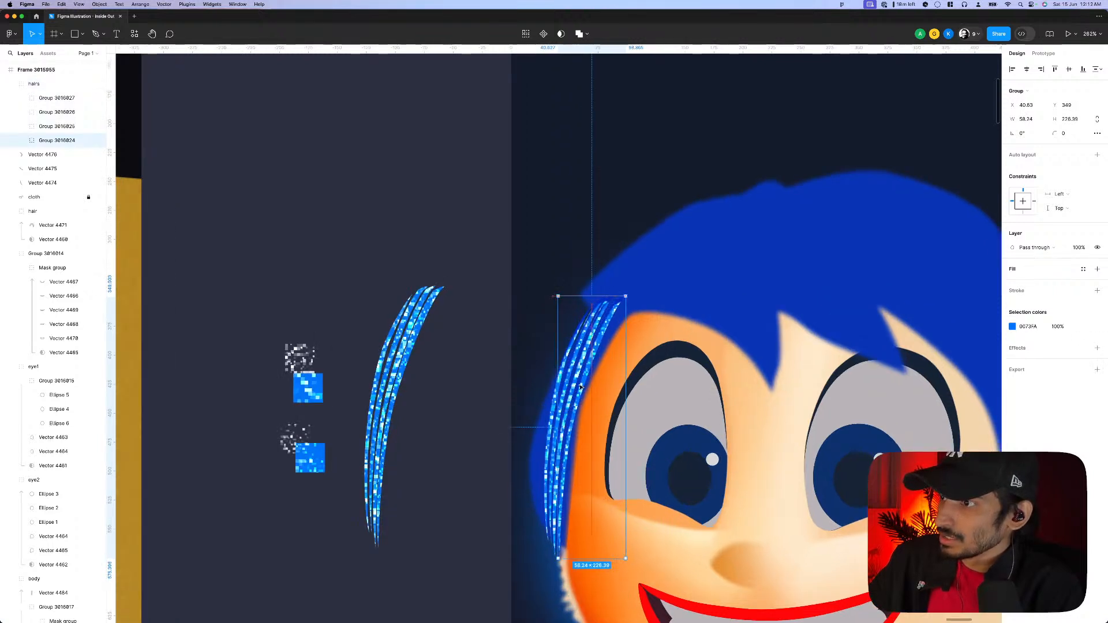
- Copy the two noise image fills from the upper small noise square and paste them onto the base hair shape, Vector 4471
{"action": "scroll", "coordinate": [582, 388], "scroll_direction": "down", "scroll_amount": 5}
{"action": "scroll", "coordinate": [457, 384], "scroll_direction": "up", "scroll_amount": 4}
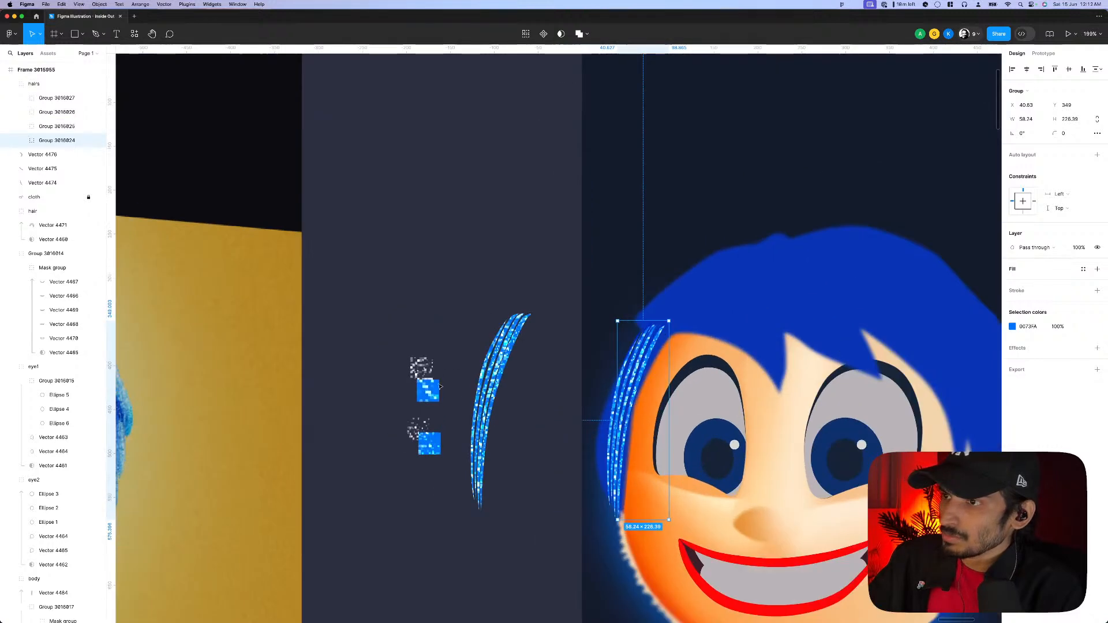
{"action": "left_click", "coordinate": [431, 370]}
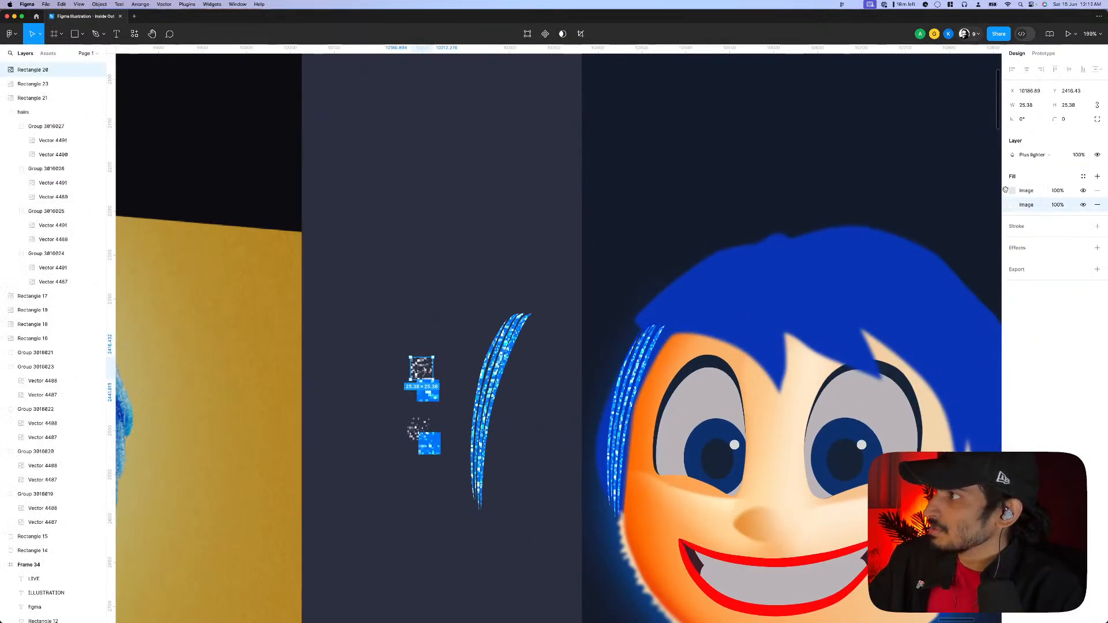
{"action": "left_click", "coordinate": [738, 314]}
{"action": "key", "text": "ctrl+alt+v"}
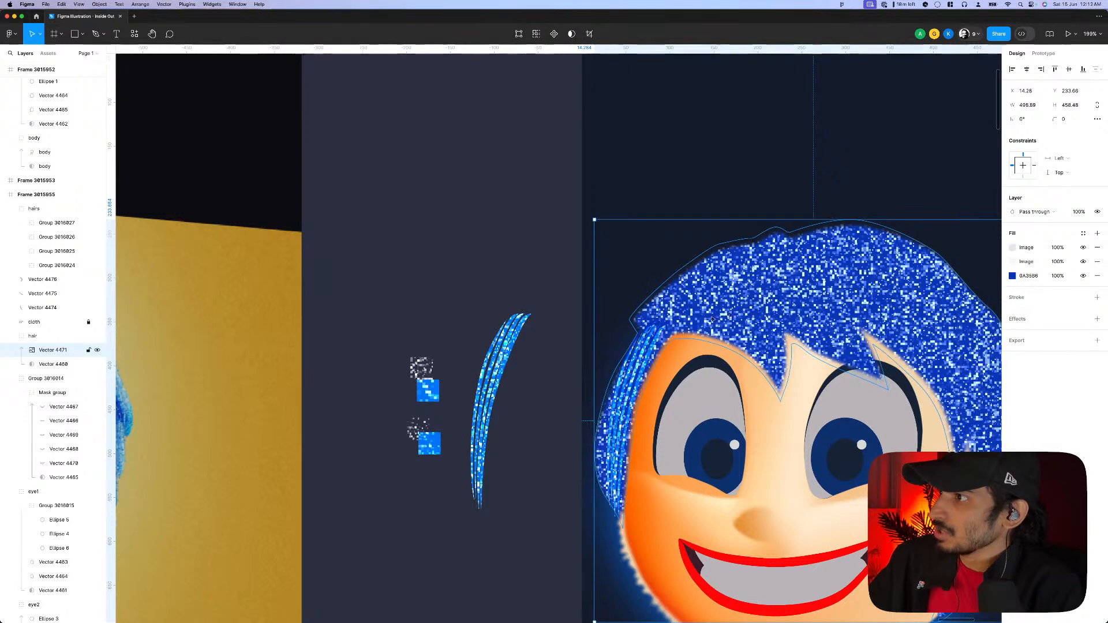
- Set the opacity of both noise image fills on the base hair shape to 40%
{"action": "scroll", "coordinate": [710, 317], "scroll_direction": "down", "scroll_amount": 5}
{"action": "left_click", "coordinate": [1059, 262]}
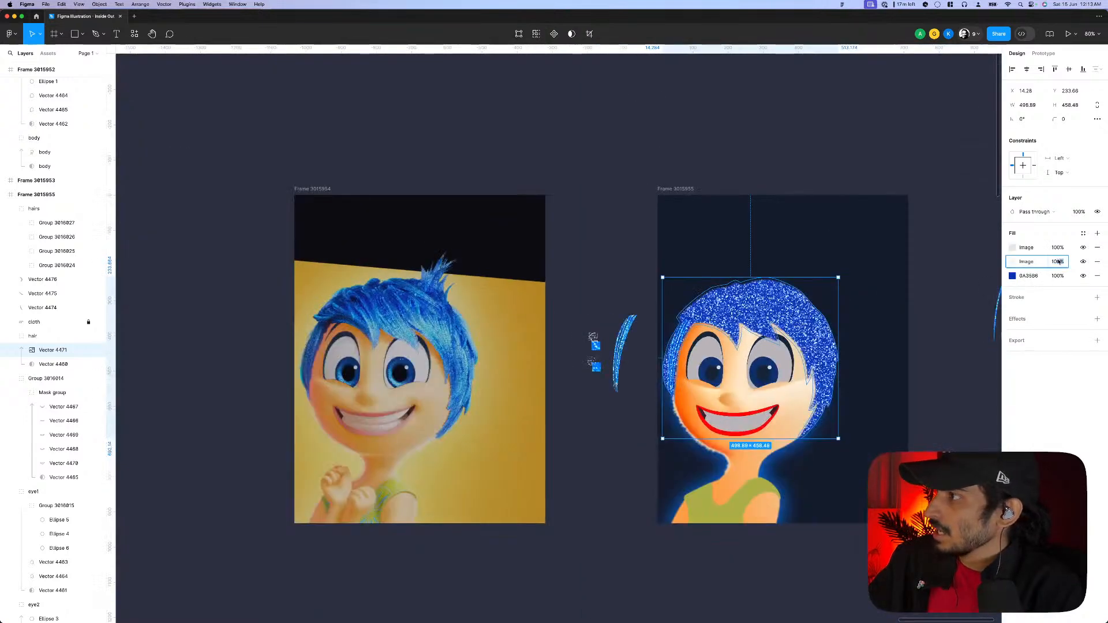
{"action": "type", "text": "80"}
{"action": "key", "text": "Return"}
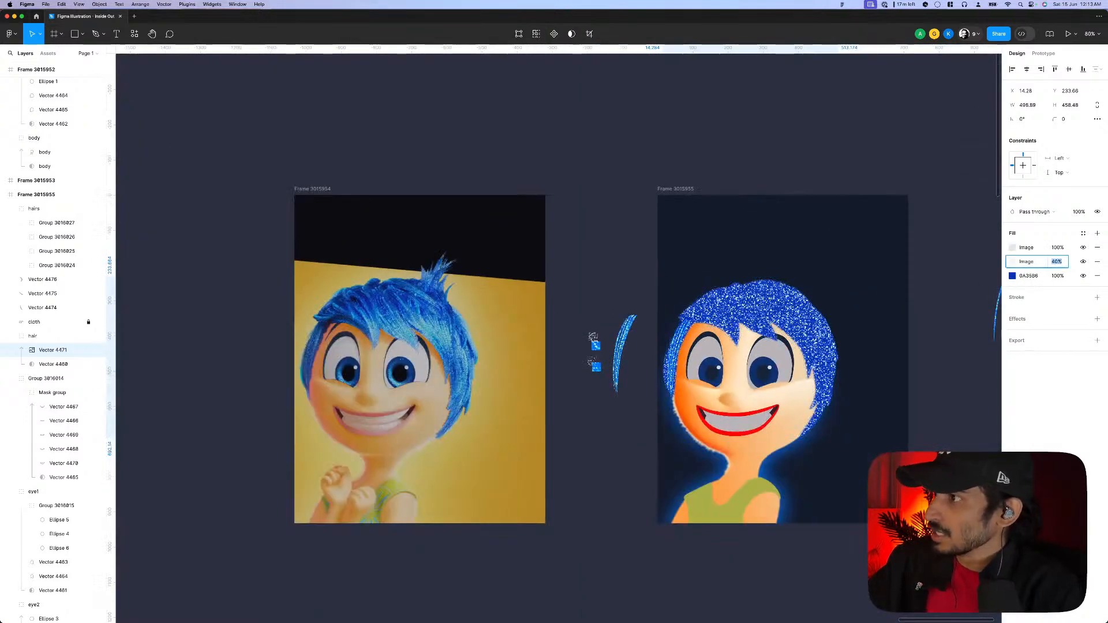
{"action": "left_click", "coordinate": [1058, 248]}
{"action": "type", "text": "80"}
{"action": "key", "text": "Return"}
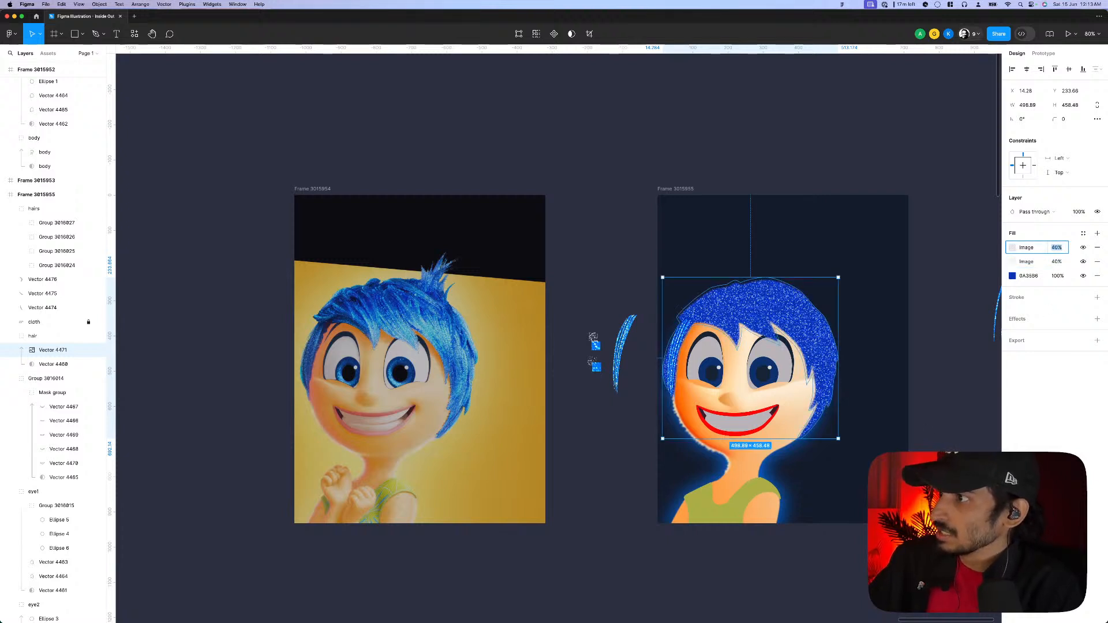
- Add a layer blur effect to the whole hair group with a blur value below 1
{"action": "left_click", "coordinate": [924, 435]}
{"action": "left_click", "coordinate": [824, 339]}
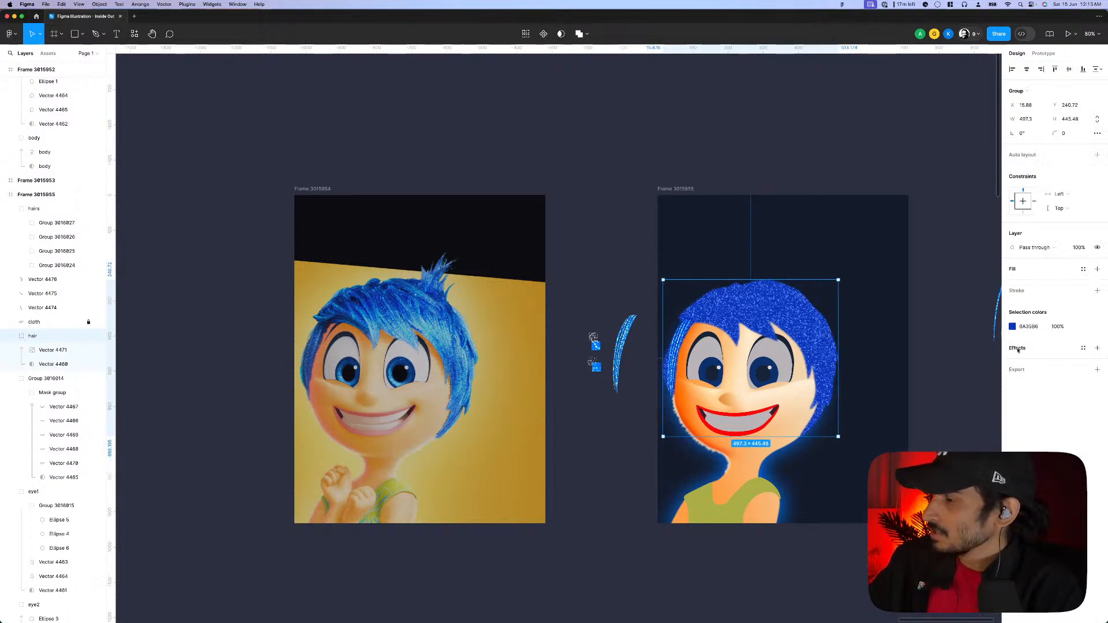
{"action": "left_click", "coordinate": [1098, 348]}
{"action": "left_click", "coordinate": [1033, 362]}
{"action": "left_click", "coordinate": [1025, 373]}
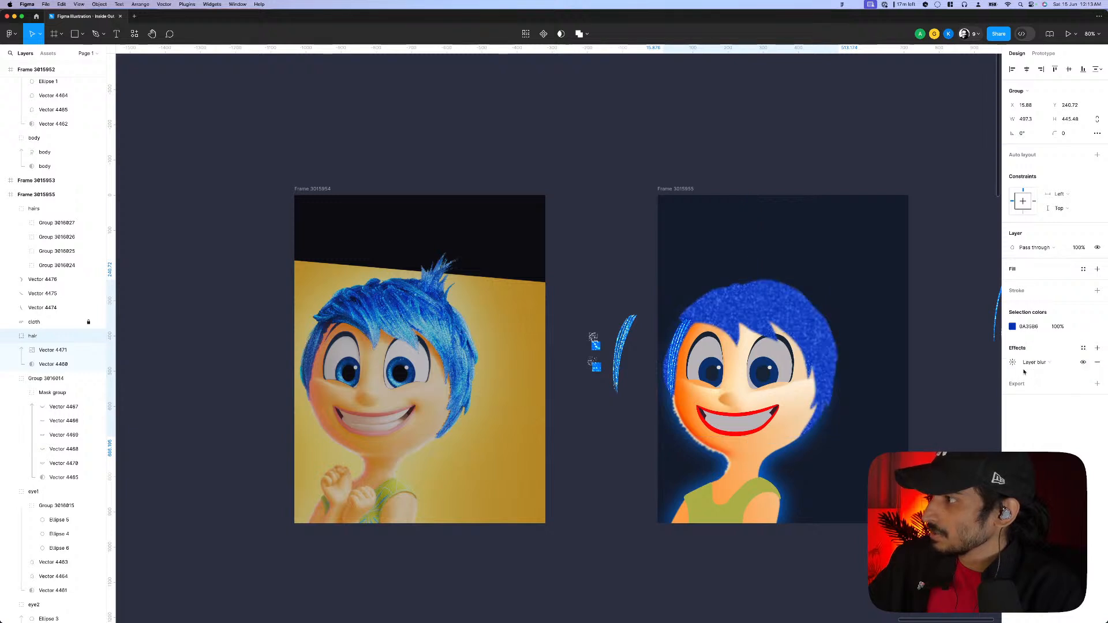
{"action": "left_click", "coordinate": [1013, 362]}
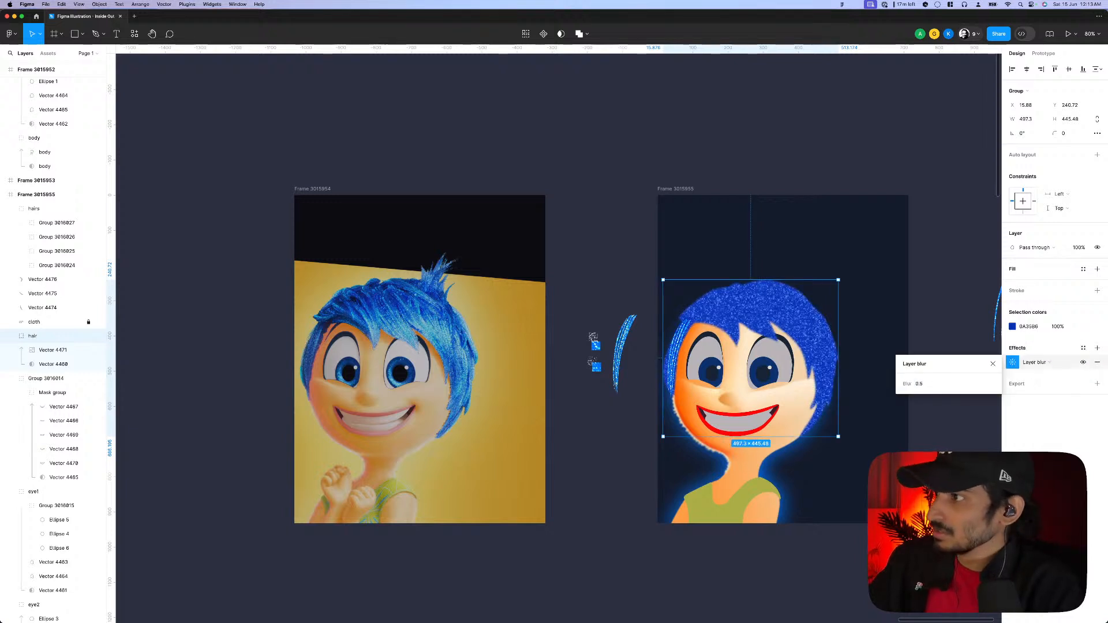
- Nudge strand Group 3016024 down slightly to Y 350.28 over the noise-textured base hair
{"action": "left_click", "coordinate": [826, 296]}
{"action": "scroll", "coordinate": [826, 297], "scroll_direction": "down", "scroll_amount": 5}
{"action": "scroll", "coordinate": [856, 306], "scroll_direction": "up", "scroll_amount": 5}
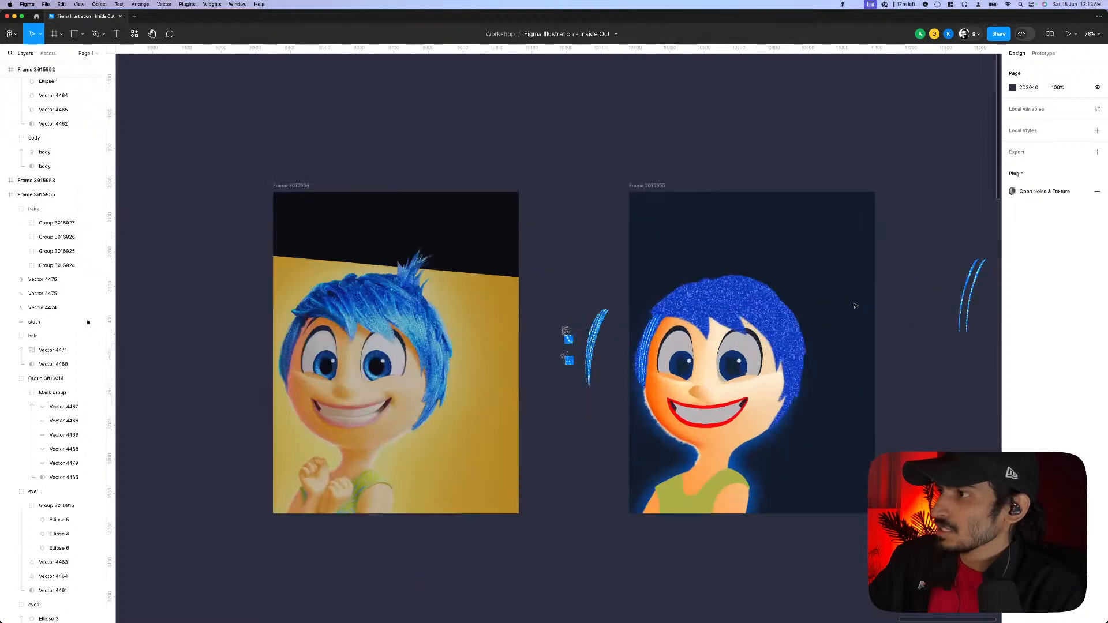
{"action": "scroll", "coordinate": [629, 293], "scroll_direction": "up", "scroll_amount": 3}
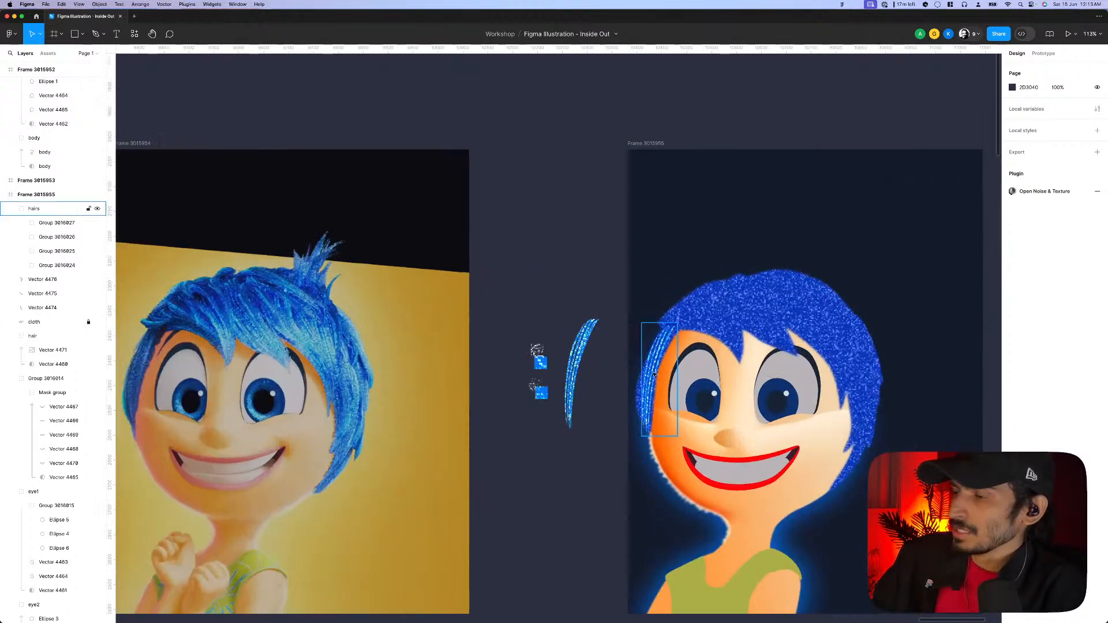
{"action": "scroll", "coordinate": [654, 397], "scroll_direction": "up", "scroll_amount": 6}
{"action": "left_click", "coordinate": [654, 397]}
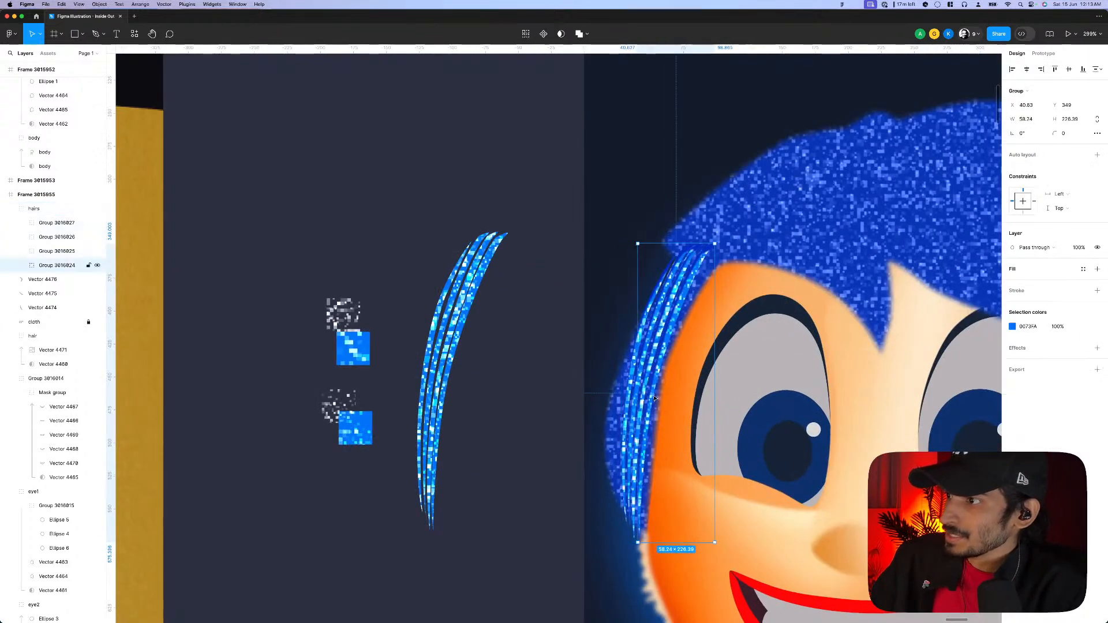
{"action": "scroll", "coordinate": [656, 400], "scroll_direction": "right", "scroll_amount": 3}
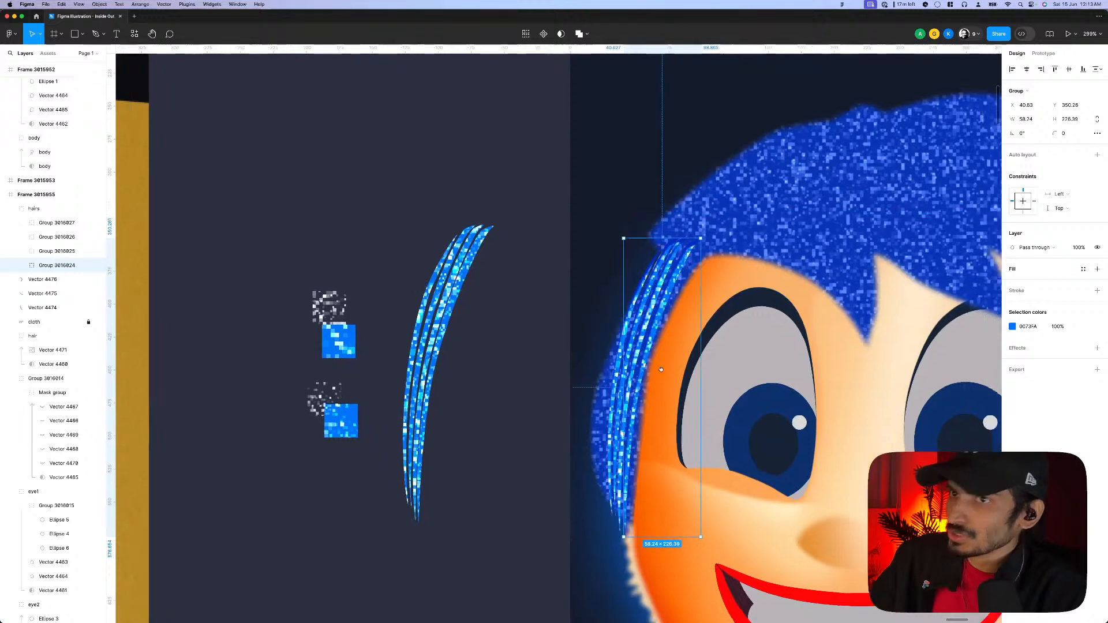
- Edit the outline of Vector 4471 and reposition its anchor points at the lower tip of the hair beside the cheek
{"action": "left_click", "coordinate": [53, 364]}
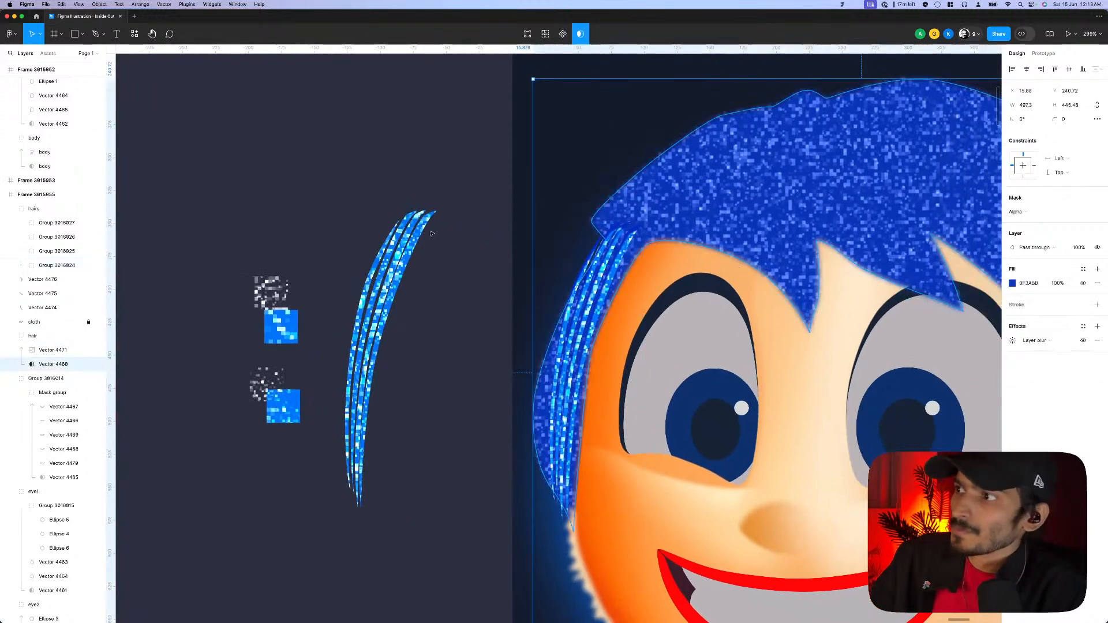
{"action": "key", "text": "shift+Tab"}
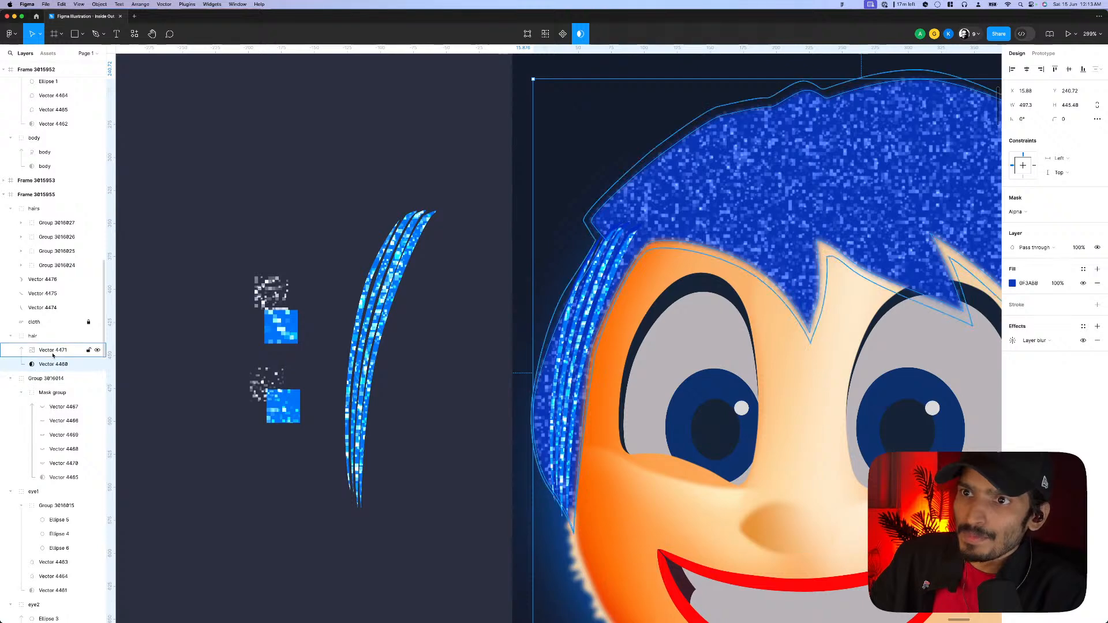
{"action": "left_click", "coordinate": [519, 35]}
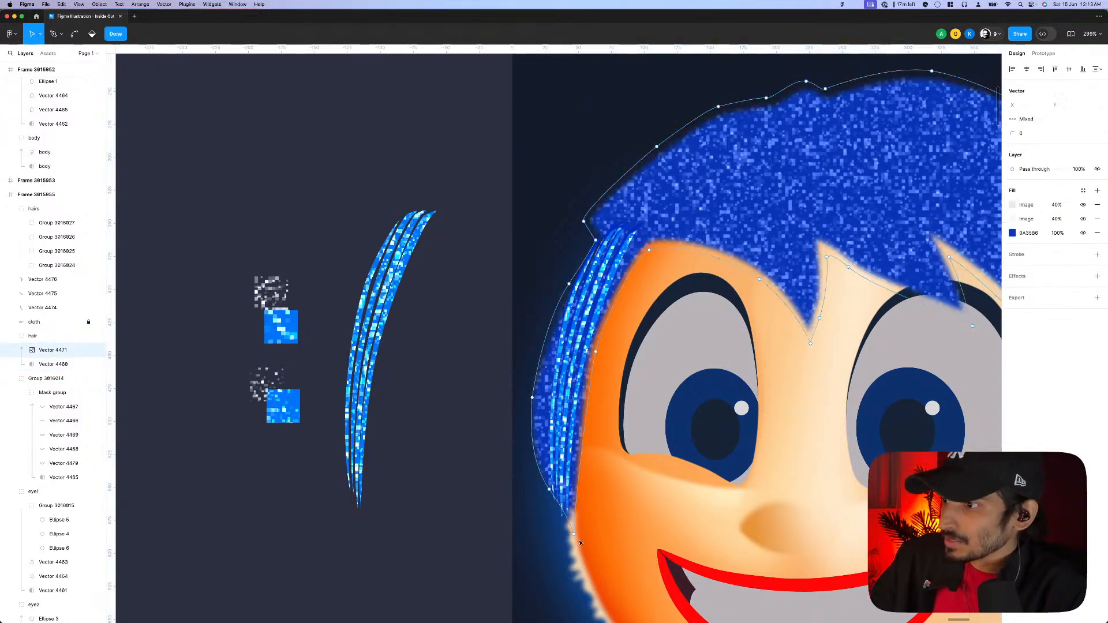
{"action": "left_click_drag", "start_coordinate": [573, 535], "coordinate": [579, 545]}
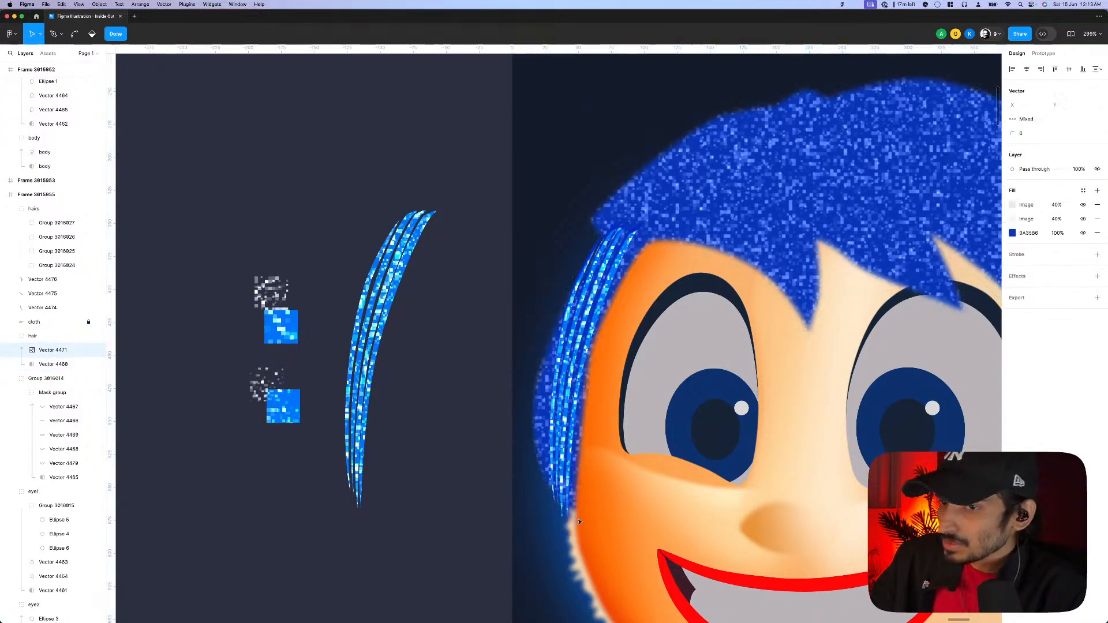
{"action": "scroll", "coordinate": [574, 526], "scroll_direction": "up", "scroll_amount": 2}
{"action": "left_click", "coordinate": [554, 514]}
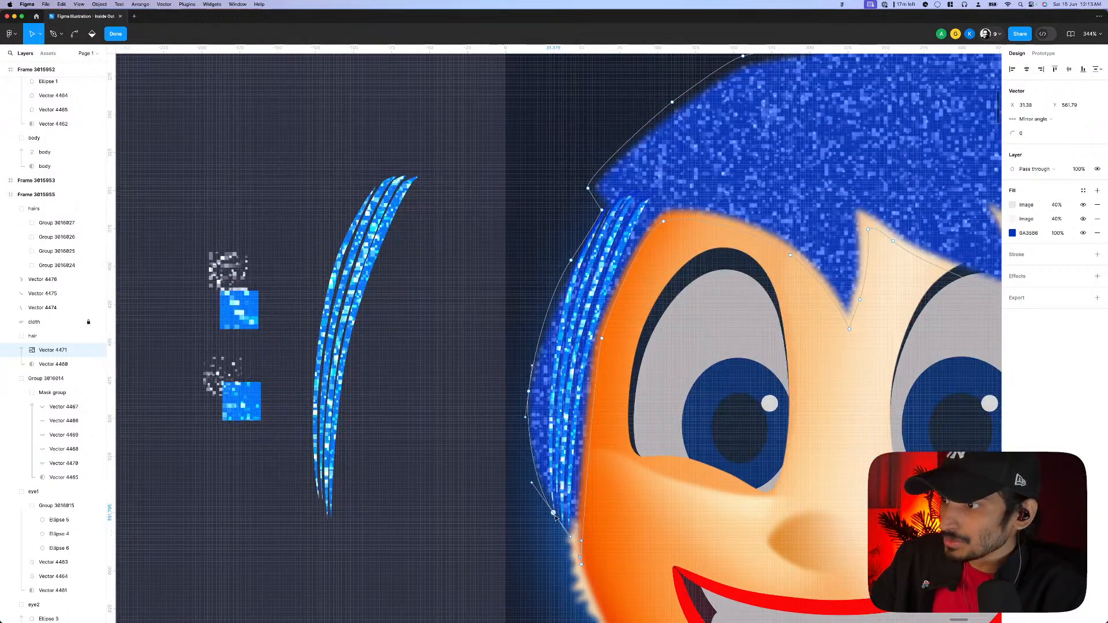
{"action": "left_click_drag", "start_coordinate": [553, 514], "coordinate": [552, 520]}
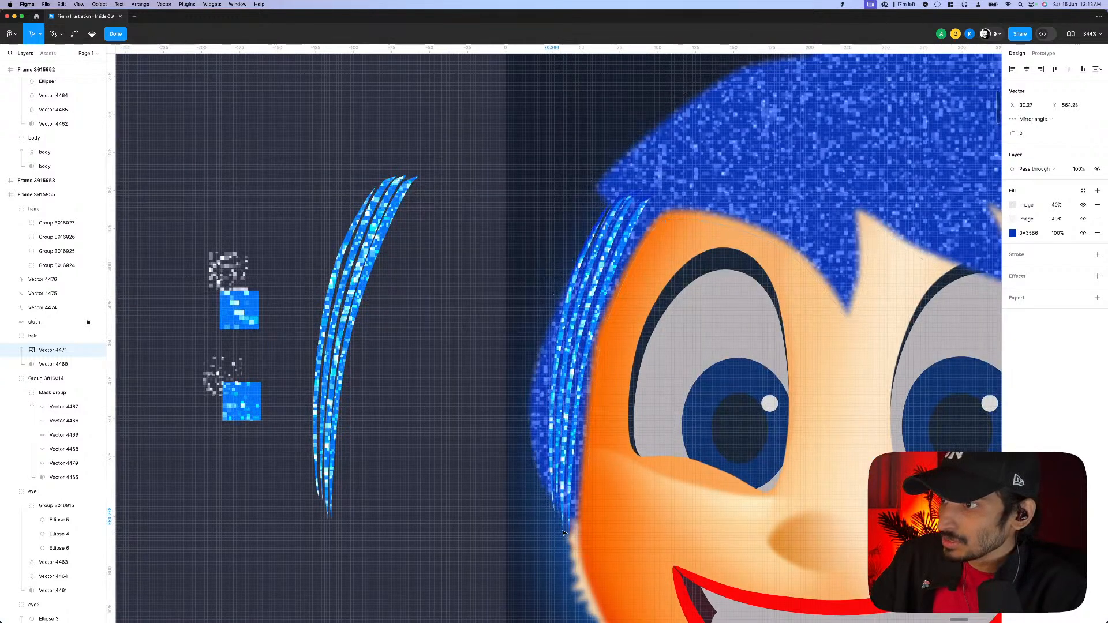
- Adjust the hair outline's outer and inner anchor points beside the strands, and finish editing the vector
{"action": "scroll", "coordinate": [553, 519], "scroll_direction": "up", "scroll_amount": 2}
{"action": "left_click", "coordinate": [532, 411]}
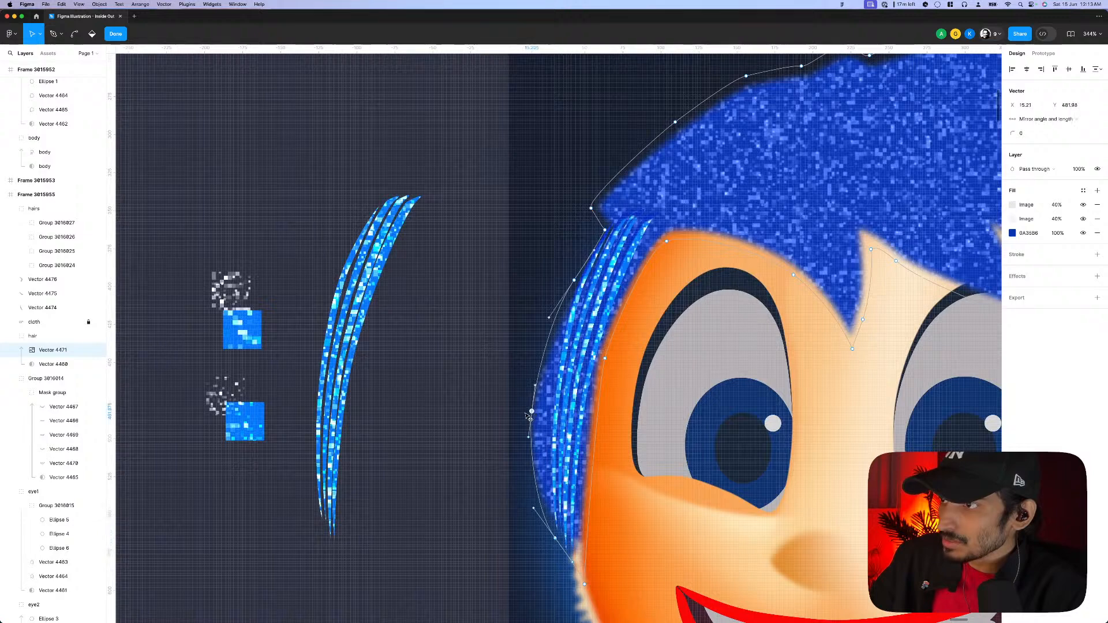
{"action": "key", "text": "super"}
{"action": "key", "text": "super+z"}
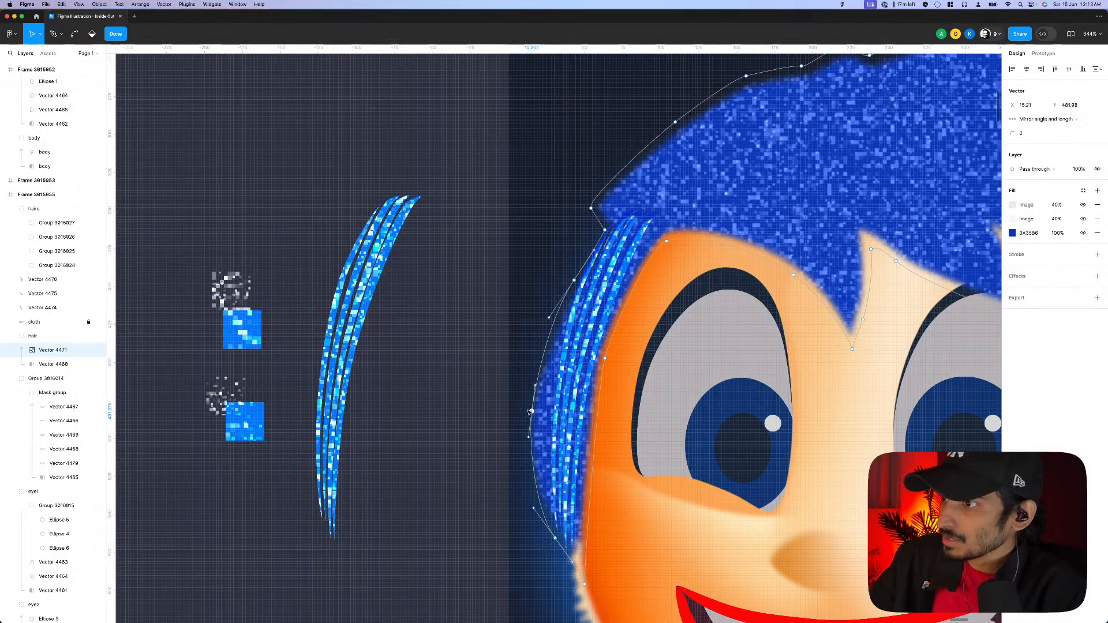
{"action": "left_click", "coordinate": [532, 413]}
{"action": "key", "text": "super"}
{"action": "left_click", "coordinate": [606, 359]}
{"action": "scroll", "coordinate": [609, 367], "scroll_direction": "down", "scroll_amount": 3}
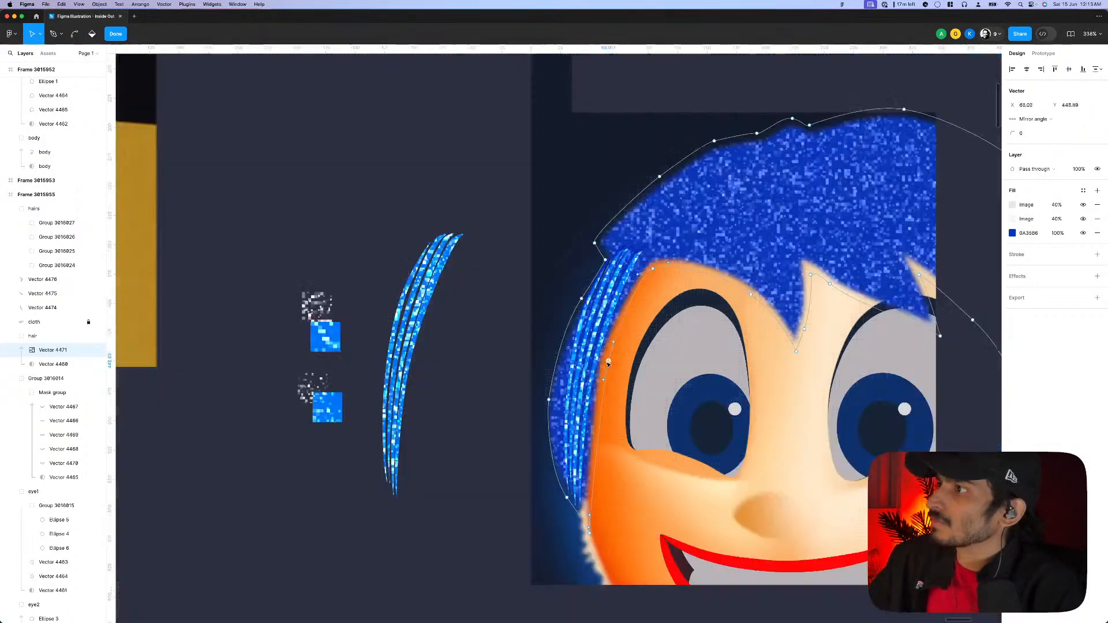
{"action": "key", "text": "Escape"}
{"action": "key", "text": "Escape"}
- Set the tile scale of the base hair's upper noise image fill to 110%
{"action": "left_click", "coordinate": [808, 214]}
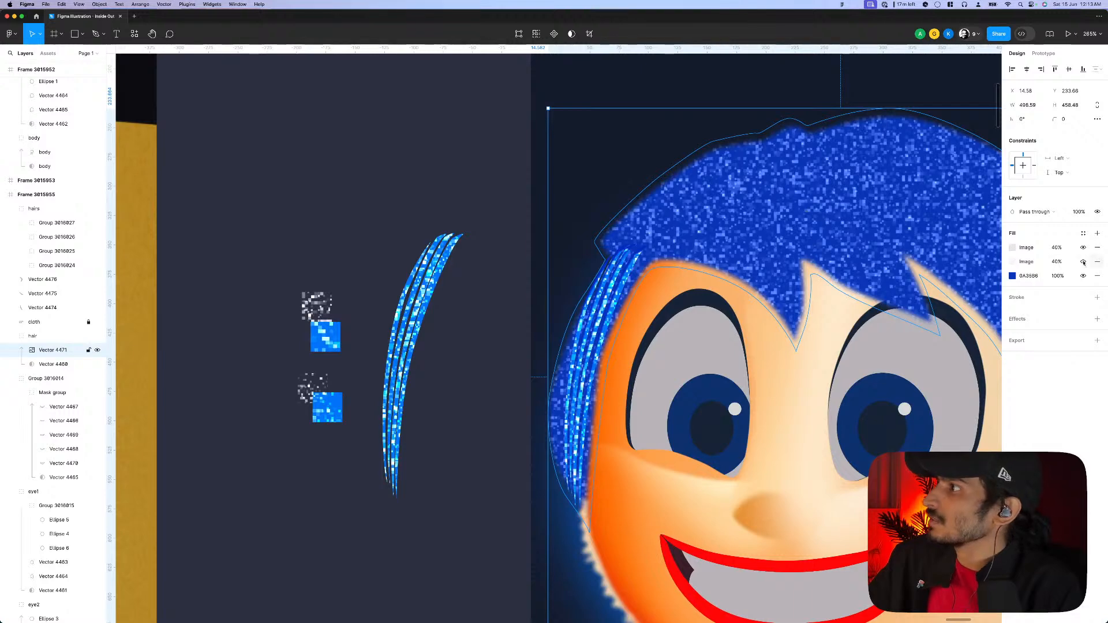
{"action": "left_click", "coordinate": [1013, 247]}
{"action": "left_click", "coordinate": [955, 287]}
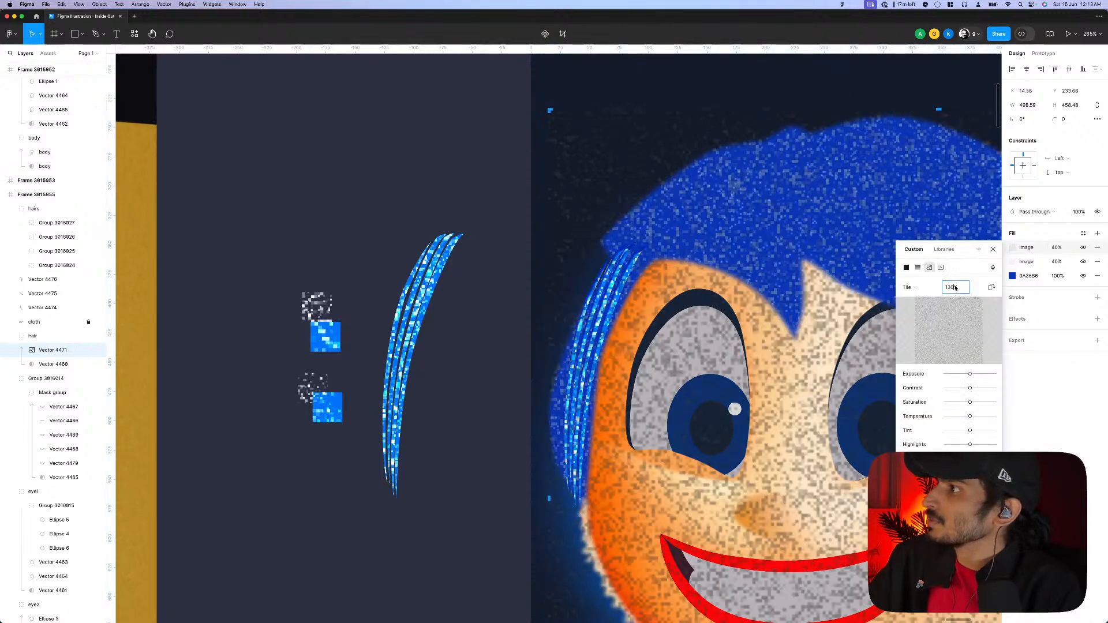
{"action": "type", "text": "110"}
{"action": "key", "text": "Return"}
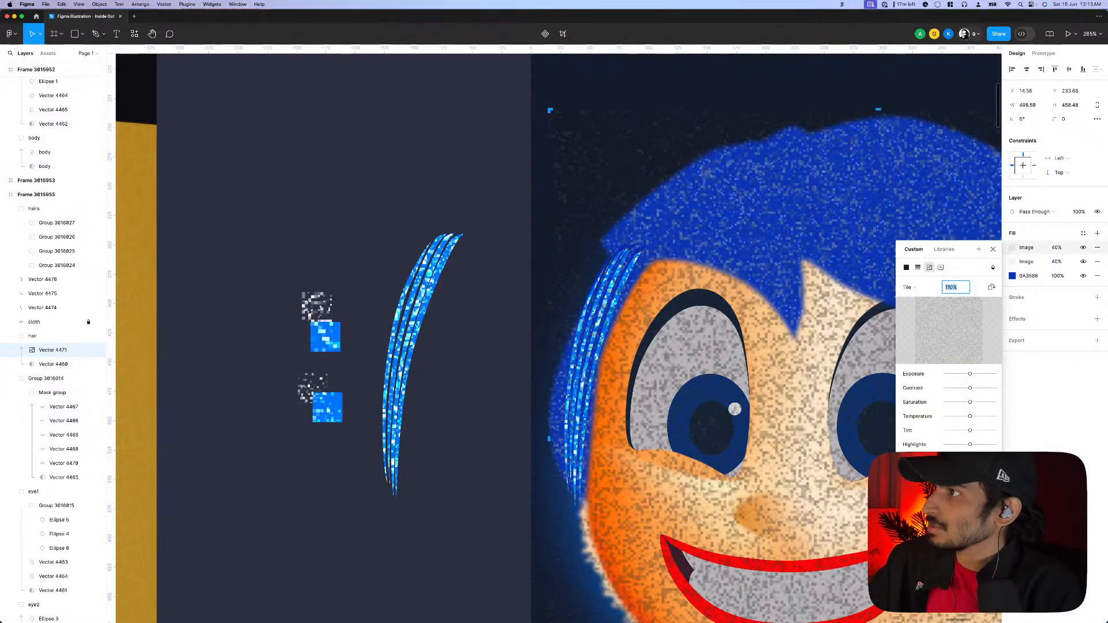
{"action": "key", "text": "Escape"}
{"action": "key", "text": "Escape"}
- Lower the opacity of the base hair's upper noise image fill, trying 32% and settling on 12%
{"action": "scroll", "coordinate": [678, 281], "scroll_direction": "down", "scroll_amount": 5}
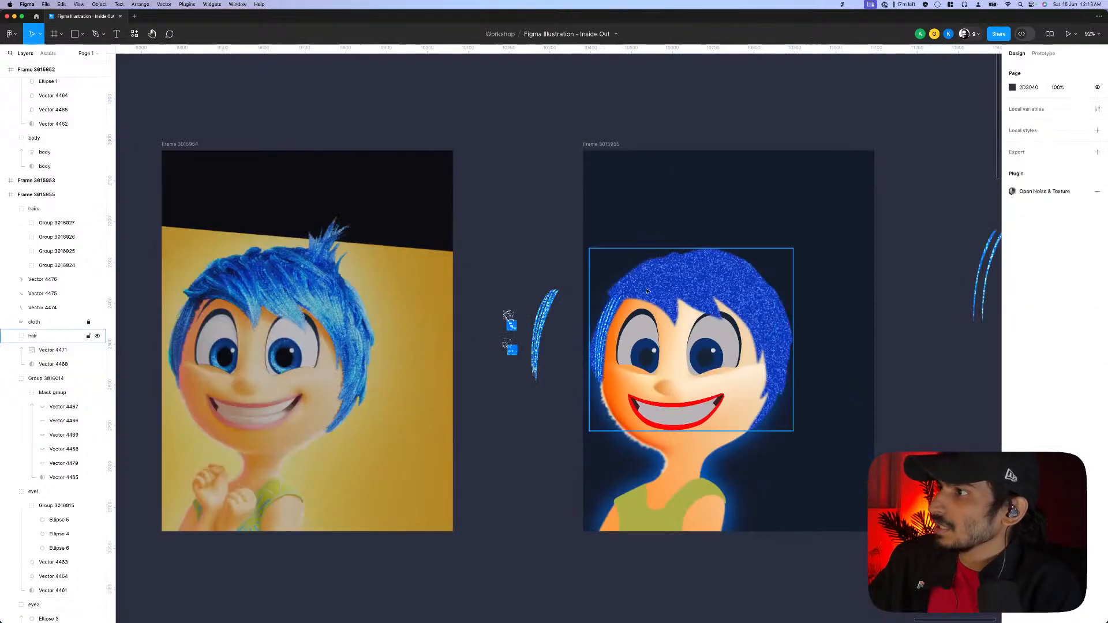
{"action": "left_click", "coordinate": [679, 281]}
{"action": "left_click", "coordinate": [1057, 248]}
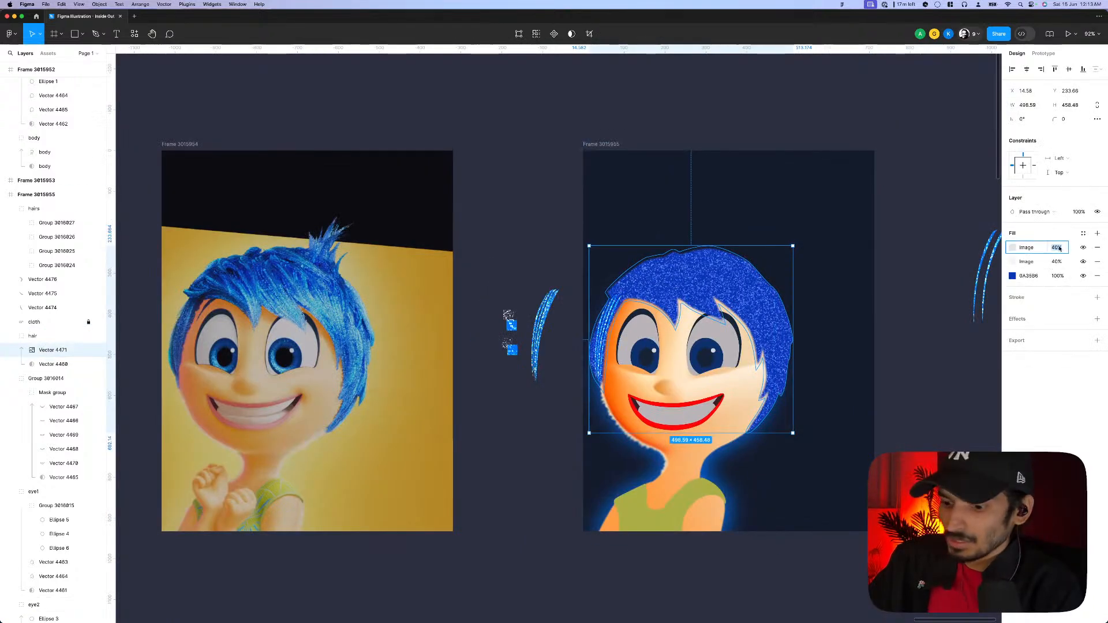
{"action": "type", "text": "32"}
{"action": "key", "text": "Return"}
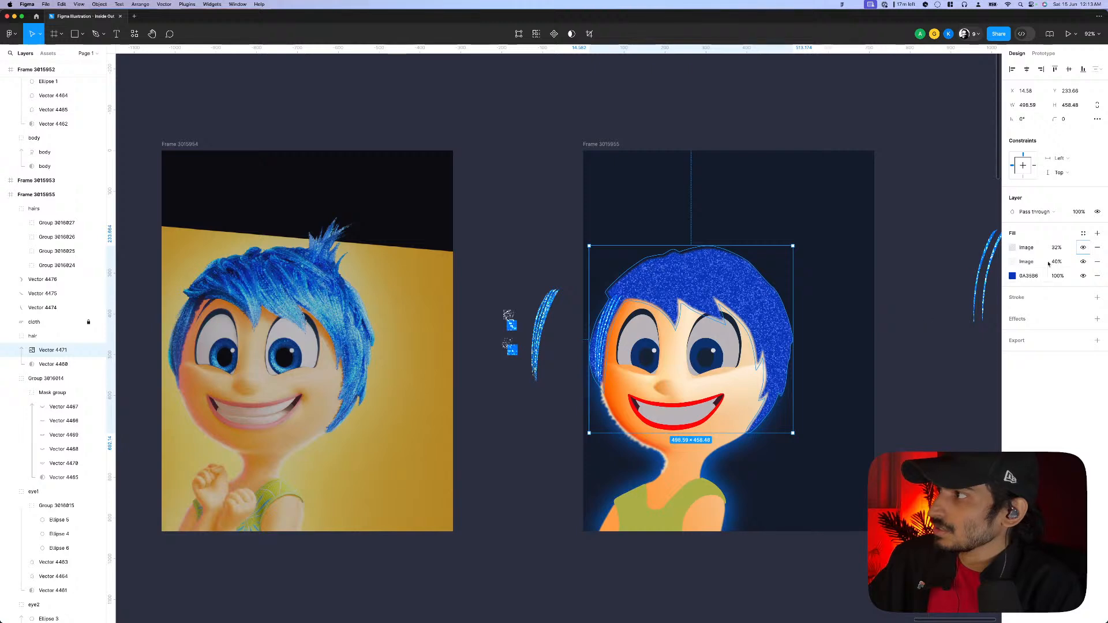
{"action": "left_click", "coordinate": [1057, 248]}
{"action": "type", "text": "20"}
{"action": "key", "text": "Tab"}
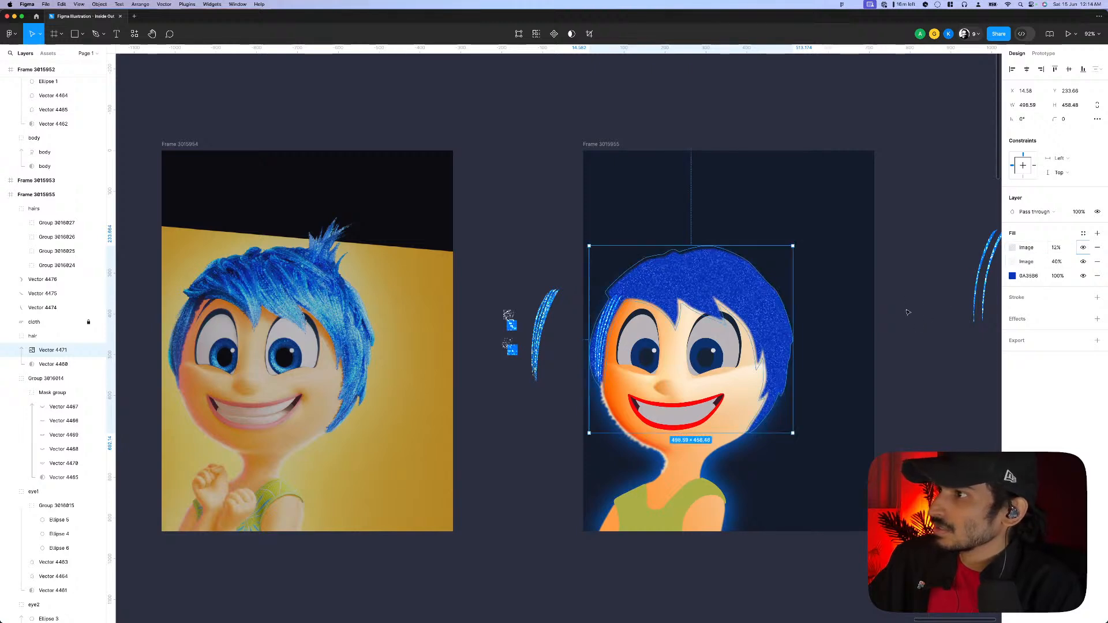
- Select the hairs strand group and compare it with the base hair and the reference image
{"action": "left_click", "coordinate": [908, 312]}
{"action": "scroll", "coordinate": [726, 332], "scroll_direction": "up", "scroll_amount": 1}
{"action": "scroll", "coordinate": [619, 318], "scroll_direction": "up", "scroll_amount": 5}
{"action": "left_click", "coordinate": [601, 329]}
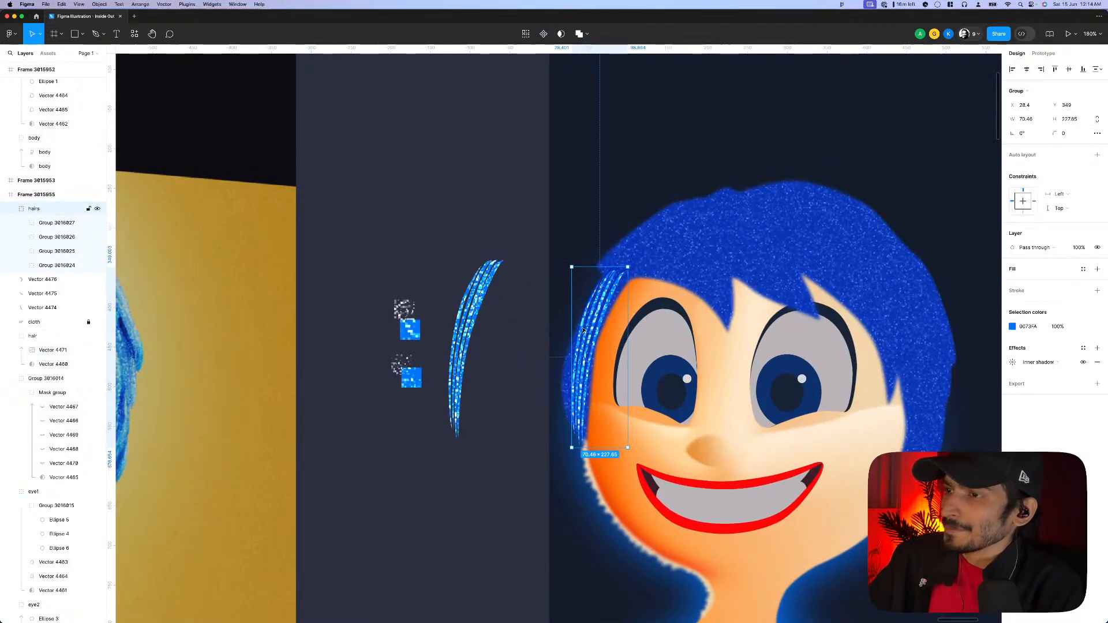
{"action": "scroll", "coordinate": [583, 352], "scroll_direction": "down", "scroll_amount": 3}
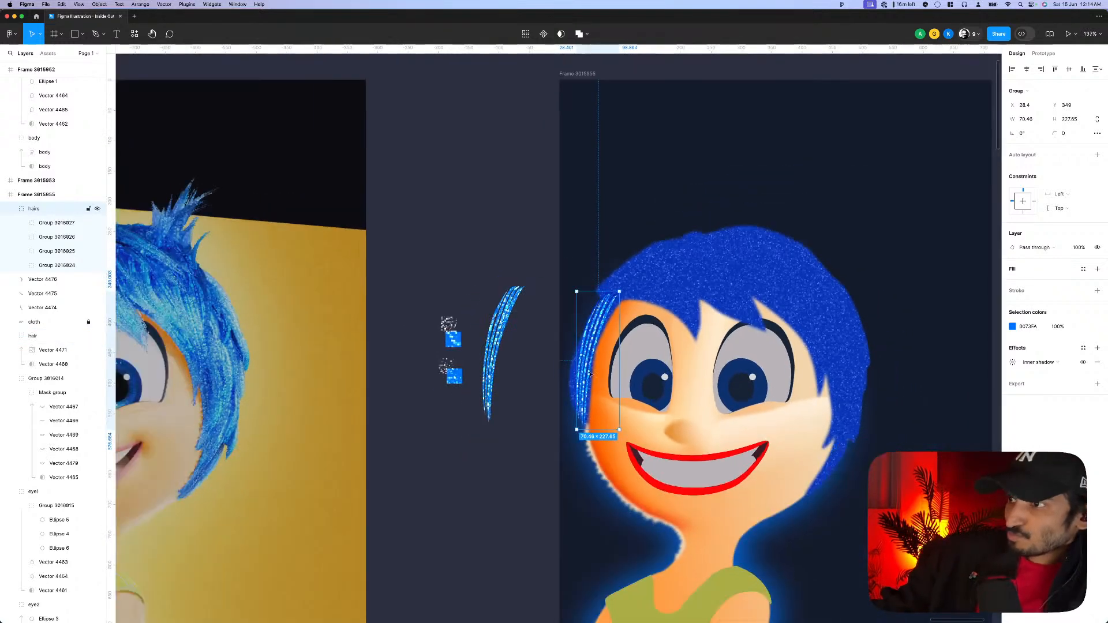
{"action": "scroll", "coordinate": [590, 374], "scroll_direction": "down", "scroll_amount": 2}
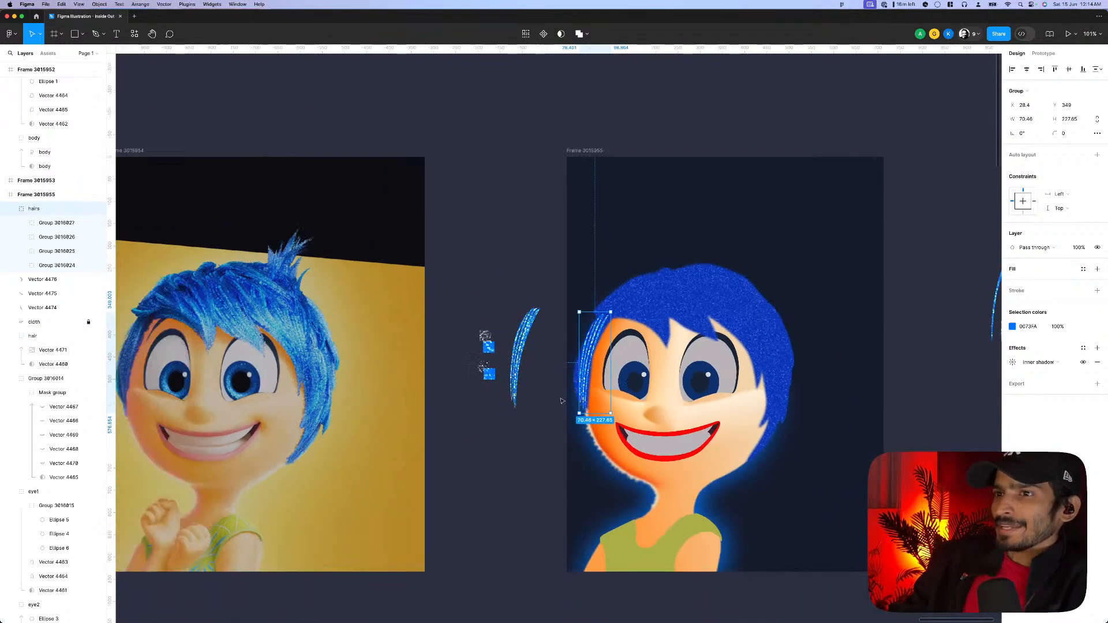
- Start a Pen tool path on the reference image, tracing the upper outer edge of the hair lock beside the face
{"action": "scroll", "coordinate": [527, 384], "scroll_direction": "left", "scroll_amount": 5}
{"action": "scroll", "coordinate": [389, 336], "scroll_direction": "up", "scroll_amount": 1}
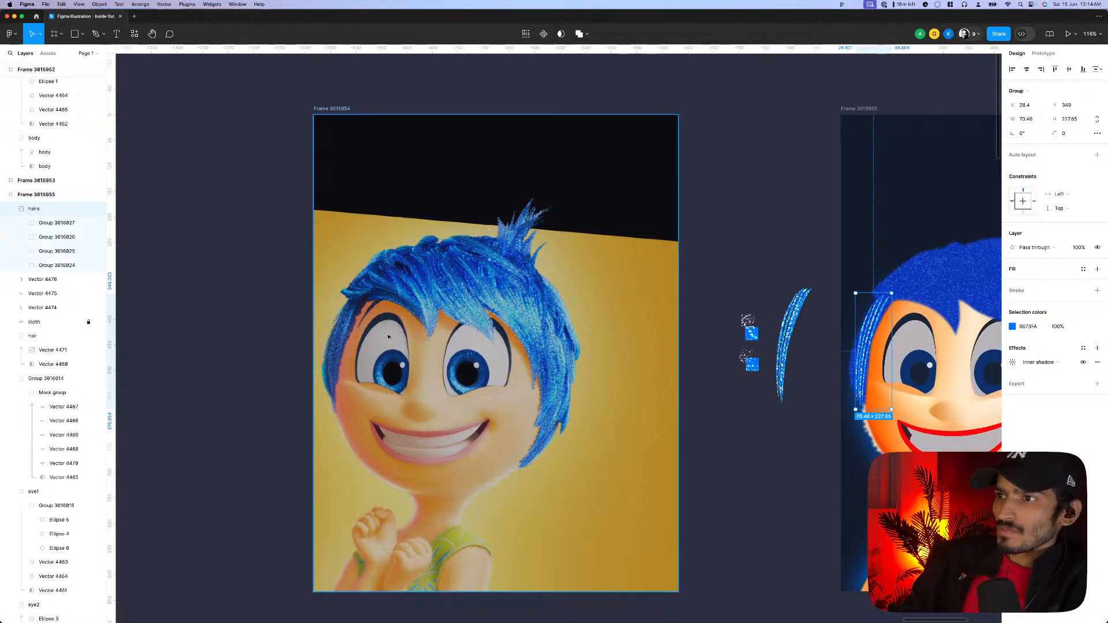
{"action": "scroll", "coordinate": [390, 336], "scroll_direction": "up", "scroll_amount": 5}
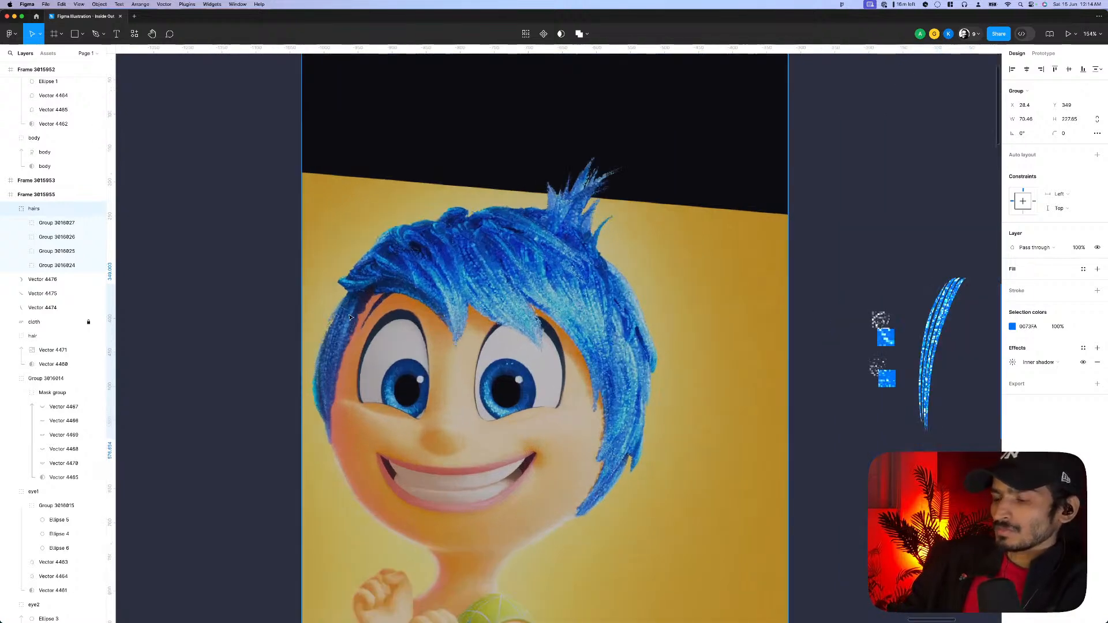
{"action": "key", "text": "p"}
{"action": "left_click", "coordinate": [366, 282]}
{"action": "left_click_drag", "start_coordinate": [320, 347], "coordinate": [308, 377]}
{"action": "key", "text": "ctrl+z"}
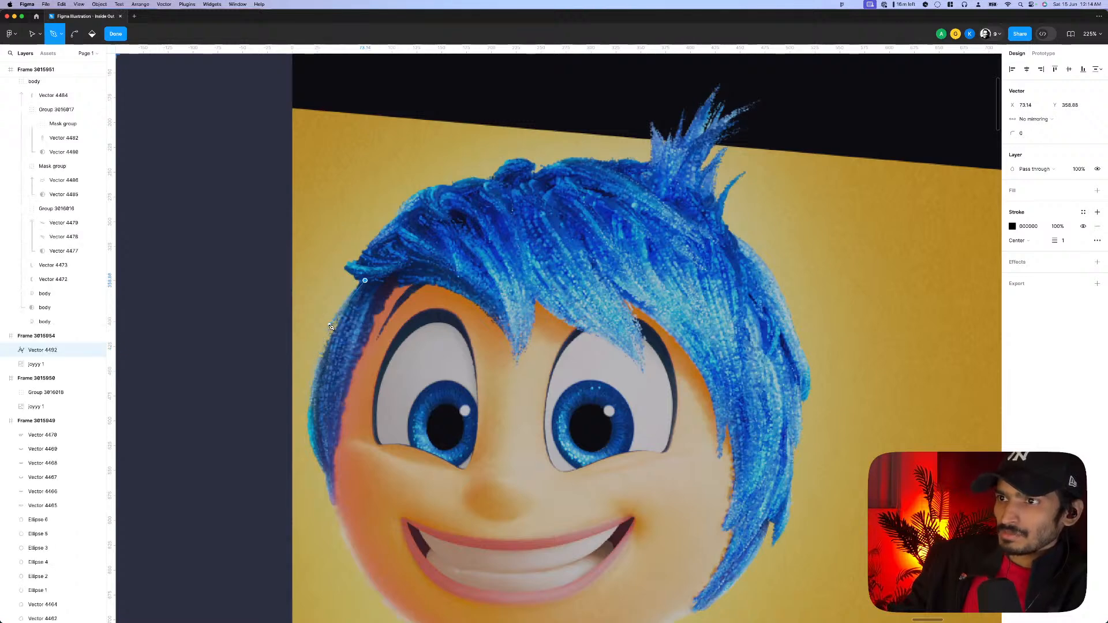
{"action": "left_click", "coordinate": [328, 326]}
{"action": "left_click", "coordinate": [340, 317]}
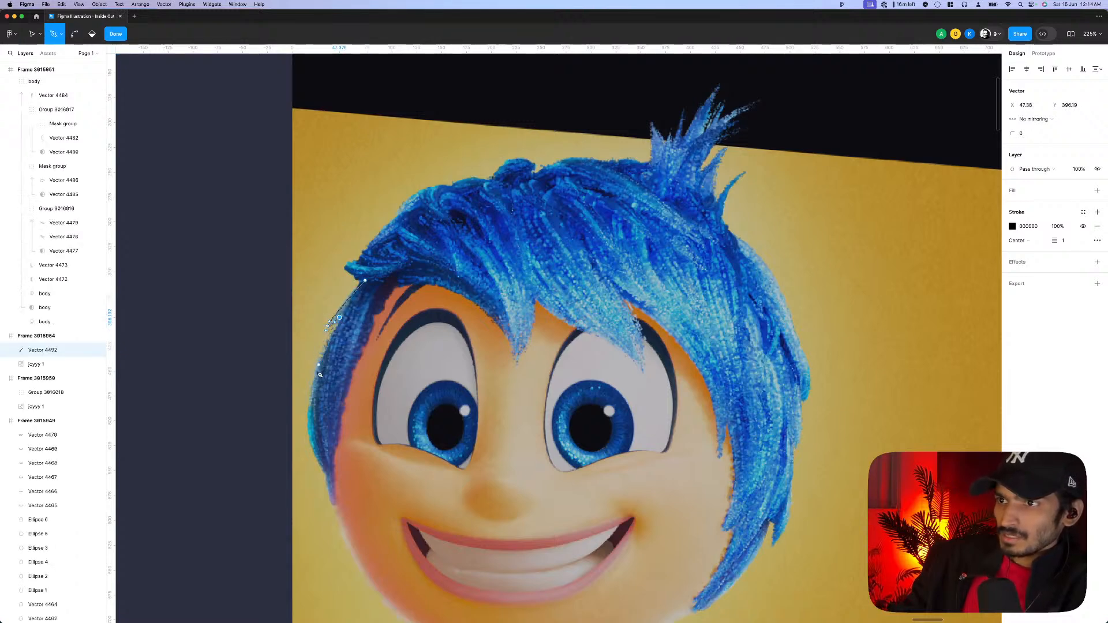
- Continue the outline down the lock's outer edge to its tip and back up the inner edge, closing the shape
{"action": "left_click_drag", "start_coordinate": [318, 365], "coordinate": [311, 460]}
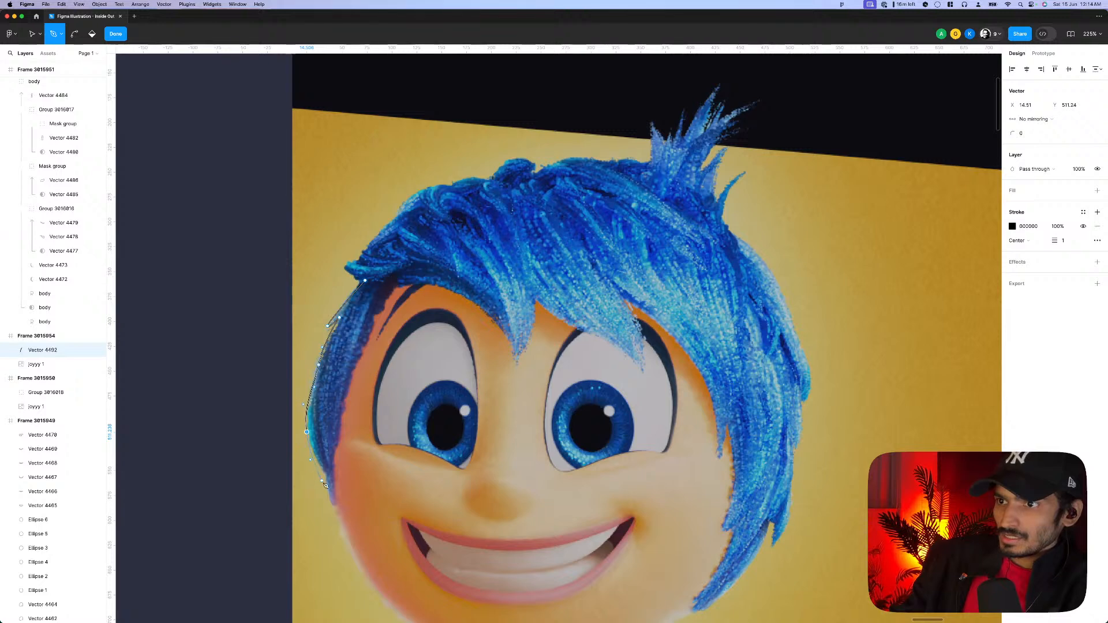
{"action": "left_click", "coordinate": [332, 478]}
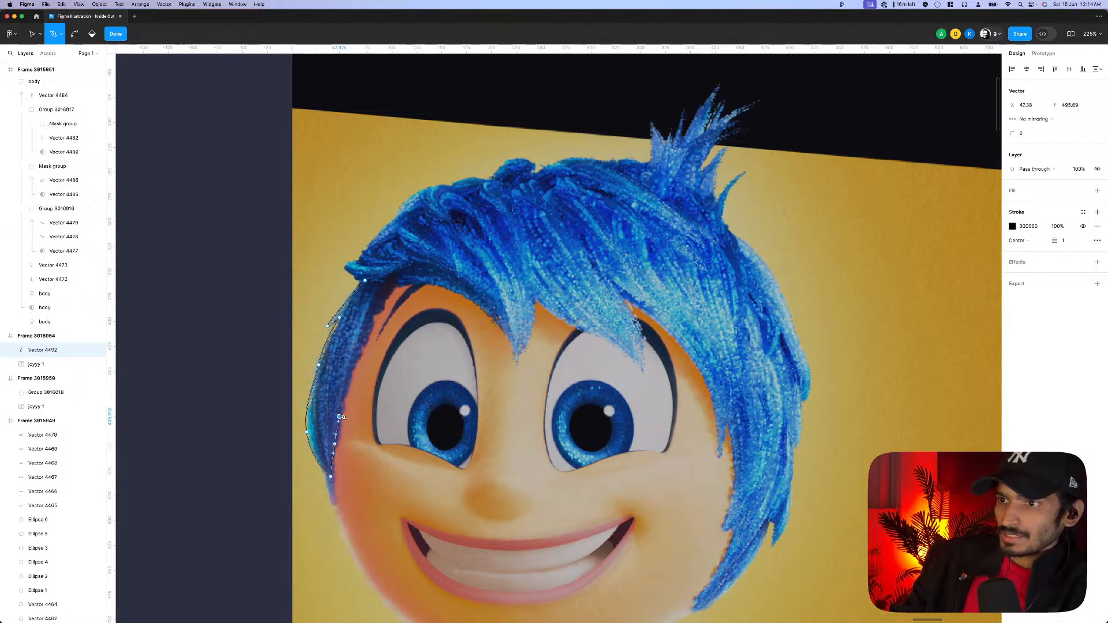
{"action": "left_click", "coordinate": [340, 408]}
{"action": "mouse_move", "coordinate": [340, 408]}
{"action": "left_mouse_down"}
{"action": "mouse_move", "coordinate": [365, 331]}
{"action": "mouse_move", "coordinate": [401, 282]}
{"action": "left_mouse_up"}
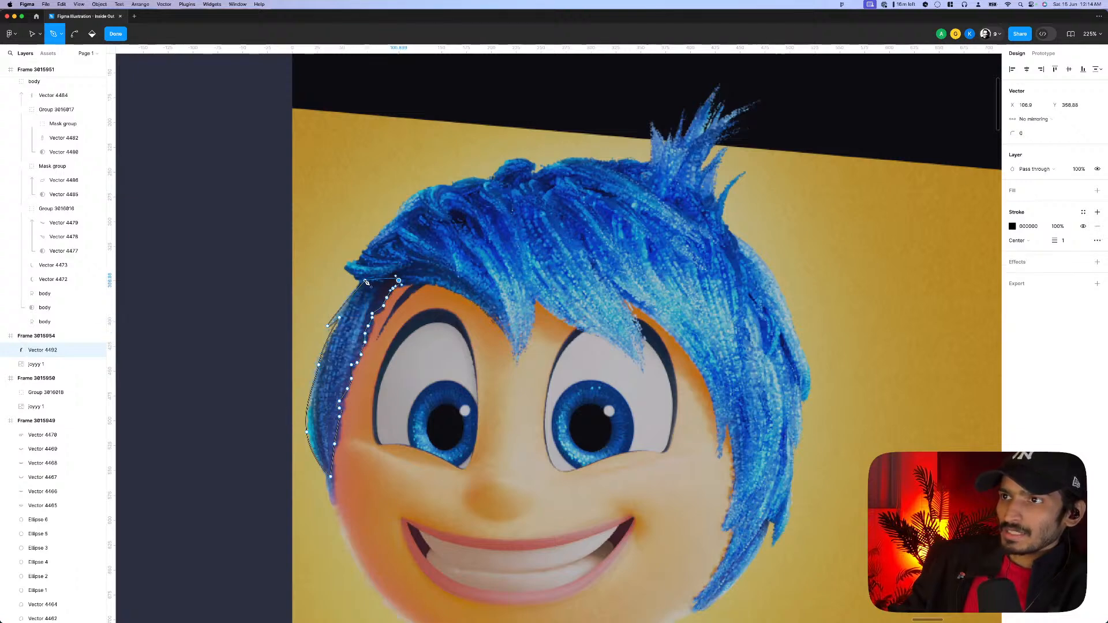
{"action": "key", "text": "Escape"}
- Move the traced lock outline from the reference frame into the character's frame and place it directly below the hairs group
{"action": "key", "text": "shift+1"}
{"action": "key", "text": "BackSpace"}
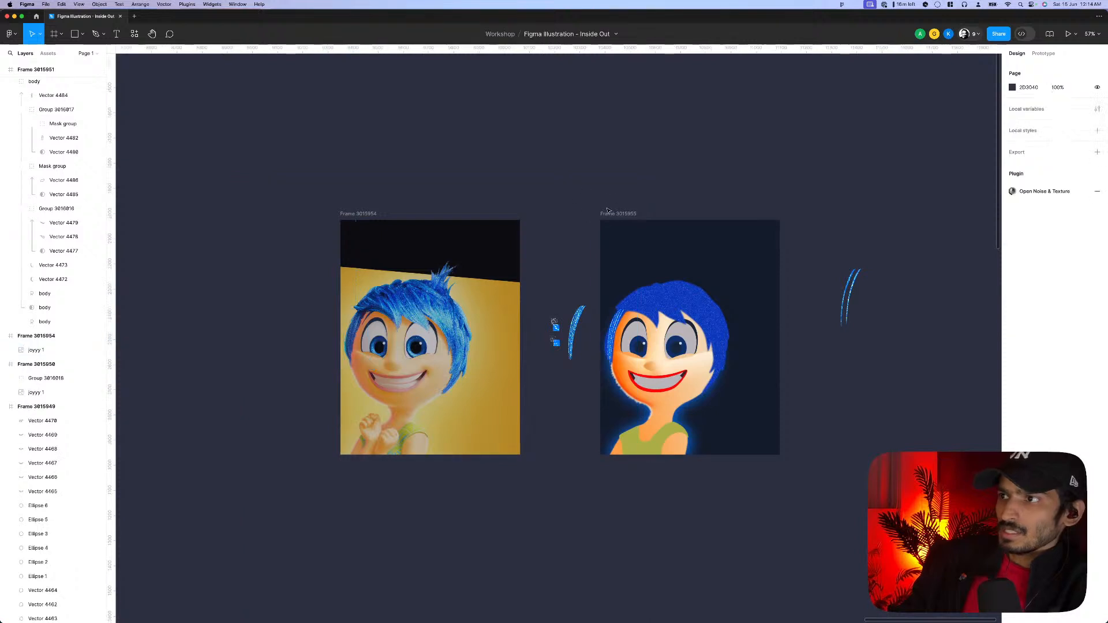
{"action": "left_click", "coordinate": [607, 211]}
{"action": "left_click", "coordinate": [42, 84]}
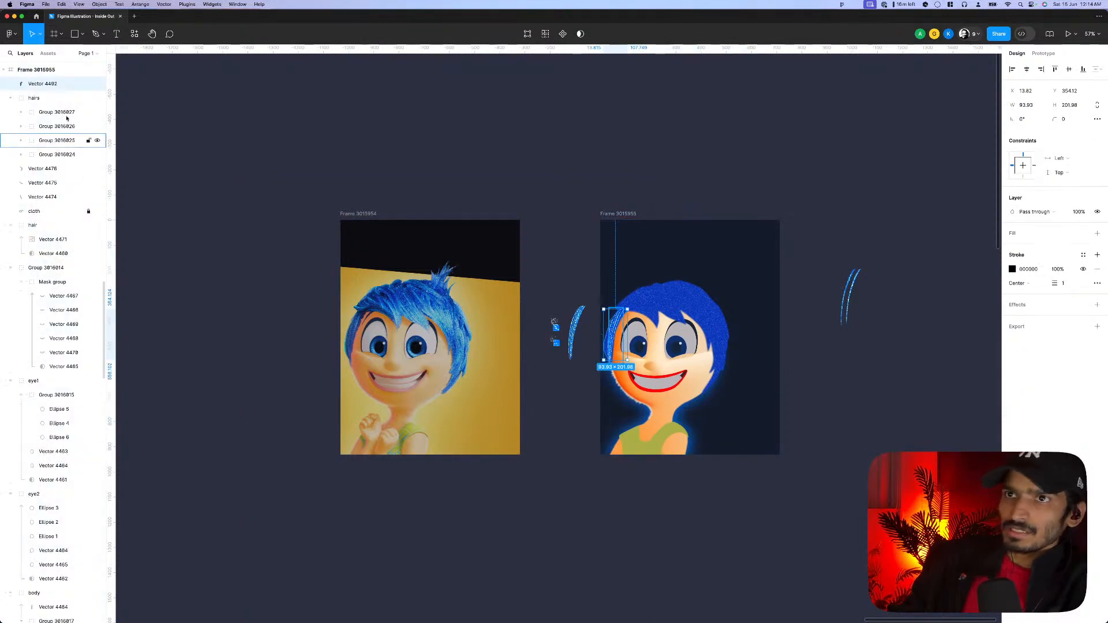
{"action": "left_click_drag", "start_coordinate": [43, 94], "coordinate": [26, 163]}
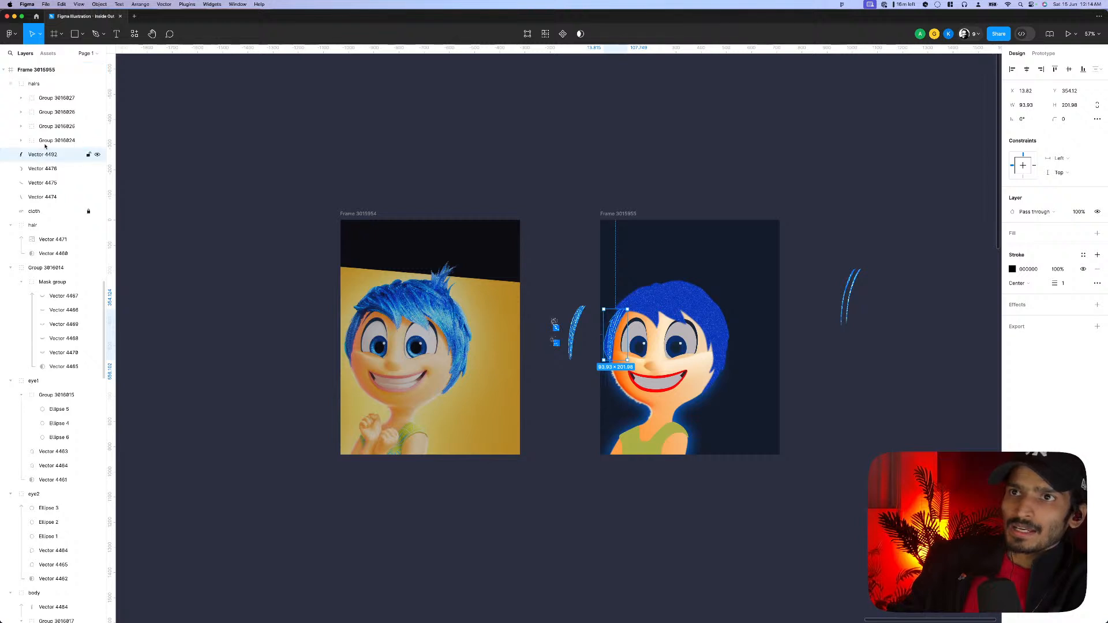
- Group the four strand groups inside hairs and transfer the inner shadow effect from hairs to the new inner group
{"action": "left_click", "coordinate": [46, 98]}
{"action": "left_click", "coordinate": [52, 141], "text": "shift"}
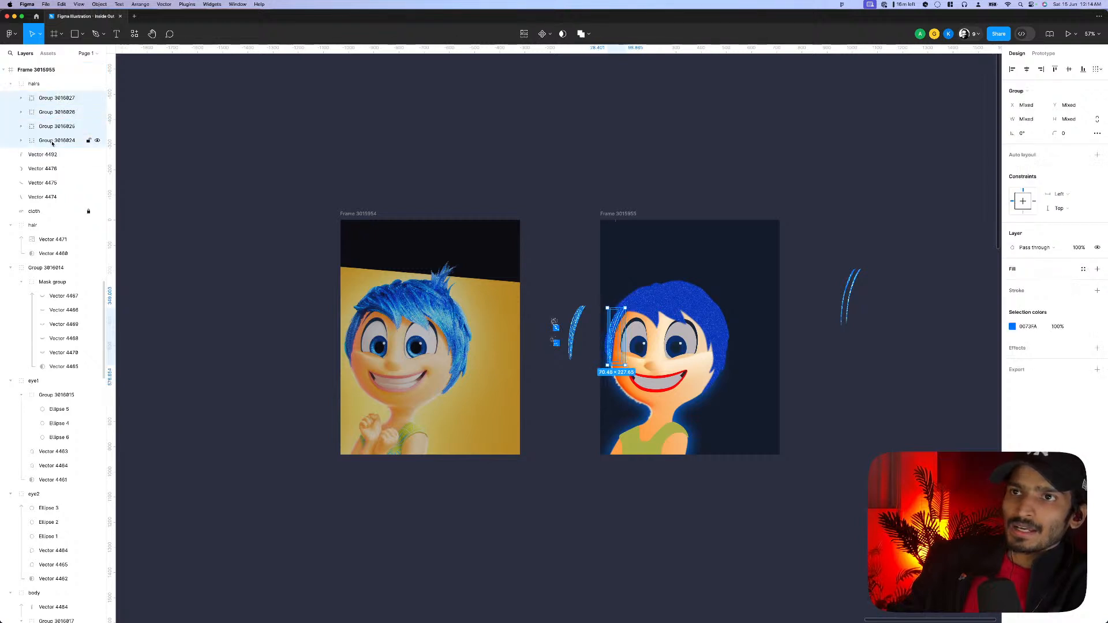
{"action": "key", "text": "super+g"}
{"action": "left_click", "coordinate": [1098, 348]}
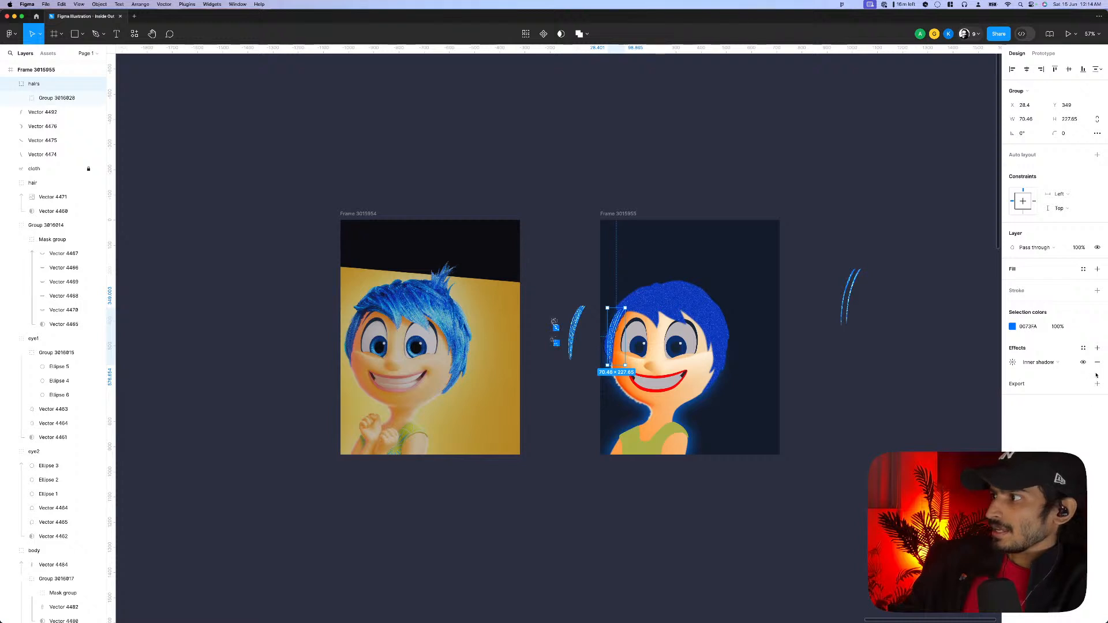
{"action": "left_click", "coordinate": [1008, 363]}
{"action": "key", "text": "Delete"}
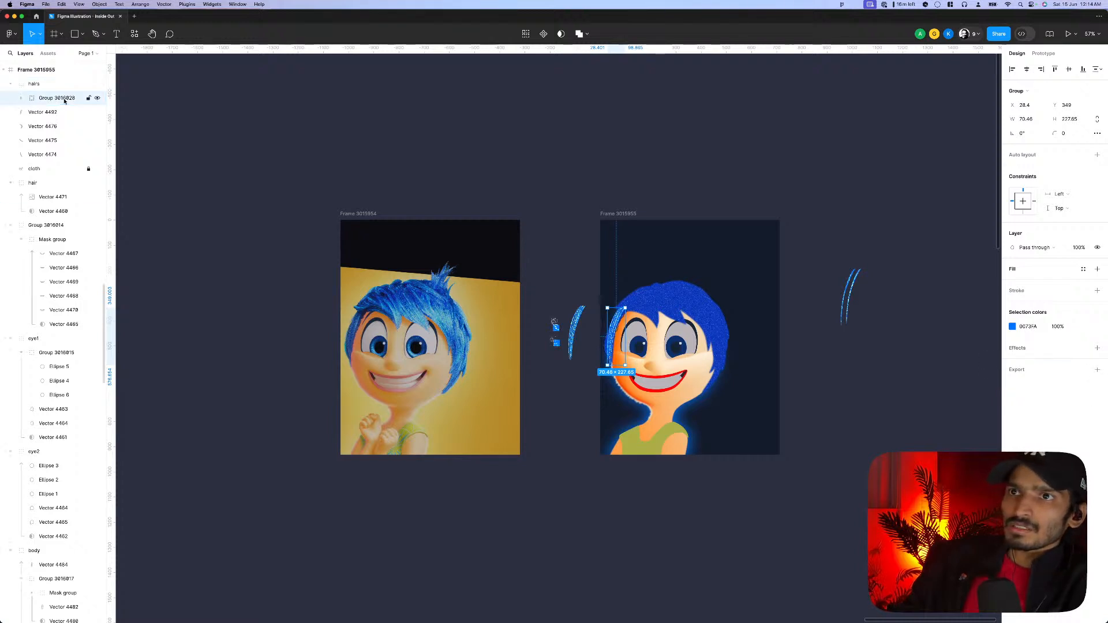
{"action": "key", "text": "super+z"}
{"action": "scroll", "coordinate": [606, 329], "scroll_direction": "up", "scroll_amount": 10}
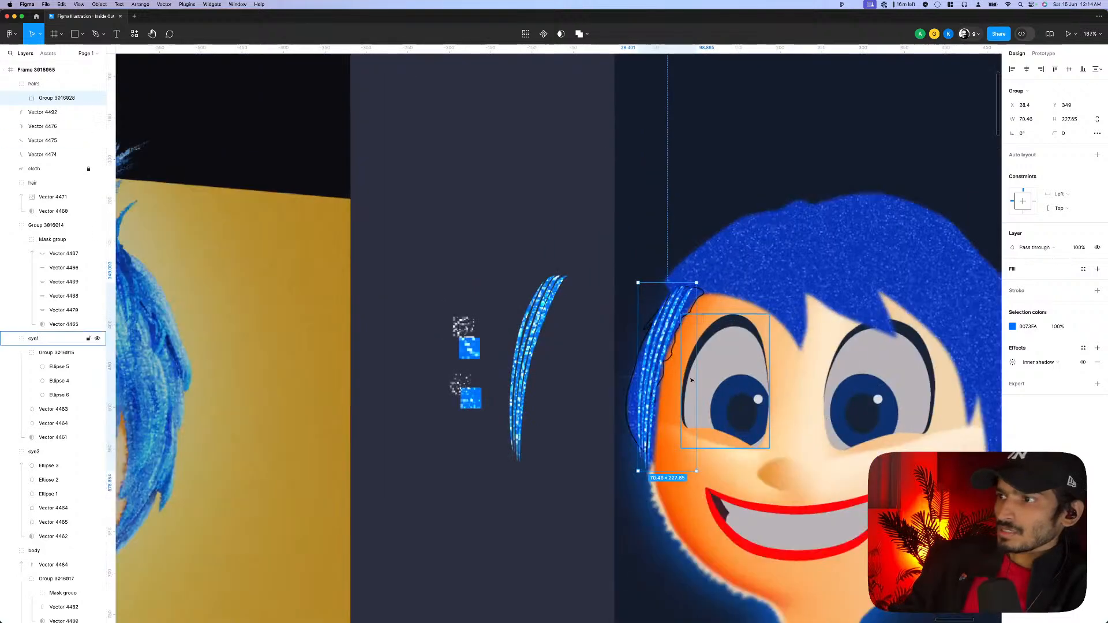
- Swap the traced lock's black stroke to a fill and colour it dark blue sampled from the base hair, adjusted to 092F9F
{"action": "left_click", "coordinate": [665, 360]}
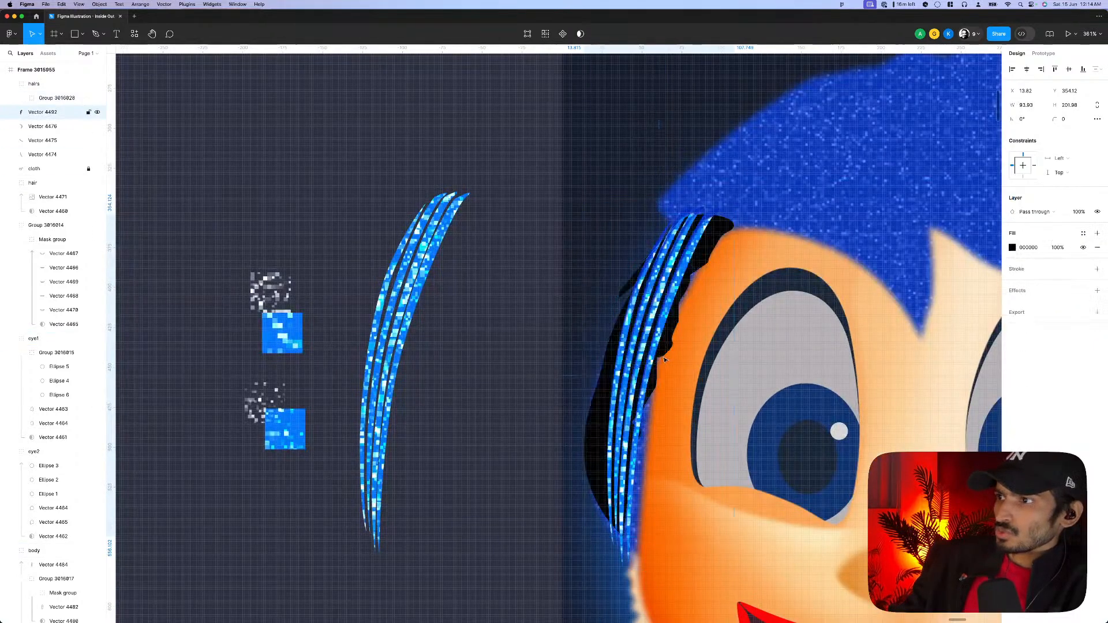
{"action": "scroll", "coordinate": [659, 364], "scroll_direction": "down", "scroll_amount": 5}
{"action": "left_click", "coordinate": [1012, 247]}
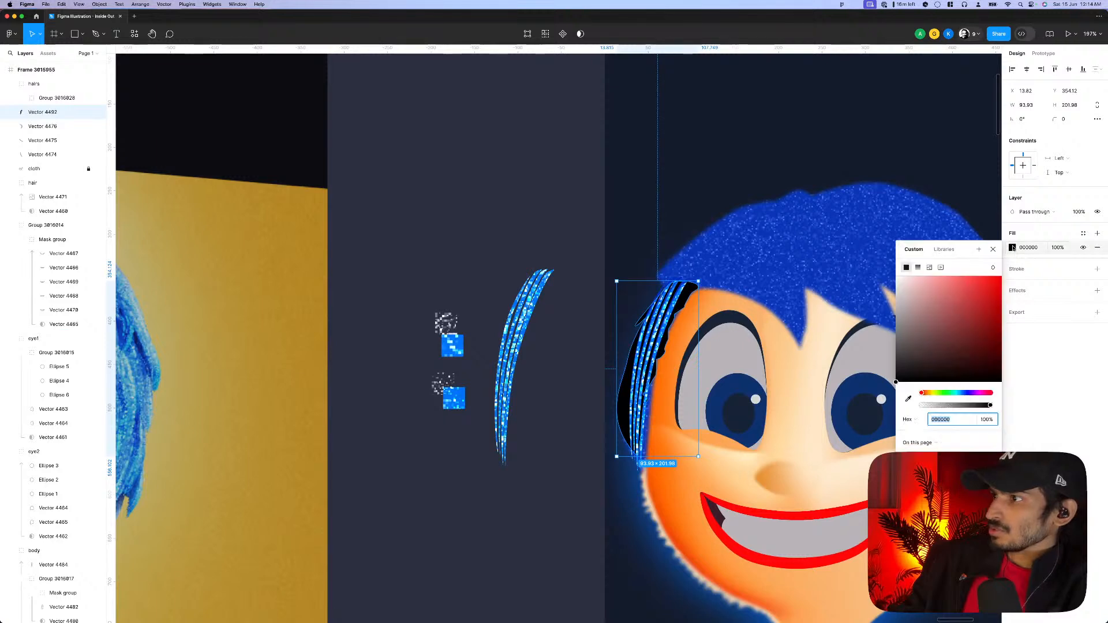
{"action": "left_click", "coordinate": [908, 401]}
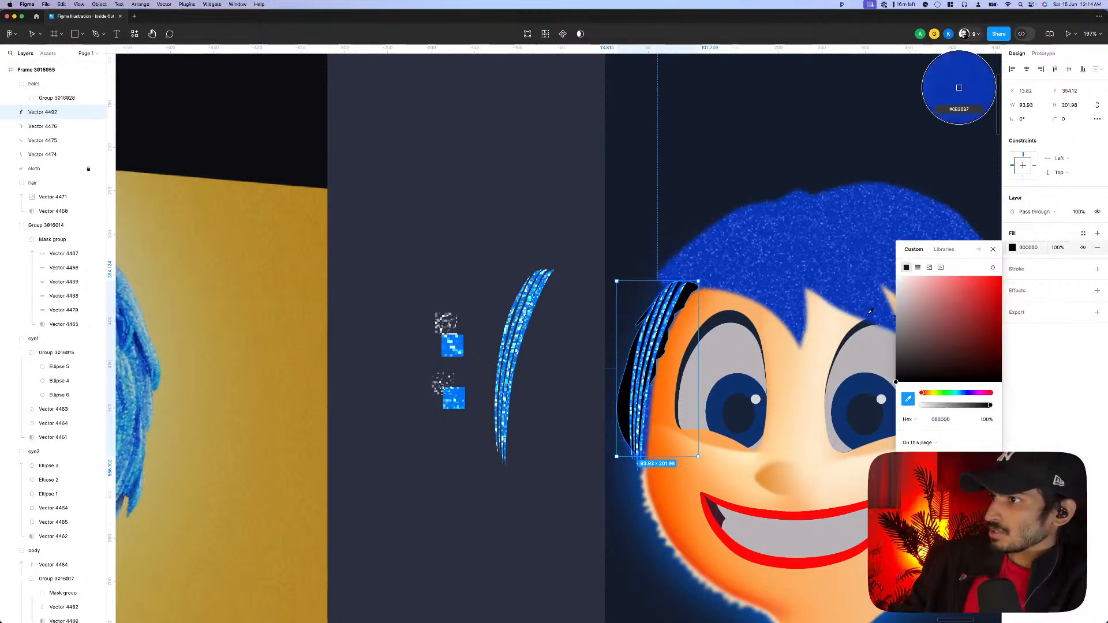
{"action": "left_click", "coordinate": [959, 87]}
{"action": "left_click_drag", "start_coordinate": [1002, 321], "coordinate": [997, 317]}
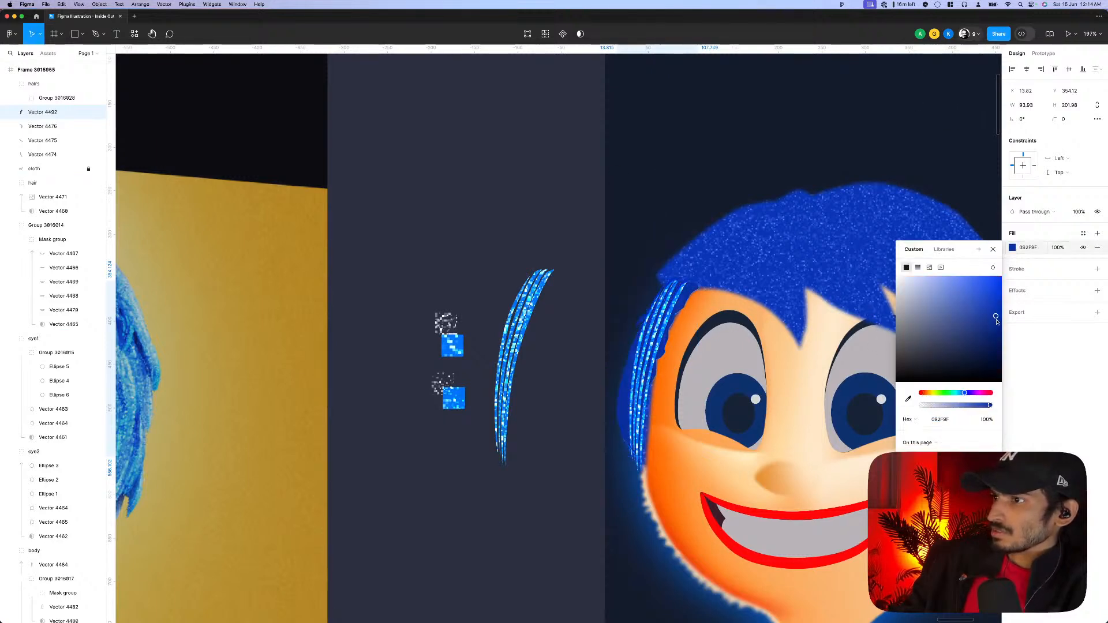
- Try a linear gradient fill on the lock that fades from 082D9C at 100% to the same colour at 0% opacity
{"action": "left_click", "coordinate": [918, 268]}
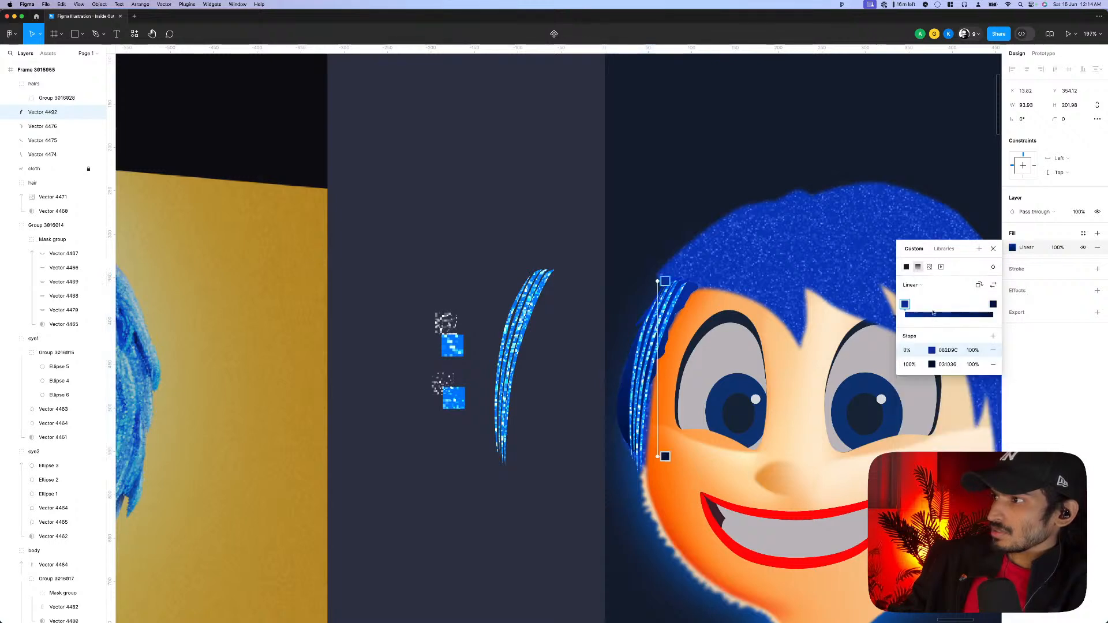
{"action": "left_click", "coordinate": [993, 305]}
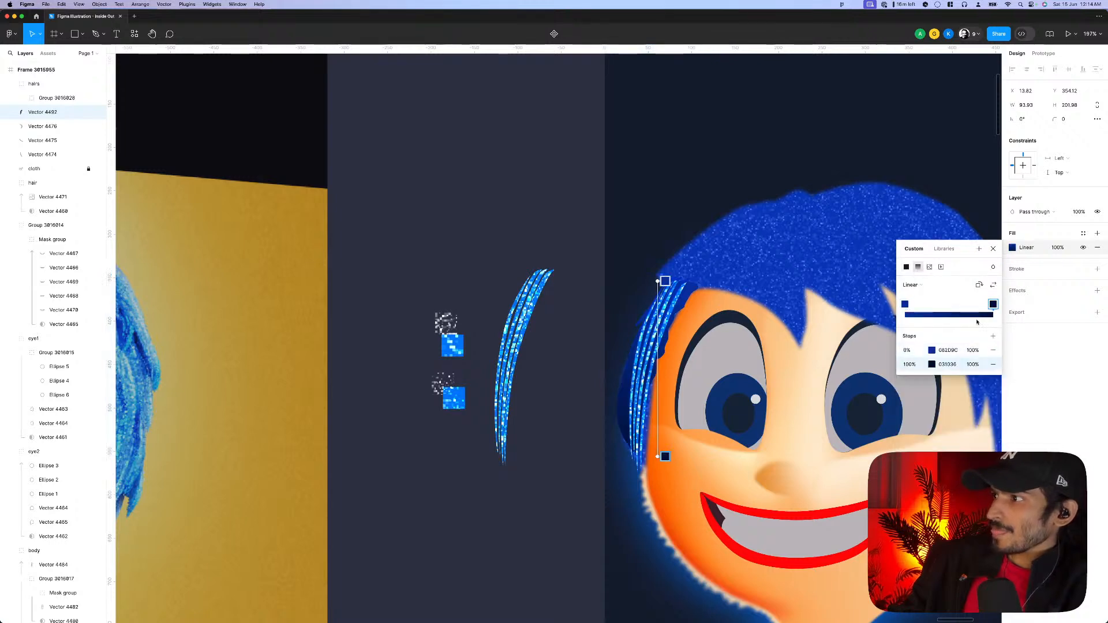
{"action": "left_click", "coordinate": [948, 364]}
{"action": "type", "text": "082D9C"}
{"action": "left_click", "coordinate": [974, 364]}
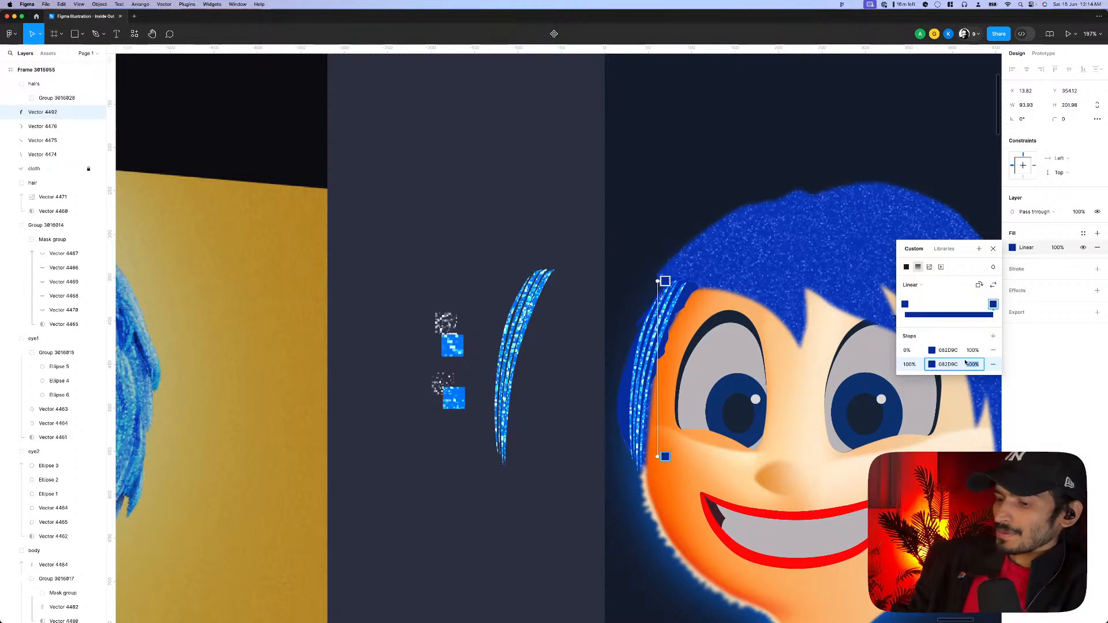
{"action": "key", "text": "Return"}
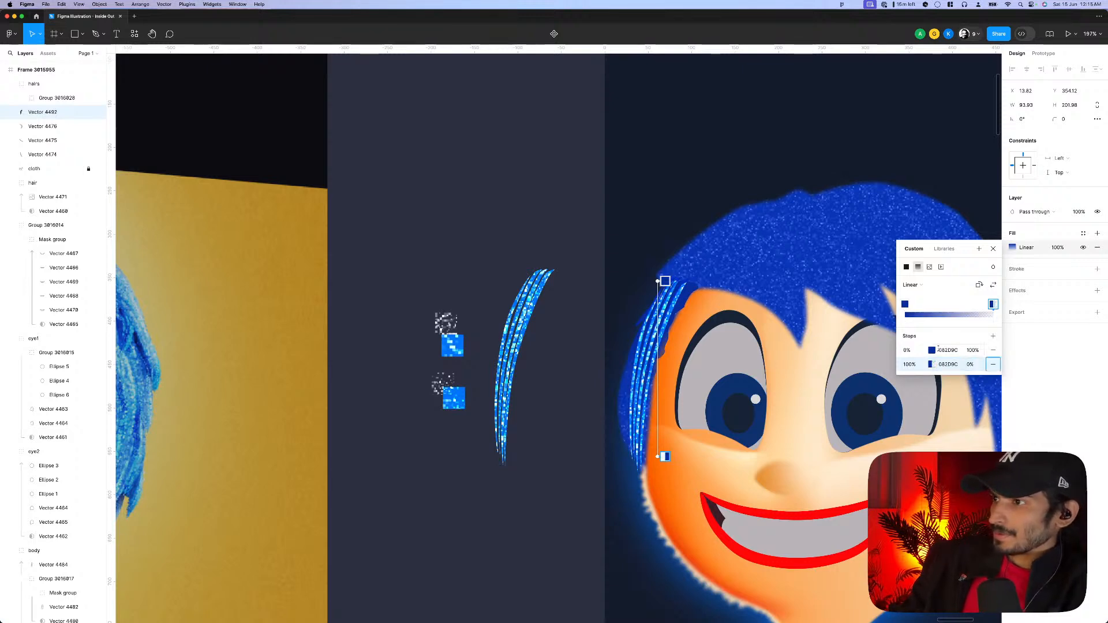
- Add a layer blur effect to the traced lock and set its blur to 5
{"action": "left_click", "coordinate": [1020, 291]}
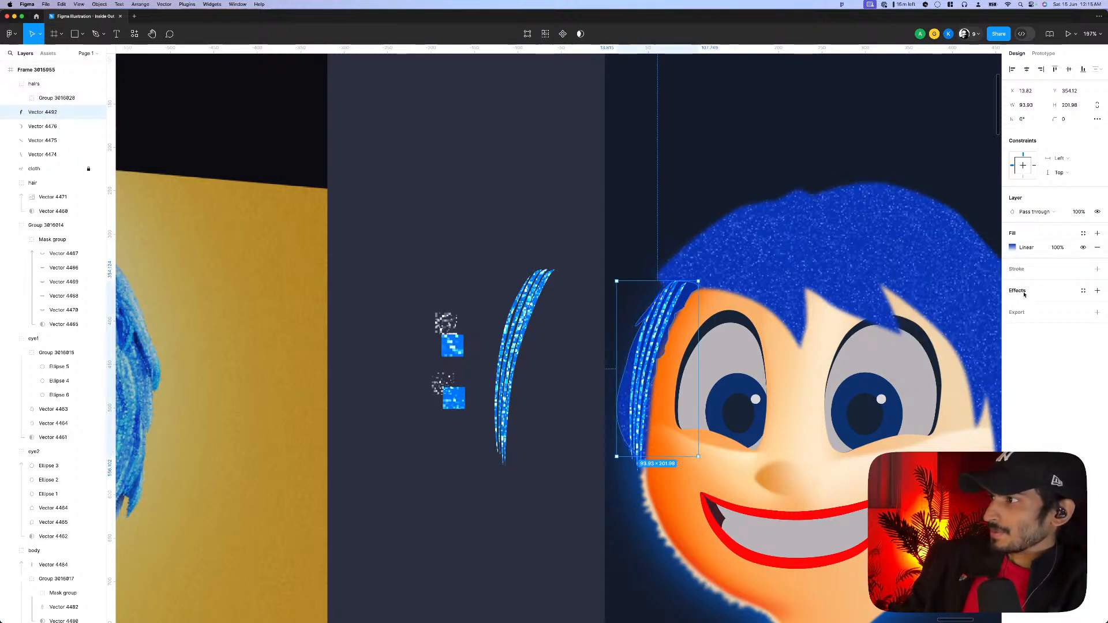
{"action": "left_click", "coordinate": [1037, 302]}
{"action": "left_click", "coordinate": [1048, 315]}
{"action": "left_click", "coordinate": [1013, 304]}
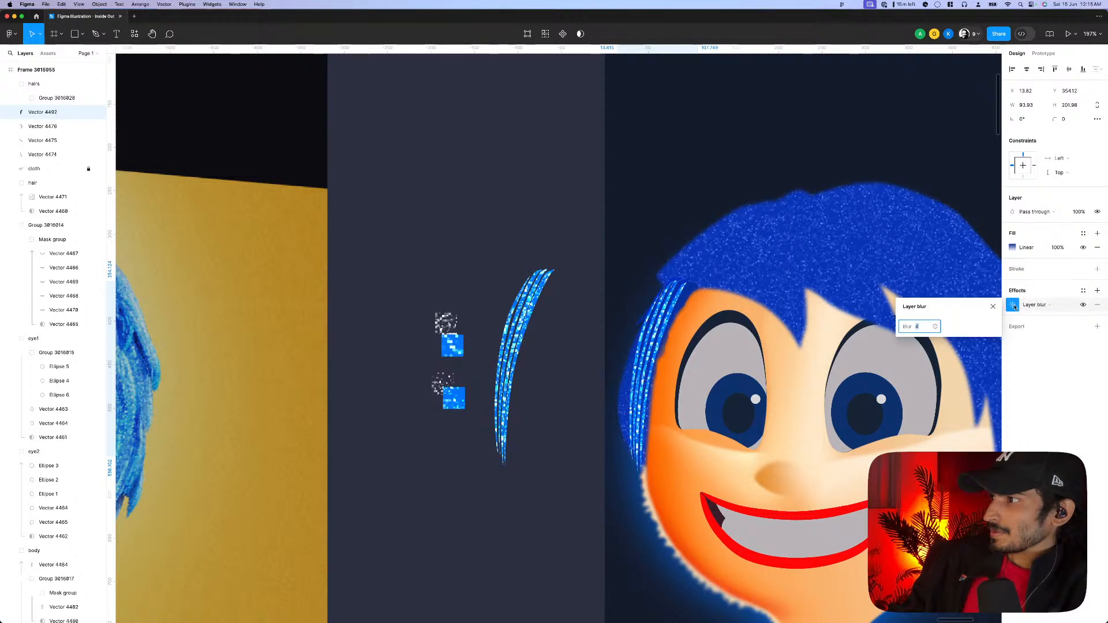
{"action": "key", "text": "Up"}
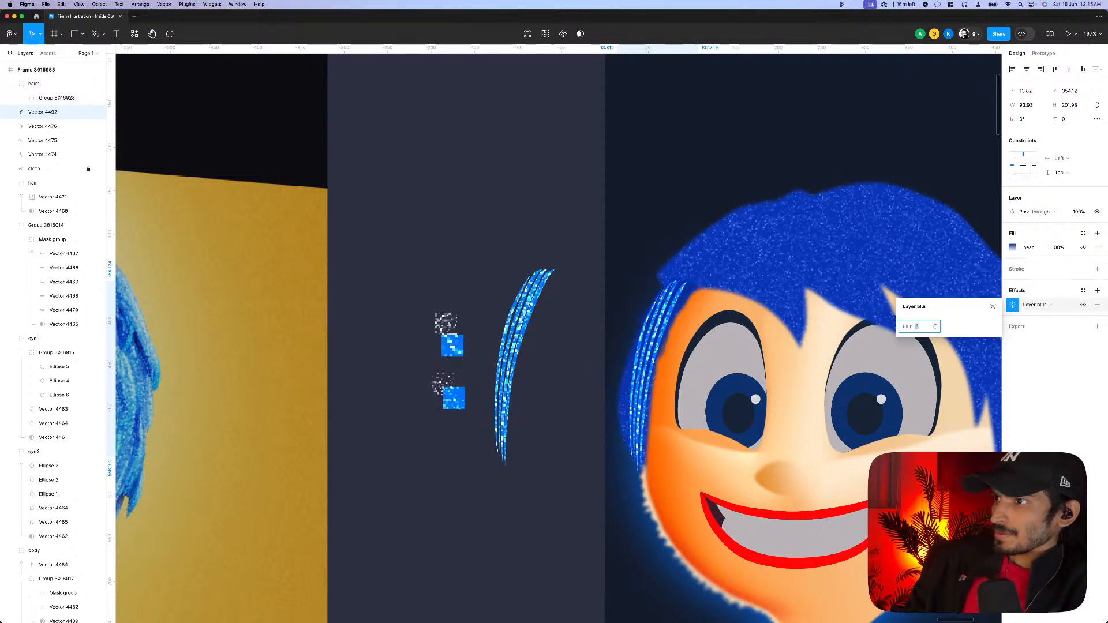
- Return the lock's fill to a solid colour and shift it to the more saturated blue 002BAC
{"action": "left_click", "coordinate": [1019, 240]}
{"action": "left_click", "coordinate": [1013, 247]}
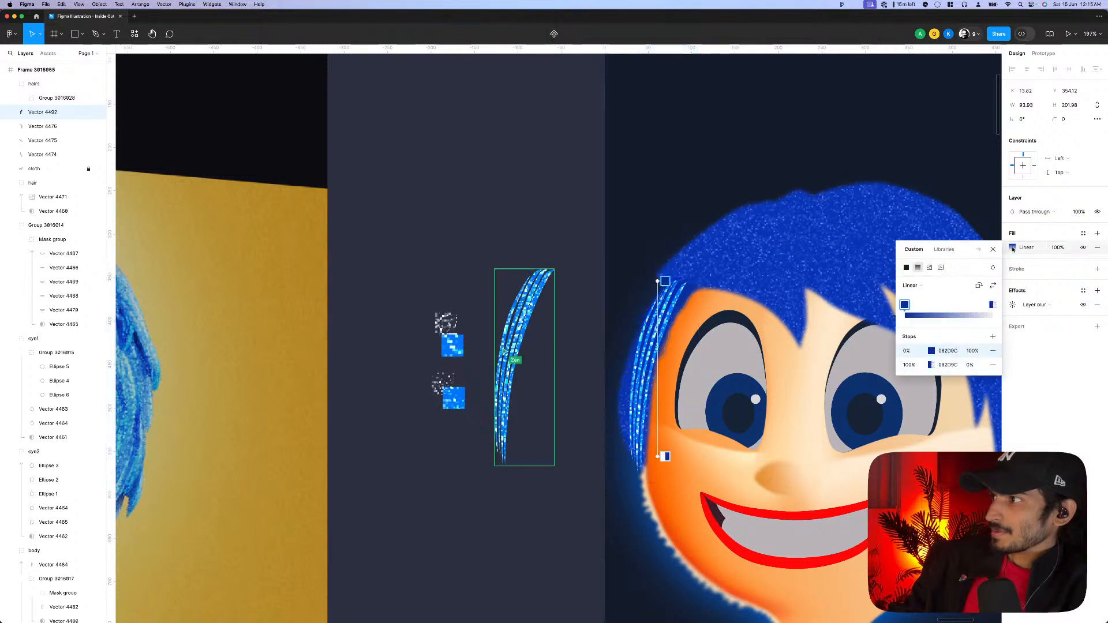
{"action": "left_click", "coordinate": [906, 267]}
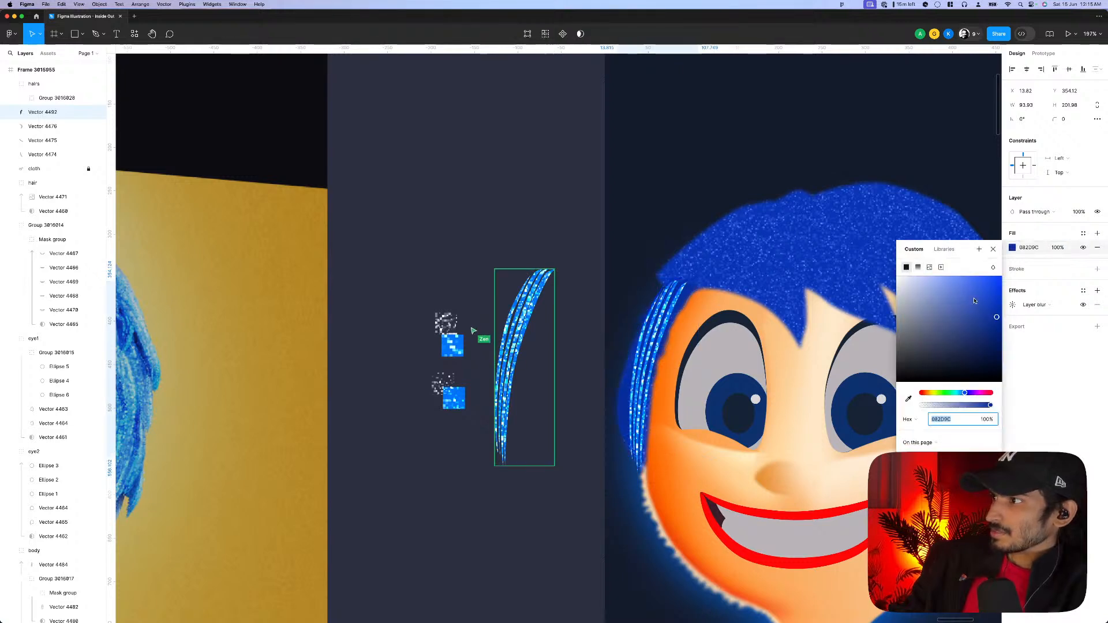
{"action": "left_click", "coordinate": [994, 298]}
{"action": "left_click", "coordinate": [1002, 314]}
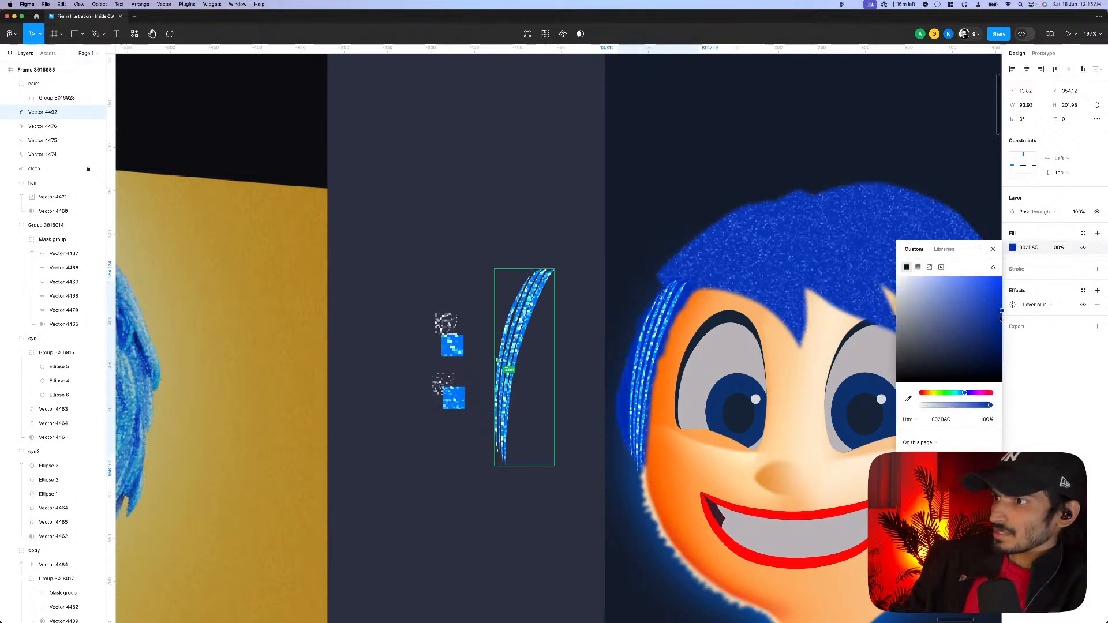
- Make the lock's fill a linear gradient from 032BA3 to the lighter blue 174BDC at full opacity
{"action": "left_click", "coordinate": [919, 267]}
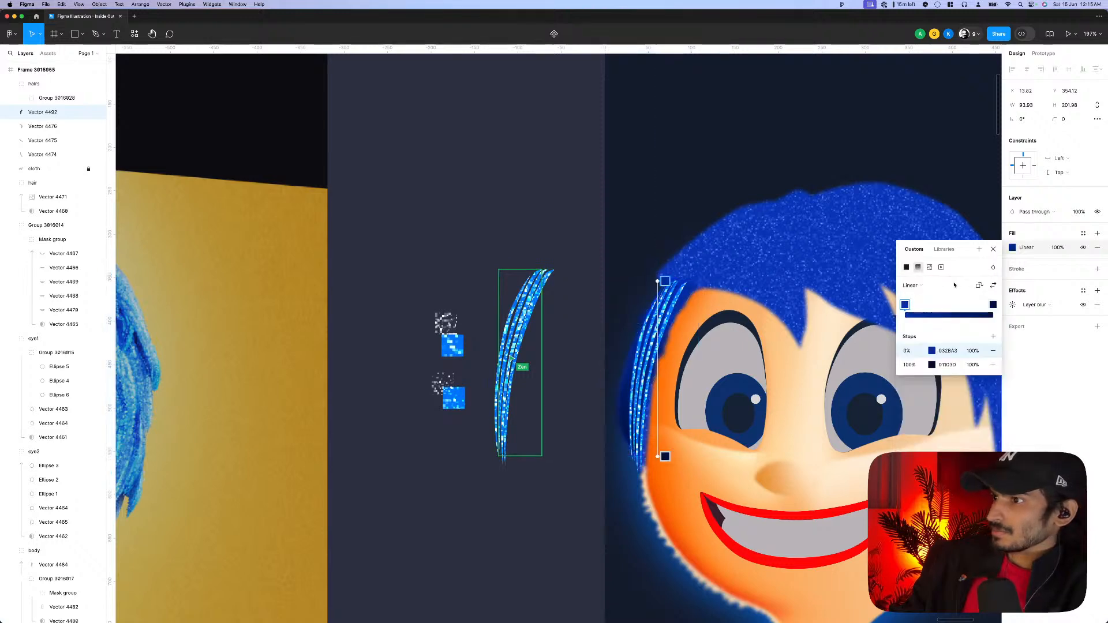
{"action": "left_click", "coordinate": [947, 351]}
{"action": "key", "text": "ctrl+c"}
{"action": "left_click", "coordinate": [941, 364]}
{"action": "key", "text": "ctrl+v"}
{"action": "key", "text": "Return"}
{"action": "left_click", "coordinate": [922, 370]}
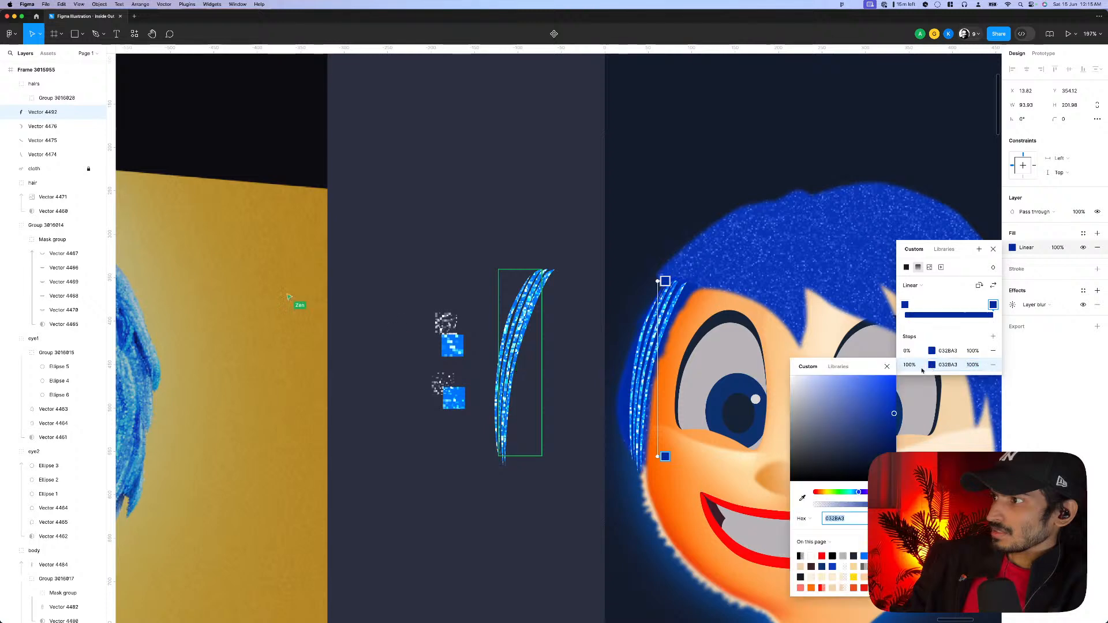
{"action": "left_click", "coordinate": [882, 395]}
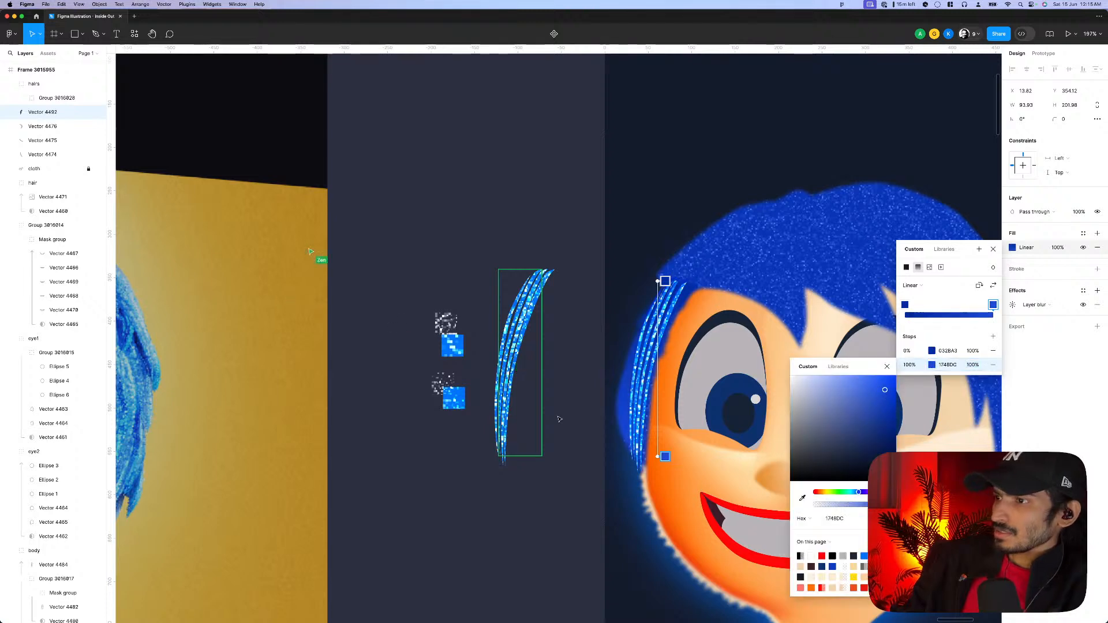
{"action": "key", "text": "Escape"}
{"action": "key", "text": "Escape"}
- Trace a thin closed crescent strand along the outer edge of the reference's side lock with the Pen tool
{"action": "scroll", "coordinate": [578, 439], "scroll_direction": "up", "scroll_amount": 2}
{"action": "left_click", "coordinate": [641, 388]}
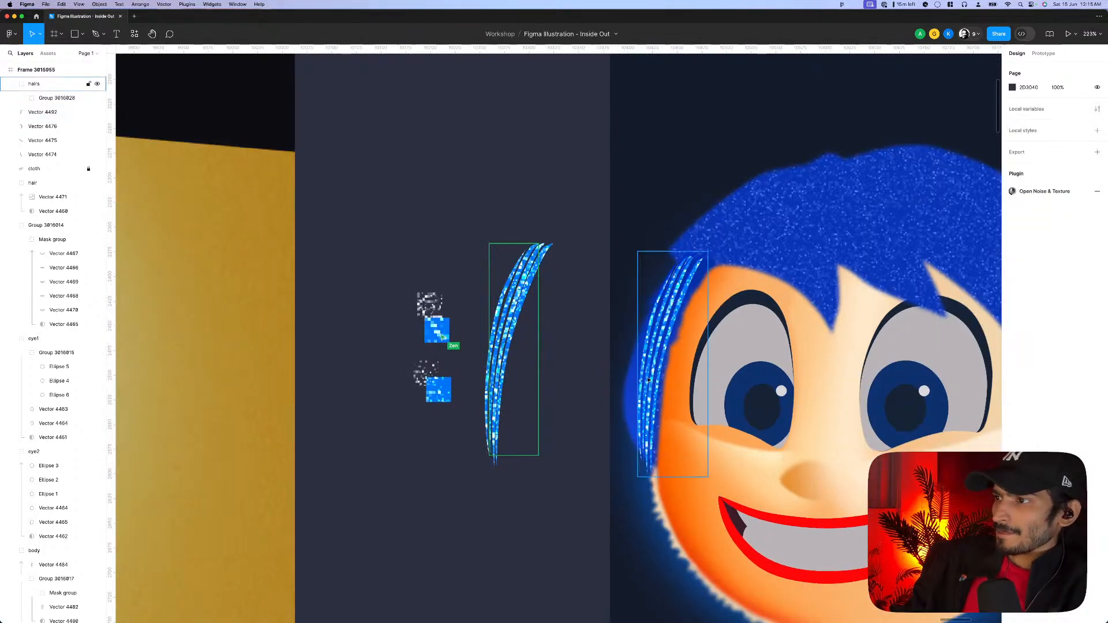
{"action": "scroll", "coordinate": [644, 384], "scroll_direction": "up", "scroll_amount": 5}
{"action": "scroll", "coordinate": [641, 387], "scroll_direction": "down", "scroll_amount": 6}
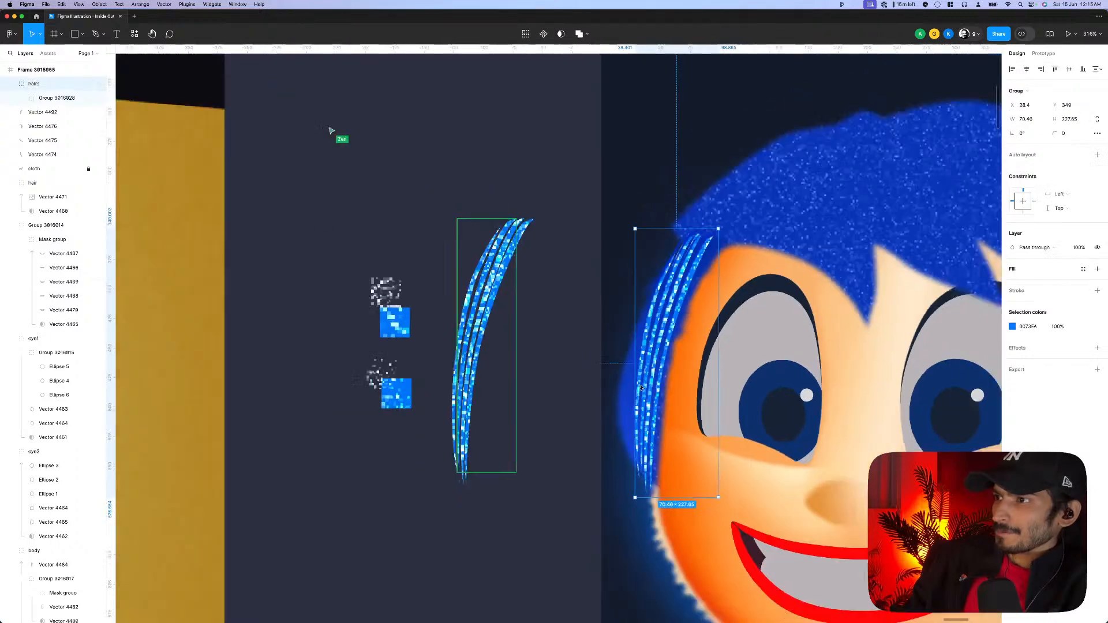
{"action": "scroll", "coordinate": [442, 384], "scroll_direction": "up", "scroll_amount": 5}
{"action": "scroll", "coordinate": [442, 384], "scroll_direction": "up", "scroll_amount": 3}
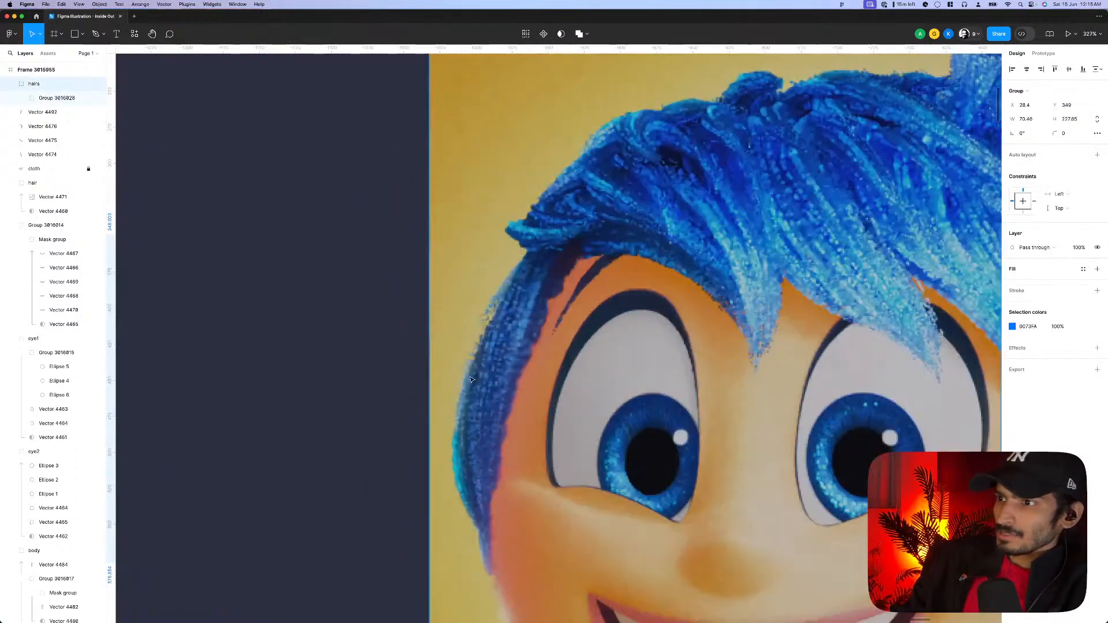
{"action": "key", "text": "p"}
{"action": "scroll", "coordinate": [462, 369], "scroll_direction": "up", "scroll_amount": 2}
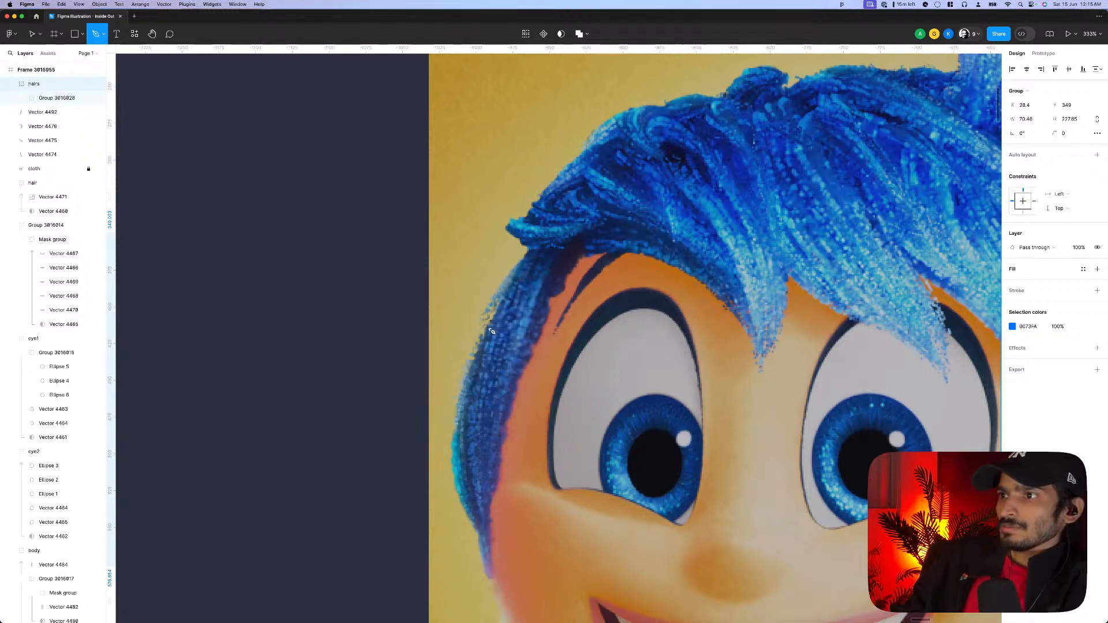
{"action": "left_click", "coordinate": [495, 320]}
{"action": "left_click_drag", "start_coordinate": [461, 407], "coordinate": [461, 457]}
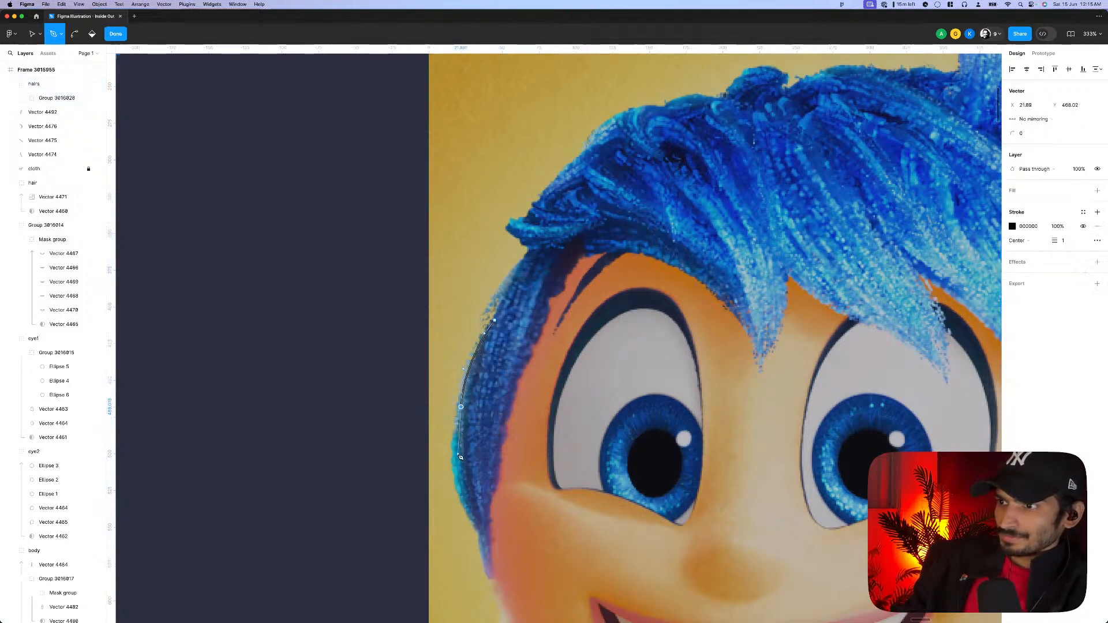
{"action": "left_click", "coordinate": [481, 532]}
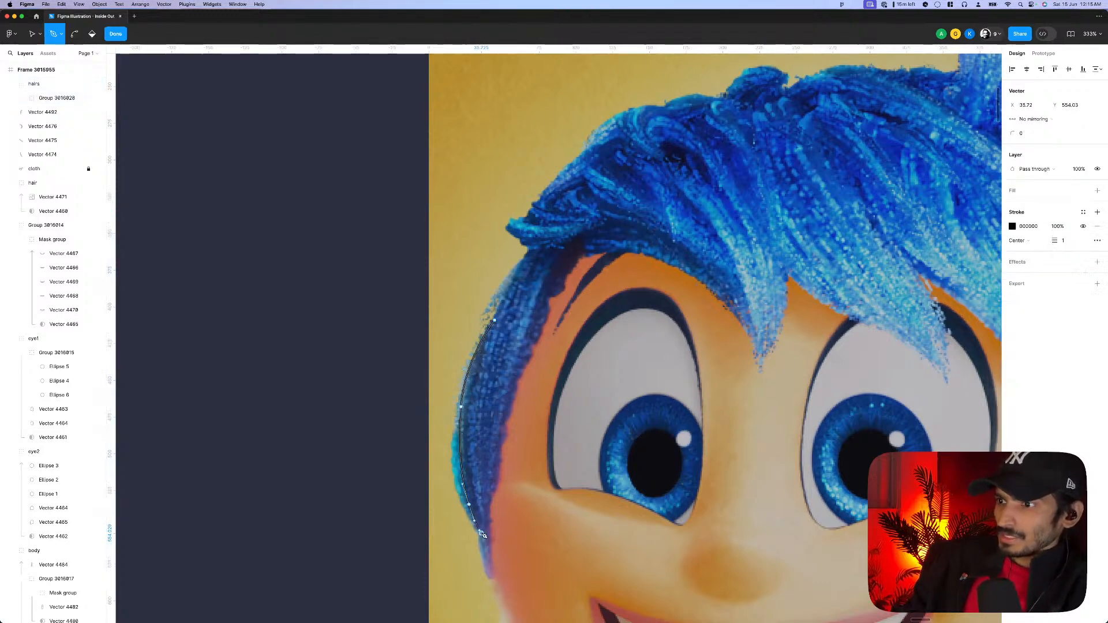
{"action": "left_click_drag", "start_coordinate": [468, 412], "coordinate": [482, 354]}
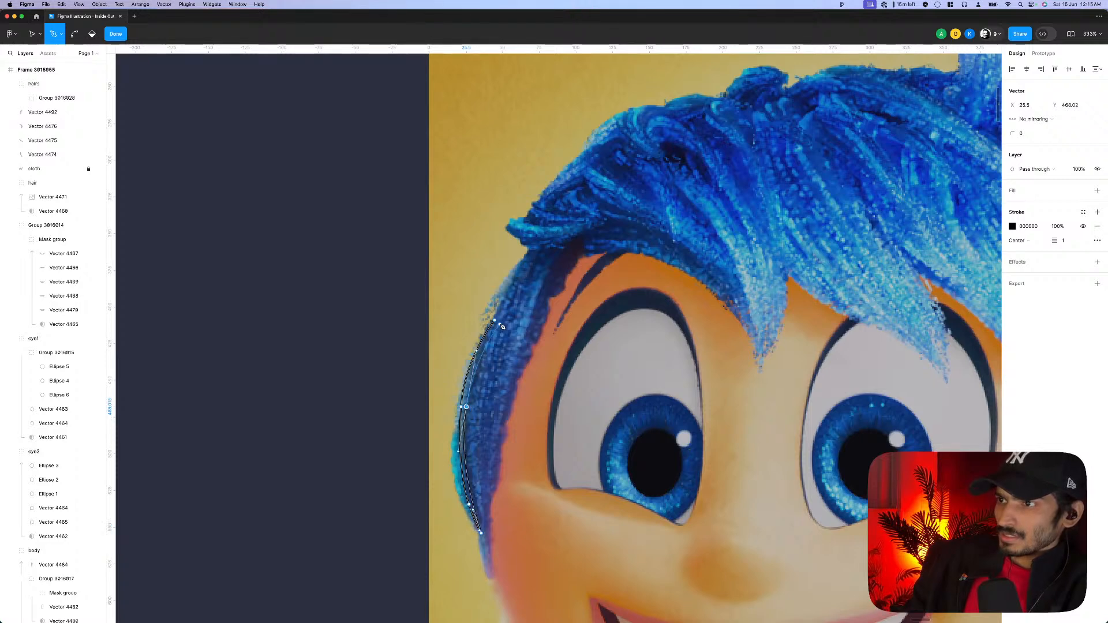
{"action": "scroll", "coordinate": [463, 401], "scroll_direction": "up", "scroll_amount": 3}
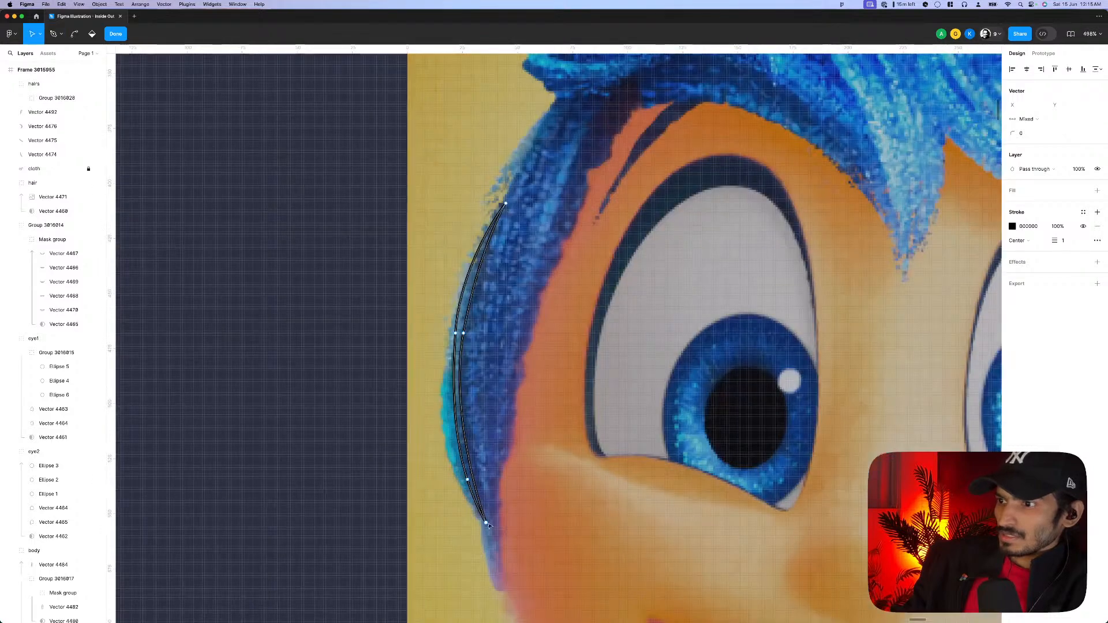
- Adjust the crescent strand's lower tip, middle anchor points and curve handles so both edges follow the lock's outer bend
{"action": "key", "text": "v"}
{"action": "left_click", "coordinate": [488, 529]}
{"action": "scroll", "coordinate": [488, 528], "scroll_direction": "up", "scroll_amount": 1}
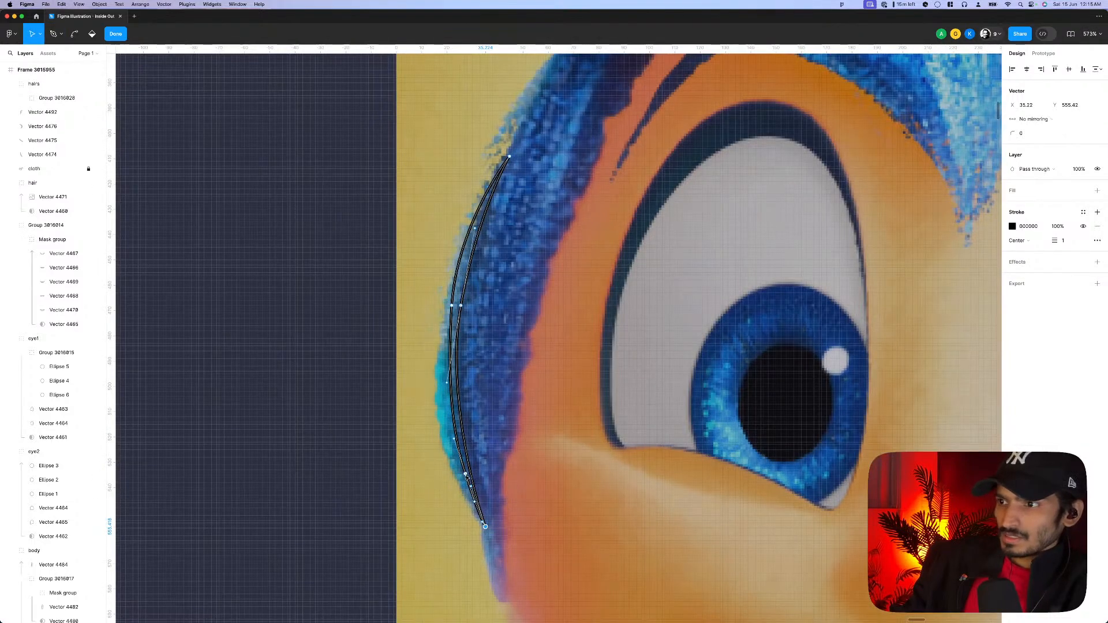
{"action": "left_click", "coordinate": [468, 477]}
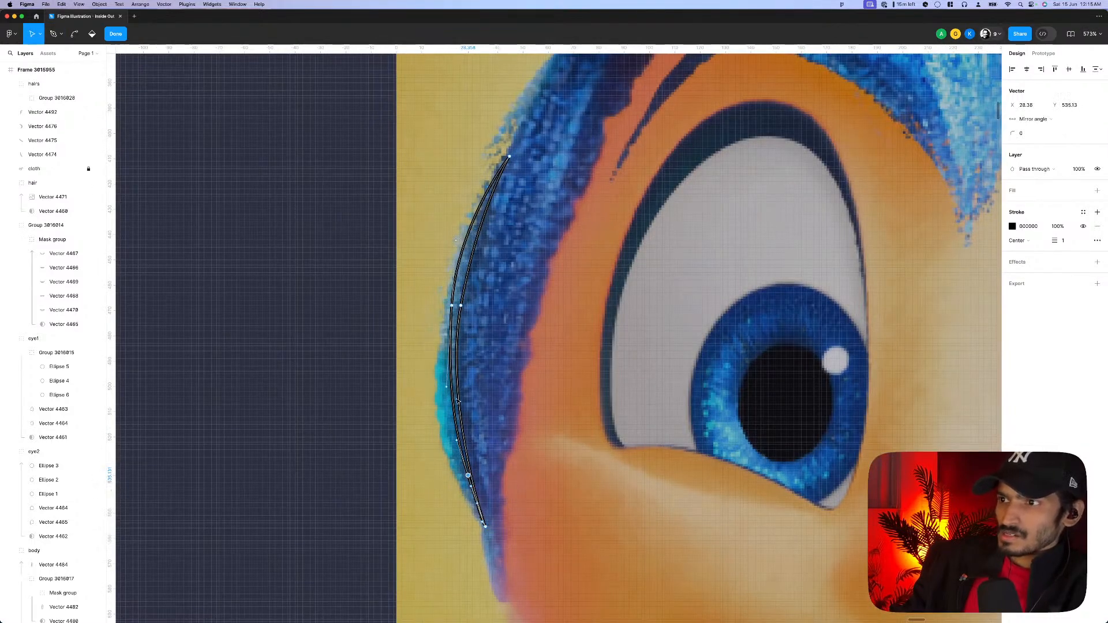
{"action": "left_click", "coordinate": [462, 307]}
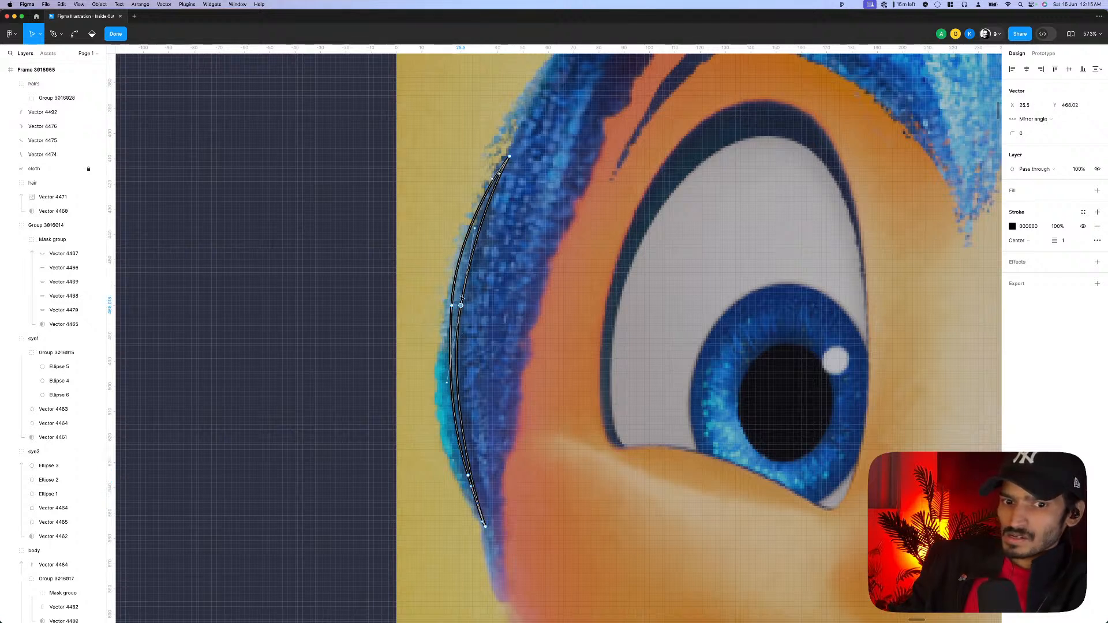
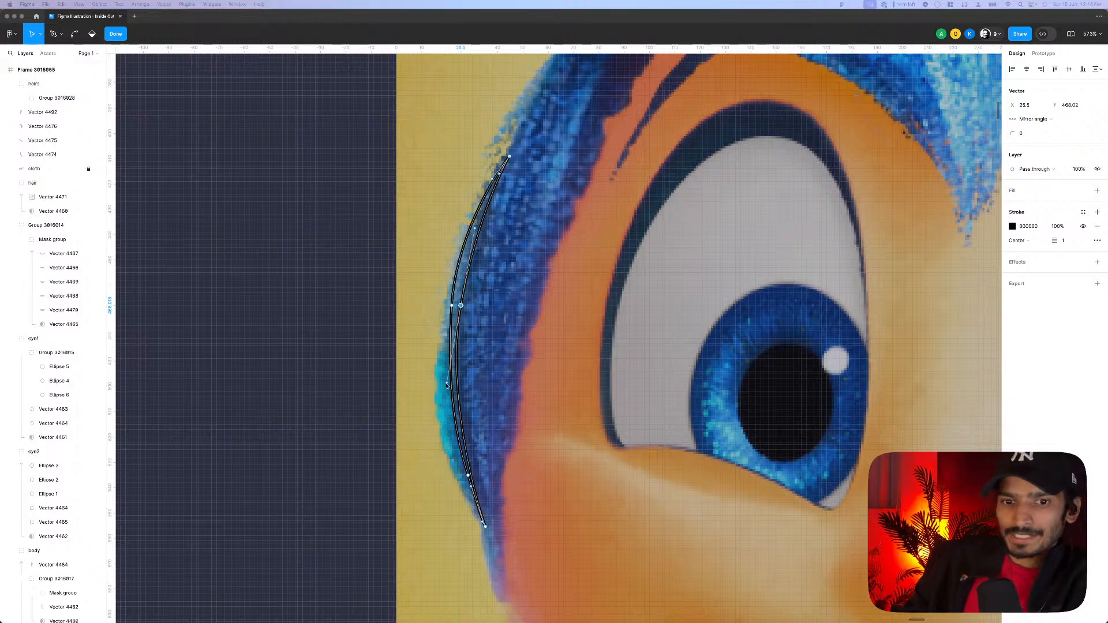
{"action": "scroll", "coordinate": [453, 366], "scroll_direction": "up", "scroll_amount": 2}
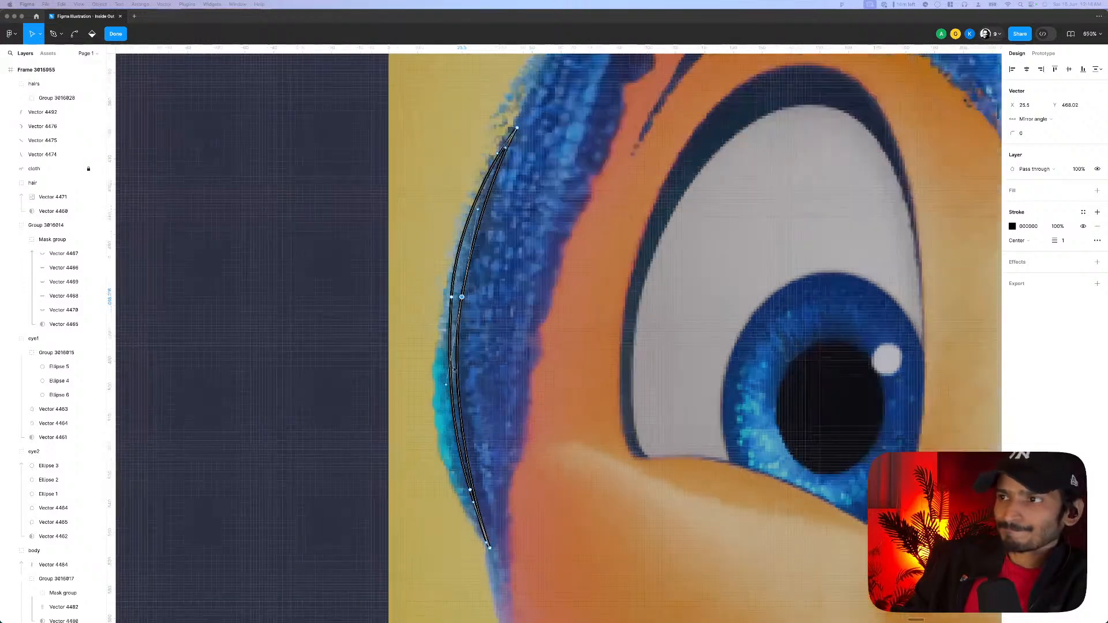
{"action": "left_click_drag", "start_coordinate": [462, 297], "coordinate": [457, 312]}
{"action": "left_click", "coordinate": [463, 300]}
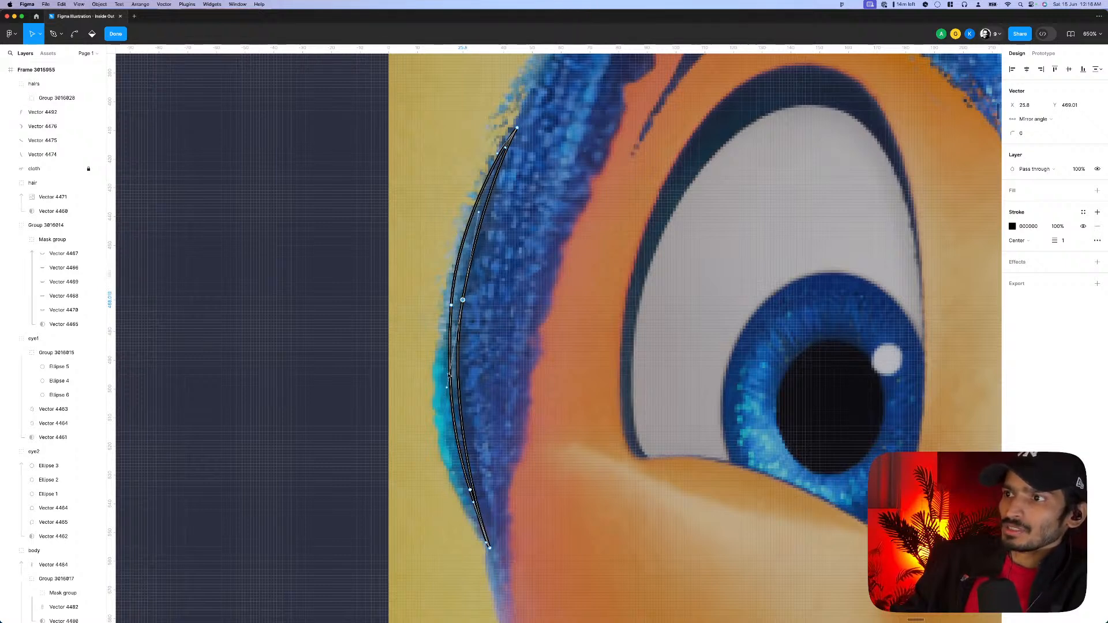
{"action": "left_click_drag", "start_coordinate": [449, 399], "coordinate": [452, 391]}
{"action": "scroll", "coordinate": [477, 298], "scroll_direction": "down", "scroll_amount": 2}
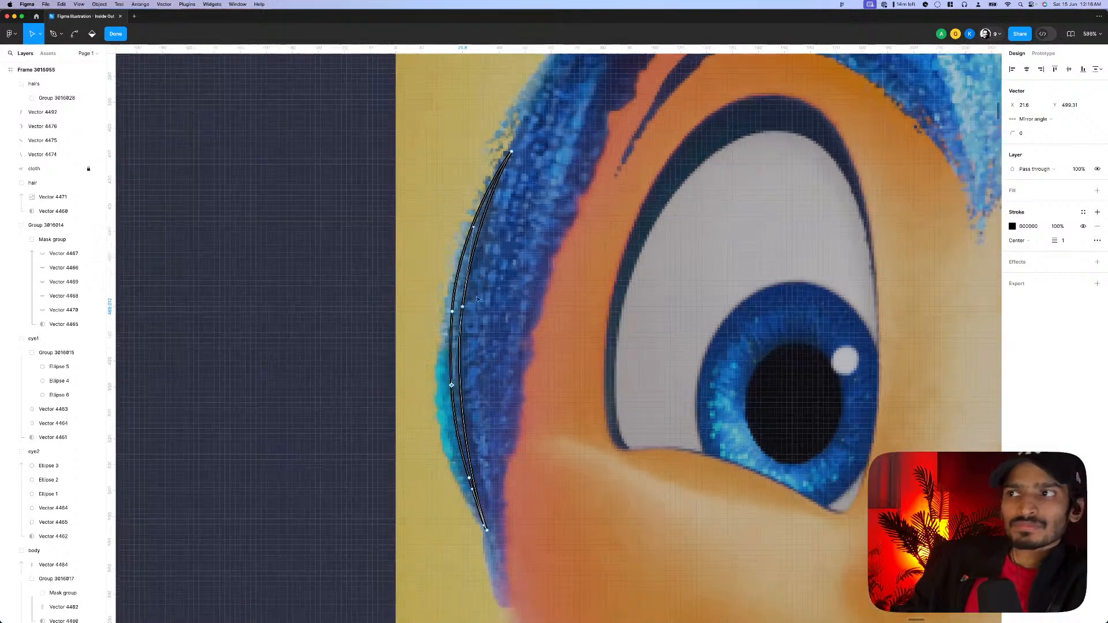
- Move the strand's upper tip slightly higher, refine its lower anchor and outer curve, and finish editing the path
{"action": "left_click_drag", "start_coordinate": [513, 153], "coordinate": [515, 150]}
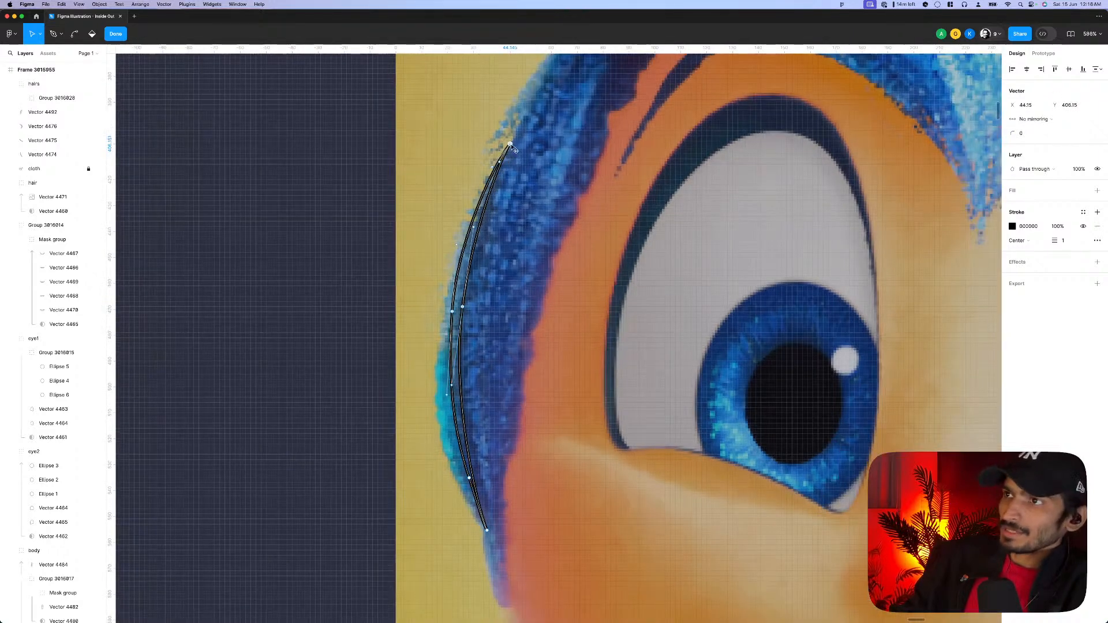
{"action": "left_click", "coordinate": [469, 480]}
{"action": "left_click_drag", "start_coordinate": [472, 486], "coordinate": [470, 487]}
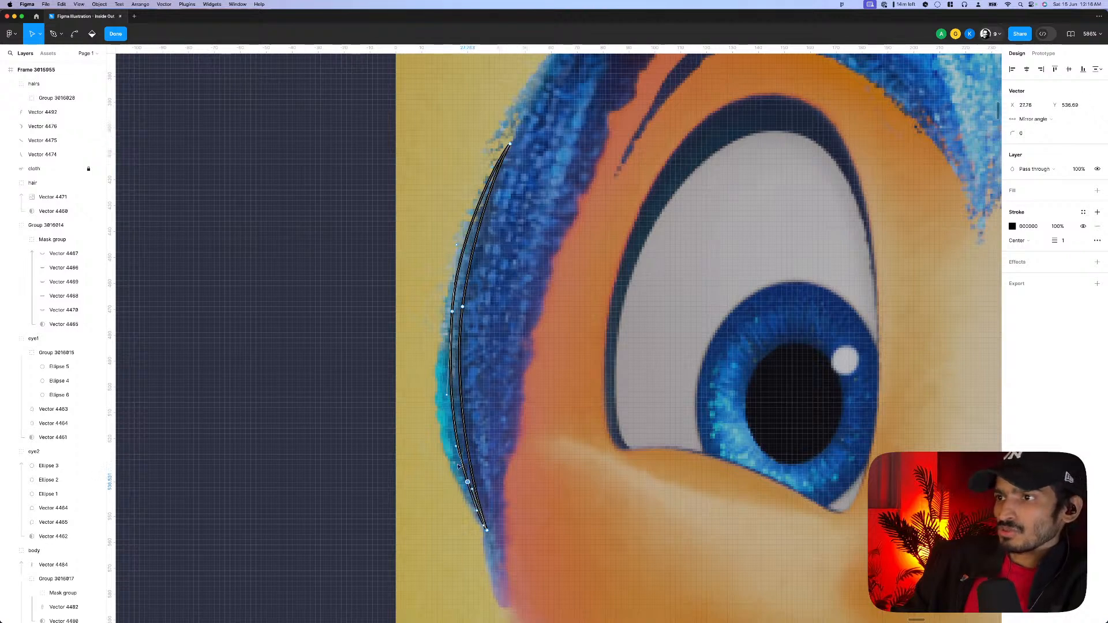
{"action": "left_click", "coordinate": [448, 386]}
{"action": "scroll", "coordinate": [467, 354], "scroll_direction": "down", "scroll_amount": 3}
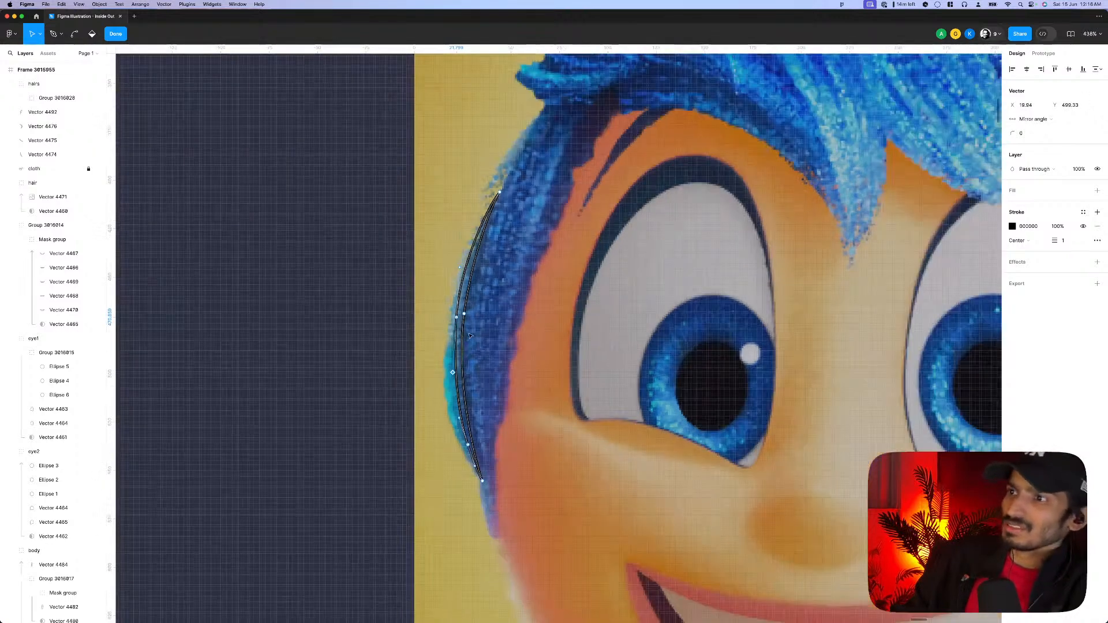
{"action": "key", "text": "Escape"}
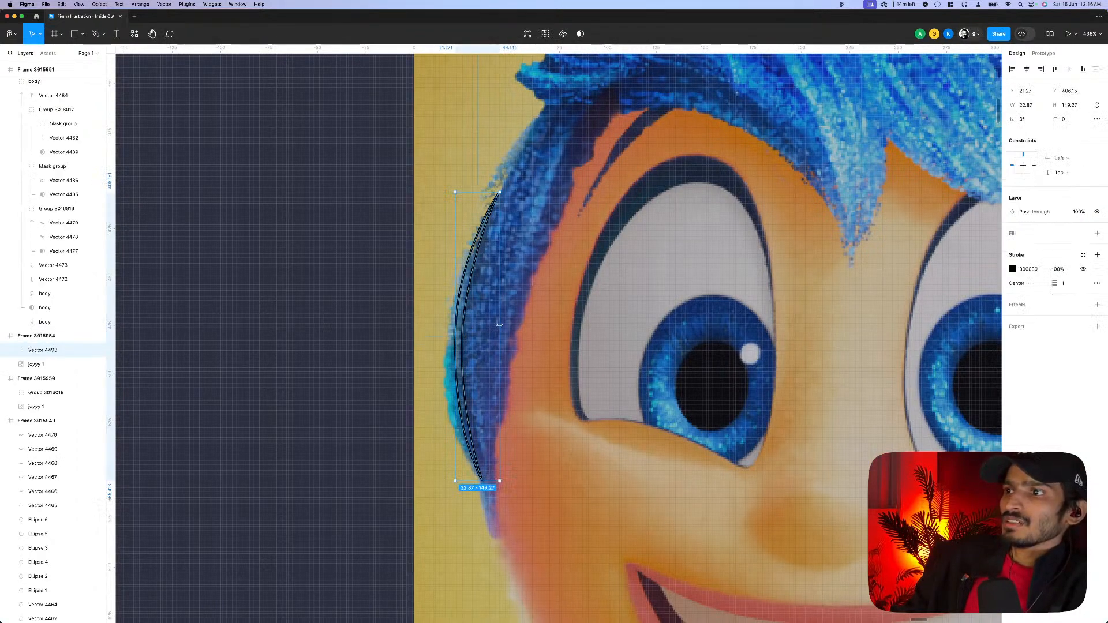
- Narrow the strand to 20.5 wide and place a duplicate shortened to 133 high along the lock's outer edge
{"action": "left_click_drag", "start_coordinate": [500, 334], "coordinate": [467, 326]}
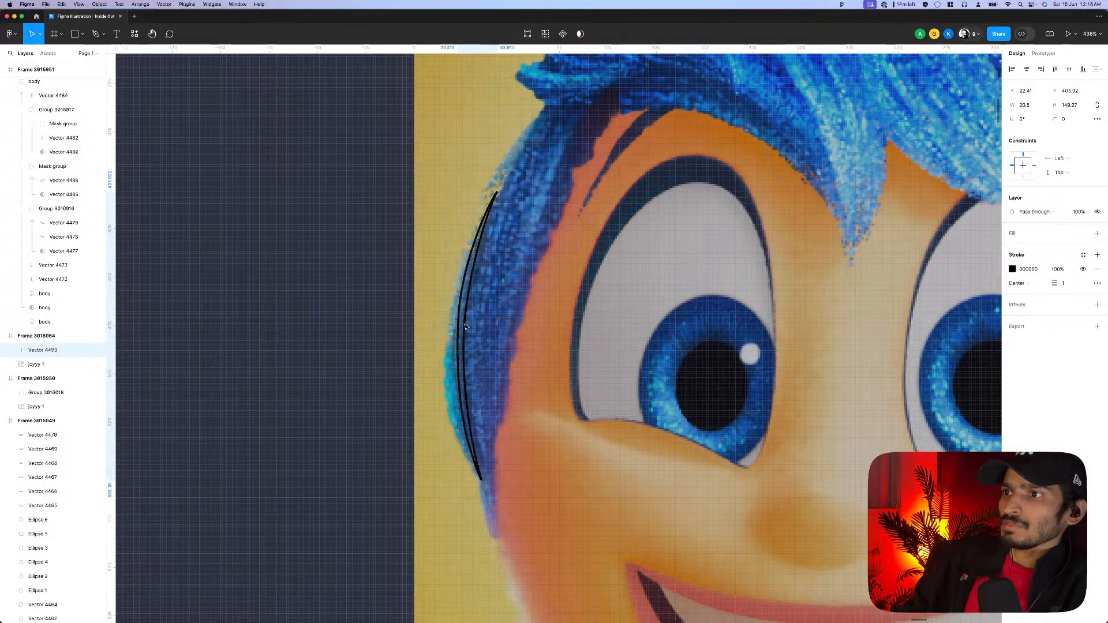
{"action": "scroll", "coordinate": [466, 327], "scroll_direction": "up", "scroll_amount": 2}
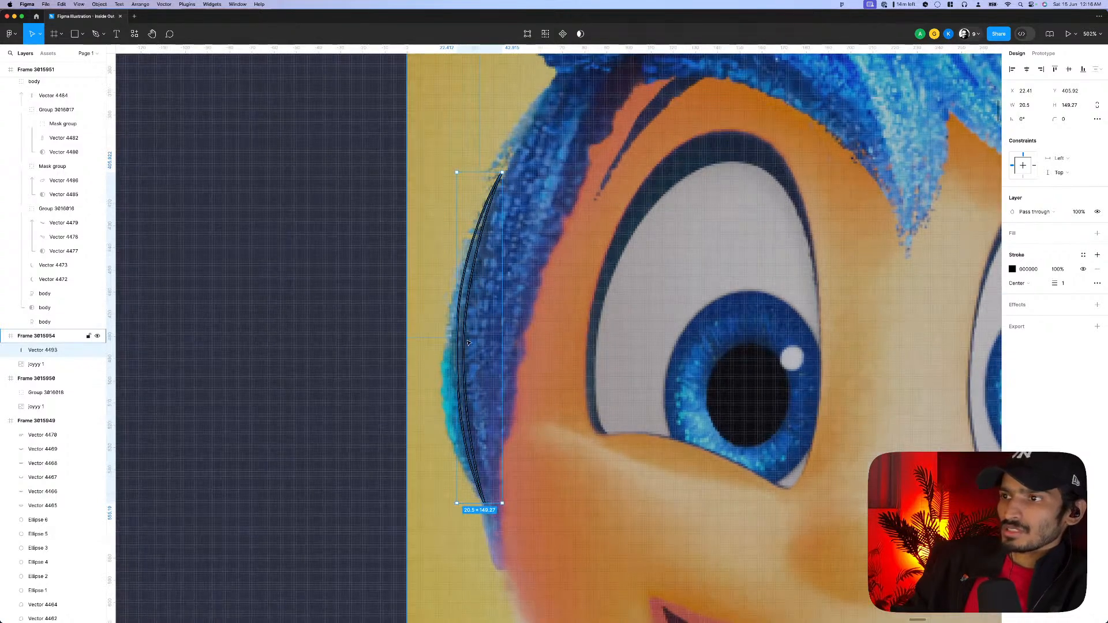
{"action": "left_click_drag", "start_coordinate": [469, 341], "coordinate": [456, 347]}
{"action": "left_click_drag", "start_coordinate": [468, 175], "coordinate": [468, 195]}
{"action": "left_click_drag", "start_coordinate": [469, 249], "coordinate": [462, 258]}
{"action": "scroll", "coordinate": [462, 260], "scroll_direction": "down", "scroll_amount": 2}
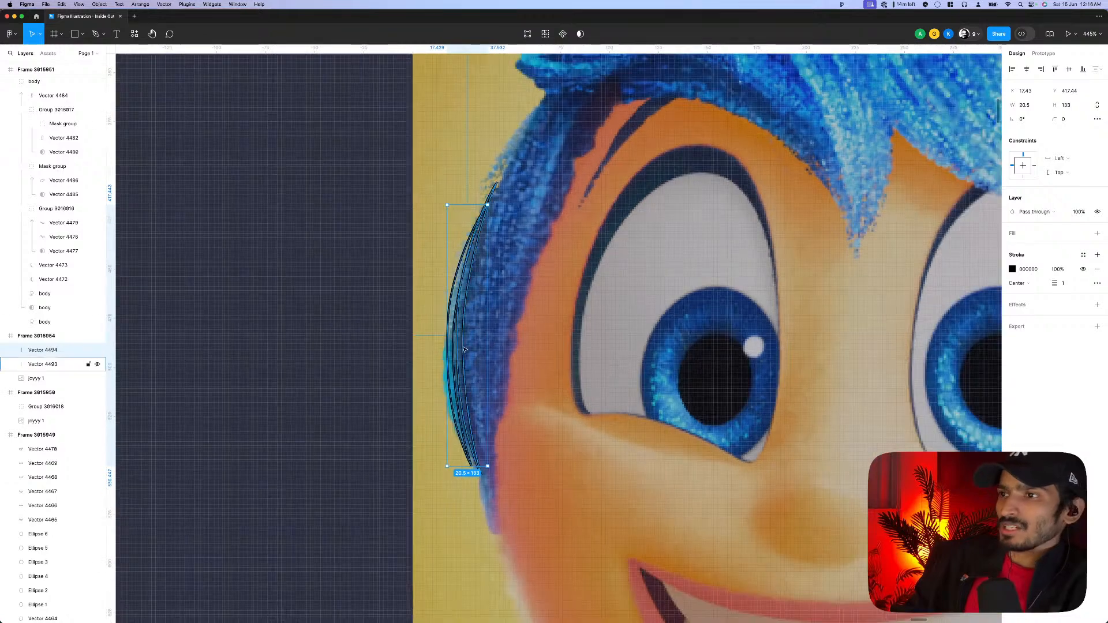
- Bring the original strand in front of its duplicate and reshape the duplicate's lower tip and lower curve anchor
{"action": "left_click", "coordinate": [472, 336]}
{"action": "key", "text": "ctrl+]"}
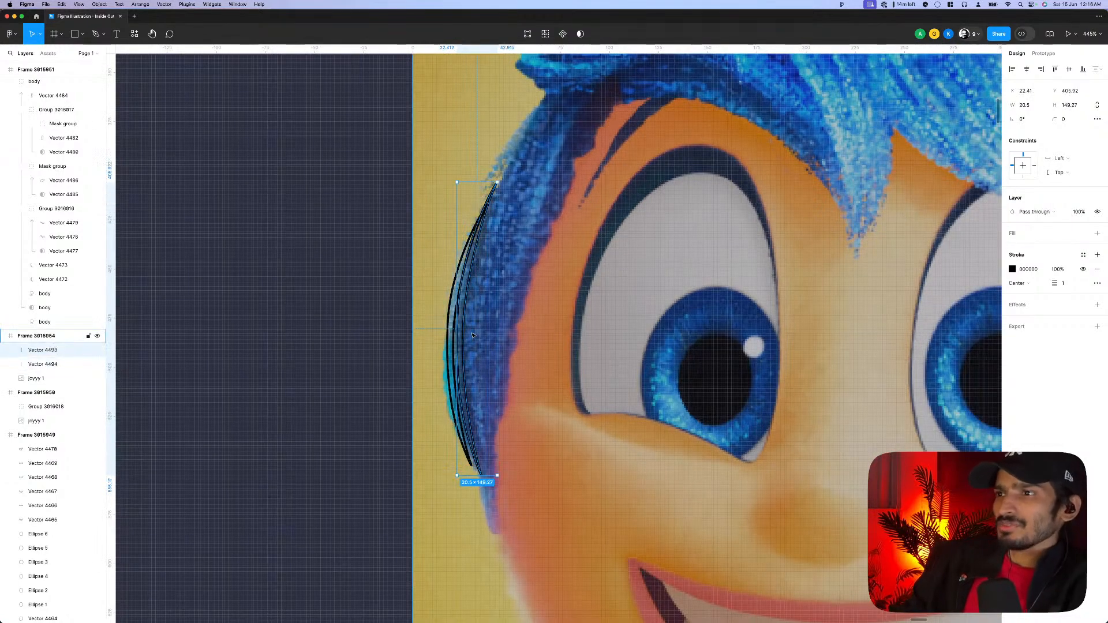
{"action": "double_click", "coordinate": [460, 417]}
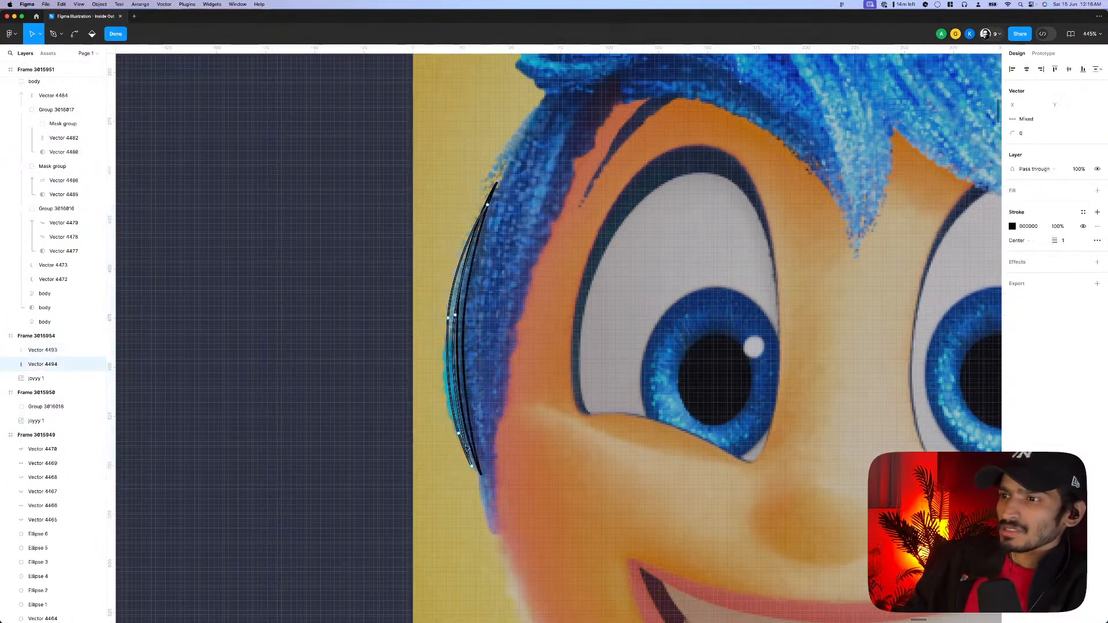
{"action": "left_click_drag", "start_coordinate": [477, 469], "coordinate": [478, 471]}
{"action": "scroll", "coordinate": [479, 472], "scroll_direction": "up", "scroll_amount": 2}
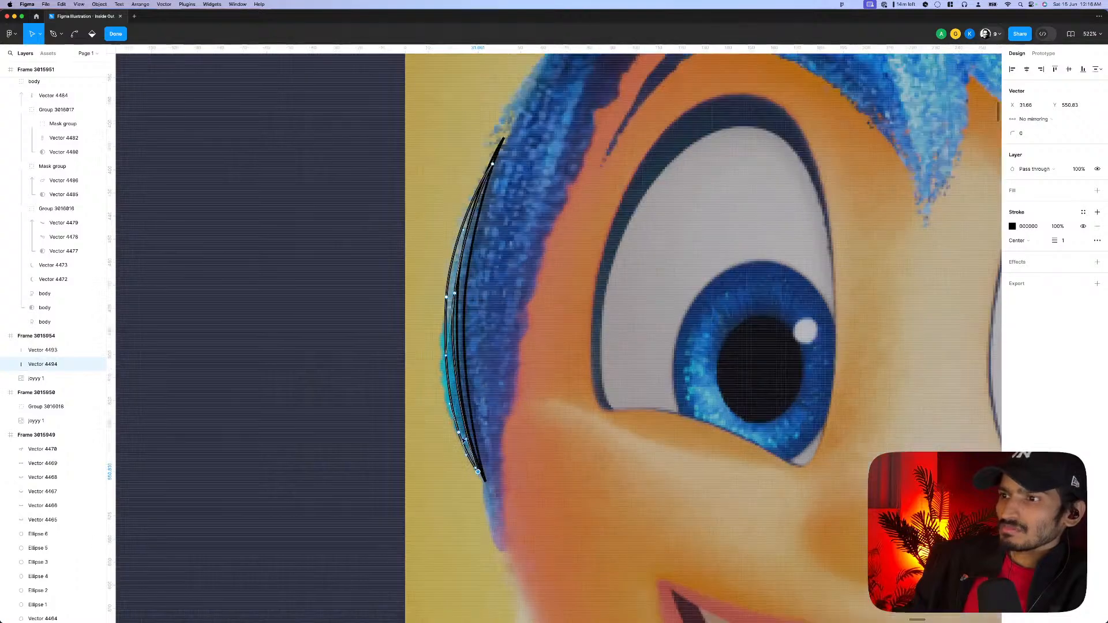
{"action": "left_click", "coordinate": [459, 433]}
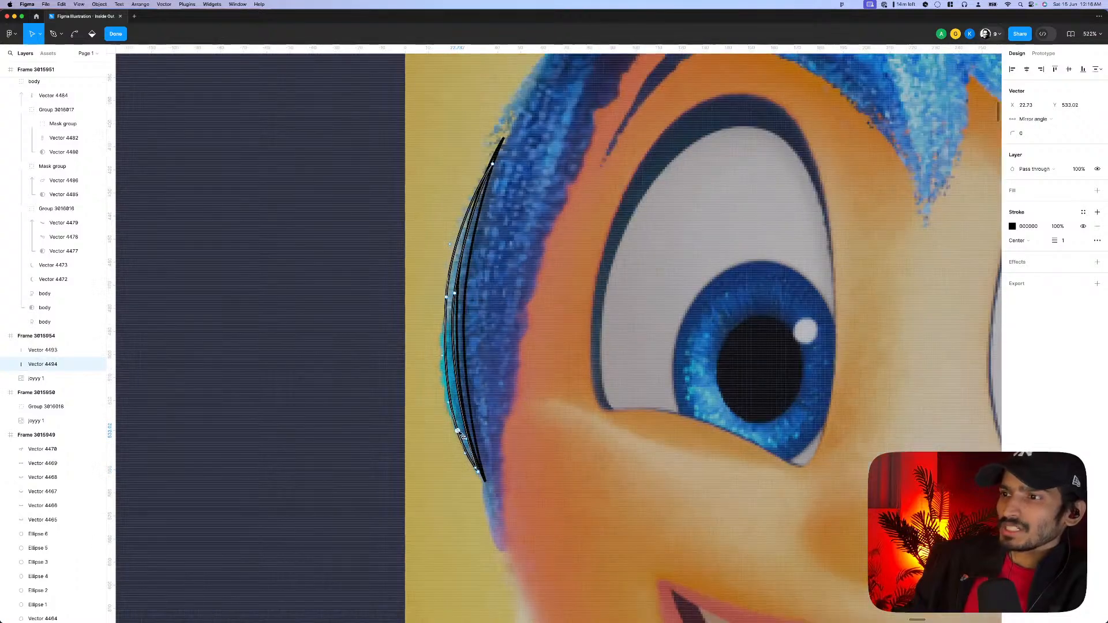
{"action": "scroll", "coordinate": [462, 437], "scroll_direction": "down", "scroll_amount": 3}
{"action": "scroll", "coordinate": [464, 393], "scroll_direction": "up", "scroll_amount": 3}
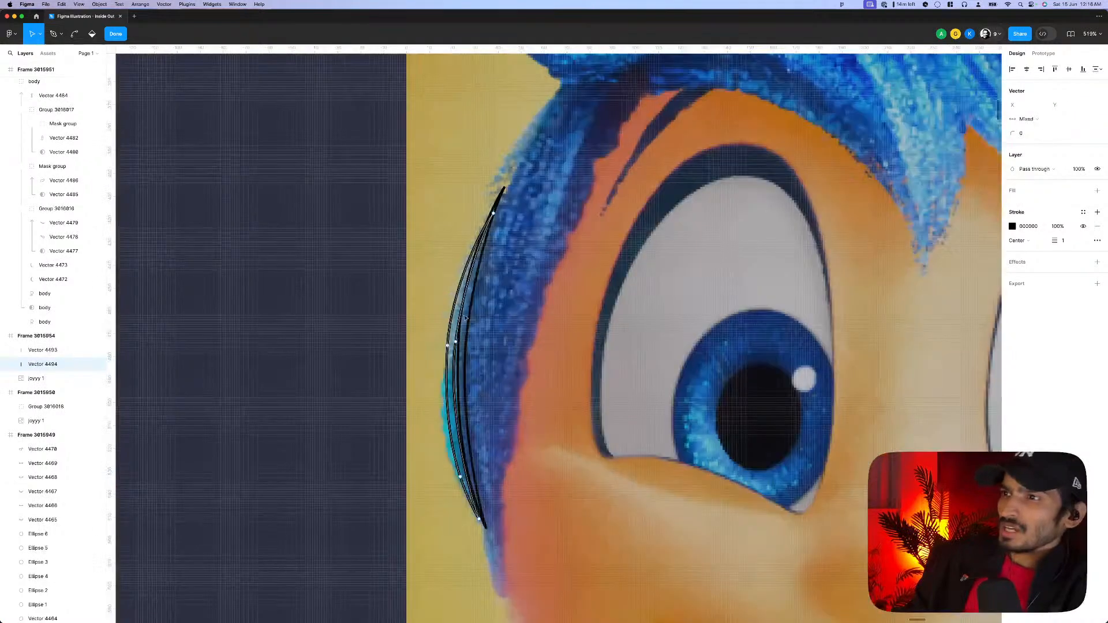
{"action": "key", "text": "Escape"}
- Copy both traced strands from the reference frame into the illustration frame
{"action": "left_click", "coordinate": [470, 332]}
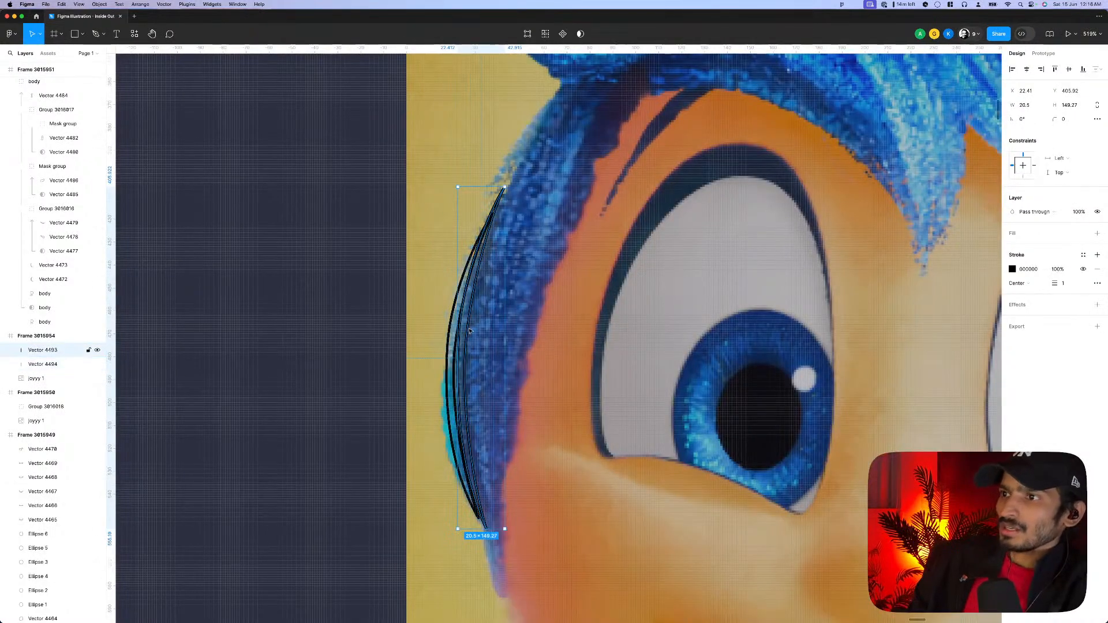
{"action": "left_click", "coordinate": [456, 366], "text": "shift"}
{"action": "scroll", "coordinate": [446, 367], "scroll_direction": "down", "scroll_amount": 5}
{"action": "scroll", "coordinate": [445, 366], "scroll_direction": "down", "scroll_amount": 5}
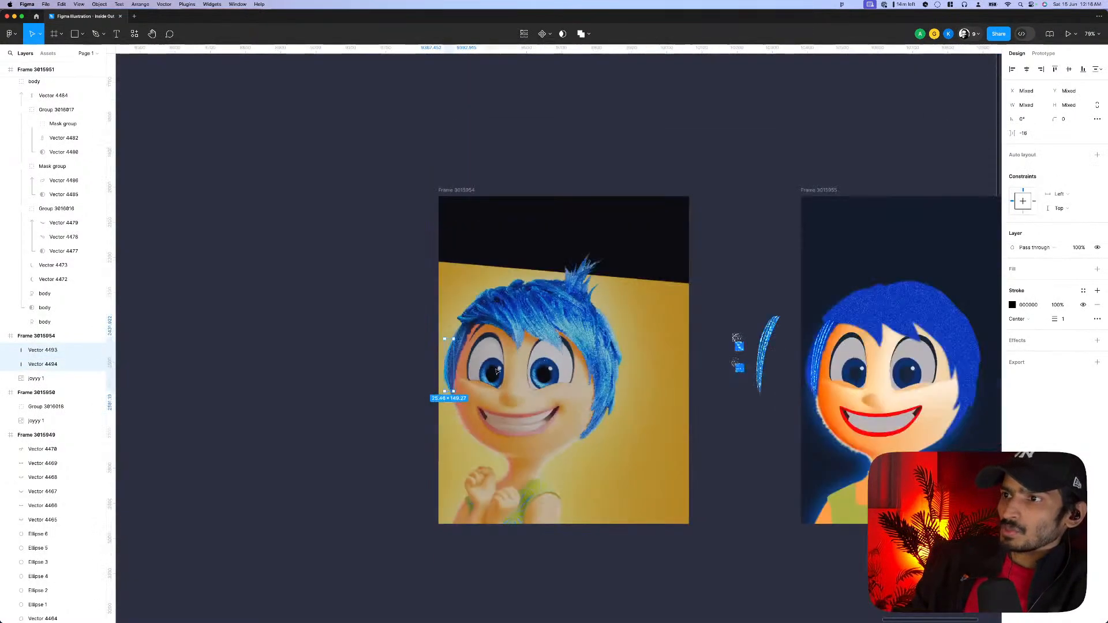
{"action": "scroll", "coordinate": [677, 223], "scroll_direction": "right", "scroll_amount": 5}
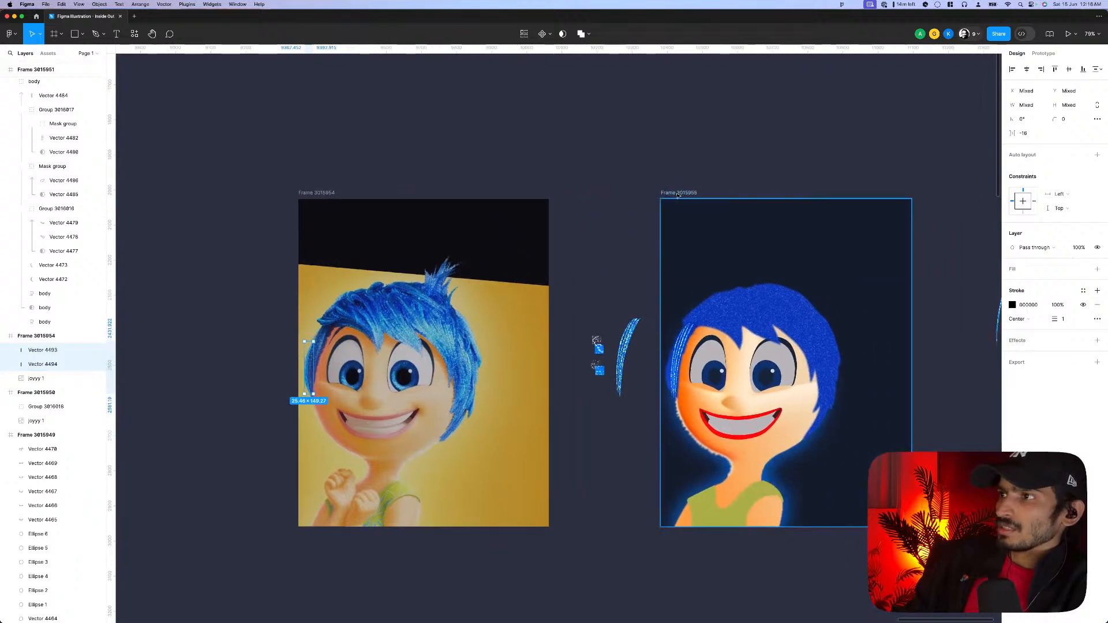
{"action": "left_click", "coordinate": [676, 222]}
{"action": "key", "text": "ctrl+v"}
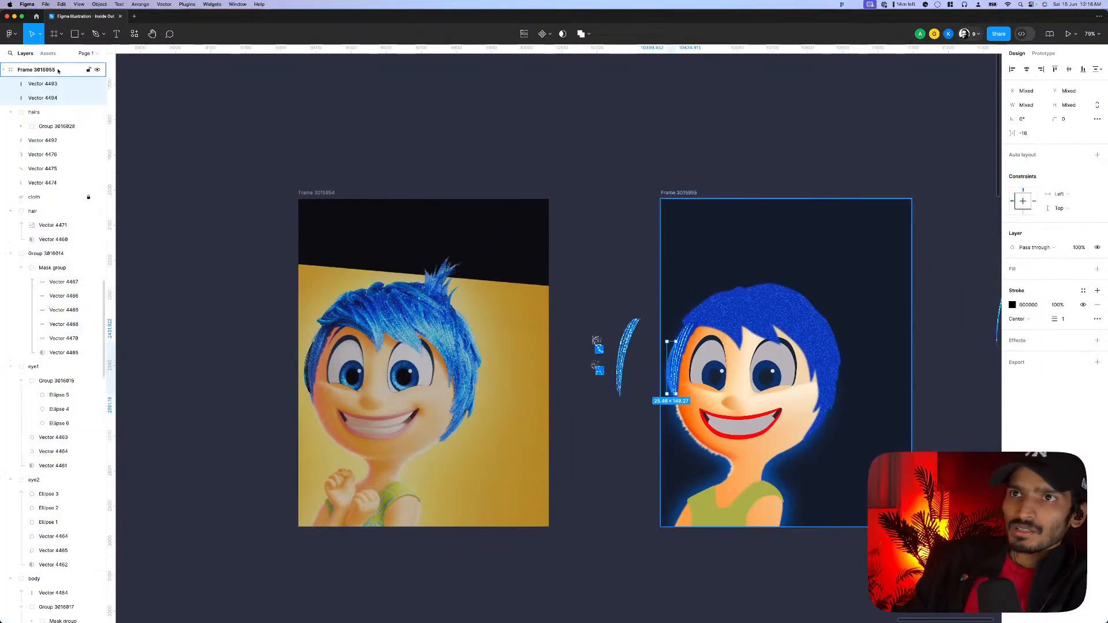
- Move the two pasted strands into the strand group nested inside hairs and group them together
{"action": "left_click", "coordinate": [21, 126]}
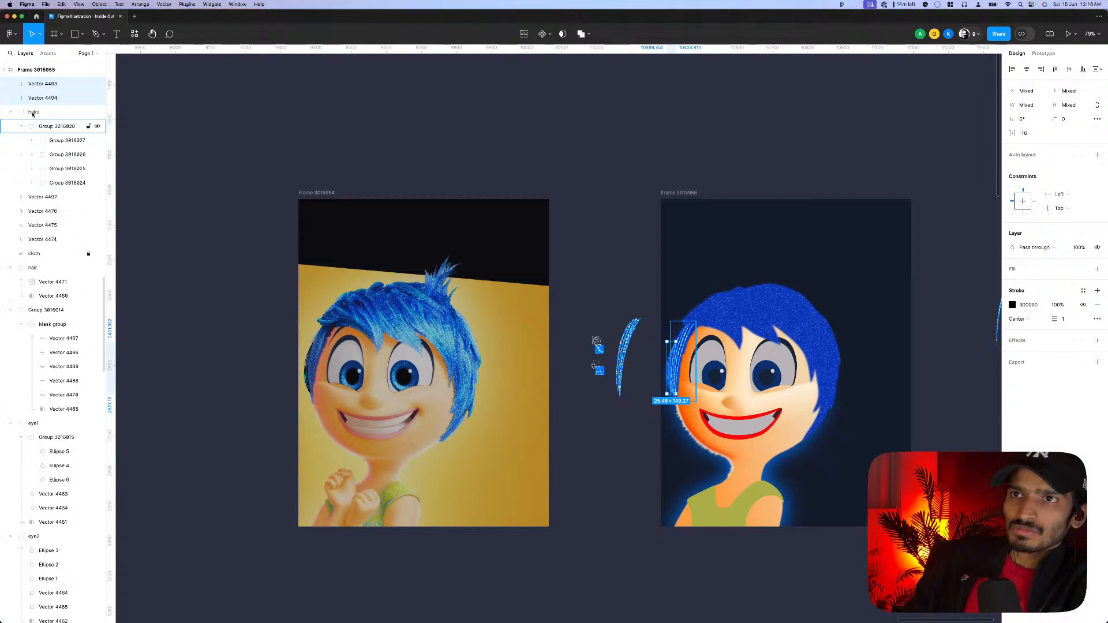
{"action": "left_click_drag", "start_coordinate": [38, 99], "coordinate": [56, 129]}
{"action": "key", "text": "super+g"}
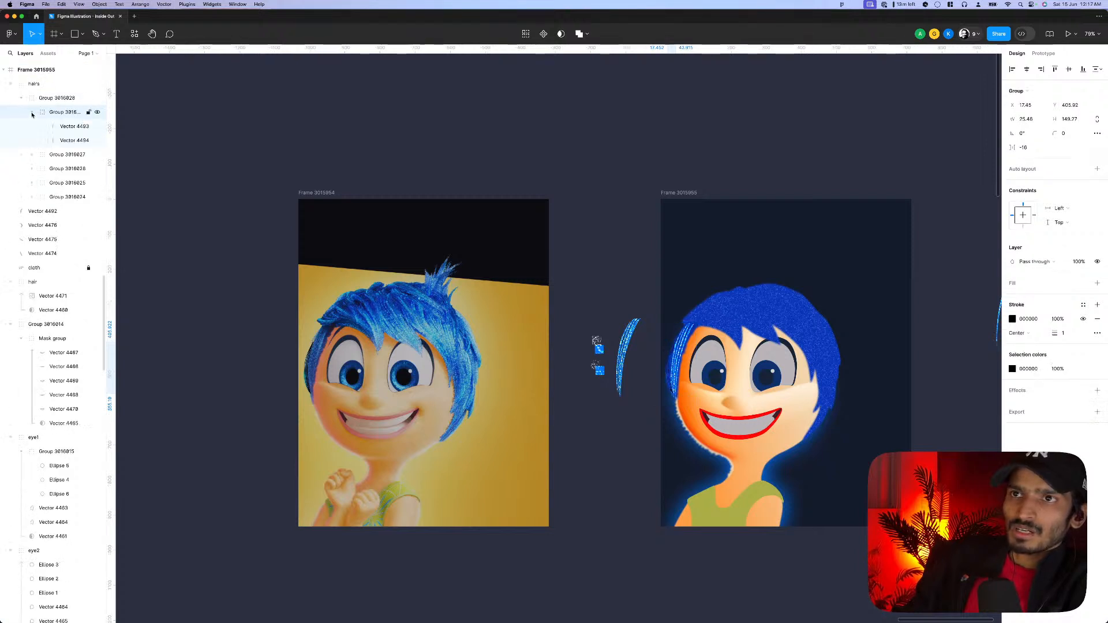
- Swap the stroke of the inner, taller new strand for a solid 000000 fill
{"action": "scroll", "coordinate": [684, 349], "scroll_direction": "up", "scroll_amount": 3}
{"action": "scroll", "coordinate": [684, 350], "scroll_direction": "up", "scroll_amount": 10}
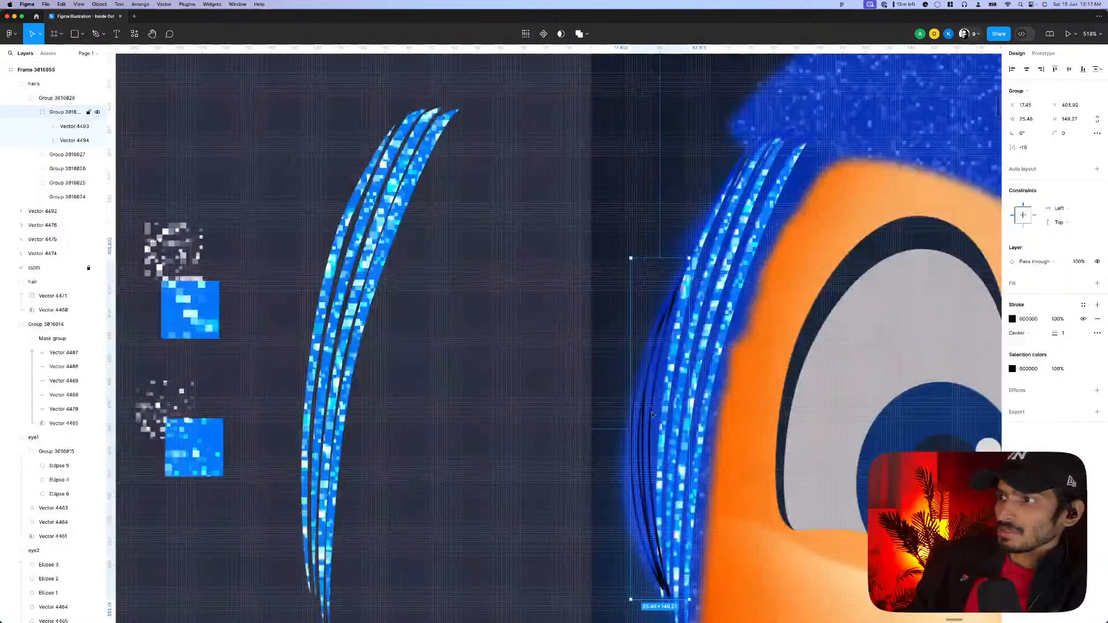
{"action": "double_click", "coordinate": [652, 420]}
{"action": "key", "text": "shift+x"}
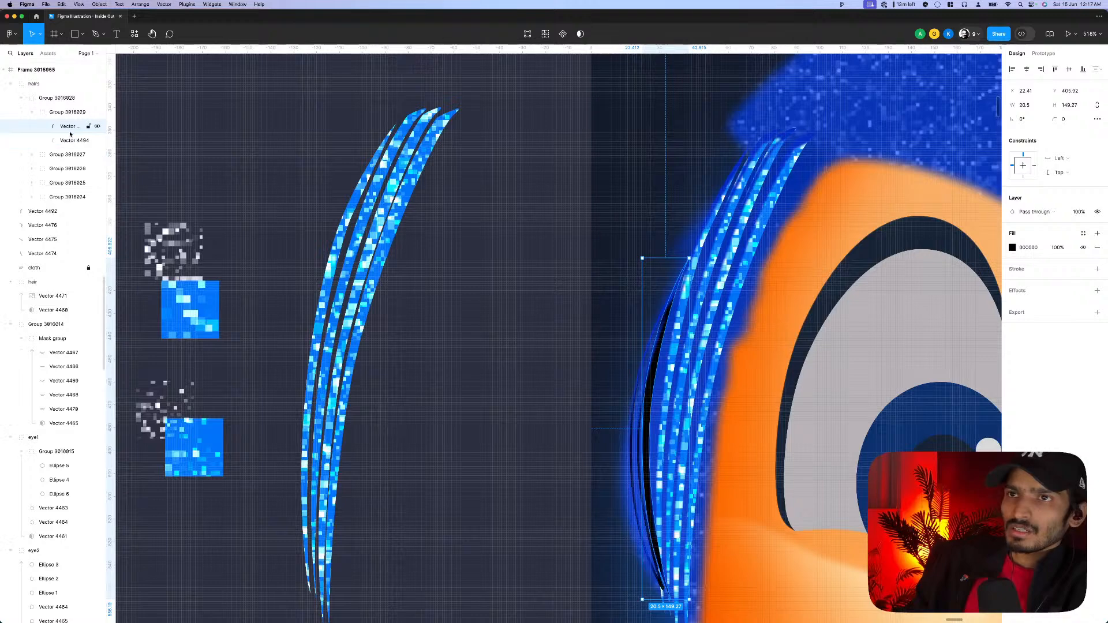
- Duplicate the black-filled strand in place and group it with its copy inside the new strand group
{"action": "key", "text": "super+d"}
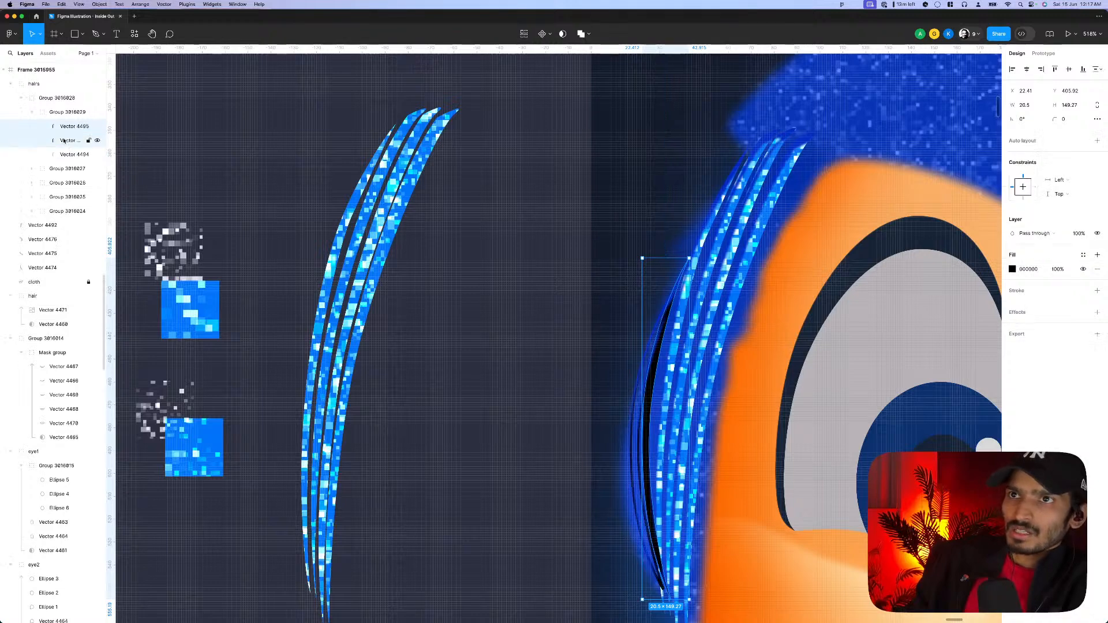
{"action": "left_click", "coordinate": [63, 140], "text": "shift"}
{"action": "key", "text": "super+g"}
- Duplicate the outlined outer strand in place, group it with its copy, and expand that group's layers
{"action": "left_click", "coordinate": [61, 141]}
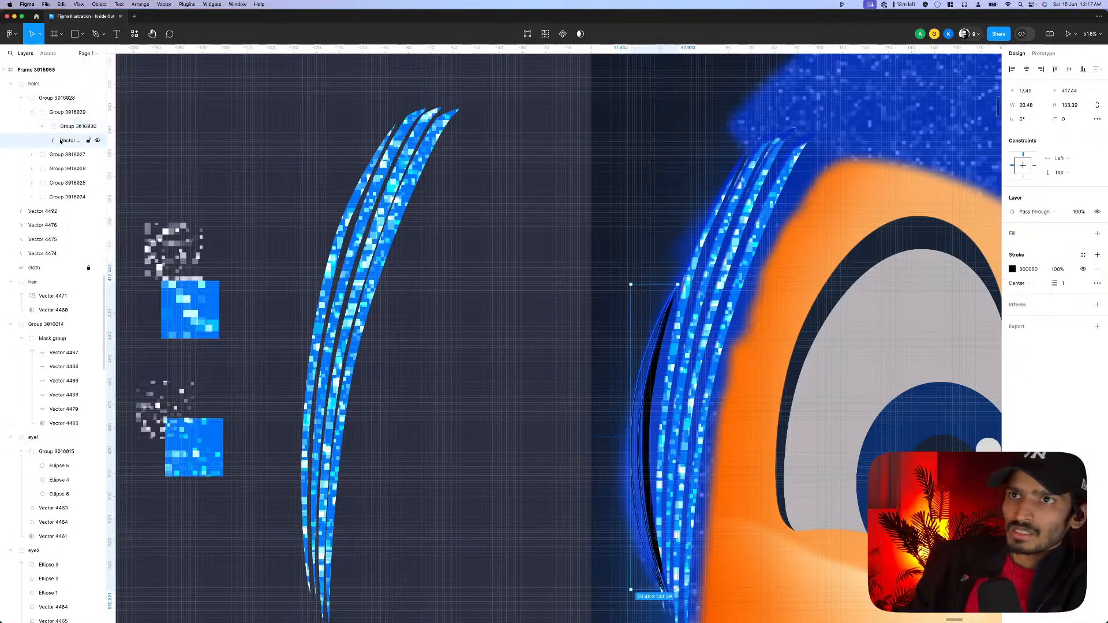
{"action": "key", "text": "super+d"}
{"action": "key", "text": "super+g"}
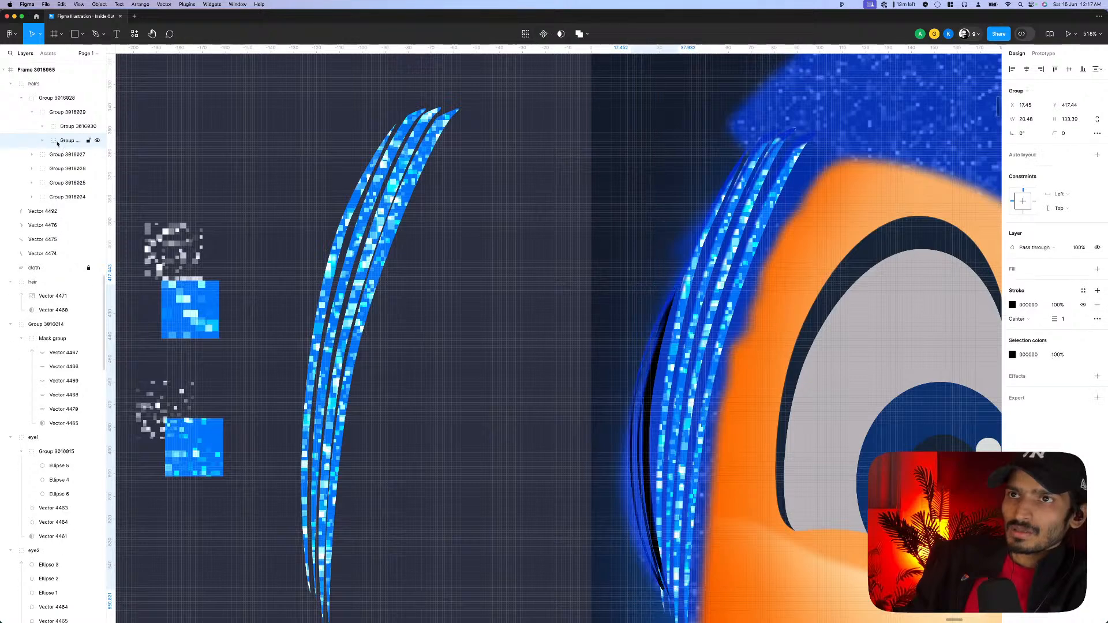
{"action": "left_click", "coordinate": [43, 141]}
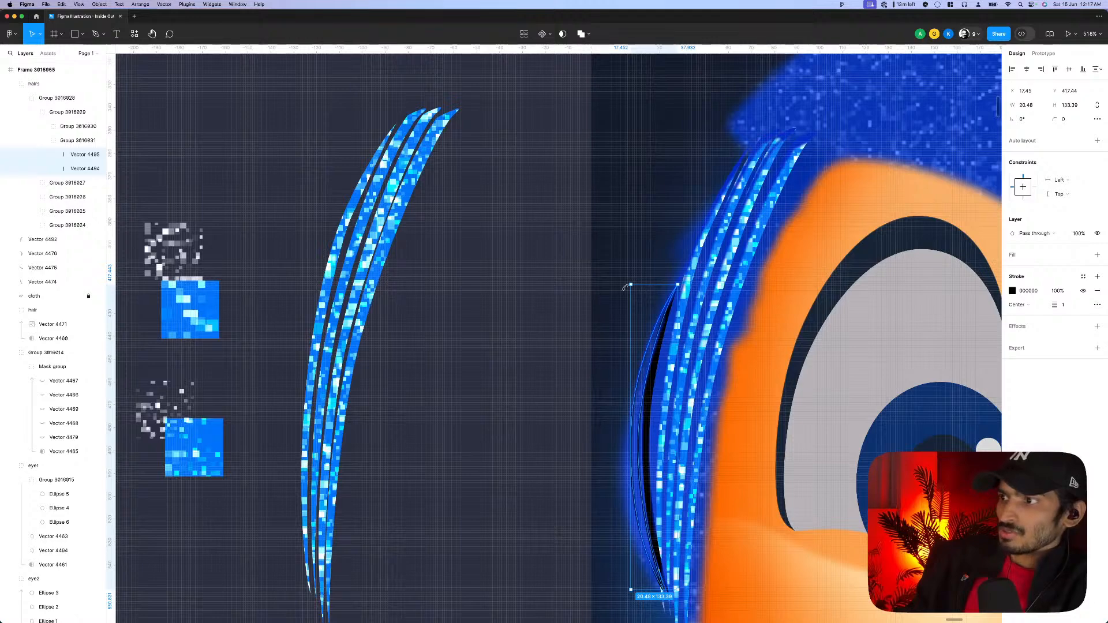
- Select both white noise textures and both blue pixel swatches placed beside the illustration frame
{"action": "scroll", "coordinate": [624, 287], "scroll_direction": "down", "scroll_amount": 3}
{"action": "key", "text": "Escape"}
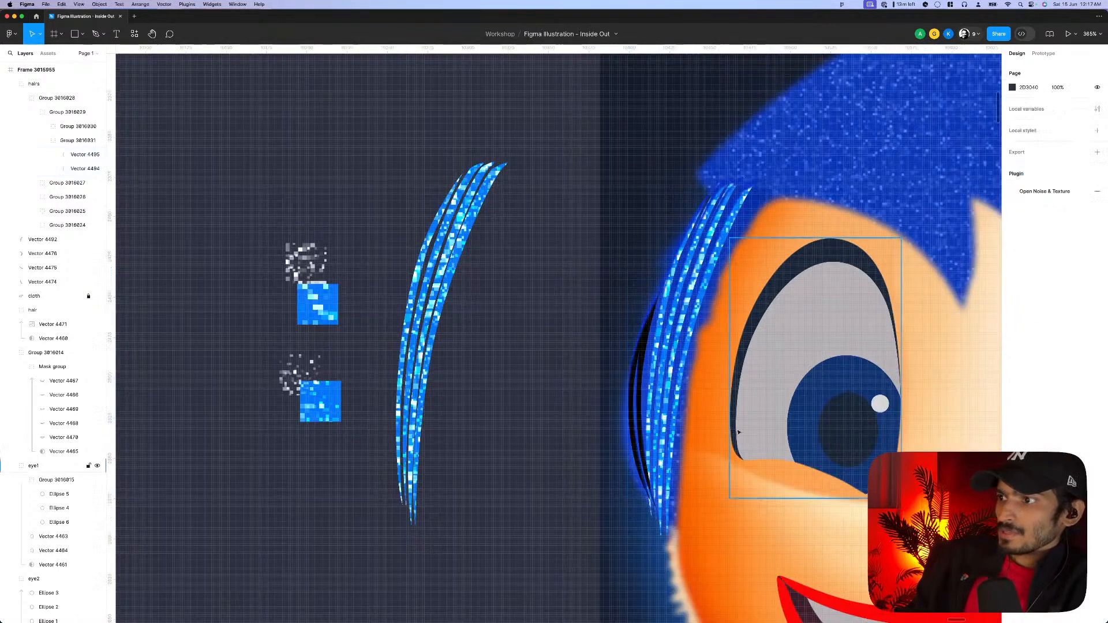
{"action": "scroll", "coordinate": [481, 380], "scroll_direction": "down", "scroll_amount": 3}
{"action": "left_click_drag", "start_coordinate": [324, 272], "coordinate": [404, 433]}
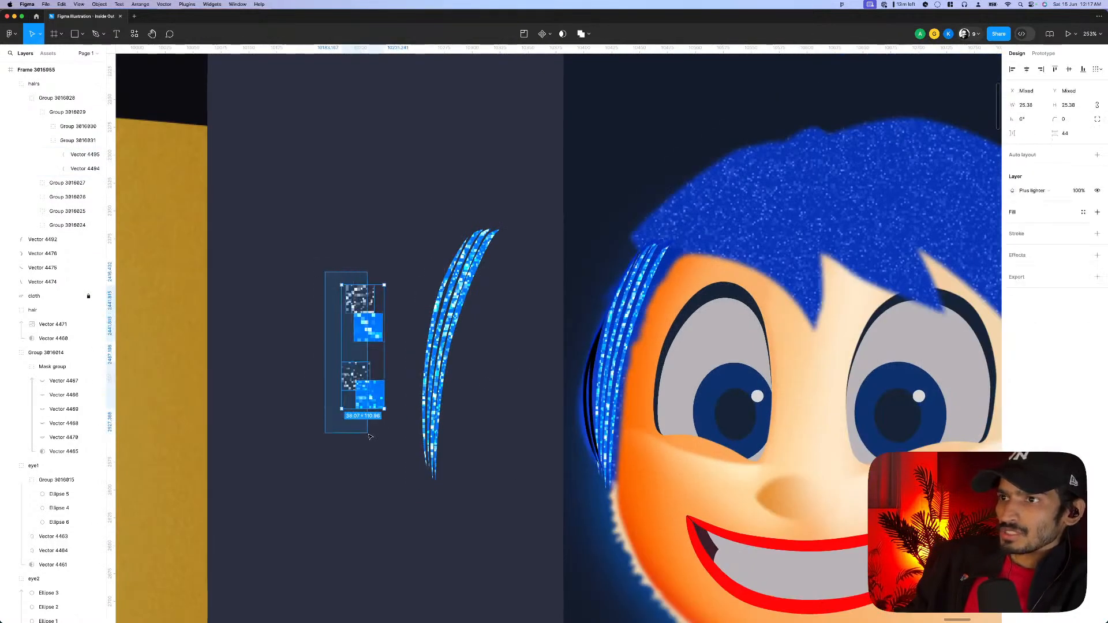
- Move the four noise texture swatches into the gap between the loose hair strands and the character frame
{"action": "left_click_drag", "start_coordinate": [382, 338], "coordinate": [545, 358]}
{"action": "scroll", "coordinate": [548, 355], "scroll_direction": "up", "scroll_amount": 3}
{"action": "left_click", "coordinate": [553, 354]}
{"action": "scroll", "coordinate": [554, 358], "scroll_direction": "up", "scroll_amount": 3}
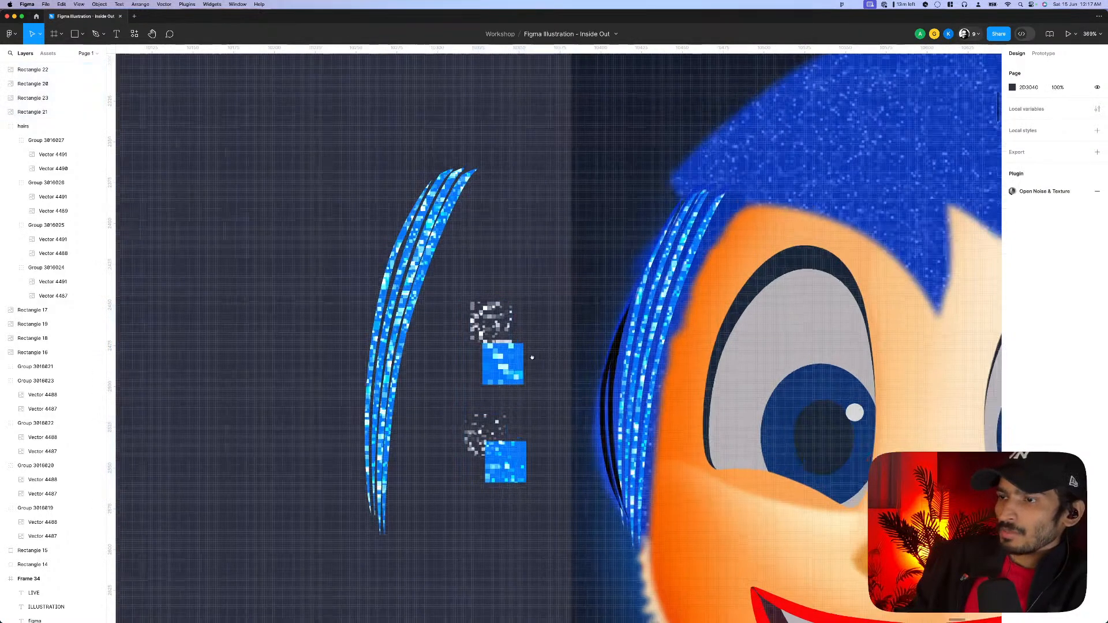
- Copy the upper blue swatch's properties onto Vector 4494, the lower layer of the outermost black hair strand
{"action": "left_click", "coordinate": [573, 379]}
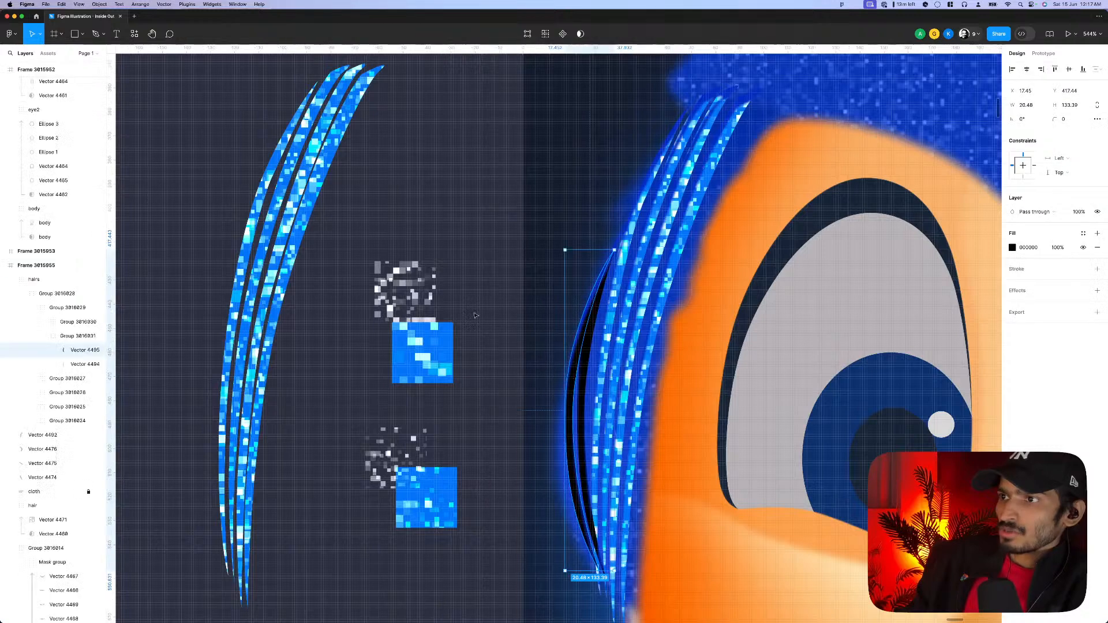
{"action": "left_click", "coordinate": [423, 352]}
{"action": "left_click", "coordinate": [573, 404]}
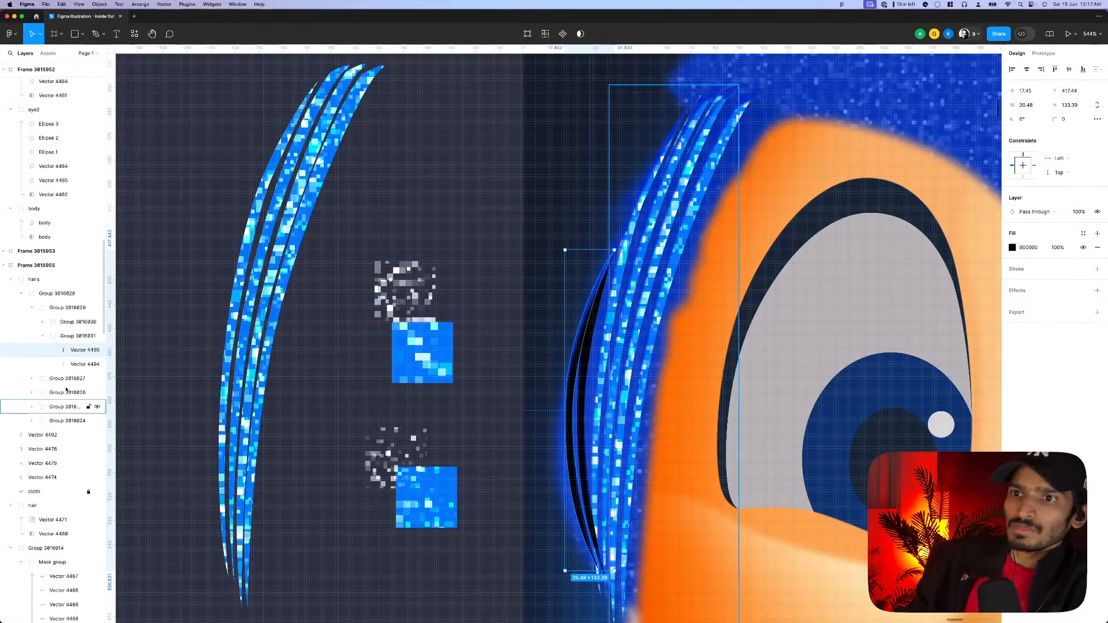
{"action": "left_click", "coordinate": [77, 364]}
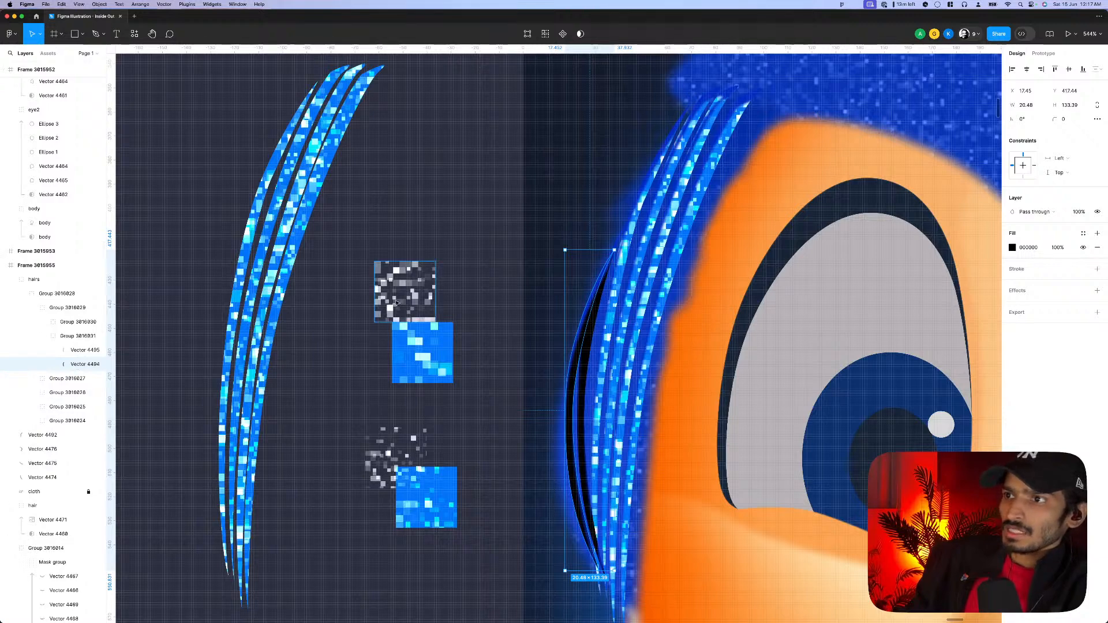
{"action": "left_click", "coordinate": [415, 350]}
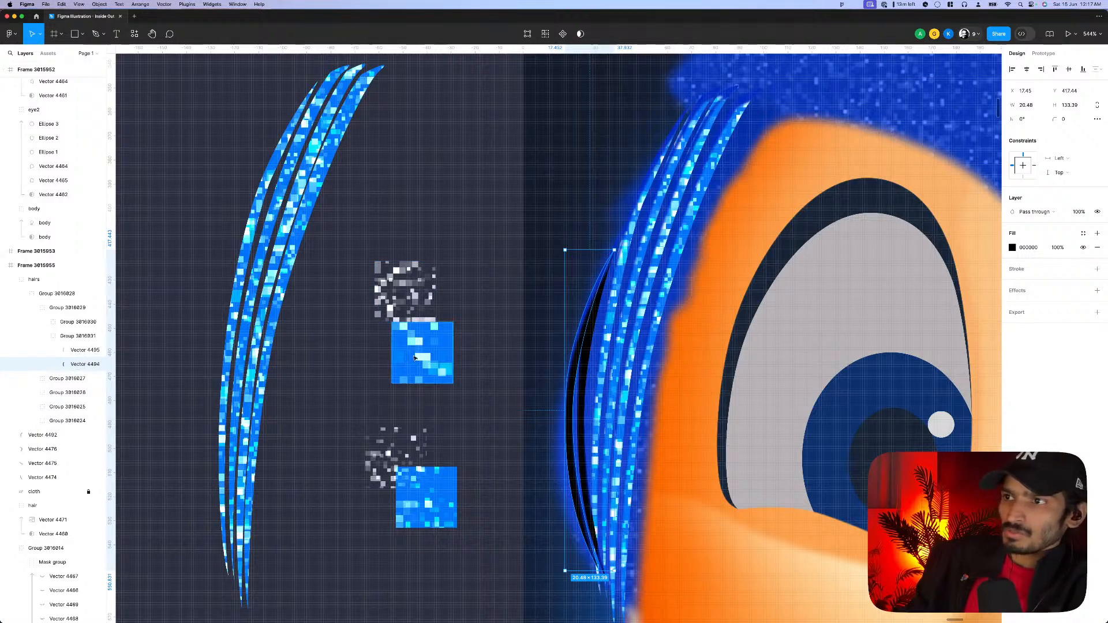
{"action": "left_click", "coordinate": [571, 415], "text": "super"}
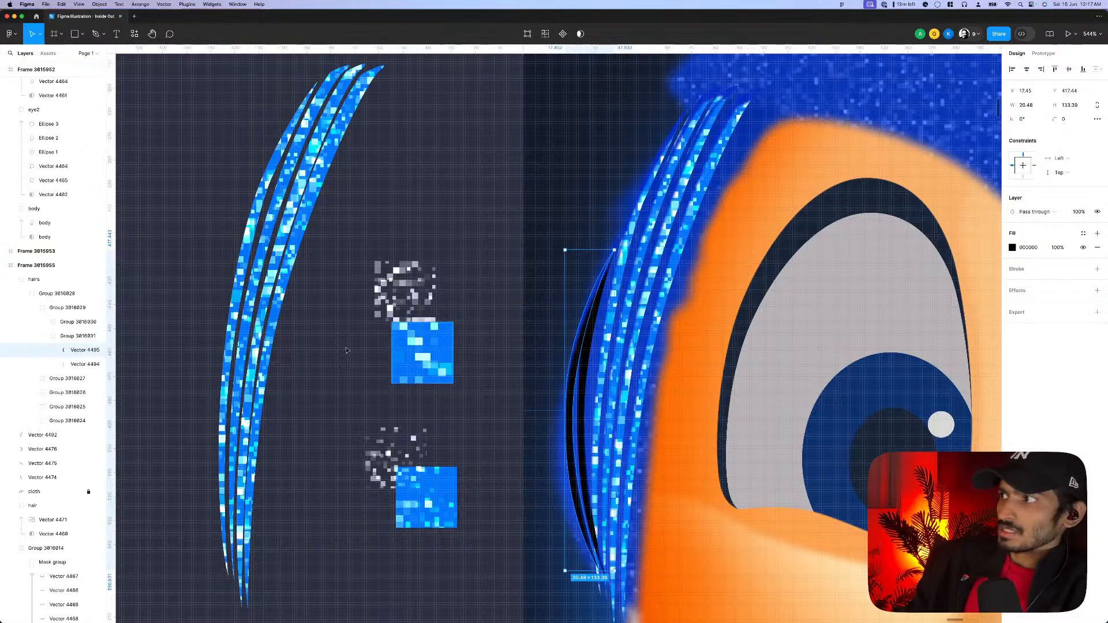
{"action": "left_click", "coordinate": [76, 364]}
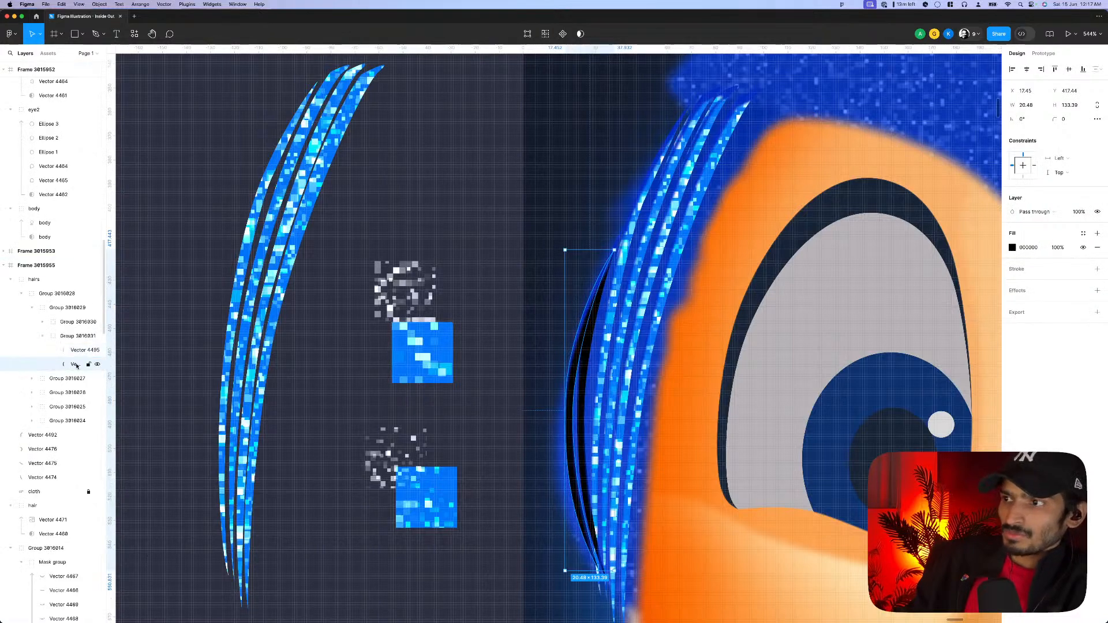
{"action": "key", "text": "super+alt+v"}
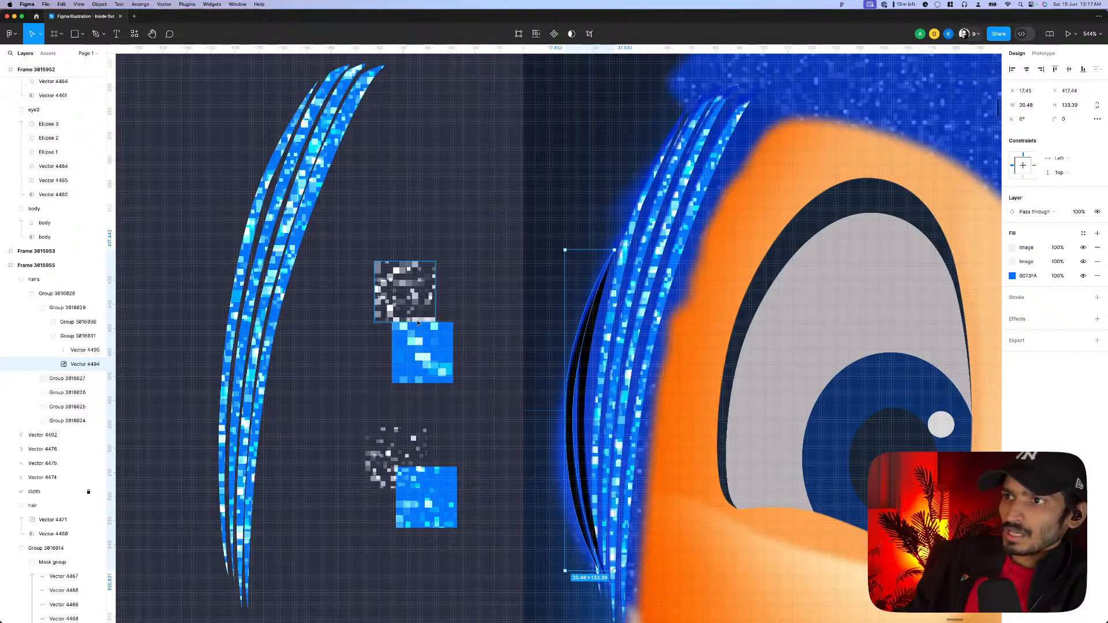
- Copy the upper white noise swatch's properties onto Vector 4495, the top layer of the outermost strand
{"action": "left_click", "coordinate": [404, 292]}
{"action": "left_click", "coordinate": [572, 370], "text": "super"}
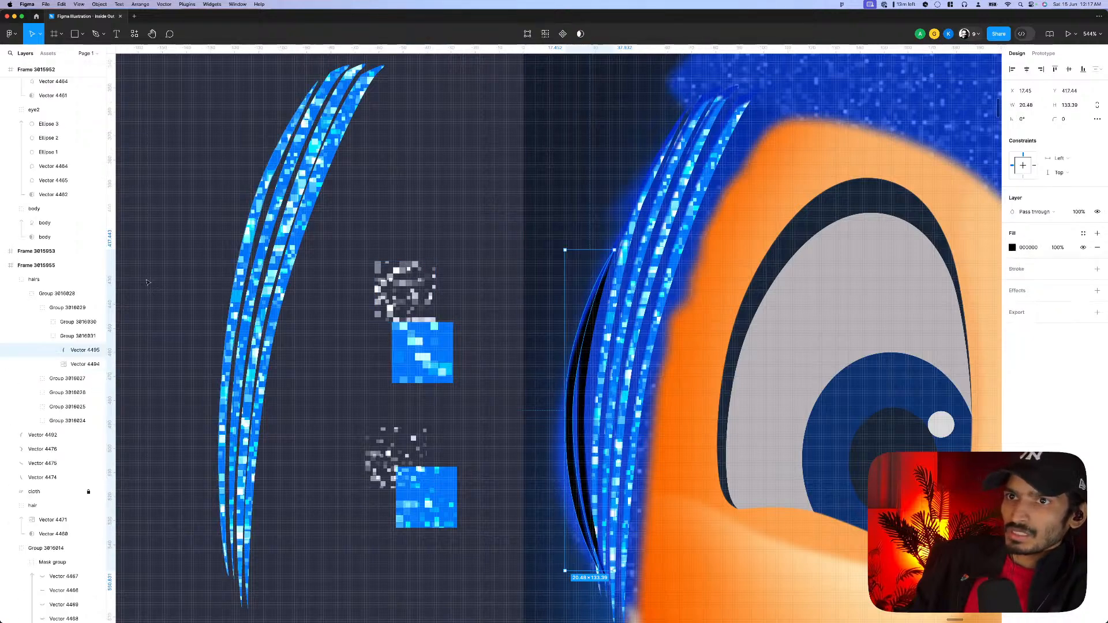
{"action": "key", "text": "super+alt+v"}
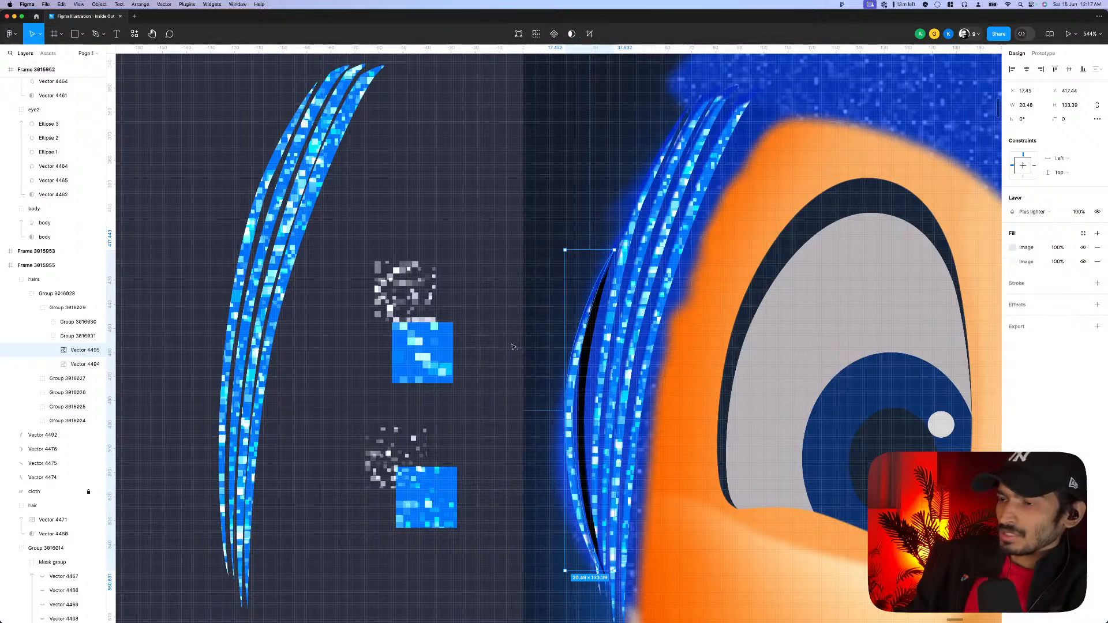
- Copy the lower blue swatch's properties onto Vector 4493, the lower layer of the remaining black strand
{"action": "left_click", "coordinate": [432, 494]}
{"action": "key", "text": "super+alt+c"}
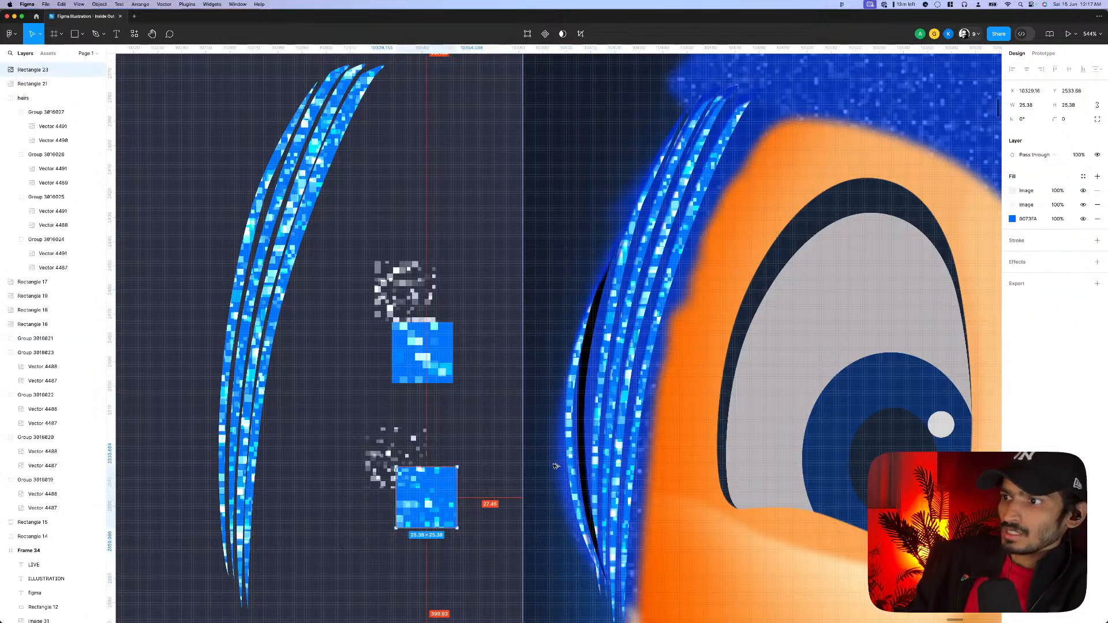
{"action": "left_click", "coordinate": [582, 381], "text": "super"}
{"action": "left_click", "coordinate": [84, 365]}
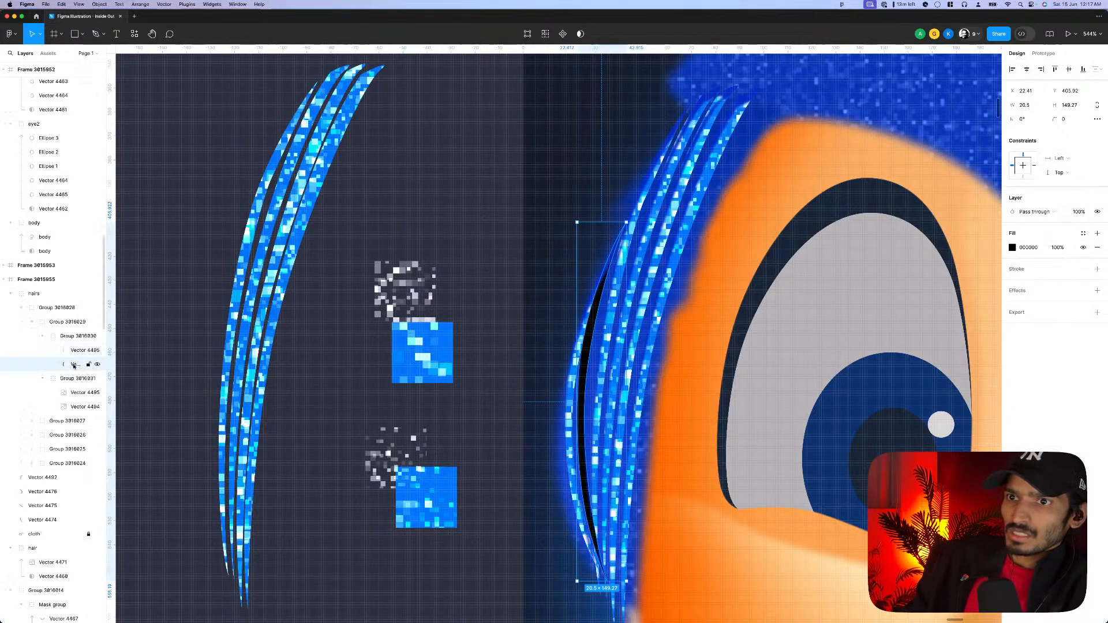
{"action": "key", "text": "super+alt+v"}
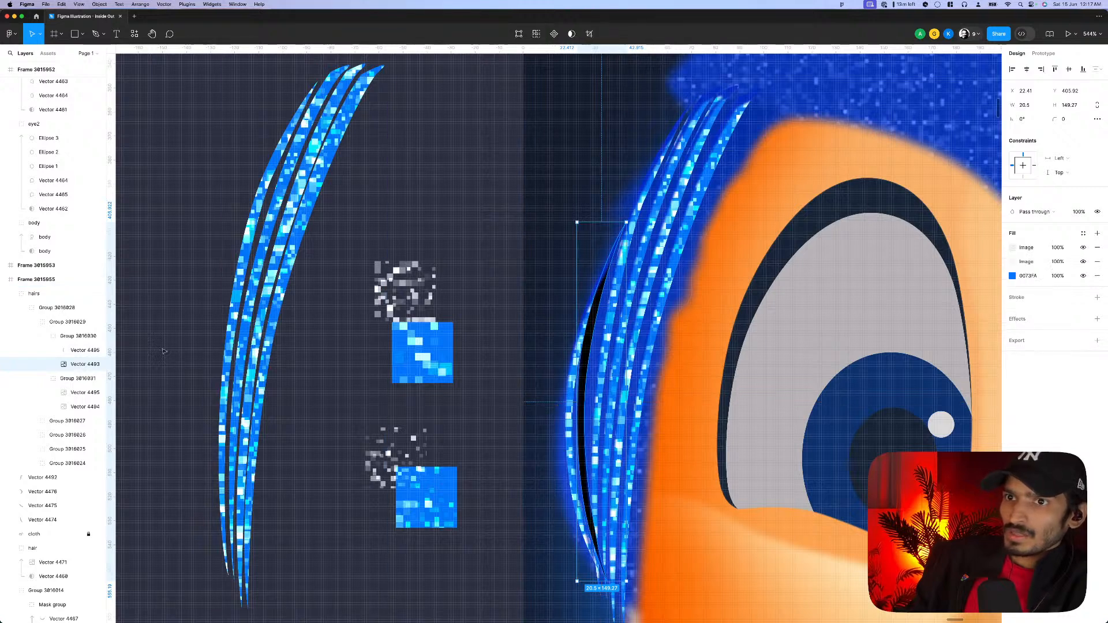
- Copy the lower white noise swatch's properties onto Vector 4496, the top layer of the remaining black strand, and clear the selection
{"action": "left_click", "coordinate": [396, 459]}
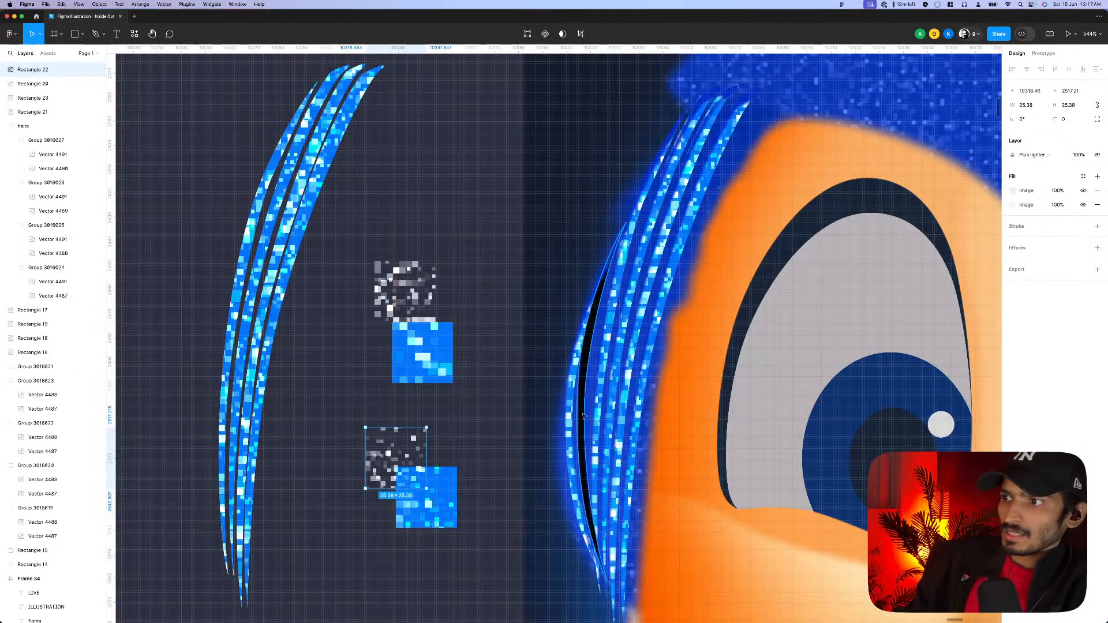
{"action": "left_click", "coordinate": [583, 416]}
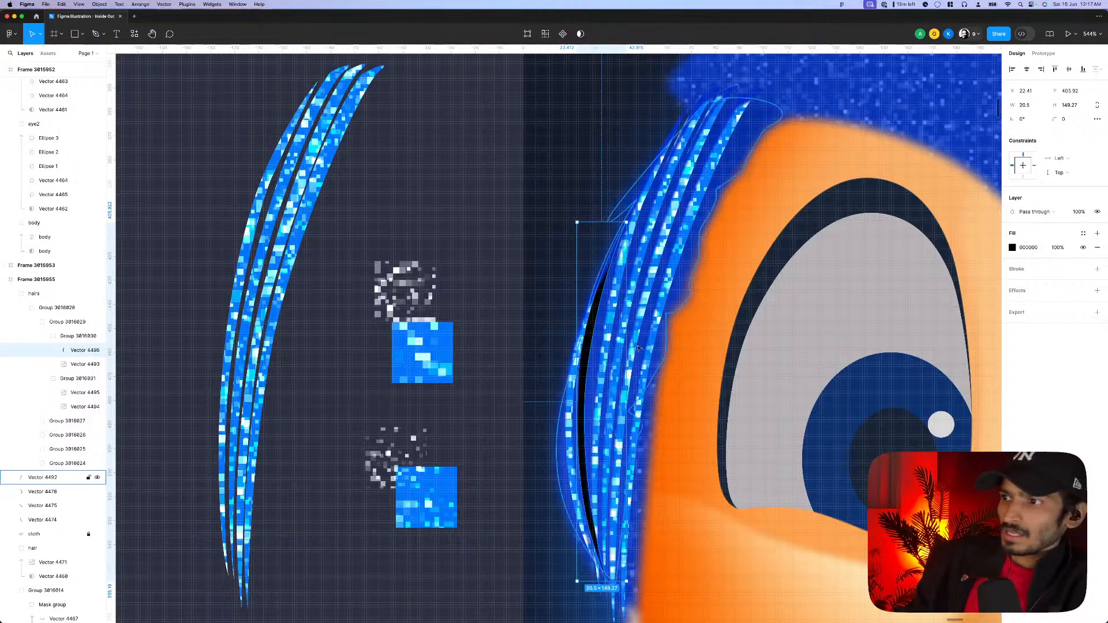
{"action": "scroll", "coordinate": [557, 338], "scroll_direction": "down", "scroll_amount": 10}
{"action": "left_click", "coordinate": [472, 426]}
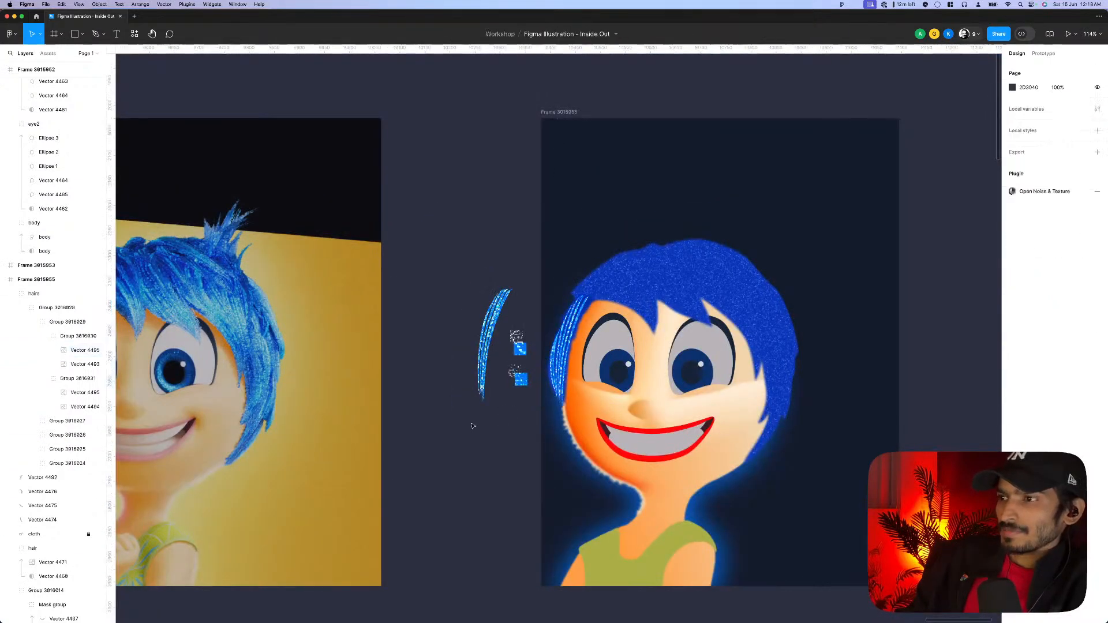
{"action": "scroll", "coordinate": [473, 421], "scroll_direction": "down", "scroll_amount": 5}
{"action": "scroll", "coordinate": [522, 396], "scroll_direction": "up", "scroll_amount": 5}
- Add an inner shadow to Group 3016024, the textured hair strand closest to the face
{"action": "left_click", "coordinate": [529, 380]}
{"action": "scroll", "coordinate": [531, 379], "scroll_direction": "up", "scroll_amount": 5}
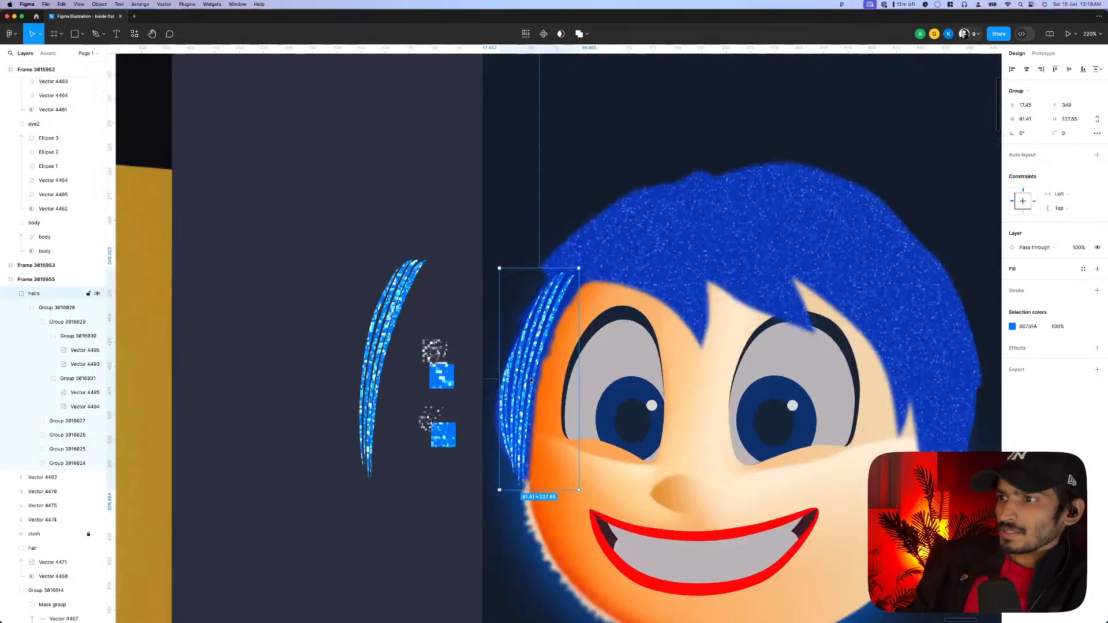
{"action": "double_click", "coordinate": [532, 386]}
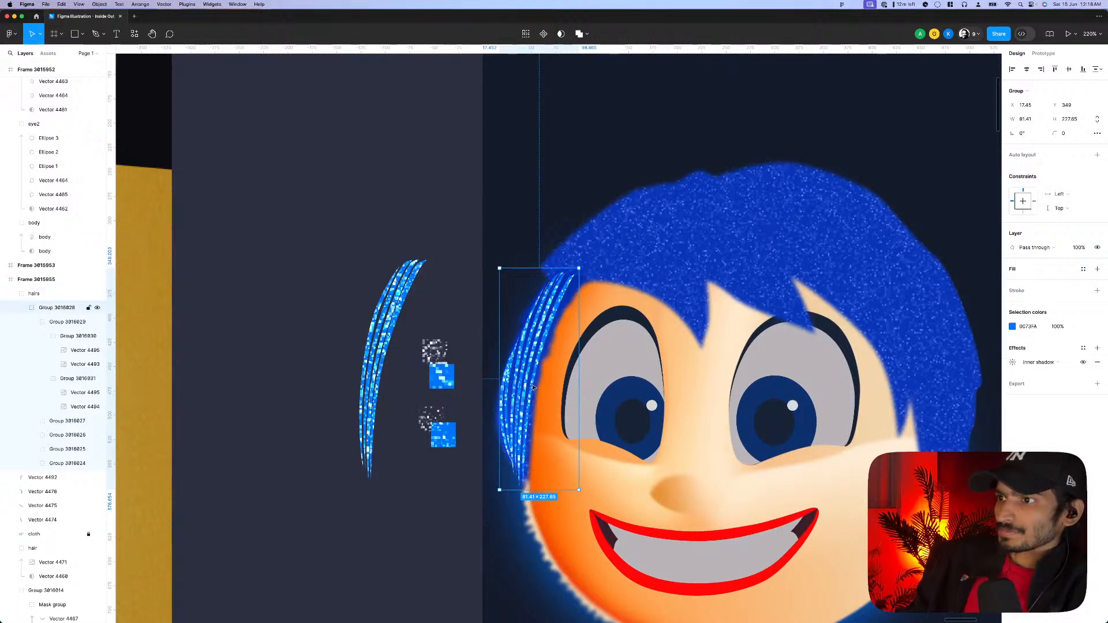
{"action": "double_click", "coordinate": [532, 387]}
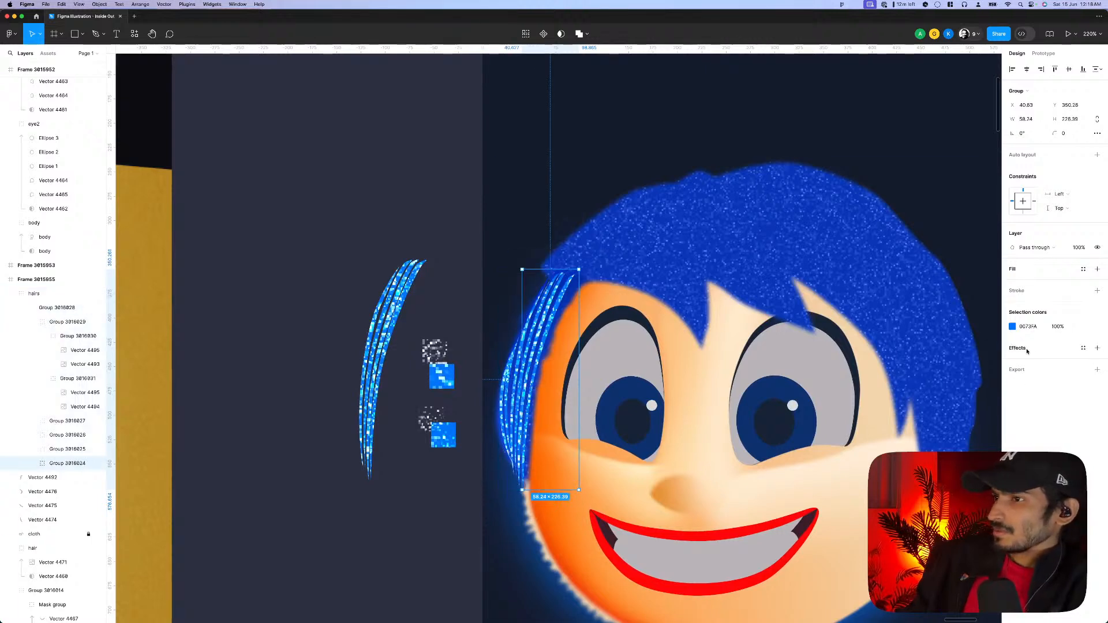
{"action": "left_click", "coordinate": [1097, 348]}
{"action": "left_click", "coordinate": [1036, 361]}
{"action": "left_click", "coordinate": [1033, 358]}
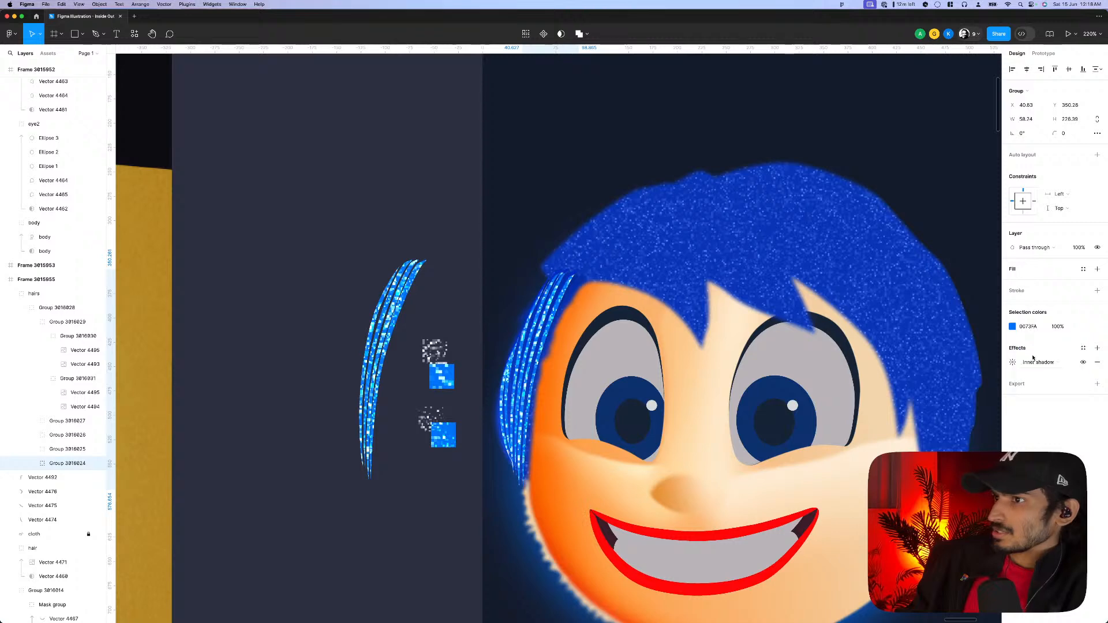
- Set the strand's inner shadow to blur 0 and Y offset -9
{"action": "left_click", "coordinate": [1013, 362]}
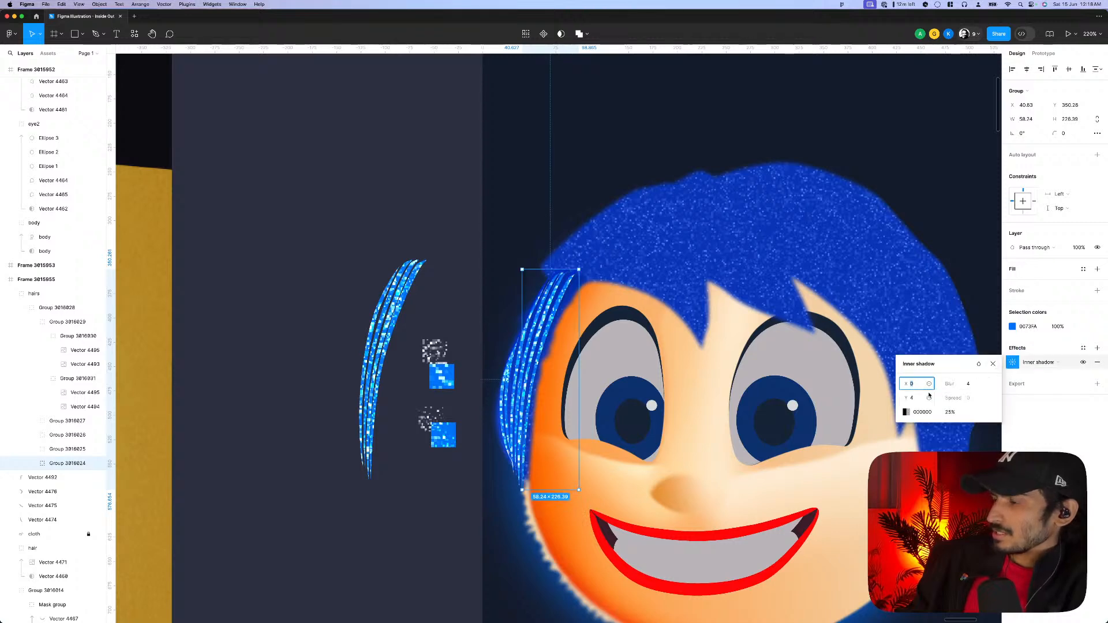
{"action": "left_click", "coordinate": [972, 384]}
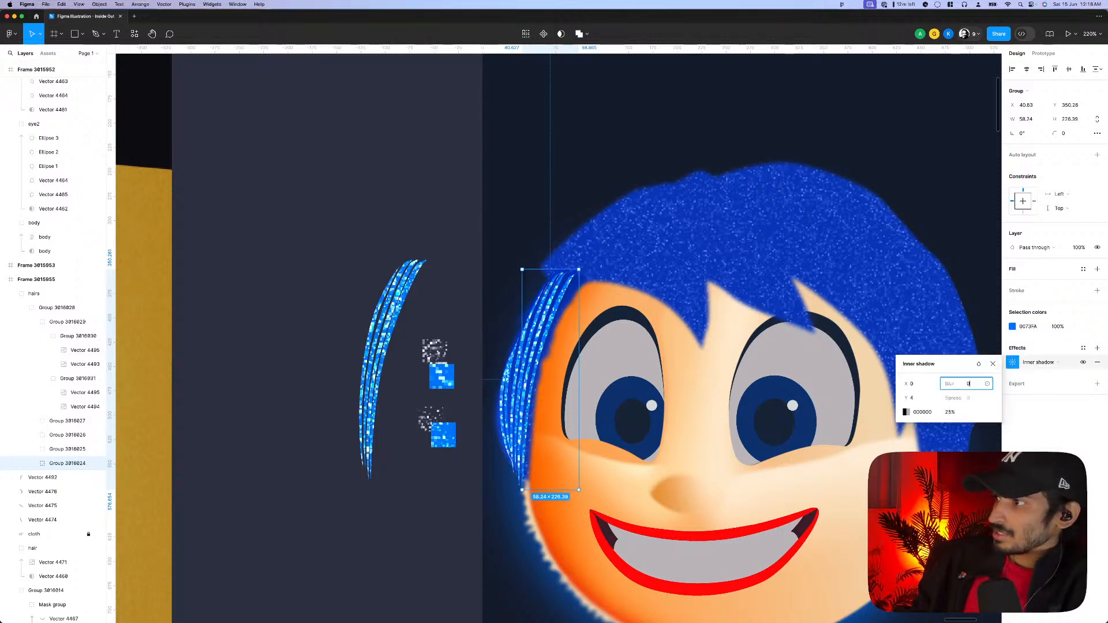
{"action": "type", "text": "0"}
{"action": "key", "text": "Tab"}
{"action": "scroll", "coordinate": [583, 388], "scroll_direction": "up", "scroll_amount": 3}
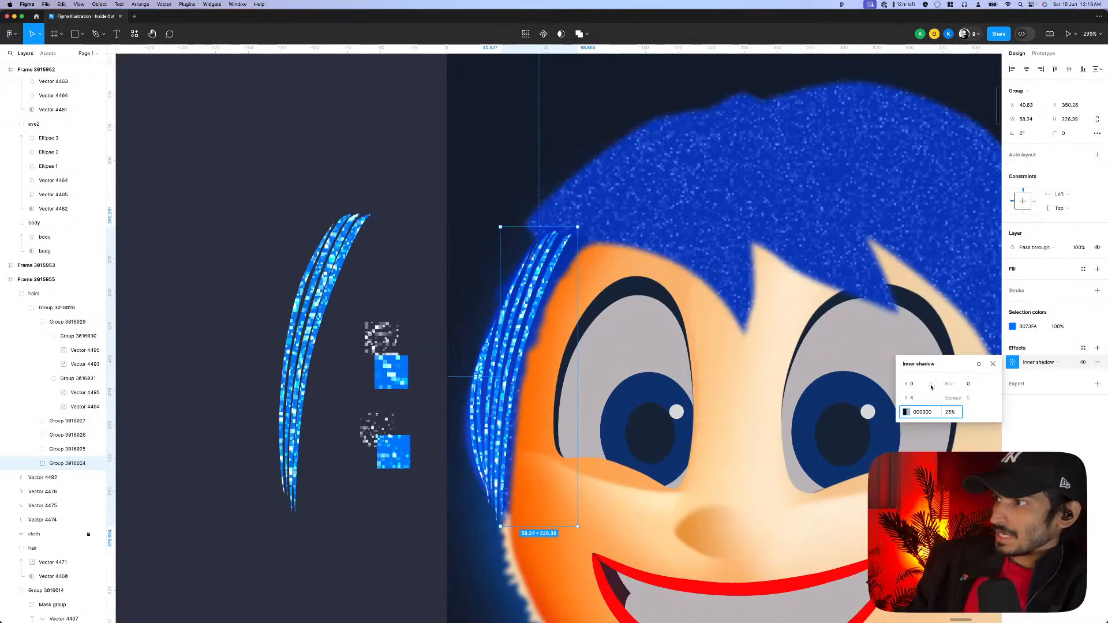
{"action": "left_click_drag", "start_coordinate": [906, 398], "coordinate": [898, 397]}
- Set the inner shadow colour to FF0000 at 100% opacity
{"action": "left_click", "coordinate": [906, 413]}
{"action": "type", "text": "ff0000"}
{"action": "key", "text": "Return"}
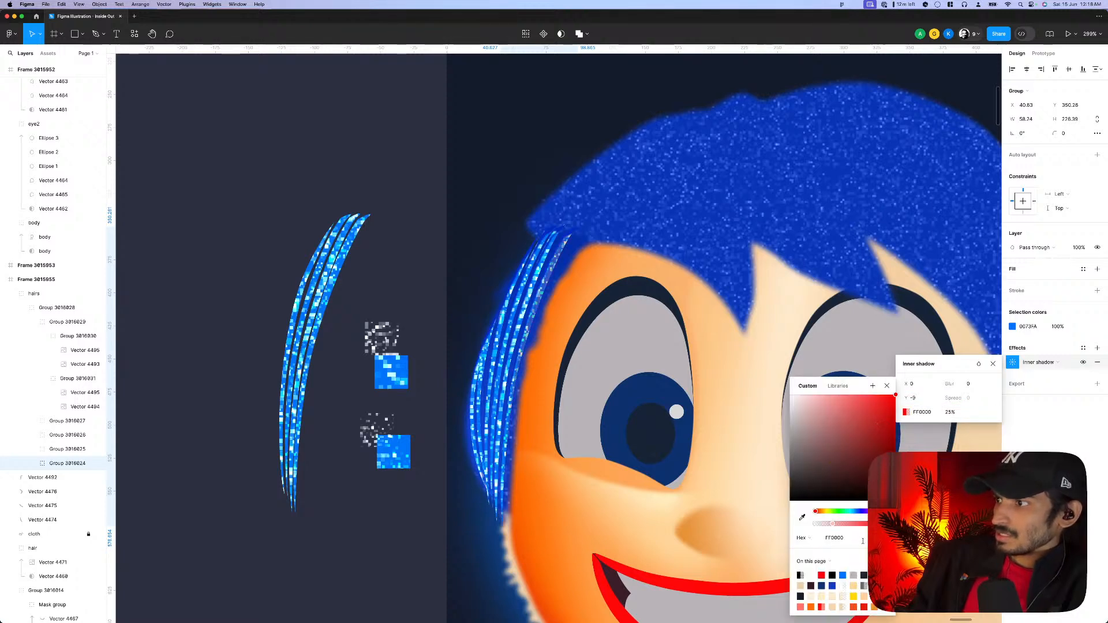
{"action": "left_click_drag", "start_coordinate": [848, 526], "coordinate": [875, 524]}
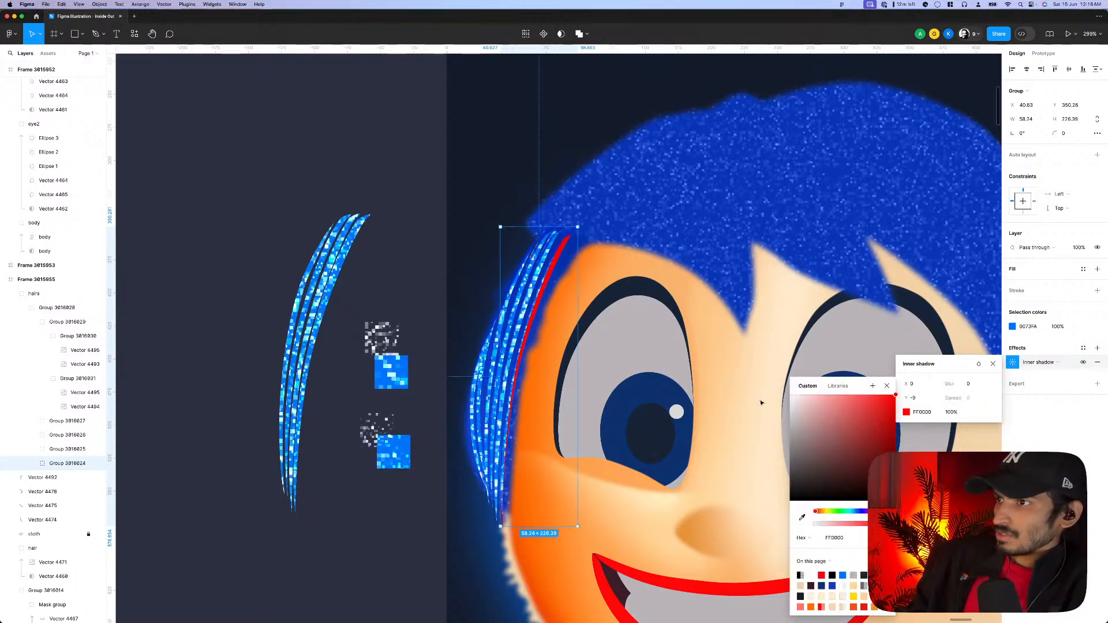
- Set the inner shadow's Y offset to -2 and its blur to 1
{"action": "scroll", "coordinate": [758, 397], "scroll_direction": "up", "scroll_amount": 2}
{"action": "scroll", "coordinate": [757, 397], "scroll_direction": "up", "scroll_amount": 2}
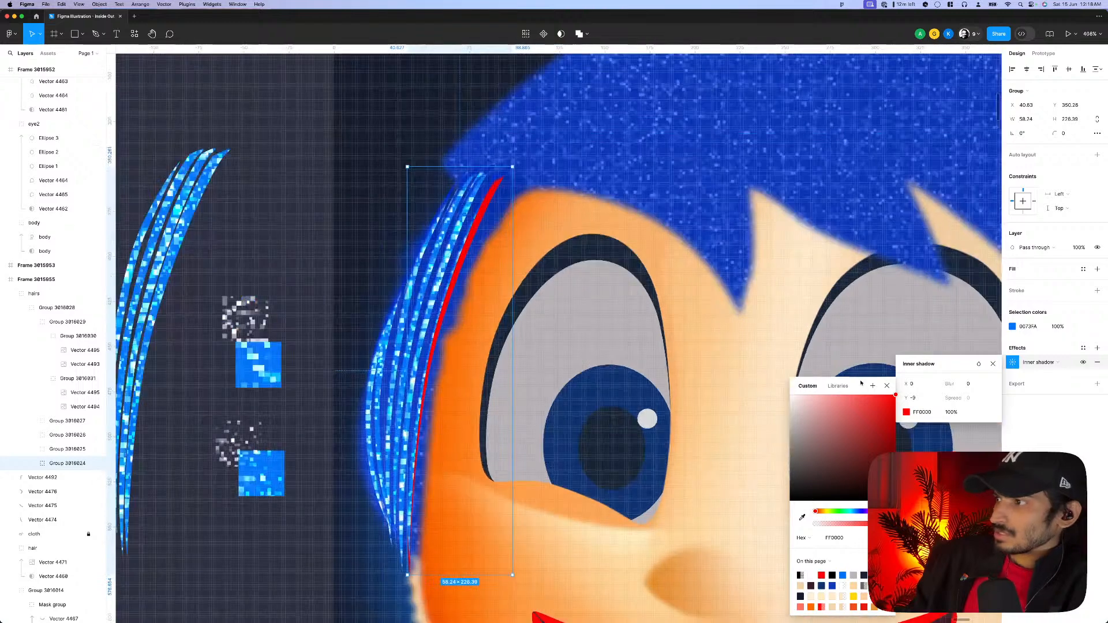
{"action": "left_click", "coordinate": [914, 399]}
{"action": "type", "text": "-2"}
{"action": "key", "text": "Tab"}
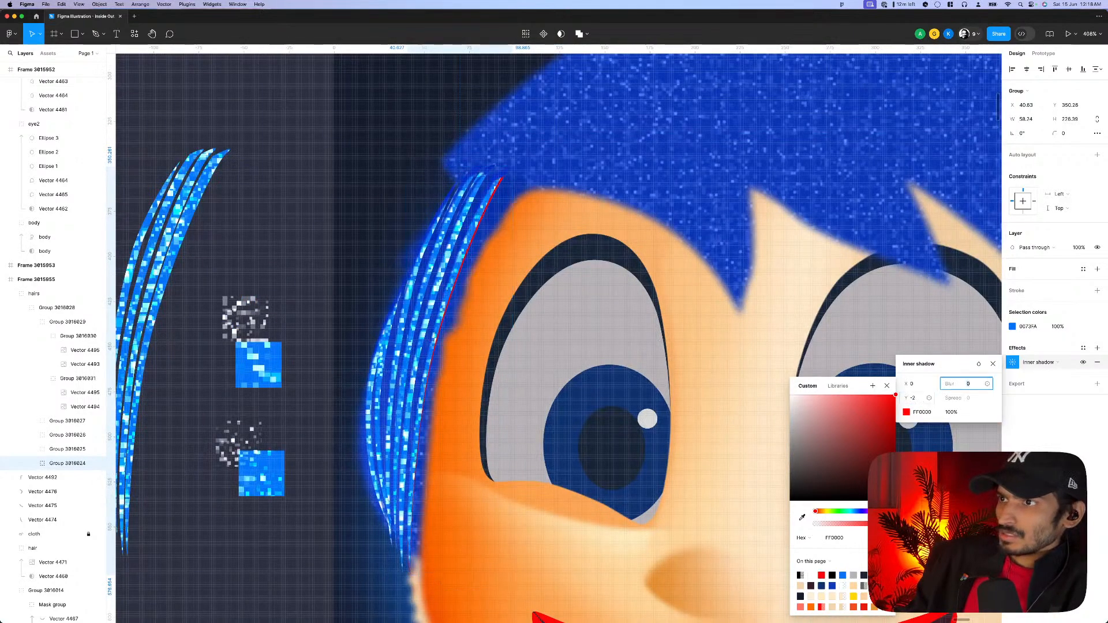
{"action": "type", "text": "1"}
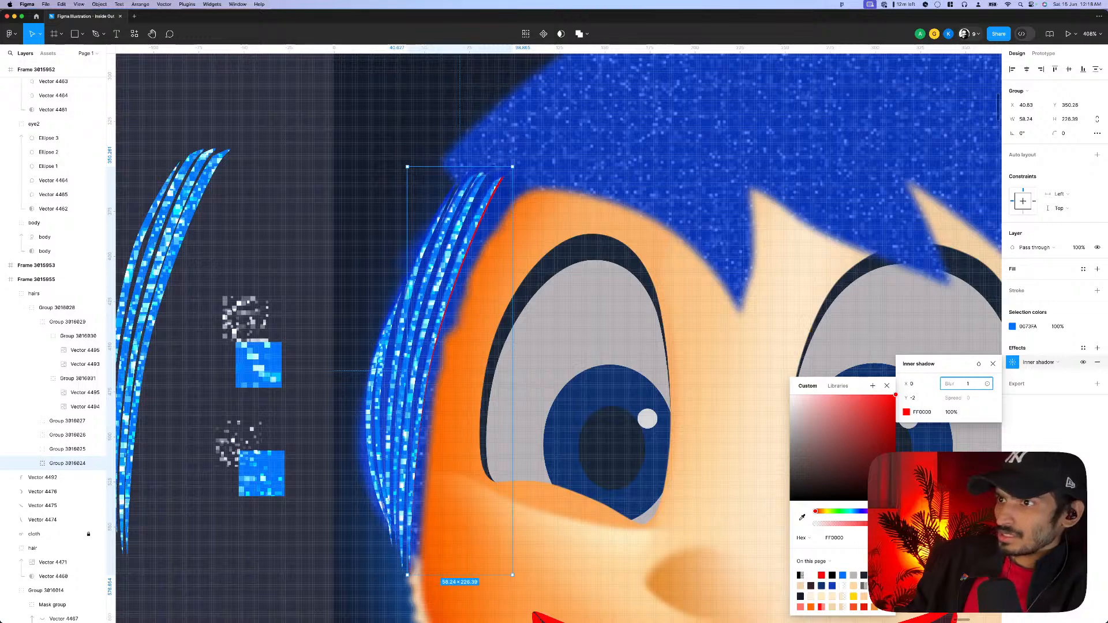
{"action": "key", "text": "Return"}
- Adjust the inner shadow's Y offset to -4
{"action": "left_click", "coordinate": [919, 400]}
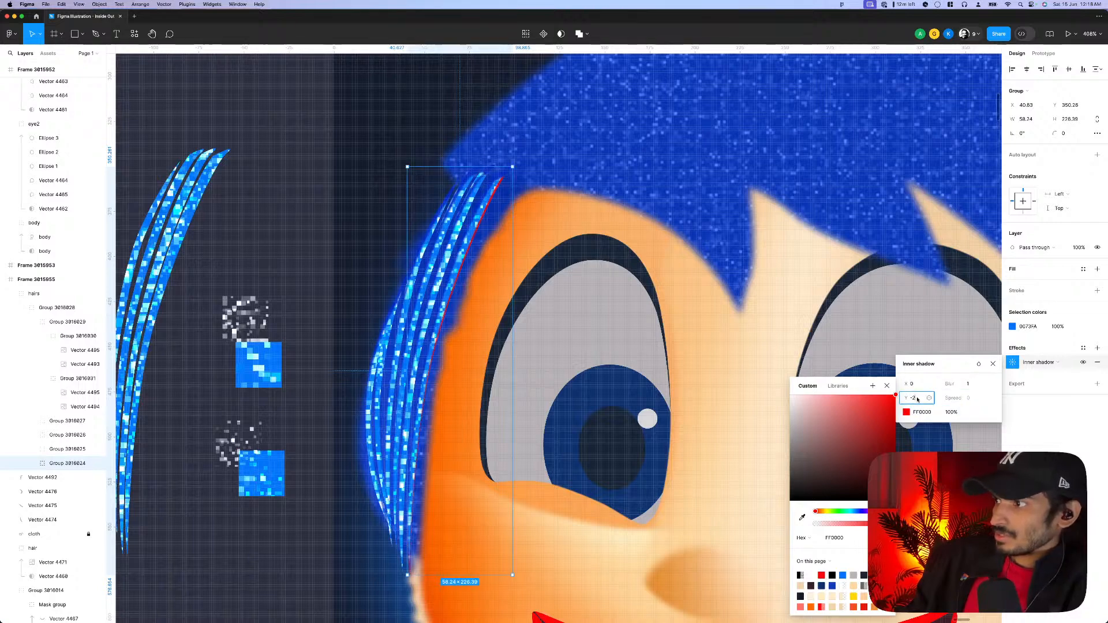
{"action": "key", "text": "Down"}
{"action": "key", "text": "Up"}
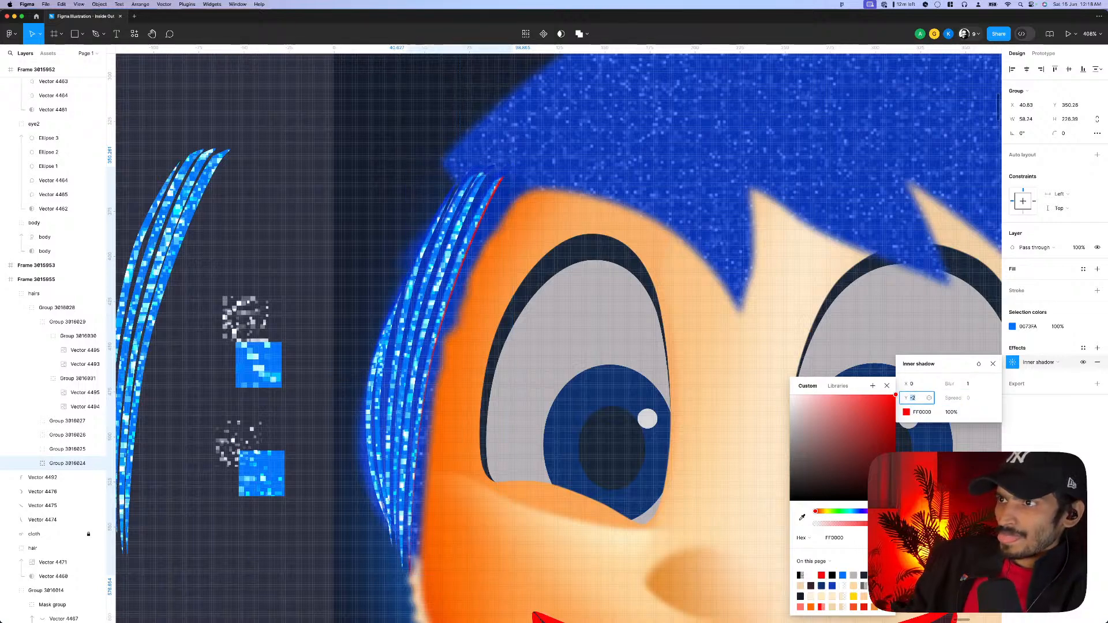
{"action": "key", "text": "Down"}
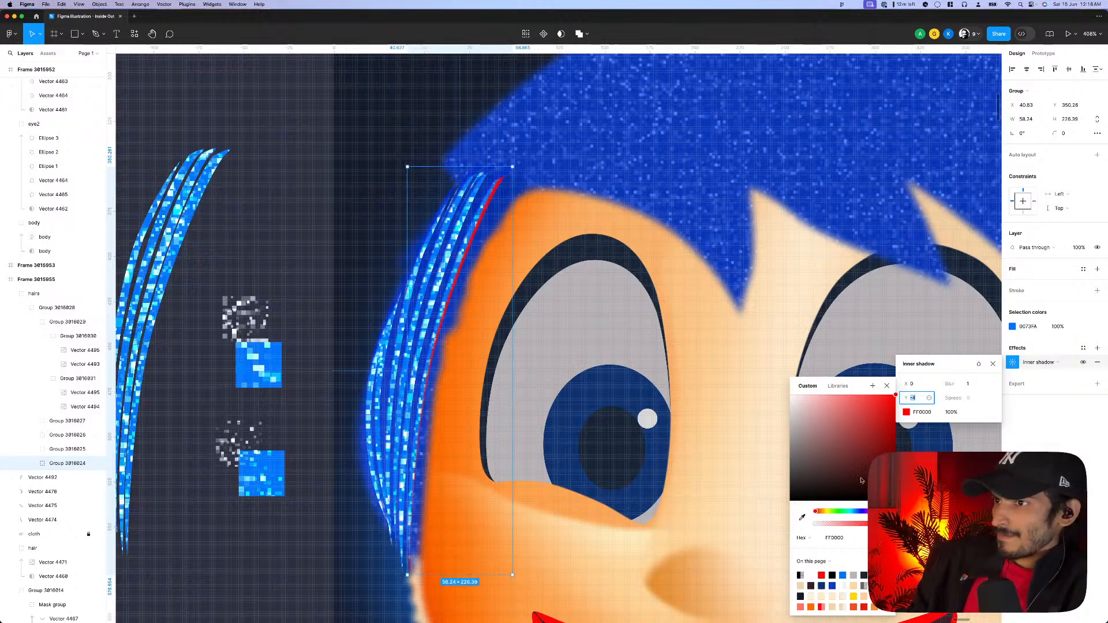
- Change the inner shadow colour to the deep blue 2818D7 and set its blur to 0.2
{"action": "left_click", "coordinate": [862, 512]}
{"action": "left_click_drag", "start_coordinate": [871, 452], "coordinate": [883, 412]}
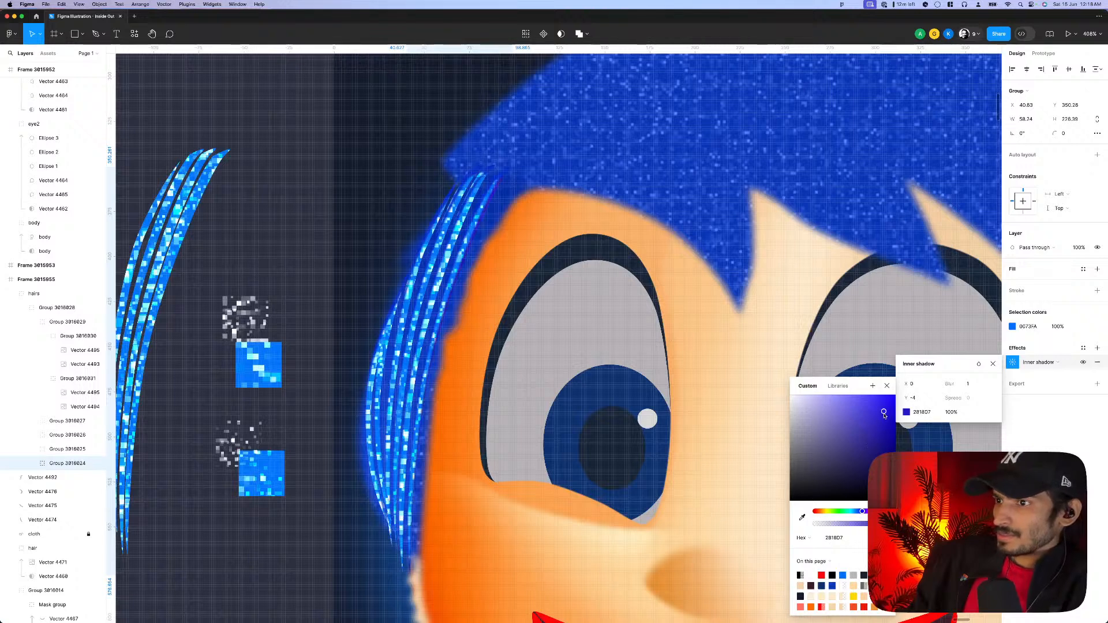
{"action": "left_click", "coordinate": [970, 384]}
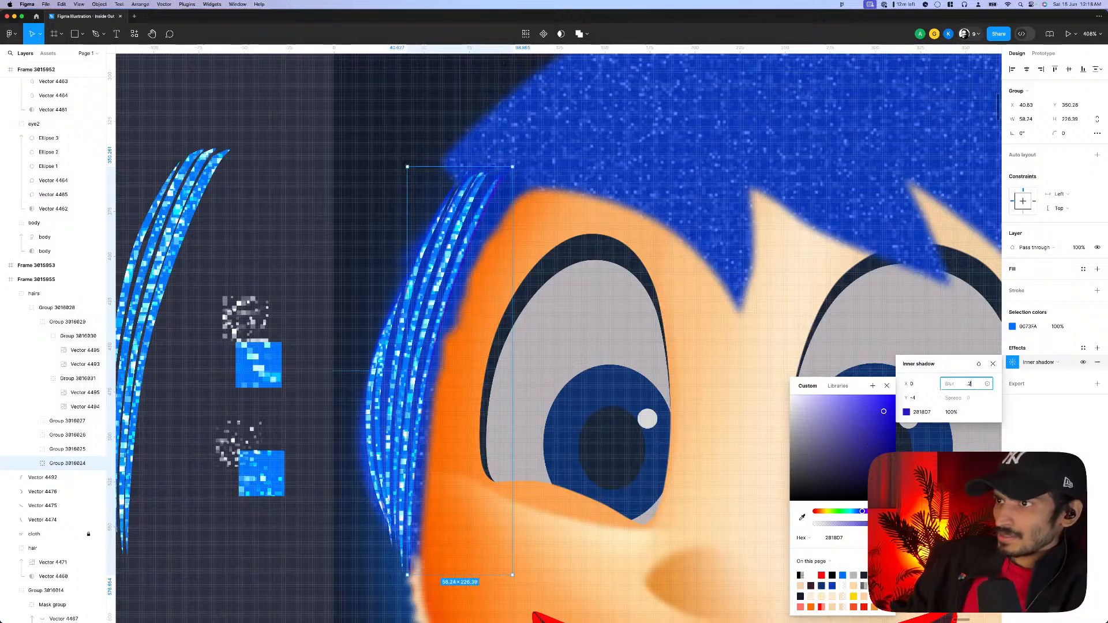
{"action": "type", "text": "0.2"}
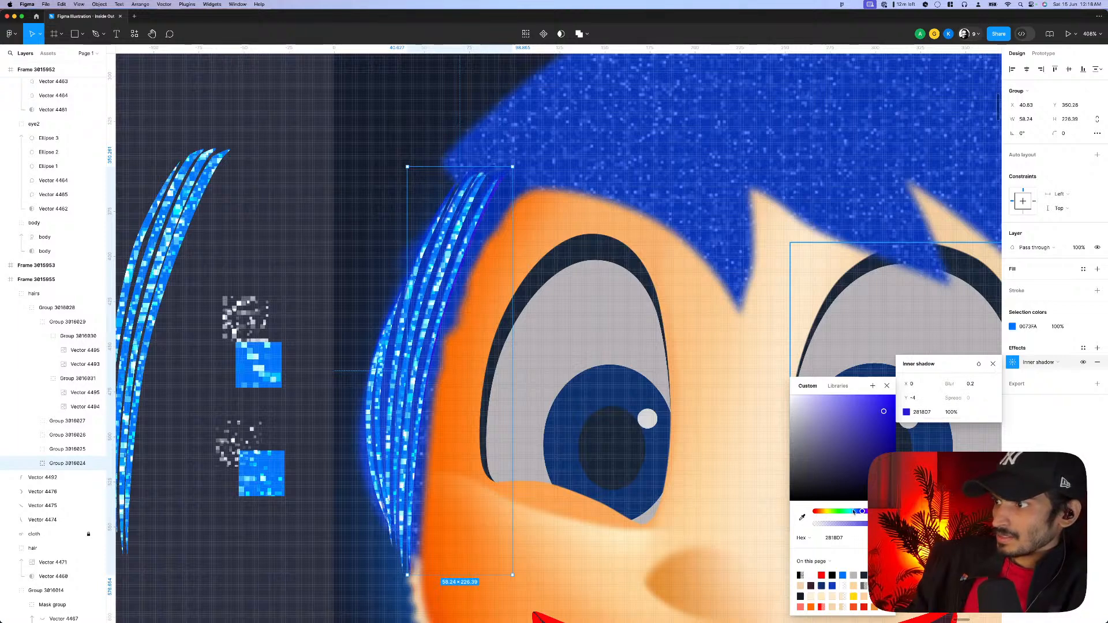
- Set the strand group's inner shadow colour to light blue 46BDFF and change the shadow's blend mode
{"action": "left_click", "coordinate": [855, 513]}
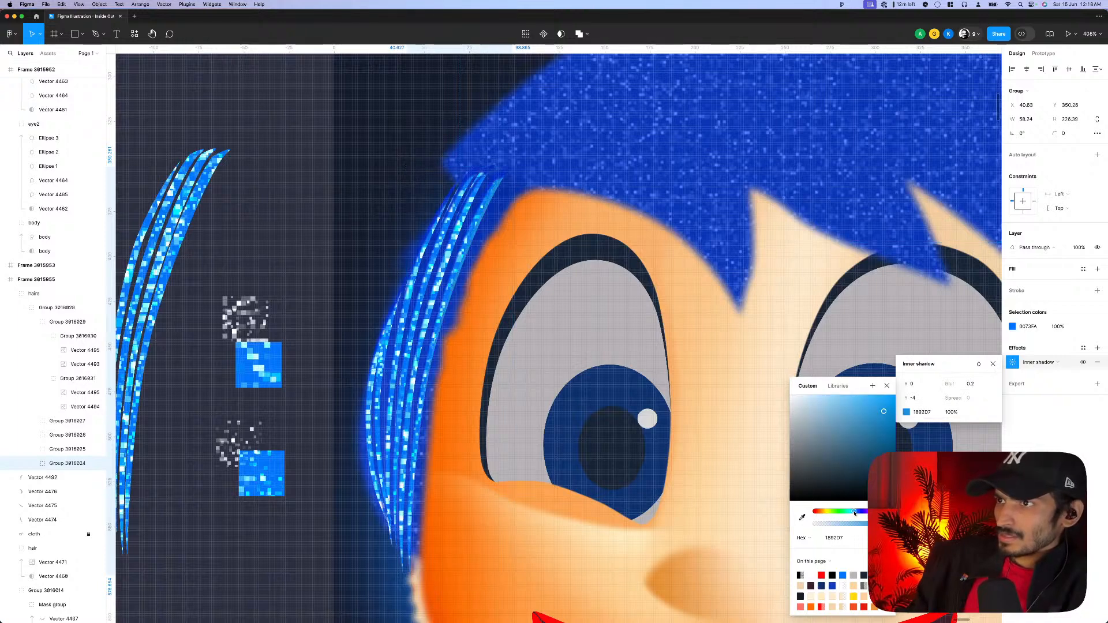
{"action": "left_click", "coordinate": [867, 395]}
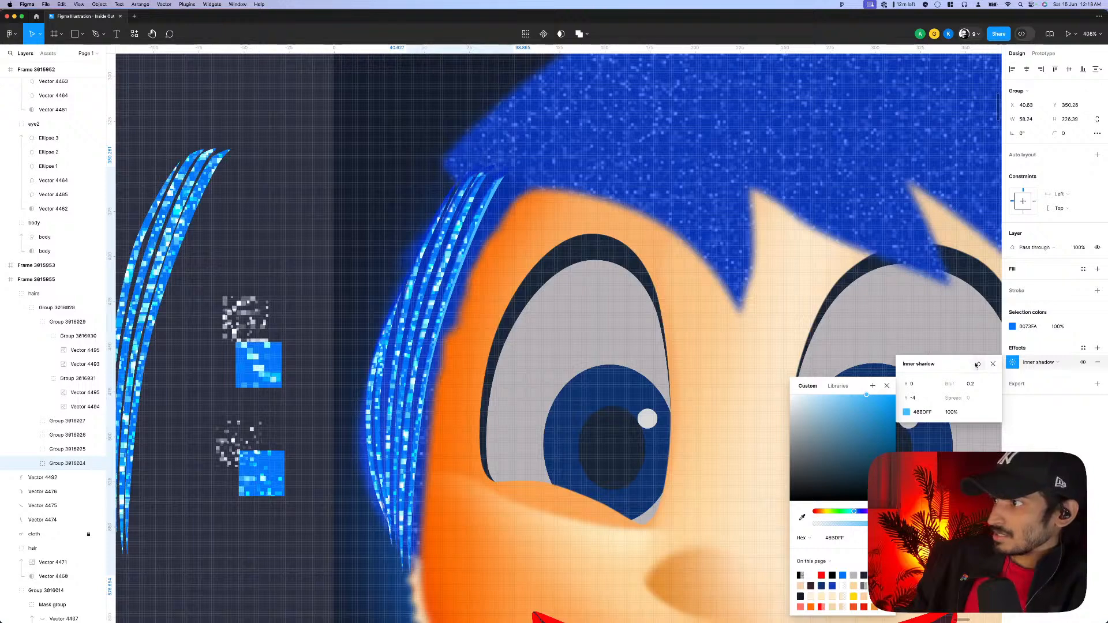
{"action": "left_click", "coordinate": [979, 364]}
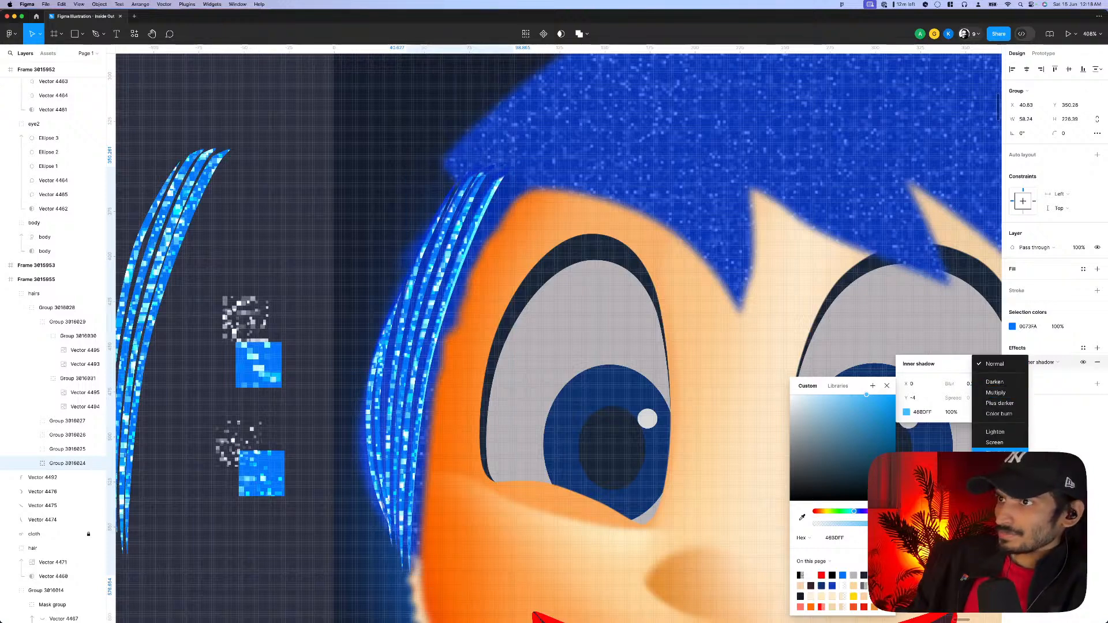
{"action": "left_click", "coordinate": [993, 394]}
- Set the inner shadow's blur to 1
{"action": "left_click", "coordinate": [971, 384]}
{"action": "type", "text": "1"}
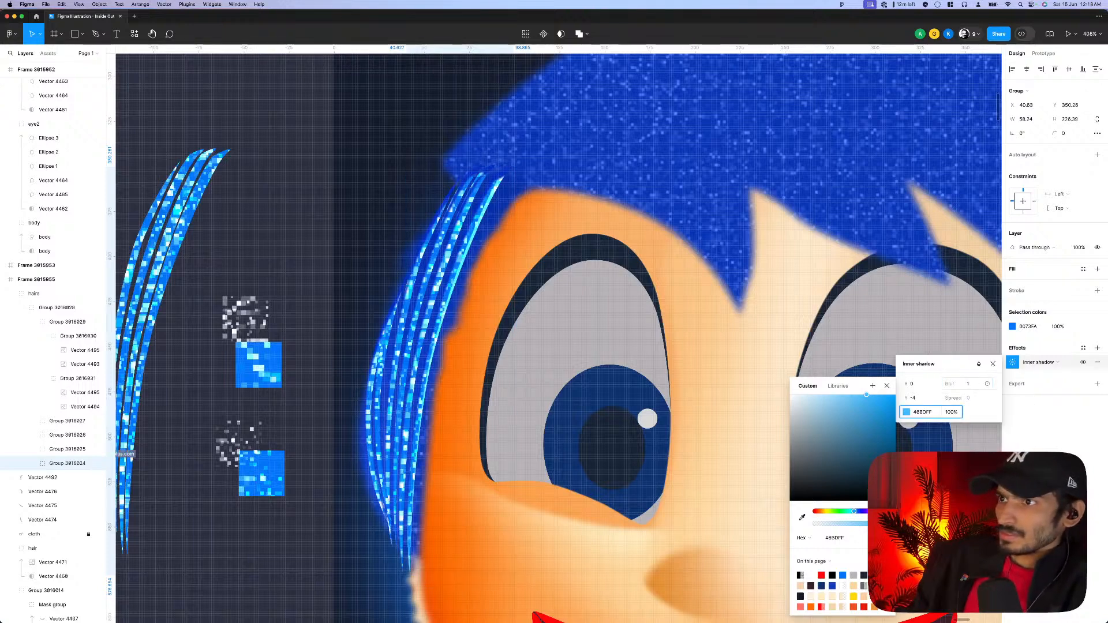
{"action": "key", "text": "Tab"}
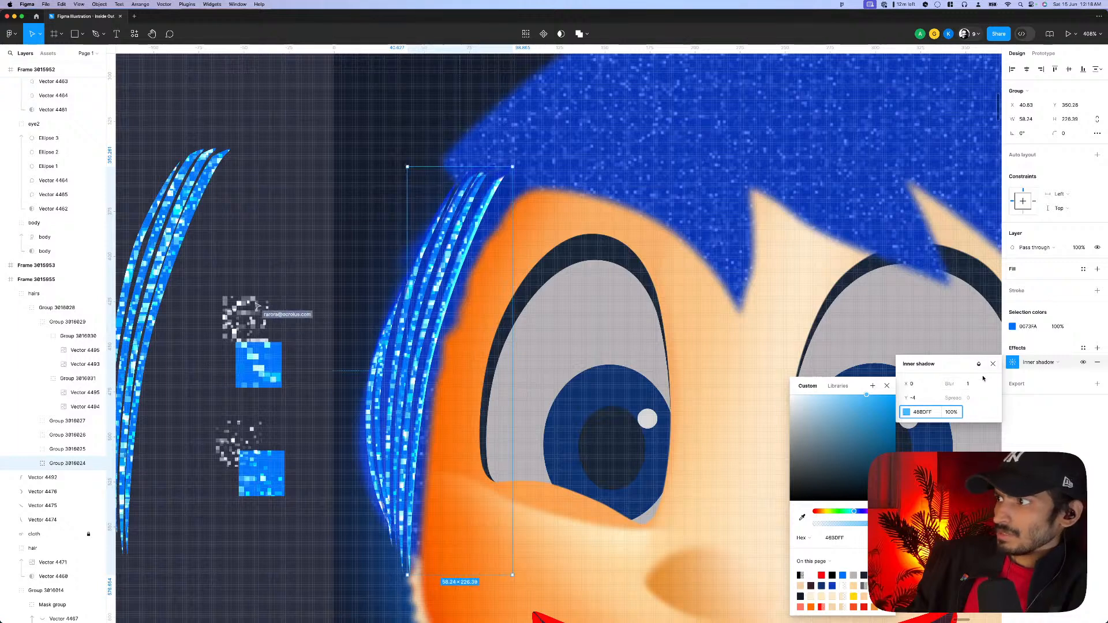
- Copy the inner shadow effect and apply it to the three neighbouring strands beside the face
{"action": "left_click", "coordinate": [1012, 362]}
{"action": "left_click", "coordinate": [1012, 362]}
{"action": "left_click", "coordinate": [1012, 362]}
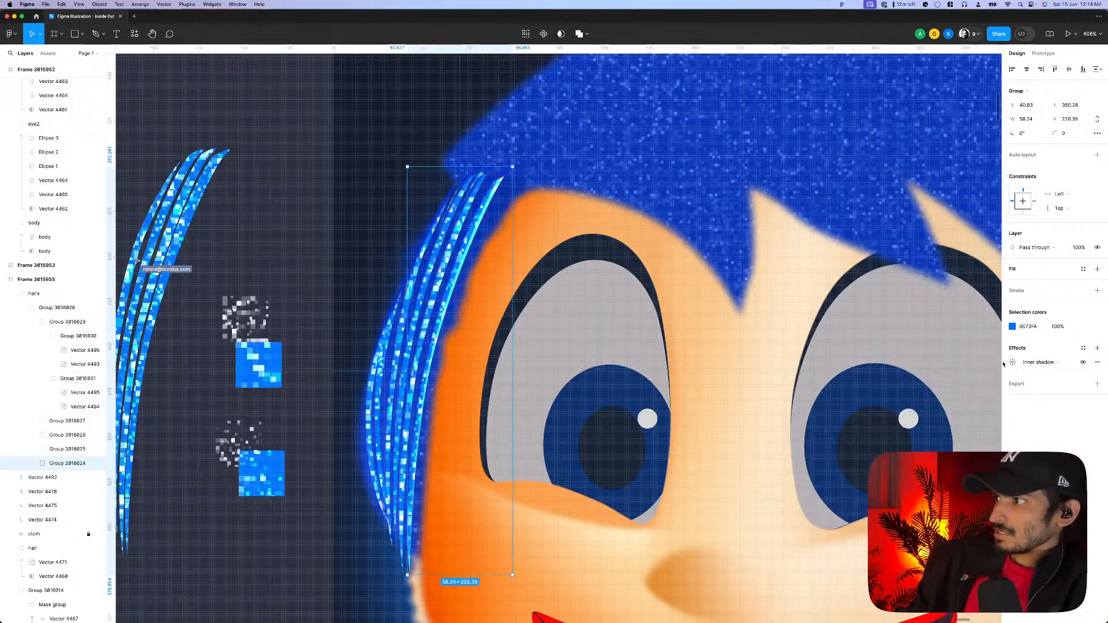
{"action": "left_click", "coordinate": [420, 358]}
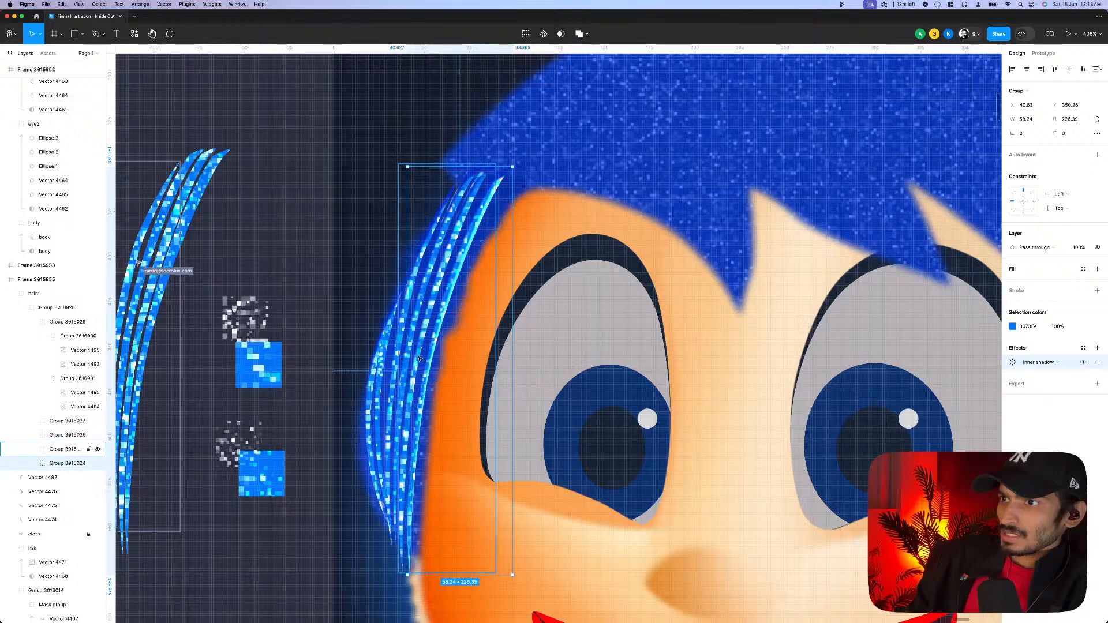
{"action": "left_click", "coordinate": [389, 396], "text": "shift"}
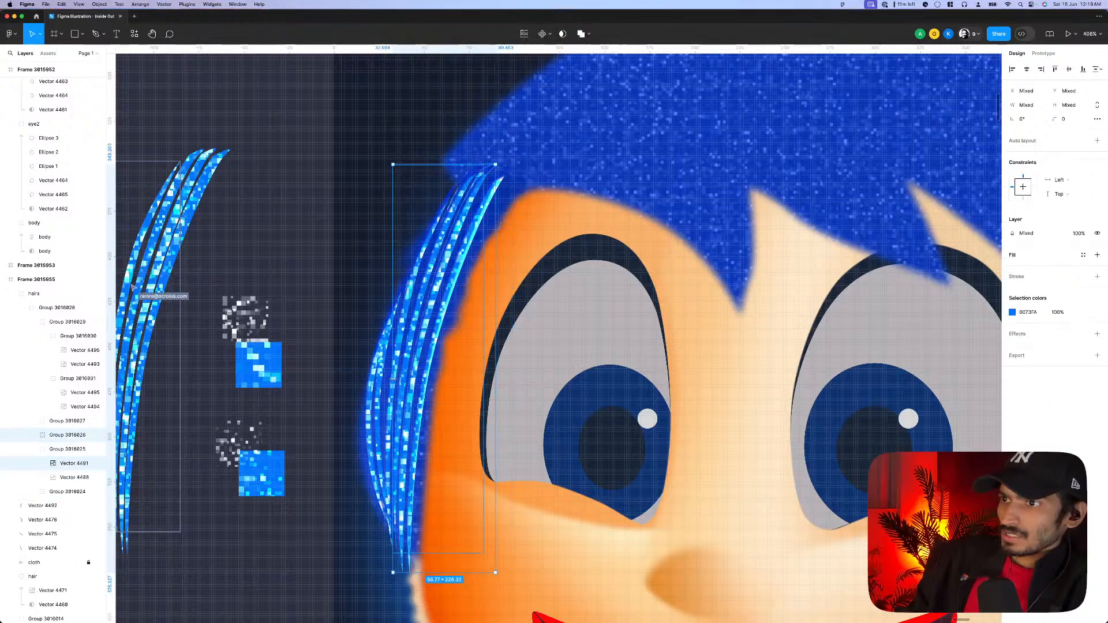
{"action": "left_click", "coordinate": [377, 406], "text": "shift"}
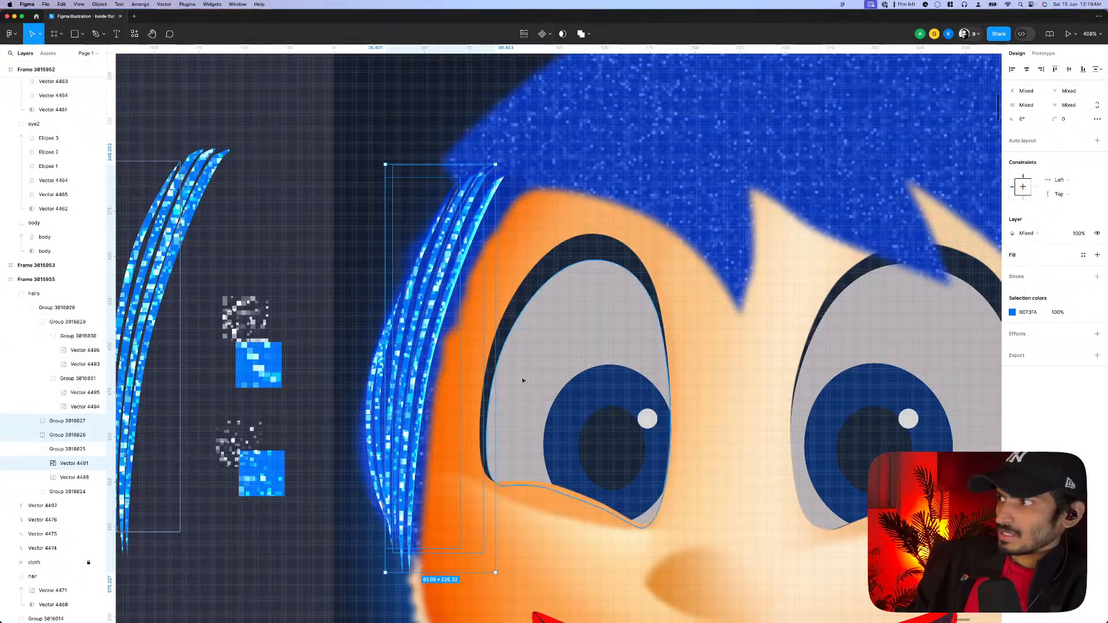
{"action": "key", "text": "super+alt+v"}
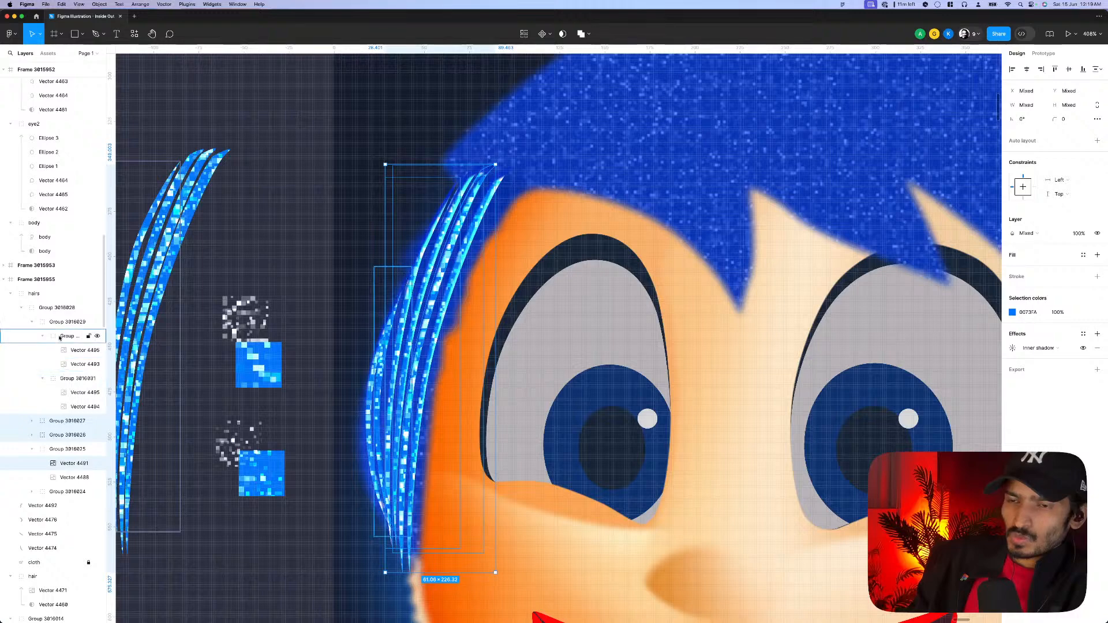
- Ungroup the parent of the two outermost strand groups and apply the copied inner shadow to both
{"action": "left_click", "coordinate": [42, 336]}
{"action": "left_click", "coordinate": [41, 351]}
{"action": "left_click", "coordinate": [41, 350]}
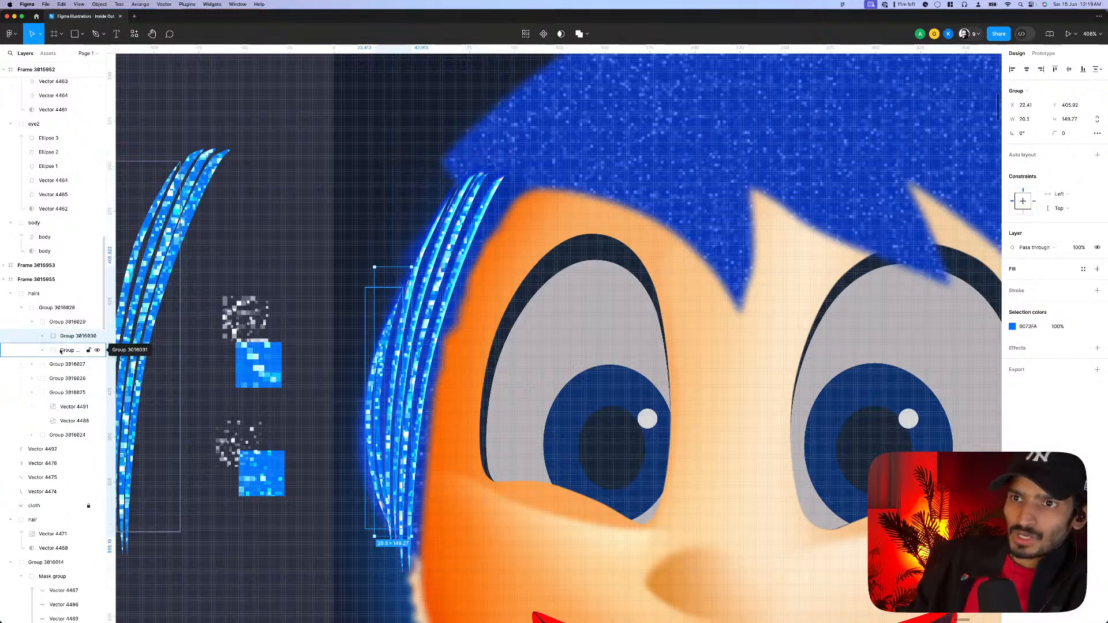
{"action": "left_click", "coordinate": [58, 336], "text": "shift"}
{"action": "left_click_drag", "start_coordinate": [57, 336], "coordinate": [273, 354]}
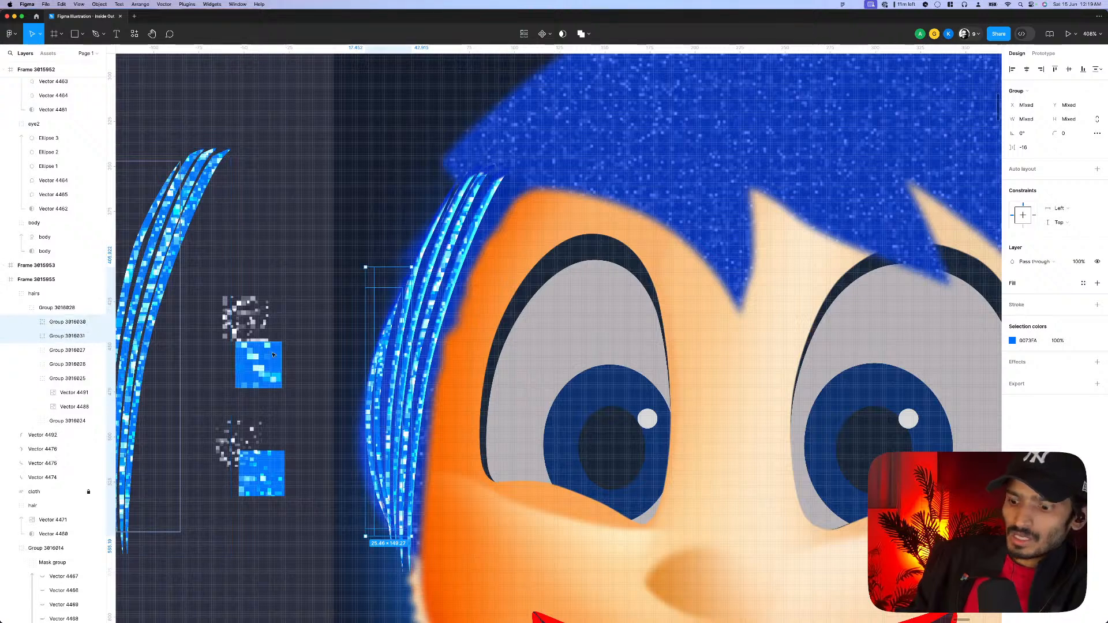
{"action": "scroll", "coordinate": [628, 421], "scroll_direction": "down", "scroll_amount": 15}
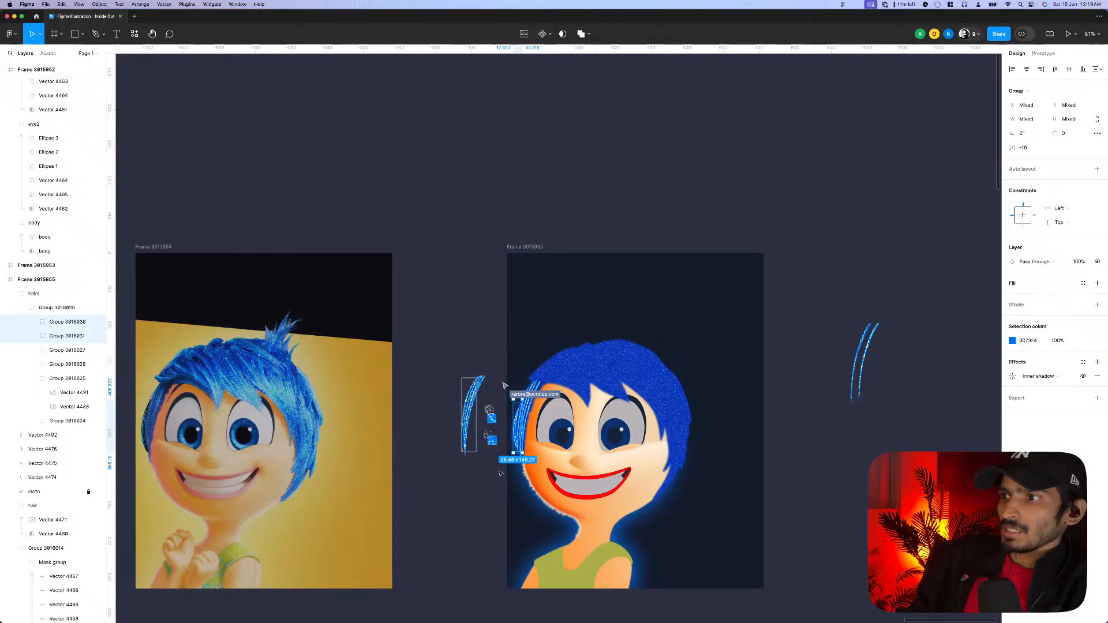
{"action": "left_click", "coordinate": [500, 473]}
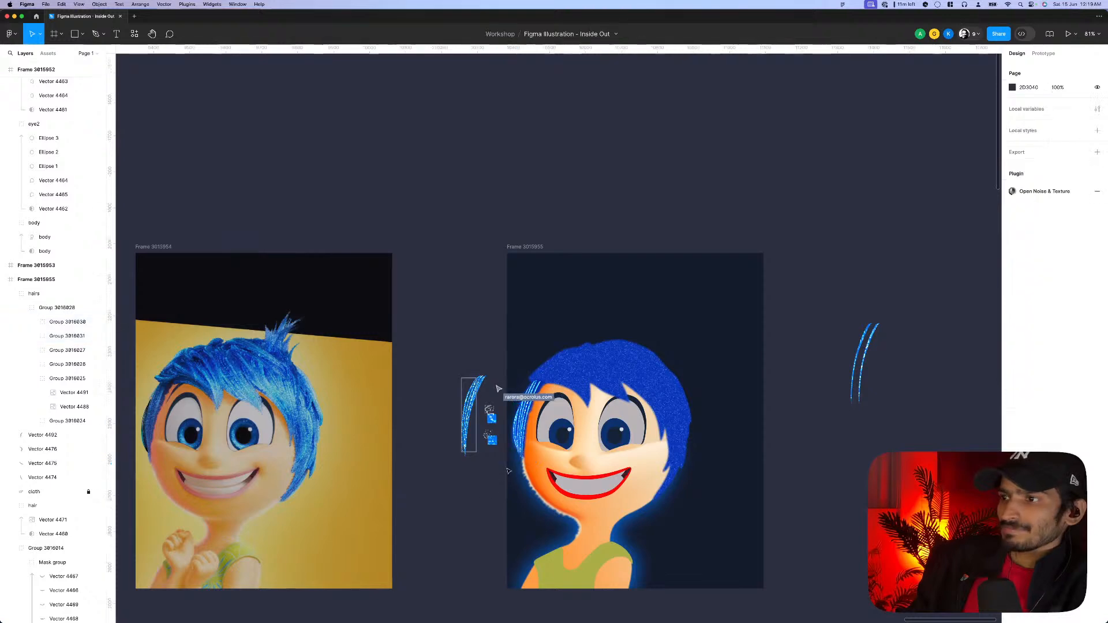
- Inspect the linear gradient fill of the blurred blue shape behind the side strands
{"action": "scroll", "coordinate": [508, 425], "scroll_direction": "up", "scroll_amount": 8}
{"action": "left_click", "coordinate": [543, 426]}
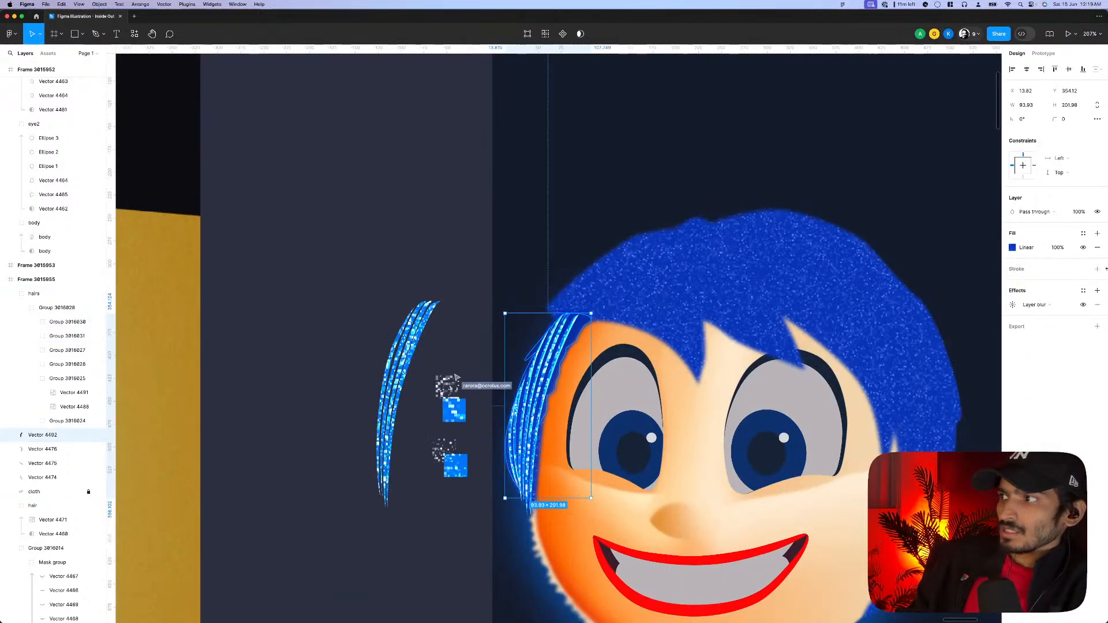
{"action": "left_click", "coordinate": [1012, 248]}
{"action": "scroll", "coordinate": [527, 394], "scroll_direction": "up", "scroll_amount": 3}
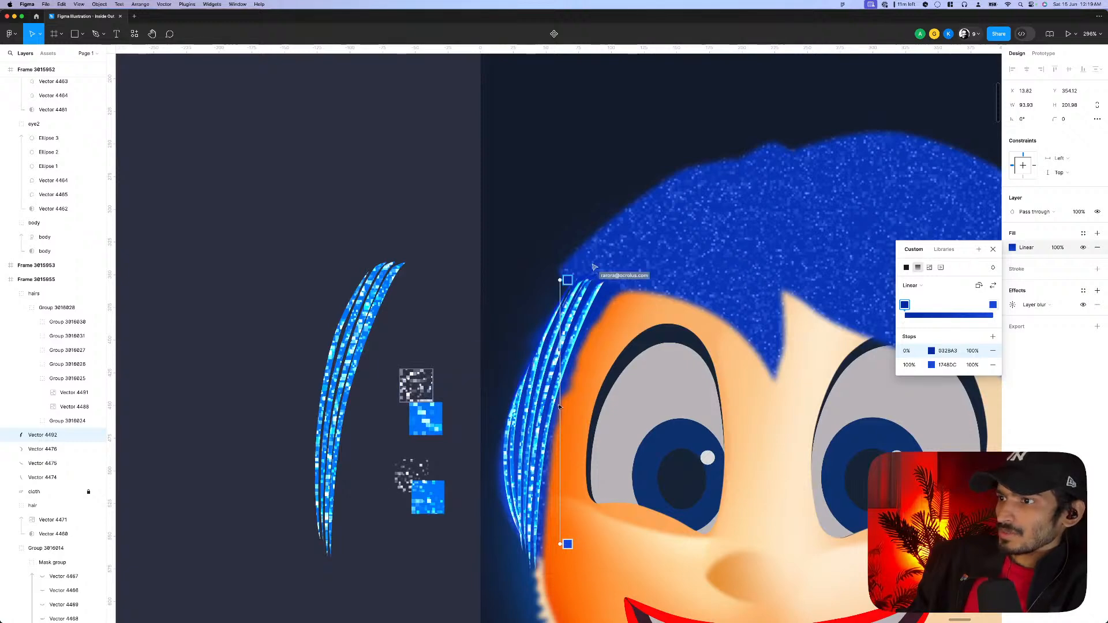
{"action": "scroll", "coordinate": [560, 407], "scroll_direction": "down", "scroll_amount": 10}
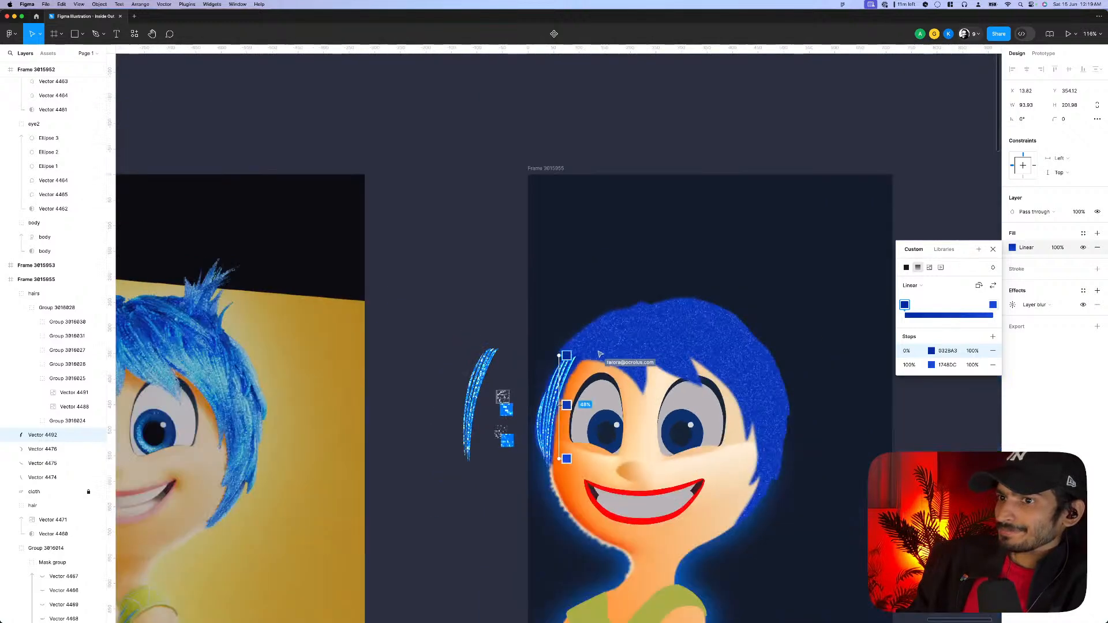
{"action": "scroll", "coordinate": [560, 405], "scroll_direction": "up", "scroll_amount": 3}
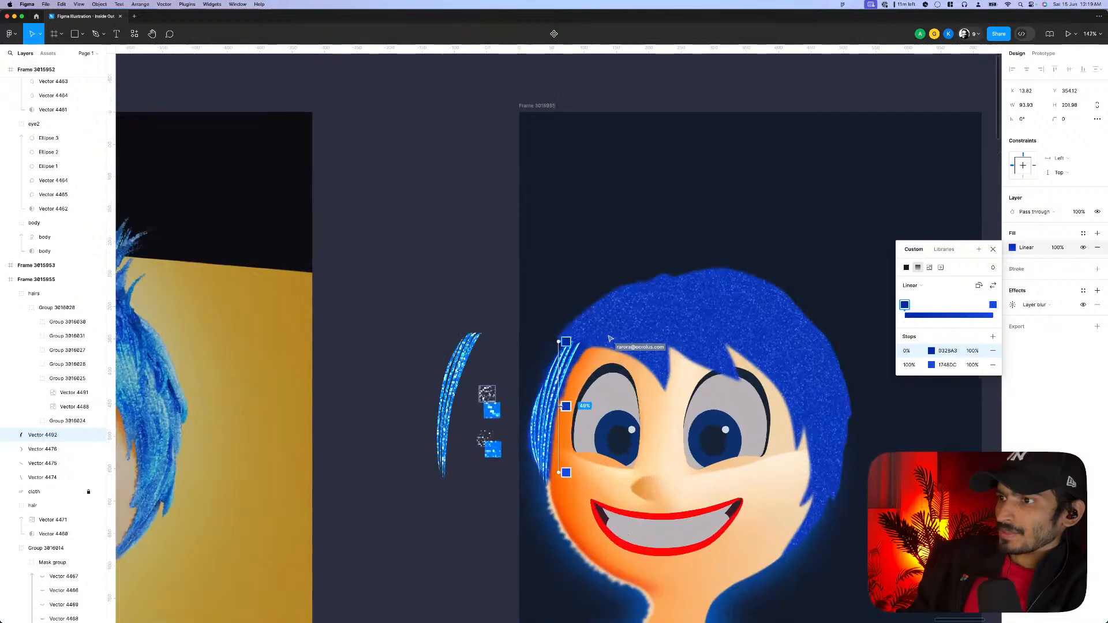
{"action": "key", "text": "Escape"}
- Compare the shaded side strands with the hair on the reference character
{"action": "scroll", "coordinate": [519, 481], "scroll_direction": "down", "scroll_amount": 5}
{"action": "left_click", "coordinate": [519, 481]}
{"action": "scroll", "coordinate": [526, 461], "scroll_direction": "up", "scroll_amount": 6}
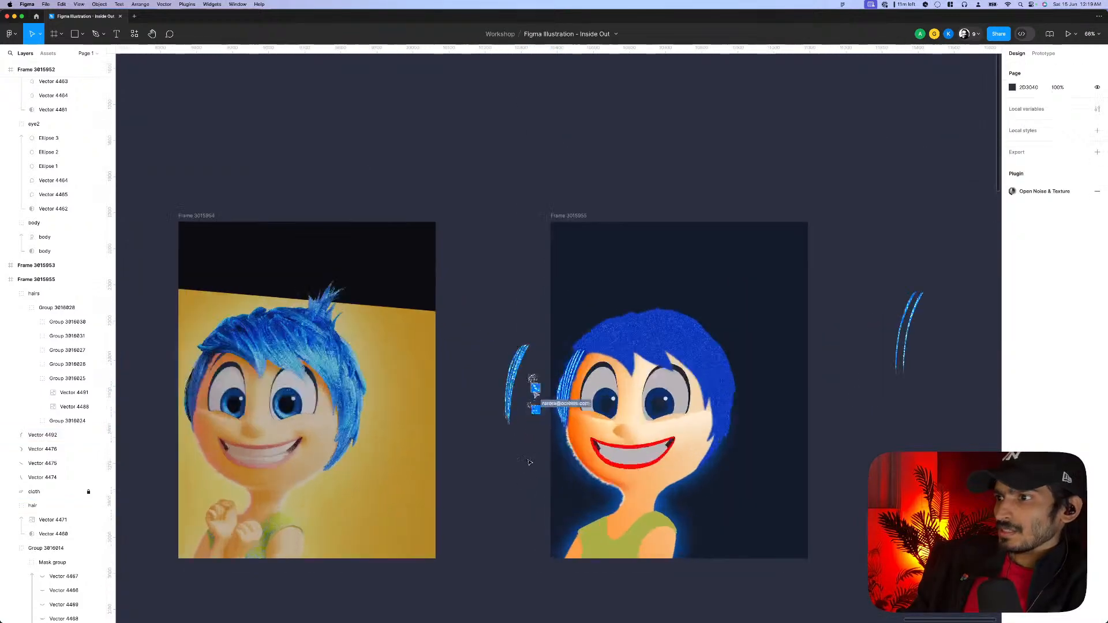
{"action": "left_click", "coordinate": [589, 365]}
{"action": "scroll", "coordinate": [588, 365], "scroll_direction": "down", "scroll_amount": 3}
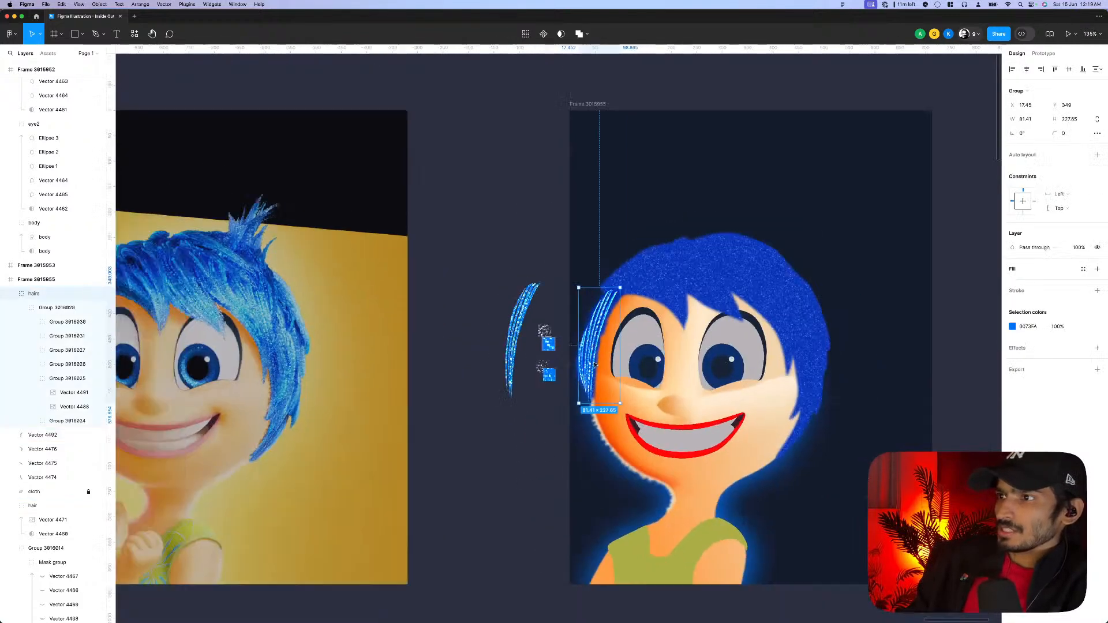
{"action": "key", "text": "Escape"}
{"action": "scroll", "coordinate": [649, 406], "scroll_direction": "left", "scroll_amount": 3}
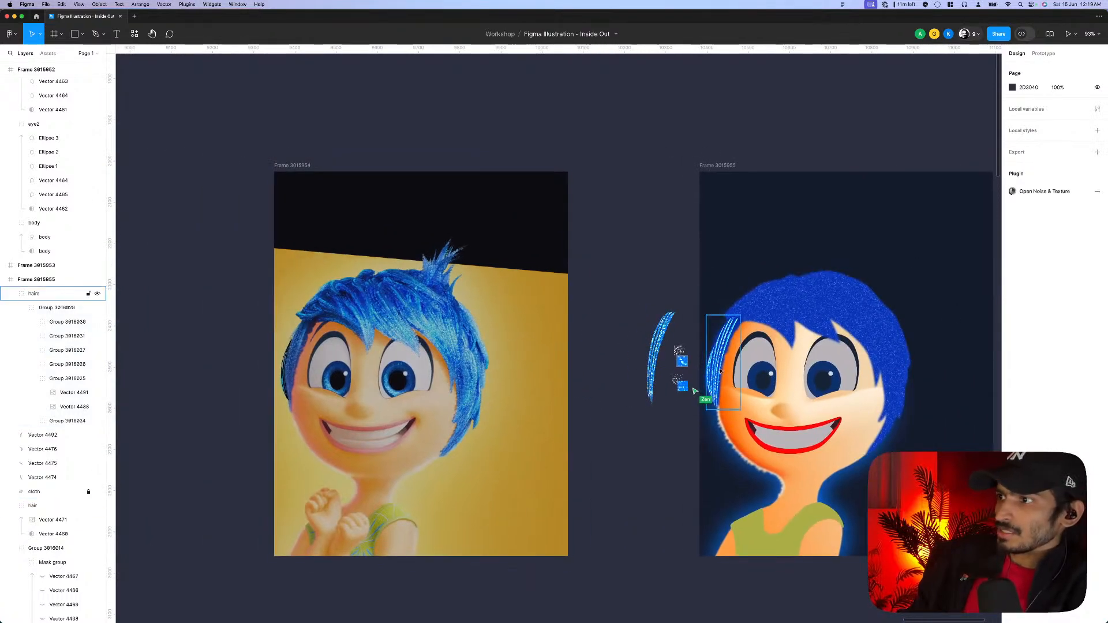
{"action": "left_click", "coordinate": [700, 368]}
{"action": "scroll", "coordinate": [701, 368], "scroll_direction": "up", "scroll_amount": 5}
{"action": "scroll", "coordinate": [673, 415], "scroll_direction": "down", "scroll_amount": 2}
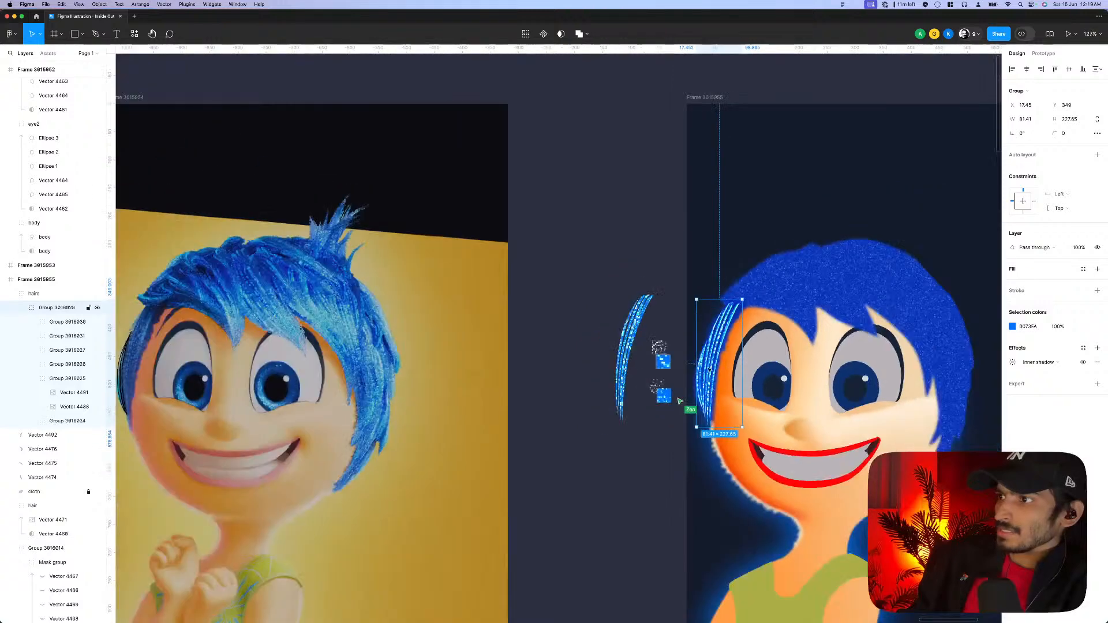
{"action": "scroll", "coordinate": [715, 367], "scroll_direction": "down", "scroll_amount": 1}
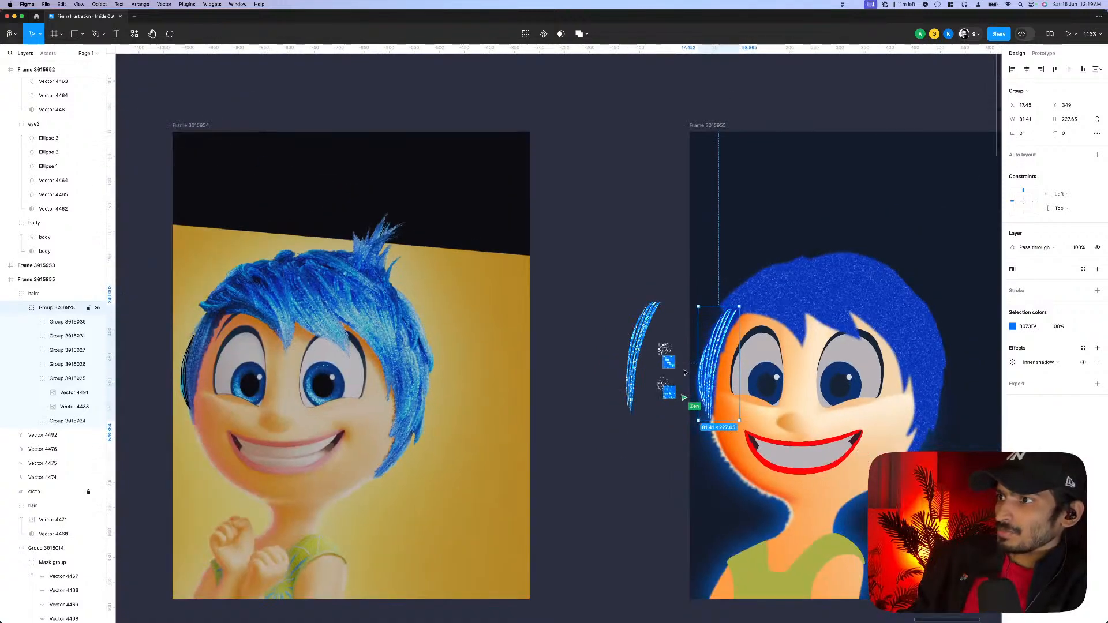
- Move the spare strand group onto the reference character's fringe, shorten it to about 173 high and rotate it to about 65°
{"action": "left_click", "coordinate": [630, 357]}
{"action": "left_click_drag", "start_coordinate": [629, 358], "coordinate": [256, 286]}
{"action": "scroll", "coordinate": [255, 285], "scroll_direction": "up", "scroll_amount": 3}
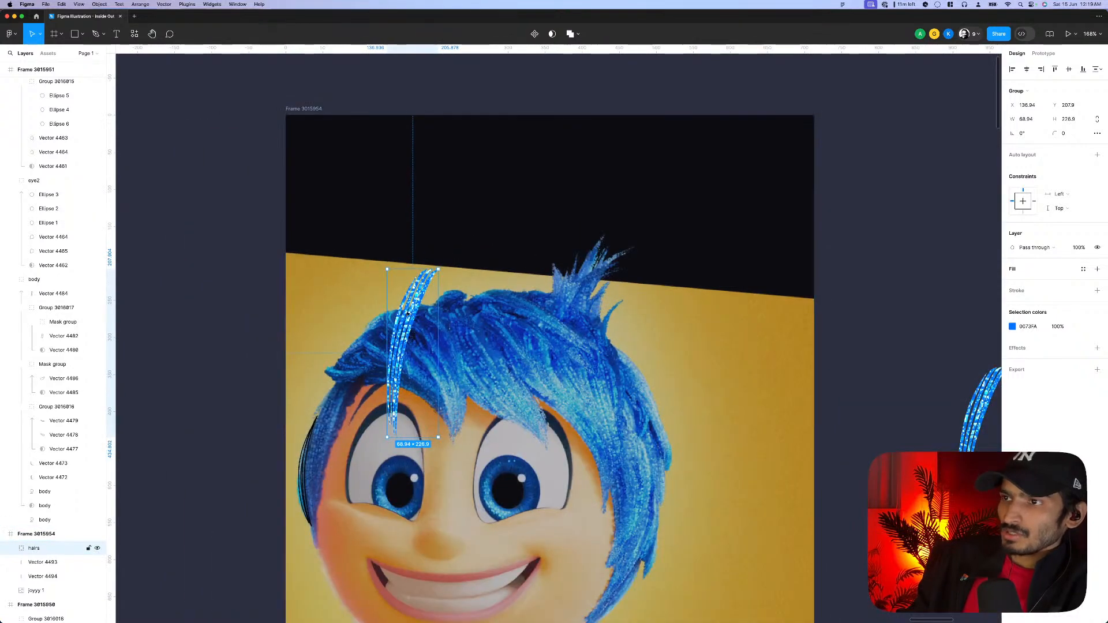
{"action": "left_click_drag", "start_coordinate": [404, 314], "coordinate": [456, 340]}
{"action": "left_click_drag", "start_coordinate": [457, 290], "coordinate": [453, 328]}
{"action": "left_click_drag", "start_coordinate": [450, 375], "coordinate": [474, 382]}
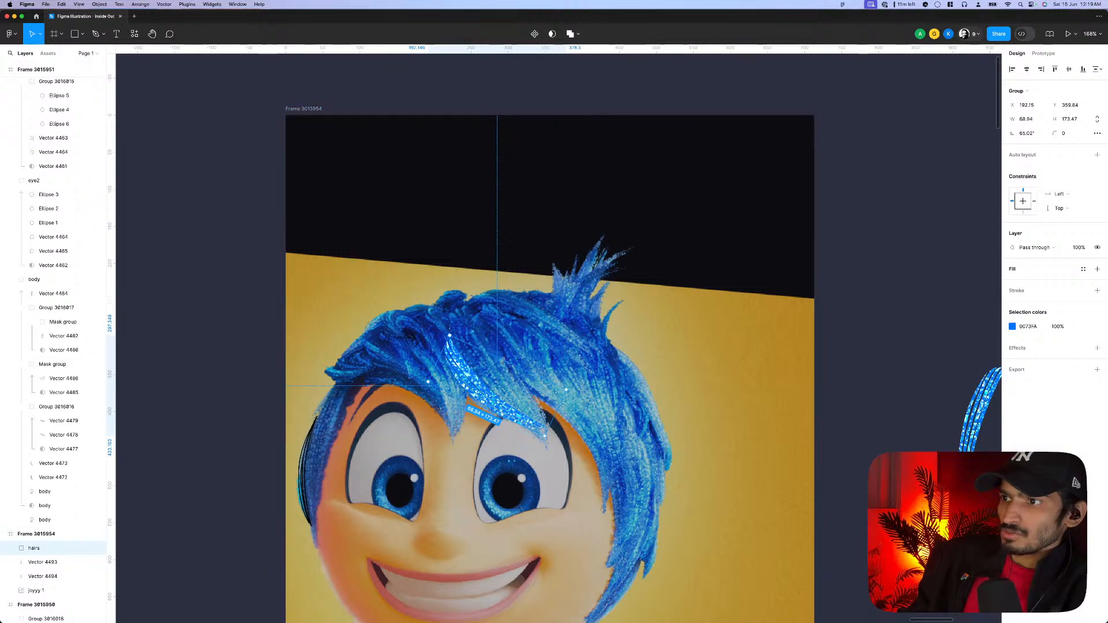
- Copy the inner shadow from the illustration's side strands and apply it to the four strand groups on the reference fringe
{"action": "scroll", "coordinate": [427, 370], "scroll_direction": "down", "scroll_amount": 3}
{"action": "scroll", "coordinate": [427, 370], "scroll_direction": "down", "scroll_amount": 2}
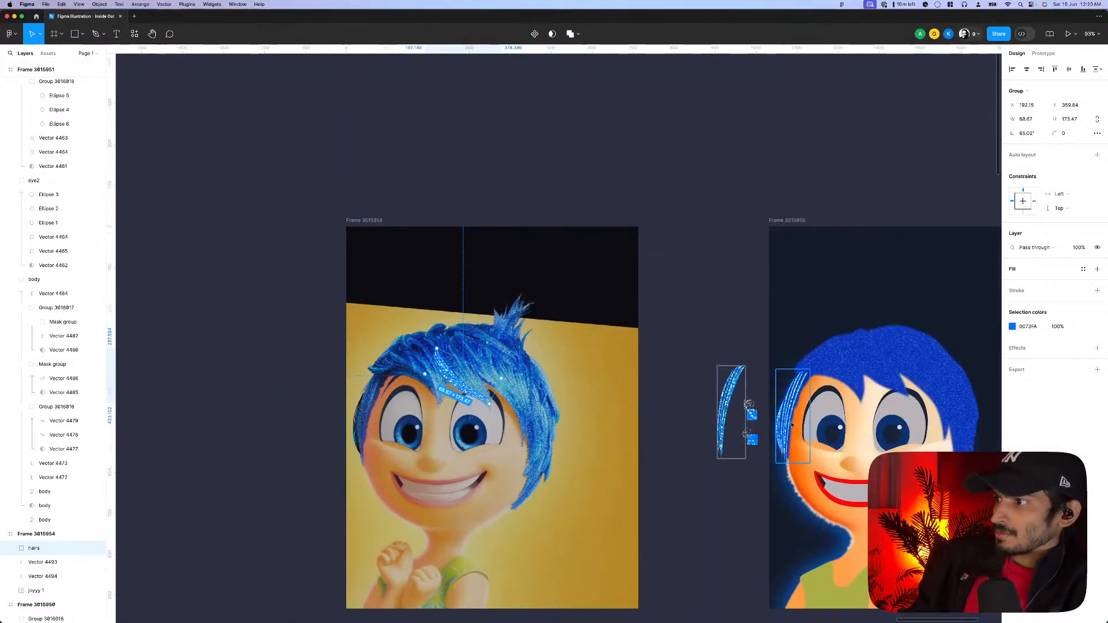
{"action": "double_click", "coordinate": [786, 411]}
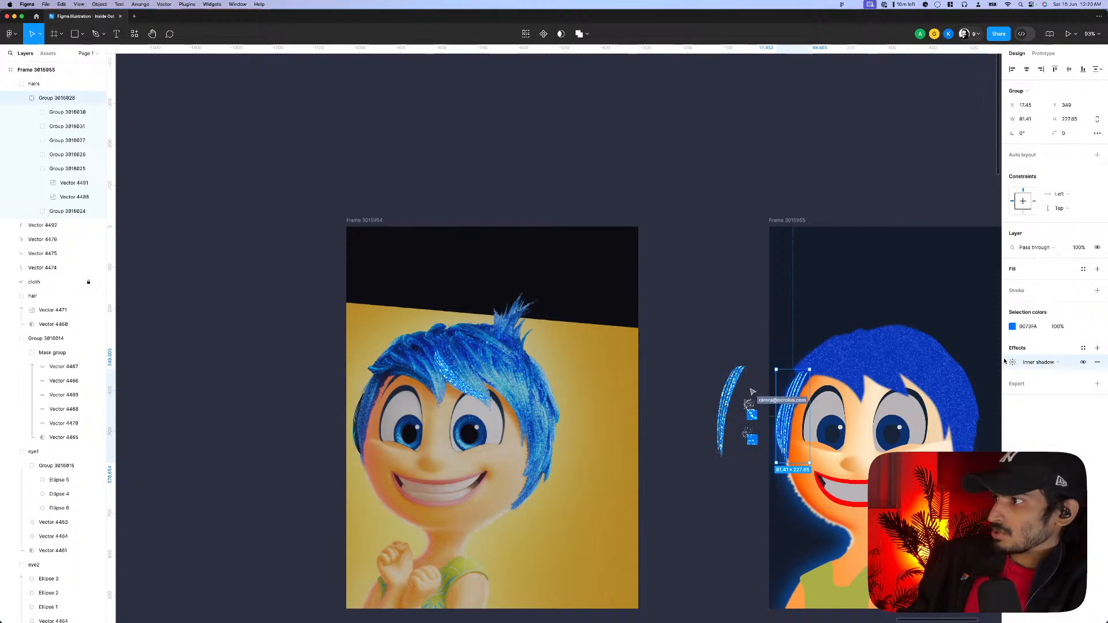
{"action": "scroll", "coordinate": [455, 400], "scroll_direction": "up", "scroll_amount": 5}
{"action": "double_click", "coordinate": [469, 367]}
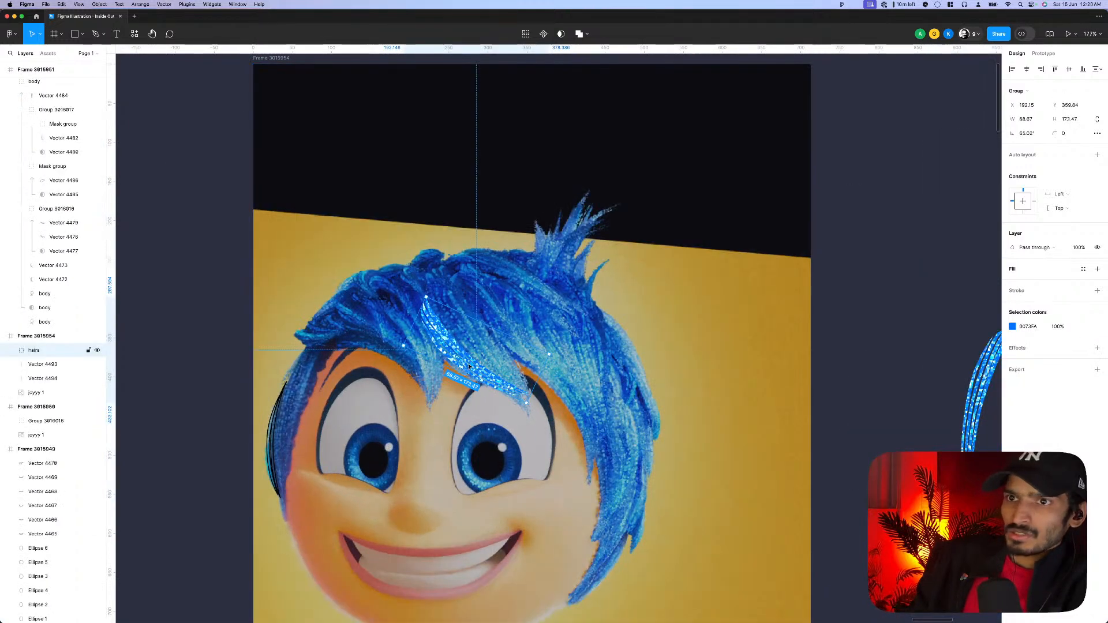
{"action": "key", "text": "Return"}
{"action": "key", "text": "super+alt+v"}
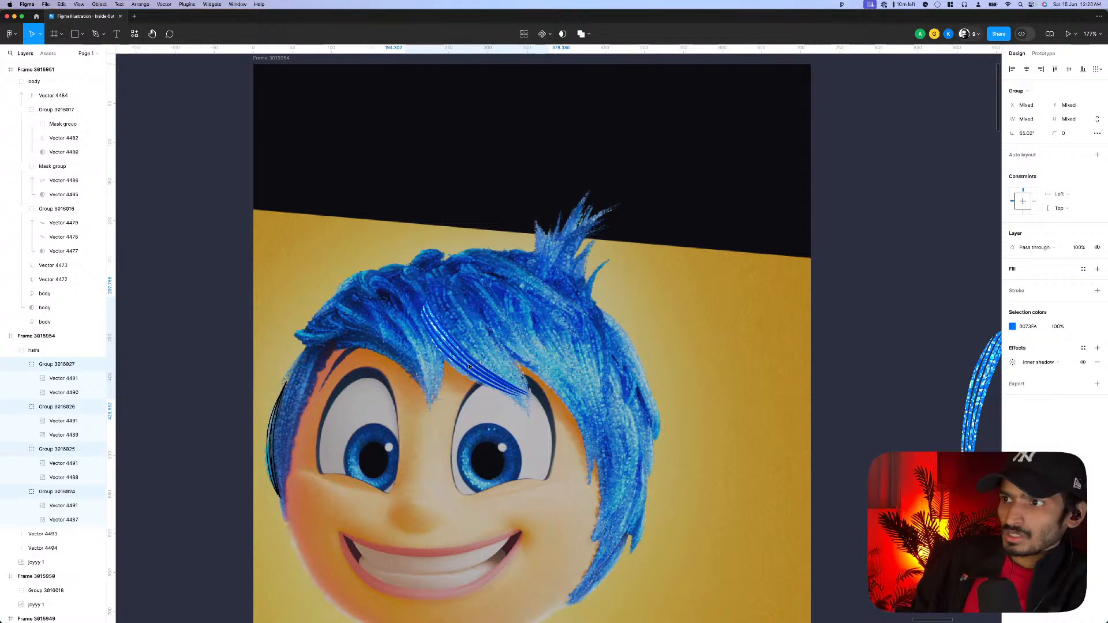
- Set the Y offset of the fringe strands' inner shadow to 3
{"action": "scroll", "coordinate": [444, 341], "scroll_direction": "up", "scroll_amount": 3}
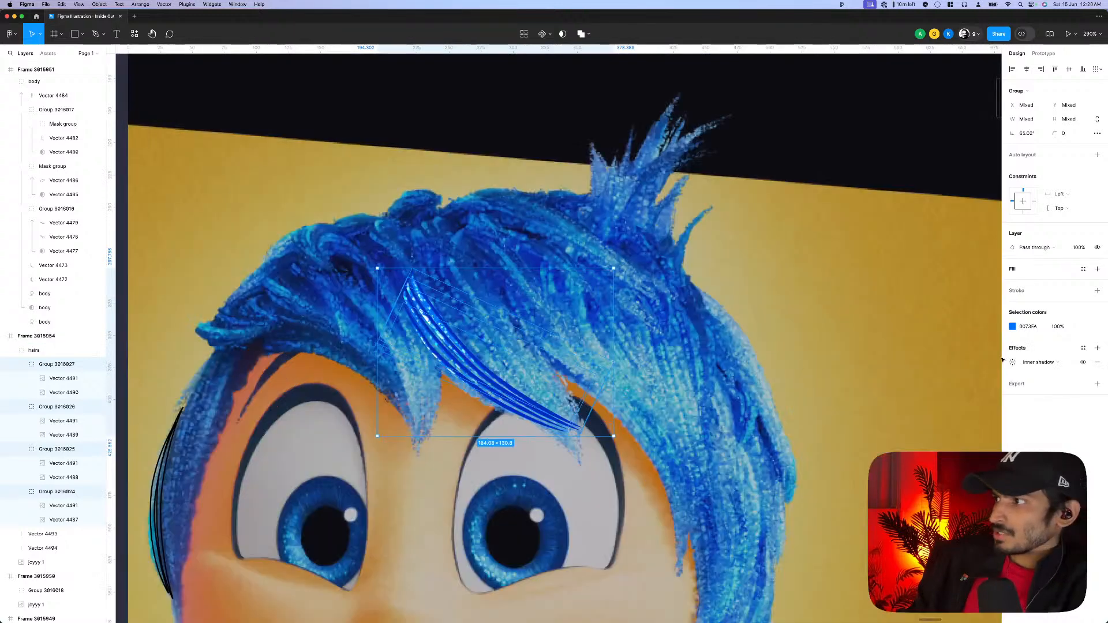
{"action": "left_click", "coordinate": [1013, 362]}
{"action": "left_click", "coordinate": [913, 398]}
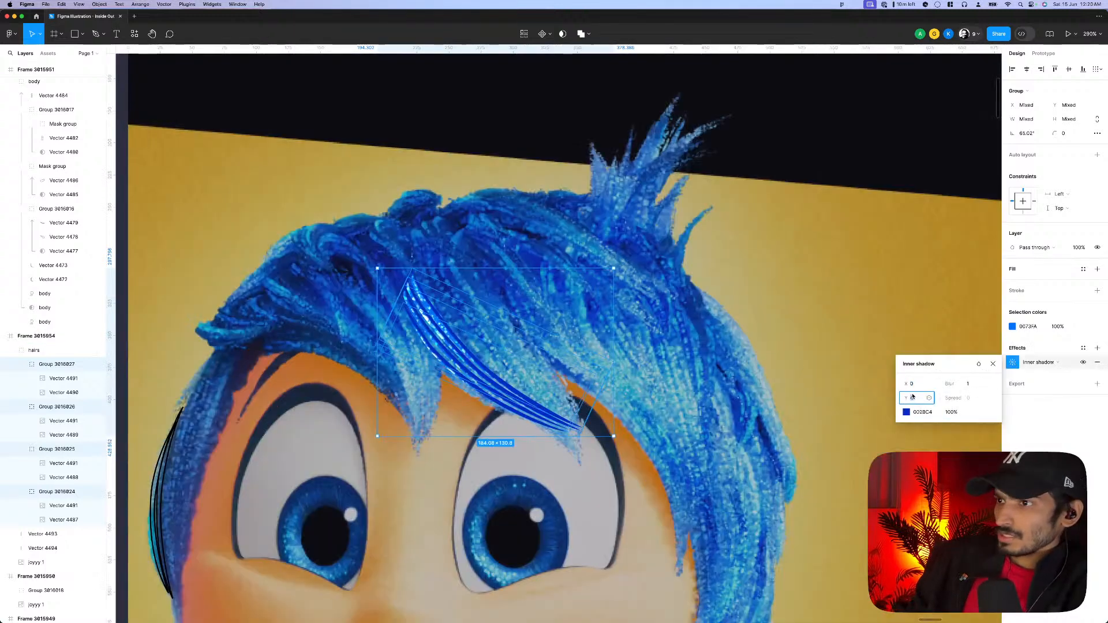
{"action": "type", "text": "5"}
{"action": "key", "text": "Down"}
{"action": "key", "text": "Down"}
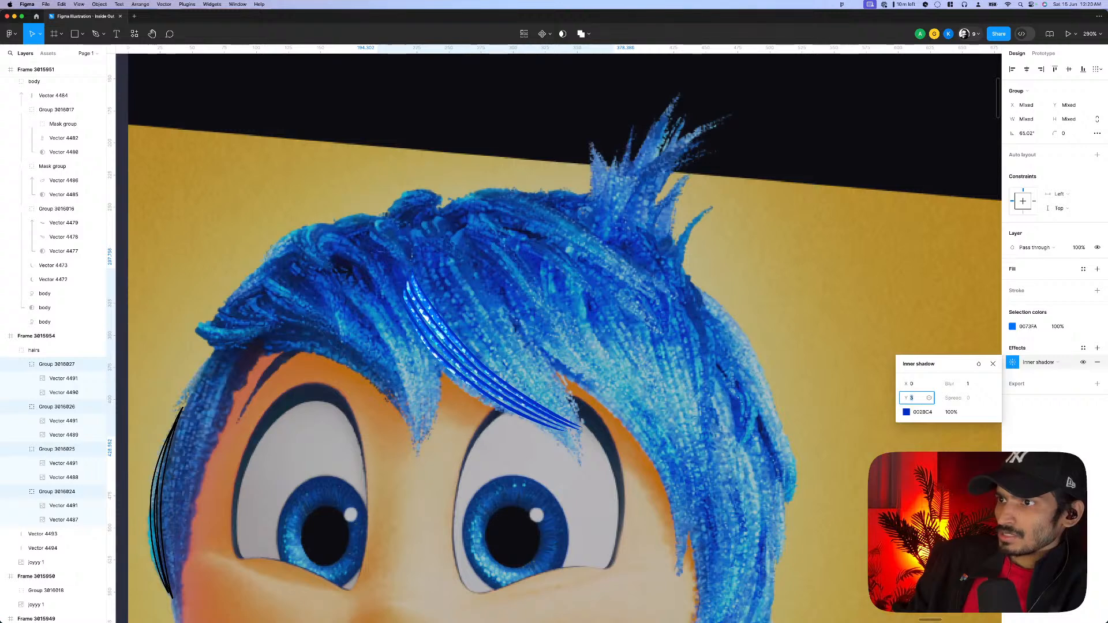
- Change the blend mode of the fringe strands' inner shadow and set its colour to bright blue 1145FF
{"action": "left_click", "coordinate": [978, 363]}
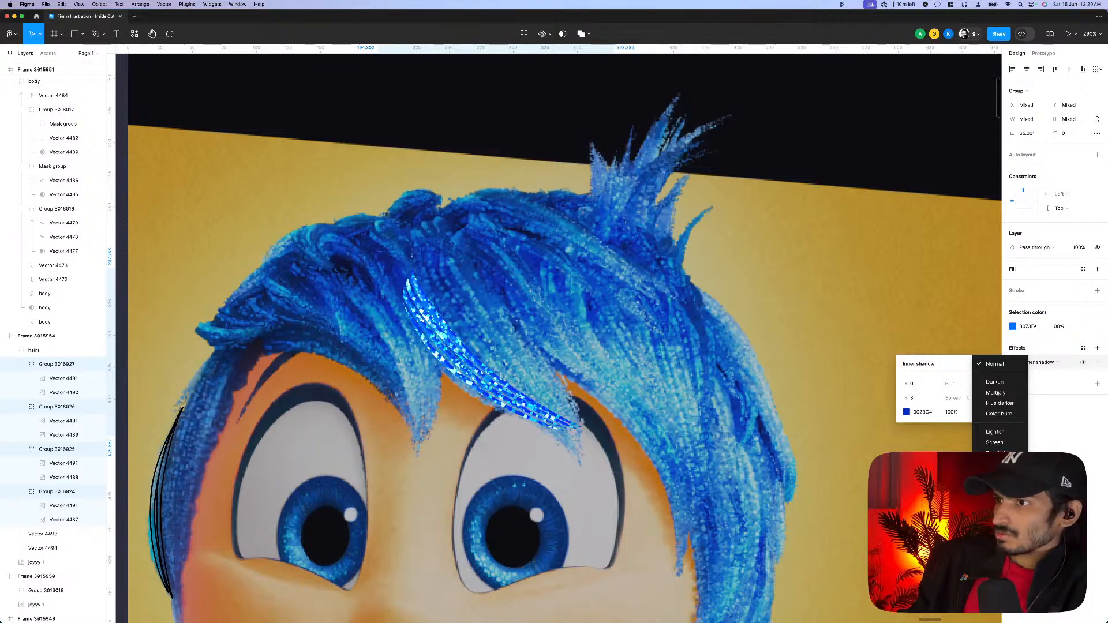
{"action": "left_click", "coordinate": [927, 416]}
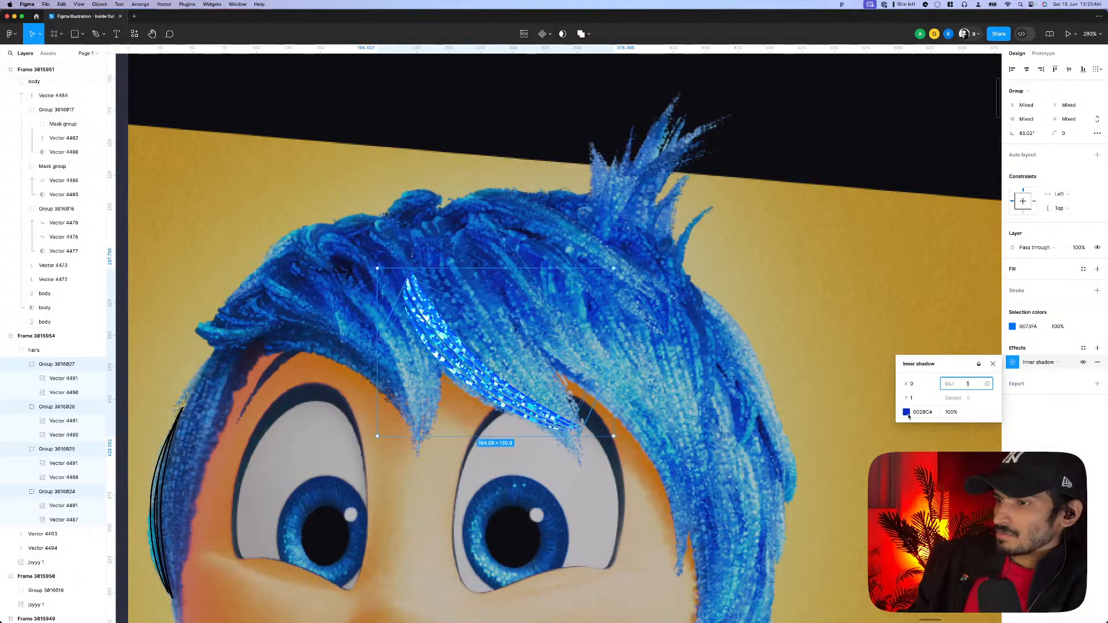
{"action": "left_click", "coordinate": [906, 413]}
{"action": "left_click_drag", "start_coordinate": [878, 410], "coordinate": [889, 399]}
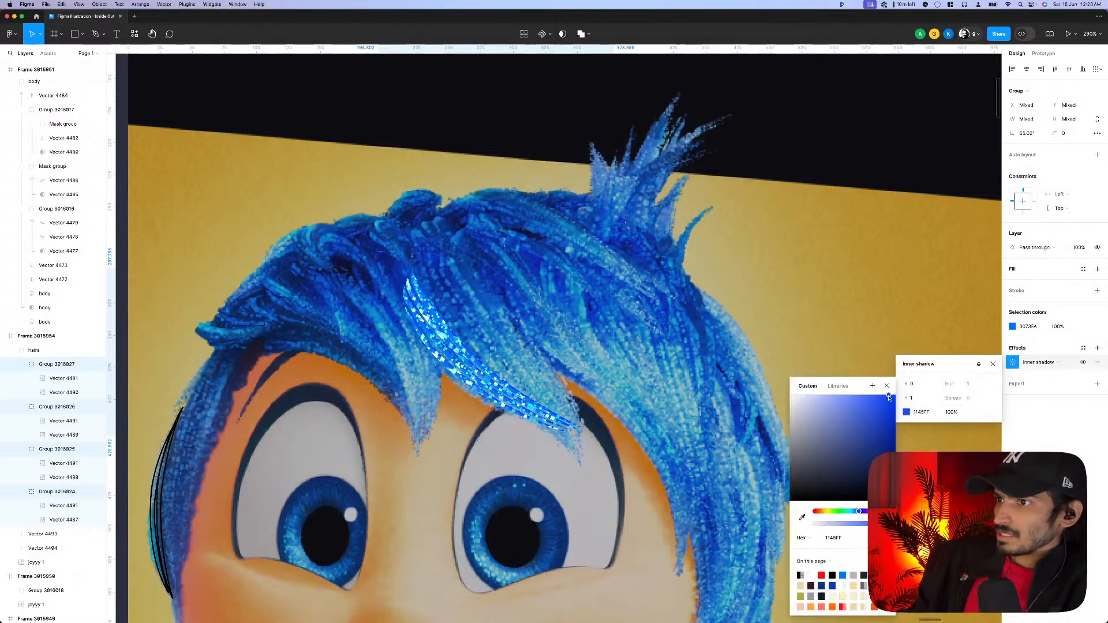
- Change the colour of the fringe strands' inner shadow to light cyan 11E2FF
{"action": "left_click_drag", "start_coordinate": [859, 512], "coordinate": [853, 513]}
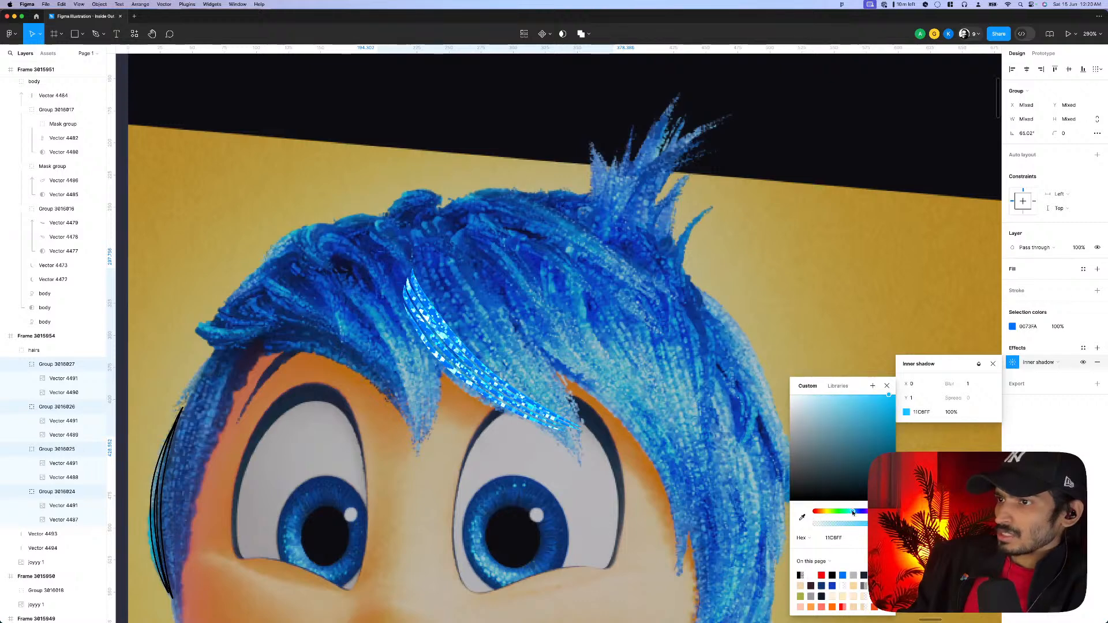
{"action": "scroll", "coordinate": [756, 312], "scroll_direction": "down", "scroll_amount": 5}
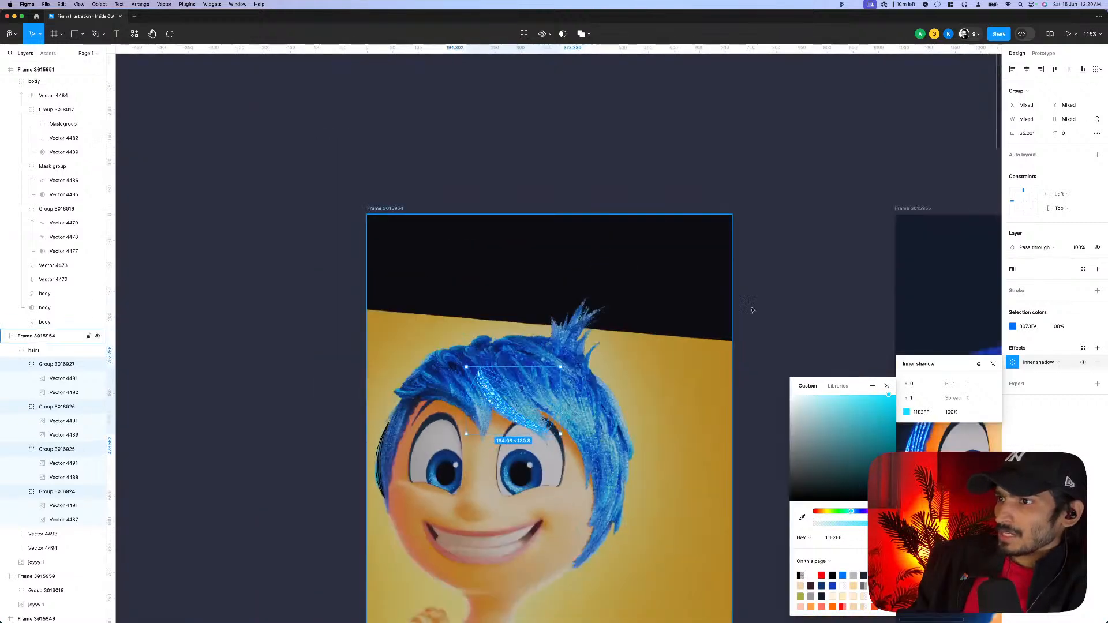
{"action": "left_click", "coordinate": [763, 316]}
- Move the fringe strand group up and to the right over the reference hair, to about X 192, Y 360
{"action": "left_click", "coordinate": [495, 420]}
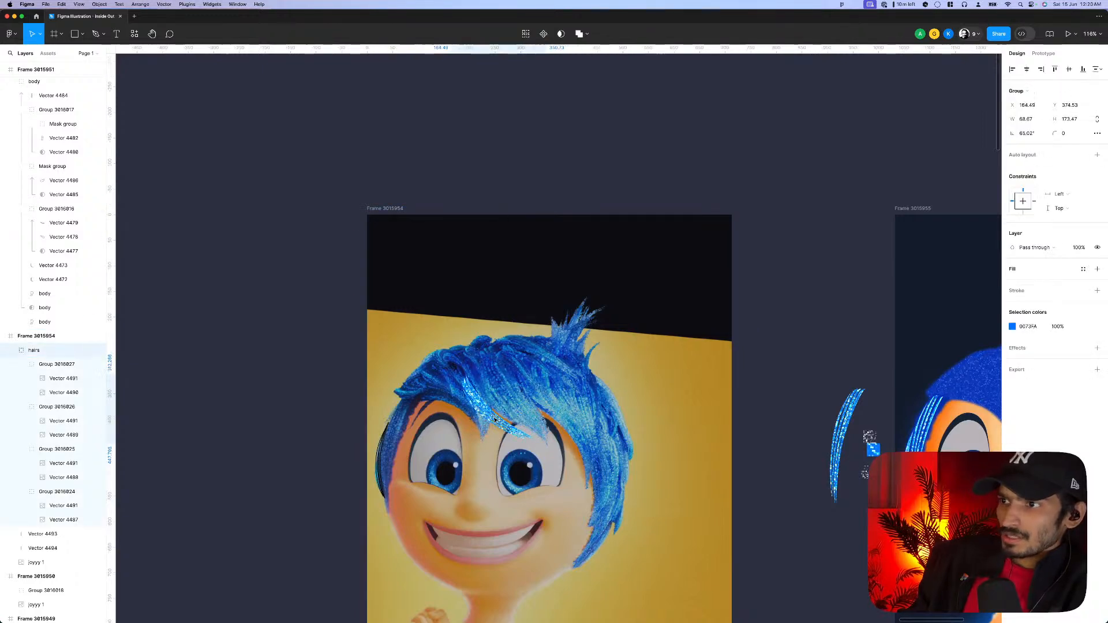
{"action": "left_click_drag", "start_coordinate": [494, 420], "coordinate": [512, 410]}
{"action": "scroll", "coordinate": [513, 410], "scroll_direction": "up", "scroll_amount": 5}
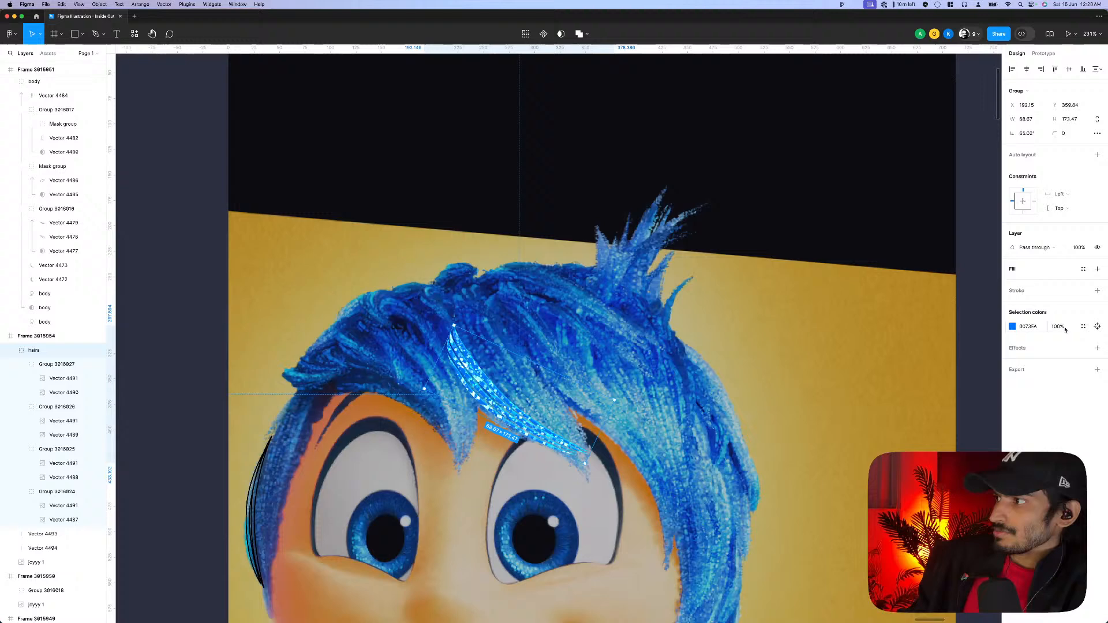
{"action": "left_click", "coordinate": [1097, 326]}
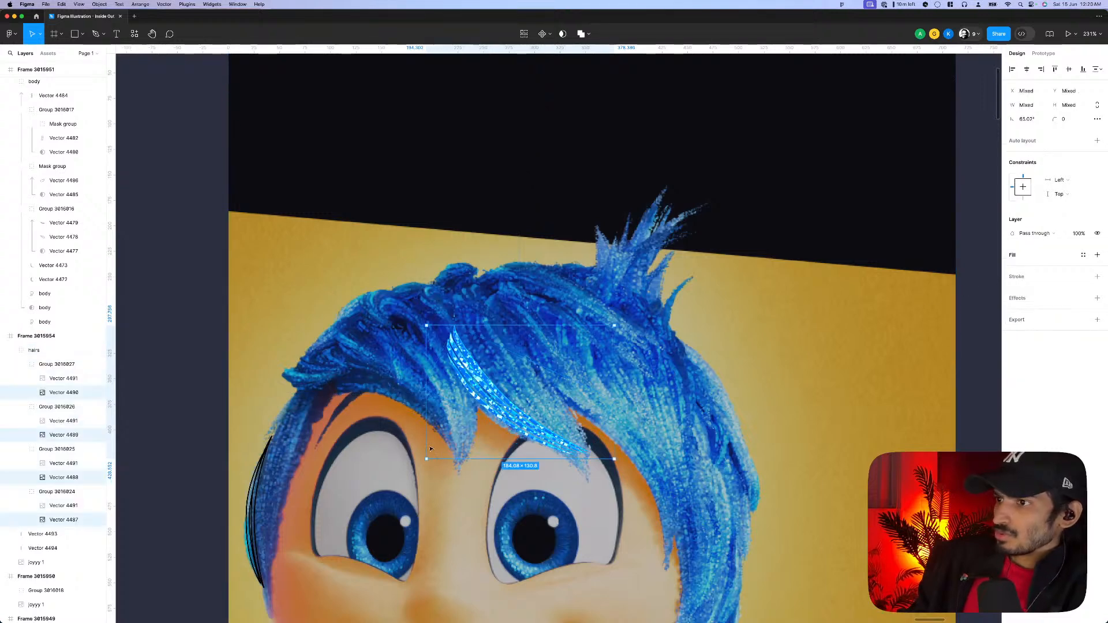
{"action": "scroll", "coordinate": [411, 444], "scroll_direction": "down", "scroll_amount": 2}
{"action": "scroll", "coordinate": [424, 441], "scroll_direction": "down", "scroll_amount": 2}
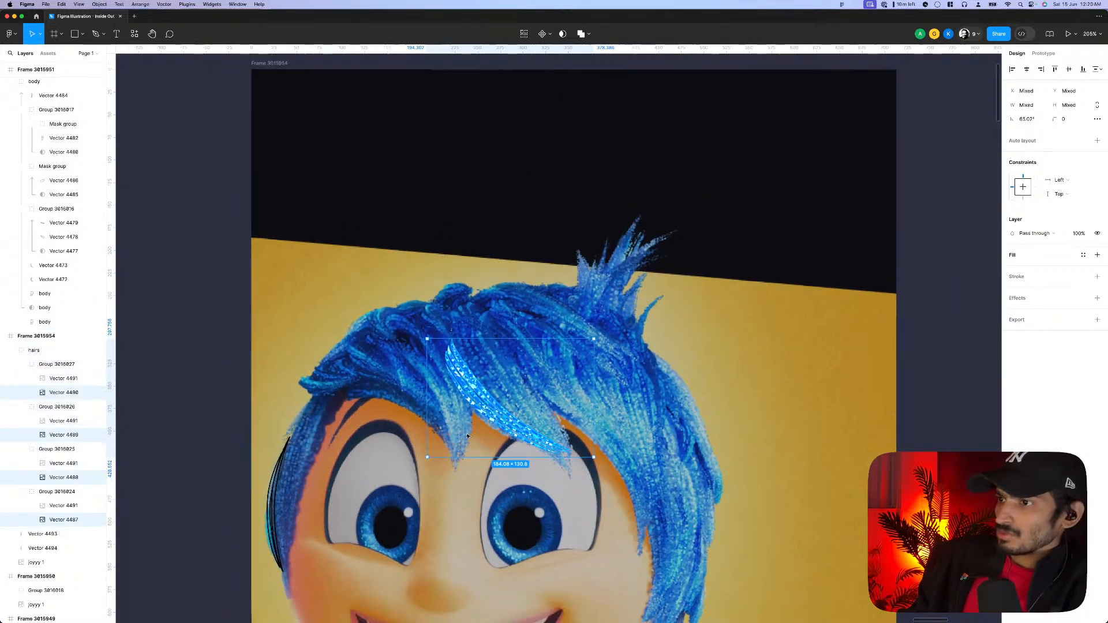
{"action": "key", "text": "Escape"}
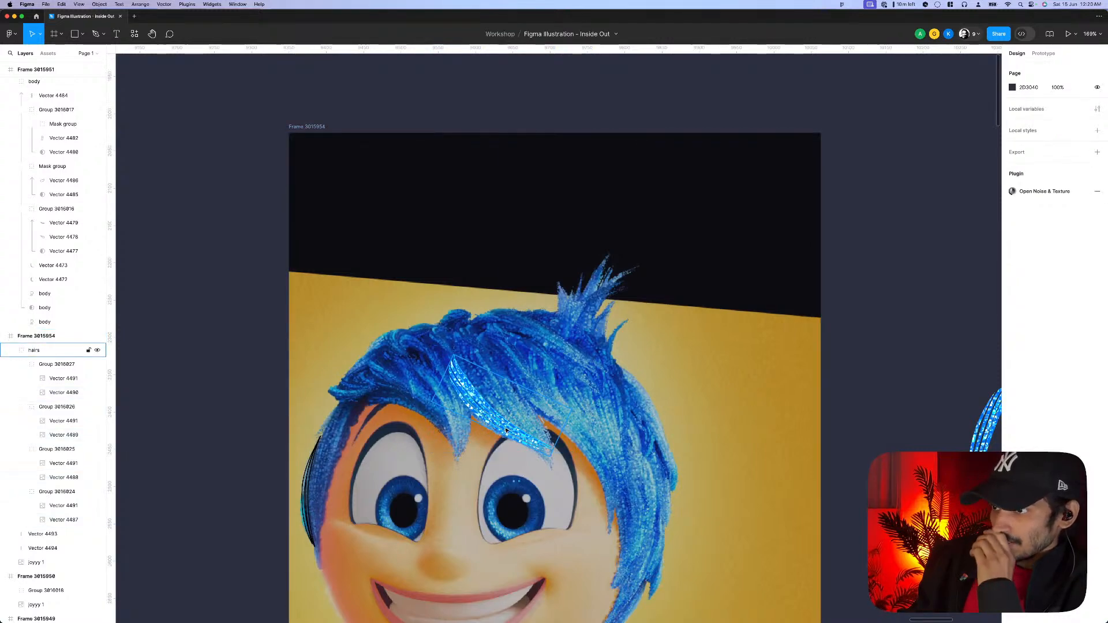
- Try a linear gradient in place of the fringe strands' base colour, with its end stop changed to a brighter, lighter blue
{"action": "double_click", "coordinate": [496, 424]}
{"action": "left_click", "coordinate": [1012, 327]}
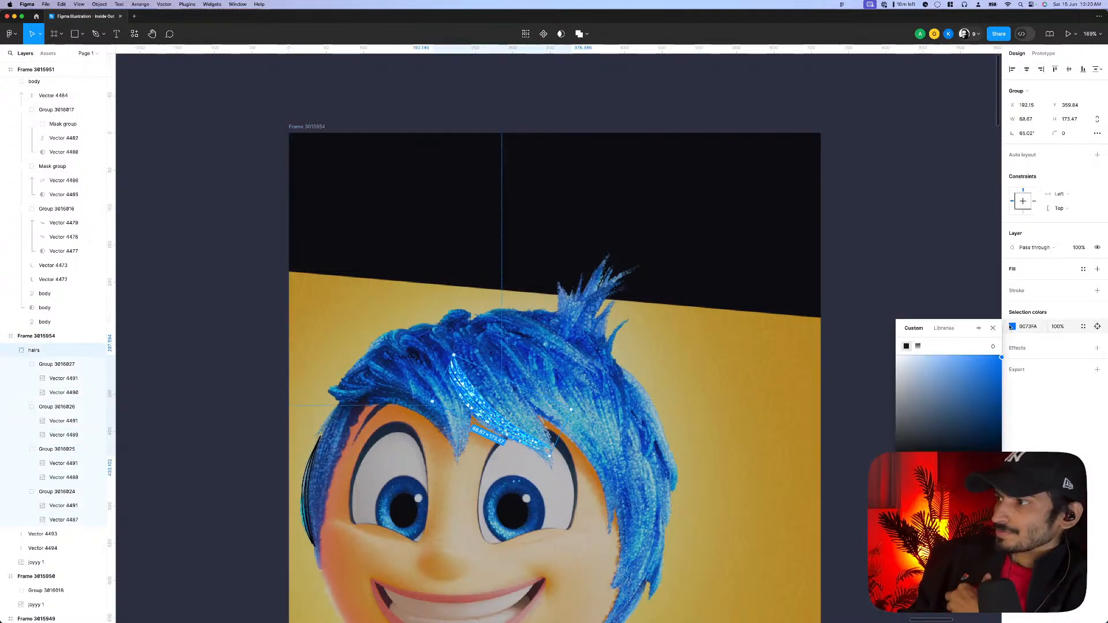
{"action": "left_click", "coordinate": [918, 346]}
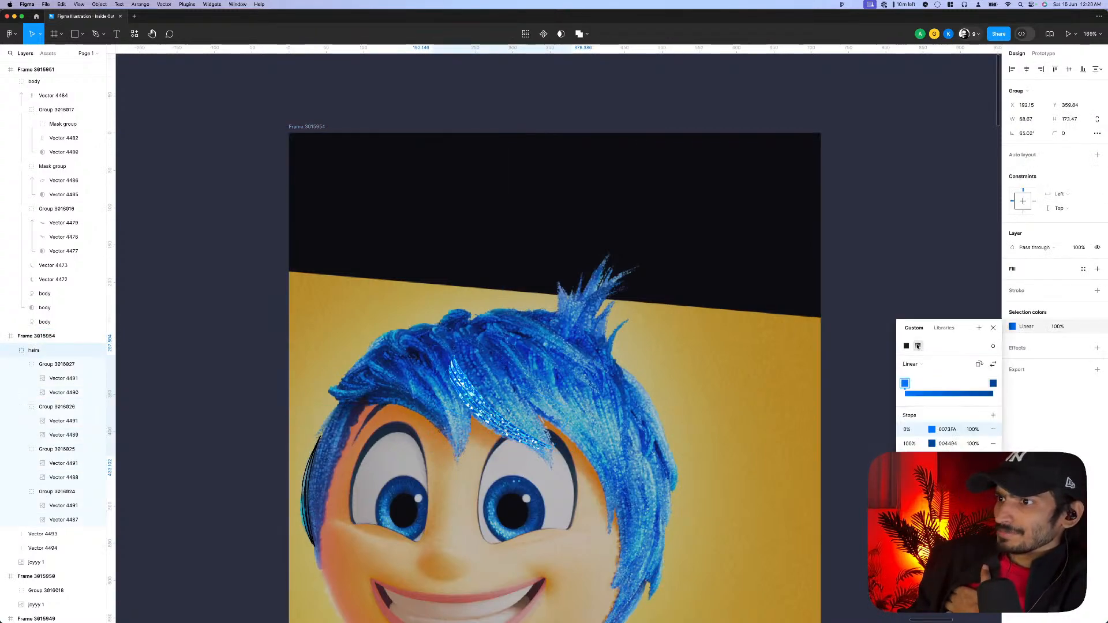
{"action": "left_click", "coordinate": [993, 384]}
{"action": "left_click", "coordinate": [932, 443]}
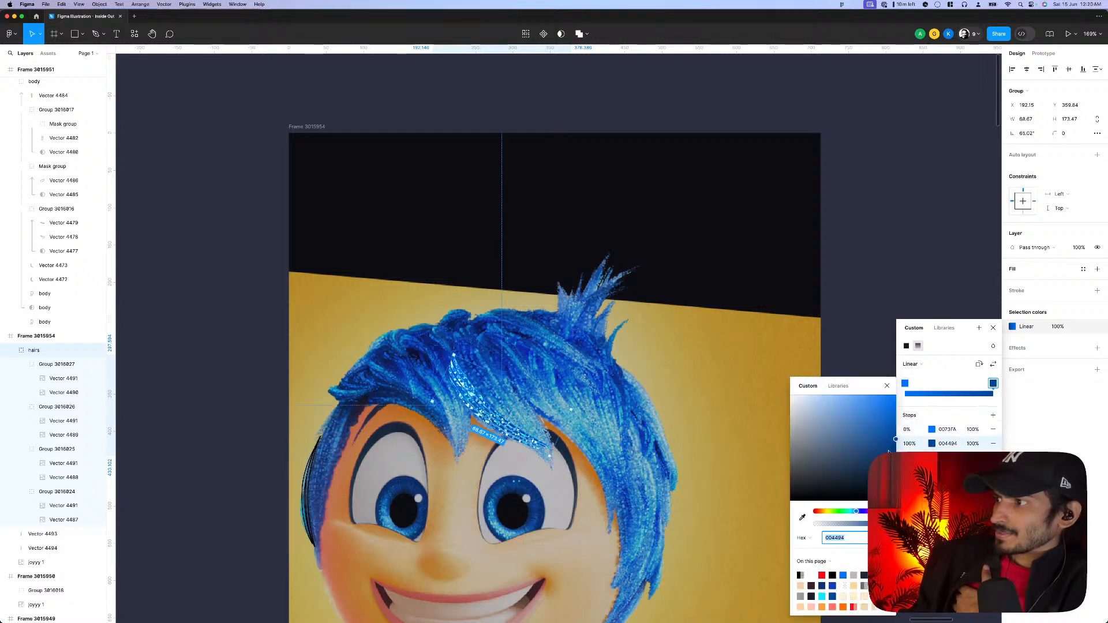
{"action": "left_click", "coordinate": [877, 415]}
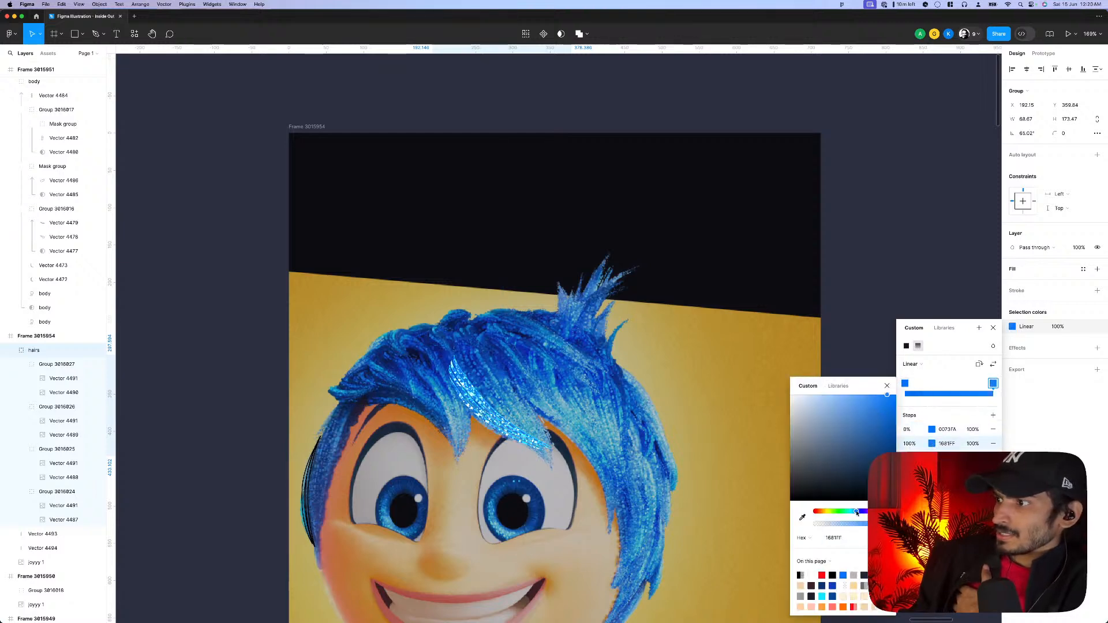
{"action": "left_click_drag", "start_coordinate": [857, 514], "coordinate": [855, 513]}
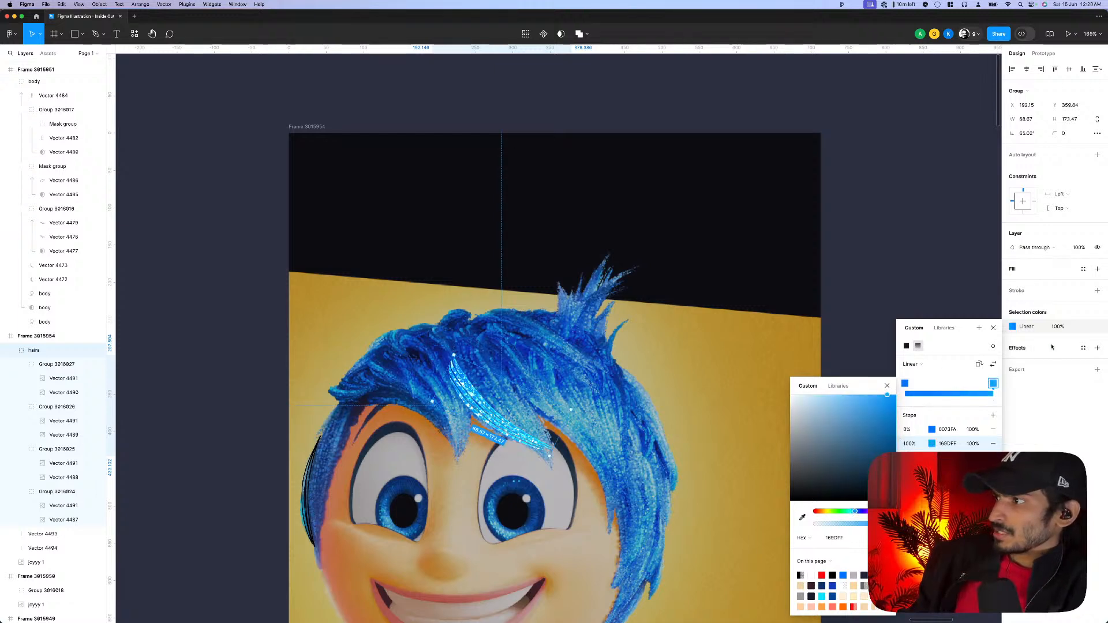
- Return the fringe strands' base fill to a solid colour and set it to blue 0055FA
{"action": "left_click", "coordinate": [906, 346]}
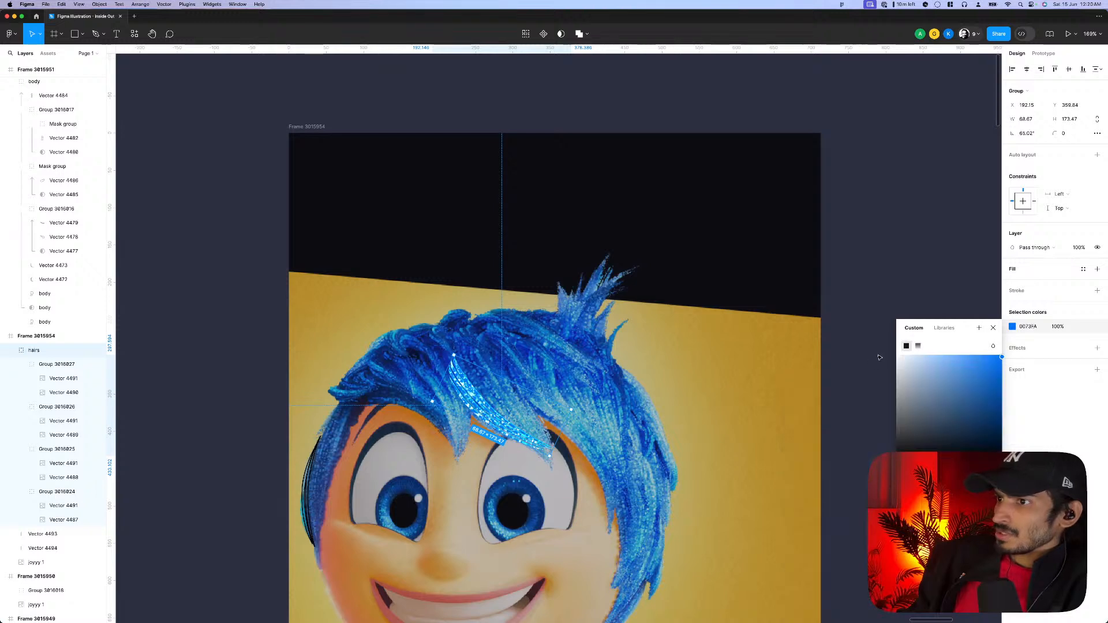
{"action": "left_click_drag", "start_coordinate": [952, 462], "coordinate": [955, 462]}
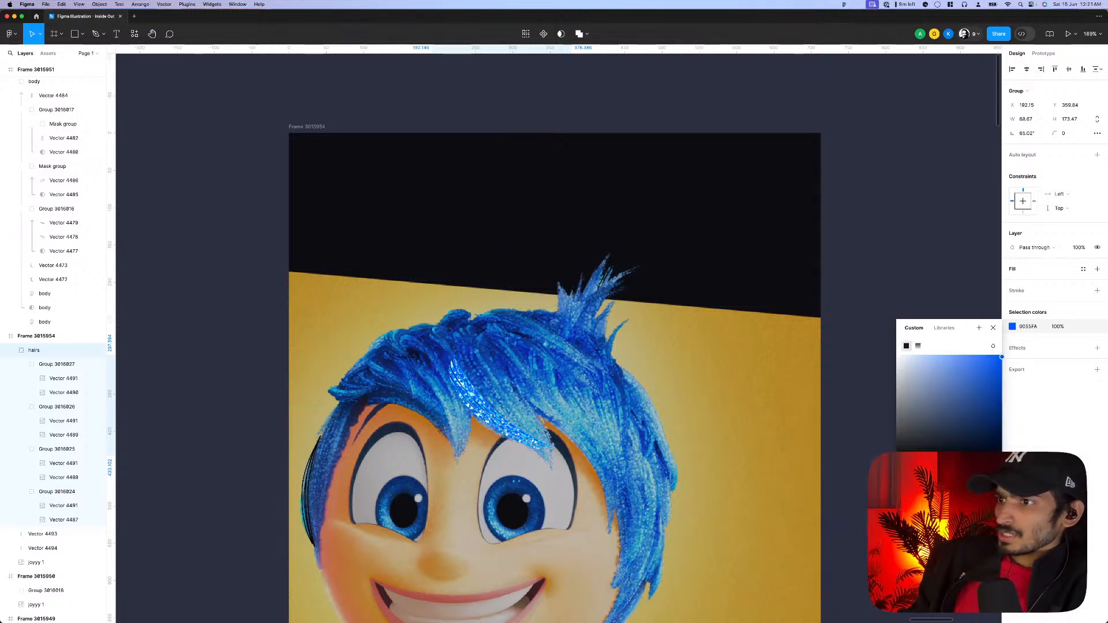
{"action": "key", "text": "Escape"}
- Add a fill to Vector 4487 in the fringe strands and place it between the noise images and the blue base fill
{"action": "scroll", "coordinate": [527, 430], "scroll_direction": "up", "scroll_amount": 5}
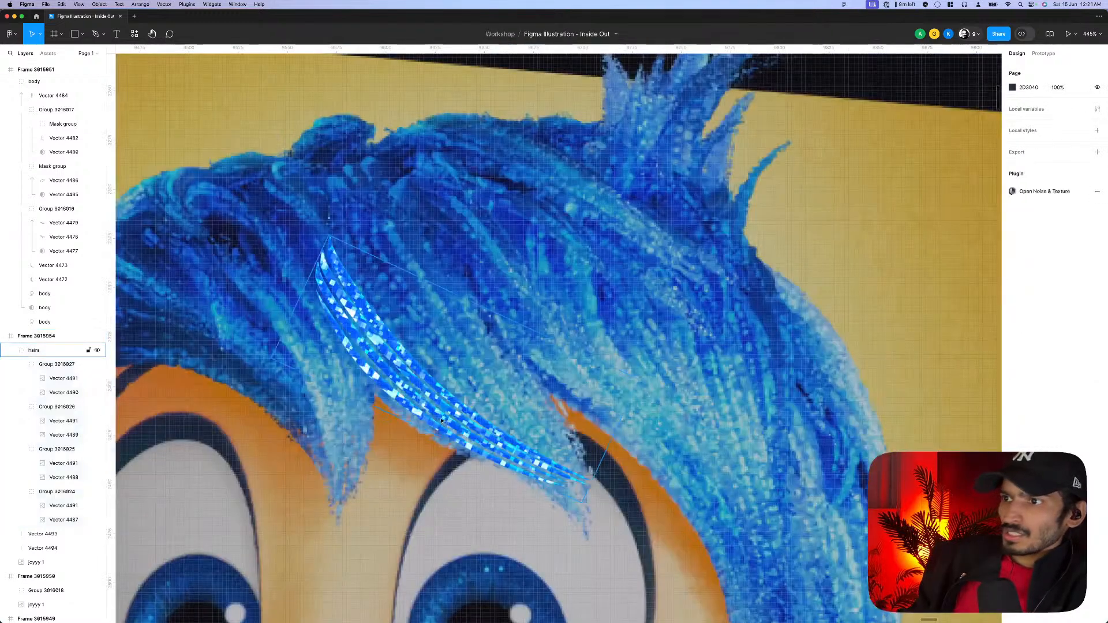
{"action": "left_click", "coordinate": [456, 414]}
{"action": "double_click", "coordinate": [464, 410]}
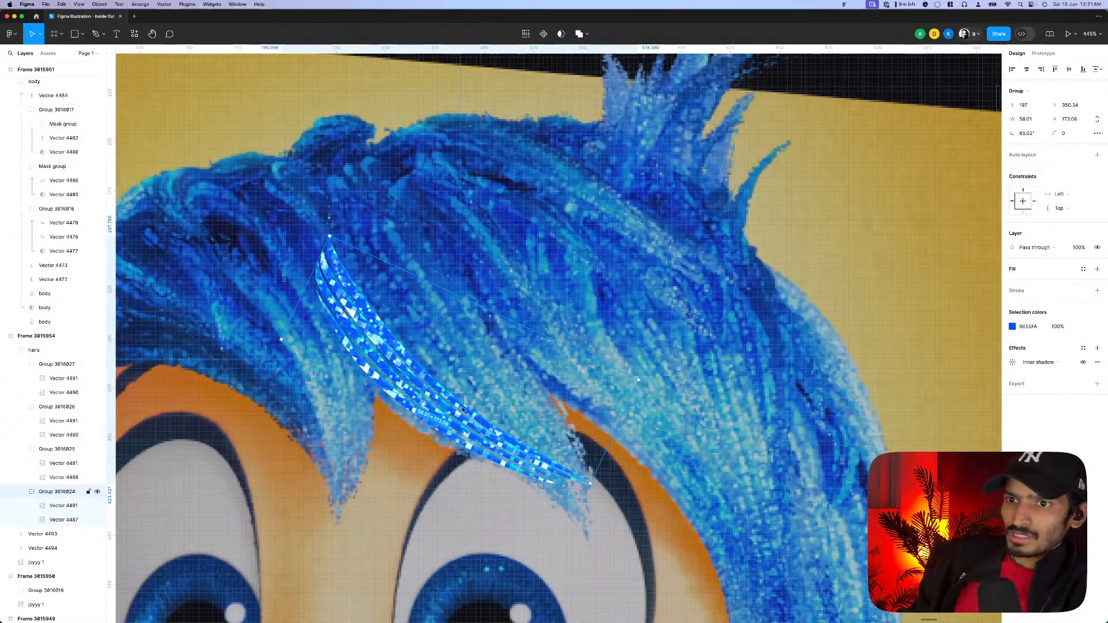
{"action": "scroll", "coordinate": [463, 410], "scroll_direction": "down", "scroll_amount": 5}
{"action": "scroll", "coordinate": [698, 386], "scroll_direction": "down", "scroll_amount": 3}
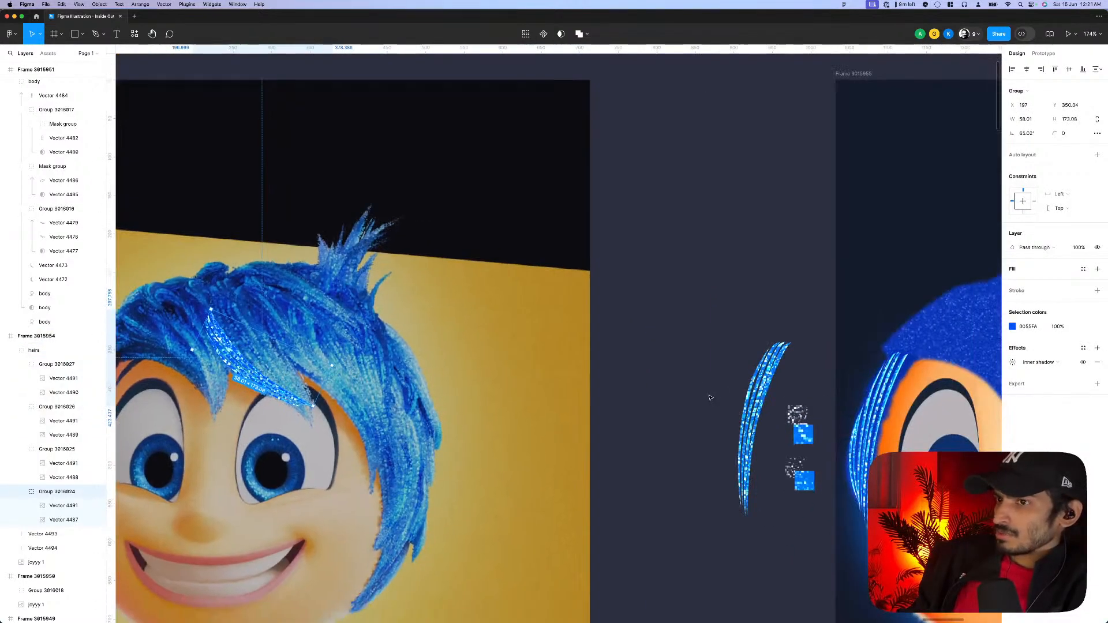
{"action": "scroll", "coordinate": [711, 397], "scroll_direction": "left", "scroll_amount": 5}
{"action": "scroll", "coordinate": [484, 347], "scroll_direction": "up", "scroll_amount": 4}
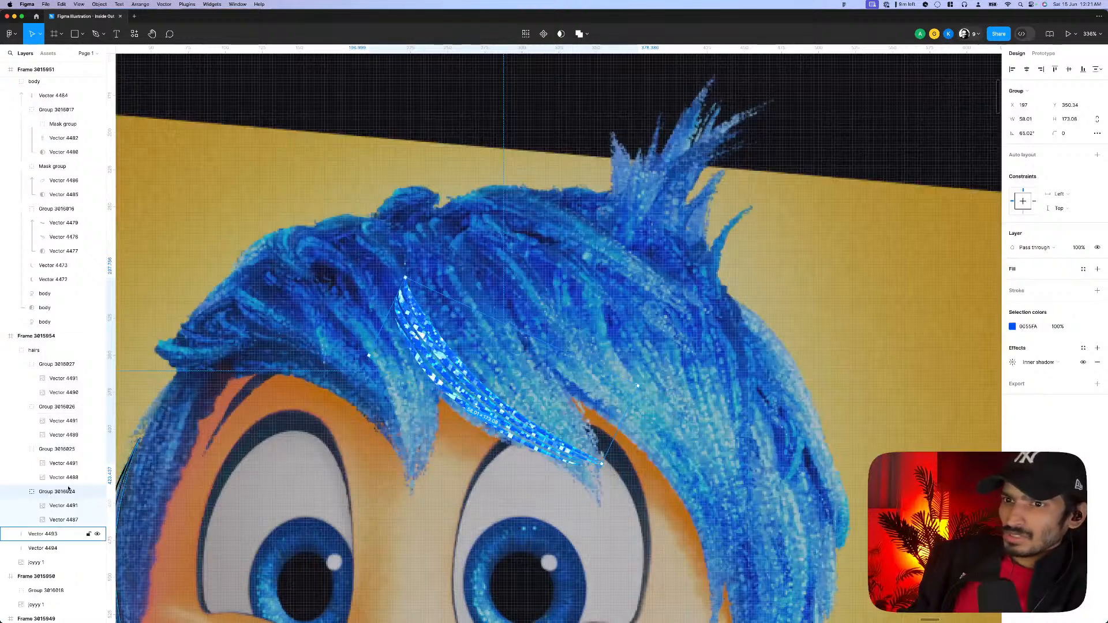
{"action": "left_click", "coordinate": [67, 520]}
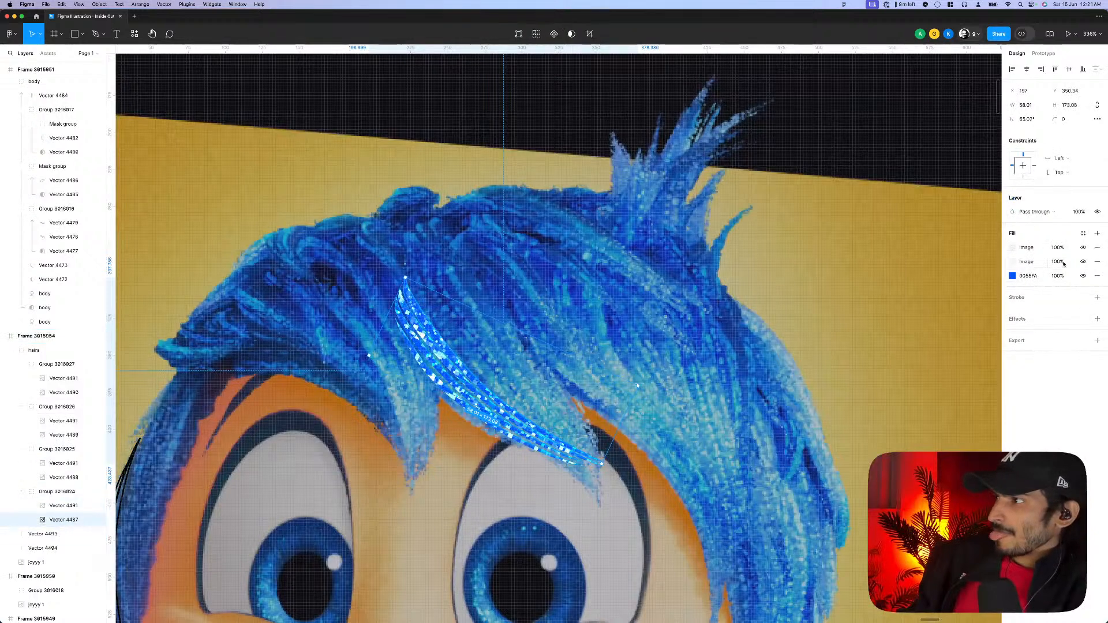
{"action": "left_click", "coordinate": [1098, 234]}
{"action": "left_click_drag", "start_coordinate": [1004, 249], "coordinate": [1006, 278]}
- Set the strand's new fill to bright cyan 08DBF8 at 100% opacity
{"action": "left_click", "coordinate": [1012, 277]}
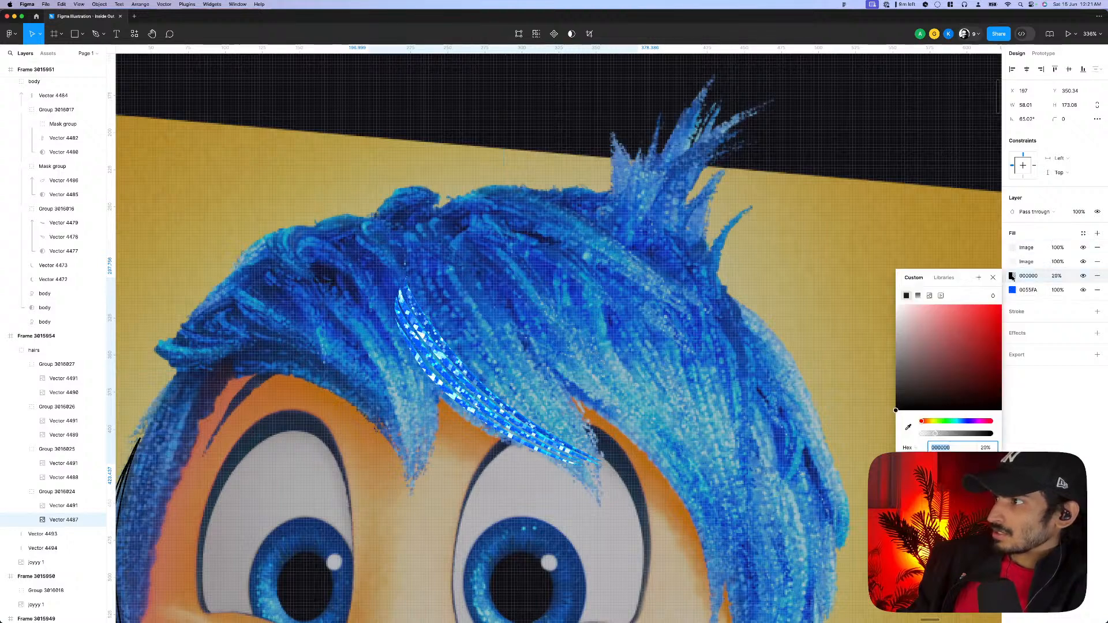
{"action": "left_click", "coordinate": [957, 422]}
{"action": "left_click_drag", "start_coordinate": [980, 322], "coordinate": [999, 312]}
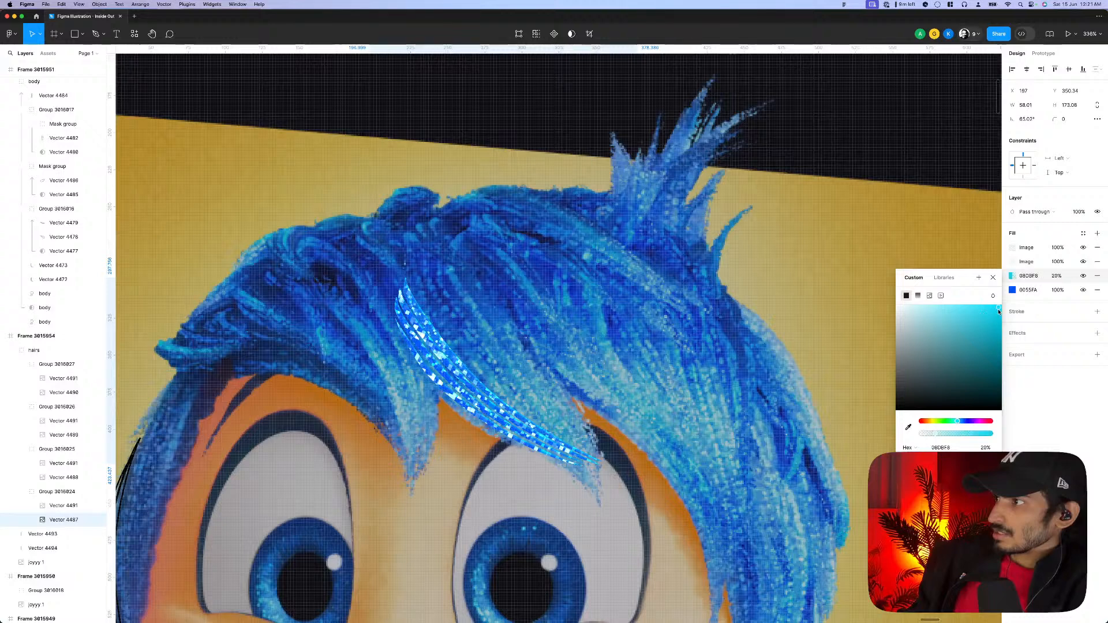
{"action": "left_click_drag", "start_coordinate": [971, 431], "coordinate": [1013, 431]}
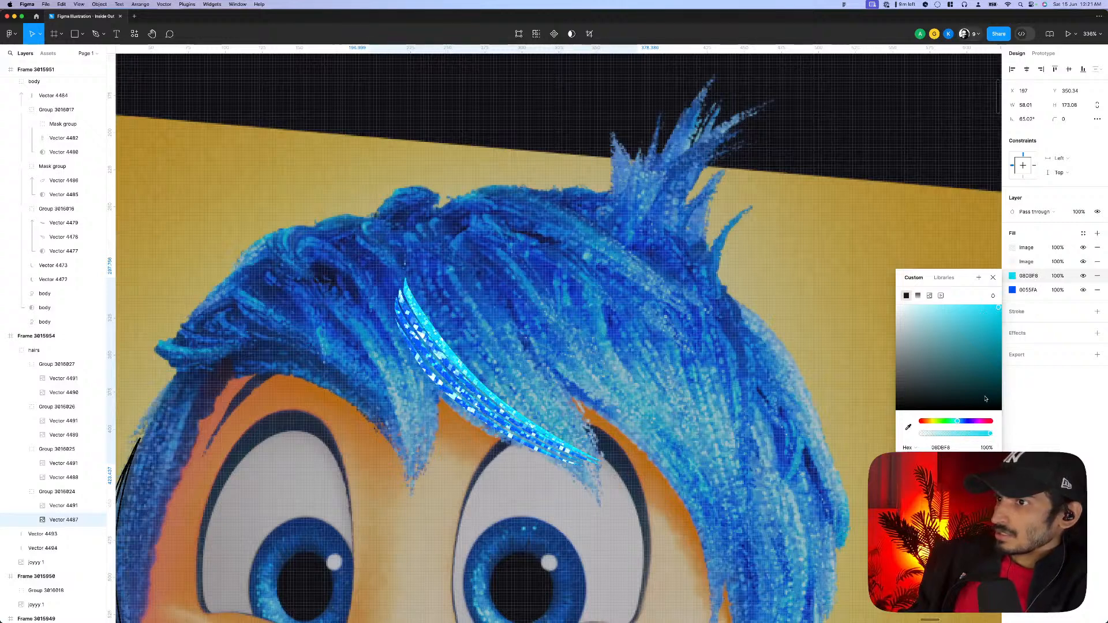
- Turn the cyan fill into a linear gradient running along the strand, transparent at the root and solid cyan at the tip
{"action": "left_click", "coordinate": [917, 295]}
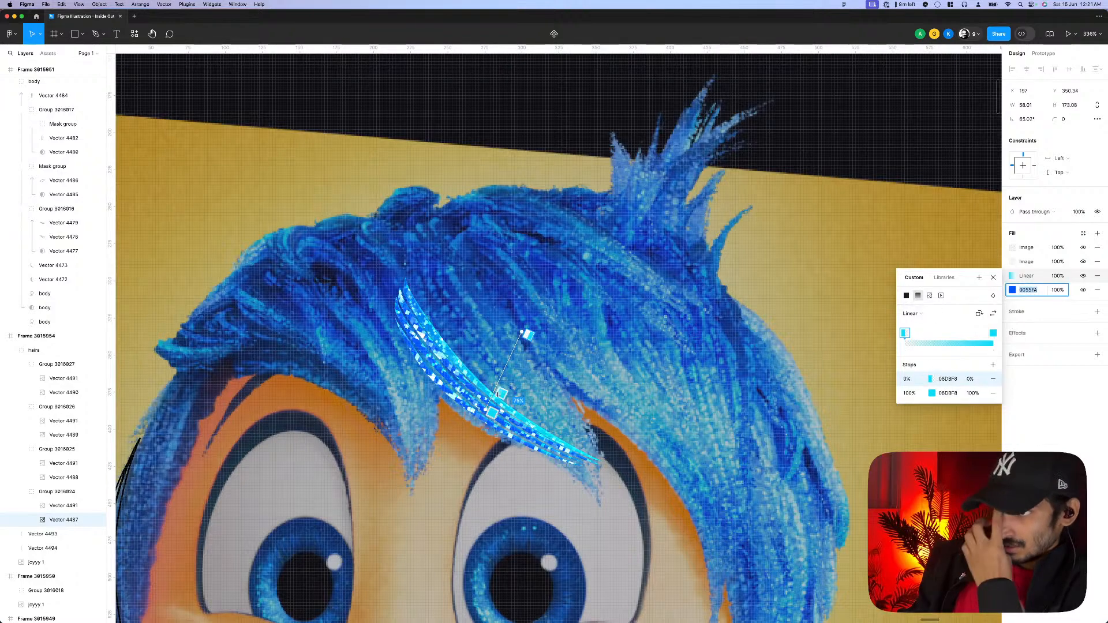
{"action": "left_click_drag", "start_coordinate": [486, 410], "coordinate": [590, 438]}
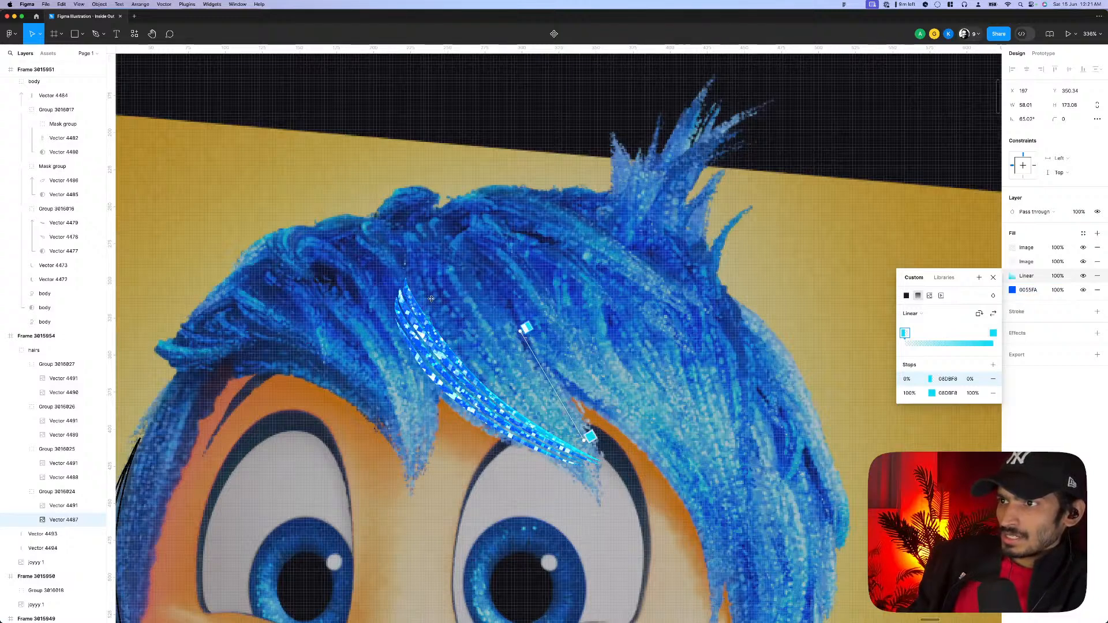
{"action": "left_click_drag", "start_coordinate": [523, 332], "coordinate": [428, 297]}
{"action": "left_click", "coordinate": [589, 434]}
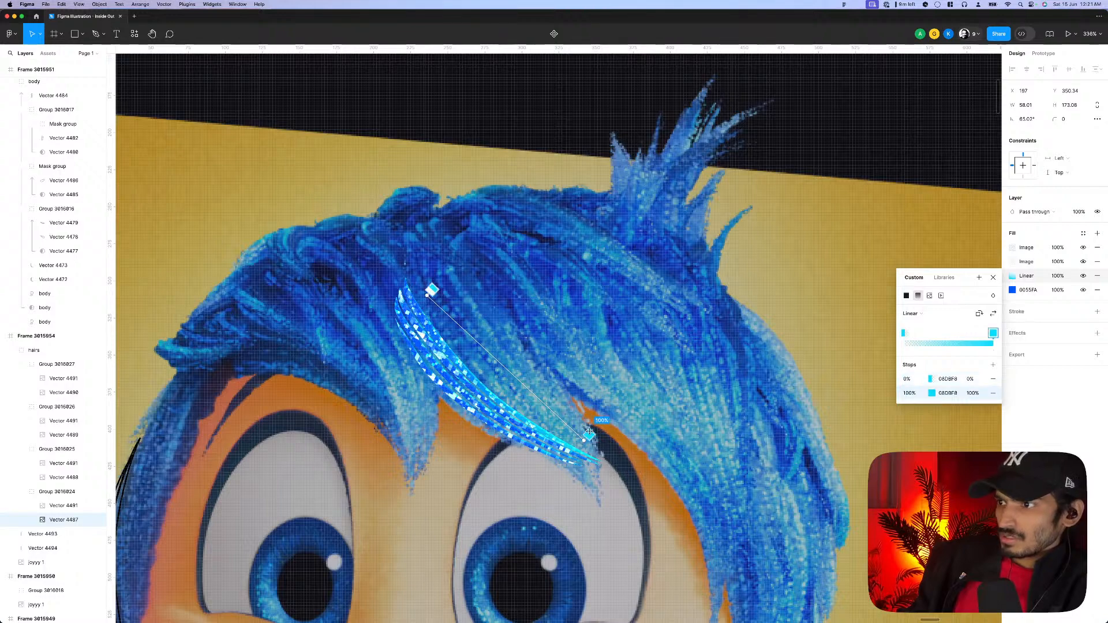
- Set the opacity of the strand's cyan gradient fill to 70%
{"action": "left_click", "coordinate": [1057, 277]}
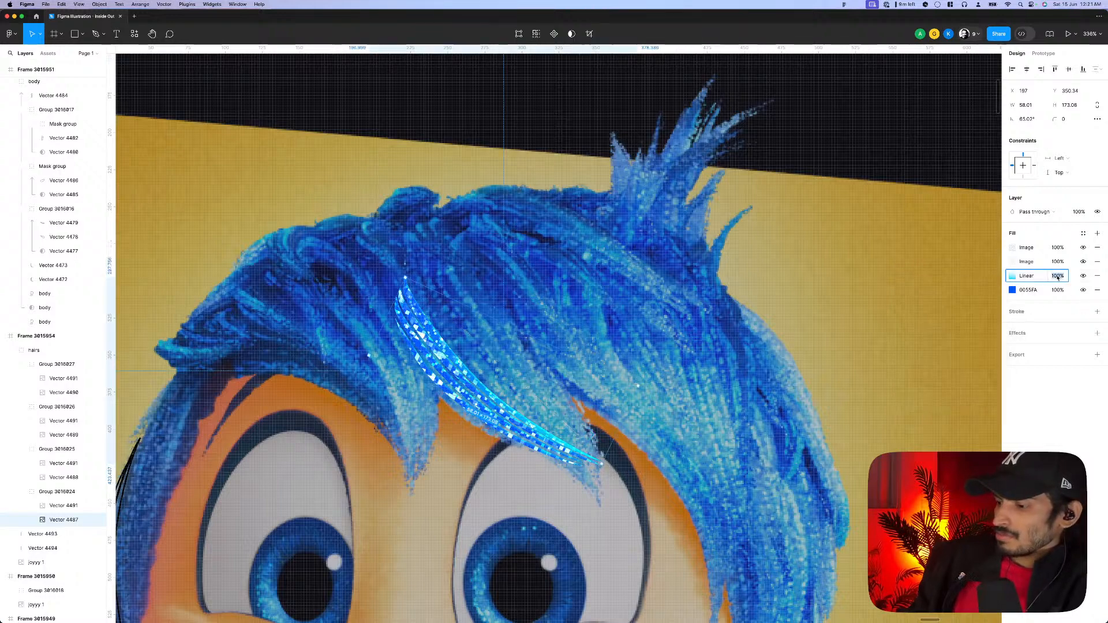
{"action": "type", "text": "50"}
{"action": "key", "text": "Return"}
{"action": "key", "text": "shift+Down"}
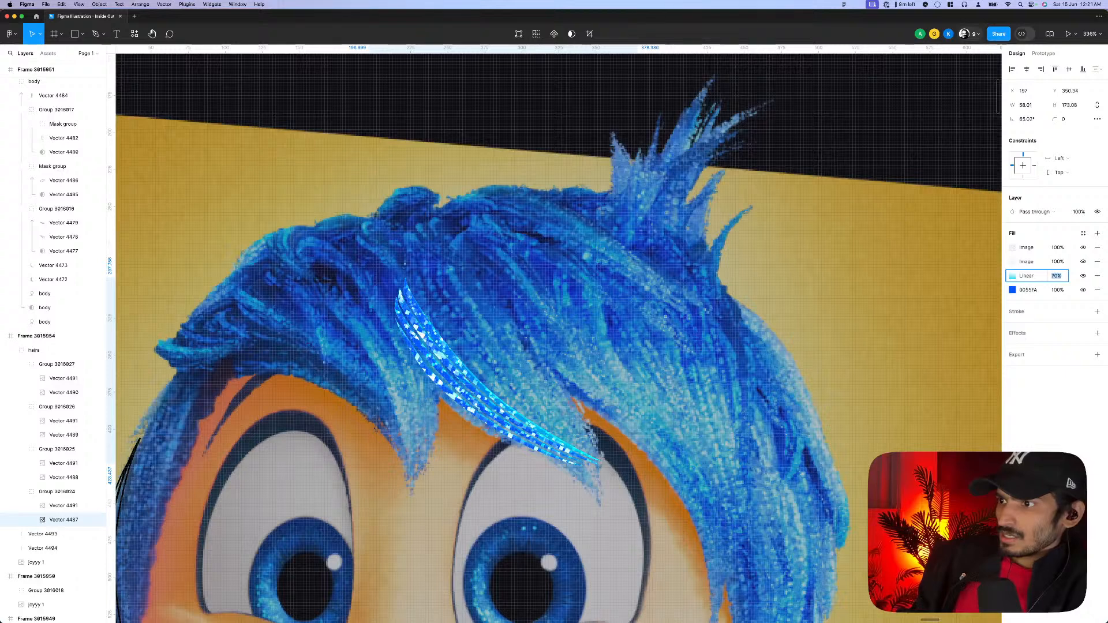
{"action": "key", "text": "Escape"}
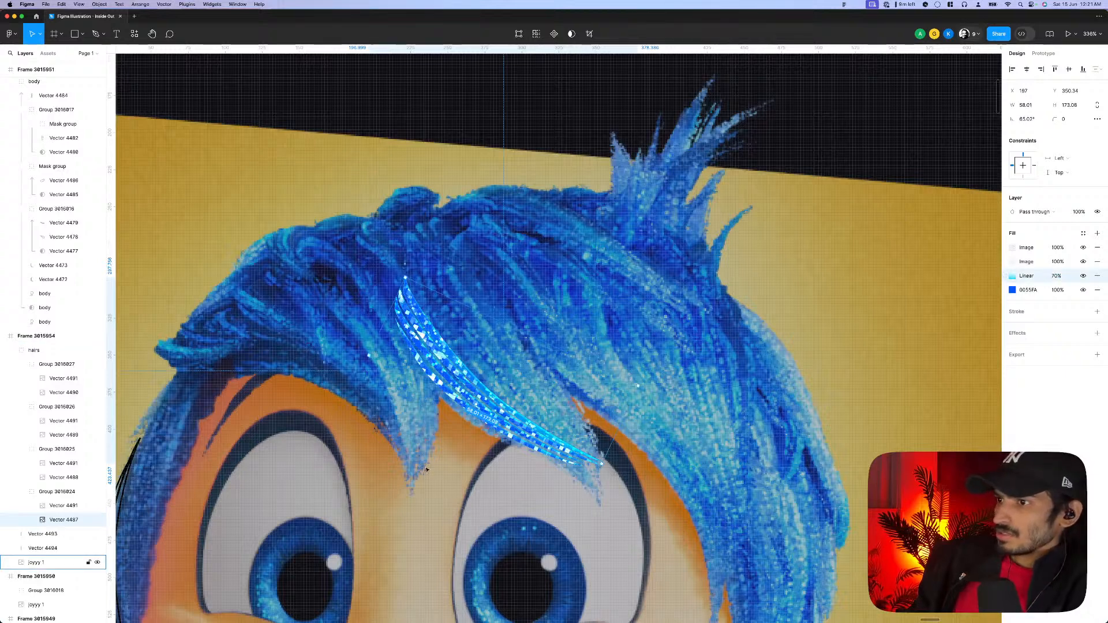
- Apply a copy of the cyan gradient fill to Vector 4488 and place it directly above the blue base fill
{"action": "left_click", "coordinate": [479, 418]}
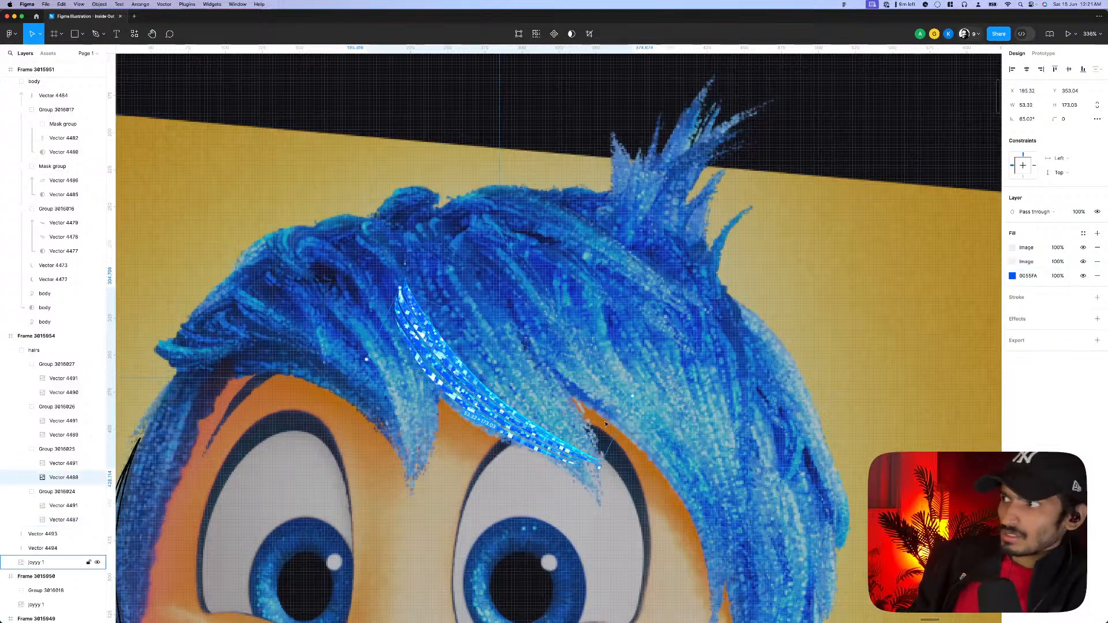
{"action": "key", "text": "super+alt+v"}
{"action": "left_click_drag", "start_coordinate": [1005, 245], "coordinate": [1005, 287]}
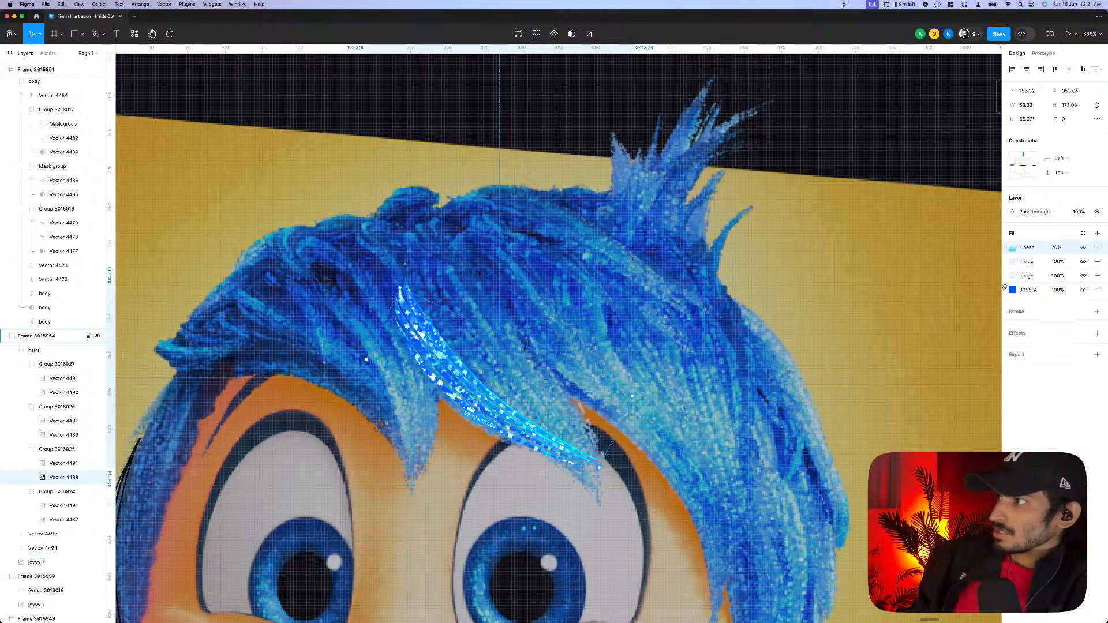
- Paste the cyan gradient fill onto the next fringe strand, Vector 4489
{"action": "left_click", "coordinate": [56, 436]}
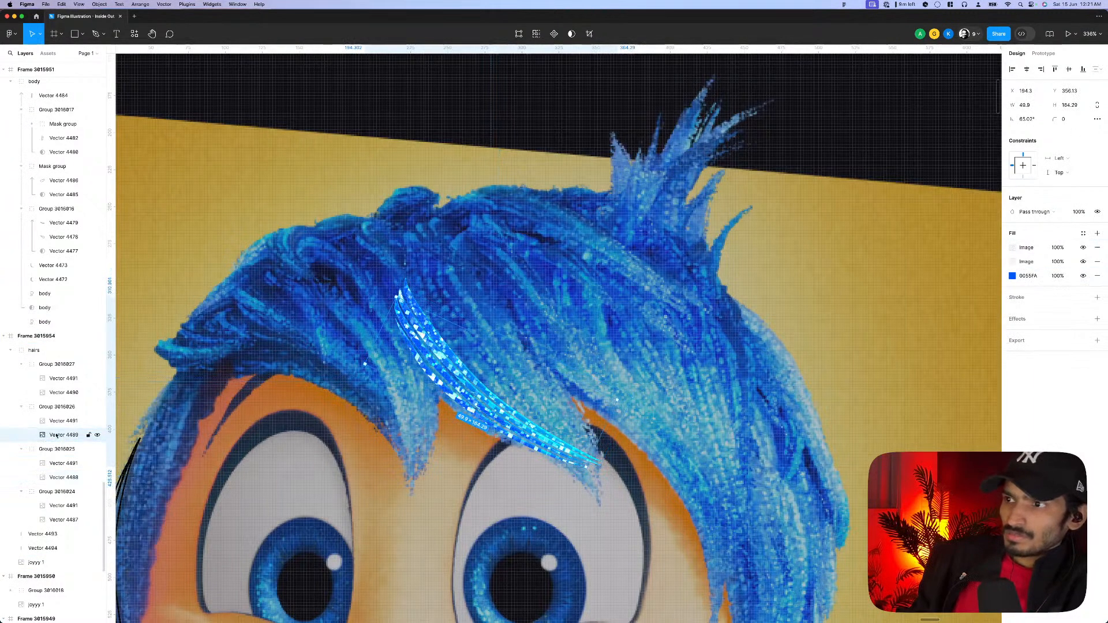
{"action": "left_click", "coordinate": [1006, 275]}
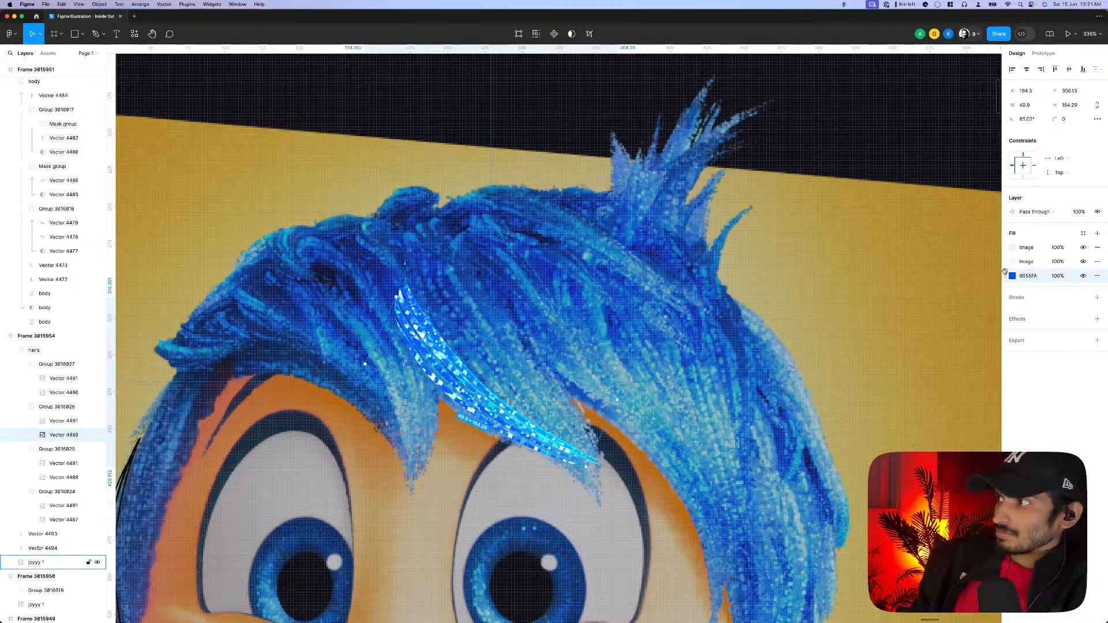
{"action": "key", "text": "super+v"}
- Paste the cyan gradient fill onto Vector 4490, place it directly above the blue base fill, and clear the selection
{"action": "left_click", "coordinate": [62, 394]}
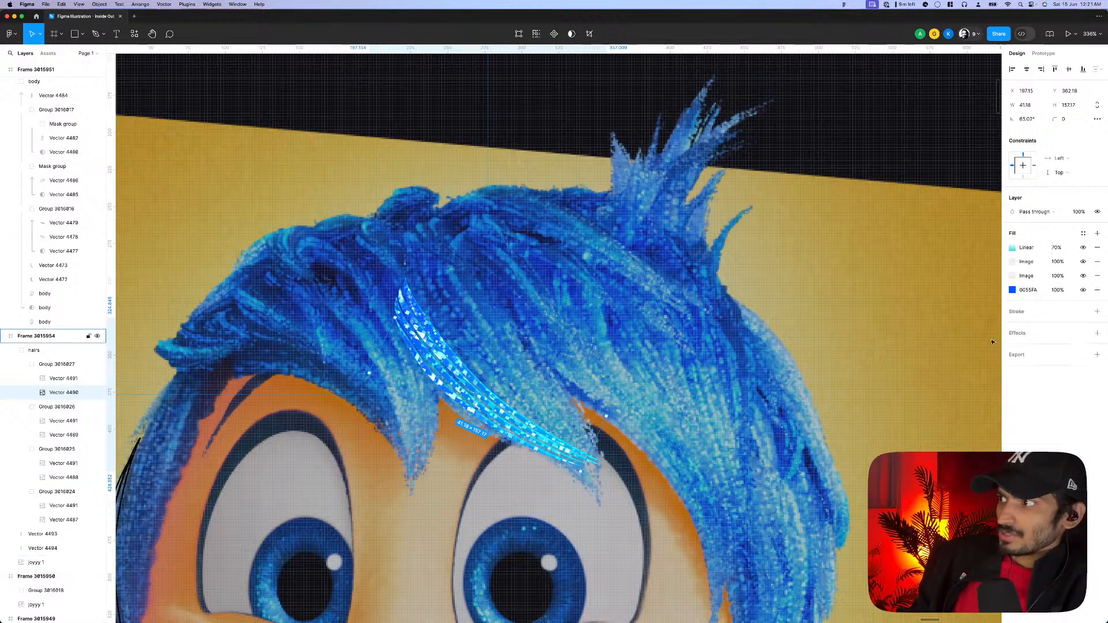
{"action": "left_click", "coordinate": [1006, 248]}
{"action": "key", "text": "super+v"}
{"action": "left_click_drag", "start_coordinate": [1006, 248], "coordinate": [1007, 284]}
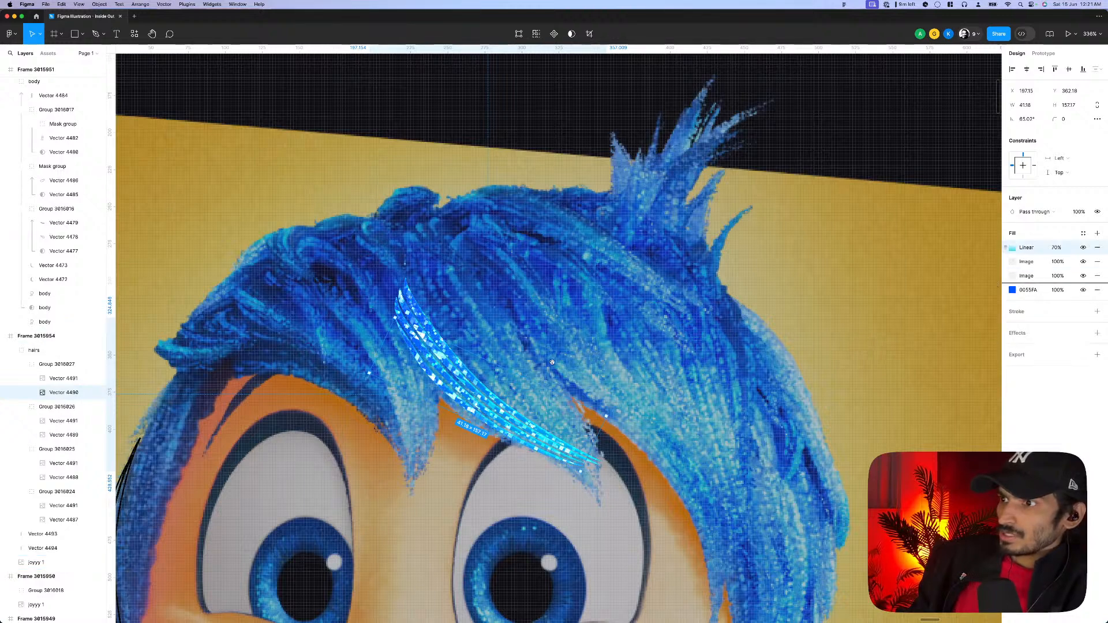
{"action": "scroll", "coordinate": [552, 362], "scroll_direction": "down", "scroll_amount": 10}
{"action": "left_click", "coordinate": [754, 299]}
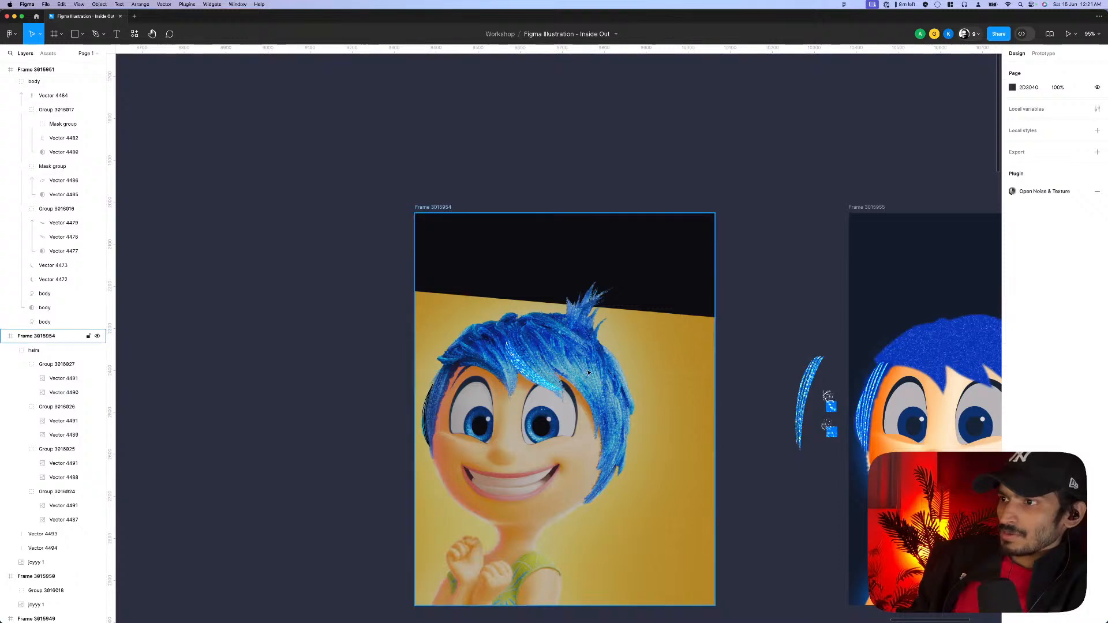
{"action": "scroll", "coordinate": [588, 373], "scroll_direction": "up", "scroll_amount": 4}
{"action": "left_click", "coordinate": [497, 389]}
{"action": "scroll", "coordinate": [497, 390], "scroll_direction": "up", "scroll_amount": 5}
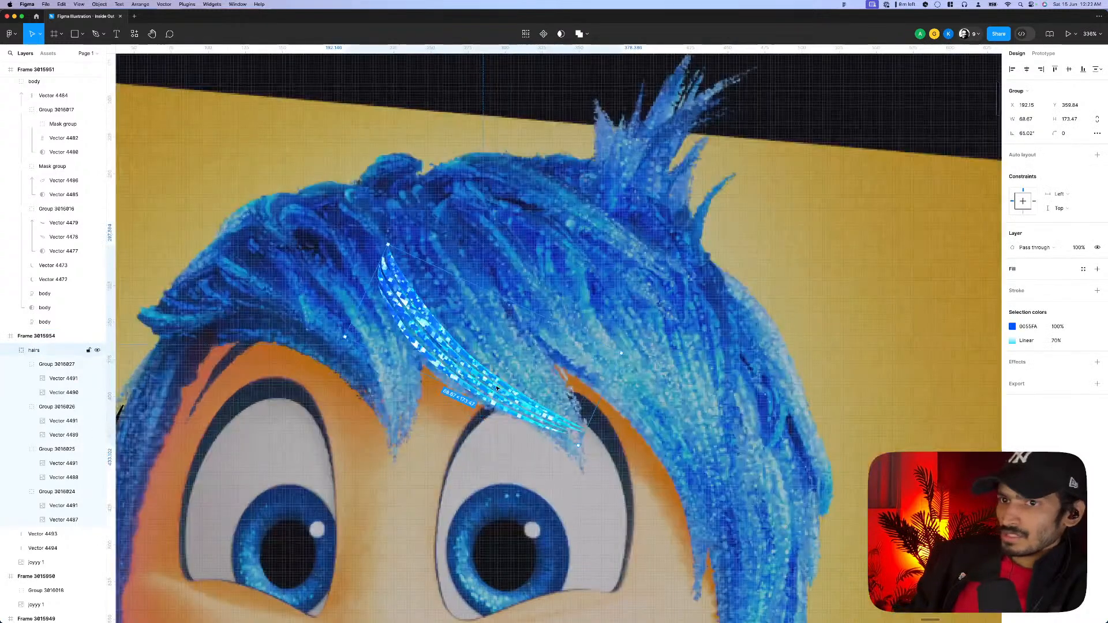
{"action": "key", "text": "Escape"}
{"action": "scroll", "coordinate": [742, 365], "scroll_direction": "down", "scroll_amount": 3}
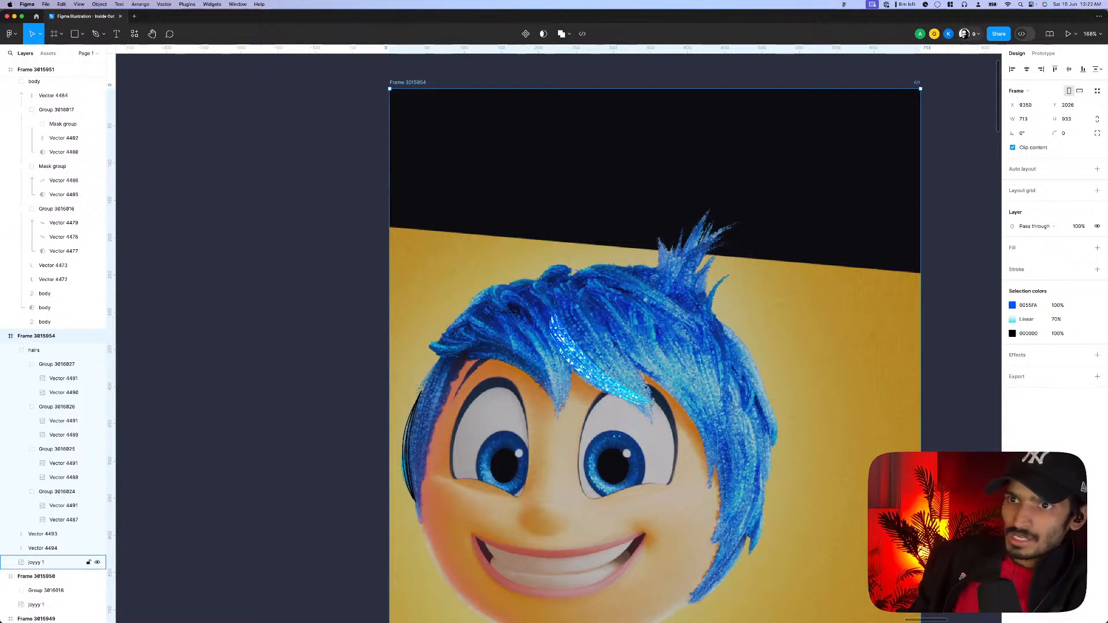
- Select all four strand groups nested inside the fringe's hairs group so their effects can be edited together
{"action": "scroll", "coordinate": [610, 365], "scroll_direction": "up", "scroll_amount": 3}
{"action": "left_click", "coordinate": [594, 382]}
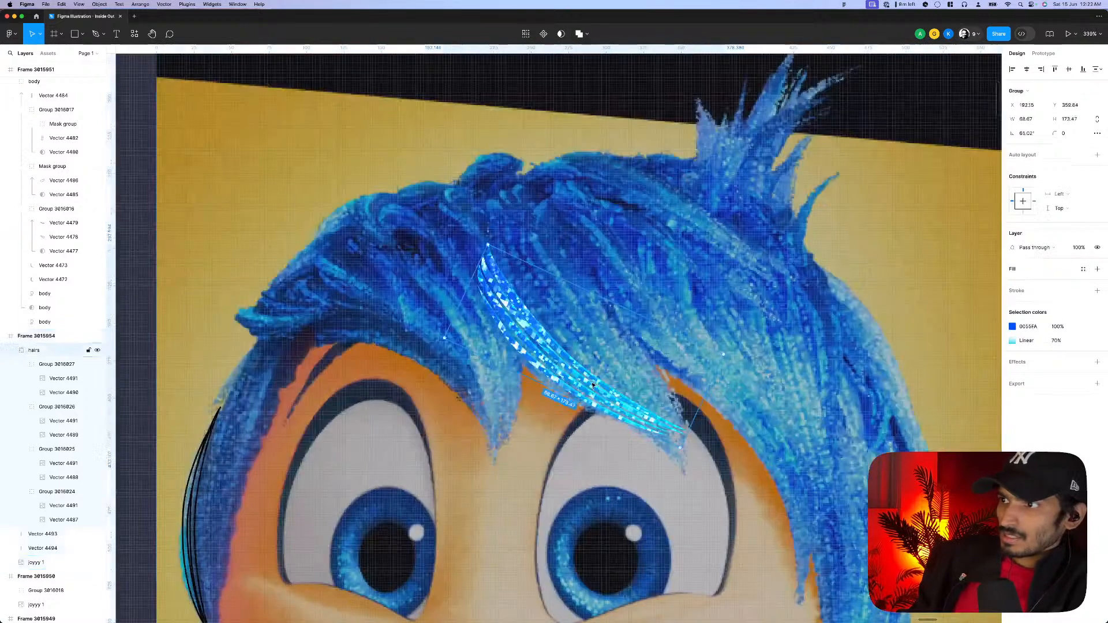
{"action": "left_click", "coordinate": [594, 382]}
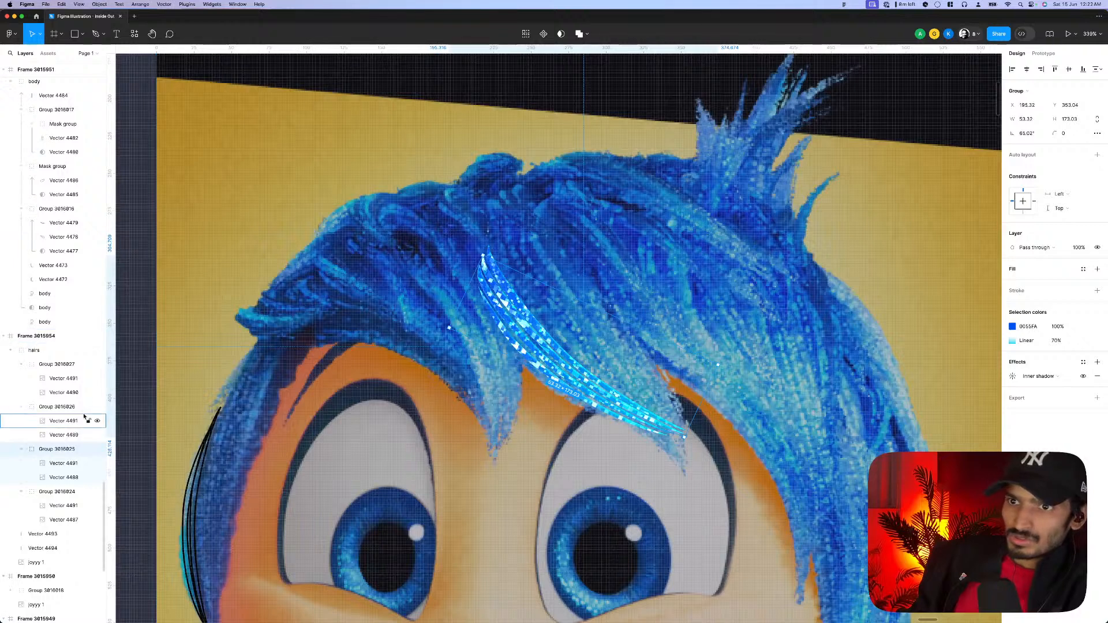
{"action": "left_click", "coordinate": [55, 369], "text": "shift"}
{"action": "left_click", "coordinate": [53, 407], "text": "shift"}
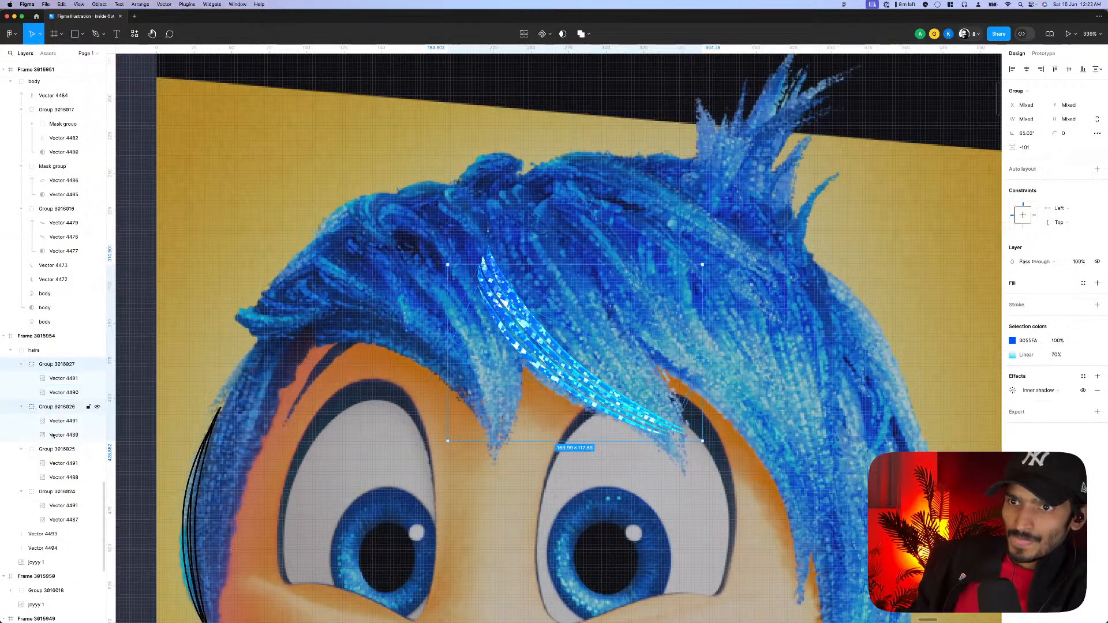
{"action": "left_click", "coordinate": [53, 492], "text": "shift"}
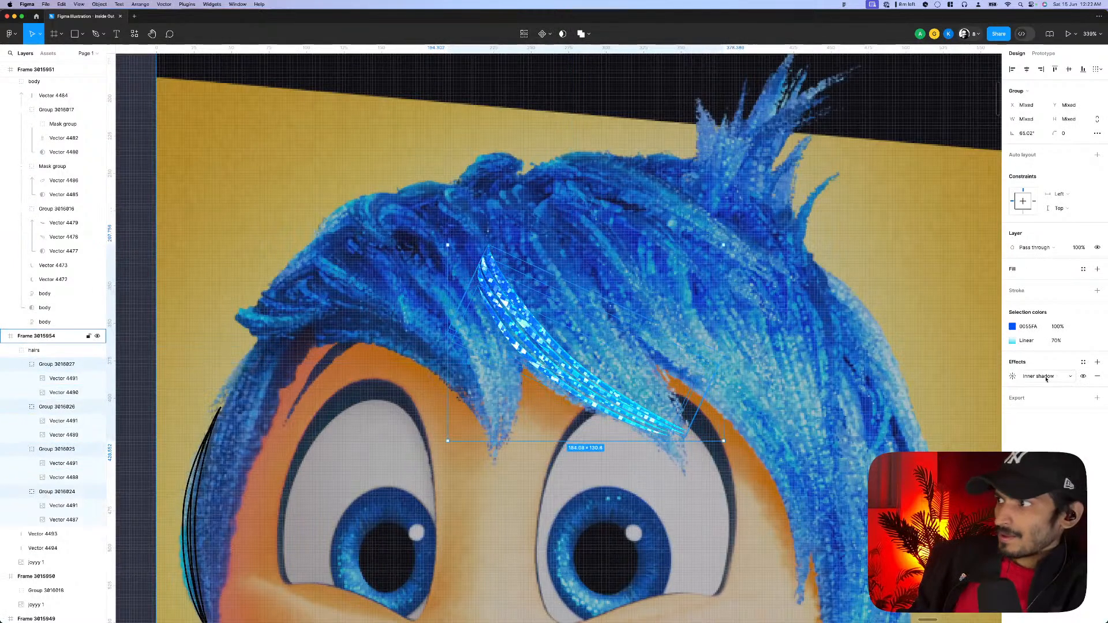
- Recolour the inner shadow of the four selected strand groups to a mid sky blue and clear the selection
{"action": "left_click", "coordinate": [1012, 376]}
{"action": "left_click", "coordinate": [905, 430]}
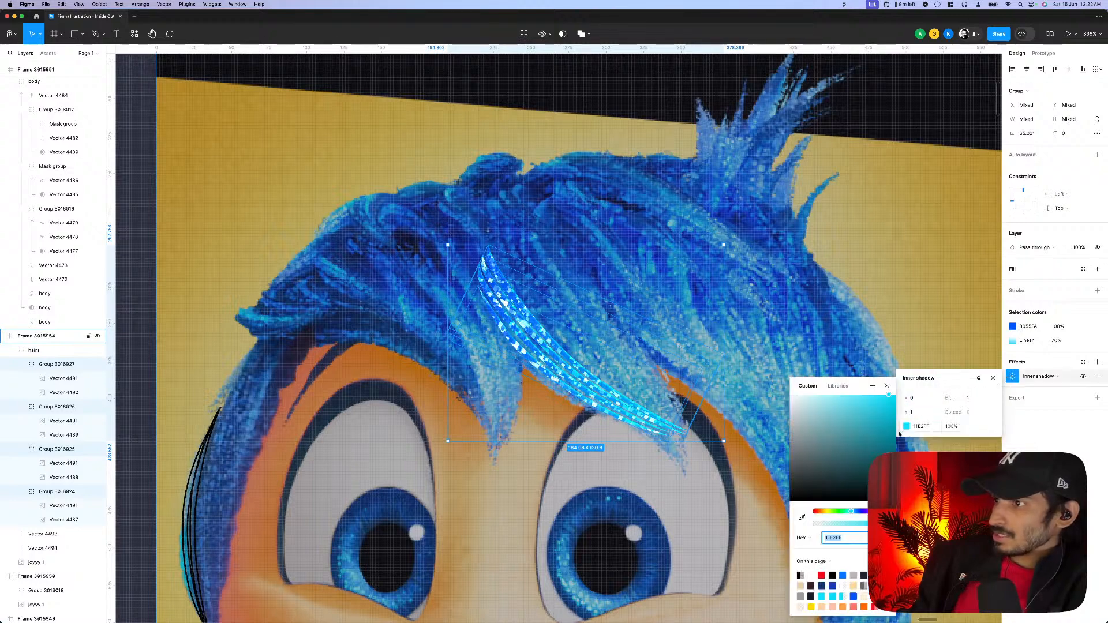
{"action": "left_click", "coordinate": [857, 513]}
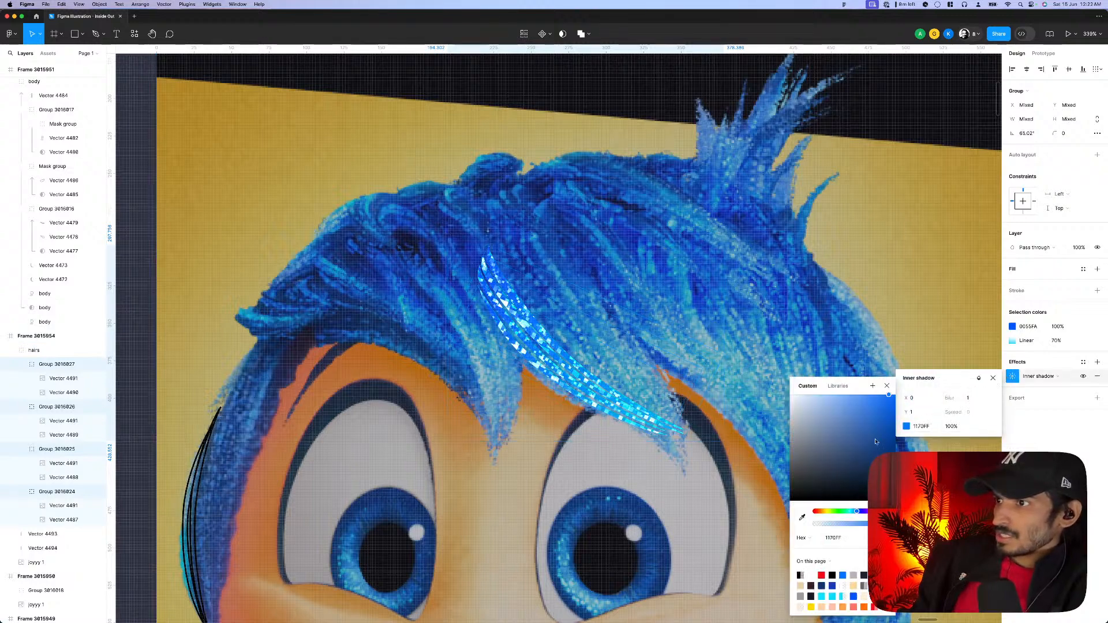
{"action": "left_click_drag", "start_coordinate": [880, 438], "coordinate": [890, 463]}
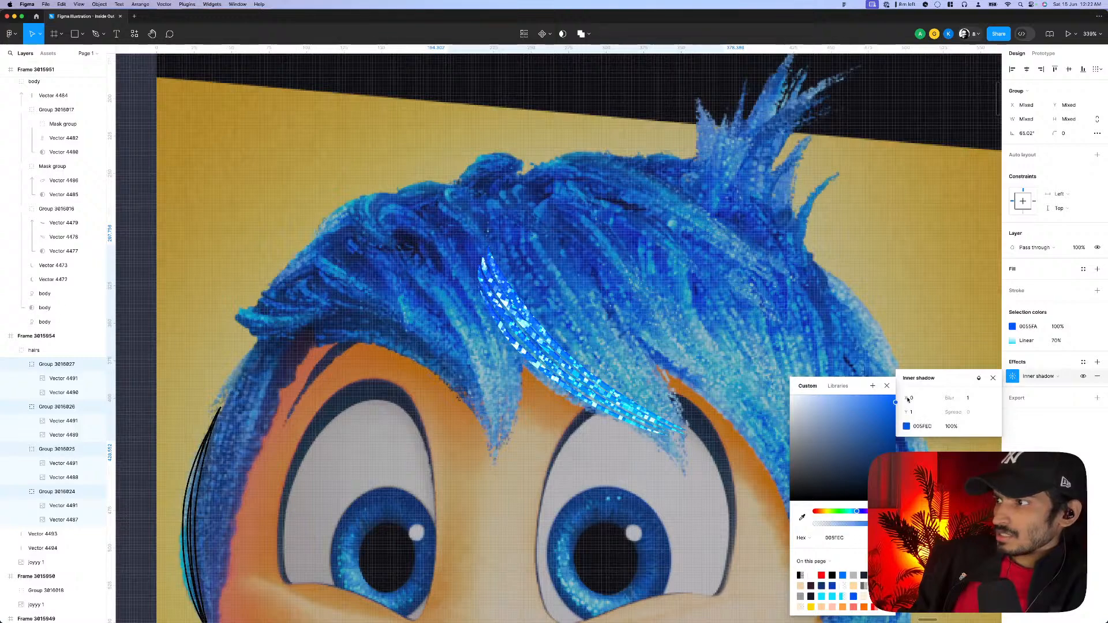
{"action": "left_click", "coordinate": [852, 513]}
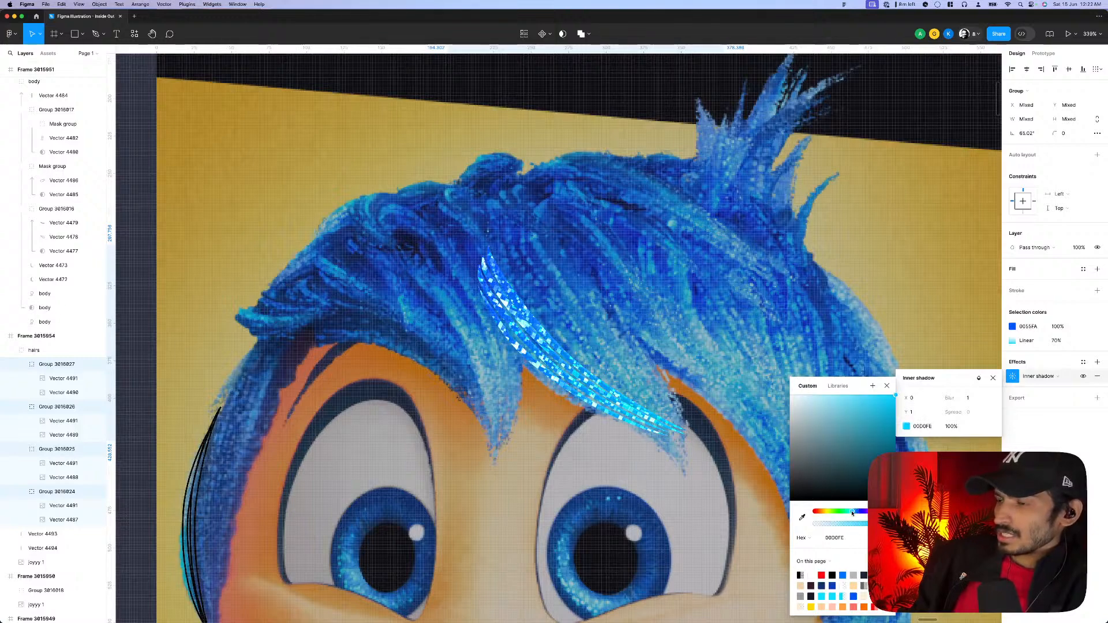
{"action": "left_click", "coordinate": [854, 512]}
{"action": "scroll", "coordinate": [520, 418], "scroll_direction": "down", "scroll_amount": 10}
{"action": "left_click", "coordinate": [772, 345]}
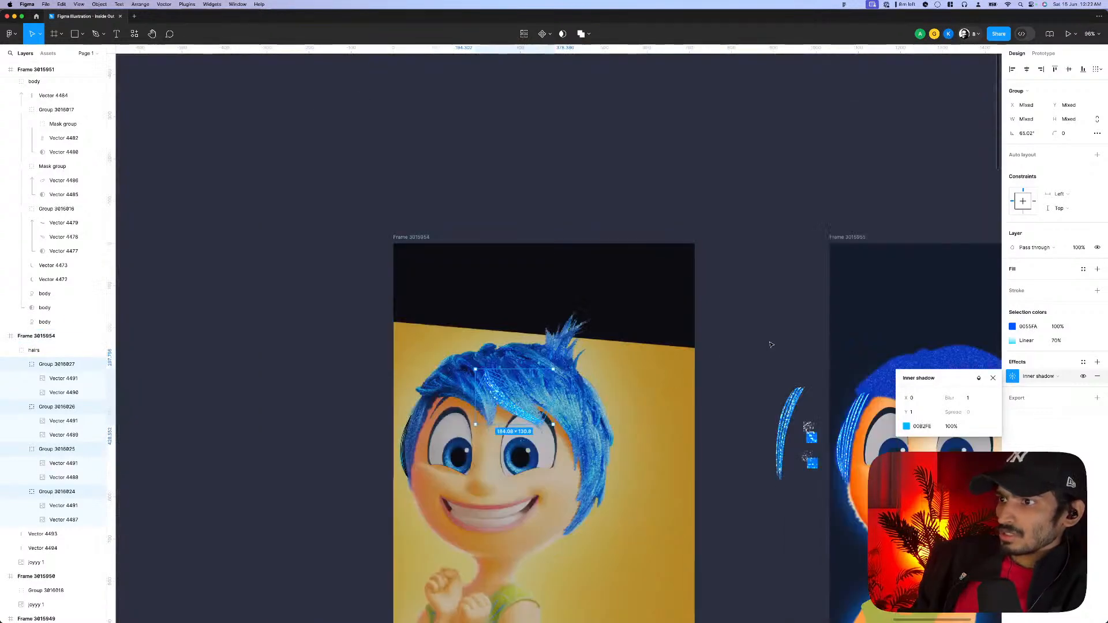
{"action": "left_click", "coordinate": [772, 344]}
- Duplicate the fringe hairs group, flip the copy horizontally, and rotate and position it as a second lock beside the original, about 54 × 173
{"action": "left_click", "coordinate": [465, 400]}
{"action": "scroll", "coordinate": [464, 400], "scroll_direction": "down", "scroll_amount": 5}
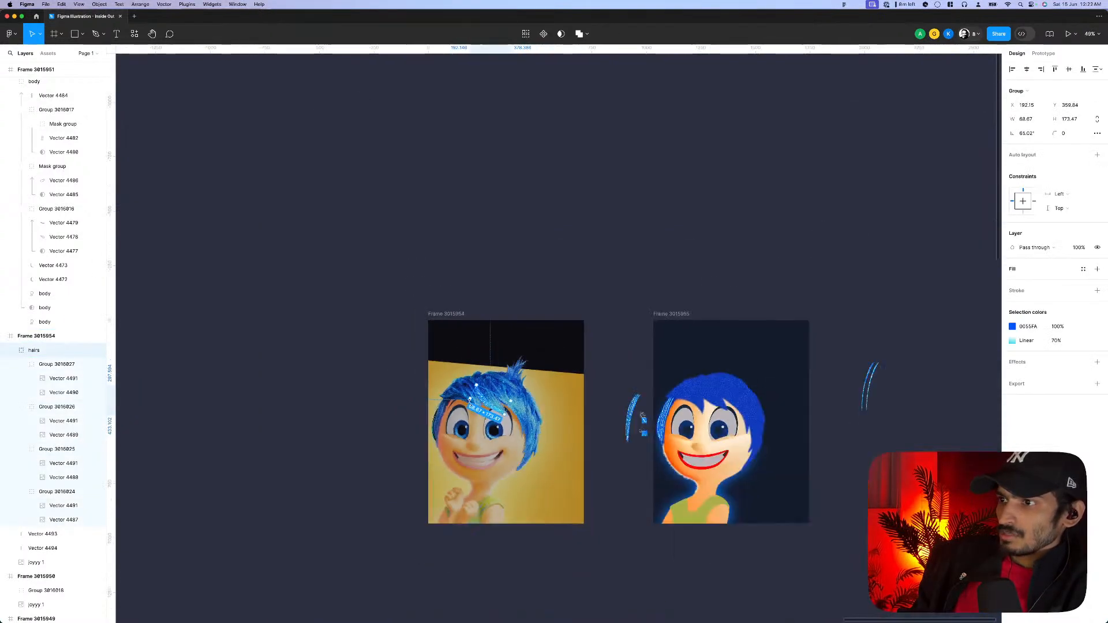
{"action": "scroll", "coordinate": [485, 403], "scroll_direction": "up", "scroll_amount": 10}
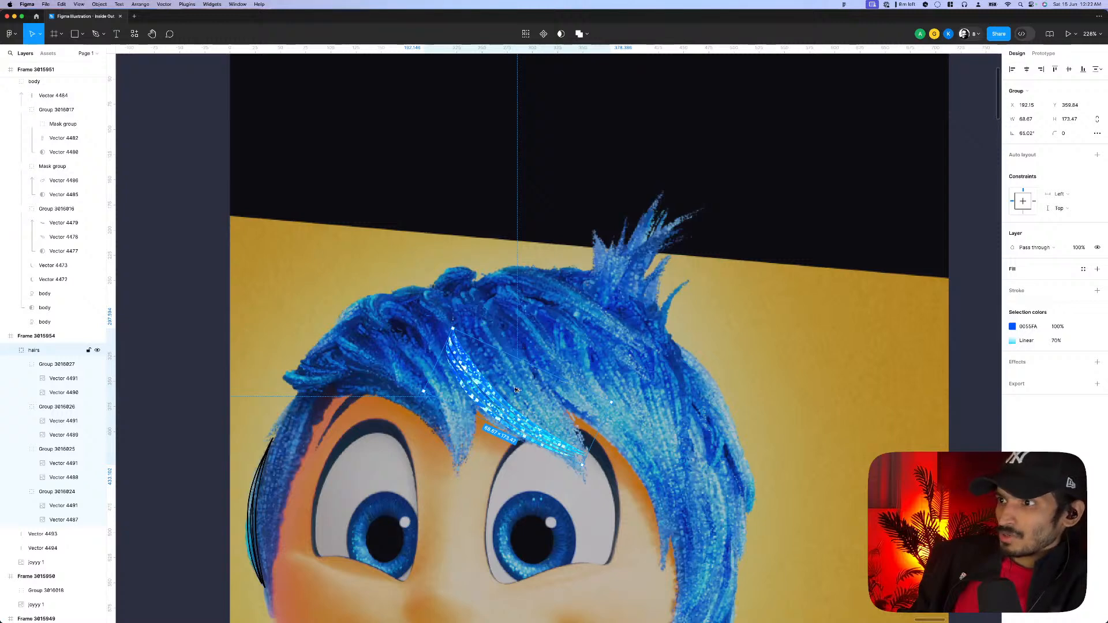
{"action": "left_click_drag", "start_coordinate": [517, 390], "coordinate": [543, 368]}
{"action": "right_click", "coordinate": [521, 396]}
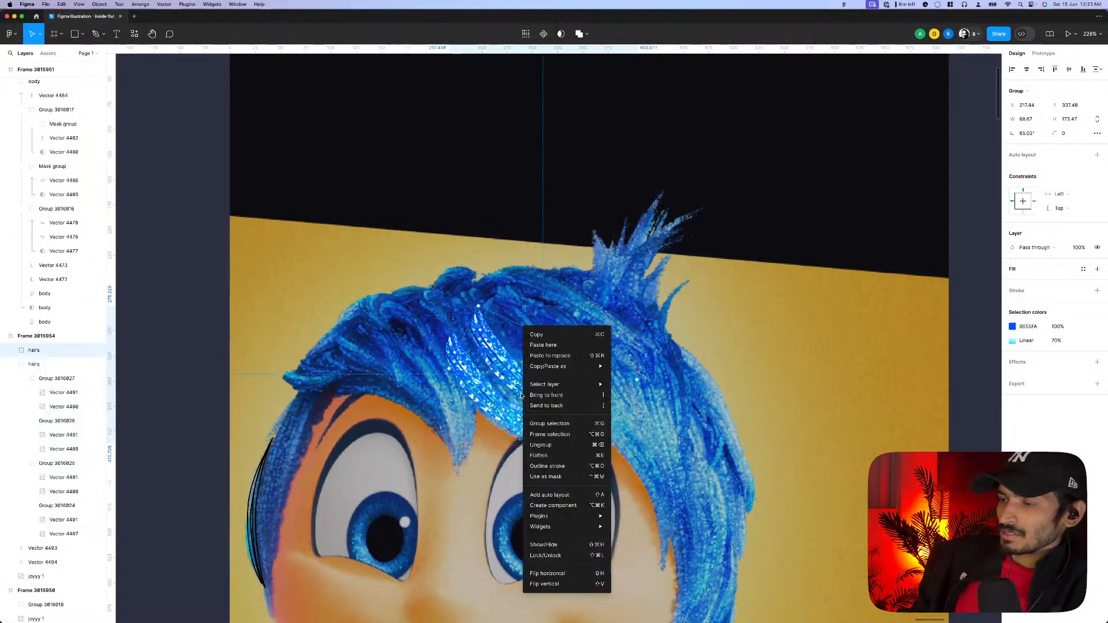
{"action": "left_click", "coordinate": [571, 574]}
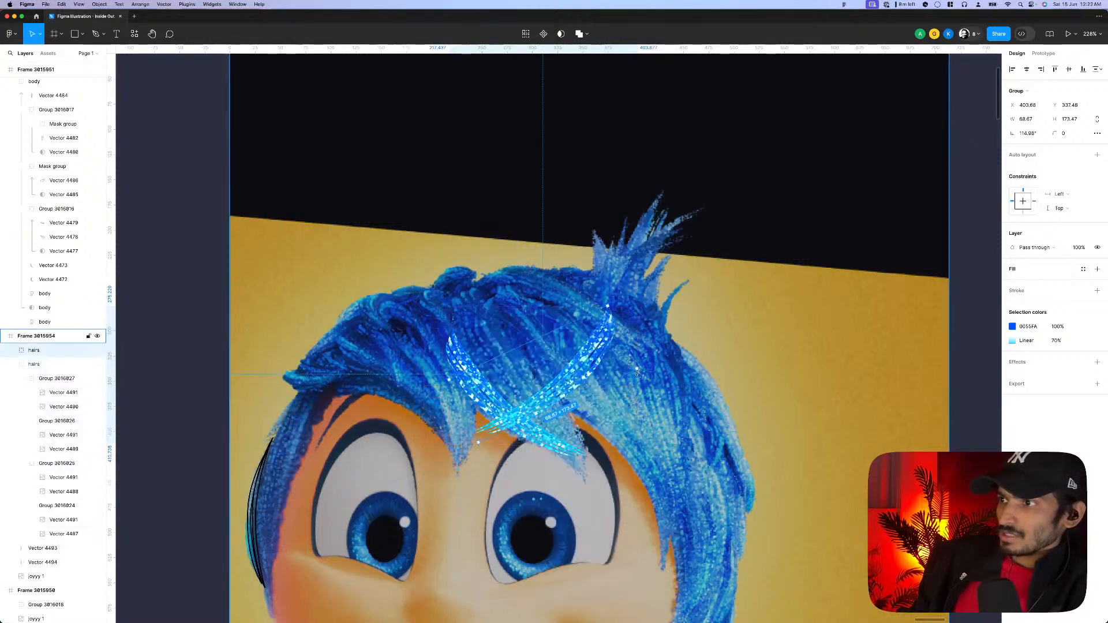
{"action": "left_click_drag", "start_coordinate": [641, 370], "coordinate": [545, 400]}
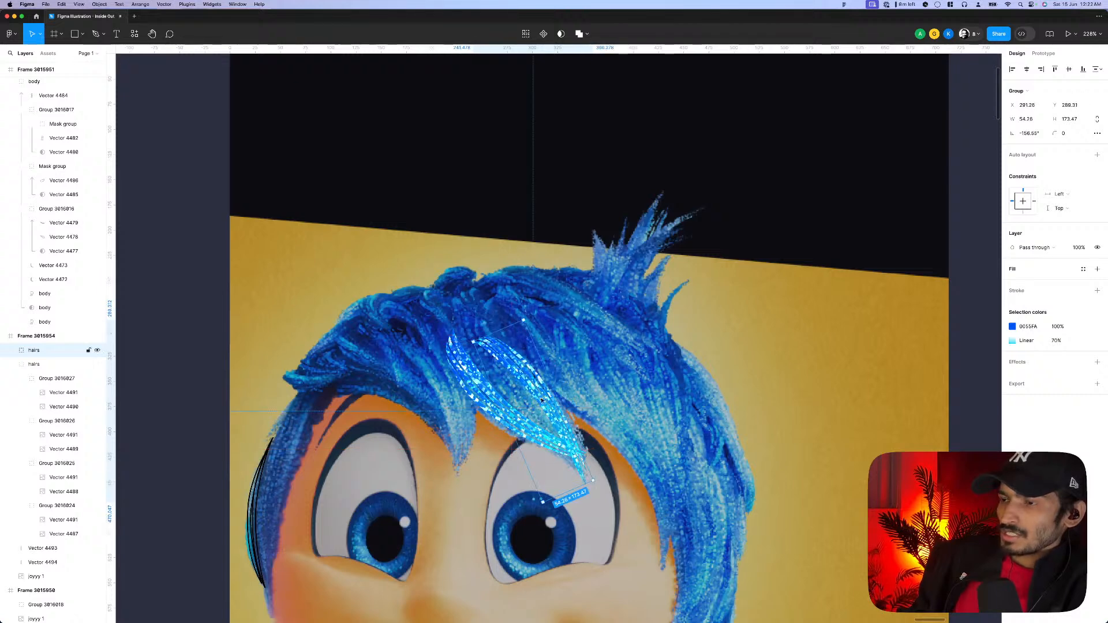
- Duplicate the innermost strand of the original lock, fit the copy into the gap between the locks, shortened to about 156.5 and rotated to about 61°
{"action": "key", "text": "super+z"}
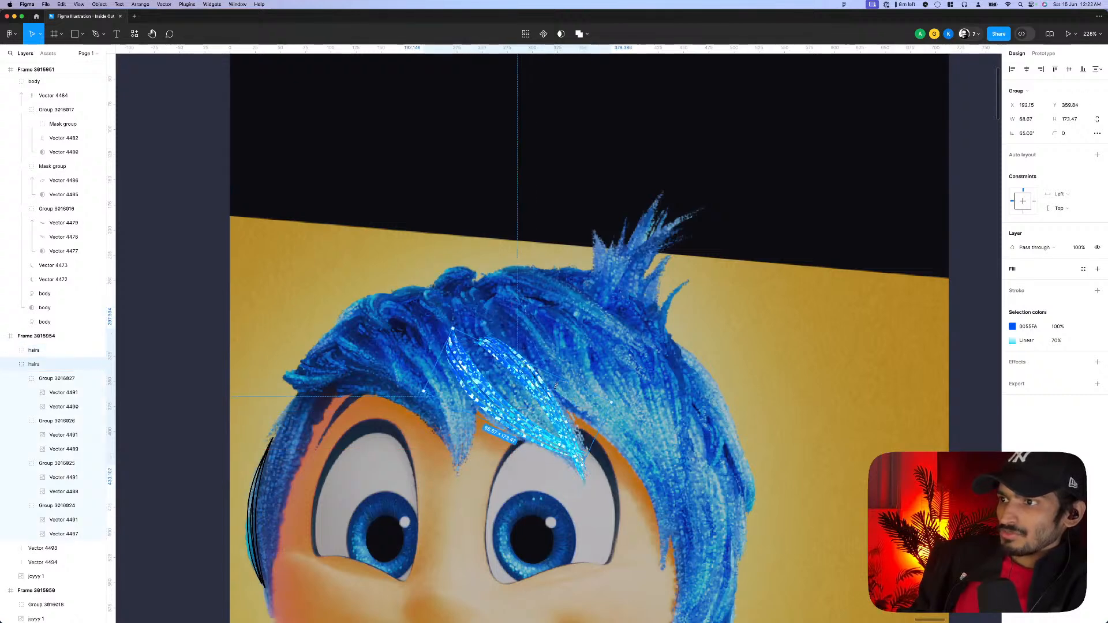
{"action": "key", "text": "super+z"}
{"action": "scroll", "coordinate": [517, 396], "scroll_direction": "up", "scroll_amount": 5}
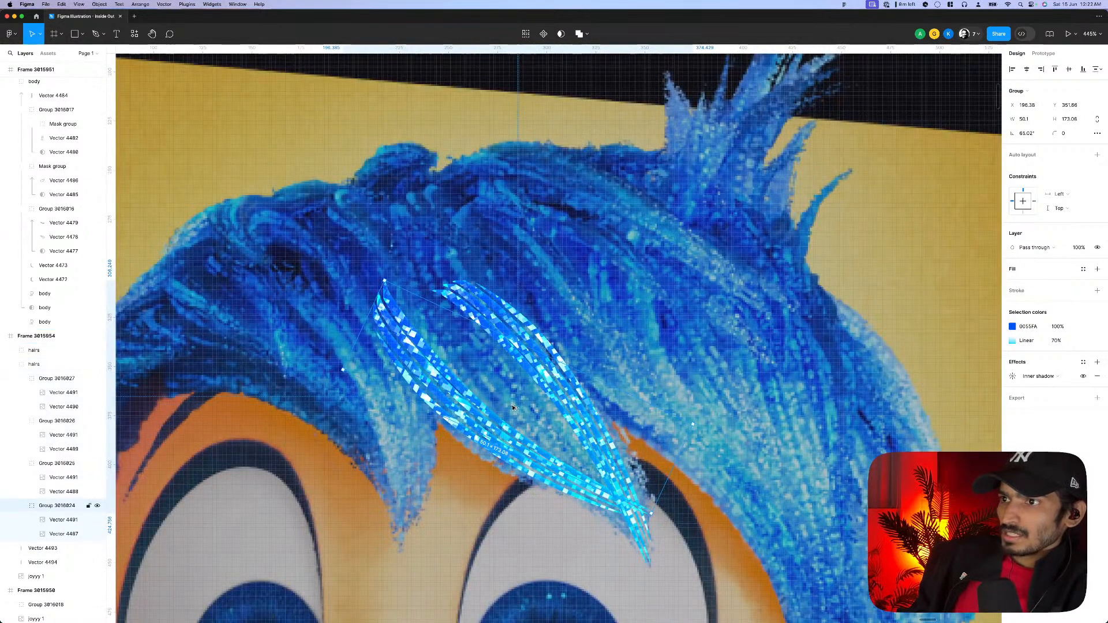
{"action": "key", "text": "super+d"}
{"action": "left_click_drag", "start_coordinate": [513, 408], "coordinate": [509, 415]}
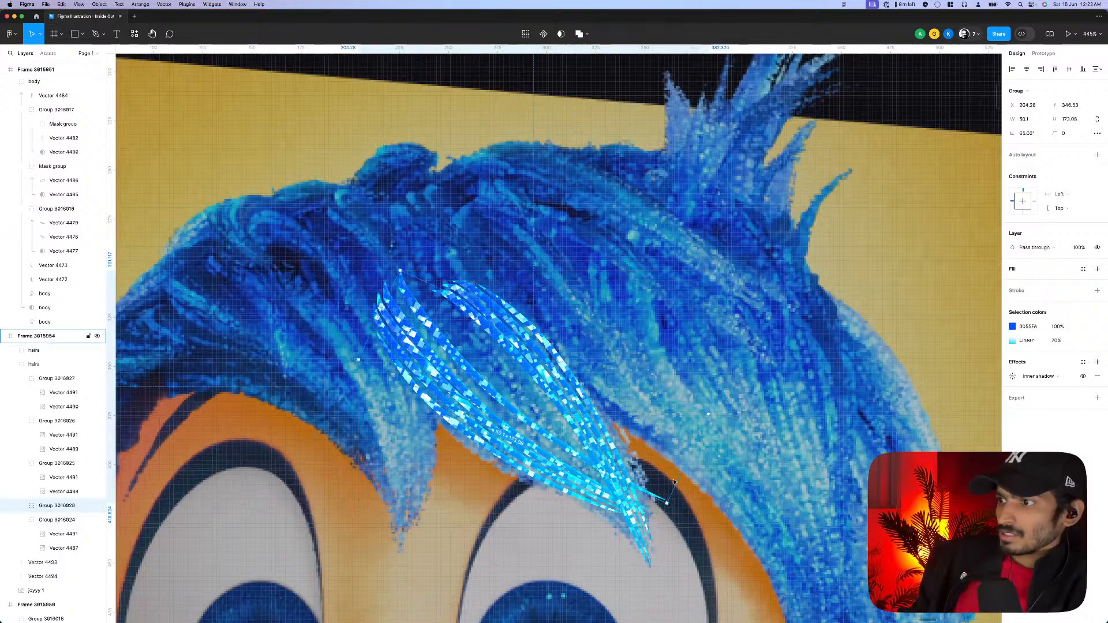
{"action": "left_click_drag", "start_coordinate": [656, 475], "coordinate": [690, 400]}
{"action": "scroll", "coordinate": [515, 414], "scroll_direction": "down", "scroll_amount": 10}
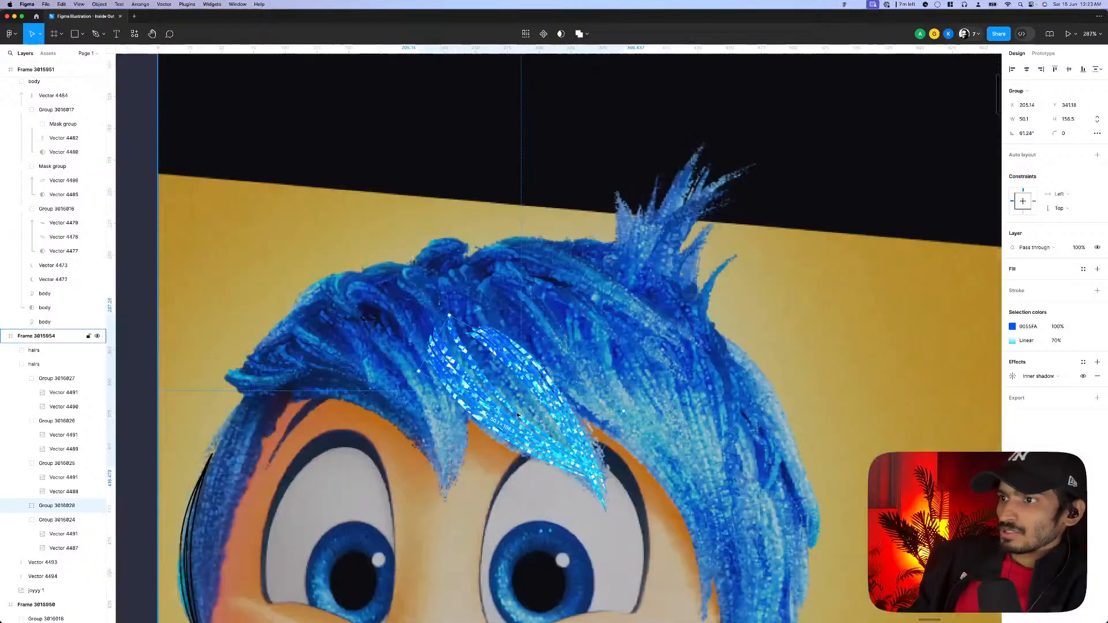
{"action": "left_click", "coordinate": [656, 376]}
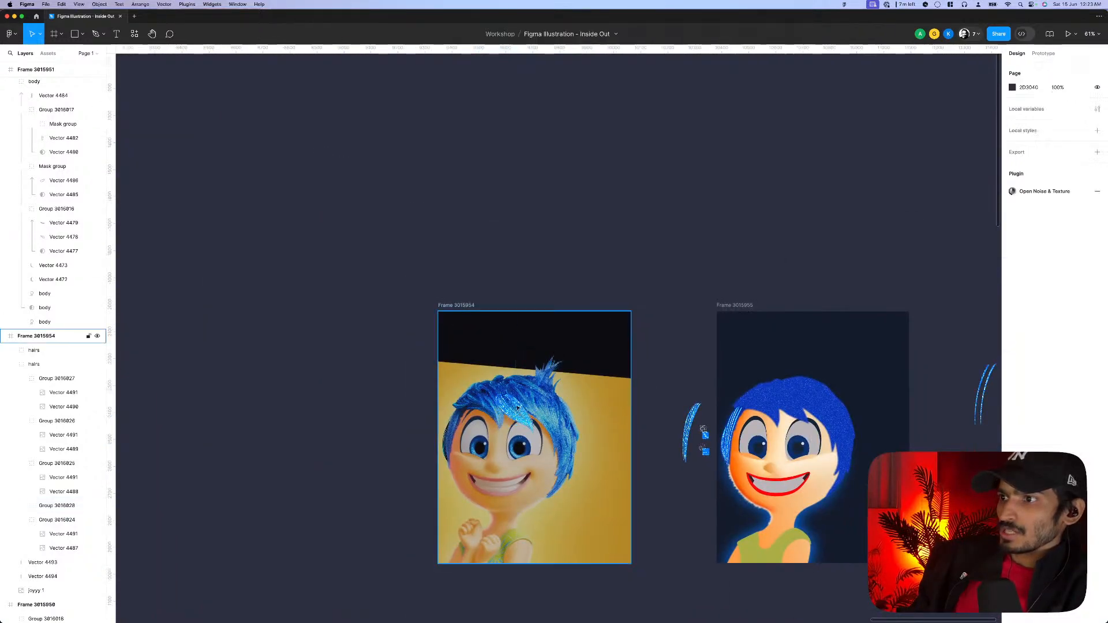
- Duplicate the flipped hair lock and fit the copy over the fringe tip between the eyes, about 69 × 135 and rotated to about -180°
{"action": "scroll", "coordinate": [530, 412], "scroll_direction": "up", "scroll_amount": 3}
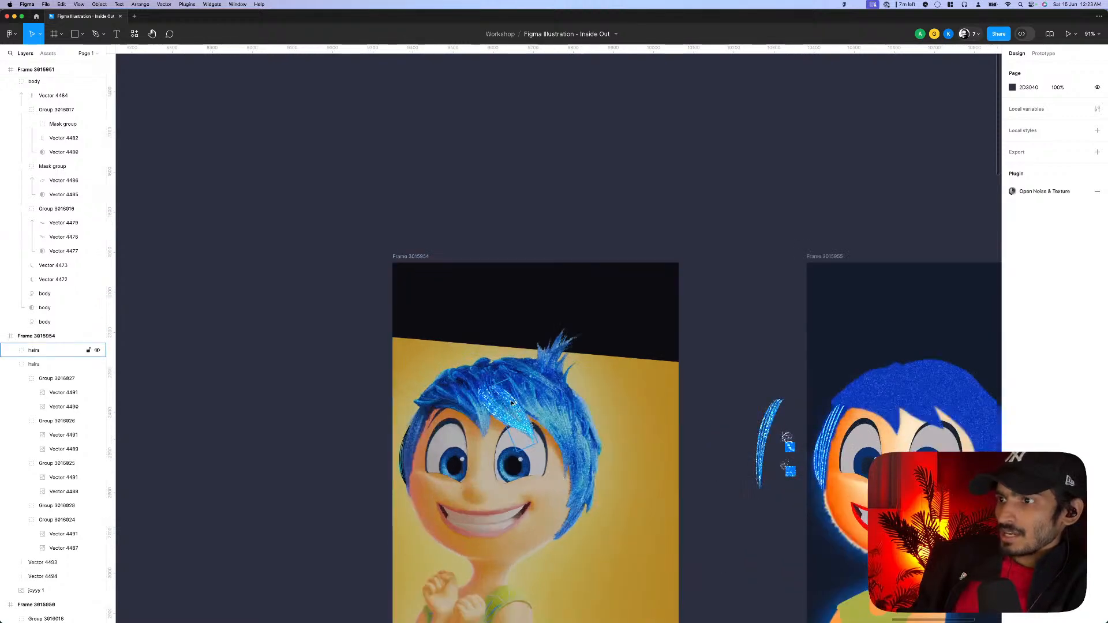
{"action": "scroll", "coordinate": [511, 412], "scroll_direction": "up", "scroll_amount": 4}
{"action": "scroll", "coordinate": [511, 413], "scroll_direction": "up", "scroll_amount": 5}
{"action": "left_click", "coordinate": [532, 400]}
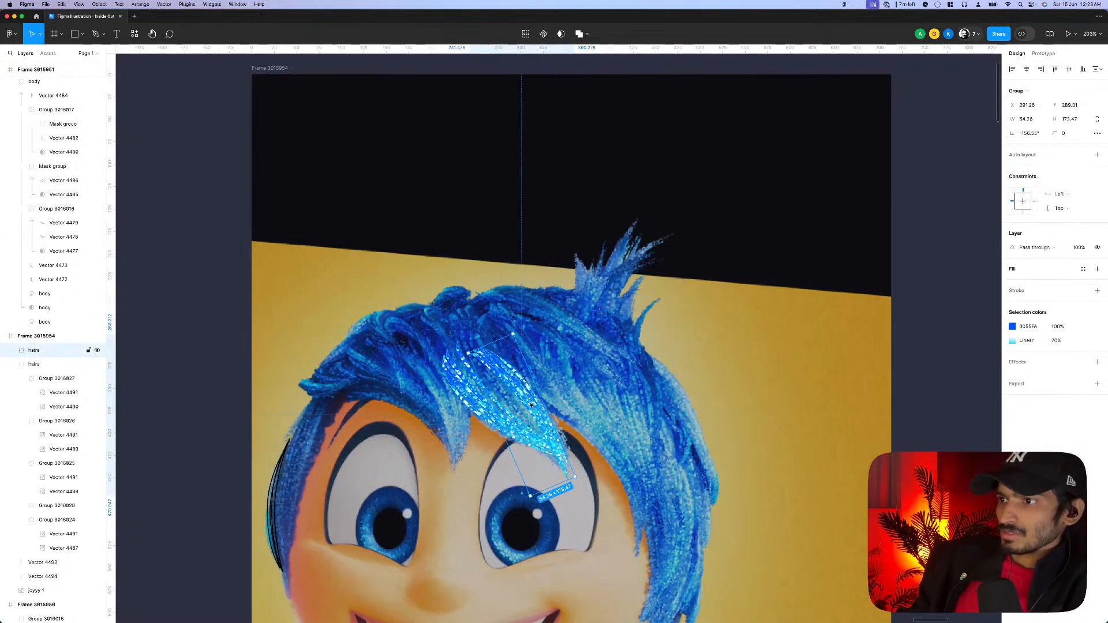
{"action": "left_click_drag", "start_coordinate": [531, 405], "coordinate": [642, 464]}
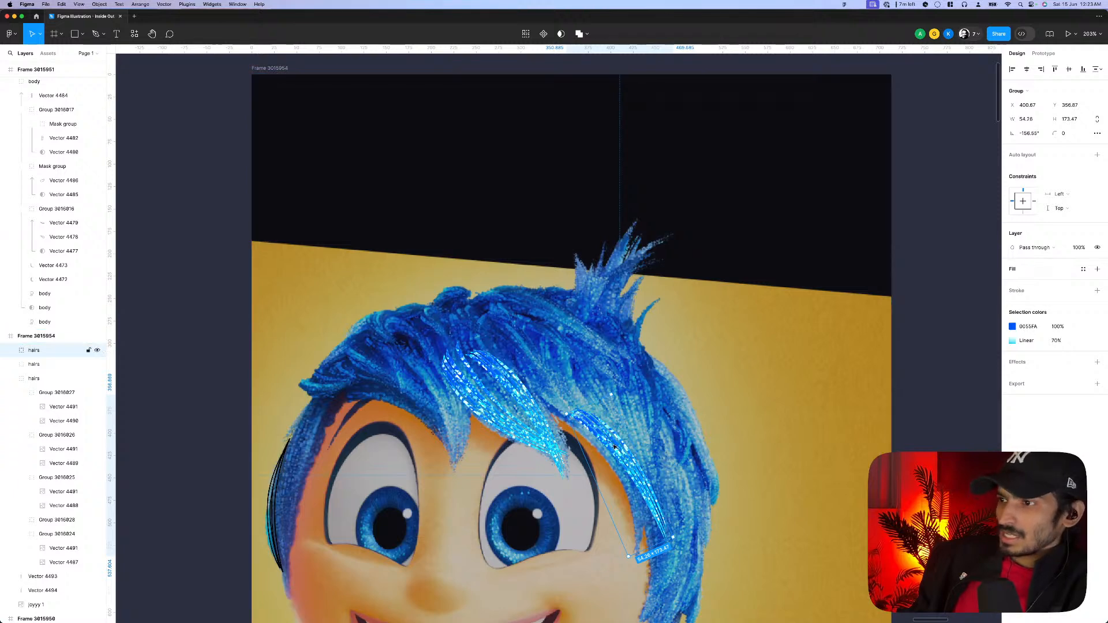
{"action": "left_click_drag", "start_coordinate": [615, 447], "coordinate": [429, 389]}
{"action": "left_click_drag", "start_coordinate": [485, 451], "coordinate": [464, 462]}
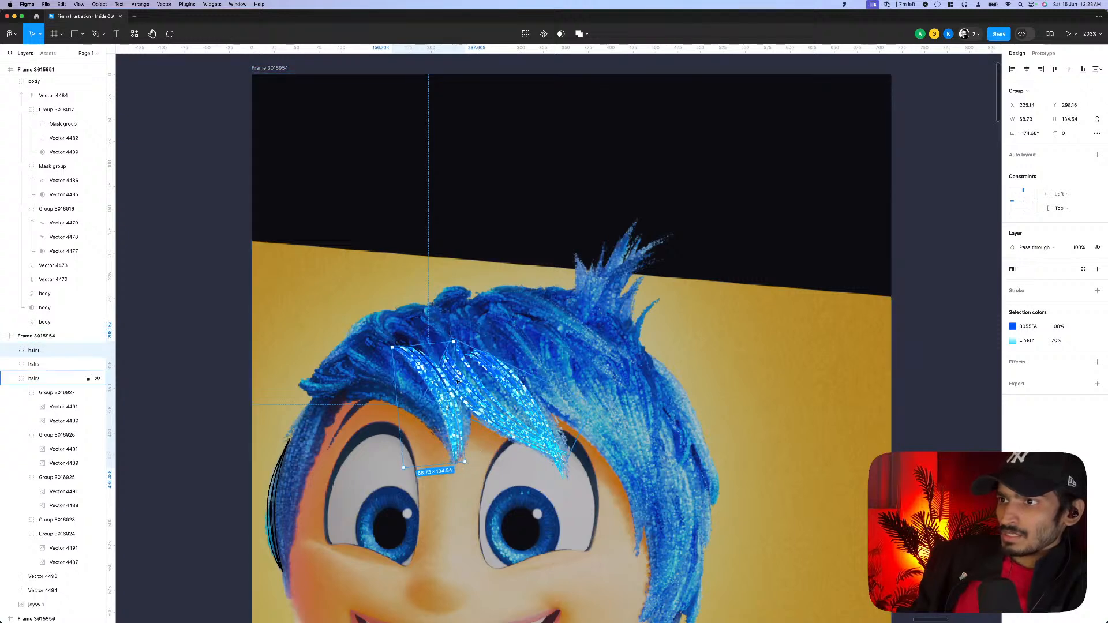
{"action": "left_click_drag", "start_coordinate": [442, 390], "coordinate": [448, 390]}
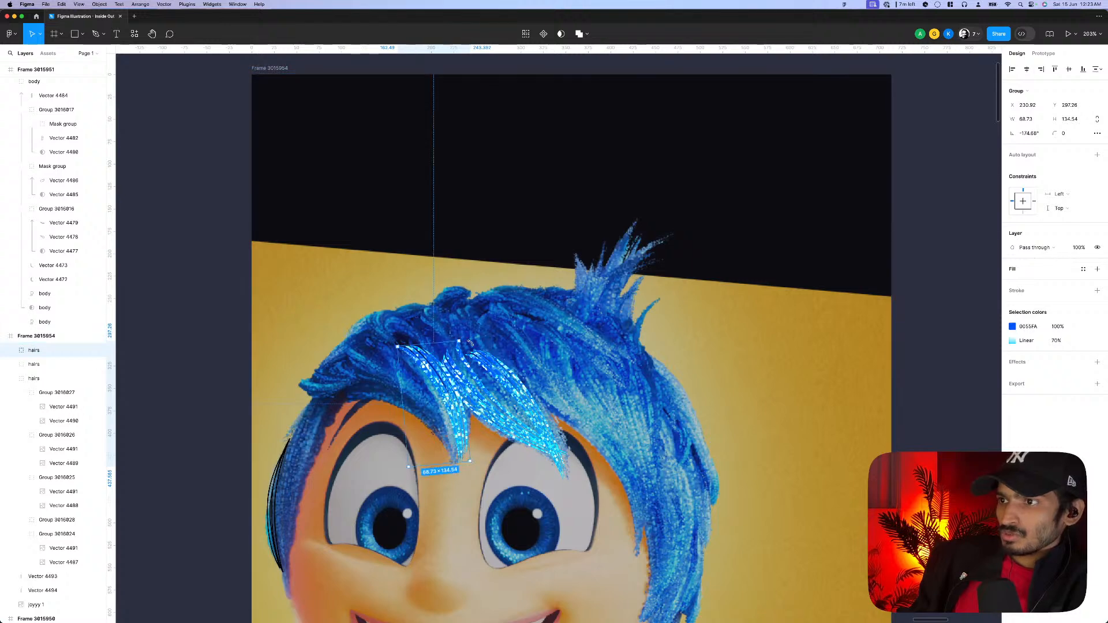
{"action": "left_click_drag", "start_coordinate": [471, 343], "coordinate": [466, 342]}
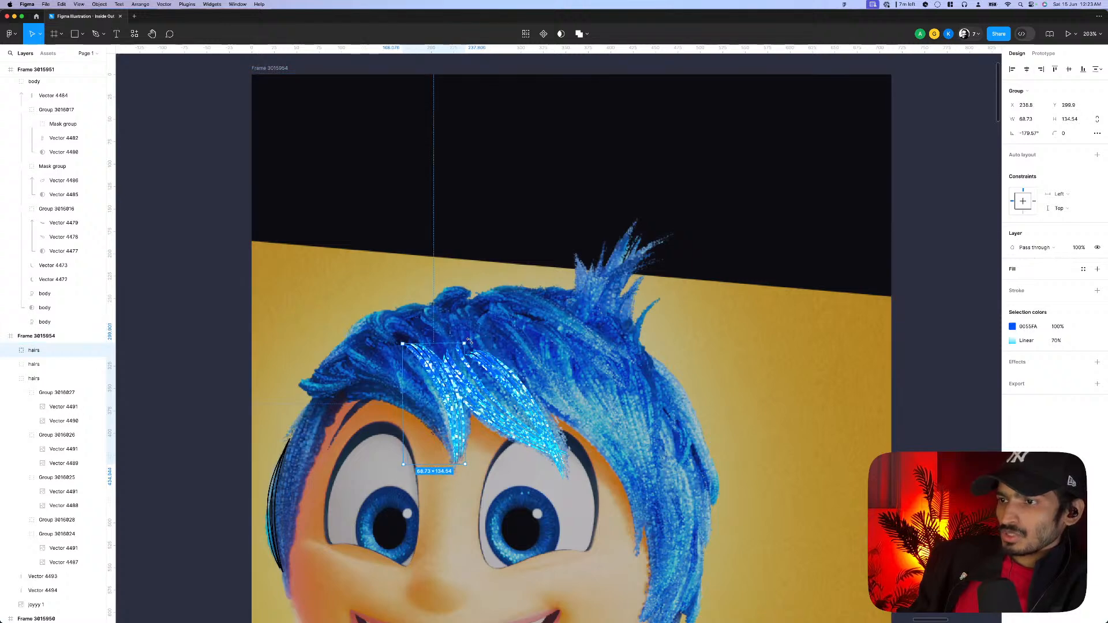
- Duplicate the outer strand inside the new lock, place the copy along its outer edge, shorten it to about 58 × 126, and rotate it to about -175°
{"action": "scroll", "coordinate": [442, 414], "scroll_direction": "up", "scroll_amount": 5}
{"action": "left_click", "coordinate": [454, 415]}
{"action": "left_click_drag", "start_coordinate": [456, 413], "coordinate": [451, 415]}
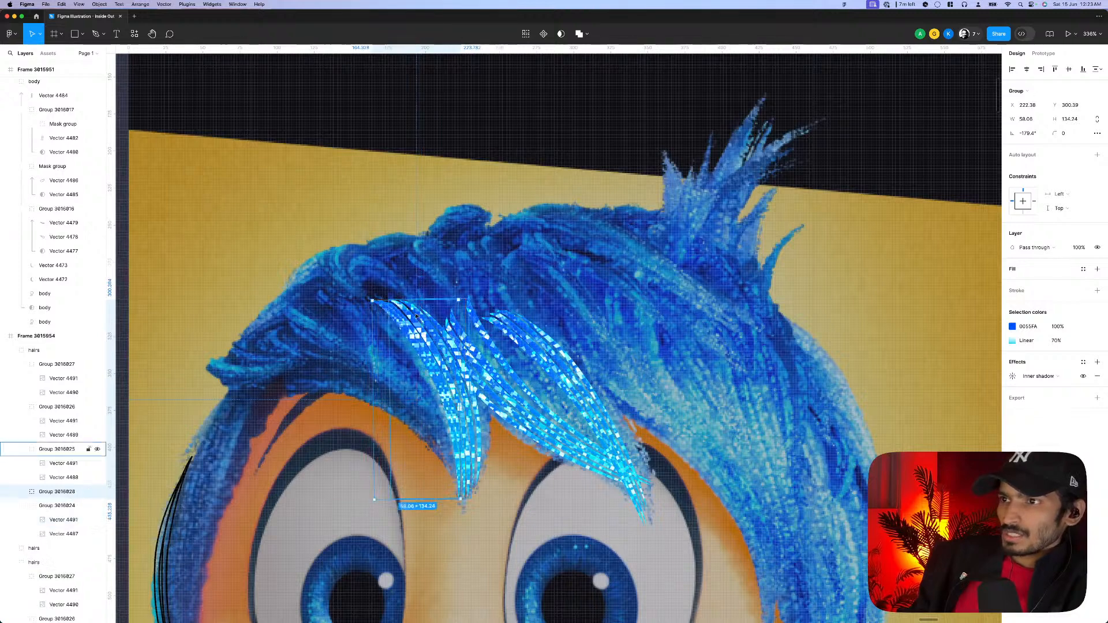
{"action": "left_click_drag", "start_coordinate": [404, 301], "coordinate": [411, 358]}
{"action": "scroll", "coordinate": [423, 364], "scroll_direction": "up", "scroll_amount": 3}
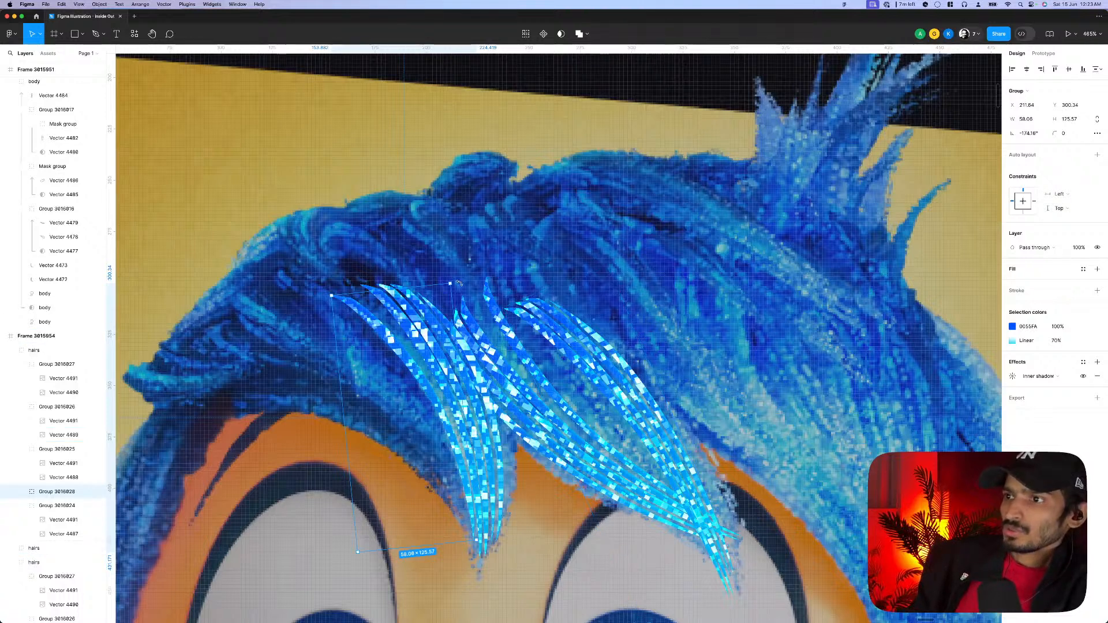
{"action": "left_click_drag", "start_coordinate": [460, 283], "coordinate": [455, 281]}
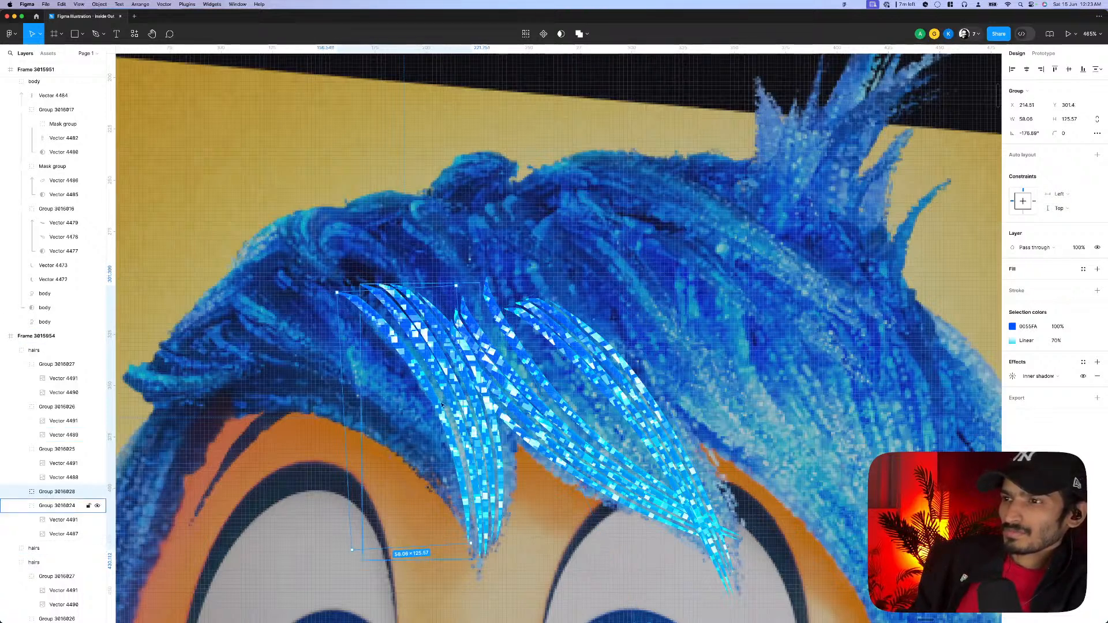
{"action": "left_click_drag", "start_coordinate": [440, 405], "coordinate": [437, 408]}
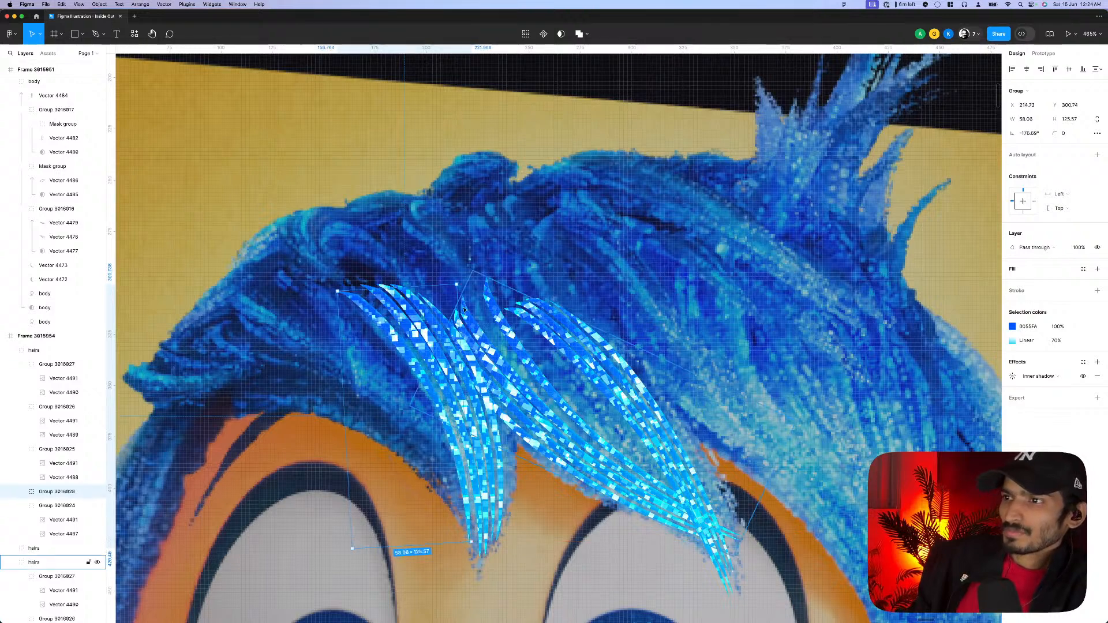
{"action": "left_click_drag", "start_coordinate": [459, 282], "coordinate": [460, 282]}
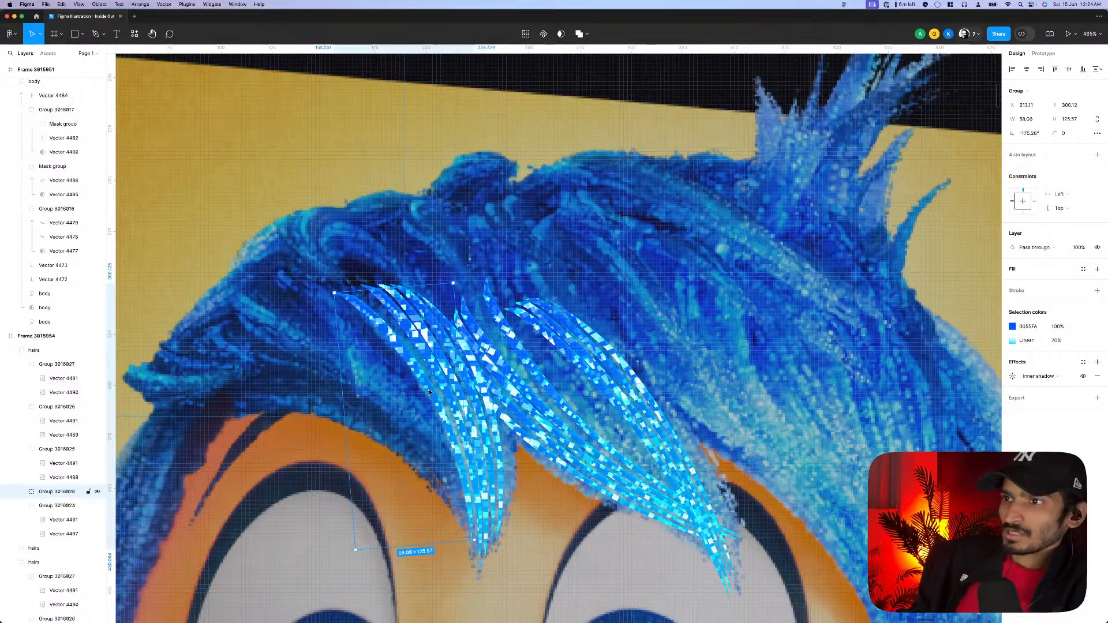
{"action": "left_click_drag", "start_coordinate": [430, 392], "coordinate": [448, 385]}
- Shorten the neighbouring original strand in the new lock slightly to about 58 × 133
{"action": "left_click", "coordinate": [447, 385]}
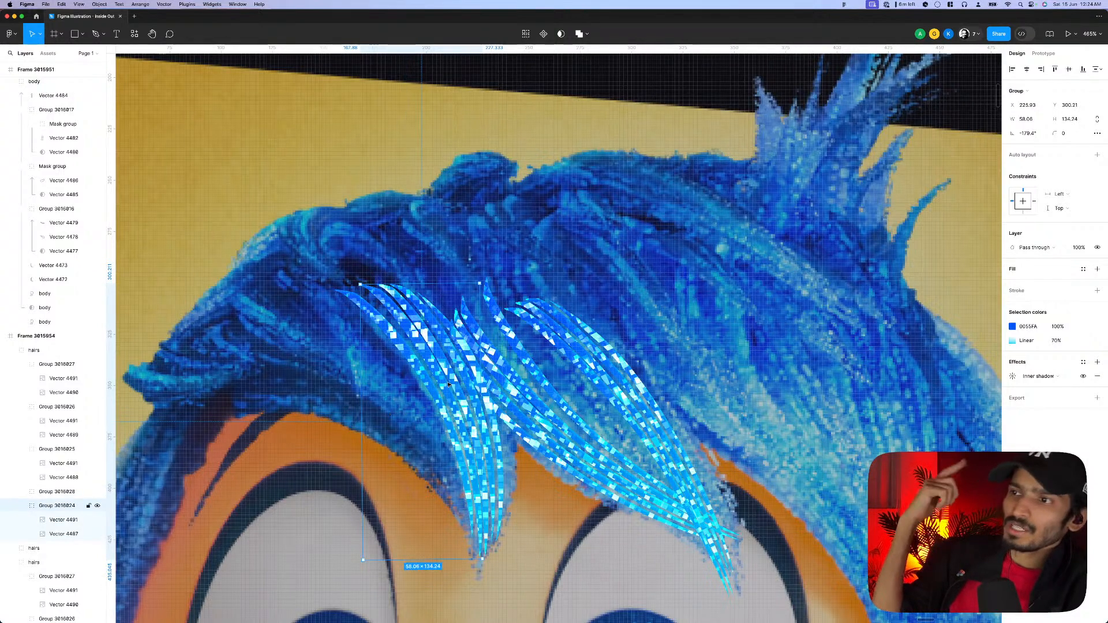
{"action": "right_click", "coordinate": [446, 325]}
{"action": "left_click", "coordinate": [430, 356]}
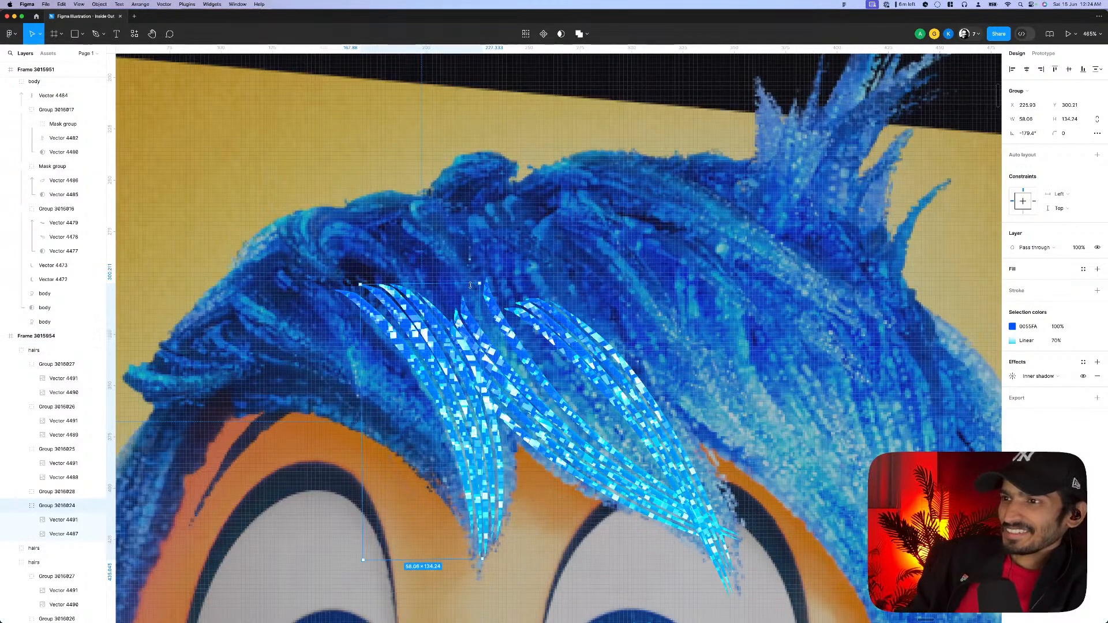
{"action": "left_click_drag", "start_coordinate": [471, 285], "coordinate": [471, 286]}
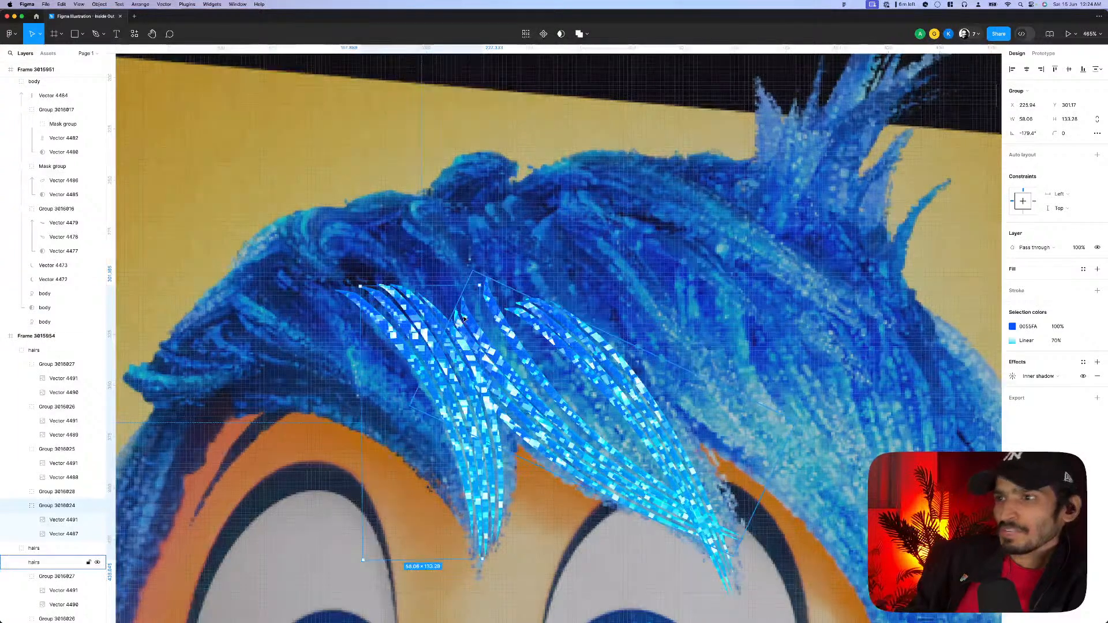
- Rotate the outer original strand in the new lock between the eyes slightly, to about -179°
{"action": "scroll", "coordinate": [471, 285], "scroll_direction": "down", "scroll_amount": 5}
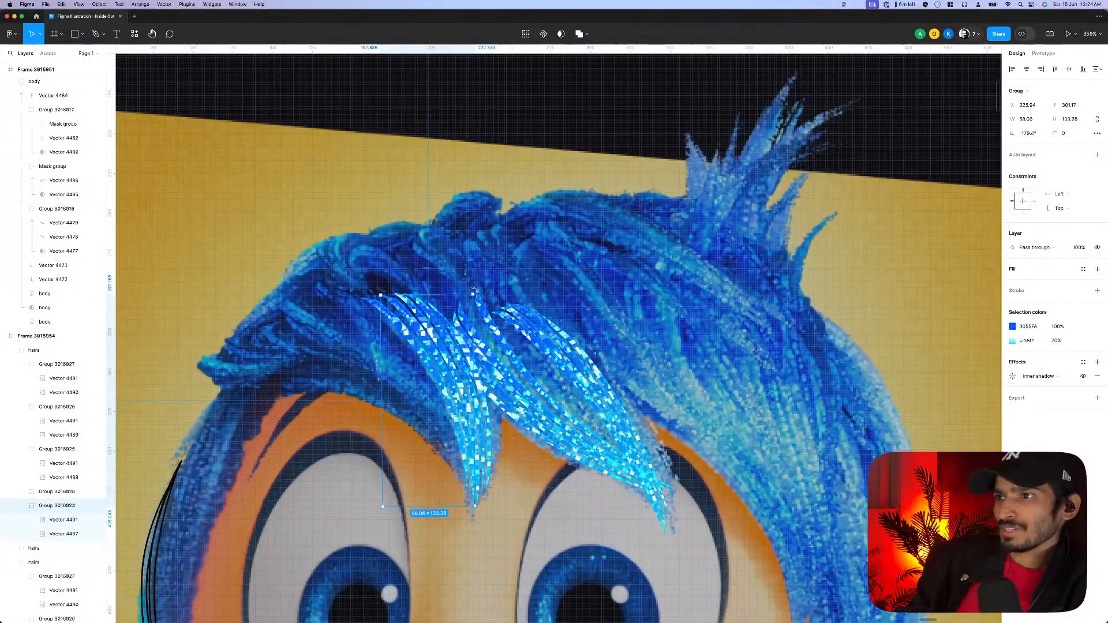
{"action": "left_click_drag", "start_coordinate": [471, 286], "coordinate": [474, 288]}
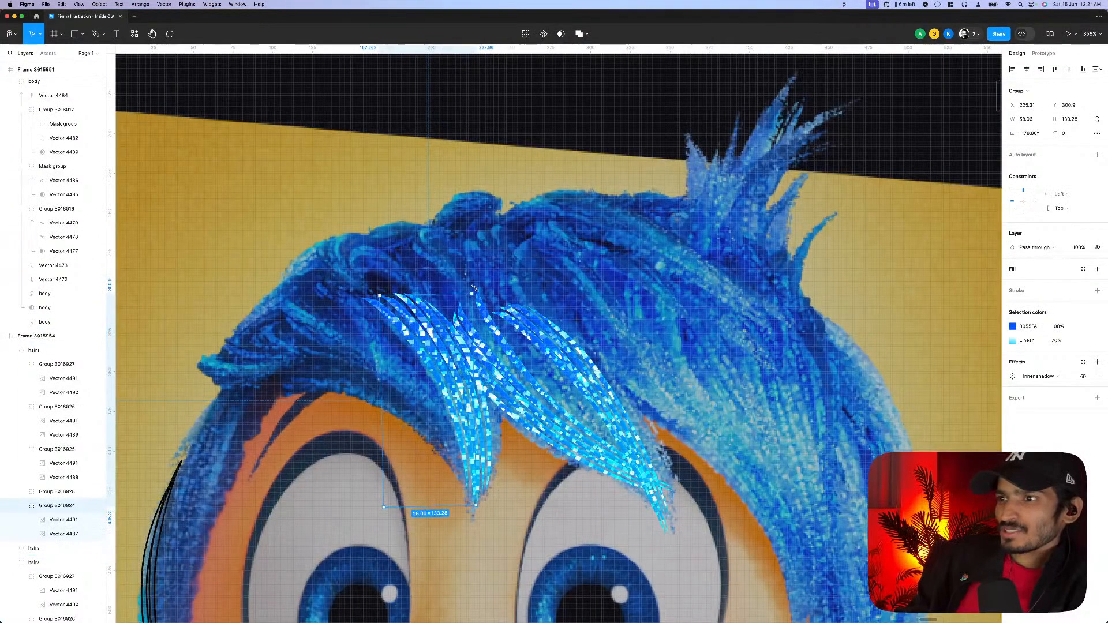
{"action": "scroll", "coordinate": [504, 385], "scroll_direction": "down", "scroll_amount": 5}
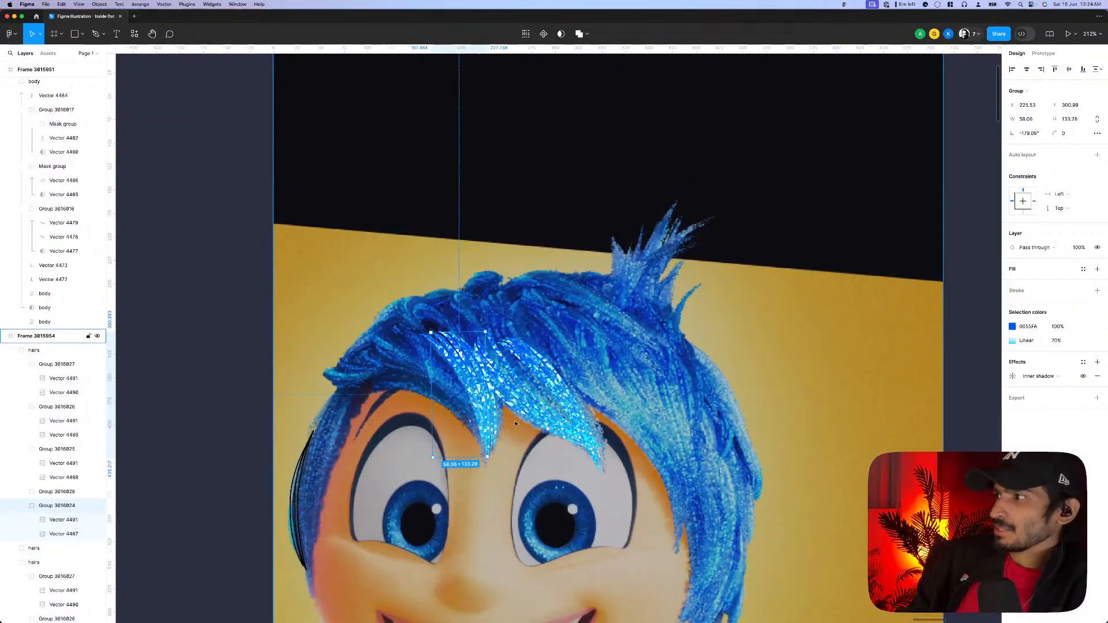
{"action": "scroll", "coordinate": [484, 416], "scroll_direction": "up", "scroll_amount": 5}
{"action": "left_click", "coordinate": [479, 423]}
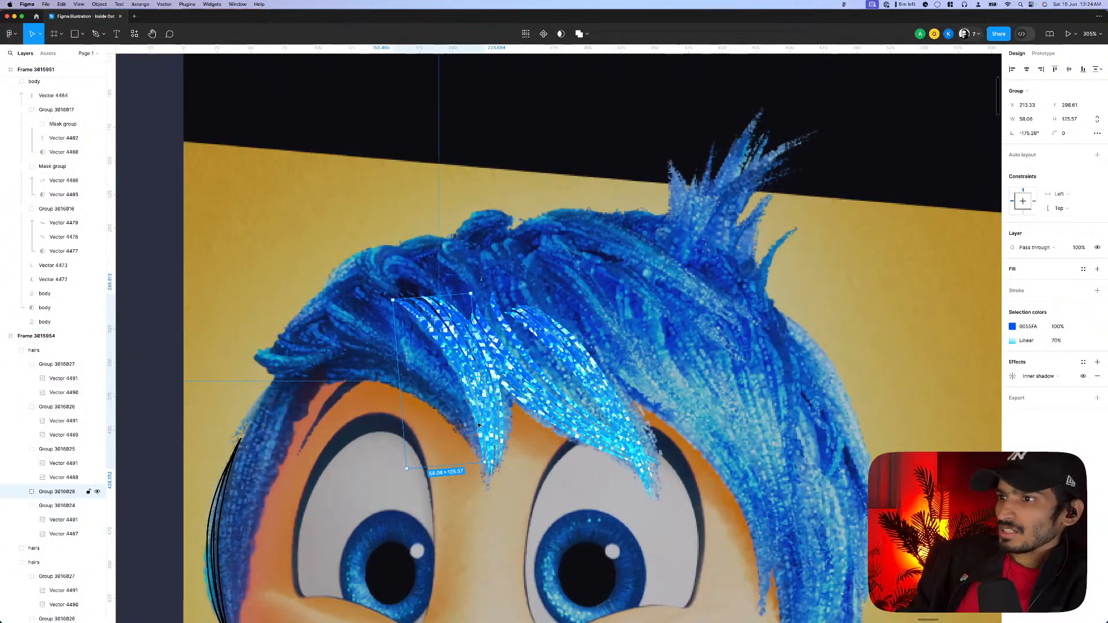
{"action": "scroll", "coordinate": [478, 423], "scroll_direction": "down", "scroll_amount": 10}
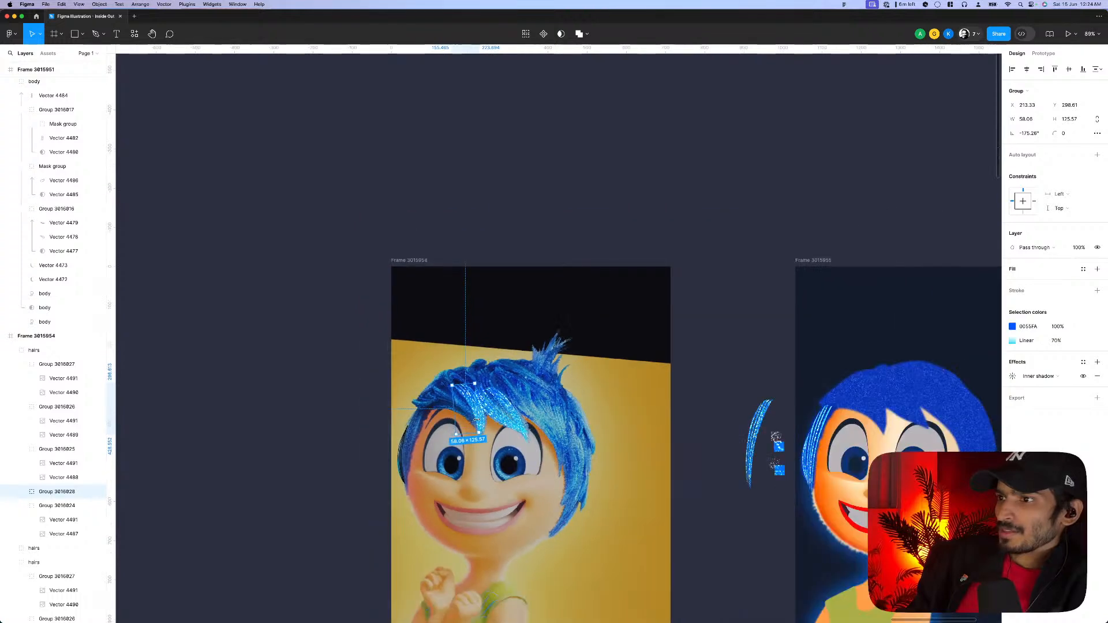
{"action": "scroll", "coordinate": [453, 400], "scroll_direction": "up", "scroll_amount": 10}
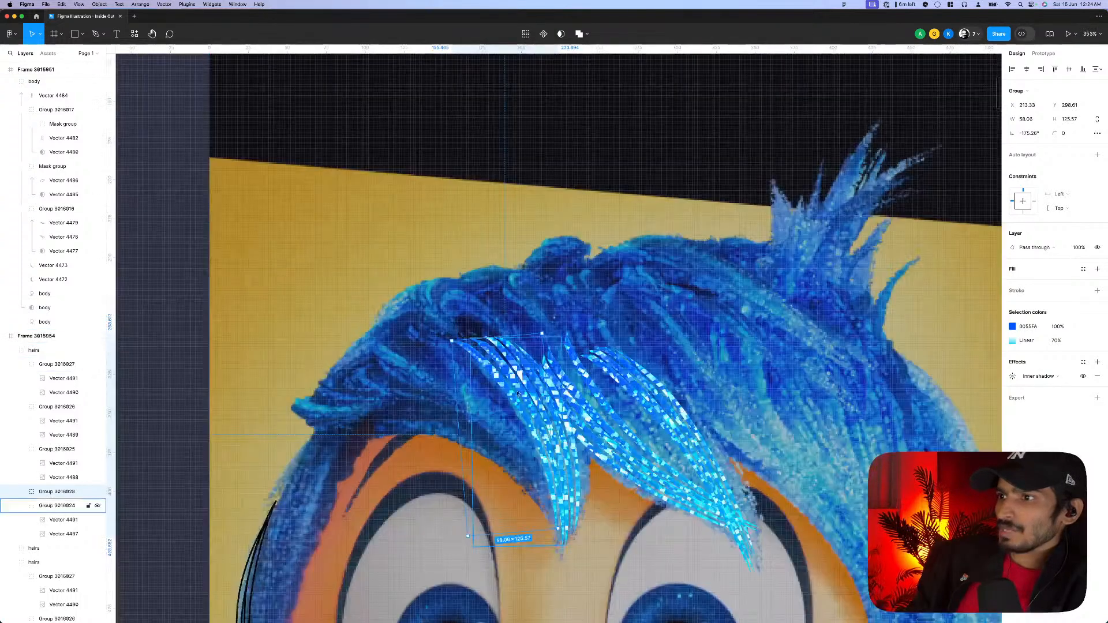
- Set both image fills of the texture vector in Group 3016025 to 70% opacity
{"action": "left_click", "coordinate": [63, 464]}
{"action": "left_click", "coordinate": [1059, 247]}
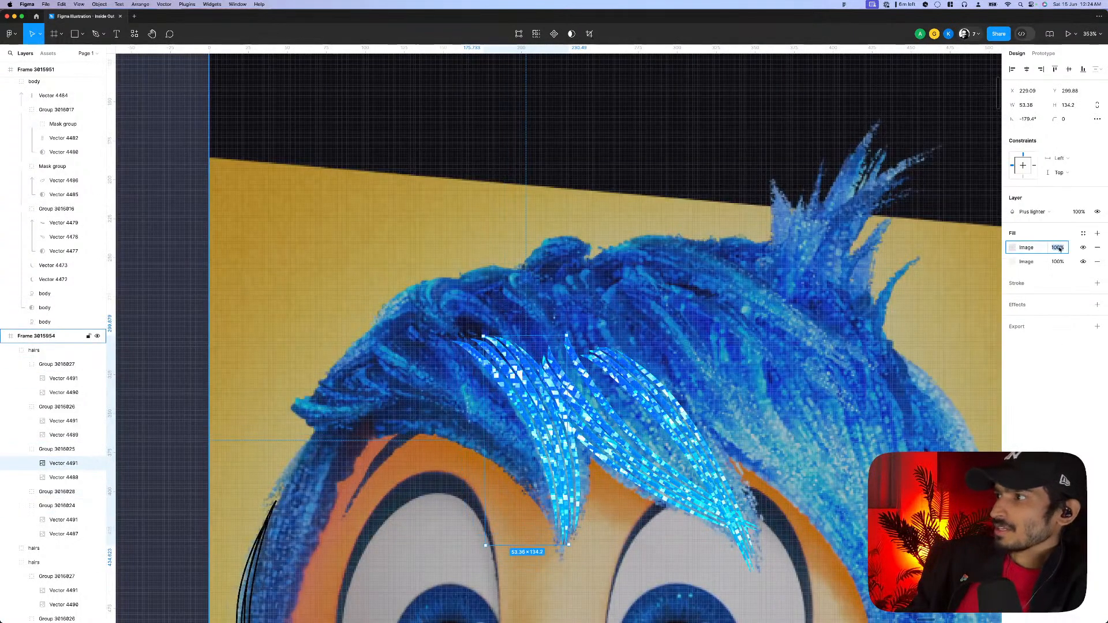
{"action": "type", "text": "90"}
{"action": "key", "text": "Return"}
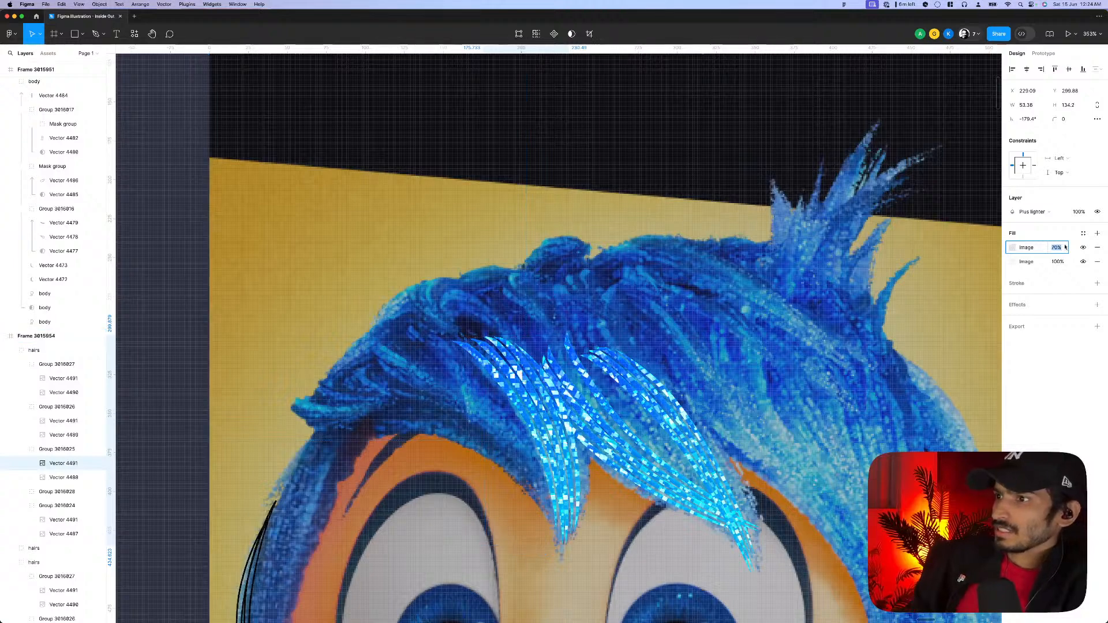
{"action": "left_click", "coordinate": [1058, 263]}
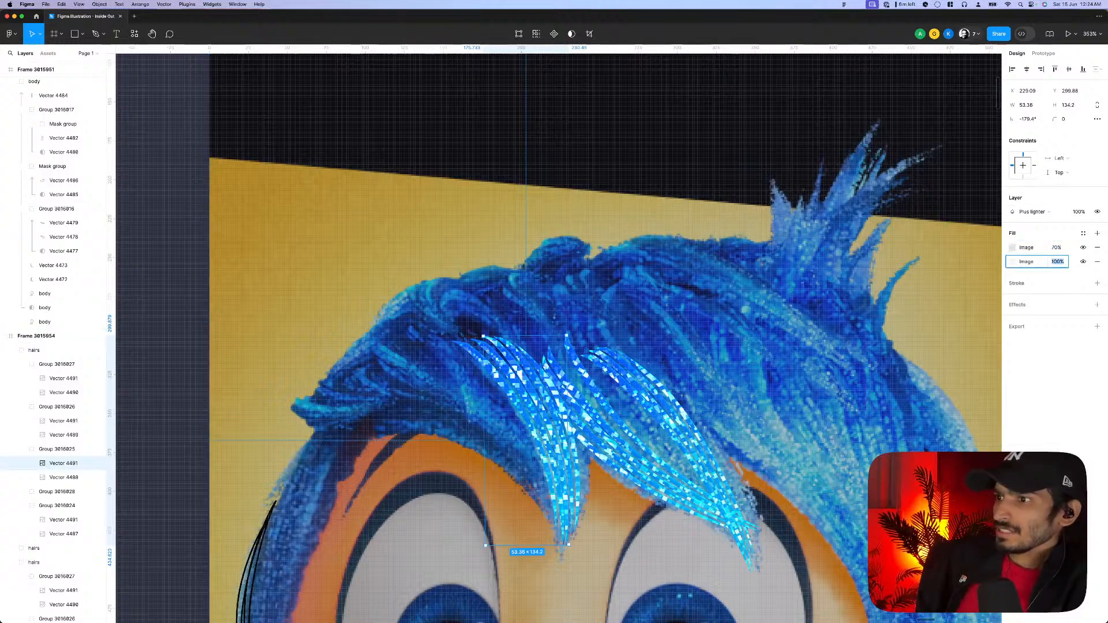
{"action": "key", "text": "Escape"}
{"action": "scroll", "coordinate": [554, 403], "scroll_direction": "up", "scroll_amount": 3}
{"action": "key", "text": "Escape"}
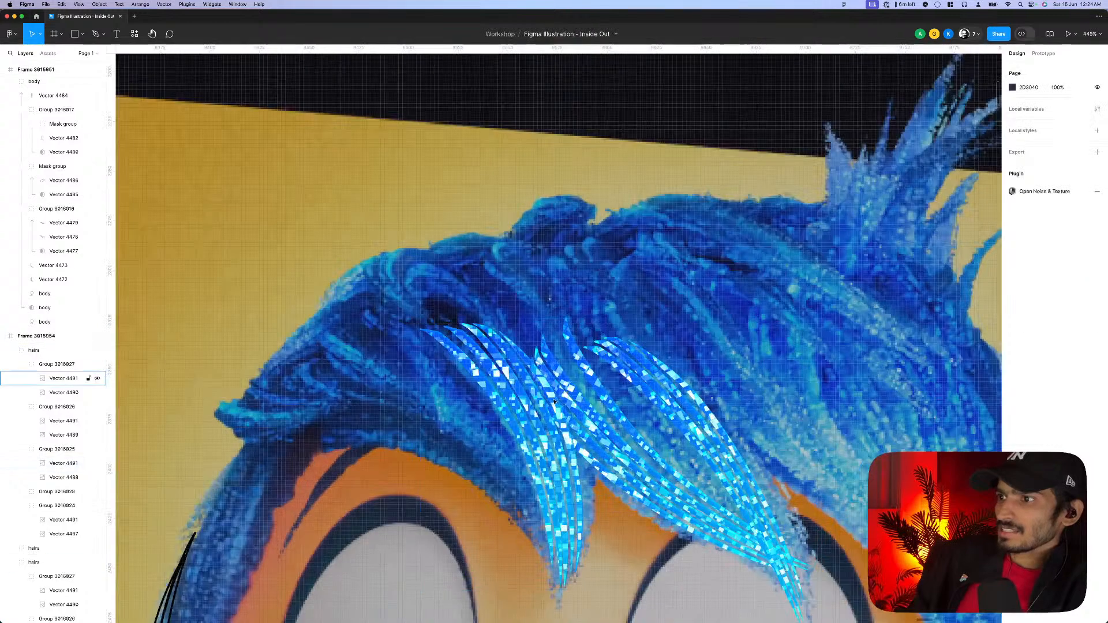
- Set the two image fills of the texture vector in Group 3016027 to 70% and 50% opacity
{"action": "left_click", "coordinate": [554, 402]}
{"action": "left_click", "coordinate": [1058, 248]}
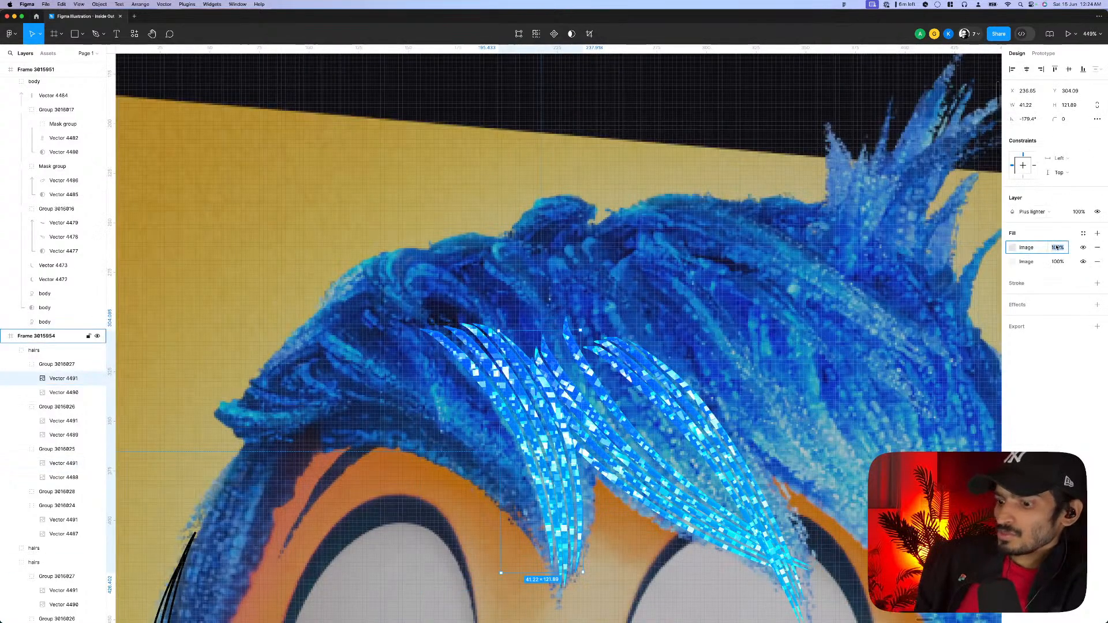
{"action": "type", "text": "70"}
{"action": "key", "text": "Return"}
{"action": "left_click", "coordinate": [1058, 263]}
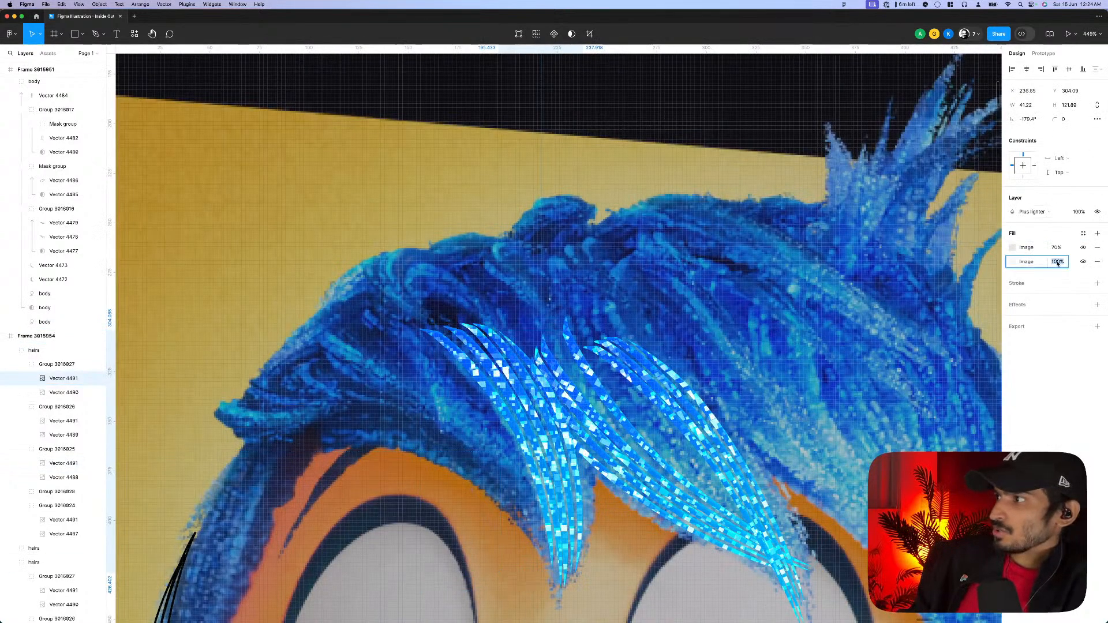
{"action": "type", "text": "50"}
{"action": "key", "text": "Return"}
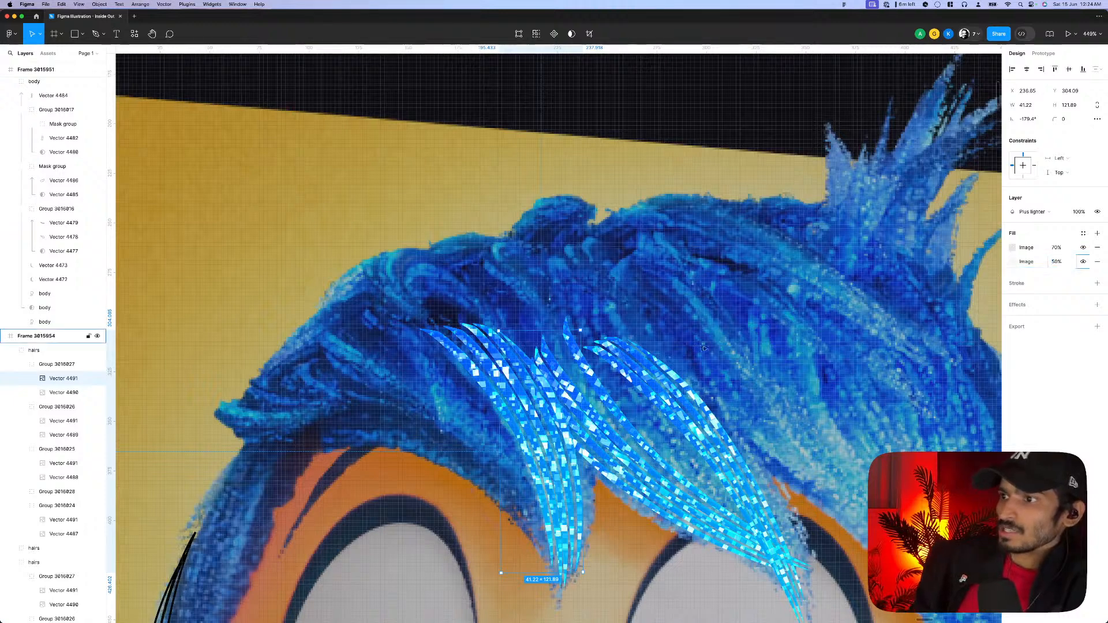
- Lower the first image fill of the texture vector in Group 3016025 to 50% opacity
{"action": "scroll", "coordinate": [703, 370], "scroll_direction": "down", "scroll_amount": 5}
{"action": "scroll", "coordinate": [508, 388], "scroll_direction": "up", "scroll_amount": 5}
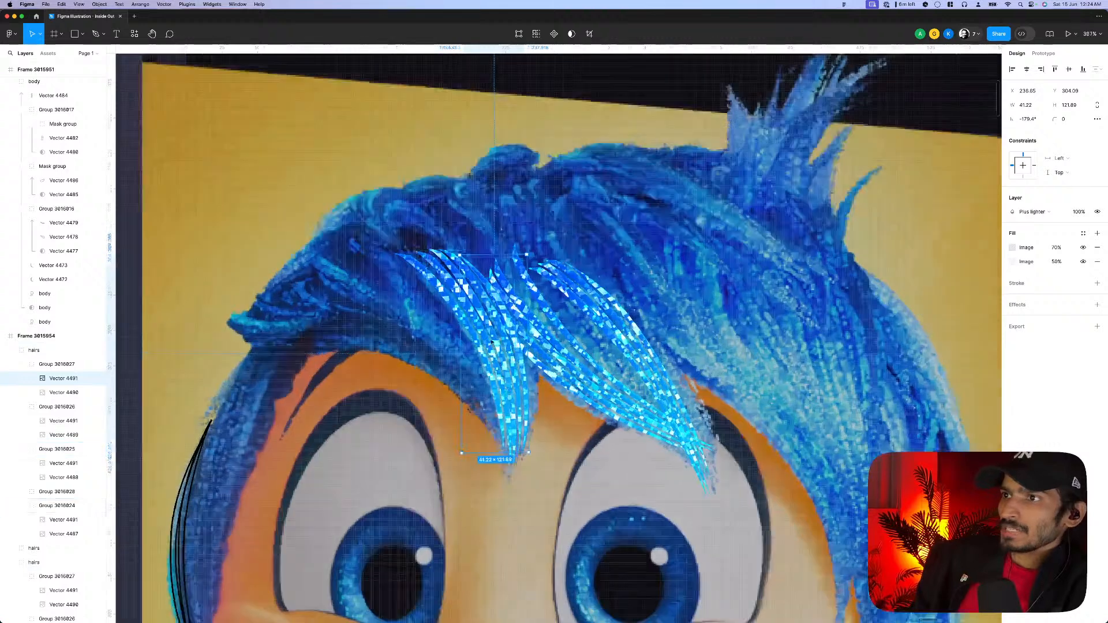
{"action": "scroll", "coordinate": [491, 345], "scroll_direction": "up", "scroll_amount": 2}
{"action": "left_click", "coordinate": [479, 336]}
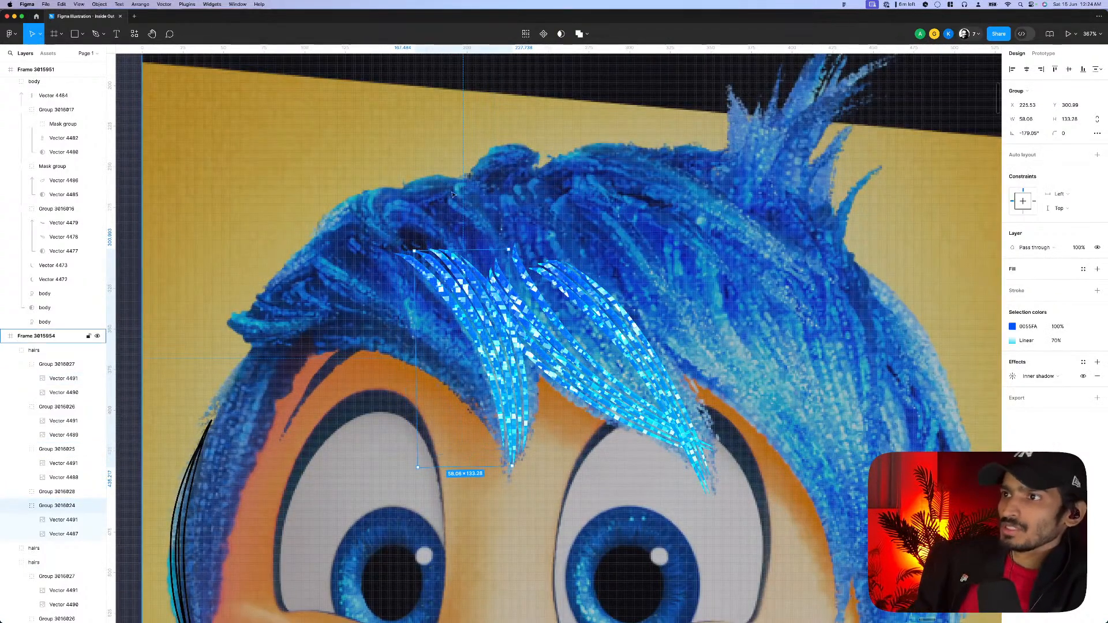
{"action": "left_click", "coordinate": [474, 297]}
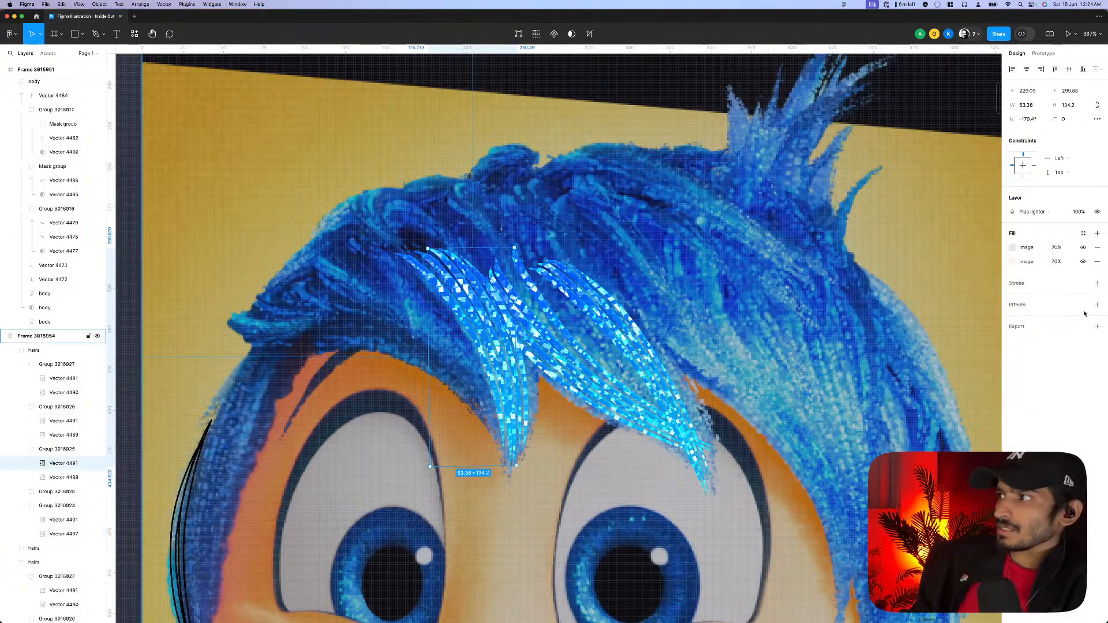
{"action": "left_click", "coordinate": [1057, 248]}
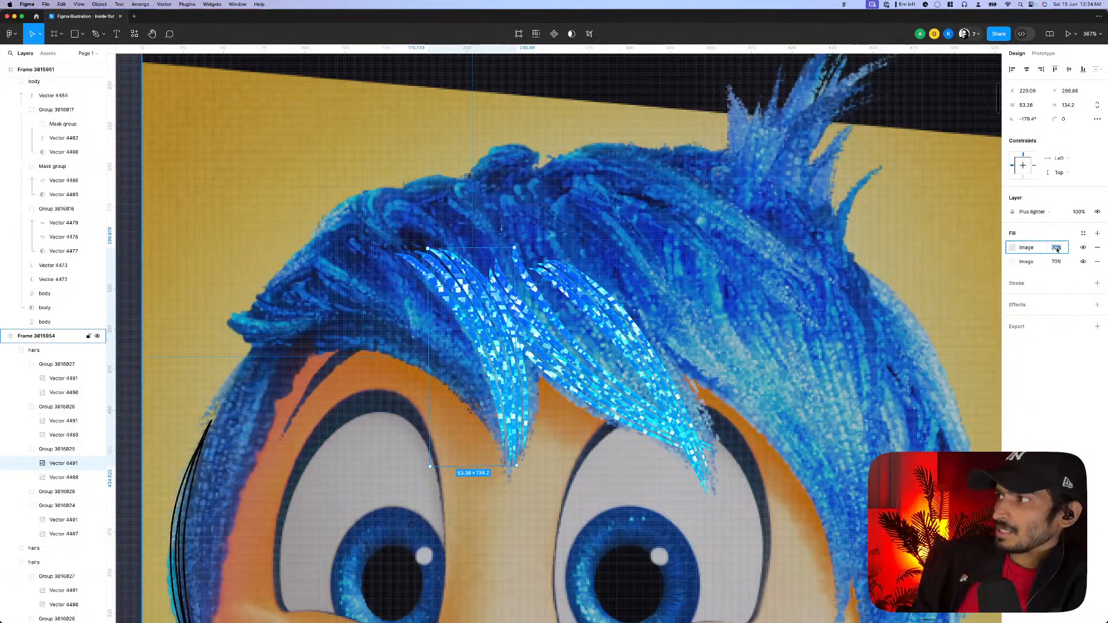
{"action": "key", "text": "shift+Up"}
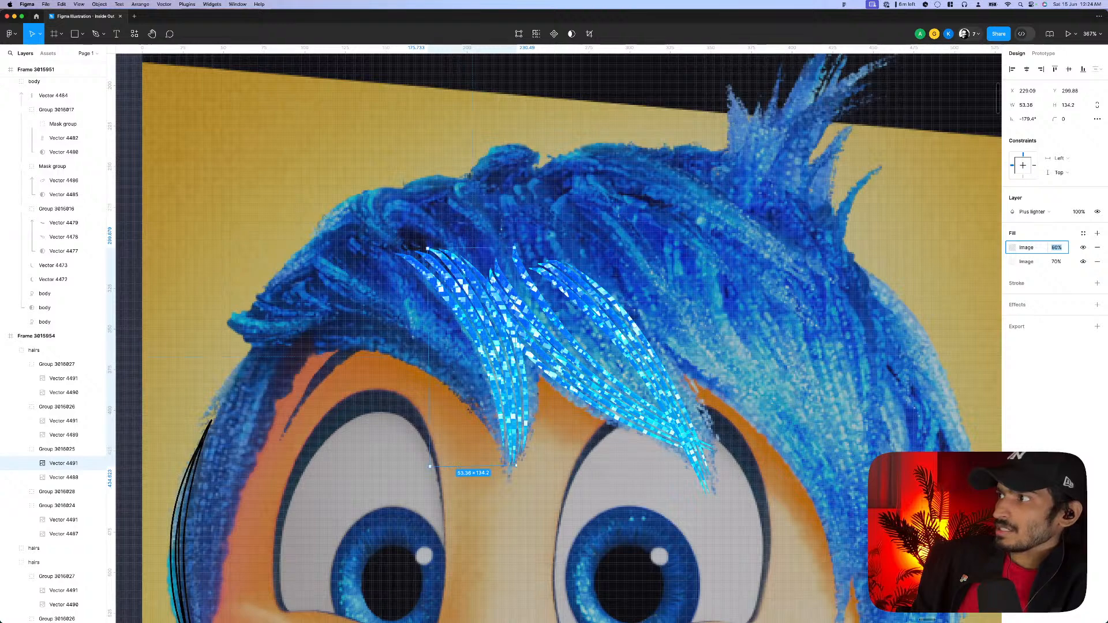
{"action": "key", "text": "shift+Down"}
{"action": "key", "text": "shift+Down"}
{"action": "key", "text": "shift+Down"}
{"action": "key", "text": "shift+Down"}
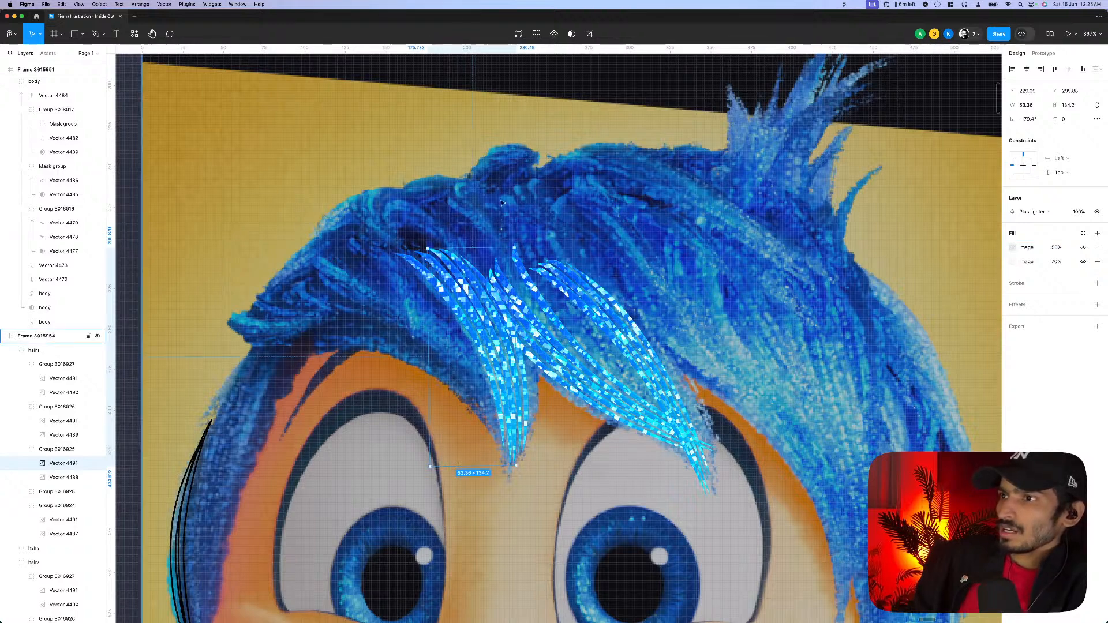
- Rotate the whole new hair lock between the eyes slightly, to about -178.5°
{"action": "left_click", "coordinate": [521, 249]}
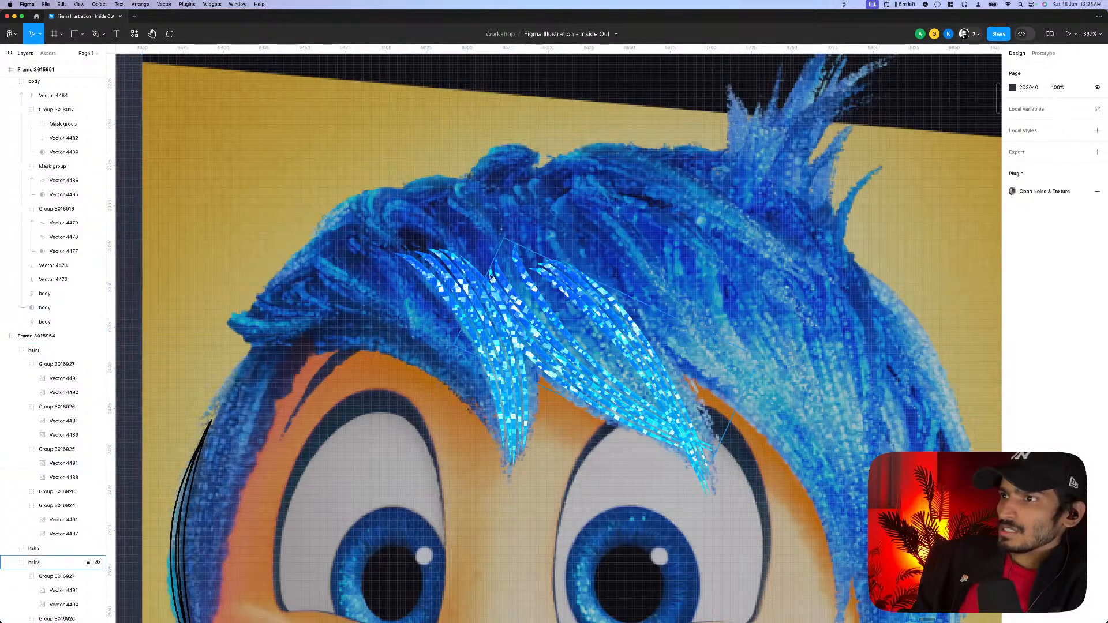
{"action": "left_click", "coordinate": [468, 289]}
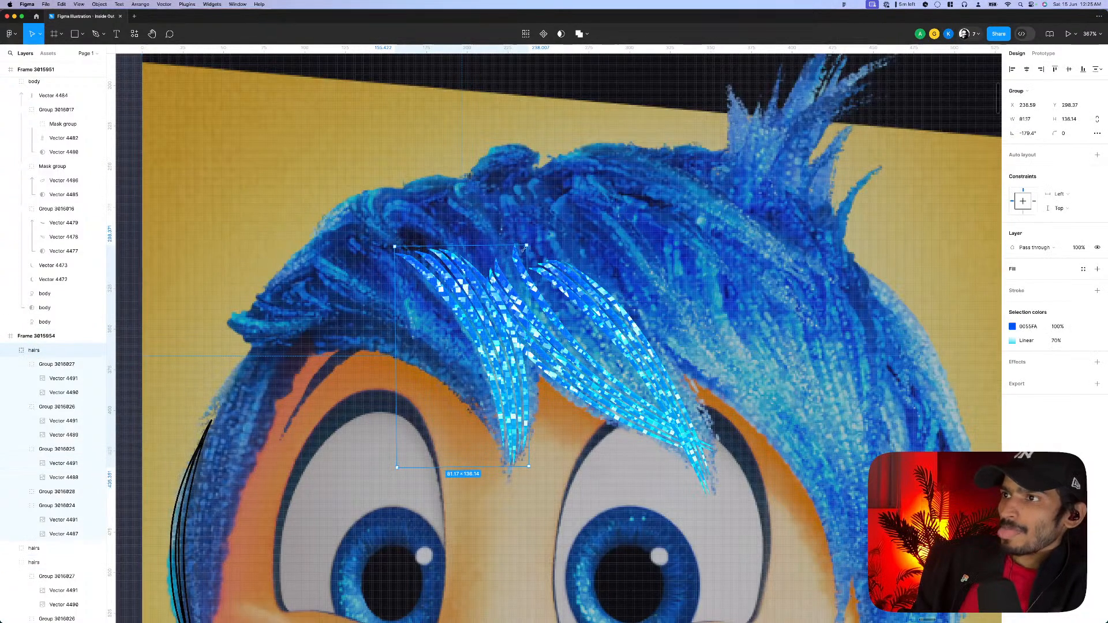
{"action": "left_click_drag", "start_coordinate": [528, 240], "coordinate": [527, 240]}
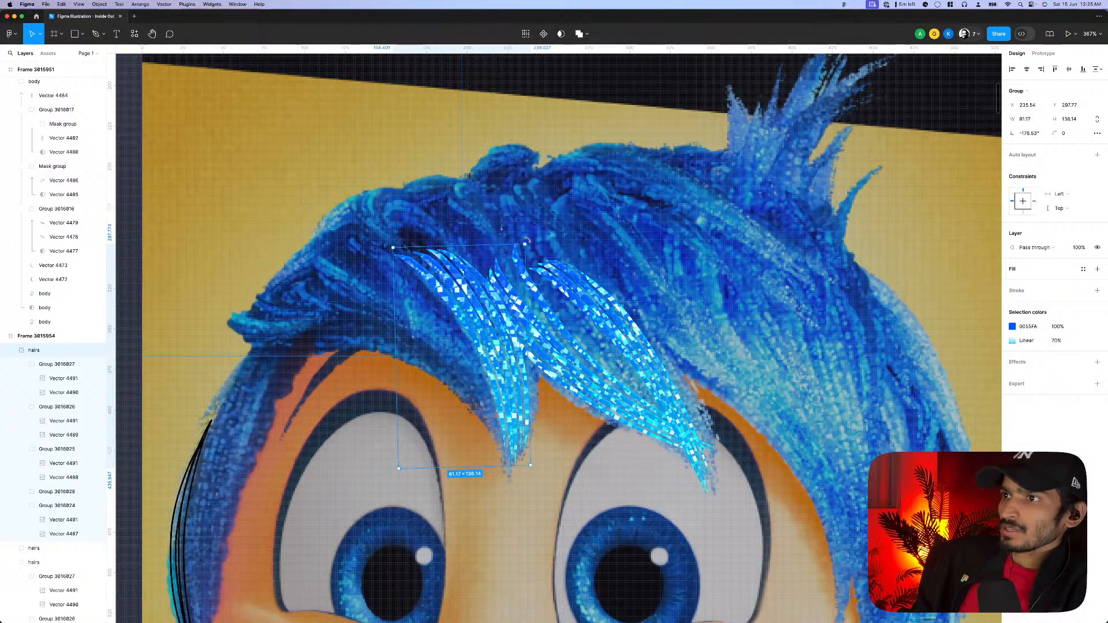
{"action": "scroll", "coordinate": [528, 240], "scroll_direction": "down", "scroll_amount": 10}
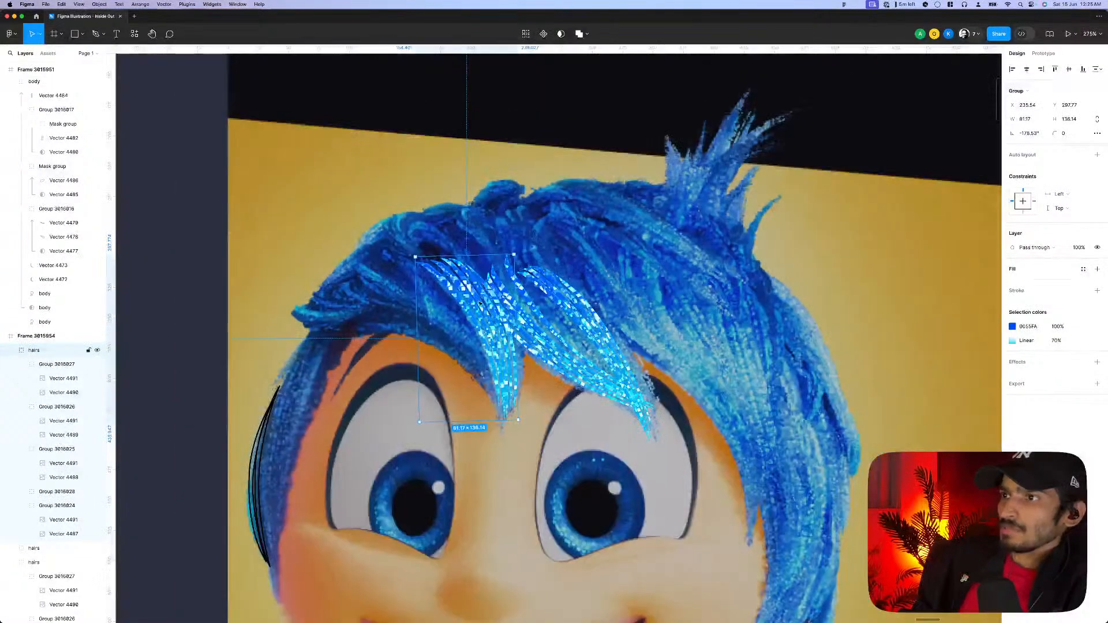
{"action": "scroll", "coordinate": [482, 299], "scroll_direction": "down", "scroll_amount": 3}
{"action": "scroll", "coordinate": [483, 306], "scroll_direction": "up", "scroll_amount": 8}
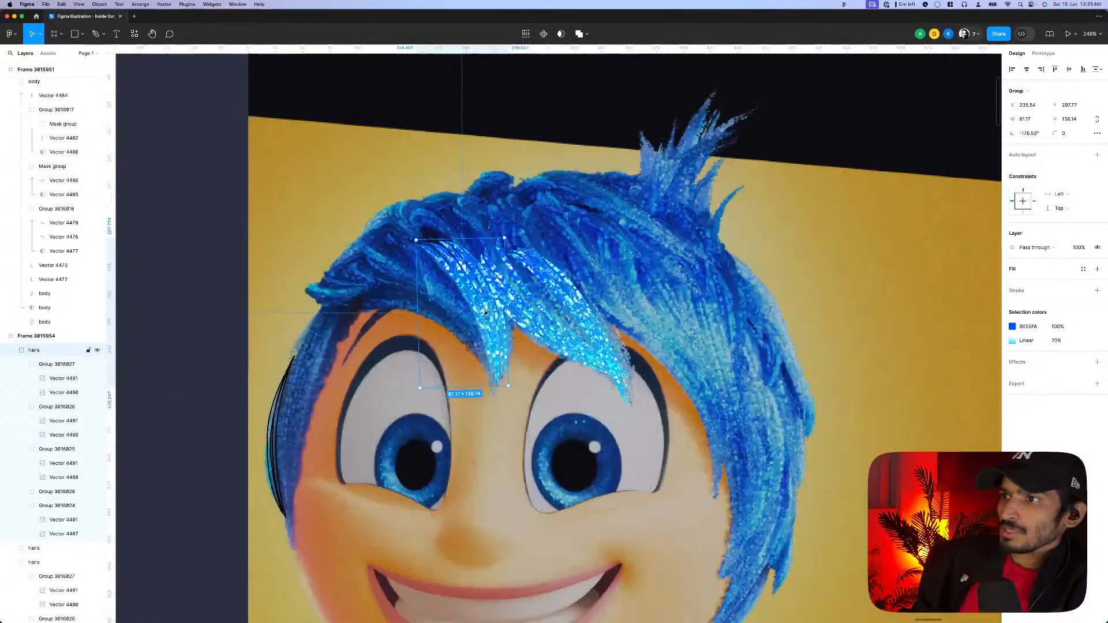
- Rotate the strand Group 3016024 to about -176° and shift its inner shadow colour to a deep violet-blue
{"action": "left_click", "coordinate": [482, 309]}
{"action": "scroll", "coordinate": [451, 277], "scroll_direction": "up", "scroll_amount": 4}
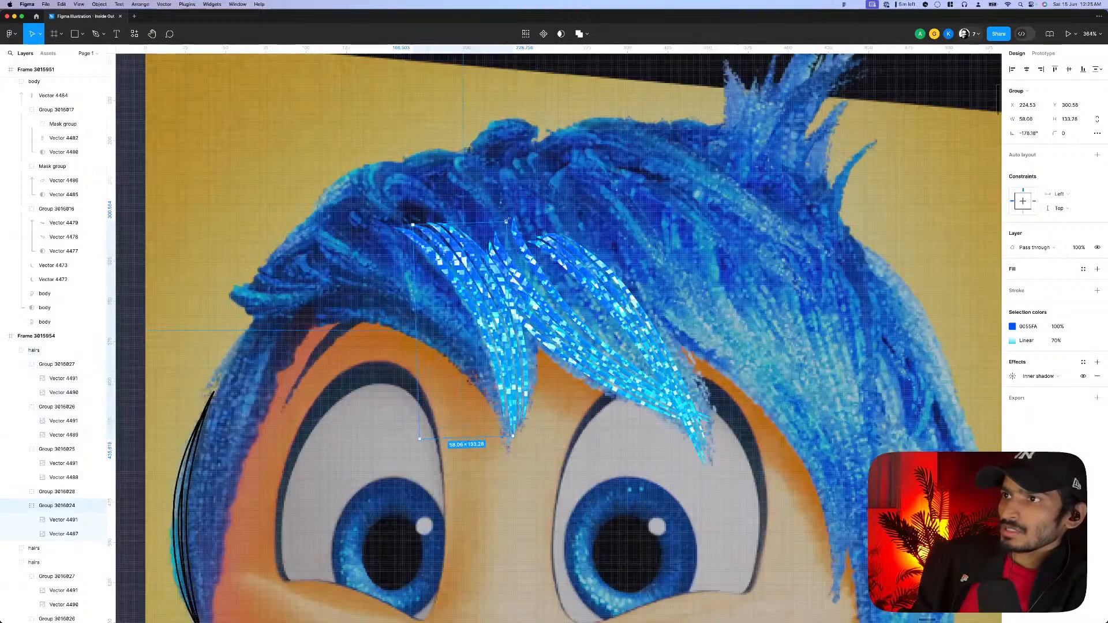
{"action": "left_click_drag", "start_coordinate": [506, 218], "coordinate": [506, 217]}
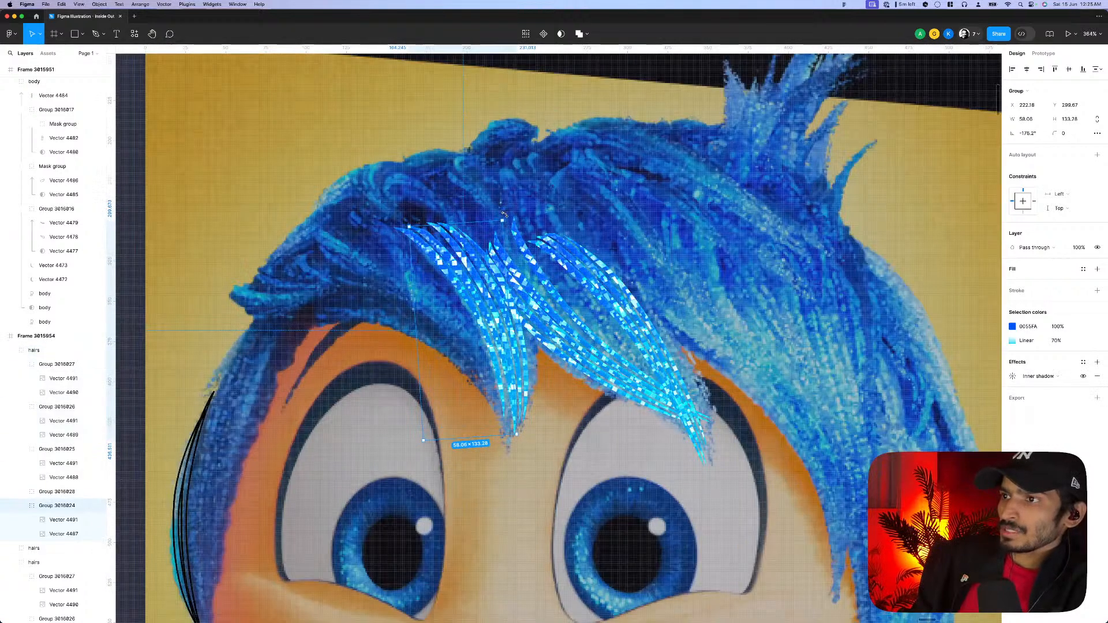
{"action": "left_click", "coordinate": [1014, 377]}
{"action": "left_click", "coordinate": [905, 428]}
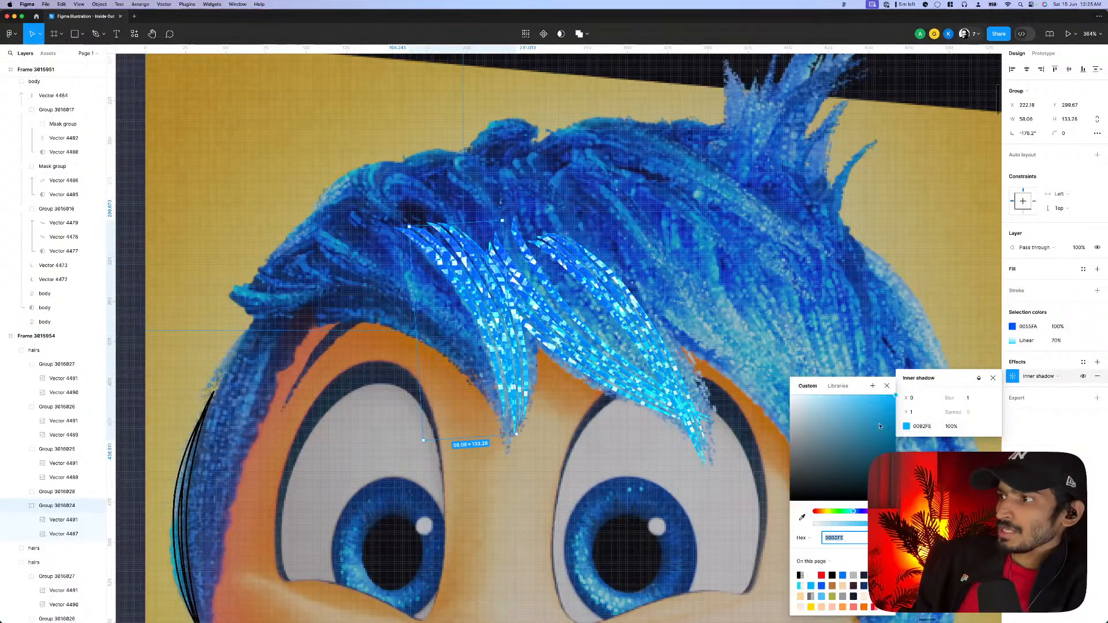
{"action": "left_click_drag", "start_coordinate": [854, 516], "coordinate": [863, 515]}
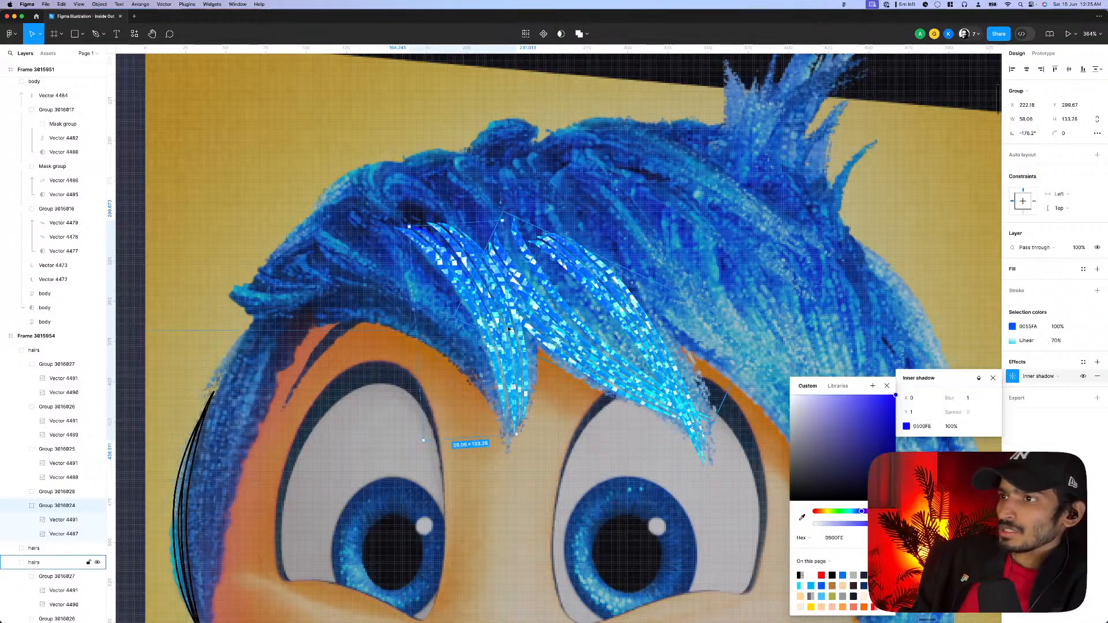
- Change the inner shadow colour of the strand Group 3016025 to the darker blue 0075FE
{"action": "left_click", "coordinate": [454, 249]}
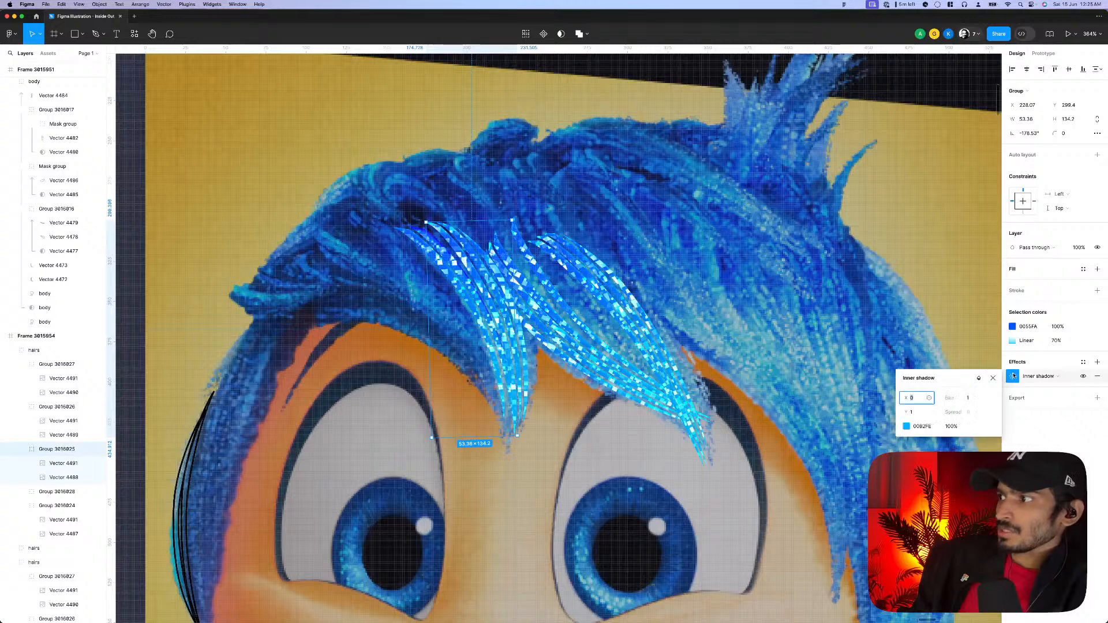
{"action": "left_click", "coordinate": [1013, 377]}
{"action": "left_click", "coordinate": [905, 426]}
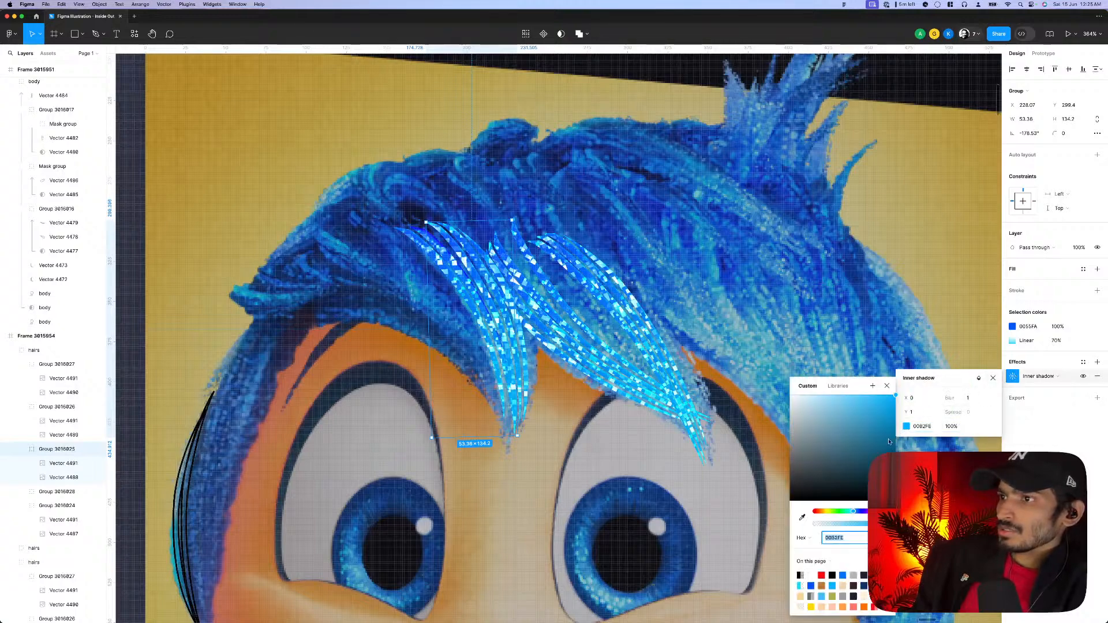
{"action": "left_click_drag", "start_coordinate": [855, 513], "coordinate": [856, 513]}
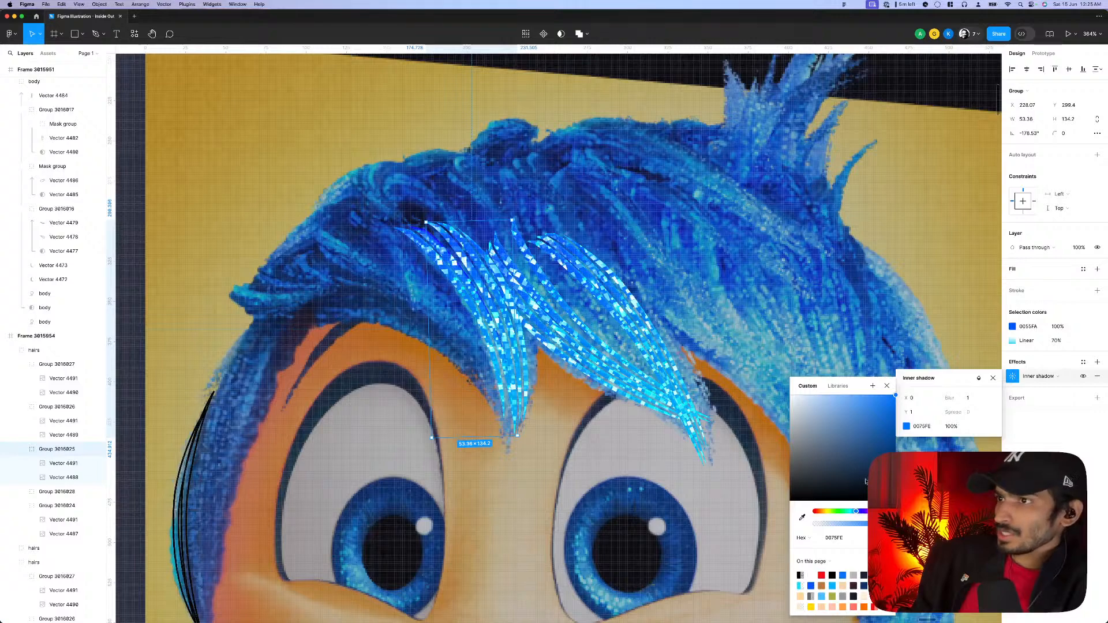
{"action": "scroll", "coordinate": [508, 326], "scroll_direction": "down", "scroll_amount": 5}
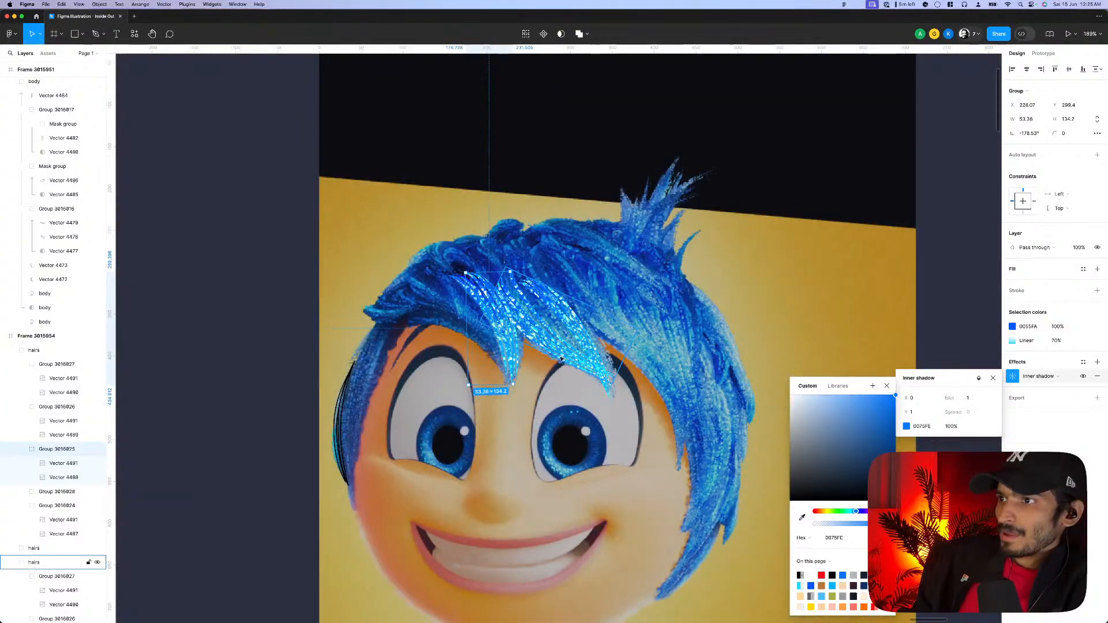
{"action": "key", "text": "Escape"}
{"action": "scroll", "coordinate": [561, 359], "scroll_direction": "down", "scroll_amount": 1}
{"action": "key", "text": "Escape"}
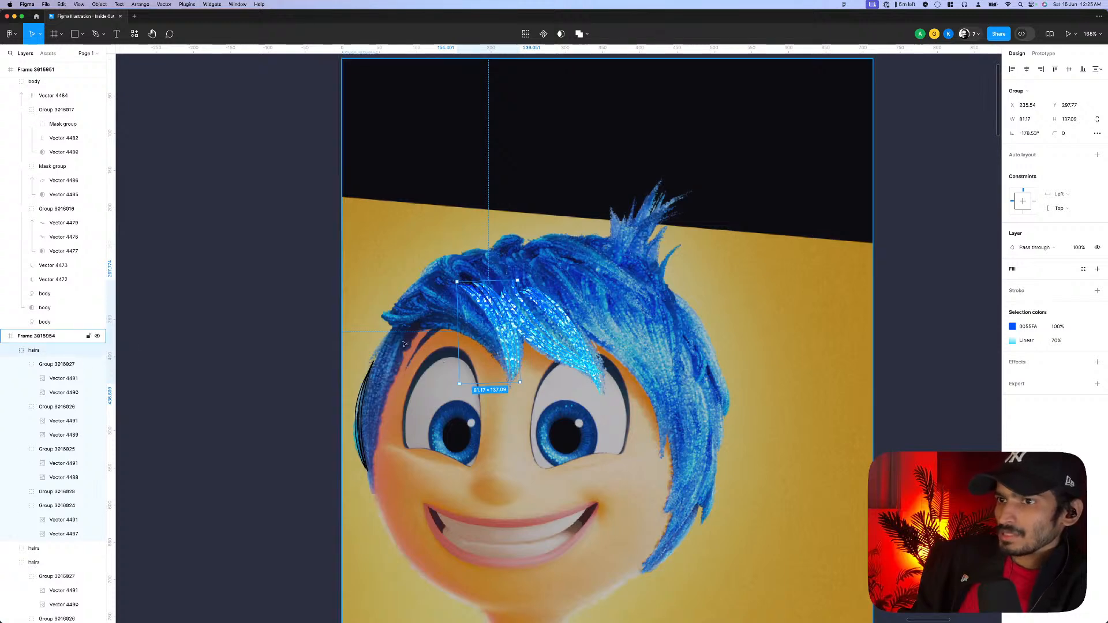
- Duplicate a fringe hair lock and fit the copy over the fringe above the left eye, about 113 high and rotated to about -161°
{"action": "scroll", "coordinate": [524, 353], "scroll_direction": "down", "scroll_amount": 3}
{"action": "key", "text": "Escape"}
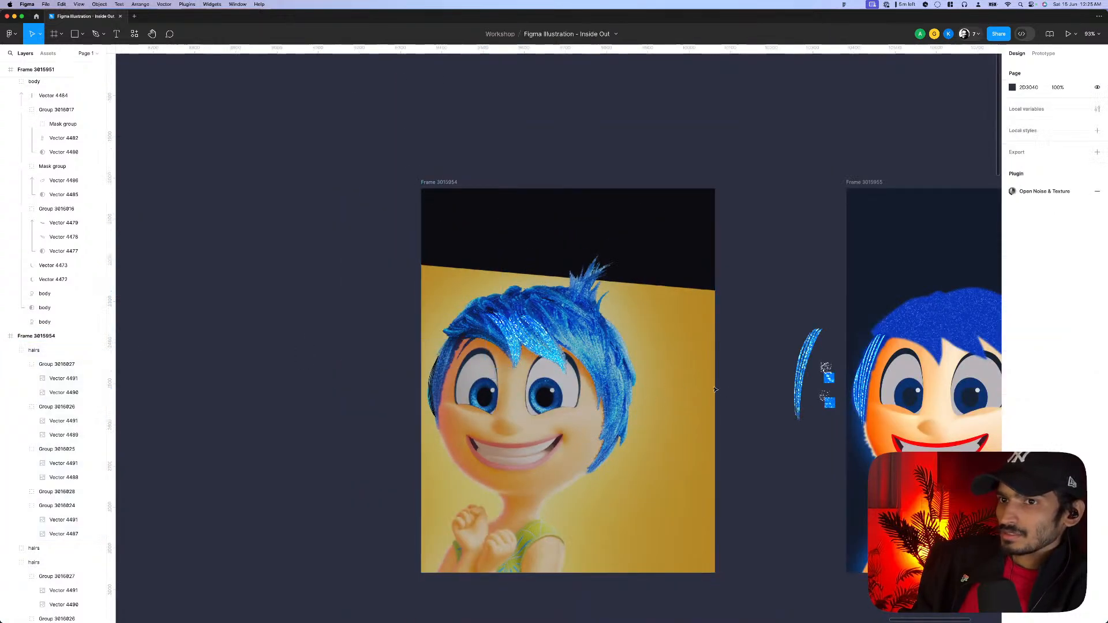
{"action": "left_click", "coordinate": [551, 357]}
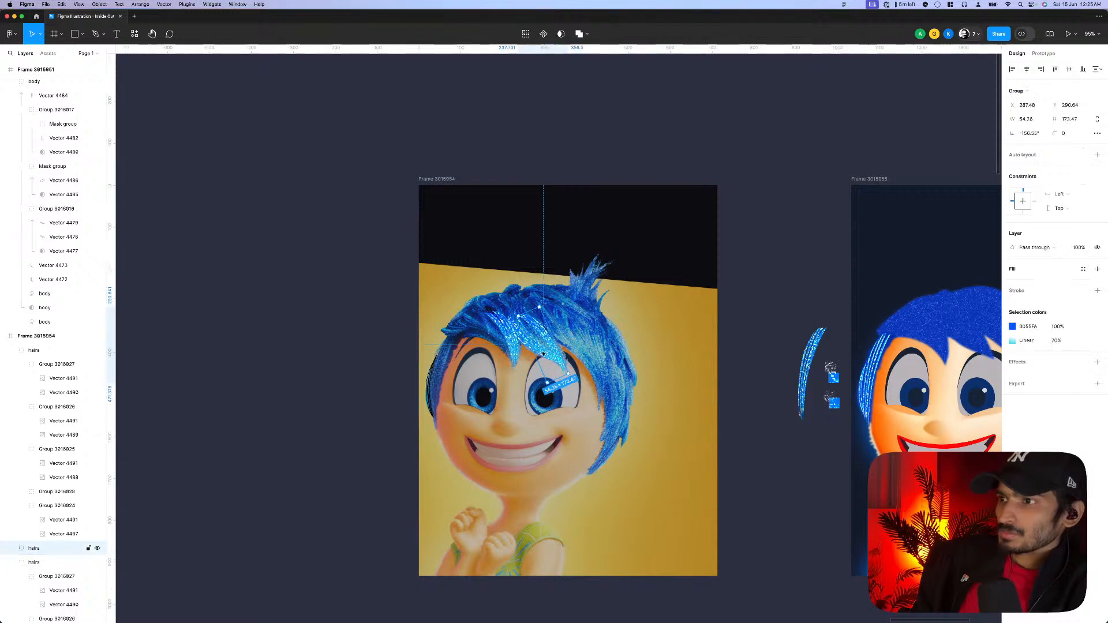
{"action": "scroll", "coordinate": [548, 357], "scroll_direction": "up", "scroll_amount": 5}
{"action": "left_click_drag", "start_coordinate": [479, 346], "coordinate": [469, 289]}
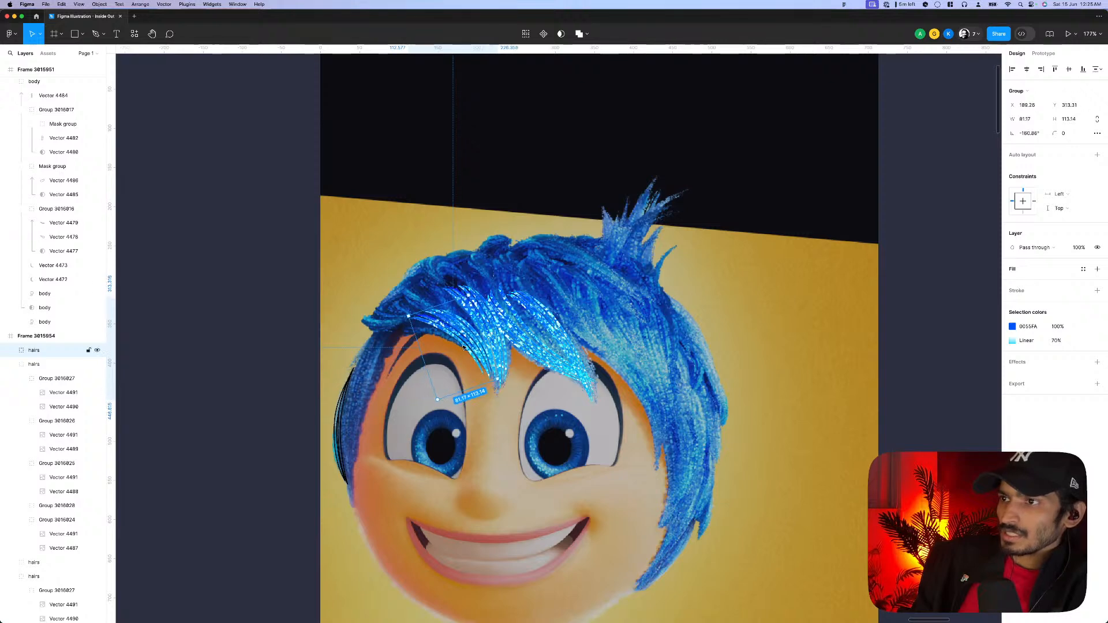
{"action": "left_click_drag", "start_coordinate": [463, 347], "coordinate": [465, 332]}
{"action": "scroll", "coordinate": [464, 332], "scroll_direction": "up", "scroll_amount": 5}
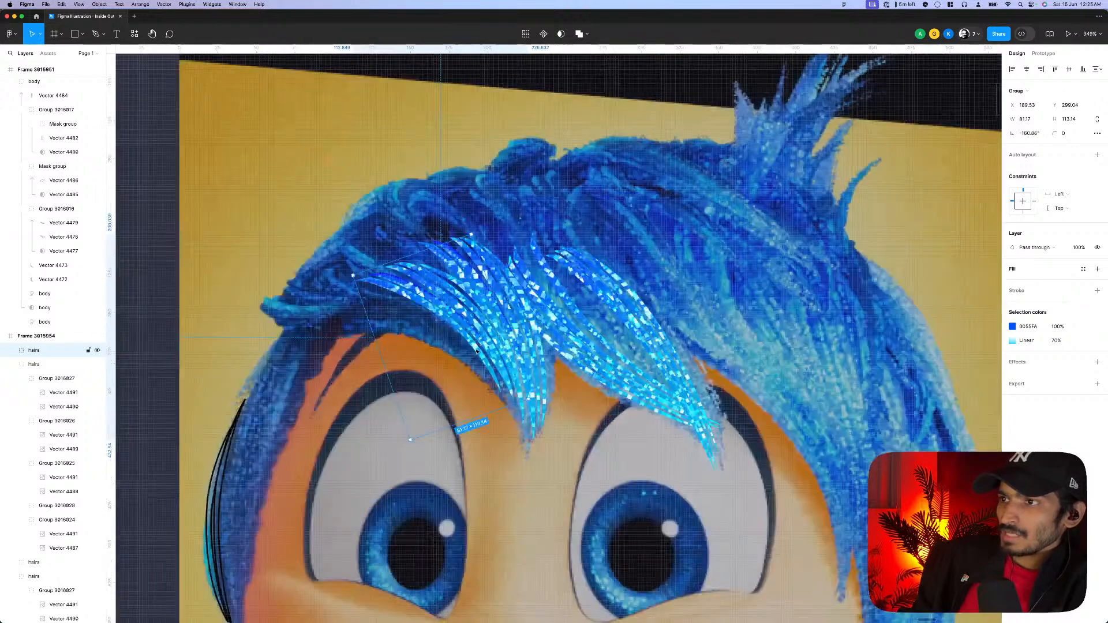
- Rotate the strand Group 3016028 in the new lock to about -152° and delete the strand Group 3016027
{"action": "double_click", "coordinate": [459, 306]}
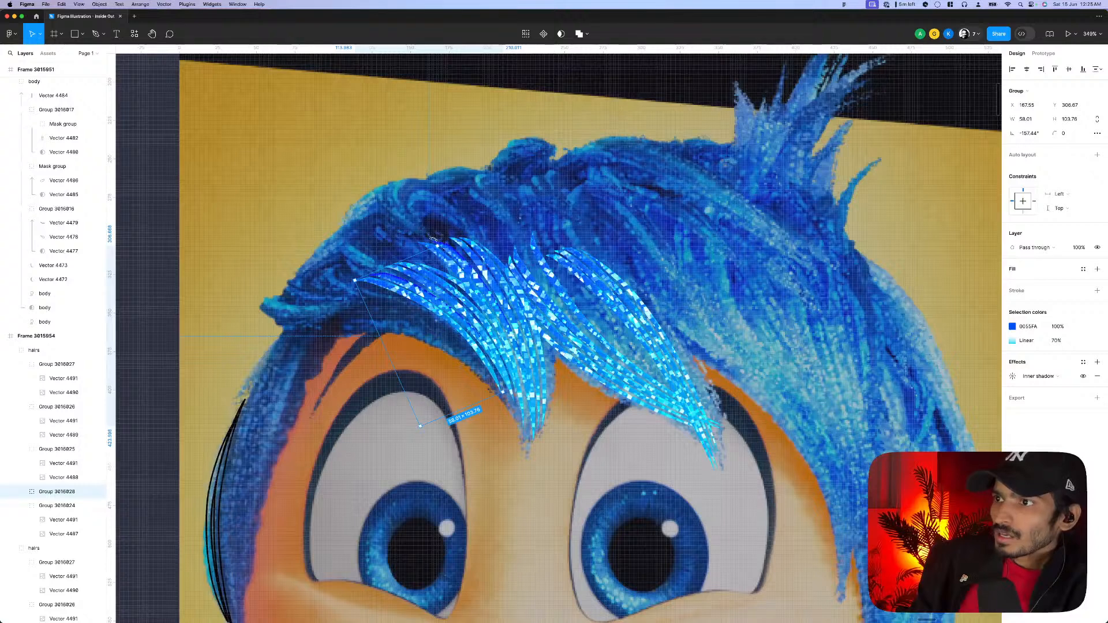
{"action": "left_click_drag", "start_coordinate": [433, 238], "coordinate": [429, 237]}
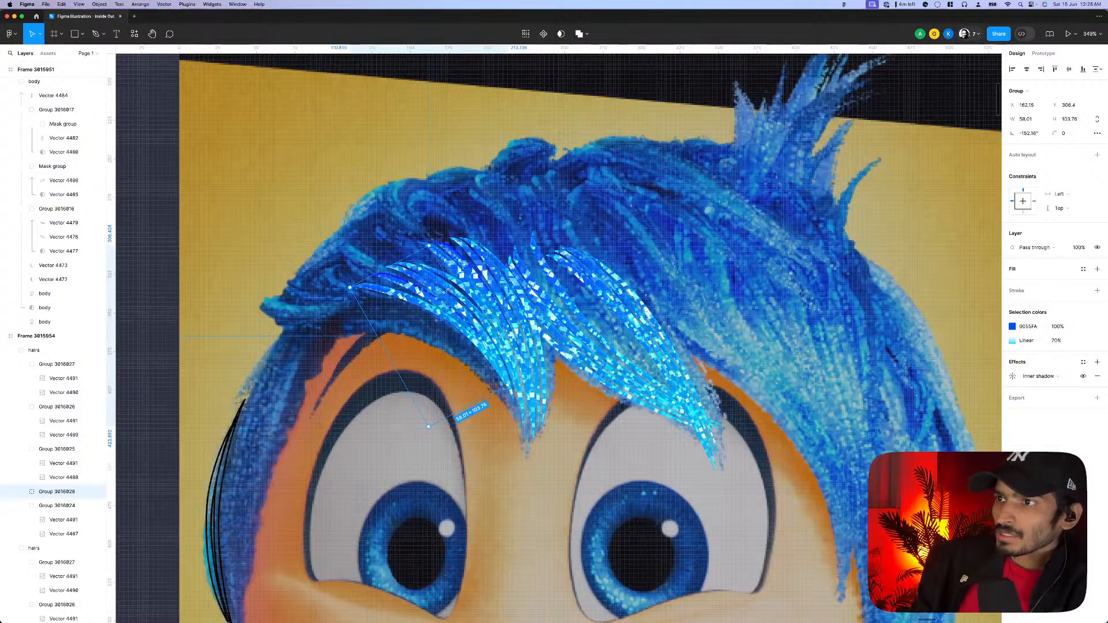
{"action": "left_click", "coordinate": [456, 312]}
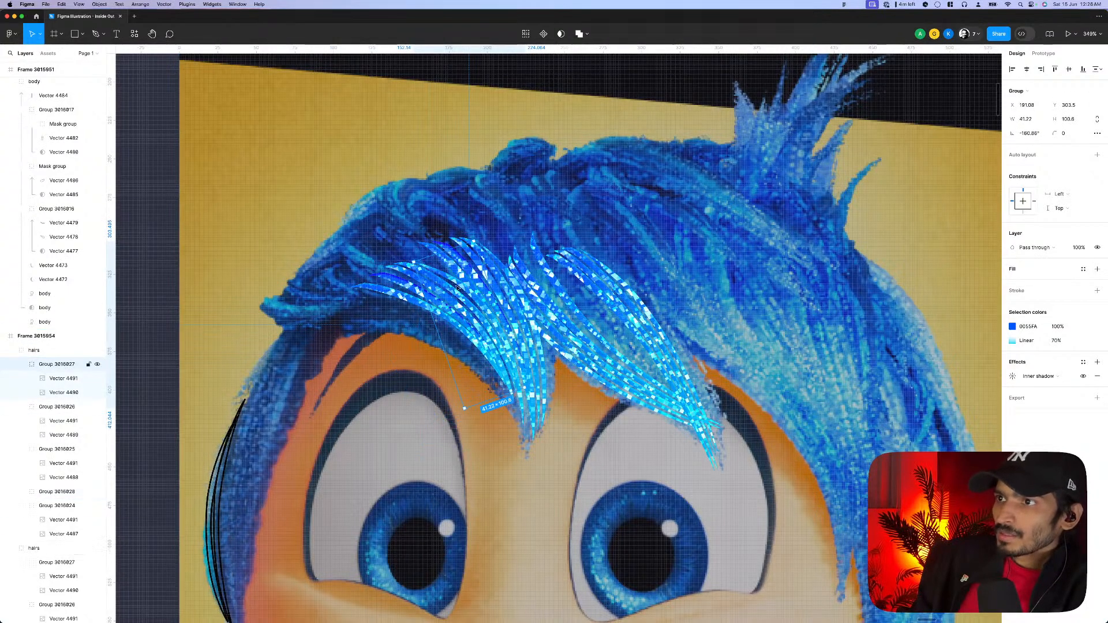
{"action": "key", "text": "Escape"}
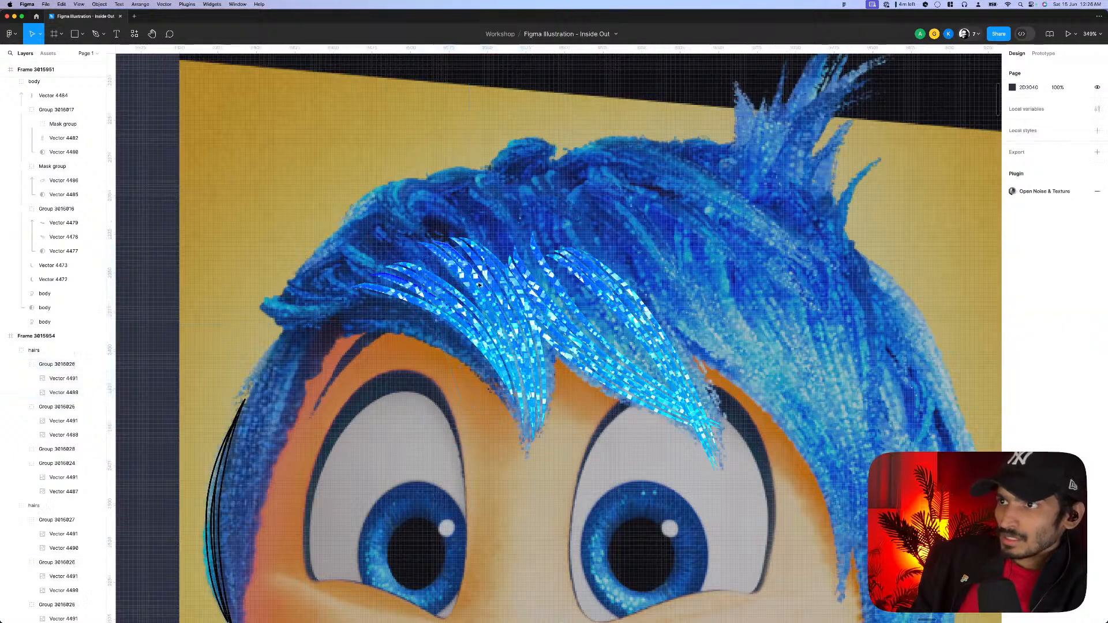
- Remove the linear gradient fill from the textured base vector in each of the new lock's four strand groups
{"action": "left_click", "coordinate": [469, 305]}
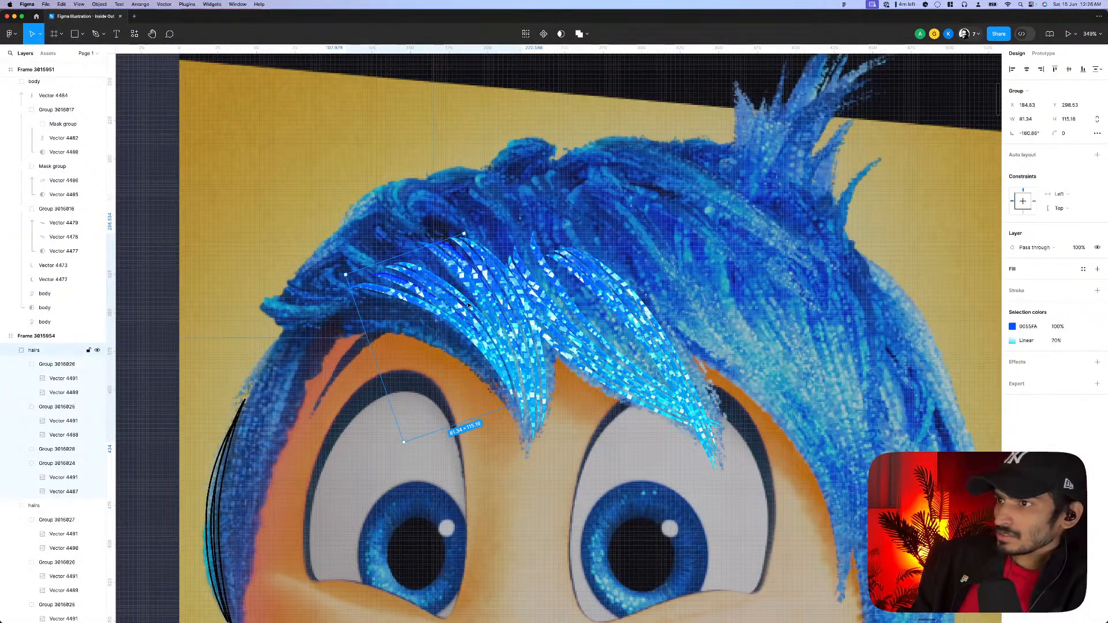
{"action": "left_click", "coordinate": [448, 417], "text": "super"}
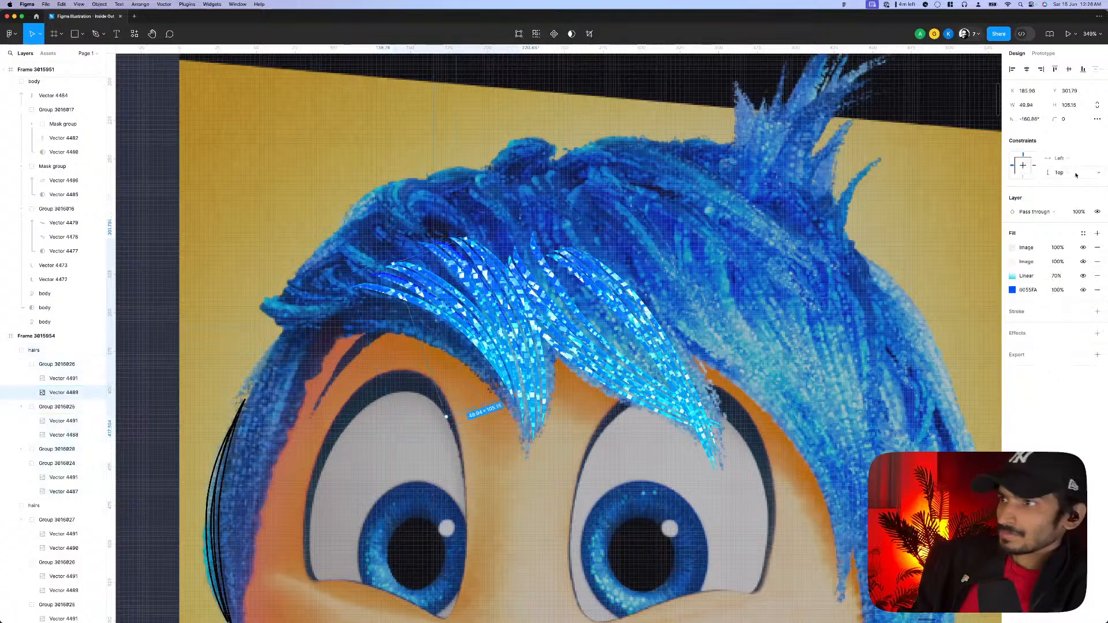
{"action": "left_click", "coordinate": [1097, 276]}
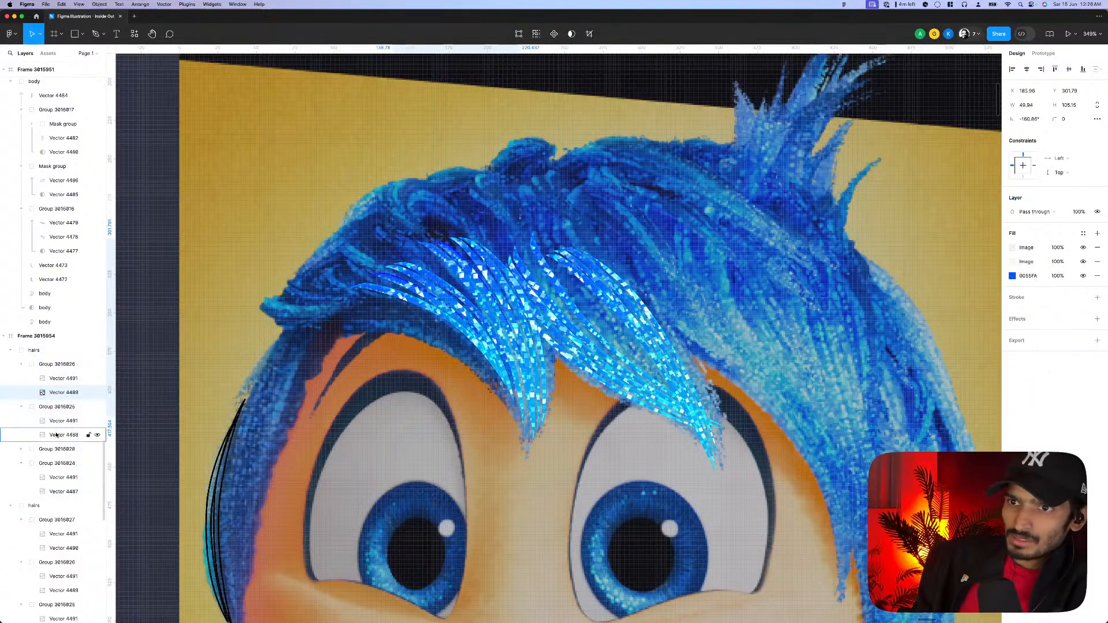
{"action": "left_click", "coordinate": [56, 435]}
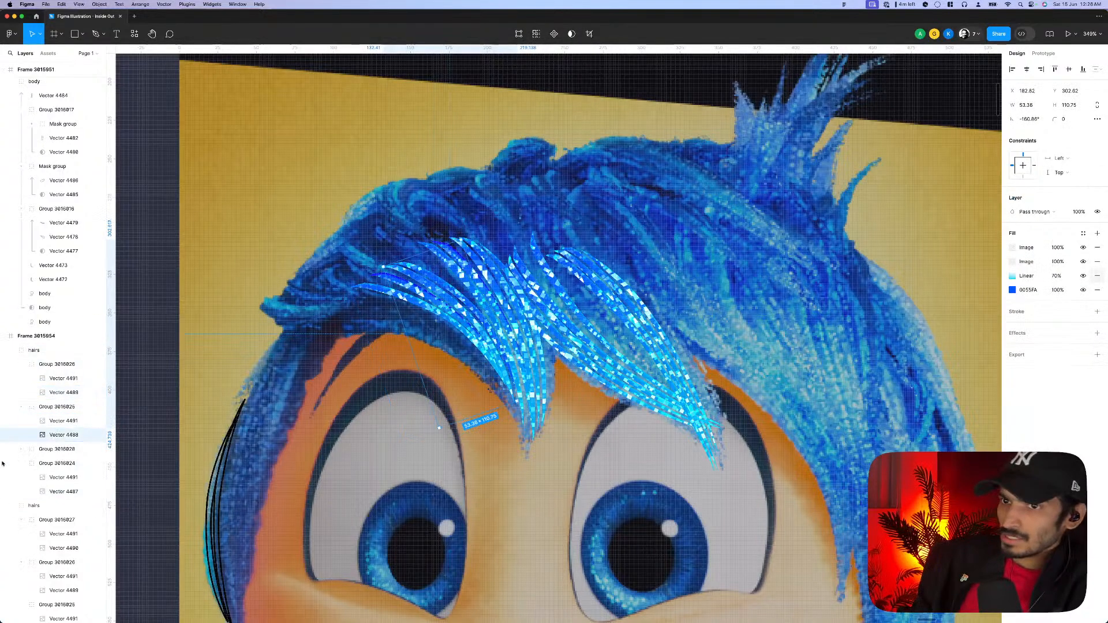
{"action": "left_click", "coordinate": [22, 449]}
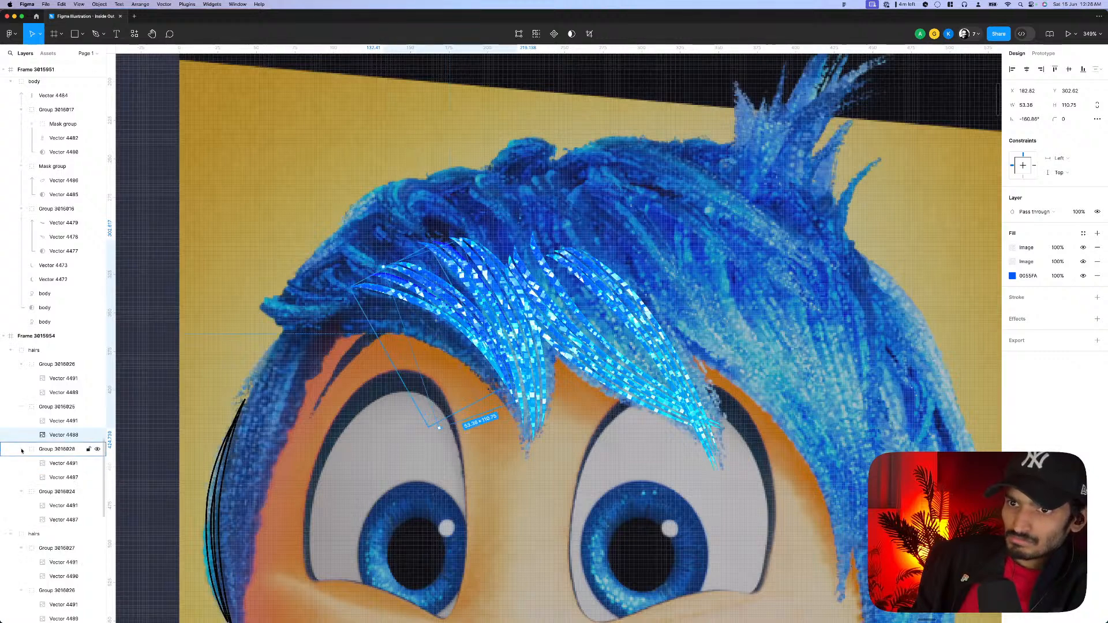
{"action": "left_click", "coordinate": [58, 478]}
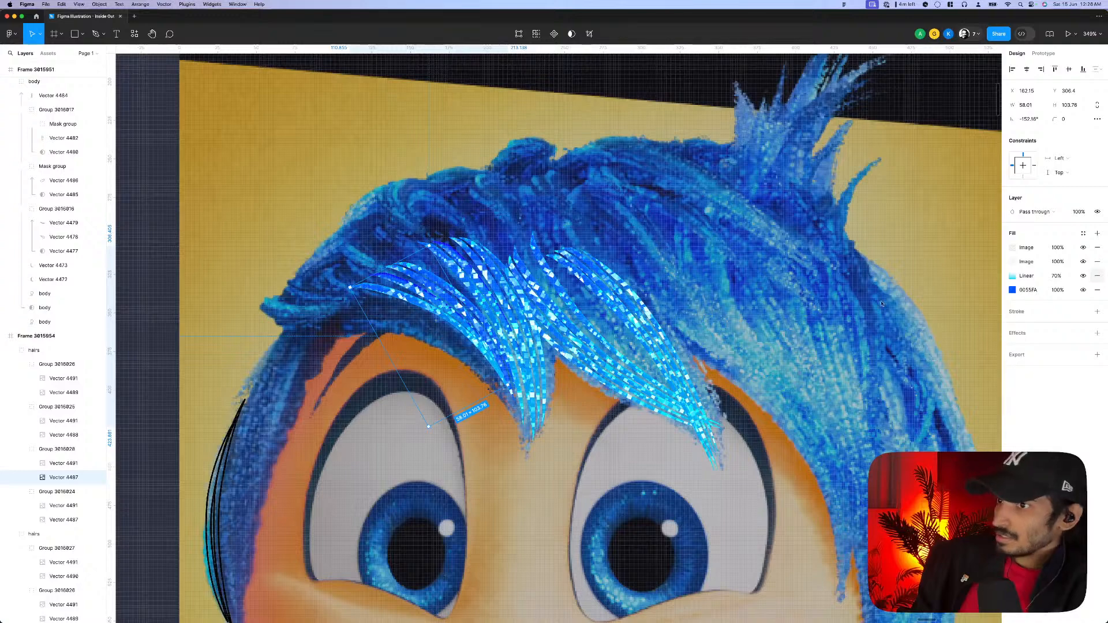
{"action": "left_click", "coordinate": [63, 520]}
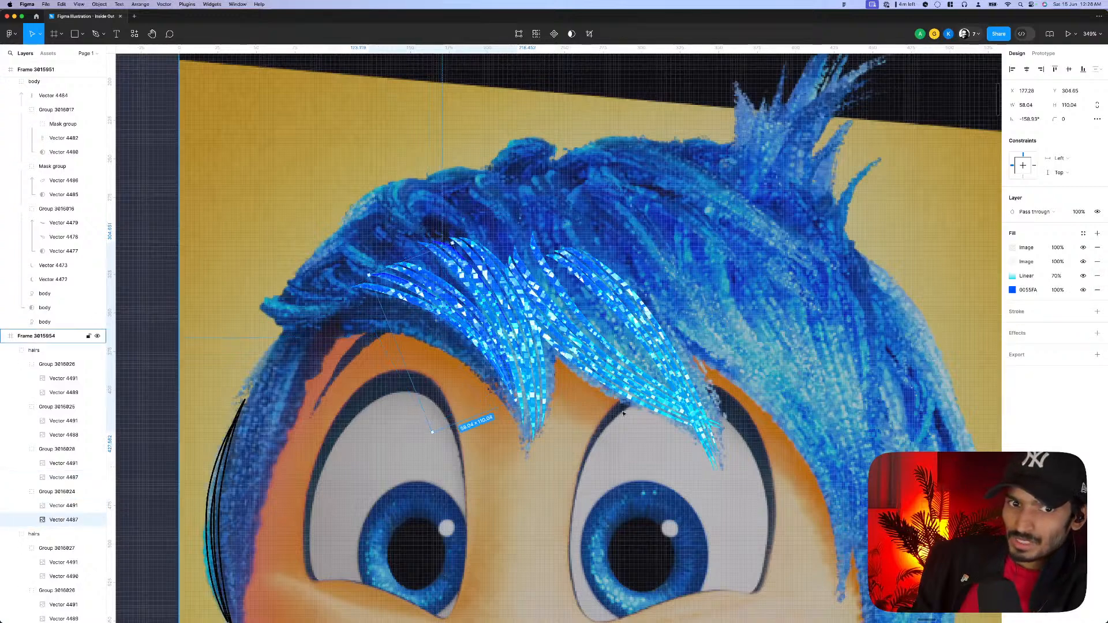
- Examine how the fringe locks blend with each other and with the reference hair
{"action": "scroll", "coordinate": [683, 332], "scroll_direction": "down", "scroll_amount": 5}
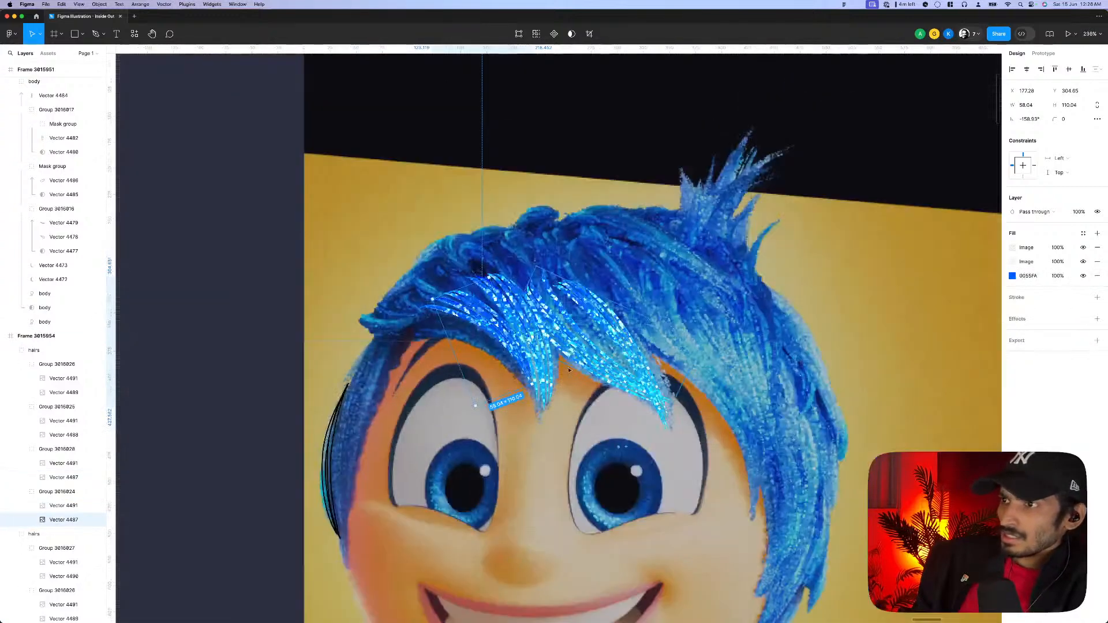
{"action": "left_click", "coordinate": [530, 371]}
{"action": "scroll", "coordinate": [530, 371], "scroll_direction": "down", "scroll_amount": 3}
{"action": "scroll", "coordinate": [529, 370], "scroll_direction": "up", "scroll_amount": 3}
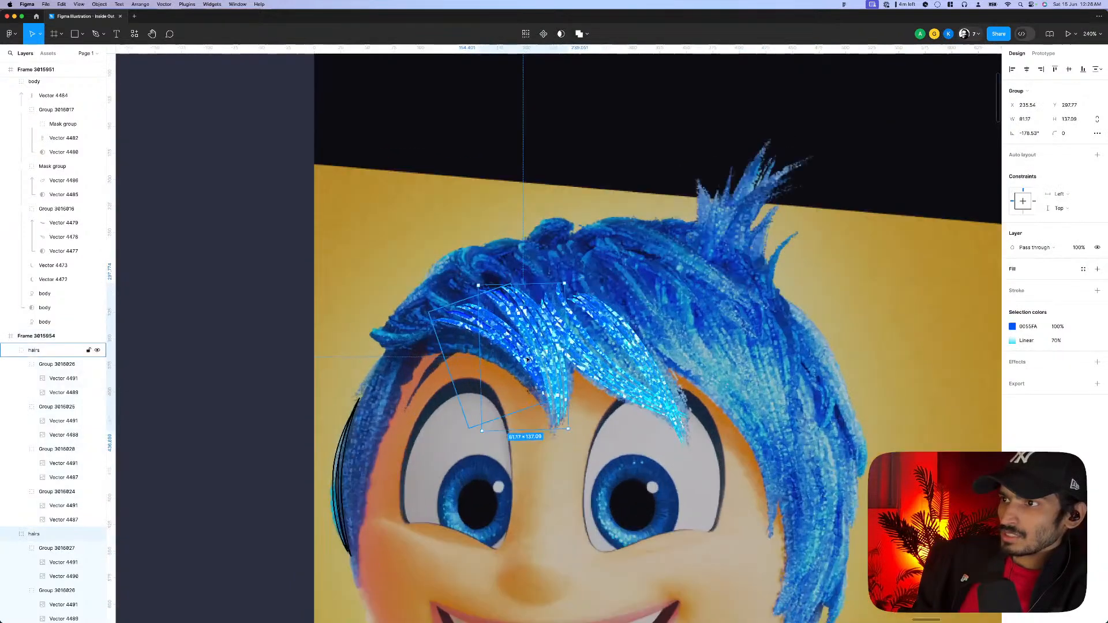
{"action": "scroll", "coordinate": [526, 359], "scroll_direction": "down", "scroll_amount": 1}
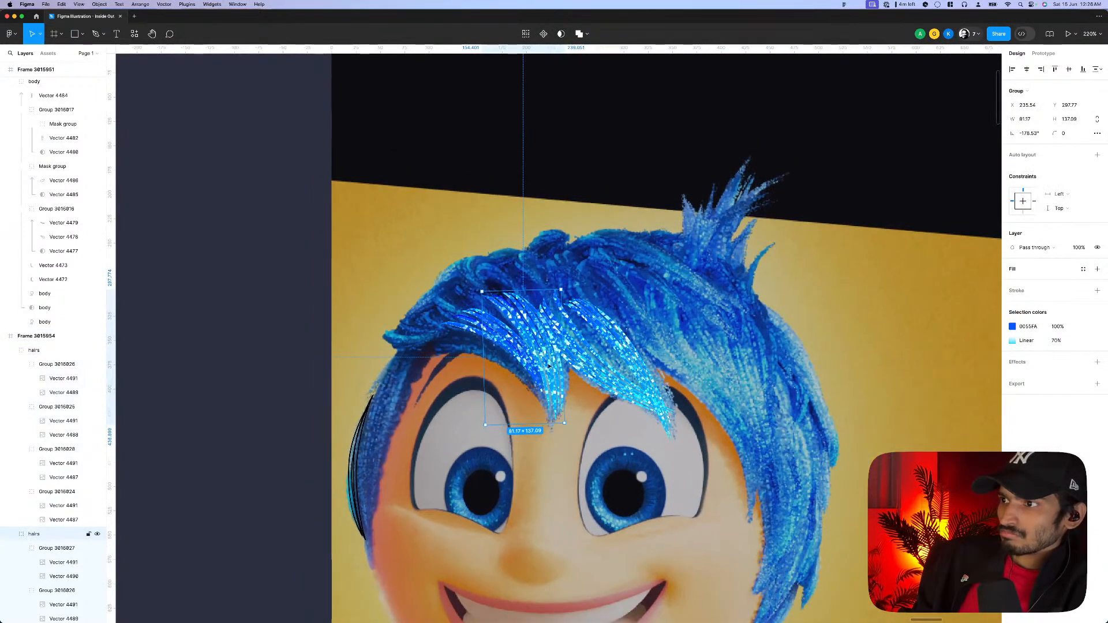
{"action": "scroll", "coordinate": [549, 367], "scroll_direction": "down", "scroll_amount": 10}
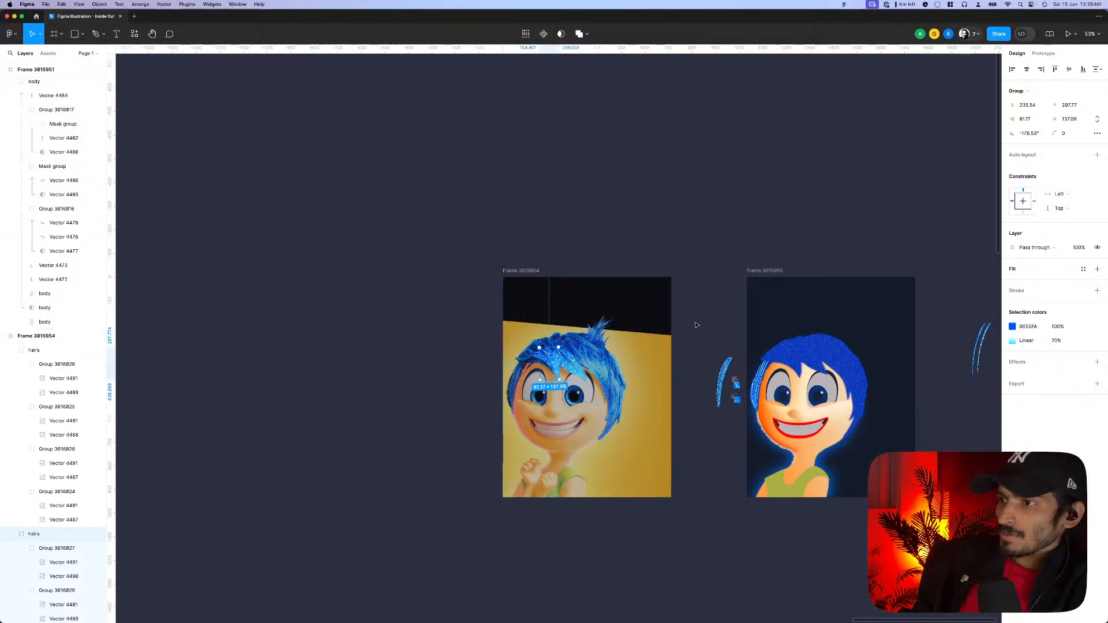
{"action": "left_click", "coordinate": [696, 326]}
- Delete the two black guide curves, Vector 4493 and Vector 4494, beside the face in the reference frame
{"action": "scroll", "coordinate": [580, 350], "scroll_direction": "up", "scroll_amount": 6}
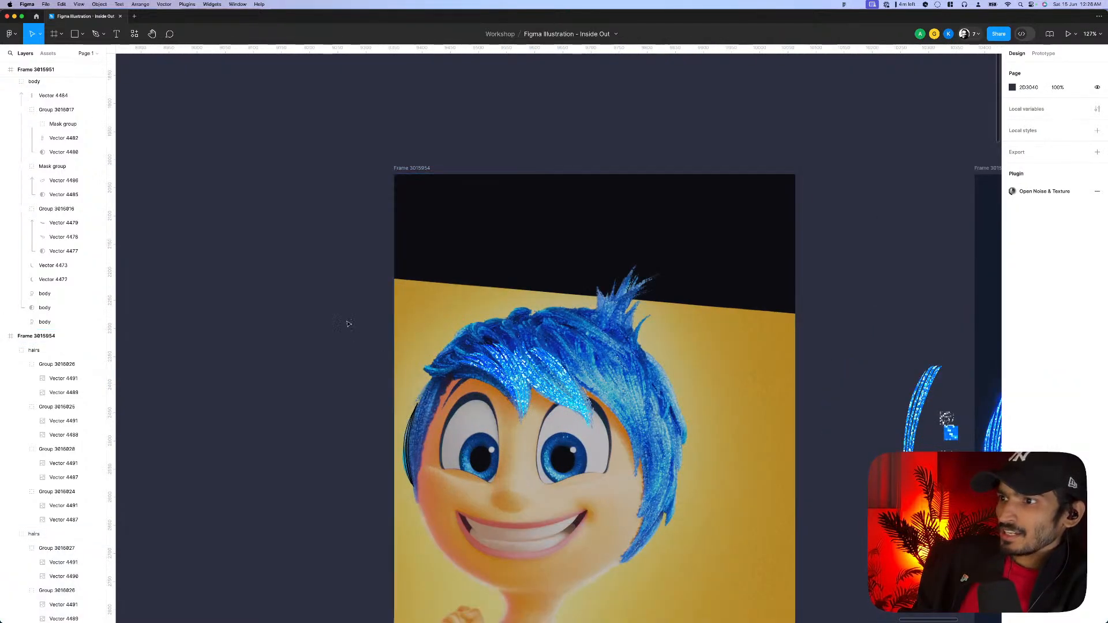
{"action": "left_click_drag", "start_coordinate": [347, 315], "coordinate": [396, 430]}
{"action": "scroll", "coordinate": [562, 446], "scroll_direction": "right", "scroll_amount": 8}
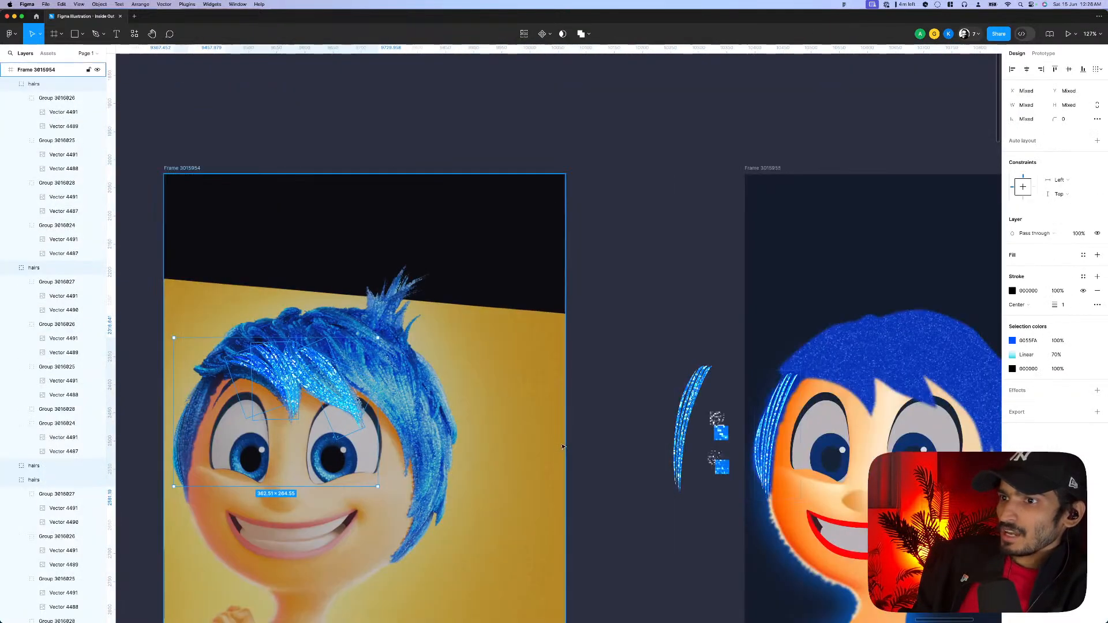
{"action": "scroll", "coordinate": [562, 447], "scroll_direction": "left", "scroll_amount": 6}
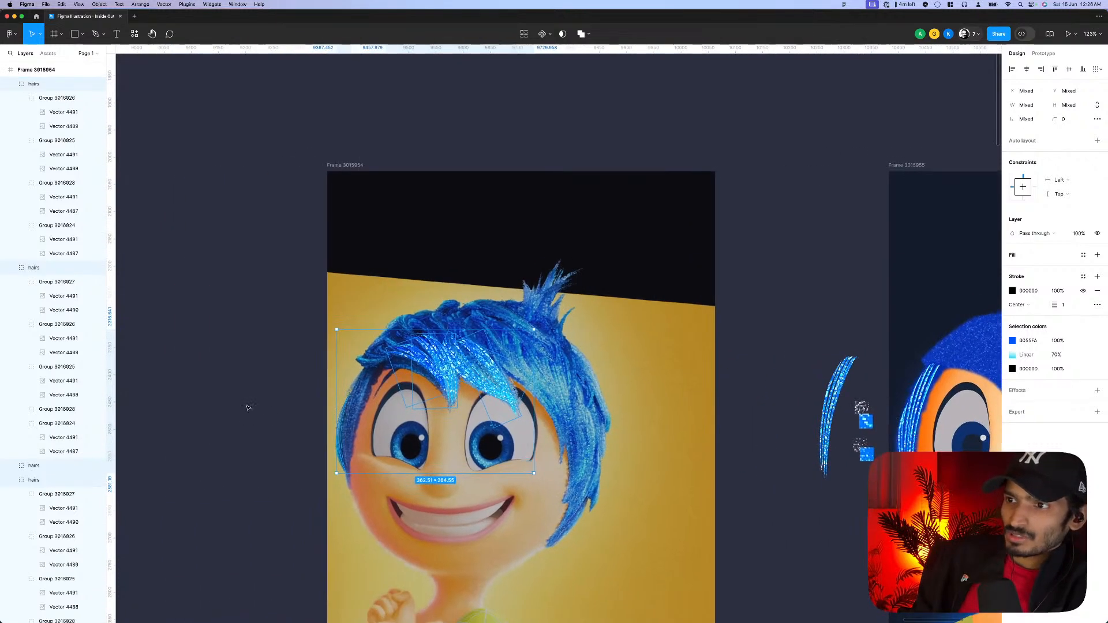
{"action": "left_click_drag", "start_coordinate": [258, 397], "coordinate": [351, 474]}
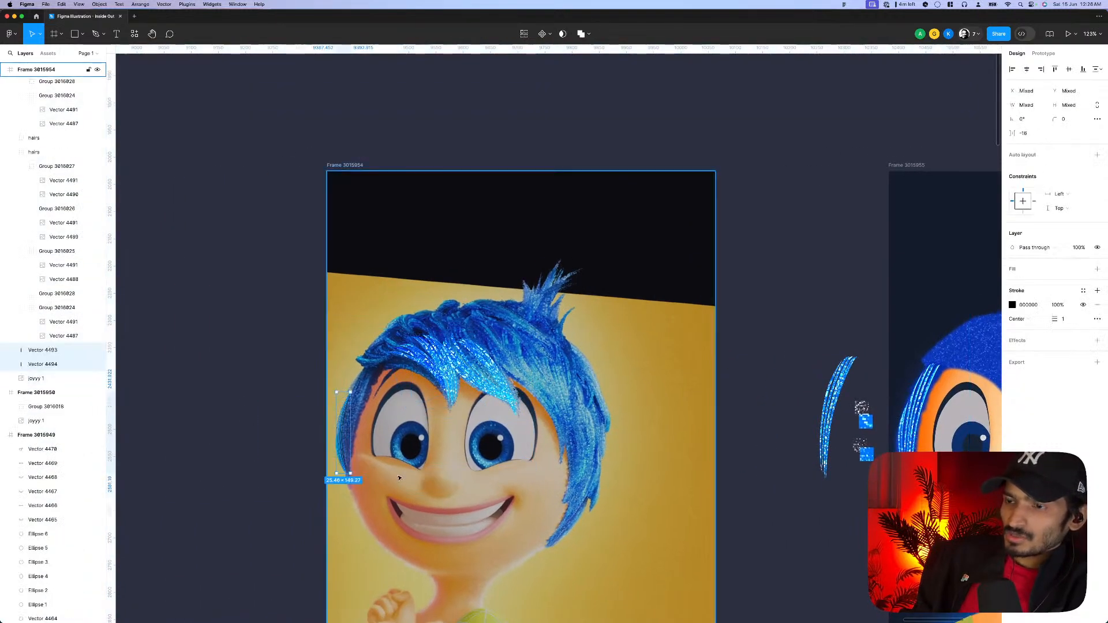
{"action": "key", "text": "Escape"}
- Group the fringe hair locks and move the group from the reference frame into Frame 3015955, keeping its position
{"action": "left_click_drag", "start_coordinate": [275, 312], "coordinate": [327, 426]}
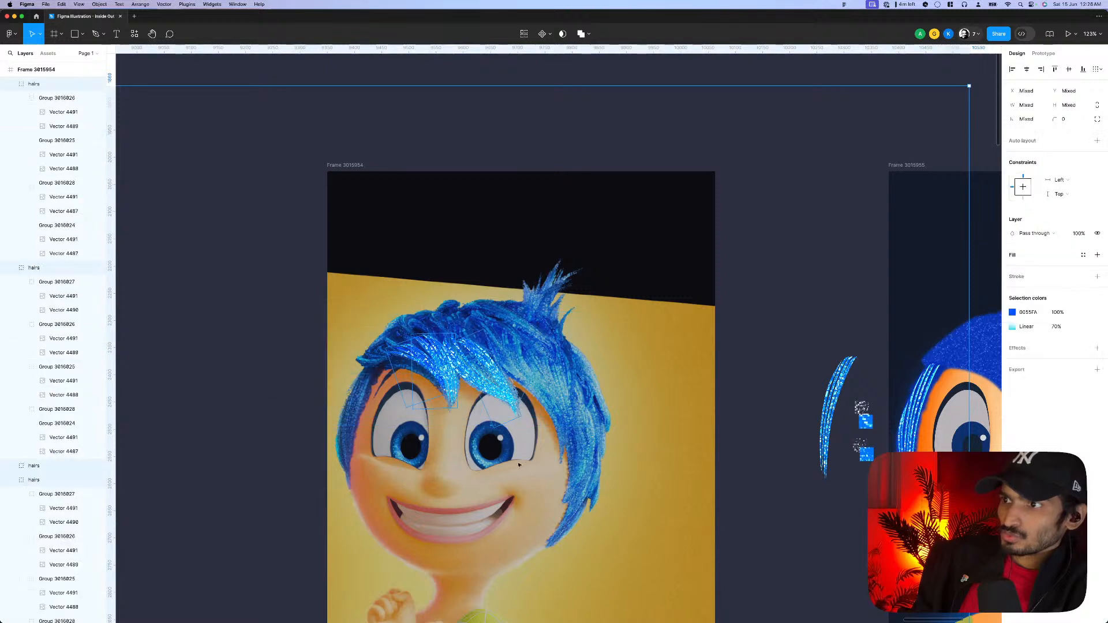
{"action": "key", "text": "super+g"}
{"action": "scroll", "coordinate": [519, 465], "scroll_direction": "down", "scroll_amount": 10}
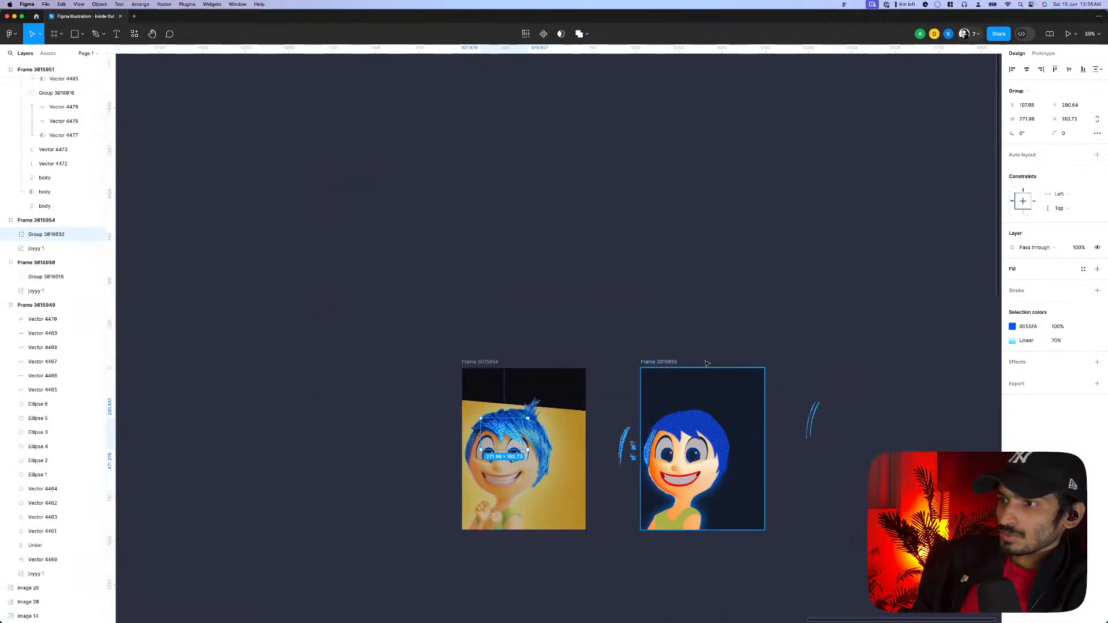
{"action": "left_click", "coordinate": [653, 365]}
{"action": "scroll", "coordinate": [778, 449], "scroll_direction": "up", "scroll_amount": 3}
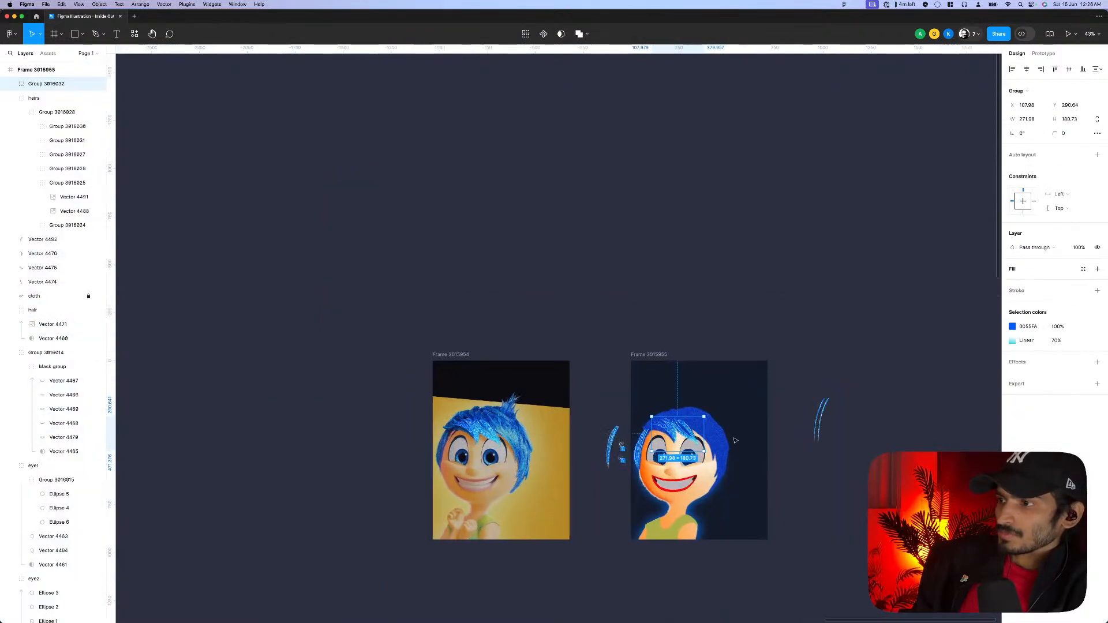
{"action": "left_click", "coordinate": [777, 449]}
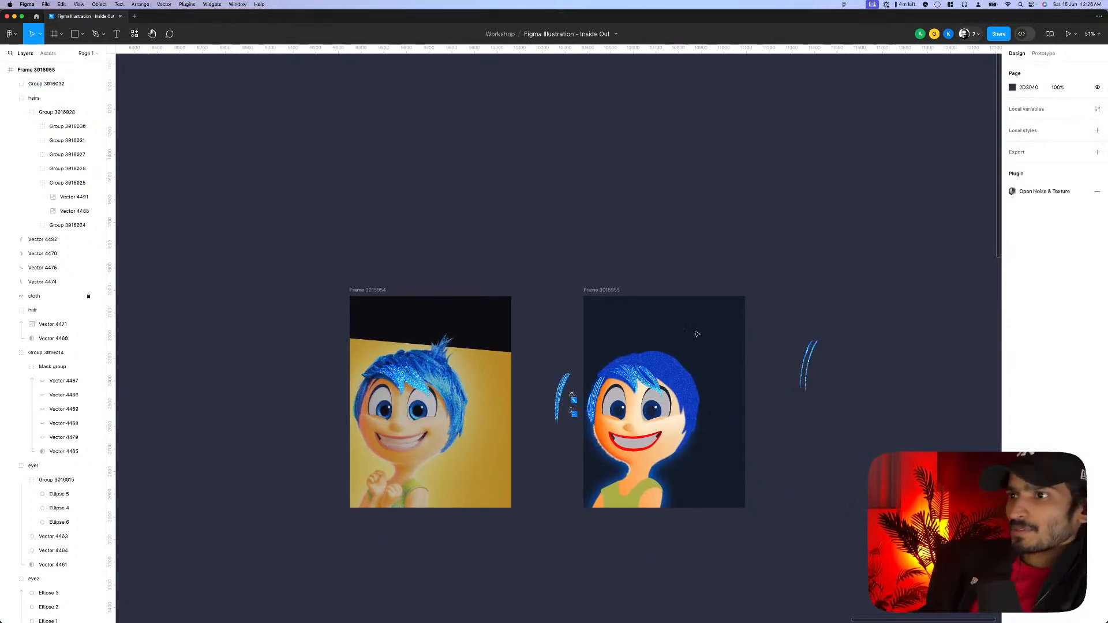
- Compare the illustrated character's hair with the reference image in the neighbouring frame
{"action": "left_click", "coordinate": [413, 384]}
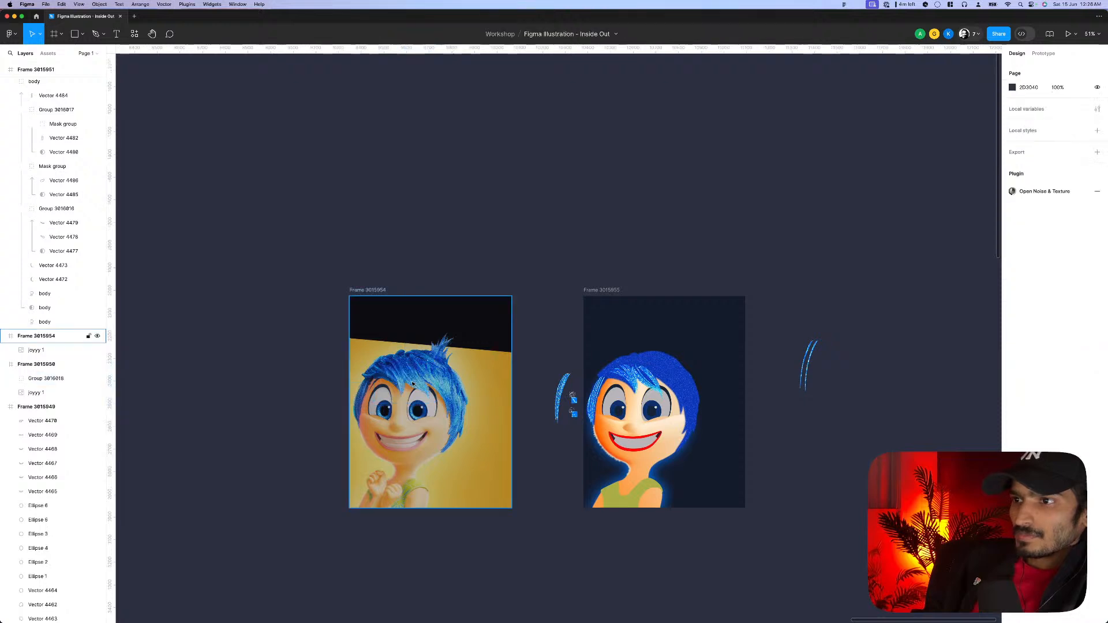
{"action": "scroll", "coordinate": [549, 257], "scroll_direction": "right", "scroll_amount": 5}
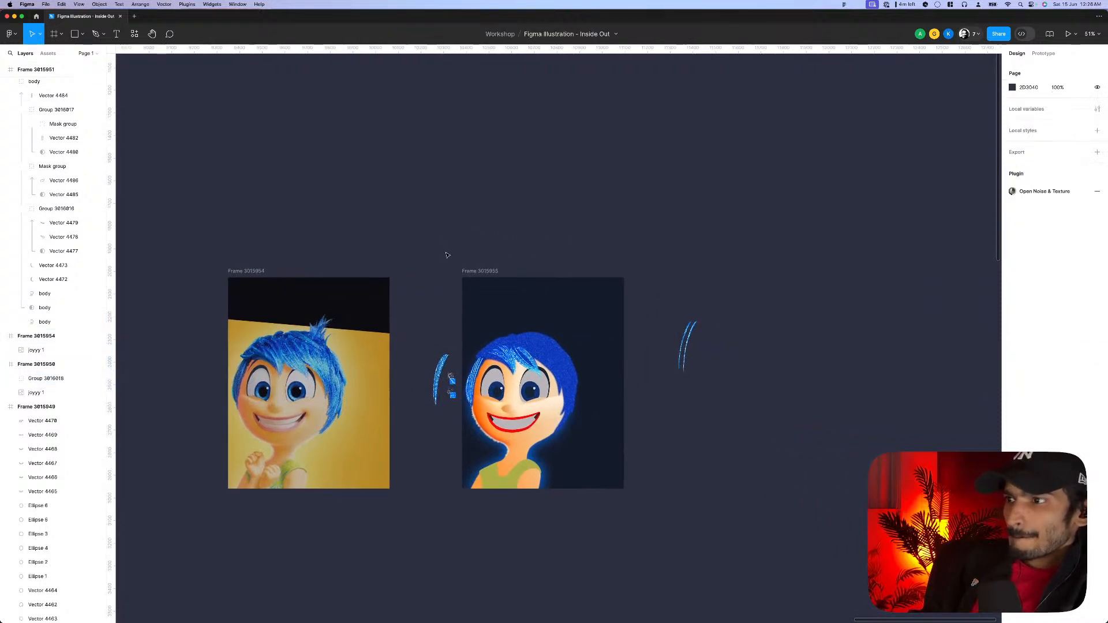
{"action": "scroll", "coordinate": [415, 242], "scroll_direction": "down", "scroll_amount": 2}
{"action": "scroll", "coordinate": [417, 239], "scroll_direction": "down", "scroll_amount": 3}
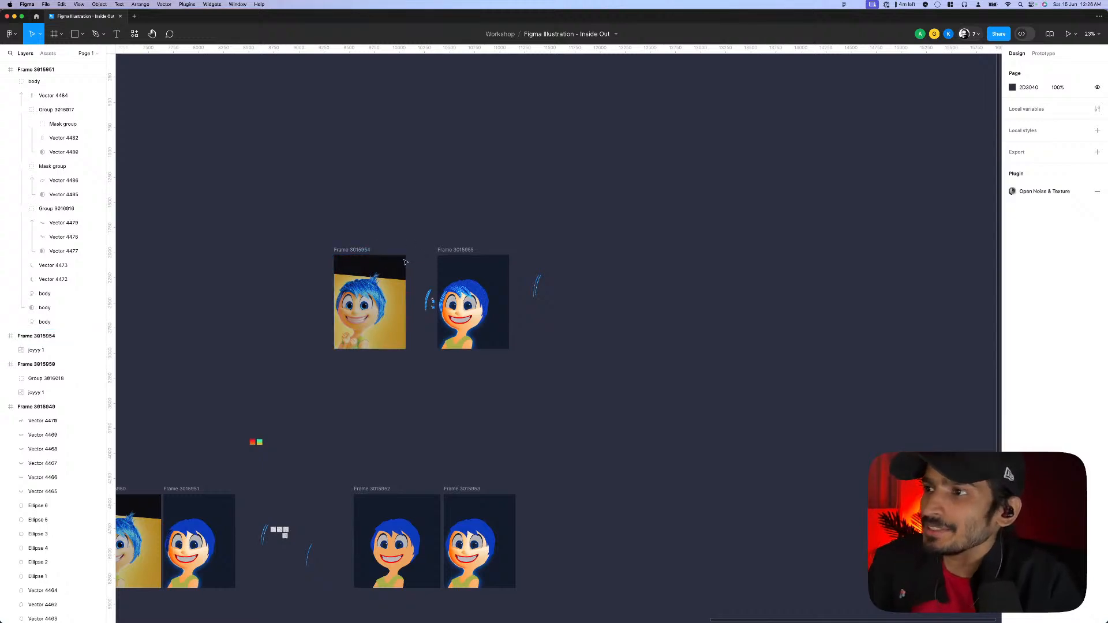
{"action": "scroll", "coordinate": [404, 254], "scroll_direction": "up", "scroll_amount": 5}
{"action": "left_click_drag", "start_coordinate": [451, 255], "coordinate": [507, 230]}
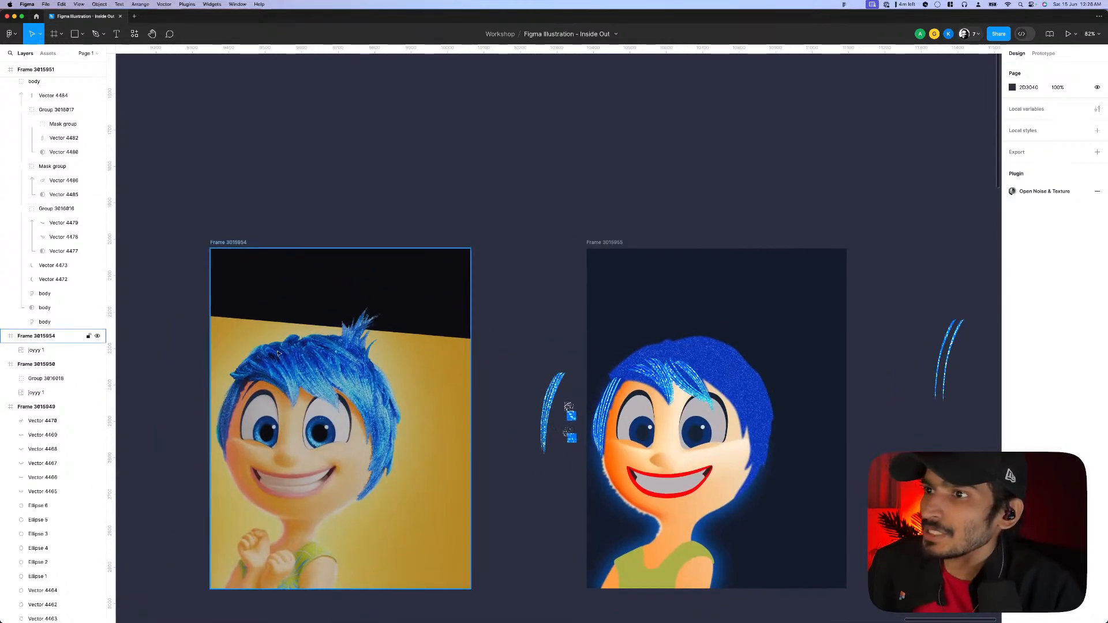
{"action": "scroll", "coordinate": [276, 350], "scroll_direction": "up", "scroll_amount": 2}
{"action": "left_click_drag", "start_coordinate": [537, 417], "coordinate": [698, 377]}
{"action": "scroll", "coordinate": [664, 372], "scroll_direction": "right", "scroll_amount": 2}
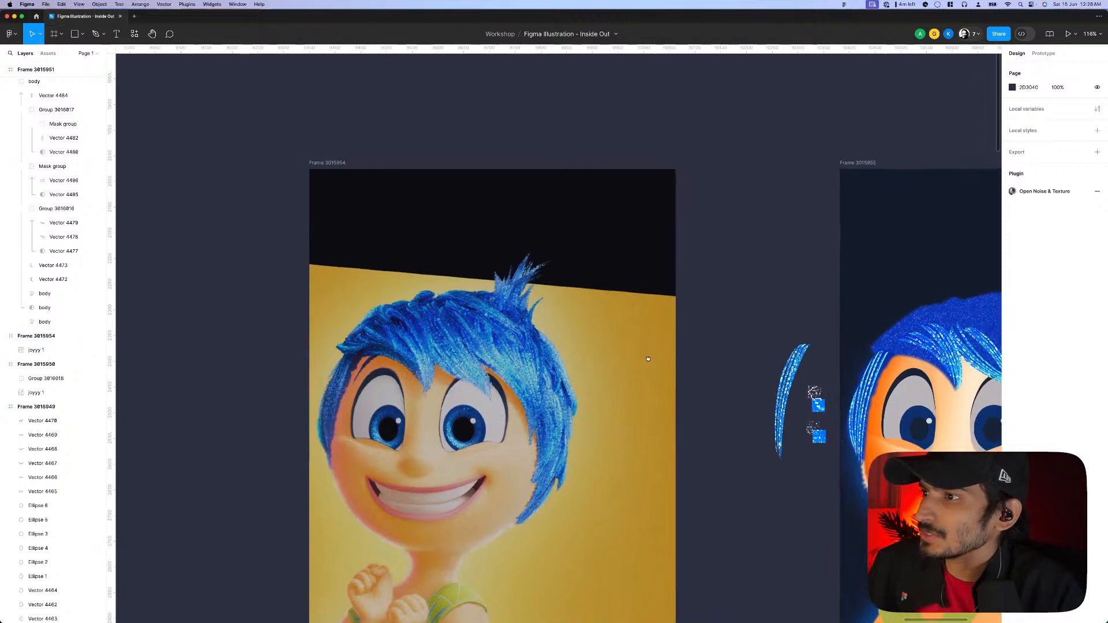
- Draw a thin closed strand outline, about 134 × 225, along the parting edge beside the right eye in the reference with the Pen tool
{"action": "scroll", "coordinate": [501, 367], "scroll_direction": "up", "scroll_amount": 1}
{"action": "scroll", "coordinate": [501, 366], "scroll_direction": "up", "scroll_amount": 2}
{"action": "key", "text": "p"}
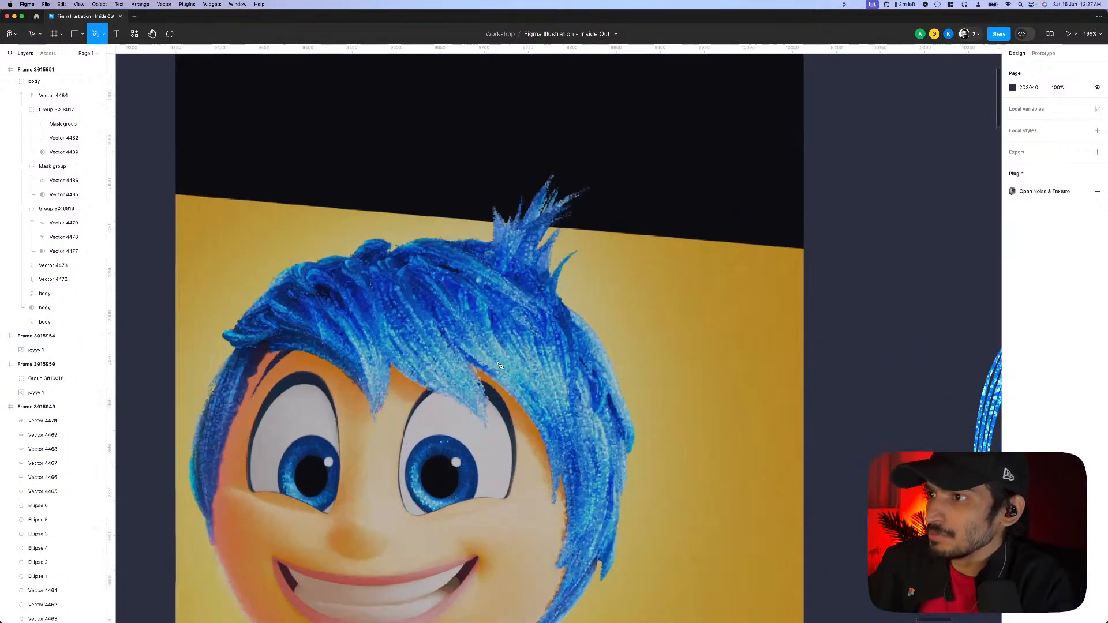
{"action": "left_click", "coordinate": [437, 299]}
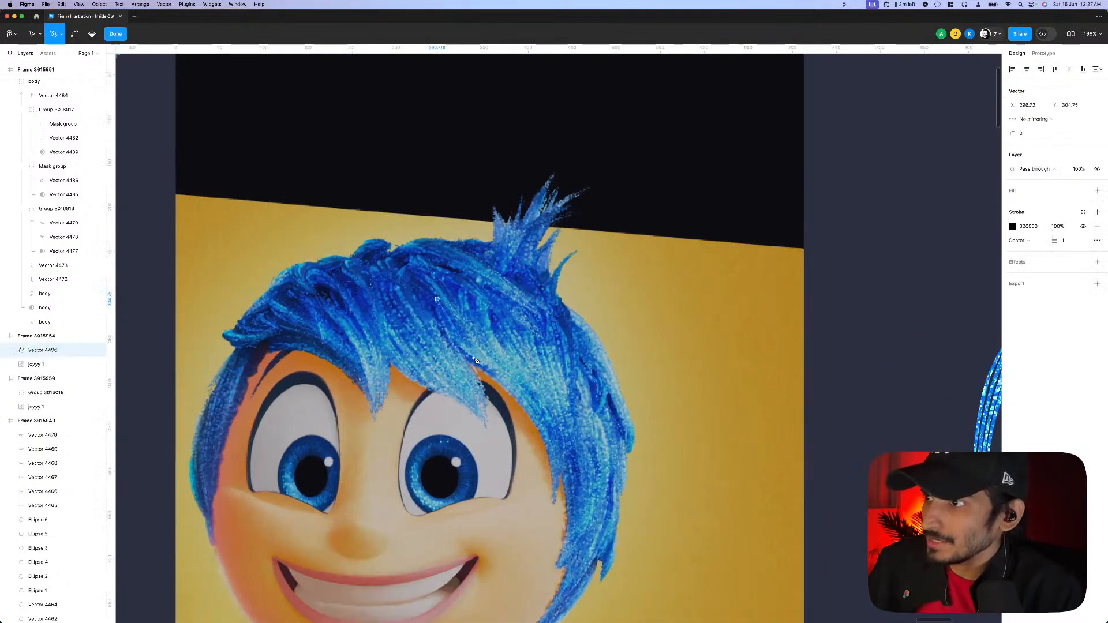
{"action": "left_click", "coordinate": [474, 358]}
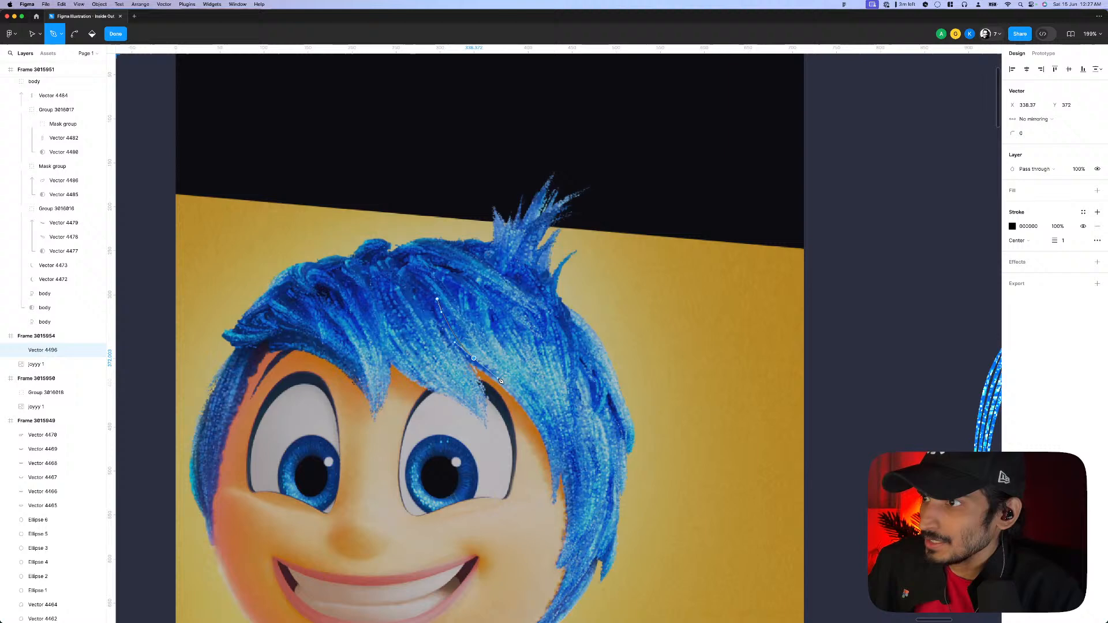
{"action": "left_click", "coordinate": [547, 439]}
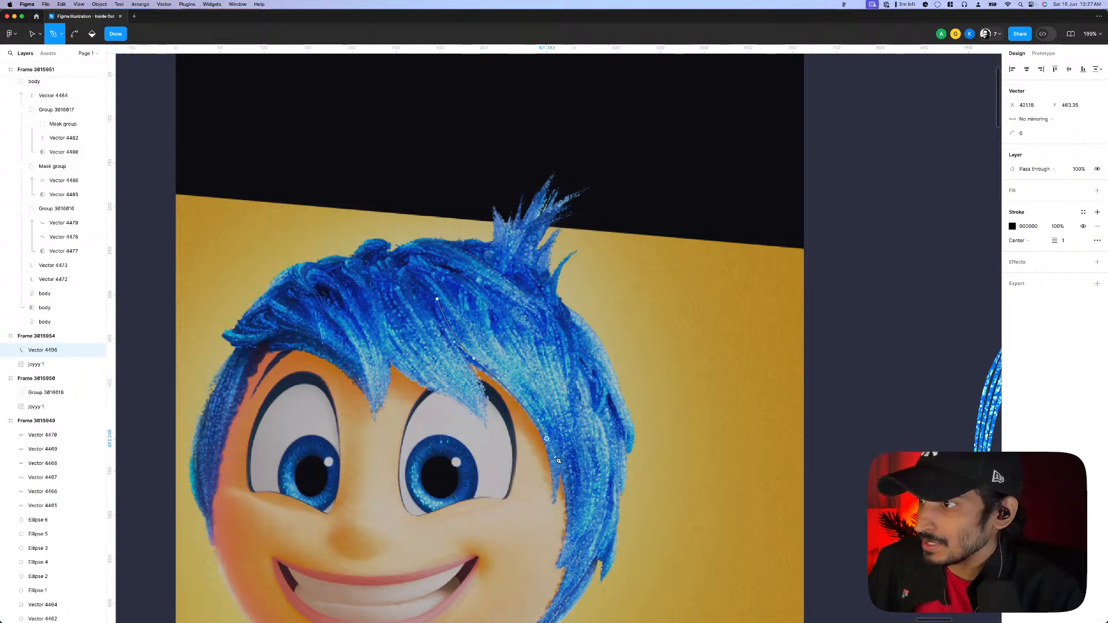
{"action": "left_click", "coordinate": [555, 496]}
{"action": "left_click_drag", "start_coordinate": [546, 439], "coordinate": [549, 437]}
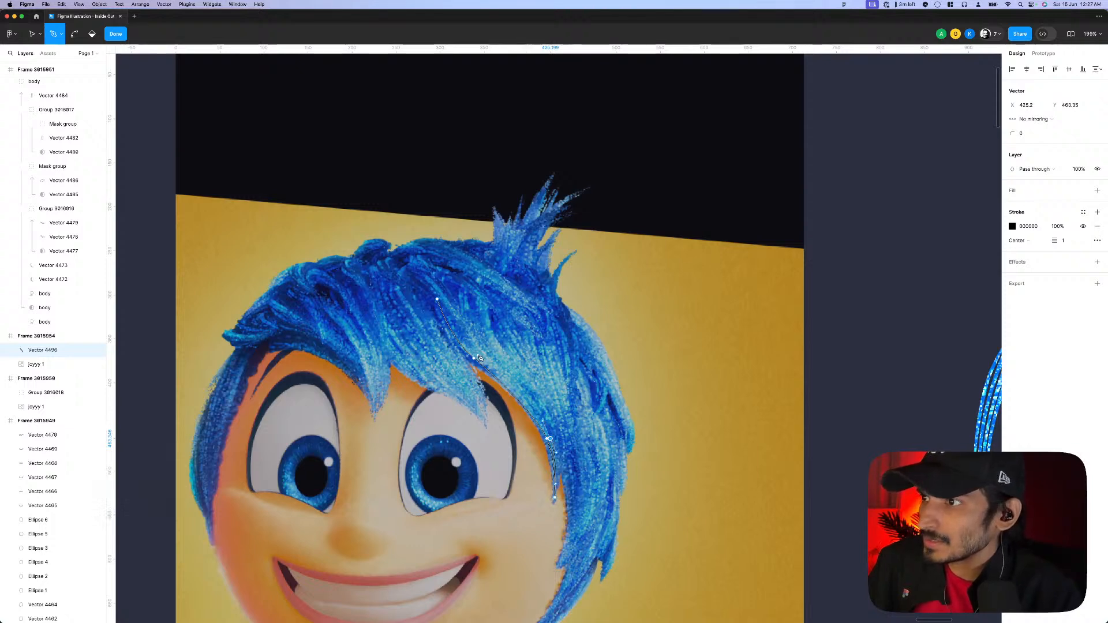
{"action": "left_click_drag", "start_coordinate": [479, 358], "coordinate": [452, 335]}
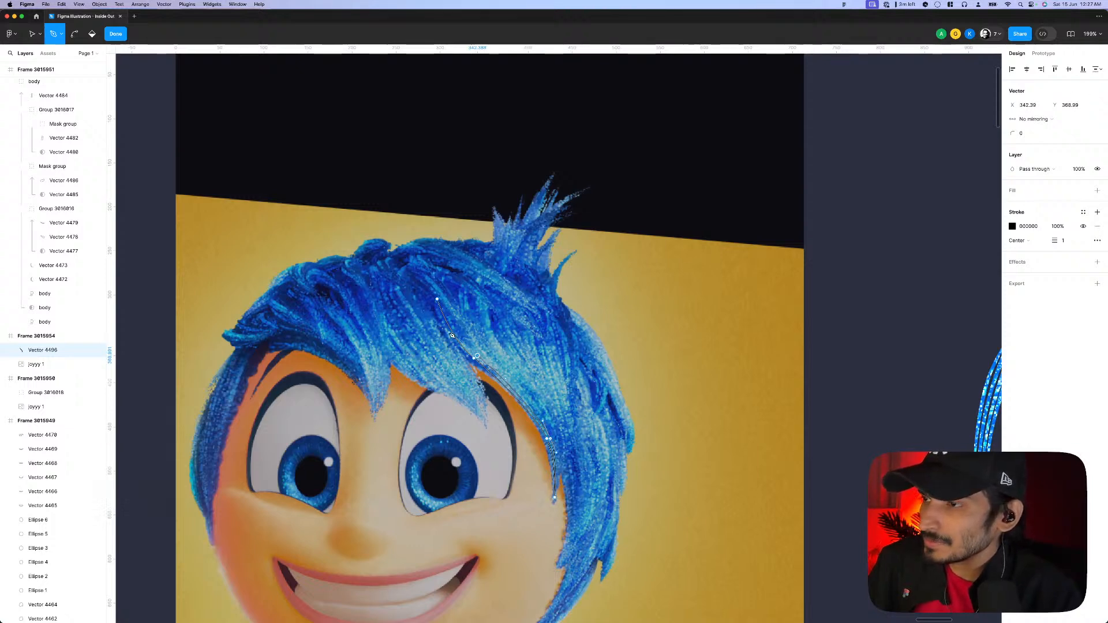
{"action": "left_click", "coordinate": [438, 300]}
- Adjust the middle anchor of the parting strand outline so its two edges run smoothly and close together, and finish editing it
{"action": "scroll", "coordinate": [466, 341], "scroll_direction": "up", "scroll_amount": 3}
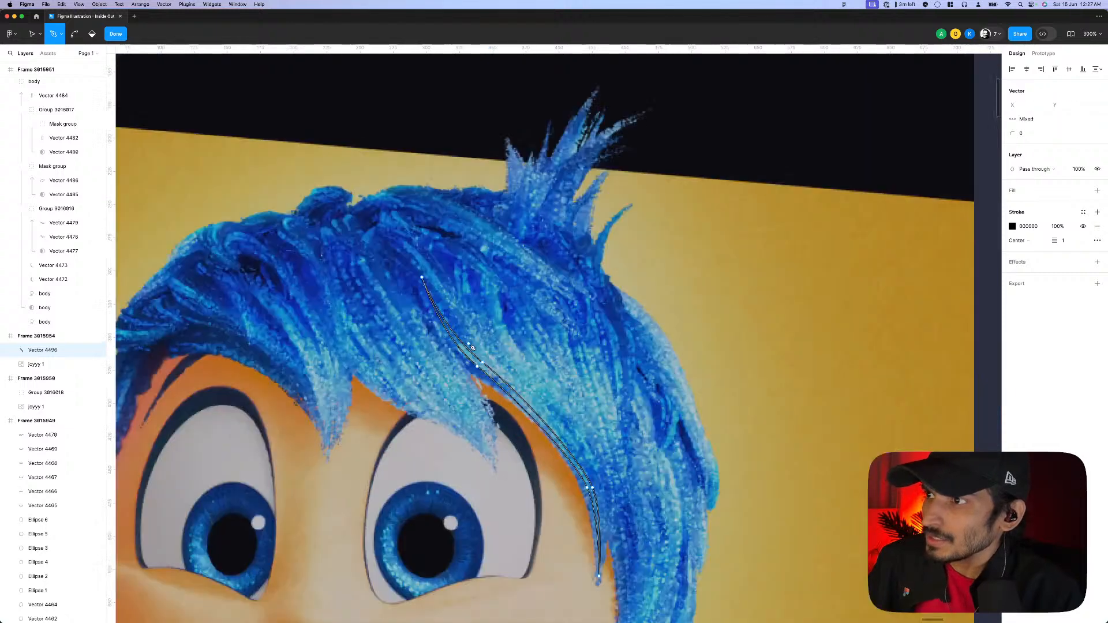
{"action": "key", "text": "v"}
{"action": "left_click_drag", "start_coordinate": [483, 364], "coordinate": [480, 365]}
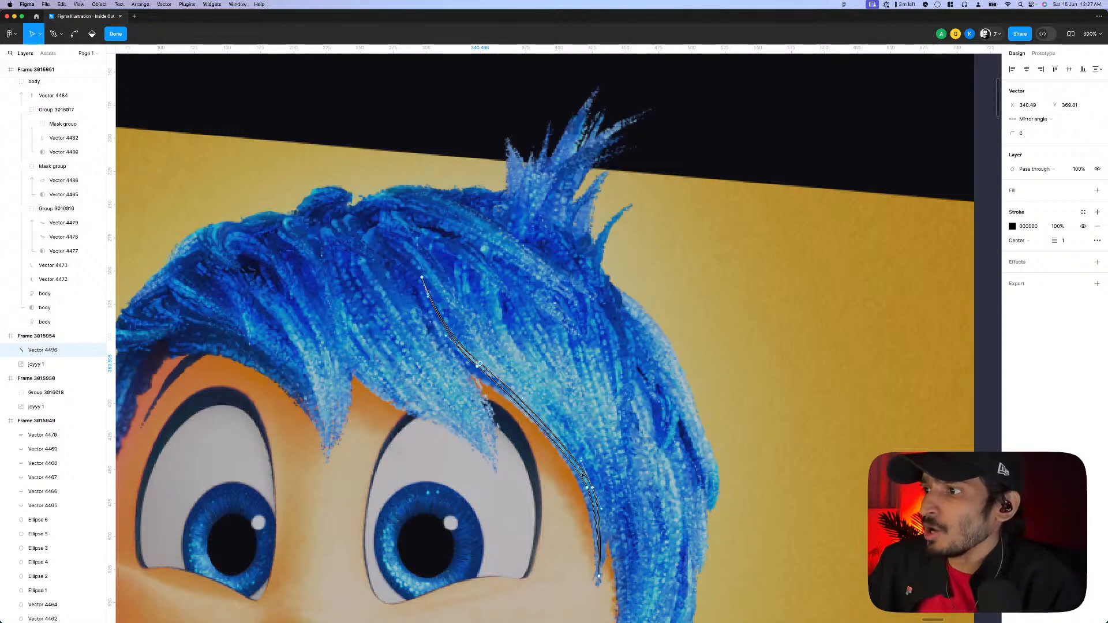
{"action": "scroll", "coordinate": [468, 398], "scroll_direction": "down", "scroll_amount": 10}
{"action": "key", "text": "Escape"}
{"action": "key", "text": "Escape"}
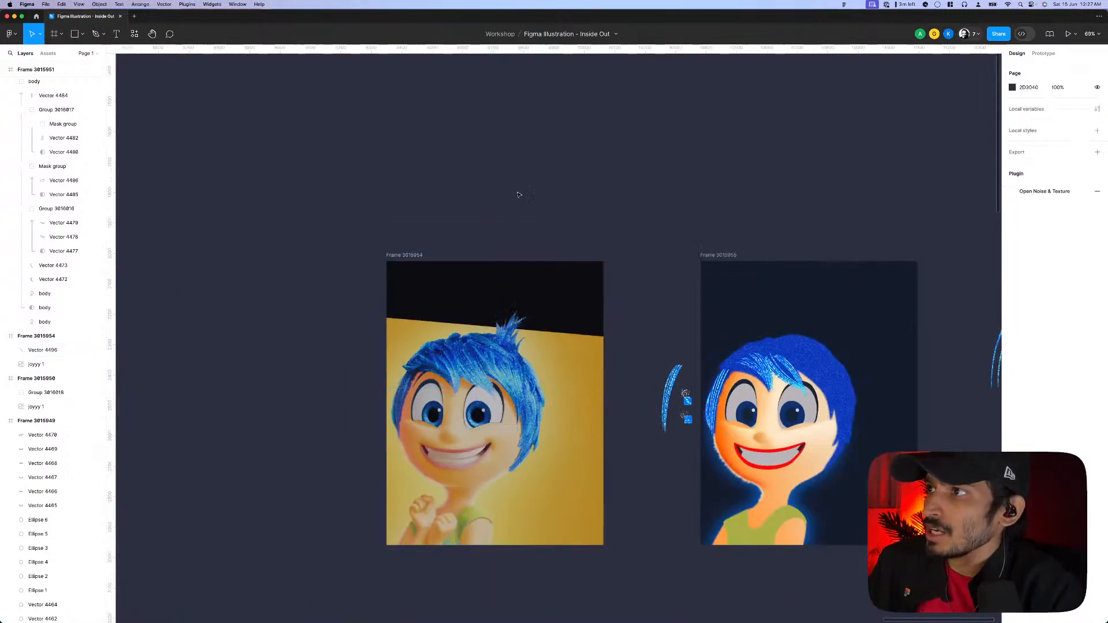
- Draw the outer edge of a hooked hair strand on the empty canvas above the reference frame with the Pen tool, tapering to a lower tip
{"action": "scroll", "coordinate": [519, 196], "scroll_direction": "up", "scroll_amount": 5}
{"action": "scroll", "coordinate": [523, 212], "scroll_direction": "up", "scroll_amount": 5}
{"action": "key", "text": "p"}
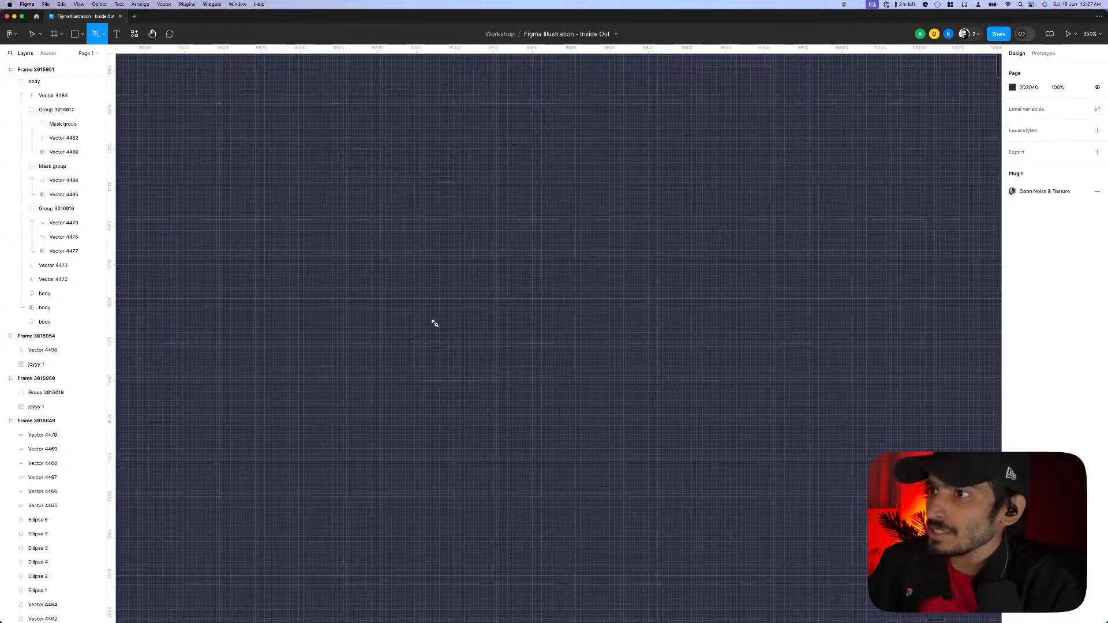
{"action": "left_click", "coordinate": [433, 321]}
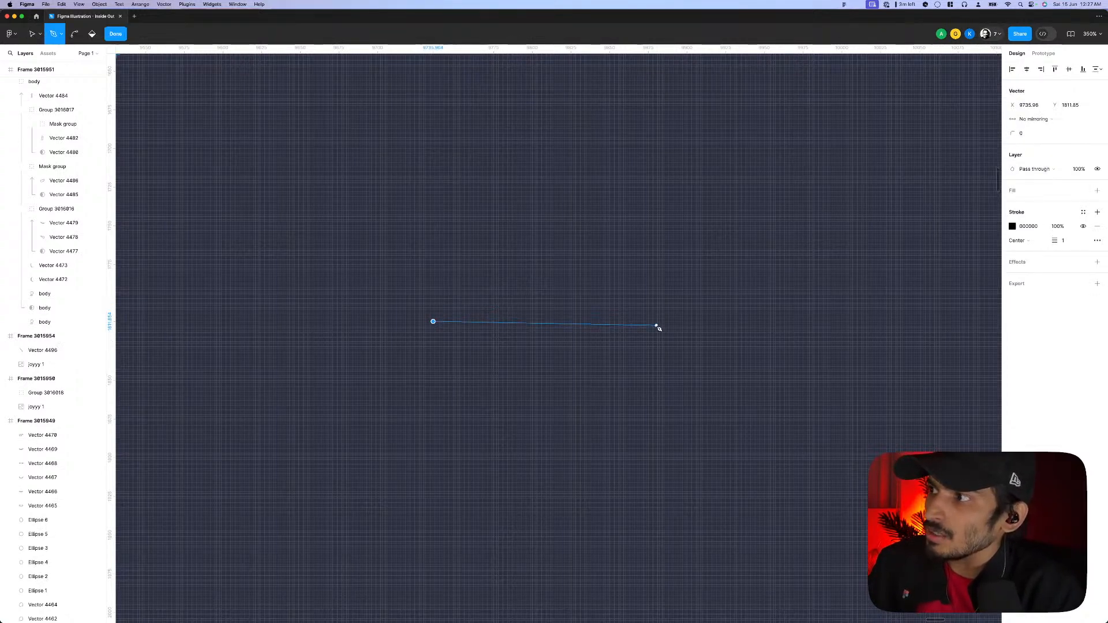
{"action": "left_click", "coordinate": [657, 328]}
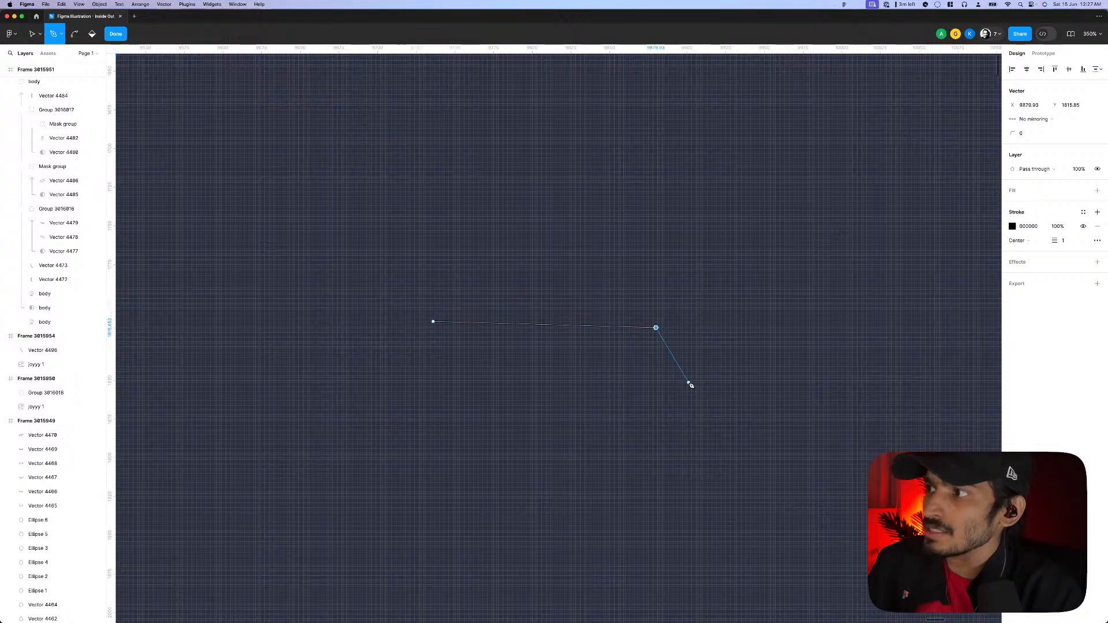
{"action": "key", "text": "super+z"}
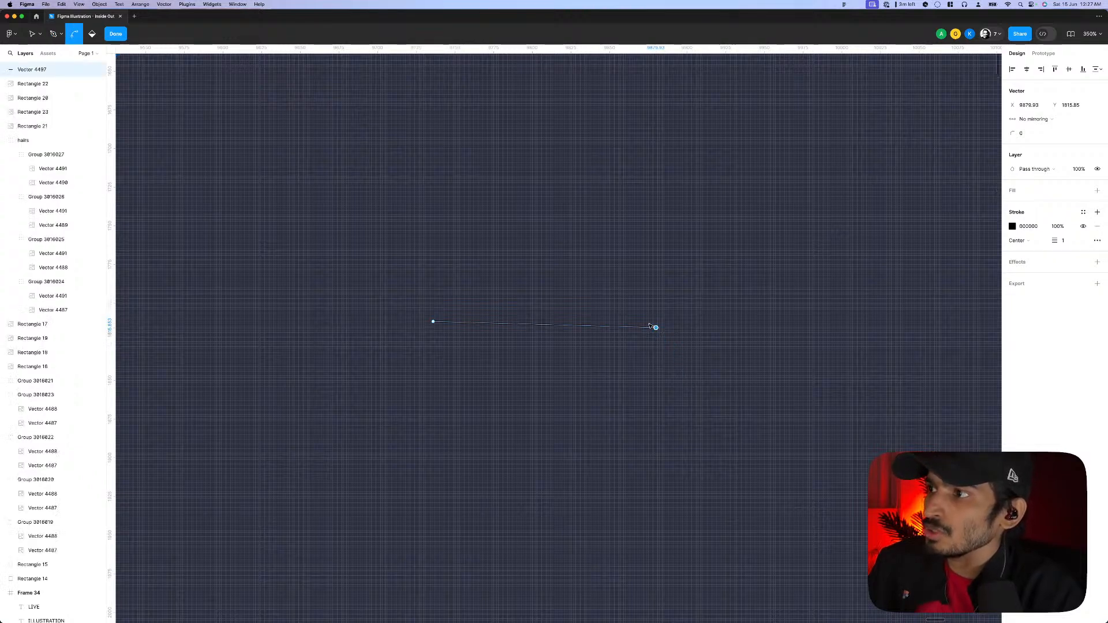
{"action": "left_click_drag", "start_coordinate": [661, 322], "coordinate": [776, 351]}
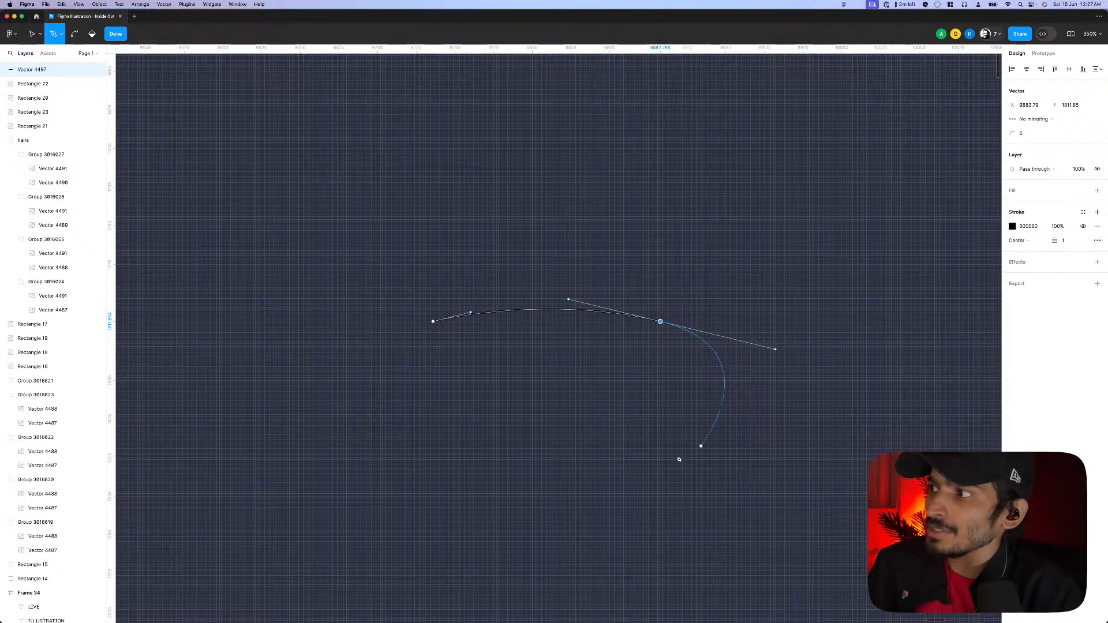
{"action": "left_click_drag", "start_coordinate": [594, 479], "coordinate": [583, 495]}
{"action": "left_click_drag", "start_coordinate": [592, 560], "coordinate": [590, 528]}
{"action": "left_click_drag", "start_coordinate": [575, 440], "coordinate": [573, 433]}
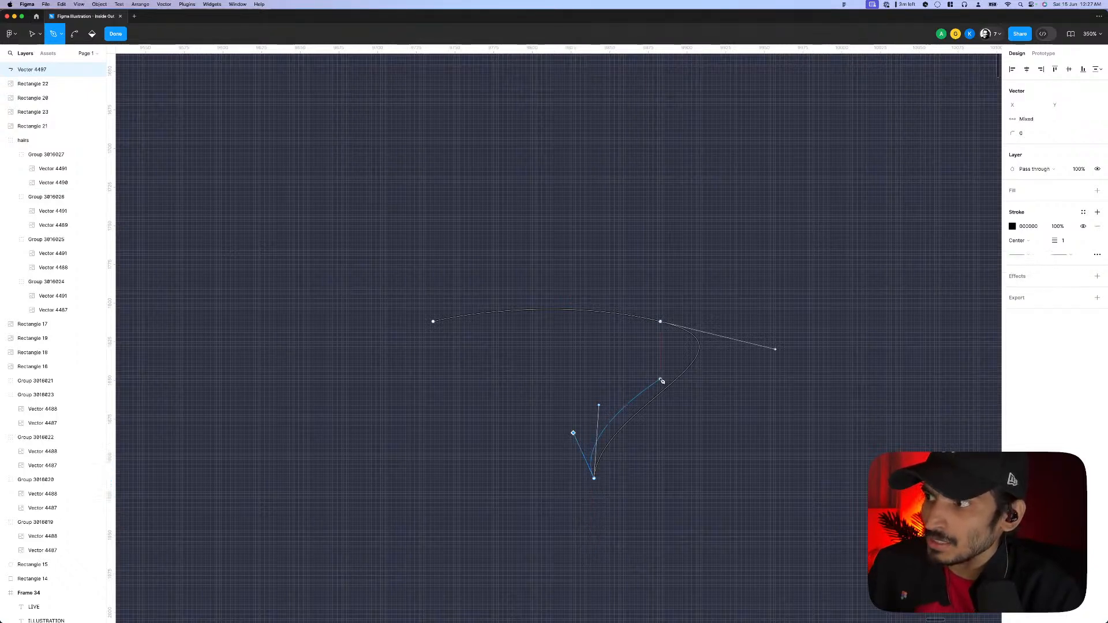
- Trace the hooked strand's inner edge from its lower tip back to the starting point to close the outline
{"action": "left_click_drag", "start_coordinate": [681, 368], "coordinate": [695, 355]}
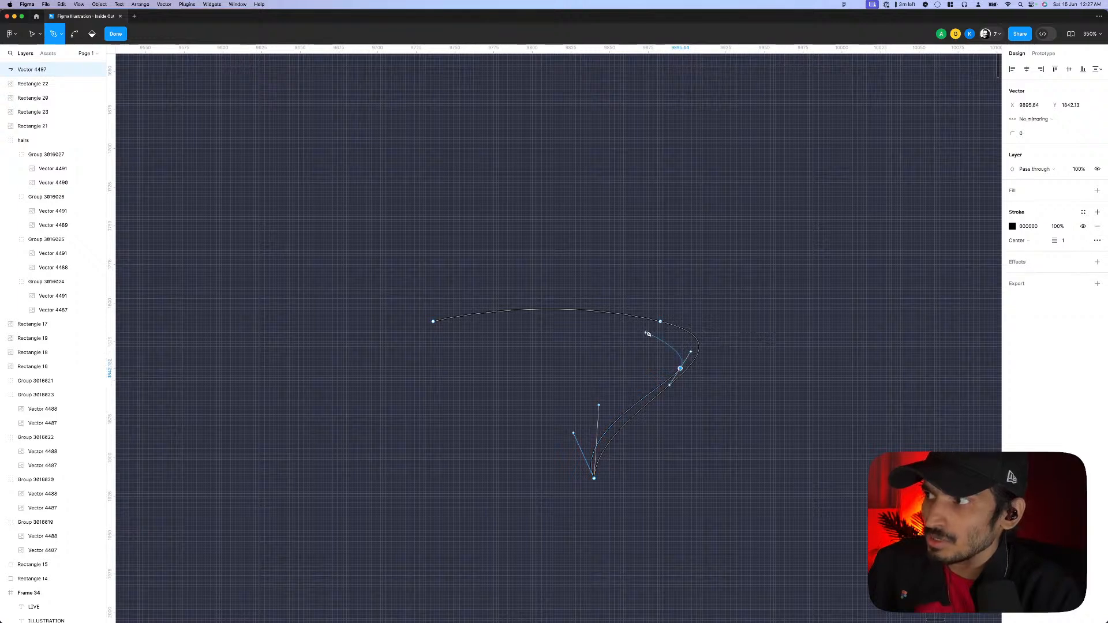
{"action": "left_click_drag", "start_coordinate": [632, 327], "coordinate": [436, 322]}
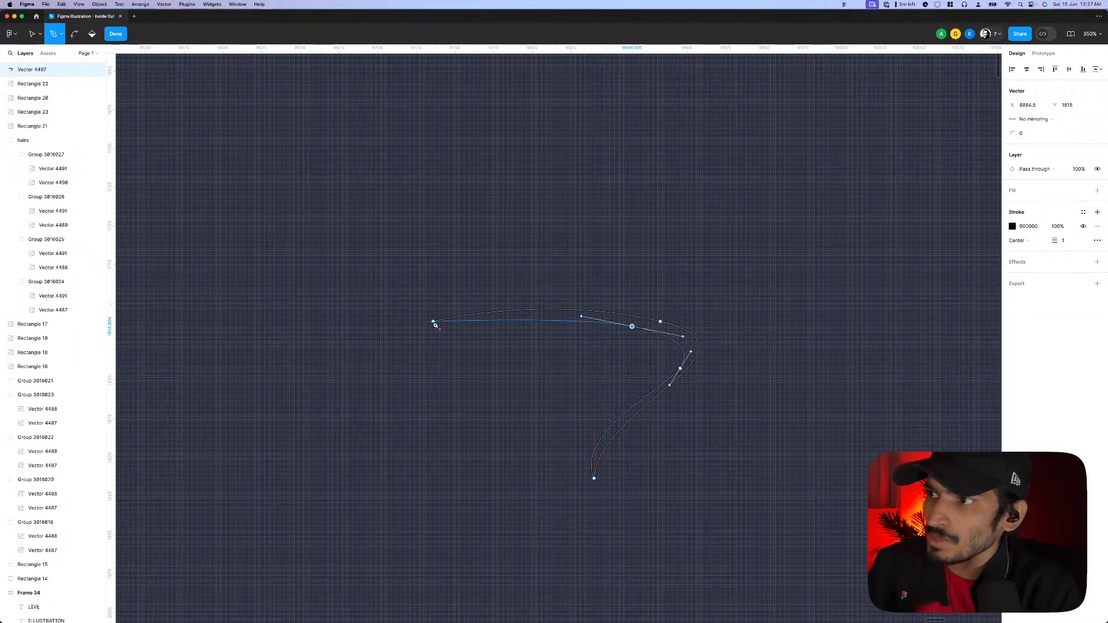
{"action": "left_click", "coordinate": [433, 321]}
- Refine the inner edge's anchor and handles so the hooked strand stays thin and tapers at both ends, and finish editing it
{"action": "left_click_drag", "start_coordinate": [633, 327], "coordinate": [646, 327]}
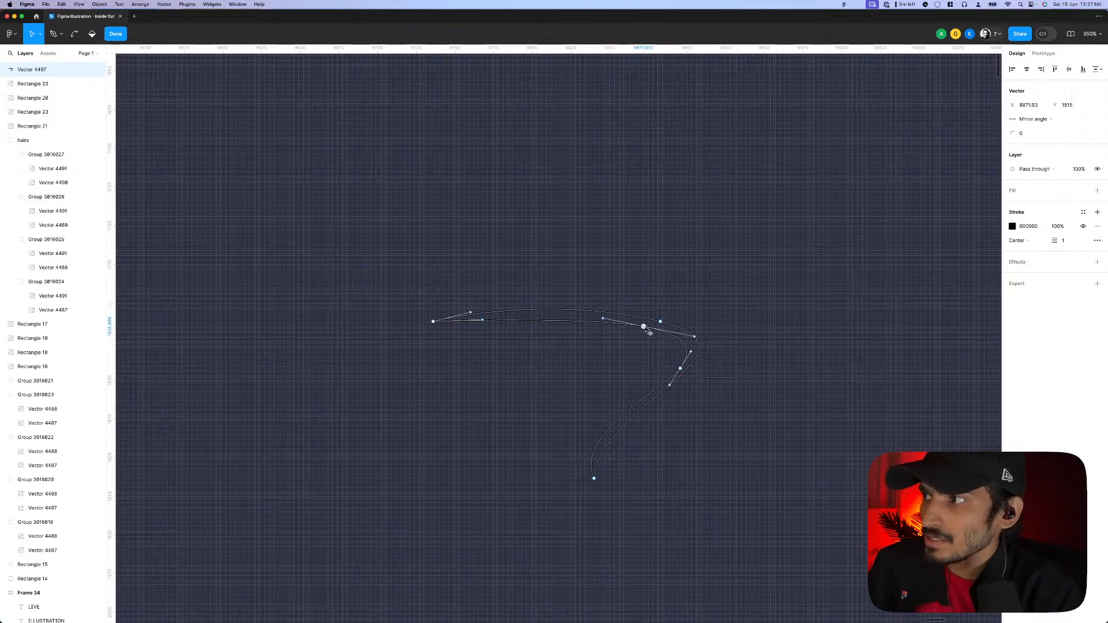
{"action": "left_click_drag", "start_coordinate": [484, 321], "coordinate": [512, 315]}
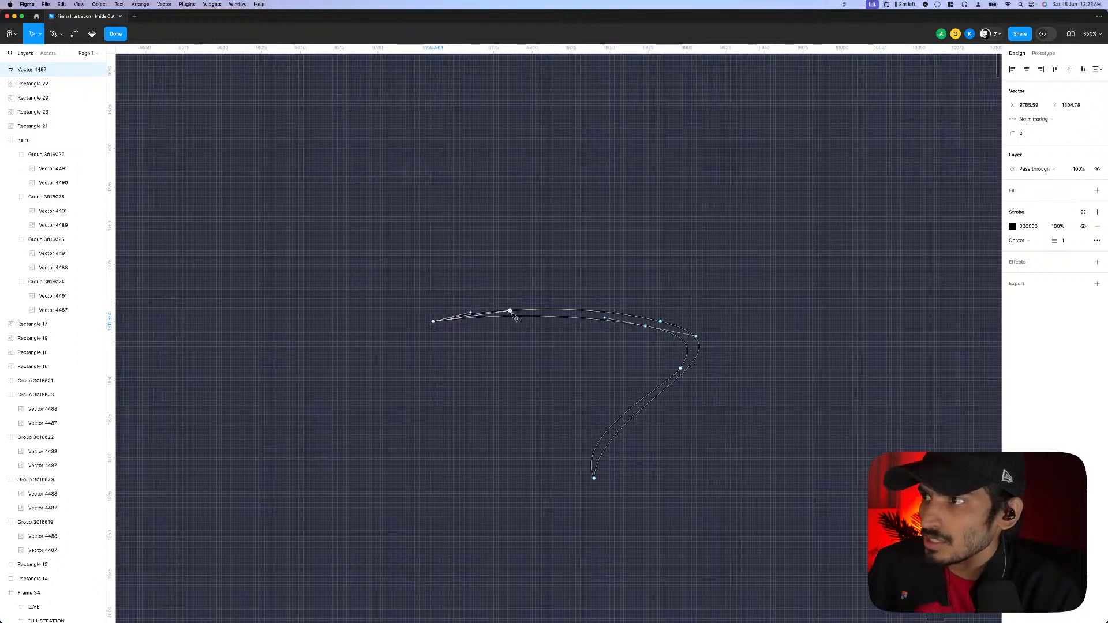
{"action": "left_click", "coordinate": [594, 479]}
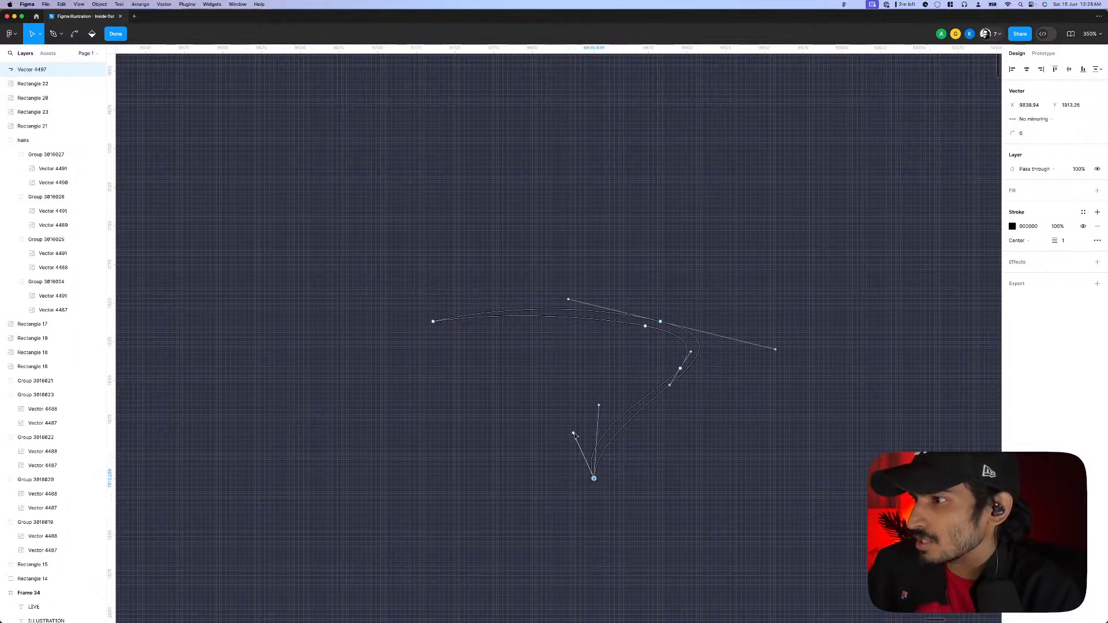
{"action": "left_click_drag", "start_coordinate": [574, 434], "coordinate": [586, 447]}
{"action": "scroll", "coordinate": [646, 446], "scroll_direction": "down", "scroll_amount": 10}
{"action": "key", "text": "Escape"}
{"action": "key", "text": "Escape"}
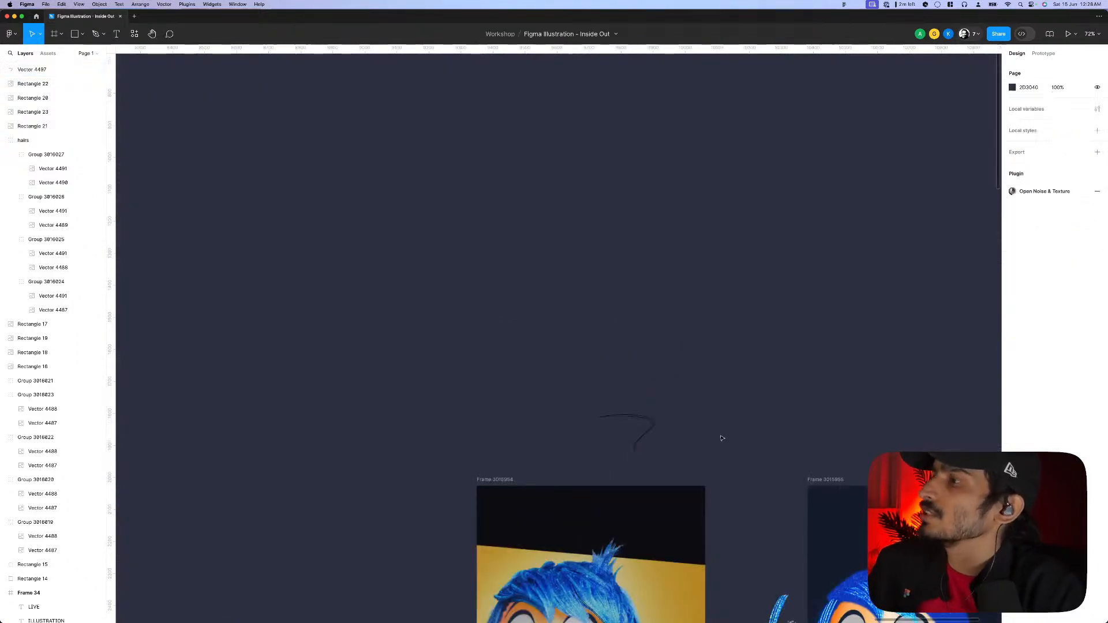
- Examine how the hair strands flow around the parting outline and toward the crown in the reference image
{"action": "scroll", "coordinate": [619, 324], "scroll_direction": "down", "scroll_amount": 5}
{"action": "scroll", "coordinate": [619, 325], "scroll_direction": "right", "scroll_amount": 3}
{"action": "scroll", "coordinate": [578, 346], "scroll_direction": "down", "scroll_amount": 2}
{"action": "scroll", "coordinate": [599, 339], "scroll_direction": "up", "scroll_amount": 5}
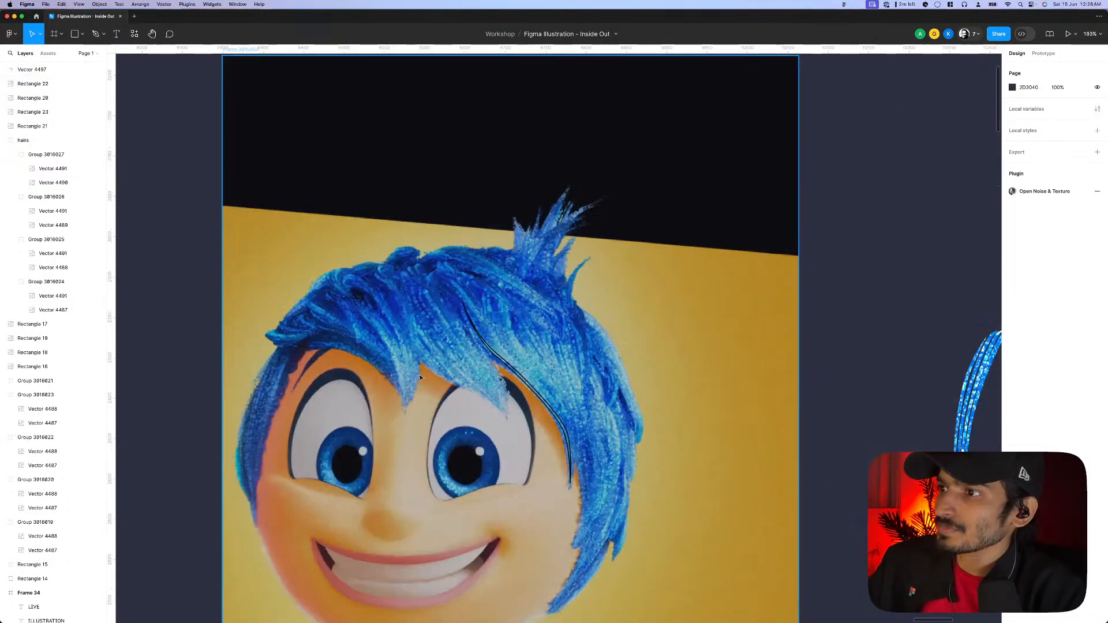
{"action": "left_click", "coordinate": [498, 352]}
{"action": "scroll", "coordinate": [250, 288], "scroll_direction": "up", "scroll_amount": 3}
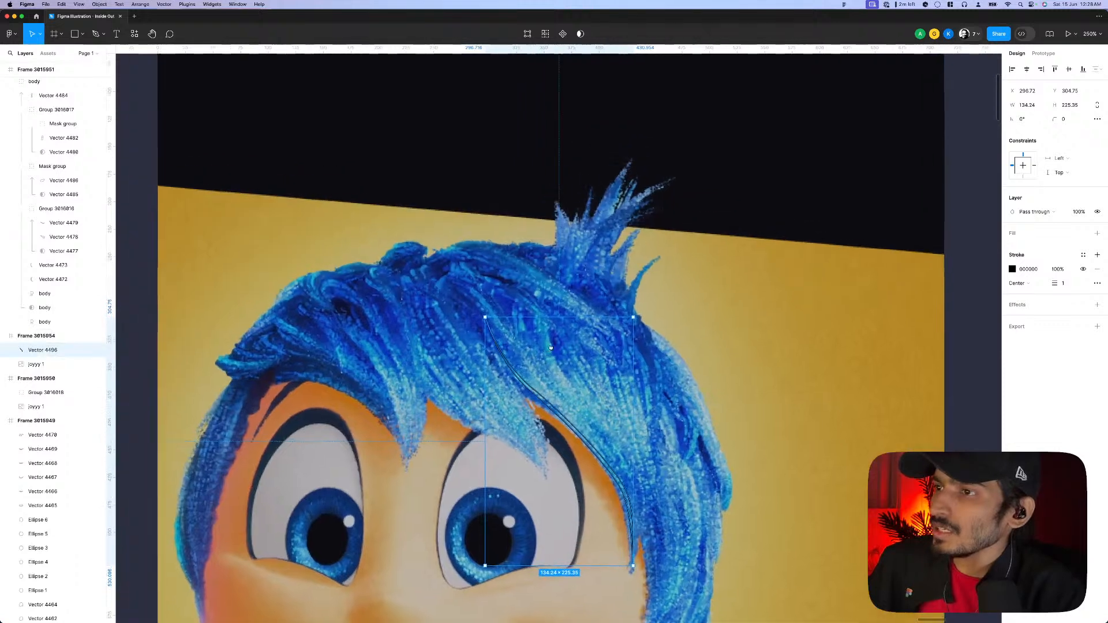
{"action": "scroll", "coordinate": [359, 303], "scroll_direction": "up", "scroll_amount": 1}
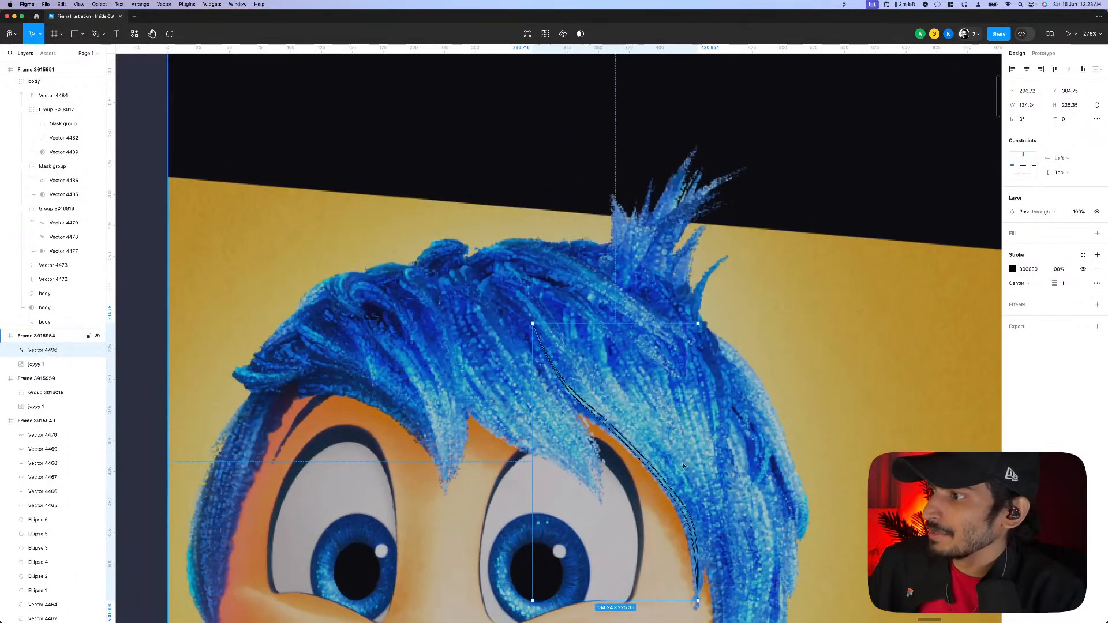
{"action": "scroll", "coordinate": [684, 466], "scroll_direction": "left", "scroll_amount": 2}
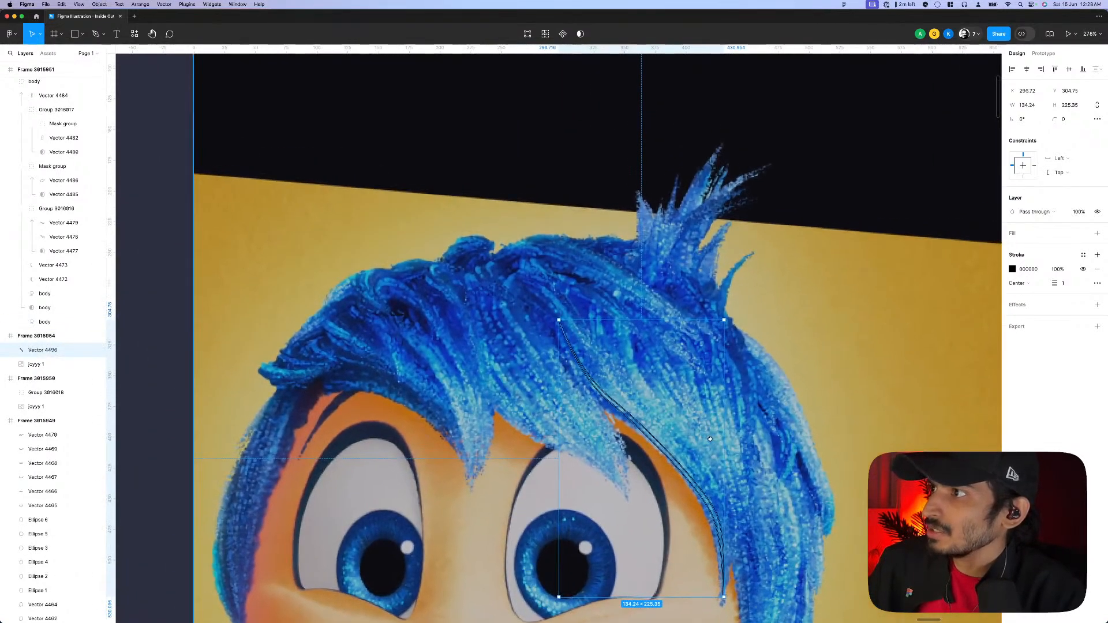
{"action": "scroll", "coordinate": [447, 336], "scroll_direction": "up", "scroll_amount": 2}
{"action": "scroll", "coordinate": [447, 336], "scroll_direction": "left", "scroll_amount": 2}
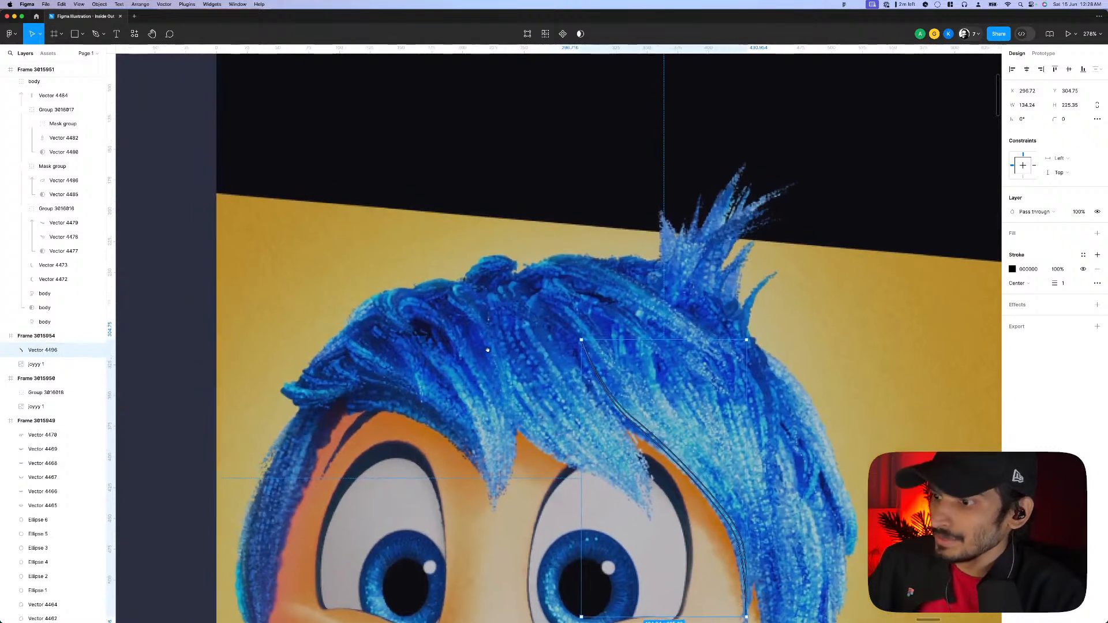
- Draw a small curled strand outline over the dark gap in the upper-left hair of the reference with the Pen tool
{"action": "scroll", "coordinate": [448, 336], "scroll_direction": "up", "scroll_amount": 5}
{"action": "key", "text": "p"}
{"action": "left_click", "coordinate": [458, 334]}
{"action": "left_click", "coordinate": [400, 295]}
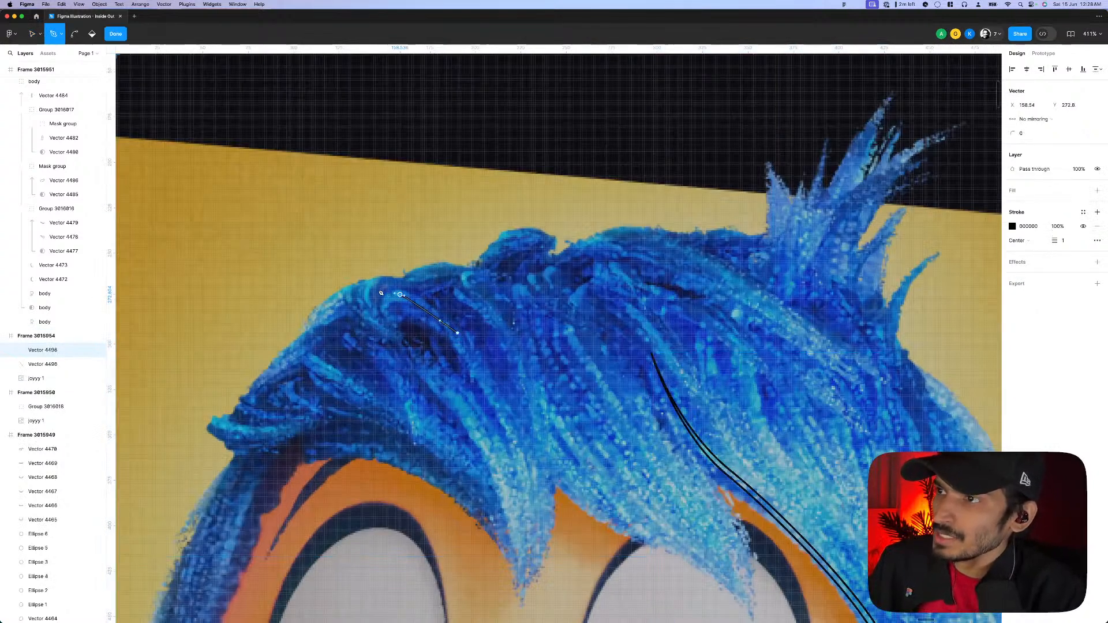
{"action": "left_click_drag", "start_coordinate": [381, 293], "coordinate": [370, 302]}
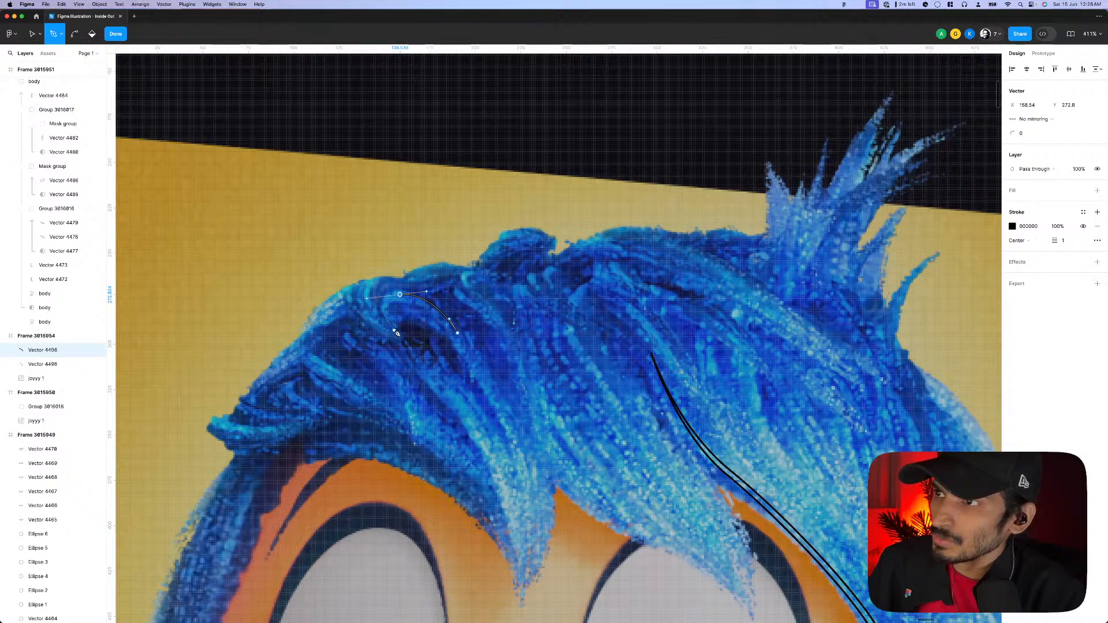
{"action": "scroll", "coordinate": [398, 312], "scroll_direction": "up", "scroll_amount": 5}
{"action": "left_click_drag", "start_coordinate": [401, 332], "coordinate": [465, 292]}
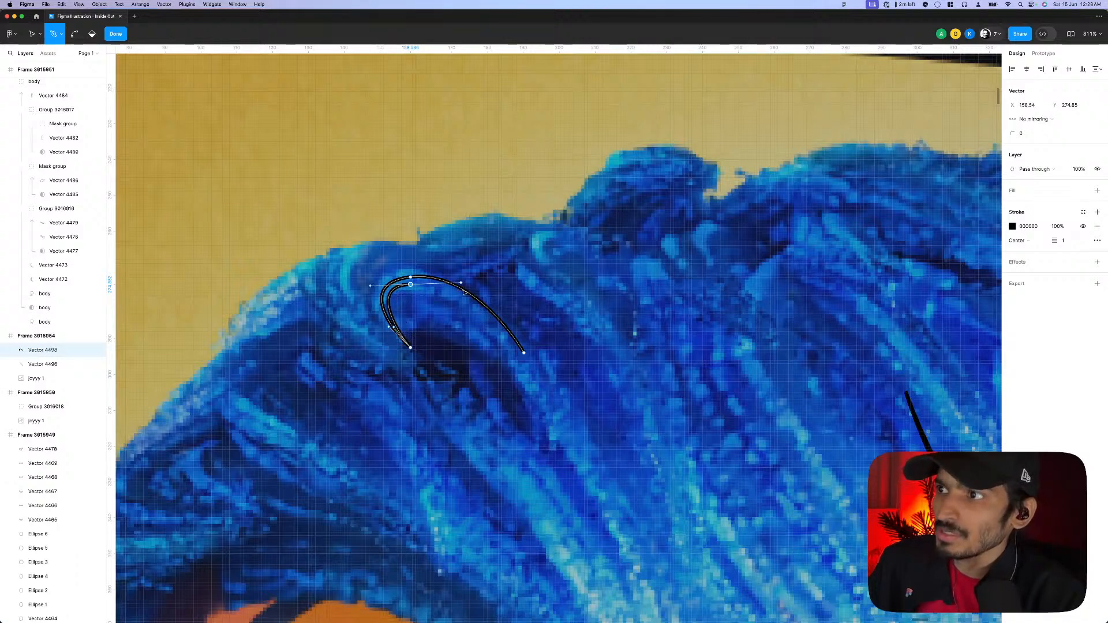
{"action": "left_click", "coordinate": [527, 356]}
{"action": "scroll", "coordinate": [473, 349], "scroll_direction": "down", "scroll_amount": 10}
{"action": "key", "text": "Escape"}
{"action": "key", "text": "Escape"}
- Draw an open curved strand line, about 67 × 52, on the empty canvas beside the hooked strand above the reference frame
{"action": "scroll", "coordinate": [466, 333], "scroll_direction": "down", "scroll_amount": 5}
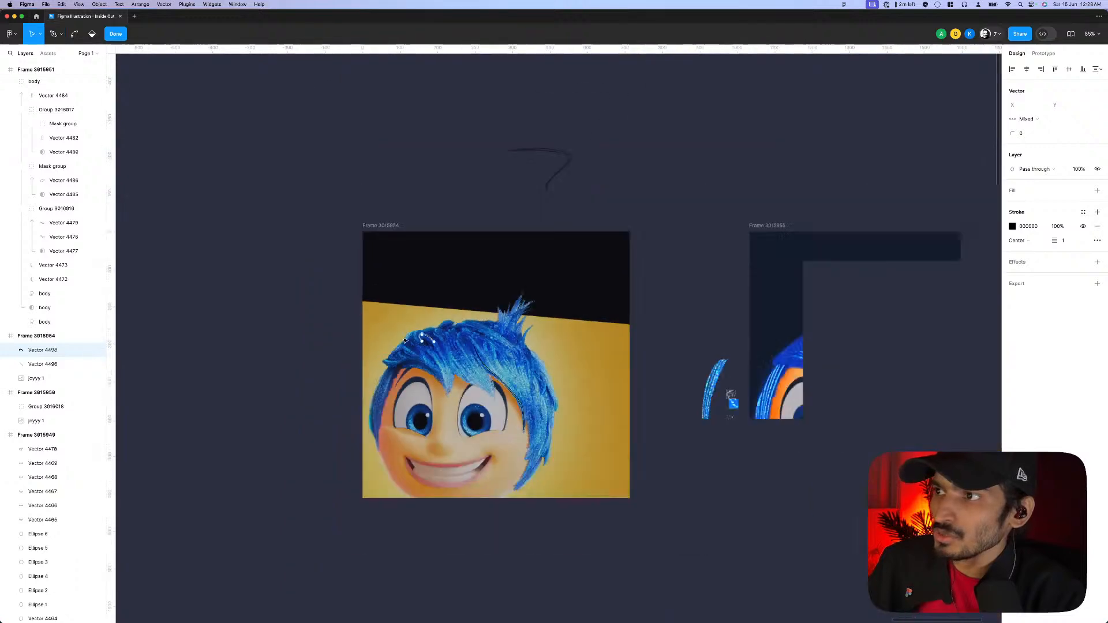
{"action": "scroll", "coordinate": [490, 270], "scroll_direction": "up", "scroll_amount": 5}
{"action": "scroll", "coordinate": [483, 255], "scroll_direction": "up", "scroll_amount": 5}
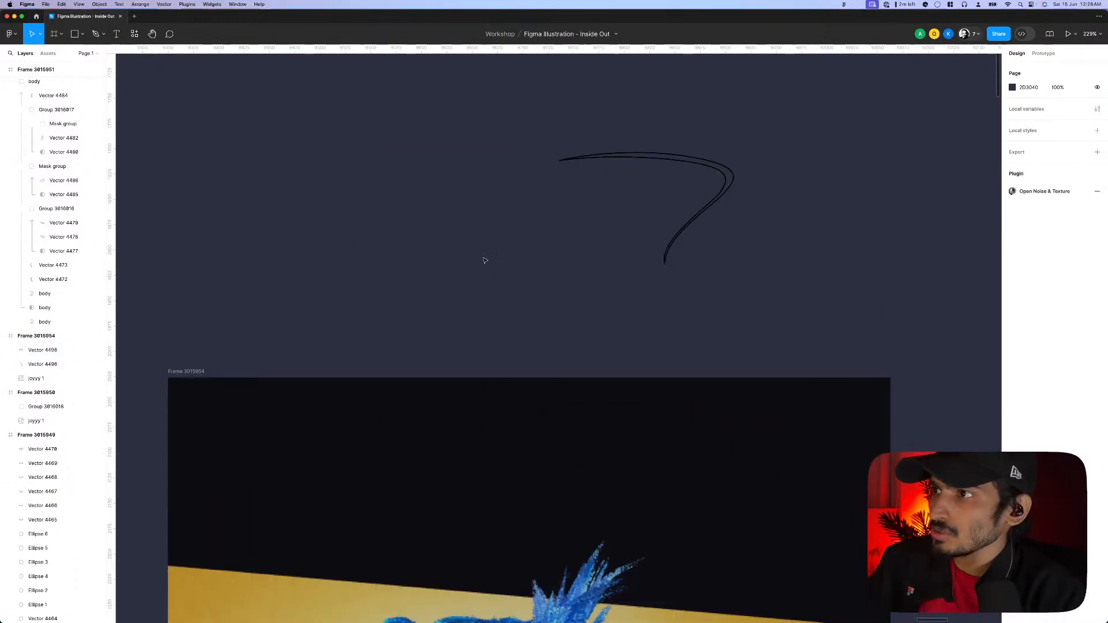
{"action": "key", "text": "p"}
{"action": "scroll", "coordinate": [478, 261], "scroll_direction": "up", "scroll_amount": 5}
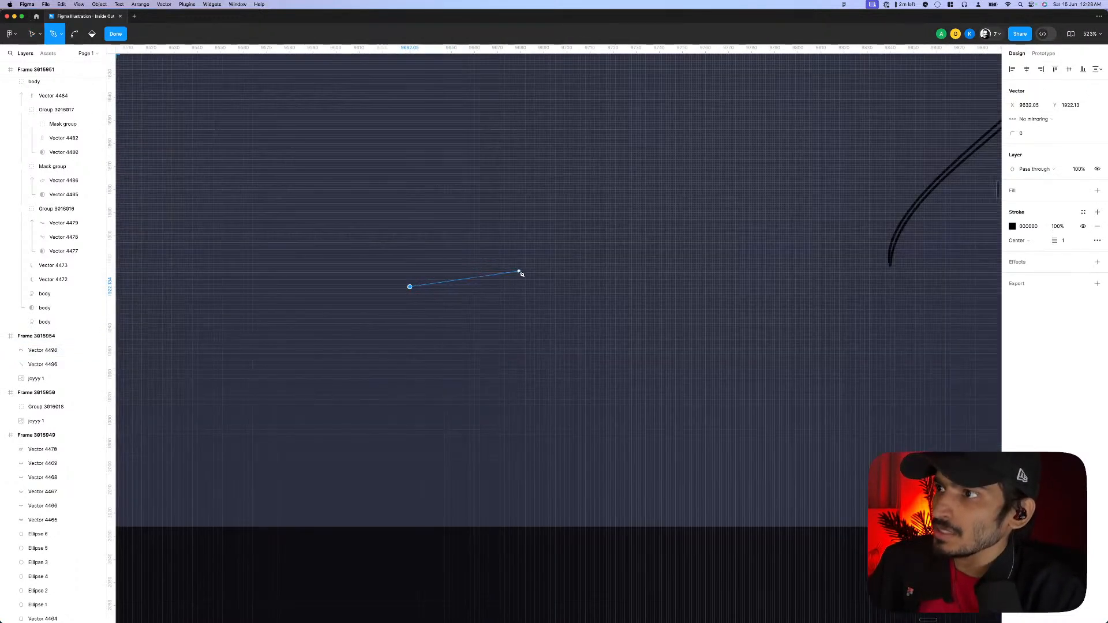
{"action": "left_click_drag", "start_coordinate": [520, 270], "coordinate": [501, 382]}
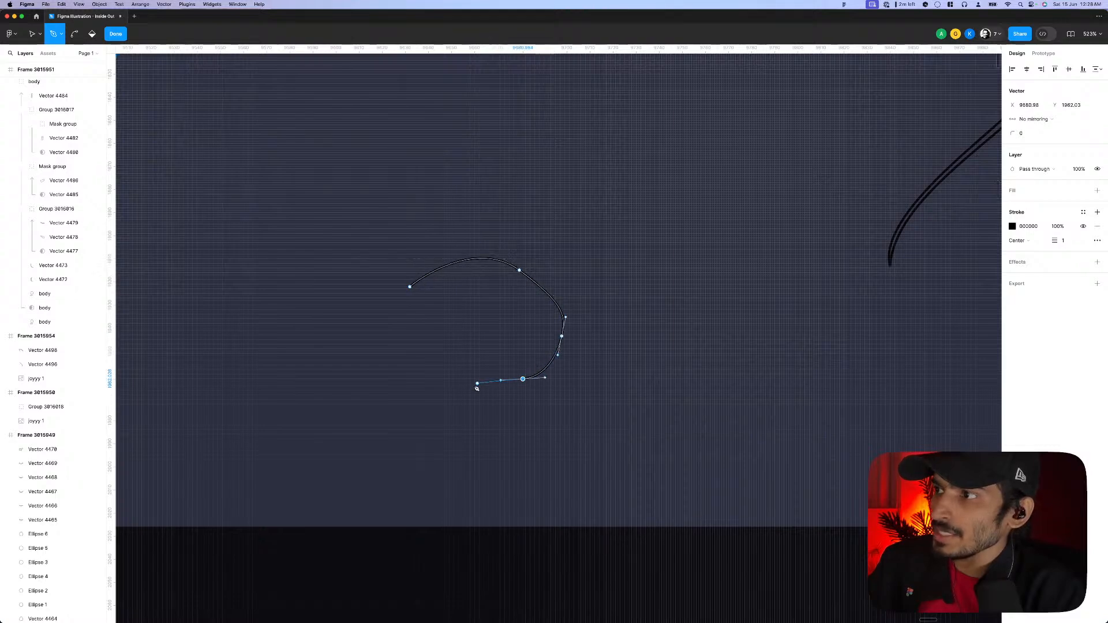
{"action": "key", "text": "Escape"}
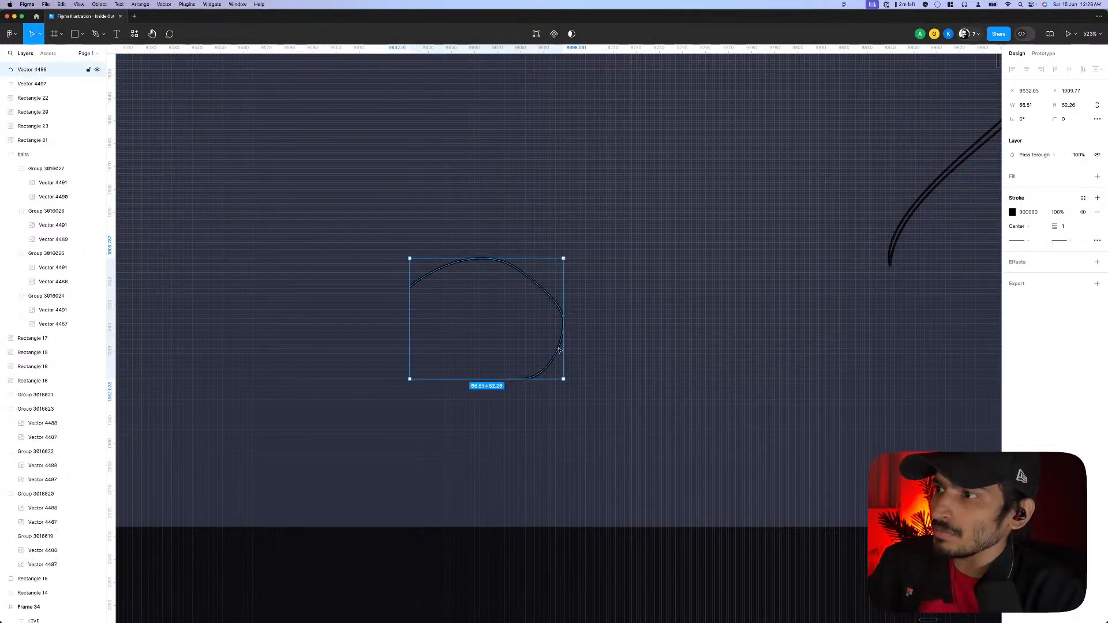
- Nudge the open curve's upper anchor outward and remove the extra anchor on its outer bend to smooth the line
{"action": "scroll", "coordinate": [562, 333], "scroll_direction": "up", "scroll_amount": 2}
{"action": "left_click", "coordinate": [564, 342]}
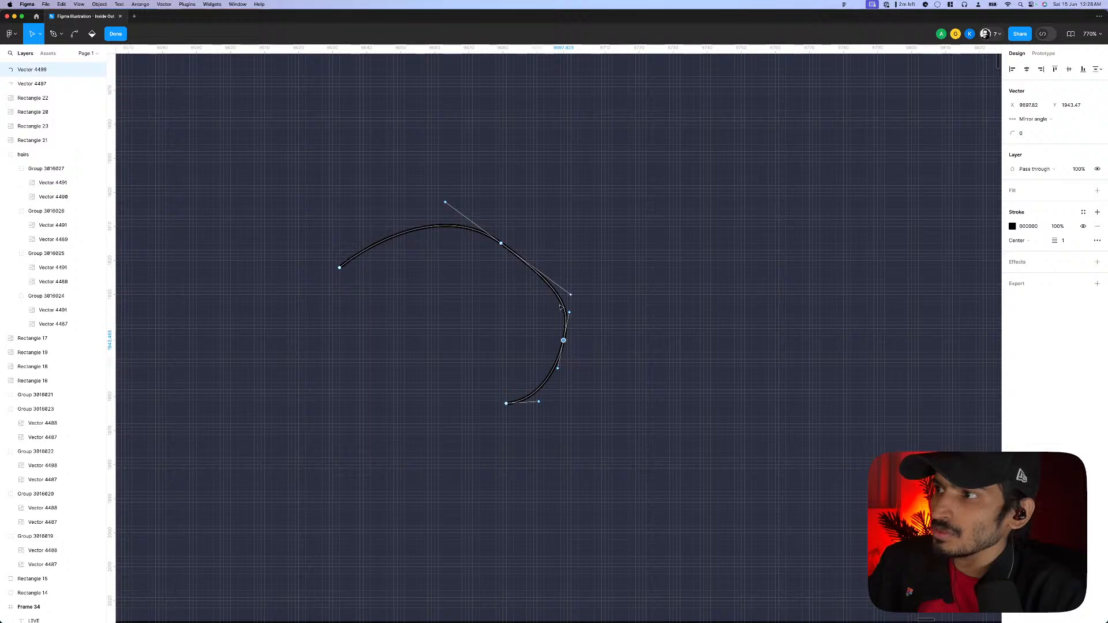
{"action": "left_click_drag", "start_coordinate": [502, 247], "coordinate": [507, 243]}
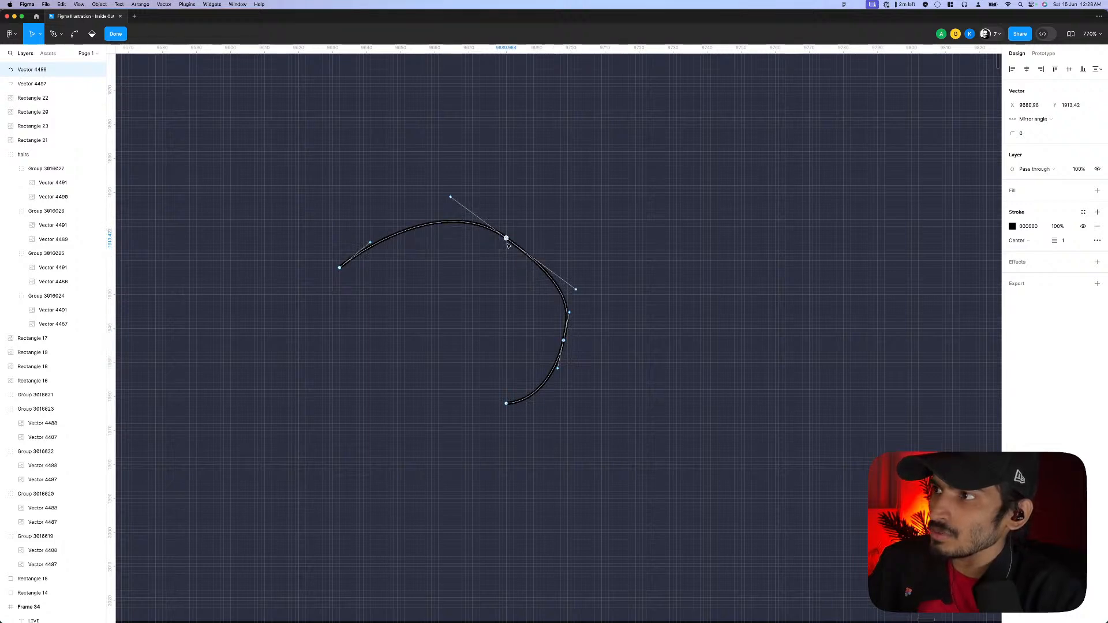
{"action": "left_click", "coordinate": [564, 341]}
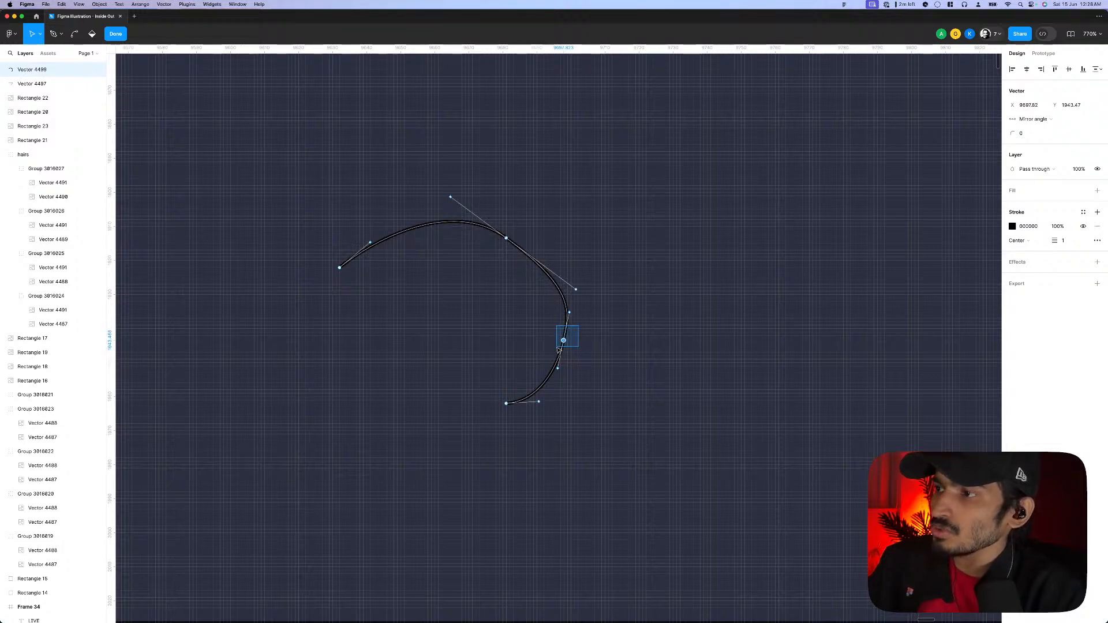
{"action": "scroll", "coordinate": [564, 341], "scroll_direction": "down", "scroll_amount": 10}
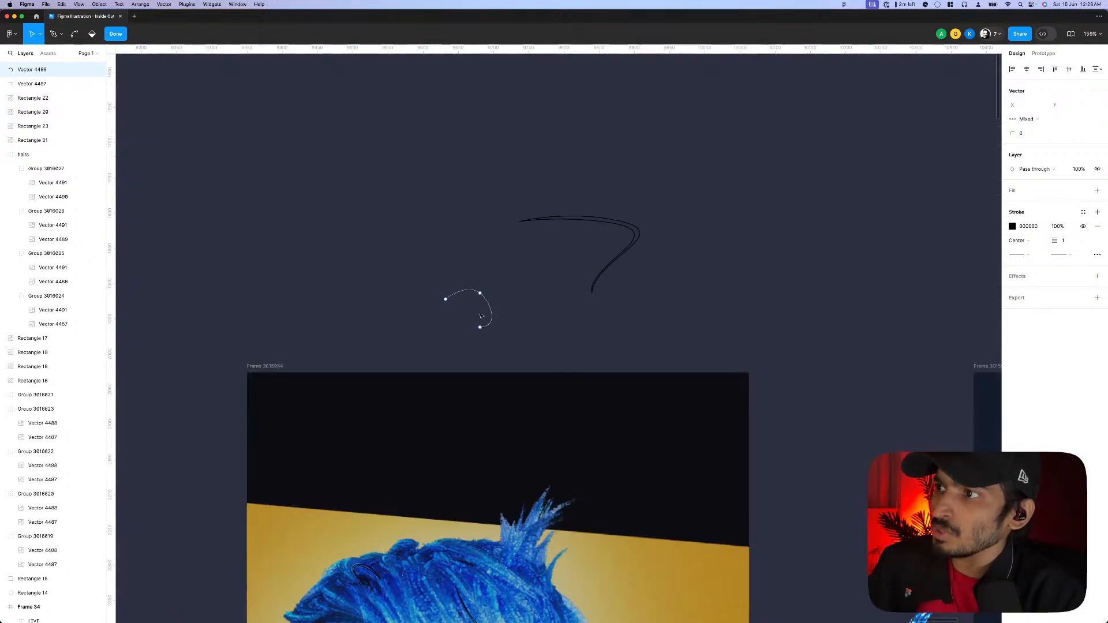
{"action": "key", "text": "Escape"}
- Remove the lower bend anchor from the hooked strand's inner edge and adjust its tip handle and remaining inner anchor to keep the strand thin
{"action": "left_click", "coordinate": [567, 297]}
{"action": "key", "text": "Return"}
{"action": "scroll", "coordinate": [567, 293], "scroll_direction": "up", "scroll_amount": 5}
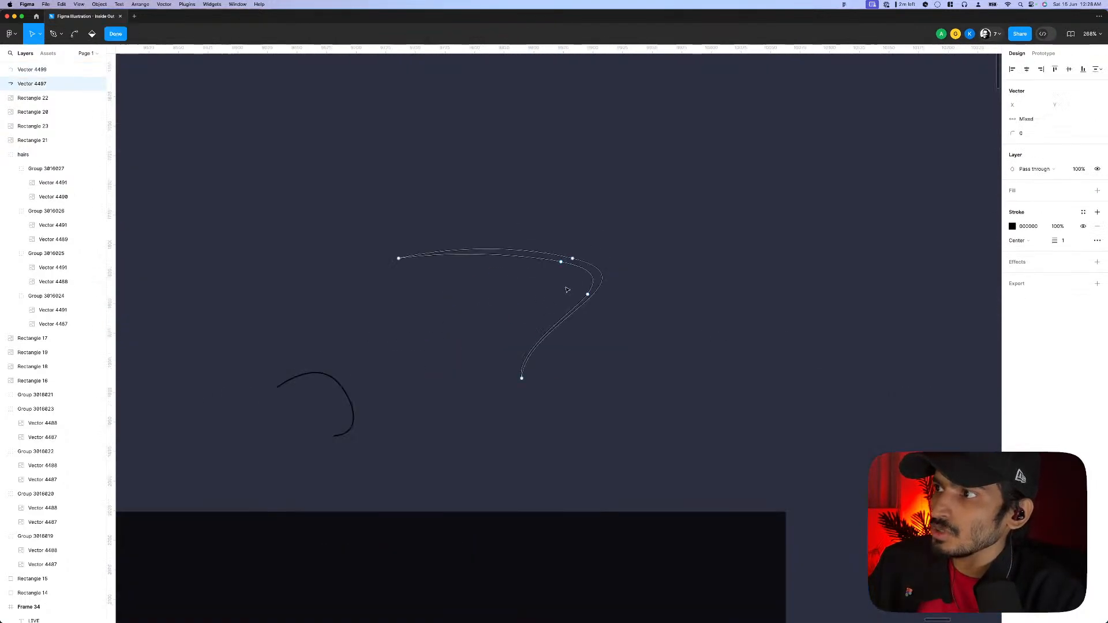
{"action": "scroll", "coordinate": [590, 294], "scroll_direction": "up", "scroll_amount": 2}
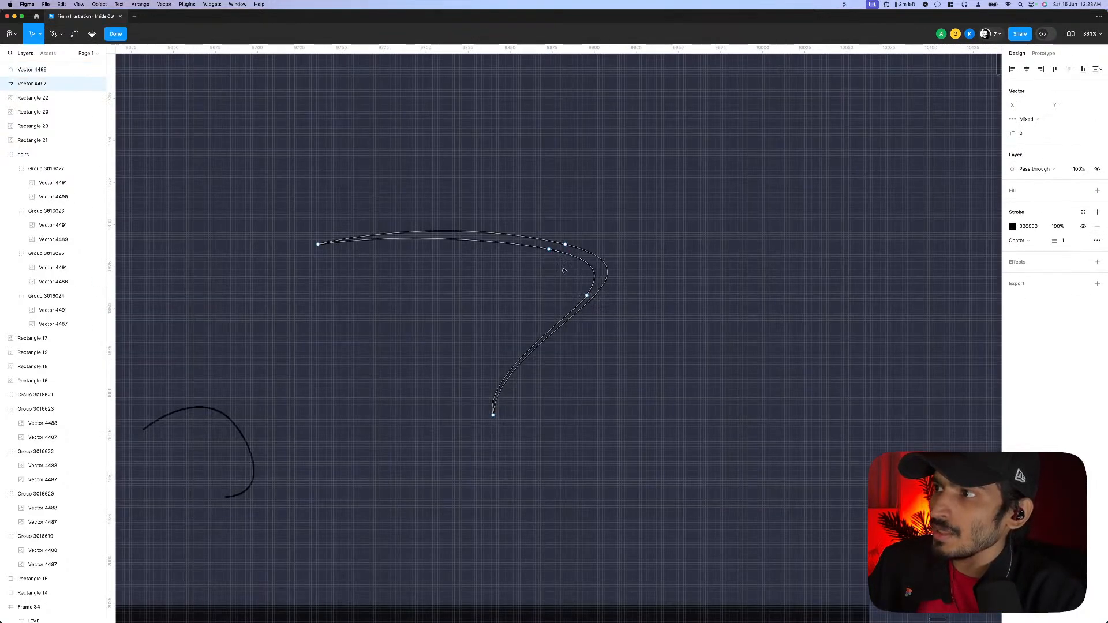
{"action": "scroll", "coordinate": [590, 298], "scroll_direction": "up", "scroll_amount": 1}
{"action": "left_click", "coordinate": [590, 295]}
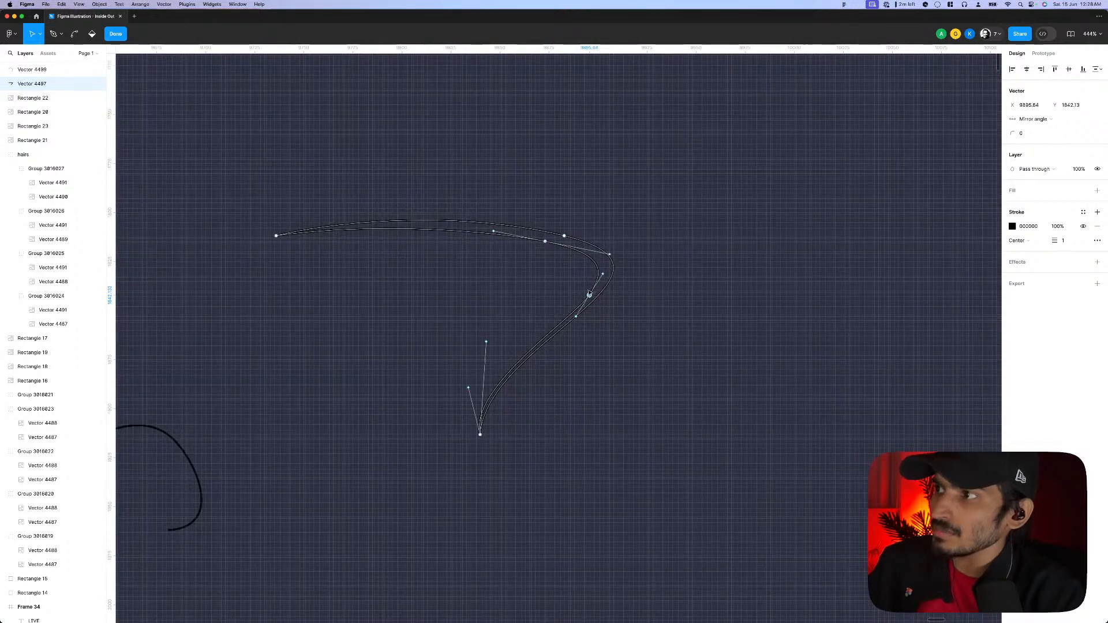
{"action": "key", "text": "Delete"}
{"action": "left_click", "coordinate": [480, 434]}
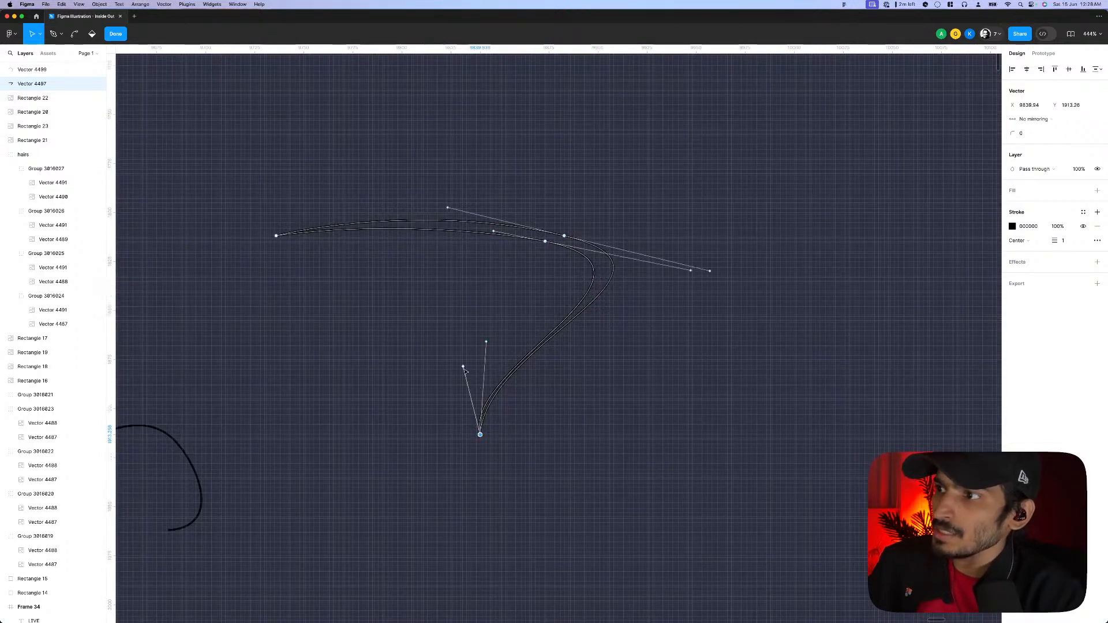
{"action": "left_click_drag", "start_coordinate": [464, 368], "coordinate": [470, 352]}
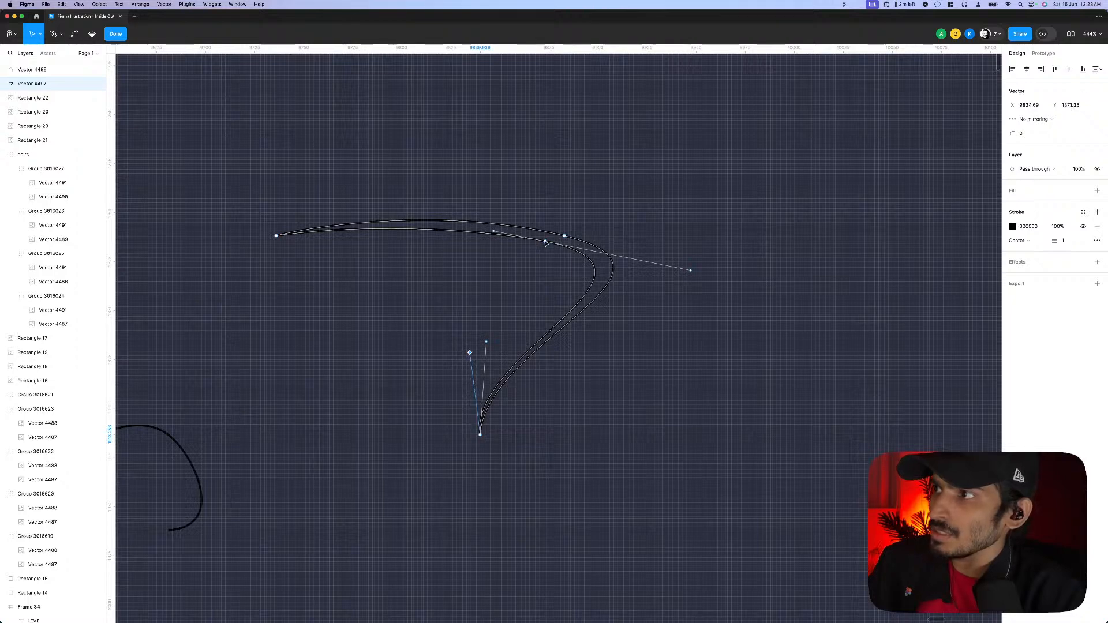
{"action": "left_click_drag", "start_coordinate": [546, 242], "coordinate": [555, 244]}
{"action": "scroll", "coordinate": [495, 353], "scroll_direction": "down", "scroll_amount": 5}
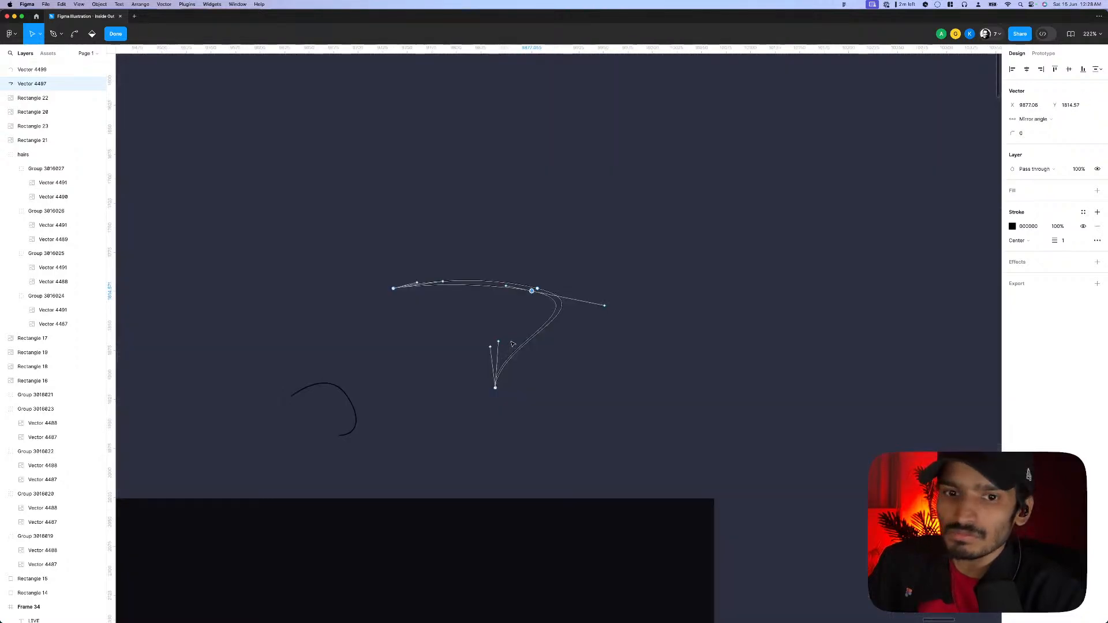
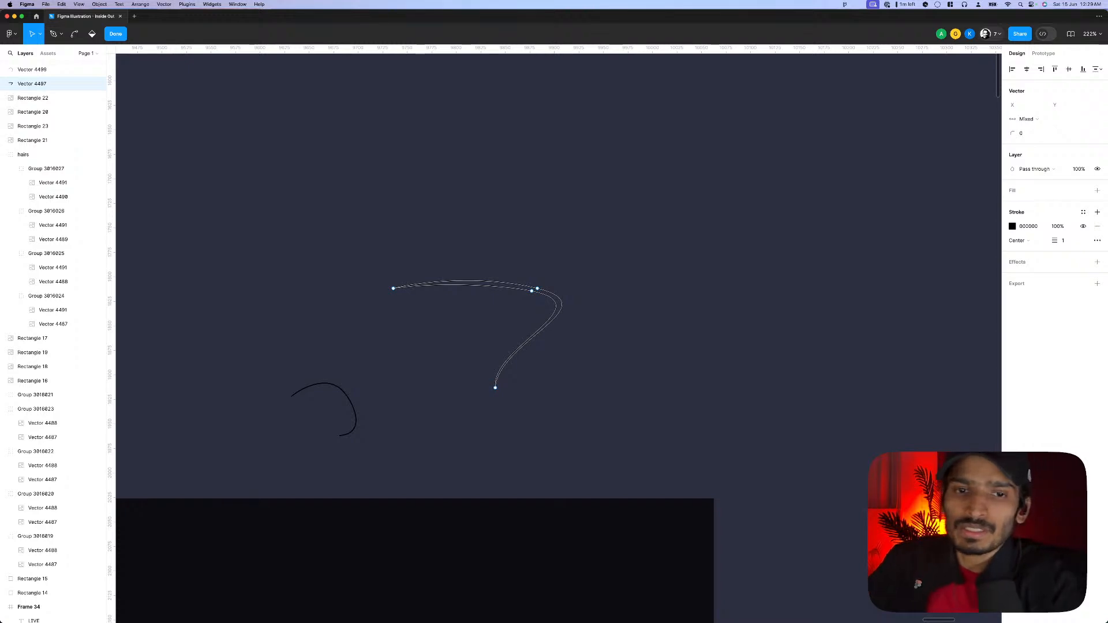
{"action": "scroll", "coordinate": [564, 398], "scroll_direction": "down", "scroll_amount": 10}
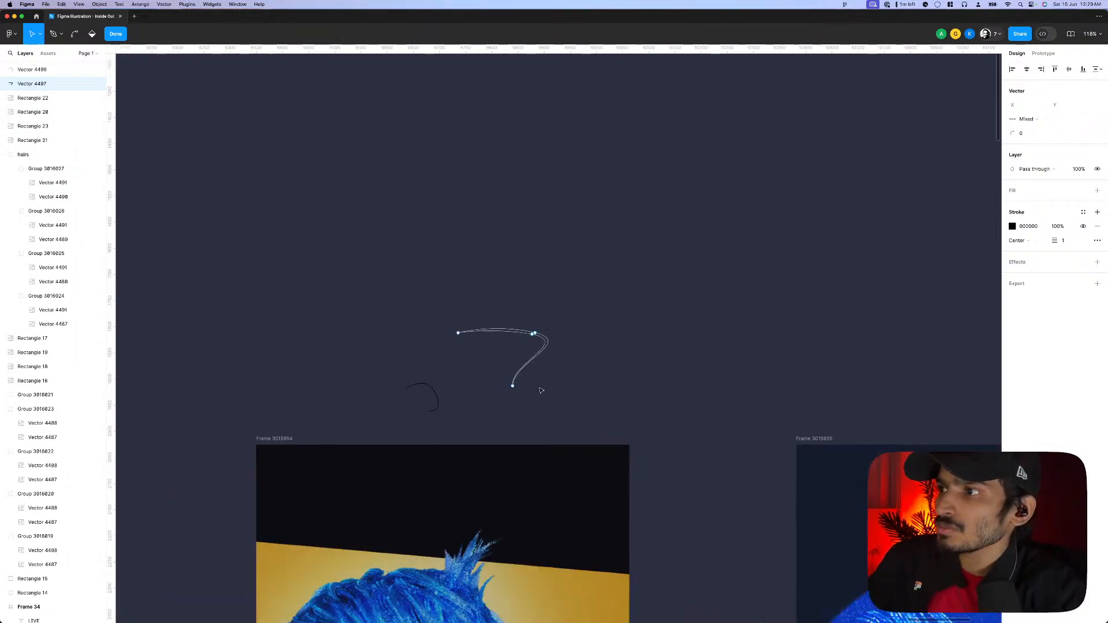
{"action": "key", "text": "Escape"}
{"action": "key", "text": "Escape"}
- Reposition the upper and lower anchor pairs of the long parting strand so its outline follows the reference fringe smoothly
{"action": "scroll", "coordinate": [499, 462], "scroll_direction": "up", "scroll_amount": 5}
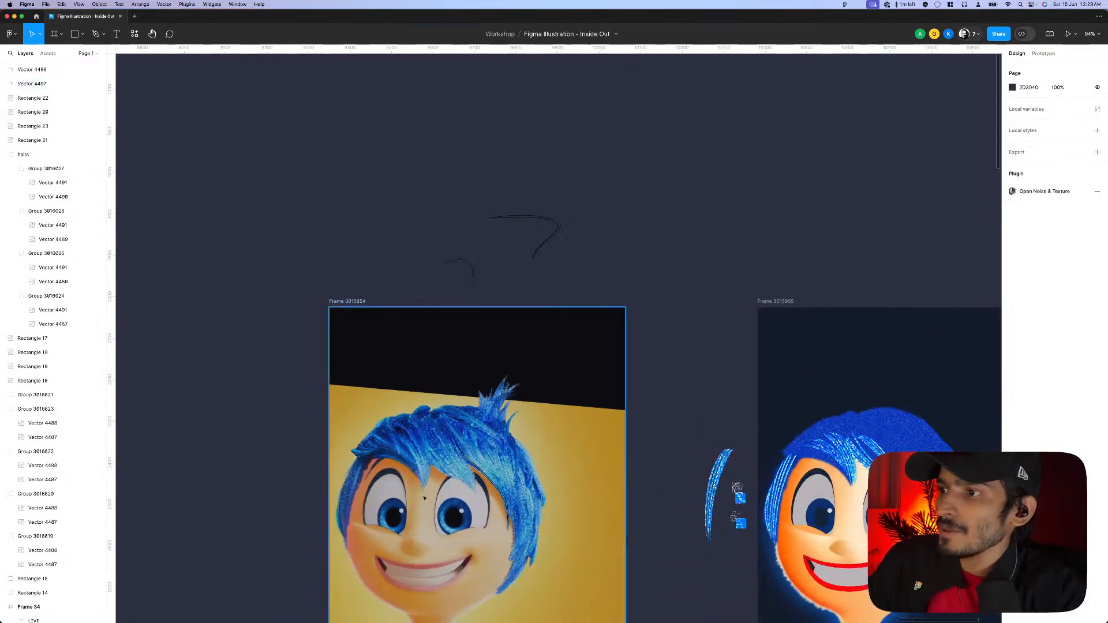
{"action": "left_click", "coordinate": [500, 462]}
{"action": "double_click", "coordinate": [500, 462]}
{"action": "scroll", "coordinate": [499, 462], "scroll_direction": "up", "scroll_amount": 3}
{"action": "scroll", "coordinate": [499, 462], "scroll_direction": "up", "scroll_amount": 3}
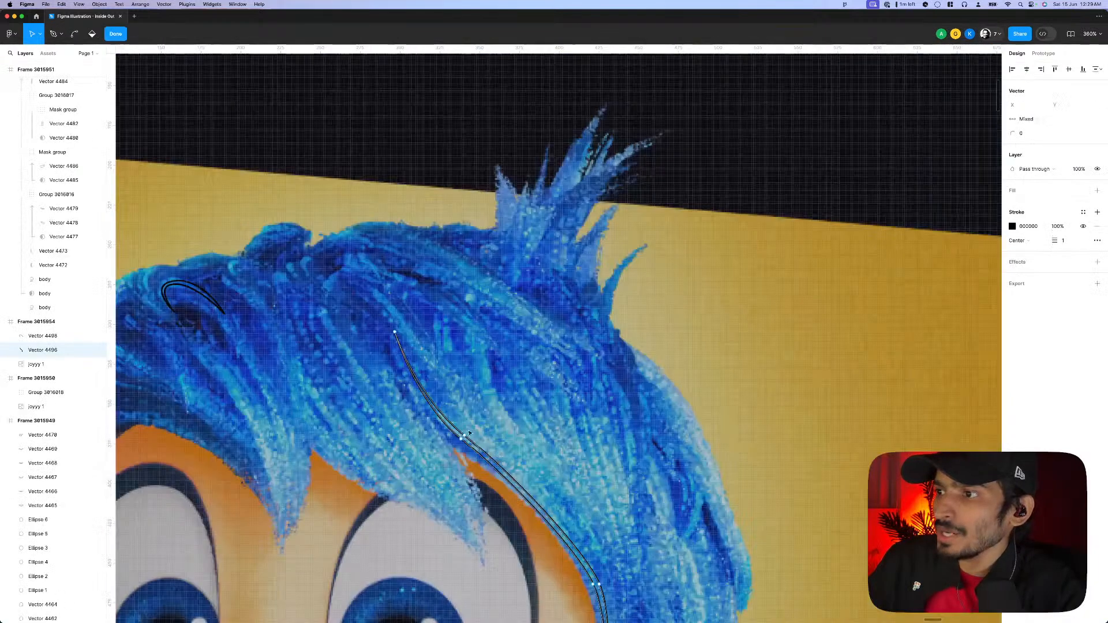
{"action": "left_click", "coordinate": [471, 442]}
{"action": "scroll", "coordinate": [462, 446], "scroll_direction": "down", "scroll_amount": 3}
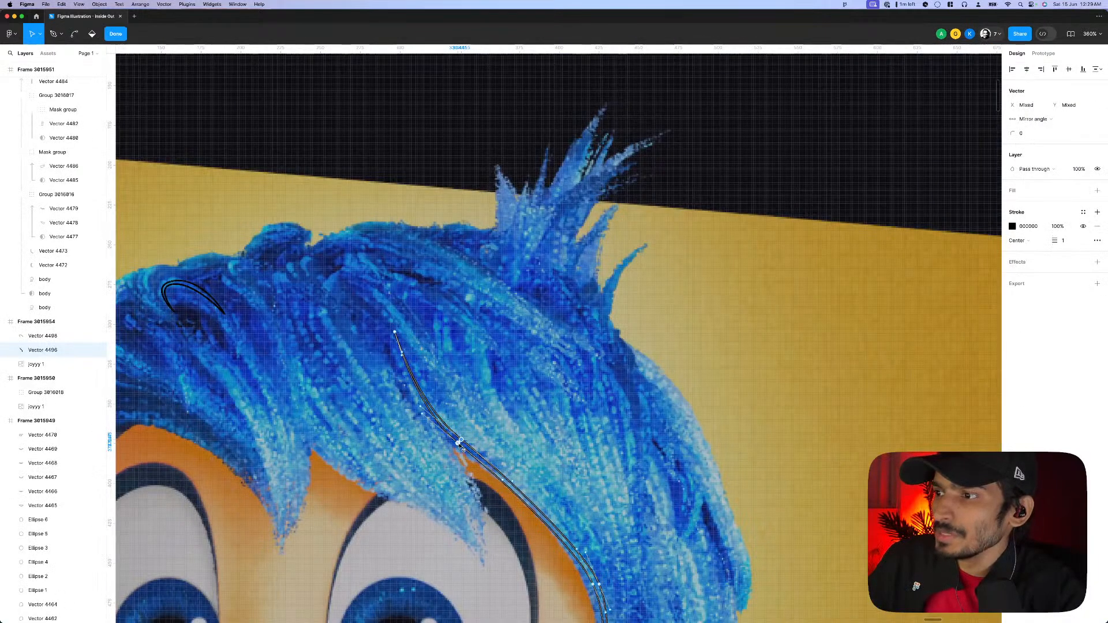
{"action": "scroll", "coordinate": [548, 534], "scroll_direction": "up", "scroll_amount": 4}
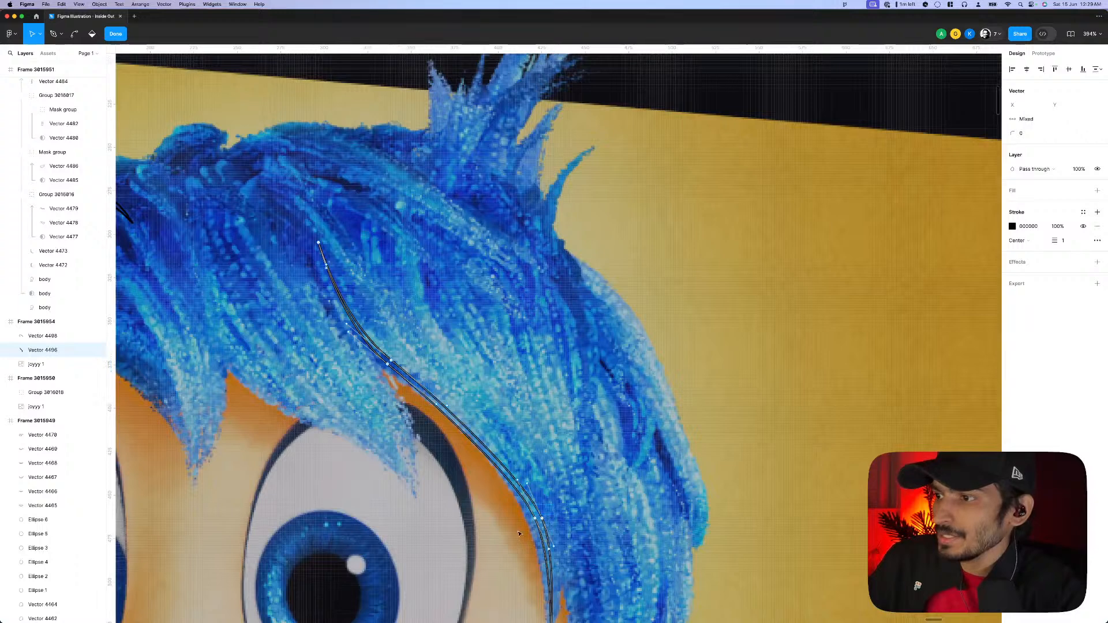
{"action": "left_click", "coordinate": [542, 518]}
{"action": "scroll", "coordinate": [404, 370], "scroll_direction": "up", "scroll_amount": 1}
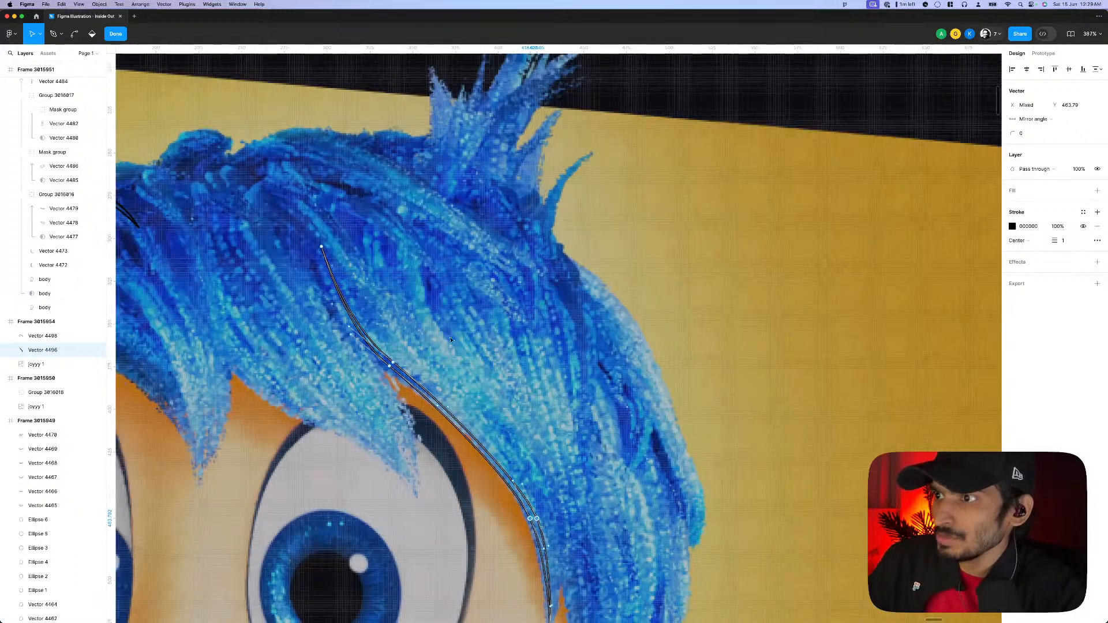
{"action": "left_click", "coordinate": [391, 365], "text": "shift"}
{"action": "left_click_drag", "start_coordinate": [391, 365], "coordinate": [401, 362]}
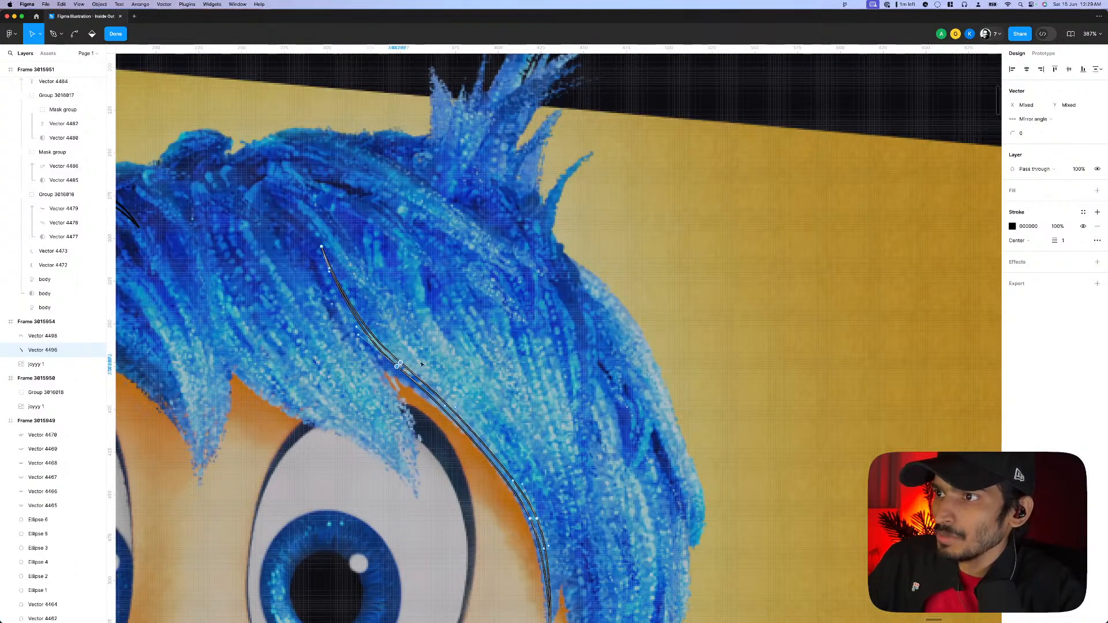
{"action": "key", "text": "Escape"}
- Reshape the bend of the small curled strand in the reference hair, widening the outline to about 42 × 23
{"action": "scroll", "coordinate": [404, 364], "scroll_direction": "down", "scroll_amount": 5}
{"action": "scroll", "coordinate": [461, 368], "scroll_direction": "up", "scroll_amount": 2}
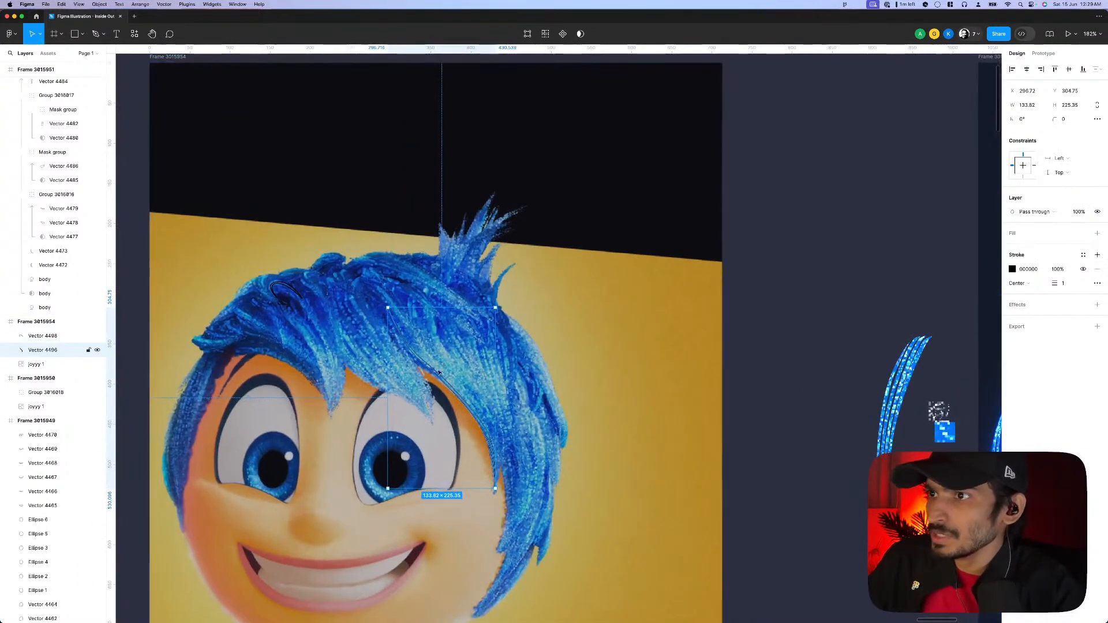
{"action": "scroll", "coordinate": [439, 372], "scroll_direction": "up", "scroll_amount": 4}
{"action": "left_click", "coordinate": [421, 357]}
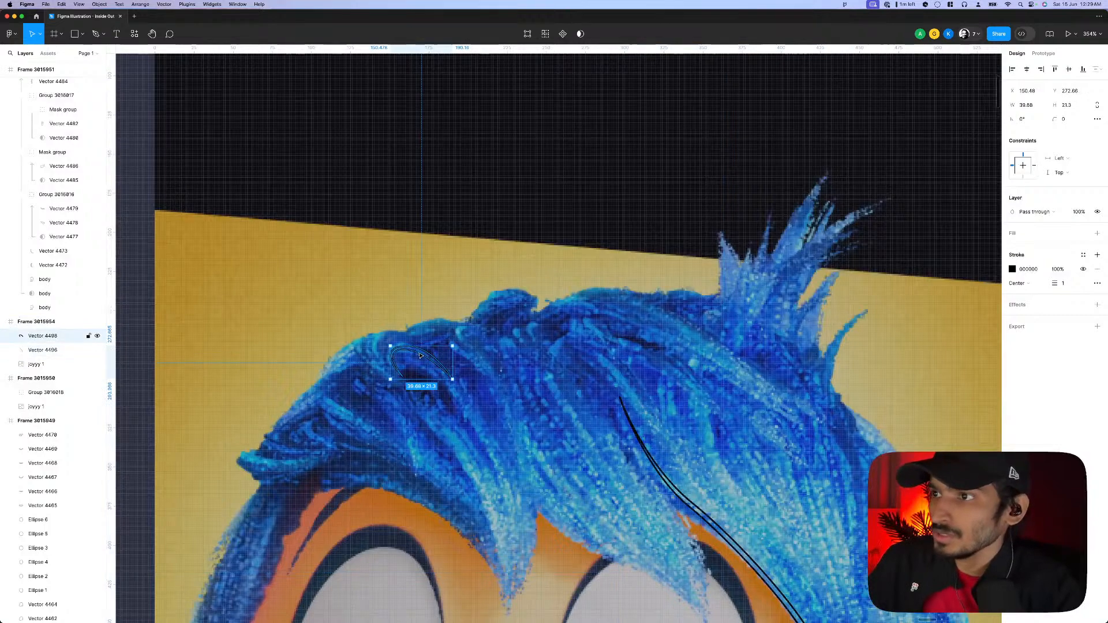
{"action": "double_click", "coordinate": [421, 356]}
{"action": "scroll", "coordinate": [418, 355], "scroll_direction": "up", "scroll_amount": 4}
{"action": "mouse_move", "coordinate": [382, 342]}
{"action": "left_mouse_down"}
{"action": "mouse_move", "coordinate": [325, 346]}
{"action": "mouse_move", "coordinate": [378, 346]}
{"action": "left_mouse_up"}
{"action": "scroll", "coordinate": [326, 342], "scroll_direction": "down", "scroll_amount": 1}
{"action": "scroll", "coordinate": [374, 352], "scroll_direction": "up", "scroll_amount": 3}
{"action": "scroll", "coordinate": [381, 347], "scroll_direction": "down", "scroll_amount": 5}
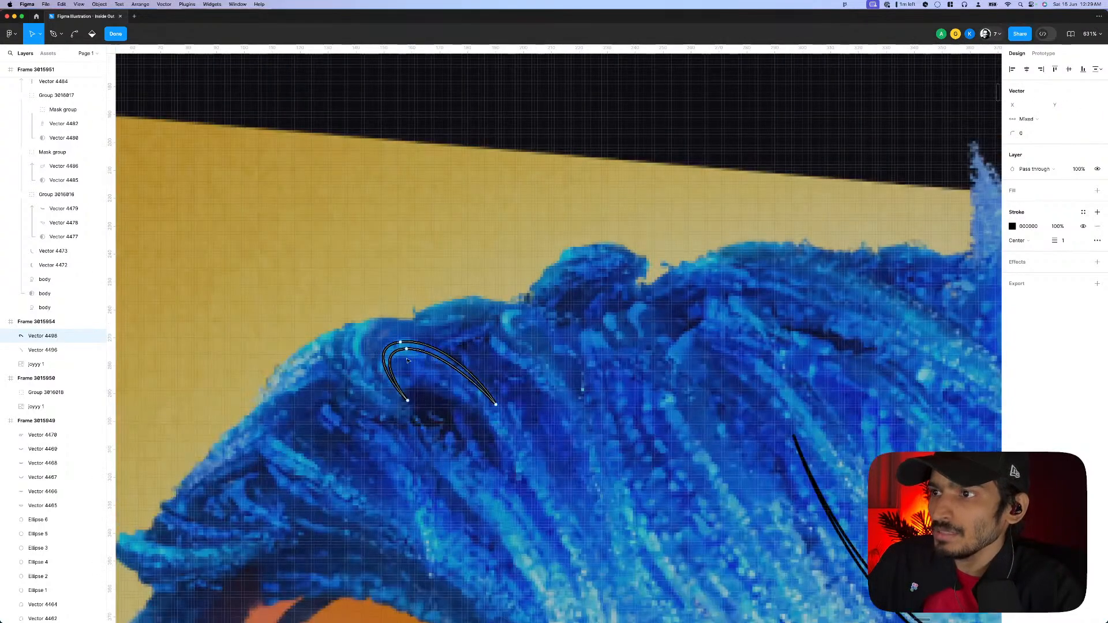
{"action": "key", "text": "Escape"}
{"action": "left_click_drag", "start_coordinate": [378, 386], "coordinate": [373, 386]}
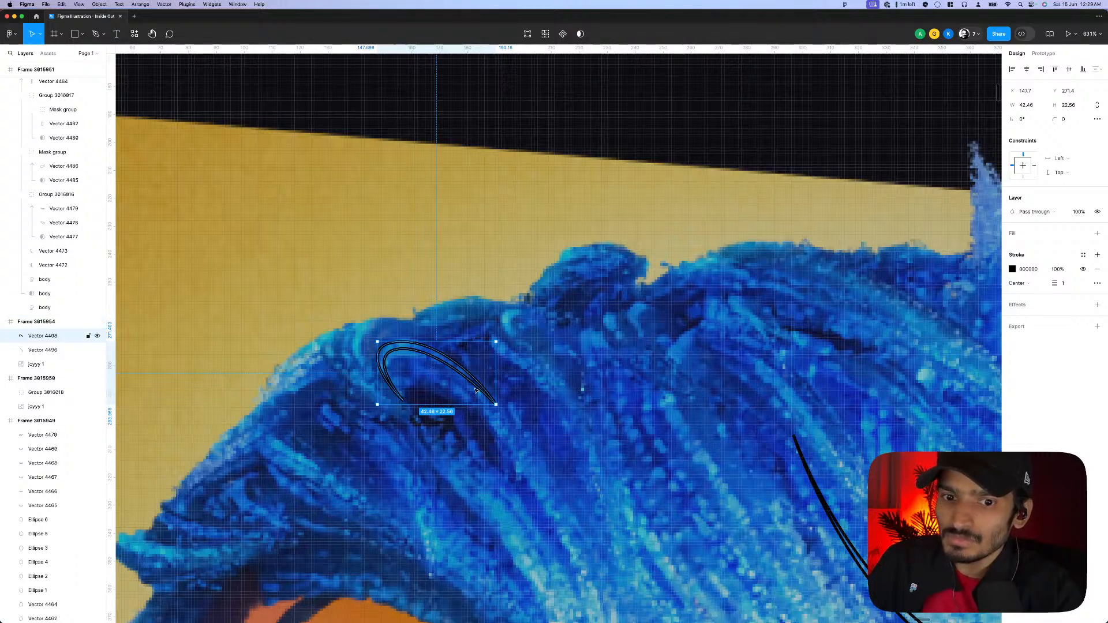
{"action": "scroll", "coordinate": [485, 399], "scroll_direction": "down", "scroll_amount": 3}
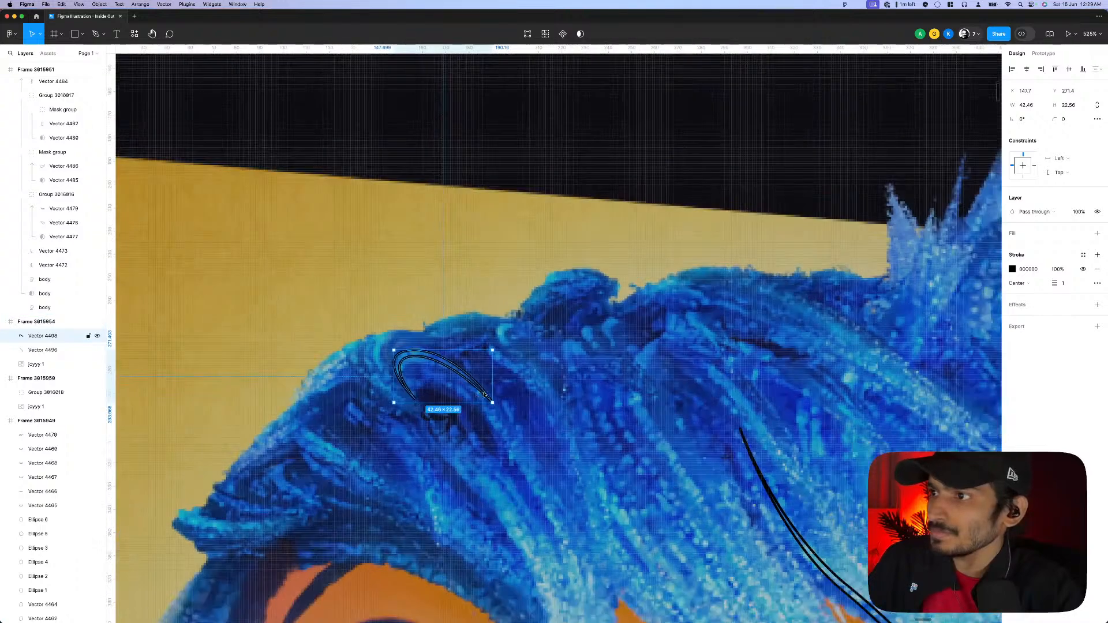
{"action": "double_click", "coordinate": [494, 404]}
{"action": "key", "text": "Escape"}
{"action": "scroll", "coordinate": [469, 399], "scroll_direction": "down", "scroll_amount": 1}
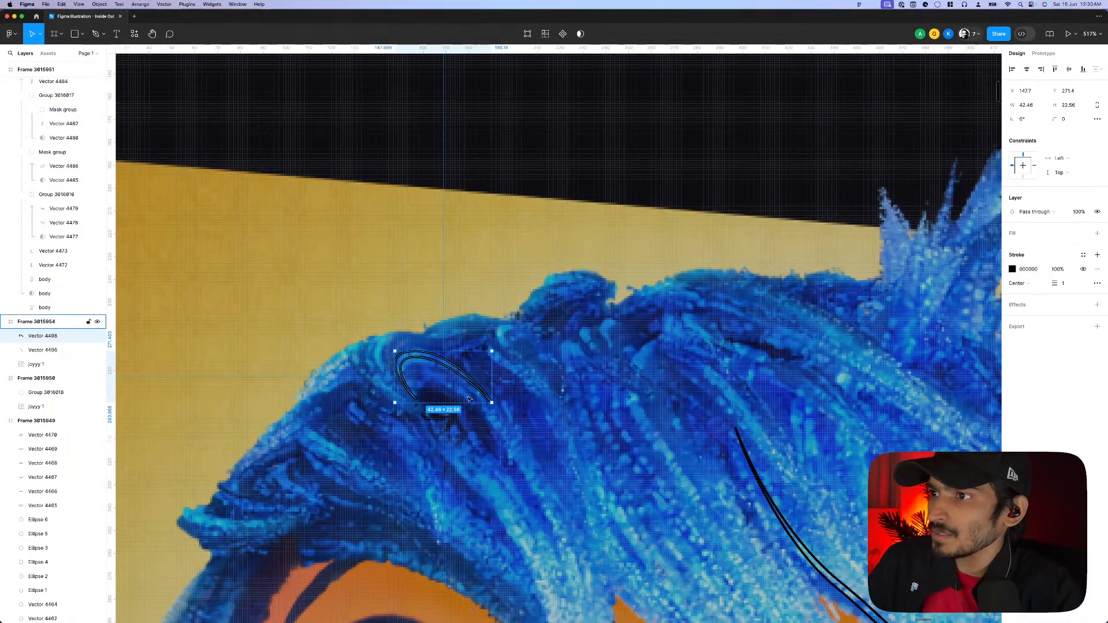
- Draw a second thin curled strand outline around the outside of the first curl, using the Pen tool
{"action": "key", "text": "p"}
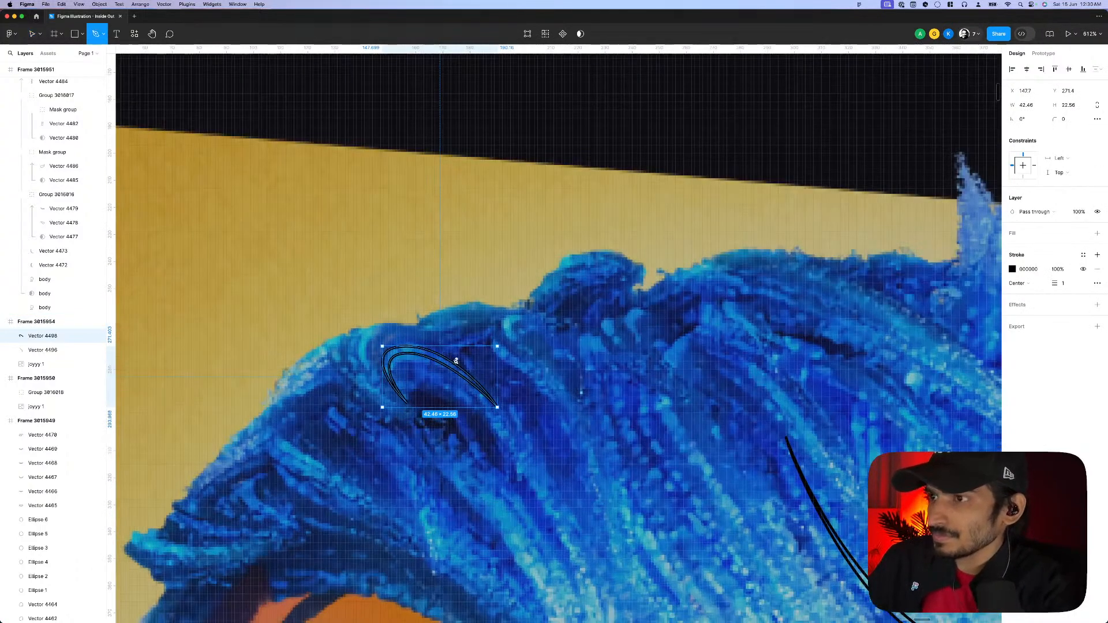
{"action": "scroll", "coordinate": [450, 364], "scroll_direction": "up", "scroll_amount": 4}
{"action": "left_click", "coordinate": [443, 328]}
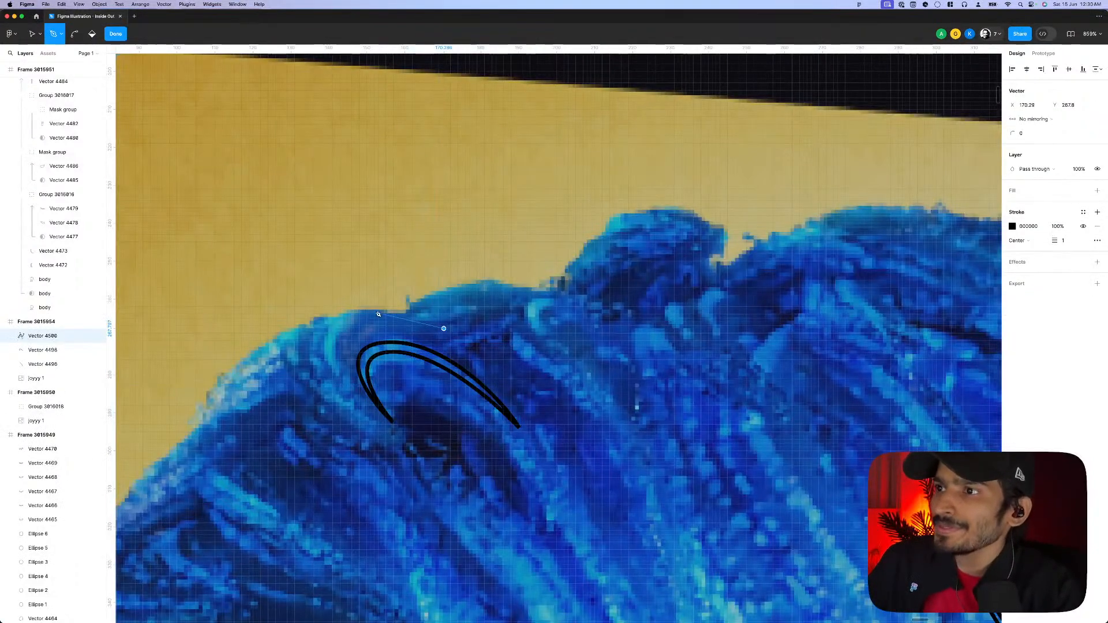
{"action": "left_click_drag", "start_coordinate": [374, 310], "coordinate": [343, 317]}
{"action": "left_click_drag", "start_coordinate": [330, 363], "coordinate": [342, 397]}
{"action": "left_click", "coordinate": [374, 416]}
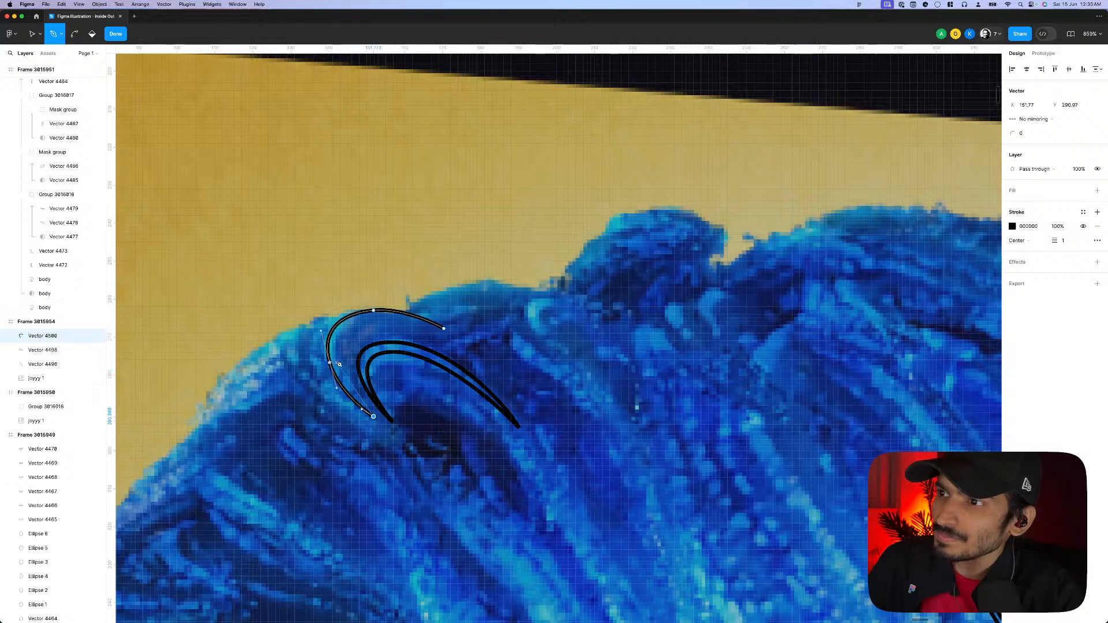
{"action": "left_click_drag", "start_coordinate": [342, 364], "coordinate": [418, 318]}
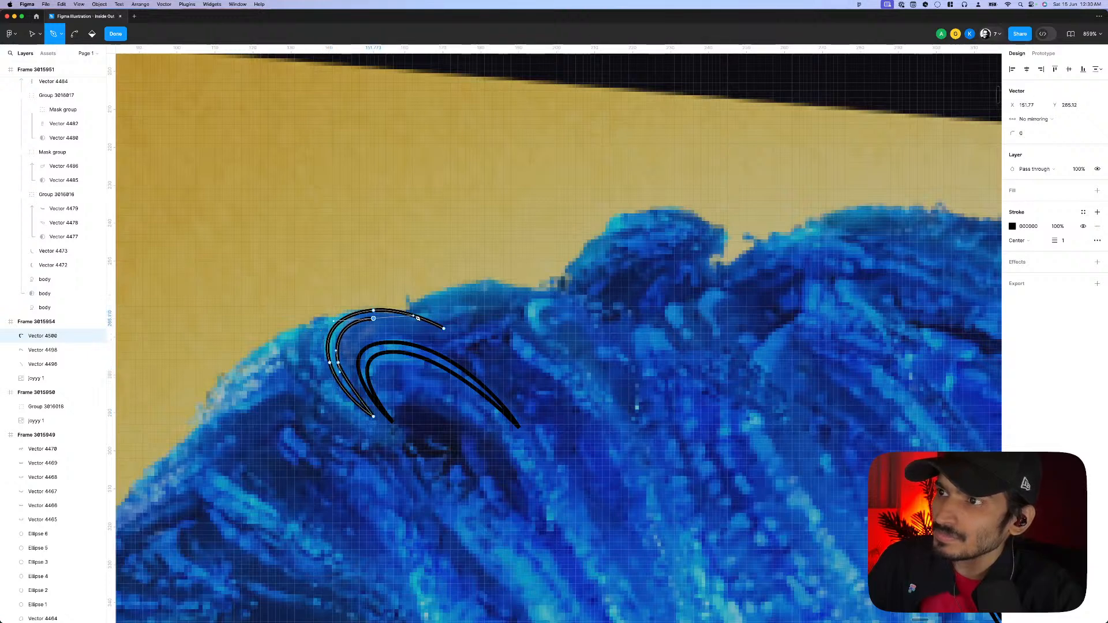
{"action": "left_click", "coordinate": [444, 330]}
{"action": "scroll", "coordinate": [439, 330], "scroll_direction": "down", "scroll_amount": 5}
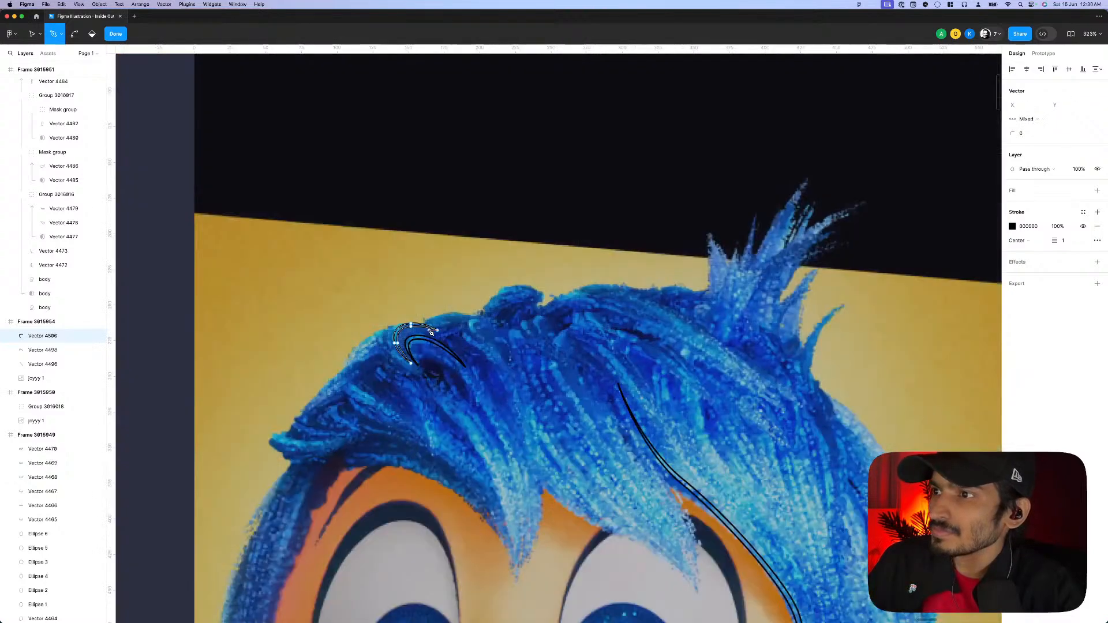
{"action": "key", "text": "Escape"}
{"action": "key", "text": "Escape"}
- Duplicate the long parting strand beside the original, shorten the copy to about 210 high and rotate it to -4.05°
{"action": "scroll", "coordinate": [465, 356], "scroll_direction": "down", "scroll_amount": 3}
{"action": "scroll", "coordinate": [519, 381], "scroll_direction": "down", "scroll_amount": 3}
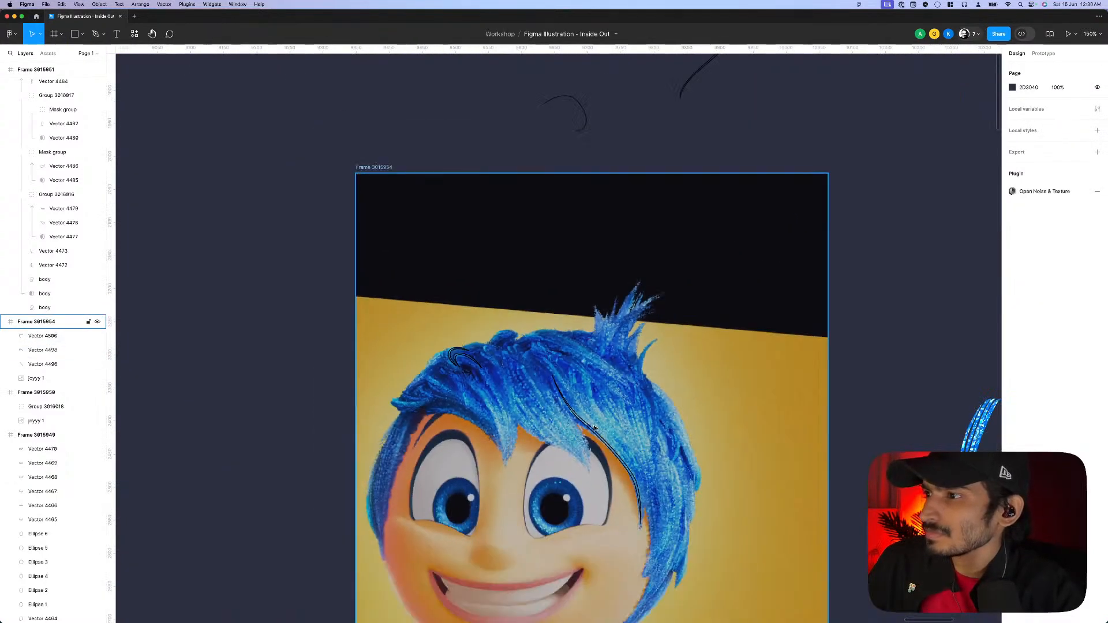
{"action": "left_click", "coordinate": [605, 440]}
{"action": "scroll", "coordinate": [538, 415], "scroll_direction": "right", "scroll_amount": 3}
{"action": "scroll", "coordinate": [538, 415], "scroll_direction": "up", "scroll_amount": 5}
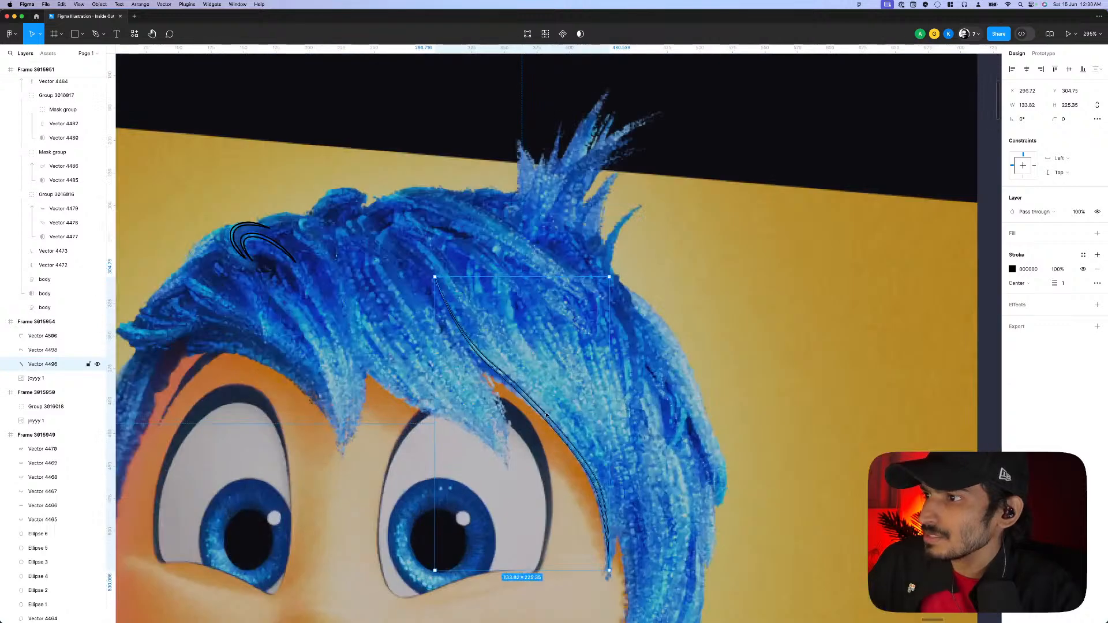
{"action": "left_click_drag", "start_coordinate": [545, 421], "coordinate": [556, 403]}
{"action": "left_click_drag", "start_coordinate": [531, 264], "coordinate": [531, 283]}
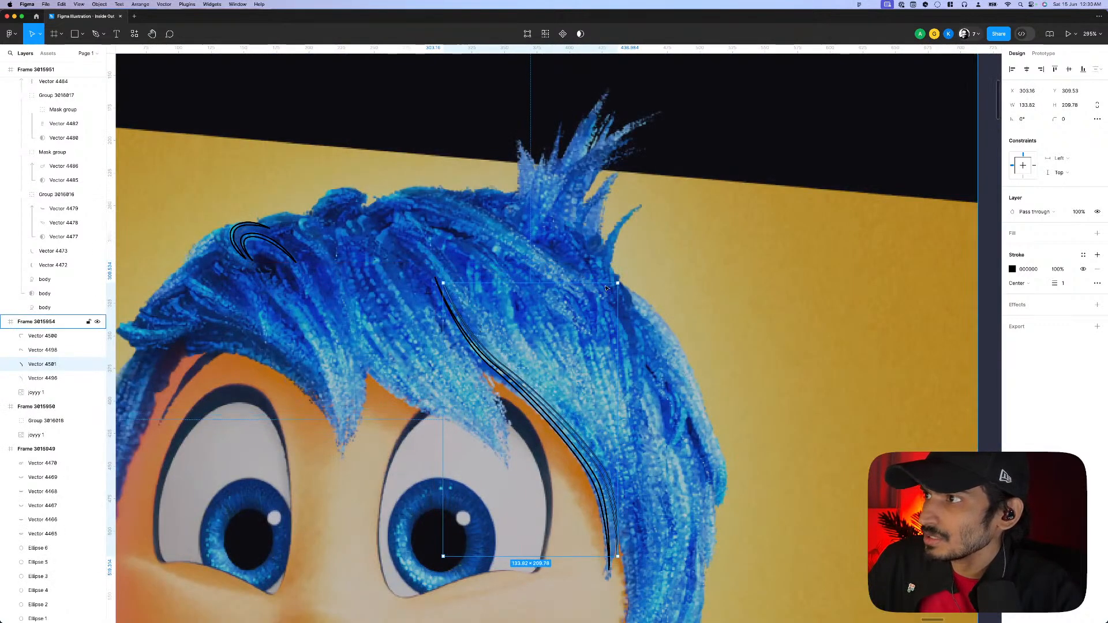
{"action": "left_click_drag", "start_coordinate": [621, 280], "coordinate": [627, 287]}
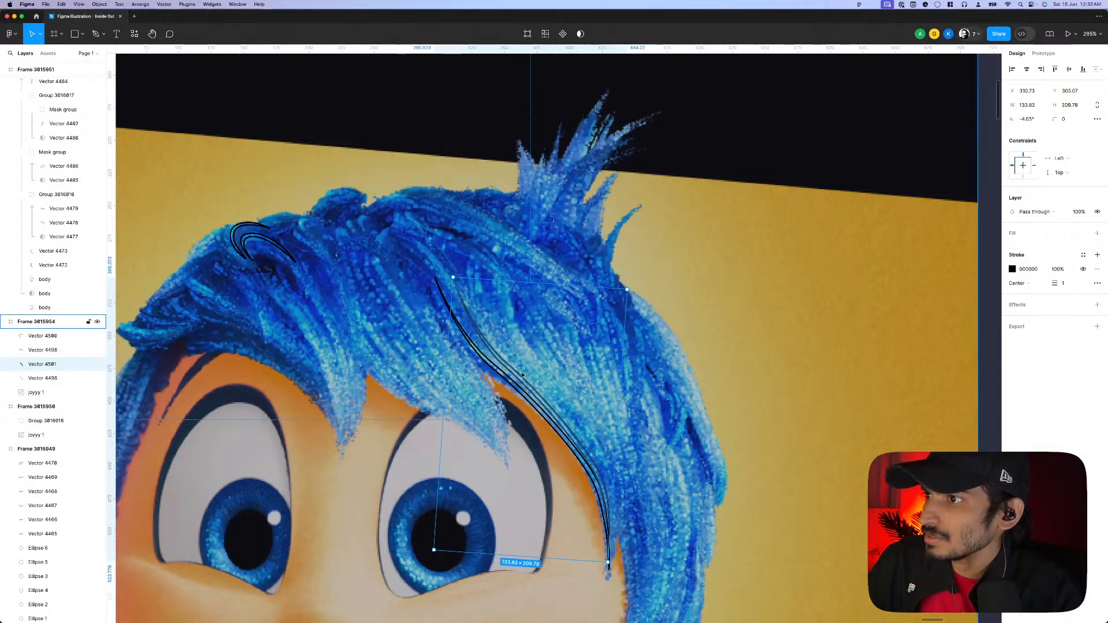
- Duplicate the shortened strand further up into the hair and rotate the new copy to -6.66°
{"action": "left_click_drag", "start_coordinate": [558, 344], "coordinate": [573, 331]}
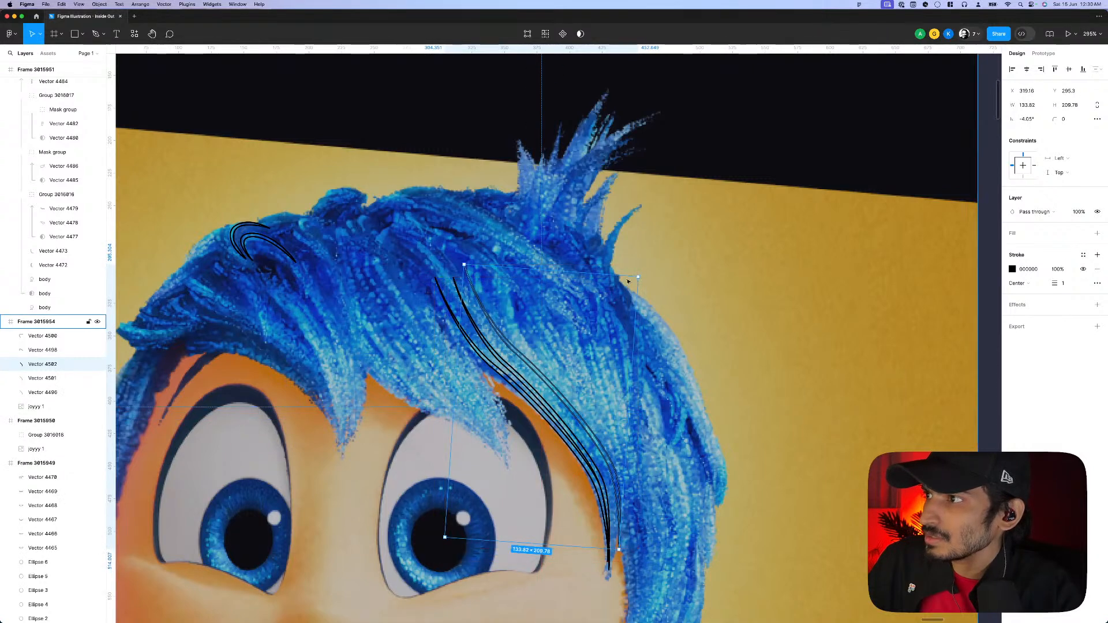
{"action": "left_click_drag", "start_coordinate": [642, 275], "coordinate": [647, 278]}
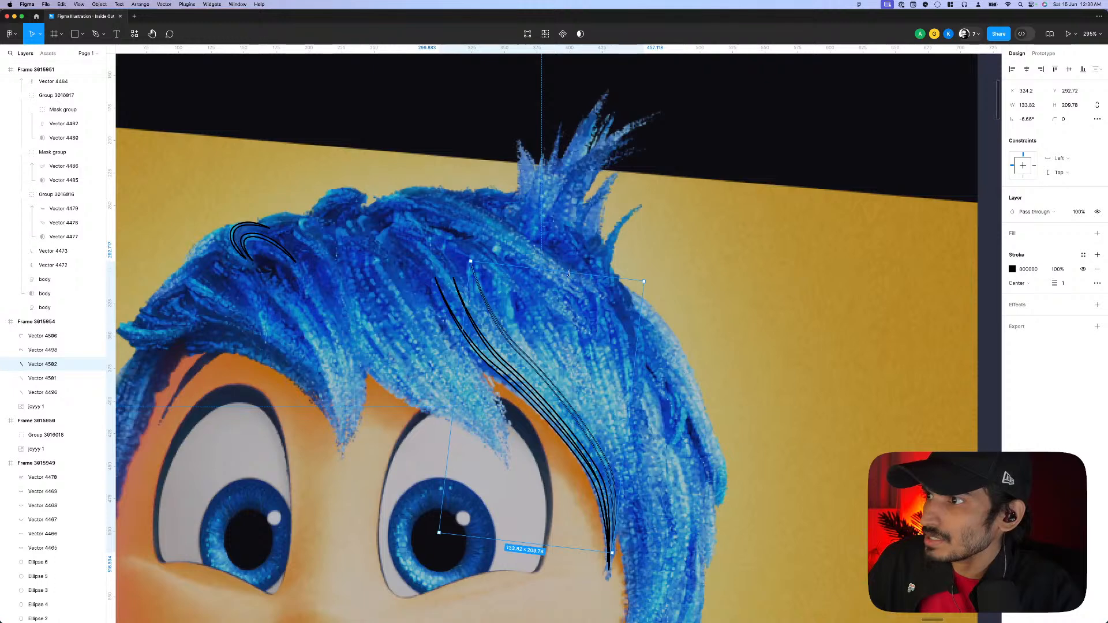
- Shorten the newest strand copy to about 200 high and nudge it closer to the neighbouring strands along the parting
{"action": "left_click_drag", "start_coordinate": [569, 273], "coordinate": [569, 285]}
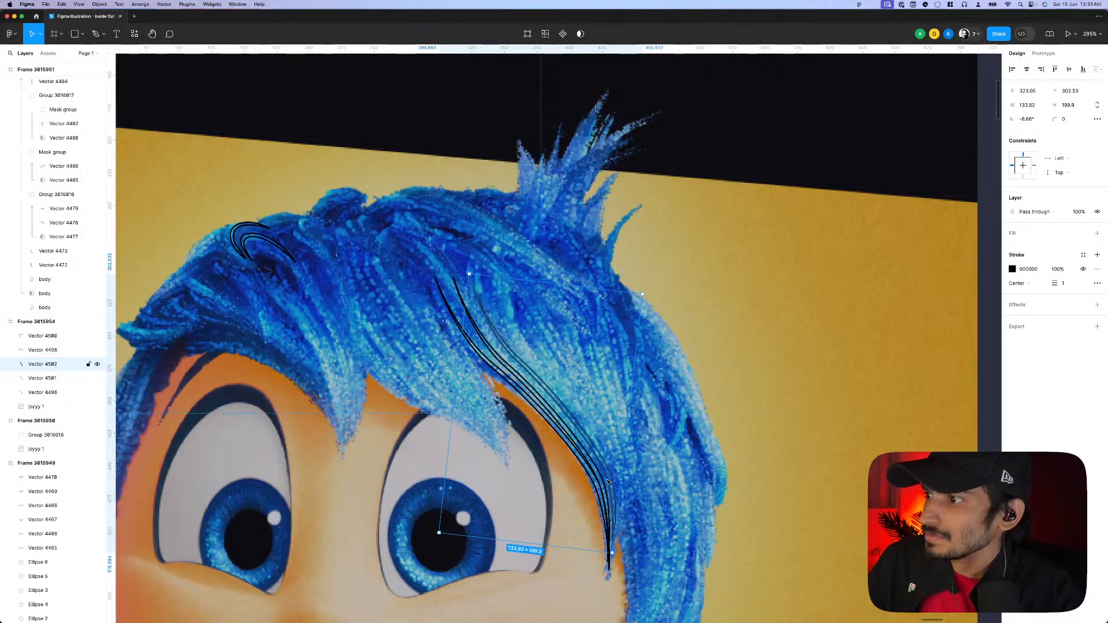
{"action": "left_click_drag", "start_coordinate": [609, 482], "coordinate": [605, 479]}
{"action": "scroll", "coordinate": [536, 453], "scroll_direction": "down", "scroll_amount": 10}
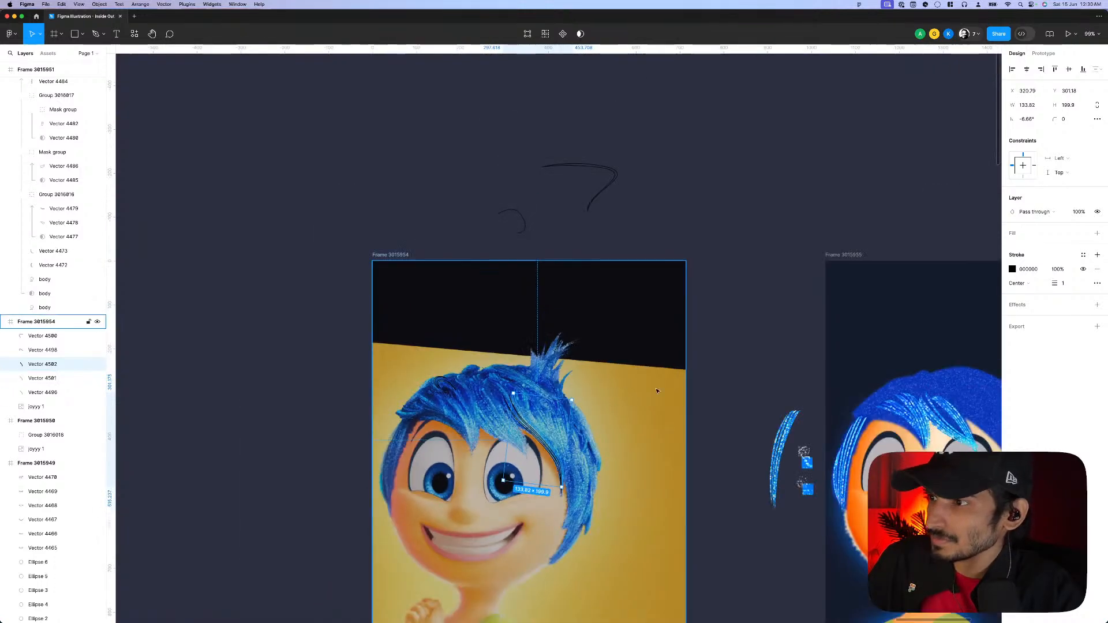
{"action": "key", "text": "Escape"}
{"action": "scroll", "coordinate": [547, 436], "scroll_direction": "up", "scroll_amount": 5}
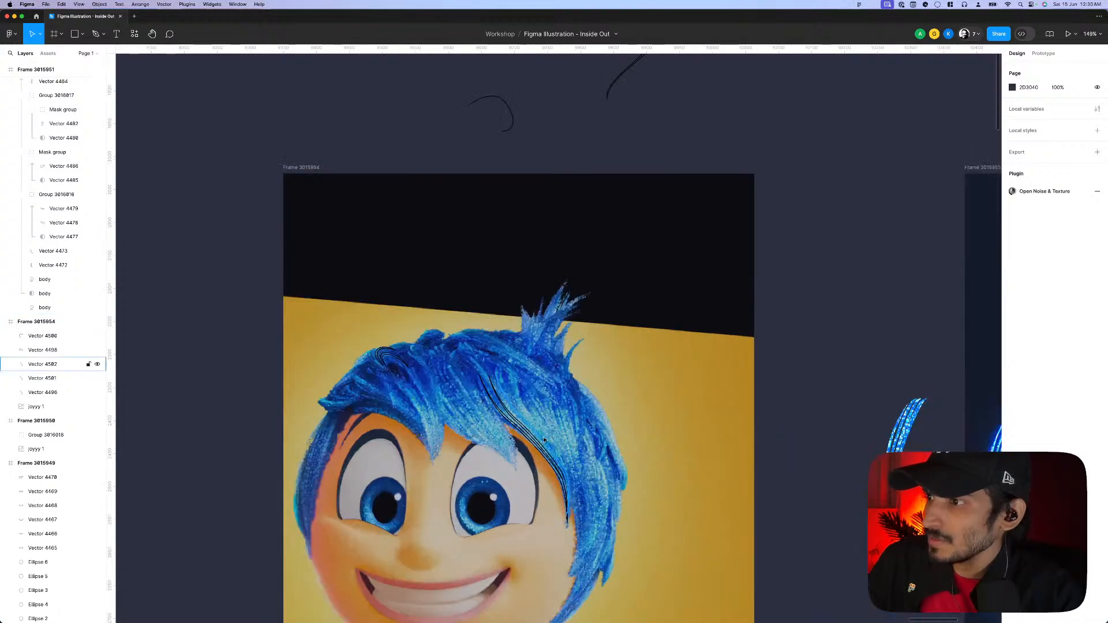
- Edit the newest strand's outline, nudging its lower bend point slightly inward toward the bundle
{"action": "double_click", "coordinate": [543, 440]}
{"action": "scroll", "coordinate": [544, 440], "scroll_direction": "up", "scroll_amount": 10}
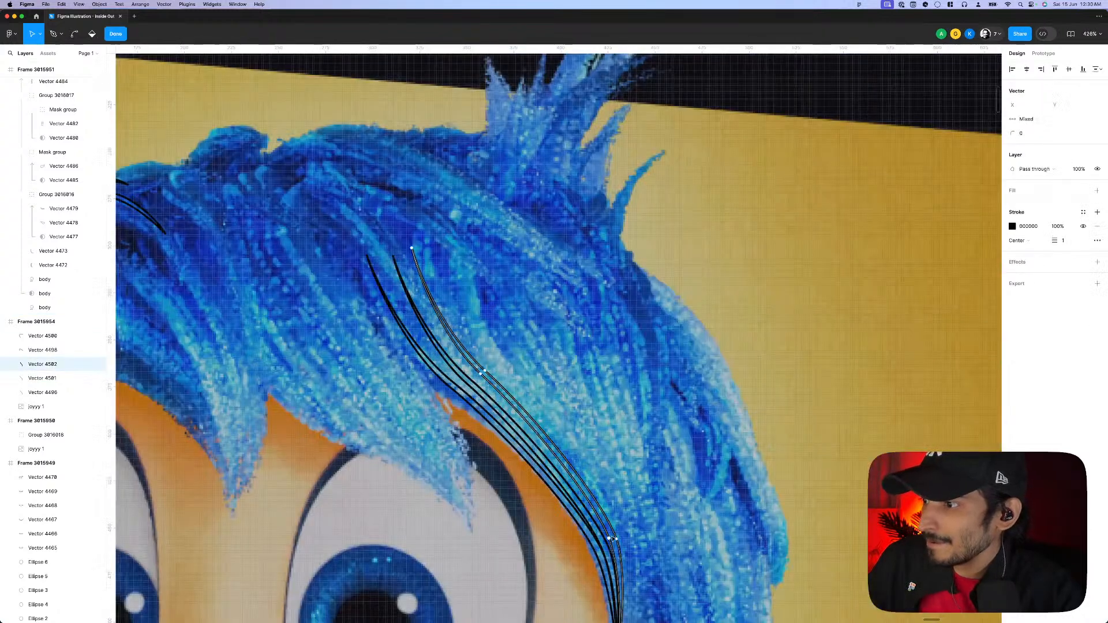
{"action": "left_click", "coordinate": [609, 539]}
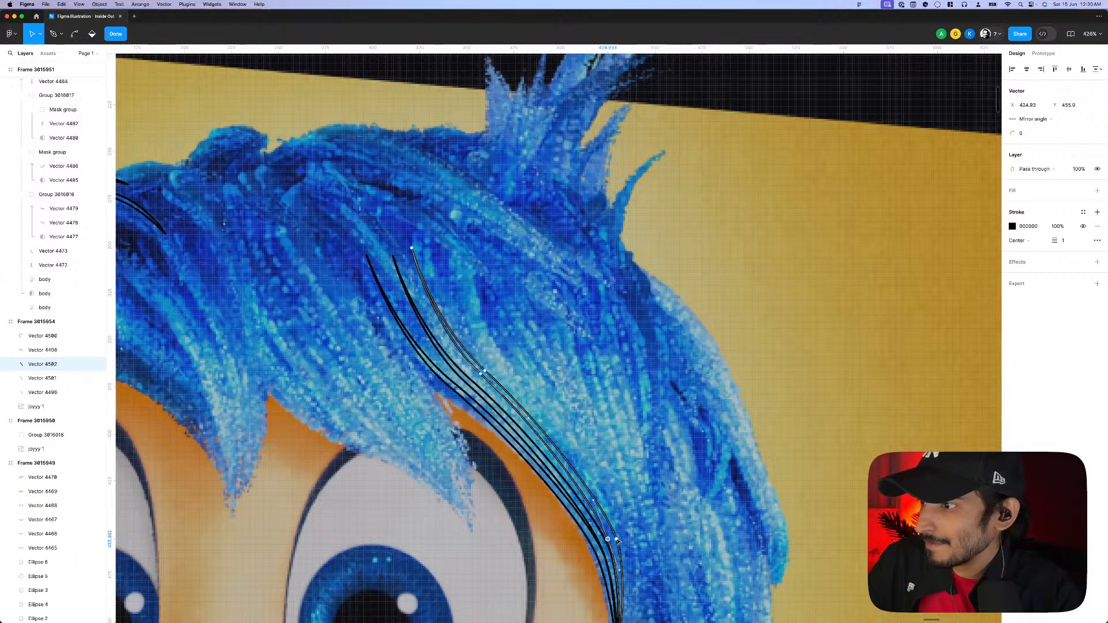
{"action": "key", "text": "Escape"}
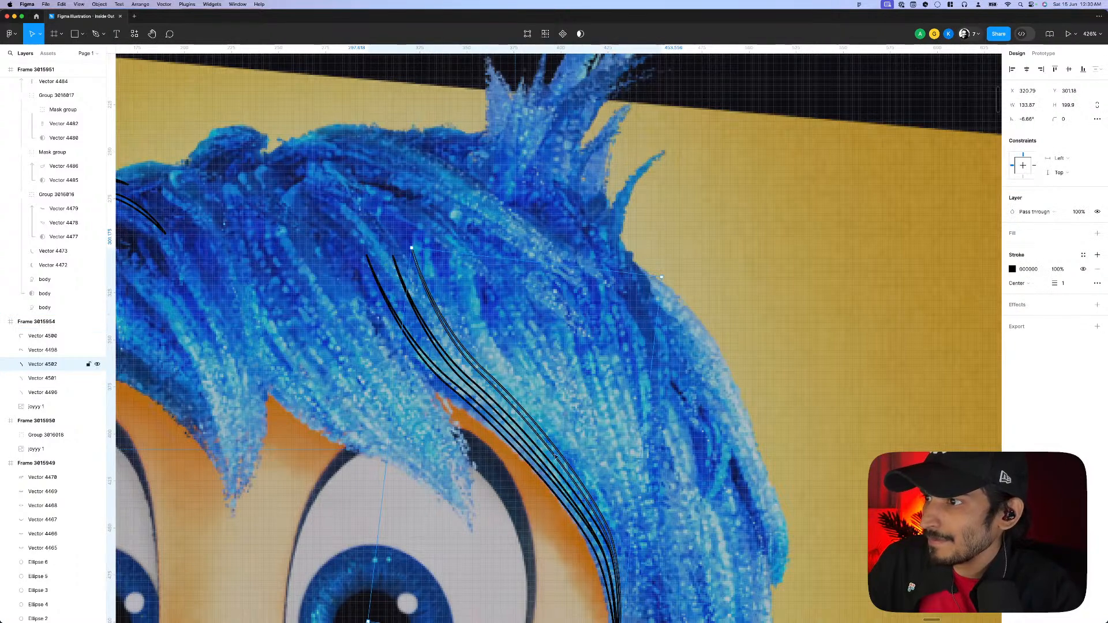
- Duplicate the outermost strand further into the hair and shift the copy's middle, lower bend and tip points in toward the bundle
{"action": "left_click_drag", "start_coordinate": [555, 456], "coordinate": [568, 447]}
{"action": "key", "text": "Return"}
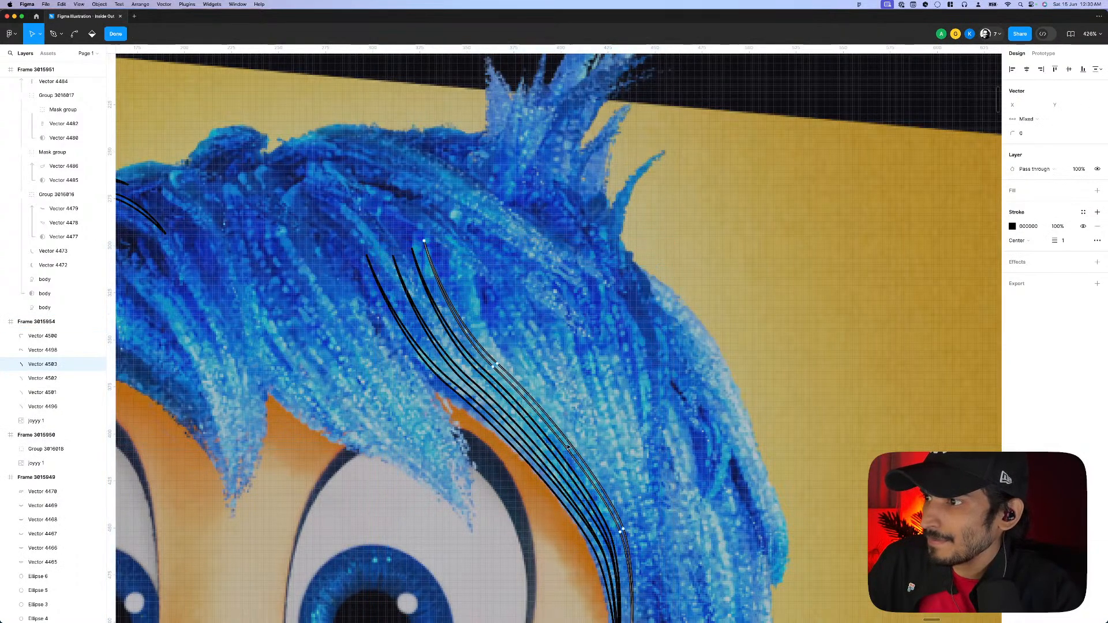
{"action": "left_click", "coordinate": [495, 366]}
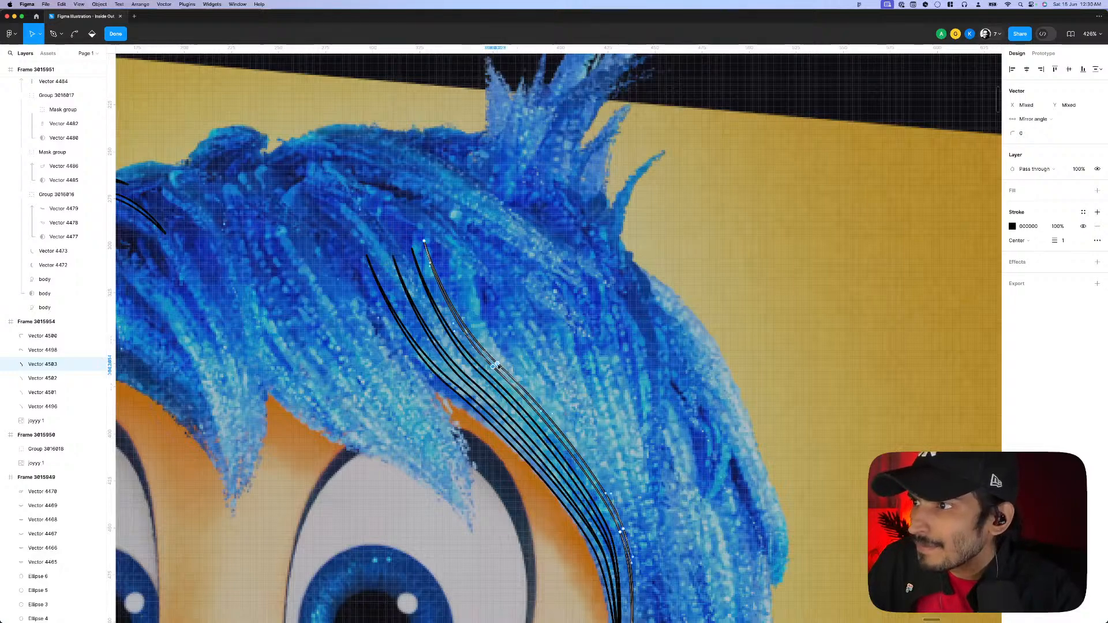
{"action": "scroll", "coordinate": [593, 339], "scroll_direction": "down", "scroll_amount": 5}
{"action": "scroll", "coordinate": [594, 338], "scroll_direction": "right", "scroll_amount": 2}
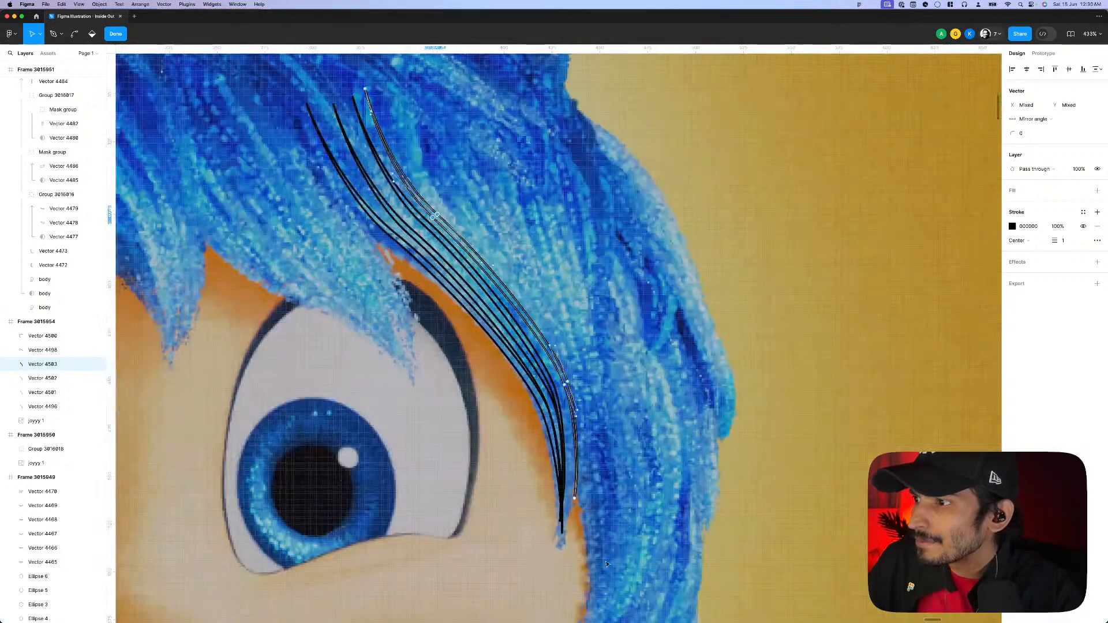
{"action": "left_click_drag", "start_coordinate": [575, 498], "coordinate": [567, 506]}
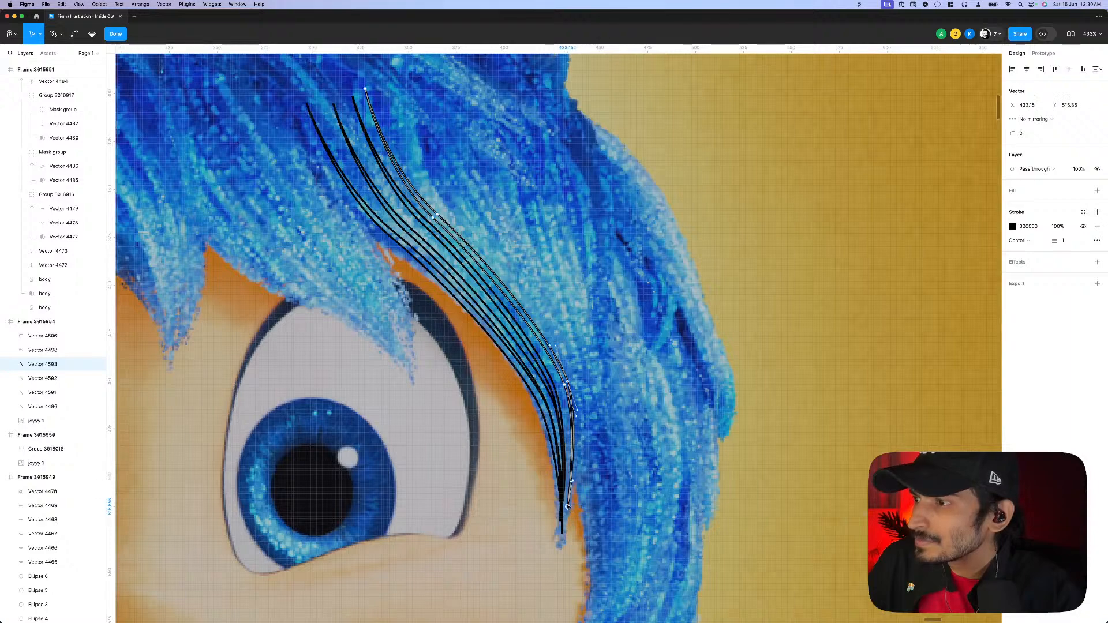
{"action": "left_click", "coordinate": [567, 384]}
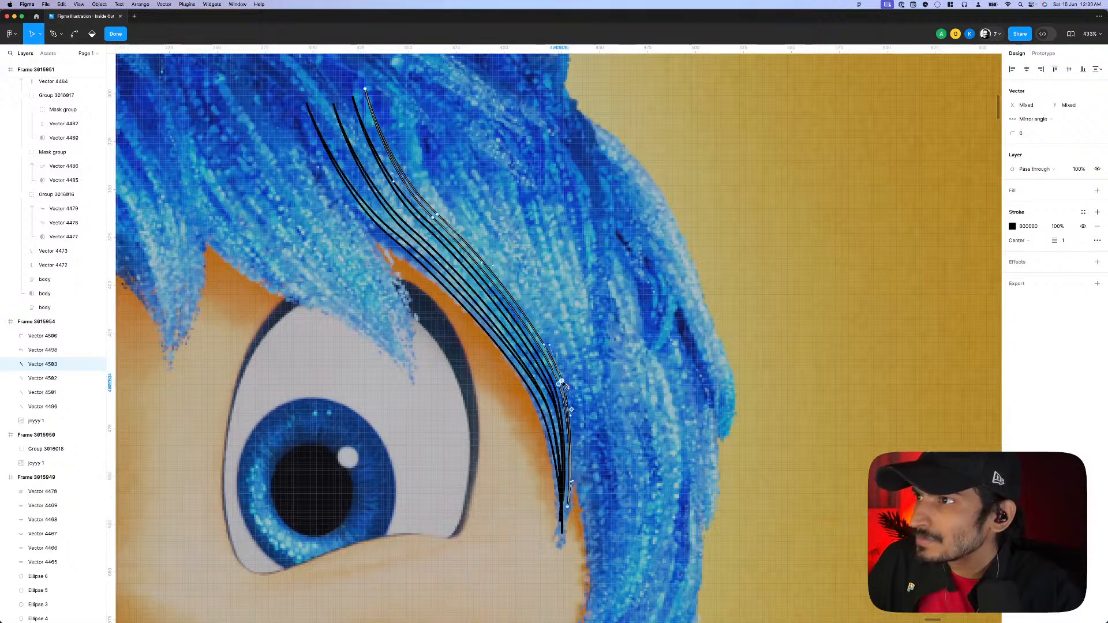
{"action": "scroll", "coordinate": [567, 383], "scroll_direction": "down", "scroll_amount": 3, "text": "ctrl"}
{"action": "scroll", "coordinate": [562, 426], "scroll_direction": "down", "scroll_amount": 5, "text": "ctrl"}
{"action": "scroll", "coordinate": [537, 416], "scroll_direction": "up", "scroll_amount": 3, "text": "ctrl"}
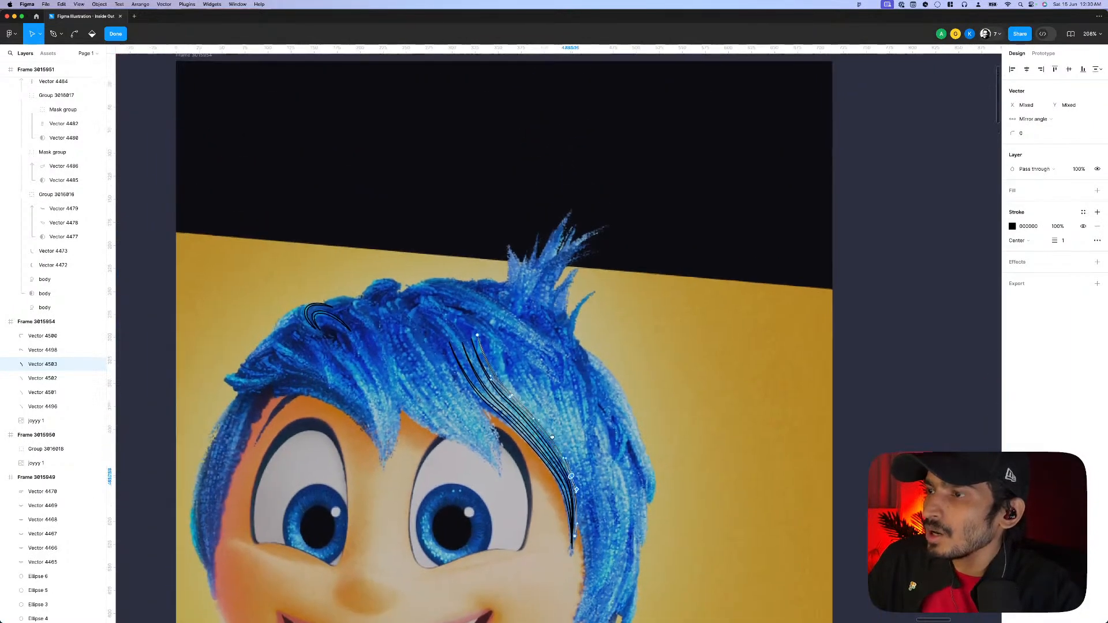
{"action": "key", "text": "Escape"}
- Adjust the middle bend point of the third strand in the parting bundle to even its spacing from its neighbours
{"action": "scroll", "coordinate": [517, 412], "scroll_direction": "up", "scroll_amount": 3, "text": "ctrl"}
{"action": "double_click", "coordinate": [517, 411]}
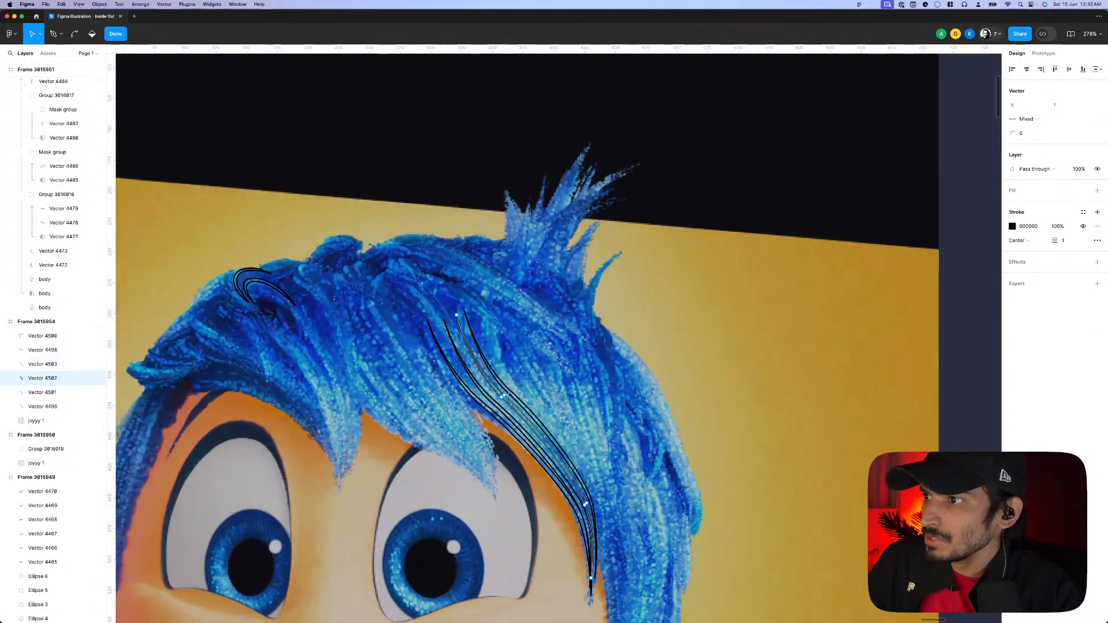
{"action": "scroll", "coordinate": [502, 413], "scroll_direction": "up", "scroll_amount": 3, "text": "ctrl"}
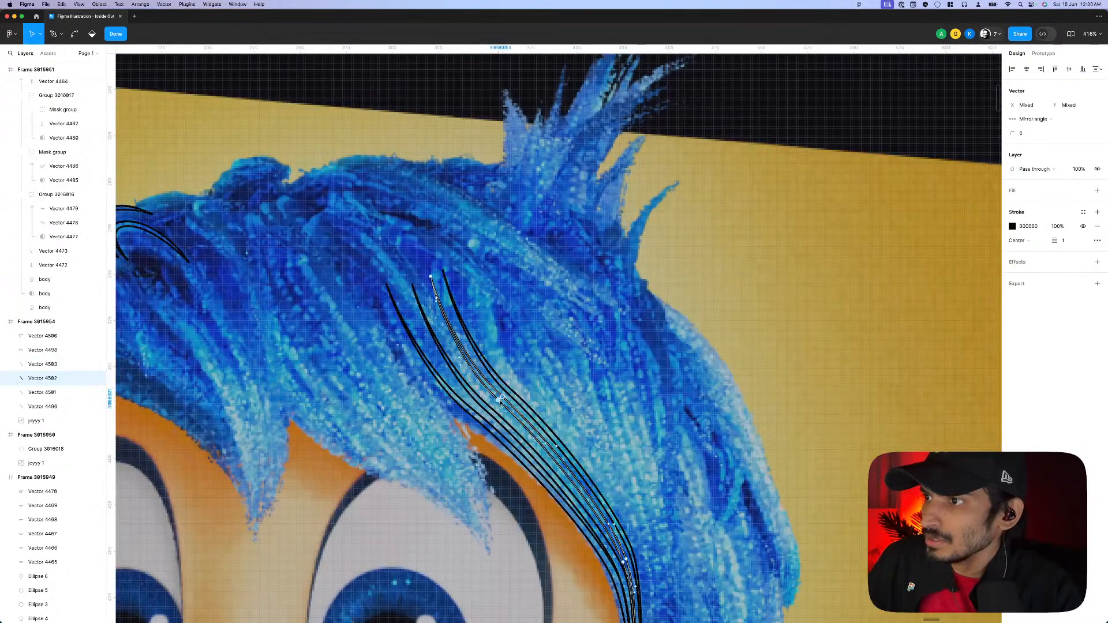
{"action": "left_click_drag", "start_coordinate": [500, 400], "coordinate": [504, 409]}
{"action": "scroll", "coordinate": [504, 409], "scroll_direction": "down", "scroll_amount": 3}
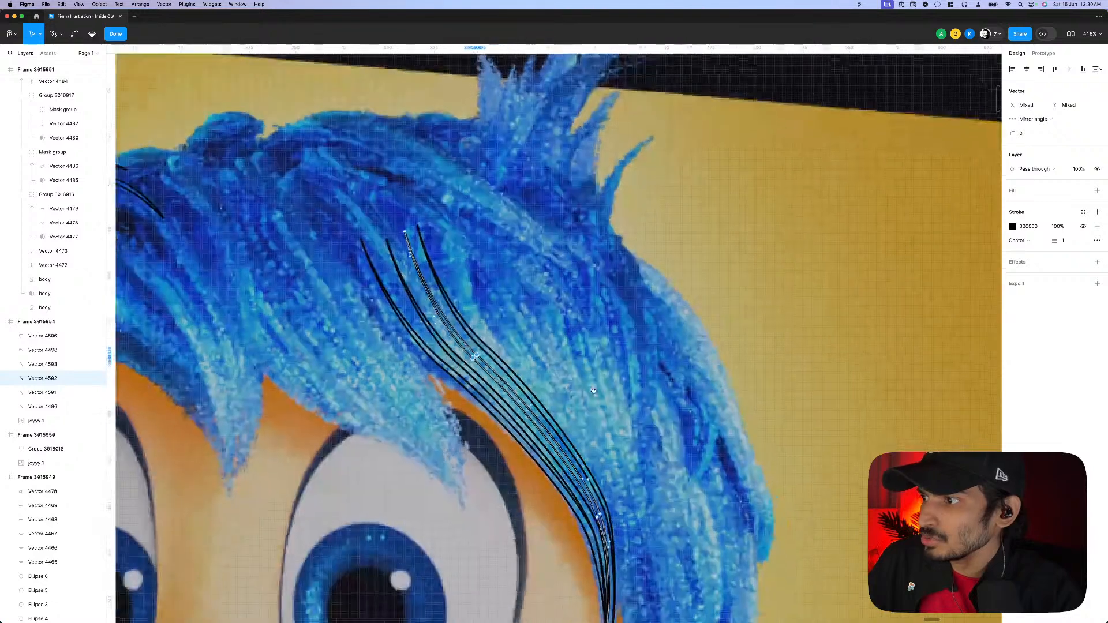
{"action": "scroll", "coordinate": [585, 434], "scroll_direction": "up", "scroll_amount": 1, "text": "ctrl"}
{"action": "key", "text": "Escape"}
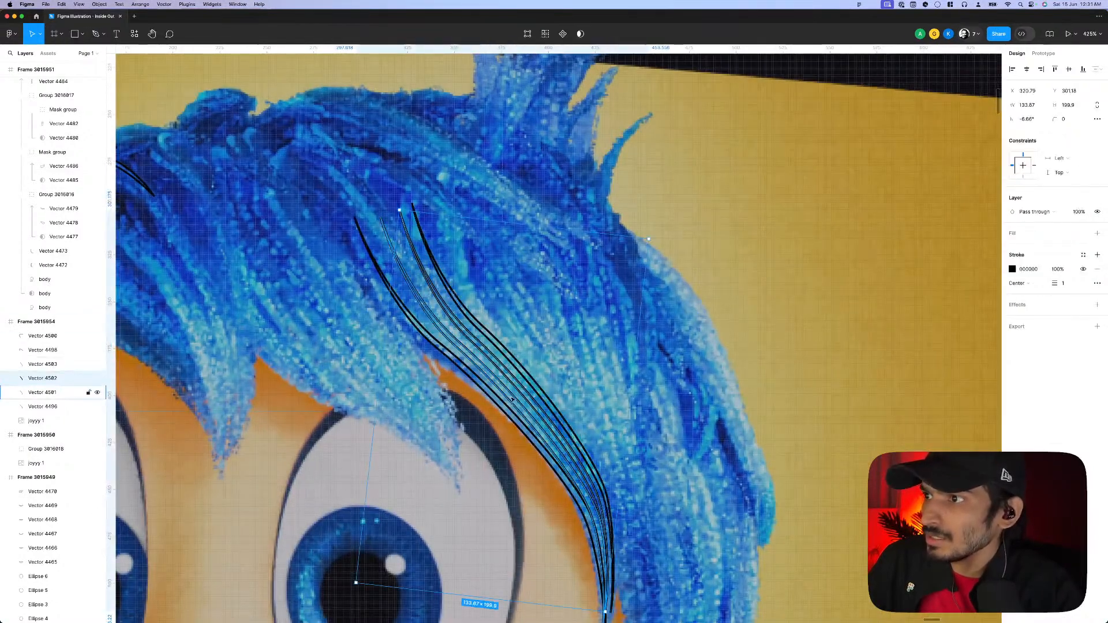
- Adjust the lower bend point of the second strand in the parting bundle
{"action": "double_click", "coordinate": [510, 404]}
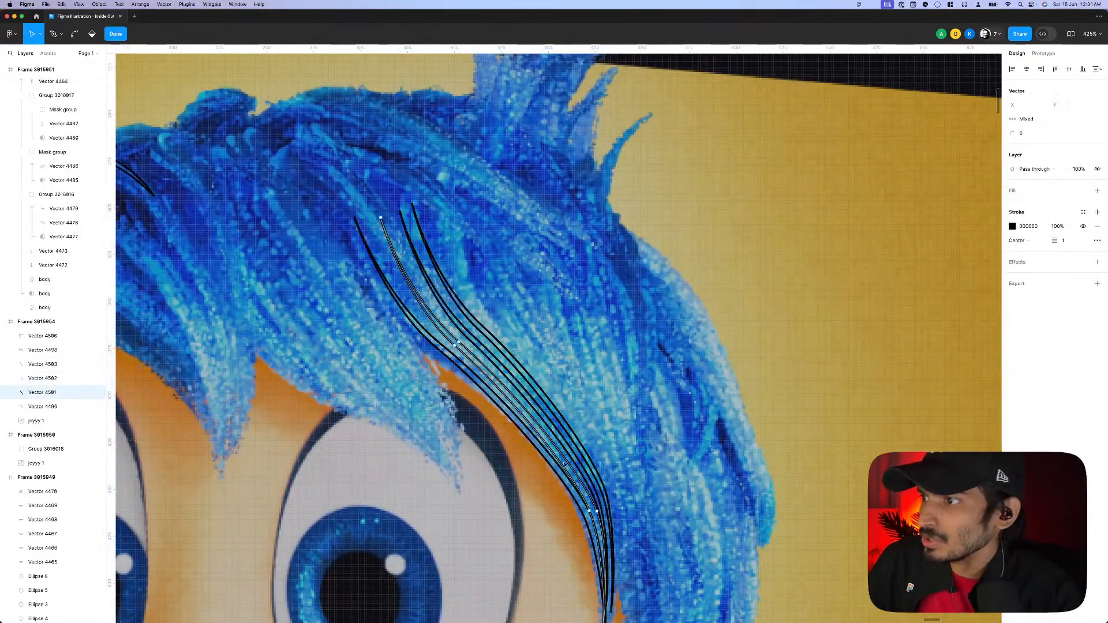
{"action": "mouse_move", "coordinate": [605, 501]}
{"action": "left_mouse_down"}
{"action": "mouse_move", "coordinate": [577, 517]}
{"action": "mouse_move", "coordinate": [590, 511]}
{"action": "left_mouse_up"}
{"action": "scroll", "coordinate": [589, 512], "scroll_direction": "up", "scroll_amount": 3}
{"action": "left_click", "coordinate": [589, 511]}
{"action": "scroll", "coordinate": [500, 360], "scroll_direction": "down", "scroll_amount": 3}
{"action": "scroll", "coordinate": [500, 359], "scroll_direction": "up", "scroll_amount": 2}
{"action": "scroll", "coordinate": [500, 359], "scroll_direction": "down", "scroll_amount": 1}
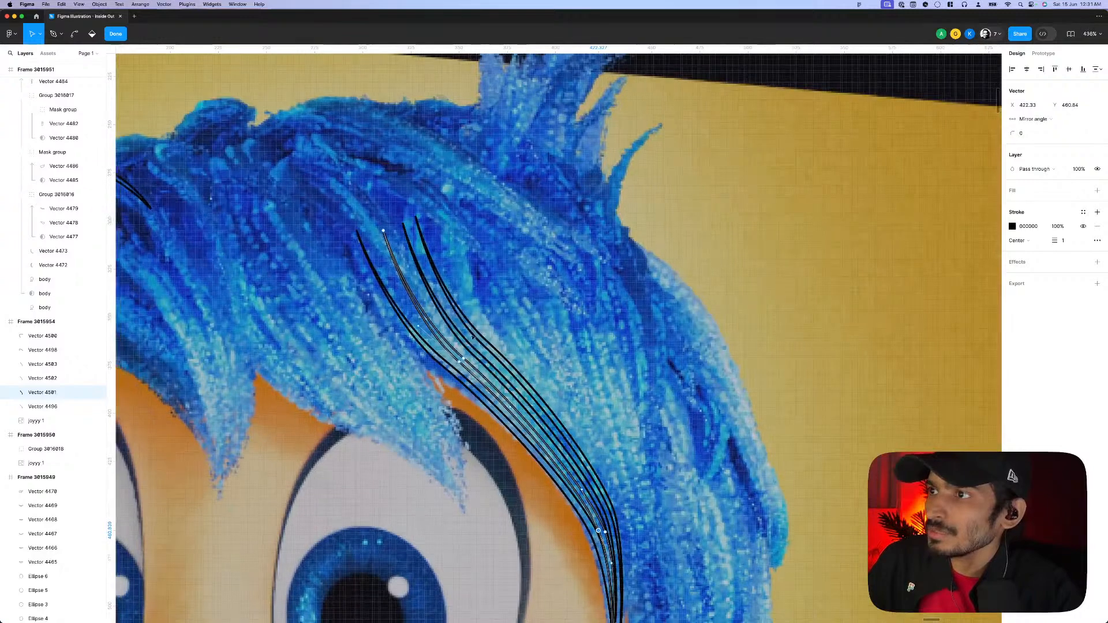
- Resize the outermost strand of the parting bundle to about 128 × 199
{"action": "left_click", "coordinate": [436, 278]}
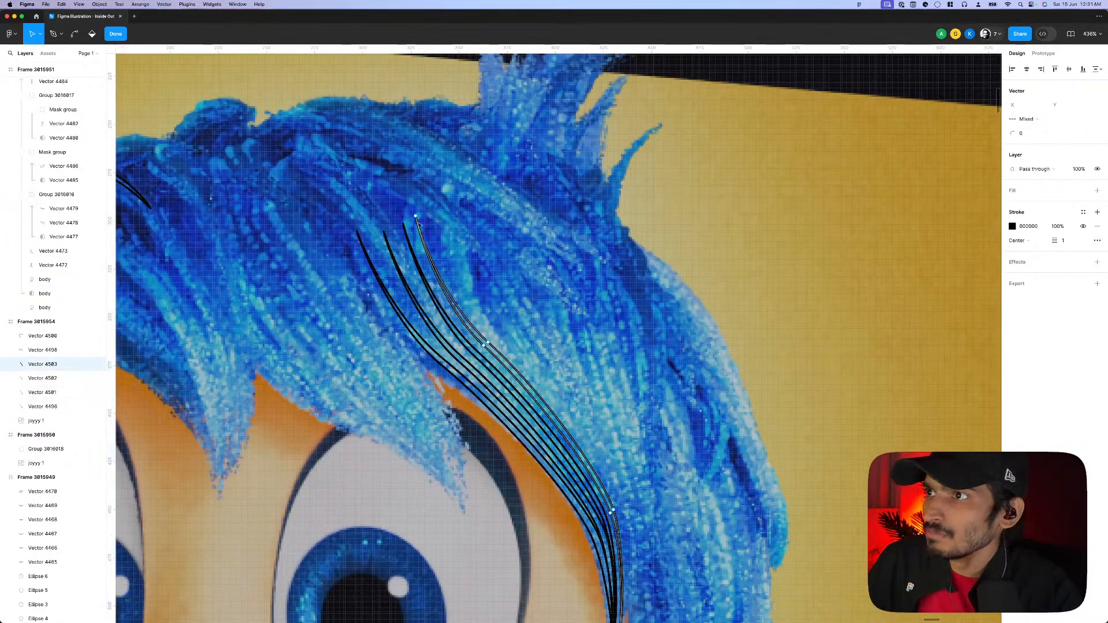
{"action": "key", "text": "Escape"}
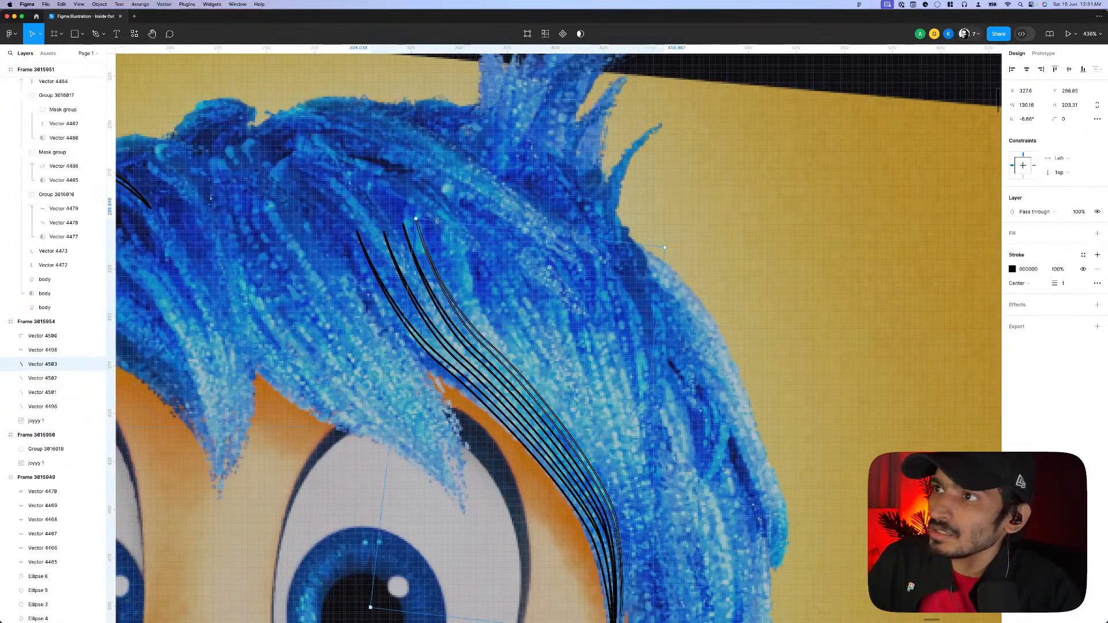
{"action": "left_click_drag", "start_coordinate": [437, 223], "coordinate": [438, 229]}
{"action": "scroll", "coordinate": [444, 229], "scroll_direction": "down", "scroll_amount": 4}
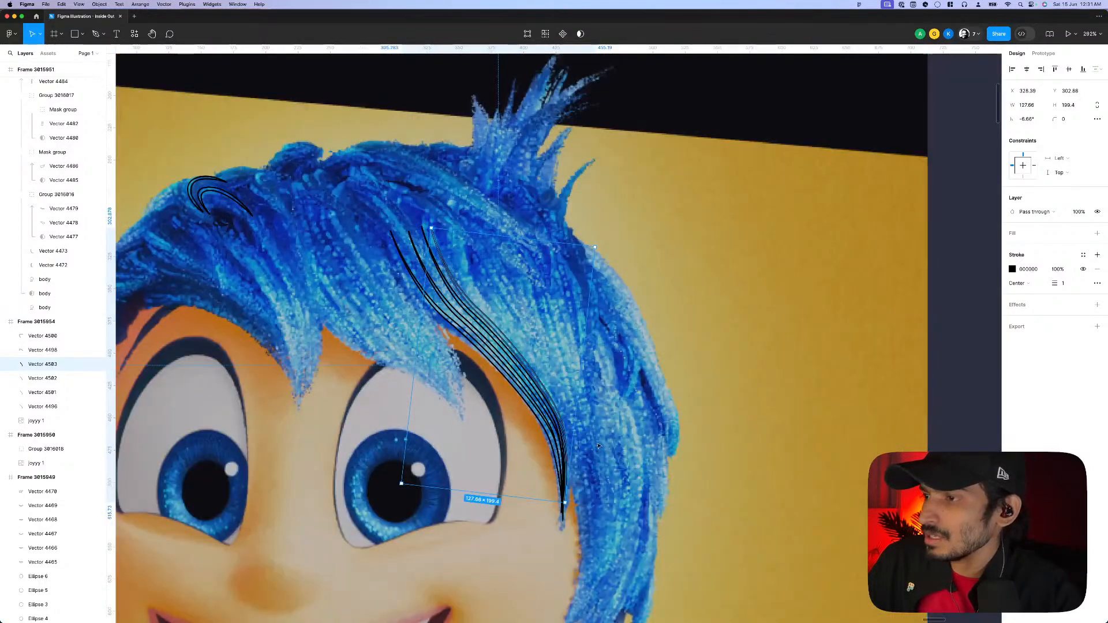
{"action": "key", "text": "Escape"}
- Duplicate the outermost strand further into the hair, rotate the copy to -7.71° and align it beside the bundle
{"action": "left_click", "coordinate": [560, 420]}
{"action": "scroll", "coordinate": [559, 420], "scroll_direction": "up", "scroll_amount": 4}
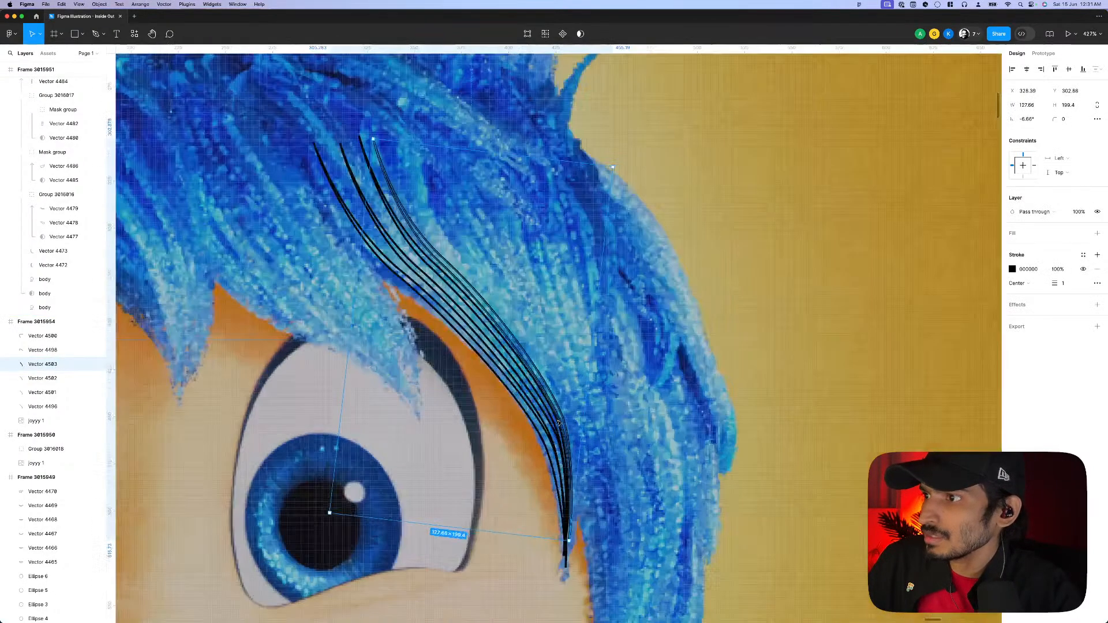
{"action": "left_click_drag", "start_coordinate": [560, 420], "coordinate": [572, 406]}
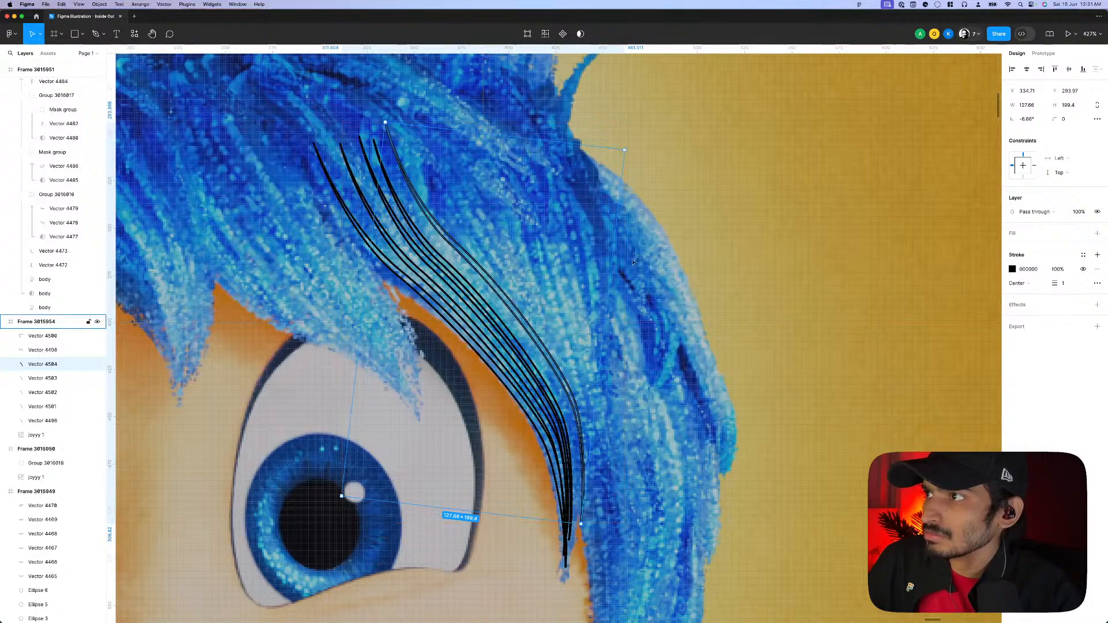
{"action": "left_click_drag", "start_coordinate": [631, 149], "coordinate": [633, 153]}
{"action": "left_click_drag", "start_coordinate": [548, 361], "coordinate": [543, 366]}
{"action": "scroll", "coordinate": [543, 366], "scroll_direction": "down", "scroll_amount": 5}
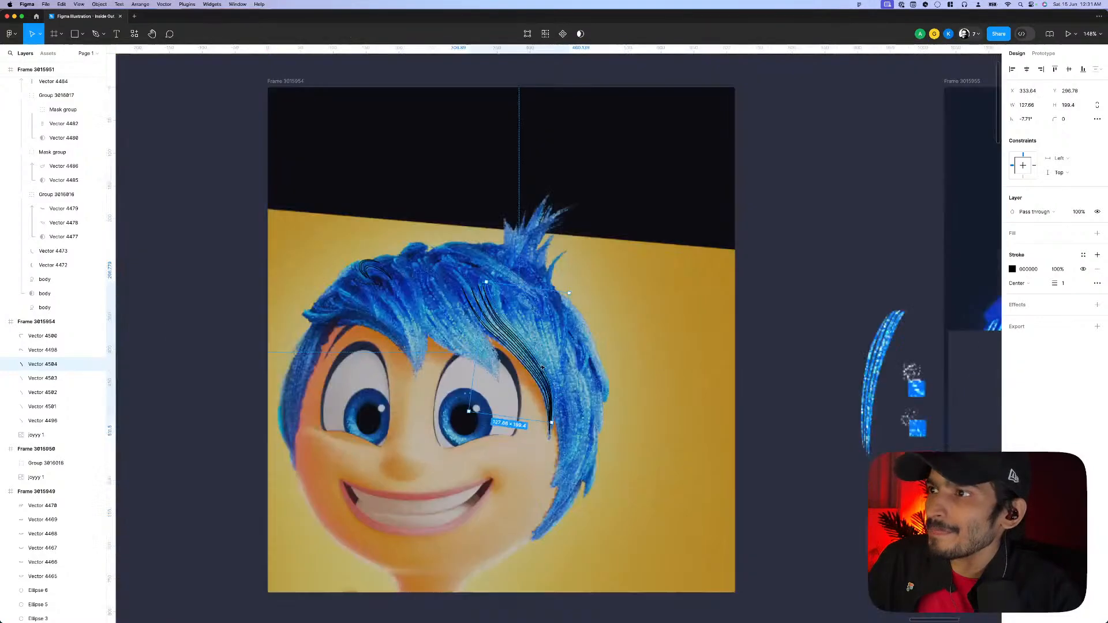
{"action": "left_click", "coordinate": [749, 345]}
- Nudge the lower bend point of the innermost strand, the one closest to the eye
{"action": "scroll", "coordinate": [651, 333], "scroll_direction": "up", "scroll_amount": 4}
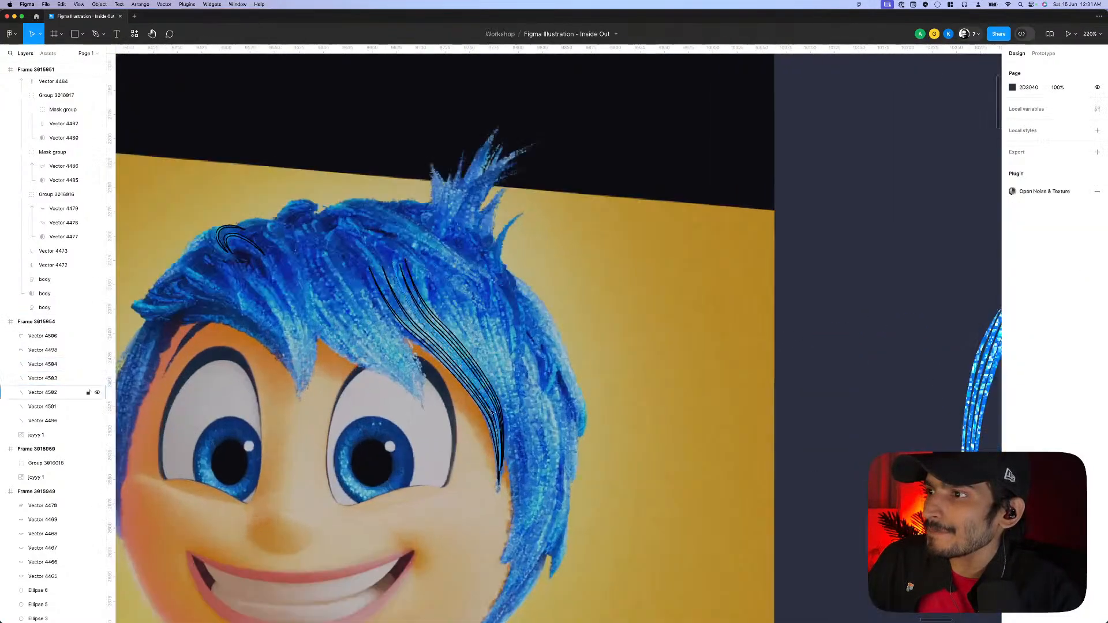
{"action": "double_click", "coordinate": [486, 420]}
{"action": "scroll", "coordinate": [486, 419], "scroll_direction": "up", "scroll_amount": 3}
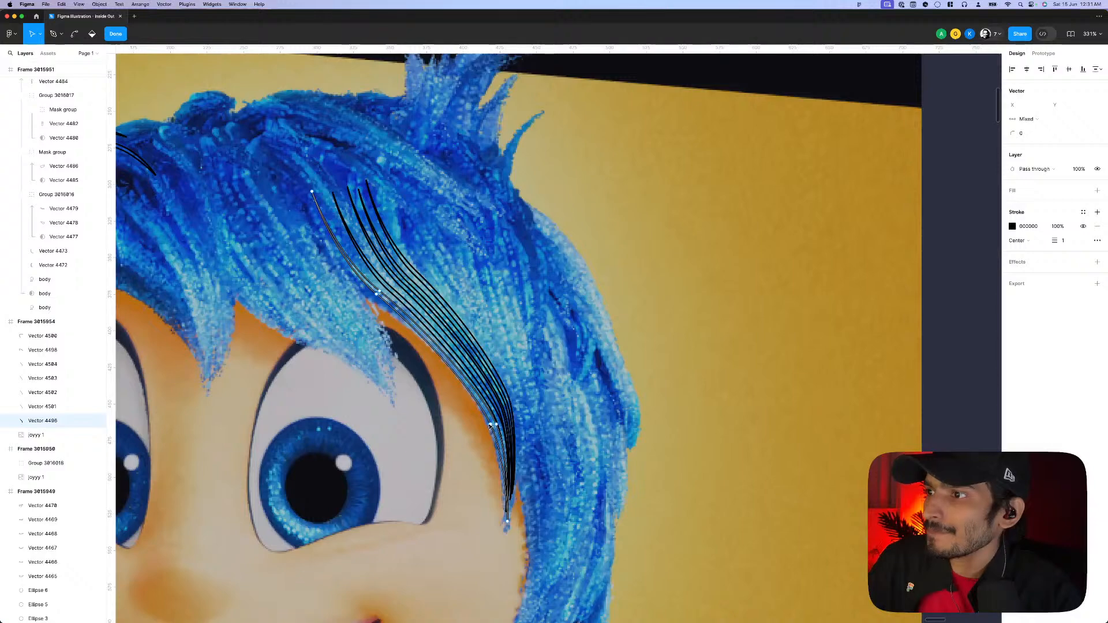
{"action": "left_click", "coordinate": [489, 425]}
{"action": "scroll", "coordinate": [489, 426], "scroll_direction": "up", "scroll_amount": 2}
{"action": "left_click_drag", "start_coordinate": [489, 425], "coordinate": [491, 425]}
{"action": "scroll", "coordinate": [491, 424], "scroll_direction": "down", "scroll_amount": 6}
{"action": "key", "text": "Escape"}
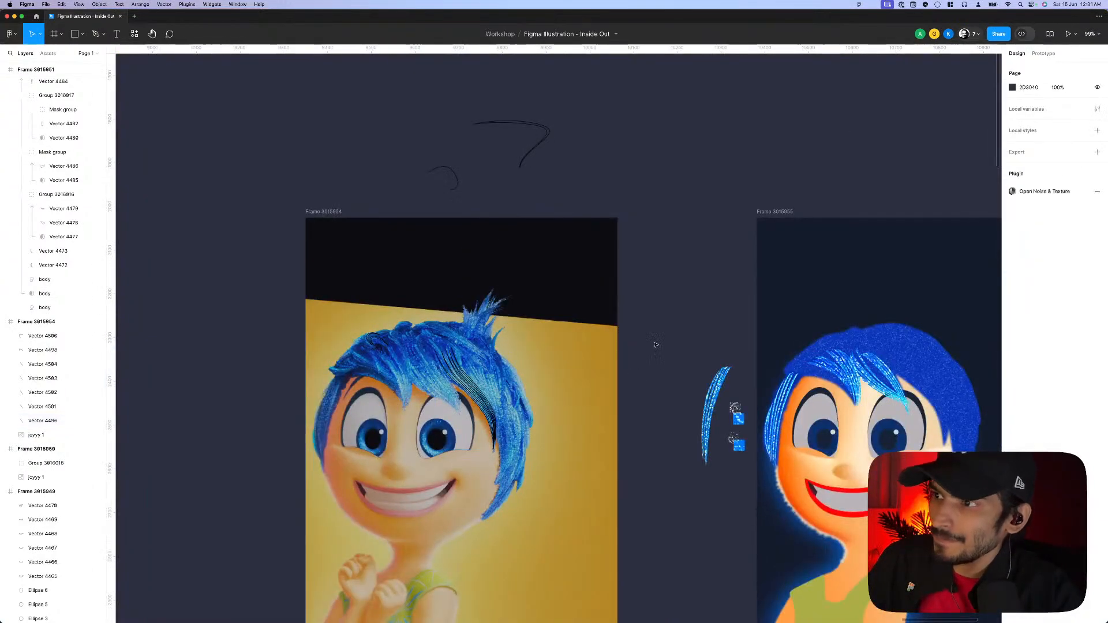
- Group the five parting strands and move the group out between the two frames, below the textured sample strand
{"action": "left_click_drag", "start_coordinate": [656, 342], "coordinate": [619, 417]}
{"action": "scroll", "coordinate": [496, 485], "scroll_direction": "down", "scroll_amount": 5}
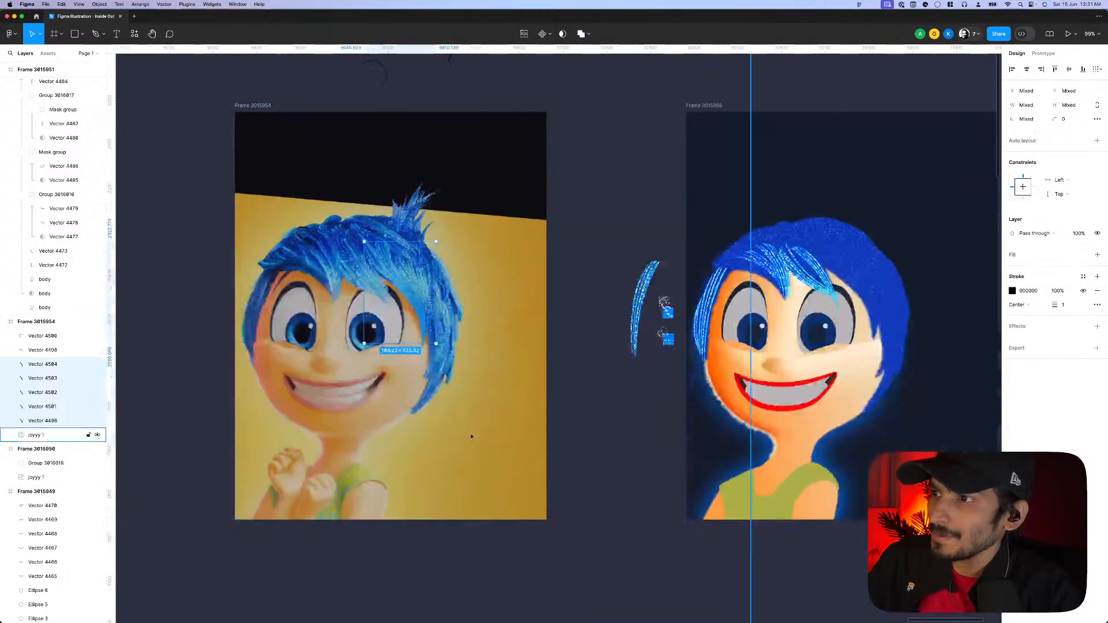
{"action": "key", "text": "ctrl+g"}
{"action": "left_click_drag", "start_coordinate": [425, 322], "coordinate": [582, 394]}
{"action": "scroll", "coordinate": [579, 365], "scroll_direction": "up", "scroll_amount": 5}
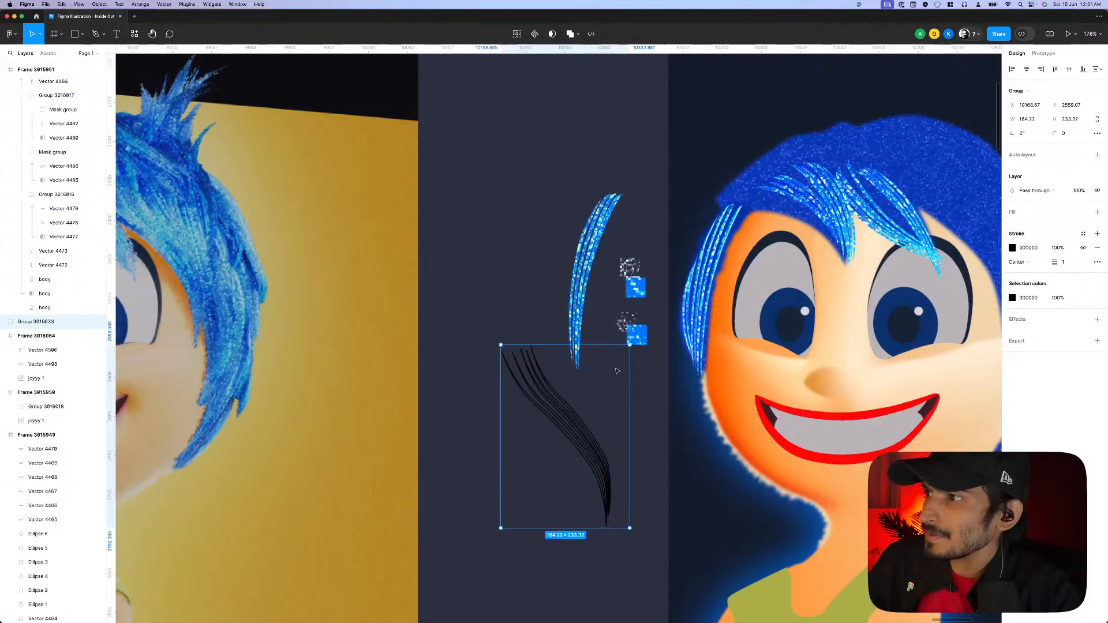
- Duplicate the first and second strands of the group in place and group each one with its own copy
{"action": "scroll", "coordinate": [579, 365], "scroll_direction": "up", "scroll_amount": 6}
{"action": "double_click", "coordinate": [513, 407]}
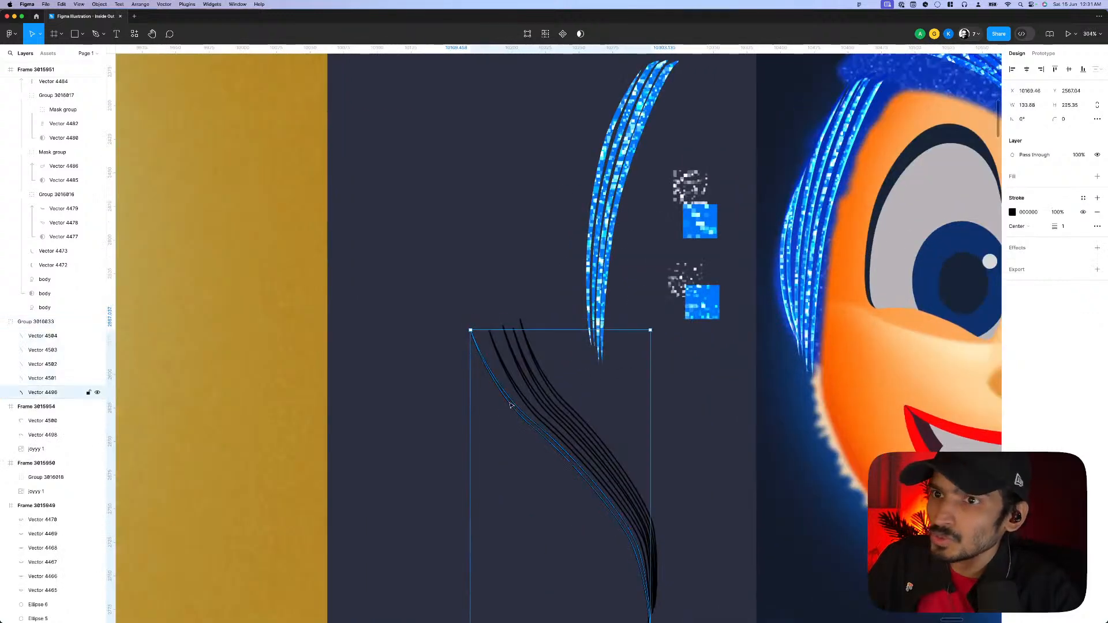
{"action": "key", "text": "super+d"}
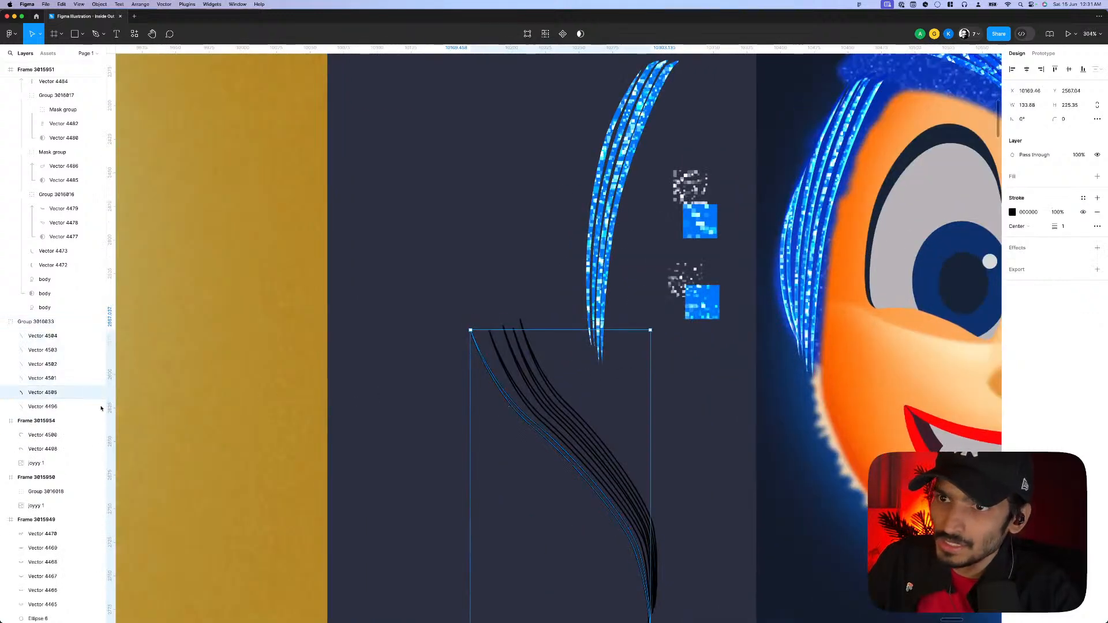
{"action": "left_click", "coordinate": [72, 407], "text": "shift"}
{"action": "key", "text": "super+g"}
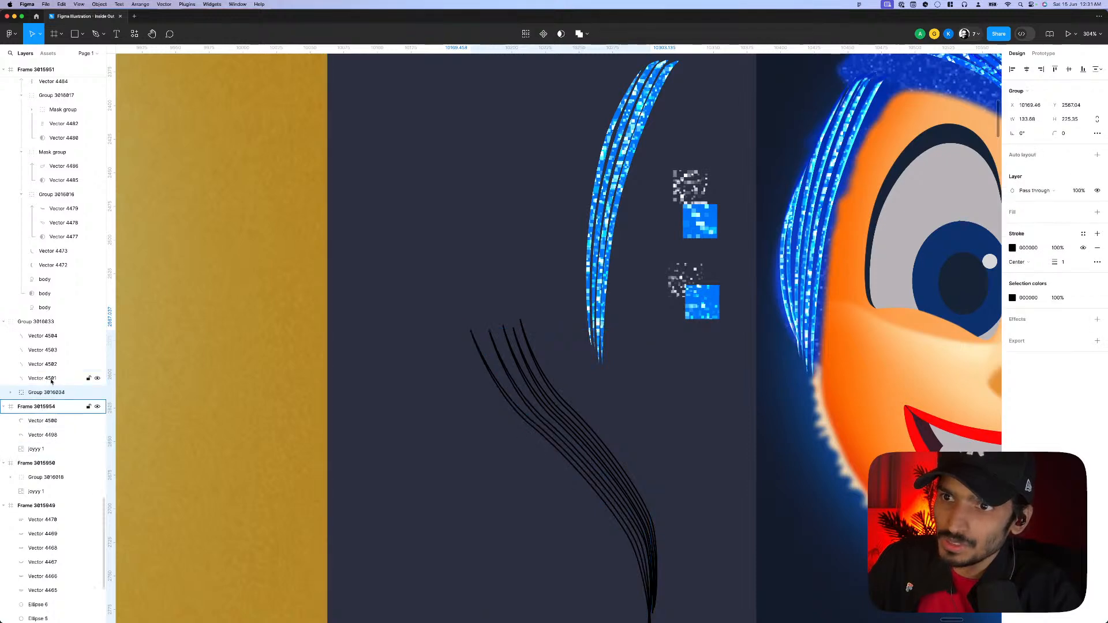
{"action": "left_click", "coordinate": [51, 381]}
{"action": "key", "text": "super+d"}
{"action": "left_click", "coordinate": [51, 393], "text": "shift"}
{"action": "key", "text": "super+g"}
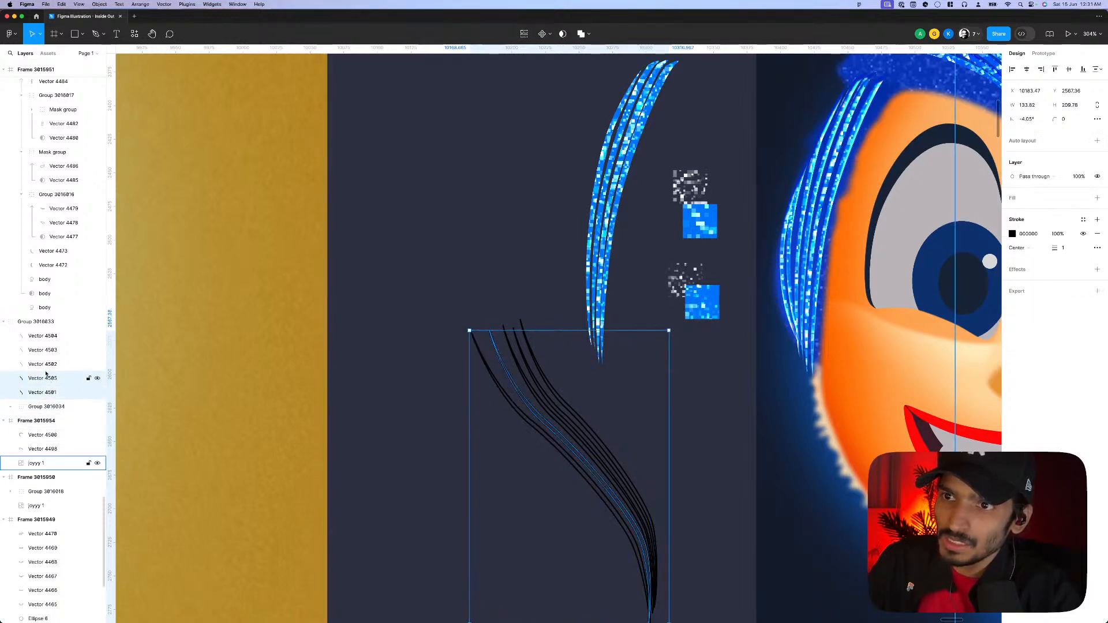
- Duplicate the third, fourth and fifth strands of the group in place and group each one with its own copy
{"action": "left_click", "coordinate": [51, 367]}
{"action": "key", "text": "super+d"}
{"action": "left_click", "coordinate": [51, 378], "text": "shift"}
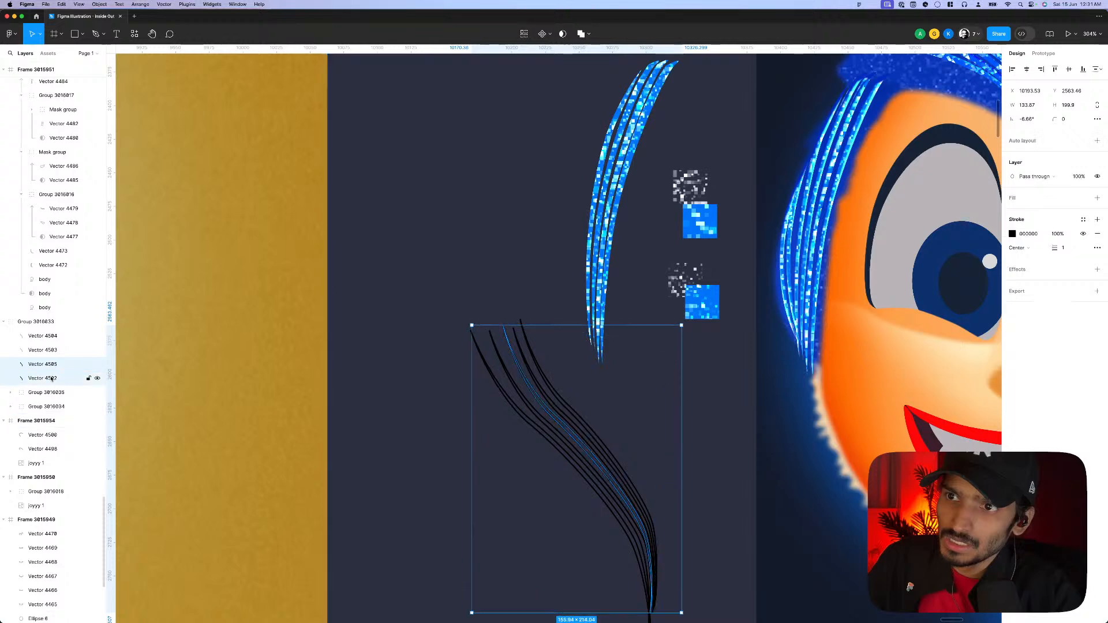
{"action": "key", "text": "super+g"}
{"action": "left_click", "coordinate": [50, 351]}
{"action": "key", "text": "super+d"}
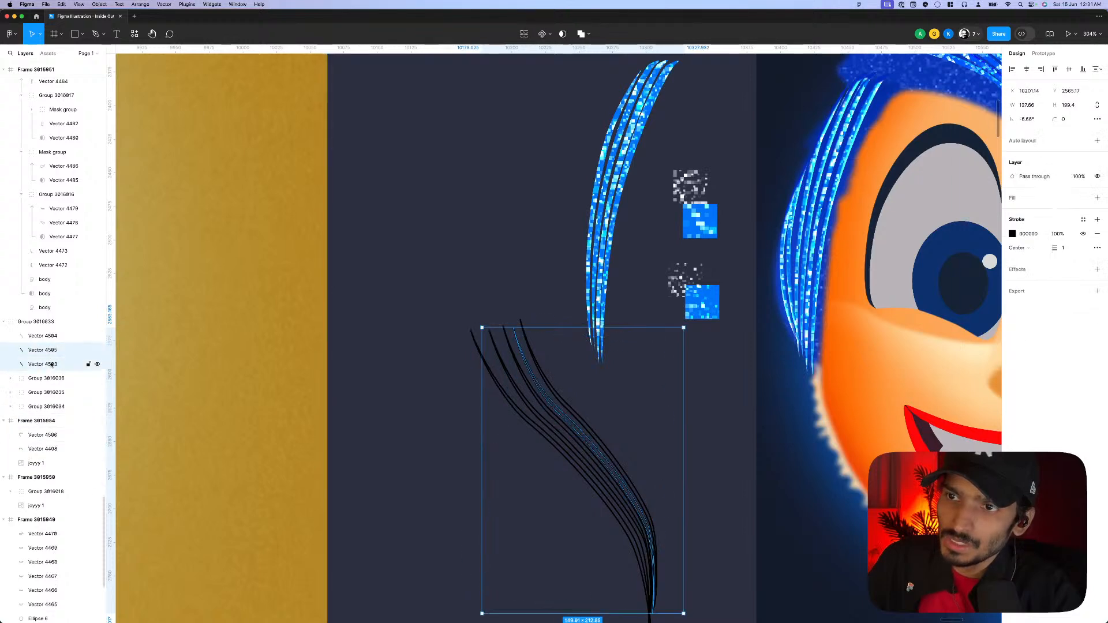
{"action": "left_click", "coordinate": [50, 364], "text": "shift"}
{"action": "key", "text": "super+g"}
{"action": "left_click", "coordinate": [47, 337]}
{"action": "key", "text": "super+d"}
{"action": "left_click", "coordinate": [50, 350], "text": "shift"}
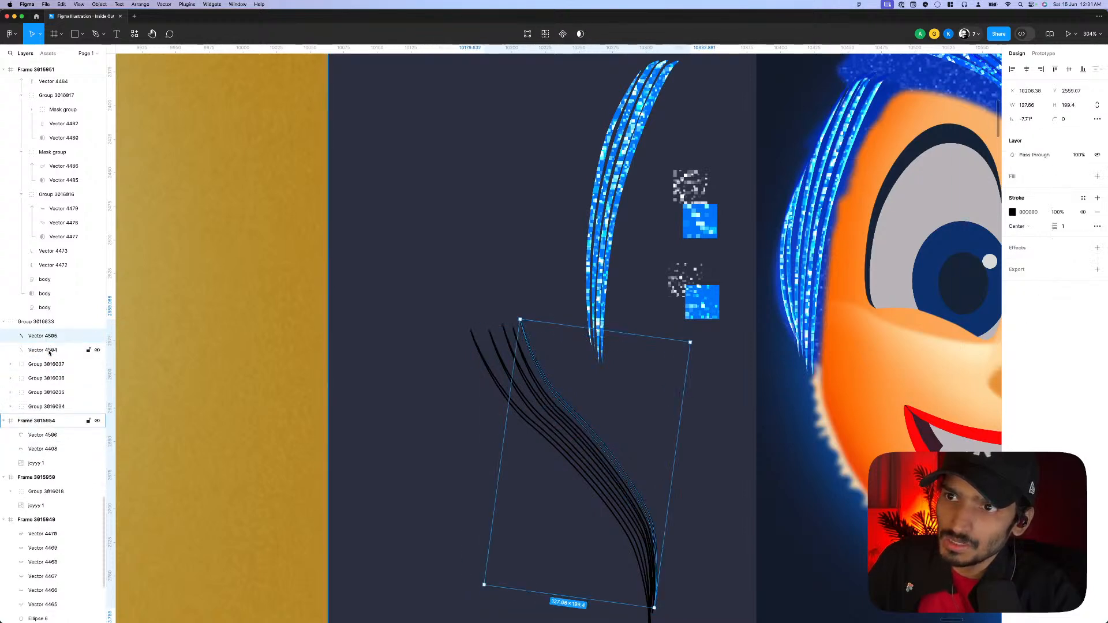
{"action": "key", "text": "super+g"}
{"action": "scroll", "coordinate": [478, 381], "scroll_direction": "down", "scroll_amount": 3}
{"action": "scroll", "coordinate": [507, 403], "scroll_direction": "up", "scroll_amount": 3}
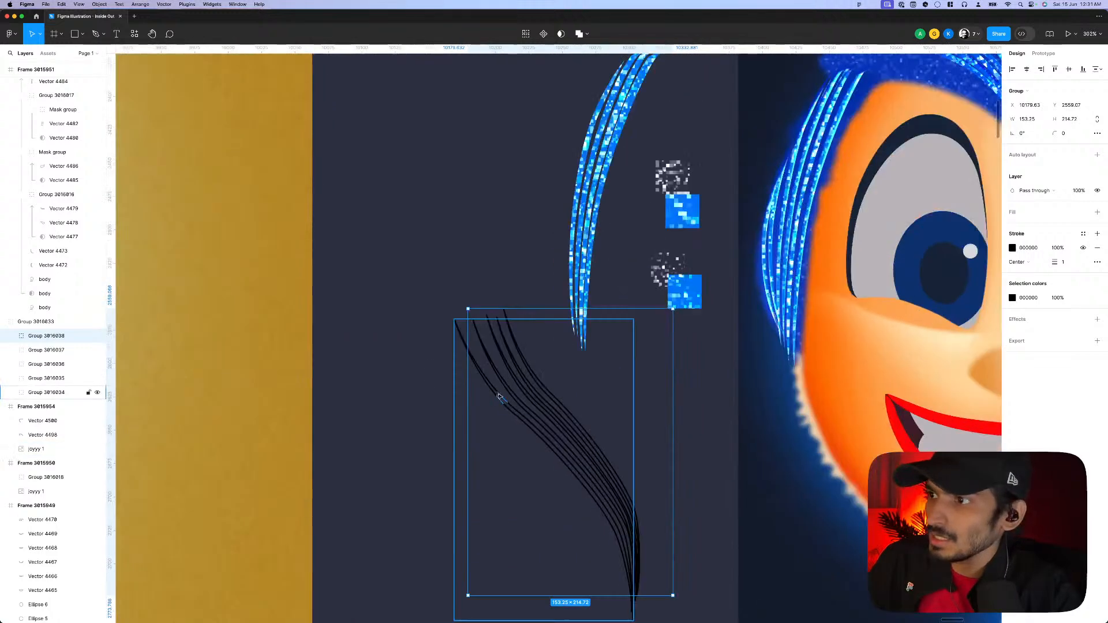
{"action": "double_click", "coordinate": [502, 398]}
{"action": "left_click", "coordinate": [488, 367]}
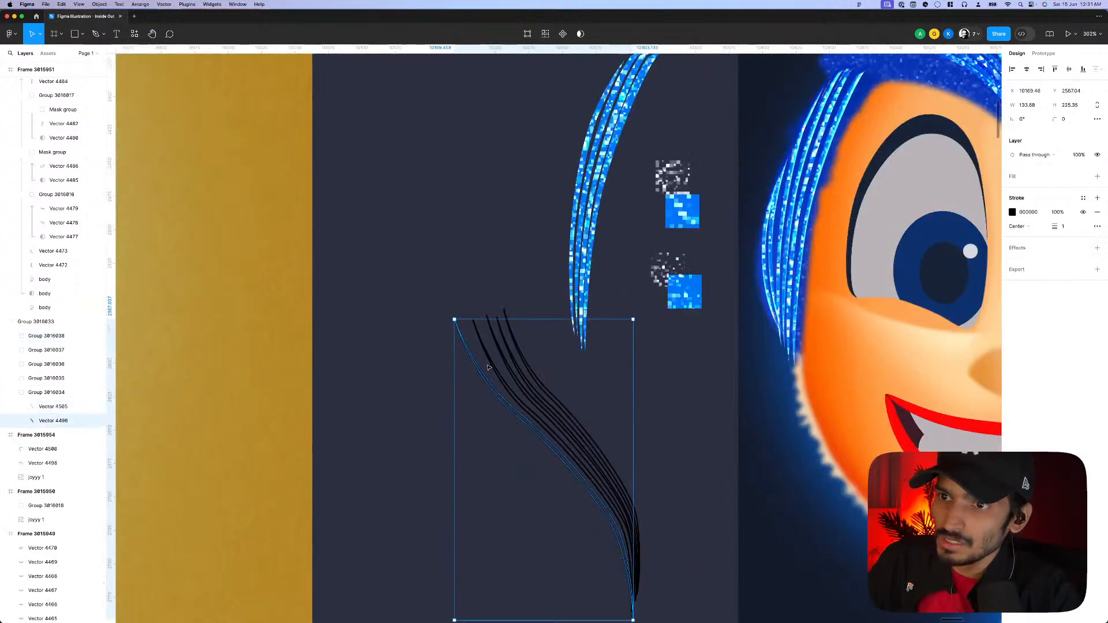
{"action": "left_click", "coordinate": [674, 307]}
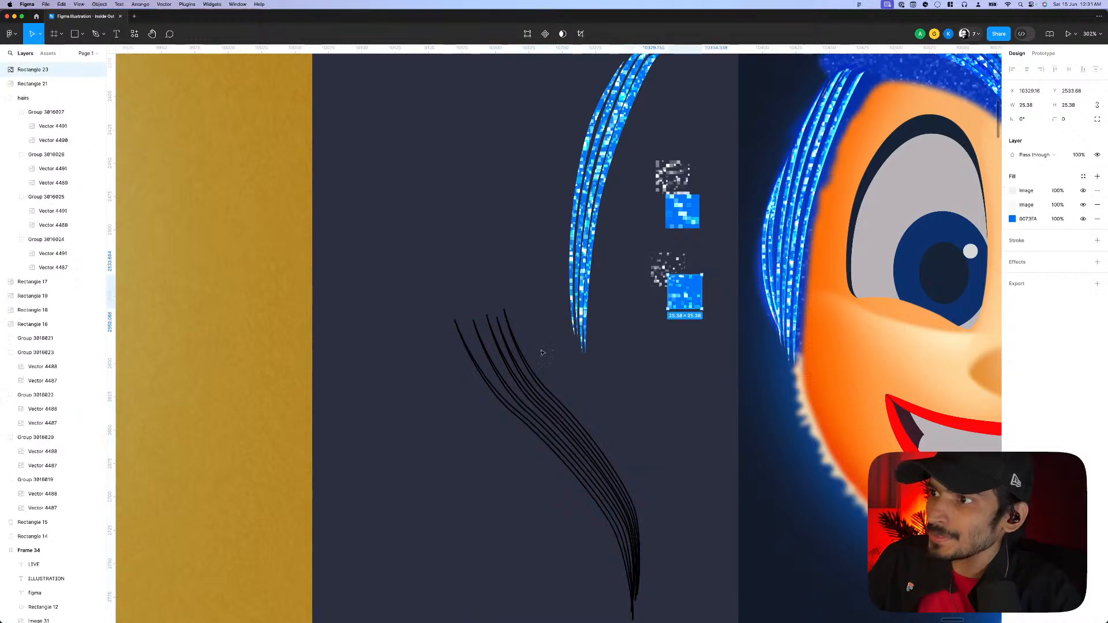
- Cut the group of paired strands out of its frame and paste it onto the open canvas, below the textured sample strand
{"action": "scroll", "coordinate": [532, 374], "scroll_direction": "down", "scroll_amount": 3}
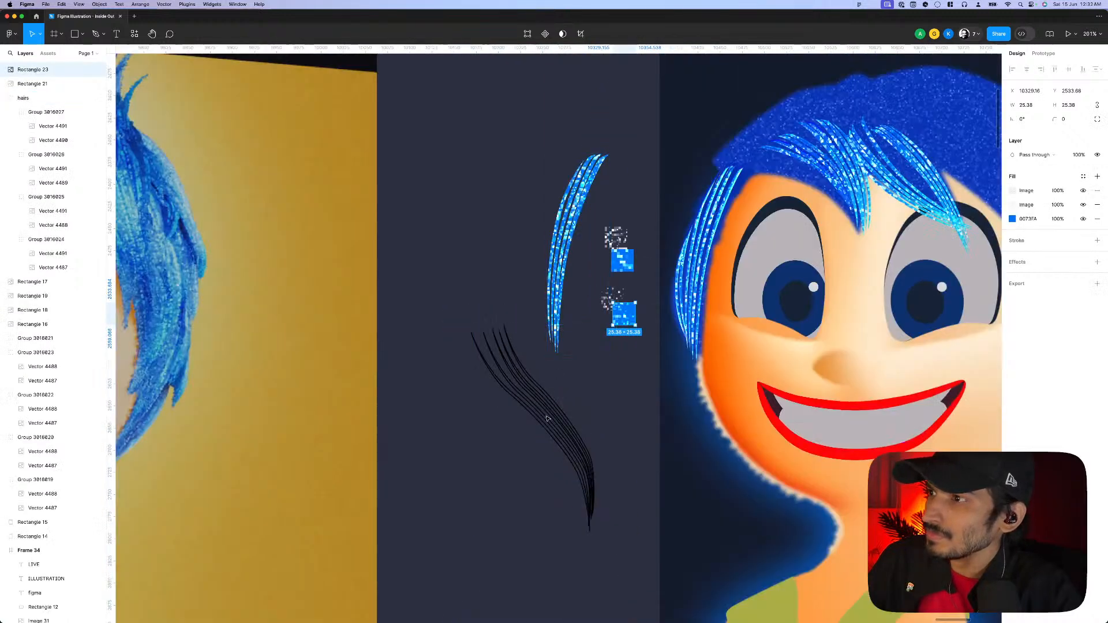
{"action": "left_click", "coordinate": [549, 370]}
{"action": "key", "text": "Delete"}
{"action": "left_click", "coordinate": [619, 323]}
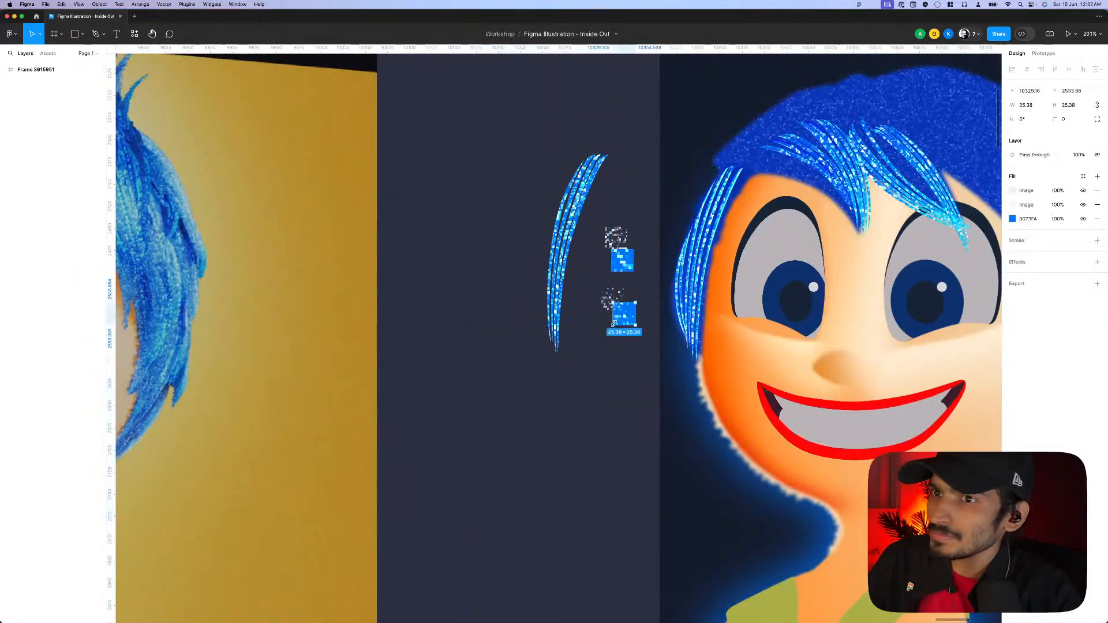
{"action": "left_click", "coordinate": [549, 389]}
{"action": "right_click", "coordinate": [556, 388]}
{"action": "left_click", "coordinate": [571, 391]}
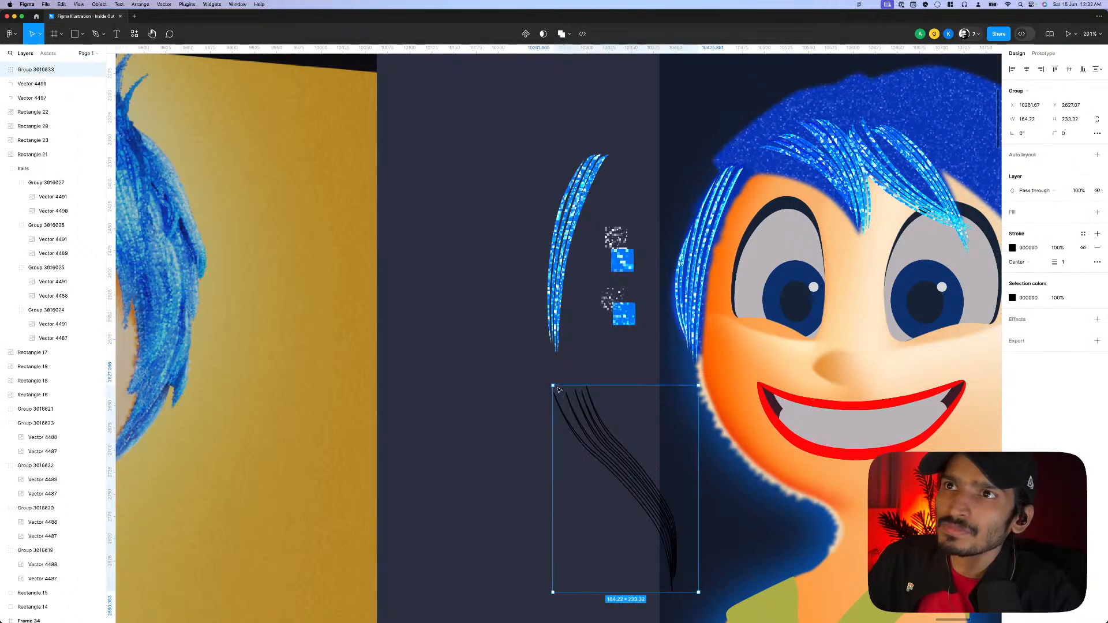
{"action": "scroll", "coordinate": [557, 390], "scroll_direction": "down", "scroll_amount": 3}
{"action": "left_click_drag", "start_coordinate": [643, 399], "coordinate": [581, 344]}
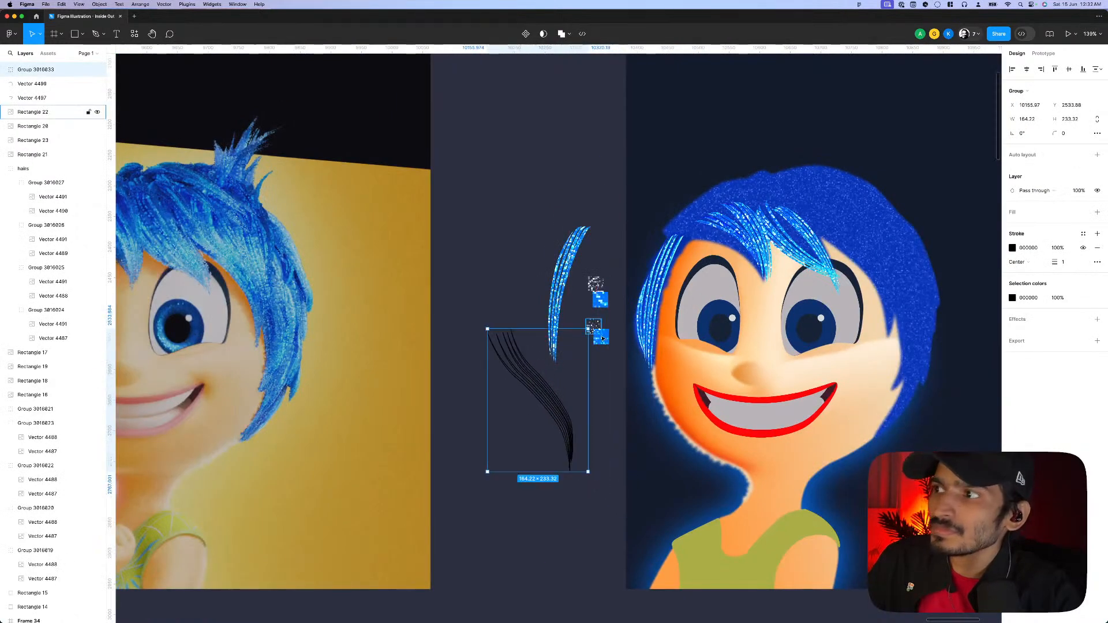
- Copy the lower blue swatch's style onto the outermost pair's base strand and the lower speckled swatch's style onto its duplicate
{"action": "left_click", "coordinate": [600, 332]}
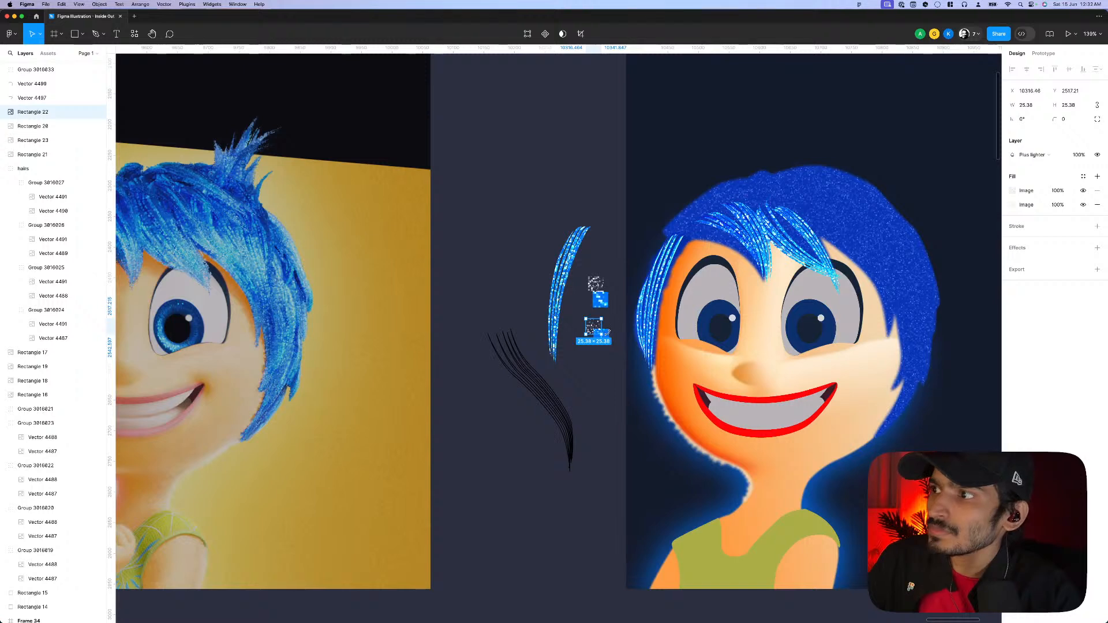
{"action": "left_click", "coordinate": [605, 333]}
{"action": "scroll", "coordinate": [605, 334], "scroll_direction": "up", "scroll_amount": 5}
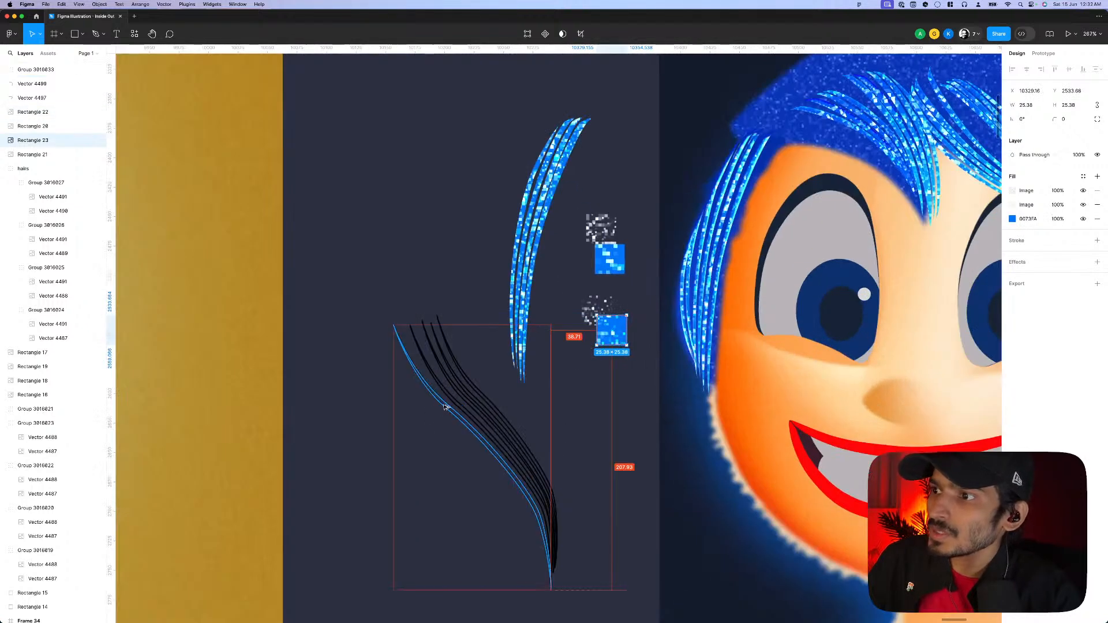
{"action": "left_click", "coordinate": [446, 407], "text": "super"}
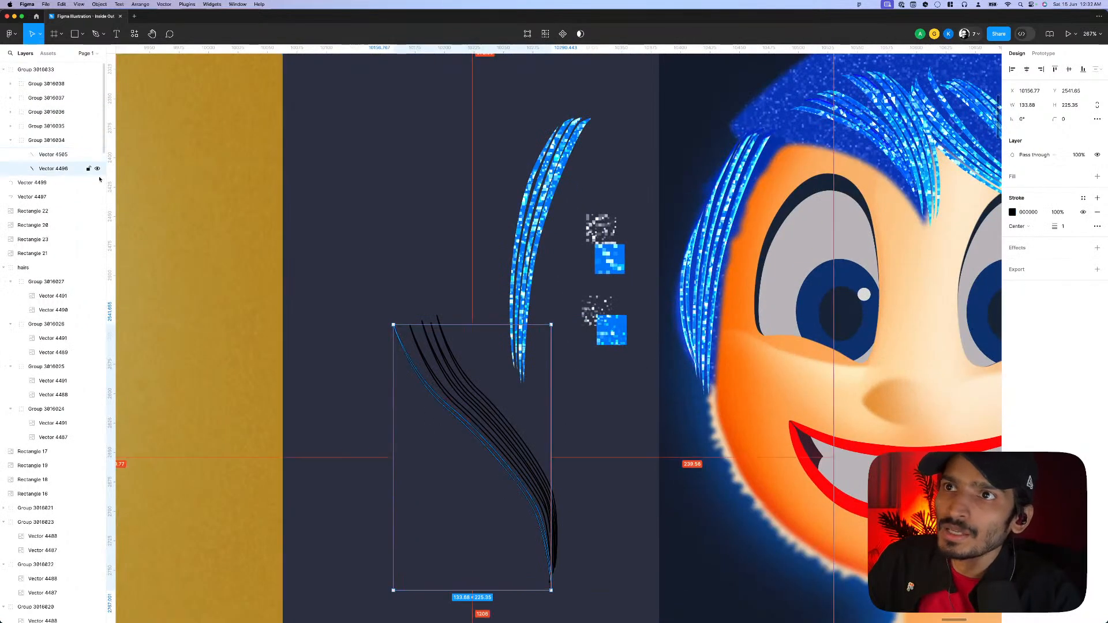
{"action": "left_click", "coordinate": [594, 310]}
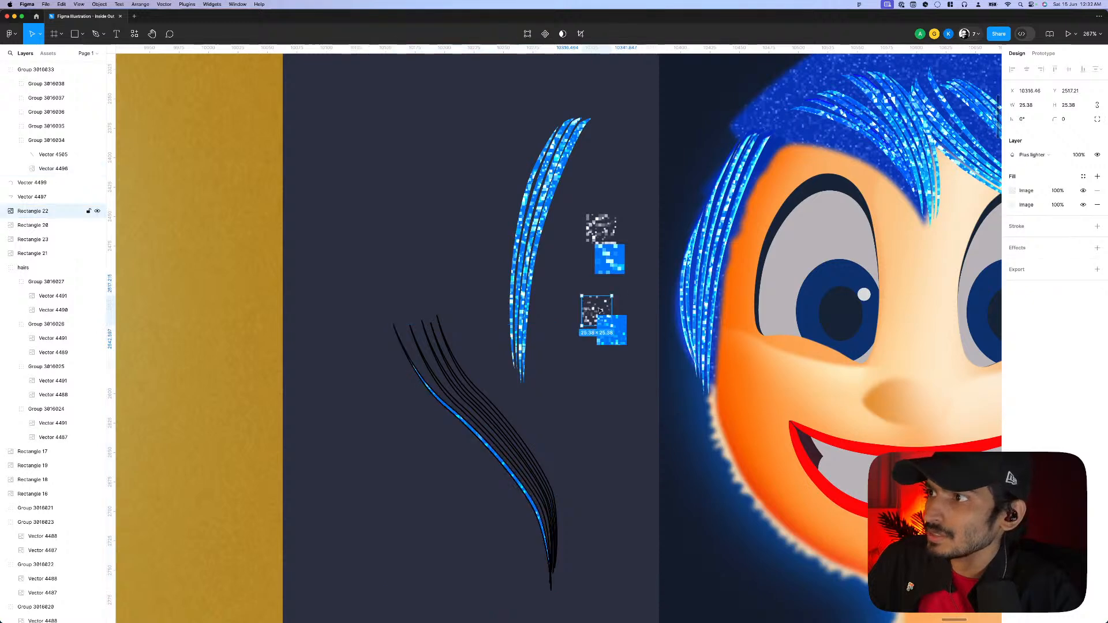
{"action": "left_click", "coordinate": [450, 405], "text": "super"}
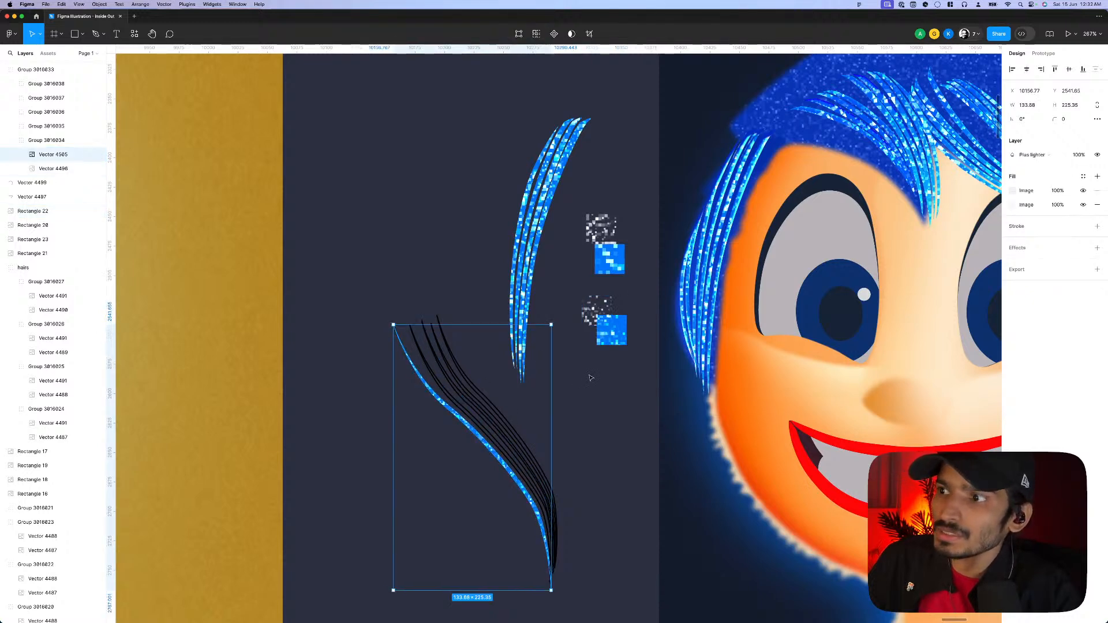
- Copy the upper blue swatch's style onto the second pair's base strand and the upper speckled swatch's style onto its duplicate
{"action": "left_click", "coordinate": [609, 259]}
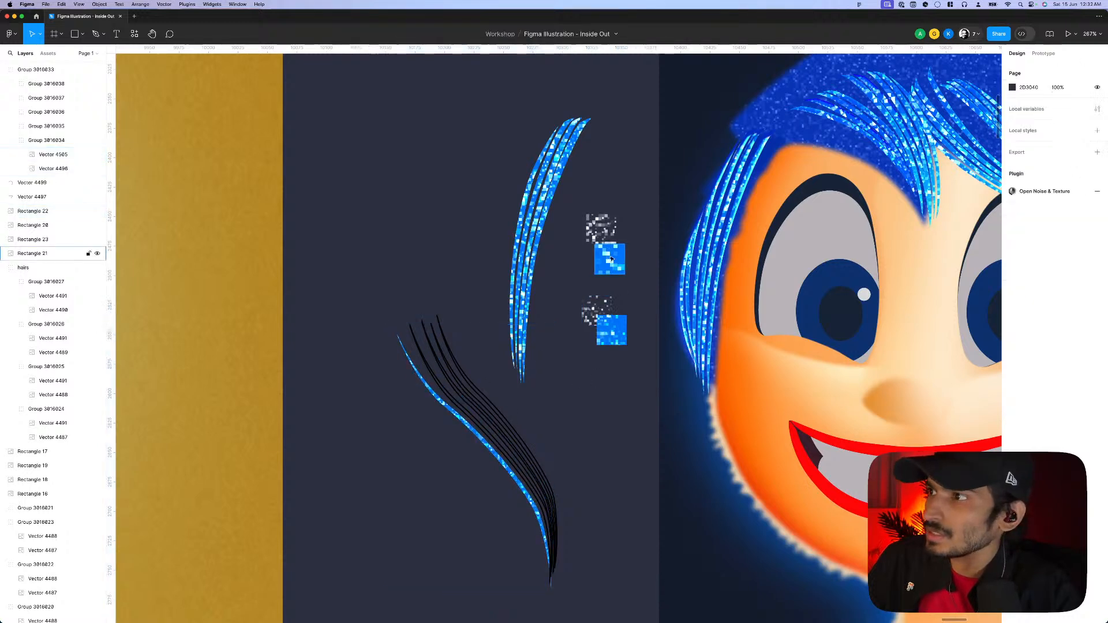
{"action": "left_click", "coordinate": [462, 412], "text": "super"}
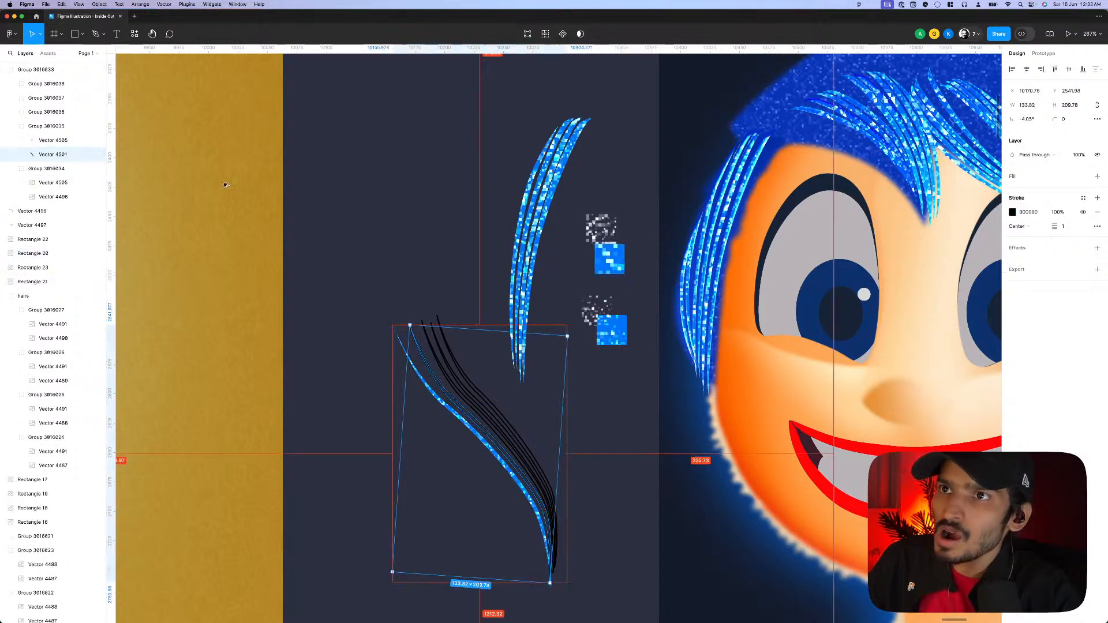
{"action": "left_click", "coordinate": [87, 253]}
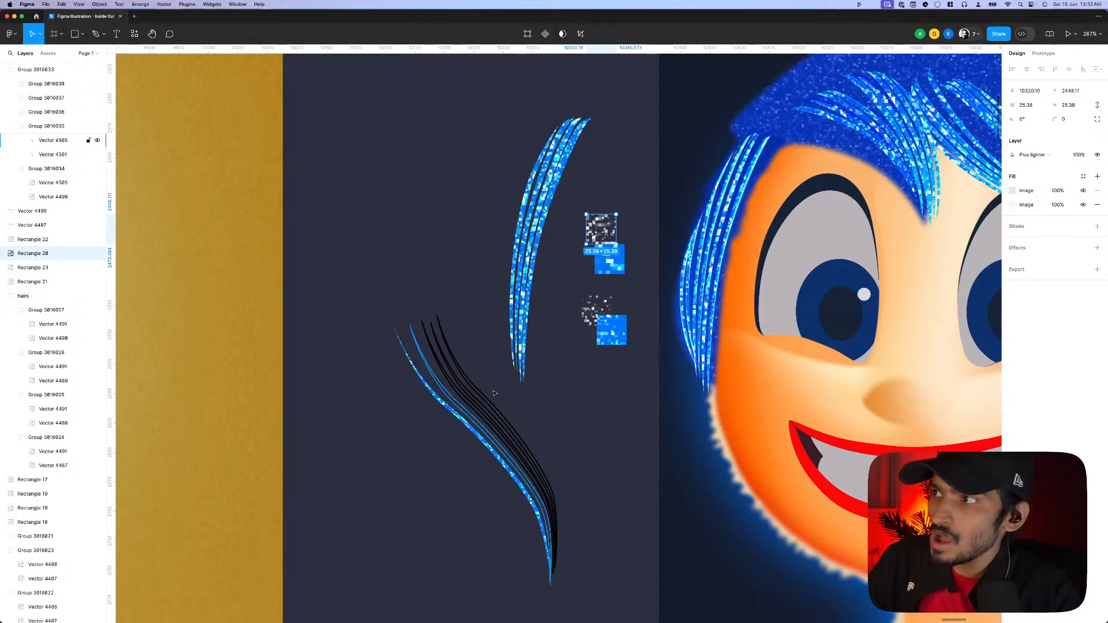
{"action": "left_click", "coordinate": [462, 415], "text": "super"}
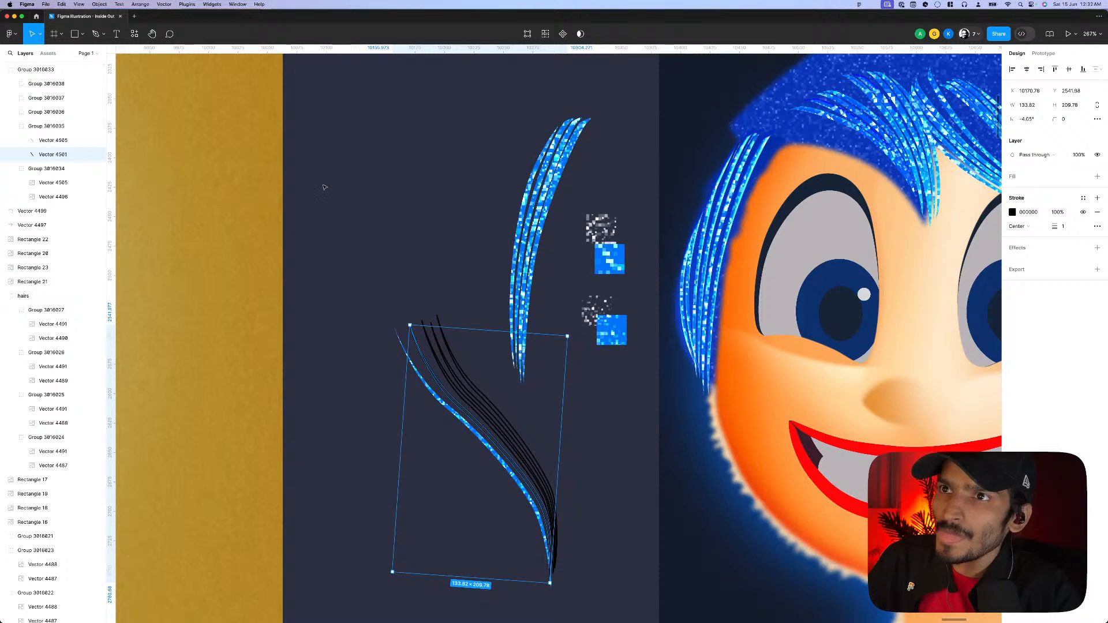
{"action": "key", "text": "super+alt+v"}
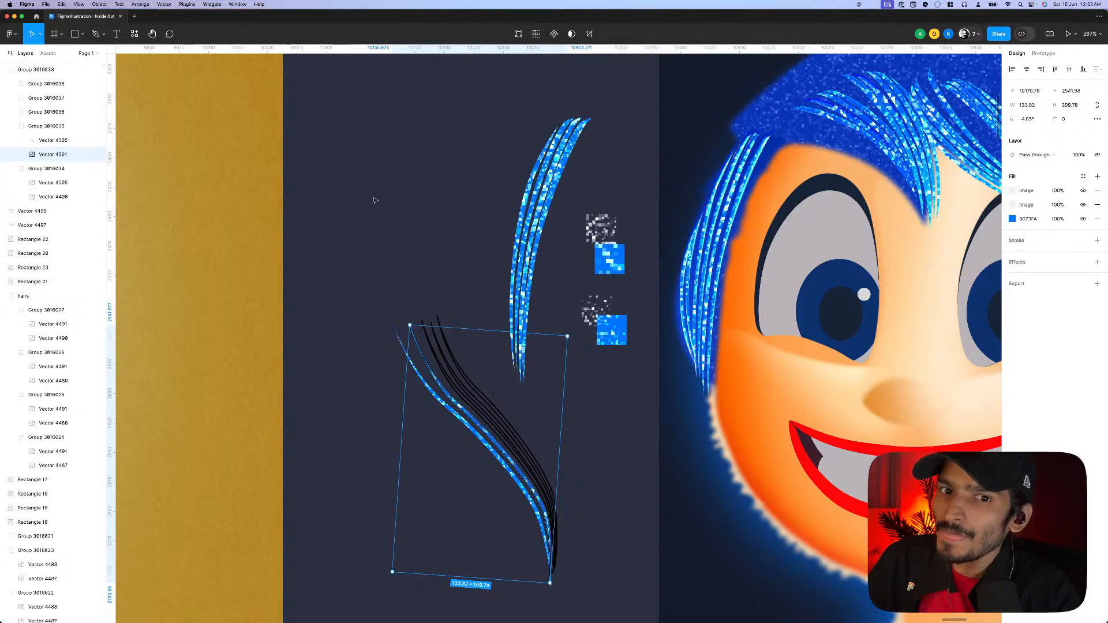
{"action": "left_click", "coordinate": [609, 244]}
{"action": "left_click", "coordinate": [56, 143]}
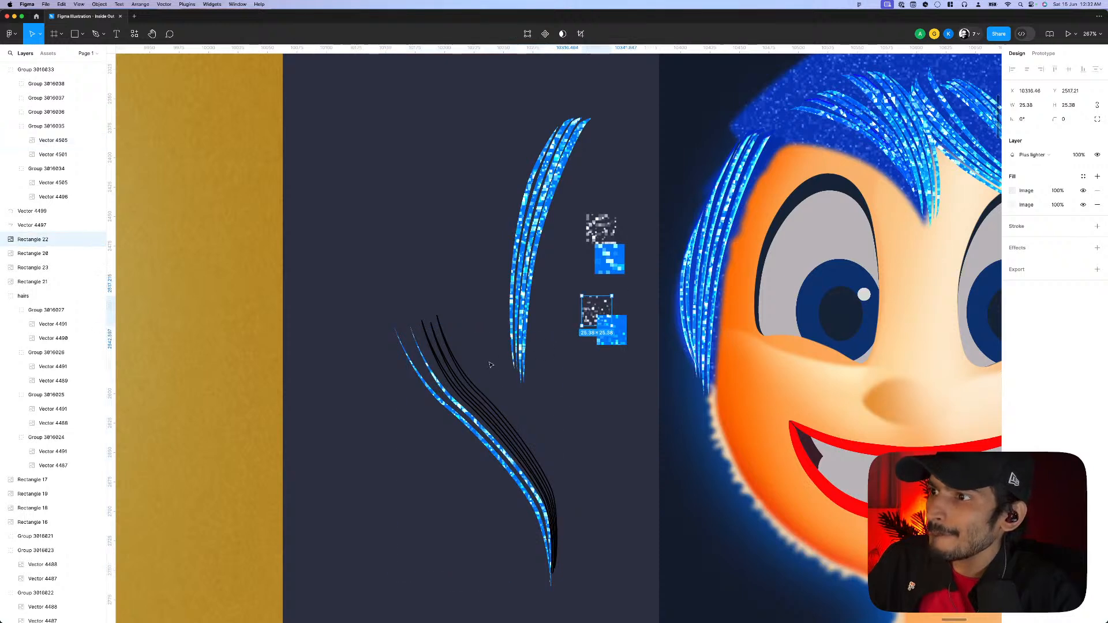
- Paste the lower speckled swatch's style onto the third pair's duplicate and the lower blue swatch's style onto its base strand
{"action": "left_click", "coordinate": [452, 386]}
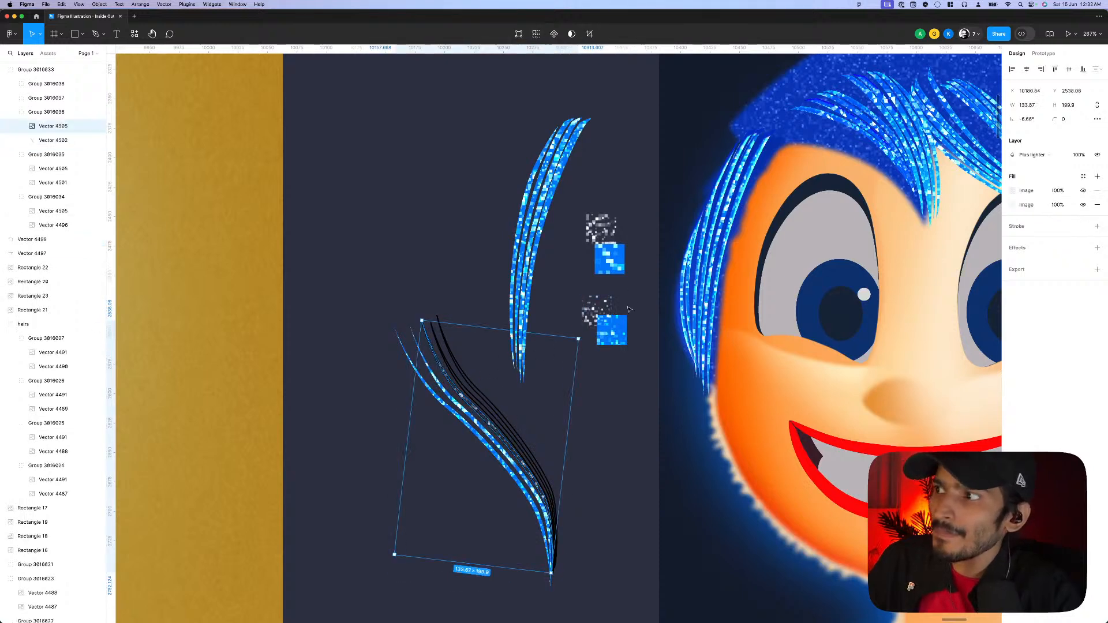
{"action": "left_click", "coordinate": [602, 340]}
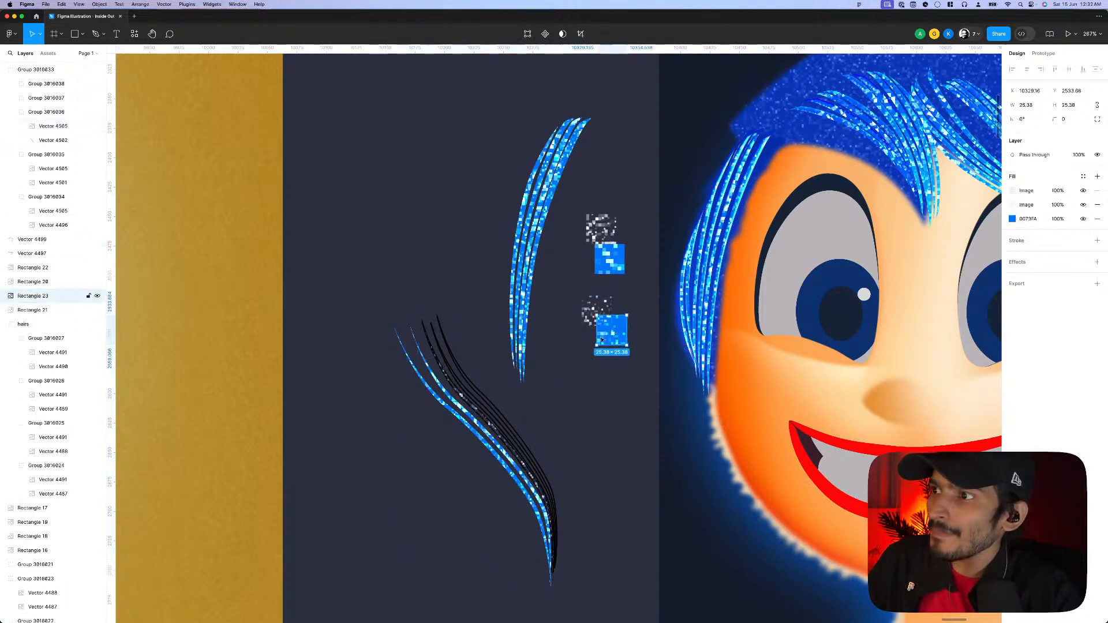
{"action": "left_click", "coordinate": [462, 400]}
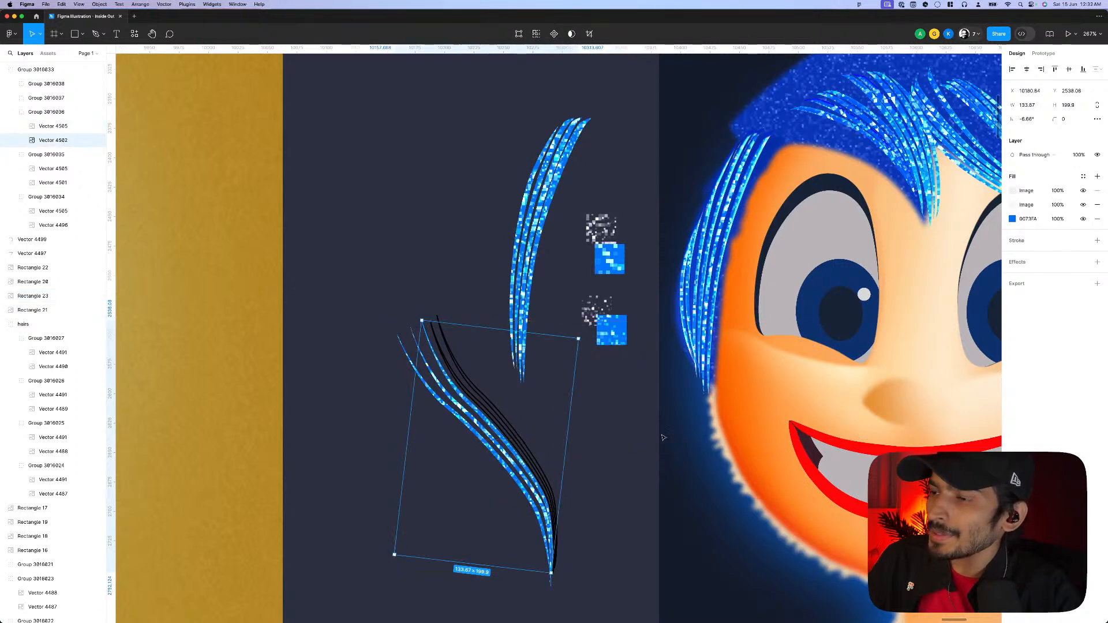
{"action": "left_click", "coordinate": [614, 433]}
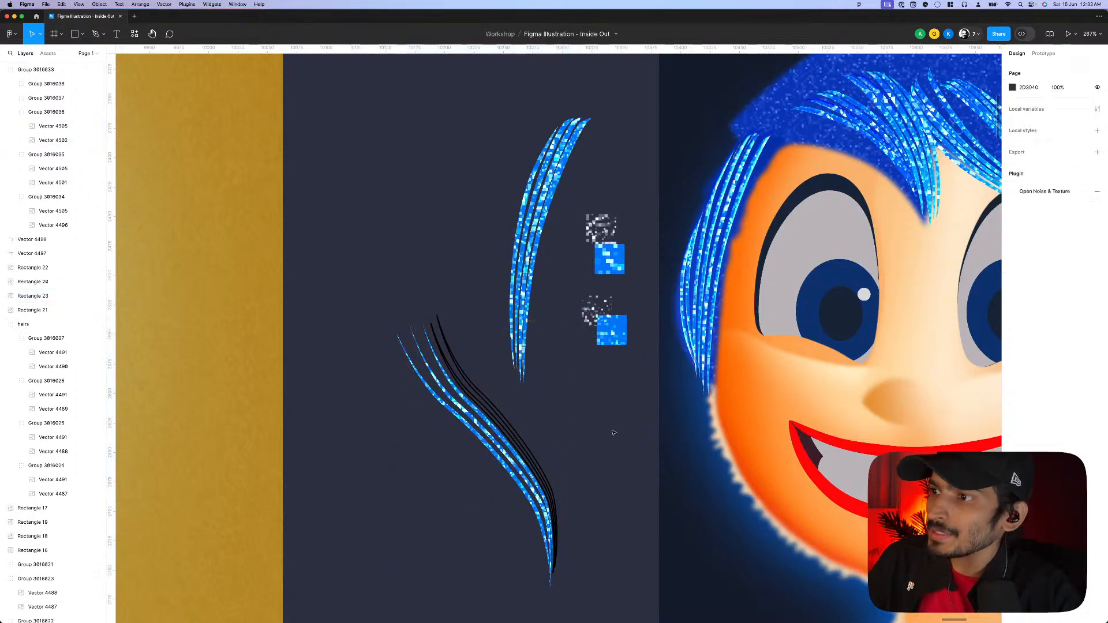
- Copy the lower speckled swatch's style onto the fourth pair's duplicate and the lower blue swatch's style onto its base strand
{"action": "left_click", "coordinate": [491, 413]}
{"action": "left_click", "coordinate": [608, 304]}
{"action": "scroll", "coordinate": [608, 305], "scroll_direction": "up", "scroll_amount": 2}
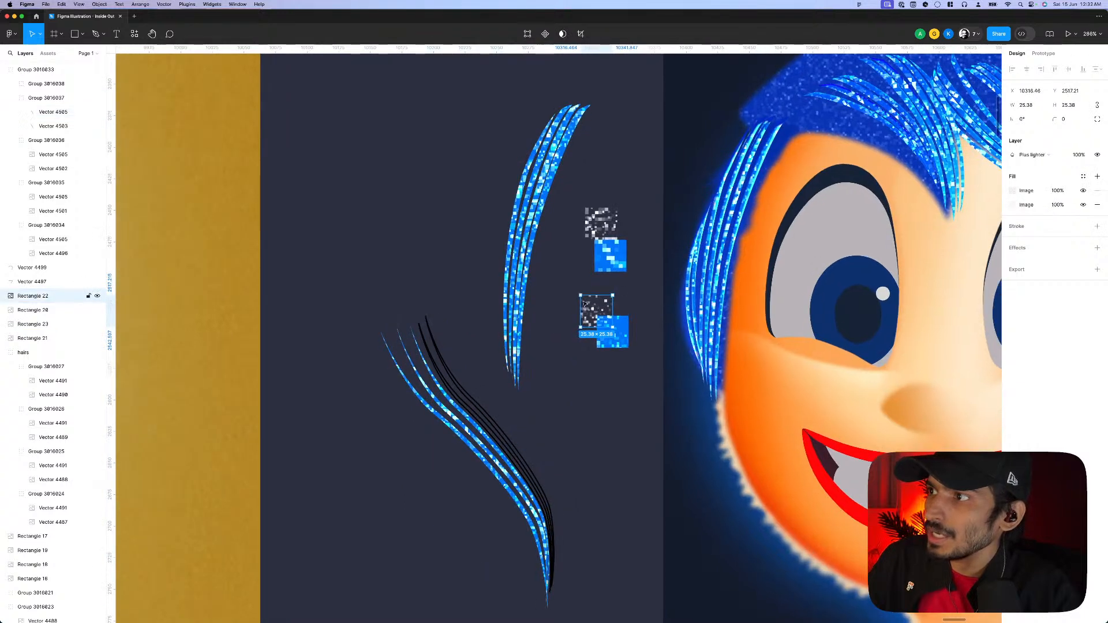
{"action": "left_click", "coordinate": [460, 402]}
{"action": "double_click", "coordinate": [460, 403]}
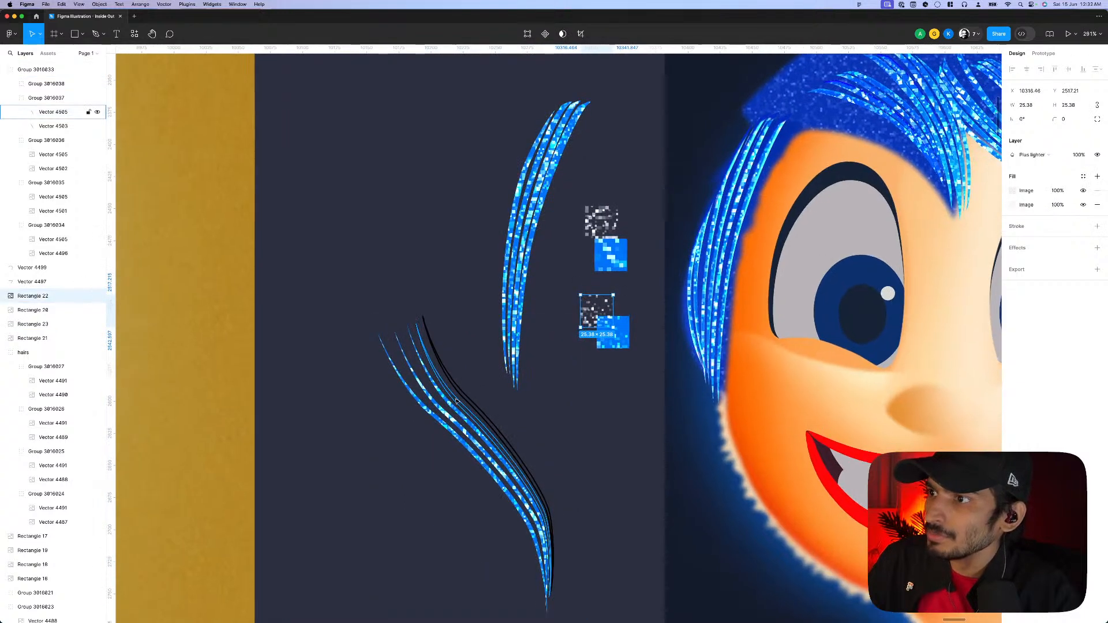
{"action": "left_click", "coordinate": [592, 317]}
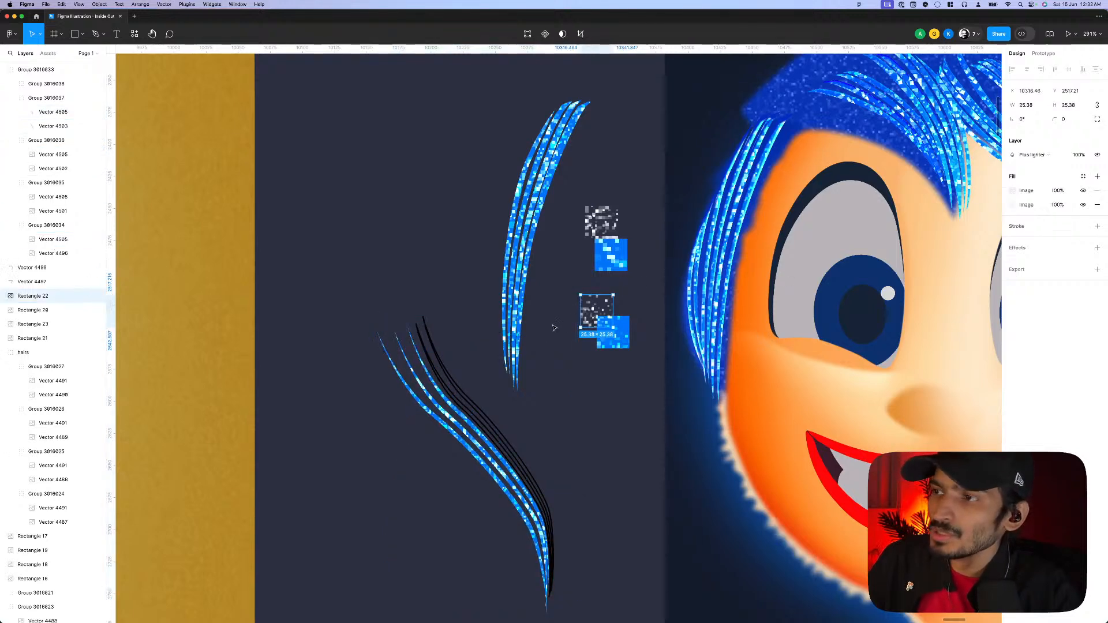
{"action": "left_click", "coordinate": [454, 390], "text": "super"}
{"action": "key", "text": "super+alt+v"}
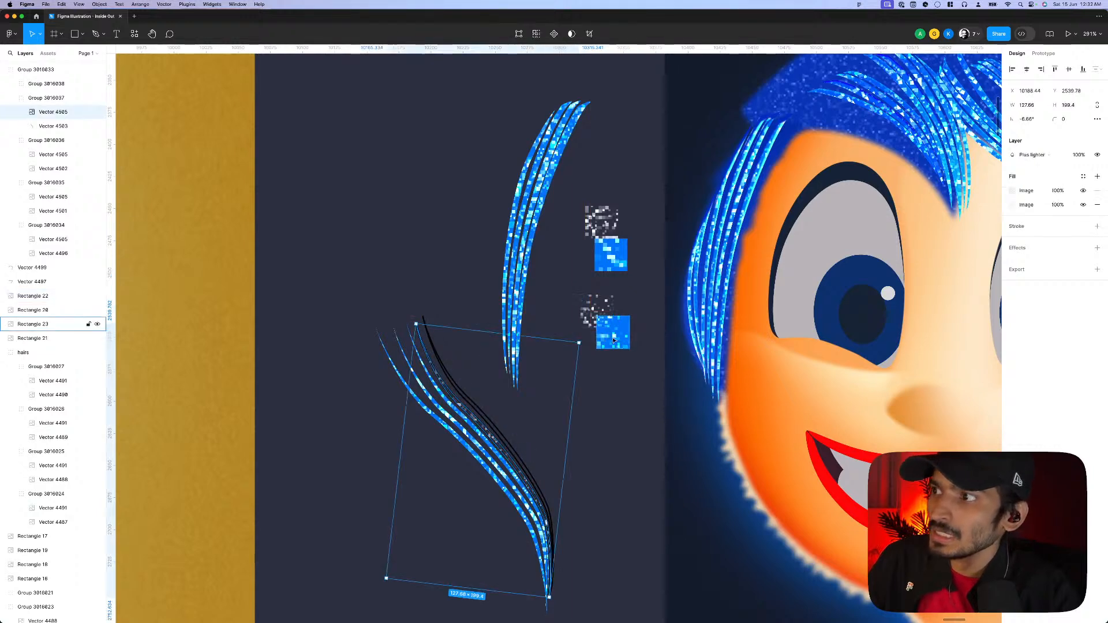
{"action": "left_click", "coordinate": [50, 114]}
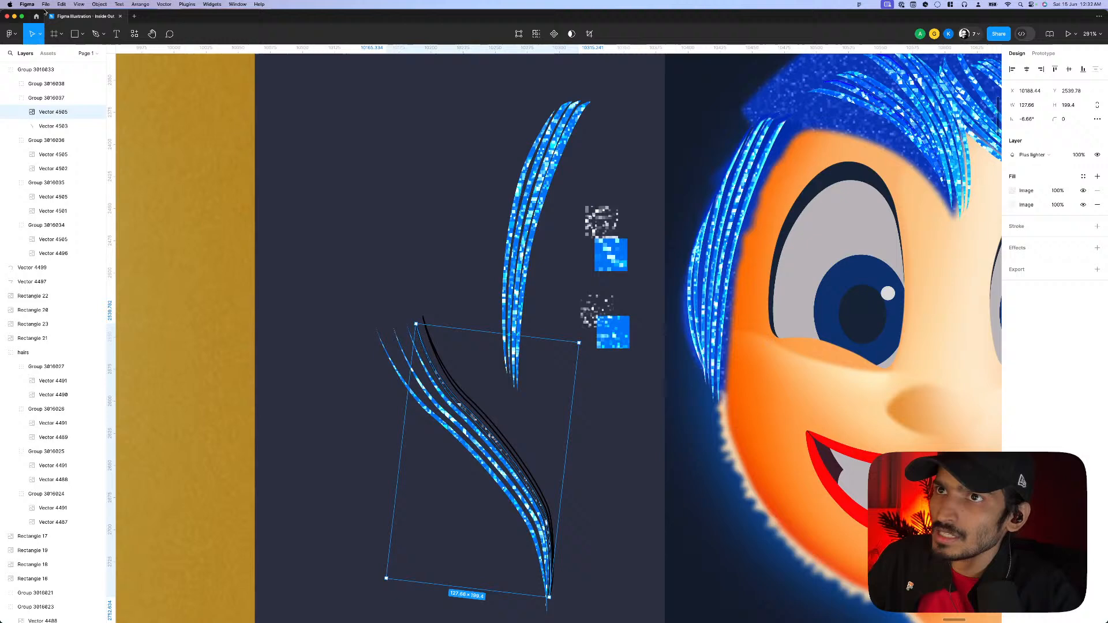
{"action": "left_click", "coordinate": [52, 128]}
{"action": "left_click", "coordinate": [401, 250]}
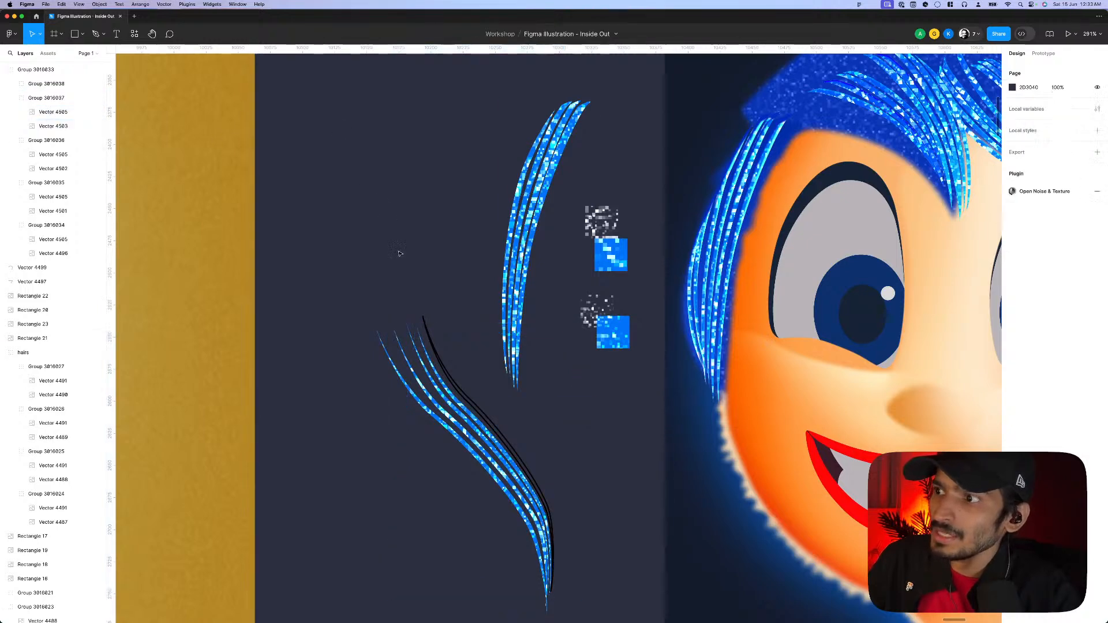
- Copy the upper blue swatch's style onto the fifth pair's base strand and the upper speckled swatch's style onto its duplicate
{"action": "left_click", "coordinate": [625, 251]}
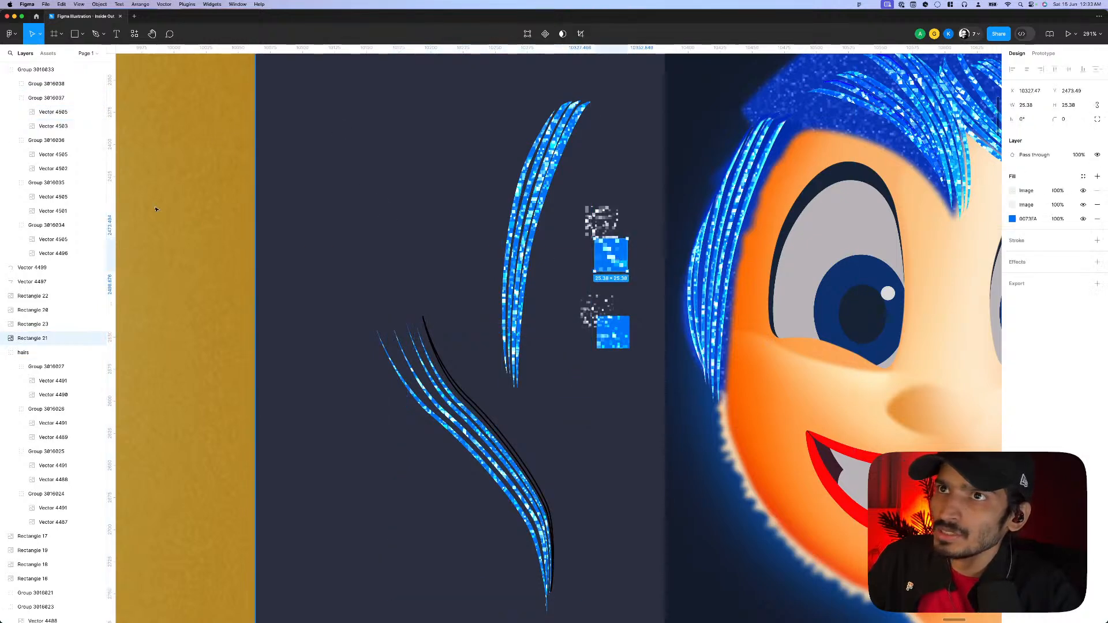
{"action": "left_click", "coordinate": [10, 84]}
{"action": "left_click", "coordinate": [47, 112]}
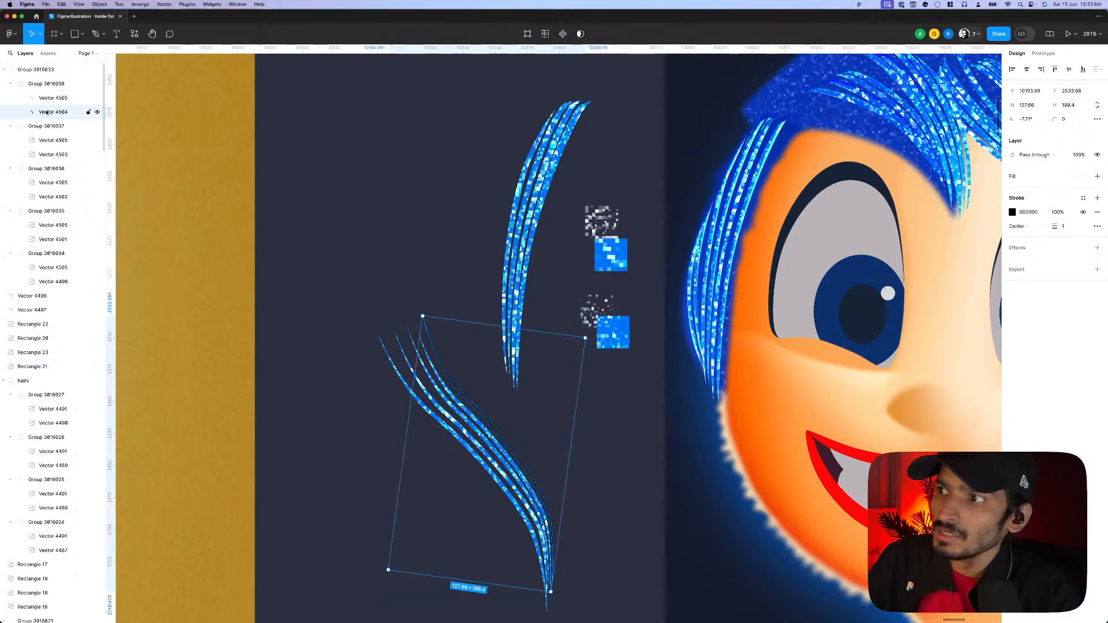
{"action": "left_click", "coordinate": [601, 234]}
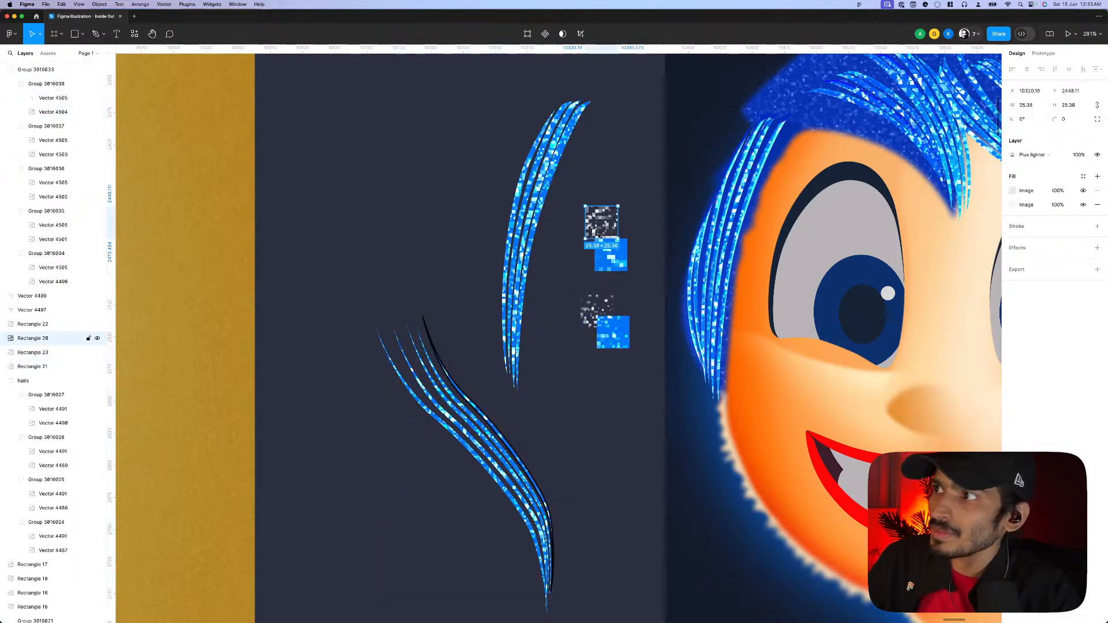
{"action": "left_click", "coordinate": [462, 392]}
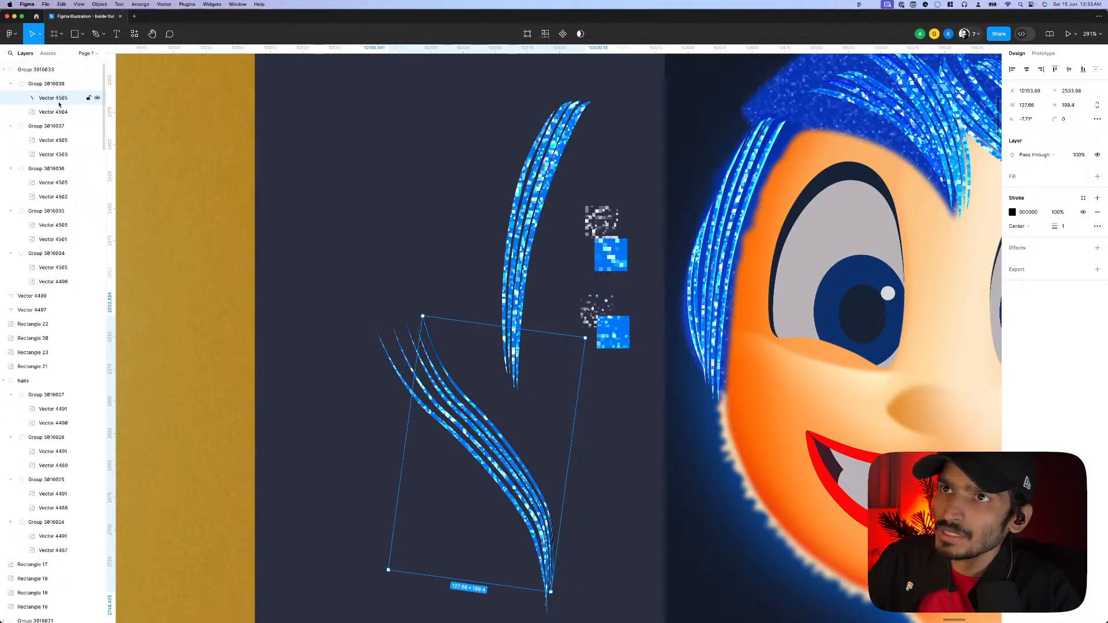
{"action": "scroll", "coordinate": [438, 281], "scroll_direction": "down", "scroll_amount": 5}
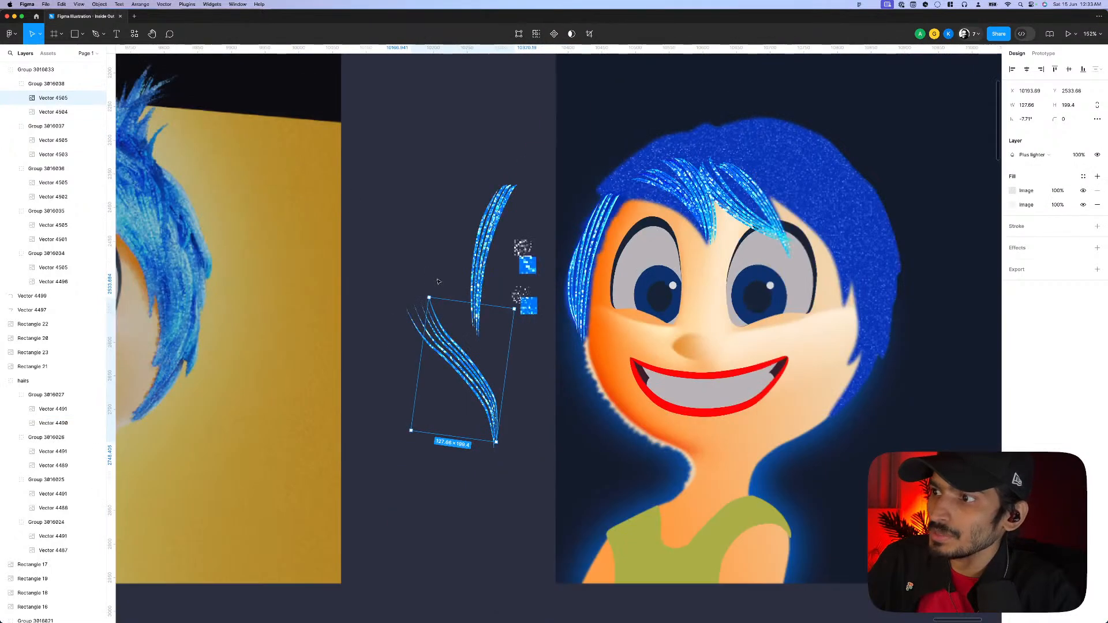
- Copy the inner shadow from a strand pair in the illustration's bangs onto all five pairs of the new strand group
{"action": "left_click", "coordinate": [525, 421]}
{"action": "left_click", "coordinate": [490, 397]}
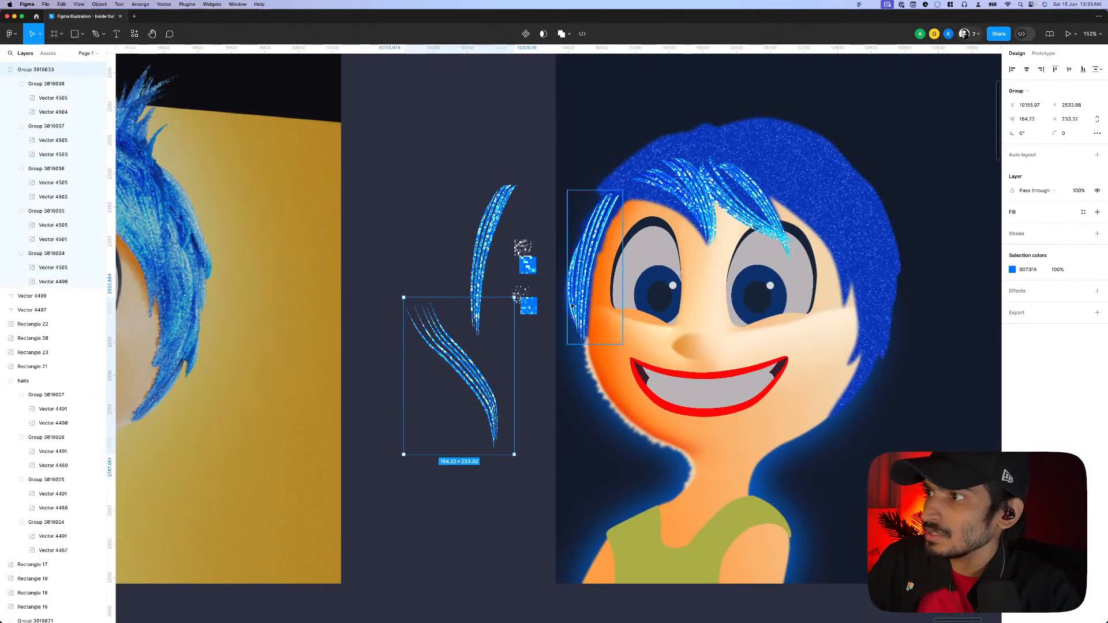
{"action": "double_click", "coordinate": [709, 220]}
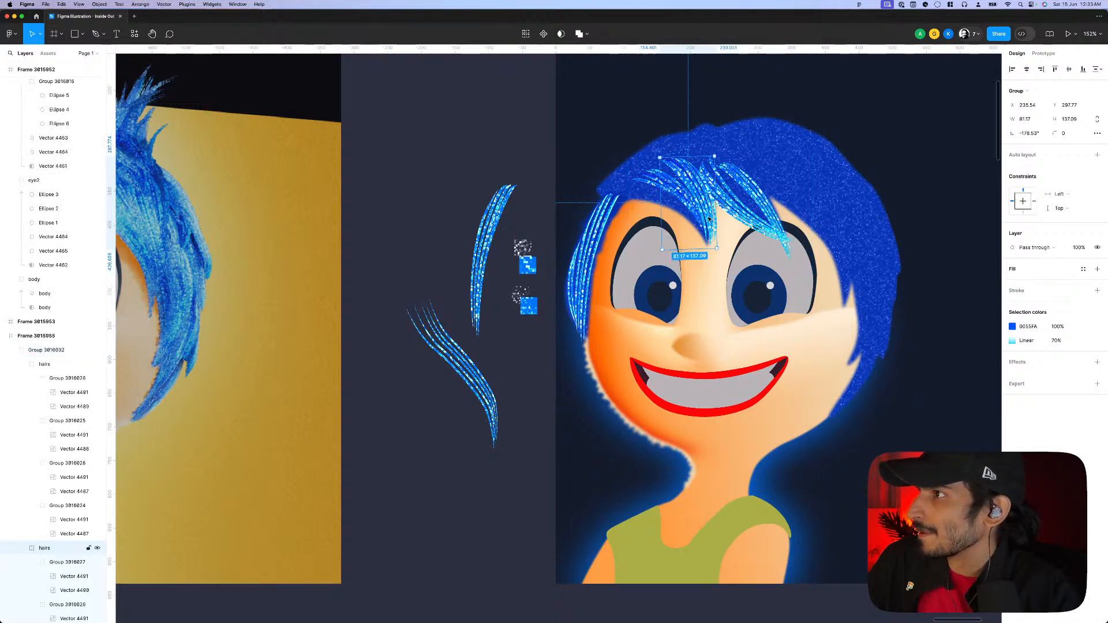
{"action": "double_click", "coordinate": [709, 220]}
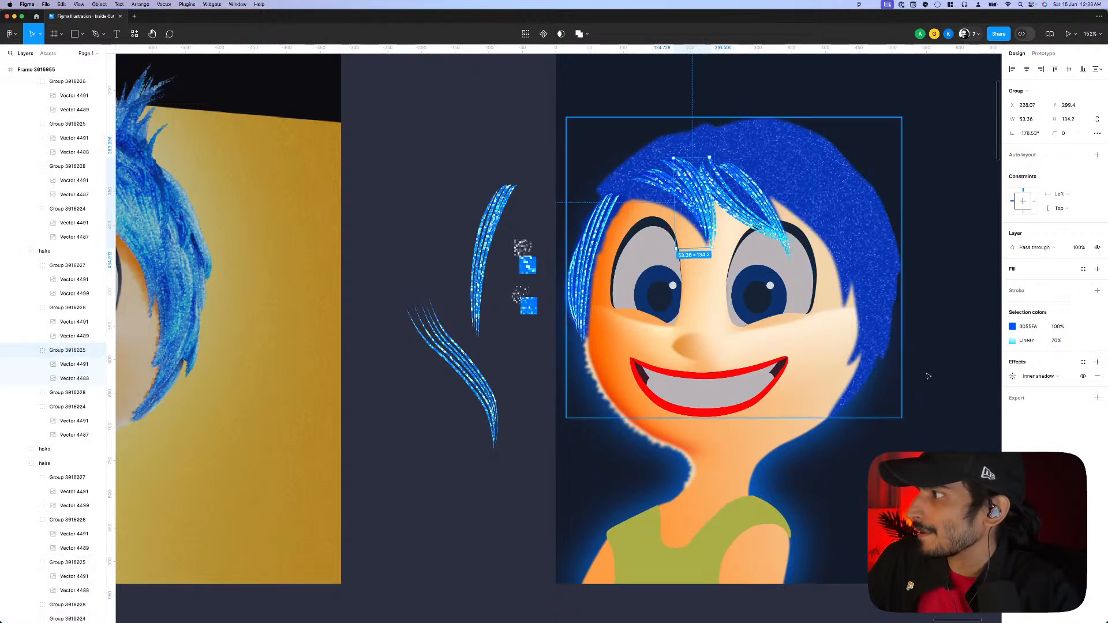
{"action": "left_click", "coordinate": [469, 375]}
{"action": "key", "text": "Return"}
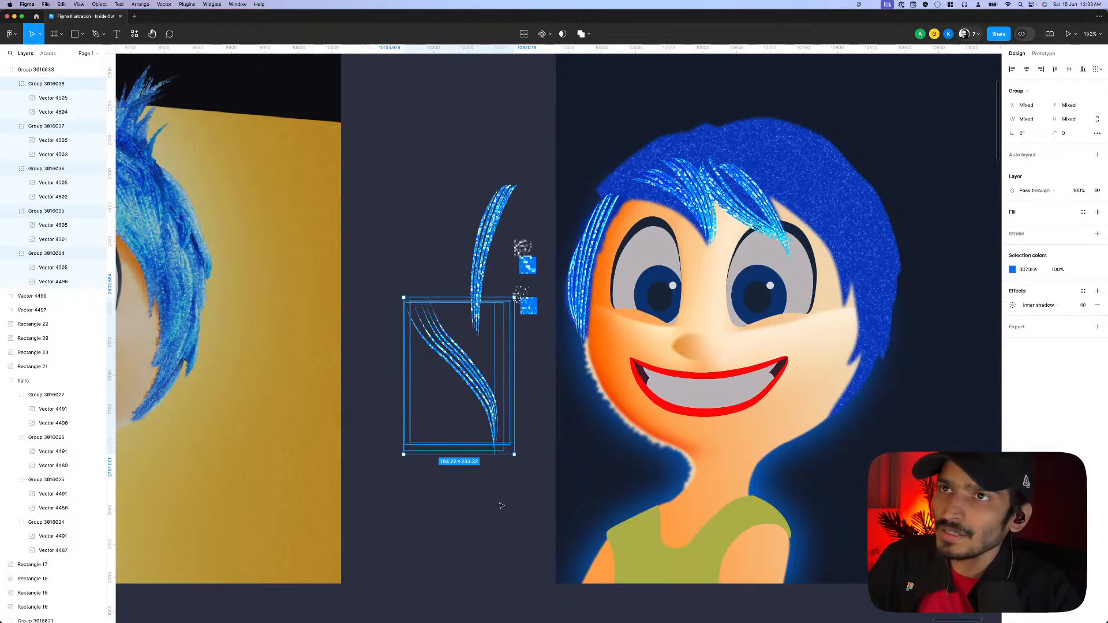
{"action": "key", "text": "shift+Return"}
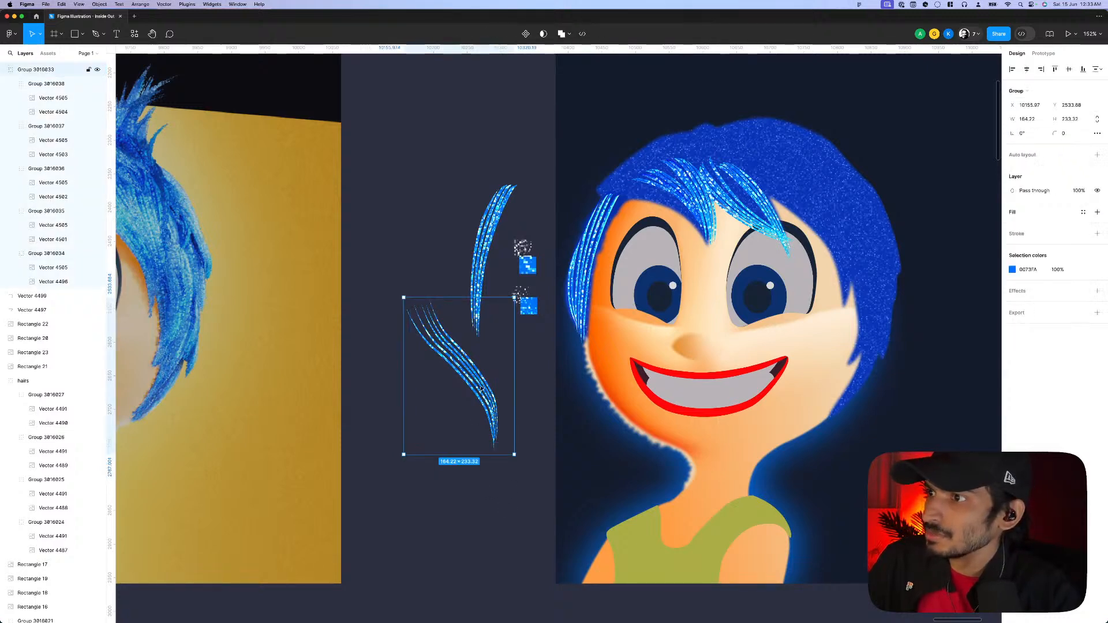
- Move the new strand group onto the reference picture's hair, above the character's eye on the side nearer the illustration
{"action": "scroll", "coordinate": [482, 390], "scroll_direction": "up", "scroll_amount": 5}
{"action": "scroll", "coordinate": [482, 391], "scroll_direction": "down", "scroll_amount": 5}
{"action": "scroll", "coordinate": [483, 382], "scroll_direction": "down", "scroll_amount": 3}
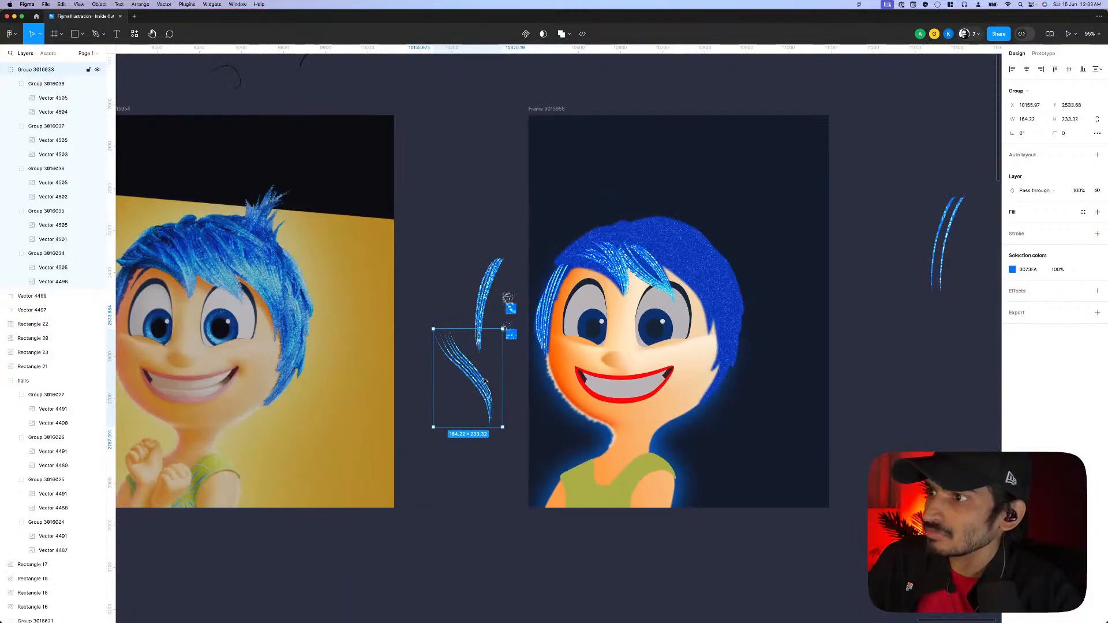
{"action": "scroll", "coordinate": [481, 376], "scroll_direction": "up", "scroll_amount": 2}
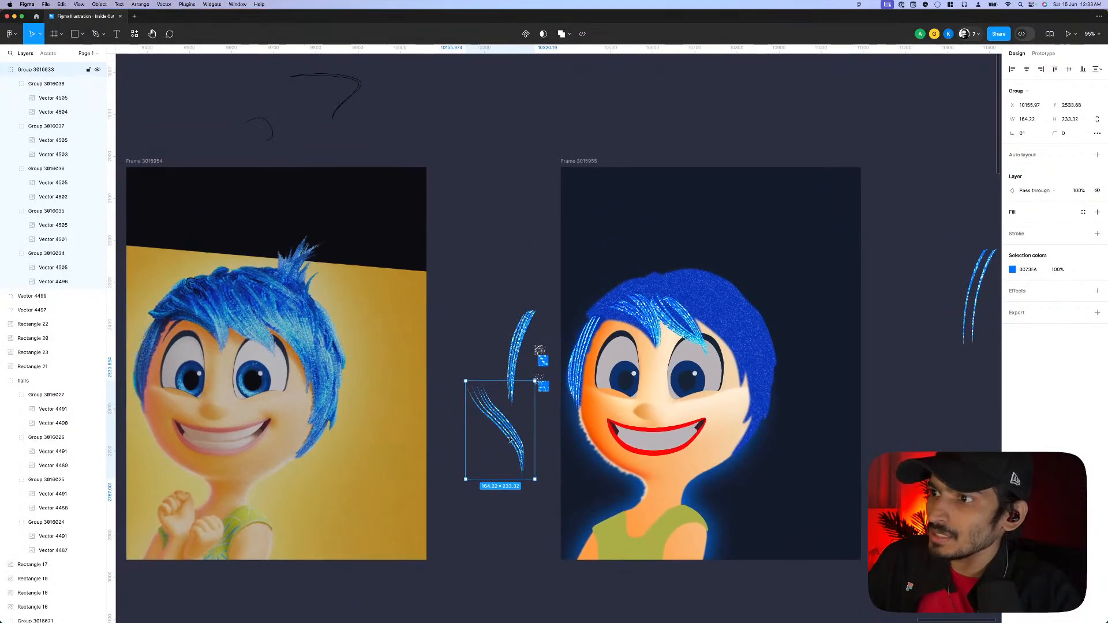
{"action": "mouse_move", "coordinate": [510, 440]}
{"action": "left_mouse_down"}
{"action": "mouse_move", "coordinate": [479, 416]}
{"action": "mouse_move", "coordinate": [304, 352]}
{"action": "left_mouse_up"}
{"action": "scroll", "coordinate": [299, 350], "scroll_direction": "up", "scroll_amount": 4}
{"action": "scroll", "coordinate": [304, 352], "scroll_direction": "down", "scroll_amount": 5}
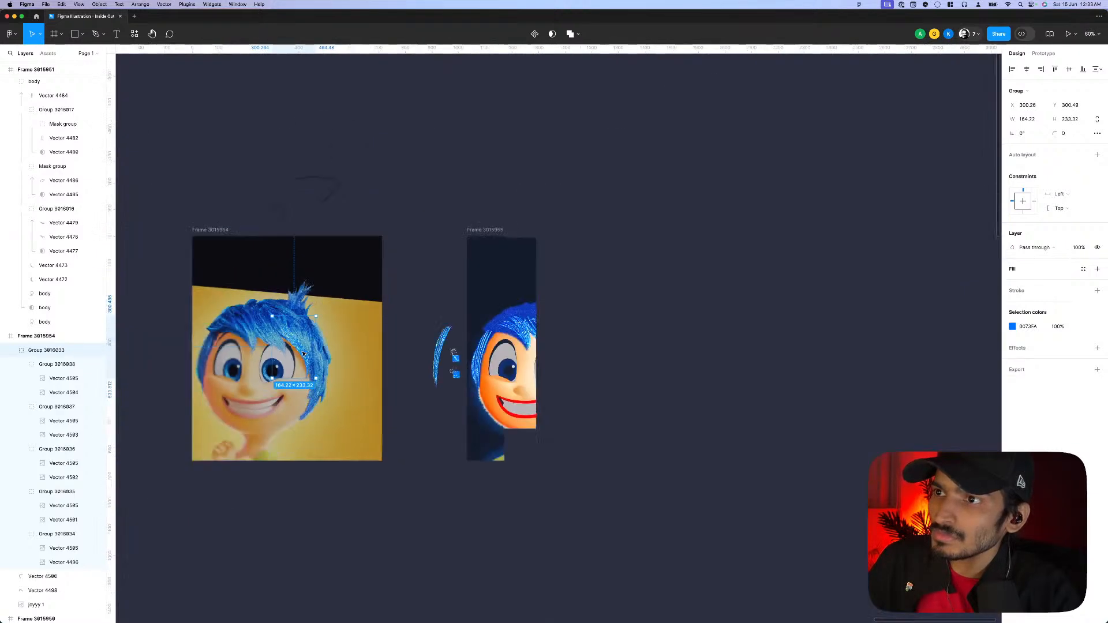
- Copy the positioned strand group from the reference frame into the illustration frame at the same location
{"action": "key", "text": "ctrl+c"}
{"action": "left_click", "coordinate": [495, 232]}
{"action": "key", "text": "ctrl+v"}
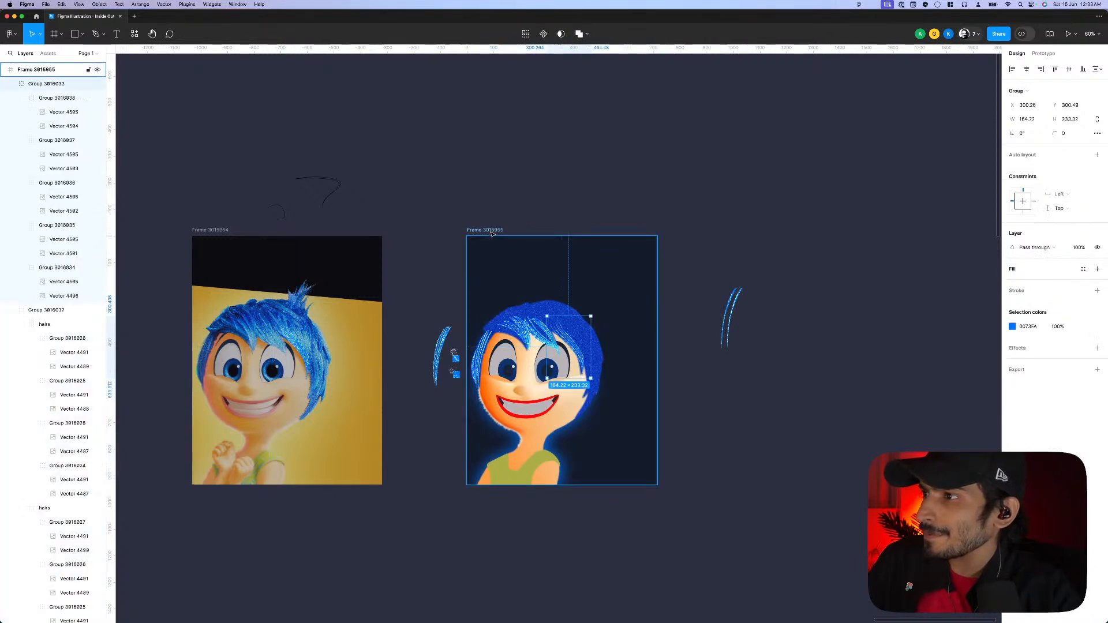
{"action": "scroll", "coordinate": [553, 266], "scroll_direction": "down", "scroll_amount": 2}
{"action": "scroll", "coordinate": [553, 267], "scroll_direction": "down", "scroll_amount": 2}
{"action": "left_click", "coordinate": [651, 352]}
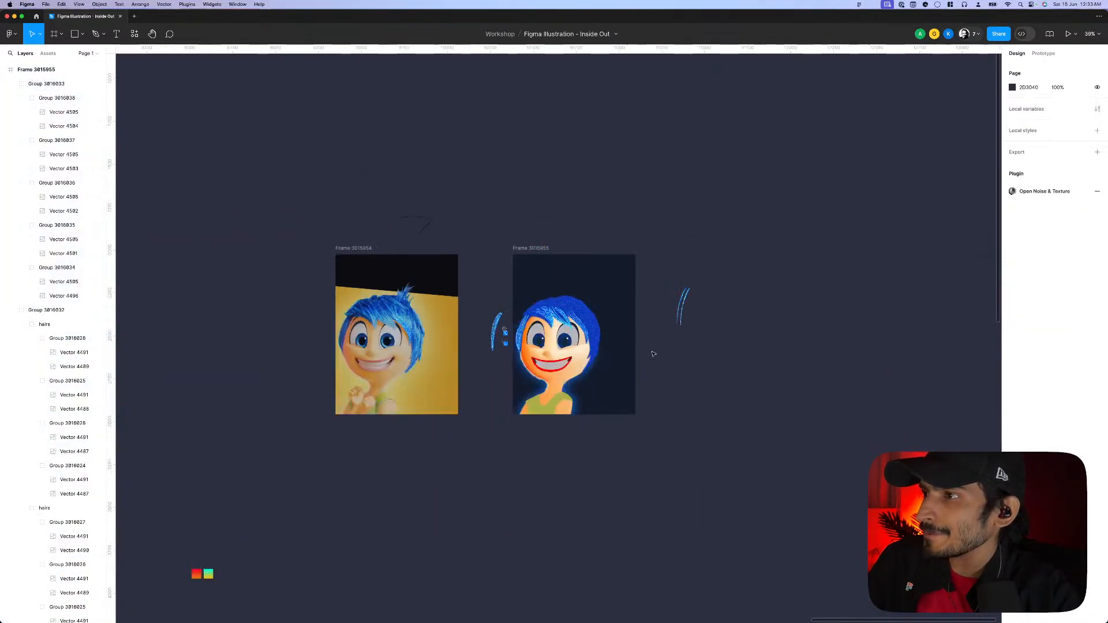
- Copy the illustration's two overlapping strand groups from the first bang, and delete the strand group covering the reference picture
{"action": "scroll", "coordinate": [663, 322], "scroll_direction": "up", "scroll_amount": 2}
{"action": "scroll", "coordinate": [706, 361], "scroll_direction": "up", "scroll_amount": 2}
{"action": "scroll", "coordinate": [557, 324], "scroll_direction": "up", "scroll_amount": 2}
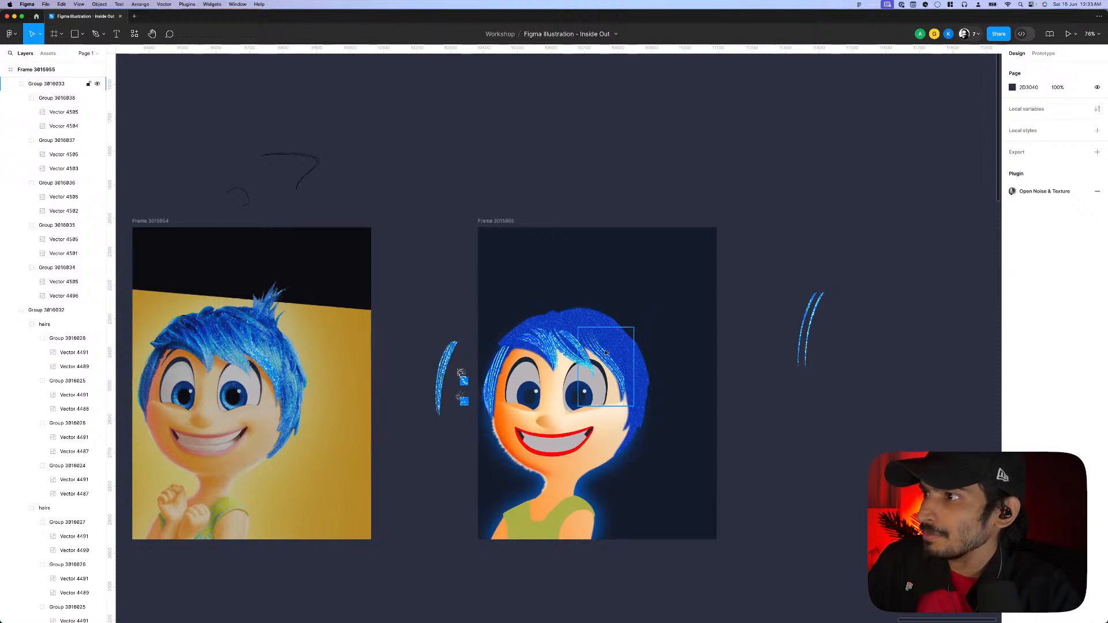
{"action": "scroll", "coordinate": [203, 345], "scroll_direction": "left", "scroll_amount": 3}
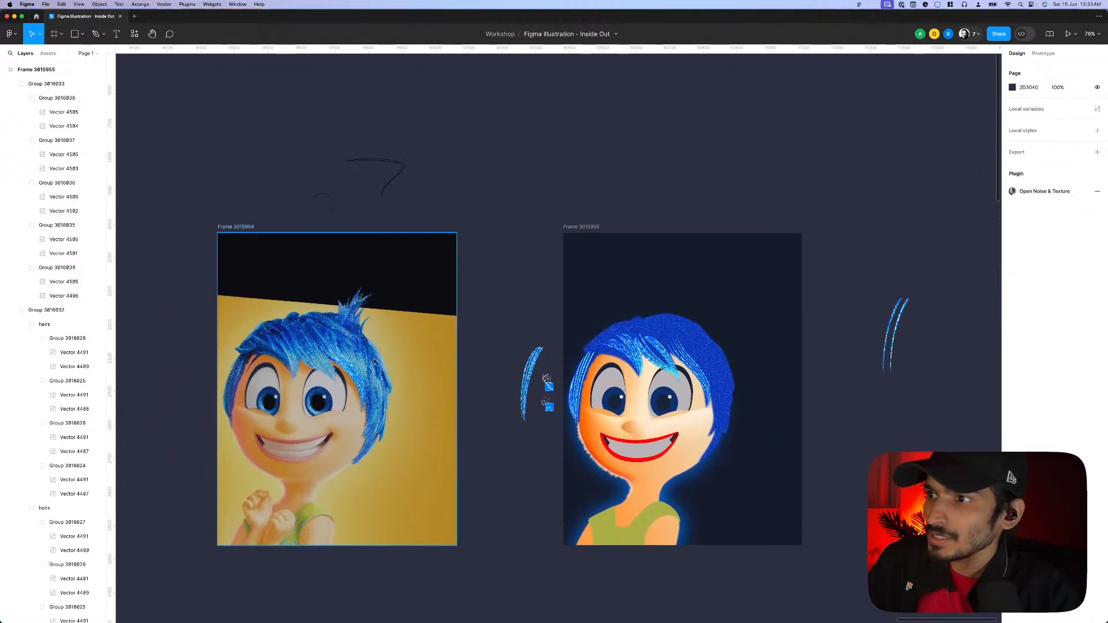
{"action": "scroll", "coordinate": [360, 391], "scroll_direction": "up", "scroll_amount": 3}
{"action": "left_click", "coordinate": [361, 391]}
{"action": "scroll", "coordinate": [507, 371], "scroll_direction": "left", "scroll_amount": 3}
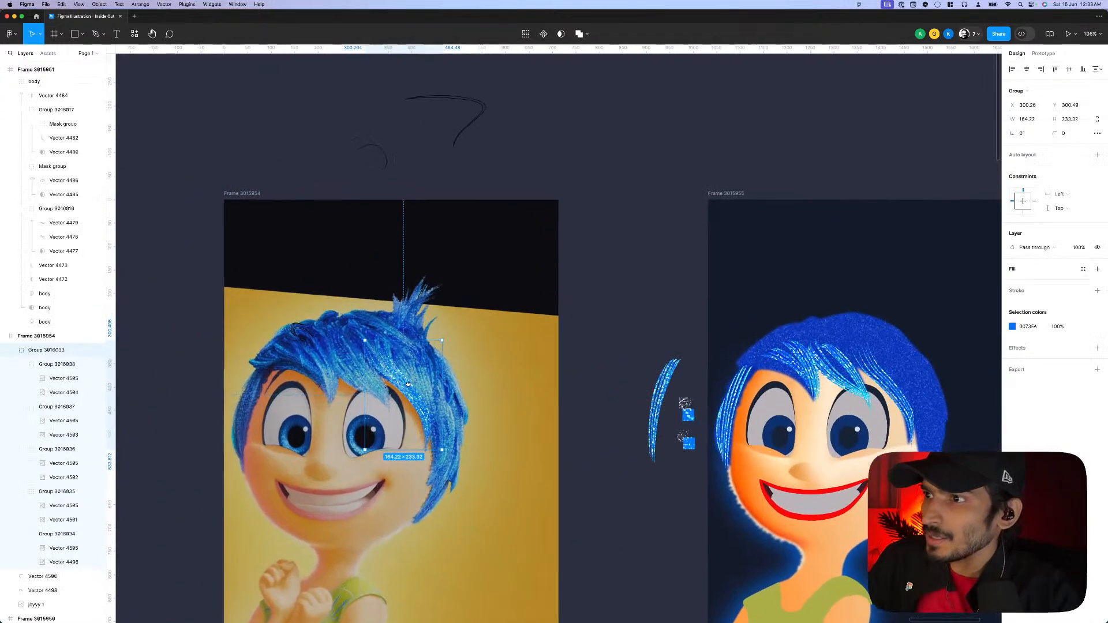
{"action": "scroll", "coordinate": [606, 397], "scroll_direction": "down", "scroll_amount": 1}
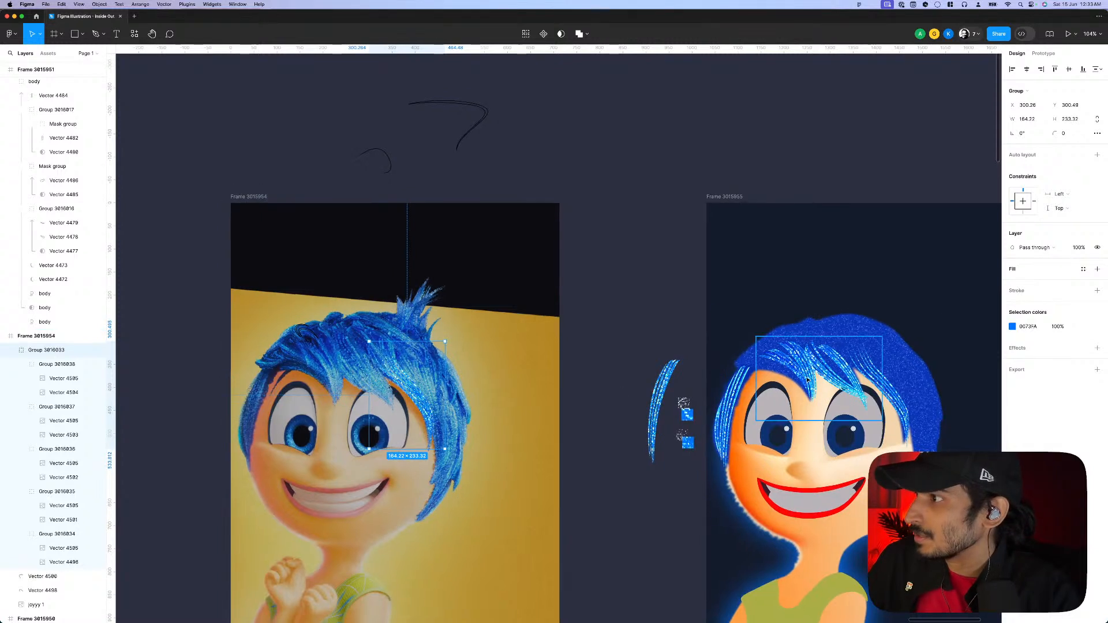
{"action": "left_click", "coordinate": [806, 376]}
{"action": "left_click", "coordinate": [815, 377], "text": "shift"}
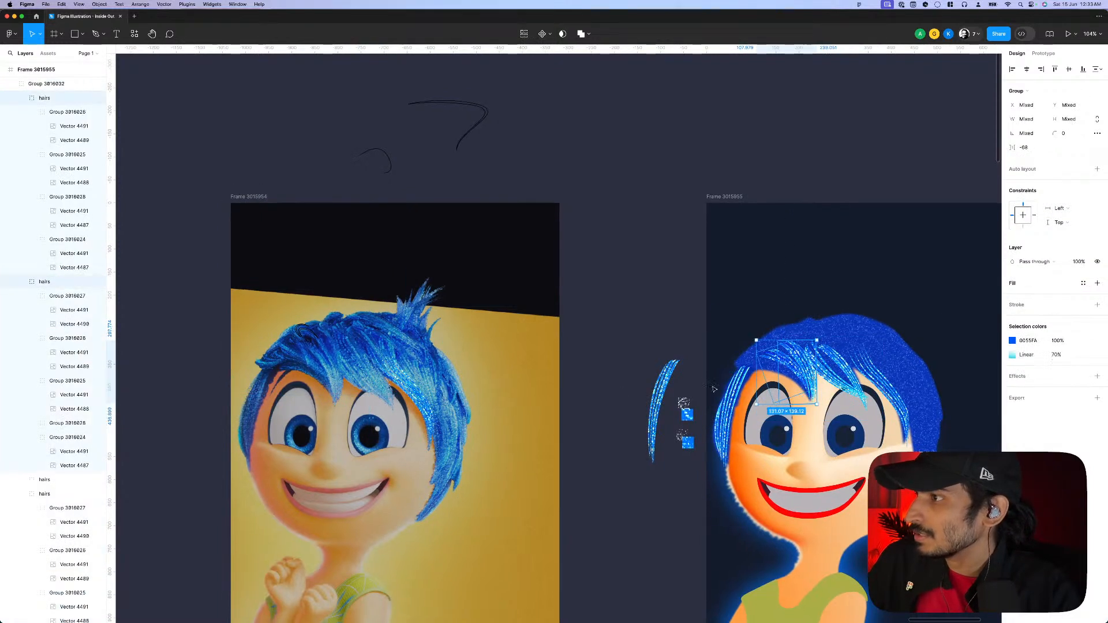
{"action": "left_click", "coordinate": [426, 388]}
{"action": "key", "text": "Delete"}
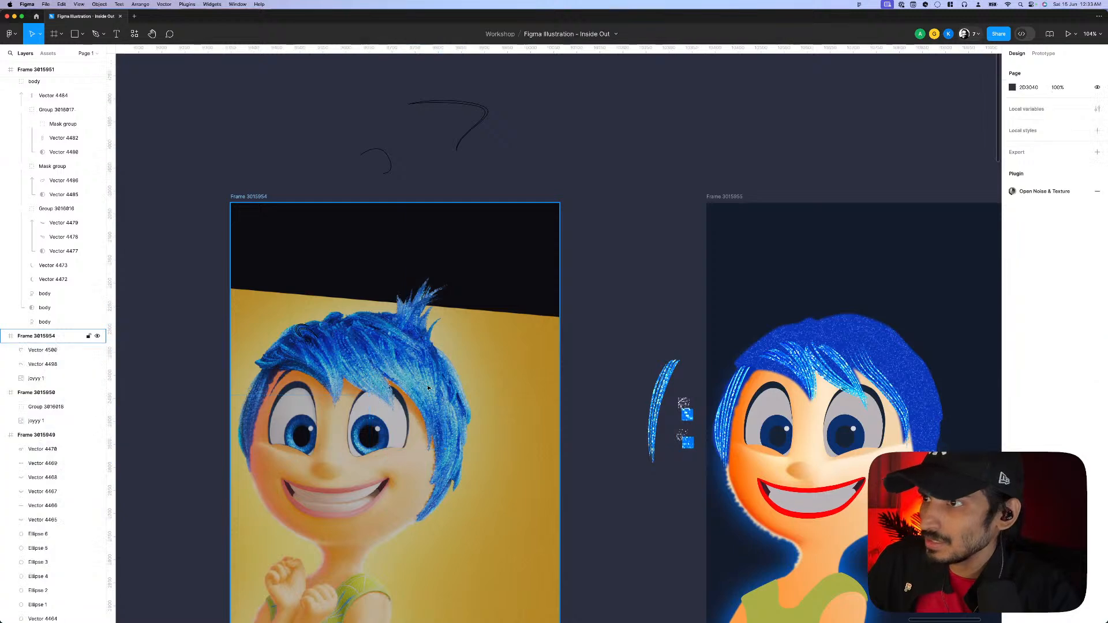
- Paste the two bang strand groups and fit them over the reference's long side lock, rotated to about 148° and 157°
{"action": "right_click", "coordinate": [614, 339]}
{"action": "left_click", "coordinate": [633, 344]}
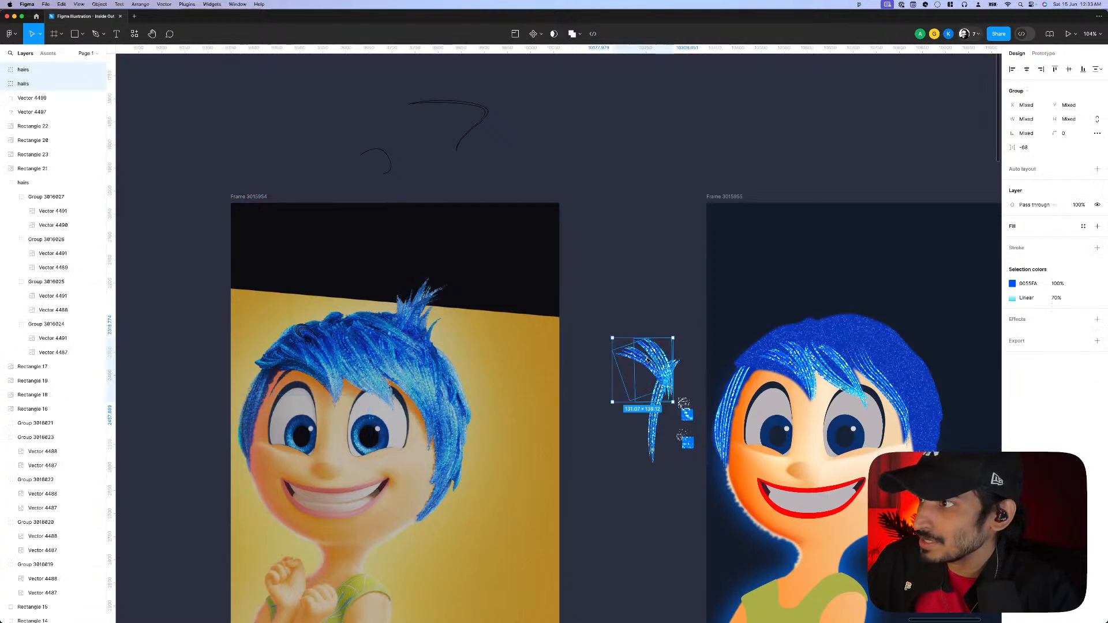
{"action": "left_click_drag", "start_coordinate": [648, 361], "coordinate": [450, 471]}
{"action": "scroll", "coordinate": [446, 439], "scroll_direction": "up", "scroll_amount": 3}
{"action": "left_click", "coordinate": [456, 450]}
{"action": "left_click_drag", "start_coordinate": [459, 399], "coordinate": [456, 434]}
{"action": "left_click", "coordinate": [436, 398]}
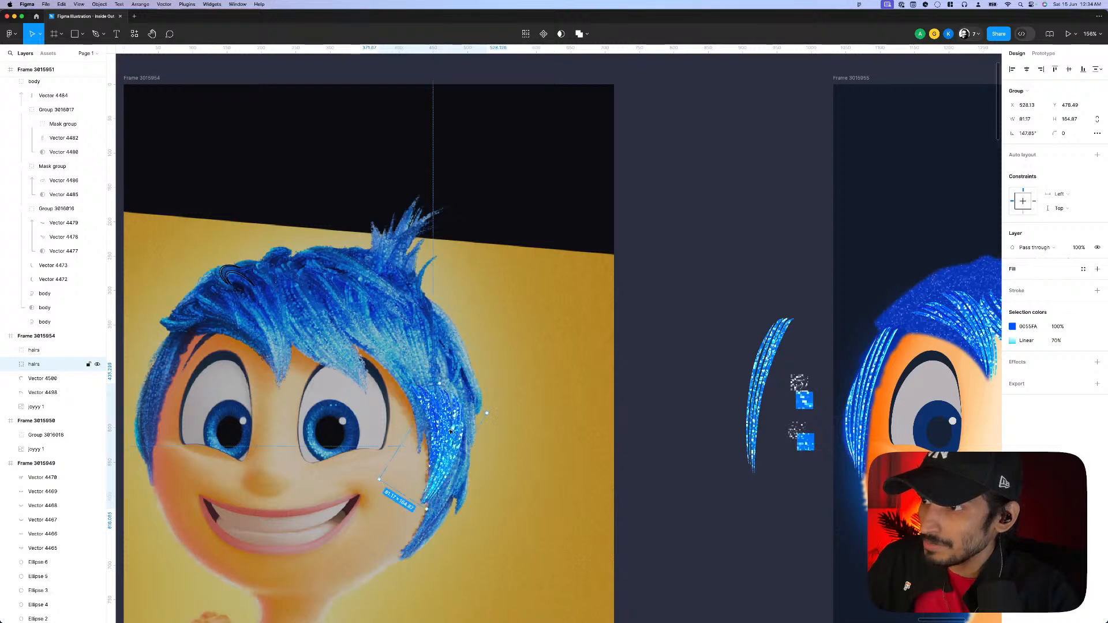
{"action": "left_click_drag", "start_coordinate": [436, 391], "coordinate": [438, 419]}
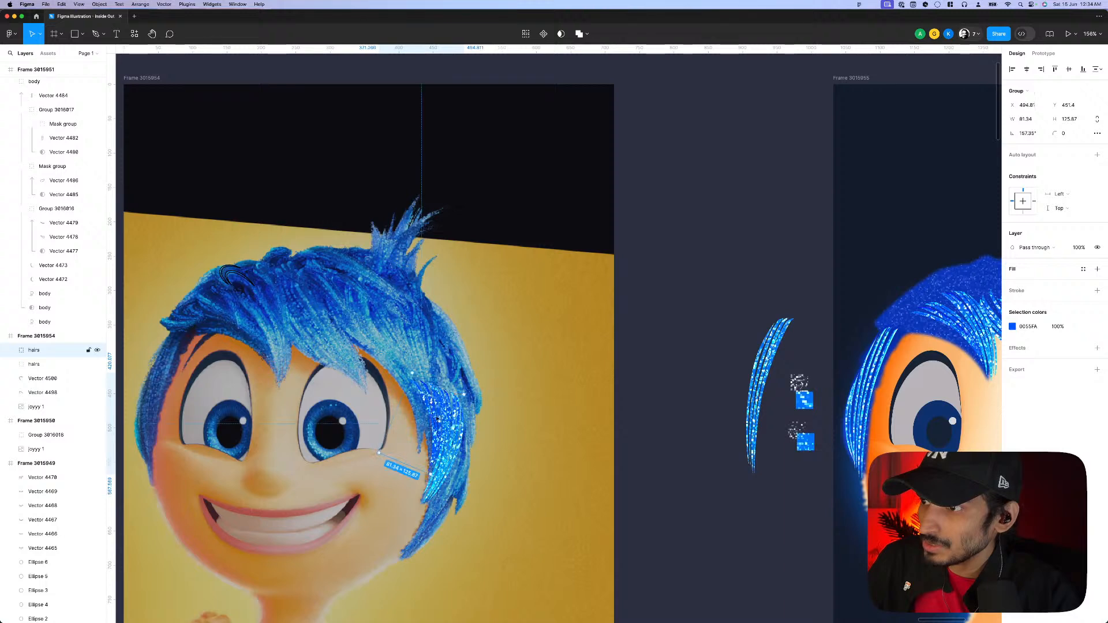
- Duplicate the larger strand group farther down the side lock, rotate it to about 136° and arrange it behind the other strand groups
{"action": "left_click_drag", "start_coordinate": [454, 458], "coordinate": [448, 489]}
{"action": "double_click", "coordinate": [433, 512]}
{"action": "scroll", "coordinate": [444, 496], "scroll_direction": "up", "scroll_amount": 3}
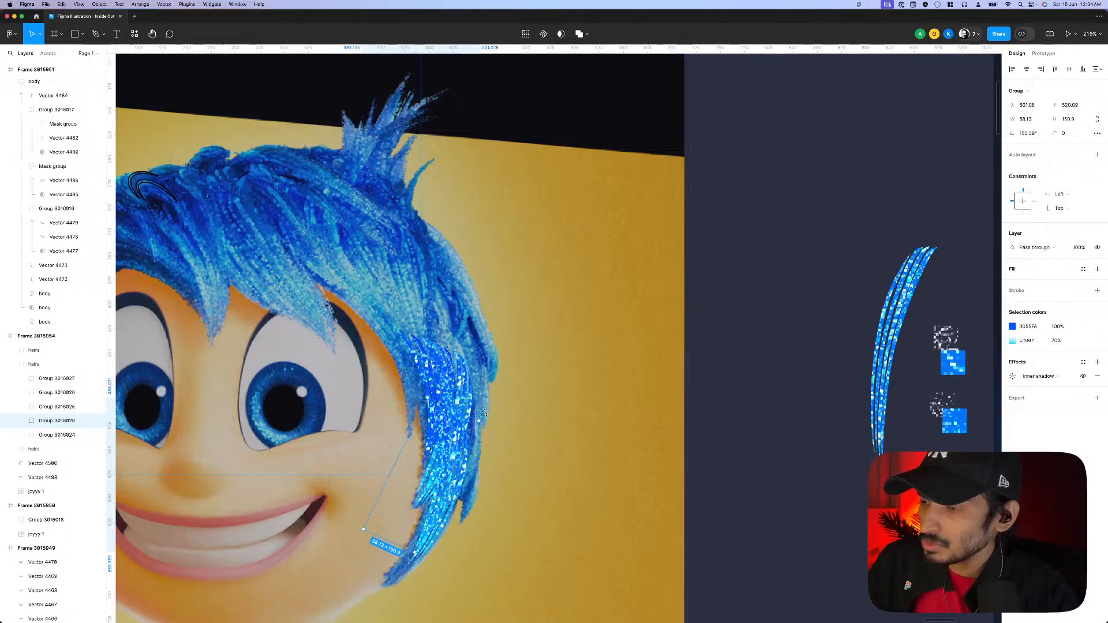
{"action": "left_click", "coordinate": [495, 445]}
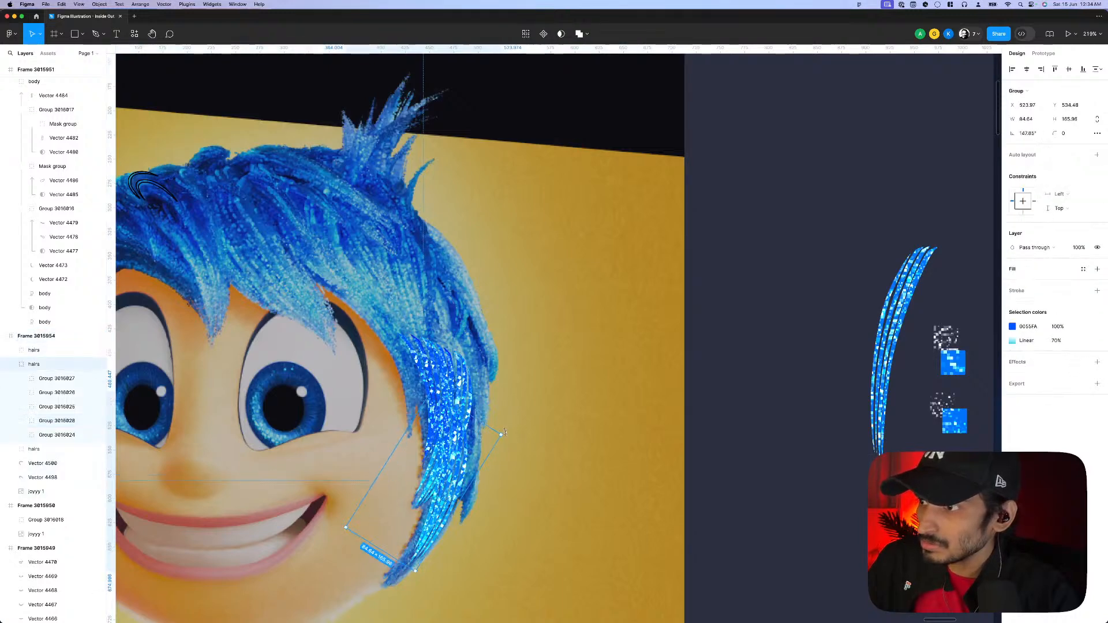
{"action": "left_click_drag", "start_coordinate": [512, 440], "coordinate": [519, 448]}
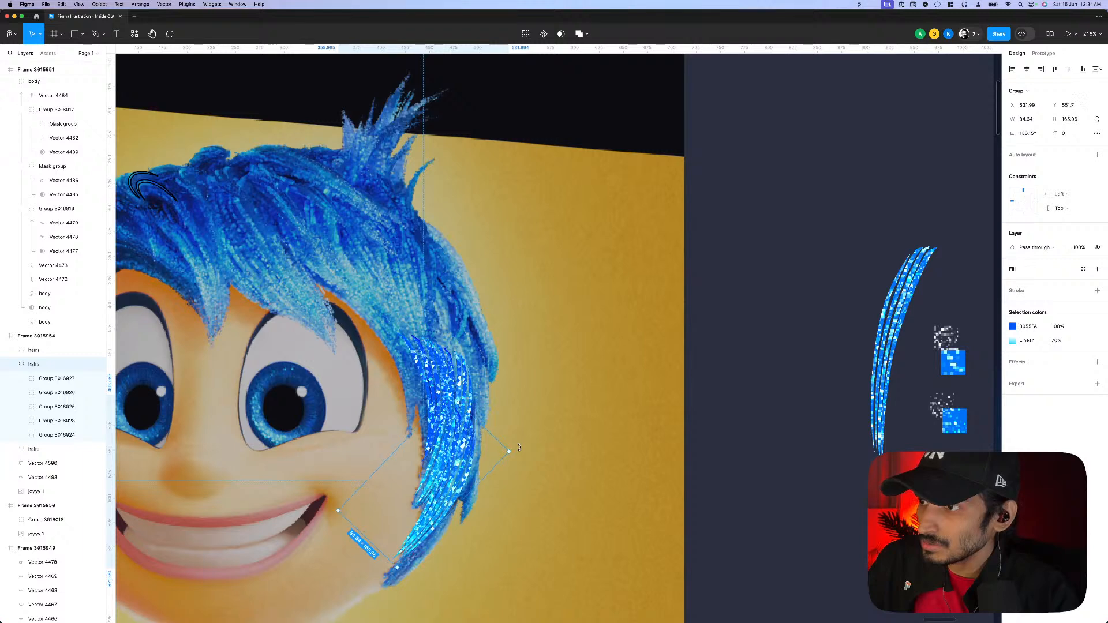
{"action": "key", "text": "ctrl+z"}
{"action": "key", "text": "ctrl+z"}
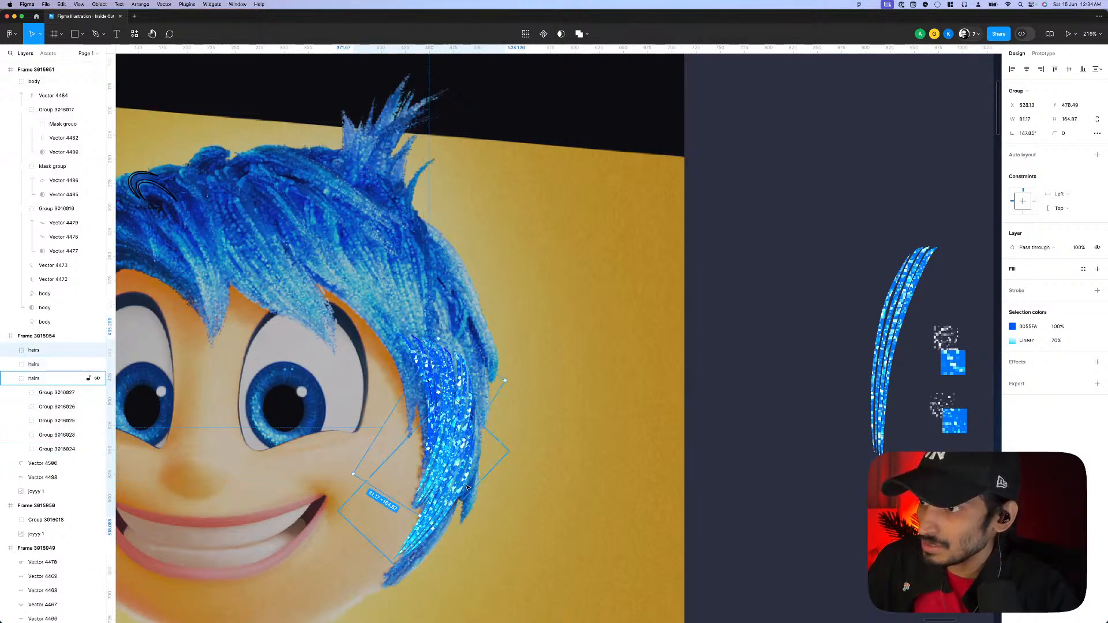
{"action": "key", "text": "ctrl+shift+z"}
- Place another copy of the rotated strand group at the side lock's tip, remove one strand pair and rotate it to about 126°
{"action": "left_click_drag", "start_coordinate": [465, 484], "coordinate": [454, 533]}
{"action": "scroll", "coordinate": [462, 491], "scroll_direction": "down", "scroll_amount": 5}
{"action": "scroll", "coordinate": [455, 500], "scroll_direction": "up", "scroll_amount": 4}
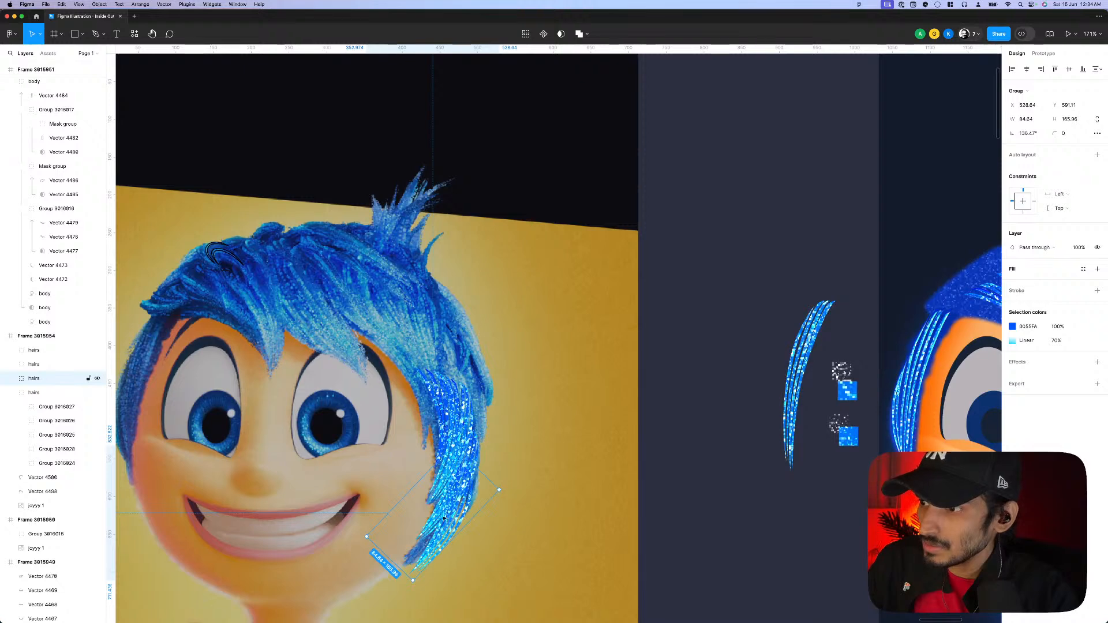
{"action": "double_click", "coordinate": [443, 524]}
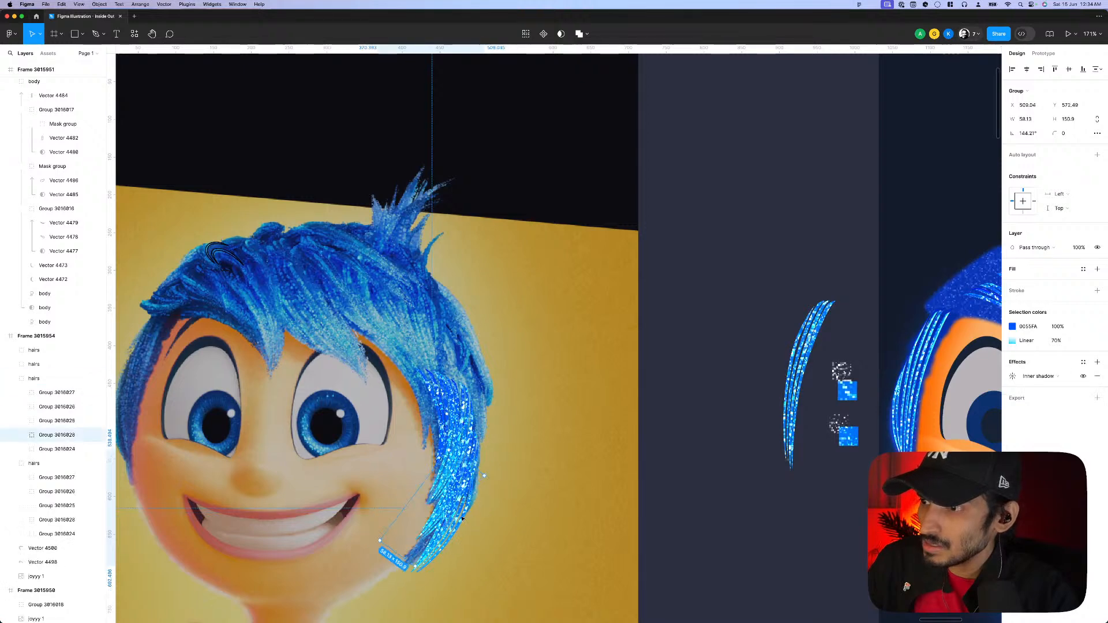
{"action": "key", "text": "Delete"}
{"action": "left_click_drag", "start_coordinate": [500, 490], "coordinate": [457, 509]}
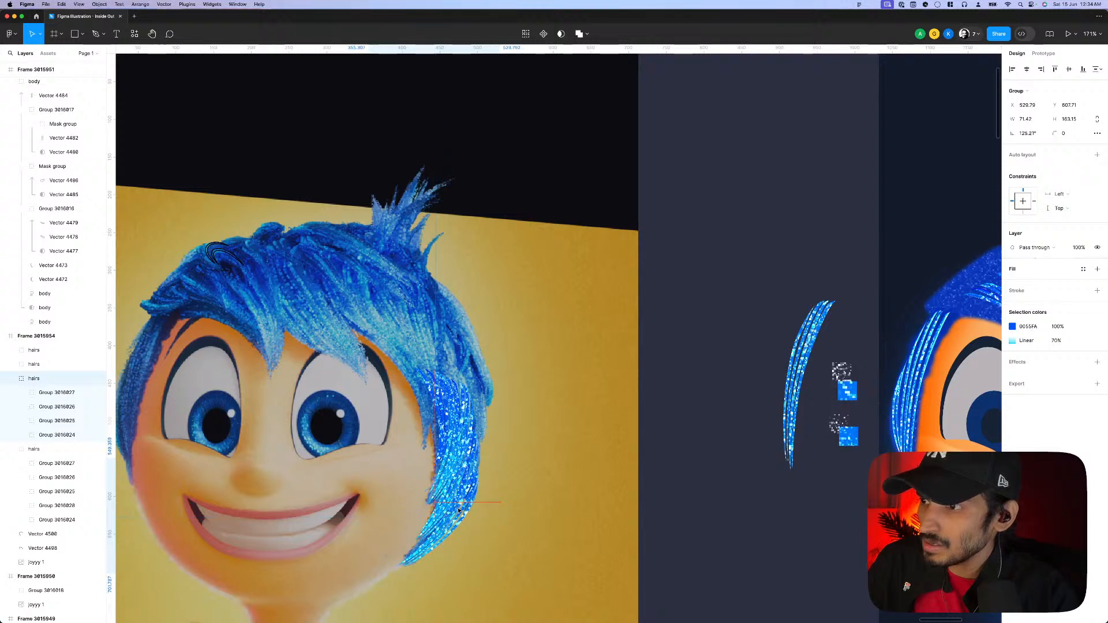
{"action": "scroll", "coordinate": [520, 462], "scroll_direction": "up", "scroll_amount": 3}
{"action": "scroll", "coordinate": [520, 462], "scroll_direction": "left", "scroll_amount": 5}
{"action": "scroll", "coordinate": [588, 443], "scroll_direction": "down", "scroll_amount": 5}
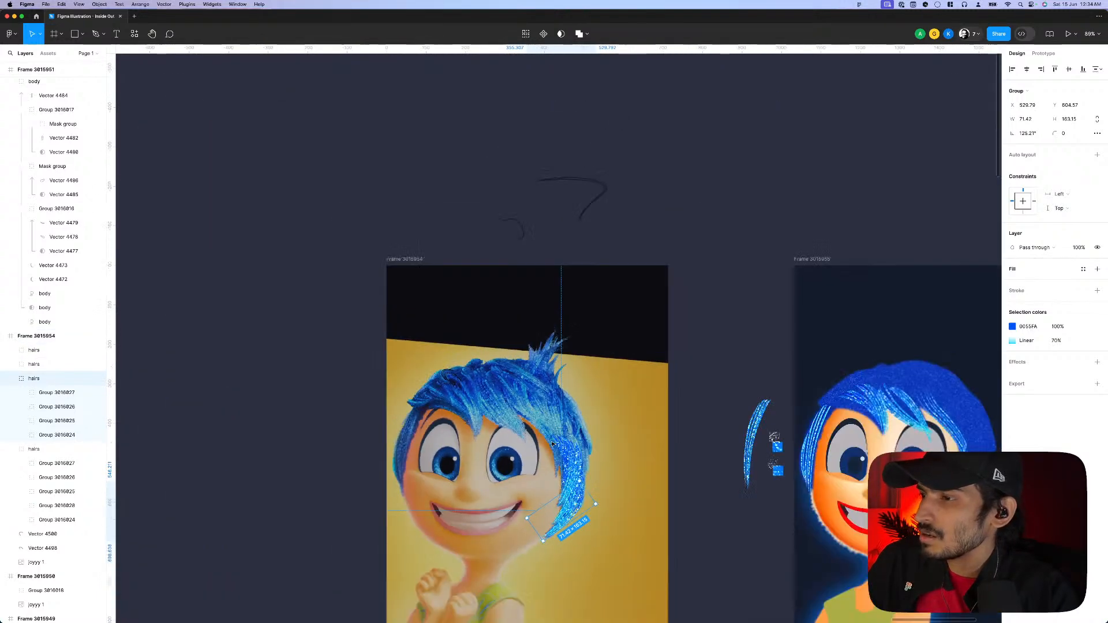
- Try placing a narrower, rotated copy of the upper strand group over the hair above the reference's side lock
{"action": "left_click", "coordinate": [552, 444]}
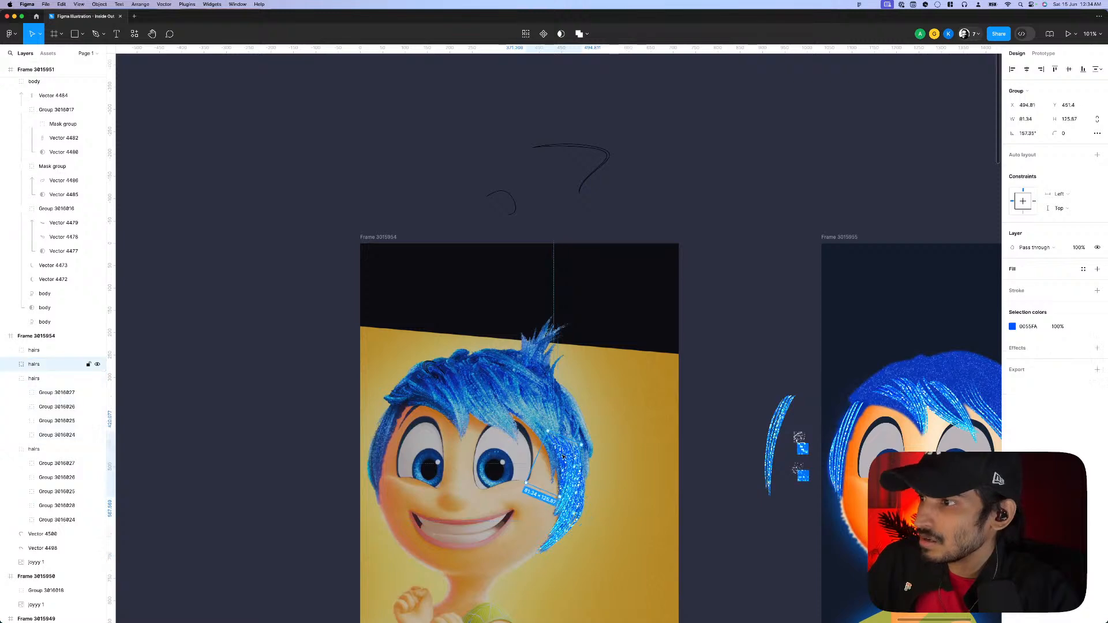
{"action": "scroll", "coordinate": [566, 445], "scroll_direction": "up", "scroll_amount": 5}
{"action": "left_click_drag", "start_coordinate": [547, 406], "coordinate": [526, 315]}
{"action": "mouse_move", "coordinate": [564, 391]}
{"action": "left_mouse_down"}
{"action": "mouse_move", "coordinate": [545, 352]}
{"action": "mouse_move", "coordinate": [520, 379]}
{"action": "mouse_move", "coordinate": [547, 391]}
{"action": "left_mouse_up"}
{"action": "scroll", "coordinate": [520, 379], "scroll_direction": "up", "scroll_amount": 2}
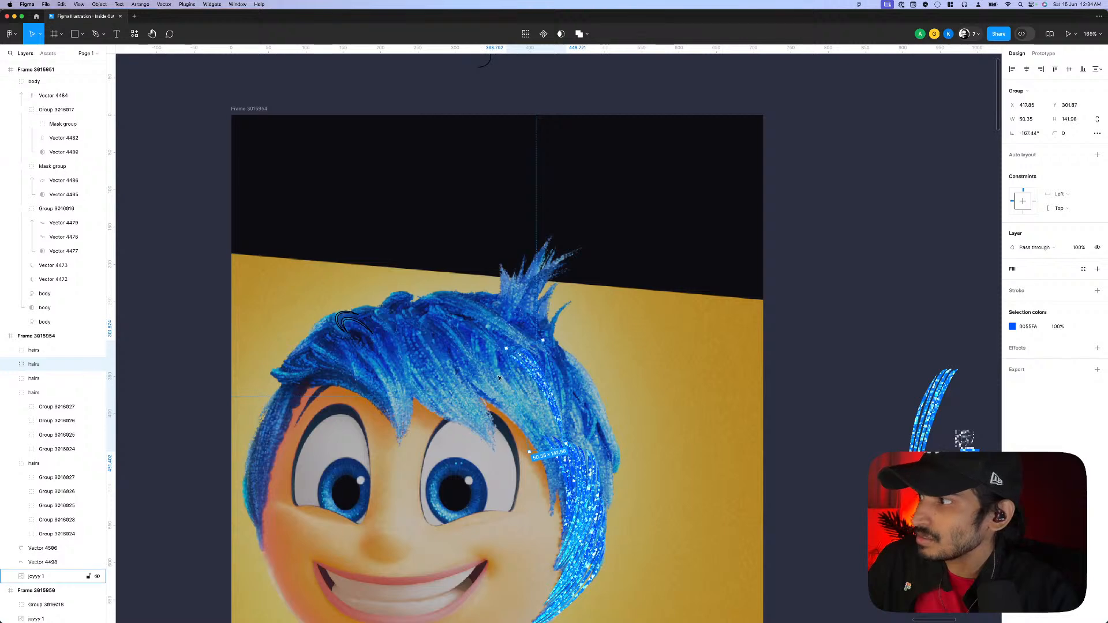
{"action": "key", "text": "Delete"}
- Replace the narrowed copy with a fresh copy of the illustration's bang strand group, fitted above the reference's side lock and rotated to about -174°
{"action": "scroll", "coordinate": [635, 375], "scroll_direction": "down", "scroll_amount": 5}
{"action": "scroll", "coordinate": [791, 392], "scroll_direction": "up", "scroll_amount": 1}
{"action": "left_click", "coordinate": [800, 389]}
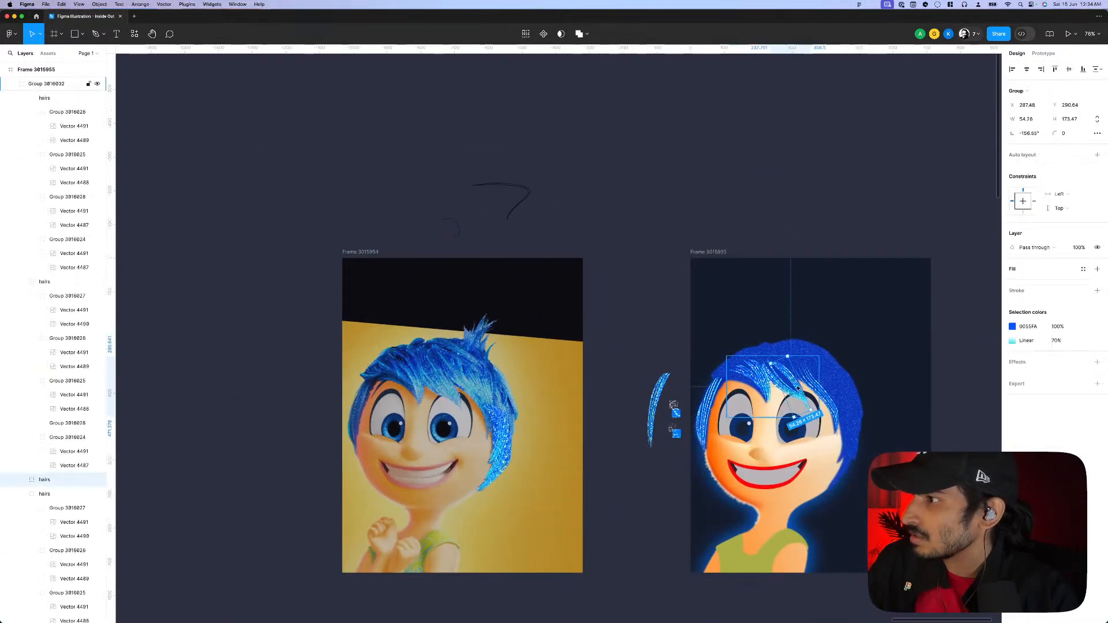
{"action": "scroll", "coordinate": [487, 375], "scroll_direction": "up", "scroll_amount": 5}
{"action": "right_click", "coordinate": [503, 307]}
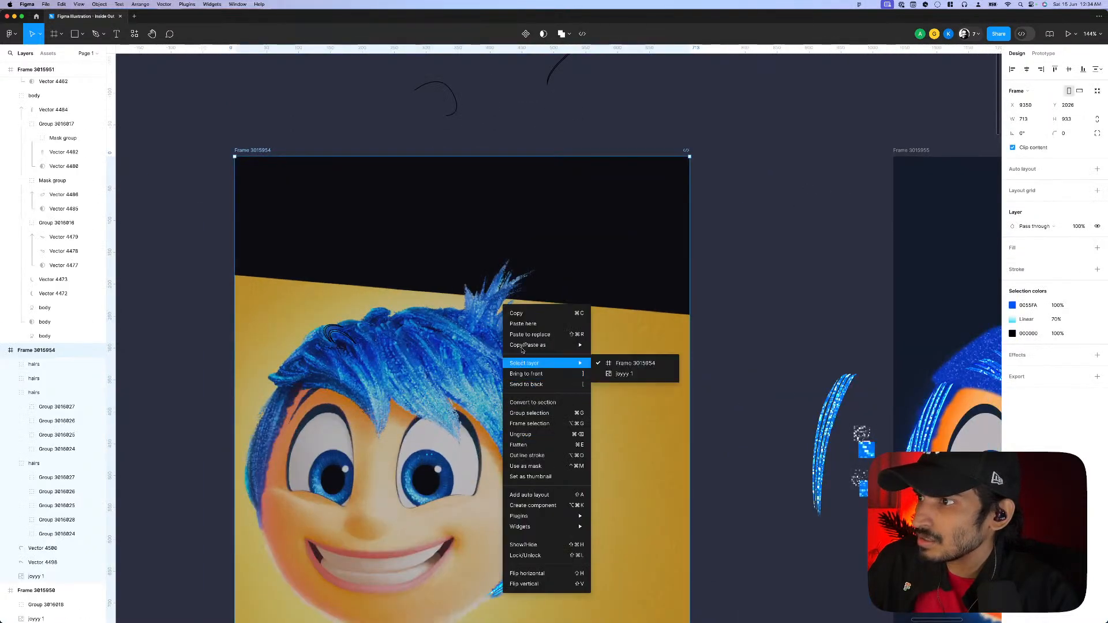
{"action": "left_click", "coordinate": [522, 324]}
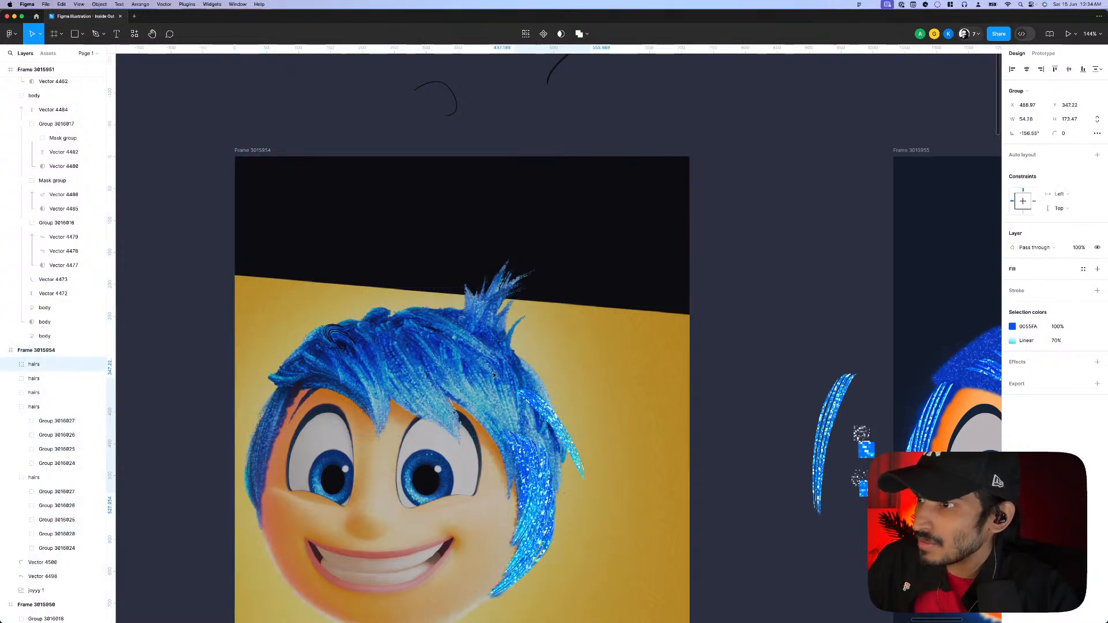
{"action": "left_click_drag", "start_coordinate": [489, 376], "coordinate": [521, 354]}
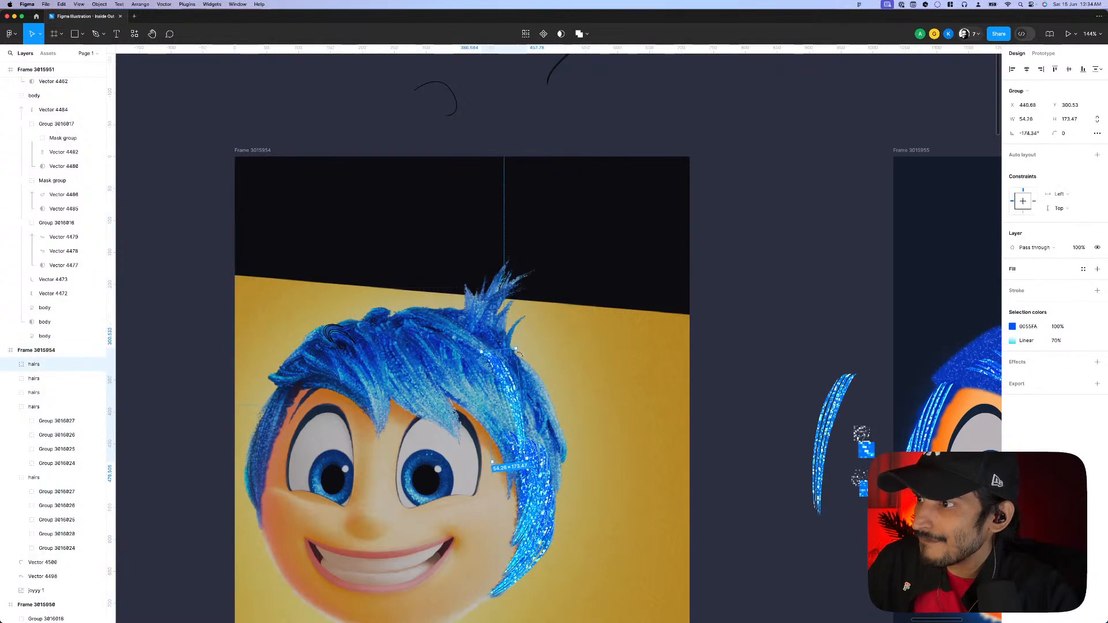
- Duplicate two strand pairs inside the pasted strand group, shifting the copies slightly toward the face and rotating the second to about -171°
{"action": "scroll", "coordinate": [518, 413], "scroll_direction": "up", "scroll_amount": 3}
{"action": "left_click", "coordinate": [504, 414], "text": "super"}
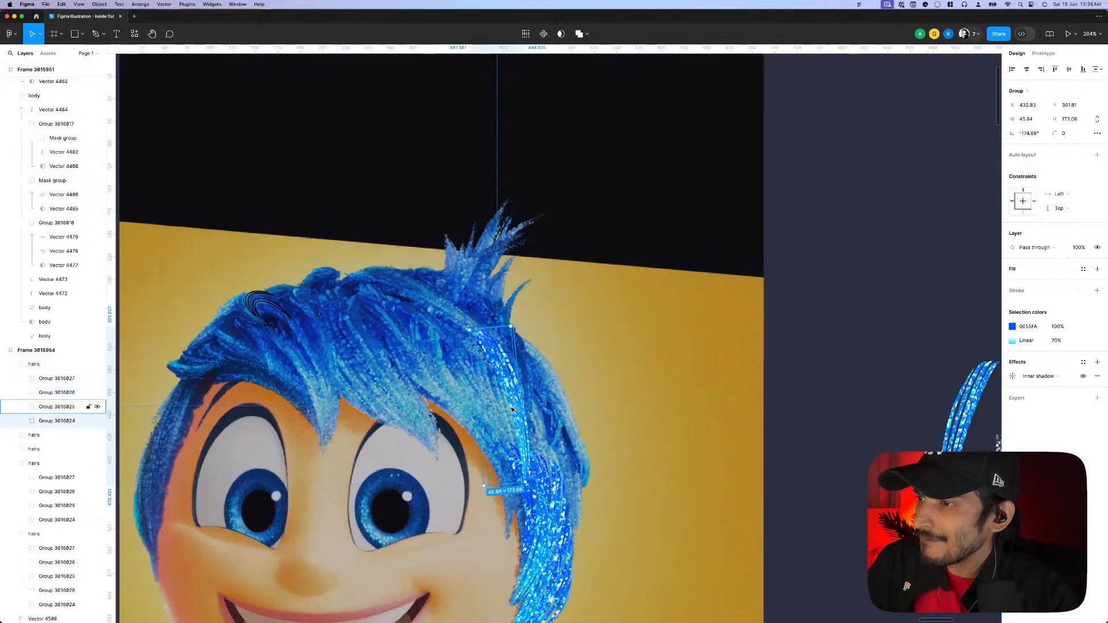
{"action": "left_click_drag", "start_coordinate": [504, 414], "coordinate": [502, 405]}
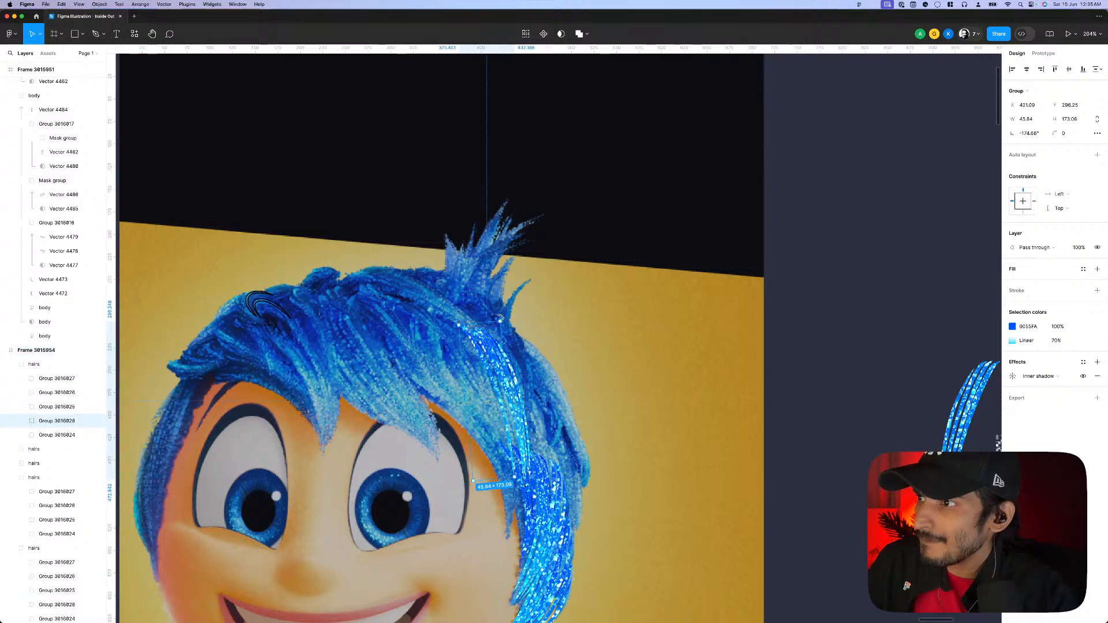
{"action": "left_click_drag", "start_coordinate": [490, 316], "coordinate": [491, 314]}
{"action": "scroll", "coordinate": [489, 380], "scroll_direction": "up", "scroll_amount": 2}
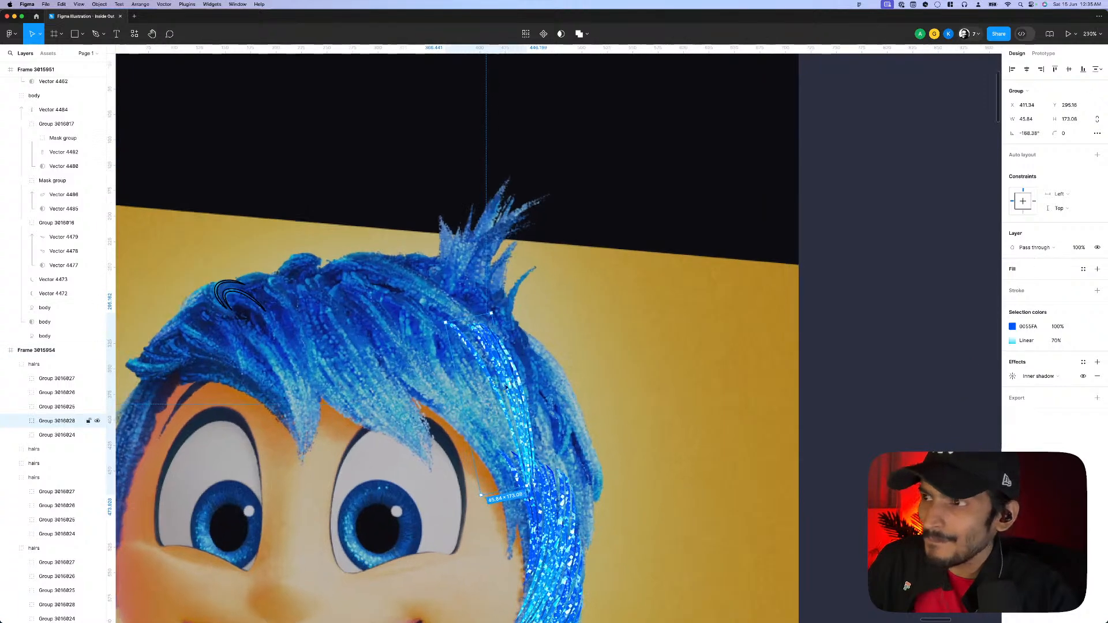
{"action": "left_click", "coordinate": [523, 388]}
{"action": "left_click_drag", "start_coordinate": [506, 389], "coordinate": [500, 386]}
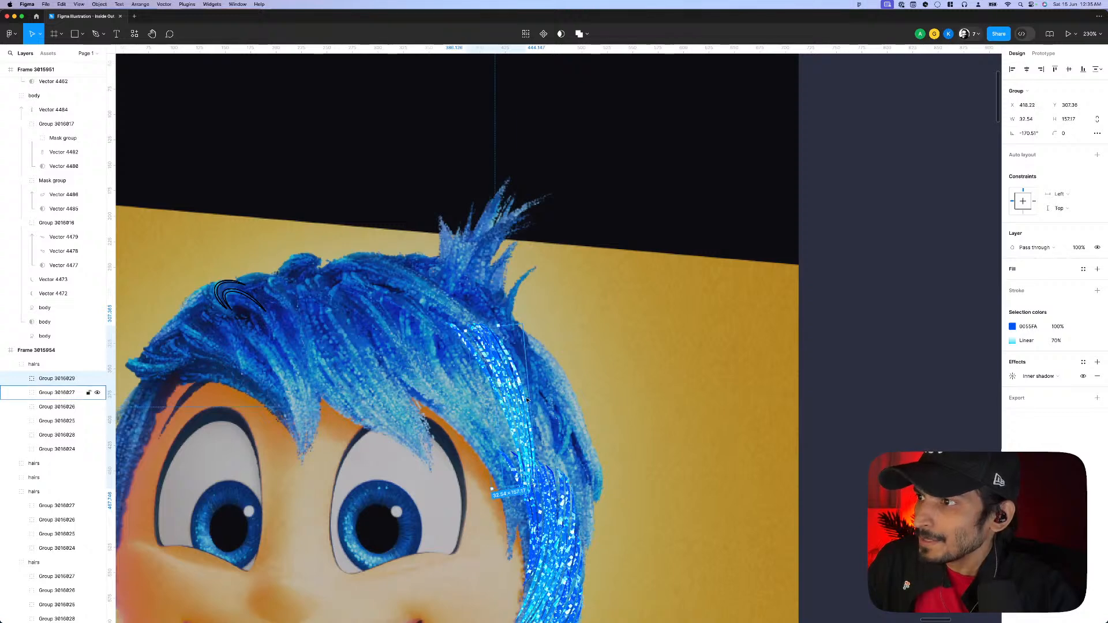
- Duplicate a strand within the upper right-side hair group and rotate the copy to about -166° to fit the reference hair
{"action": "left_click", "coordinate": [527, 399]}
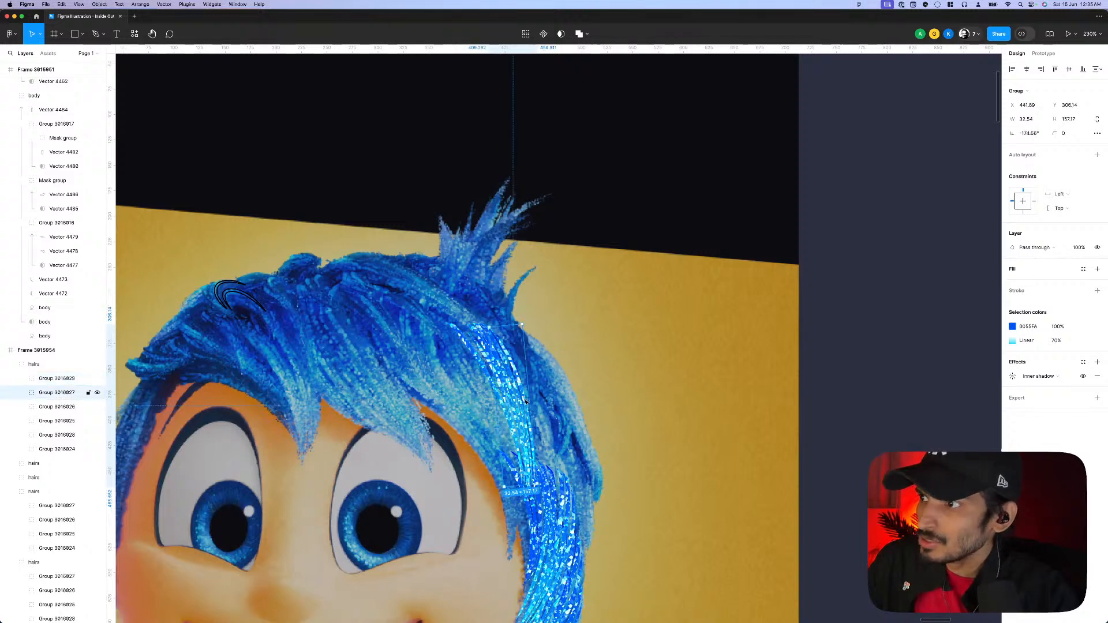
{"action": "left_click_drag", "start_coordinate": [526, 399], "coordinate": [514, 375]}
{"action": "left_click_drag", "start_coordinate": [498, 322], "coordinate": [492, 361]}
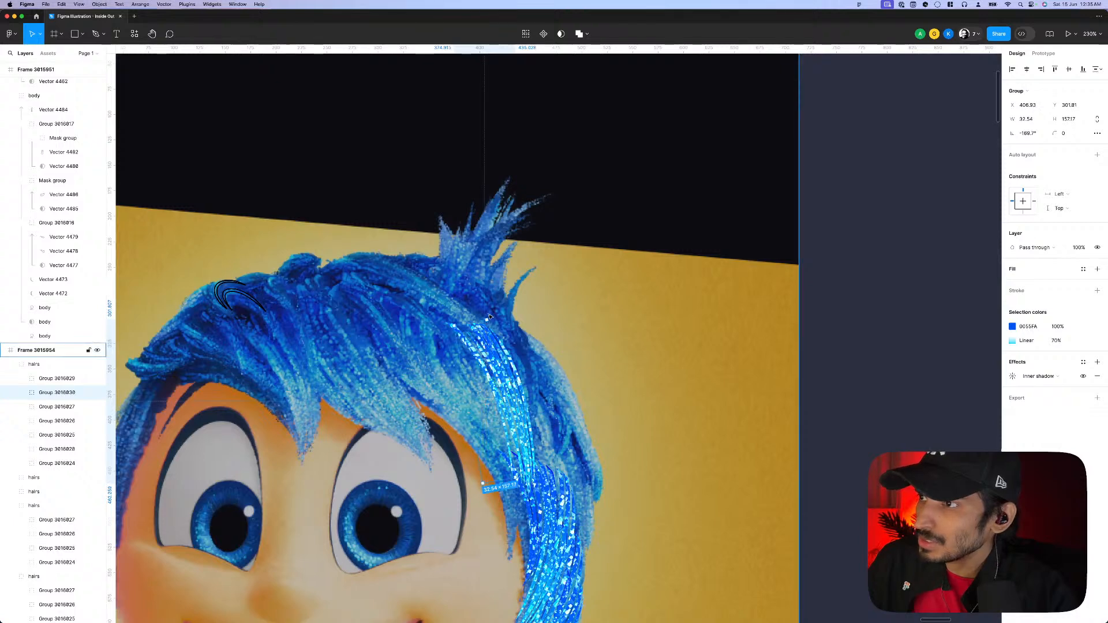
{"action": "left_click_drag", "start_coordinate": [485, 316], "coordinate": [483, 317]}
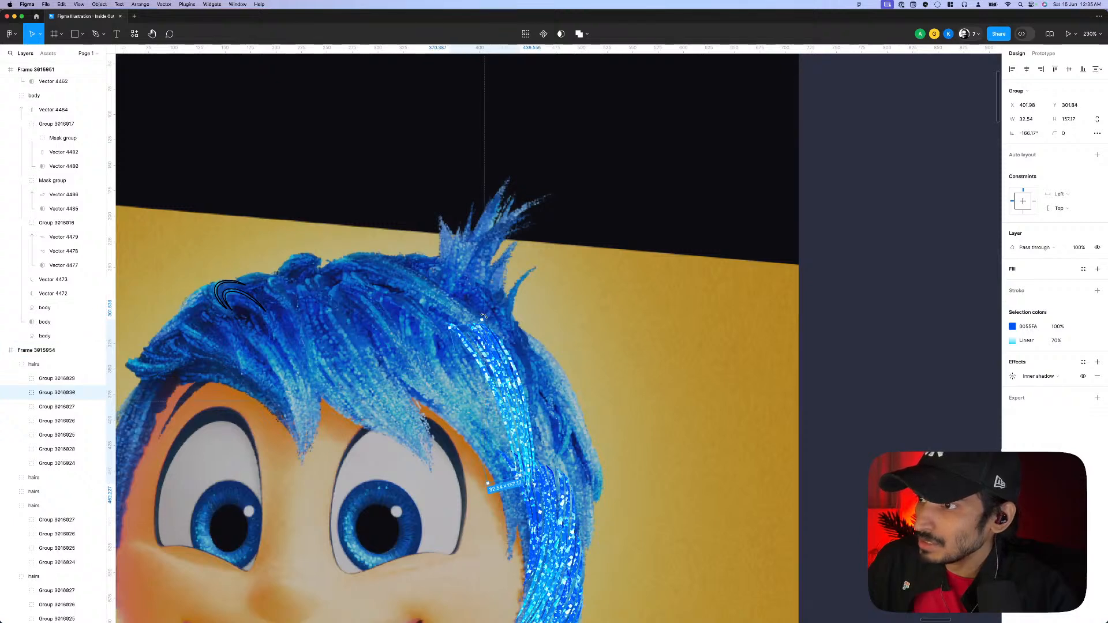
{"action": "left_click_drag", "start_coordinate": [494, 392], "coordinate": [473, 332]}
- Place a horizontally flipped, rotated copy of the hair group over the upper right-side hair, and select one strand inside it
{"action": "left_click", "coordinate": [494, 391]}
{"action": "right_click", "coordinate": [479, 382]}
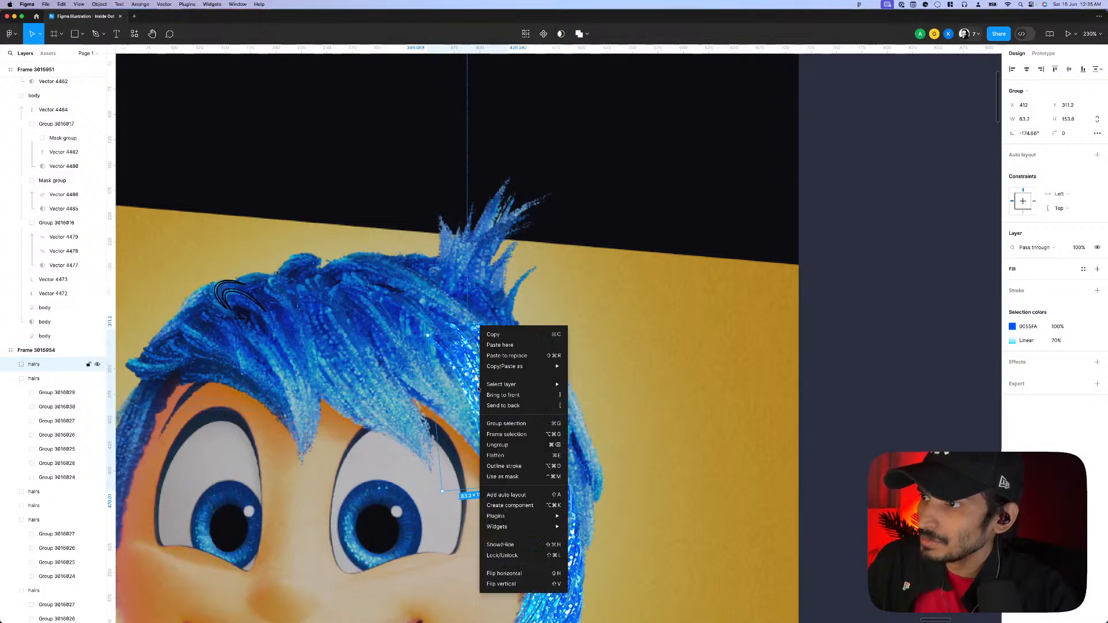
{"action": "left_click", "coordinate": [520, 555]}
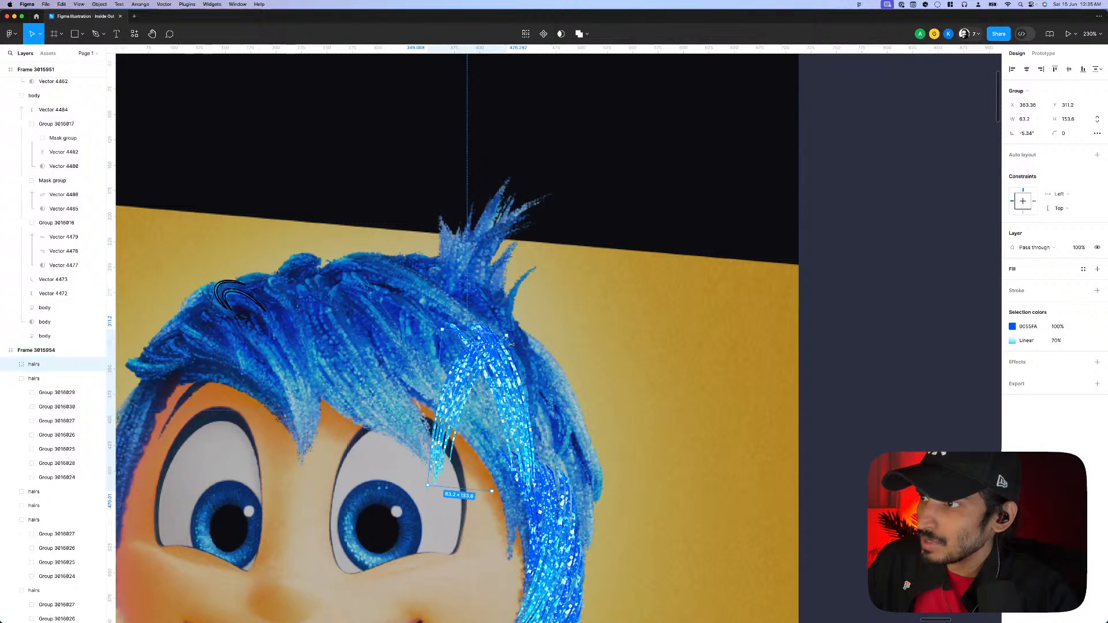
{"action": "left_click_drag", "start_coordinate": [479, 318], "coordinate": [444, 319]}
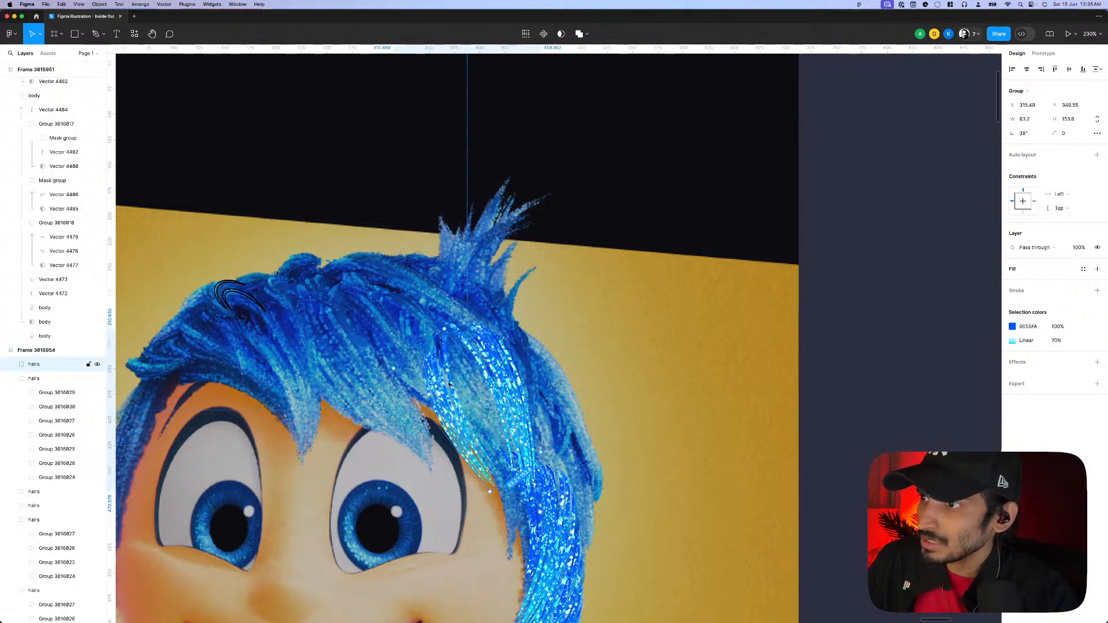
{"action": "left_click_drag", "start_coordinate": [449, 385], "coordinate": [467, 360]}
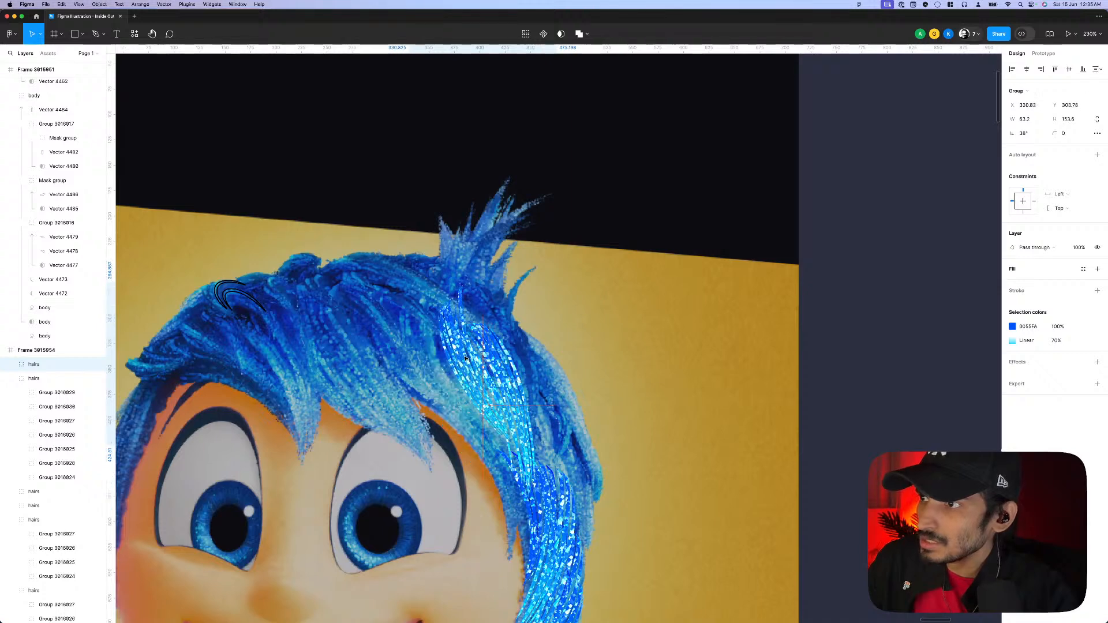
{"action": "double_click", "coordinate": [488, 392]}
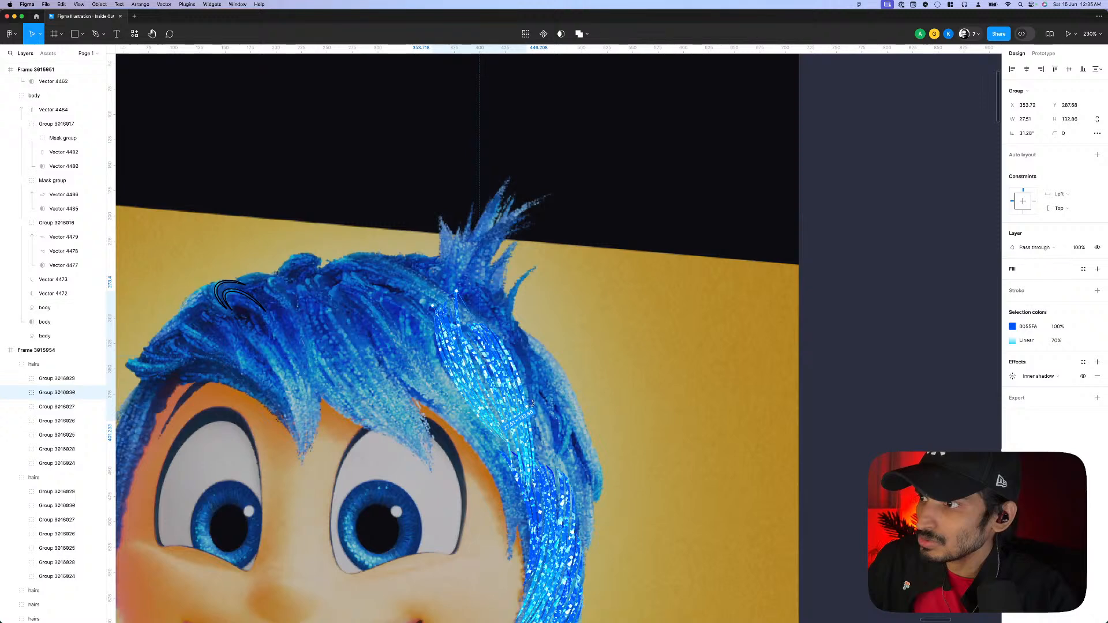
{"action": "left_click", "coordinate": [536, 413]}
{"action": "left_click_drag", "start_coordinate": [536, 412], "coordinate": [539, 422]}
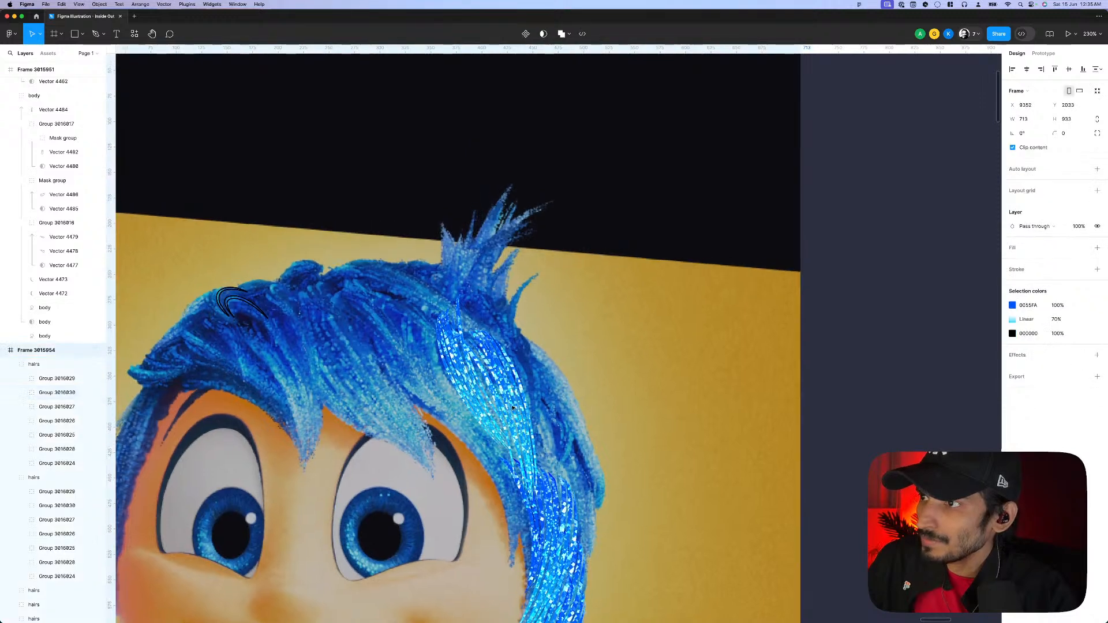
{"action": "key", "text": "Down"}
{"action": "key", "text": "Down"}
{"action": "key", "text": "super+z"}
{"action": "key", "text": "super+z"}
{"action": "key", "text": "super+z"}
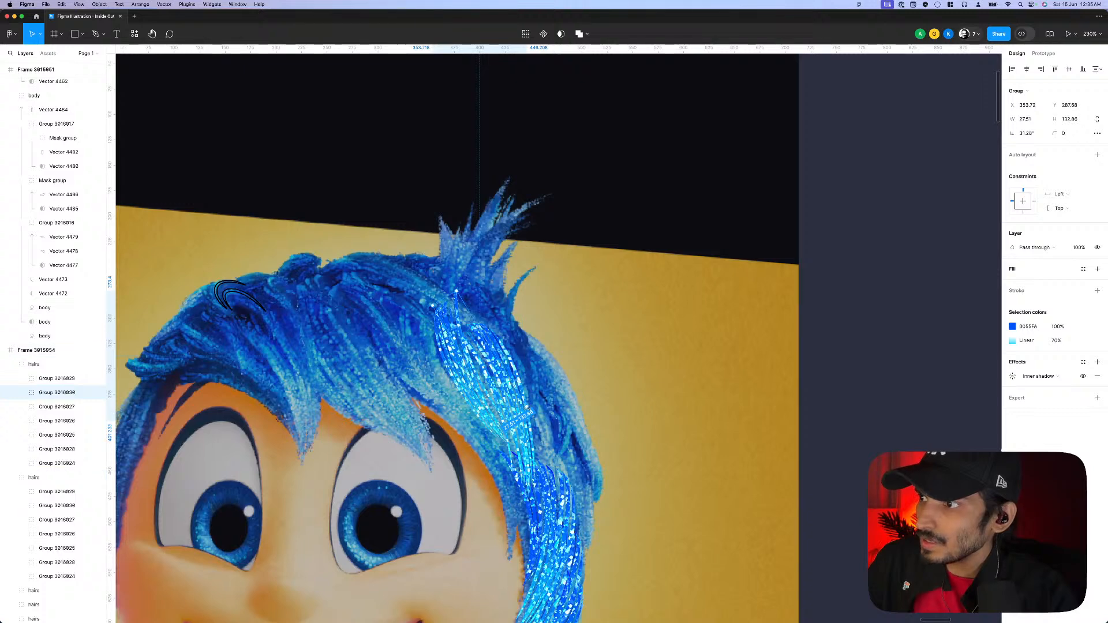
- Rotate the selected strand to about 28.6° and nudge the whole copied hair group slightly up and to the left
{"action": "left_click_drag", "start_coordinate": [529, 406], "coordinate": [536, 414]}
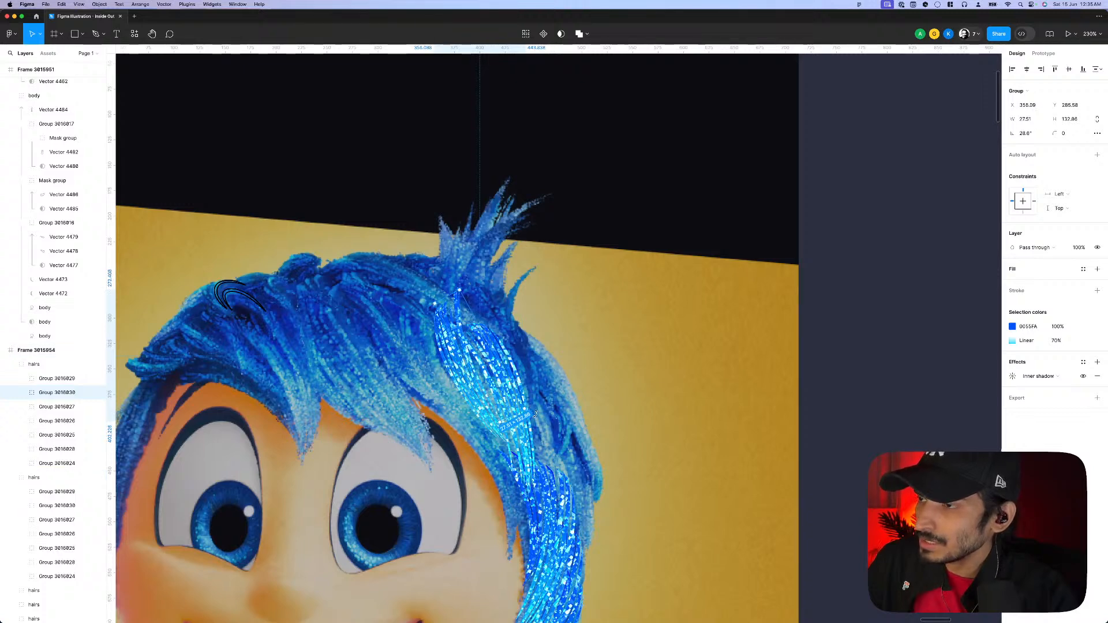
{"action": "left_click", "coordinate": [648, 364]}
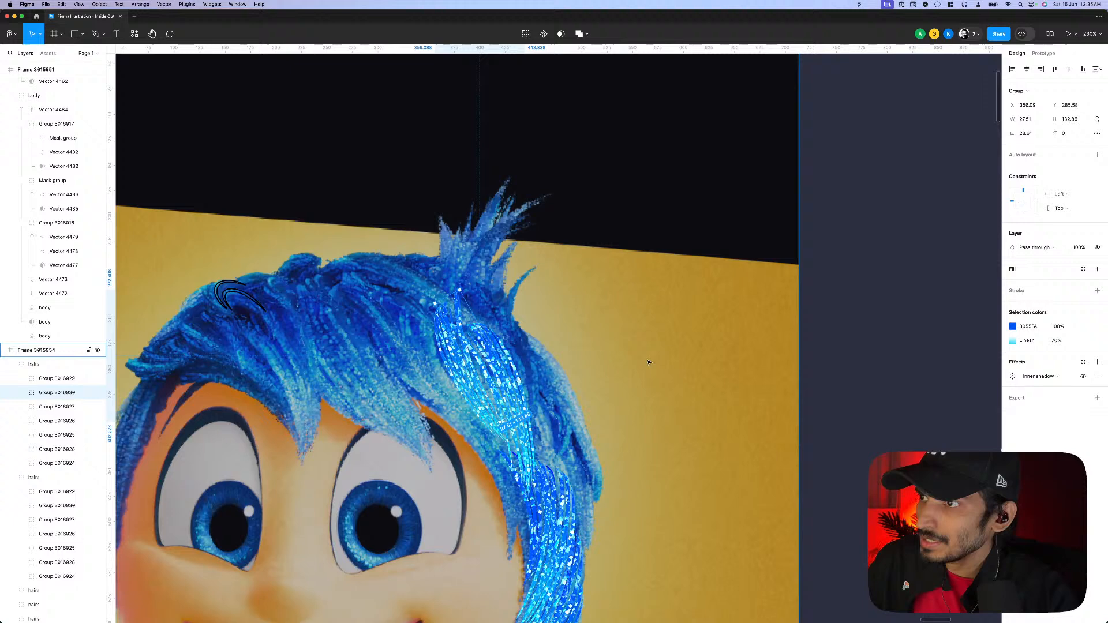
{"action": "left_click", "coordinate": [470, 386]}
{"action": "left_click_drag", "start_coordinate": [455, 305], "coordinate": [450, 300]}
- Place a copy of a right-side hair group along the crown above the fringe, rotated to about -132.5°
{"action": "scroll", "coordinate": [445, 304], "scroll_direction": "down", "scroll_amount": 5}
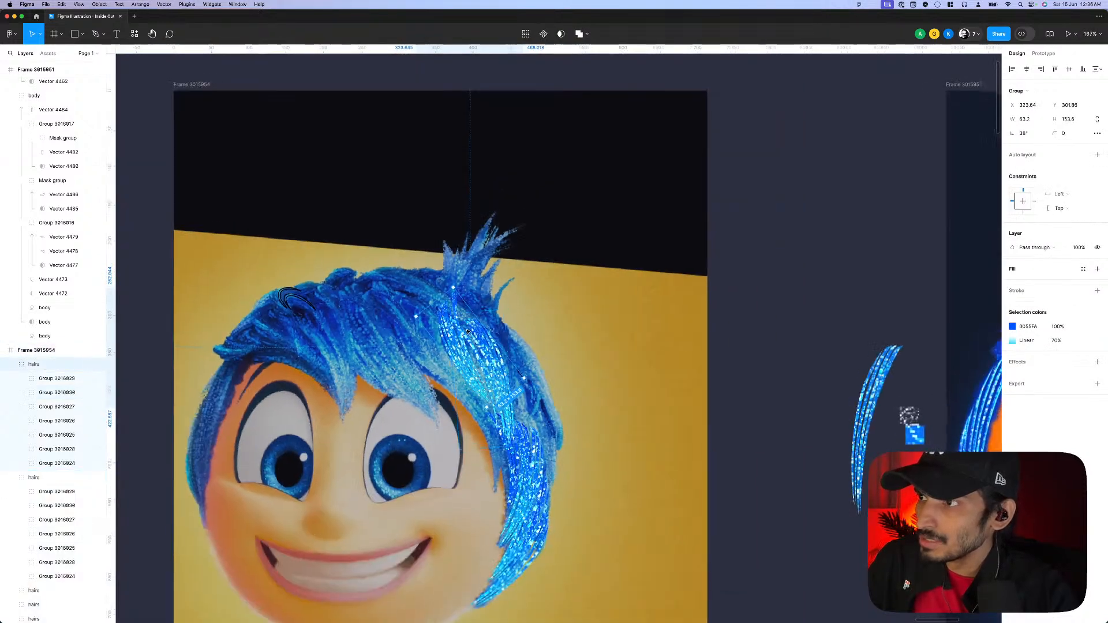
{"action": "left_click", "coordinate": [534, 471]}
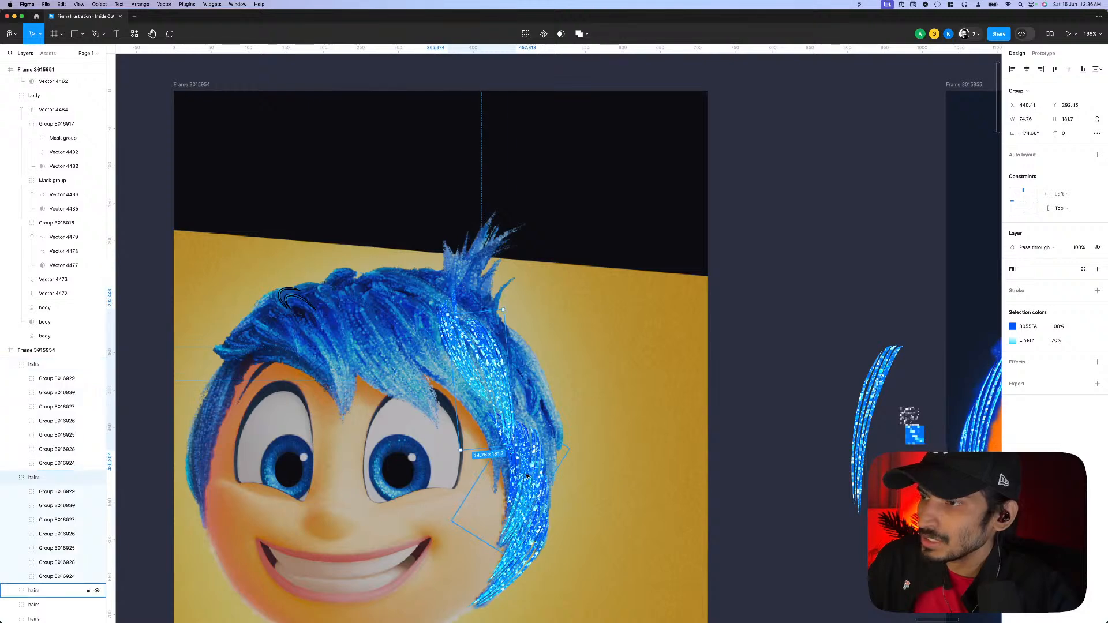
{"action": "left_click", "coordinate": [464, 334]}
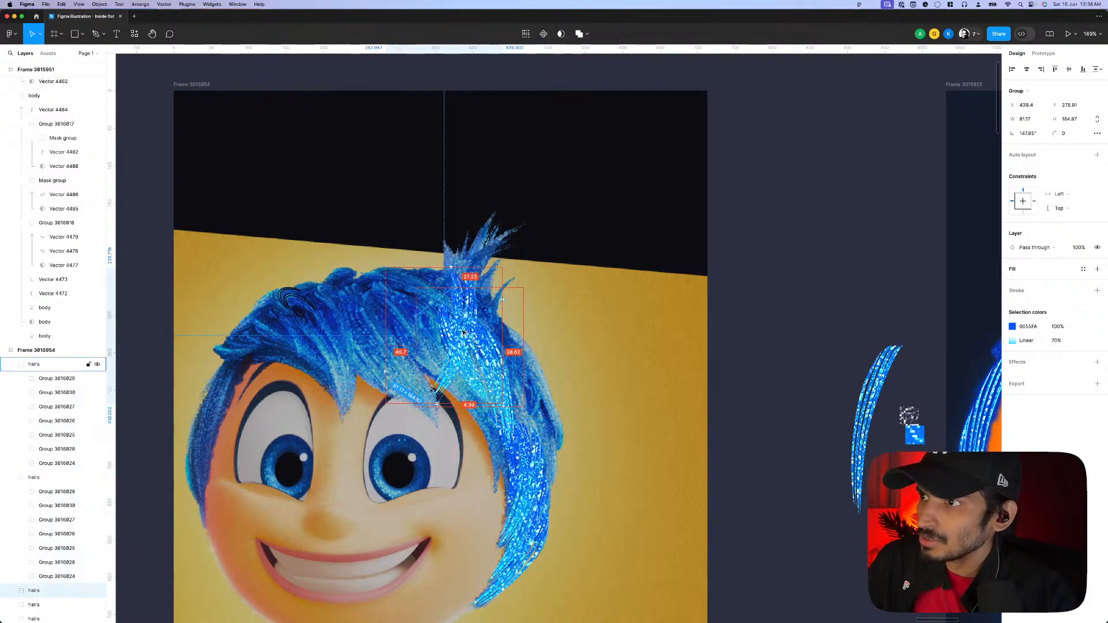
{"action": "left_click_drag", "start_coordinate": [448, 275], "coordinate": [418, 267]}
{"action": "key", "text": "super+alt+bracketright"}
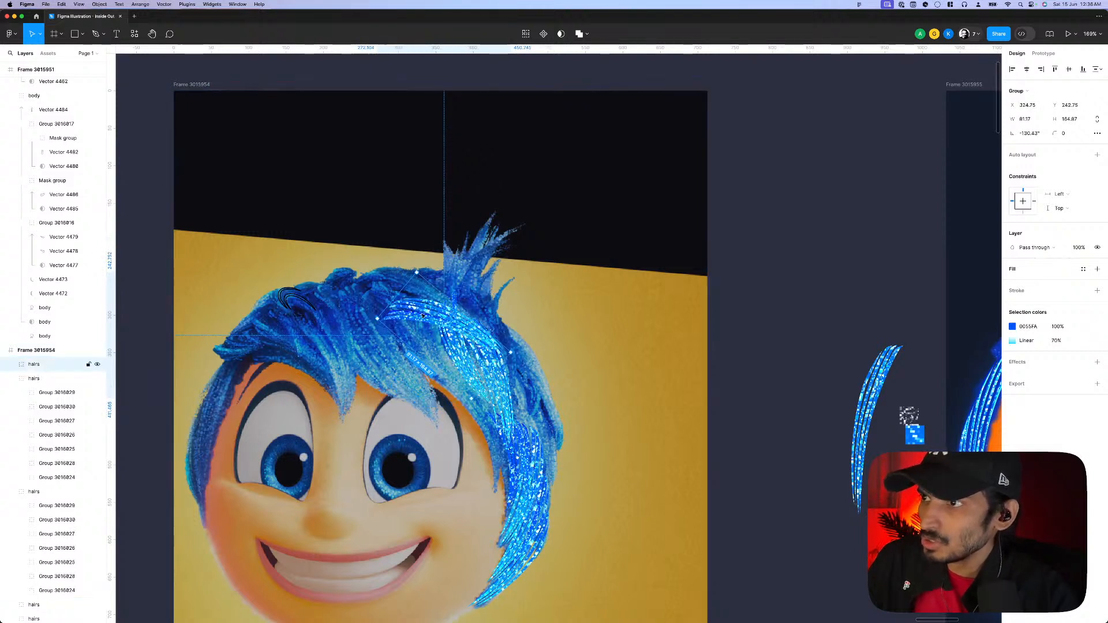
{"action": "left_click_drag", "start_coordinate": [423, 313], "coordinate": [413, 283]}
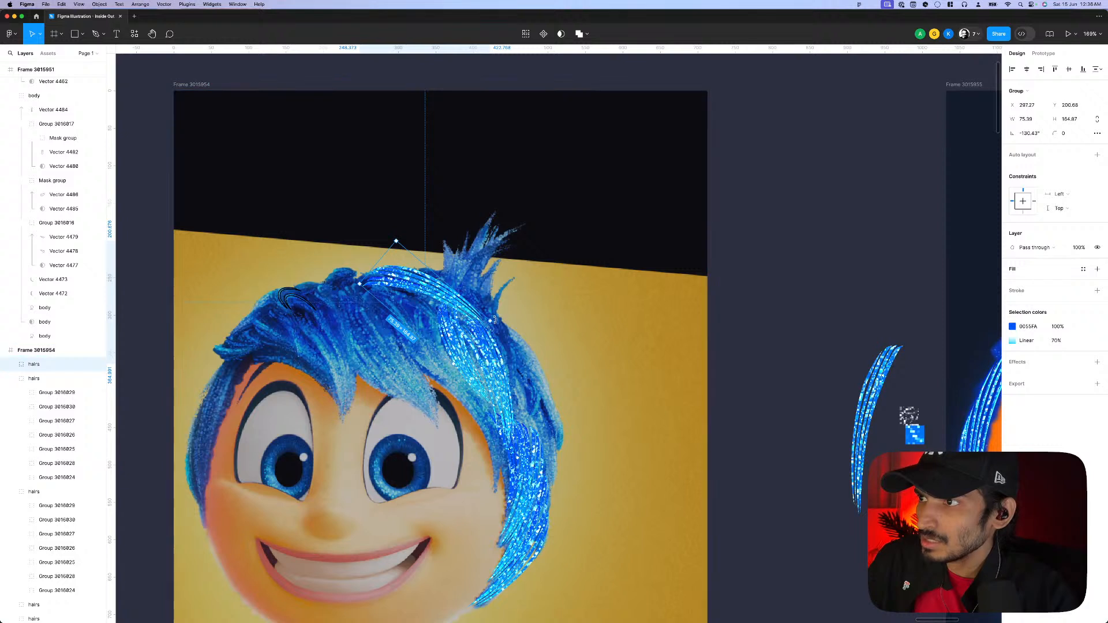
{"action": "mouse_move", "coordinate": [492, 338]}
{"action": "left_mouse_down"}
{"action": "mouse_move", "coordinate": [502, 346]}
{"action": "mouse_move", "coordinate": [502, 330]}
{"action": "mouse_move", "coordinate": [483, 335]}
{"action": "left_mouse_up"}
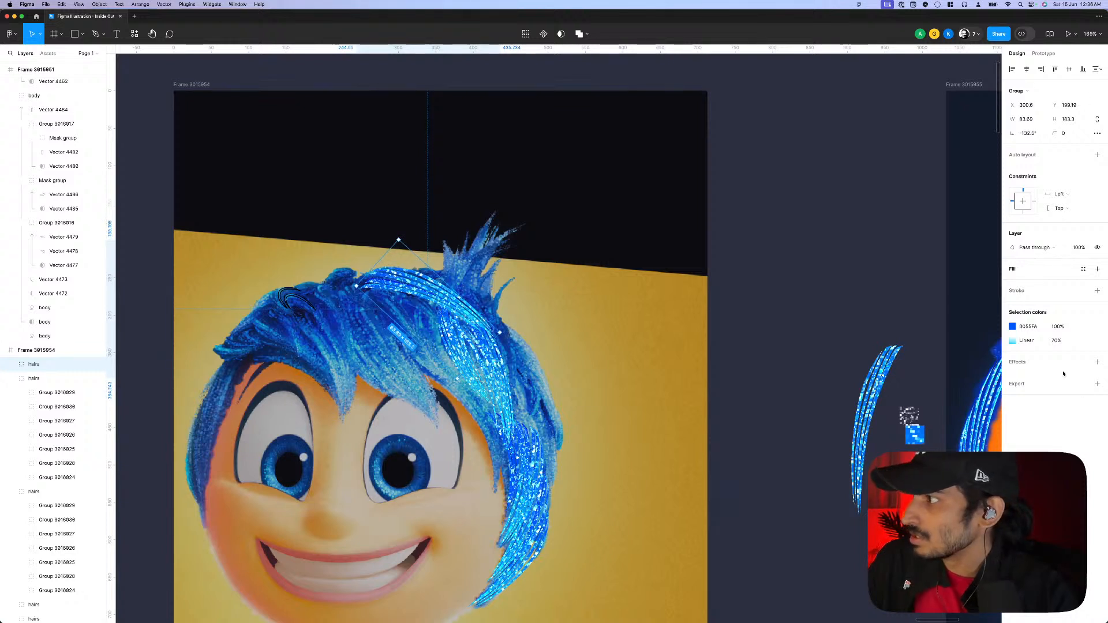
- Set the opacity of the linear gradient used in the crown hair group to 12%
{"action": "left_click", "coordinate": [1097, 342]}
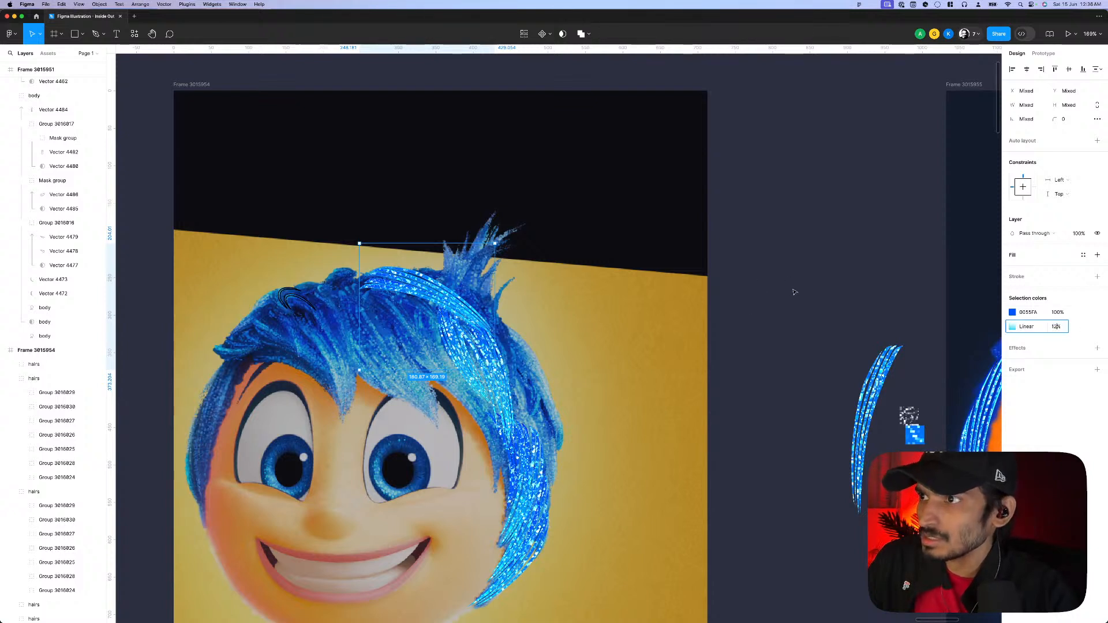
{"action": "left_click", "coordinate": [795, 292]}
{"action": "left_click", "coordinate": [426, 295]}
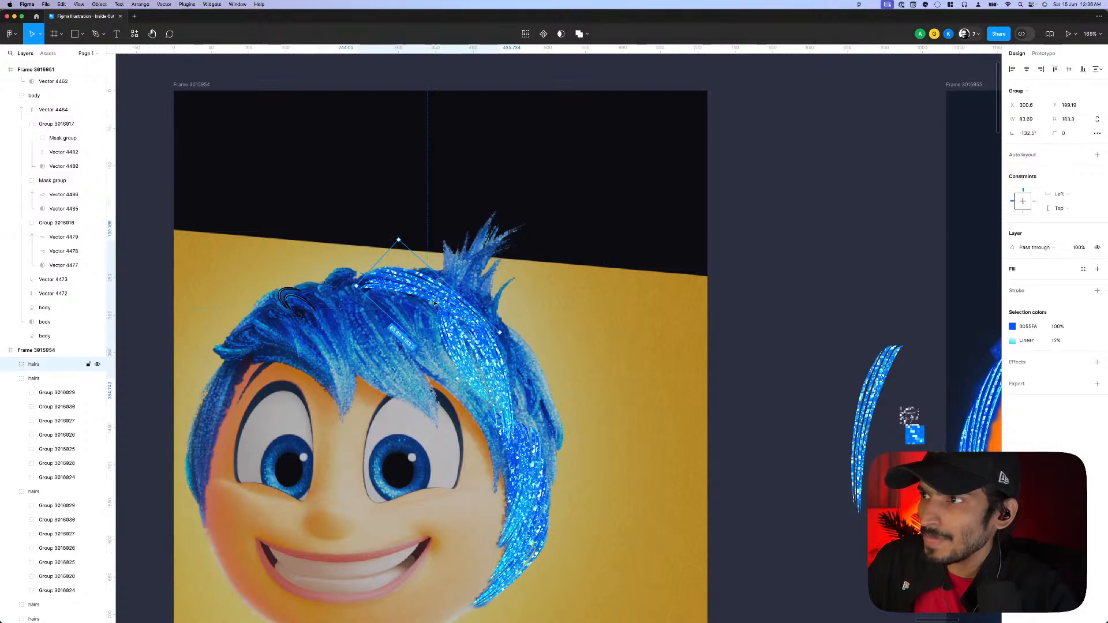
- Duplicate the upper right-side hair group onto the tuft above the head, turn it upright and flip it horizontally
{"action": "scroll", "coordinate": [435, 302], "scroll_direction": "down", "scroll_amount": 5}
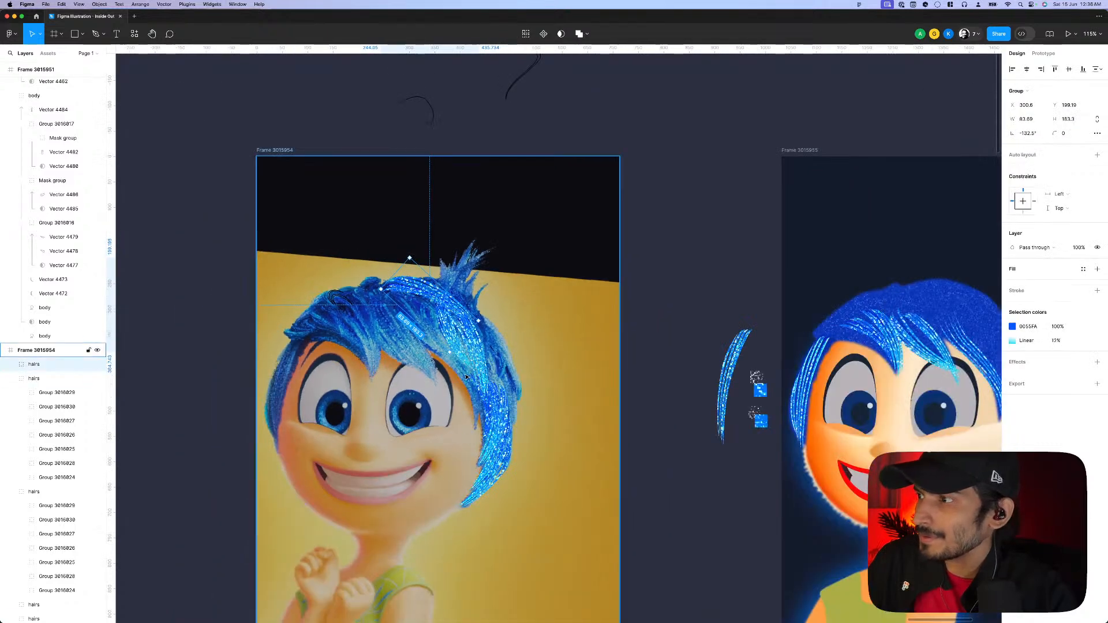
{"action": "scroll", "coordinate": [467, 377], "scroll_direction": "up", "scroll_amount": 3}
{"action": "left_click", "coordinate": [466, 359]}
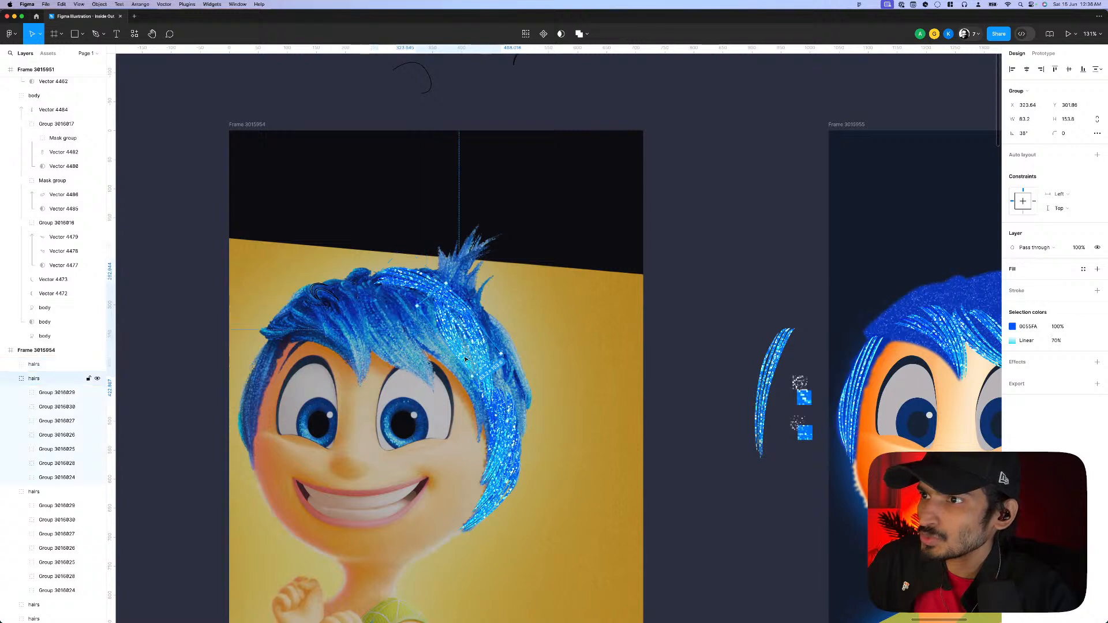
{"action": "left_click_drag", "start_coordinate": [465, 356], "coordinate": [482, 258]}
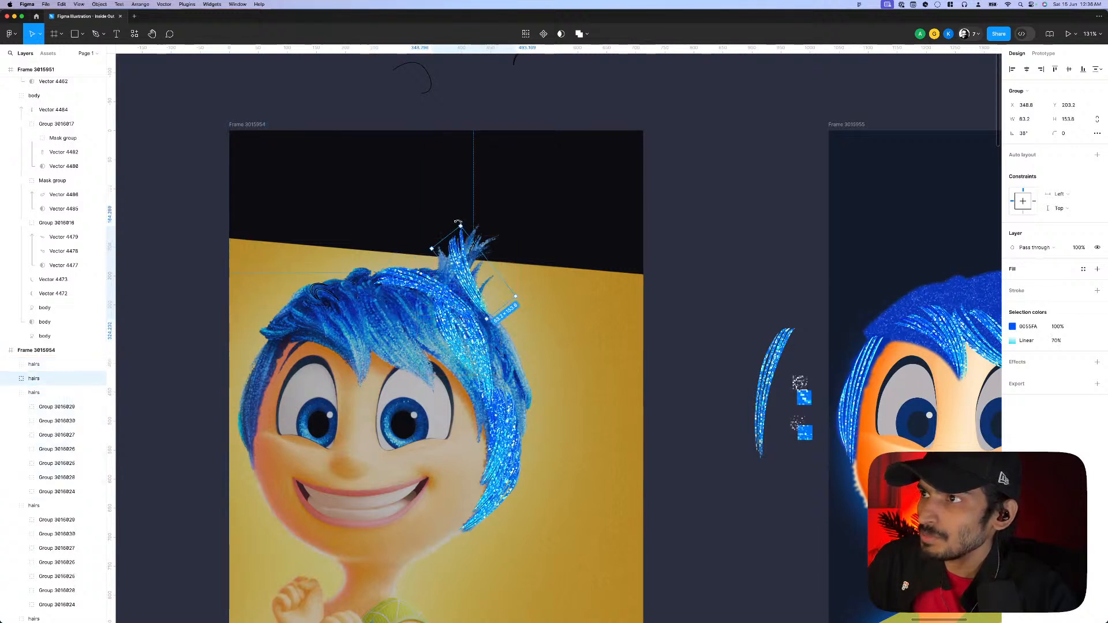
{"action": "left_click_drag", "start_coordinate": [457, 222], "coordinate": [481, 283]}
{"action": "right_click", "coordinate": [481, 283]}
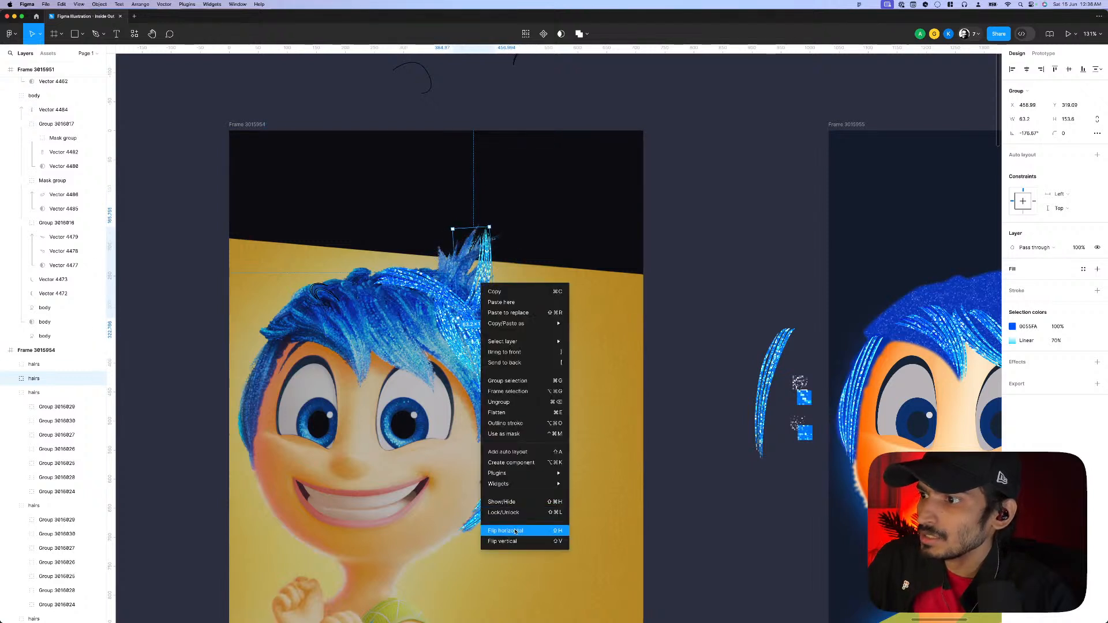
{"action": "left_click", "coordinate": [515, 531]}
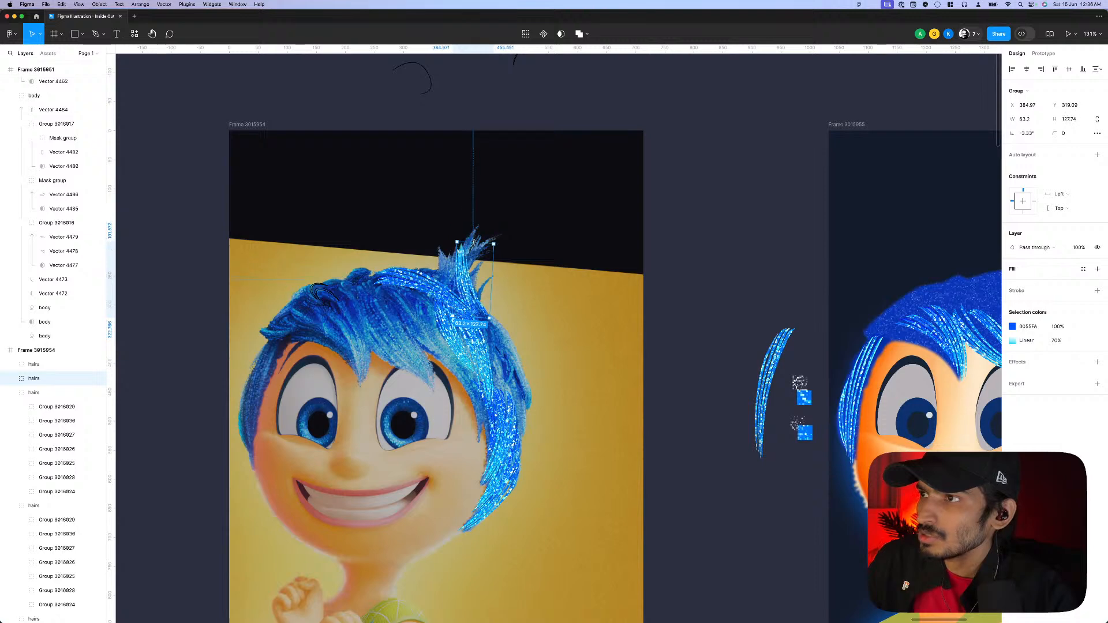
- Rotate the tuft hair copy to about -28.37° and nudge it into line with the reference tuft
{"action": "left_click_drag", "start_coordinate": [474, 243], "coordinate": [459, 220]}
{"action": "scroll", "coordinate": [470, 223], "scroll_direction": "up", "scroll_amount": 5}
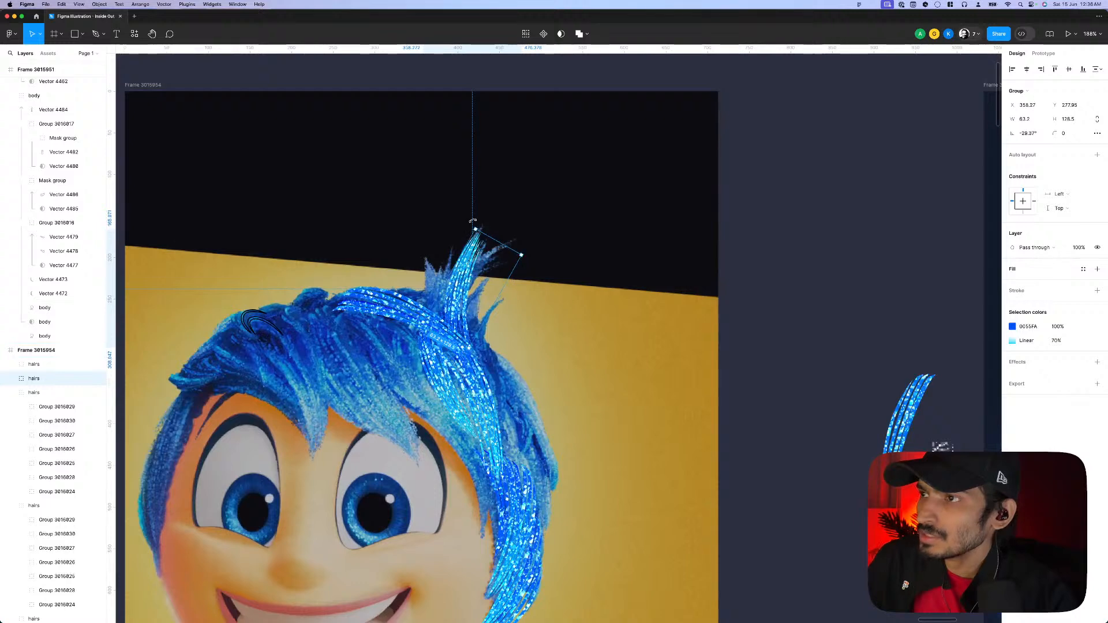
{"action": "left_click_drag", "start_coordinate": [463, 281], "coordinate": [462, 281]}
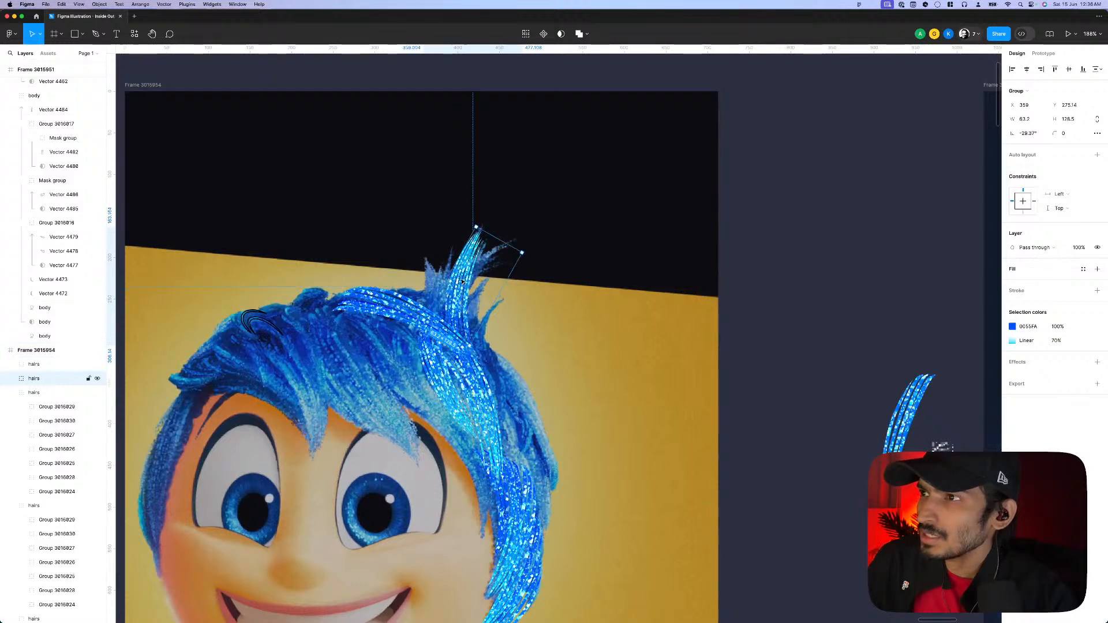
- Adjust the individual strands inside the tuft hair group and resize the whole group to about 74.71 × 117.08
{"action": "double_click", "coordinate": [463, 281]}
{"action": "scroll", "coordinate": [488, 246], "scroll_direction": "up", "scroll_amount": 2}
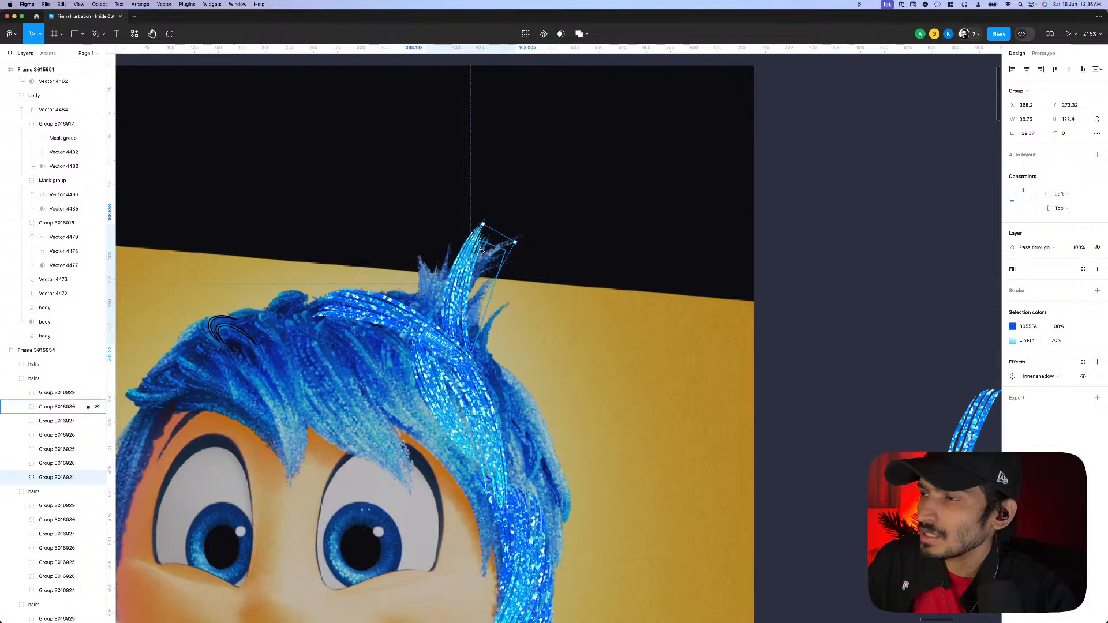
{"action": "left_click_drag", "start_coordinate": [484, 252], "coordinate": [472, 272]}
{"action": "left_click", "coordinate": [483, 239]}
{"action": "left_click", "coordinate": [475, 287]}
{"action": "key", "text": "Escape"}
{"action": "left_click", "coordinate": [458, 277]}
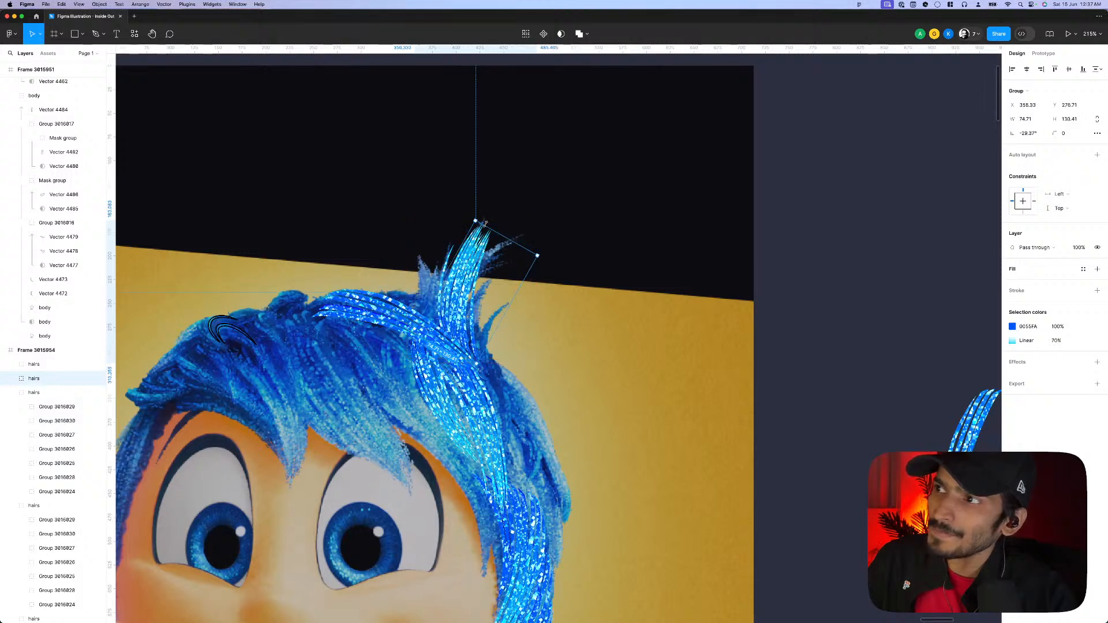
{"action": "key", "text": "Escape"}
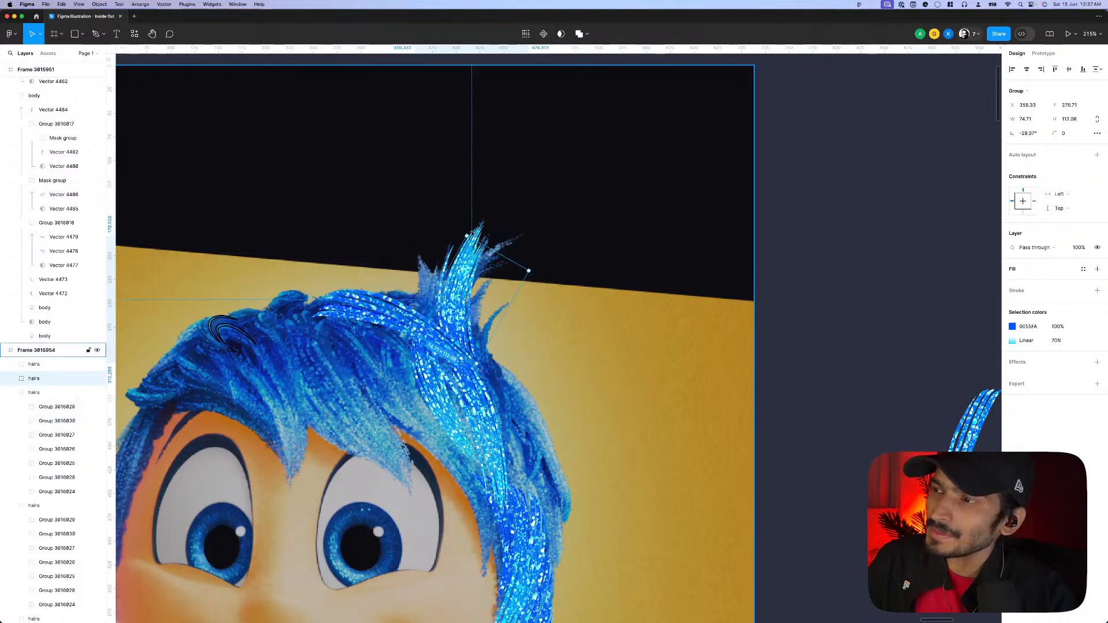
- Rotate the tuft hair group further, to about -36°
{"action": "left_click_drag", "start_coordinate": [473, 261], "coordinate": [486, 267]}
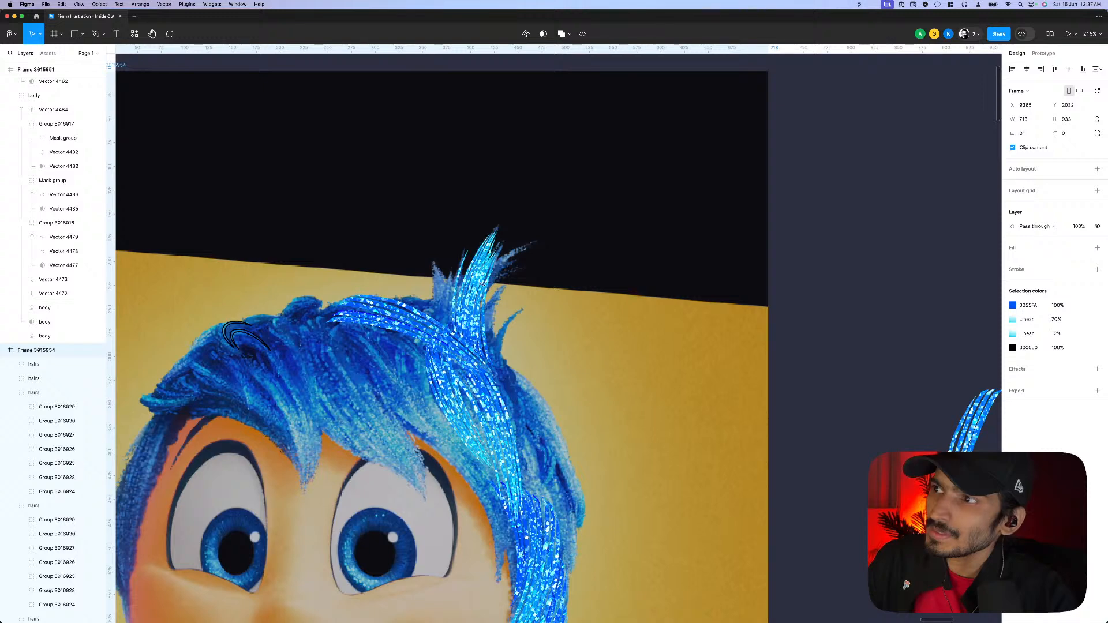
{"action": "key", "text": "shift+0"}
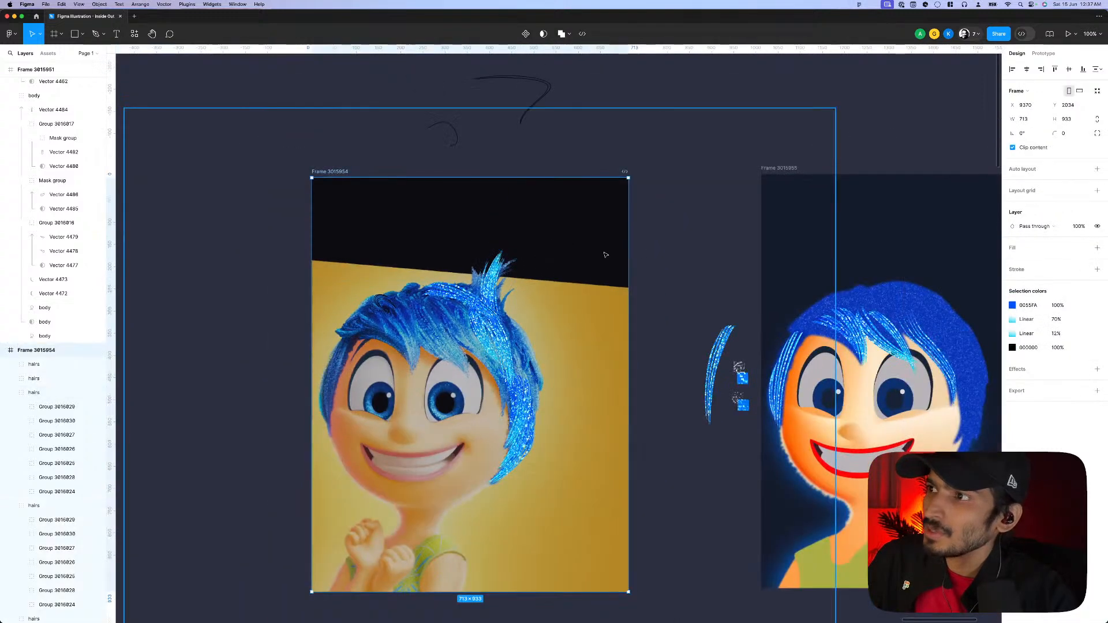
{"action": "scroll", "coordinate": [500, 273], "scroll_direction": "up", "scroll_amount": 2, "text": "ctrl"}
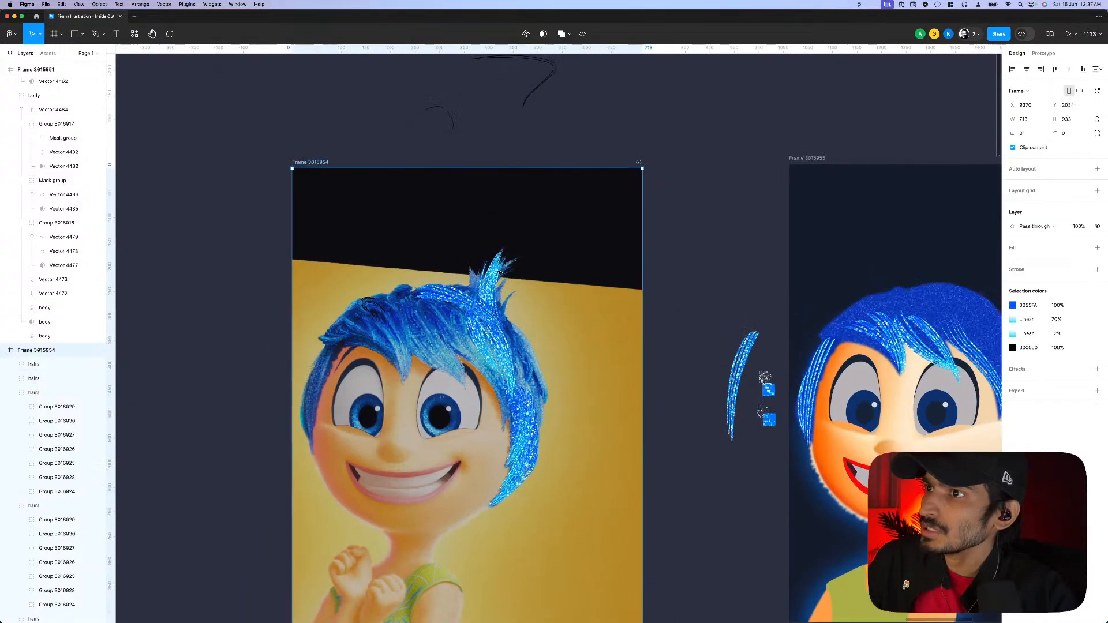
{"action": "left_click", "coordinate": [499, 273]}
{"action": "scroll", "coordinate": [500, 272], "scroll_direction": "up", "scroll_amount": 5}
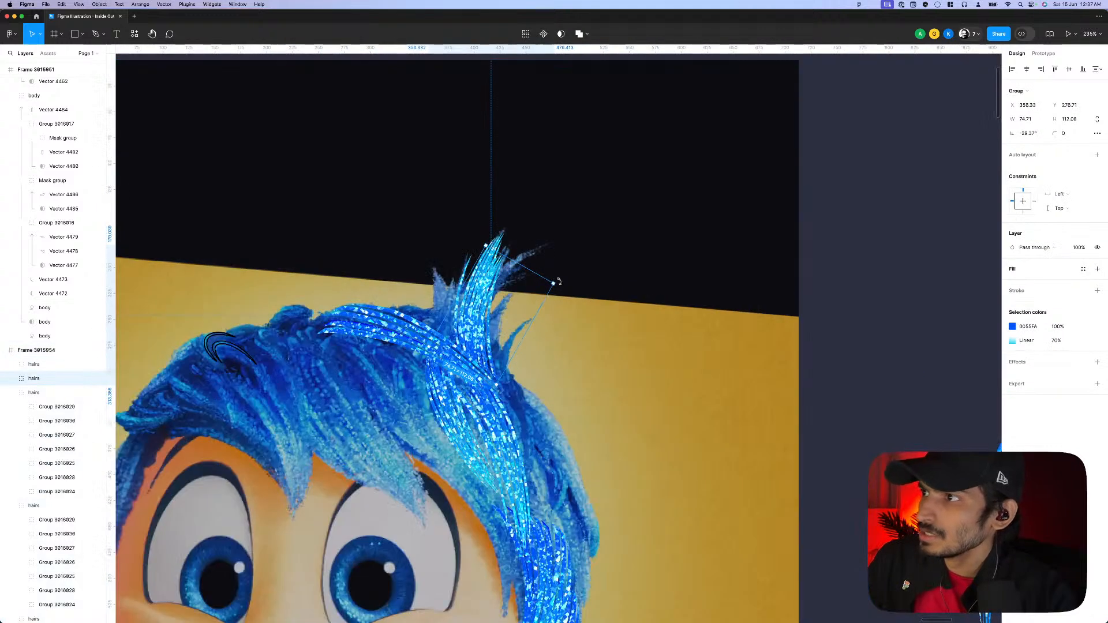
{"action": "left_click_drag", "start_coordinate": [566, 287], "coordinate": [568, 291]}
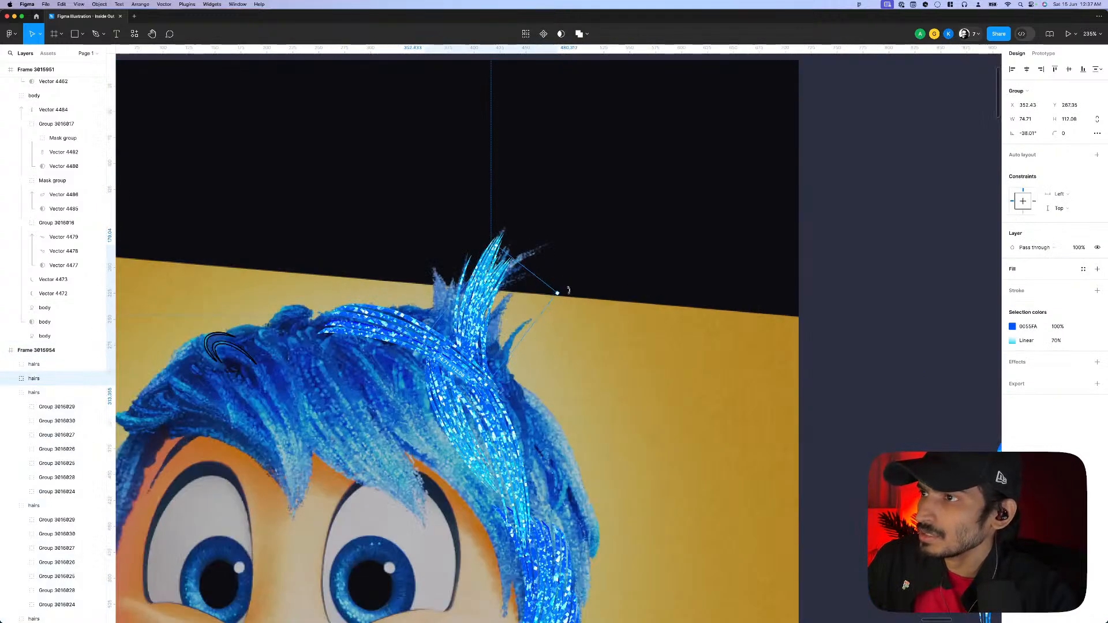
- Shift the tuft hair group over the right spikes of the reference tuft and rotate it to about -46°
{"action": "left_click_drag", "start_coordinate": [503, 272], "coordinate": [520, 262]}
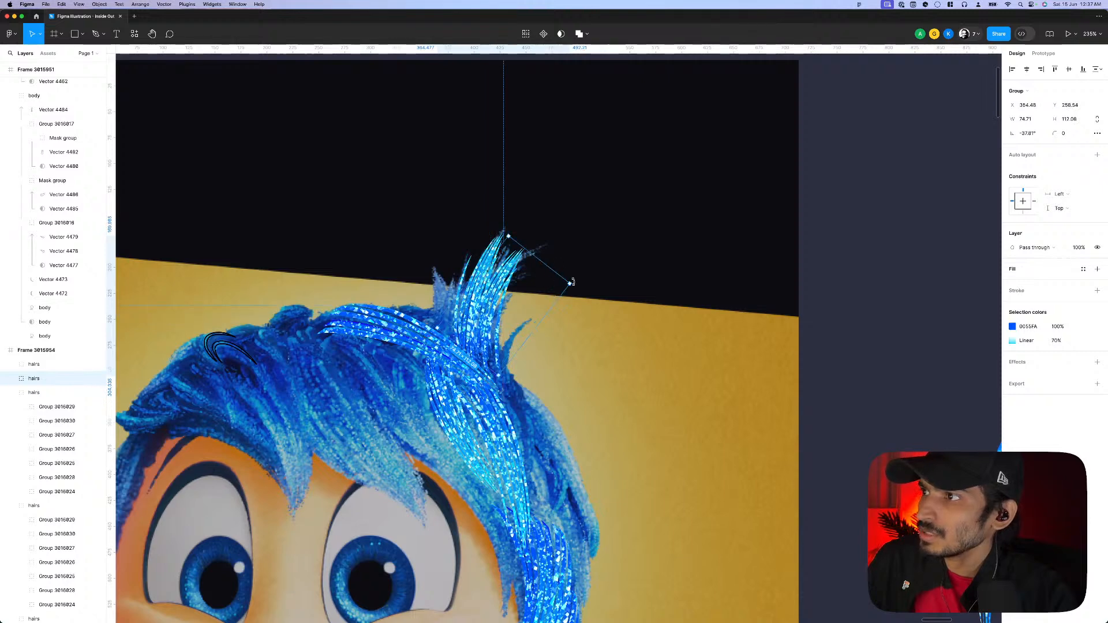
{"action": "left_click_drag", "start_coordinate": [578, 289], "coordinate": [584, 298]}
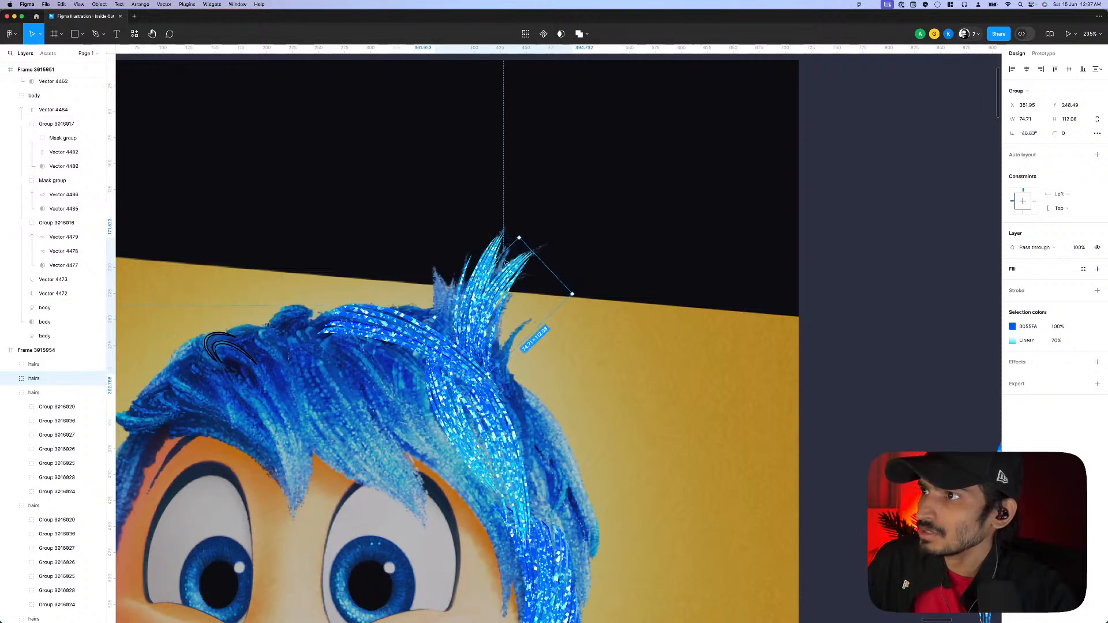
{"action": "scroll", "coordinate": [489, 253], "scroll_direction": "up", "scroll_amount": 2}
- Restack the overlapping tuft hair groups and delete one strand from the group rotated to about -46°
{"action": "left_click", "coordinate": [497, 248]}
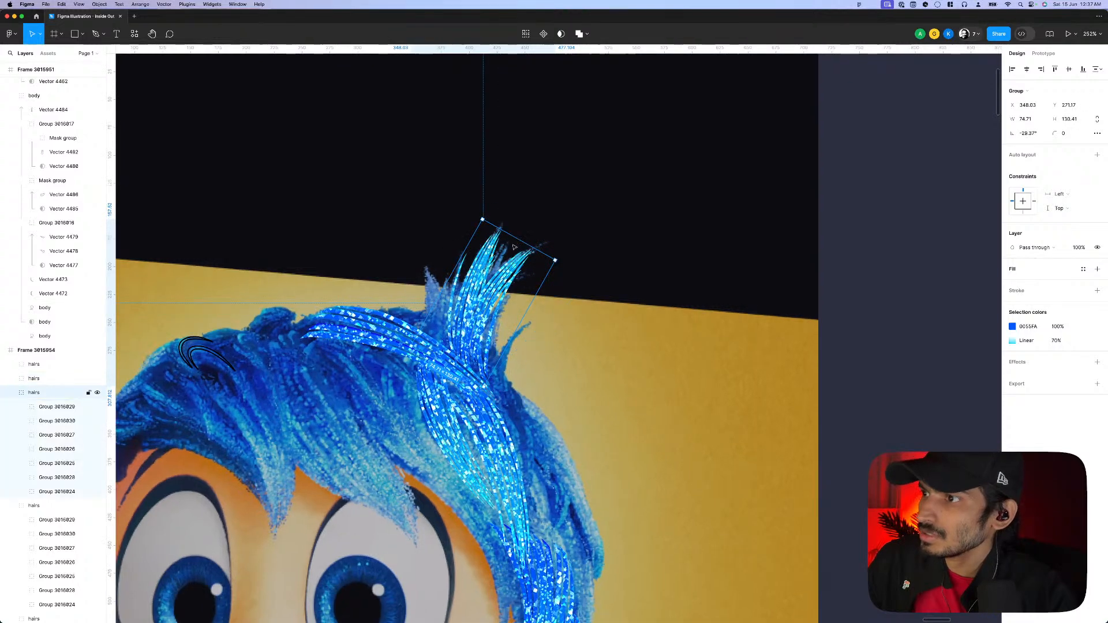
{"action": "left_click", "coordinate": [508, 282]}
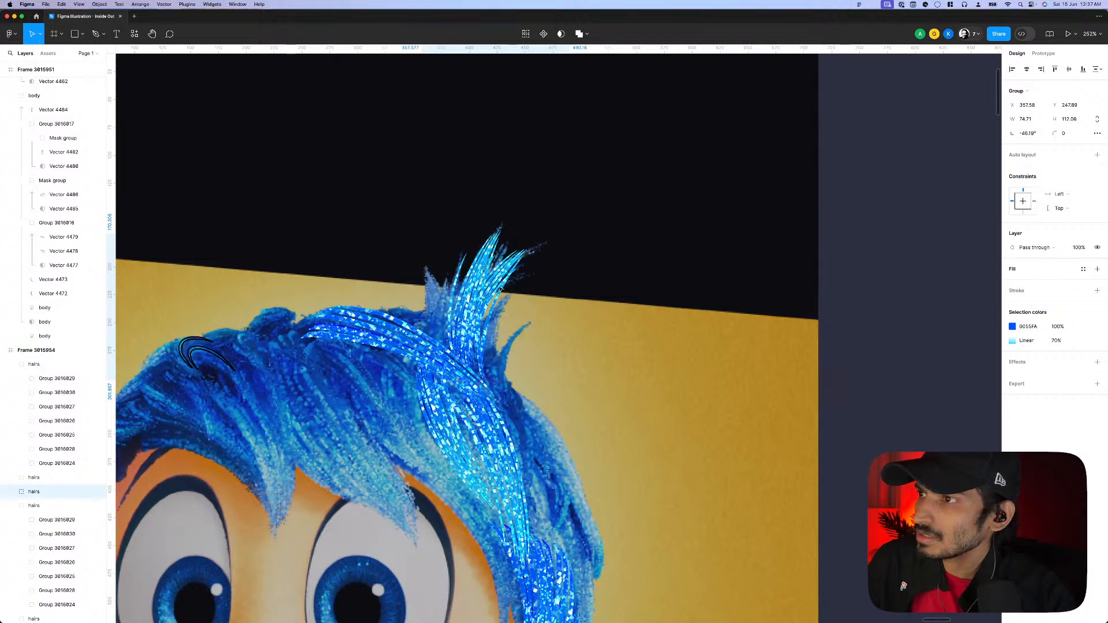
{"action": "left_click", "coordinate": [498, 300]}
{"action": "key", "text": "Escape"}
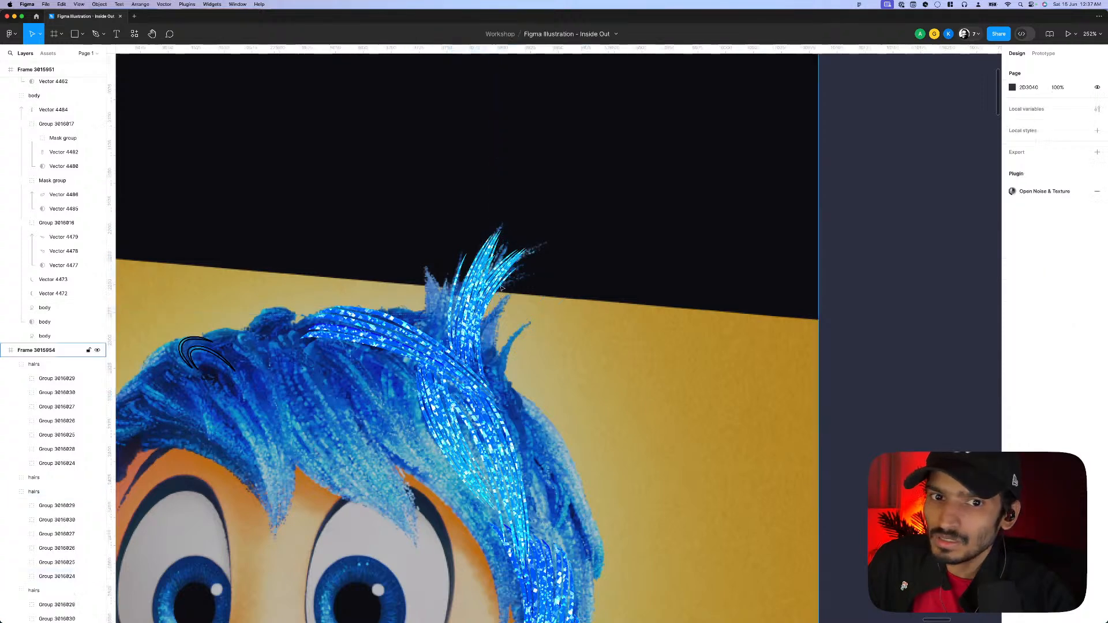
{"action": "left_click", "coordinate": [499, 277]}
{"action": "double_click", "coordinate": [509, 280]}
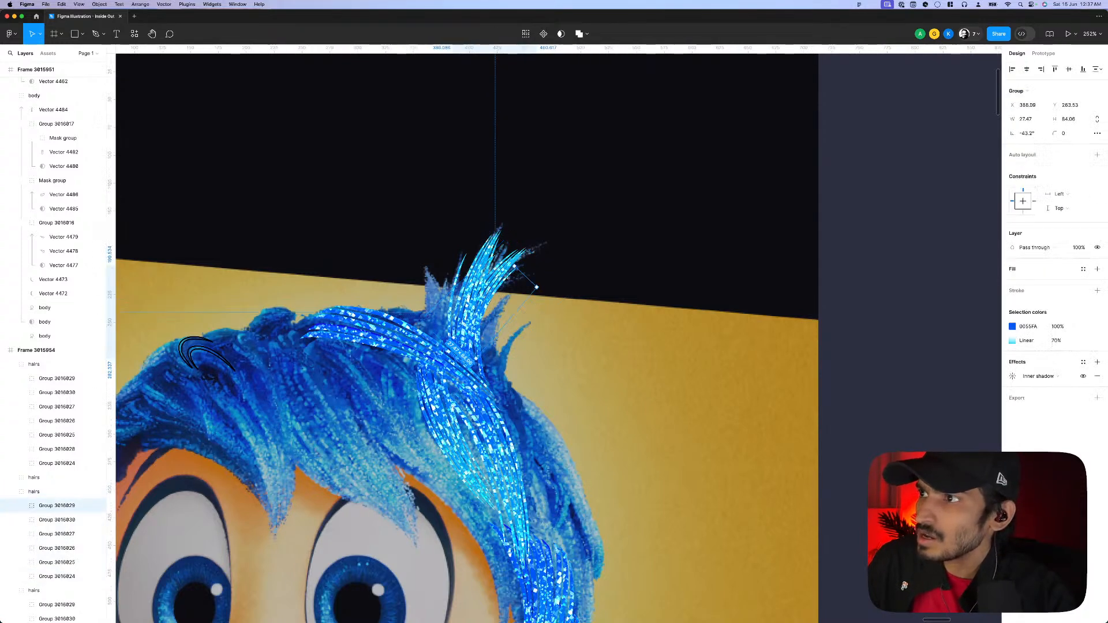
{"action": "left_click", "coordinate": [543, 280]}
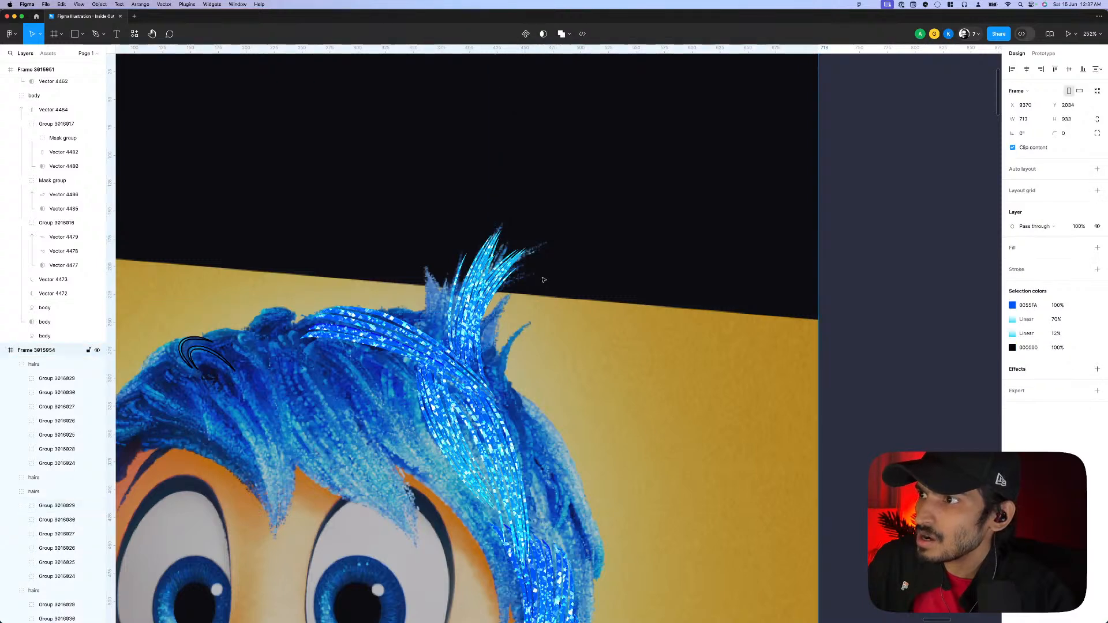
{"action": "key", "text": "Left"}
{"action": "key", "text": "Left"}
{"action": "key", "text": "Up"}
{"action": "key", "text": "Up"}
{"action": "key", "text": "Up"}
{"action": "key", "text": "Up"}
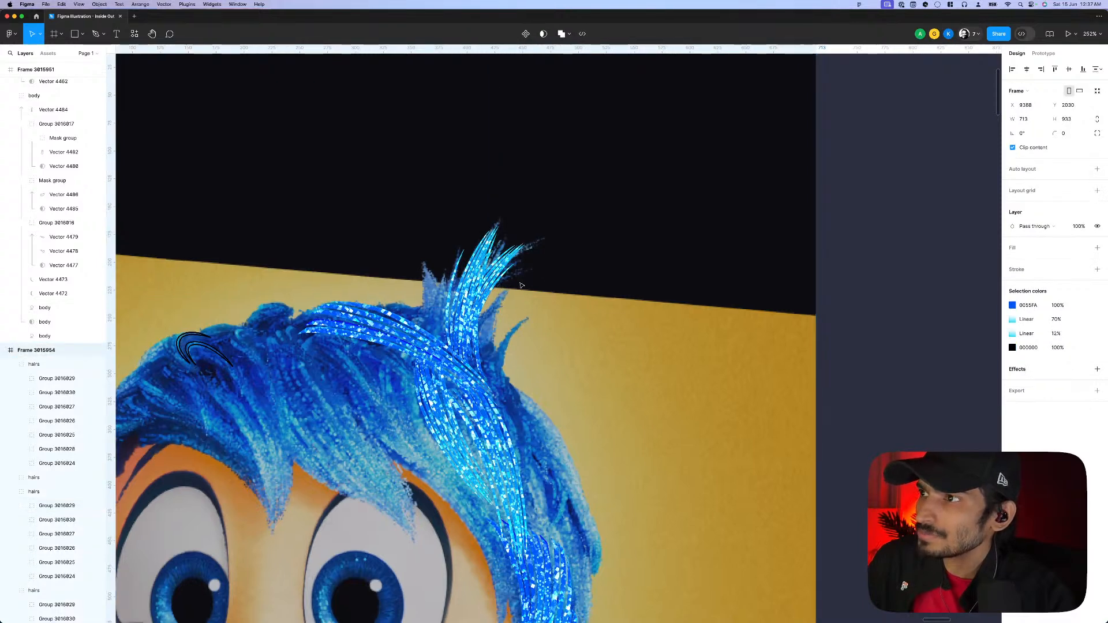
{"action": "key", "text": "Up"}
{"action": "key", "text": "Up"}
{"action": "key", "text": "Up"}
{"action": "key", "text": "Up"}
{"action": "key", "text": "Up"}
{"action": "scroll", "coordinate": [505, 284], "scroll_direction": "down", "scroll_amount": 6}
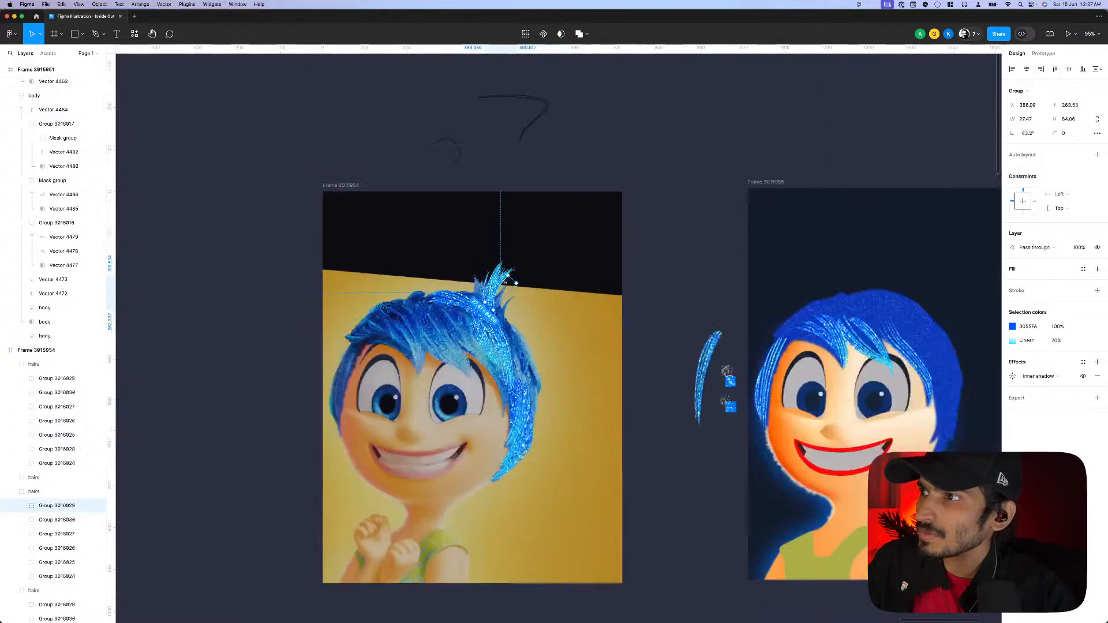
- Bring the -46° tuft hair group to the front and lock the joyyy 1 reference image
{"action": "left_click", "coordinate": [645, 267]}
{"action": "scroll", "coordinate": [645, 266], "scroll_direction": "up", "scroll_amount": 5}
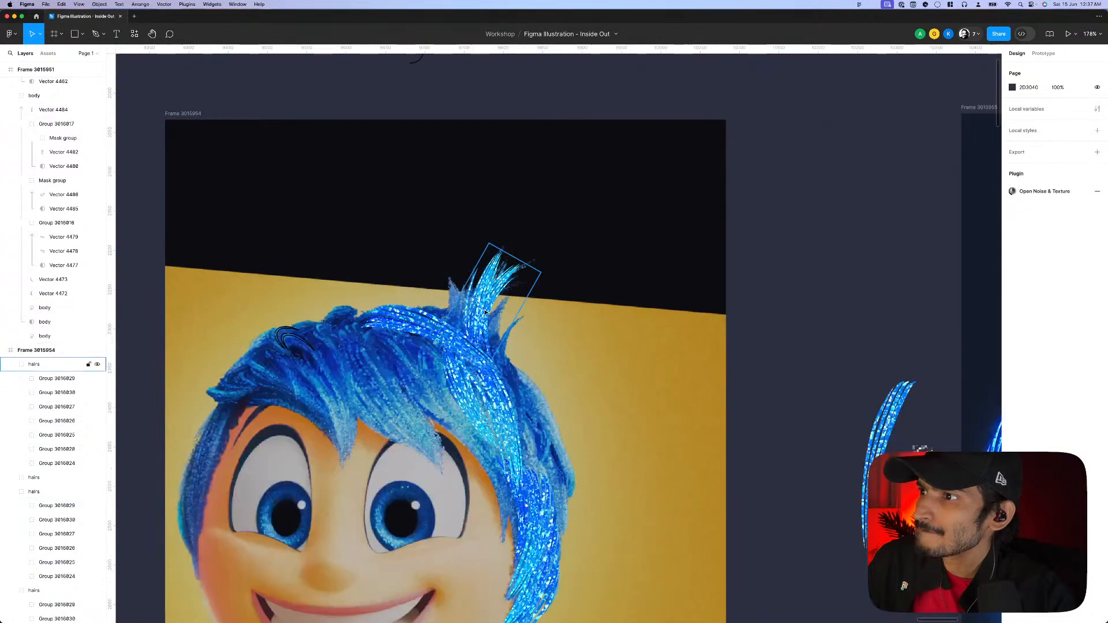
{"action": "left_click", "coordinate": [487, 312]}
{"action": "scroll", "coordinate": [487, 315], "scroll_direction": "up", "scroll_amount": 3}
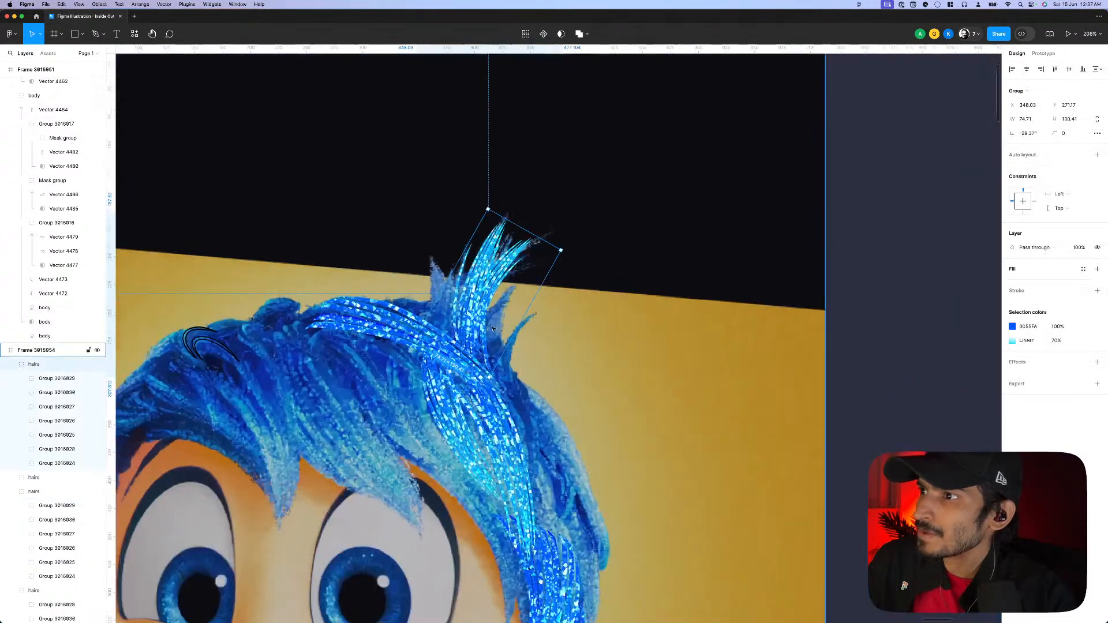
{"action": "left_click", "coordinate": [625, 273]}
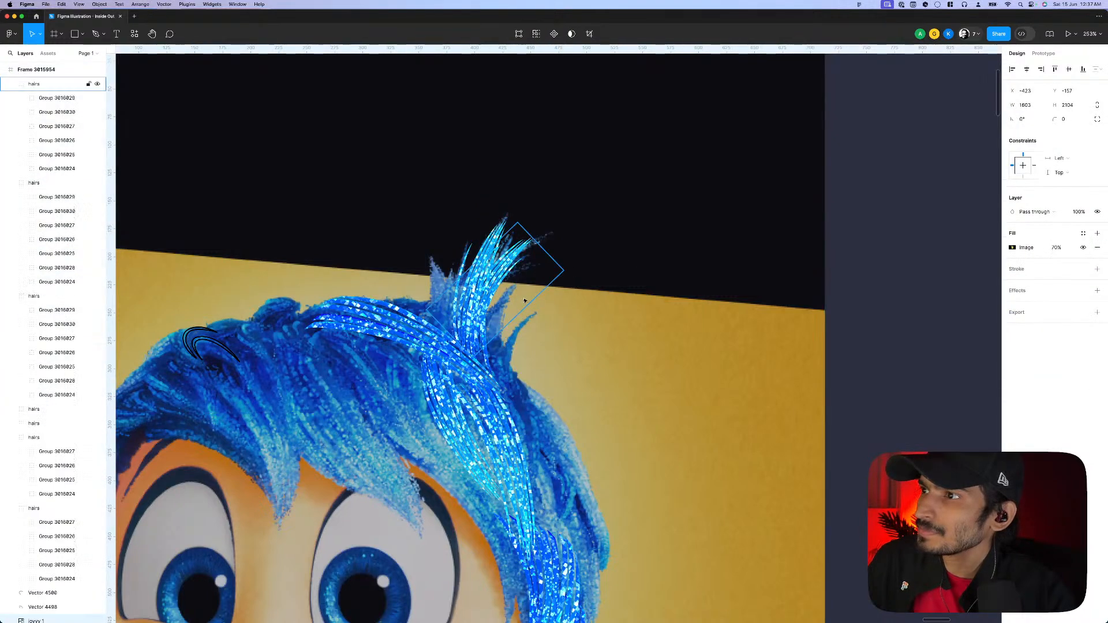
{"action": "key", "text": "super+d"}
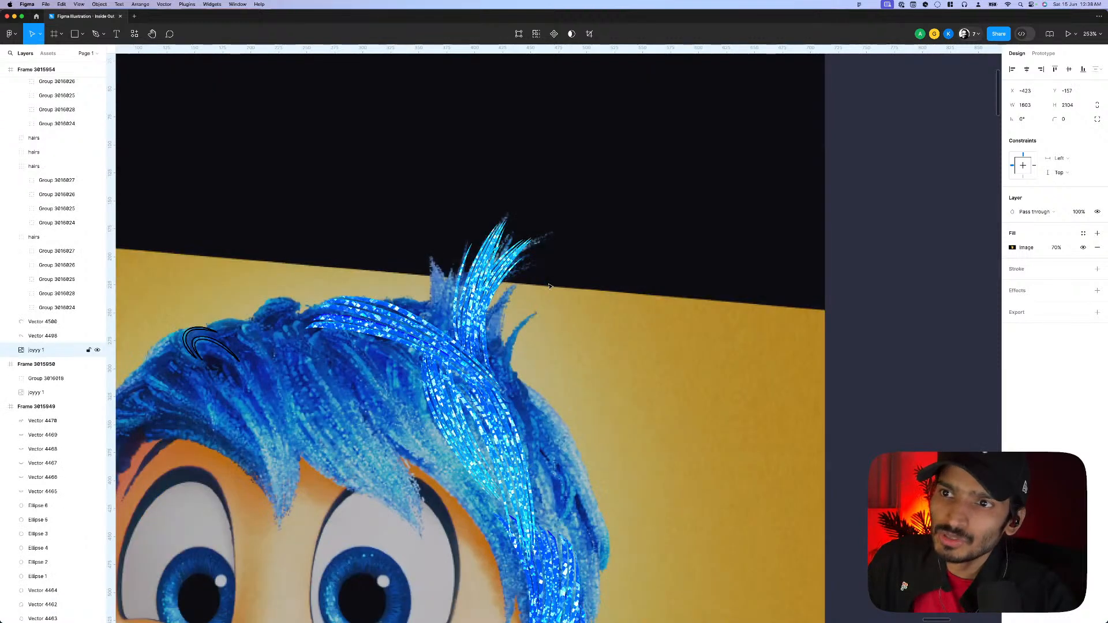
{"action": "key", "text": "super+z"}
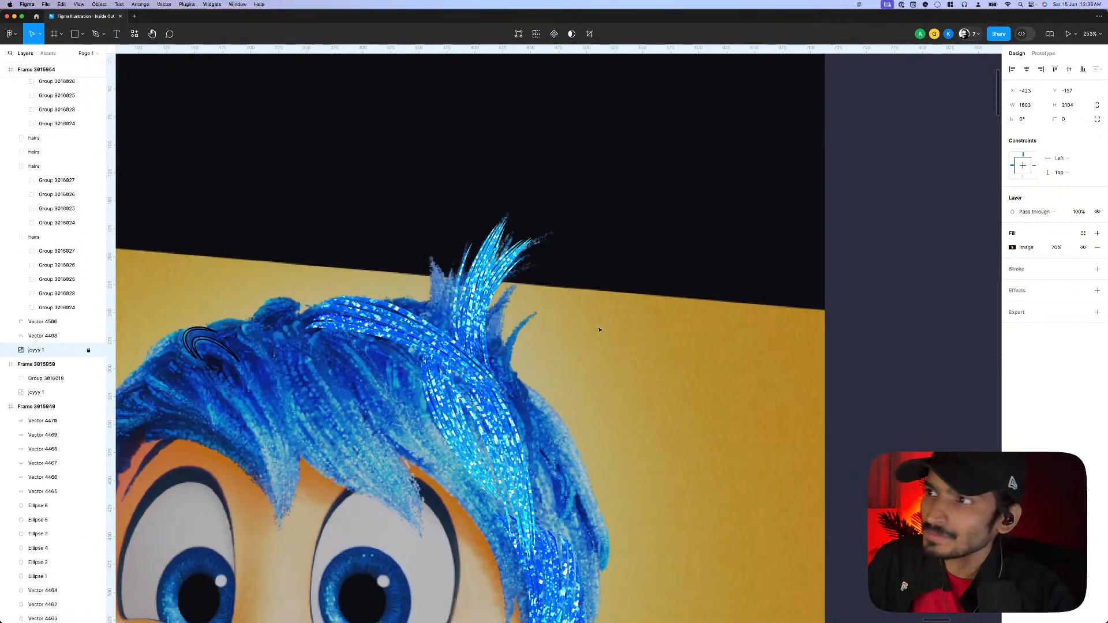
- Duplicate the -46° tuft group onto the shorter spike below it, shorten it to about 58.8 × 83.91 and rotate it to about -30.53°
{"action": "left_click", "coordinate": [497, 280]}
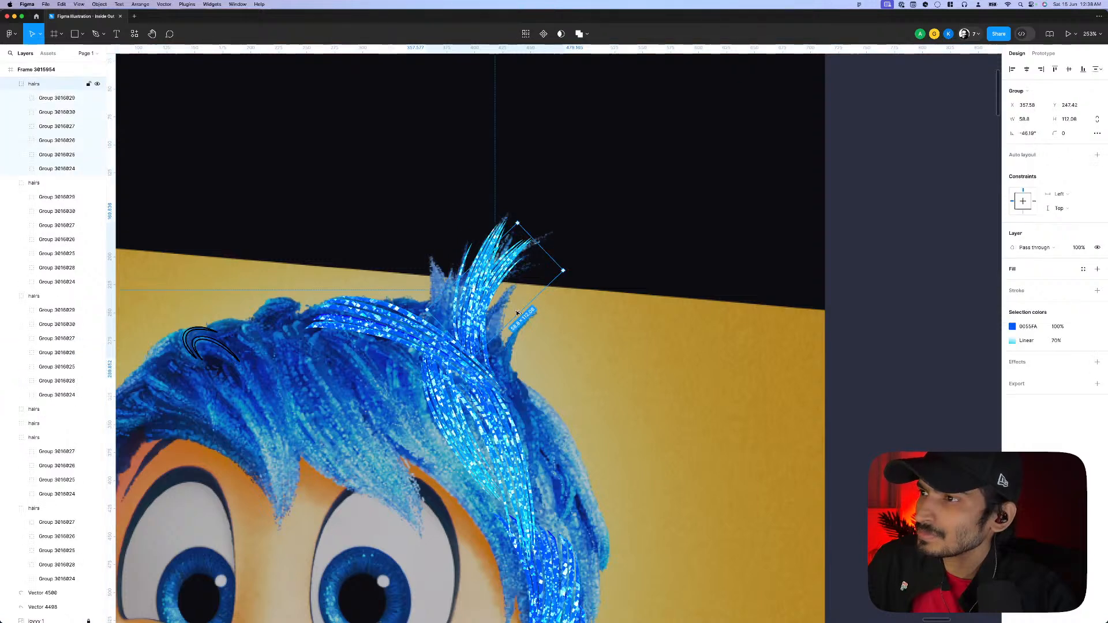
{"action": "left_click_drag", "start_coordinate": [518, 312], "coordinate": [531, 350], "text": "alt"}
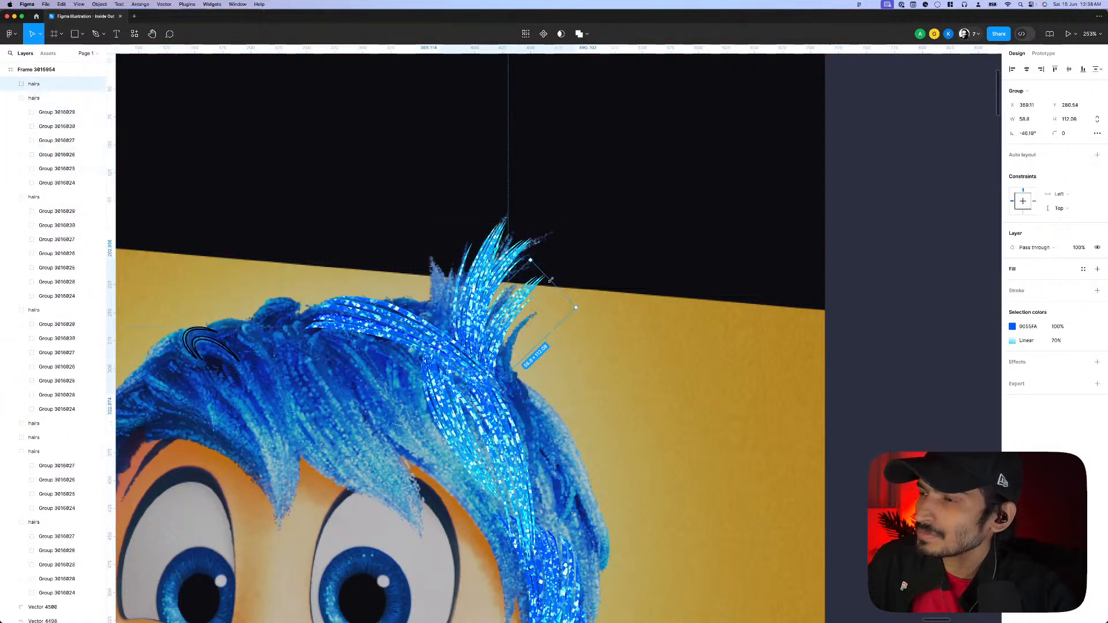
{"action": "left_click_drag", "start_coordinate": [548, 271], "coordinate": [560, 311]}
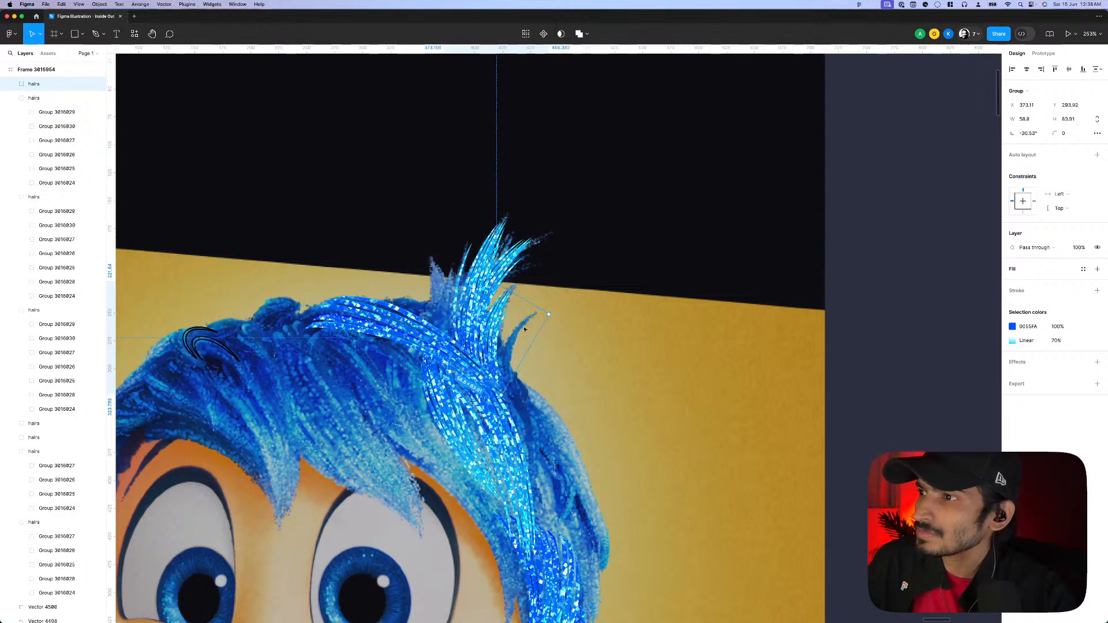
- Duplicate the shortened spike group onto the lowest right spike of the tuft and delete one of its strands
{"action": "left_click_drag", "start_coordinate": [496, 332], "coordinate": [518, 358]}
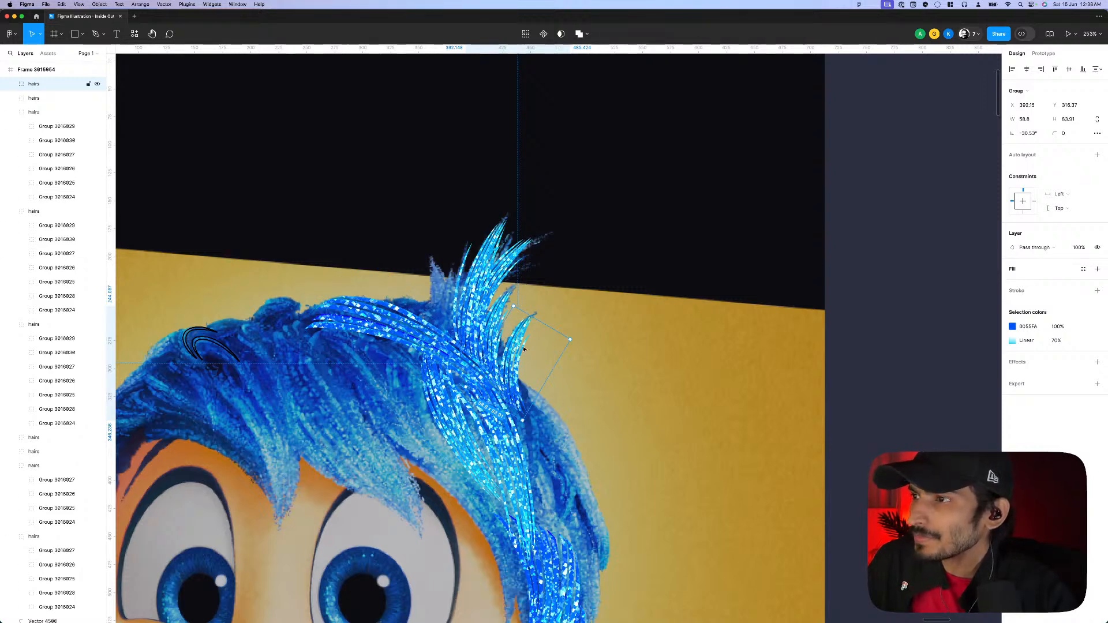
{"action": "key", "text": "Escape"}
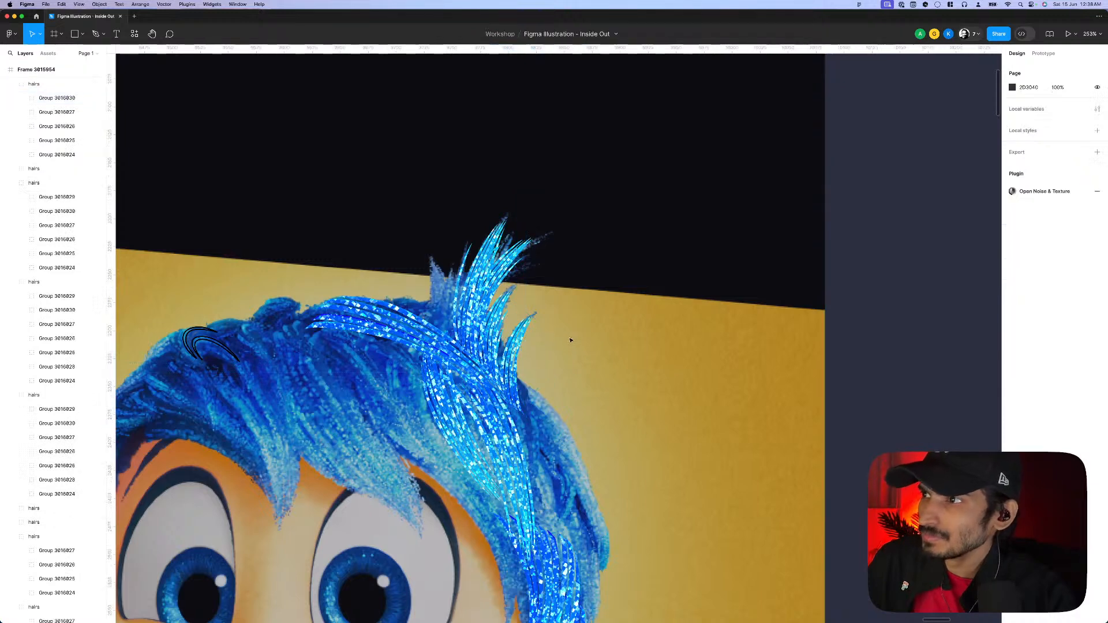
{"action": "scroll", "coordinate": [570, 341], "scroll_direction": "down", "scroll_amount": 5}
- Rotate the Group 3016027 strand in the main tuft to about -51° to follow the reference's right spike
{"action": "scroll", "coordinate": [497, 335], "scroll_direction": "up", "scroll_amount": 2}
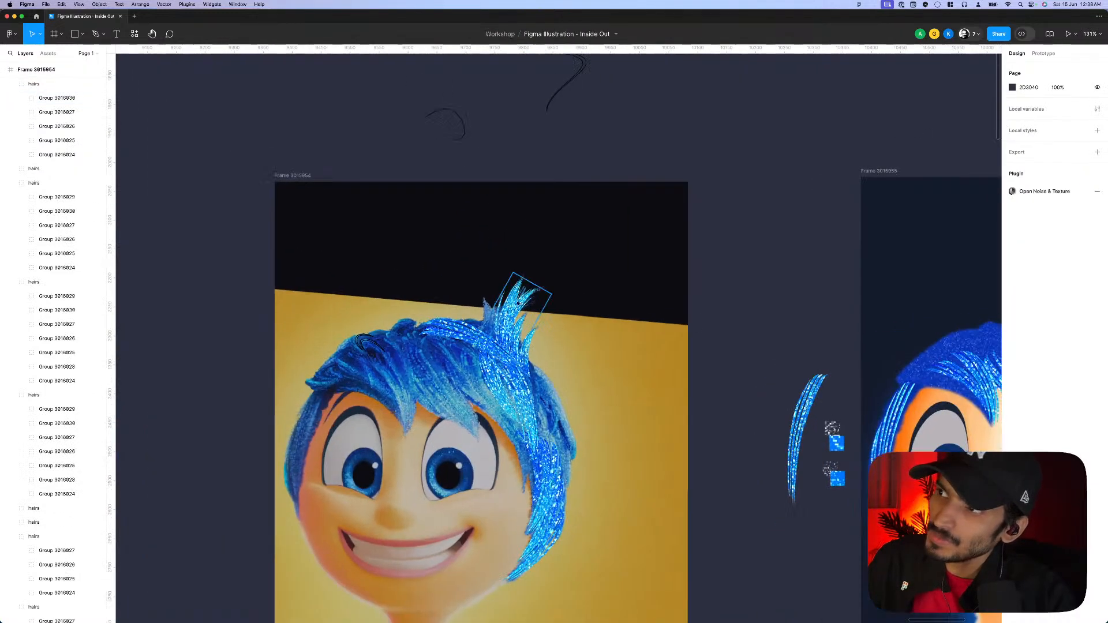
{"action": "double_click", "coordinate": [540, 296]}
{"action": "scroll", "coordinate": [539, 296], "scroll_direction": "up", "scroll_amount": 5}
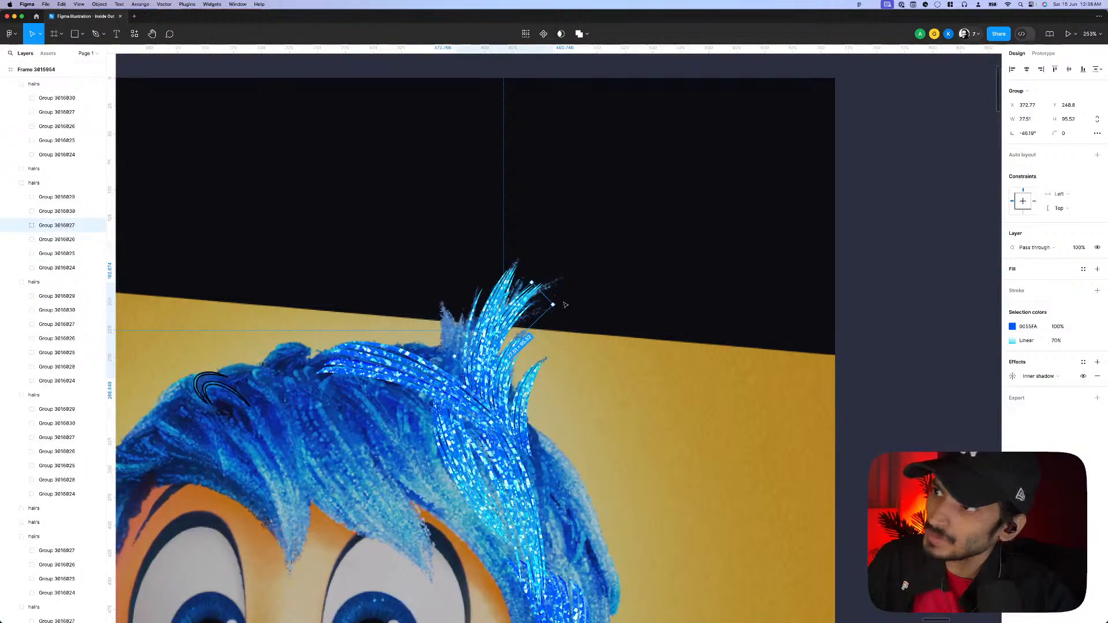
{"action": "left_click_drag", "start_coordinate": [563, 309], "coordinate": [554, 309]}
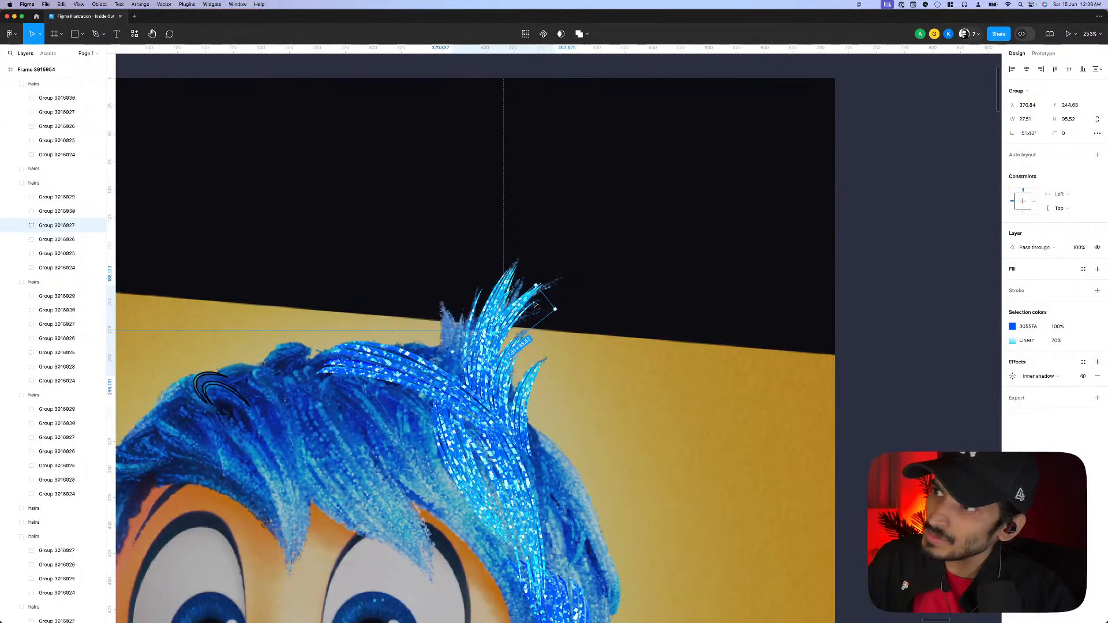
{"action": "scroll", "coordinate": [554, 310], "scroll_direction": "down", "scroll_amount": 6}
{"action": "key", "text": "Escape"}
{"action": "scroll", "coordinate": [642, 317], "scroll_direction": "up", "scroll_amount": 4}
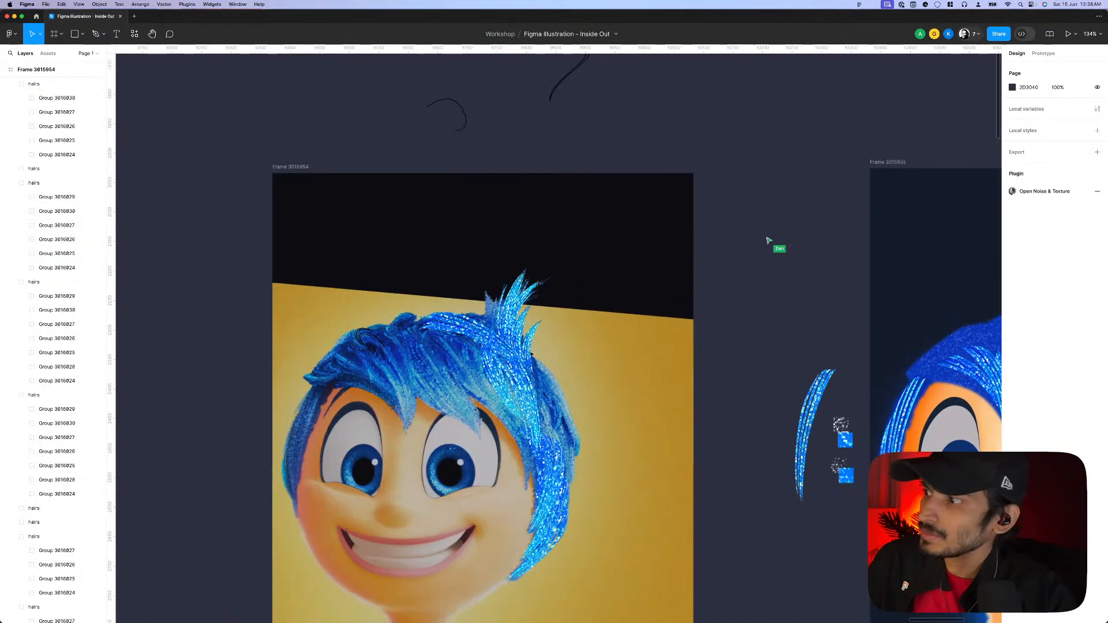
- Duplicate the right-side hair group along the head's outer edge, rotate it to about -160.41° and shorten it to about 74.76 × 144.74
{"action": "scroll", "coordinate": [498, 372], "scroll_direction": "up", "scroll_amount": 3}
{"action": "left_click", "coordinate": [543, 381]}
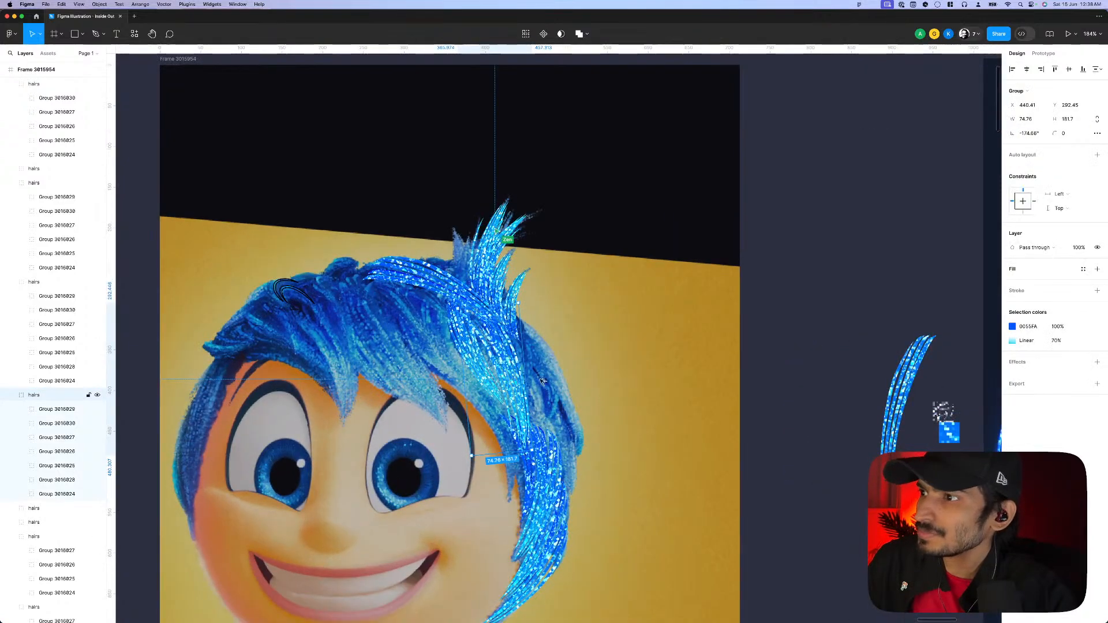
{"action": "left_click_drag", "start_coordinate": [553, 379], "coordinate": [607, 383]}
{"action": "left_click_drag", "start_coordinate": [548, 301], "coordinate": [565, 328]}
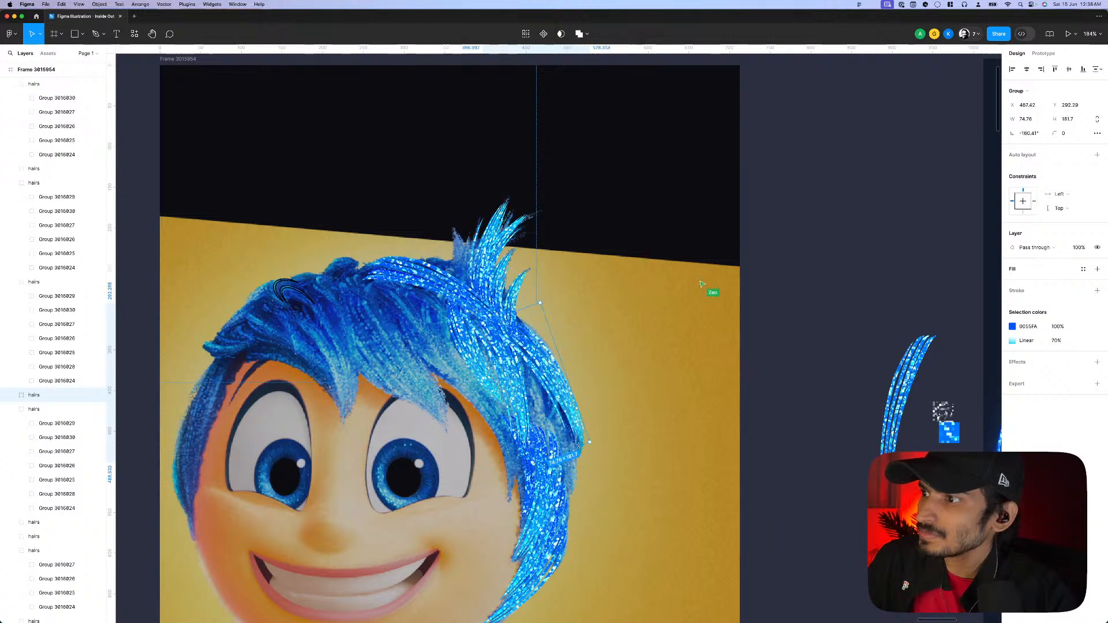
{"action": "left_click_drag", "start_coordinate": [590, 443], "coordinate": [580, 414]}
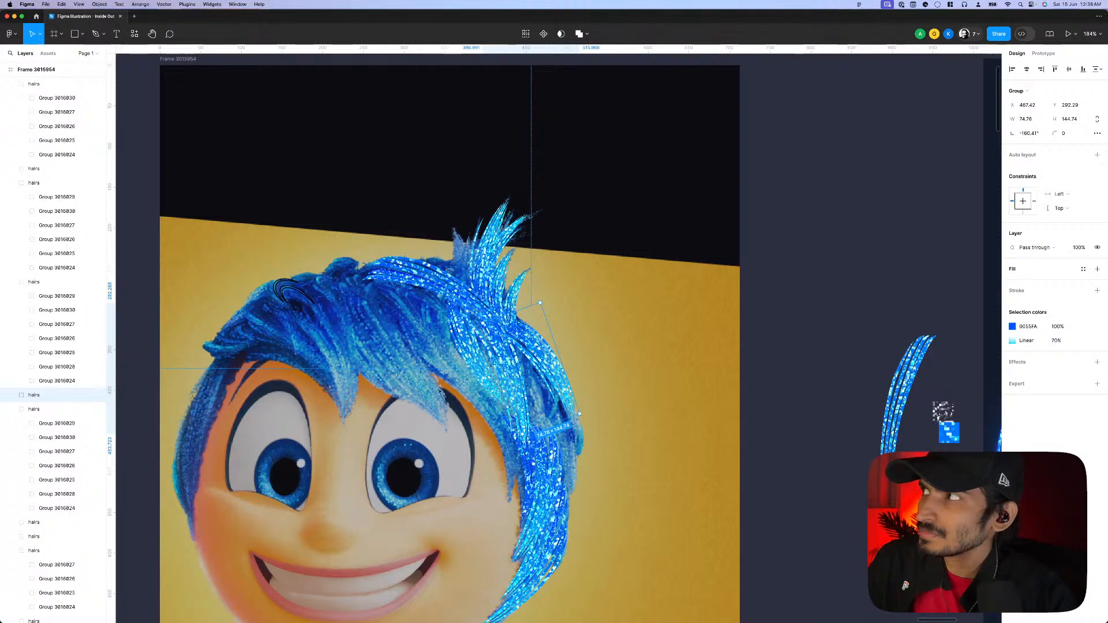
- Rotate the outer-edge hair copy to about -172.78° and move it inward beneath the tuft
{"action": "left_click_drag", "start_coordinate": [576, 423], "coordinate": [542, 374]}
{"action": "scroll", "coordinate": [542, 375], "scroll_direction": "down", "scroll_amount": 5}
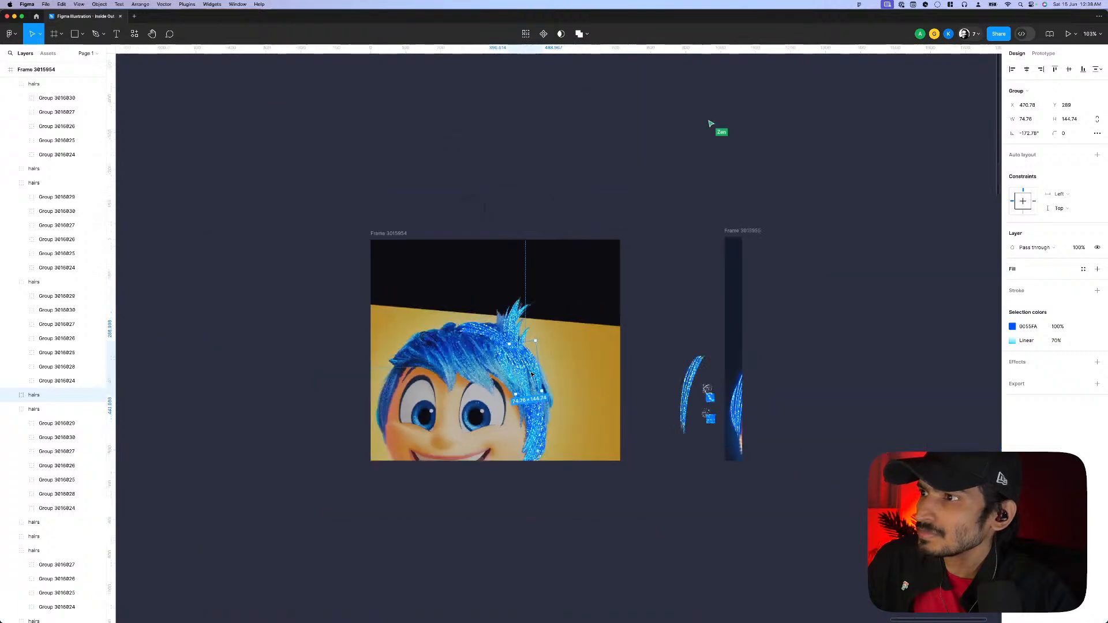
{"action": "scroll", "coordinate": [572, 381], "scroll_direction": "up", "scroll_amount": 3}
{"action": "key", "text": "Escape"}
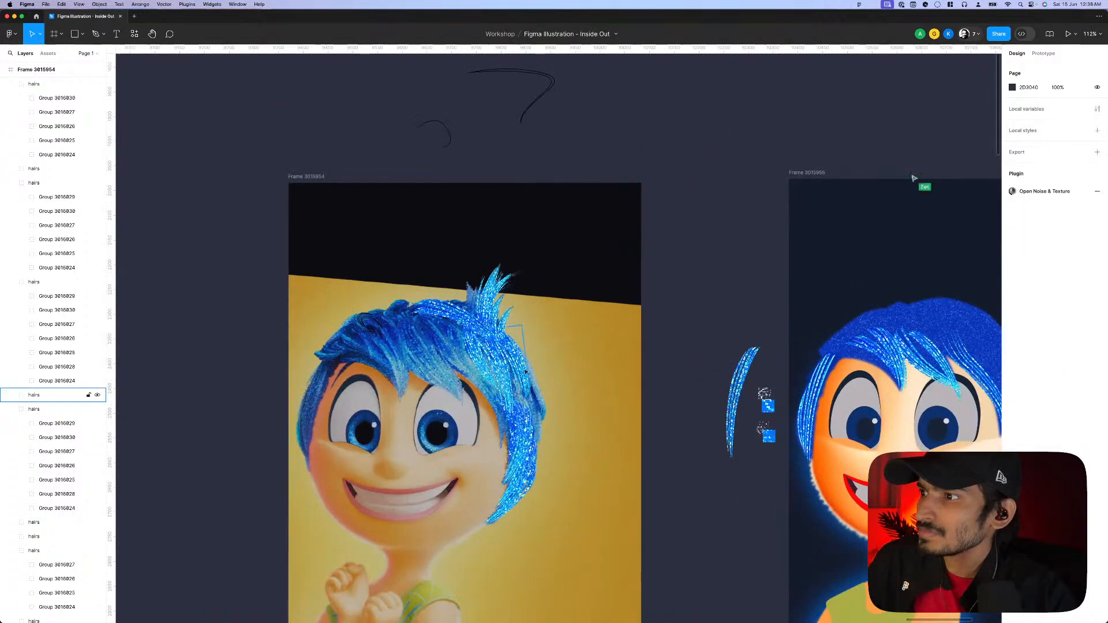
- Duplicate the lowest right spike group onto the tuft's left spike, flip it horizontally and fit it to the reference
{"action": "left_click", "coordinate": [520, 370]}
{"action": "scroll", "coordinate": [520, 368], "scroll_direction": "up", "scroll_amount": 3}
{"action": "scroll", "coordinate": [456, 316], "scroll_direction": "up", "scroll_amount": 3}
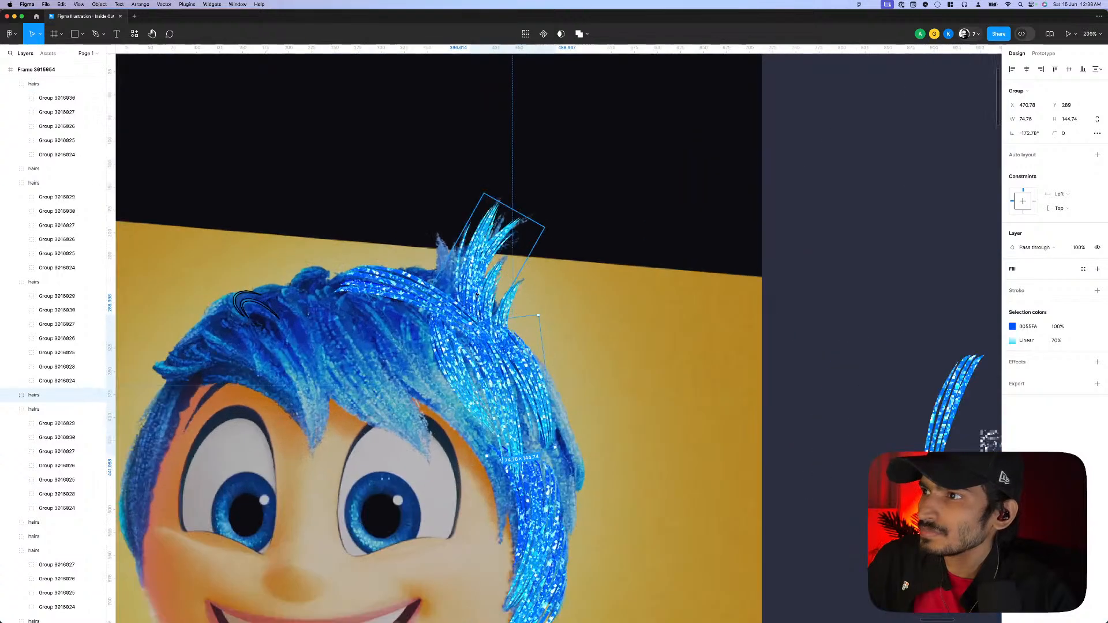
{"action": "left_click", "coordinate": [448, 271]}
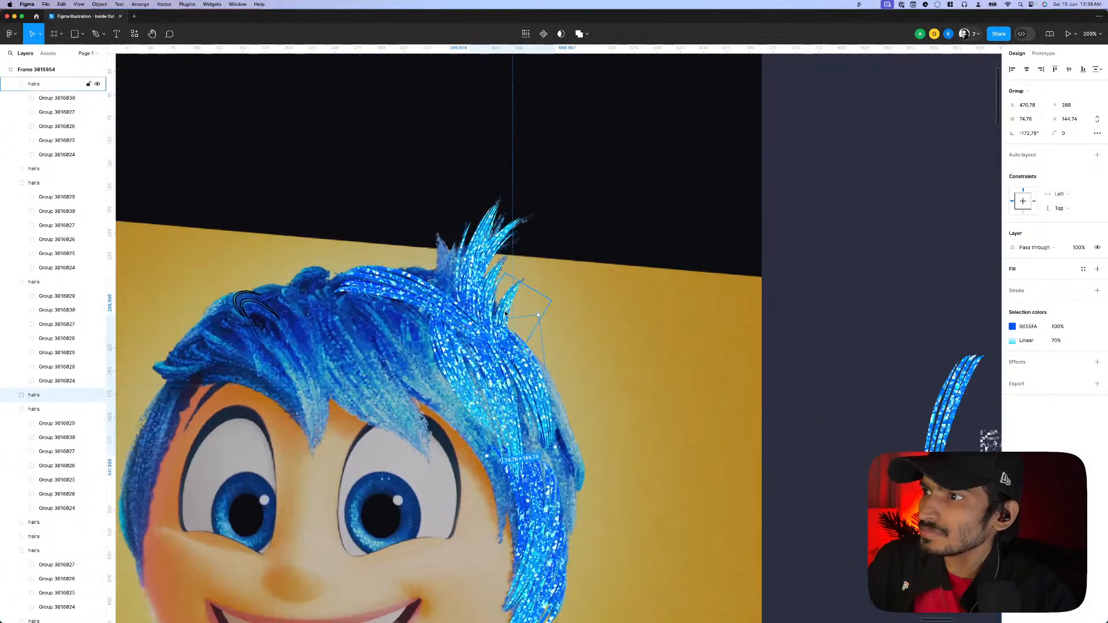
{"action": "key", "text": "super+d"}
{"action": "right_click", "coordinate": [448, 271]}
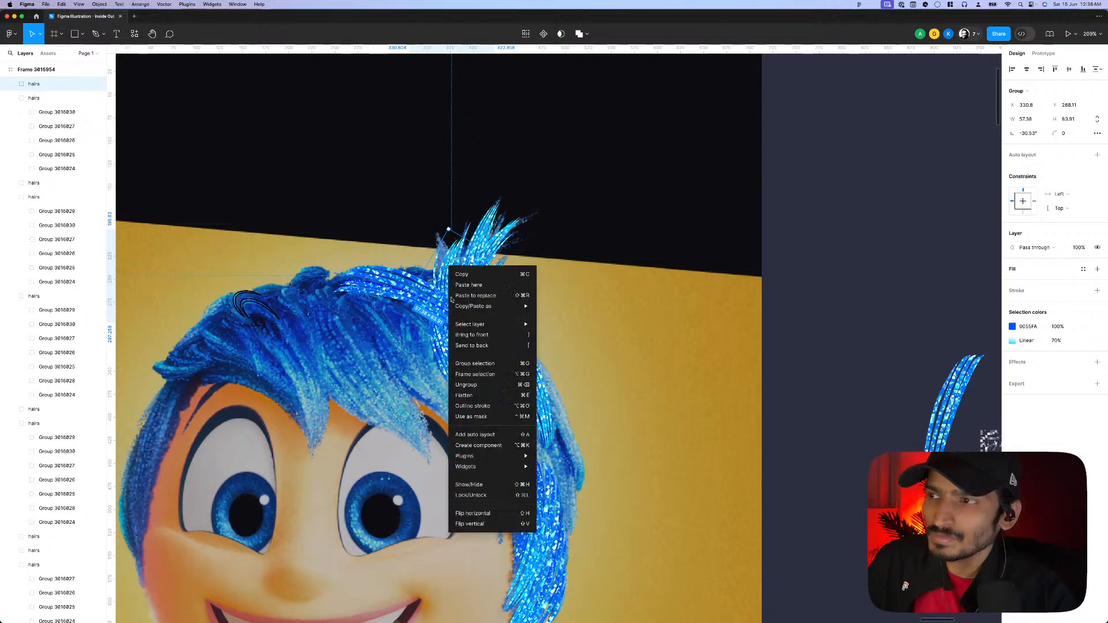
{"action": "left_click", "coordinate": [465, 512]}
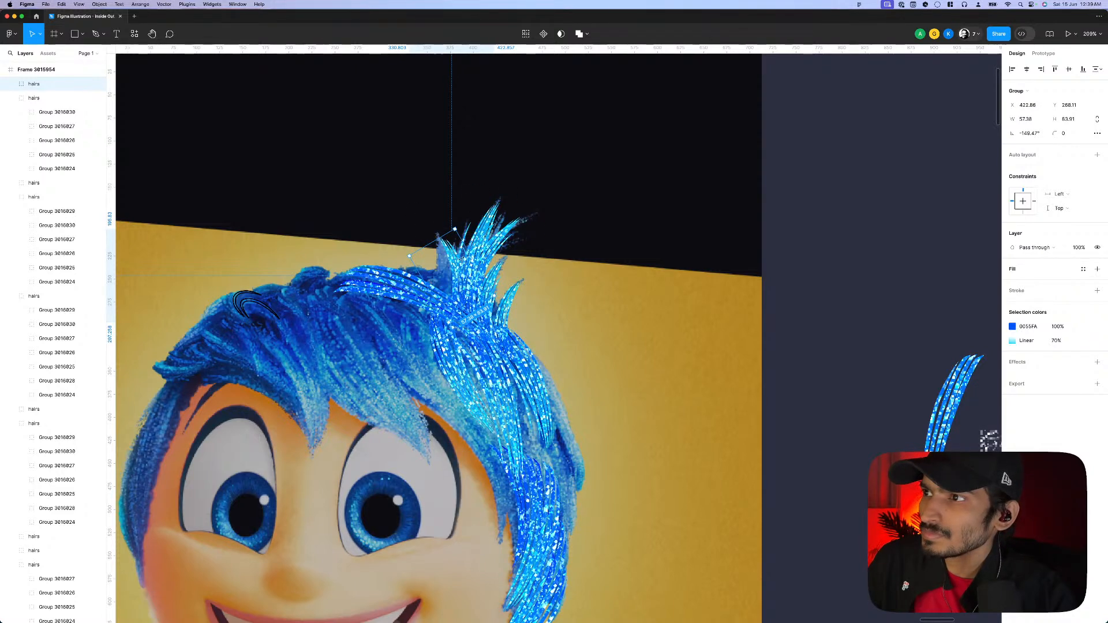
{"action": "mouse_move", "coordinate": [460, 270]}
{"action": "left_mouse_down"}
{"action": "mouse_move", "coordinate": [443, 264]}
{"action": "mouse_move", "coordinate": [445, 288]}
{"action": "mouse_move", "coordinate": [426, 296]}
{"action": "mouse_move", "coordinate": [469, 281]}
{"action": "left_mouse_up"}
- Duplicate a strand of the arching hair left of the tuft, shorten it to about 42.5 × 117.48 and rotate it to about -138.62°
{"action": "double_click", "coordinate": [432, 288]}
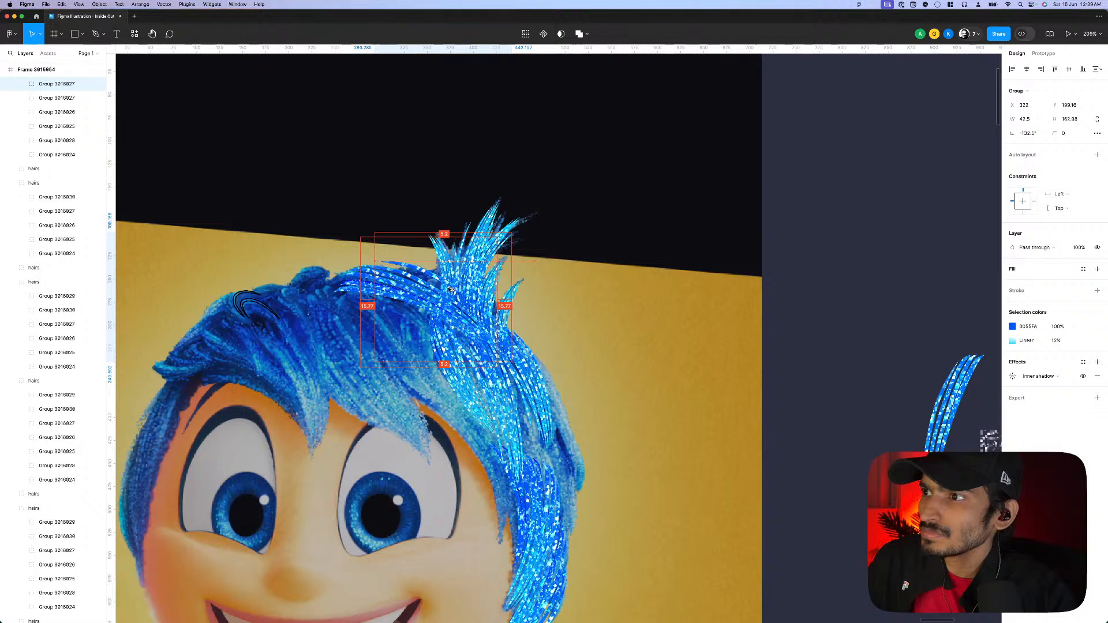
{"action": "left_click_drag", "start_coordinate": [451, 290], "coordinate": [449, 292]}
{"action": "left_click_drag", "start_coordinate": [502, 340], "coordinate": [471, 314]}
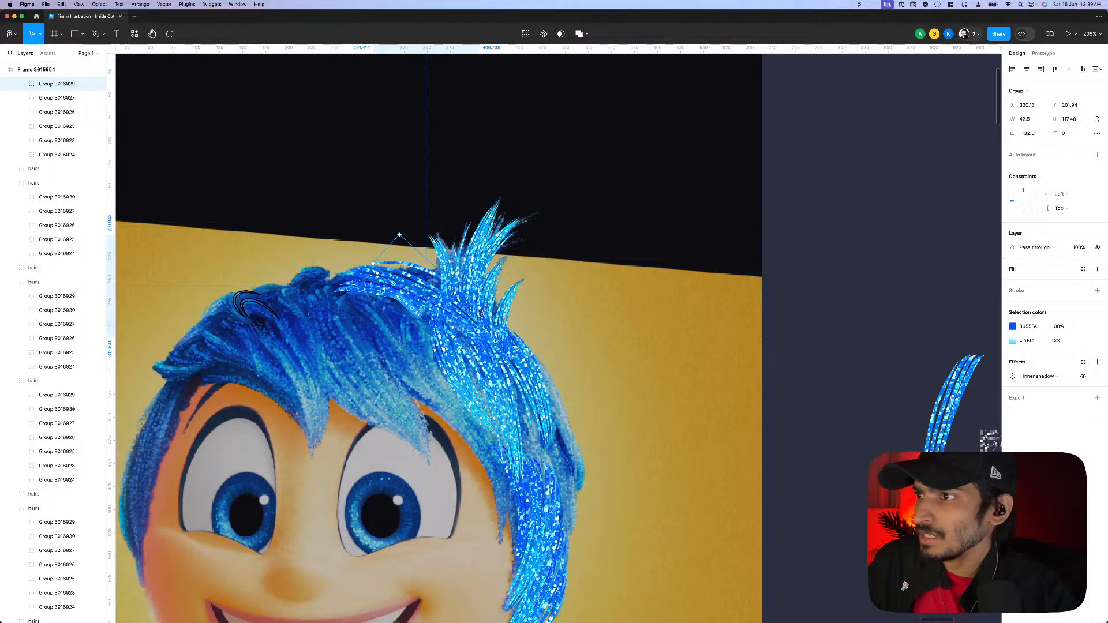
{"action": "left_click_drag", "start_coordinate": [398, 235], "coordinate": [408, 230]}
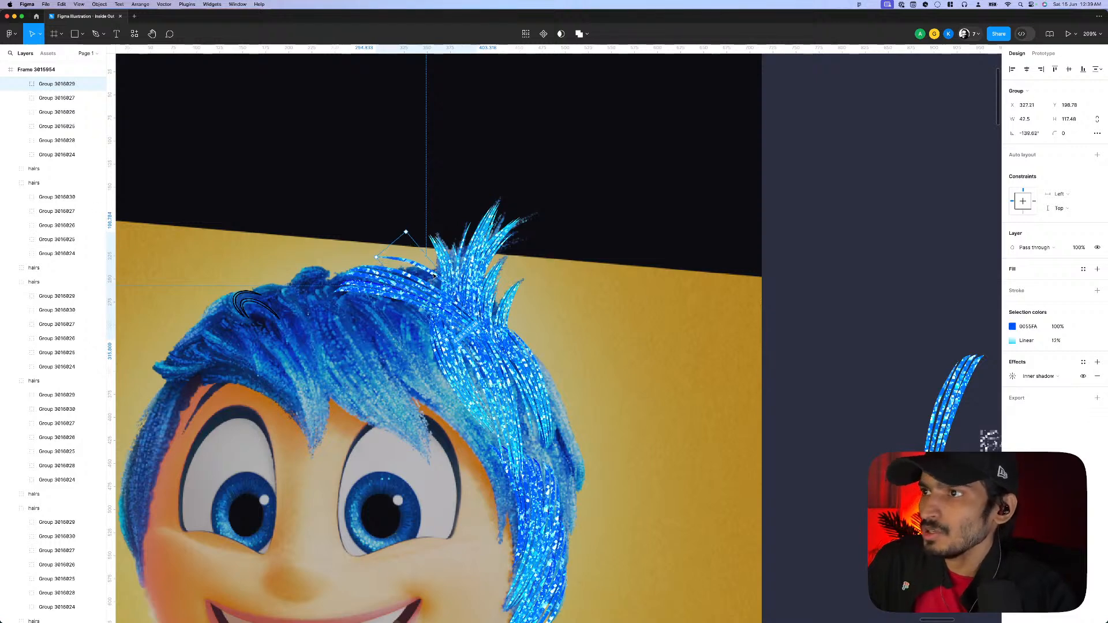
- Rotate the copied strand left of the tuft to about -138.31° and move it down to about X 321, Y 205
{"action": "scroll", "coordinate": [435, 276], "scroll_direction": "up", "scroll_amount": 5}
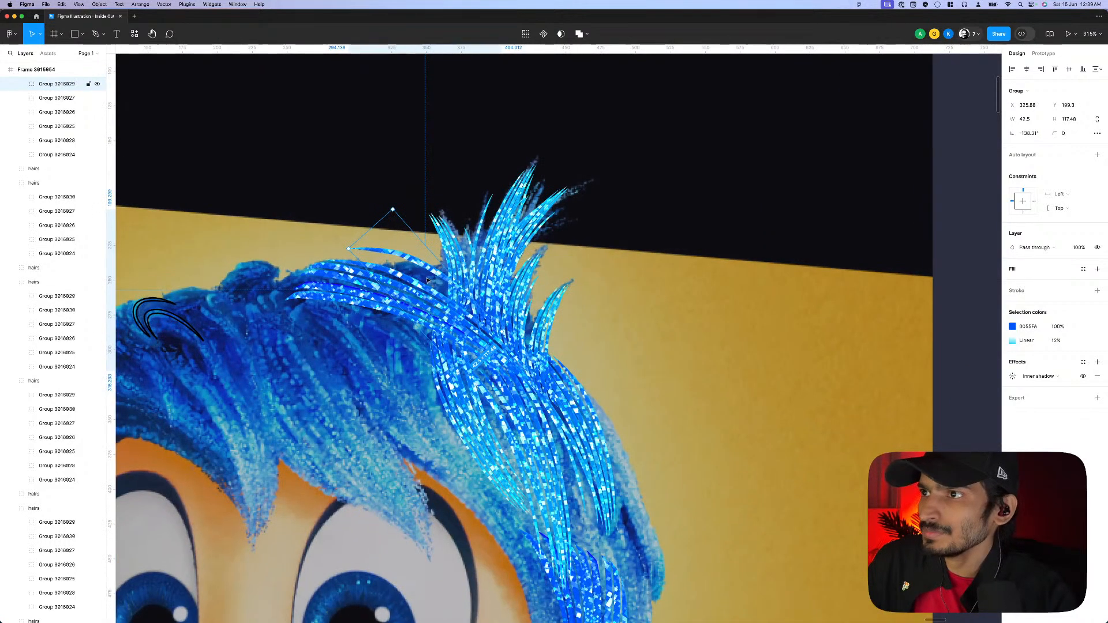
{"action": "left_click_drag", "start_coordinate": [427, 280], "coordinate": [427, 281]}
{"action": "scroll", "coordinate": [432, 281], "scroll_direction": "down", "scroll_amount": 15}
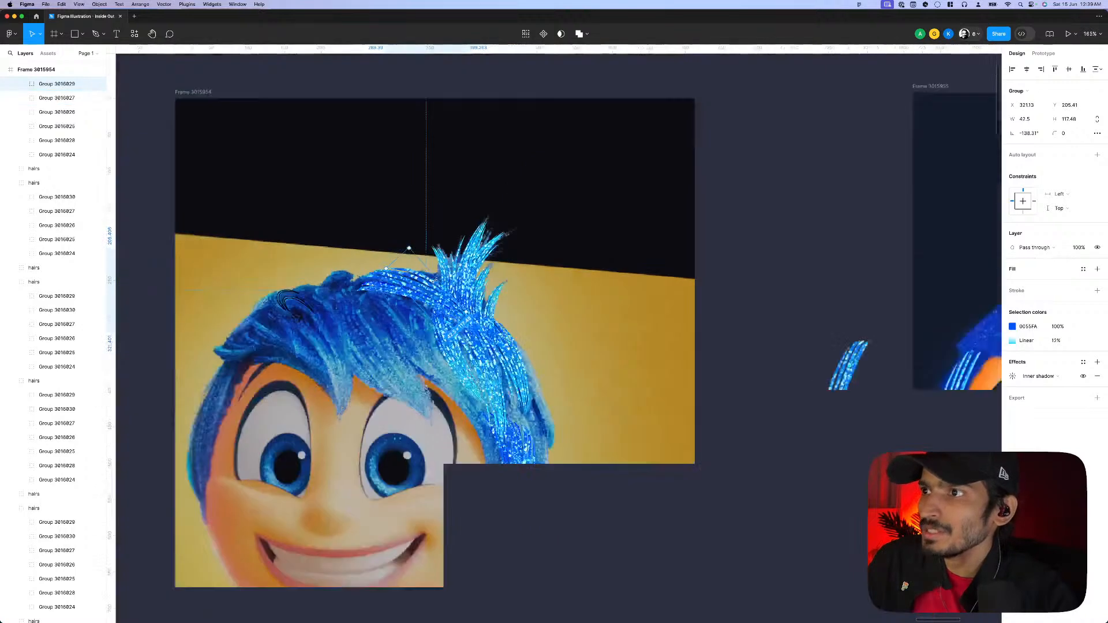
{"action": "scroll", "coordinate": [442, 279], "scroll_direction": "up", "scroll_amount": 4}
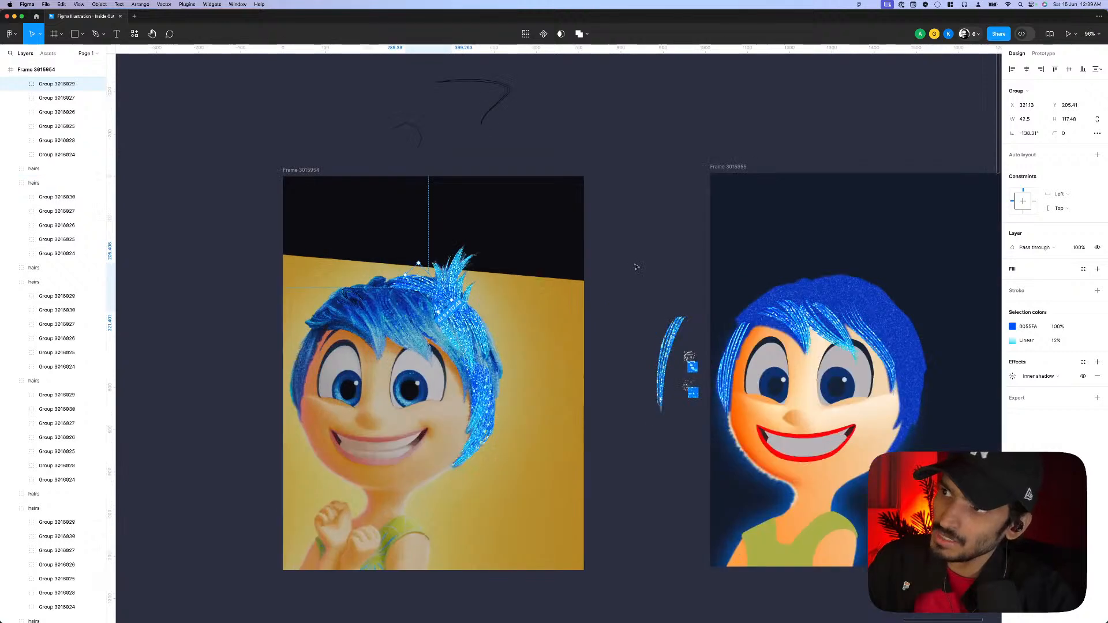
{"action": "key", "text": "Escape"}
{"action": "scroll", "coordinate": [494, 368], "scroll_direction": "up", "scroll_amount": 1}
- Rotate the hair group at the head's right edge to about 164.42°, resize it to about 81.17 × 169.37 and shift it upward
{"action": "left_click", "coordinate": [494, 368]}
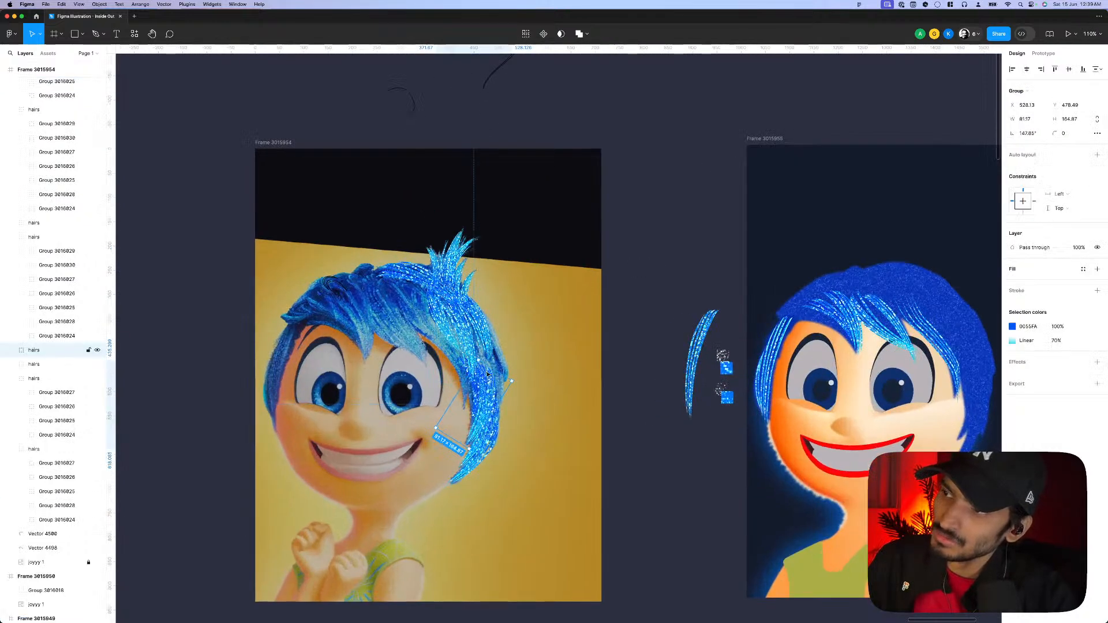
{"action": "scroll", "coordinate": [502, 371], "scroll_direction": "up", "scroll_amount": 1}
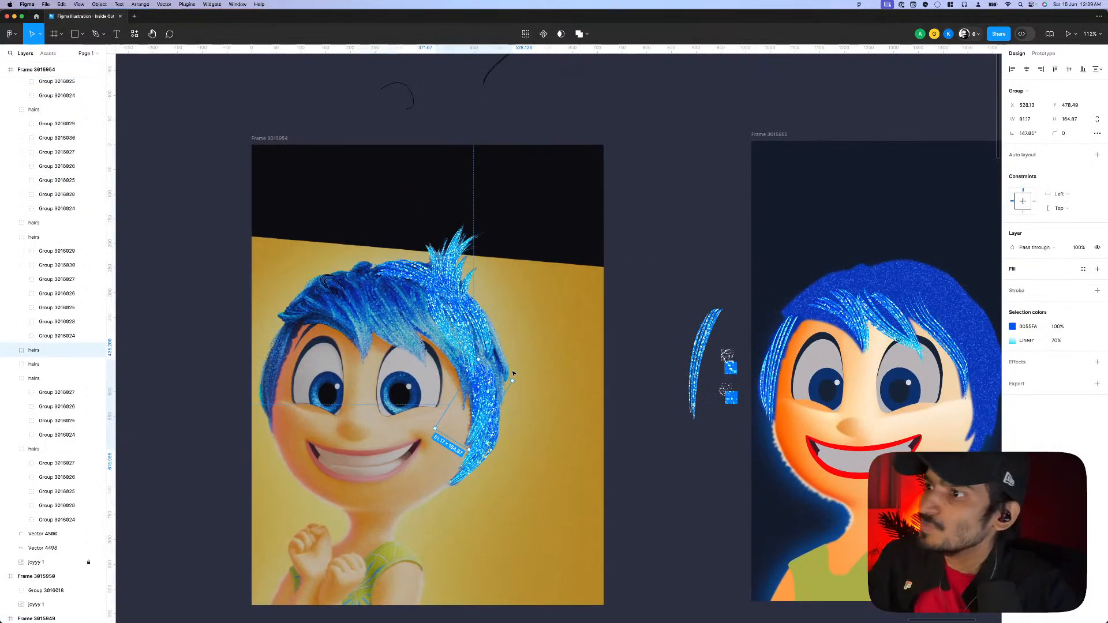
{"action": "right_click", "coordinate": [514, 373]}
{"action": "left_click", "coordinate": [494, 376]}
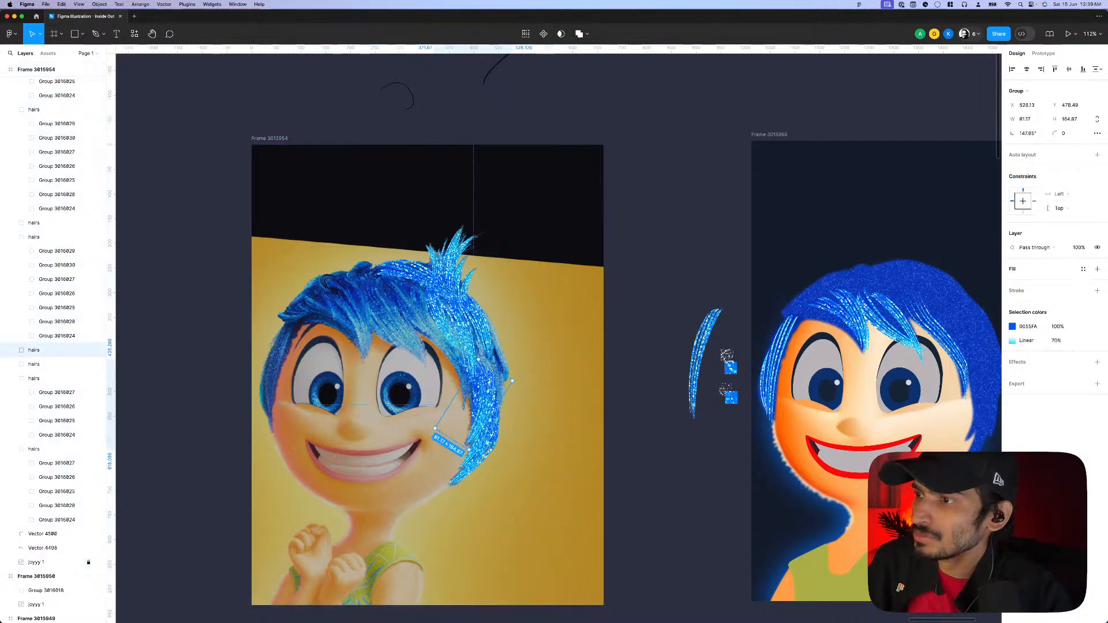
{"action": "mouse_move", "coordinate": [493, 370]}
{"action": "left_mouse_down"}
{"action": "mouse_move", "coordinate": [494, 354]}
{"action": "mouse_move", "coordinate": [508, 378]}
{"action": "mouse_move", "coordinate": [488, 387]}
{"action": "left_mouse_up"}
{"action": "scroll", "coordinate": [488, 388], "scroll_direction": "down", "scroll_amount": 5}
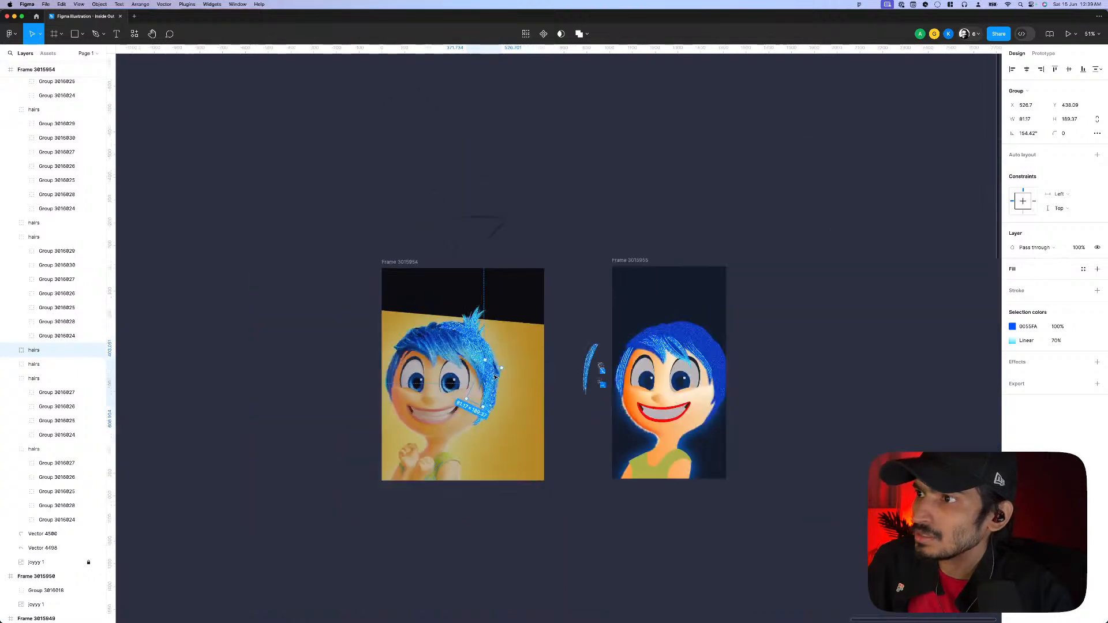
{"action": "key", "text": "Escape"}
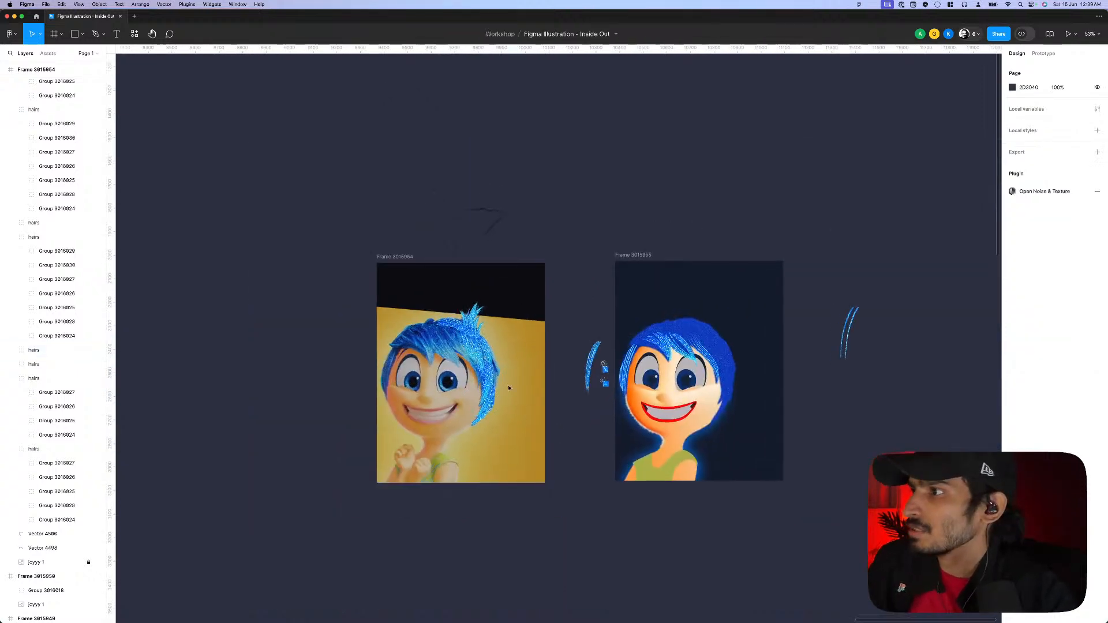
- Duplicate the 74.76 × 144.74 hair group beneath the tuft and move the copy slightly inward and down
{"action": "scroll", "coordinate": [523, 420], "scroll_direction": "up", "scroll_amount": 5}
{"action": "left_click", "coordinate": [484, 347]}
{"action": "scroll", "coordinate": [483, 347], "scroll_direction": "up", "scroll_amount": 6}
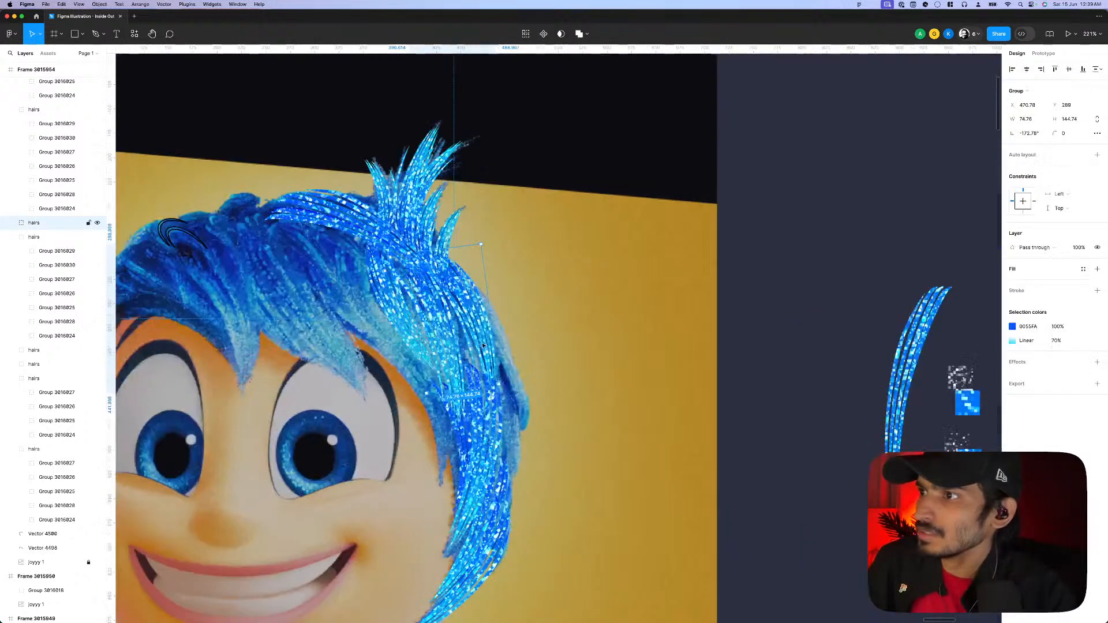
{"action": "key", "text": "super+d"}
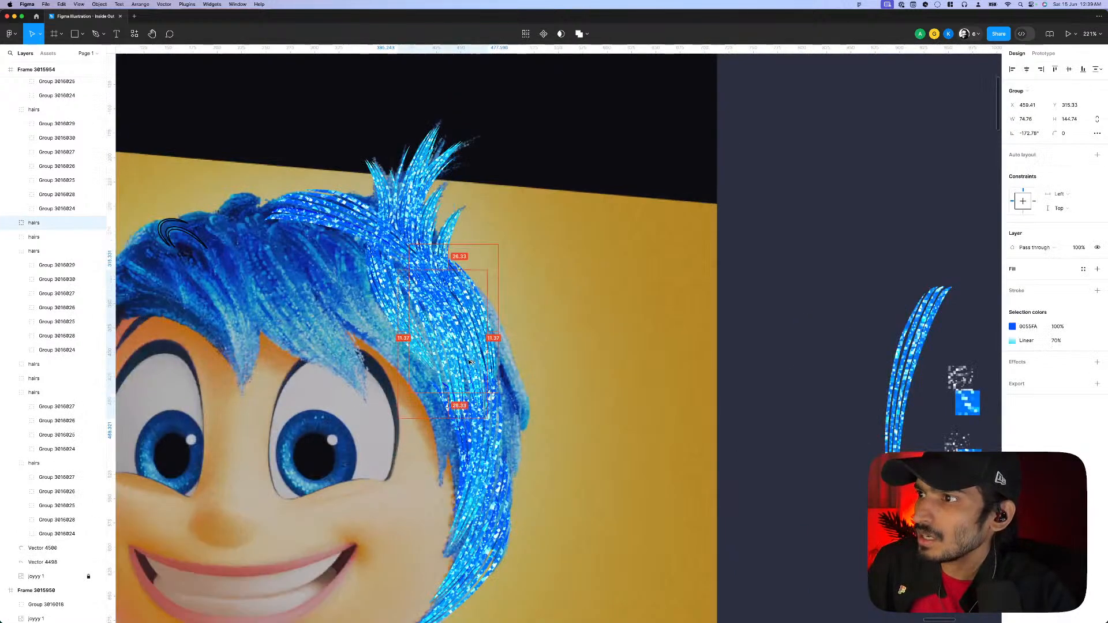
{"action": "left_click_drag", "start_coordinate": [471, 363], "coordinate": [470, 362]}
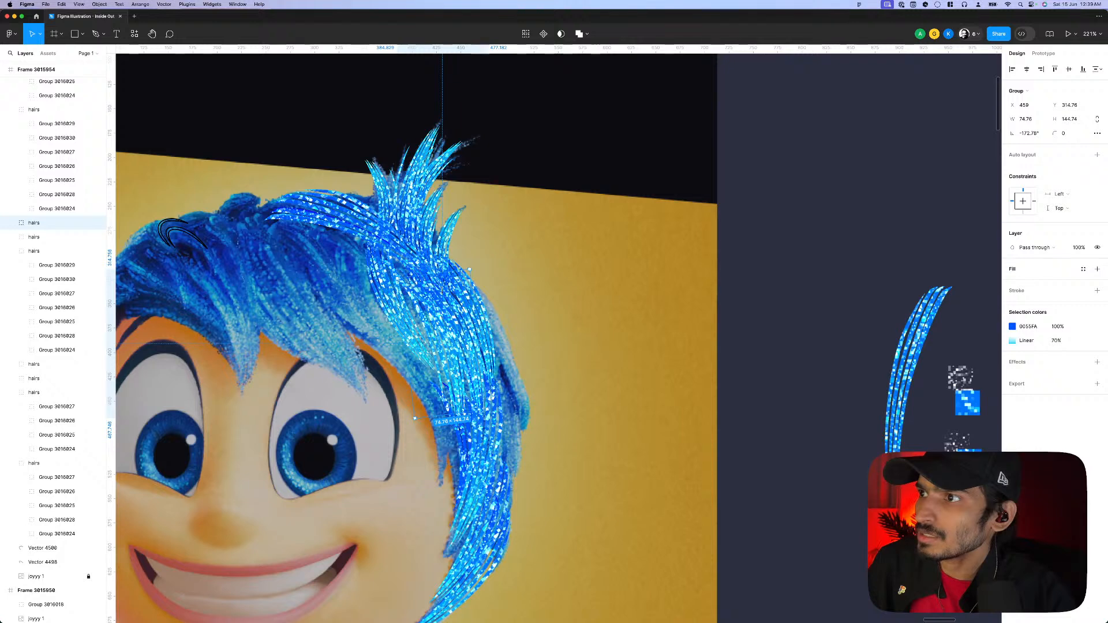
{"action": "left_click_drag", "start_coordinate": [442, 292], "coordinate": [441, 290]}
- Bring the longer 74.76 × 181.7 hair group beneath the tuft to the front
{"action": "left_click", "coordinate": [452, 392]}
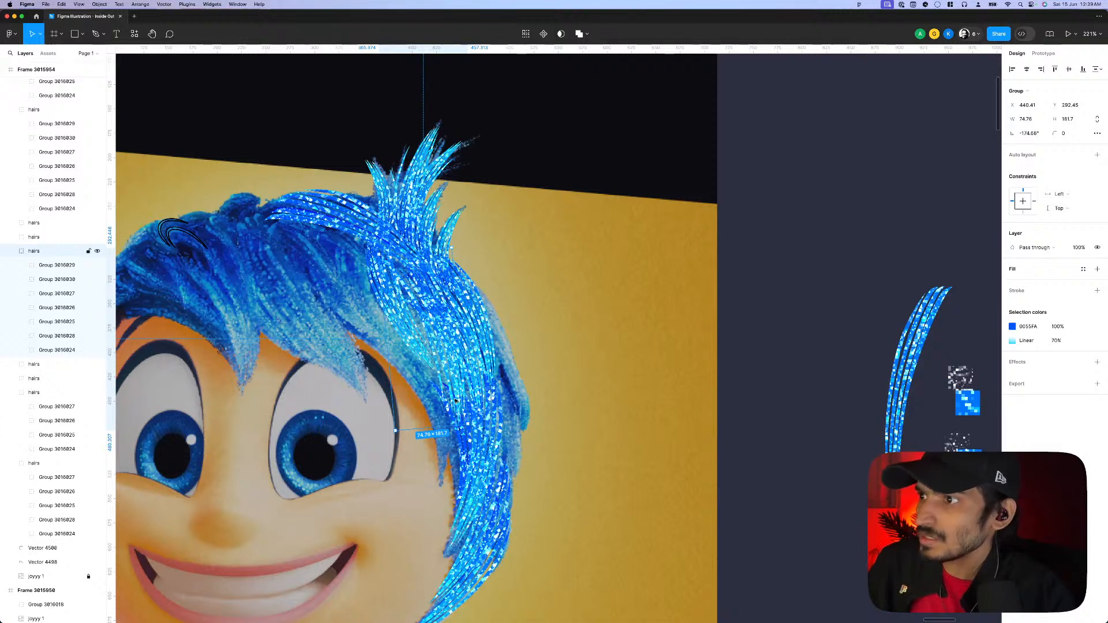
{"action": "scroll", "coordinate": [462, 396], "scroll_direction": "down", "scroll_amount": 10}
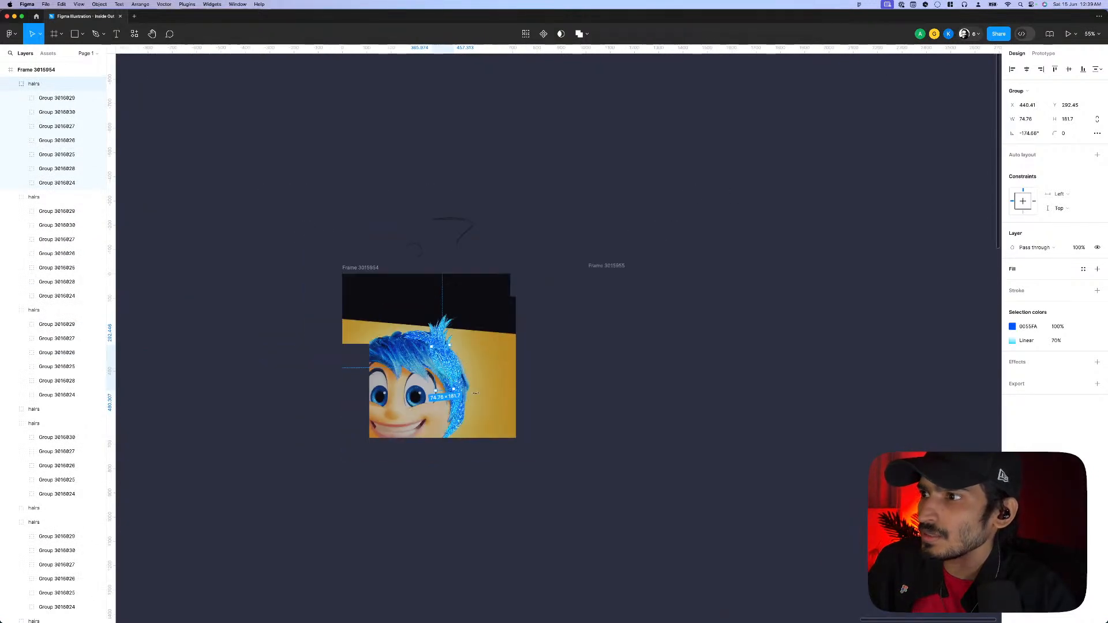
{"action": "scroll", "coordinate": [500, 394], "scroll_direction": "up", "scroll_amount": 10}
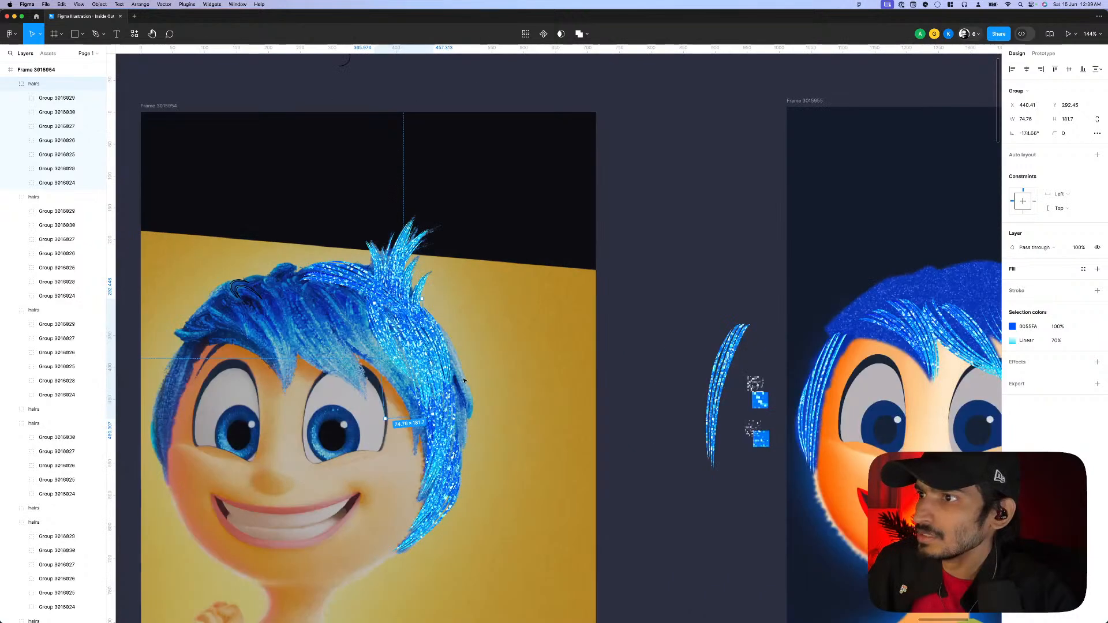
- Duplicate the upper outer-edge hair group down the head's right side, shorten it to about 74.76 × 128.79 and rotate it to about 179.93°
{"action": "left_click", "coordinate": [447, 355]}
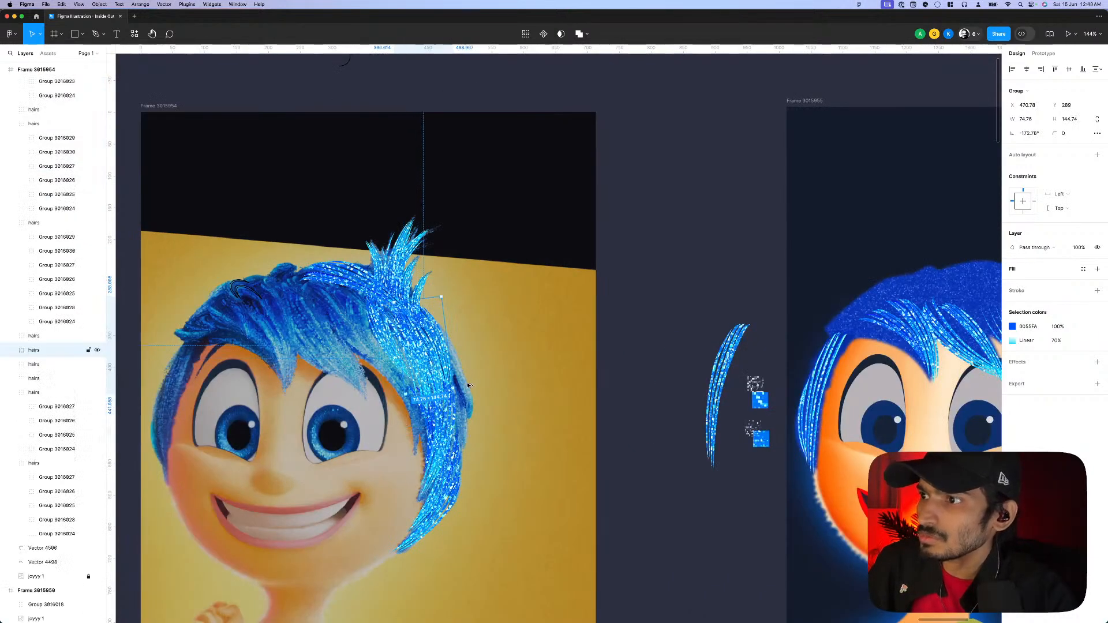
{"action": "mouse_move", "coordinate": [468, 386]}
{"action": "left_mouse_down"}
{"action": "mouse_move", "coordinate": [454, 428]}
{"action": "mouse_move", "coordinate": [463, 406]}
{"action": "left_mouse_up"}
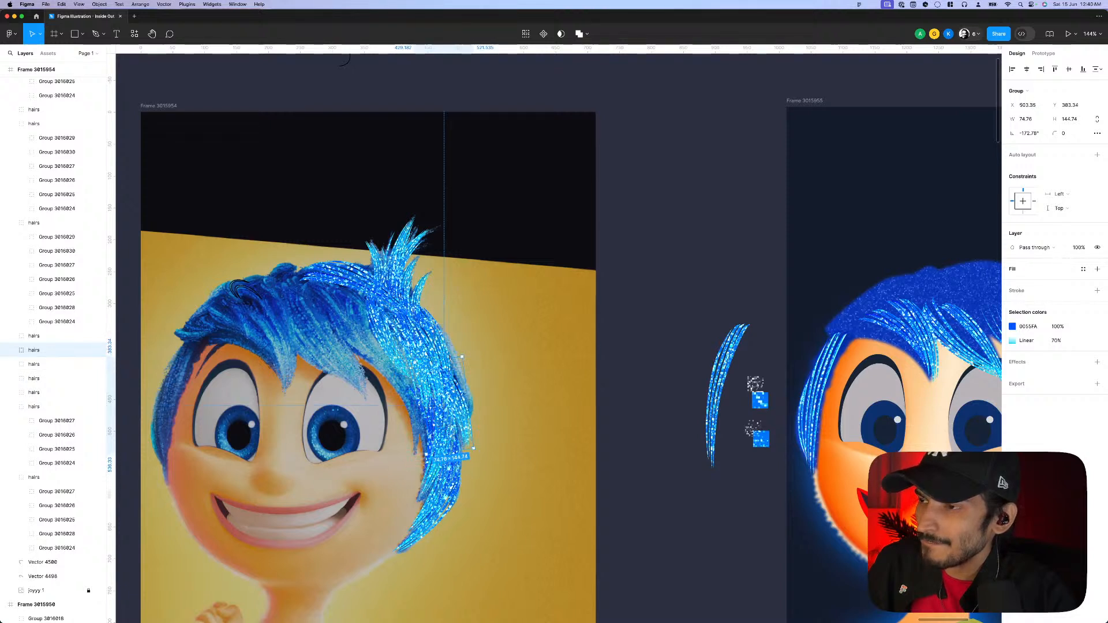
{"action": "left_click_drag", "start_coordinate": [450, 358], "coordinate": [453, 398]}
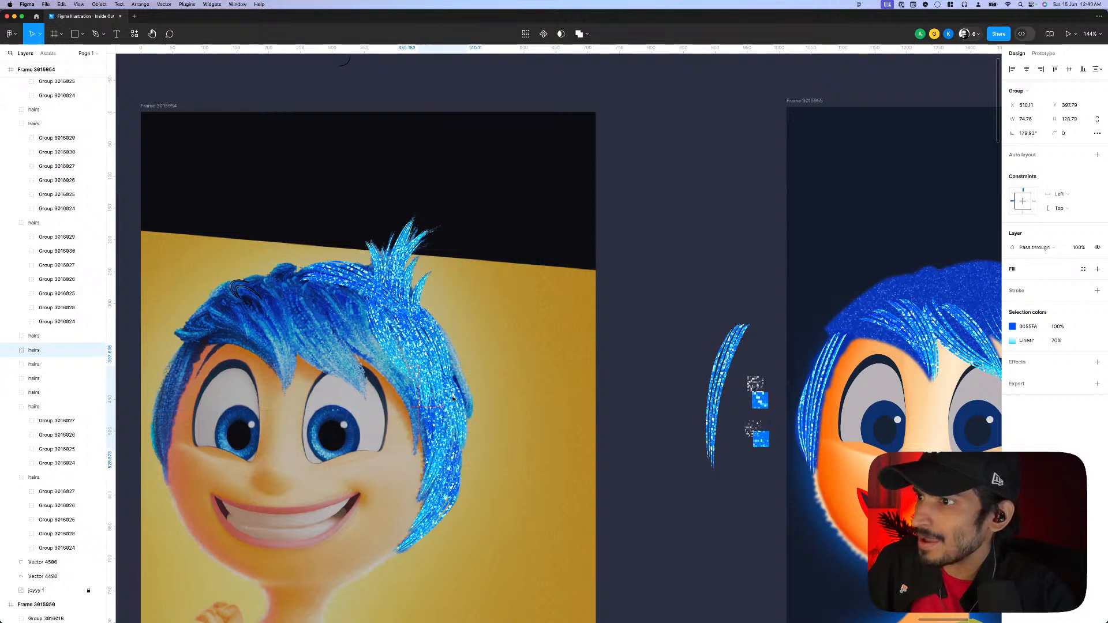
- Bring the original upper outer-edge hair group to the front of the other strands
{"action": "key", "text": "ctrl+z"}
{"action": "key", "text": "ctrl+z"}
{"action": "key", "text": "ctrl+z"}
{"action": "key", "text": "ctrl+z"}
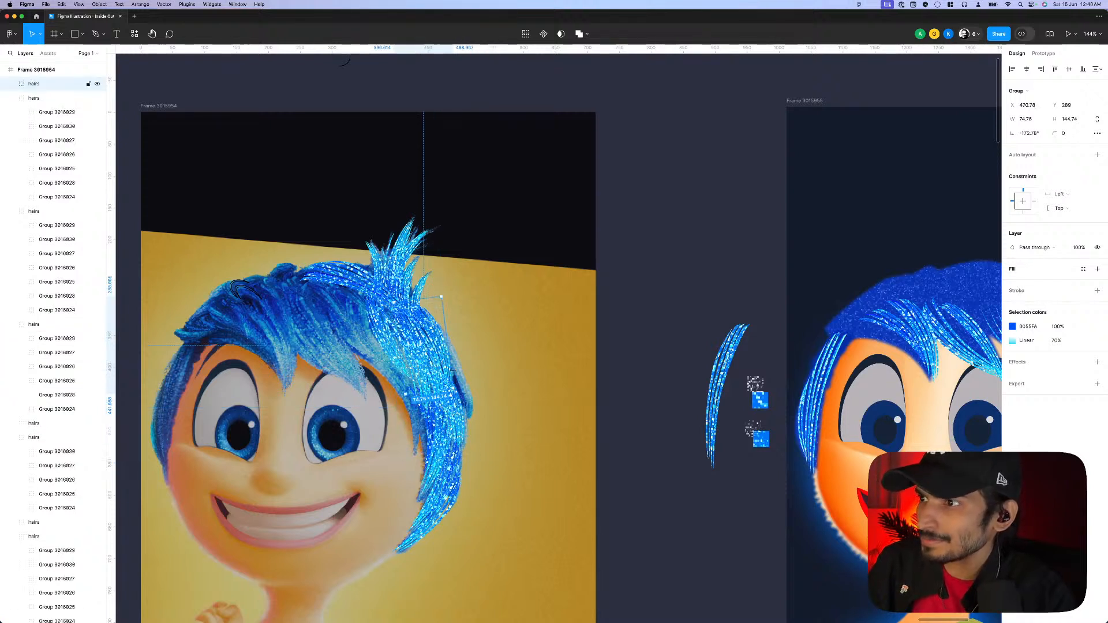
- Duplicate the lower outer-edge hair group upward, narrow the copy to about 54.82 × 128.79 and rotate it to about -168.12°
{"action": "left_click", "coordinate": [462, 418]}
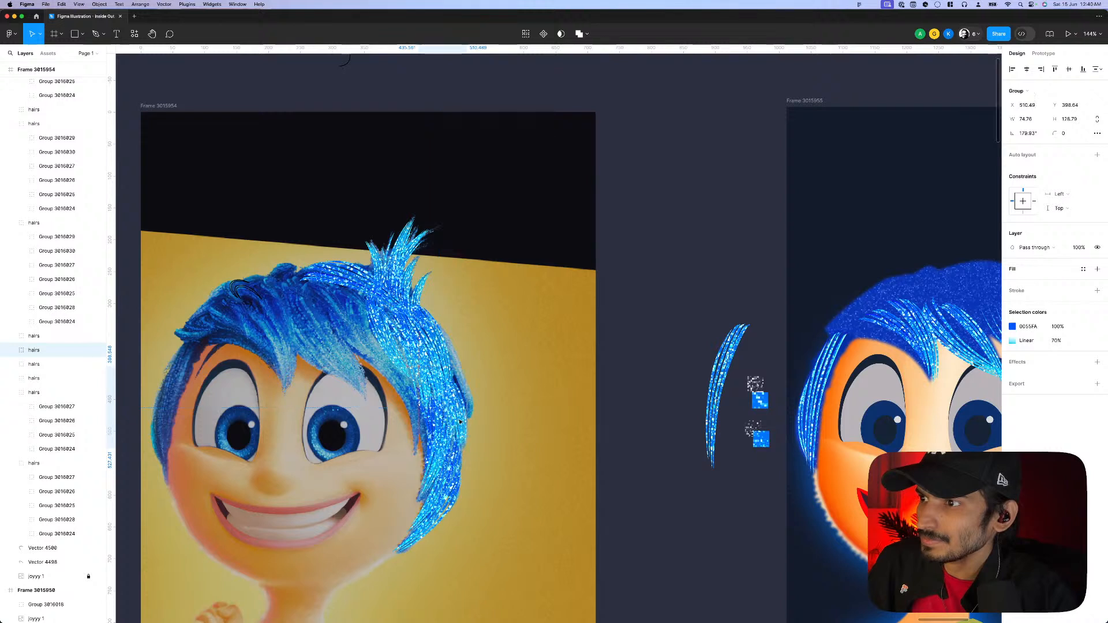
{"action": "left_click_drag", "start_coordinate": [461, 422], "coordinate": [447, 363]}
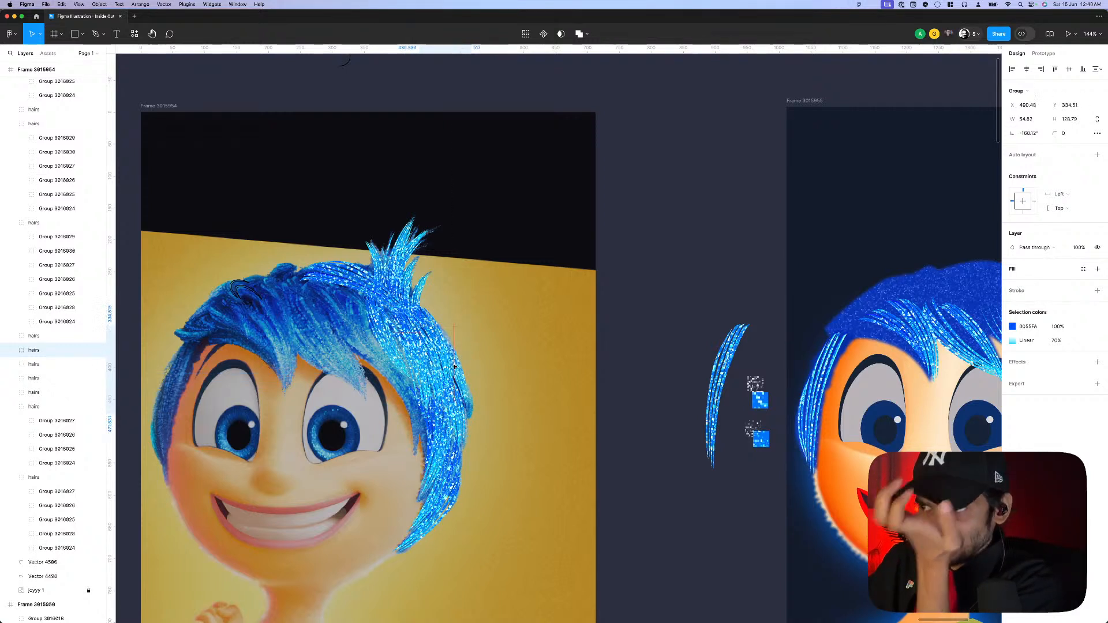
{"action": "scroll", "coordinate": [517, 402], "scroll_direction": "down", "scroll_amount": 10}
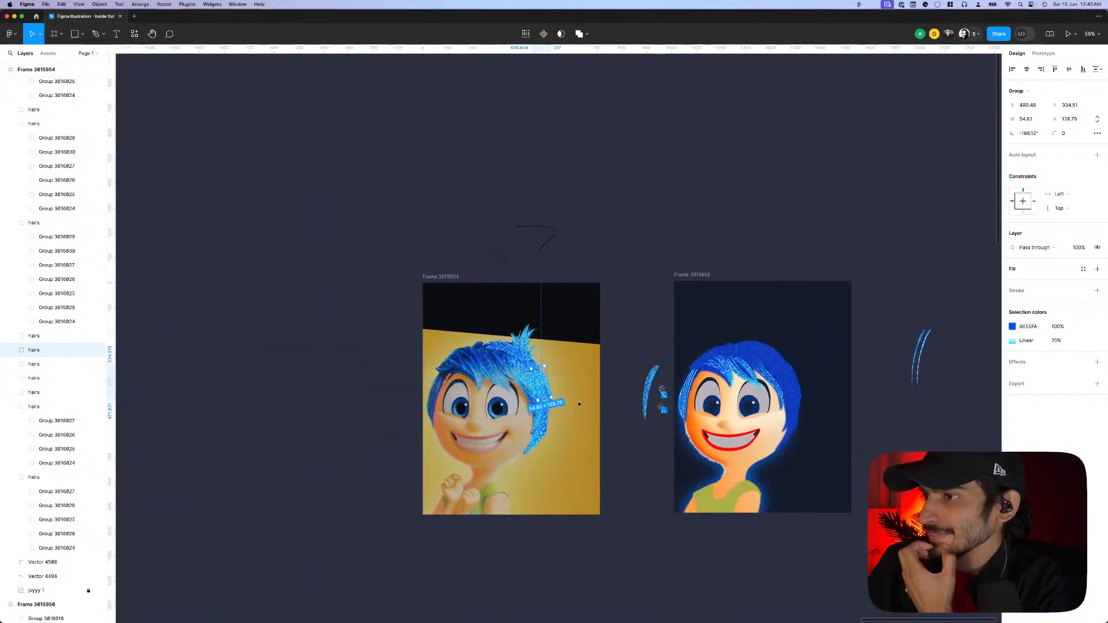
{"action": "scroll", "coordinate": [571, 404], "scroll_direction": "up", "scroll_amount": 1}
{"action": "left_click", "coordinate": [622, 445]}
{"action": "scroll", "coordinate": [612, 404], "scroll_direction": "up", "scroll_amount": 3}
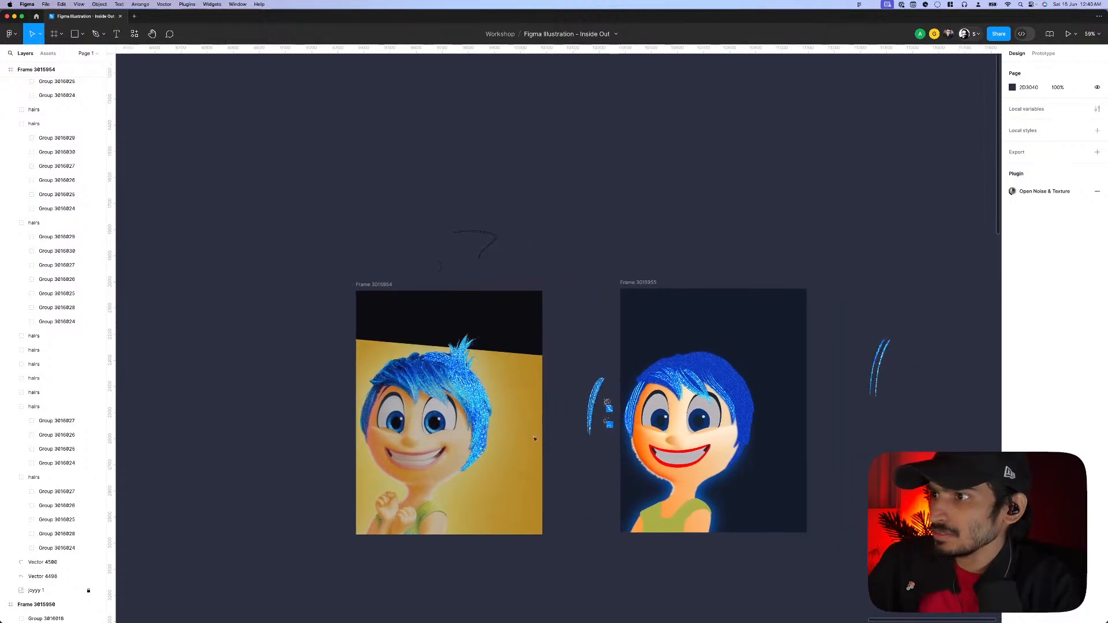
- Duplicate the two black curved lines on the reference hair into the empty space between the two frames
{"action": "scroll", "coordinate": [462, 340], "scroll_direction": "up", "scroll_amount": 1}
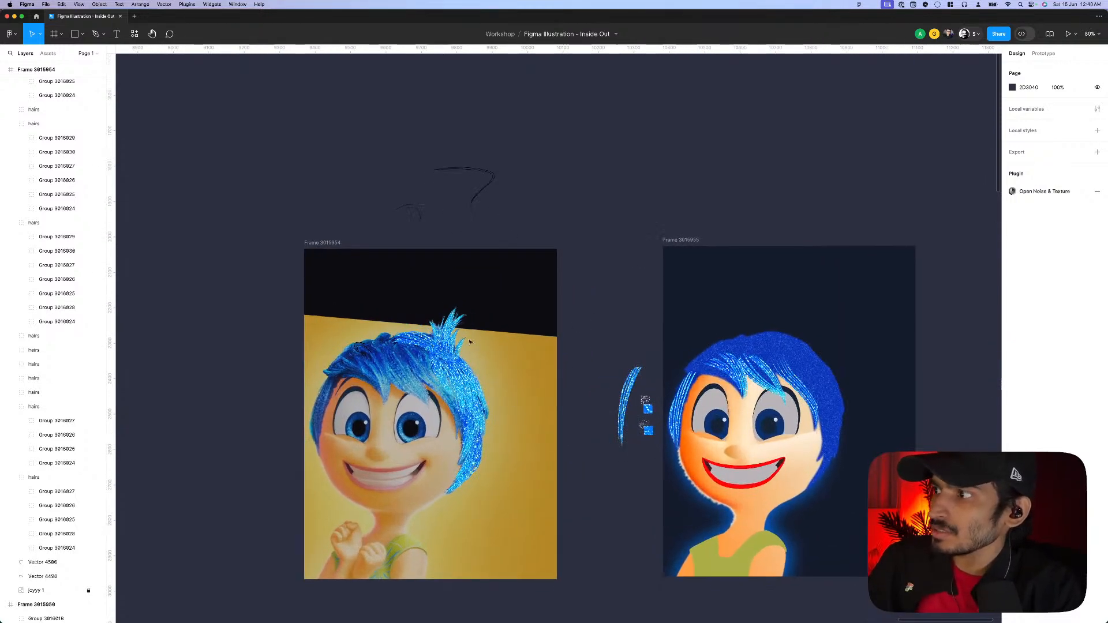
{"action": "scroll", "coordinate": [462, 358], "scroll_direction": "up", "scroll_amount": 1}
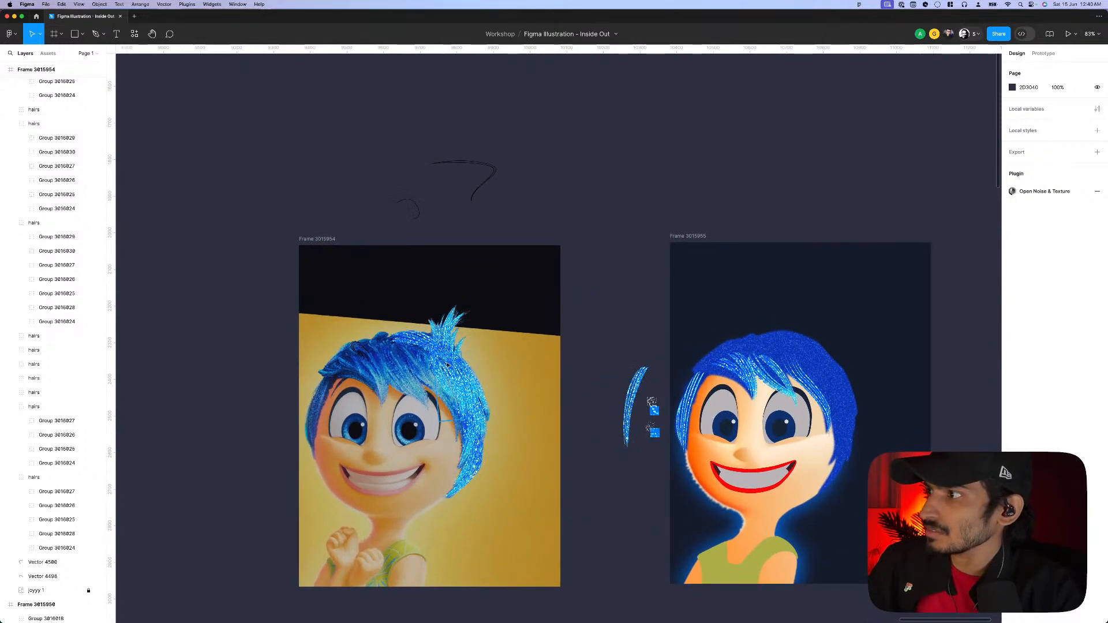
{"action": "scroll", "coordinate": [341, 353], "scroll_direction": "up", "scroll_amount": 10}
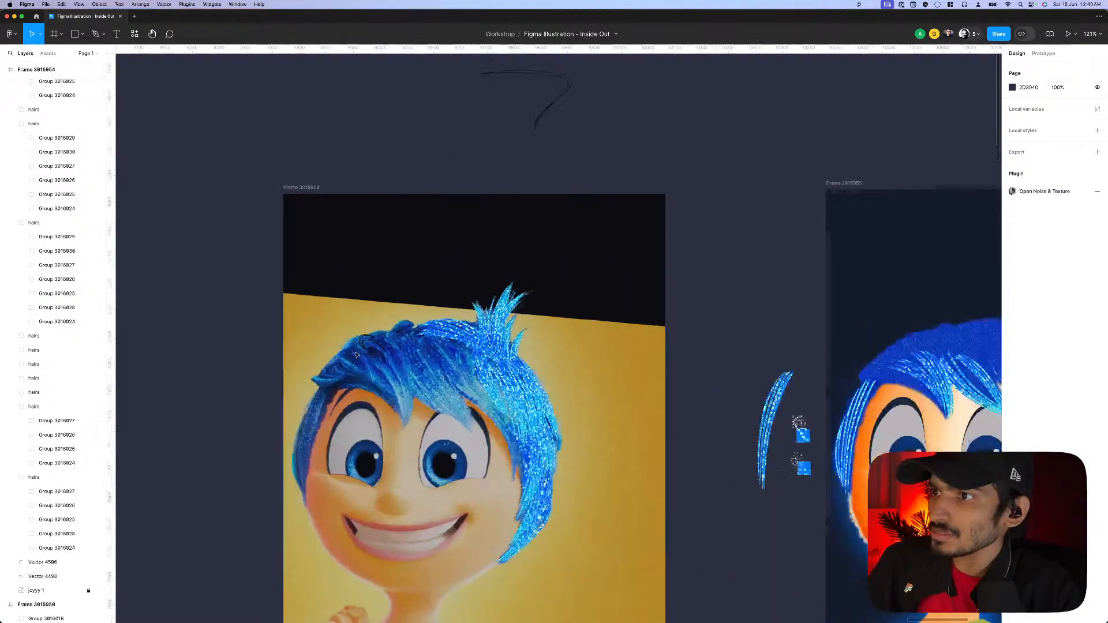
{"action": "left_click", "coordinate": [371, 333]}
{"action": "left_click", "coordinate": [379, 344], "text": "shift"}
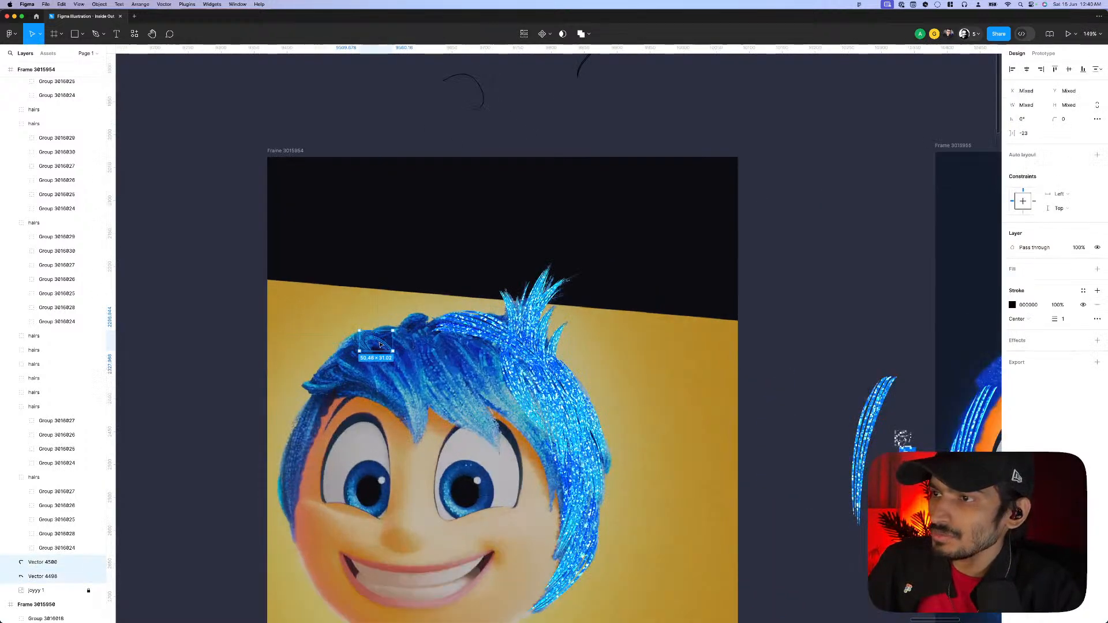
{"action": "left_click_drag", "start_coordinate": [376, 342], "coordinate": [820, 326]}
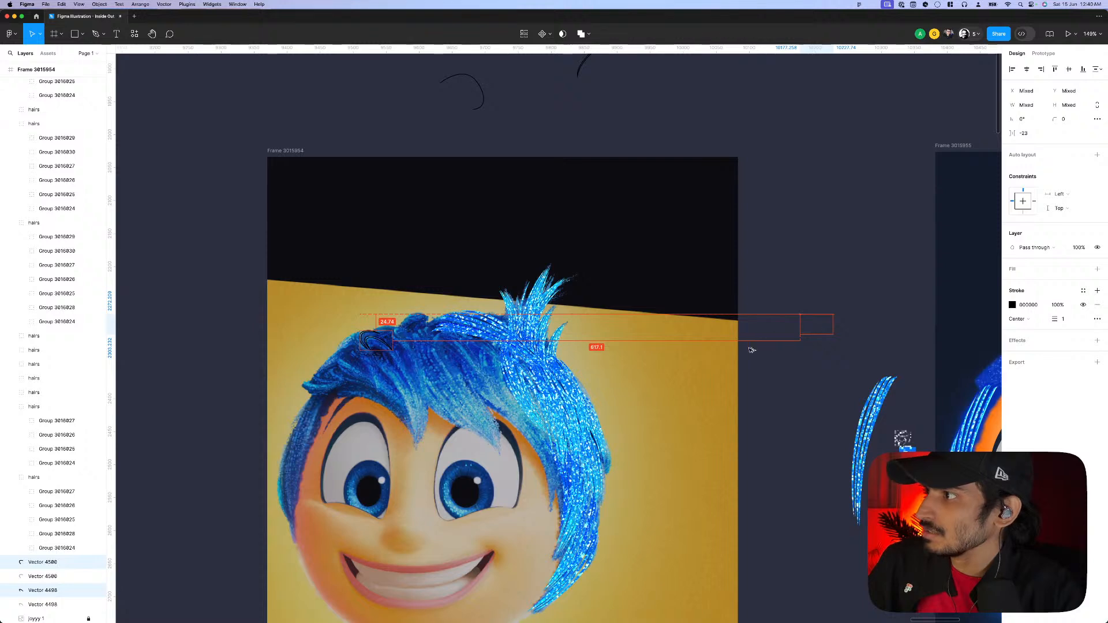
- Delete the two original black curved lines from the reference hair
{"action": "left_click", "coordinate": [386, 346]}
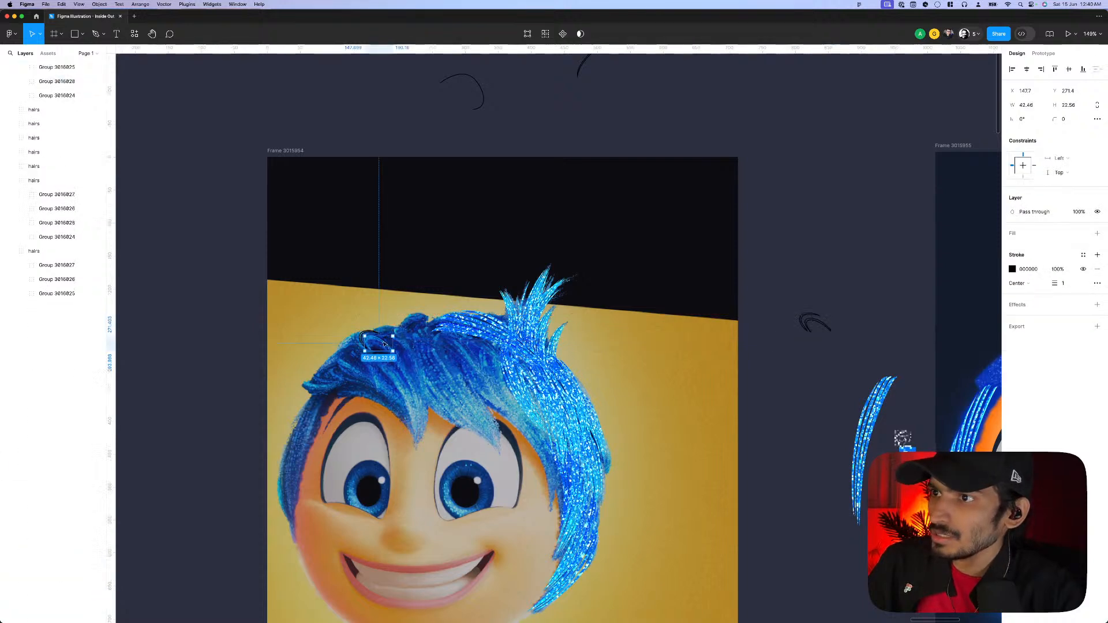
{"action": "left_click", "coordinate": [376, 333], "text": "shift"}
{"action": "key", "text": "Delete"}
- Copy all the glittering hair groups from the reference frame into the dark illustration frame, Frame 3015955
{"action": "scroll", "coordinate": [493, 326], "scroll_direction": "down", "scroll_amount": 5}
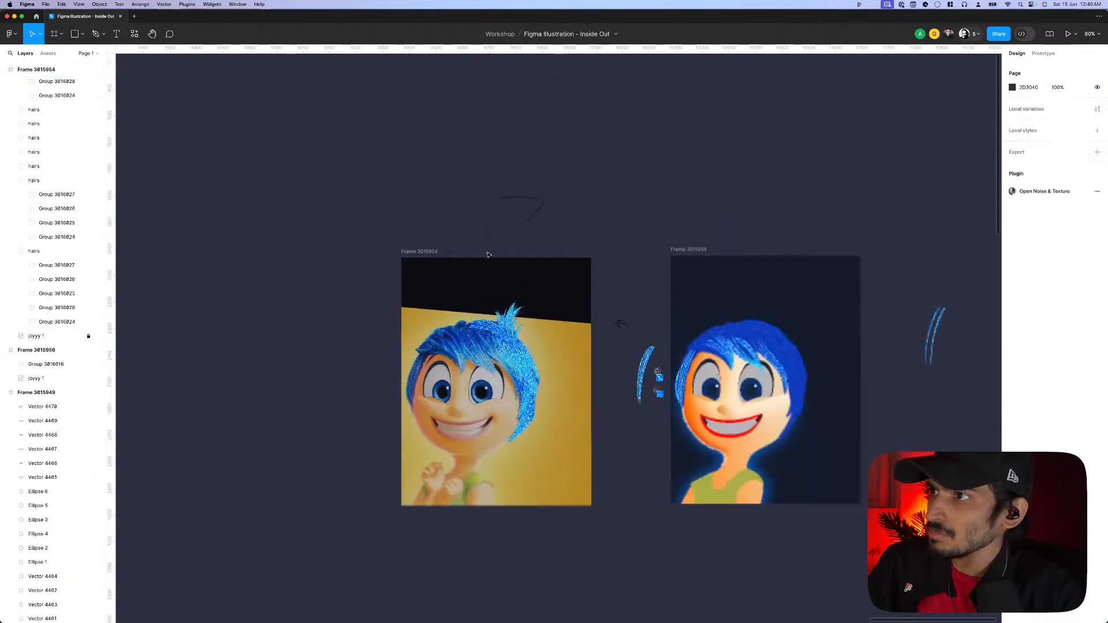
{"action": "left_click_drag", "start_coordinate": [478, 247], "coordinate": [556, 455]}
{"action": "scroll", "coordinate": [458, 455], "scroll_direction": "down", "scroll_amount": 2}
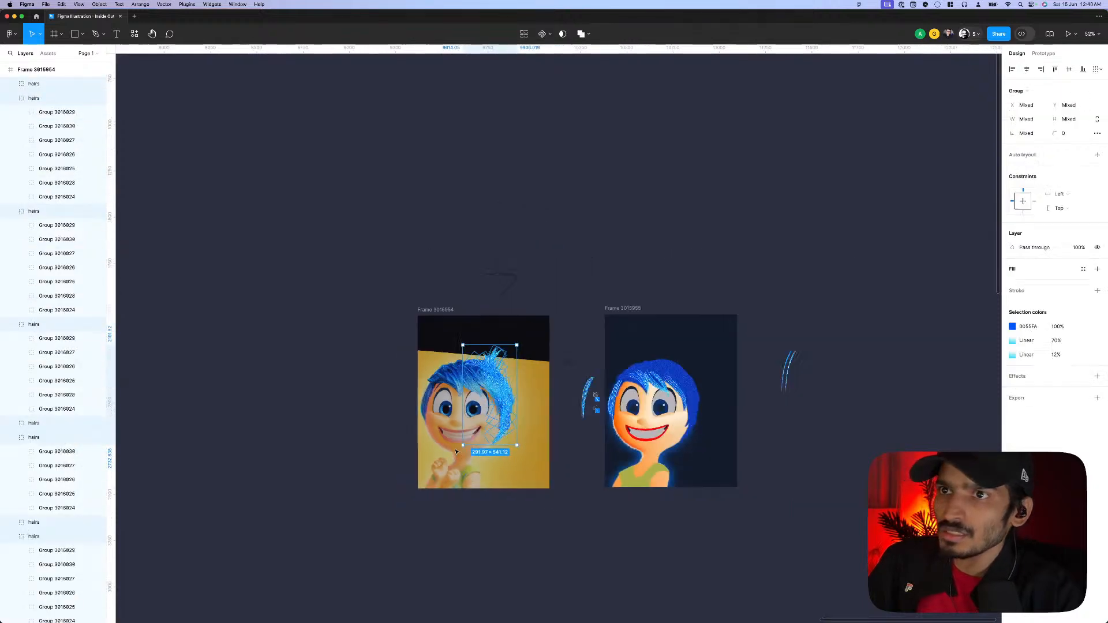
{"action": "left_click", "coordinate": [627, 310]}
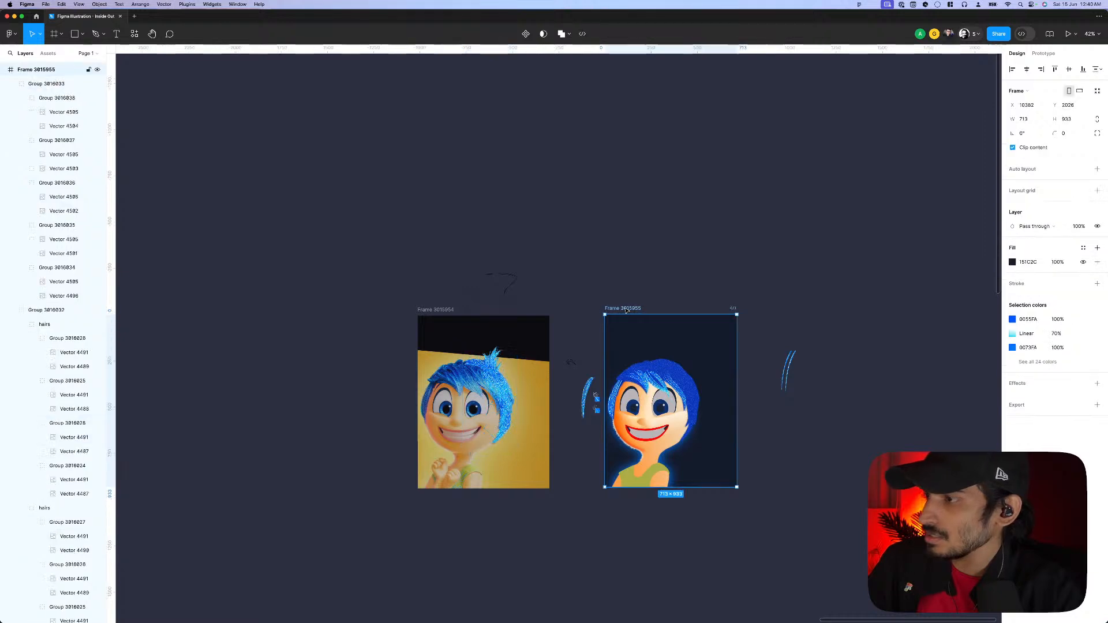
{"action": "key", "text": "cmd+v"}
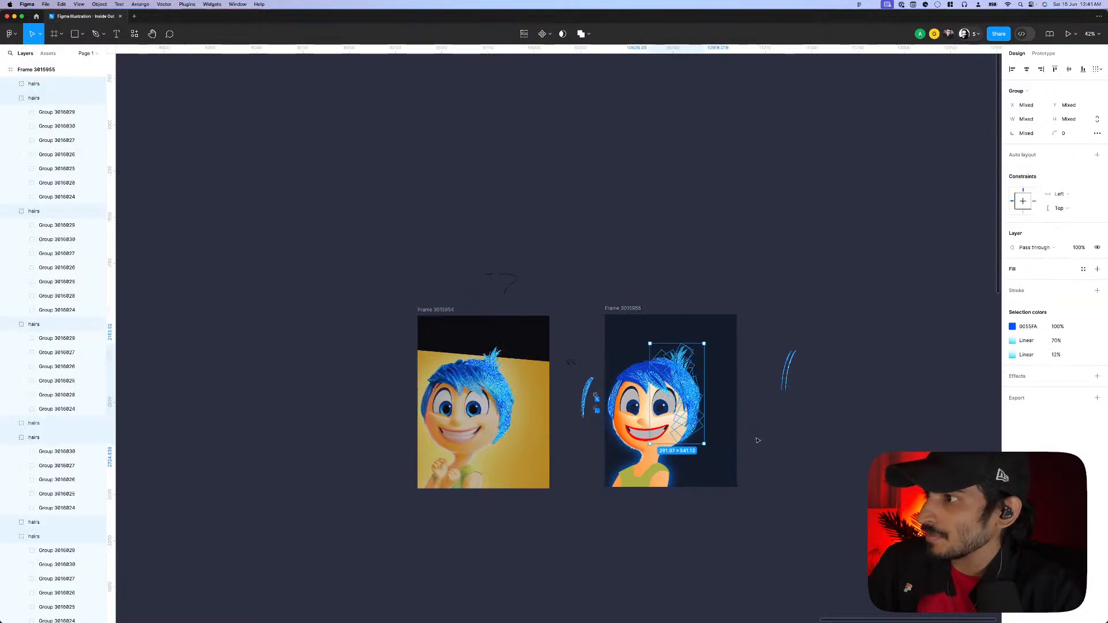
{"action": "left_click", "coordinate": [768, 435]}
{"action": "scroll", "coordinate": [769, 434], "scroll_direction": "up", "scroll_amount": 1}
{"action": "scroll", "coordinate": [769, 434], "scroll_direction": "down", "scroll_amount": 5}
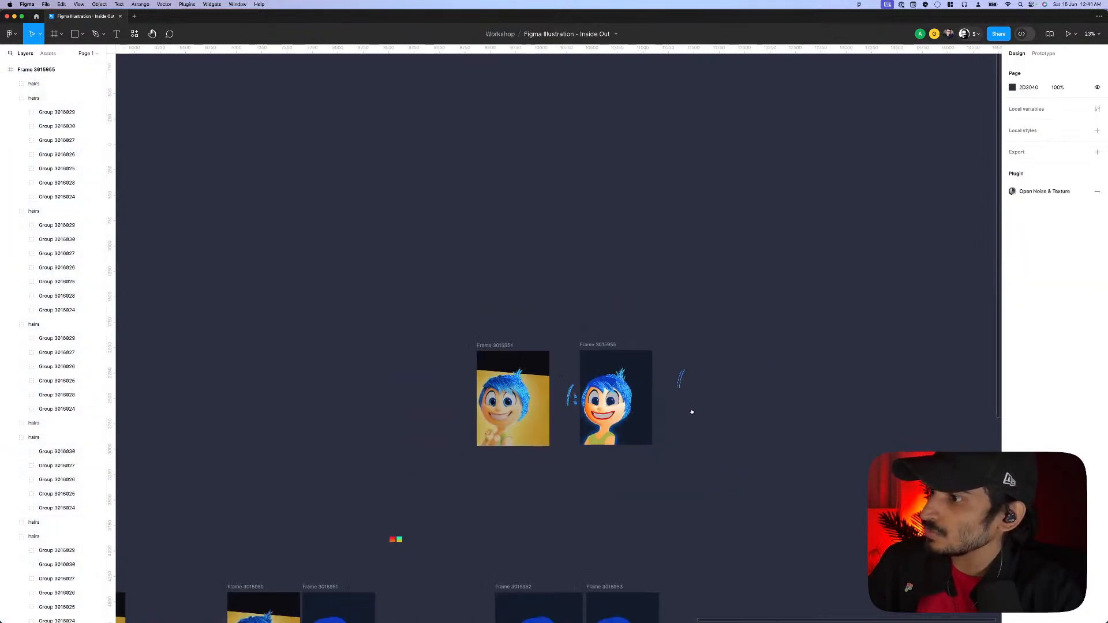
{"action": "scroll", "coordinate": [672, 443], "scroll_direction": "down", "scroll_amount": 3}
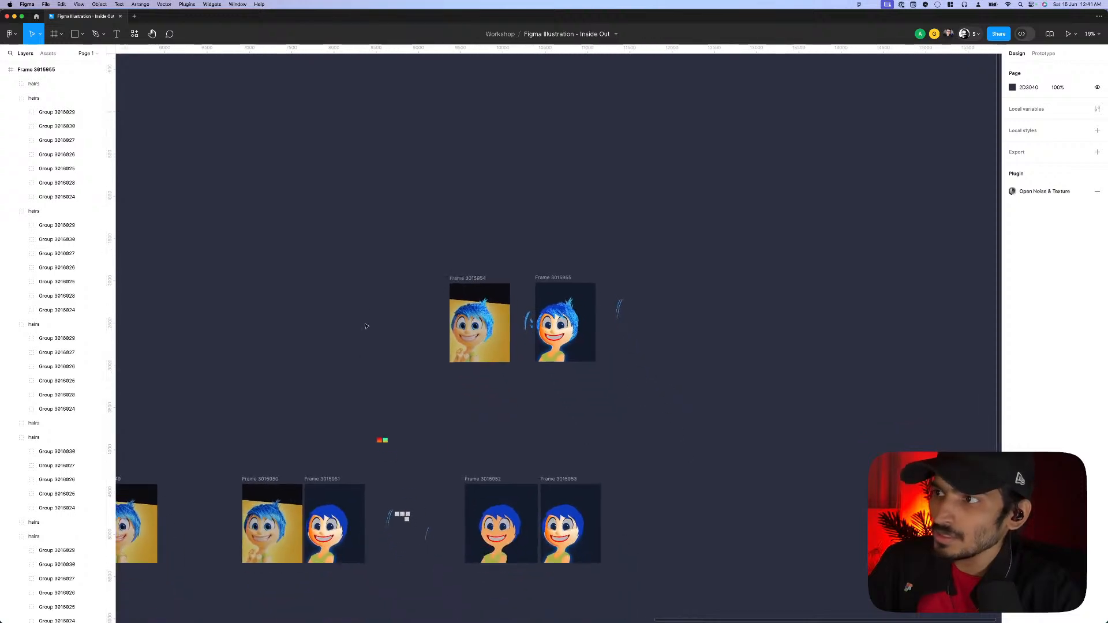
{"action": "scroll", "coordinate": [469, 299], "scroll_direction": "up", "scroll_amount": 3}
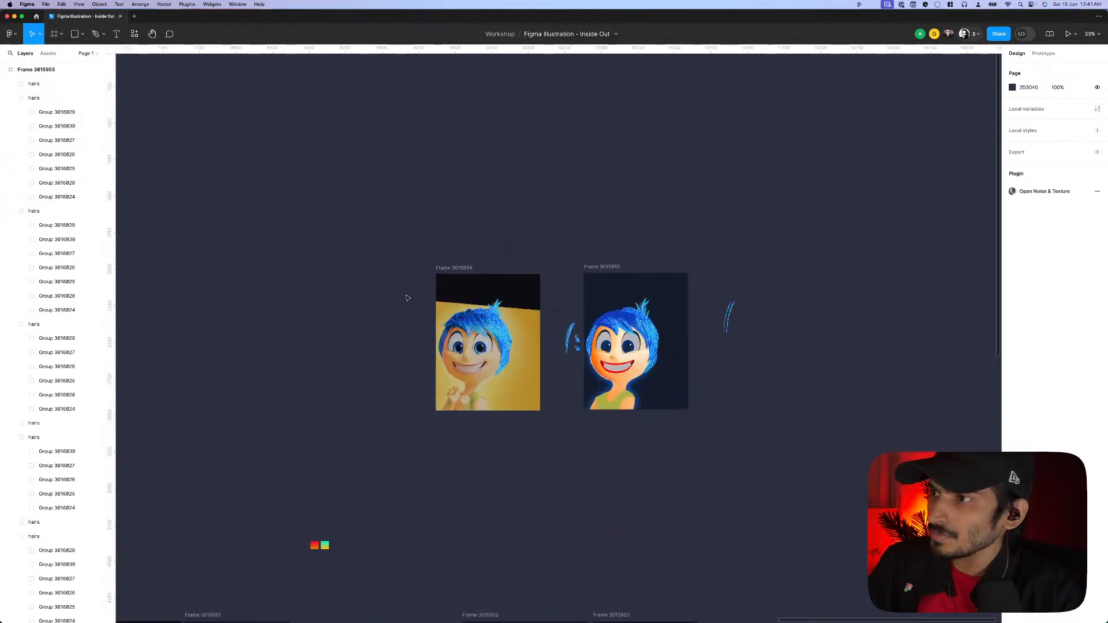
- Move the loose pair of blue hair strands from beside the dark illustration frame to above its upper corner
{"action": "left_click_drag", "start_coordinate": [415, 295], "coordinate": [497, 359]}
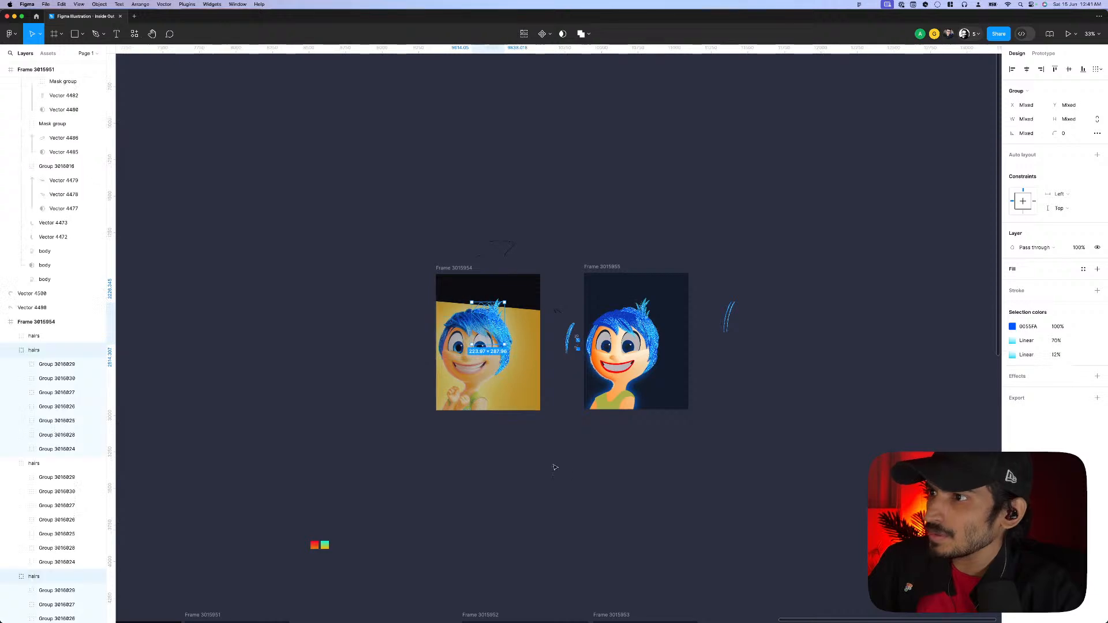
{"action": "left_click", "coordinate": [584, 453]}
{"action": "scroll", "coordinate": [693, 387], "scroll_direction": "down", "scroll_amount": 2}
{"action": "scroll", "coordinate": [693, 387], "scroll_direction": "right", "scroll_amount": 2}
{"action": "mouse_move", "coordinate": [801, 317]}
{"action": "left_mouse_down"}
{"action": "mouse_move", "coordinate": [692, 277]}
{"action": "mouse_move", "coordinate": [652, 243]}
{"action": "left_mouse_up"}
{"action": "left_click_drag", "start_coordinate": [661, 281], "coordinate": [619, 200]}
{"action": "left_click", "coordinate": [690, 295]}
- Duplicate the plain reference photo frame and place the copy directly beside the dark illustration frame, opposite the glittering hair reference
{"action": "scroll", "coordinate": [633, 351], "scroll_direction": "down", "scroll_amount": 3}
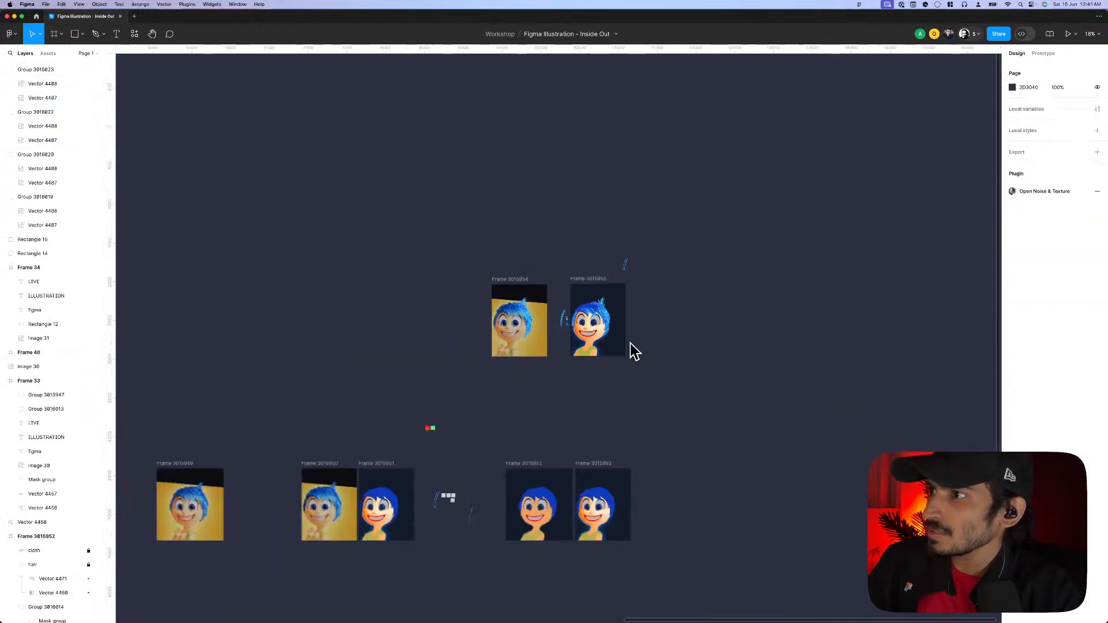
{"action": "scroll", "coordinate": [379, 479], "scroll_direction": "down", "scroll_amount": 2}
{"action": "left_click_drag", "start_coordinate": [335, 469], "coordinate": [616, 312]}
{"action": "scroll", "coordinate": [585, 345], "scroll_direction": "up", "scroll_amount": 5}
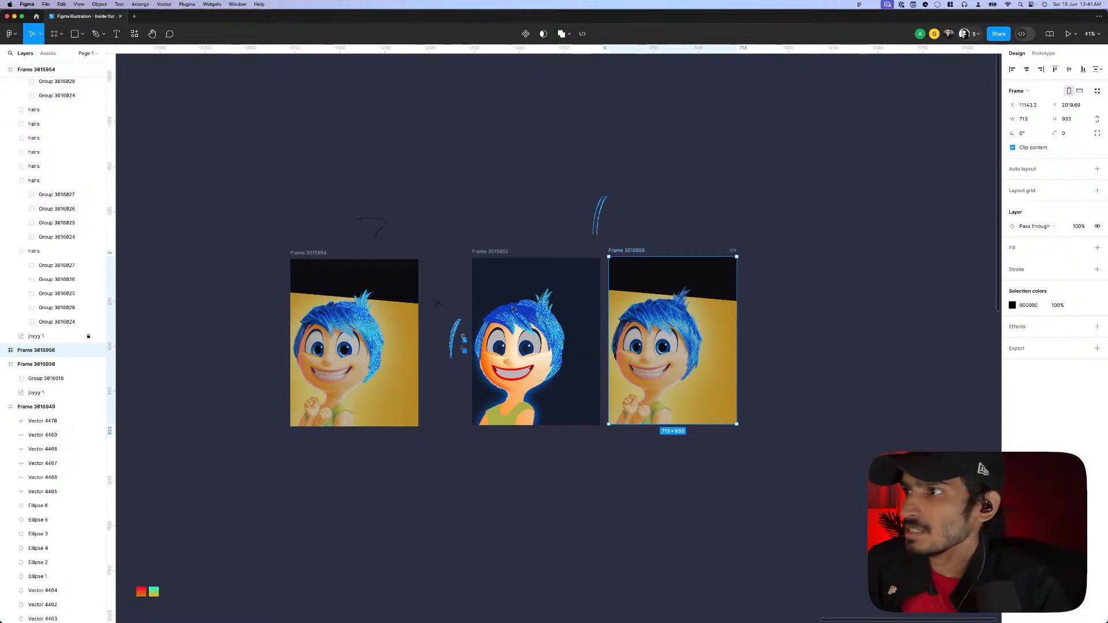
- Draw a closed, forked shadow outline with the Pen tool where the hair tuft meets the side hair in the dark frame
{"action": "scroll", "coordinate": [523, 314], "scroll_direction": "up", "scroll_amount": 3}
{"action": "scroll", "coordinate": [609, 333], "scroll_direction": "up", "scroll_amount": 3}
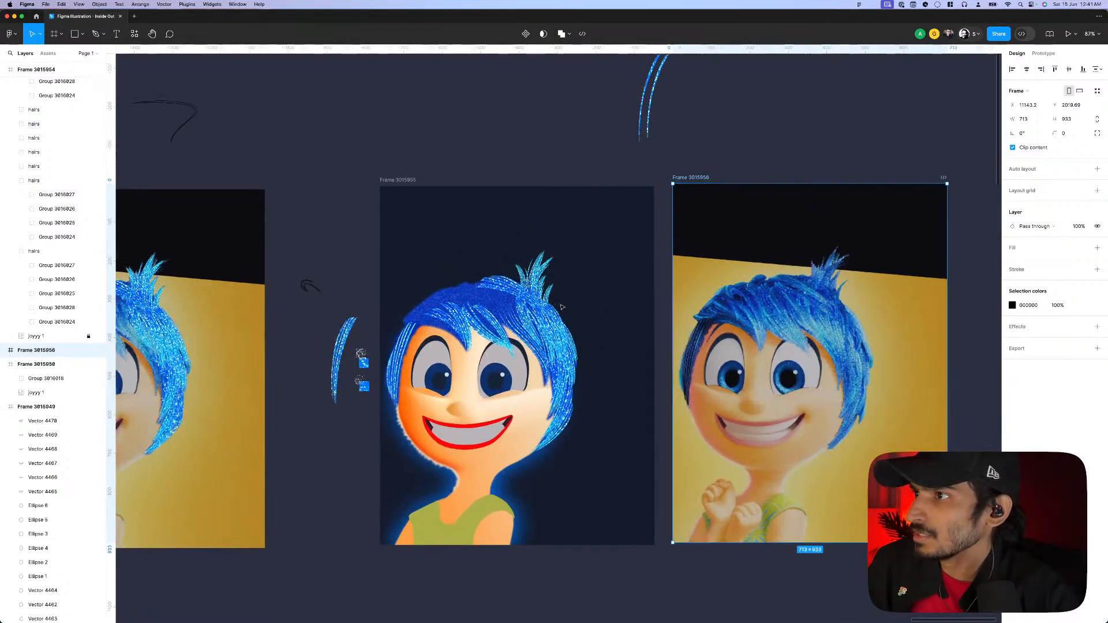
{"action": "scroll", "coordinate": [564, 309], "scroll_direction": "up", "scroll_amount": 3}
{"action": "key", "text": "p"}
{"action": "scroll", "coordinate": [520, 304], "scroll_direction": "up", "scroll_amount": 2}
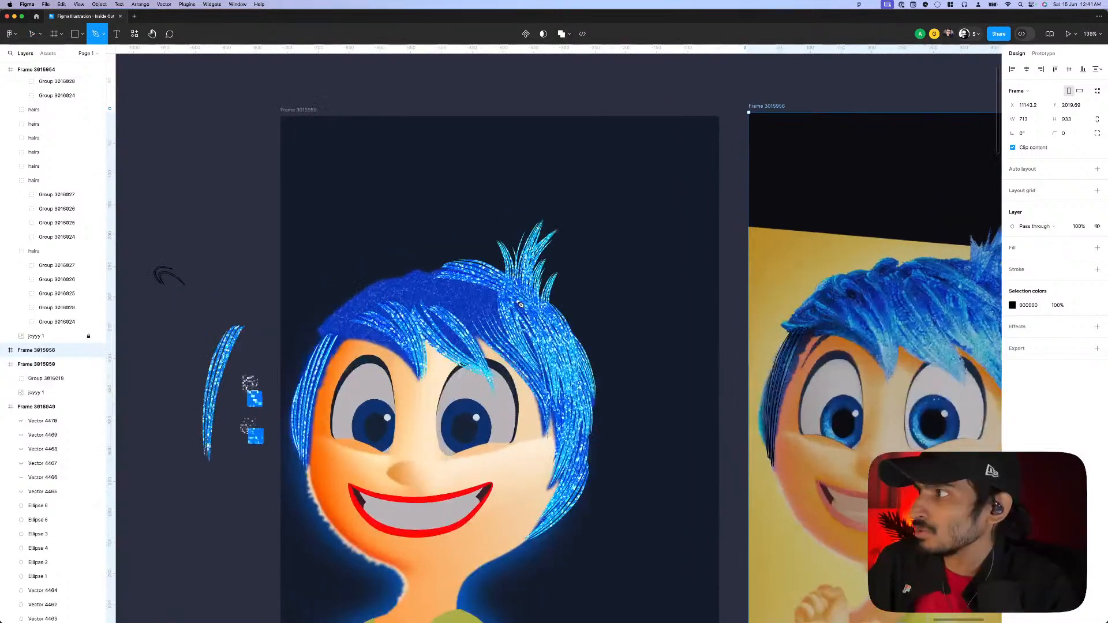
{"action": "left_click", "coordinate": [514, 284]}
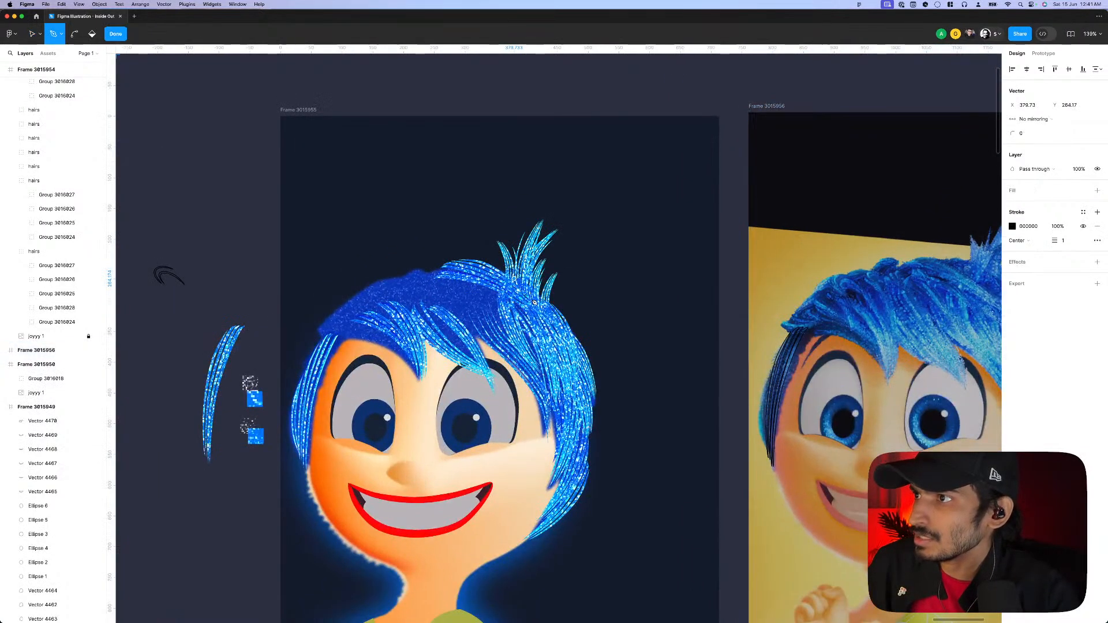
{"action": "left_click", "coordinate": [537, 312]}
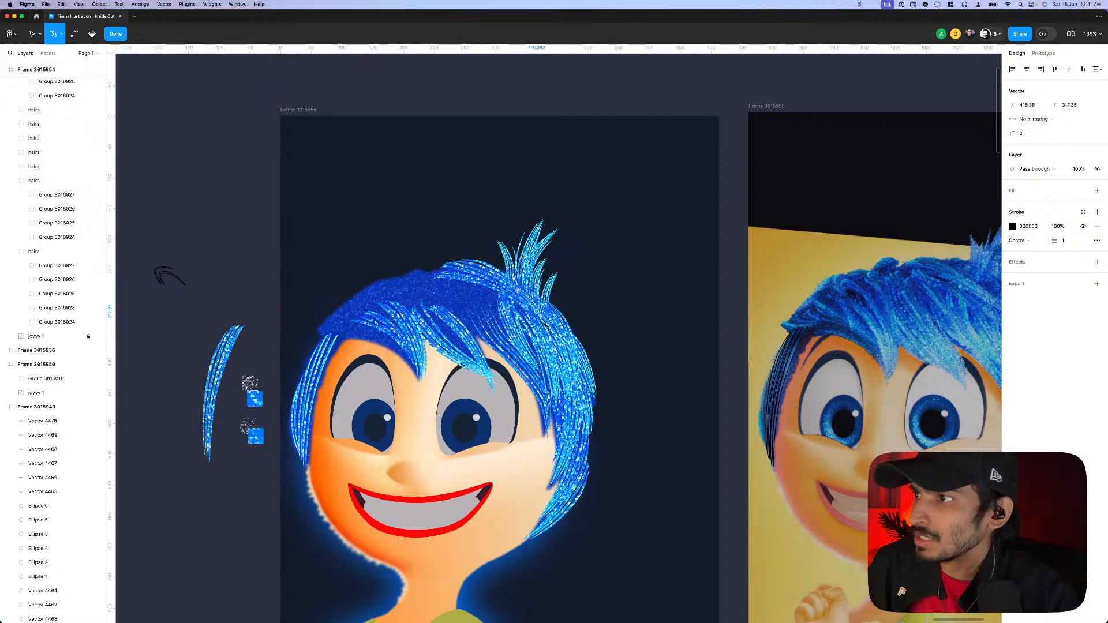
{"action": "left_click", "coordinate": [552, 328]}
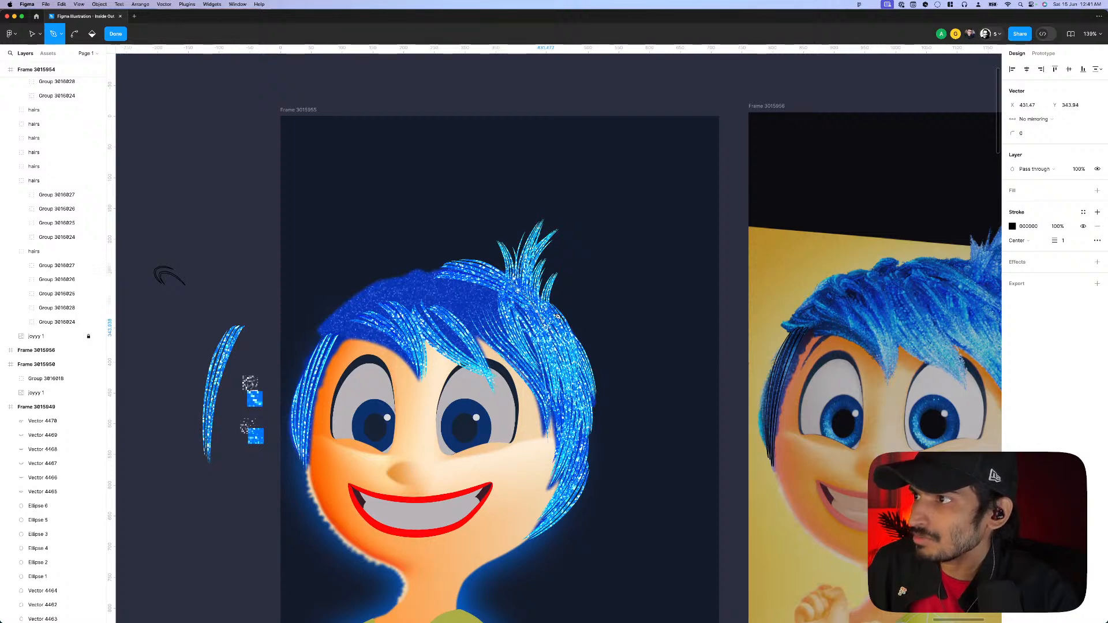
{"action": "left_click", "coordinate": [558, 316]}
{"action": "left_click", "coordinate": [564, 324]}
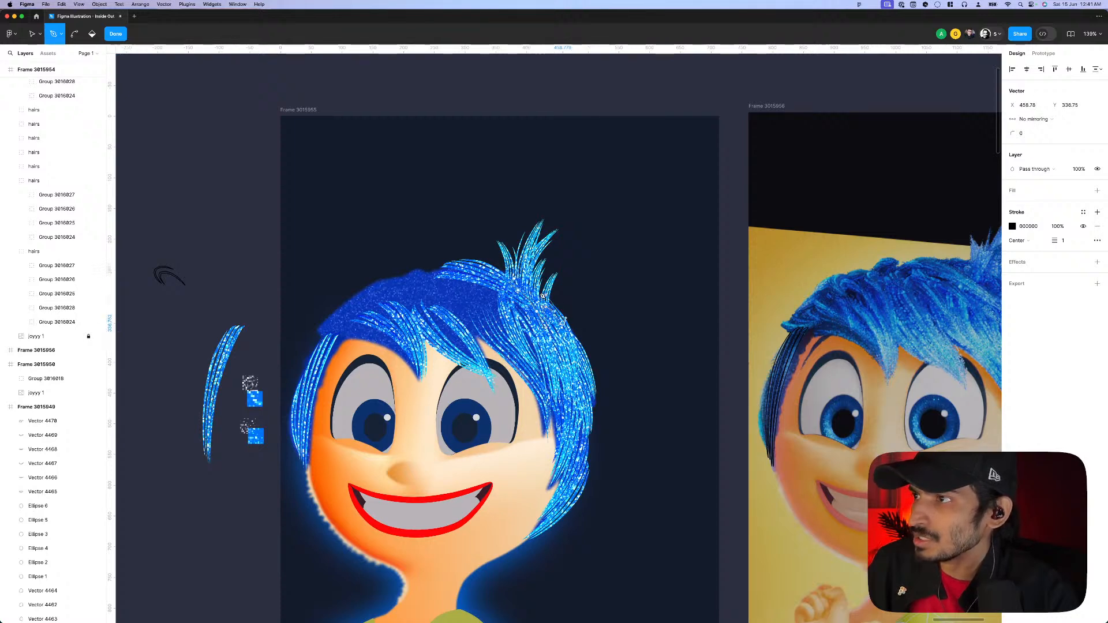
{"action": "left_click", "coordinate": [545, 294]}
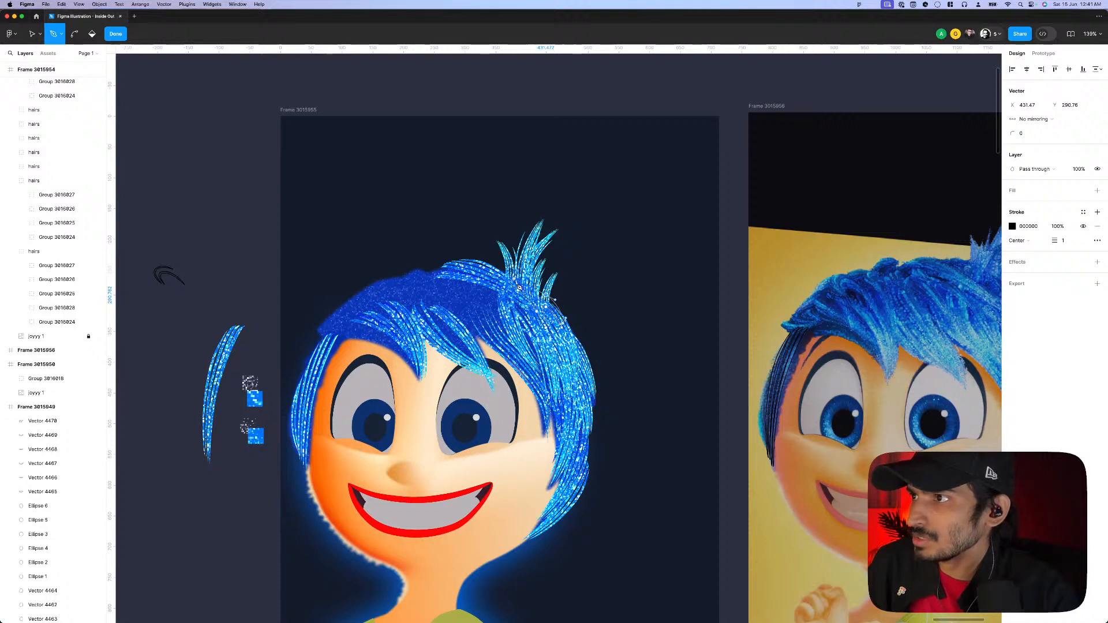
{"action": "left_click", "coordinate": [514, 280]}
- Nudge the point on the shadow outline's upper edge slightly inward and finish editing the vector
{"action": "scroll", "coordinate": [543, 299], "scroll_direction": "up", "scroll_amount": 5}
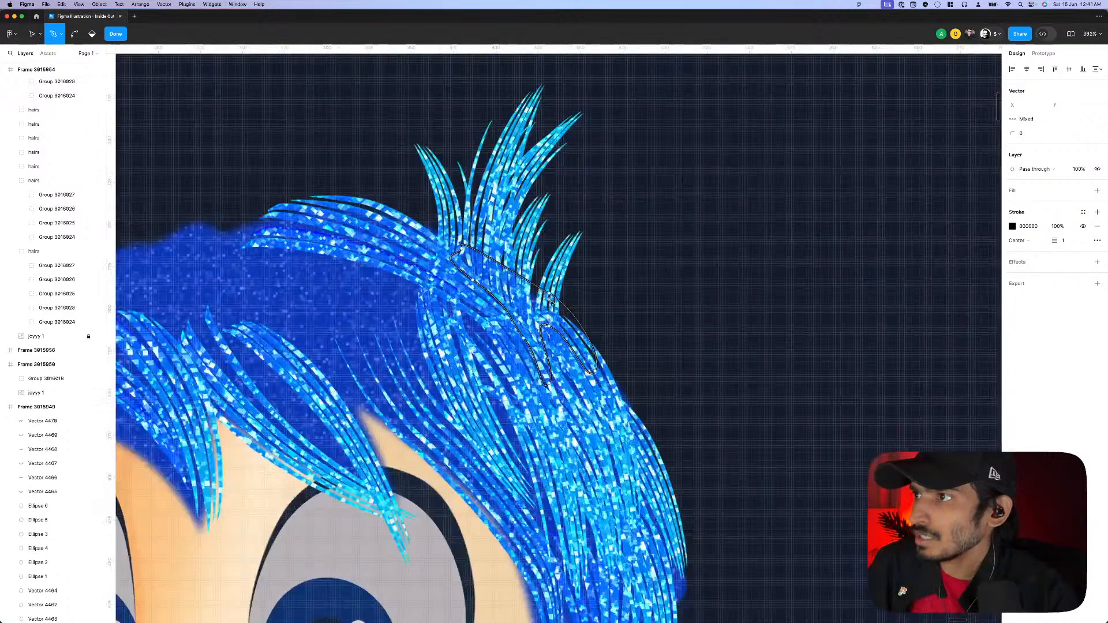
{"action": "key", "text": "Escape"}
{"action": "left_click", "coordinate": [547, 293]}
{"action": "key", "text": "Down"}
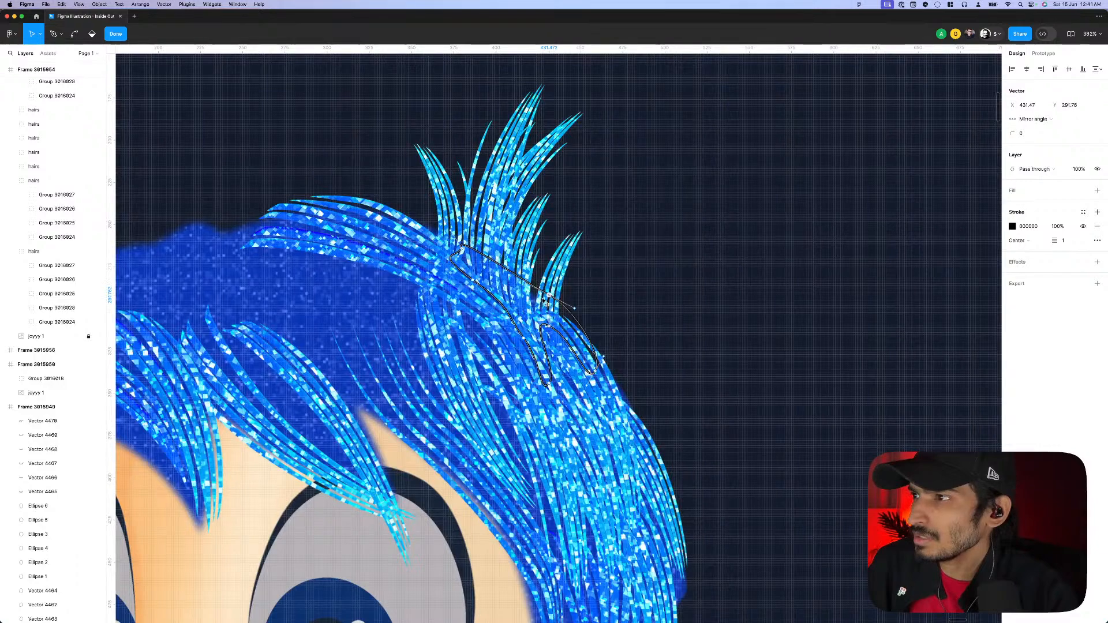
{"action": "key", "text": "Escape"}
{"action": "key", "text": "Escape"}
{"action": "scroll", "coordinate": [543, 306], "scroll_direction": "down", "scroll_amount": 10}
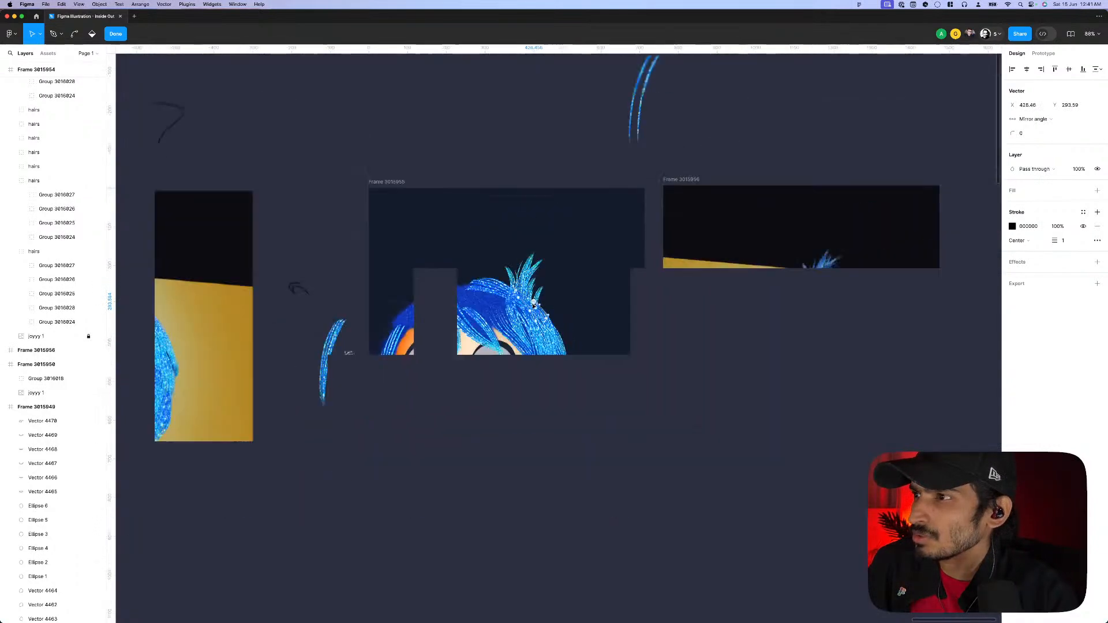
{"action": "scroll", "coordinate": [555, 313], "scroll_direction": "up", "scroll_amount": 5}
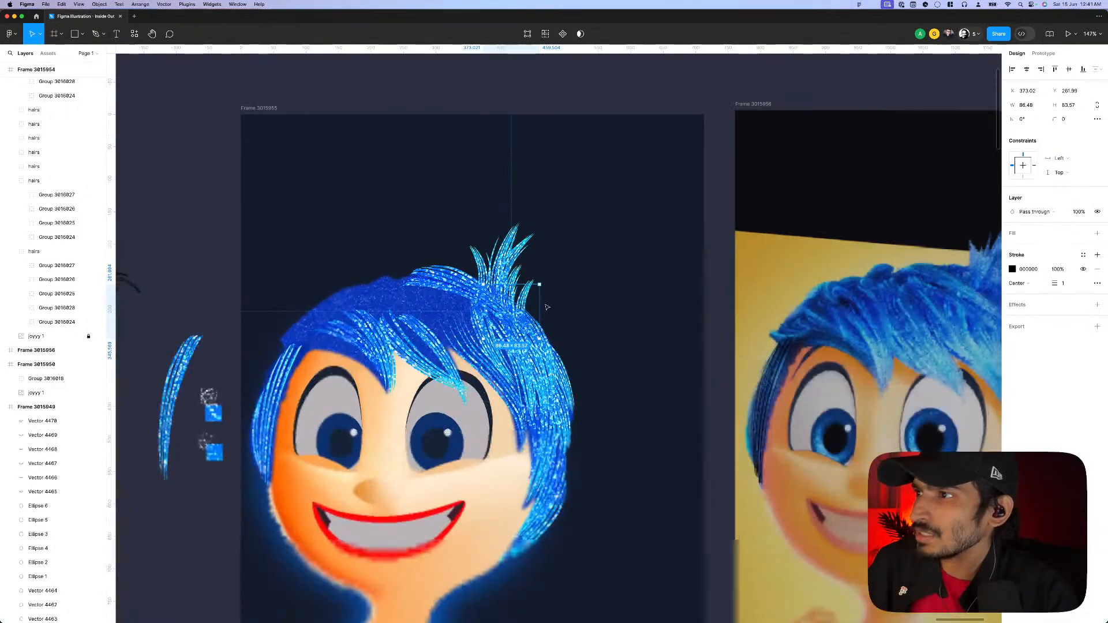
- Turn the shadow outline's stroke into a fill, sample dark blue from the reference hair and adjust the fill to 121D79
{"action": "key", "text": "alt+super+o"}
{"action": "scroll", "coordinate": [546, 306], "scroll_direction": "down", "scroll_amount": 4}
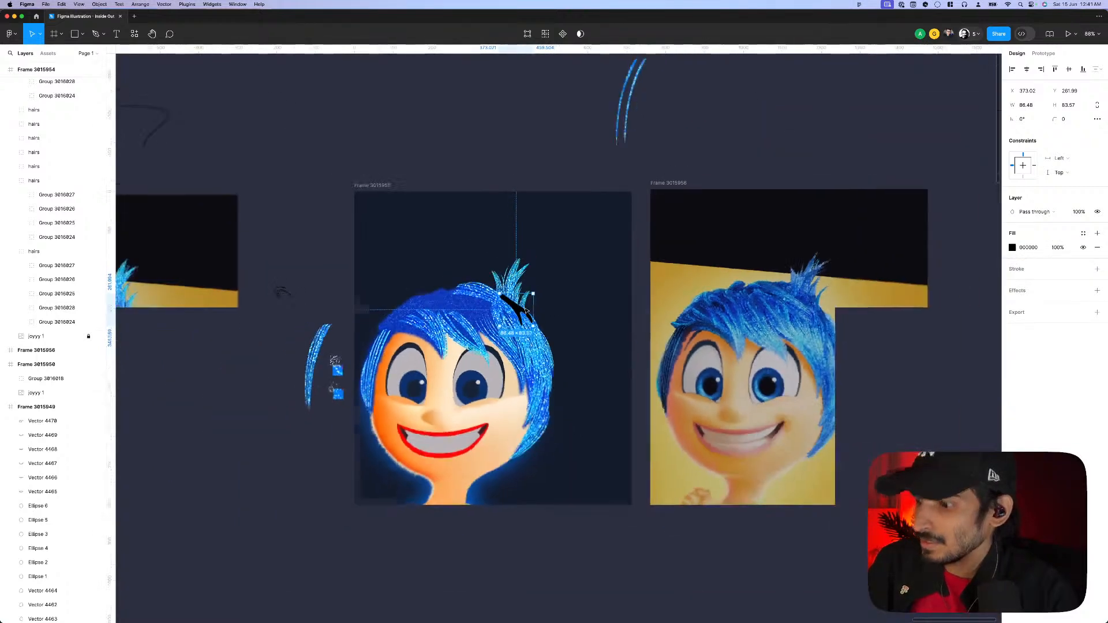
{"action": "key", "text": "i"}
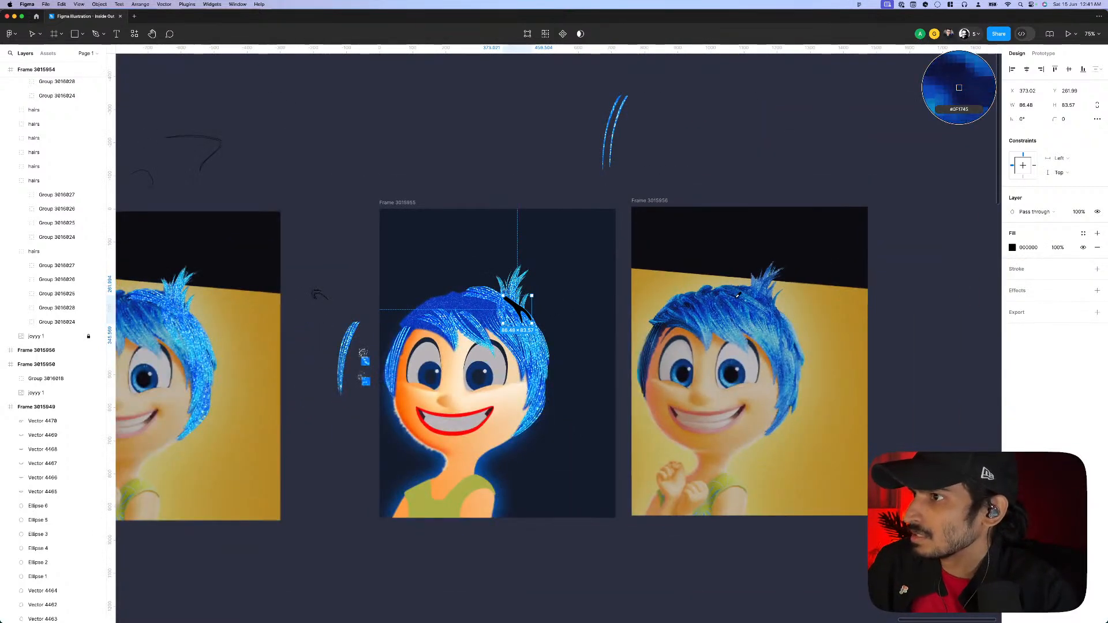
{"action": "left_click", "coordinate": [737, 300]}
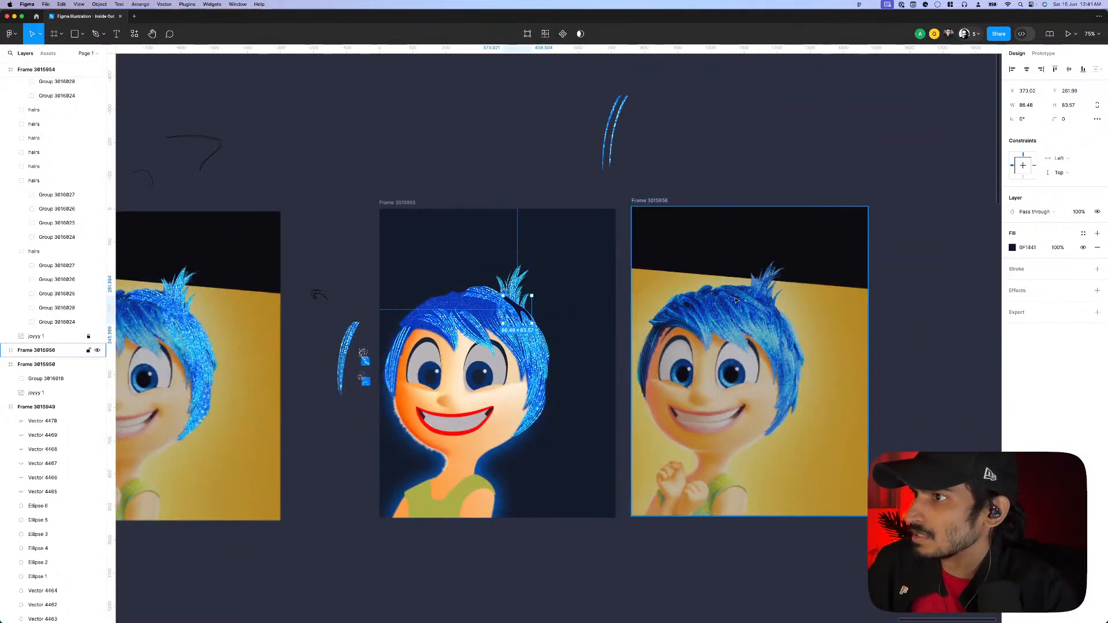
{"action": "left_click", "coordinate": [1012, 247]}
{"action": "left_click", "coordinate": [986, 335]}
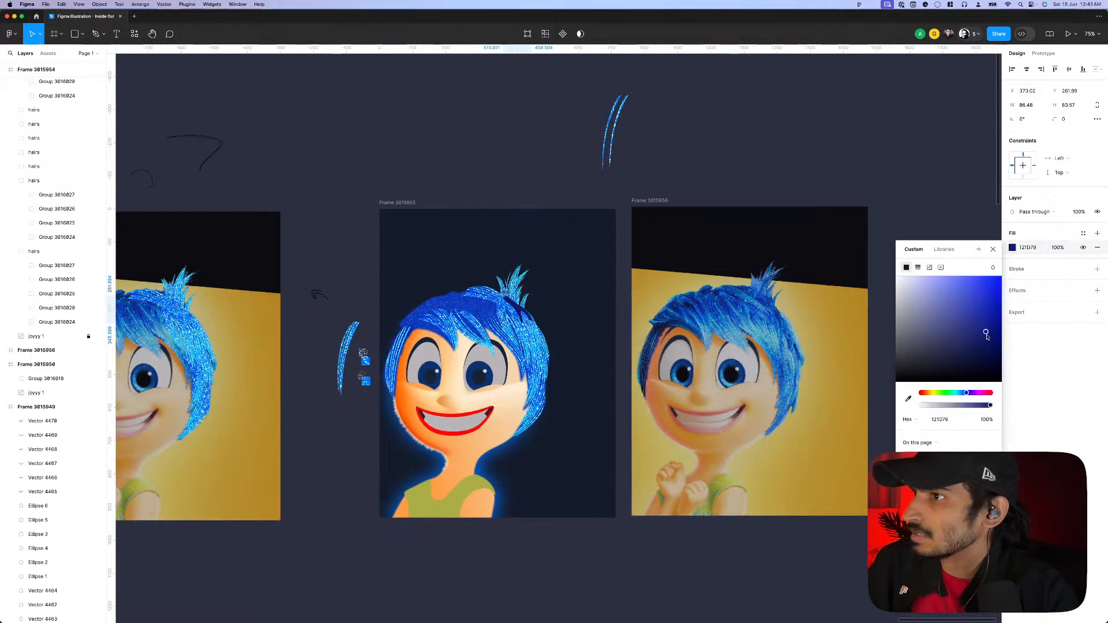
{"action": "left_click", "coordinate": [1034, 292]}
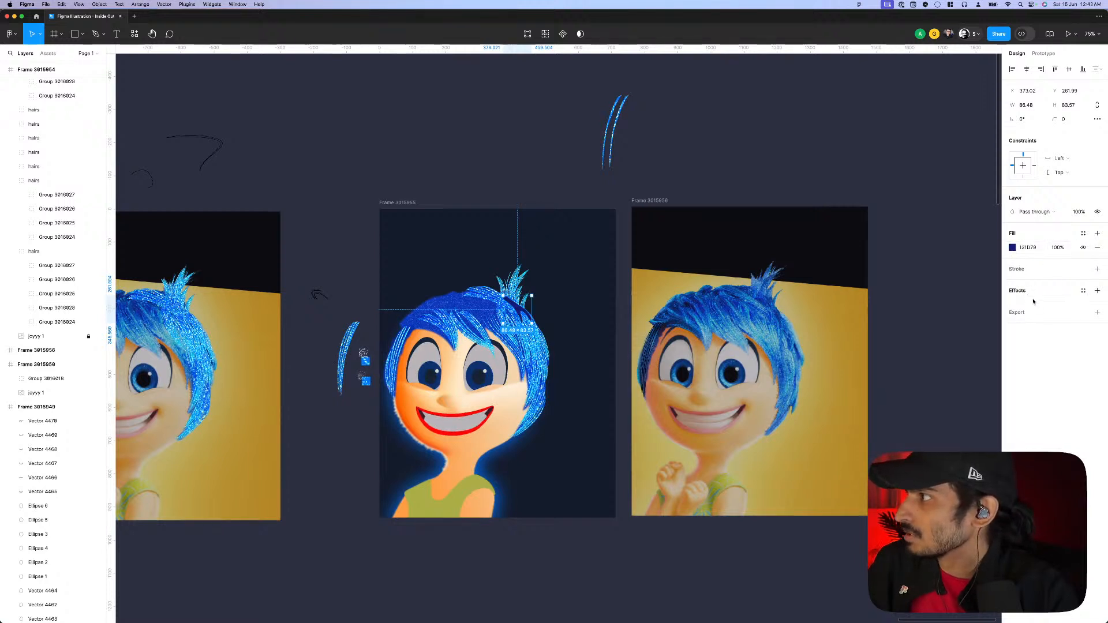
- Add a layer blur of 14 to the dark blue shadow shape below the hair tuft
{"action": "left_click", "coordinate": [1033, 299]}
{"action": "left_click", "coordinate": [1039, 305]}
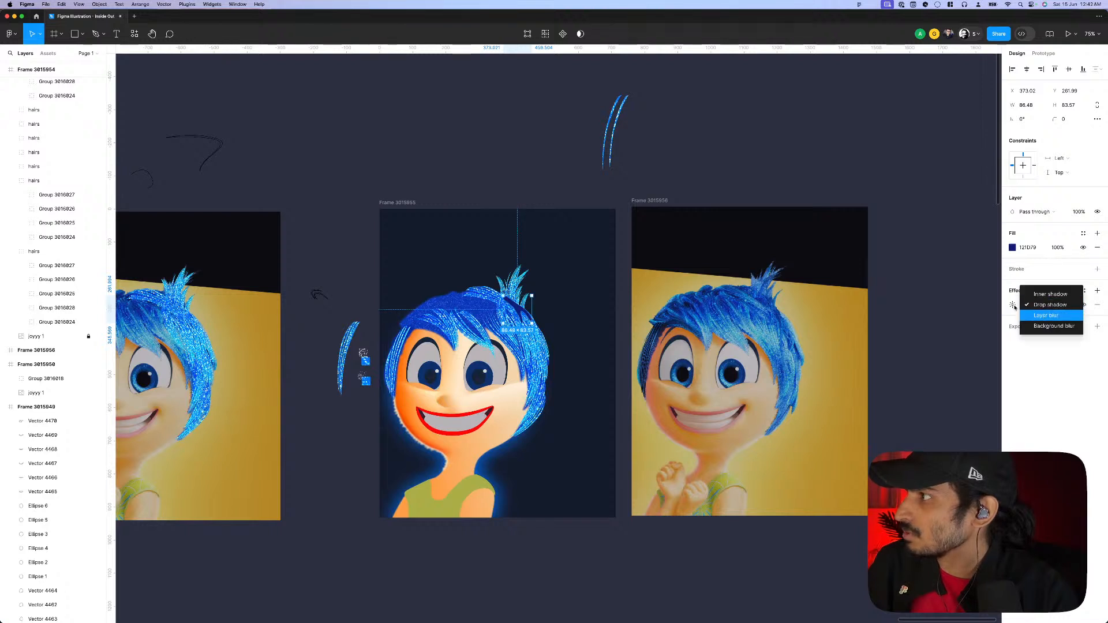
{"action": "key", "text": "Return"}
{"action": "left_click", "coordinate": [1014, 307]}
{"action": "key", "text": "shift+Up"}
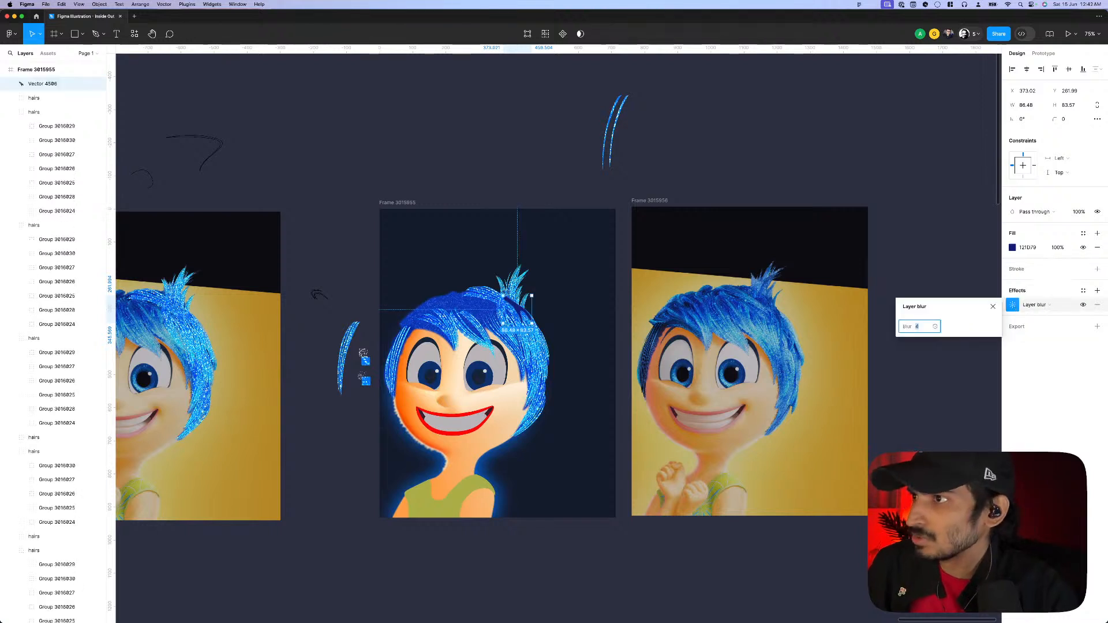
{"action": "key", "text": "Down"}
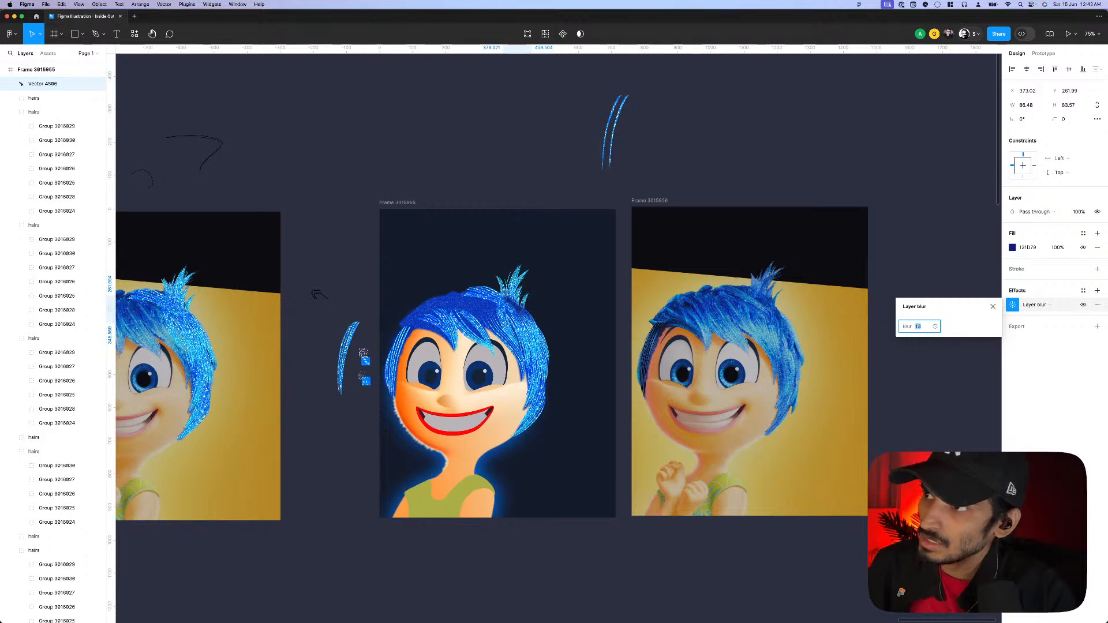
{"action": "scroll", "coordinate": [640, 300], "scroll_direction": "down", "scroll_amount": 5}
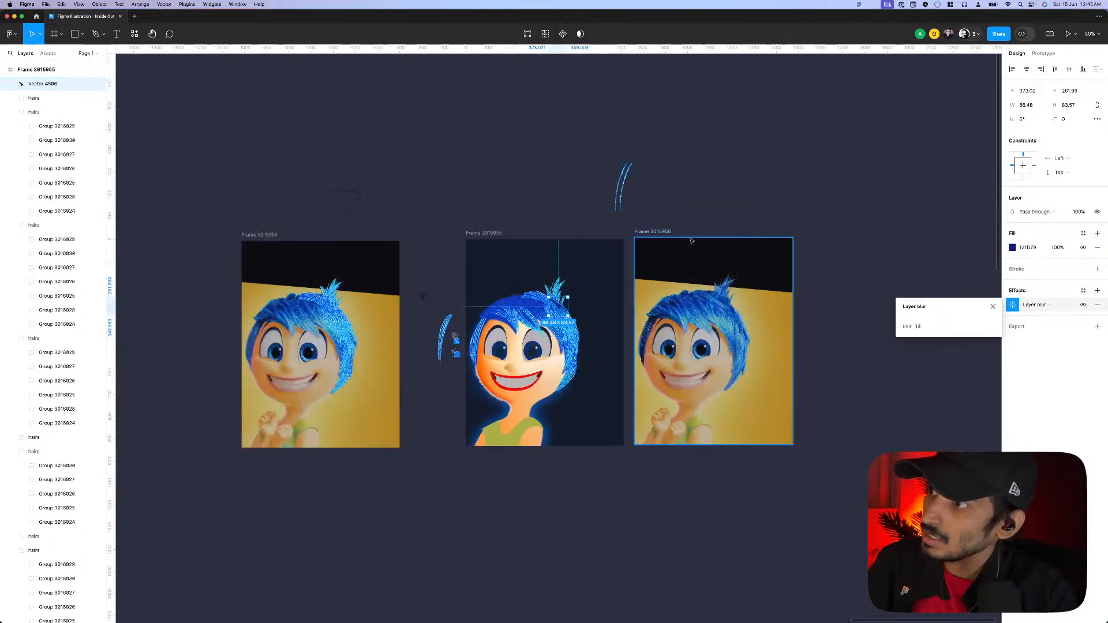
{"action": "left_click", "coordinate": [732, 203]}
- Extend the blurred shadow shape by moving its upper inner point outward toward the base of the top hair strands
{"action": "scroll", "coordinate": [572, 303], "scroll_direction": "up", "scroll_amount": 10}
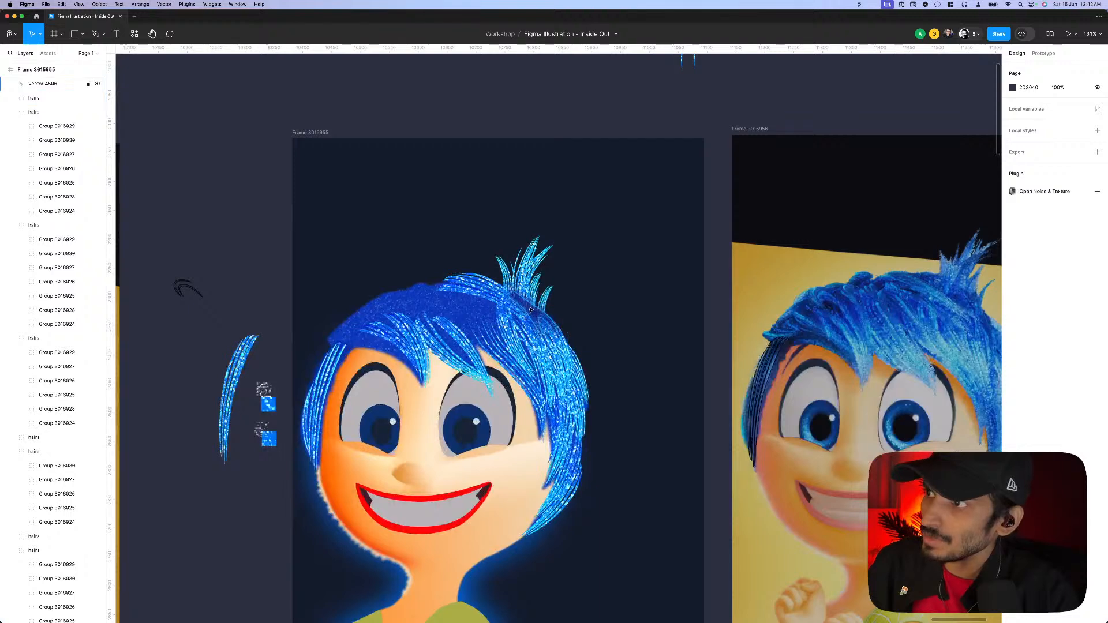
{"action": "double_click", "coordinate": [530, 310]}
{"action": "scroll", "coordinate": [513, 294], "scroll_direction": "up", "scroll_amount": 4}
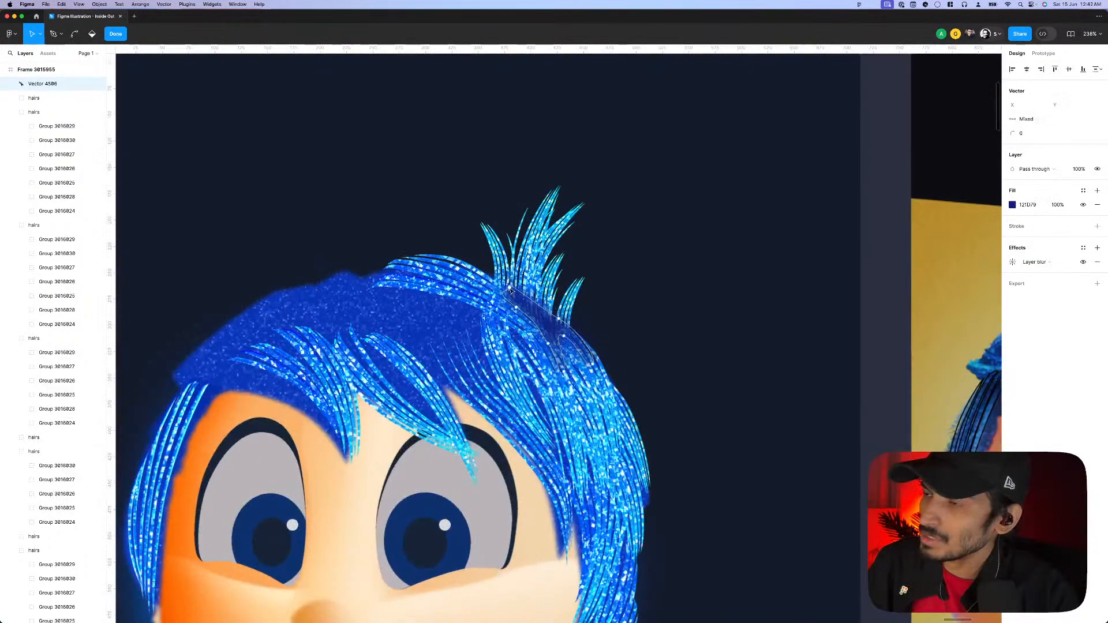
{"action": "left_click_drag", "start_coordinate": [508, 288], "coordinate": [496, 295]}
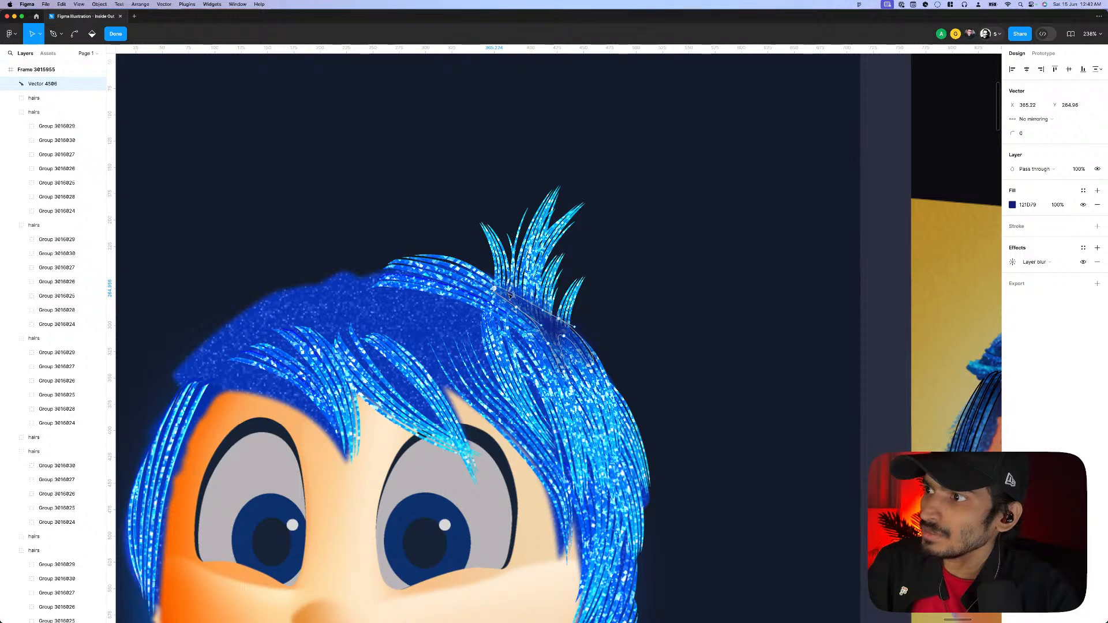
{"action": "scroll", "coordinate": [510, 295], "scroll_direction": "down", "scroll_amount": 5}
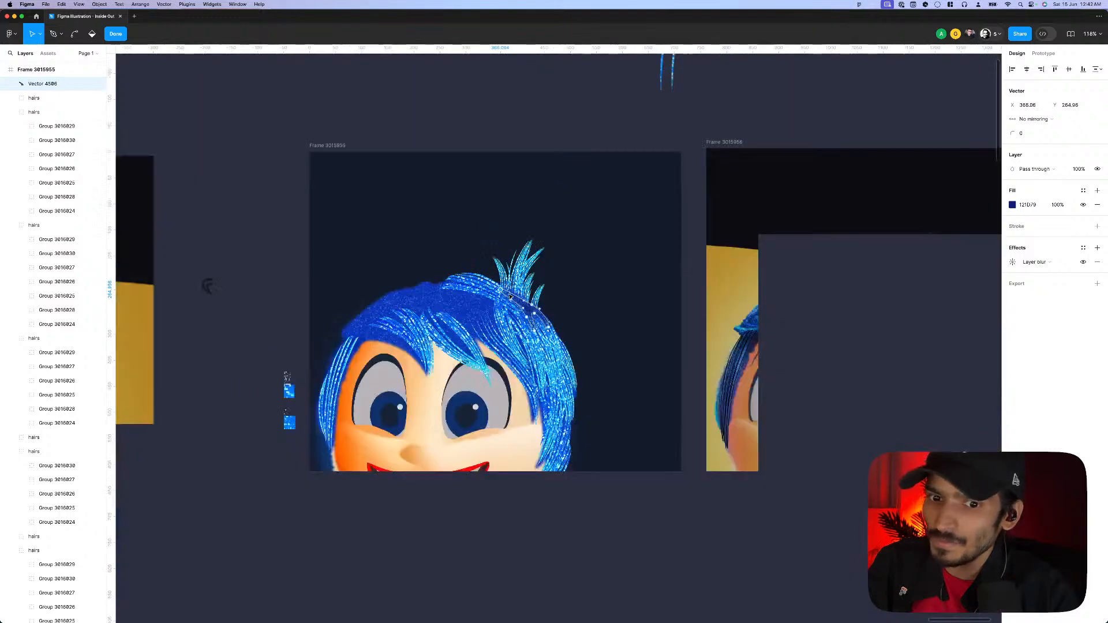
{"action": "key", "text": "Escape"}
{"action": "key", "text": "Escape"}
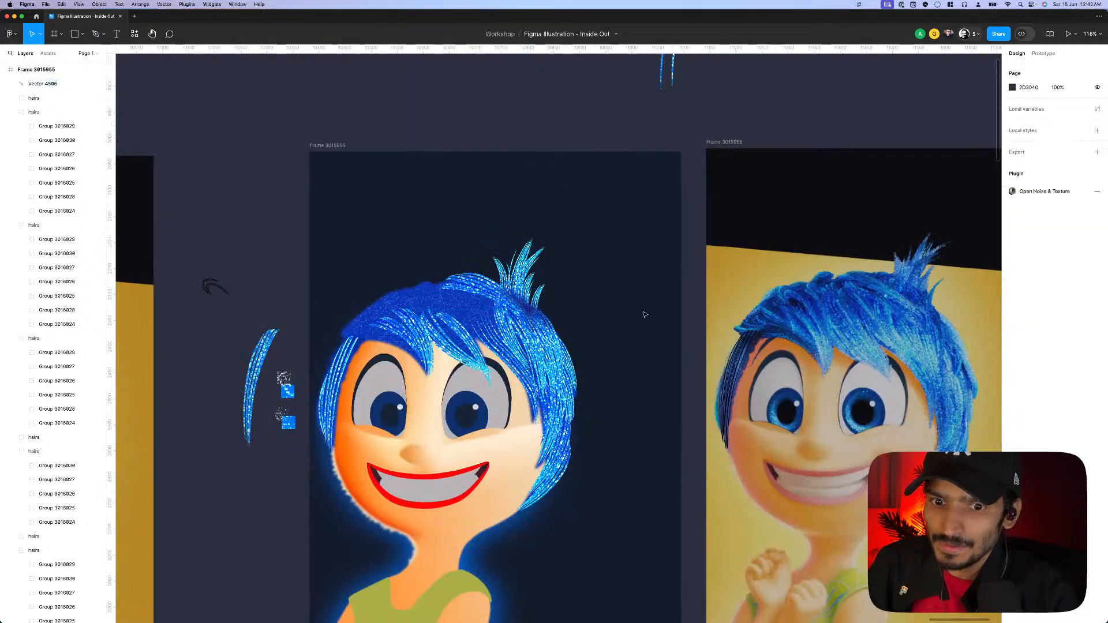
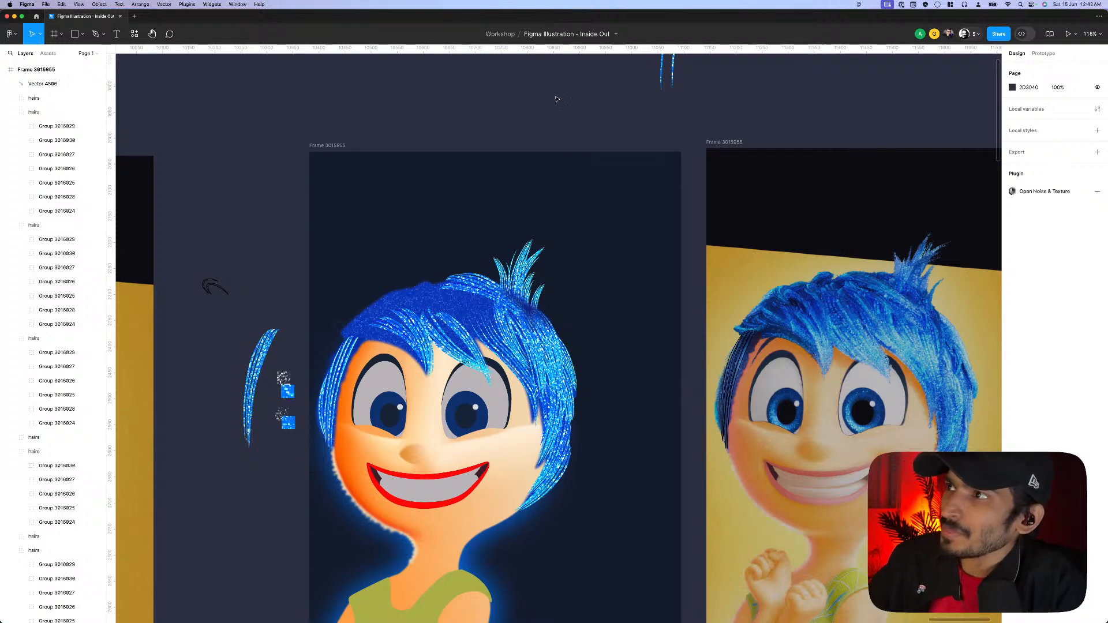
- Set the linear gradient color of the hair tuft's main strand group to 10% opacity
{"action": "scroll", "coordinate": [557, 99], "scroll_direction": "down", "scroll_amount": 3}
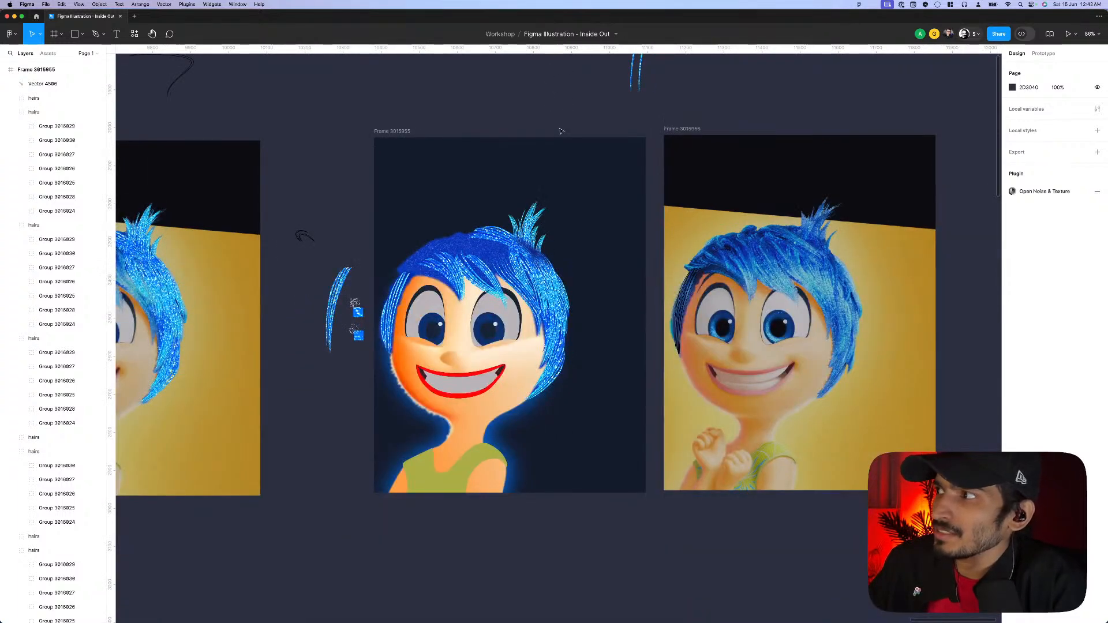
{"action": "left_click", "coordinate": [531, 225]}
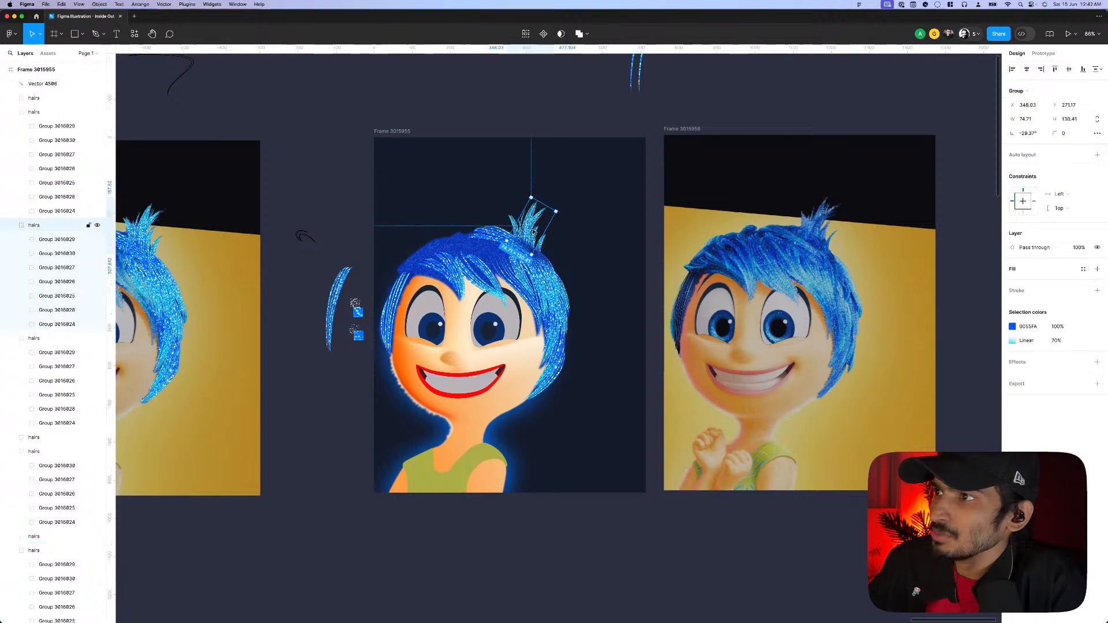
{"action": "scroll", "coordinate": [531, 224], "scroll_direction": "up", "scroll_amount": 5}
{"action": "left_click", "coordinate": [1057, 340]}
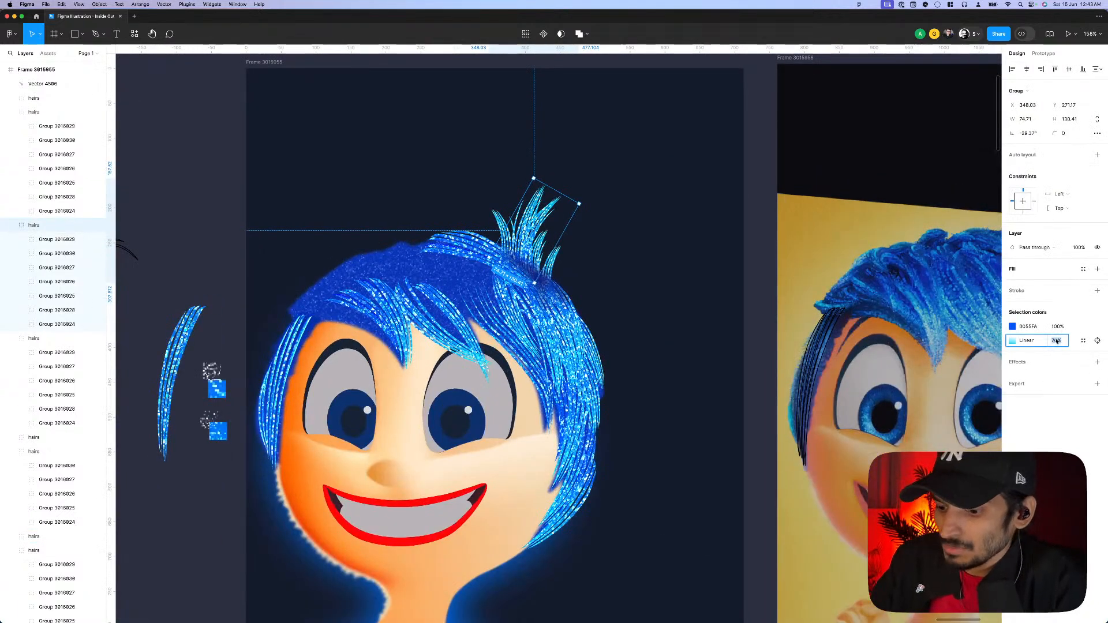
{"action": "type", "text": "1"}
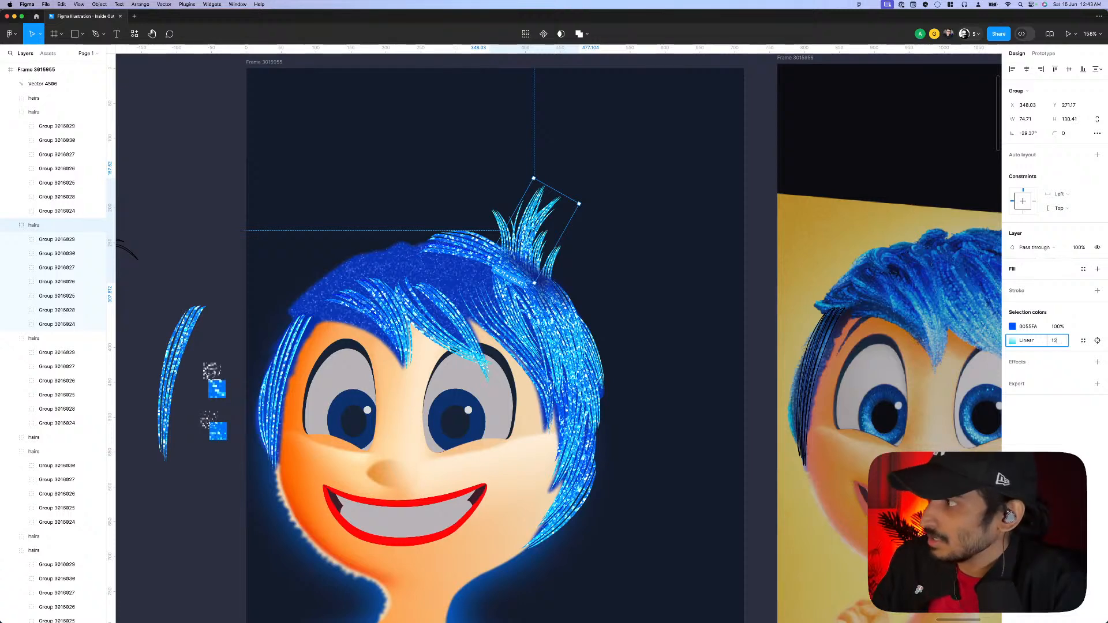
{"action": "type", "text": "2"}
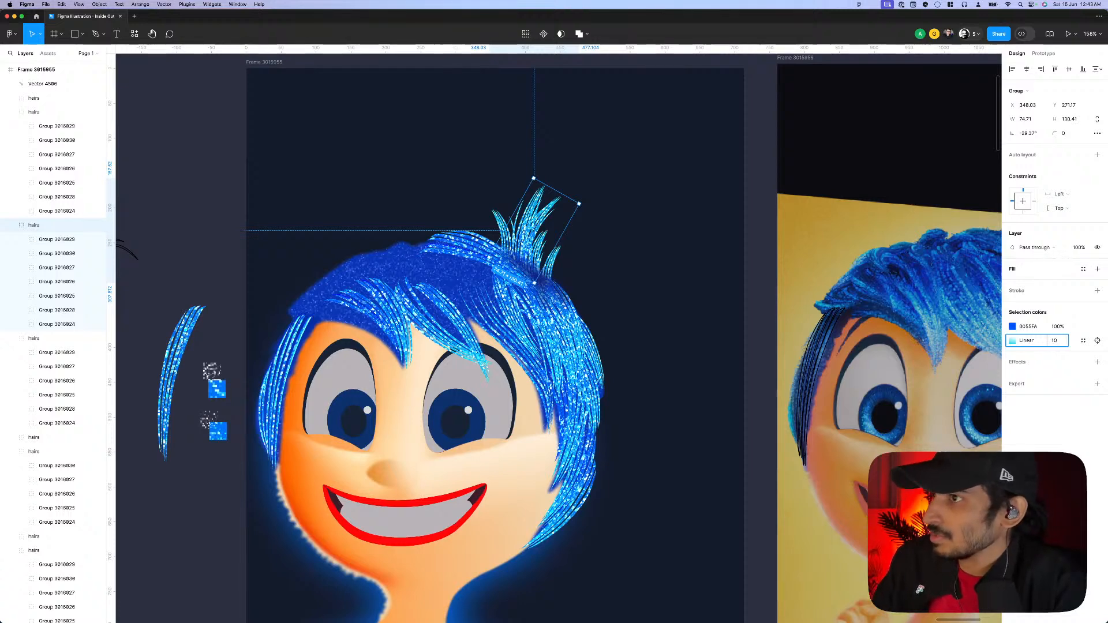
{"action": "key", "text": "Return"}
{"action": "scroll", "coordinate": [333, 259], "scroll_direction": "down", "scroll_amount": 3}
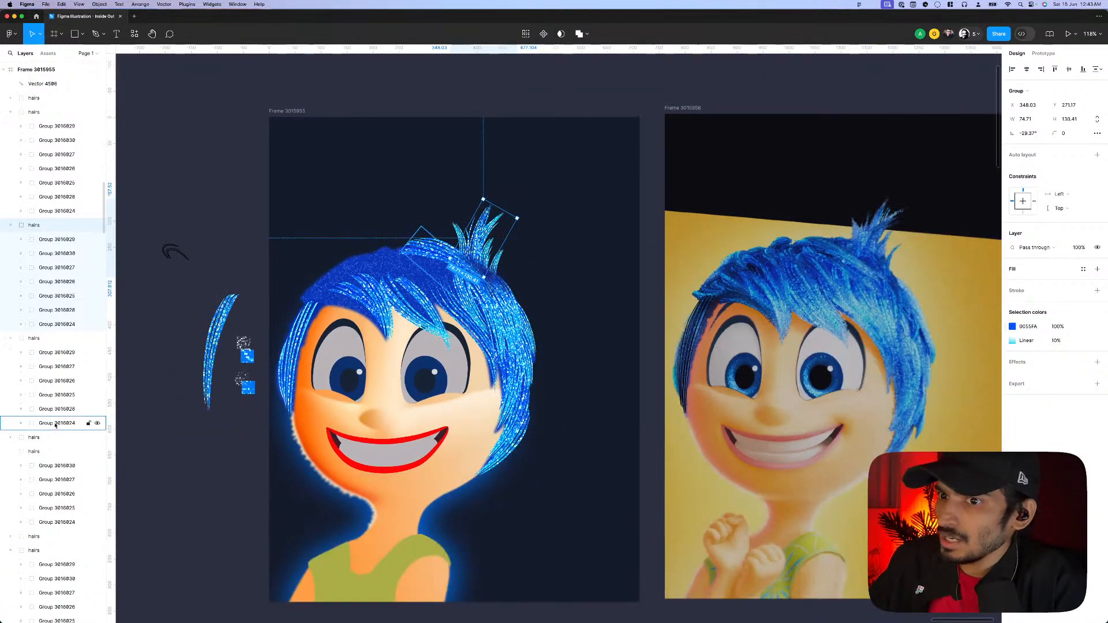
- Set the layer opacity of the Plus lighter texture vector in the hair tuft's first strand group, Group 3016029, to 80%
{"action": "left_click", "coordinate": [51, 244]}
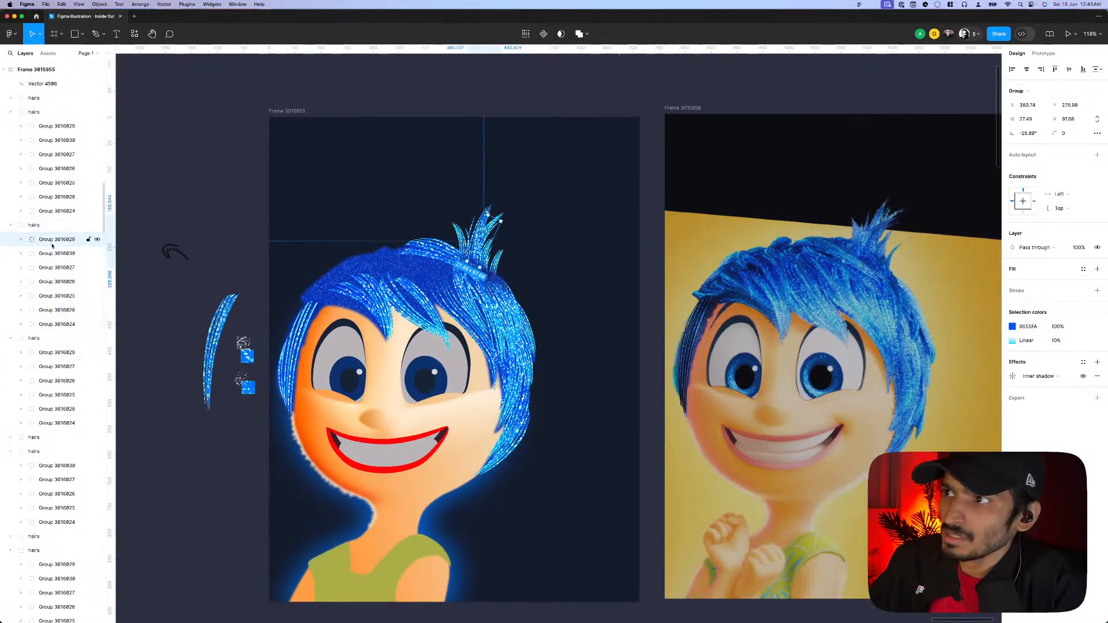
{"action": "key", "text": "Return"}
{"action": "left_click", "coordinate": [52, 254]}
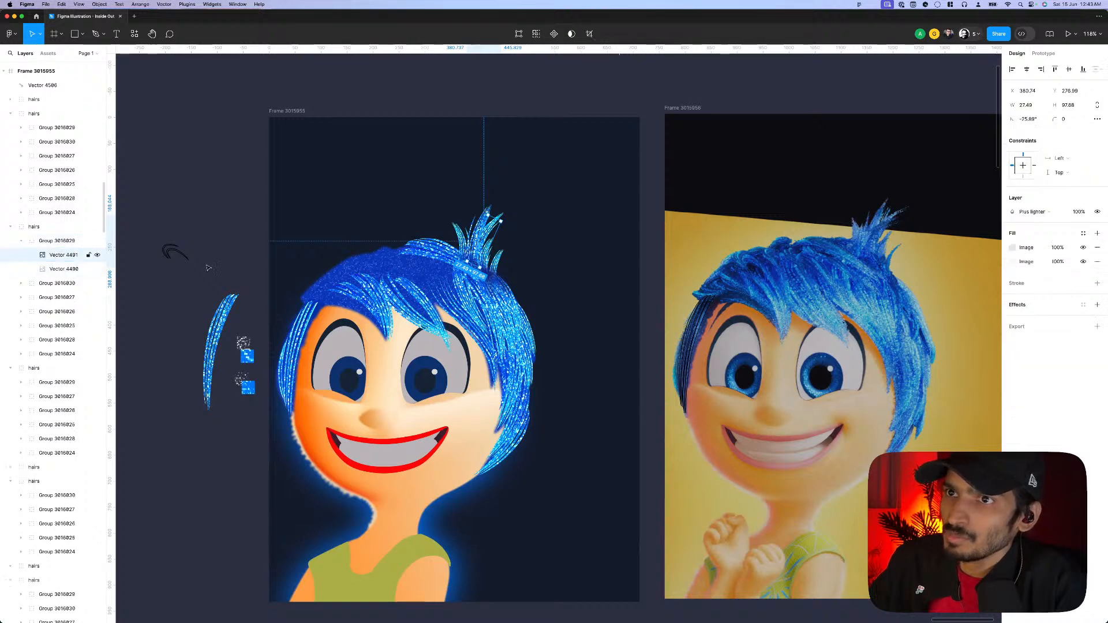
{"action": "left_click", "coordinate": [1079, 211]}
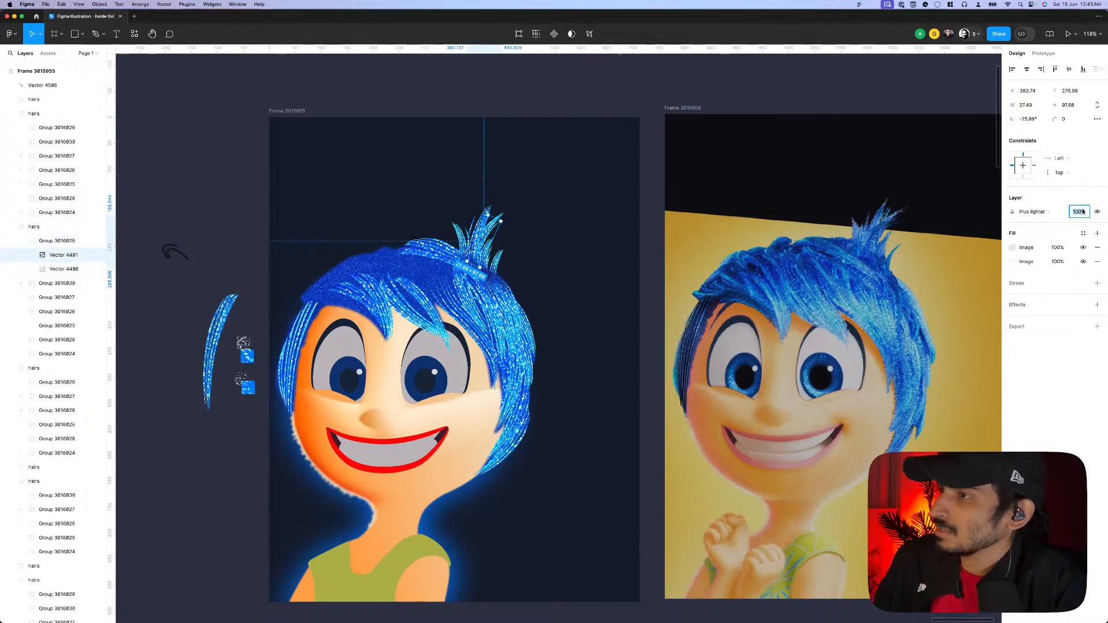
{"action": "type", "text": "80"}
{"action": "key", "text": "Return"}
{"action": "type", "text": "70"}
{"action": "key", "text": "Return"}
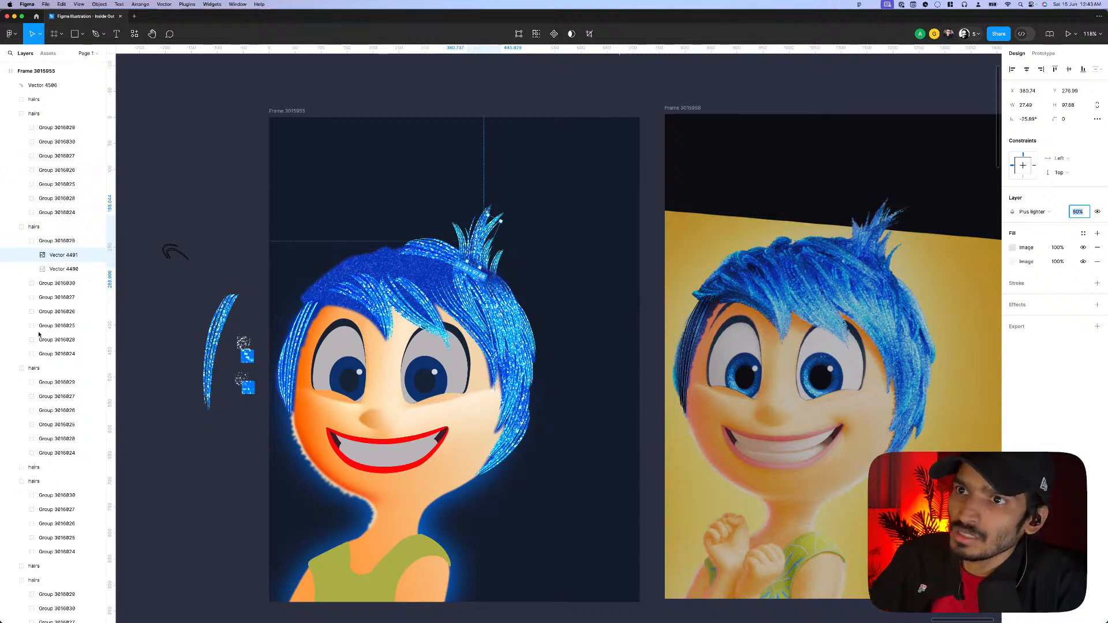
- Set the layer opacity of the texture vector Vector 4491 in the tuft's second strand group, Group 3016030, to 70%
{"action": "left_click", "coordinate": [21, 283]}
{"action": "left_click", "coordinate": [63, 297]}
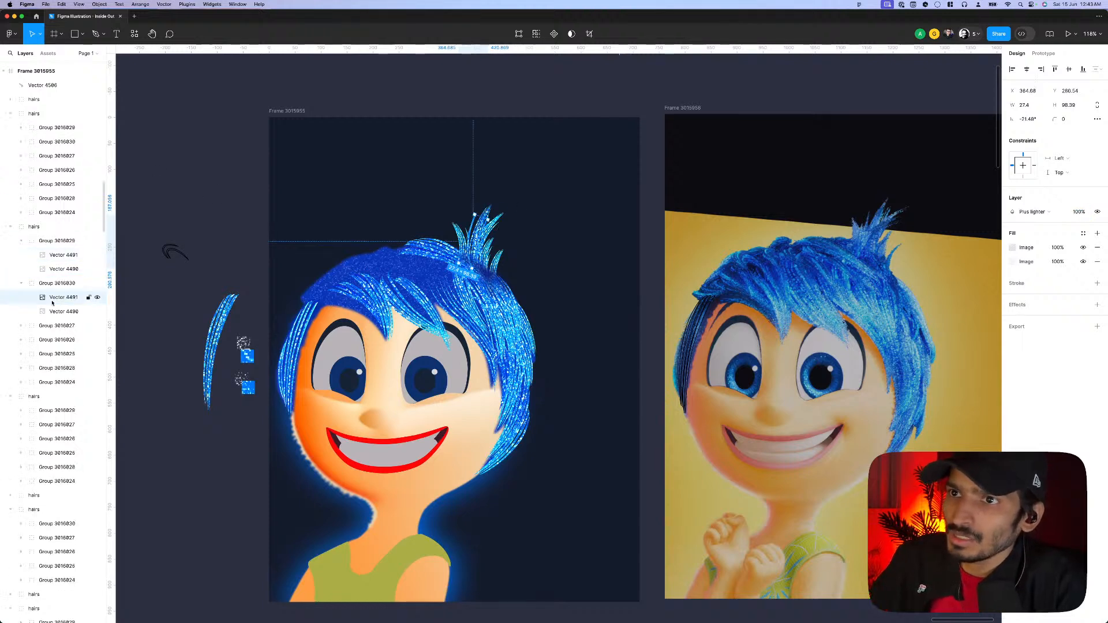
{"action": "scroll", "coordinate": [552, 283], "scroll_direction": "up", "scroll_amount": 3}
{"action": "scroll", "coordinate": [552, 282], "scroll_direction": "down", "scroll_amount": 3}
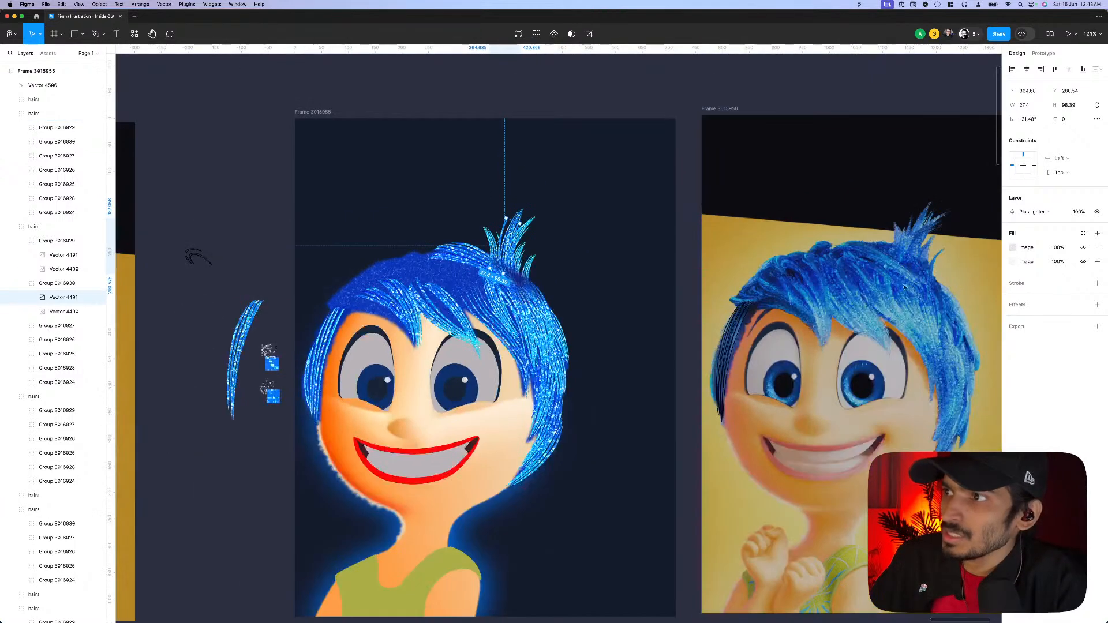
{"action": "left_click", "coordinate": [1079, 212]}
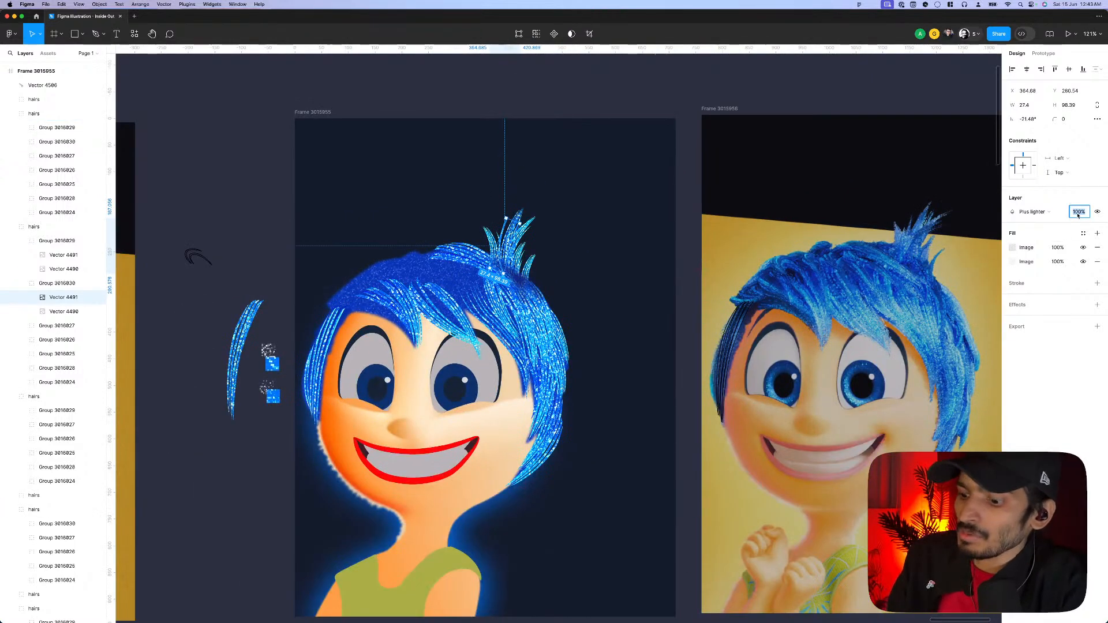
{"action": "type", "text": "70"}
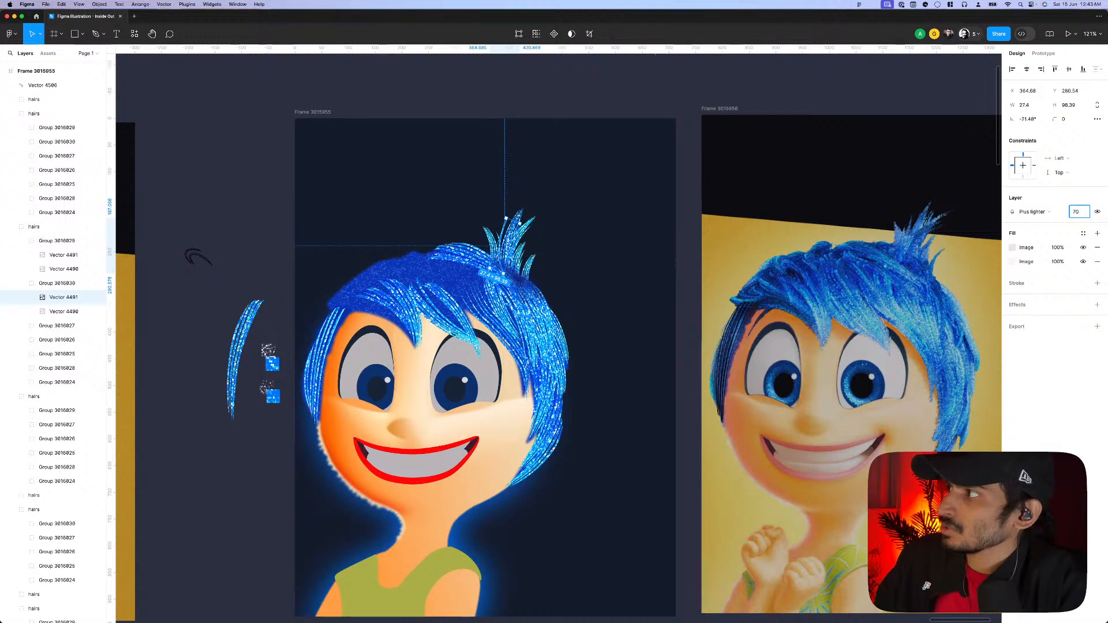
{"action": "key", "text": "Return"}
- Compare the illustrated character's hair and tuft shadow with the two reference frames on either side at several zoom levels
{"action": "scroll", "coordinate": [455, 348], "scroll_direction": "down", "scroll_amount": 5}
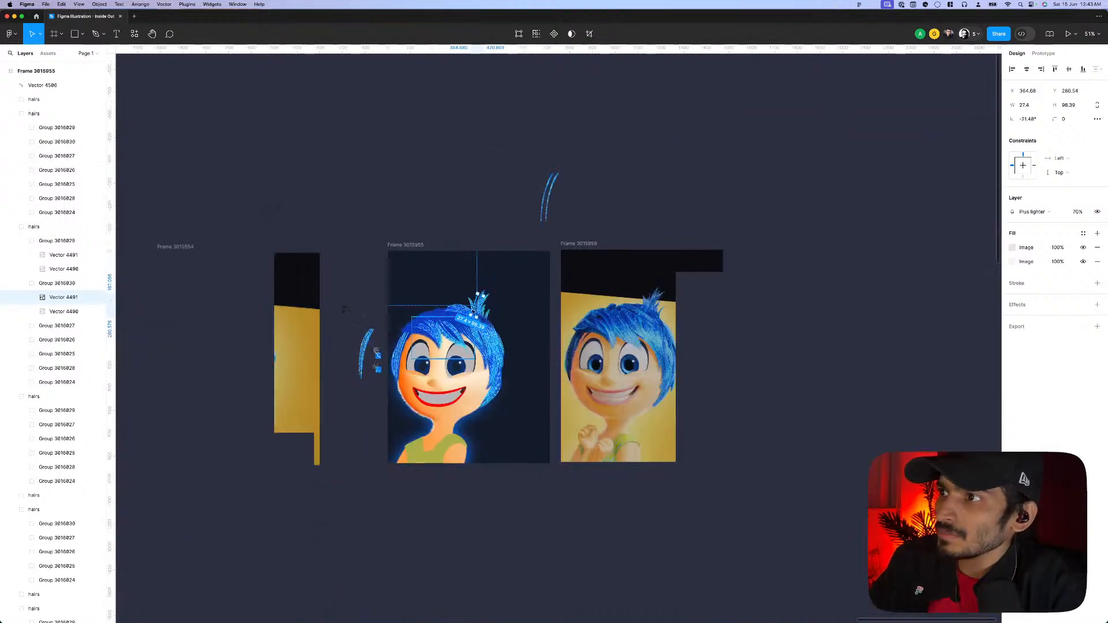
{"action": "left_click", "coordinate": [492, 232]}
{"action": "scroll", "coordinate": [491, 231], "scroll_direction": "up", "scroll_amount": 5}
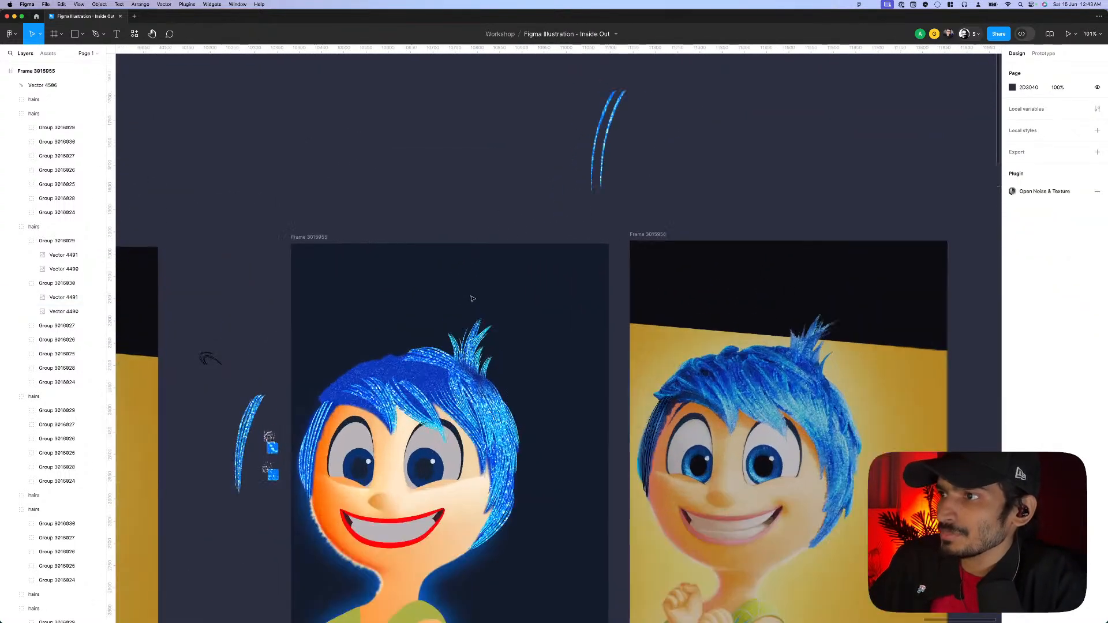
{"action": "scroll", "coordinate": [506, 247], "scroll_direction": "down", "scroll_amount": 5}
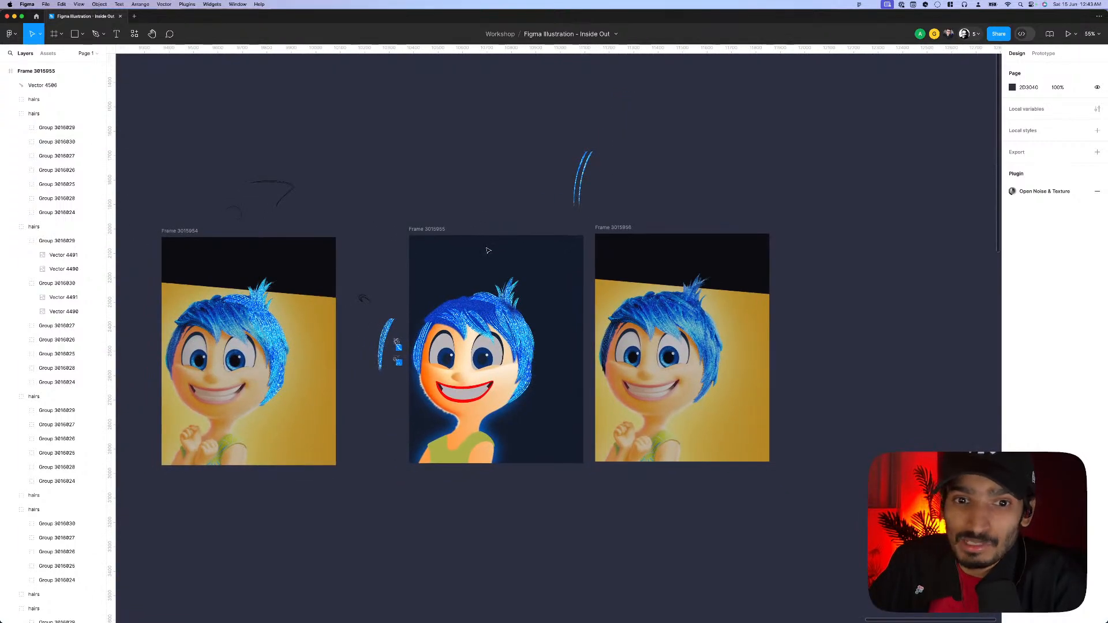
{"action": "scroll", "coordinate": [503, 231], "scroll_direction": "up", "scroll_amount": 1}
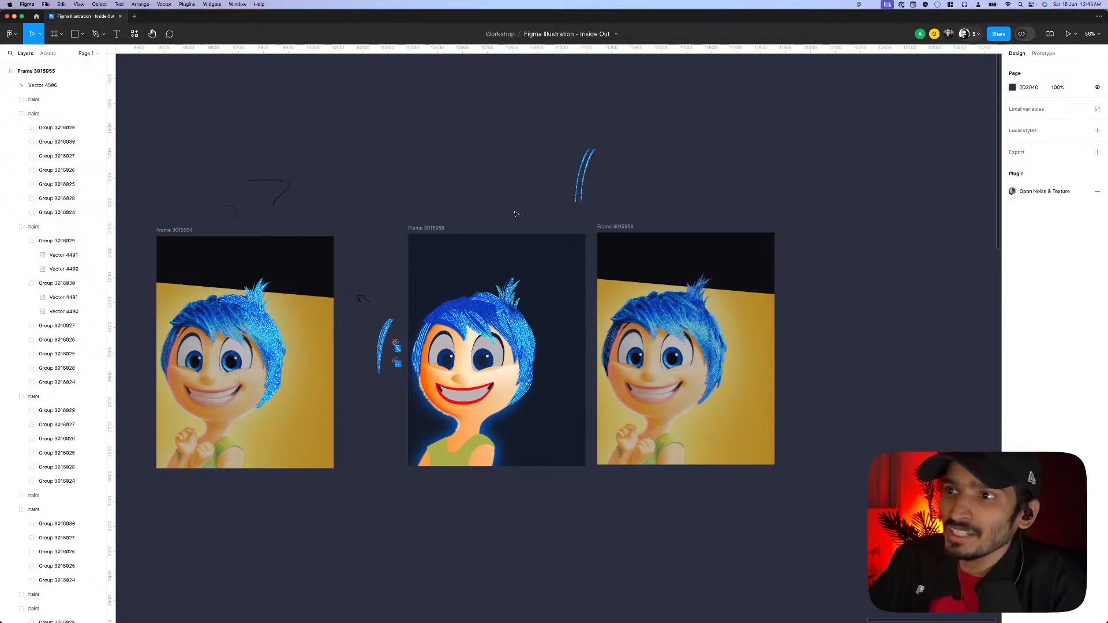
{"action": "left_click_drag", "start_coordinate": [509, 209], "coordinate": [605, 221]}
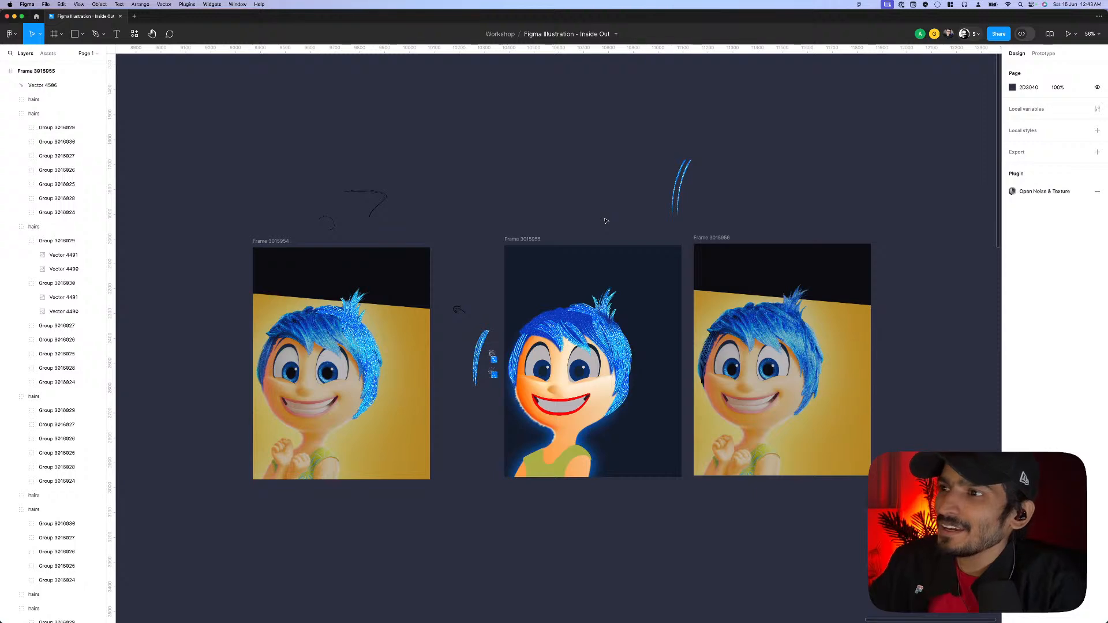
{"action": "scroll", "coordinate": [470, 212], "scroll_direction": "up", "scroll_amount": 2}
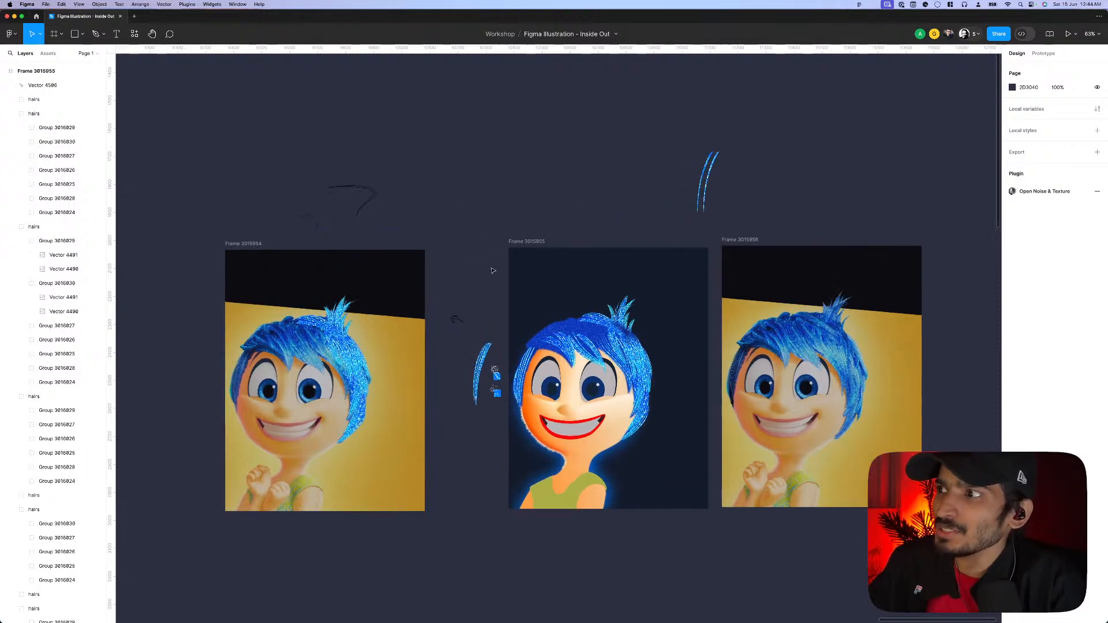
{"action": "scroll", "coordinate": [625, 333], "scroll_direction": "up", "scroll_amount": 2}
{"action": "left_click", "coordinate": [627, 333]}
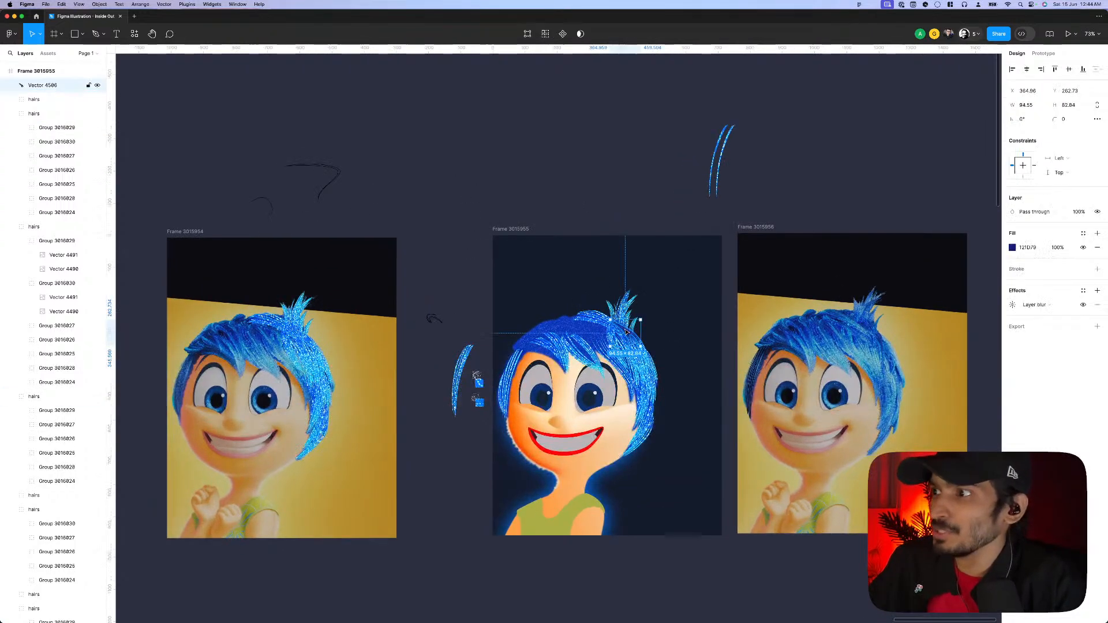
{"action": "scroll", "coordinate": [627, 332], "scroll_direction": "down", "scroll_amount": 1}
{"action": "left_click", "coordinate": [426, 420]}
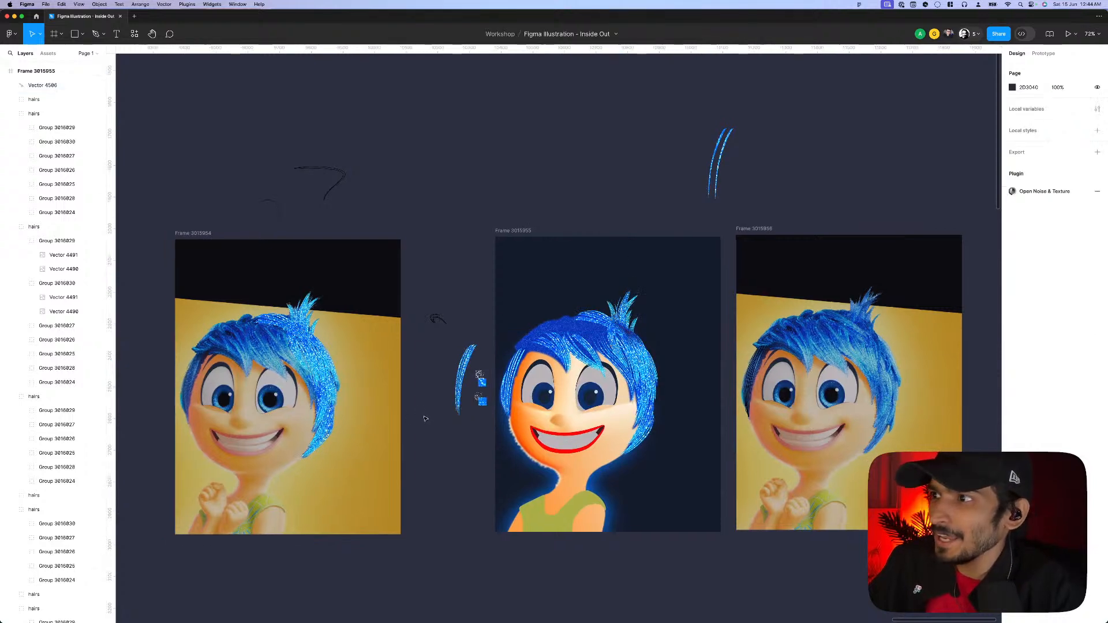
{"action": "scroll", "coordinate": [462, 420], "scroll_direction": "left", "scroll_amount": 3}
{"action": "scroll", "coordinate": [567, 351], "scroll_direction": "down", "scroll_amount": 3}
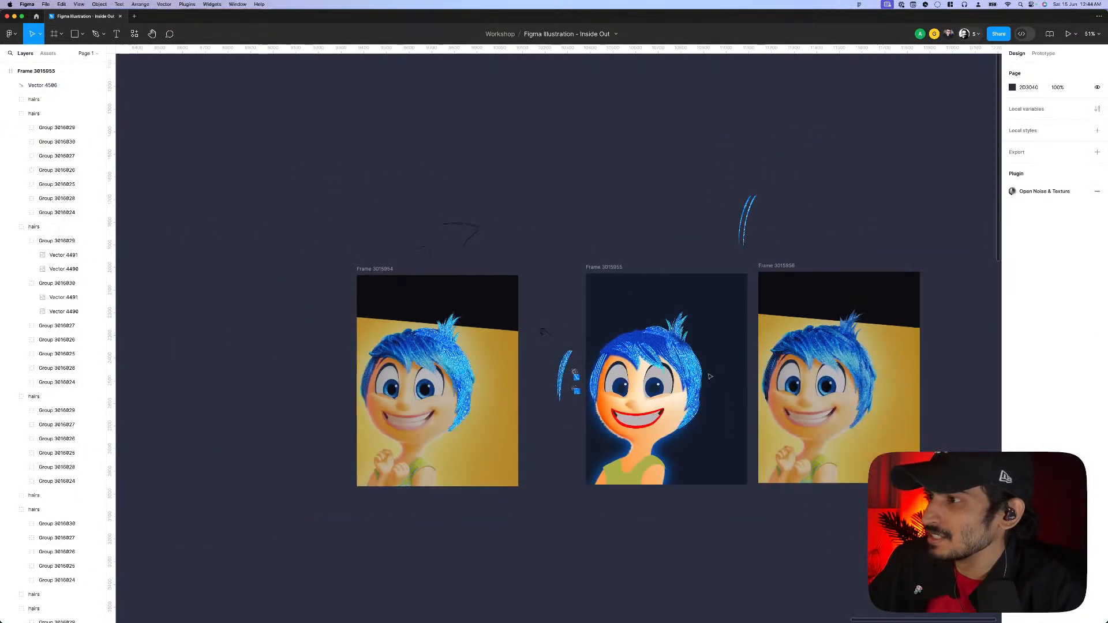
{"action": "scroll", "coordinate": [635, 358], "scroll_direction": "up", "scroll_amount": 2}
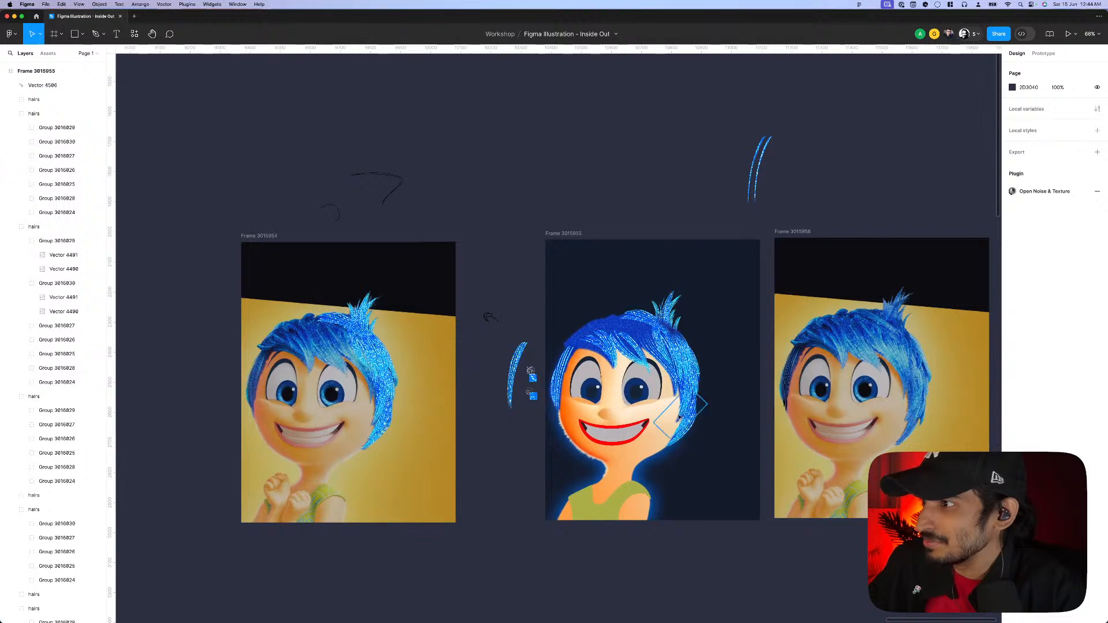
{"action": "scroll", "coordinate": [447, 349], "scroll_direction": "up", "scroll_amount": 1}
{"action": "scroll", "coordinate": [544, 319], "scroll_direction": "left", "scroll_amount": 2}
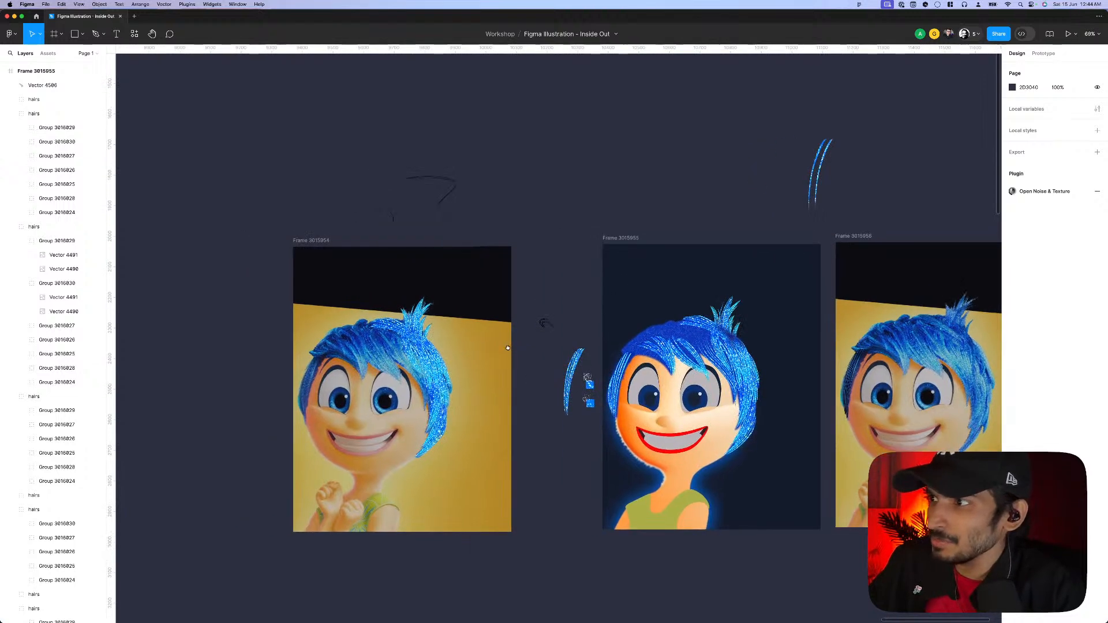
{"action": "scroll", "coordinate": [550, 319], "scroll_direction": "up", "scroll_amount": 1}
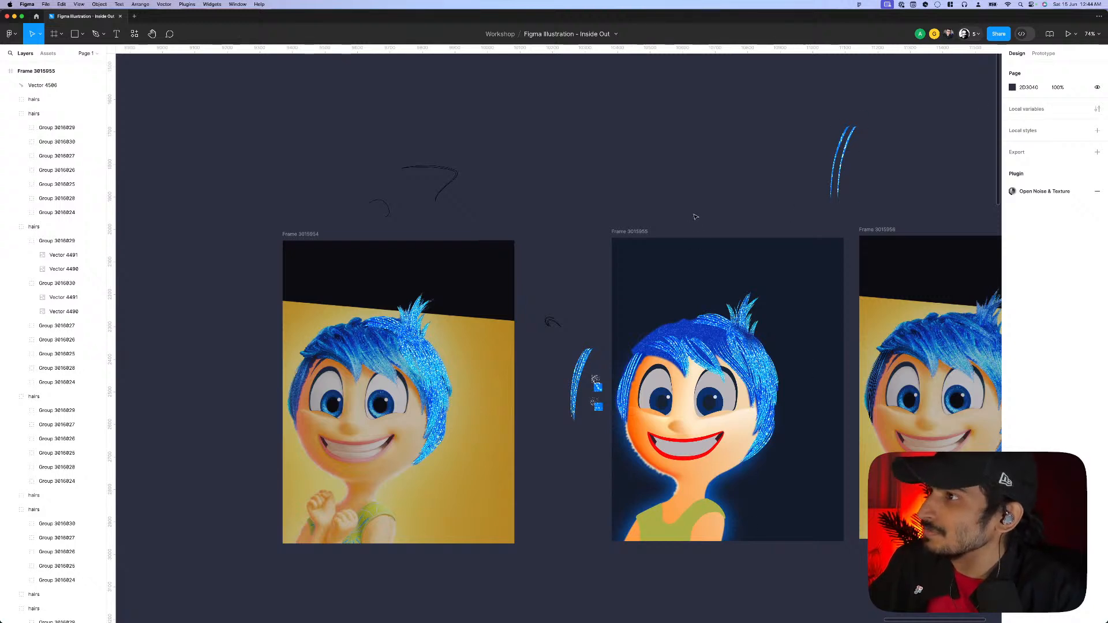
{"action": "scroll", "coordinate": [696, 217], "scroll_direction": "right", "scroll_amount": 3}
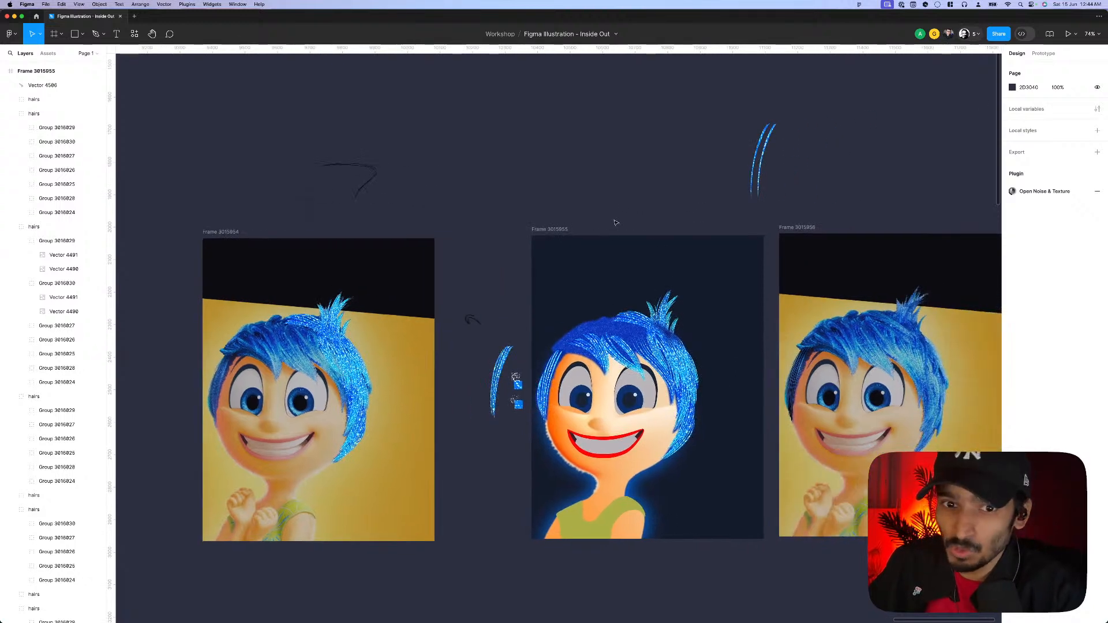
{"action": "scroll", "coordinate": [456, 262], "scroll_direction": "left", "scroll_amount": 2}
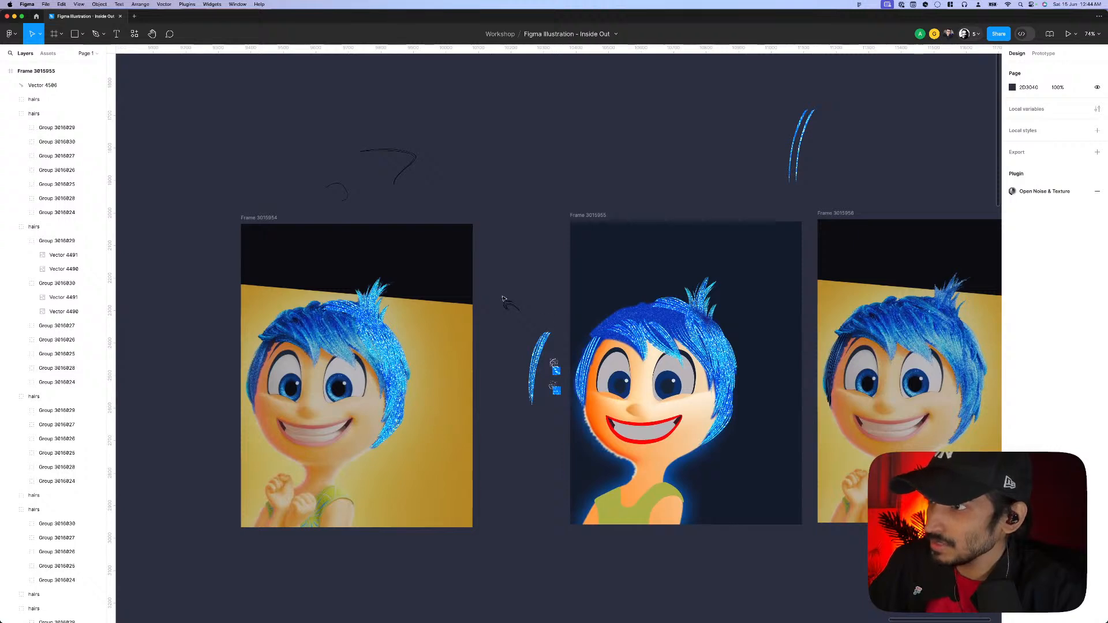
- Move the loose hair strand, texture swatches and sketch stroke between the frames slightly away from the dark illustration frame
{"action": "mouse_move", "coordinate": [496, 287]}
{"action": "left_mouse_down"}
{"action": "mouse_move", "coordinate": [530, 379]}
{"action": "mouse_move", "coordinate": [570, 426]}
{"action": "left_mouse_up"}
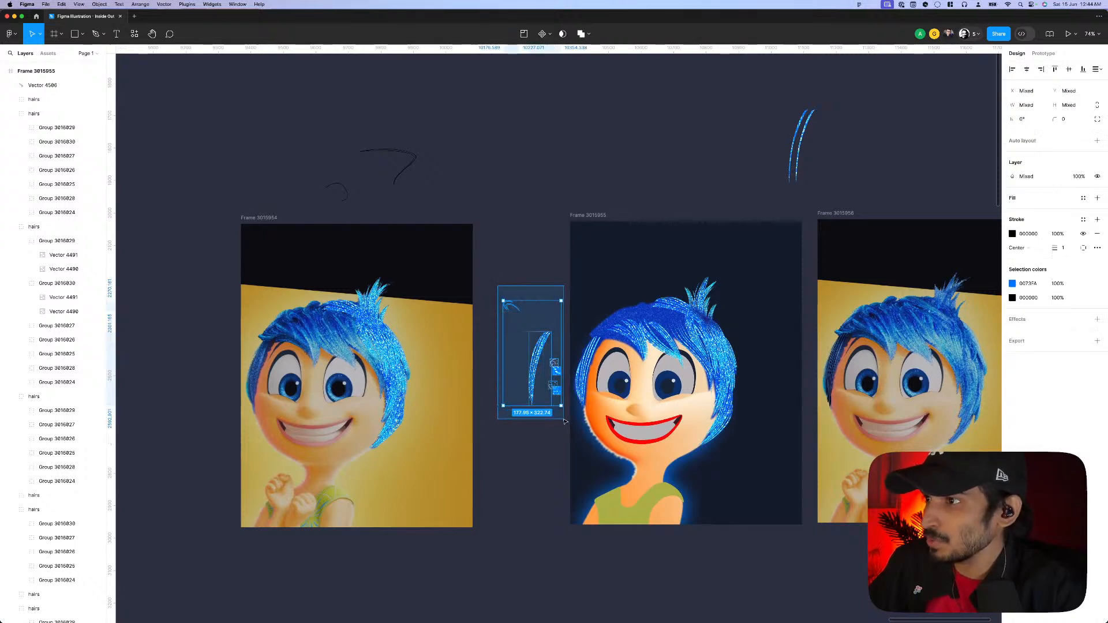
{"action": "left_click_drag", "start_coordinate": [546, 372], "coordinate": [537, 372]}
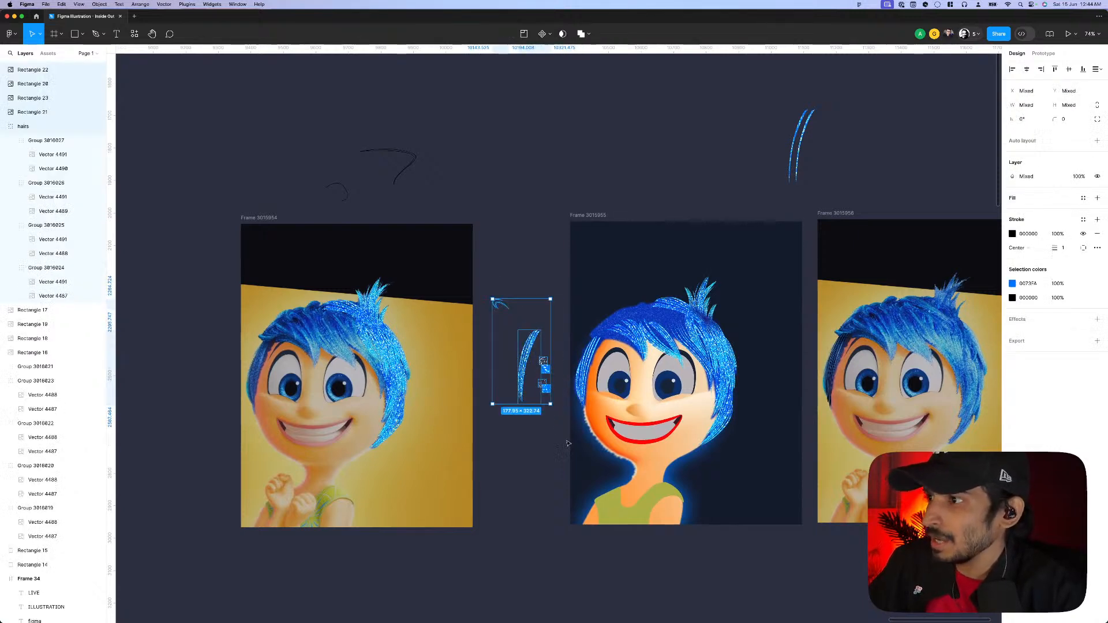
{"action": "scroll", "coordinate": [546, 430], "scroll_direction": "up", "scroll_amount": 3}
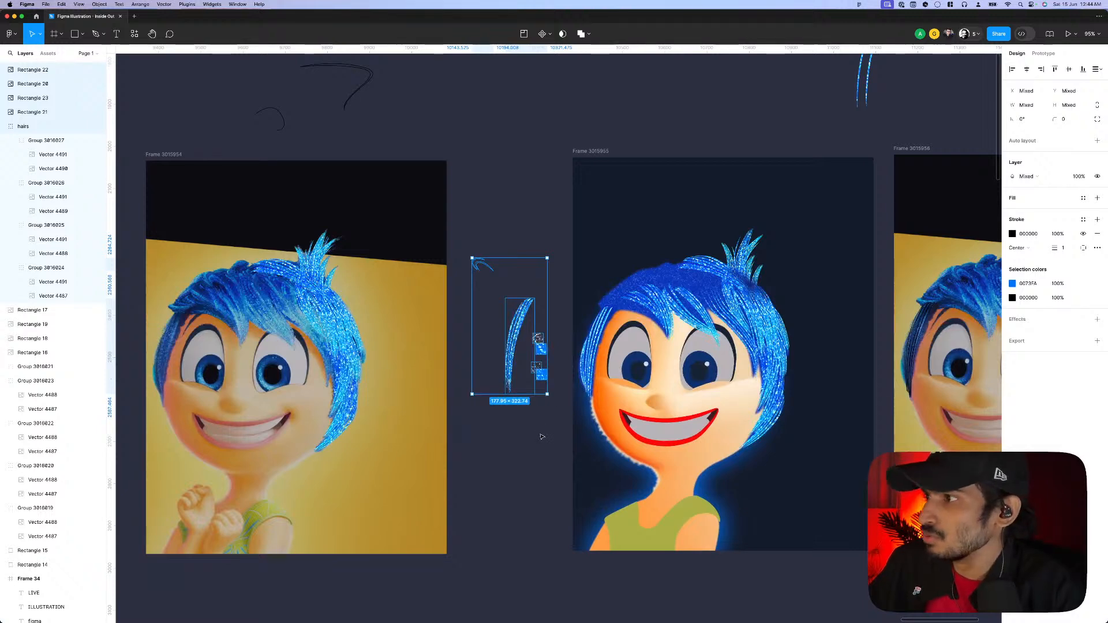
- Examine the Joy character in the Inside Out 2 poster grid and return to the illustration frames
{"action": "scroll", "coordinate": [532, 438], "scroll_direction": "down", "scroll_amount": 10}
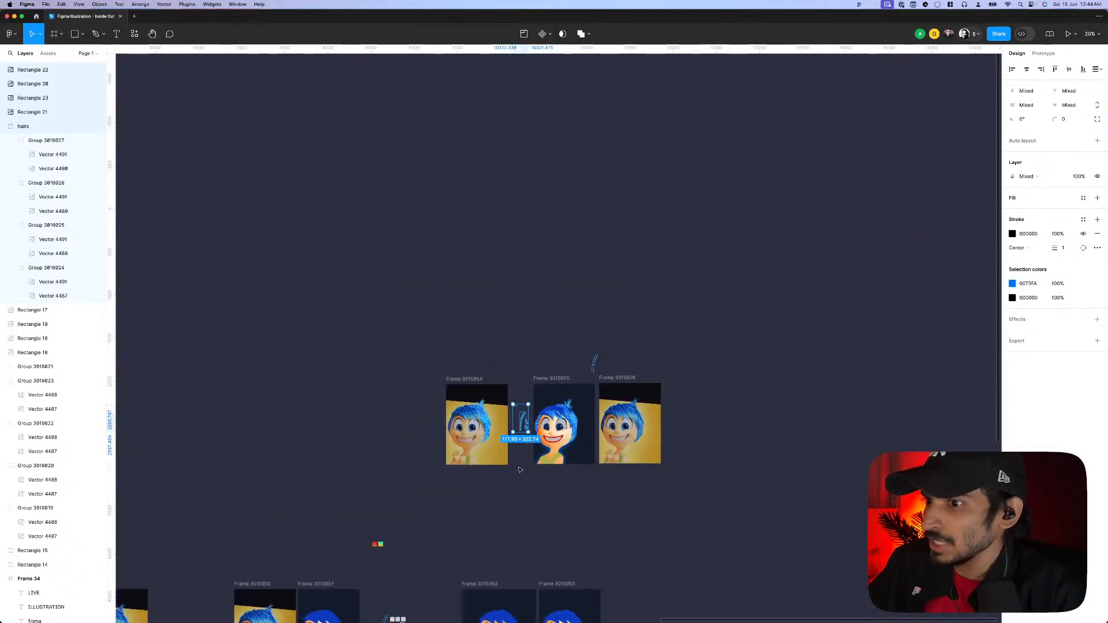
{"action": "scroll", "coordinate": [520, 470], "scroll_direction": "down", "scroll_amount": 3}
{"action": "scroll", "coordinate": [519, 470], "scroll_direction": "left", "scroll_amount": 3}
{"action": "scroll", "coordinate": [519, 470], "scroll_direction": "down", "scroll_amount": 5}
{"action": "scroll", "coordinate": [187, 511], "scroll_direction": "up", "scroll_amount": 5}
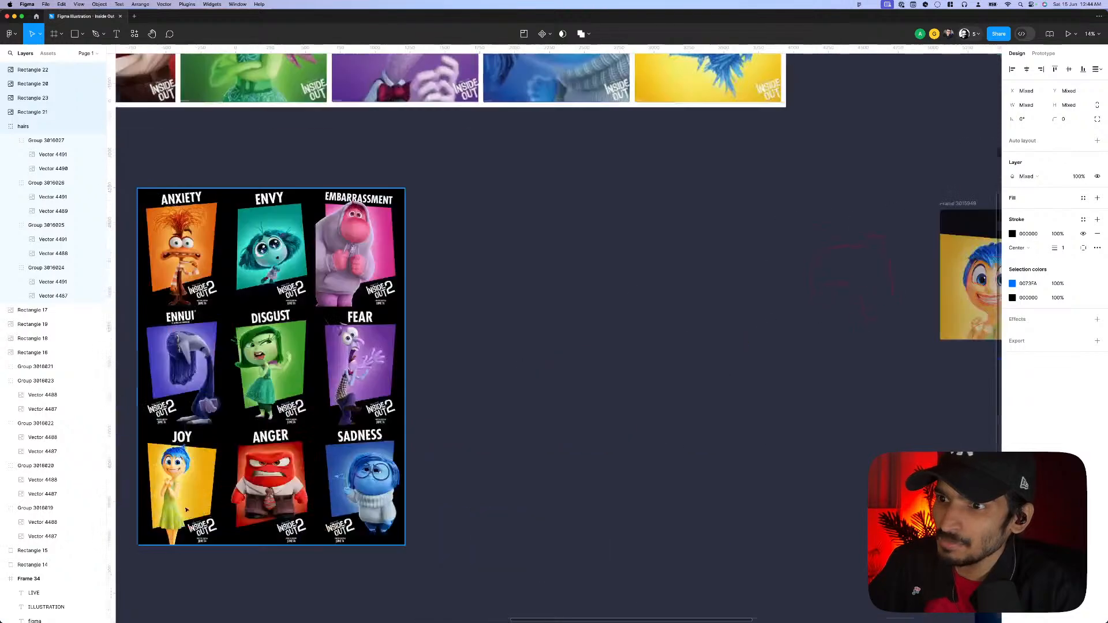
{"action": "scroll", "coordinate": [186, 510], "scroll_direction": "up", "scroll_amount": 10}
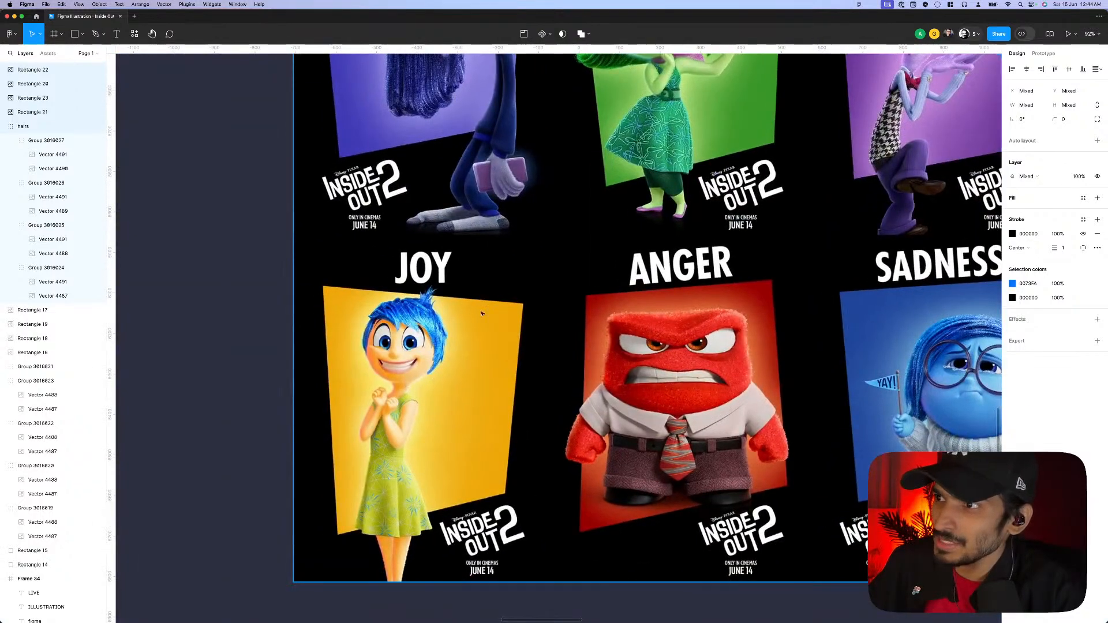
{"action": "scroll", "coordinate": [482, 313], "scroll_direction": "down", "scroll_amount": 10}
{"action": "scroll", "coordinate": [531, 386], "scroll_direction": "right", "scroll_amount": 3}
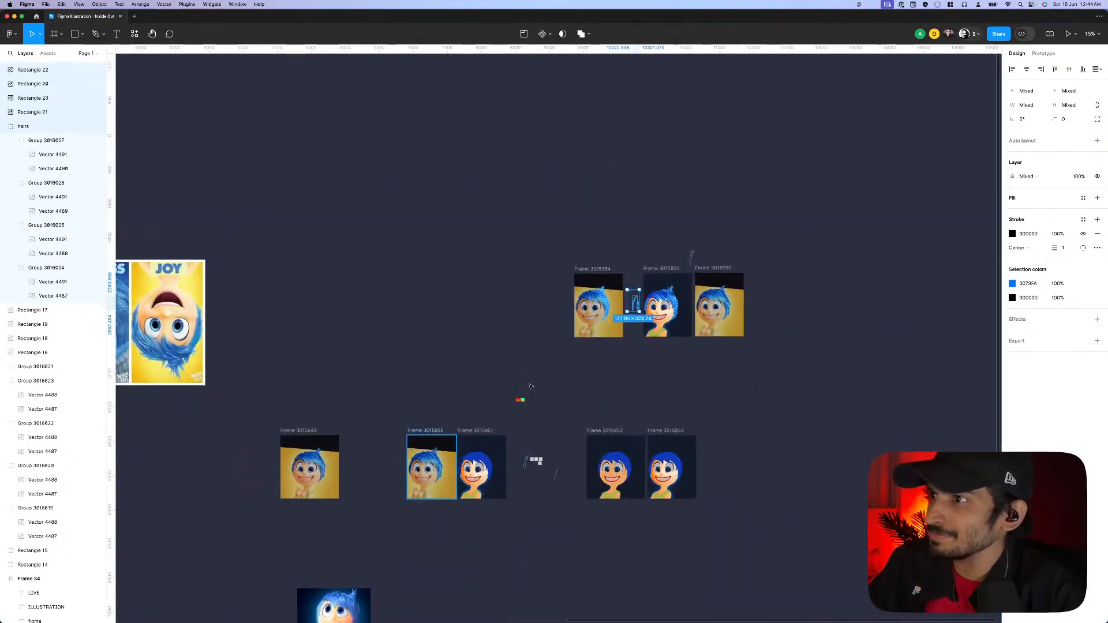
{"action": "scroll", "coordinate": [629, 297], "scroll_direction": "up", "scroll_amount": 10}
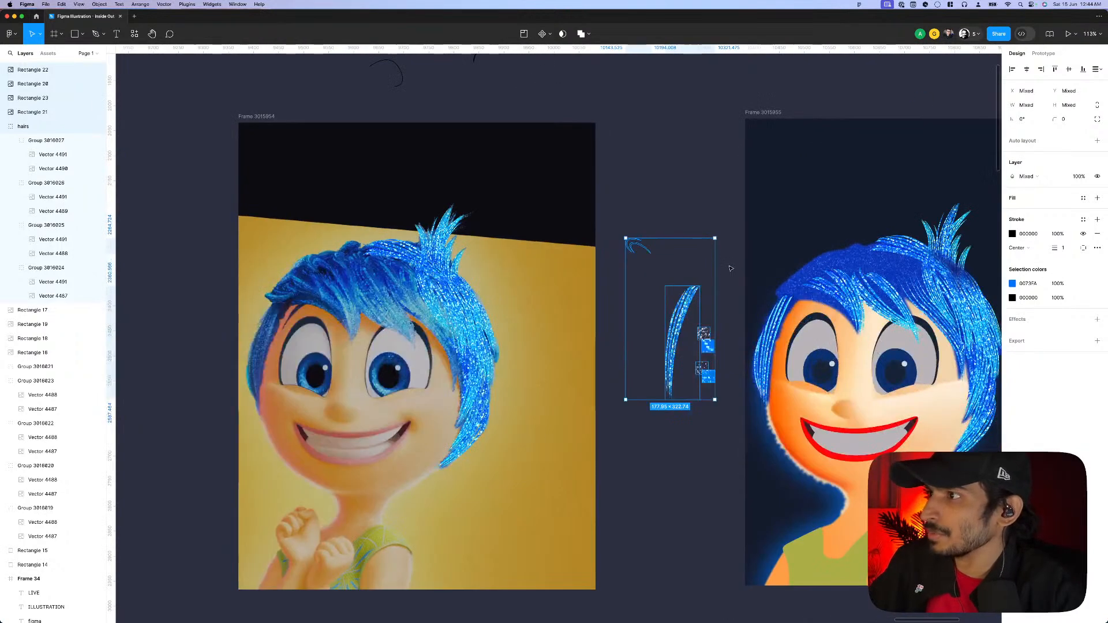
- Duplicate the fringe strand group, Group 3016032, from the dark illustration frame and align the copy over the fringe in the yellow reference frame
{"action": "left_click", "coordinate": [730, 268]}
{"action": "scroll", "coordinate": [710, 271], "scroll_direction": "right", "scroll_amount": 3}
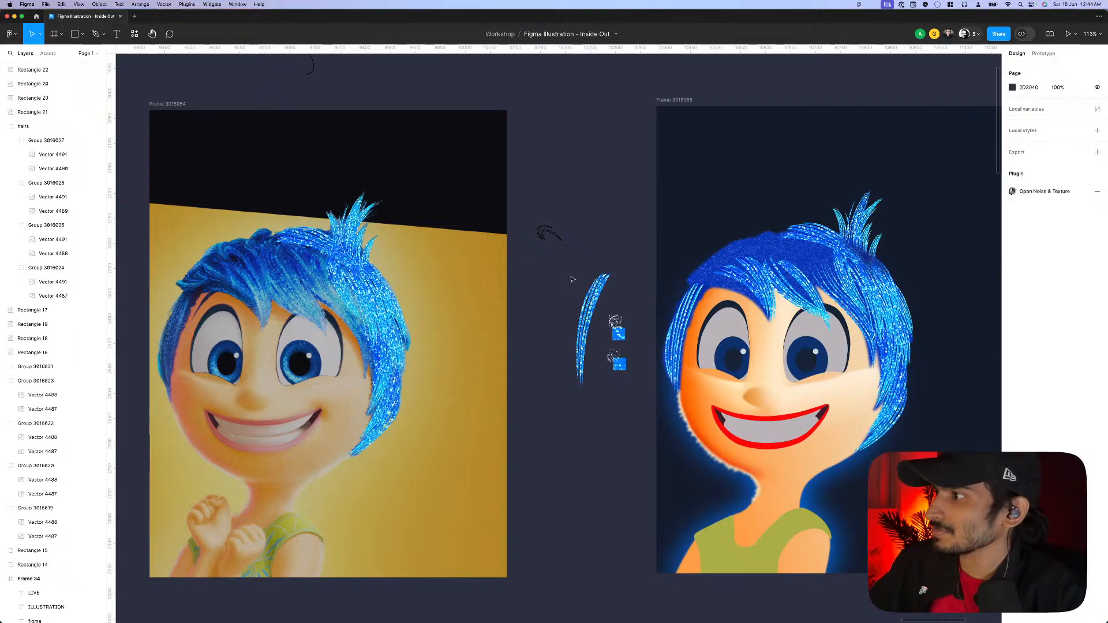
{"action": "scroll", "coordinate": [578, 282], "scroll_direction": "left", "scroll_amount": 2}
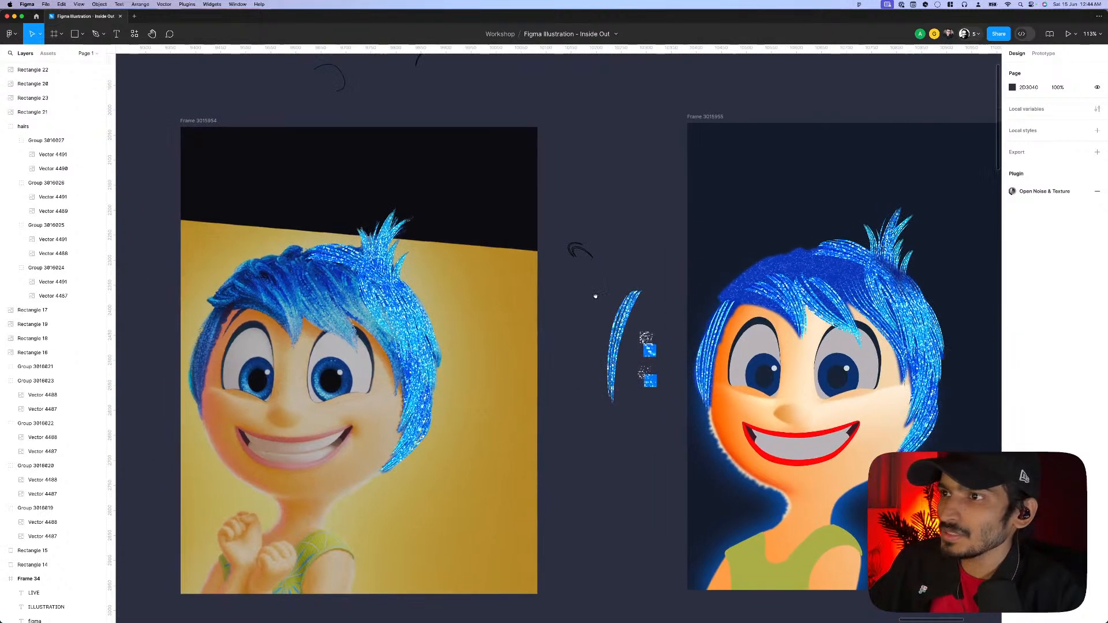
{"action": "scroll", "coordinate": [596, 296], "scroll_direction": "left", "scroll_amount": 3}
{"action": "scroll", "coordinate": [601, 309], "scroll_direction": "up", "scroll_amount": 2}
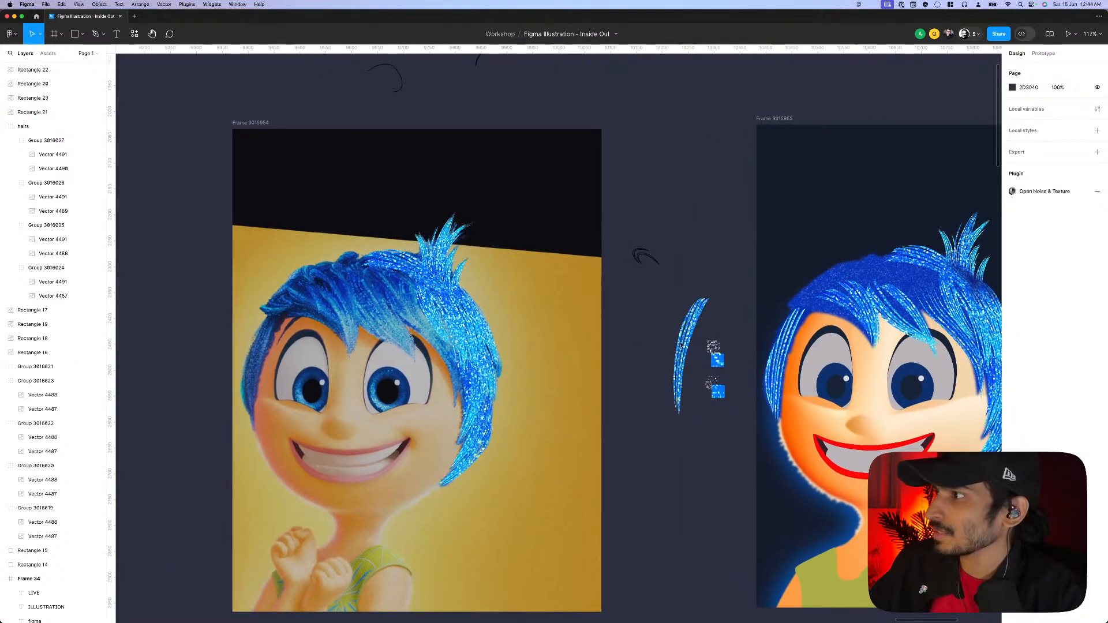
{"action": "left_click", "coordinate": [860, 347]}
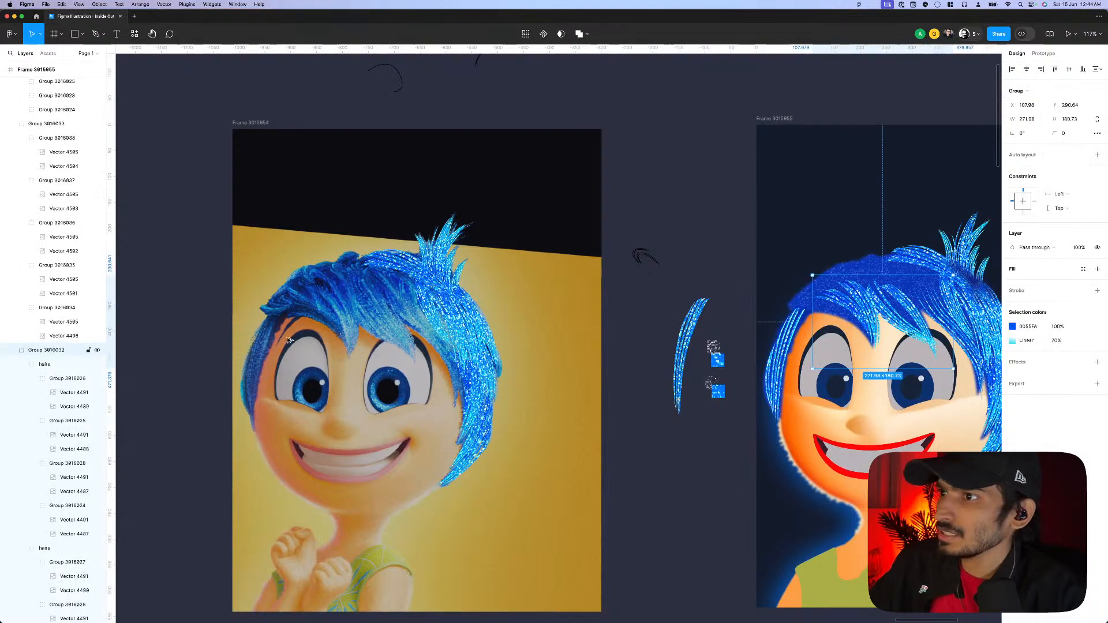
{"action": "left_click_drag", "start_coordinate": [860, 346], "coordinate": [851, 349]}
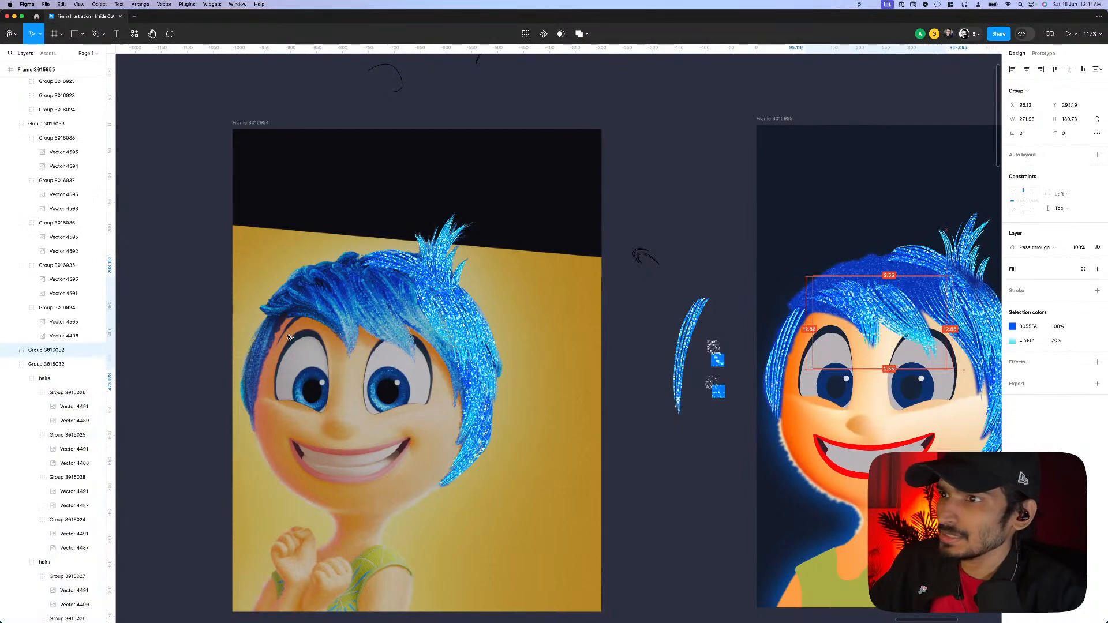
{"action": "left_click_drag", "start_coordinate": [290, 337], "coordinate": [348, 324]}
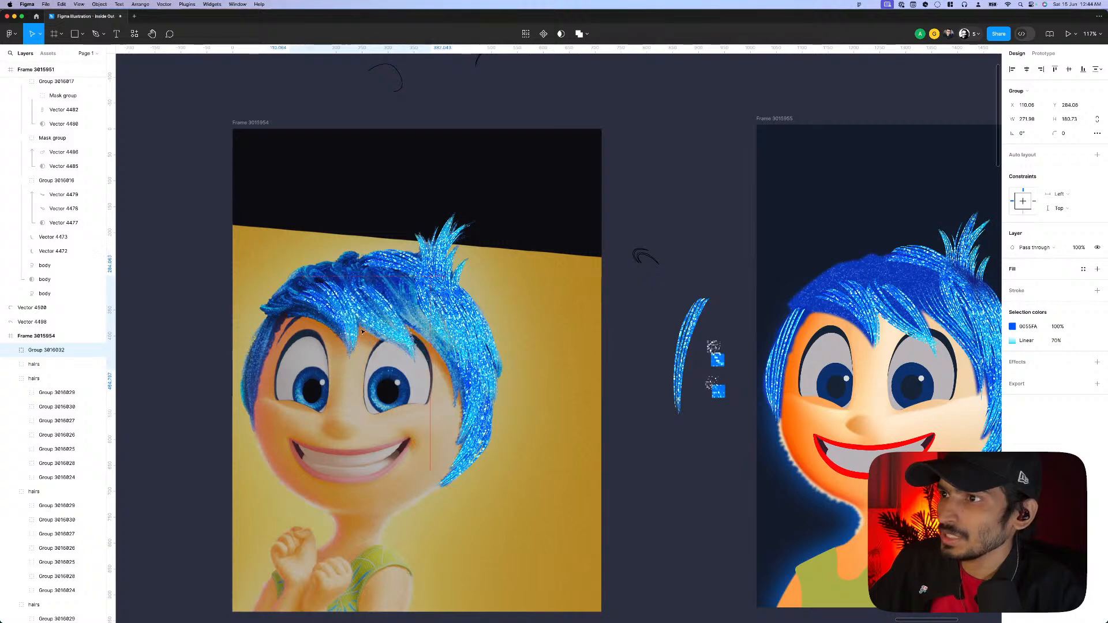
{"action": "scroll", "coordinate": [404, 332], "scroll_direction": "down", "scroll_amount": 3}
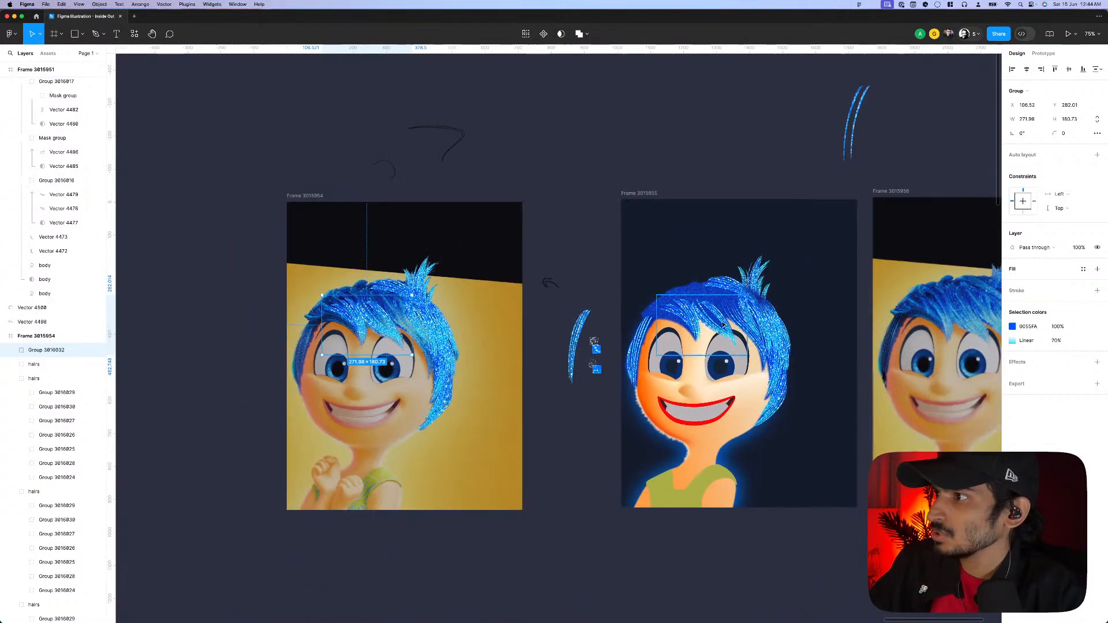
- Collapse the expanded hairs groups, Group 3016033 and Group 3016032, in the layer list of the dark illustration frame, Frame 3015955
{"action": "left_click", "coordinate": [758, 326]}
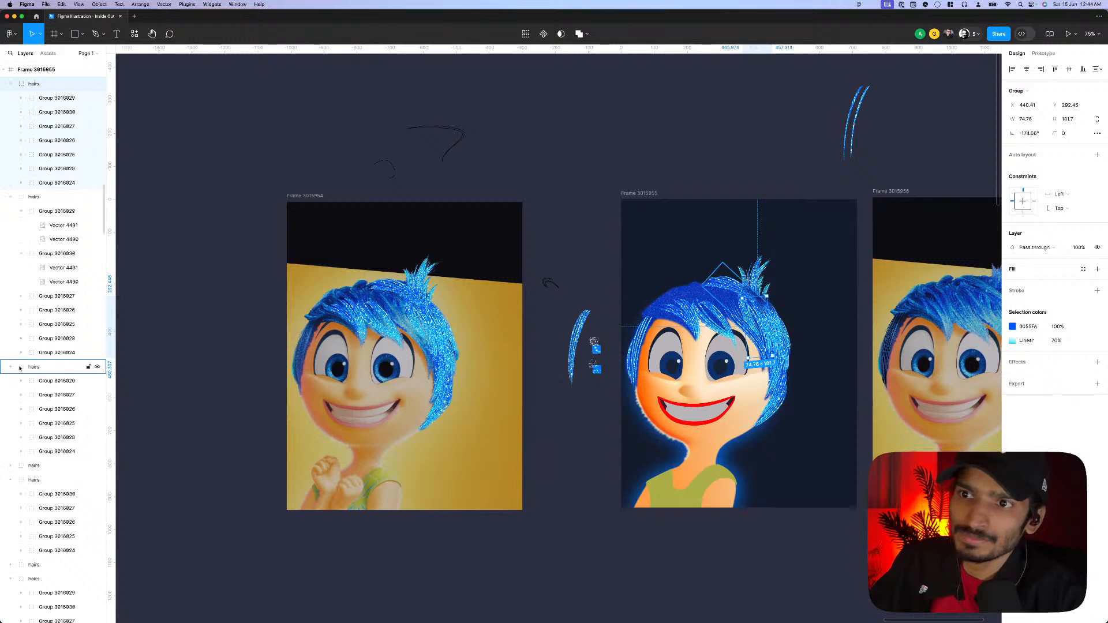
{"action": "left_click", "coordinate": [8, 368]}
{"action": "left_click", "coordinate": [10, 396]}
{"action": "left_click", "coordinate": [10, 424]}
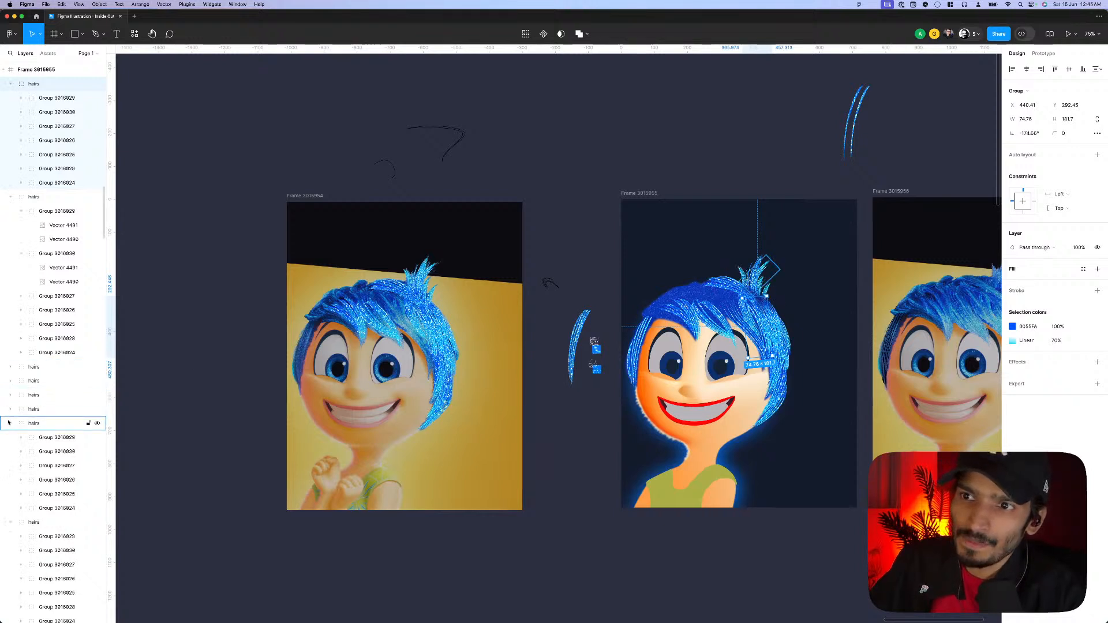
{"action": "left_click", "coordinate": [12, 436]}
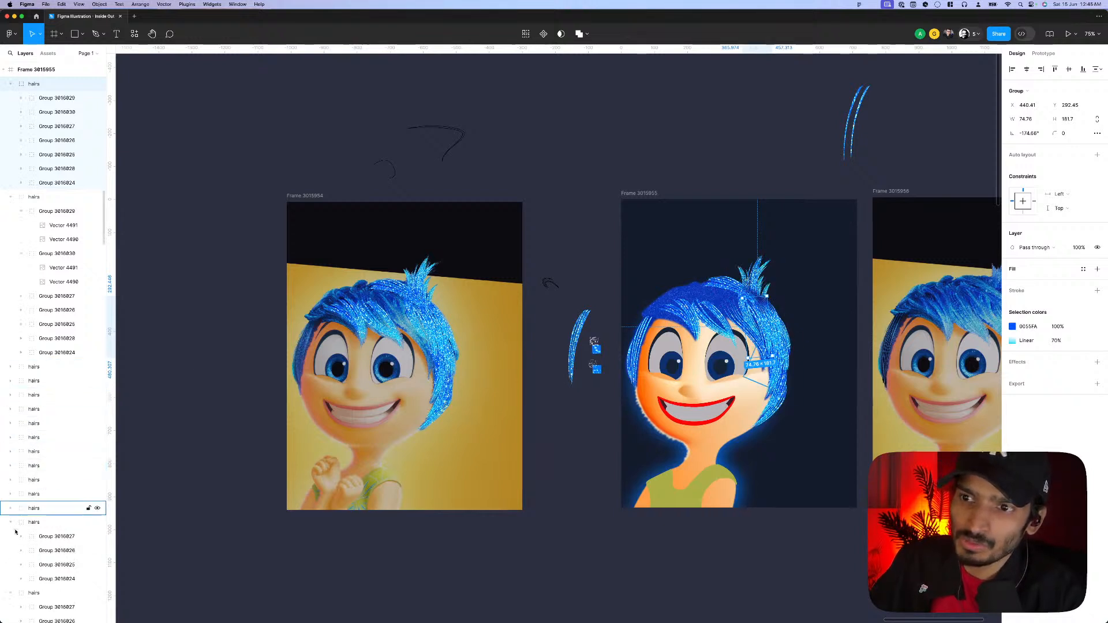
{"action": "left_click", "coordinate": [11, 523]}
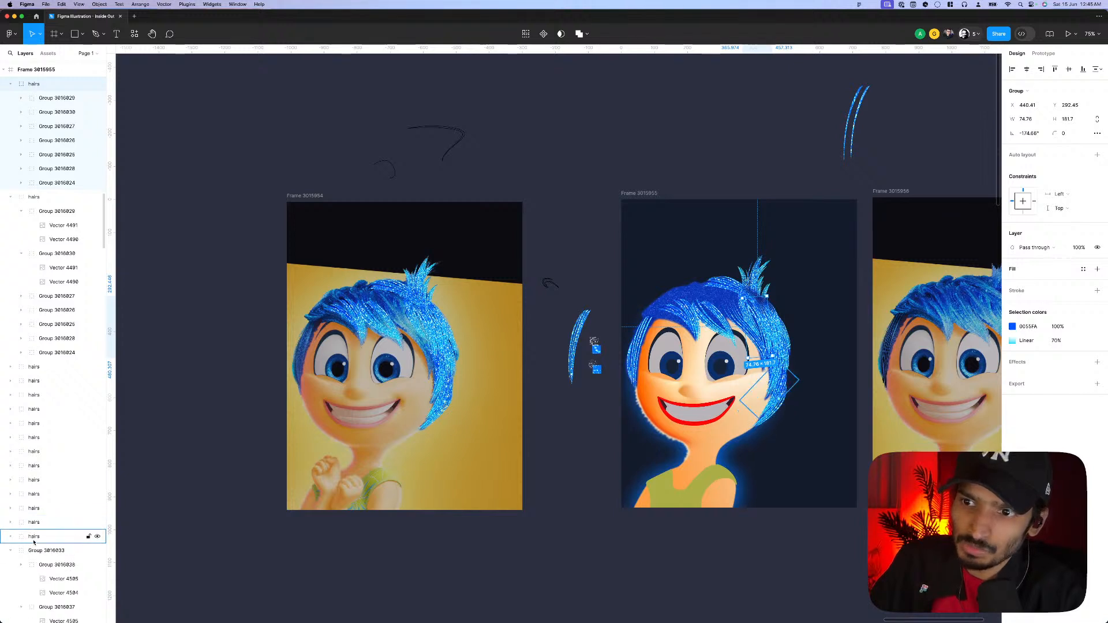
{"action": "left_click", "coordinate": [33, 538]}
{"action": "left_click", "coordinate": [10, 197]}
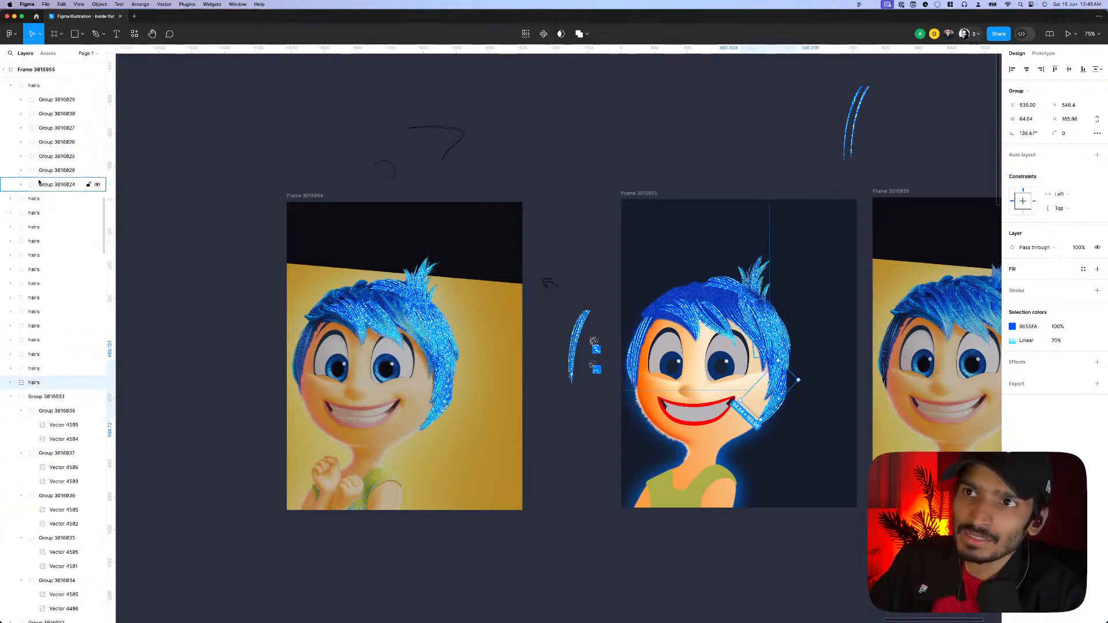
{"action": "scroll", "coordinate": [38, 182], "scroll_direction": "up", "scroll_amount": 5}
{"action": "left_click", "coordinate": [30, 224]}
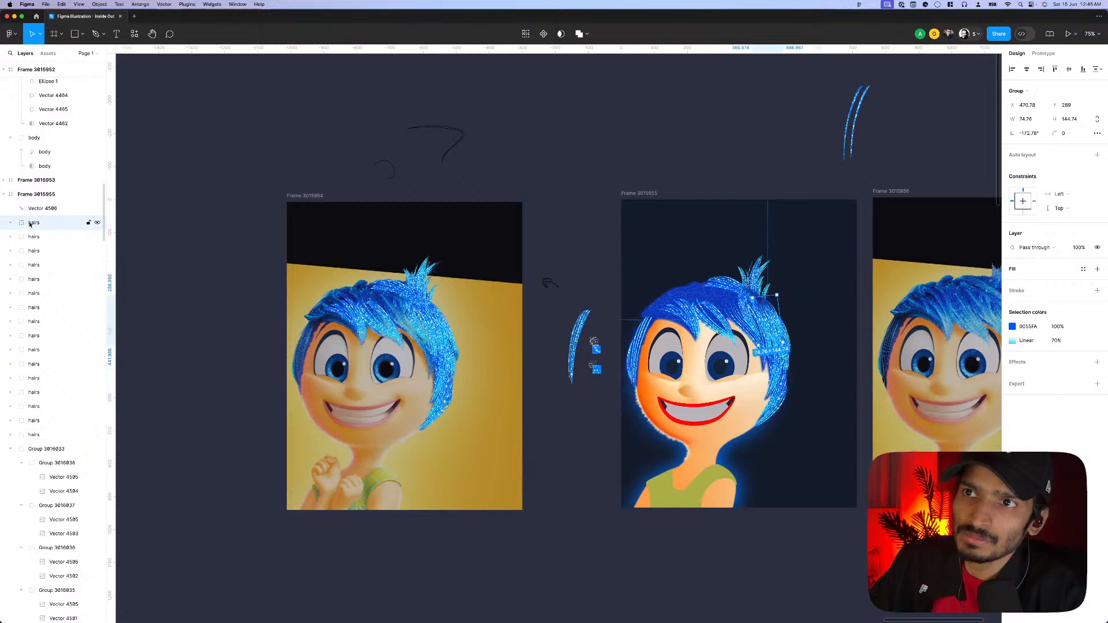
{"action": "left_click", "coordinate": [40, 432], "text": "shift"}
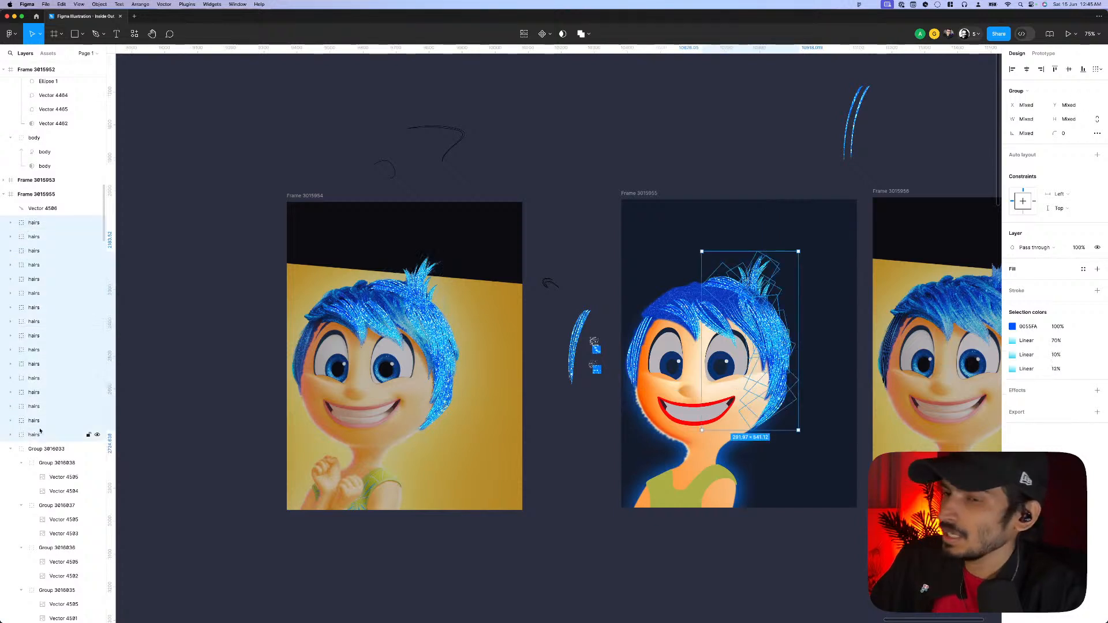
{"action": "left_click", "coordinate": [11, 450]}
{"action": "left_click", "coordinate": [10, 463]}
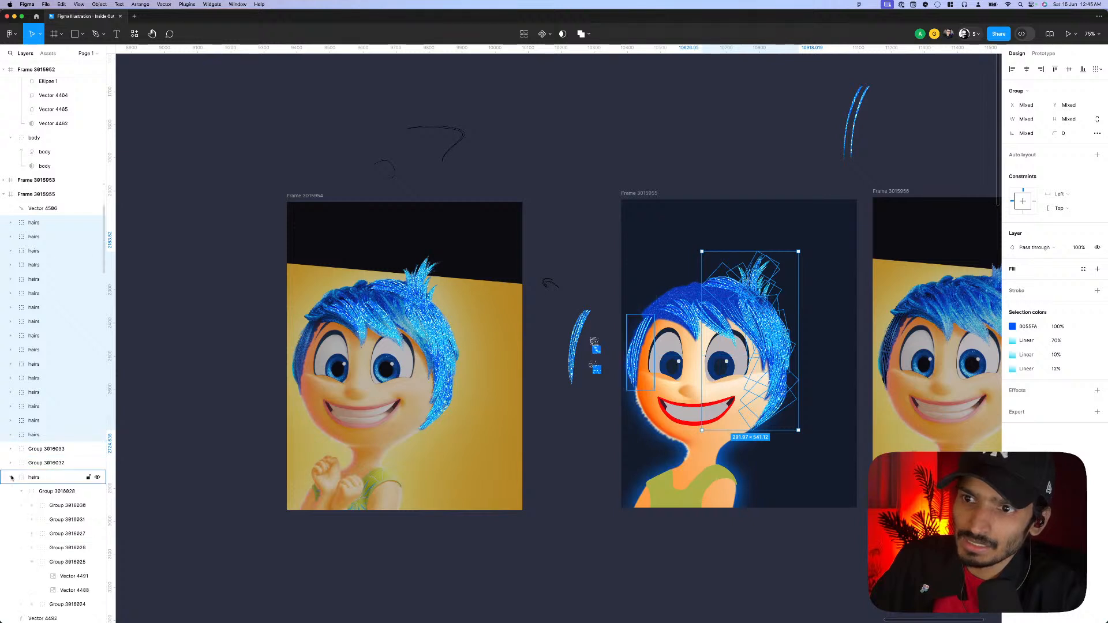
{"action": "left_click", "coordinate": [11, 477]}
- Group all the hairs groups with Group 3016033 and Group 3016032 under the name all-hairs, and hide that group
{"action": "left_click", "coordinate": [26, 477]}
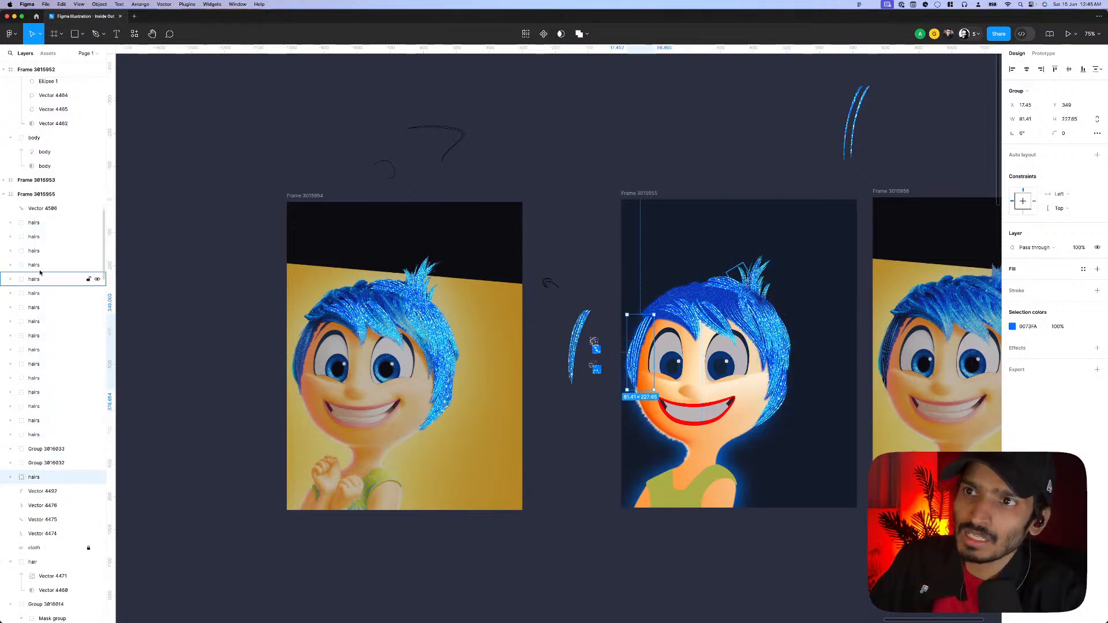
{"action": "left_click", "coordinate": [36, 222], "text": "shift"}
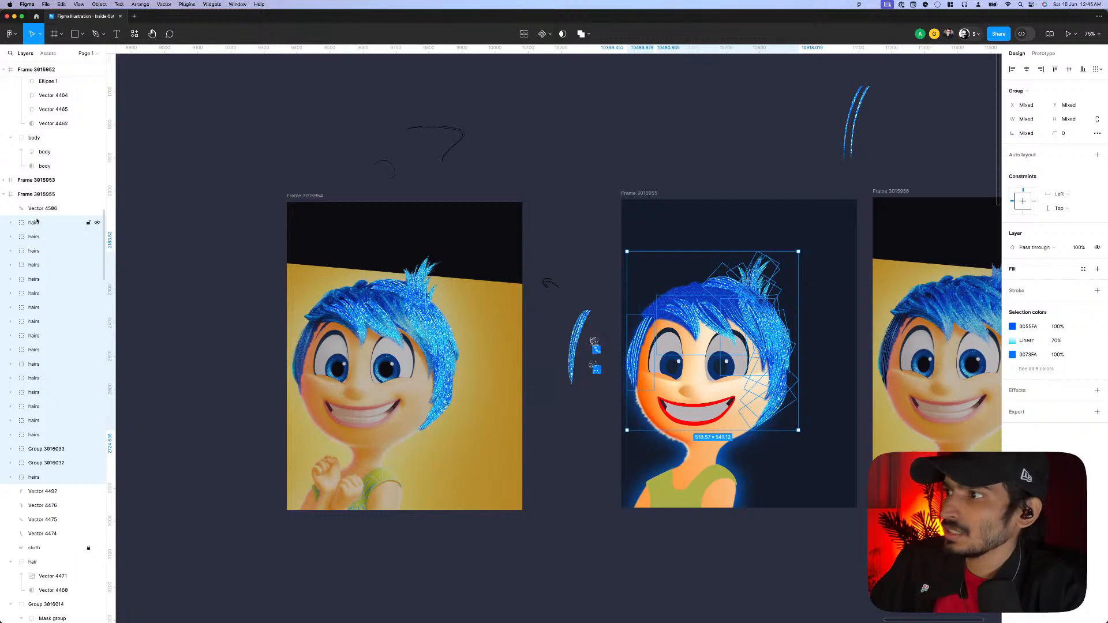
{"action": "key", "text": "super+g"}
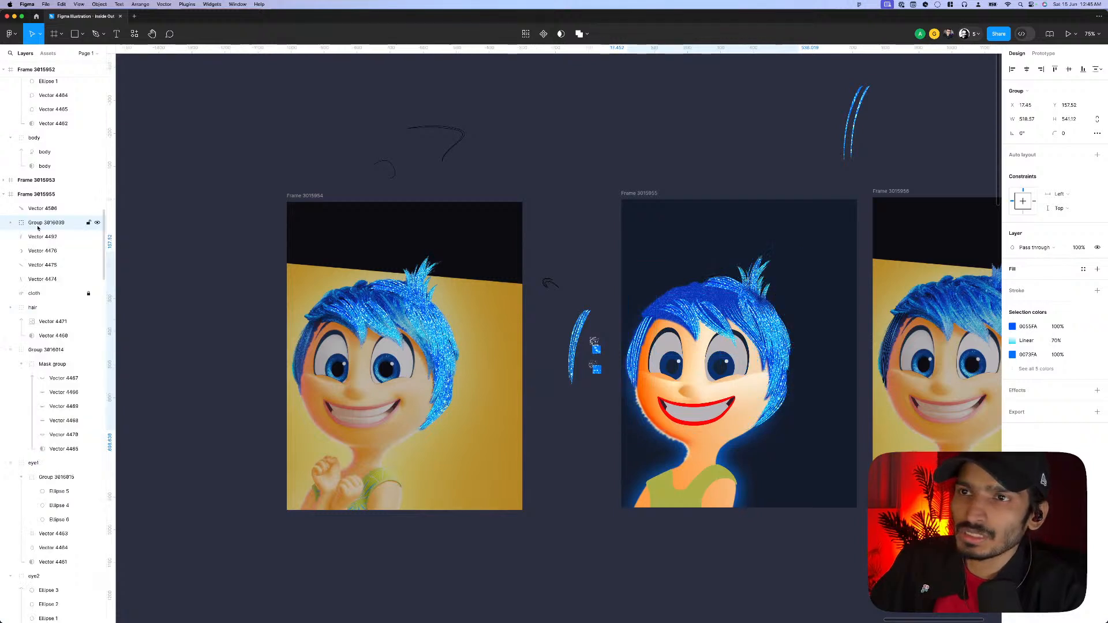
{"action": "double_click", "coordinate": [38, 227]}
{"action": "type", "text": "all-hairs"}
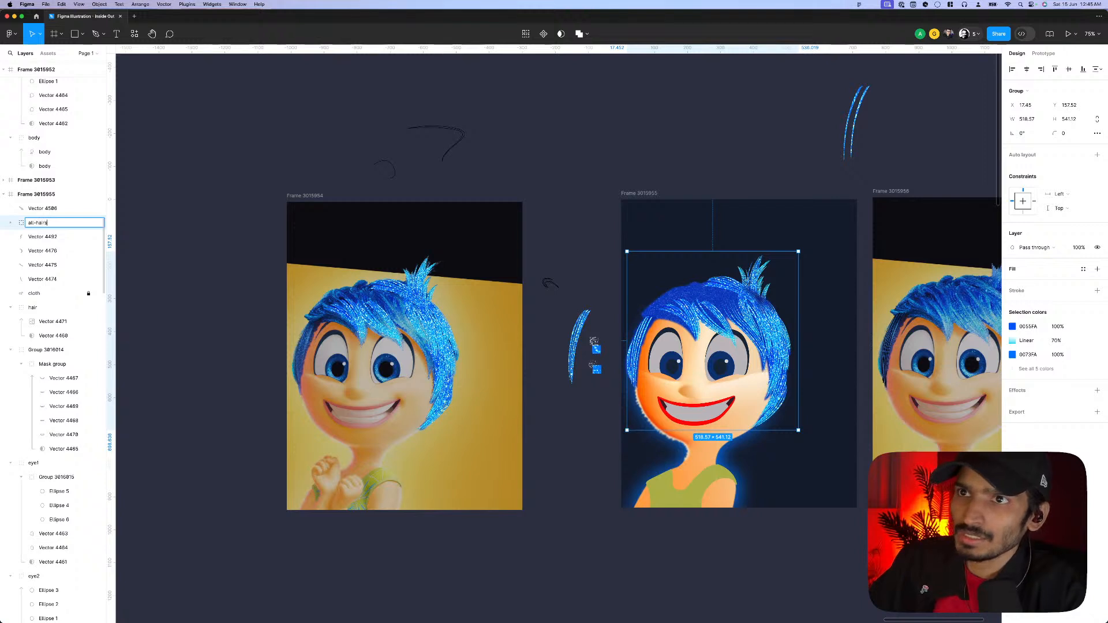
{"action": "key", "text": "Return"}
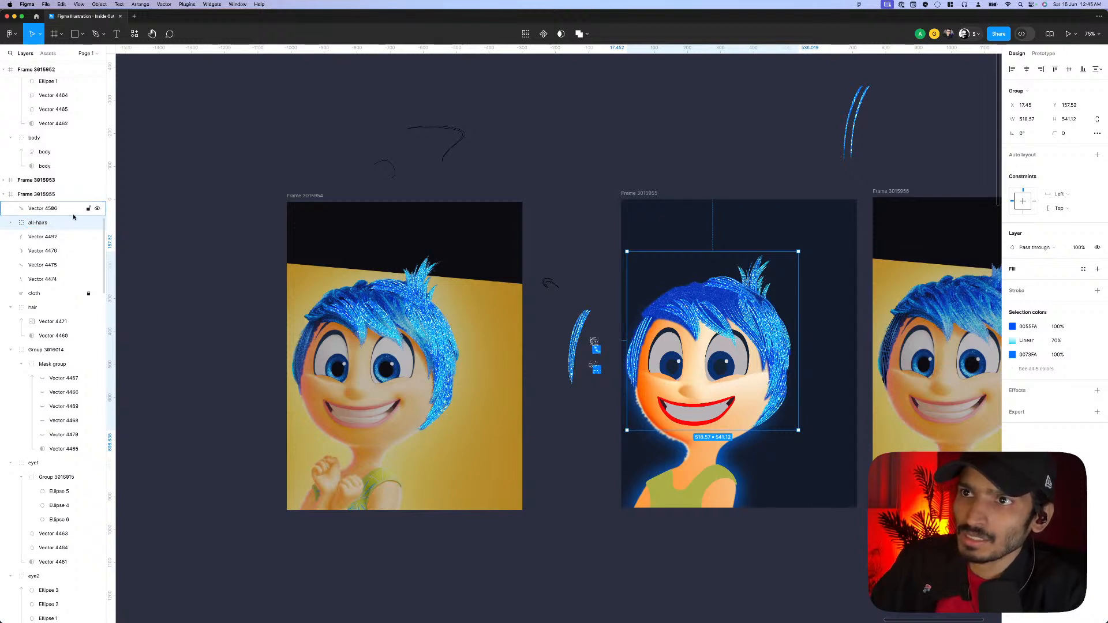
{"action": "left_click", "coordinate": [97, 223]}
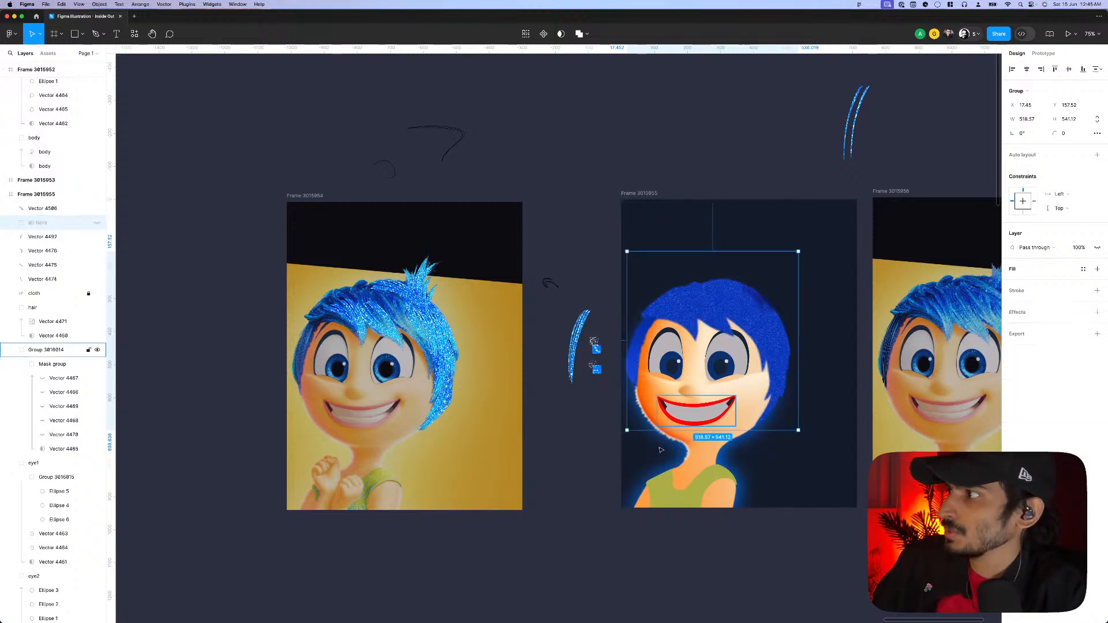
- Duplicate a small strand group from the tuft in the yellow reference frame and place the copy on the crown above the fringe
{"action": "left_click", "coordinate": [544, 446]}
{"action": "scroll", "coordinate": [519, 316], "scroll_direction": "up", "scroll_amount": 3}
{"action": "scroll", "coordinate": [518, 316], "scroll_direction": "up", "scroll_amount": 3}
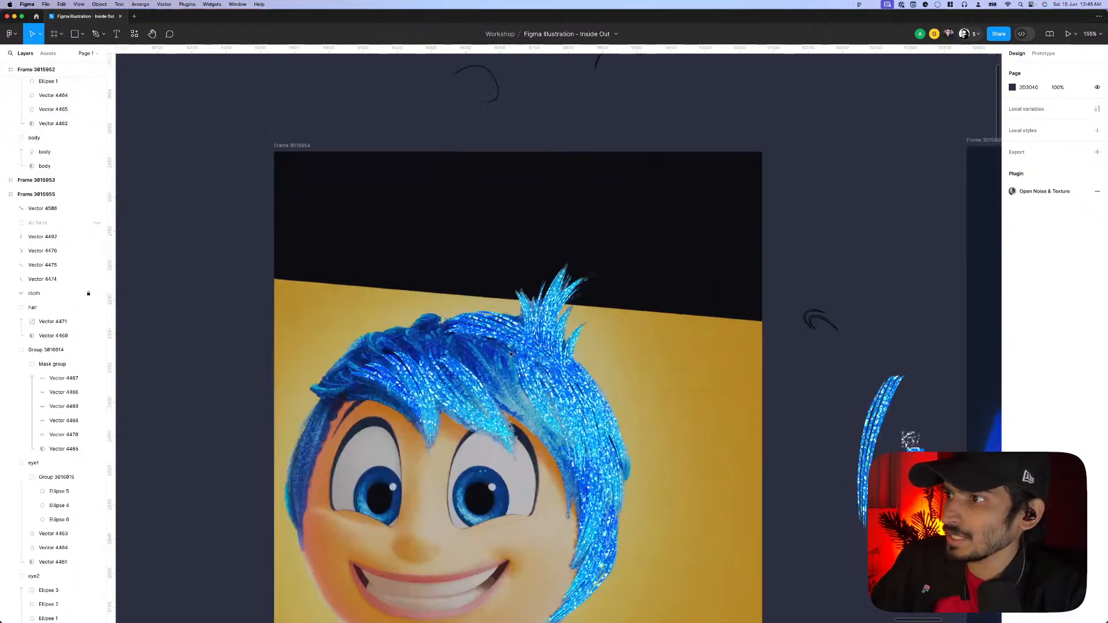
{"action": "scroll", "coordinate": [460, 376], "scroll_direction": "up", "scroll_amount": 5}
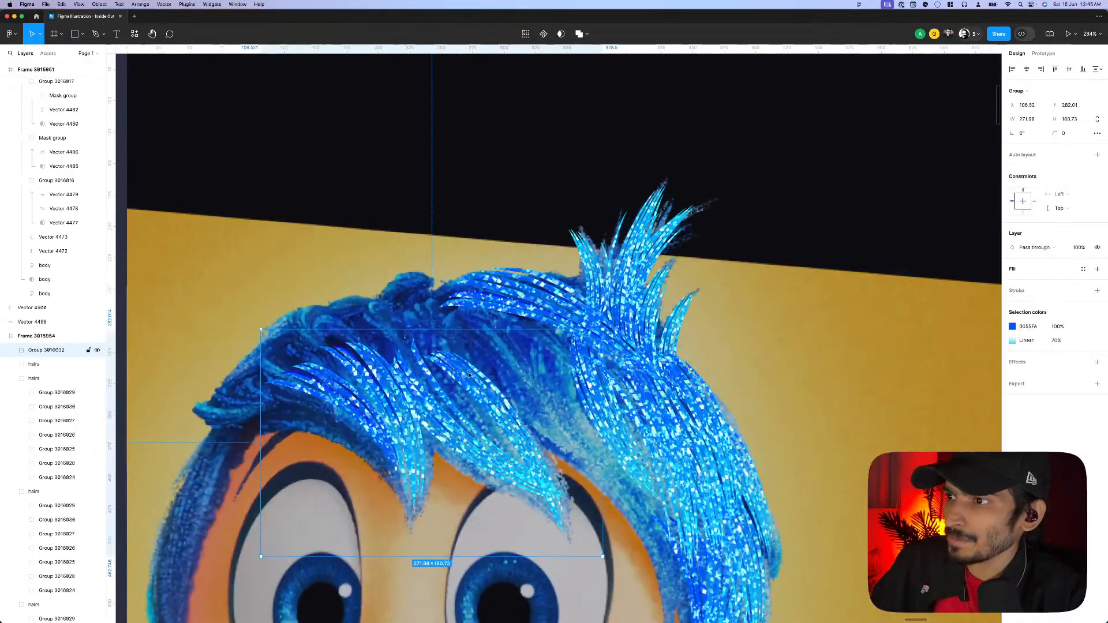
{"action": "scroll", "coordinate": [463, 372], "scroll_direction": "down", "scroll_amount": 1}
{"action": "scroll", "coordinate": [464, 372], "scroll_direction": "down", "scroll_amount": 2}
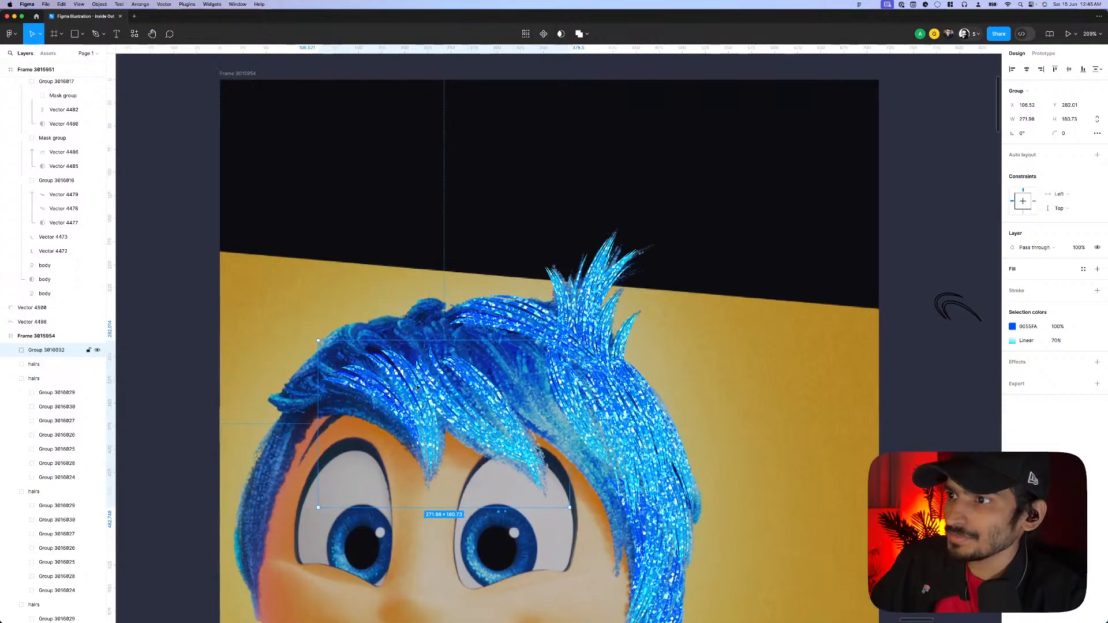
{"action": "left_click", "coordinate": [565, 306]}
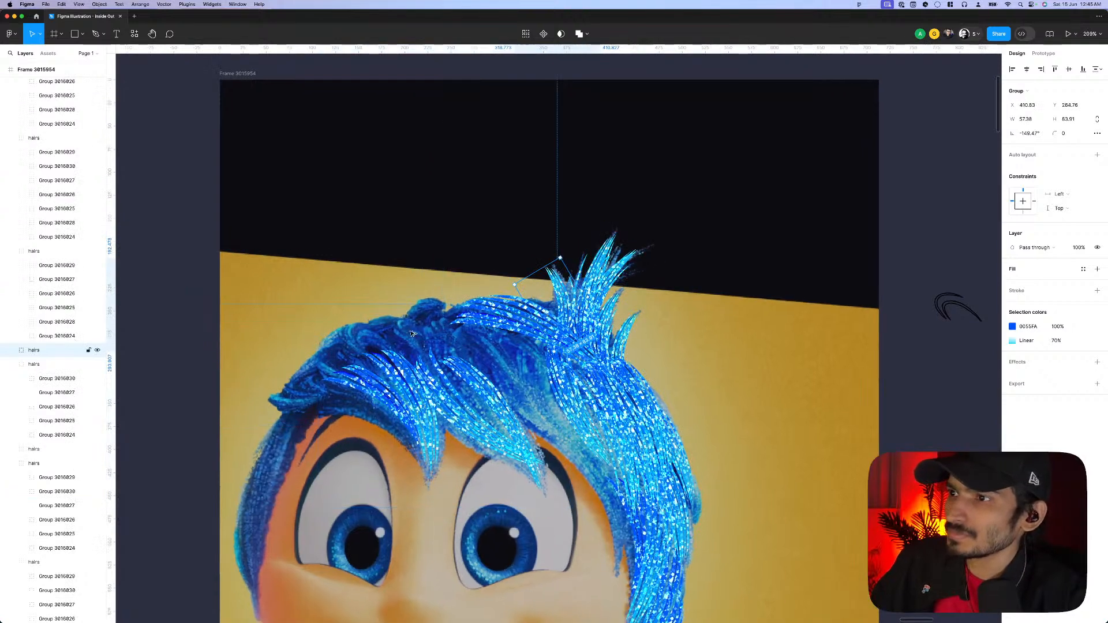
{"action": "left_click_drag", "start_coordinate": [402, 342], "coordinate": [397, 339]}
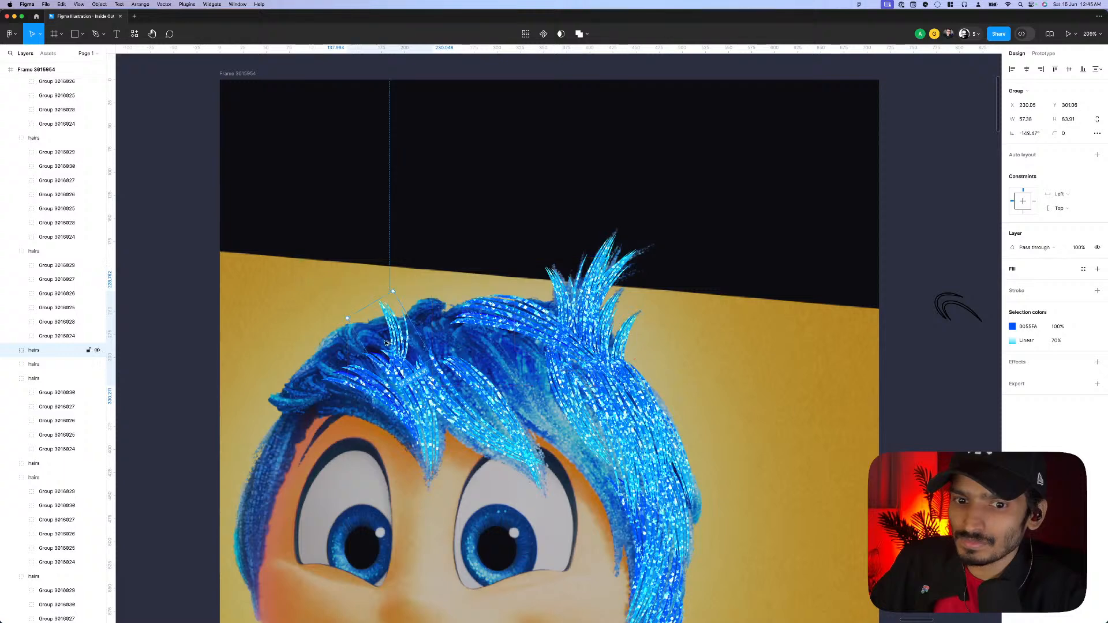
{"action": "scroll", "coordinate": [376, 340], "scroll_direction": "up", "scroll_amount": 2}
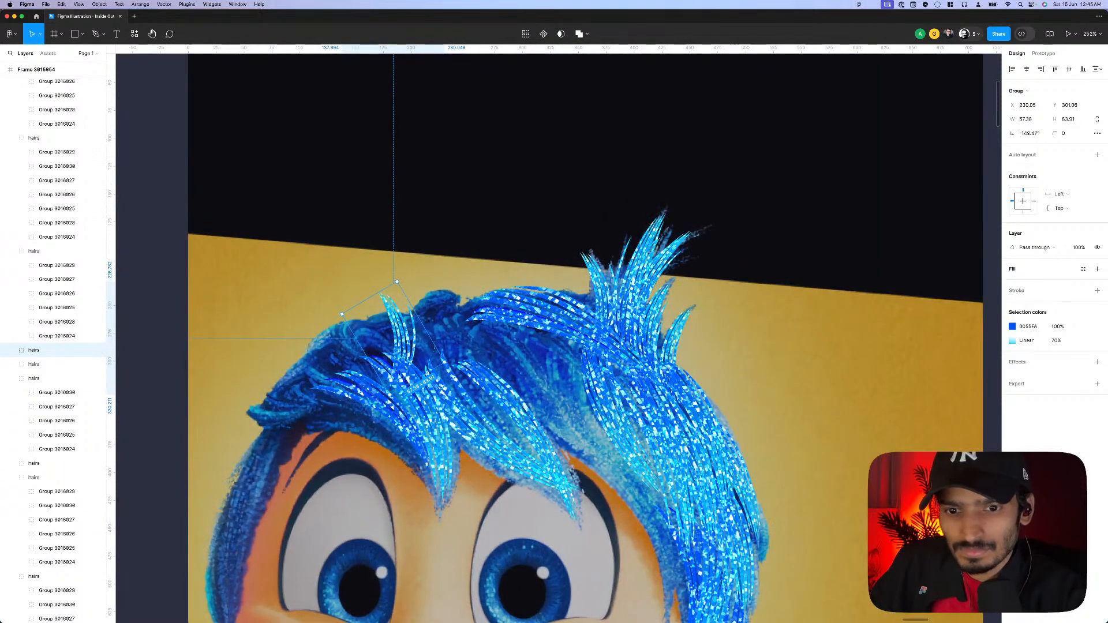
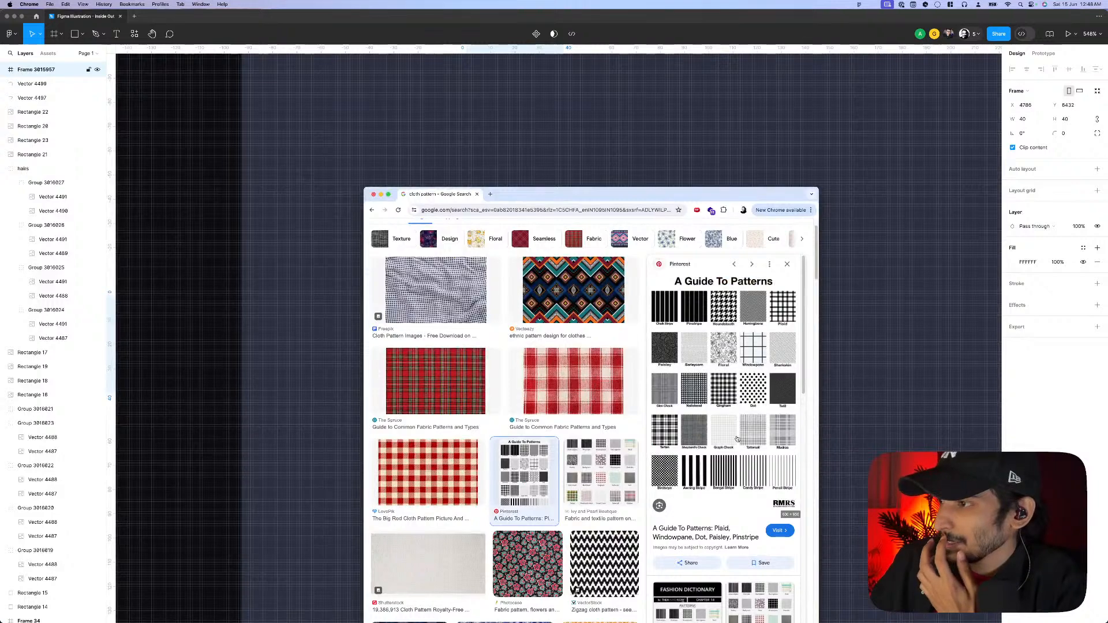
- Return from the cloth pattern image search to the illustration file and turn the white 40 × 40 frame, Frame 3015957, into a component
{"action": "left_click", "coordinate": [850, 420]}
{"action": "scroll", "coordinate": [608, 387], "scroll_direction": "down", "scroll_amount": 10}
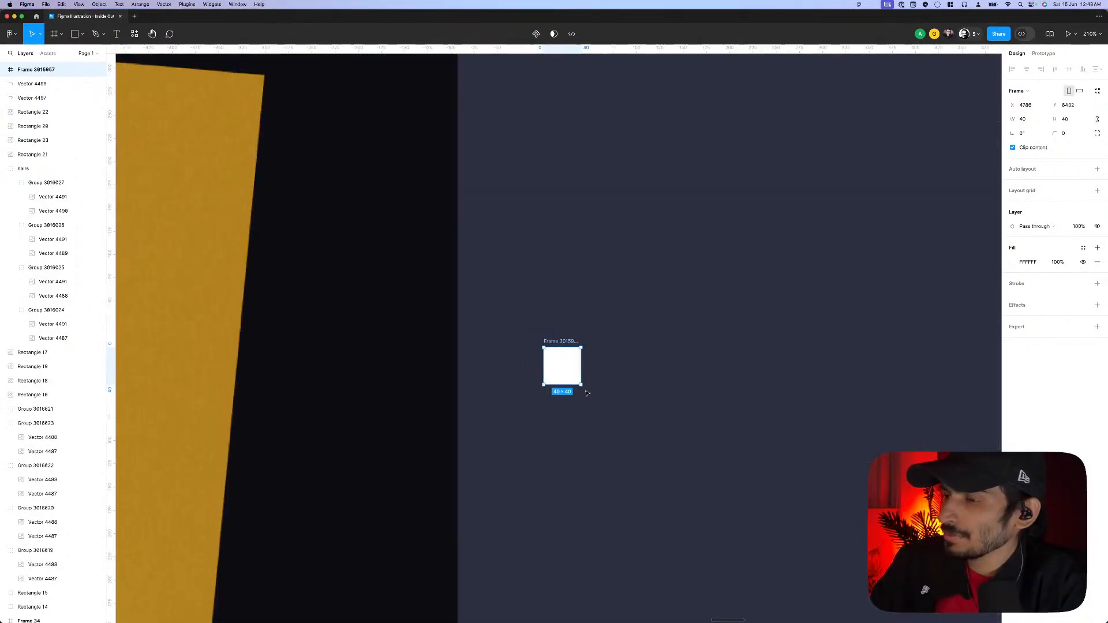
{"action": "scroll", "coordinate": [558, 439], "scroll_direction": "up", "scroll_amount": 15}
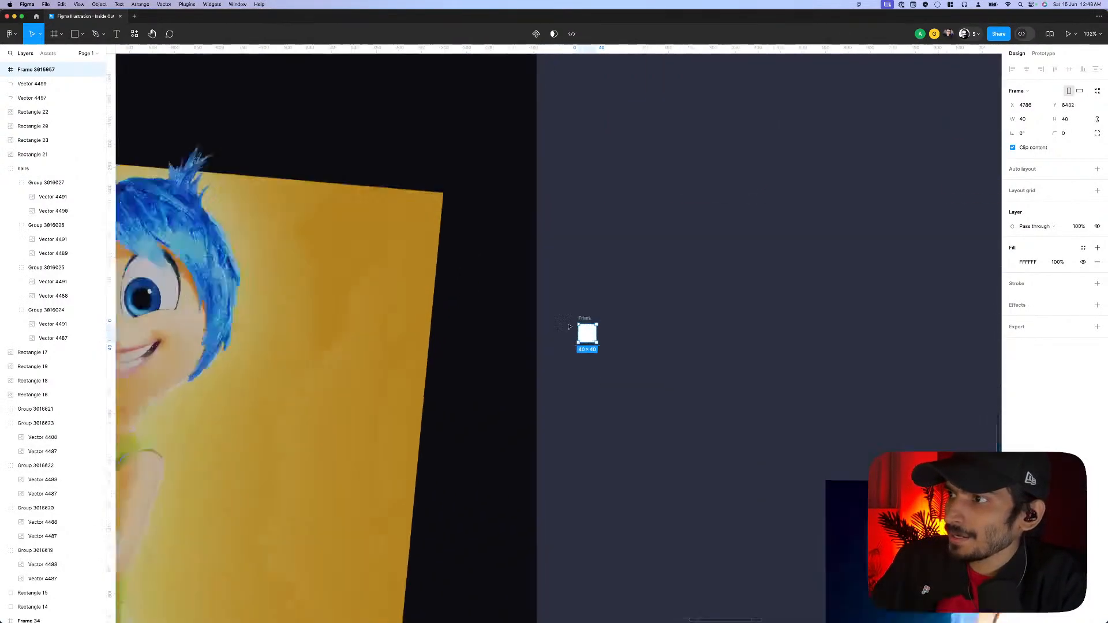
{"action": "scroll", "coordinate": [654, 358], "scroll_direction": "up", "scroll_amount": 5}
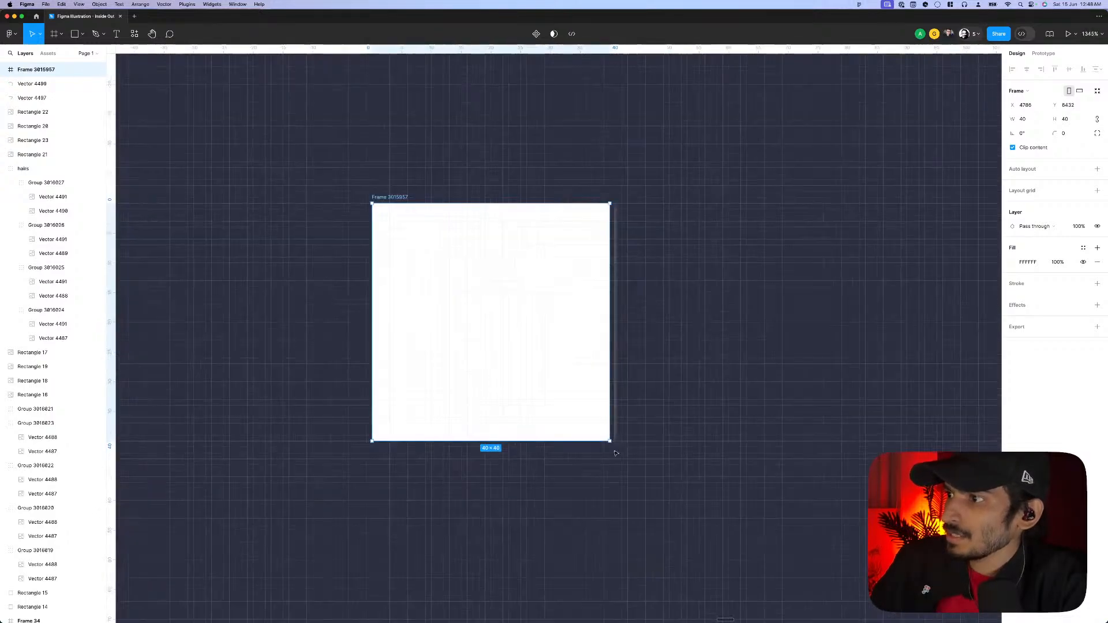
{"action": "mouse_move", "coordinate": [609, 440]}
{"action": "left_mouse_down"}
{"action": "mouse_move", "coordinate": [594, 421]}
{"action": "mouse_move", "coordinate": [608, 437]}
{"action": "left_mouse_up"}
{"action": "scroll", "coordinate": [608, 438], "scroll_direction": "down", "scroll_amount": 5}
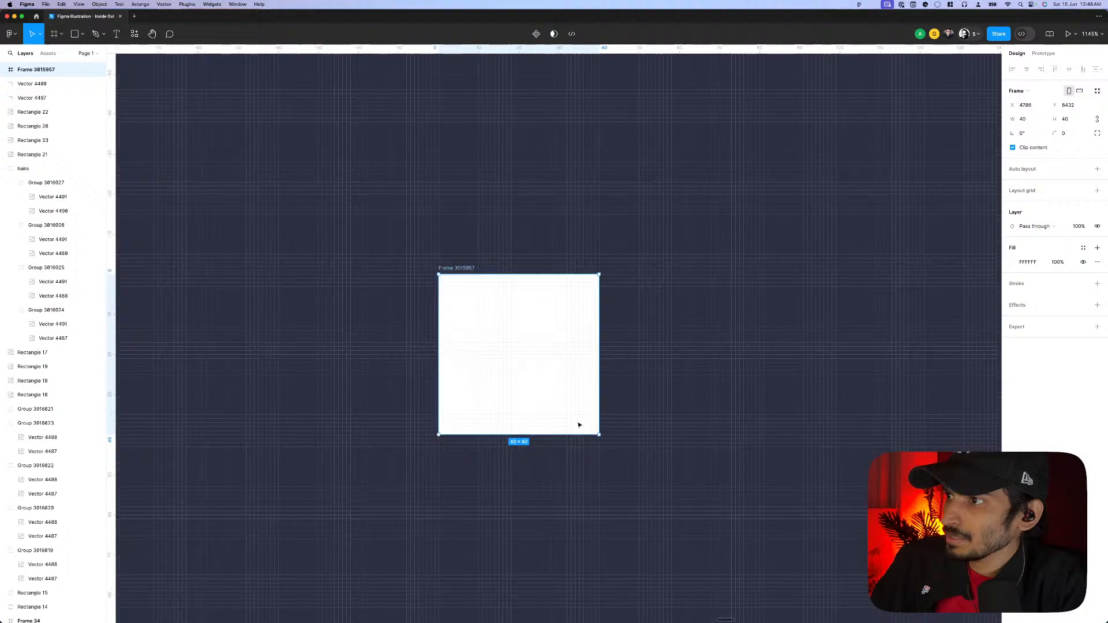
{"action": "left_click", "coordinate": [626, 397]}
{"action": "left_click", "coordinate": [531, 370]}
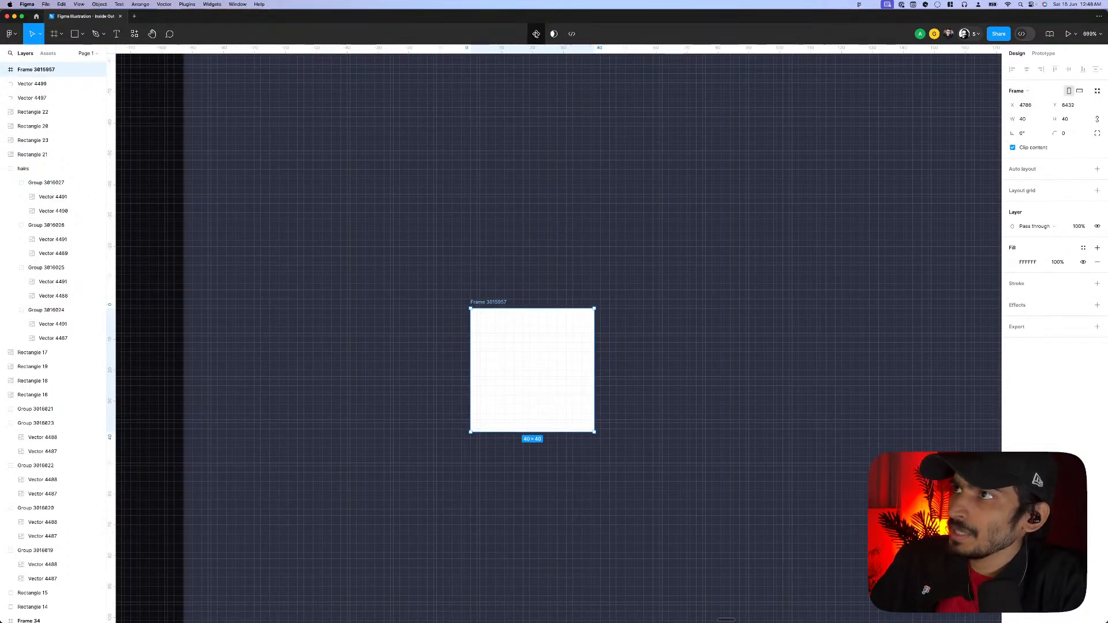
{"action": "left_click", "coordinate": [536, 33]}
{"action": "scroll", "coordinate": [478, 227], "scroll_direction": "down", "scroll_amount": 4}
{"action": "key", "text": "Escape"}
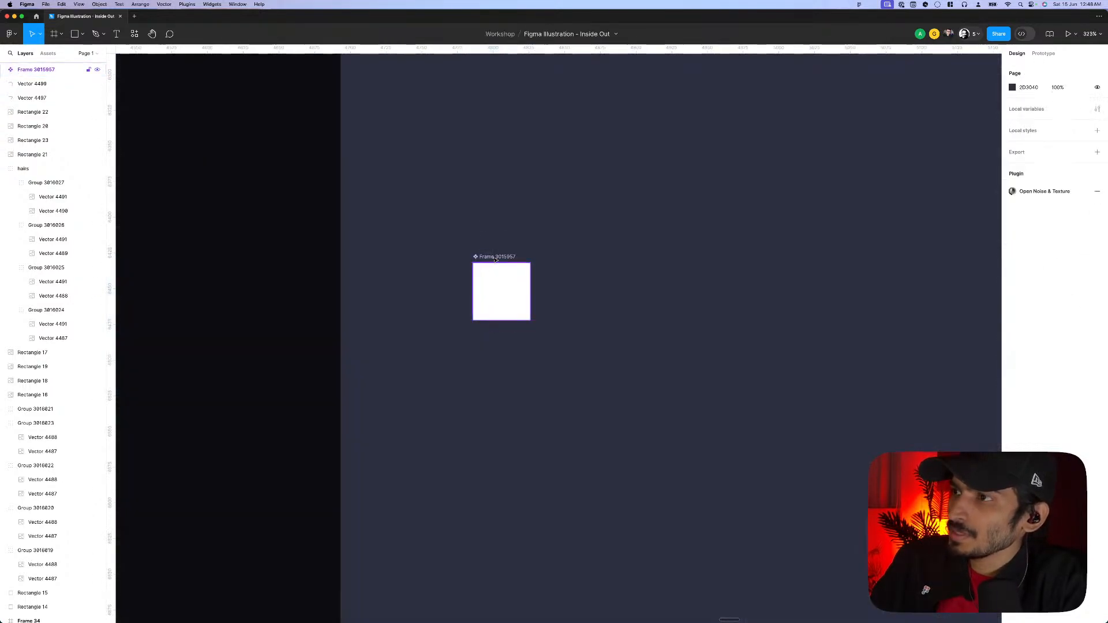
- Place four instances of the Frame 3015957 component beside it as a gapless 2 × 2 grid and select all four
{"action": "left_click_drag", "start_coordinate": [495, 261], "coordinate": [685, 349]}
{"action": "scroll", "coordinate": [625, 280], "scroll_direction": "up", "scroll_amount": 2}
{"action": "left_click_drag", "start_coordinate": [817, 213], "coordinate": [559, 448]}
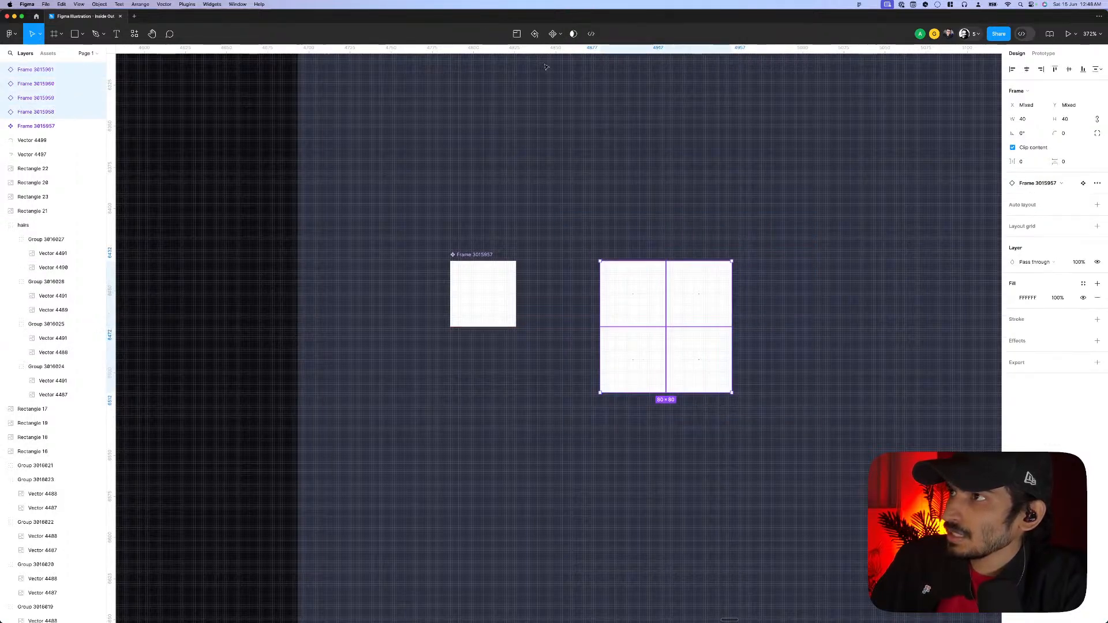
- Combine the four selected instances into a single 80 × 80 component
{"action": "left_click", "coordinate": [552, 34]}
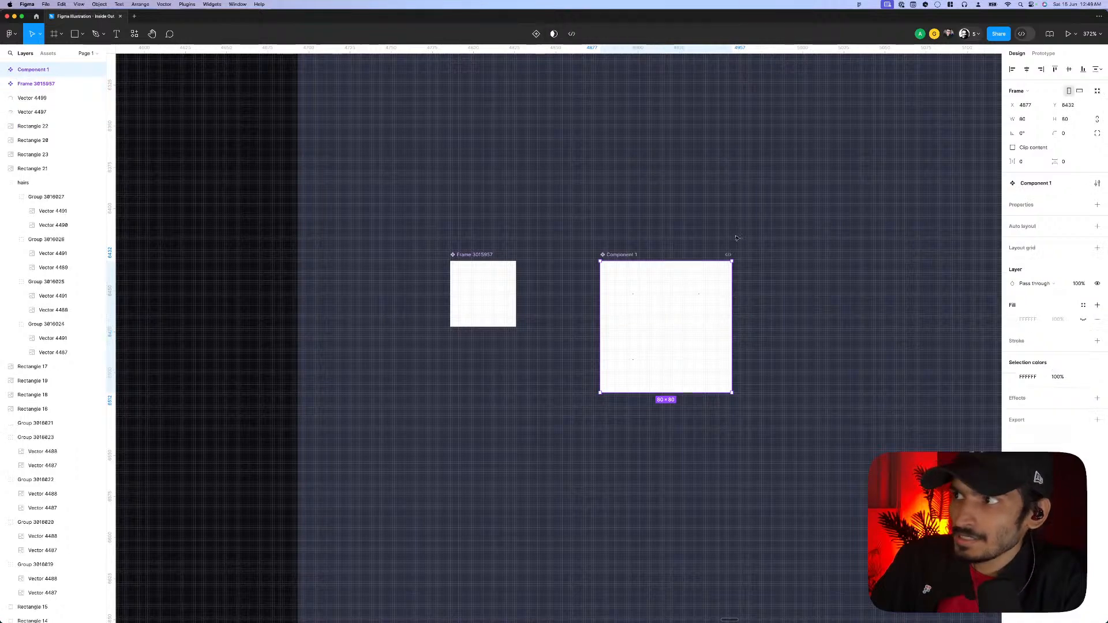
{"action": "scroll", "coordinate": [520, 231], "scroll_direction": "right", "scroll_amount": 3}
{"action": "scroll", "coordinate": [520, 227], "scroll_direction": "down", "scroll_amount": 3}
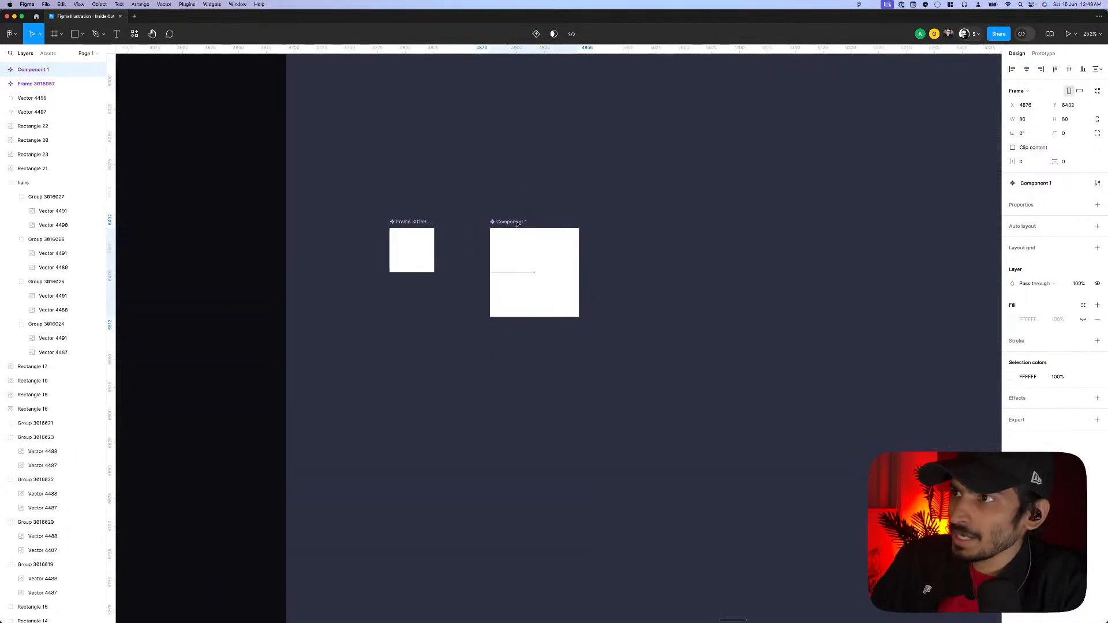
{"action": "double_click", "coordinate": [514, 251]}
{"action": "left_click_drag", "start_coordinate": [555, 254], "coordinate": [695, 270]}
{"action": "key", "text": "ctrl+z"}
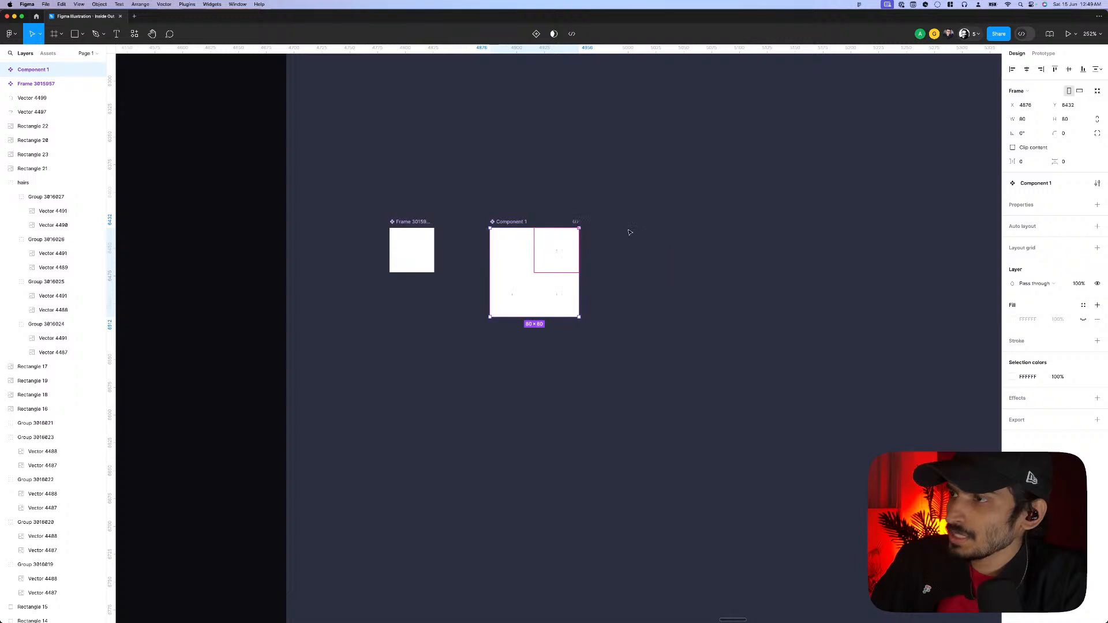
- Place four instances of Component 1 beside it as a gapless 2 × 2 grid measuring 160 × 160
{"action": "left_click_drag", "start_coordinate": [518, 234], "coordinate": [826, 364]}
{"action": "left_click_drag", "start_coordinate": [678, 183], "coordinate": [774, 372]}
{"action": "scroll", "coordinate": [437, 246], "scroll_direction": "up", "scroll_amount": 2}
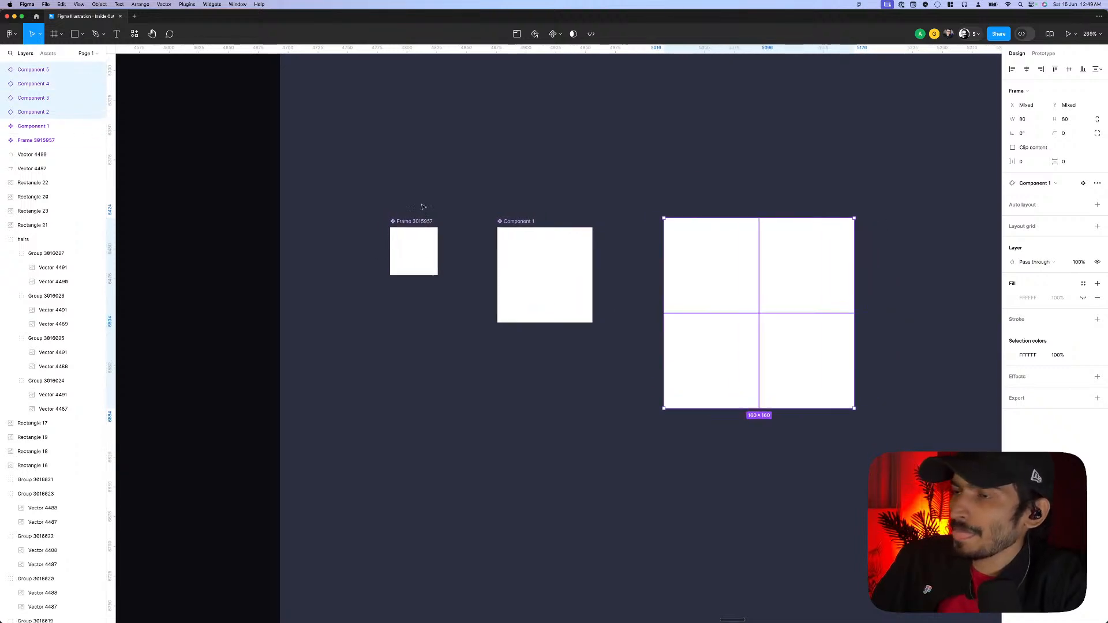
{"action": "left_click", "coordinate": [426, 206]}
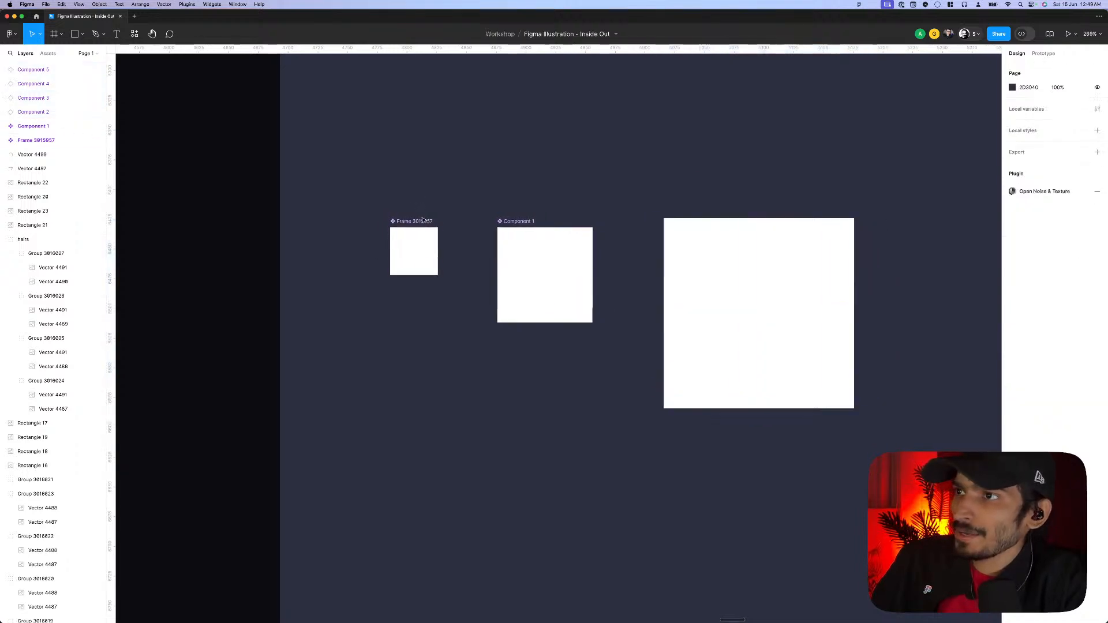
- Draw a grey rectangle about 17 × 28 inside the Frame 3015957 component and remove the component's white fill
{"action": "left_click", "coordinate": [416, 249]}
{"action": "scroll", "coordinate": [418, 244], "scroll_direction": "up", "scroll_amount": 4}
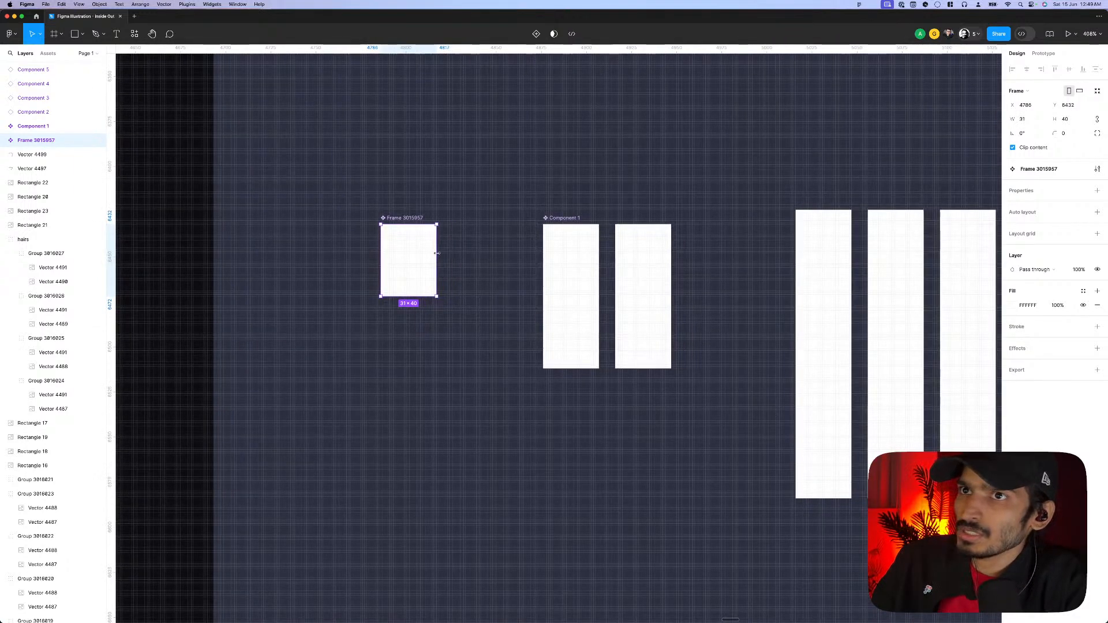
{"action": "key", "text": "Escape"}
{"action": "key", "text": "r"}
{"action": "left_click_drag", "start_coordinate": [395, 230], "coordinate": [425, 282]}
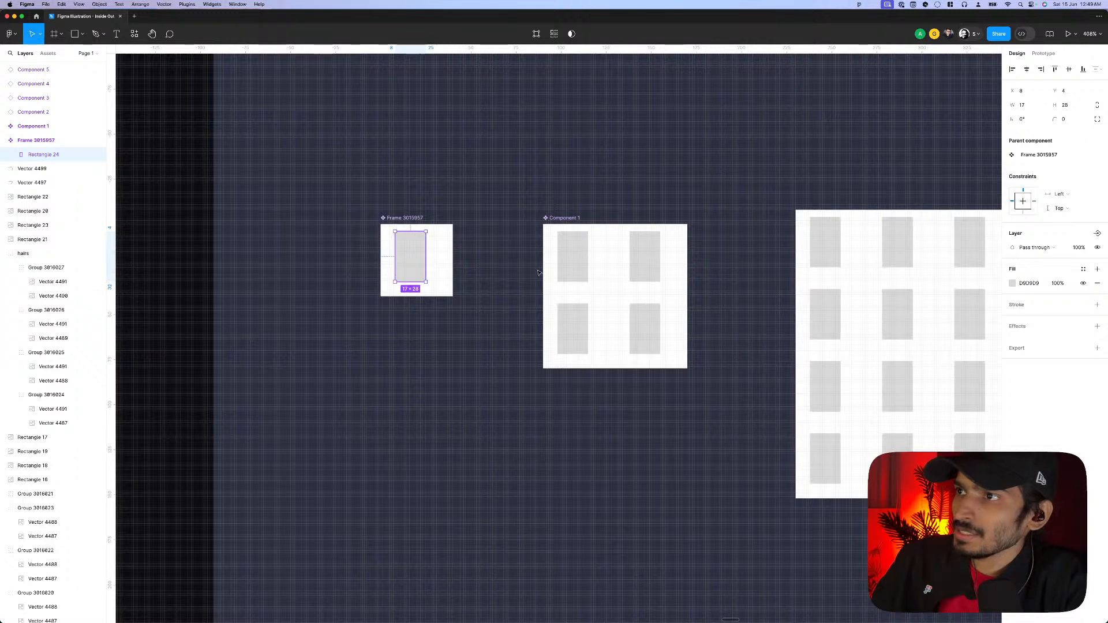
{"action": "left_click", "coordinate": [442, 257]}
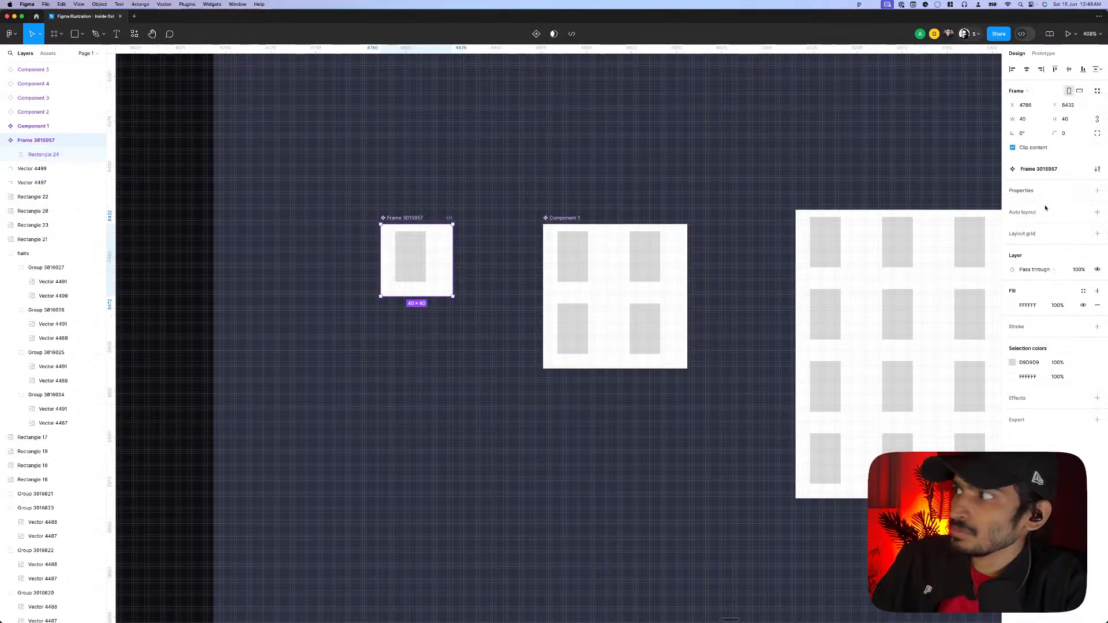
{"action": "left_click", "coordinate": [1098, 305]}
- Resize the grey rectangle in Frame 3015957 to 30 × 40 and center it within the component
{"action": "left_click", "coordinate": [407, 261]}
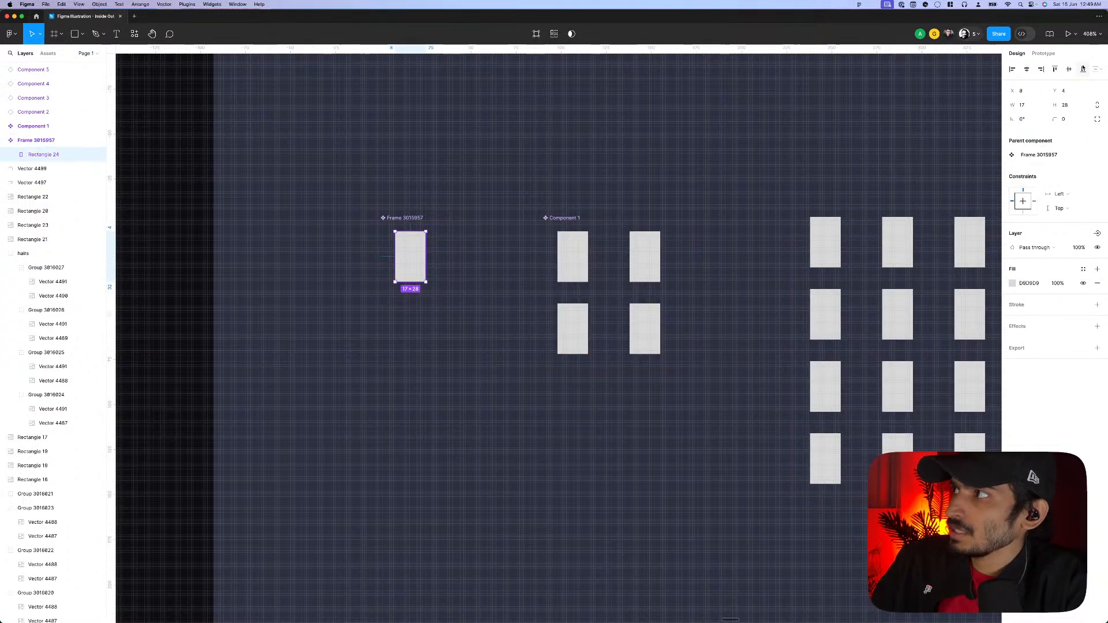
{"action": "left_click", "coordinate": [1028, 69]}
{"action": "left_click", "coordinate": [1069, 69]}
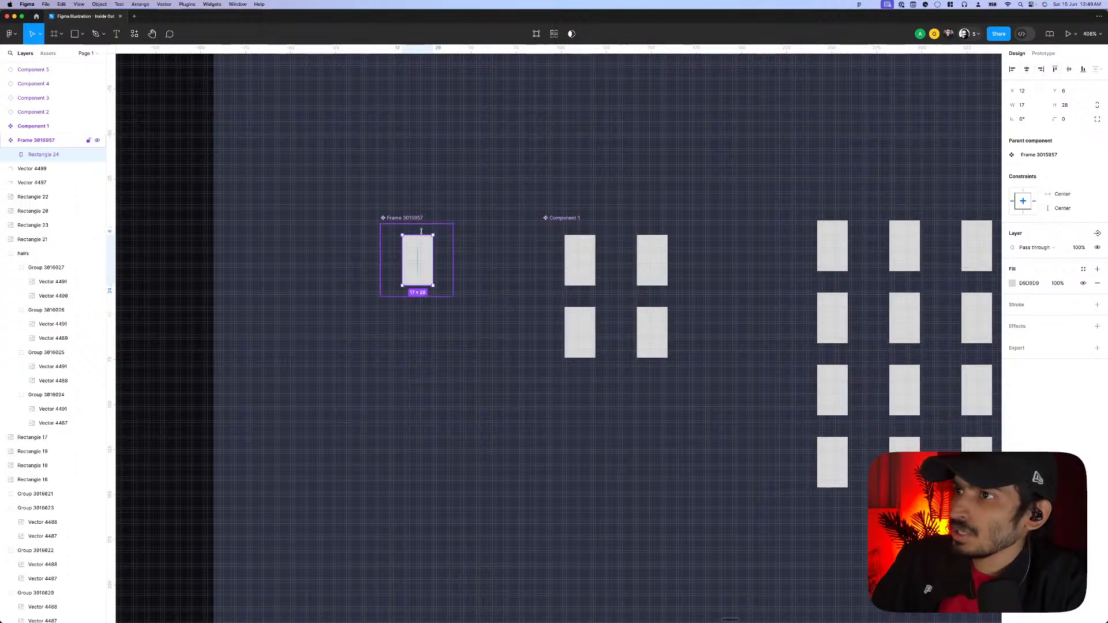
{"action": "left_click_drag", "start_coordinate": [421, 234], "coordinate": [449, 250], "text": "alt"}
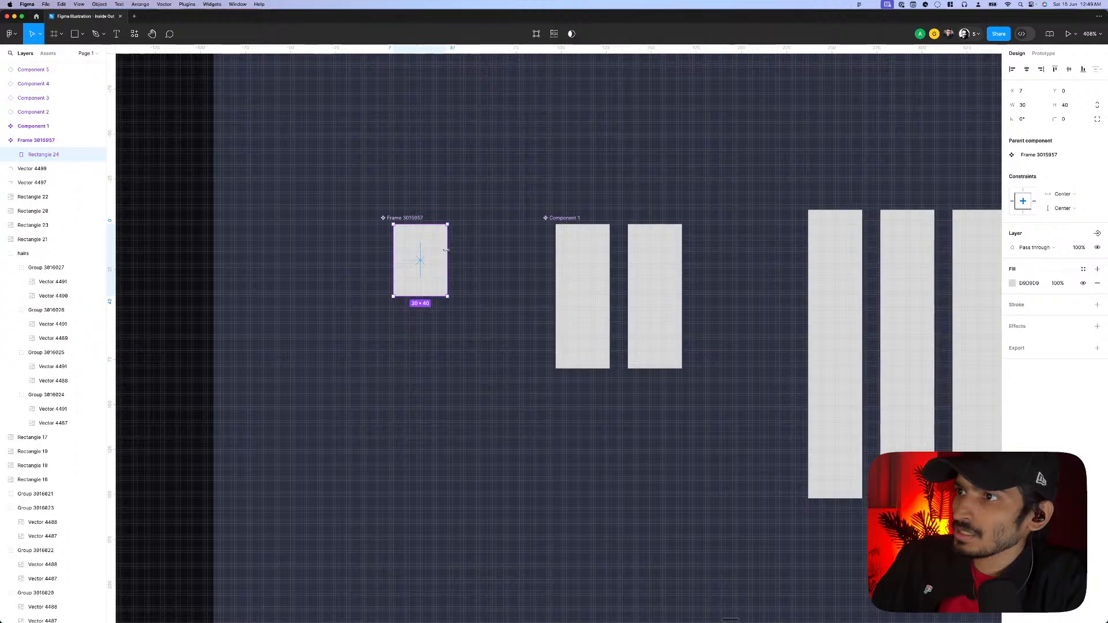
{"action": "left_click", "coordinate": [1025, 70]}
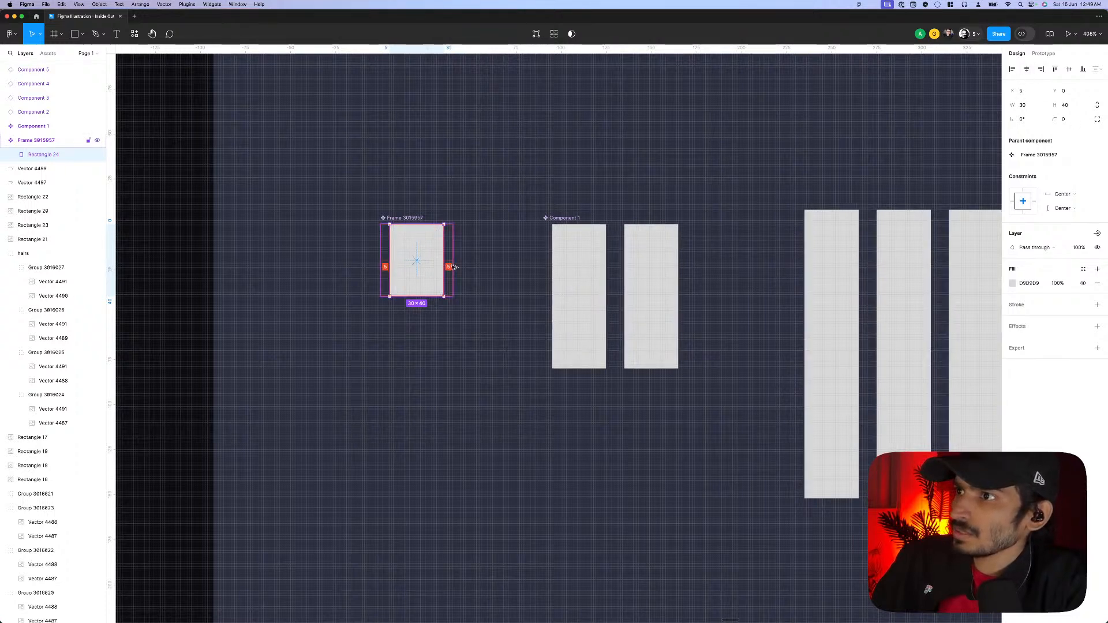
- Rotate the upper-right and lower-left instances inside Component 1 by 90° to form an alternating weave
{"action": "left_click", "coordinate": [613, 257]}
{"action": "double_click", "coordinate": [677, 234]}
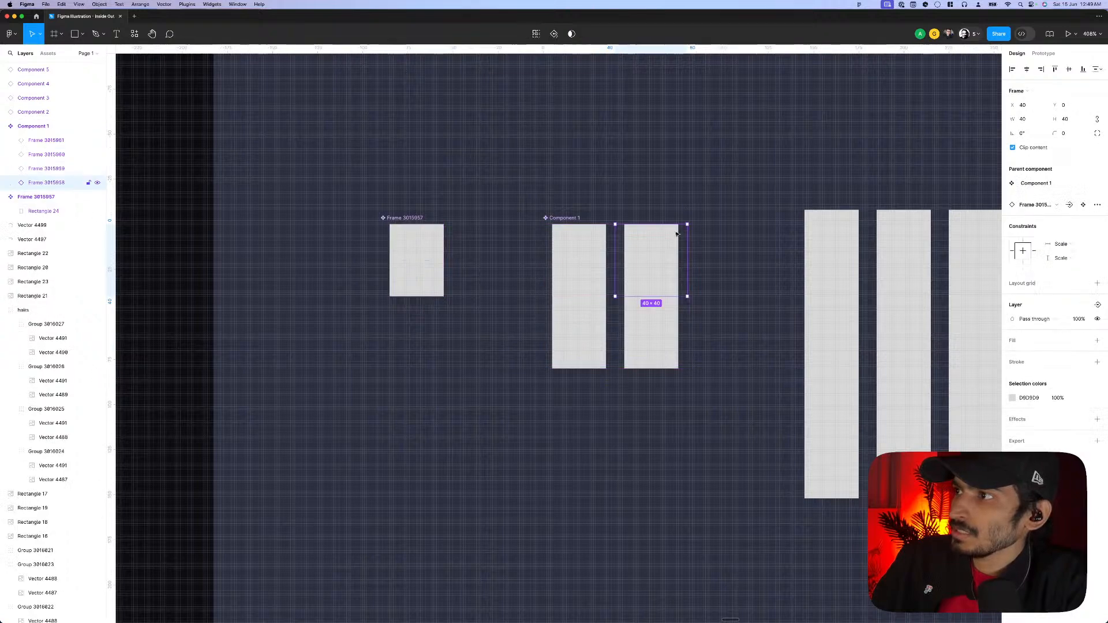
{"action": "left_click_drag", "start_coordinate": [691, 221], "coordinate": [692, 317]}
{"action": "left_click", "coordinate": [656, 330]}
{"action": "left_click", "coordinate": [614, 306]}
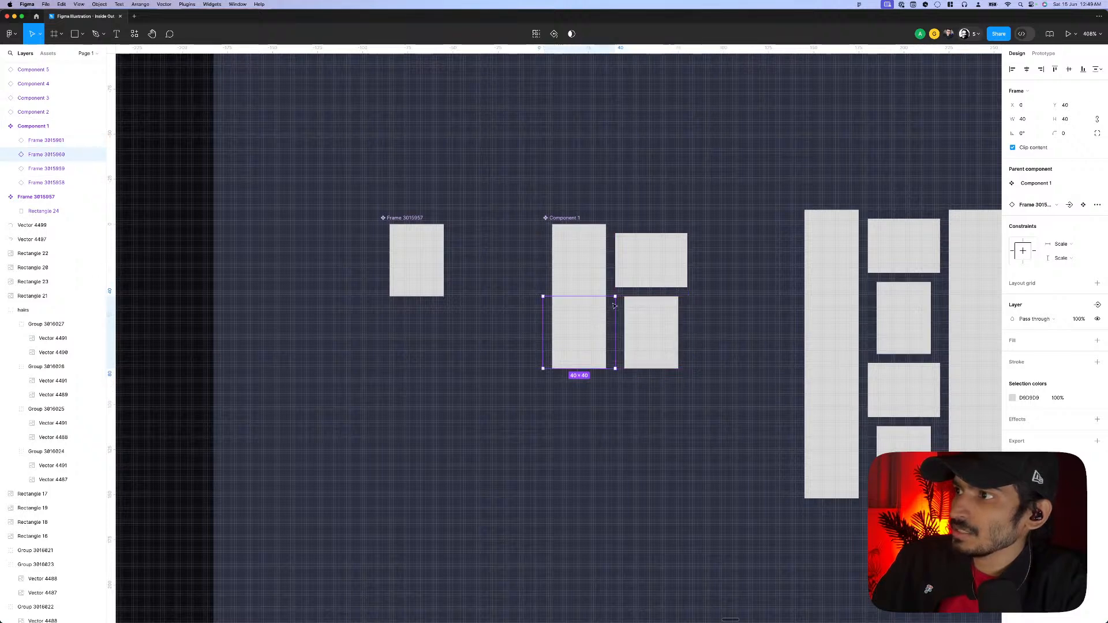
{"action": "left_click_drag", "start_coordinate": [623, 308], "coordinate": [612, 375]}
{"action": "left_click", "coordinate": [590, 285]}
{"action": "scroll", "coordinate": [569, 287], "scroll_direction": "down", "scroll_amount": 5}
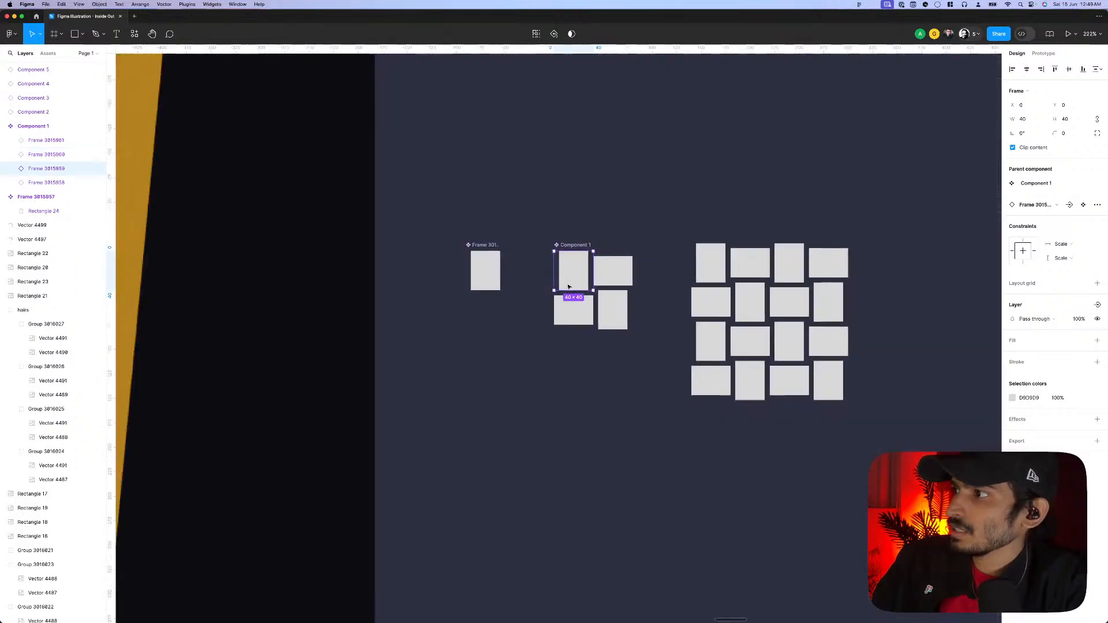
- Widen the rectangle in Frame 3015957 to 40 × 40 so it fills the component
{"action": "scroll", "coordinate": [568, 287], "scroll_direction": "up", "scroll_amount": 4}
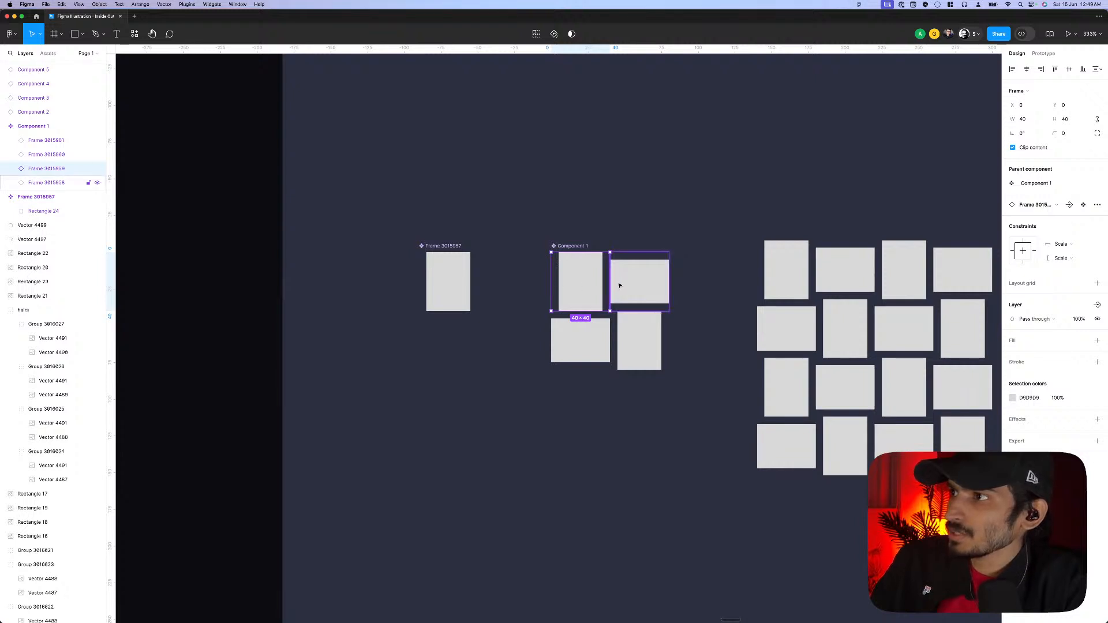
{"action": "double_click", "coordinate": [456, 281]}
{"action": "left_click_drag", "start_coordinate": [470, 281], "coordinate": [476, 281]}
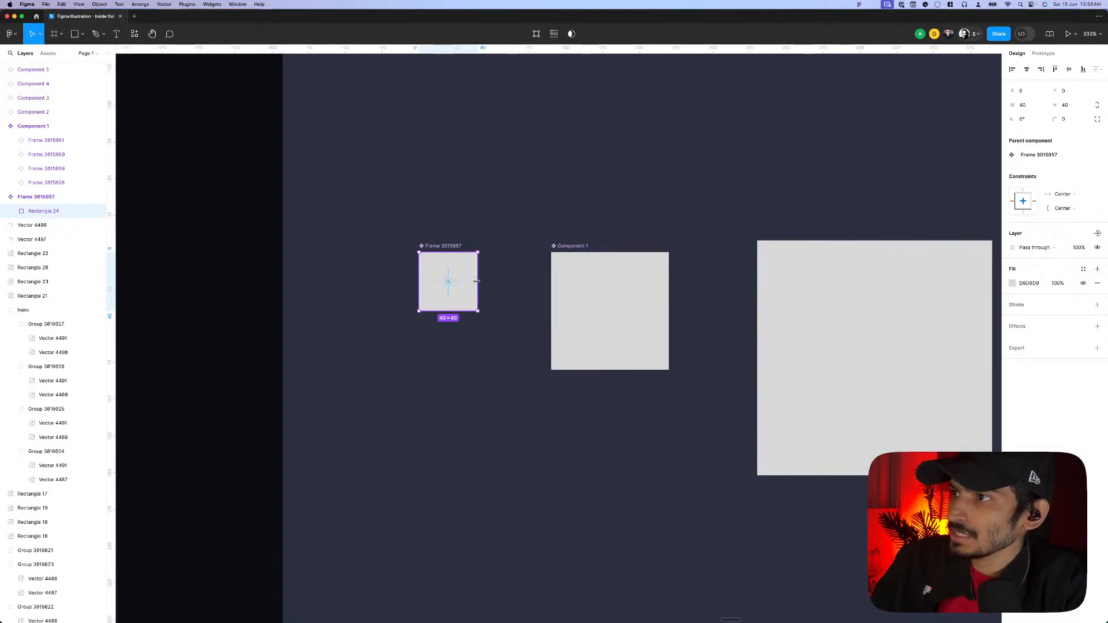
- Narrow all four instances inside Component 1 to 30 × 40 about their centers, keeping the alternating orientation
{"action": "left_click", "coordinate": [514, 279]}
{"action": "left_click", "coordinate": [569, 278]}
{"action": "double_click", "coordinate": [570, 278]}
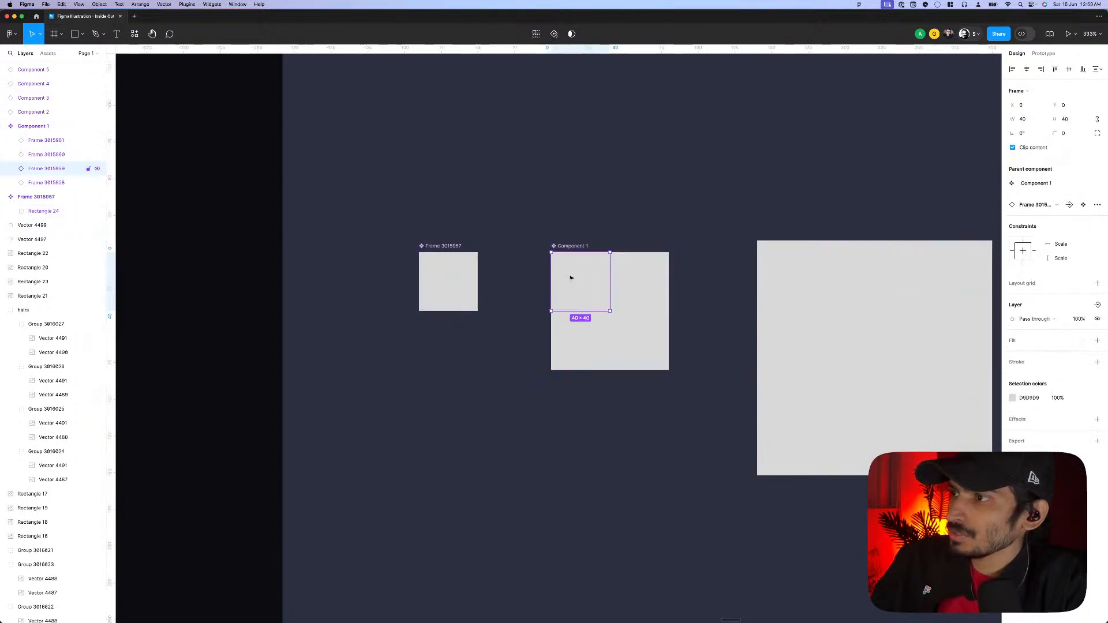
{"action": "left_click_drag", "start_coordinate": [607, 286], "coordinate": [632, 258]}
{"action": "left_click", "coordinate": [628, 284]}
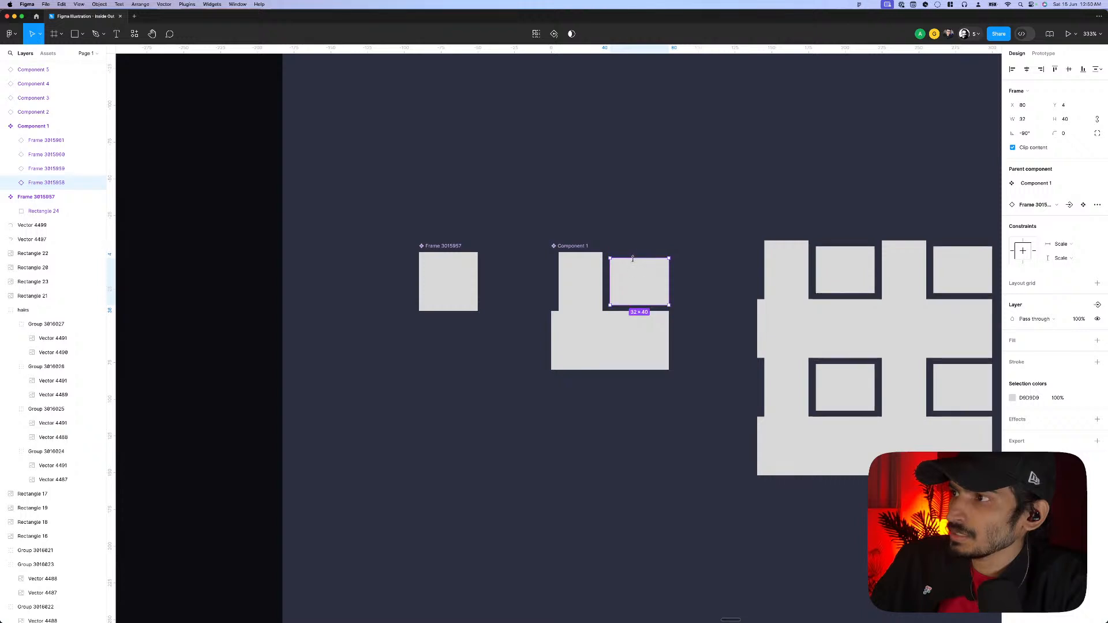
{"action": "left_click", "coordinate": [630, 332]}
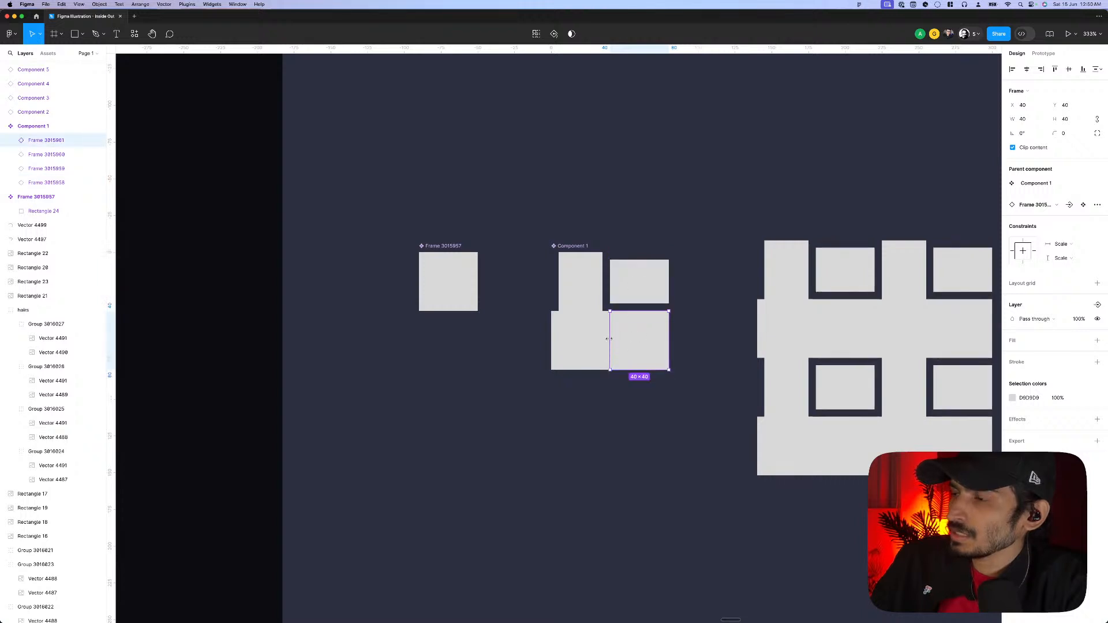
{"action": "left_click_drag", "start_coordinate": [614, 340], "coordinate": [592, 318]}
{"action": "left_click", "coordinate": [589, 342]}
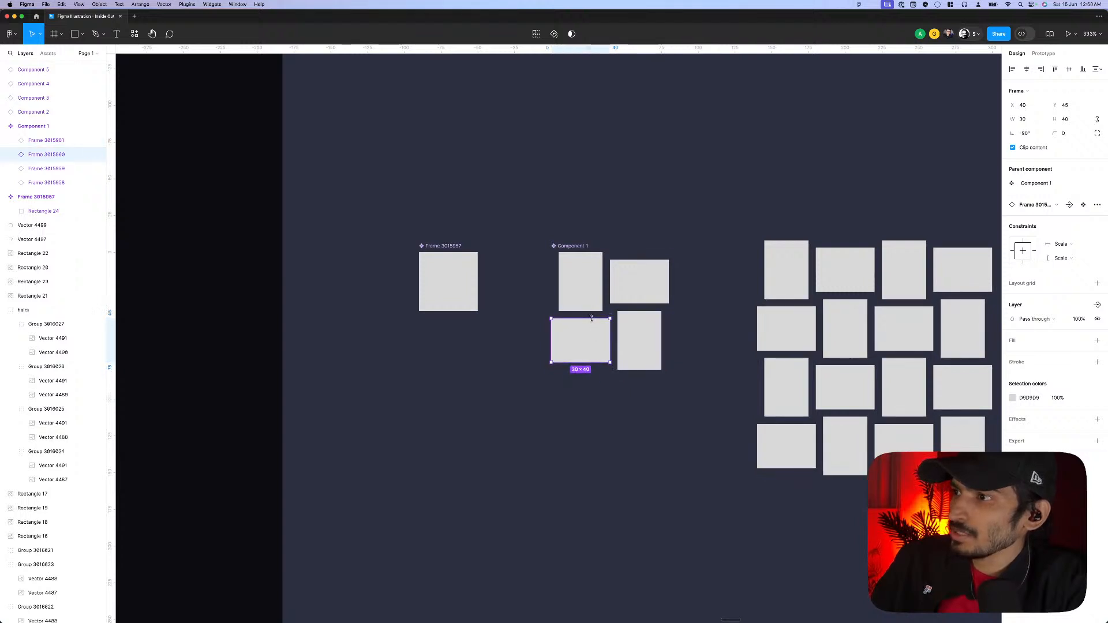
{"action": "left_click", "coordinate": [693, 304]}
- Duplicate the four-instance weave grid and place the copy flush beside it to extend the pattern
{"action": "scroll", "coordinate": [693, 304], "scroll_direction": "down", "scroll_amount": 10}
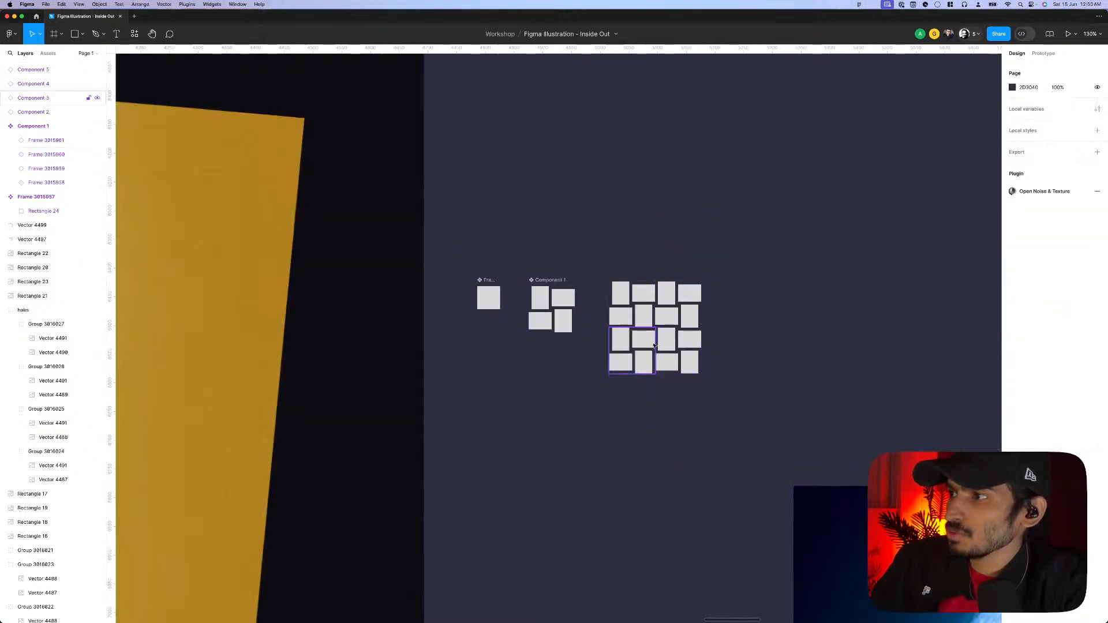
{"action": "scroll", "coordinate": [655, 345], "scroll_direction": "down", "scroll_amount": 5}
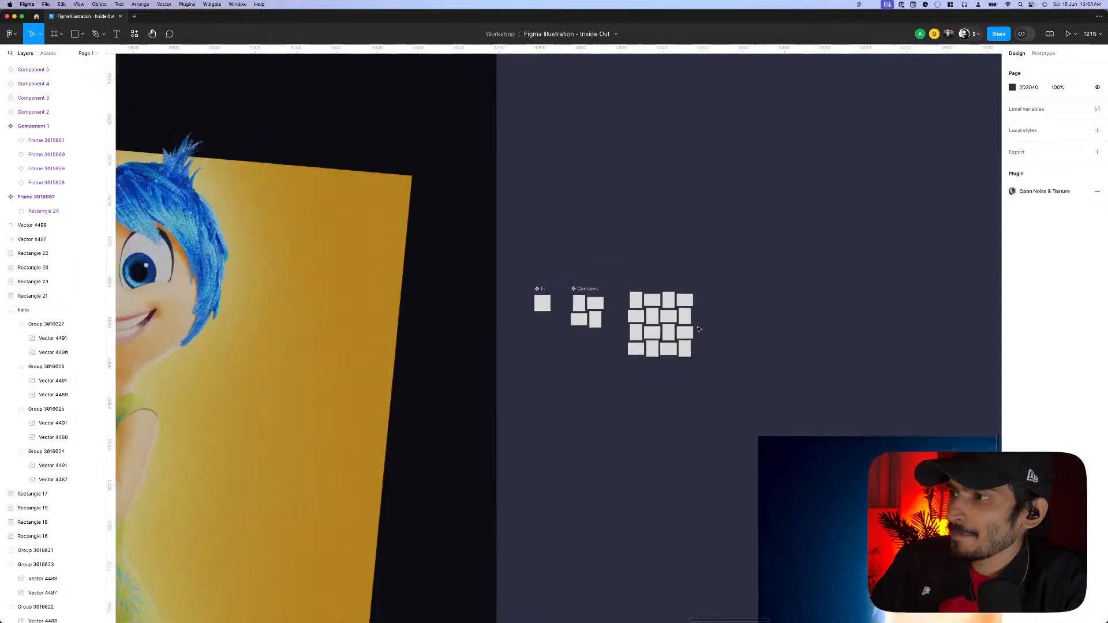
{"action": "scroll", "coordinate": [643, 327], "scroll_direction": "down", "scroll_amount": 4}
{"action": "left_click", "coordinate": [655, 328]}
{"action": "scroll", "coordinate": [670, 334], "scroll_direction": "up", "scroll_amount": 4}
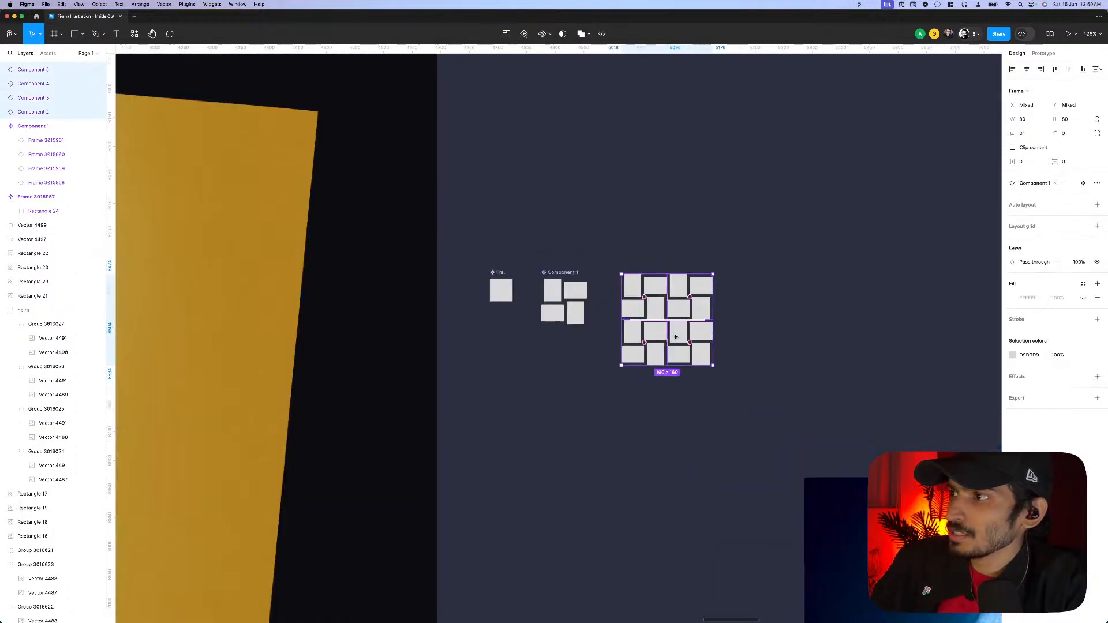
{"action": "left_click_drag", "start_coordinate": [674, 333], "coordinate": [766, 338]}
{"action": "scroll", "coordinate": [618, 419], "scroll_direction": "down", "scroll_amount": 5}
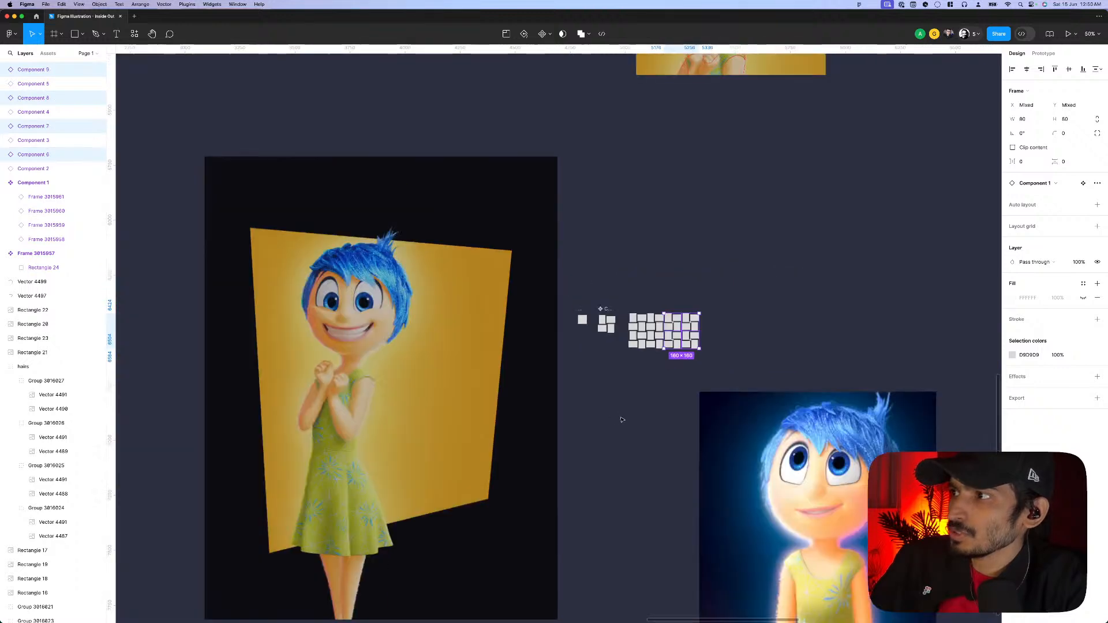
{"action": "left_click", "coordinate": [619, 416]}
{"action": "scroll", "coordinate": [624, 384], "scroll_direction": "up", "scroll_amount": 1}
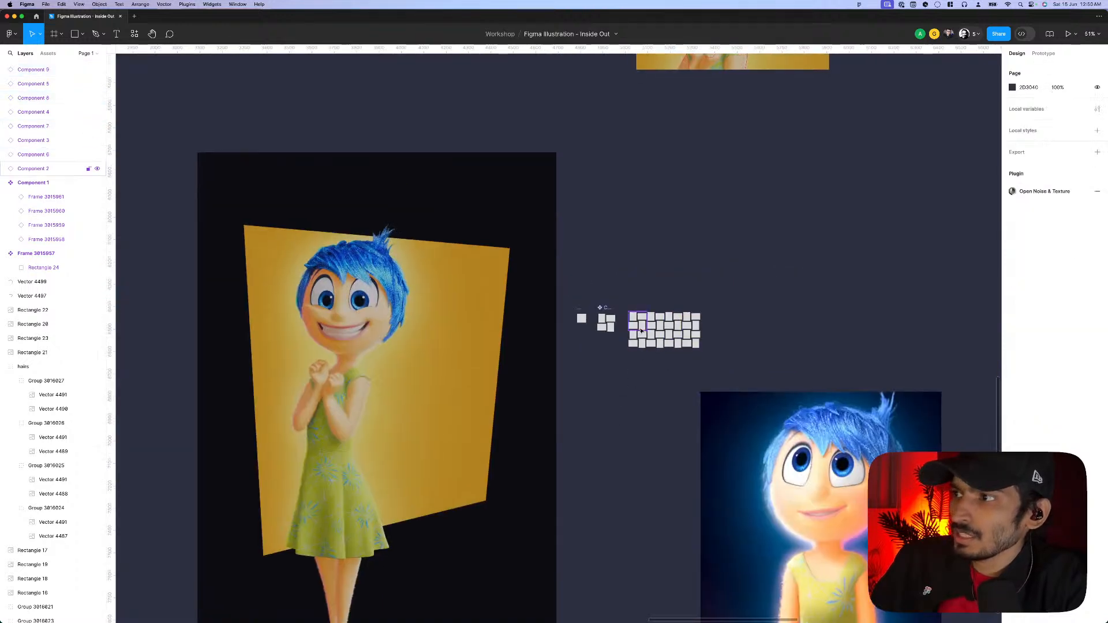
{"action": "scroll", "coordinate": [648, 319], "scroll_direction": "up", "scroll_amount": 3}
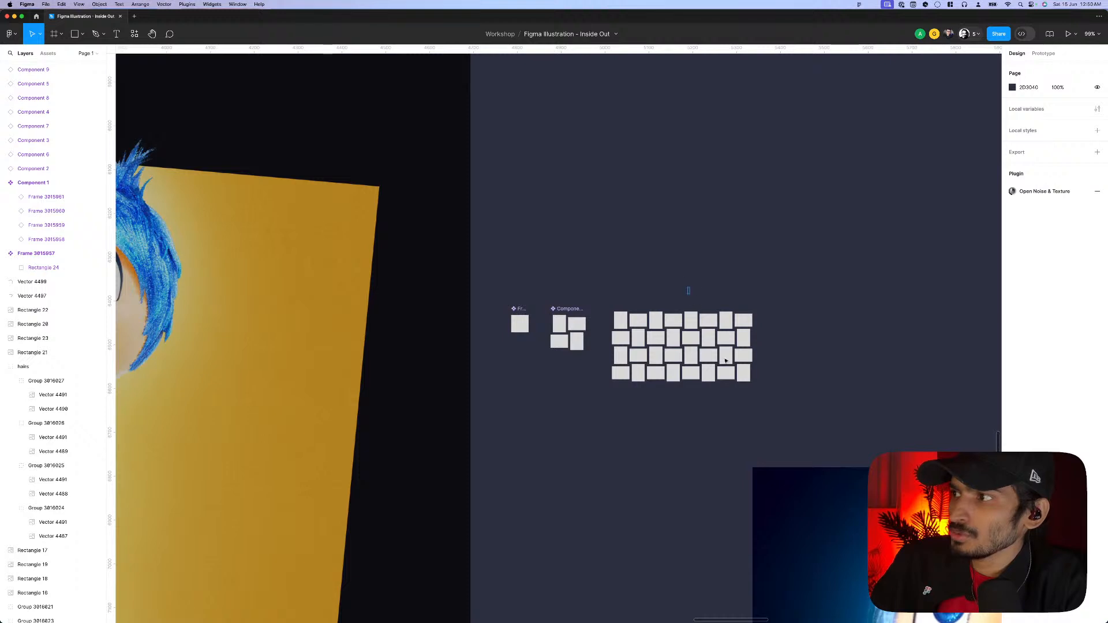
- Delete the duplicated Component 1 instances, keeping only the original 2 × 2 grid
{"action": "left_click", "coordinate": [726, 361]}
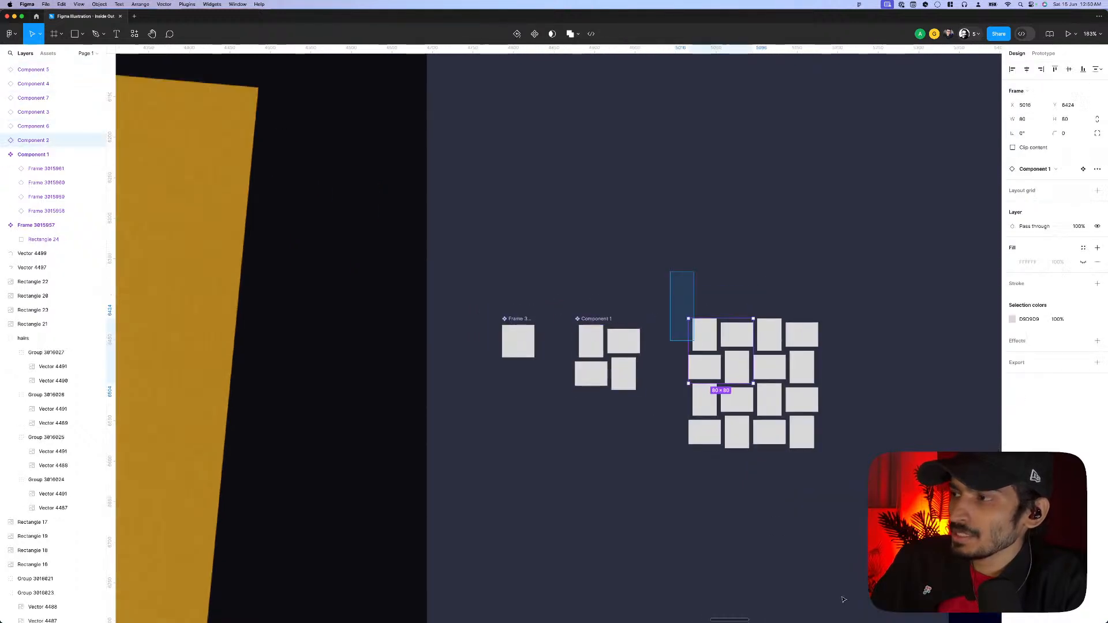
{"action": "left_click_drag", "start_coordinate": [844, 600], "coordinate": [857, 593]}
{"action": "key", "text": "Escape"}
{"action": "left_click", "coordinate": [802, 344]}
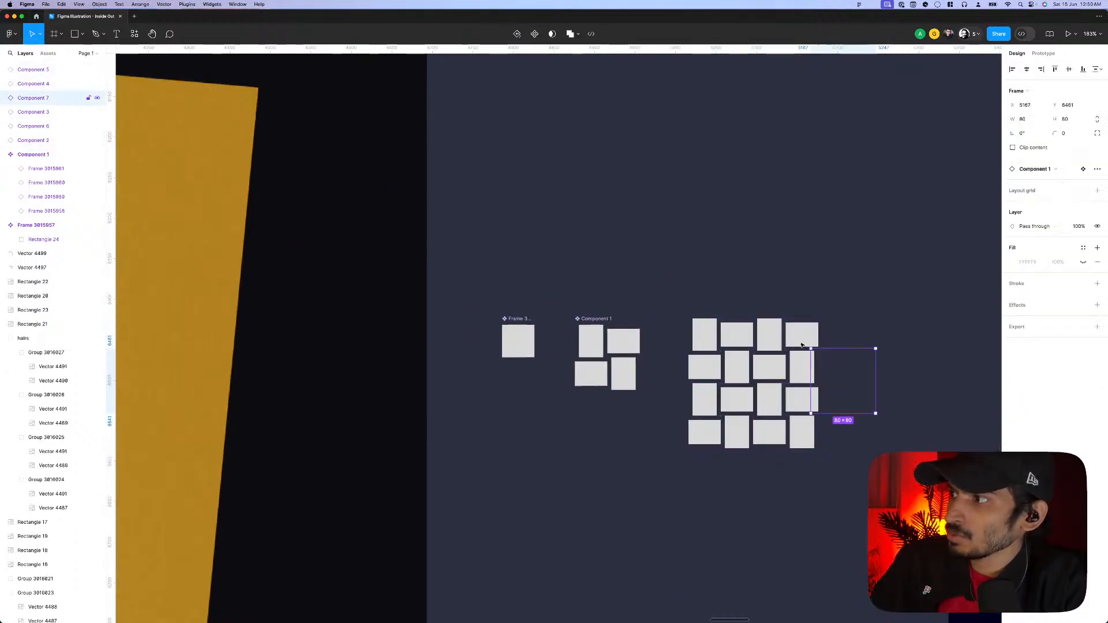
{"action": "left_click_drag", "start_coordinate": [847, 282], "coordinate": [860, 464]}
{"action": "key", "text": "Delete"}
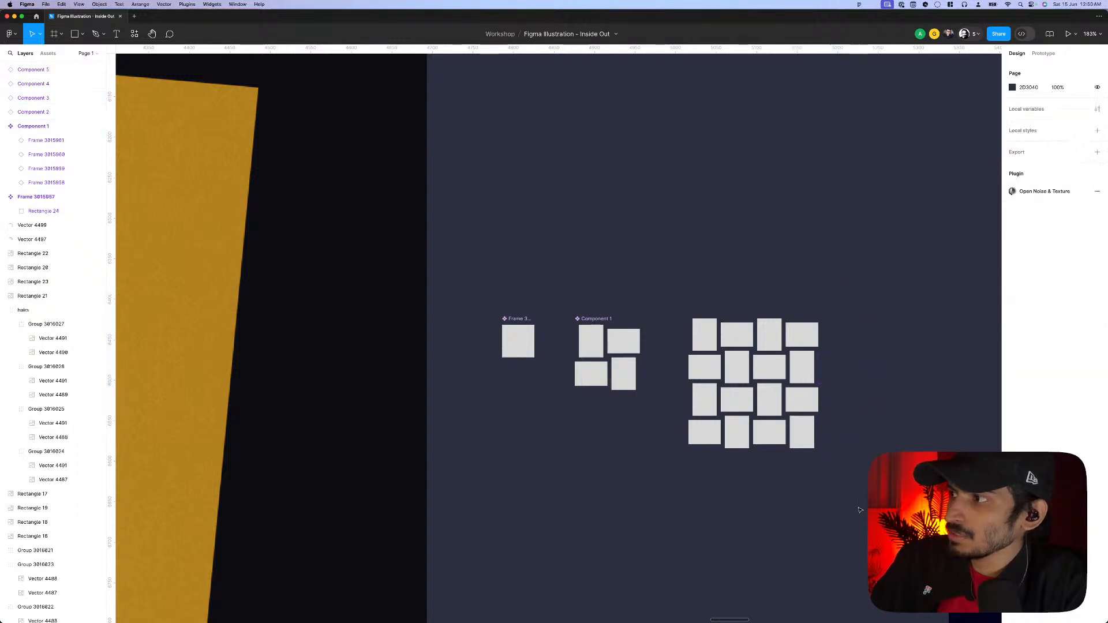
- Group the four Component 1 instances of the 160 × 160 weave grid
{"action": "mouse_move", "coordinate": [672, 276]}
{"action": "left_mouse_down"}
{"action": "mouse_move", "coordinate": [753, 386]}
{"action": "mouse_move", "coordinate": [877, 615]}
{"action": "left_mouse_up"}
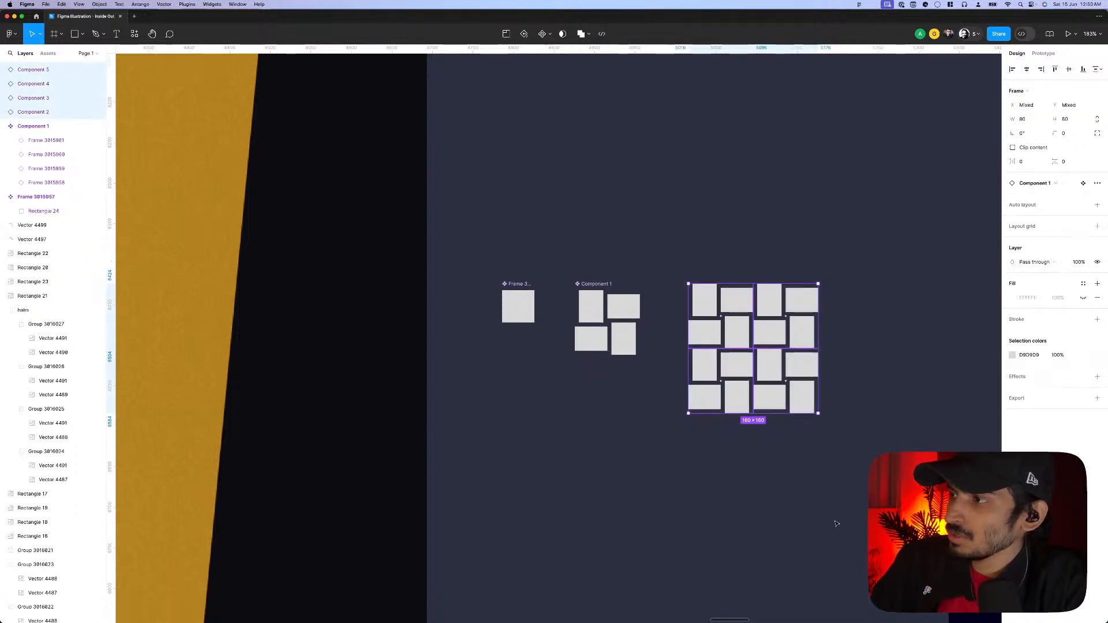
{"action": "scroll", "coordinate": [808, 497], "scroll_direction": "right", "scroll_amount": 2}
{"action": "key", "text": "super+g"}
{"action": "scroll", "coordinate": [800, 466], "scroll_direction": "down", "scroll_amount": 3}
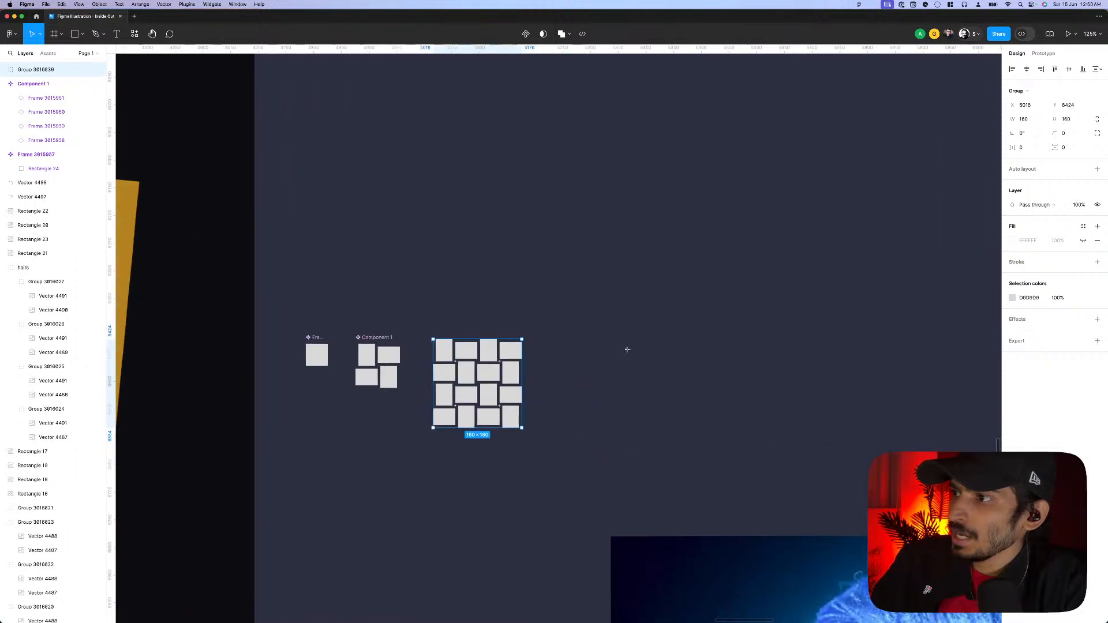
- Draw a 274 × 274 rectangle beside the weave pattern group and run the Noise & Texture plugin on it
{"action": "key", "text": "r"}
{"action": "left_click_drag", "start_coordinate": [611, 301], "coordinate": [763, 453]}
{"action": "key", "text": "super+slash"}
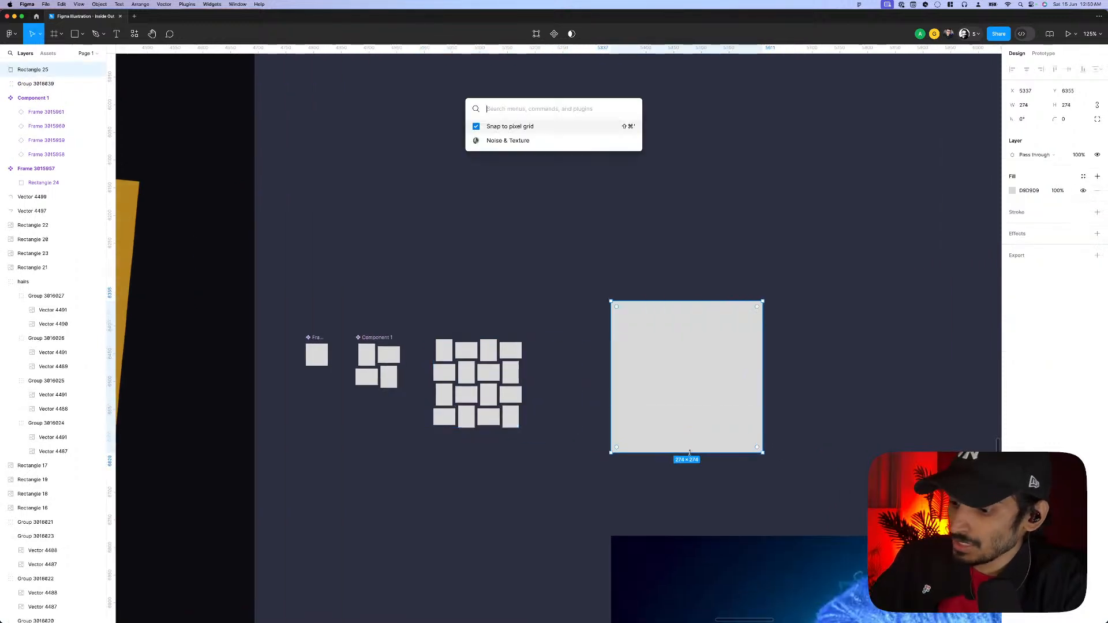
{"action": "type", "text": "nois"}
{"action": "key", "text": "Down"}
{"action": "key", "text": "Down"}
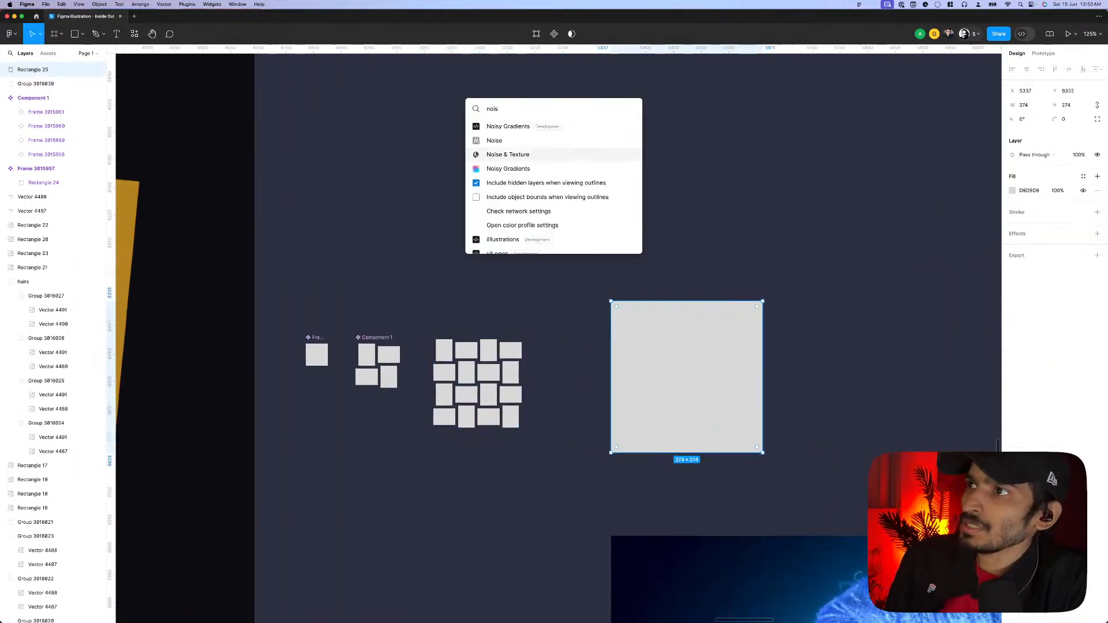
{"action": "key", "text": "Return"}
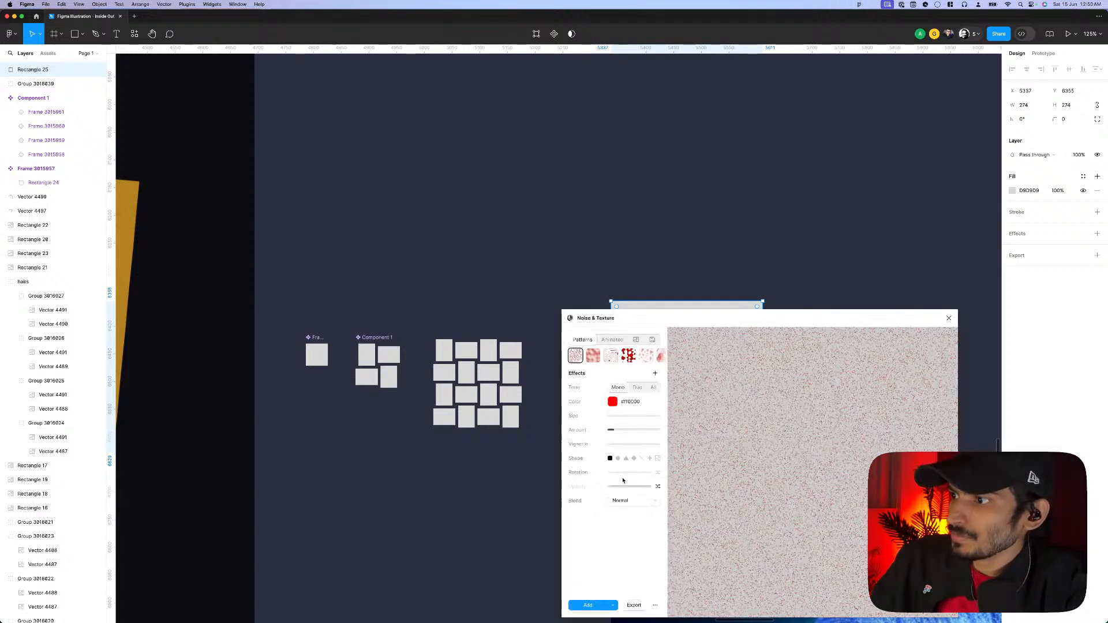
- Switch the noise shape to a custom image and pick the grouped 4 × 4 weave pattern as its source layer
{"action": "left_click", "coordinate": [658, 459]}
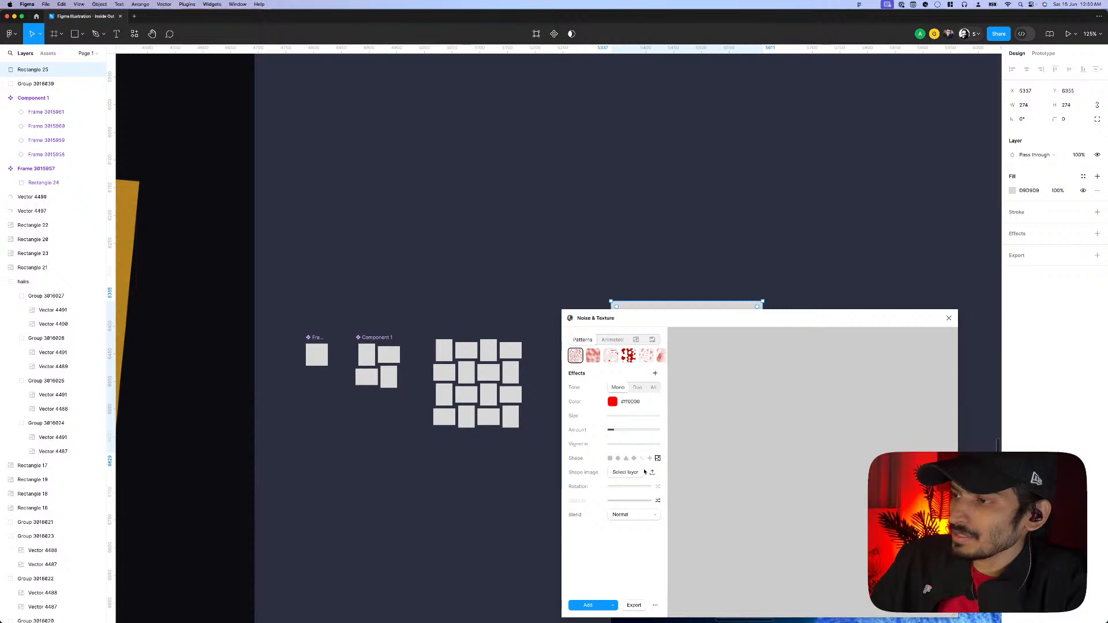
{"action": "left_click", "coordinate": [541, 493]}
{"action": "scroll", "coordinate": [500, 413], "scroll_direction": "down", "scroll_amount": 3}
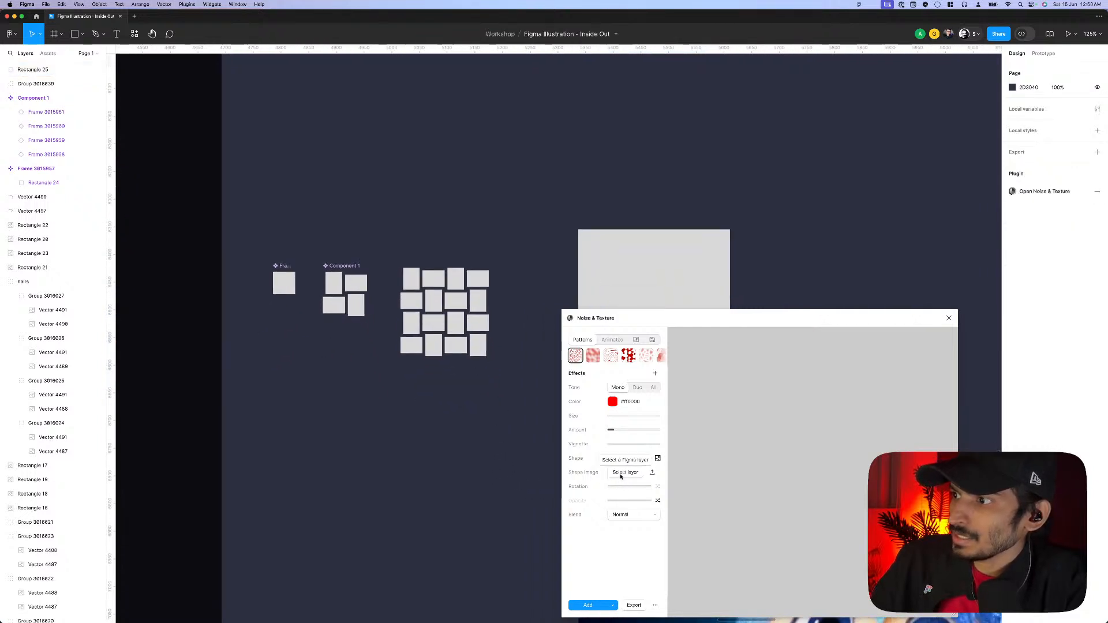
{"action": "left_click", "coordinate": [619, 474]}
{"action": "left_click", "coordinate": [476, 358]}
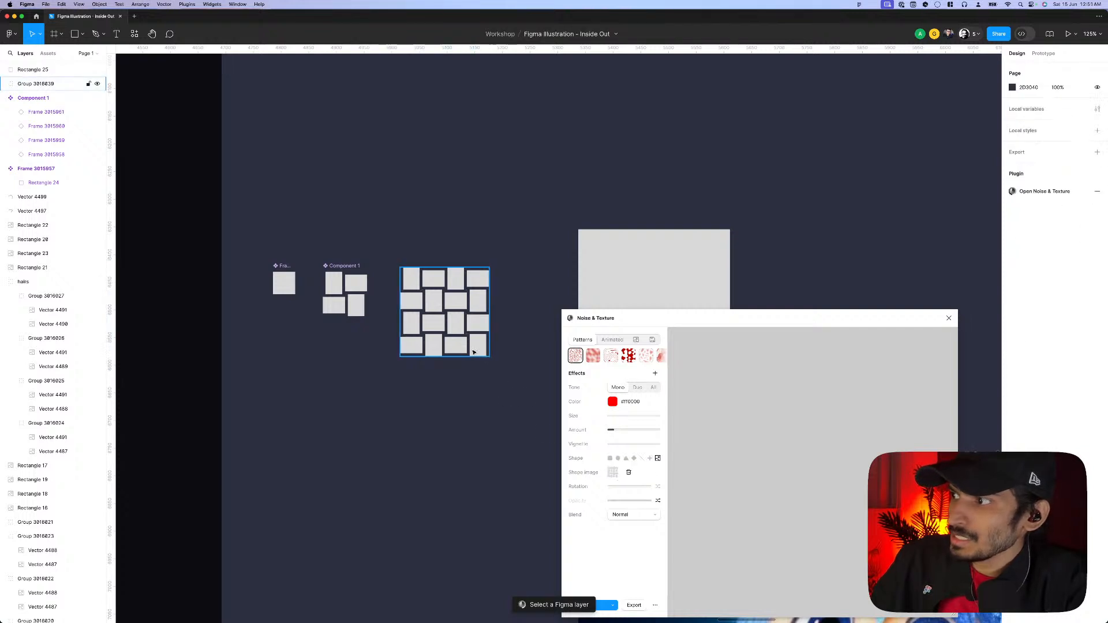
- Enlarge the noise size, turn off opacity randomization and raise the amount to its maximum so the weave fills the texture
{"action": "left_click", "coordinate": [611, 416]}
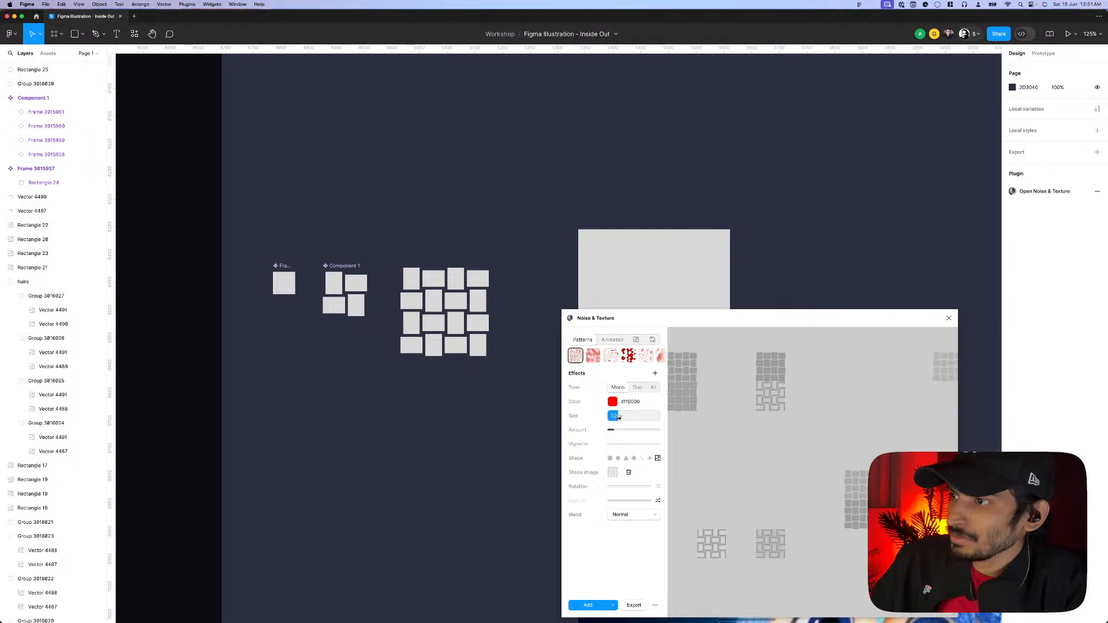
{"action": "left_click", "coordinate": [653, 501]}
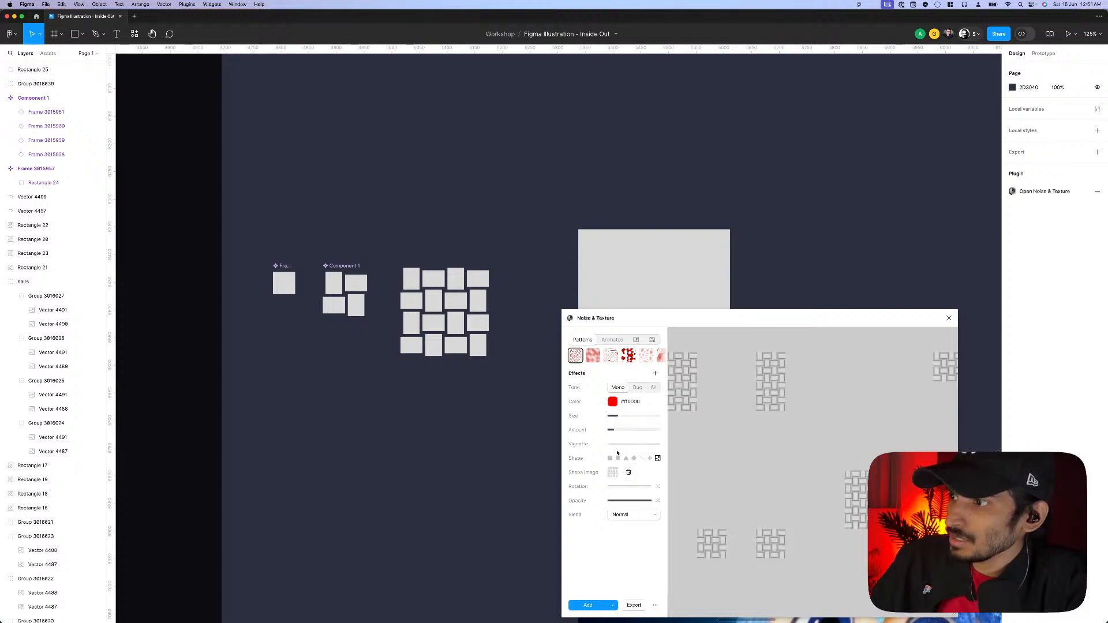
{"action": "left_click_drag", "start_coordinate": [618, 430], "coordinate": [744, 440]}
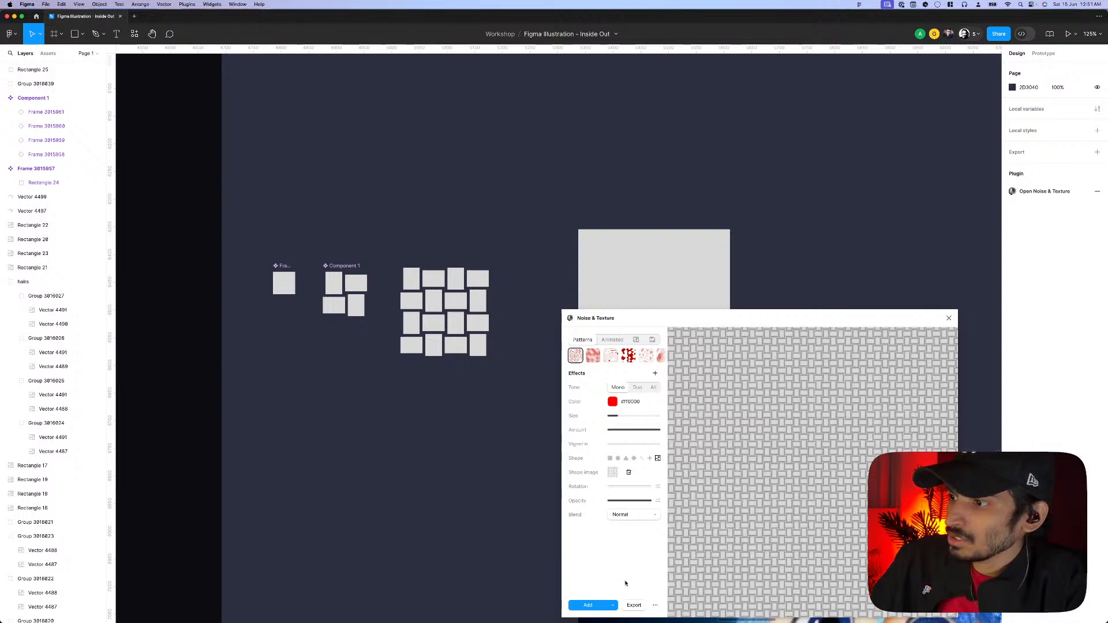
- Add the 512 × 512 woven texture to the canvas, move it above the plain rectangle and close the plugin
{"action": "left_click", "coordinate": [592, 606]}
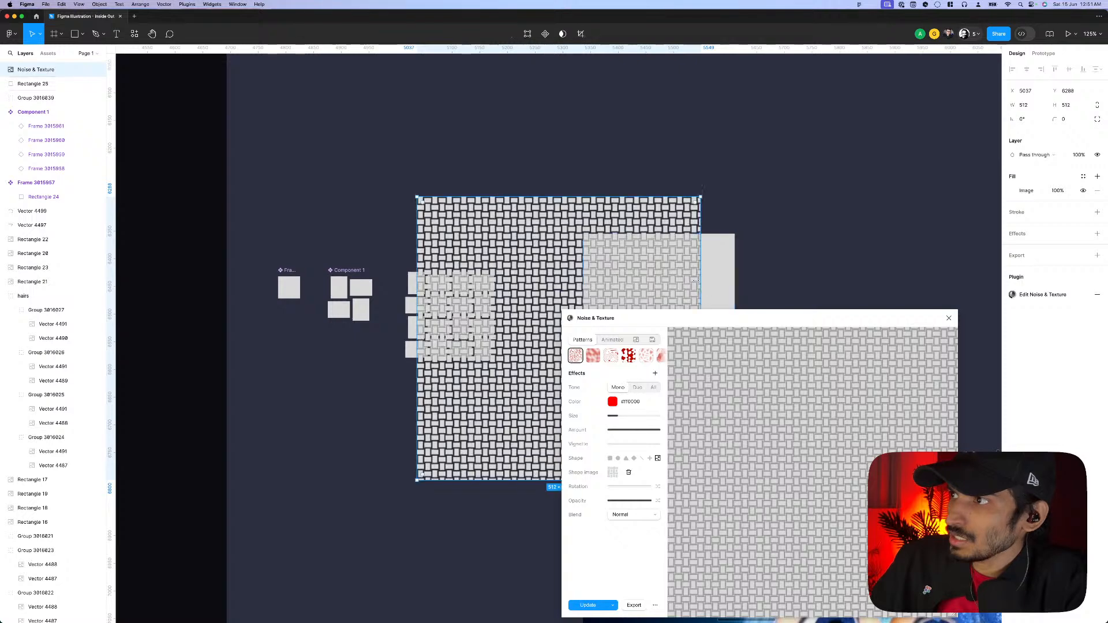
{"action": "scroll", "coordinate": [565, 278], "scroll_direction": "down", "scroll_amount": 3}
{"action": "left_click_drag", "start_coordinate": [498, 264], "coordinate": [485, 134]}
{"action": "scroll", "coordinate": [506, 201], "scroll_direction": "down", "scroll_amount": 2}
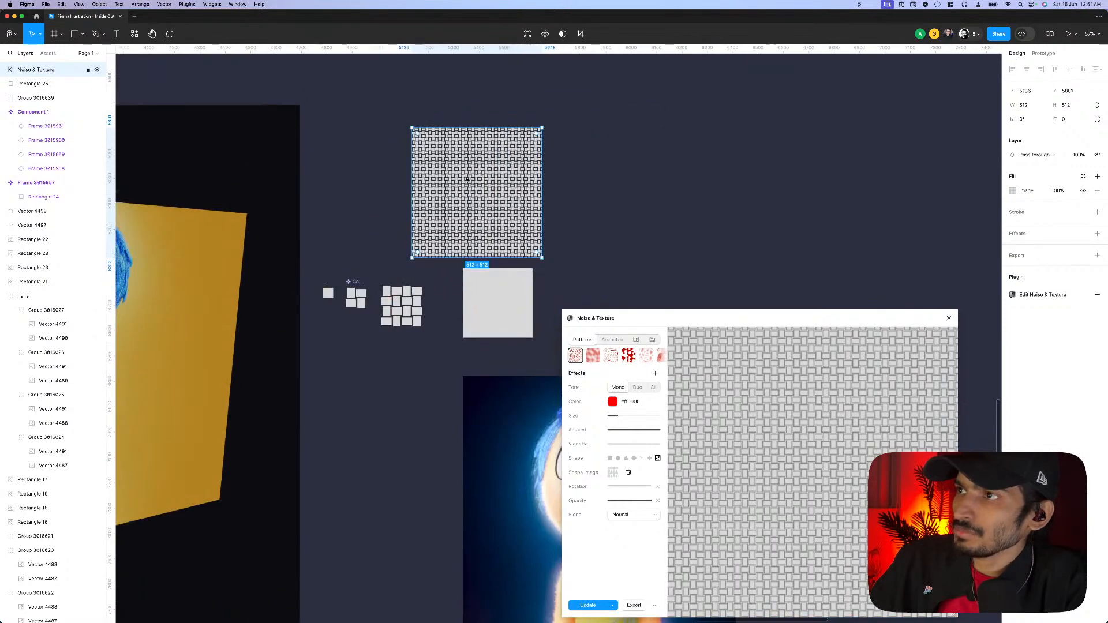
{"action": "scroll", "coordinate": [485, 134], "scroll_direction": "up", "scroll_amount": 5}
{"action": "scroll", "coordinate": [496, 201], "scroll_direction": "down", "scroll_amount": 2}
{"action": "scroll", "coordinate": [497, 201], "scroll_direction": "down", "scroll_amount": 3}
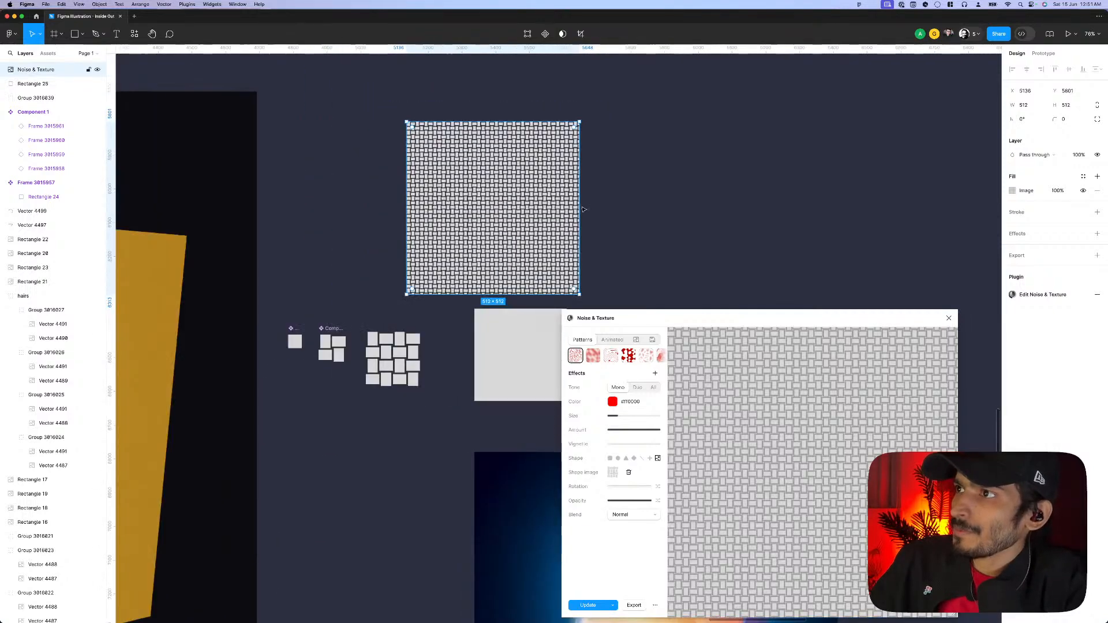
{"action": "scroll", "coordinate": [643, 215], "scroll_direction": "left", "scroll_amount": 3}
{"action": "left_click", "coordinate": [949, 318]}
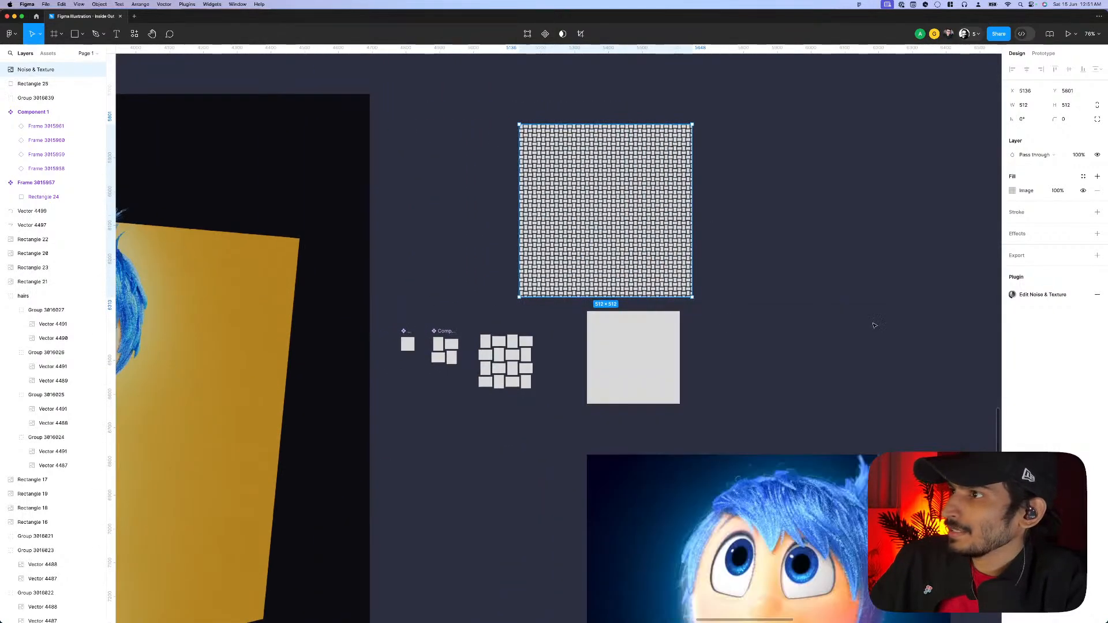
- Unlock the cloth layer in Frame 3015951, duplicate it and mask one copy with the other
{"action": "scroll", "coordinate": [725, 314], "scroll_direction": "down", "scroll_amount": 5}
{"action": "scroll", "coordinate": [827, 254], "scroll_direction": "up", "scroll_amount": 3}
{"action": "scroll", "coordinate": [827, 255], "scroll_direction": "right", "scroll_amount": 4}
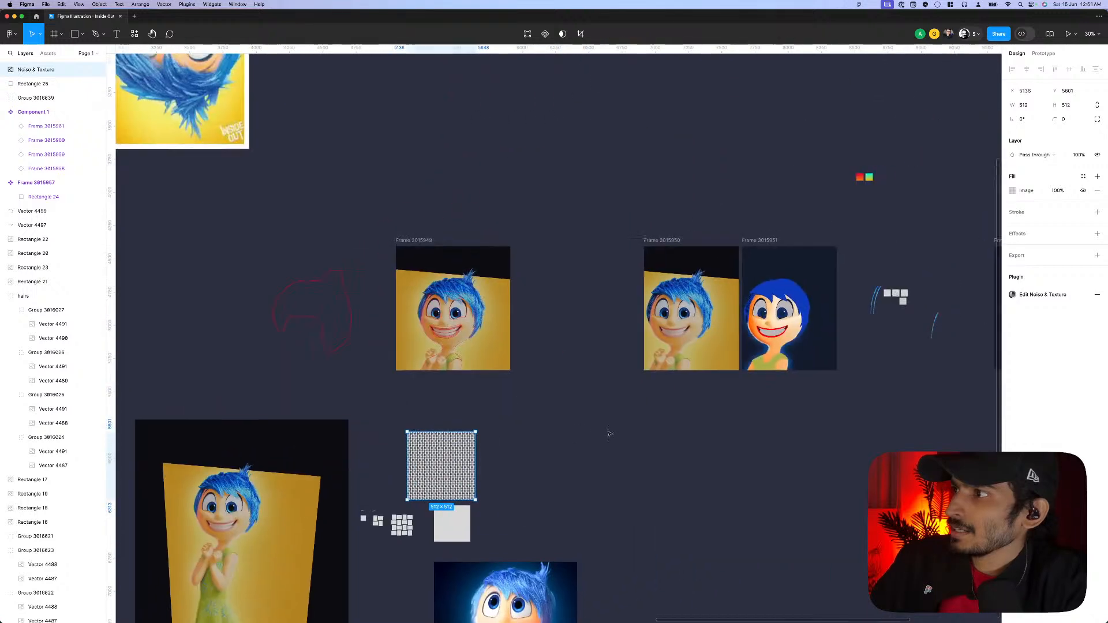
{"action": "scroll", "coordinate": [744, 403], "scroll_direction": "up", "scroll_amount": 4}
{"action": "scroll", "coordinate": [765, 341], "scroll_direction": "up", "scroll_amount": 7}
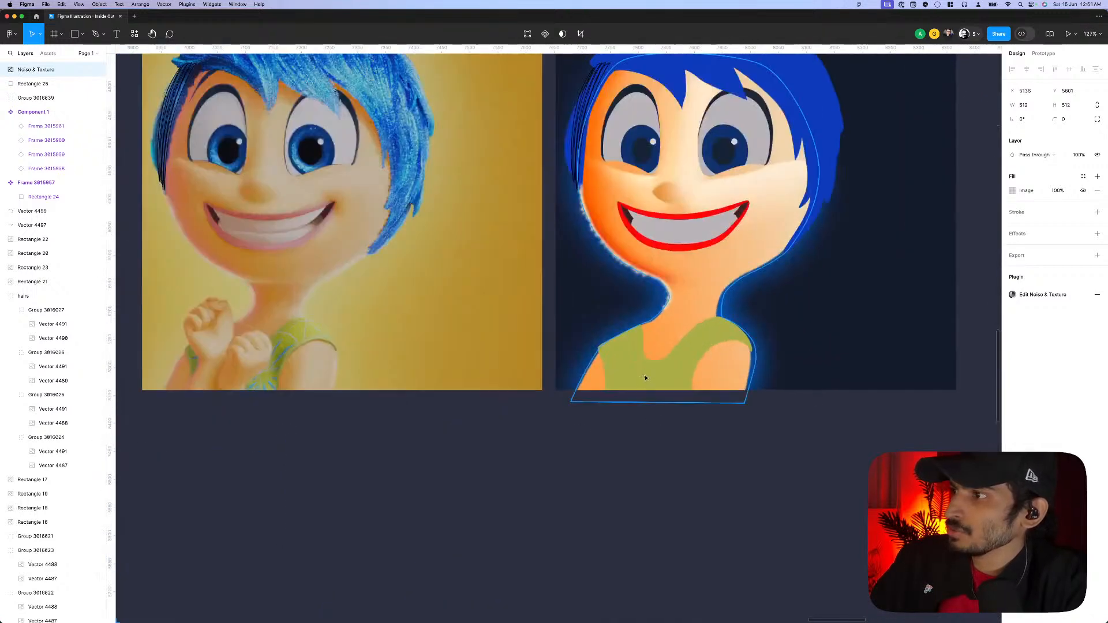
{"action": "left_click", "coordinate": [645, 376]}
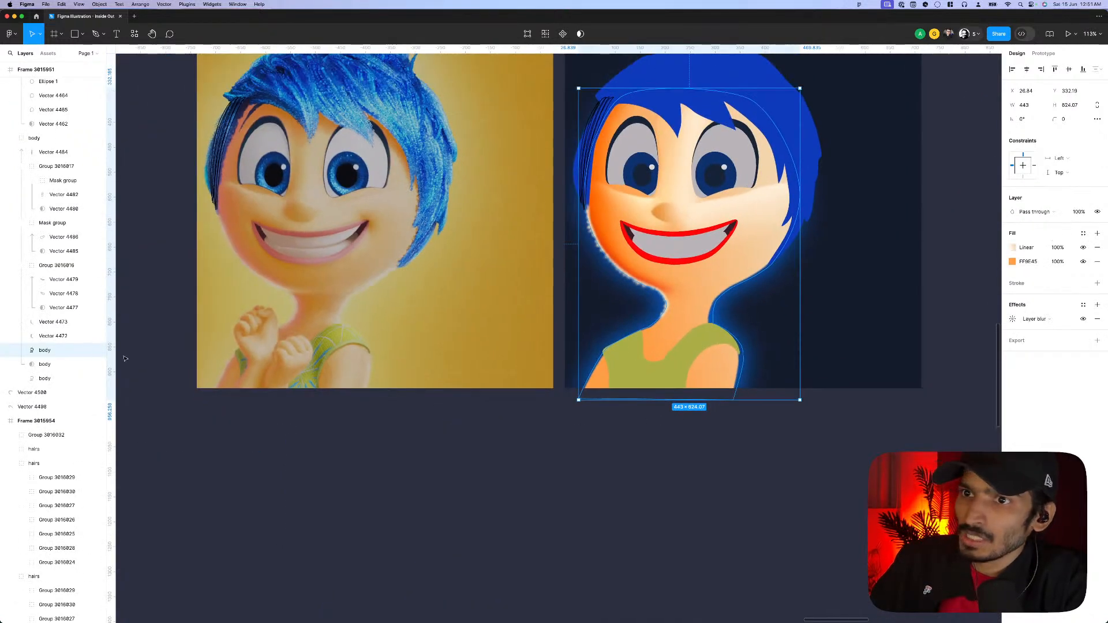
{"action": "scroll", "coordinate": [67, 332], "scroll_direction": "up", "scroll_amount": 7}
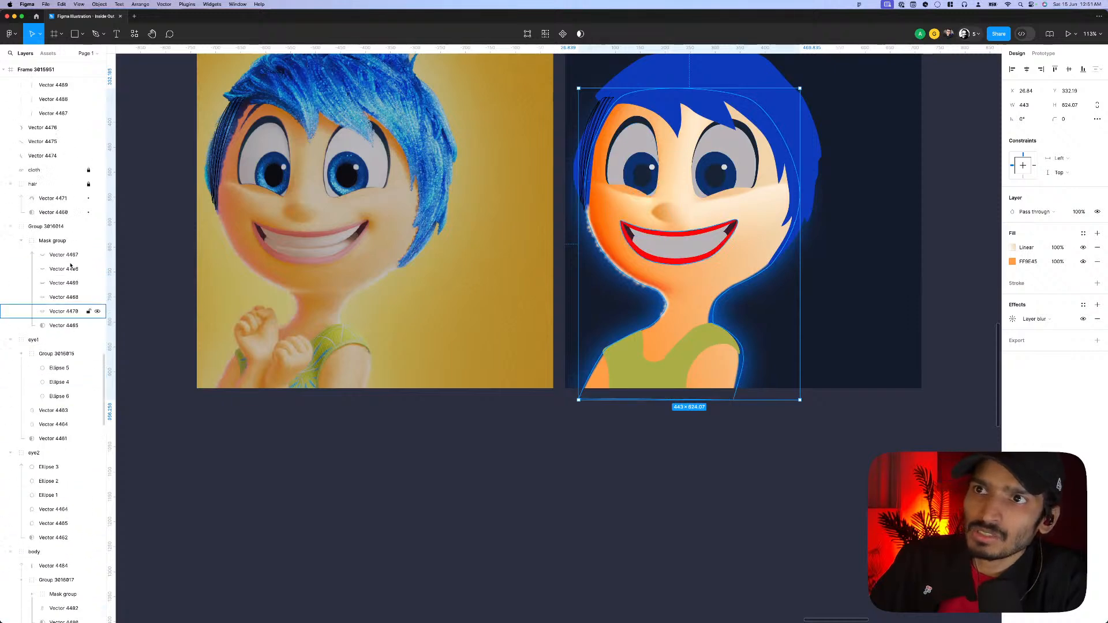
{"action": "scroll", "coordinate": [70, 265], "scroll_direction": "up", "scroll_amount": 2}
{"action": "left_click", "coordinate": [86, 203]}
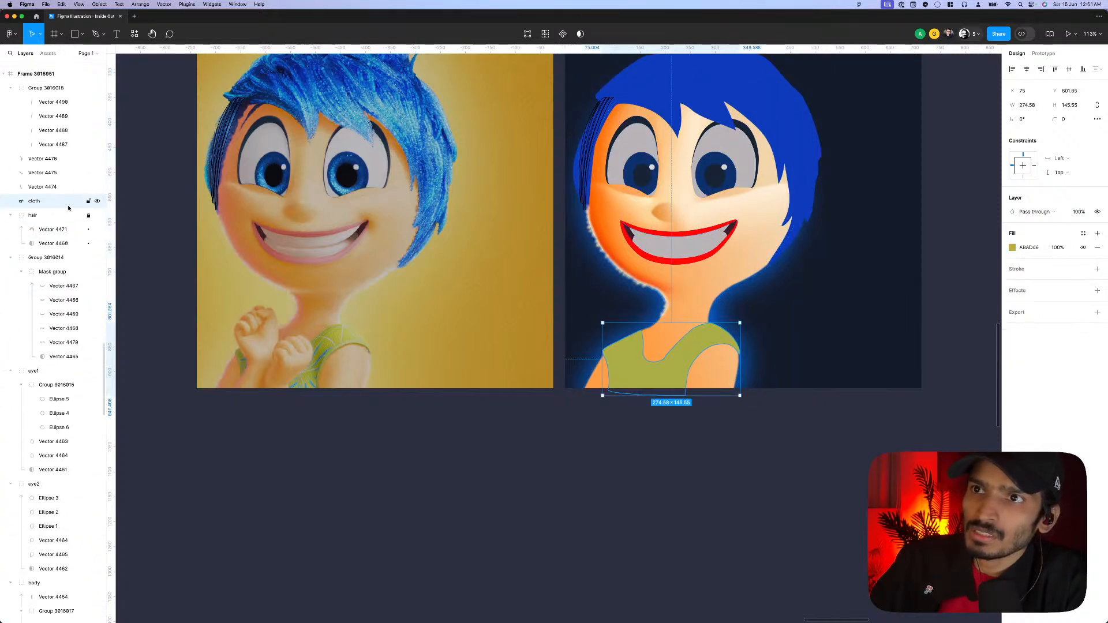
{"action": "key", "text": "super+d"}
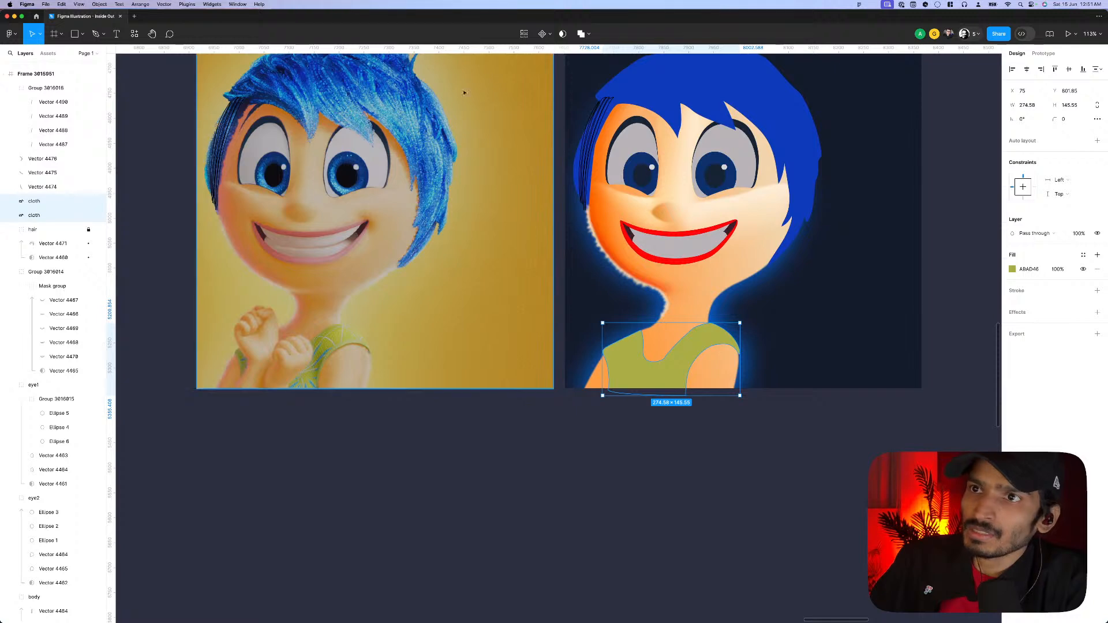
{"action": "left_click", "coordinate": [563, 34]}
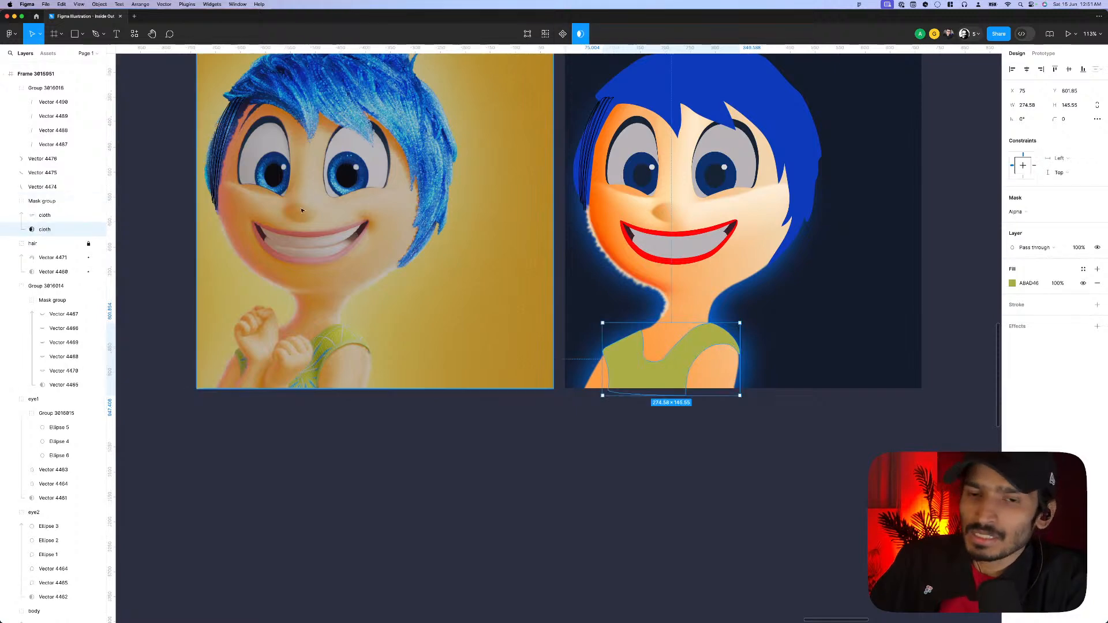
- Add a stroke to the unmasked cloth shape inside the new mask group
{"action": "left_click", "coordinate": [51, 220]}
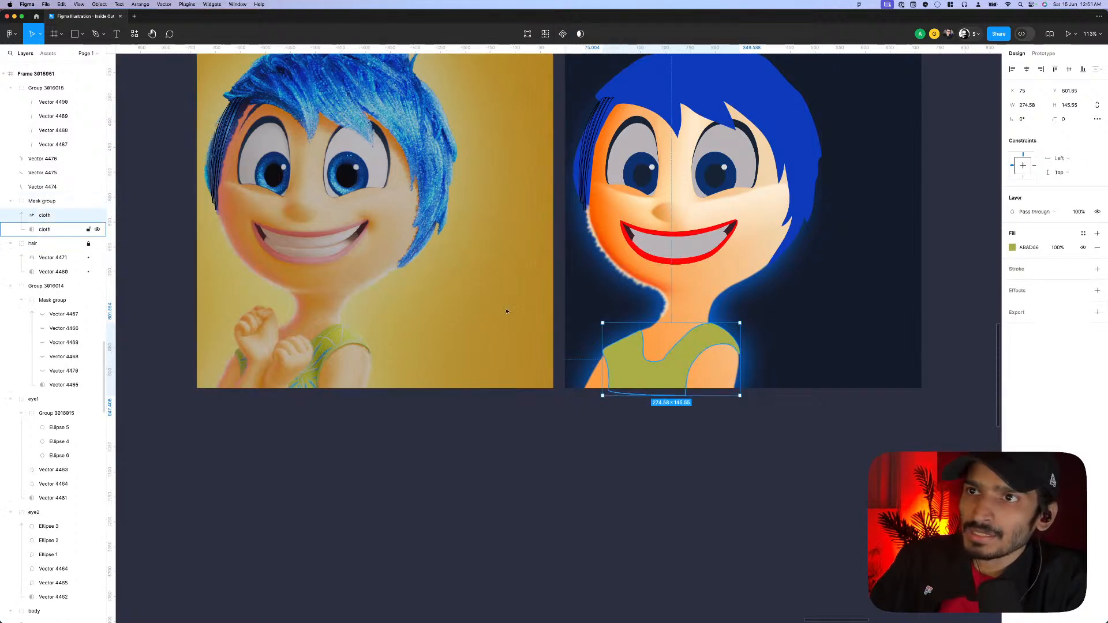
{"action": "scroll", "coordinate": [735, 356], "scroll_direction": "up", "scroll_amount": 2}
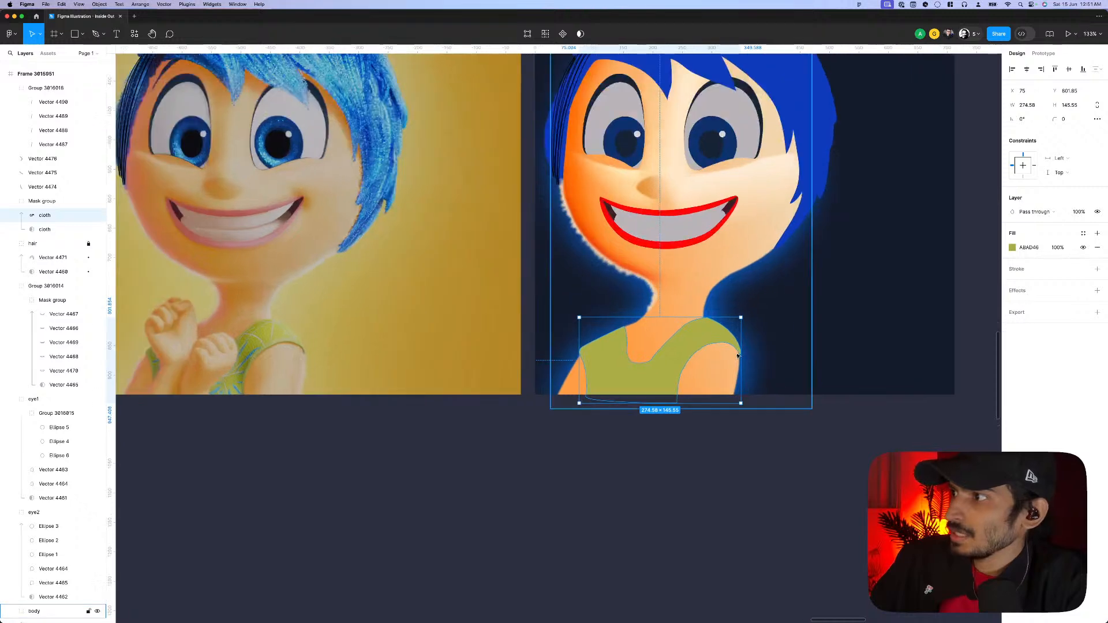
{"action": "left_click", "coordinate": [1018, 270]}
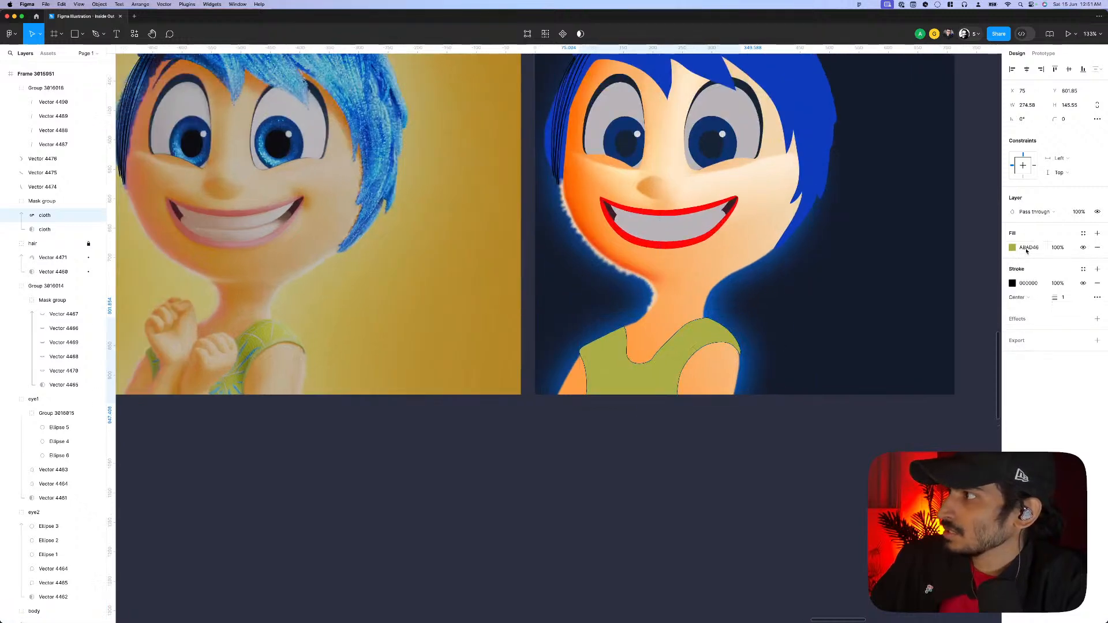
- Examine how the cloth and body layers are structured in the finished illustration in Frame 3015955
{"action": "left_click", "coordinate": [624, 560]}
{"action": "scroll", "coordinate": [624, 560], "scroll_direction": "down", "scroll_amount": 10}
{"action": "scroll", "coordinate": [774, 190], "scroll_direction": "up", "scroll_amount": 3}
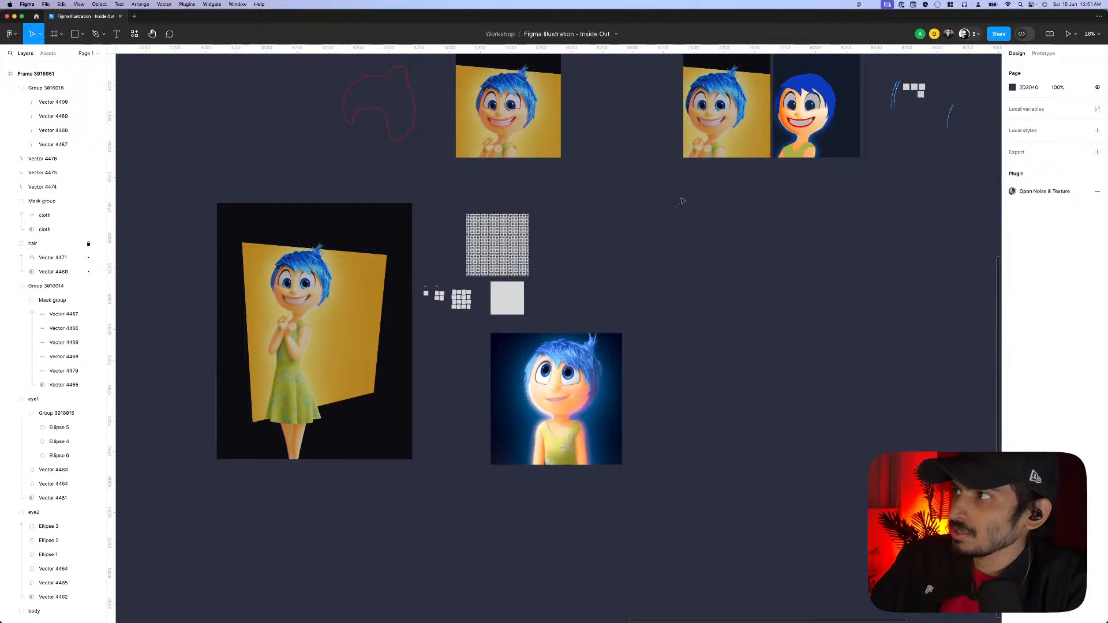
{"action": "scroll", "coordinate": [682, 201], "scroll_direction": "up", "scroll_amount": 5}
{"action": "scroll", "coordinate": [433, 495], "scroll_direction": "down", "scroll_amount": 3}
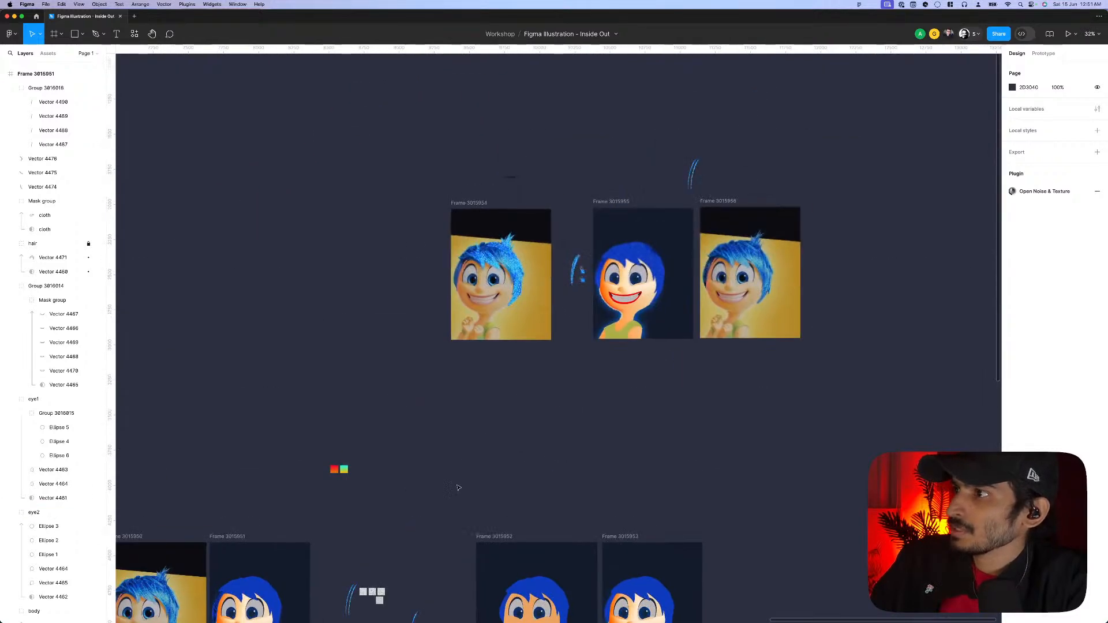
{"action": "scroll", "coordinate": [671, 344], "scroll_direction": "up", "scroll_amount": 5}
{"action": "left_click", "coordinate": [528, 314]}
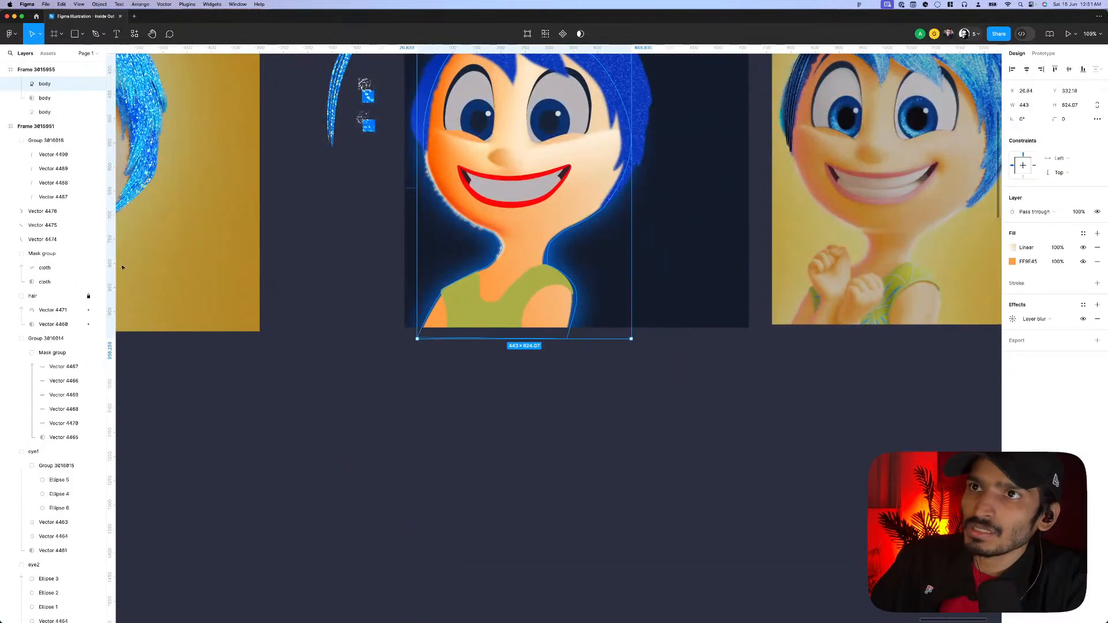
{"action": "scroll", "coordinate": [43, 266], "scroll_direction": "up", "scroll_amount": 13}
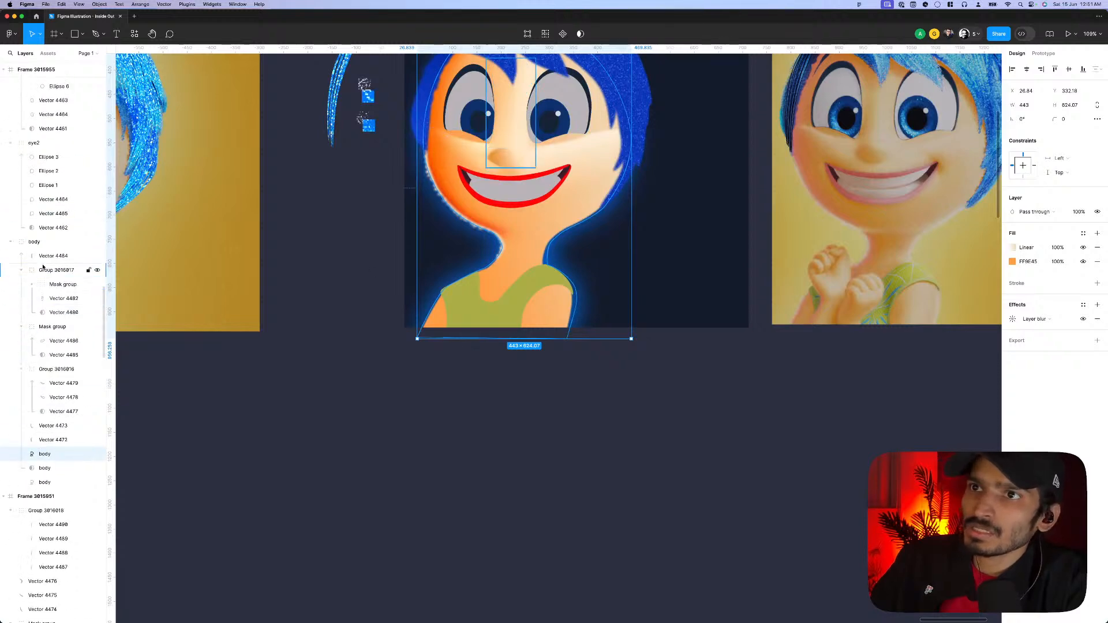
{"action": "scroll", "coordinate": [42, 266], "scroll_direction": "up", "scroll_amount": 10}
{"action": "scroll", "coordinate": [744, 473], "scroll_direction": "down", "scroll_amount": 5}
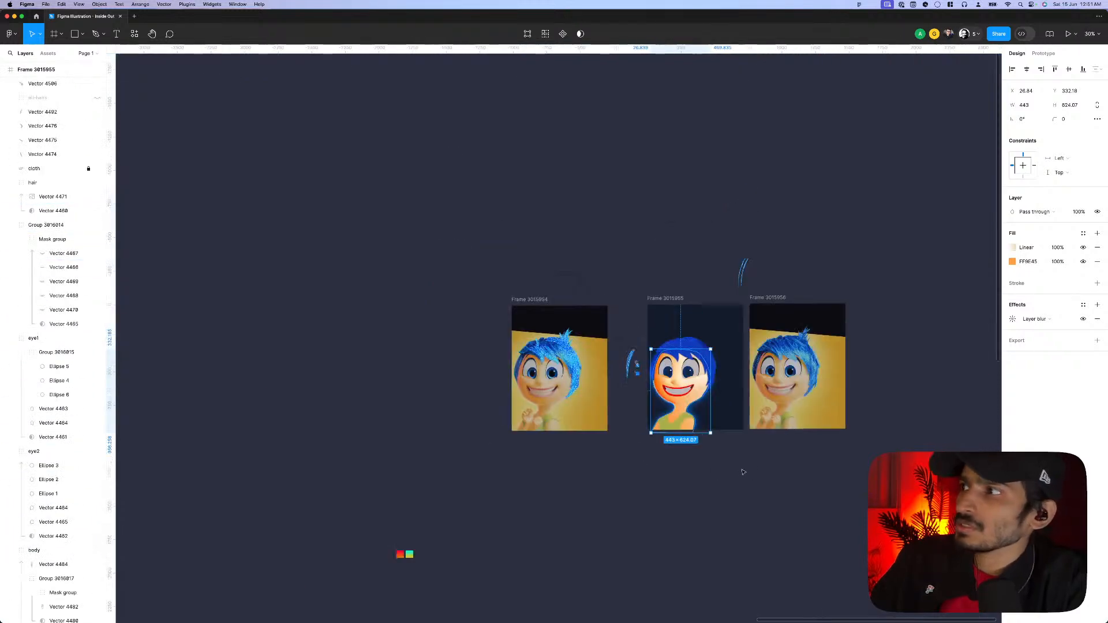
{"action": "scroll", "coordinate": [540, 378], "scroll_direction": "down", "scroll_amount": 5}
{"action": "scroll", "coordinate": [578, 433], "scroll_direction": "up", "scroll_amount": 10}
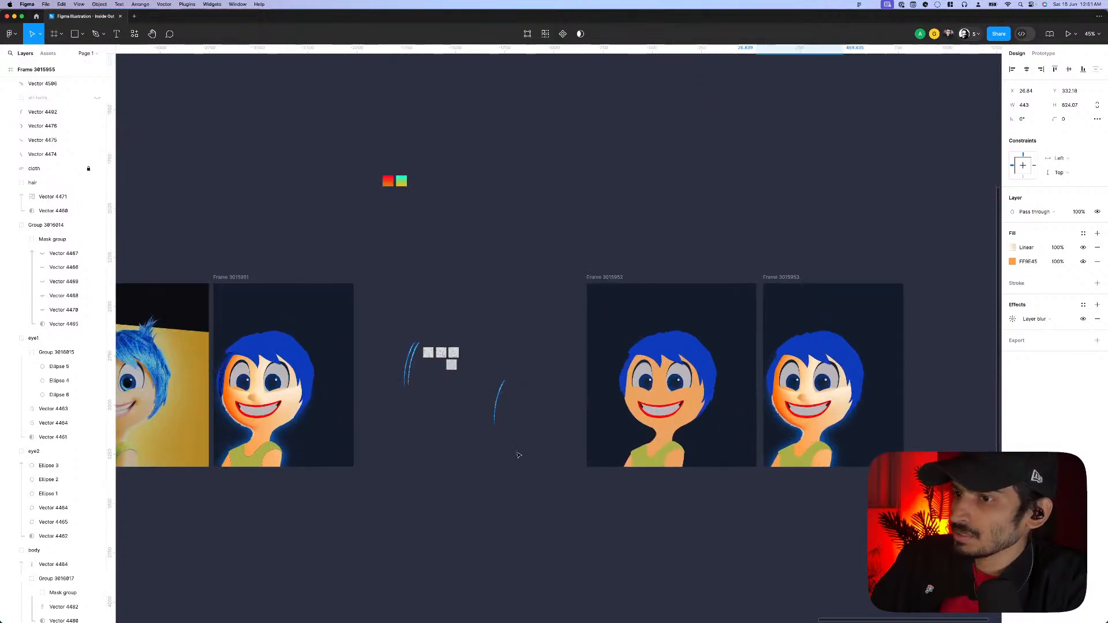
- Align the upper cloth shape's stroke to the outside in Frame 3015951 and give it the same green as the fill
{"action": "left_click", "coordinate": [251, 442]}
{"action": "scroll", "coordinate": [341, 439], "scroll_direction": "left", "scroll_amount": 3}
{"action": "scroll", "coordinate": [340, 438], "scroll_direction": "left", "scroll_amount": 1}
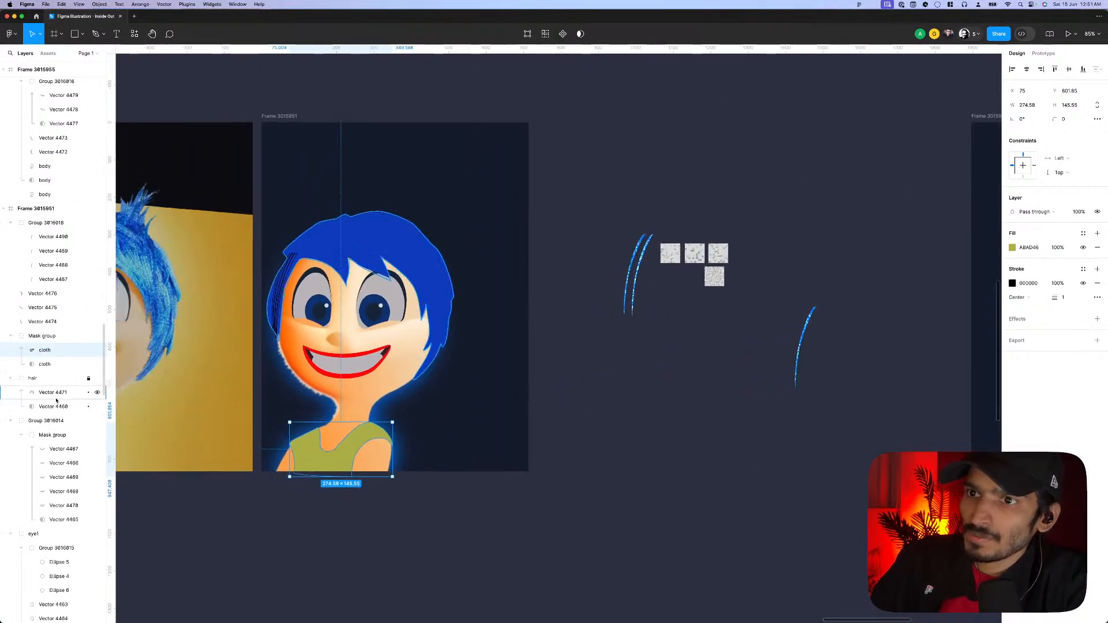
{"action": "scroll", "coordinate": [196, 462], "scroll_direction": "up", "scroll_amount": 2}
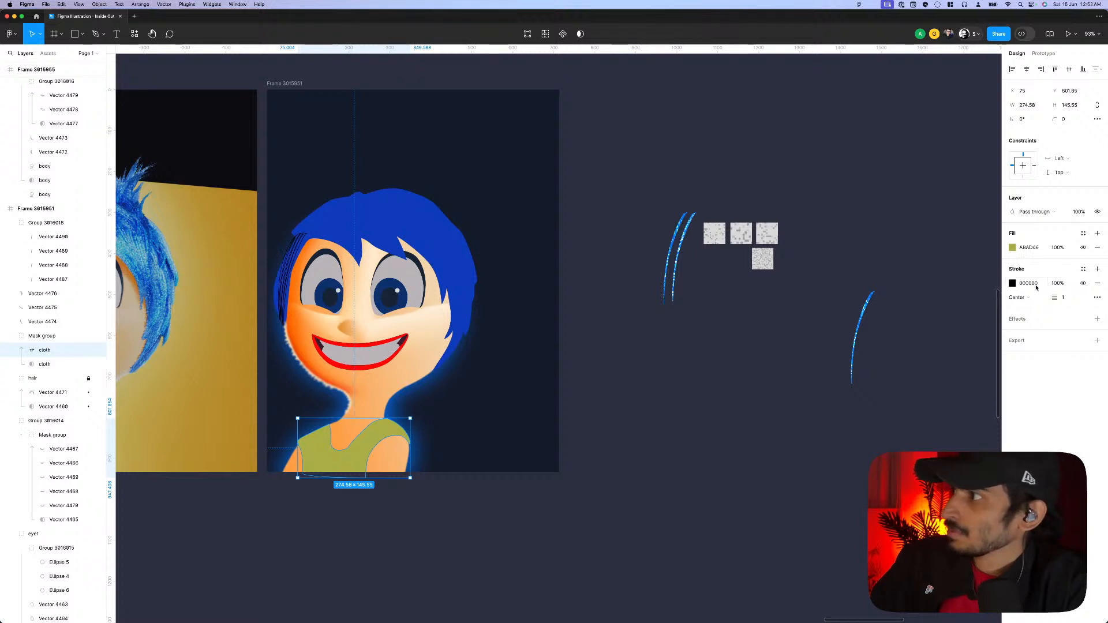
{"action": "left_click", "coordinate": [1018, 297]}
{"action": "left_click", "coordinate": [1025, 314]}
{"action": "left_click", "coordinate": [1027, 249]}
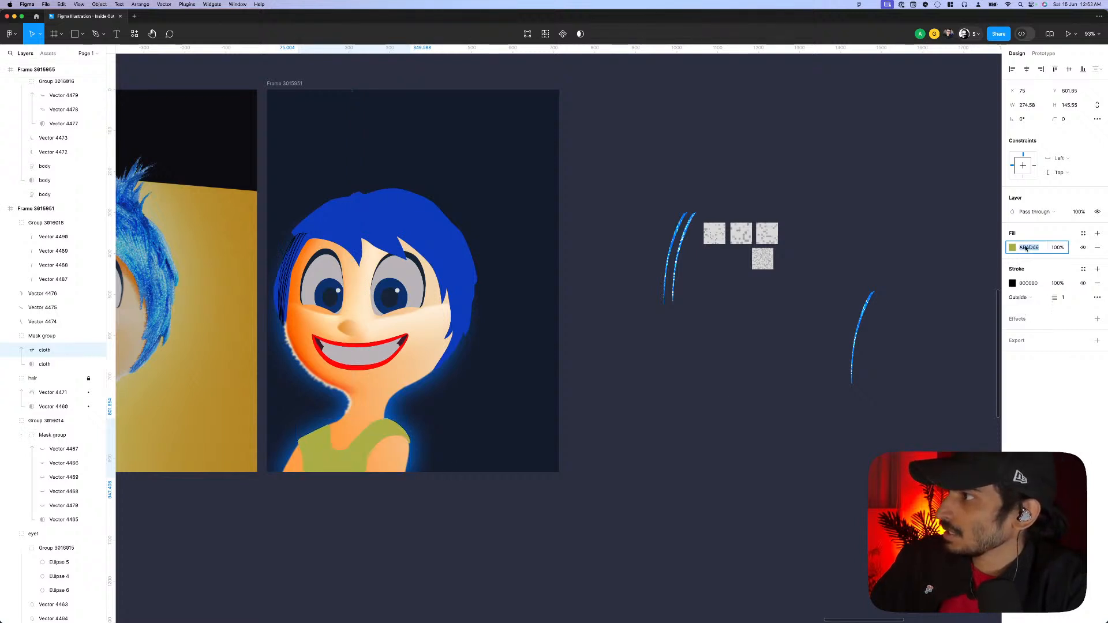
{"action": "key", "text": "ctrl+c"}
{"action": "left_click", "coordinate": [1026, 282]}
{"action": "key", "text": "ctrl+v"}
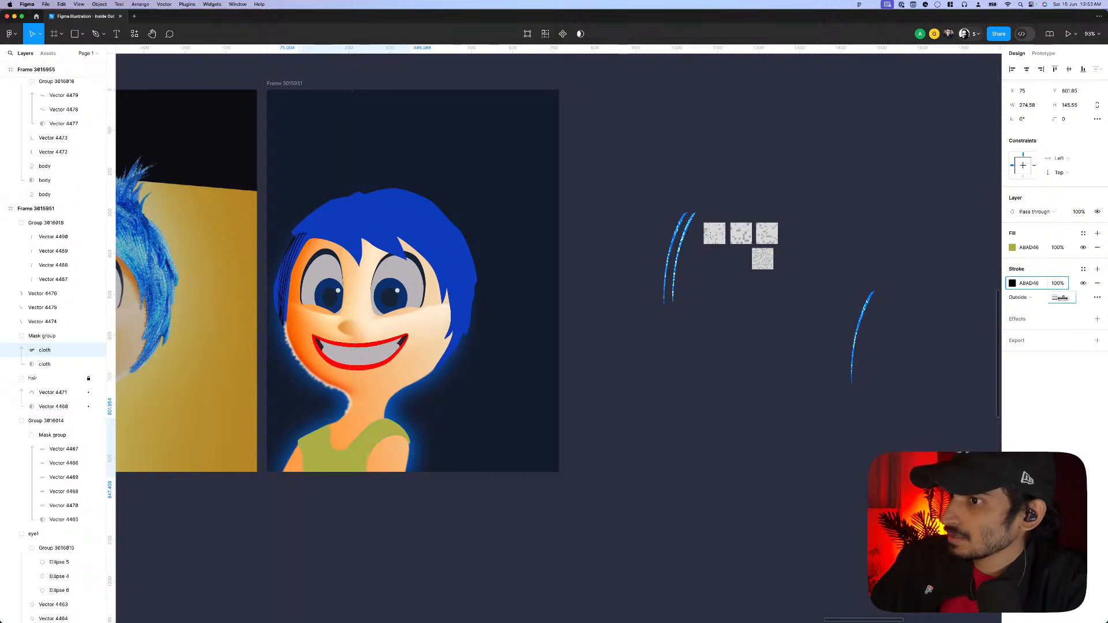
{"action": "key", "text": "Return"}
- Add a layer blur of 1 to the cloth shape that serves as the mask
{"action": "left_click", "coordinate": [44, 364]}
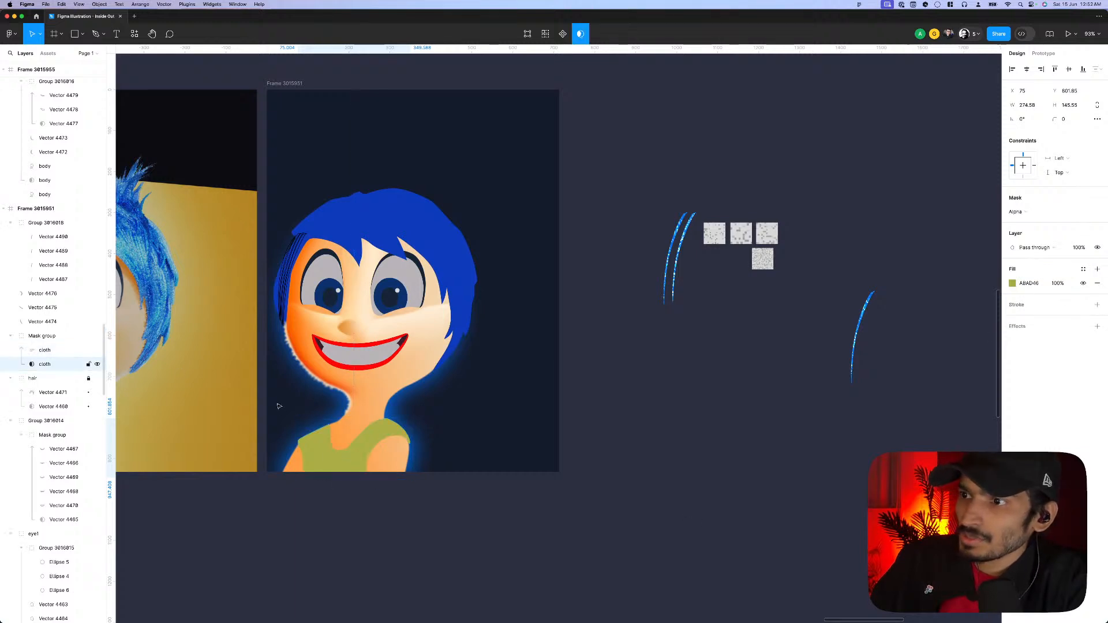
{"action": "scroll", "coordinate": [276, 403], "scroll_direction": "up", "scroll_amount": 5}
{"action": "scroll", "coordinate": [470, 451], "scroll_direction": "up", "scroll_amount": 5}
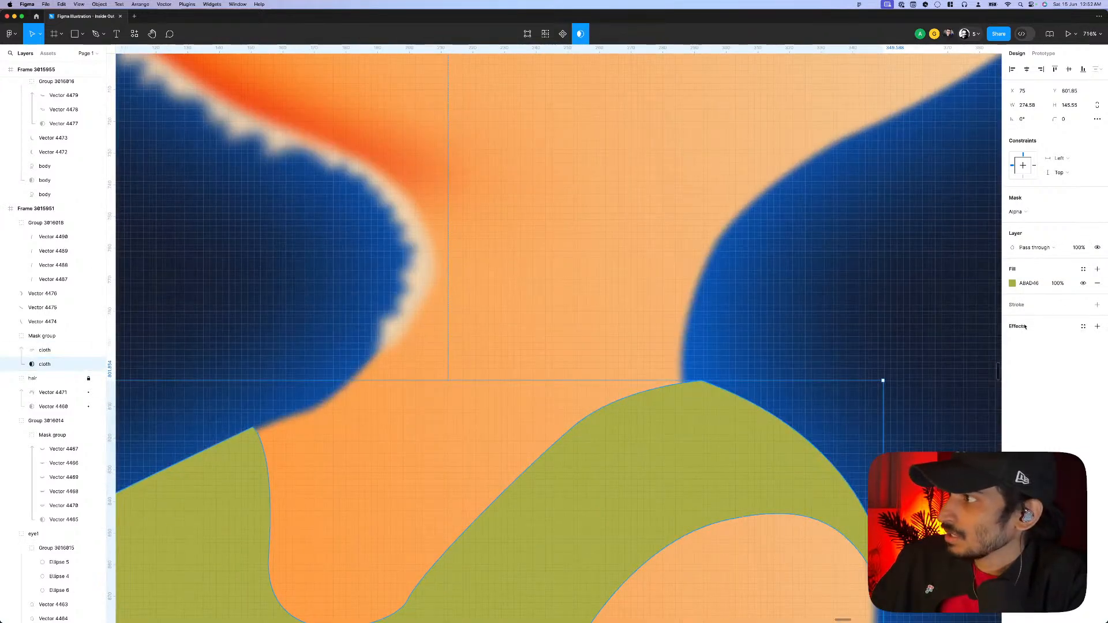
{"action": "left_click", "coordinate": [1098, 326]}
{"action": "left_click", "coordinate": [1034, 341]}
{"action": "left_click", "coordinate": [1035, 352]}
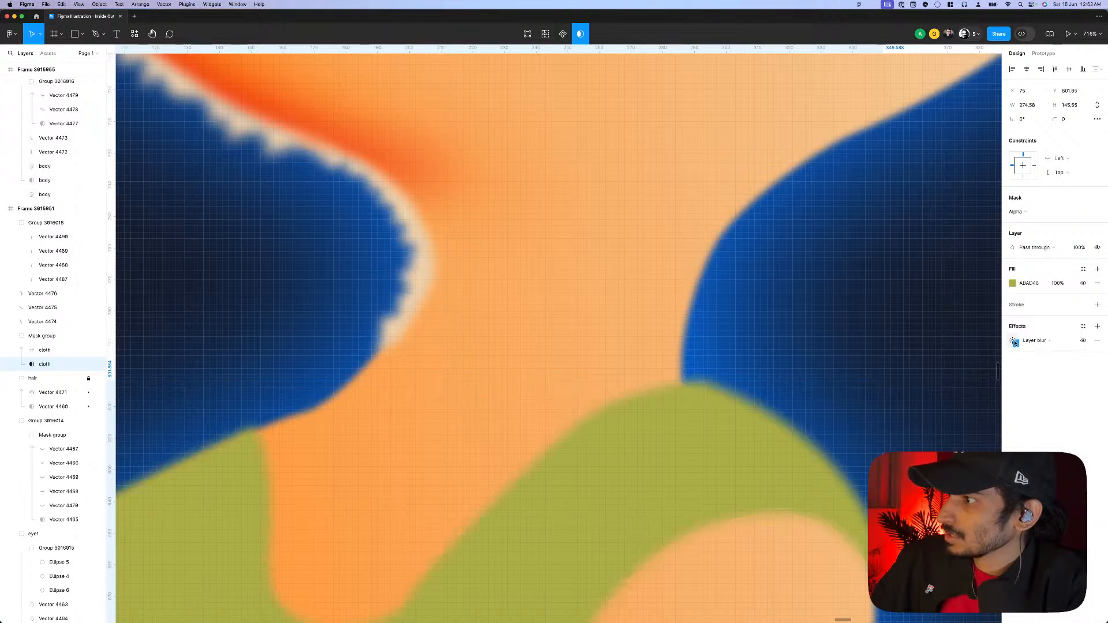
{"action": "left_click", "coordinate": [1015, 342]}
{"action": "scroll", "coordinate": [830, 396], "scroll_direction": "down", "scroll_amount": 10}
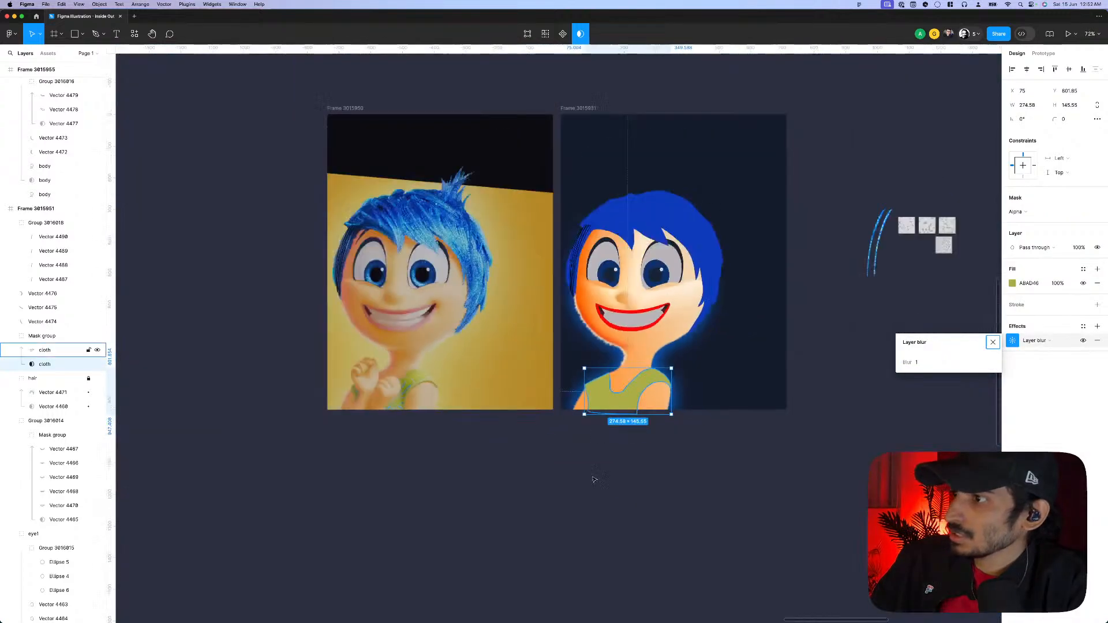
{"action": "scroll", "coordinate": [687, 423], "scroll_direction": "down", "scroll_amount": 5}
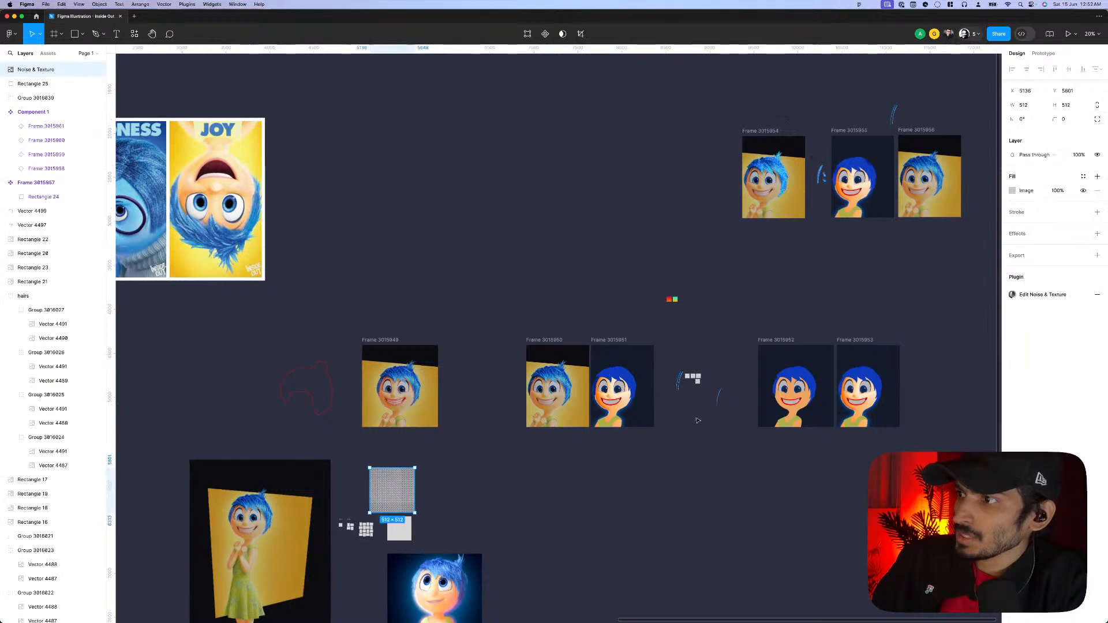
- Place a copy of the woven Noise & Texture square over the dress in Frame 3015951's mask group and rotate it 15°
{"action": "scroll", "coordinate": [697, 421], "scroll_direction": "up", "scroll_amount": 5}
{"action": "left_click", "coordinate": [420, 425]}
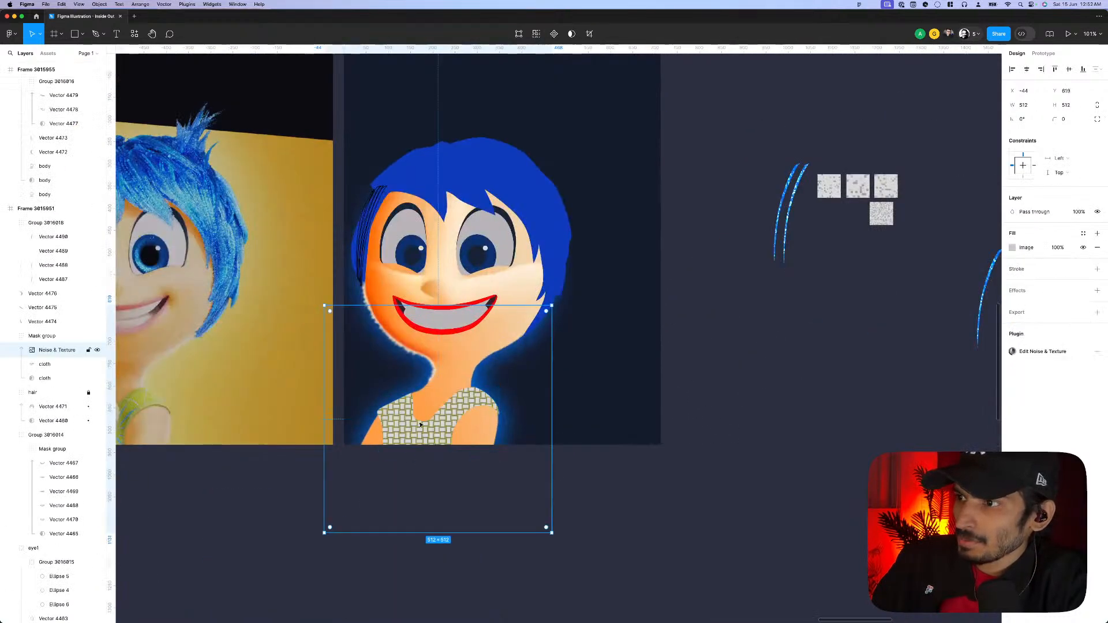
{"action": "scroll", "coordinate": [420, 425], "scroll_direction": "up", "scroll_amount": 2}
{"action": "left_click_drag", "start_coordinate": [544, 273], "coordinate": [504, 252]}
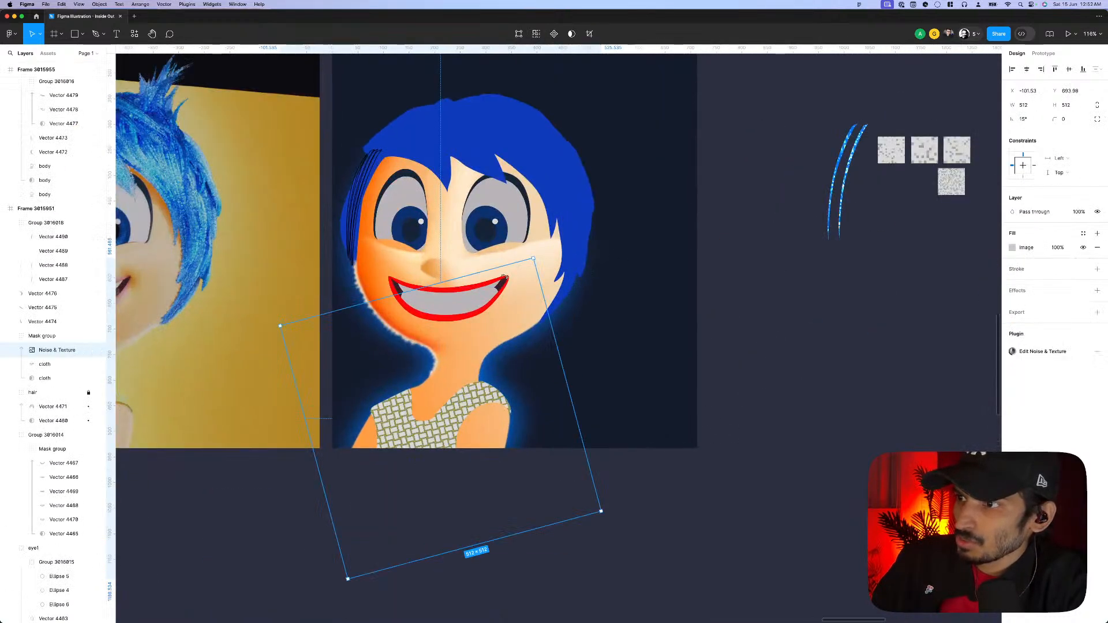
- Reduce the tile scale of the woven texture's image fill to 50%
{"action": "left_click", "coordinate": [1014, 248]}
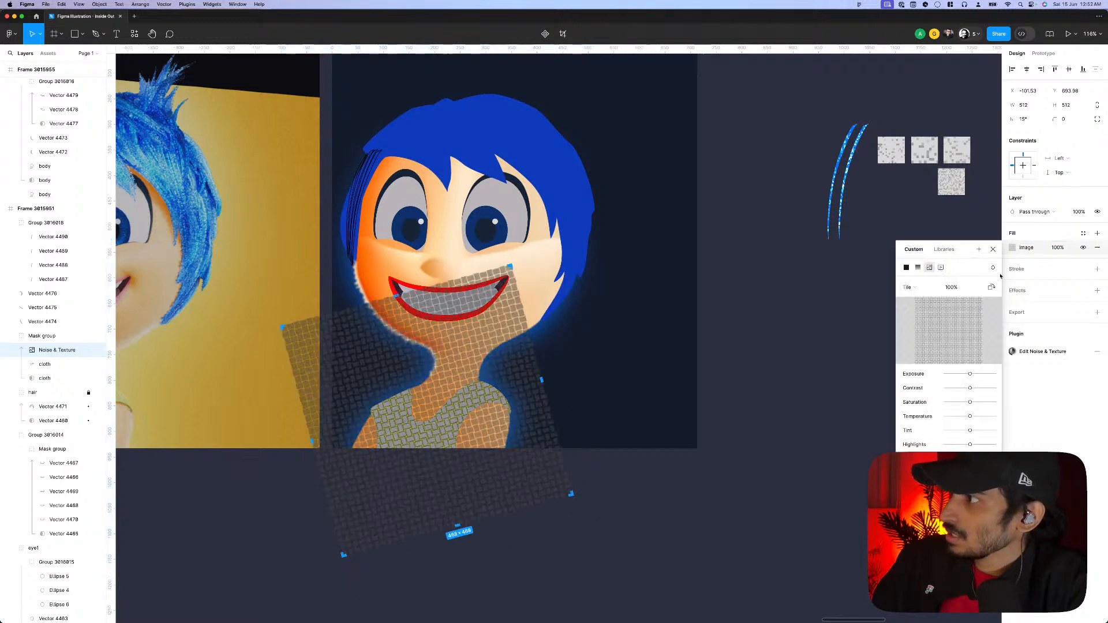
{"action": "key", "text": "shift+Down"}
{"action": "key", "text": "shift+Down"}
{"action": "key", "text": "shift+Down"}
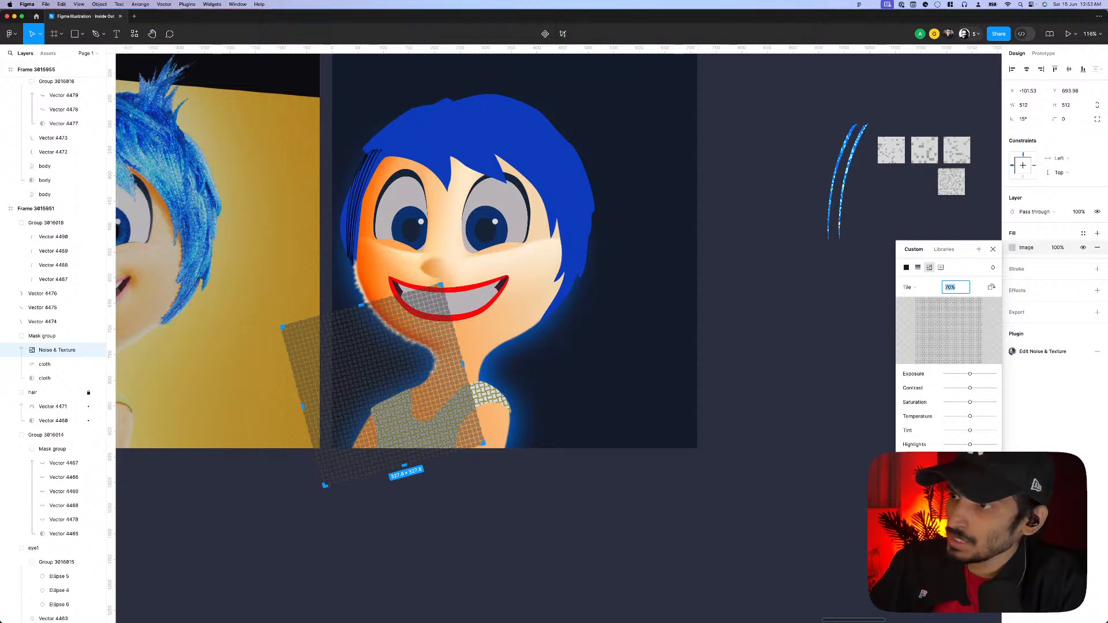
{"action": "key", "text": "shift+Down"}
{"action": "key", "text": "shift+Down"}
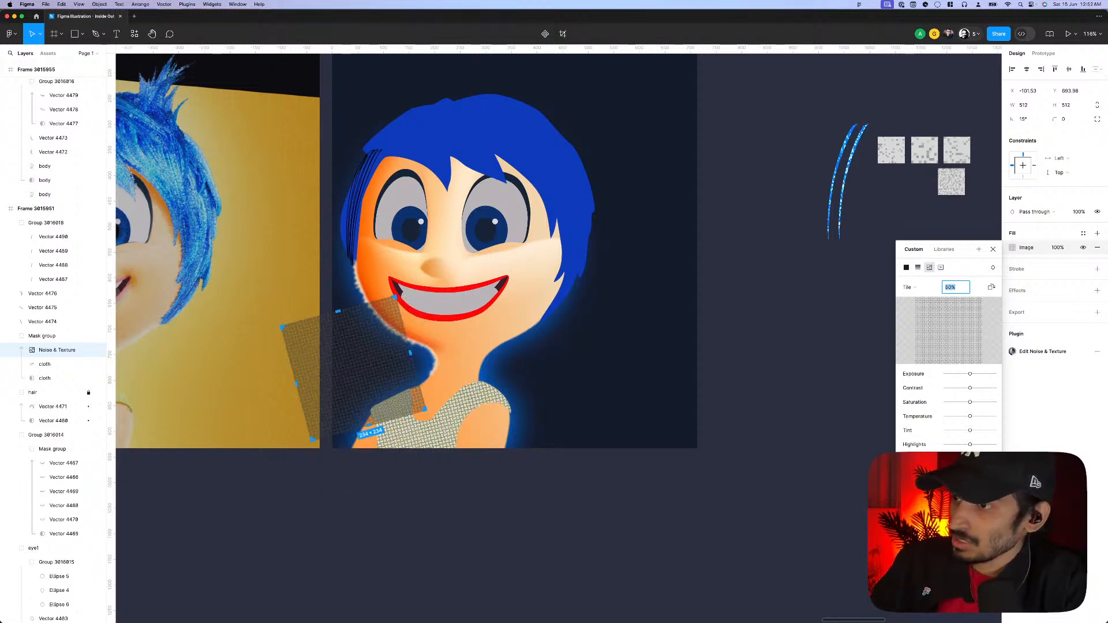
{"action": "left_click", "coordinate": [993, 250]}
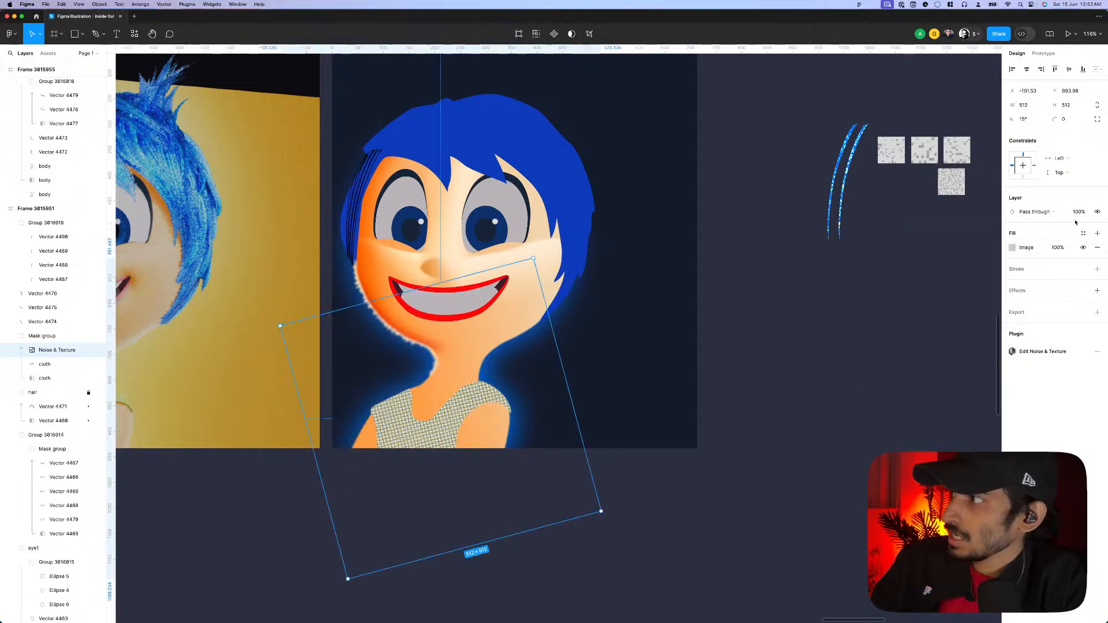
- Set the woven texture layer's blend mode to Multiply and compare the dress with the reference image
{"action": "left_click", "coordinate": [1035, 212]}
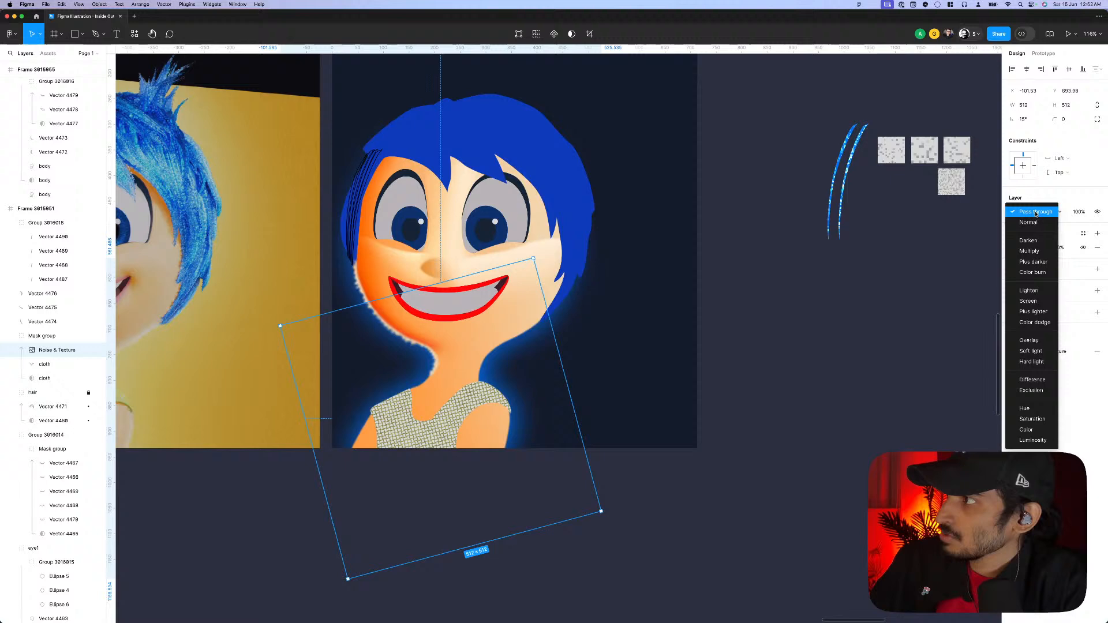
{"action": "left_click", "coordinate": [1035, 252]}
{"action": "scroll", "coordinate": [586, 380], "scroll_direction": "down", "scroll_amount": 2}
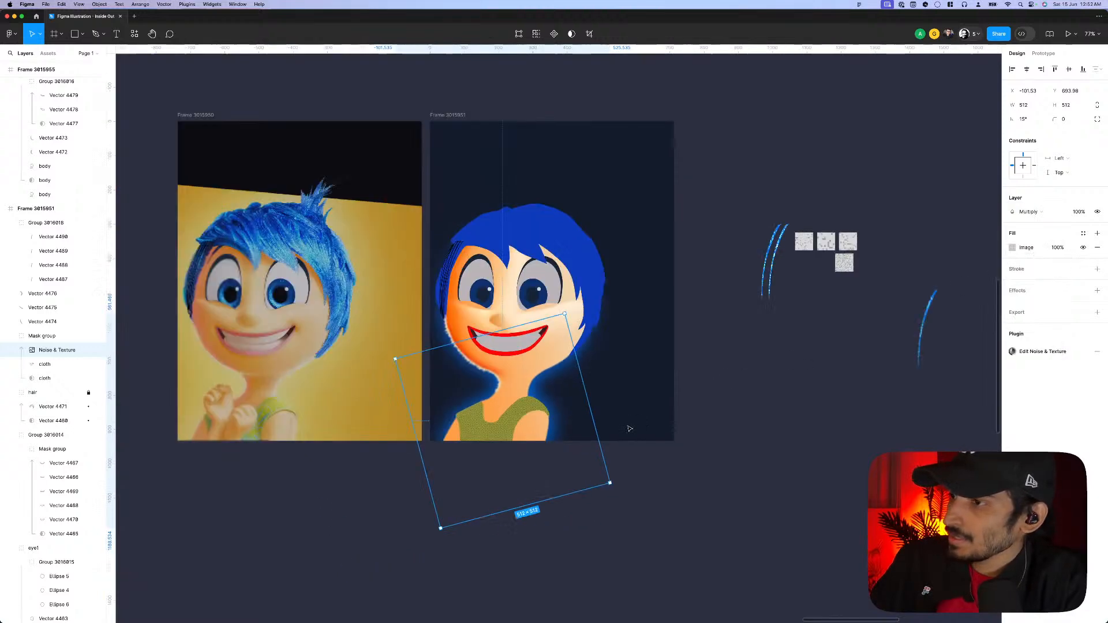
{"action": "scroll", "coordinate": [586, 380], "scroll_direction": "up", "scroll_amount": 8}
{"action": "scroll", "coordinate": [586, 380], "scroll_direction": "down", "scroll_amount": 8}
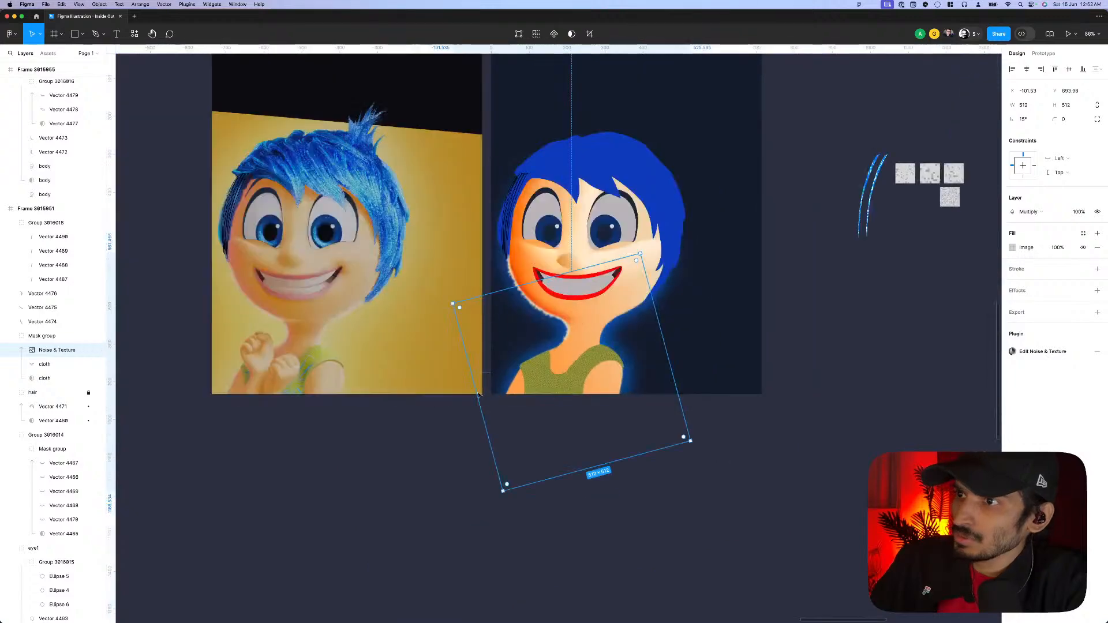
{"action": "scroll", "coordinate": [497, 250], "scroll_direction": "up", "scroll_amount": 3}
{"action": "scroll", "coordinate": [573, 509], "scroll_direction": "down", "scroll_amount": 3}
- Add a second variant to the 40 × 40 square component Frame 3015957 beside the weave pattern
{"action": "scroll", "coordinate": [573, 508], "scroll_direction": "down", "scroll_amount": 5}
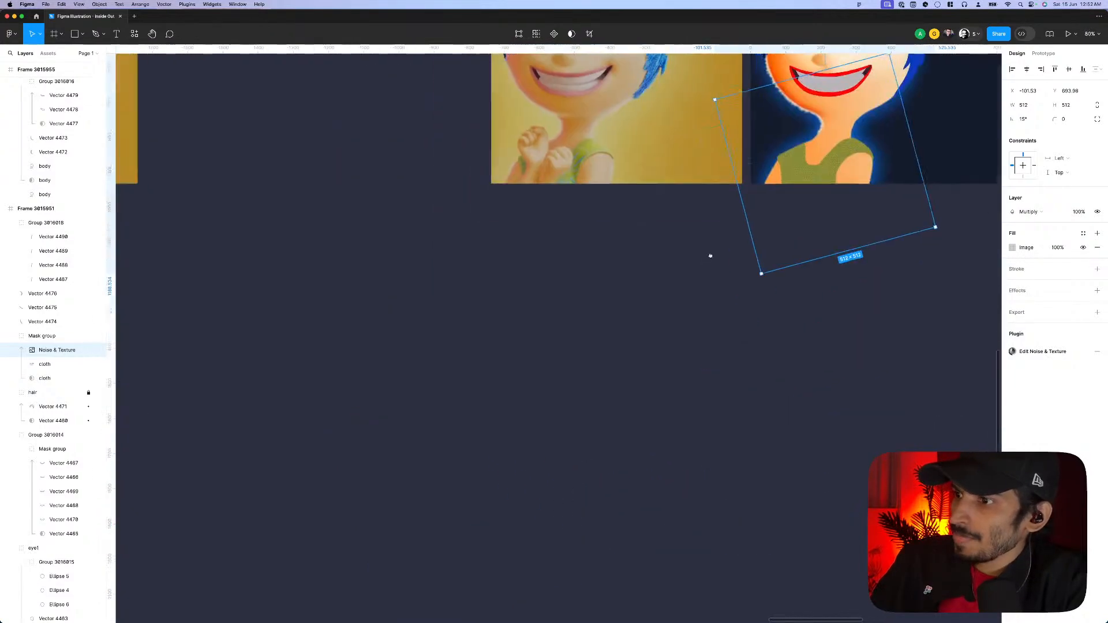
{"action": "scroll", "coordinate": [583, 376], "scroll_direction": "down", "scroll_amount": 10}
{"action": "scroll", "coordinate": [452, 412], "scroll_direction": "up", "scroll_amount": 8}
{"action": "scroll", "coordinate": [439, 401], "scroll_direction": "up", "scroll_amount": 2}
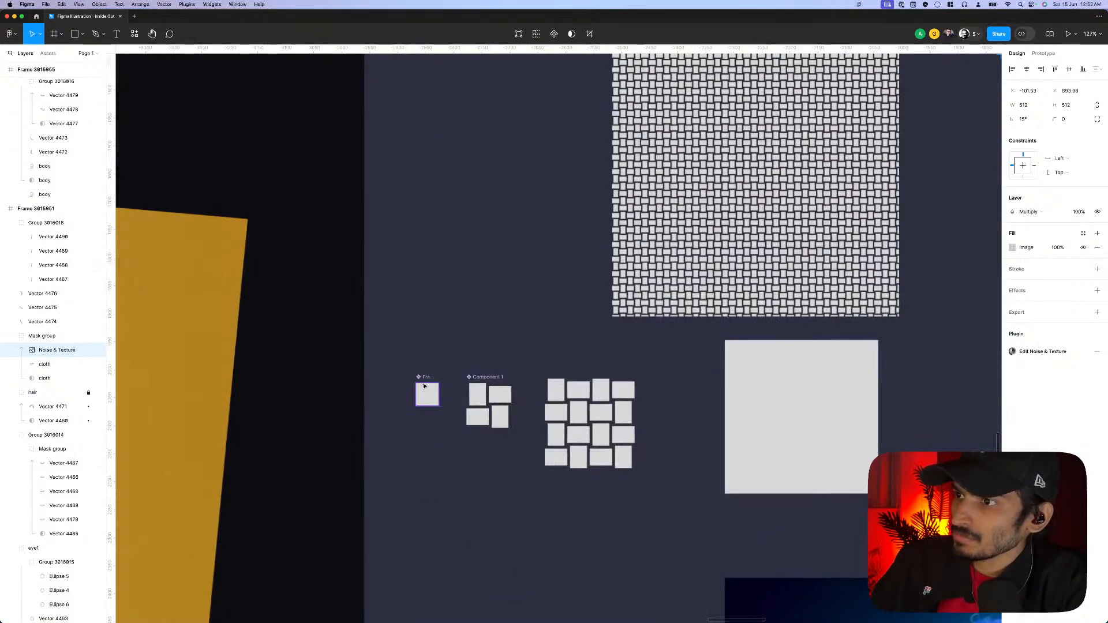
{"action": "left_click", "coordinate": [432, 398]}
{"action": "scroll", "coordinate": [433, 399], "scroll_direction": "up", "scroll_amount": 4}
{"action": "scroll", "coordinate": [448, 352], "scroll_direction": "down", "scroll_amount": 1}
{"action": "scroll", "coordinate": [455, 345], "scroll_direction": "left", "scroll_amount": 1}
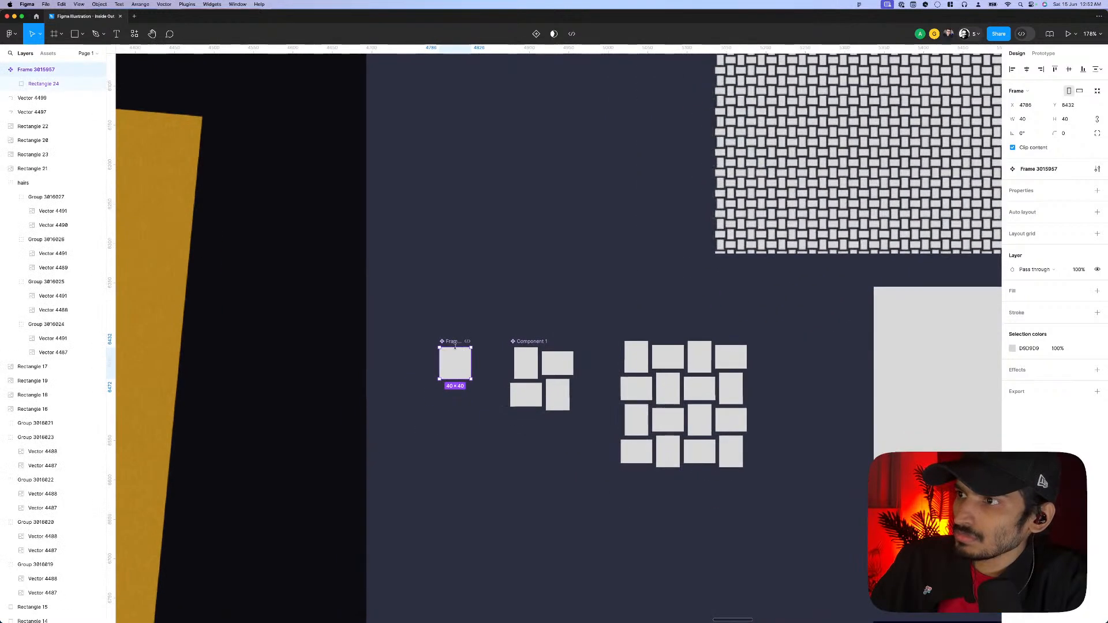
{"action": "left_click", "coordinate": [536, 34]}
{"action": "scroll", "coordinate": [456, 405], "scroll_direction": "up", "scroll_amount": 3}
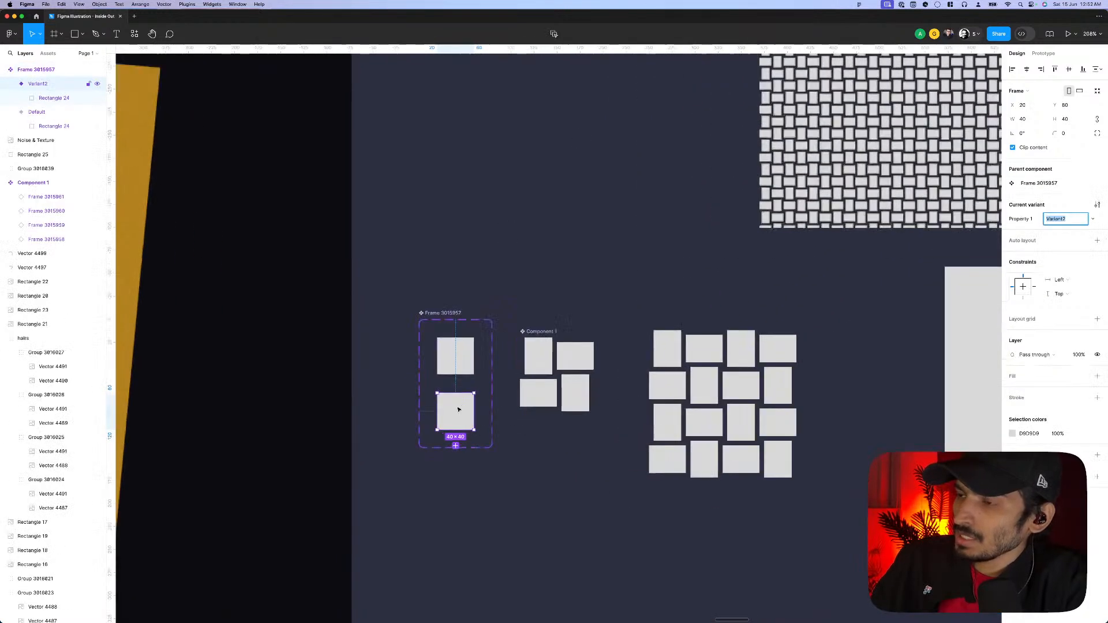
- Fill the second variant's rectangle with a linear gradient from D9D9D9 through 737373 at 50% back to D9D9D9
{"action": "left_click", "coordinate": [463, 415]}
{"action": "scroll", "coordinate": [465, 415], "scroll_direction": "down", "scroll_amount": 2}
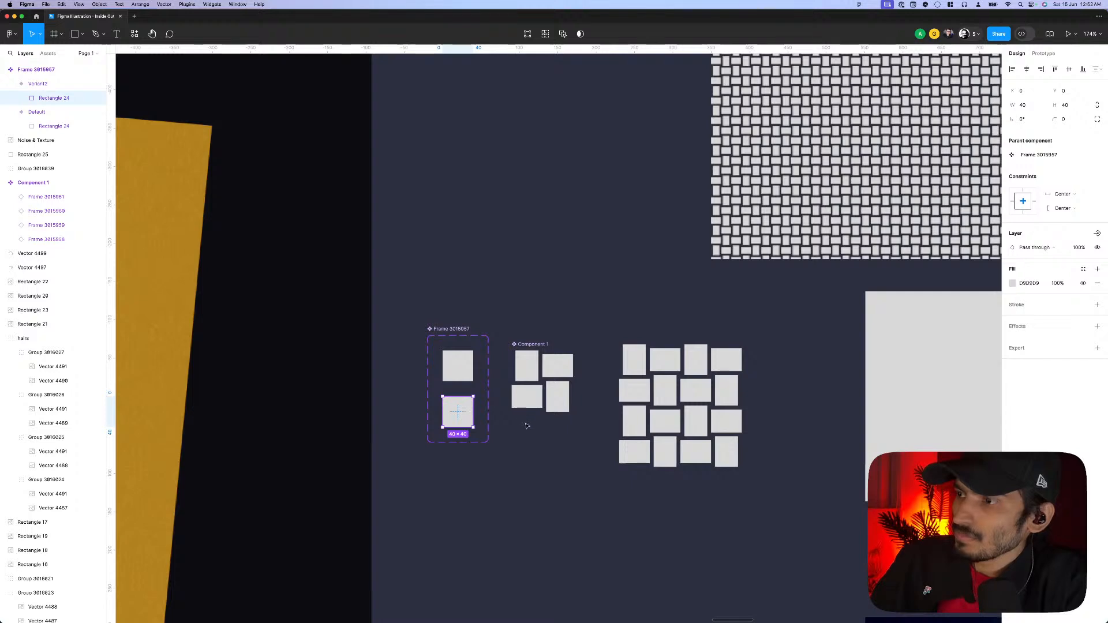
{"action": "scroll", "coordinate": [475, 417], "scroll_direction": "up", "scroll_amount": 1}
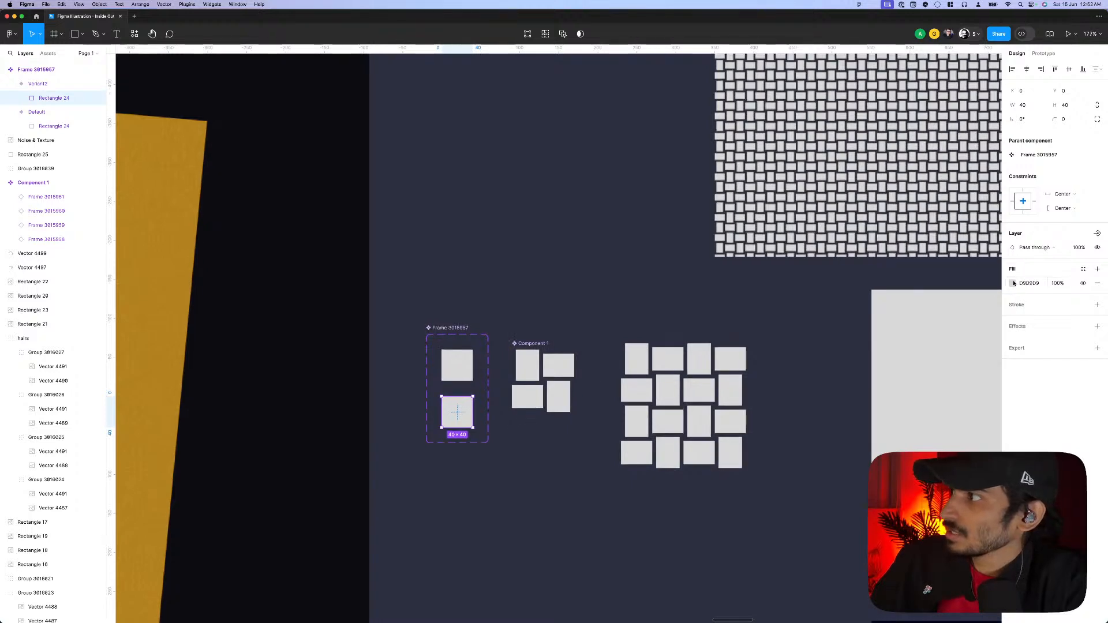
{"action": "left_click", "coordinate": [1014, 283]}
{"action": "left_click", "coordinate": [919, 304]}
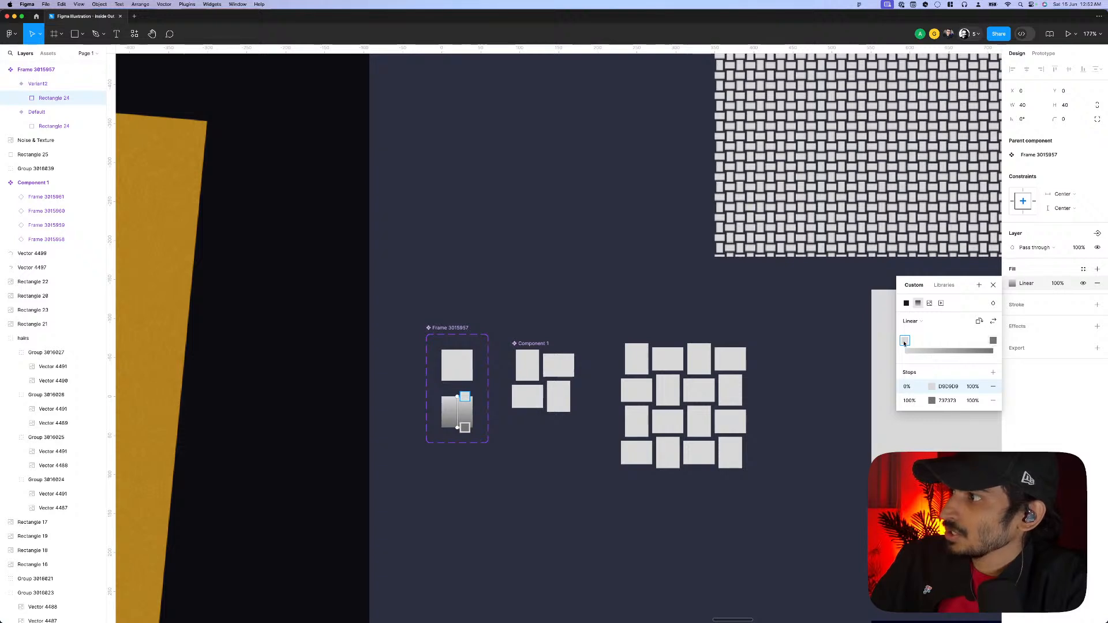
{"action": "left_click", "coordinate": [972, 348]}
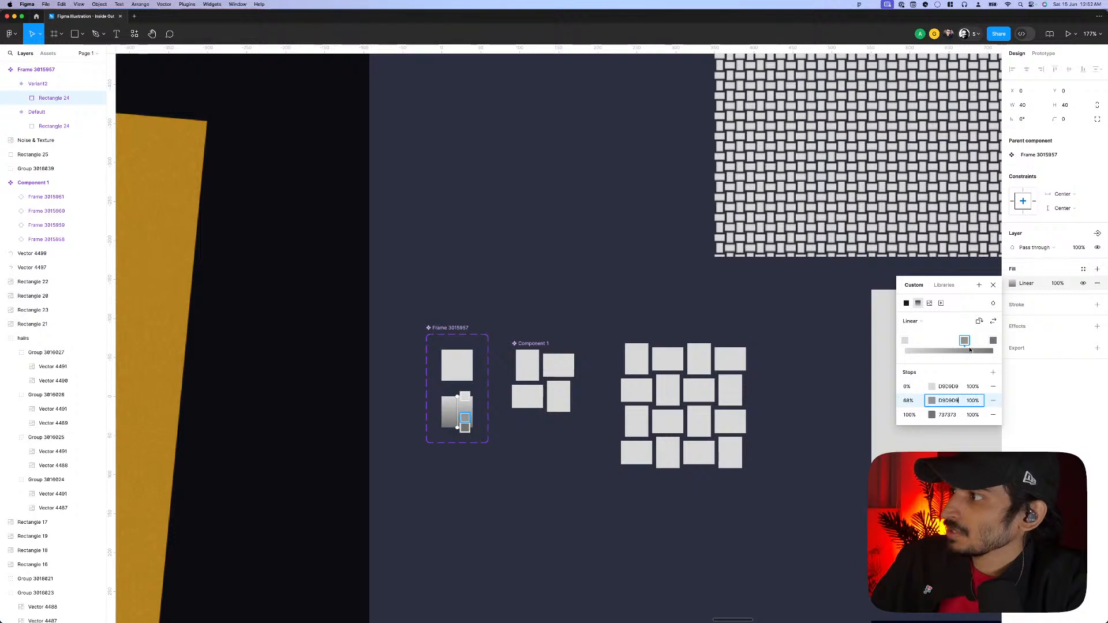
{"action": "mouse_move", "coordinate": [993, 340]}
{"action": "left_mouse_down"}
{"action": "mouse_move", "coordinate": [954, 341]}
{"action": "mouse_move", "coordinate": [993, 341]}
{"action": "left_mouse_up"}
{"action": "left_click", "coordinate": [965, 341]}
{"action": "scroll", "coordinate": [528, 397], "scroll_direction": "up", "scroll_amount": 2}
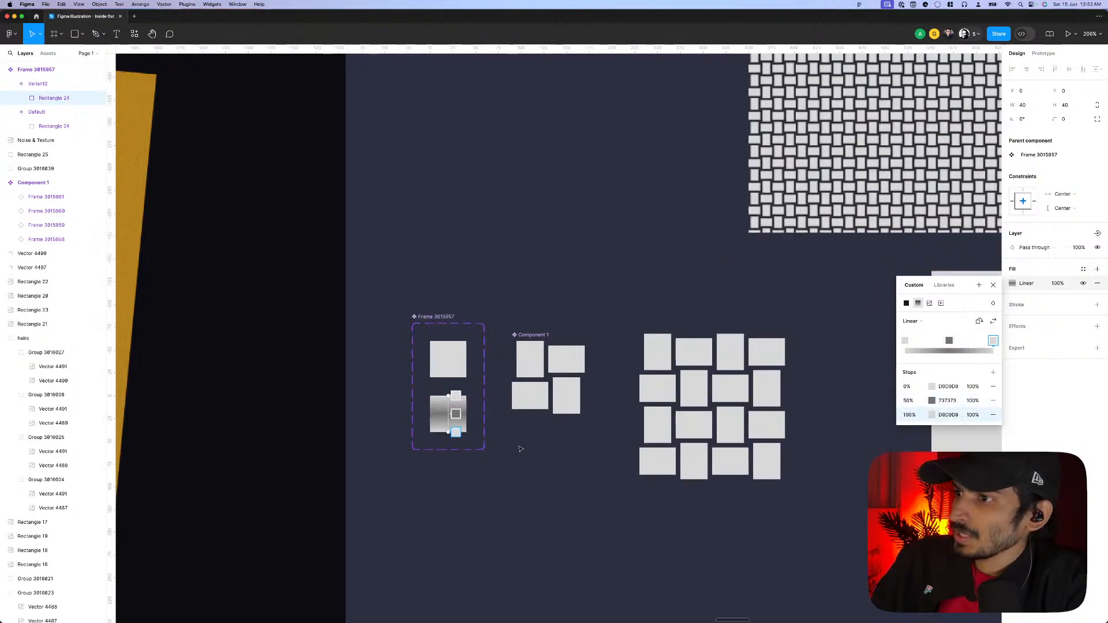
{"action": "left_click", "coordinate": [548, 436]}
- Add a second variant to Component 1 and switch its four tile instances to the gradient Variant2
{"action": "left_click", "coordinate": [536, 336]}
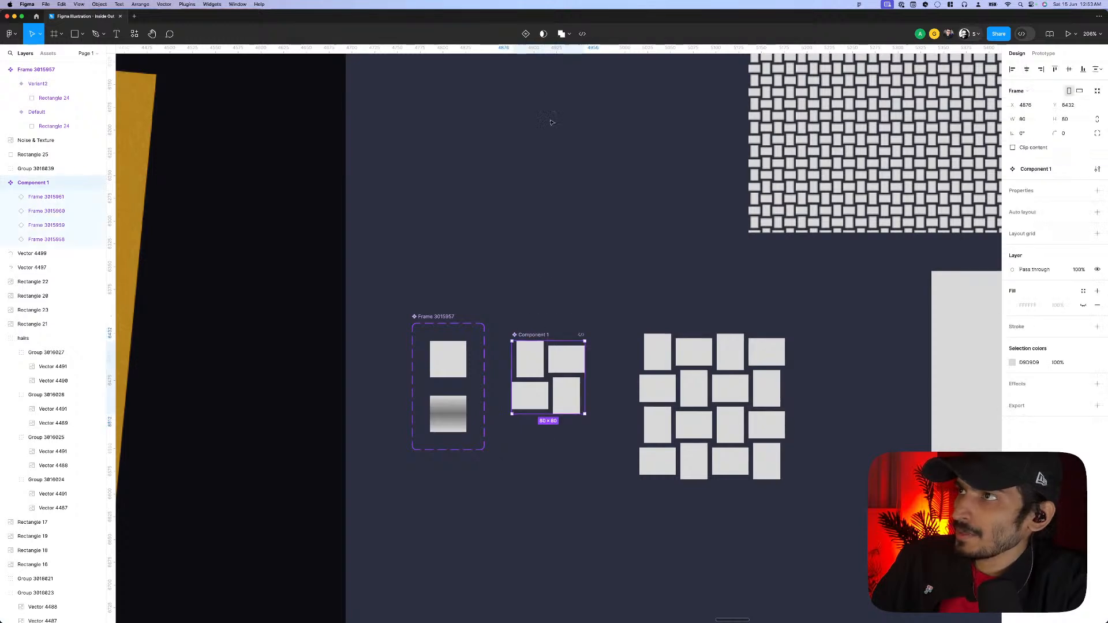
{"action": "left_click", "coordinate": [526, 33]}
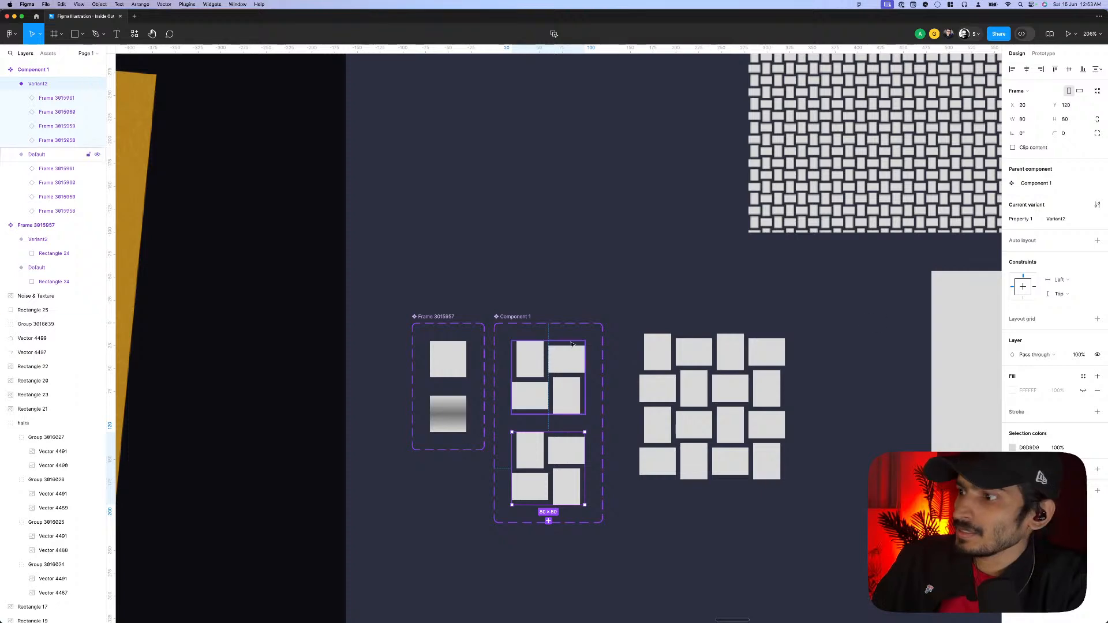
{"action": "key", "text": "Return"}
{"action": "left_click", "coordinate": [1074, 217]}
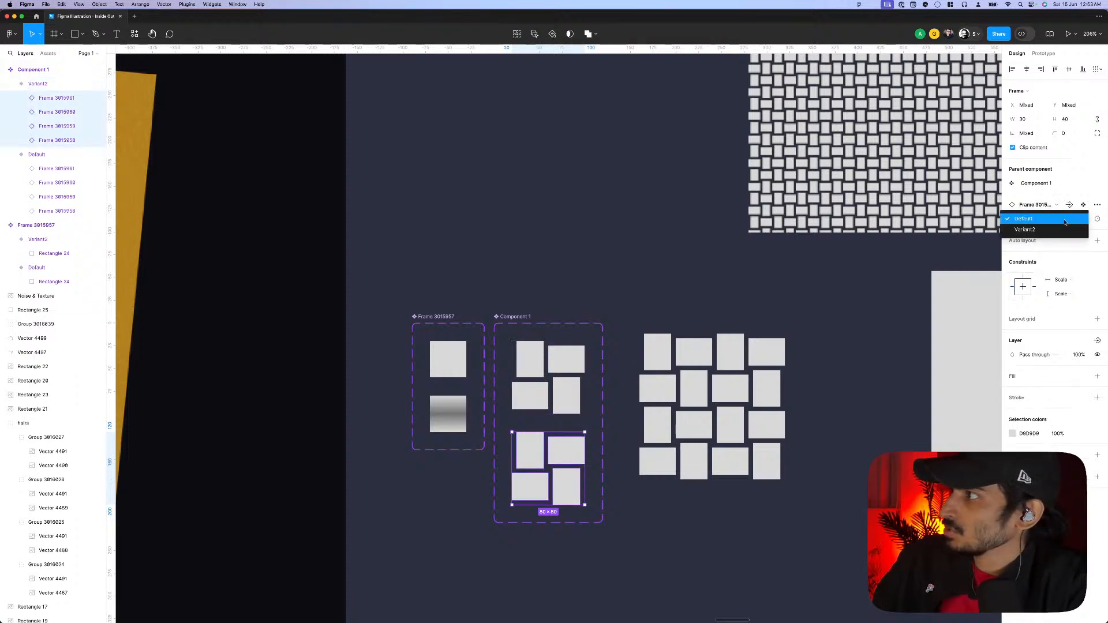
{"action": "left_click", "coordinate": [1062, 228]}
{"action": "left_click", "coordinate": [610, 511]}
{"action": "scroll", "coordinate": [579, 483], "scroll_direction": "up", "scroll_amount": 3}
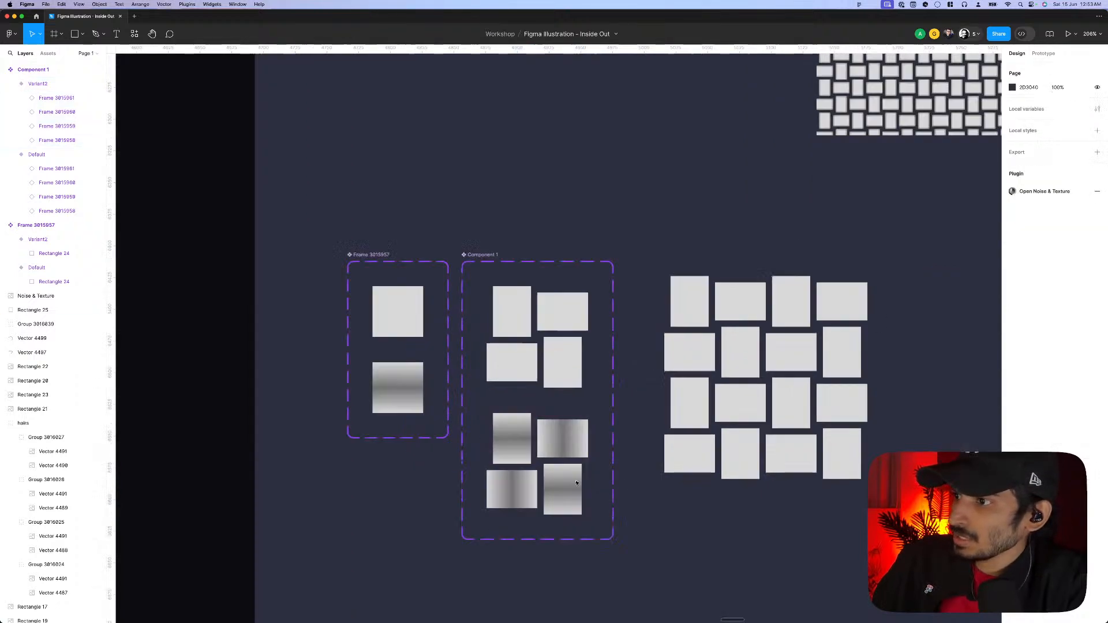
{"action": "double_click", "coordinate": [546, 436]}
{"action": "scroll", "coordinate": [526, 430], "scroll_direction": "up", "scroll_amount": 4}
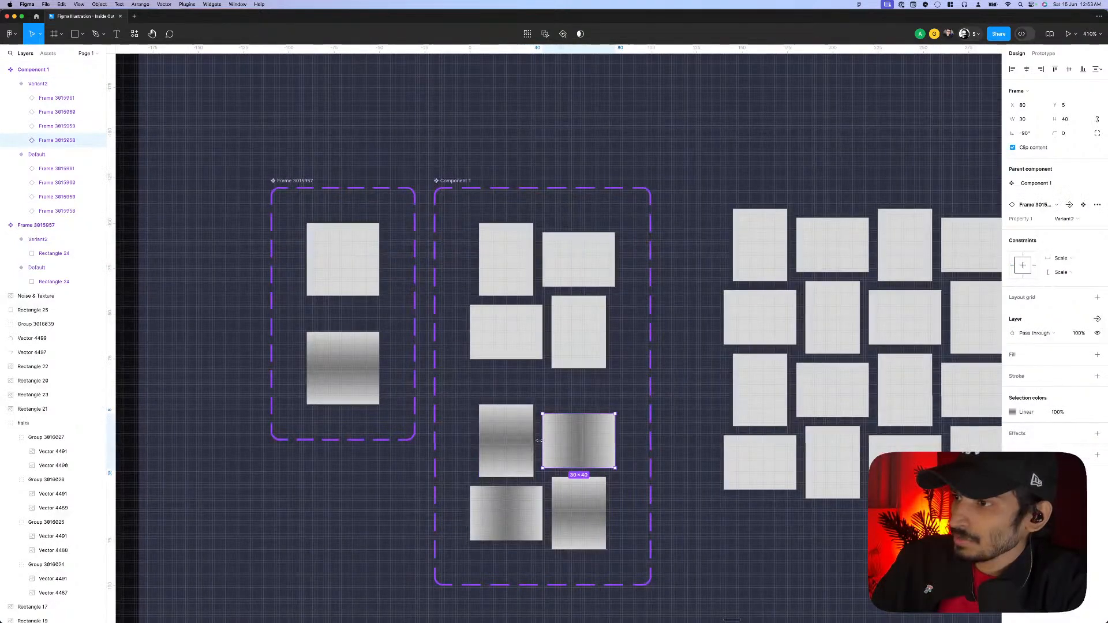
{"action": "left_click_drag", "start_coordinate": [539, 441], "coordinate": [543, 441]}
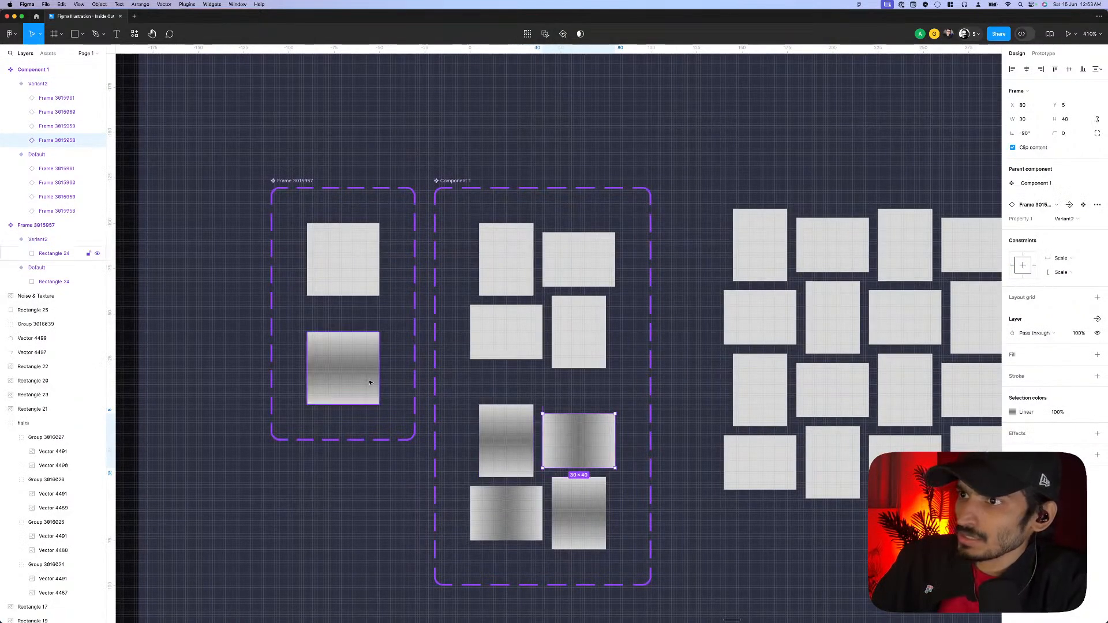
- Set the gradient rectangle's horizontal and vertical constraints to Scale in Variant2 of Frame 3015957
{"action": "double_click", "coordinate": [372, 384]}
{"action": "left_click", "coordinate": [1063, 194]}
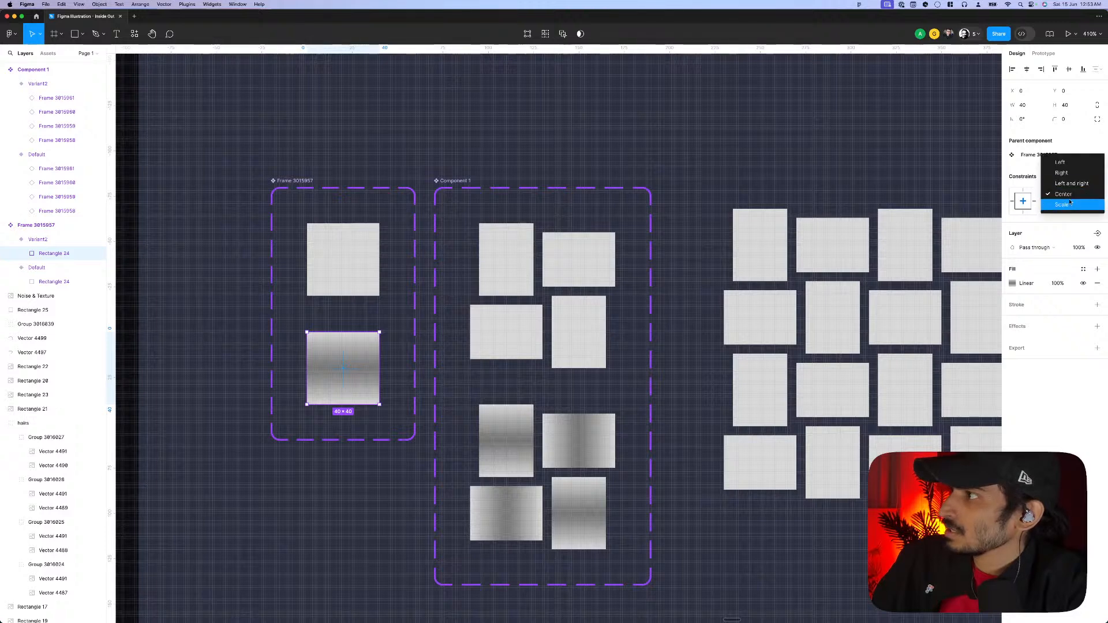
- Lengthen the four gradient tiles in Component 1's second variant to 45 so each one meets its neighbour
{"action": "left_click", "coordinate": [559, 446]}
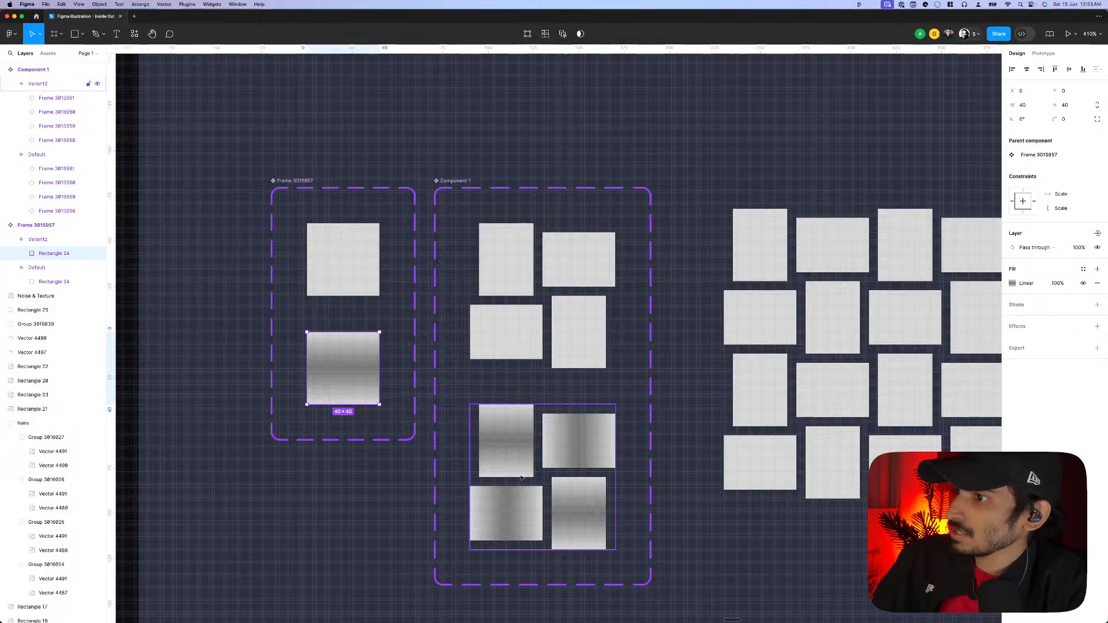
{"action": "left_click", "coordinate": [559, 446]}
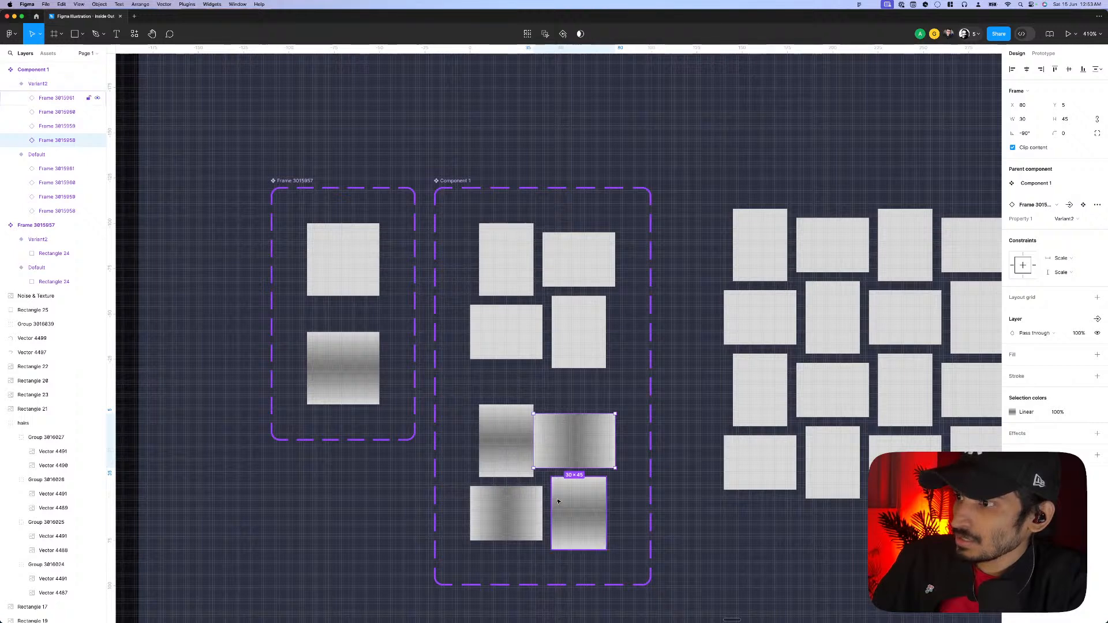
{"action": "left_click", "coordinate": [567, 484]}
{"action": "left_click_drag", "start_coordinate": [566, 476], "coordinate": [566, 471]}
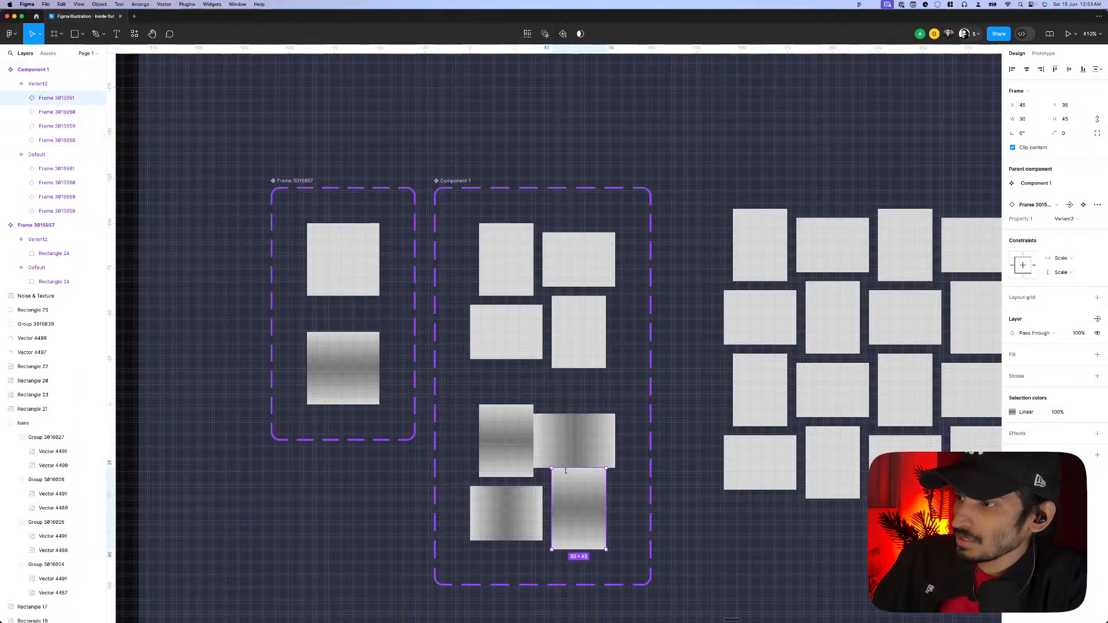
{"action": "left_click", "coordinate": [534, 511]}
{"action": "left_click_drag", "start_coordinate": [542, 508], "coordinate": [551, 507]}
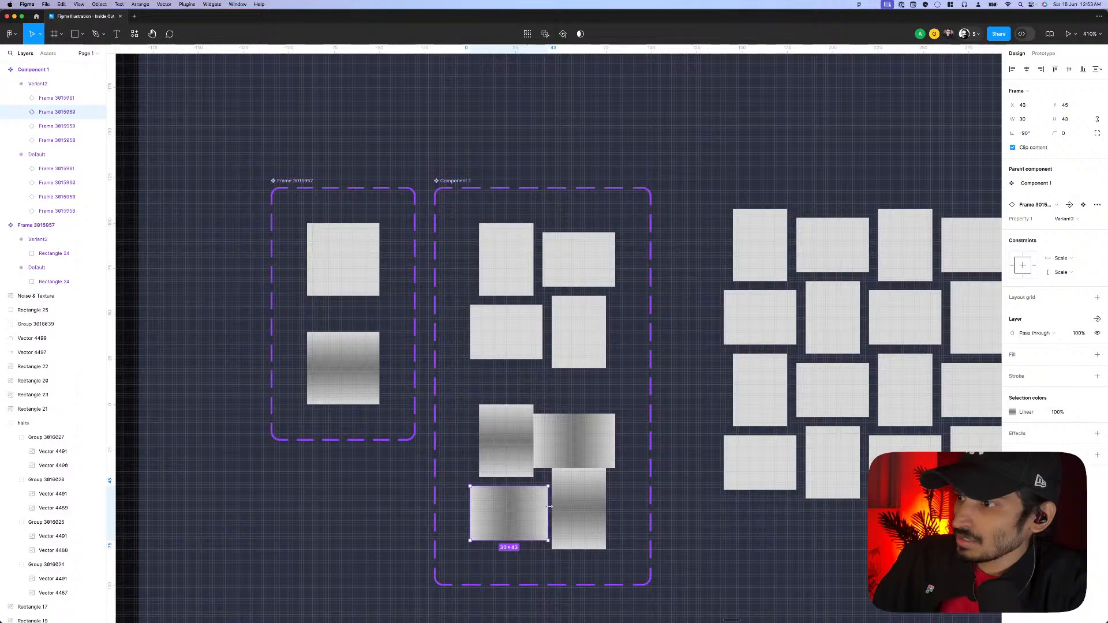
{"action": "left_click", "coordinate": [516, 475]}
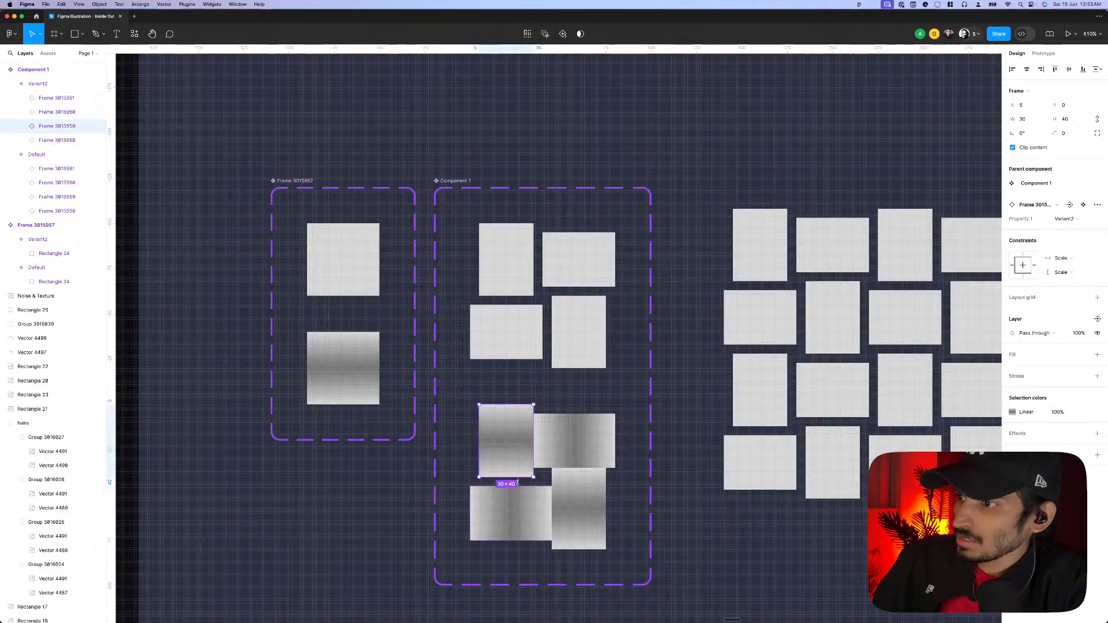
{"action": "scroll", "coordinate": [520, 485], "scroll_direction": "down", "scroll_amount": 10}
{"action": "left_click", "coordinate": [565, 515]}
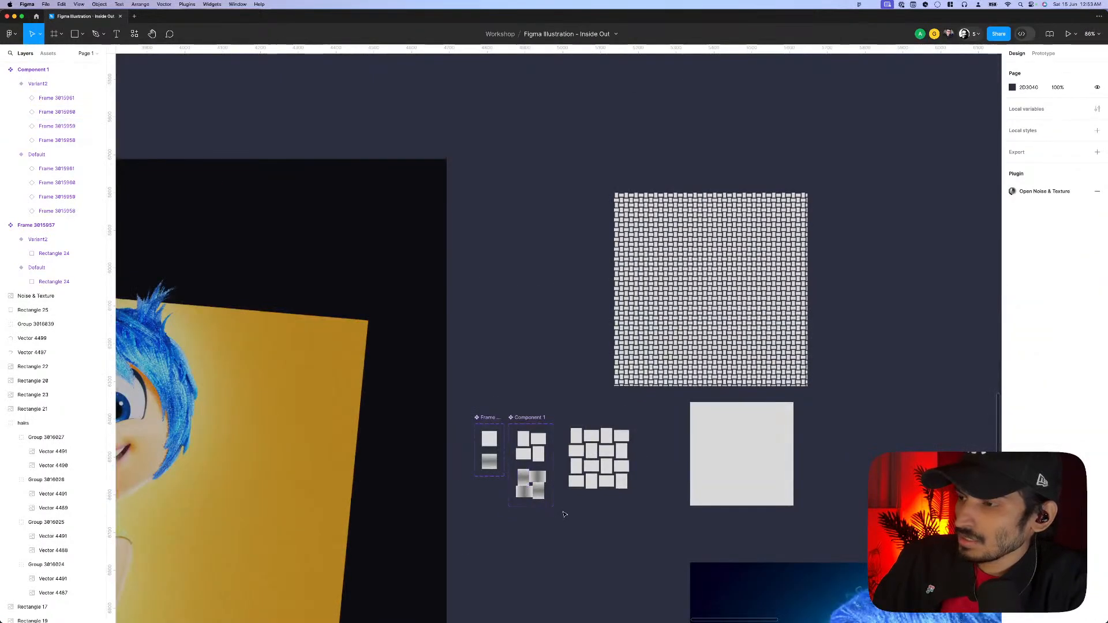
- Move the dark 737373 gradient stop of Frame 3015957's second variant to 33%, with the closing D9D9D9 stop at the far end
{"action": "scroll", "coordinate": [522, 485], "scroll_direction": "up", "scroll_amount": 10}
{"action": "left_click", "coordinate": [489, 462]}
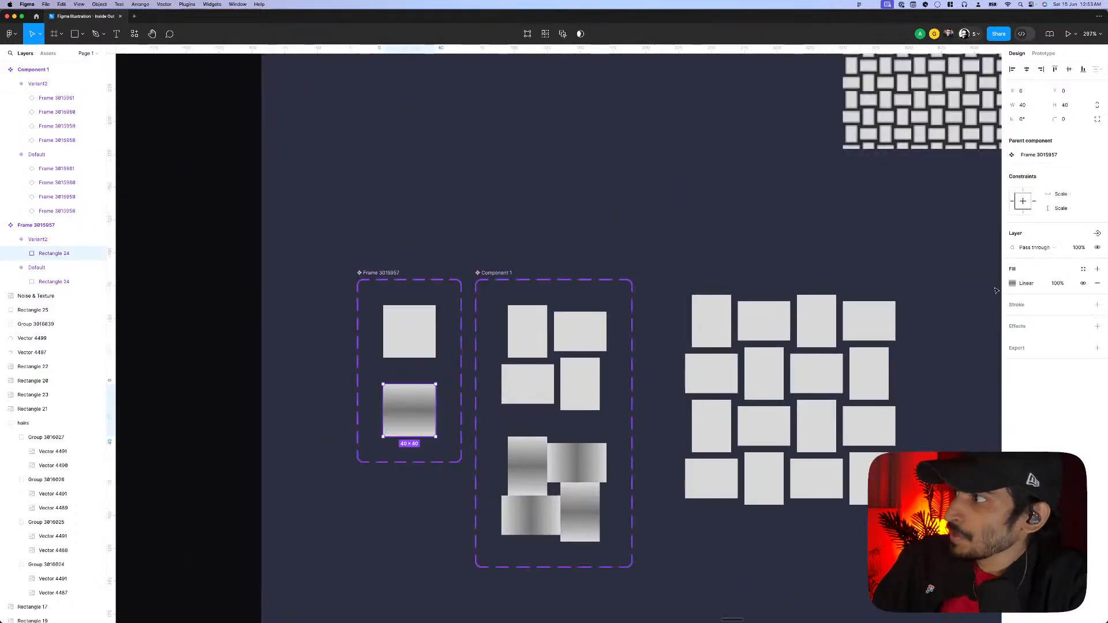
{"action": "left_click", "coordinate": [1012, 283]}
{"action": "mouse_move", "coordinate": [948, 342]}
{"action": "left_mouse_down"}
{"action": "mouse_move", "coordinate": [935, 342]}
{"action": "mouse_move", "coordinate": [961, 341]}
{"action": "left_mouse_up"}
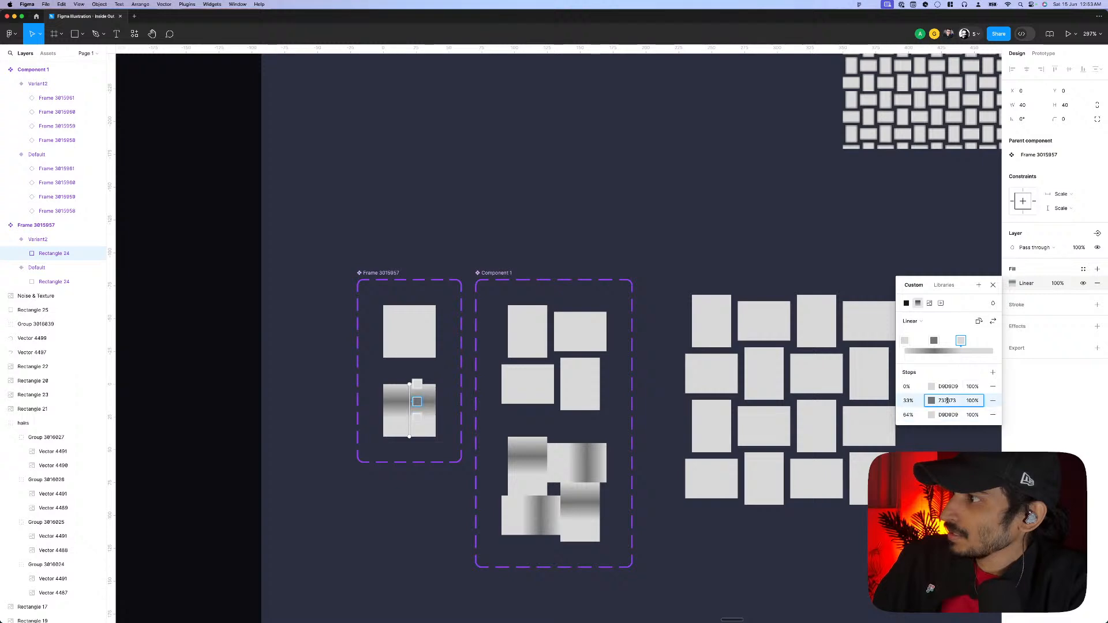
{"action": "left_click", "coordinate": [962, 342]}
{"action": "left_click_drag", "start_coordinate": [961, 342], "coordinate": [1006, 346]}
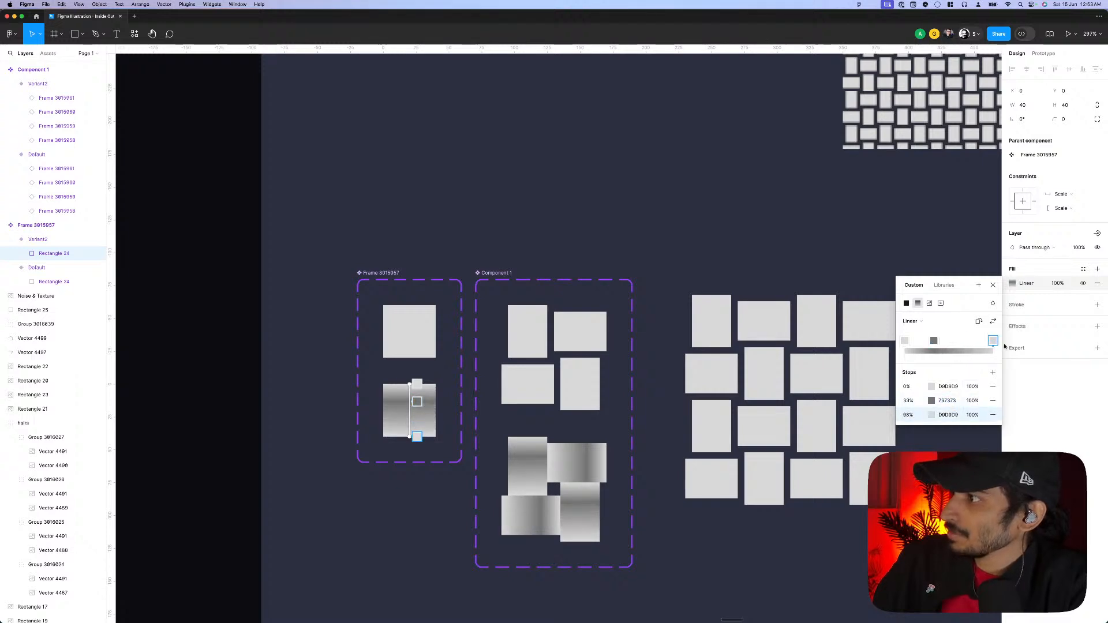
- Add a second 737373 stop at 64% to widen the dark band of the tile's linear gradient
{"action": "left_click", "coordinate": [957, 346]}
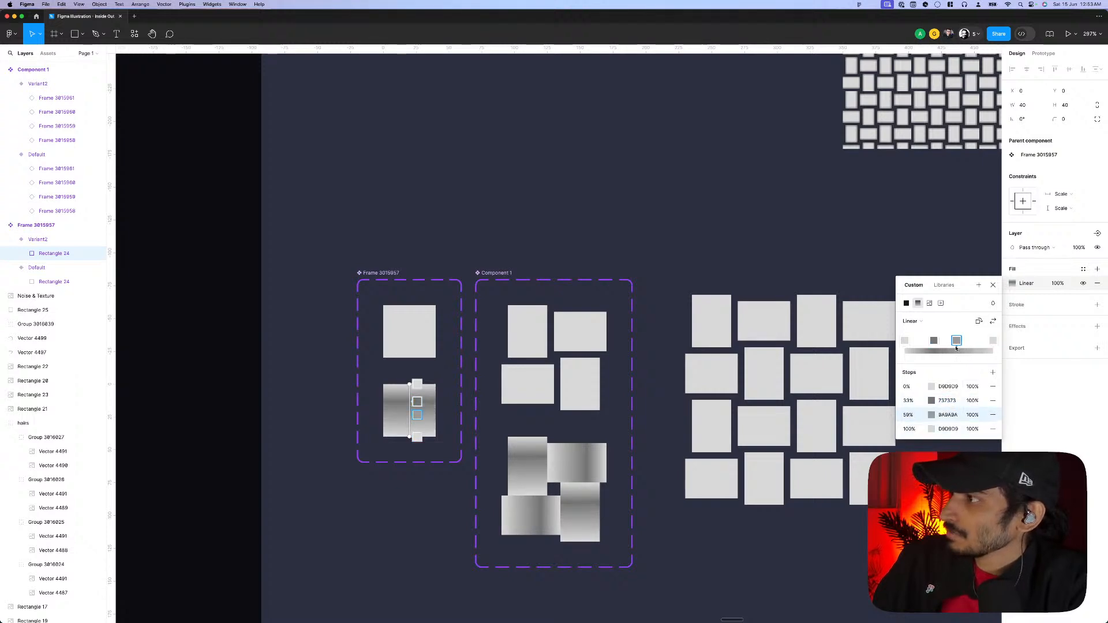
{"action": "left_click", "coordinate": [948, 415]}
{"action": "type", "text": "737373"}
{"action": "key", "text": "Tab"}
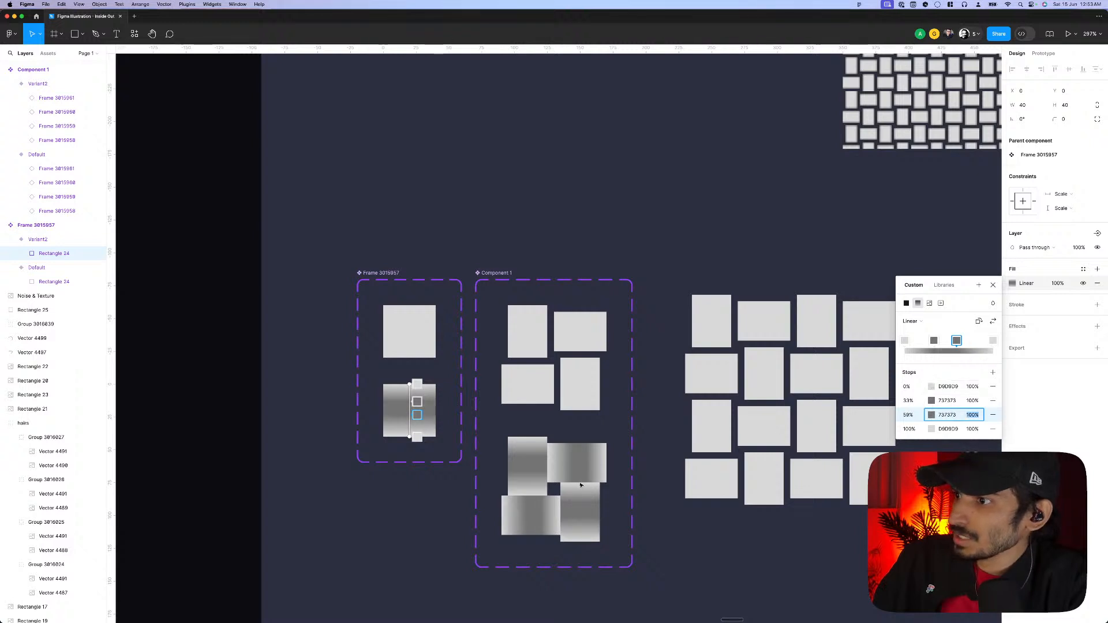
{"action": "scroll", "coordinate": [581, 485], "scroll_direction": "up", "scroll_amount": 1}
{"action": "left_click_drag", "start_coordinate": [411, 414], "coordinate": [413, 416]}
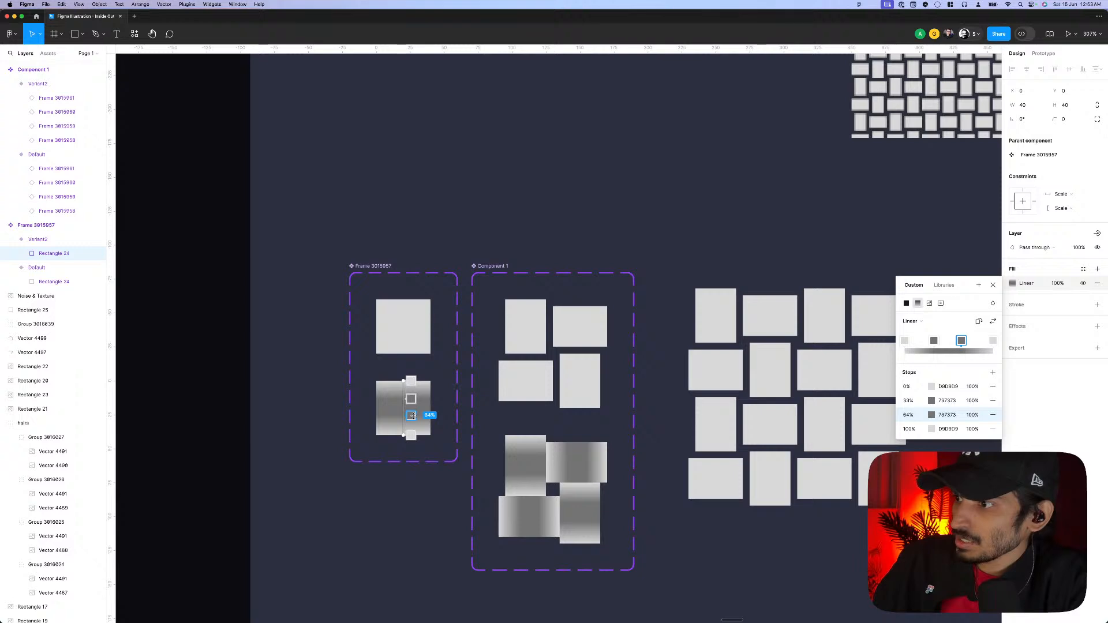
{"action": "scroll", "coordinate": [413, 416], "scroll_direction": "down", "scroll_amount": 10}
{"action": "key", "text": "Escape"}
- Duplicate the plain 4×4 weave group and move the copy 180 px straight down, below the original
{"action": "left_click", "coordinate": [615, 442]}
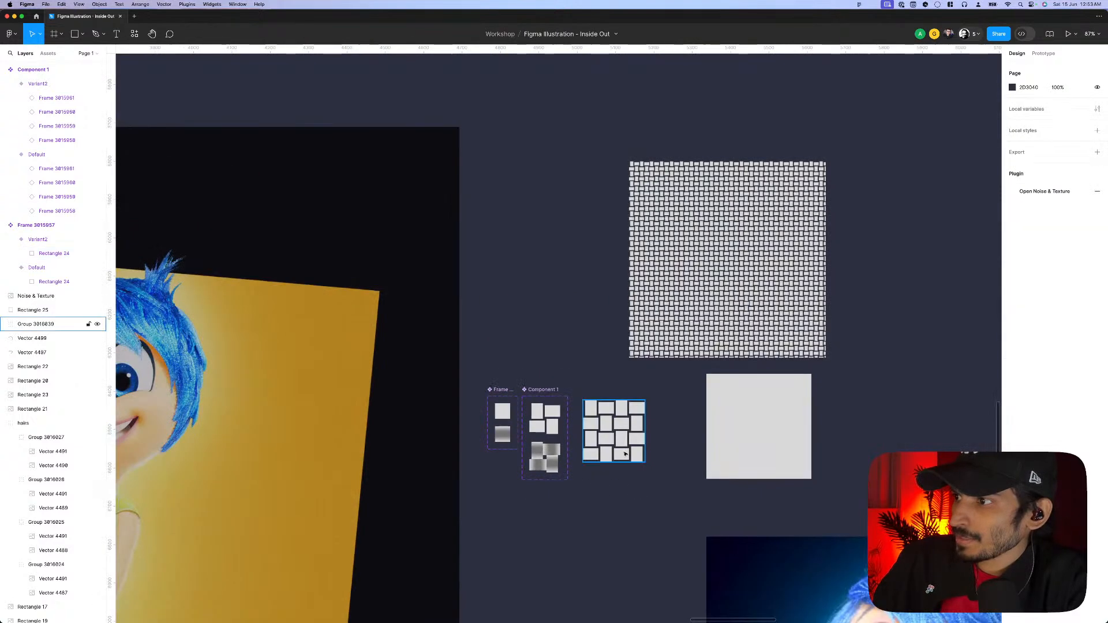
{"action": "key", "text": "super+d"}
{"action": "key", "text": "shift+Down"}
{"action": "key", "text": "shift+Down"}
{"action": "key", "text": "shift+Down"}
{"action": "key", "text": "shift+Down"}
{"action": "key", "text": "shift+Down"}
{"action": "key", "text": "shift+Down"}
{"action": "key", "text": "shift+Down"}
{"action": "key", "text": "shift+Down"}
{"action": "key", "text": "shift+Down"}
{"action": "key", "text": "shift+Down"}
{"action": "key", "text": "shift+Down"}
{"action": "key", "text": "shift+Down"}
{"action": "key", "text": "shift+Down"}
{"action": "key", "text": "shift+Down"}
{"action": "key", "text": "shift+Down"}
{"action": "key", "text": "shift+Down"}
{"action": "key", "text": "shift+Down"}
{"action": "key", "text": "shift+Down"}
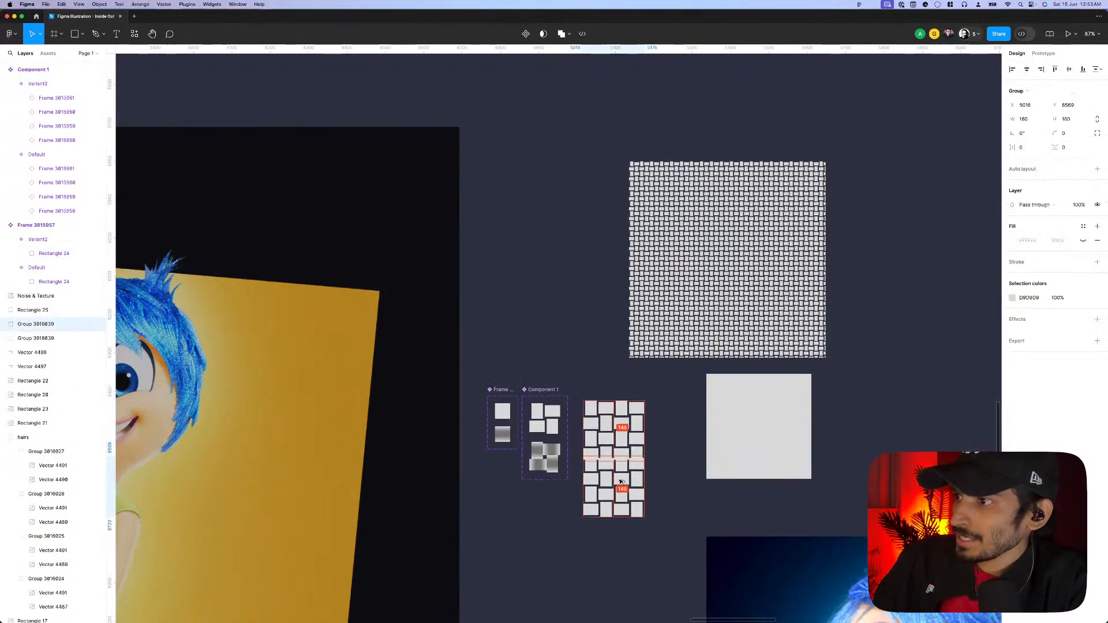
- Switch all four Component 1 instances inside the duplicated weave group to Variant2
{"action": "key", "text": "Return"}
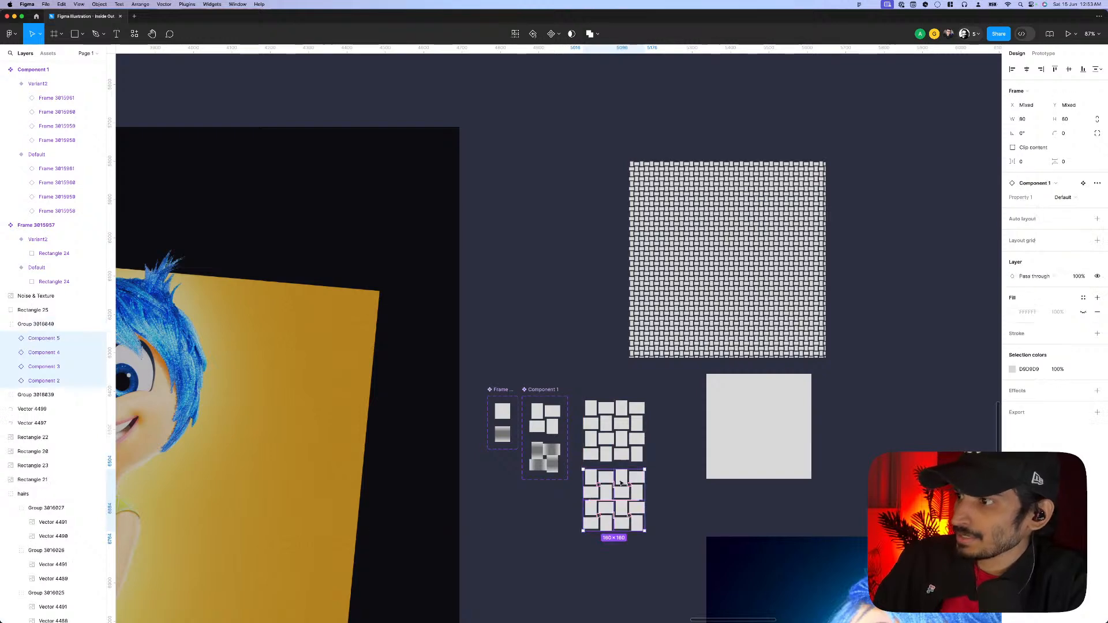
{"action": "left_click", "coordinate": [1069, 198]}
{"action": "left_click", "coordinate": [1062, 212]}
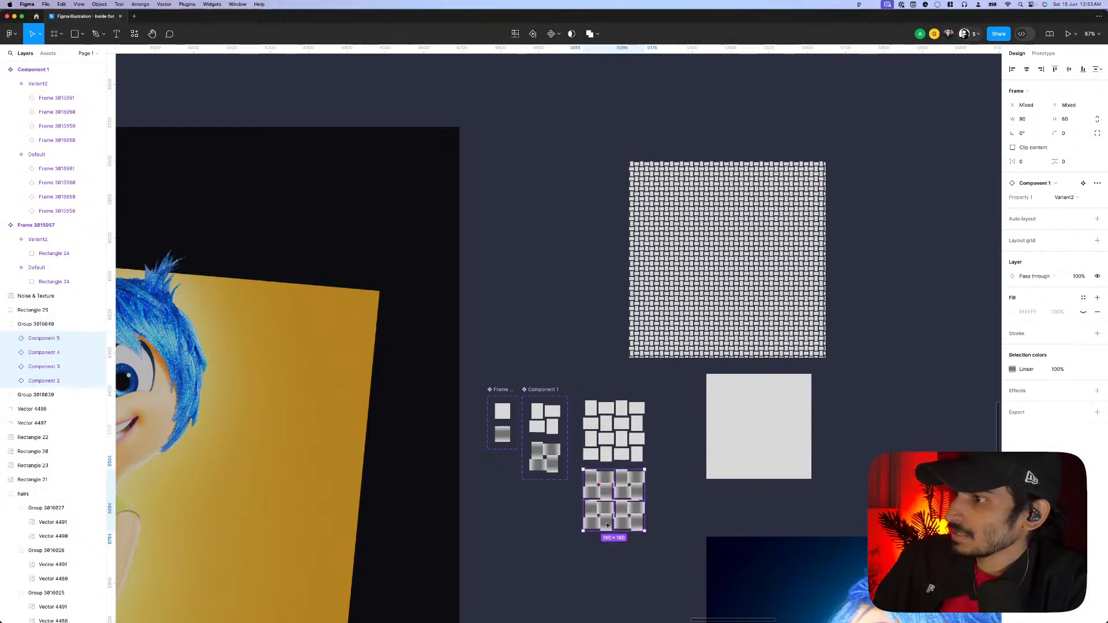
{"action": "left_click", "coordinate": [684, 530]}
{"action": "scroll", "coordinate": [651, 534], "scroll_direction": "down", "scroll_amount": 2}
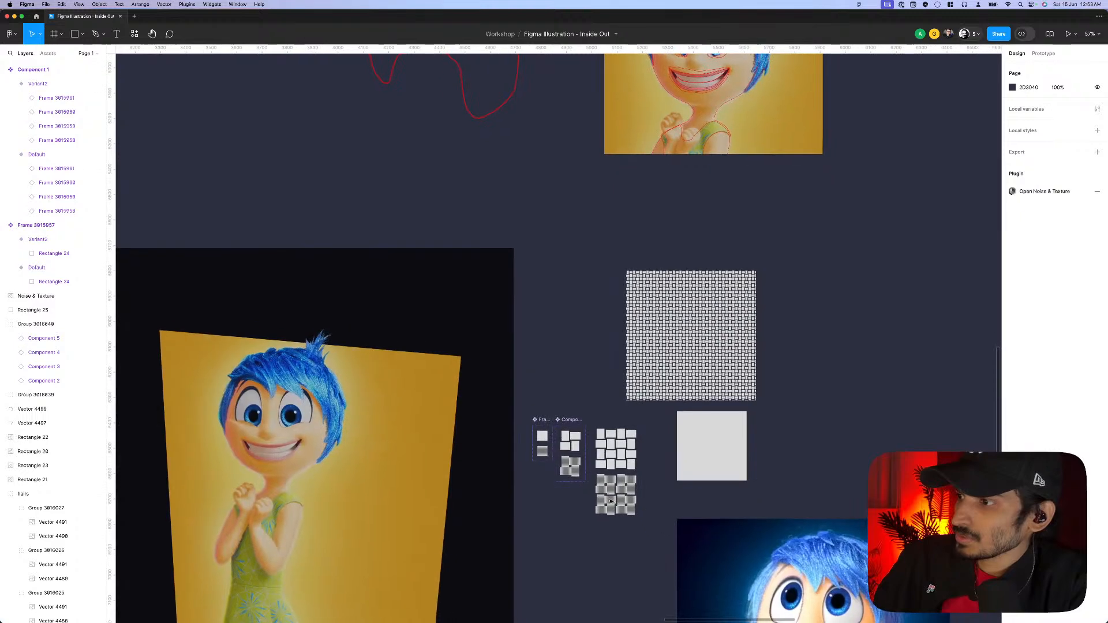
- Duplicate the upper-left vertical tile in Component 1's Variant2, align the copy to the bottom edge and shorten it to 35
{"action": "scroll", "coordinate": [651, 519], "scroll_direction": "up", "scroll_amount": 4}
{"action": "left_click", "coordinate": [650, 494]}
{"action": "left_click", "coordinate": [649, 493]}
{"action": "scroll", "coordinate": [650, 493], "scroll_direction": "up", "scroll_amount": 3}
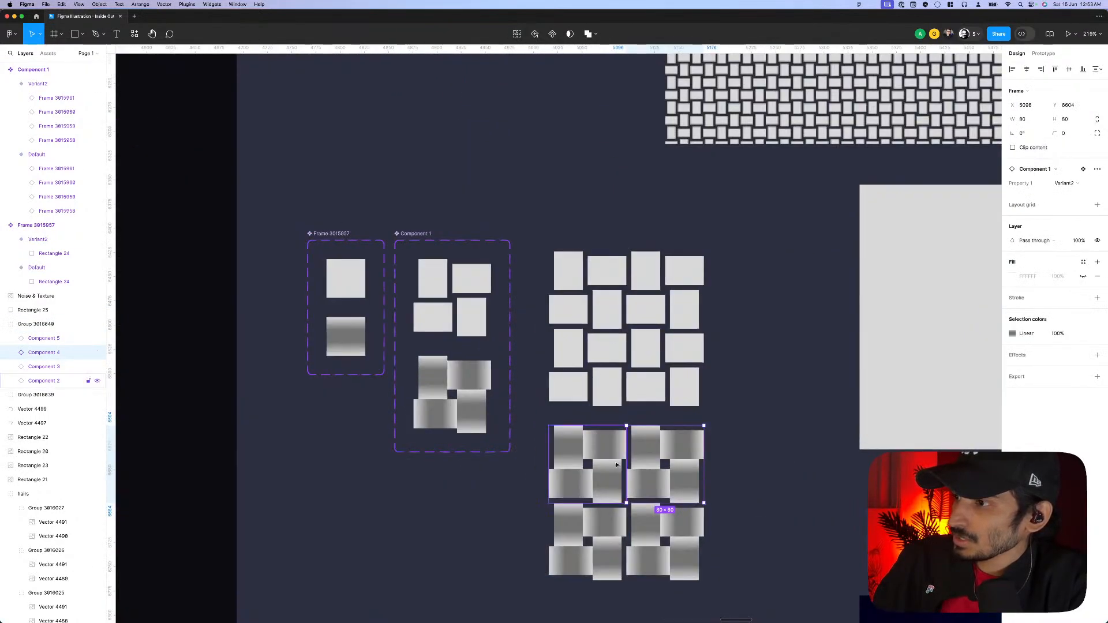
{"action": "scroll", "coordinate": [482, 424], "scroll_direction": "up", "scroll_amount": 3}
{"action": "left_click", "coordinate": [480, 430]}
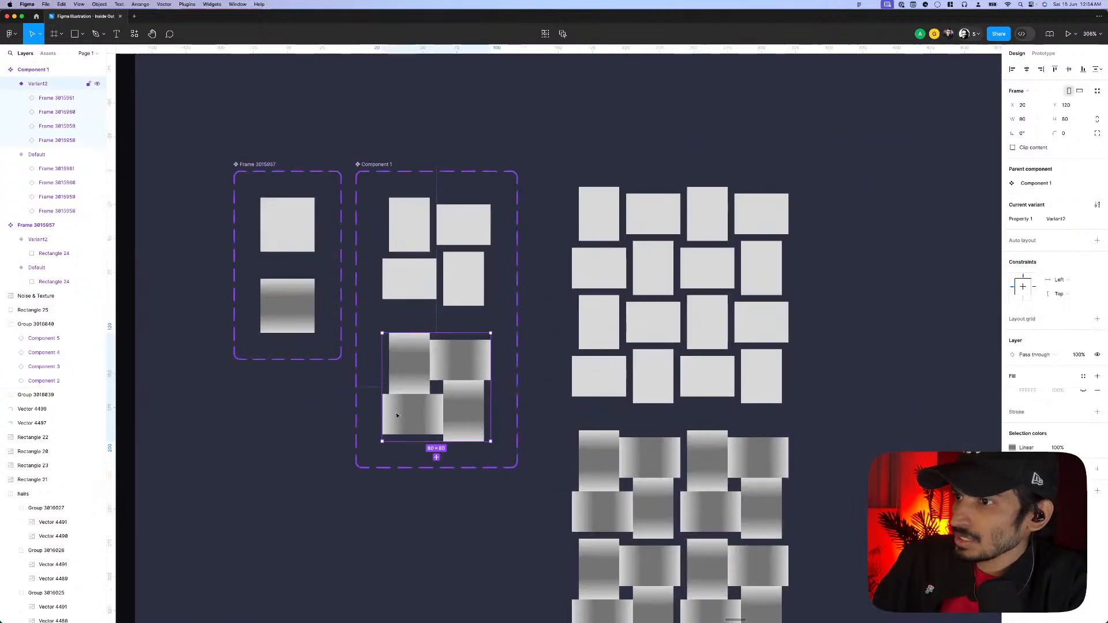
{"action": "left_click", "coordinate": [415, 387]}
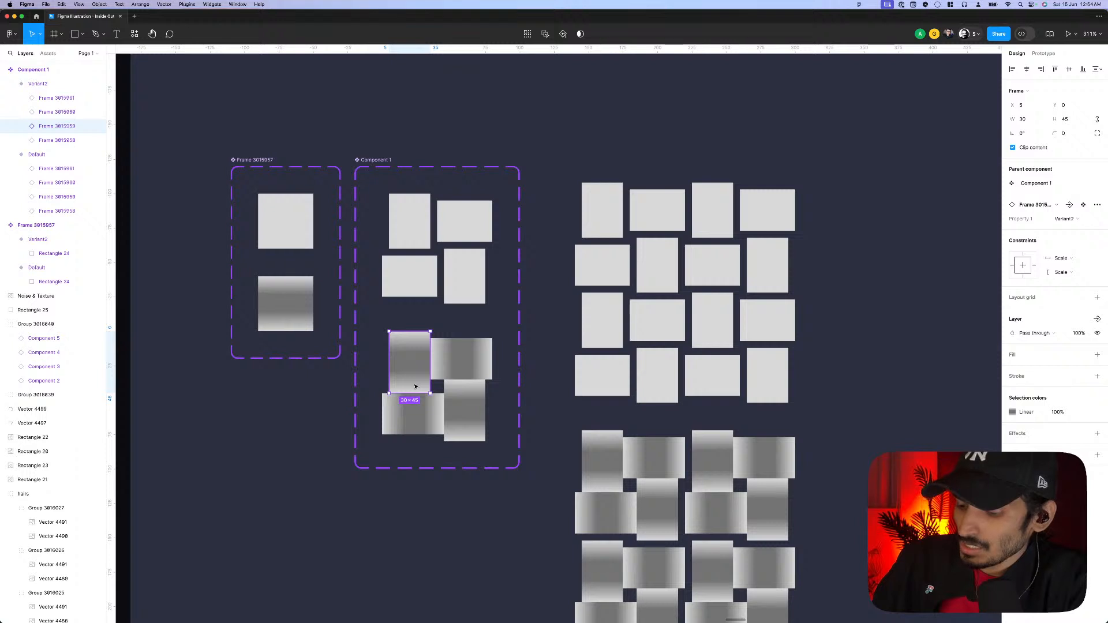
{"action": "key", "text": "super+d"}
{"action": "left_click_drag", "start_coordinate": [416, 386], "coordinate": [419, 401]}
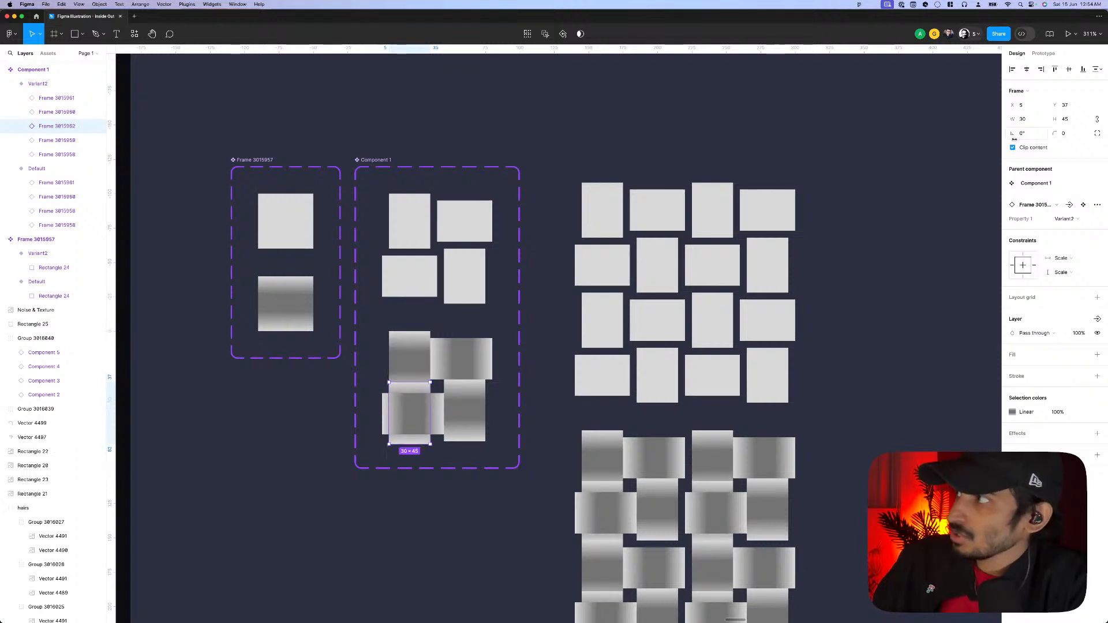
{"action": "left_click", "coordinate": [1083, 69]}
{"action": "left_click_drag", "start_coordinate": [416, 382], "coordinate": [419, 396]}
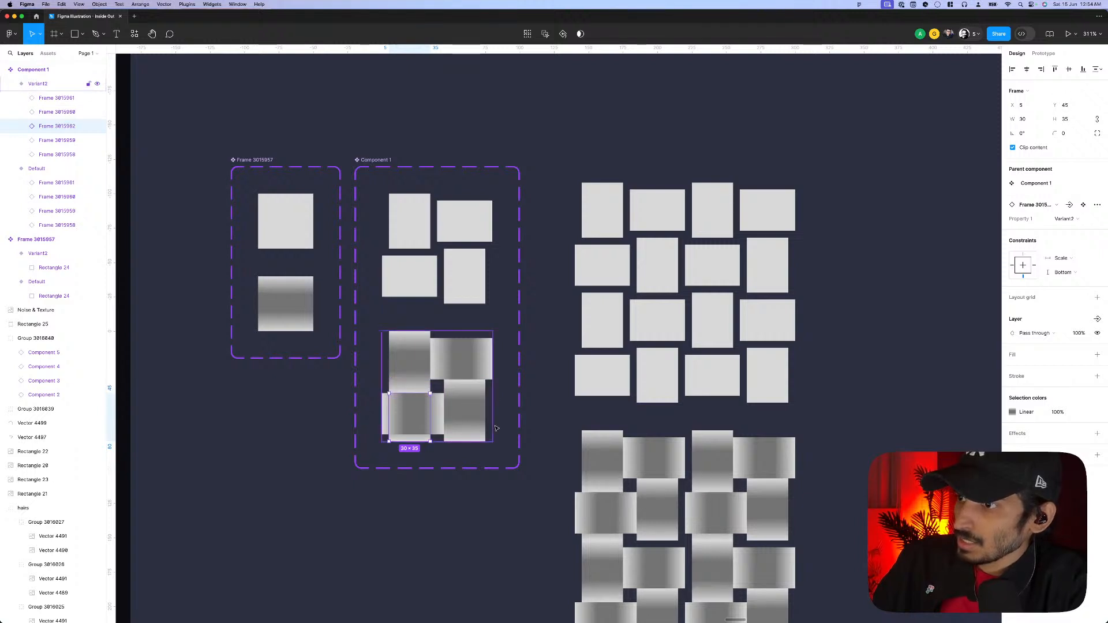
{"action": "left_click", "coordinate": [439, 421]}
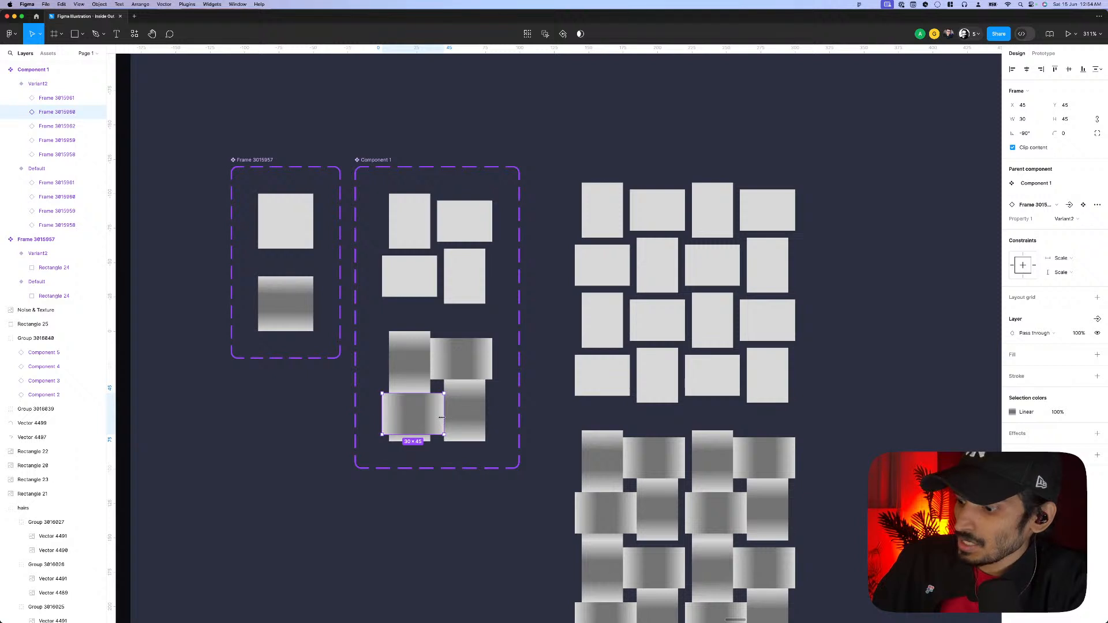
{"action": "key", "text": "super+alt+bracketleft"}
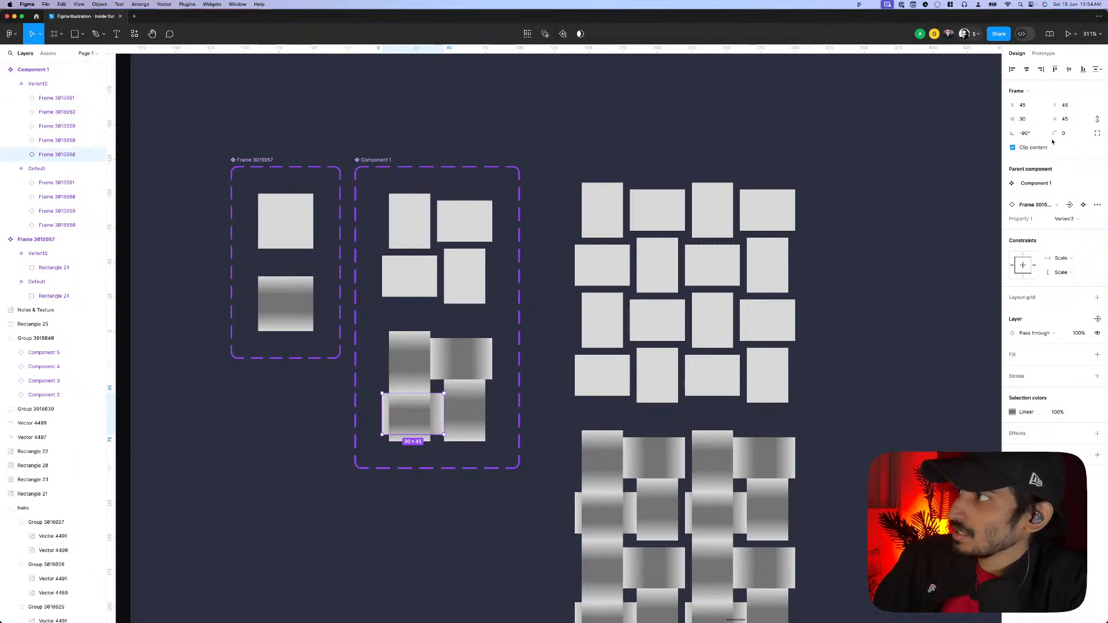
{"action": "left_click", "coordinate": [1041, 70]}
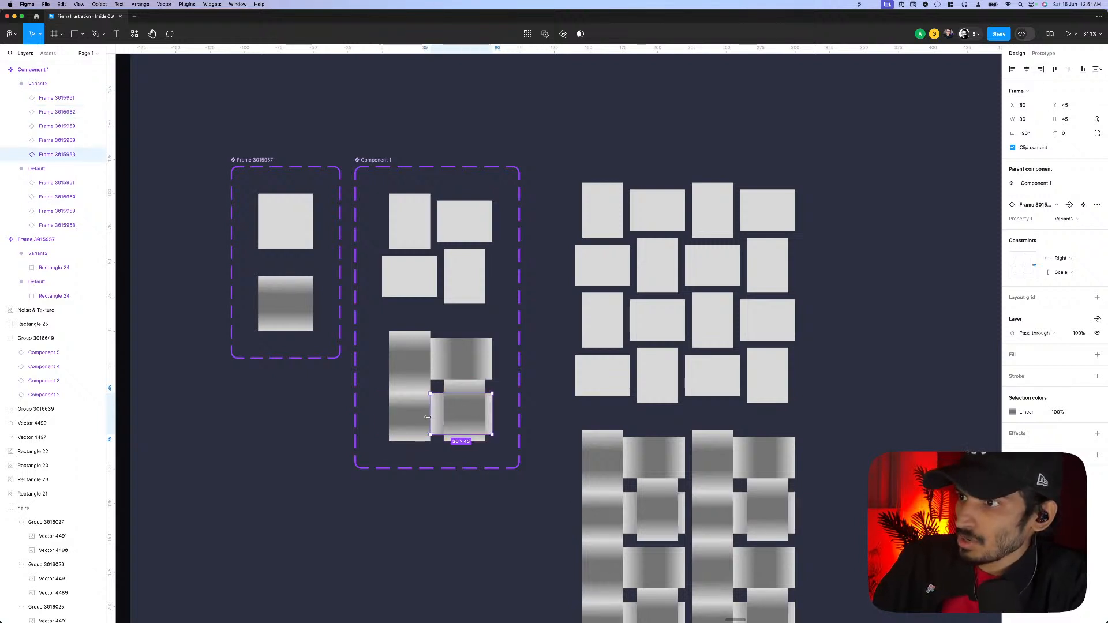
{"action": "mouse_move", "coordinate": [432, 417]}
{"action": "left_mouse_down"}
{"action": "mouse_move", "coordinate": [445, 420]}
{"action": "mouse_move", "coordinate": [436, 423]}
{"action": "left_mouse_up"}
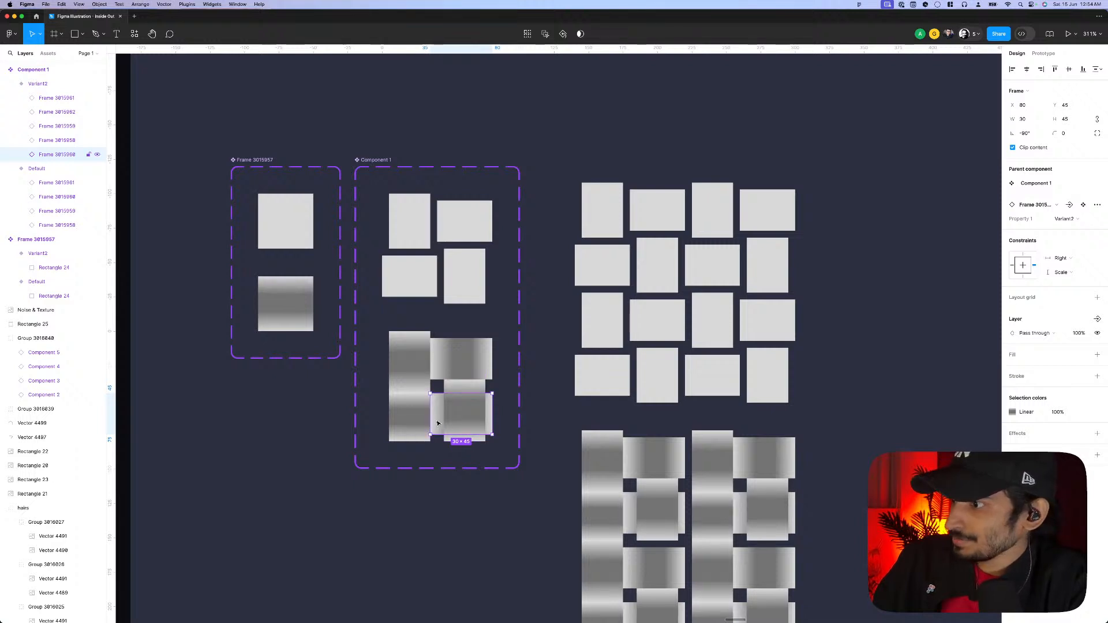
{"action": "left_click", "coordinate": [418, 418]}
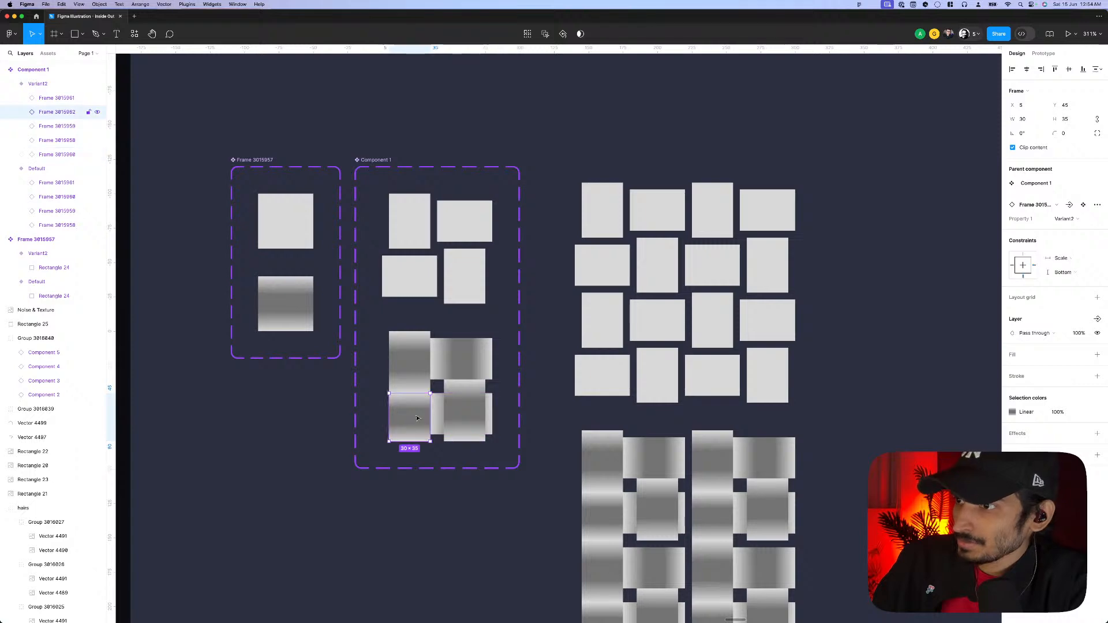
{"action": "left_click_drag", "start_coordinate": [484, 430], "coordinate": [436, 431]}
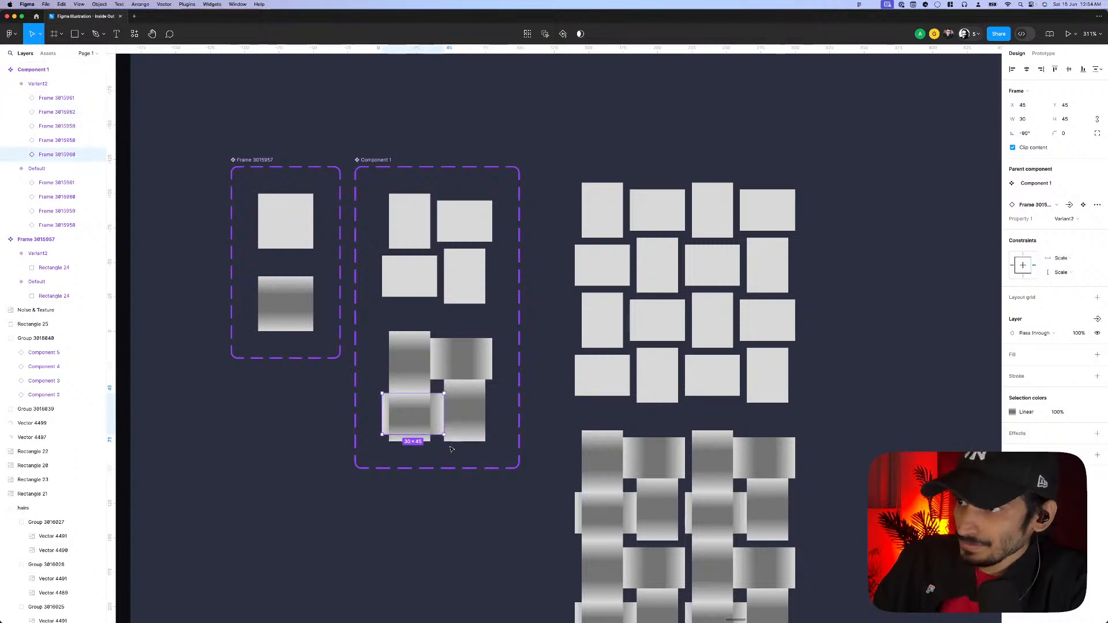
{"action": "key", "text": "super+bracketright"}
{"action": "key", "text": "super+bracketright"}
{"action": "key", "text": "super+bracketright"}
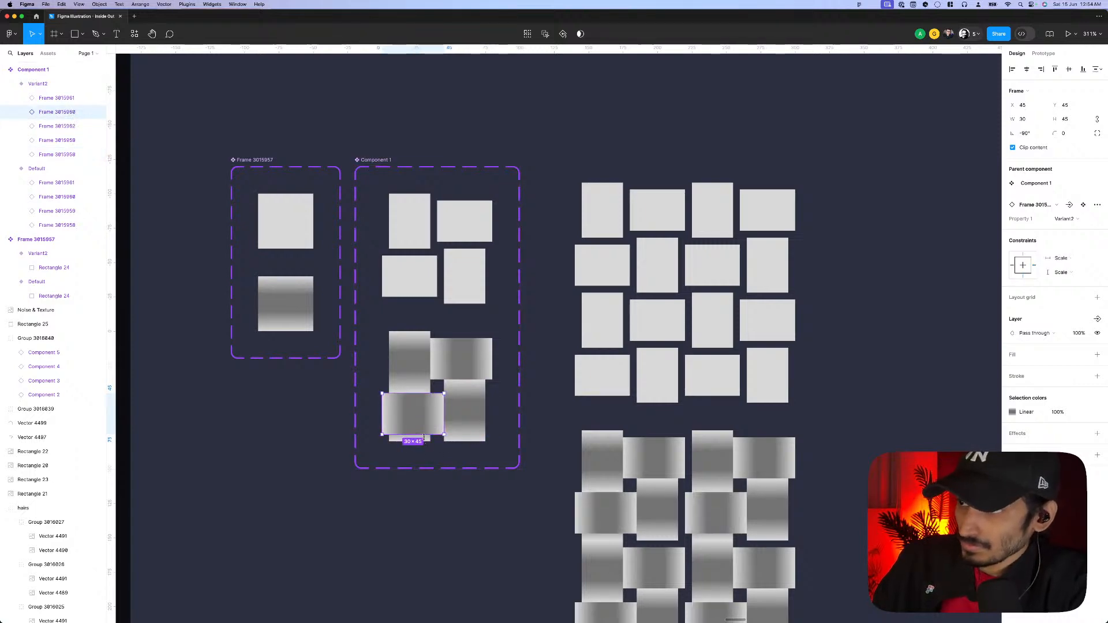
- Duplicate Variant2's lower-left horizontal tile, send the copy to the back, align it to the right edge and shorten it to 35
{"action": "left_click", "coordinate": [424, 426]}
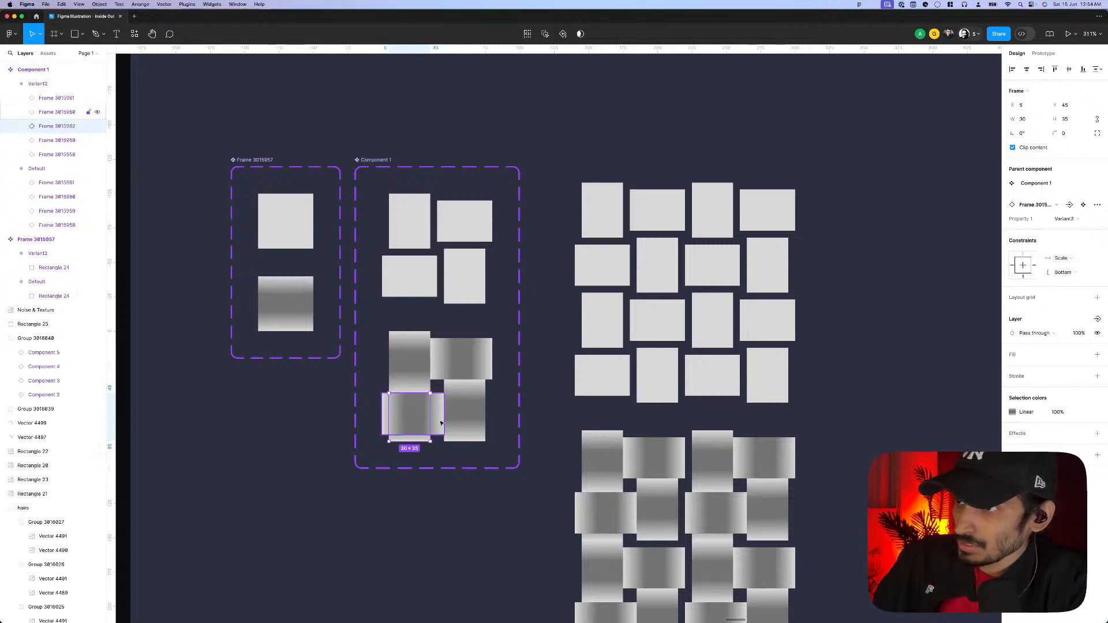
{"action": "left_click", "coordinate": [438, 425]}
{"action": "key", "text": "super+d"}
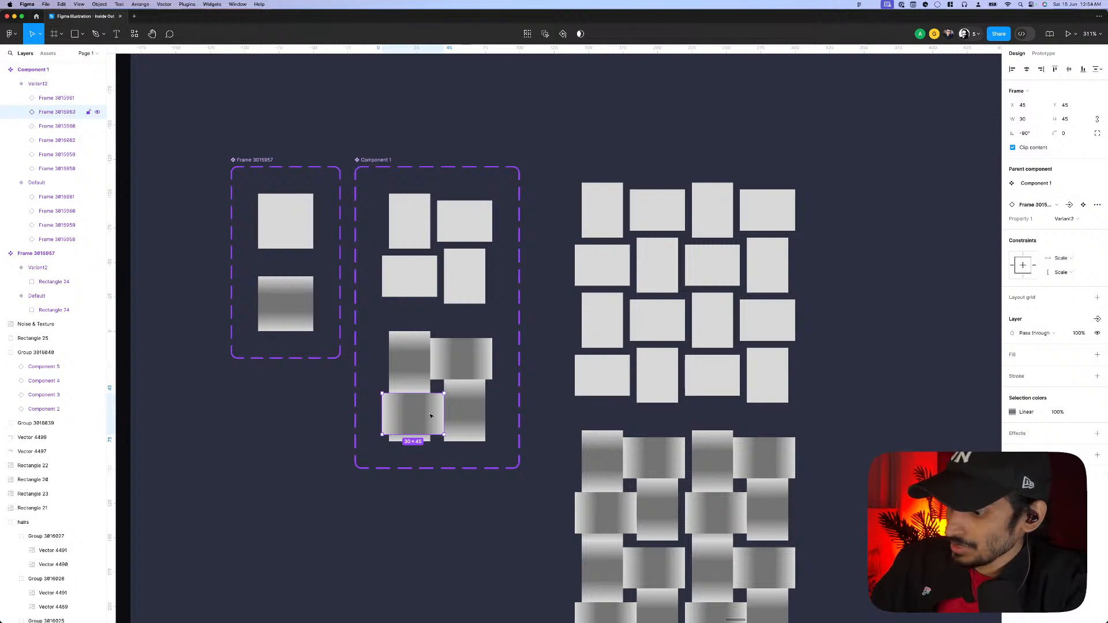
{"action": "key", "text": "alt+super+bracketleft"}
{"action": "scroll", "coordinate": [431, 416], "scroll_direction": "down", "scroll_amount": 1}
{"action": "left_click", "coordinate": [1042, 69]}
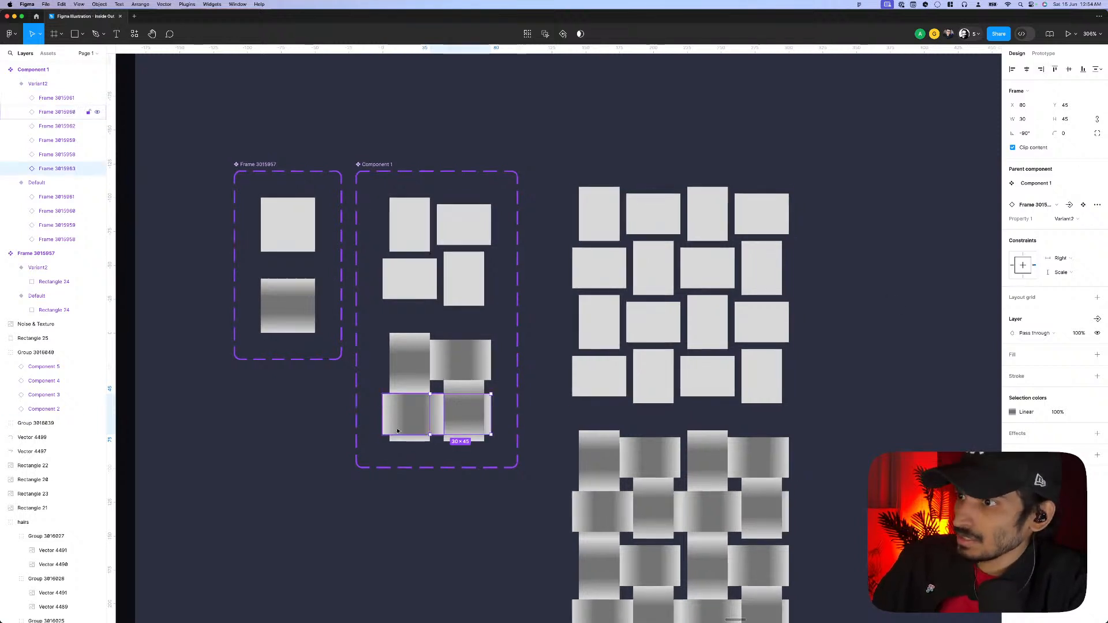
{"action": "left_click_drag", "start_coordinate": [430, 418], "coordinate": [444, 423]}
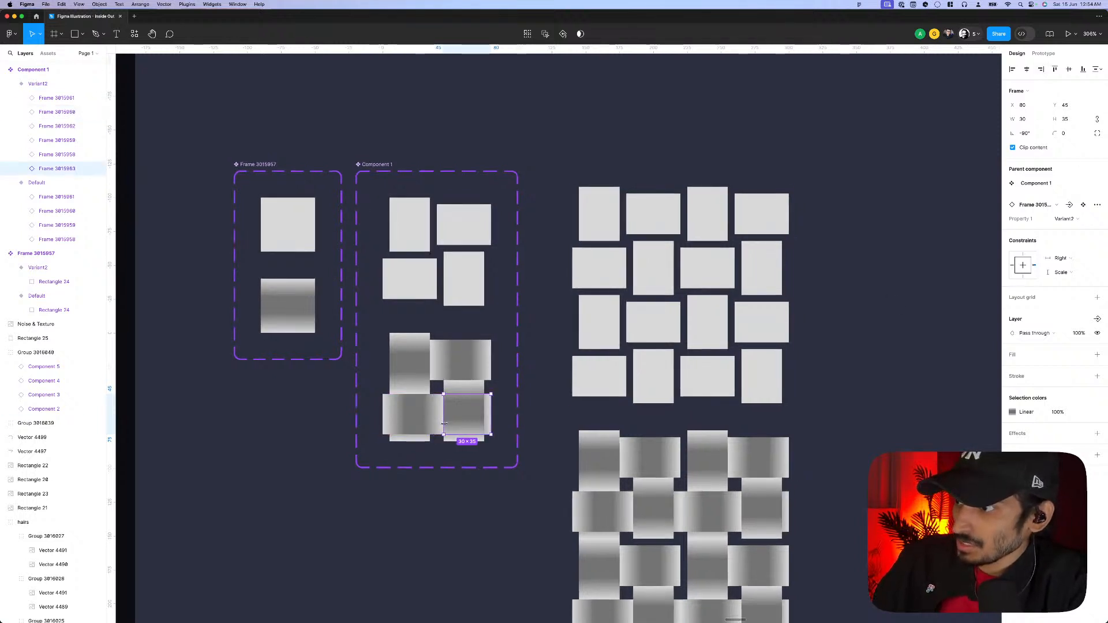
{"action": "left_click", "coordinate": [477, 482]}
- Duplicate Variant2's lower-right vertical tile, move the copy up to Y 0 and send it behind the other tiles
{"action": "scroll", "coordinate": [464, 456], "scroll_direction": "up", "scroll_amount": 1}
{"action": "scroll", "coordinate": [465, 456], "scroll_direction": "left", "scroll_amount": 1}
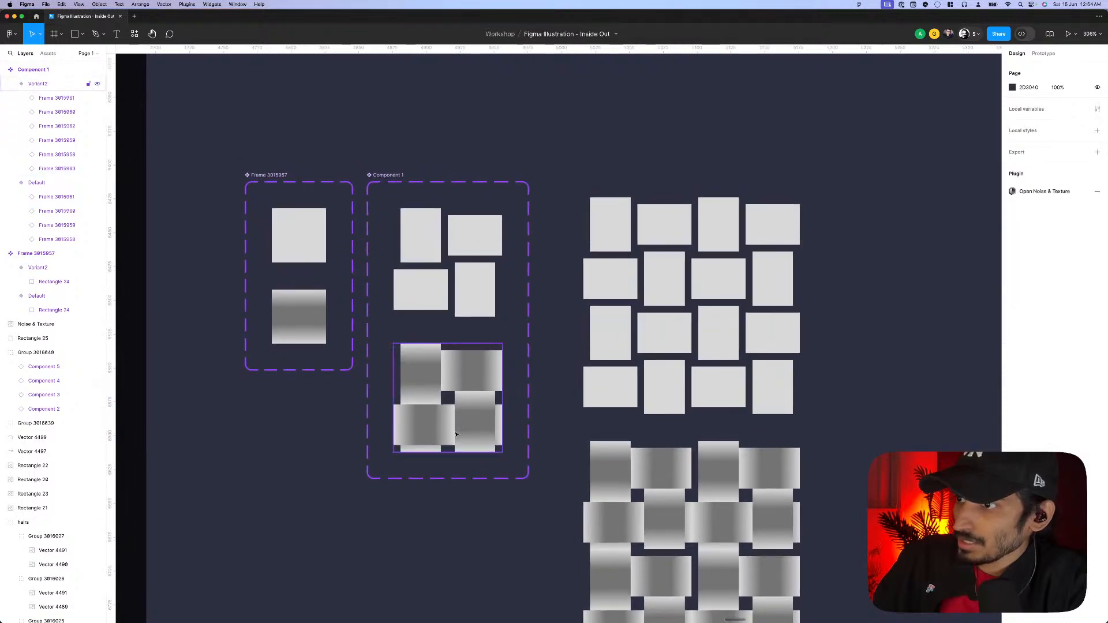
{"action": "left_click", "coordinate": [428, 388]}
{"action": "left_click", "coordinate": [472, 404]}
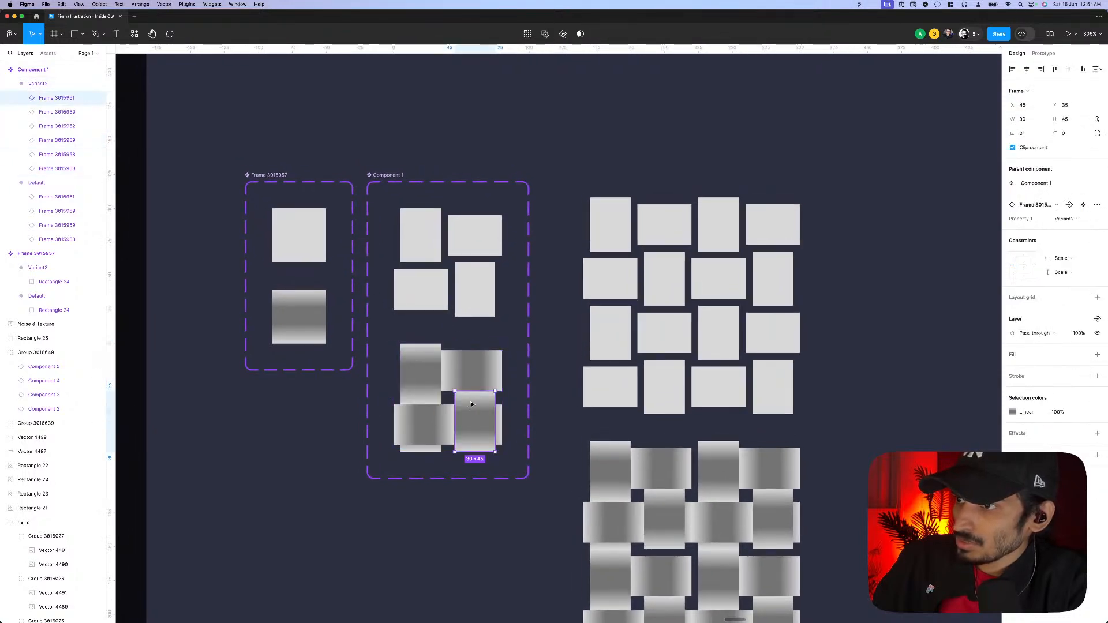
{"action": "key", "text": "super+d"}
{"action": "left_click_drag", "start_coordinate": [472, 404], "coordinate": [471, 356]}
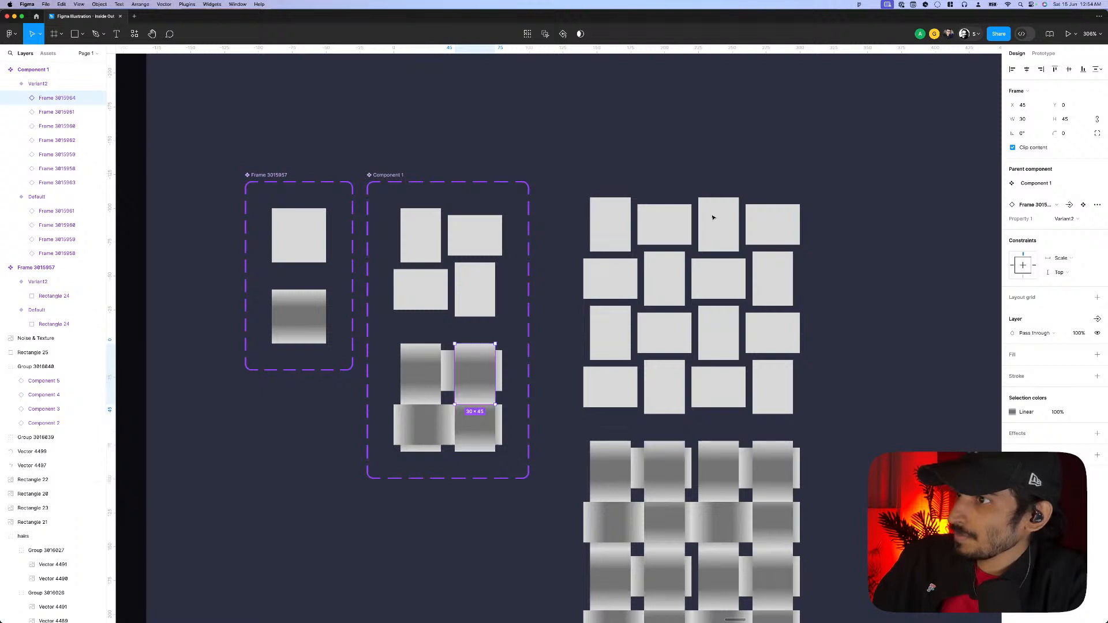
{"action": "key", "text": "bracketleft"}
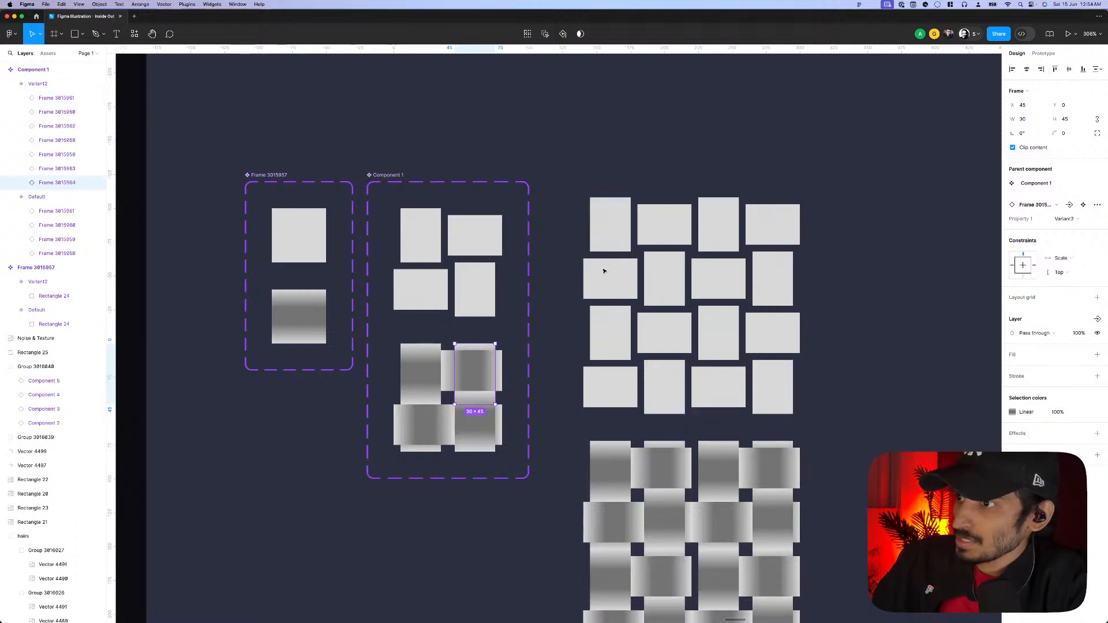
- Duplicate Variant2's upper-right horizontal tile, align the copy to the left edge and send it to the back
{"action": "left_click", "coordinate": [449, 377]}
{"action": "key", "text": "super+d"}
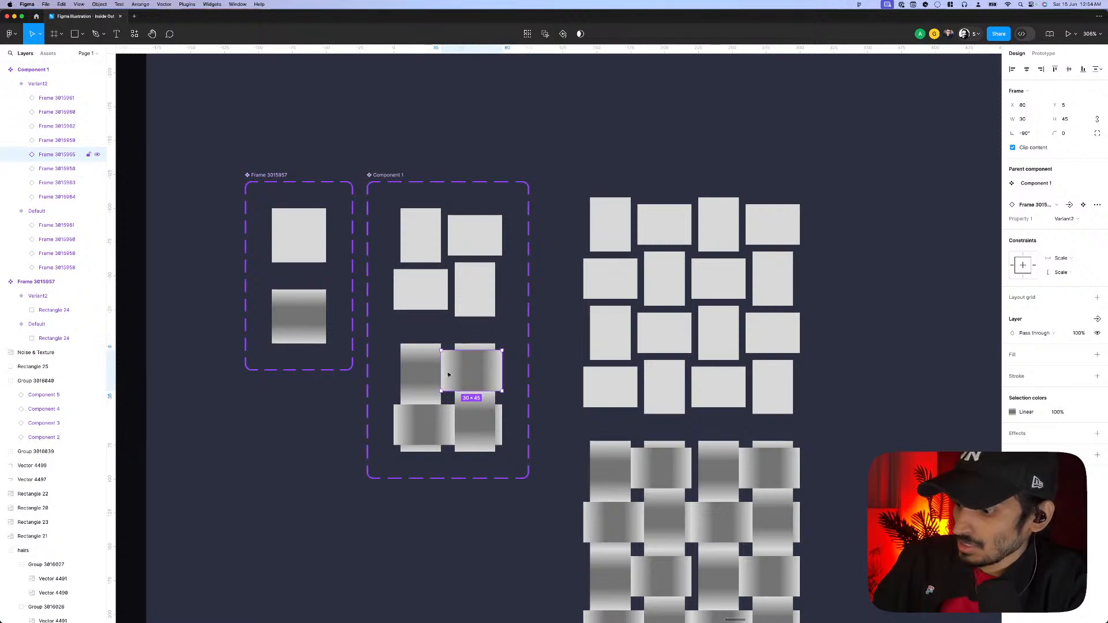
{"action": "left_click", "coordinate": [1012, 70]}
- Add a third variant to the Frame 3015957 tile component, based on its gradient-shaded Variant2
{"action": "scroll", "coordinate": [532, 357], "scroll_direction": "down", "scroll_amount": 10}
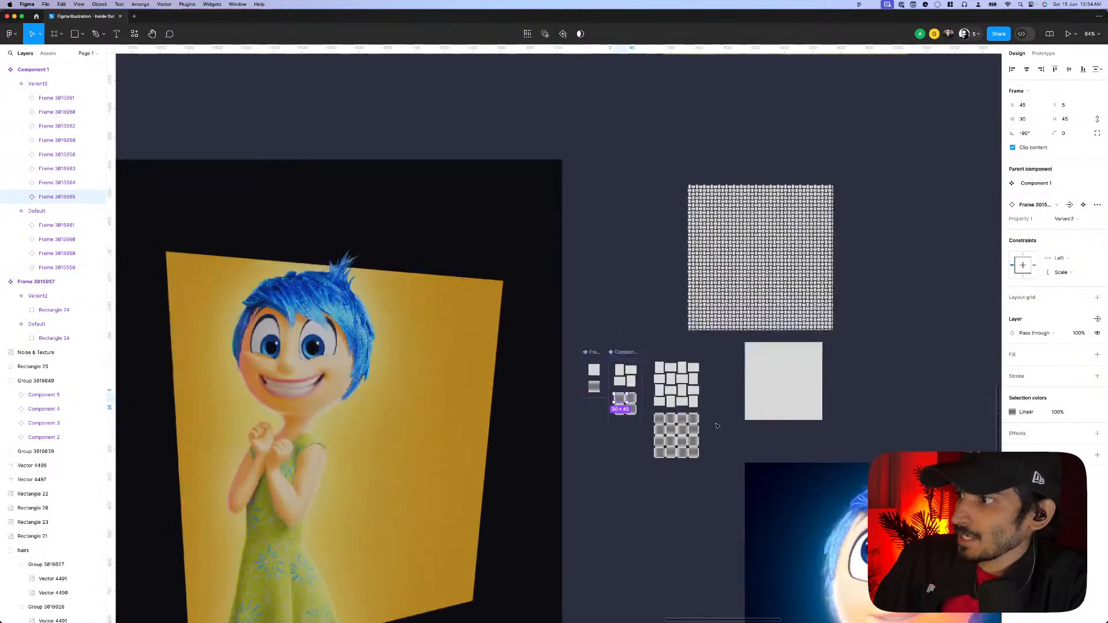
{"action": "scroll", "coordinate": [679, 440], "scroll_direction": "up", "scroll_amount": 5}
{"action": "scroll", "coordinate": [679, 440], "scroll_direction": "up", "scroll_amount": 2}
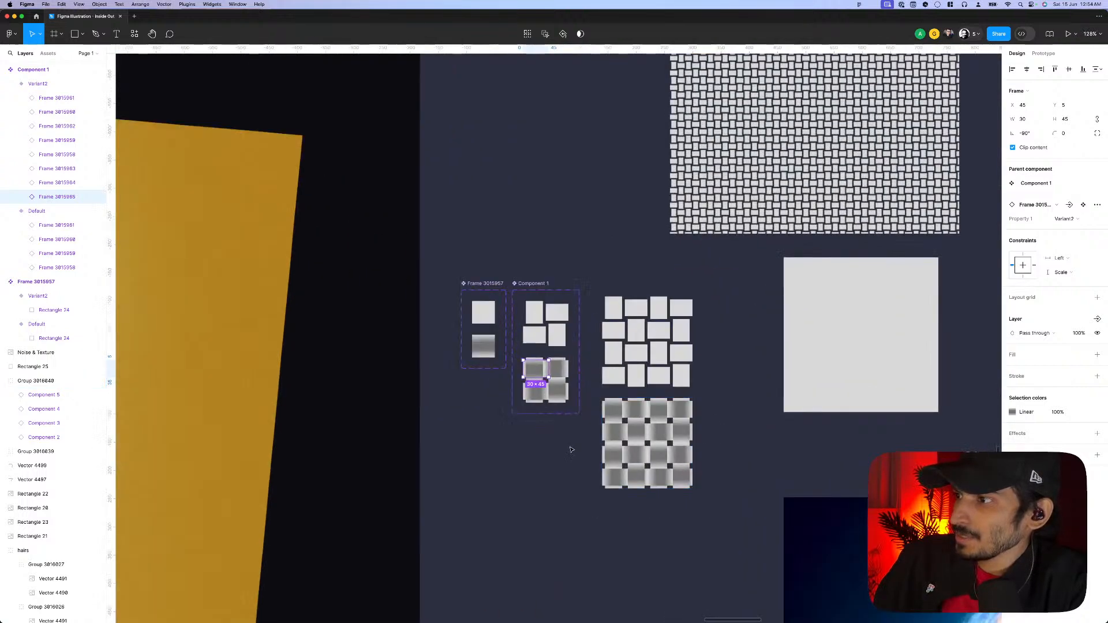
{"action": "left_click", "coordinate": [453, 333]}
{"action": "left_click", "coordinate": [477, 346]}
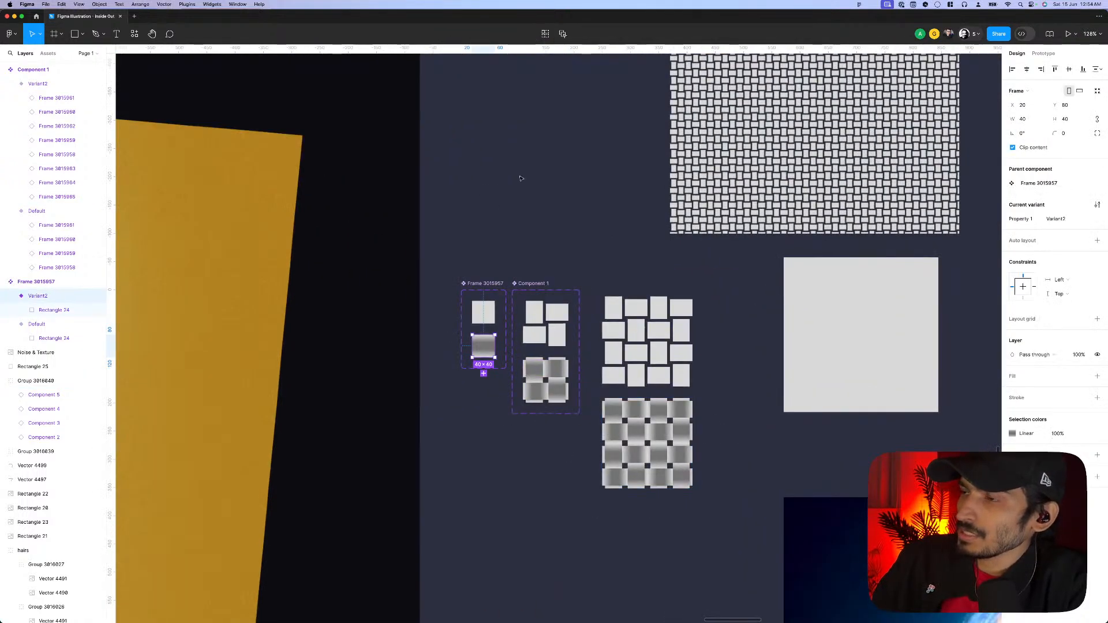
{"action": "left_click", "coordinate": [484, 374]}
- Invert the new tile variant's linear gradient, with 737373 at 0% and 100% and D9D9D9 at 33% and 67%
{"action": "scroll", "coordinate": [485, 378], "scroll_direction": "up", "scroll_amount": 4}
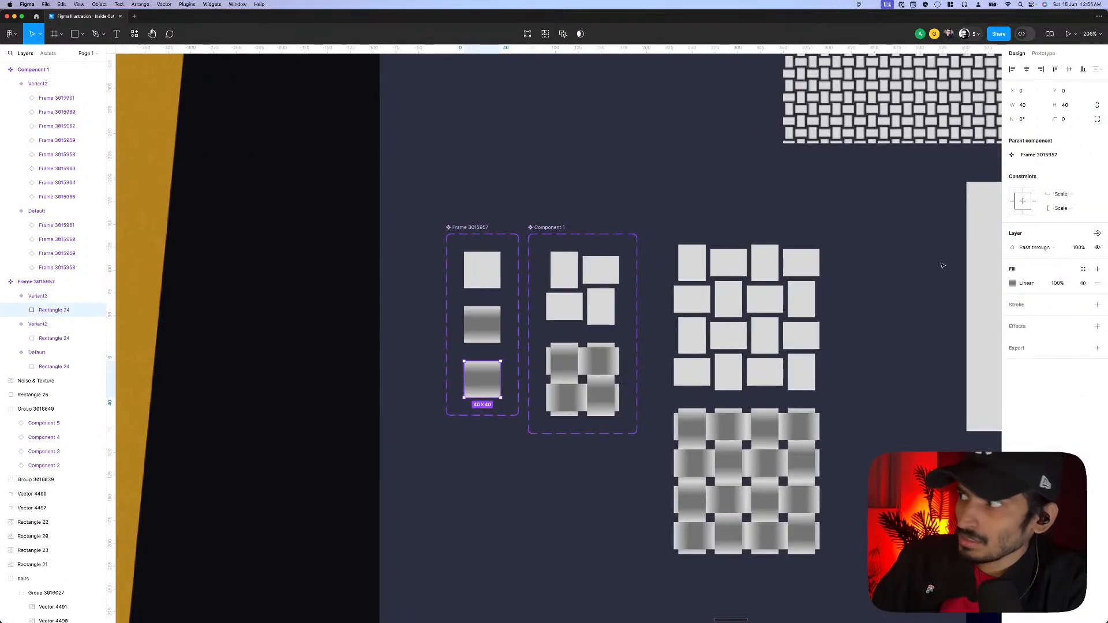
{"action": "left_click", "coordinate": [1012, 283]}
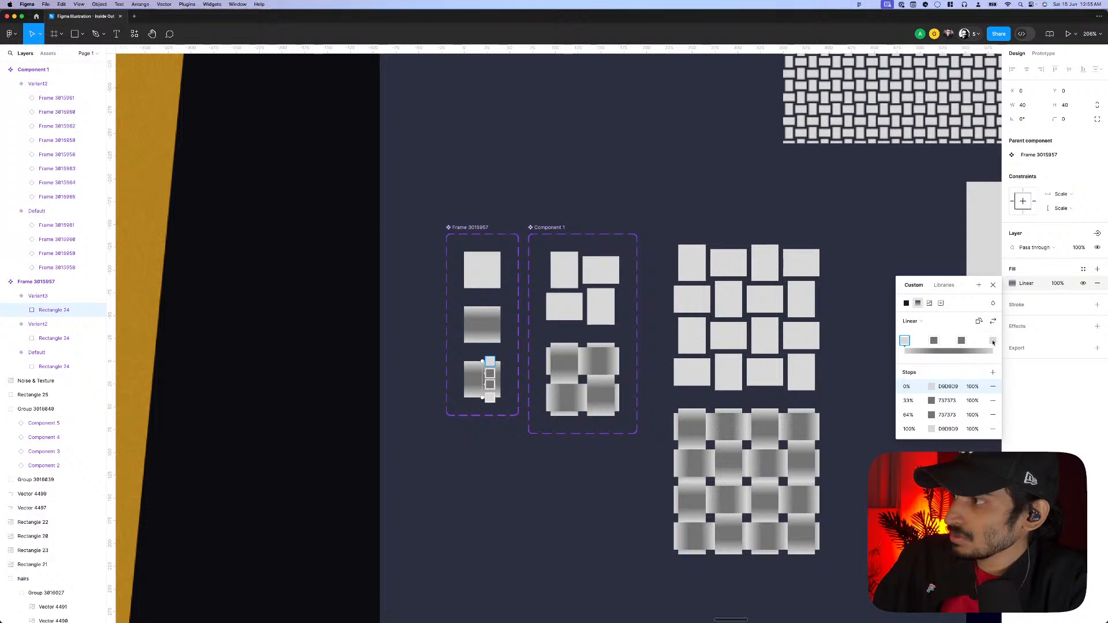
{"action": "left_click_drag", "start_coordinate": [993, 341], "coordinate": [930, 344]}
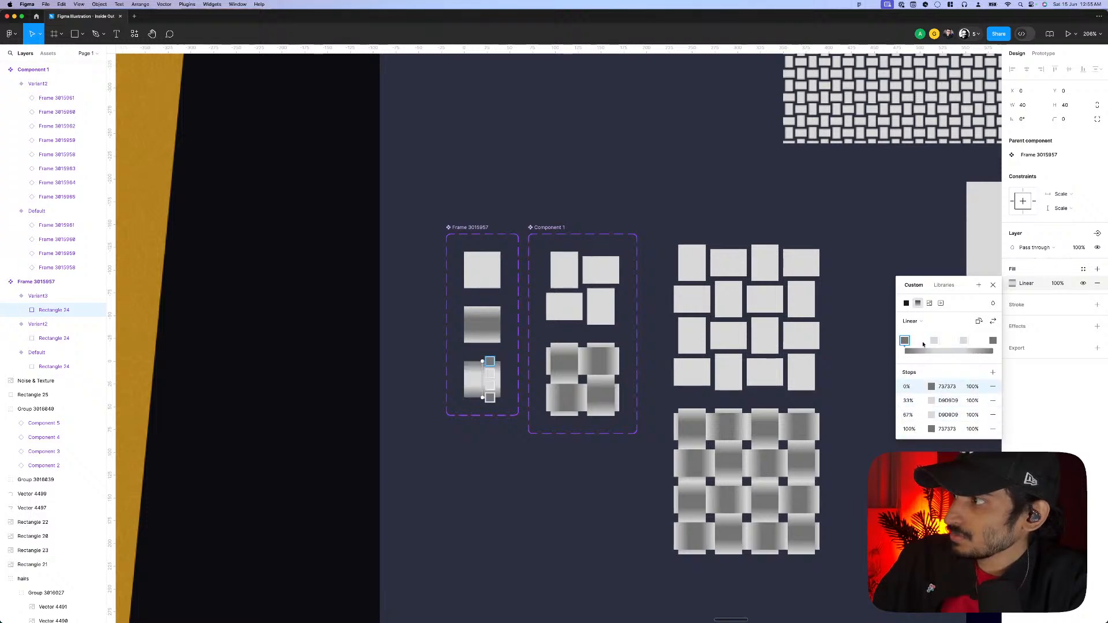
- Add a third variant to Component 1, based on its overlapping Variant2 weave
{"action": "scroll", "coordinate": [577, 453], "scroll_direction": "down", "scroll_amount": 5}
{"action": "left_click", "coordinate": [562, 399]}
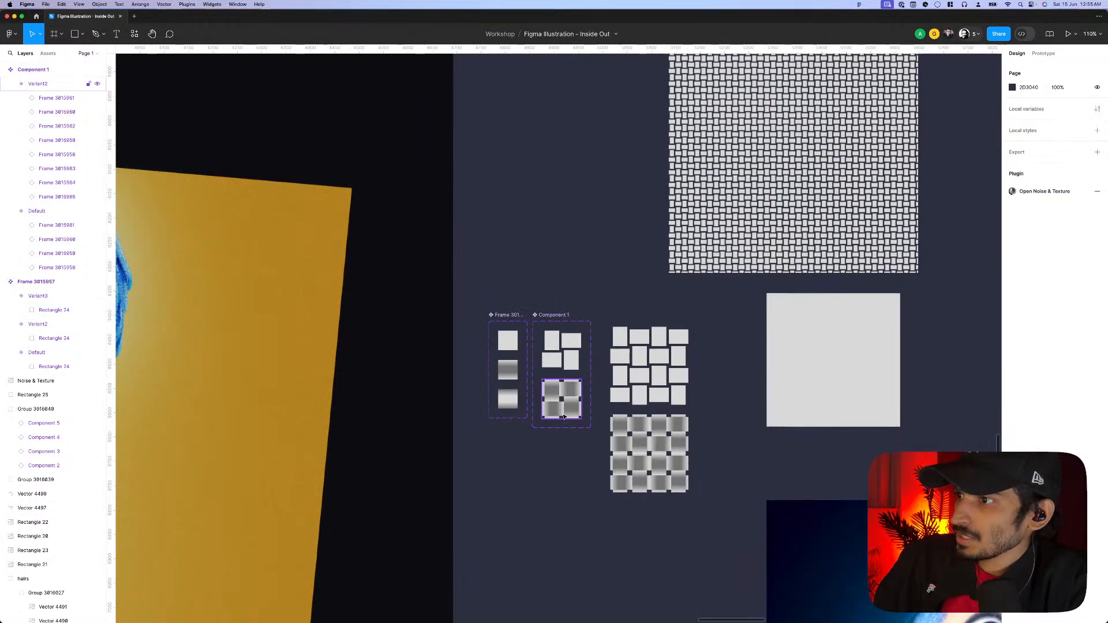
{"action": "left_click", "coordinate": [562, 434]}
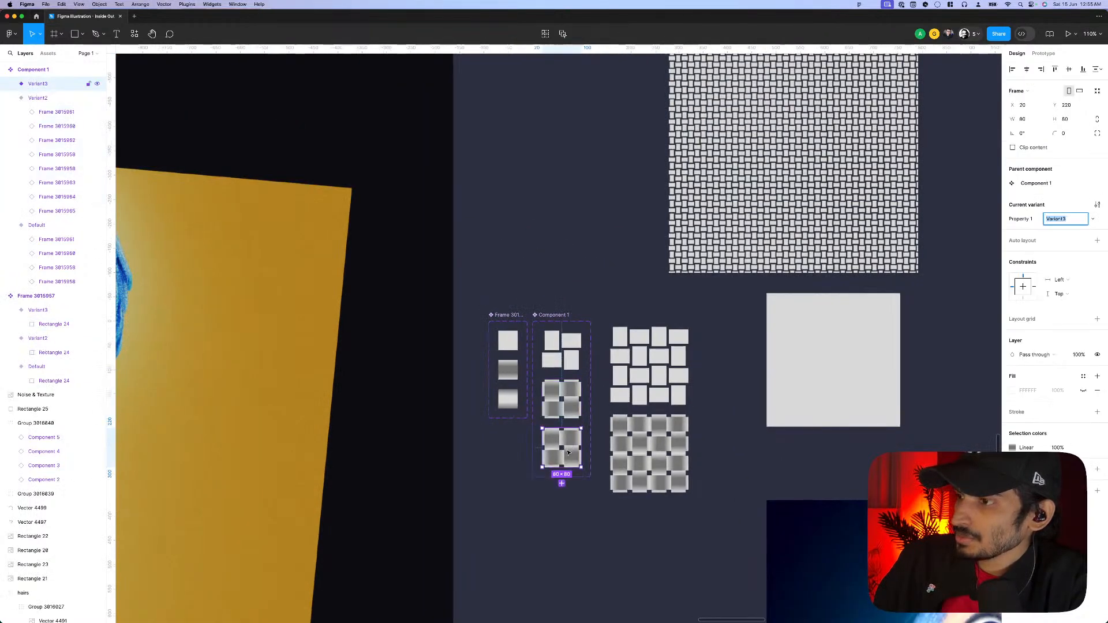
- Switch all nested tiles in Component 1's new variant to the tile component's Variant3
{"action": "scroll", "coordinate": [568, 453], "scroll_direction": "up", "scroll_amount": 3}
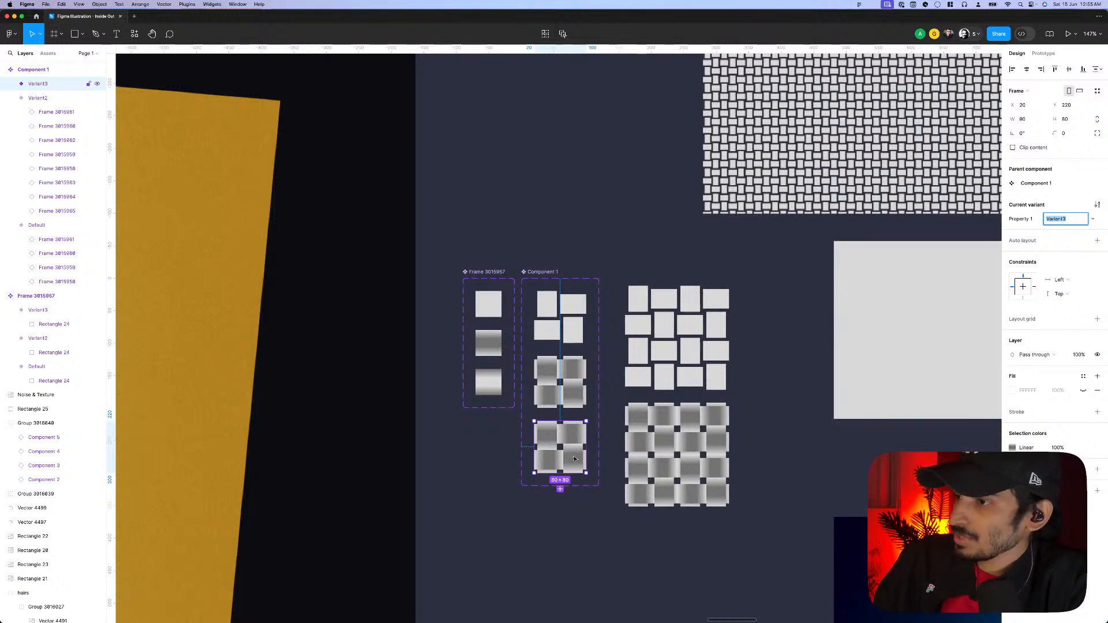
{"action": "key", "text": "Return"}
{"action": "key", "text": "Return"}
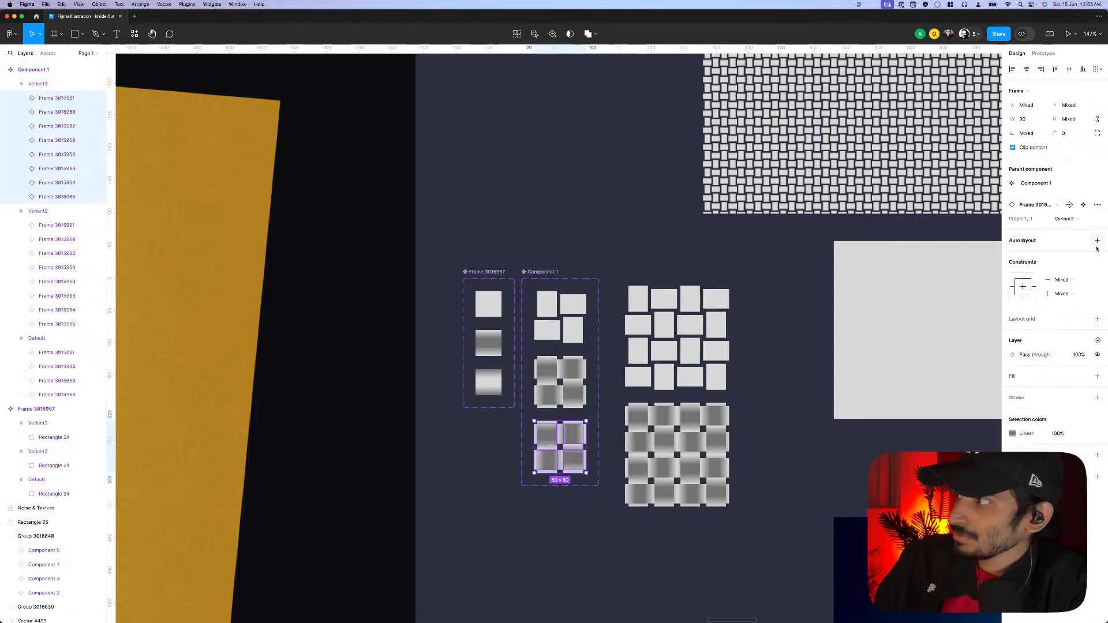
{"action": "left_click", "coordinate": [1065, 219]}
{"action": "left_click", "coordinate": [1060, 234]}
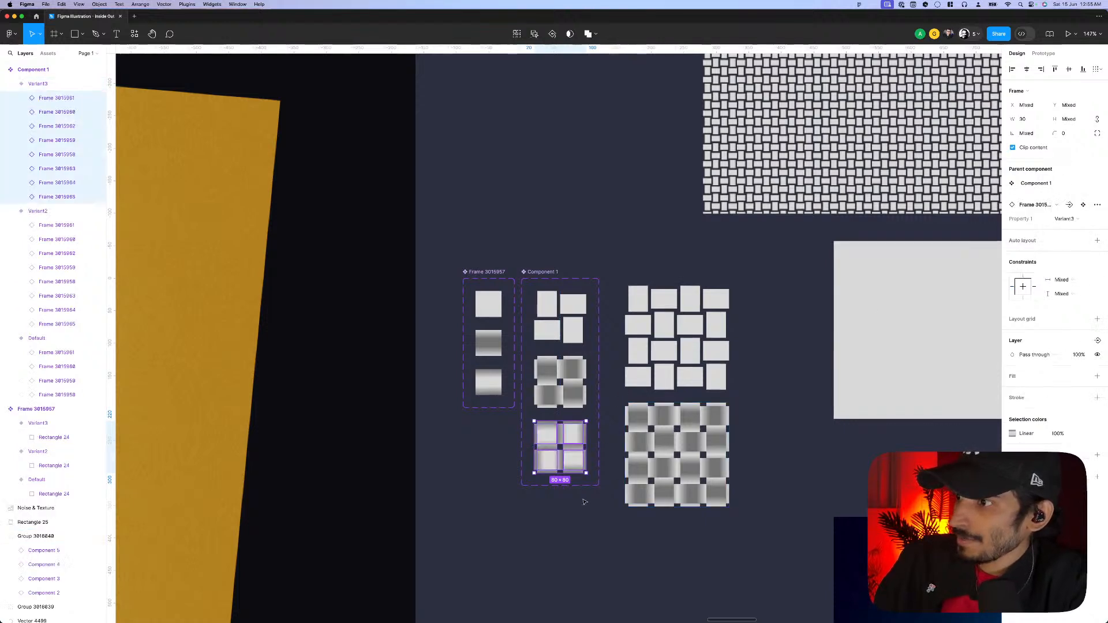
{"action": "key", "text": "Escape"}
- Switch all four weave instances in the gradient-shaded group, Group 3015840, to Variant3
{"action": "scroll", "coordinate": [631, 484], "scroll_direction": "down", "scroll_amount": 5}
{"action": "scroll", "coordinate": [605, 440], "scroll_direction": "up", "scroll_amount": 3}
{"action": "left_click", "coordinate": [606, 439]}
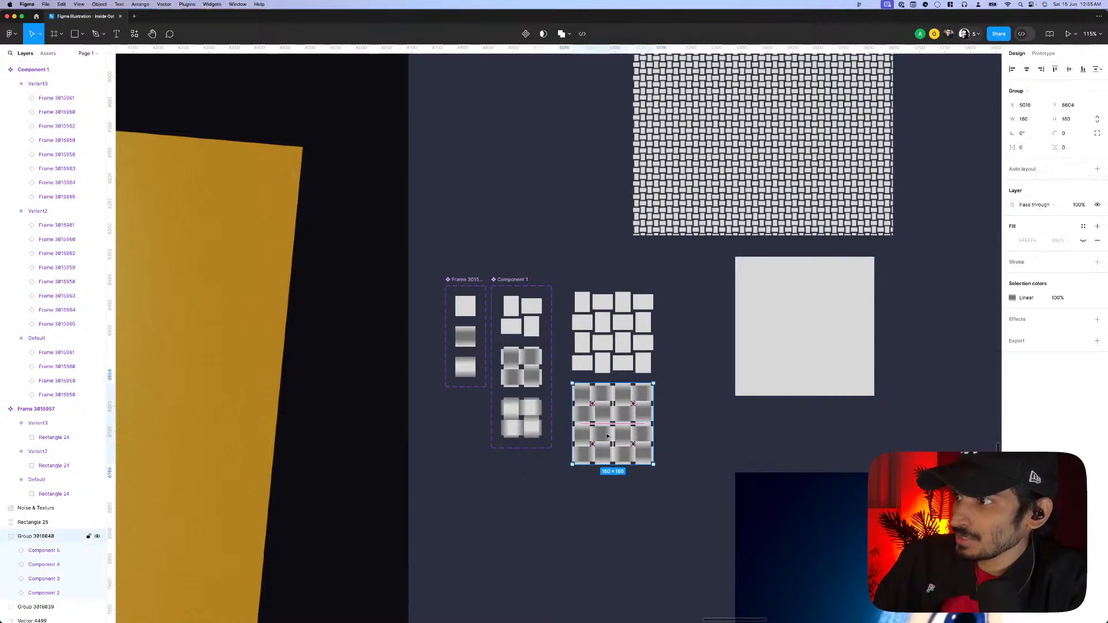
{"action": "key", "text": "Return"}
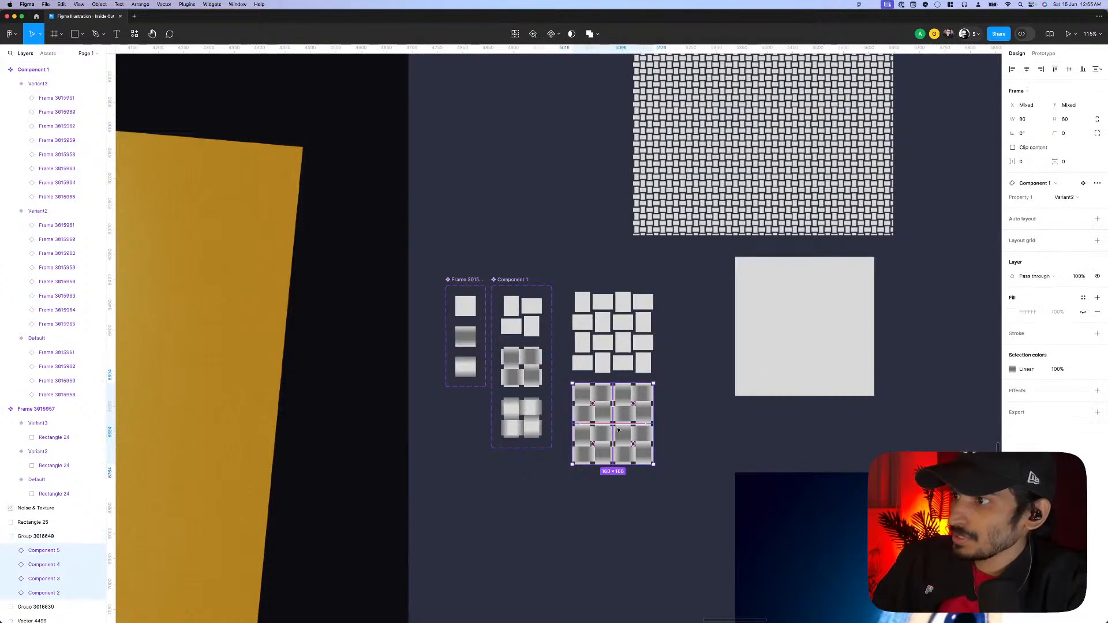
{"action": "left_click", "coordinate": [1069, 199]}
{"action": "left_click", "coordinate": [1039, 207]}
{"action": "left_click", "coordinate": [631, 527]}
- Run the Noise & Texture plugin with the plain grey square selected and move its window clear of the weave groups
{"action": "scroll", "coordinate": [616, 474], "scroll_direction": "right", "scroll_amount": 2}
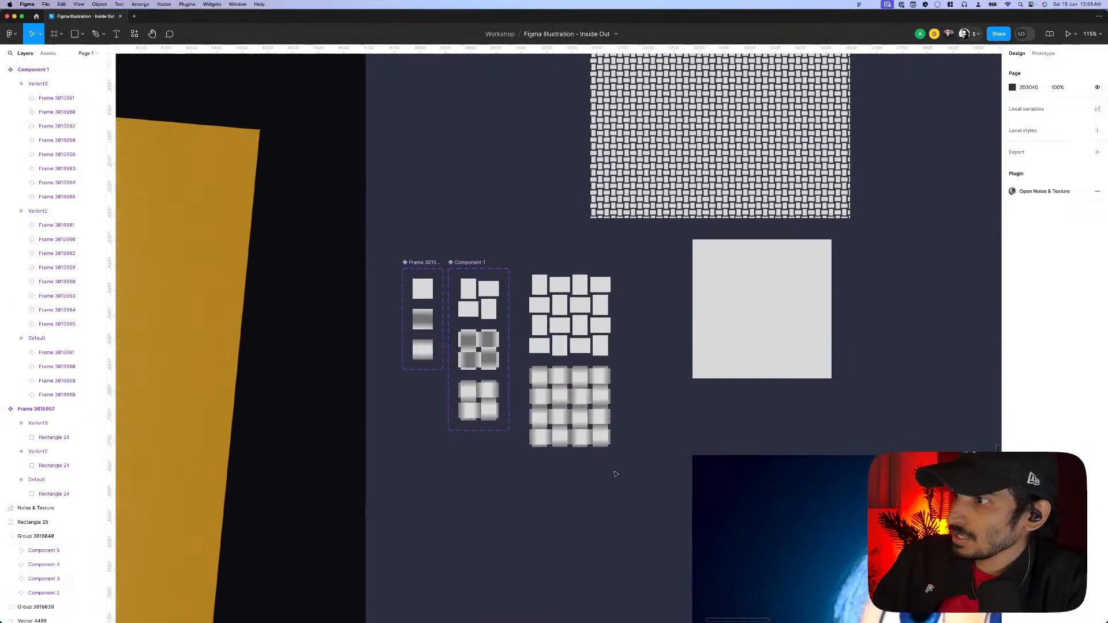
{"action": "scroll", "coordinate": [616, 474], "scroll_direction": "down", "scroll_amount": 3}
{"action": "left_click", "coordinate": [713, 376]}
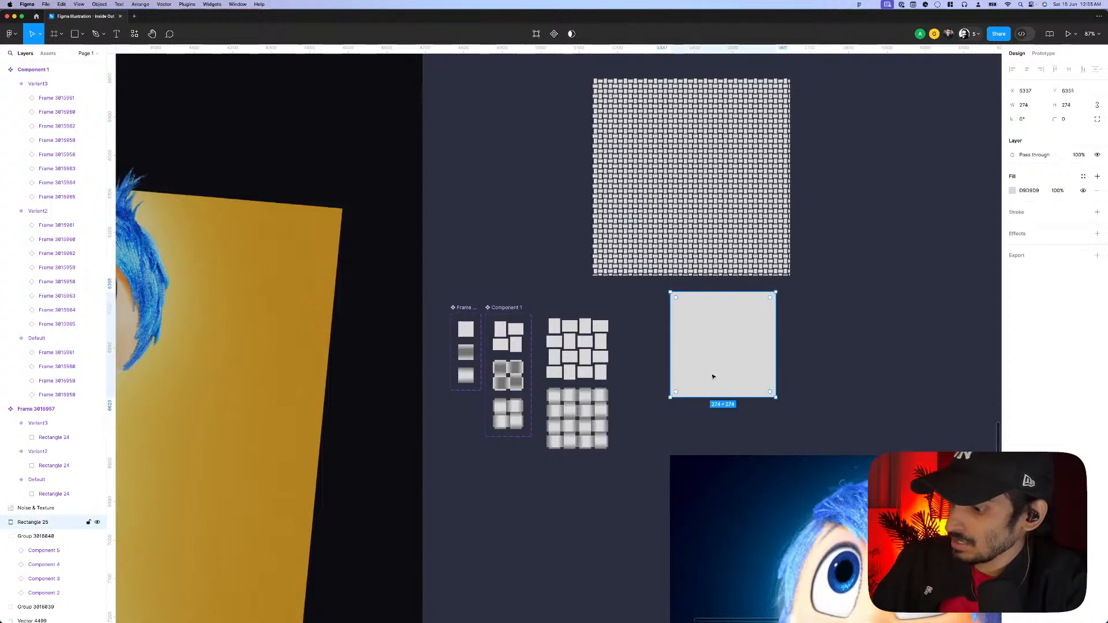
{"action": "key", "text": "super+slash"}
{"action": "key", "text": "Return"}
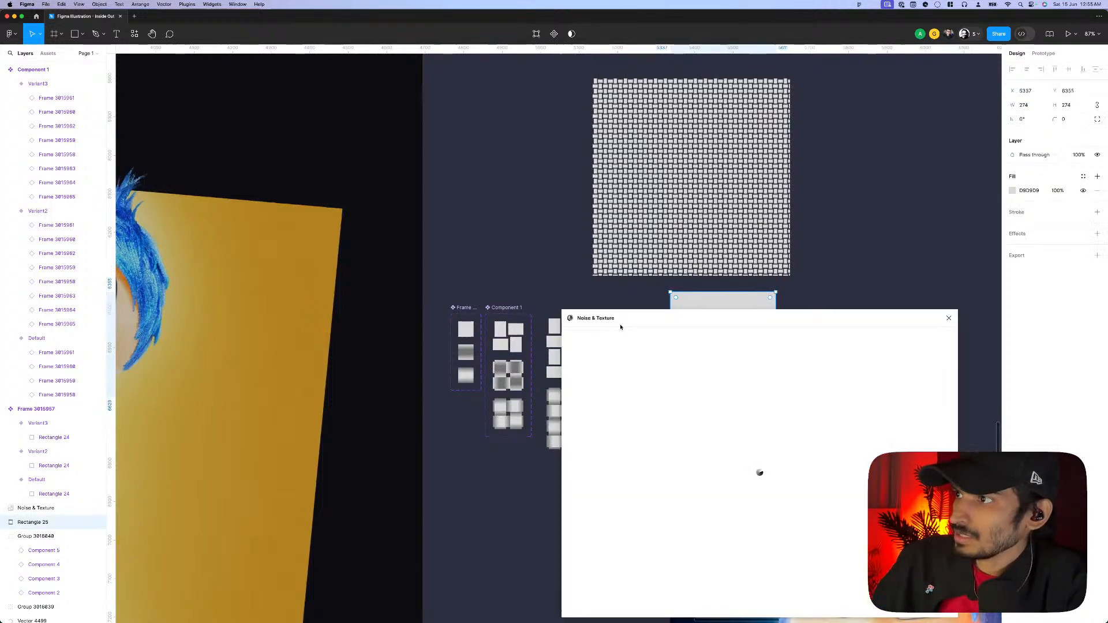
{"action": "left_click_drag", "start_coordinate": [642, 322], "coordinate": [788, 297]}
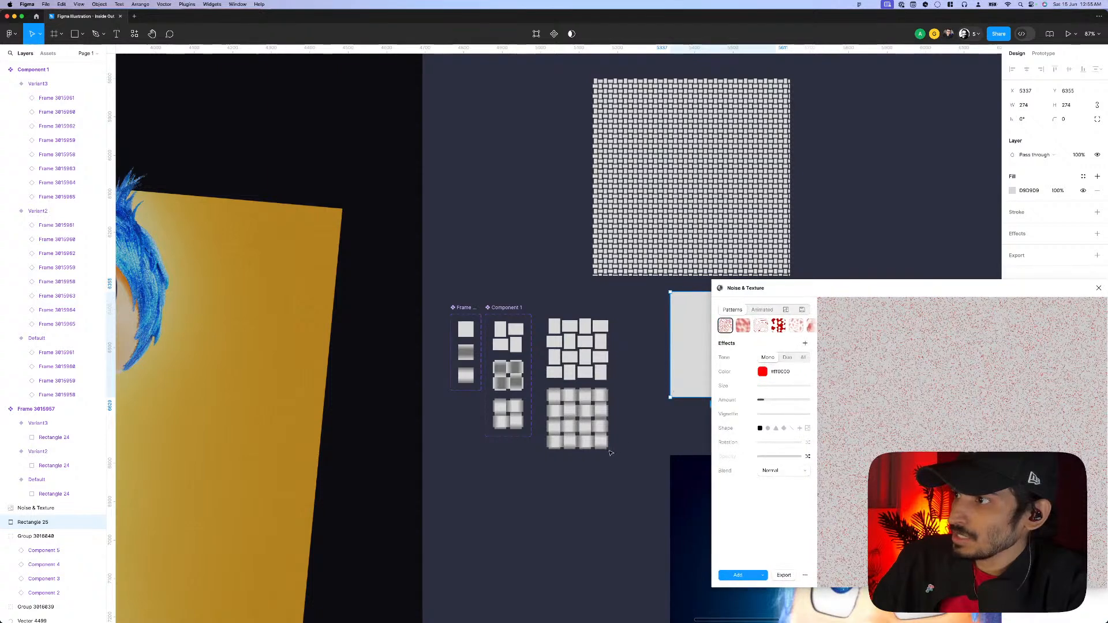
- Set the noise shape to a custom image and use the gradient-shaded weave group as the shape image
{"action": "scroll", "coordinate": [563, 404], "scroll_direction": "right", "scroll_amount": 2}
{"action": "left_click", "coordinate": [532, 391]}
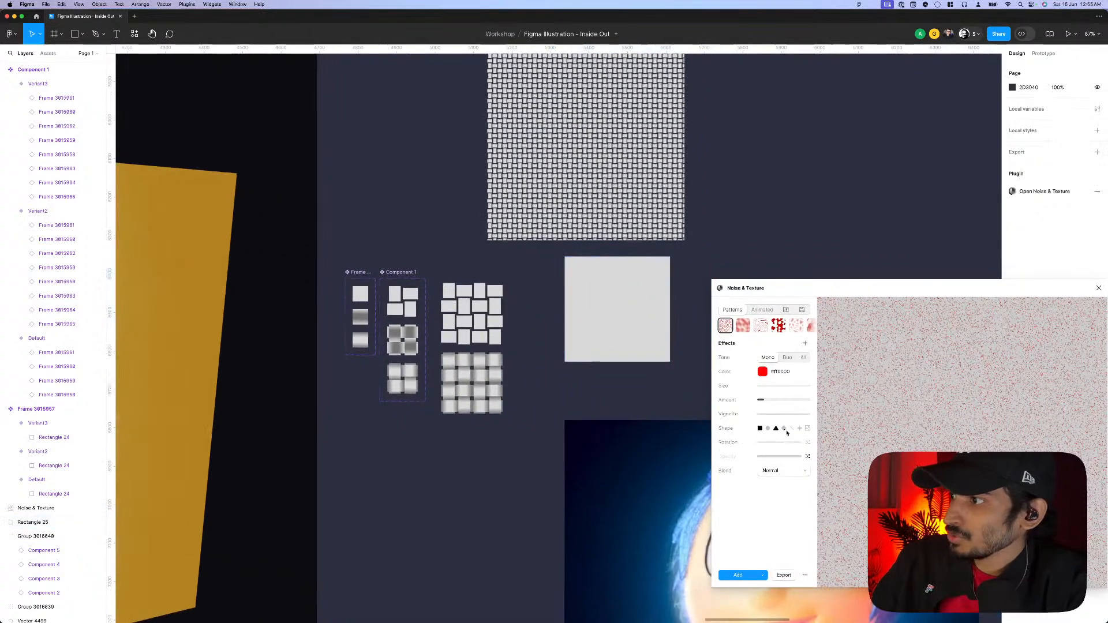
{"action": "left_click", "coordinate": [808, 429]}
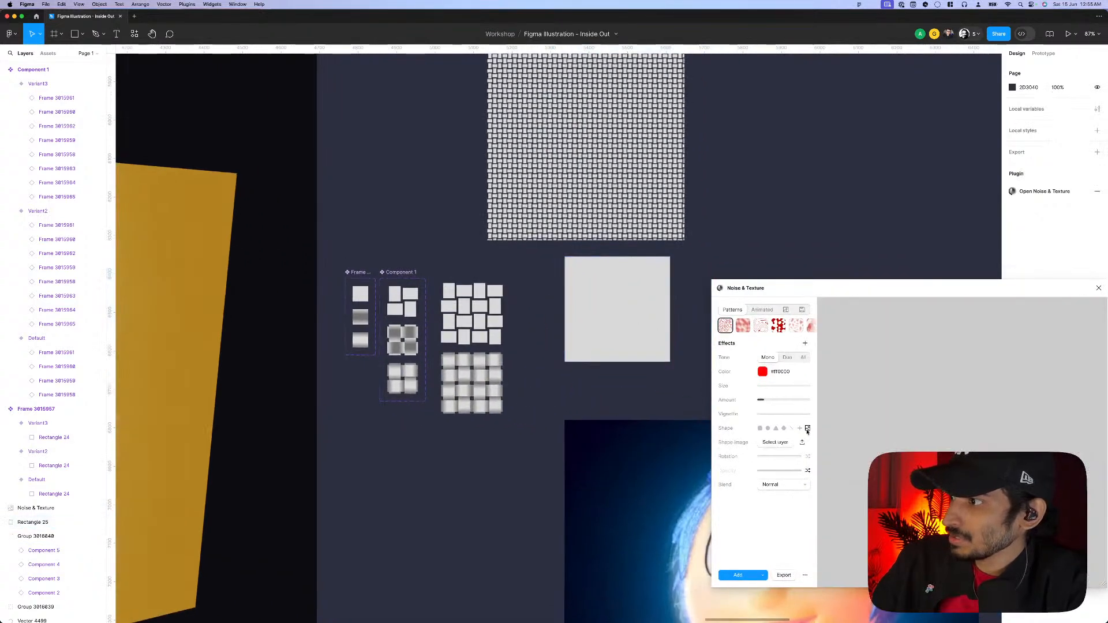
{"action": "left_click", "coordinate": [780, 442]}
{"action": "left_click", "coordinate": [492, 396]}
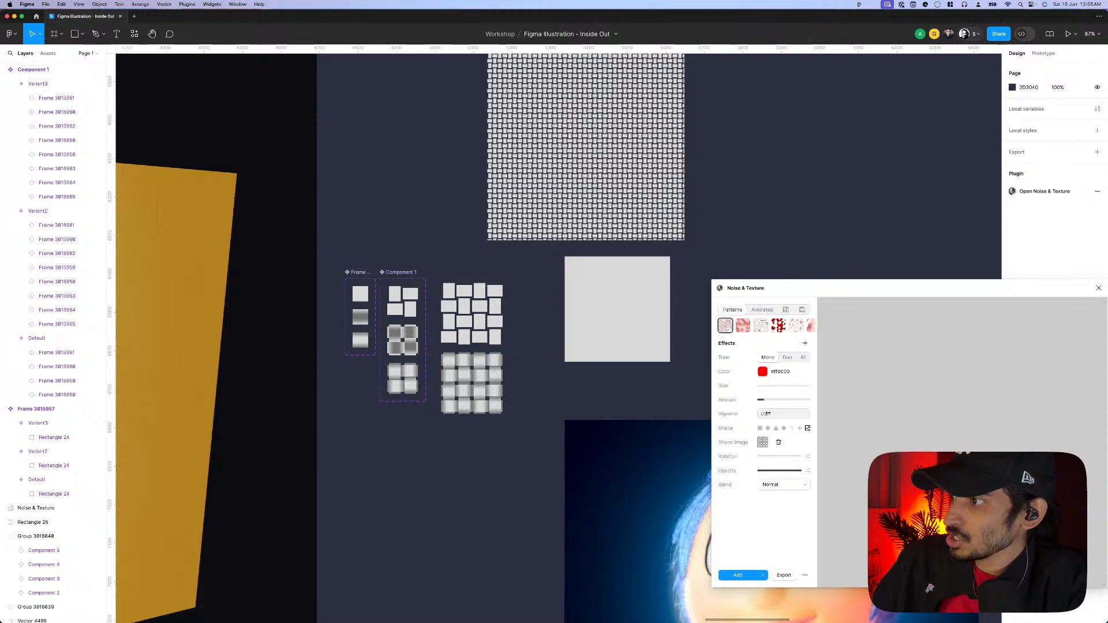
- Raise the noise effect's amount to the maximum and increase its pattern size
{"action": "left_click", "coordinate": [765, 400]}
{"action": "left_click_drag", "start_coordinate": [765, 400], "coordinate": [839, 401]}
{"action": "left_click", "coordinate": [771, 385]}
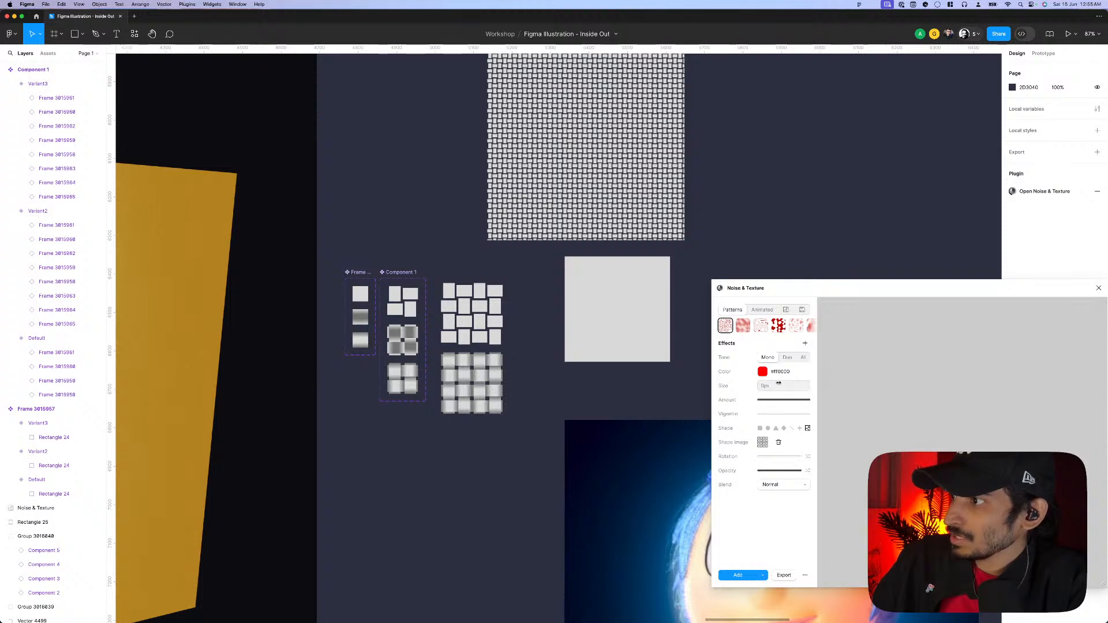
{"action": "left_click_drag", "start_coordinate": [771, 386], "coordinate": [778, 388]}
- Check the gradient-shaded weave group's dimensions and set the noise pattern size to 160 px
{"action": "scroll", "coordinate": [462, 367], "scroll_direction": "up", "scroll_amount": 3}
{"action": "left_click", "coordinate": [477, 427]}
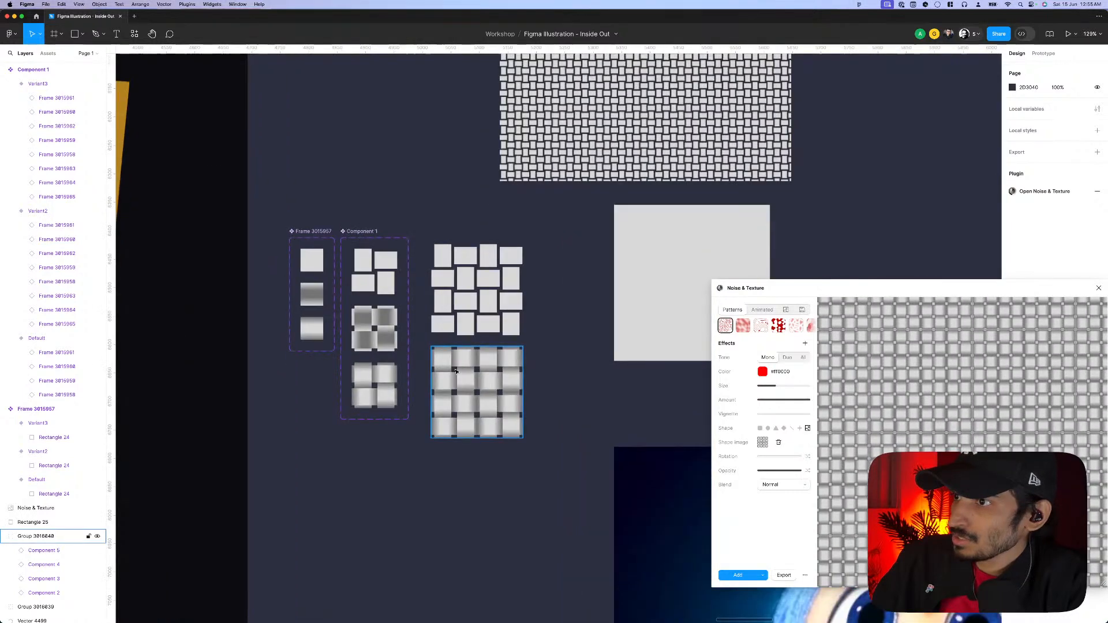
{"action": "left_click", "coordinate": [772, 386]}
{"action": "type", "text": "1"}
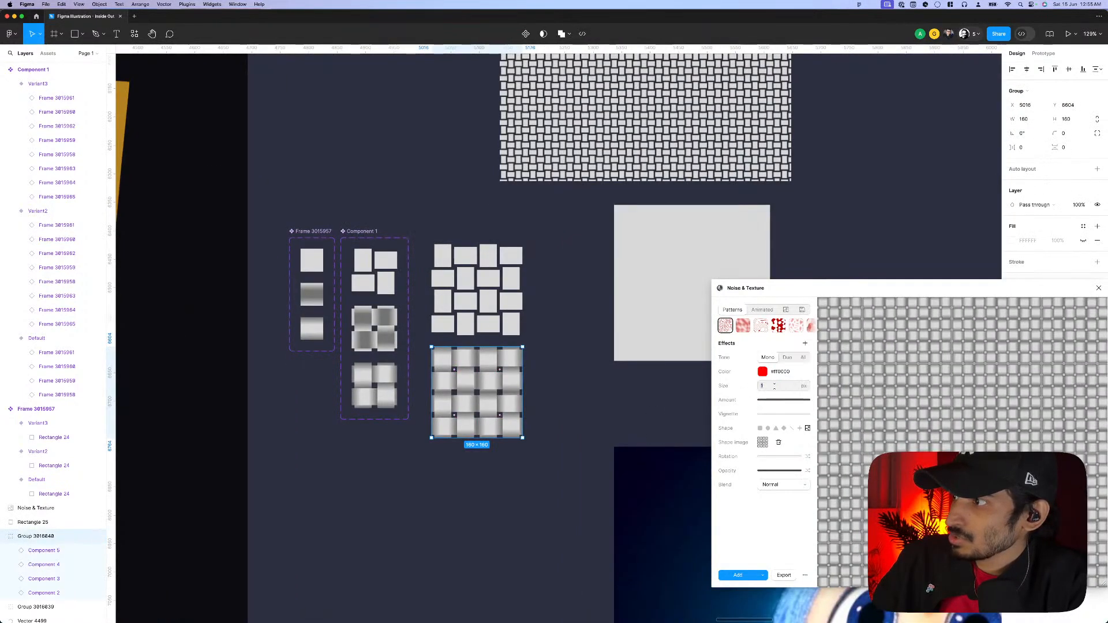
{"action": "type", "text": "60"}
{"action": "key", "text": "Return"}
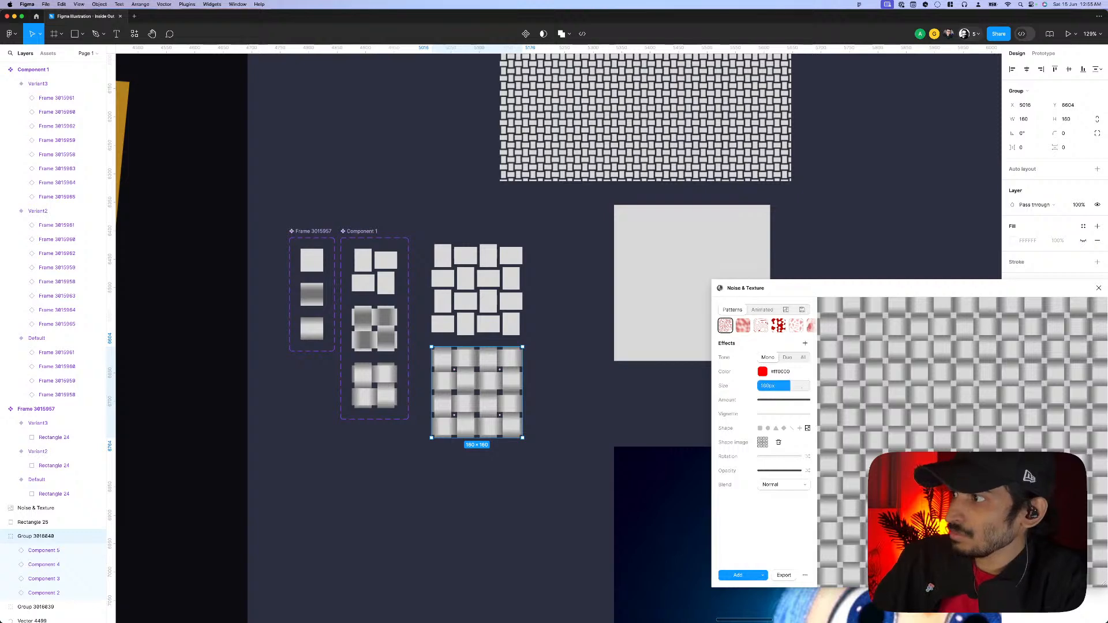
{"action": "left_click", "coordinate": [780, 386]}
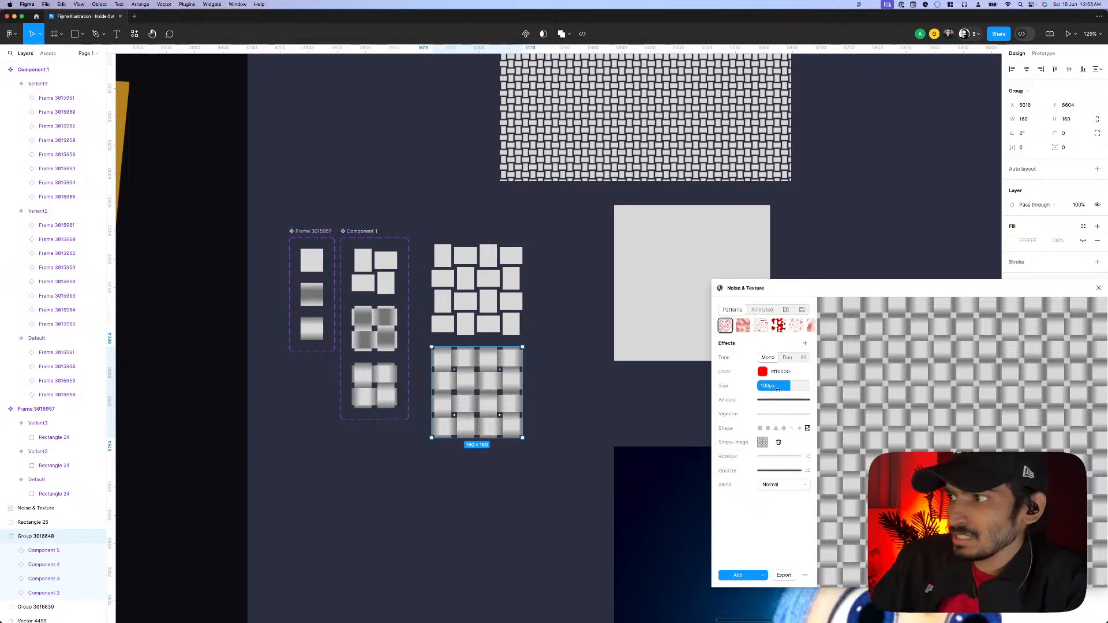
- Add the generated woven texture to the canvas and place it beside the earlier weave texture
{"action": "left_click_drag", "start_coordinate": [802, 291], "coordinate": [737, 275]}
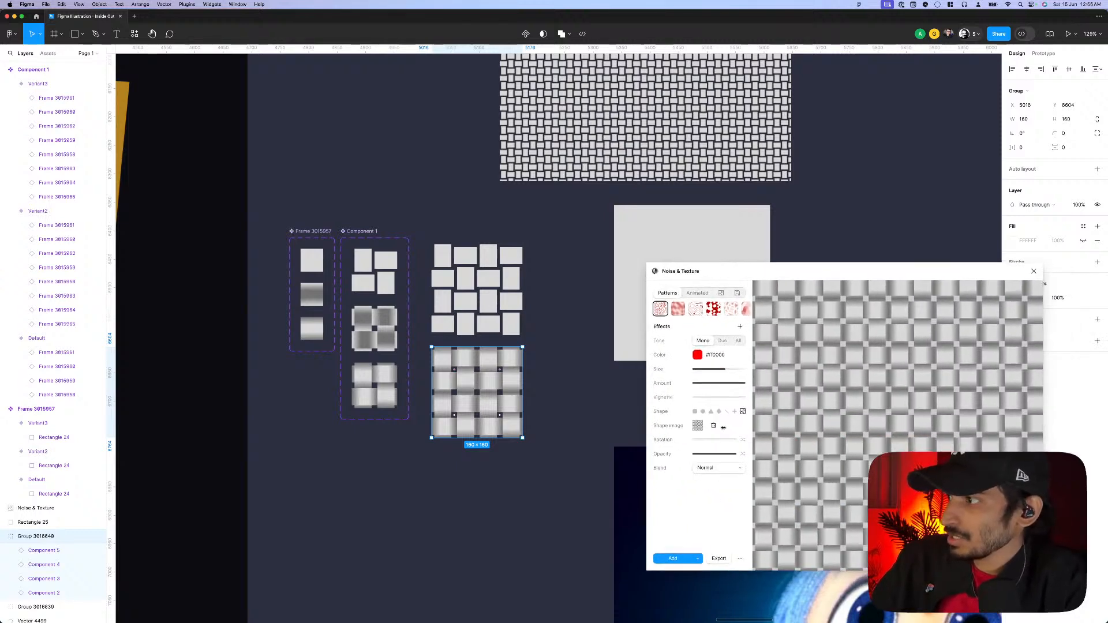
{"action": "left_click", "coordinate": [610, 391]}
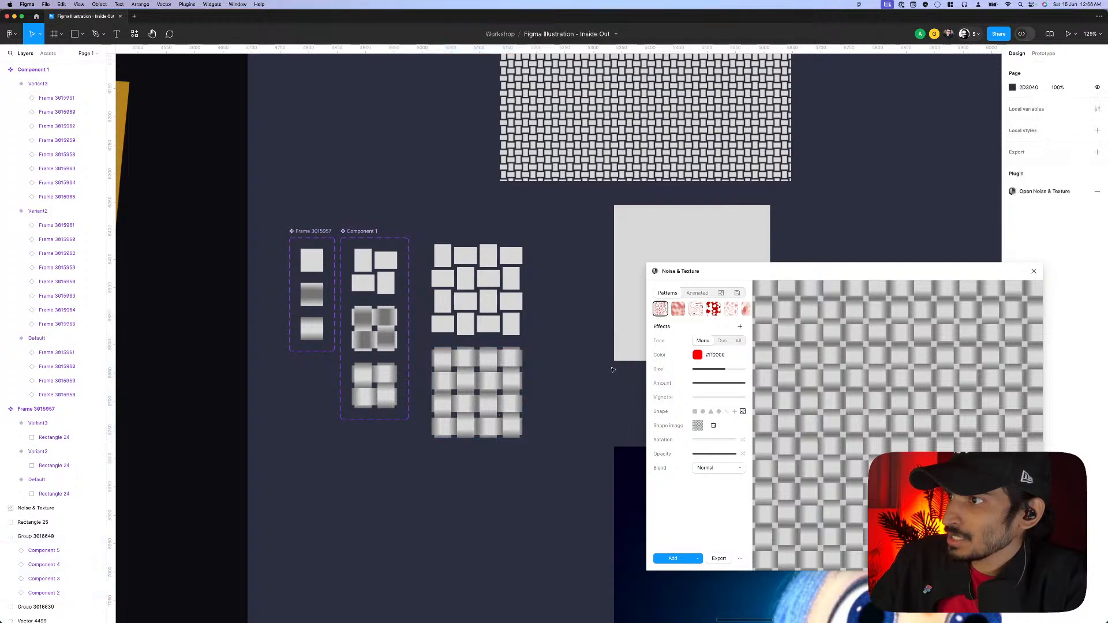
{"action": "left_click", "coordinate": [618, 356]}
{"action": "left_click", "coordinate": [607, 449]}
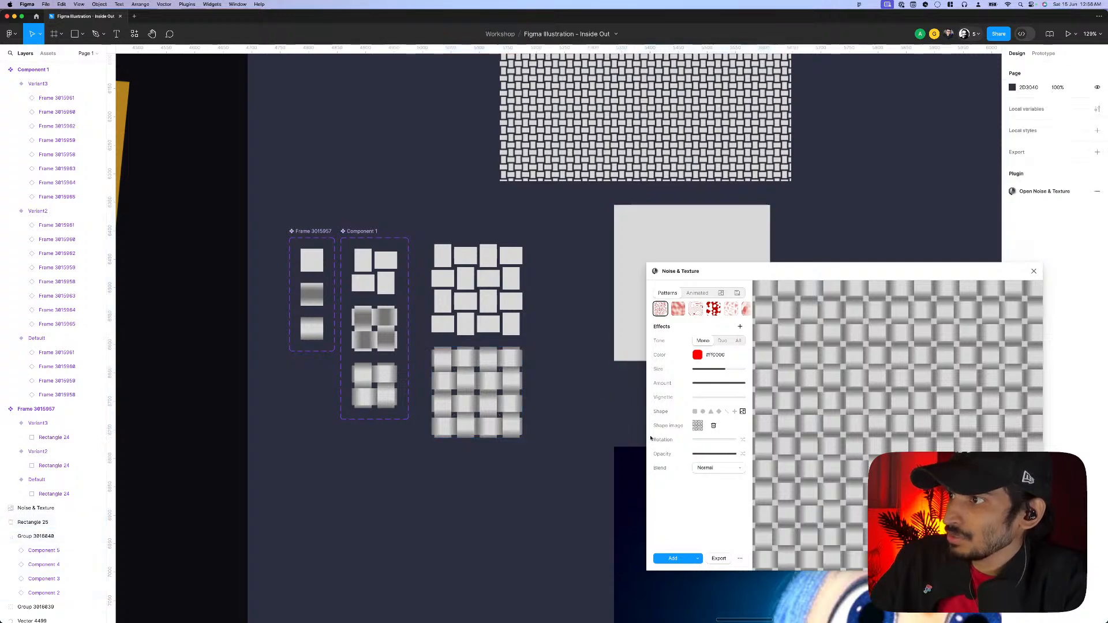
{"action": "left_click", "coordinate": [673, 558]}
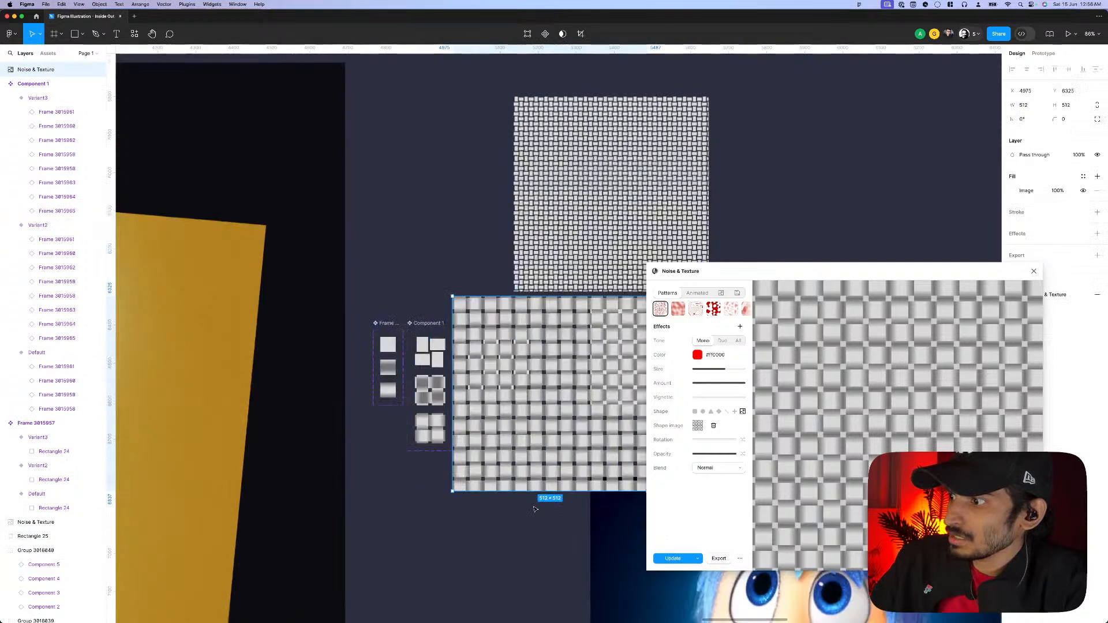
{"action": "left_click", "coordinate": [1034, 273]}
{"action": "scroll", "coordinate": [583, 355], "scroll_direction": "down", "scroll_amount": 3}
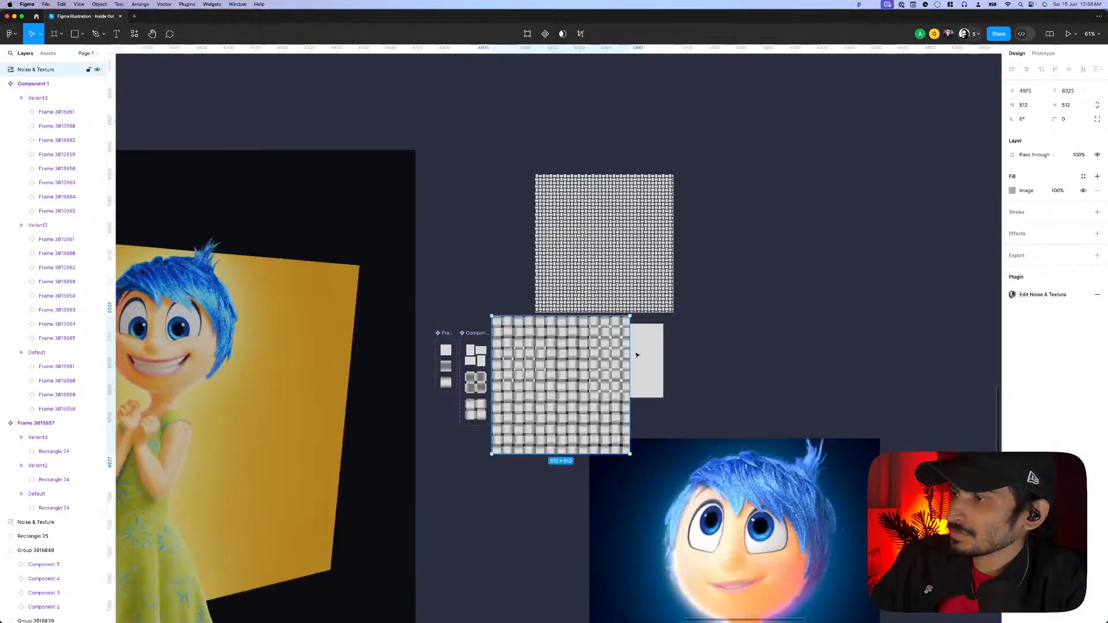
{"action": "left_click_drag", "start_coordinate": [583, 356], "coordinate": [786, 260]}
- Replace the old multiplied texture in the dress's mask group with the new gradient-shaded woven texture
{"action": "scroll", "coordinate": [864, 259], "scroll_direction": "right", "scroll_amount": 5}
{"action": "scroll", "coordinate": [743, 217], "scroll_direction": "down", "scroll_amount": 10}
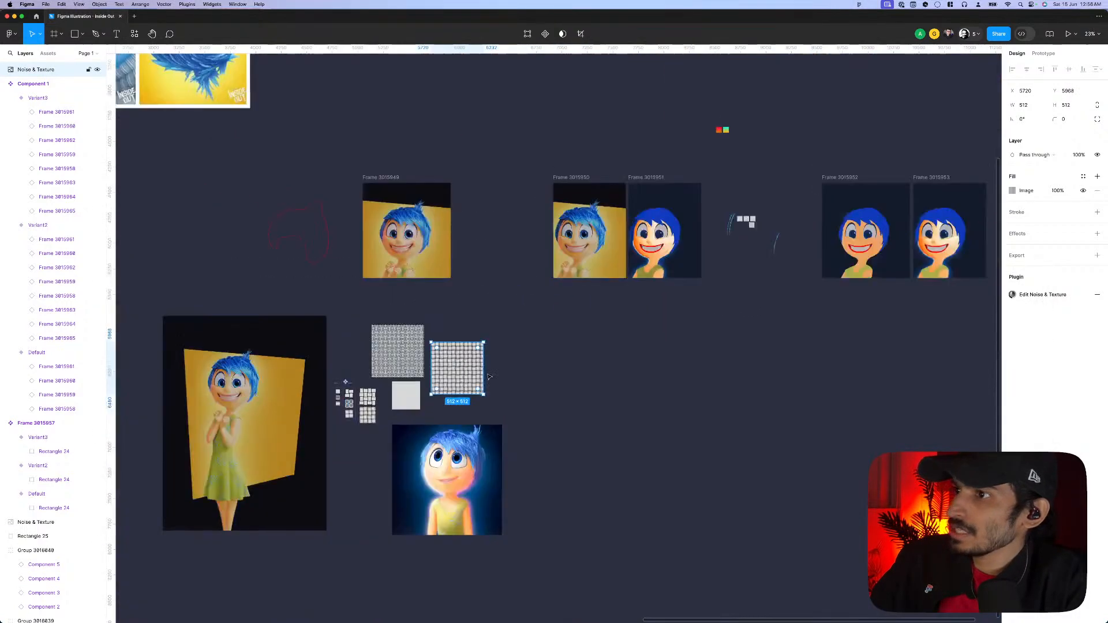
{"action": "scroll", "coordinate": [629, 274], "scroll_direction": "up", "scroll_amount": 10}
{"action": "left_click", "coordinate": [626, 292]}
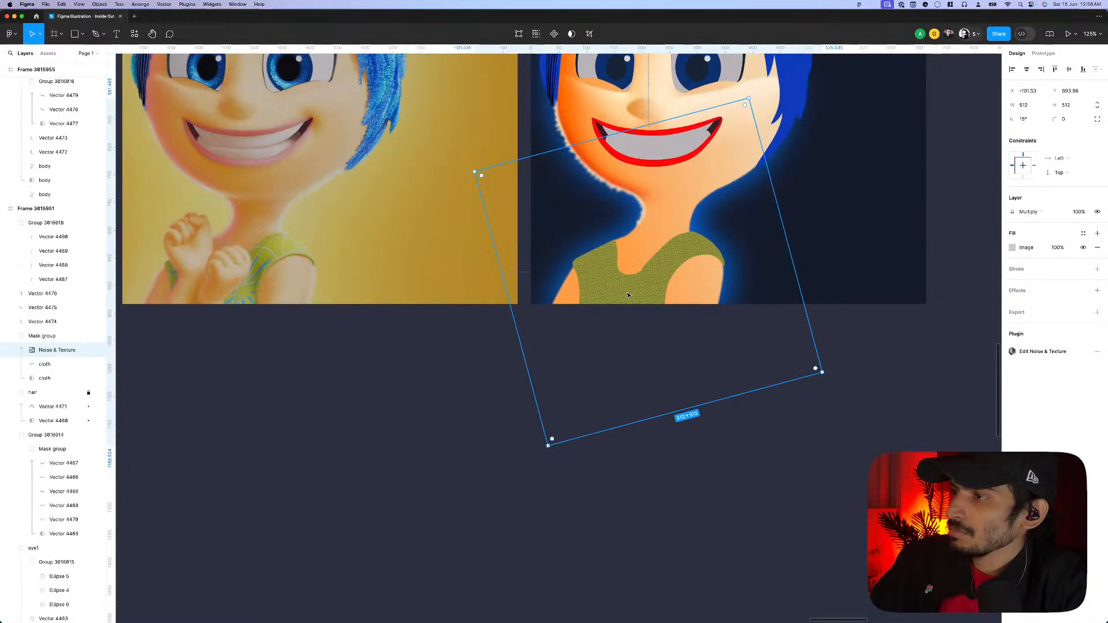
{"action": "right_click", "coordinate": [626, 292]}
{"action": "left_click", "coordinate": [651, 324]}
{"action": "key", "text": "super+z"}
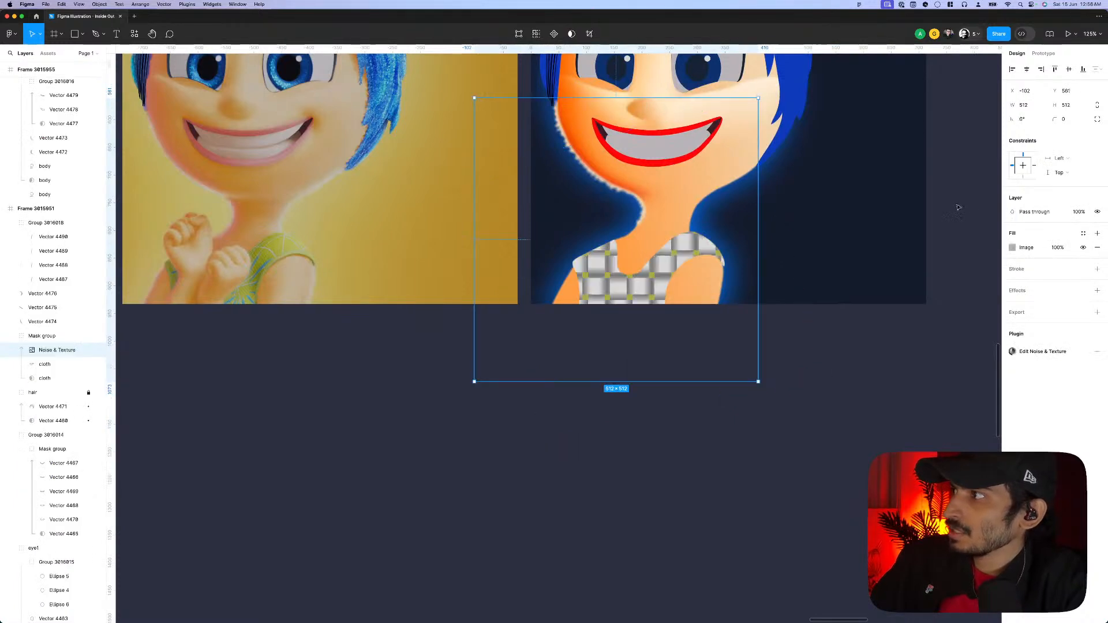
- Rotate the woven texture over the dress 15° counterclockwise and set its image fill's tile scale to 10%
{"action": "left_click_drag", "start_coordinate": [760, 95], "coordinate": [673, 108]}
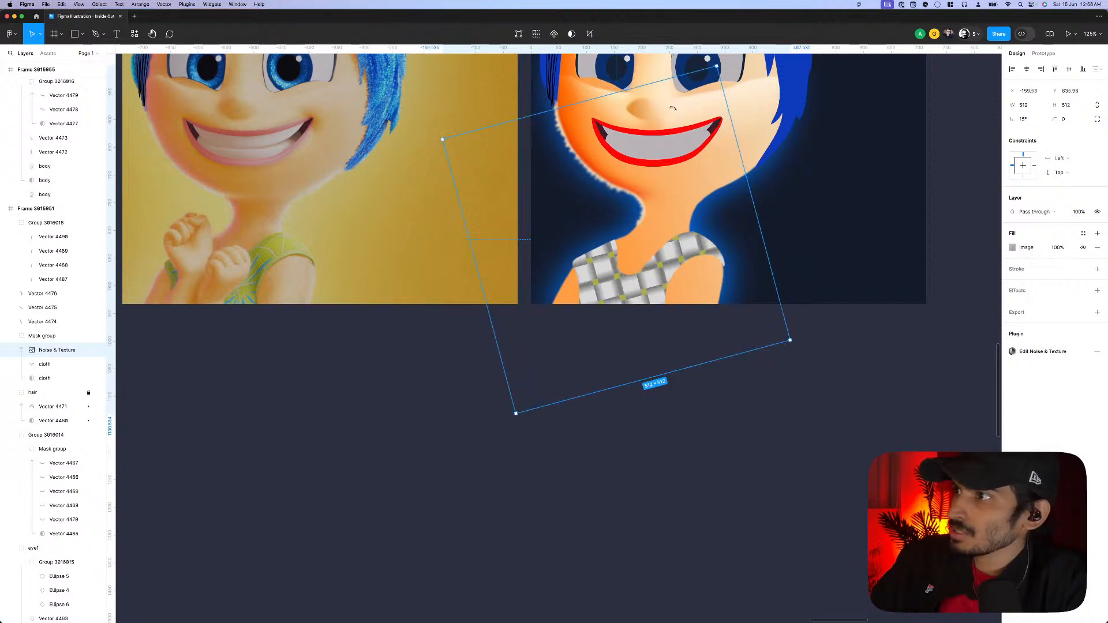
{"action": "left_click", "coordinate": [1012, 247]}
{"action": "left_click", "coordinate": [958, 287]}
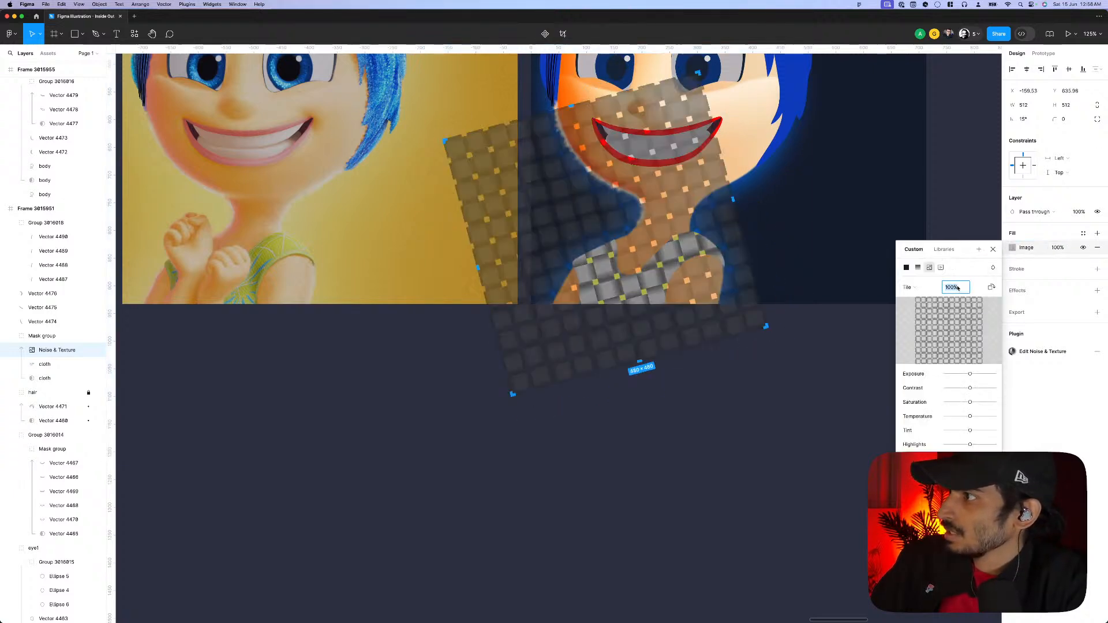
{"action": "type", "text": "10"}
{"action": "key", "text": "Return"}
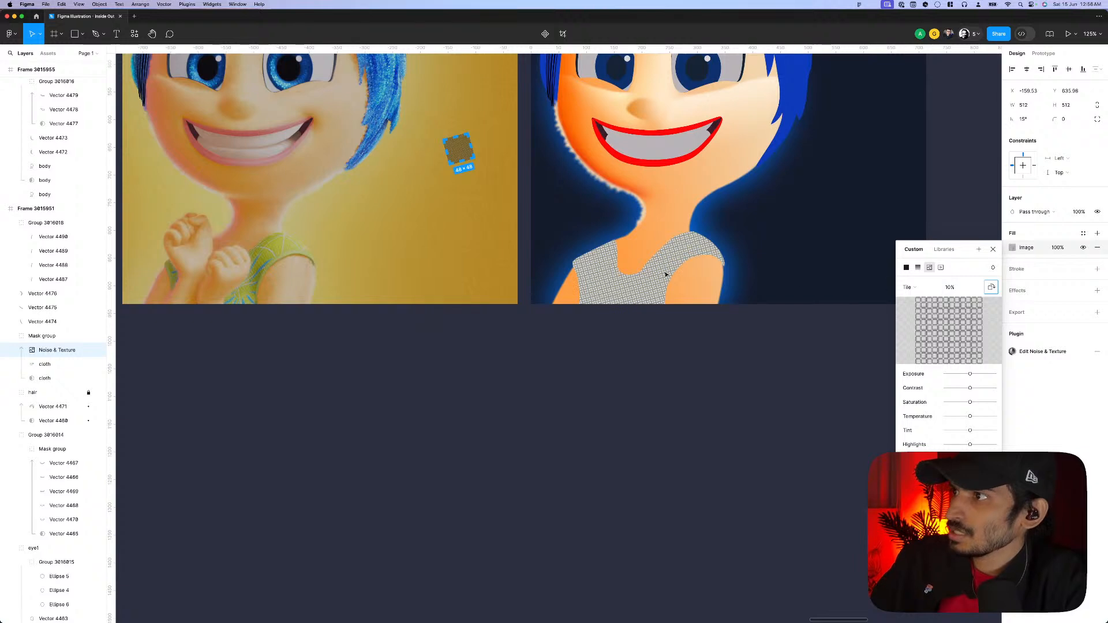
{"action": "scroll", "coordinate": [660, 279], "scroll_direction": "up", "scroll_amount": 5}
{"action": "scroll", "coordinate": [661, 279], "scroll_direction": "up", "scroll_amount": 5}
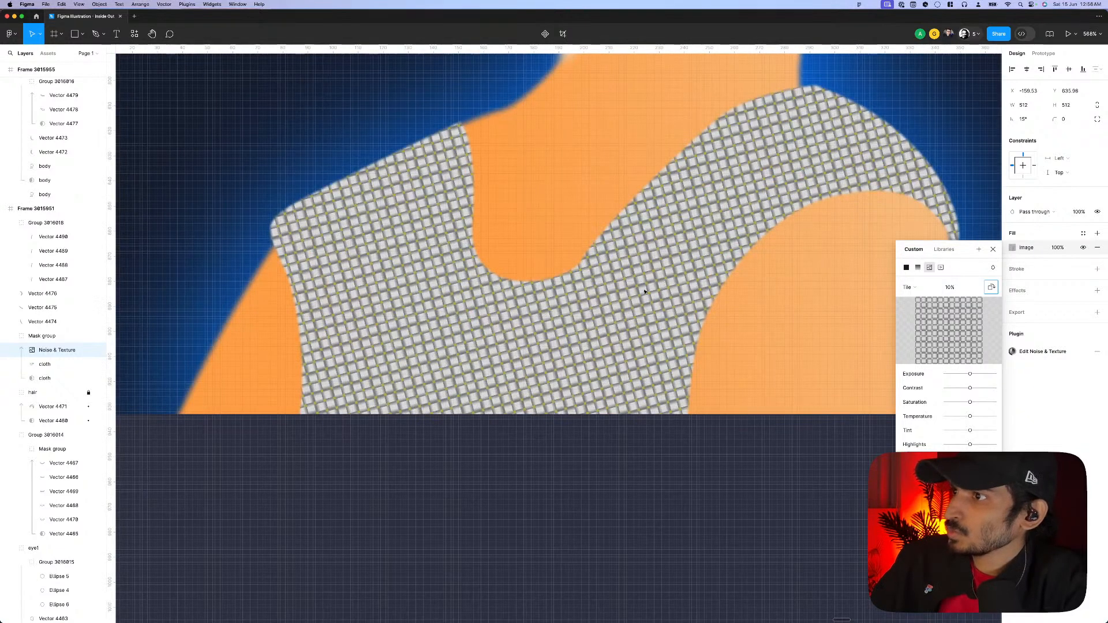
{"action": "scroll", "coordinate": [645, 292], "scroll_direction": "down", "scroll_amount": 5}
{"action": "key", "text": "Escape"}
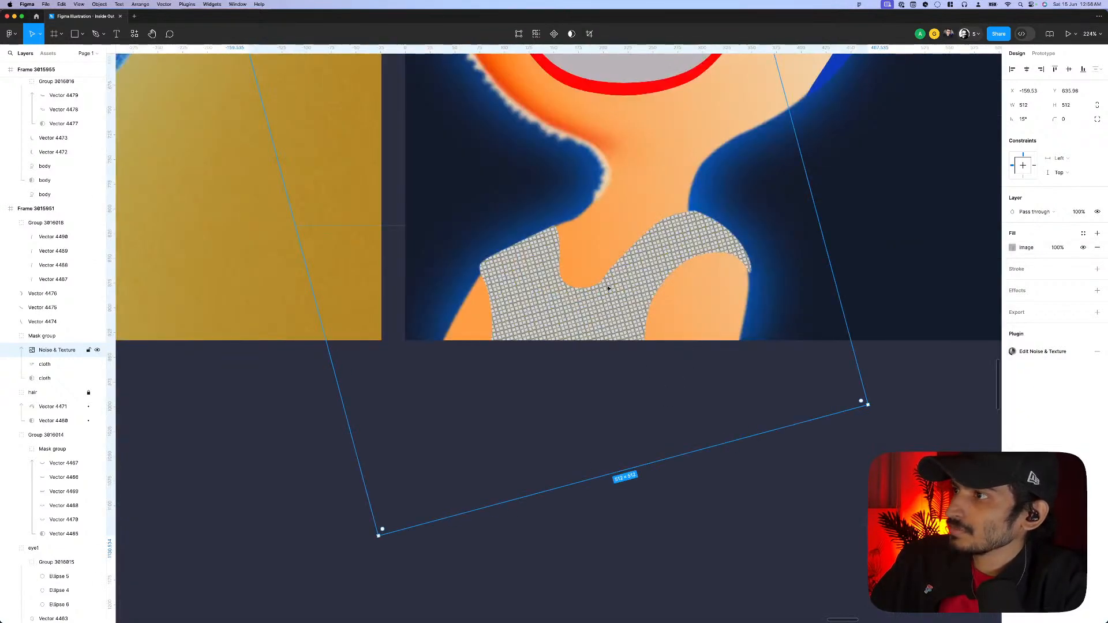
- Blend the woven texture into the green dress with Multiply mode at 40% layer opacity
{"action": "left_click", "coordinate": [1035, 212]}
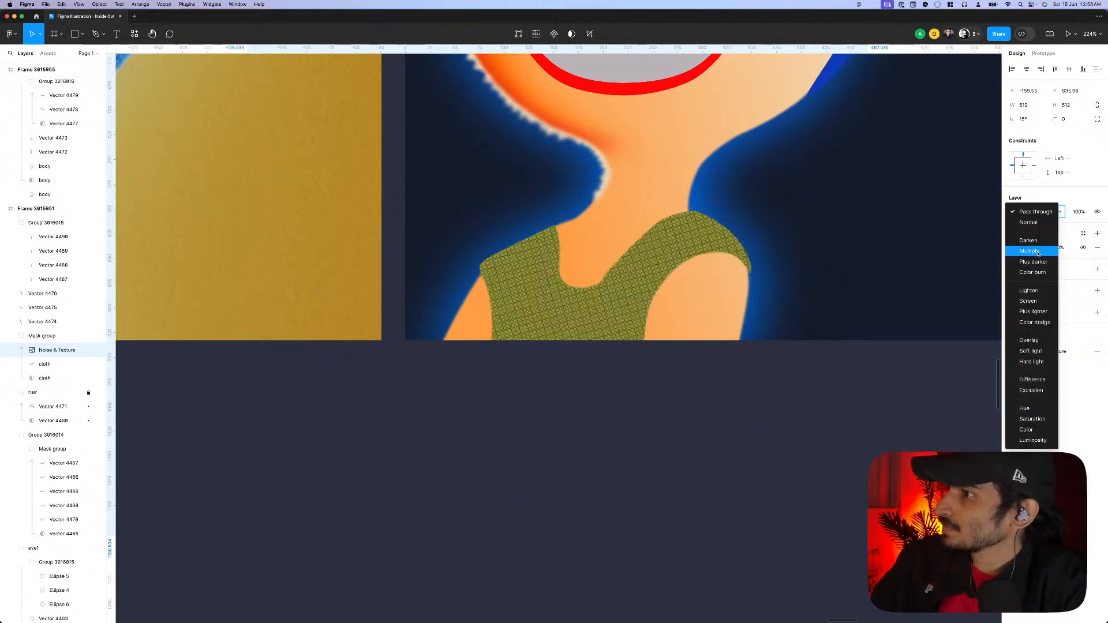
{"action": "left_click", "coordinate": [1038, 252]}
{"action": "left_click", "coordinate": [1077, 213]}
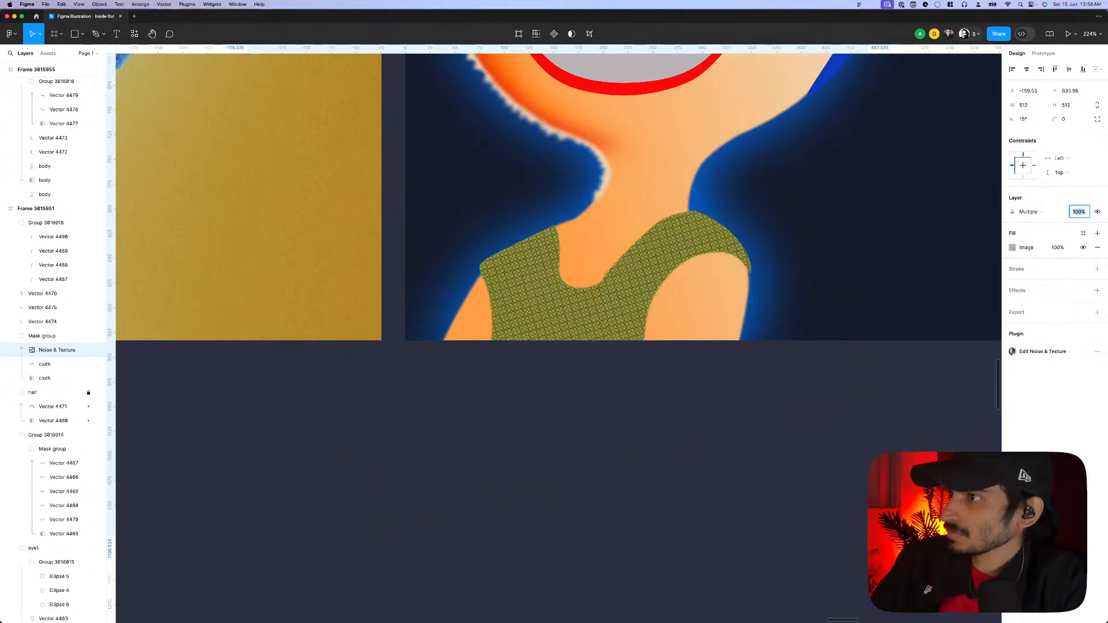
{"action": "type", "text": "40"}
{"action": "key", "text": "Return"}
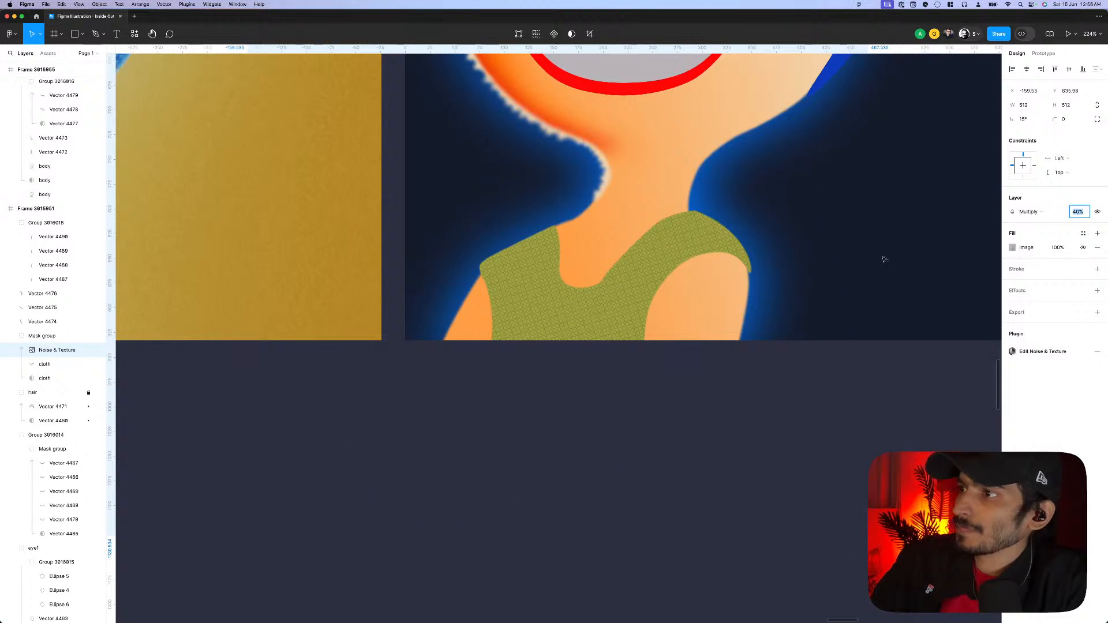
{"action": "scroll", "coordinate": [884, 260], "scroll_direction": "down", "scroll_amount": 5}
{"action": "left_click", "coordinate": [252, 415]}
{"action": "scroll", "coordinate": [252, 364], "scroll_direction": "up", "scroll_amount": 5}
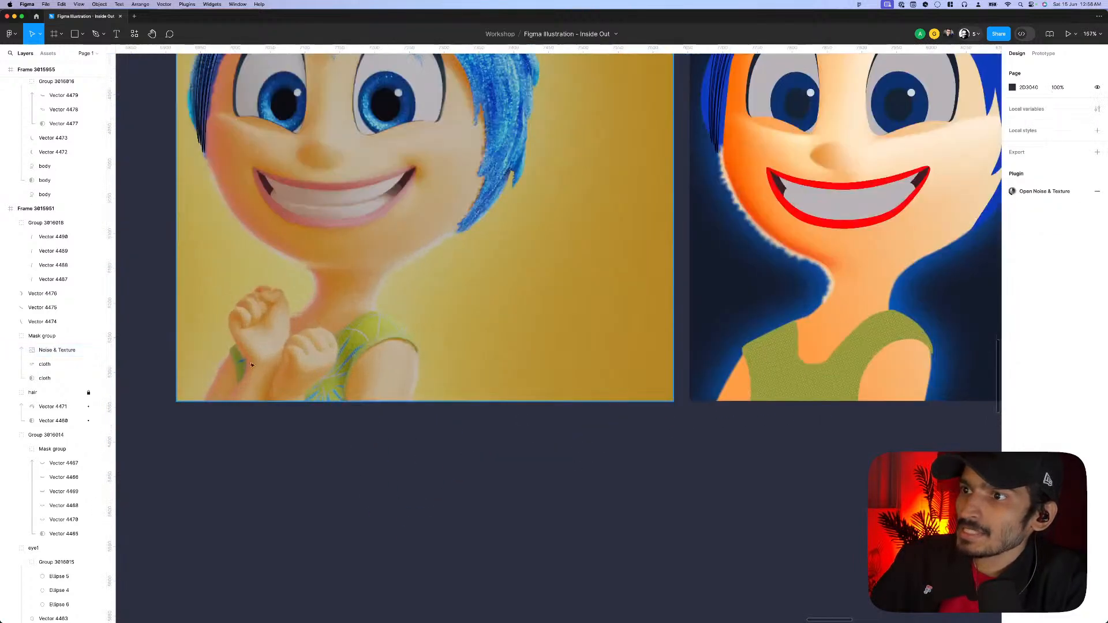
- Draw a closed fold-shadow shape about 54 × 153 px with the Pen tool over the green top beside the arm in the reference image
{"action": "scroll", "coordinate": [251, 365], "scroll_direction": "up", "scroll_amount": 5}
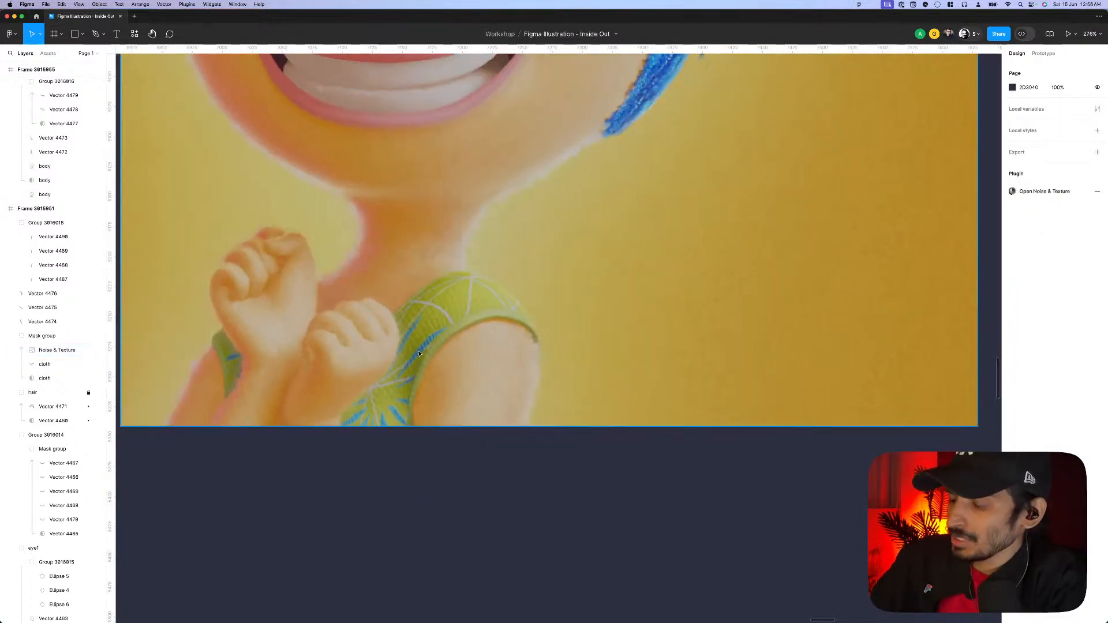
{"action": "scroll", "coordinate": [419, 353], "scroll_direction": "down", "scroll_amount": 1}
{"action": "key", "text": "p"}
{"action": "left_click", "coordinate": [392, 349]}
{"action": "left_click", "coordinate": [410, 425]}
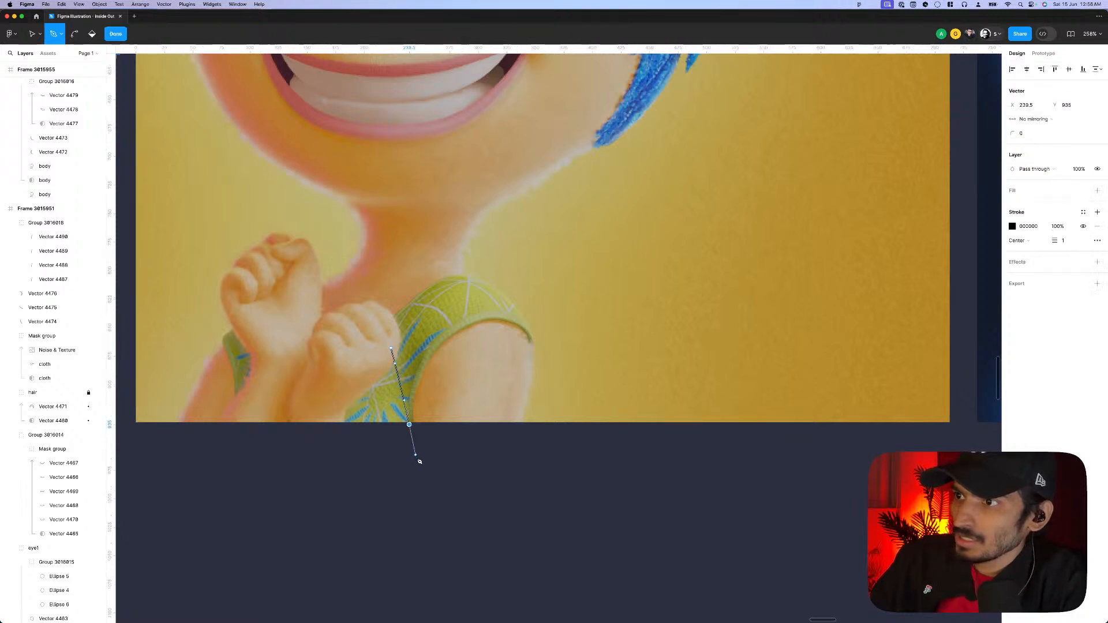
{"action": "left_click", "coordinate": [415, 483]}
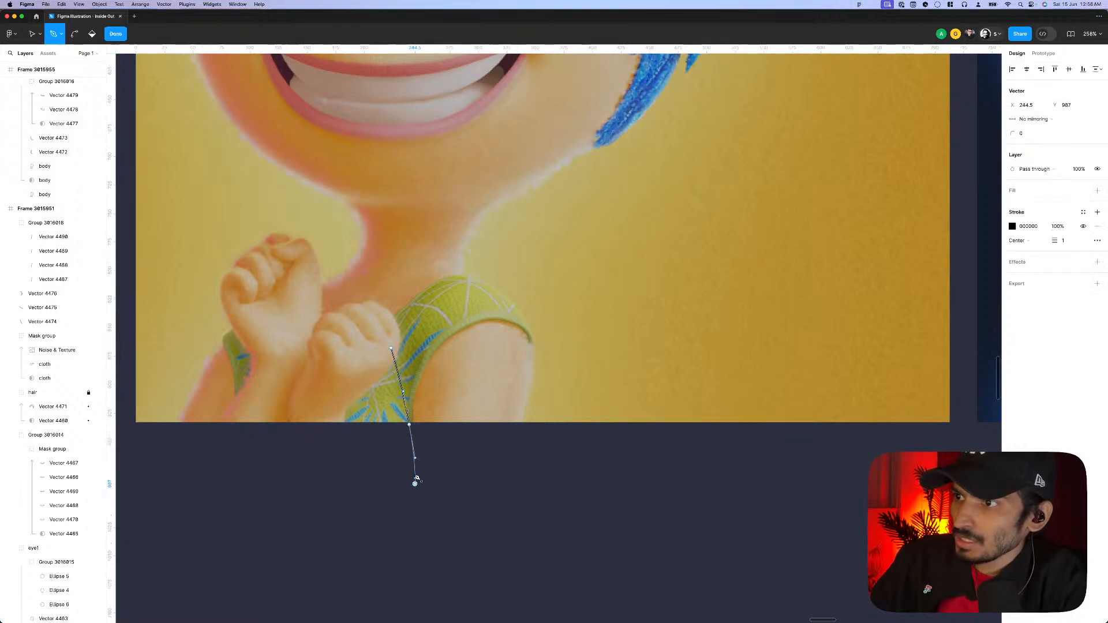
{"action": "left_click_drag", "start_coordinate": [425, 337], "coordinate": [448, 329]}
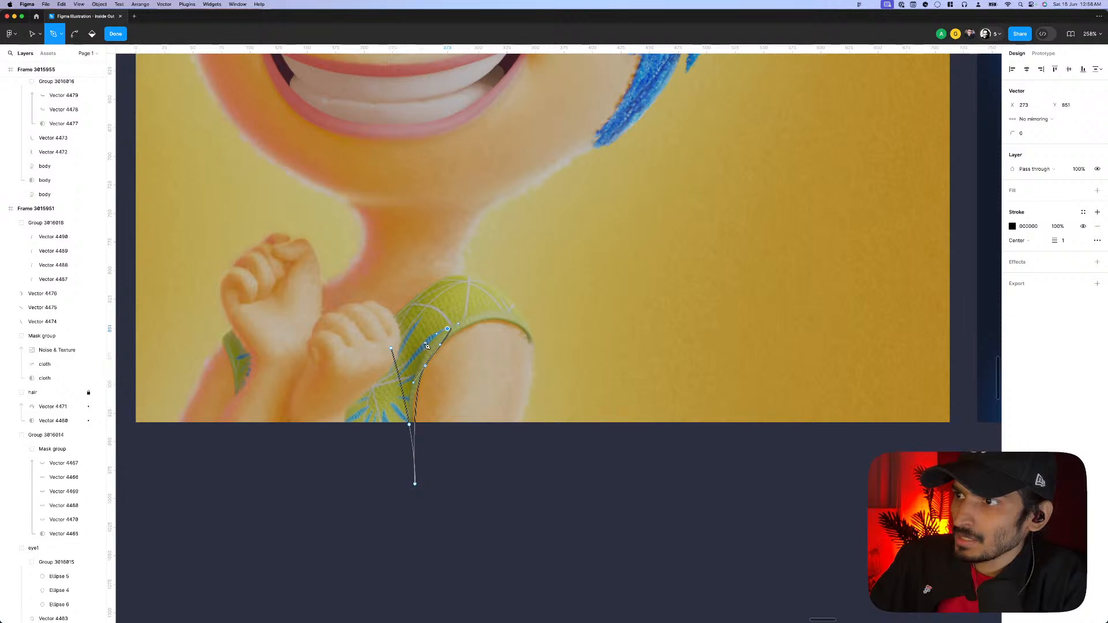
{"action": "left_click", "coordinate": [412, 310]}
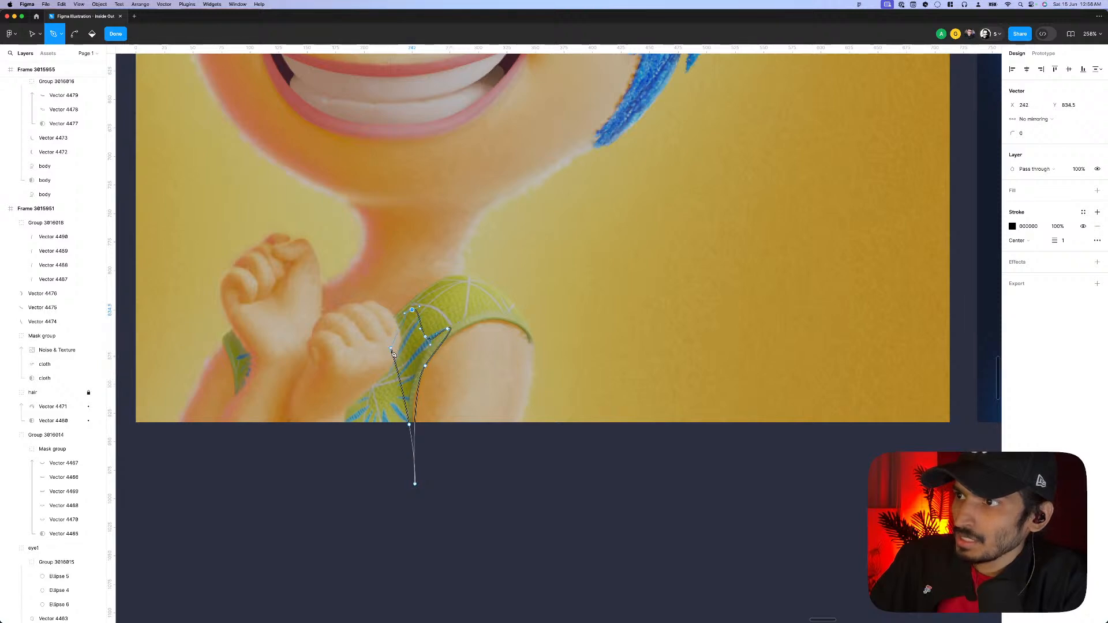
{"action": "left_click_drag", "start_coordinate": [393, 350], "coordinate": [390, 327]}
{"action": "scroll", "coordinate": [421, 399], "scroll_direction": "down", "scroll_amount": 5}
{"action": "key", "text": "Escape"}
{"action": "scroll", "coordinate": [449, 432], "scroll_direction": "down", "scroll_amount": 5}
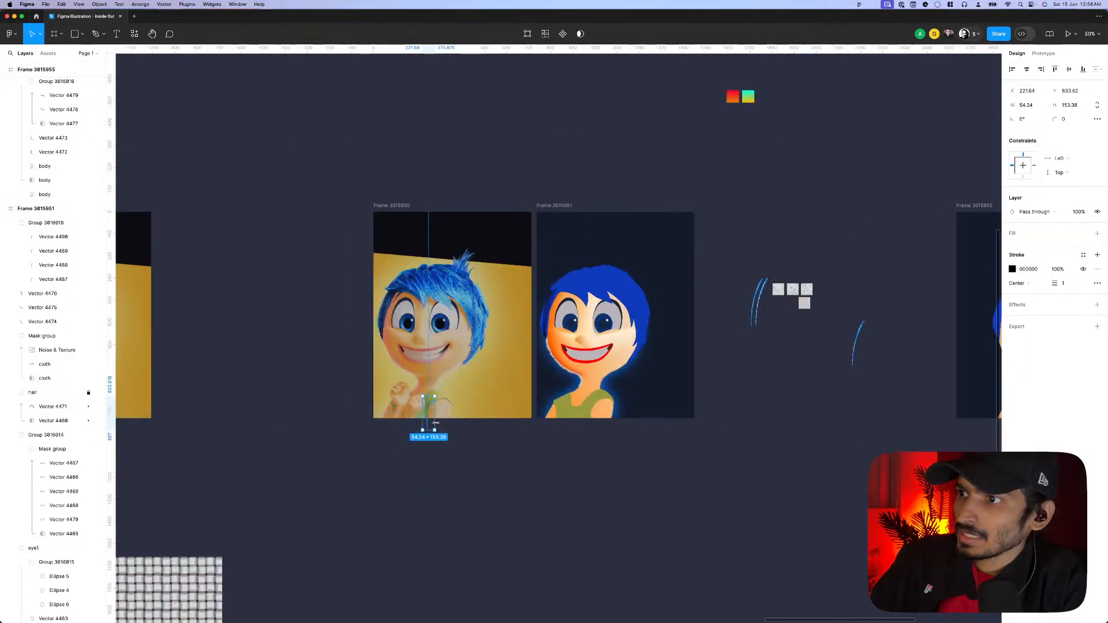
- Move the fold-shadow shape into Frame 3015951's cloth mask group above Noise & Texture and swap its stroke for a fill
{"action": "left_click", "coordinate": [545, 208]}
{"action": "left_click", "coordinate": [592, 414]}
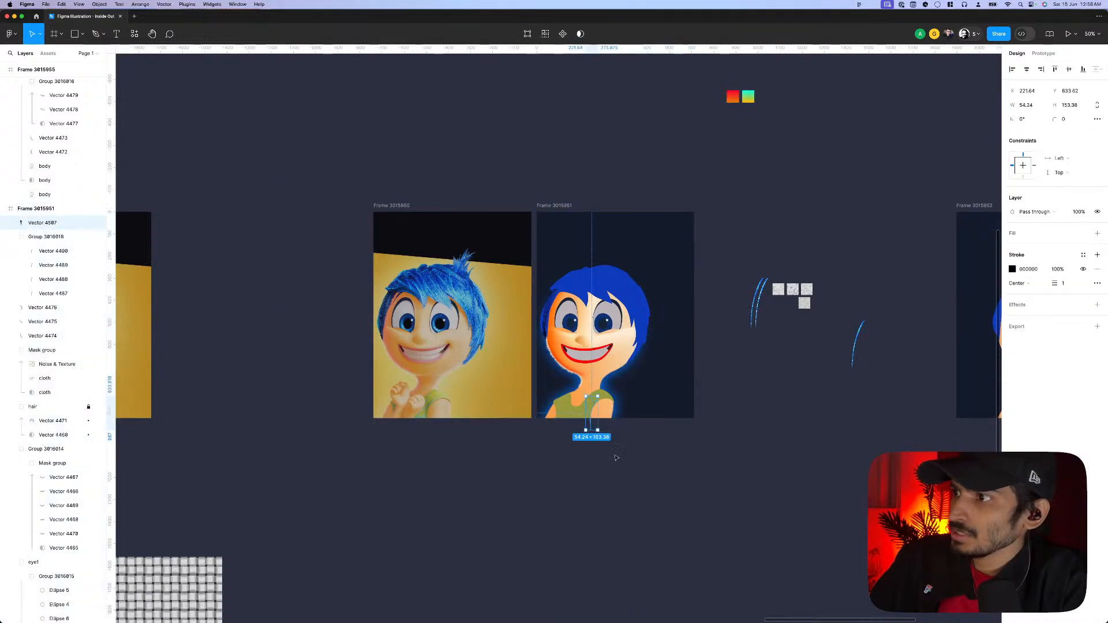
{"action": "scroll", "coordinate": [605, 435], "scroll_direction": "up", "scroll_amount": 2}
{"action": "left_click_drag", "start_coordinate": [45, 226], "coordinate": [73, 359]}
{"action": "scroll", "coordinate": [588, 392], "scroll_direction": "up", "scroll_amount": 4}
{"action": "key", "text": "shift+x"}
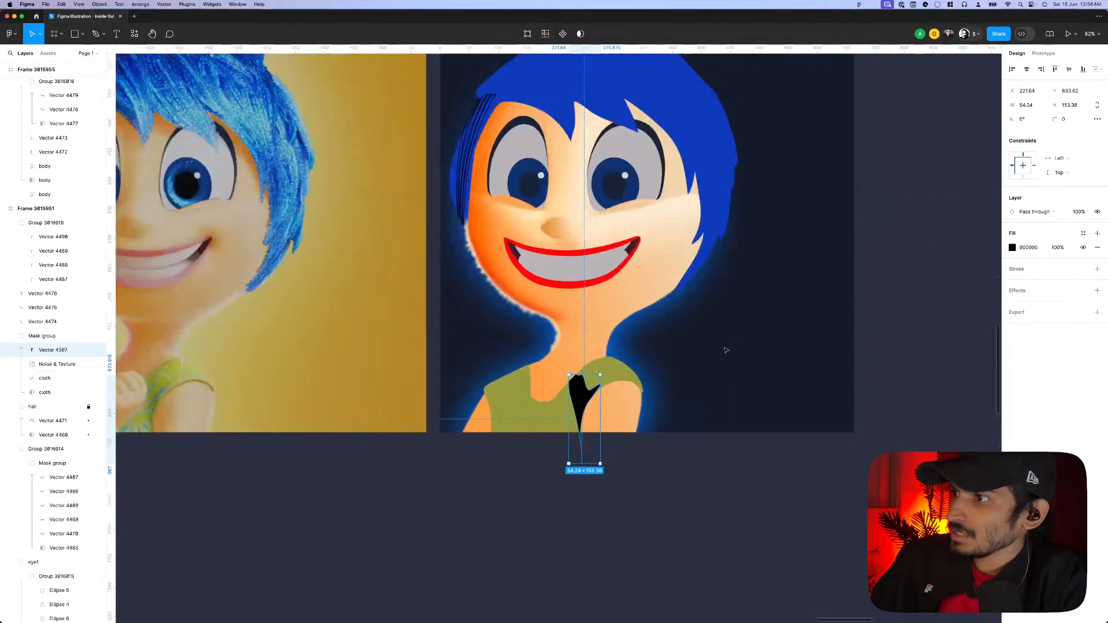
- Fill the shape with a cloth-based linear gradient from D9DD35 to 75771C, ending just above the frame's lower edge
{"action": "left_click", "coordinate": [1012, 248]}
{"action": "left_click", "coordinate": [909, 399]}
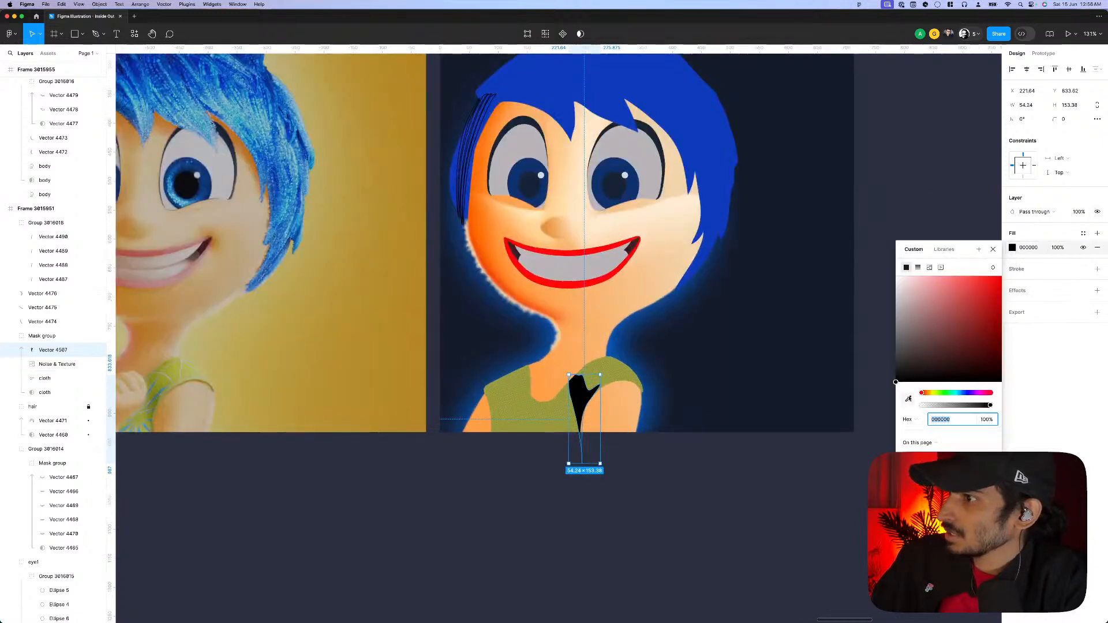
{"action": "left_click", "coordinate": [594, 372]}
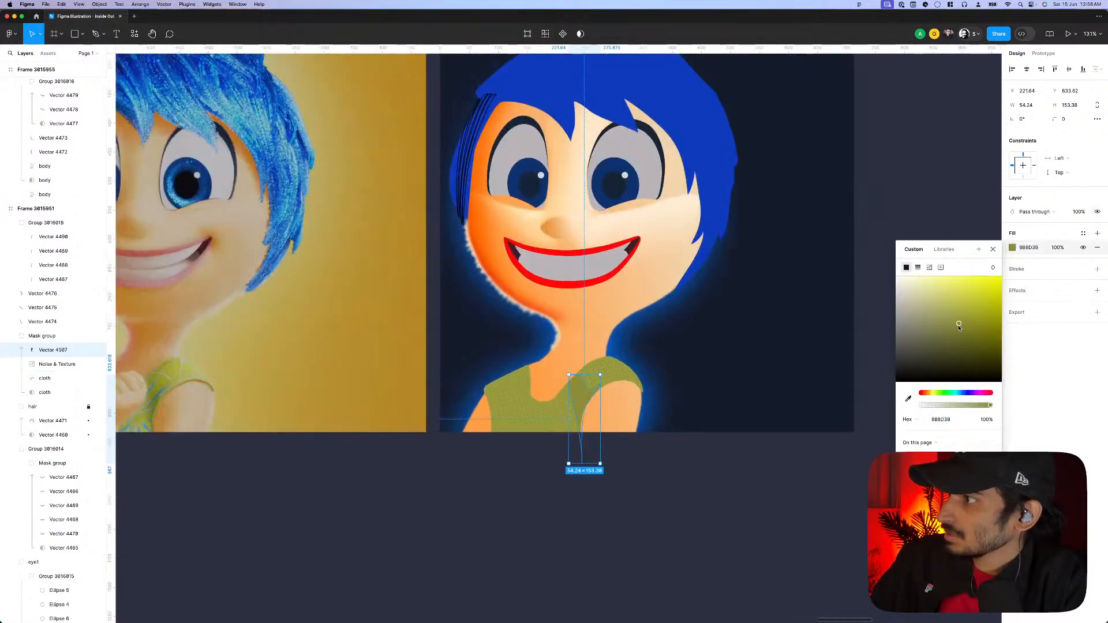
{"action": "left_click_drag", "start_coordinate": [960, 327], "coordinate": [977, 333]}
{"action": "left_click", "coordinate": [917, 267]}
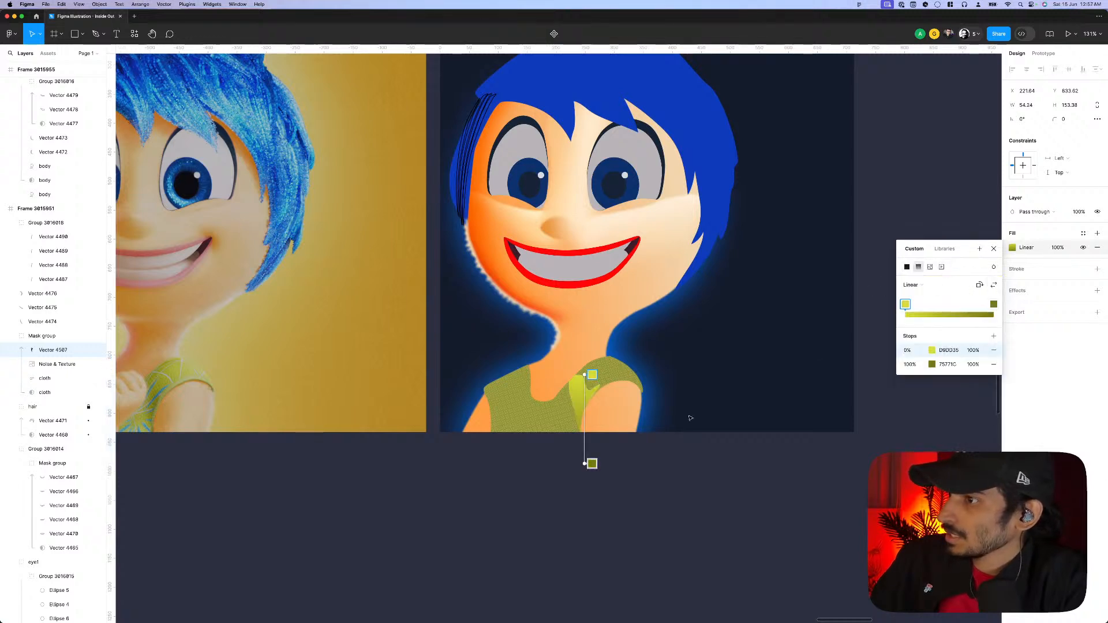
{"action": "left_click_drag", "start_coordinate": [592, 463], "coordinate": [592, 422]}
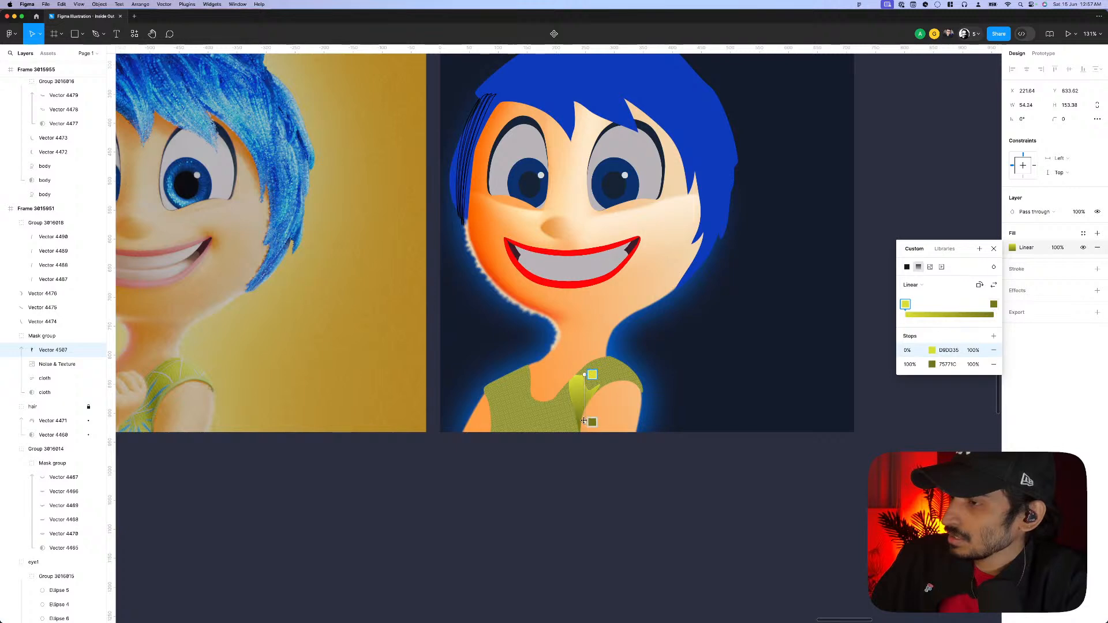
- Set the gradient's 0% stop to colour 75771C with 0% opacity
{"action": "left_click", "coordinate": [973, 350]}
{"action": "type", "text": "0"}
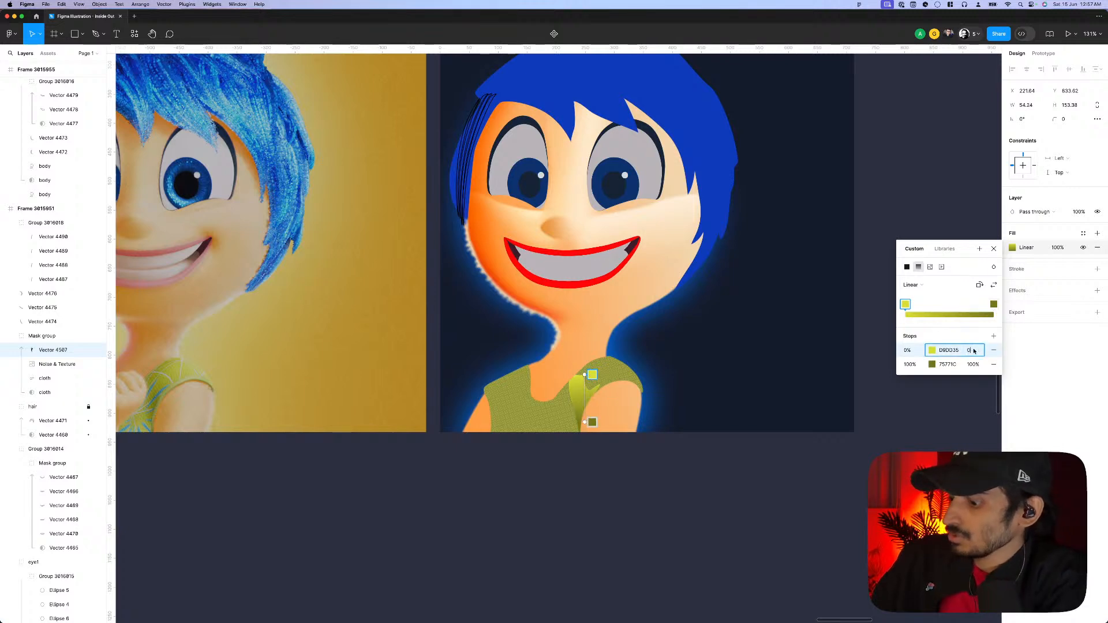
{"action": "key", "text": "Return"}
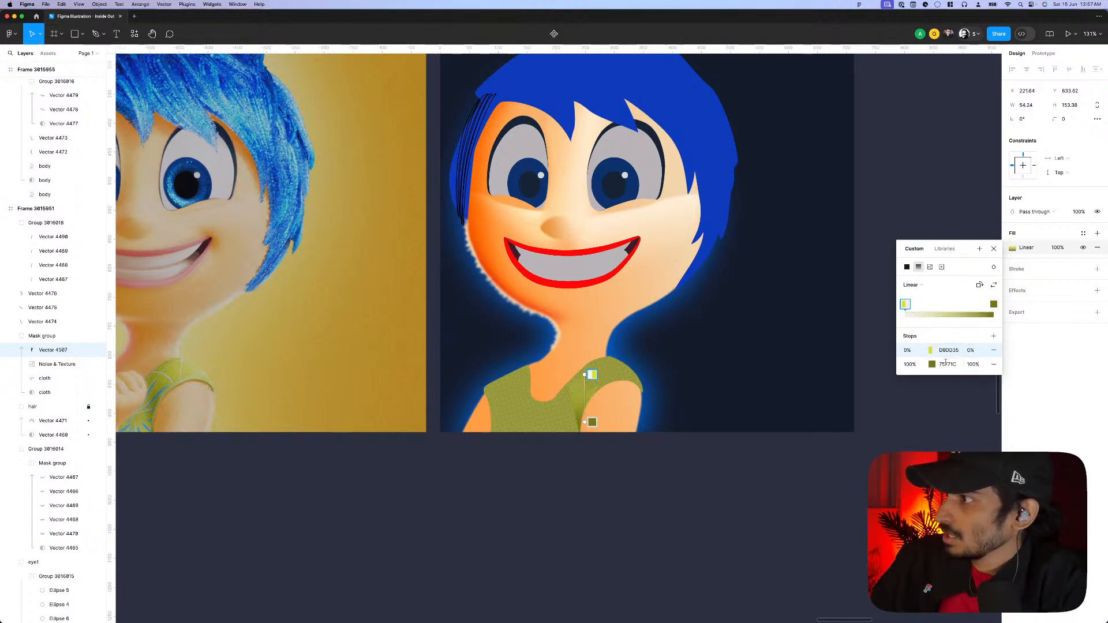
{"action": "left_click", "coordinate": [947, 351]}
{"action": "type", "text": "75771C"}
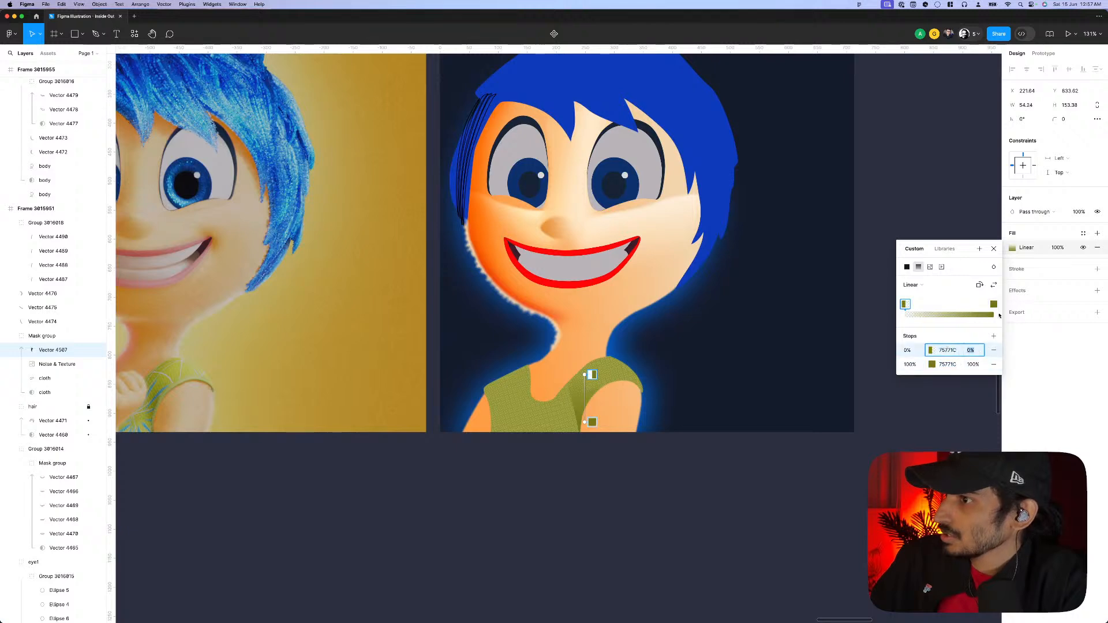
- Add a layer blur effect to the fold-shadow shape and increase its blur amount
{"action": "left_click", "coordinate": [1019, 291]}
{"action": "left_click", "coordinate": [1045, 304]}
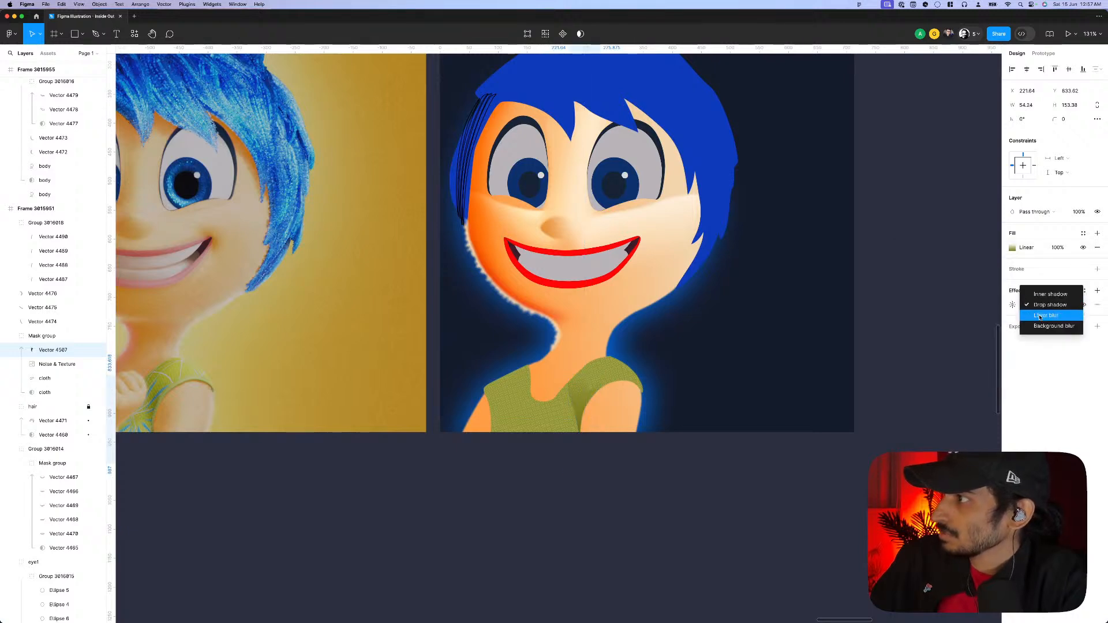
{"action": "left_click", "coordinate": [1042, 314]}
{"action": "left_click", "coordinate": [1013, 305]}
{"action": "key", "text": "shift+Up"}
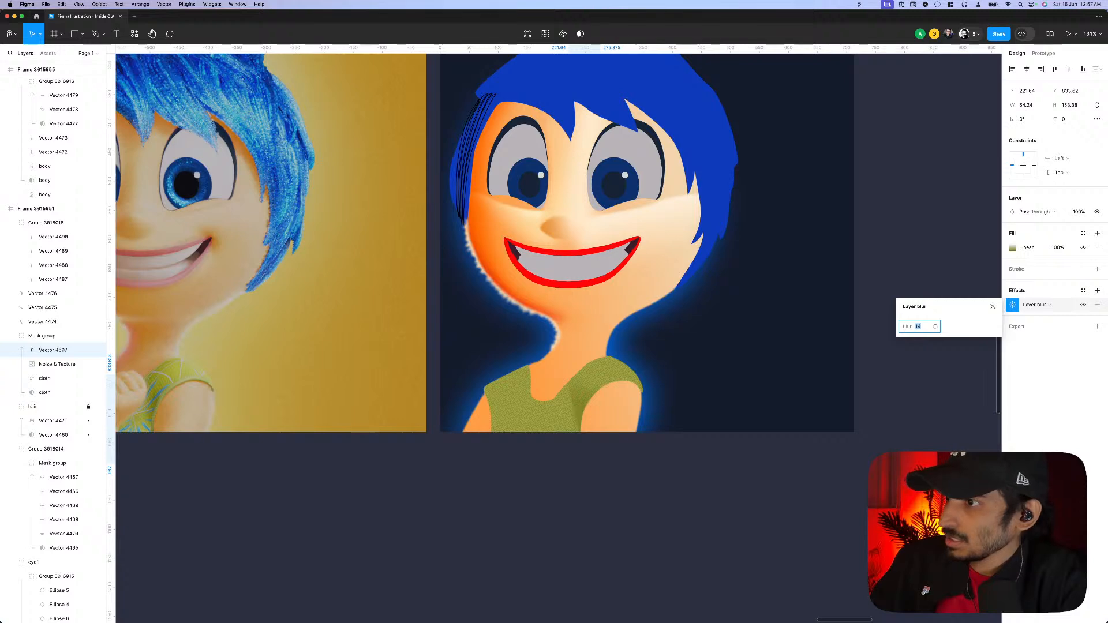
- Adjust the gradient's opaque 100% stop to a darker shade for the fold shadow
{"action": "left_click", "coordinate": [1013, 248]}
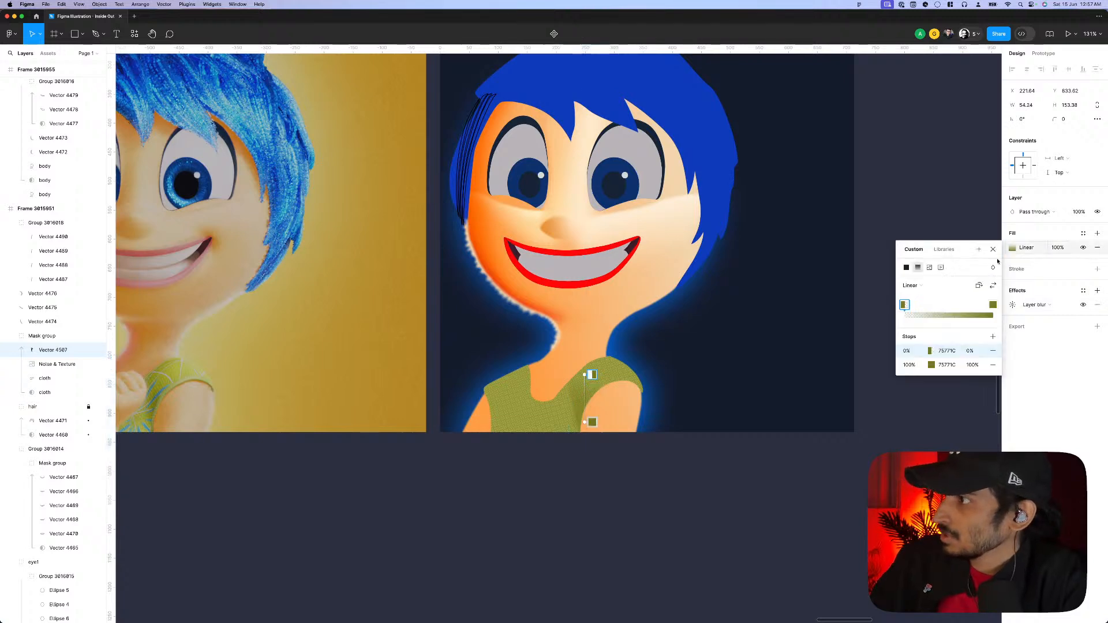
{"action": "left_click", "coordinate": [994, 305]}
{"action": "left_click", "coordinate": [931, 365]}
{"action": "left_click_drag", "start_coordinate": [872, 433], "coordinate": [896, 451]}
{"action": "scroll", "coordinate": [437, 419], "scroll_direction": "down", "scroll_amount": 5}
{"action": "key", "text": "Escape"}
{"action": "key", "text": "Escape"}
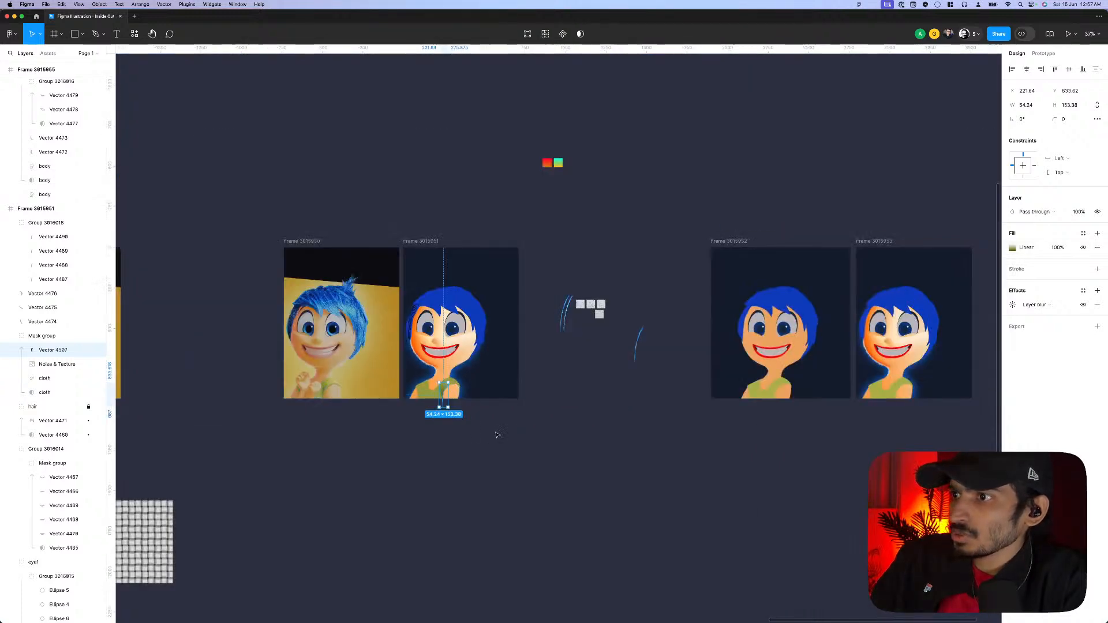
- Copy the shaded cloth mask group from Frame 3015951 and paste it to replace the plain cloth layer in Frame 3015955
{"action": "left_click", "coordinate": [438, 390]}
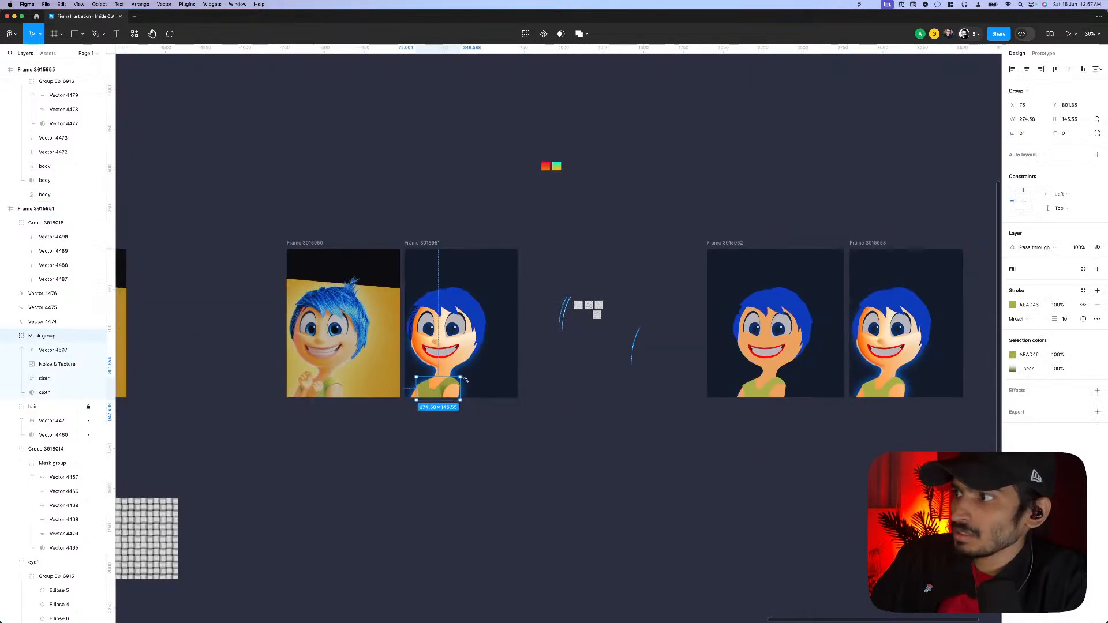
{"action": "scroll", "coordinate": [500, 391], "scroll_direction": "down", "scroll_amount": 5}
{"action": "scroll", "coordinate": [634, 390], "scroll_direction": "up", "scroll_amount": 5}
{"action": "scroll", "coordinate": [634, 391], "scroll_direction": "up", "scroll_amount": 5}
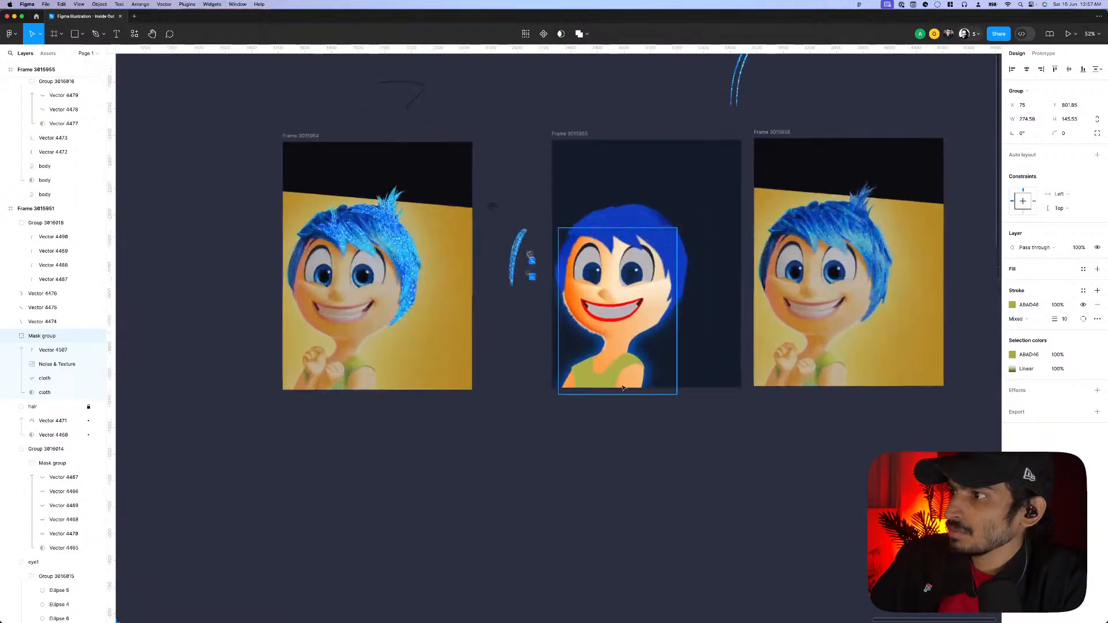
{"action": "left_click", "coordinate": [606, 379]}
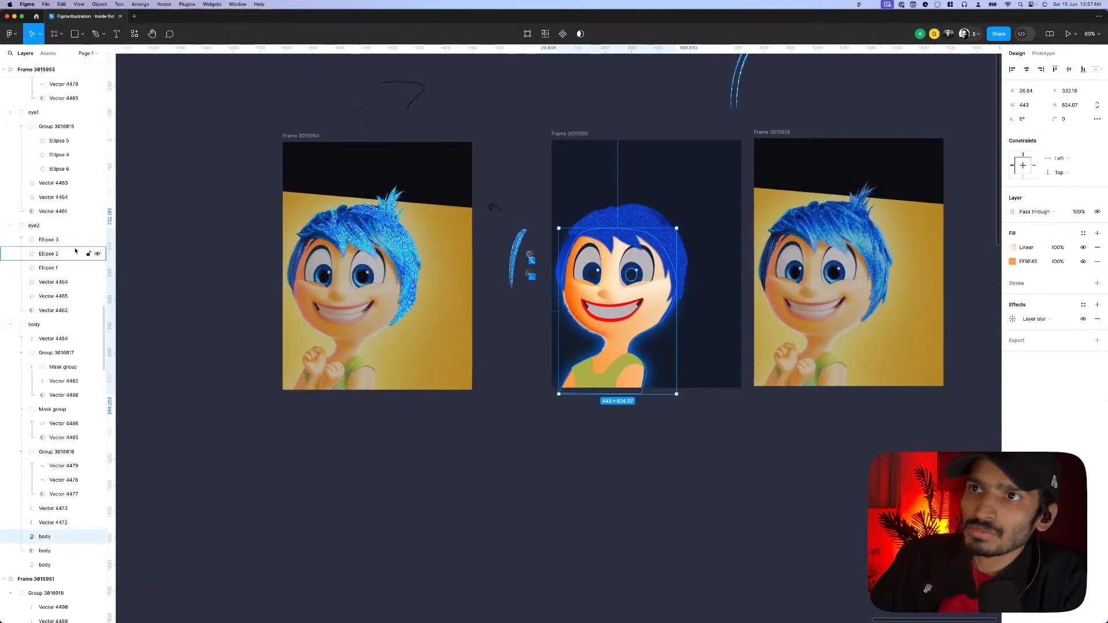
{"action": "left_click", "coordinate": [55, 188]}
{"action": "right_click", "coordinate": [55, 189]}
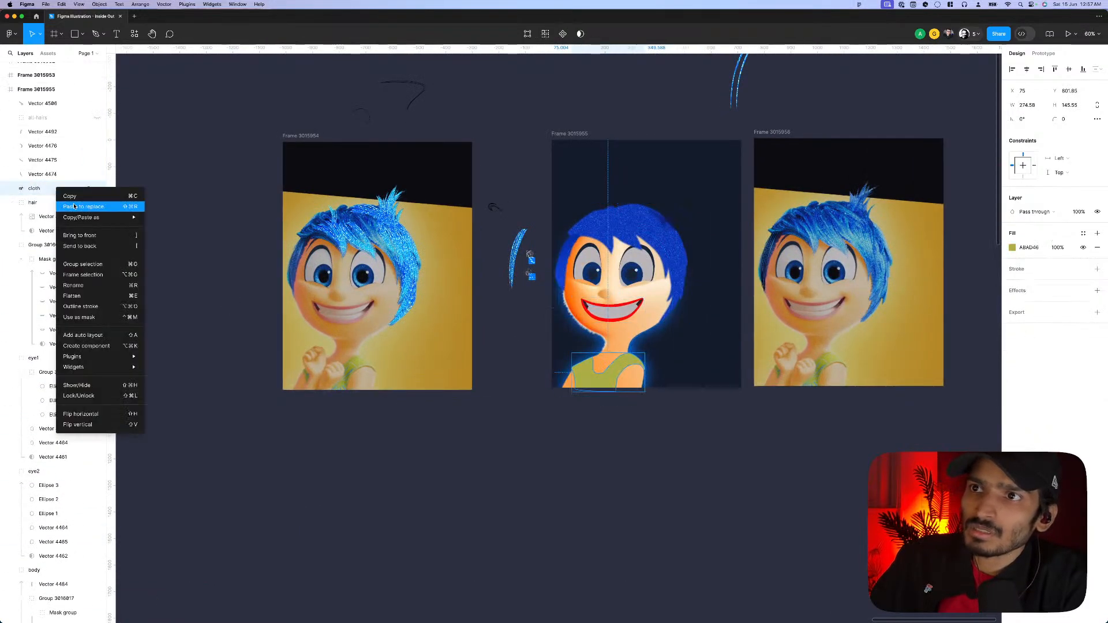
{"action": "left_click", "coordinate": [584, 445]}
{"action": "scroll", "coordinate": [584, 445], "scroll_direction": "up", "scroll_amount": 1}
{"action": "left_click", "coordinate": [584, 444]}
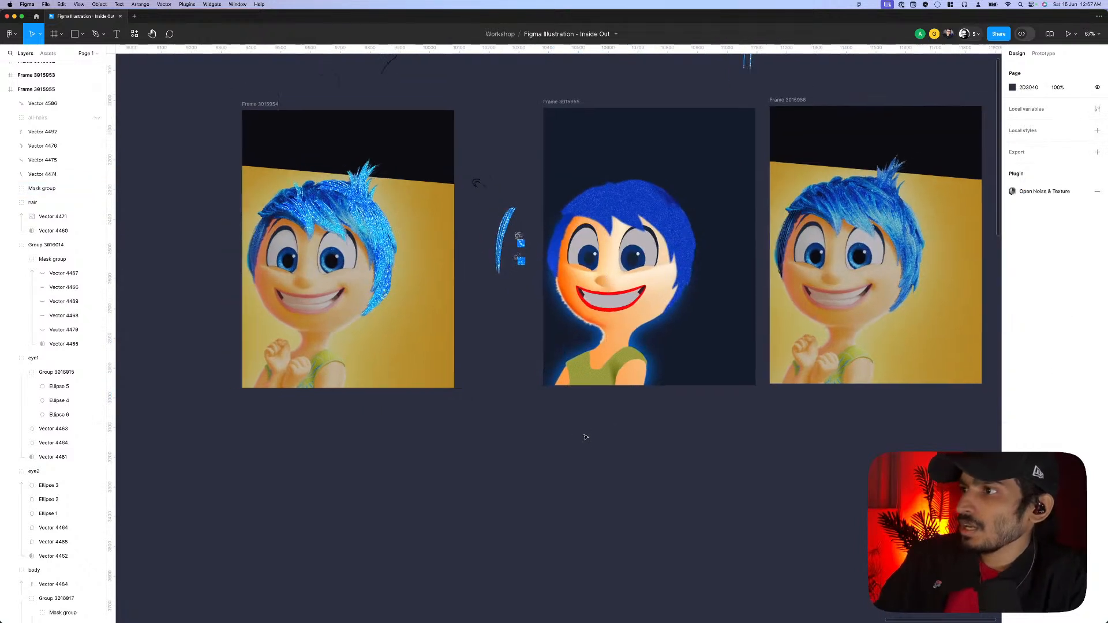
{"action": "scroll", "coordinate": [568, 442], "scroll_direction": "down", "scroll_amount": 3}
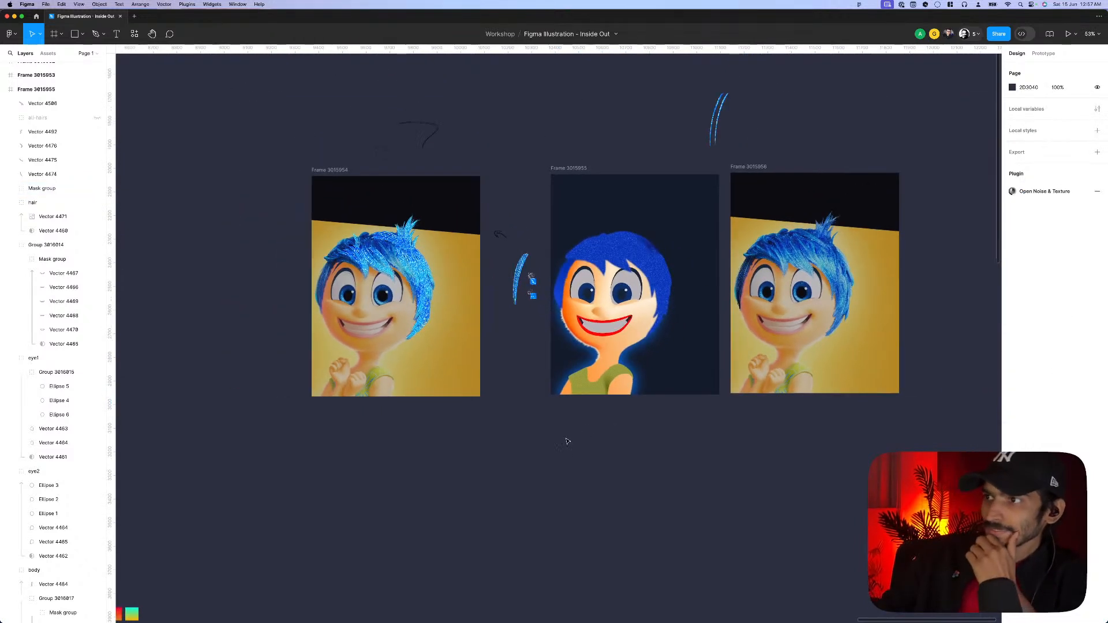
{"action": "scroll", "coordinate": [574, 438], "scroll_direction": "down", "scroll_amount": 1}
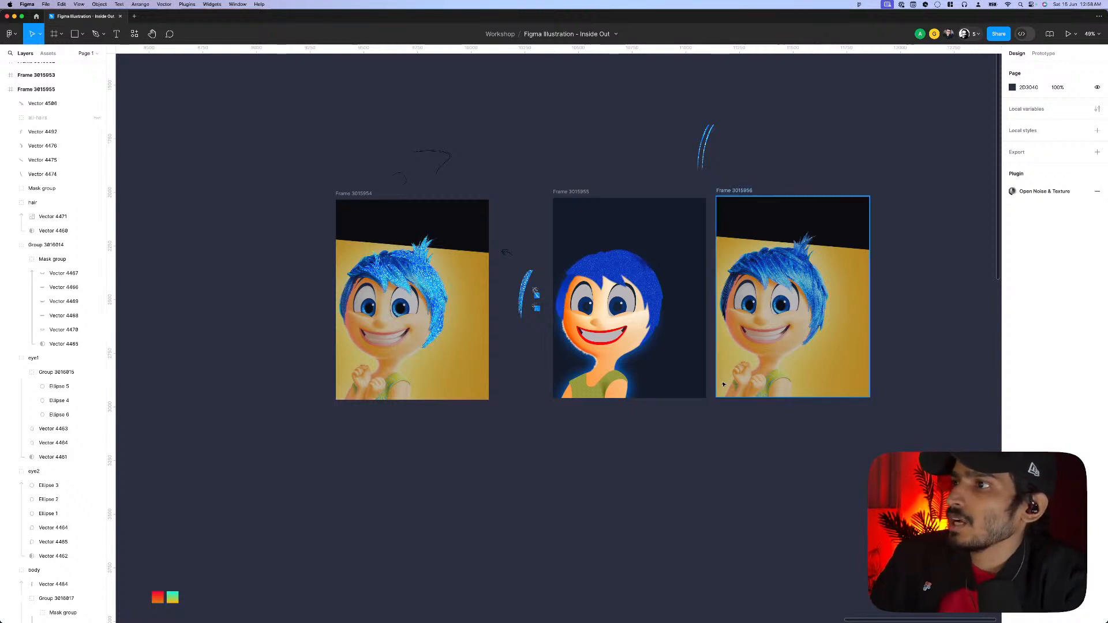
{"action": "scroll", "coordinate": [491, 378], "scroll_direction": "up", "scroll_amount": 2}
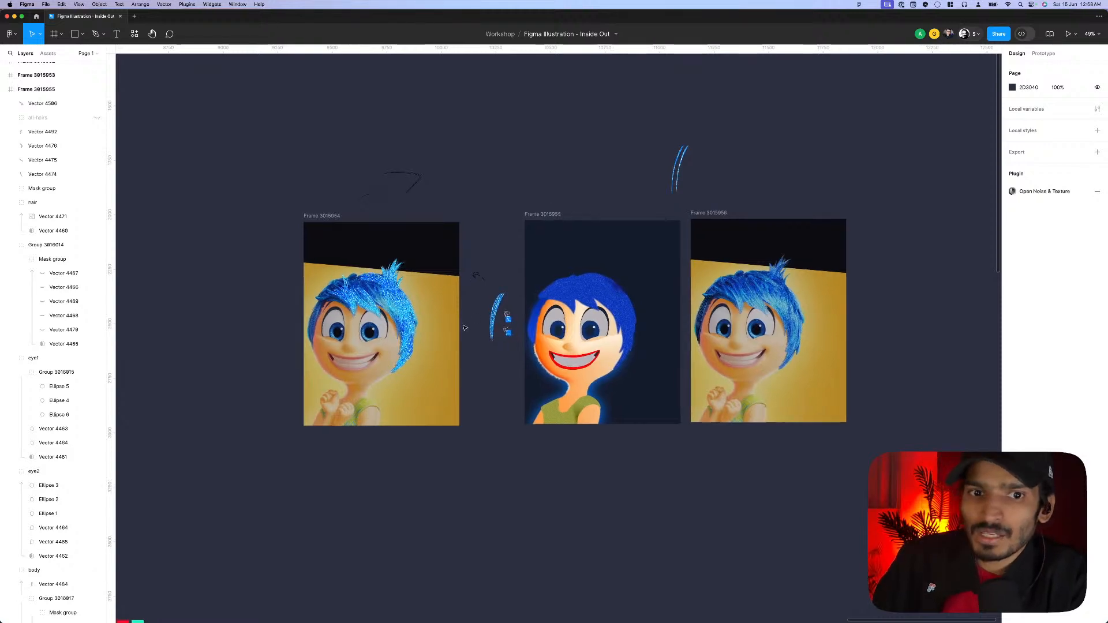
- Rotate the small upright hair tuft in Frame 3015954 to about -78° and move it onto the hair above the fringe
{"action": "scroll", "coordinate": [460, 335], "scroll_direction": "up", "scroll_amount": 10}
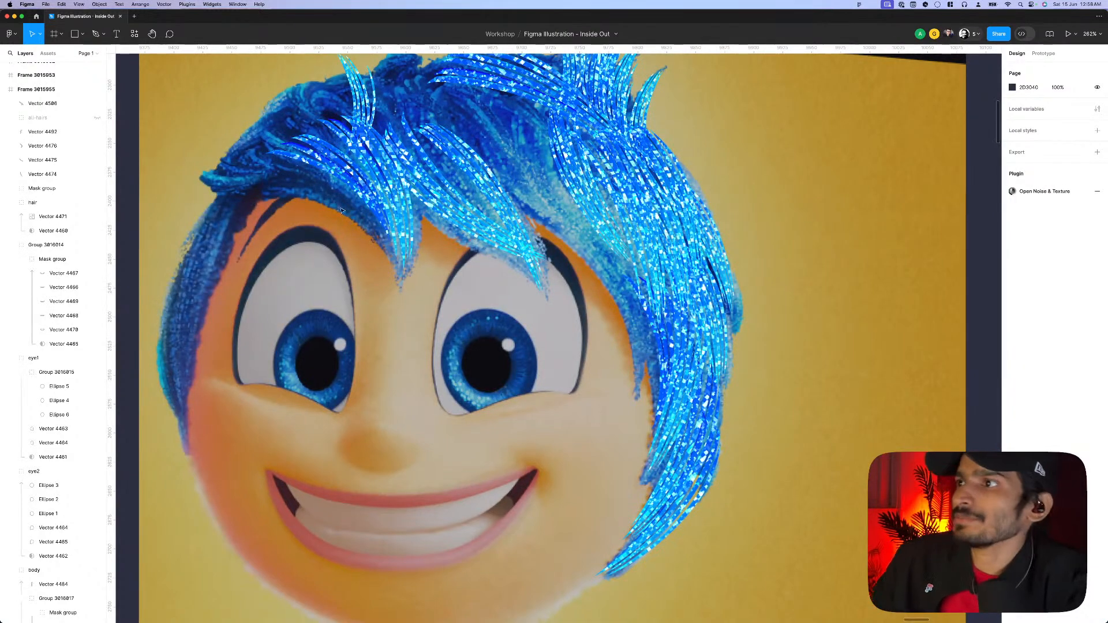
{"action": "scroll", "coordinate": [341, 210], "scroll_direction": "down", "scroll_amount": 10}
{"action": "scroll", "coordinate": [549, 163], "scroll_direction": "up", "scroll_amount": 10}
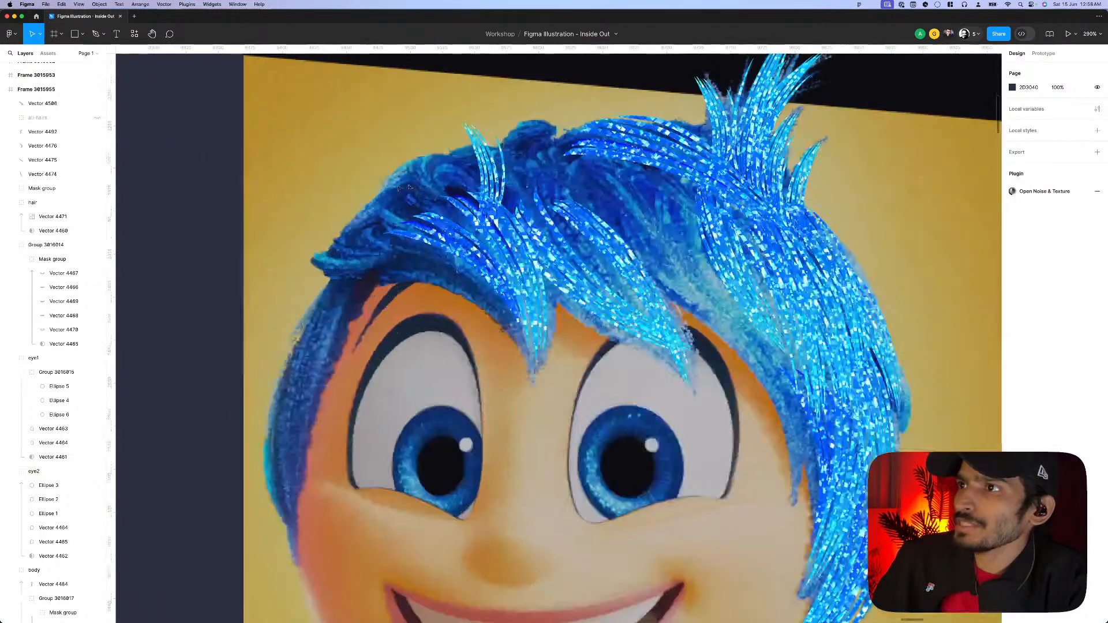
{"action": "left_click", "coordinate": [502, 179]}
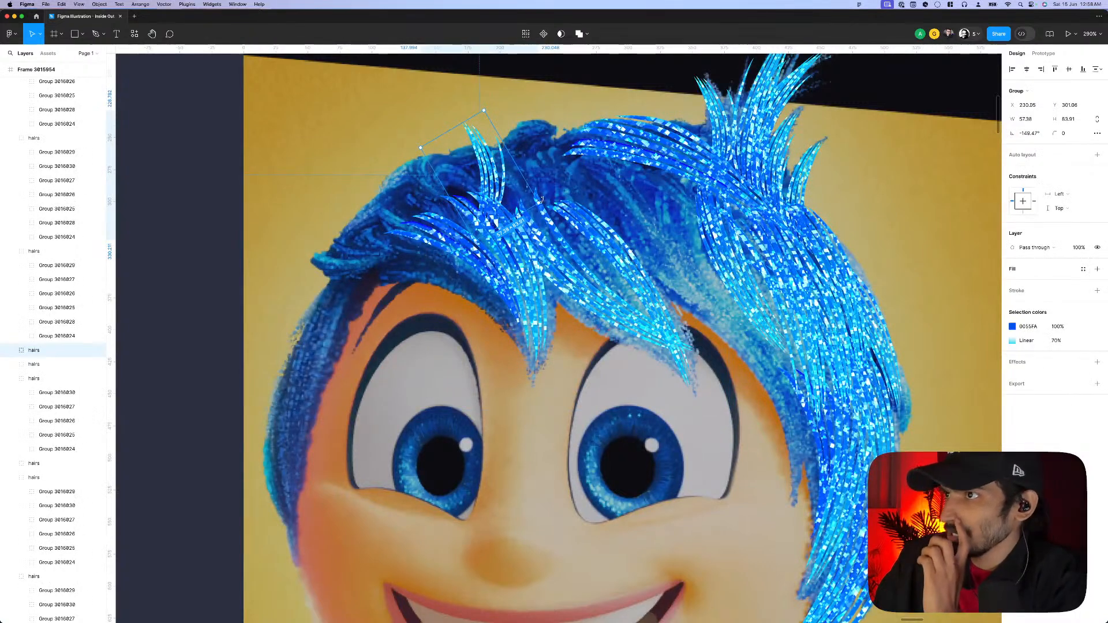
{"action": "left_click_drag", "start_coordinate": [541, 200], "coordinate": [502, 145]}
{"action": "left_click_drag", "start_coordinate": [505, 147], "coordinate": [501, 153]}
{"action": "scroll", "coordinate": [502, 153], "scroll_direction": "down", "scroll_amount": 10}
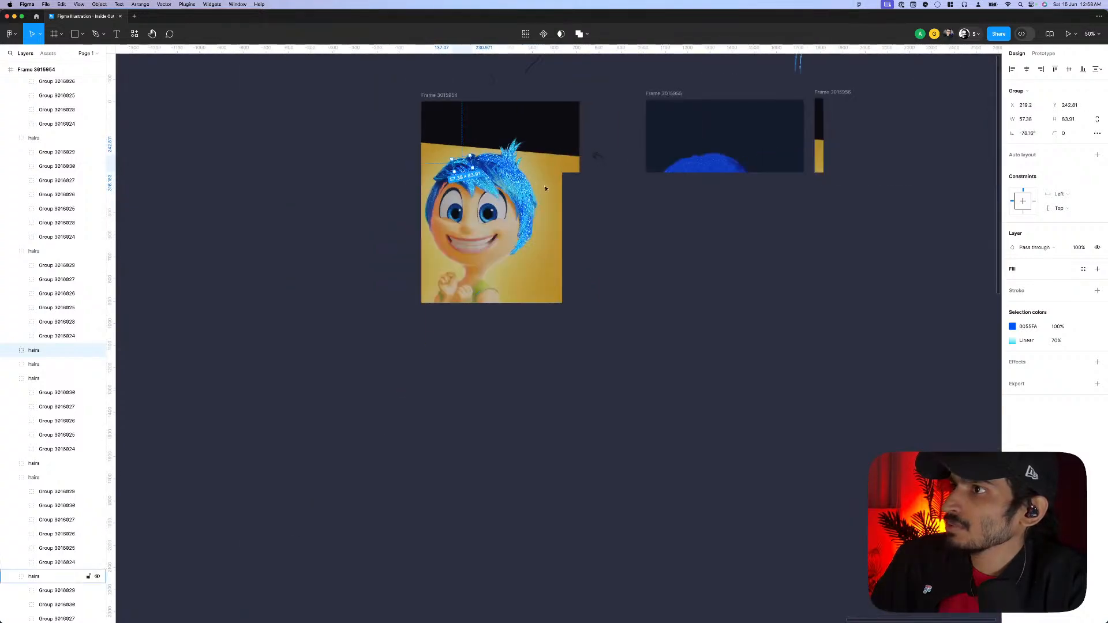
{"action": "scroll", "coordinate": [510, 179], "scroll_direction": "up", "scroll_amount": 2}
{"action": "scroll", "coordinate": [510, 179], "scroll_direction": "up", "scroll_amount": 3}
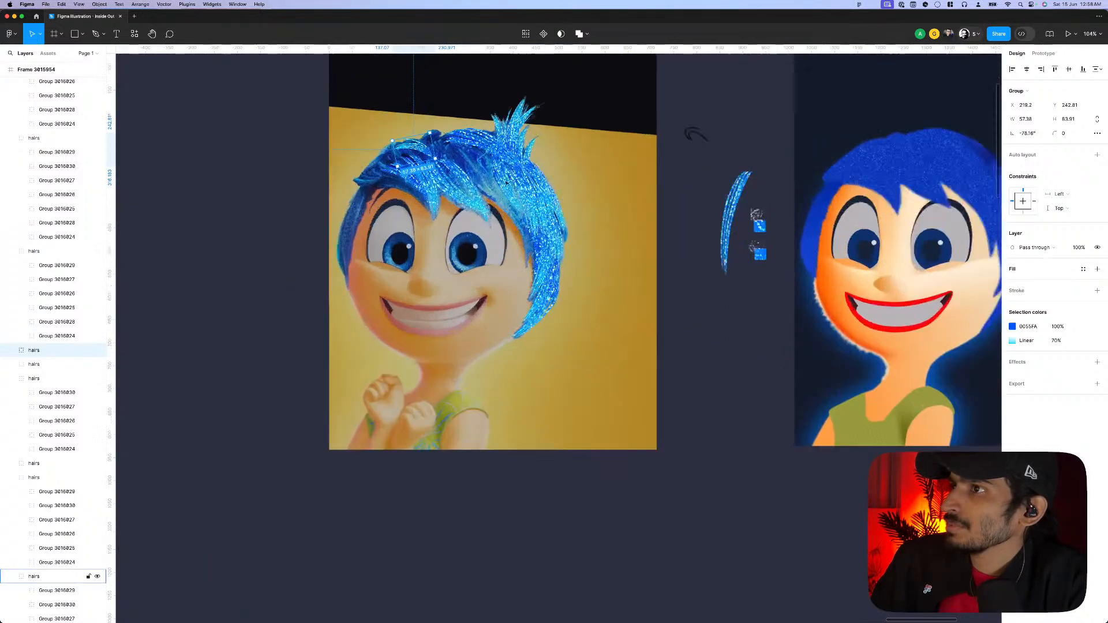
{"action": "scroll", "coordinate": [496, 184], "scroll_direction": "down", "scroll_amount": 5}
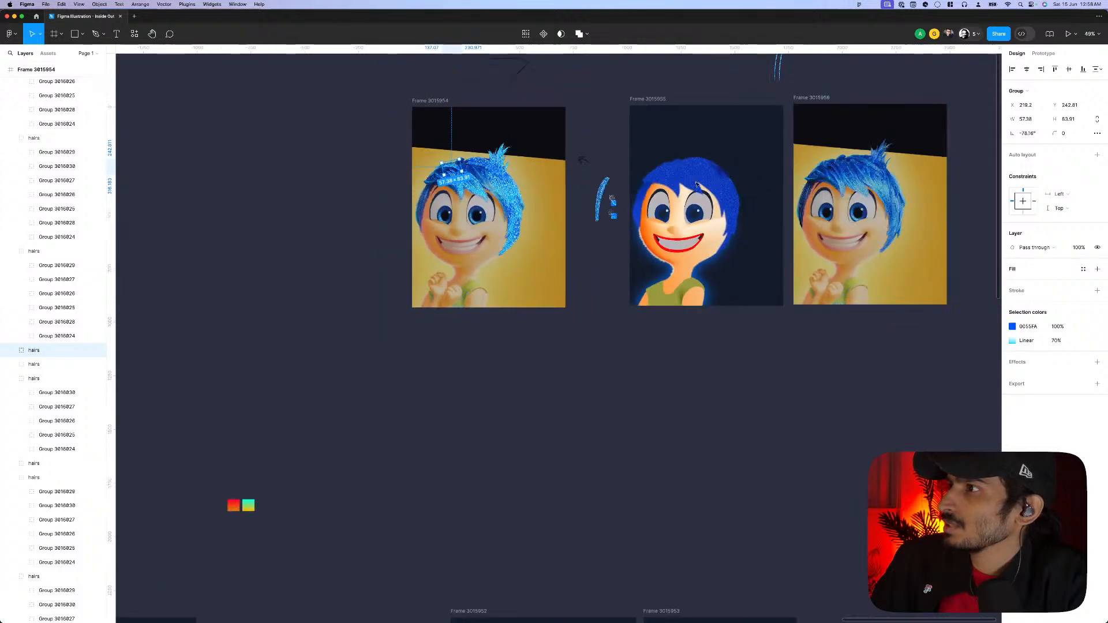
{"action": "scroll", "coordinate": [495, 173], "scroll_direction": "up", "scroll_amount": 8}
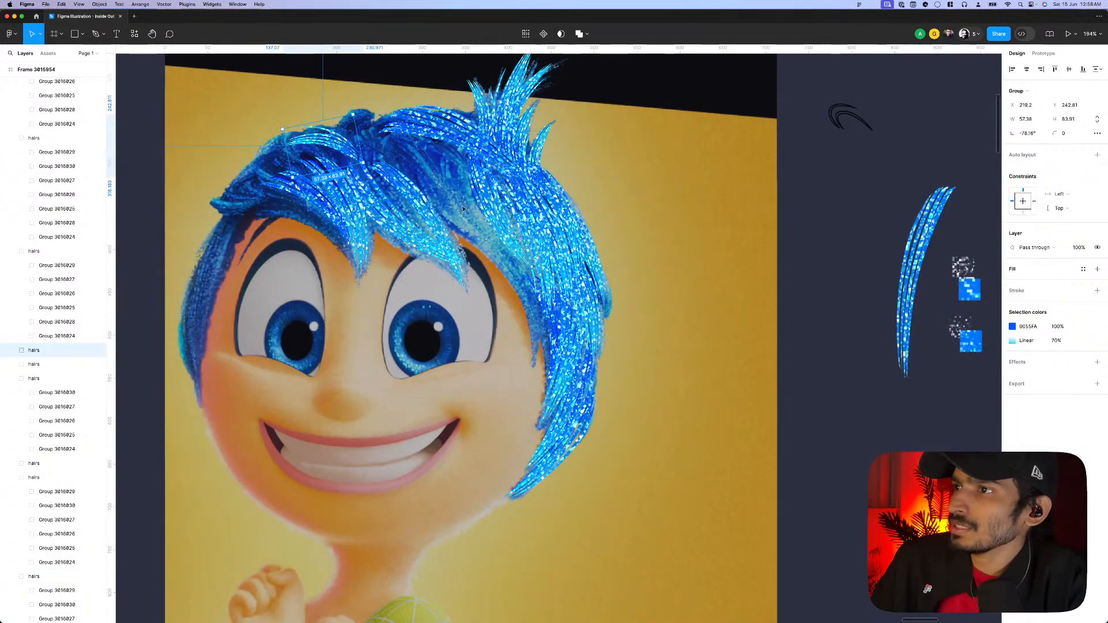
{"action": "scroll", "coordinate": [295, 194], "scroll_direction": "up", "scroll_amount": 3}
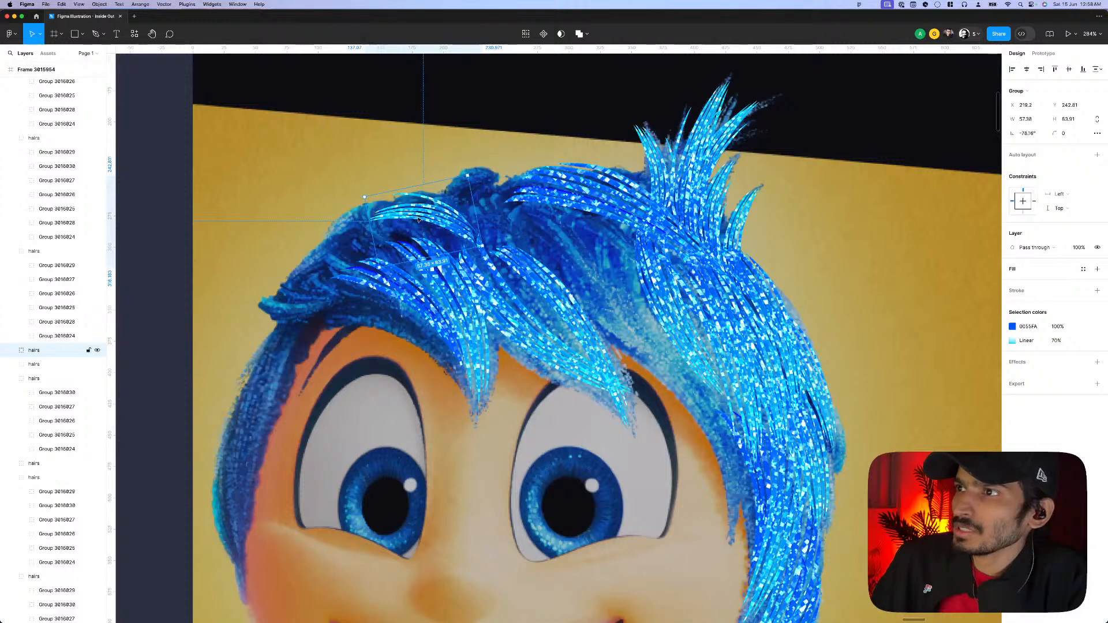
- Move the small hair tuft out of Frame 3015954 onto the empty canvas and bring the two black curved strand outlines beside it
{"action": "left_click_drag", "start_coordinate": [419, 220], "coordinate": [246, 241]}
{"action": "scroll", "coordinate": [394, 221], "scroll_direction": "down", "scroll_amount": 3}
{"action": "scroll", "coordinate": [394, 222], "scroll_direction": "down", "scroll_amount": 2}
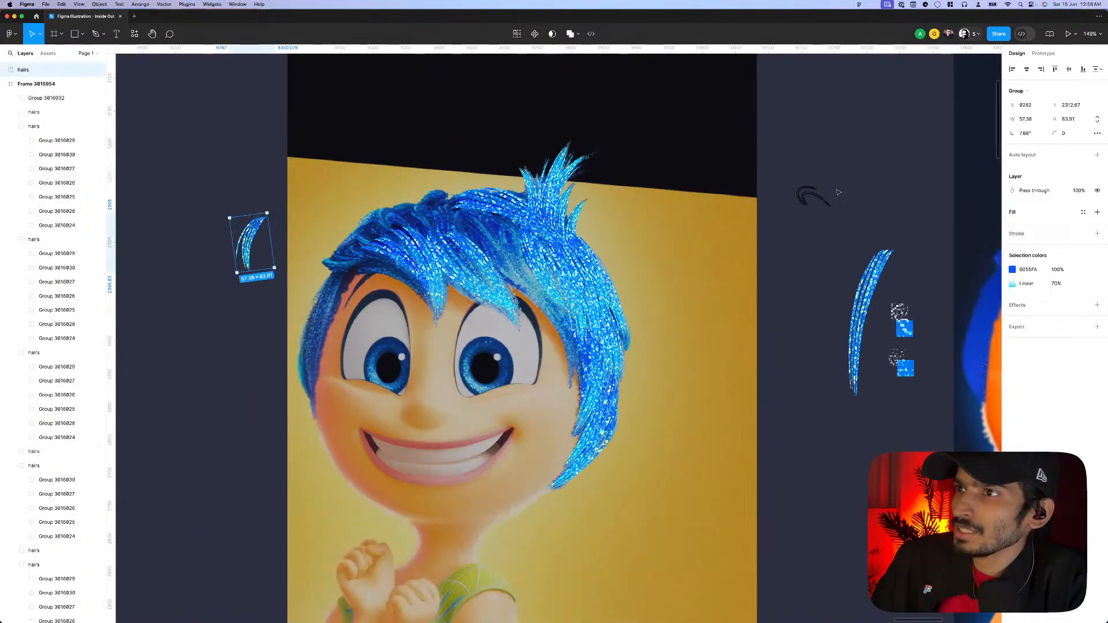
{"action": "left_click", "coordinate": [815, 200]}
{"action": "left_click", "coordinate": [811, 196], "text": "shift"}
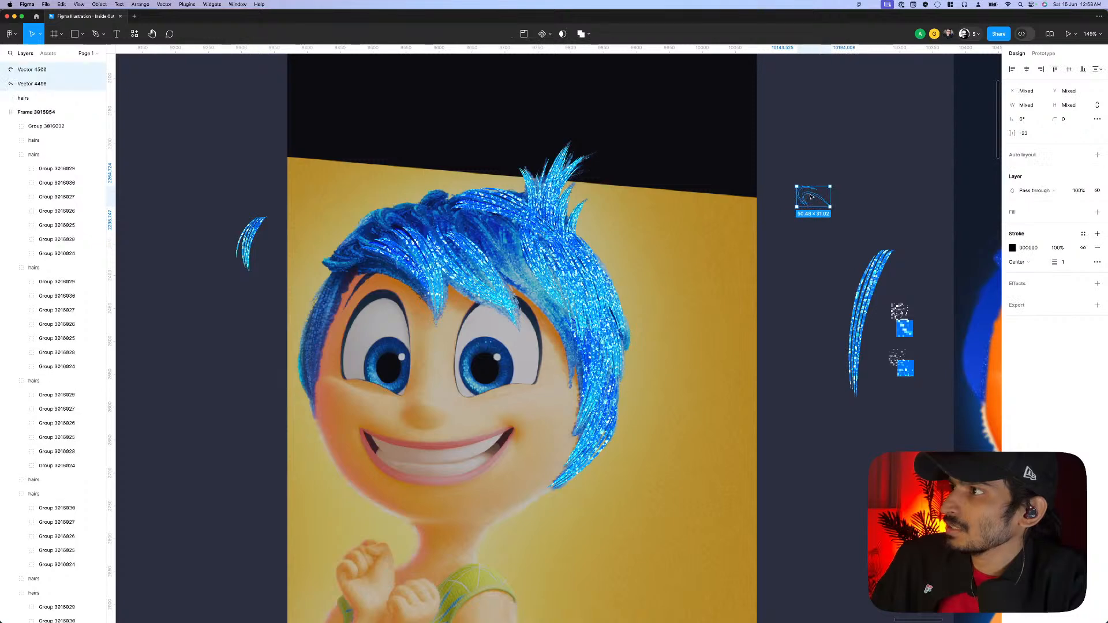
{"action": "mouse_move", "coordinate": [802, 189]}
{"action": "left_mouse_down"}
{"action": "mouse_move", "coordinate": [155, 173]}
{"action": "mouse_move", "coordinate": [310, 186]}
{"action": "left_mouse_up"}
- Duplicate each curved strand outline in place and group each one with its copy
{"action": "scroll", "coordinate": [310, 186], "scroll_direction": "up", "scroll_amount": 5}
{"action": "key", "text": "ctrl+v"}
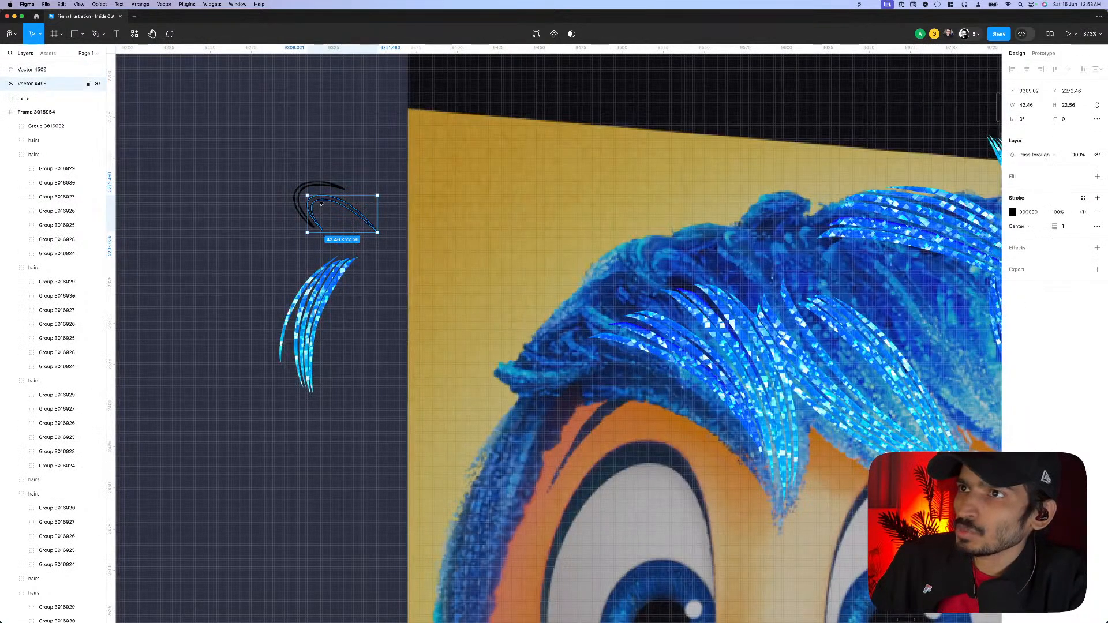
{"action": "left_click", "coordinate": [43, 99], "text": "shift"}
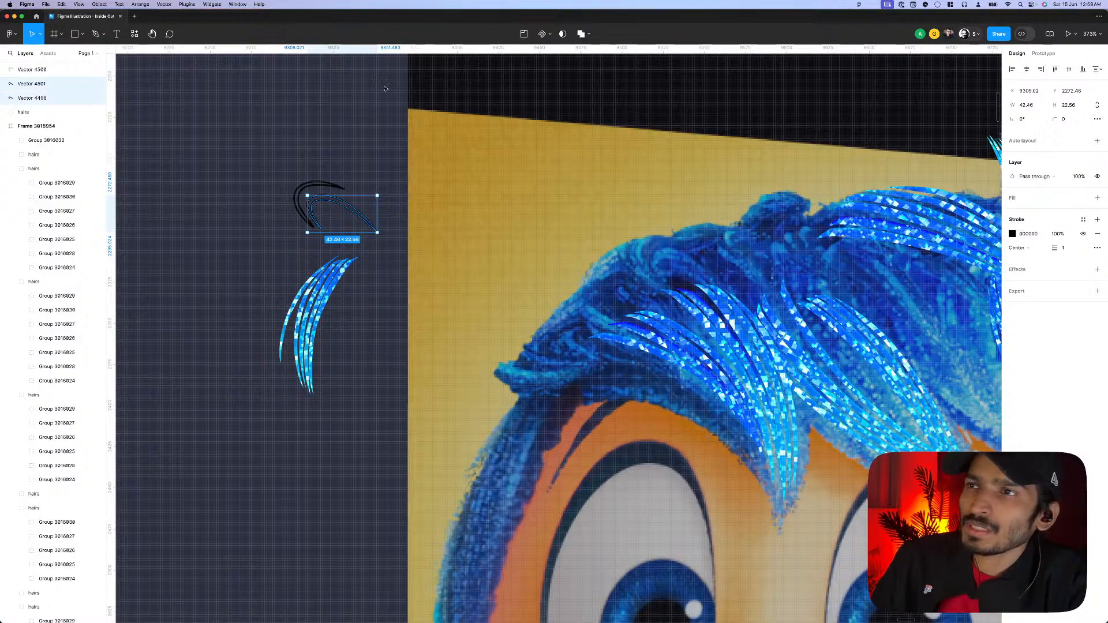
{"action": "left_click", "coordinate": [319, 187]}
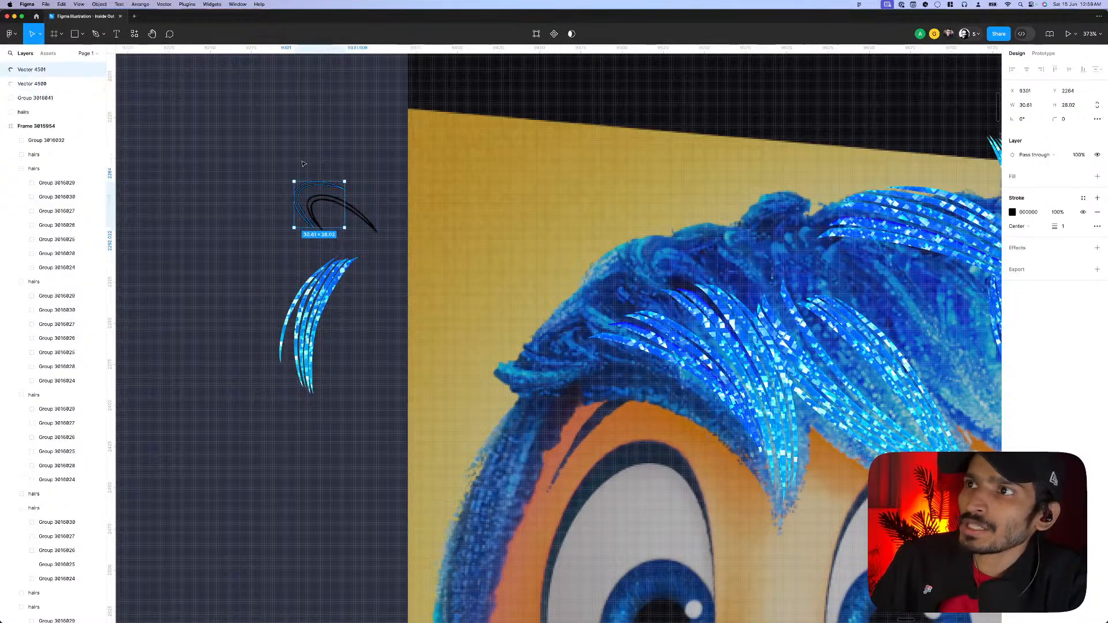
{"action": "key", "text": "ctrl+g"}
- Copy the four pixel-texture swatches lying between the two frames to the canvas beside the curved strand outlines
{"action": "scroll", "coordinate": [318, 174], "scroll_direction": "down", "scroll_amount": 5}
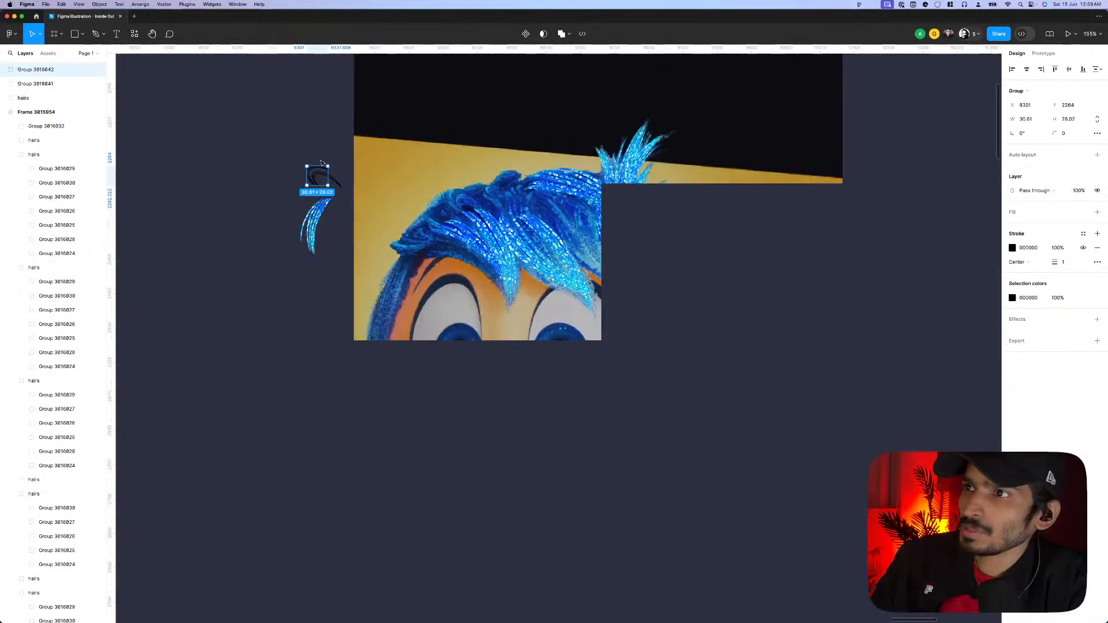
{"action": "scroll", "coordinate": [820, 227], "scroll_direction": "down", "scroll_amount": 5}
{"action": "left_click", "coordinate": [615, 315]}
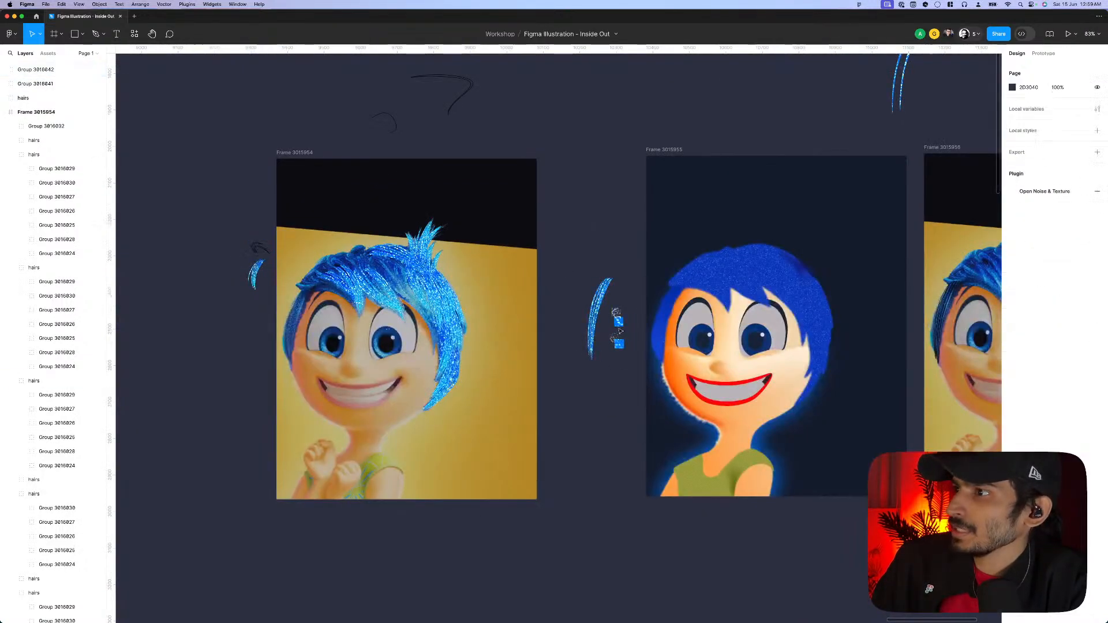
{"action": "left_click_drag", "start_coordinate": [599, 310], "coordinate": [585, 307]}
{"action": "left_click_drag", "start_coordinate": [603, 361], "coordinate": [632, 303]}
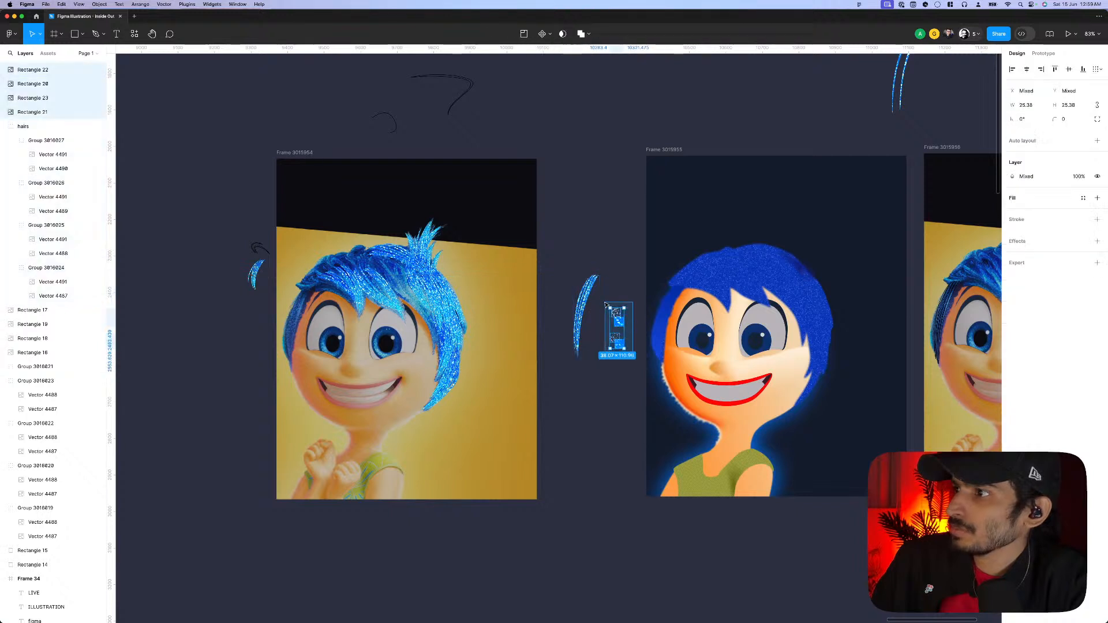
{"action": "scroll", "coordinate": [626, 262], "scroll_direction": "left", "scroll_amount": 3}
{"action": "scroll", "coordinate": [626, 262], "scroll_direction": "up", "scroll_amount": 1}
{"action": "left_click_drag", "start_coordinate": [696, 354], "coordinate": [317, 270]}
{"action": "scroll", "coordinate": [316, 269], "scroll_direction": "up", "scroll_amount": 5}
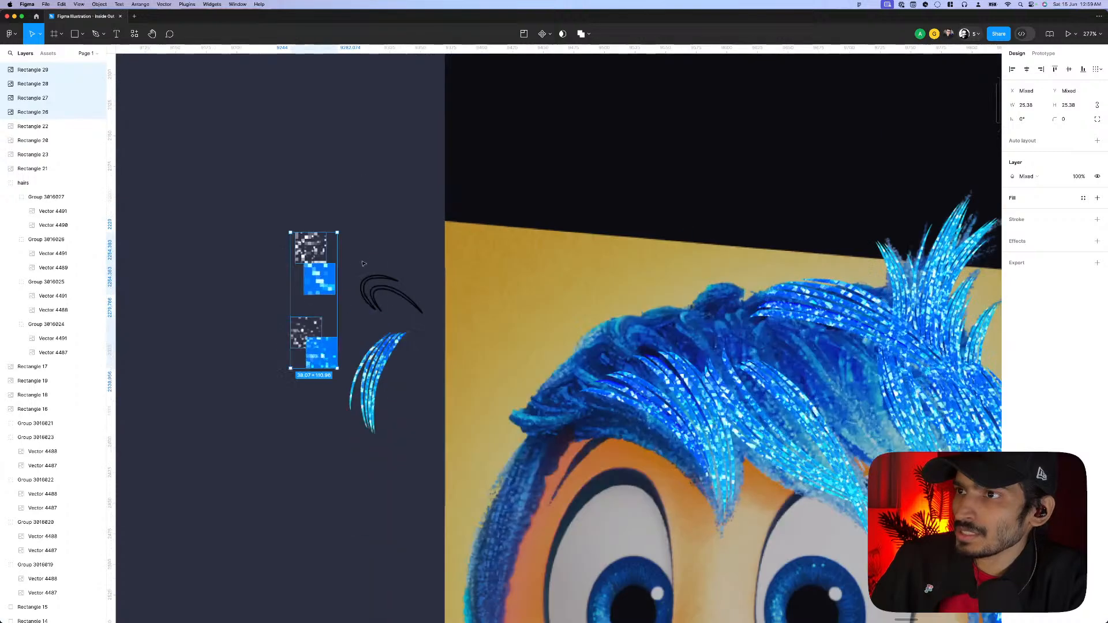
- Copy the upper blue pixel swatch's properties onto Vector 4500 in the outer curve's group
{"action": "left_click", "coordinate": [315, 267]}
{"action": "scroll", "coordinate": [323, 263], "scroll_direction": "up", "scroll_amount": 5}
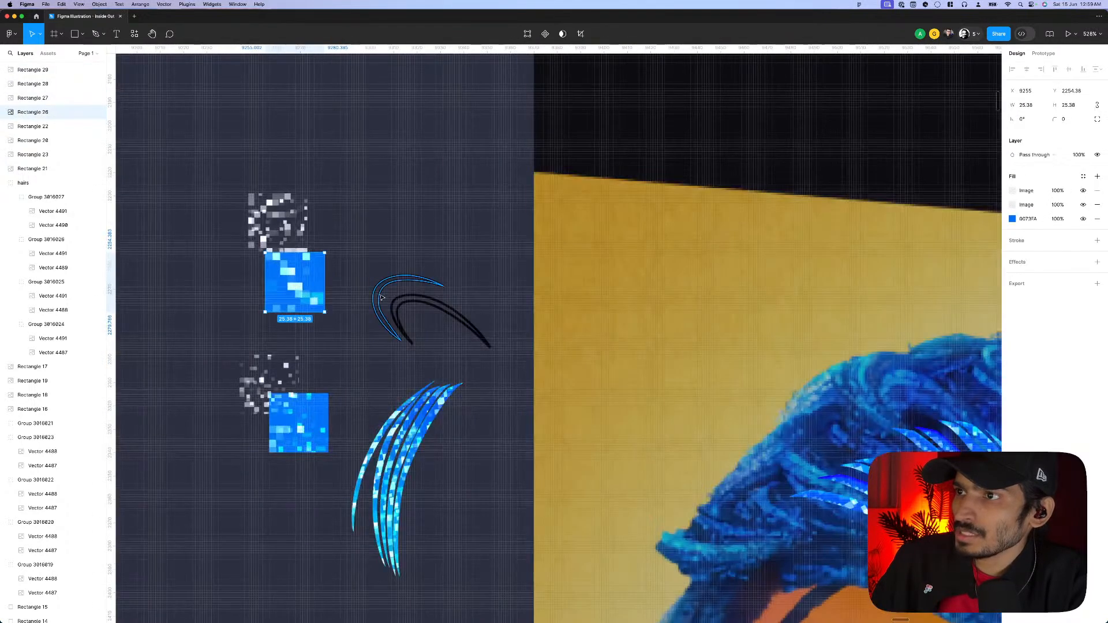
{"action": "left_click", "coordinate": [381, 298]}
{"action": "left_click", "coordinate": [301, 294]}
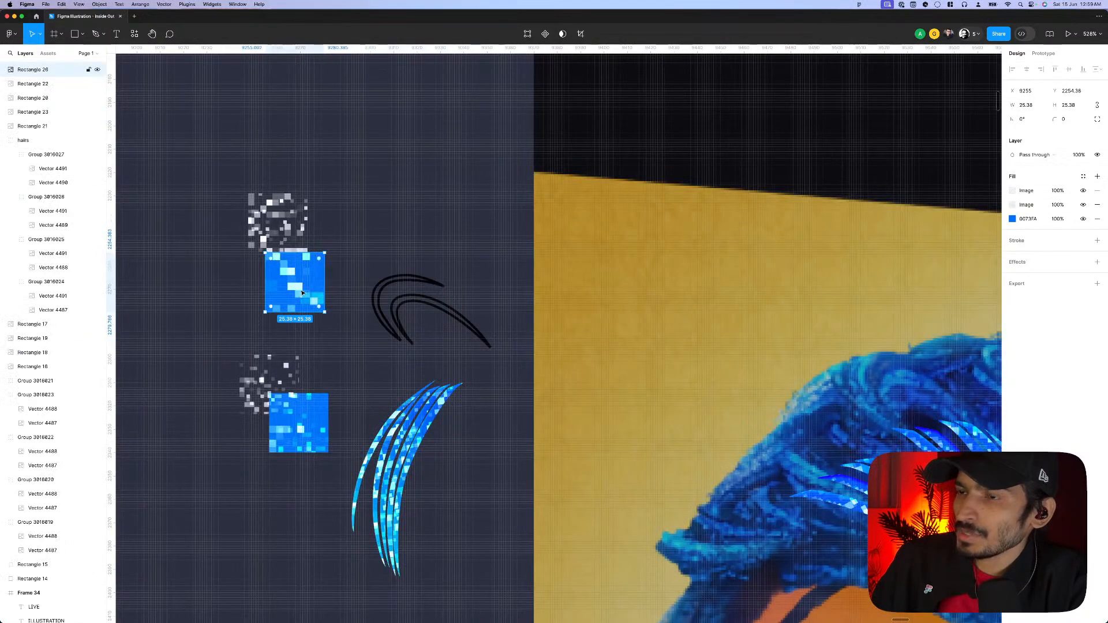
{"action": "left_click", "coordinate": [385, 295]}
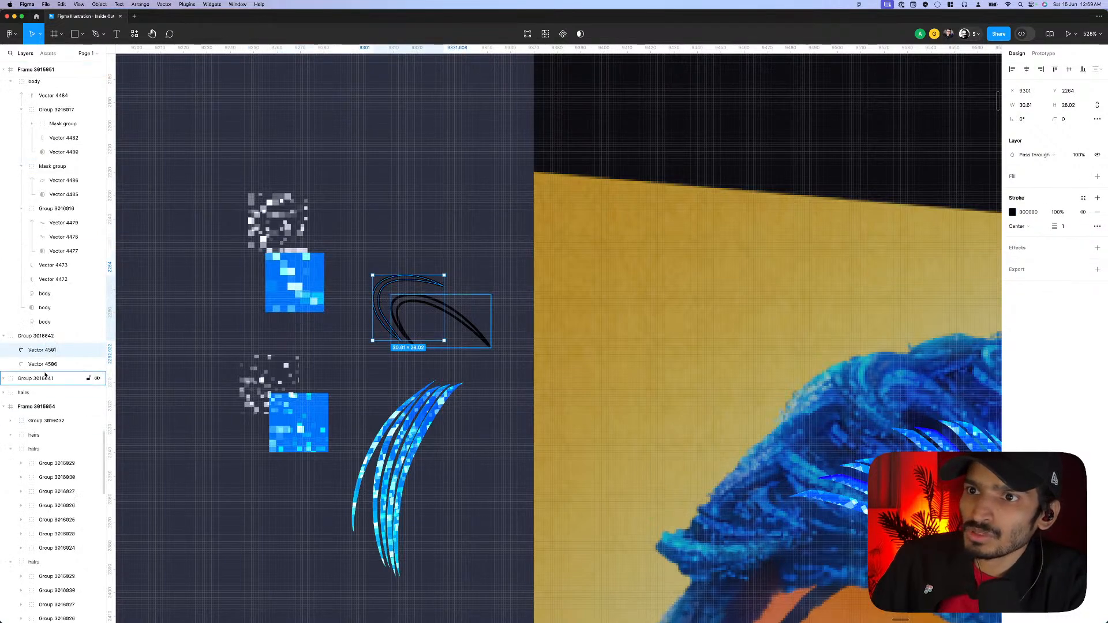
- Copy the upper white speckled swatch's properties onto Vector 4501 in the outer curve's group
{"action": "left_click", "coordinate": [277, 222]}
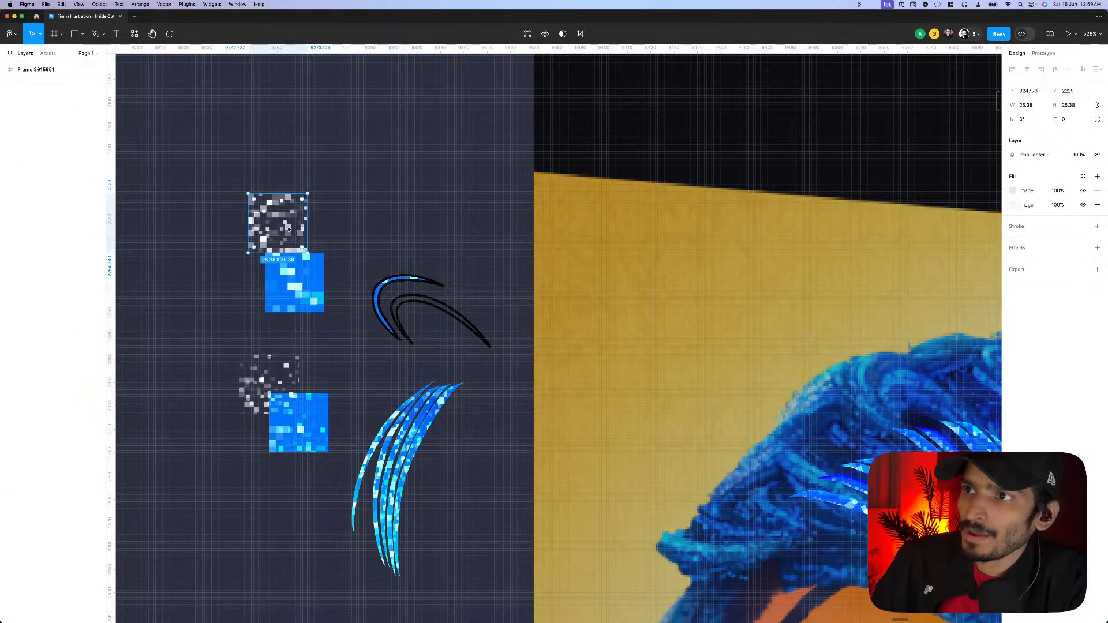
{"action": "left_click", "coordinate": [394, 304]}
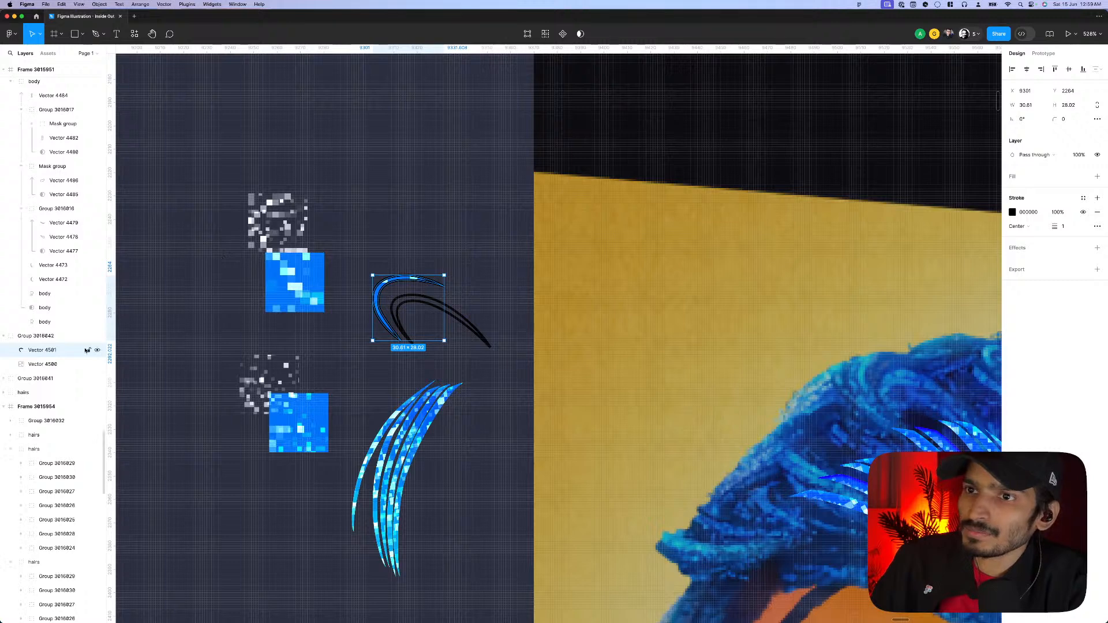
{"action": "key", "text": "super+alt+v"}
{"action": "left_click", "coordinate": [422, 255]}
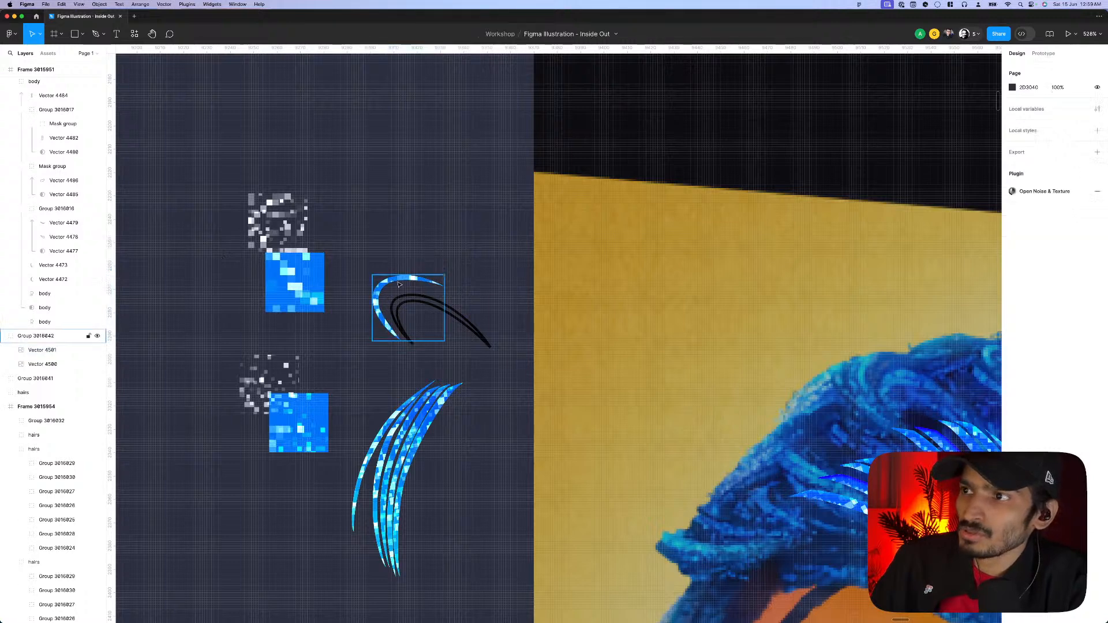
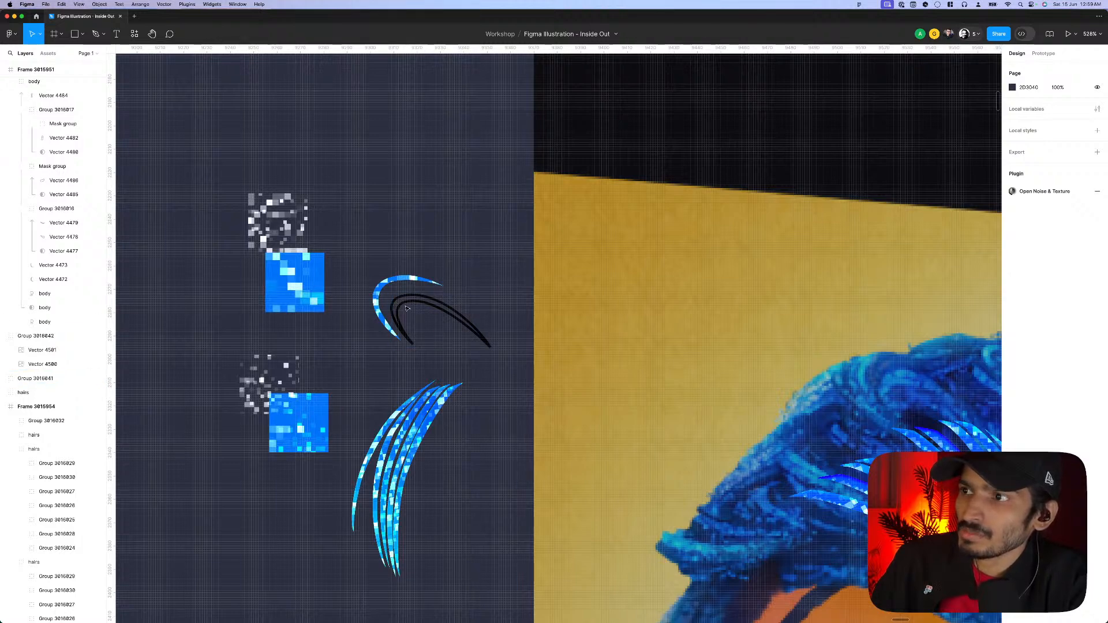
- Copy the lower blue pixel swatch's properties onto Vector 4498 in the inner curve's group
{"action": "key", "text": "super+z"}
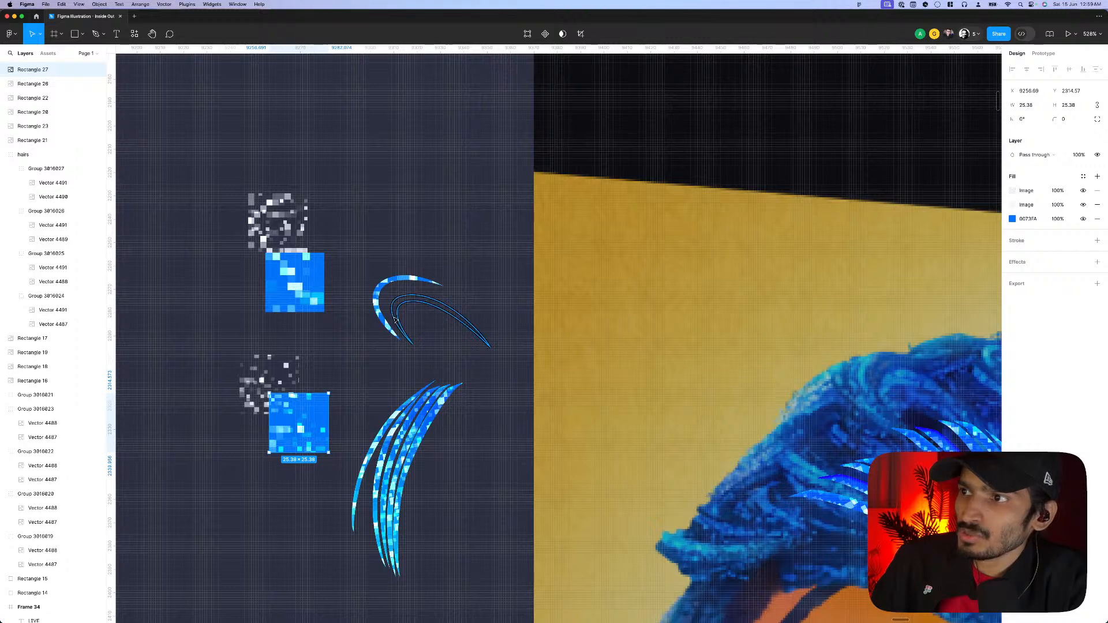
{"action": "double_click", "coordinate": [395, 320]}
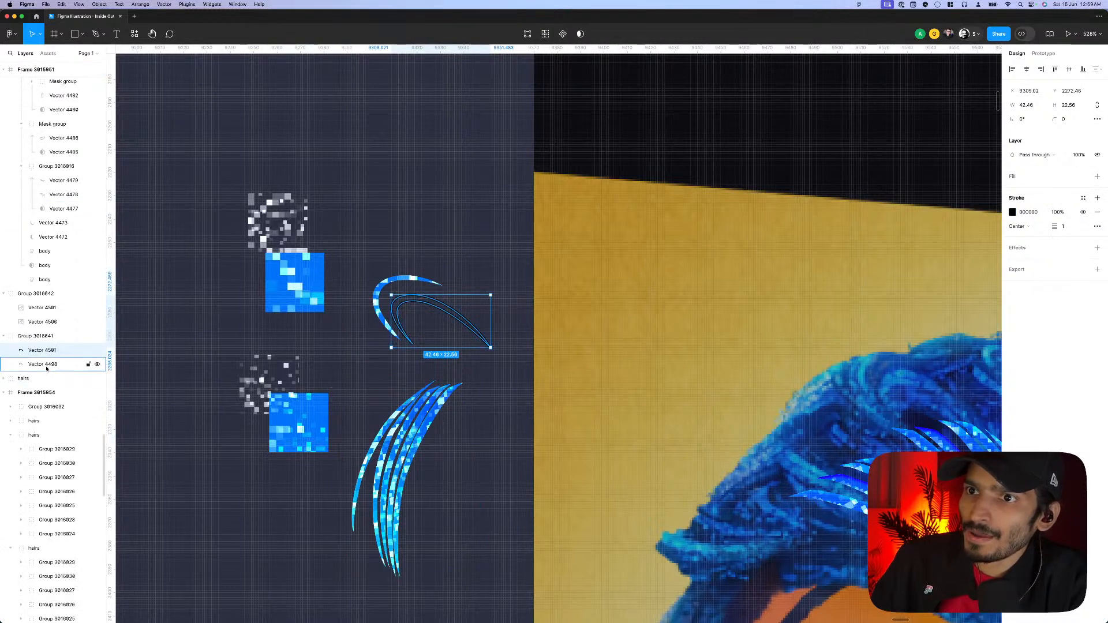
{"action": "left_click", "coordinate": [47, 365], "text": "shift"}
{"action": "left_click", "coordinate": [47, 364]}
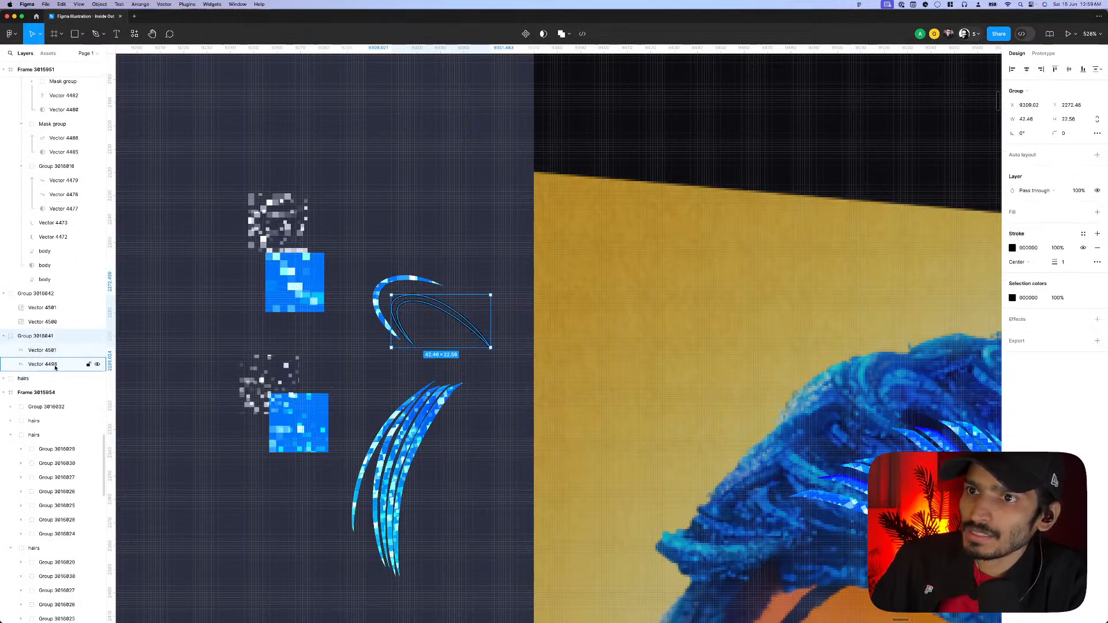
- Copy the lower white speckled swatch's properties onto the inner curve's Vector 4501 and move the inner curve closer to the outer one
{"action": "left_click", "coordinate": [272, 384]}
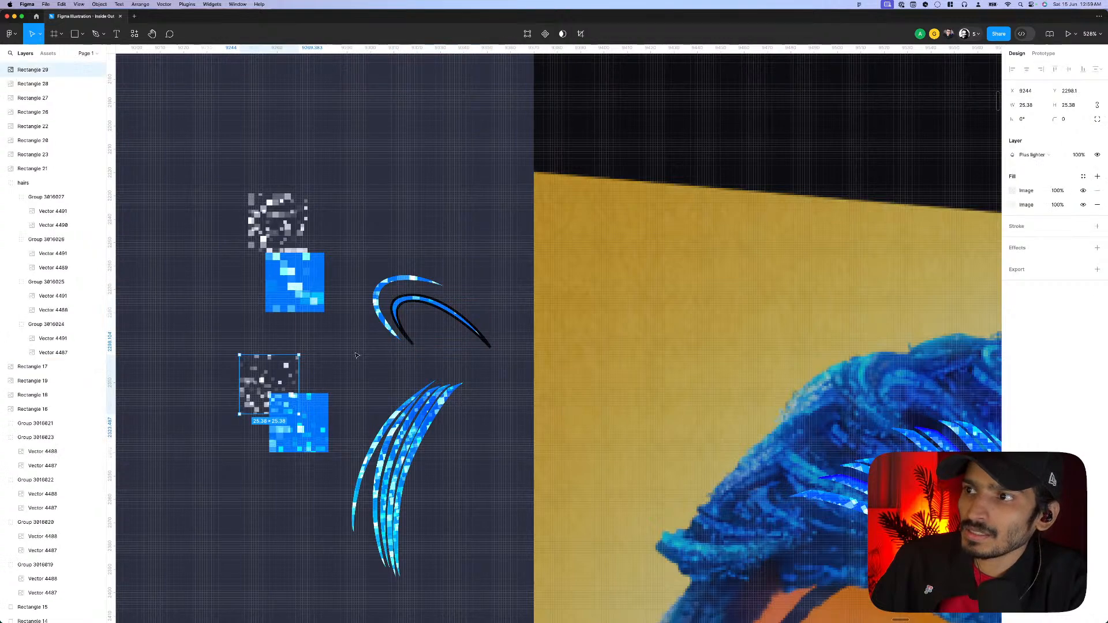
{"action": "left_click", "coordinate": [402, 313]}
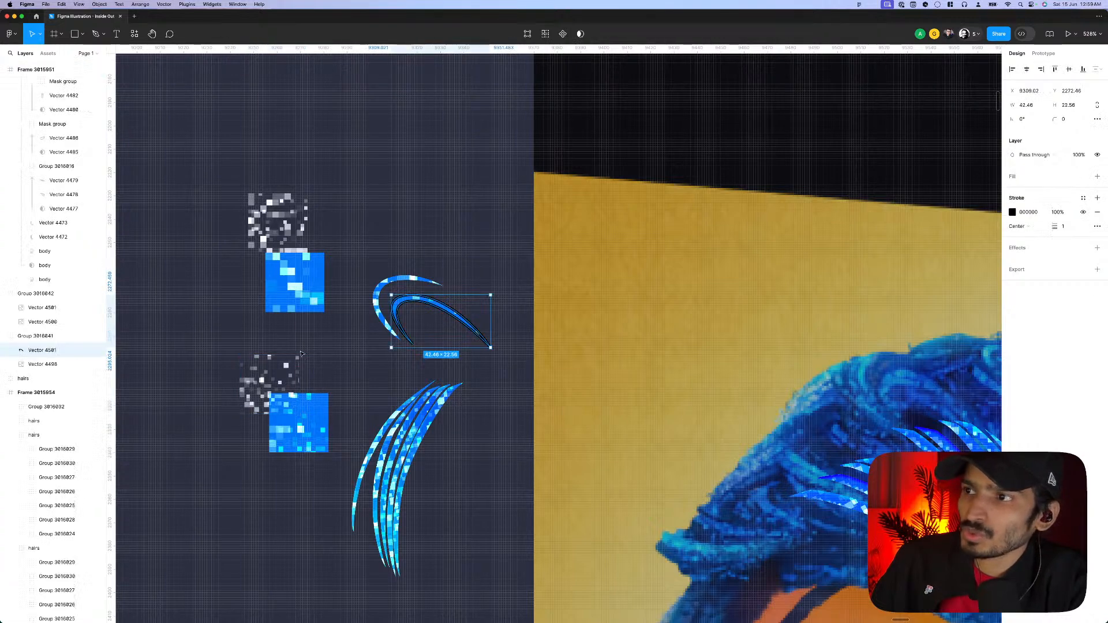
{"action": "left_click", "coordinate": [404, 359]}
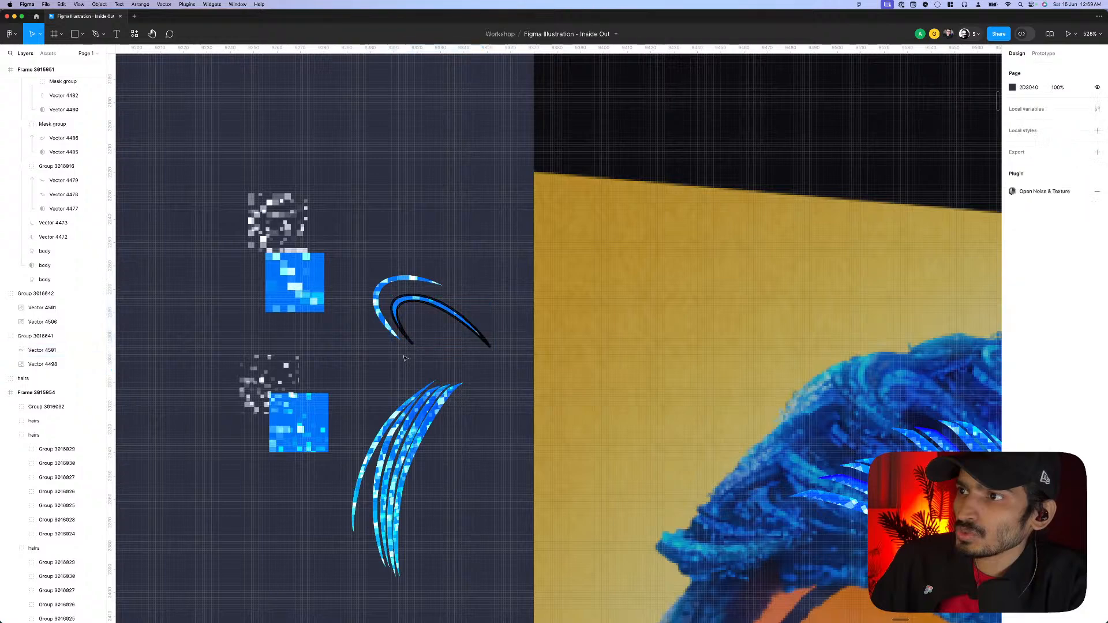
{"action": "left_click", "coordinate": [293, 368]}
{"action": "left_click", "coordinate": [400, 309]}
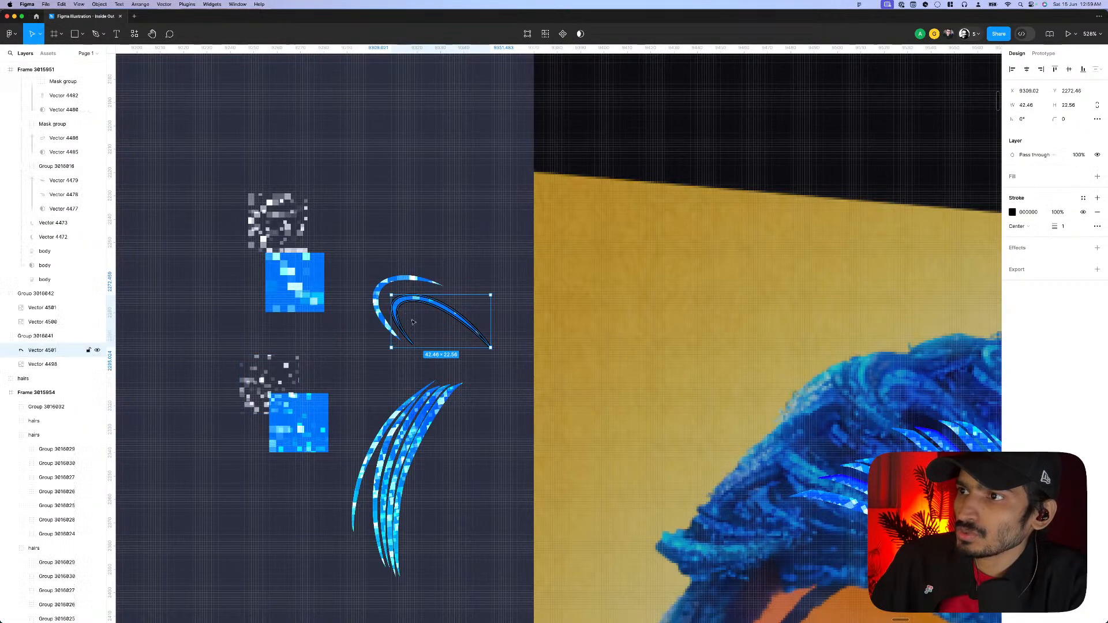
{"action": "left_click", "coordinate": [387, 362]}
{"action": "left_click", "coordinate": [415, 306]}
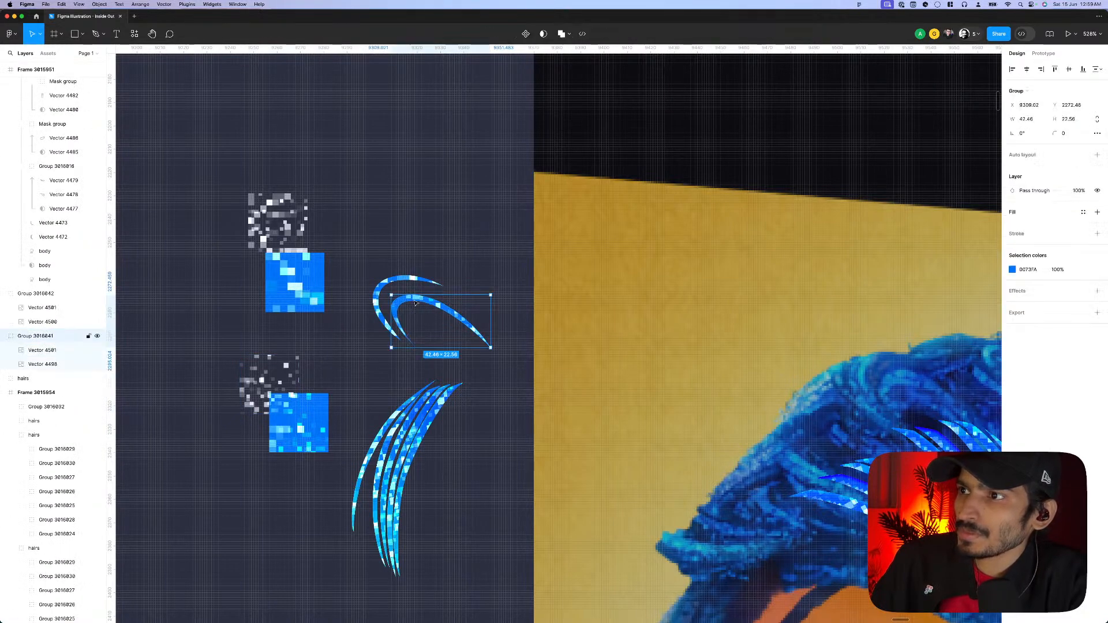
{"action": "left_click_drag", "start_coordinate": [438, 307], "coordinate": [433, 296]}
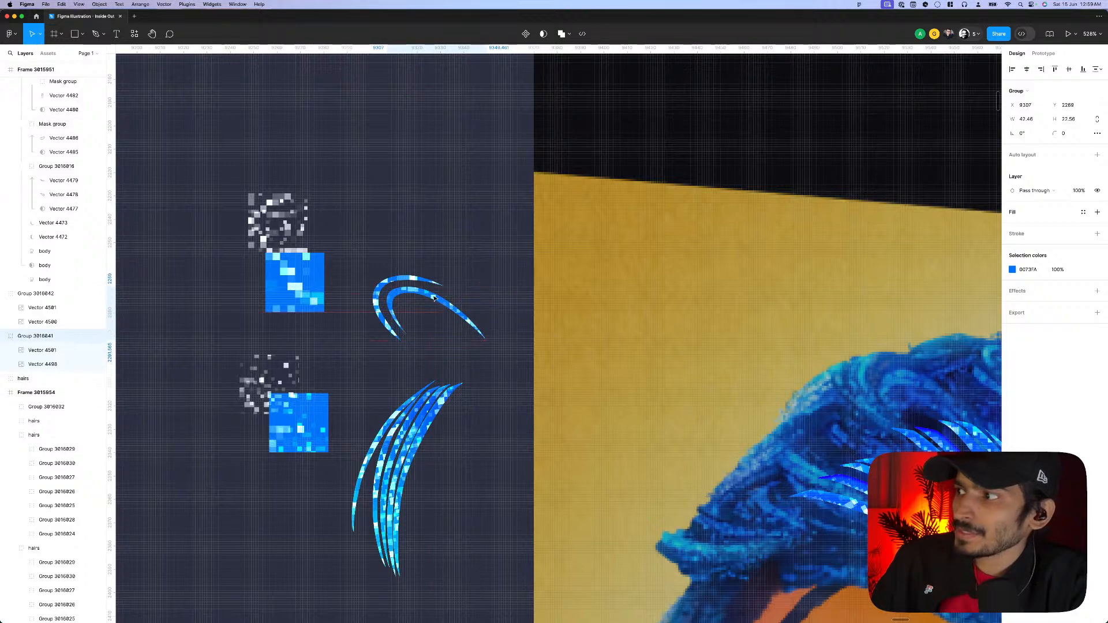
- Copy the inner shadow effect from a fringe strand group in Frame 3015954 onto both curve groups
{"action": "scroll", "coordinate": [395, 317], "scroll_direction": "down", "scroll_amount": 3}
{"action": "left_click", "coordinate": [917, 420], "text": "super"}
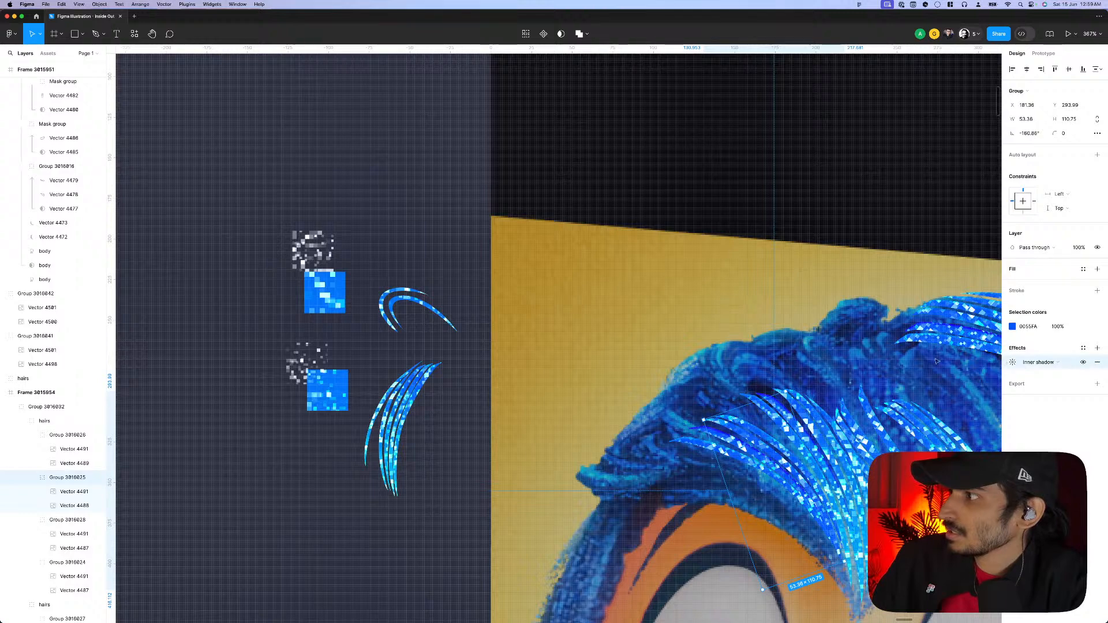
{"action": "left_click", "coordinate": [415, 290]}
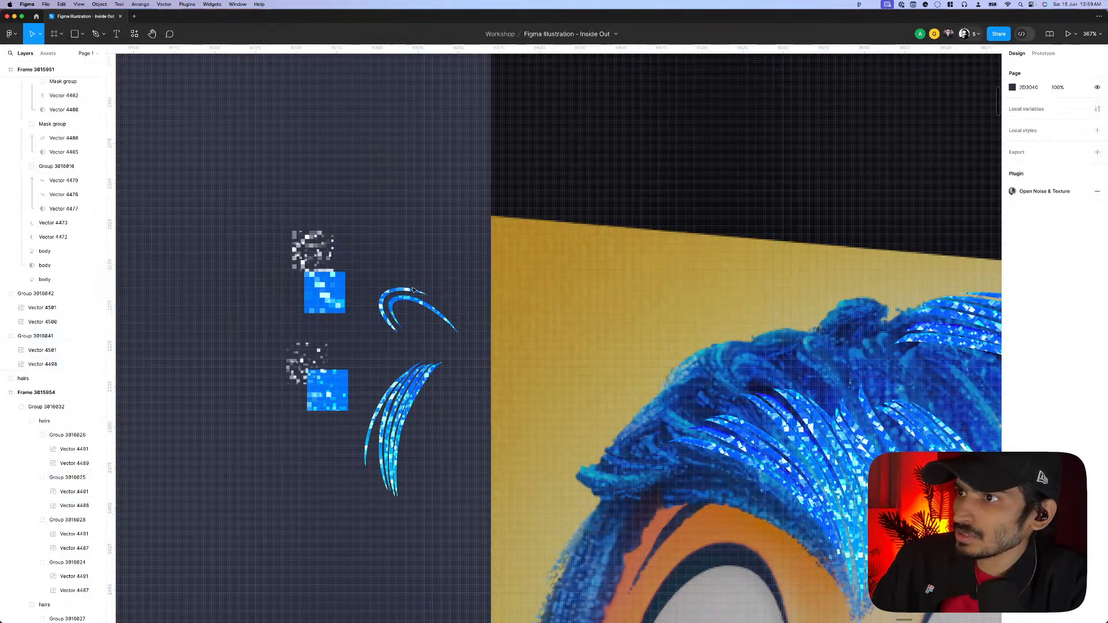
{"action": "left_click", "coordinate": [409, 308]}
{"action": "left_click", "coordinate": [410, 306], "text": "shift"}
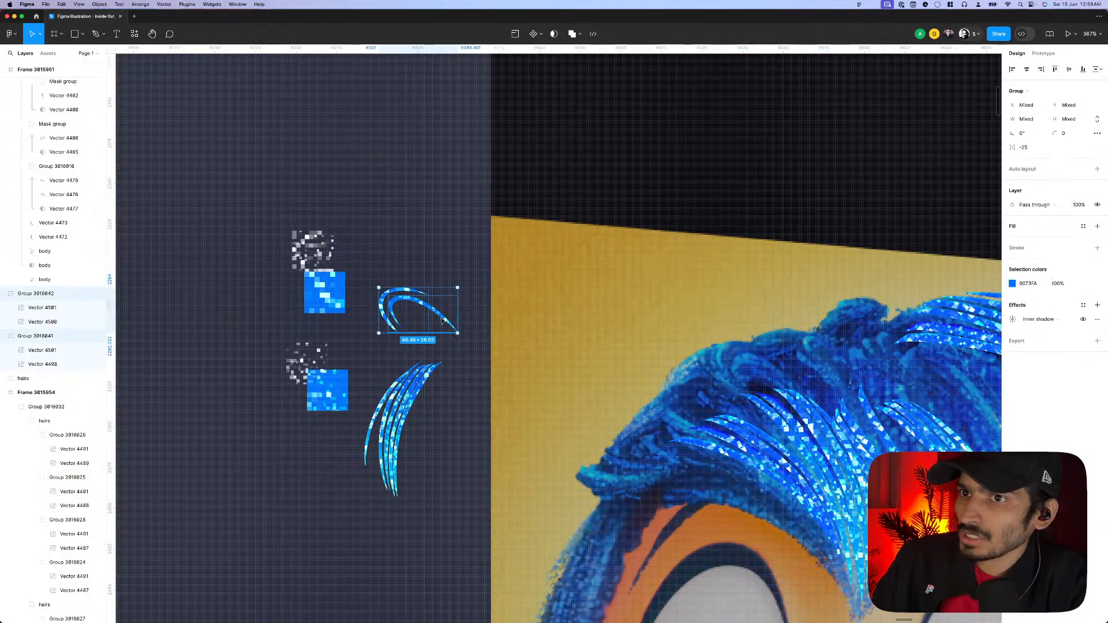
- Set the inner shadow of both curve groups to the Multiply blend mode with the darker blue 0065DC
{"action": "left_click", "coordinate": [1014, 321]}
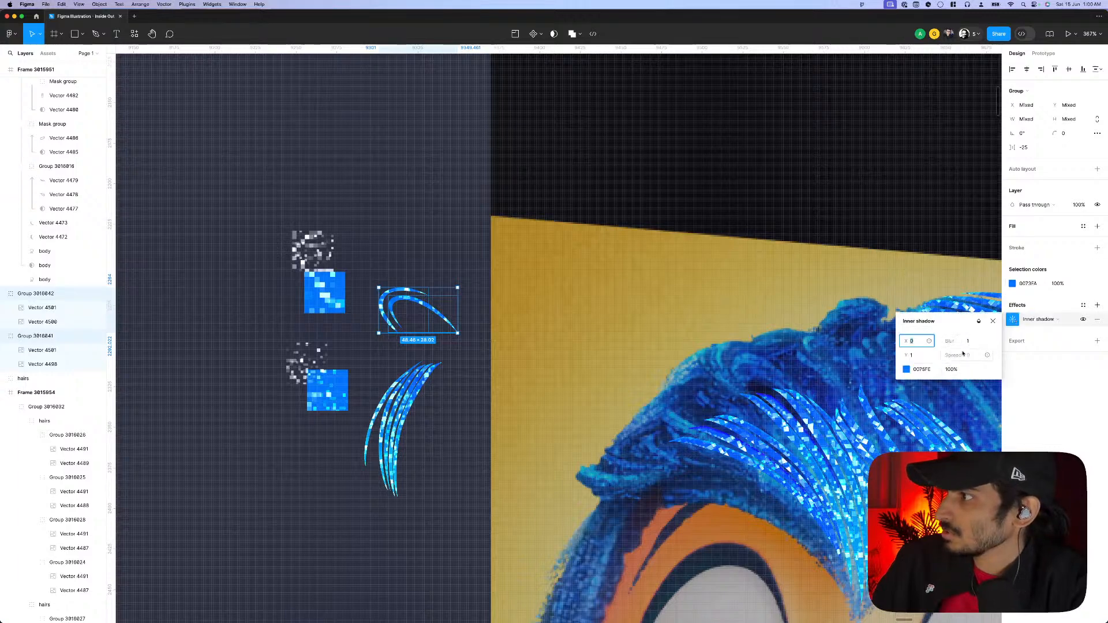
{"action": "left_click", "coordinate": [978, 322]}
{"action": "key", "text": "Escape"}
{"action": "left_click", "coordinate": [907, 370]}
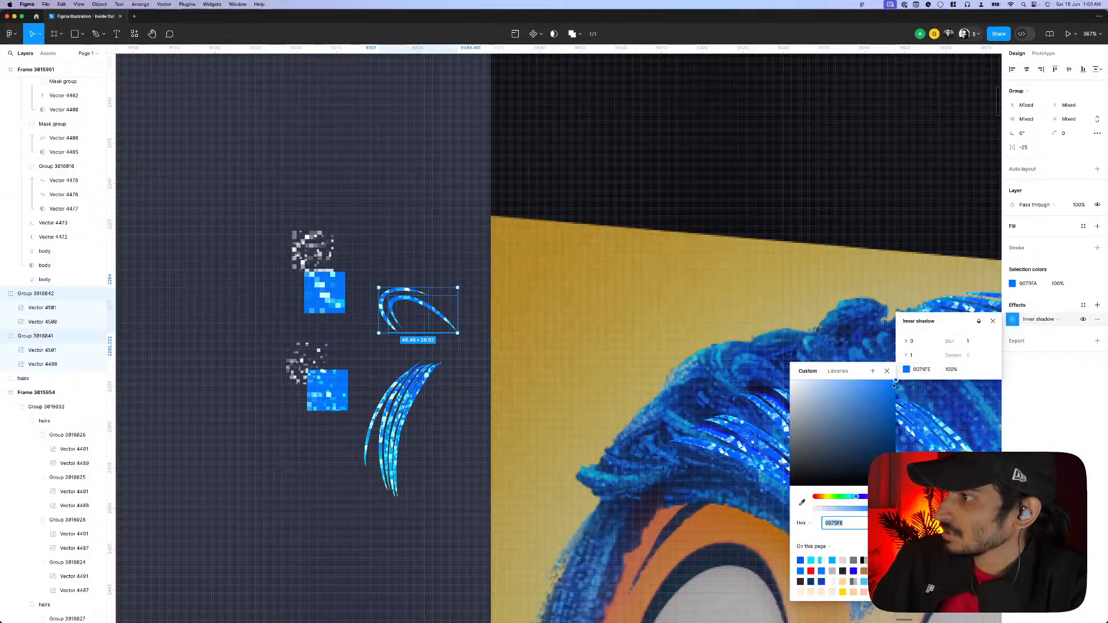
{"action": "left_click_drag", "start_coordinate": [891, 411], "coordinate": [898, 420]}
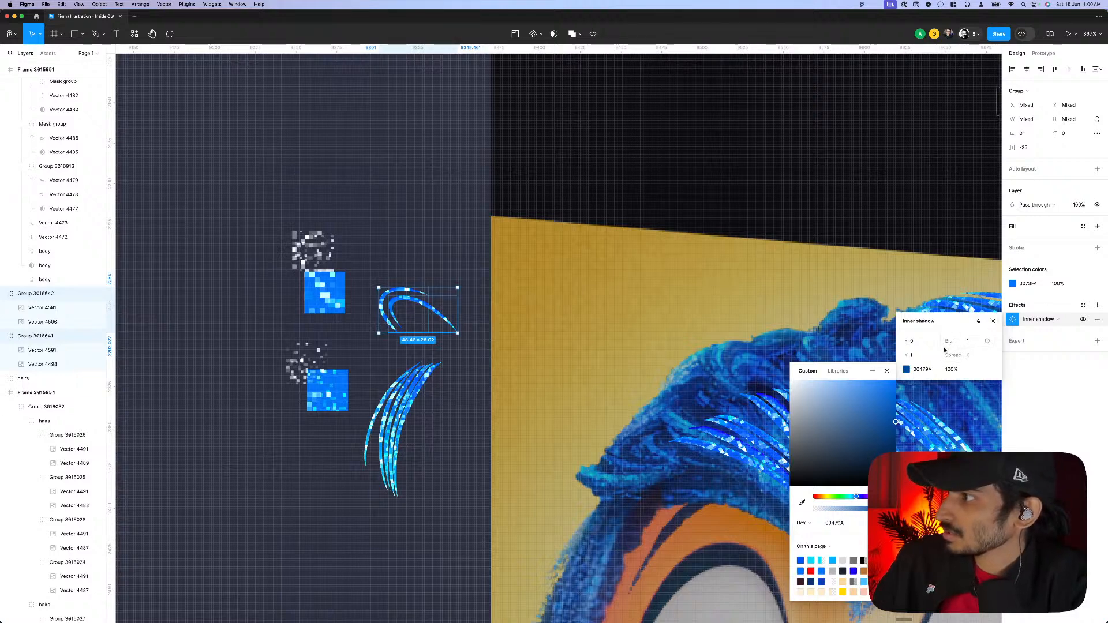
{"action": "left_click_drag", "start_coordinate": [882, 398], "coordinate": [899, 379]}
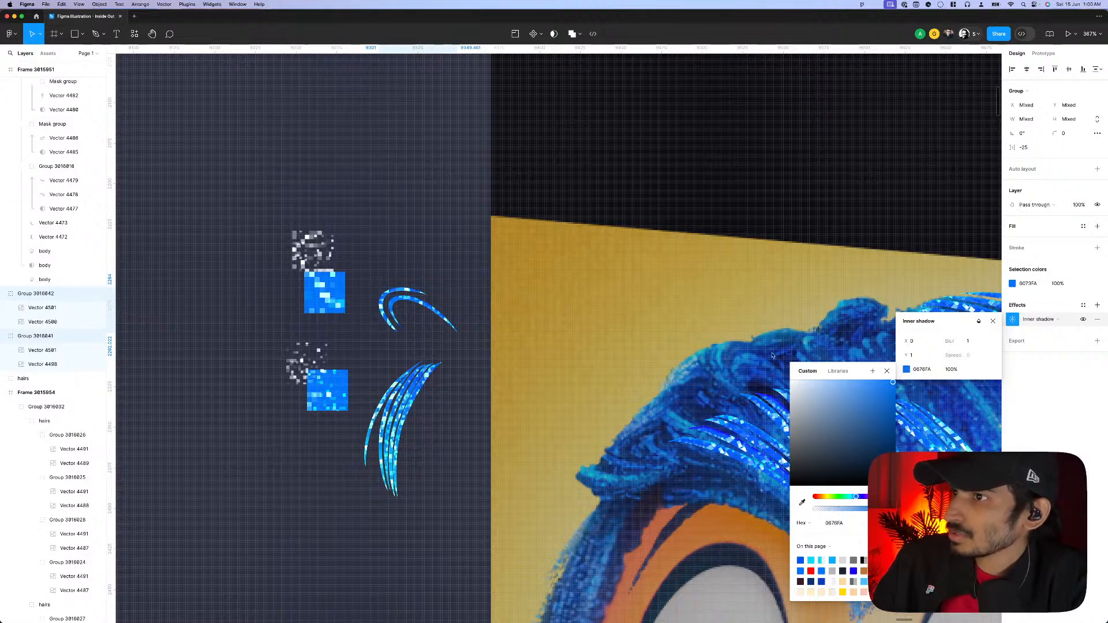
{"action": "left_click", "coordinate": [979, 321]}
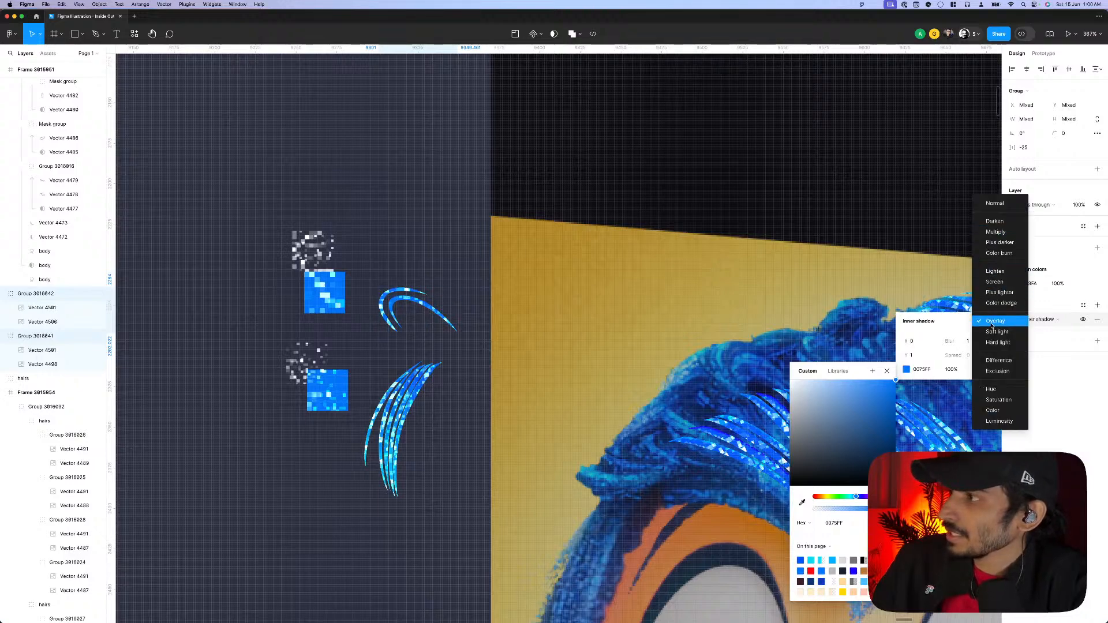
{"action": "left_click", "coordinate": [996, 231]}
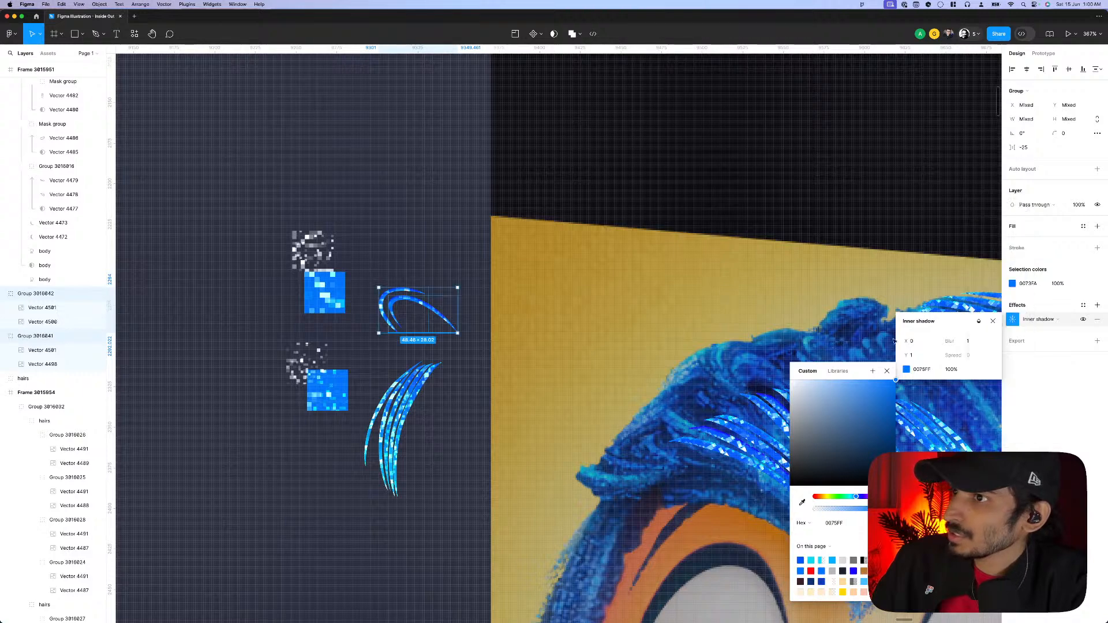
{"action": "left_click_drag", "start_coordinate": [895, 381], "coordinate": [901, 396]}
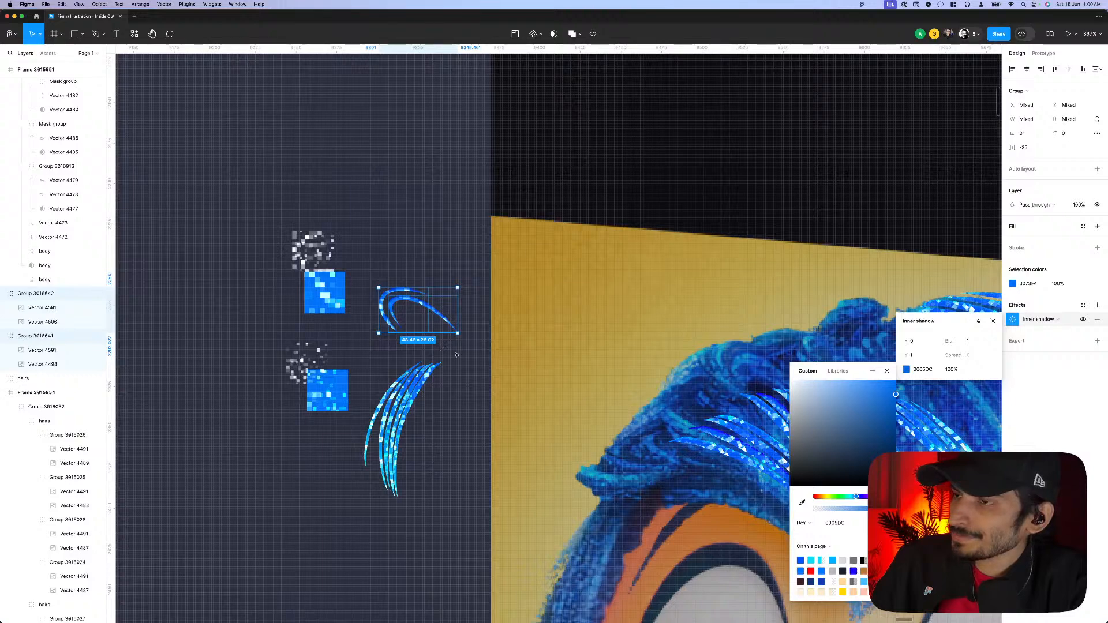
- Duplicate both curve groups and place the copies over the upper-left hair of the reference image in Frame 3015954
{"action": "left_click", "coordinate": [456, 355]}
{"action": "left_click", "coordinate": [436, 311]}
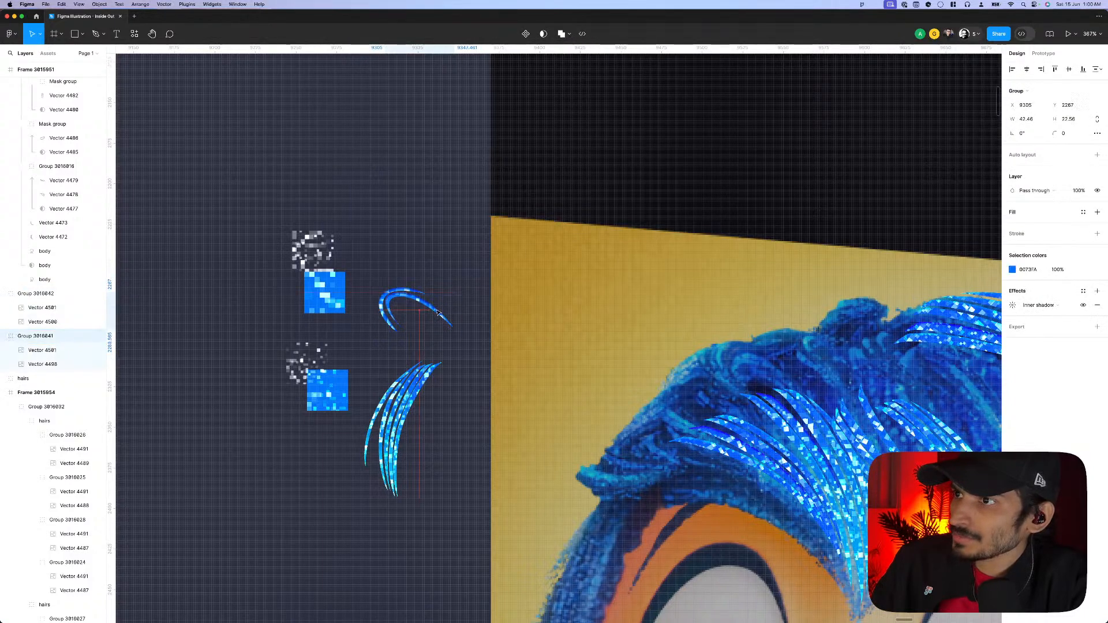
{"action": "left_click_drag", "start_coordinate": [372, 280], "coordinate": [424, 305]}
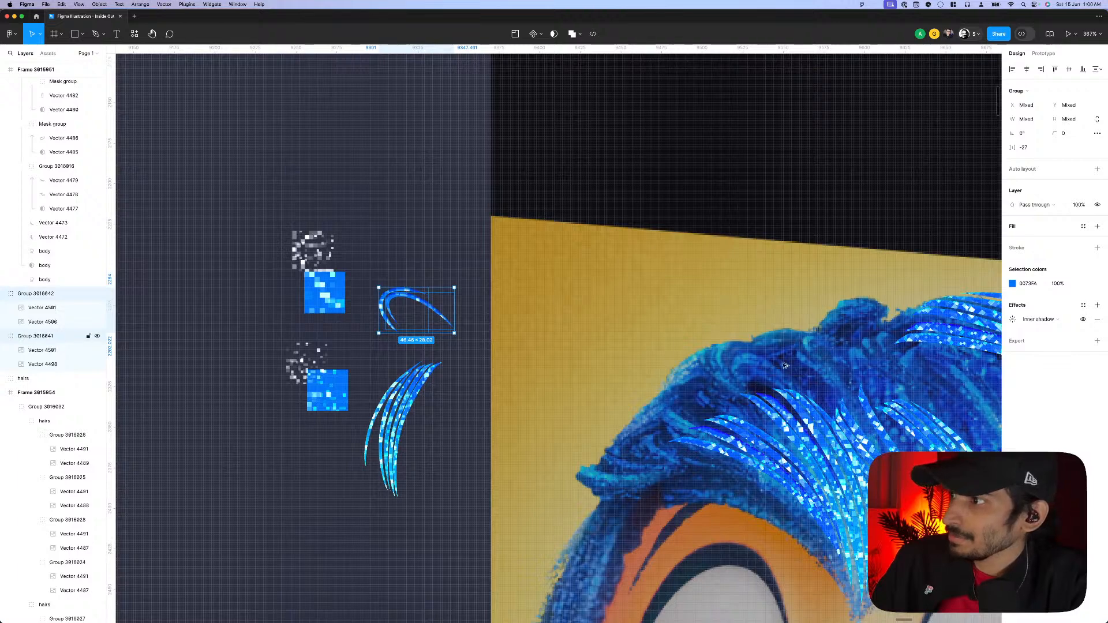
{"action": "key", "text": "super+d"}
{"action": "left_click_drag", "start_coordinate": [748, 357], "coordinate": [771, 370]}
{"action": "scroll", "coordinate": [771, 370], "scroll_direction": "up", "scroll_amount": 3}
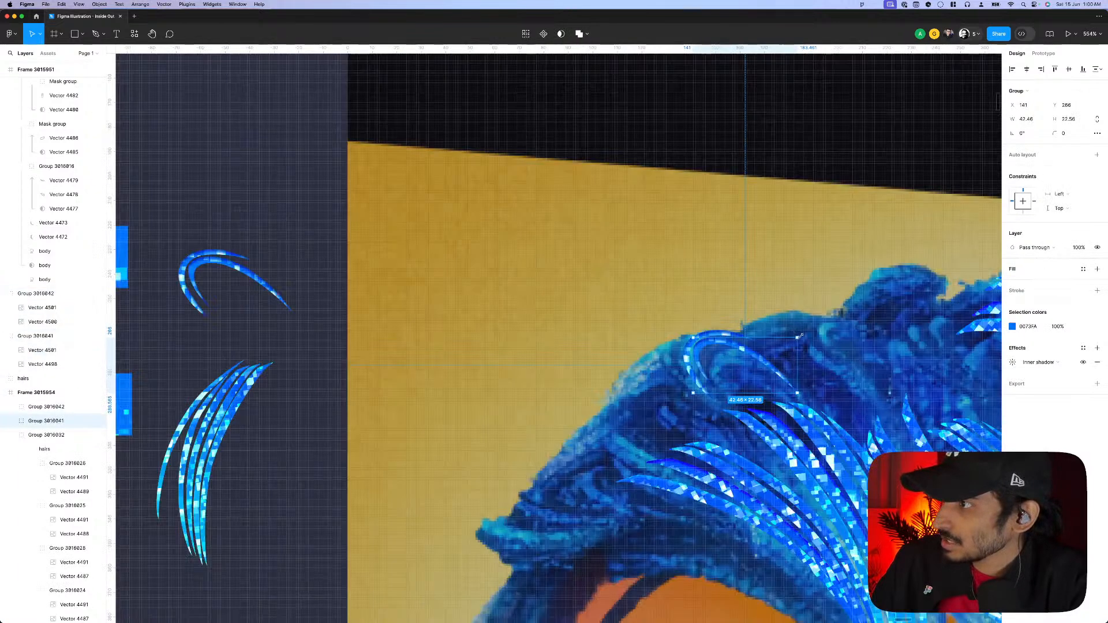
- Add two taller copies of the outer curve to the placed curl, offset toward the lower left and rotated about 7° and 31°
{"action": "mouse_move", "coordinate": [796, 328]}
{"action": "left_mouse_down"}
{"action": "mouse_move", "coordinate": [771, 359]}
{"action": "mouse_move", "coordinate": [732, 353]}
{"action": "mouse_move", "coordinate": [742, 329]}
{"action": "mouse_move", "coordinate": [776, 321]}
{"action": "left_mouse_up"}
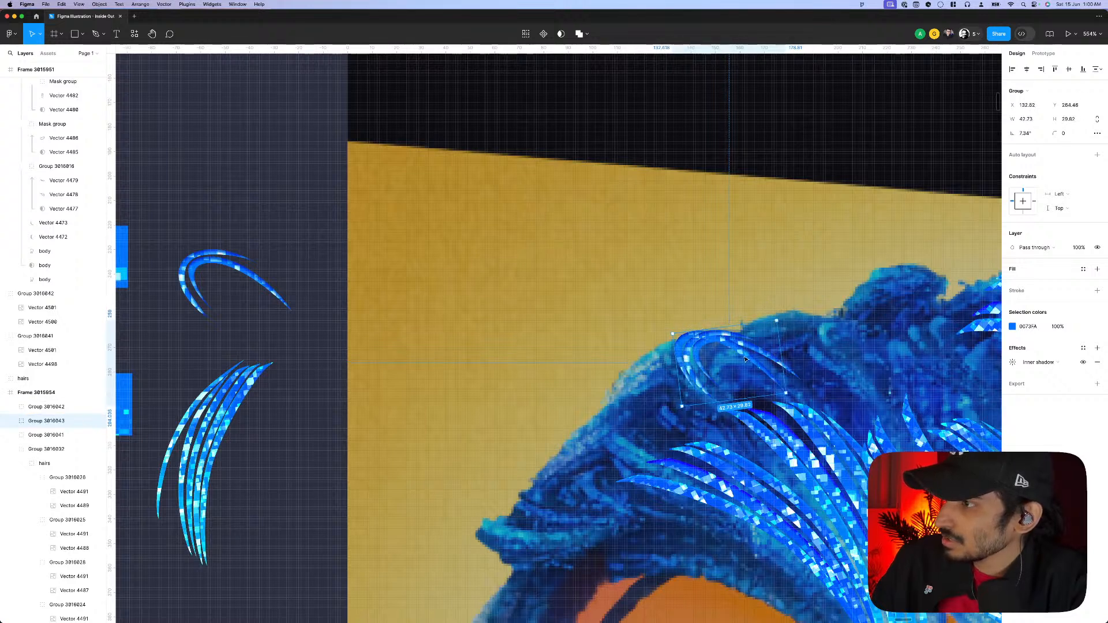
{"action": "left_click_drag", "start_coordinate": [746, 362], "coordinate": [736, 370]}
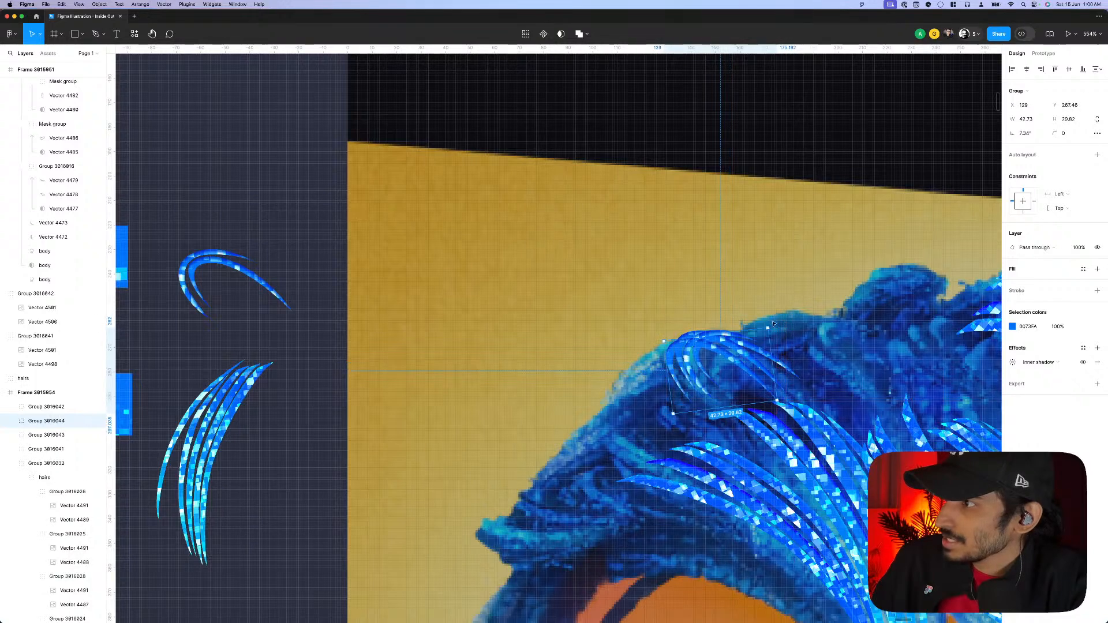
{"action": "left_click_drag", "start_coordinate": [740, 322], "coordinate": [724, 347]}
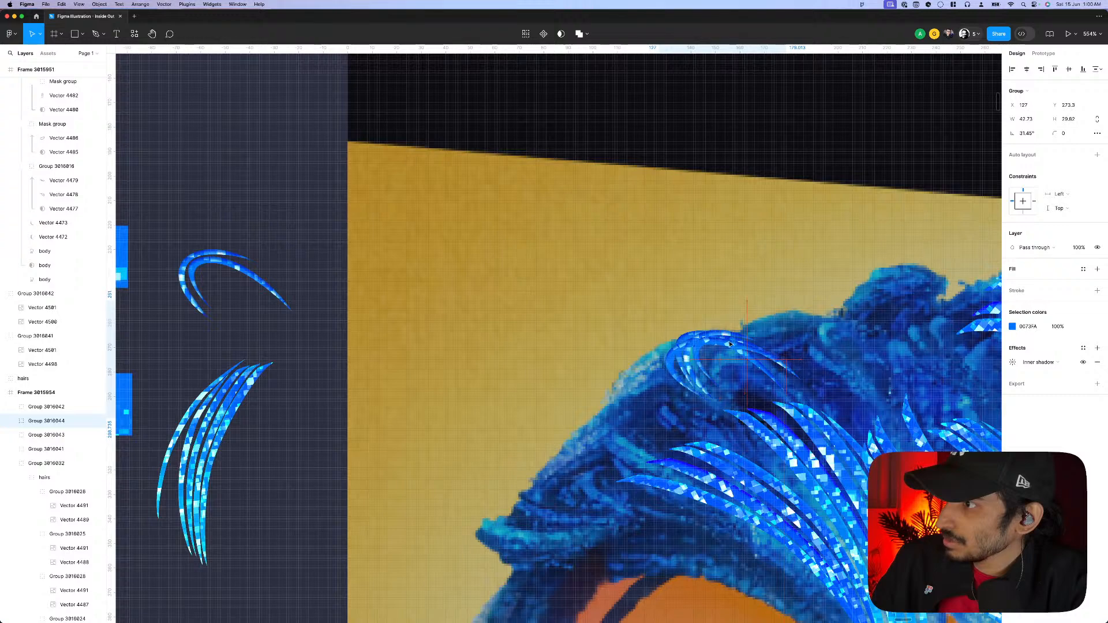
{"action": "scroll", "coordinate": [719, 354], "scroll_direction": "down", "scroll_amount": 5}
{"action": "scroll", "coordinate": [719, 354], "scroll_direction": "up", "scroll_amount": 5}
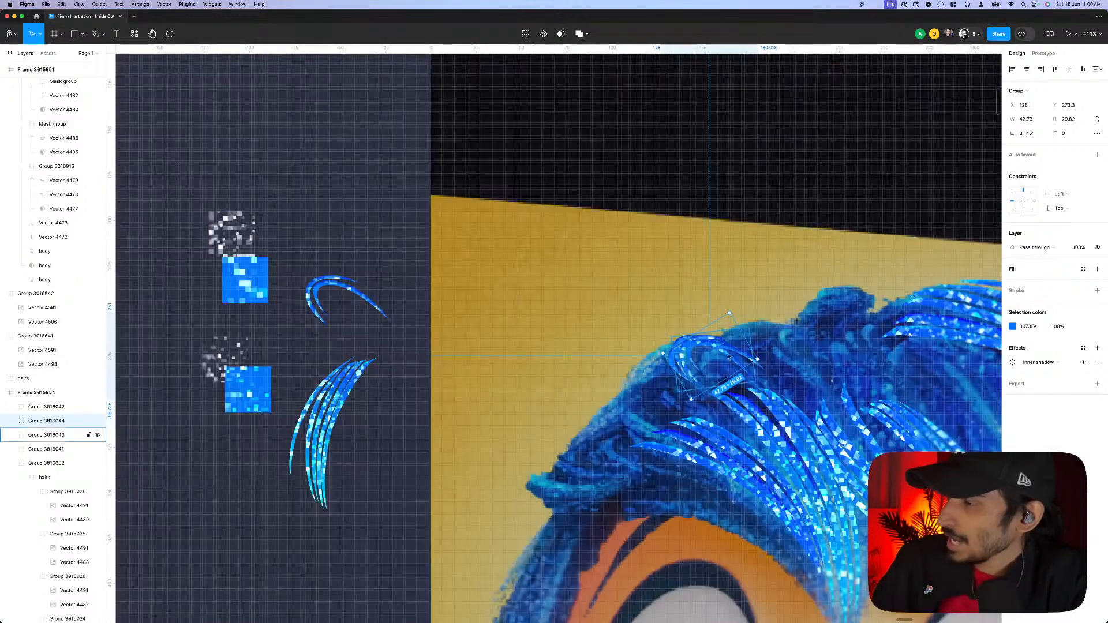
{"action": "scroll", "coordinate": [719, 354], "scroll_direction": "down", "scroll_amount": 3}
{"action": "scroll", "coordinate": [689, 373], "scroll_direction": "up", "scroll_amount": 6}
{"action": "scroll", "coordinate": [689, 372], "scroll_direction": "up", "scroll_amount": 3}
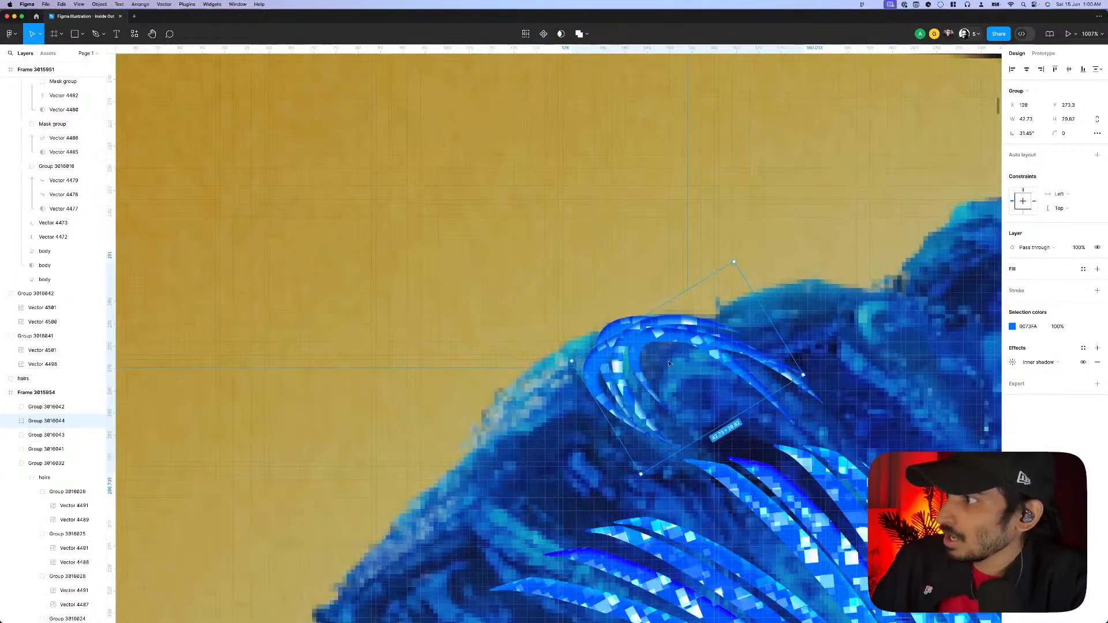
{"action": "scroll", "coordinate": [693, 389], "scroll_direction": "down", "scroll_amount": 5}
{"action": "scroll", "coordinate": [693, 389], "scroll_direction": "down", "scroll_amount": 10}
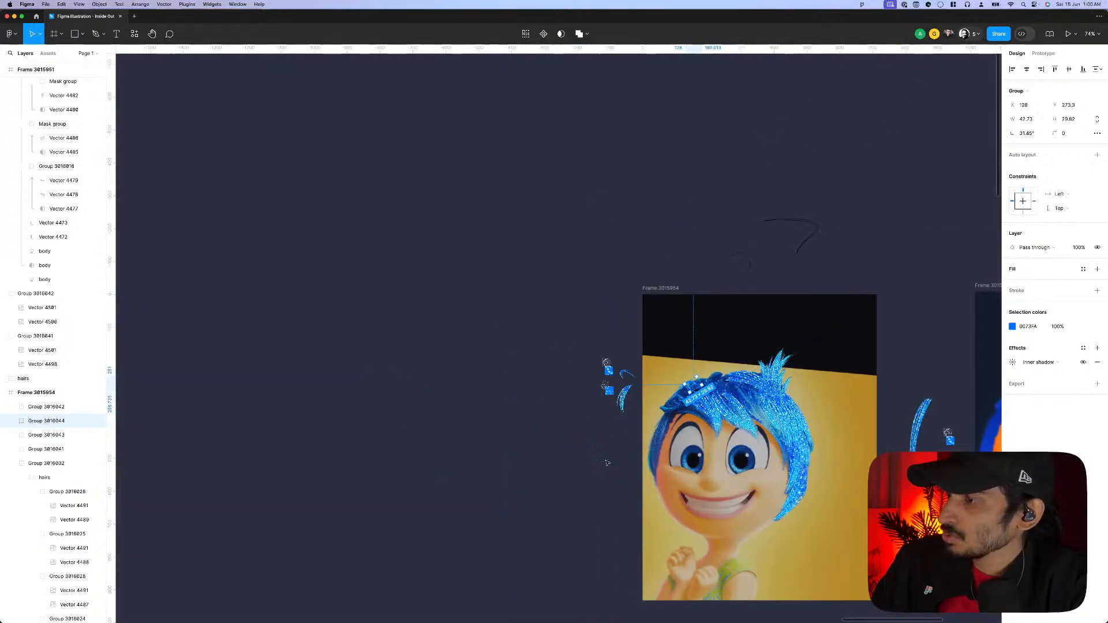
{"action": "left_click", "coordinate": [550, 489]}
{"action": "scroll", "coordinate": [697, 316], "scroll_direction": "up", "scroll_amount": 10}
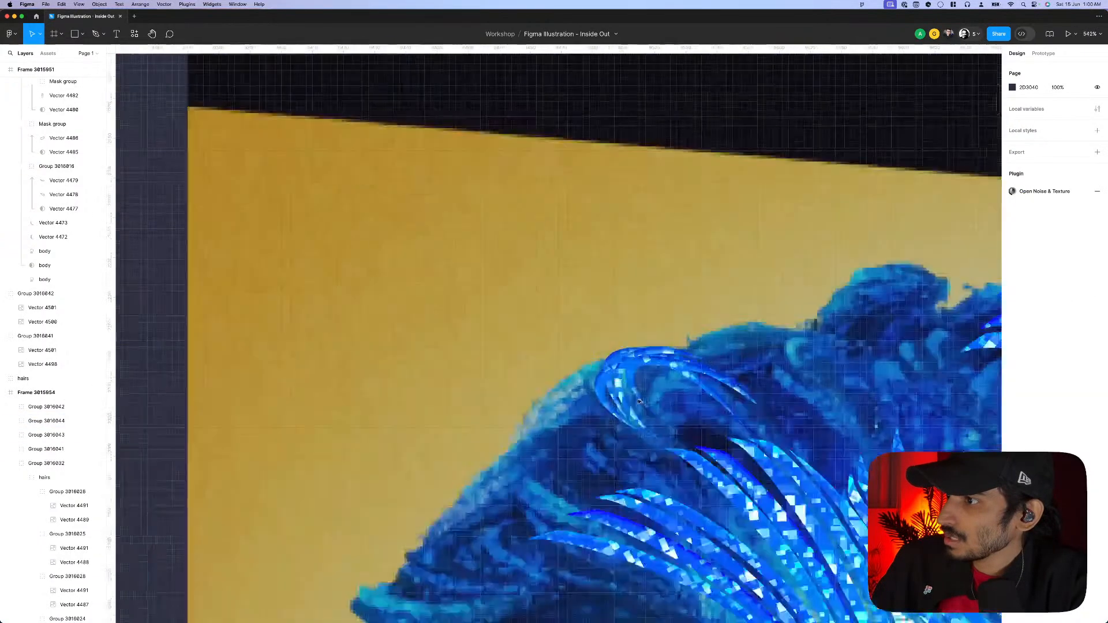
- Duplicate the curl's inner curve and most rotated strand onto the neighbouring wisp on the right, and group the two copies
{"action": "left_click", "coordinate": [619, 394]}
{"action": "left_click", "coordinate": [619, 394]}
{"action": "left_click", "coordinate": [631, 404], "text": "shift"}
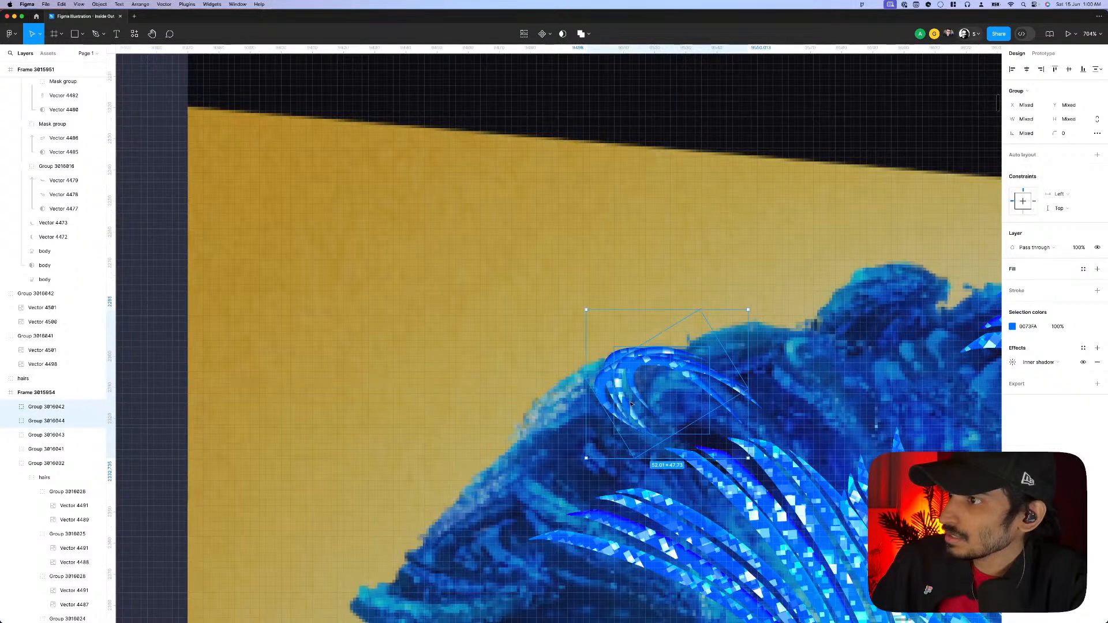
{"action": "left_click_drag", "start_coordinate": [617, 411], "coordinate": [830, 373]}
{"action": "key", "text": "shift+Right"}
{"action": "key", "text": "shift+Right"}
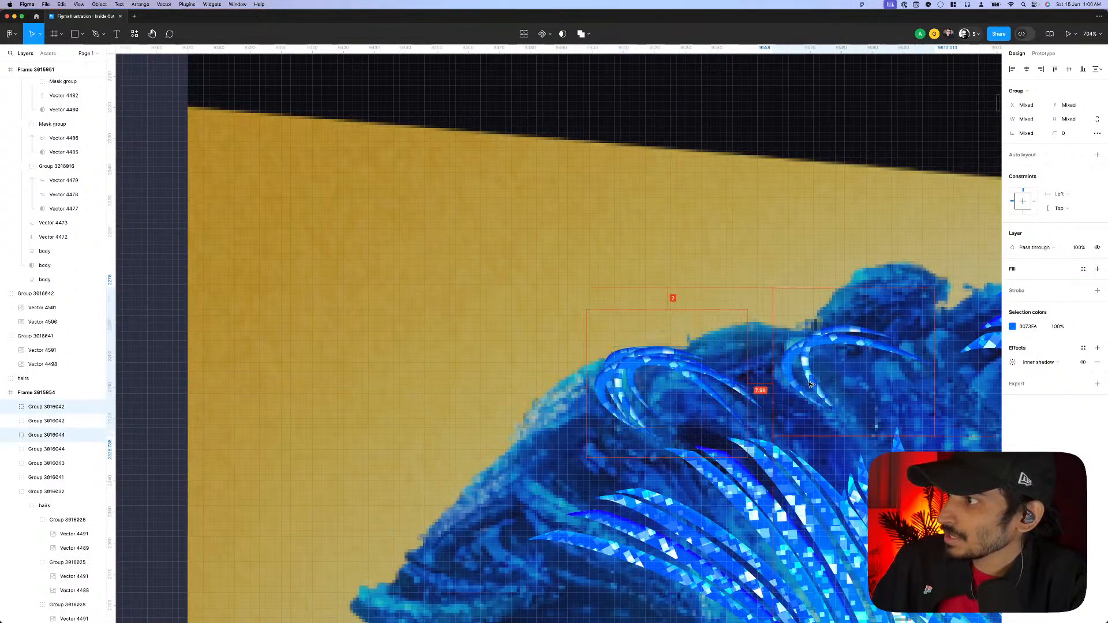
{"action": "scroll", "coordinate": [825, 389], "scroll_direction": "right", "scroll_amount": 5}
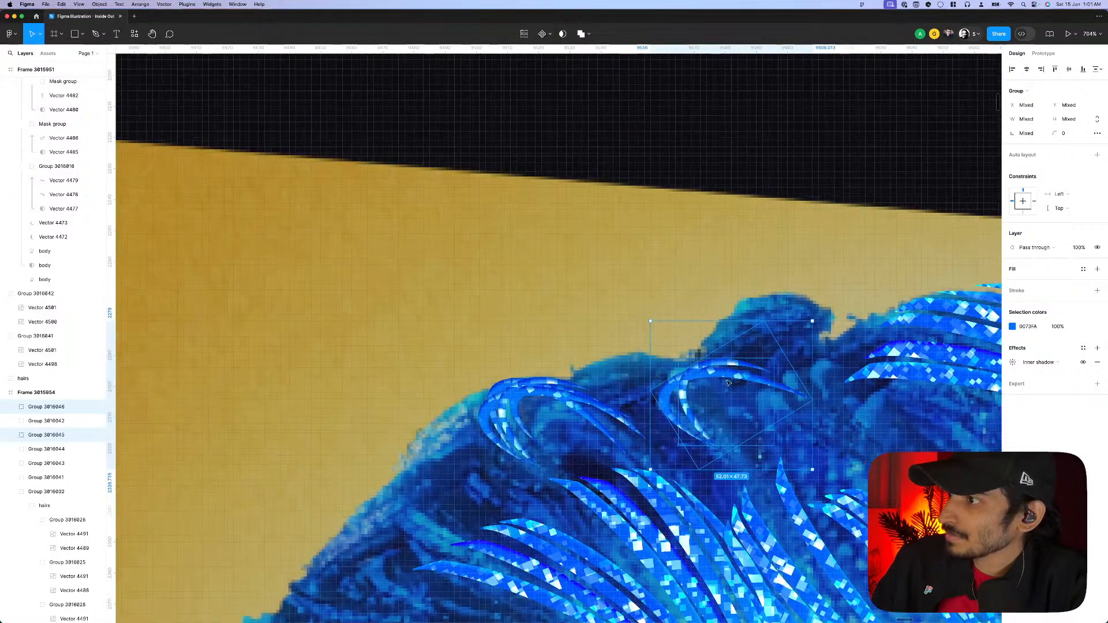
{"action": "key", "text": "super+g"}
- Shrink the rotated strand in the second curl to about 26 px high and adjust the inner strand to fit the wisp
{"action": "double_click", "coordinate": [735, 378]}
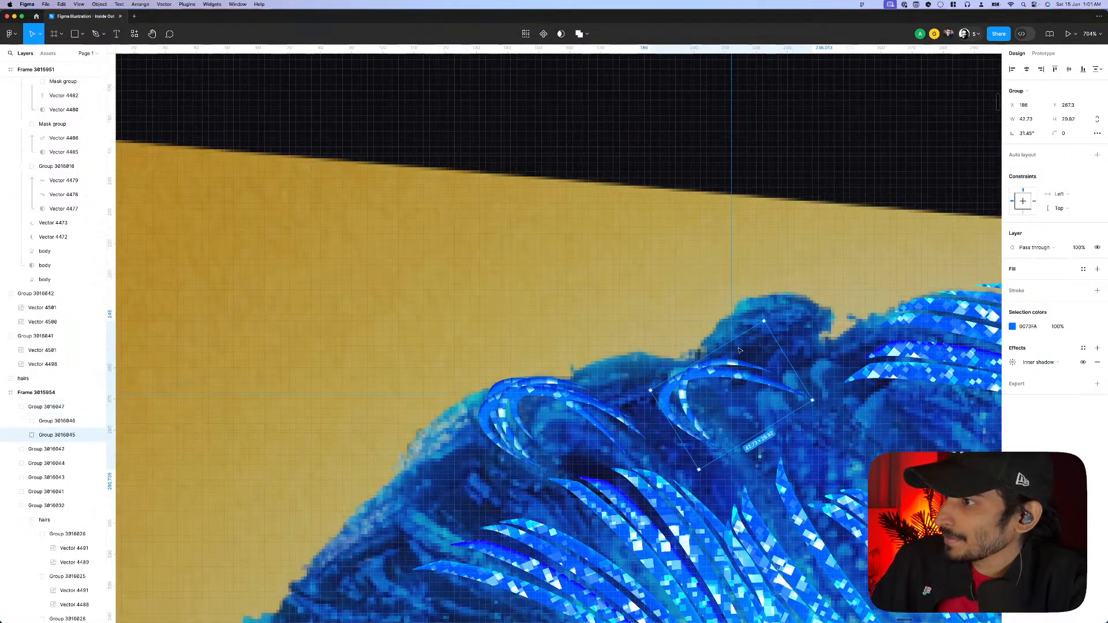
{"action": "left_click_drag", "start_coordinate": [731, 342], "coordinate": [734, 349]}
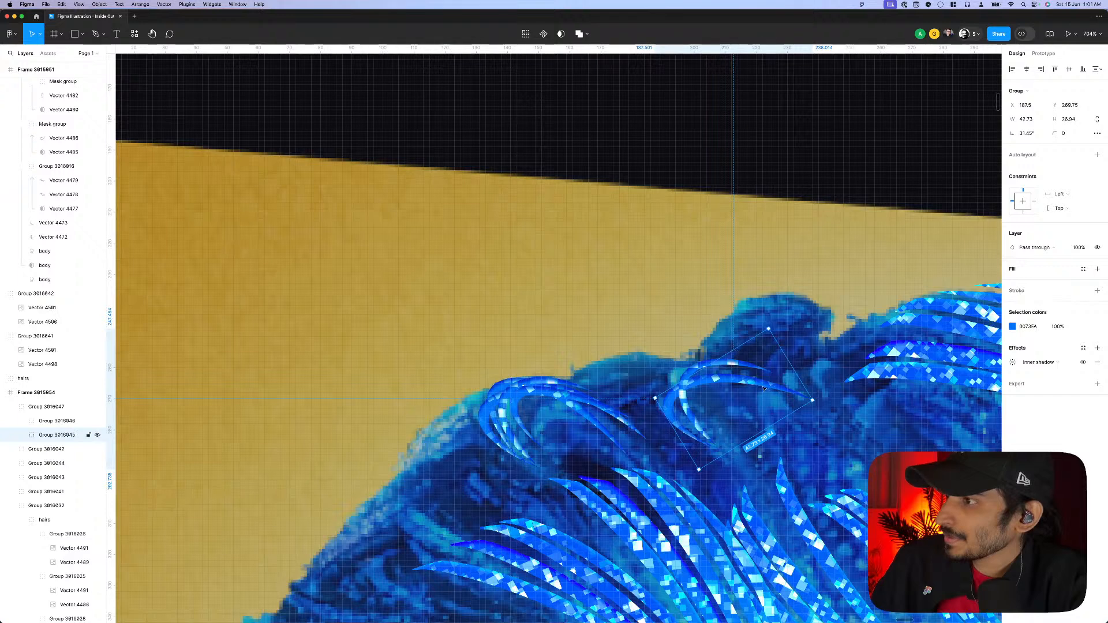
{"action": "left_click_drag", "start_coordinate": [811, 404], "coordinate": [769, 391]}
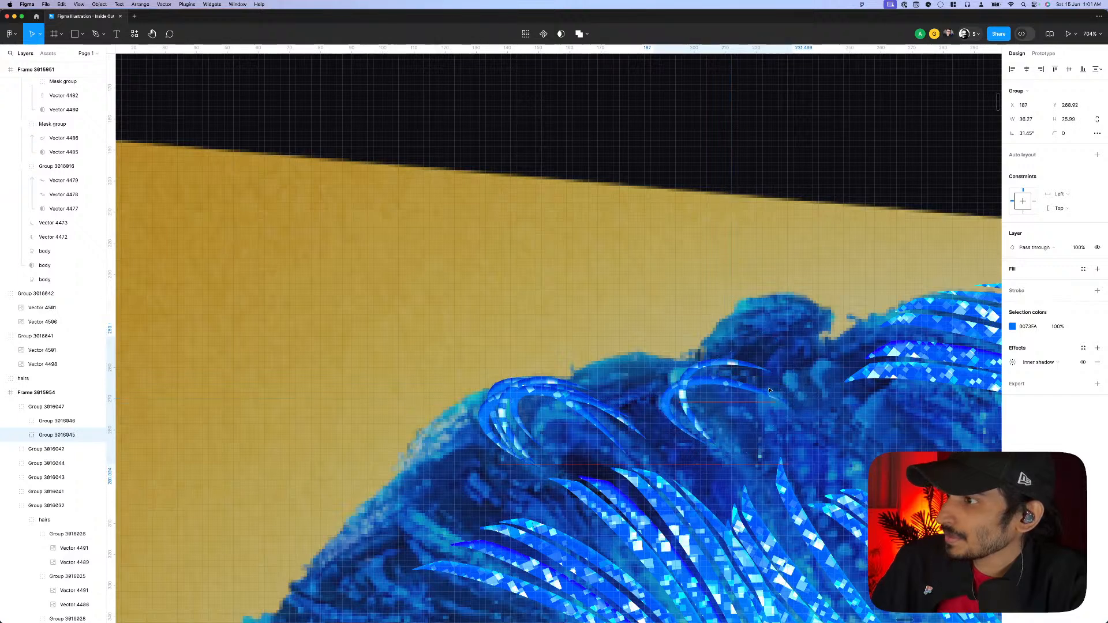
{"action": "left_click", "coordinate": [688, 416]}
{"action": "left_click_drag", "start_coordinate": [689, 416], "coordinate": [690, 418]}
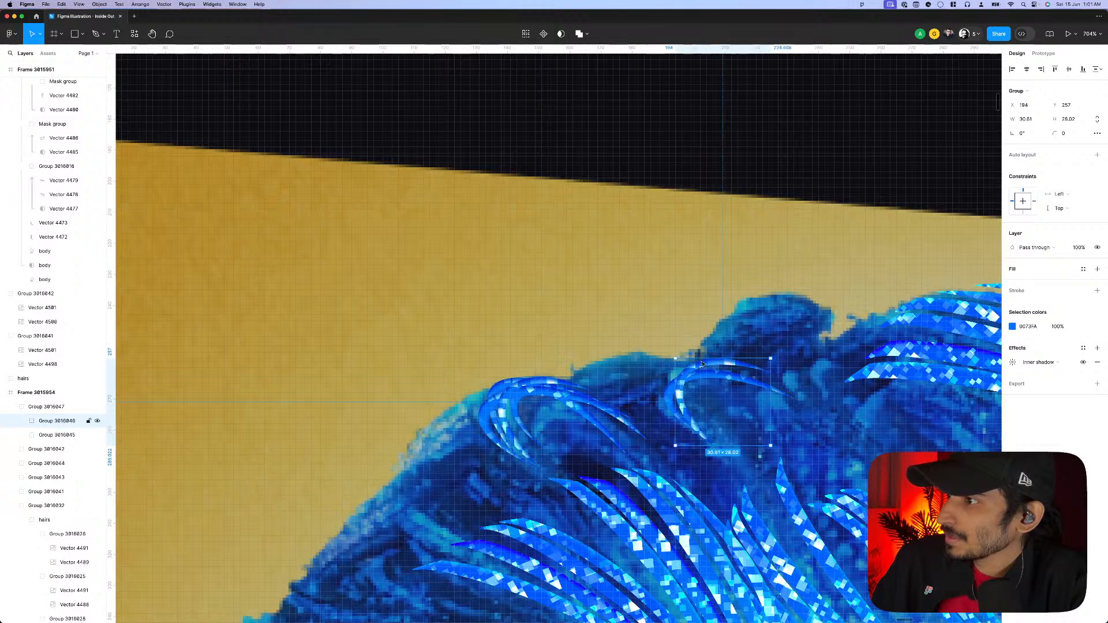
- Duplicate both strands of the second curl slightly to the left and scale the copies to about 43 by 37 px overall
{"action": "left_click_drag", "start_coordinate": [703, 364], "coordinate": [673, 397]}
{"action": "left_click", "coordinate": [668, 406], "text": "shift"}
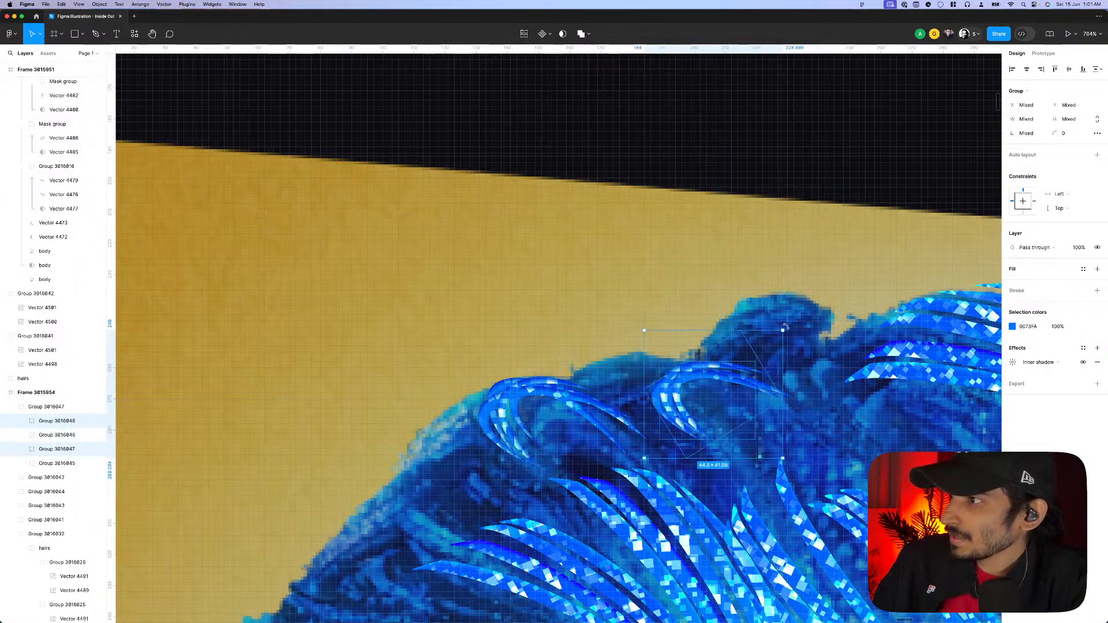
{"action": "left_click_drag", "start_coordinate": [786, 327], "coordinate": [714, 384]}
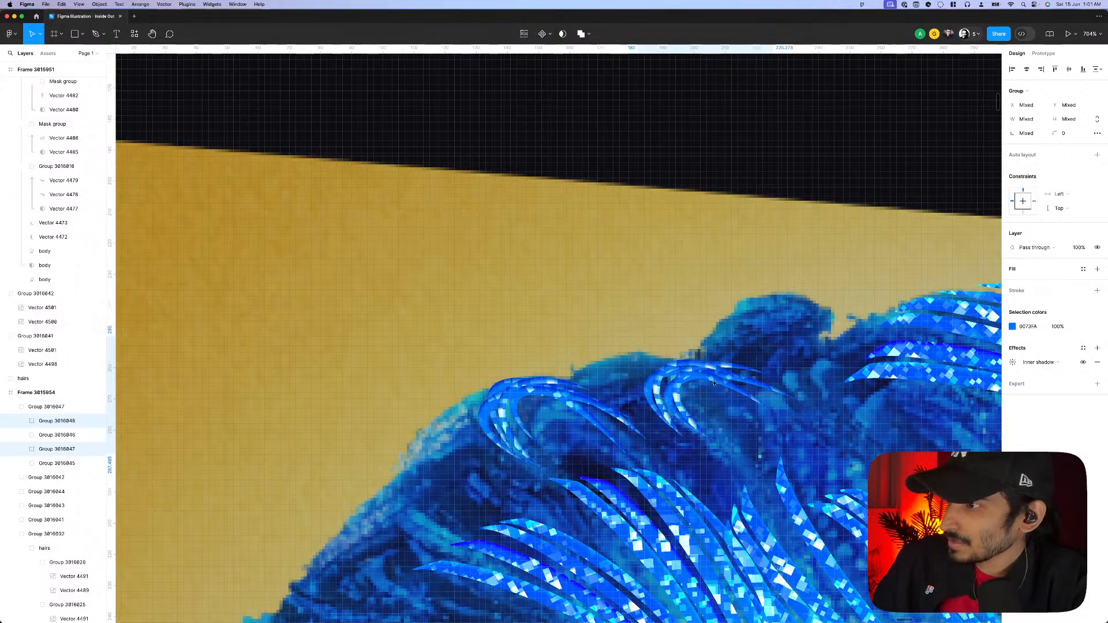
{"action": "scroll", "coordinate": [715, 384], "scroll_direction": "down", "scroll_amount": 10}
{"action": "scroll", "coordinate": [629, 387], "scroll_direction": "up", "scroll_amount": 10}
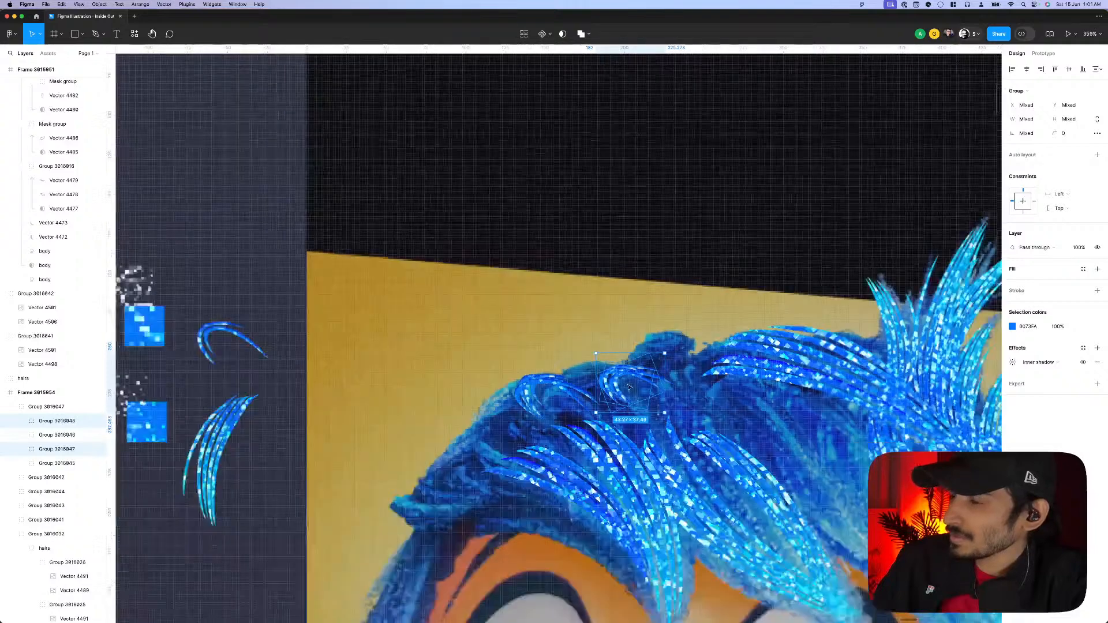
{"action": "scroll", "coordinate": [629, 387], "scroll_direction": "down", "scroll_amount": 3}
- Stretch the hairs group of the left fringe upward and wider, to about 84 by 151 px
{"action": "left_click", "coordinate": [626, 431]}
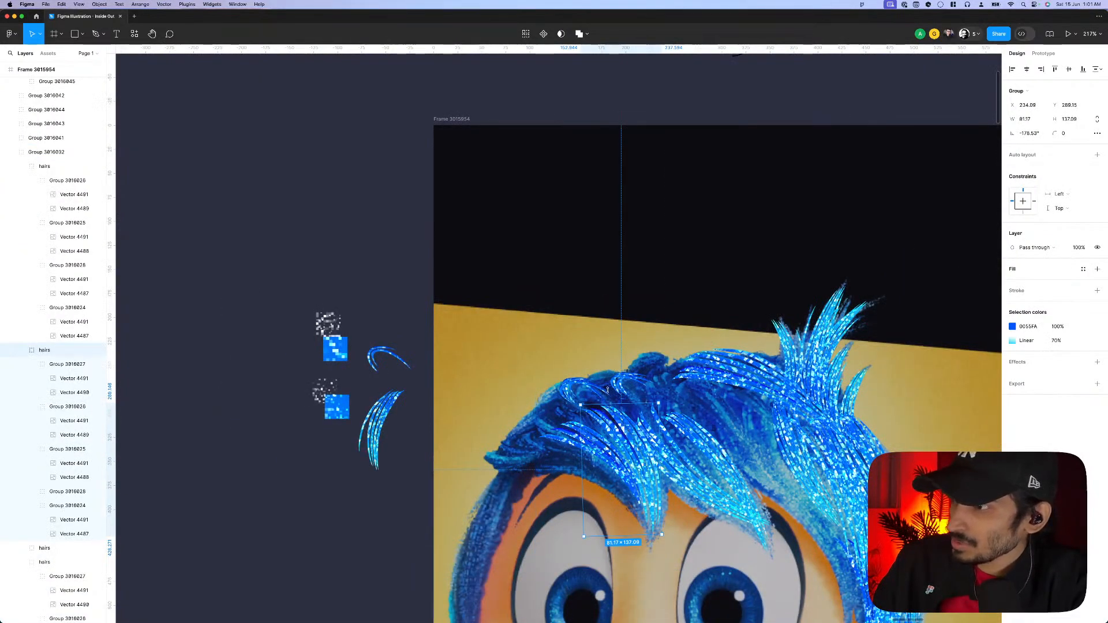
{"action": "left_click_drag", "start_coordinate": [607, 391], "coordinate": [608, 379]}
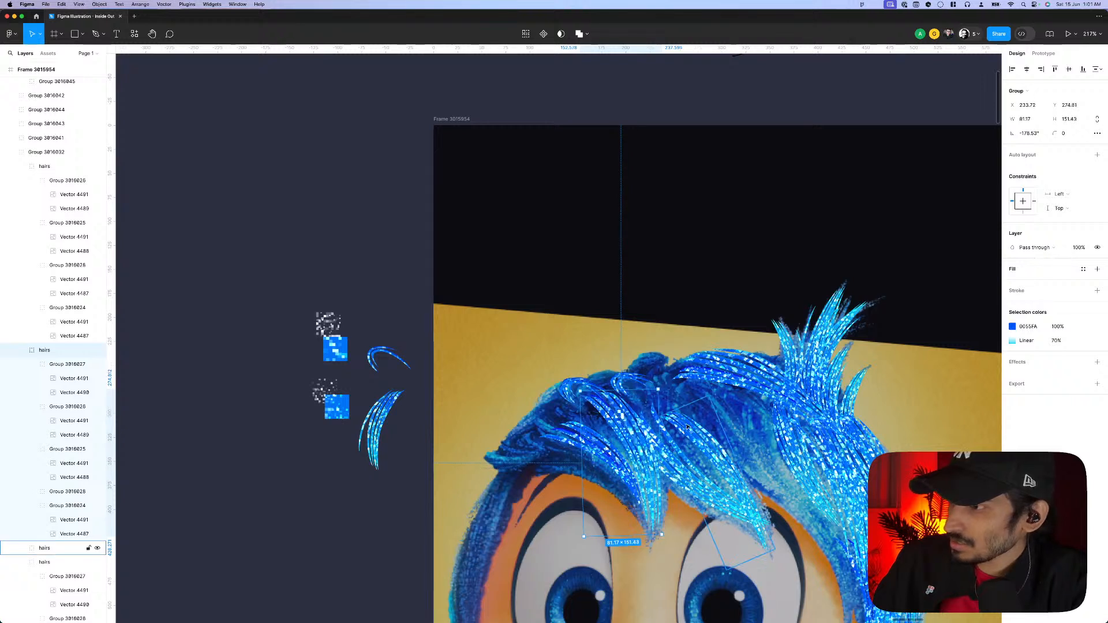
{"action": "left_click_drag", "start_coordinate": [651, 418], "coordinate": [634, 426]}
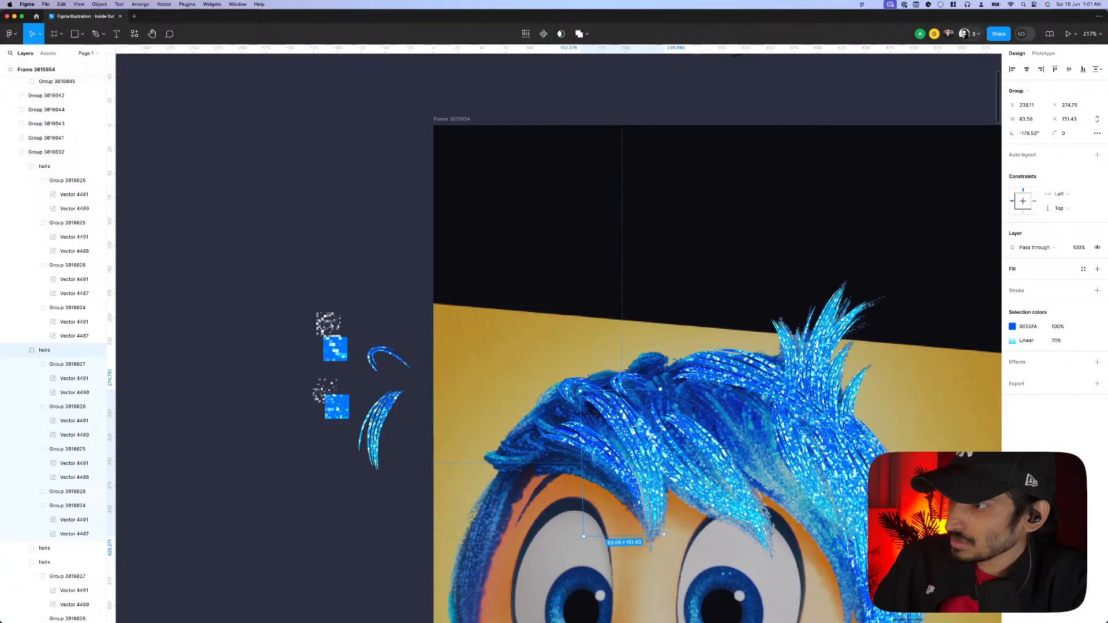
{"action": "scroll", "coordinate": [635, 426], "scroll_direction": "up", "scroll_amount": 2}
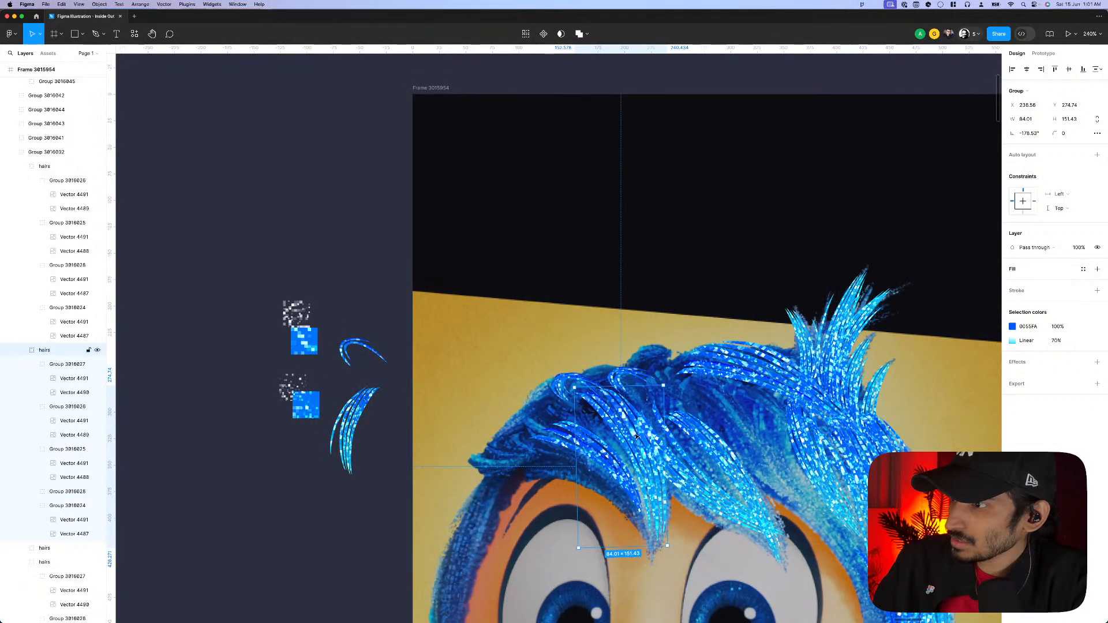
- Duplicate a strand inside the left fringe's hairs group, shift the copy left and rotate it to about -167°
{"action": "double_click", "coordinate": [636, 437]}
{"action": "left_click_drag", "start_coordinate": [624, 443], "coordinate": [608, 446]}
{"action": "mouse_move", "coordinate": [594, 406]}
{"action": "left_mouse_down"}
{"action": "mouse_move", "coordinate": [634, 408]}
{"action": "mouse_move", "coordinate": [602, 442]}
{"action": "mouse_move", "coordinate": [601, 411]}
{"action": "left_mouse_up"}
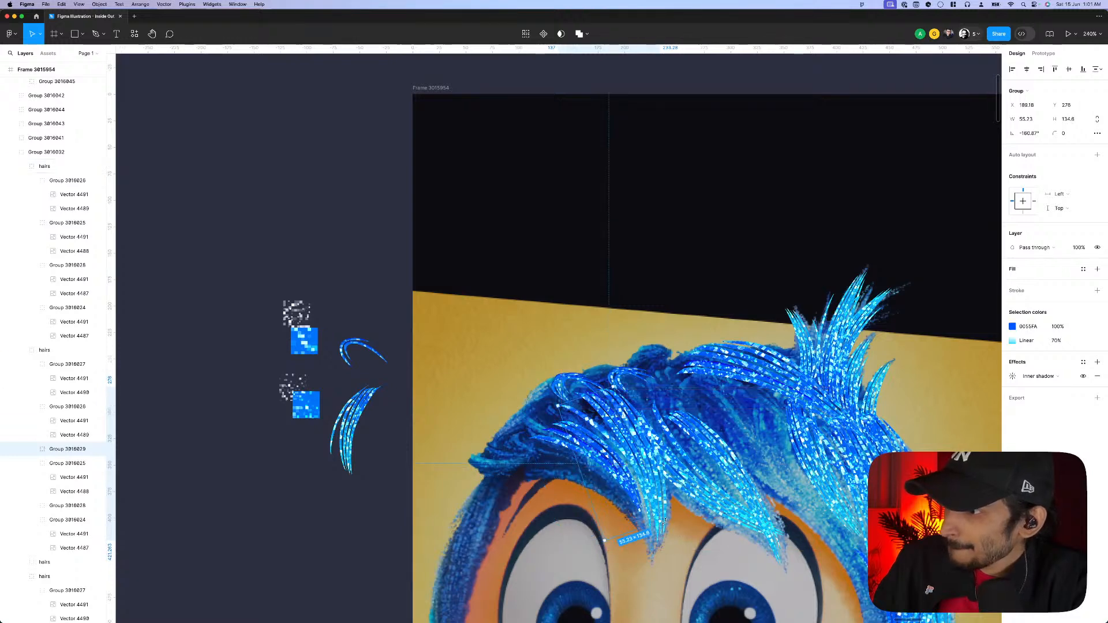
{"action": "left_click_drag", "start_coordinate": [662, 529], "coordinate": [653, 543]}
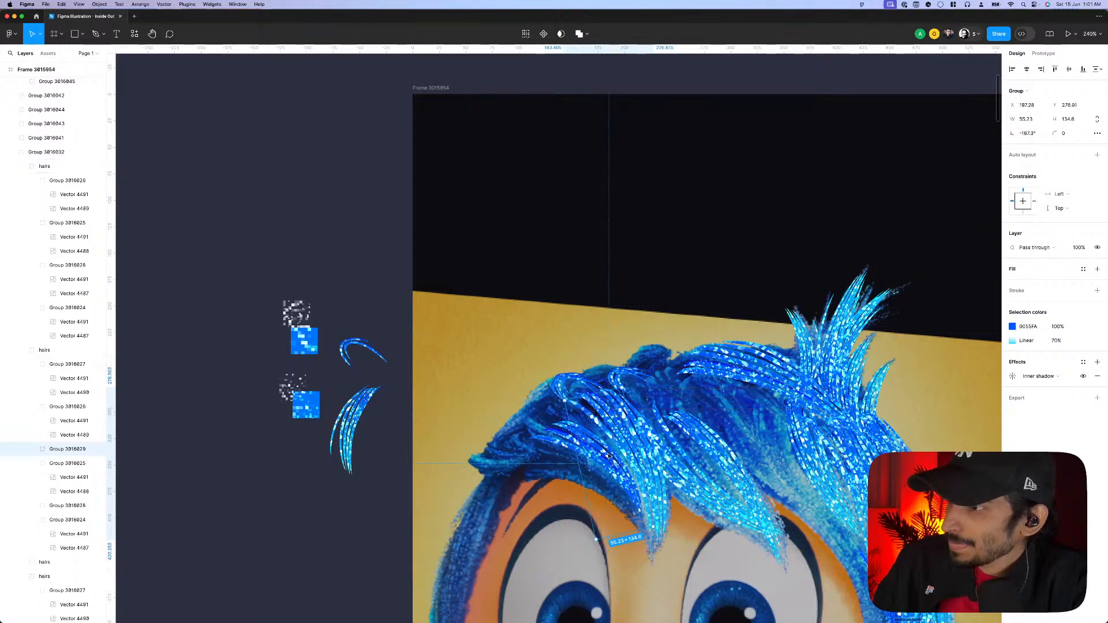
{"action": "scroll", "coordinate": [618, 436], "scroll_direction": "up", "scroll_amount": 3}
{"action": "left_click_drag", "start_coordinate": [616, 439], "coordinate": [613, 442]}
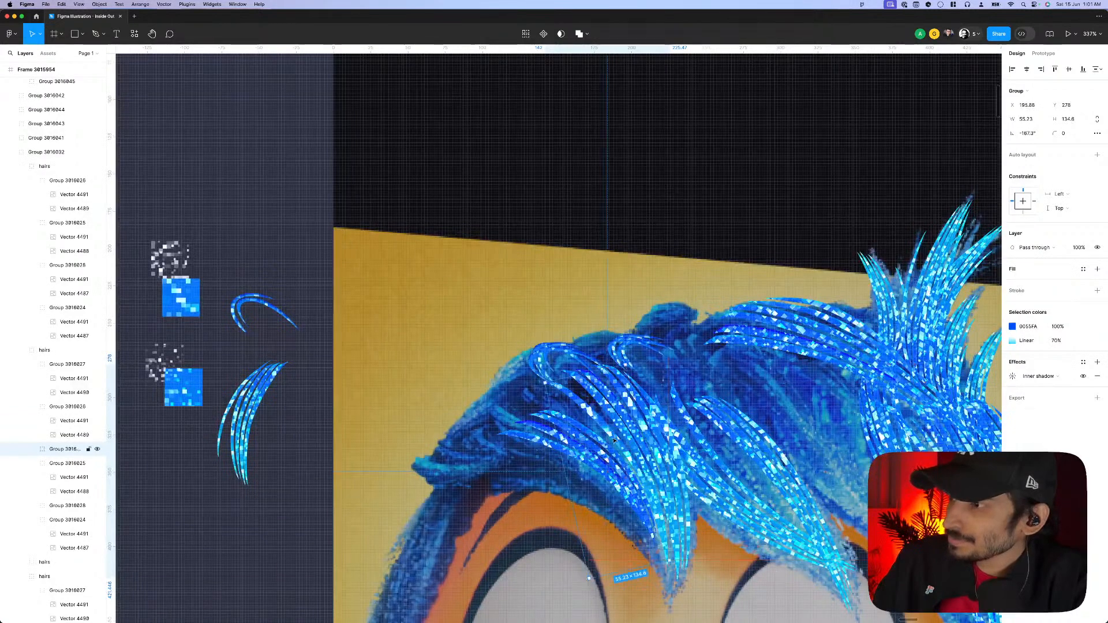
- Duplicate Group 3016044 in the first curl and move the copy 6 px to the left
{"action": "scroll", "coordinate": [613, 440], "scroll_direction": "down", "scroll_amount": 5}
{"action": "scroll", "coordinate": [613, 440], "scroll_direction": "up", "scroll_amount": 3}
{"action": "double_click", "coordinate": [592, 390]}
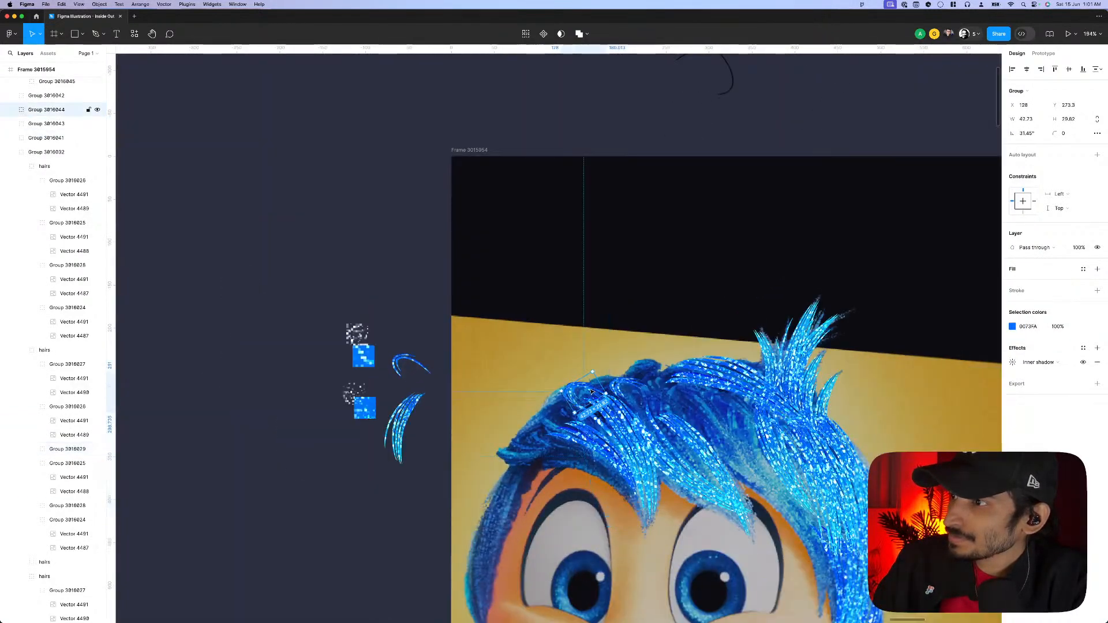
{"action": "scroll", "coordinate": [592, 390], "scroll_direction": "up", "scroll_amount": 3}
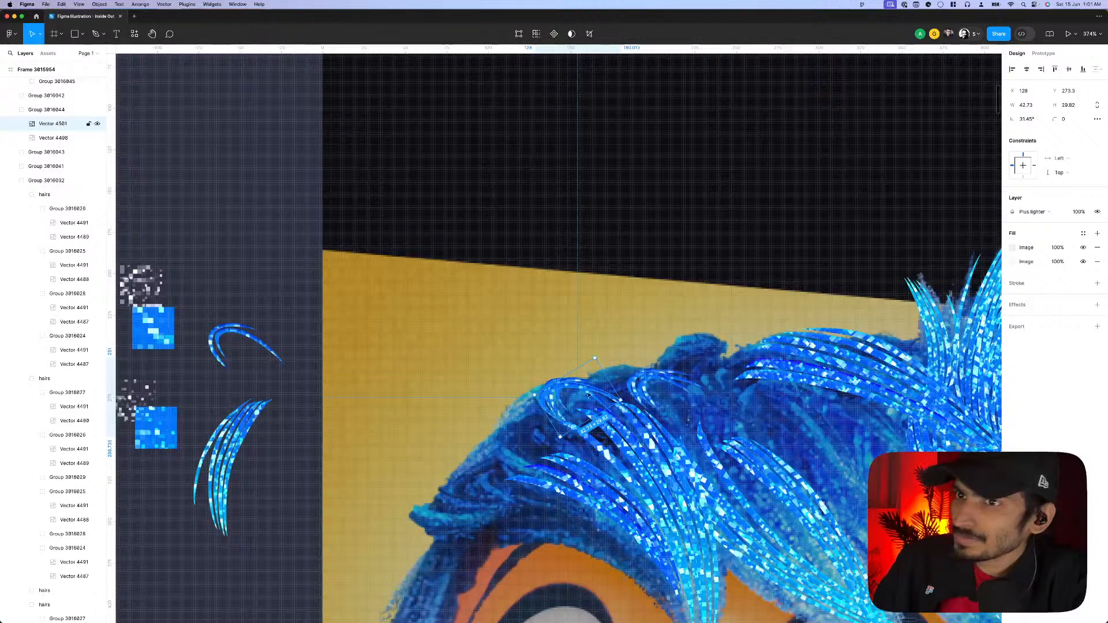
{"action": "key", "text": "Escape"}
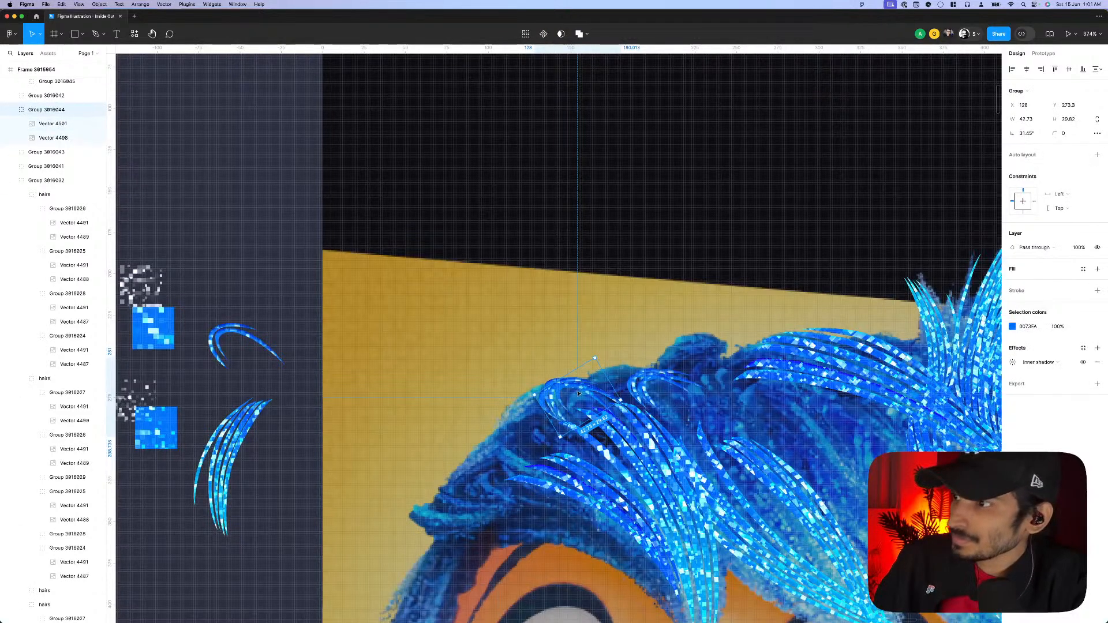
{"action": "key", "text": "super+d"}
{"action": "key", "text": "Left"}
{"action": "key", "text": "Left"}
{"action": "key", "text": "Left"}
{"action": "key", "text": "Left"}
{"action": "key", "text": "Left"}
{"action": "key", "text": "Left"}
{"action": "key", "text": "Down"}
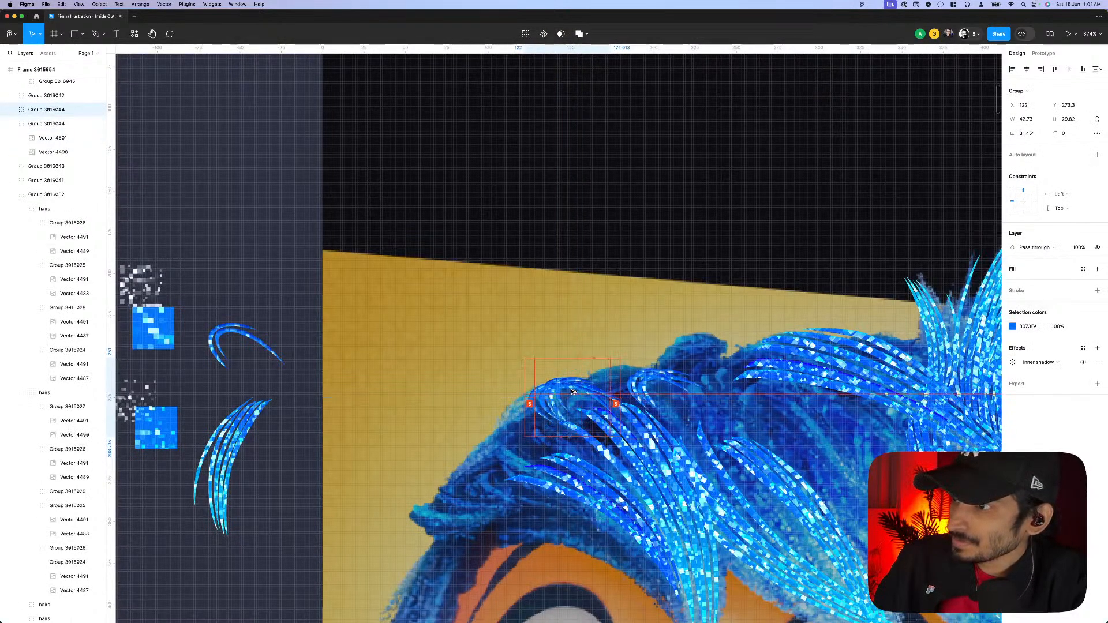
- Group the five strands of the first curl above the left fringe into a single group
{"action": "scroll", "coordinate": [571, 391], "scroll_direction": "down", "scroll_amount": 5}
{"action": "left_click", "coordinate": [602, 400]}
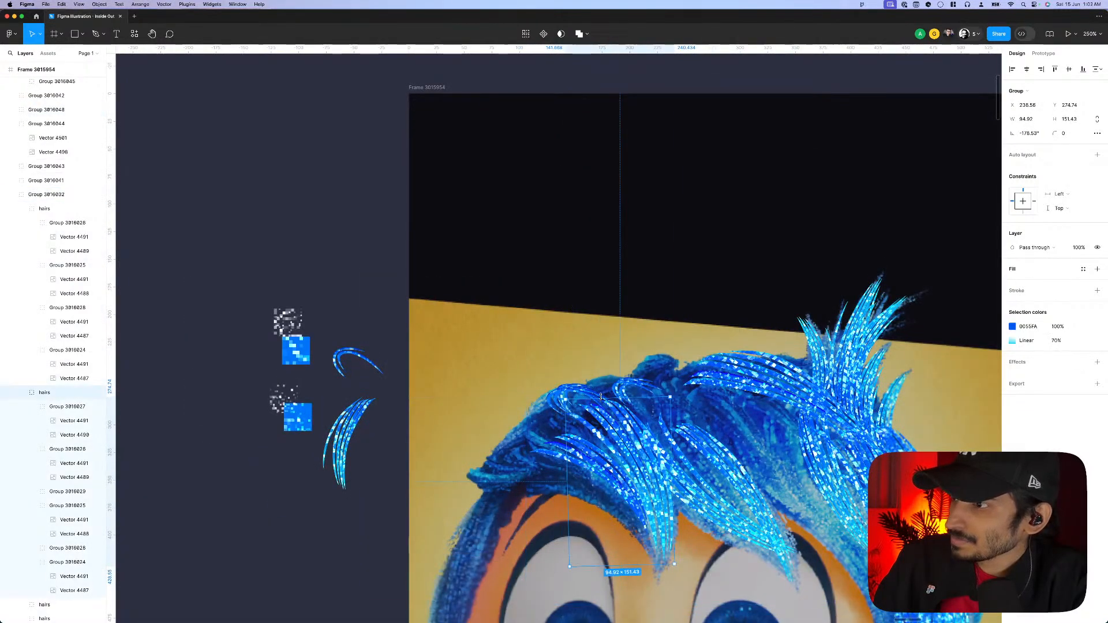
{"action": "left_click_drag", "start_coordinate": [602, 397], "coordinate": [602, 396]}
{"action": "left_click", "coordinate": [568, 393]}
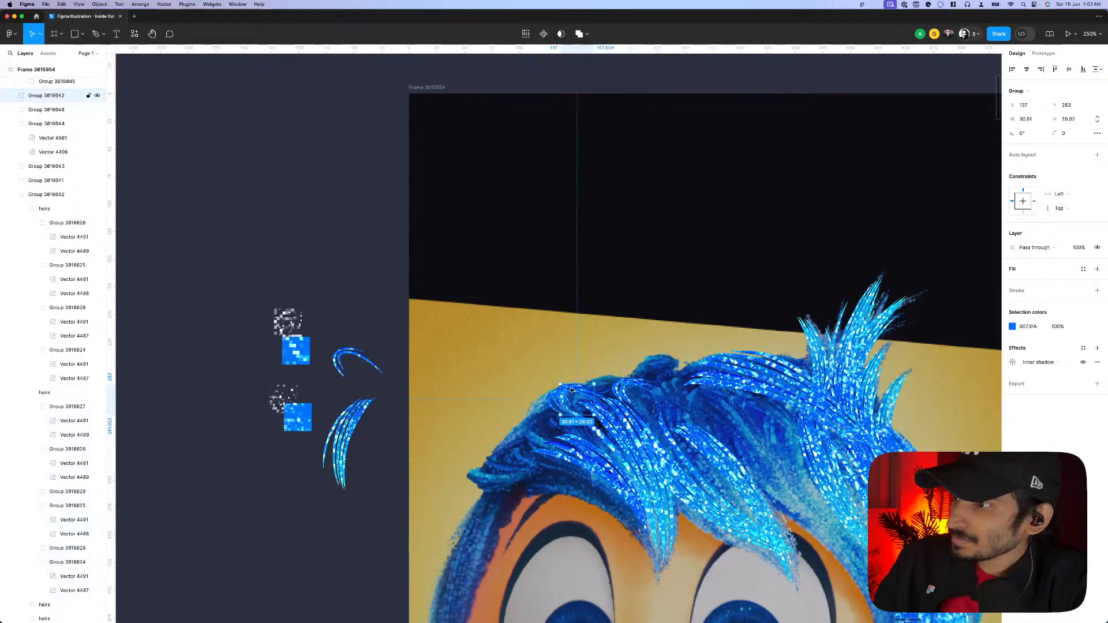
{"action": "scroll", "coordinate": [569, 392], "scroll_direction": "up", "scroll_amount": 5}
{"action": "left_click", "coordinate": [533, 414], "text": "shift"}
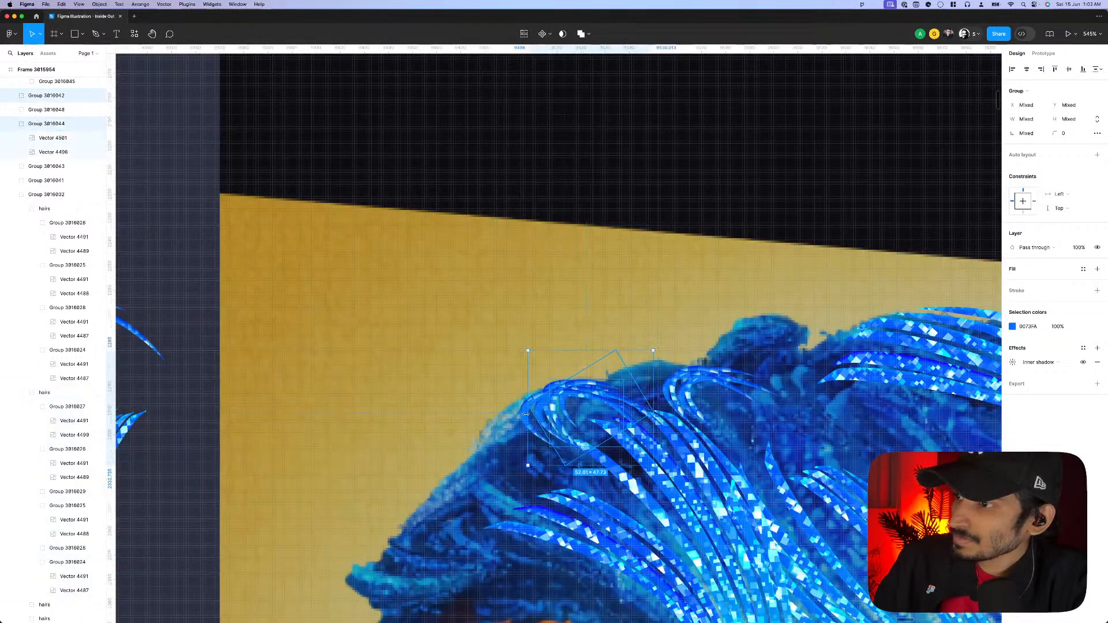
{"action": "left_click", "coordinate": [525, 413], "text": "shift"}
{"action": "left_click", "coordinate": [555, 384], "text": "shift"}
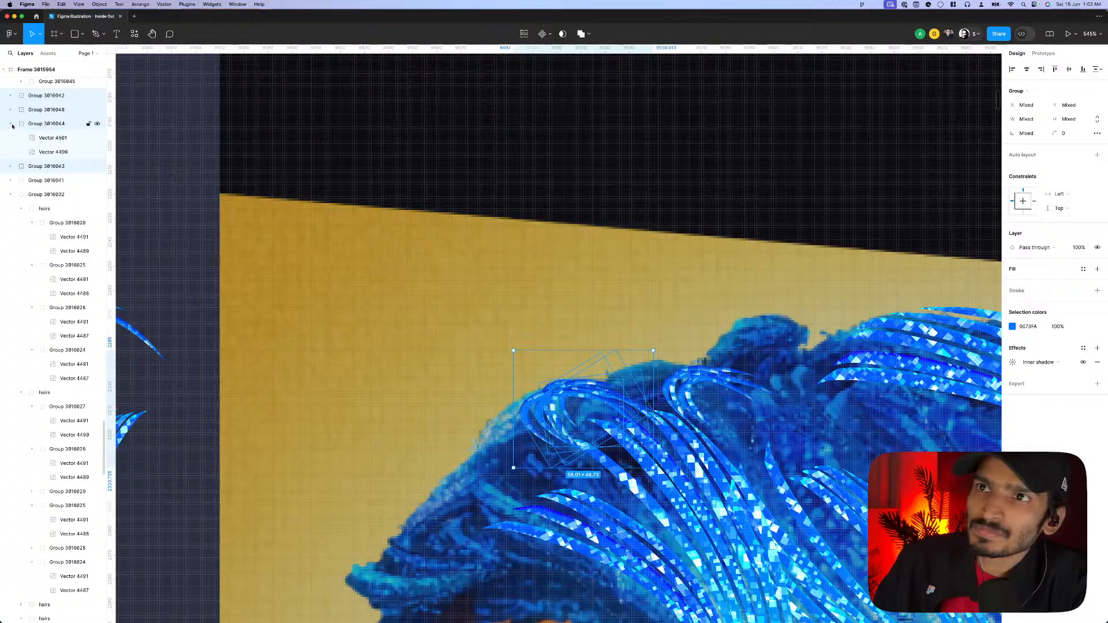
{"action": "scroll", "coordinate": [38, 128], "scroll_direction": "up", "scroll_amount": 4}
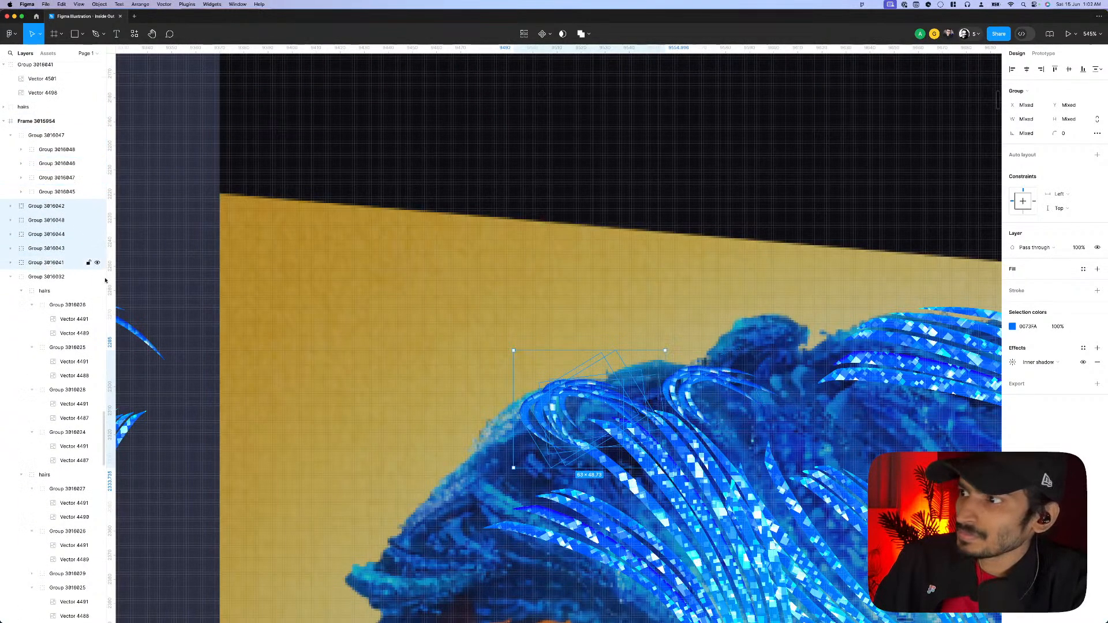
{"action": "key", "text": "super+g"}
- Duplicate the left fringe's foremost hairs group and place the copy about 24 px to the left and 3 px lower
{"action": "scroll", "coordinate": [594, 396], "scroll_direction": "down", "scroll_amount": 6}
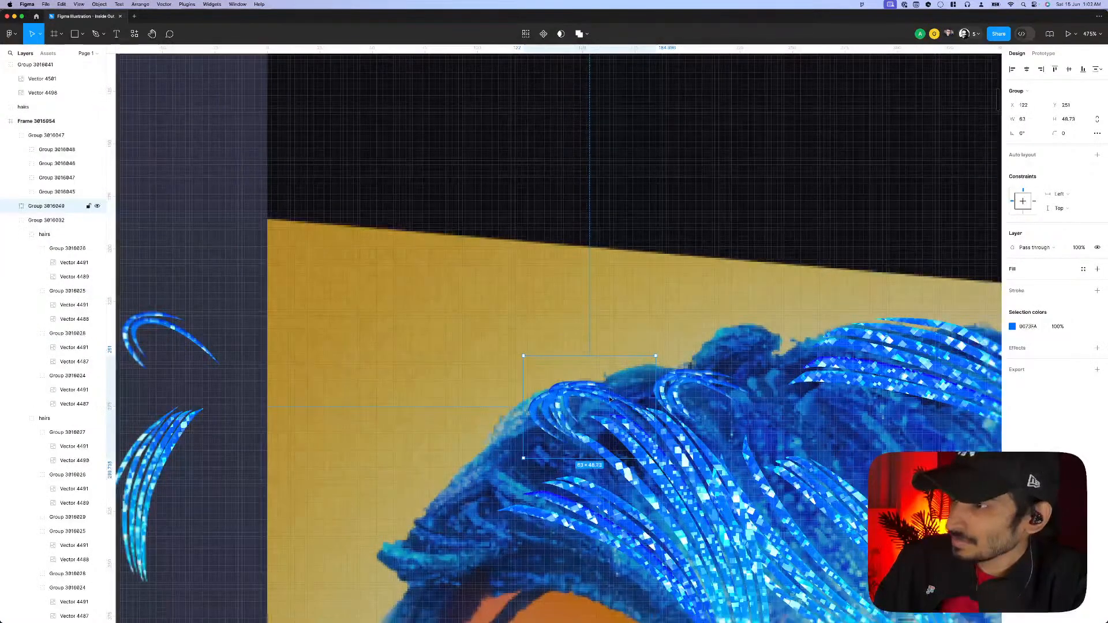
{"action": "scroll", "coordinate": [616, 410], "scroll_direction": "up", "scroll_amount": 2}
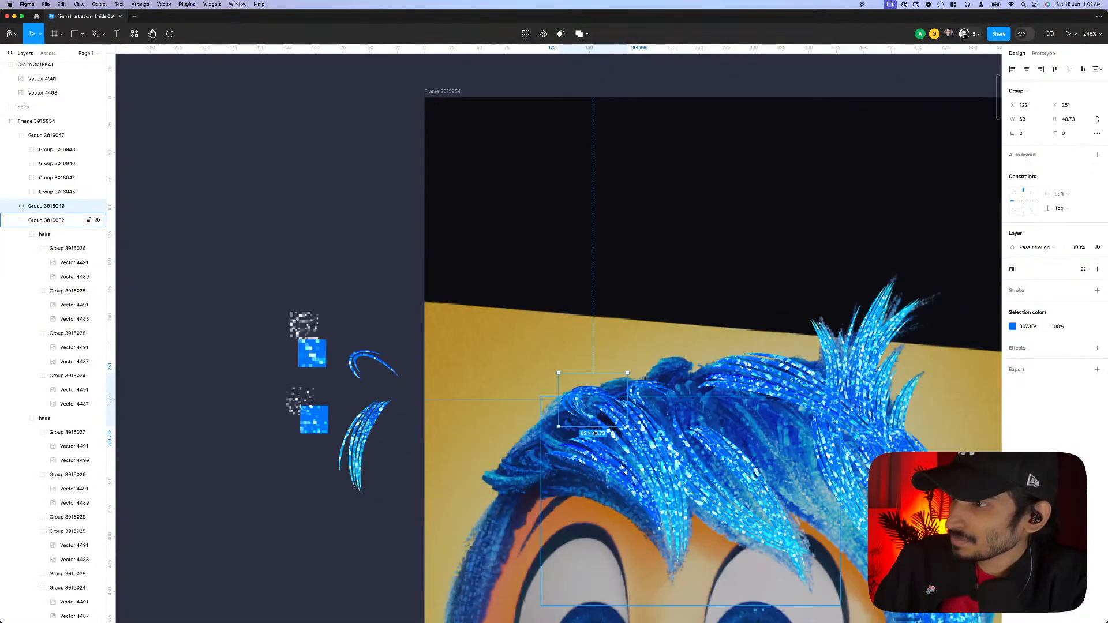
{"action": "scroll", "coordinate": [595, 433], "scroll_direction": "up", "scroll_amount": 2}
{"action": "double_click", "coordinate": [596, 463]}
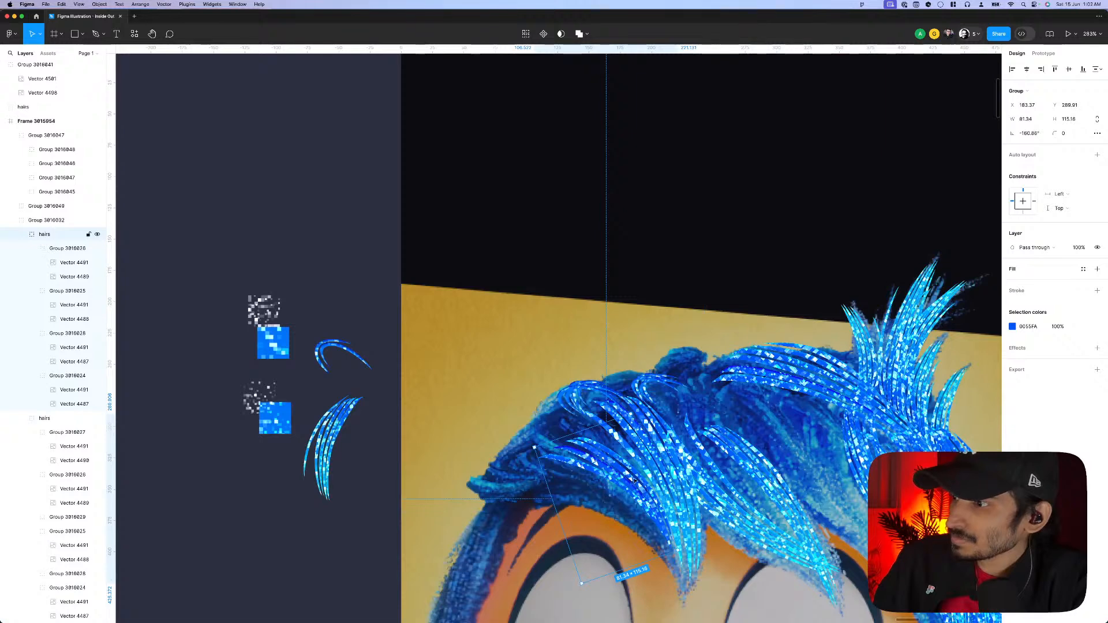
{"action": "left_click_drag", "start_coordinate": [602, 485], "coordinate": [604, 486]}
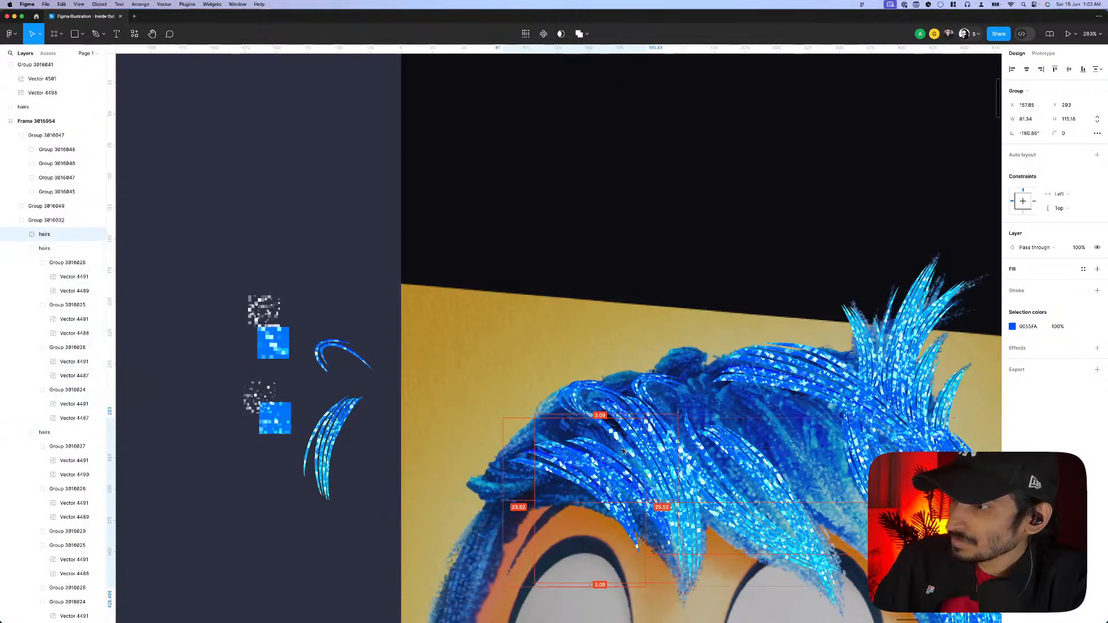
{"action": "key", "text": "shift+Left"}
{"action": "key", "text": "shift+Left"}
{"action": "key", "text": "Left"}
{"action": "key", "text": "Left"}
{"action": "key", "text": "Down"}
{"action": "key", "text": "Down"}
{"action": "key", "text": "Down"}
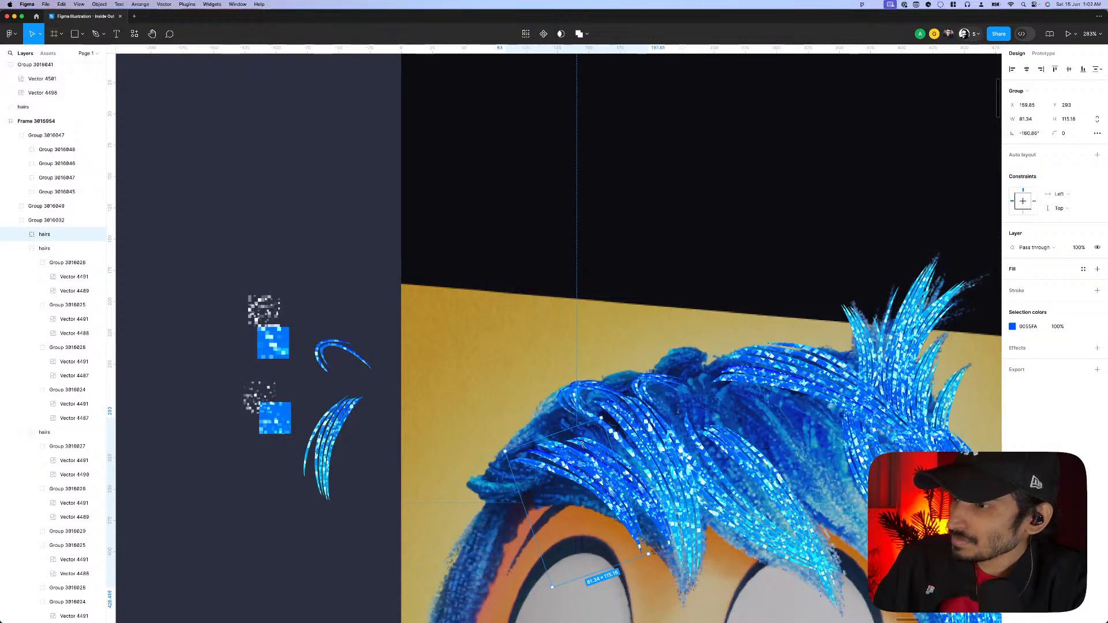
- Shorten the copied hairs group to about 100 px and rotate it to about -149° to follow the fringe's lower edge
{"action": "left_click_drag", "start_coordinate": [583, 445], "coordinate": [611, 435]}
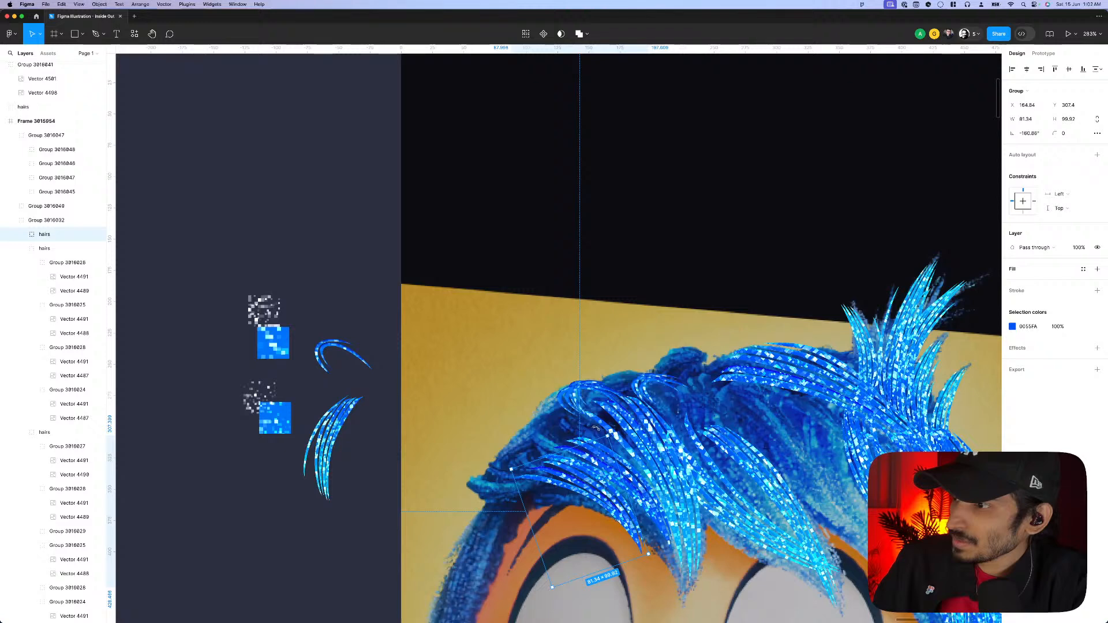
{"action": "left_click_drag", "start_coordinate": [590, 425], "coordinate": [596, 512]}
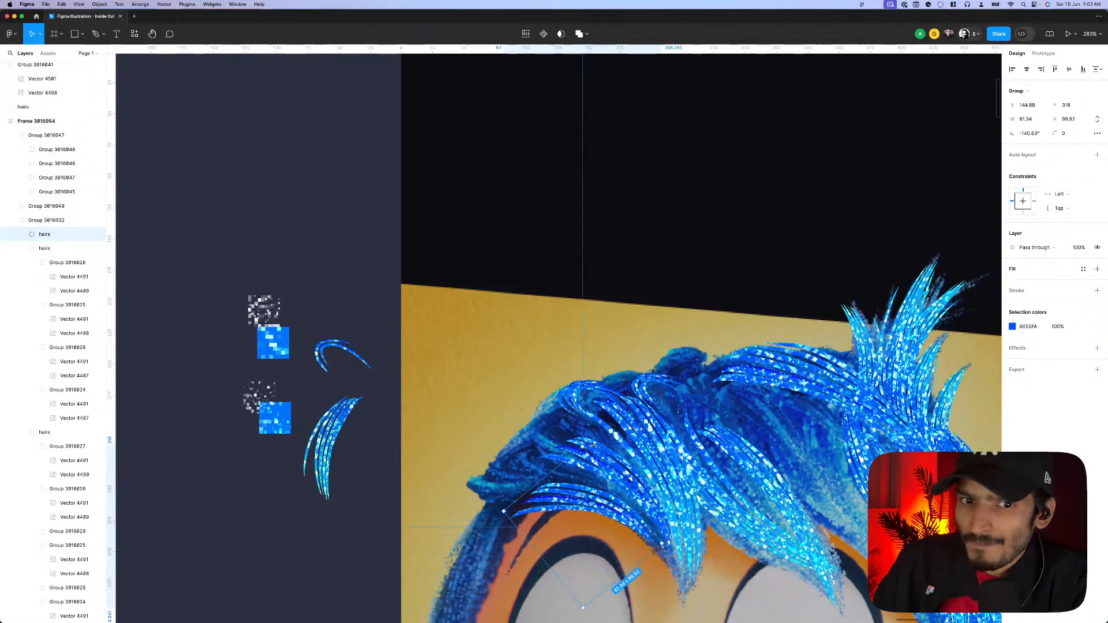
{"action": "left_click_drag", "start_coordinate": [586, 474], "coordinate": [579, 489]}
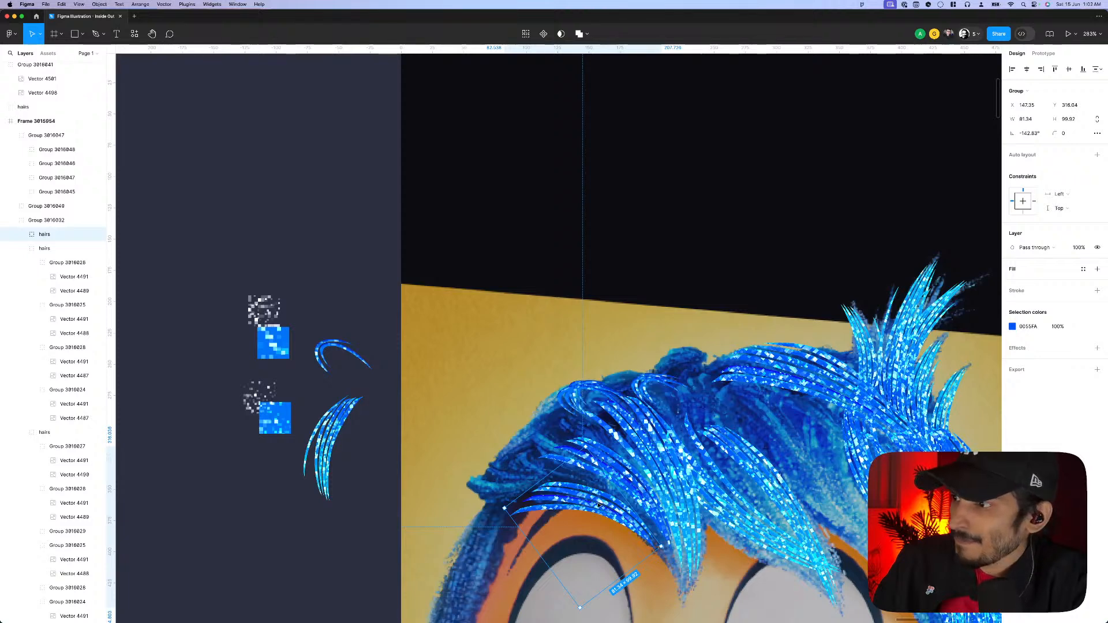
{"action": "scroll", "coordinate": [599, 506], "scroll_direction": "up", "scroll_amount": 2}
{"action": "left_click_drag", "start_coordinate": [598, 506], "coordinate": [582, 478]}
{"action": "scroll", "coordinate": [576, 484], "scroll_direction": "down", "scroll_amount": 5}
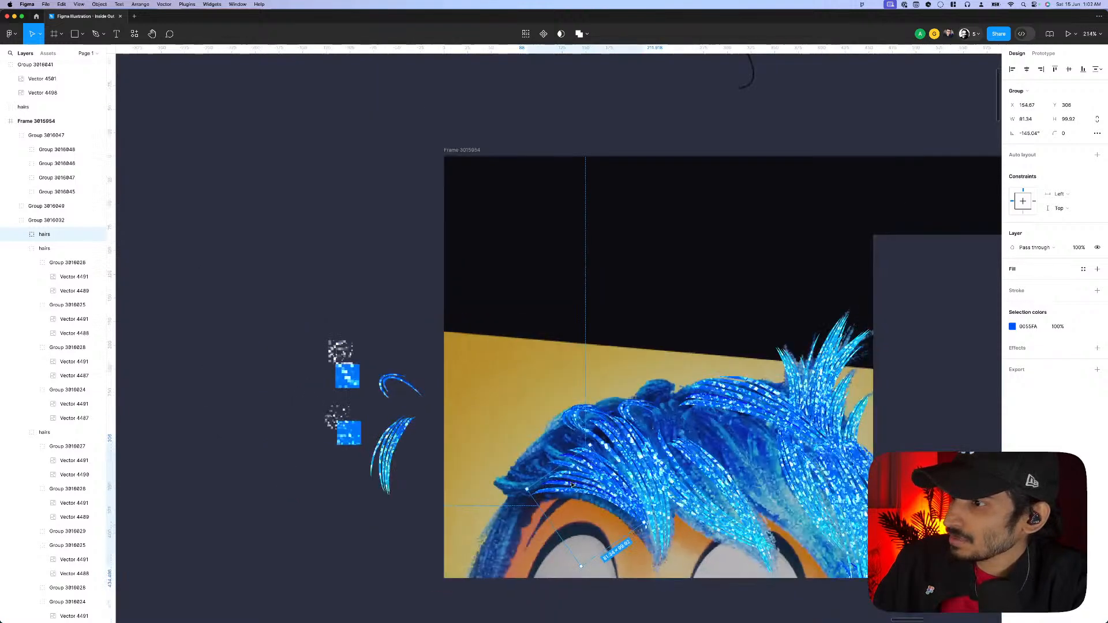
- Nudge the copied hairs group 8 px down so its Y position is 314
{"action": "scroll", "coordinate": [602, 488], "scroll_direction": "up", "scroll_amount": 3}
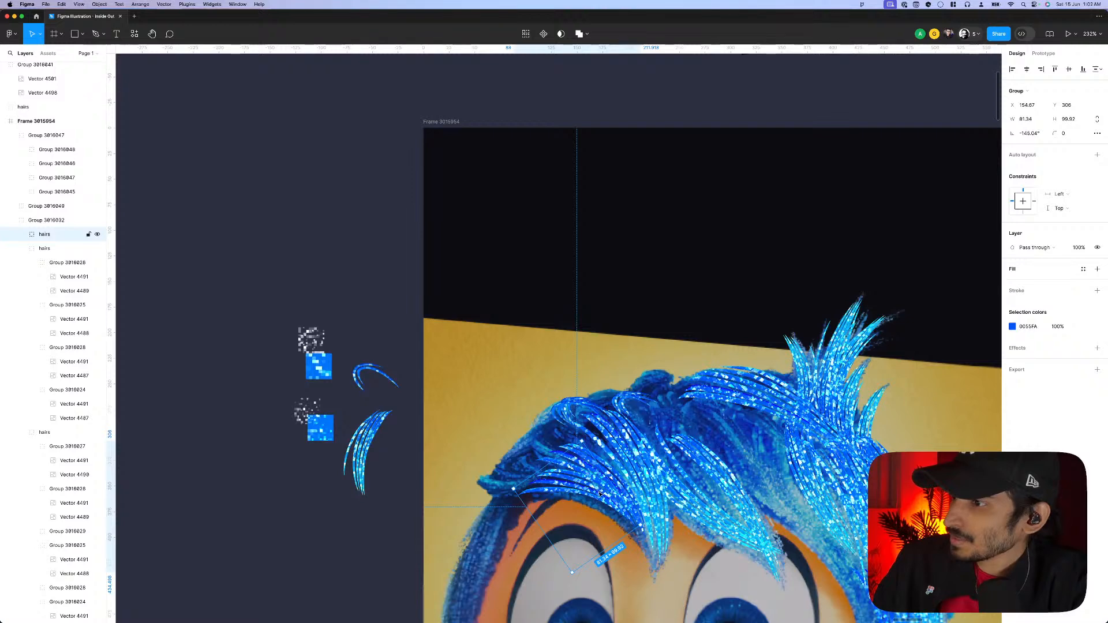
{"action": "key", "text": "Left"}
{"action": "key", "text": "Down"}
{"action": "key", "text": "Down"}
{"action": "key", "text": "Down"}
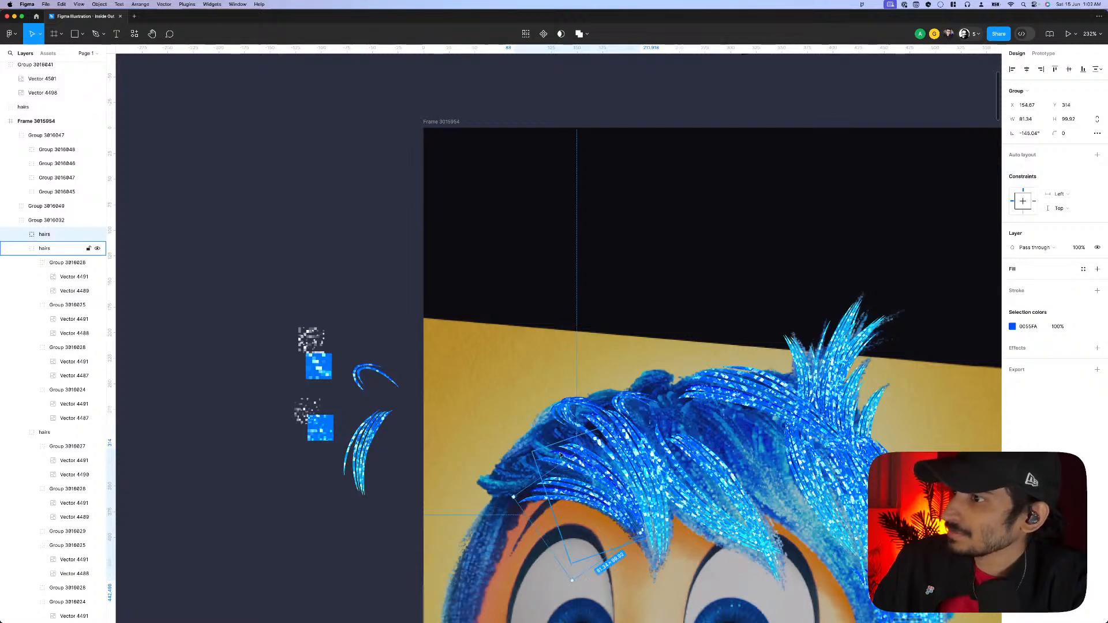
- Duplicate the grouped first curl down and left onto the outer tip of the fringe, at X 61, Y 307
{"action": "scroll", "coordinate": [598, 493], "scroll_direction": "down", "scroll_amount": 5}
{"action": "scroll", "coordinate": [626, 497], "scroll_direction": "up", "scroll_amount": 2}
{"action": "scroll", "coordinate": [626, 497], "scroll_direction": "up", "scroll_amount": 3}
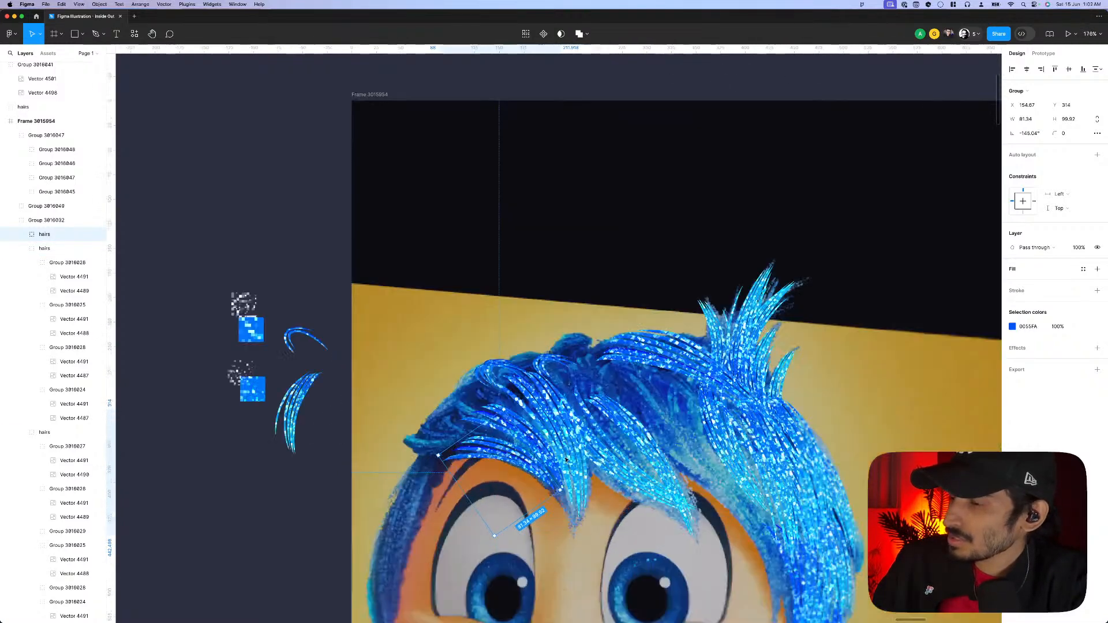
{"action": "scroll", "coordinate": [496, 396], "scroll_direction": "up", "scroll_amount": 2}
{"action": "left_click_drag", "start_coordinate": [496, 365], "coordinate": [437, 429]}
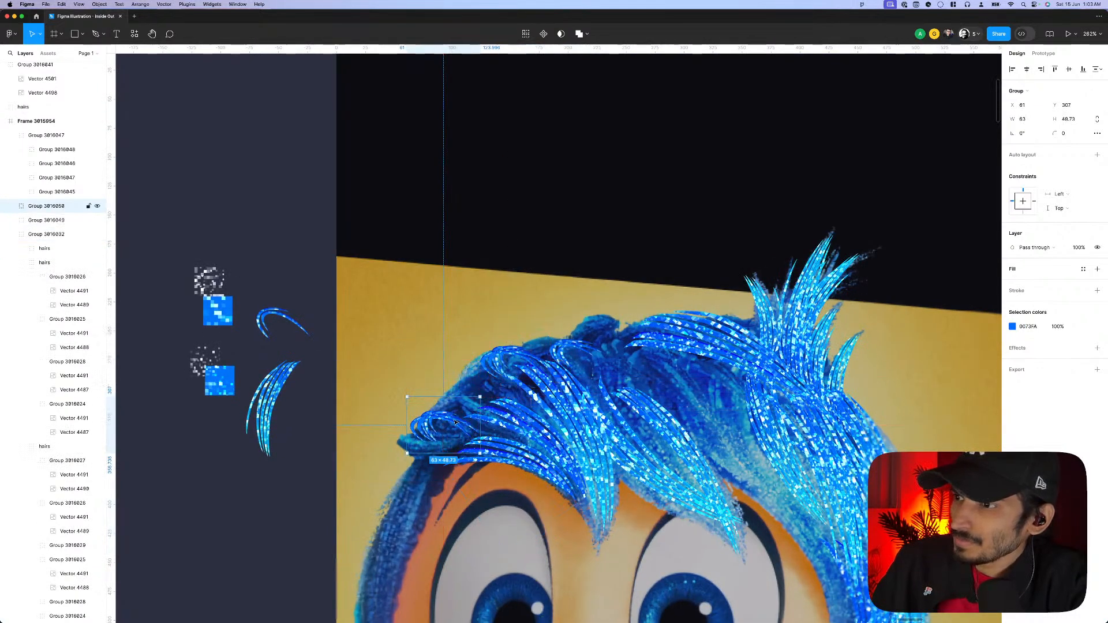
- Flip the tip curl vertically, enlarge it to about 79 by 58 px, rotate it to about -9° and fit it over the tip
{"action": "right_click", "coordinate": [453, 430]}
{"action": "left_click", "coordinate": [484, 583]}
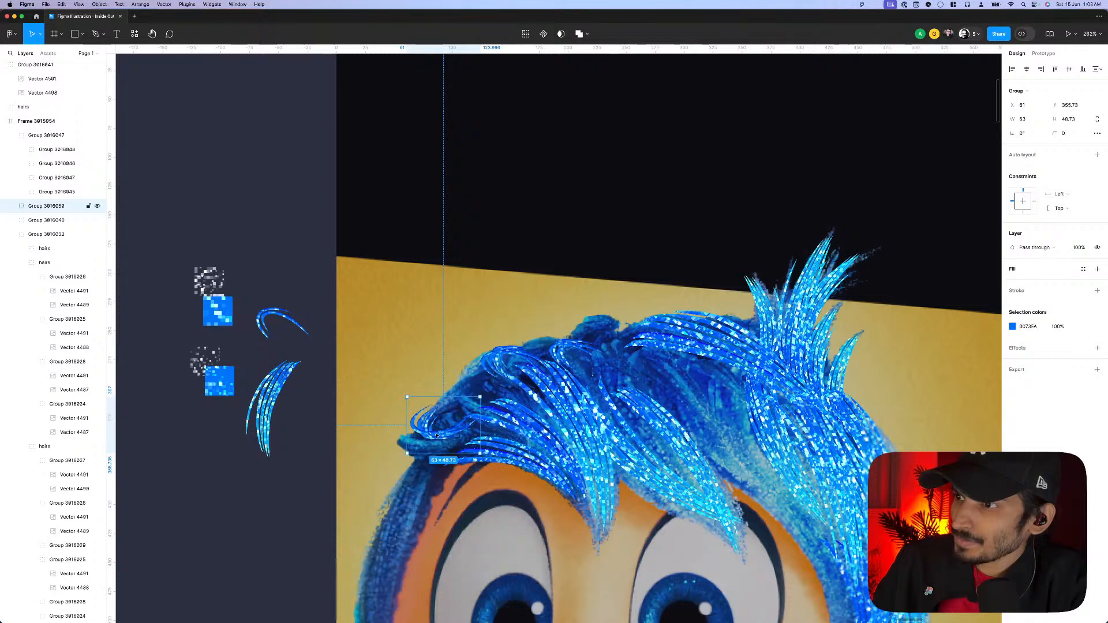
{"action": "left_click_drag", "start_coordinate": [444, 439], "coordinate": [499, 412]}
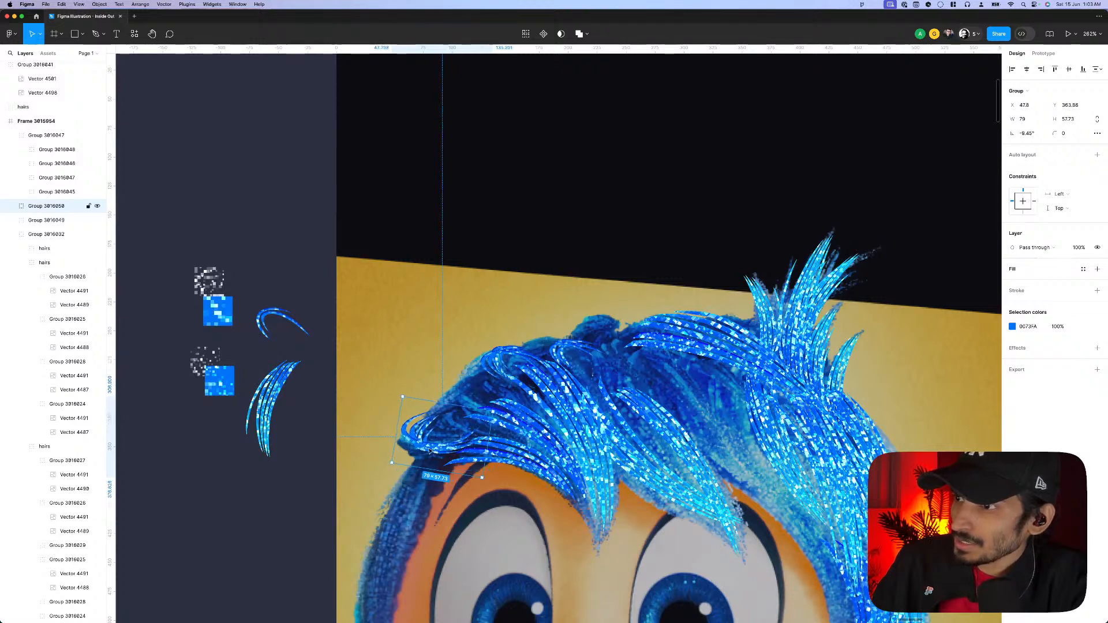
{"action": "left_click_drag", "start_coordinate": [431, 451], "coordinate": [422, 459]}
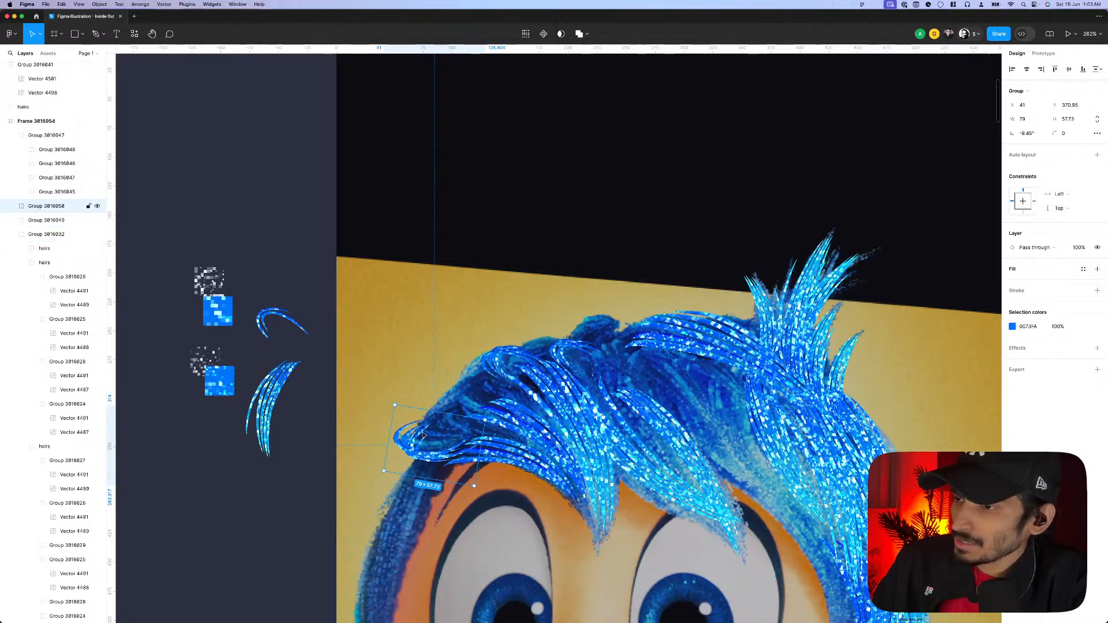
- Duplicate the flipped tip curl up and to the right and scale the copy down to about 67 px wide
{"action": "left_click_drag", "start_coordinate": [428, 413], "coordinate": [450, 439]}
{"action": "scroll", "coordinate": [429, 443], "scroll_direction": "down", "scroll_amount": 5}
{"action": "scroll", "coordinate": [429, 444], "scroll_direction": "up", "scroll_amount": 5}
{"action": "scroll", "coordinate": [429, 443], "scroll_direction": "up", "scroll_amount": 4}
{"action": "scroll", "coordinate": [456, 443], "scroll_direction": "down", "scroll_amount": 3}
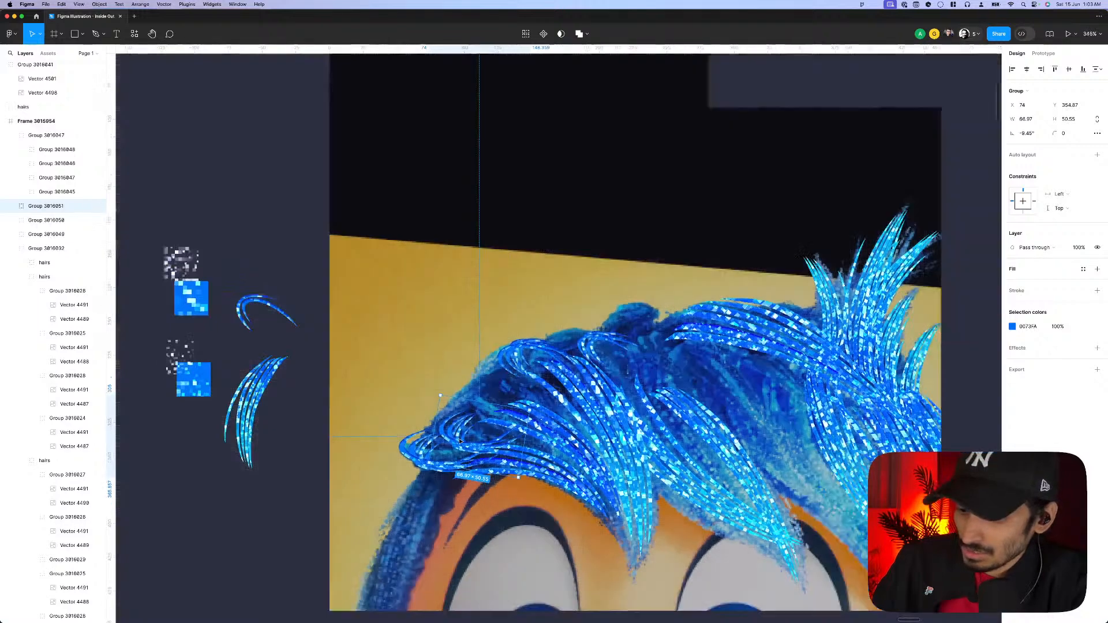
{"action": "scroll", "coordinate": [451, 445], "scroll_direction": "up", "scroll_amount": 4}
{"action": "key", "text": "super+z"}
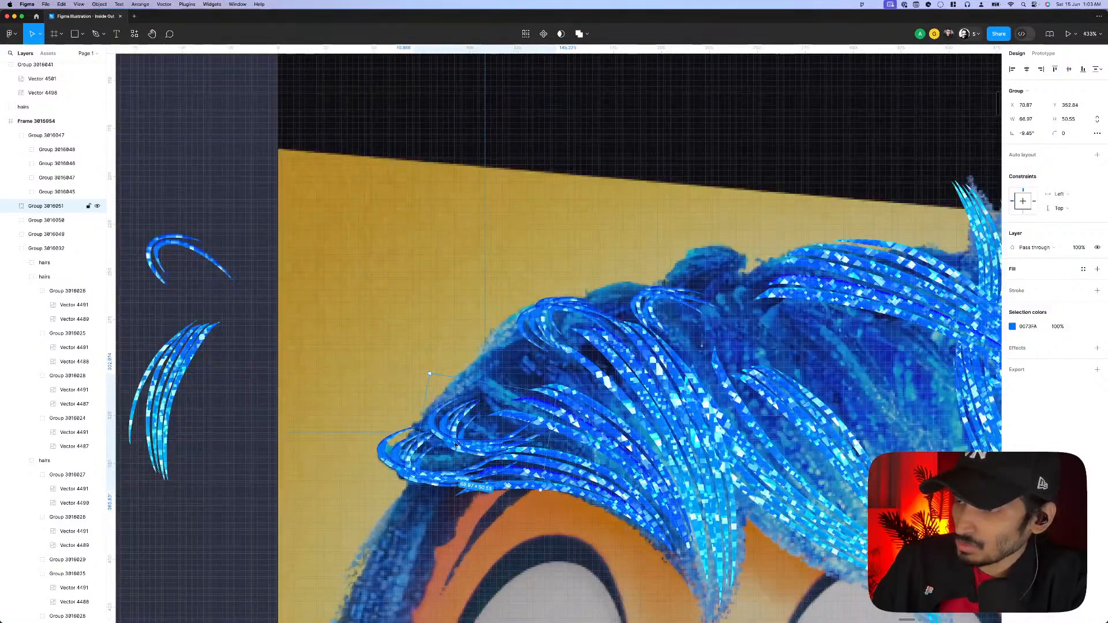
- Shift one strand inside the smaller curl copy slightly right and down
{"action": "double_click", "coordinate": [442, 436]}
{"action": "left_click_drag", "start_coordinate": [446, 439], "coordinate": [457, 444]}
{"action": "scroll", "coordinate": [439, 439], "scroll_direction": "down", "scroll_amount": 3}
{"action": "left_click", "coordinate": [304, 479]}
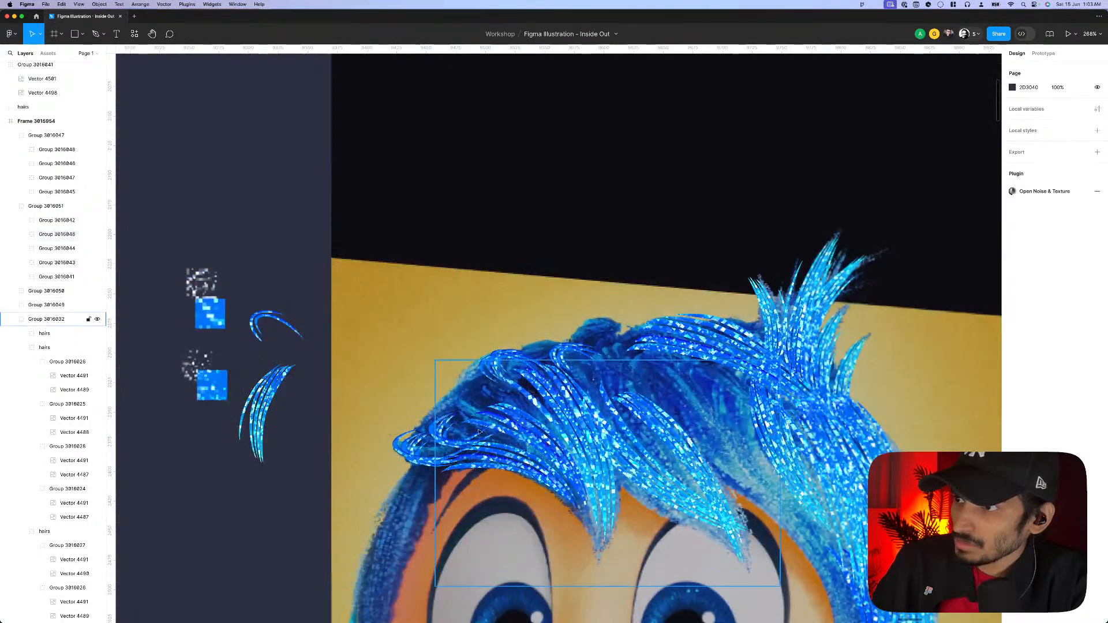
- Nudge the smaller tip curl group left and down, and enlarge it to about 70 by 56 px
{"action": "left_click", "coordinate": [63, 206]}
{"action": "key", "text": "Left"}
{"action": "key", "text": "Left"}
{"action": "key", "text": "Left"}
{"action": "key", "text": "Left"}
{"action": "key", "text": "Left"}
{"action": "key", "text": "Left"}
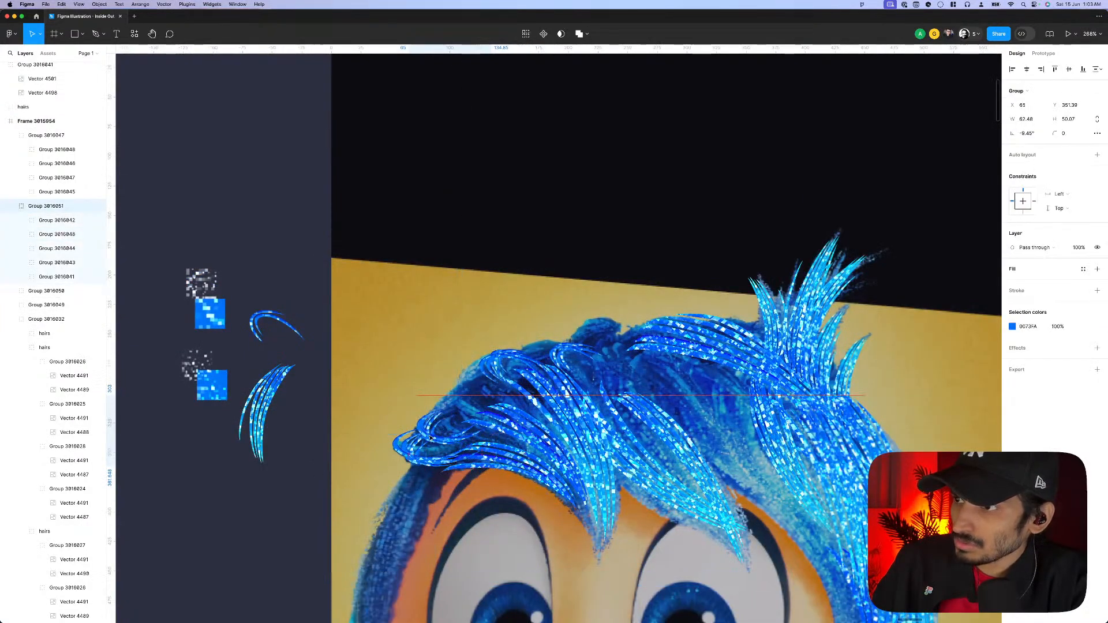
{"action": "key", "text": "Down"}
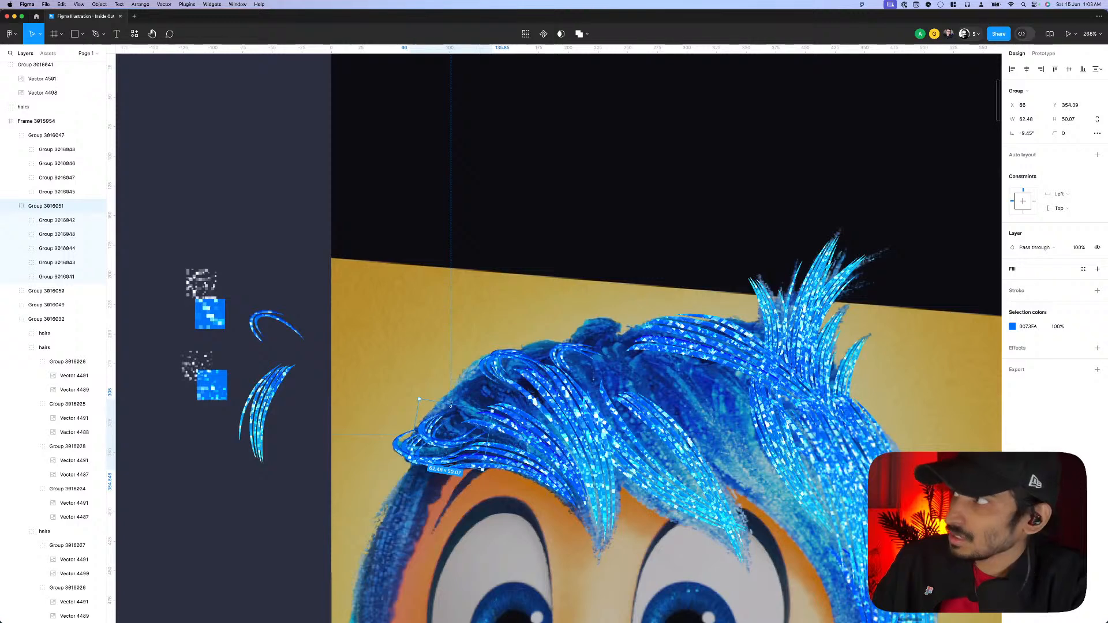
{"action": "left_click_drag", "start_coordinate": [452, 404], "coordinate": [443, 430]}
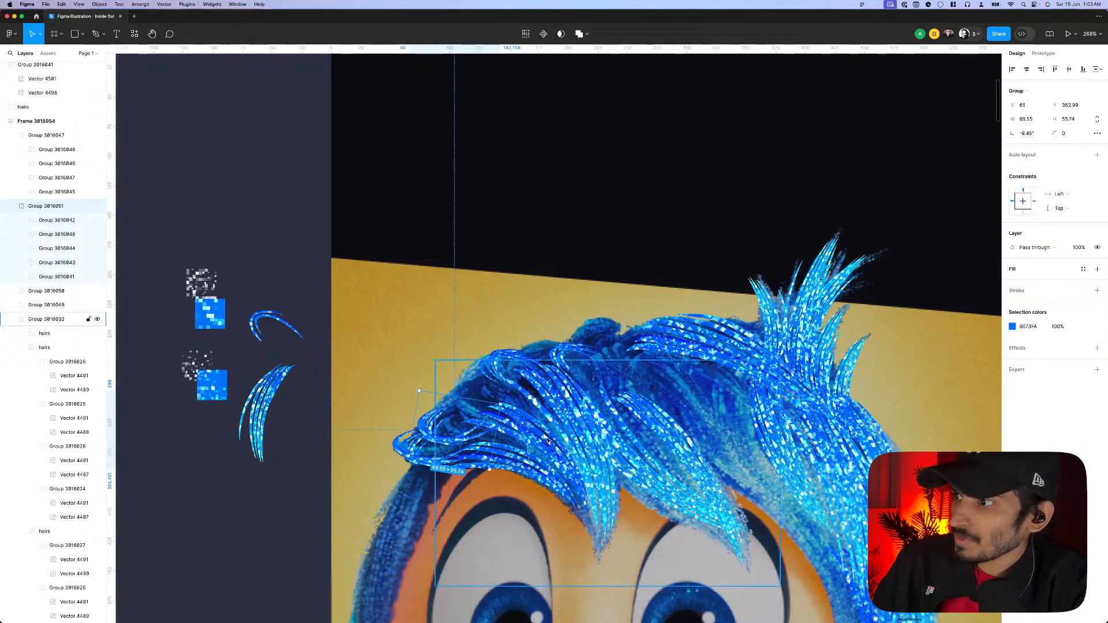
- Duplicate the second curl into the gap above the tip curls, stretch it to about 63 by 44 px and rotate it about 14°
{"action": "scroll", "coordinate": [635, 416], "scroll_direction": "down", "scroll_amount": 3}
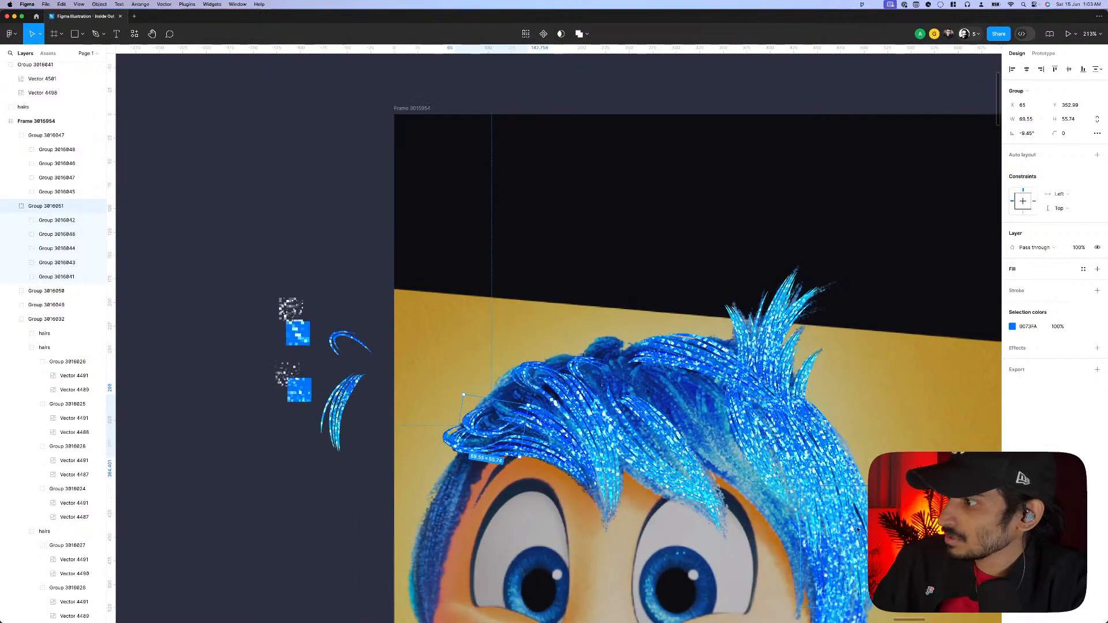
{"action": "scroll", "coordinate": [422, 351], "scroll_direction": "up", "scroll_amount": 3}
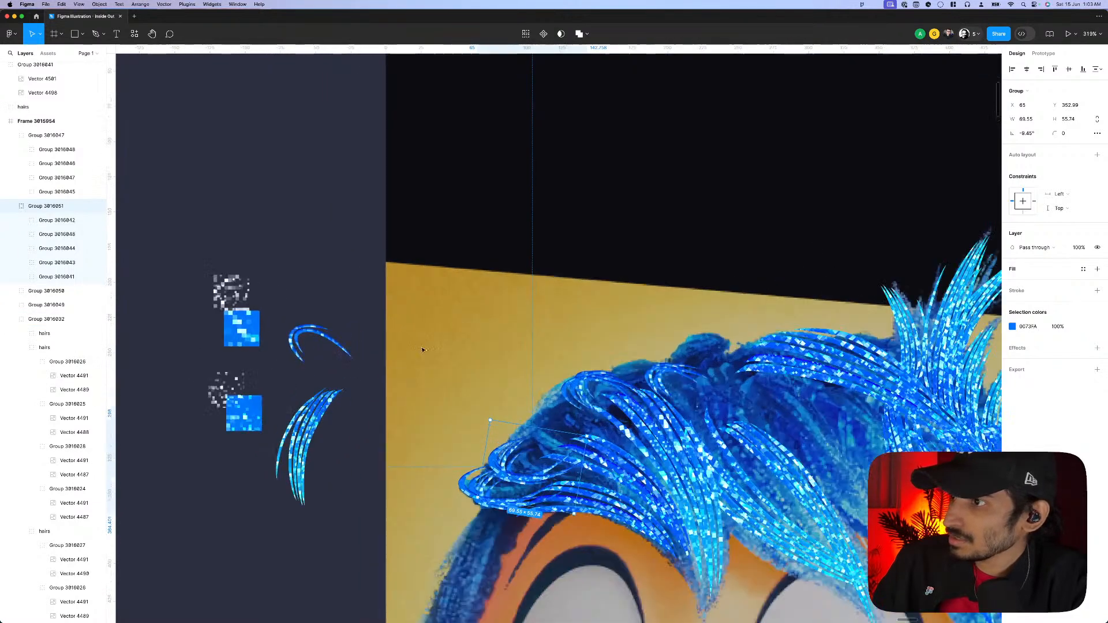
{"action": "left_click", "coordinate": [601, 387]}
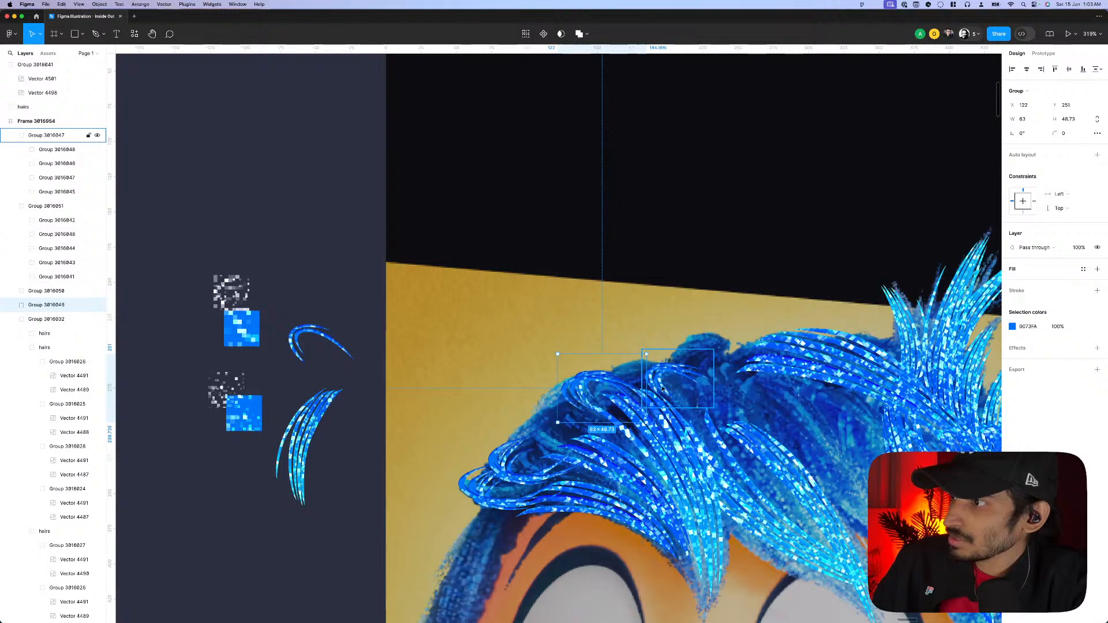
{"action": "left_click_drag", "start_coordinate": [663, 389], "coordinate": [546, 448]}
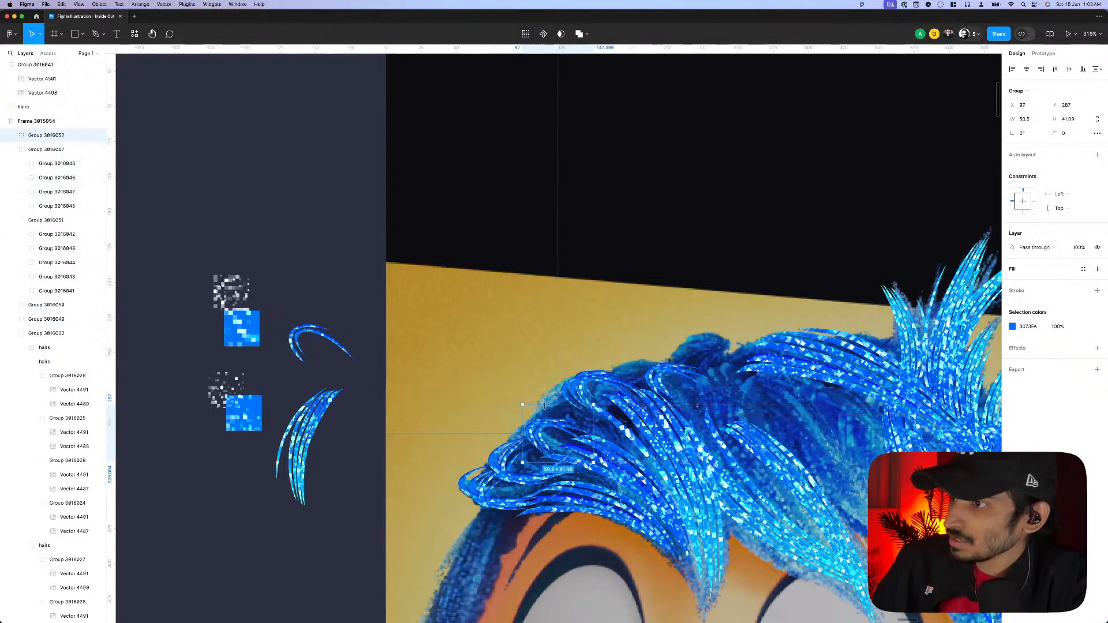
{"action": "left_click_drag", "start_coordinate": [544, 406], "coordinate": [543, 438]}
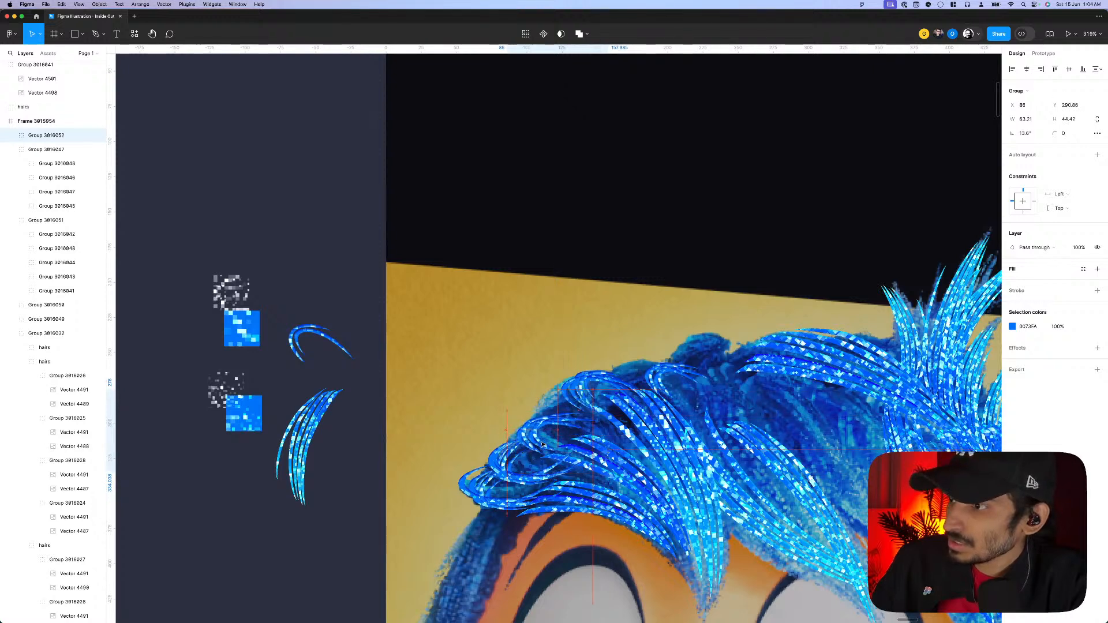
- Stretch the lower hairs group of the left fringe to about 104 px long
{"action": "scroll", "coordinate": [543, 438], "scroll_direction": "down", "scroll_amount": 10}
{"action": "scroll", "coordinate": [577, 457], "scroll_direction": "up", "scroll_amount": 8}
{"action": "left_click", "coordinate": [439, 448]}
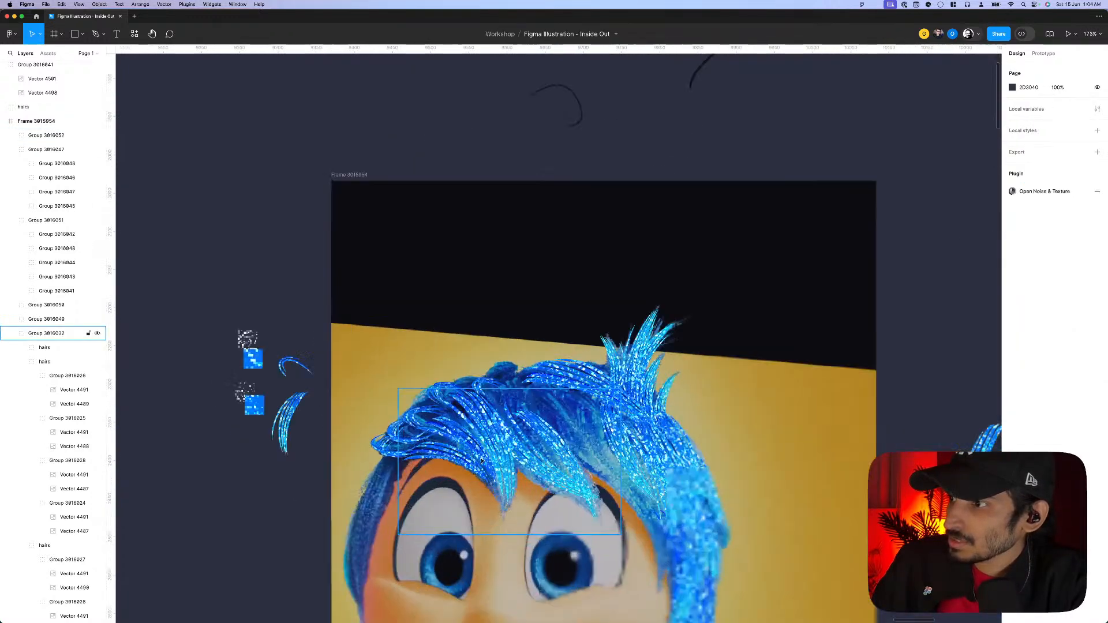
{"action": "double_click", "coordinate": [439, 448]}
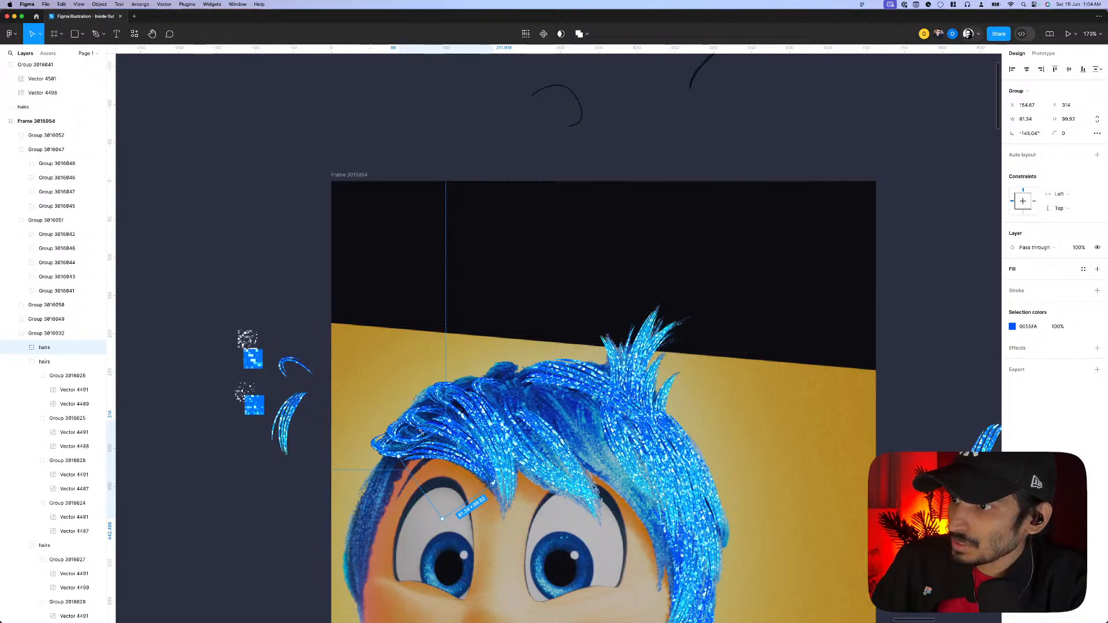
{"action": "left_click", "coordinate": [439, 436]}
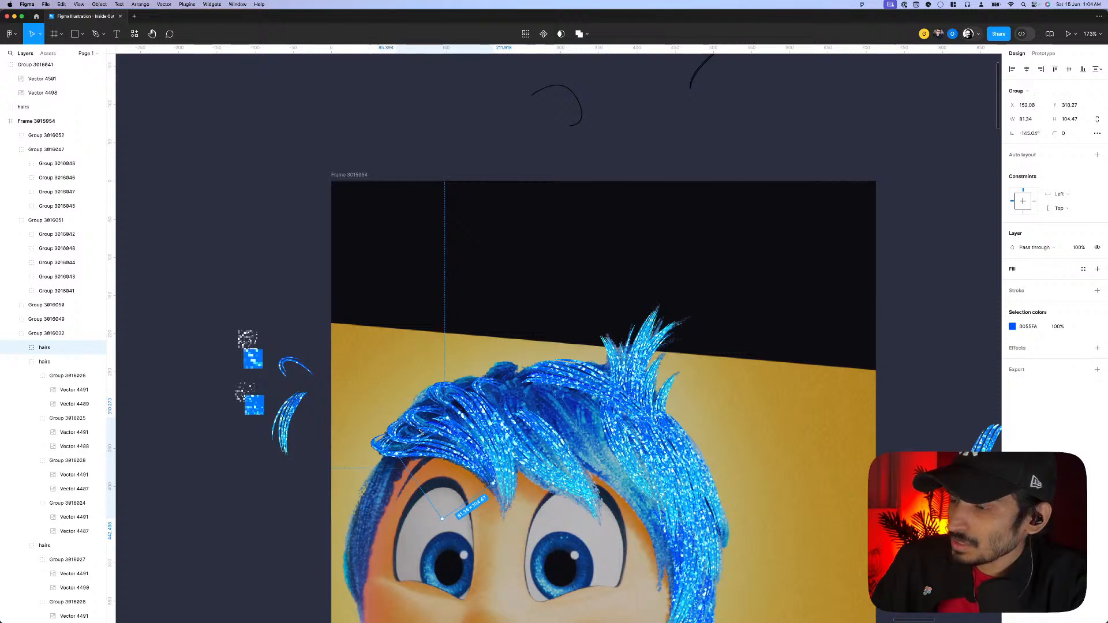
- Enlarge the curl copy above the left fringe's tip curls to about 70 by 49 px
{"action": "left_click", "coordinate": [472, 441]}
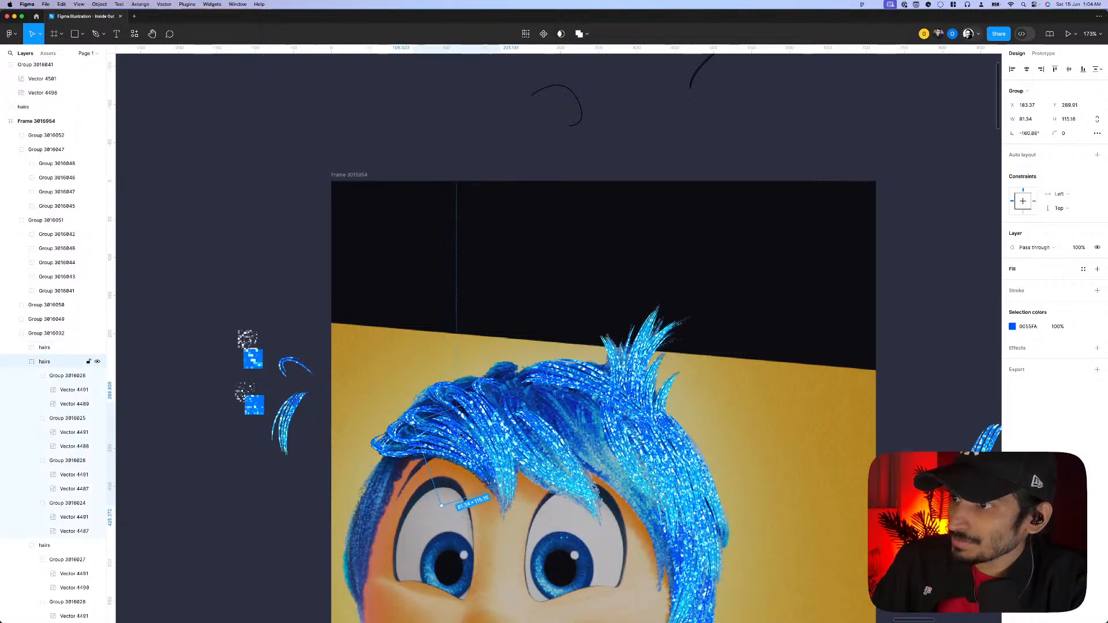
{"action": "left_click", "coordinate": [425, 411]}
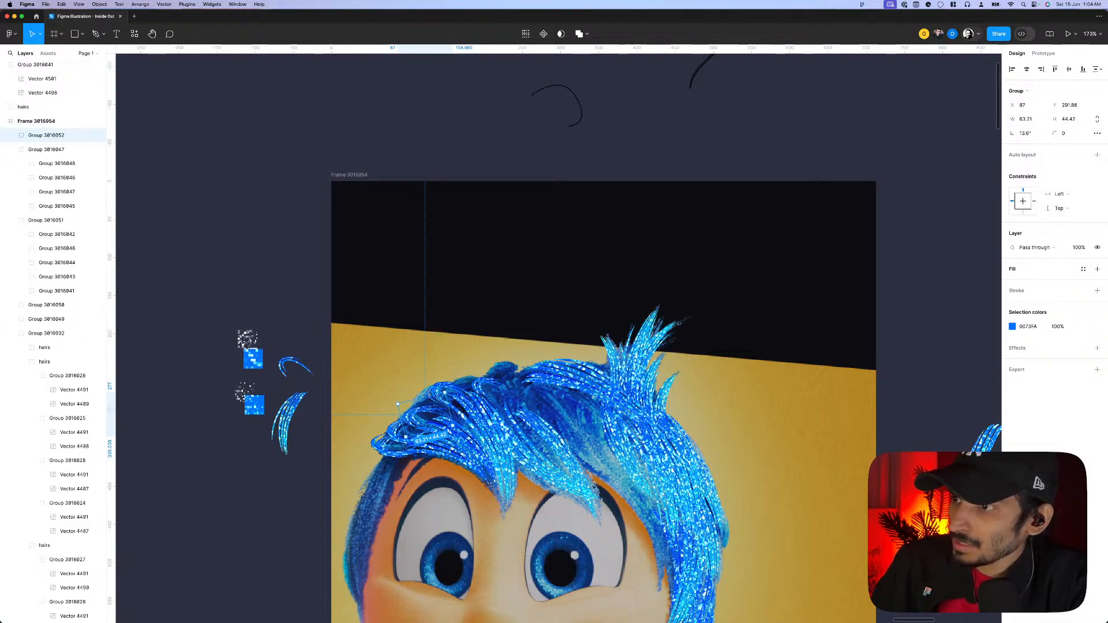
{"action": "left_click_drag", "start_coordinate": [398, 404], "coordinate": [435, 414]}
- Copy the left fringe group together with its five curl groups from the reference frame
{"action": "scroll", "coordinate": [436, 410], "scroll_direction": "down", "scroll_amount": 5}
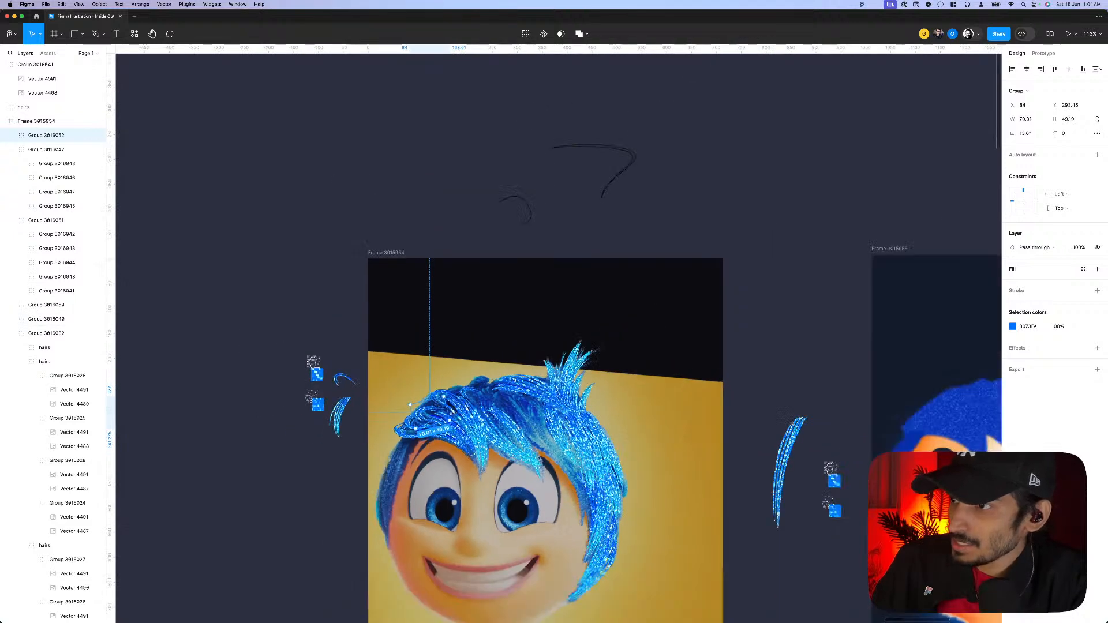
{"action": "scroll", "coordinate": [504, 430], "scroll_direction": "down", "scroll_amount": 5}
{"action": "scroll", "coordinate": [505, 439], "scroll_direction": "up", "scroll_amount": 2}
{"action": "left_click", "coordinate": [503, 437]}
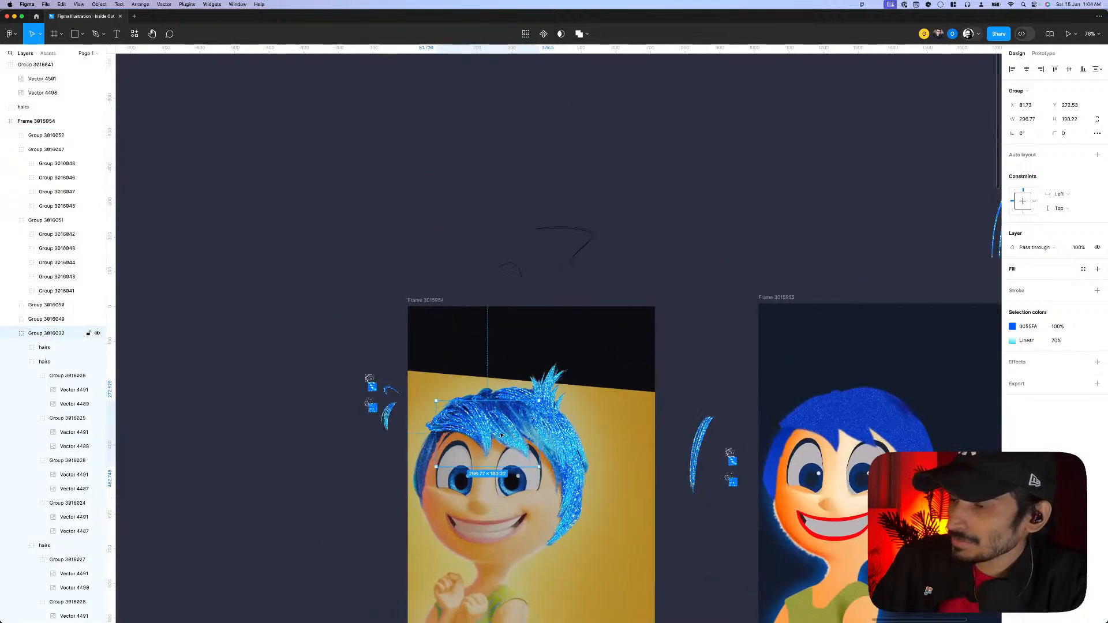
{"action": "left_click_drag", "start_coordinate": [489, 432], "coordinate": [492, 432]}
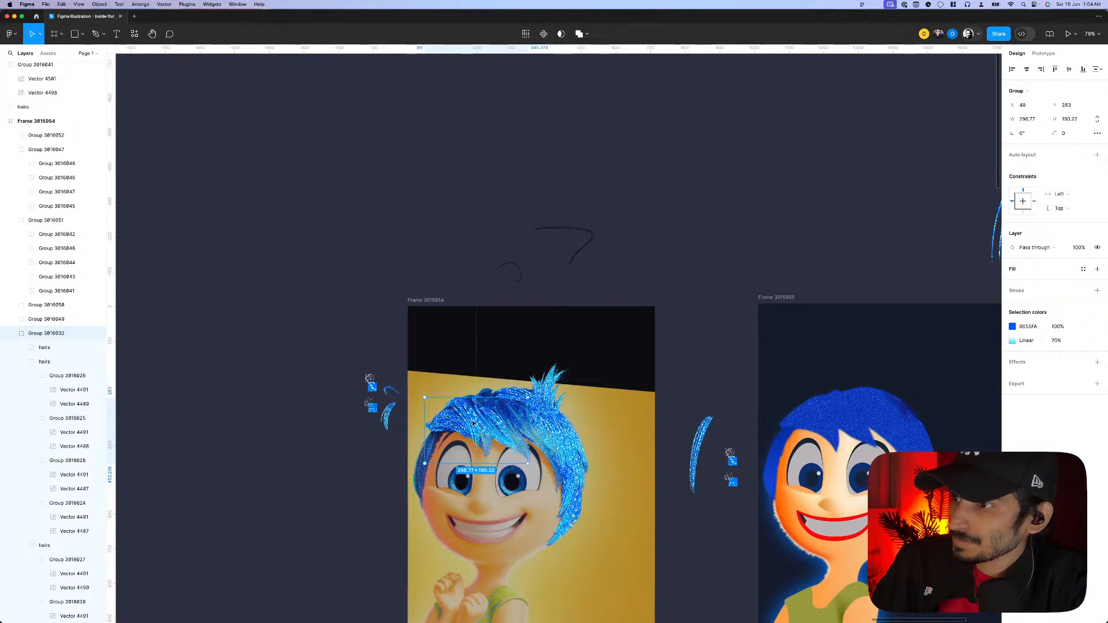
{"action": "key", "text": "super+z"}
{"action": "scroll", "coordinate": [456, 420], "scroll_direction": "up", "scroll_amount": 5}
{"action": "left_click", "coordinate": [407, 435], "text": "shift"}
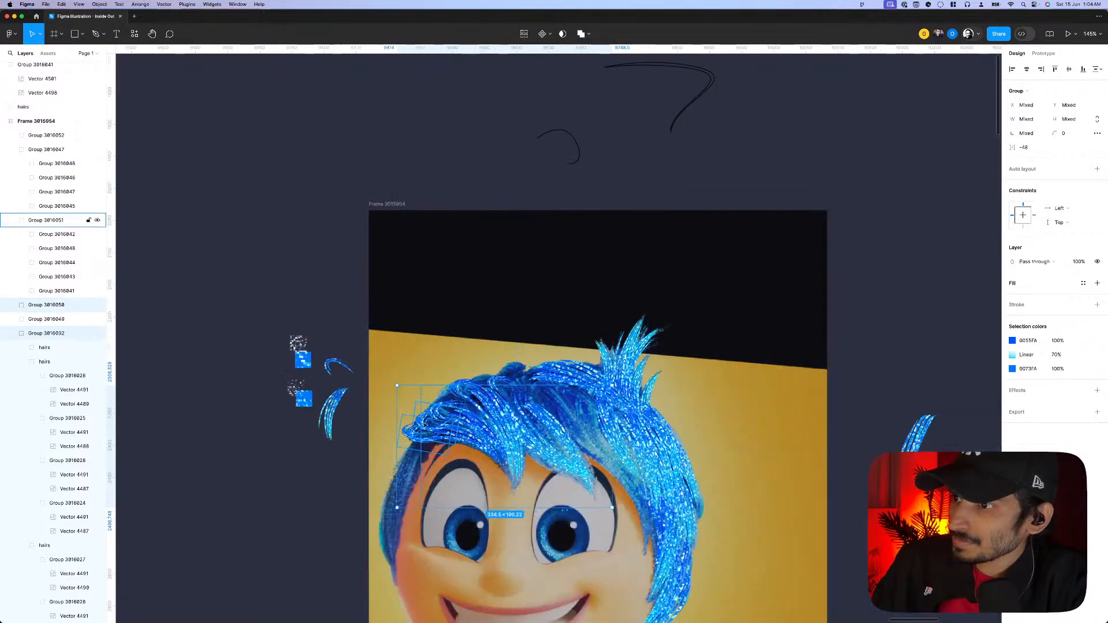
{"action": "left_click", "coordinate": [462, 404], "text": "shift"}
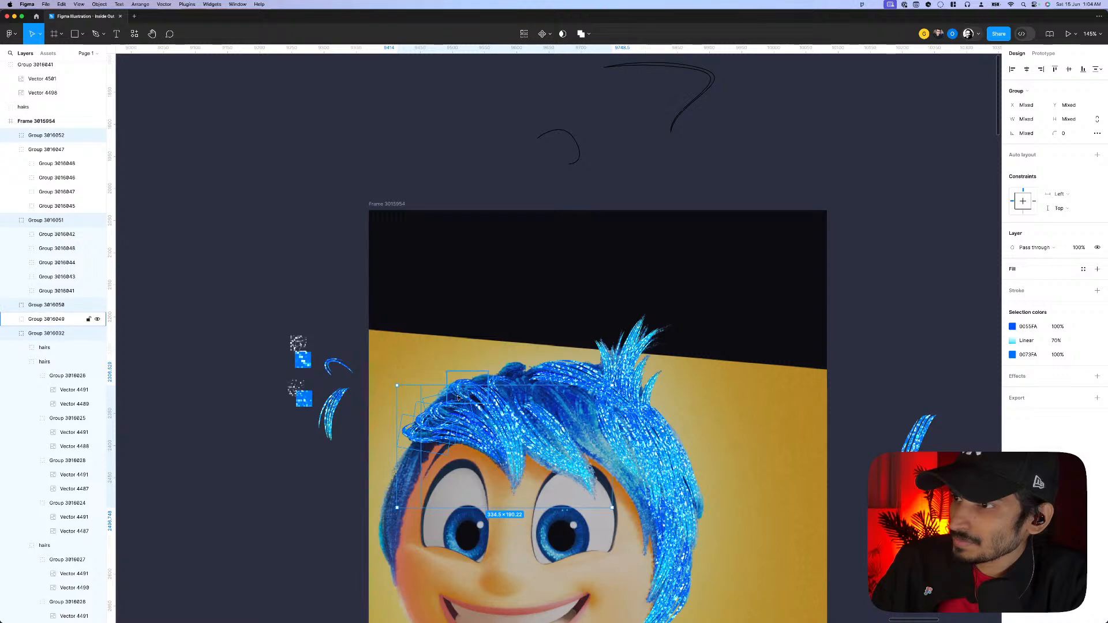
{"action": "left_click", "coordinate": [466, 397], "text": "shift"}
{"action": "left_click", "coordinate": [448, 393], "text": "shift"}
{"action": "scroll", "coordinate": [448, 393], "scroll_direction": "down", "scroll_amount": 10}
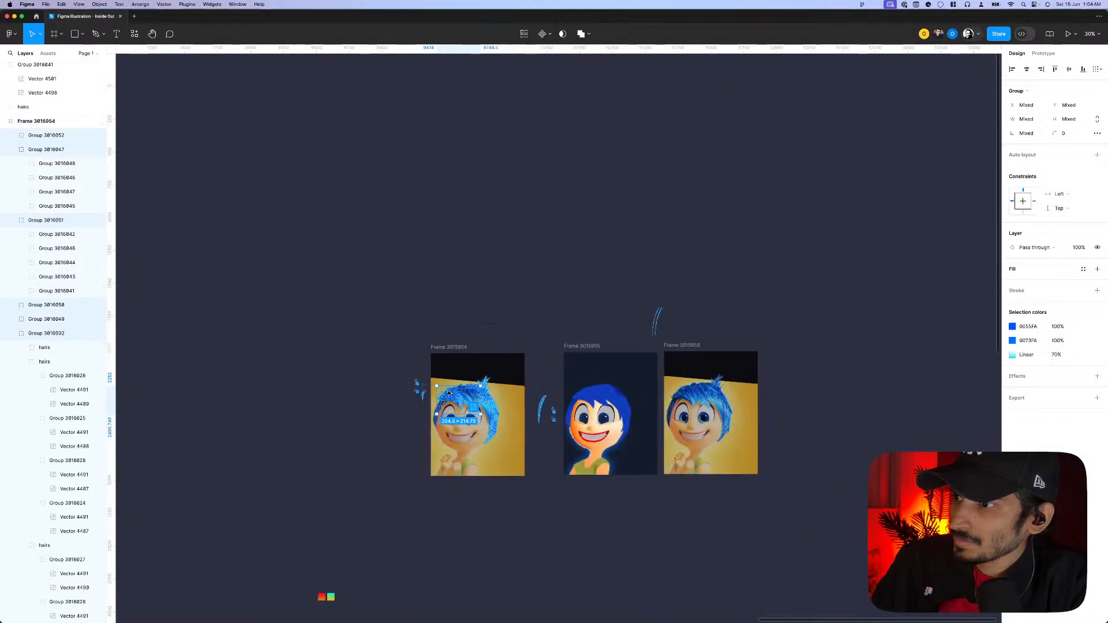
{"action": "key", "text": "Escape"}
- Show the hidden all hairs group in Frame 3015955 and paste the copied fringe and curl groups into that frame
{"action": "left_click", "coordinate": [582, 359]}
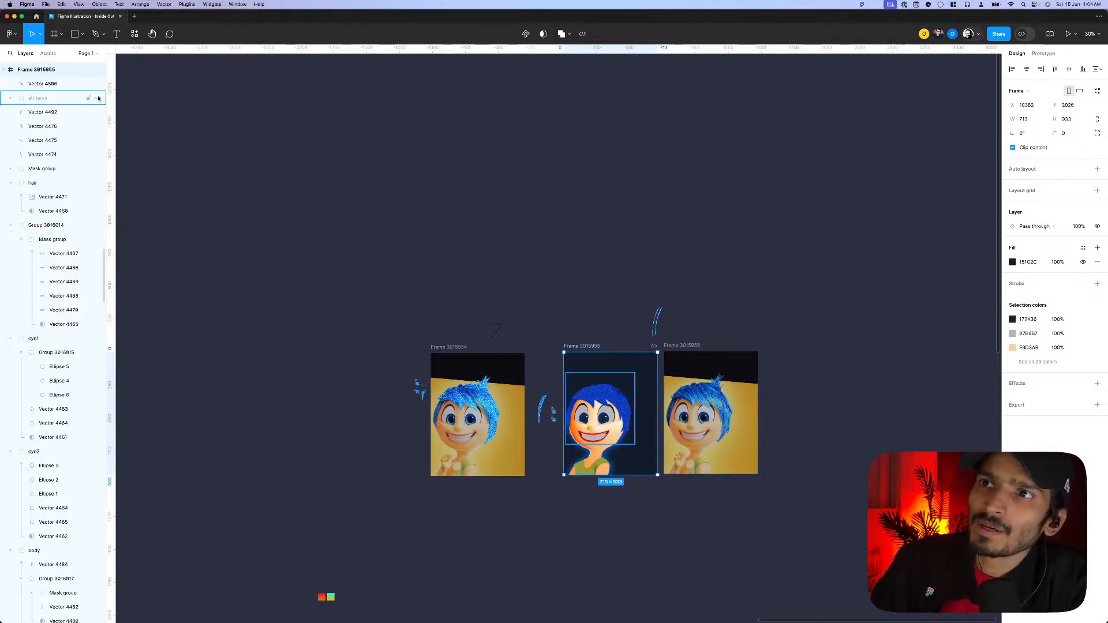
{"action": "left_click", "coordinate": [97, 98]}
{"action": "scroll", "coordinate": [587, 400], "scroll_direction": "up", "scroll_amount": 5}
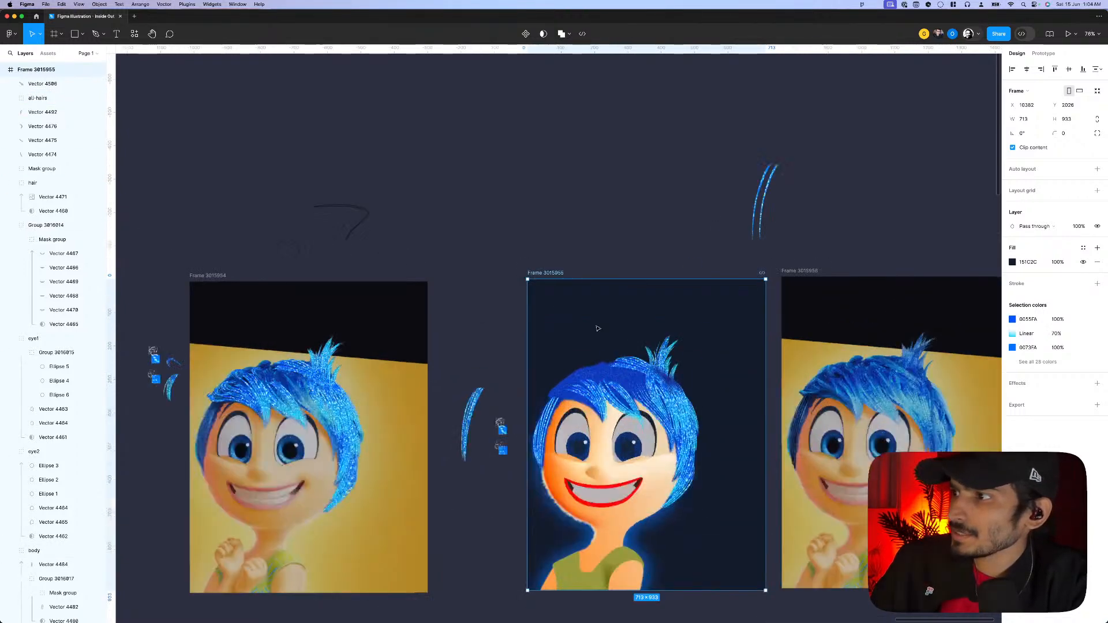
{"action": "left_click", "coordinate": [597, 253]}
{"action": "left_click", "coordinate": [549, 274]}
{"action": "key", "text": "super+v"}
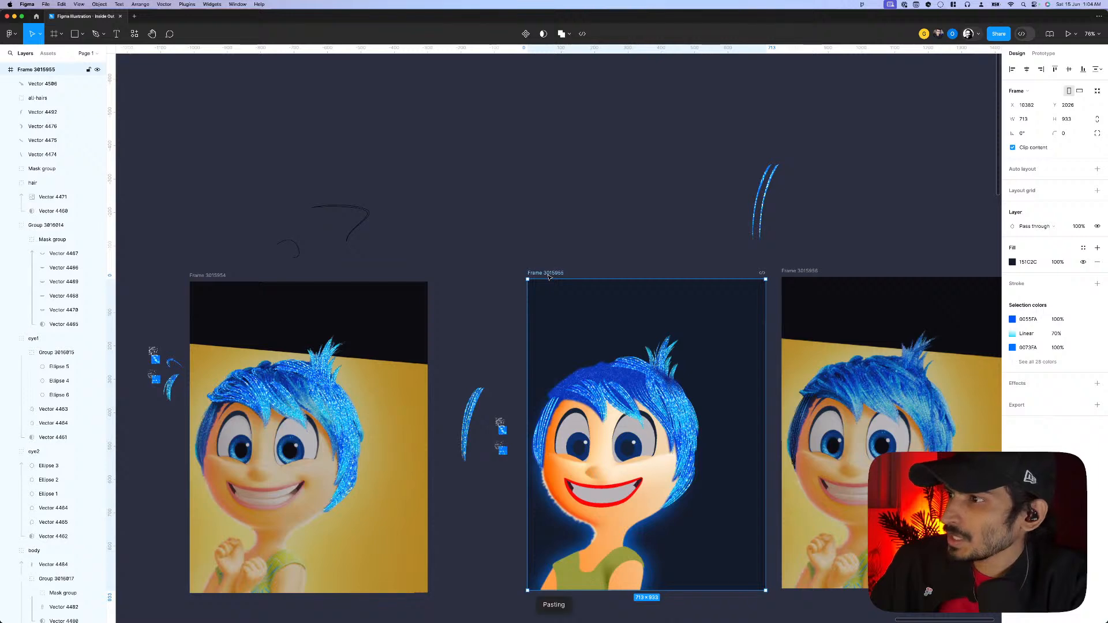
{"action": "scroll", "coordinate": [600, 345], "scroll_direction": "up", "scroll_amount": 4}
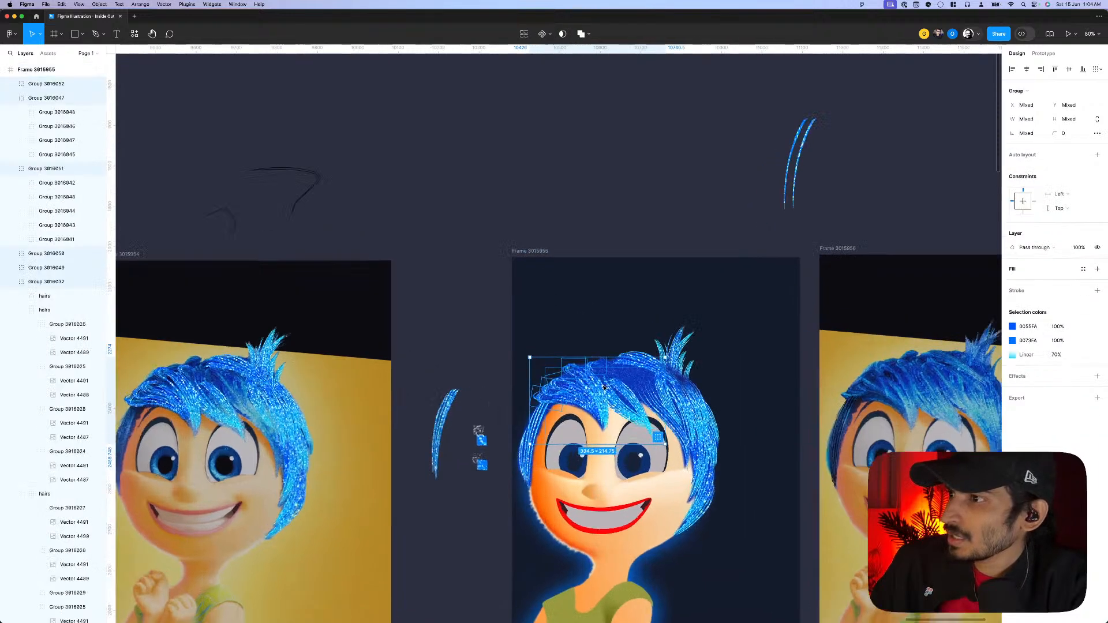
- Duplicate and reposition the hairs group at the middle of the pasted fringe
{"action": "left_click", "coordinate": [606, 444]}
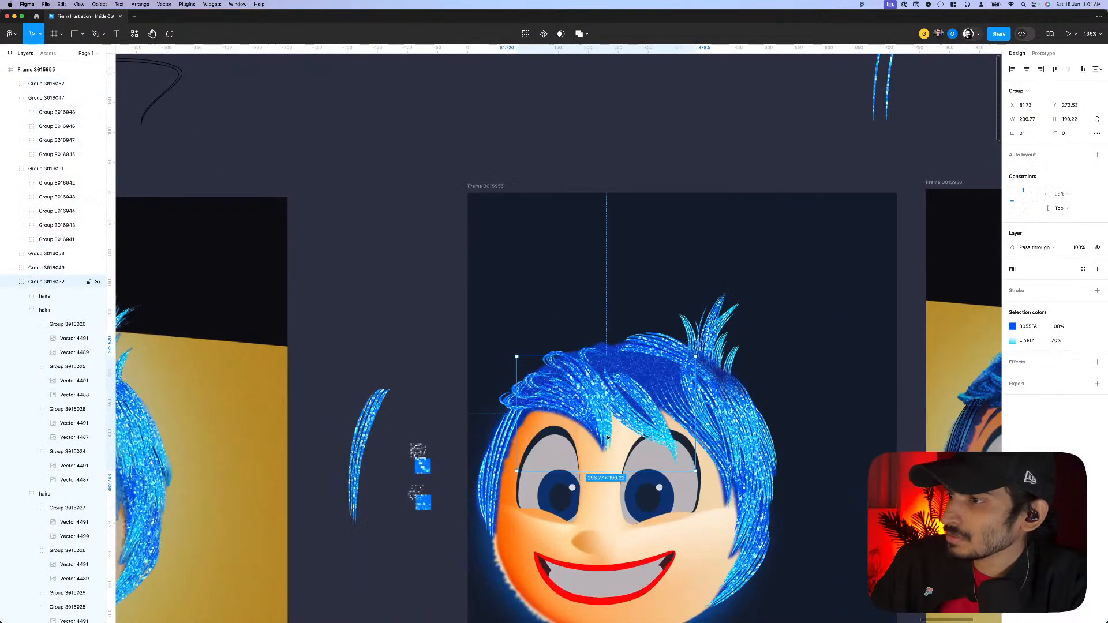
{"action": "double_click", "coordinate": [607, 439]}
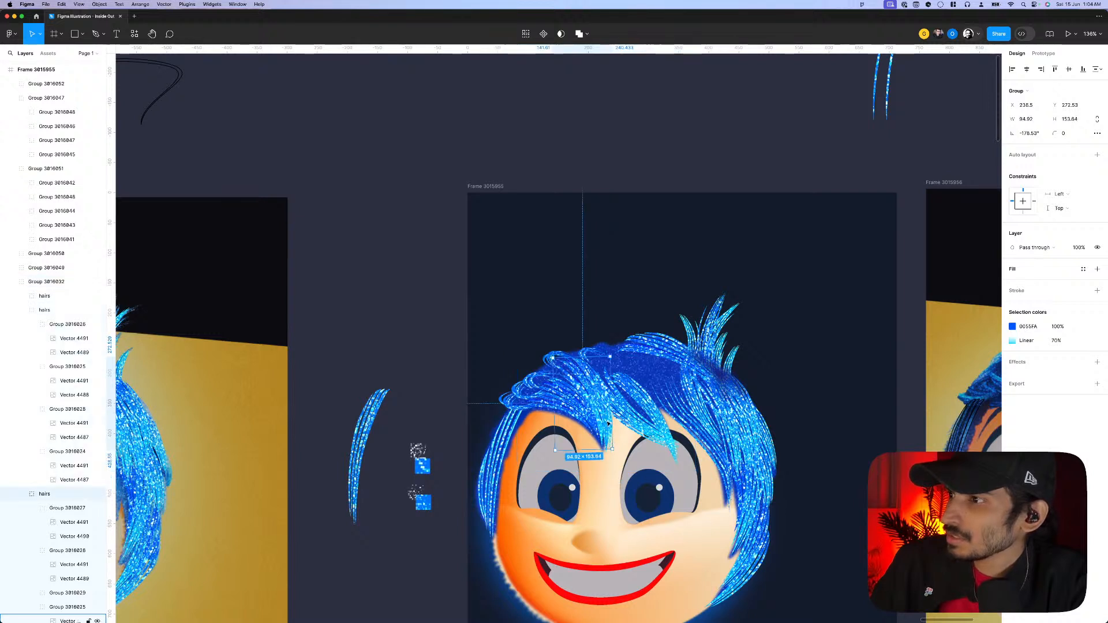
{"action": "key", "text": "Escape"}
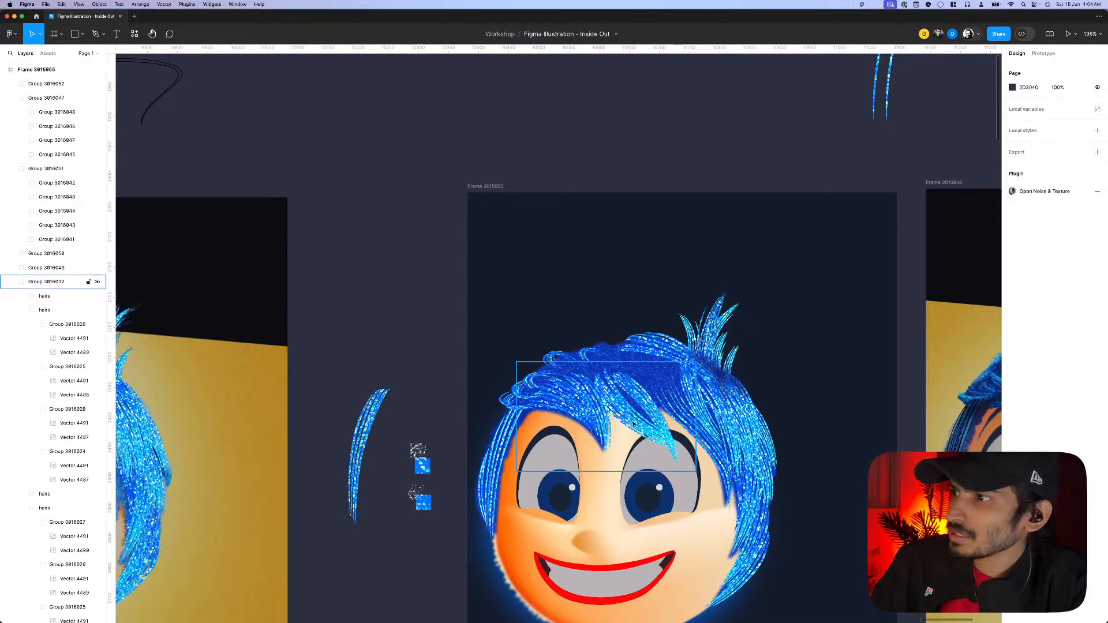
- Shift the inner strand of the right-hand hair group up and left over the forehead and rotate it about 4°
{"action": "scroll", "coordinate": [634, 425], "scroll_direction": "down", "scroll_amount": 5}
{"action": "scroll", "coordinate": [556, 407], "scroll_direction": "up", "scroll_amount": 4}
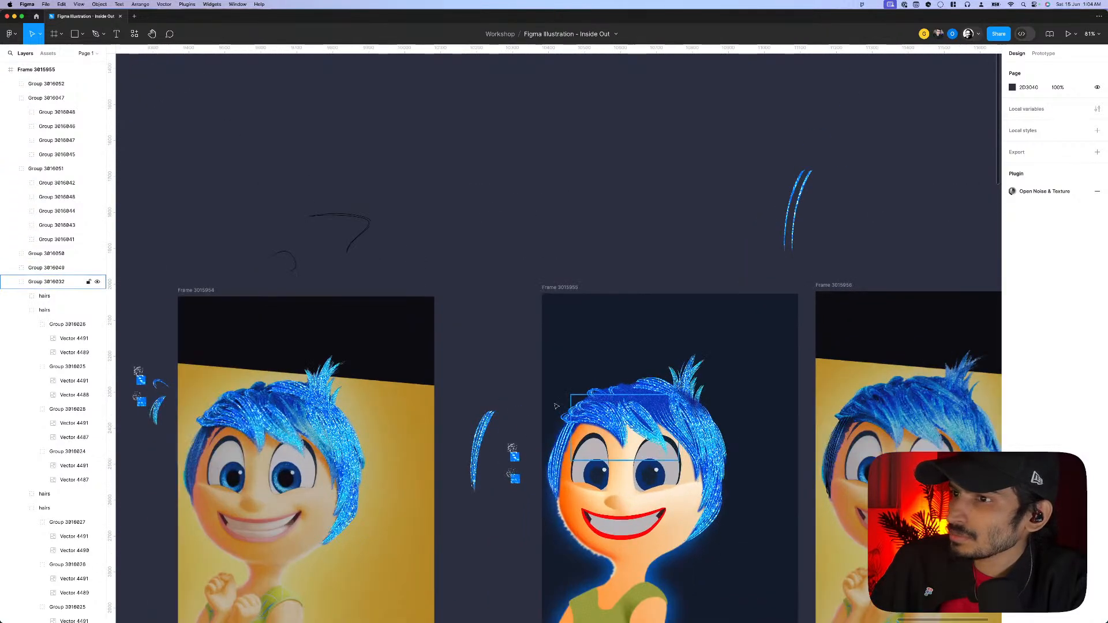
{"action": "left_click", "coordinate": [687, 447]}
{"action": "scroll", "coordinate": [688, 448], "scroll_direction": "up", "scroll_amount": 2}
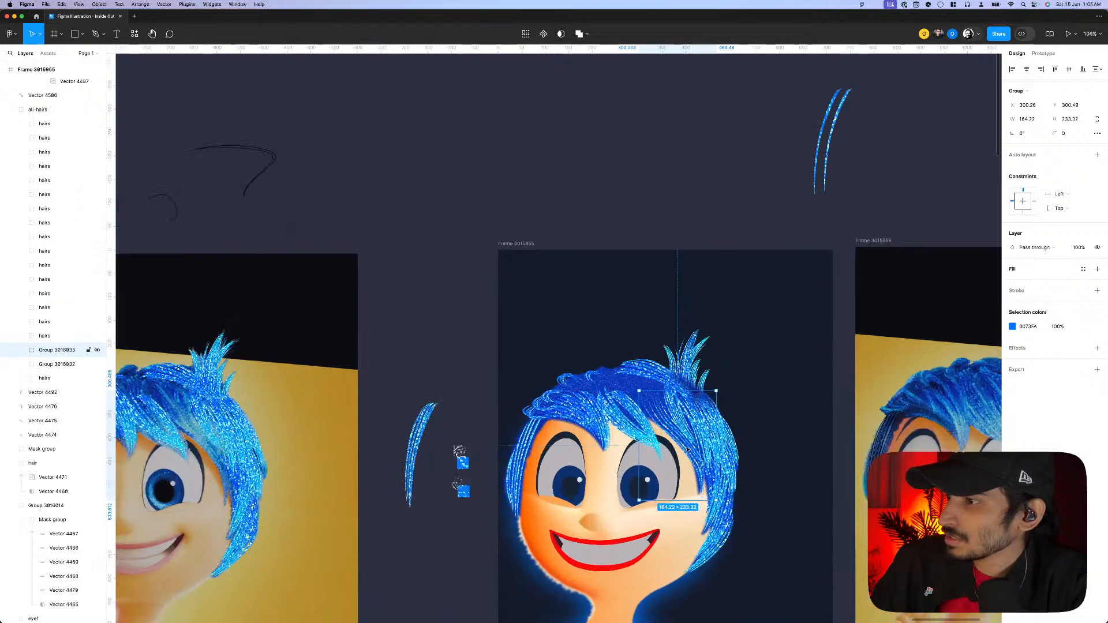
{"action": "double_click", "coordinate": [688, 449]}
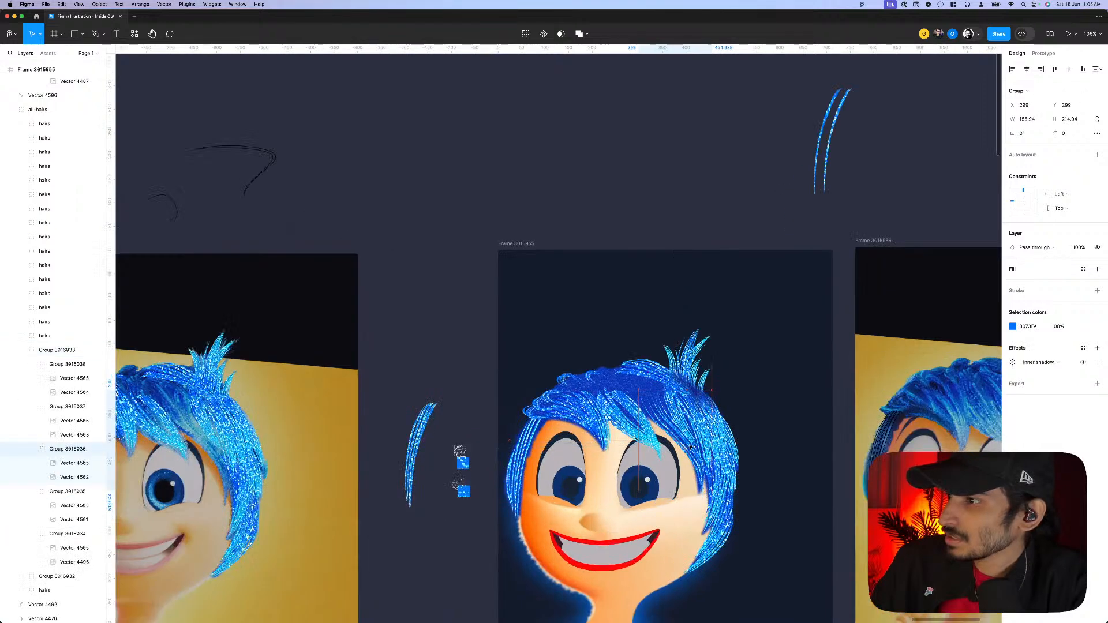
{"action": "left_click_drag", "start_coordinate": [684, 446], "coordinate": [679, 438]}
{"action": "scroll", "coordinate": [695, 385], "scroll_direction": "up", "scroll_amount": 1}
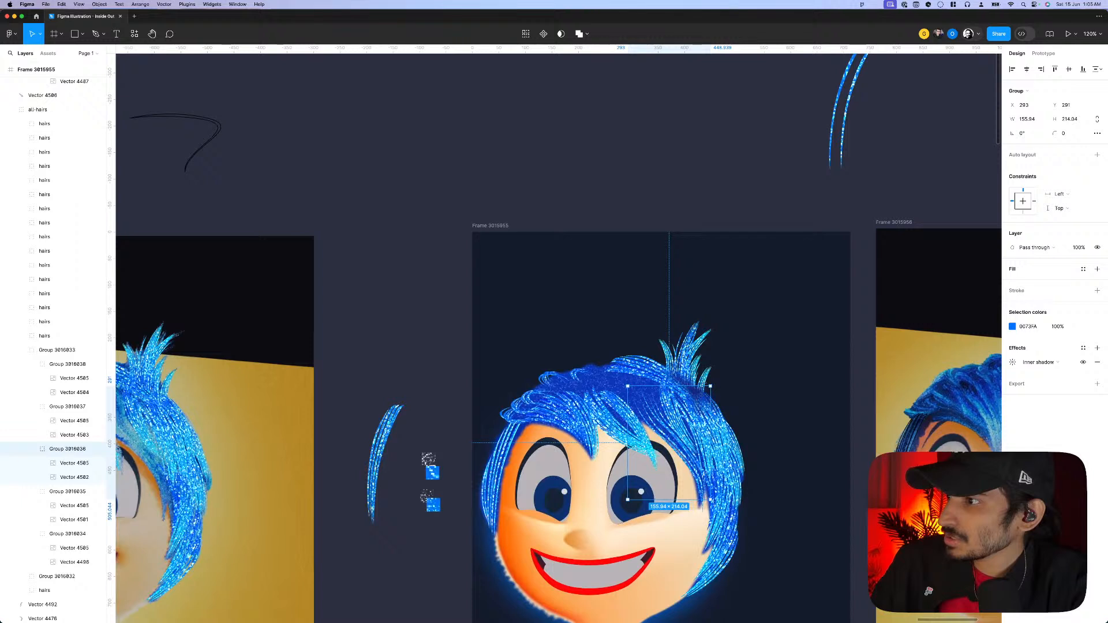
{"action": "left_click_drag", "start_coordinate": [716, 383], "coordinate": [703, 370]}
- Duplicate the rotated forehead strand and offset the copy slightly left and down
{"action": "scroll", "coordinate": [682, 443], "scroll_direction": "up", "scroll_amount": 5}
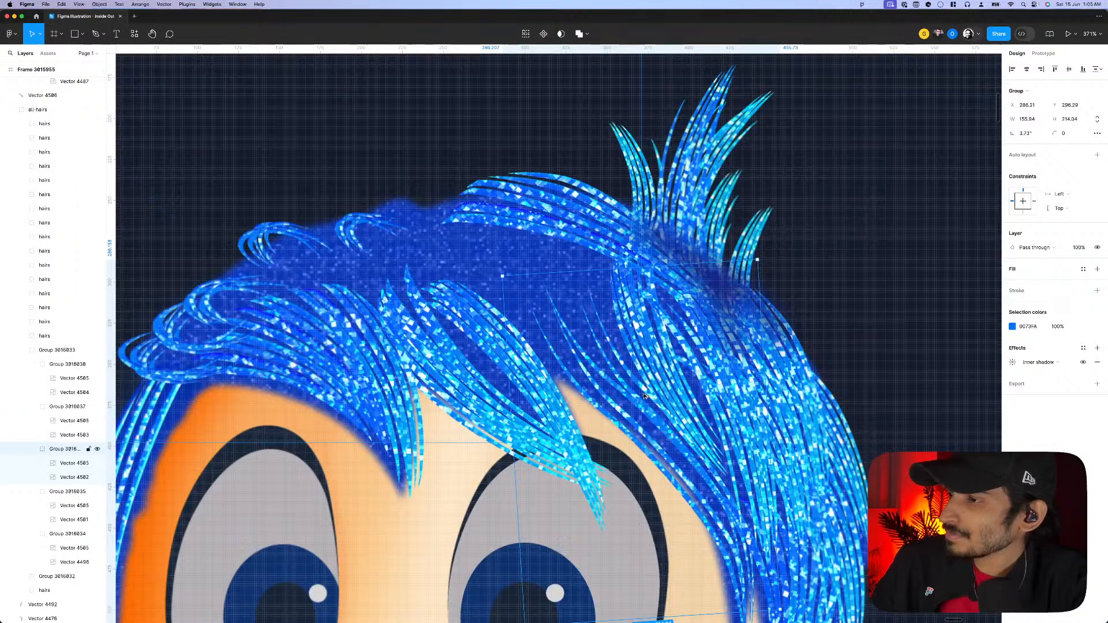
{"action": "left_click_drag", "start_coordinate": [702, 404], "coordinate": [629, 397]}
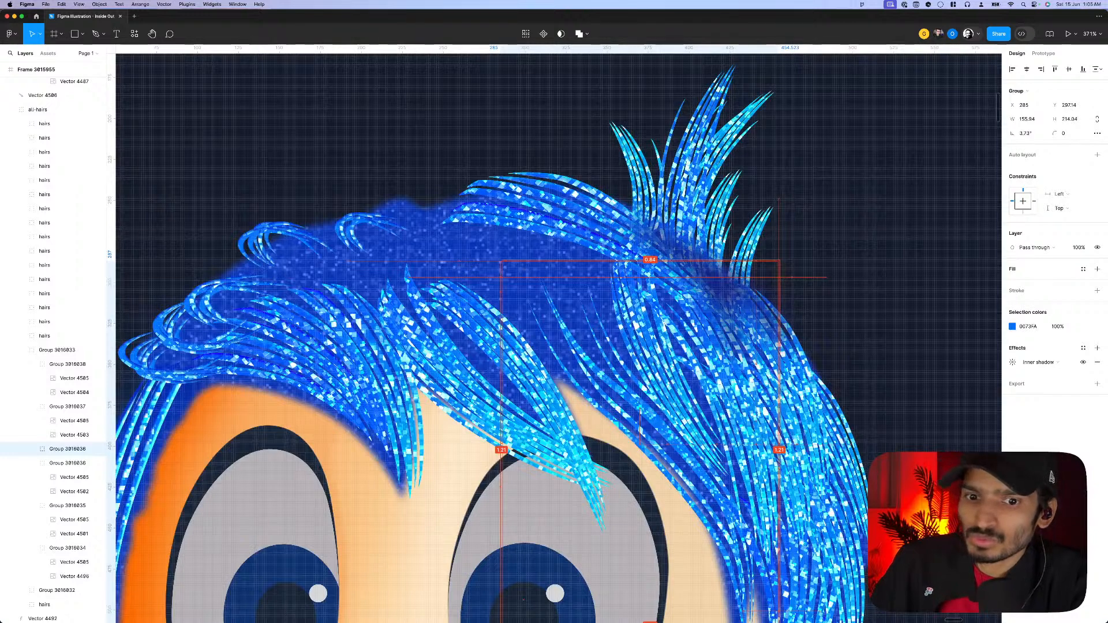
{"action": "scroll", "coordinate": [625, 397], "scroll_direction": "down", "scroll_amount": 5}
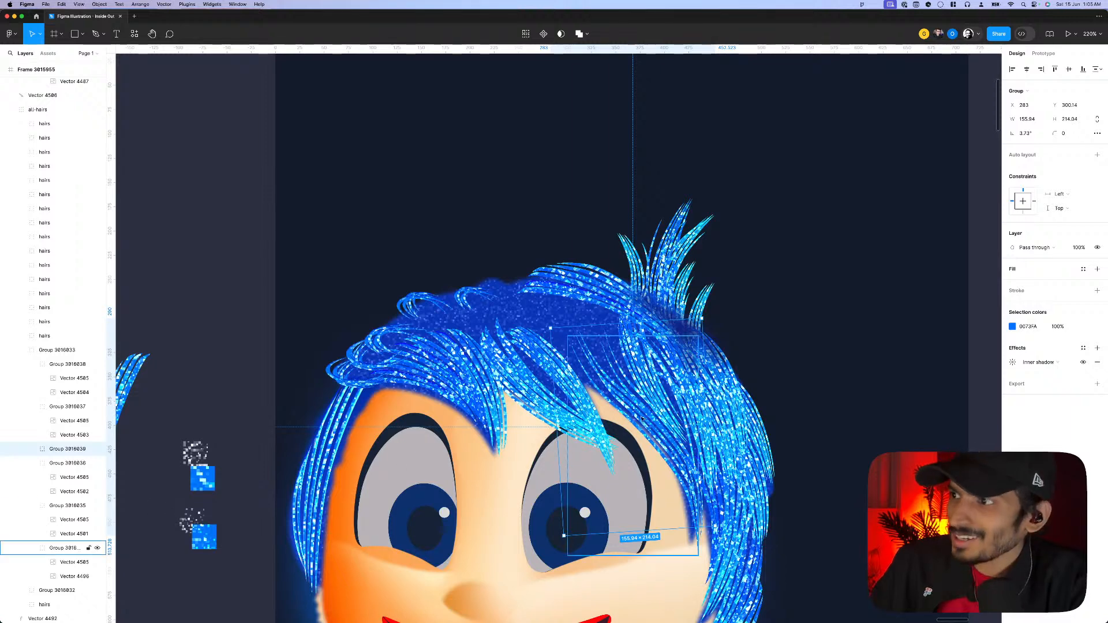
{"action": "scroll", "coordinate": [628, 408], "scroll_direction": "down", "scroll_amount": 8}
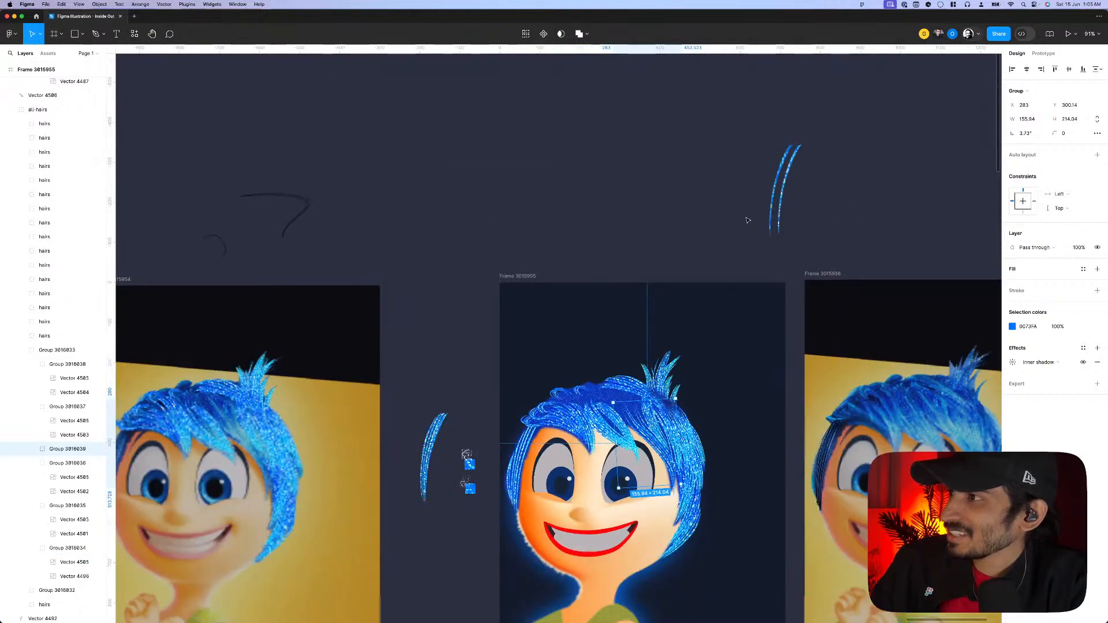
{"action": "left_click", "coordinate": [746, 236]}
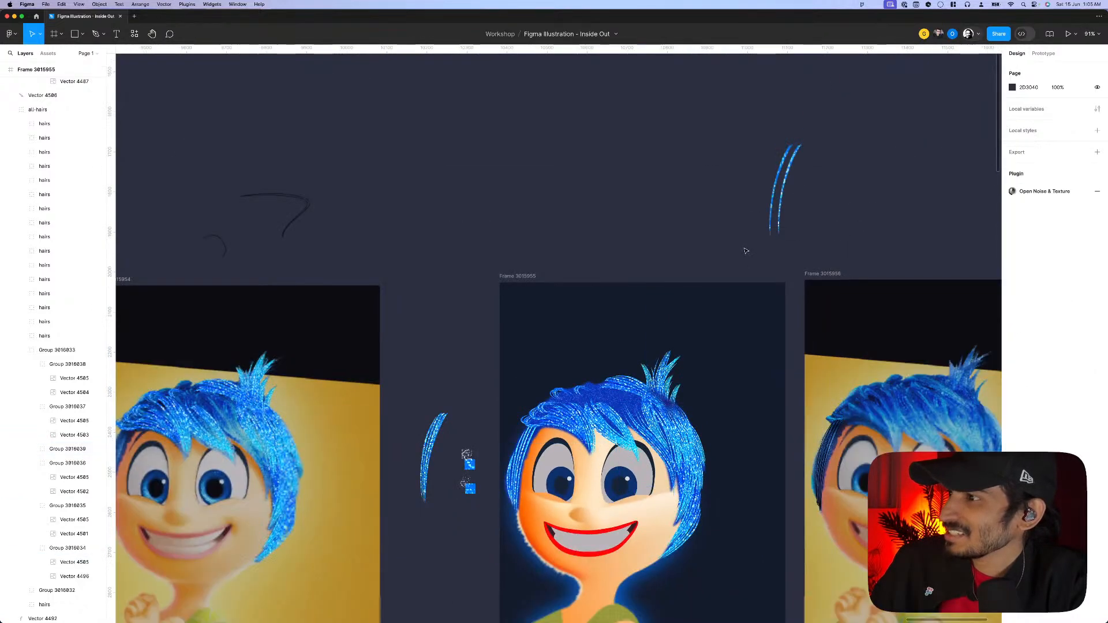
- Compare the illustrated hair in Frame 3015955 with the reference frames on either side
{"action": "scroll", "coordinate": [701, 198], "scroll_direction": "down", "scroll_amount": 6}
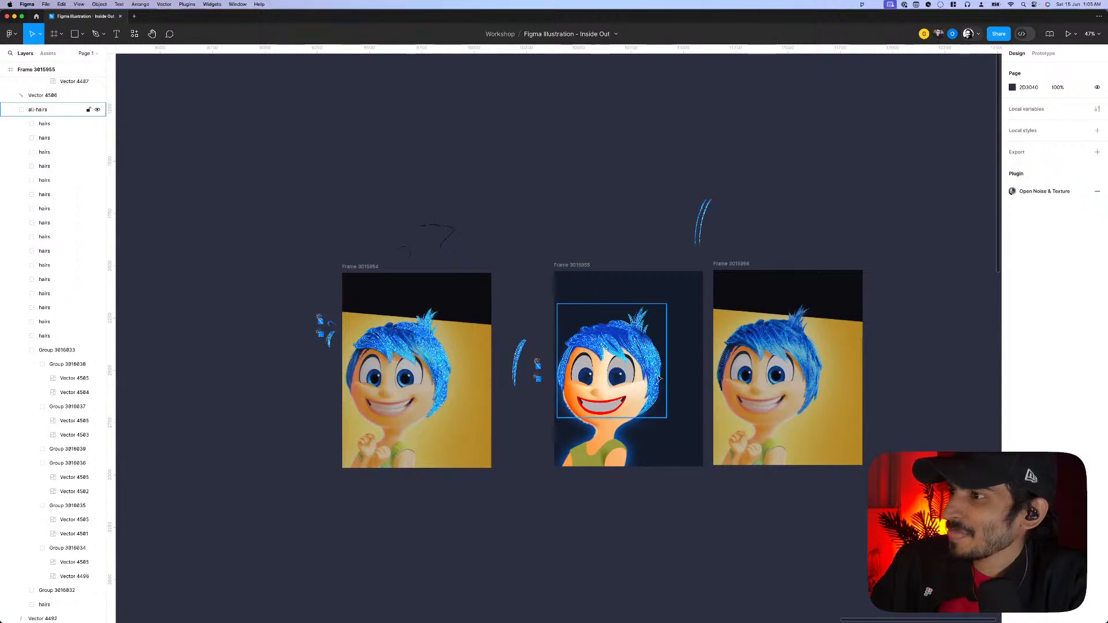
{"action": "scroll", "coordinate": [597, 349], "scroll_direction": "up", "scroll_amount": 10}
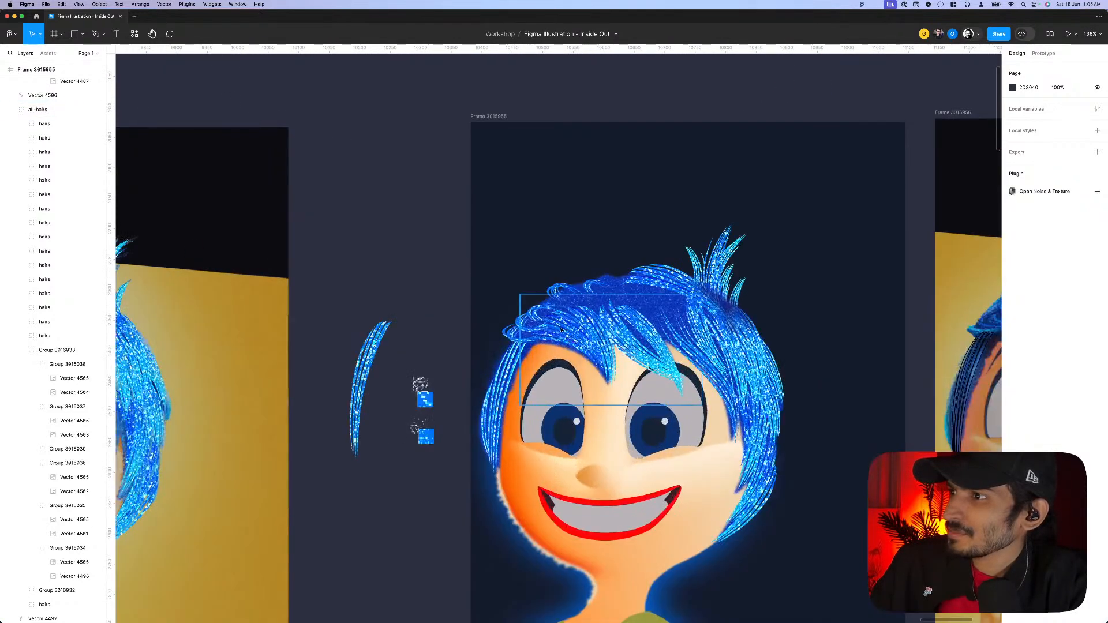
{"action": "left_click", "coordinate": [569, 340]}
{"action": "scroll", "coordinate": [580, 334], "scroll_direction": "down", "scroll_amount": 2}
{"action": "scroll", "coordinate": [582, 330], "scroll_direction": "down", "scroll_amount": 3}
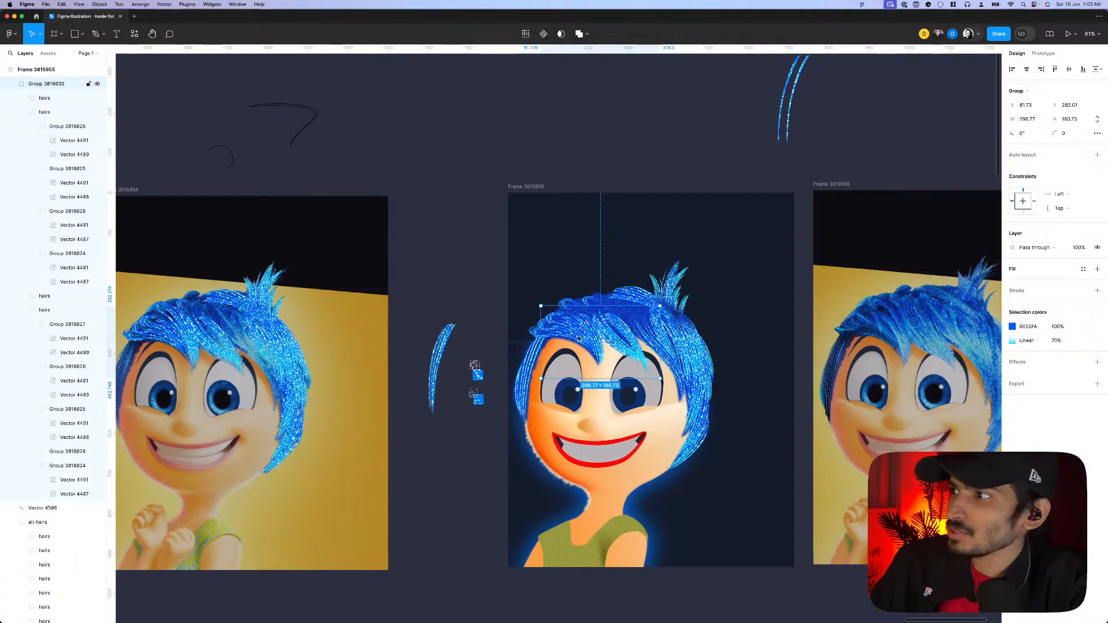
{"action": "scroll", "coordinate": [752, 364], "scroll_direction": "down", "scroll_amount": 1}
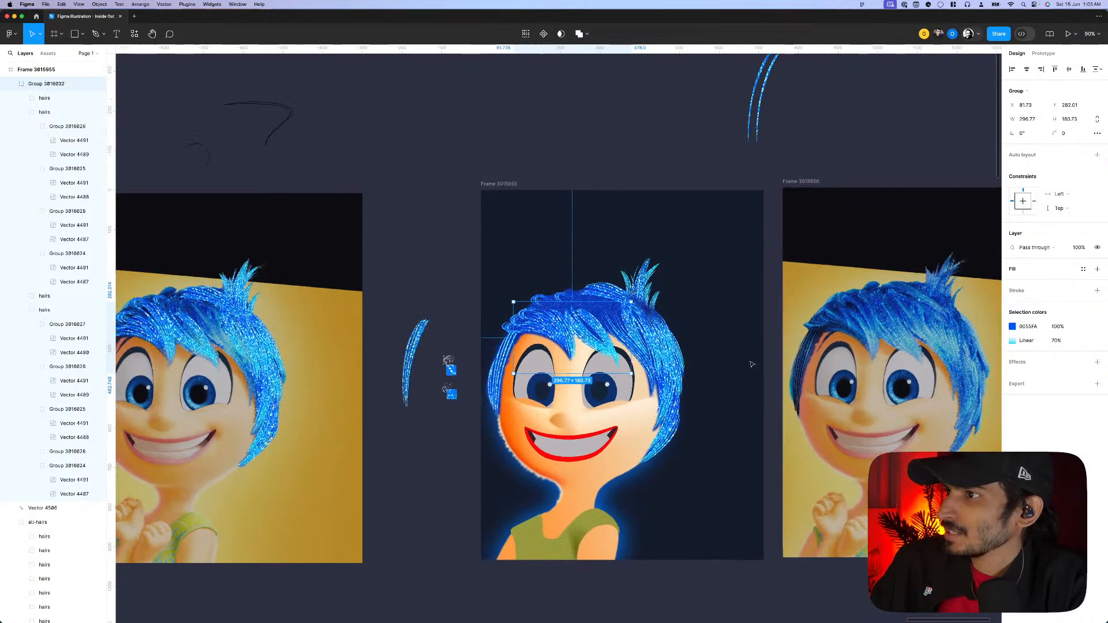
{"action": "scroll", "coordinate": [624, 363], "scroll_direction": "down", "scroll_amount": 2}
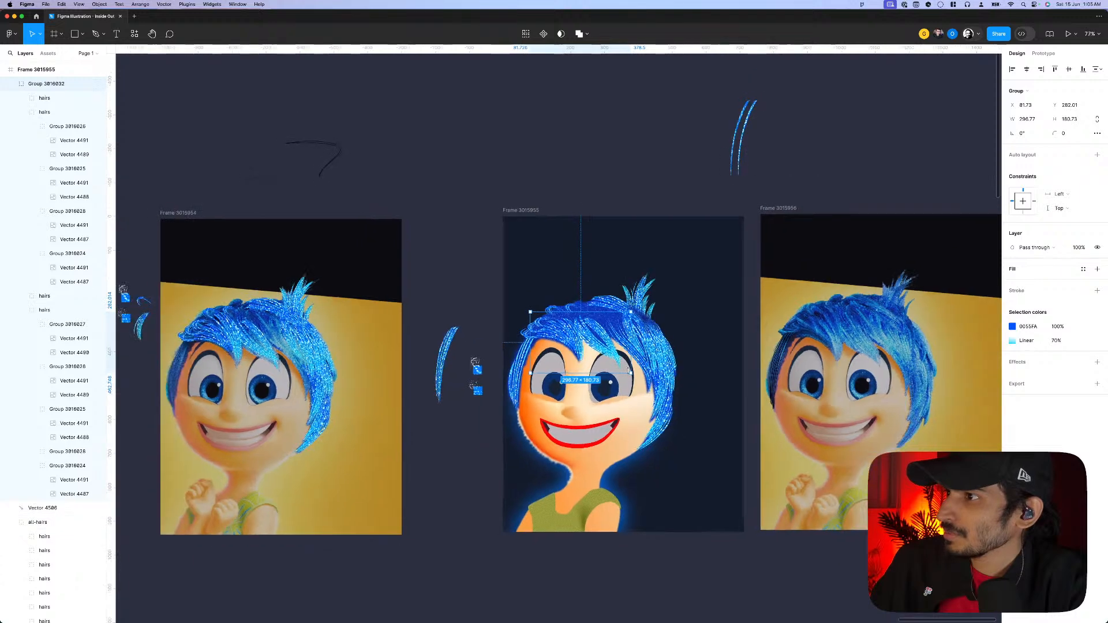
{"action": "left_click", "coordinate": [631, 161]}
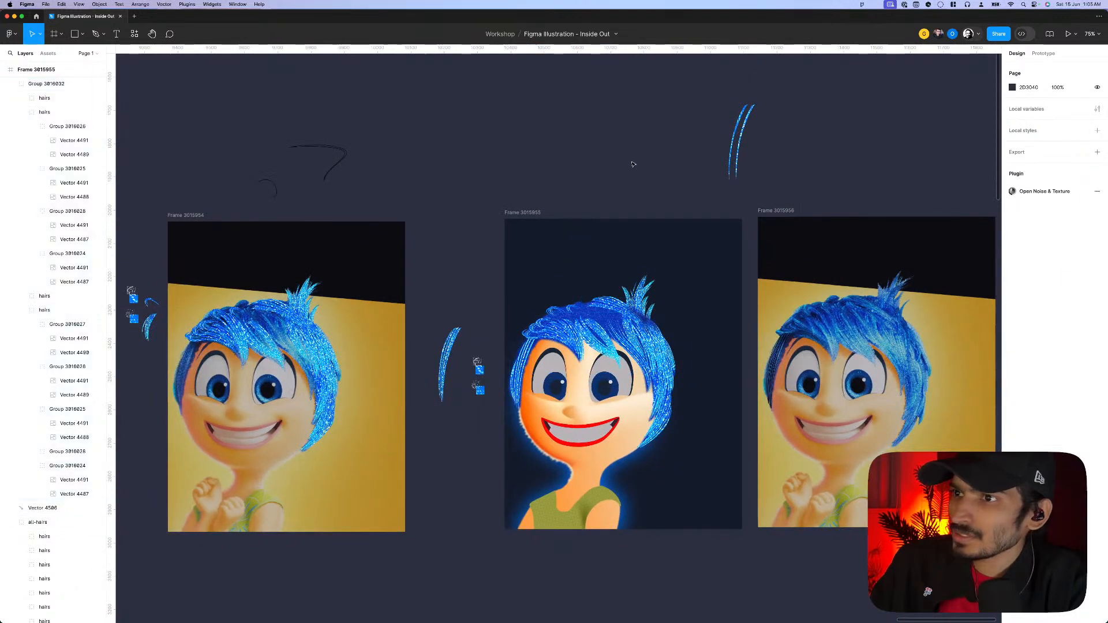
- Duplicate a hairs group in Frame 3015954 onto the dark crown area, about 63 by 124 px and rotated 38°
{"action": "scroll", "coordinate": [277, 328], "scroll_direction": "up", "scroll_amount": 3}
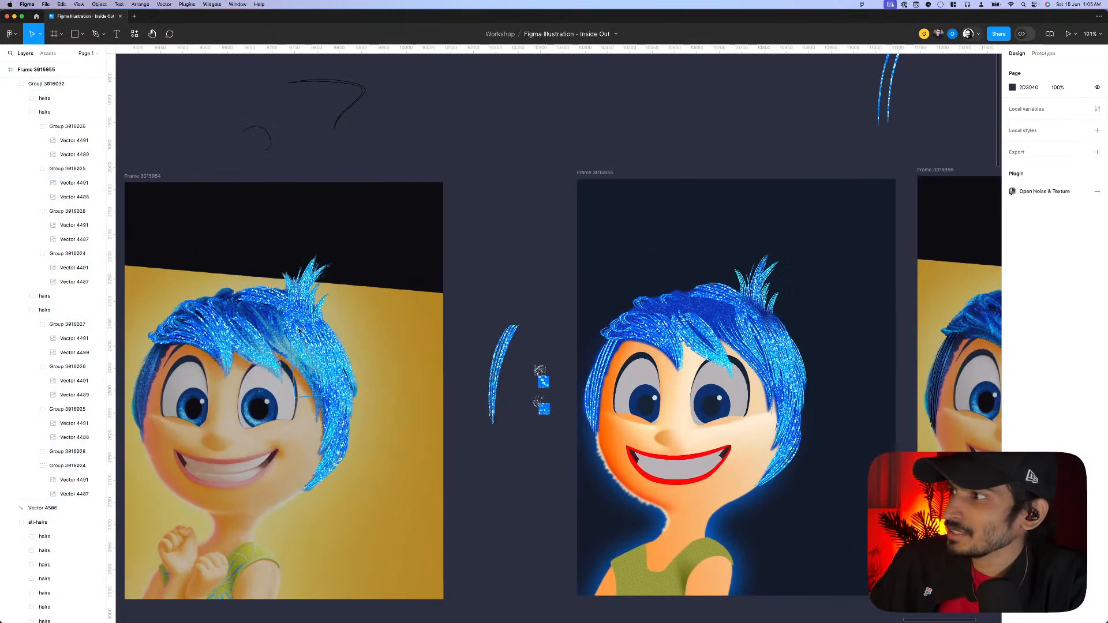
{"action": "scroll", "coordinate": [299, 330], "scroll_direction": "up", "scroll_amount": 3}
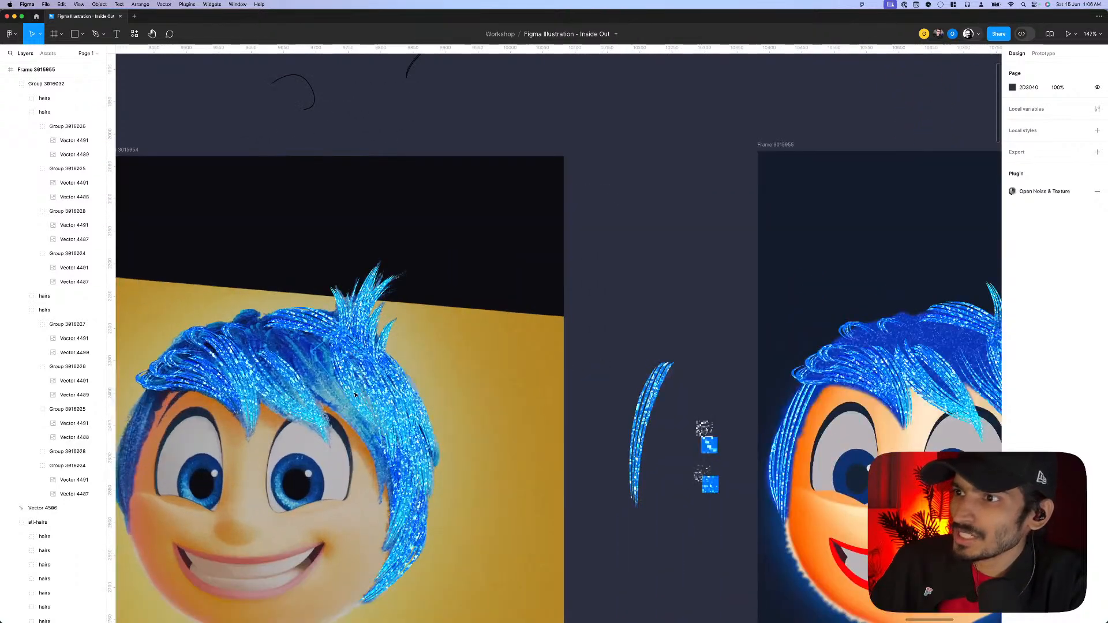
{"action": "left_click", "coordinate": [356, 396]}
{"action": "left_click_drag", "start_coordinate": [316, 383], "coordinate": [264, 355]}
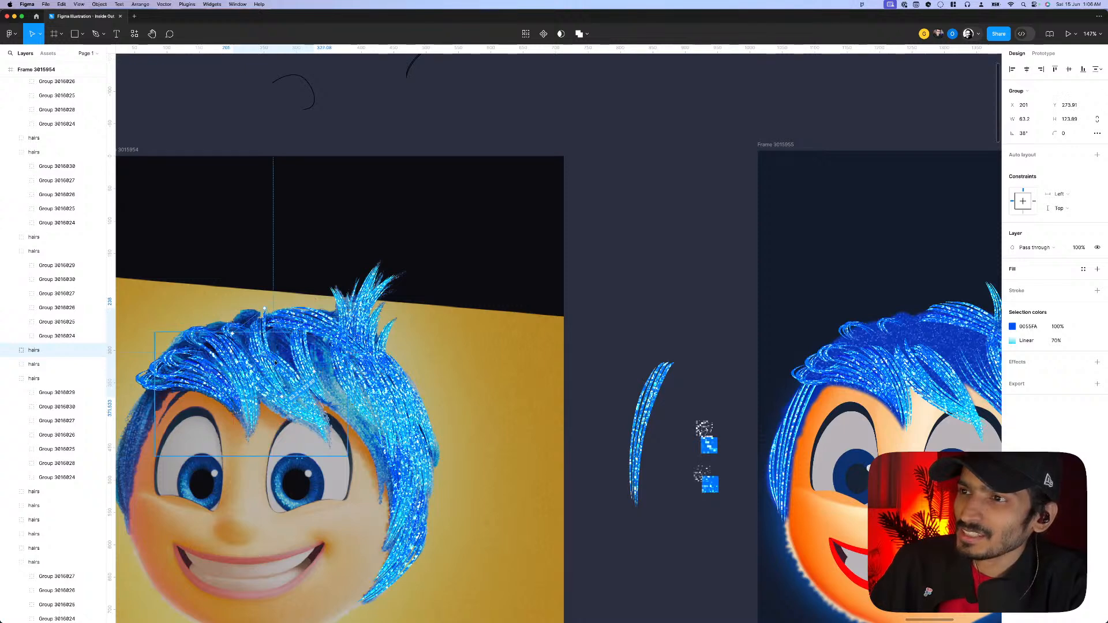
- Duplicate the crown hairs group a little to the right and flip the copy horizontally
{"action": "left_click_drag", "start_coordinate": [281, 369], "coordinate": [286, 369]}
{"action": "right_click", "coordinate": [283, 352]}
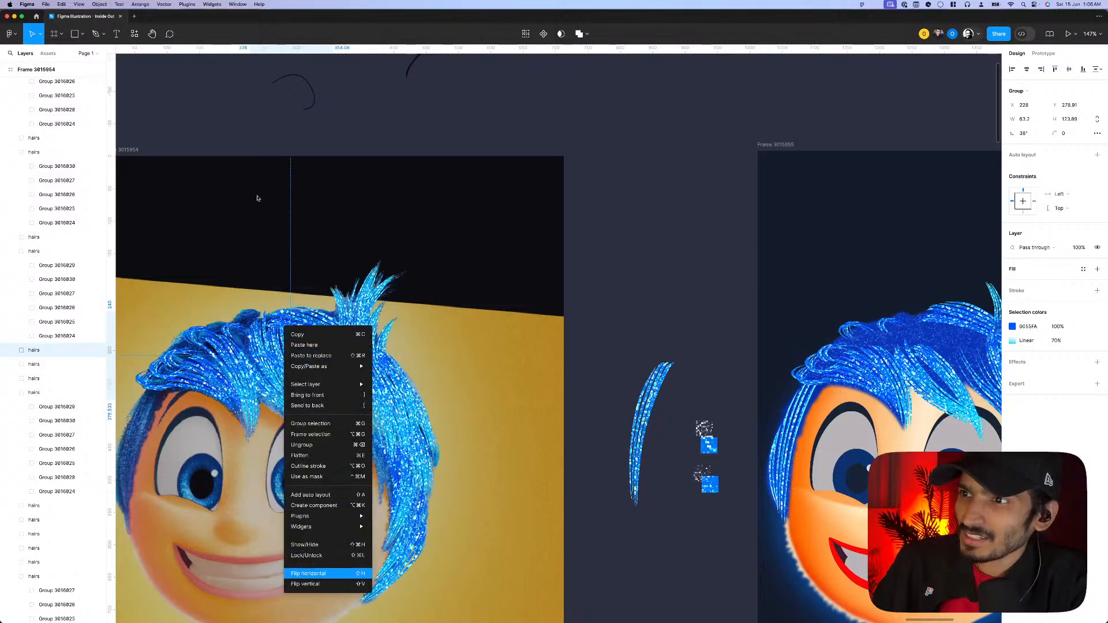
{"action": "key", "text": "shift+h"}
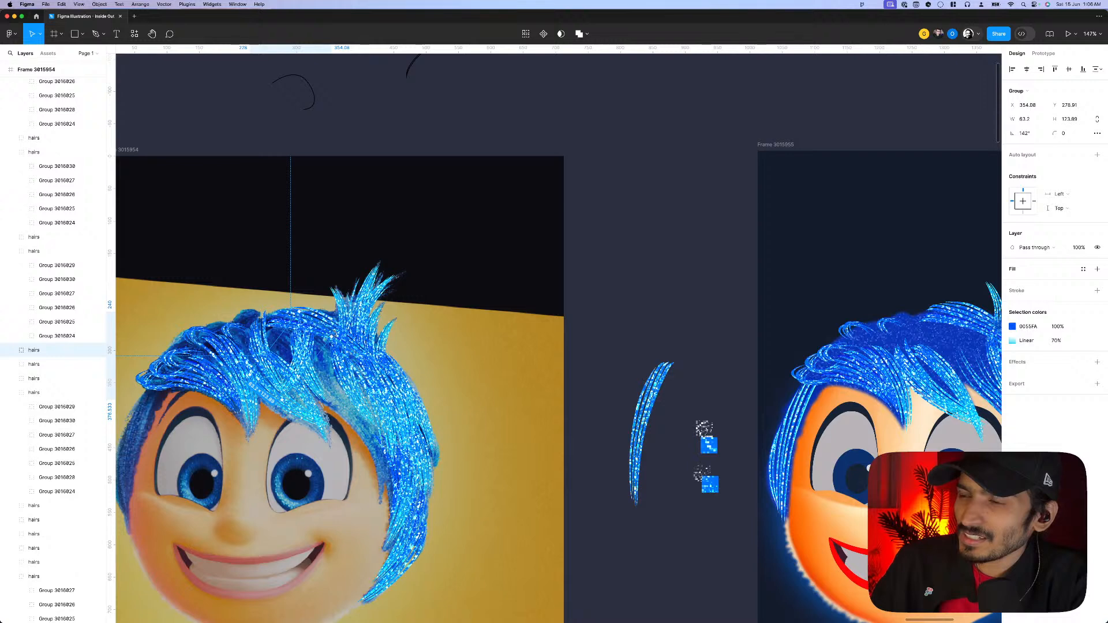
- Move the flipped crown hairs group up and left, rotate it to about -161°, and lower its linear gradient's opacity
{"action": "left_click_drag", "start_coordinate": [348, 336], "coordinate": [295, 302]}
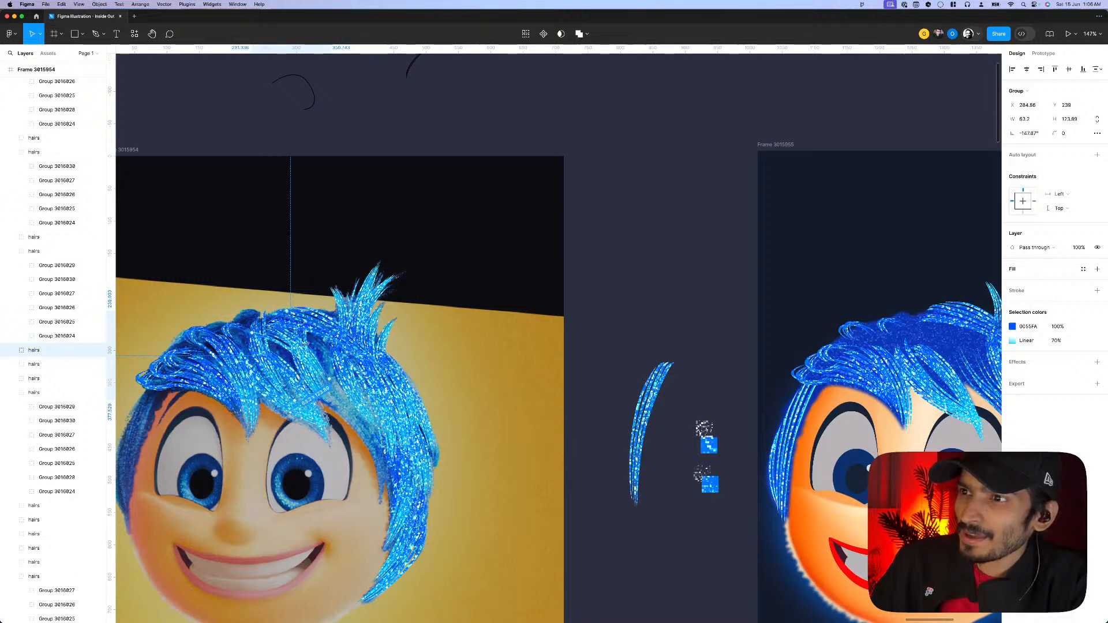
{"action": "left_click_drag", "start_coordinate": [306, 343], "coordinate": [286, 348]}
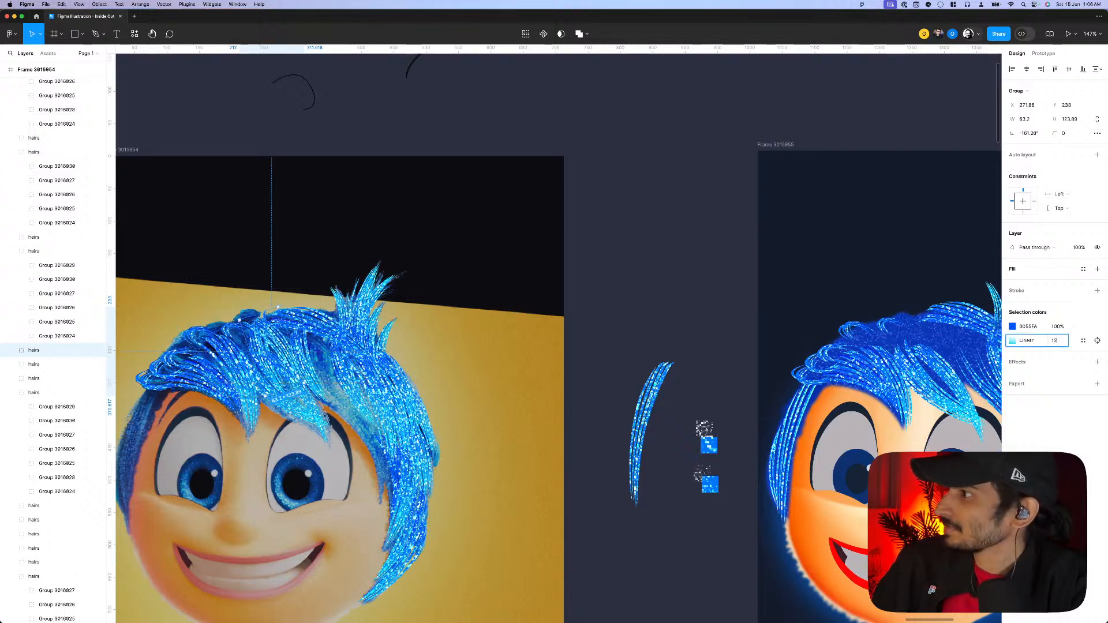
{"action": "key", "text": "Return"}
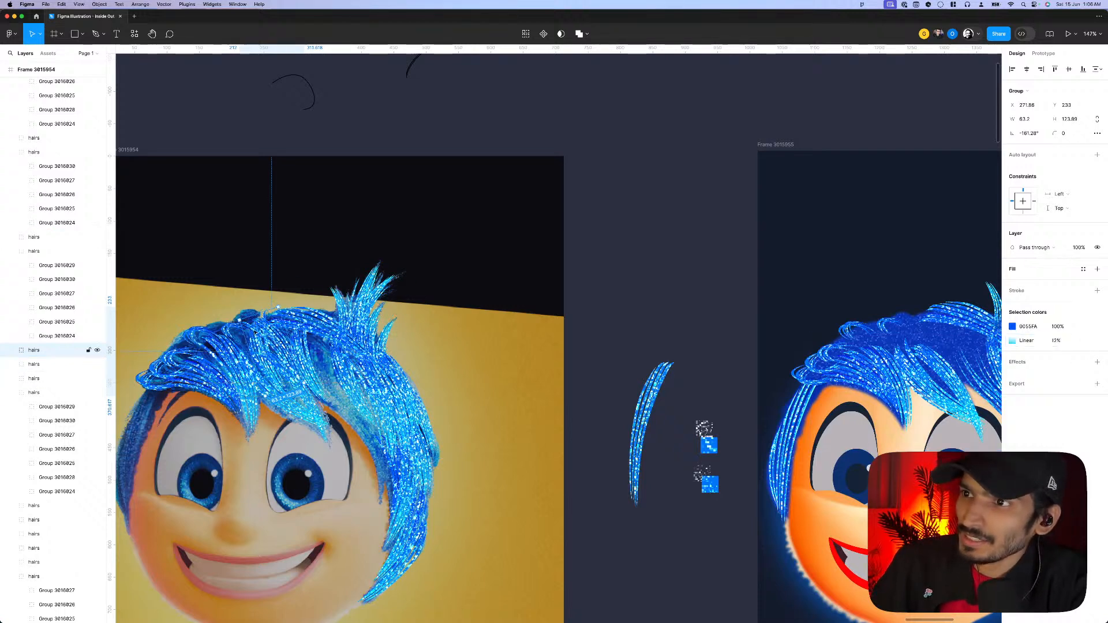
- Lengthen the neighbouring crown hairs group to about 143 px and shorten its two strands projecting above the hairline to about 114 and 113 px
{"action": "left_click", "coordinate": [245, 322]}
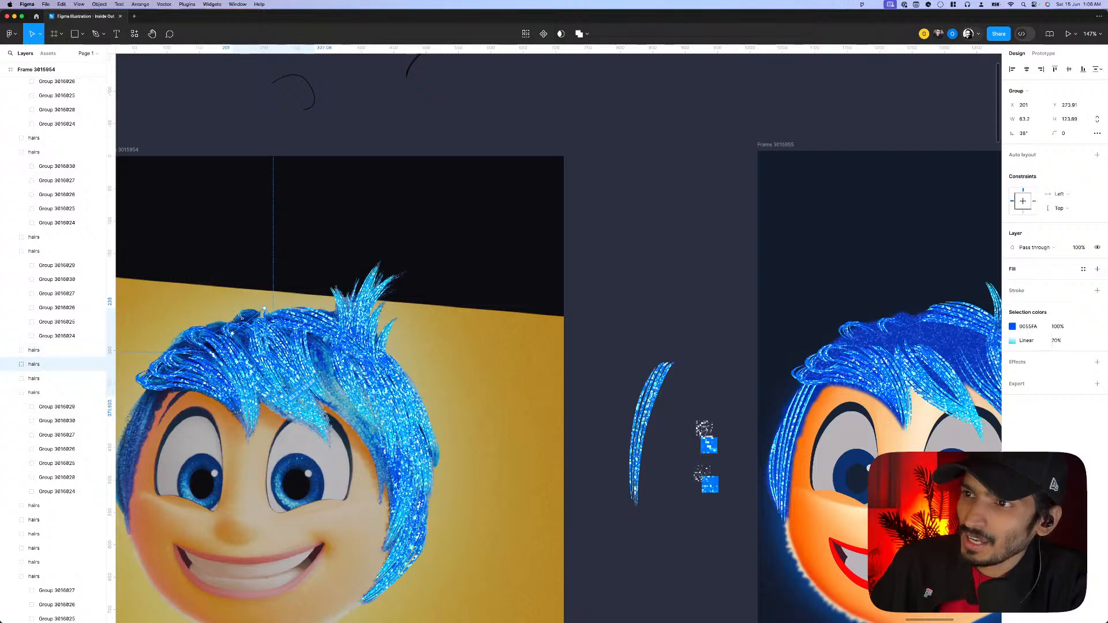
{"action": "left_click_drag", "start_coordinate": [240, 316], "coordinate": [231, 304]}
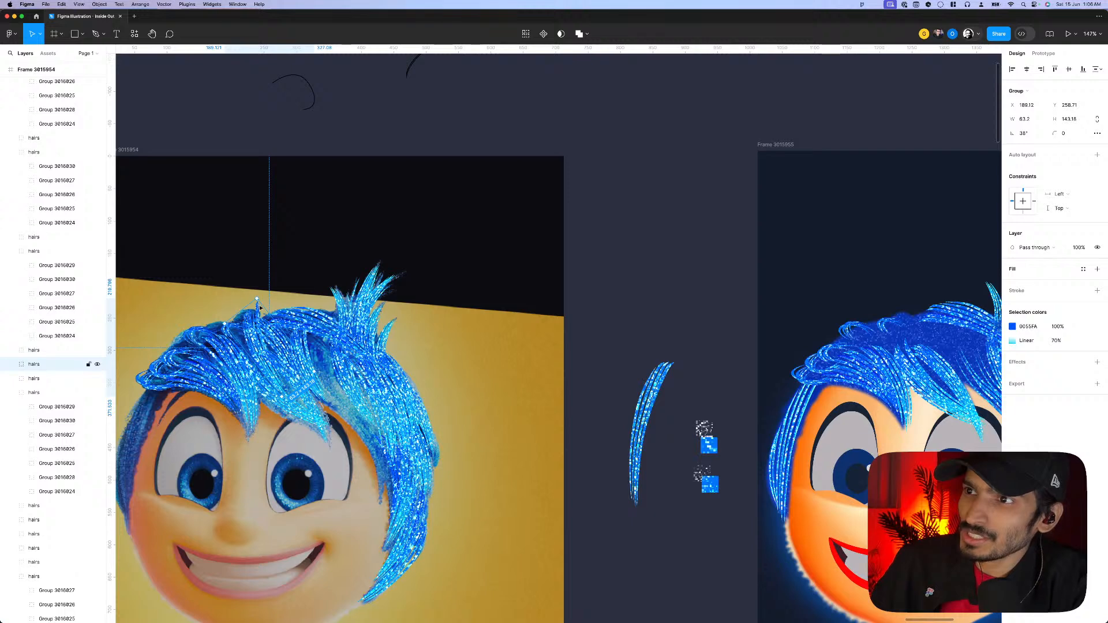
{"action": "scroll", "coordinate": [258, 305], "scroll_direction": "up", "scroll_amount": 5}
{"action": "double_click", "coordinate": [254, 297]}
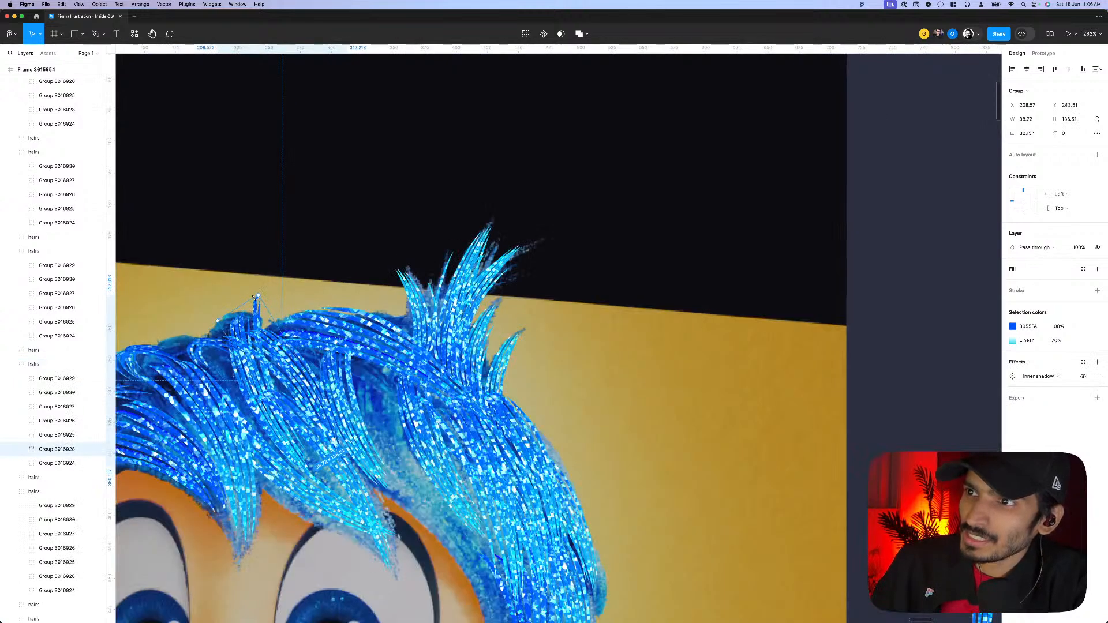
{"action": "left_click_drag", "start_coordinate": [261, 320], "coordinate": [263, 326]}
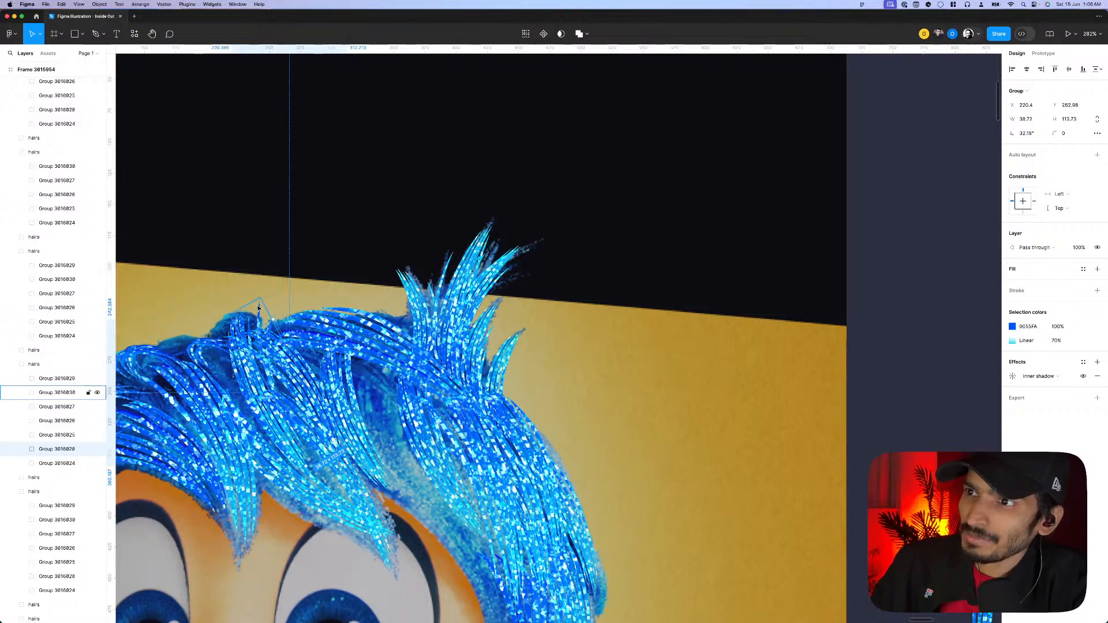
{"action": "left_click", "coordinate": [252, 299]}
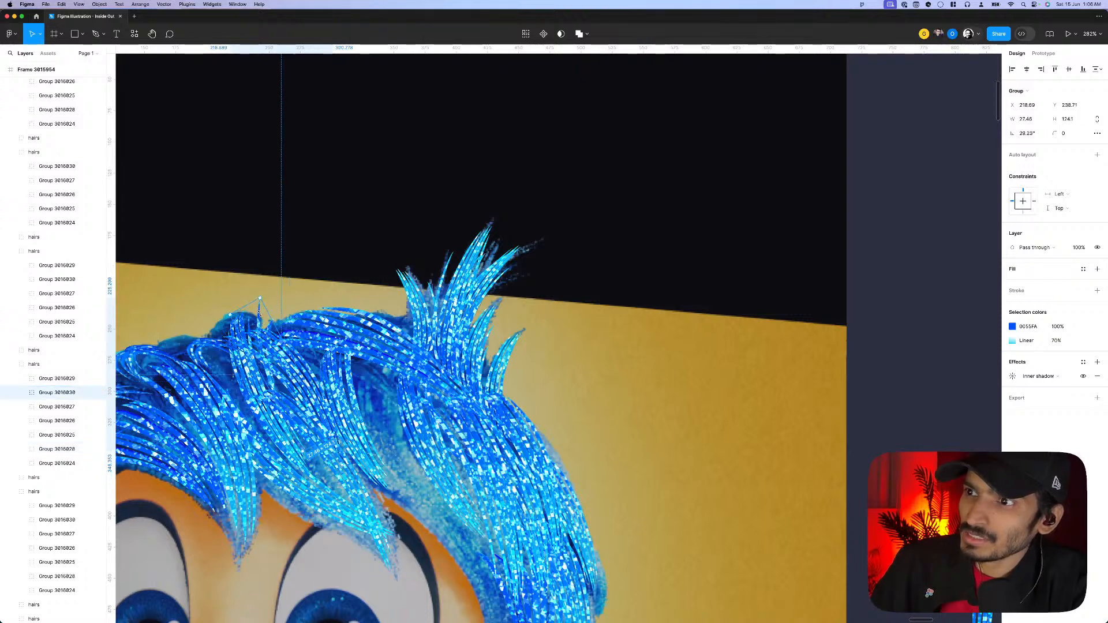
{"action": "left_click_drag", "start_coordinate": [259, 312], "coordinate": [265, 325]}
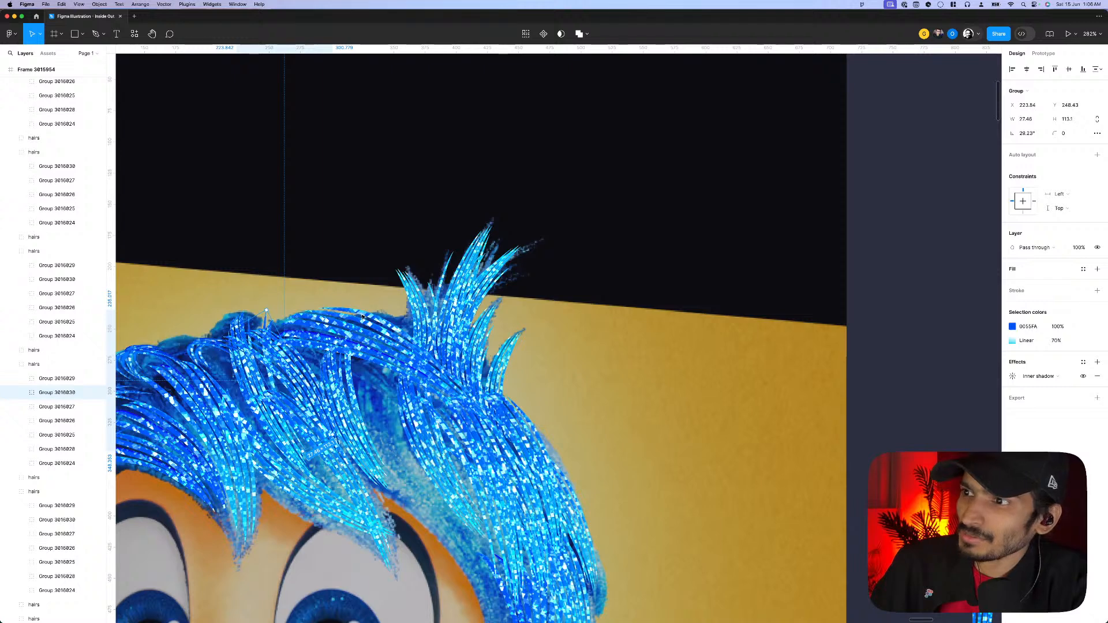
- Duplicate the 154 px long hairs group above the right eye and place the copy about 33 px left and 26 px higher
{"action": "scroll", "coordinate": [364, 317], "scroll_direction": "down", "scroll_amount": 10}
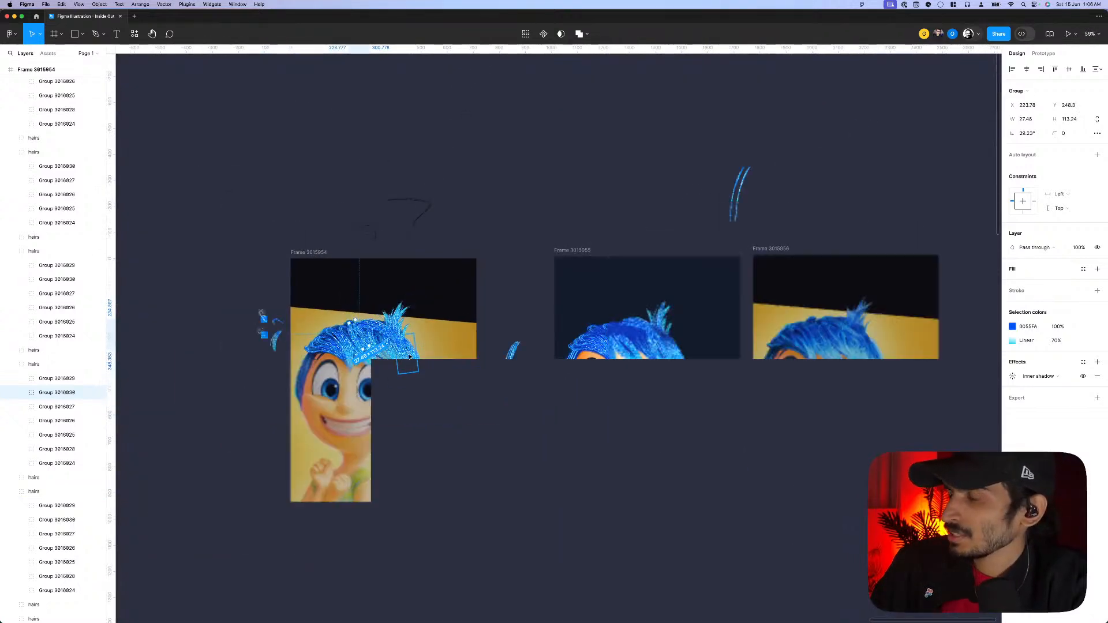
{"action": "scroll", "coordinate": [408, 358], "scroll_direction": "up", "scroll_amount": 10}
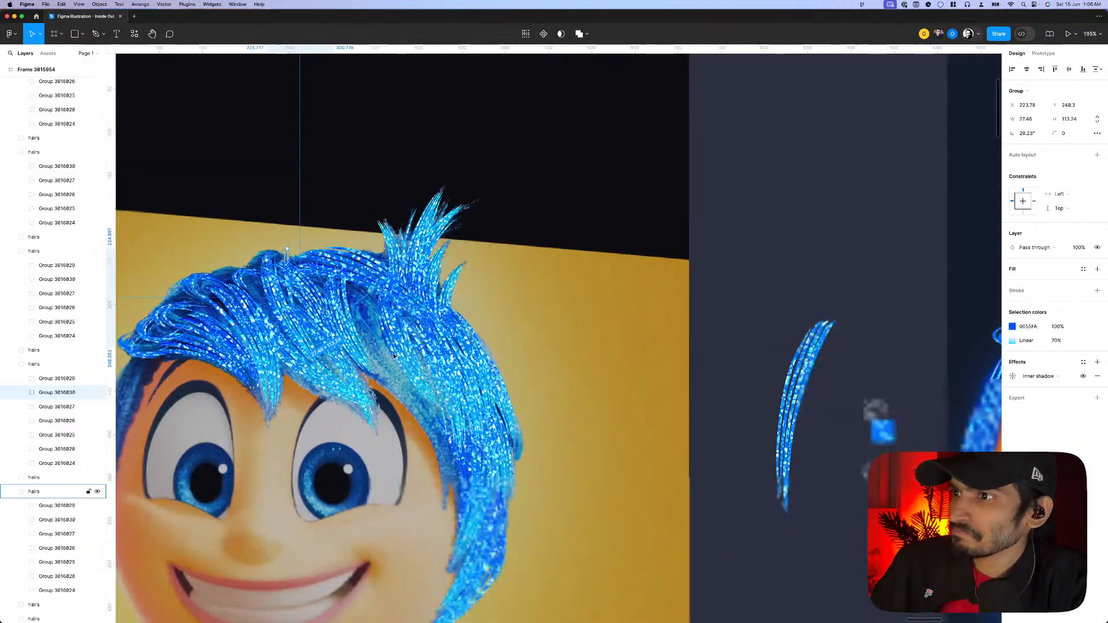
{"action": "left_click", "coordinate": [396, 358]}
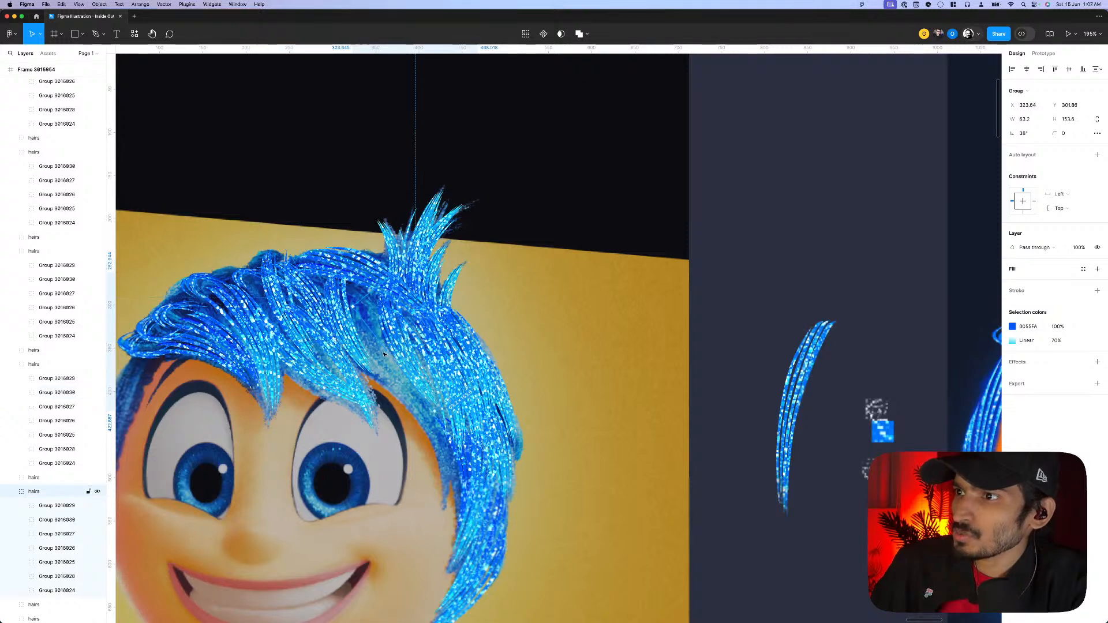
{"action": "left_click_drag", "start_coordinate": [383, 354], "coordinate": [383, 354]}
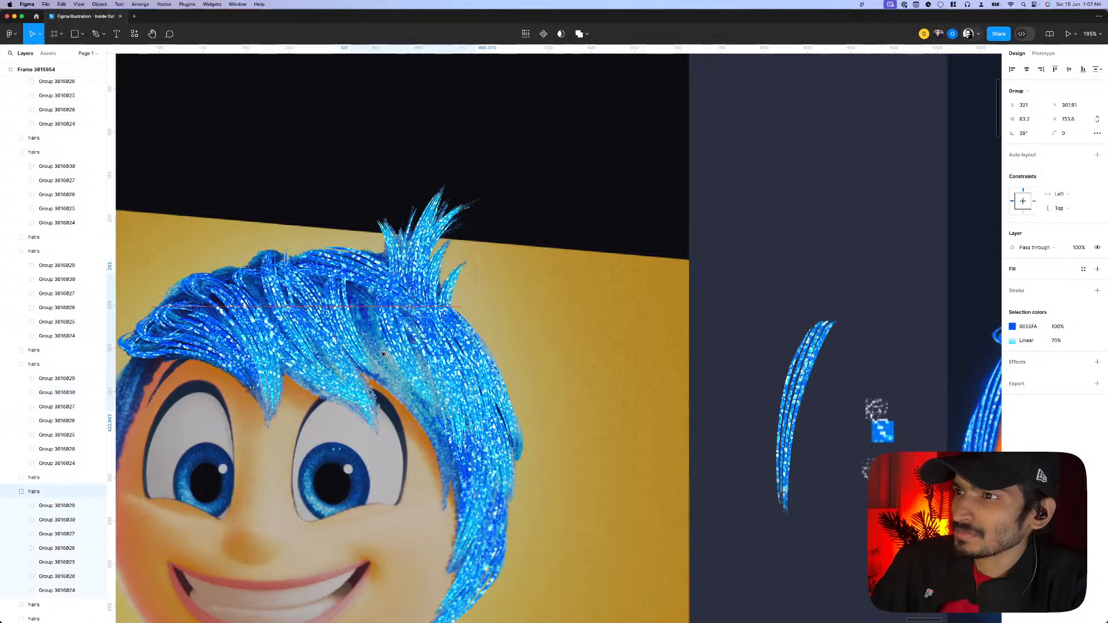
{"action": "key", "text": "super+d"}
{"action": "key", "text": "Left"}
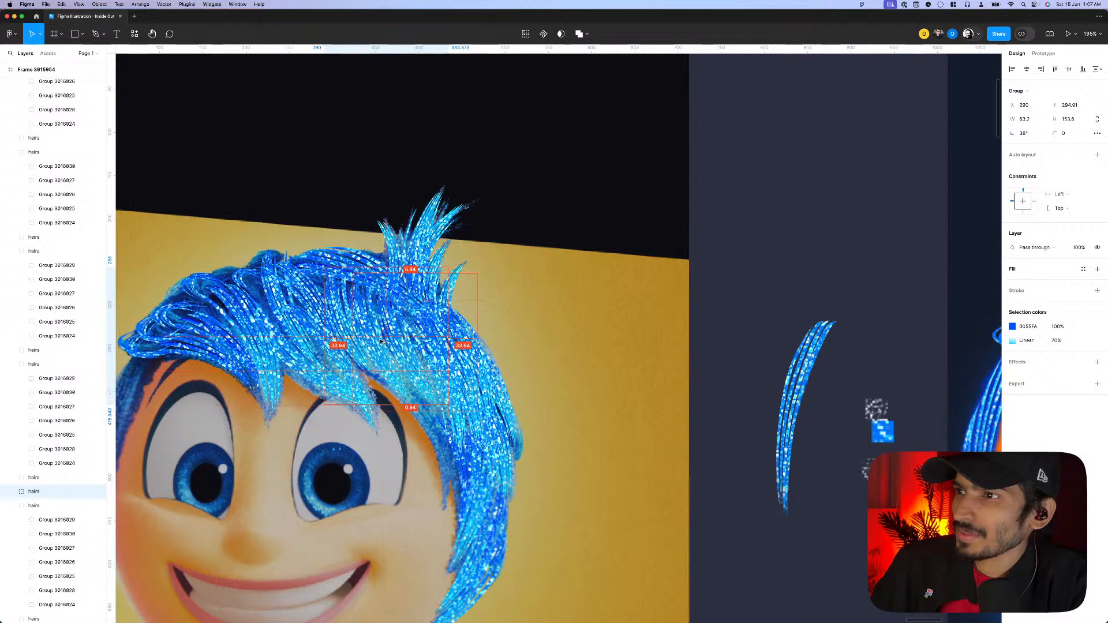
{"action": "key", "text": "shift+Up"}
{"action": "left_click_drag", "start_coordinate": [380, 338], "coordinate": [378, 333]}
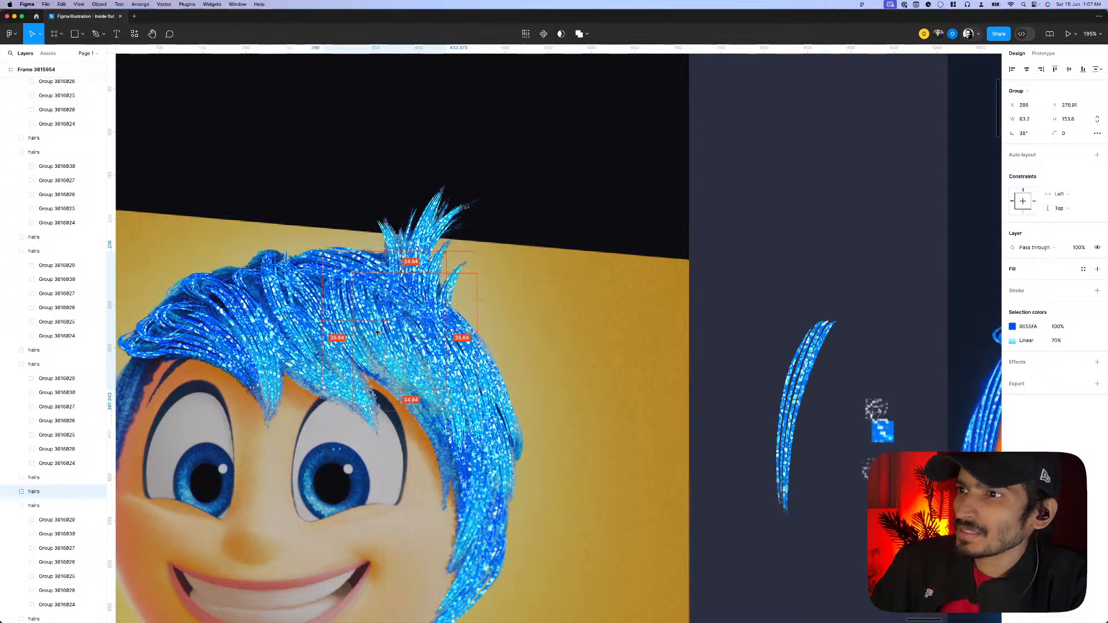
{"action": "key", "text": "Up"}
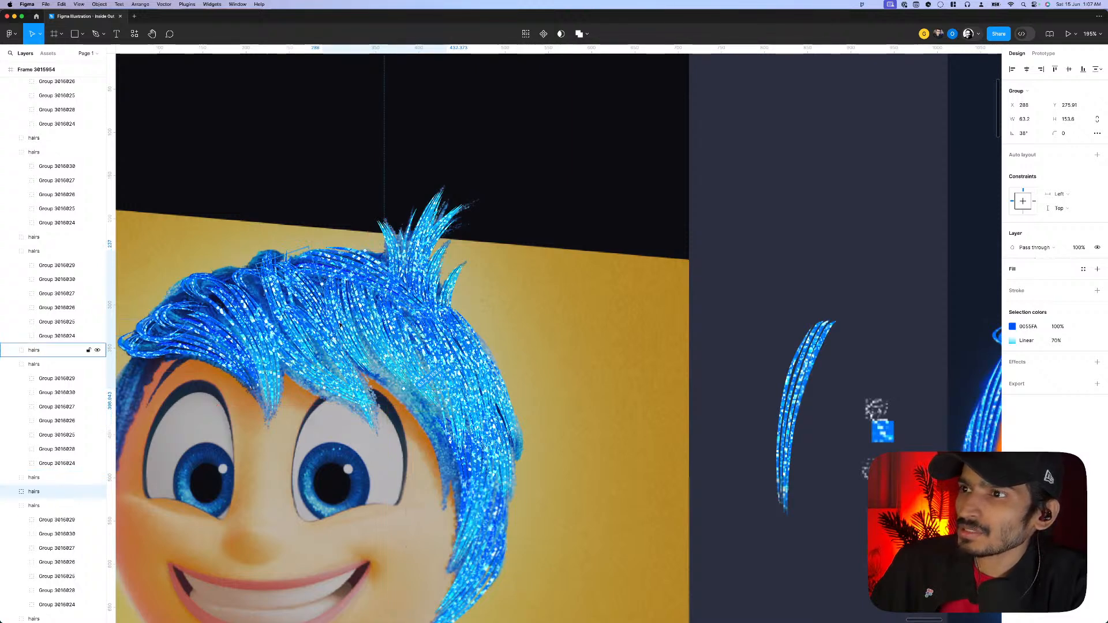
- Copy the three new crown hairs groups from Frame 3015954 into Frame 3015955
{"action": "left_click", "coordinate": [294, 313], "text": "shift"}
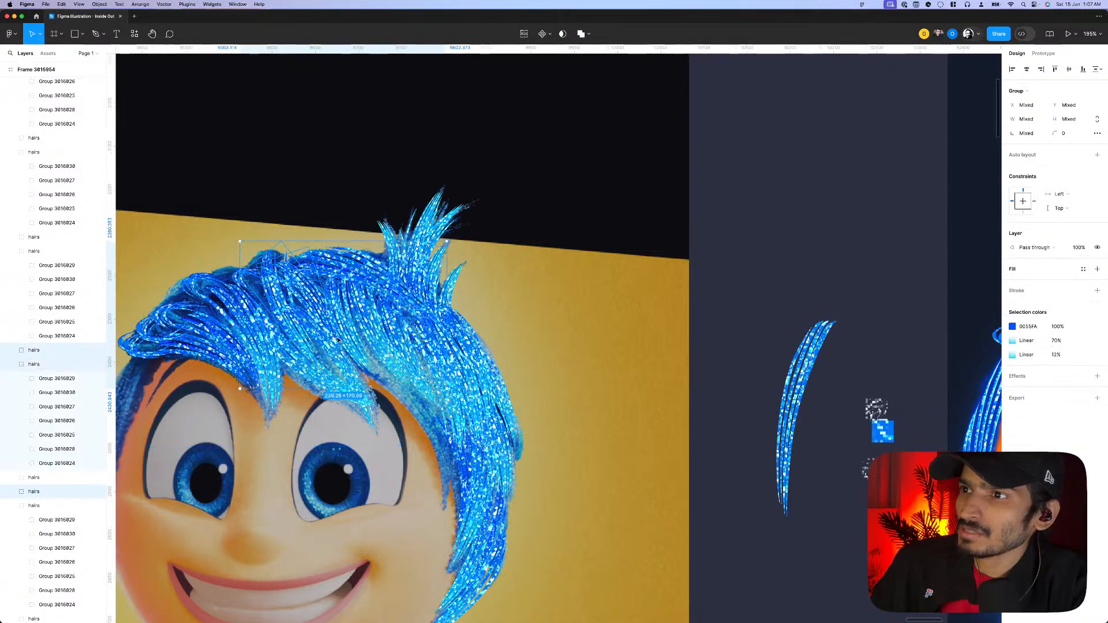
{"action": "scroll", "coordinate": [349, 308], "scroll_direction": "down", "scroll_amount": 2}
{"action": "scroll", "coordinate": [349, 308], "scroll_direction": "down", "scroll_amount": 5}
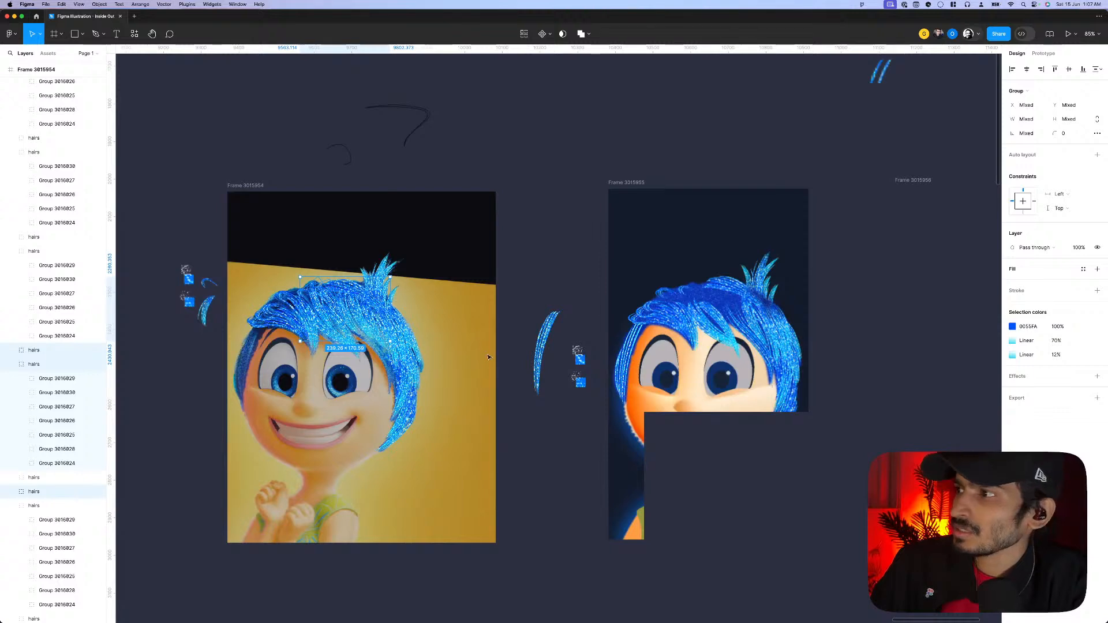
{"action": "left_click", "coordinate": [634, 183]}
{"action": "key", "text": "ctrl+v"}
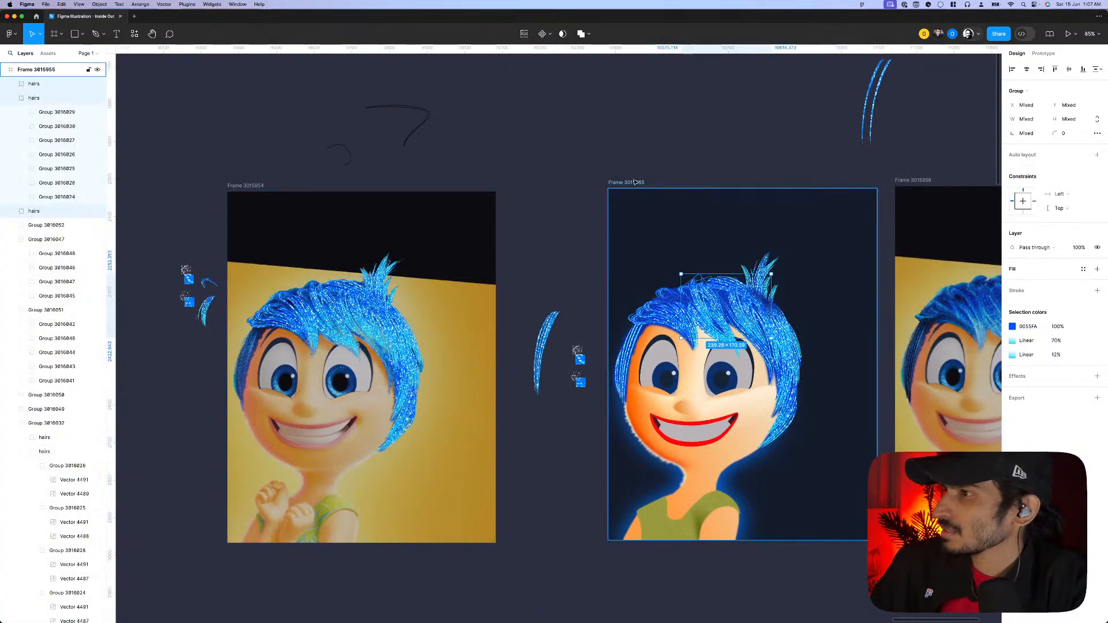
{"action": "left_click", "coordinate": [573, 268]}
- Stretch, rotate and reposition the nested fringe hairs groups above the left eye in Frame 3015955 to cover the dark crown area
{"action": "left_click", "coordinate": [306, 320]}
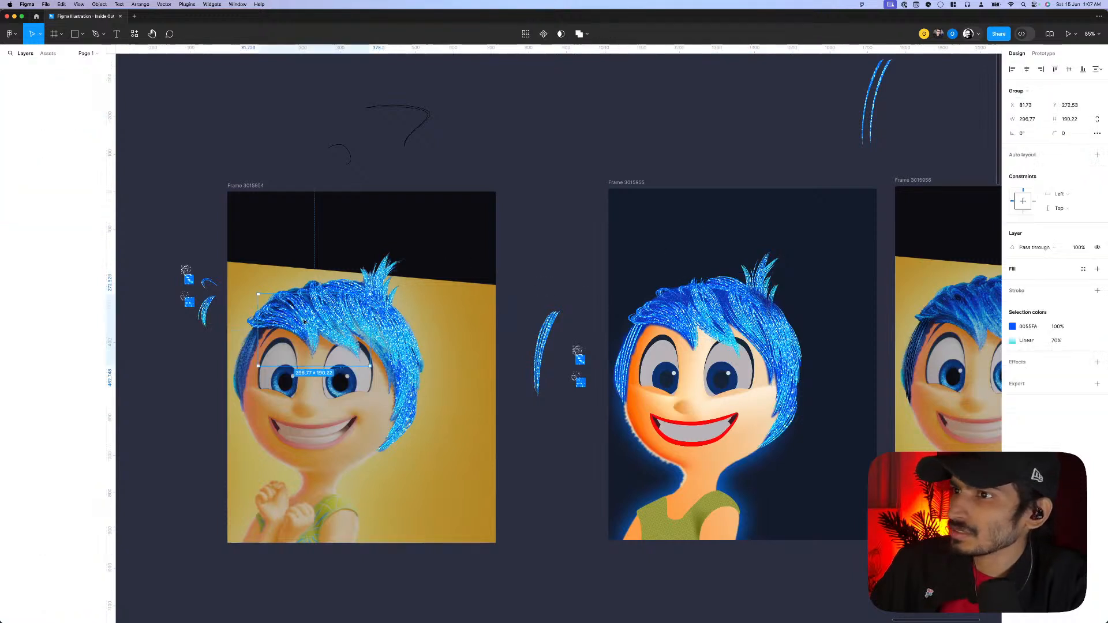
{"action": "left_click", "coordinate": [688, 317]}
{"action": "double_click", "coordinate": [689, 317]}
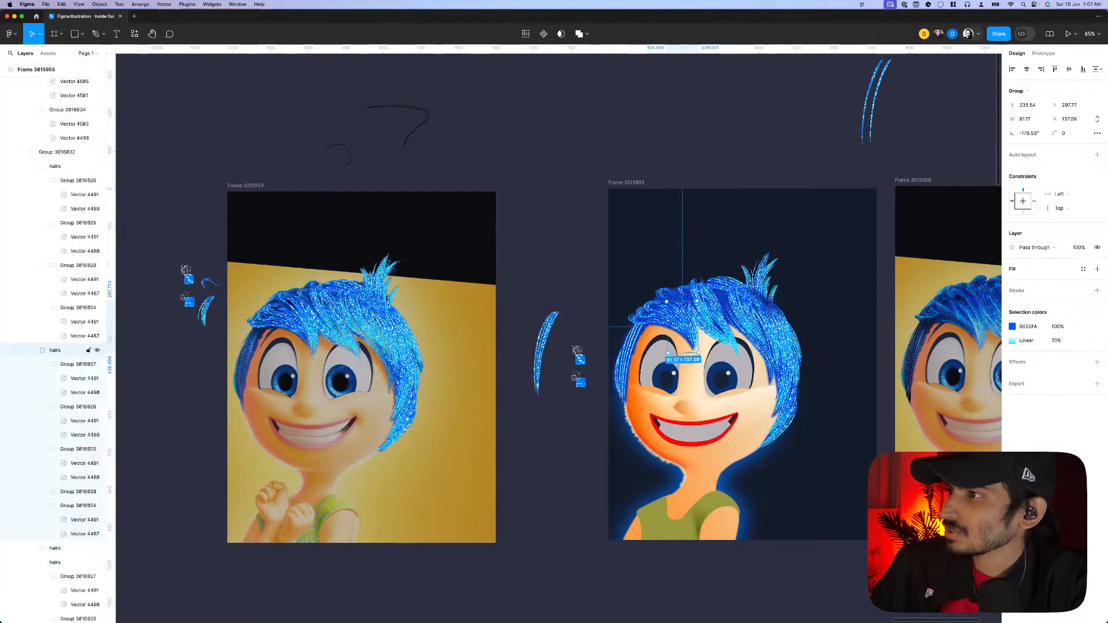
{"action": "scroll", "coordinate": [686, 311], "scroll_direction": "up", "scroll_amount": 5}
{"action": "left_click_drag", "start_coordinate": [680, 285], "coordinate": [680, 288]}
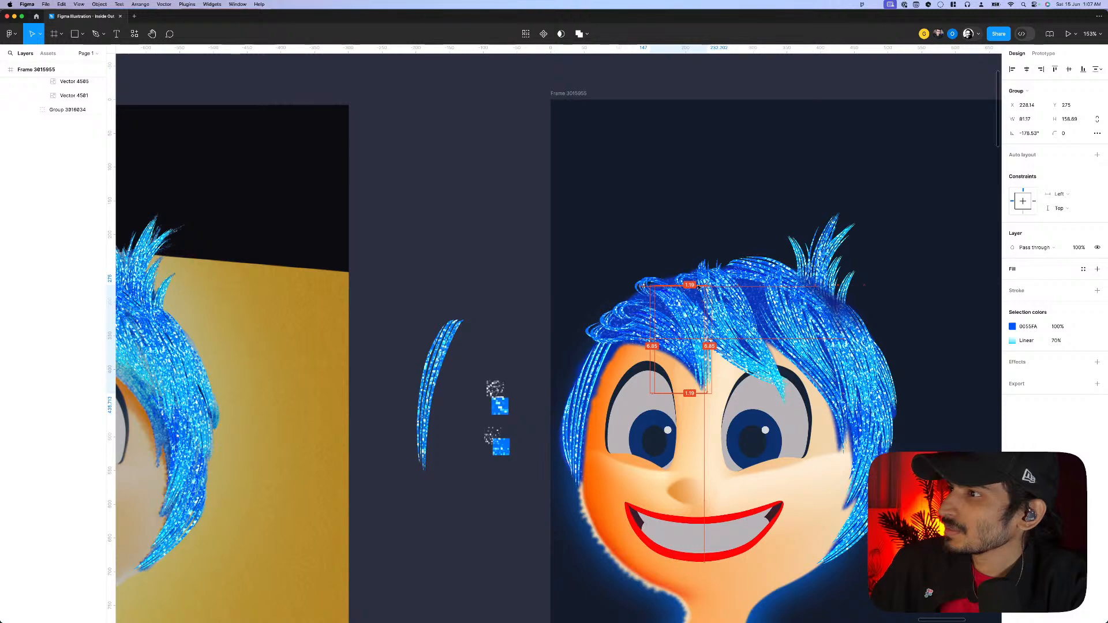
{"action": "left_click_drag", "start_coordinate": [727, 286], "coordinate": [675, 327]}
{"action": "left_click_drag", "start_coordinate": [717, 370], "coordinate": [696, 355]}
{"action": "left_click_drag", "start_coordinate": [619, 288], "coordinate": [625, 313]}
{"action": "scroll", "coordinate": [625, 313], "scroll_direction": "down", "scroll_amount": 10}
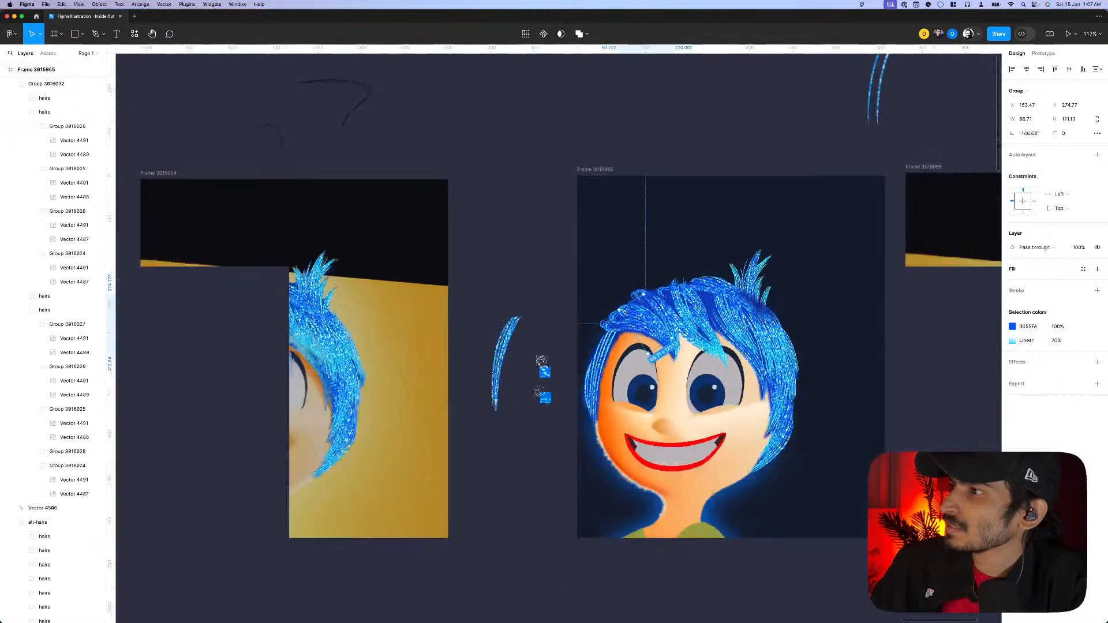
- Delete the hair groups overlaying the reference image in Frame 3015954, together with the small curved strand beside the frame
{"action": "left_click", "coordinate": [753, 461]}
{"action": "scroll", "coordinate": [754, 461], "scroll_direction": "right", "scroll_amount": 2}
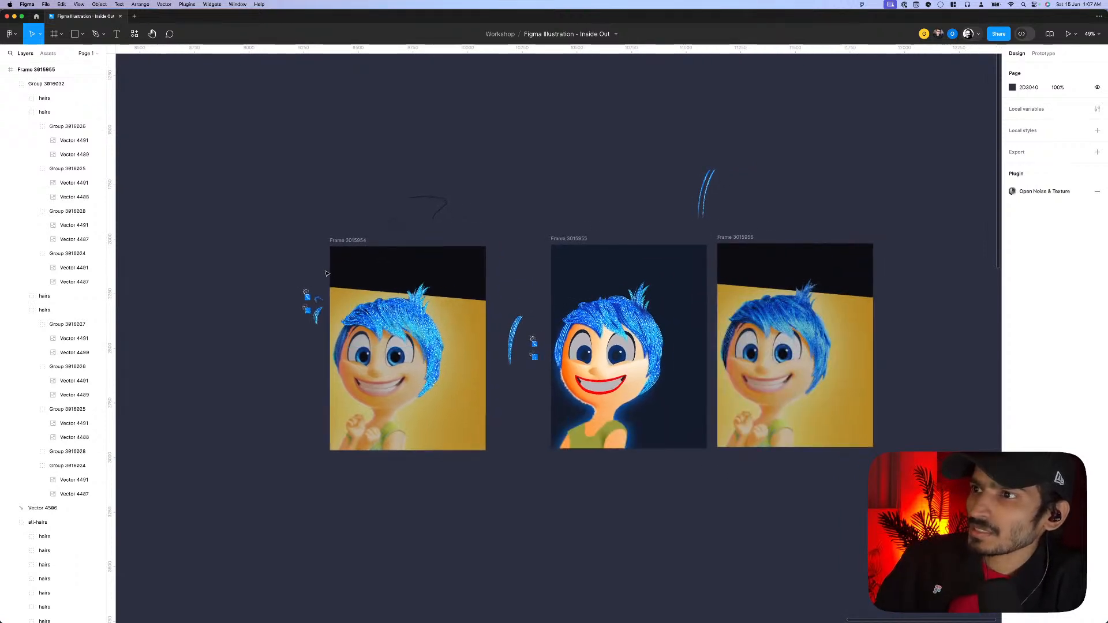
{"action": "left_click_drag", "start_coordinate": [325, 270], "coordinate": [454, 410]}
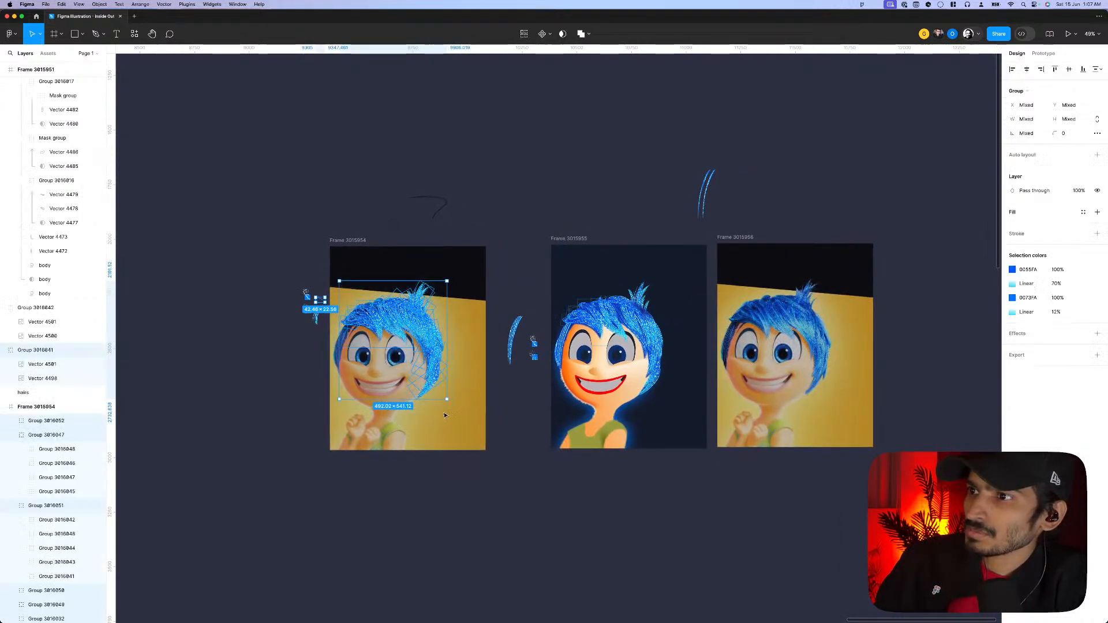
{"action": "scroll", "coordinate": [336, 316], "scroll_direction": "up", "scroll_amount": 5}
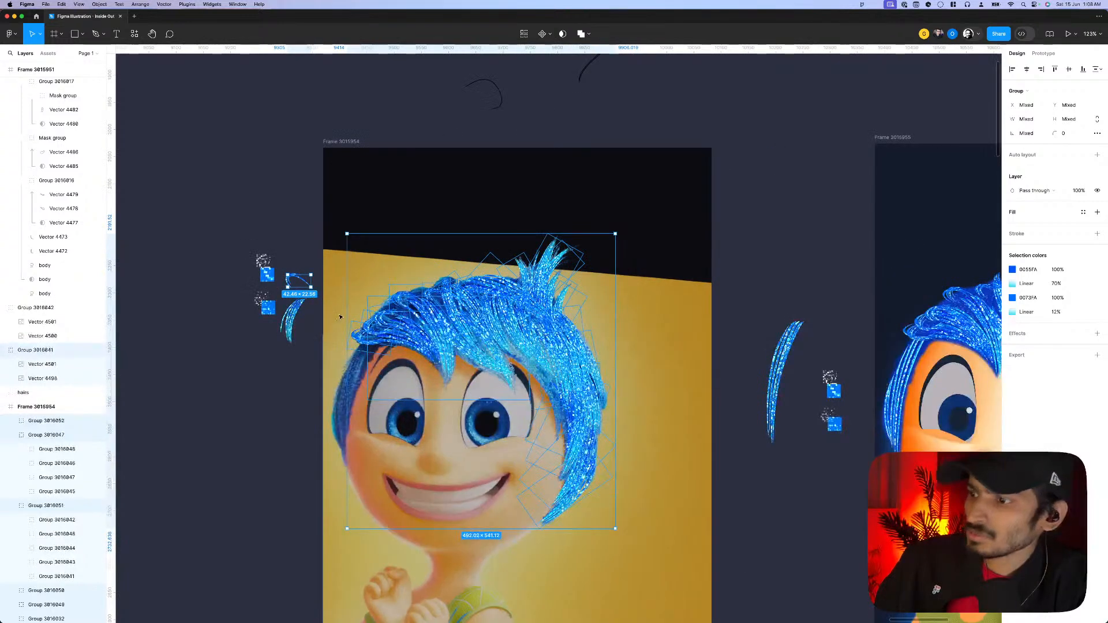
{"action": "left_click", "coordinate": [338, 316]}
{"action": "scroll", "coordinate": [483, 289], "scroll_direction": "down", "scroll_amount": 2}
{"action": "scroll", "coordinate": [491, 323], "scroll_direction": "down", "scroll_amount": 1}
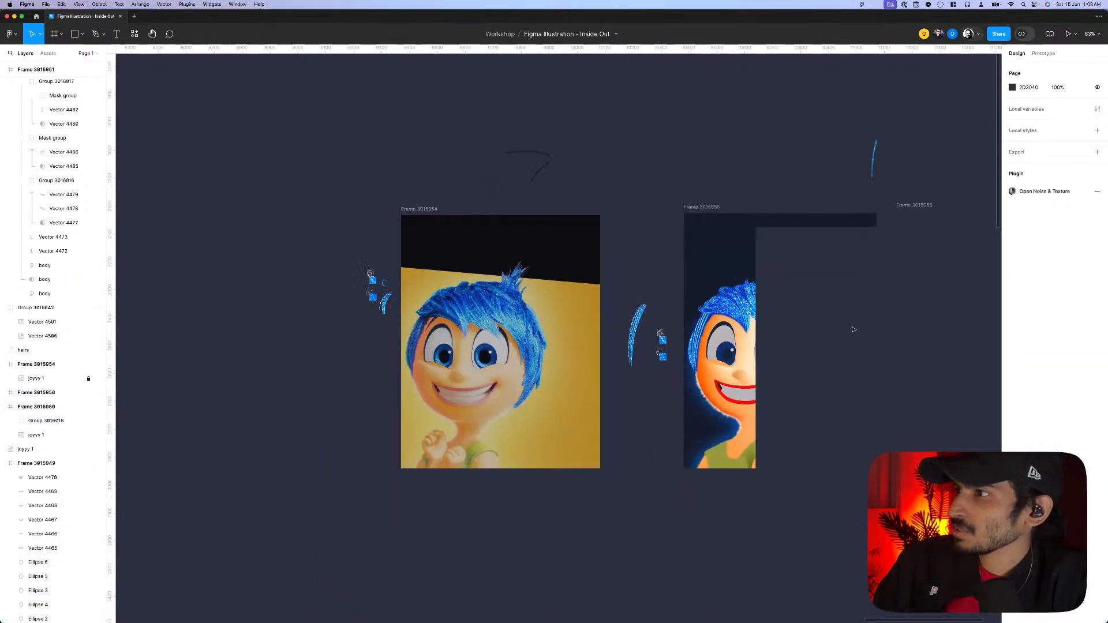
- Shorten the pasted crown hairs group in Frame 3015955 to about 117 px so its tips stay within the hairline
{"action": "scroll", "coordinate": [522, 341], "scroll_direction": "up", "scroll_amount": 8}
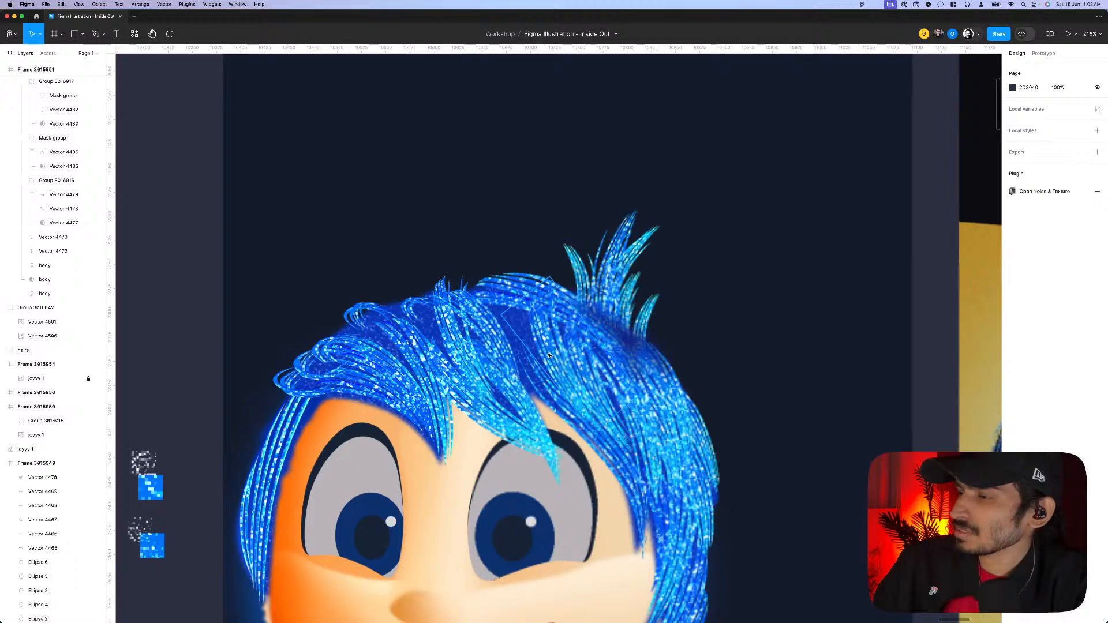
{"action": "left_click", "coordinate": [490, 342]}
{"action": "scroll", "coordinate": [488, 342], "scroll_direction": "up", "scroll_amount": 3}
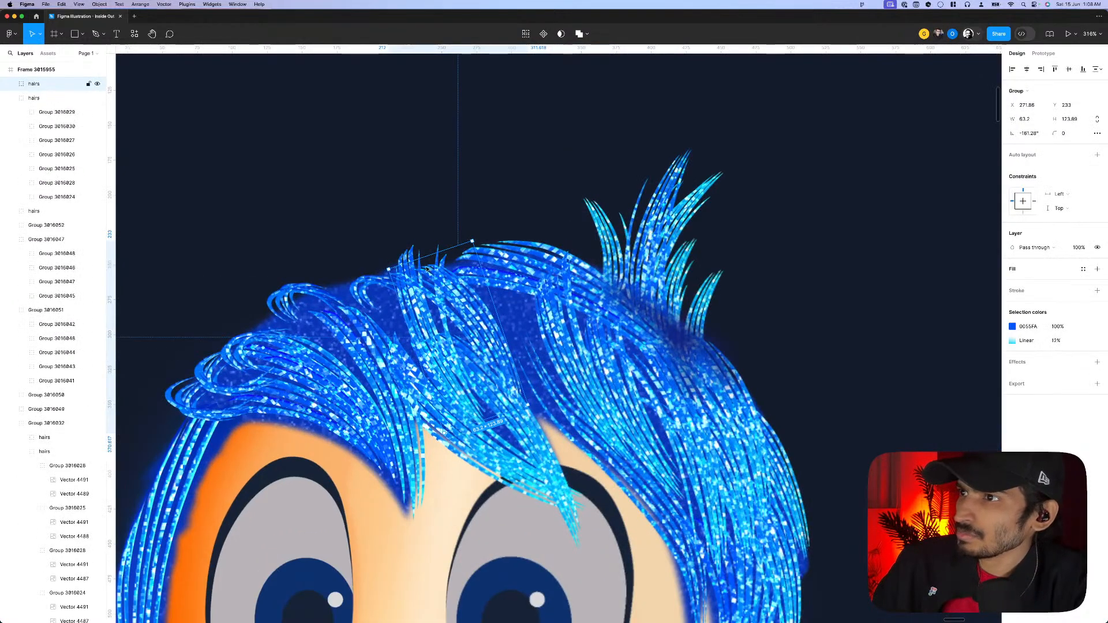
{"action": "left_click", "coordinate": [430, 237]}
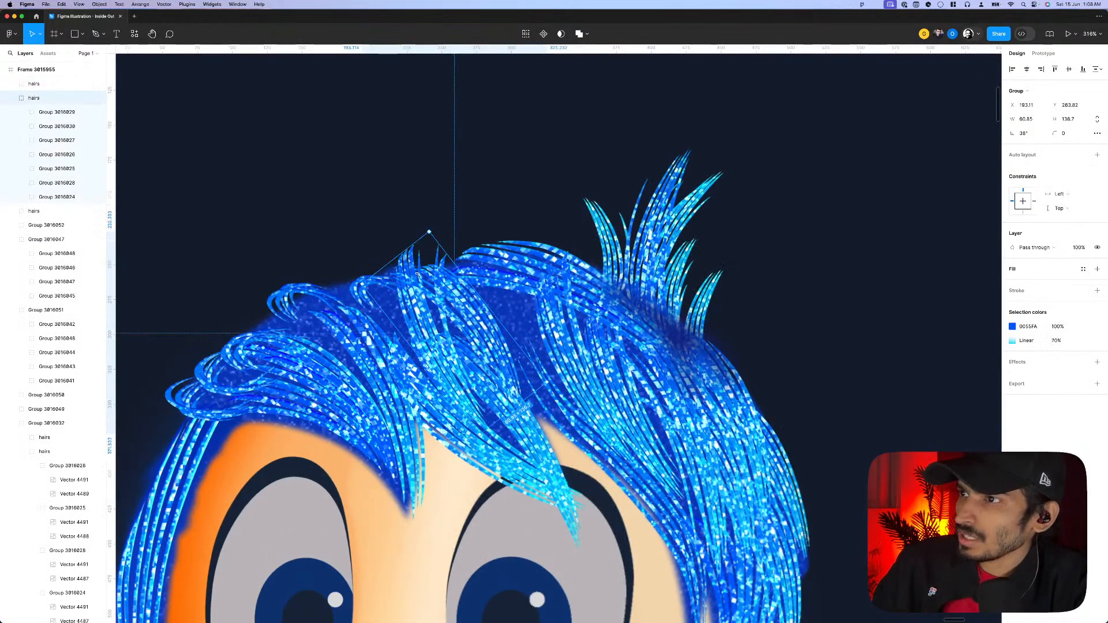
{"action": "left_click_drag", "start_coordinate": [417, 274], "coordinate": [418, 275]}
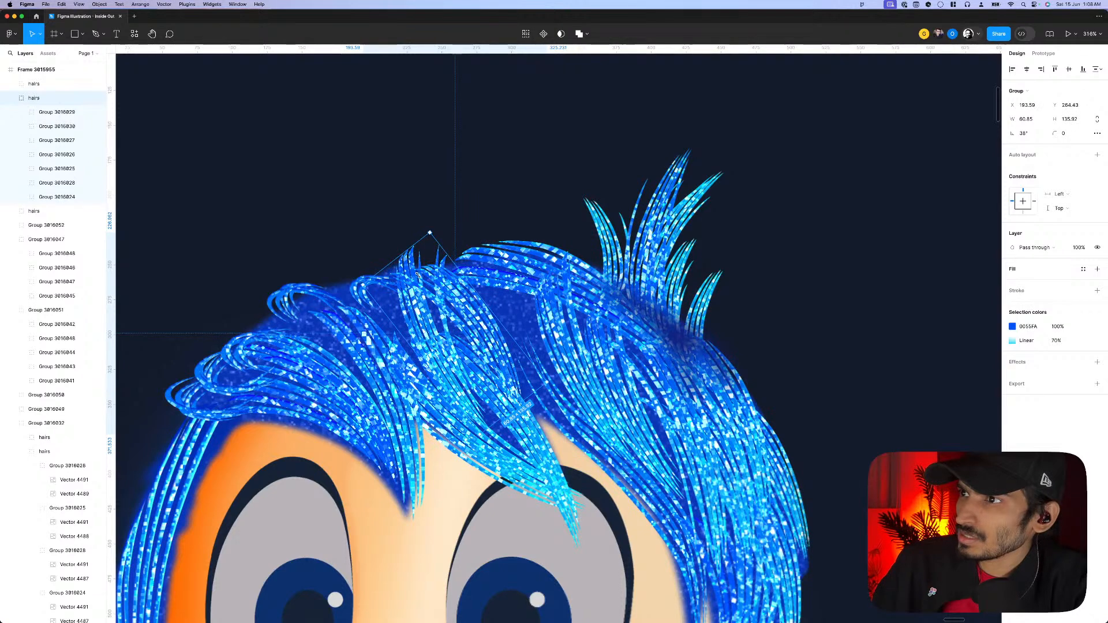
{"action": "left_click_drag", "start_coordinate": [430, 233], "coordinate": [445, 251]}
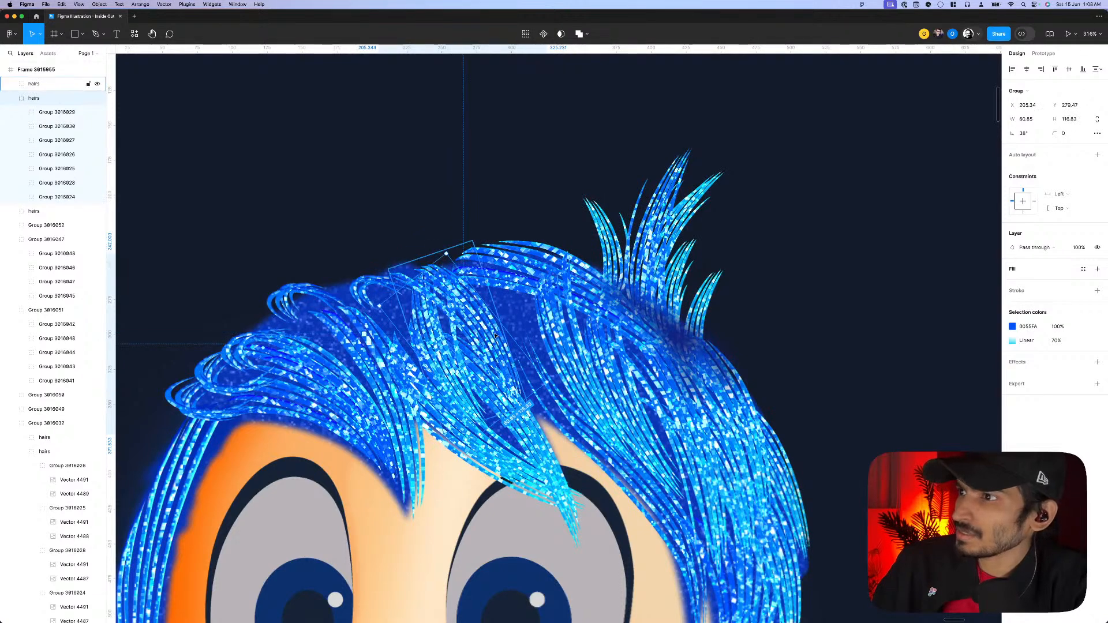
- Duplicate Group 3016033 in the hair above the right-hand eye and move the copy up and left to about X 251
{"action": "left_click", "coordinate": [566, 350]}
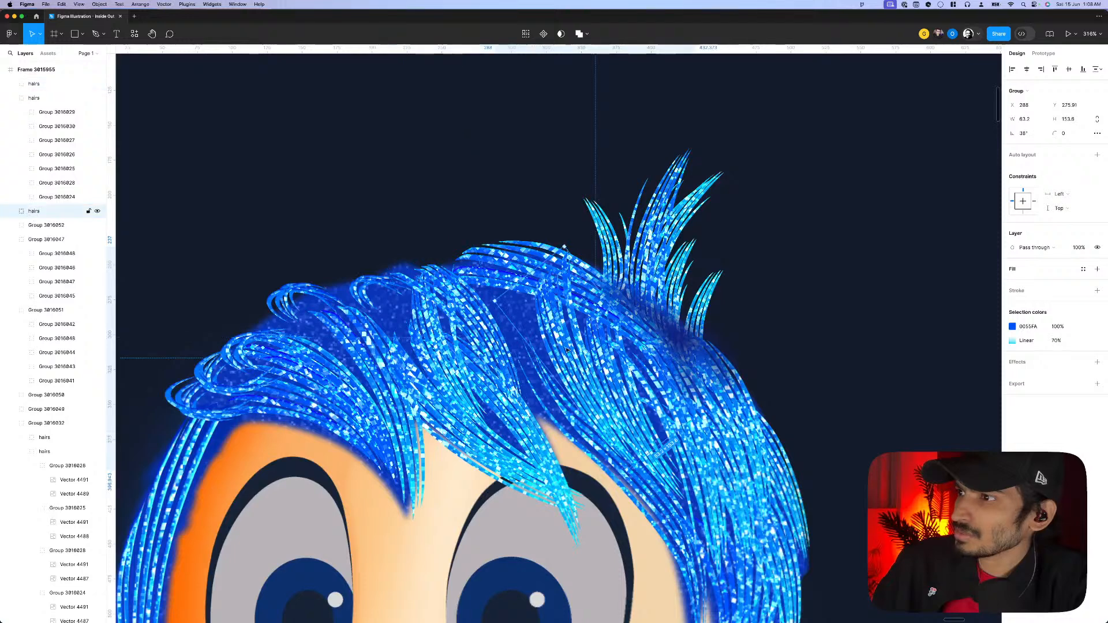
{"action": "double_click", "coordinate": [567, 350]}
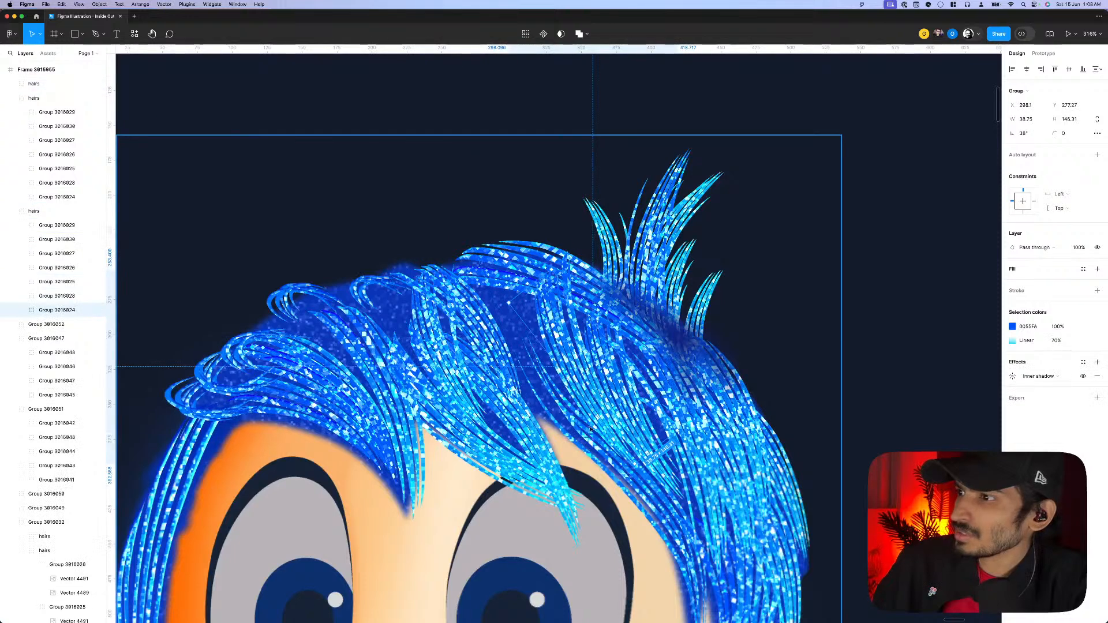
{"action": "left_click", "coordinate": [611, 477]}
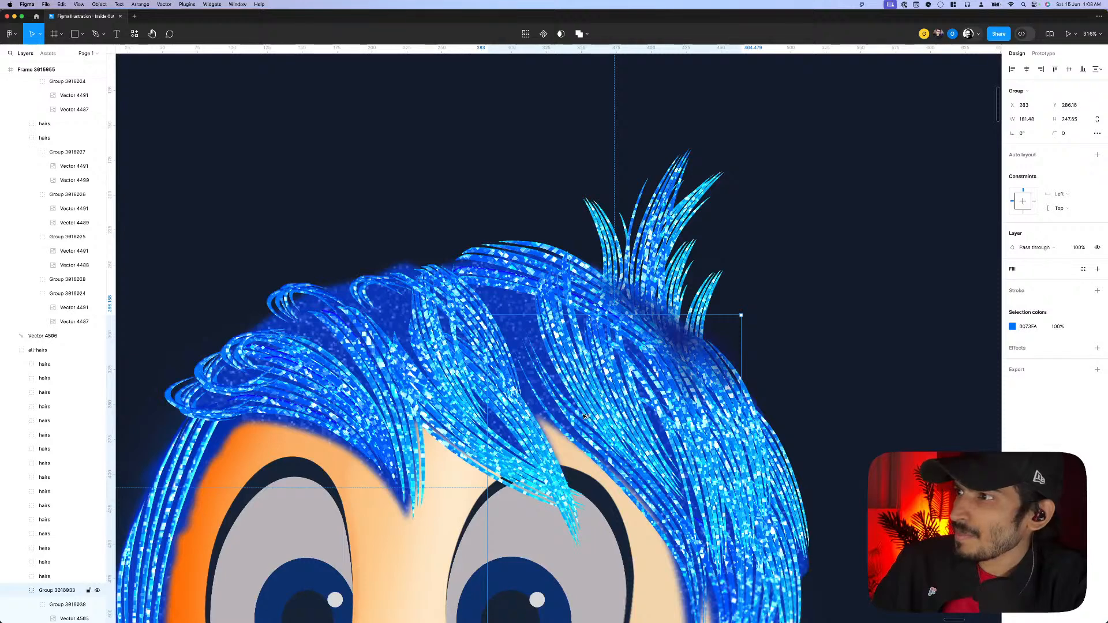
{"action": "left_click_drag", "start_coordinate": [494, 440], "coordinate": [489, 432]}
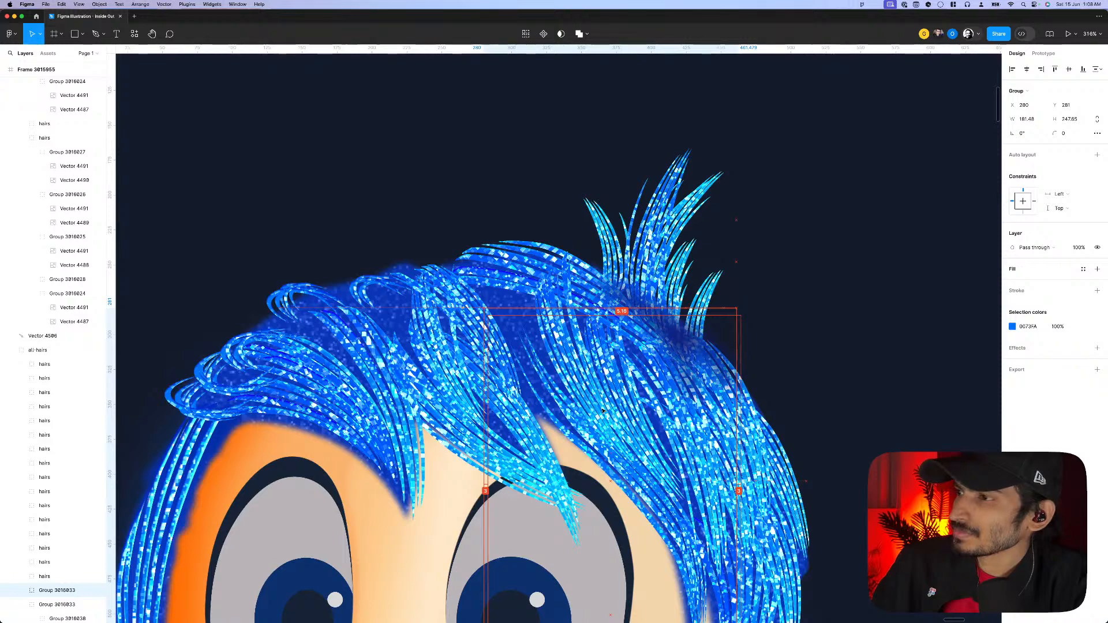
{"action": "scroll", "coordinate": [595, 409], "scroll_direction": "down", "scroll_amount": 5}
{"action": "left_click_drag", "start_coordinate": [602, 410], "coordinate": [569, 402]}
{"action": "scroll", "coordinate": [583, 406], "scroll_direction": "up", "scroll_amount": 4}
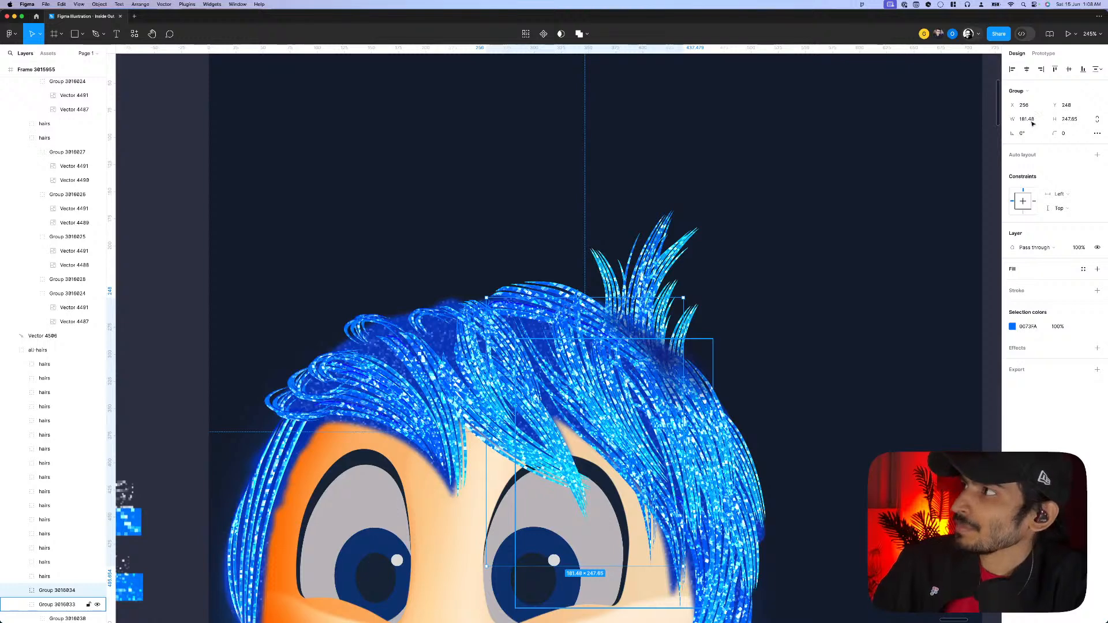
{"action": "key", "text": "Left"}
{"action": "key", "text": "Left"}
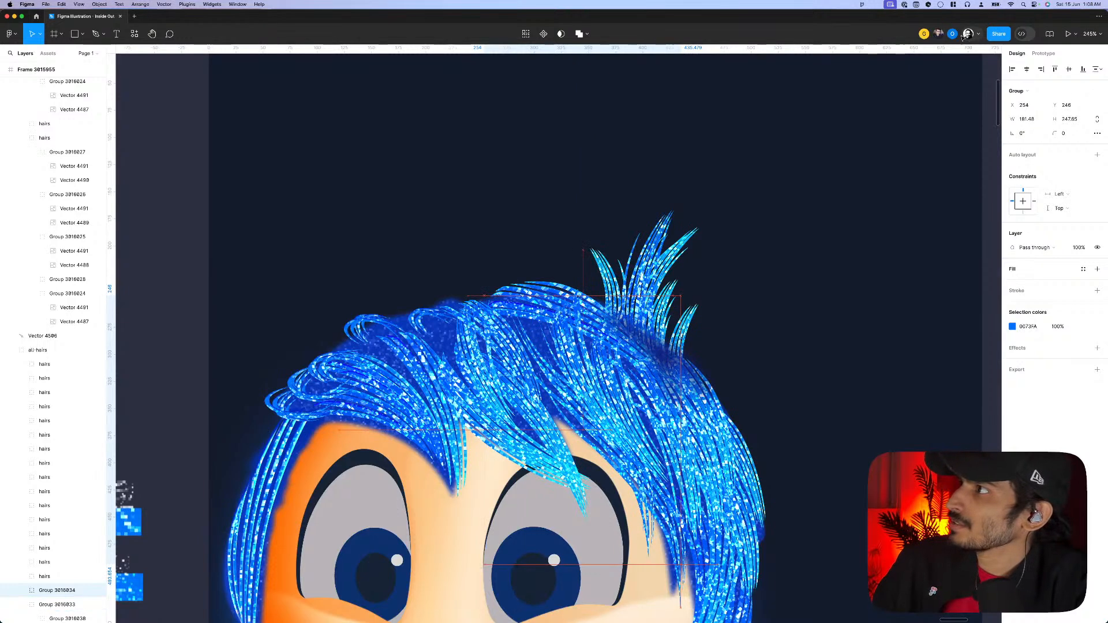
{"action": "left_click", "coordinate": [999, 34]}
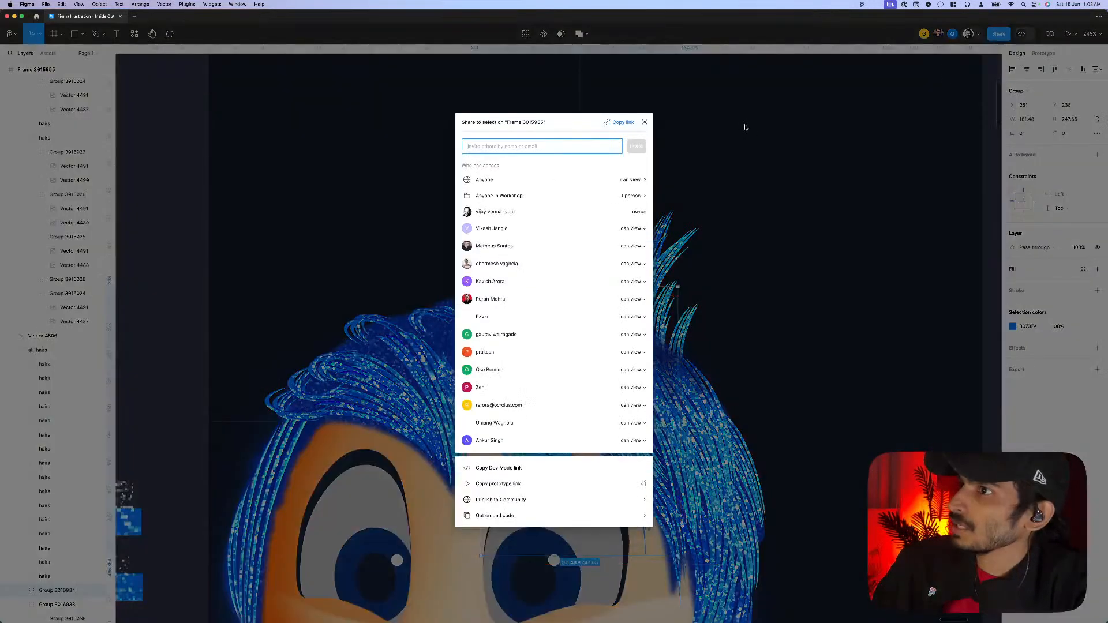
{"action": "left_click", "coordinate": [644, 123]}
- Bring the crown hairs group rotated -132.5° to the front of the all-hairs group
{"action": "left_click", "coordinate": [540, 298]}
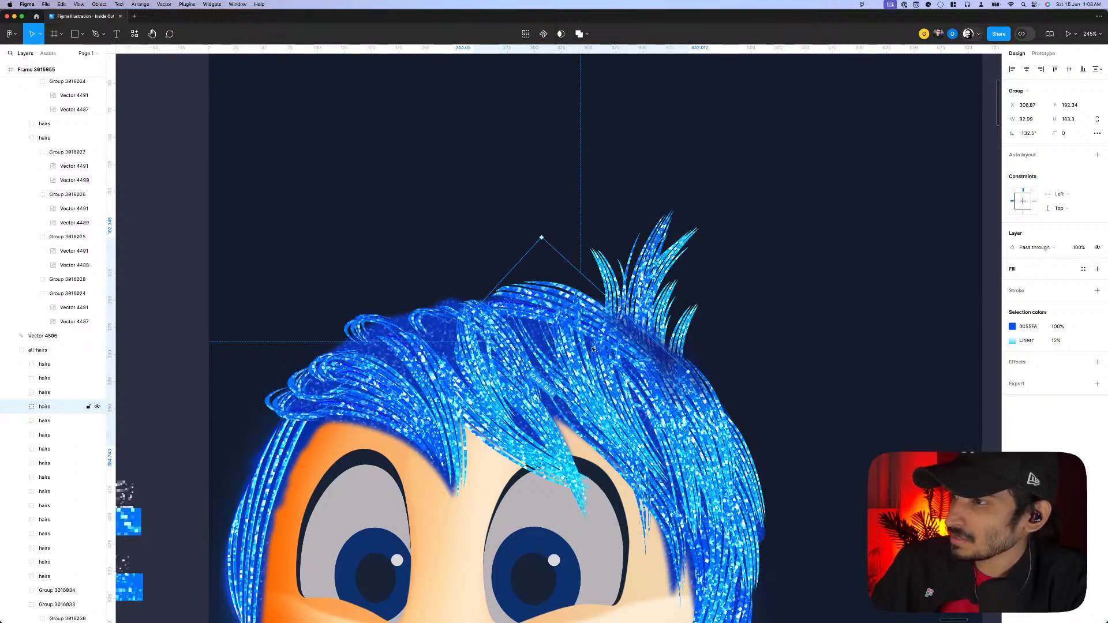
{"action": "scroll", "coordinate": [576, 354], "scroll_direction": "down", "scroll_amount": 10}
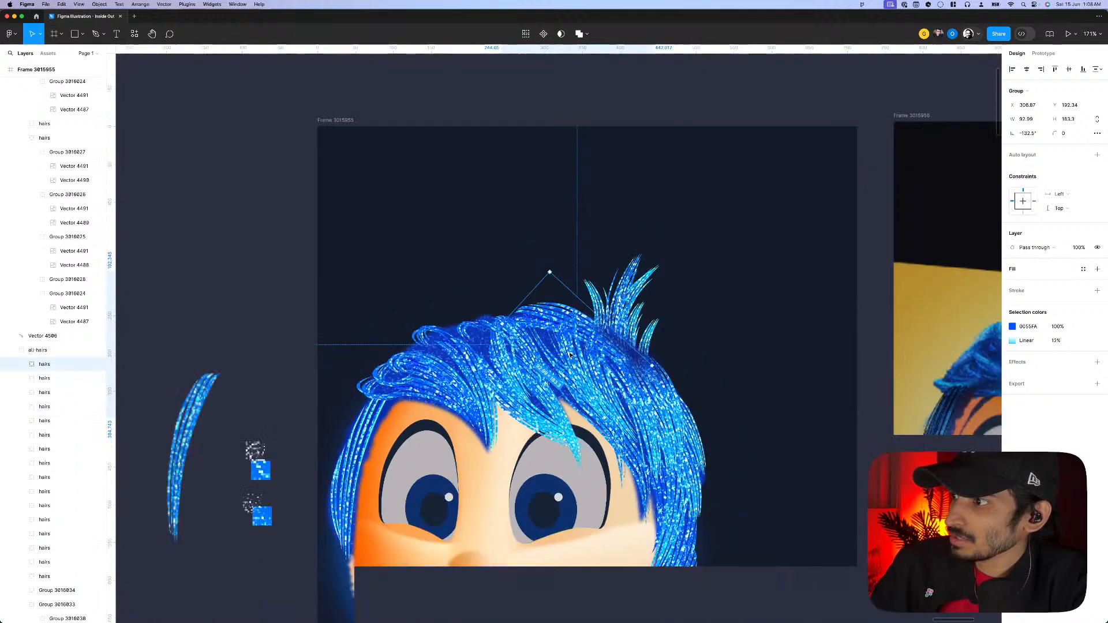
{"action": "left_click", "coordinate": [573, 271]}
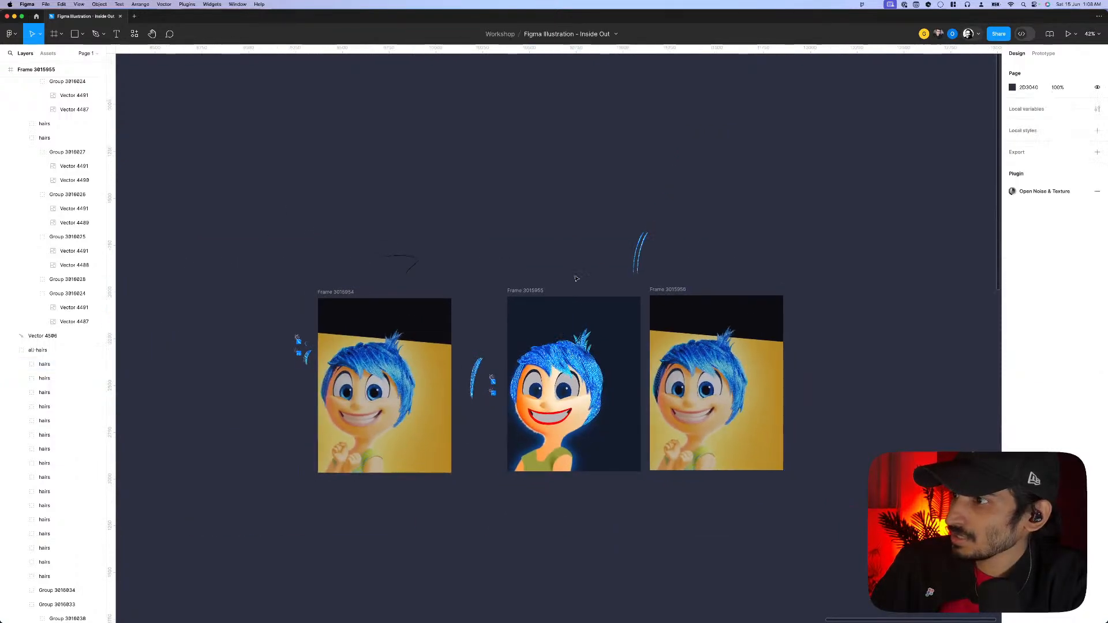
{"action": "scroll", "coordinate": [556, 334], "scroll_direction": "up", "scroll_amount": 10}
{"action": "double_click", "coordinate": [556, 333]}
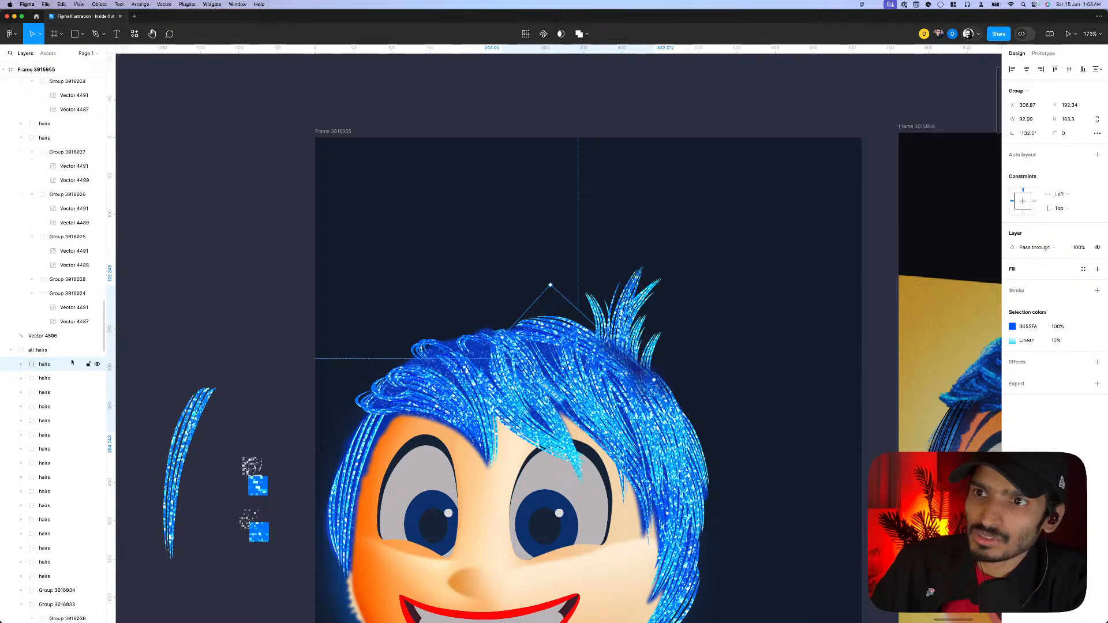
- Collapse the expanded hair groups of Frame 3015955 in the layer list, from the nested hairs groups up to Group 3016047 and Group 3016051
{"action": "scroll", "coordinate": [45, 233], "scroll_direction": "up", "scroll_amount": 5}
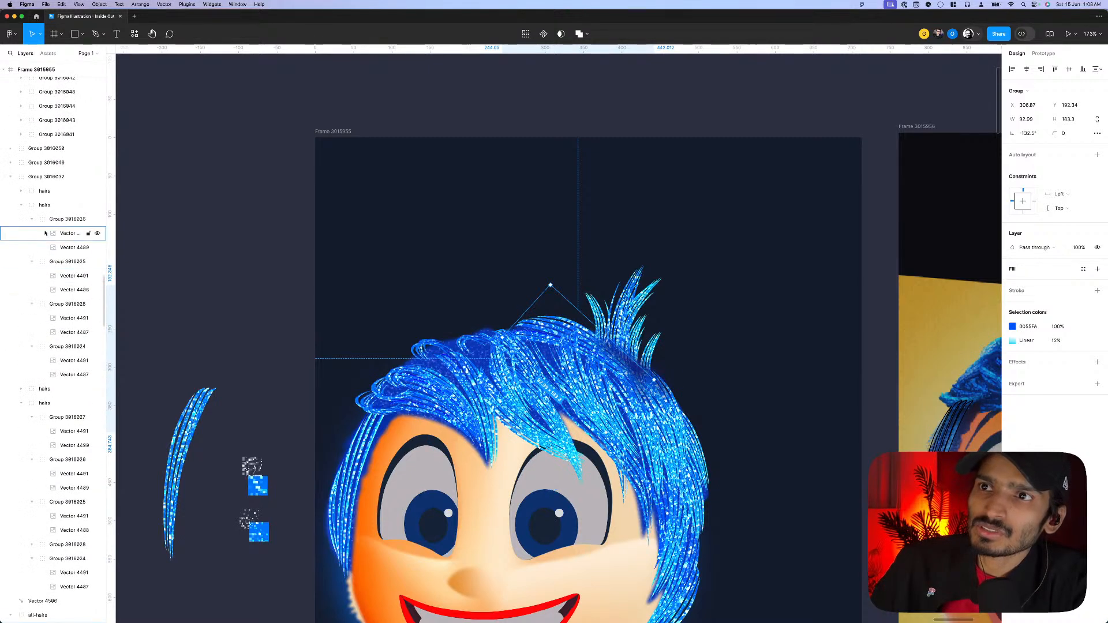
{"action": "left_click", "coordinate": [21, 403]}
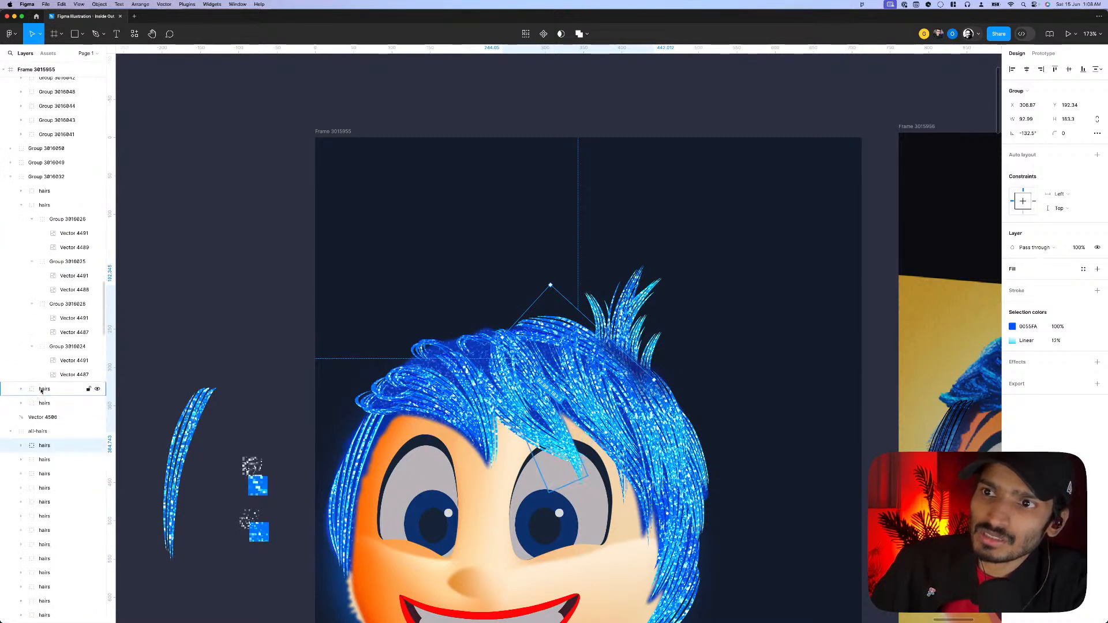
{"action": "left_click", "coordinate": [34, 403]}
{"action": "left_click", "coordinate": [21, 207]}
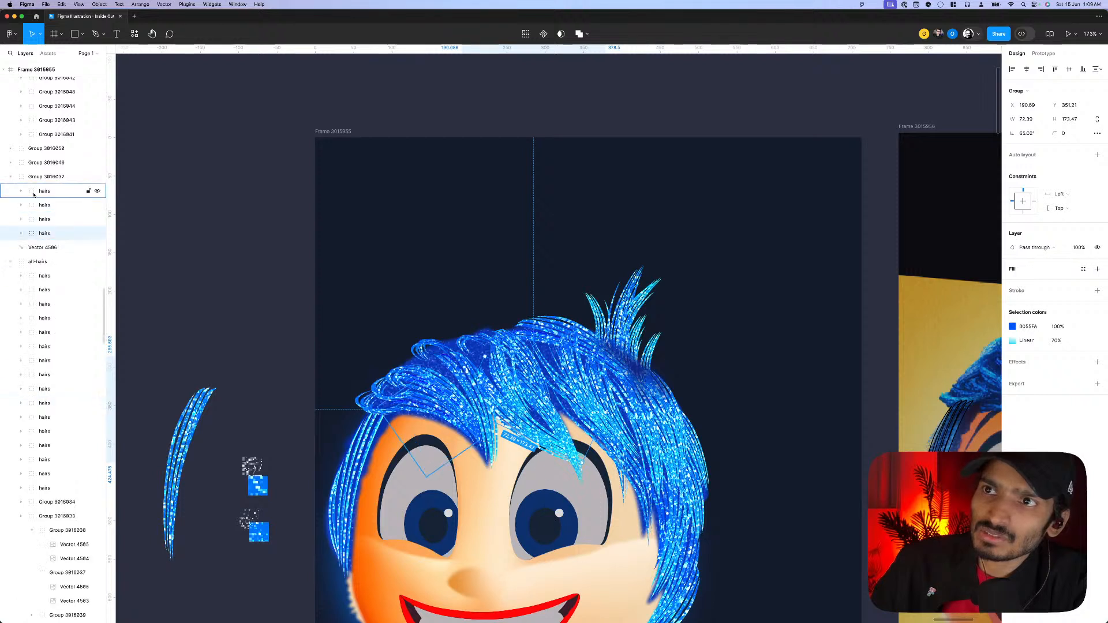
{"action": "scroll", "coordinate": [47, 196], "scroll_direction": "up", "scroll_amount": 4}
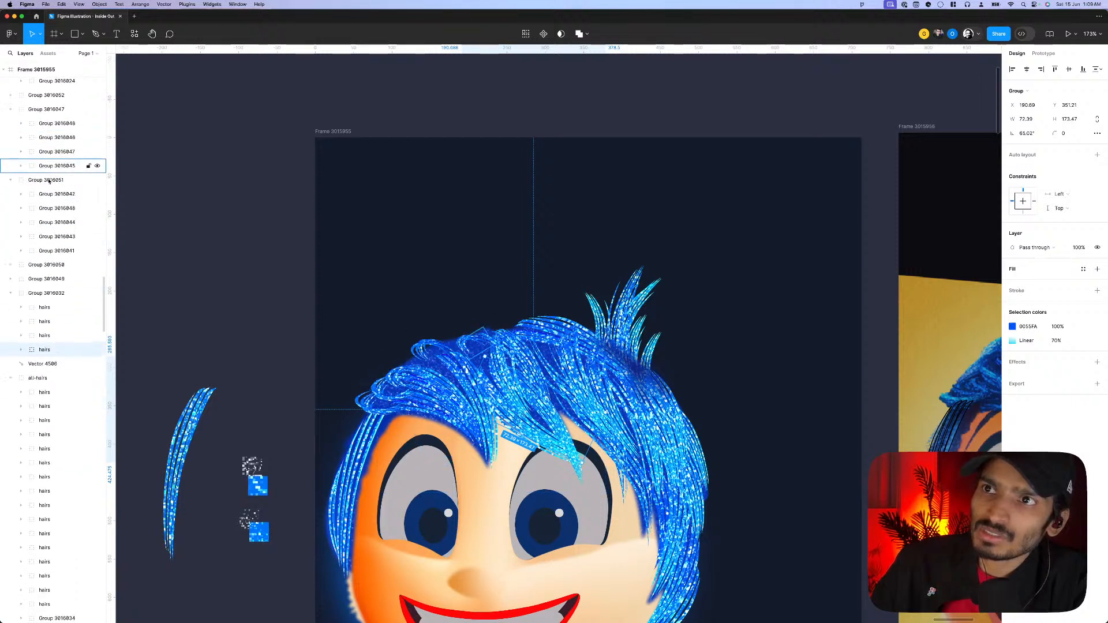
{"action": "scroll", "coordinate": [47, 196], "scroll_direction": "up", "scroll_amount": 5}
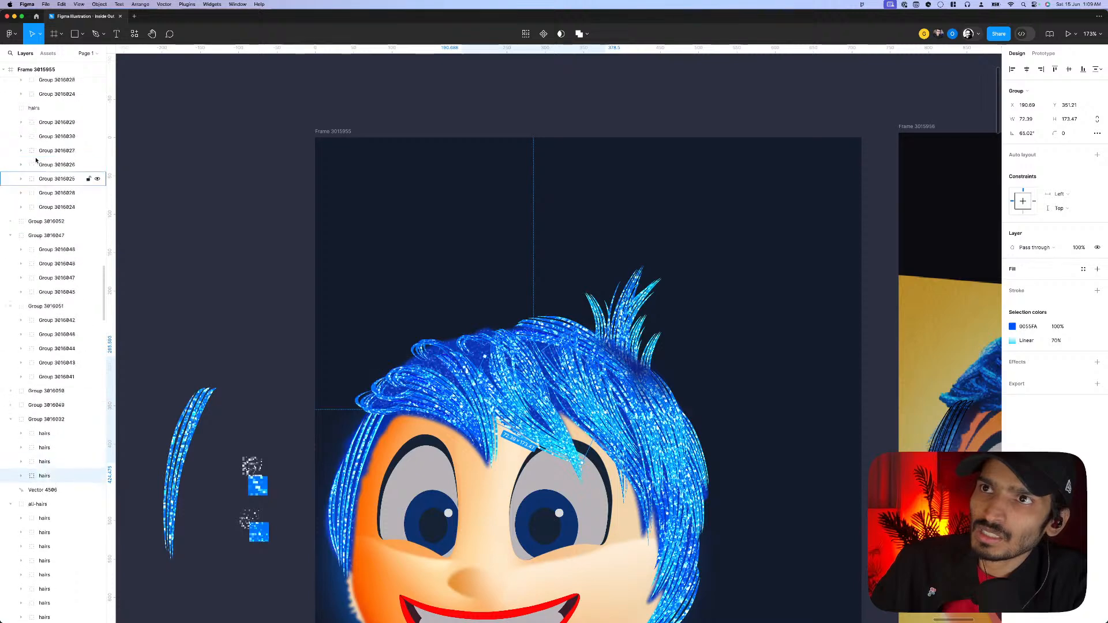
{"action": "left_click", "coordinate": [10, 140]}
{"action": "scroll", "coordinate": [12, 173], "scroll_direction": "up", "scroll_amount": 2}
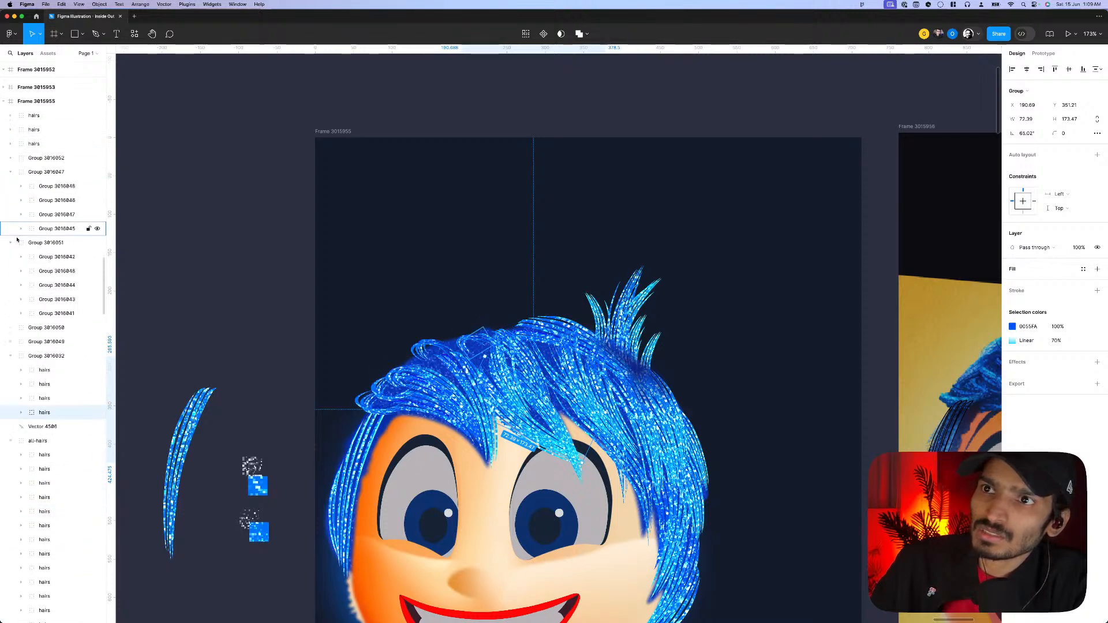
{"action": "left_click", "coordinate": [9, 172]}
{"action": "left_click", "coordinate": [10, 185]}
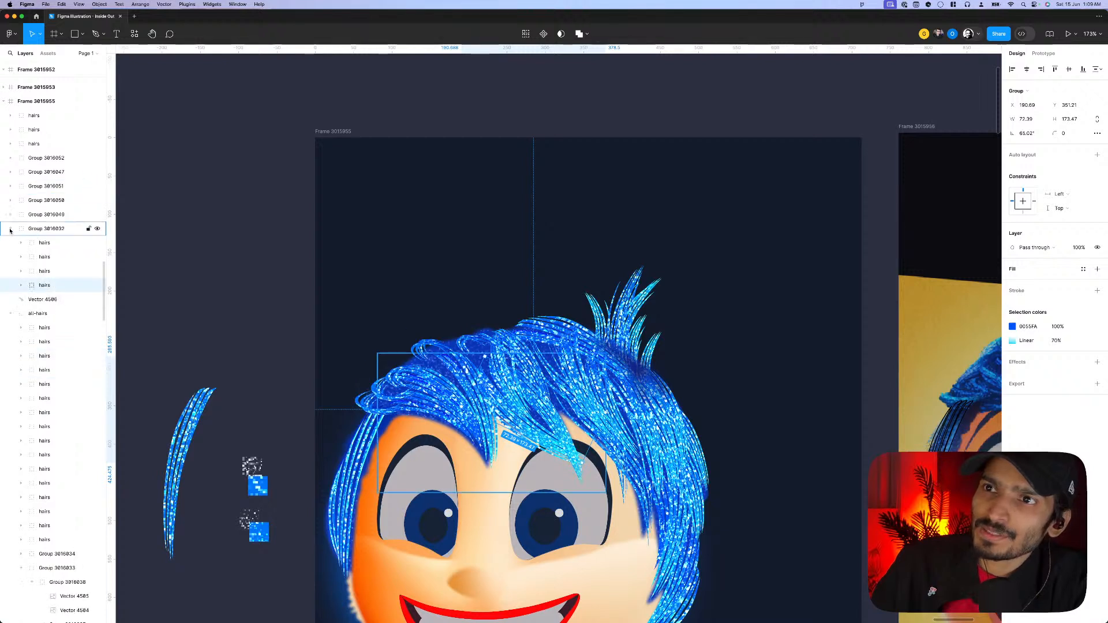
- Move the three loose hairs groups together with Groups 3016052, 3016047, 3016051, 3016050, 3016049 and 3016032 into the all-hairs group
{"action": "left_click", "coordinate": [34, 216]}
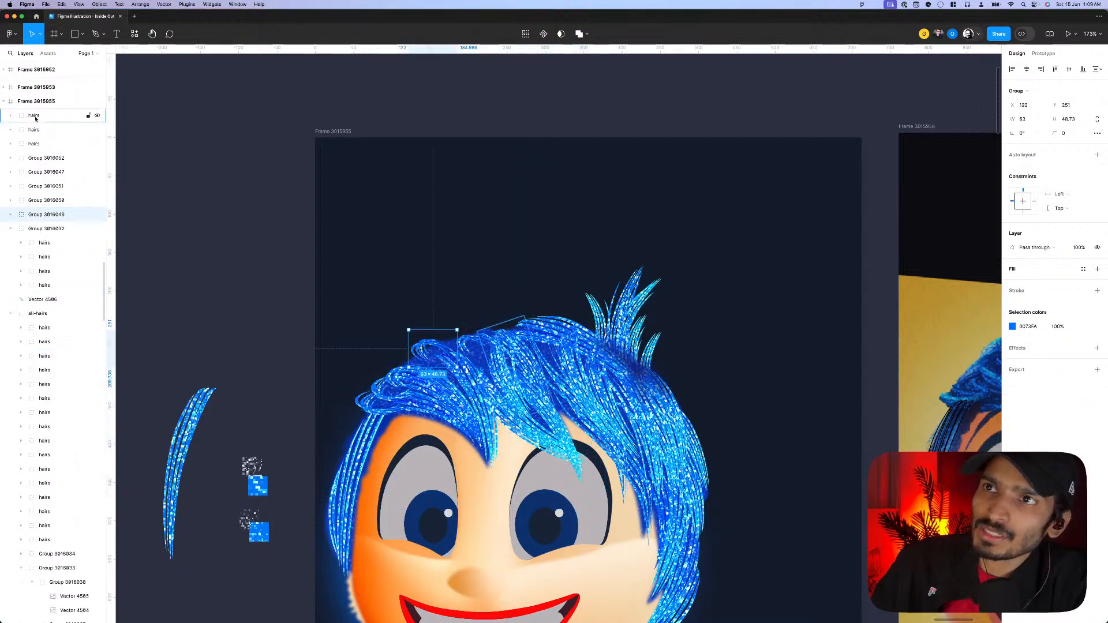
{"action": "left_click", "coordinate": [32, 115], "text": "shift"}
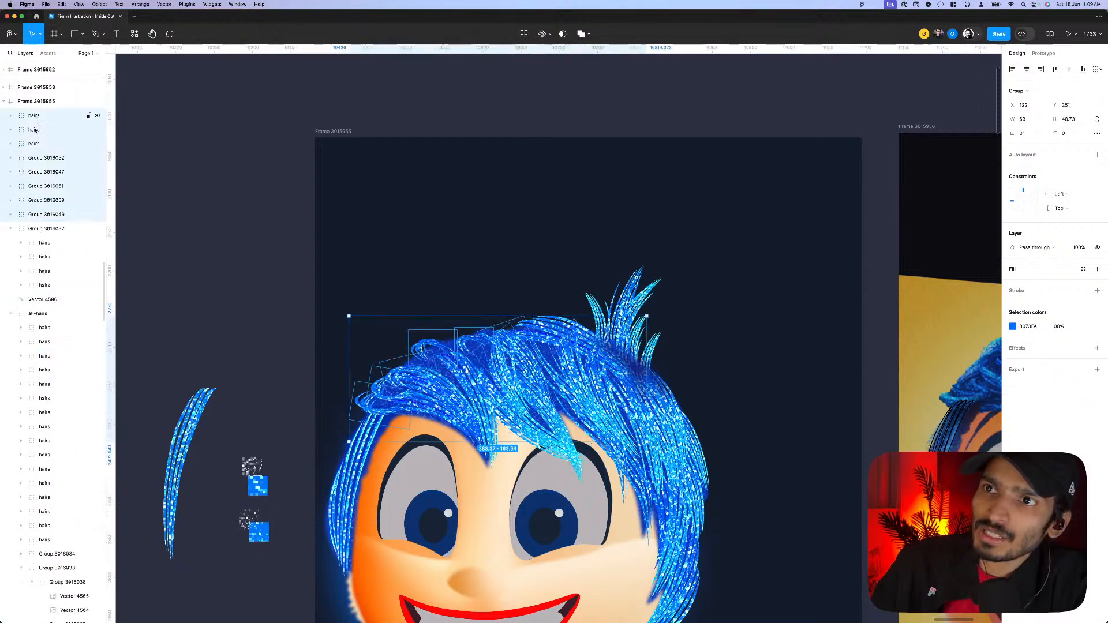
{"action": "left_click", "coordinate": [10, 228]}
{"action": "left_click", "coordinate": [36, 214]}
{"action": "left_click", "coordinate": [33, 116]}
{"action": "left_click", "coordinate": [36, 231], "text": "shift"}
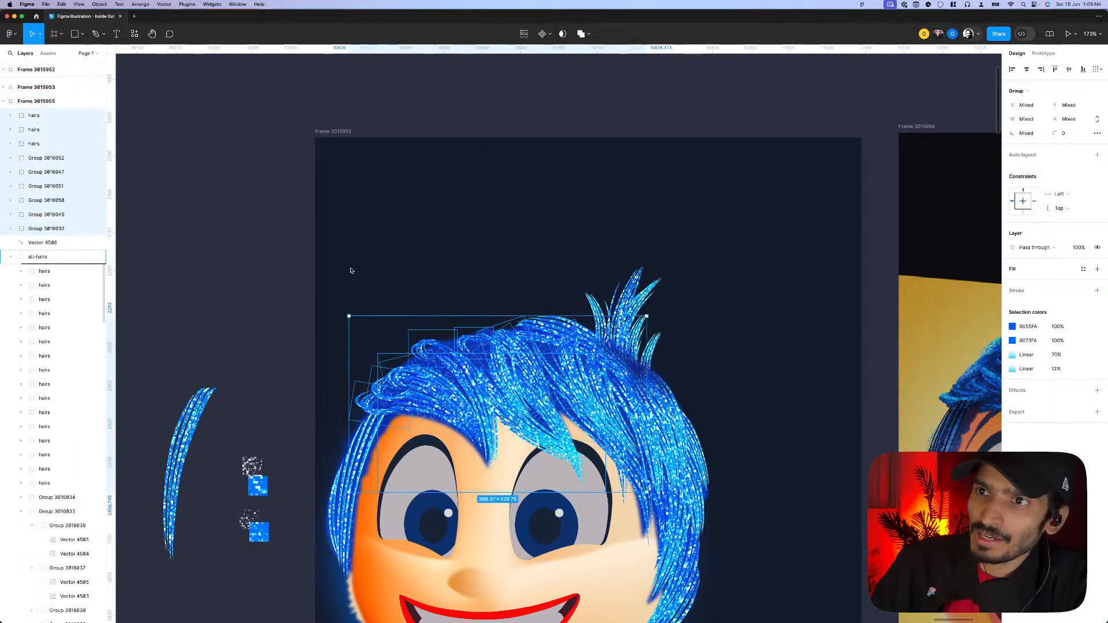
{"action": "left_click_drag", "start_coordinate": [272, 273], "coordinate": [273, 274]}
{"action": "left_click", "coordinate": [273, 273]}
- Count the layers of Frame 3015955 with the Layer Counter plugin, including nested layers, and close the plugin
{"action": "scroll", "coordinate": [313, 262], "scroll_direction": "down", "scroll_amount": 5}
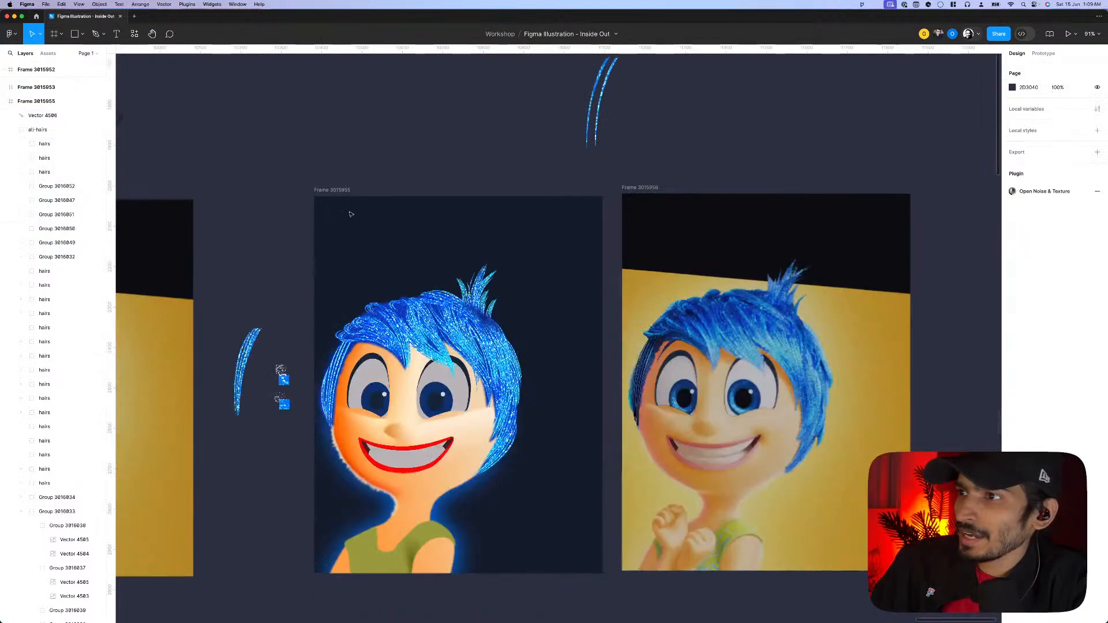
{"action": "left_click", "coordinate": [338, 192]}
{"action": "key", "text": "super+/"}
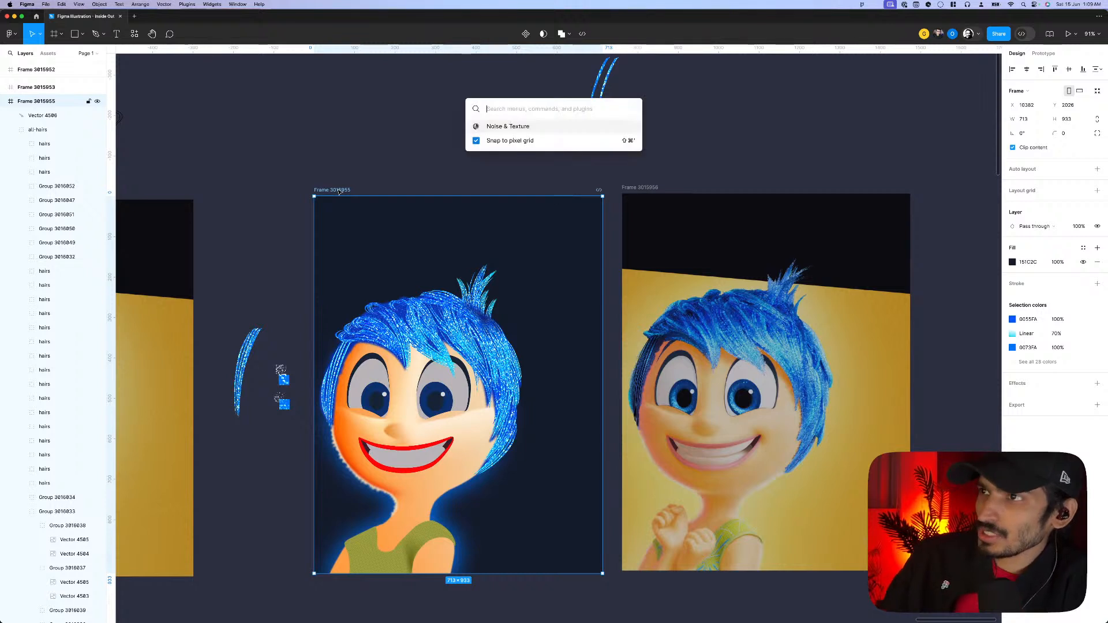
{"action": "type", "text": "layer cou"}
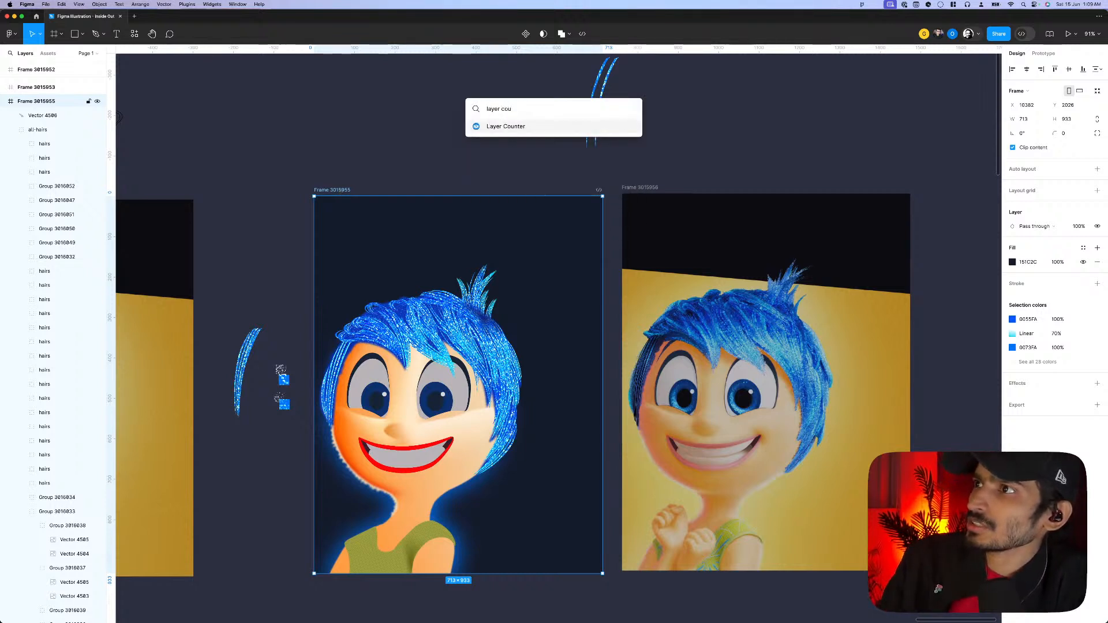
{"action": "key", "text": "Return"}
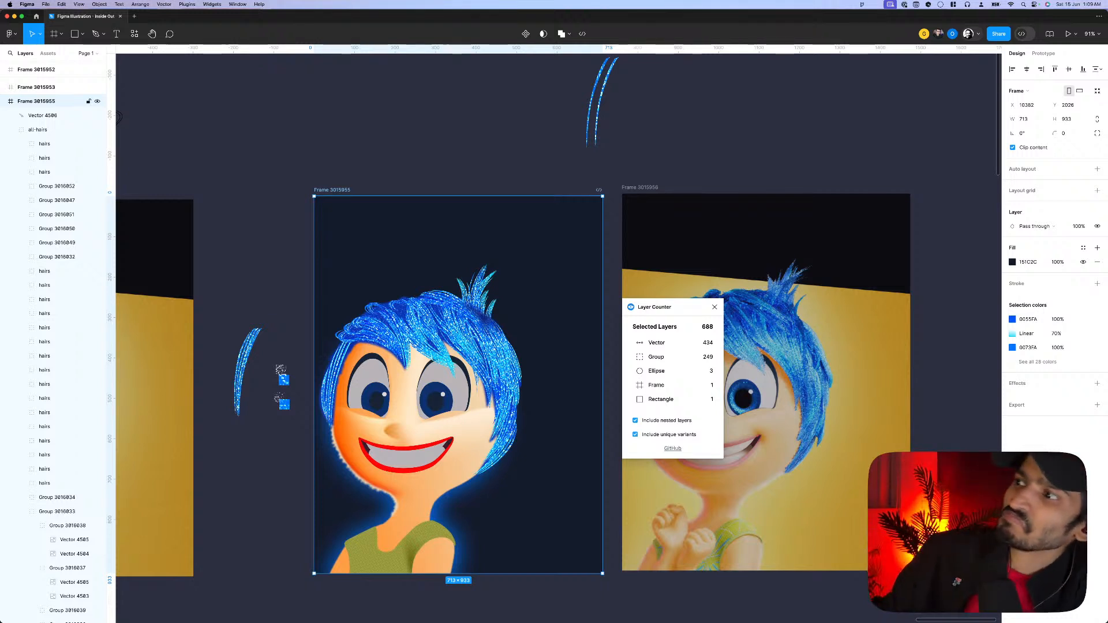
{"action": "left_click", "coordinate": [715, 310]}
- Examine the illustration's hair up close and from afar against the reference frames beside it
{"action": "scroll", "coordinate": [476, 306], "scroll_direction": "up", "scroll_amount": 3}
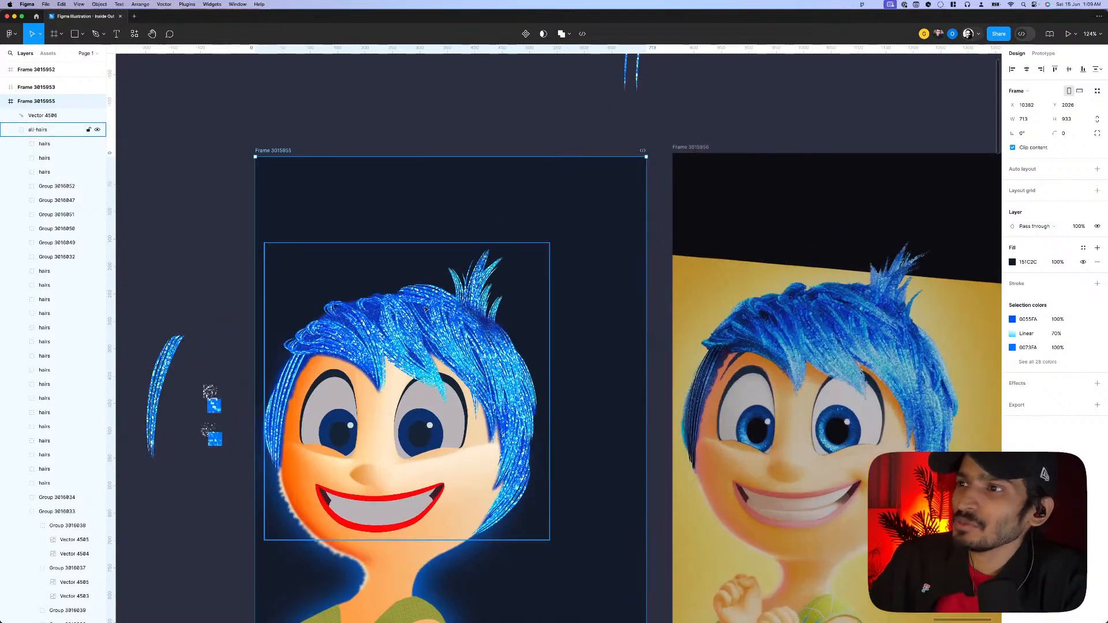
{"action": "scroll", "coordinate": [426, 310], "scroll_direction": "up", "scroll_amount": 3}
{"action": "left_click", "coordinate": [497, 326]}
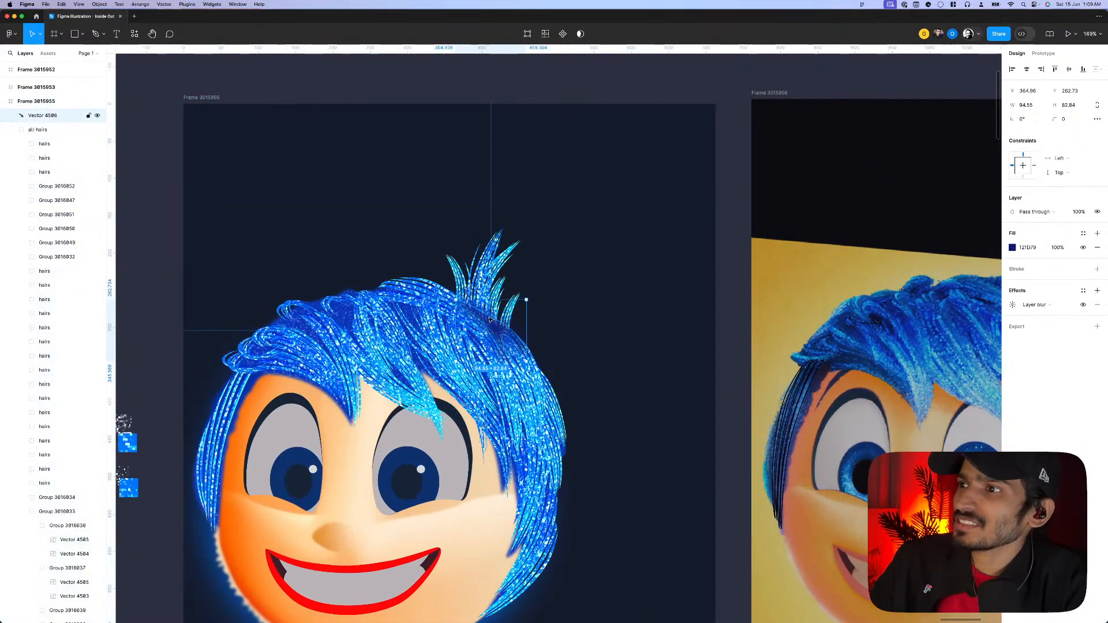
{"action": "scroll", "coordinate": [537, 352], "scroll_direction": "down", "scroll_amount": 5}
{"action": "scroll", "coordinate": [537, 404], "scroll_direction": "down", "scroll_amount": 5}
{"action": "left_click", "coordinate": [519, 459]}
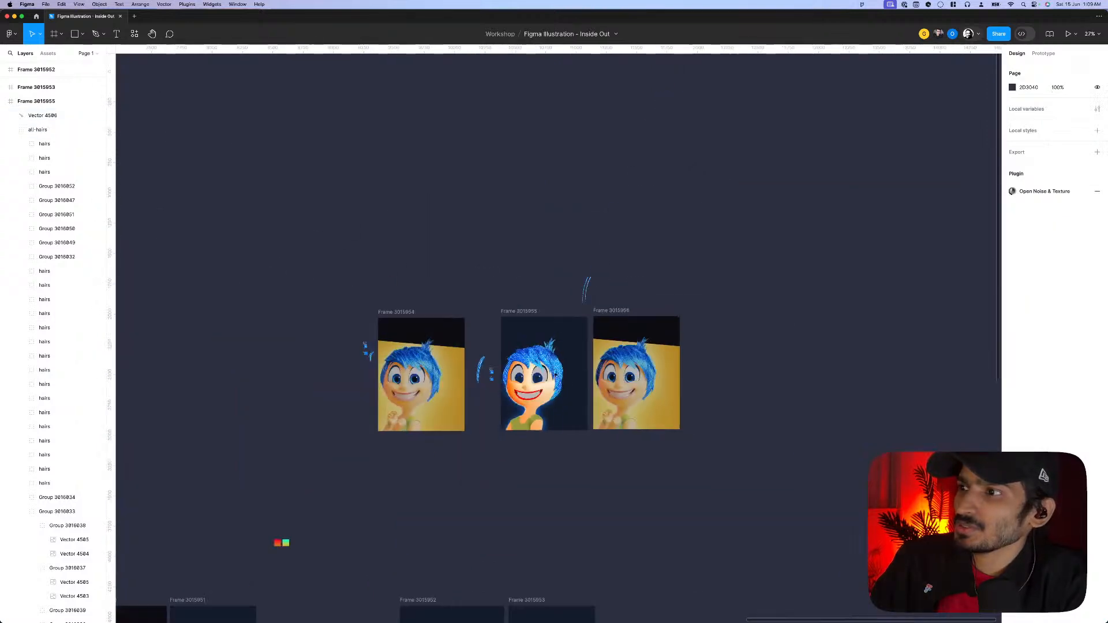
{"action": "scroll", "coordinate": [523, 456], "scroll_direction": "up", "scroll_amount": 4}
{"action": "scroll", "coordinate": [541, 384], "scroll_direction": "up", "scroll_amount": 5}
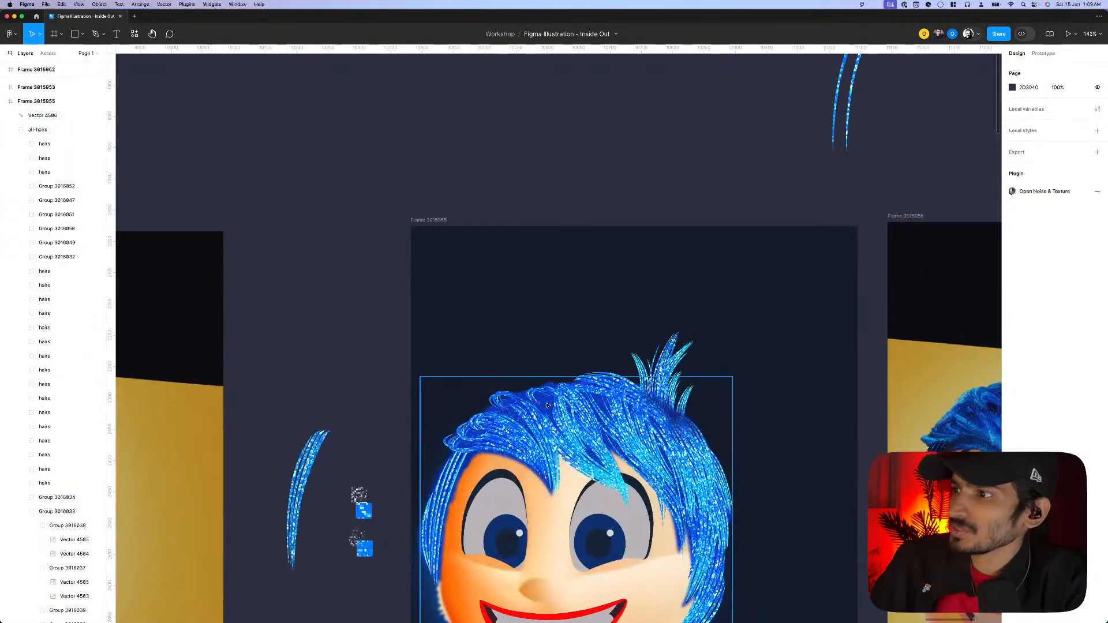
- Lengthen the central crown hairs group with the 38° rotation to about 149 px so it reaches further down the fringe
{"action": "double_click", "coordinate": [575, 433]}
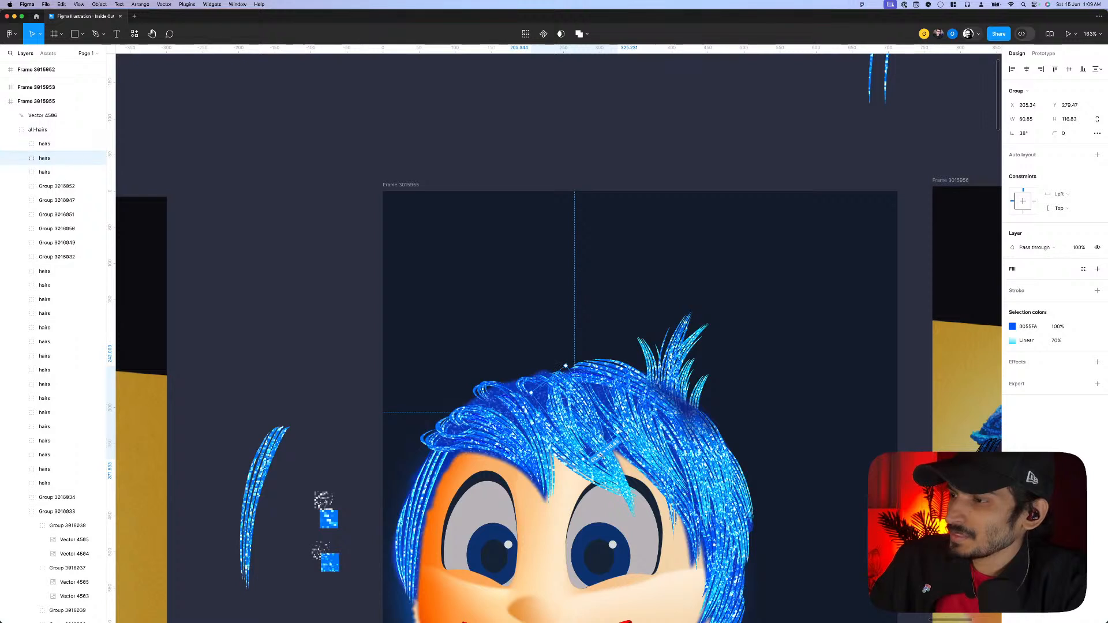
{"action": "left_click_drag", "start_coordinate": [612, 465], "coordinate": [624, 478]}
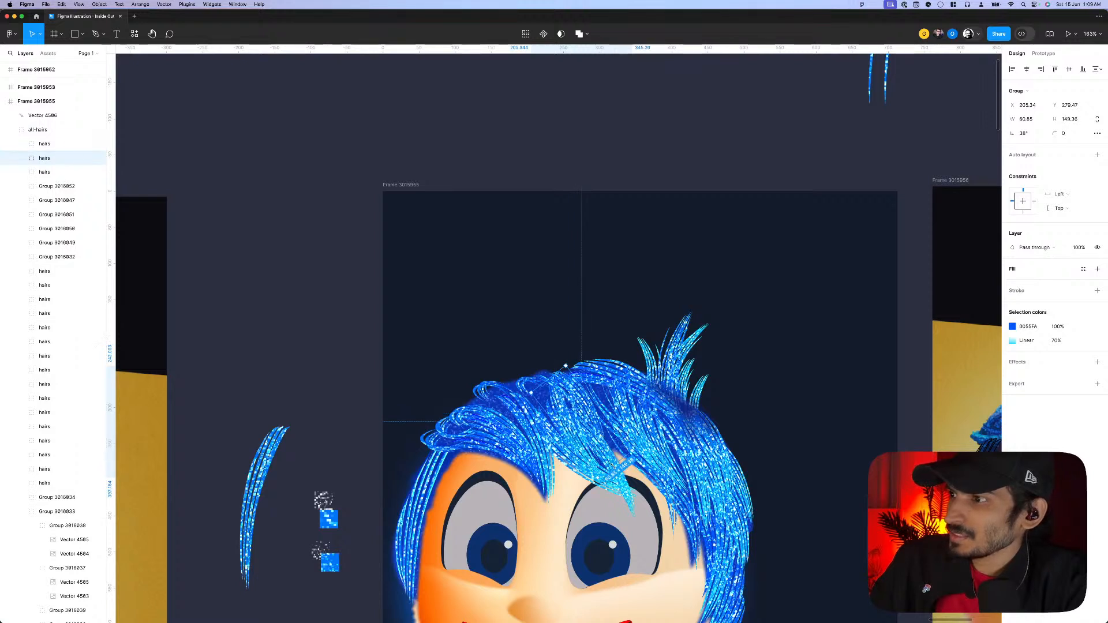
{"action": "scroll", "coordinate": [585, 424], "scroll_direction": "up", "scroll_amount": 3}
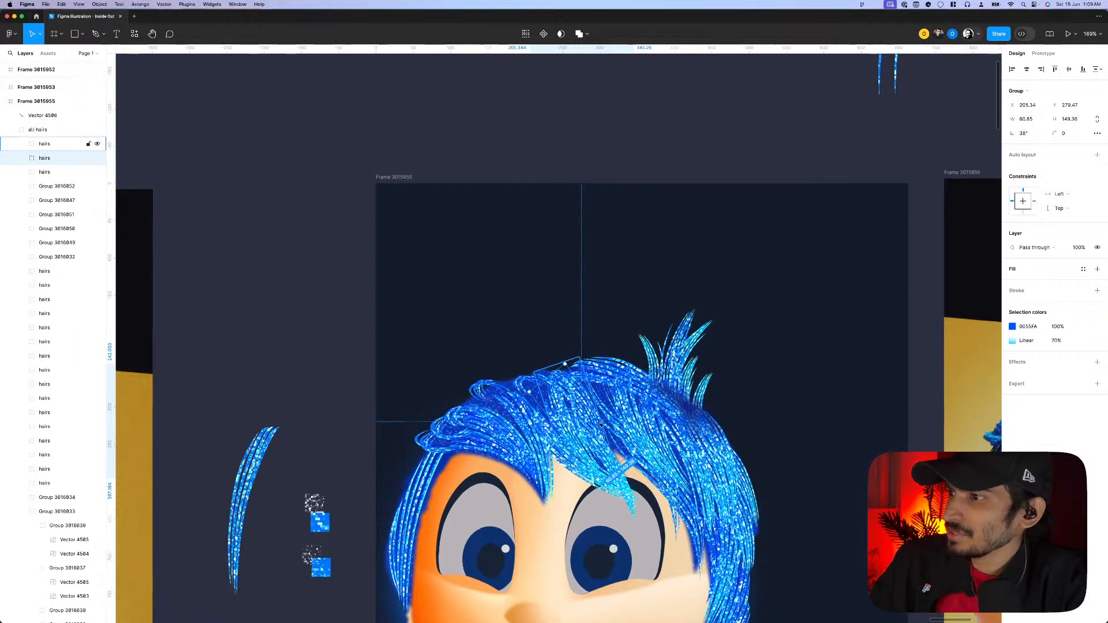
- Duplicate the 38° hairs group beside the crown, move the copy over the central crown and shorten it to about 132 px
{"action": "left_click", "coordinate": [637, 430]}
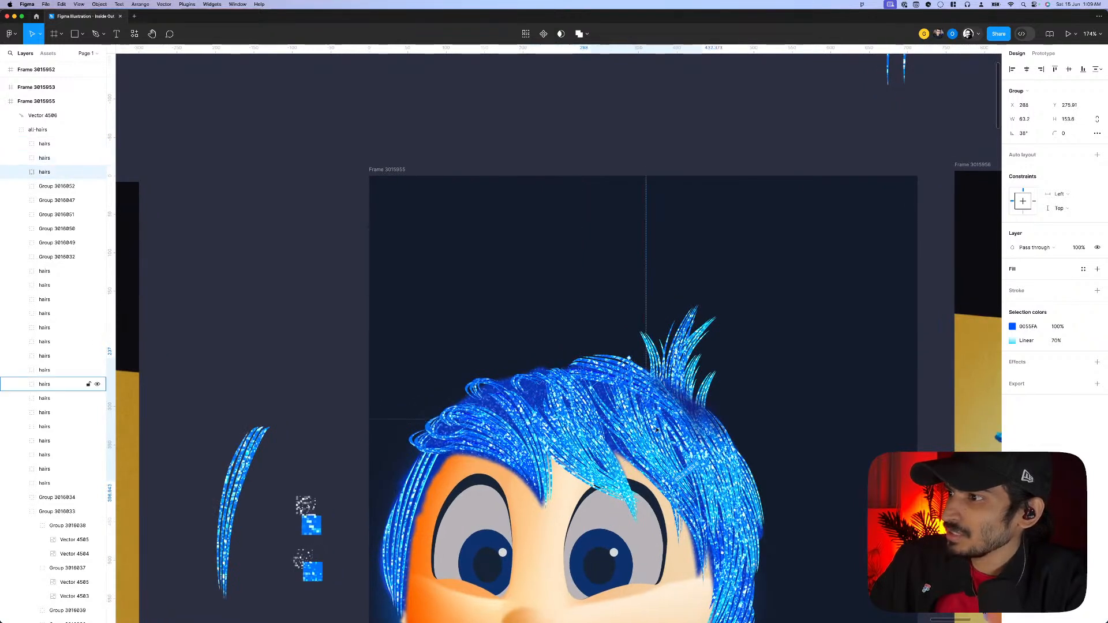
{"action": "left_click", "coordinate": [661, 432]}
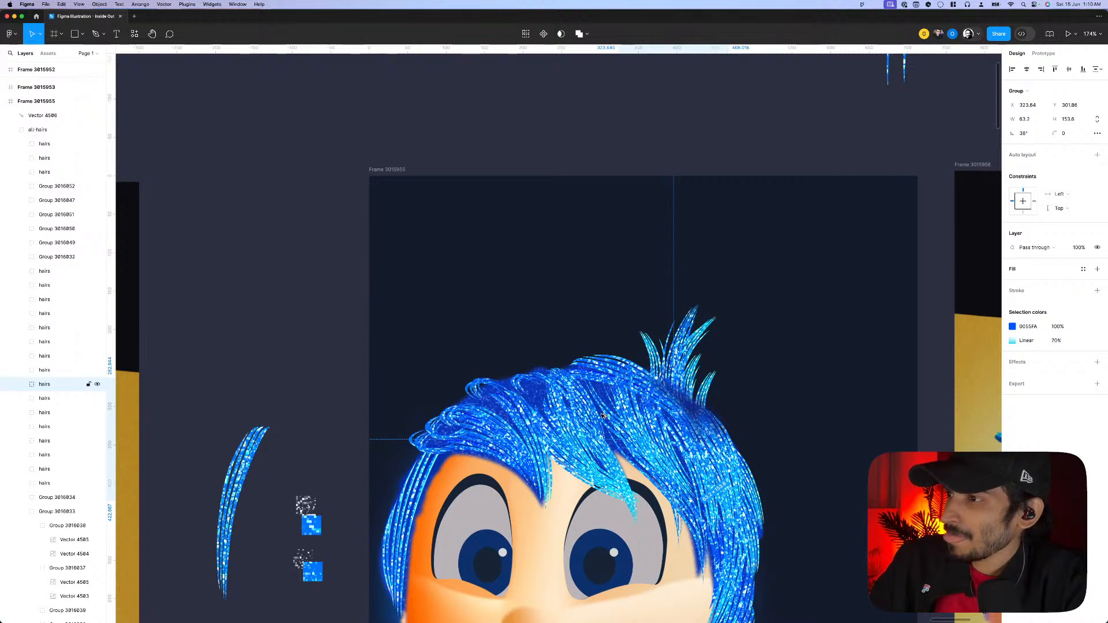
{"action": "key", "text": "super+d"}
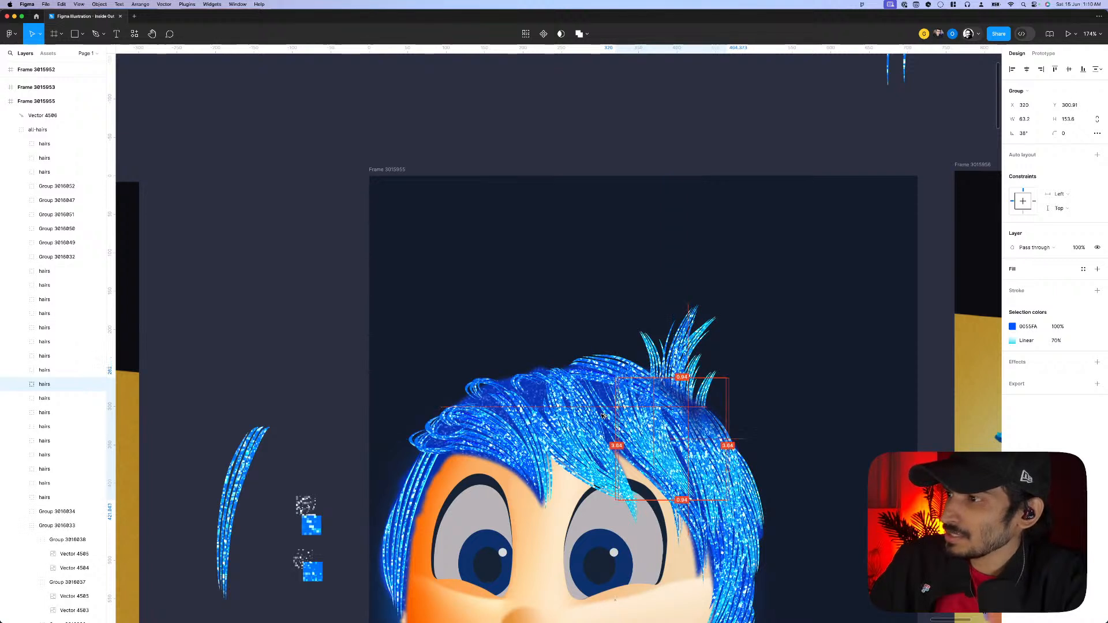
{"action": "left_click_drag", "start_coordinate": [664, 437], "coordinate": [604, 415]}
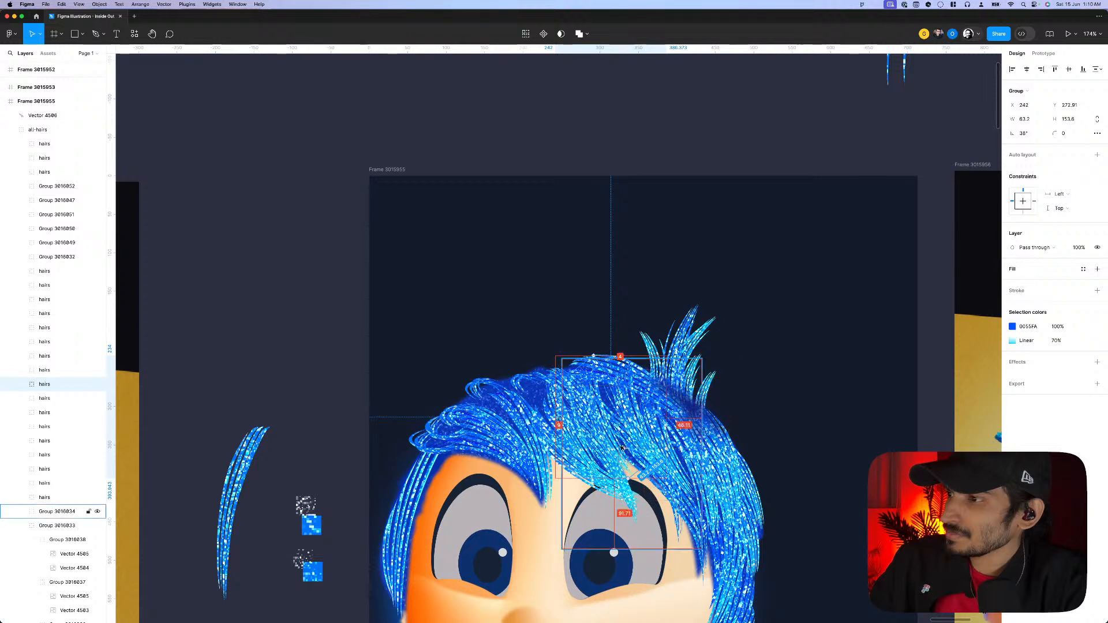
{"action": "left_click_drag", "start_coordinate": [626, 466], "coordinate": [615, 448]}
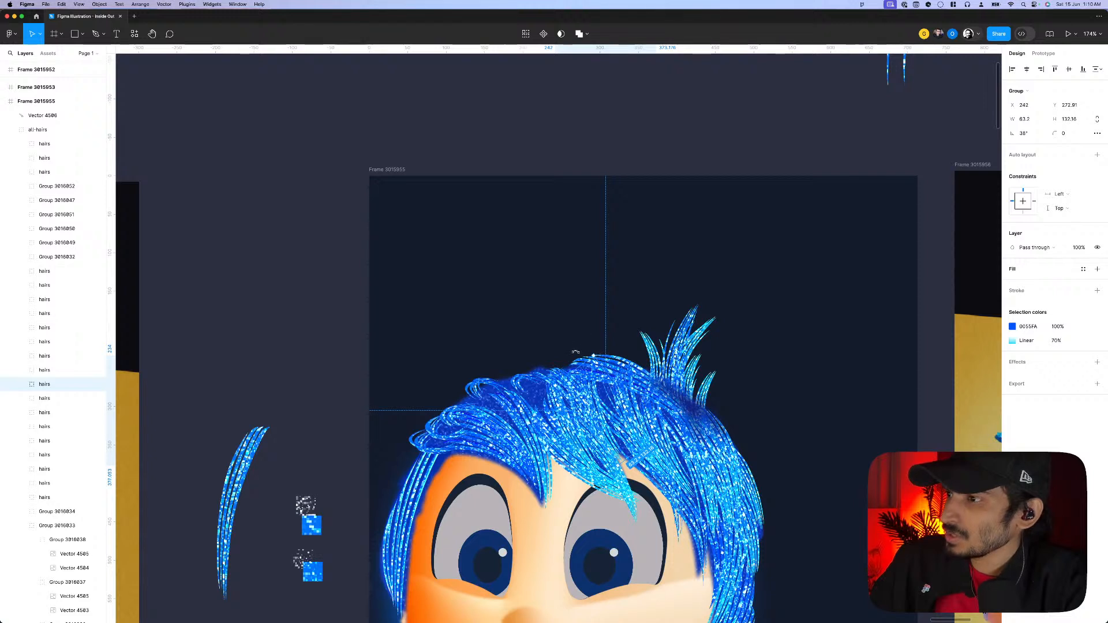
- Rotate the copied hairs group to about 54° and nudge it into the gap at the central crown
{"action": "left_click_drag", "start_coordinate": [576, 351], "coordinate": [575, 351]}
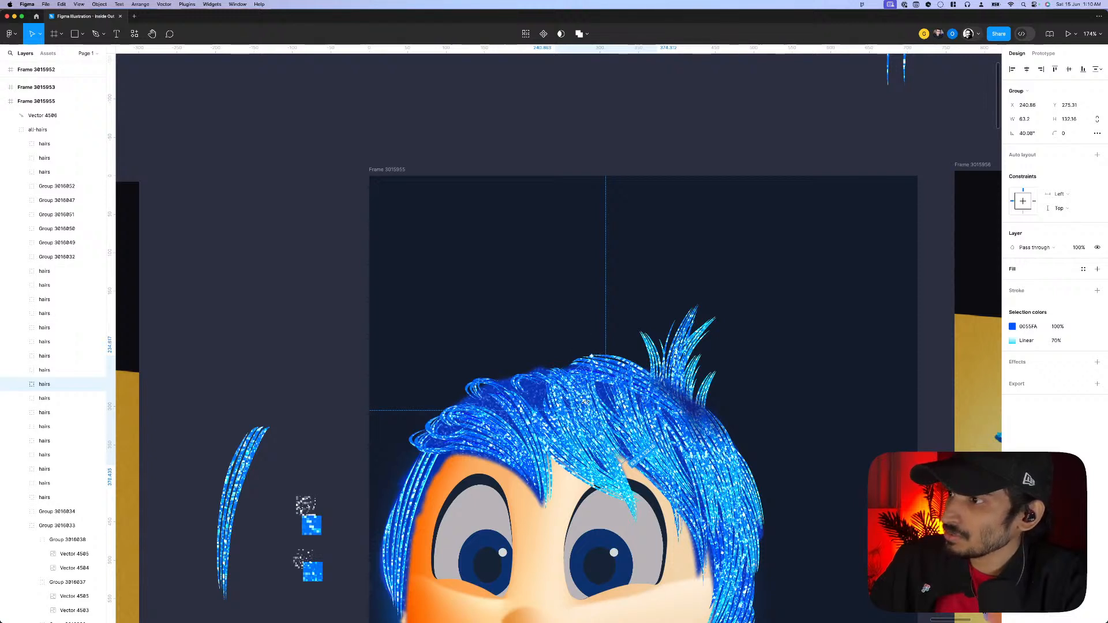
{"action": "left_click_drag", "start_coordinate": [584, 402], "coordinate": [605, 422]}
{"action": "key", "text": "Left"}
{"action": "key", "text": "Left"}
{"action": "key", "text": "Left"}
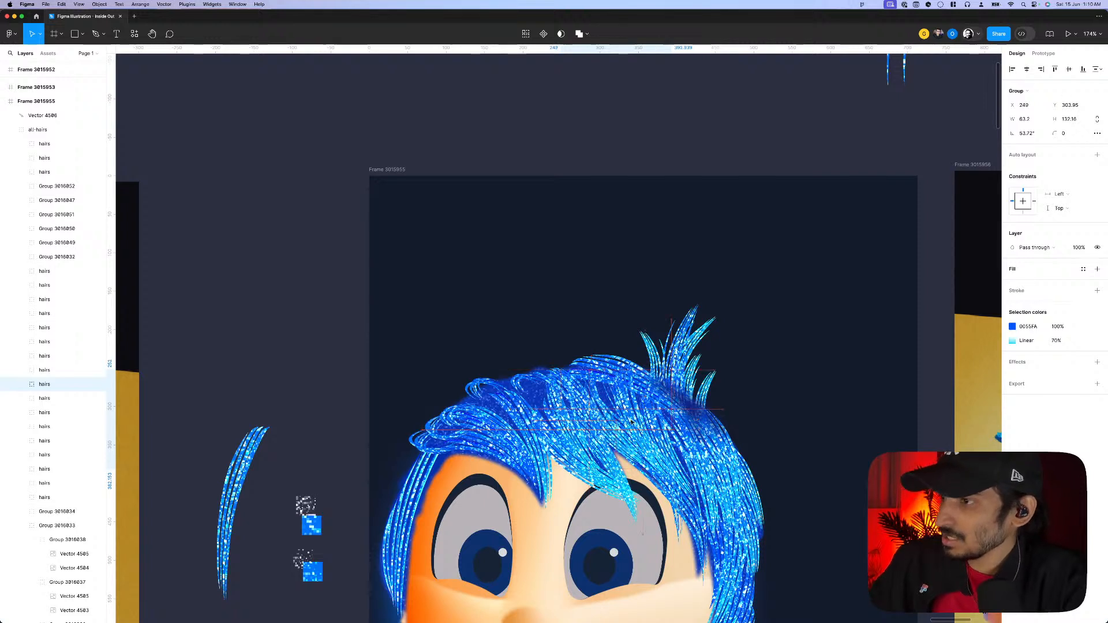
- Recolour the inner shadow of all seven subgroups inside the copied hairs group to 0029FE
{"action": "key", "text": "Return"}
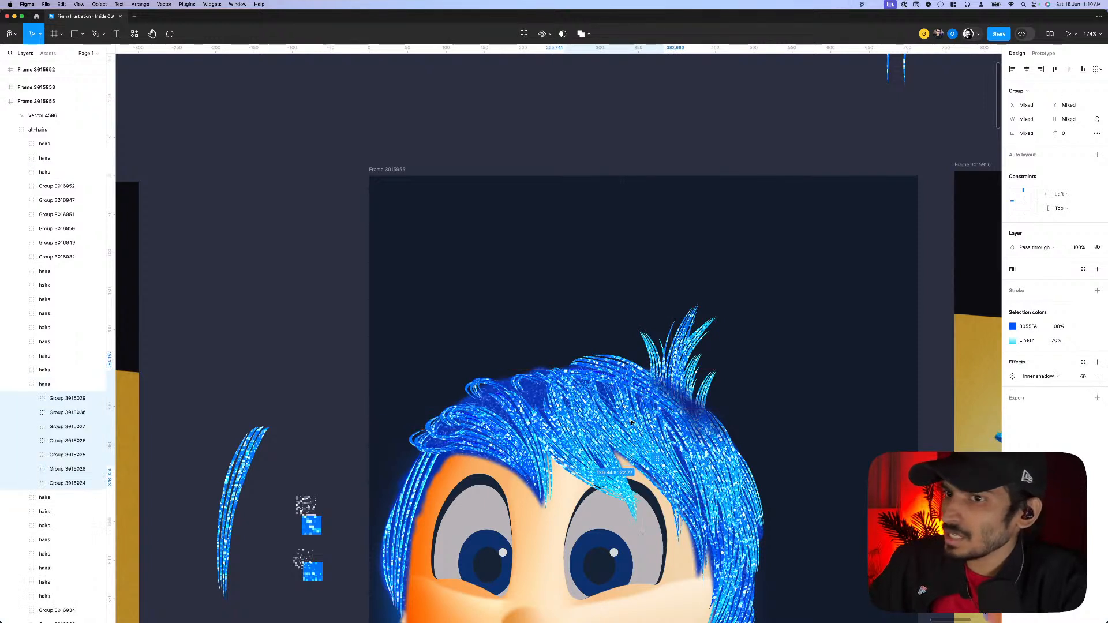
{"action": "left_click", "coordinate": [1012, 376]}
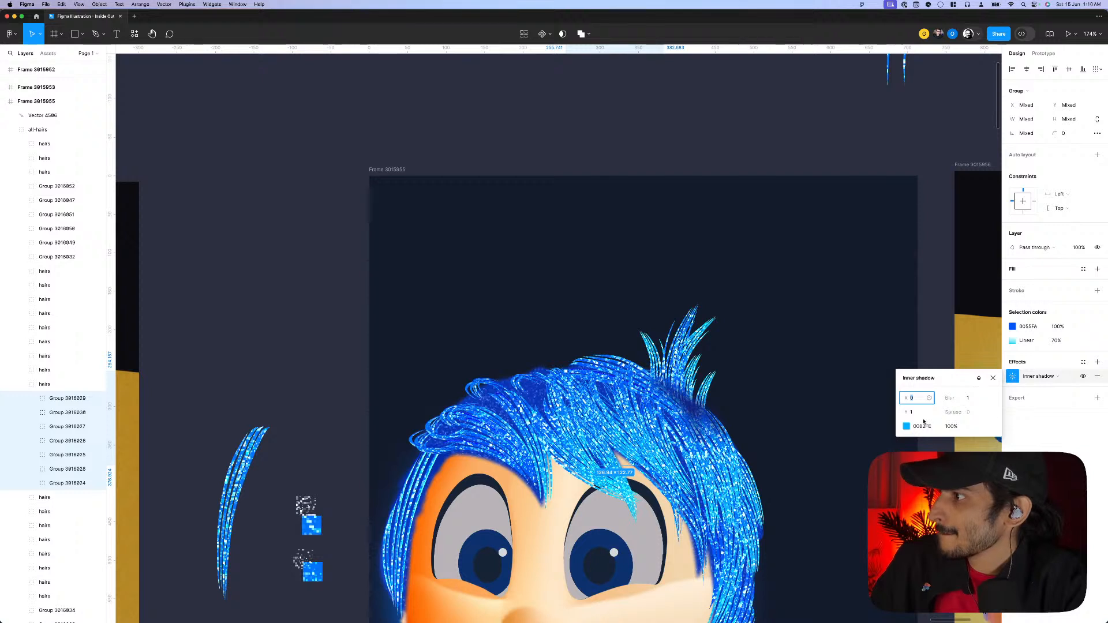
{"action": "left_click", "coordinate": [906, 426]}
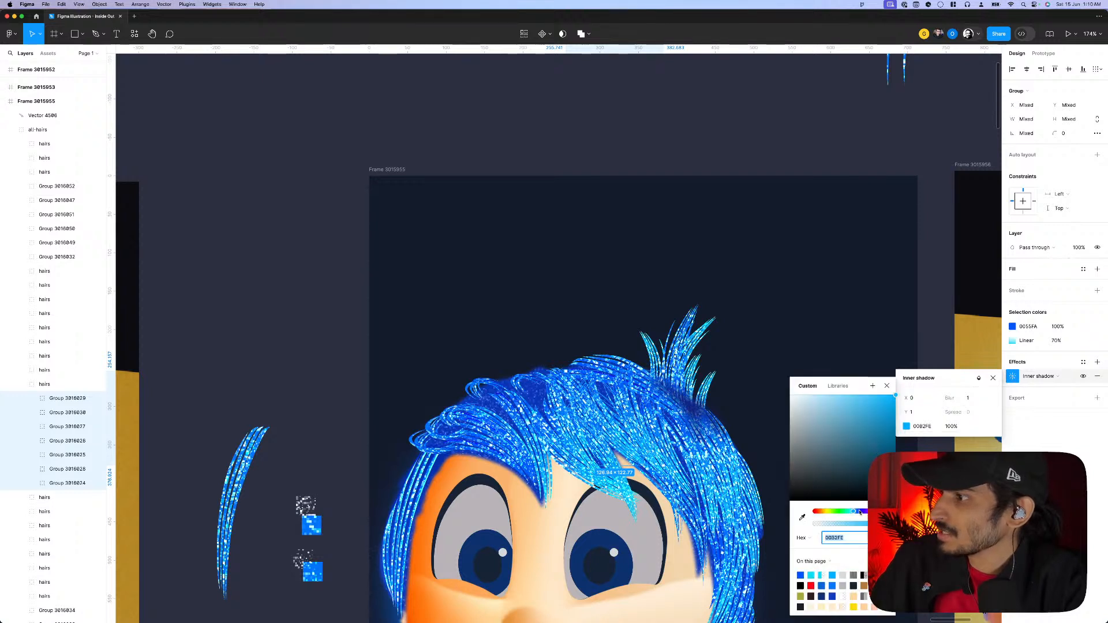
{"action": "left_click", "coordinate": [859, 512]}
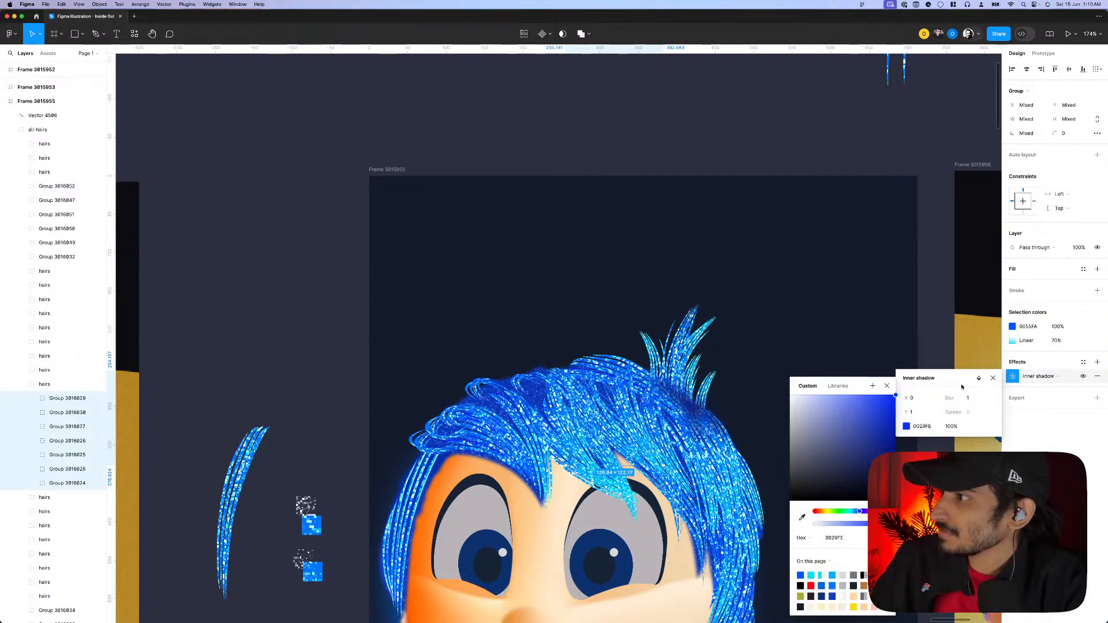
{"action": "left_click", "coordinate": [979, 378]}
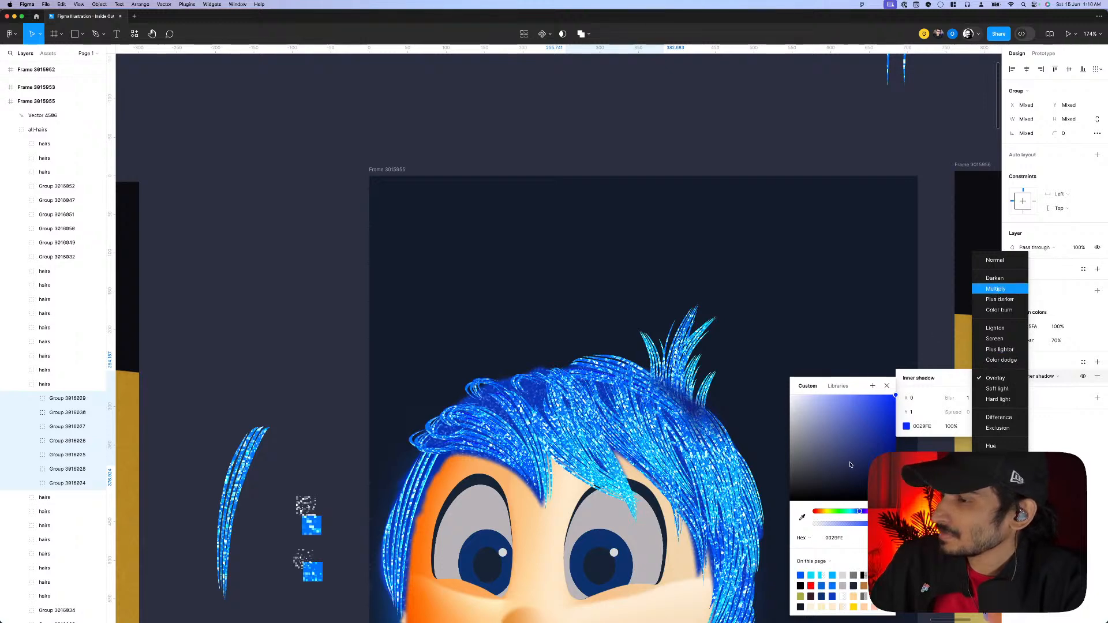
{"action": "left_click", "coordinate": [579, 439]}
{"action": "scroll", "coordinate": [579, 440], "scroll_direction": "down", "scroll_amount": 5}
{"action": "left_click", "coordinate": [604, 339]}
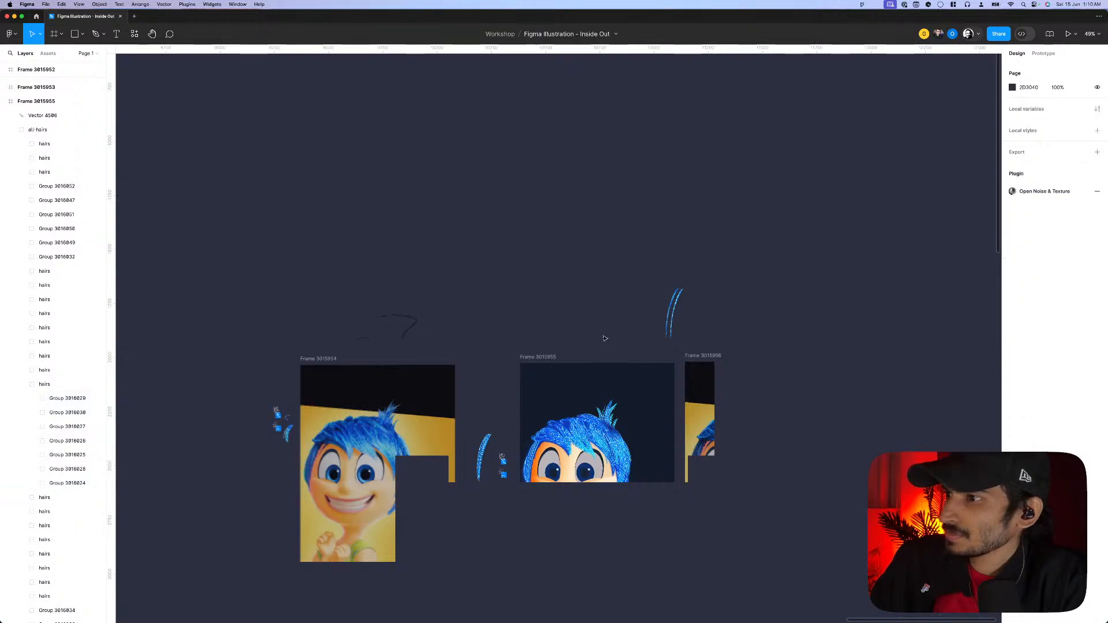
- Nudge the 149 px crown hairs group slightly left, then duplicate it toward the upper-left crown and shorten the copy to about 98 px
{"action": "scroll", "coordinate": [560, 418], "scroll_direction": "up", "scroll_amount": 5}
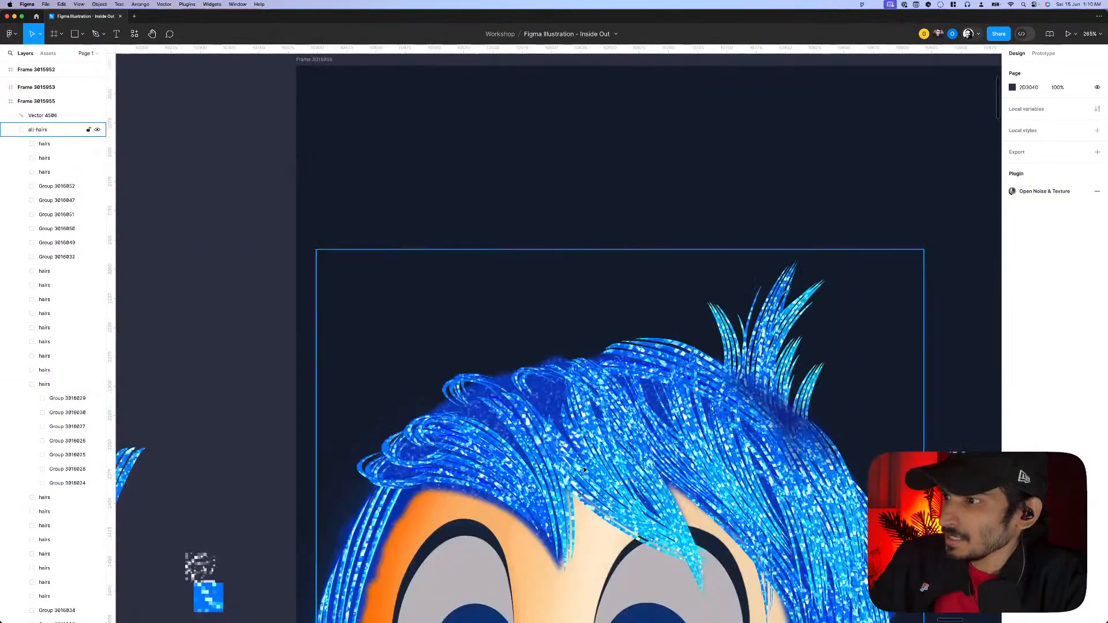
{"action": "left_click", "coordinate": [622, 479]}
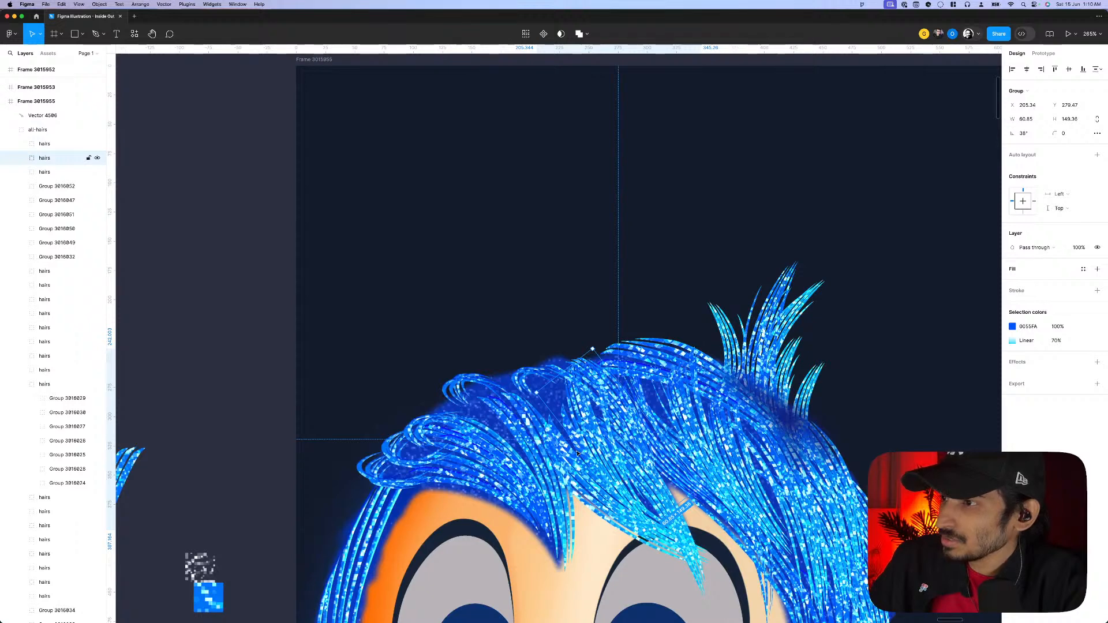
{"action": "left_click_drag", "start_coordinate": [577, 453], "coordinate": [578, 454]}
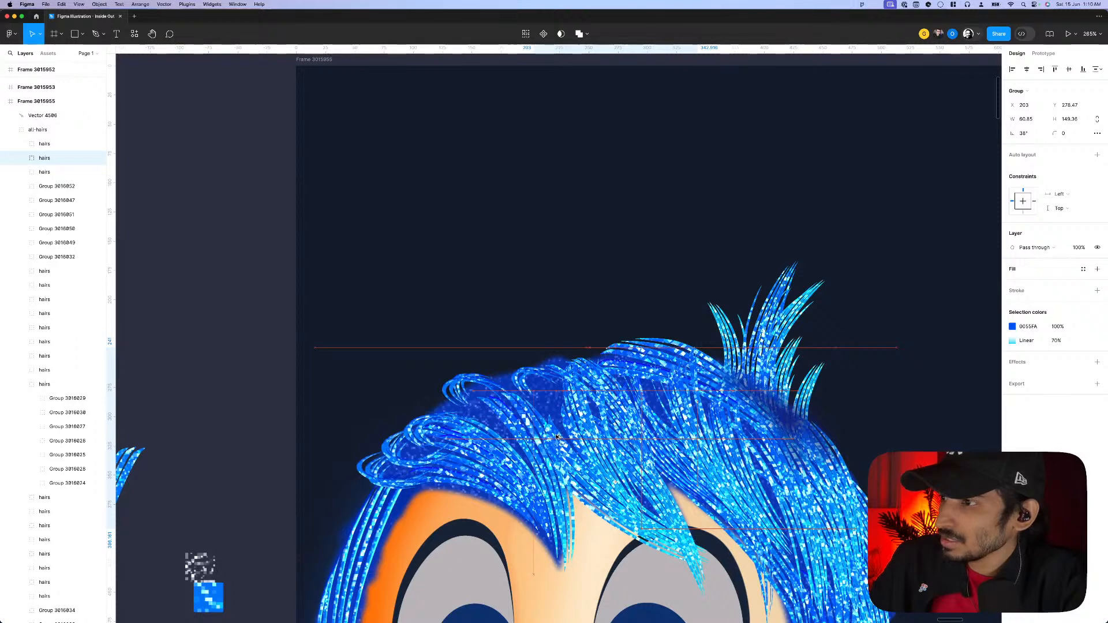
{"action": "key", "text": "super+d"}
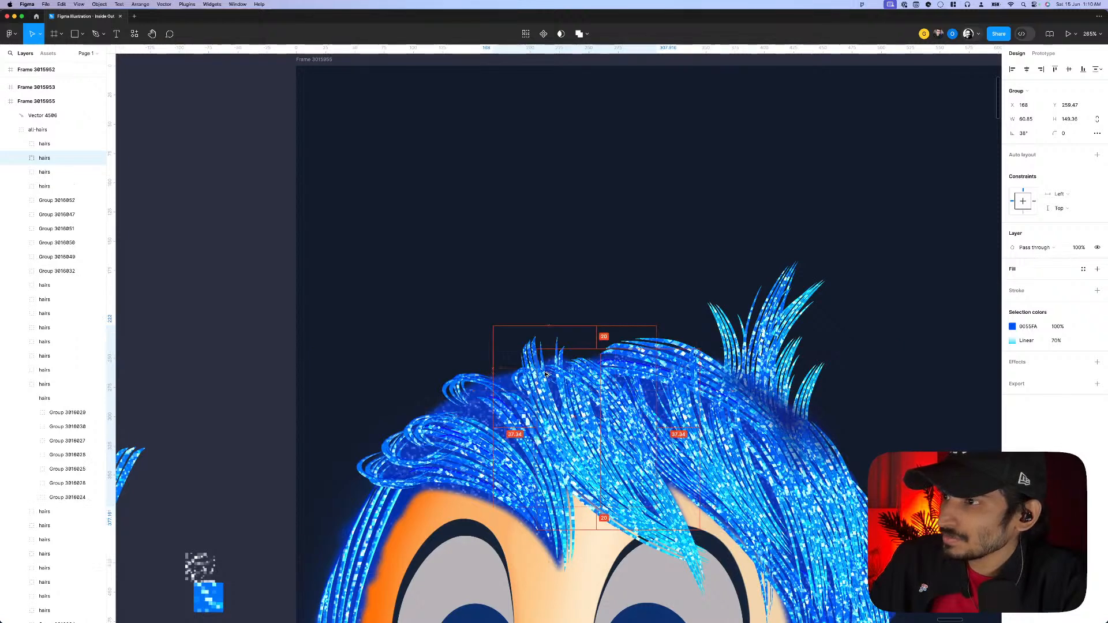
{"action": "mouse_move", "coordinate": [547, 375]}
{"action": "left_mouse_down"}
{"action": "mouse_move", "coordinate": [516, 343]}
{"action": "mouse_move", "coordinate": [564, 381]}
{"action": "left_mouse_up"}
{"action": "scroll", "coordinate": [564, 383], "scroll_direction": "down", "scroll_amount": 10}
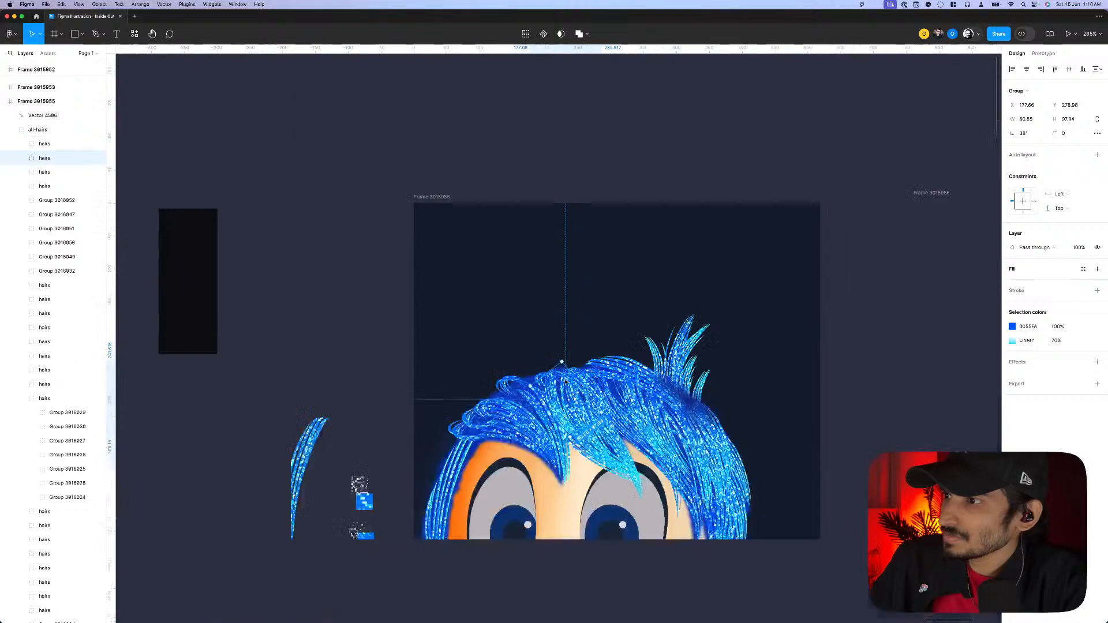
- Compare the illustration's hair with the reference frames on both sides from afar and up close
{"action": "left_click", "coordinate": [606, 444]}
{"action": "scroll", "coordinate": [611, 461], "scroll_direction": "up", "scroll_amount": 3}
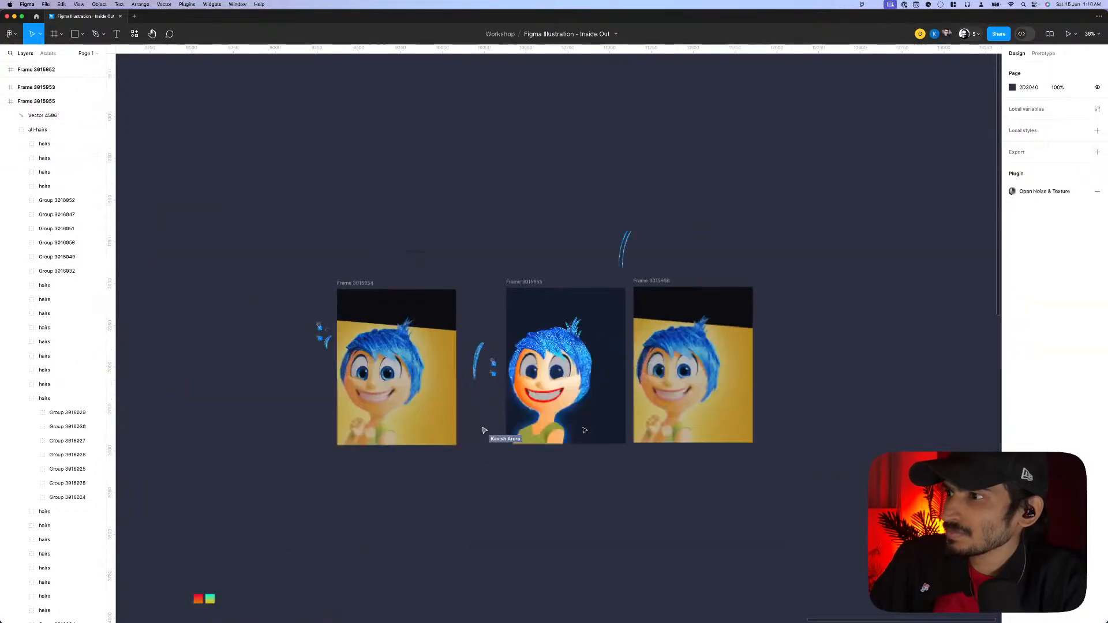
{"action": "scroll", "coordinate": [604, 474], "scroll_direction": "up", "scroll_amount": 3}
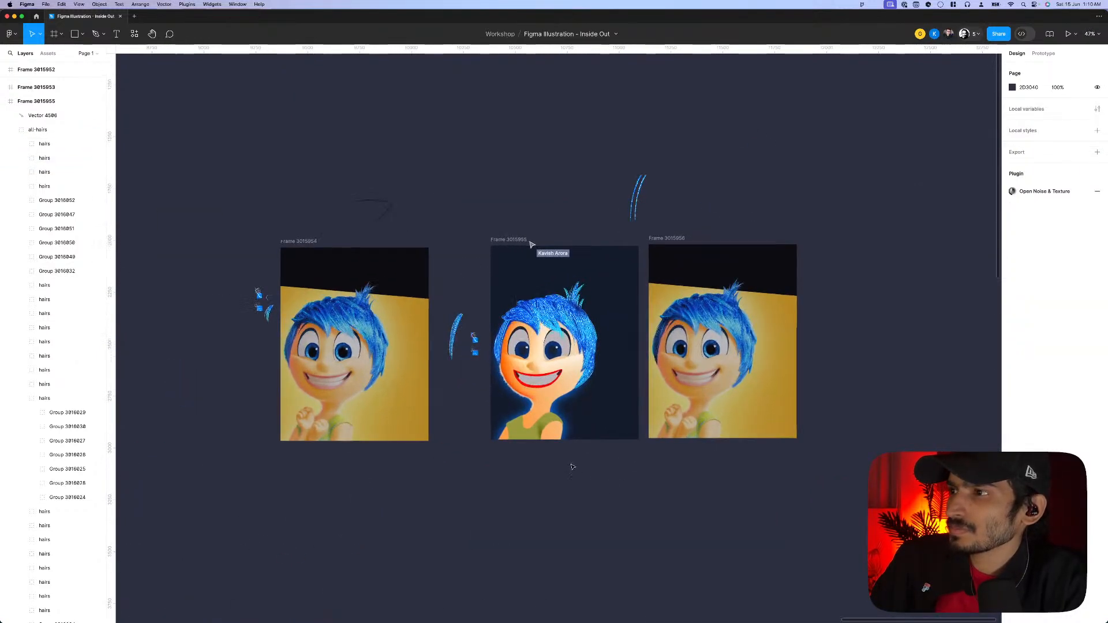
{"action": "scroll", "coordinate": [594, 464], "scroll_direction": "up", "scroll_amount": 5}
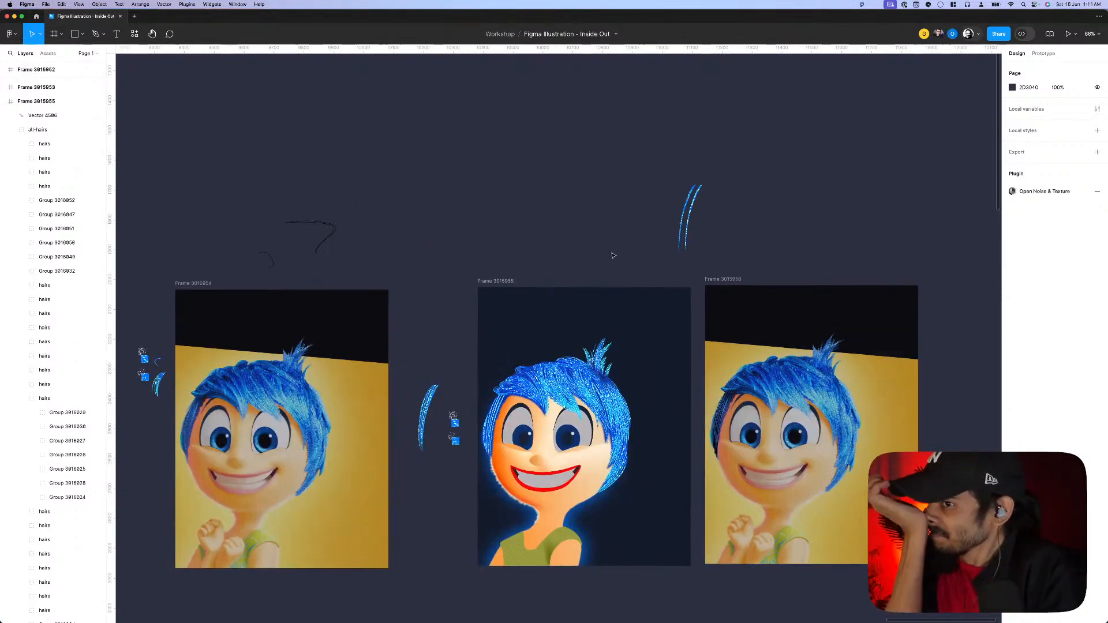
{"action": "scroll", "coordinate": [635, 245], "scroll_direction": "left", "scroll_amount": 2}
{"action": "left_click", "coordinate": [586, 388]}
{"action": "scroll", "coordinate": [586, 388], "scroll_direction": "up", "scroll_amount": 8}
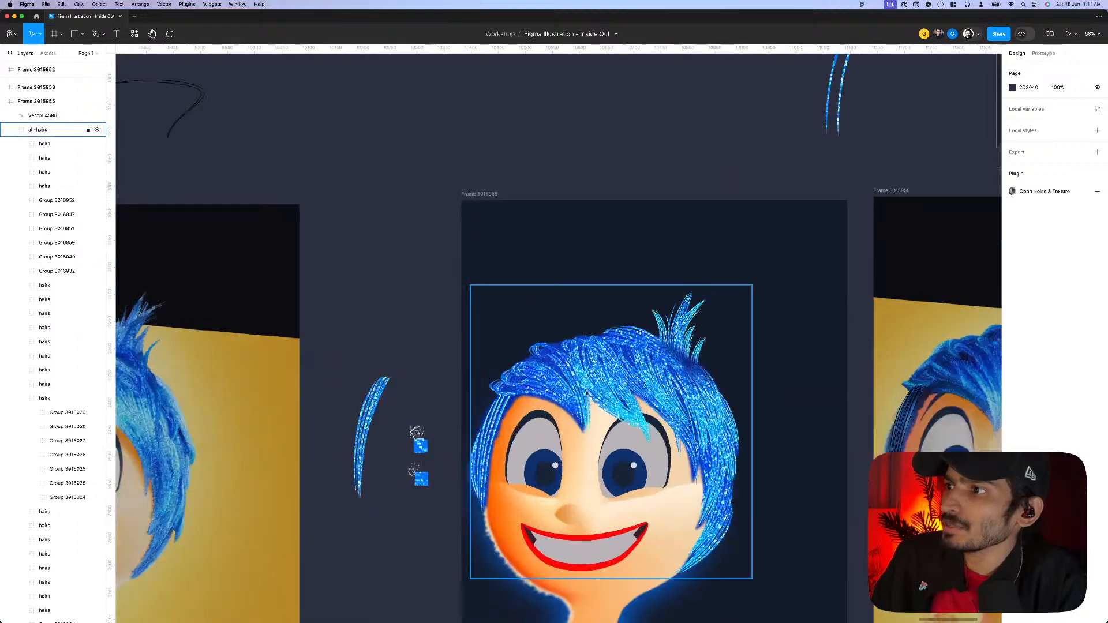
- Duplicate the inner hairs strand of Group 3016032 on the left fringe and place the copy slightly higher
{"action": "double_click", "coordinate": [564, 392]}
{"action": "scroll", "coordinate": [563, 387], "scroll_direction": "up", "scroll_amount": 8}
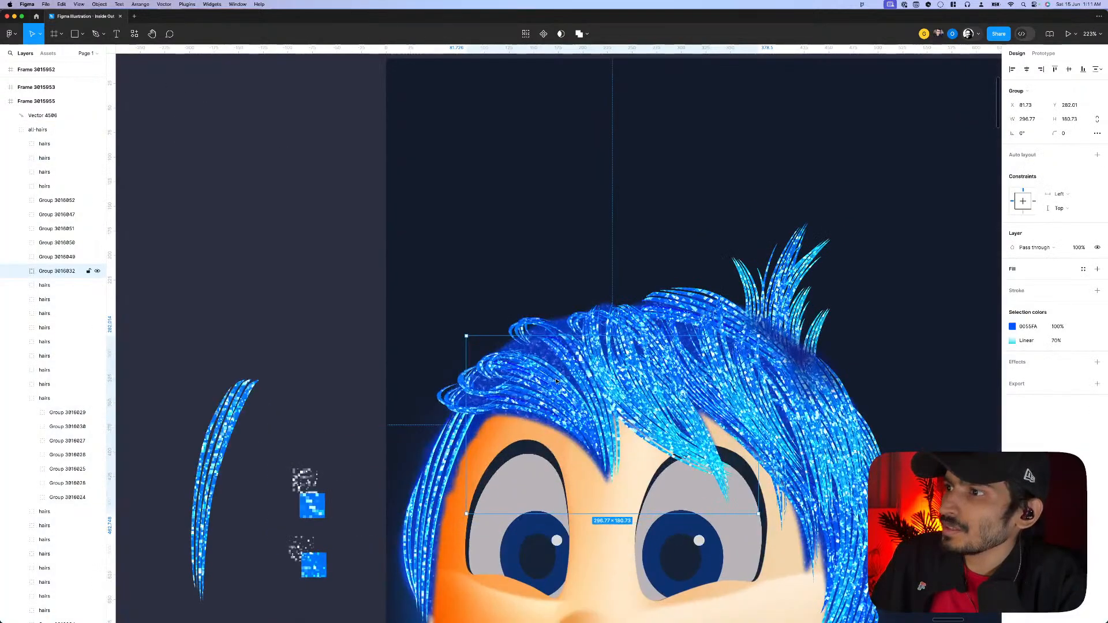
{"action": "double_click", "coordinate": [559, 379]}
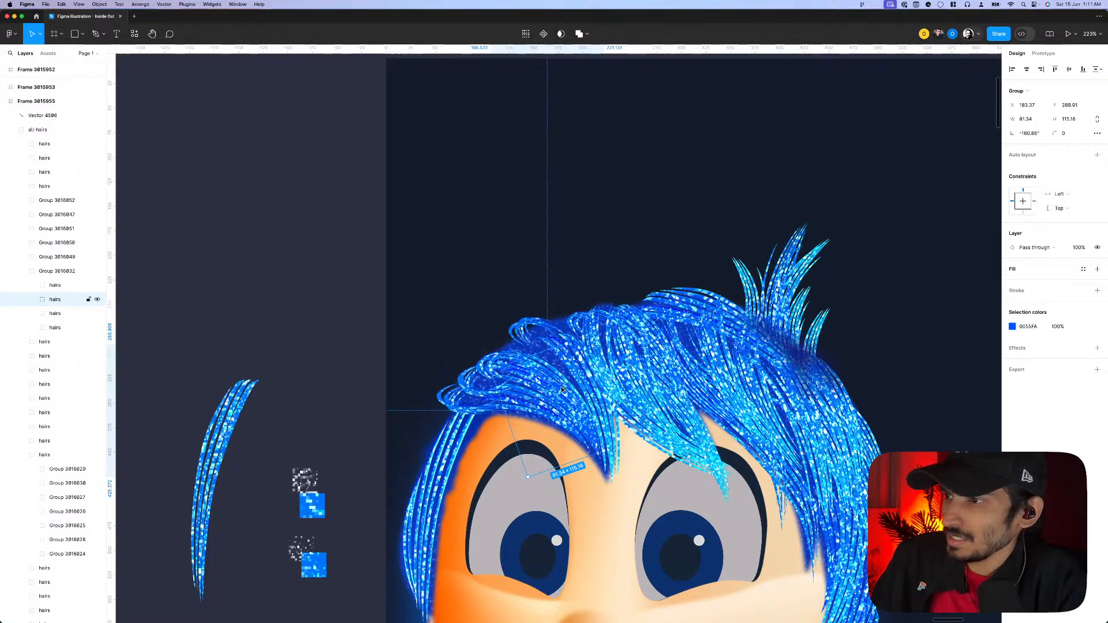
{"action": "left_click_drag", "start_coordinate": [563, 391], "coordinate": [563, 390]}
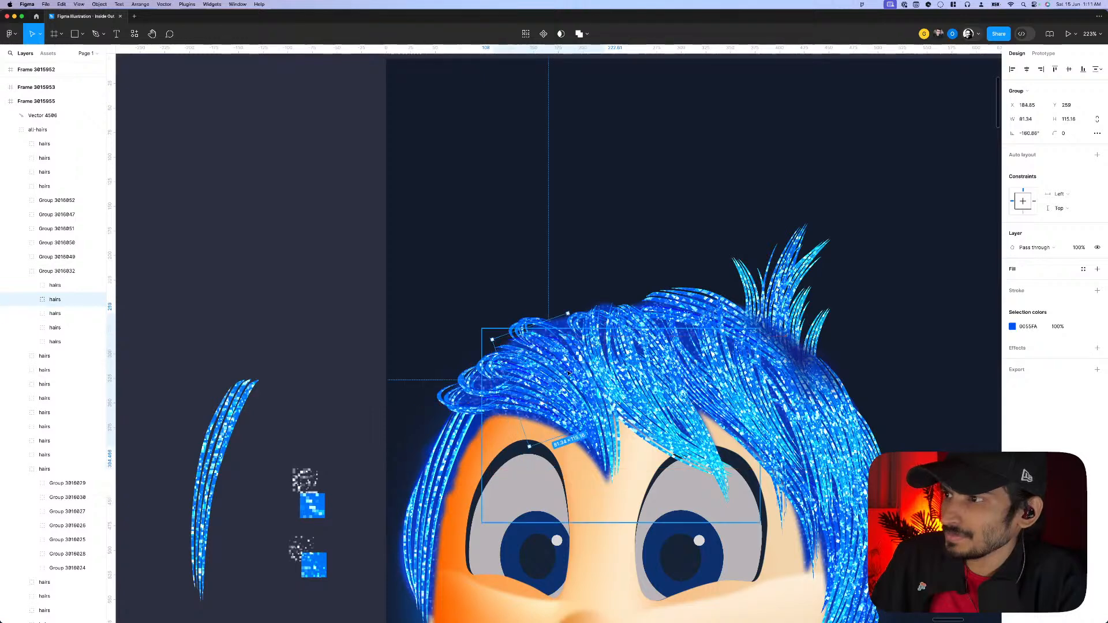
{"action": "key", "text": "minus"}
{"action": "key", "text": "minus"}
{"action": "left_click", "coordinate": [705, 399]}
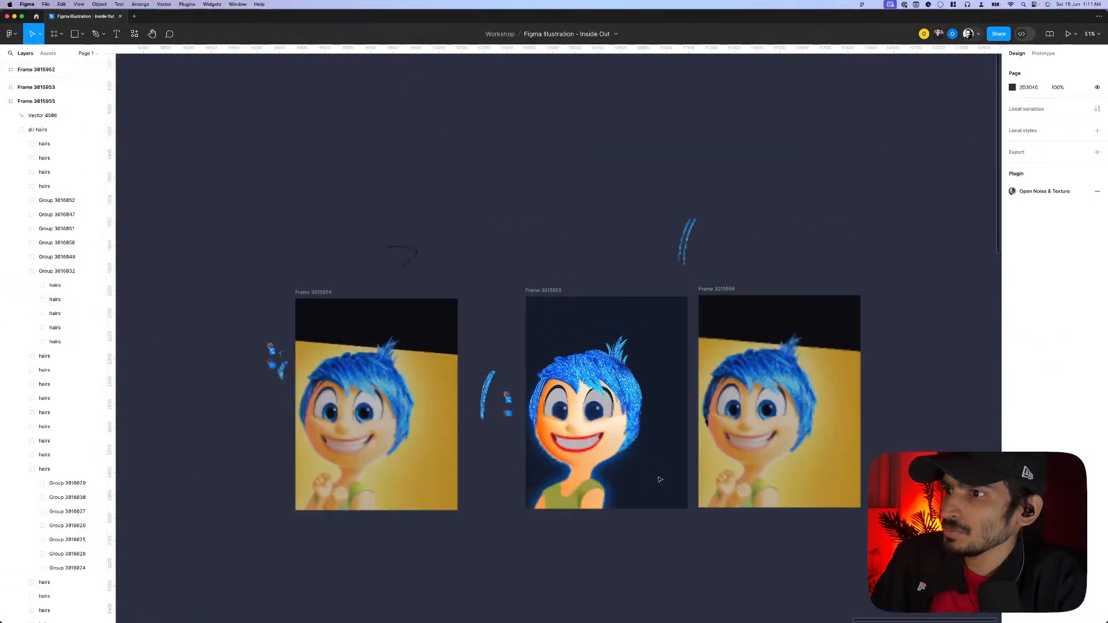
- Trace a Pen path on the reference in Frame 3015954 along the hair's upper edge, from the left fringe curl to beneath the tuft
{"action": "scroll", "coordinate": [533, 360], "scroll_direction": "up", "scroll_amount": 5}
{"action": "scroll", "coordinate": [519, 370], "scroll_direction": "left", "scroll_amount": 5}
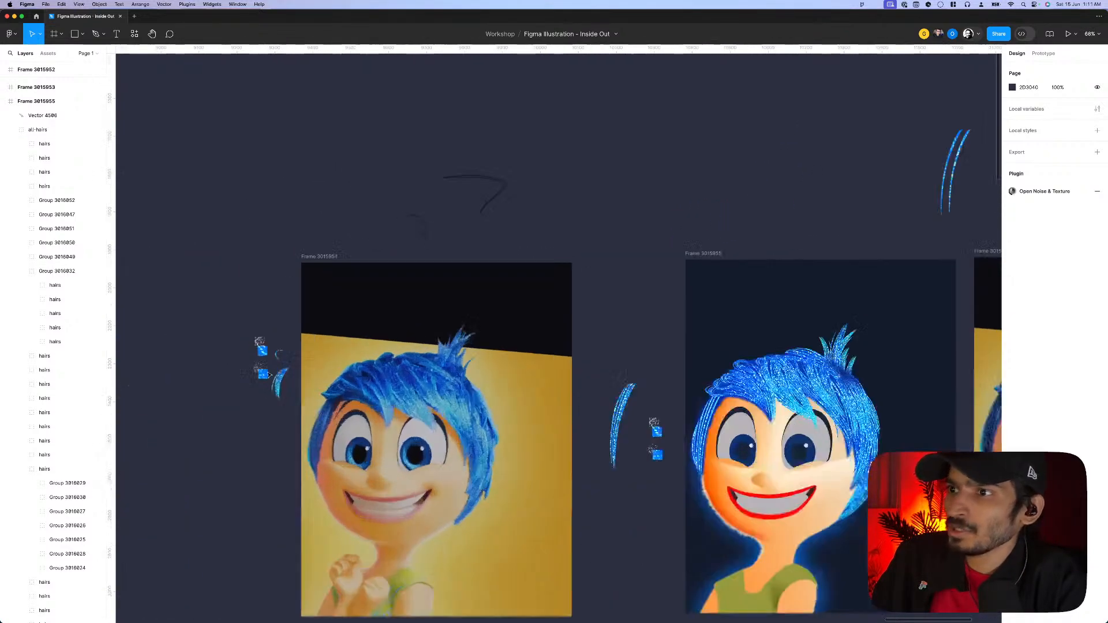
{"action": "scroll", "coordinate": [469, 386], "scroll_direction": "up", "scroll_amount": 5}
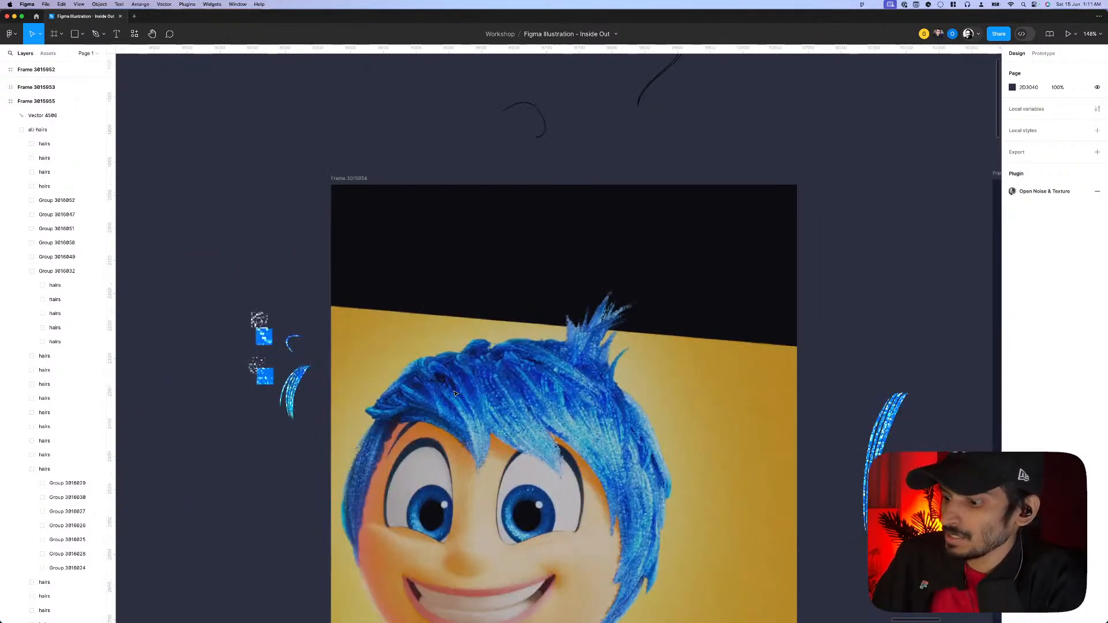
{"action": "key", "text": "p"}
{"action": "scroll", "coordinate": [421, 375], "scroll_direction": "up", "scroll_amount": 5}
{"action": "left_click", "coordinate": [366, 431]}
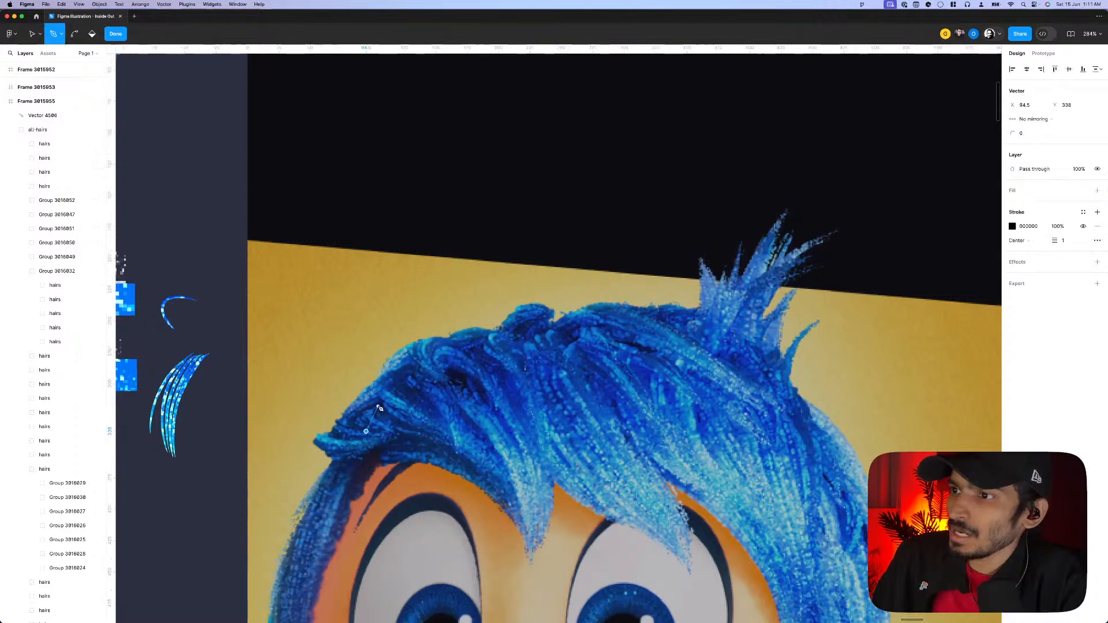
{"action": "left_click", "coordinate": [382, 399]}
{"action": "left_click", "coordinate": [398, 384]}
{"action": "left_click", "coordinate": [420, 376]}
{"action": "left_click", "coordinate": [434, 357]}
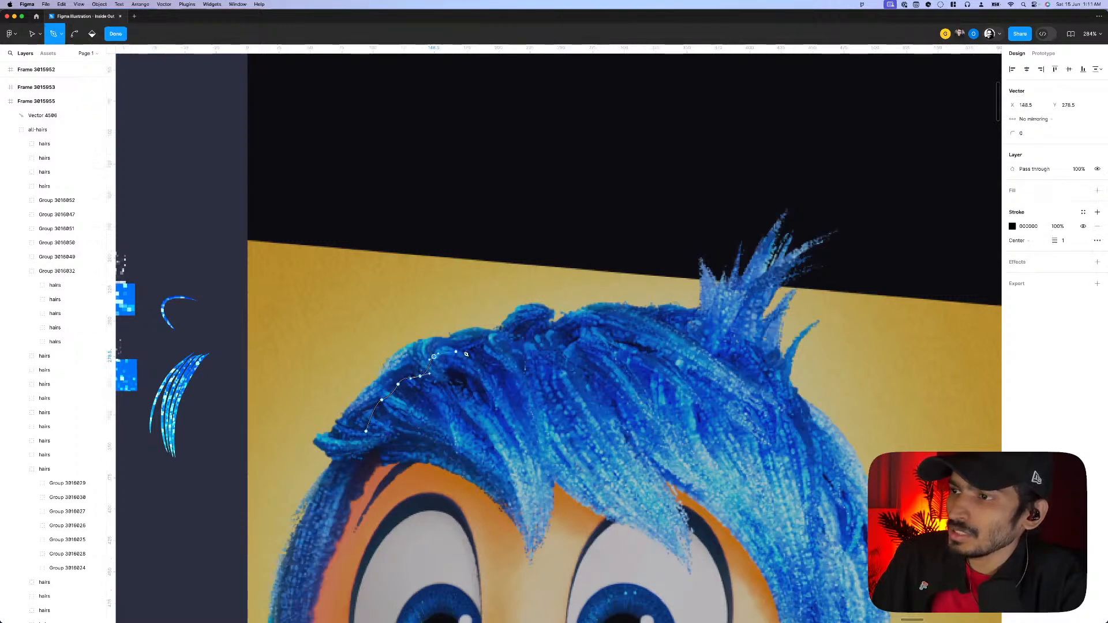
{"action": "left_click", "coordinate": [466, 351]}
{"action": "left_click", "coordinate": [478, 347]}
{"action": "left_click", "coordinate": [503, 340]}
{"action": "left_click", "coordinate": [529, 339]}
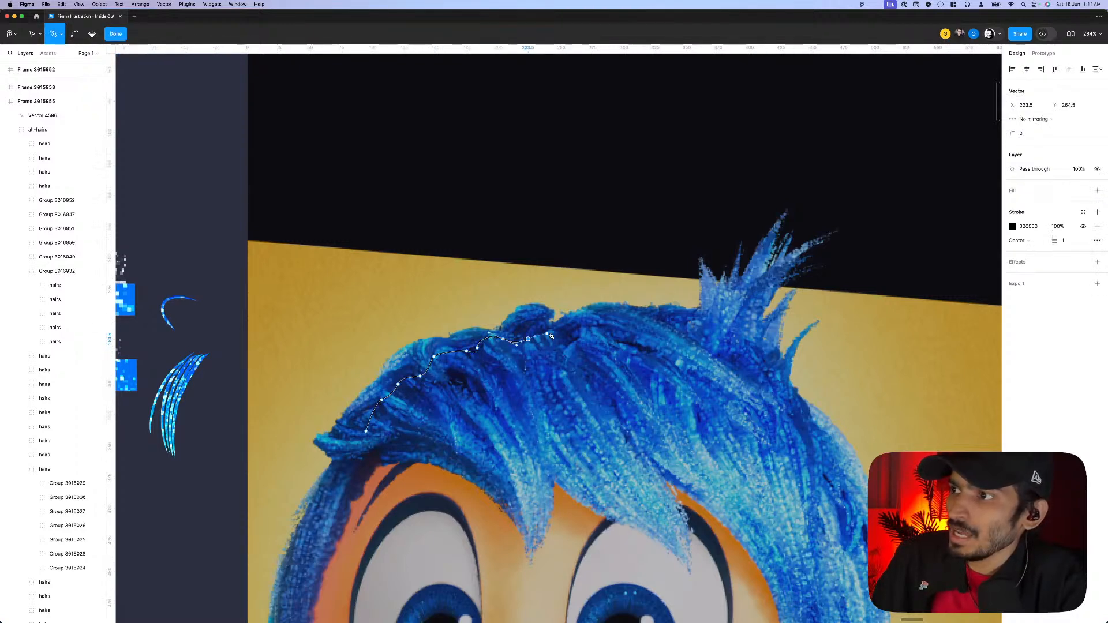
{"action": "left_click", "coordinate": [557, 333]}
{"action": "left_click", "coordinate": [578, 336]}
{"action": "left_click", "coordinate": [616, 333]}
{"action": "left_click", "coordinate": [643, 343]}
{"action": "left_click", "coordinate": [673, 345]}
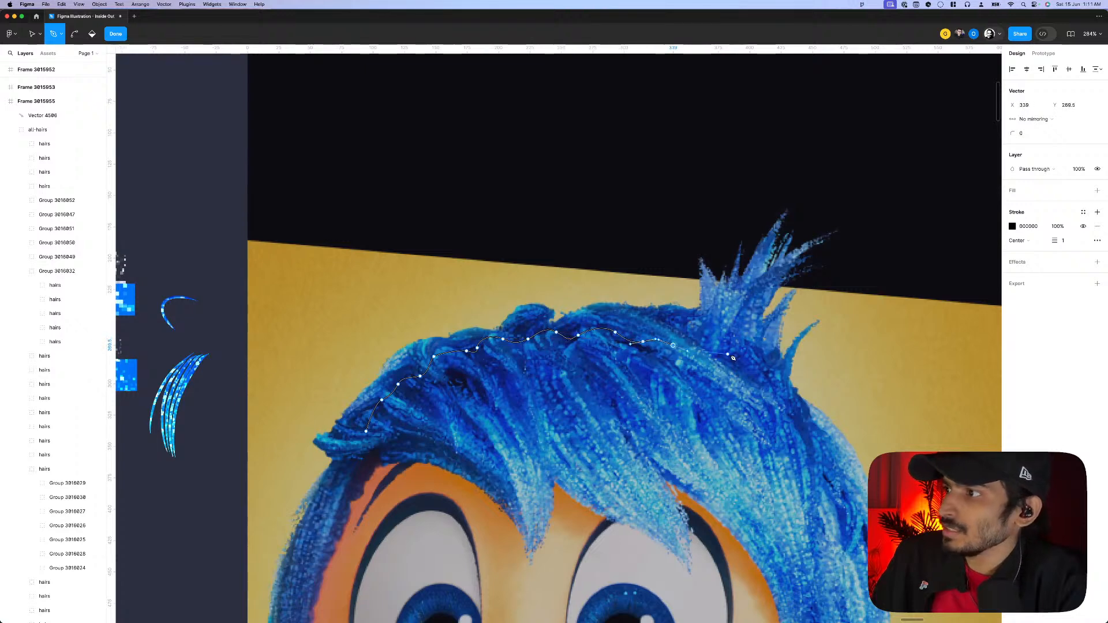
{"action": "left_click", "coordinate": [728, 354]}
{"action": "left_click", "coordinate": [749, 374]}
{"action": "left_click", "coordinate": [794, 391]}
- Continue the Pen path down beneath the tuft and zigzag it back along the strand tips to the middle of the reference hair
{"action": "left_click", "coordinate": [794, 414]}
{"action": "left_click", "coordinate": [758, 406]}
{"action": "left_click", "coordinate": [701, 382]}
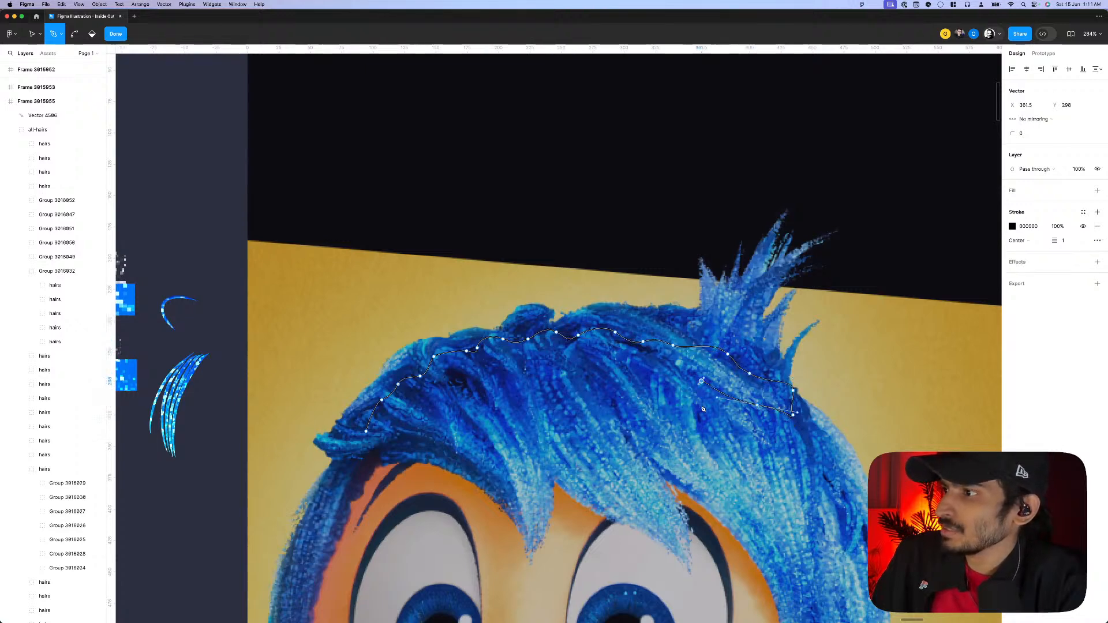
{"action": "left_click", "coordinate": [719, 436]}
{"action": "left_click", "coordinate": [688, 419]}
{"action": "left_click", "coordinate": [661, 367]}
{"action": "left_click", "coordinate": [643, 415]}
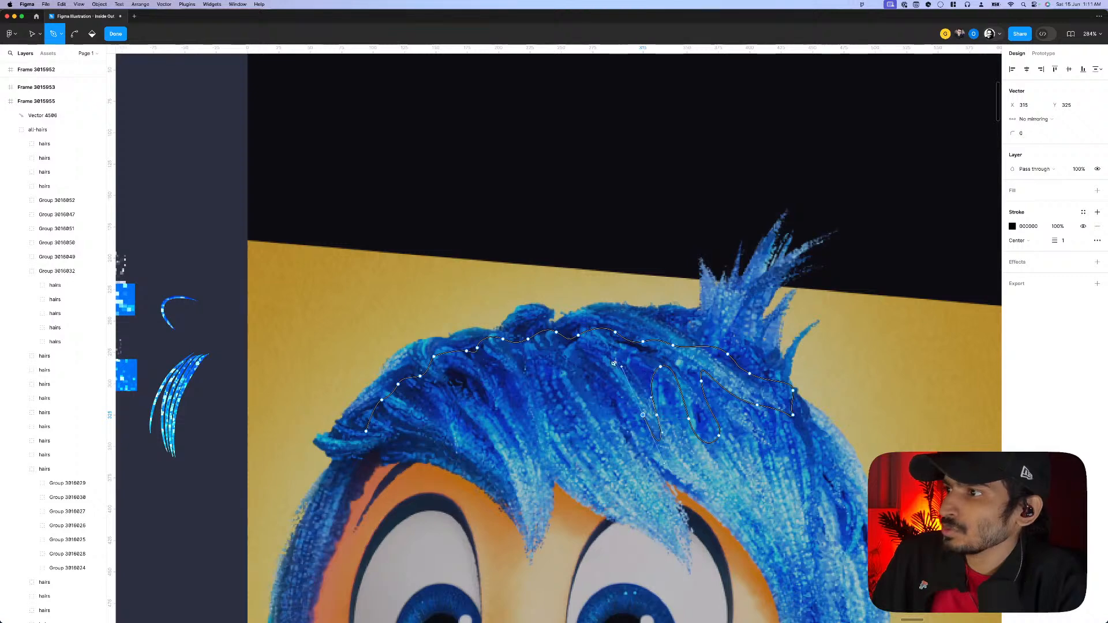
{"action": "left_click", "coordinate": [606, 356]}
{"action": "left_click", "coordinate": [628, 432]}
{"action": "left_click", "coordinate": [600, 412]}
{"action": "left_click", "coordinate": [557, 362]}
{"action": "left_click", "coordinate": [606, 453]}
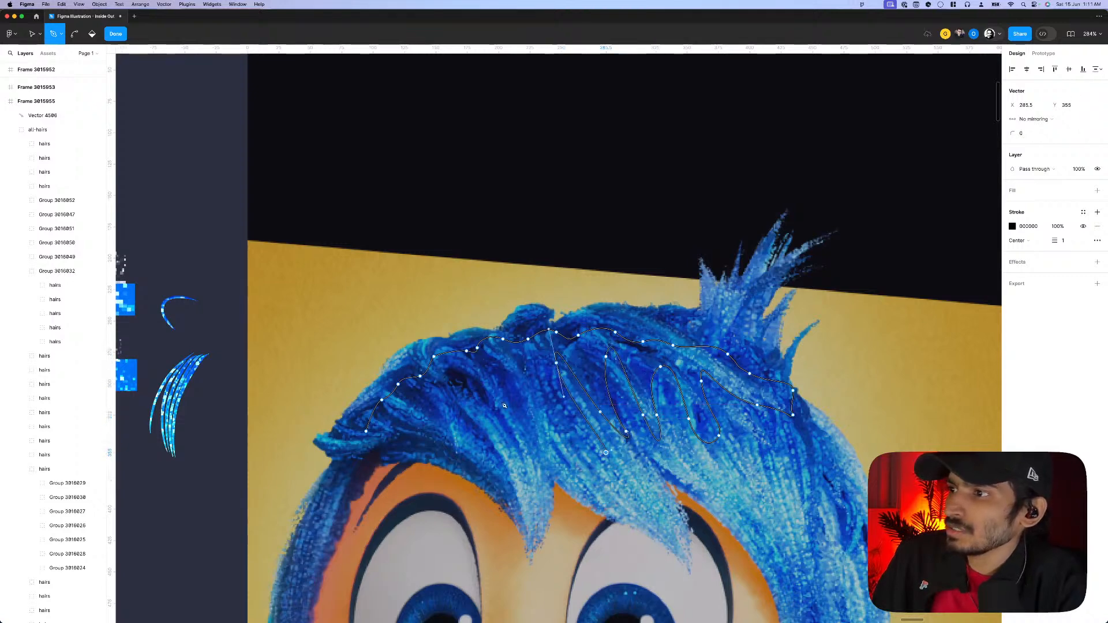
- Extend the zigzag Pen path through the left fringe strands and along the fringe's lower edge to the hairline beside the forehead
{"action": "left_click", "coordinate": [540, 432]}
{"action": "left_click", "coordinate": [530, 374]}
{"action": "left_click", "coordinate": [520, 432]}
{"action": "left_click", "coordinate": [473, 374]}
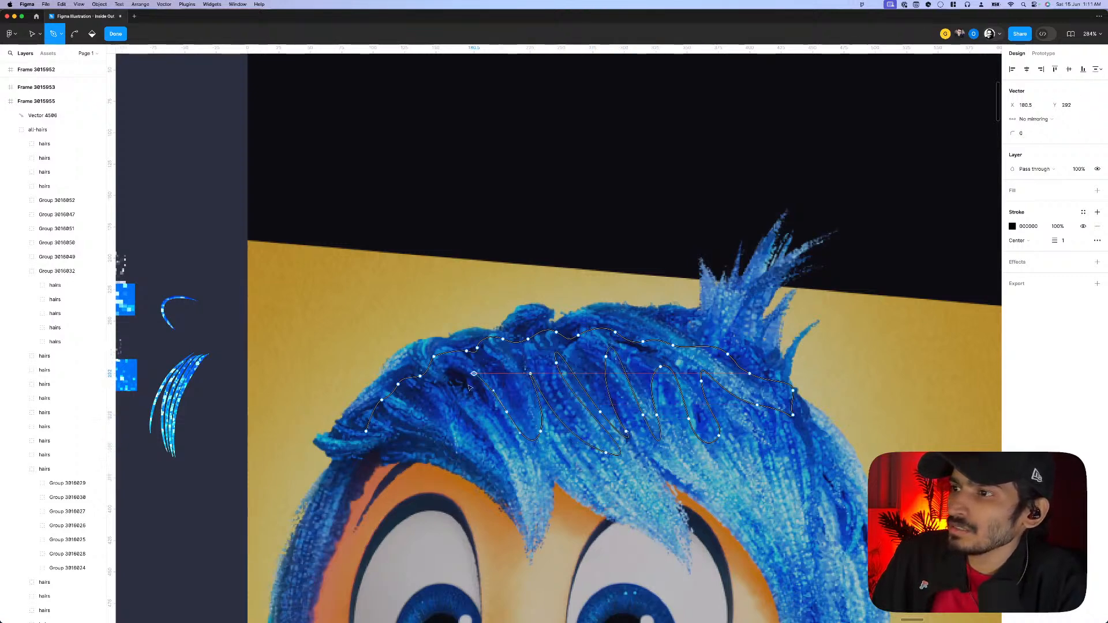
{"action": "left_click", "coordinate": [474, 408]}
{"action": "left_click", "coordinate": [495, 452]}
{"action": "left_click", "coordinate": [444, 407]}
{"action": "left_click", "coordinate": [426, 407]}
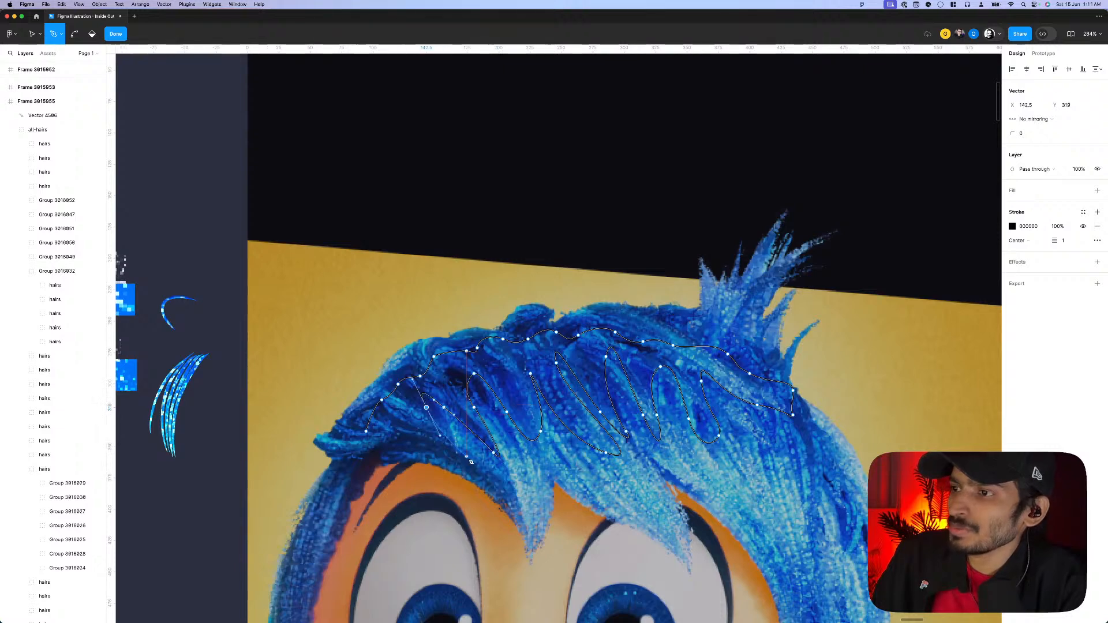
{"action": "left_click", "coordinate": [471, 462]}
{"action": "left_click", "coordinate": [474, 472]}
{"action": "left_click", "coordinate": [417, 442]}
{"action": "left_click", "coordinate": [386, 448]}
{"action": "left_click", "coordinate": [354, 472]}
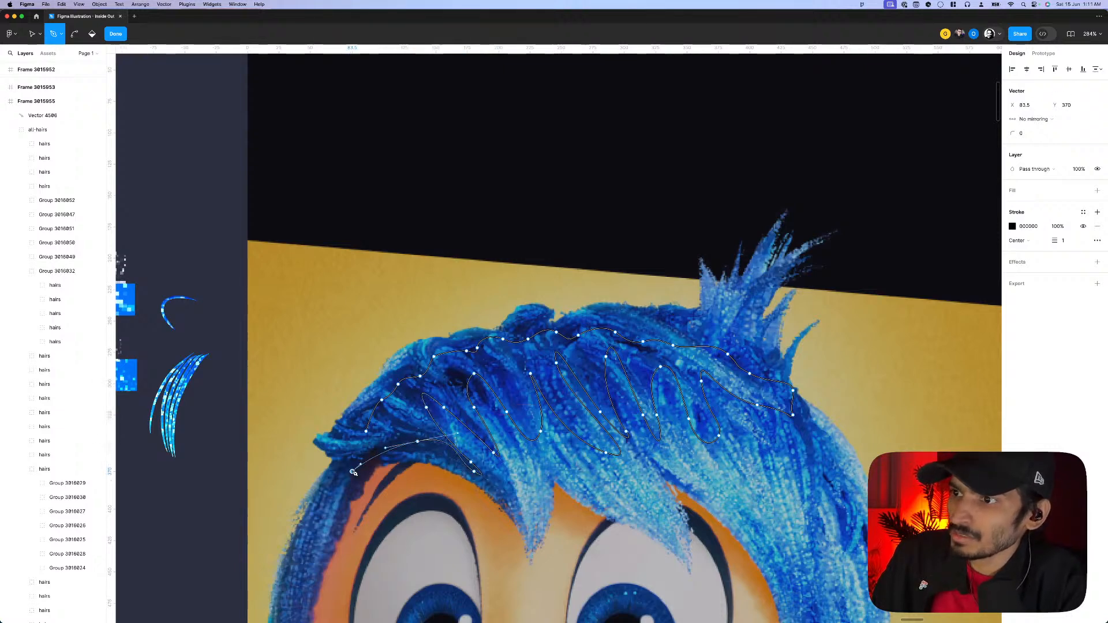
- Finish the traced shading path and paste it onto the illustration's hair in Frame 3015955
{"action": "key", "text": "Escape"}
{"action": "key", "text": "shift+1"}
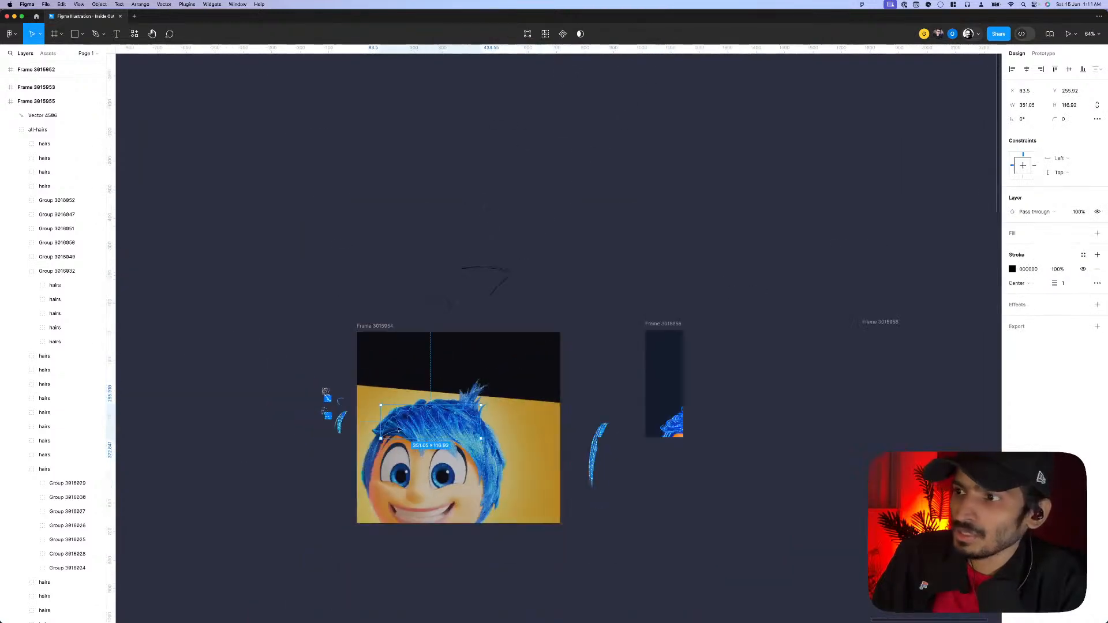
{"action": "scroll", "coordinate": [484, 400], "scroll_direction": "down", "scroll_amount": 1}
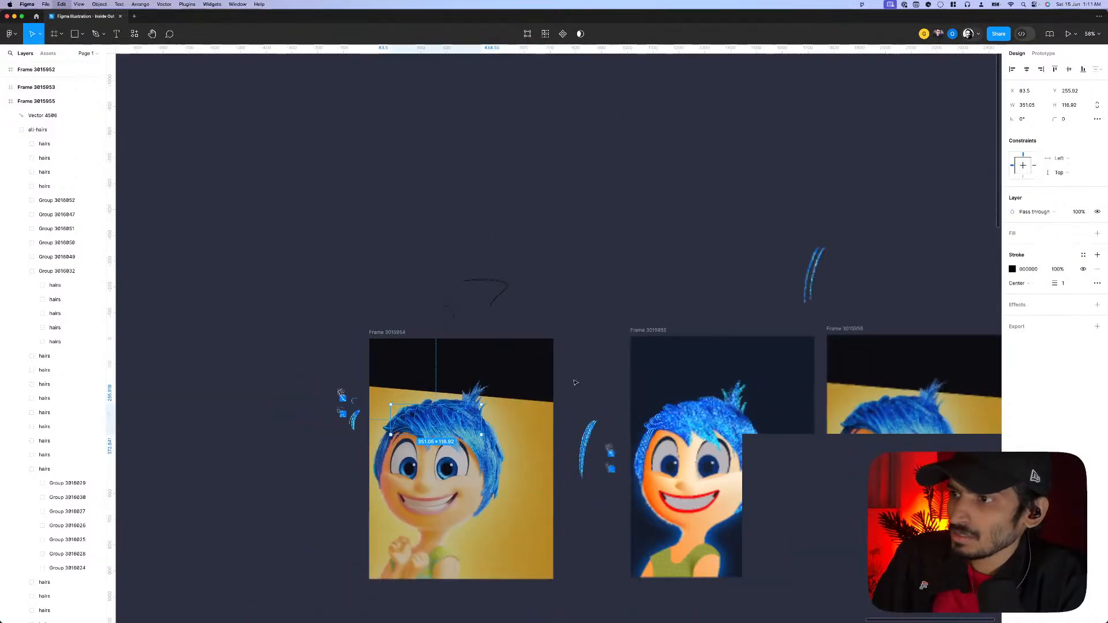
{"action": "left_click", "coordinate": [640, 335]}
{"action": "key", "text": "super+v"}
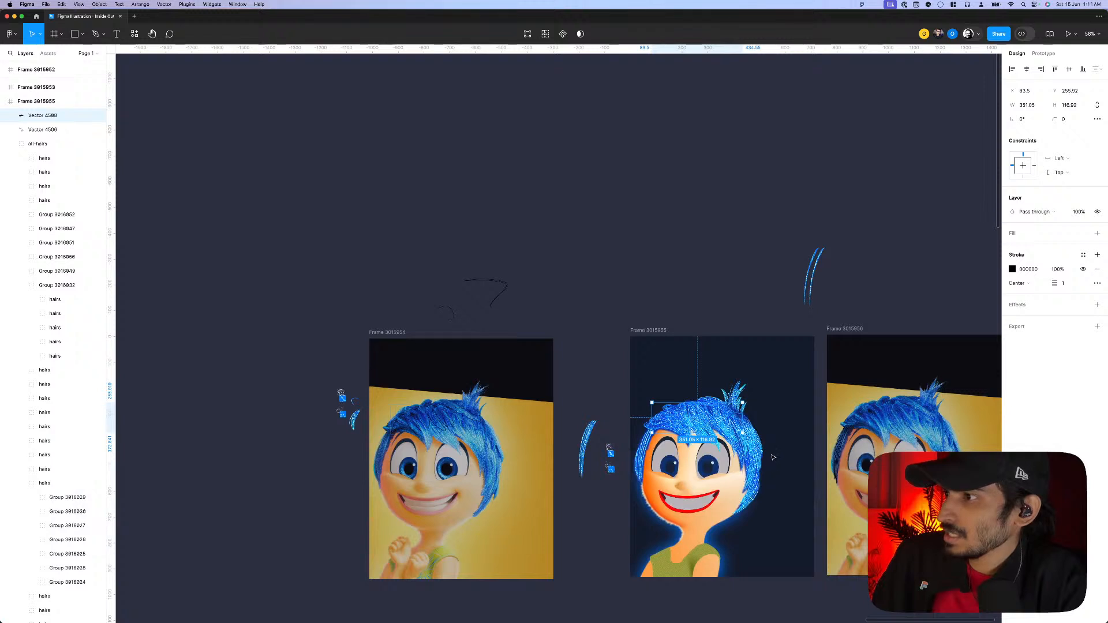
- Swap the pasted shading path's stroke for a fill and colour it dark blue 092777
{"action": "key", "text": "shift+x"}
{"action": "left_click", "coordinate": [1012, 247]}
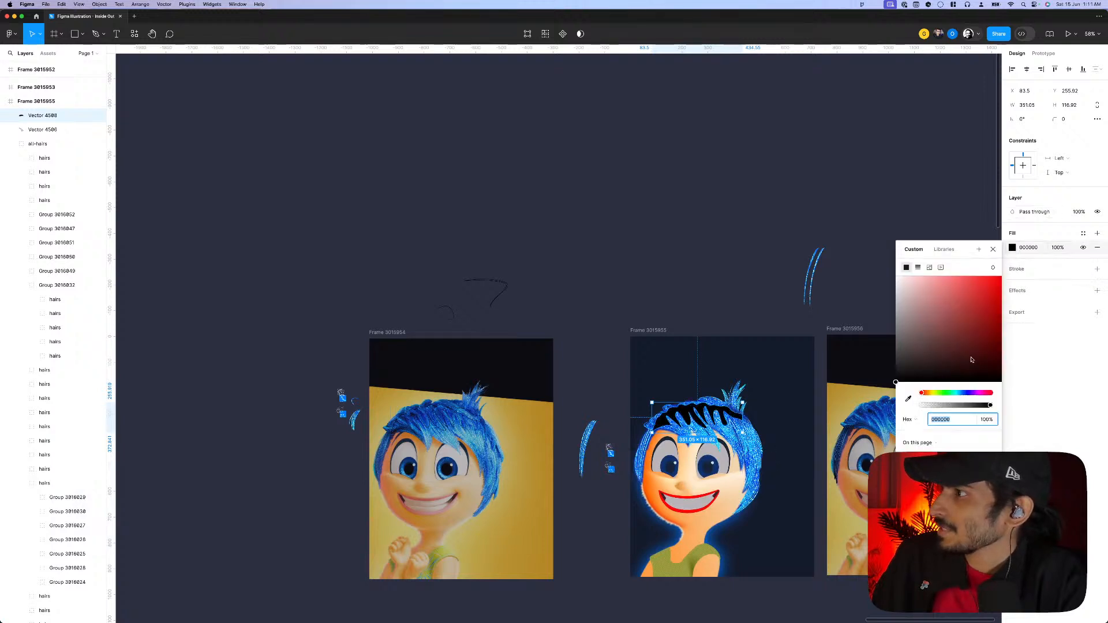
{"action": "left_click", "coordinate": [964, 393]}
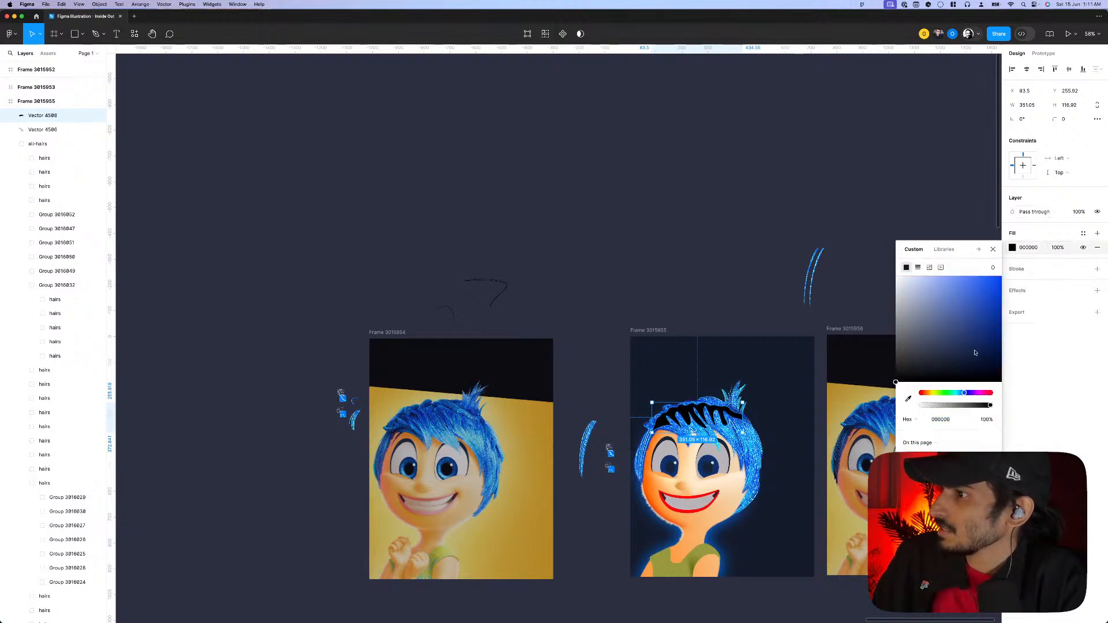
{"action": "left_click", "coordinate": [988, 320]}
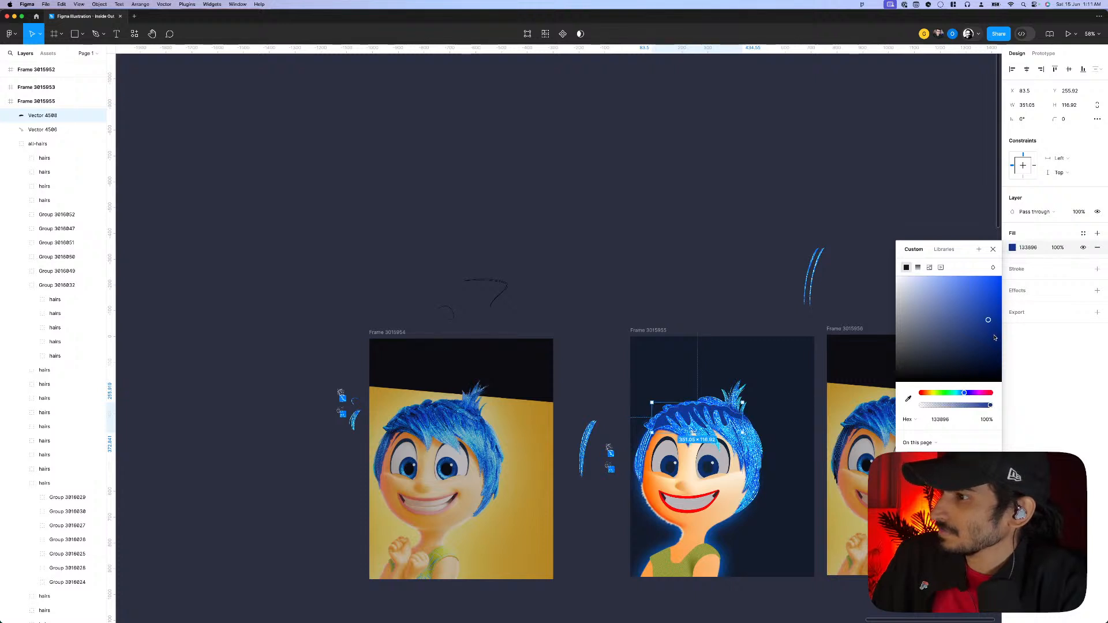
{"action": "left_click", "coordinate": [994, 333]}
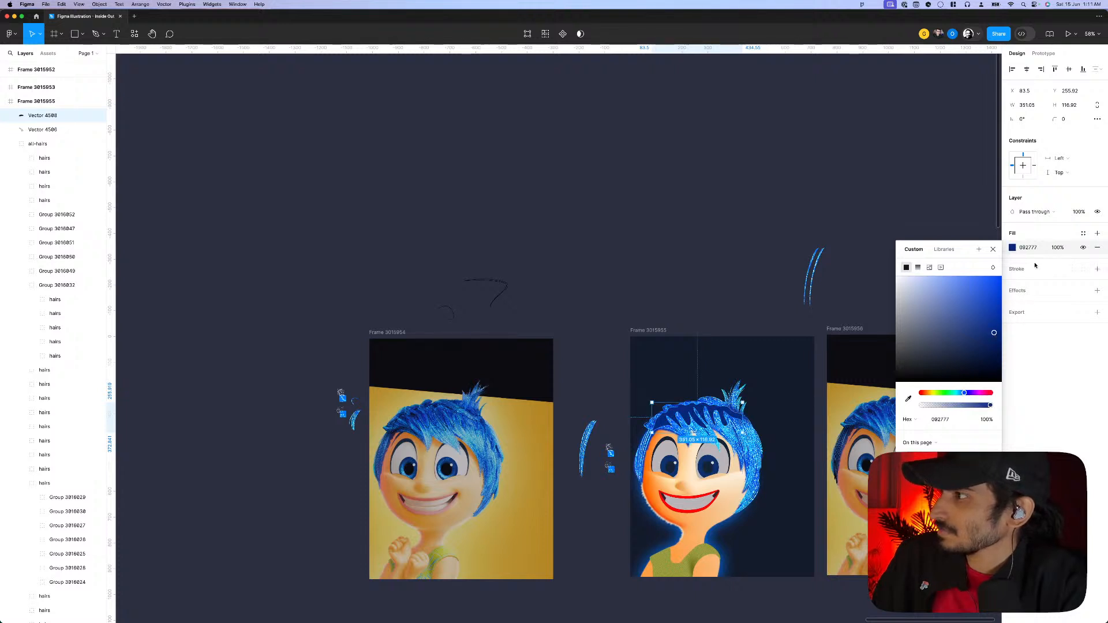
- Add an effect to the hair shading shape, change it to Layer blur and open its blur settings
{"action": "left_click", "coordinate": [1028, 293]}
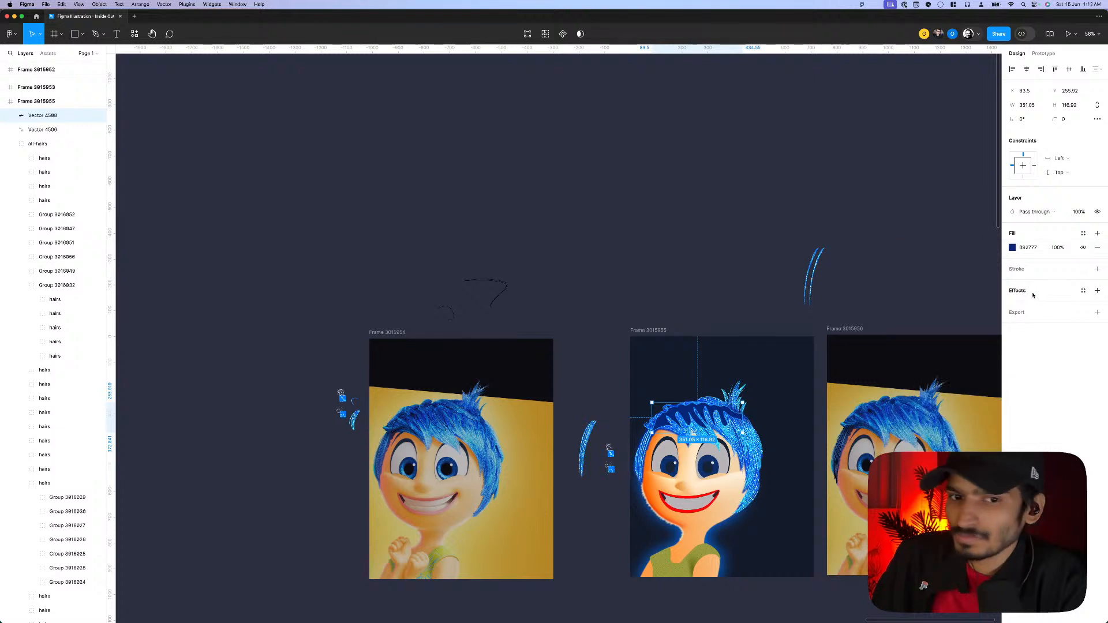
{"action": "left_click", "coordinate": [1032, 293]}
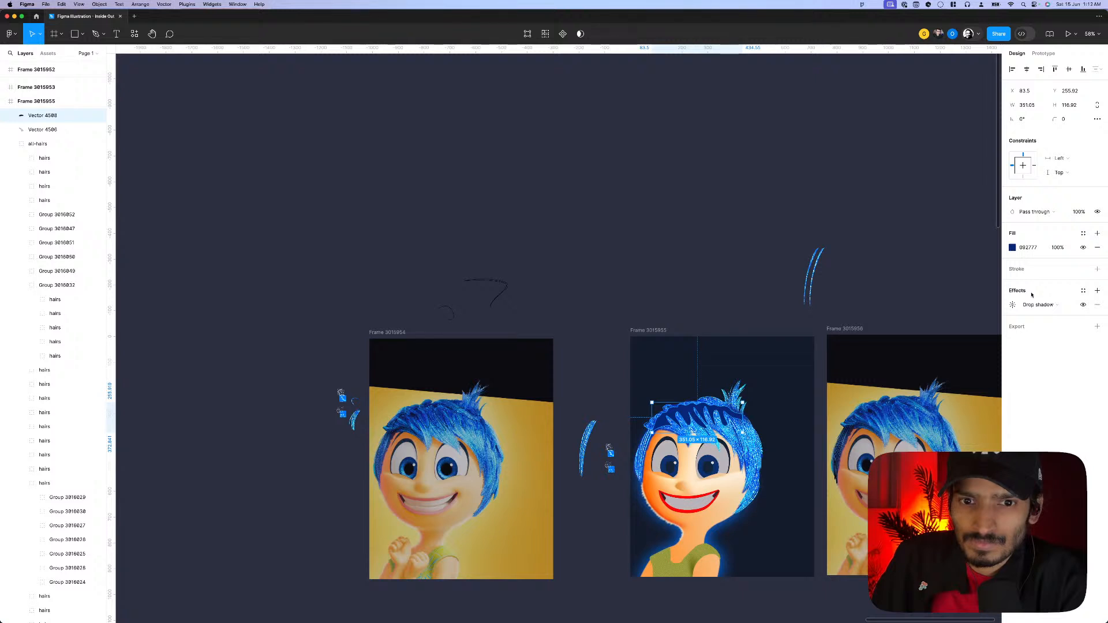
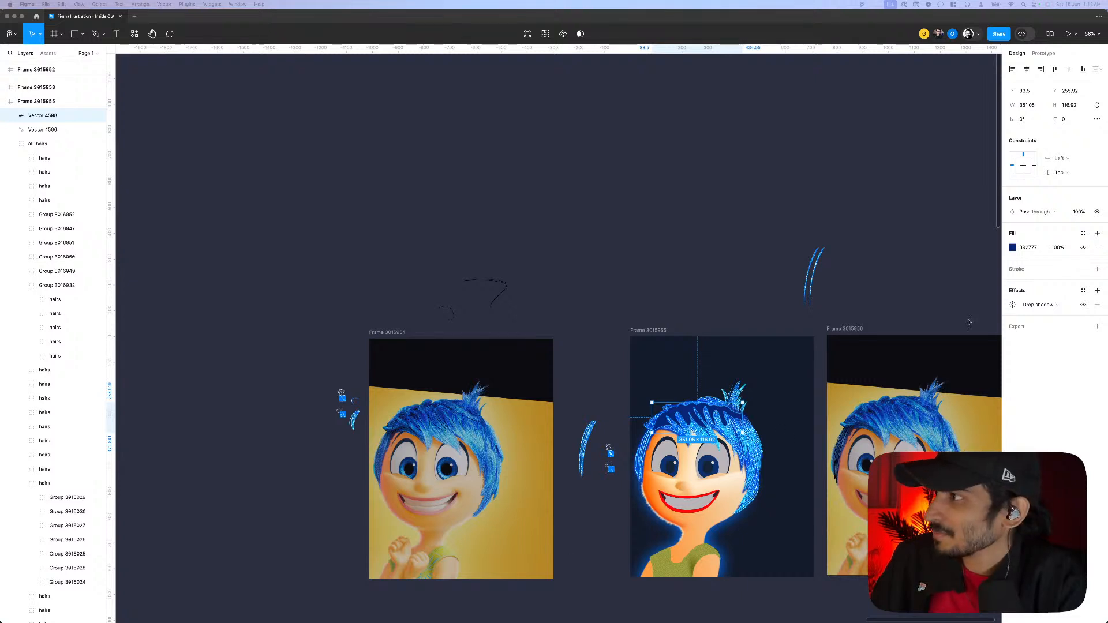
{"action": "left_click", "coordinate": [1039, 305]}
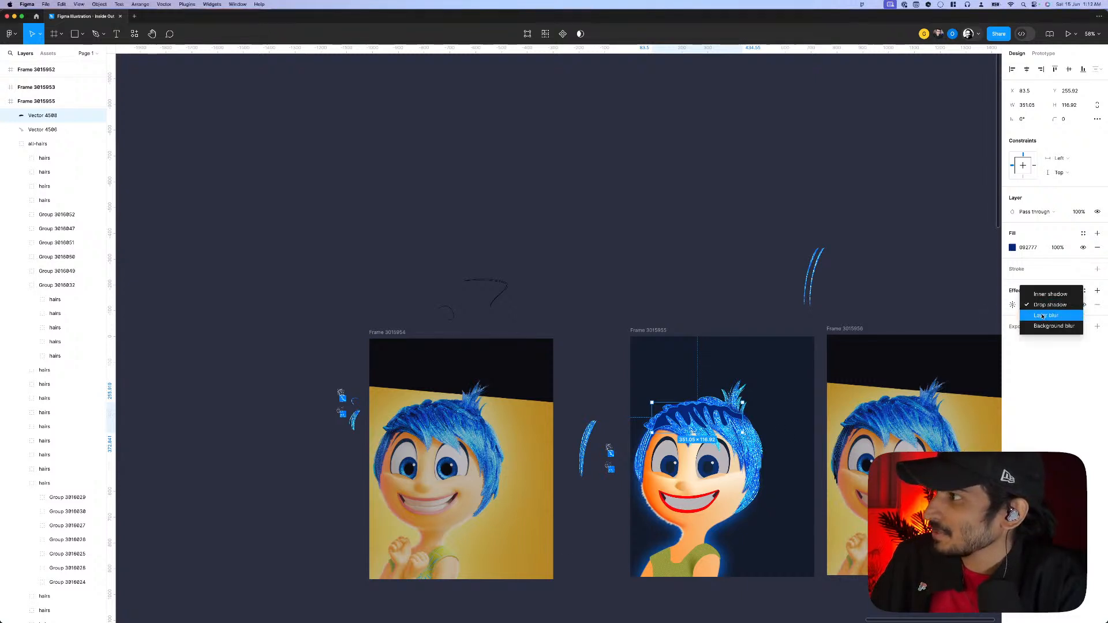
{"action": "left_click", "coordinate": [1022, 313]}
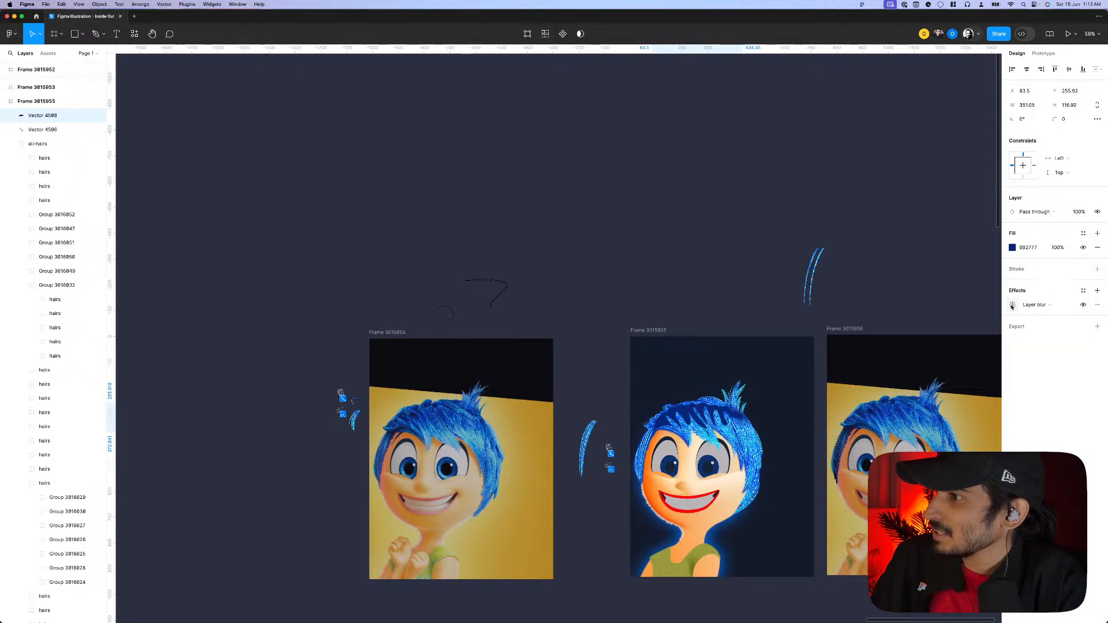
{"action": "left_click", "coordinate": [1013, 305]}
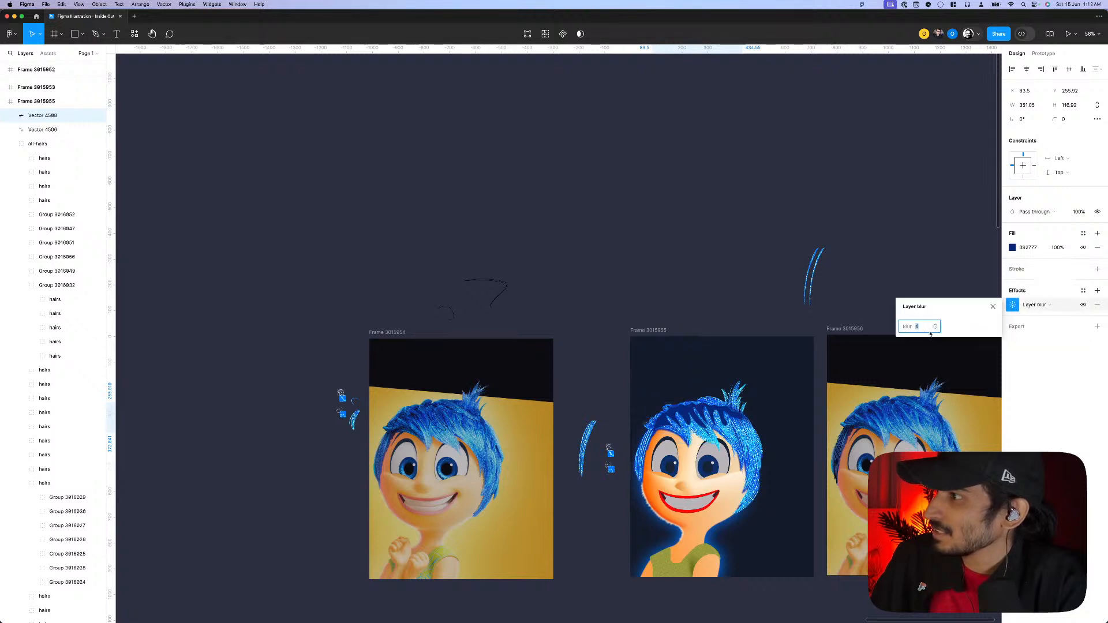
- Change the shading's fill to a linear gradient and angle it from the upper crown down toward the right fringe
{"action": "left_click", "coordinate": [1013, 248]}
{"action": "left_click", "coordinate": [919, 270]}
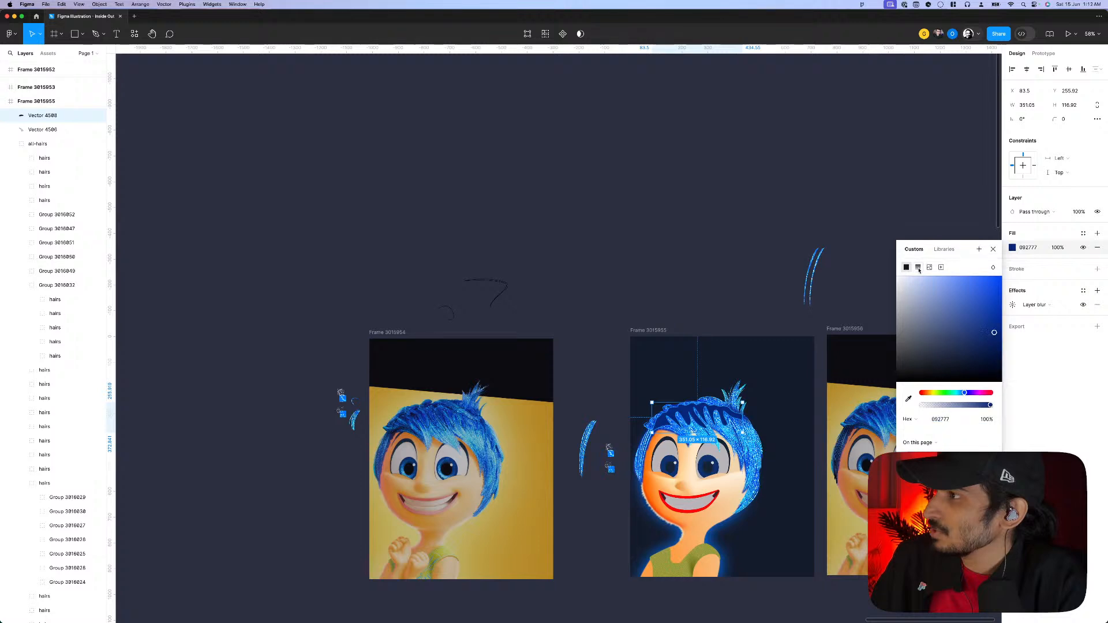
{"action": "left_click", "coordinate": [919, 269]}
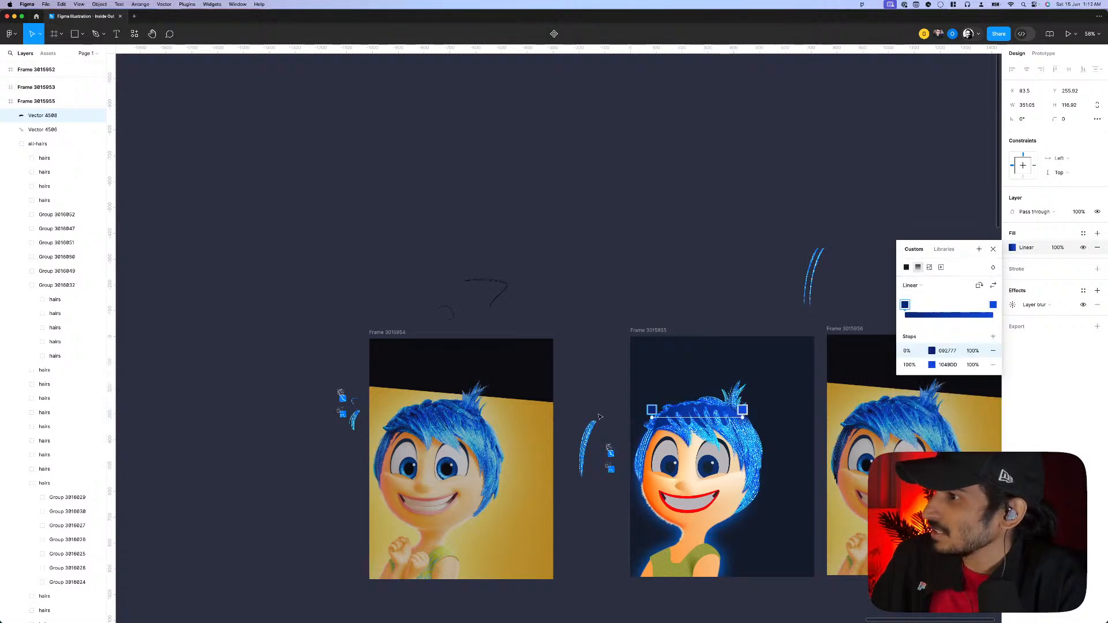
{"action": "scroll", "coordinate": [661, 417], "scroll_direction": "up", "scroll_amount": 3}
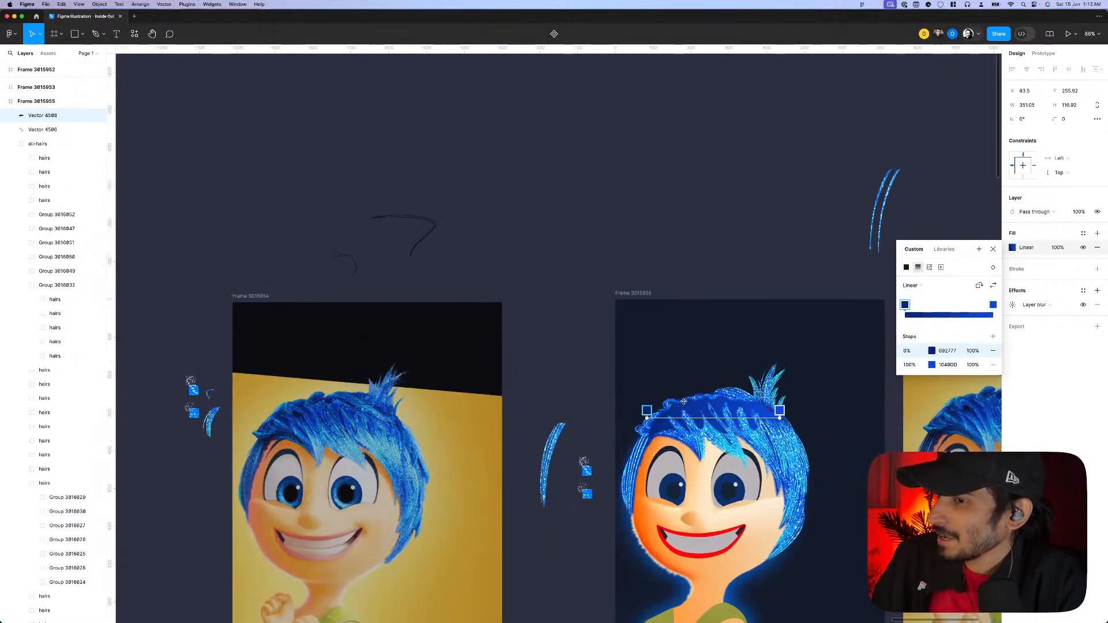
{"action": "left_click_drag", "start_coordinate": [646, 410], "coordinate": [685, 395]}
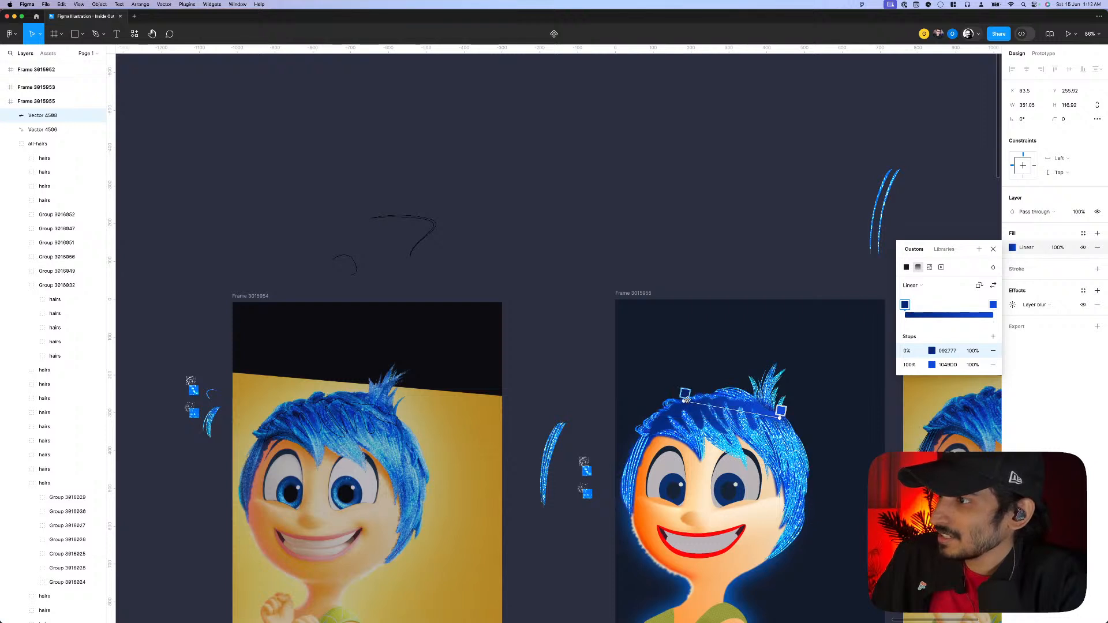
{"action": "left_click_drag", "start_coordinate": [748, 411], "coordinate": [748, 437]}
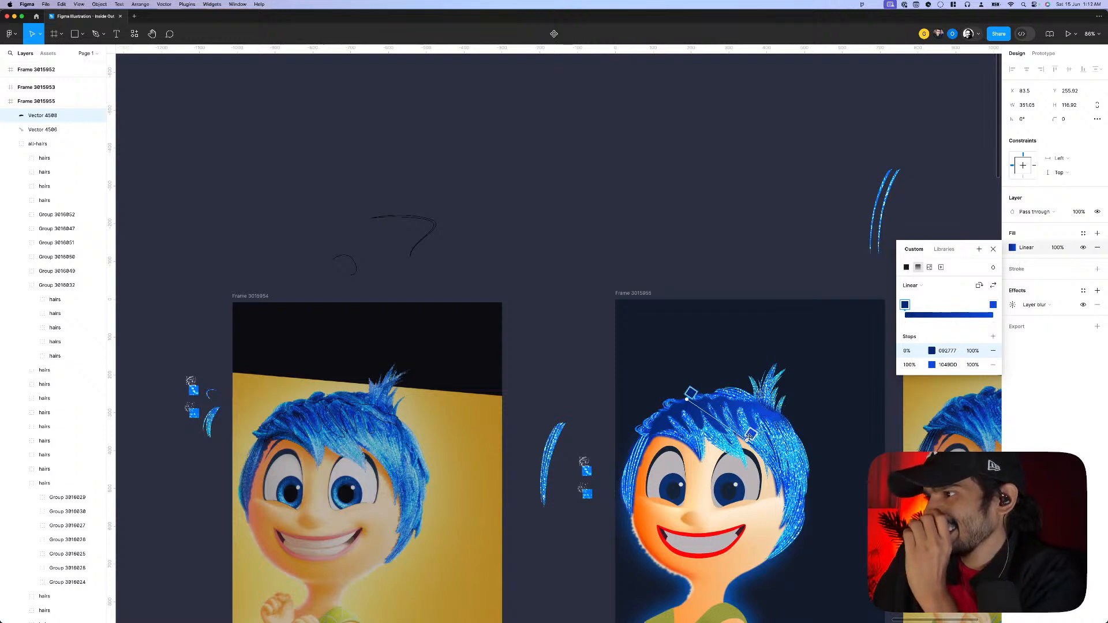
- Set the gradient's 100% stop to 0% opacity and shift its dark start point slightly right along the crown
{"action": "left_click", "coordinate": [973, 365]}
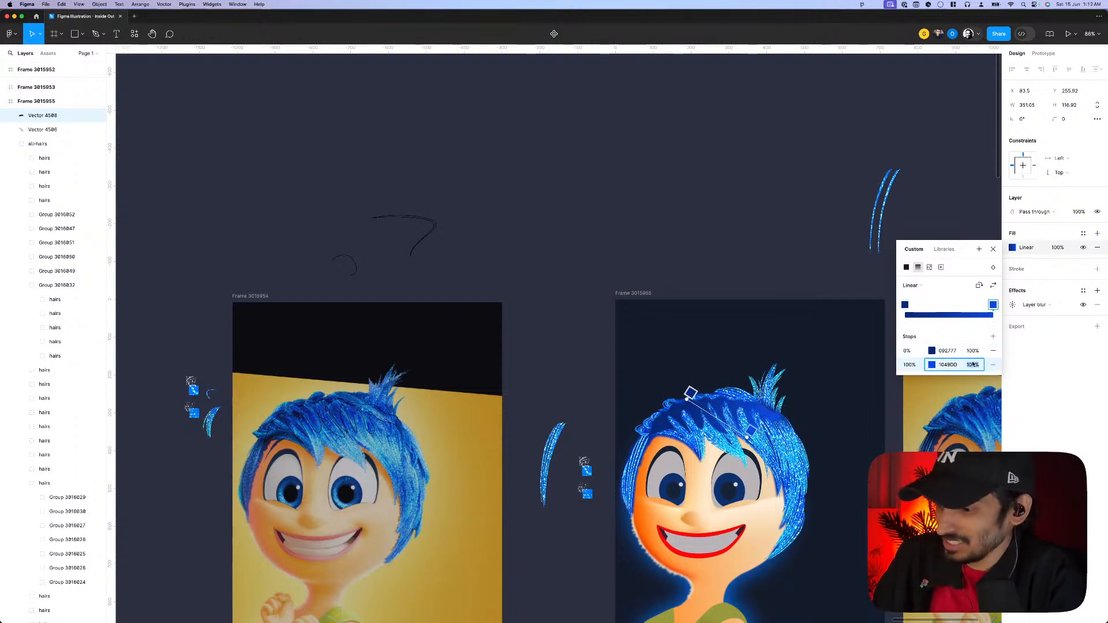
{"action": "type", "text": "0"}
{"action": "key", "text": "Return"}
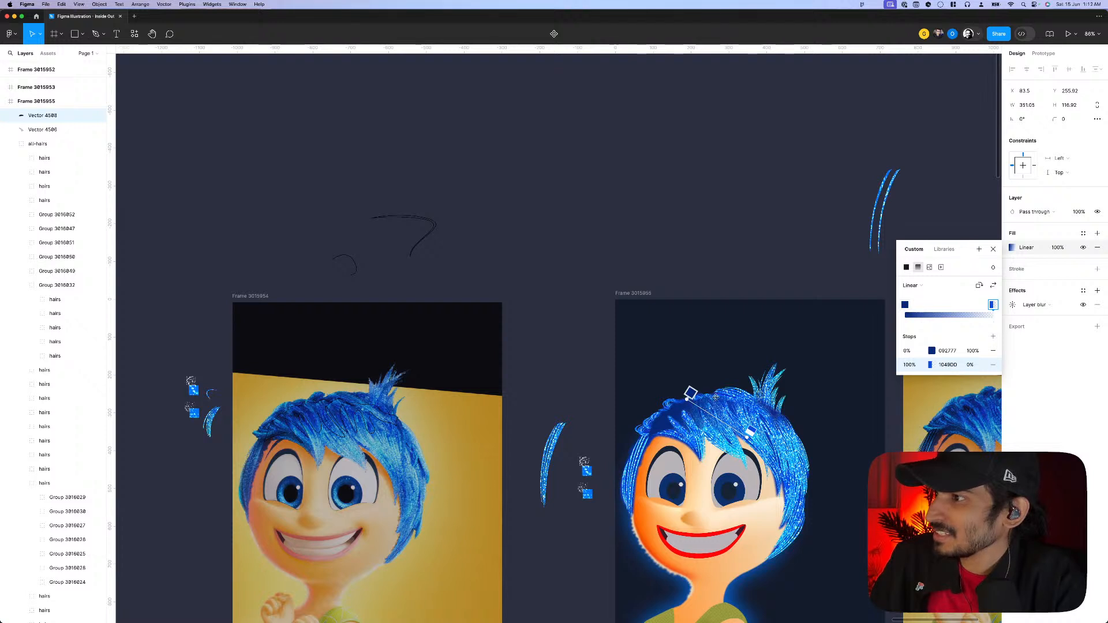
{"action": "left_click_drag", "start_coordinate": [690, 395], "coordinate": [721, 396]}
{"action": "key", "text": "Escape"}
{"action": "key", "text": "Escape"}
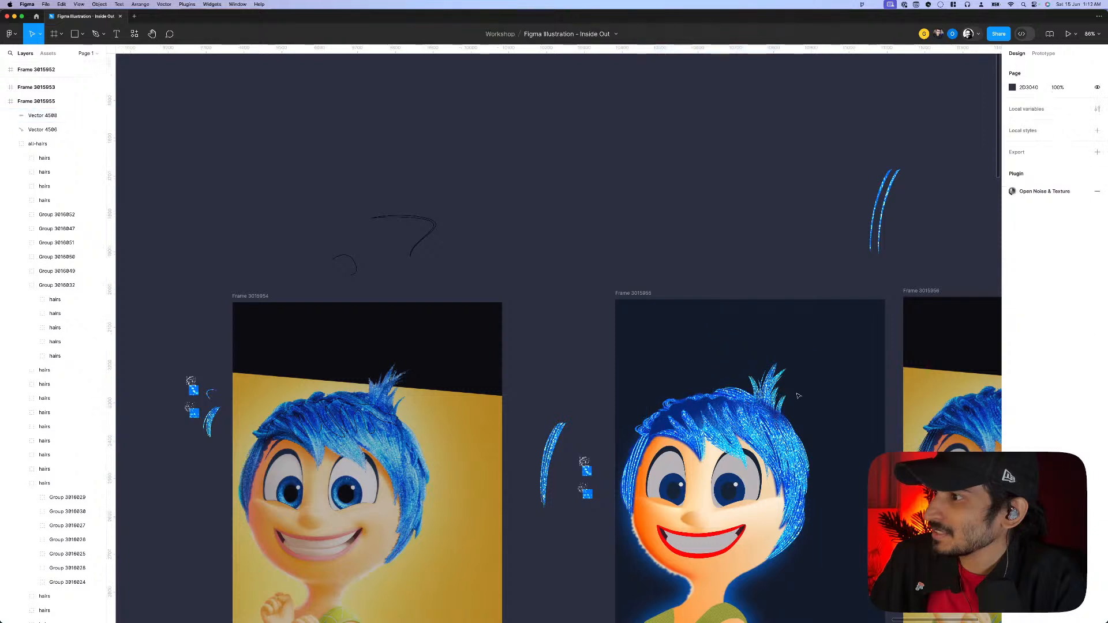
- Increase the hair shading shape's layer blur to 10
{"action": "left_click", "coordinate": [719, 408]}
{"action": "left_click", "coordinate": [1014, 305]}
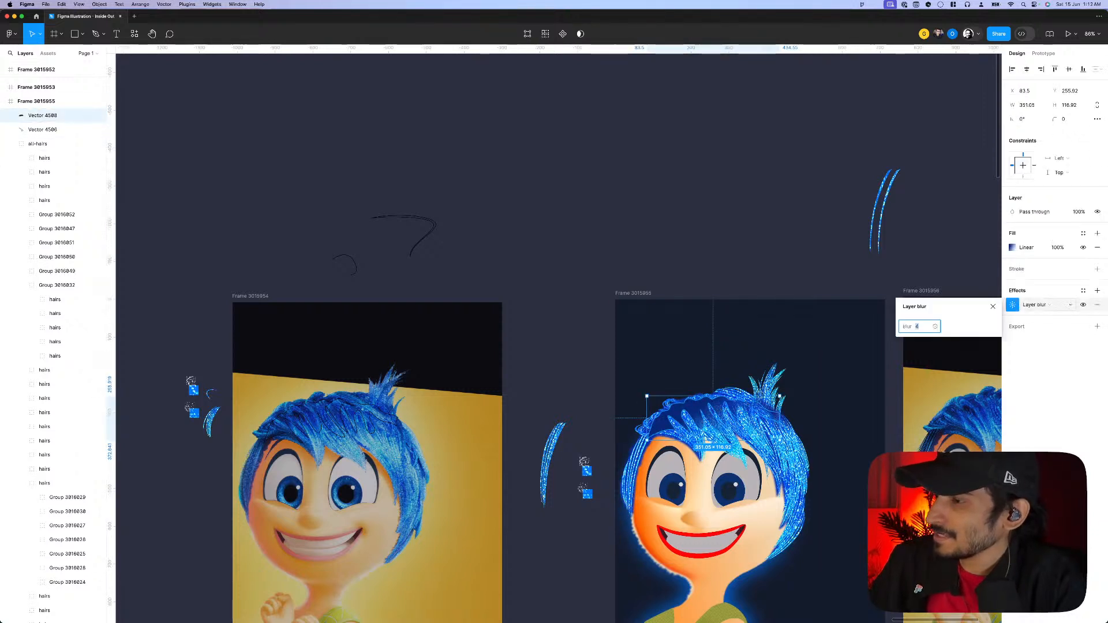
{"action": "key", "text": "Up"}
{"action": "key", "text": "Up"}
{"action": "key", "text": "Up"}
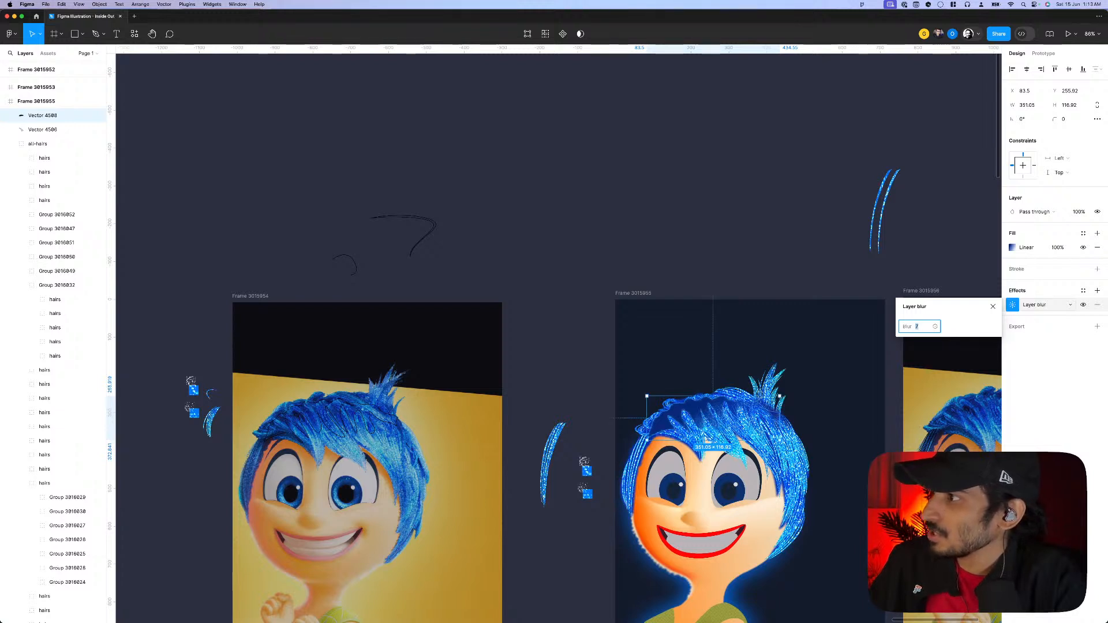
{"action": "key", "text": "Up"}
{"action": "key", "text": "Up"}
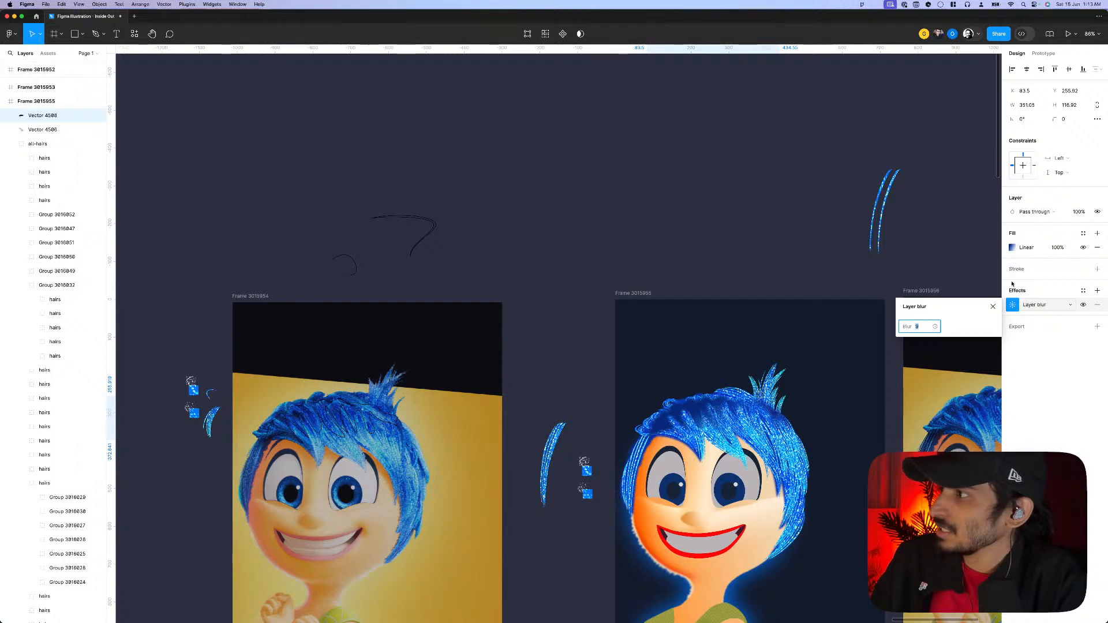
{"action": "key", "text": "Up"}
- Set the hair shading's blend mode to Multiply, compare it with the references, and raise its layer blur to 20
{"action": "left_click", "coordinate": [1035, 212]}
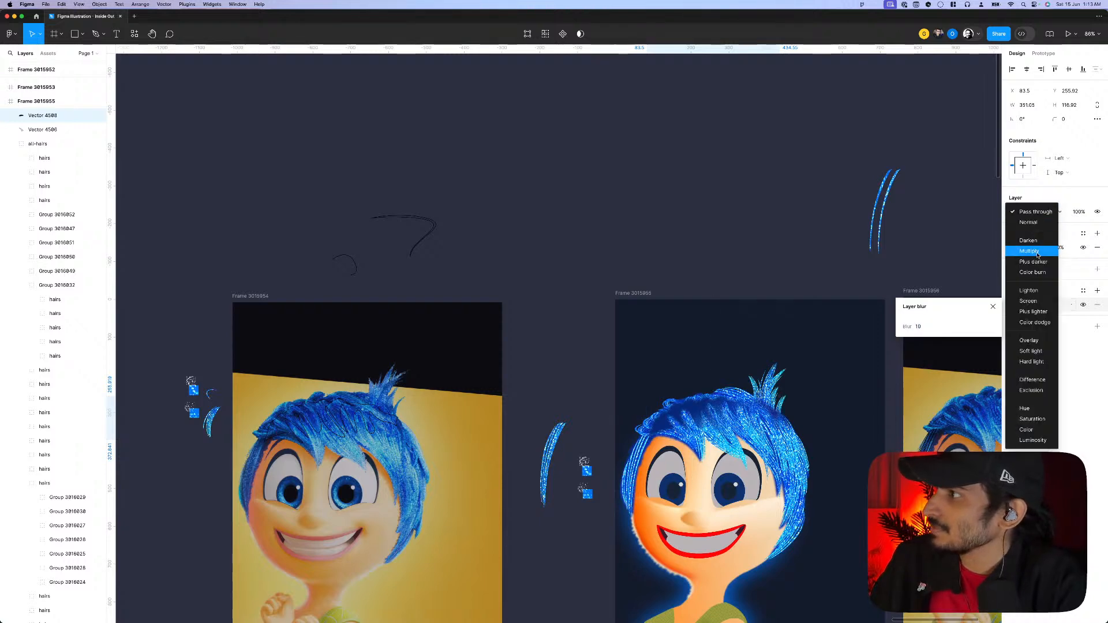
{"action": "left_click", "coordinate": [1038, 252]}
{"action": "scroll", "coordinate": [622, 353], "scroll_direction": "down", "scroll_amount": 5}
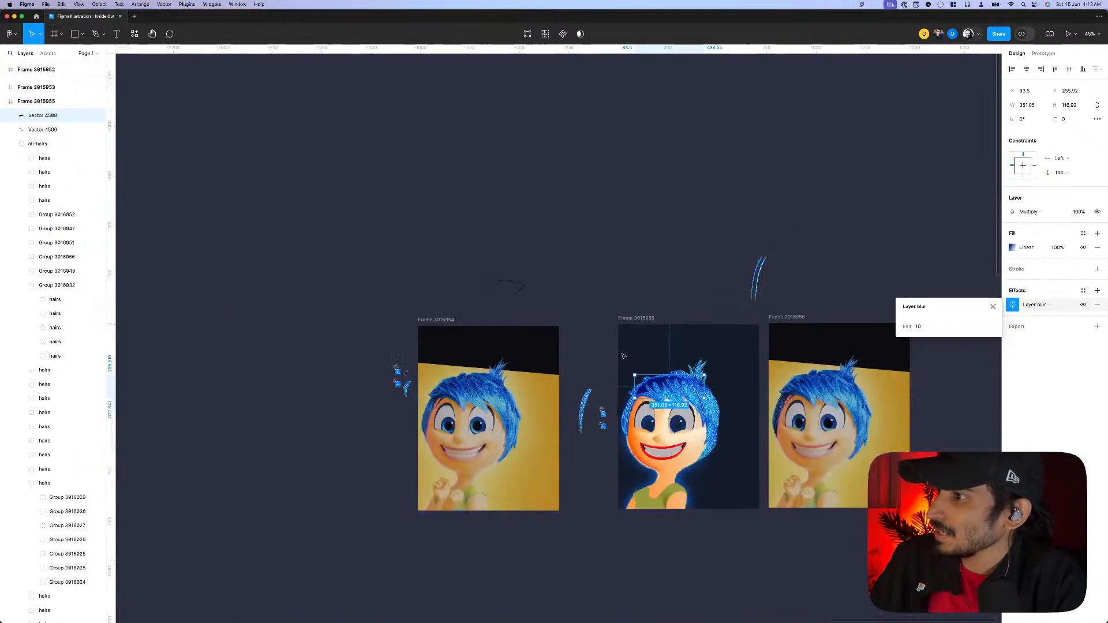
{"action": "left_click", "coordinate": [623, 352]}
{"action": "left_click", "coordinate": [624, 352]}
{"action": "scroll", "coordinate": [671, 381], "scroll_direction": "up", "scroll_amount": 3}
{"action": "left_click", "coordinate": [676, 379]}
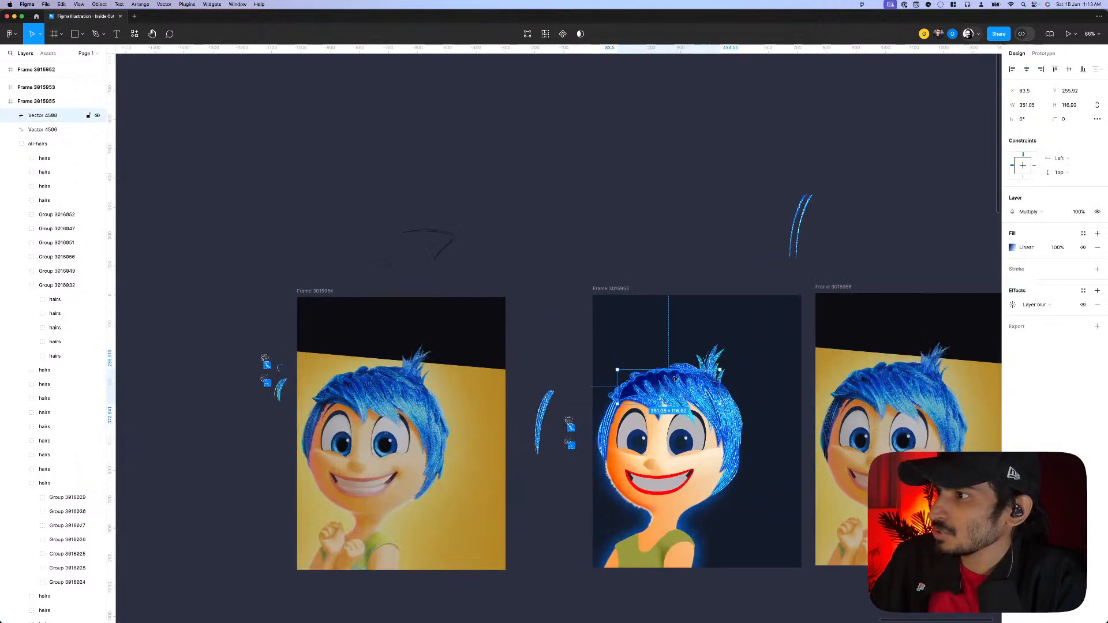
{"action": "left_click", "coordinate": [1013, 305]}
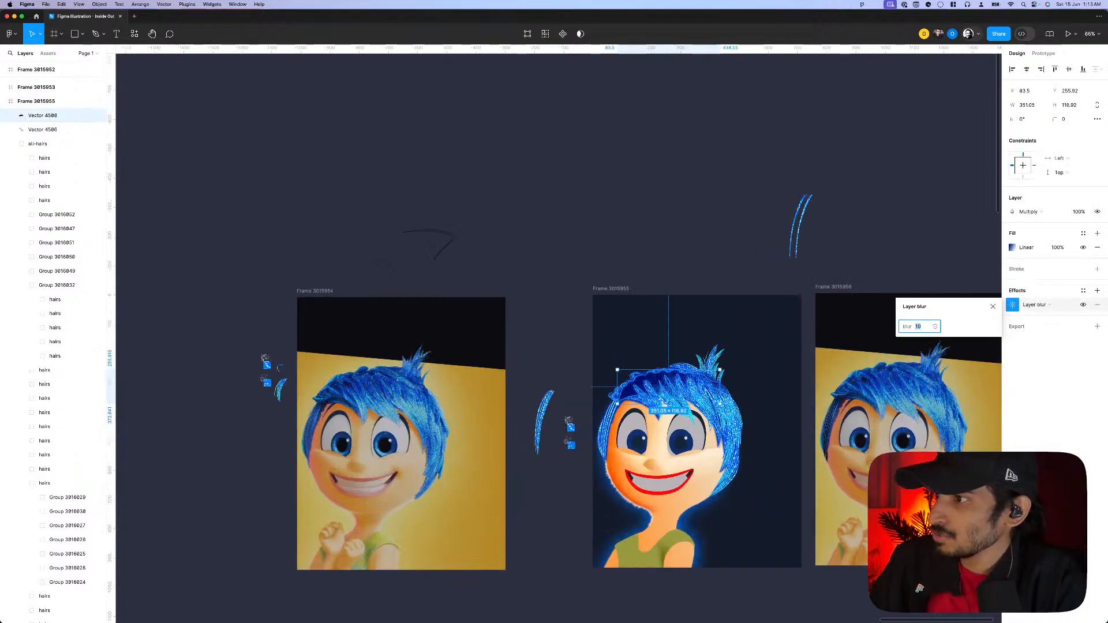
{"action": "key", "text": "shift+Up"}
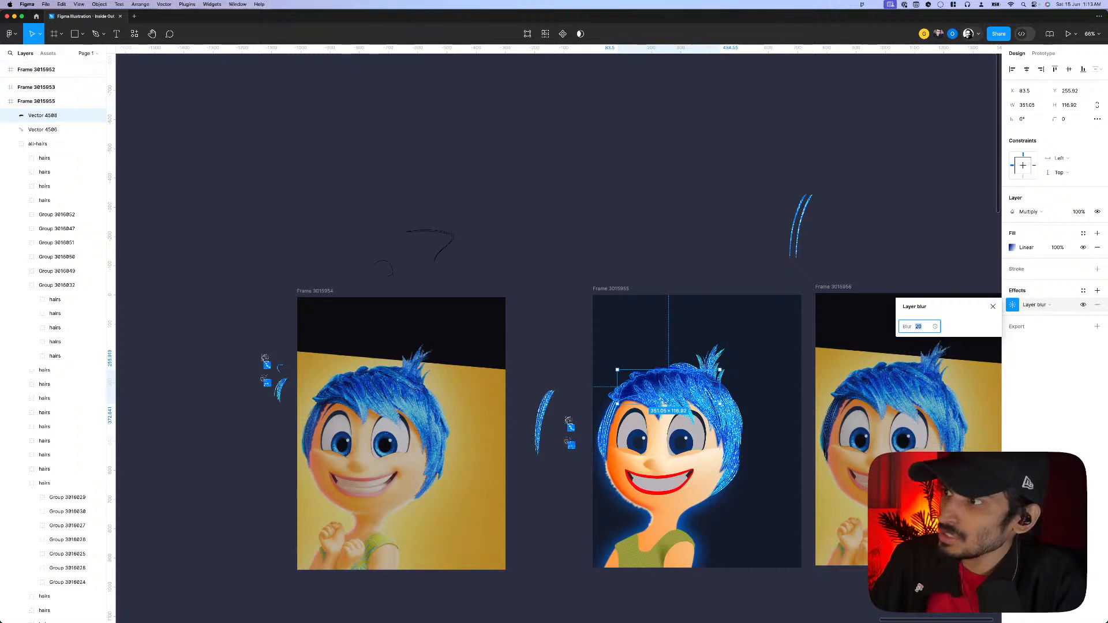
- Compare the shaded hair on the illustration with the reference portraits on either side
{"action": "left_click", "coordinate": [713, 236]}
{"action": "scroll", "coordinate": [713, 288], "scroll_direction": "down", "scroll_amount": 5}
{"action": "scroll", "coordinate": [711, 404], "scroll_direction": "up", "scroll_amount": 5}
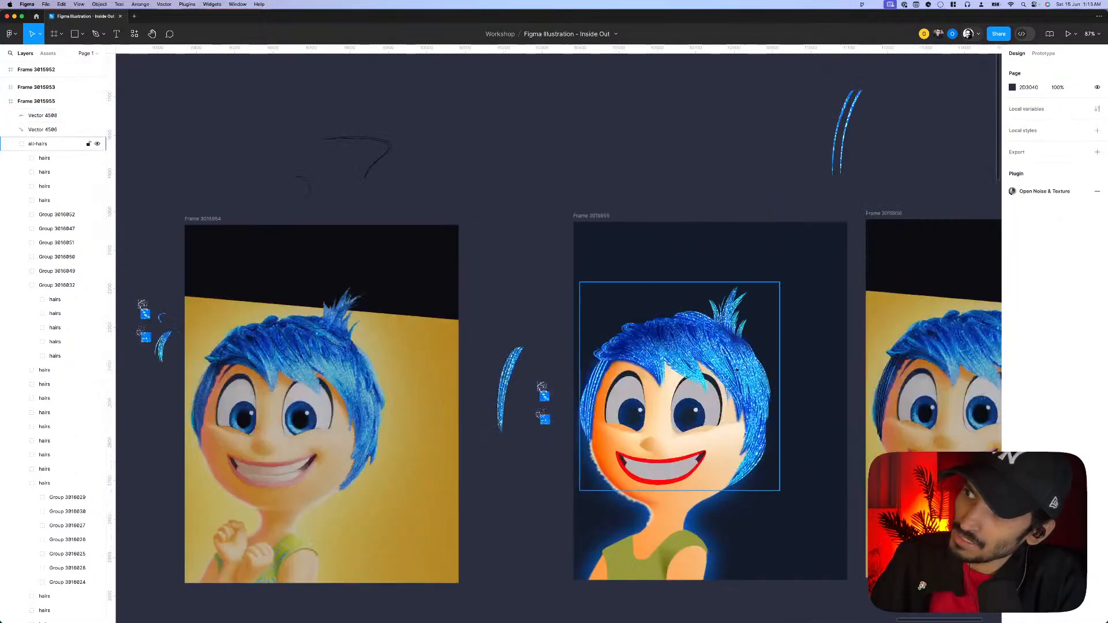
{"action": "scroll", "coordinate": [711, 411], "scroll_direction": "down", "scroll_amount": 1}
{"action": "scroll", "coordinate": [712, 411], "scroll_direction": "down", "scroll_amount": 5}
{"action": "scroll", "coordinate": [708, 403], "scroll_direction": "up", "scroll_amount": 5}
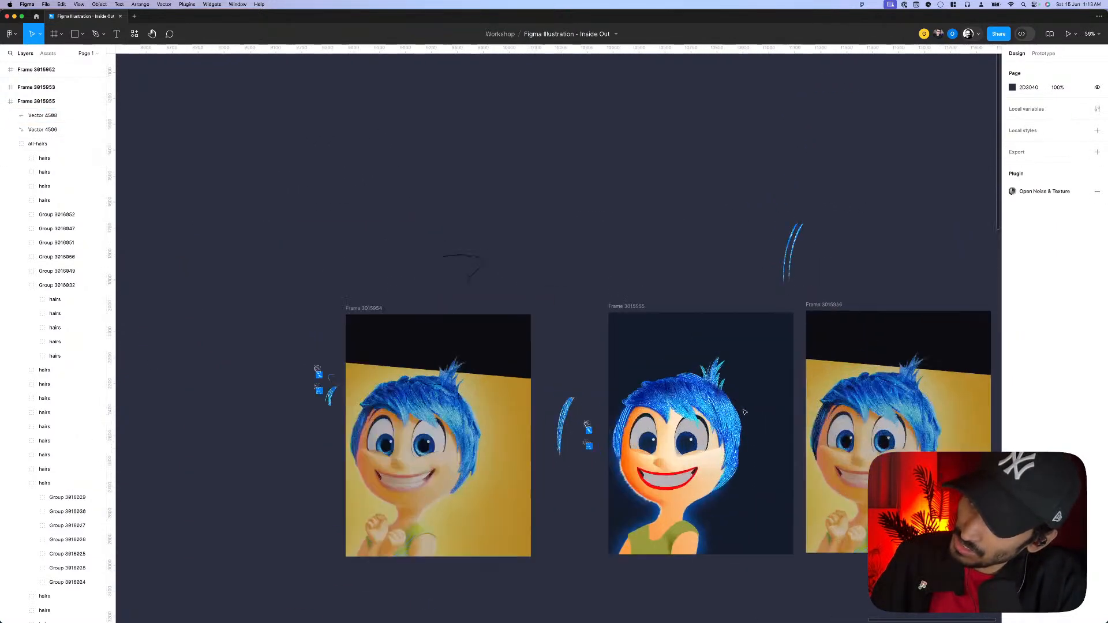
{"action": "scroll", "coordinate": [601, 345], "scroll_direction": "up", "scroll_amount": 5}
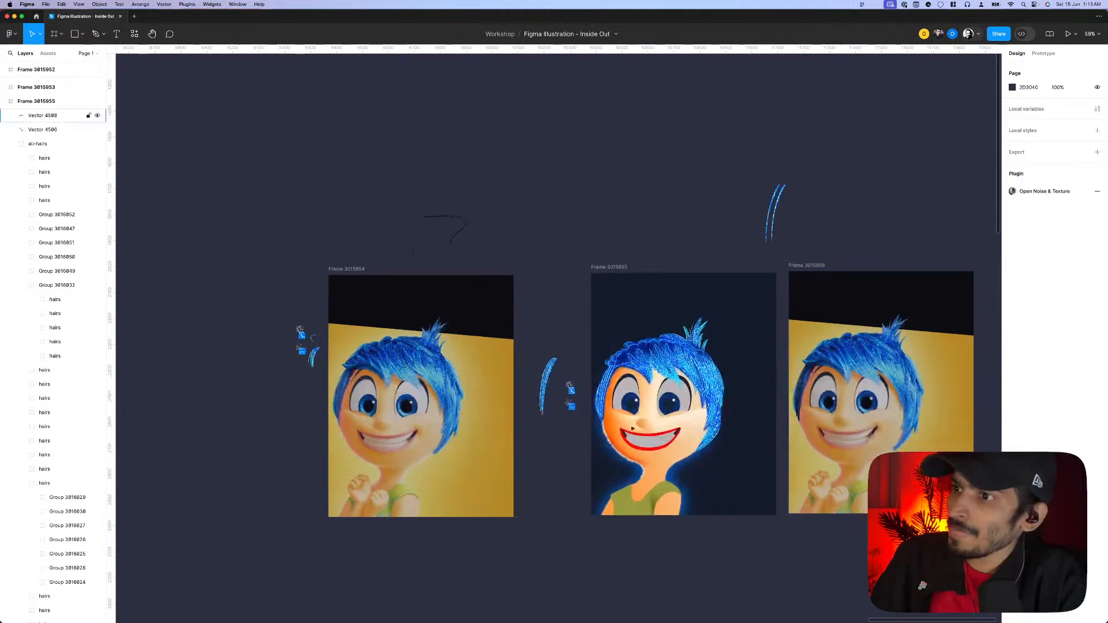
{"action": "scroll", "coordinate": [601, 346], "scroll_direction": "up", "scroll_amount": 3}
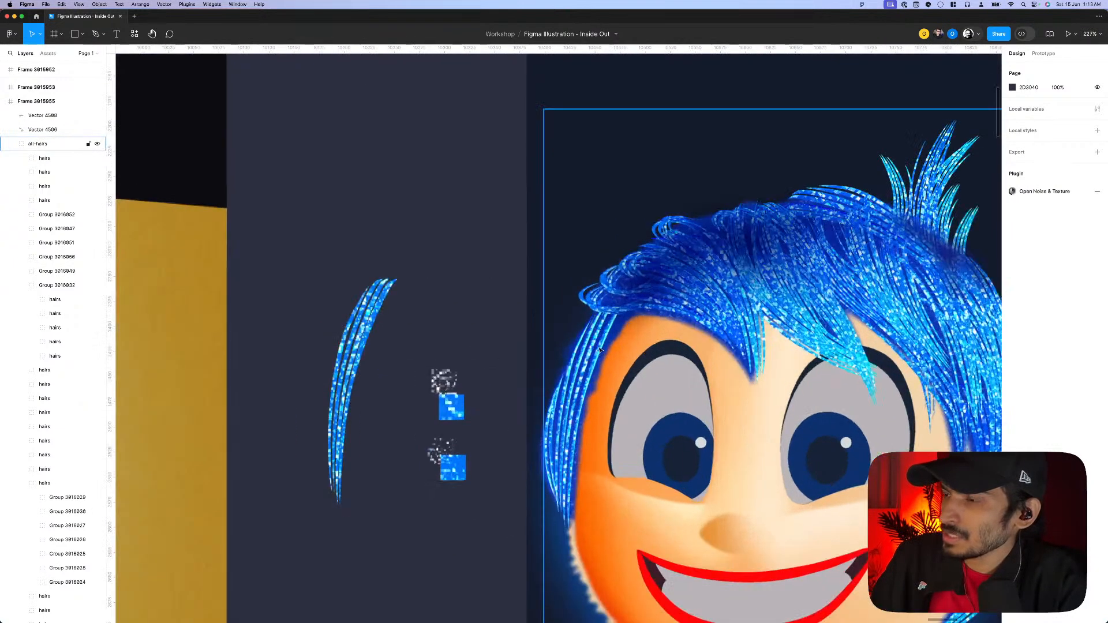
- Duplicate the textured strand group beside the left temple and offset the copy slightly to X 14, Y 341
{"action": "left_click", "coordinate": [601, 352]}
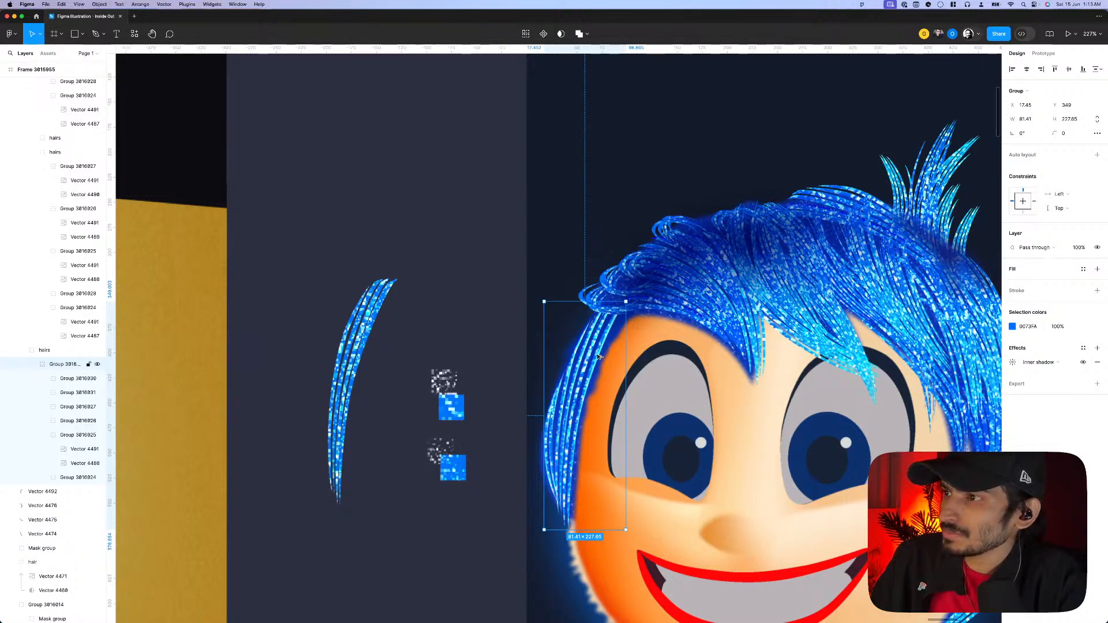
{"action": "left_click_drag", "start_coordinate": [598, 355], "coordinate": [597, 355]}
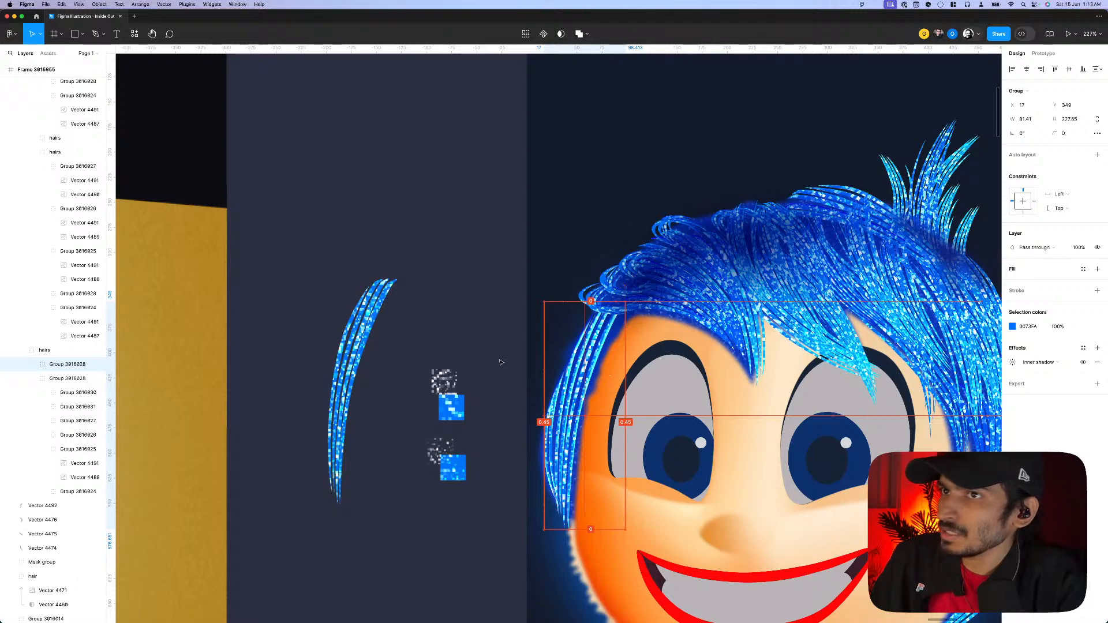
{"action": "scroll", "coordinate": [602, 349], "scroll_direction": "down", "scroll_amount": 5}
{"action": "scroll", "coordinate": [67, 289], "scroll_direction": "up", "scroll_amount": 7}
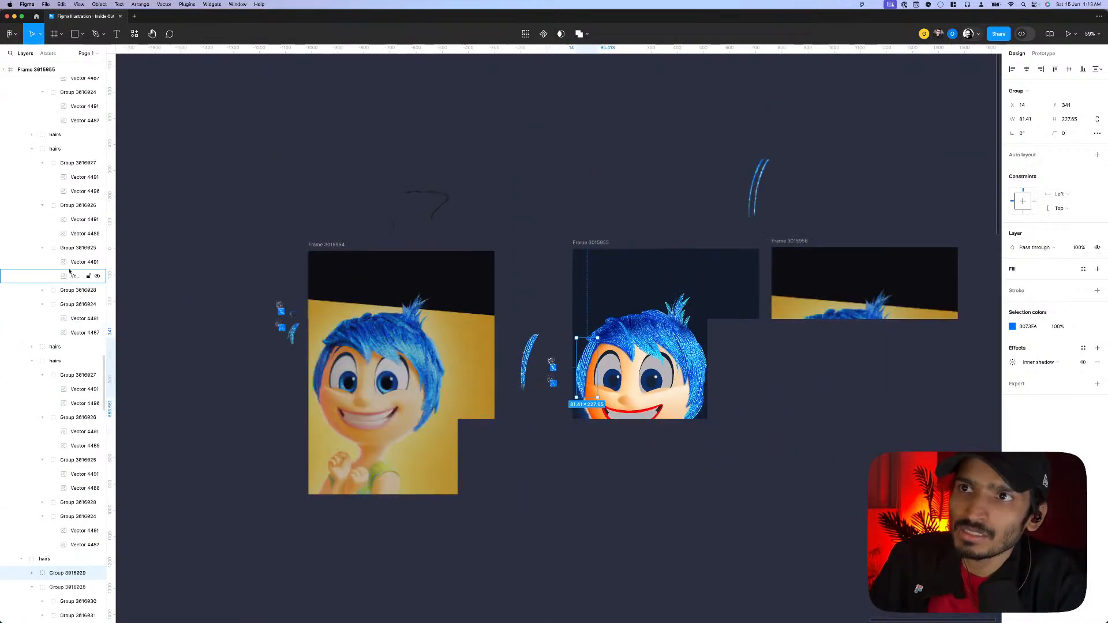
- Hide the all-hairs group so only the base hair shapes and shading remain on the illustration
{"action": "scroll", "coordinate": [65, 235], "scroll_direction": "up", "scroll_amount": 5}
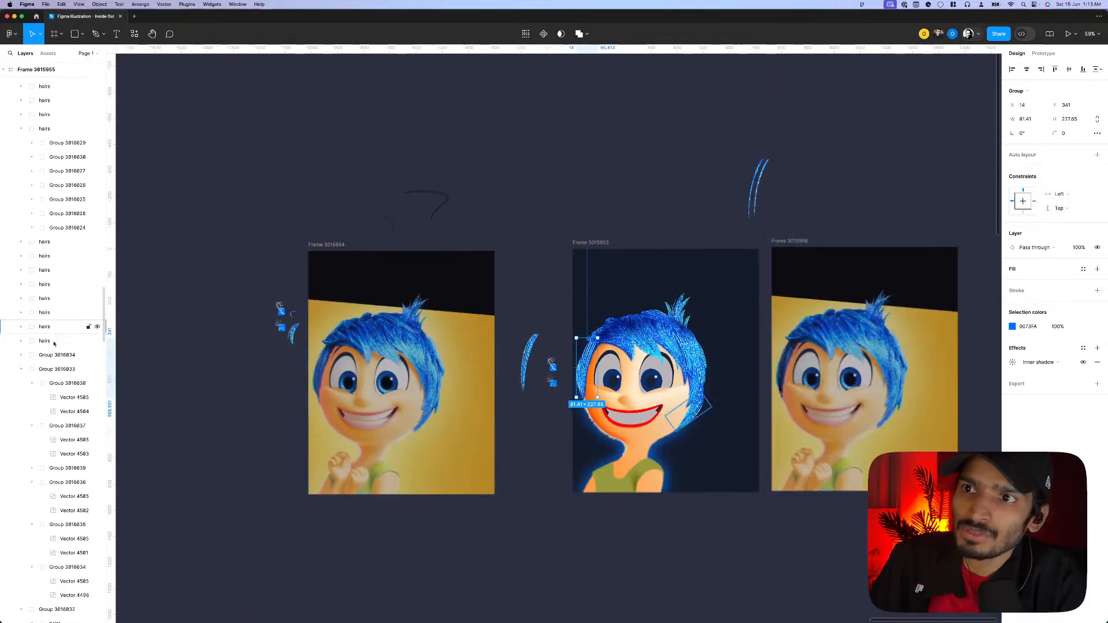
{"action": "scroll", "coordinate": [55, 248], "scroll_direction": "up", "scroll_amount": 1}
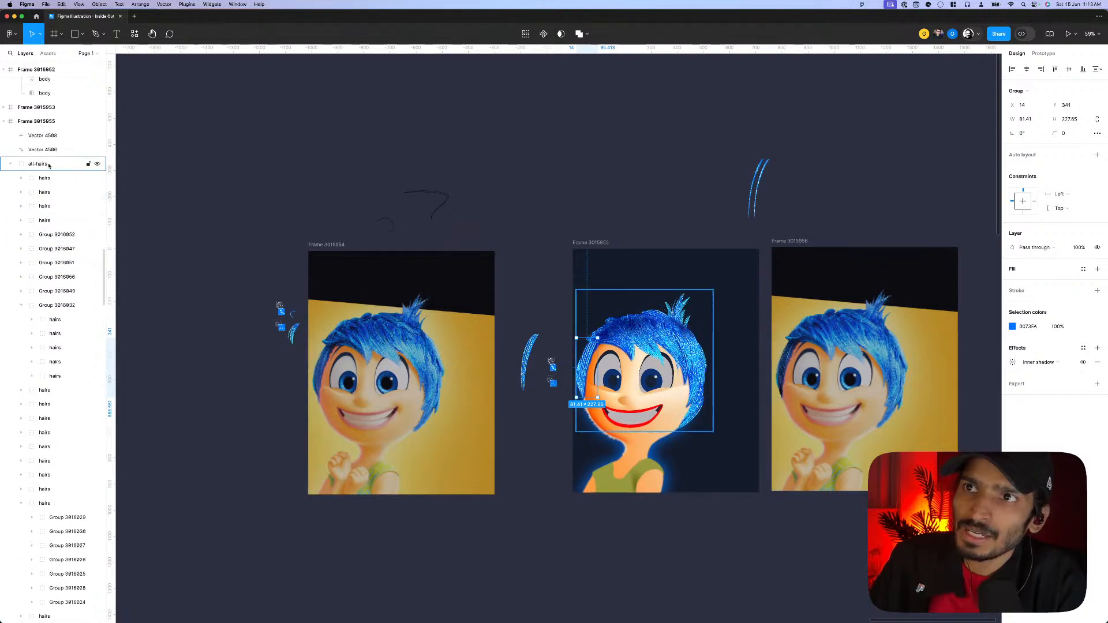
{"action": "left_click", "coordinate": [97, 165]}
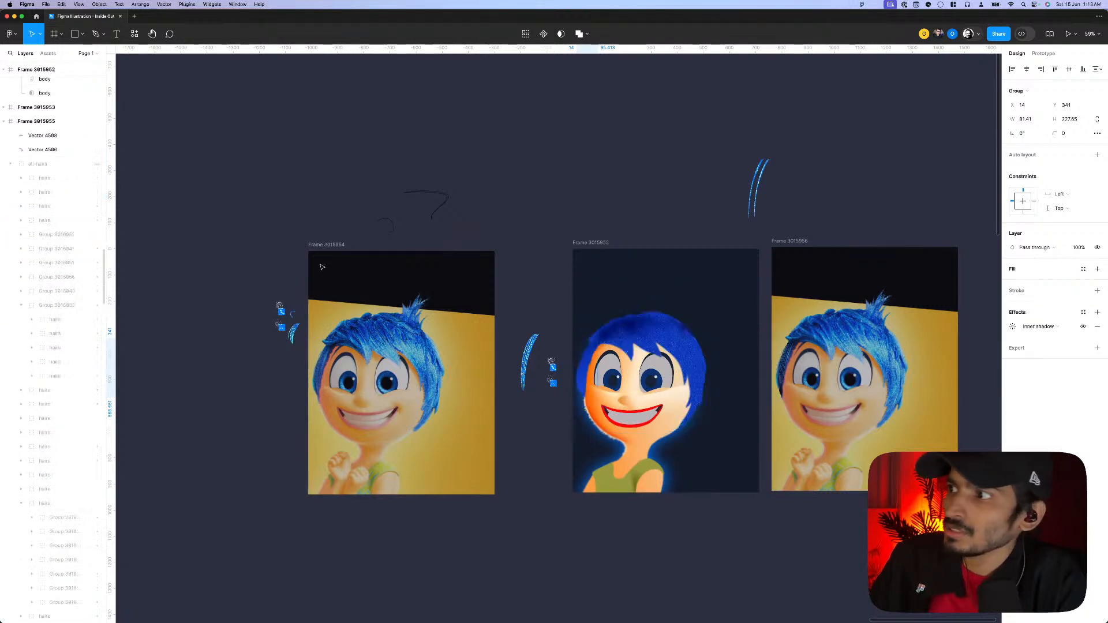
{"action": "left_click", "coordinate": [670, 584]}
{"action": "scroll", "coordinate": [655, 439], "scroll_direction": "up", "scroll_amount": 5}
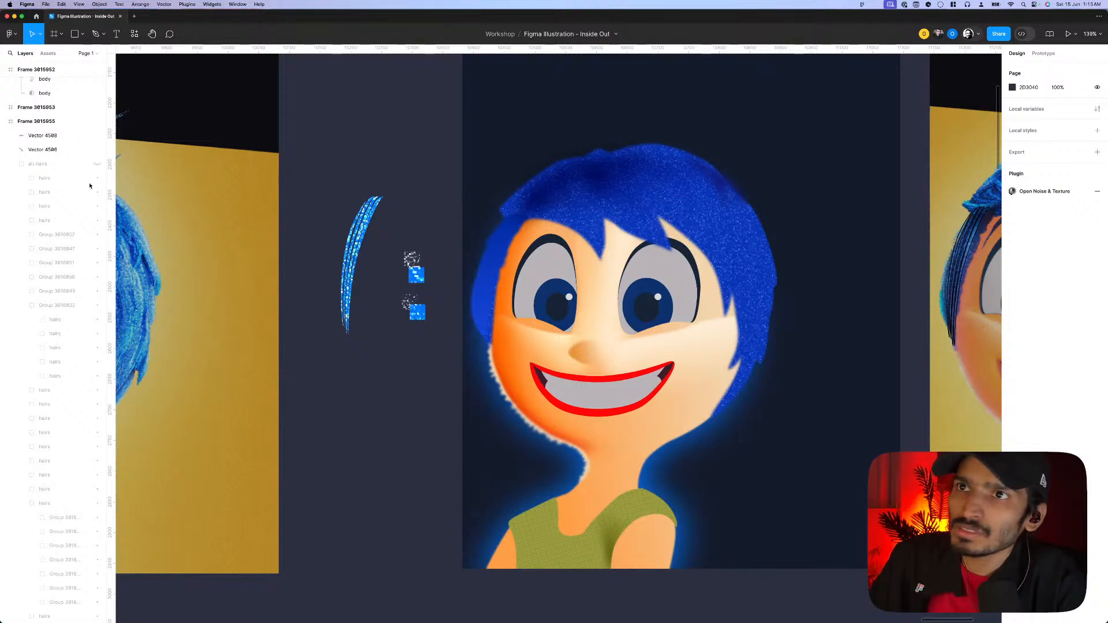
- Move the two hair shading vectors into the hidden all-hairs group, above its strands
{"action": "left_click", "coordinate": [42, 149]}
{"action": "left_click", "coordinate": [42, 136], "text": "shift"}
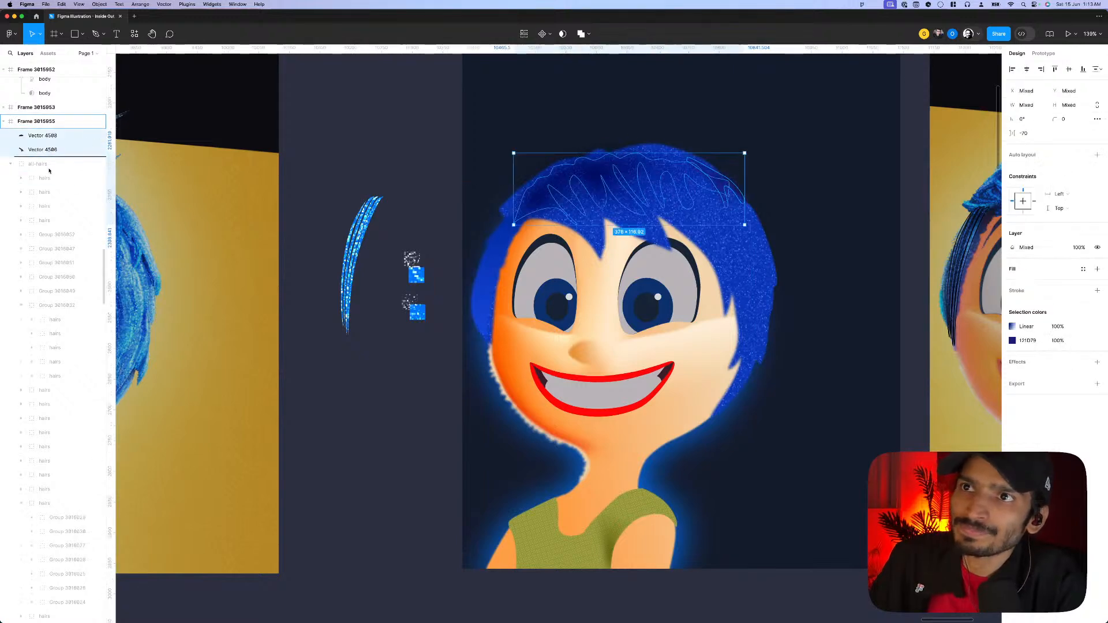
{"action": "left_click_drag", "start_coordinate": [49, 171], "coordinate": [49, 169]}
{"action": "left_click", "coordinate": [441, 388]}
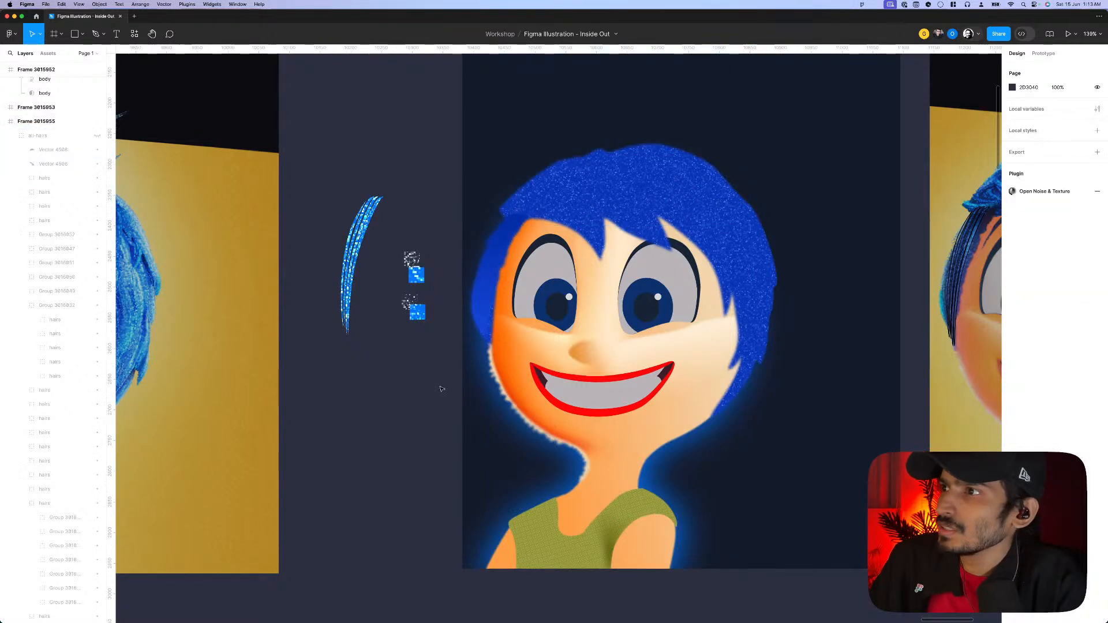
- Apply the main hair shape's properties, with its 12% and 40% image fills over 0A3596, to the left side-lock shape
{"action": "scroll", "coordinate": [442, 388], "scroll_direction": "down", "scroll_amount": 2}
{"action": "left_click", "coordinate": [492, 273]}
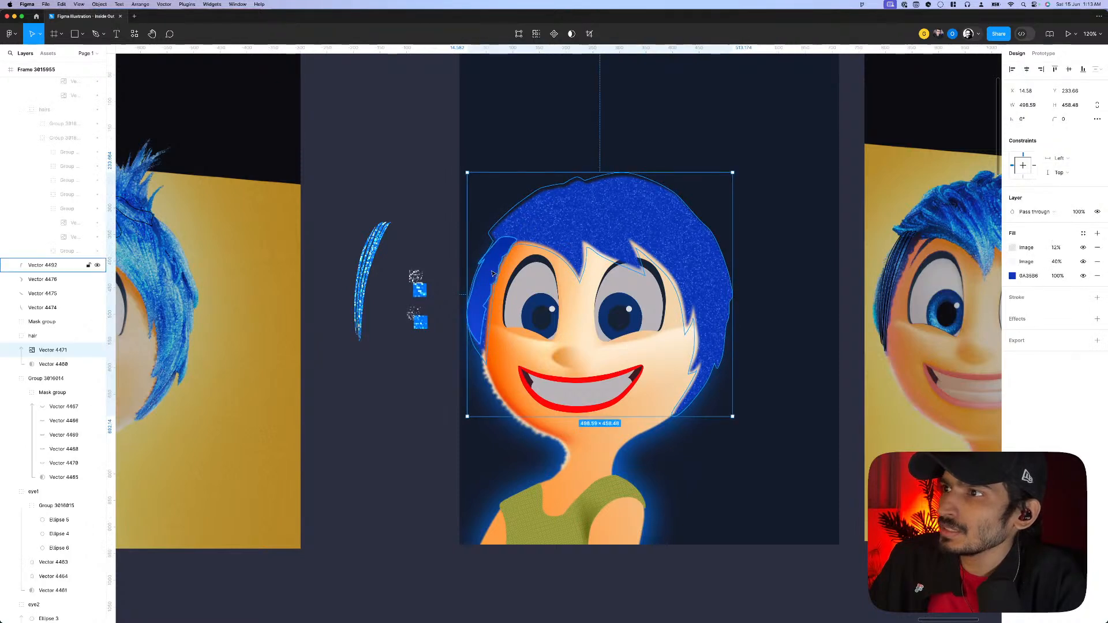
{"action": "key", "text": "super+v"}
{"action": "key", "text": "super+z"}
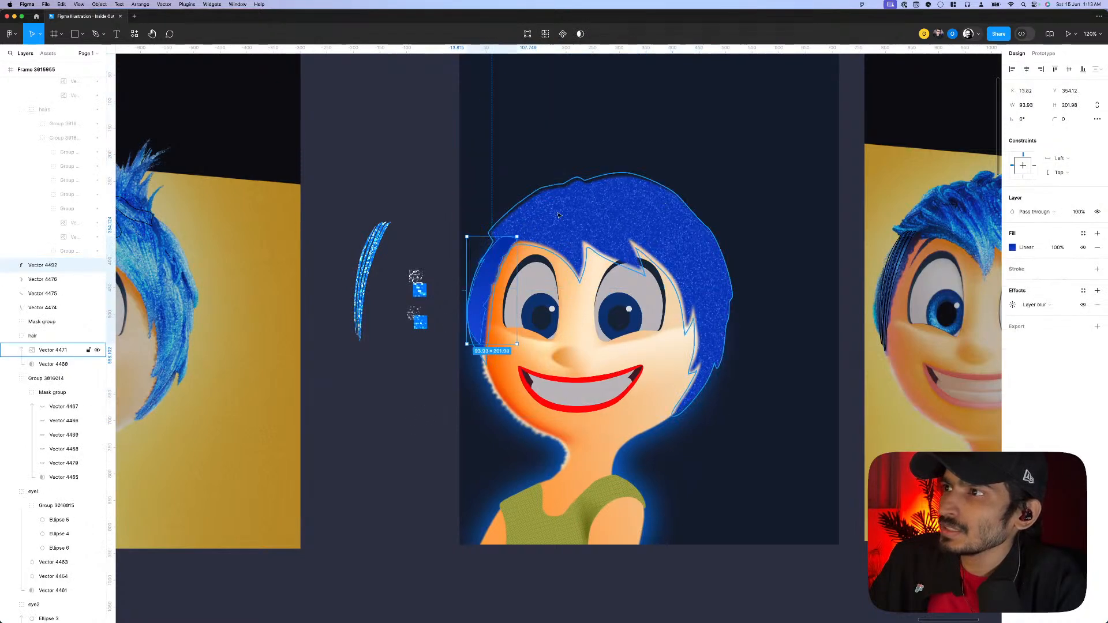
{"action": "left_click", "coordinate": [488, 280]}
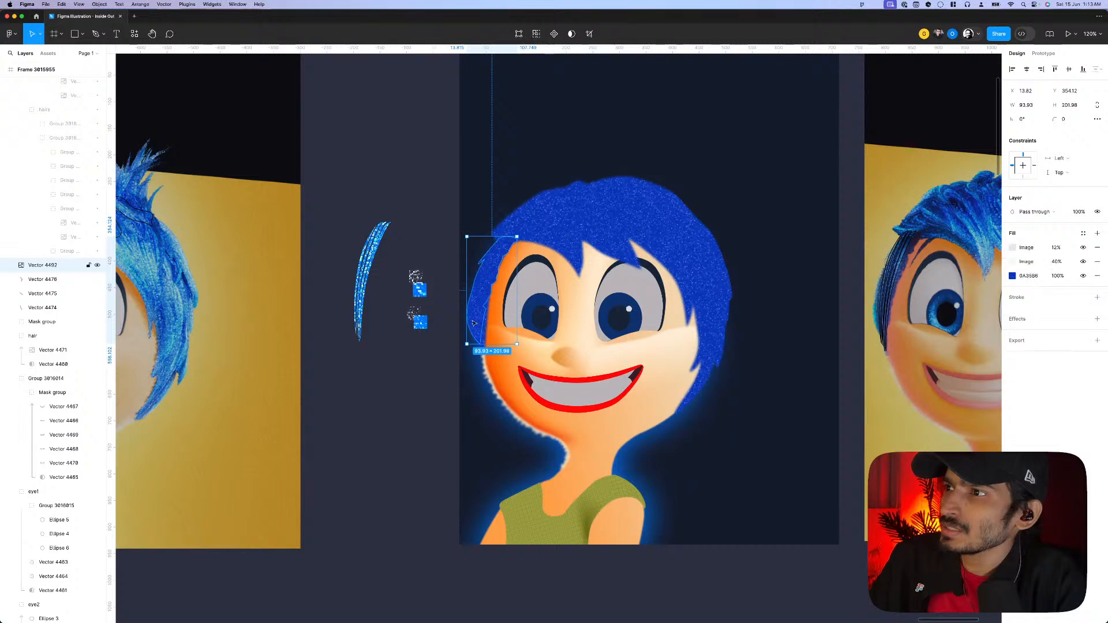
{"action": "left_click", "coordinate": [417, 387]}
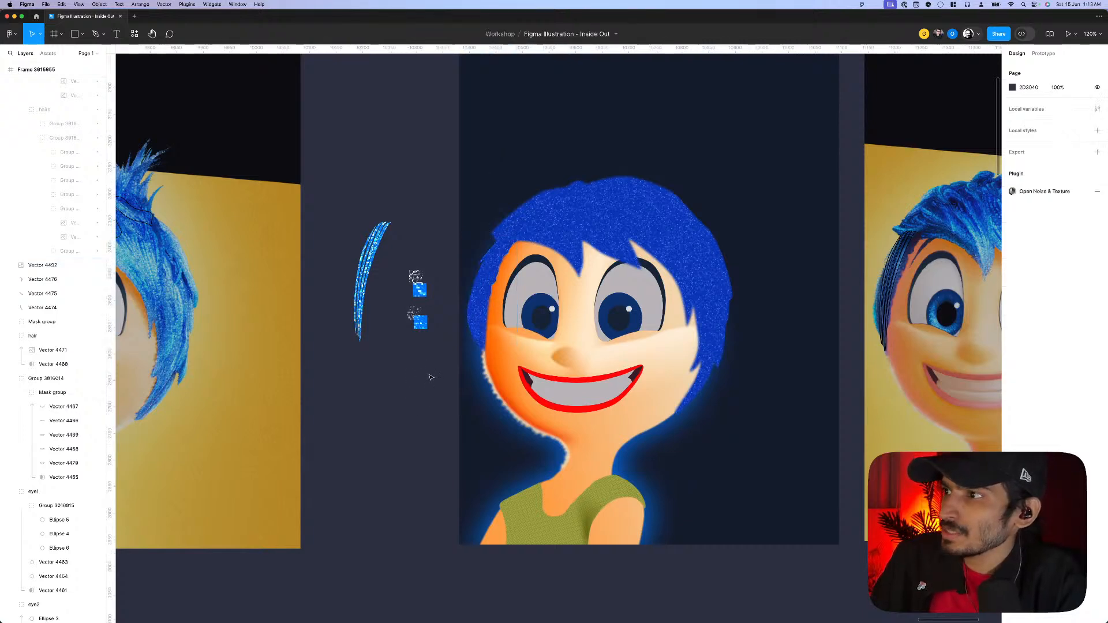
- Examine the iris colours, fibres and speckle texture of both eyes in the reference portrait
{"action": "scroll", "coordinate": [430, 373], "scroll_direction": "left", "scroll_amount": 5}
{"action": "scroll", "coordinate": [430, 373], "scroll_direction": "up", "scroll_amount": 1}
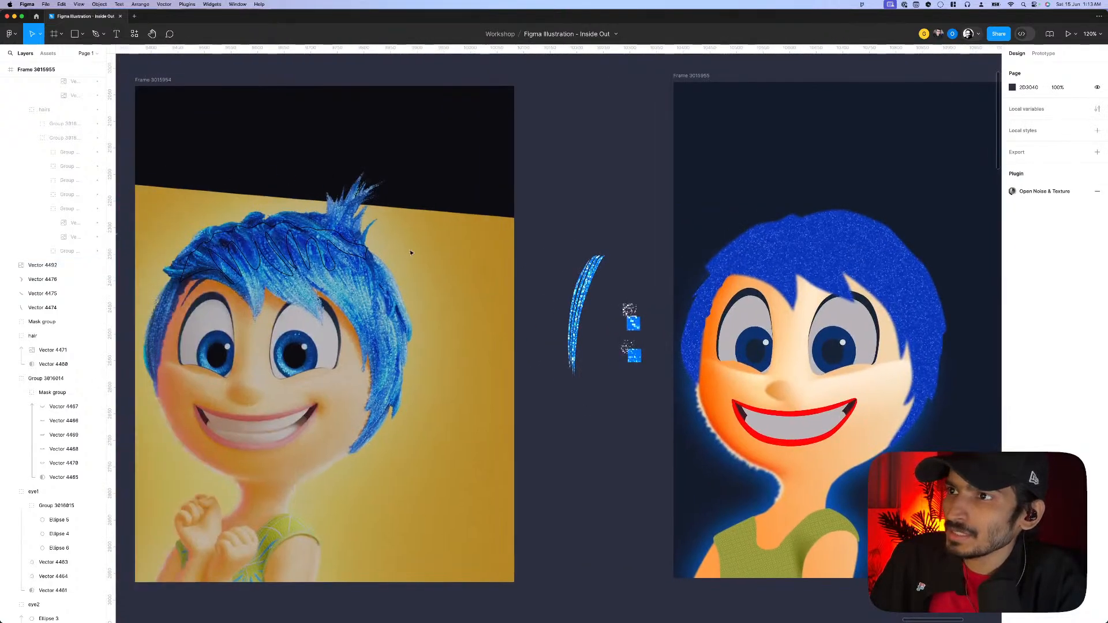
{"action": "scroll", "coordinate": [411, 253], "scroll_direction": "down", "scroll_amount": 3}
{"action": "scroll", "coordinate": [329, 307], "scroll_direction": "up", "scroll_amount": 8}
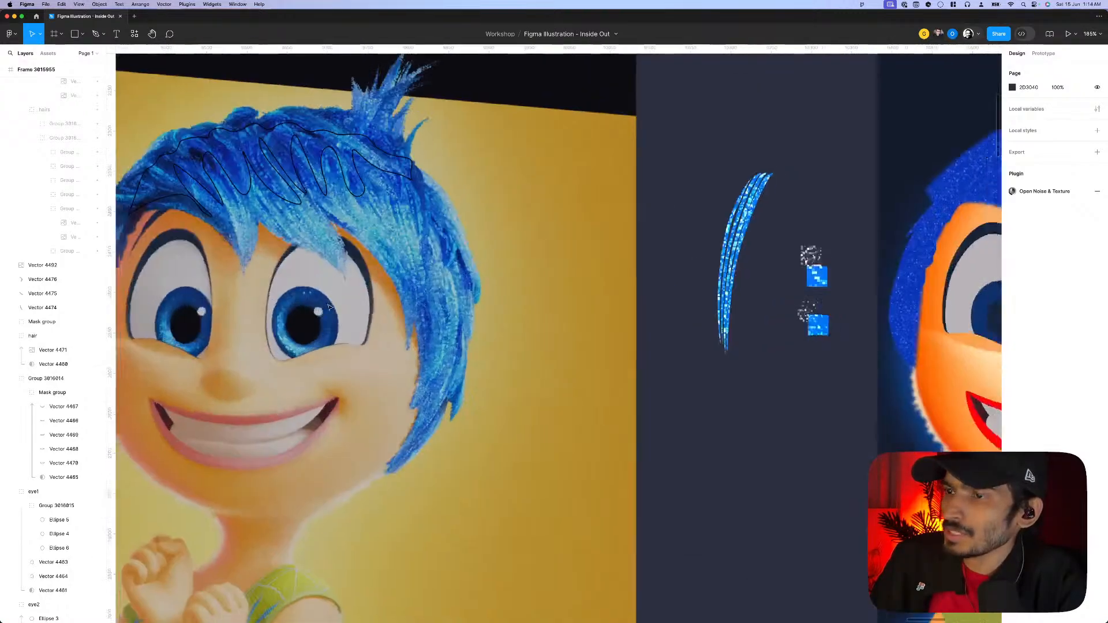
{"action": "scroll", "coordinate": [329, 307], "scroll_direction": "down", "scroll_amount": 7}
{"action": "scroll", "coordinate": [366, 321], "scroll_direction": "up", "scroll_amount": 10}
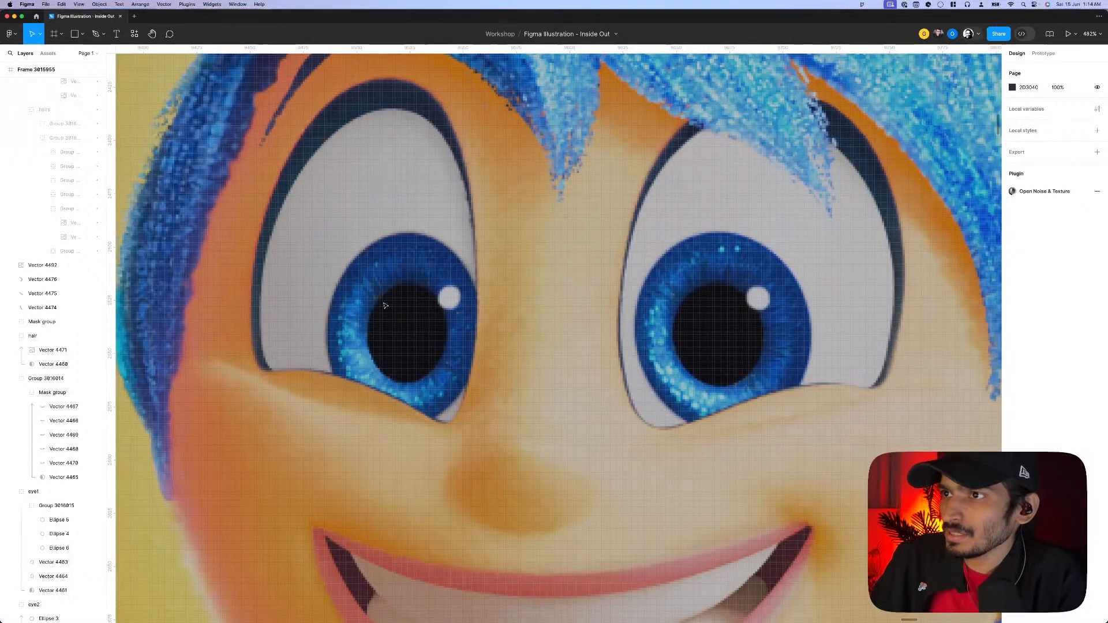
{"action": "key", "text": "p"}
{"action": "scroll", "coordinate": [376, 301], "scroll_direction": "up", "scroll_amount": 4}
{"action": "scroll", "coordinate": [376, 301], "scroll_direction": "down", "scroll_amount": 3}
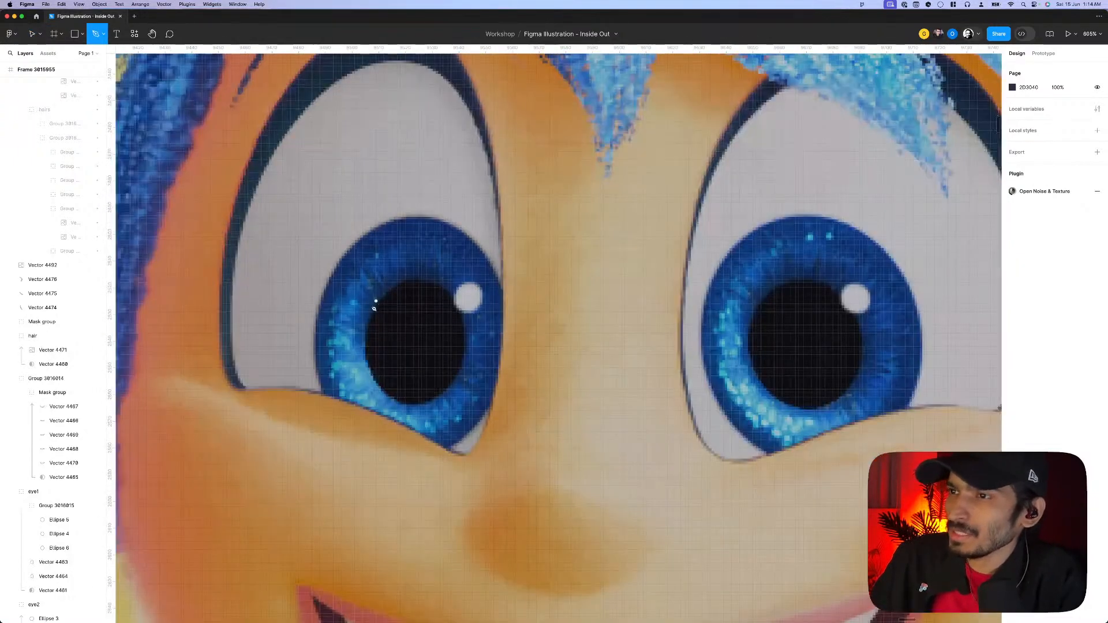
{"action": "scroll", "coordinate": [360, 310], "scroll_direction": "up", "scroll_amount": 1}
{"action": "scroll", "coordinate": [365, 308], "scroll_direction": "down", "scroll_amount": 5}
{"action": "key", "text": "v"}
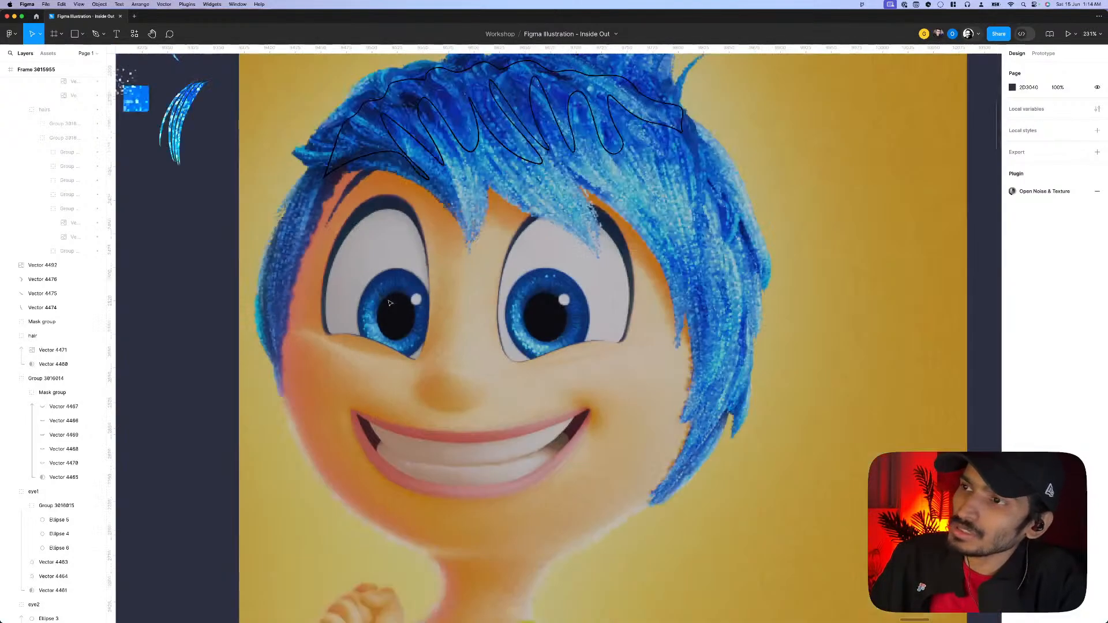
{"action": "scroll", "coordinate": [384, 305], "scroll_direction": "up", "scroll_amount": 2}
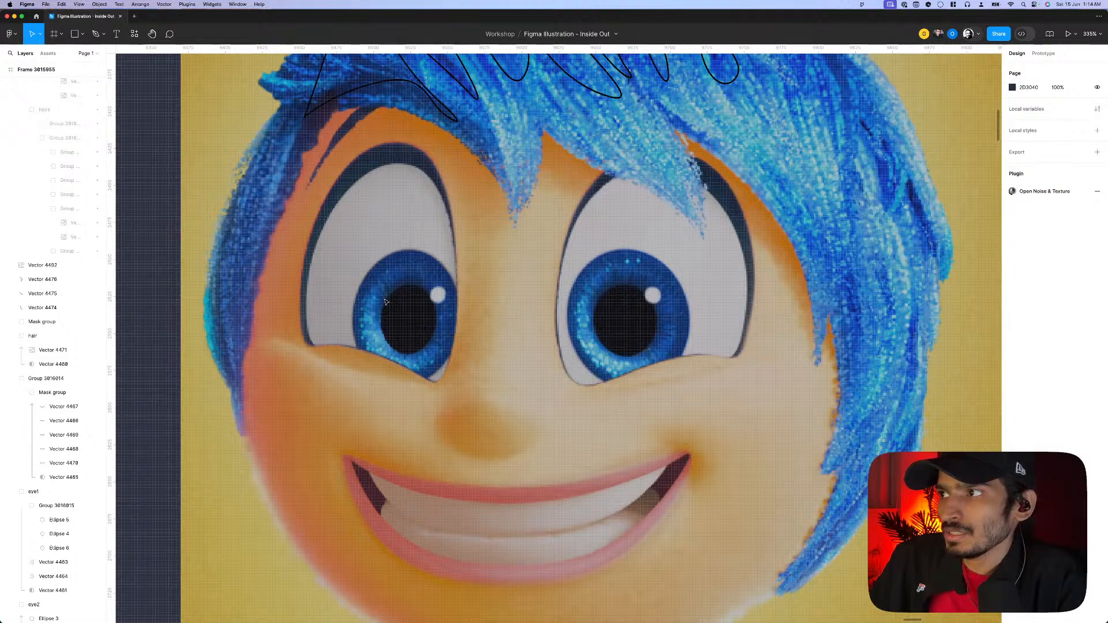
{"action": "scroll", "coordinate": [386, 301], "scroll_direction": "up", "scroll_amount": 2}
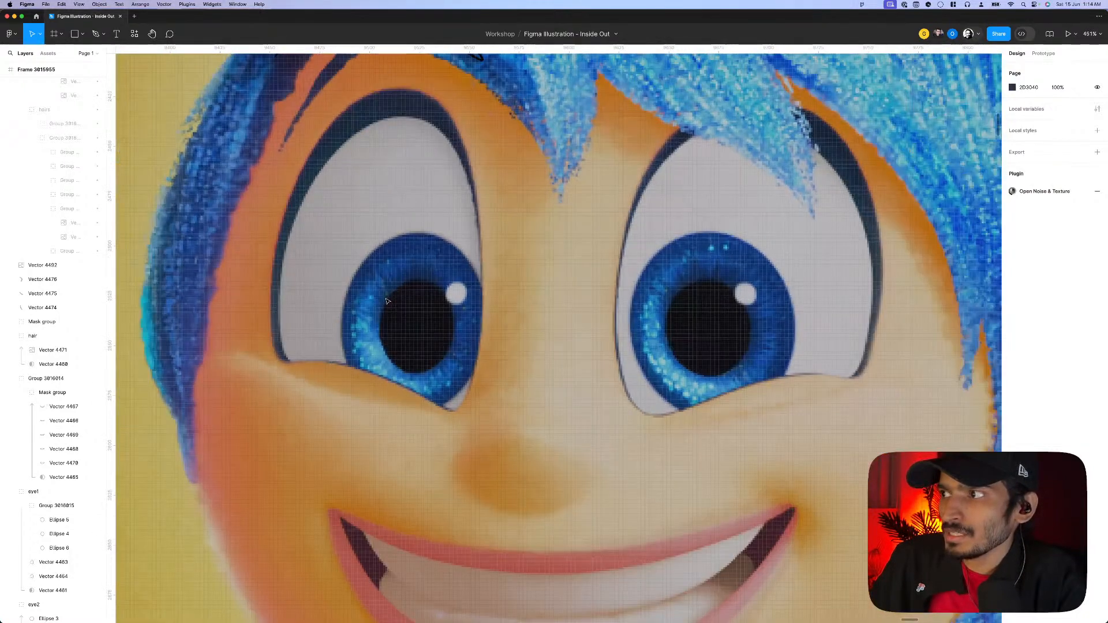
{"action": "scroll", "coordinate": [389, 299], "scroll_direction": "down", "scroll_amount": 5}
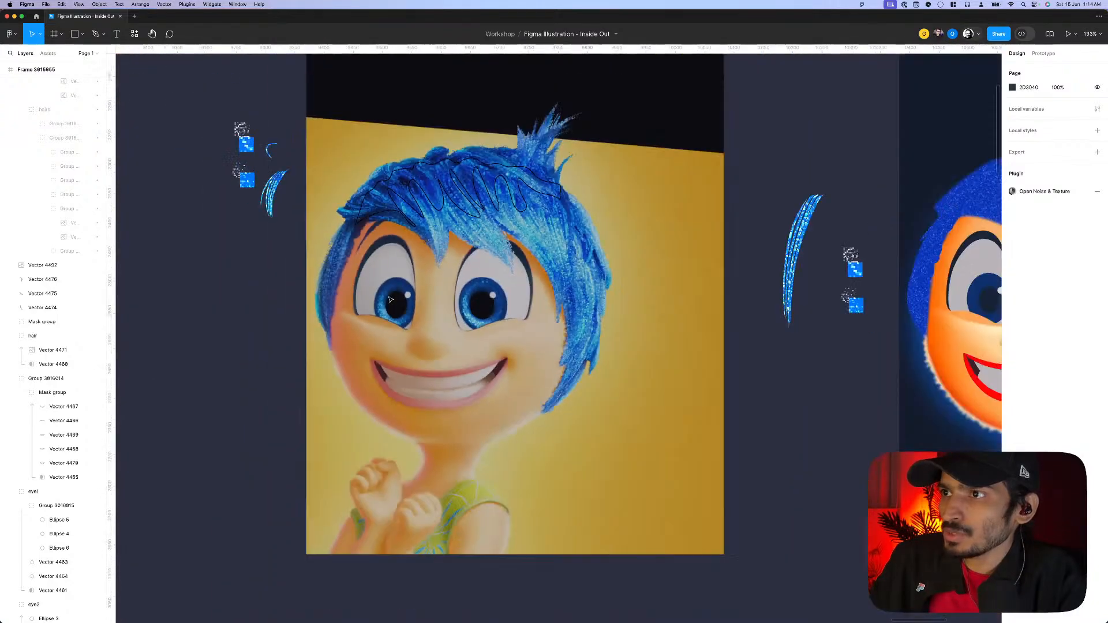
{"action": "scroll", "coordinate": [388, 299], "scroll_direction": "up", "scroll_amount": 4}
{"action": "key", "text": "p"}
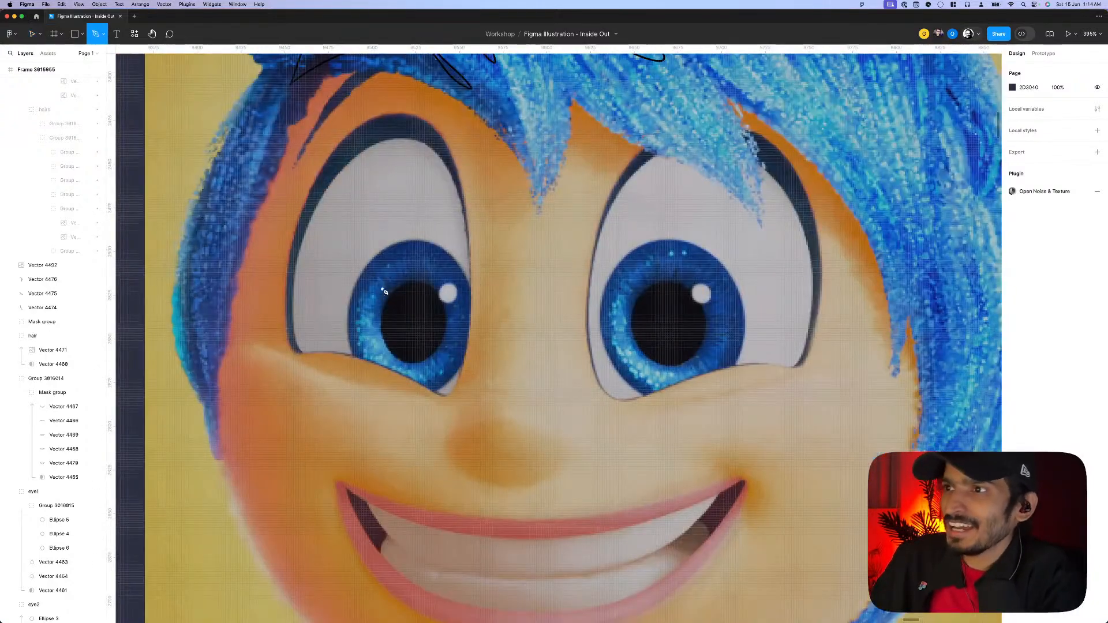
{"action": "scroll", "coordinate": [388, 300], "scroll_direction": "up", "scroll_amount": 1}
{"action": "left_click", "coordinate": [369, 275]}
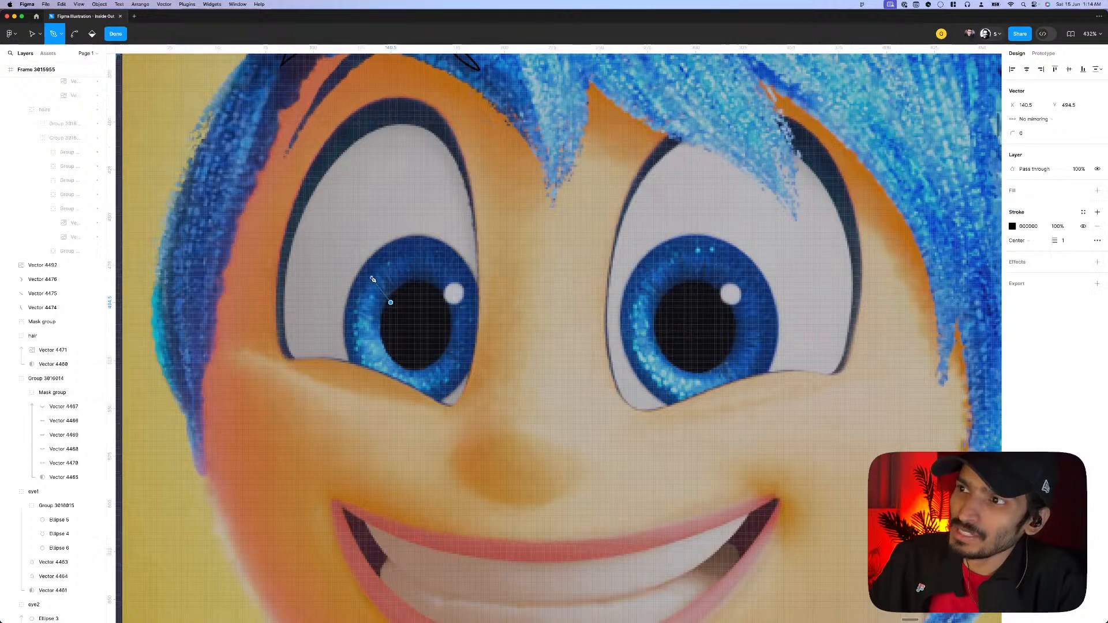
{"action": "left_click", "coordinate": [391, 302]}
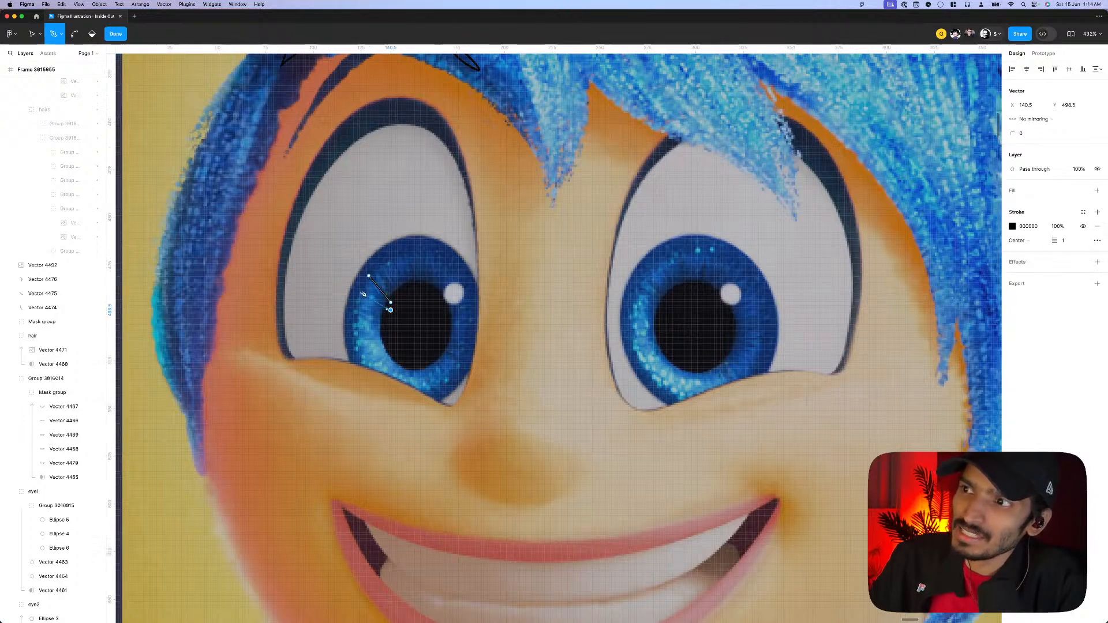
{"action": "key", "text": "Escape"}
{"action": "key", "text": "Delete"}
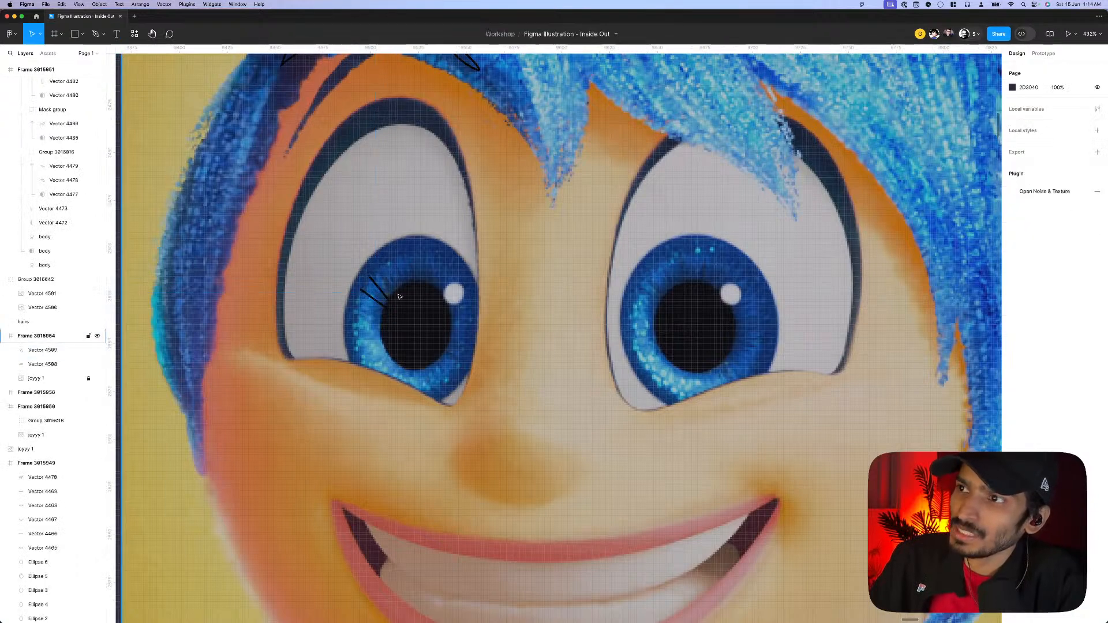
{"action": "key", "text": "ctrl+z"}
{"action": "key", "text": "Delete"}
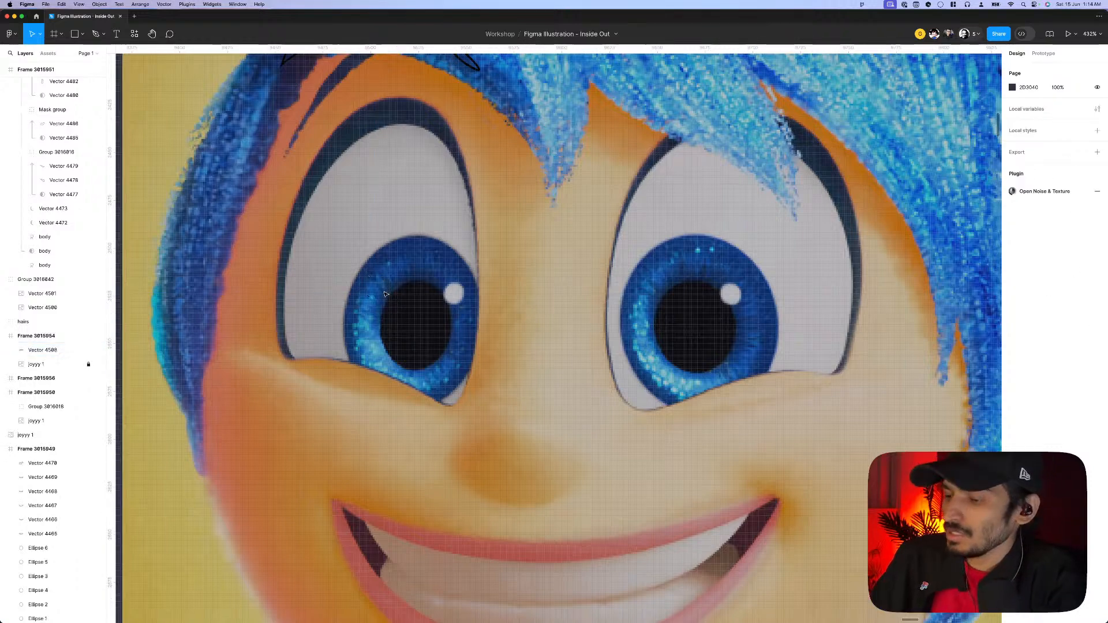
- Draw a zigzag path with the Pen tool up the outer side of the left eye's iris, alternating between its rim and the pupil edge
{"action": "key", "text": "p"}
{"action": "scroll", "coordinate": [375, 316], "scroll_direction": "up", "scroll_amount": 3}
{"action": "scroll", "coordinate": [374, 353], "scroll_direction": "up", "scroll_amount": 2}
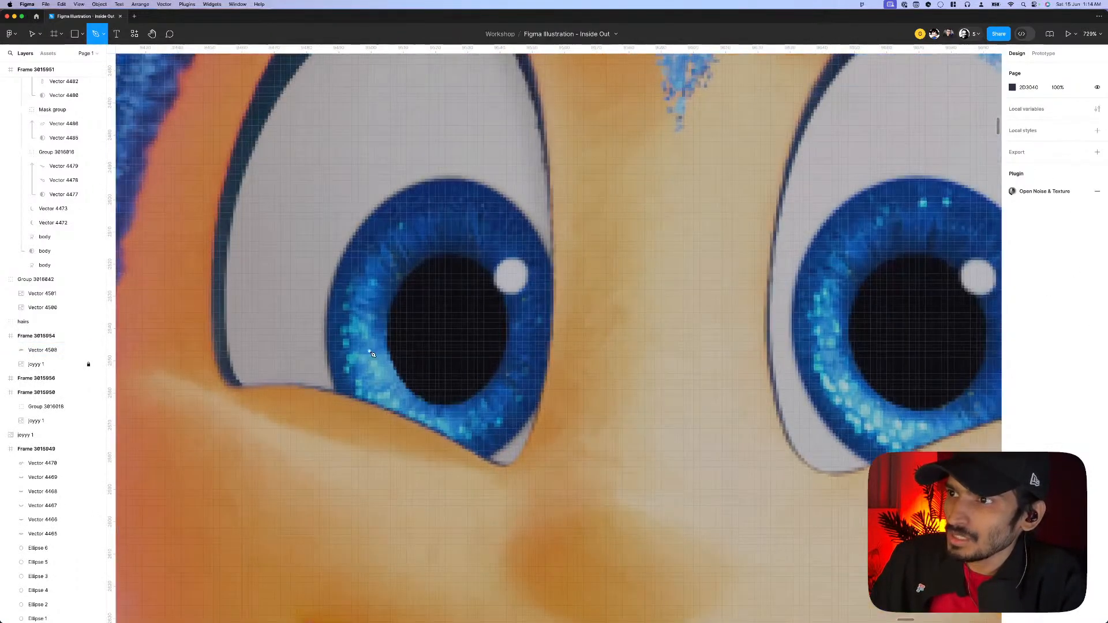
{"action": "left_click", "coordinate": [352, 371]}
{"action": "left_click", "coordinate": [377, 348]}
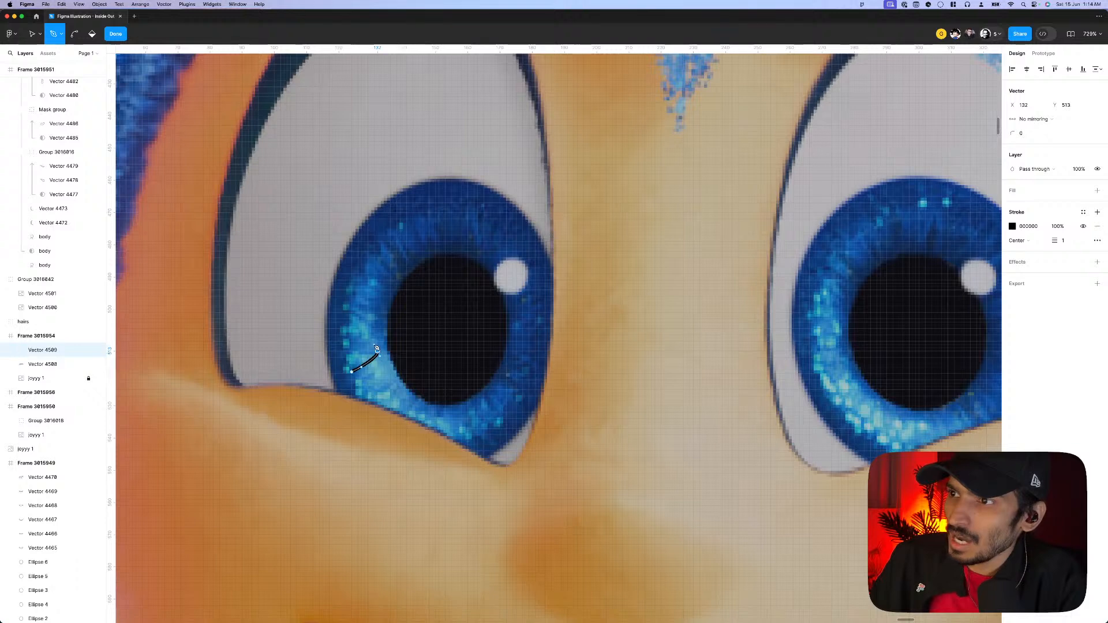
{"action": "left_click", "coordinate": [352, 347]}
{"action": "left_click", "coordinate": [376, 332]}
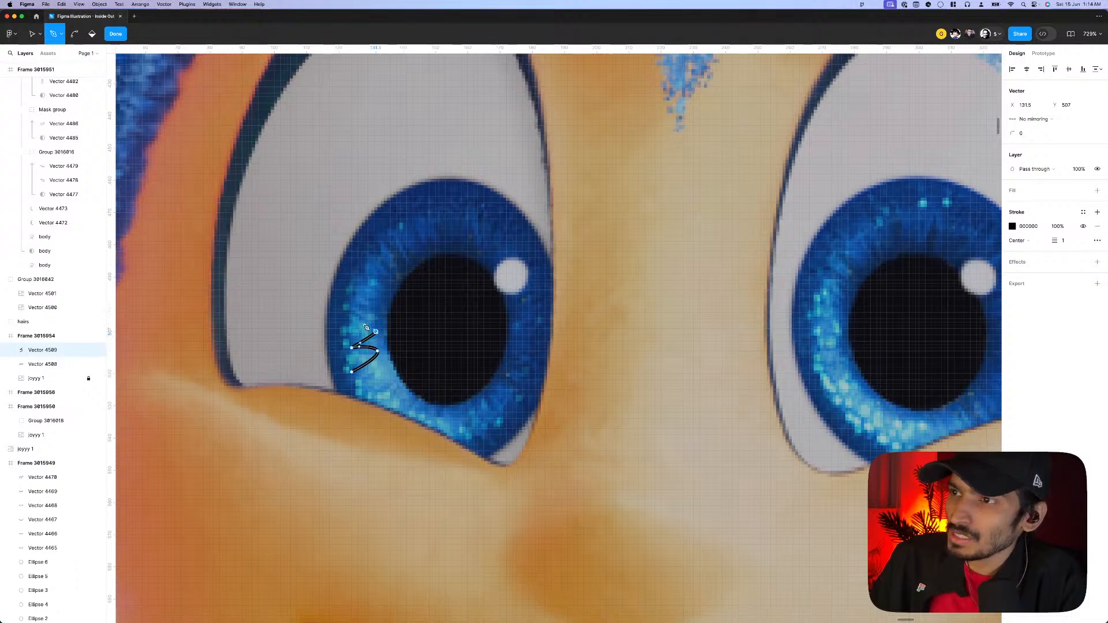
{"action": "left_click", "coordinate": [354, 319]}
{"action": "left_click", "coordinate": [375, 318]}
{"action": "left_click", "coordinate": [360, 300]}
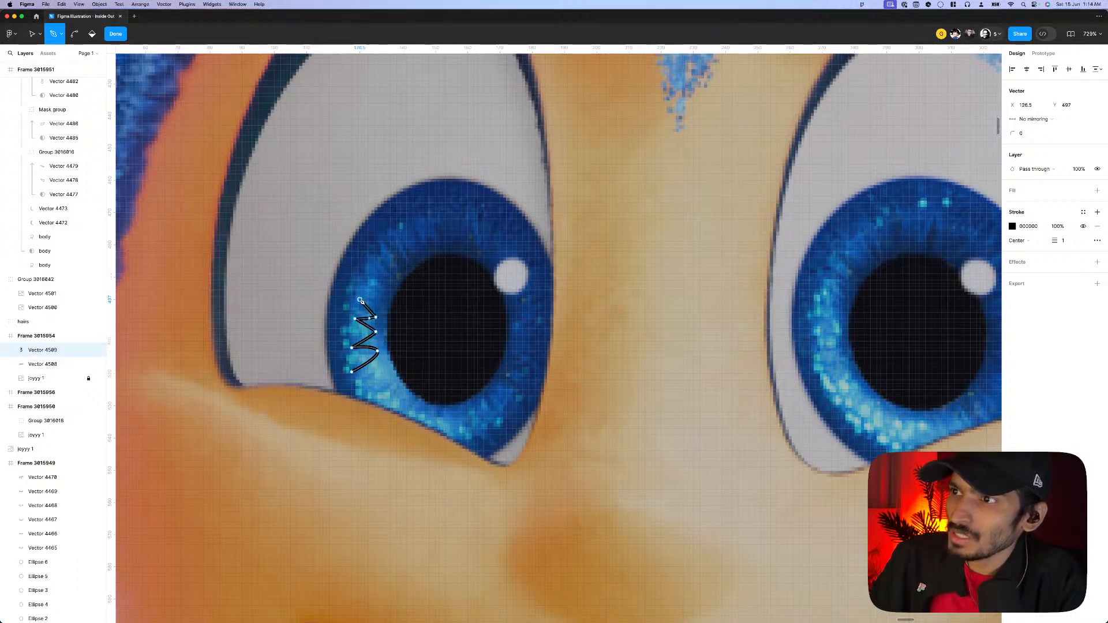
{"action": "left_click", "coordinate": [384, 299]}
{"action": "left_click", "coordinate": [366, 276]}
{"action": "left_click", "coordinate": [393, 282]}
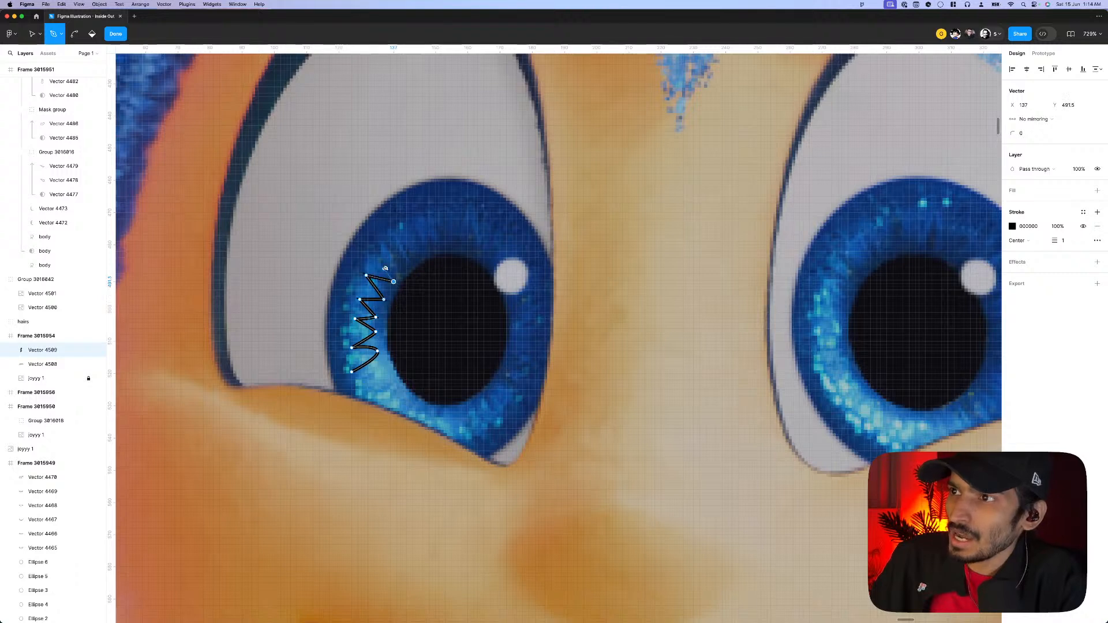
{"action": "left_click", "coordinate": [377, 256]}
{"action": "left_click", "coordinate": [403, 267]}
{"action": "left_click", "coordinate": [393, 237]}
{"action": "left_click", "coordinate": [418, 256]}
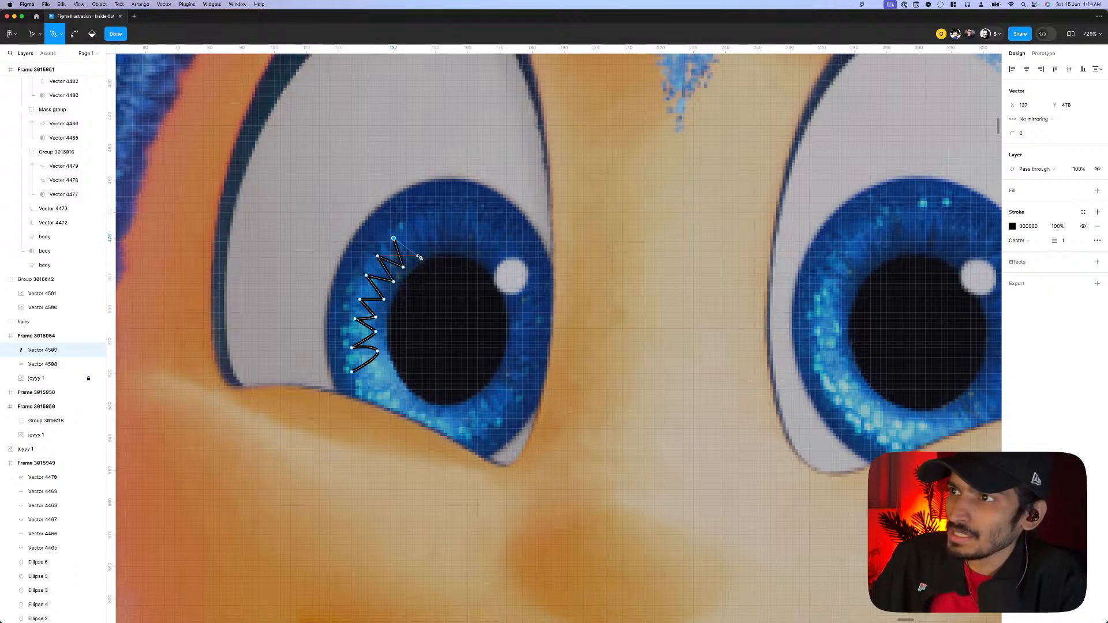
- Continue the zigzag over the top of the left eye's iris and across the white highlight
{"action": "left_click", "coordinate": [418, 221]}
{"action": "left_click", "coordinate": [434, 248]}
{"action": "left_click", "coordinate": [444, 211]}
{"action": "left_click", "coordinate": [449, 244]}
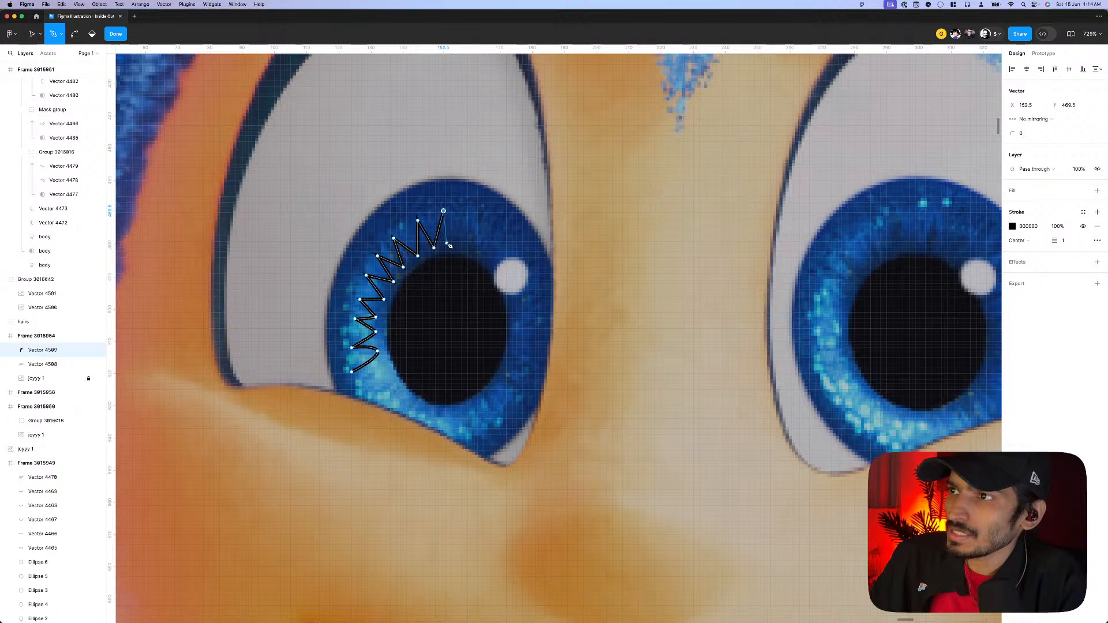
{"action": "left_click", "coordinate": [465, 211]}
{"action": "left_click", "coordinate": [464, 245]}
{"action": "left_click", "coordinate": [502, 229]}
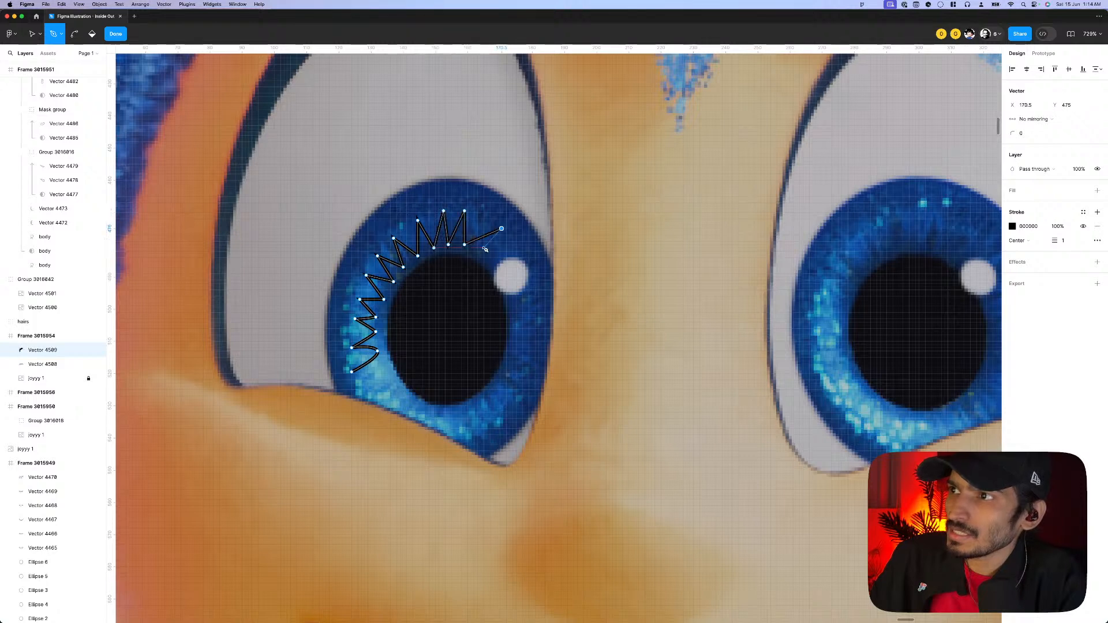
{"action": "left_click", "coordinate": [482, 255]}
{"action": "left_click", "coordinate": [533, 256]}
{"action": "left_click", "coordinate": [503, 284]}
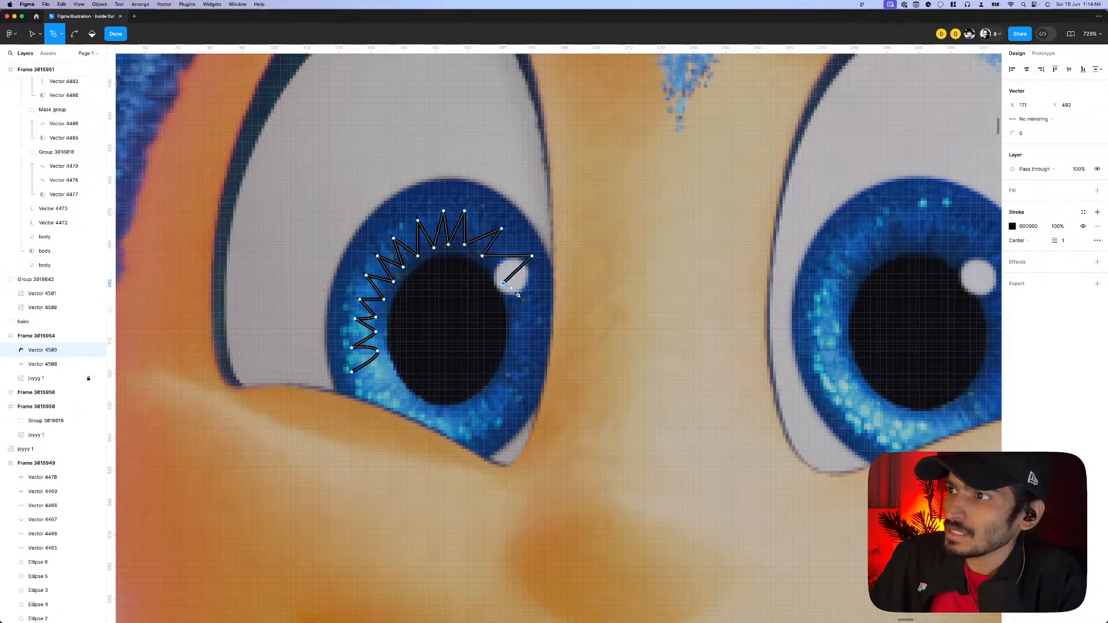
- Continue the zigzag down the nose side of the left eye's iris, alternating between the rim and the pupil edge
{"action": "left_click", "coordinate": [549, 299]}
{"action": "left_click", "coordinate": [512, 302]}
{"action": "left_click", "coordinate": [547, 317]}
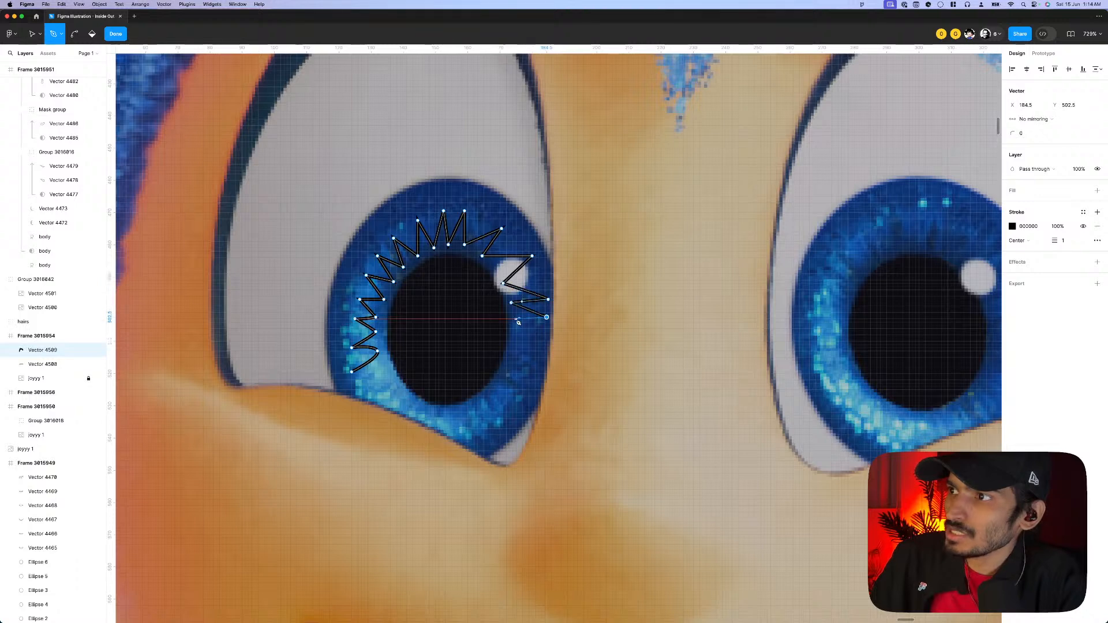
{"action": "left_click", "coordinate": [513, 321]}
{"action": "left_click", "coordinate": [545, 336]}
{"action": "left_click", "coordinate": [512, 337]}
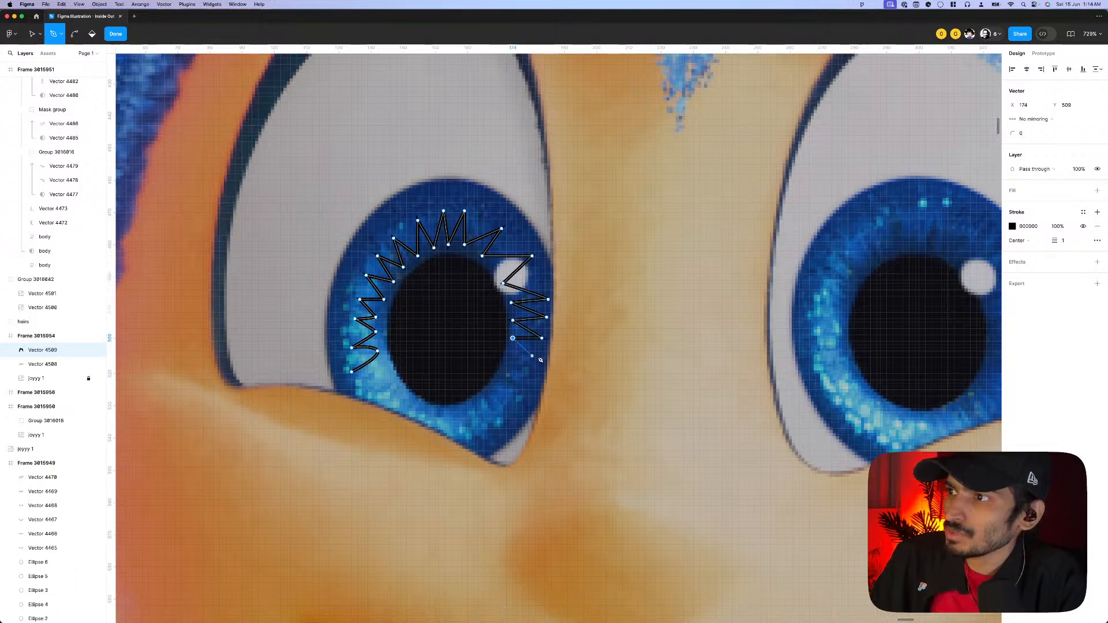
{"action": "left_click", "coordinate": [542, 356]}
{"action": "left_click", "coordinate": [511, 356]}
{"action": "left_click", "coordinate": [536, 379]}
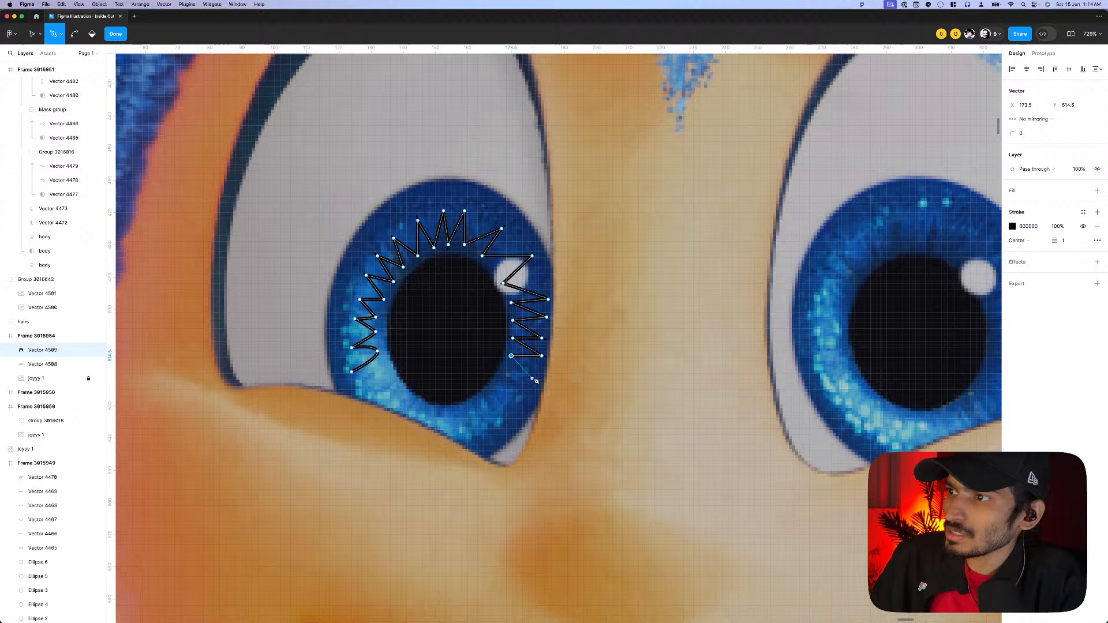
{"action": "left_click", "coordinate": [502, 369]}
{"action": "left_click", "coordinate": [525, 401]}
{"action": "left_click", "coordinate": [491, 383]}
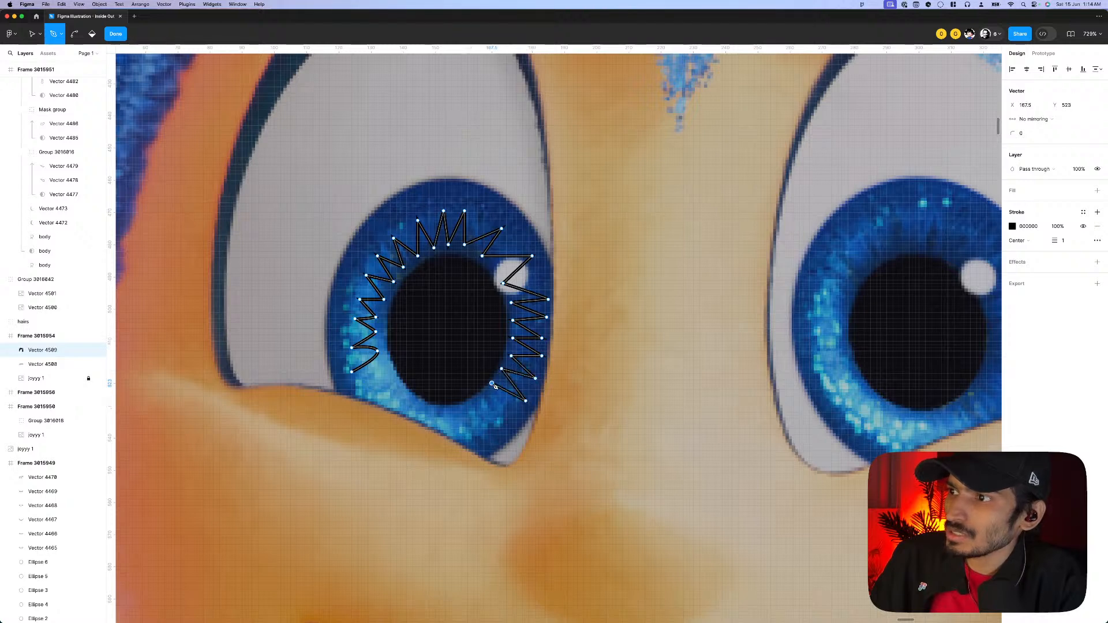
- Continue the zigzag along the underside of the left eye's iris and close it into a spiked ring at its starting point
{"action": "left_click", "coordinate": [508, 419]}
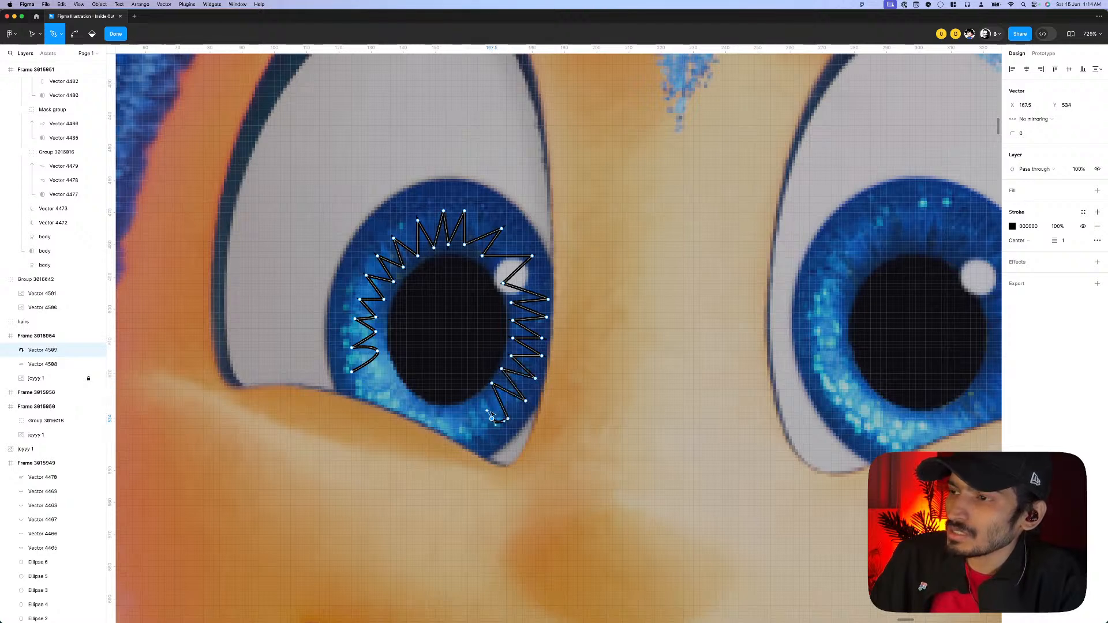
{"action": "key", "text": "super"}
{"action": "left_click", "coordinate": [484, 391]}
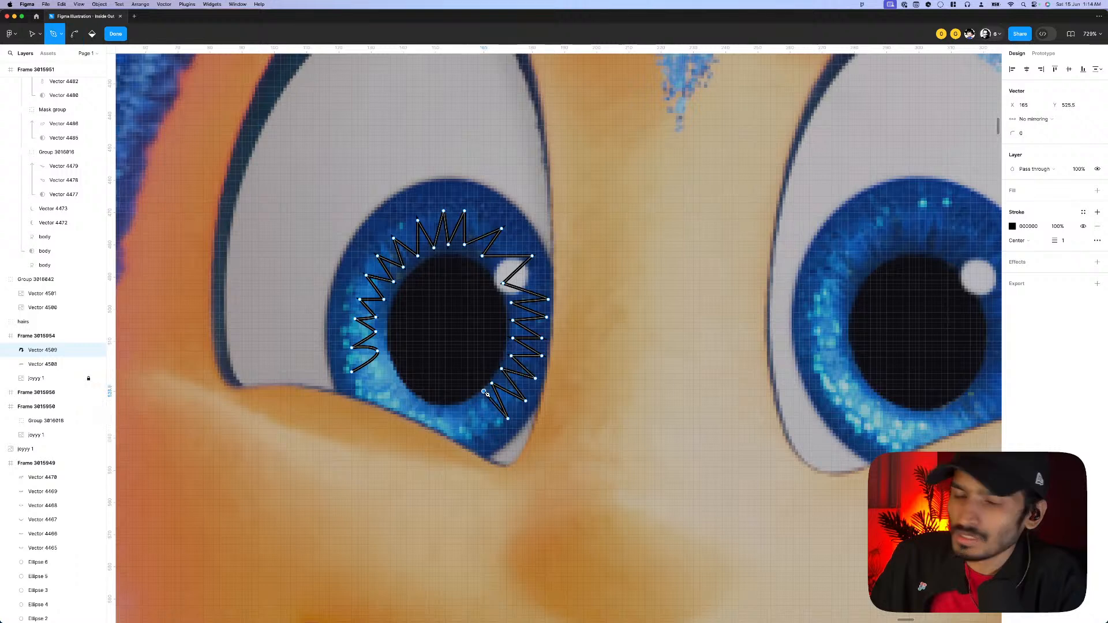
{"action": "left_click", "coordinate": [496, 427]}
{"action": "left_click", "coordinate": [473, 405]}
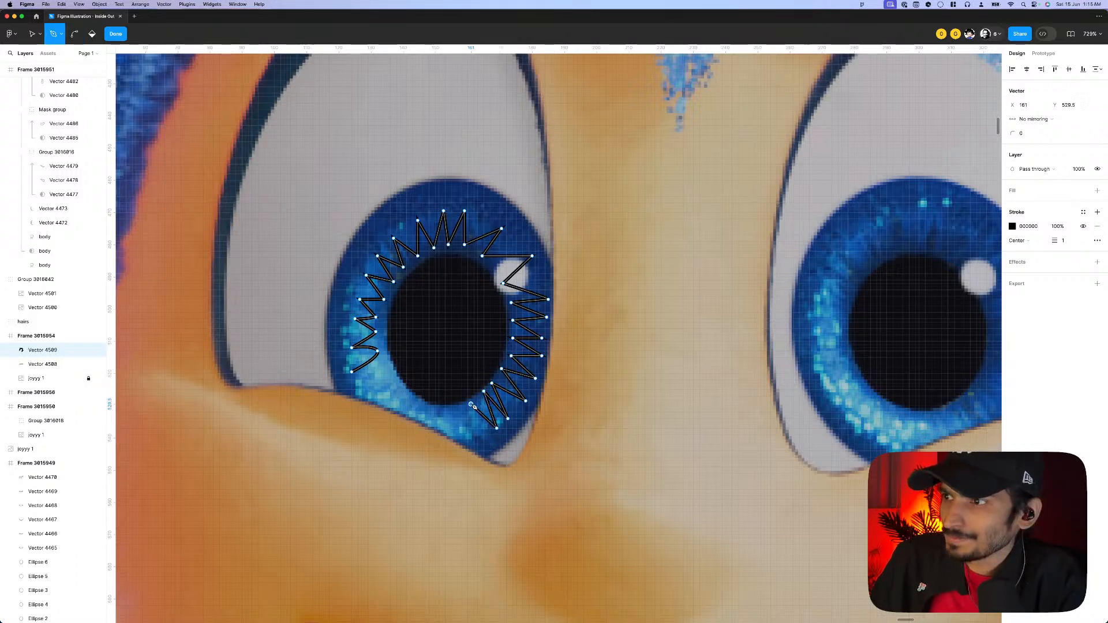
{"action": "left_click", "coordinate": [475, 442]}
{"action": "left_click", "coordinate": [458, 407]}
{"action": "left_click", "coordinate": [452, 443]}
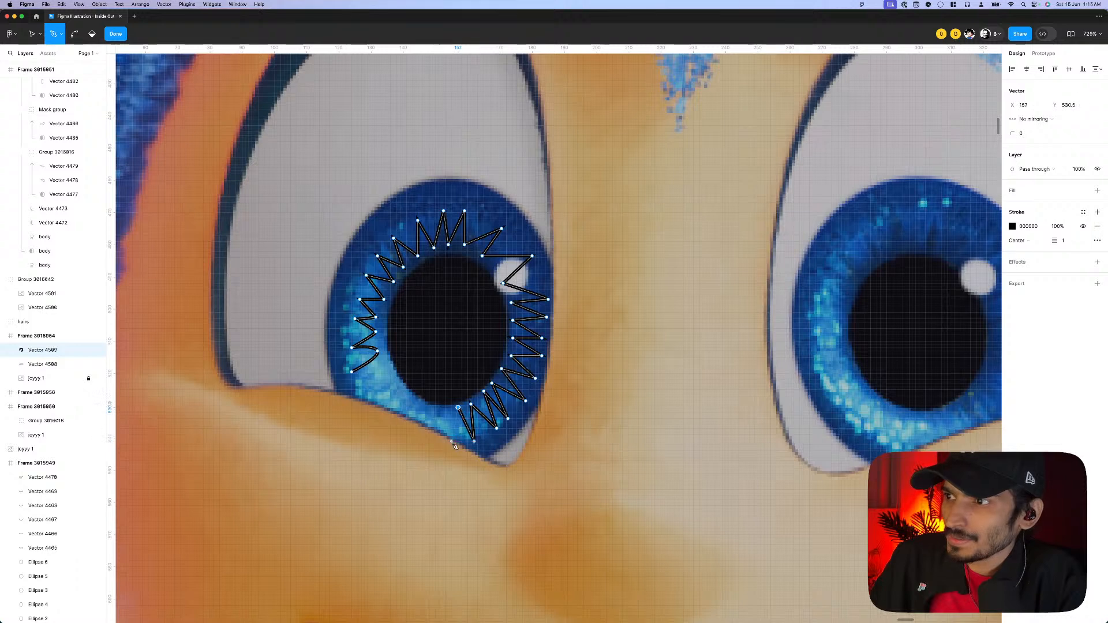
{"action": "left_click", "coordinate": [443, 406]}
{"action": "left_click", "coordinate": [427, 439]}
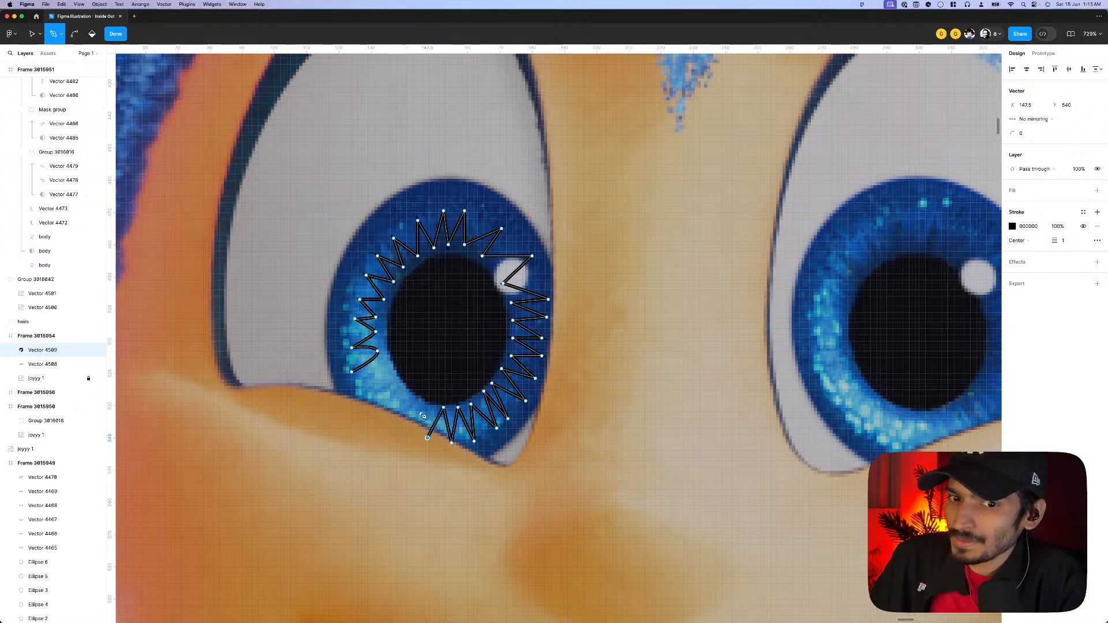
{"action": "left_click", "coordinate": [424, 401]}
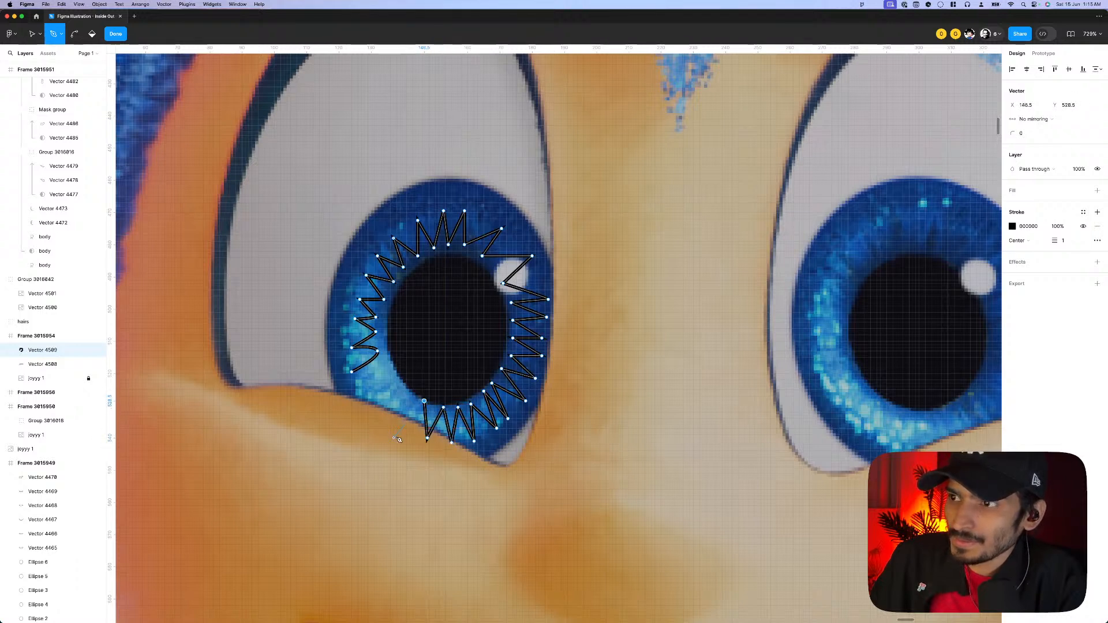
{"action": "left_click", "coordinate": [396, 434]}
{"action": "left_click", "coordinate": [410, 394]}
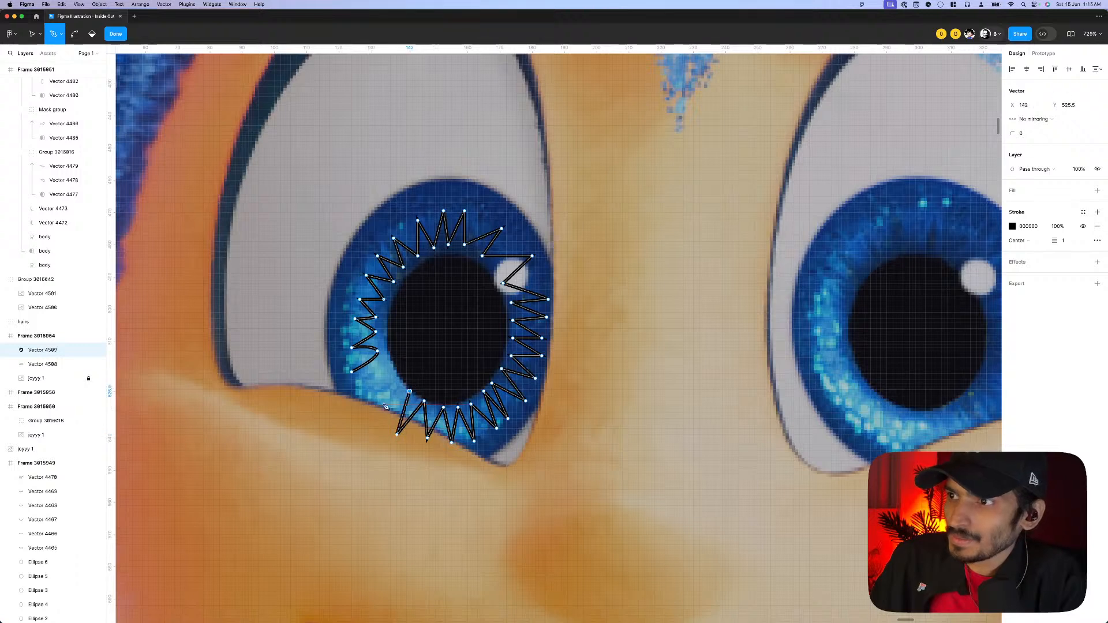
{"action": "left_click", "coordinate": [372, 419]}
{"action": "left_click", "coordinate": [401, 379]}
{"action": "left_click", "coordinate": [351, 401]}
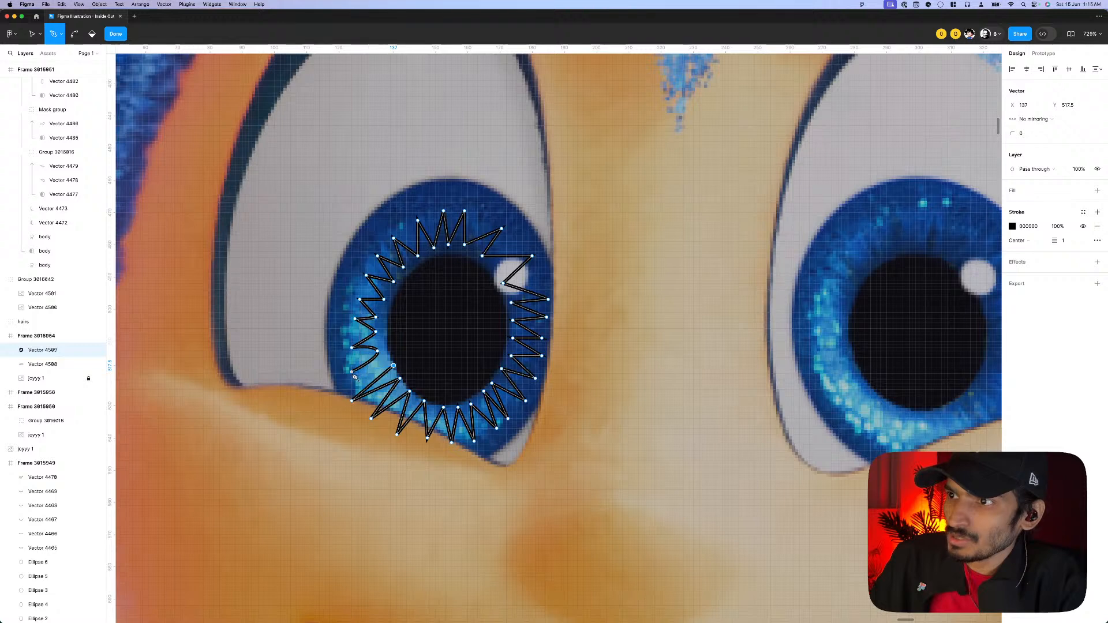
{"action": "left_click", "coordinate": [389, 369]}
{"action": "key", "text": "Escape"}
- Reposition individual points along the nose side and underside of the spiked iris path to even out its spikes
{"action": "left_click_drag", "start_coordinate": [389, 370], "coordinate": [386, 367]}
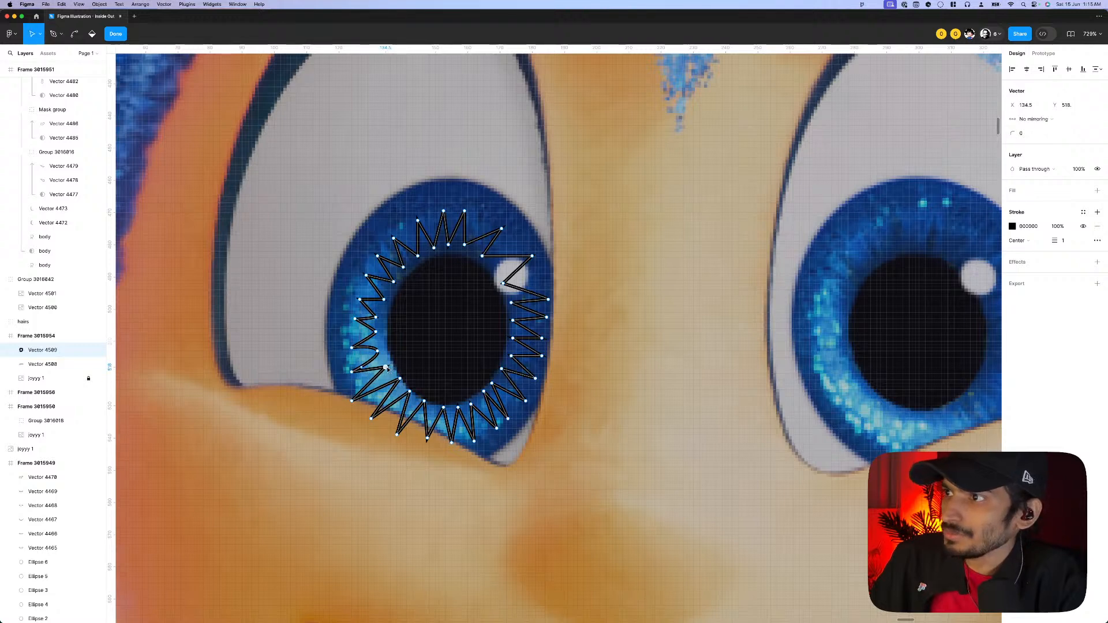
{"action": "left_click_drag", "start_coordinate": [548, 300], "coordinate": [515, 303]}
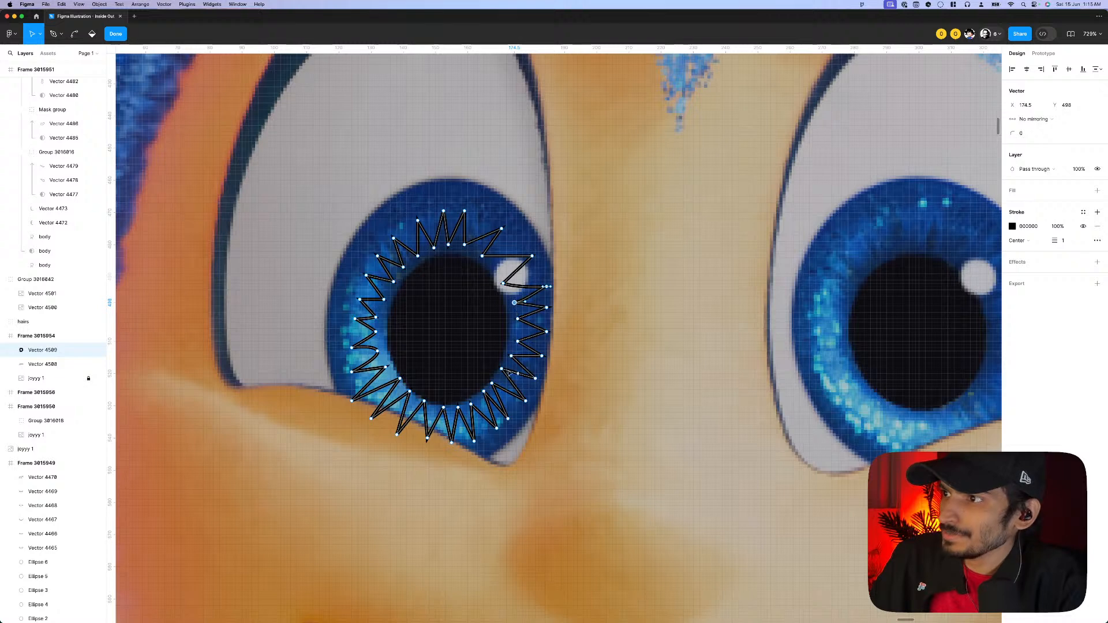
{"action": "left_click_drag", "start_coordinate": [502, 369], "coordinate": [397, 385]}
{"action": "left_click", "coordinate": [473, 406]}
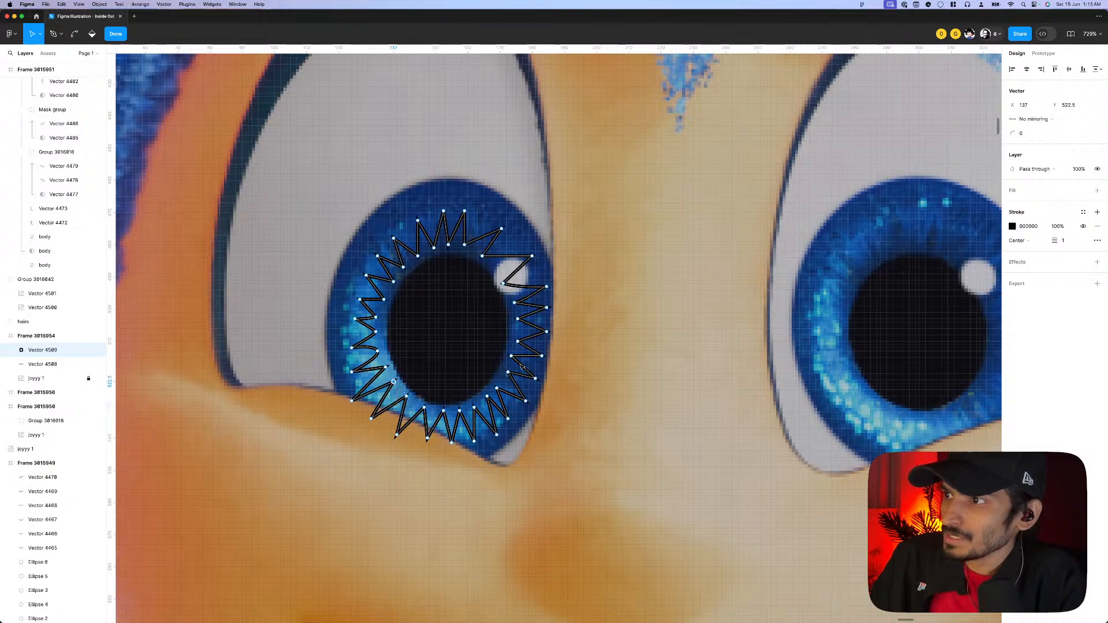
{"action": "key", "text": "Escape"}
- Swap the spiked iris shape's black stroke for a solid 000000 fill
{"action": "scroll", "coordinate": [510, 346], "scroll_direction": "down", "scroll_amount": 5}
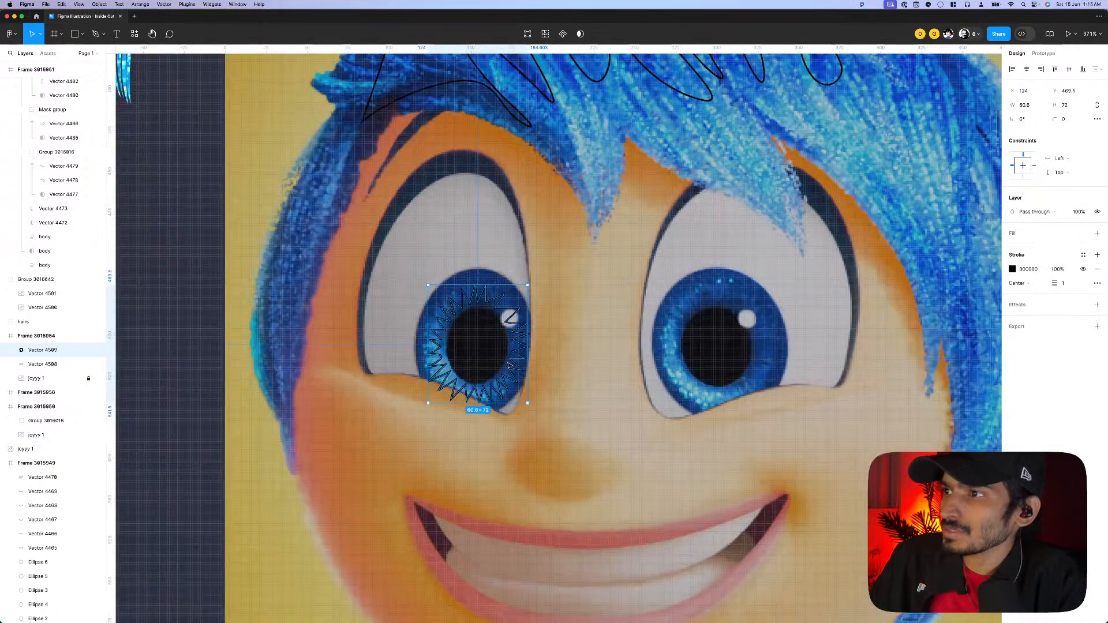
{"action": "key", "text": "shift+x"}
{"action": "double_click", "coordinate": [509, 333]}
{"action": "scroll", "coordinate": [509, 333], "scroll_direction": "up", "scroll_amount": 3}
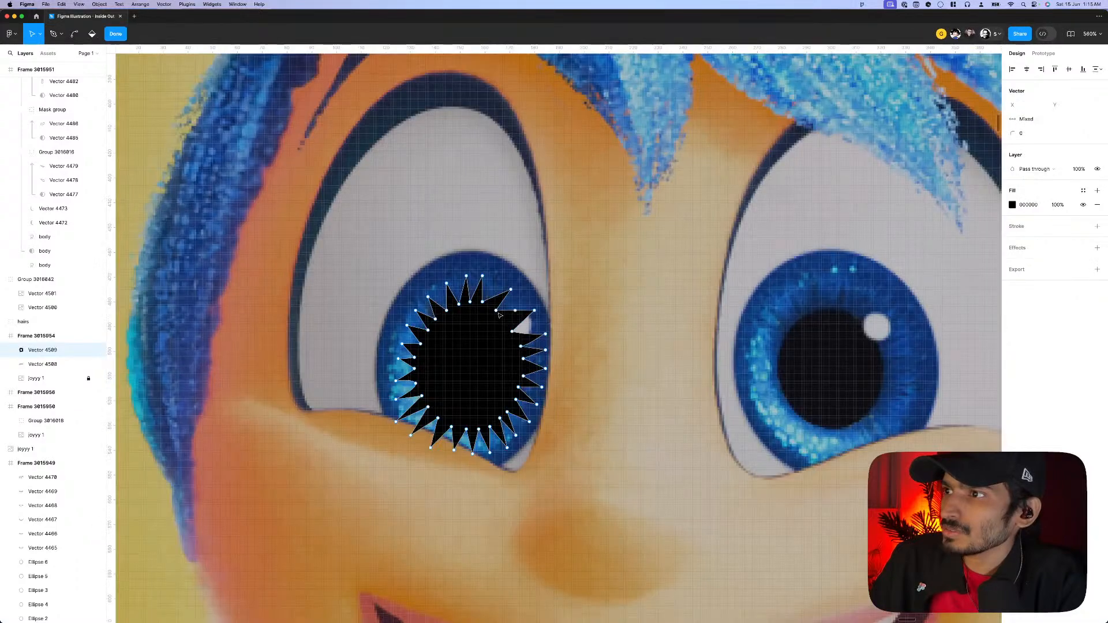
{"action": "left_click", "coordinate": [497, 308]}
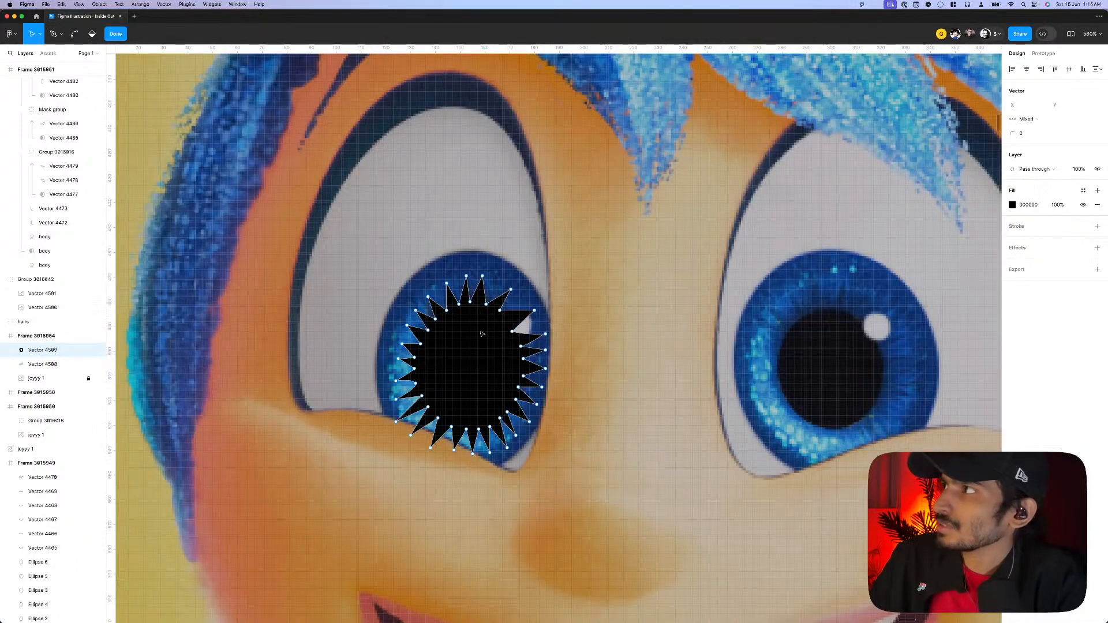
{"action": "key", "text": "Escape"}
{"action": "key", "text": "Escape"}
- Adjust the inward point of the spiked shape beside the left eye's white highlight
{"action": "scroll", "coordinate": [489, 359], "scroll_direction": "down", "scroll_amount": 8}
{"action": "left_click", "coordinate": [497, 371]}
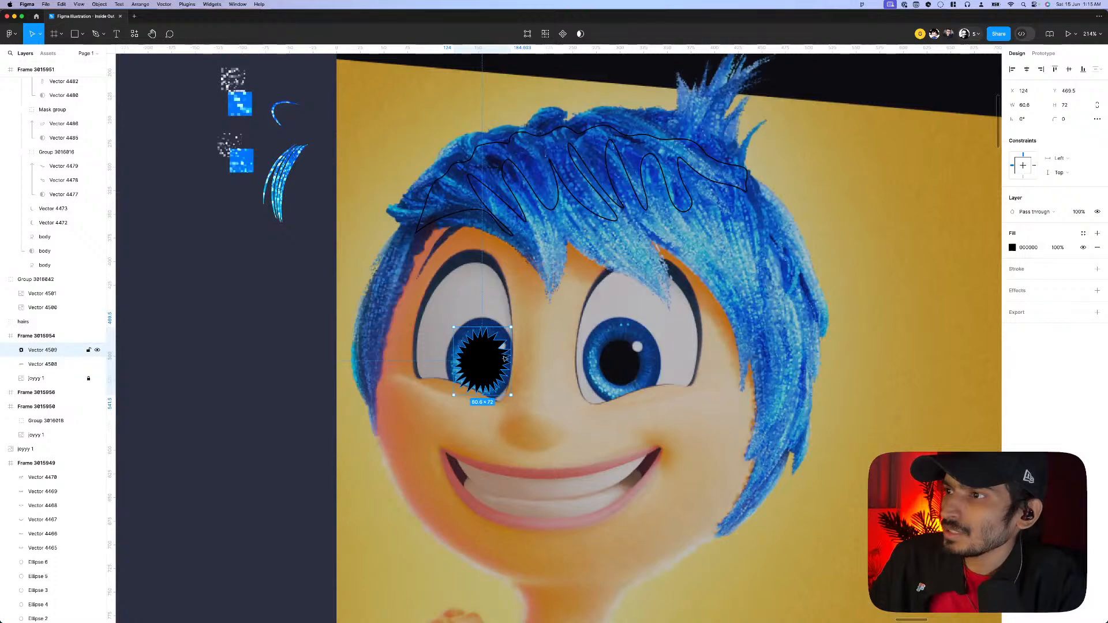
{"action": "double_click", "coordinate": [505, 358]}
{"action": "scroll", "coordinate": [506, 359], "scroll_direction": "up", "scroll_amount": 3}
{"action": "left_click", "coordinate": [501, 348]}
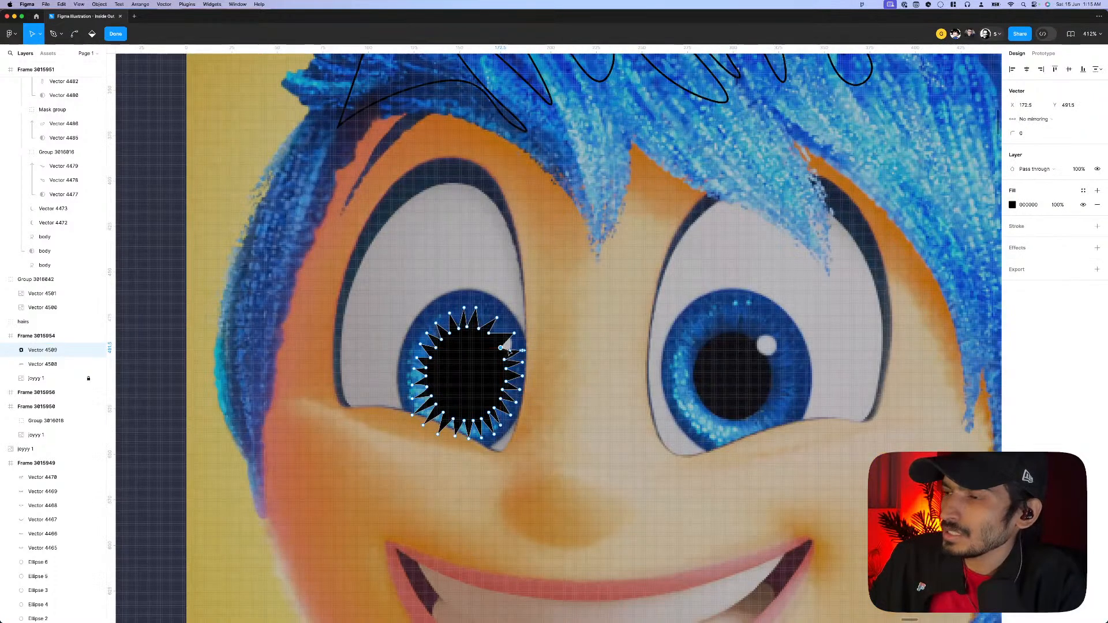
{"action": "scroll", "coordinate": [509, 350], "scroll_direction": "down", "scroll_amount": 3}
{"action": "scroll", "coordinate": [514, 370], "scroll_direction": "down", "scroll_amount": 5}
{"action": "key", "text": "Escape"}
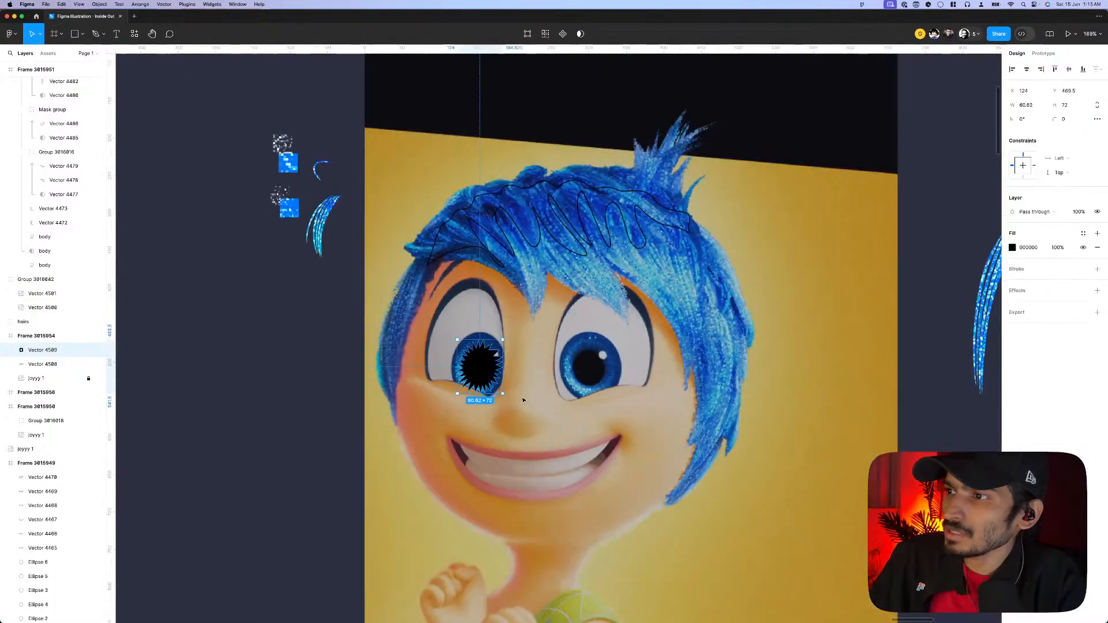
- Move the black spiked shape out of the reference frame into the illustration frame, Frame 3015955, over the left eye
{"action": "scroll", "coordinate": [456, 370], "scroll_direction": "down", "scroll_amount": 5}
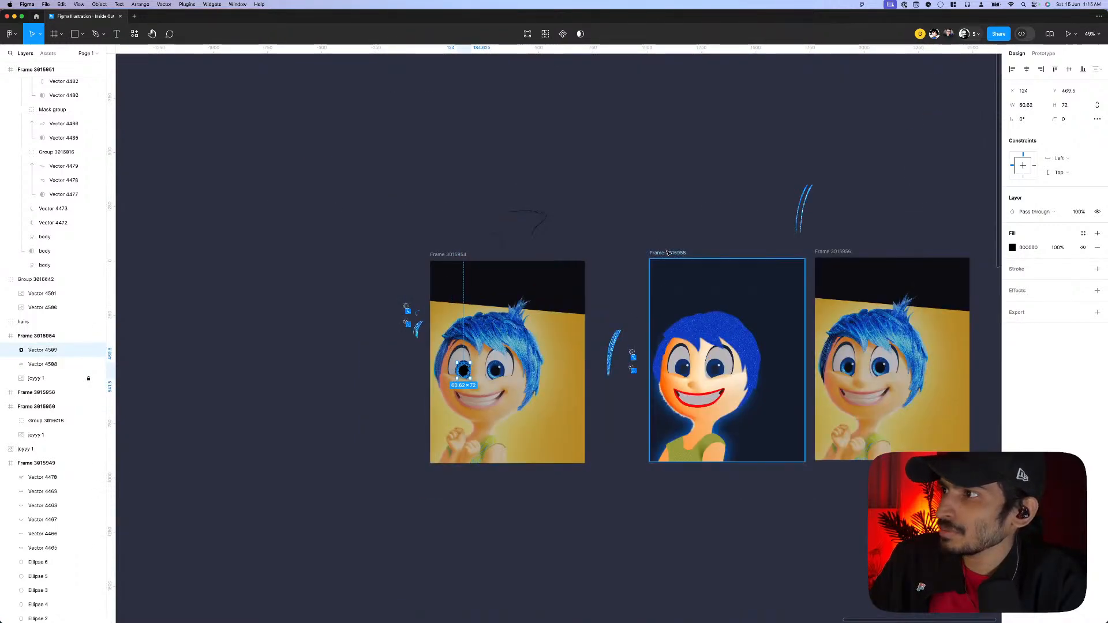
{"action": "key", "text": "ctrl+x"}
{"action": "left_click", "coordinate": [668, 253]}
{"action": "key", "text": "ctrl+v"}
{"action": "scroll", "coordinate": [696, 375], "scroll_direction": "up", "scroll_amount": 4}
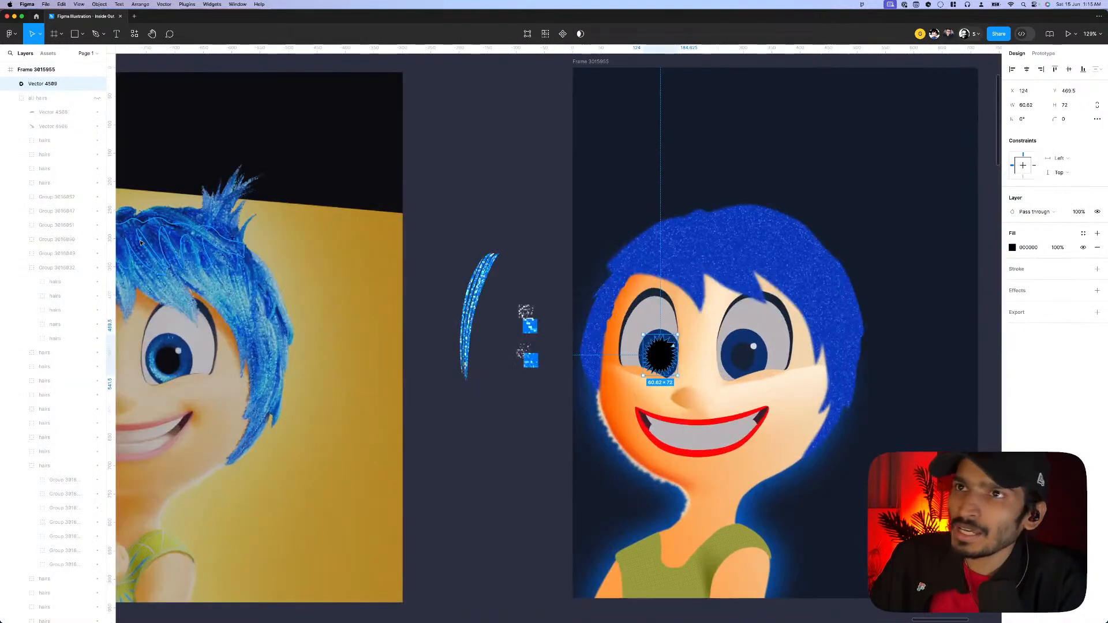
- Move the spiked shape into the eye1 group, above its ellipse group, and collapse the hidden hair group and the ellipse group
{"action": "left_click", "coordinate": [11, 98]}
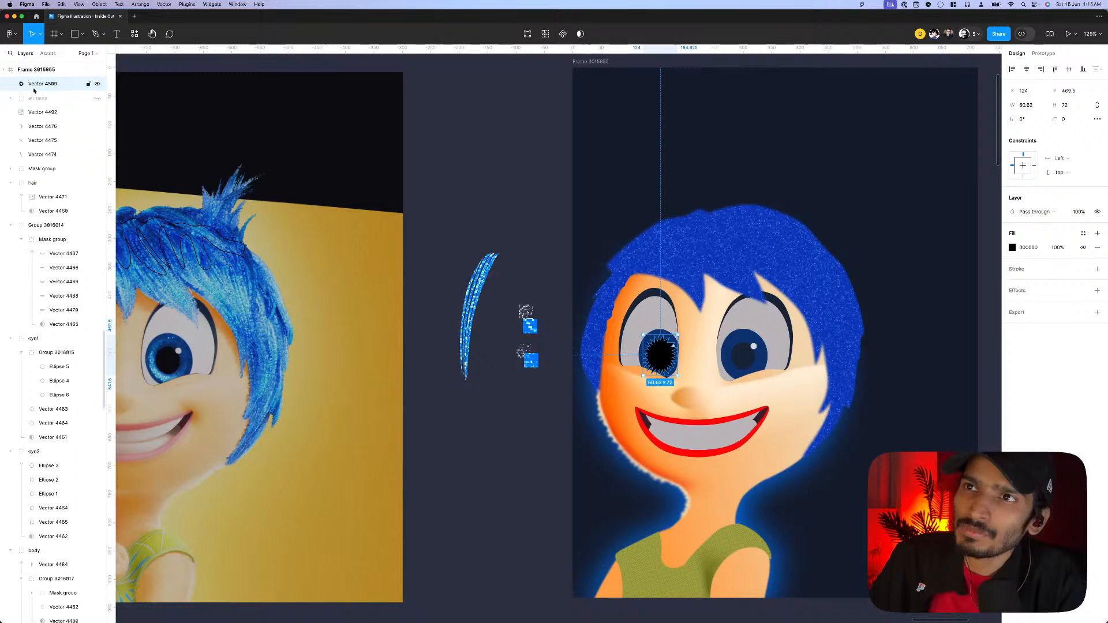
{"action": "left_click_drag", "start_coordinate": [38, 85], "coordinate": [49, 351]}
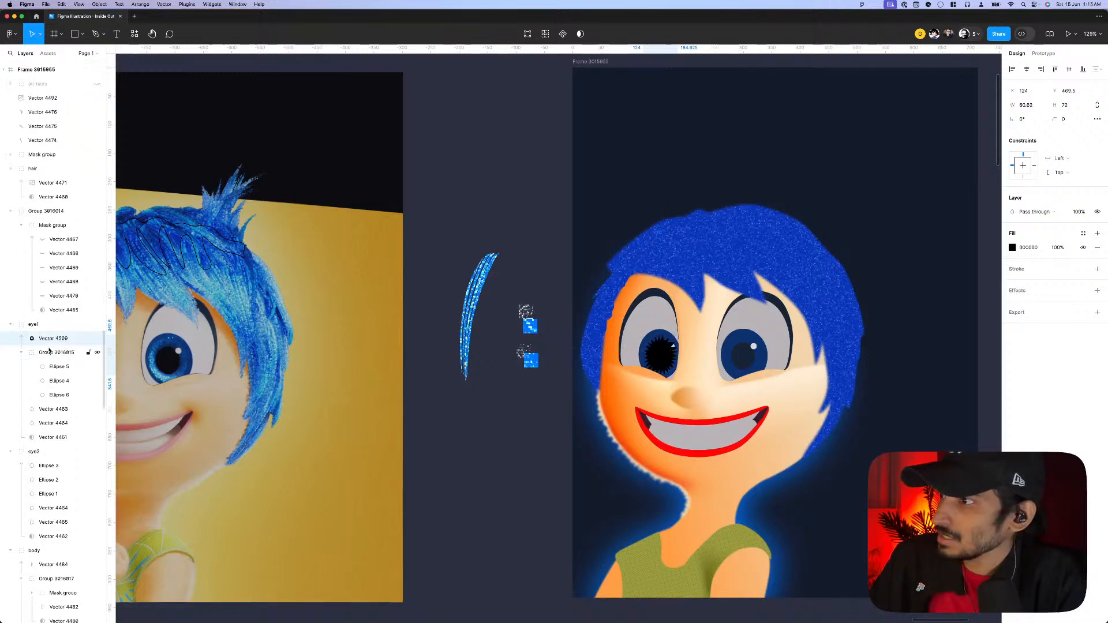
{"action": "left_click", "coordinate": [24, 353]}
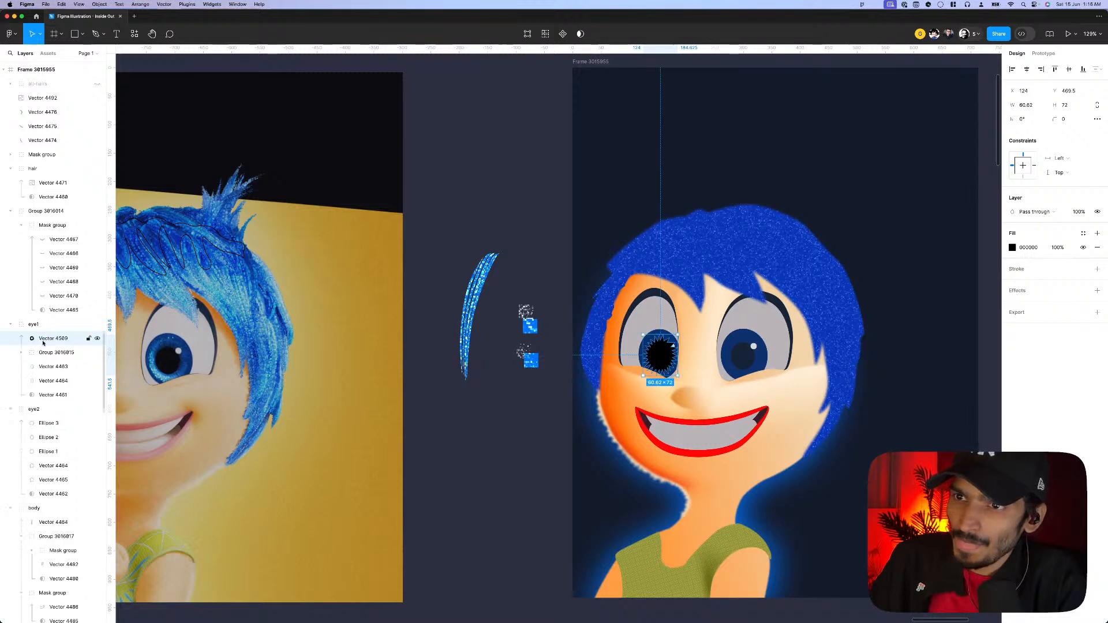
- Move the spiked shape inside the eye1 group's ellipse group, Group 3016015, placing it between Ellipse 4 and Ellipse 6
{"action": "left_click_drag", "start_coordinate": [43, 343], "coordinate": [43, 365]}
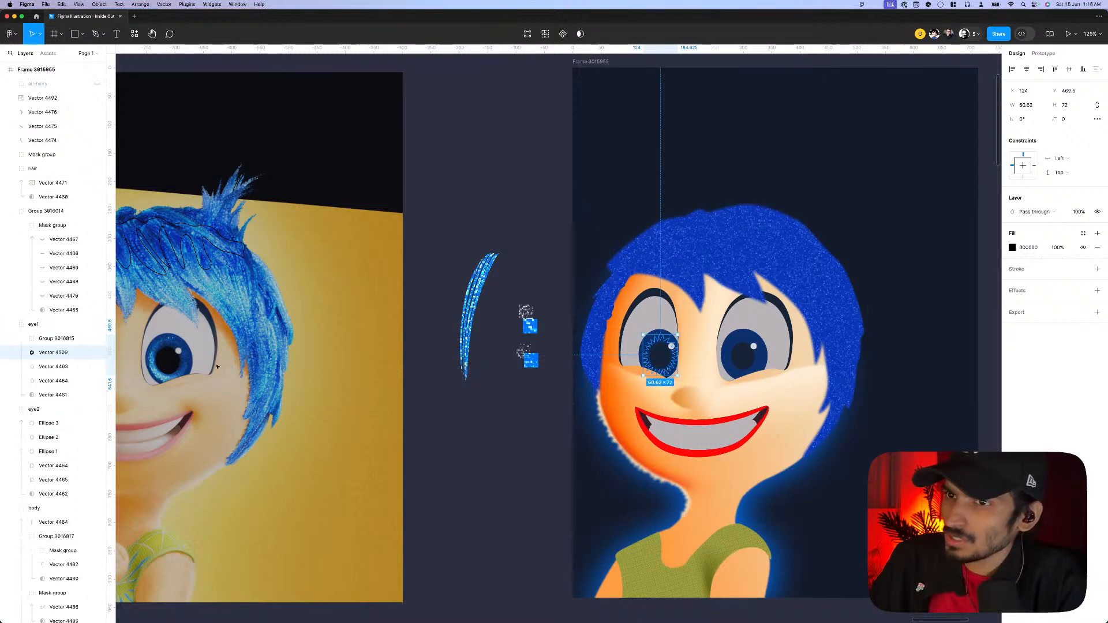
{"action": "left_click", "coordinate": [22, 338]}
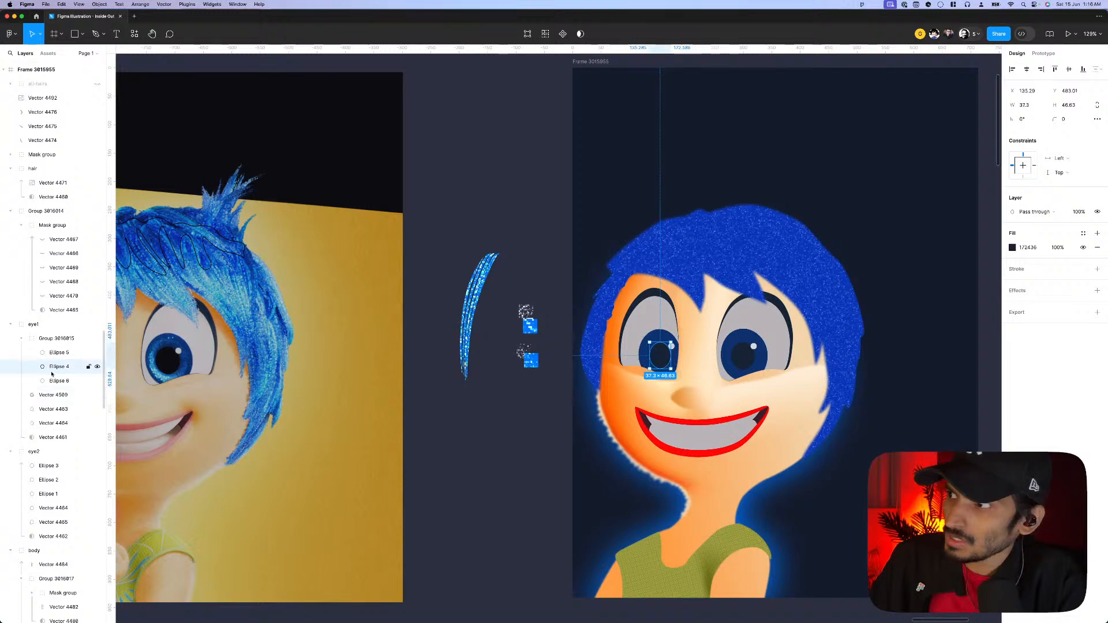
{"action": "left_click", "coordinate": [53, 383]}
{"action": "left_click_drag", "start_coordinate": [46, 395], "coordinate": [50, 376]}
- Duplicate the left eye's iris ellipse, Ellipse 6, and use the lower copy as a mask for the layers above it
{"action": "left_click", "coordinate": [53, 443]}
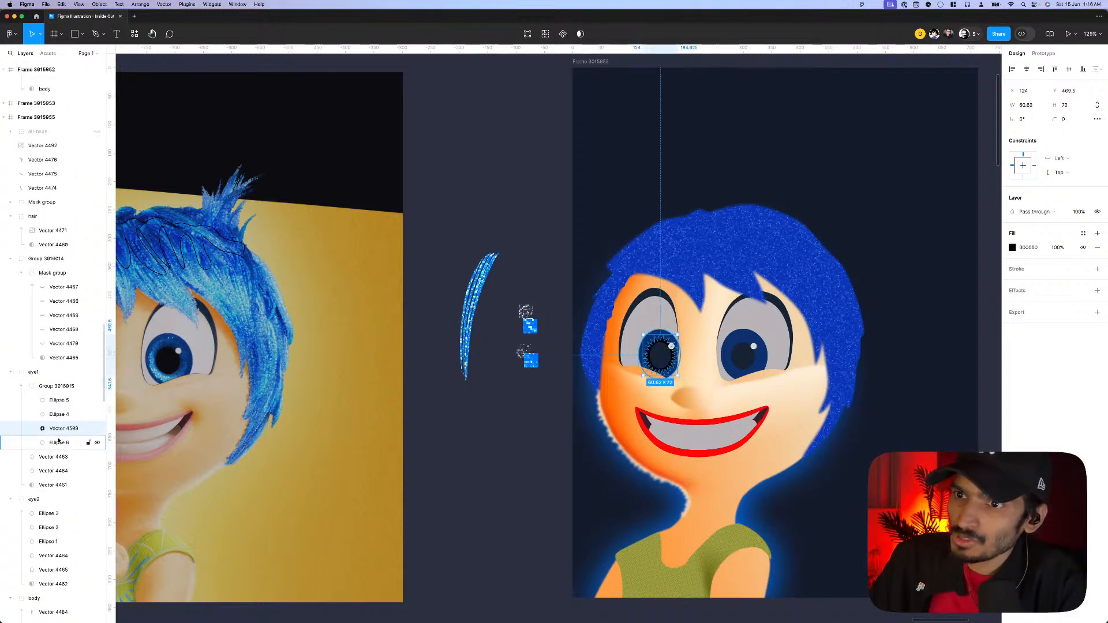
{"action": "scroll", "coordinate": [702, 388], "scroll_direction": "up", "scroll_amount": 5}
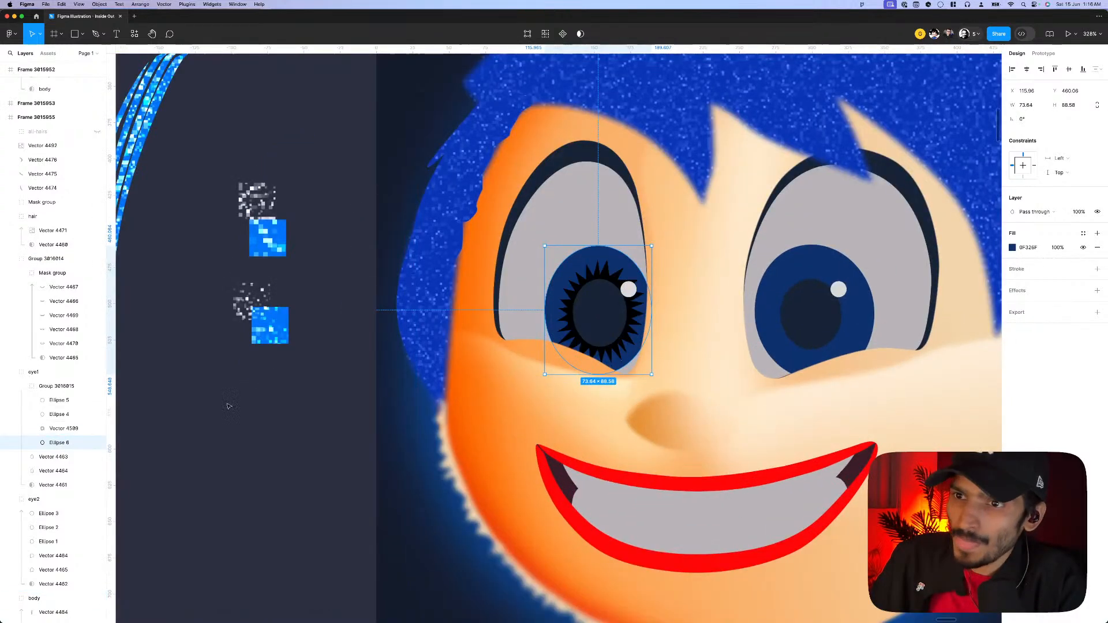
{"action": "key", "text": "super+d"}
{"action": "left_click", "coordinate": [55, 458]}
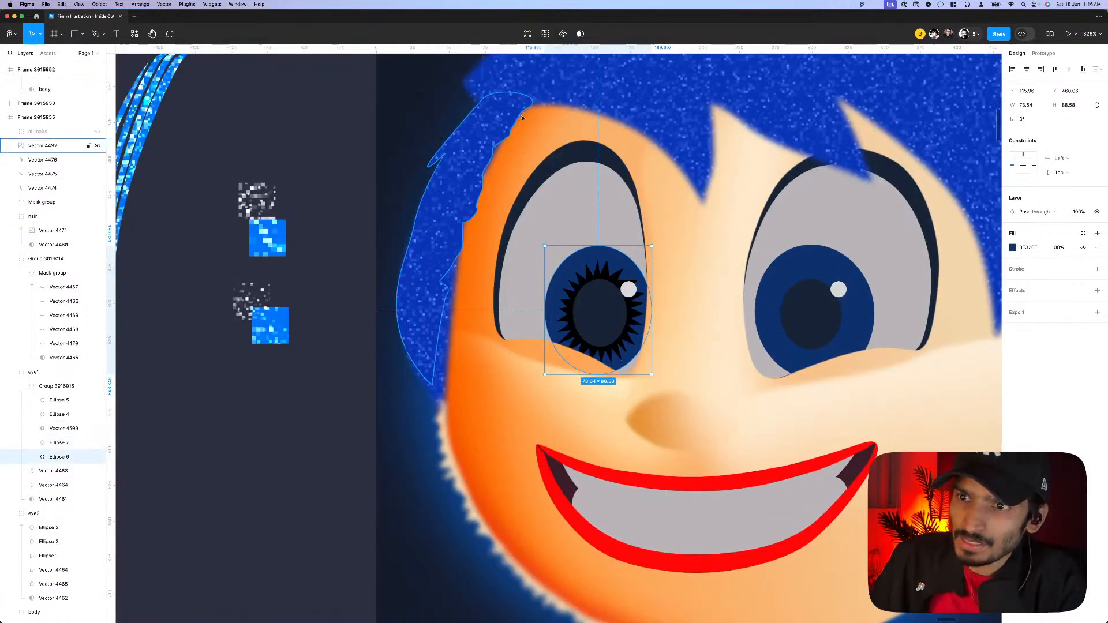
{"action": "left_click", "coordinate": [580, 35]}
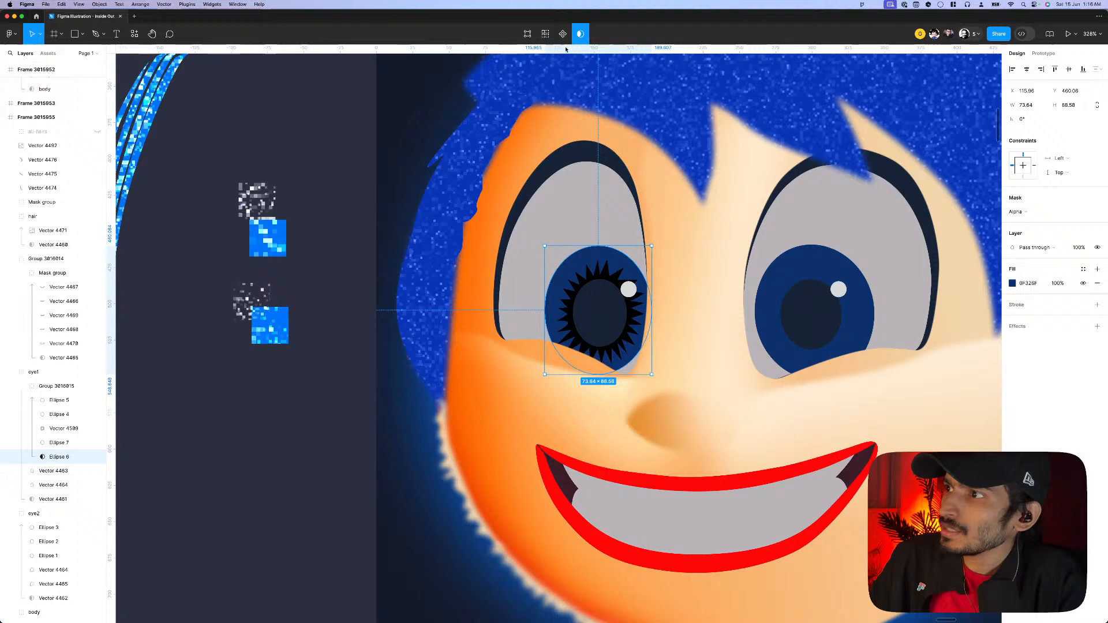
- Recolour the left eye's spiked iris shape with a bright blue 00B3FF fill
{"action": "left_click", "coordinate": [89, 428]}
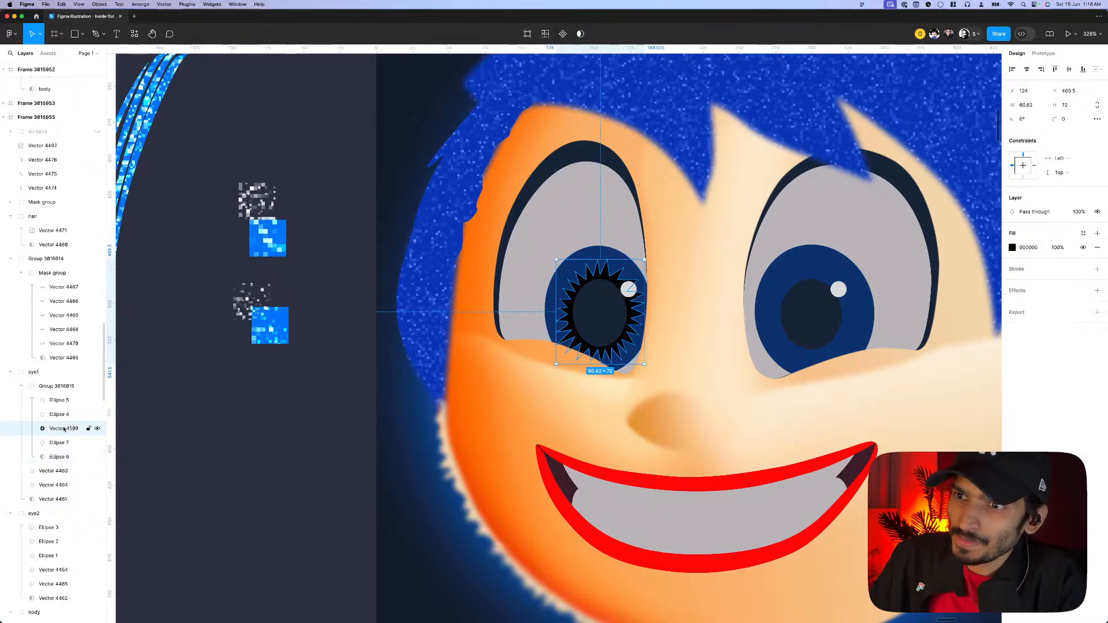
{"action": "left_click", "coordinate": [1013, 248]}
{"action": "left_click", "coordinate": [960, 393]}
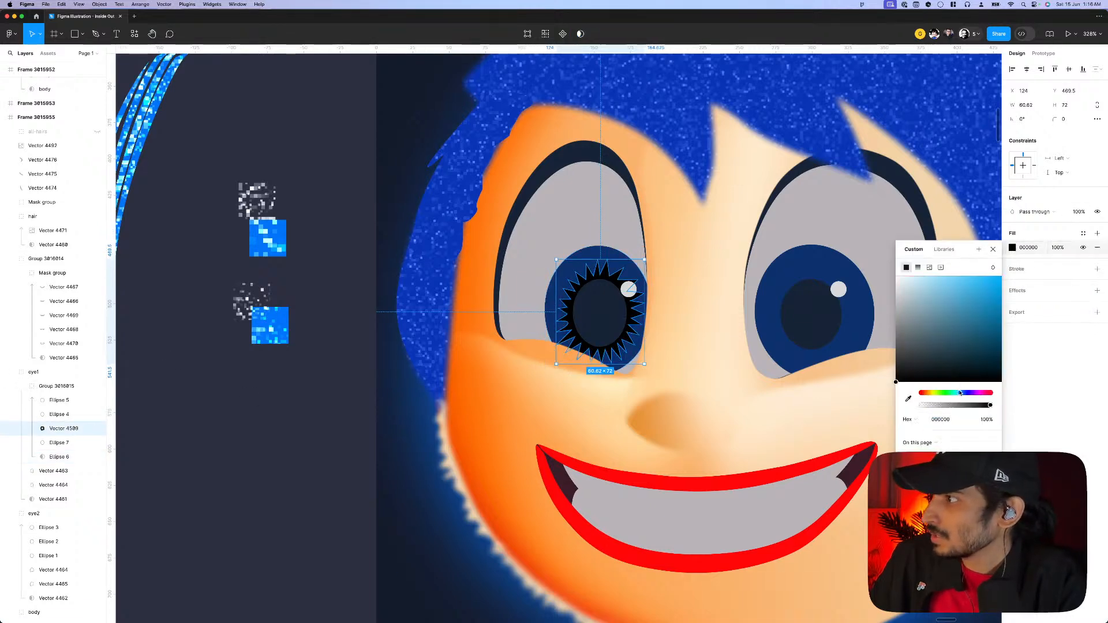
{"action": "left_click", "coordinate": [1001, 277]}
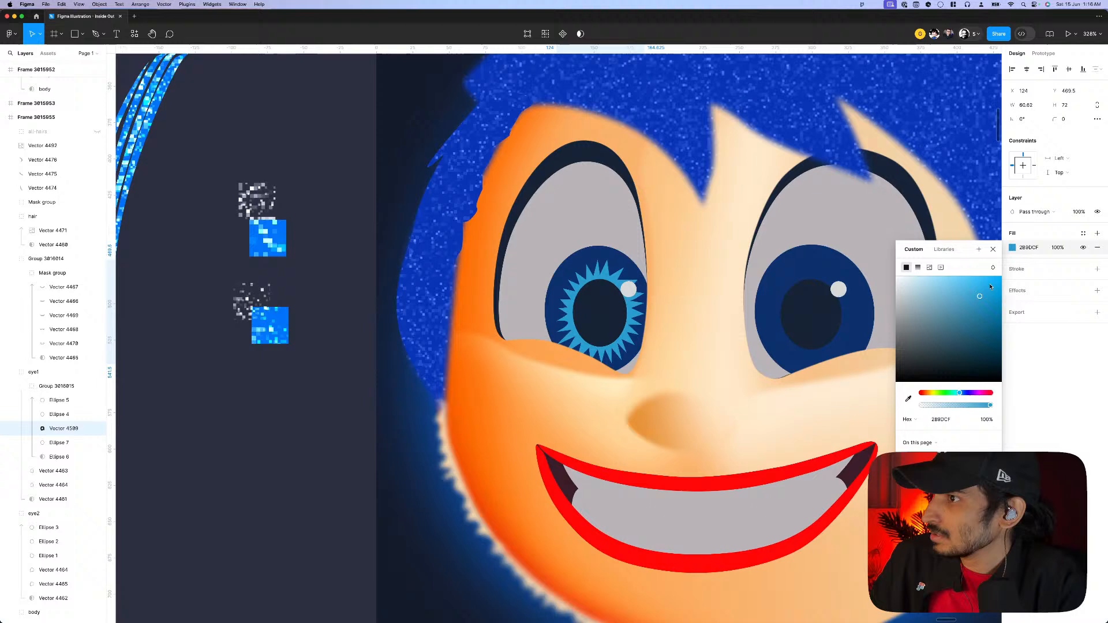
- Change the spiked shape's fill to a radial gradient and set its 100% stop to pale blue D0F1FF
{"action": "left_click", "coordinate": [918, 269]}
{"action": "left_click", "coordinate": [911, 285]}
{"action": "left_click", "coordinate": [909, 304]}
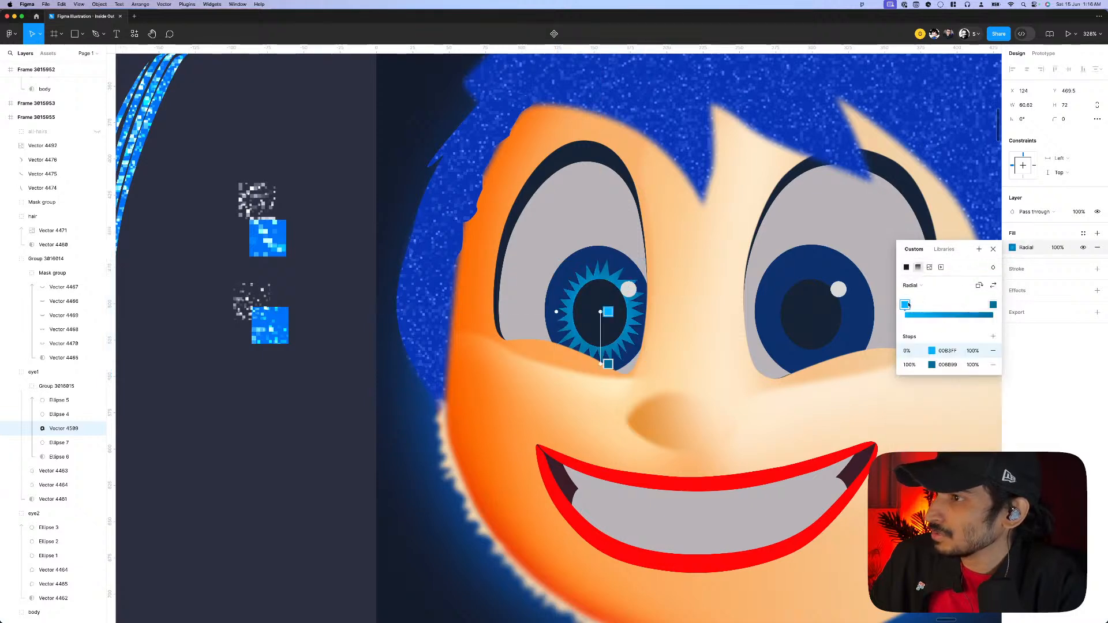
{"action": "left_click", "coordinate": [994, 305]}
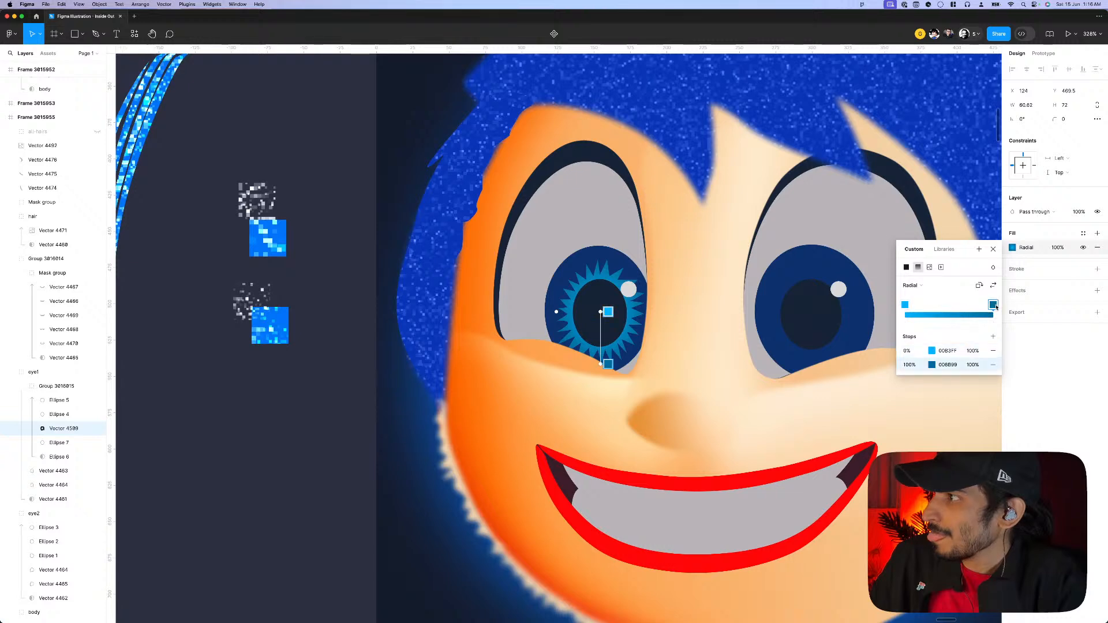
{"action": "left_click", "coordinate": [932, 365]}
{"action": "left_click", "coordinate": [811, 376]}
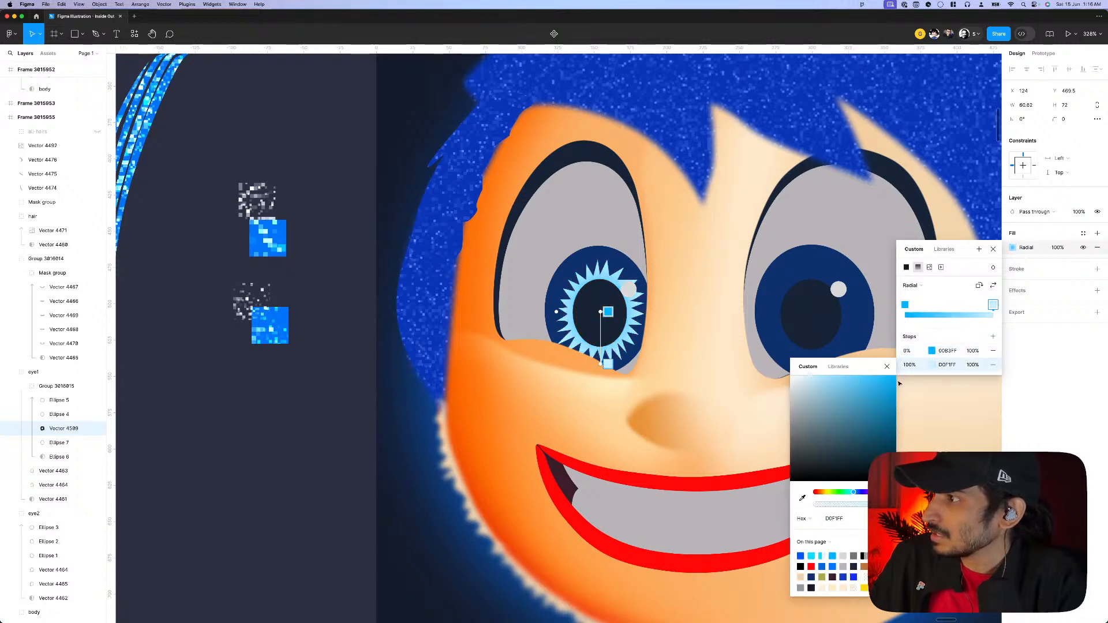
- Recolour the spiky iris shape's radial gradient, setting the 100% stop to 32C1FF and the 0% stop to 005478
{"action": "left_click", "coordinate": [870, 377]}
{"action": "left_click", "coordinate": [905, 351]}
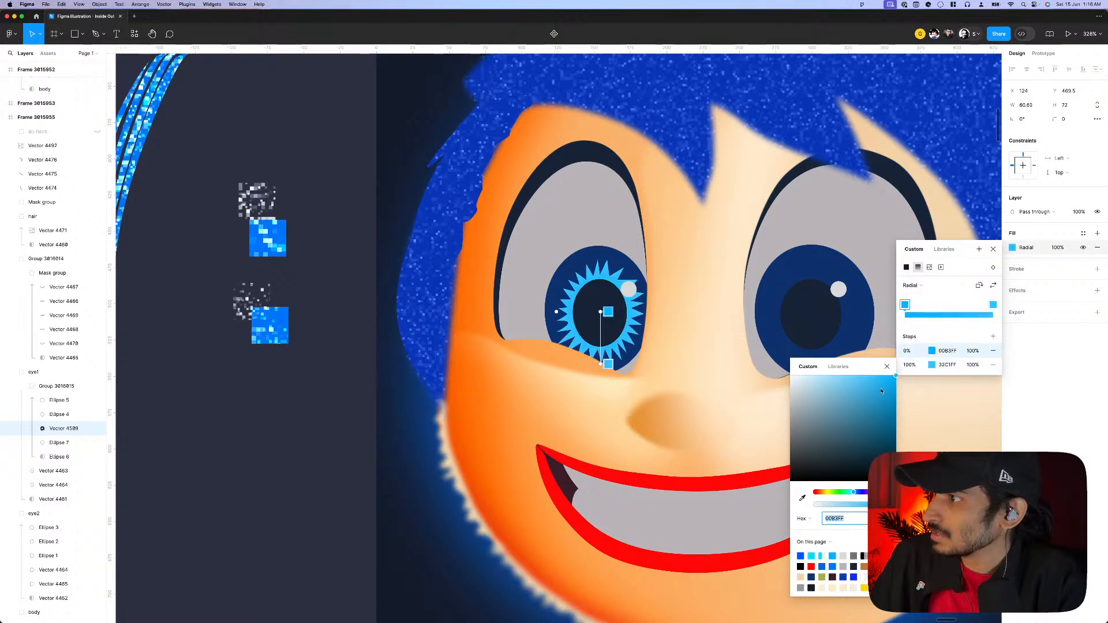
{"action": "left_click_drag", "start_coordinate": [886, 415], "coordinate": [910, 437]}
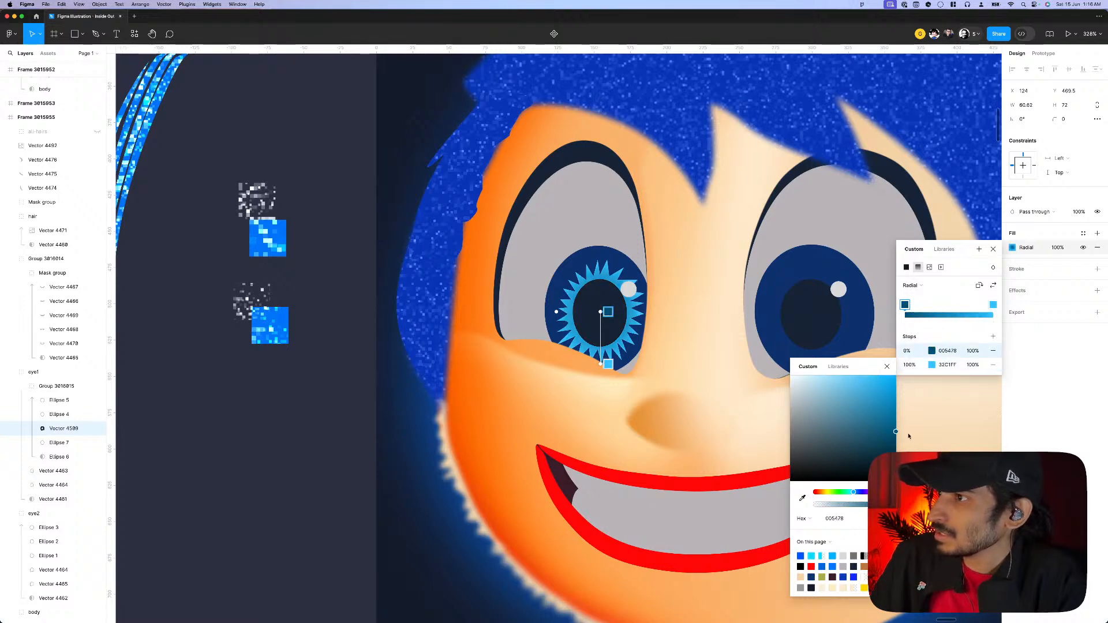
- Add an effect to the spiky iris shape, change its type to Layer blur, and open the blur settings
{"action": "left_click", "coordinate": [1097, 290]}
{"action": "left_click", "coordinate": [1040, 304]}
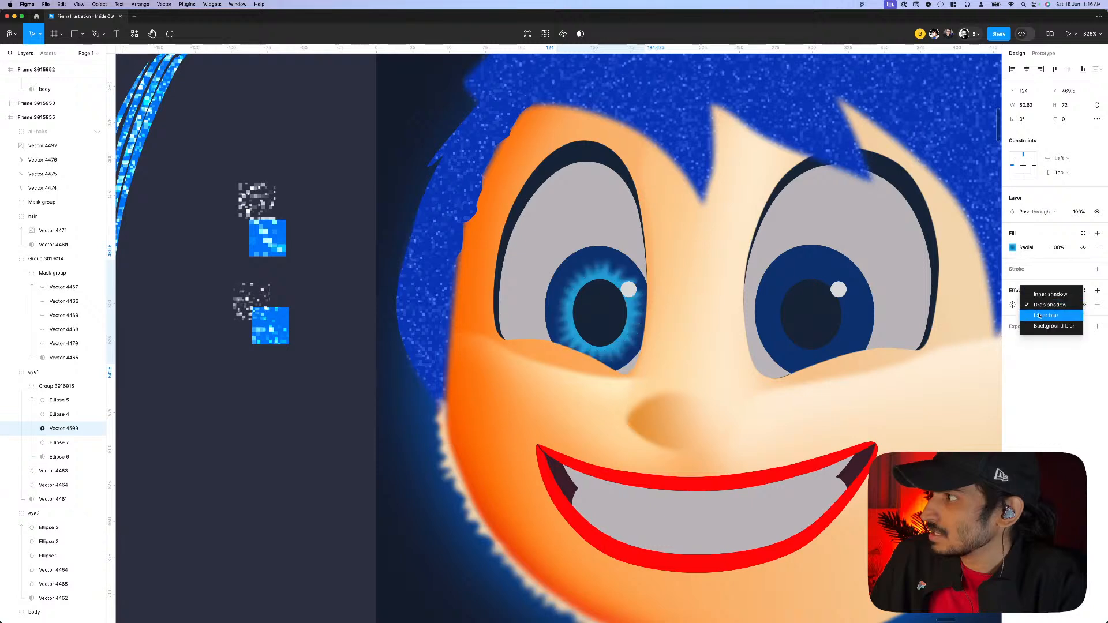
{"action": "left_click", "coordinate": [1039, 314]}
{"action": "left_click", "coordinate": [1015, 304]}
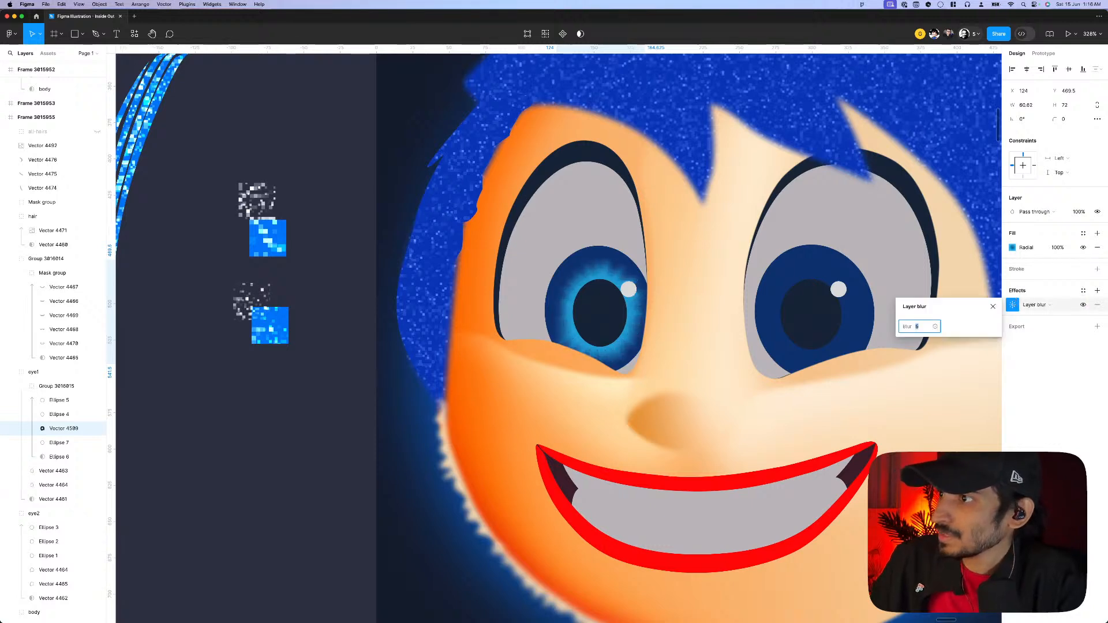
- Enlarge the blurred iris shape evenly around its centre to 63 × 75 and adjust its layer blur
{"action": "left_click", "coordinate": [600, 264]}
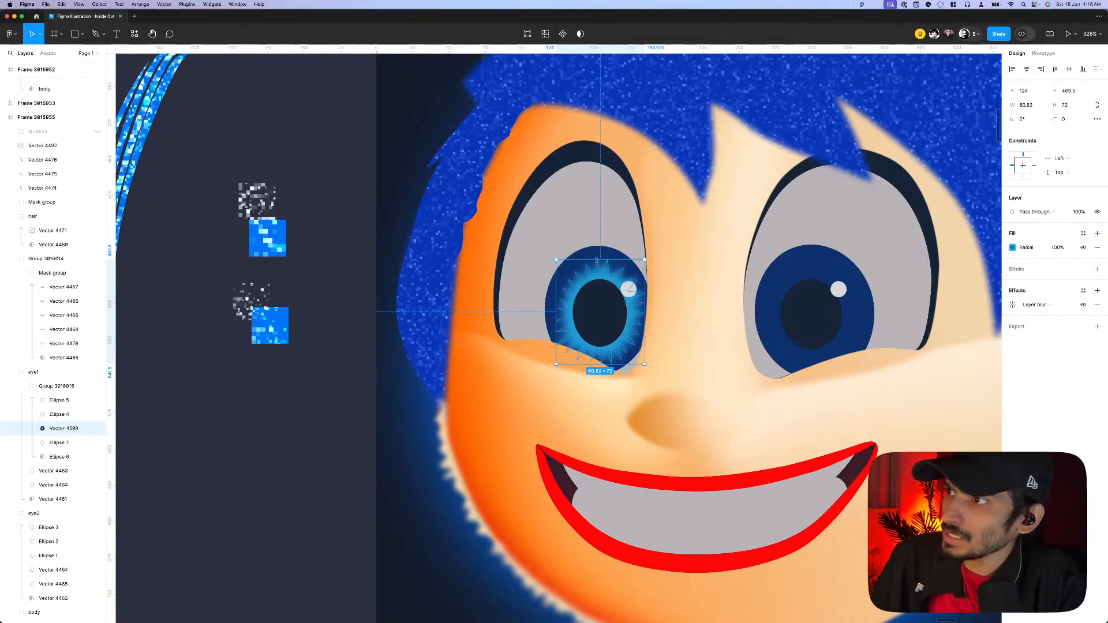
{"action": "left_click_drag", "start_coordinate": [597, 261], "coordinate": [597, 257]}
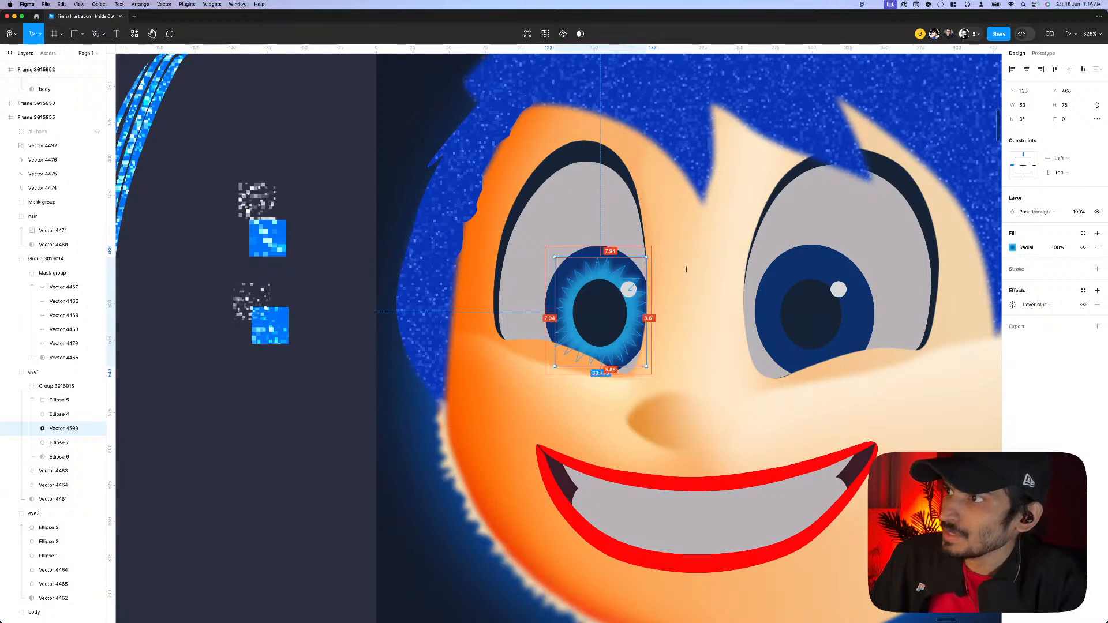
{"action": "left_click", "coordinate": [1013, 305]}
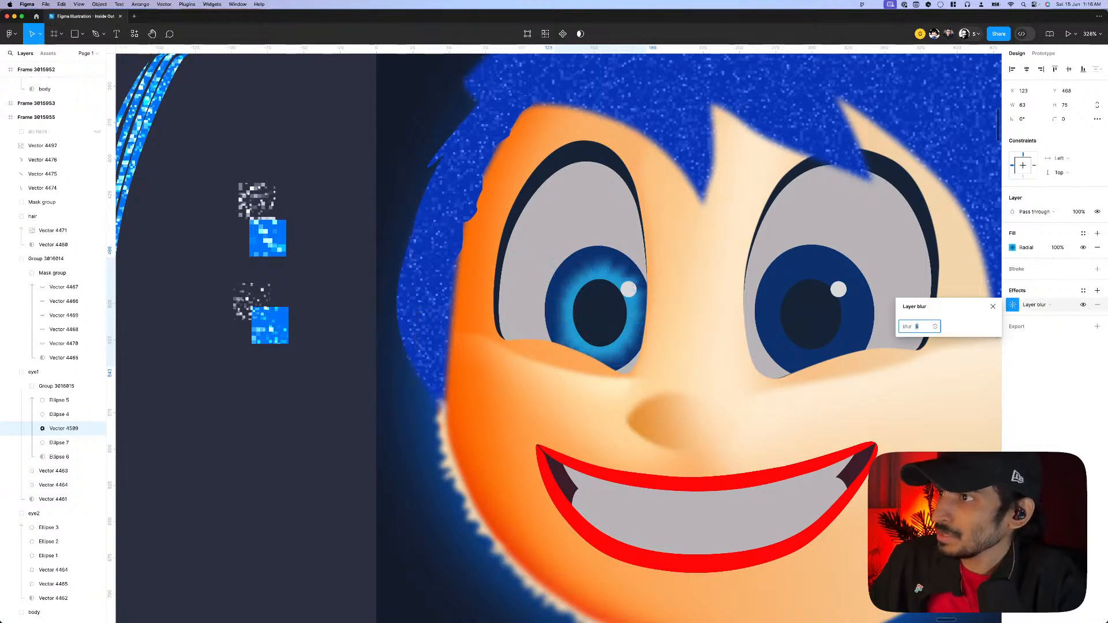
{"action": "key", "text": "Escape"}
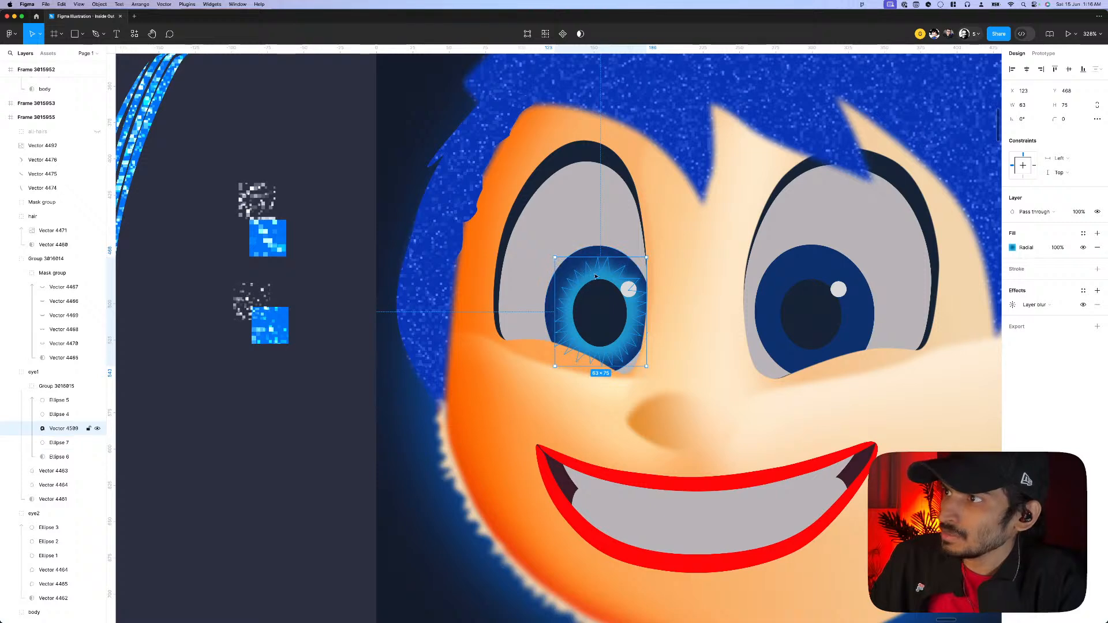
- Duplicate the iris shape as a 57 × 67 copy rotated 3.47° and set the copy's layer blur to 2
{"action": "key", "text": "super+d"}
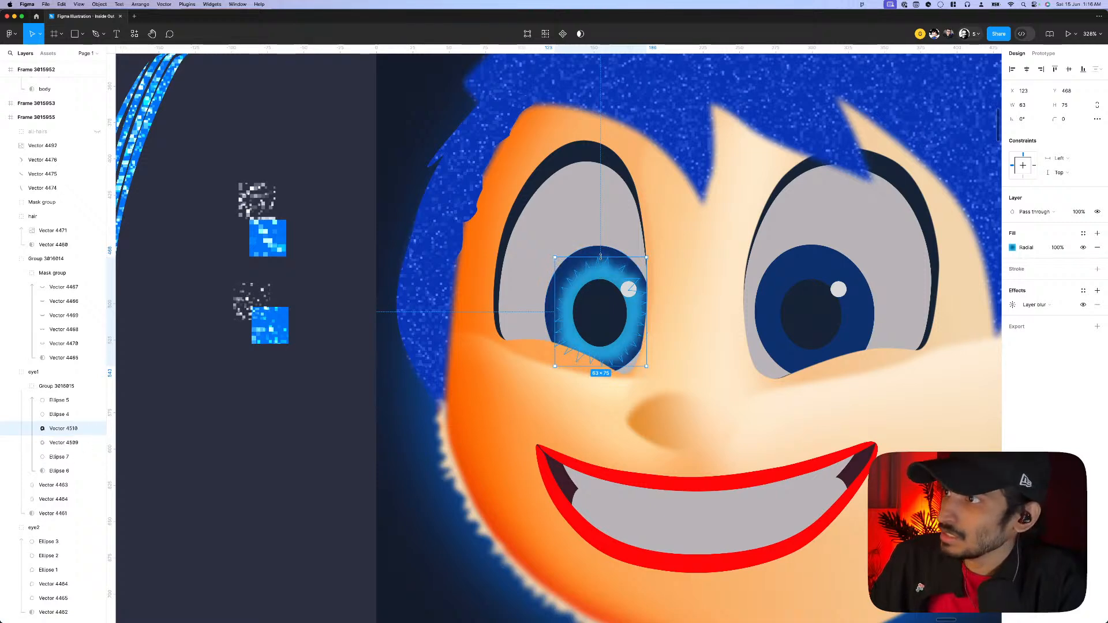
{"action": "left_click_drag", "start_coordinate": [601, 257], "coordinate": [642, 258]}
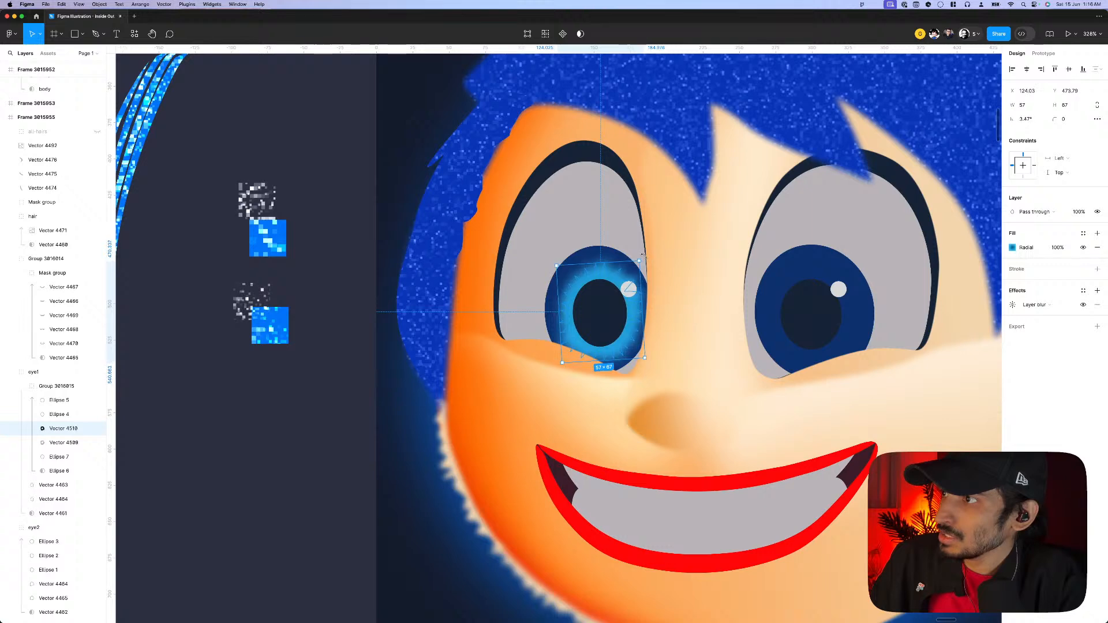
{"action": "left_click", "coordinate": [1014, 305]}
{"action": "key", "text": "Return"}
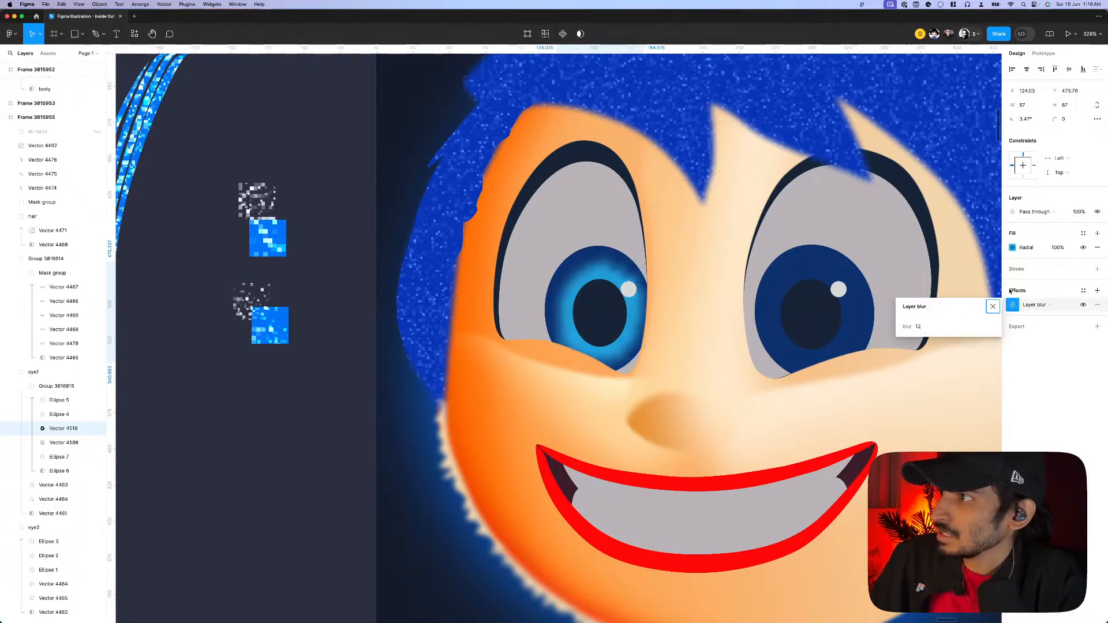
{"action": "left_click", "coordinate": [920, 327]}
{"action": "type", "text": "1"}
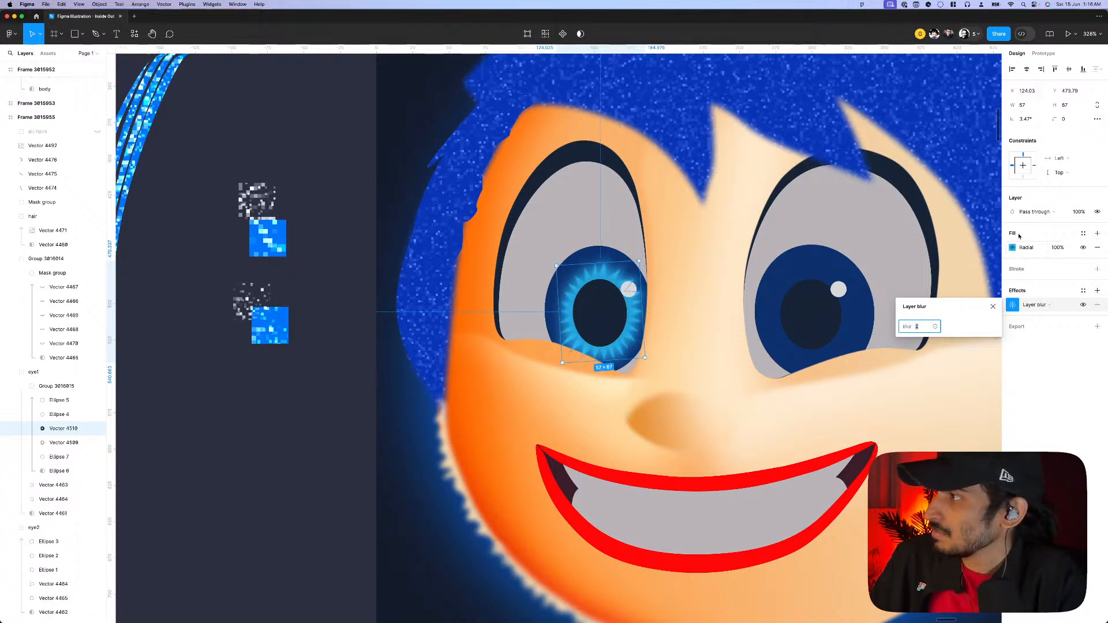
- Set the iris copy's blend mode to Plus lighter and increase its layer blur by one
{"action": "left_click", "coordinate": [1032, 213]}
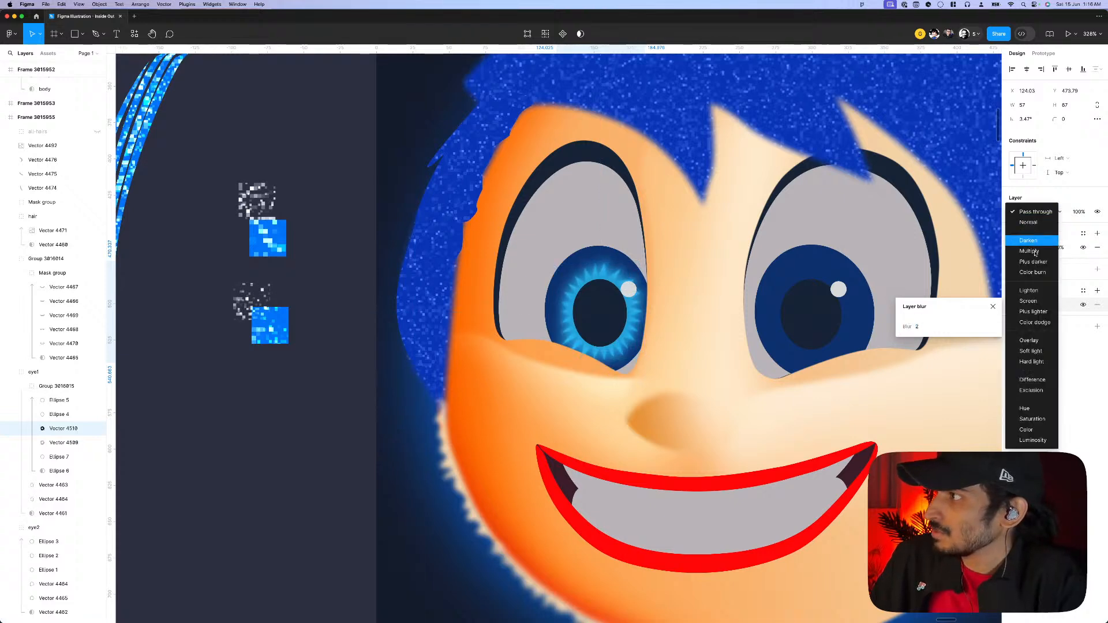
{"action": "left_click", "coordinate": [1034, 312]}
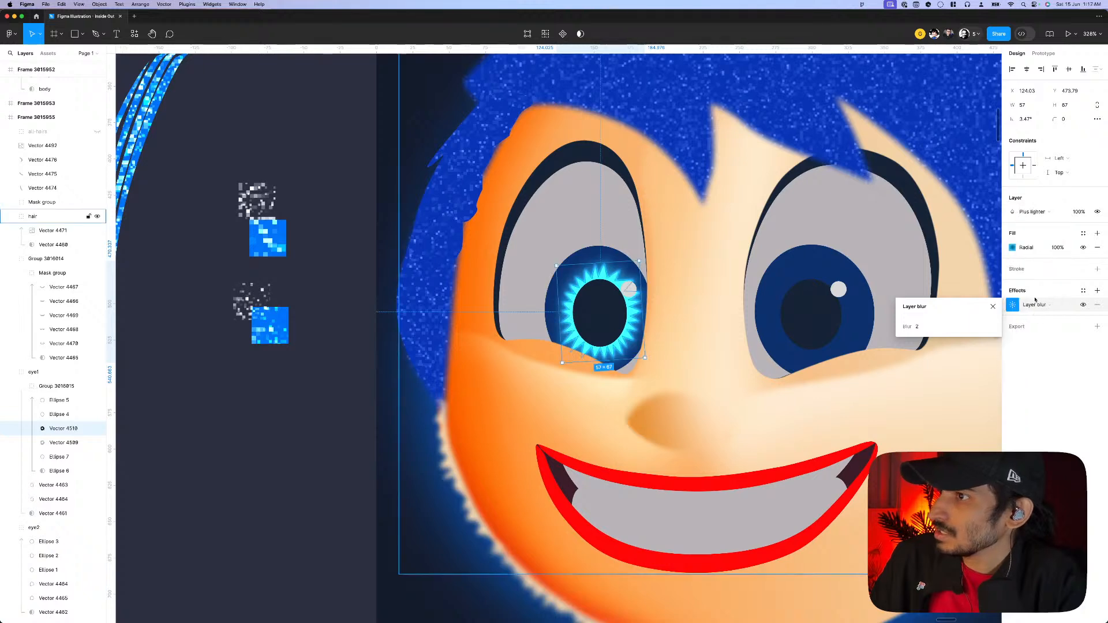
{"action": "left_click", "coordinate": [922, 327]}
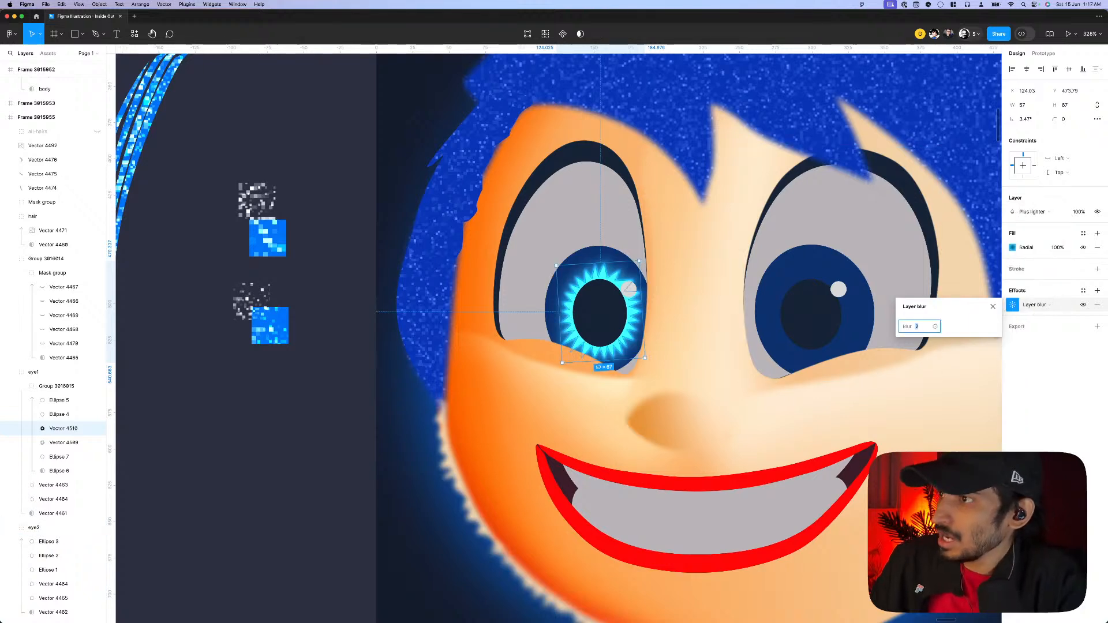
{"action": "key", "text": "Up"}
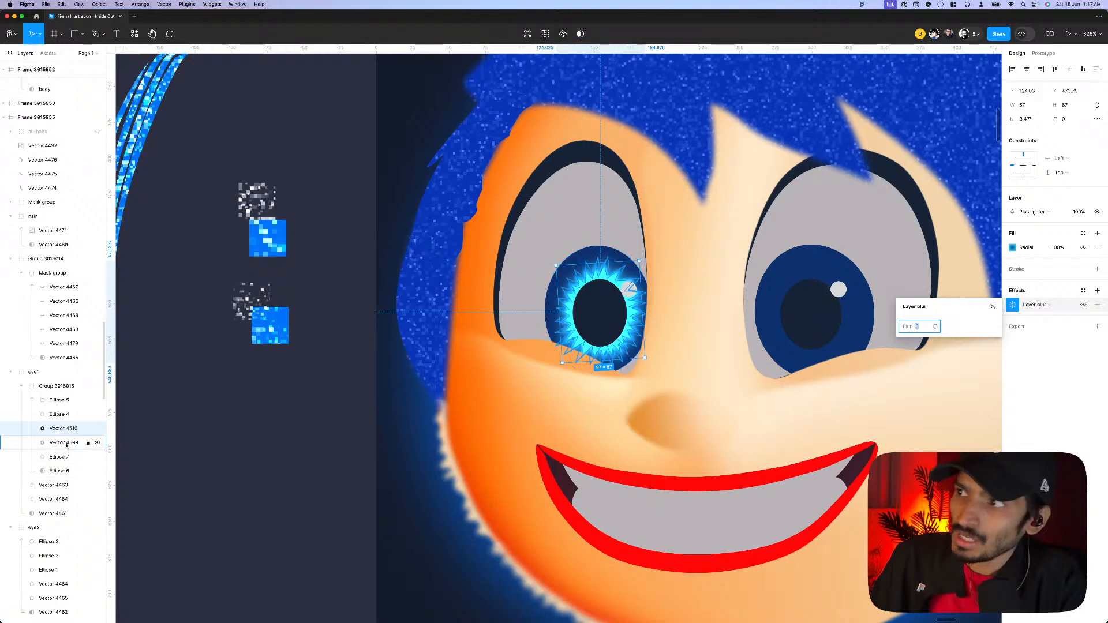
- Increase the layer blur of the original iris shape beneath the copy by one, and deselect it to compare with the reference
{"action": "left_click", "coordinate": [63, 442]}
{"action": "left_click", "coordinate": [1013, 306]}
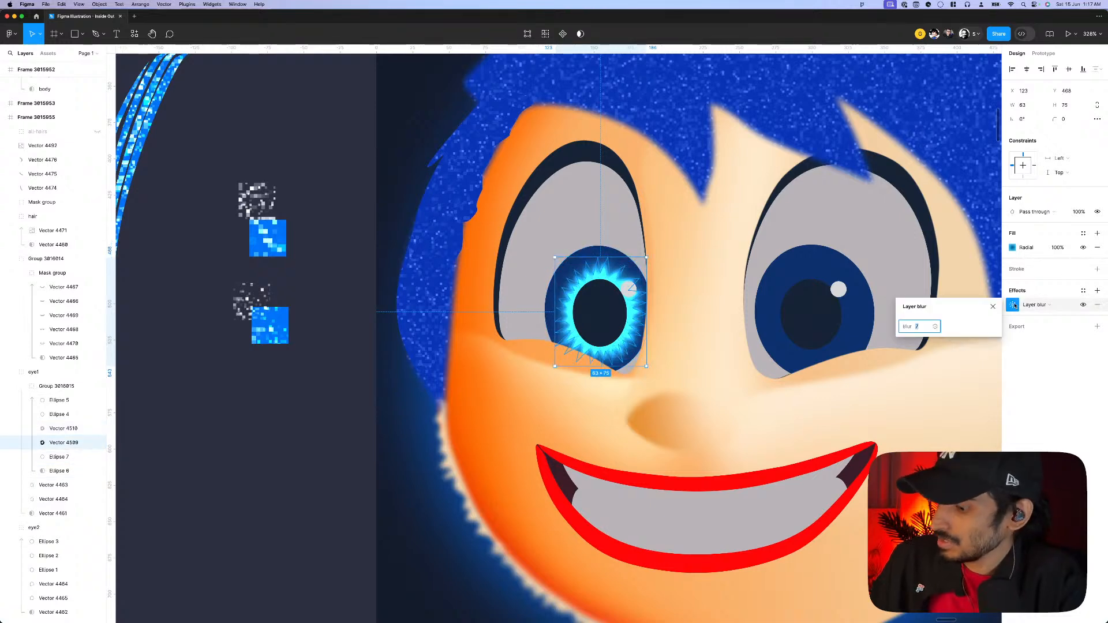
{"action": "key", "text": "Up"}
{"action": "scroll", "coordinate": [824, 299], "scroll_direction": "down", "scroll_amount": 5}
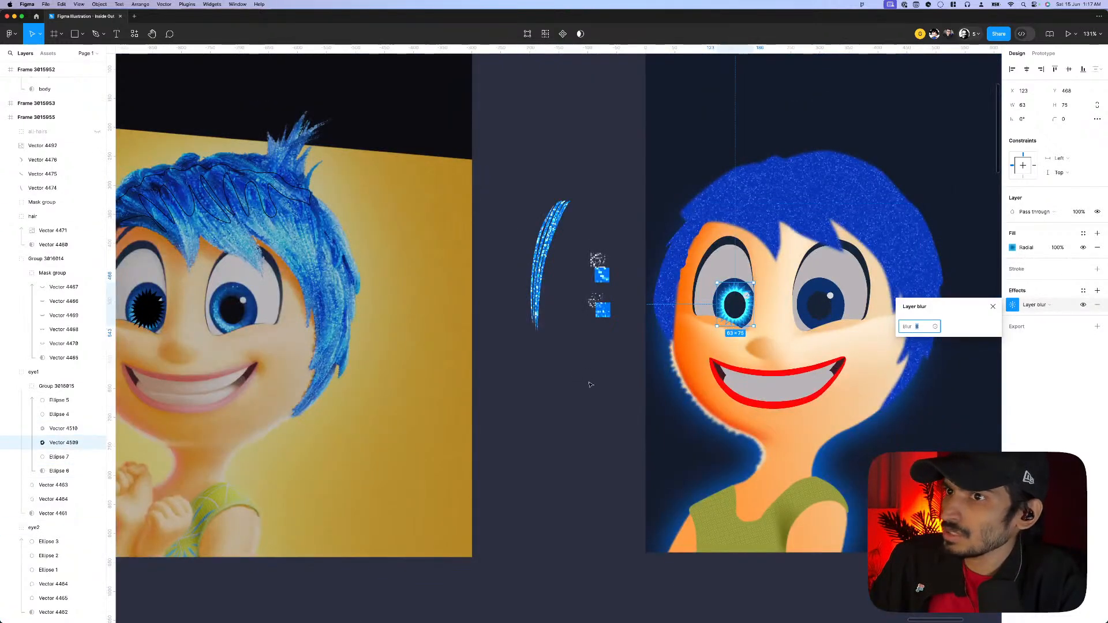
{"action": "left_click", "coordinate": [590, 385]}
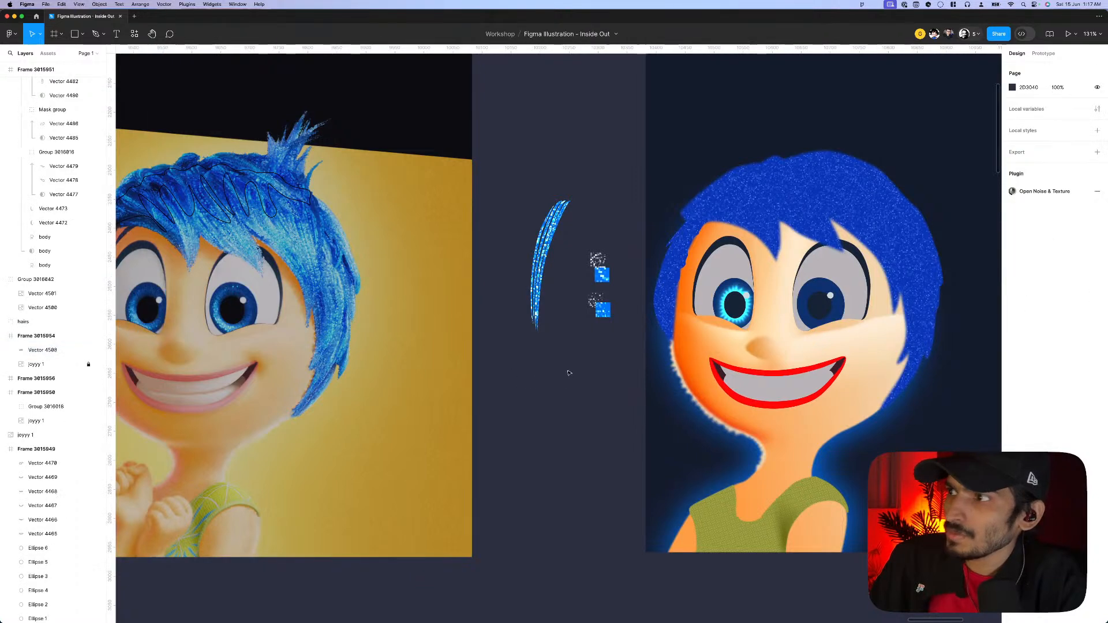
- Change the iris copy's fill to a linear gradient running from dark at the eye highlight to light at the iris's lower left
{"action": "scroll", "coordinate": [762, 297], "scroll_direction": "up", "scroll_amount": 5}
{"action": "left_click", "coordinate": [658, 315]}
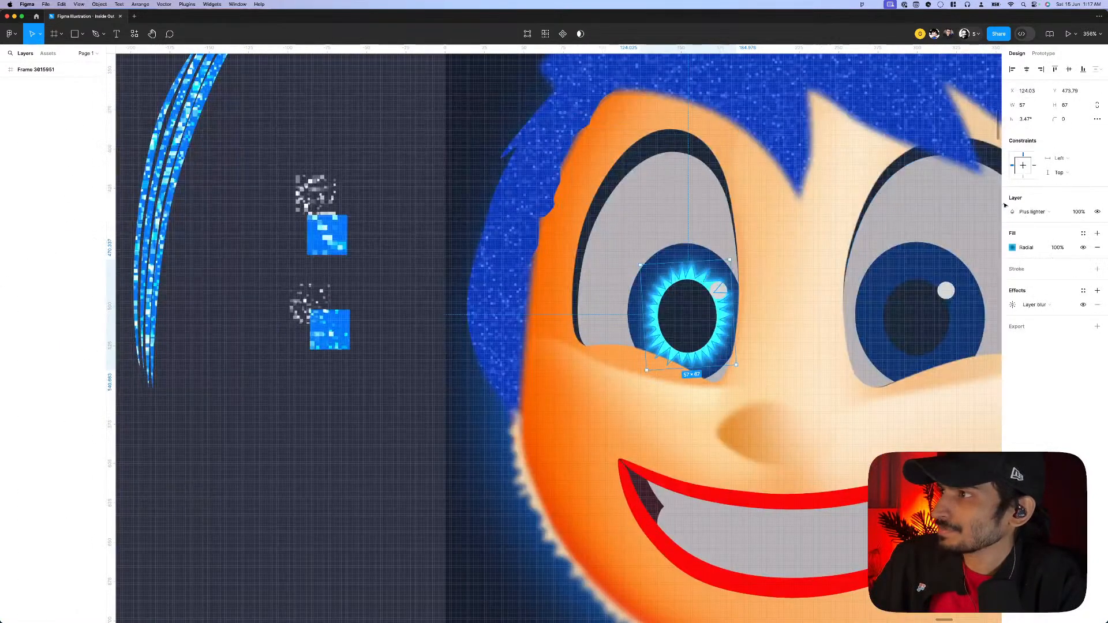
{"action": "left_click", "coordinate": [1012, 247]}
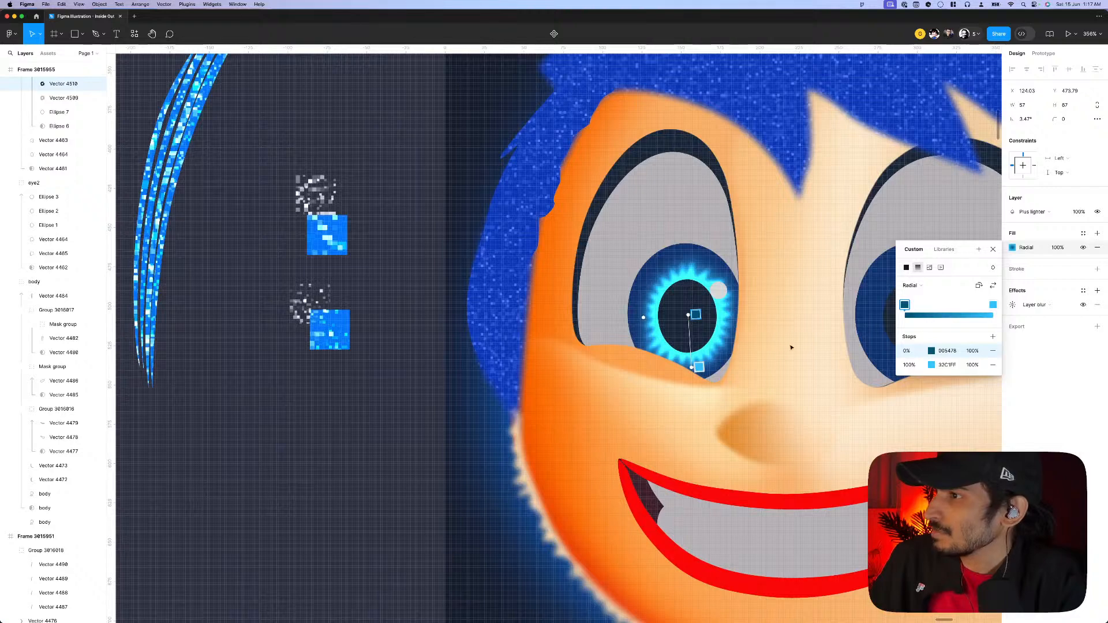
{"action": "left_click", "coordinate": [924, 286]}
{"action": "left_click", "coordinate": [918, 272]}
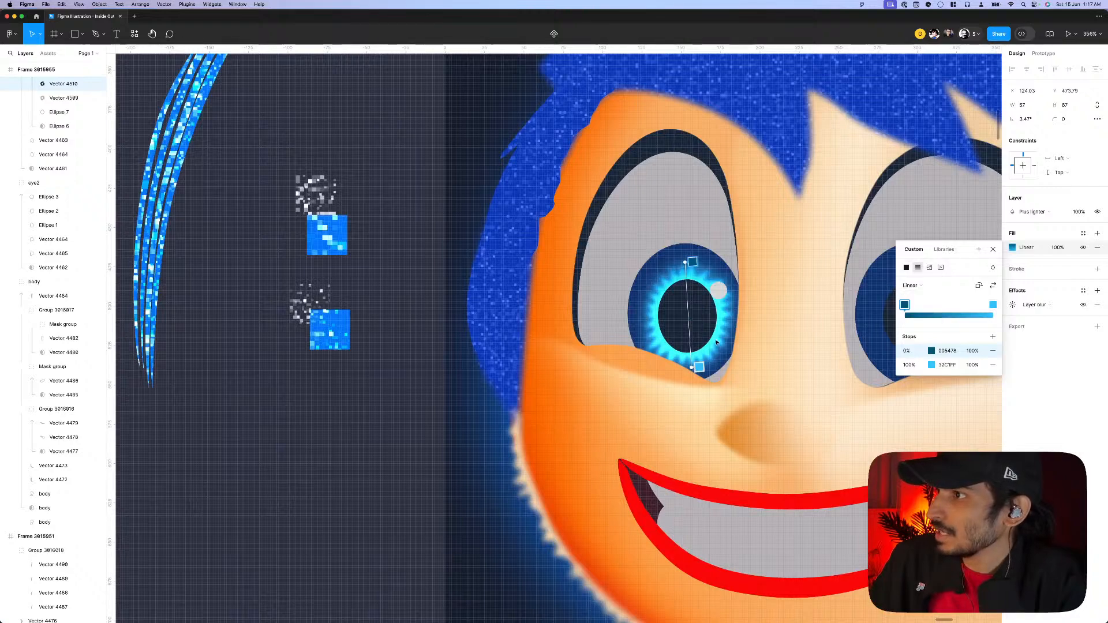
{"action": "left_click_drag", "start_coordinate": [693, 263], "coordinate": [729, 293]}
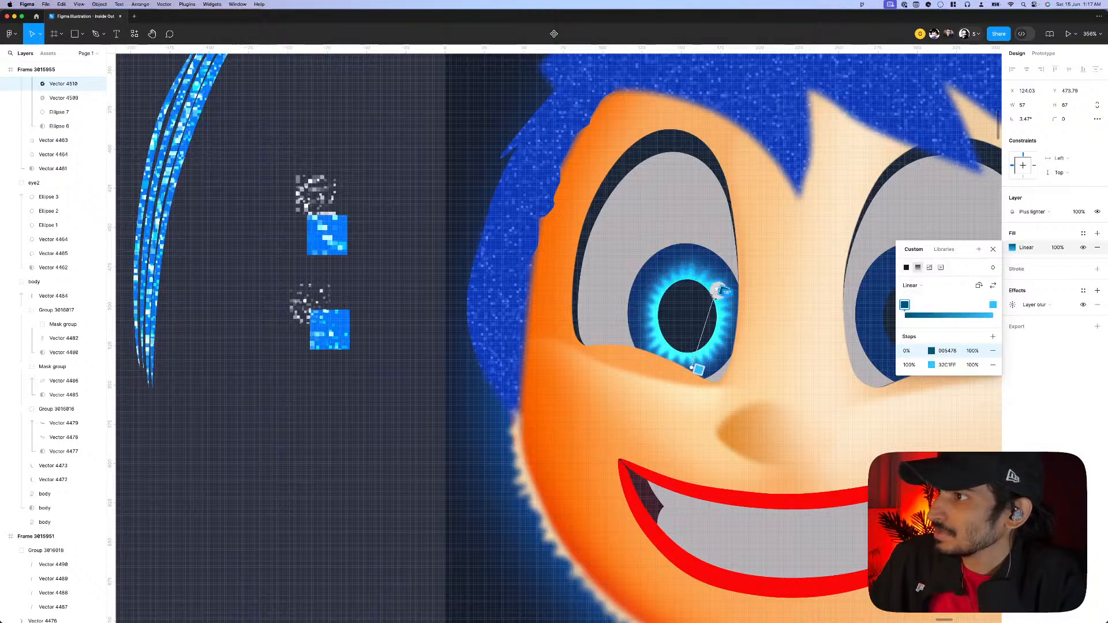
{"action": "scroll", "coordinate": [713, 307], "scroll_direction": "down", "scroll_amount": 5}
{"action": "scroll", "coordinate": [714, 307], "scroll_direction": "down", "scroll_amount": 5}
{"action": "scroll", "coordinate": [714, 306], "scroll_direction": "up", "scroll_amount": 4}
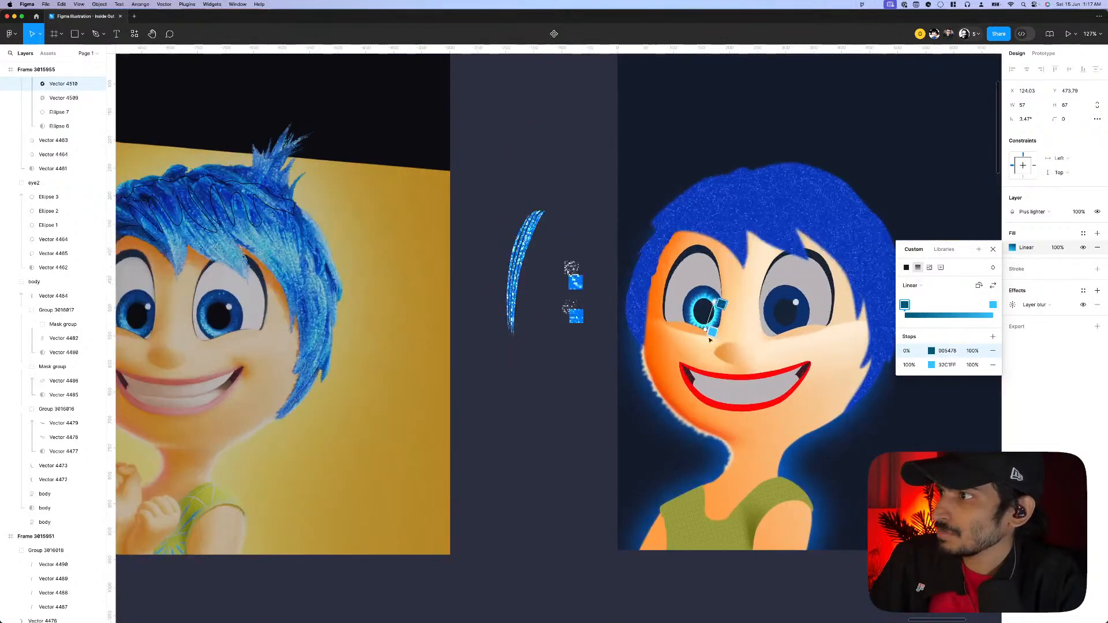
{"action": "left_click_drag", "start_coordinate": [705, 331], "coordinate": [696, 325]}
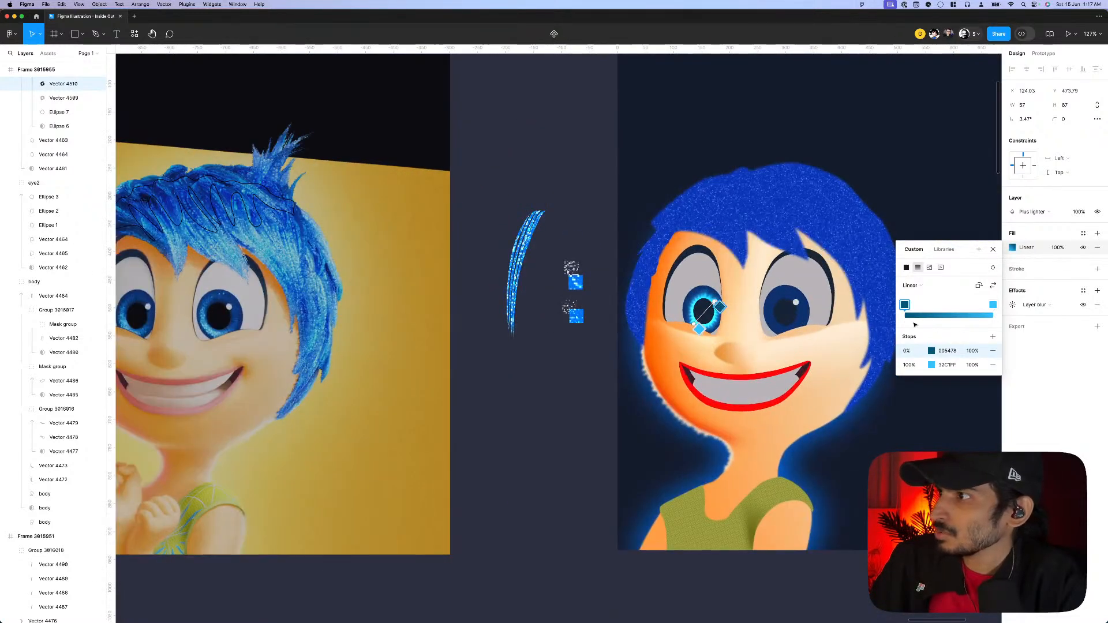
- Set the copy's 0% gradient stop to 001A78 and its blend mode to Color dodge
{"action": "left_click", "coordinate": [933, 352]}
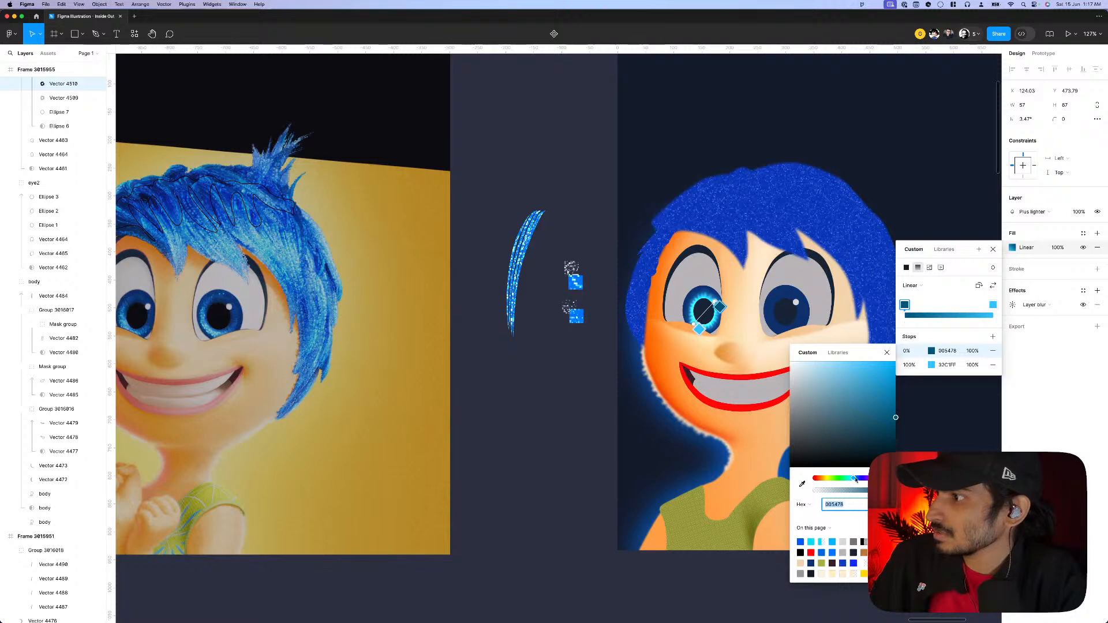
{"action": "left_click_drag", "start_coordinate": [857, 480], "coordinate": [864, 475]}
{"action": "left_click", "coordinate": [1026, 213]}
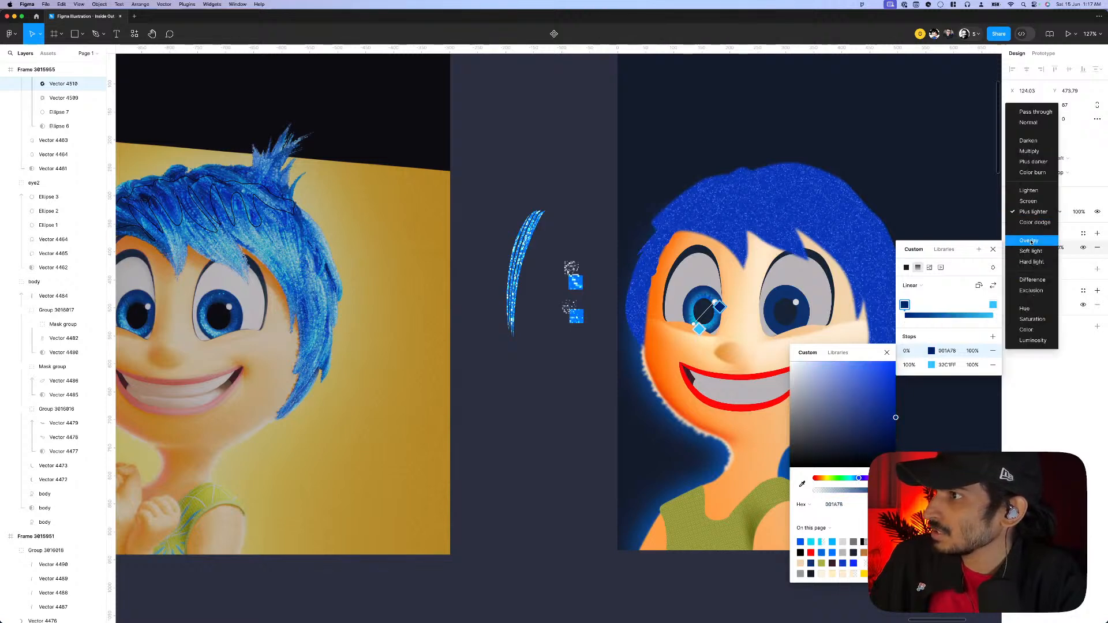
{"action": "left_click", "coordinate": [1031, 223]}
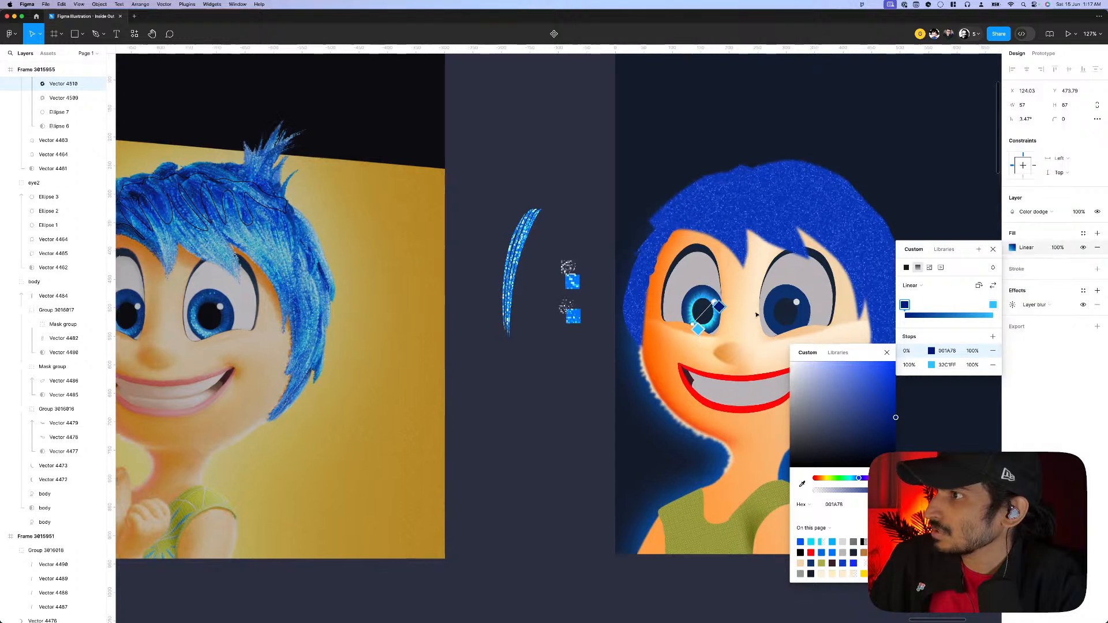
- Nudge the light end of the copy's gradient and brighten its 0% stop to 0529A6
{"action": "scroll", "coordinate": [754, 312], "scroll_direction": "up", "scroll_amount": 5}
{"action": "left_click_drag", "start_coordinate": [609, 346], "coordinate": [612, 352]}
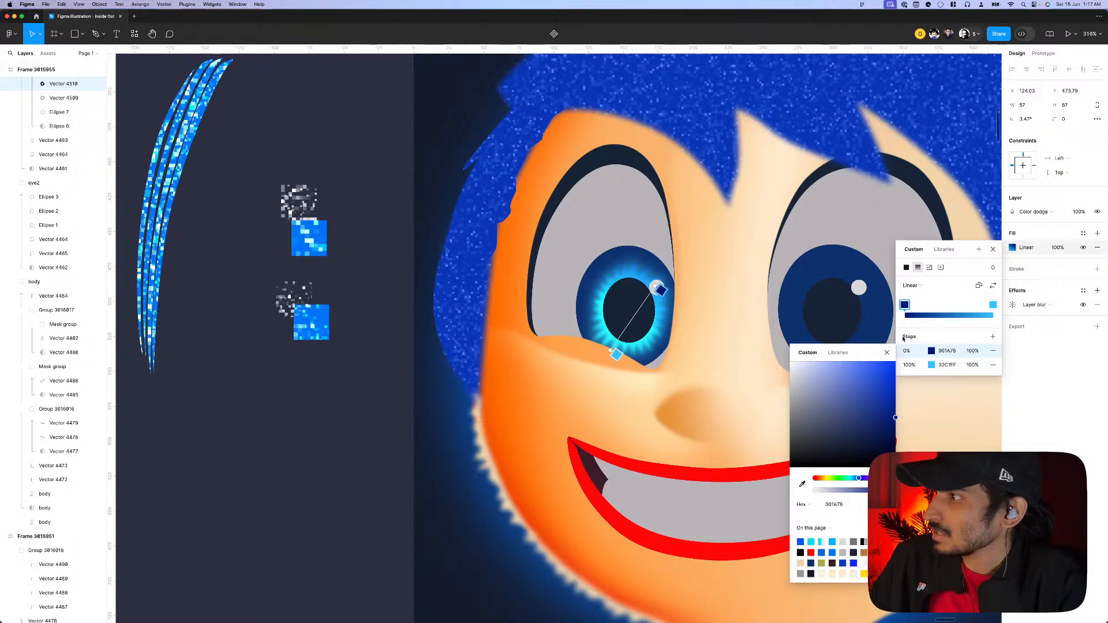
{"action": "left_click_drag", "start_coordinate": [885, 408], "coordinate": [893, 401]}
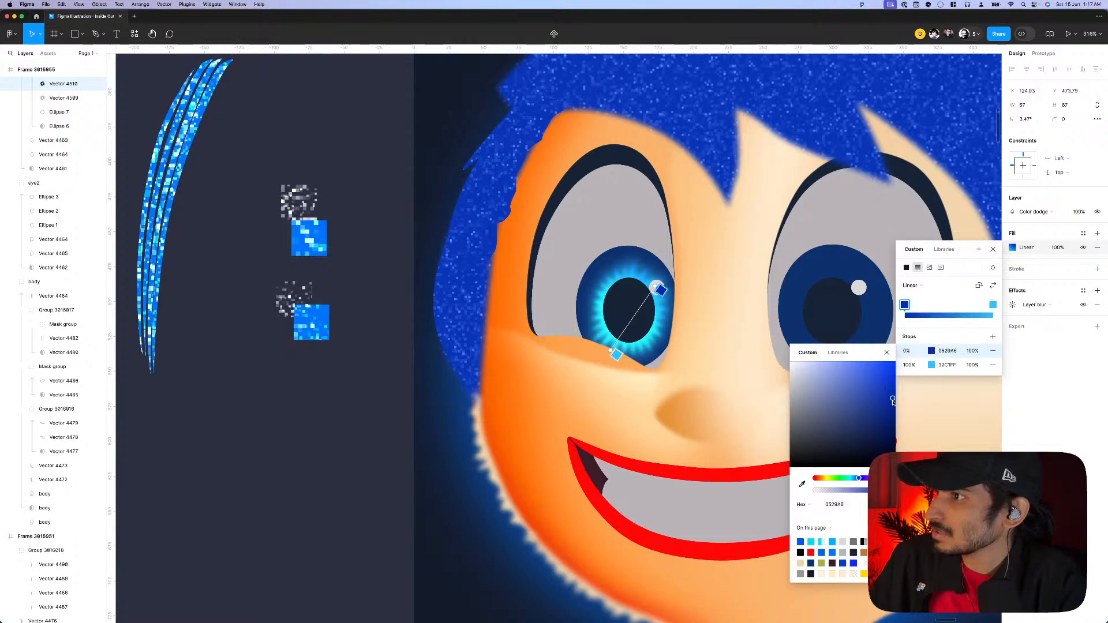
{"action": "scroll", "coordinate": [629, 381], "scroll_direction": "down", "scroll_amount": 5}
{"action": "key", "text": "Escape"}
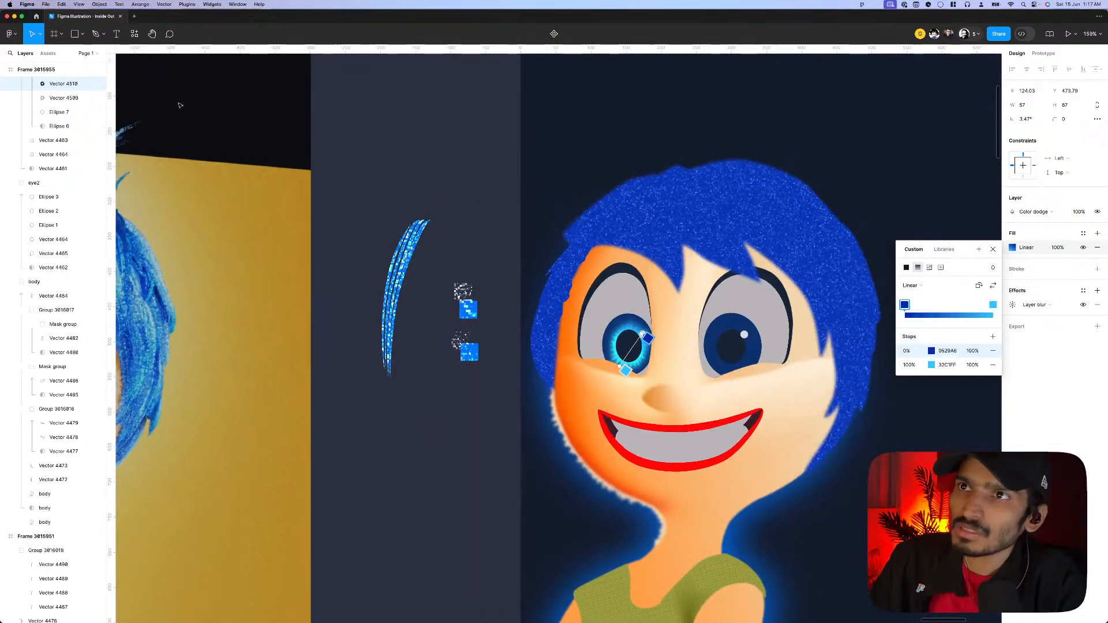
- Change the original iris shape's fill to a linear gradient slanting down from the eye highlight, and deselect it
{"action": "left_click", "coordinate": [629, 347]}
{"action": "left_click", "coordinate": [1012, 247]}
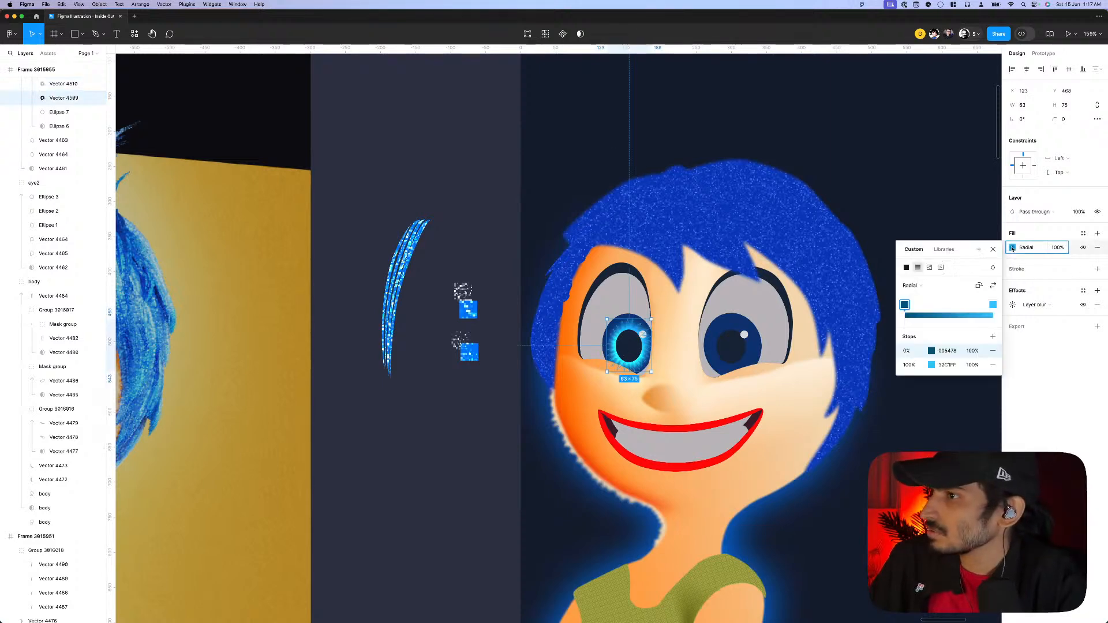
{"action": "left_click", "coordinate": [919, 268]}
{"action": "left_click", "coordinate": [921, 275]}
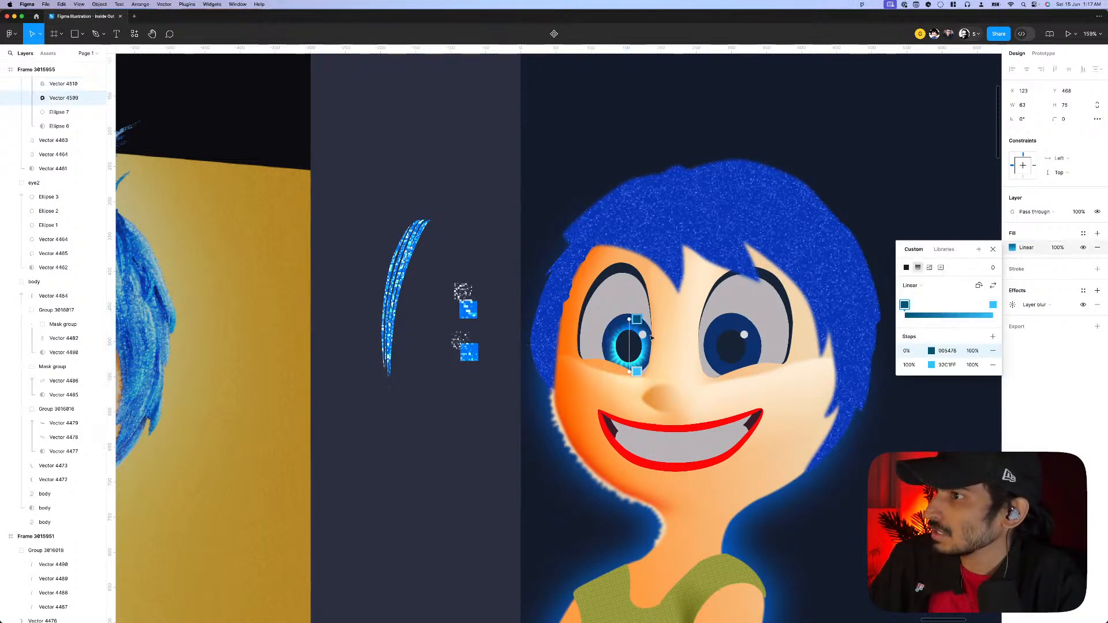
{"action": "scroll", "coordinate": [634, 324], "scroll_direction": "up", "scroll_amount": 2}
{"action": "scroll", "coordinate": [431, 309], "scroll_direction": "down", "scroll_amount": 6}
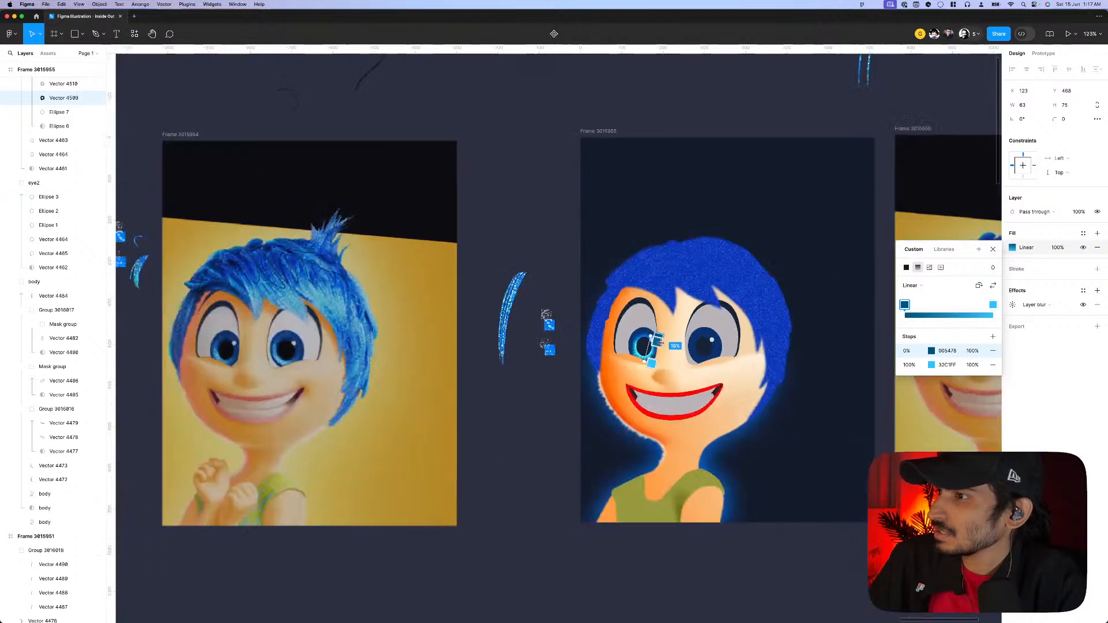
{"action": "key", "text": "Escape"}
{"action": "left_click", "coordinate": [679, 476]}
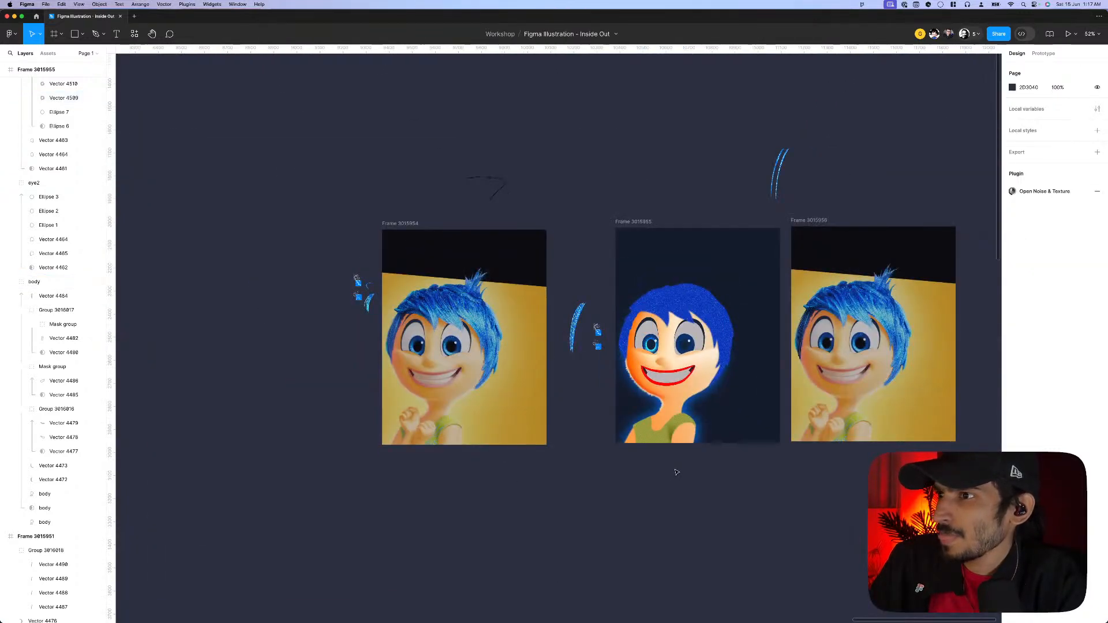
- Duplicate the white speckled noise square, place the copy below the swatches beside the character, and remove one of its two image fills
{"action": "scroll", "coordinate": [676, 472], "scroll_direction": "up", "scroll_amount": 5}
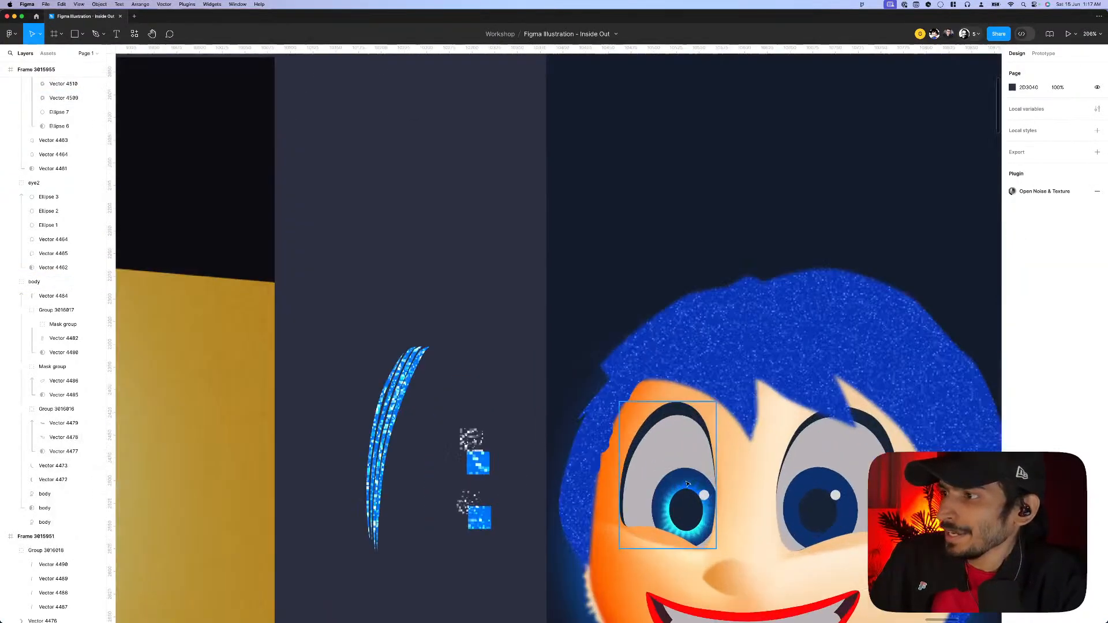
{"action": "scroll", "coordinate": [687, 483], "scroll_direction": "left", "scroll_amount": 10}
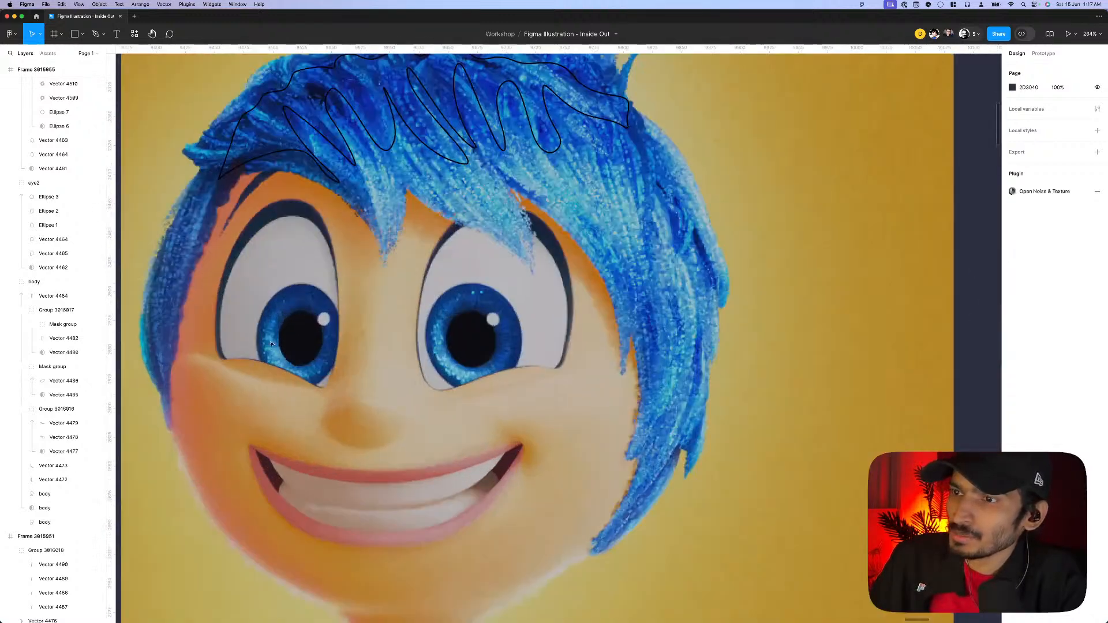
{"action": "scroll", "coordinate": [271, 344], "scroll_direction": "down", "scroll_amount": 4}
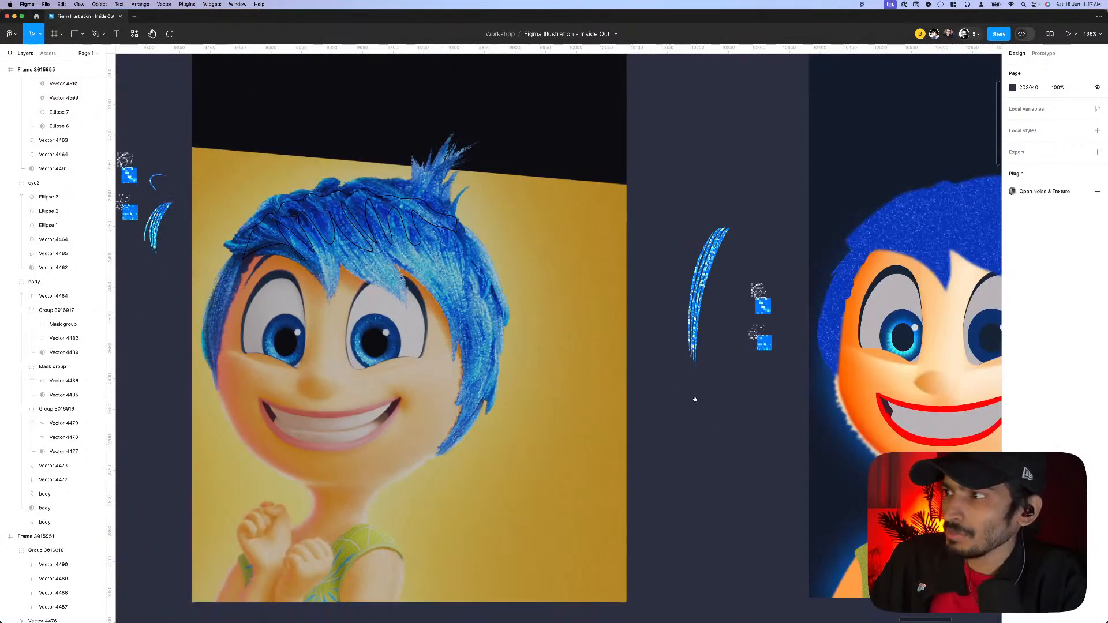
{"action": "scroll", "coordinate": [695, 396], "scroll_direction": "right", "scroll_amount": 3}
{"action": "left_click", "coordinate": [698, 321]}
{"action": "scroll", "coordinate": [702, 323], "scroll_direction": "up", "scroll_amount": 3}
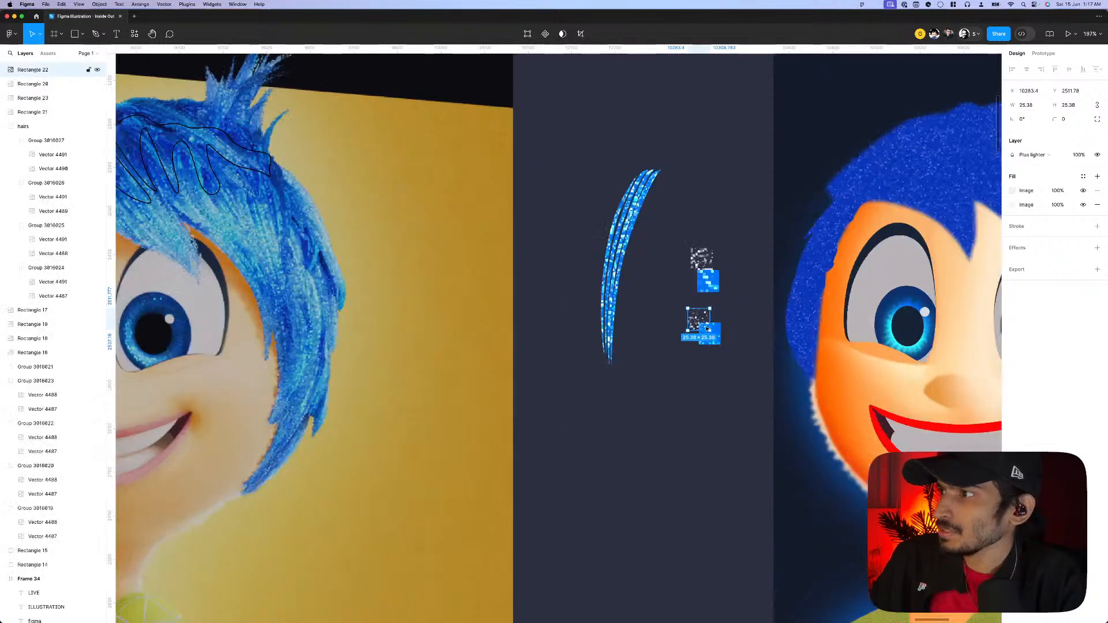
{"action": "left_click_drag", "start_coordinate": [687, 330], "coordinate": [691, 405]}
{"action": "scroll", "coordinate": [681, 352], "scroll_direction": "up", "scroll_amount": 3}
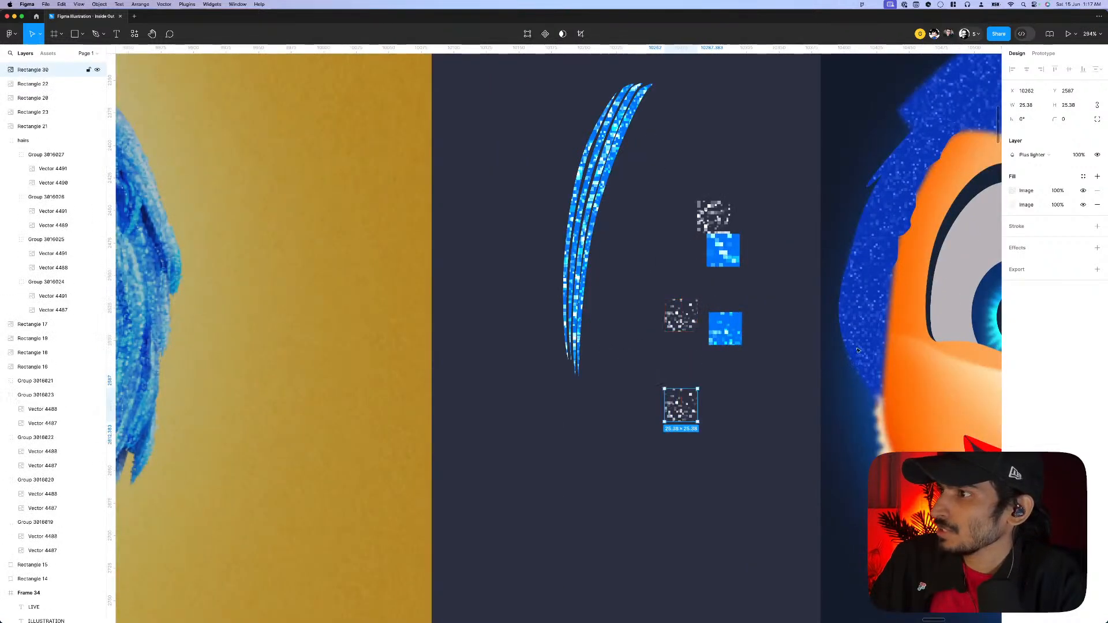
{"action": "left_click", "coordinate": [1097, 205]}
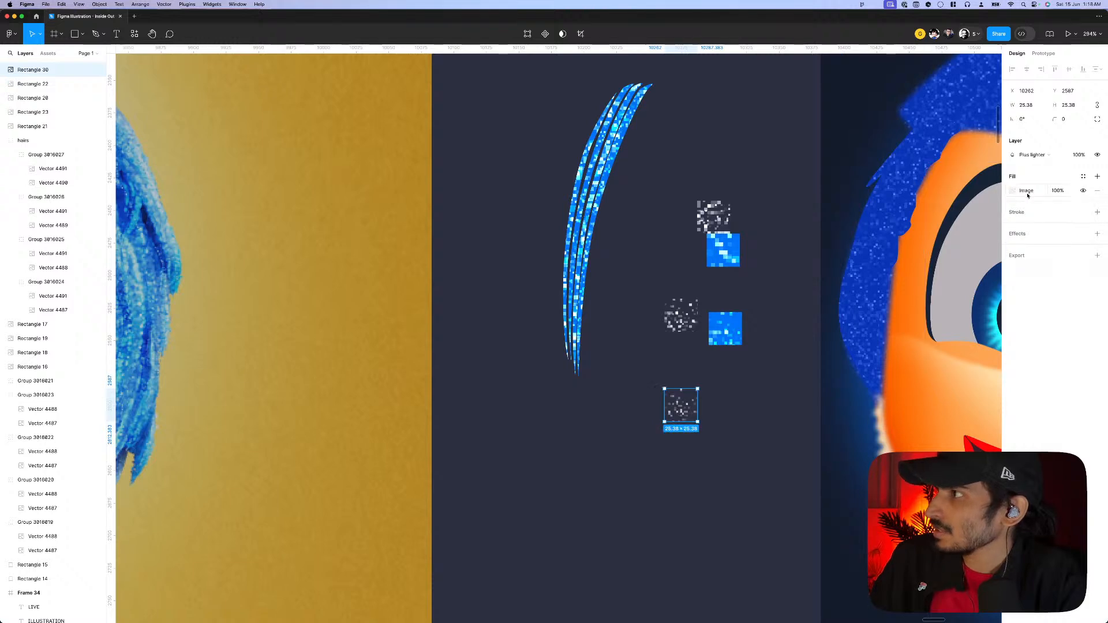
- Duplicate the first eye's dark base iris ellipse above the glowing iris shapes and paste the noise square over it
{"action": "scroll", "coordinate": [565, 426], "scroll_direction": "down", "scroll_amount": 5}
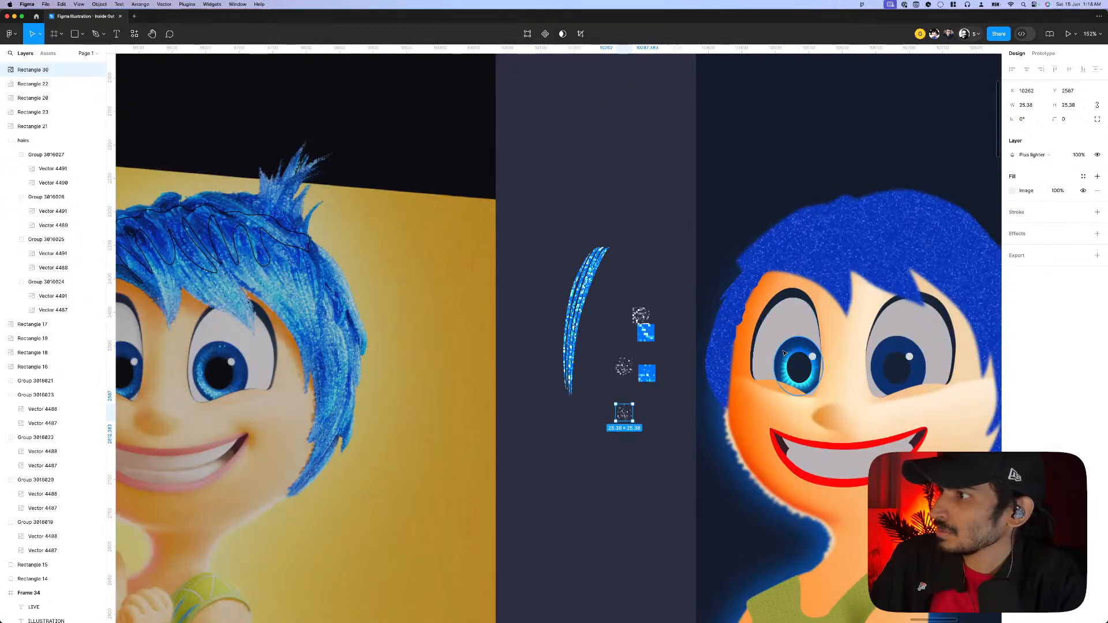
{"action": "left_click", "coordinate": [799, 367], "text": "super"}
{"action": "key", "text": "super+d"}
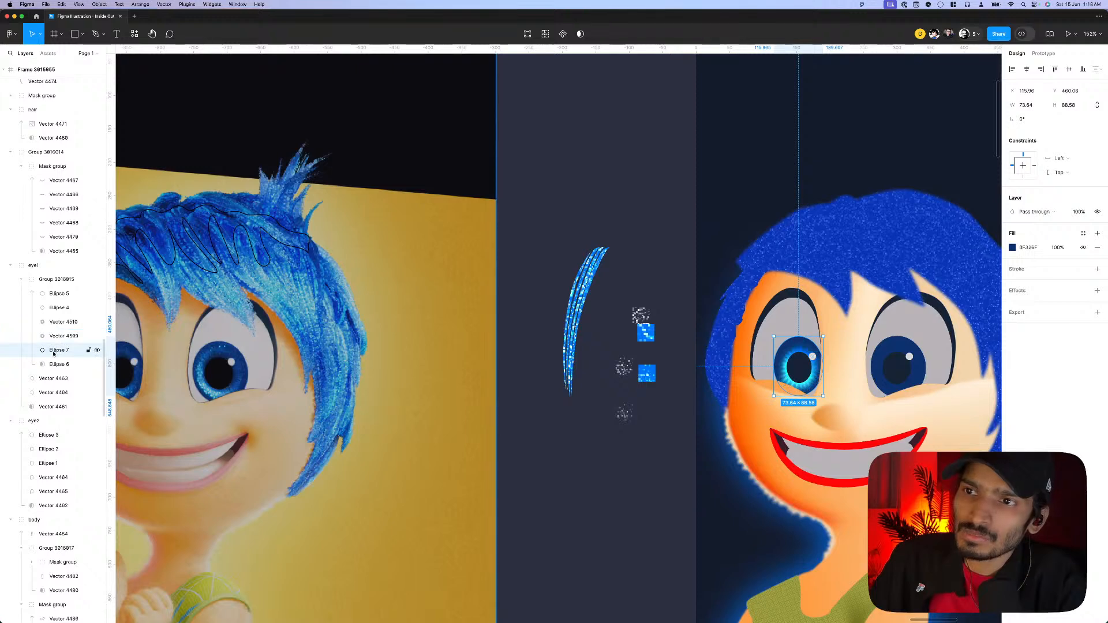
{"action": "mouse_move", "coordinate": [58, 351]}
{"action": "left_mouse_down"}
{"action": "mouse_move", "coordinate": [50, 288]}
{"action": "mouse_move", "coordinate": [55, 330]}
{"action": "left_mouse_up"}
{"action": "key", "text": "super+v"}
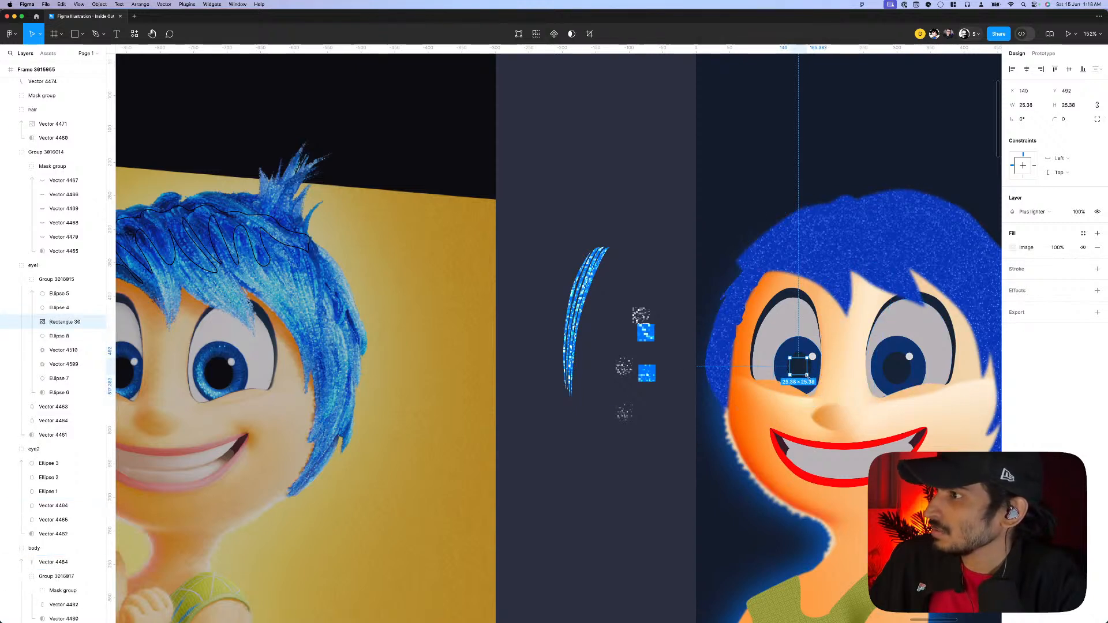
- Enlarge the pasted noise square to 83 × 83 over the iris and delete the duplicated base ellipse beneath it
{"action": "left_click_drag", "start_coordinate": [807, 375], "coordinate": [827, 395]}
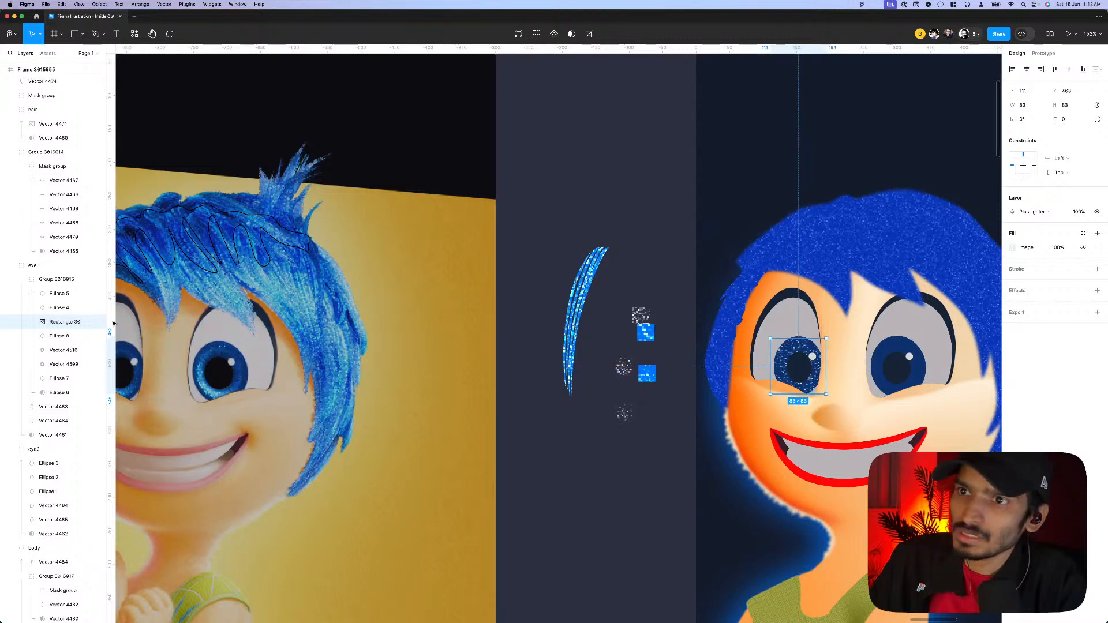
{"action": "left_click", "coordinate": [60, 336]}
{"action": "key", "text": "Delete"}
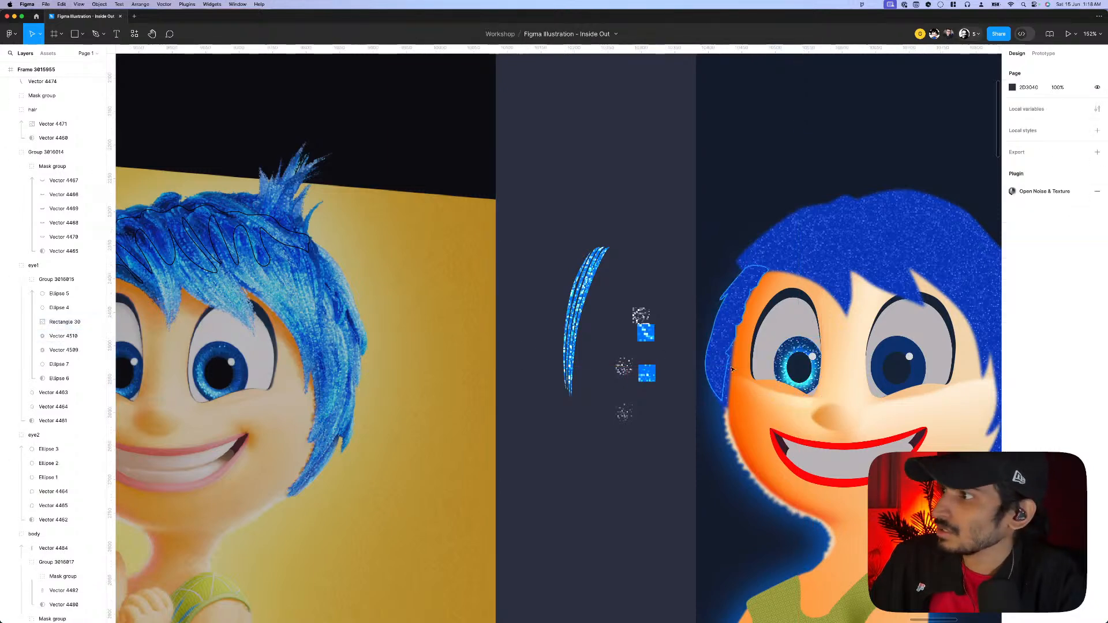
- Set the blend mode of the noise square over the first eye's iris to Color dodge
{"action": "left_click", "coordinate": [87, 336]}
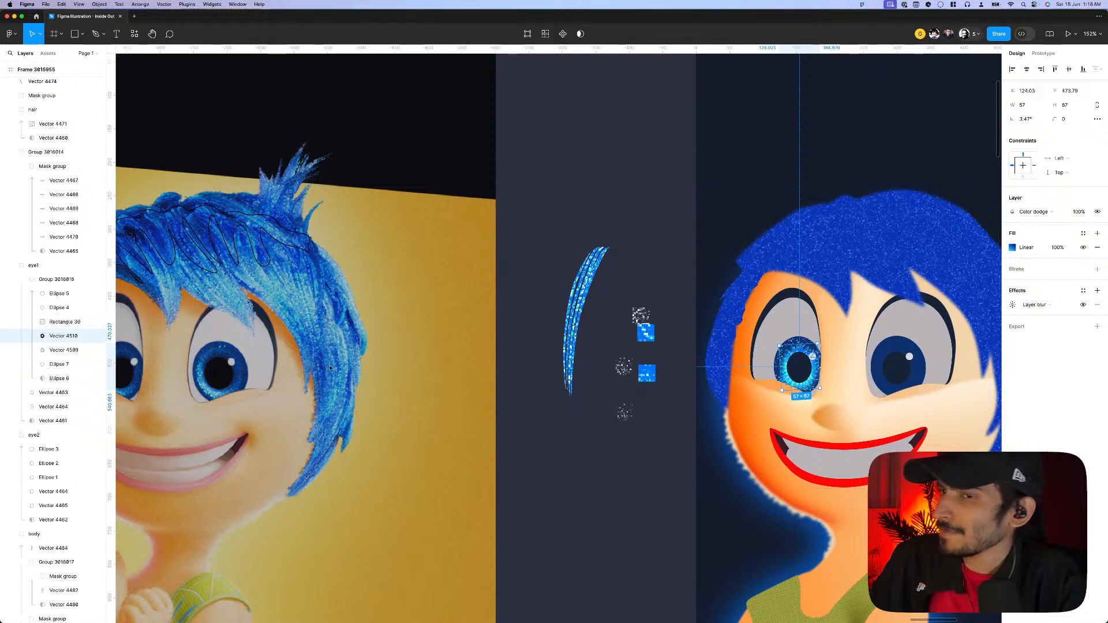
{"action": "left_click", "coordinate": [64, 322]}
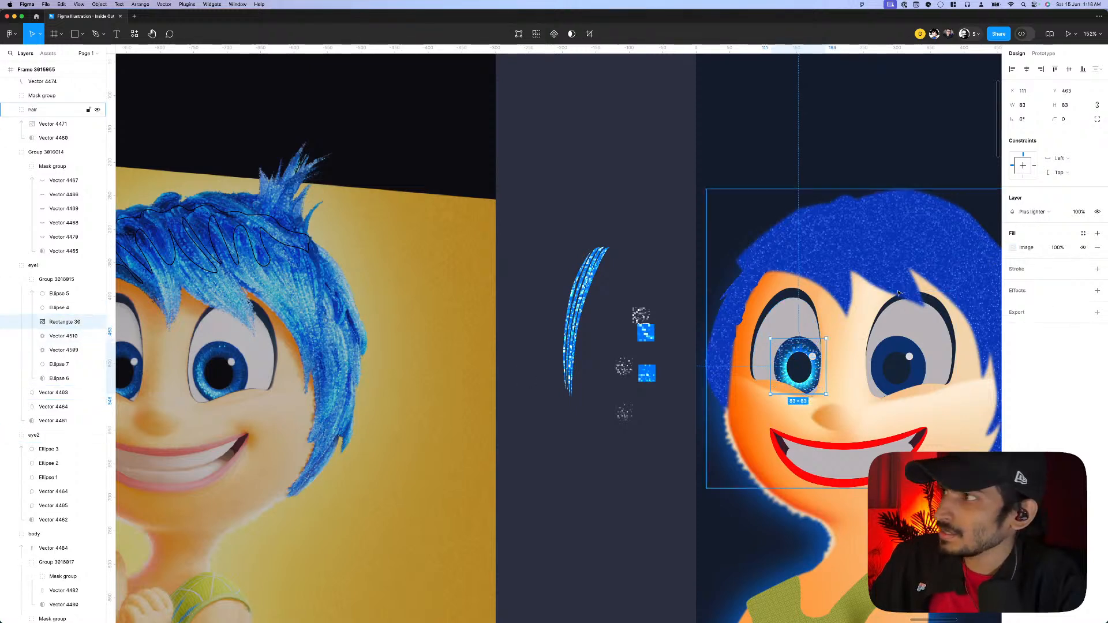
{"action": "left_click", "coordinate": [1034, 212]}
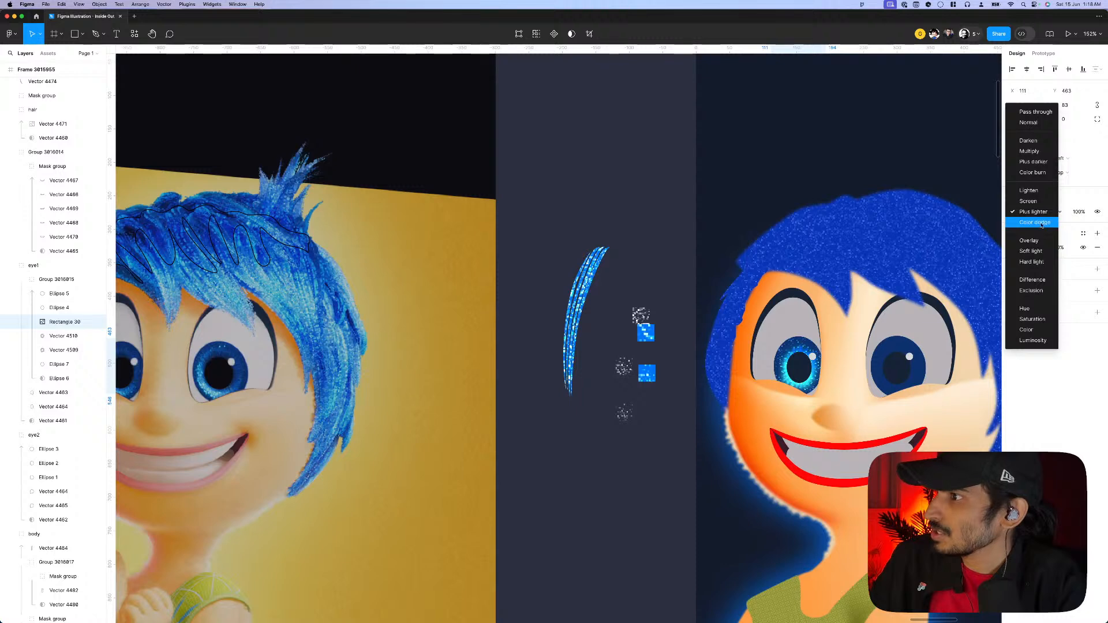
{"action": "left_click", "coordinate": [1035, 223]}
{"action": "scroll", "coordinate": [830, 347], "scroll_direction": "up", "scroll_amount": 5}
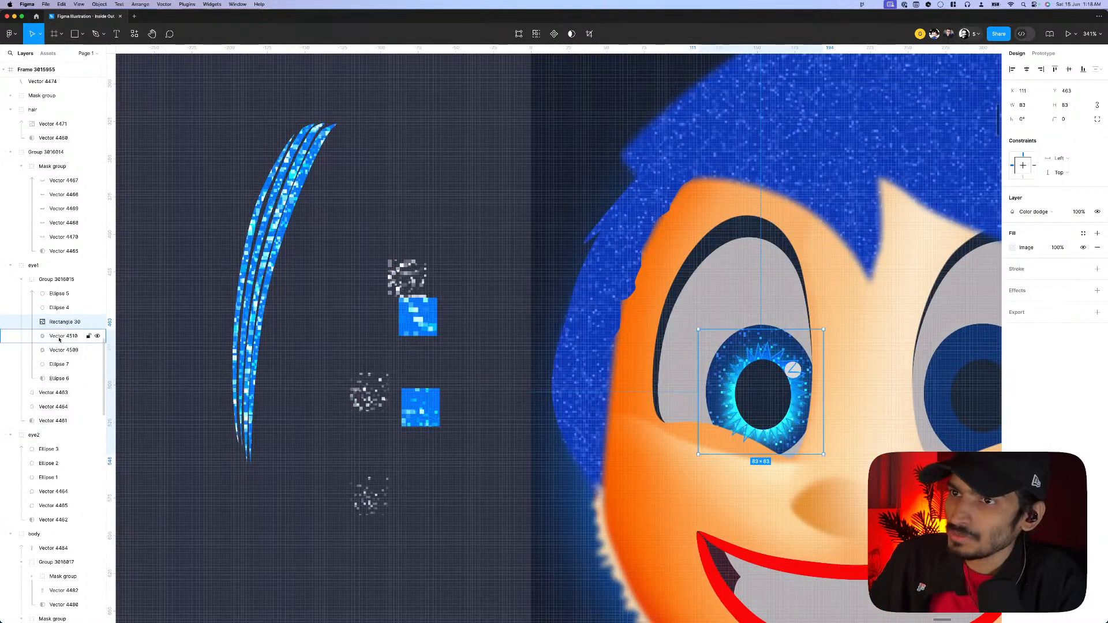
- Duplicate the base iris ellipse, move the copy up to the noise square, and use it as a mask for the noise
{"action": "left_click", "coordinate": [59, 365]}
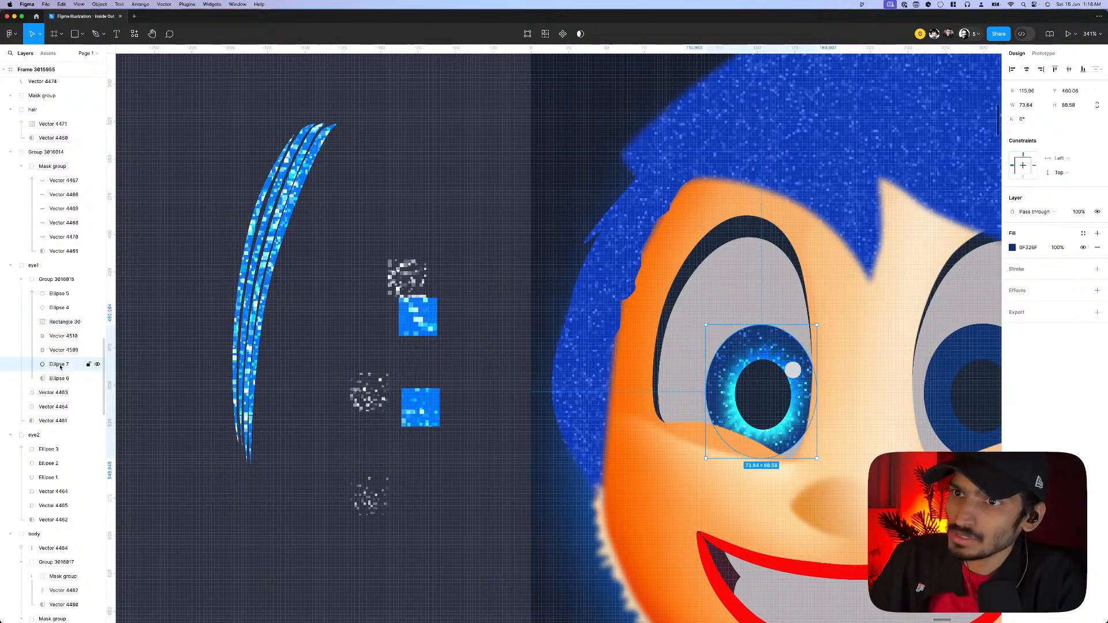
{"action": "key", "text": "super+d"}
{"action": "left_click_drag", "start_coordinate": [55, 366], "coordinate": [56, 325]}
{"action": "left_click", "coordinate": [56, 325], "text": "shift"}
{"action": "left_click", "coordinate": [562, 35]}
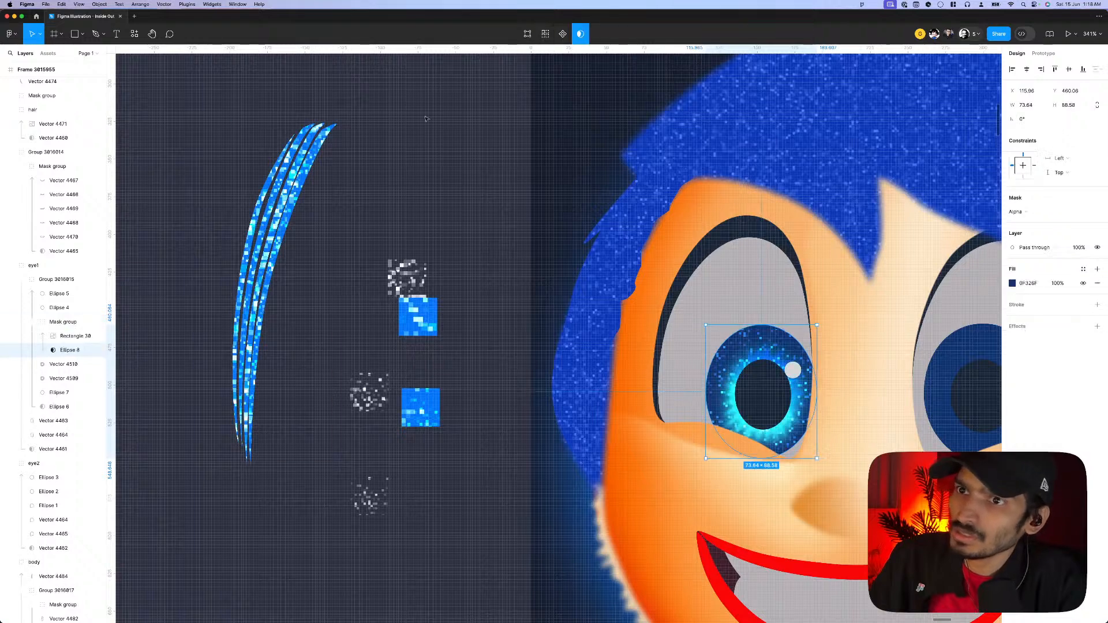
- Change the mask ellipse's fill to a radial gradient with its 100% stop at 0% opacity
{"action": "left_click", "coordinate": [1012, 283]}
{"action": "left_click", "coordinate": [918, 303]}
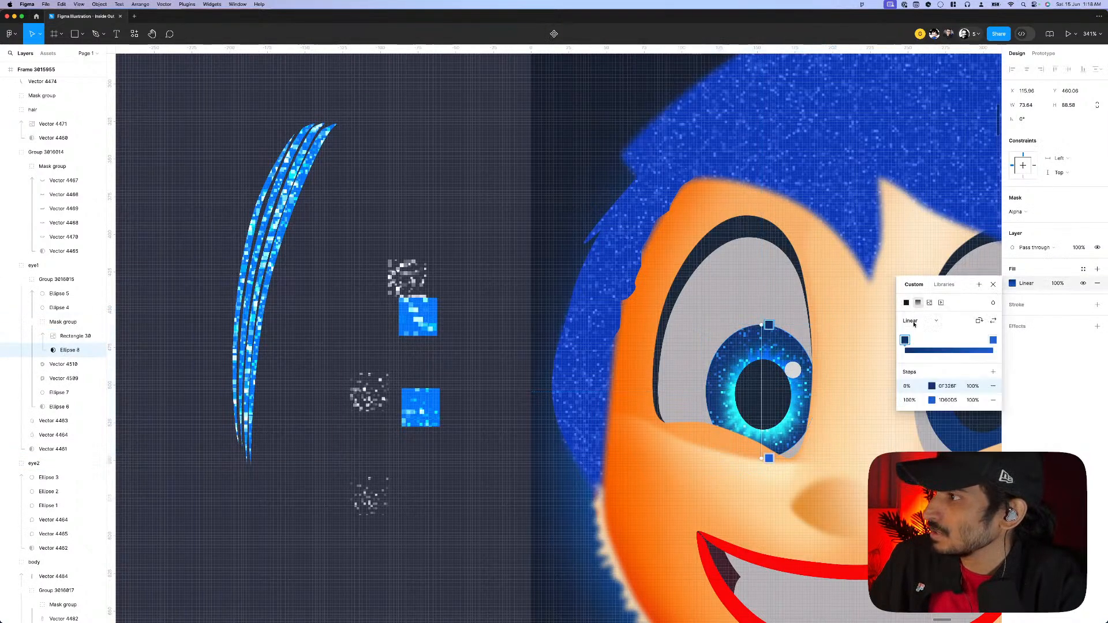
{"action": "left_click", "coordinate": [911, 321]}
{"action": "left_click", "coordinate": [919, 332]}
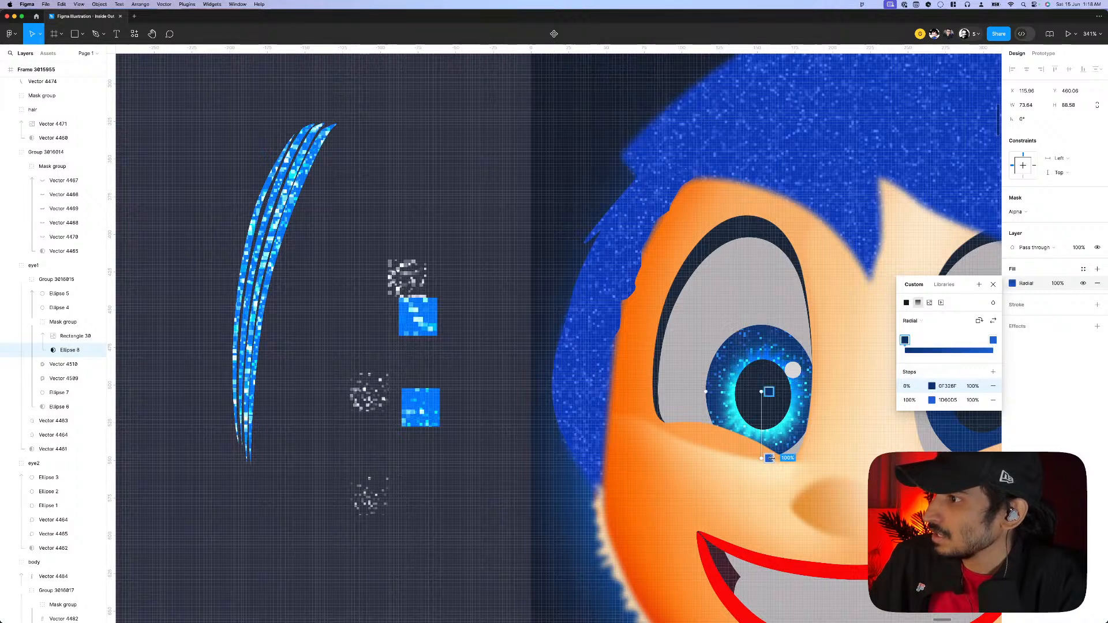
{"action": "left_click", "coordinate": [975, 401]}
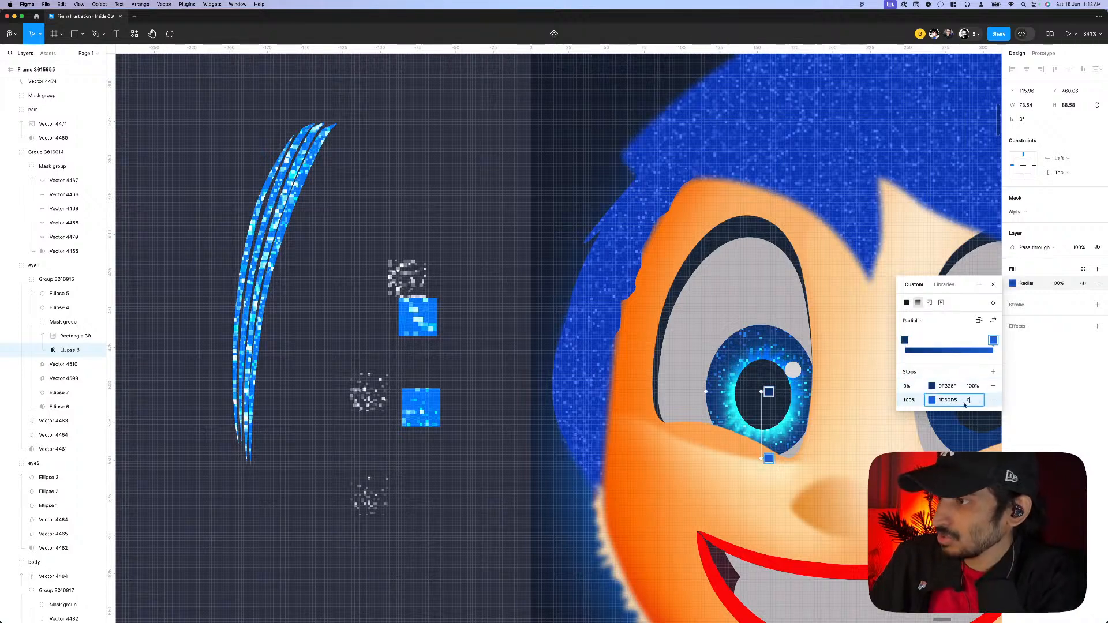
{"action": "key", "text": "Return"}
- Move the mask gradient's opaque stop to 51% and shift its outer end slightly inward, comparing with the reference image
{"action": "left_click_drag", "start_coordinate": [770, 392], "coordinate": [769, 426]}
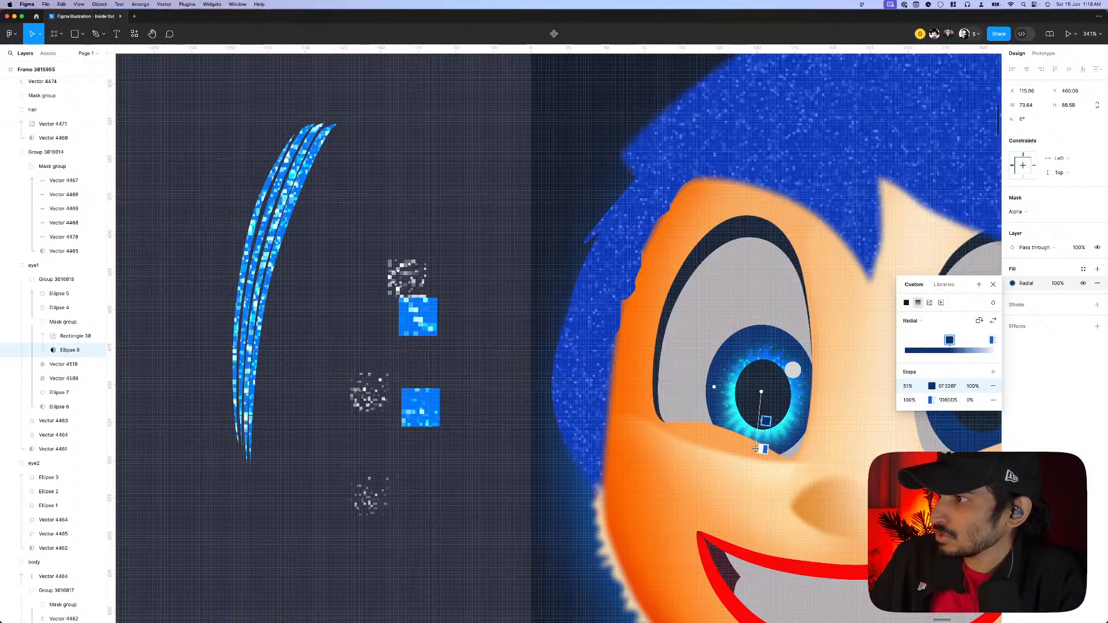
{"action": "scroll", "coordinate": [759, 448], "scroll_direction": "down", "scroll_amount": 10}
{"action": "scroll", "coordinate": [732, 428], "scroll_direction": "up", "scroll_amount": 2}
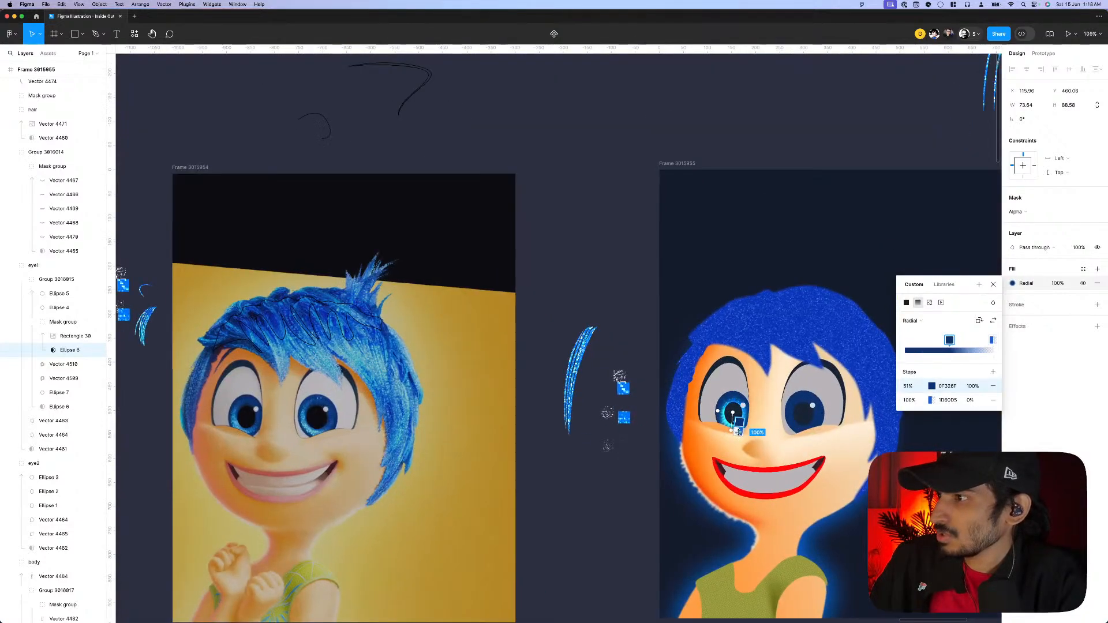
{"action": "scroll", "coordinate": [739, 431], "scroll_direction": "up", "scroll_amount": 5}
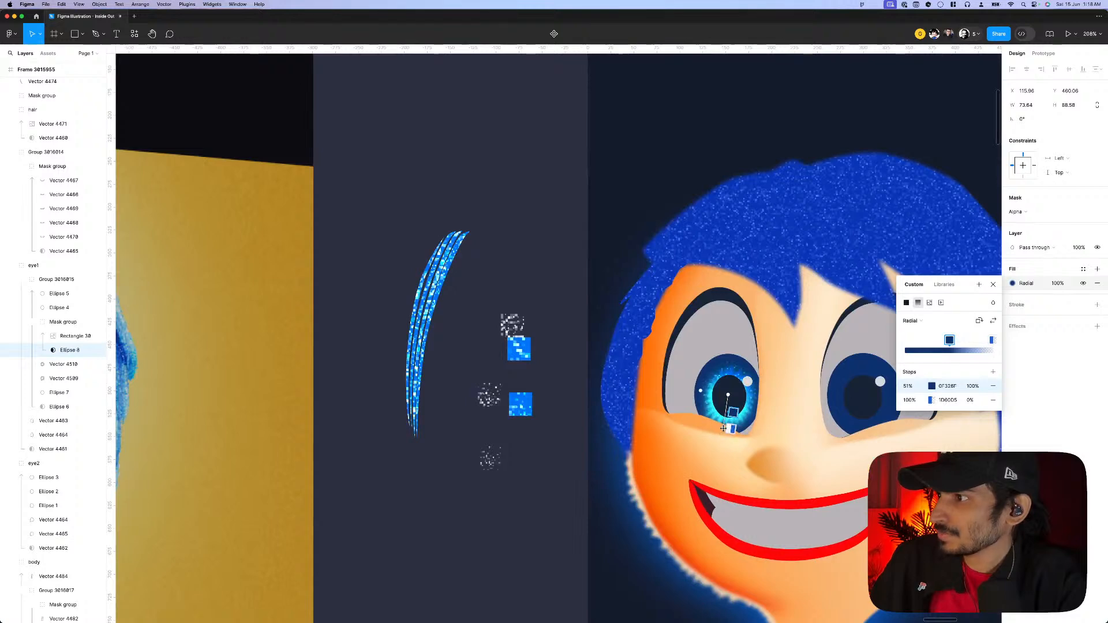
{"action": "scroll", "coordinate": [723, 430], "scroll_direction": "down", "scroll_amount": 5}
{"action": "scroll", "coordinate": [726, 424], "scroll_direction": "up", "scroll_amount": 1}
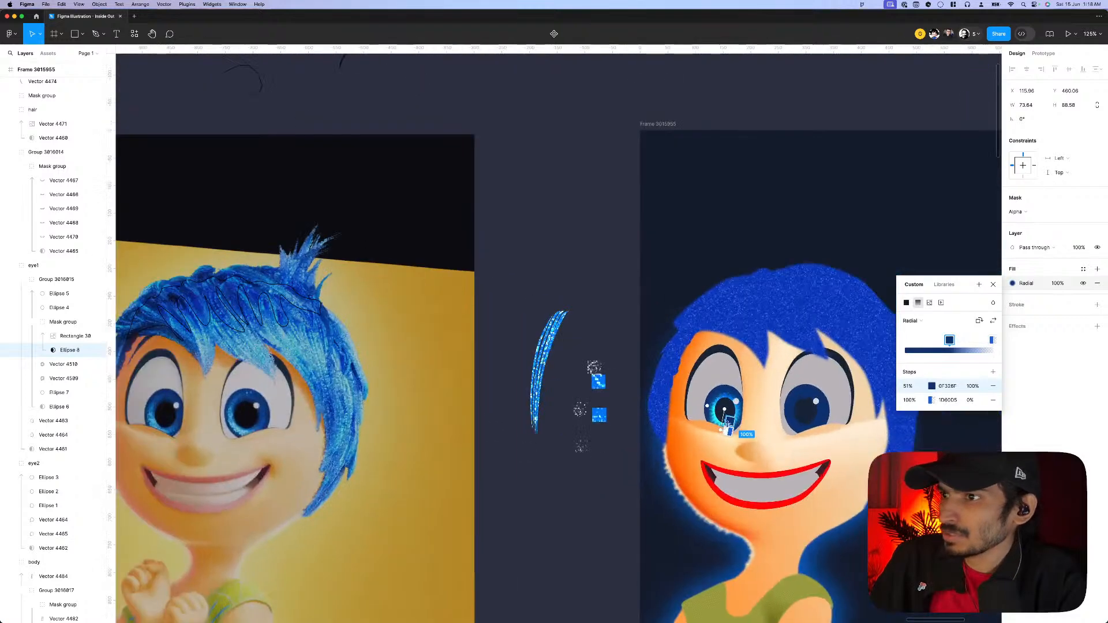
- Move the mask gradient's opaque stop inward to 38% and finish editing the gradient
{"action": "left_click_drag", "start_coordinate": [730, 414], "coordinate": [734, 418]}
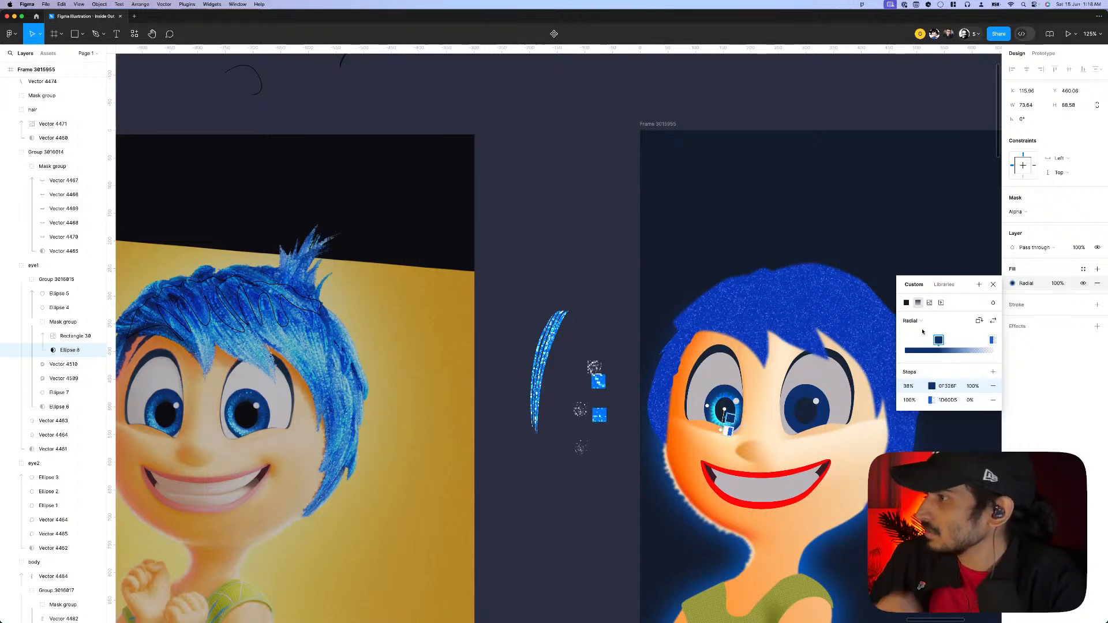
{"action": "scroll", "coordinate": [801, 371], "scroll_direction": "up", "scroll_amount": 2}
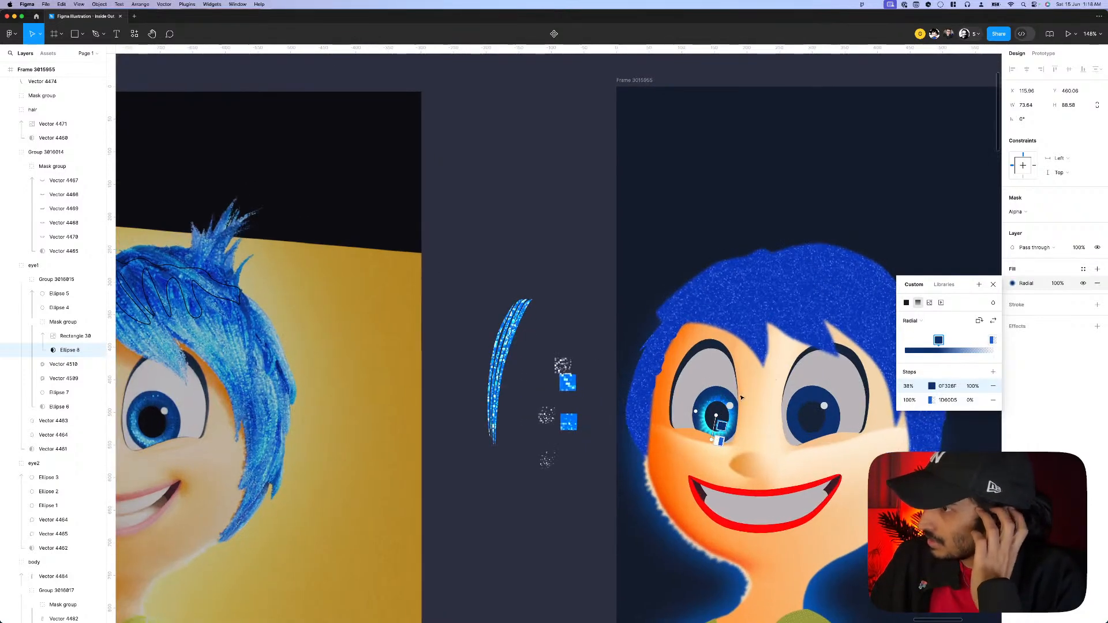
{"action": "scroll", "coordinate": [742, 398], "scroll_direction": "down", "scroll_amount": 3}
{"action": "scroll", "coordinate": [727, 407], "scroll_direction": "up", "scroll_amount": 3}
{"action": "key", "text": "Escape"}
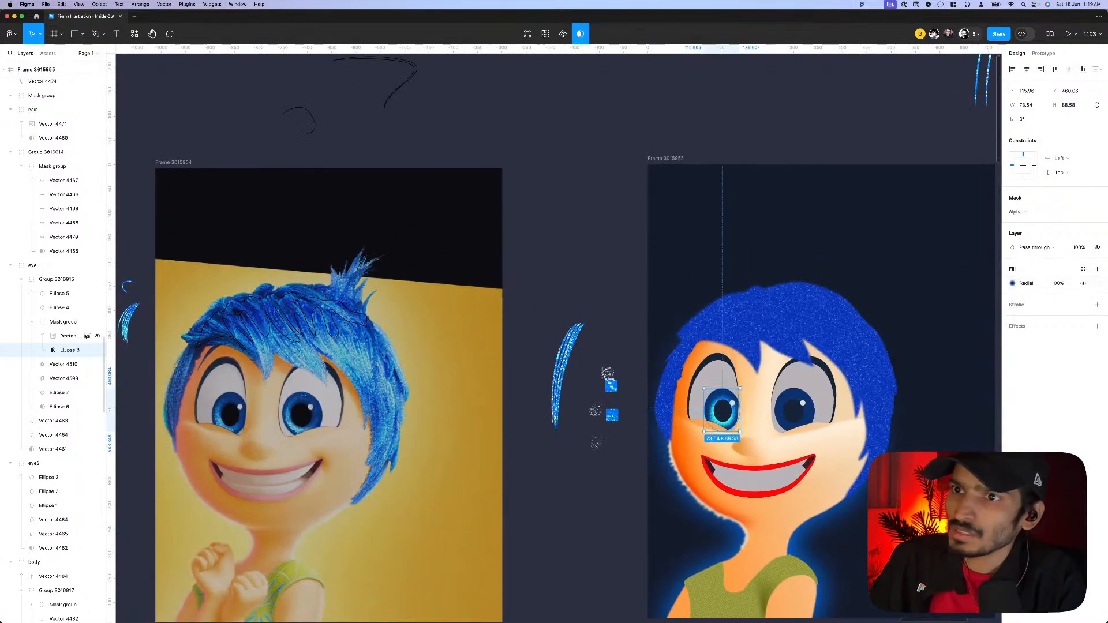
- Duplicate the masked noise group in the first eye and rotate the copy about 170°
{"action": "key", "text": "super+g"}
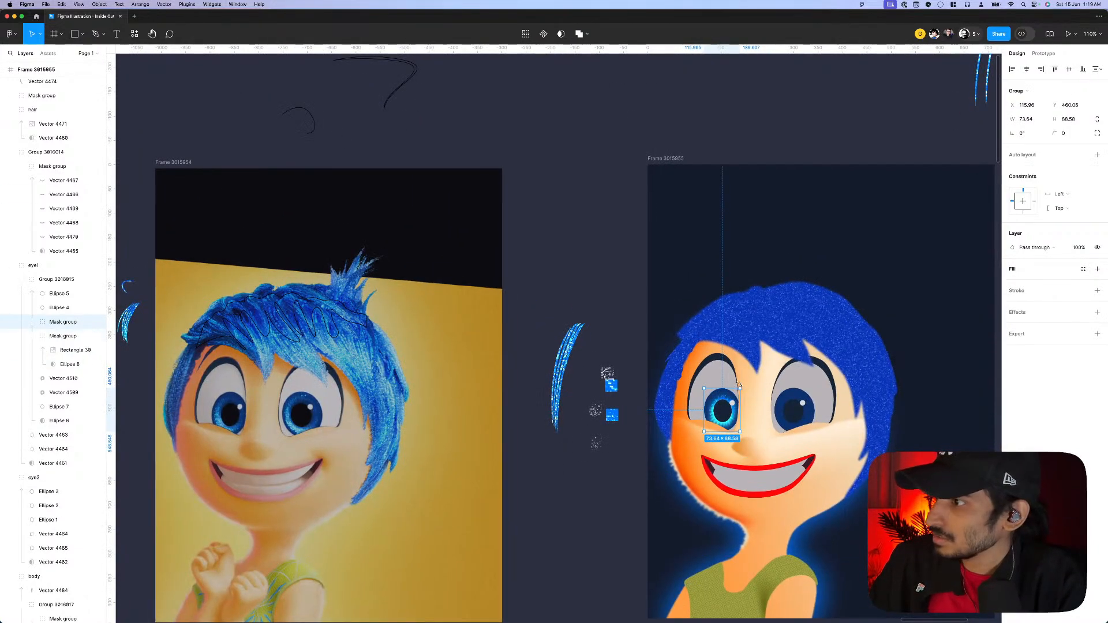
{"action": "left_click_drag", "start_coordinate": [739, 385], "coordinate": [745, 392]}
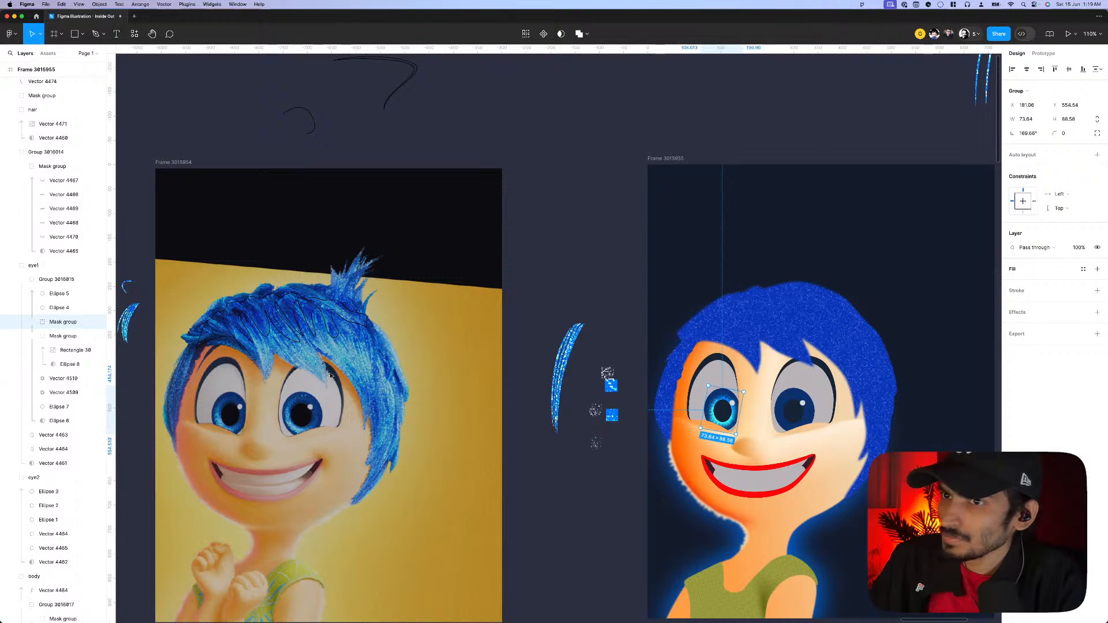
{"action": "left_click", "coordinate": [63, 378]}
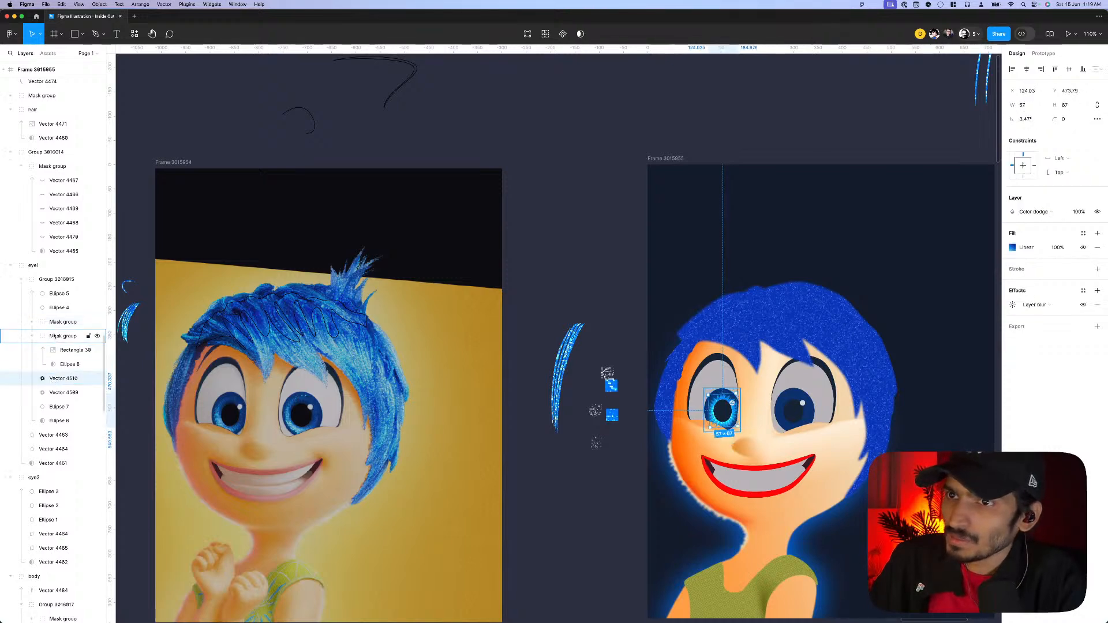
- Set the rotated noise mask group's blend mode to Plus lighter
{"action": "left_click", "coordinate": [68, 322]}
{"action": "left_click", "coordinate": [1050, 246]}
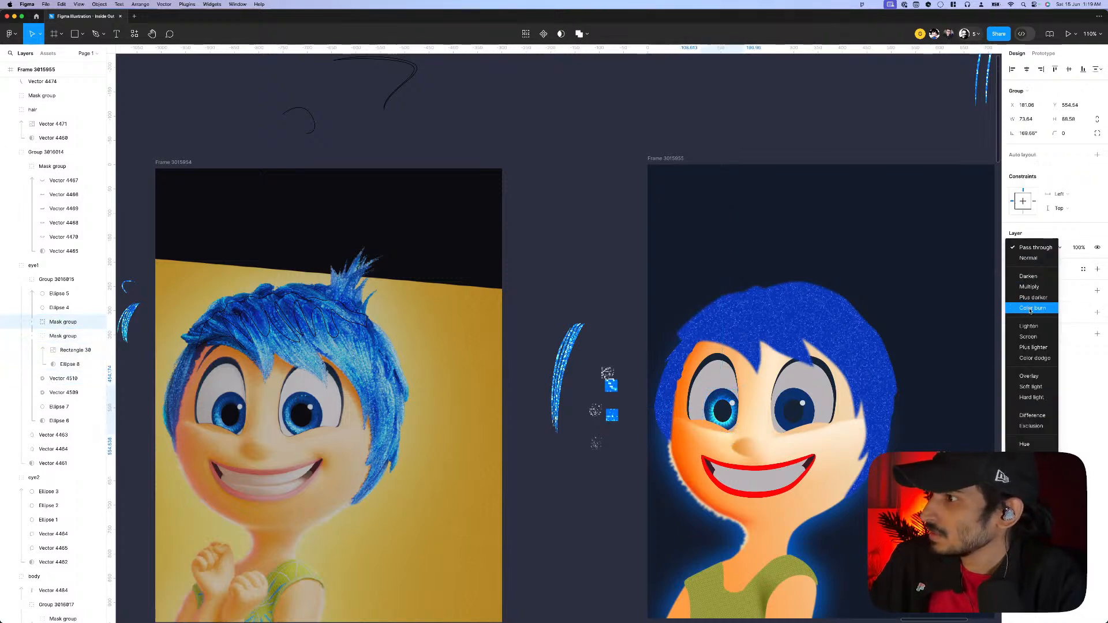
{"action": "left_click", "coordinate": [1032, 347]}
{"action": "scroll", "coordinate": [729, 422], "scroll_direction": "up", "scroll_amount": 3}
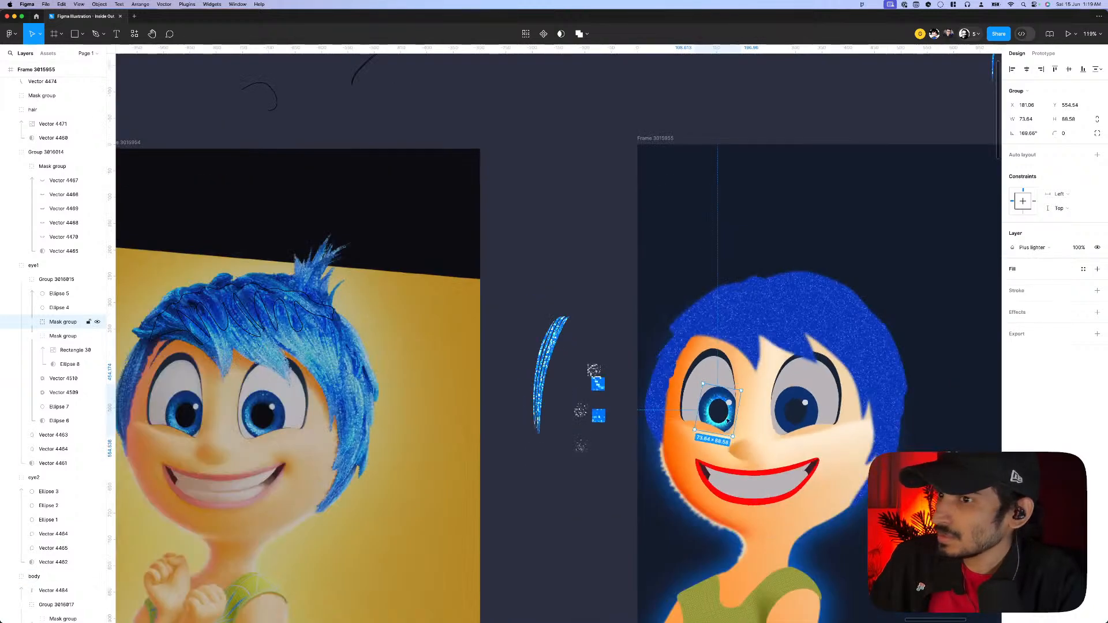
- Set the fill opacity of the iris copy with the Color dodge blend to 80%
{"action": "left_click", "coordinate": [56, 381]}
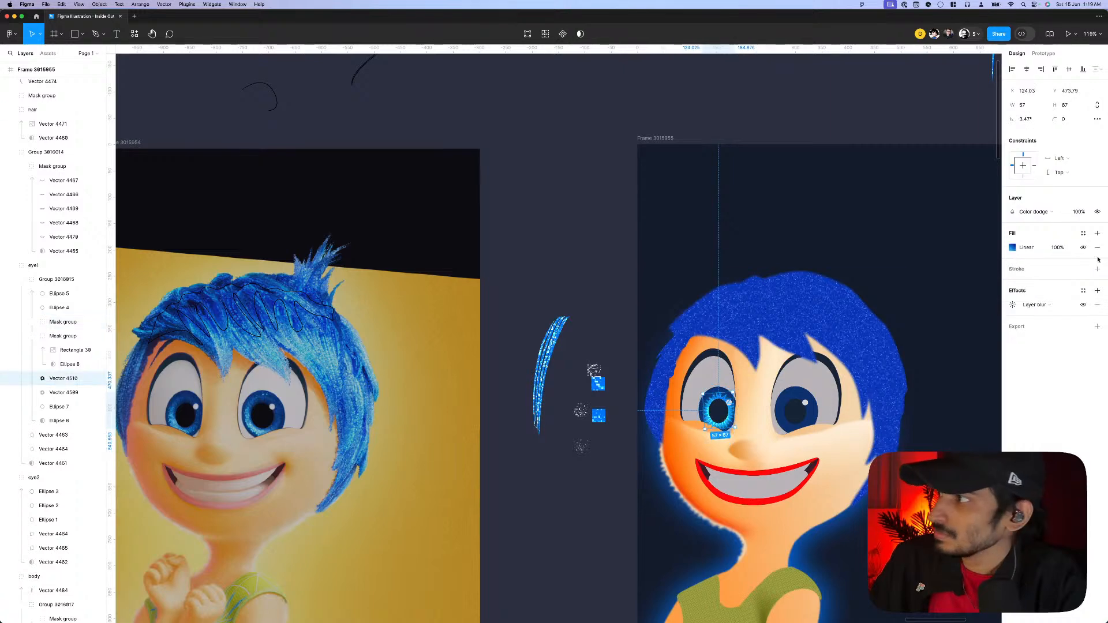
{"action": "left_click", "coordinate": [1059, 248]}
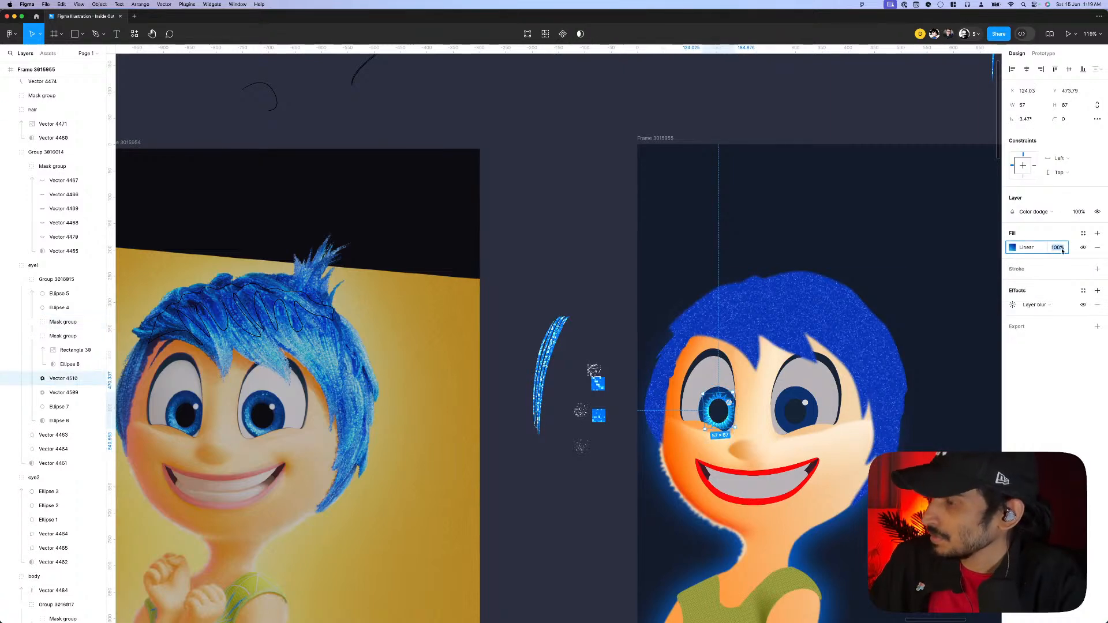
{"action": "type", "text": "80"}
{"action": "key", "text": "Return"}
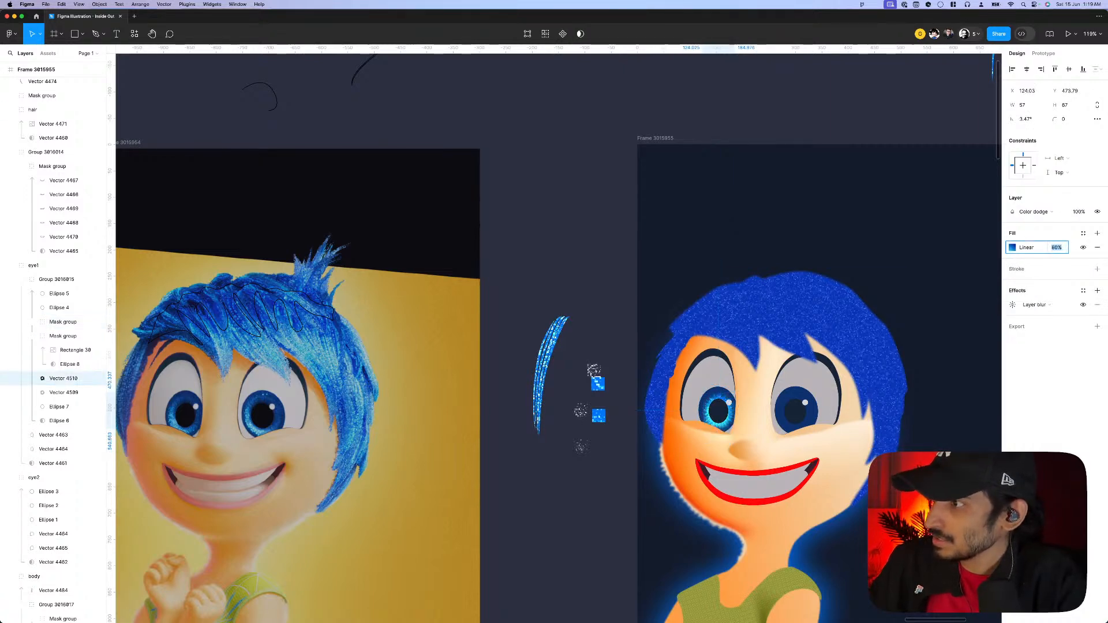
- Add a 0.5 Layer blur to the unrotated noise mask group in the first eye
{"action": "scroll", "coordinate": [674, 358], "scroll_direction": "down", "scroll_amount": 5}
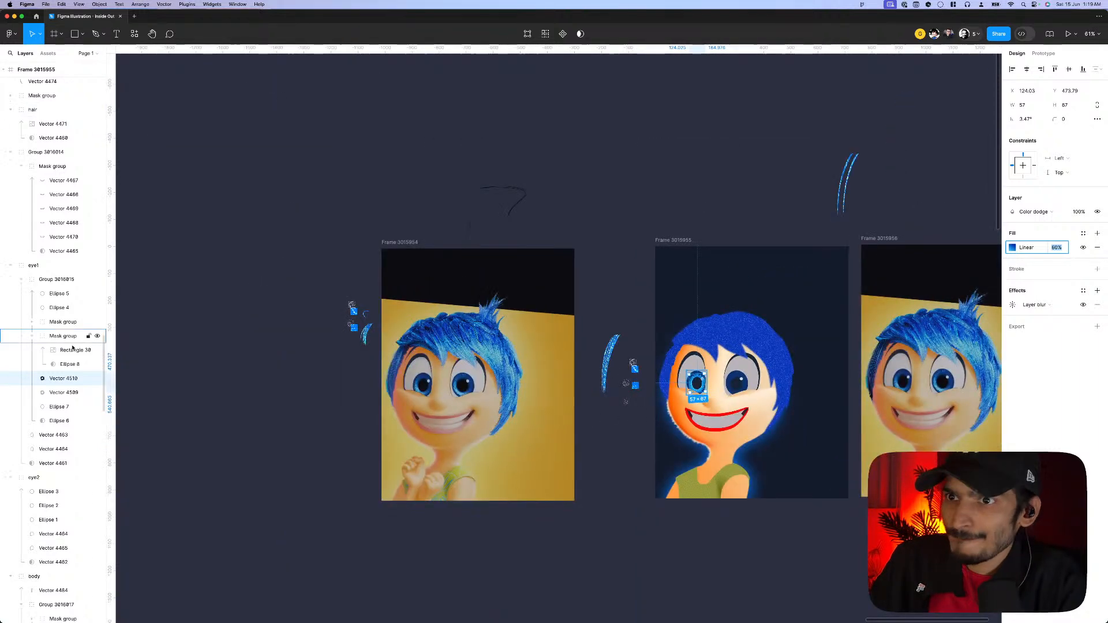
{"action": "left_click", "coordinate": [61, 339]}
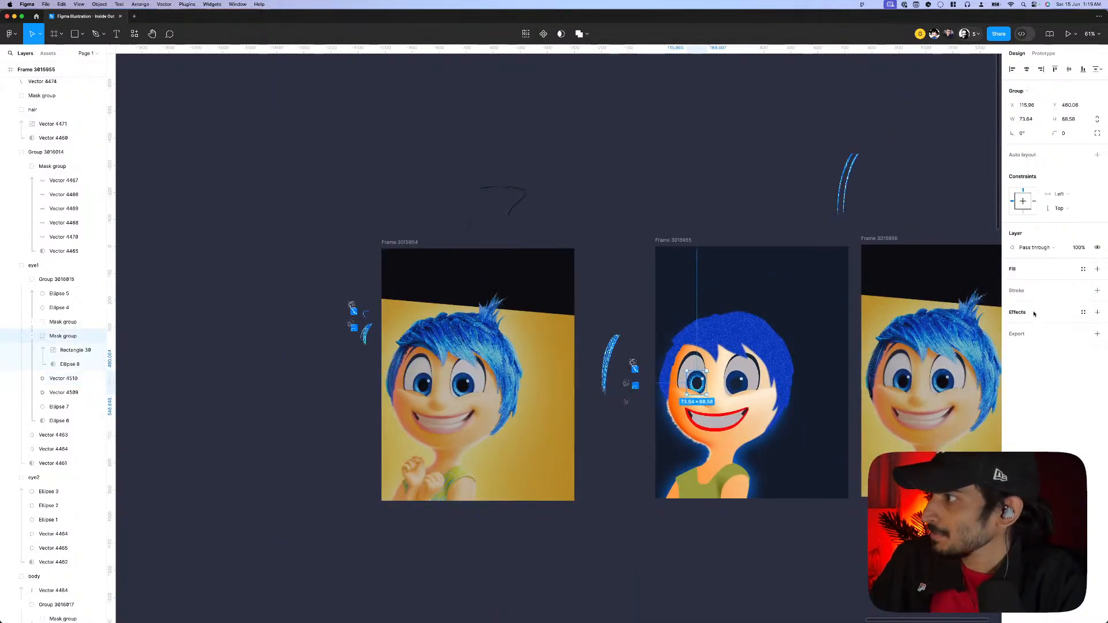
{"action": "left_click", "coordinate": [1035, 314]}
{"action": "left_click", "coordinate": [1036, 326]}
{"action": "left_click", "coordinate": [1039, 341]}
{"action": "left_click", "coordinate": [1013, 326]}
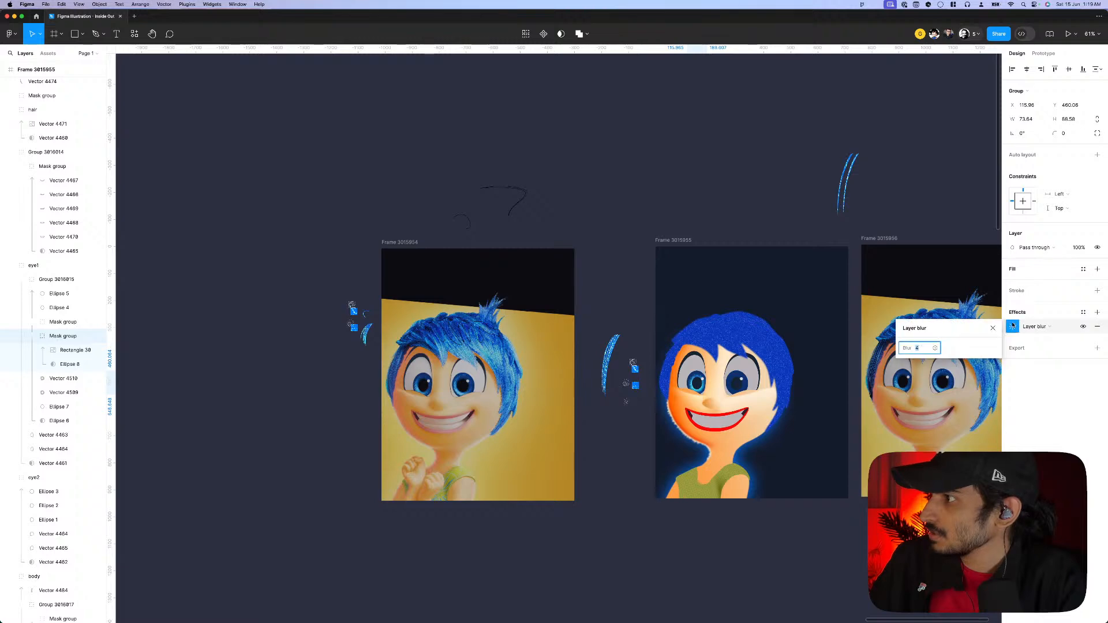
{"action": "type", "text": "0.5"}
{"action": "key", "text": "Return"}
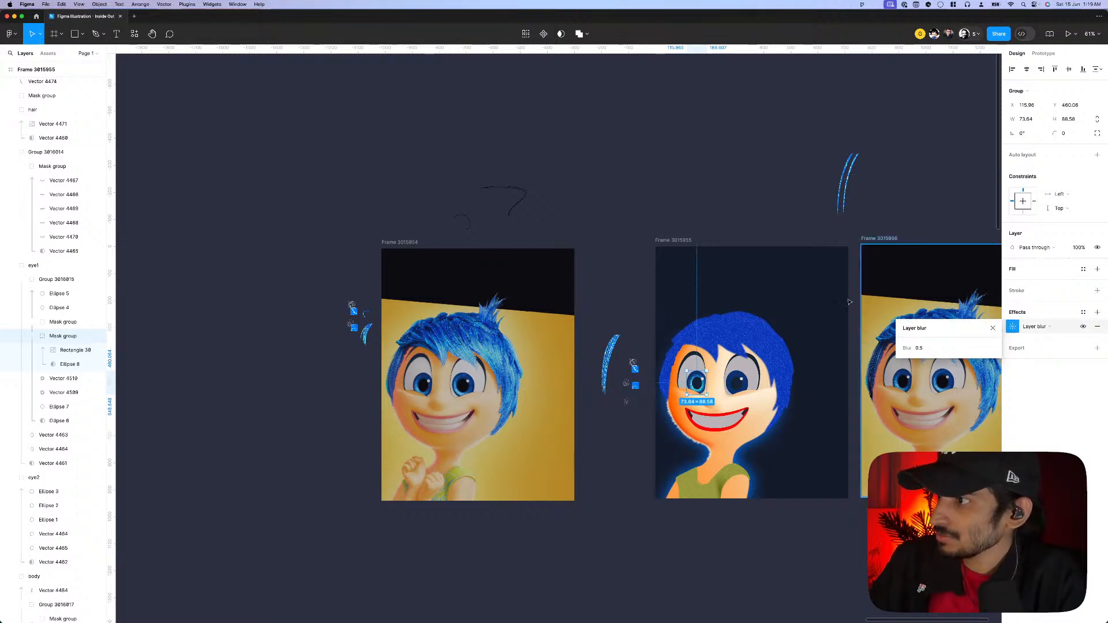
{"action": "scroll", "coordinate": [763, 265], "scroll_direction": "up", "scroll_amount": 2}
{"action": "left_click", "coordinate": [764, 265]}
{"action": "scroll", "coordinate": [701, 404], "scroll_direction": "up", "scroll_amount": 4}
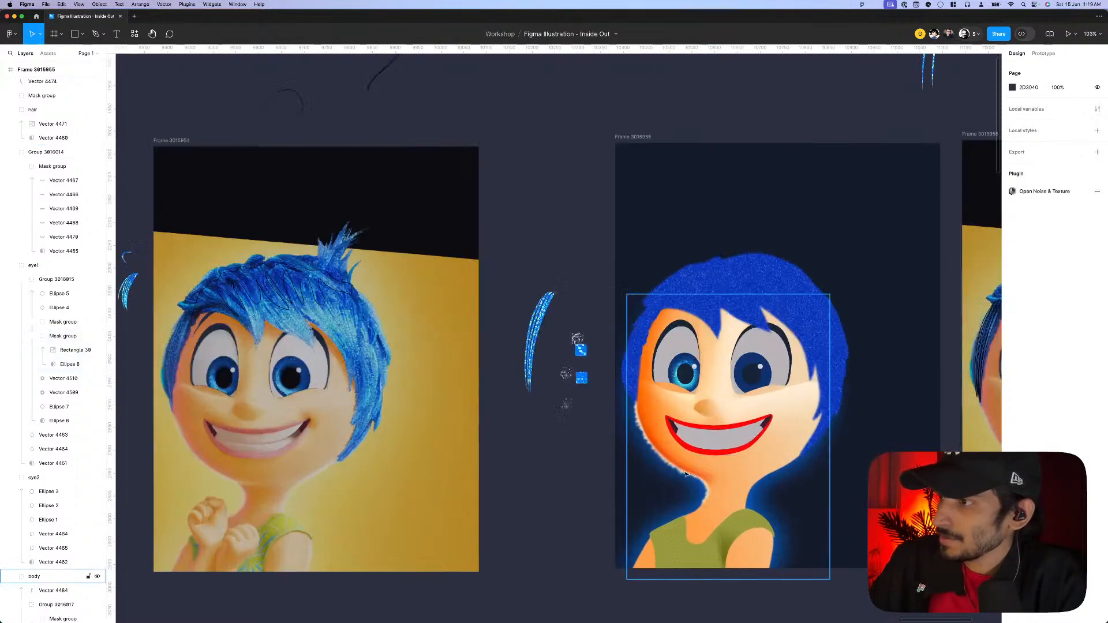
- Recolour the small highlight circle in the first eye from grey to near-white
{"action": "left_click", "coordinate": [695, 367]}
{"action": "left_click", "coordinate": [1012, 248]}
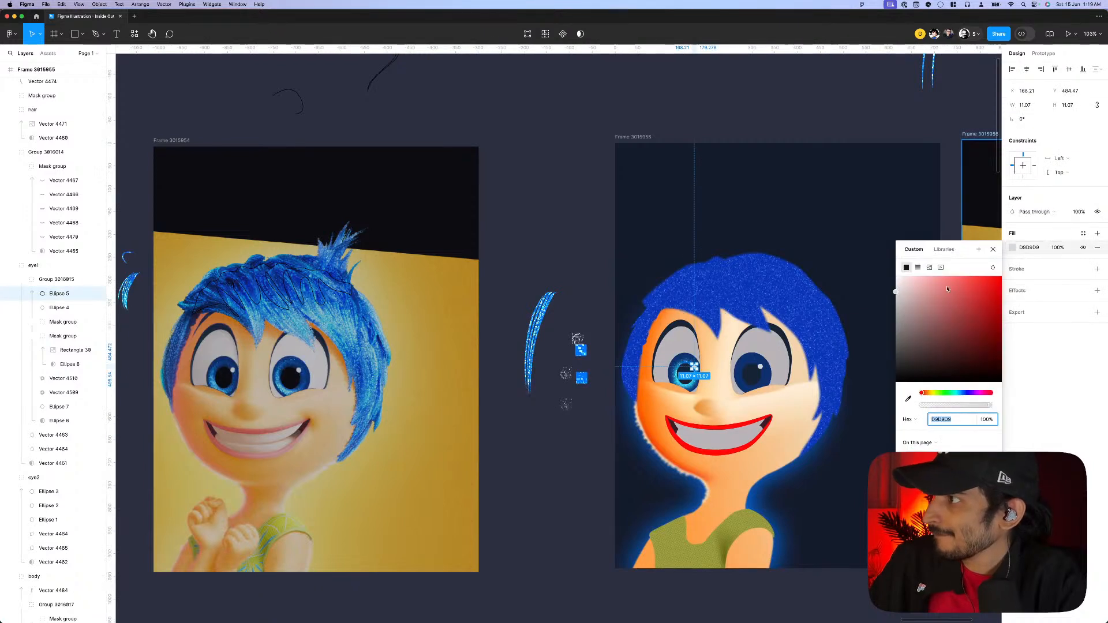
{"action": "left_click", "coordinate": [900, 269]}
{"action": "key", "text": "Escape"}
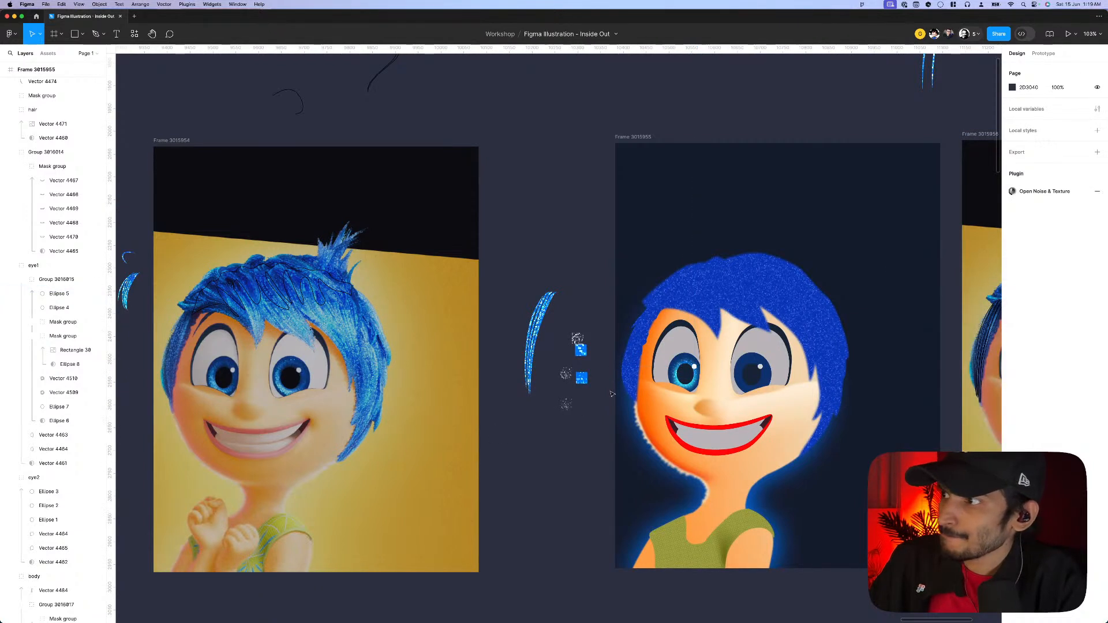
- Change the fill of the first eye's eyeball shape to the pale blue DDE6FF
{"action": "left_click", "coordinate": [670, 351]}
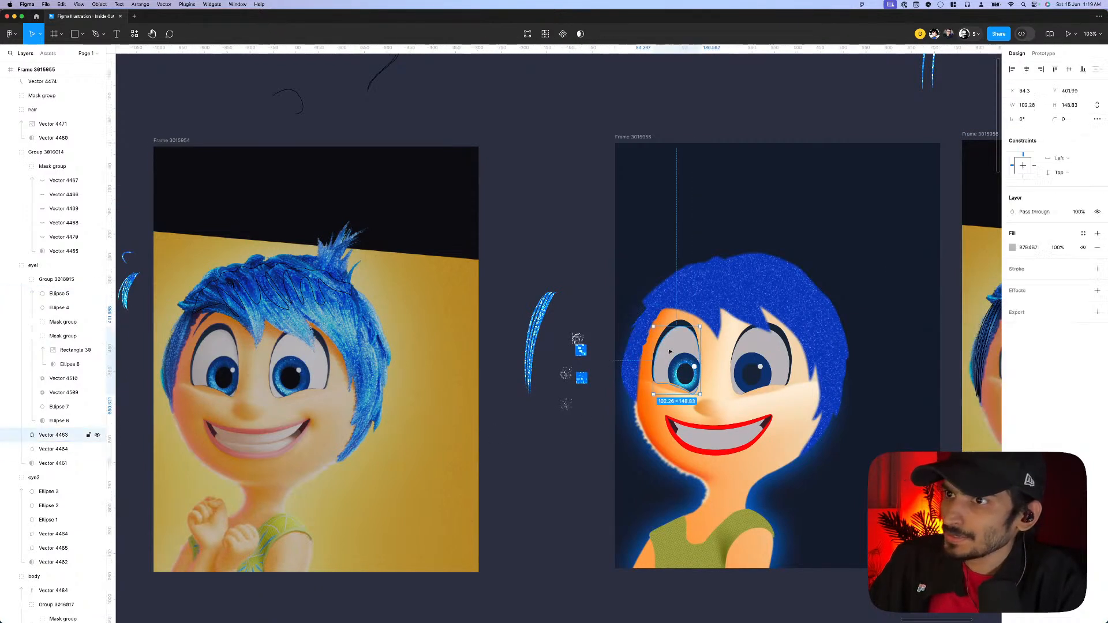
{"action": "left_click", "coordinate": [1012, 248]}
{"action": "left_click", "coordinate": [965, 393]}
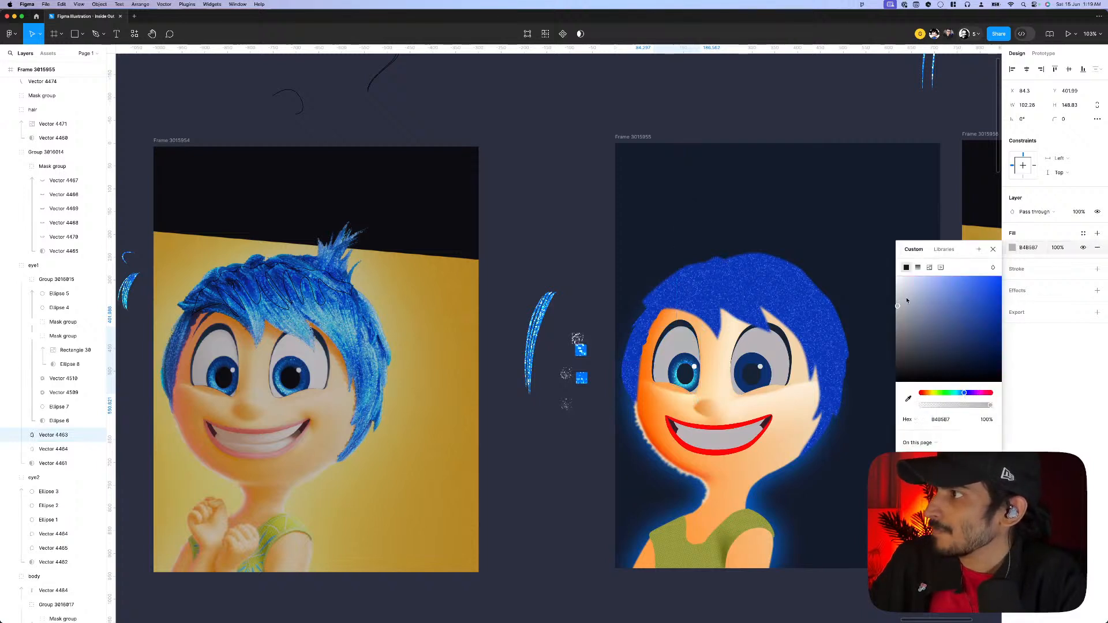
{"action": "left_click", "coordinate": [905, 285]}
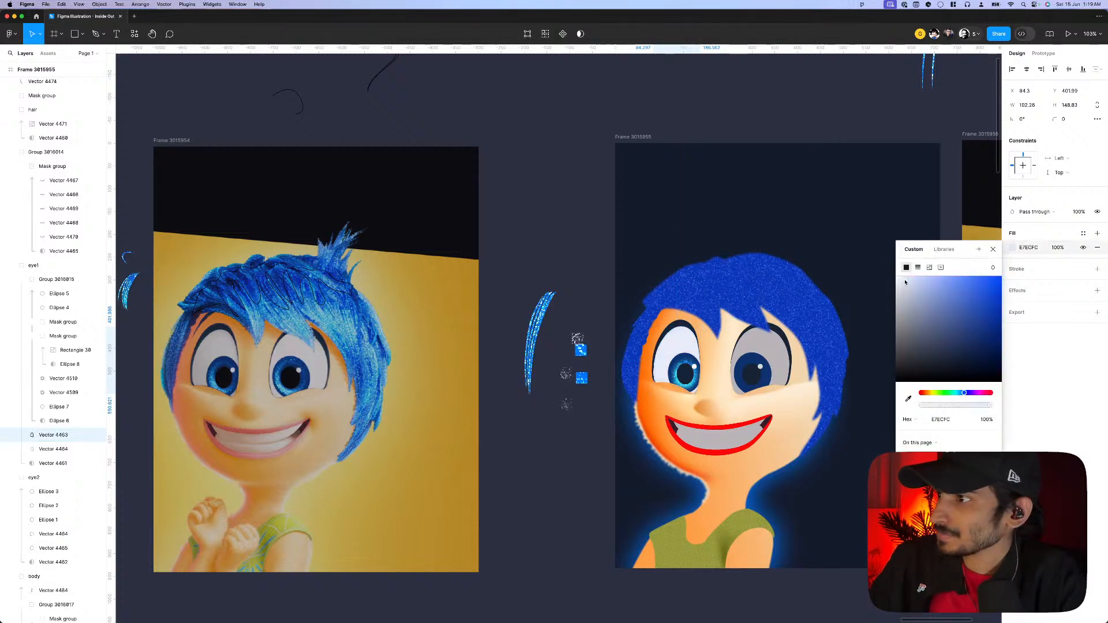
{"action": "left_click_drag", "start_coordinate": [905, 283], "coordinate": [909, 284]}
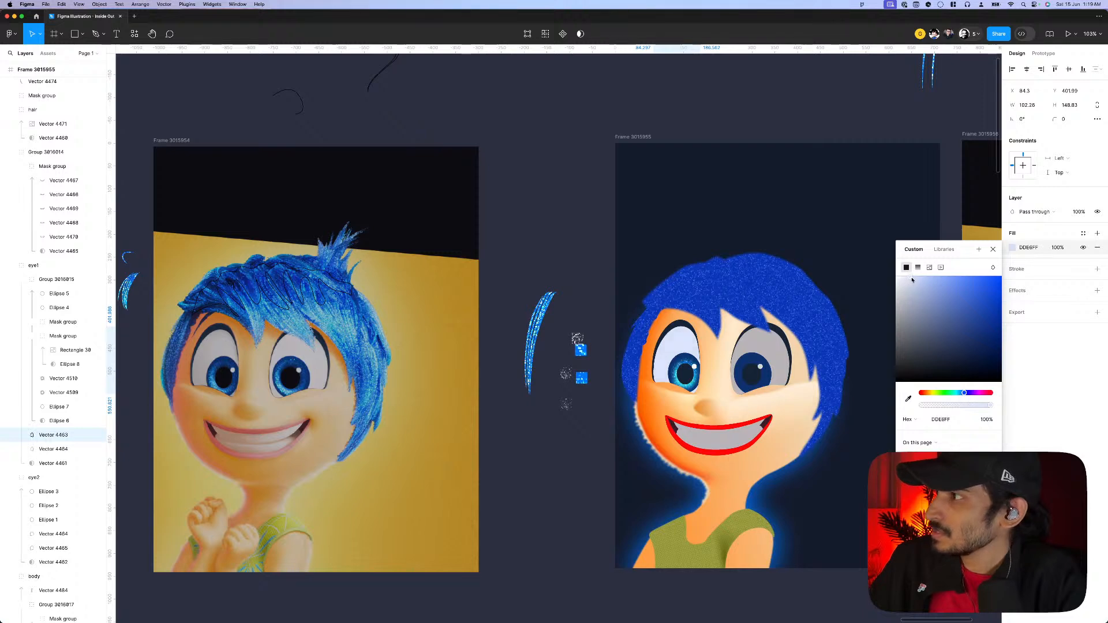
- Add a second fill above the first eyeball's pale blue fill and set it to FFFFFF
{"action": "left_click", "coordinate": [1097, 233]}
{"action": "left_click", "coordinate": [1013, 248]}
{"action": "left_click", "coordinate": [910, 279]}
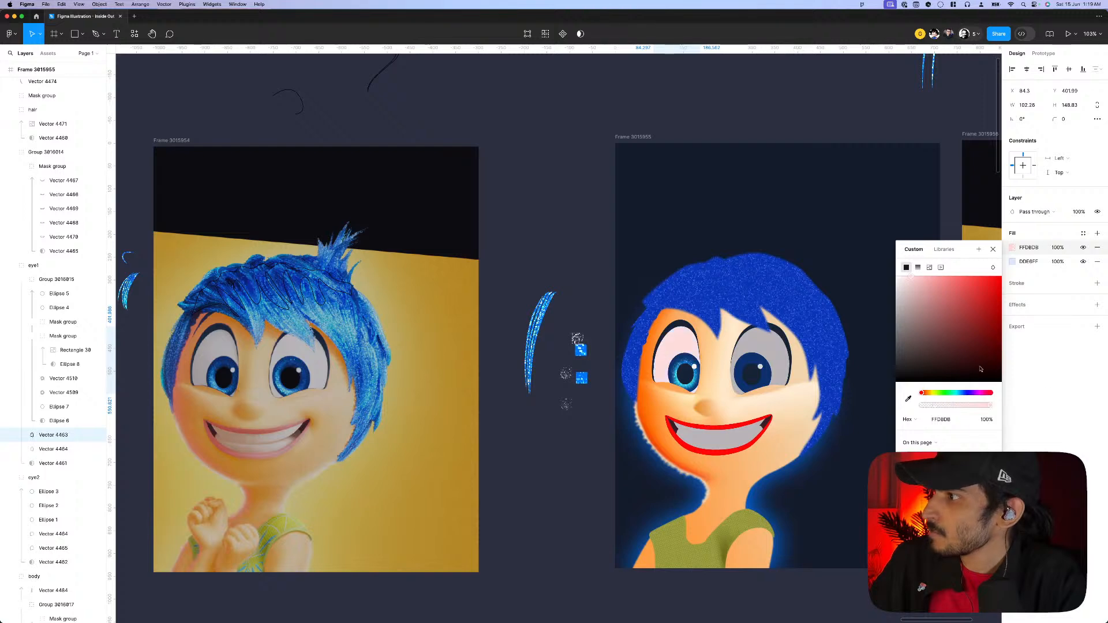
{"action": "left_click_drag", "start_coordinate": [980, 369], "coordinate": [887, 262]}
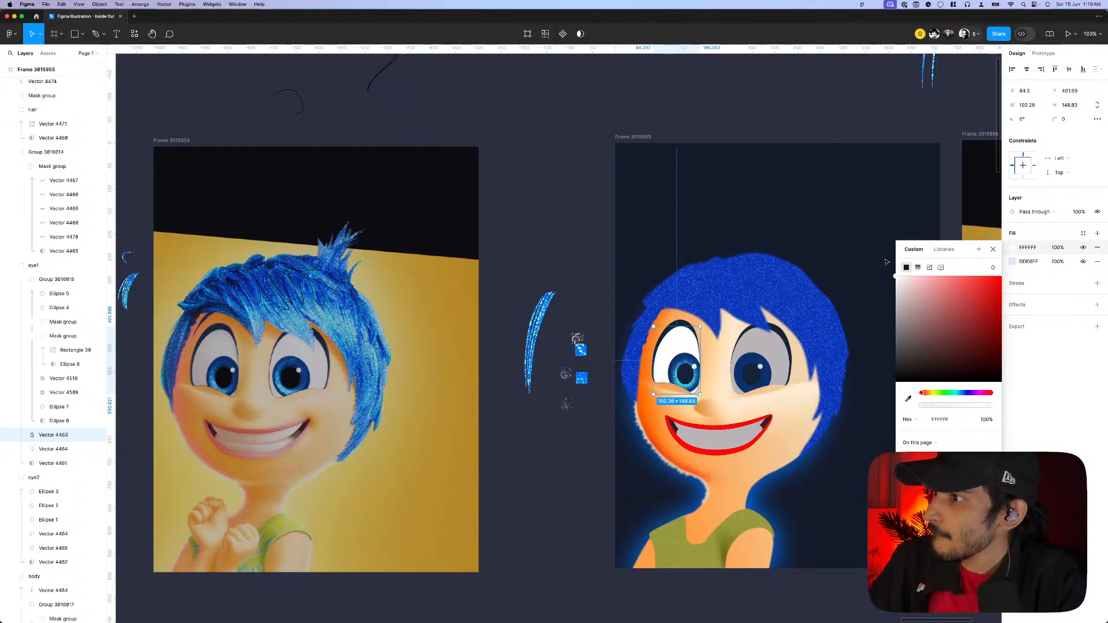
- Make the eyeball's white fill a radial gradient, opaque at the centre and transparent at the edge, and shift its centre upward
{"action": "left_click", "coordinate": [918, 268]}
{"action": "left_click", "coordinate": [911, 285]}
{"action": "left_click", "coordinate": [915, 298]}
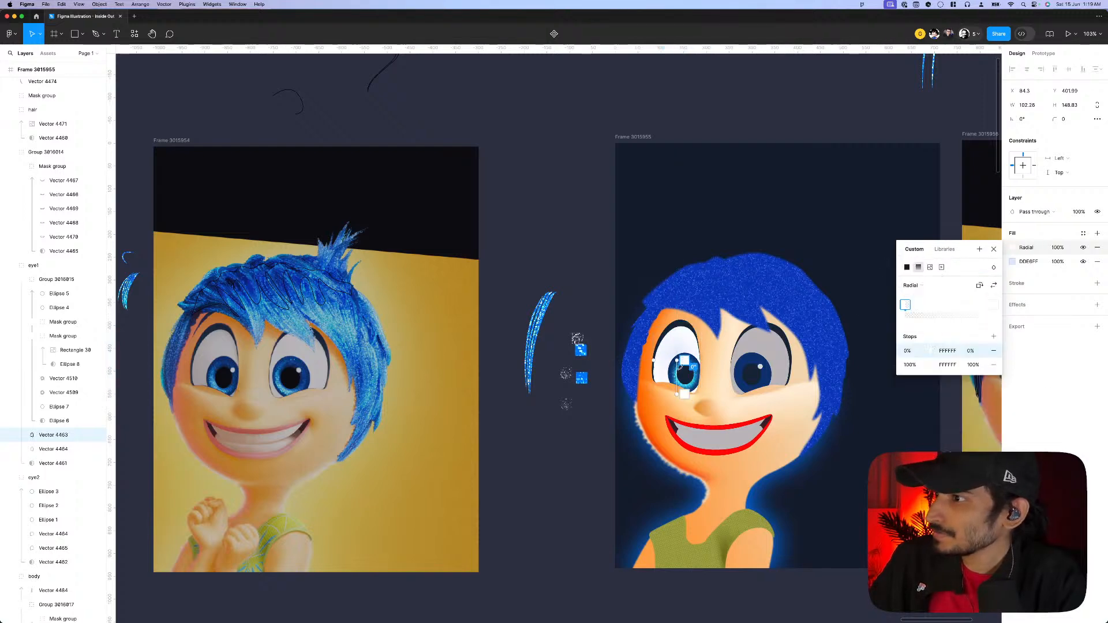
{"action": "left_click", "coordinate": [994, 286]}
{"action": "left_click_drag", "start_coordinate": [677, 361], "coordinate": [677, 348]}
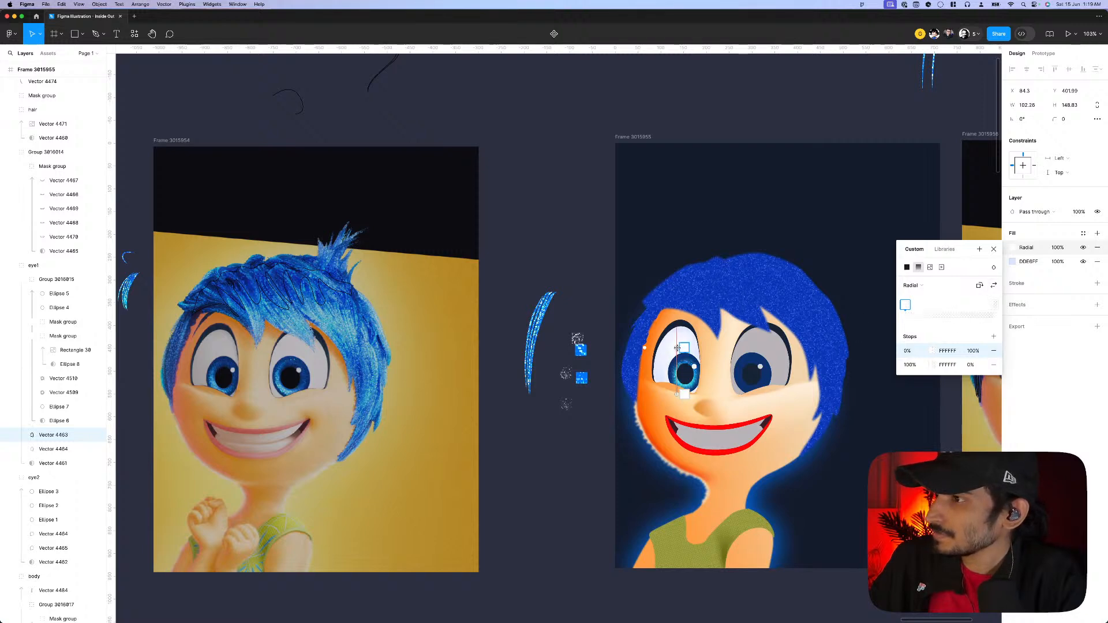
{"action": "scroll", "coordinate": [669, 353], "scroll_direction": "up", "scroll_amount": 10}
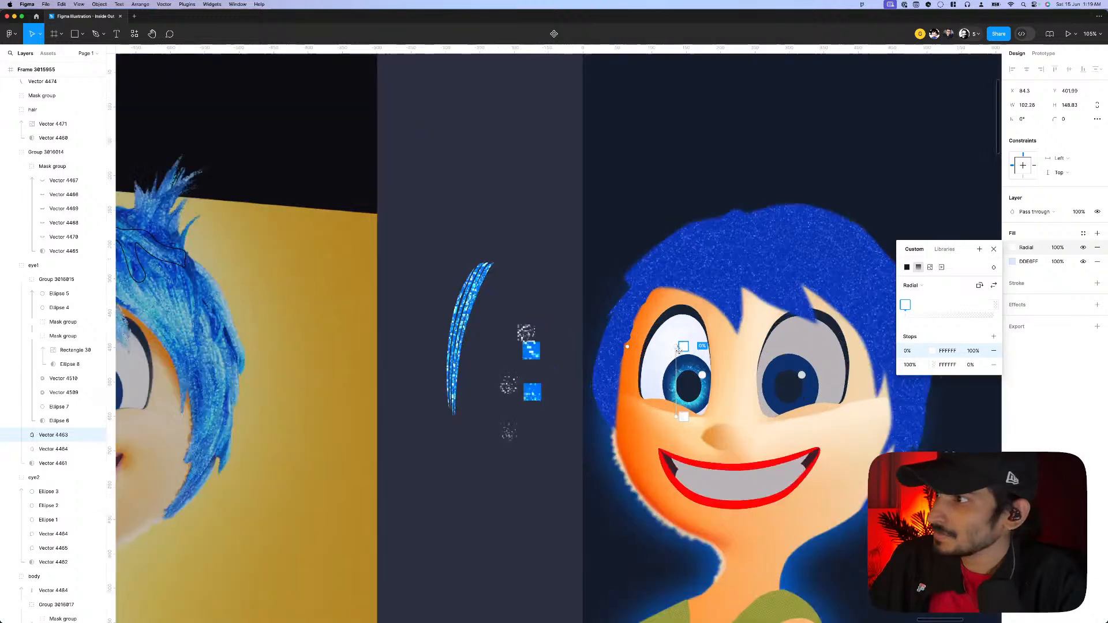
{"action": "key", "text": "Escape"}
- Add an Inner shadow to the first eyeball with X -3, Y -2, blur 3.8 and 000000 at 25%
{"action": "left_click", "coordinate": [621, 358]}
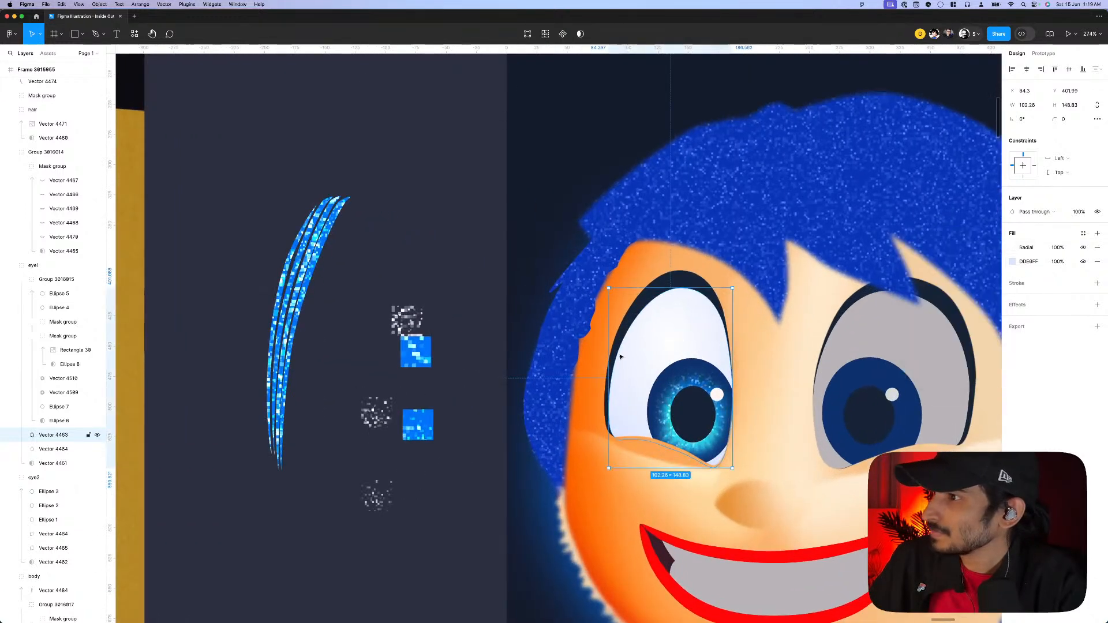
{"action": "left_click", "coordinate": [1023, 307]}
{"action": "left_click", "coordinate": [1030, 318]}
{"action": "left_click", "coordinate": [1036, 306]}
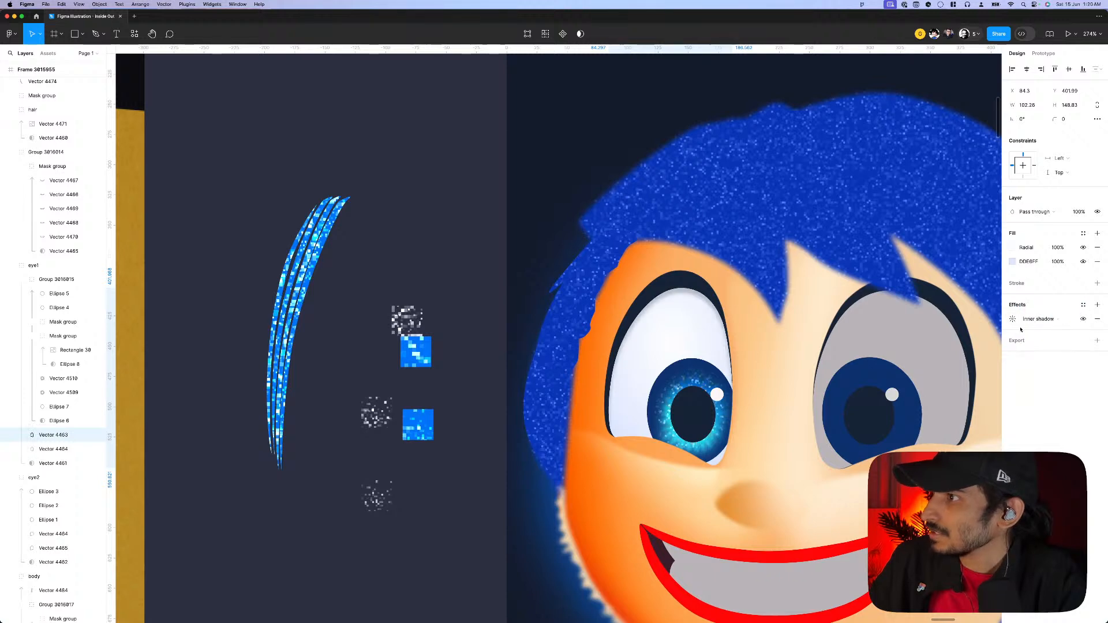
{"action": "left_click", "coordinate": [1013, 320]}
{"action": "left_click_drag", "start_coordinate": [949, 343], "coordinate": [904, 339]}
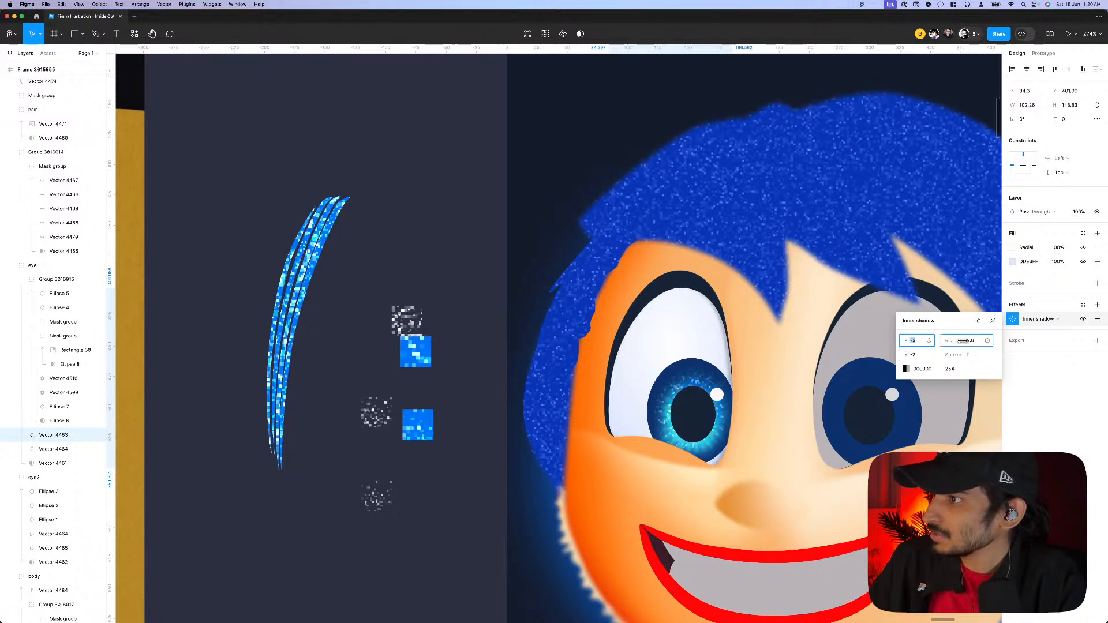
{"action": "scroll", "coordinate": [687, 378], "scroll_direction": "down", "scroll_amount": 10}
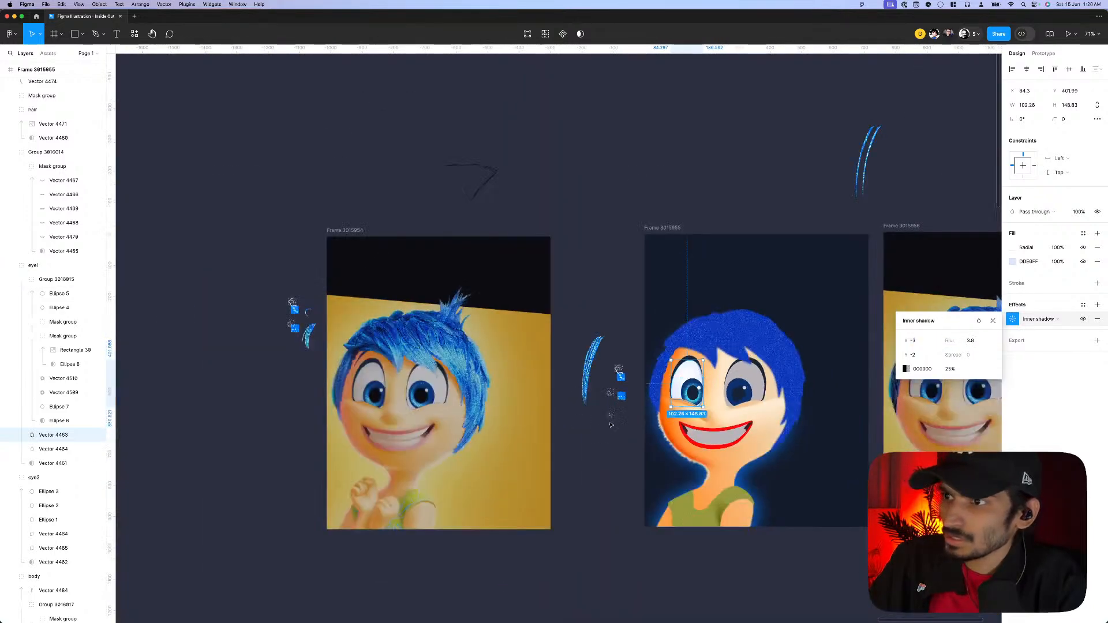
{"action": "key", "text": "Escape"}
{"action": "key", "text": "Escape"}
{"action": "scroll", "coordinate": [591, 453], "scroll_direction": "up", "scroll_amount": 6}
{"action": "scroll", "coordinate": [514, 426], "scroll_direction": "down", "scroll_amount": 4}
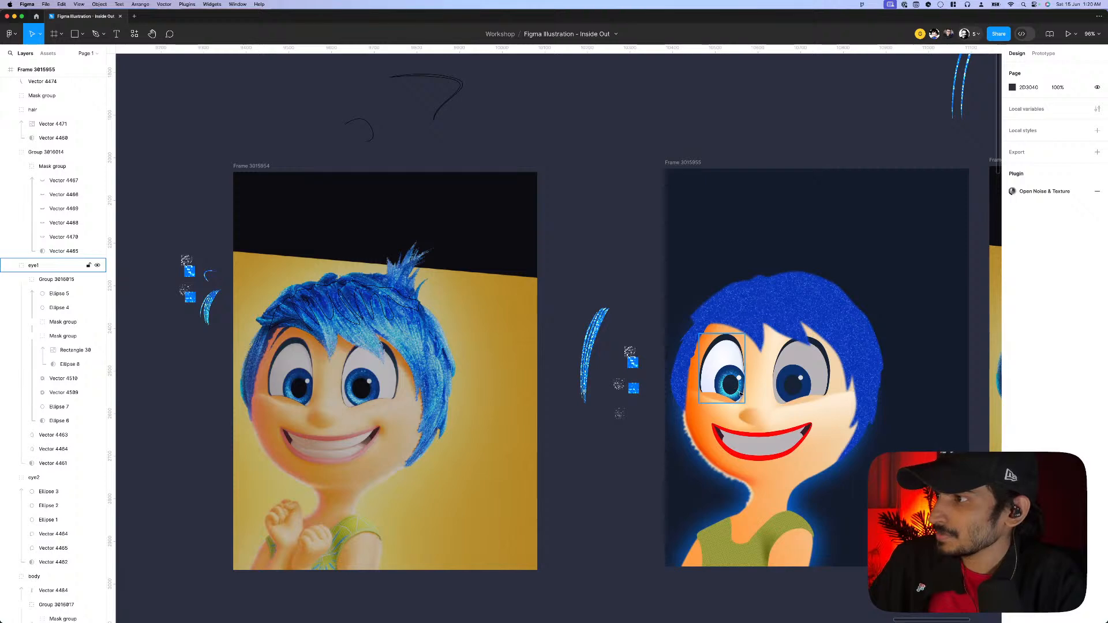
- Copy both noise mask groups and the two glowing iris vectors from the first eye and place them over the second eye's iris
{"action": "scroll", "coordinate": [730, 395], "scroll_direction": "up", "scroll_amount": 3}
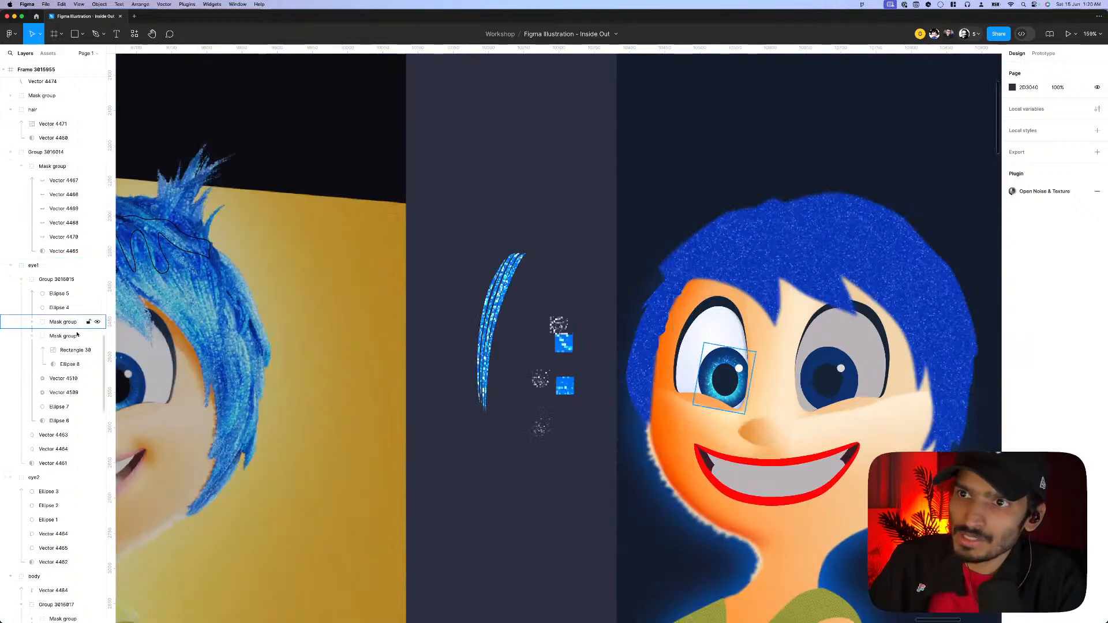
{"action": "left_click", "coordinate": [42, 336]}
{"action": "left_click", "coordinate": [32, 338]}
{"action": "key", "text": "Tab"}
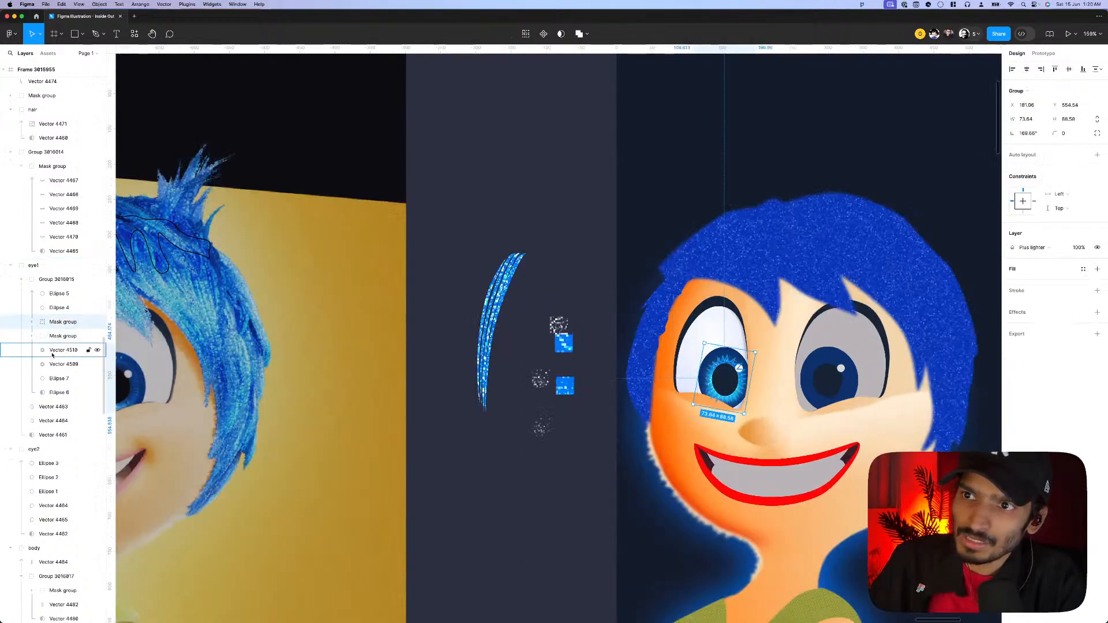
{"action": "key", "text": "Tab"}
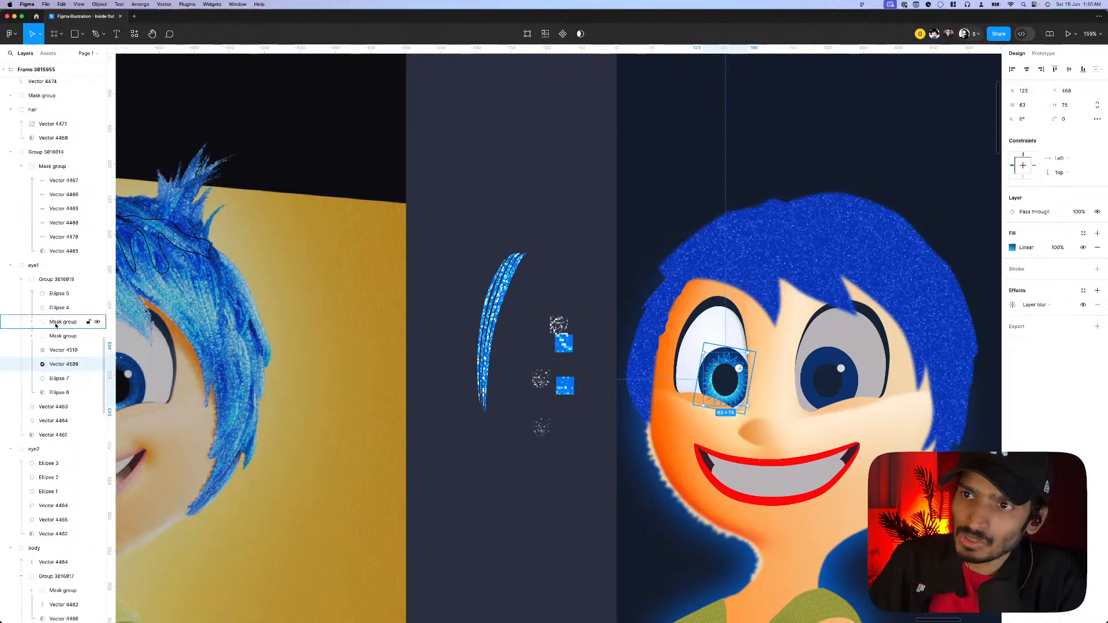
{"action": "left_click", "coordinate": [55, 325], "text": "shift"}
{"action": "scroll", "coordinate": [855, 380], "scroll_direction": "up", "scroll_amount": 5}
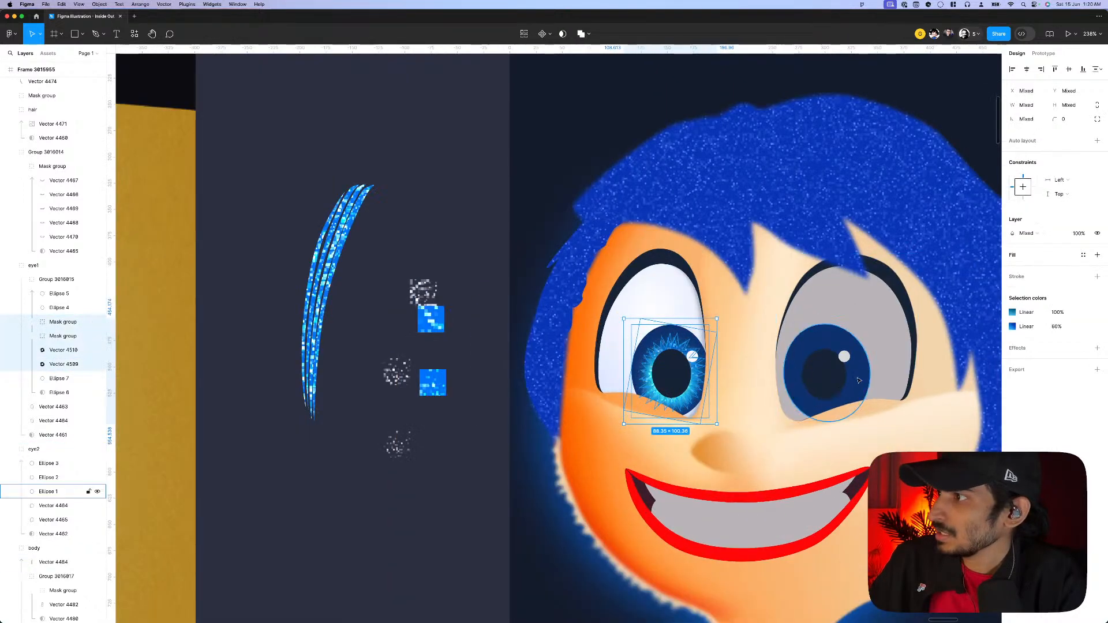
{"action": "key", "text": "ctrl+c"}
{"action": "left_click", "coordinate": [858, 380]}
{"action": "key", "text": "ctrl+v"}
{"action": "left_click_drag", "start_coordinate": [824, 312], "coordinate": [833, 386]}
- Enlarge the pasted iris details to about 97 × 110 and centre them around the second eye's pupil
{"action": "scroll", "coordinate": [834, 386], "scroll_direction": "down", "scroll_amount": 7}
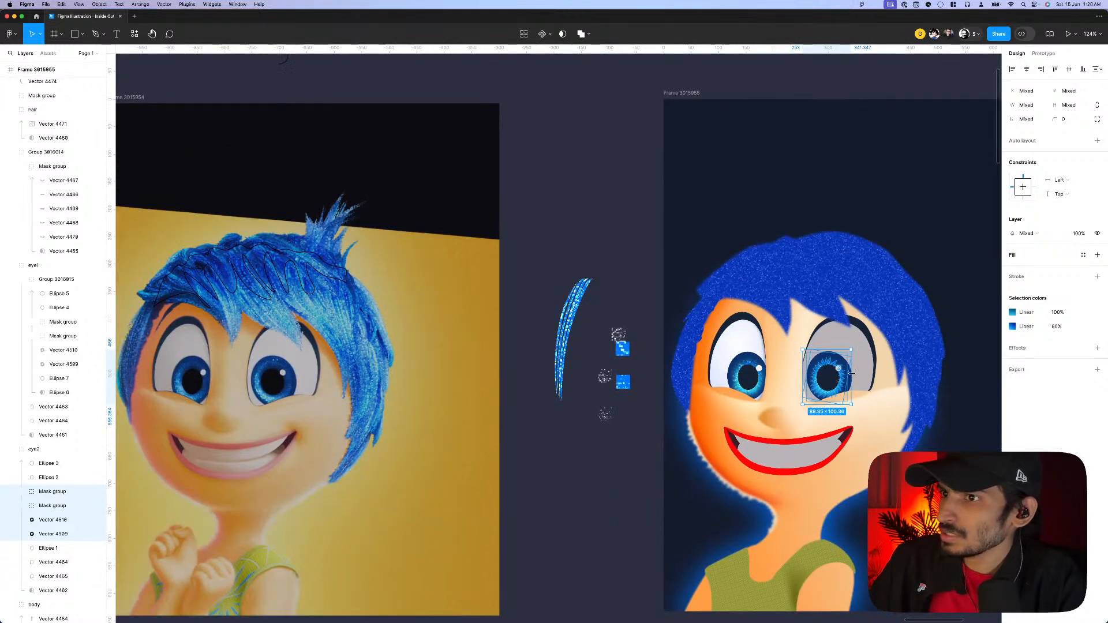
{"action": "scroll", "coordinate": [852, 374], "scroll_direction": "up", "scroll_amount": 10}
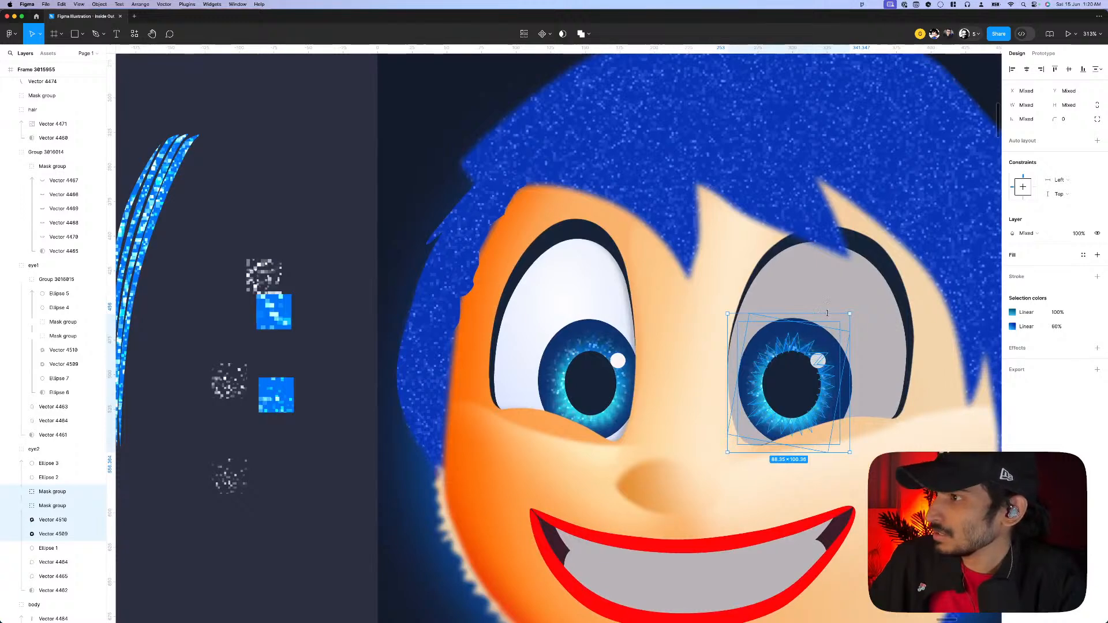
{"action": "left_click_drag", "start_coordinate": [827, 314], "coordinate": [830, 307]}
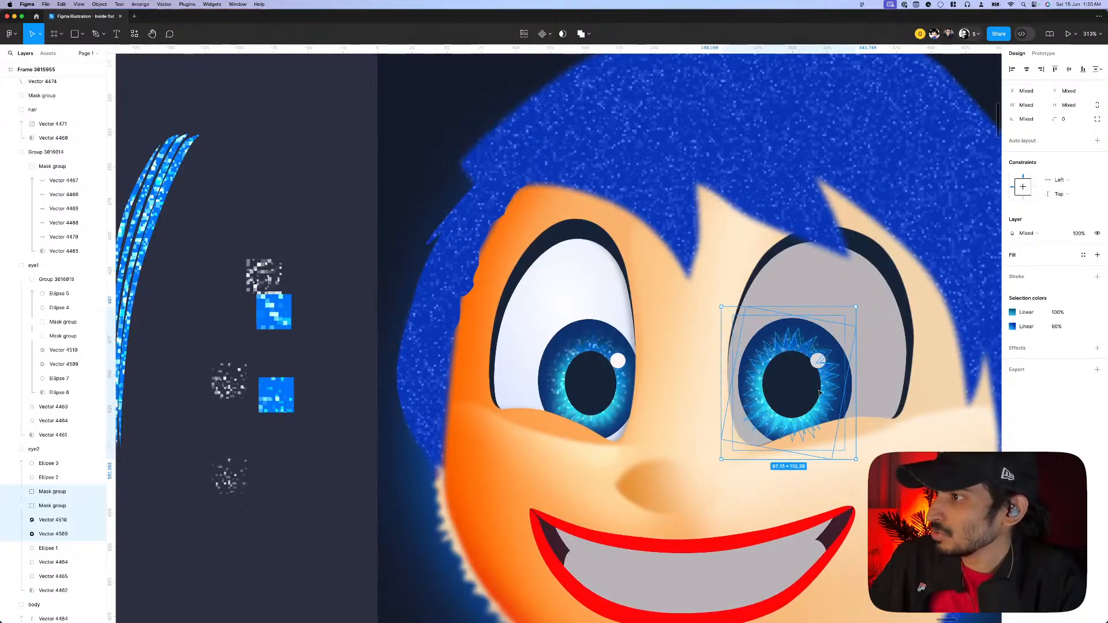
{"action": "left_click_drag", "start_coordinate": [828, 393], "coordinate": [830, 392]}
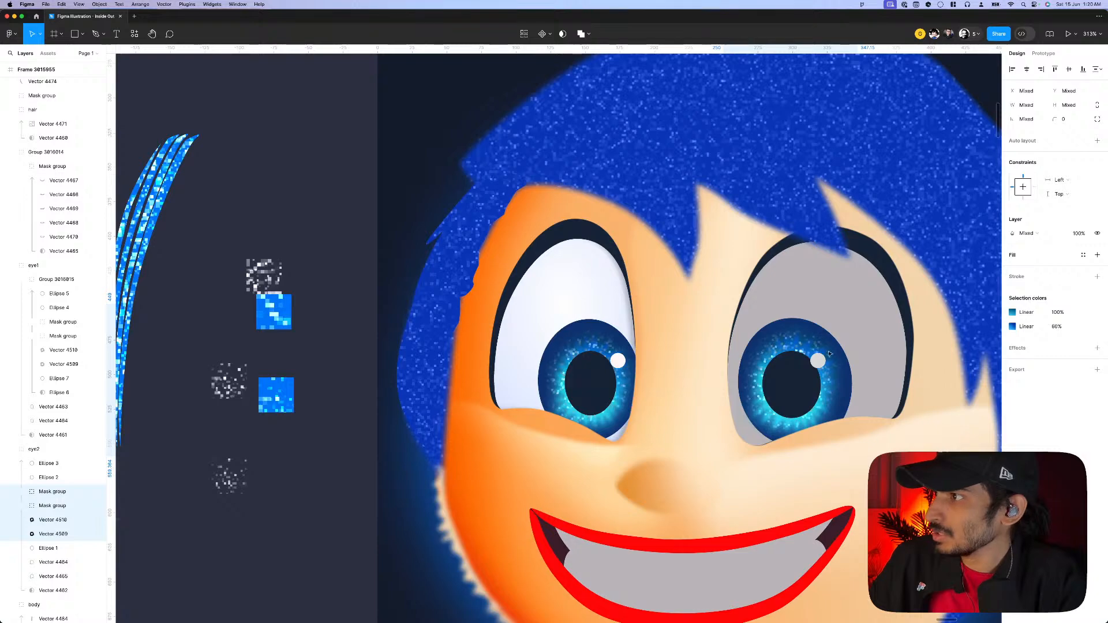
- Compare the blend modes and effects of the noise mask groups in the two eyes
{"action": "scroll", "coordinate": [830, 353], "scroll_direction": "up", "scroll_amount": 5}
{"action": "left_click", "coordinate": [763, 345]}
{"action": "scroll", "coordinate": [762, 346], "scroll_direction": "down", "scroll_amount": 2}
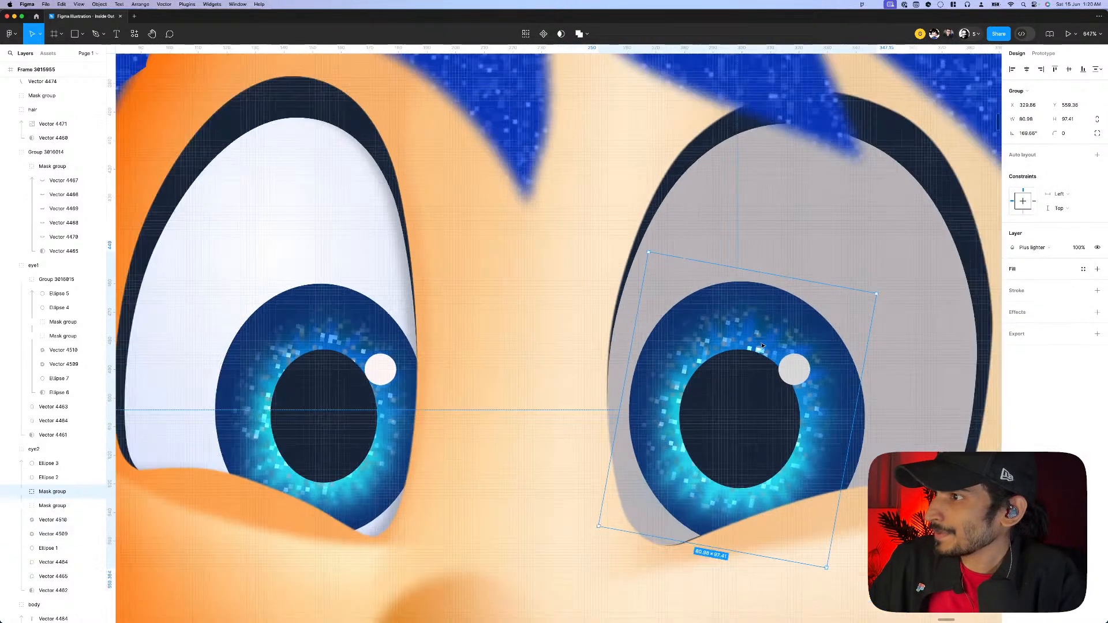
{"action": "scroll", "coordinate": [763, 345], "scroll_direction": "down", "scroll_amount": 1}
{"action": "left_click", "coordinate": [86, 280]}
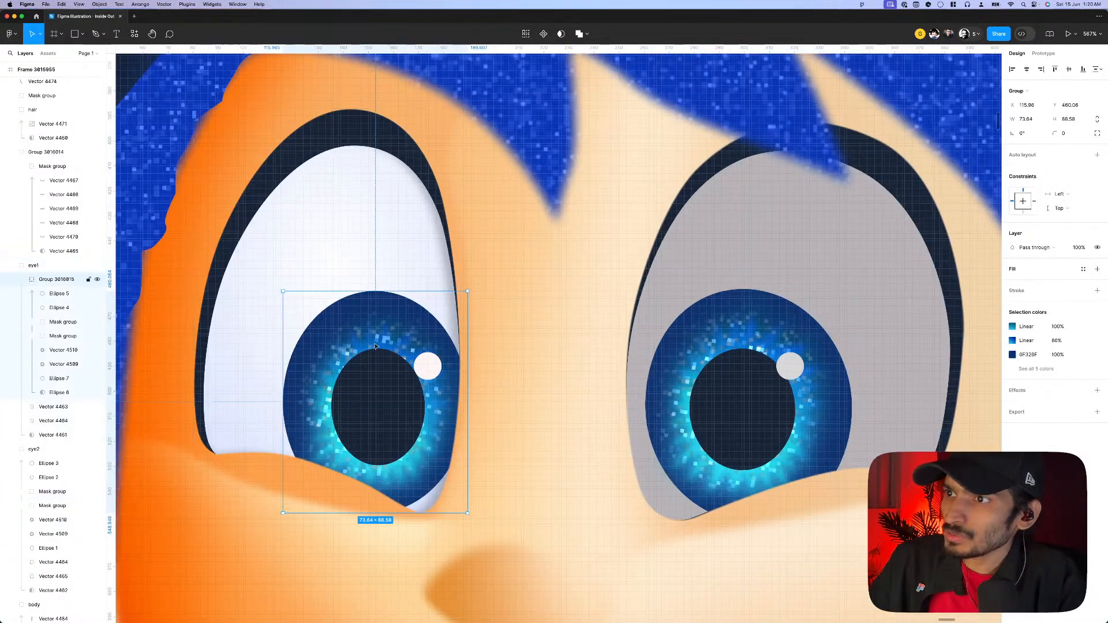
{"action": "left_click", "coordinate": [87, 322]}
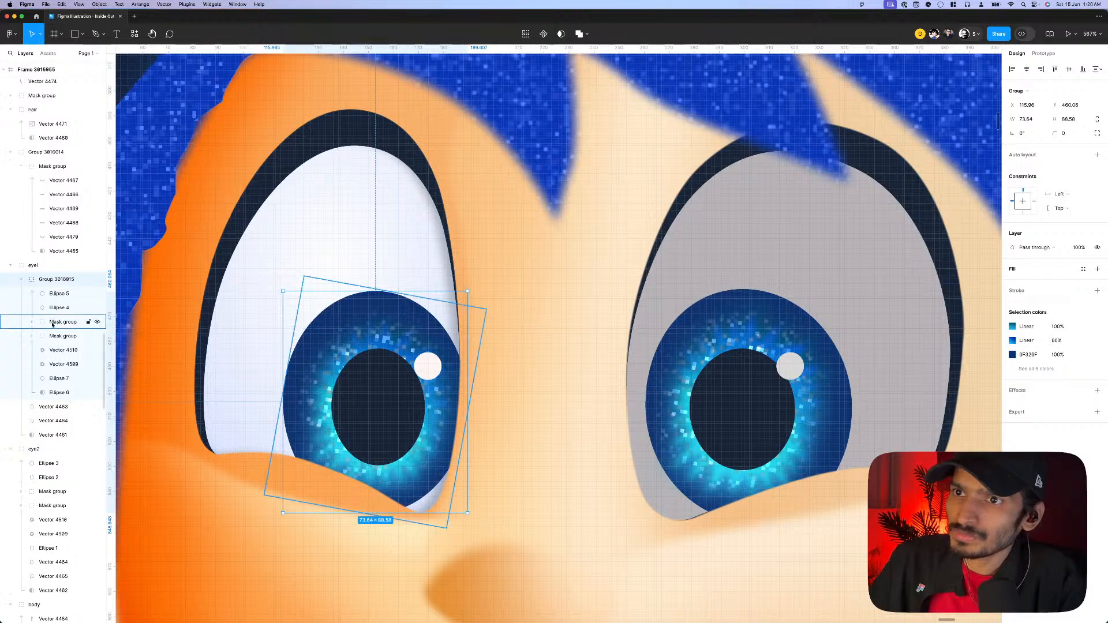
{"action": "left_click", "coordinate": [1043, 250]}
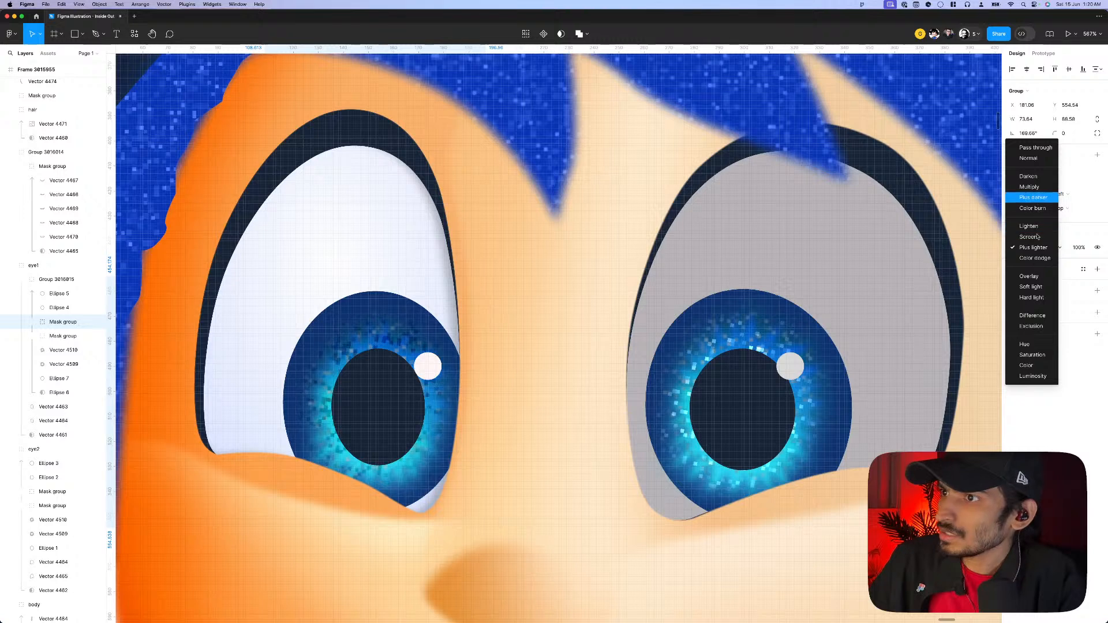
{"action": "key", "text": "Escape"}
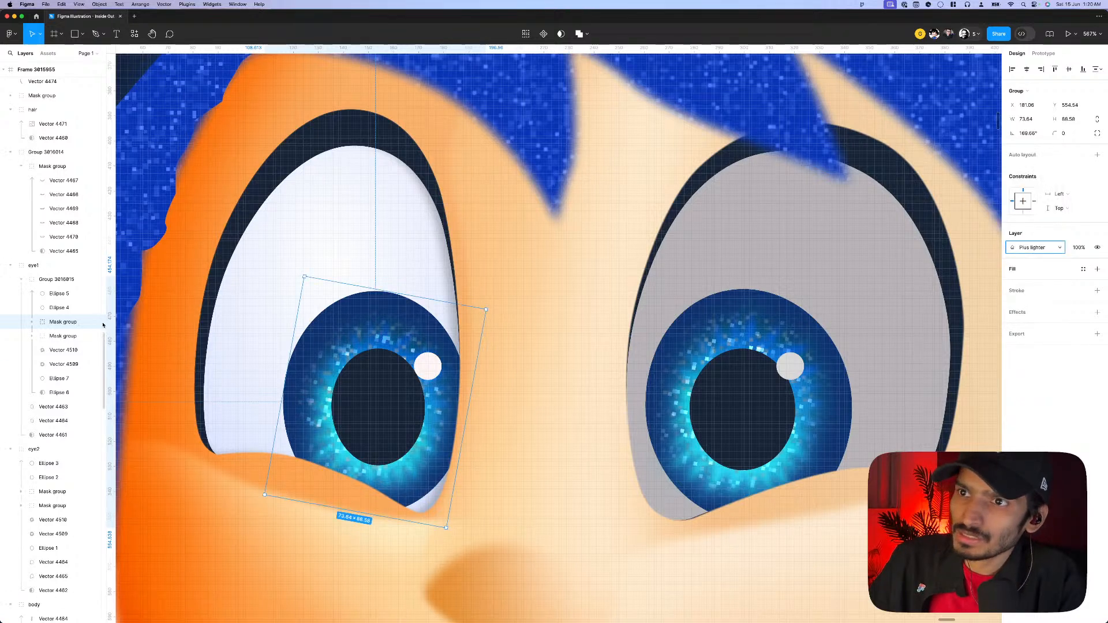
{"action": "left_click", "coordinate": [95, 323]}
{"action": "left_click", "coordinate": [69, 336]}
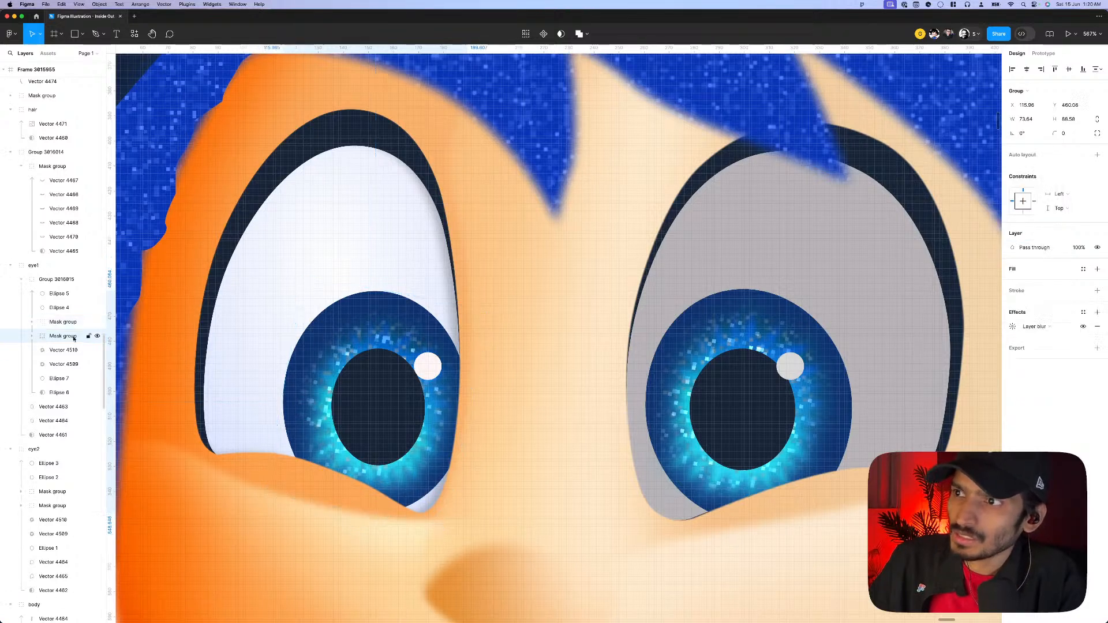
- Set the blend mode of the first eye's lower noise mask group to Color dodge
{"action": "left_click", "coordinate": [1038, 248]}
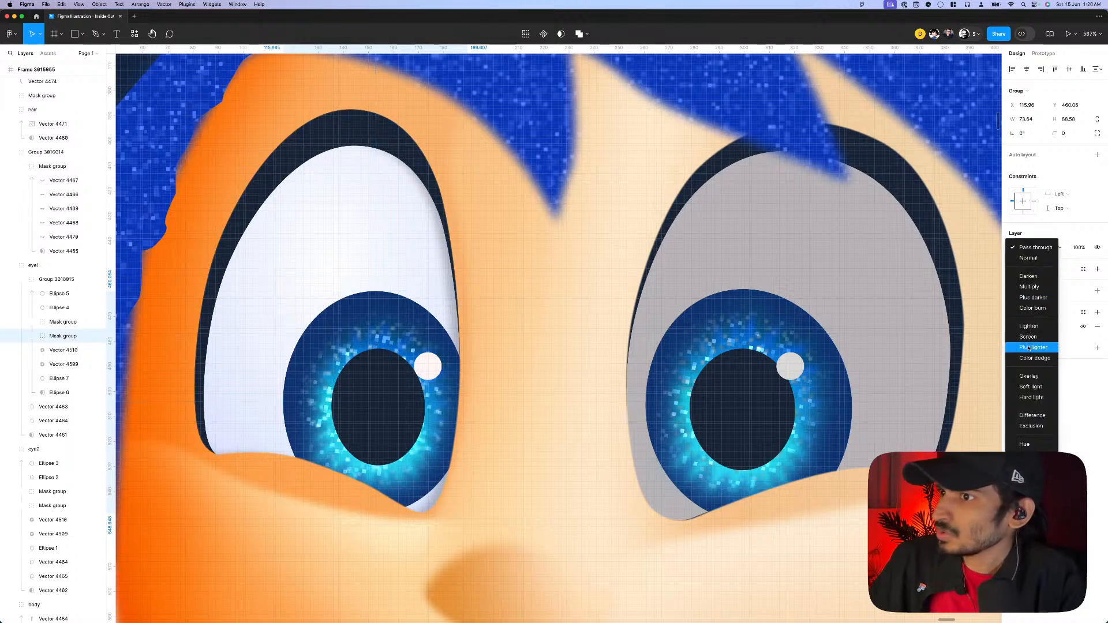
{"action": "key", "text": "Escape"}
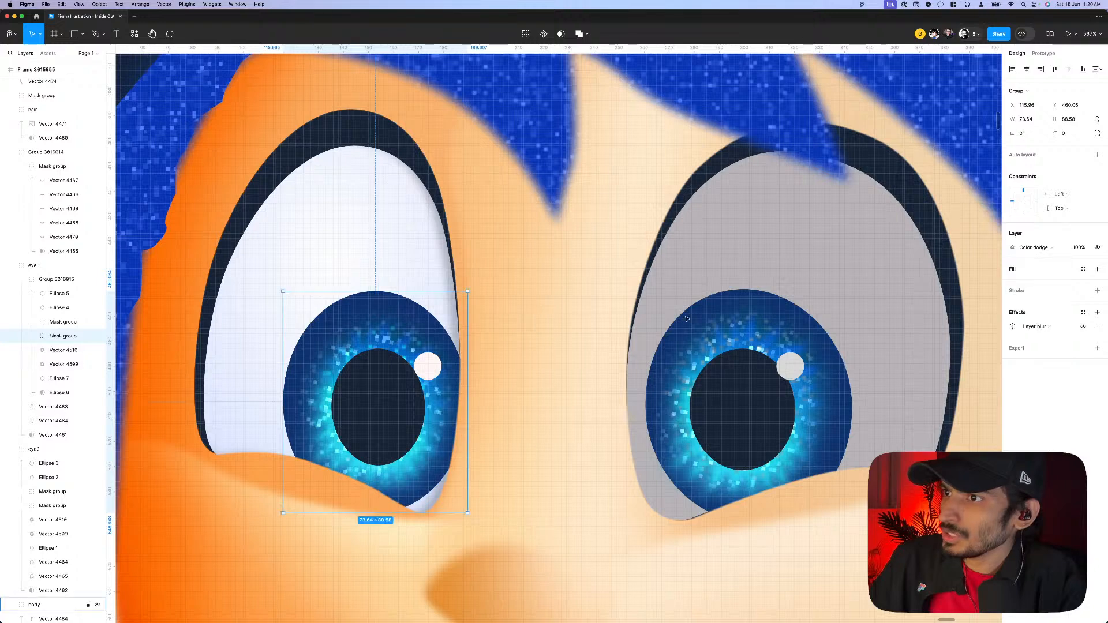
{"action": "scroll", "coordinate": [589, 302], "scroll_direction": "down", "scroll_amount": 5}
- Set the blend mode of the second eye's lower noise mask group to Plus lighter
{"action": "left_click", "coordinate": [672, 326]}
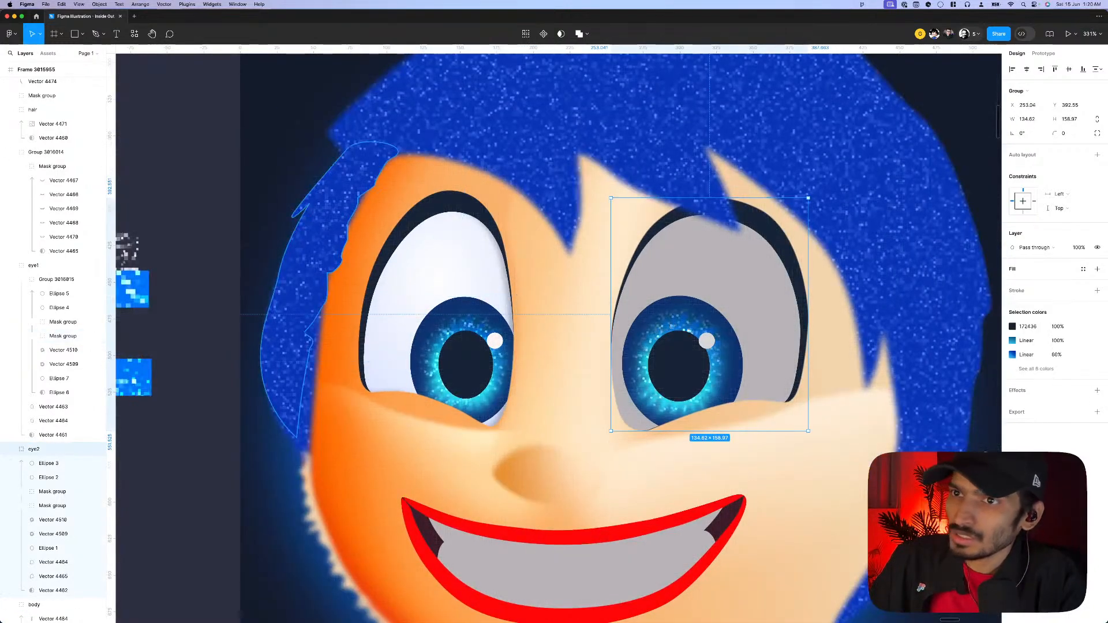
{"action": "left_click", "coordinate": [47, 507]}
{"action": "left_click", "coordinate": [47, 507]}
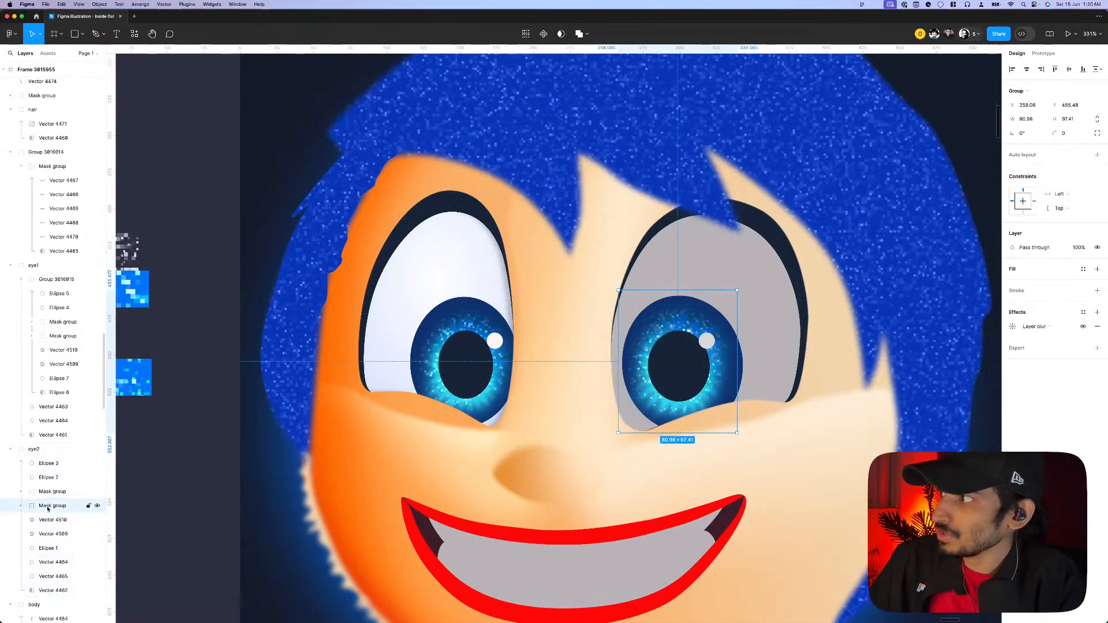
{"action": "left_click", "coordinate": [1045, 248]}
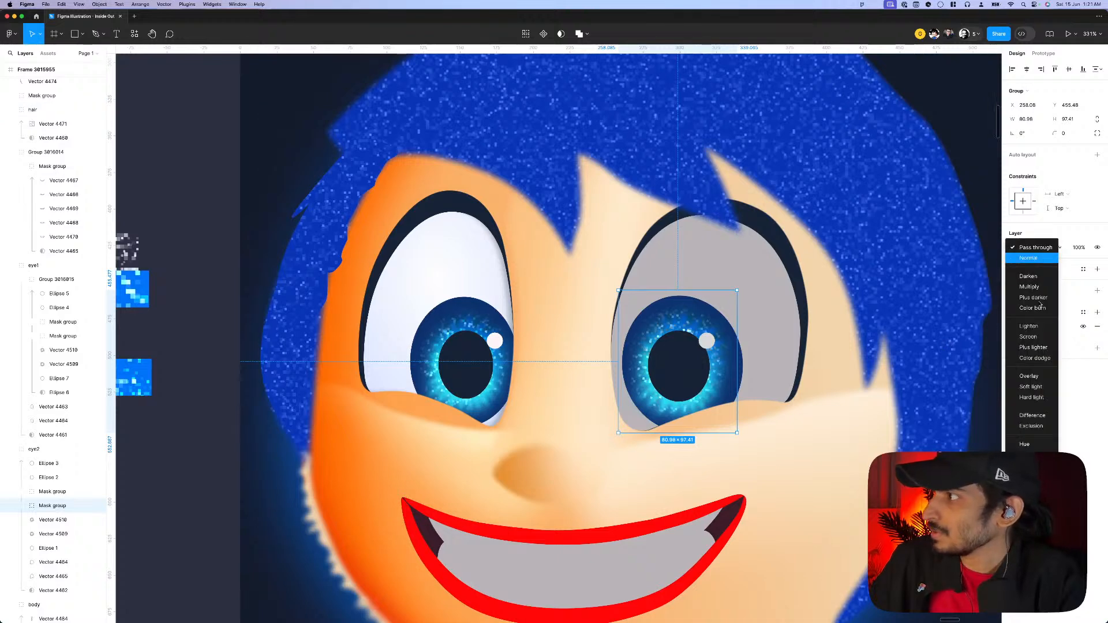
{"action": "left_click", "coordinate": [1036, 347]}
{"action": "scroll", "coordinate": [683, 296], "scroll_direction": "down", "scroll_amount": 2}
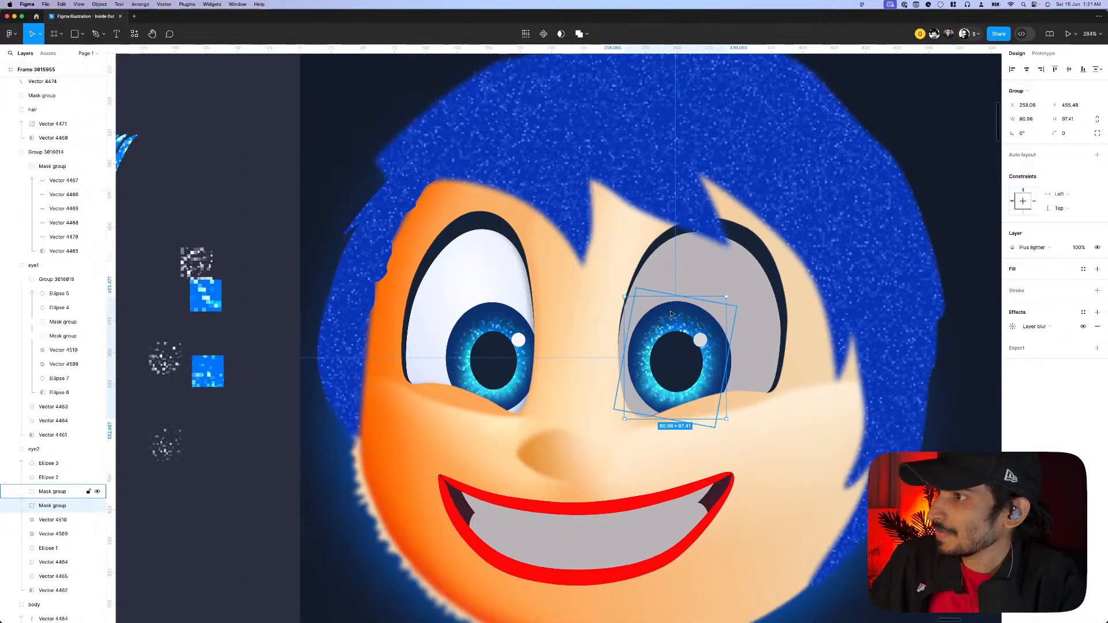
- Shrink the second eye's lower noise mask group to about 75 × 92 and its upper, rotated one to about 78 × 93
{"action": "left_click_drag", "start_coordinate": [683, 296], "coordinate": [682, 303]}
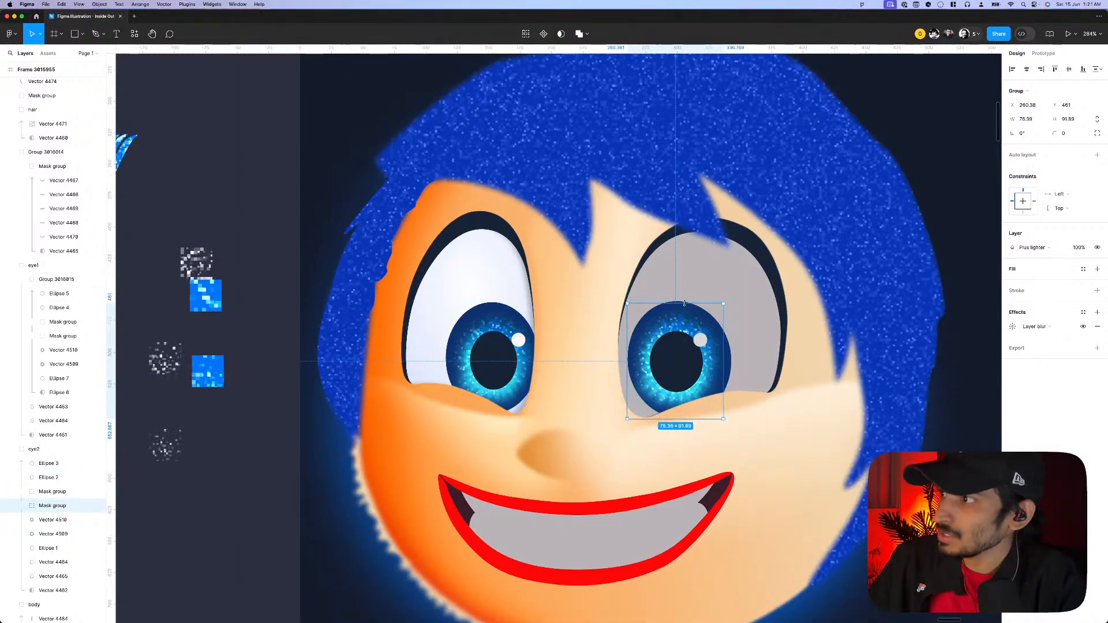
{"action": "left_click", "coordinate": [52, 493]}
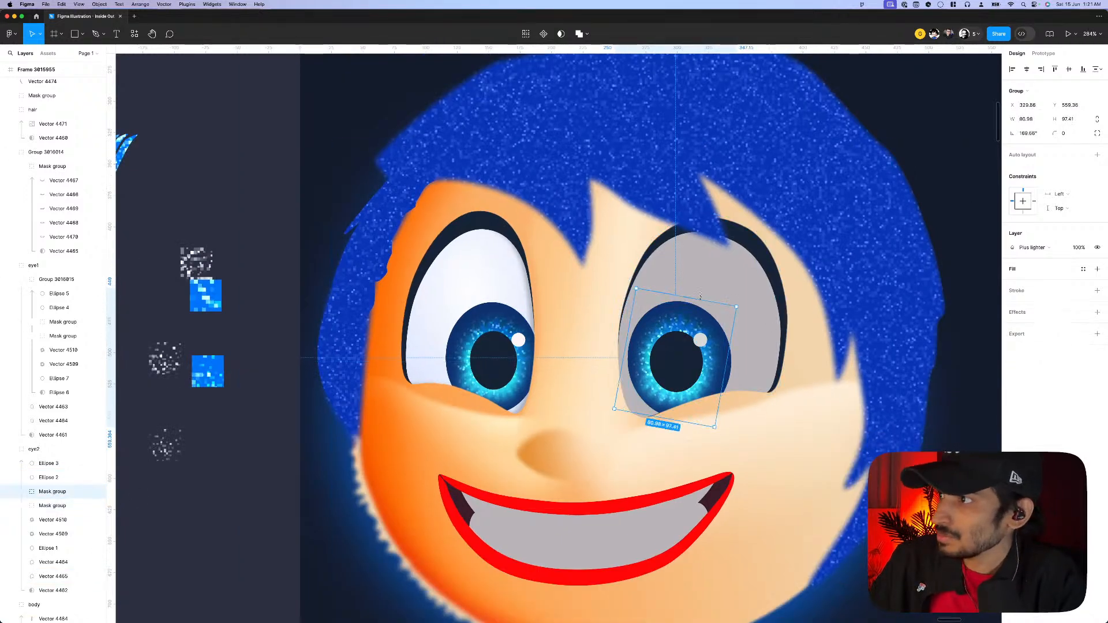
{"action": "left_click_drag", "start_coordinate": [702, 301], "coordinate": [702, 306]}
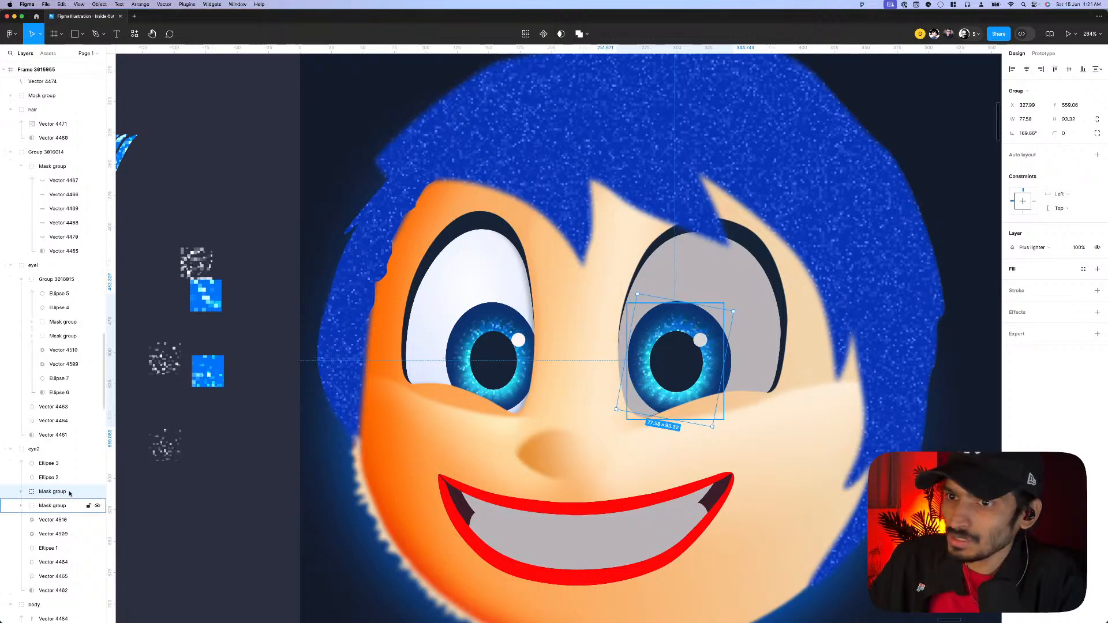
- Set the layer blur of the second eye's upper iris glow vector, directly below the mask groups, to 2
{"action": "left_click", "coordinate": [52, 519]}
{"action": "scroll", "coordinate": [787, 397], "scroll_direction": "down", "scroll_amount": 3}
{"action": "scroll", "coordinate": [787, 397], "scroll_direction": "down", "scroll_amount": 5}
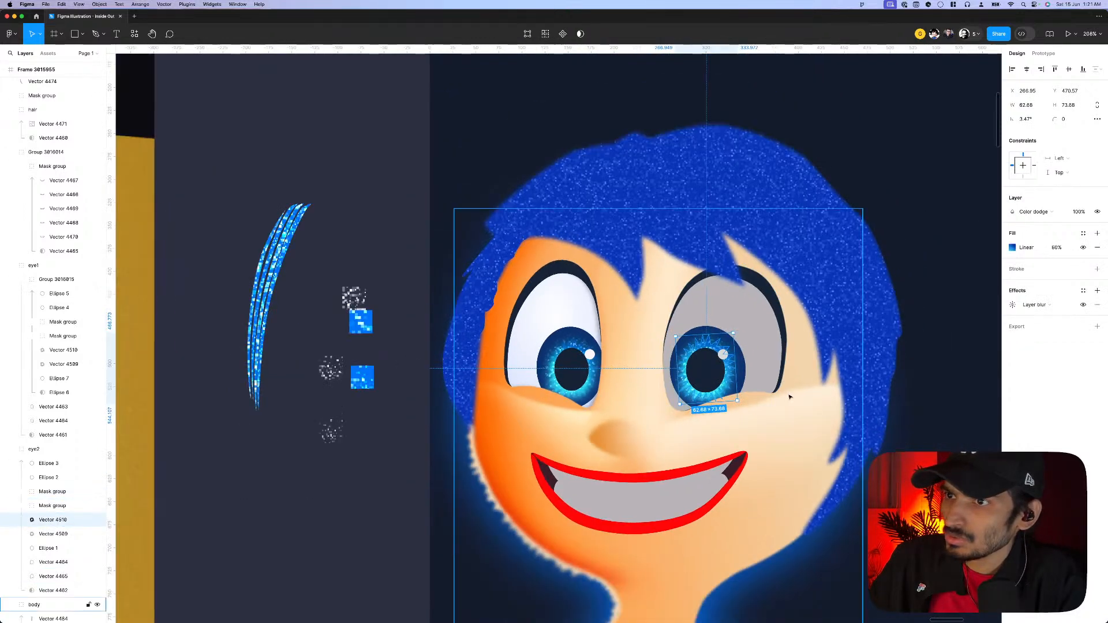
{"action": "scroll", "coordinate": [790, 395], "scroll_direction": "up", "scroll_amount": 3}
{"action": "scroll", "coordinate": [731, 380], "scroll_direction": "up", "scroll_amount": 5}
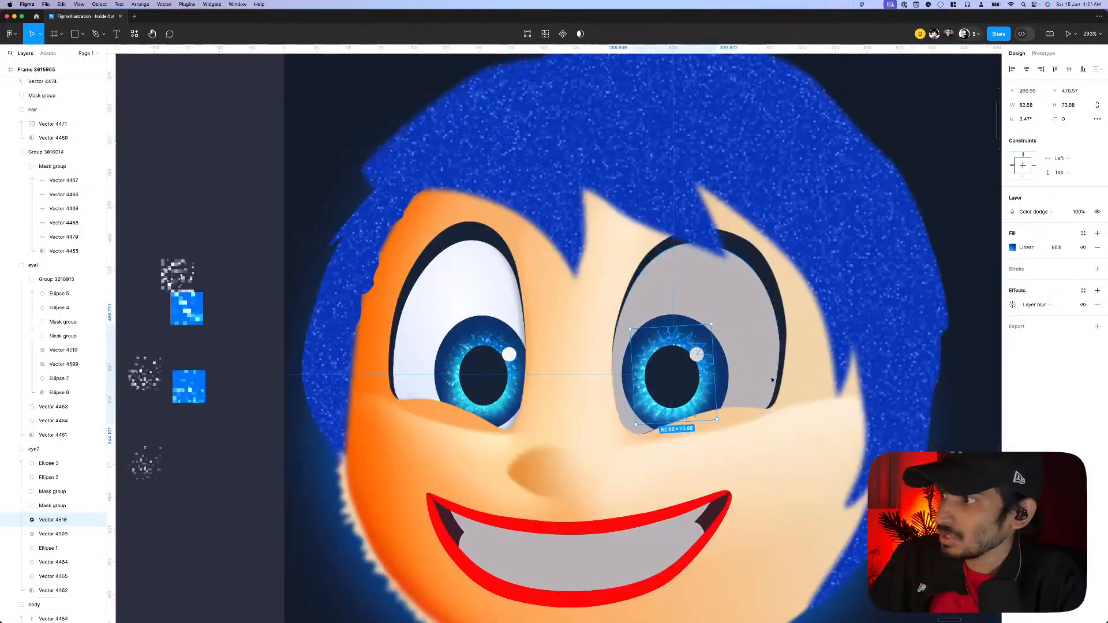
{"action": "left_click", "coordinate": [1012, 305]}
{"action": "key", "text": "Down"}
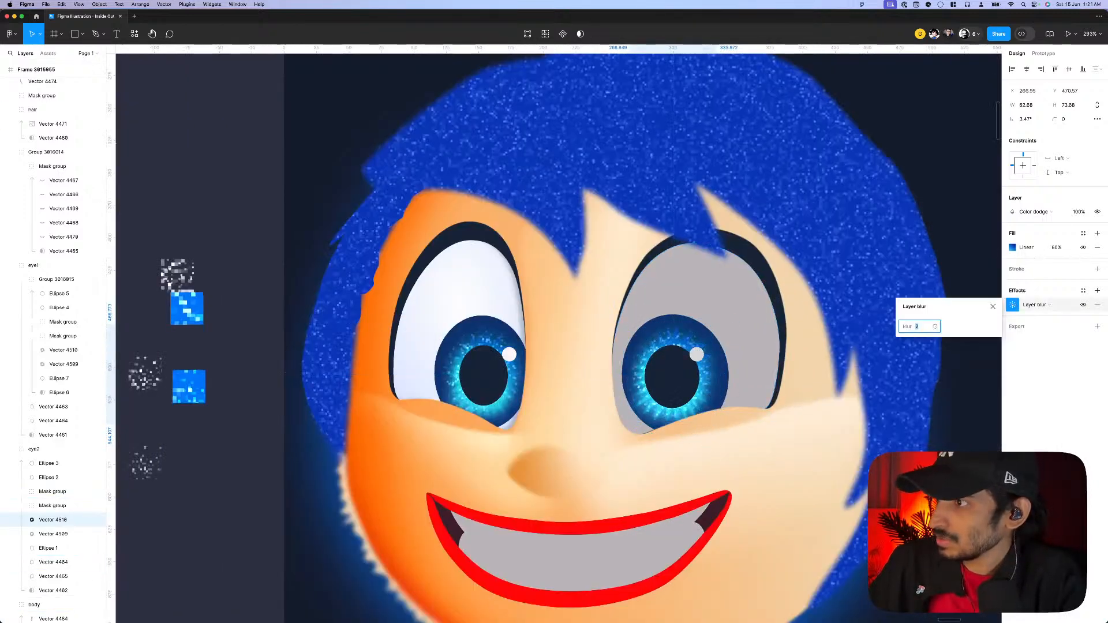
{"action": "scroll", "coordinate": [692, 352], "scroll_direction": "down", "scroll_amount": 2}
{"action": "scroll", "coordinate": [692, 353], "scroll_direction": "down", "scroll_amount": 8}
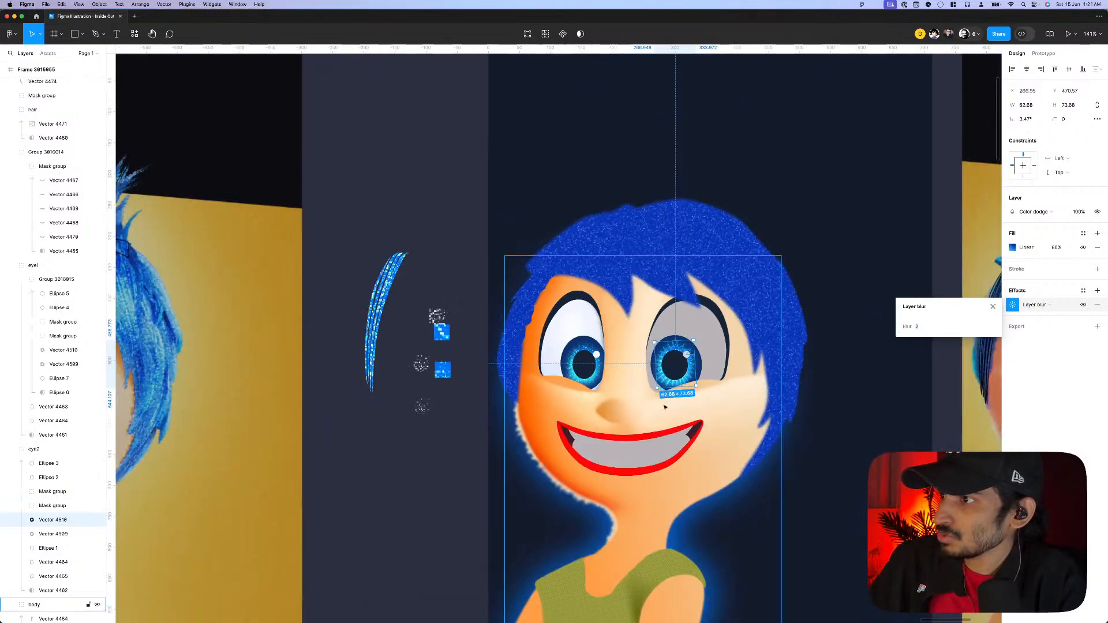
{"action": "key", "text": "Escape"}
{"action": "key", "text": "Escape"}
- Paste the properties of the first eye's highlight circle and eyeball onto the matching shapes of the second eye
{"action": "scroll", "coordinate": [670, 387], "scroll_direction": "up", "scroll_amount": 5}
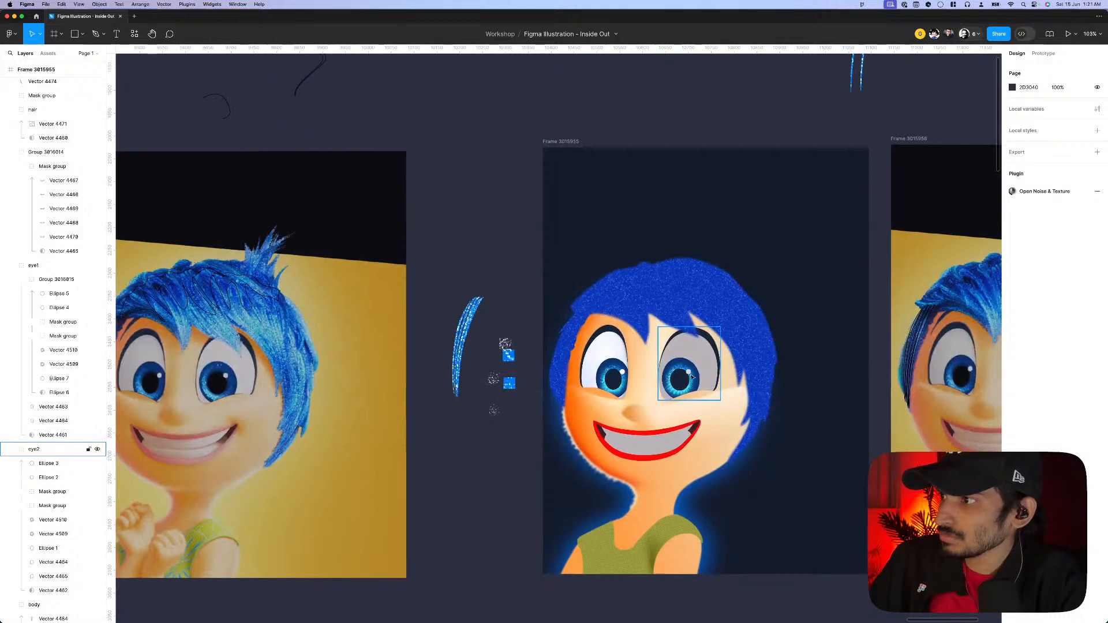
{"action": "scroll", "coordinate": [687, 374], "scroll_direction": "up", "scroll_amount": 4}
{"action": "left_click", "coordinate": [597, 374], "text": "super"}
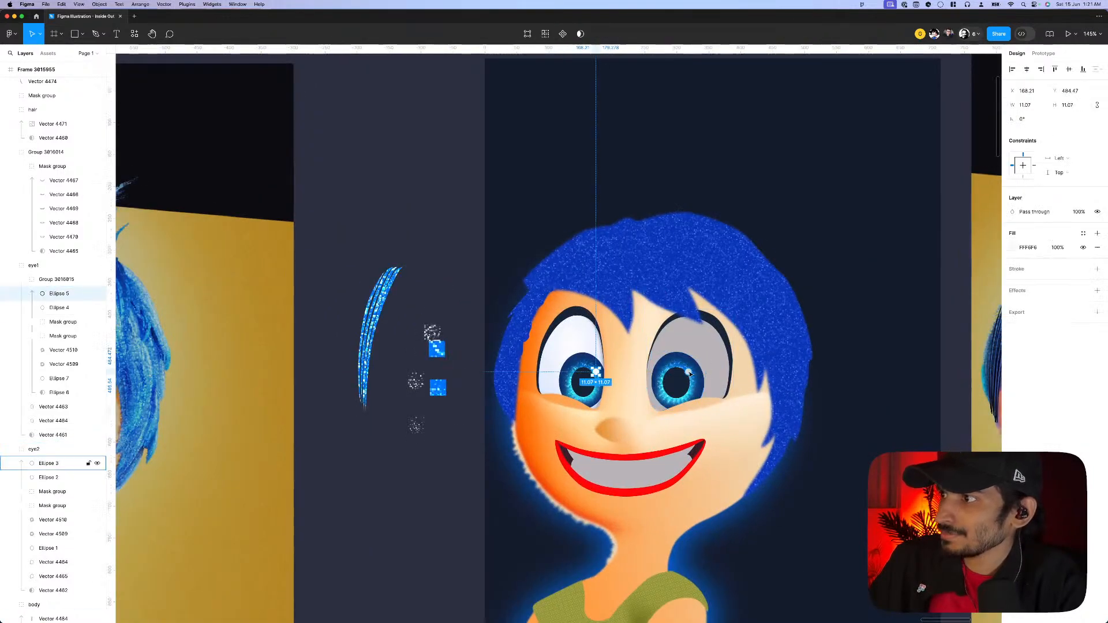
{"action": "left_click", "coordinate": [689, 373], "text": "super"}
{"action": "key", "text": "alt+super+v"}
{"action": "left_click", "coordinate": [587, 341], "text": "super"}
{"action": "key", "text": "alt+super+v"}
{"action": "left_click", "coordinate": [710, 345], "text": "super"}
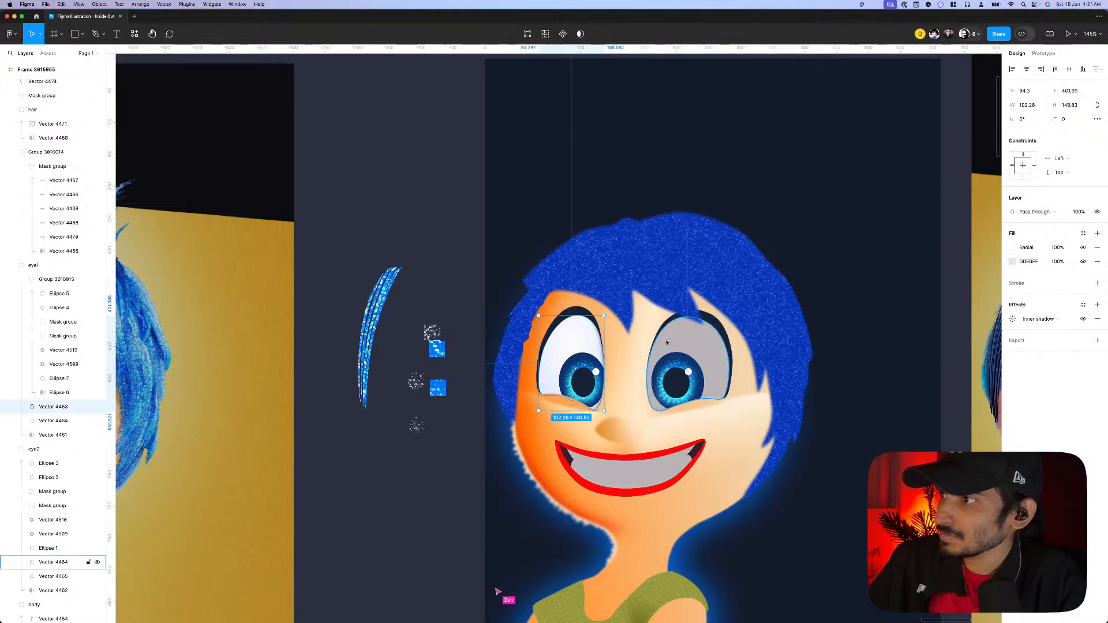
{"action": "scroll", "coordinate": [677, 341], "scroll_direction": "down", "scroll_amount": 5}
{"action": "left_click", "coordinate": [548, 435]}
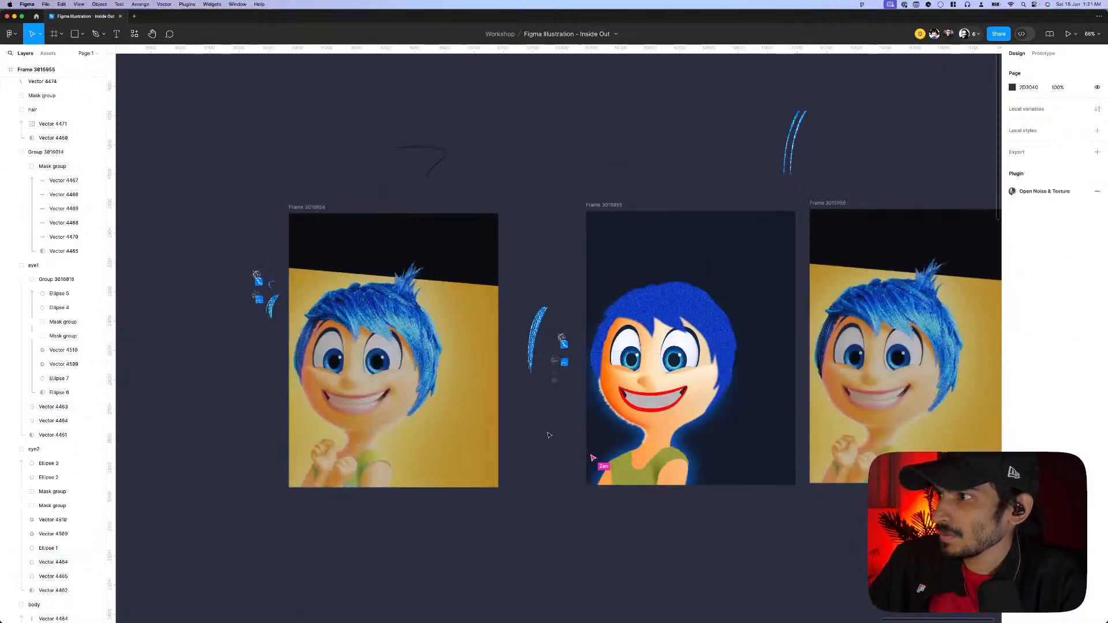
- Duplicate the shaded Joy illustration frame and place the copy beside Frame 3015953 in the lower row
{"action": "scroll", "coordinate": [548, 434], "scroll_direction": "down", "scroll_amount": 5}
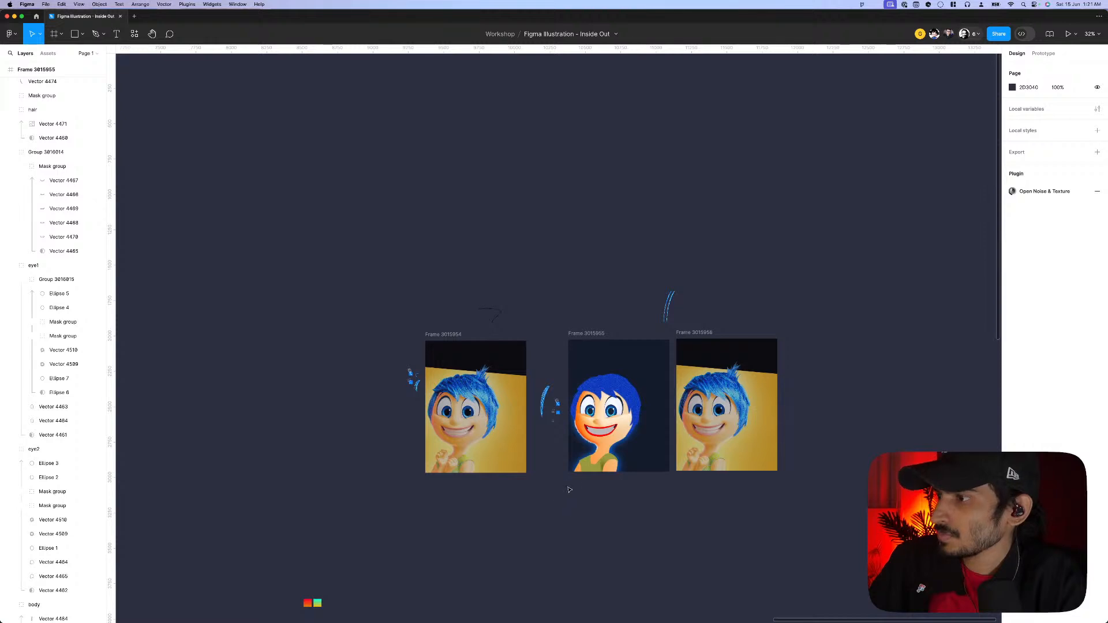
{"action": "scroll", "coordinate": [569, 489], "scroll_direction": "down", "scroll_amount": 3}
{"action": "scroll", "coordinate": [572, 405], "scroll_direction": "down", "scroll_amount": 5}
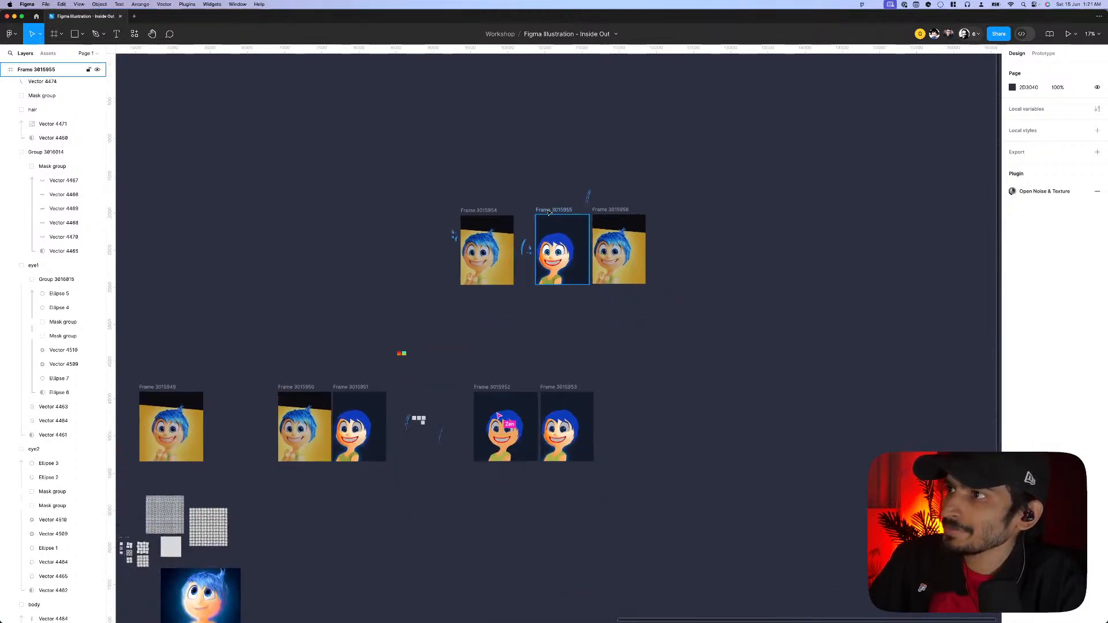
{"action": "left_click_drag", "start_coordinate": [549, 212], "coordinate": [617, 388]}
{"action": "scroll", "coordinate": [612, 416], "scroll_direction": "up", "scroll_amount": 3}
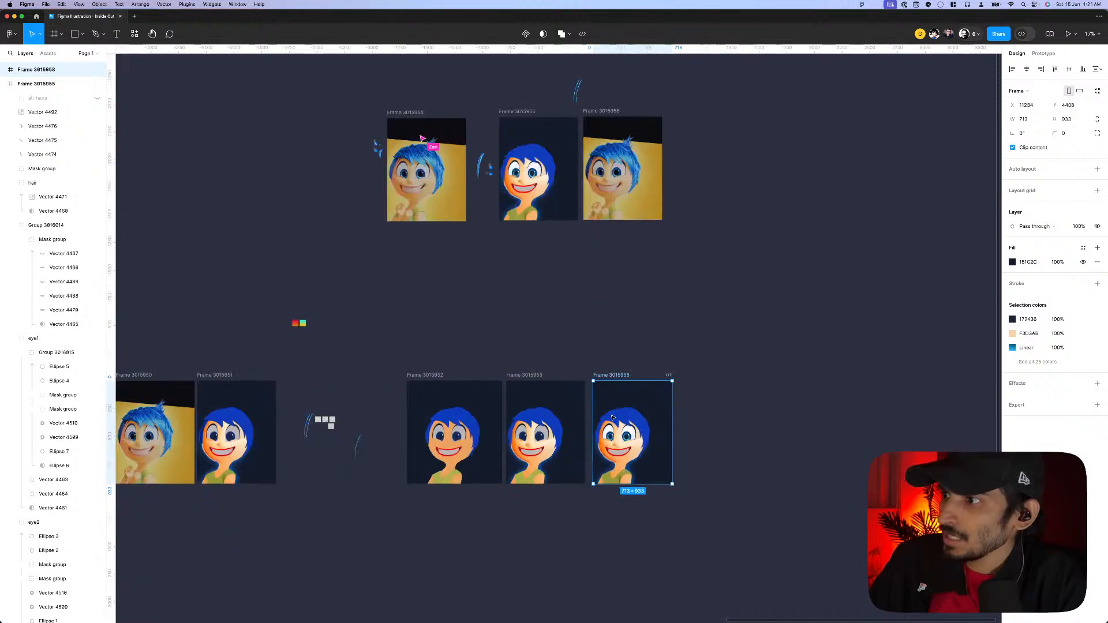
{"action": "scroll", "coordinate": [613, 416], "scroll_direction": "up", "scroll_amount": 5}
- Show the hidden all-hairs group in the duplicated frame
{"action": "left_click", "coordinate": [613, 417]}
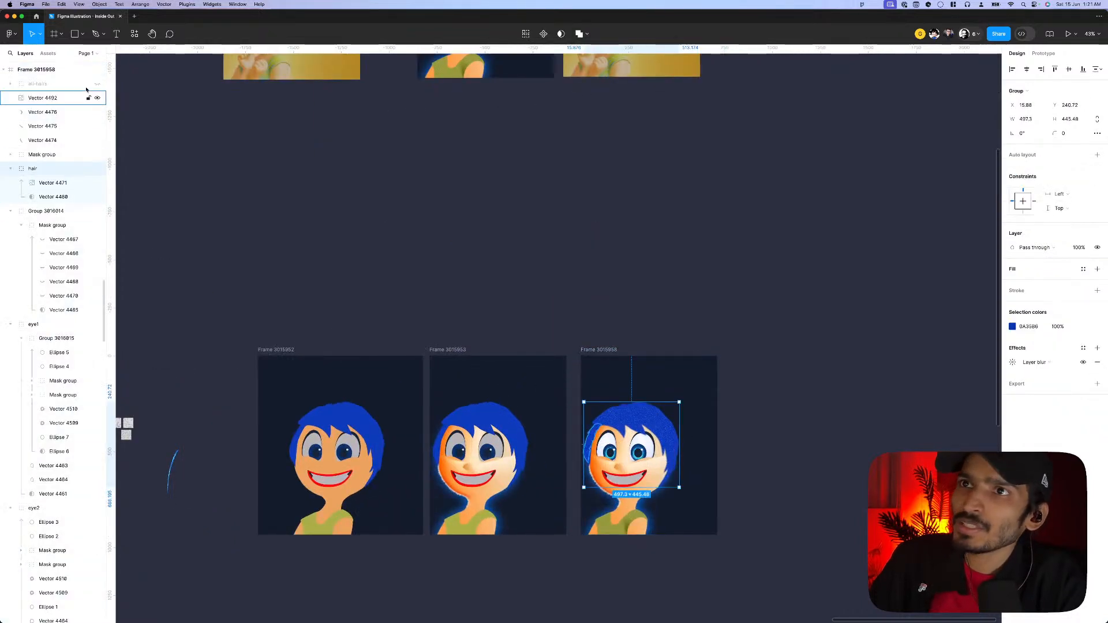
{"action": "key", "text": "super+alt+p"}
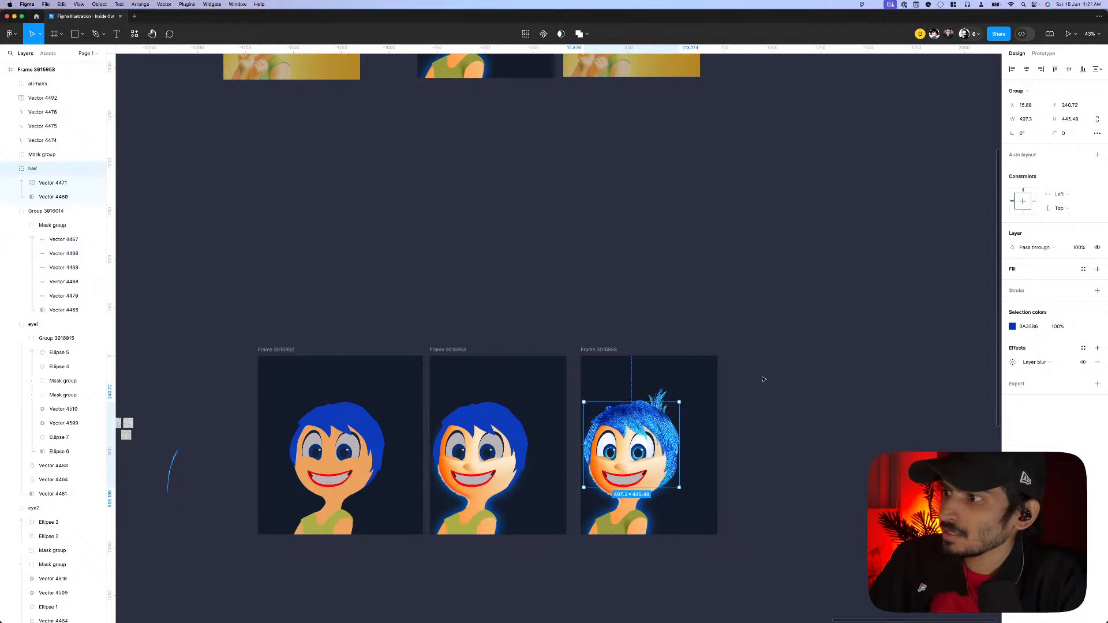
{"action": "left_click", "coordinate": [766, 395]}
{"action": "scroll", "coordinate": [767, 381], "scroll_direction": "down", "scroll_amount": 3}
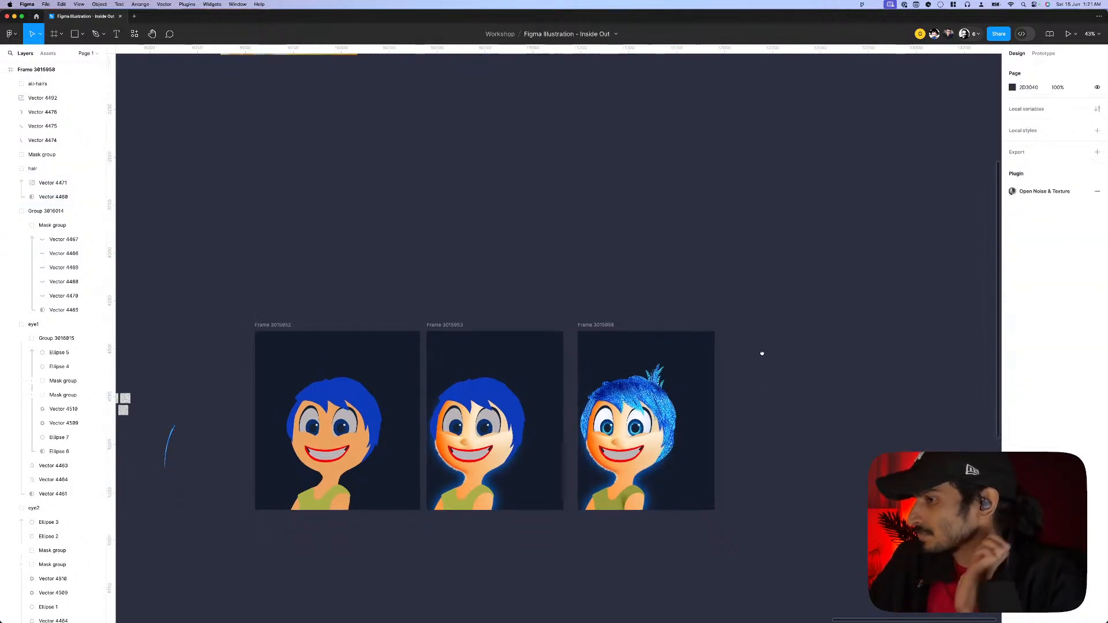
{"action": "scroll", "coordinate": [777, 353], "scroll_direction": "up", "scroll_amount": 1}
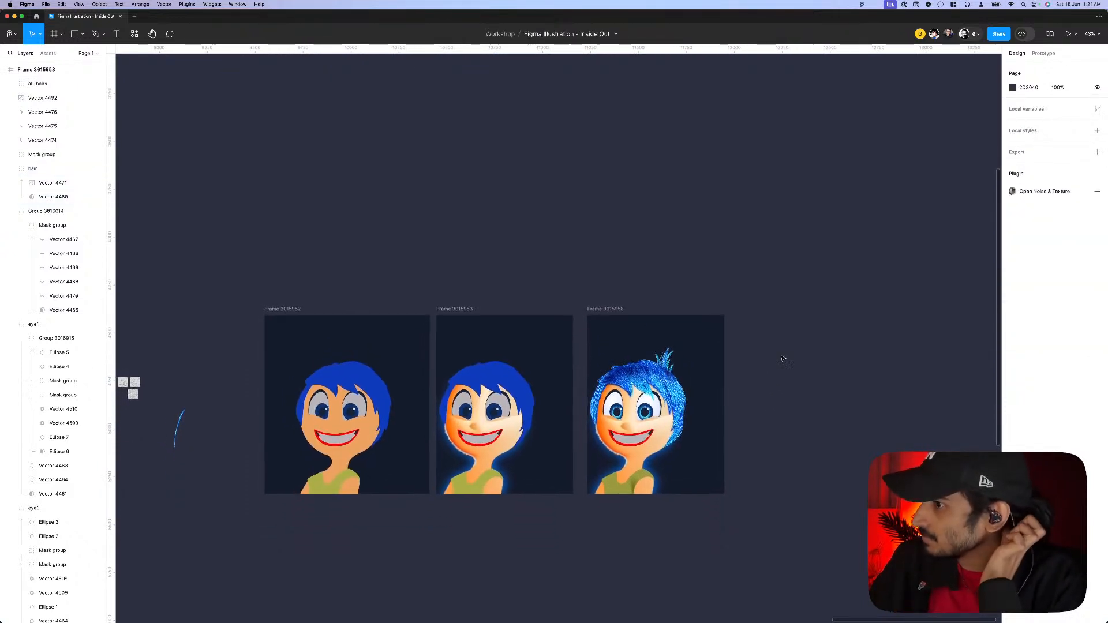
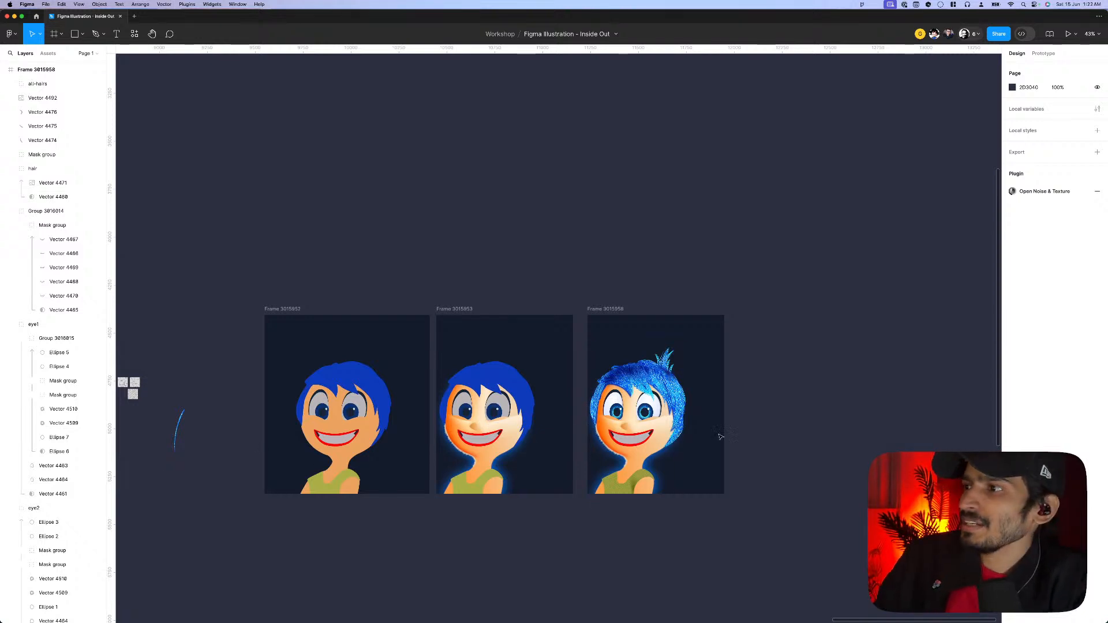
- Move the two shading vectors at the head of the all-hairs group out of it, directly above the group in the frame
{"action": "scroll", "coordinate": [616, 360], "scroll_direction": "up", "scroll_amount": 3}
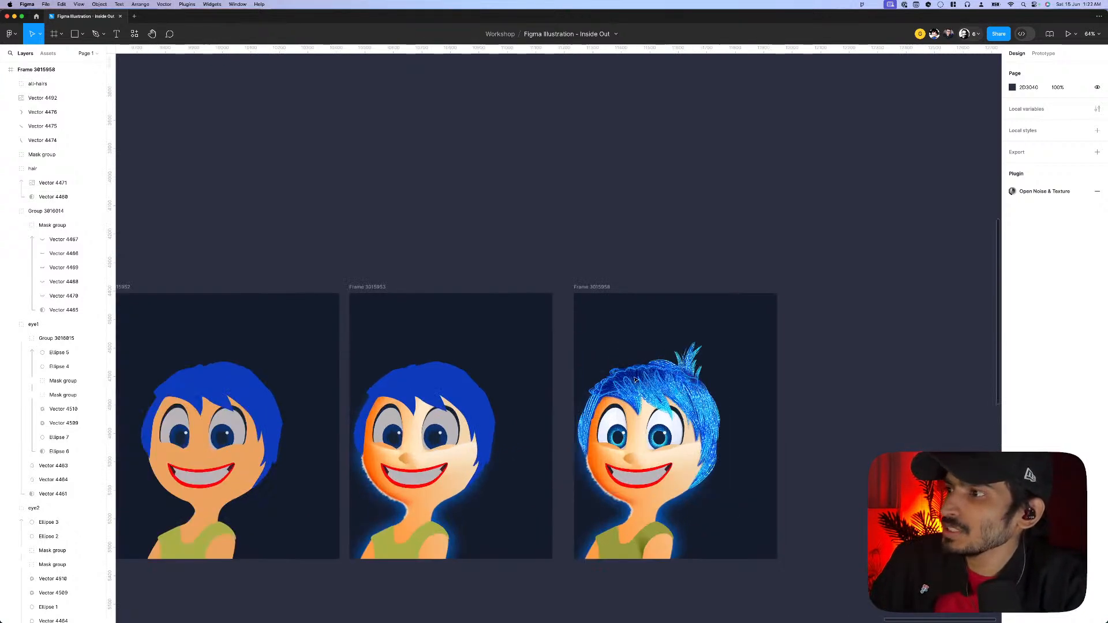
{"action": "left_click", "coordinate": [635, 379]}
{"action": "scroll", "coordinate": [605, 374], "scroll_direction": "up", "scroll_amount": 3}
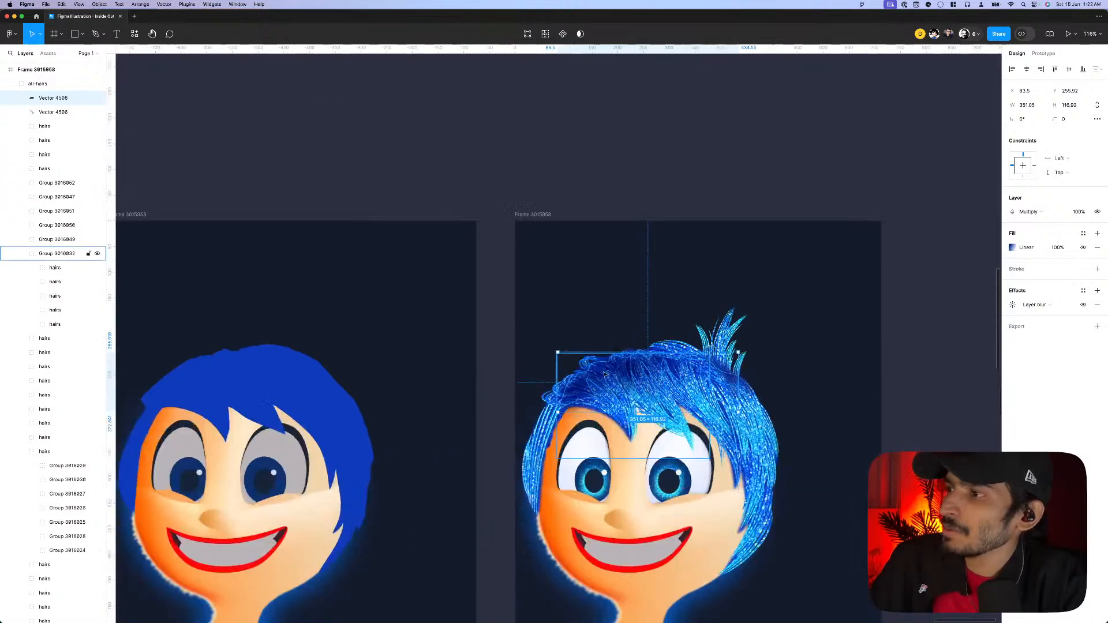
{"action": "scroll", "coordinate": [604, 374], "scroll_direction": "down", "scroll_amount": 4}
{"action": "key", "text": "Escape"}
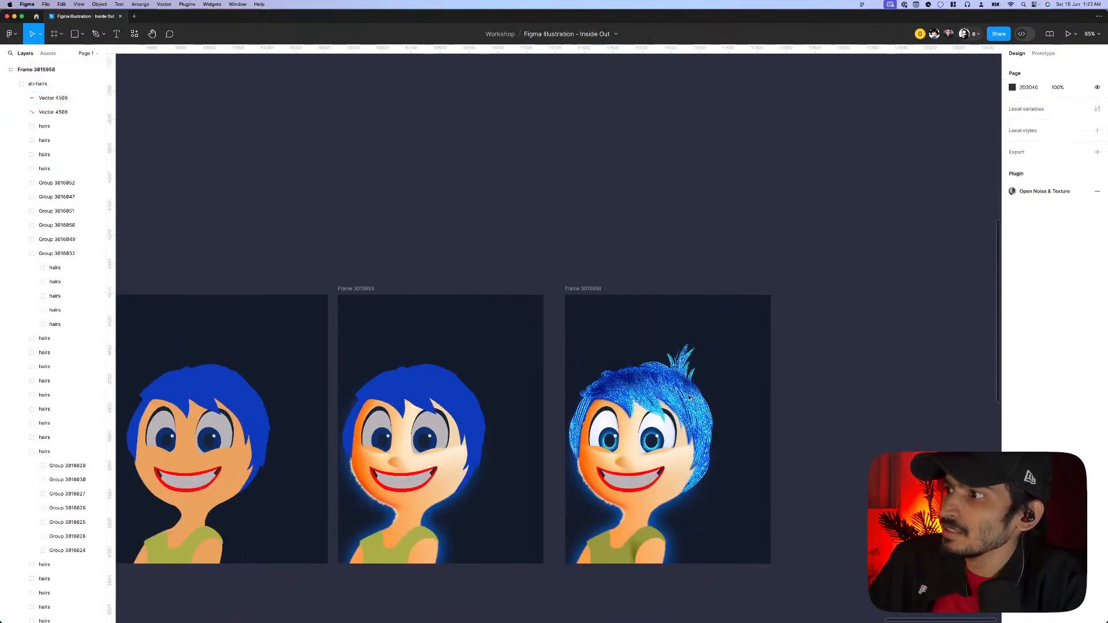
{"action": "scroll", "coordinate": [648, 396], "scroll_direction": "up", "scroll_amount": 2}
{"action": "left_click", "coordinate": [648, 396]}
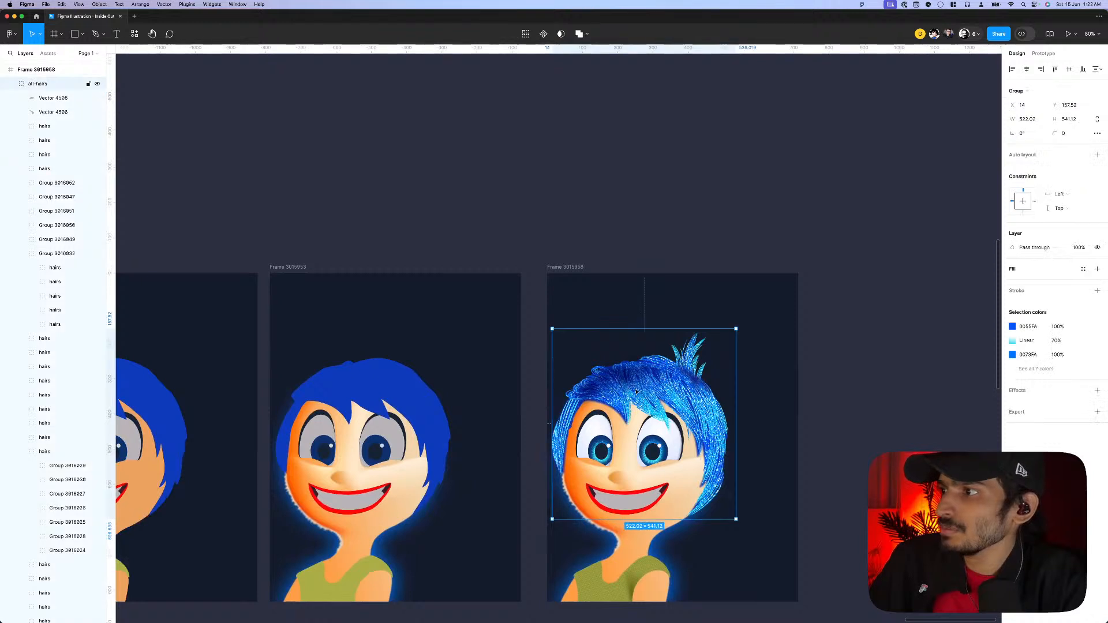
{"action": "scroll", "coordinate": [58, 116], "scroll_direction": "up", "scroll_amount": 1}
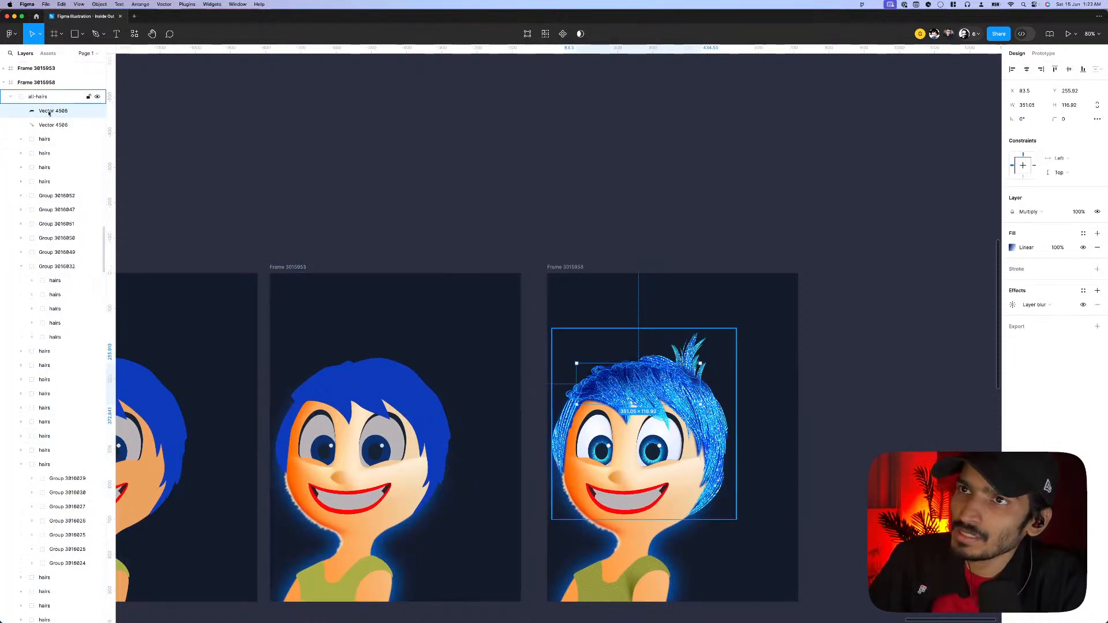
{"action": "left_click", "coordinate": [52, 141]}
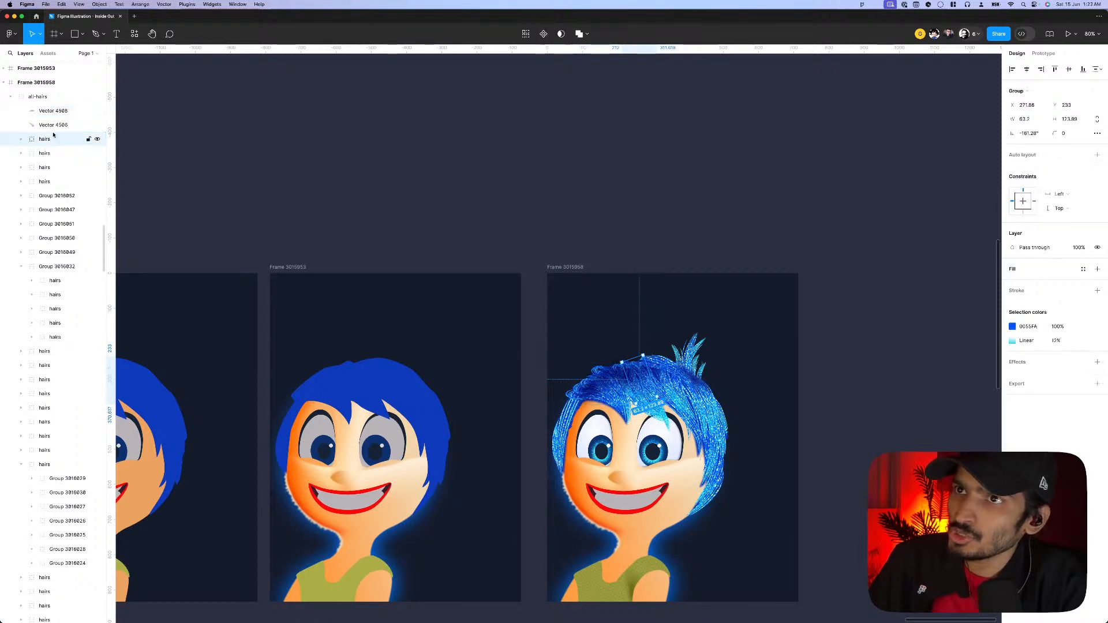
{"action": "left_click", "coordinate": [46, 111]}
{"action": "left_click", "coordinate": [46, 125], "text": "shift"}
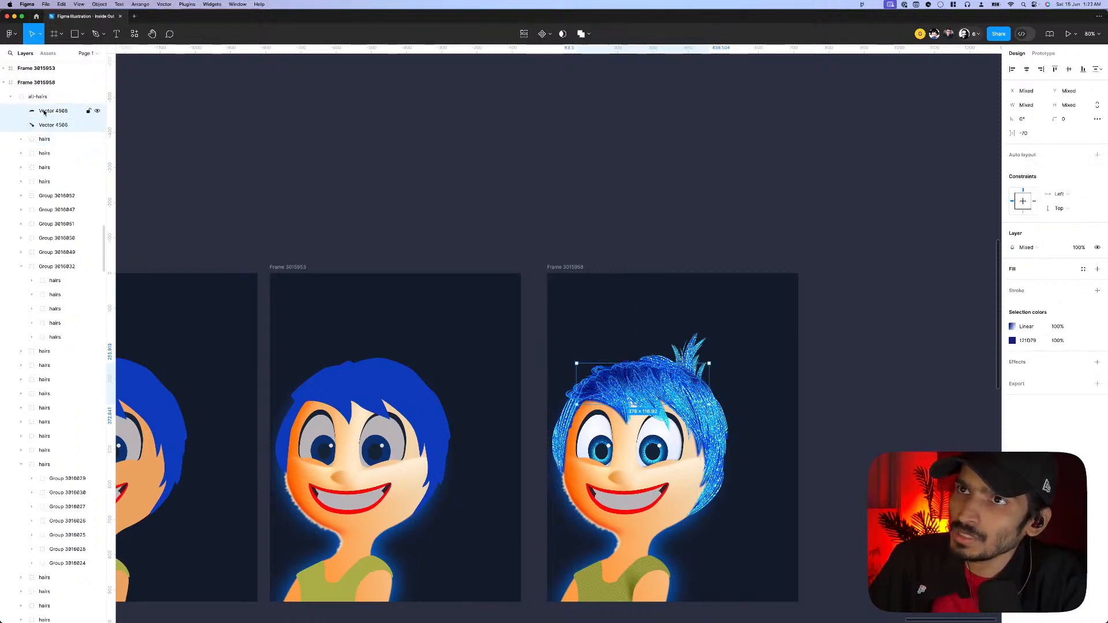
{"action": "left_click_drag", "start_coordinate": [44, 112], "coordinate": [24, 95]}
- Collapse the all-hairs group and duplicate it in place
{"action": "left_click", "coordinate": [39, 126]}
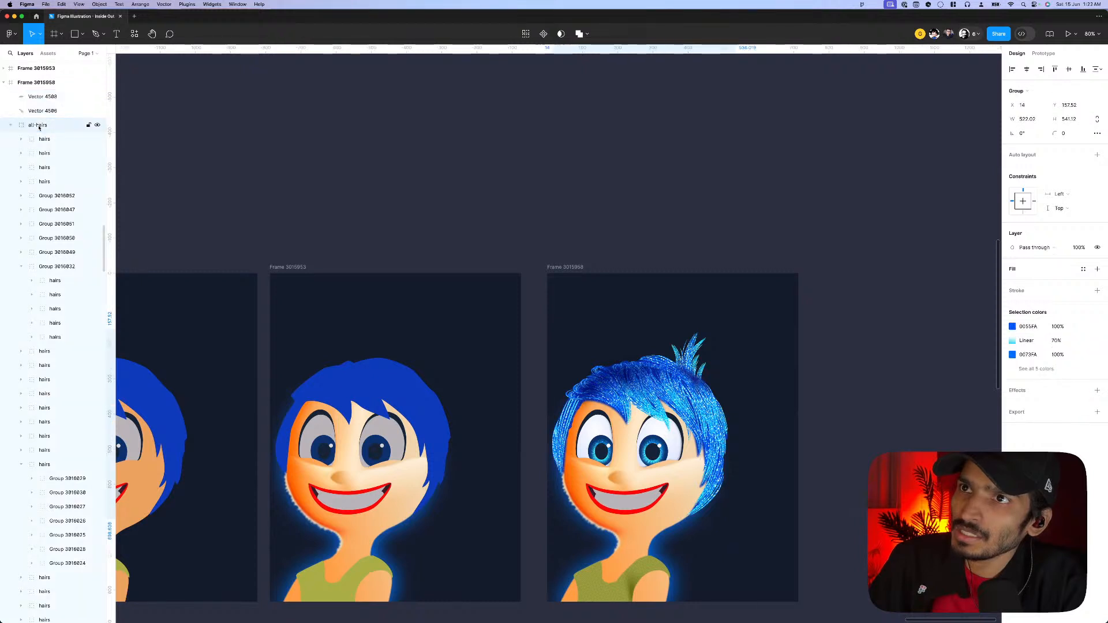
{"action": "left_click", "coordinate": [12, 126]}
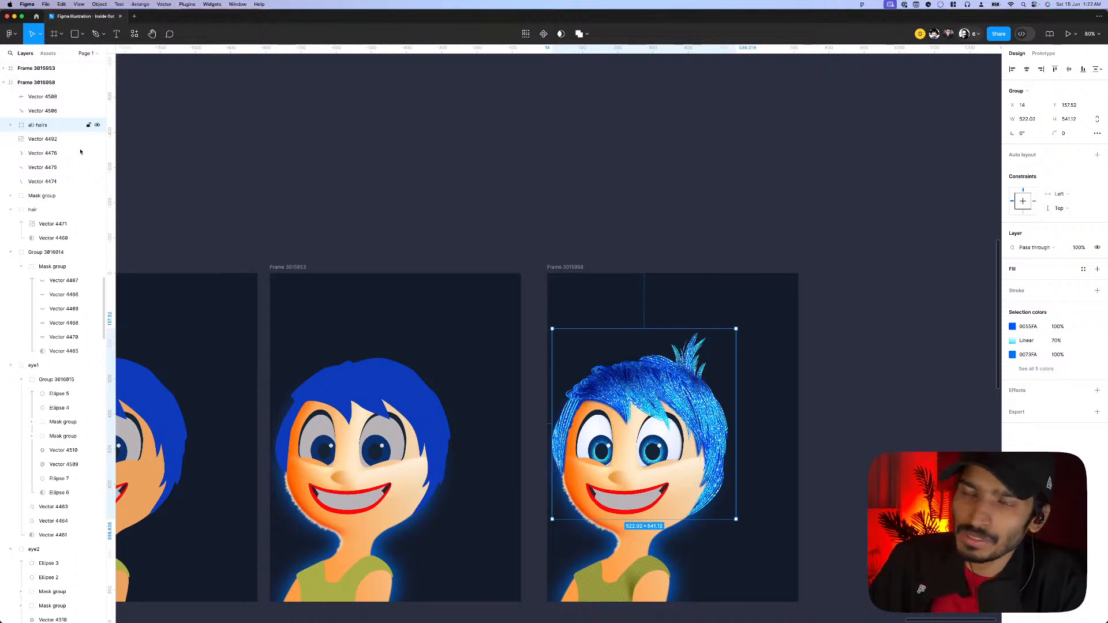
{"action": "key", "text": "super+d"}
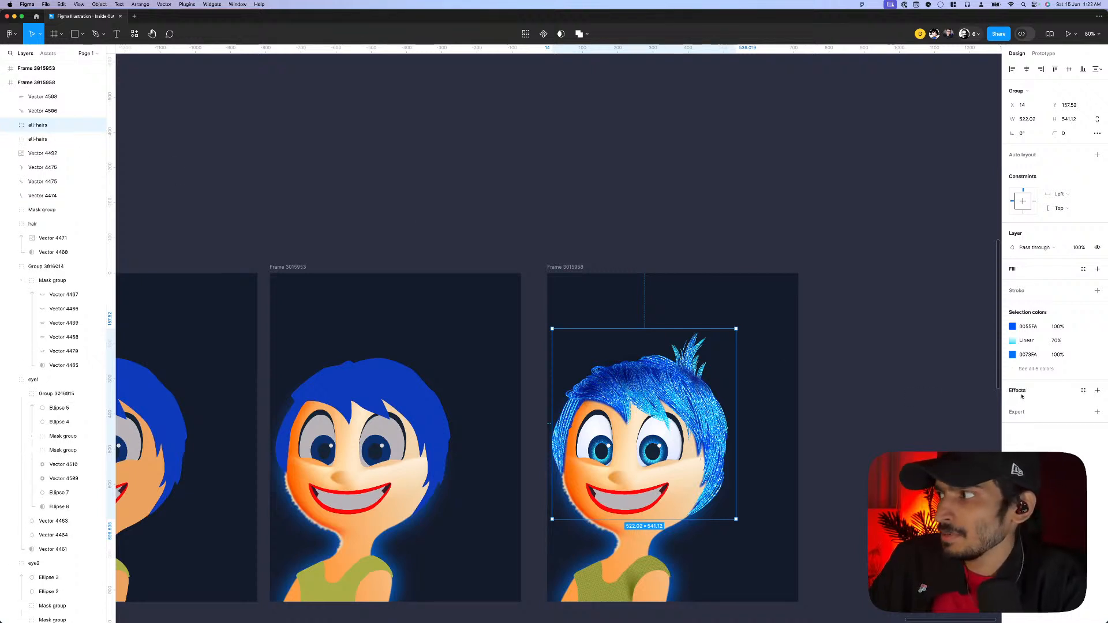
- Preview the Overlay blend mode on the duplicated all-hairs group, then delete the duplicate
{"action": "left_click", "coordinate": [1035, 247]}
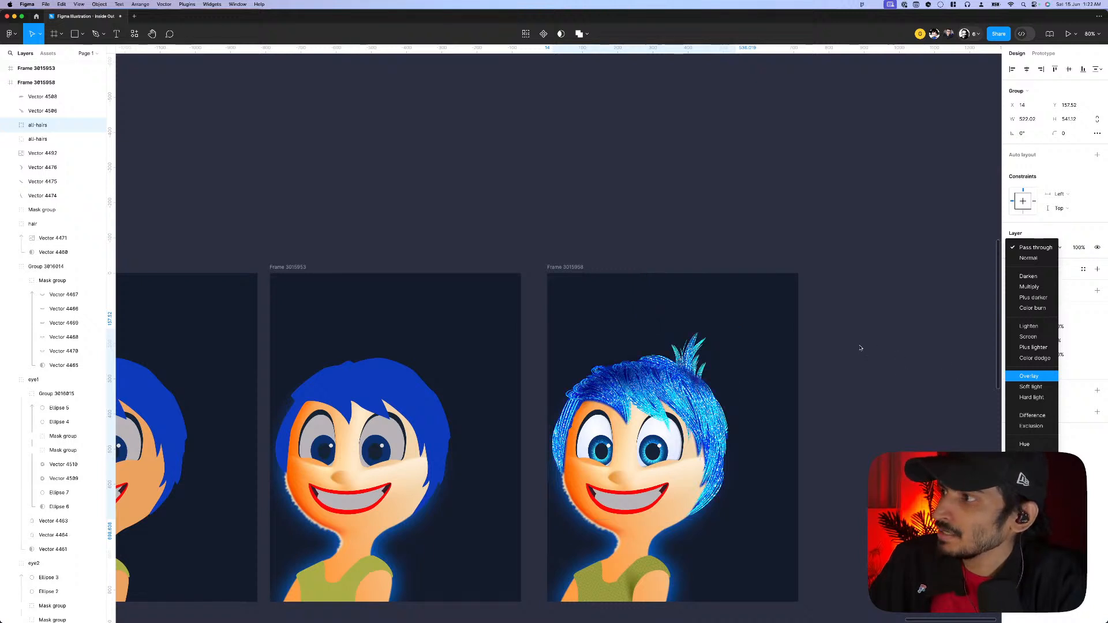
{"action": "left_click", "coordinate": [819, 397]}
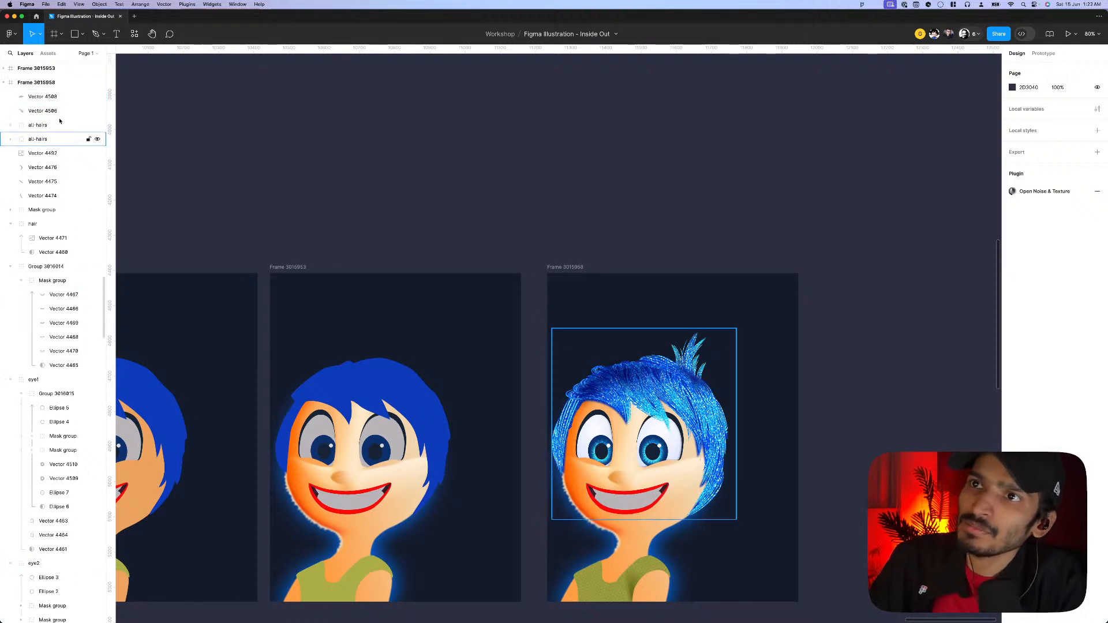
{"action": "left_click", "coordinate": [69, 124]}
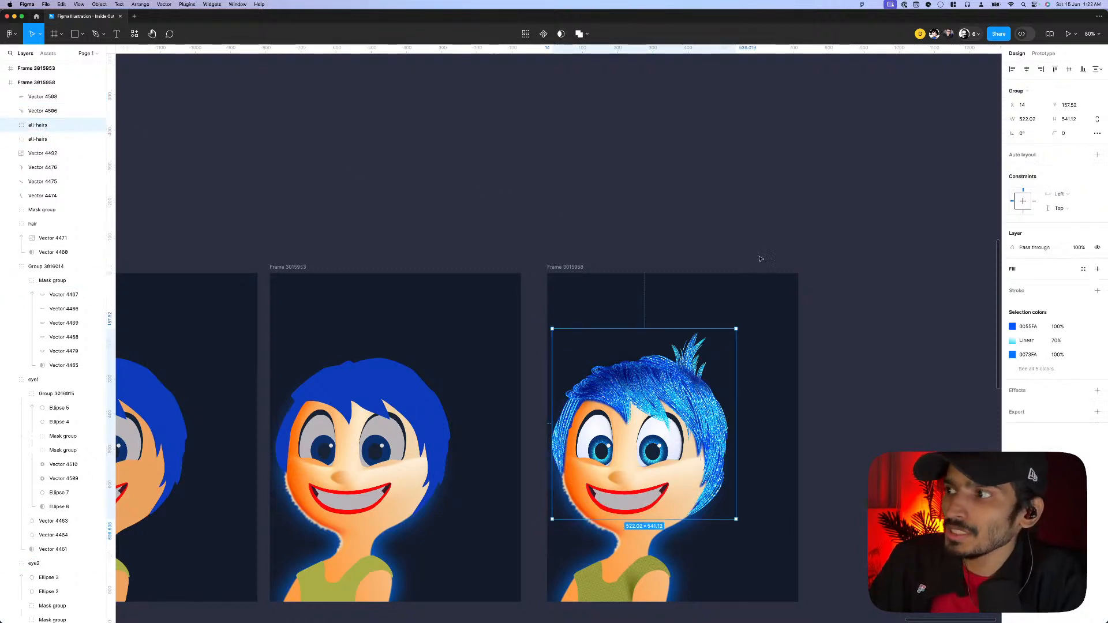
{"action": "scroll", "coordinate": [738, 259], "scroll_direction": "down", "scroll_amount": 6}
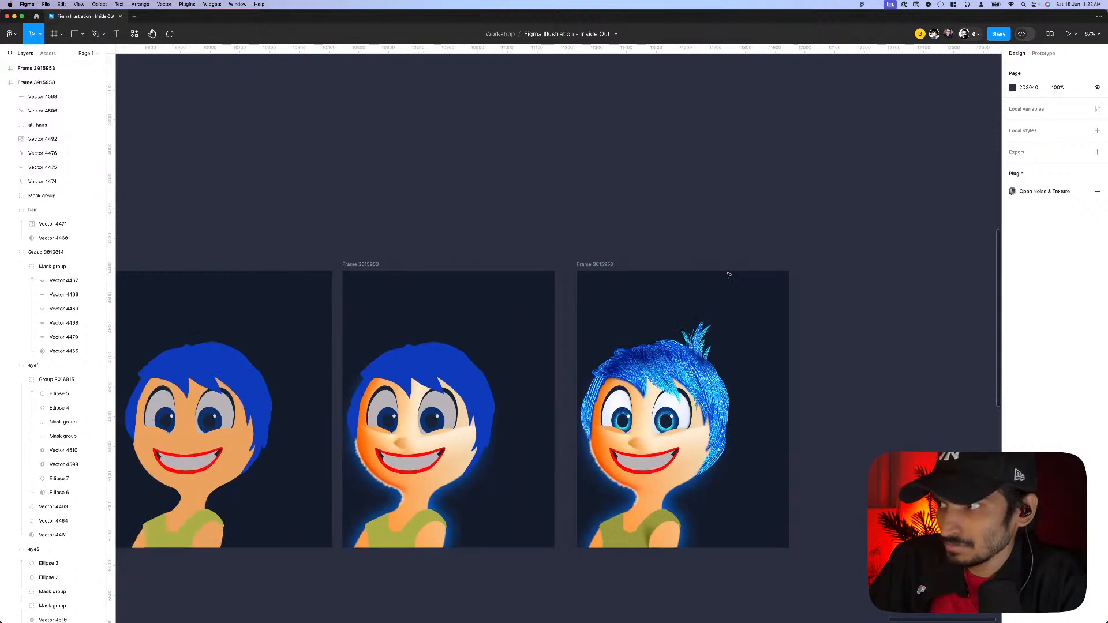
{"action": "key", "text": "Escape"}
{"action": "scroll", "coordinate": [706, 344], "scroll_direction": "up", "scroll_amount": 2}
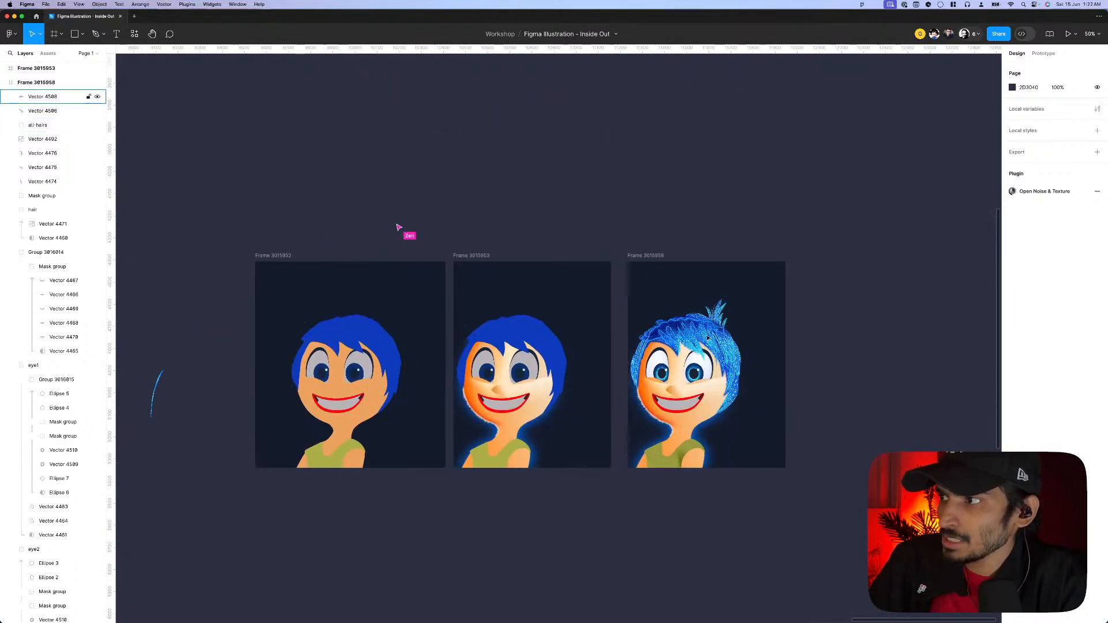
- Hide the remaining all-hairs group in the duplicated Joy frame of the lower row
{"action": "left_click", "coordinate": [693, 329]}
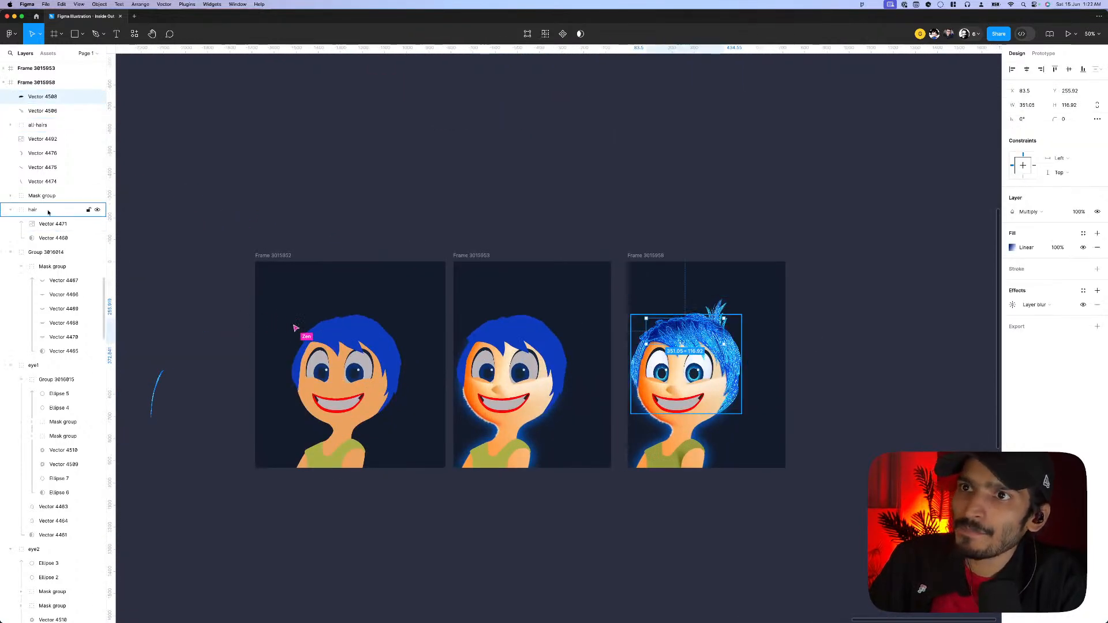
{"action": "scroll", "coordinate": [51, 220], "scroll_direction": "up", "scroll_amount": 1}
{"action": "scroll", "coordinate": [98, 220], "scroll_direction": "up", "scroll_amount": 3}
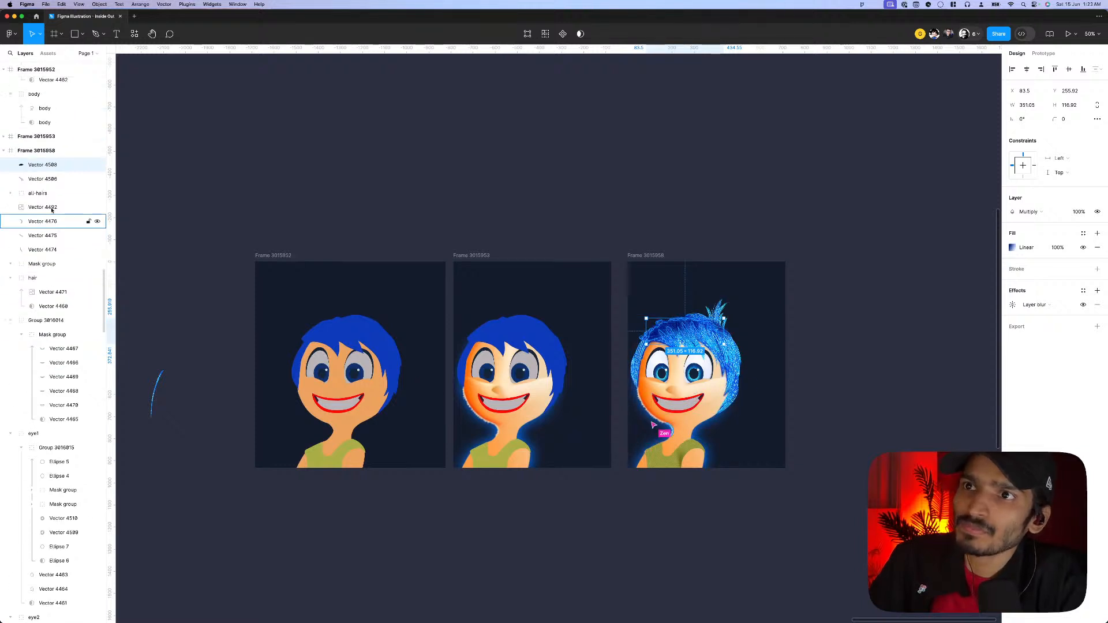
{"action": "left_click", "coordinate": [102, 195]}
{"action": "left_click", "coordinate": [97, 194]}
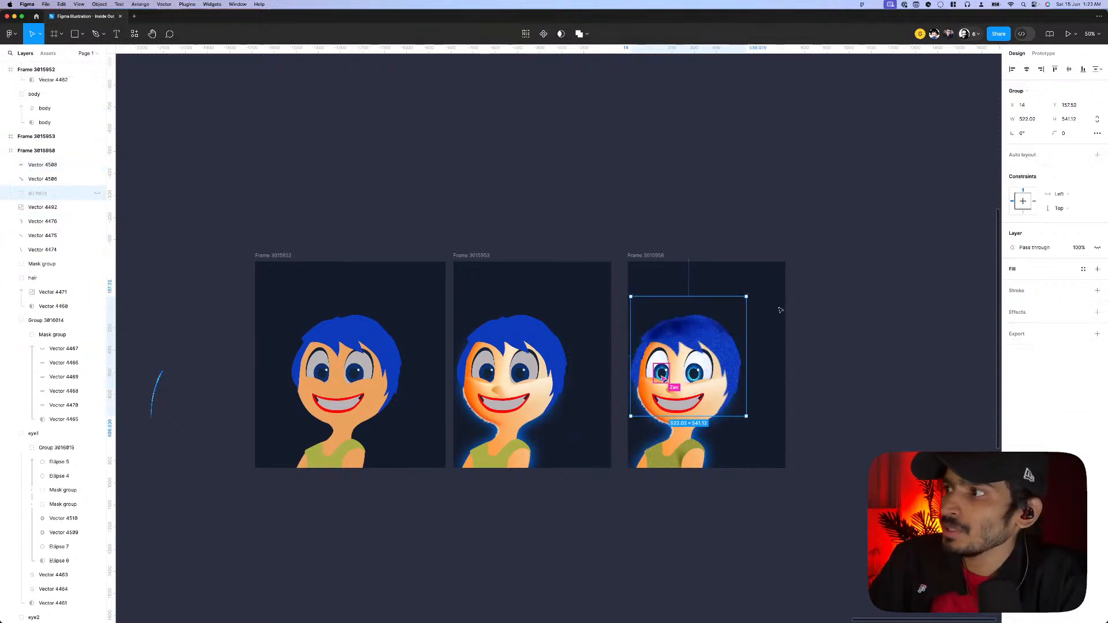
{"action": "scroll", "coordinate": [782, 306], "scroll_direction": "down", "scroll_amount": 3}
{"action": "left_click", "coordinate": [781, 251]}
- In Frame 3015955, draw a thin closed curved shape with the Pen tool where the shaded jaw meets the neck
{"action": "scroll", "coordinate": [589, 343], "scroll_direction": "up", "scroll_amount": 6}
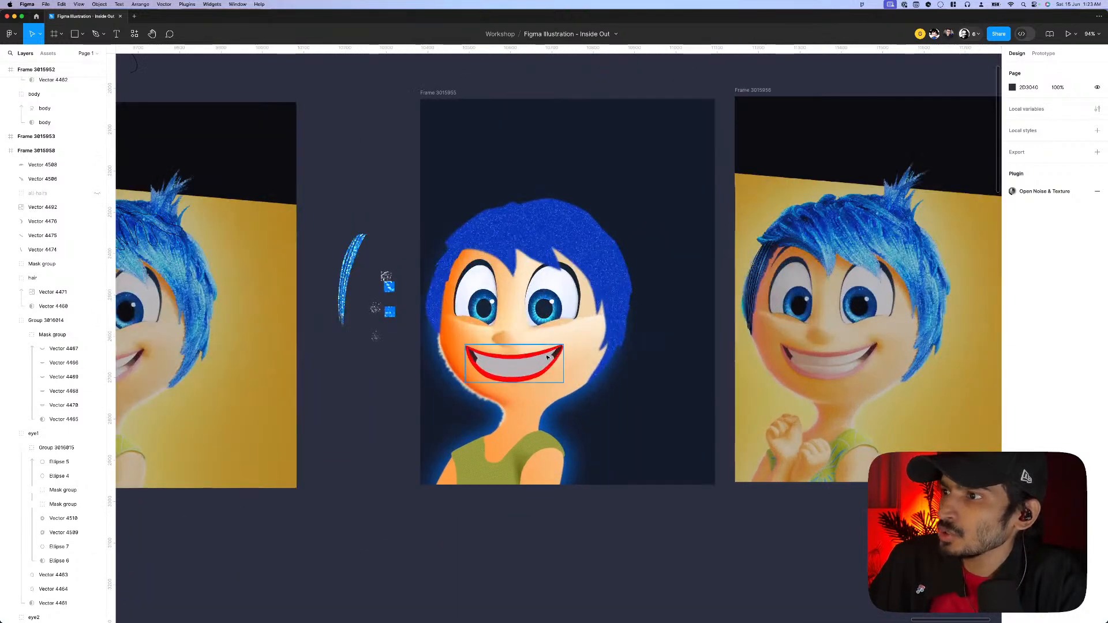
{"action": "scroll", "coordinate": [588, 343], "scroll_direction": "up", "scroll_amount": 3}
{"action": "mouse_move", "coordinate": [736, 347]}
{"action": "left_mouse_down"}
{"action": "mouse_move", "coordinate": [615, 338]}
{"action": "mouse_move", "coordinate": [724, 359]}
{"action": "left_mouse_up"}
{"action": "scroll", "coordinate": [724, 359], "scroll_direction": "up", "scroll_amount": 5}
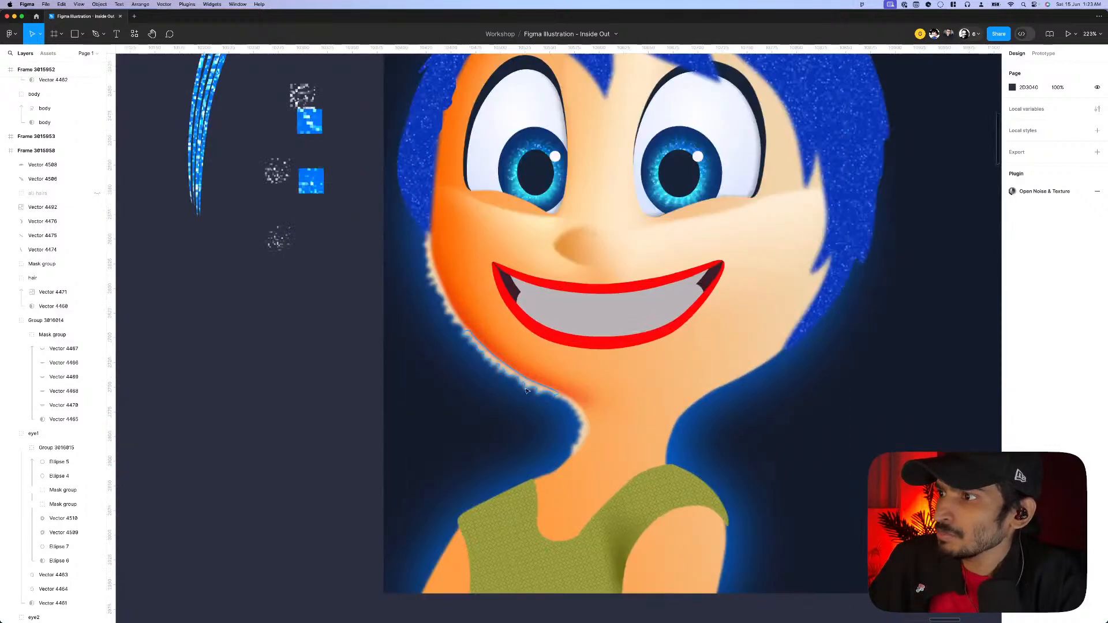
{"action": "left_click", "coordinate": [456, 242]}
{"action": "scroll", "coordinate": [808, 366], "scroll_direction": "down", "scroll_amount": 5}
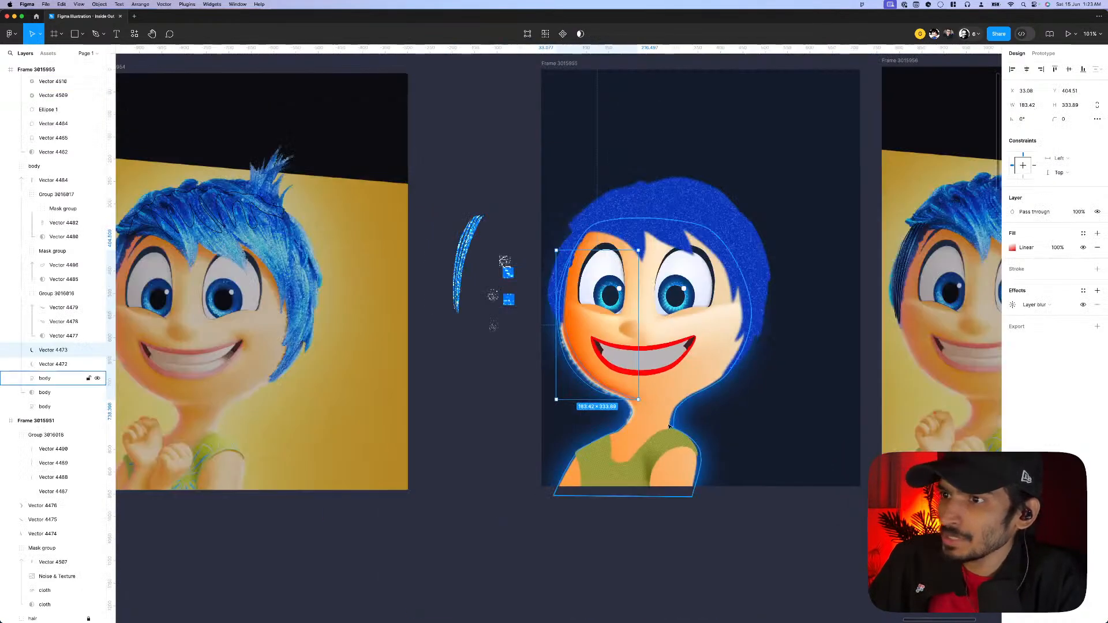
{"action": "scroll", "coordinate": [676, 416], "scroll_direction": "up", "scroll_amount": 10}
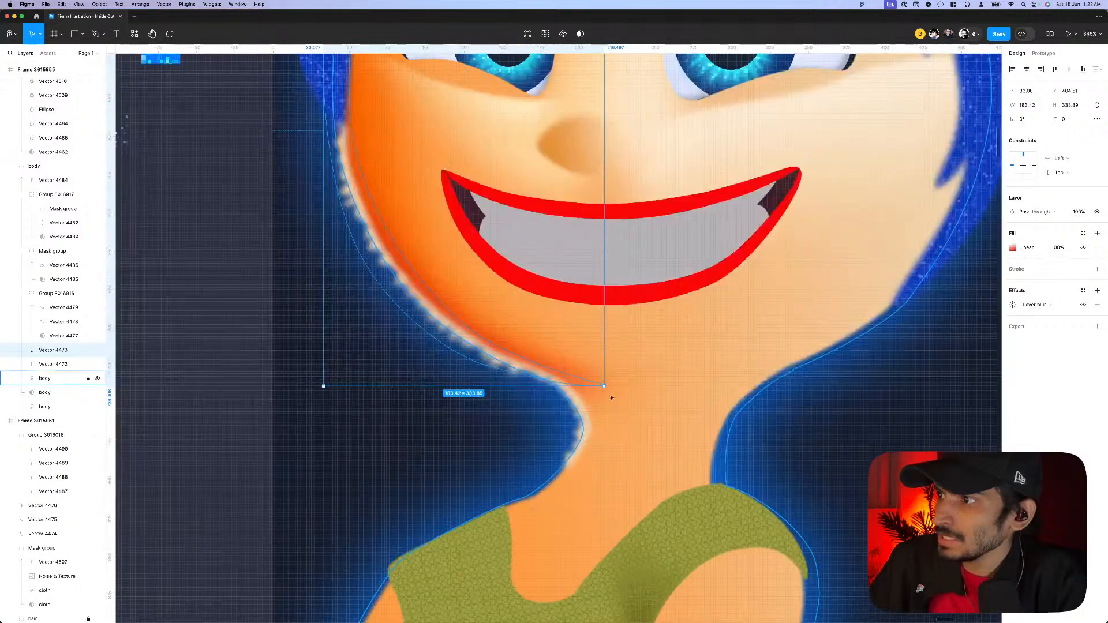
{"action": "scroll", "coordinate": [626, 403], "scroll_direction": "up", "scroll_amount": 3}
{"action": "key", "text": "p"}
{"action": "left_click", "coordinate": [522, 372]}
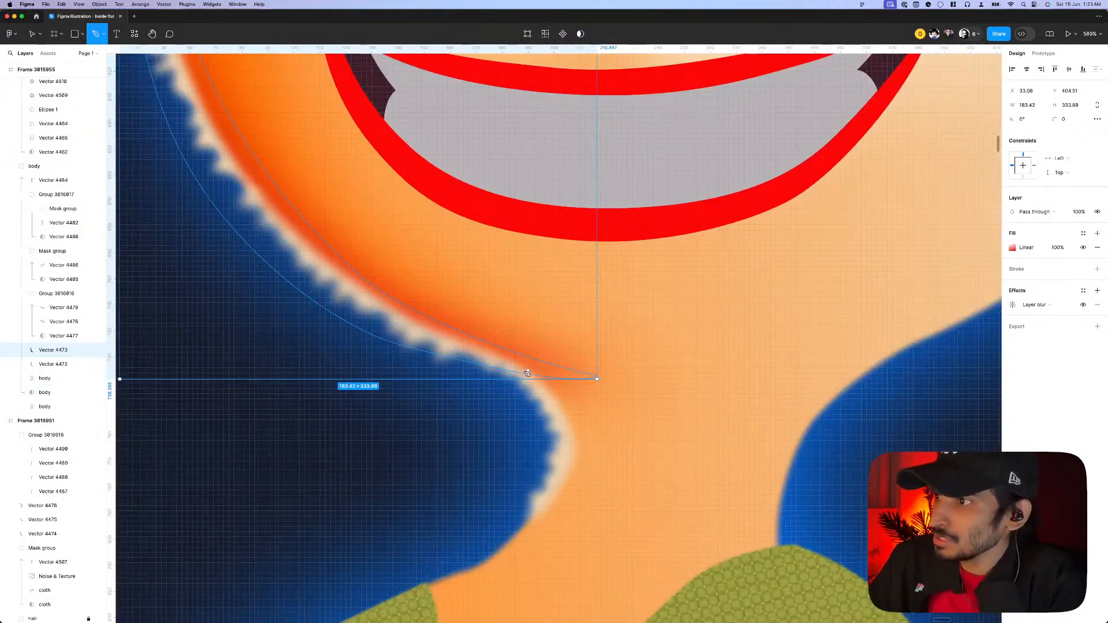
{"action": "left_click_drag", "start_coordinate": [664, 384], "coordinate": [728, 378]}
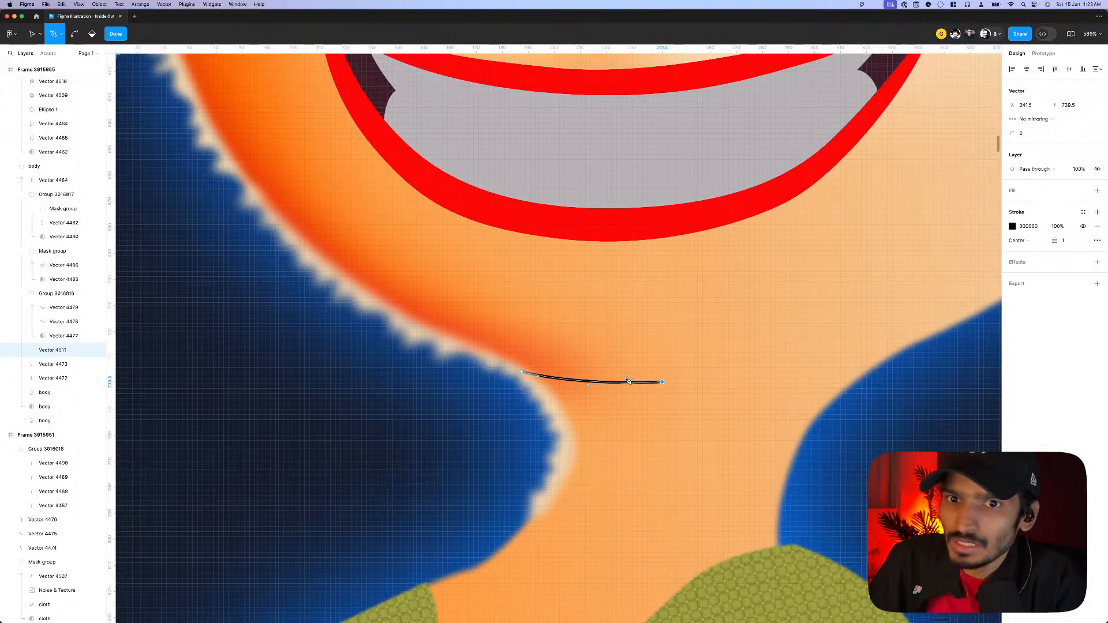
{"action": "scroll", "coordinate": [580, 380], "scroll_direction": "up", "scroll_amount": 1}
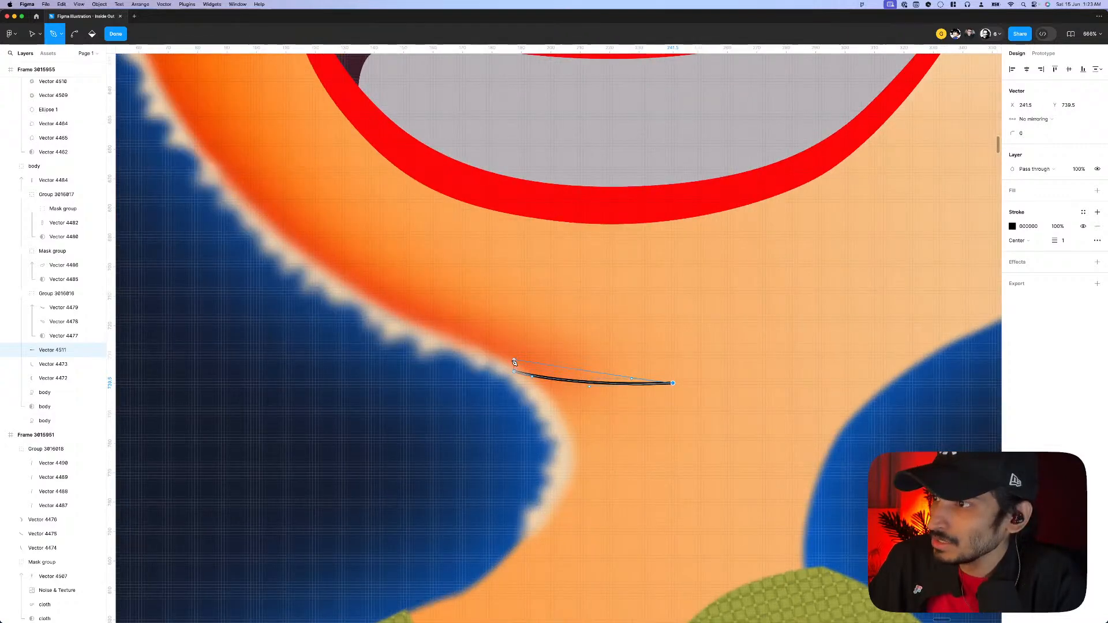
{"action": "left_click_drag", "start_coordinate": [508, 357], "coordinate": [525, 377]}
- Refine the outer end of the chin shape so it follows the jaw edge, about 63.5 × 9 in size
{"action": "scroll", "coordinate": [530, 375], "scroll_direction": "down", "scroll_amount": 10}
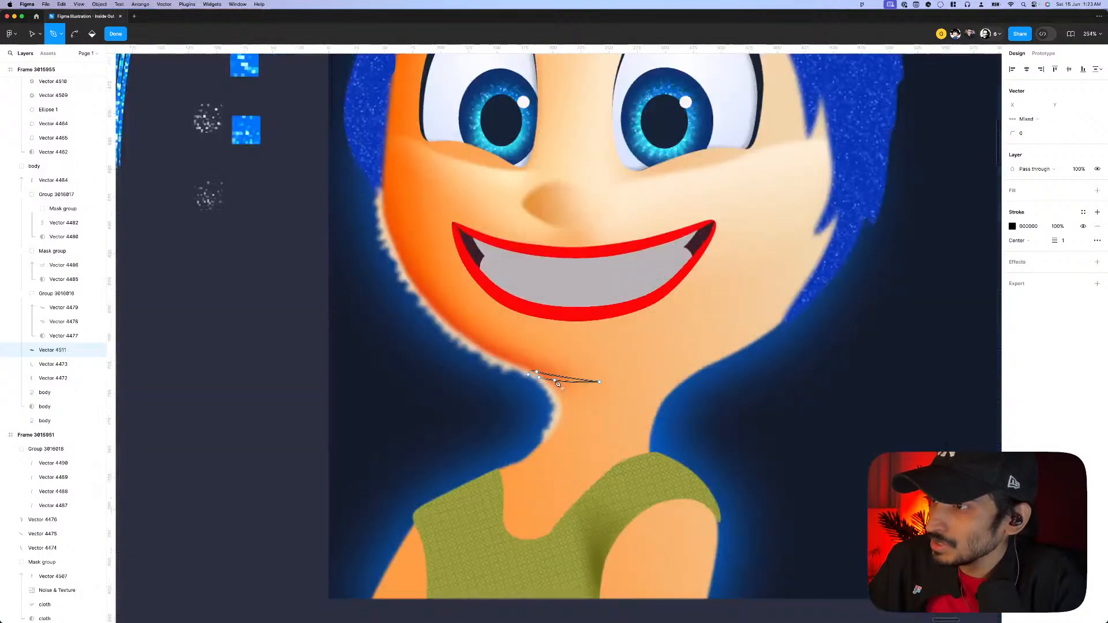
{"action": "scroll", "coordinate": [530, 376], "scroll_direction": "up", "scroll_amount": 10}
{"action": "key", "text": "v"}
{"action": "left_click_drag", "start_coordinate": [542, 377], "coordinate": [545, 381]}
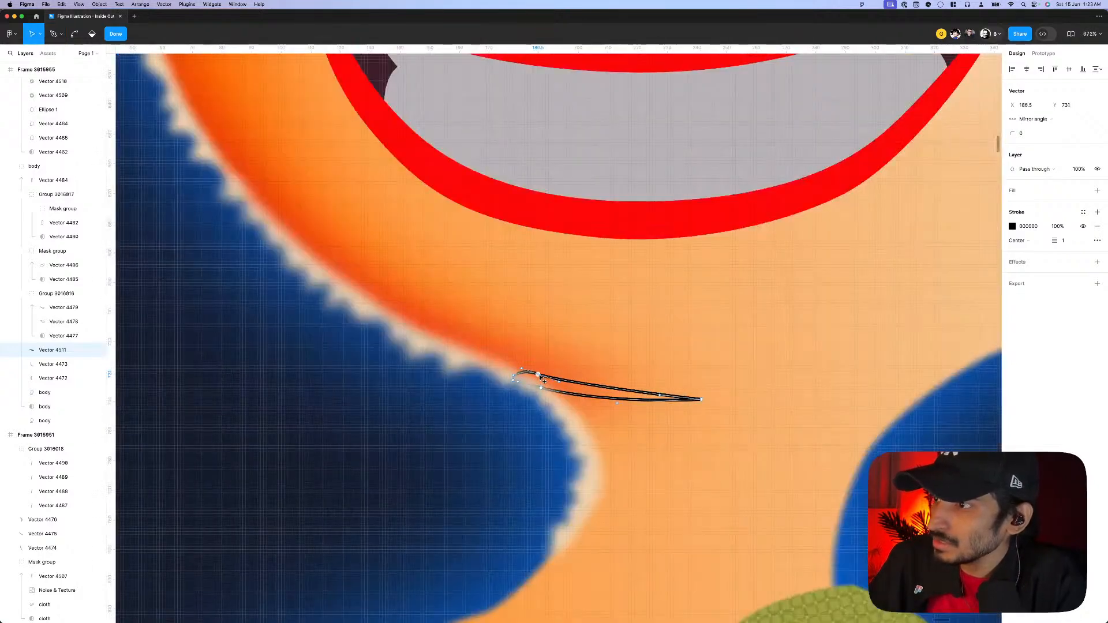
{"action": "key", "text": "Escape"}
- Replace the chin shape's black outline with the soft, light blurred style of the jaw's edge highlight
{"action": "scroll", "coordinate": [543, 378], "scroll_direction": "down", "scroll_amount": 3}
{"action": "left_click", "coordinate": [520, 374]}
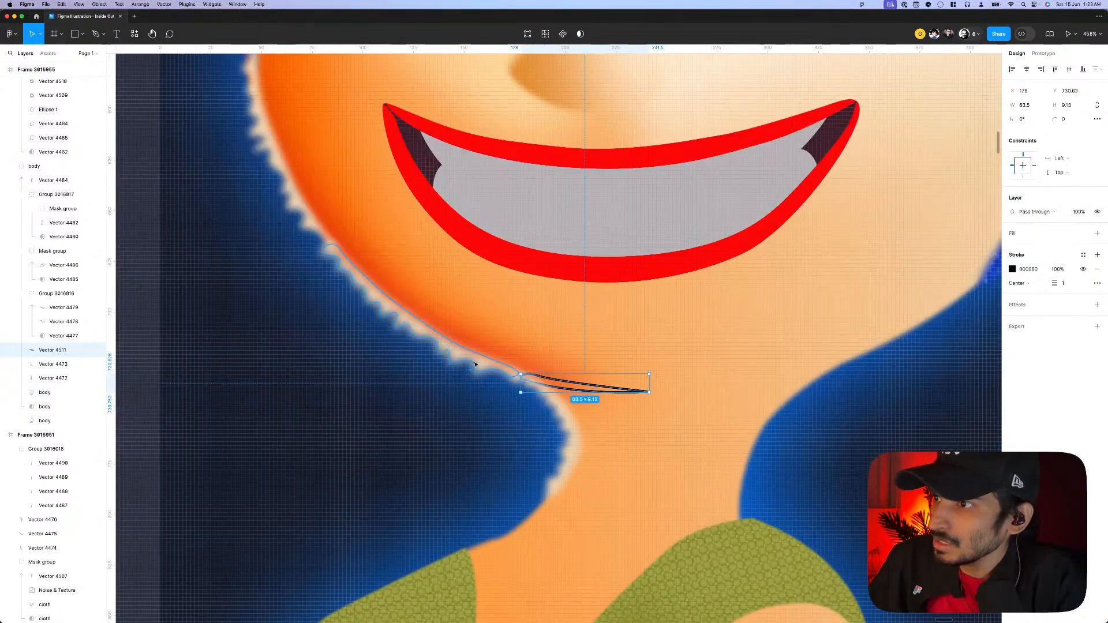
{"action": "left_click", "coordinate": [539, 381]}
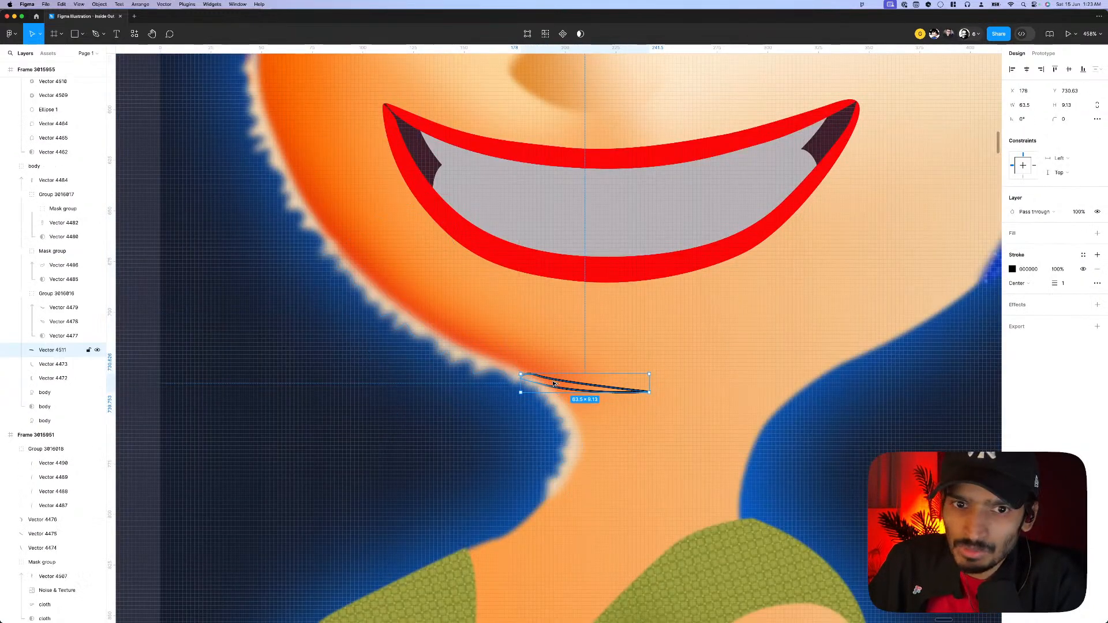
{"action": "scroll", "coordinate": [540, 381], "scroll_direction": "down", "scroll_amount": 10}
{"action": "key", "text": "Escape"}
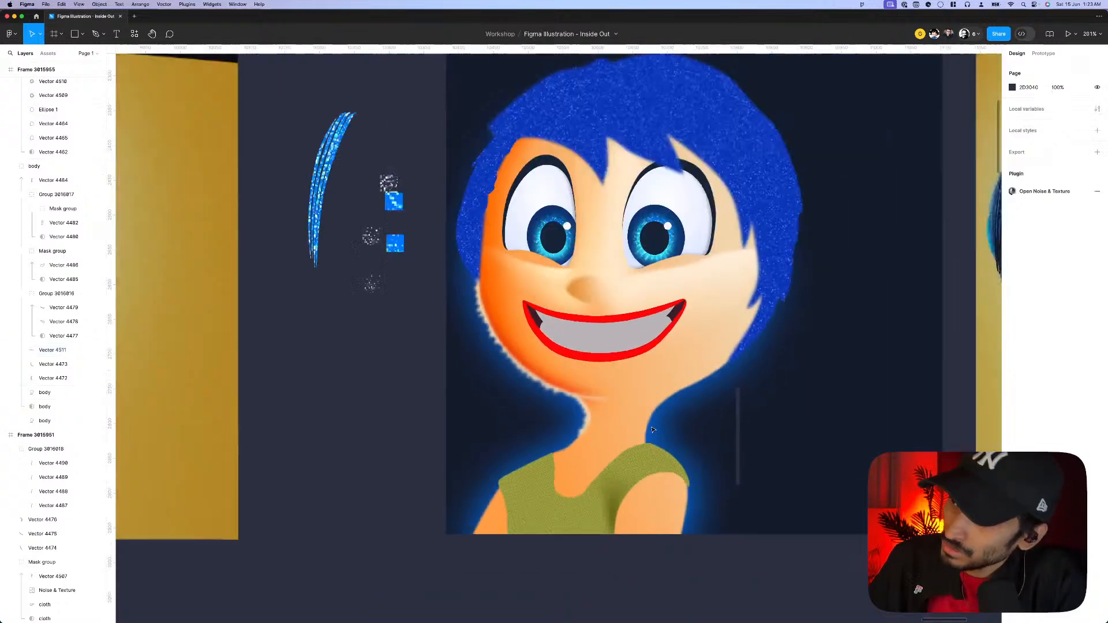
- Draw a closed curved shape along the neck's shaded edge and over the adjoining shoulder, about 160 × 152 in size
{"action": "scroll", "coordinate": [654, 430], "scroll_direction": "down", "scroll_amount": 5}
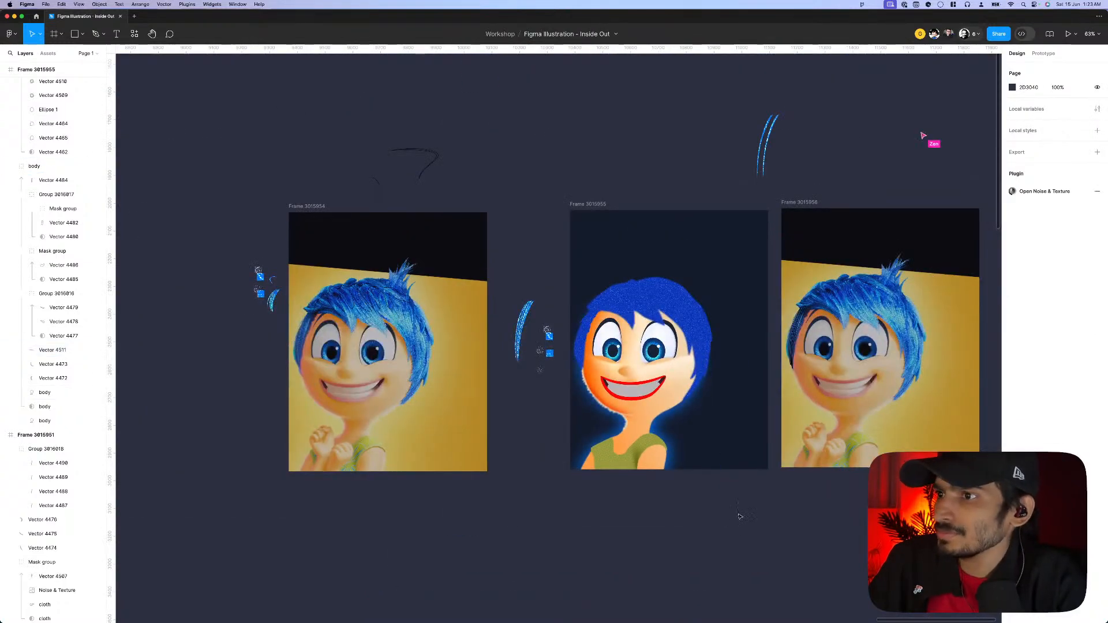
{"action": "scroll", "coordinate": [737, 513], "scroll_direction": "up", "scroll_amount": 5}
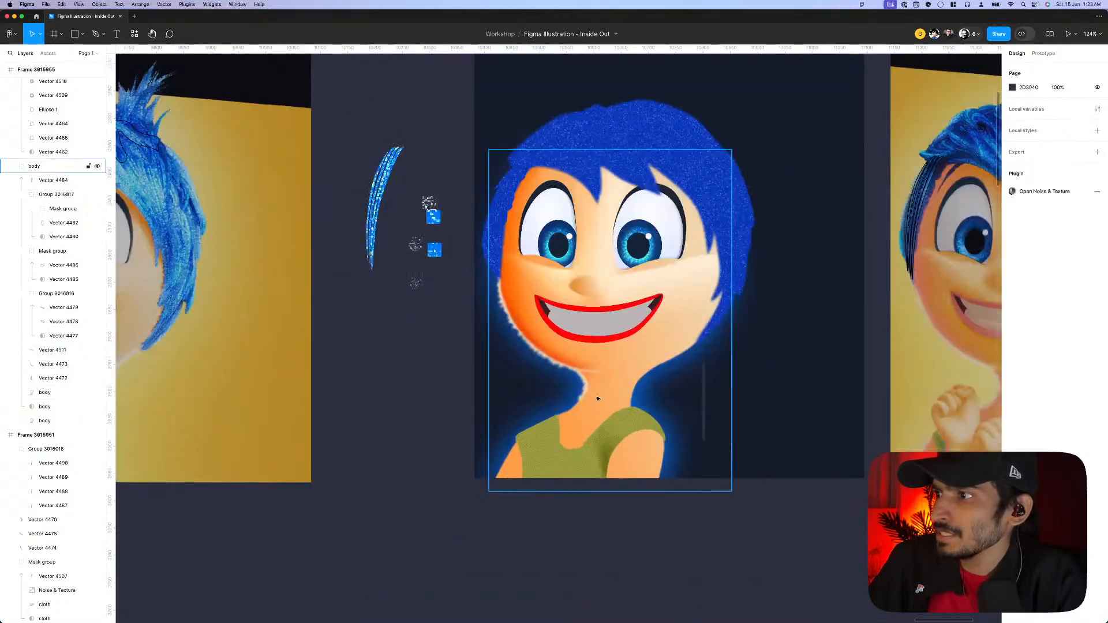
{"action": "scroll", "coordinate": [598, 398], "scroll_direction": "down", "scroll_amount": 5}
{"action": "scroll", "coordinate": [606, 422], "scroll_direction": "up", "scroll_amount": 5}
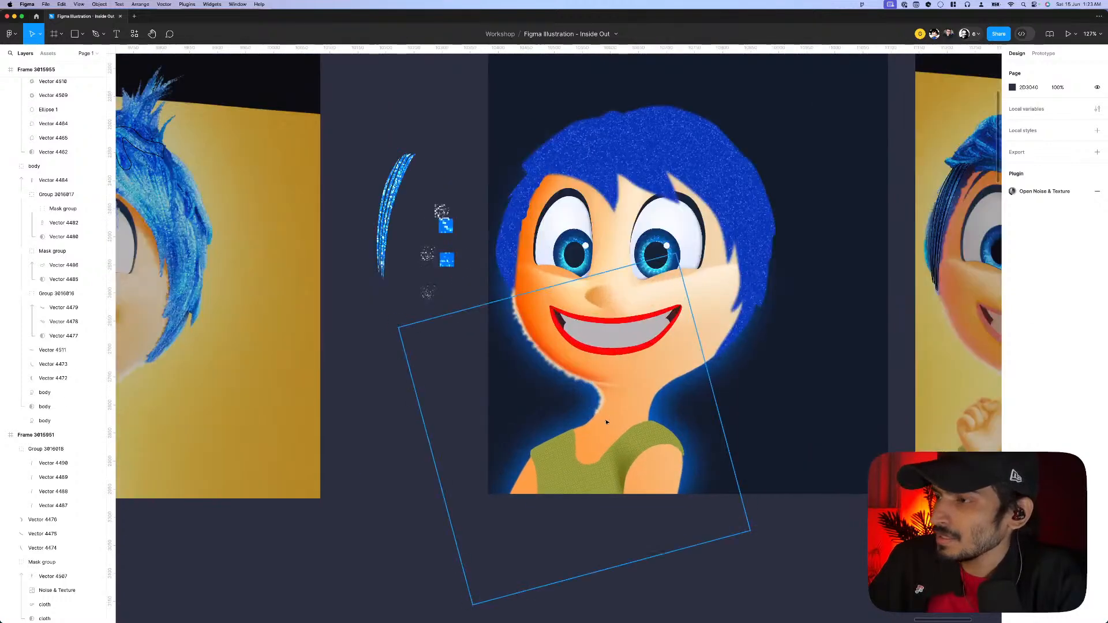
{"action": "left_click", "coordinate": [606, 422]}
{"action": "scroll", "coordinate": [608, 417], "scroll_direction": "up", "scroll_amount": 3}
{"action": "scroll", "coordinate": [612, 402], "scroll_direction": "up", "scroll_amount": 2}
{"action": "key", "text": "p"}
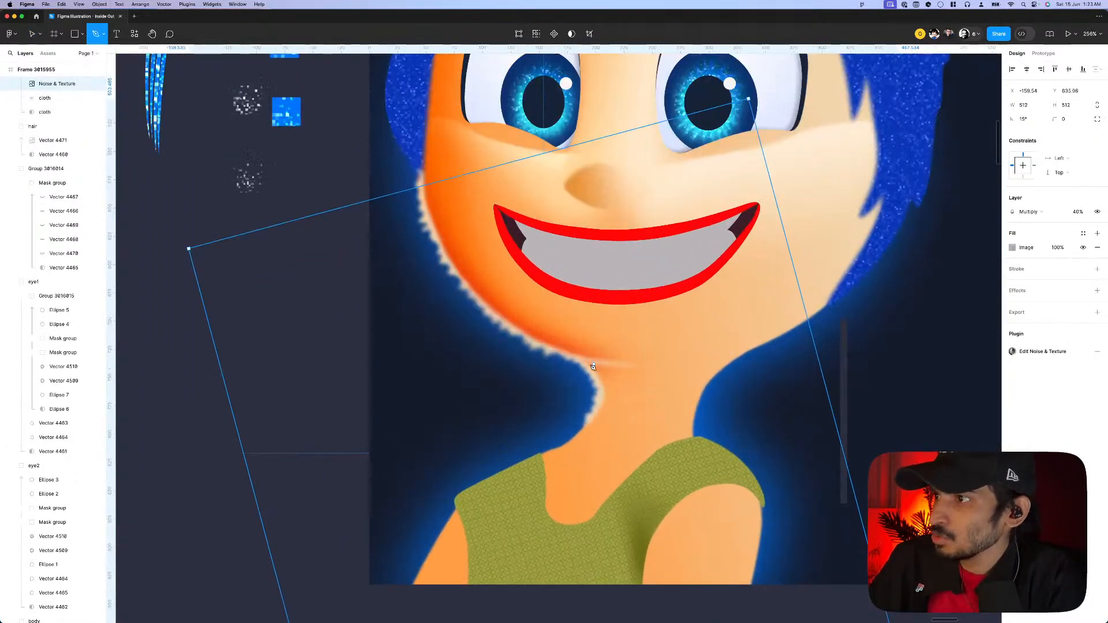
{"action": "left_click", "coordinate": [588, 357]}
{"action": "left_click", "coordinate": [622, 401]}
{"action": "scroll", "coordinate": [612, 415], "scroll_direction": "down", "scroll_amount": 5}
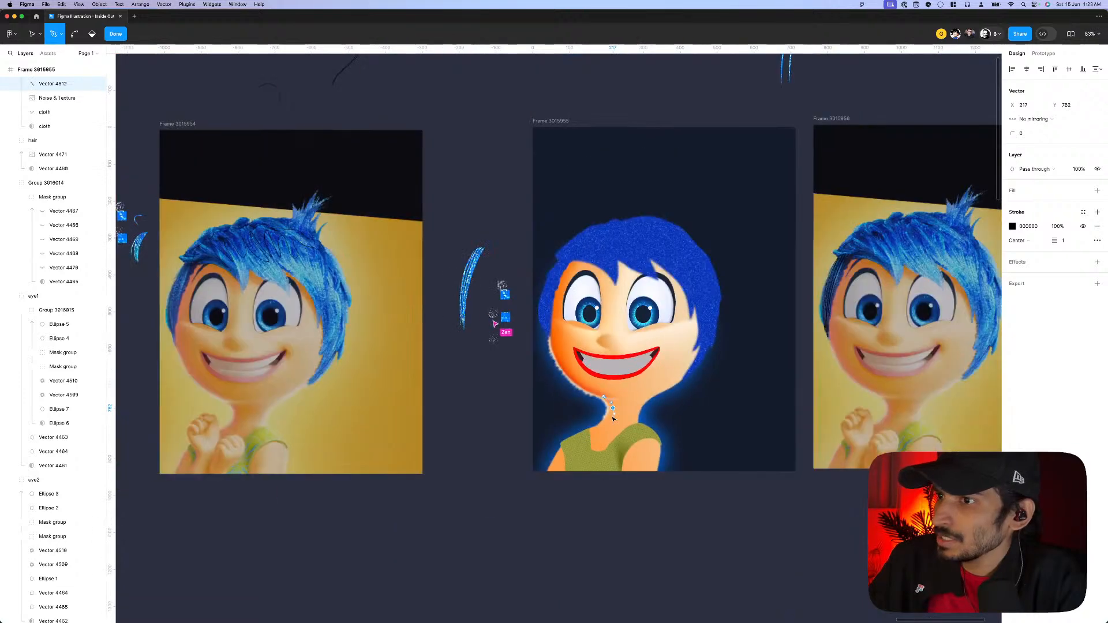
{"action": "scroll", "coordinate": [613, 418], "scroll_direction": "up", "scroll_amount": 4}
{"action": "scroll", "coordinate": [616, 420], "scroll_direction": "up", "scroll_amount": 3}
{"action": "left_click", "coordinate": [602, 437]}
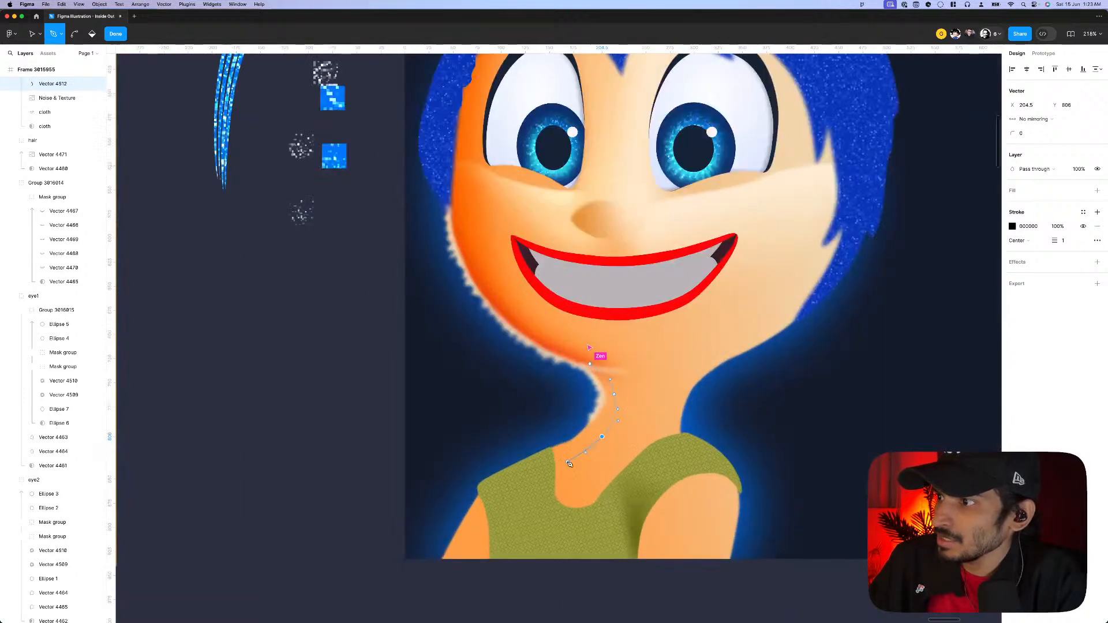
{"action": "left_click", "coordinate": [524, 476]}
{"action": "left_click", "coordinate": [469, 509]}
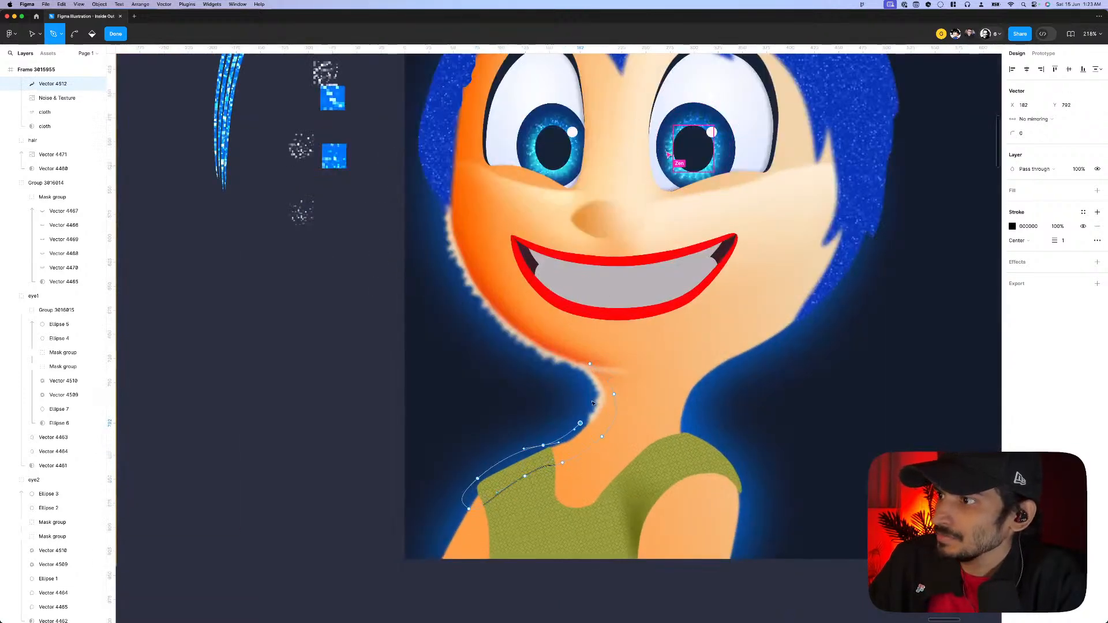
{"action": "left_click", "coordinate": [580, 424]}
{"action": "key", "text": "Escape"}
- Give the neck shape the jaw shading's FF6B01 fill and layer blur, and move it to the head of the body group
{"action": "left_click", "coordinate": [603, 429]}
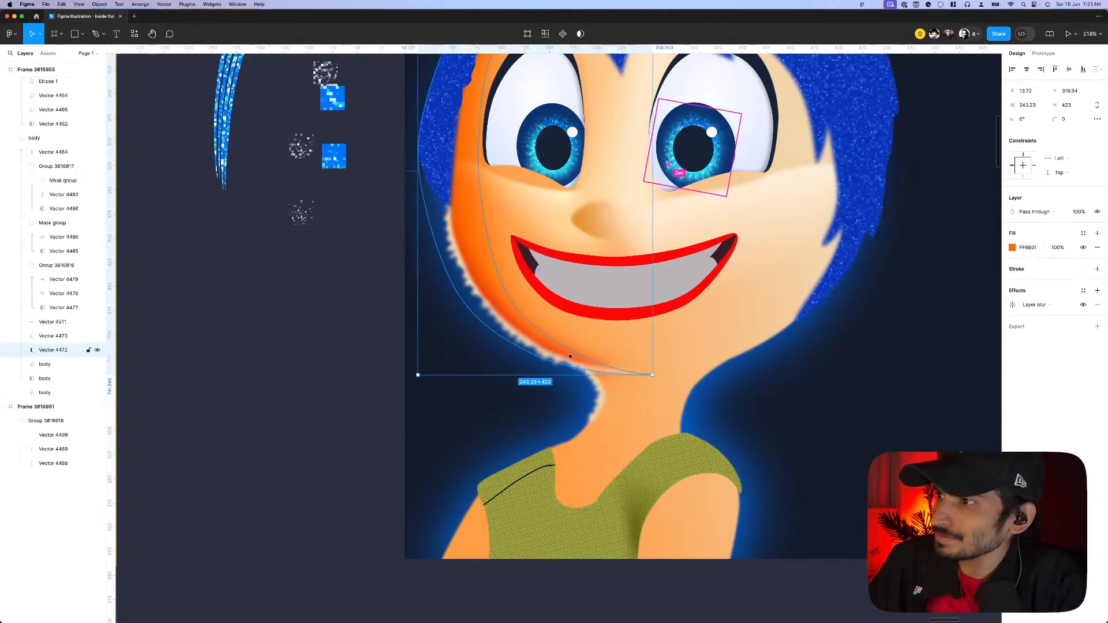
{"action": "left_click", "coordinate": [600, 433]}
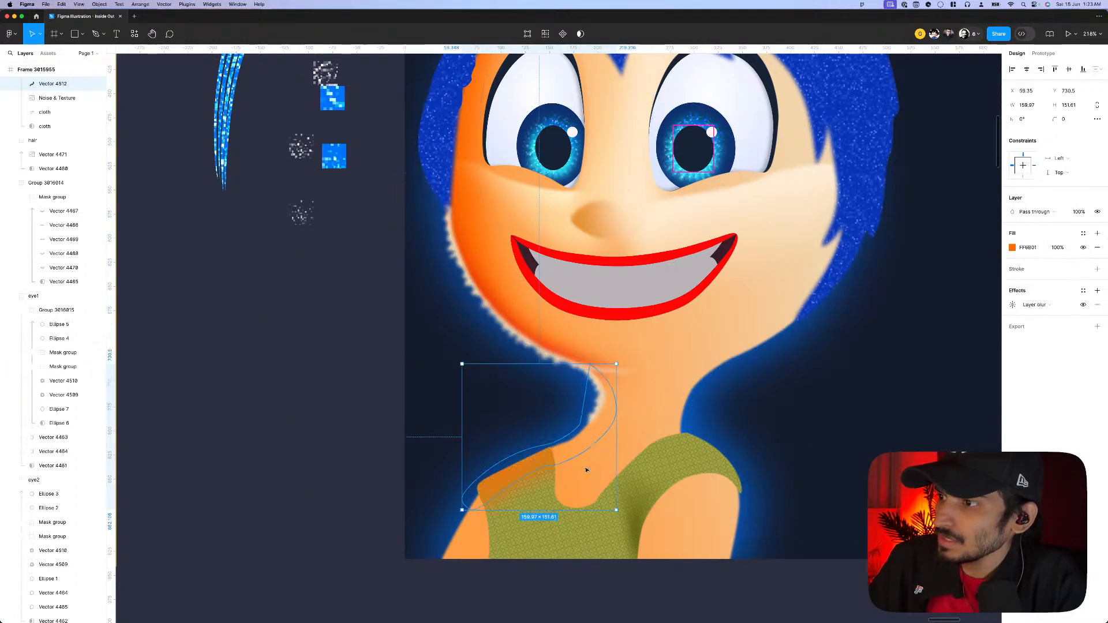
{"action": "mouse_move", "coordinate": [45, 84]}
{"action": "left_mouse_down"}
{"action": "mouse_move", "coordinate": [13, 317]}
{"action": "mouse_move", "coordinate": [41, 477]}
{"action": "mouse_move", "coordinate": [49, 467]}
{"action": "left_mouse_up"}
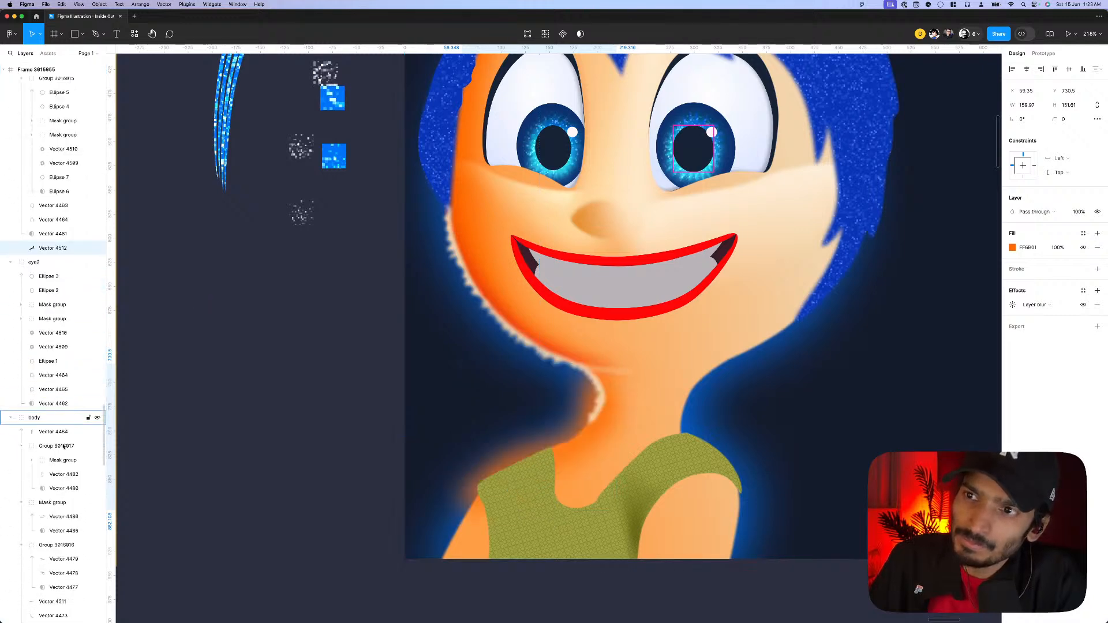
{"action": "scroll", "coordinate": [50, 119], "scroll_direction": "down", "scroll_amount": 10}
{"action": "left_click_drag", "start_coordinate": [49, 106], "coordinate": [49, 282]}
{"action": "scroll", "coordinate": [686, 445], "scroll_direction": "down", "scroll_amount": 6}
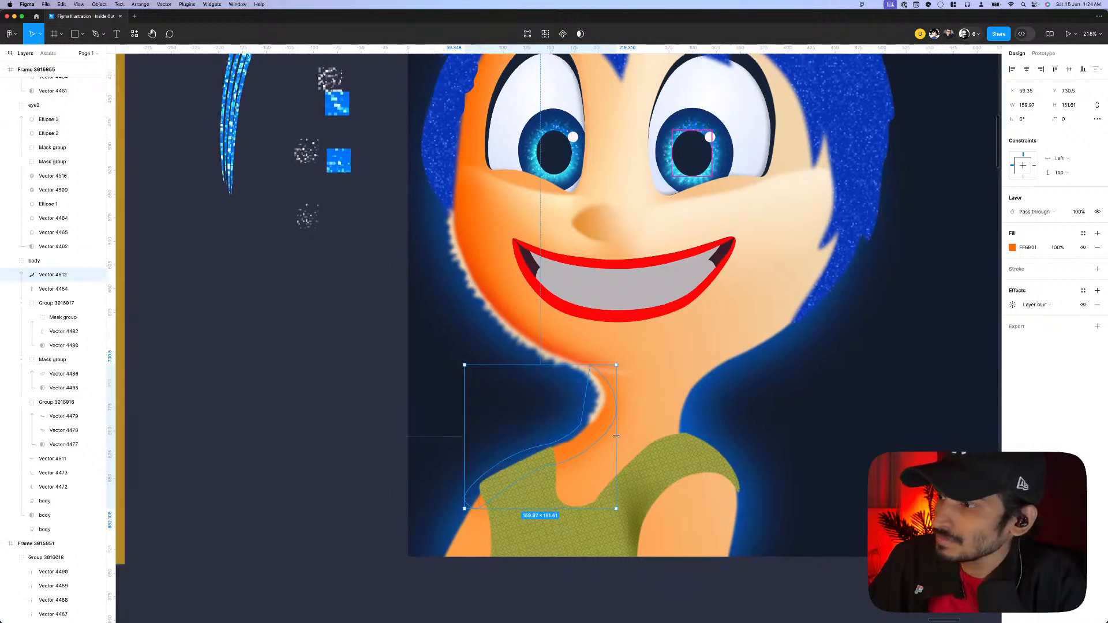
- Compare the jaw and neck shading in Frame 3015955 with the reference images beside it
{"action": "left_click", "coordinate": [700, 532]}
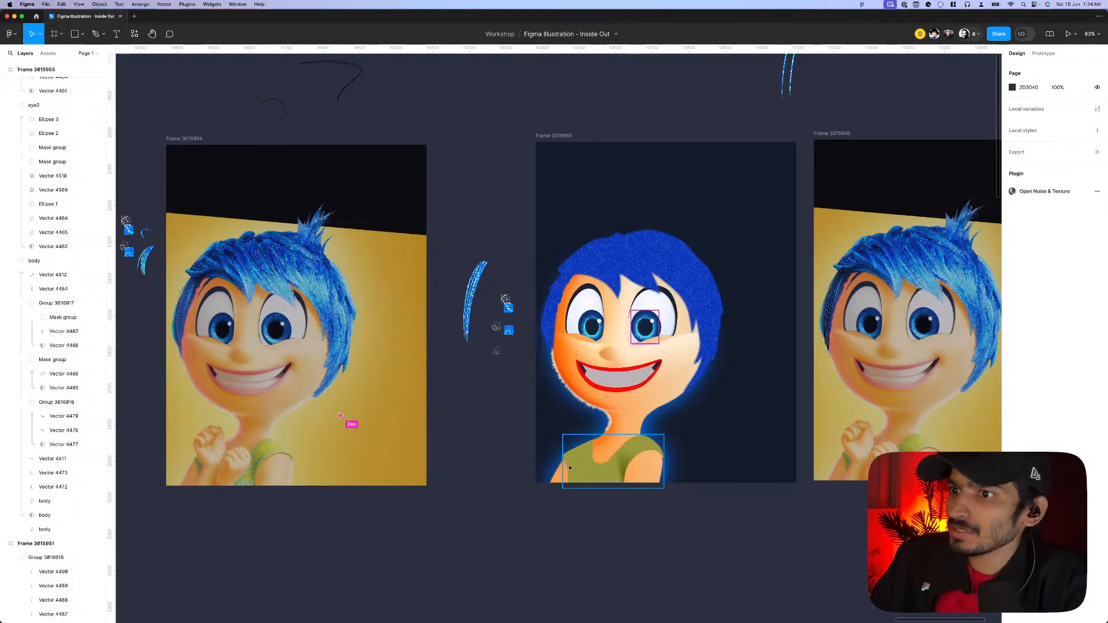
{"action": "scroll", "coordinate": [570, 468], "scroll_direction": "down", "scroll_amount": 3}
{"action": "scroll", "coordinate": [636, 496], "scroll_direction": "up", "scroll_amount": 3}
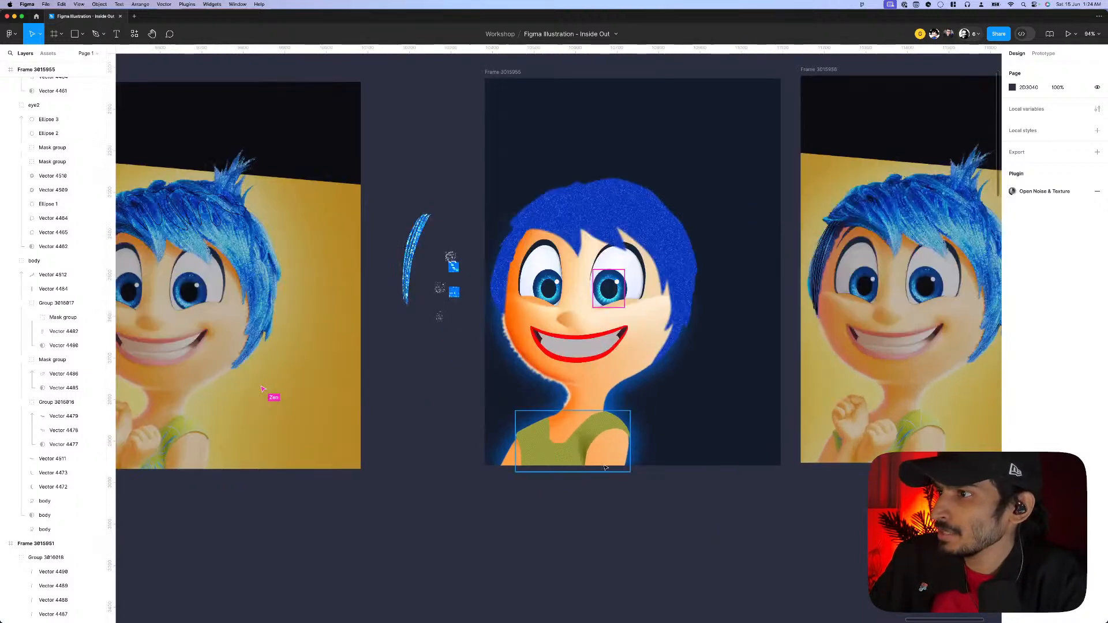
{"action": "scroll", "coordinate": [601, 376], "scroll_direction": "up", "scroll_amount": 2}
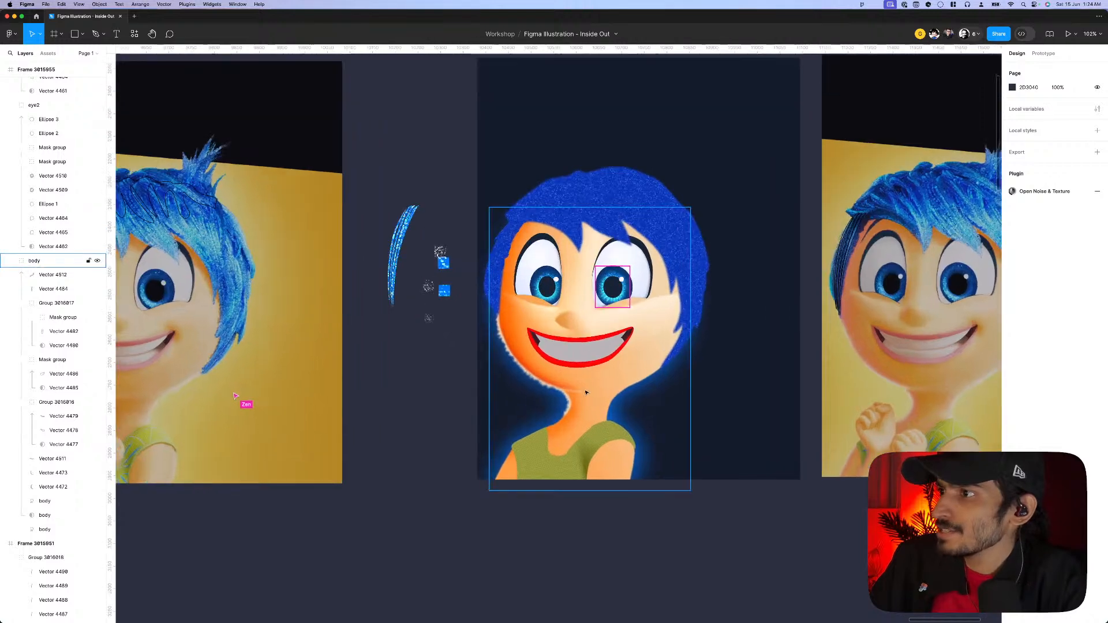
{"action": "scroll", "coordinate": [585, 369], "scroll_direction": "down", "scroll_amount": 4}
{"action": "scroll", "coordinate": [578, 364], "scroll_direction": "up", "scroll_amount": 2}
{"action": "scroll", "coordinate": [555, 347], "scroll_direction": "down", "scroll_amount": 3}
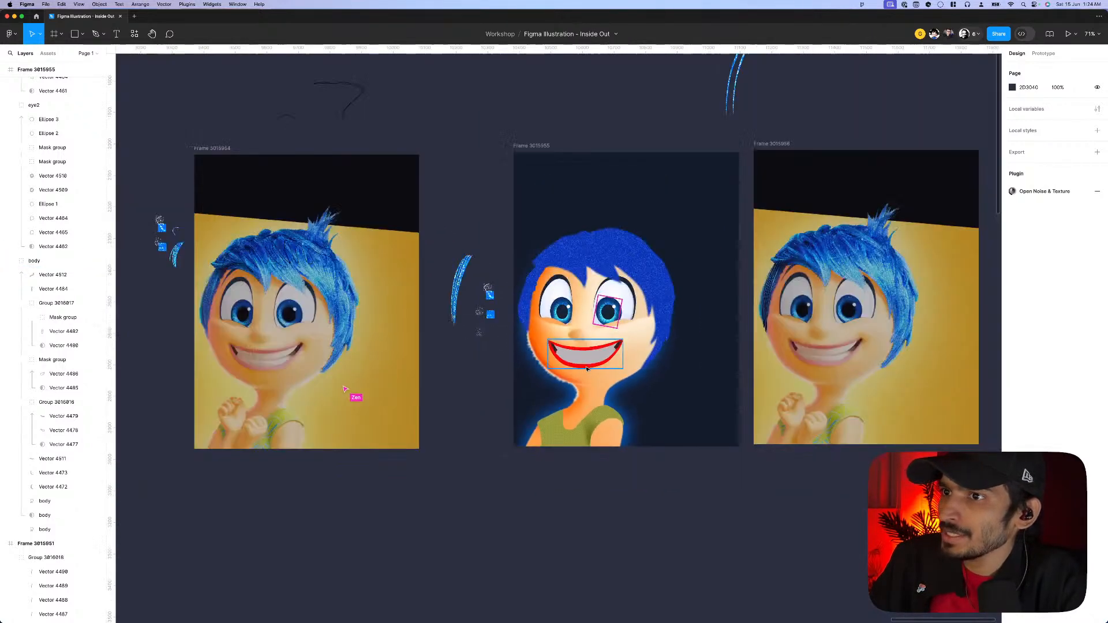
- Start a pen path at the base of the raised forearm in Frame 3015954's reference image
{"action": "scroll", "coordinate": [533, 337], "scroll_direction": "up", "scroll_amount": 2}
{"action": "scroll", "coordinate": [433, 454], "scroll_direction": "left", "scroll_amount": 5}
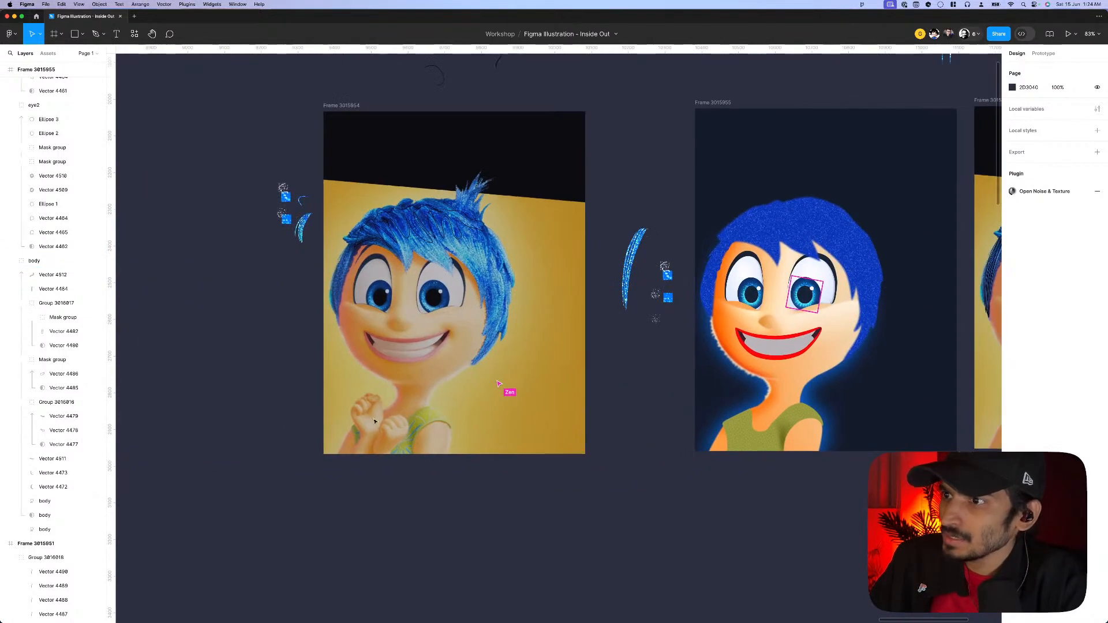
{"action": "scroll", "coordinate": [371, 420], "scroll_direction": "up", "scroll_amount": 6}
{"action": "scroll", "coordinate": [359, 433], "scroll_direction": "up", "scroll_amount": 2}
{"action": "key", "text": "p"}
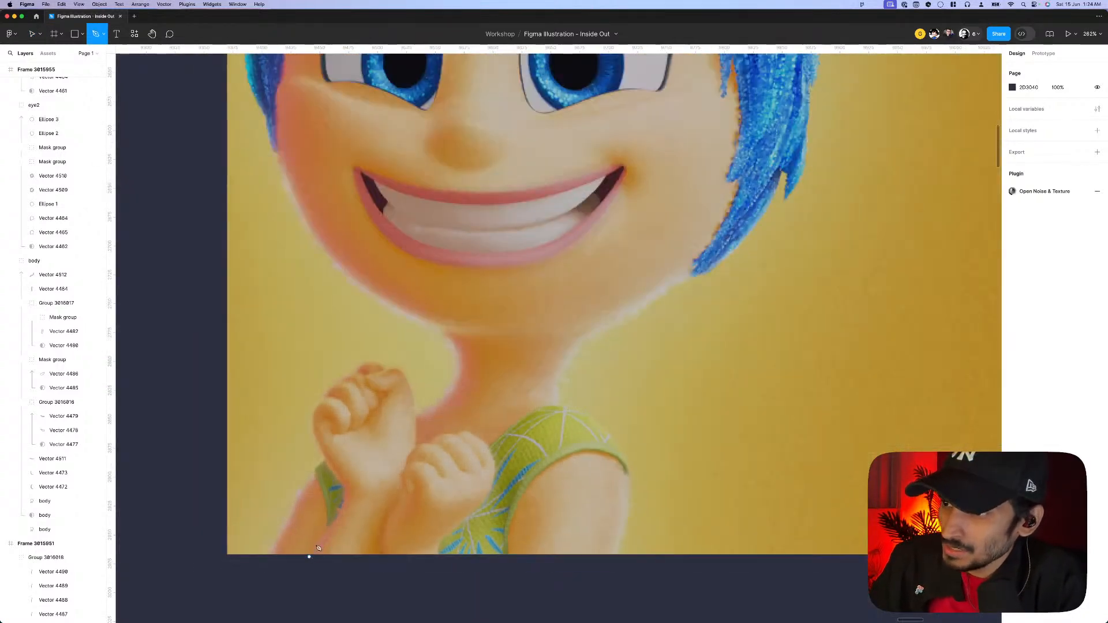
{"action": "left_click", "coordinate": [309, 558]}
{"action": "scroll", "coordinate": [323, 534], "scroll_direction": "up", "scroll_amount": 2}
{"action": "left_click", "coordinate": [324, 534]}
{"action": "left_click", "coordinate": [328, 530]}
{"action": "left_click", "coordinate": [331, 524]}
{"action": "left_click", "coordinate": [339, 515]}
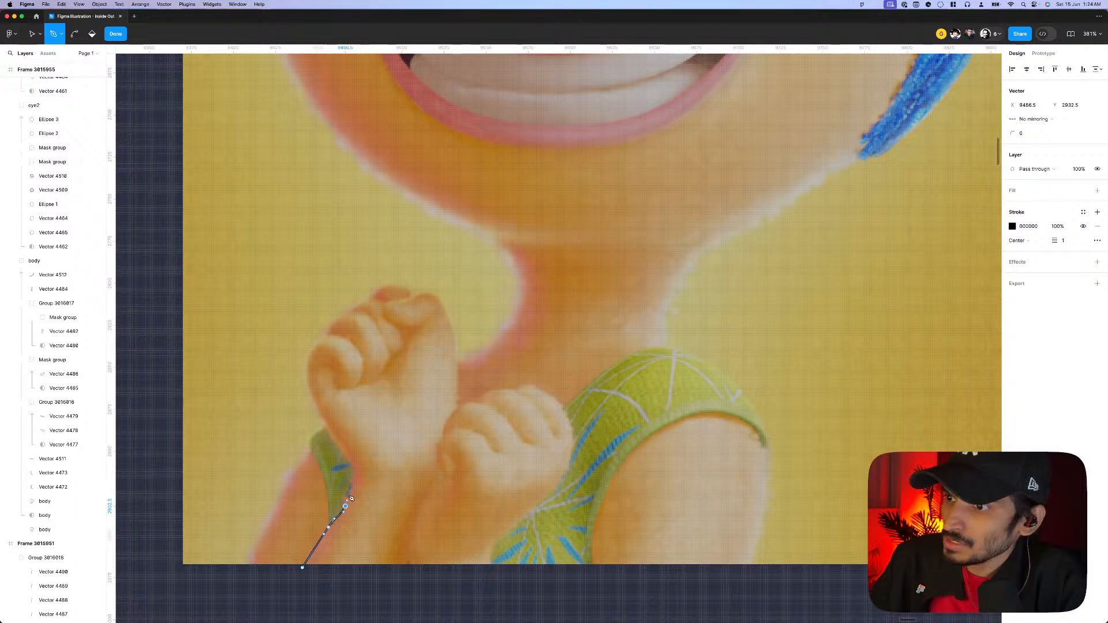
{"action": "key", "text": "super+z"}
{"action": "key", "text": "super+z"}
{"action": "key", "text": "super+z"}
{"action": "key", "text": "super+z"}
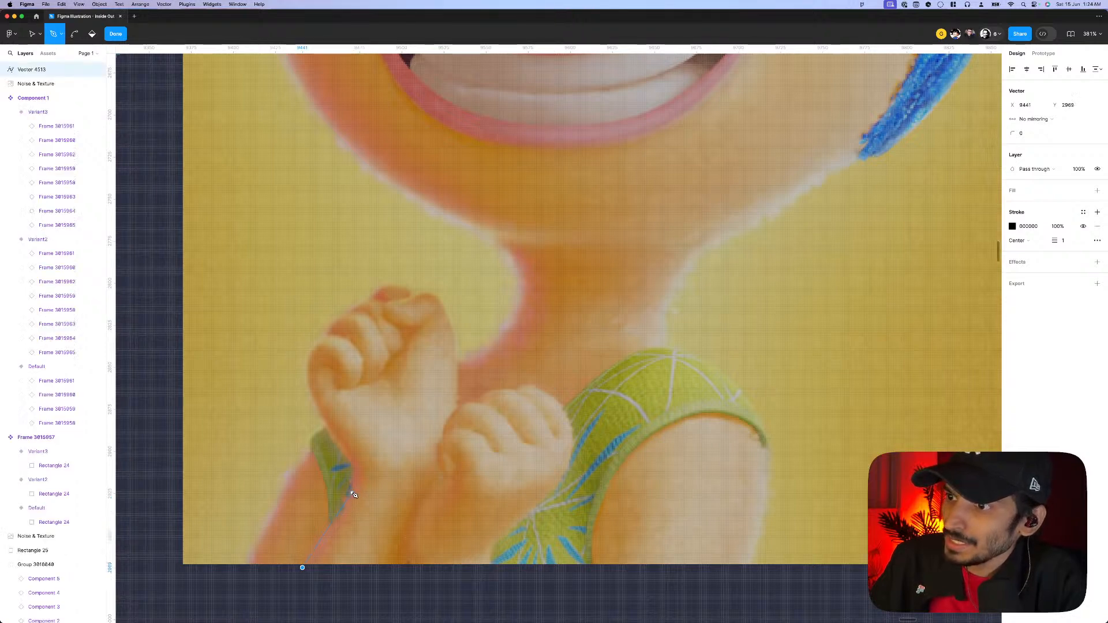
- Trace the raised forearm's outer edge, the bend at the wrist and the fist's outer knuckles with curved segments
{"action": "left_click_drag", "start_coordinate": [353, 492], "coordinate": [356, 482]}
{"action": "left_click", "coordinate": [352, 466]}
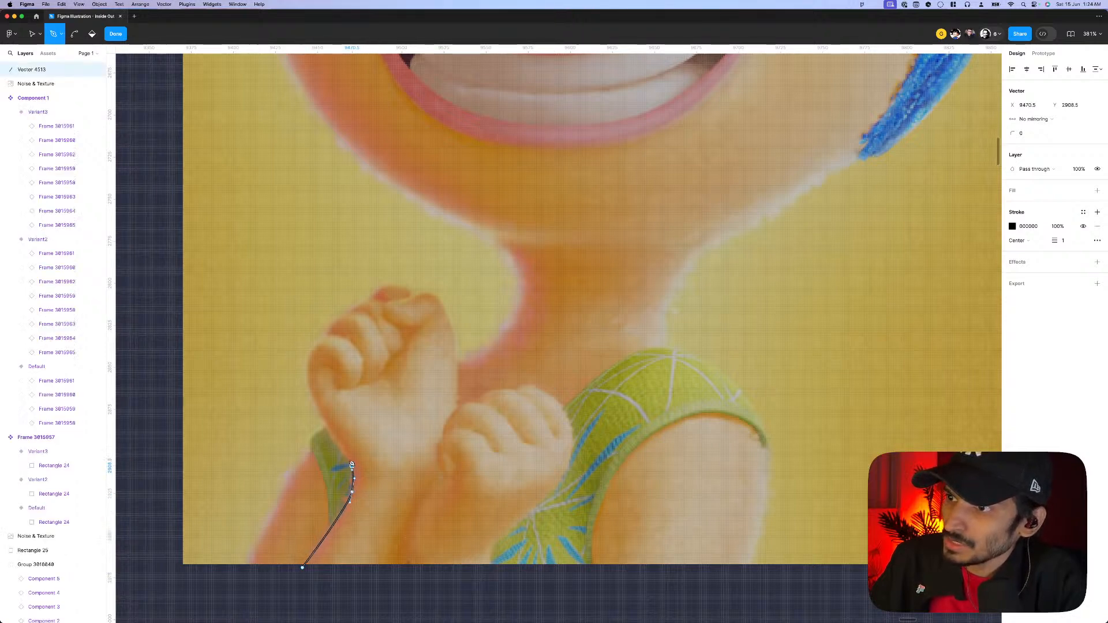
{"action": "left_click", "coordinate": [322, 420]}
{"action": "scroll", "coordinate": [310, 371], "scroll_direction": "up", "scroll_amount": 5}
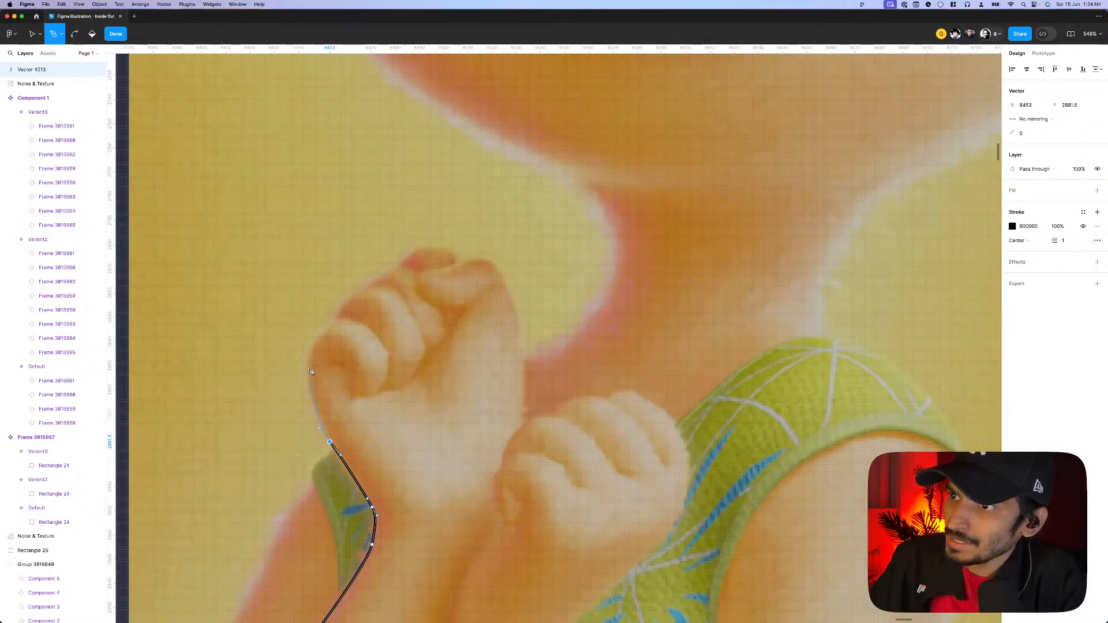
{"action": "left_click_drag", "start_coordinate": [310, 370], "coordinate": [333, 324]}
{"action": "left_click", "coordinate": [350, 301]}
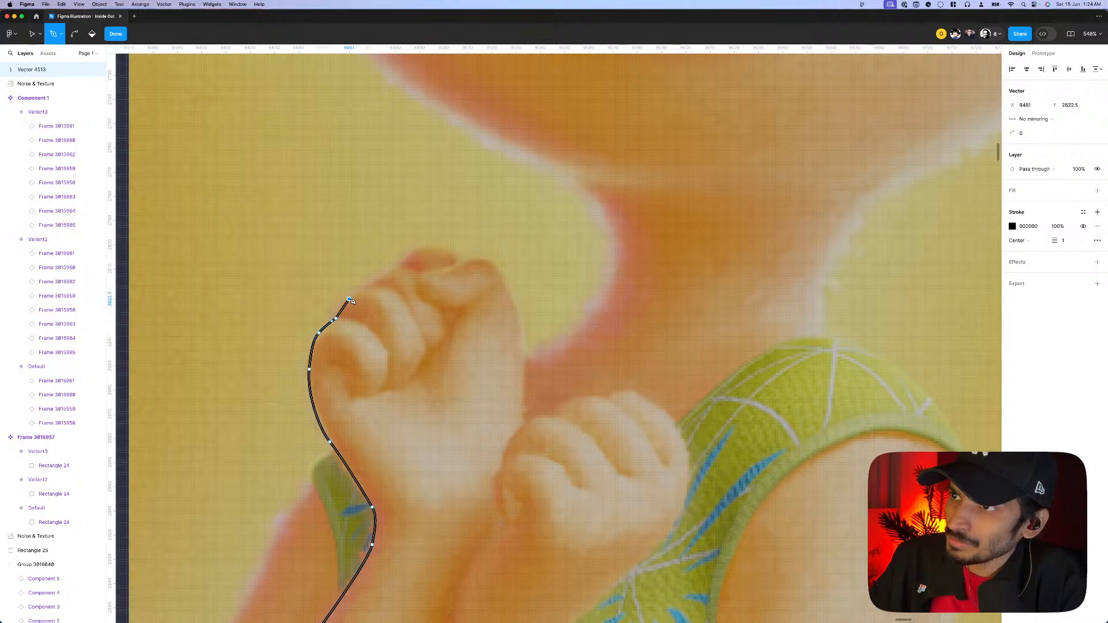
{"action": "left_click_drag", "start_coordinate": [371, 289], "coordinate": [357, 327]}
{"action": "scroll", "coordinate": [356, 326], "scroll_direction": "up", "scroll_amount": 1}
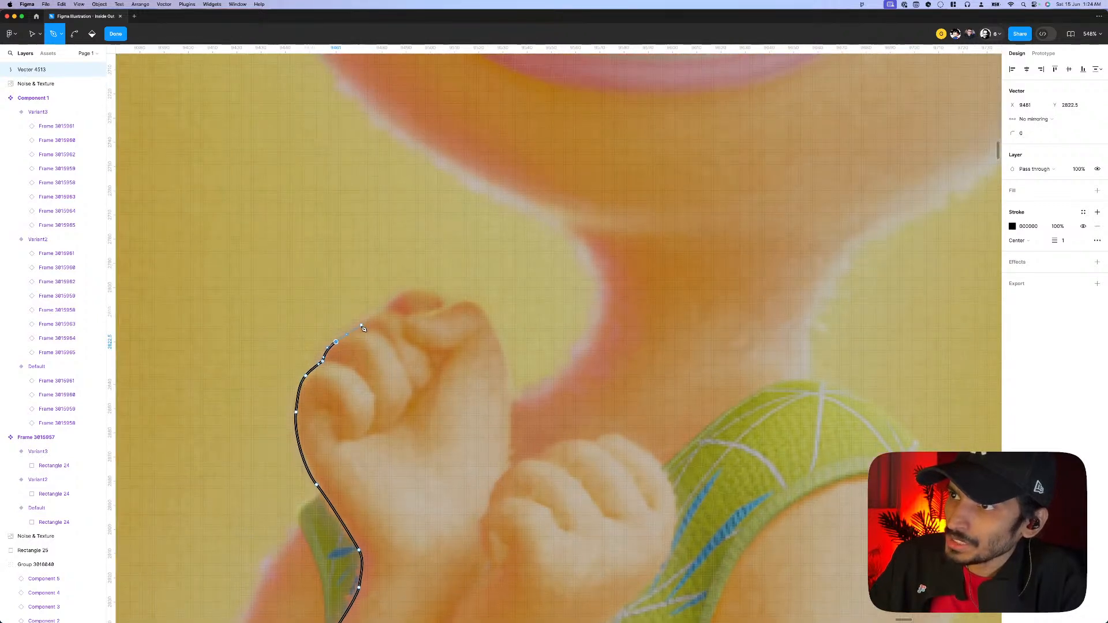
{"action": "left_click", "coordinate": [358, 327]}
{"action": "left_click", "coordinate": [388, 306]}
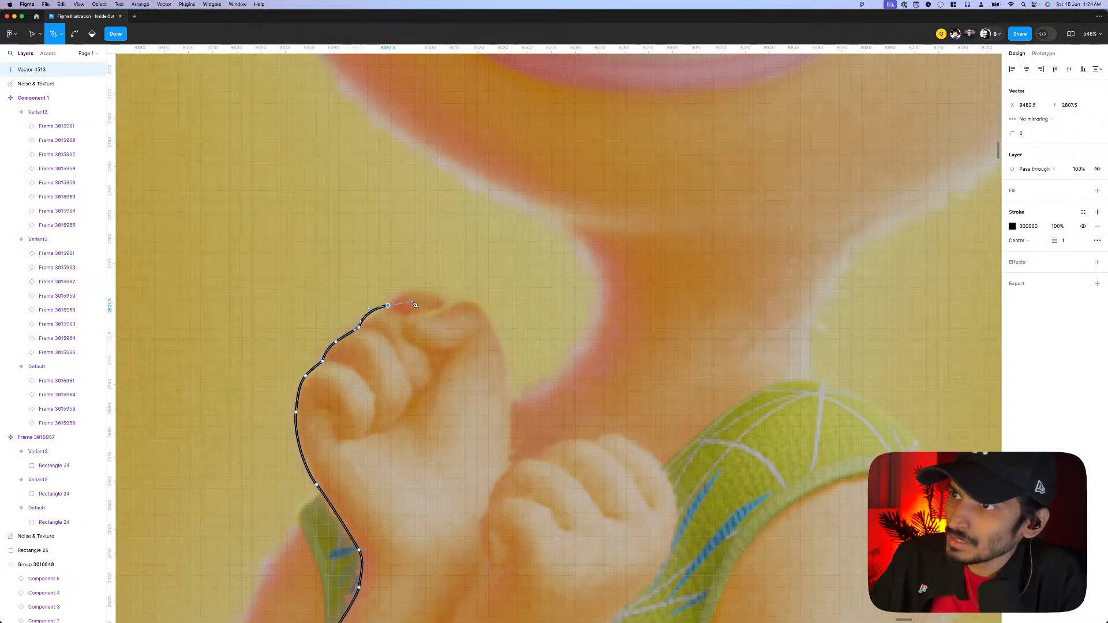
- Trace the top of the raised fist and the inner side of its forearm, then close the outline along the image's lower edge
{"action": "left_click_drag", "start_coordinate": [418, 289], "coordinate": [498, 333]}
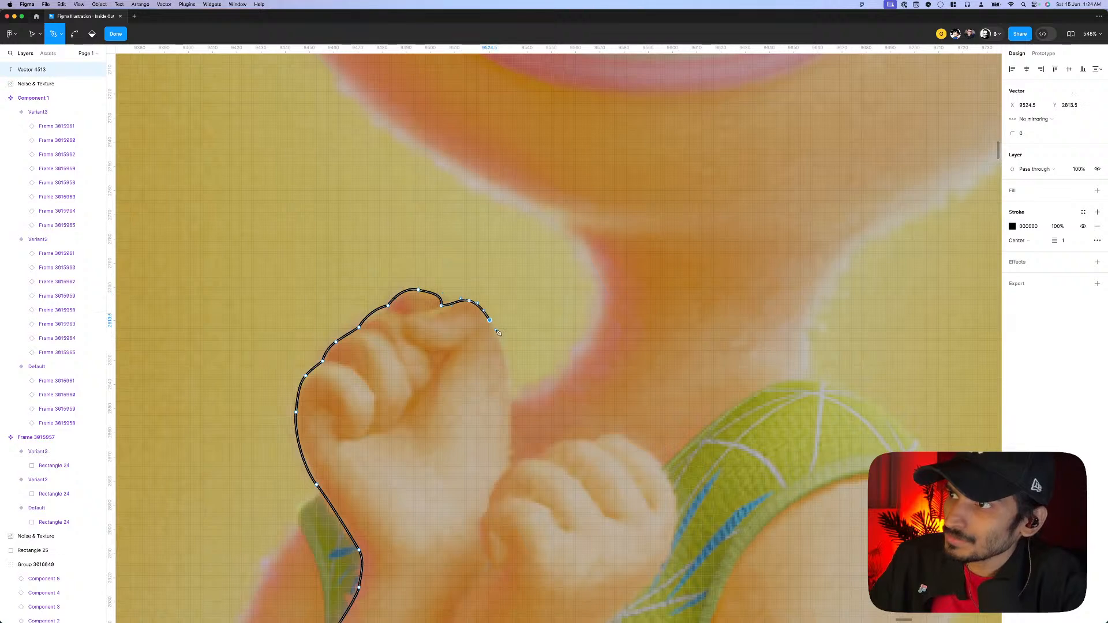
{"action": "left_click_drag", "start_coordinate": [511, 383], "coordinate": [512, 390]}
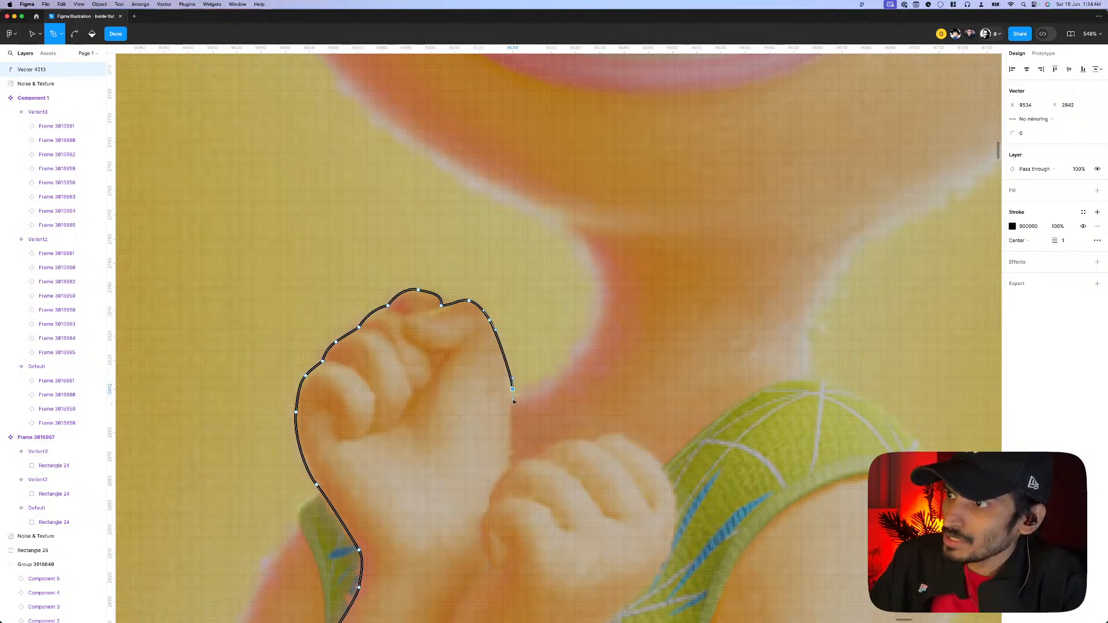
{"action": "scroll", "coordinate": [512, 404], "scroll_direction": "down", "scroll_amount": 3}
{"action": "scroll", "coordinate": [512, 439], "scroll_direction": "up", "scroll_amount": 3}
{"action": "left_click_drag", "start_coordinate": [507, 466], "coordinate": [509, 470]}
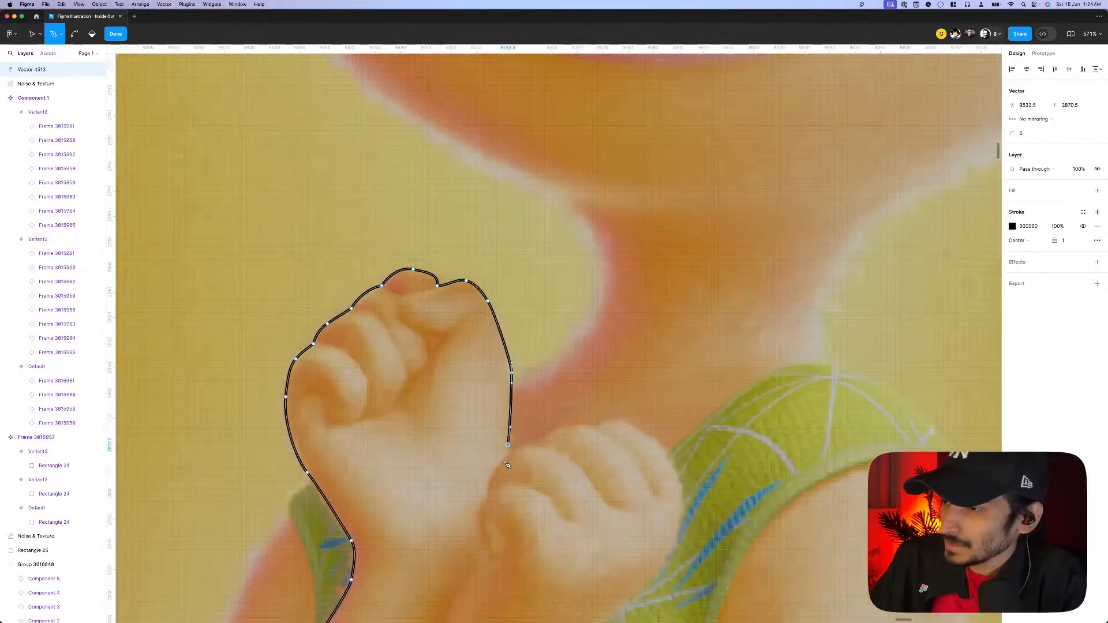
{"action": "scroll", "coordinate": [505, 405], "scroll_direction": "down", "scroll_amount": 3}
{"action": "left_click_drag", "start_coordinate": [493, 391], "coordinate": [479, 407]}
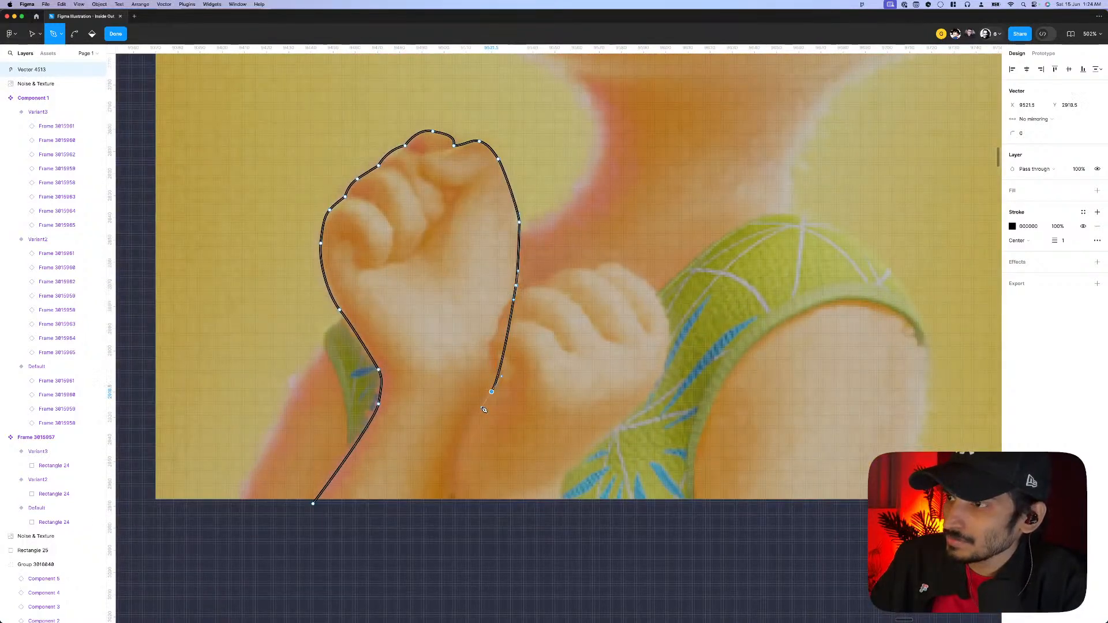
{"action": "left_click_drag", "start_coordinate": [452, 454], "coordinate": [444, 478]}
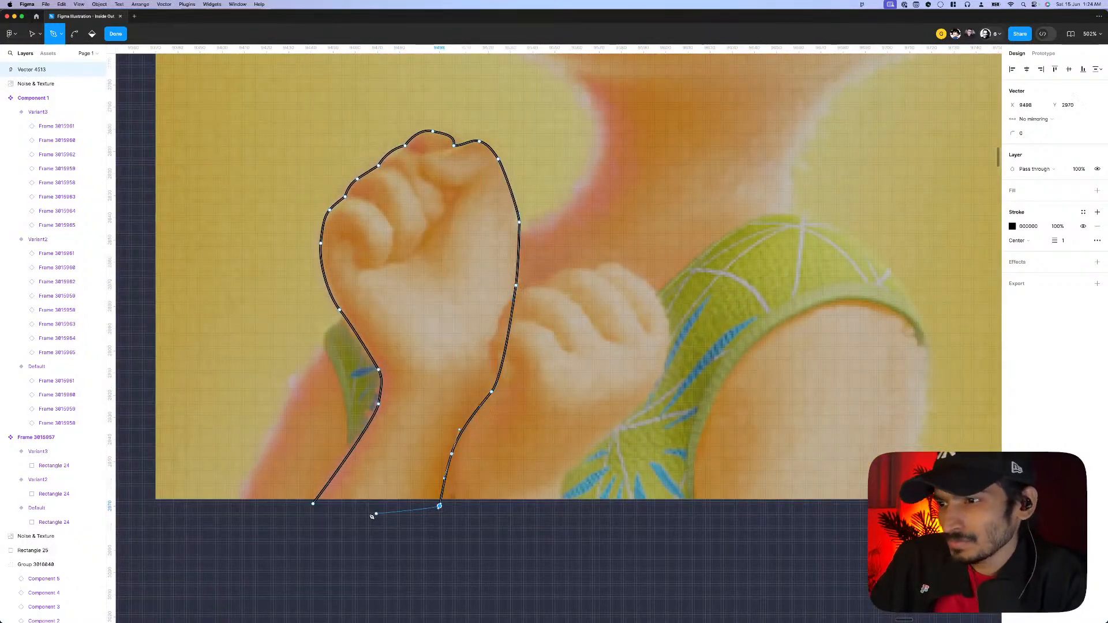
{"action": "left_click", "coordinate": [312, 504]}
{"action": "scroll", "coordinate": [336, 504], "scroll_direction": "down", "scroll_amount": 3}
{"action": "key", "text": "Escape"}
{"action": "key", "text": "Escape"}
{"action": "scroll", "coordinate": [421, 418], "scroll_direction": "up", "scroll_amount": 2}
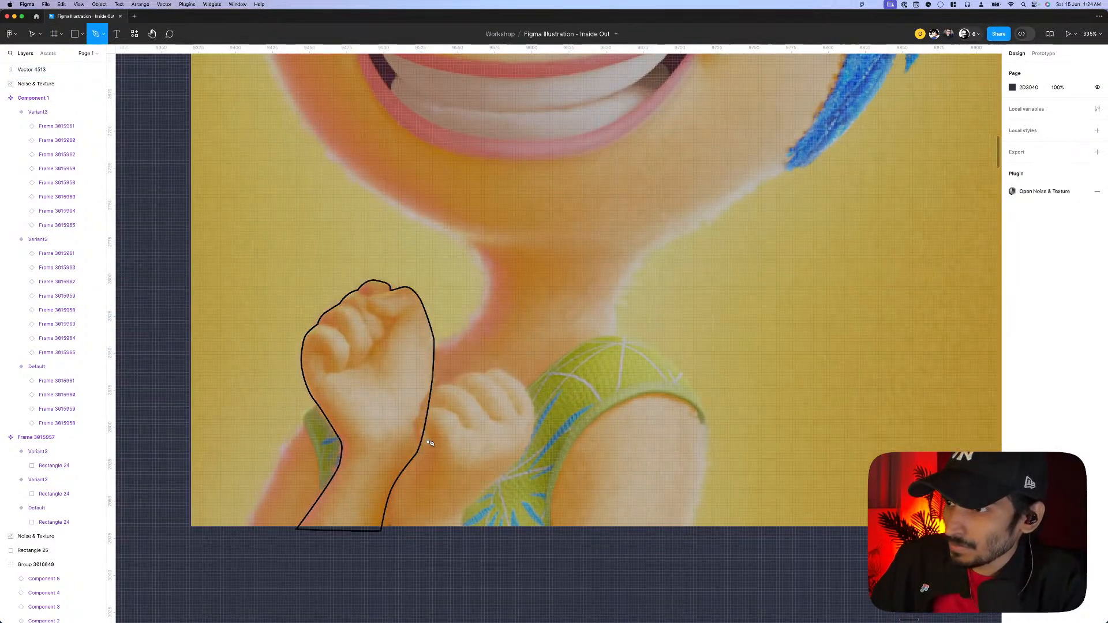
- Start a second outline at the lower fist's wrist and trace curves around its thumb side and knuckles
{"action": "left_click", "coordinate": [415, 437]}
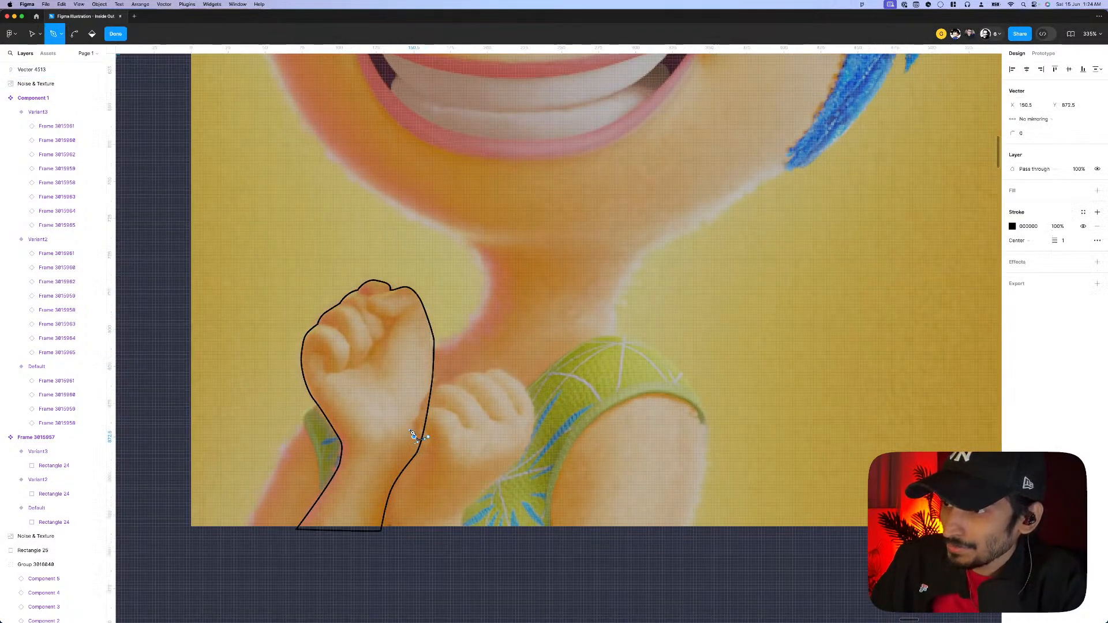
{"action": "left_click", "coordinate": [419, 414]}
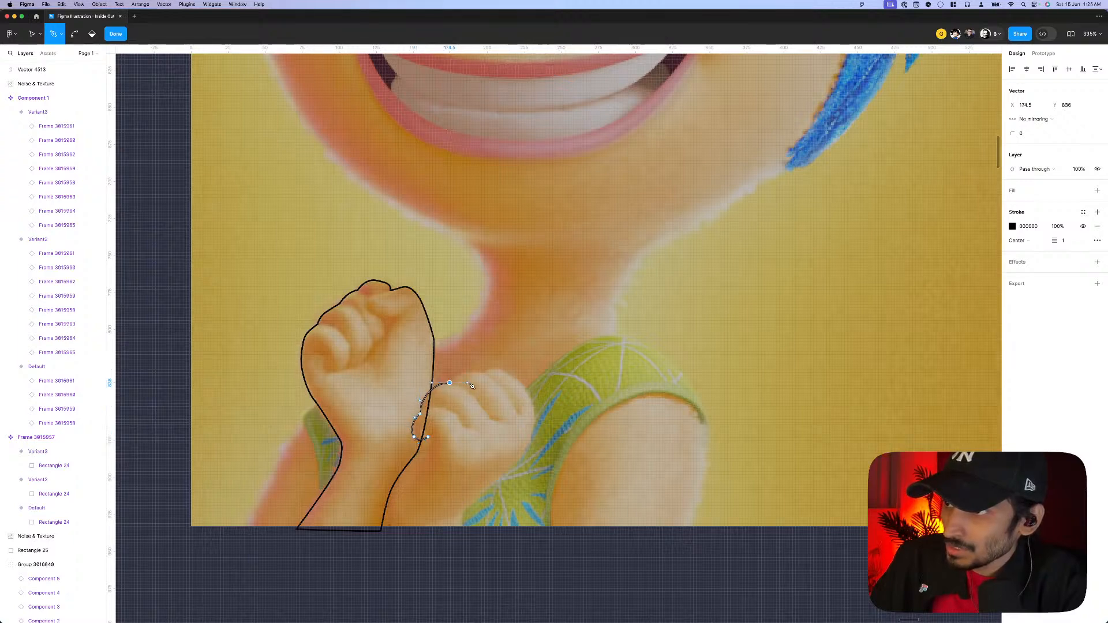
{"action": "left_click_drag", "start_coordinate": [450, 383], "coordinate": [495, 372]}
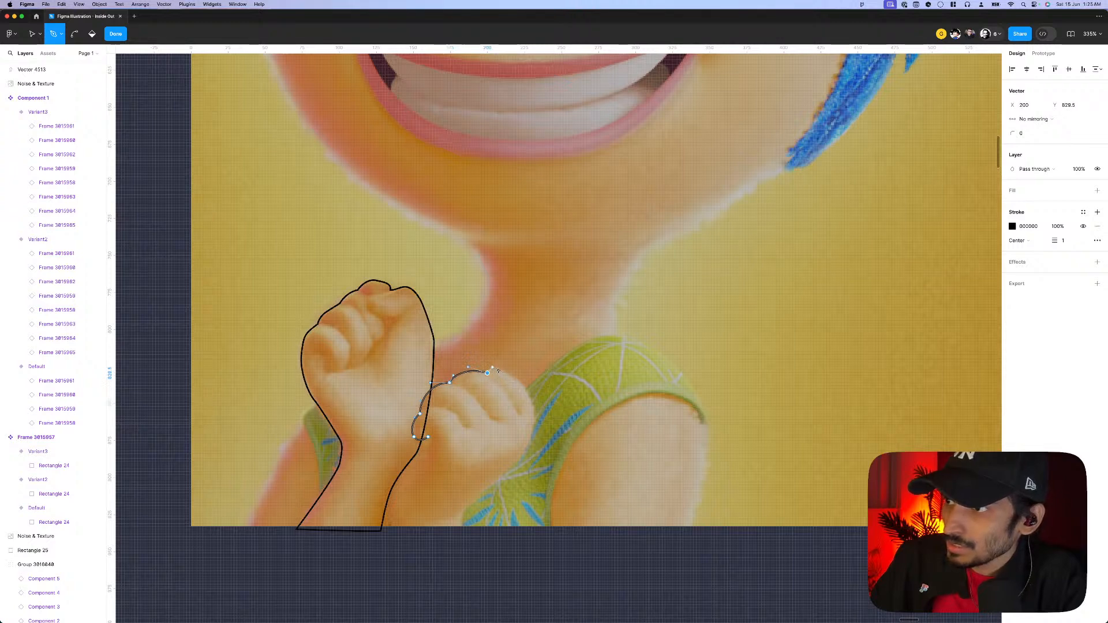
{"action": "scroll", "coordinate": [498, 371], "scroll_direction": "up", "scroll_amount": 3}
{"action": "left_click_drag", "start_coordinate": [507, 373], "coordinate": [520, 380]}
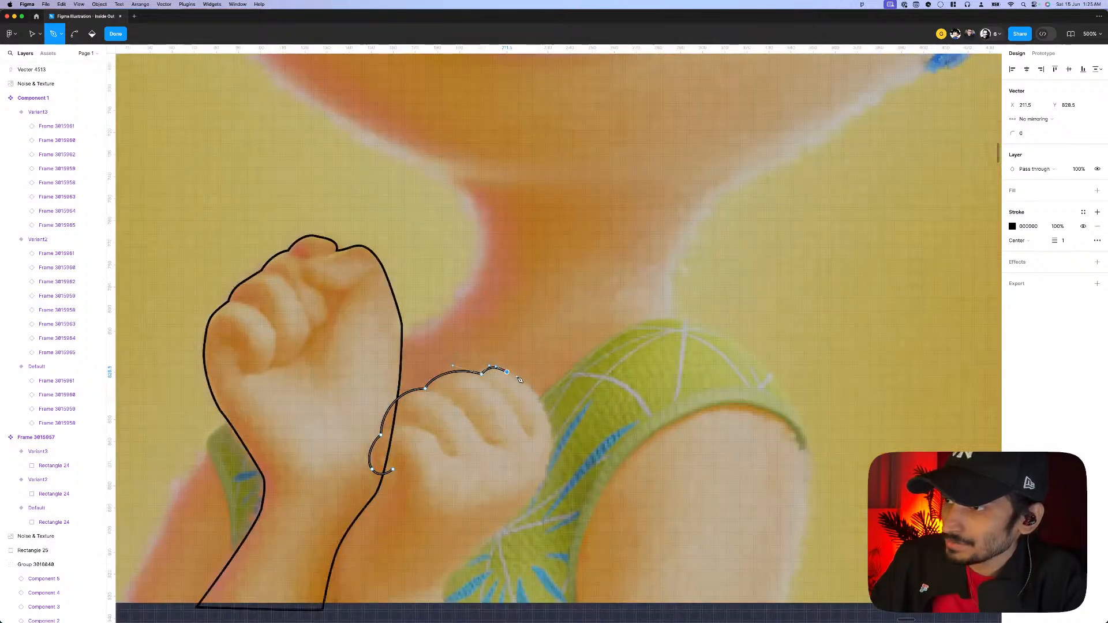
{"action": "scroll", "coordinate": [520, 380], "scroll_direction": "down", "scroll_amount": 3}
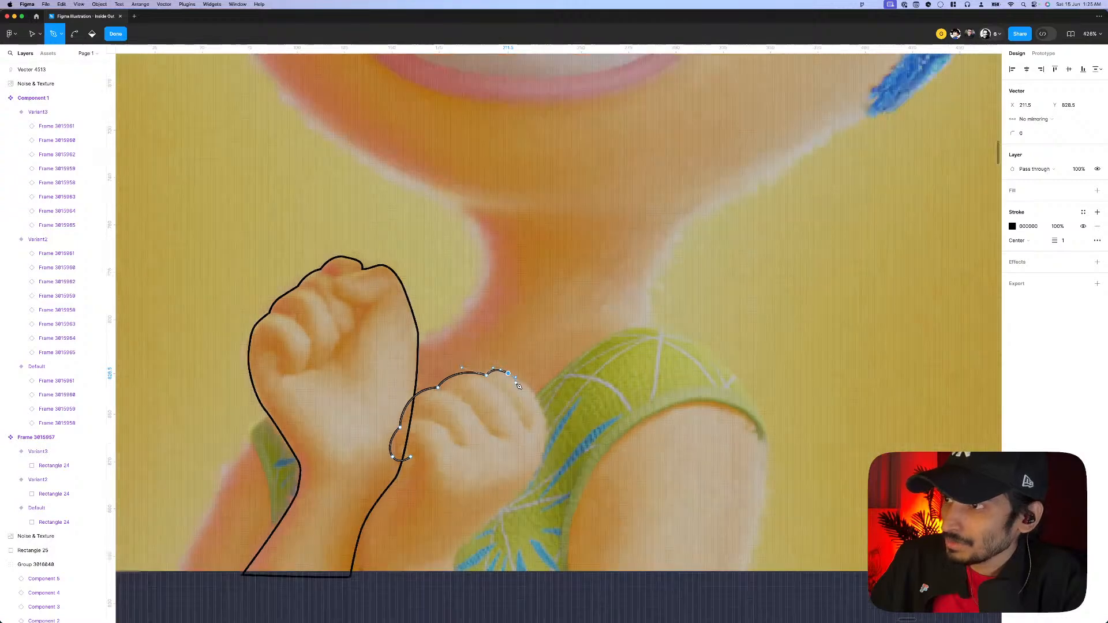
{"action": "left_click_drag", "start_coordinate": [537, 398], "coordinate": [544, 410]}
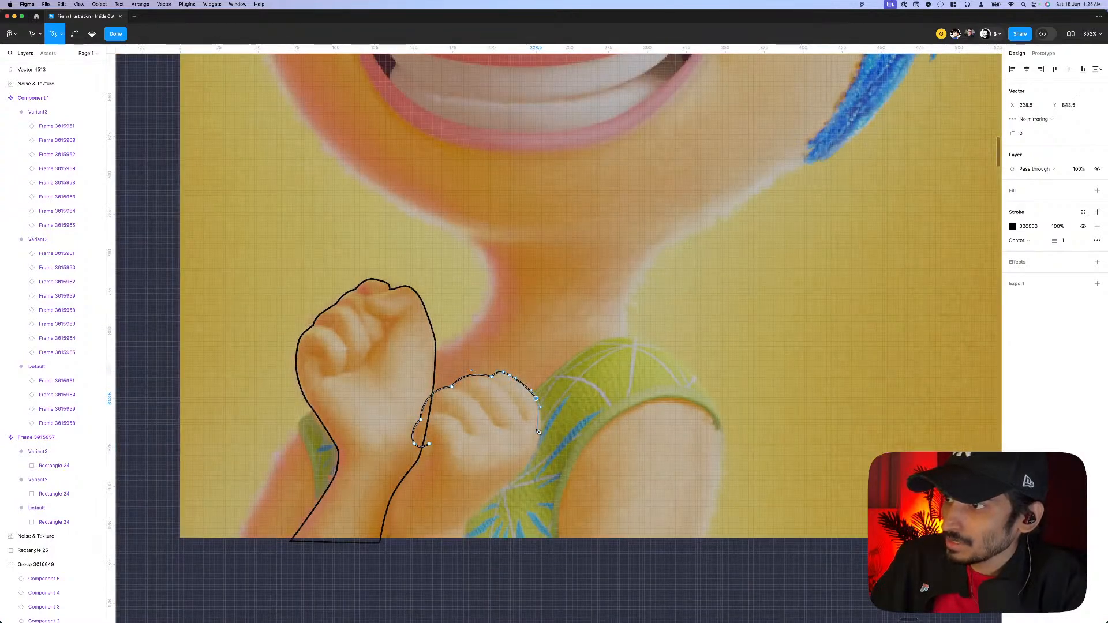
- Continue the second outline down the fist's outer side and forearm, and across just below the image's lower edge
{"action": "scroll", "coordinate": [538, 432], "scroll_direction": "down", "scroll_amount": 2}
{"action": "scroll", "coordinate": [538, 432], "scroll_direction": "left", "scroll_amount": 1}
{"action": "left_click_drag", "start_coordinate": [541, 440], "coordinate": [532, 449]}
{"action": "left_click", "coordinate": [488, 478]}
{"action": "left_click_drag", "start_coordinate": [485, 487], "coordinate": [486, 510]}
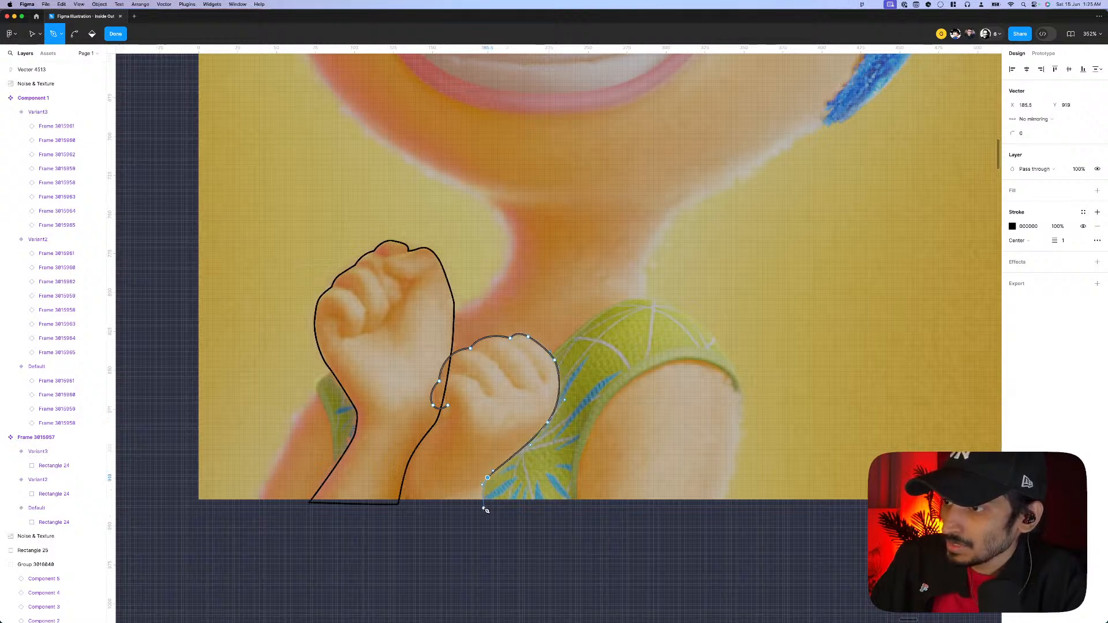
{"action": "left_click", "coordinate": [485, 508]}
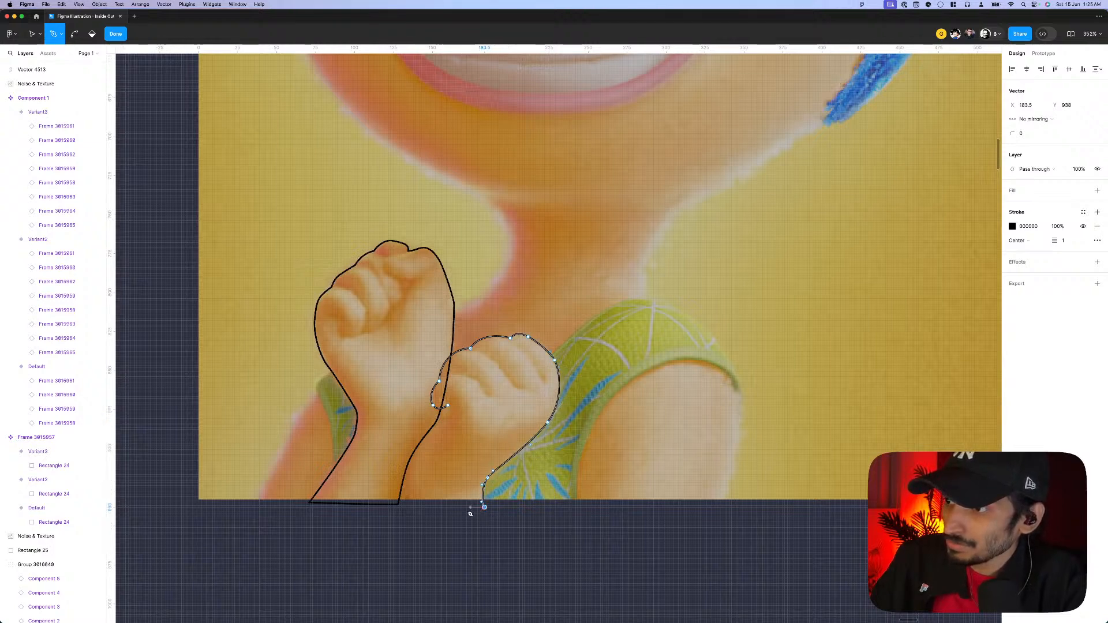
{"action": "left_click", "coordinate": [409, 506]}
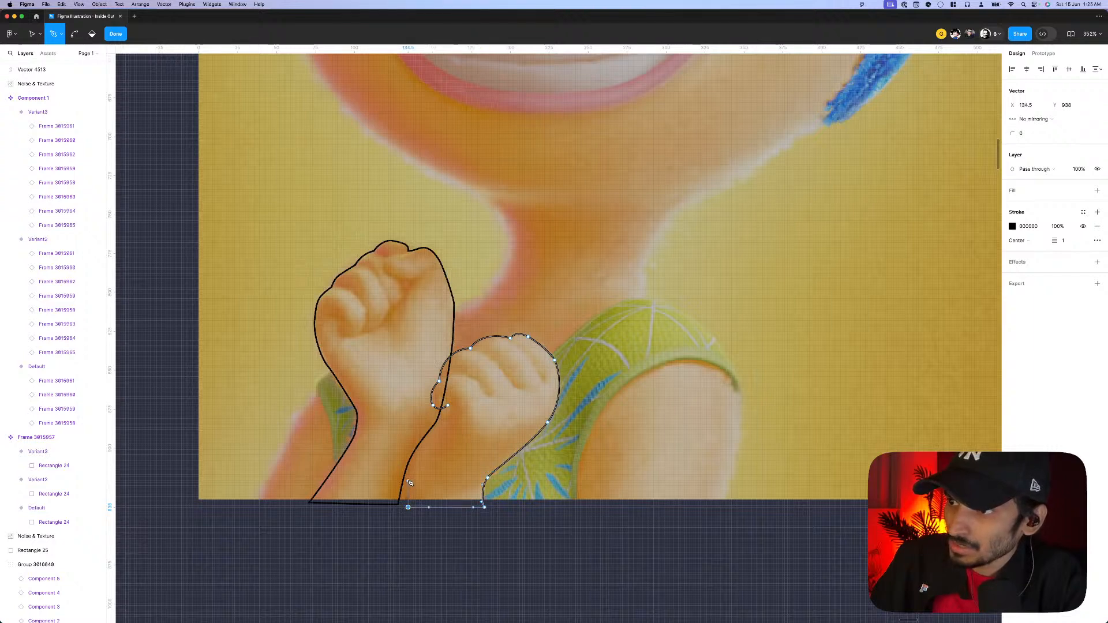
- Trace up the second forearm's inner edge and close the outline at the wrist, about 97 × 111 in size
{"action": "left_click", "coordinate": [408, 478]}
{"action": "left_click", "coordinate": [421, 445]}
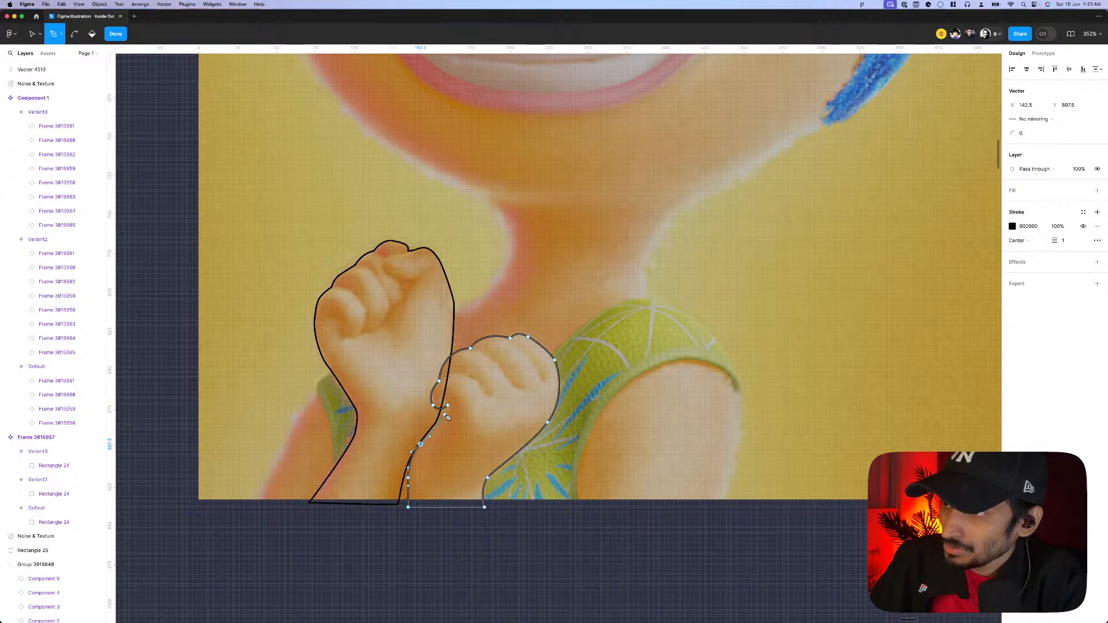
{"action": "scroll", "coordinate": [448, 417], "scroll_direction": "up", "scroll_amount": 5}
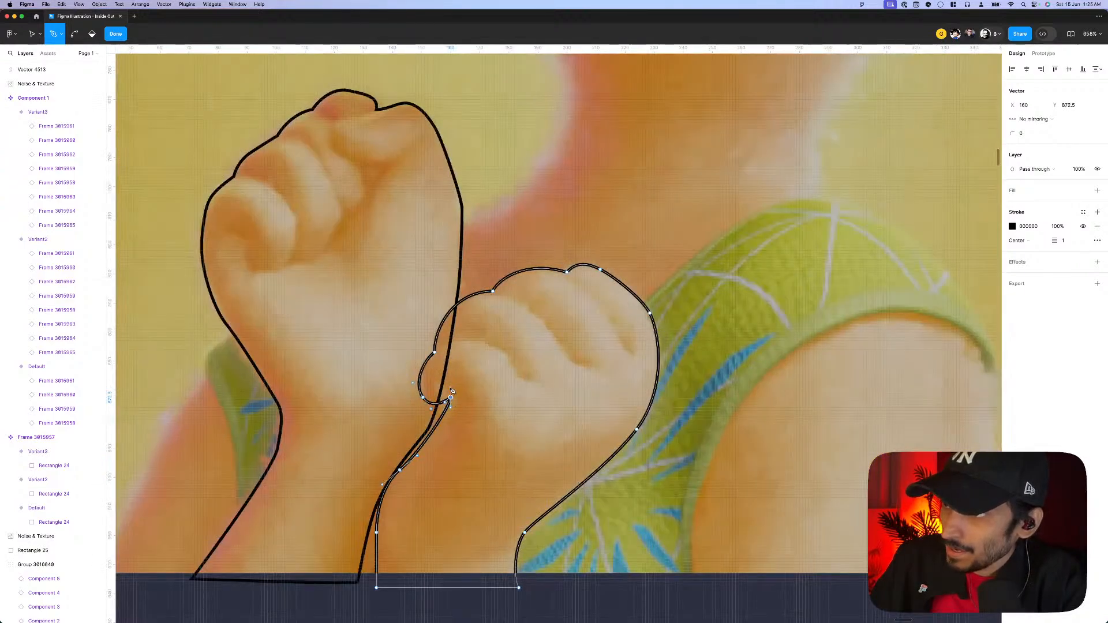
{"action": "left_click", "coordinate": [453, 396]}
{"action": "key", "text": "c"}
{"action": "key", "text": "Escape"}
- Refine the second hand outline's wrist corner and smooth the inner forearm anchor with angle mirroring
{"action": "left_click", "coordinate": [448, 407]}
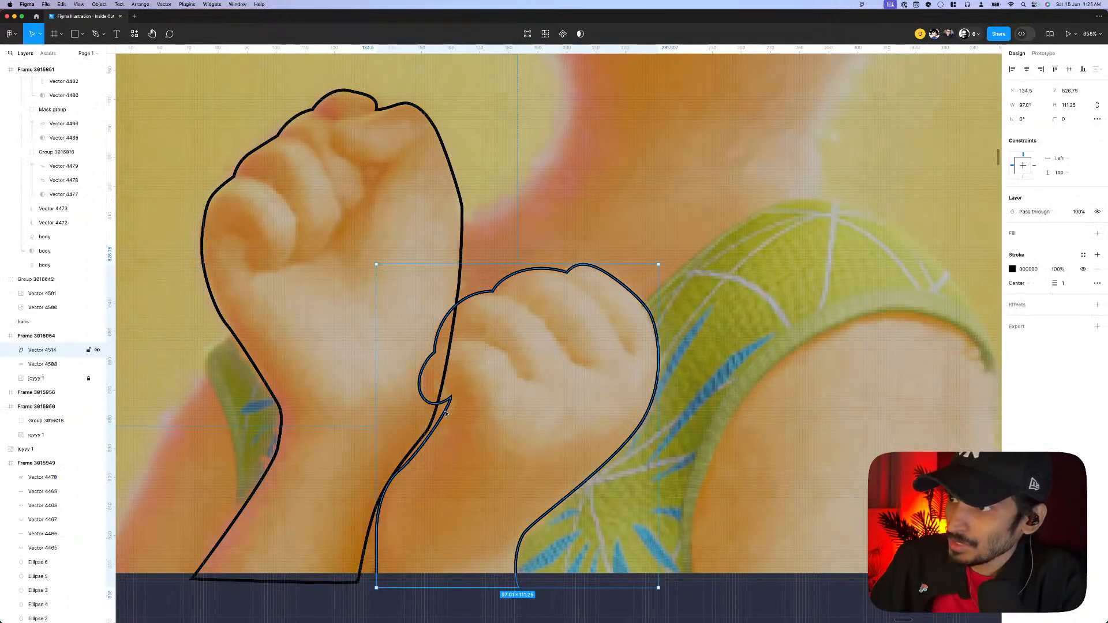
{"action": "double_click", "coordinate": [449, 407]}
{"action": "scroll", "coordinate": [444, 408], "scroll_direction": "up", "scroll_amount": 1}
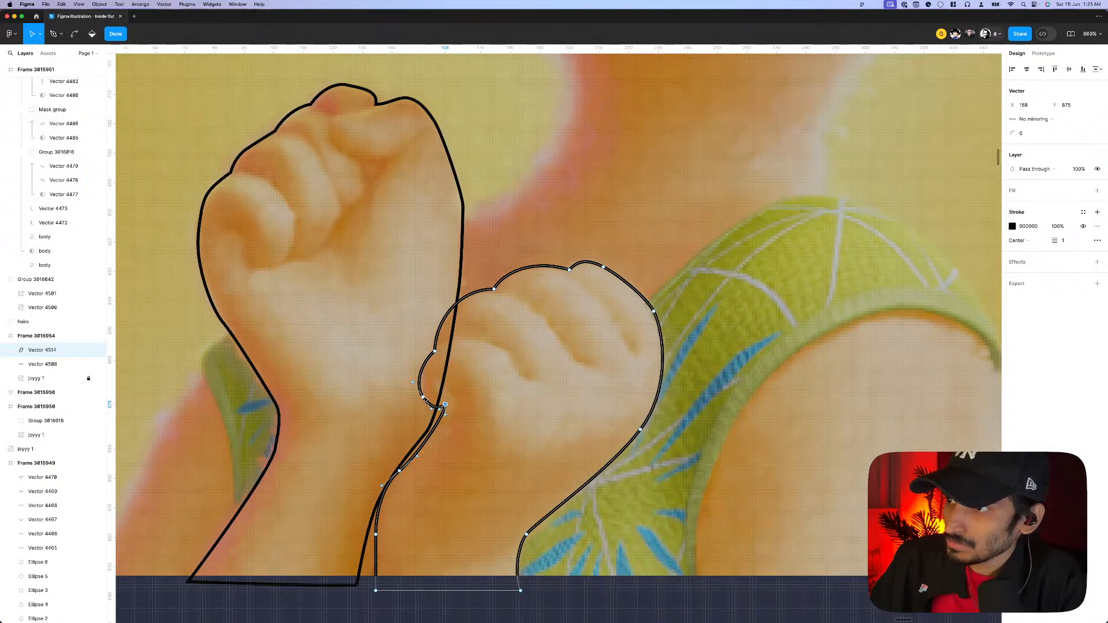
{"action": "left_click", "coordinate": [425, 400]}
{"action": "left_click", "coordinate": [402, 471]}
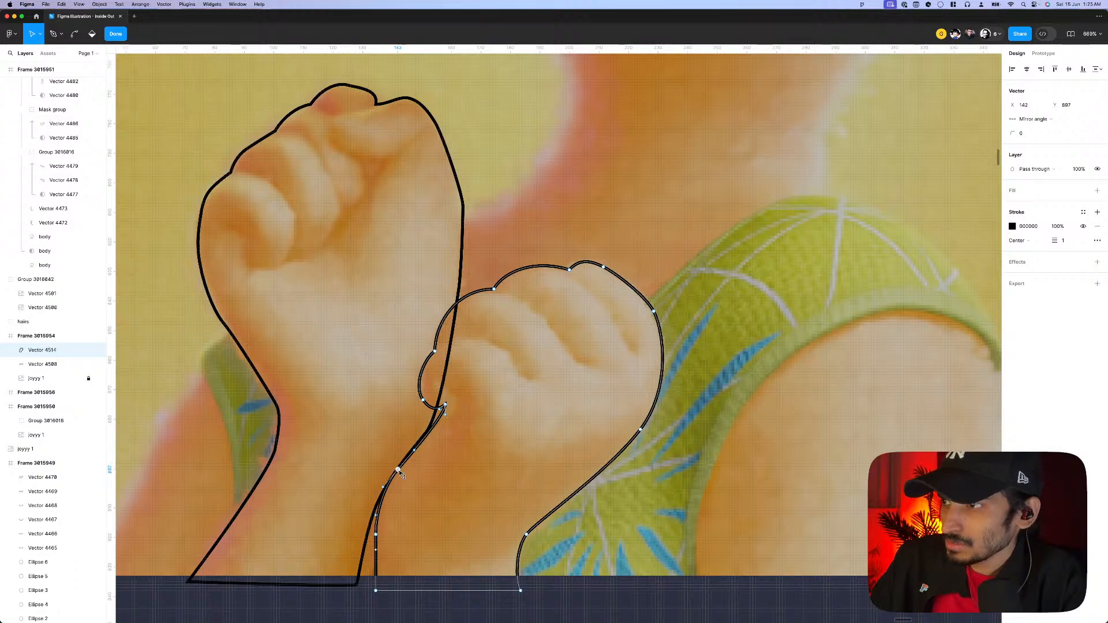
{"action": "scroll", "coordinate": [420, 459], "scroll_direction": "down", "scroll_amount": 2}
{"action": "key", "text": "Escape"}
- Try pasting copies of both hand outlines into Frame 3015955
{"action": "scroll", "coordinate": [420, 459], "scroll_direction": "down", "scroll_amount": 10}
{"action": "left_click", "coordinate": [429, 423], "text": "shift"}
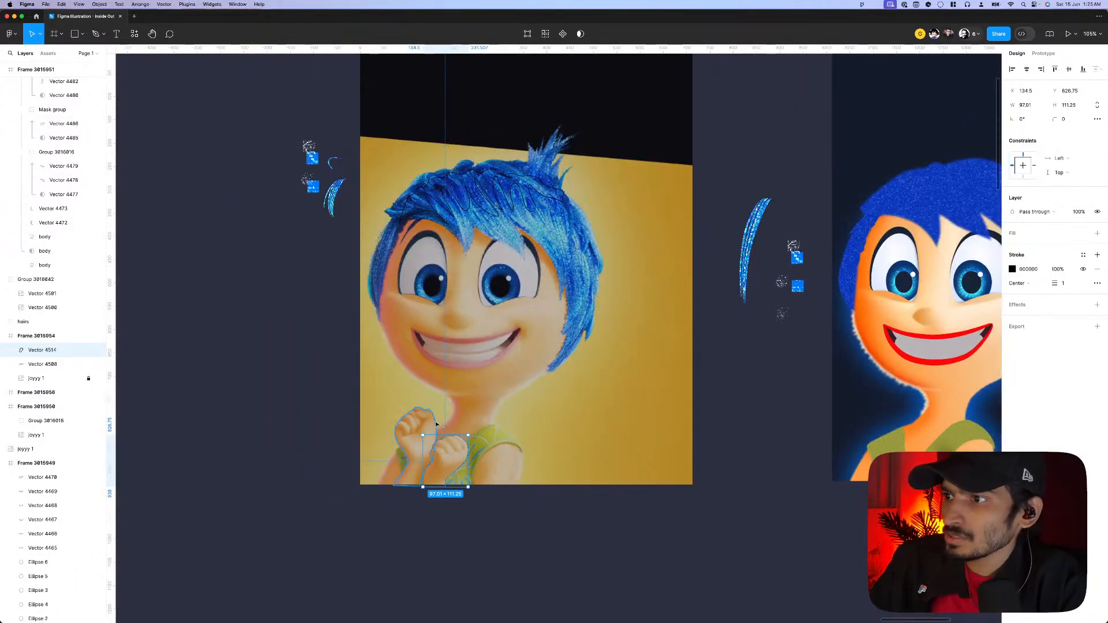
{"action": "scroll", "coordinate": [429, 439], "scroll_direction": "down", "scroll_amount": 5}
{"action": "left_click", "coordinate": [479, 487]}
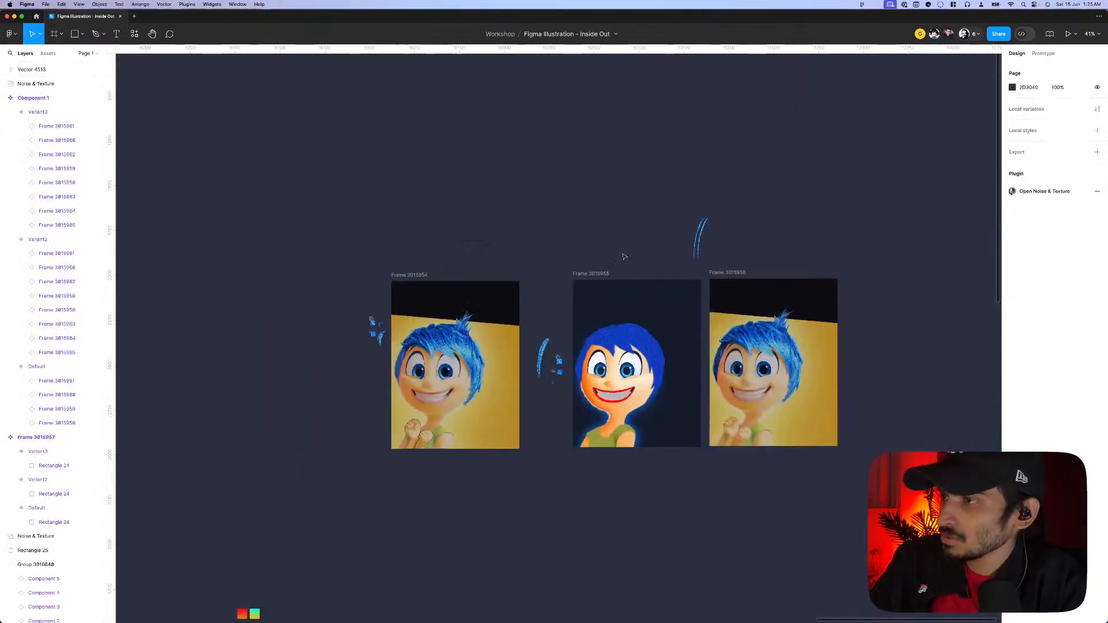
{"action": "left_click", "coordinate": [627, 437]}
{"action": "key", "text": "super+v"}
{"action": "scroll", "coordinate": [627, 437], "scroll_direction": "up", "scroll_amount": 5}
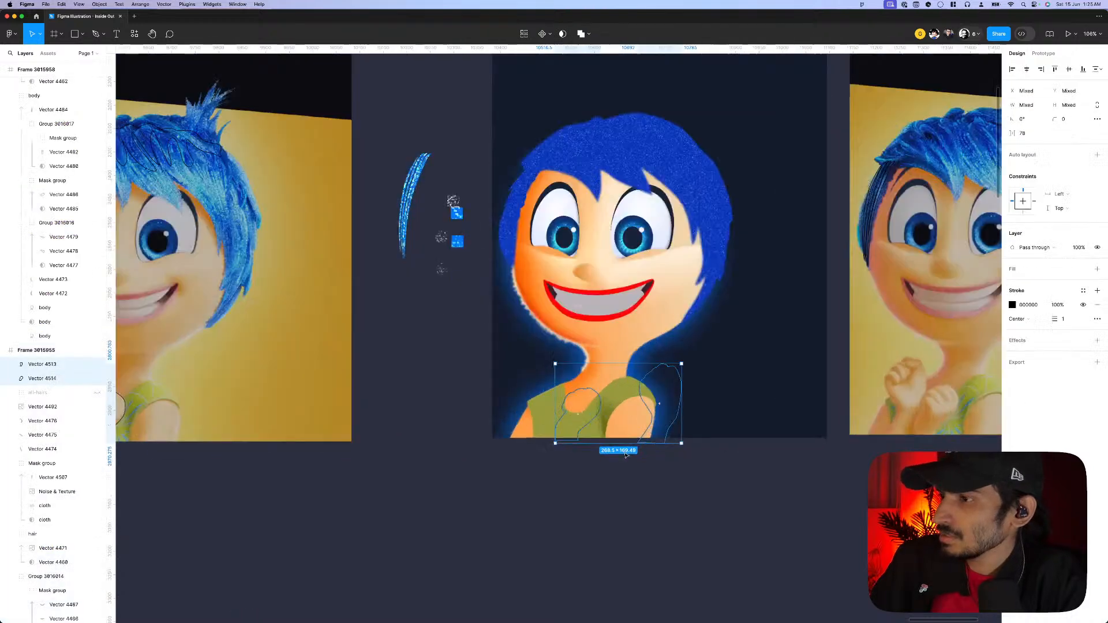
{"action": "scroll", "coordinate": [625, 445], "scroll_direction": "down", "scroll_amount": 3}
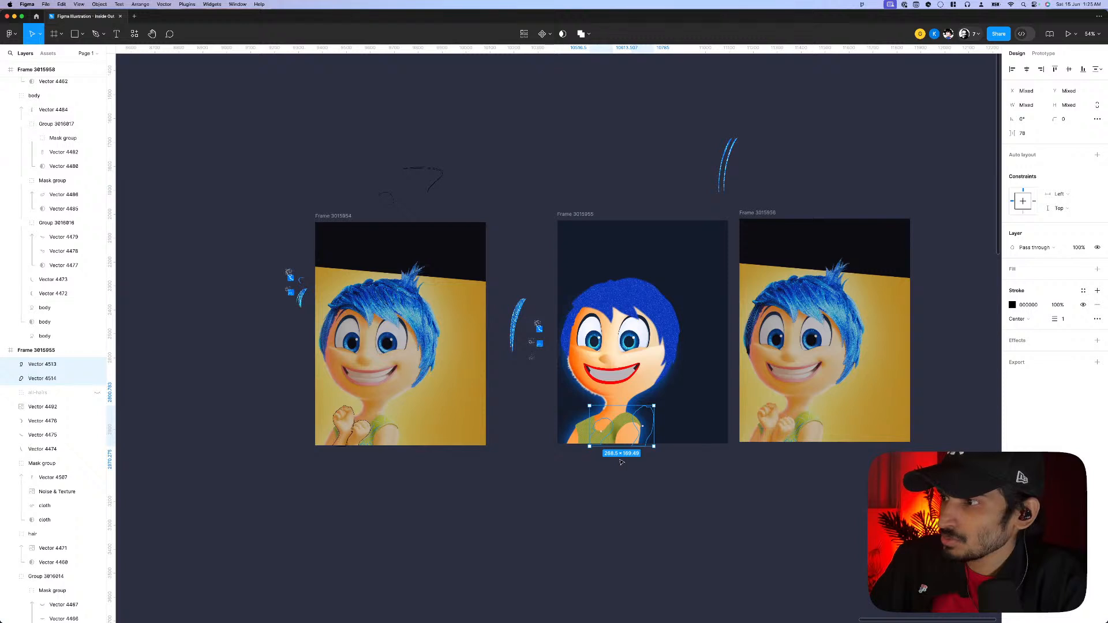
{"action": "key", "text": "Delete"}
- Select both traced hand outlines in Frame 3015954 and paste copies of them into Frame 3015955
{"action": "scroll", "coordinate": [600, 288], "scroll_direction": "down", "scroll_amount": 3}
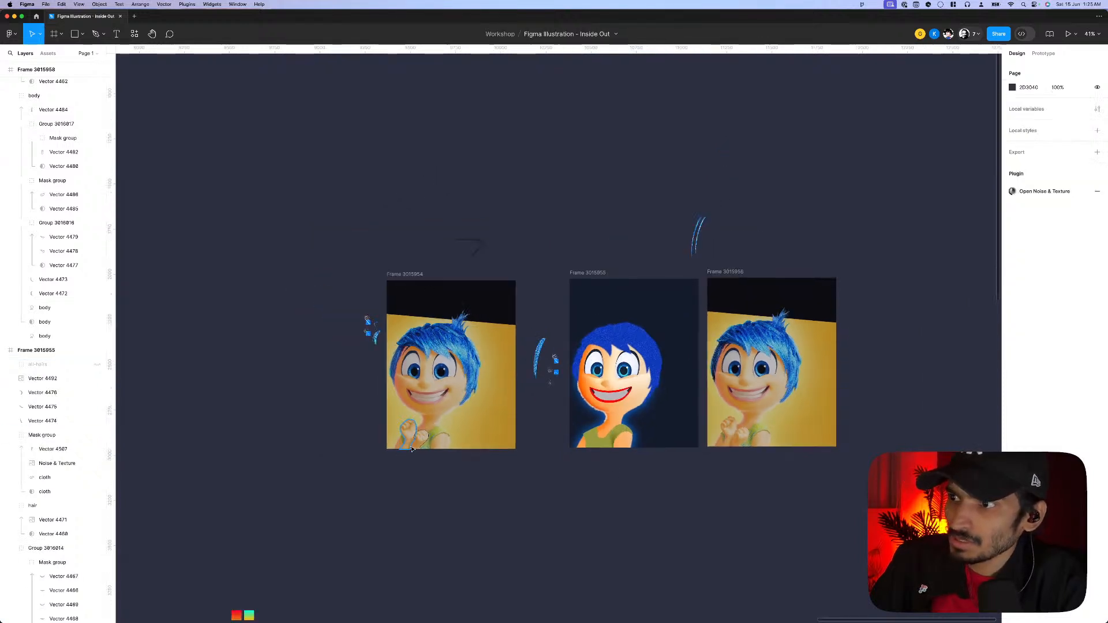
{"action": "left_click", "coordinate": [413, 450]}
{"action": "left_click", "coordinate": [410, 447], "text": "shift"}
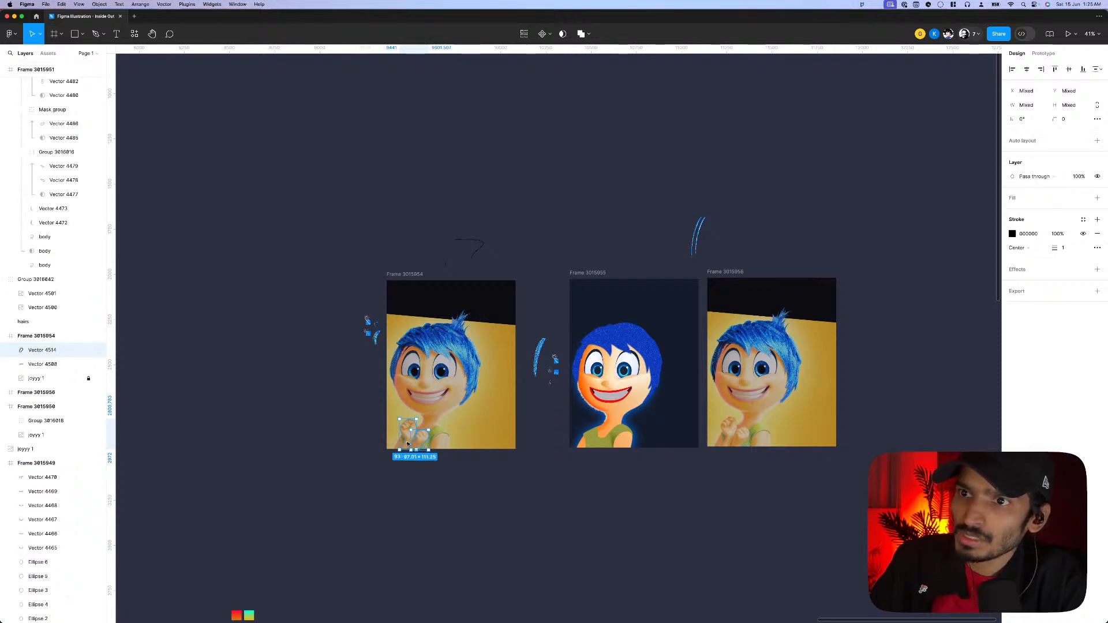
{"action": "key", "text": "Delete"}
{"action": "left_click", "coordinate": [422, 439]}
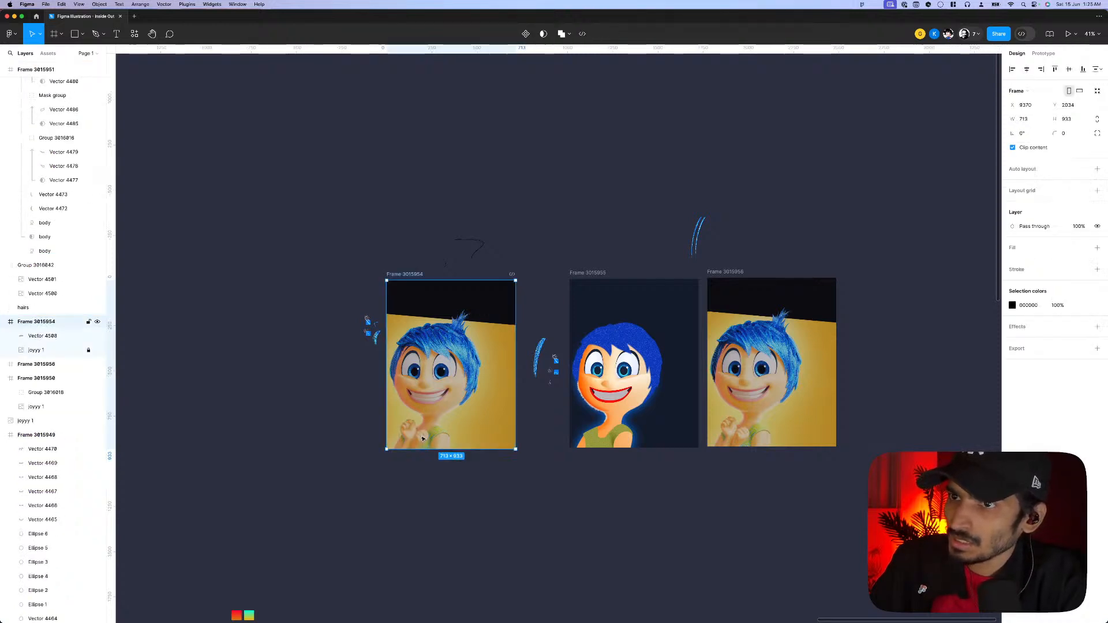
{"action": "key", "text": "super+z"}
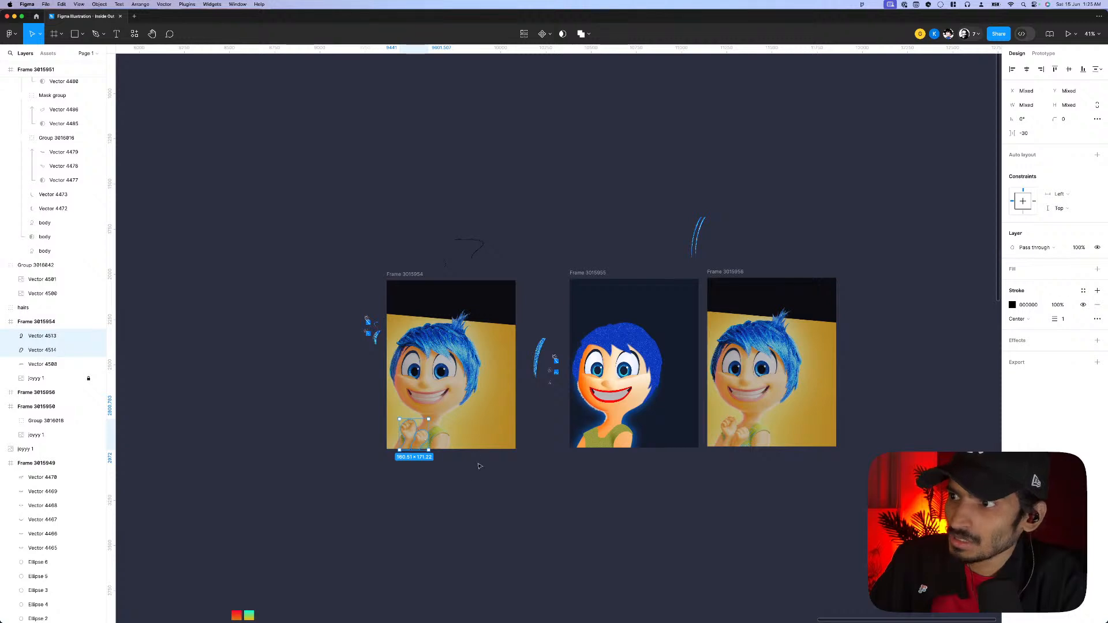
{"action": "left_click", "coordinate": [580, 275]}
{"action": "key", "text": "super+v"}
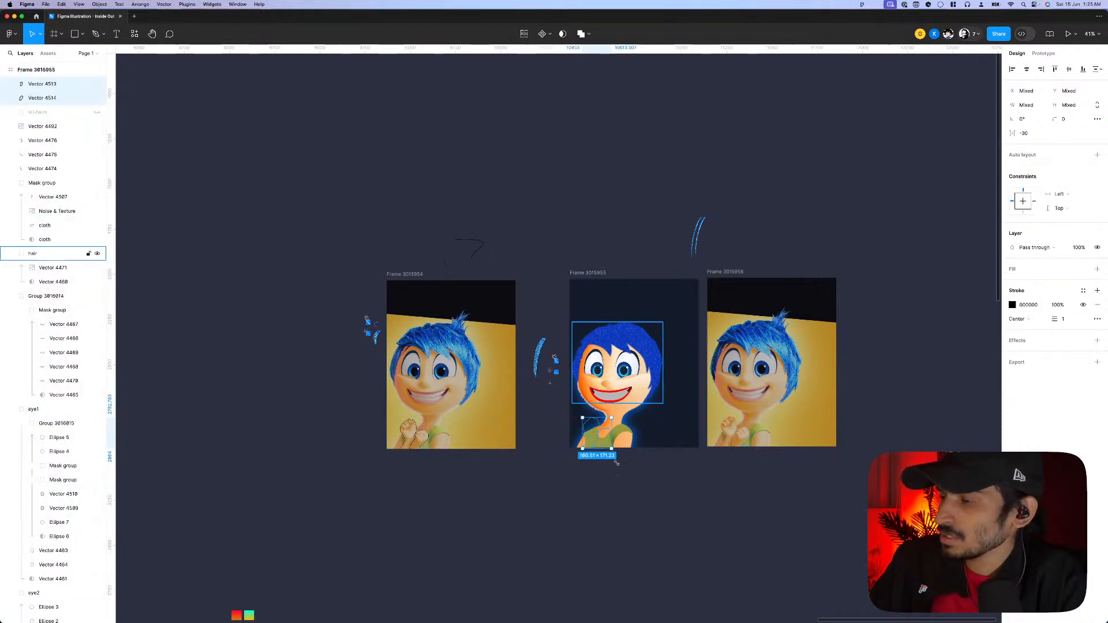
- Turn both pasted hand outlines into filled shapes and apply the body's linear gradient, solid orange fill and layer blur to them
{"action": "scroll", "coordinate": [616, 463], "scroll_direction": "up", "scroll_amount": 5}
{"action": "left_click", "coordinate": [601, 350]}
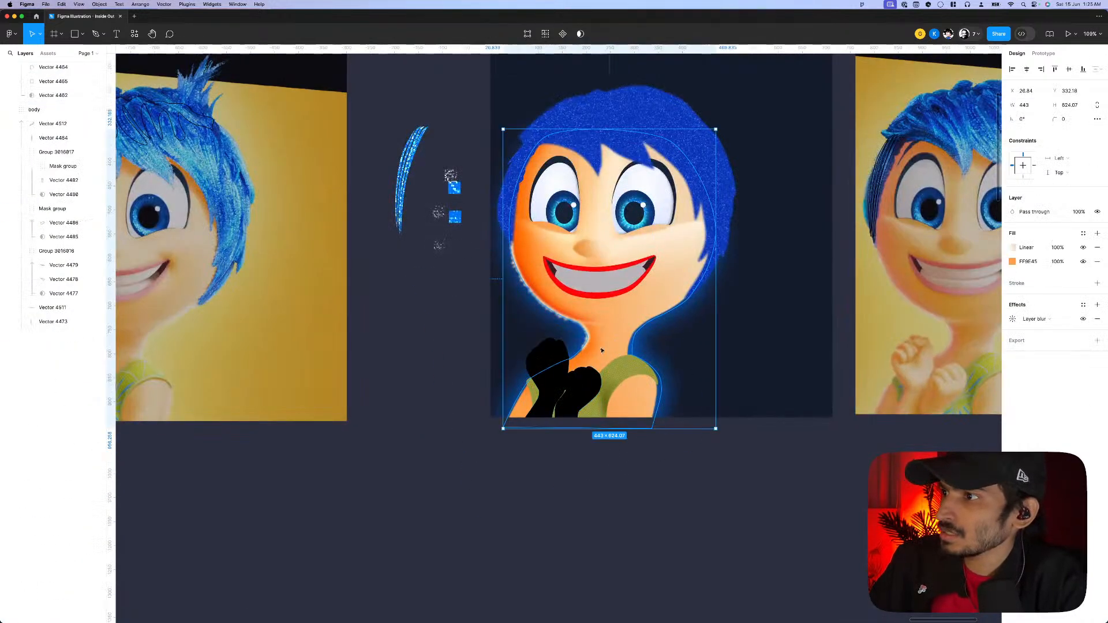
{"action": "left_click", "coordinate": [579, 387]}
{"action": "scroll", "coordinate": [589, 424], "scroll_direction": "down", "scroll_amount": 4}
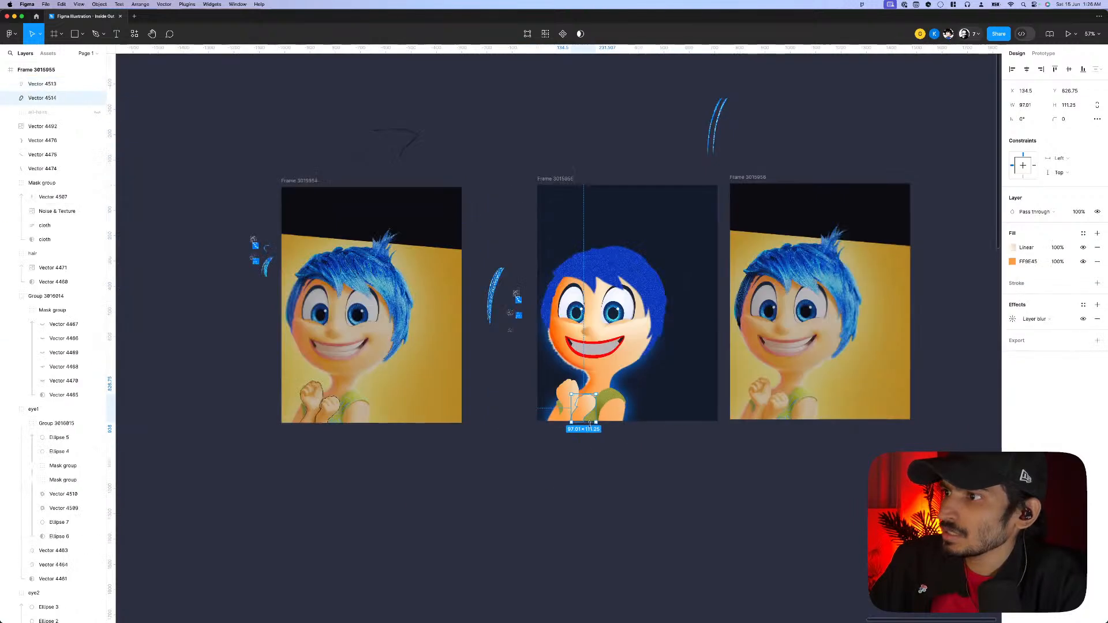
{"action": "left_click", "coordinate": [589, 477]}
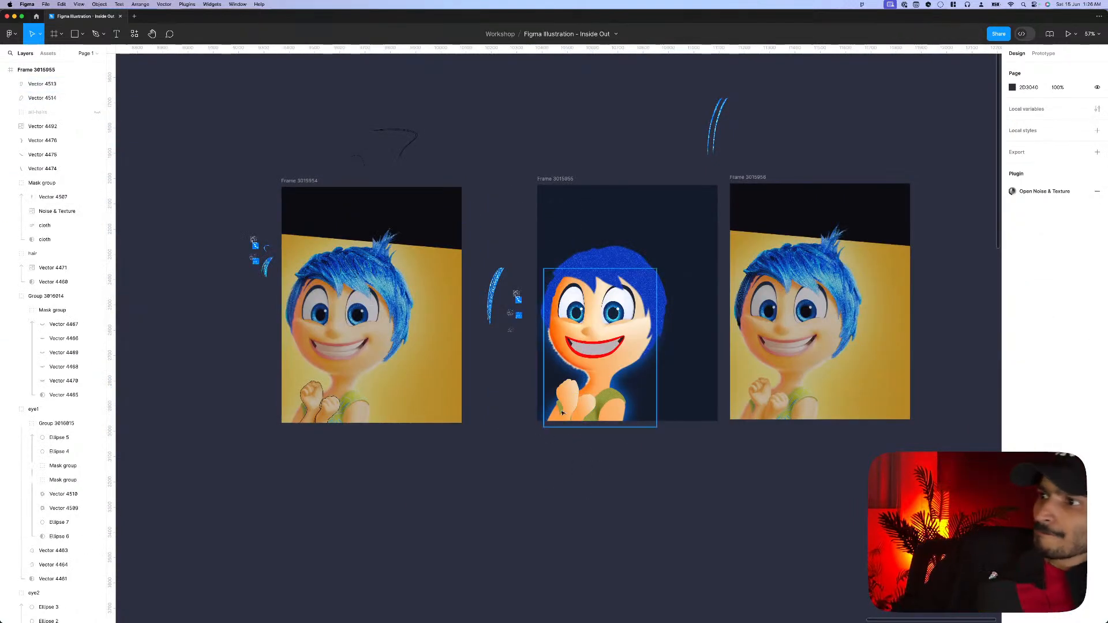
- Bring the second, smaller hand shape forward so that it is stacked above the first hand
{"action": "left_click", "coordinate": [586, 411]}
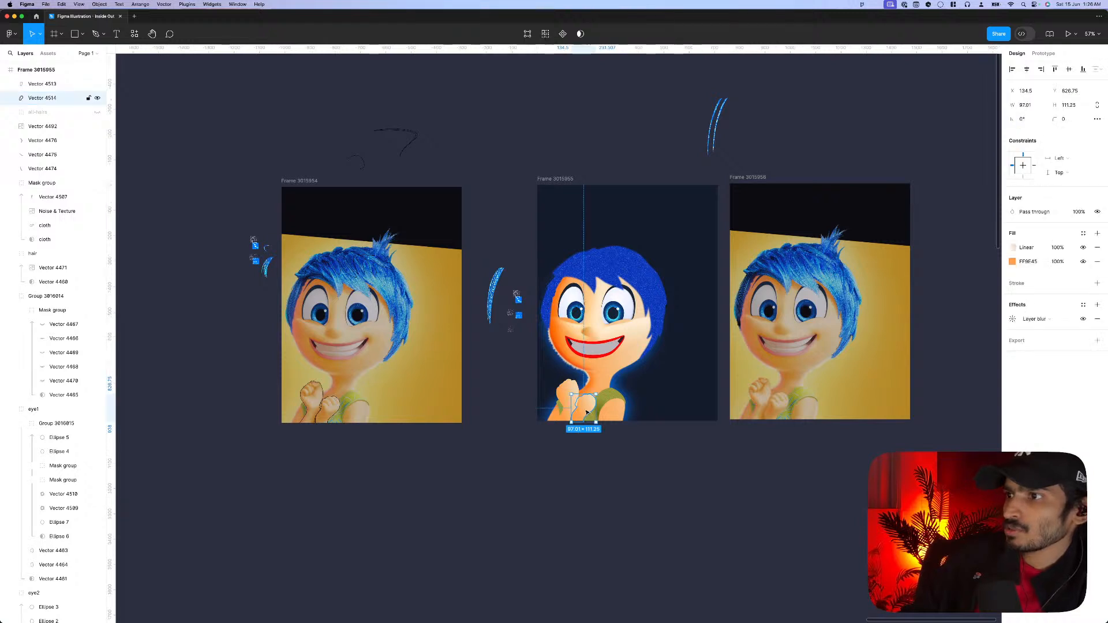
{"action": "key", "text": "super+bracketright"}
{"action": "left_click", "coordinate": [593, 445]}
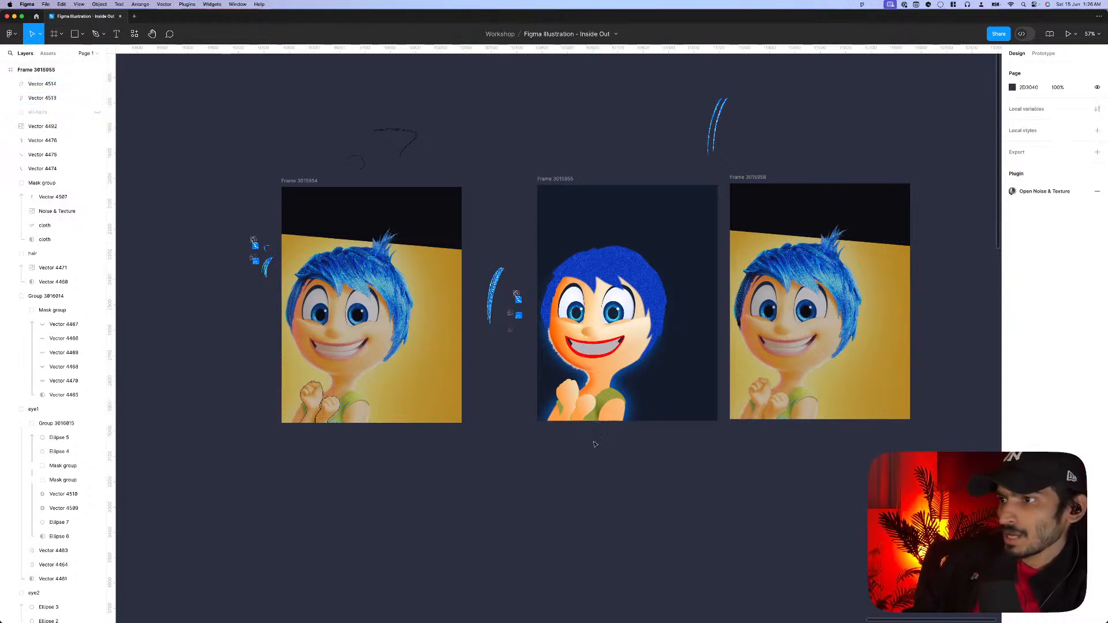
- Trace the fringe's shadow on the reference with the Pen tool, from above the first eye past both hair tips to the far temple
{"action": "scroll", "coordinate": [586, 462], "scroll_direction": "up", "scroll_amount": 2}
{"action": "scroll", "coordinate": [586, 466], "scroll_direction": "up", "scroll_amount": 1}
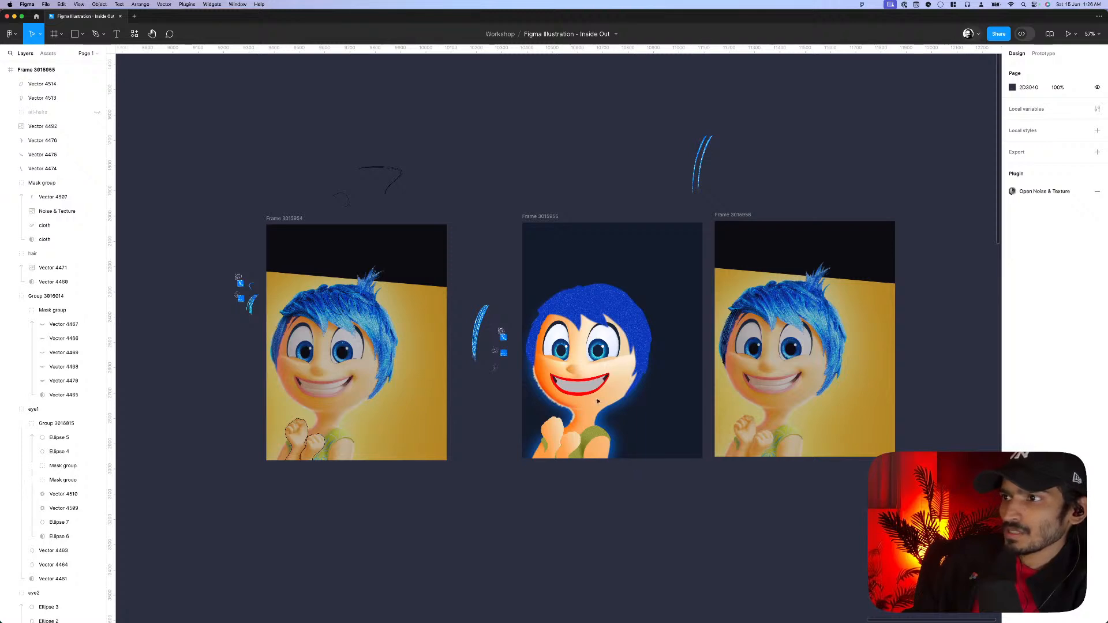
{"action": "scroll", "coordinate": [305, 332], "scroll_direction": "up", "scroll_amount": 10}
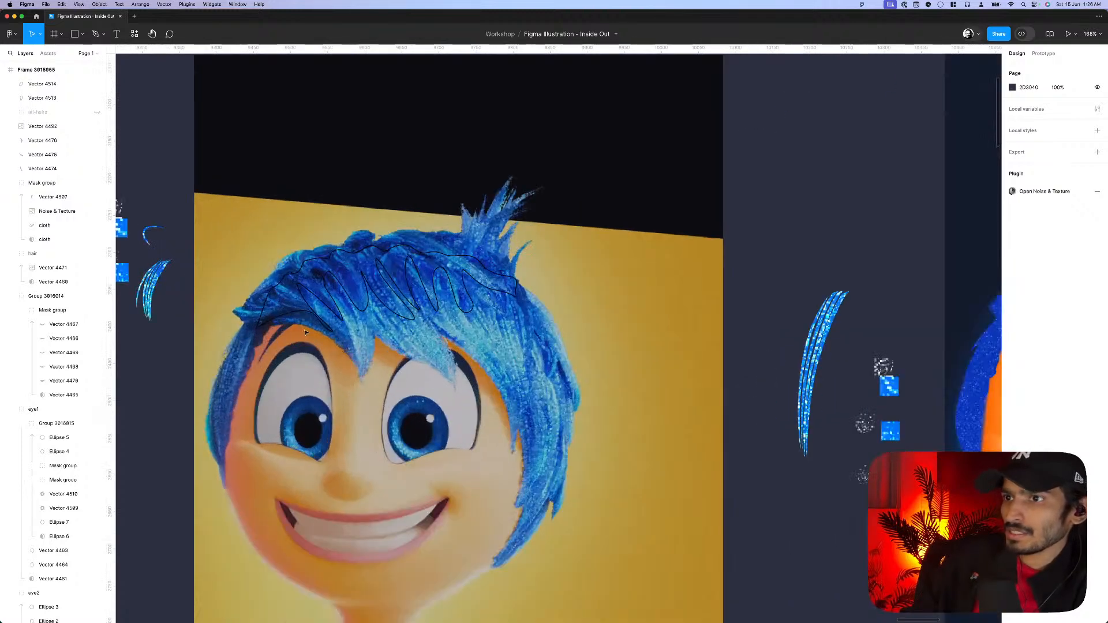
{"action": "key", "text": "p"}
{"action": "scroll", "coordinate": [288, 332], "scroll_direction": "up", "scroll_amount": 3}
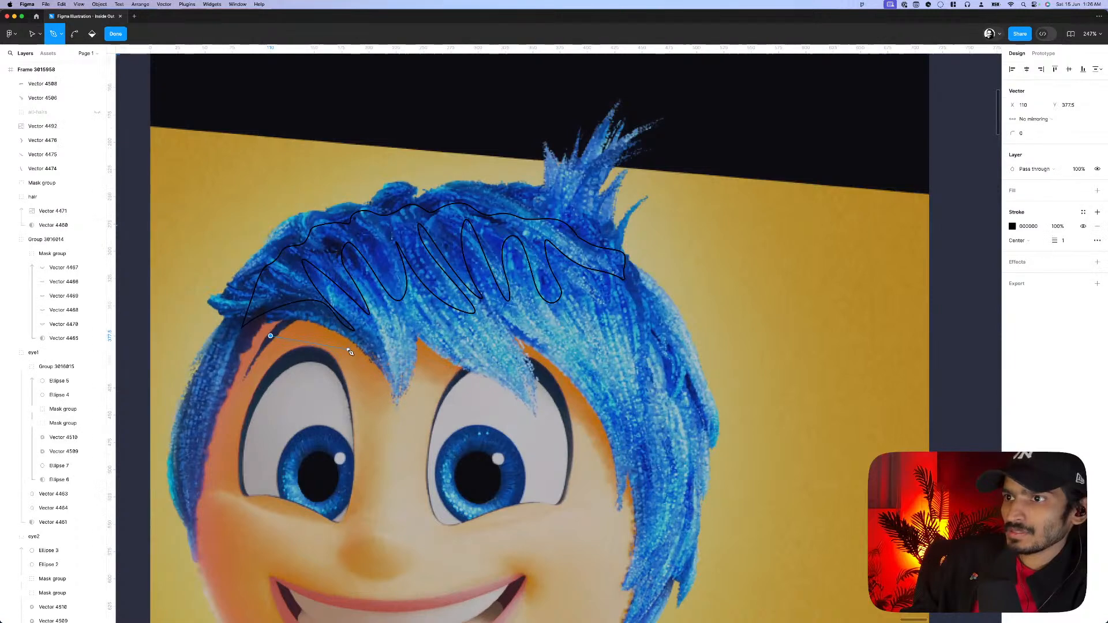
{"action": "left_click_drag", "start_coordinate": [390, 406], "coordinate": [411, 391]}
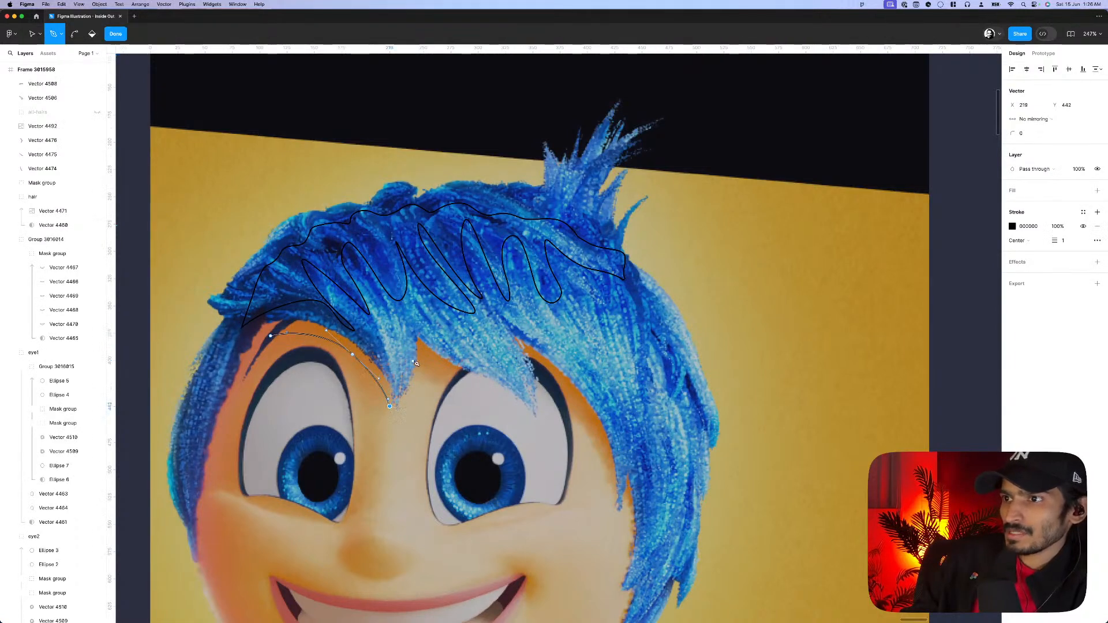
{"action": "left_click", "coordinate": [414, 359]}
{"action": "left_click", "coordinate": [443, 400]}
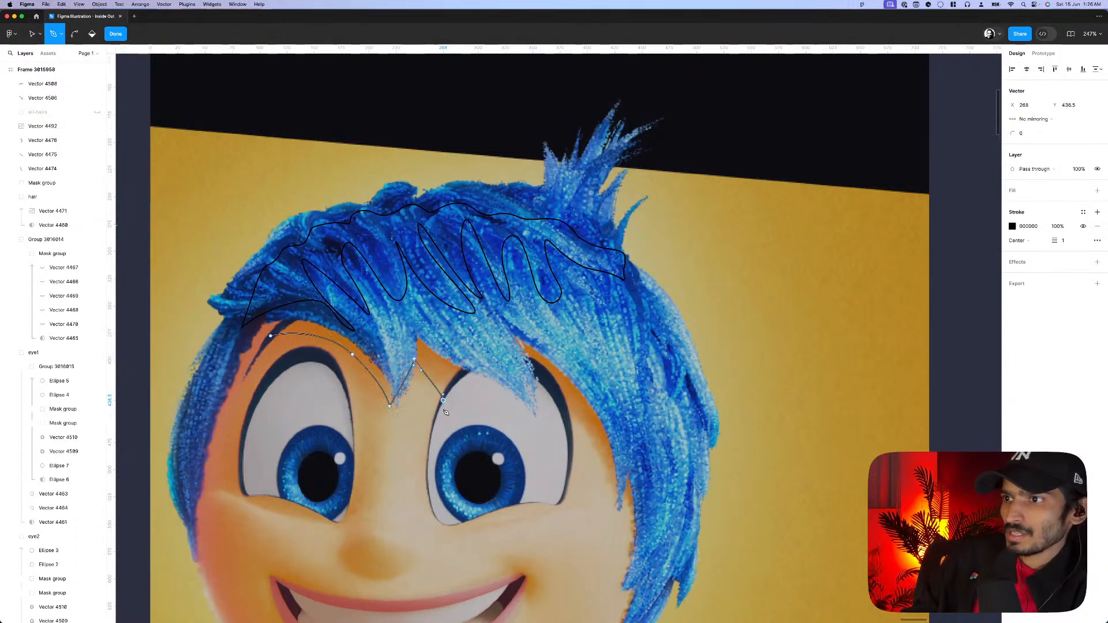
{"action": "left_click", "coordinate": [487, 368]}
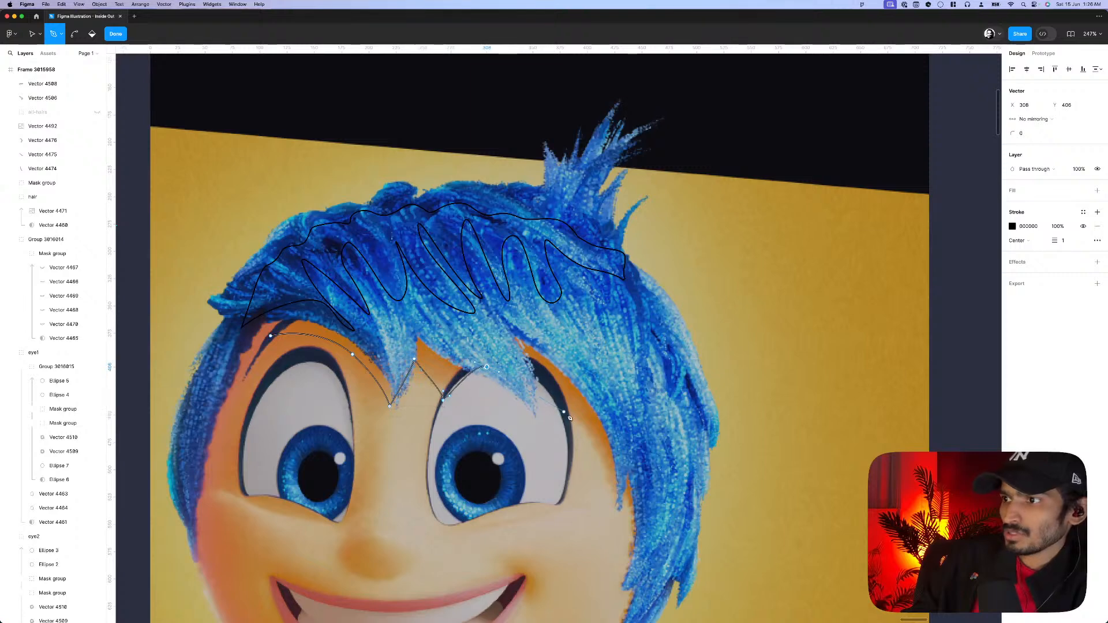
{"action": "left_click_drag", "start_coordinate": [588, 436], "coordinate": [606, 469]}
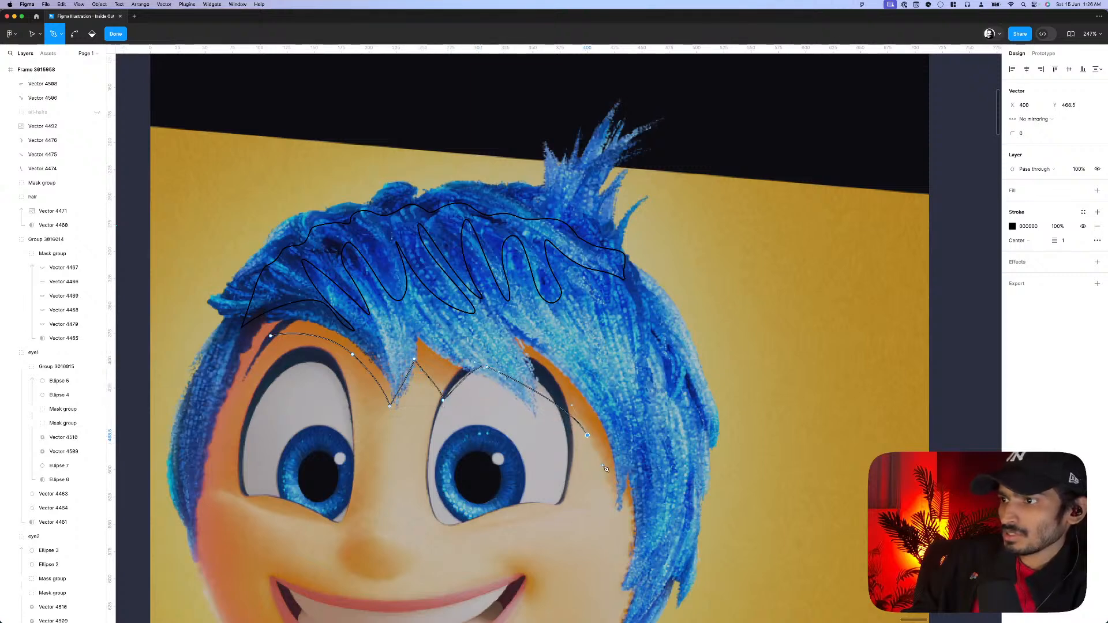
{"action": "left_click", "coordinate": [616, 509]}
- Continue the shadow outline down the cheek beside the side hair, then back up through the hair and closed at its start
{"action": "scroll", "coordinate": [632, 489], "scroll_direction": "down", "scroll_amount": 5}
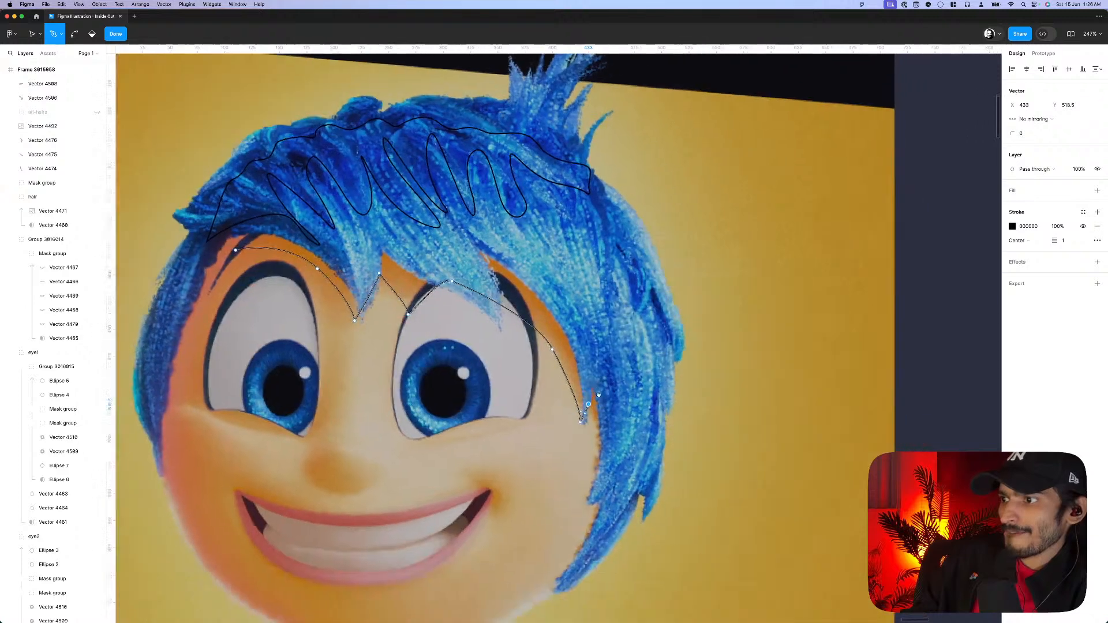
{"action": "left_click_drag", "start_coordinate": [591, 462], "coordinate": [590, 482]}
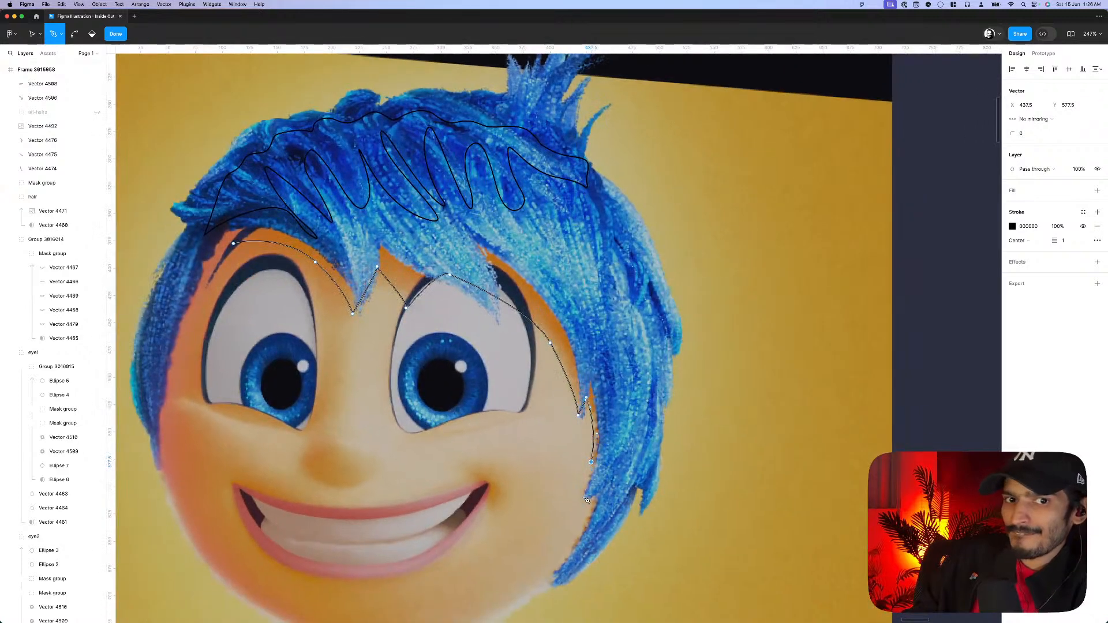
{"action": "left_click", "coordinate": [582, 511]}
{"action": "left_click_drag", "start_coordinate": [603, 356], "coordinate": [596, 335]}
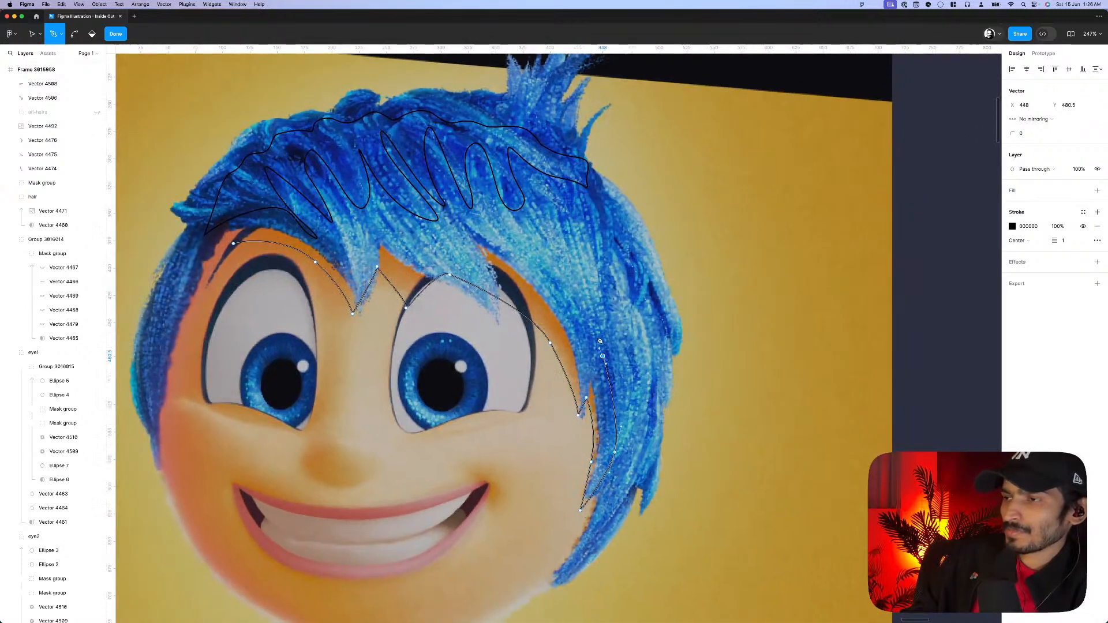
{"action": "left_click_drag", "start_coordinate": [464, 207], "coordinate": [434, 200]}
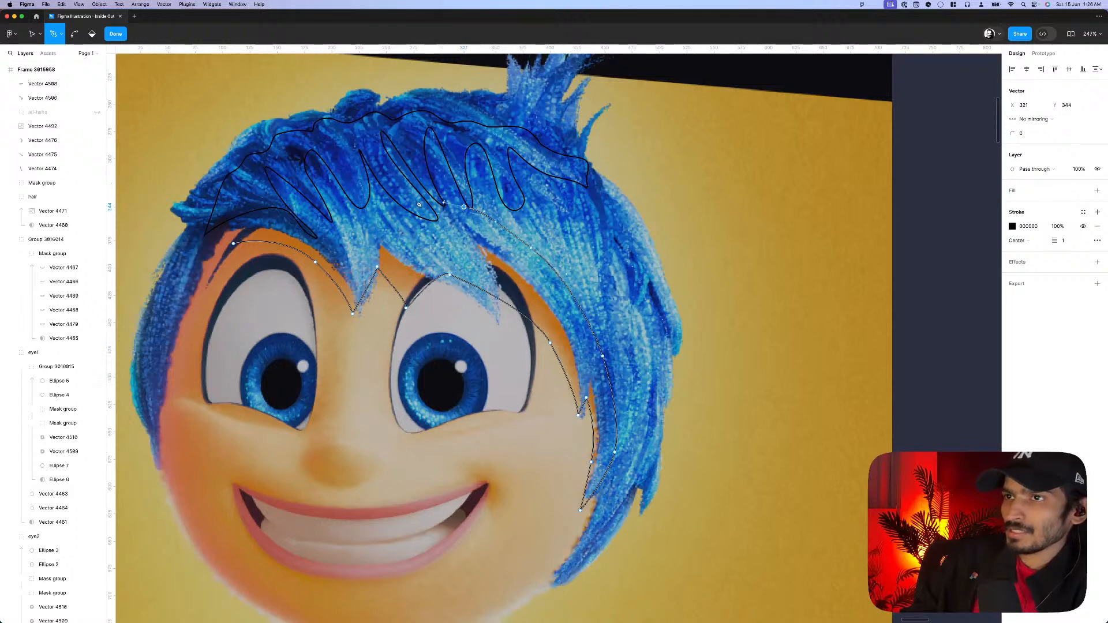
{"action": "left_click_drag", "start_coordinate": [281, 199], "coordinate": [293, 237]}
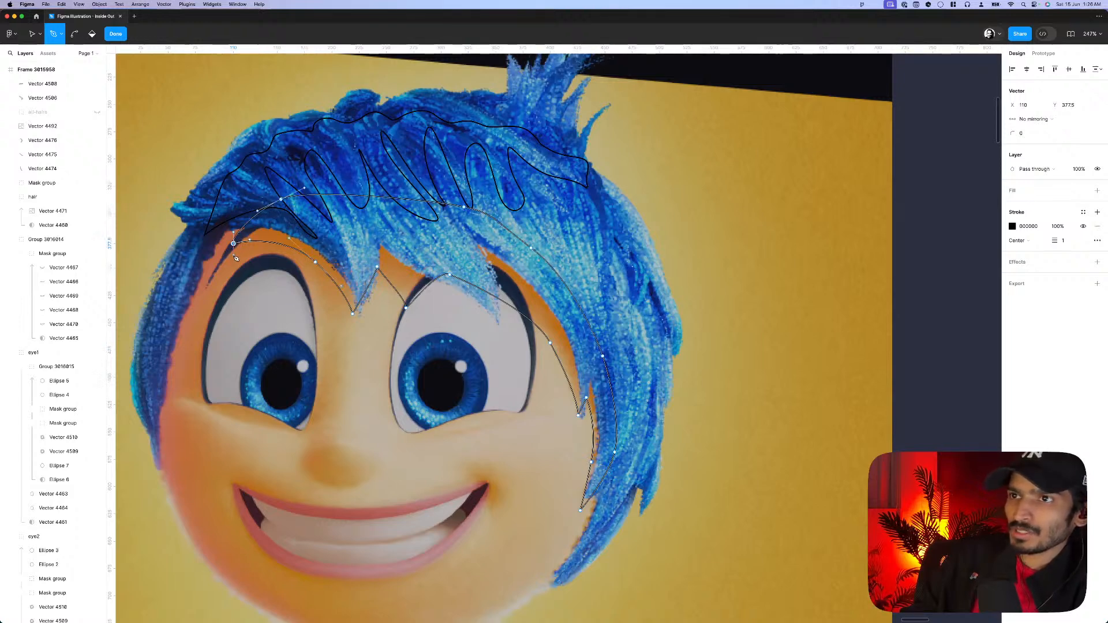
- Refine the closed shadow outline by moving its starting corner outward over the forehead's edge, for a shape about 358 × 292
{"action": "key", "text": "v"}
{"action": "left_click", "coordinate": [282, 199]}
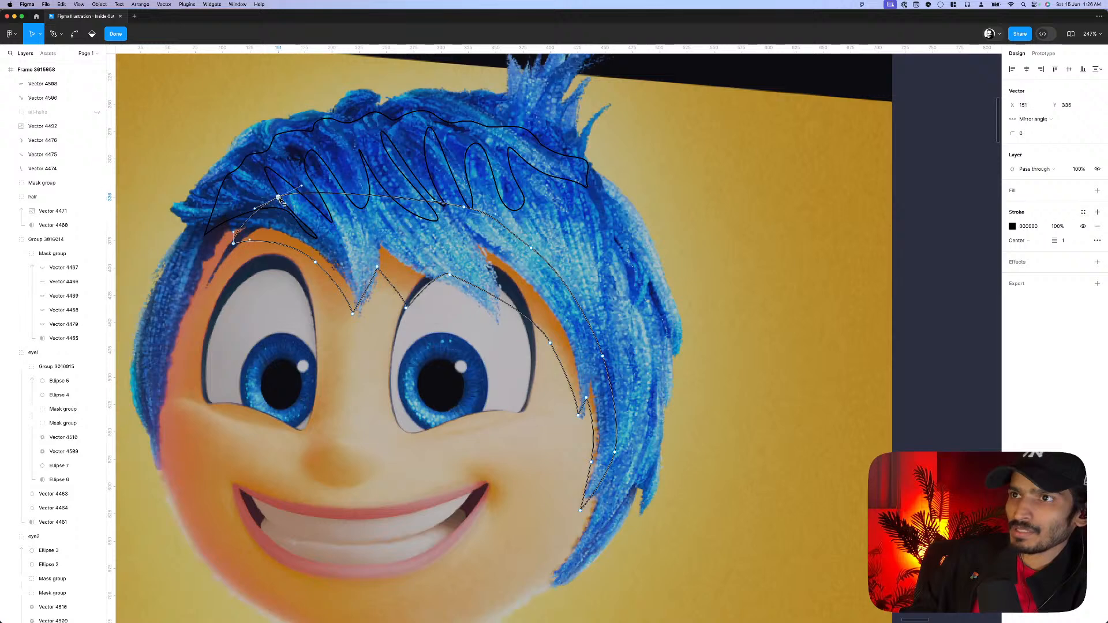
{"action": "left_click_drag", "start_coordinate": [234, 243], "coordinate": [230, 226]}
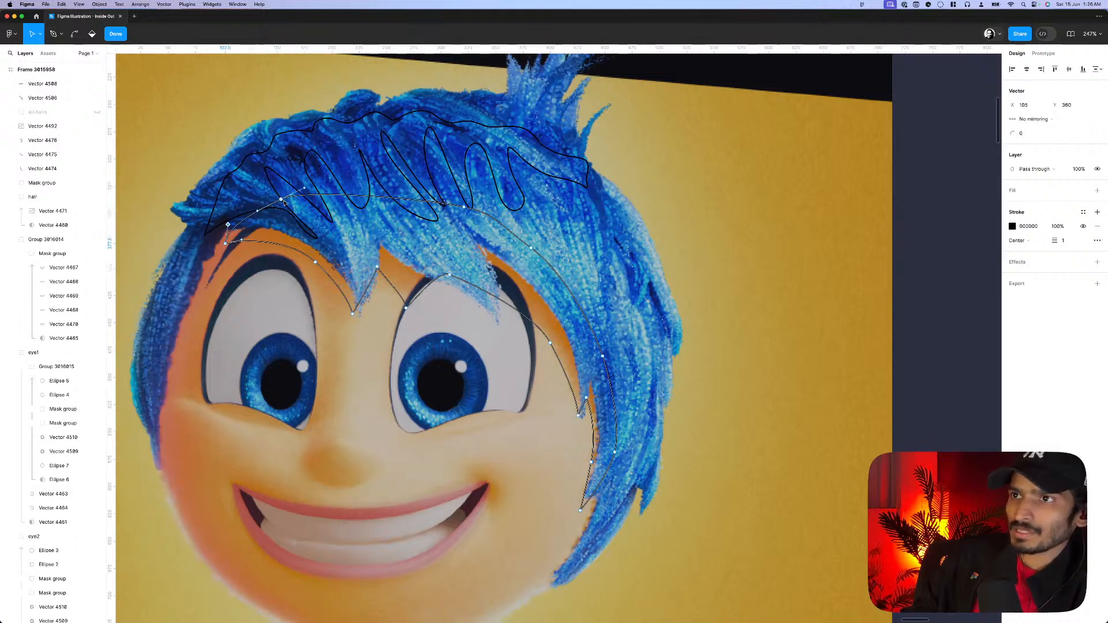
{"action": "scroll", "coordinate": [284, 202], "scroll_direction": "down", "scroll_amount": 5}
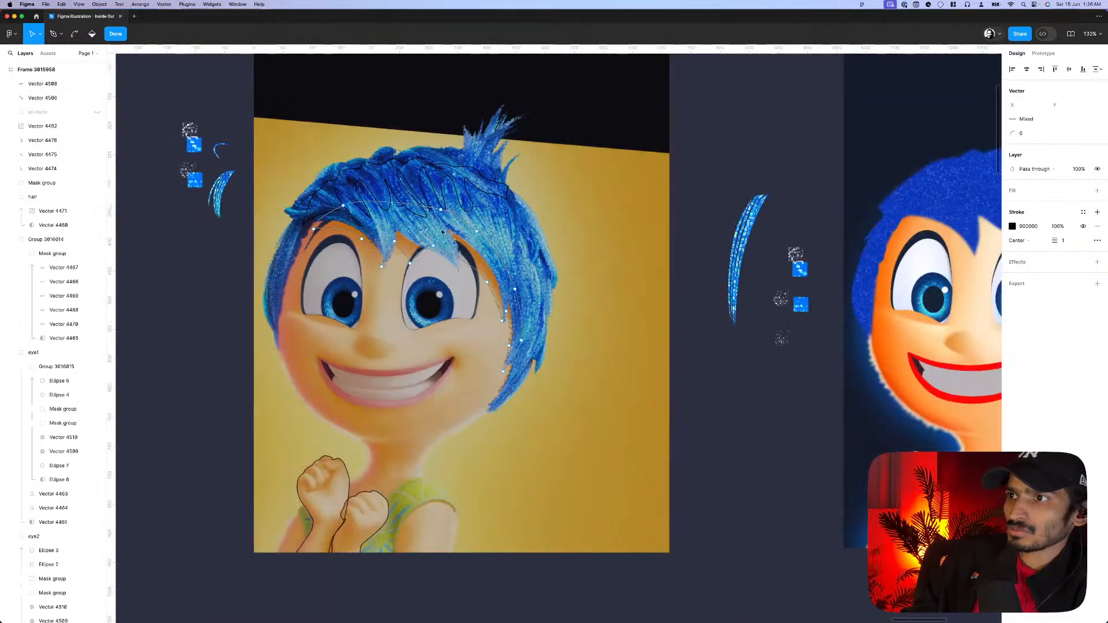
{"action": "scroll", "coordinate": [442, 232], "scroll_direction": "down", "scroll_amount": 5}
{"action": "key", "text": "Escape"}
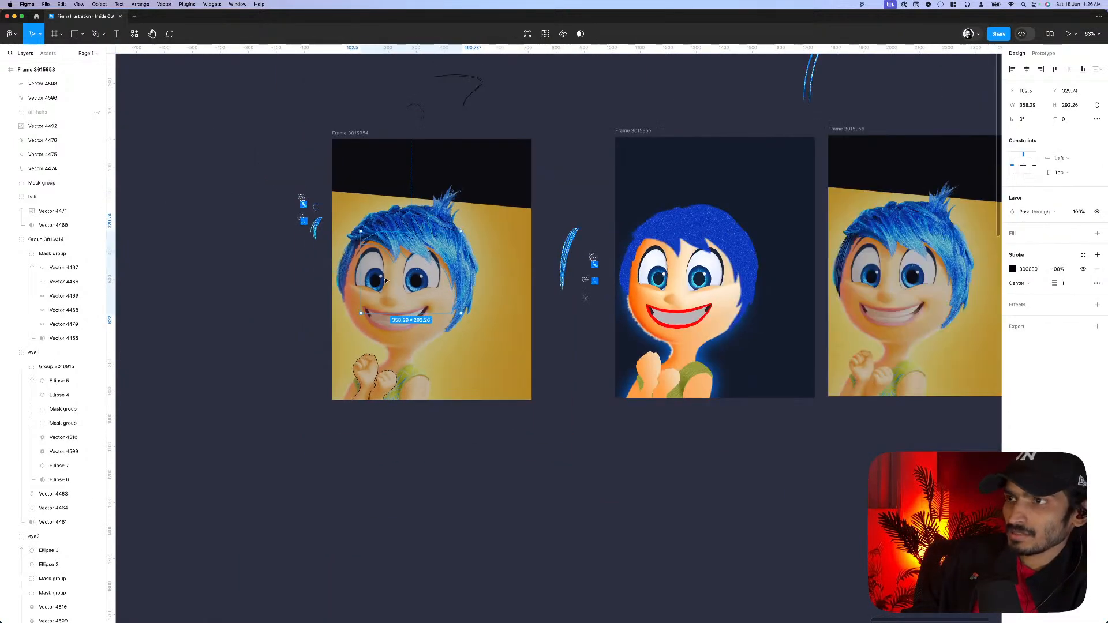
{"action": "key", "text": "Escape"}
- Paste the hair-shadow outline into Frame 3015955 and move its layer directly beneath the hair group
{"action": "scroll", "coordinate": [413, 275], "scroll_direction": "down", "scroll_amount": 5}
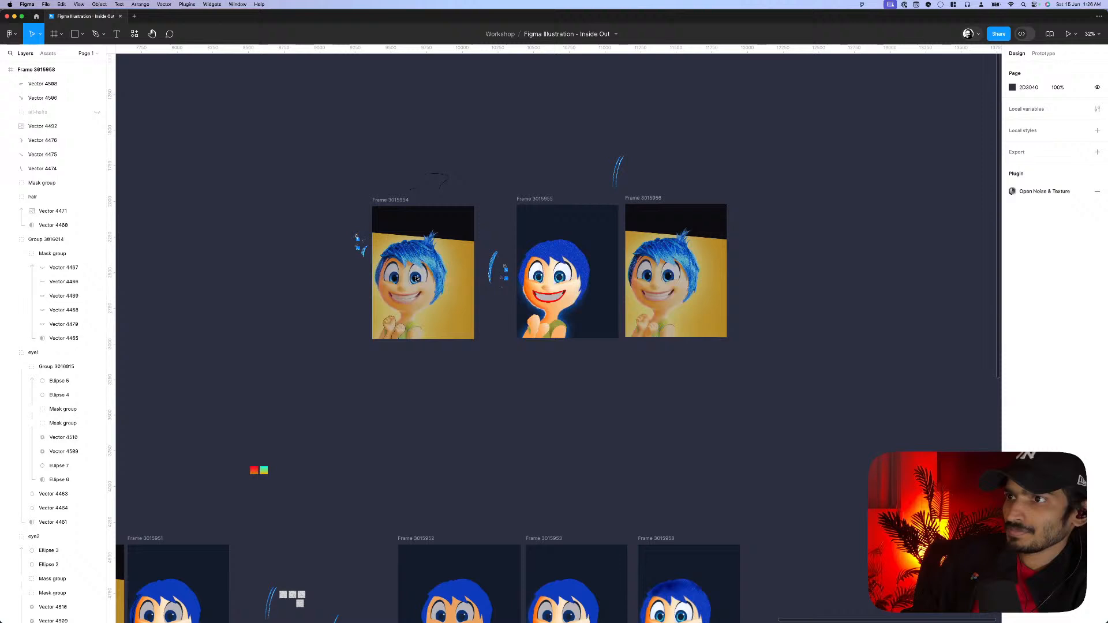
{"action": "left_click", "coordinate": [536, 206]}
{"action": "left_click", "coordinate": [55, 365]}
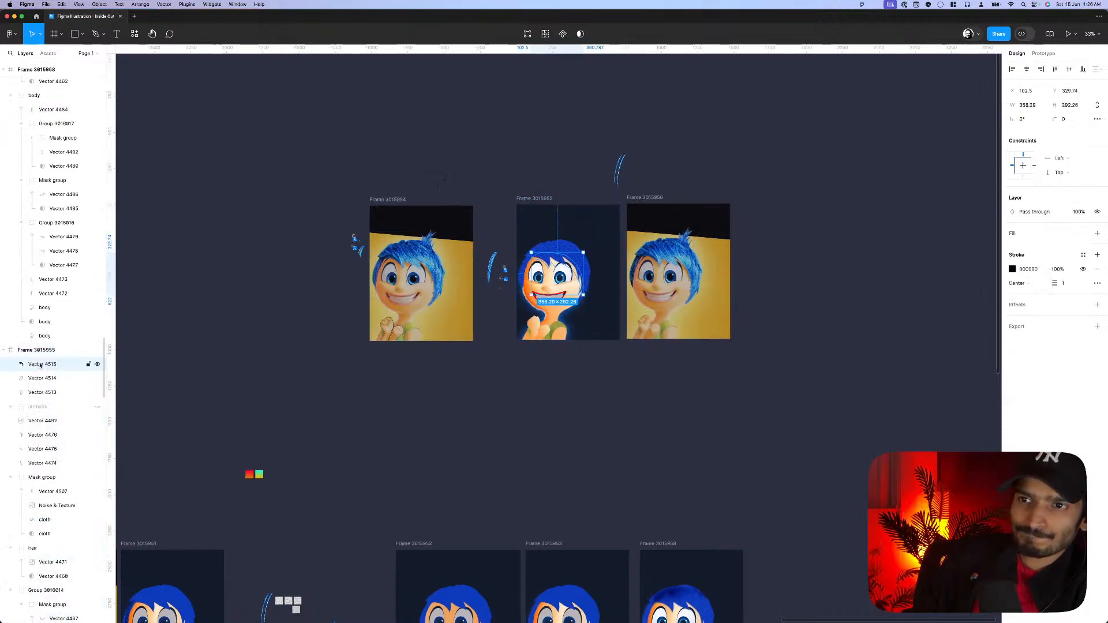
{"action": "scroll", "coordinate": [41, 366], "scroll_direction": "down", "scroll_amount": 2}
{"action": "left_click_drag", "start_coordinate": [40, 307], "coordinate": [37, 527]}
{"action": "scroll", "coordinate": [55, 461], "scroll_direction": "down", "scroll_amount": 10}
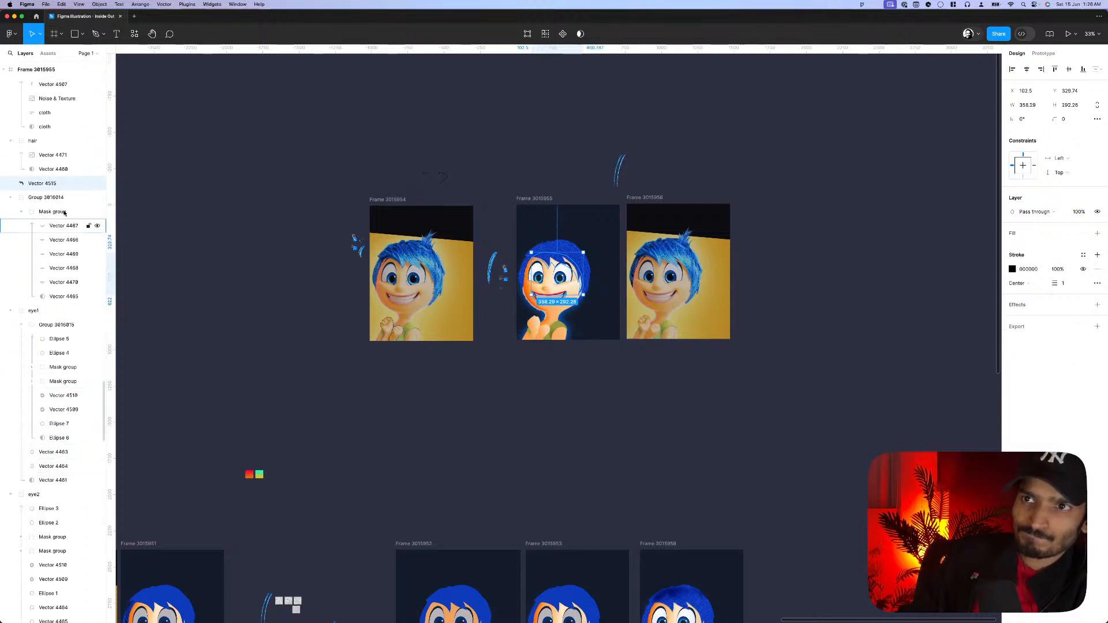
- Collapse the eye1 and eye2 groups and move the hair-shadow layer below them, to the top of the body group
{"action": "left_click", "coordinate": [11, 311]}
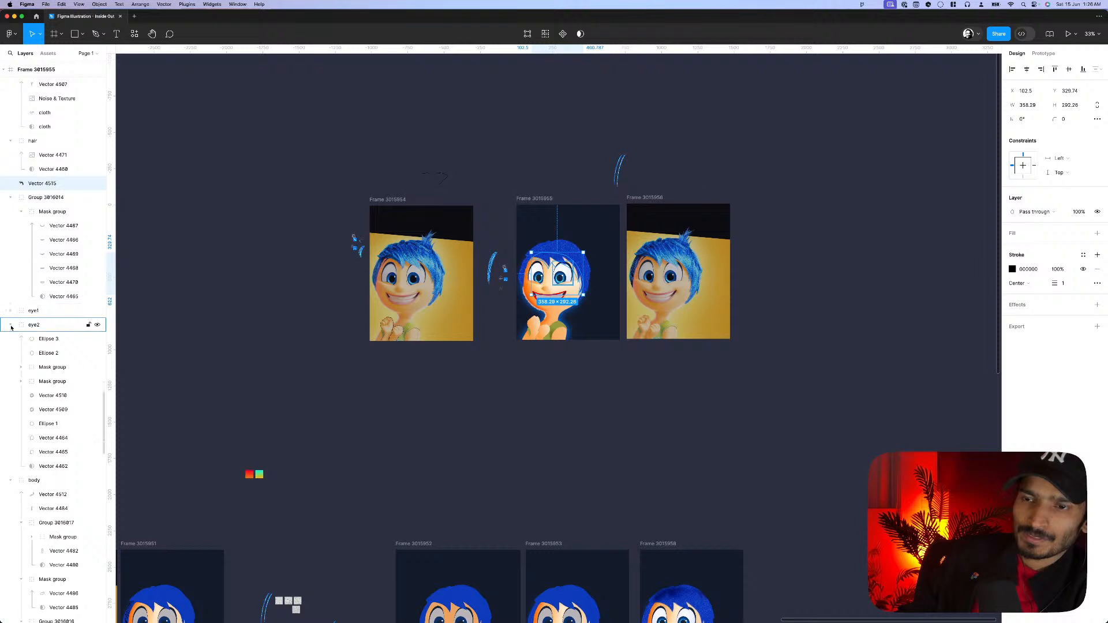
{"action": "left_click", "coordinate": [11, 327]}
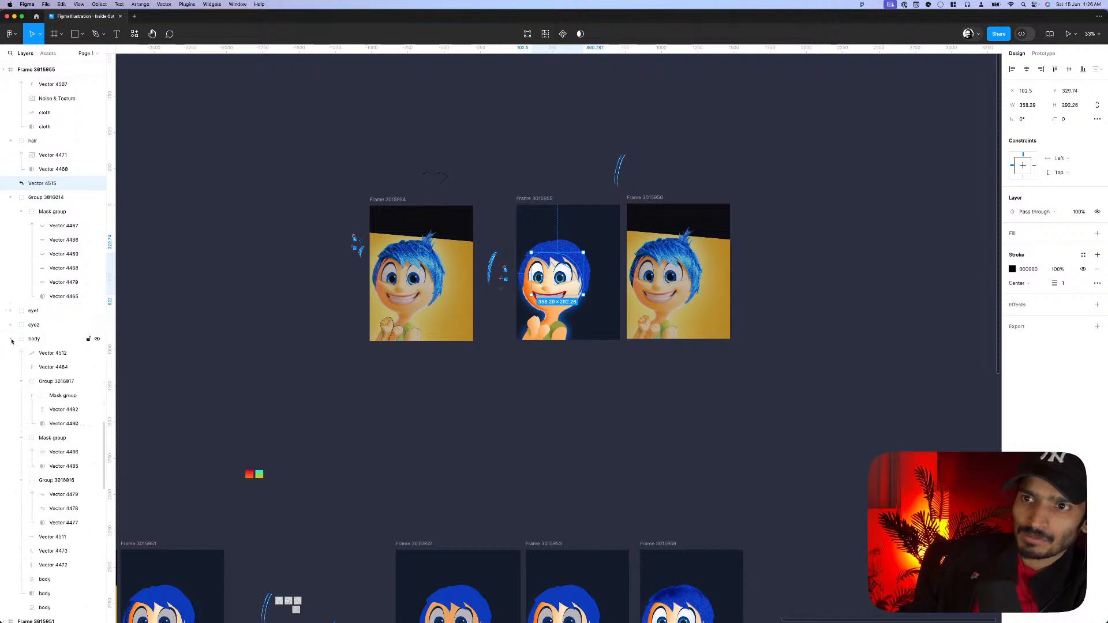
{"action": "left_click_drag", "start_coordinate": [41, 183], "coordinate": [39, 348]}
{"action": "scroll", "coordinate": [40, 415], "scroll_direction": "down", "scroll_amount": 2}
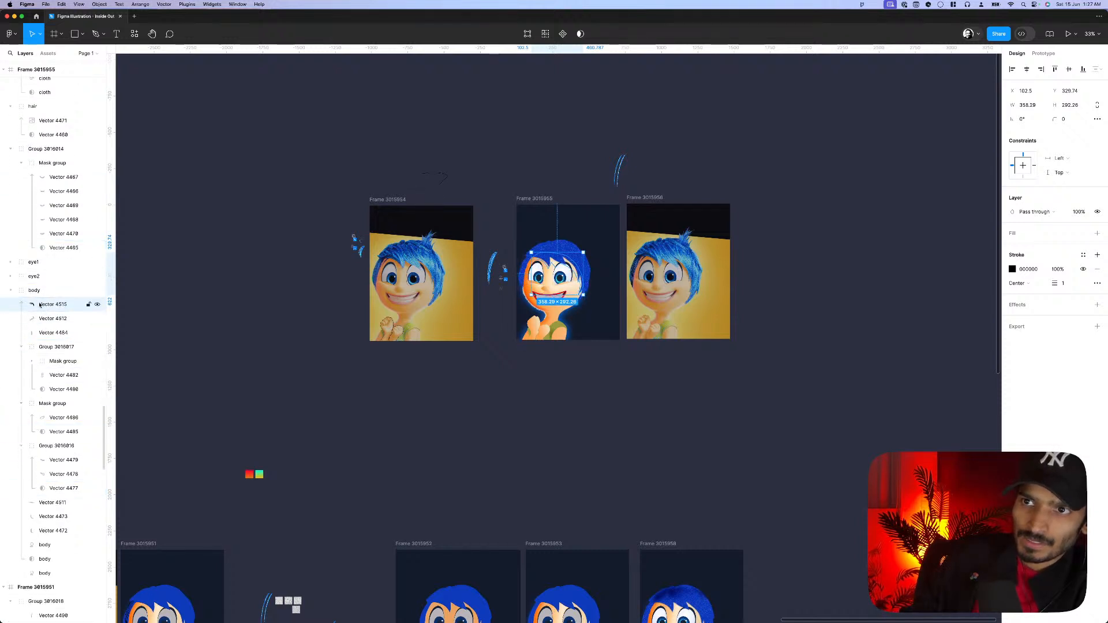
{"action": "left_click_drag", "start_coordinate": [40, 305], "coordinate": [28, 281]}
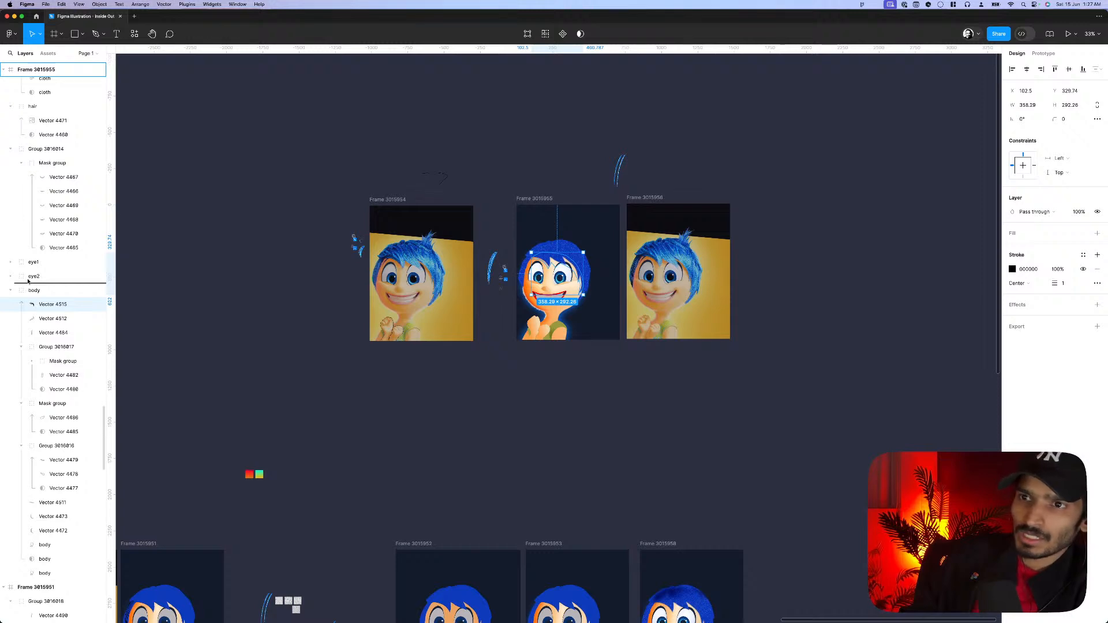
{"action": "left_click_drag", "start_coordinate": [29, 281], "coordinate": [28, 283]}
- Swap the hair-shadow outline's black stroke for a solid 000000 fill
{"action": "scroll", "coordinate": [566, 287], "scroll_direction": "up", "scroll_amount": 5}
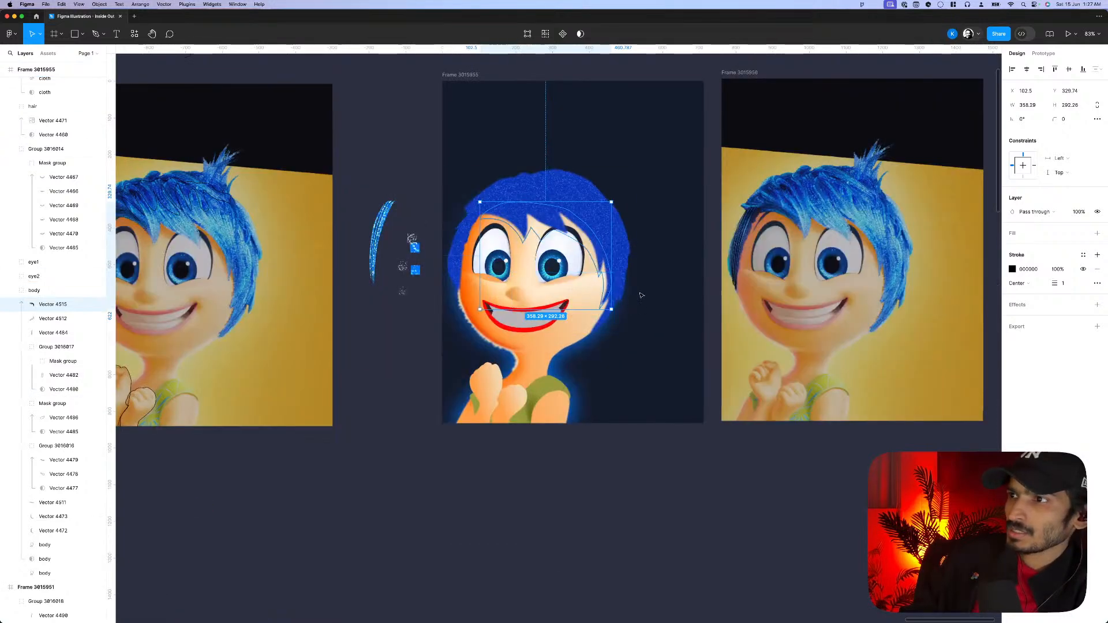
{"action": "key", "text": "shift+x"}
{"action": "scroll", "coordinate": [641, 296], "scroll_direction": "up", "scroll_amount": 3}
{"action": "scroll", "coordinate": [641, 296], "scroll_direction": "left", "scroll_amount": 4}
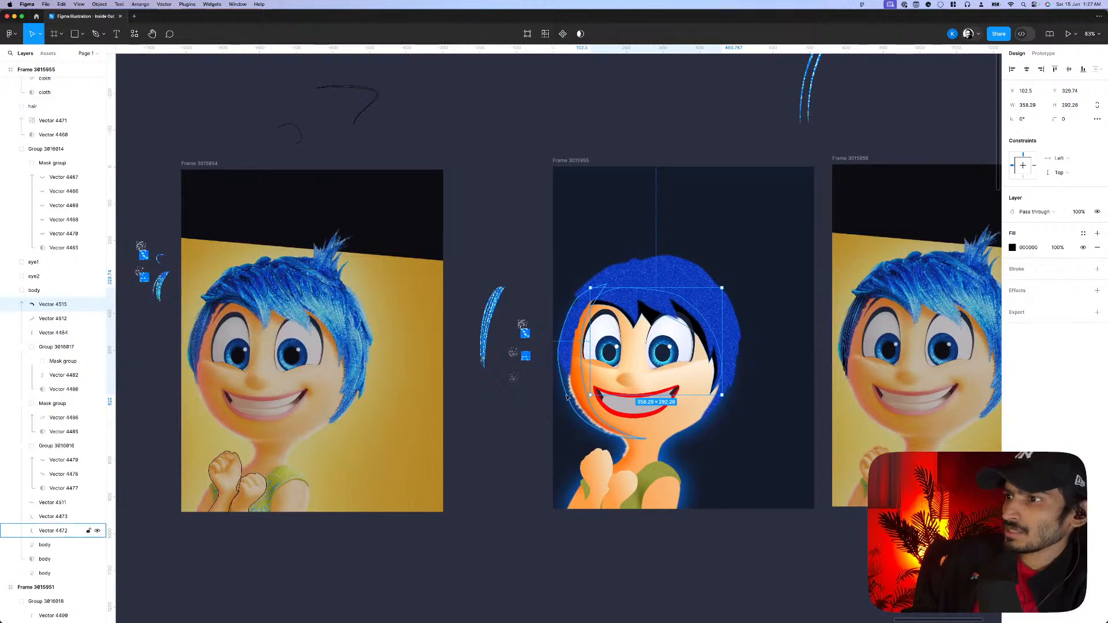
- Give the hair-shadow shape over the face an FF6B01 fill and a layer blur
{"action": "left_click", "coordinate": [580, 395]}
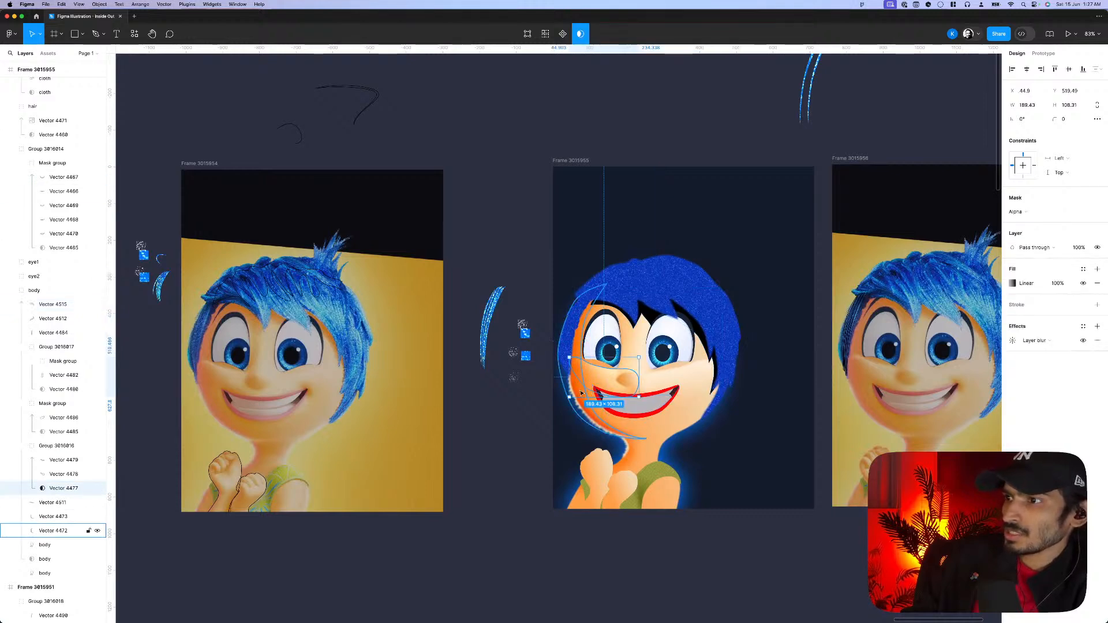
{"action": "left_click", "coordinate": [701, 338]}
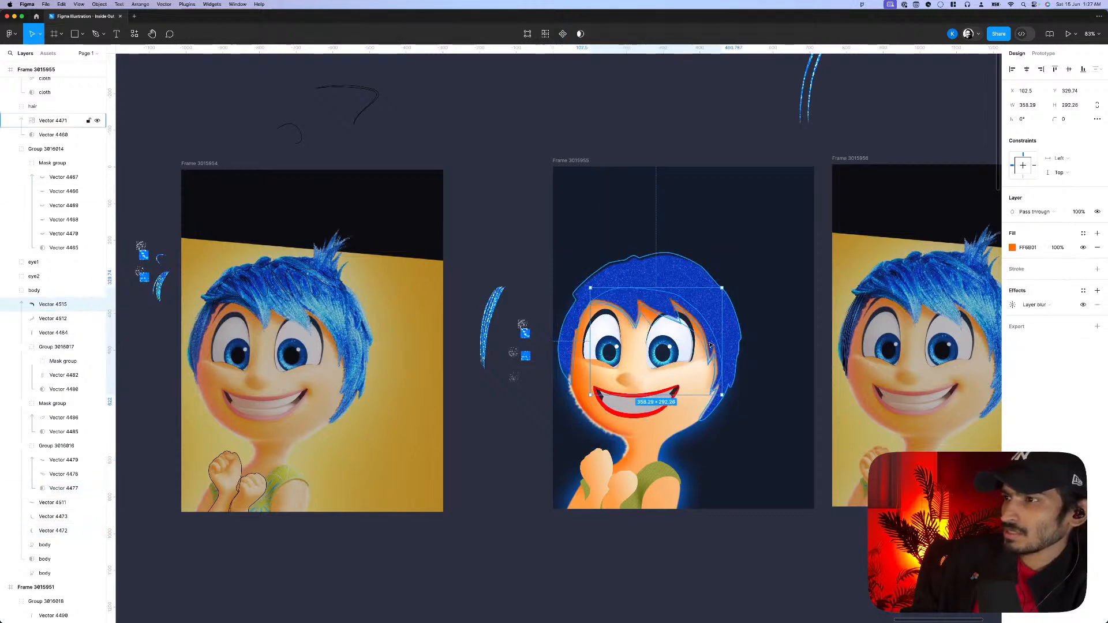
{"action": "scroll", "coordinate": [693, 412], "scroll_direction": "down", "scroll_amount": 5}
{"action": "left_click", "coordinate": [735, 552]}
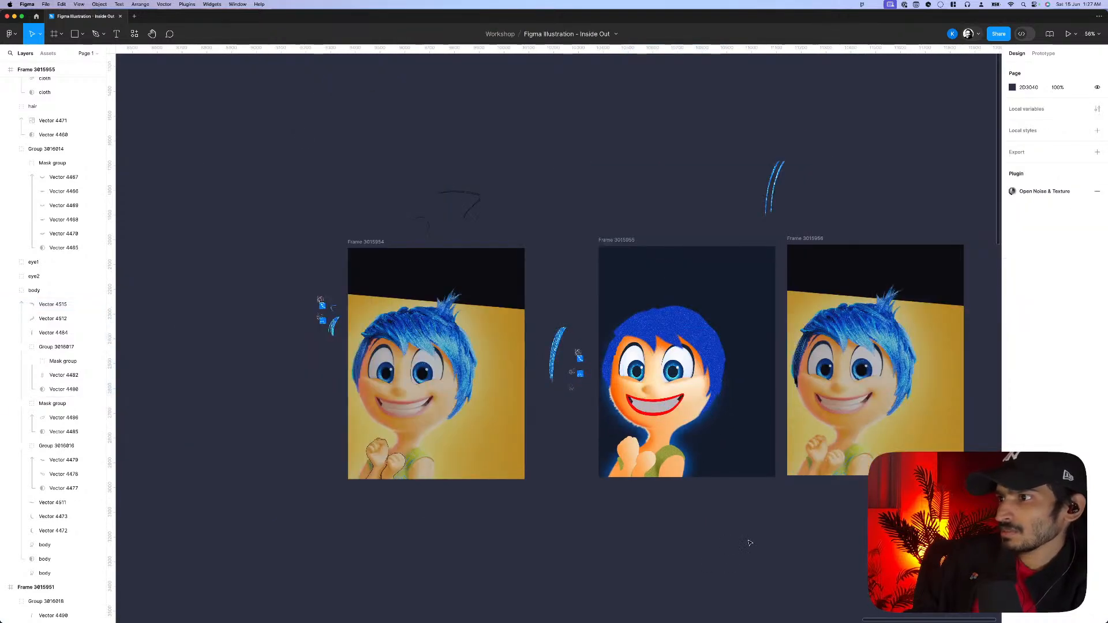
{"action": "scroll", "coordinate": [750, 543], "scroll_direction": "up", "scroll_amount": 2}
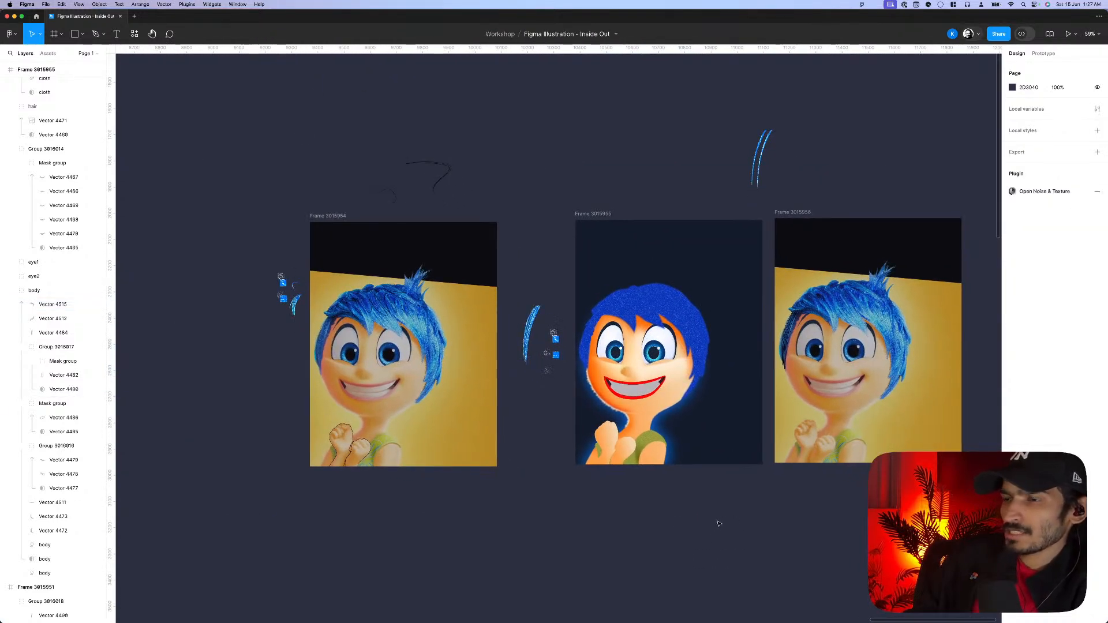
{"action": "scroll", "coordinate": [504, 490], "scroll_direction": "up", "scroll_amount": 3}
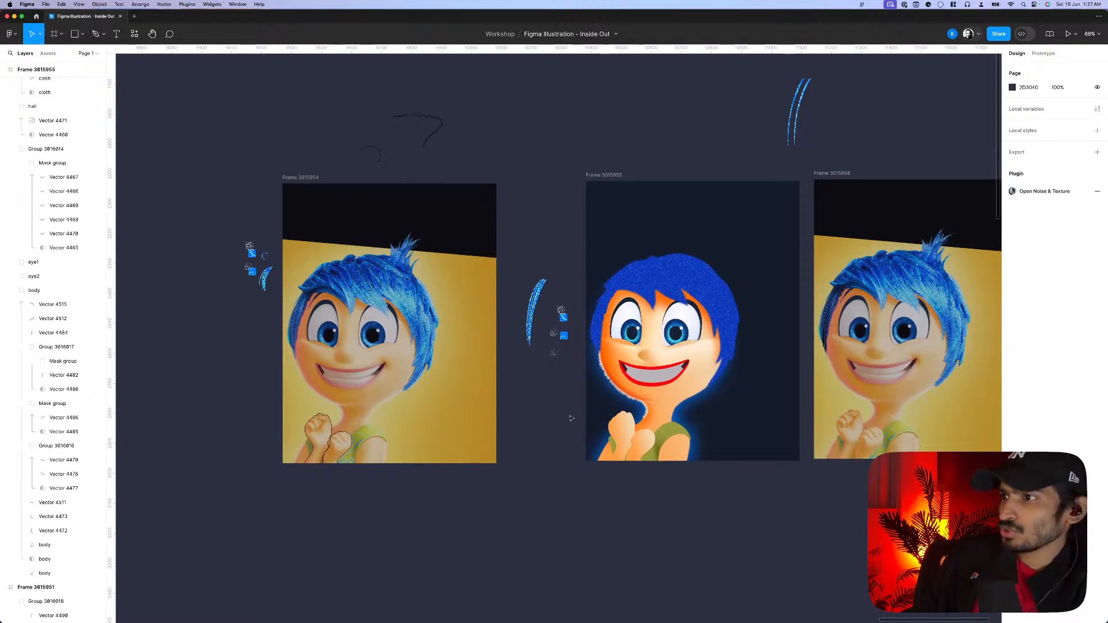
- Tilt the linear gradient of the nose-tip shading by moving its pale end upward
{"action": "scroll", "coordinate": [570, 418], "scroll_direction": "up", "scroll_amount": 5}
{"action": "left_click", "coordinate": [665, 342], "text": "super"}
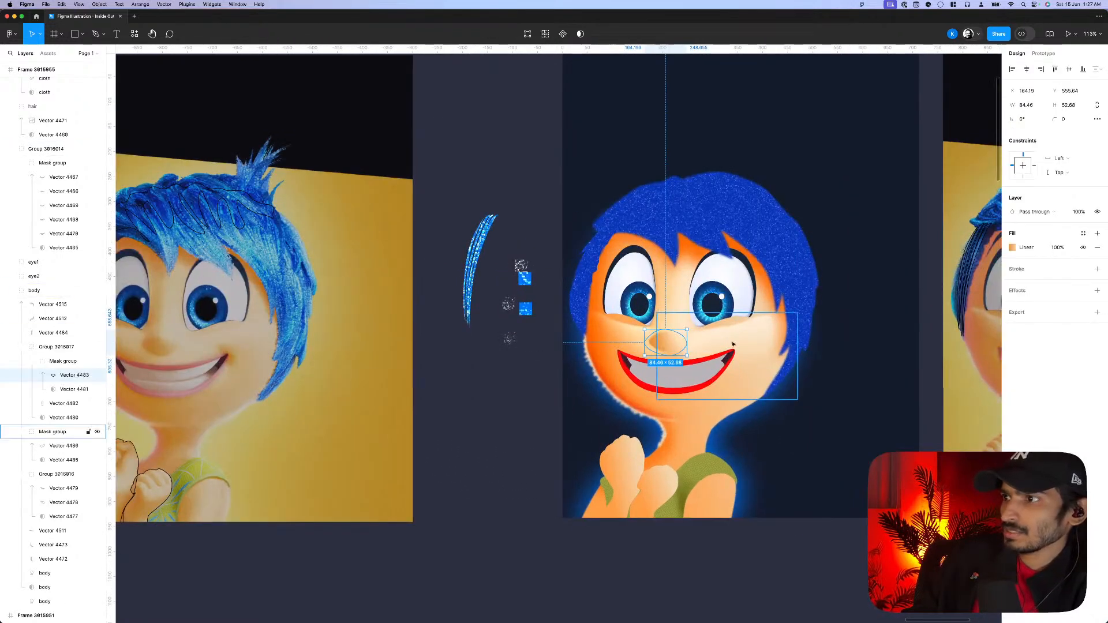
{"action": "scroll", "coordinate": [676, 337], "scroll_direction": "up", "scroll_amount": 5}
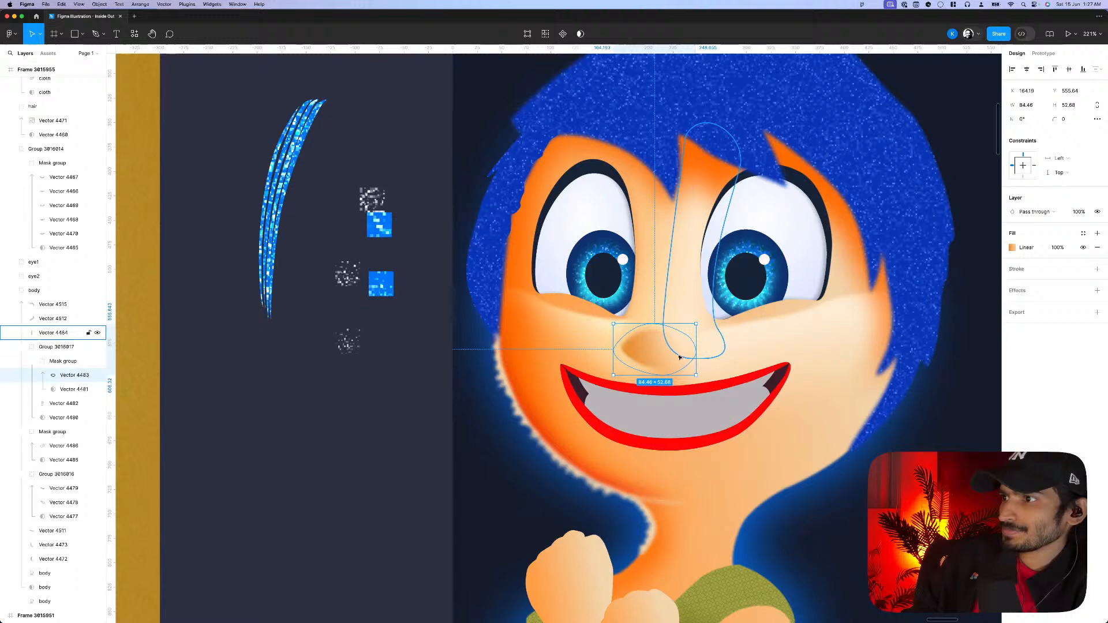
{"action": "left_click", "coordinate": [1012, 249]}
{"action": "left_click_drag", "start_coordinate": [684, 341], "coordinate": [677, 321]}
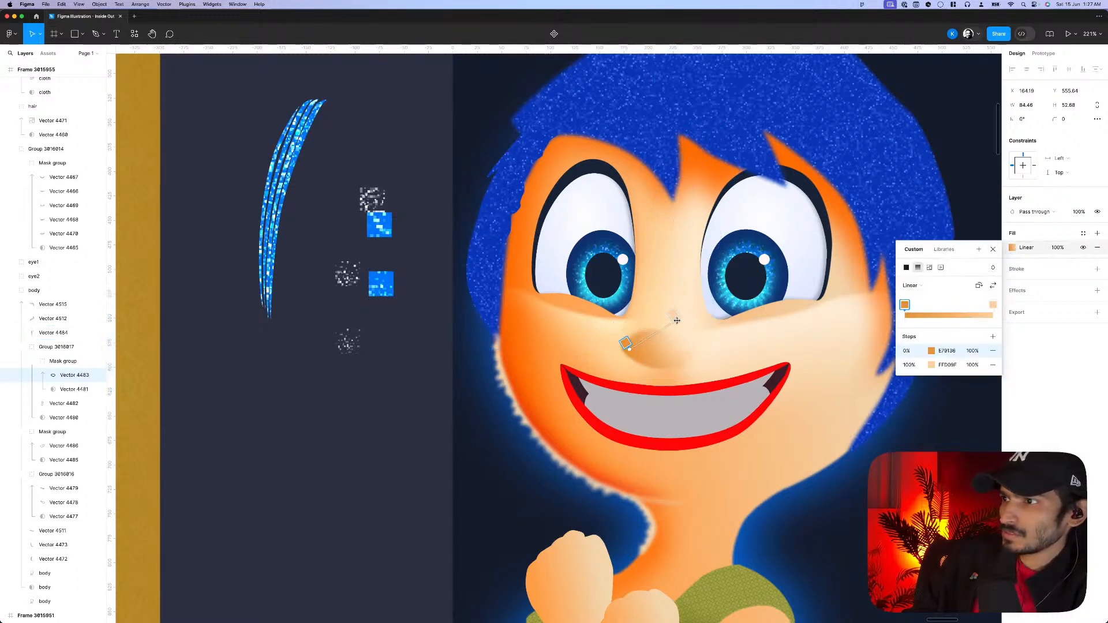
- Set the layer blur of the nose's mask shape to 6
{"action": "left_click", "coordinate": [74, 389]}
{"action": "left_click", "coordinate": [1014, 341]}
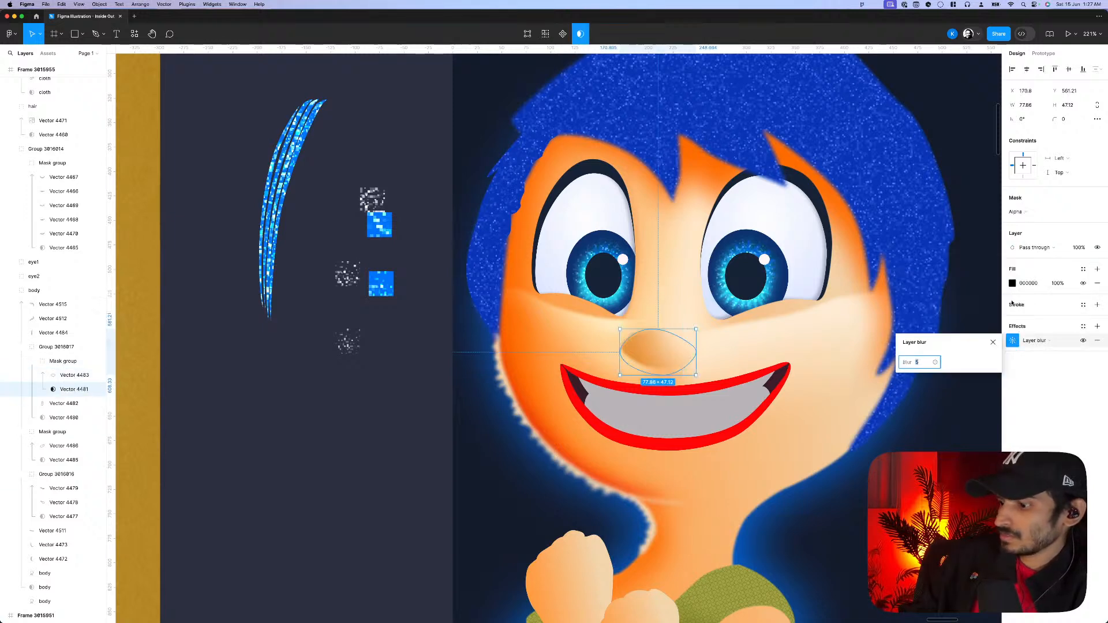
{"action": "key", "text": "Up"}
{"action": "left_click", "coordinate": [641, 358]}
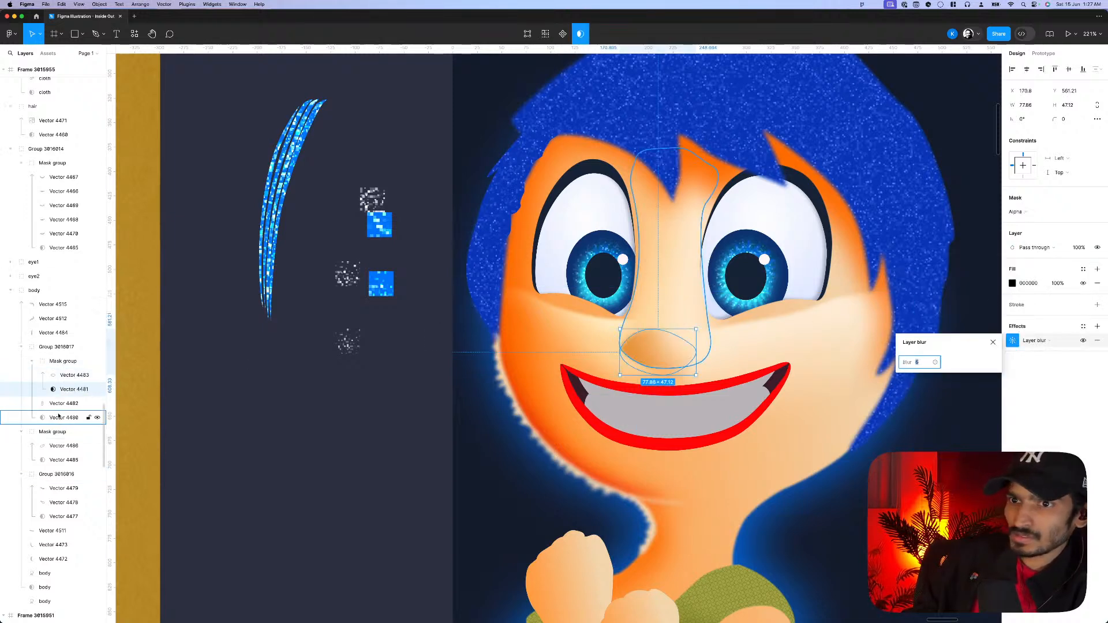
{"action": "scroll", "coordinate": [704, 216], "scroll_direction": "up", "scroll_amount": 3}
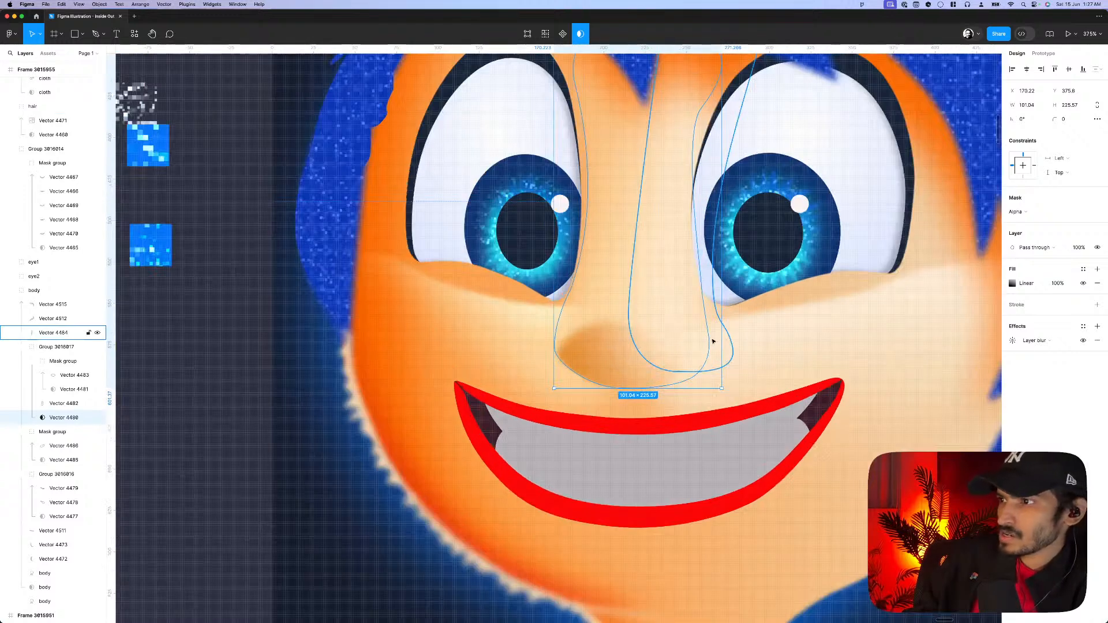
- Edit the nose-tip shading's vector points to widen the shape toward the right cheek, about 91 × 53
{"action": "scroll", "coordinate": [632, 369], "scroll_direction": "down", "scroll_amount": 5}
{"action": "double_click", "coordinate": [635, 364]}
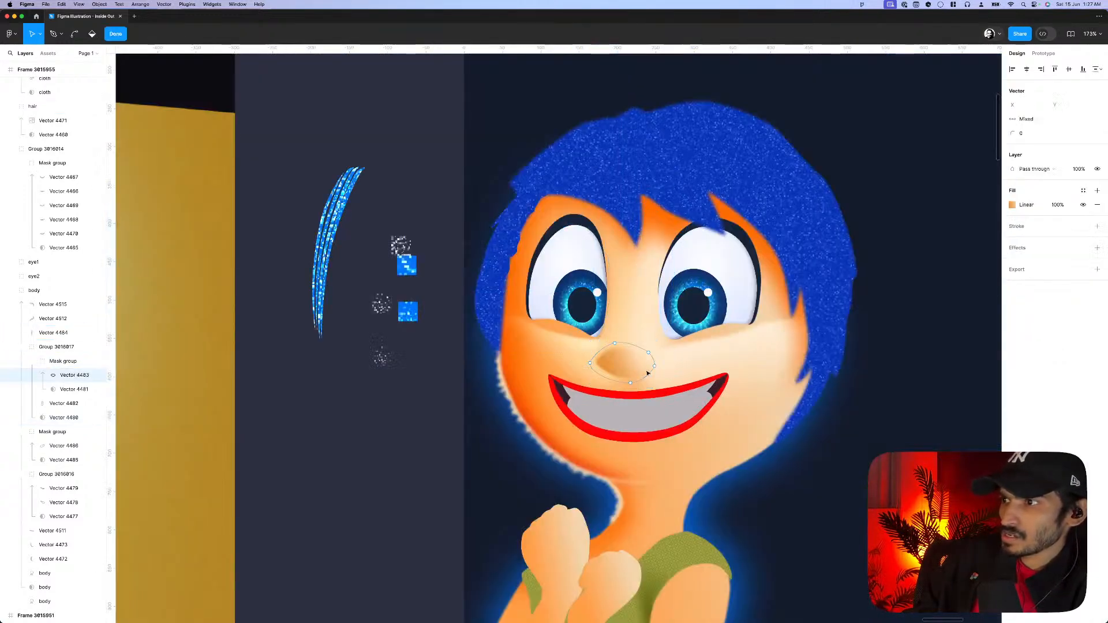
{"action": "key", "text": "Escape"}
{"action": "scroll", "coordinate": [663, 372], "scroll_direction": "down", "scroll_amount": 5}
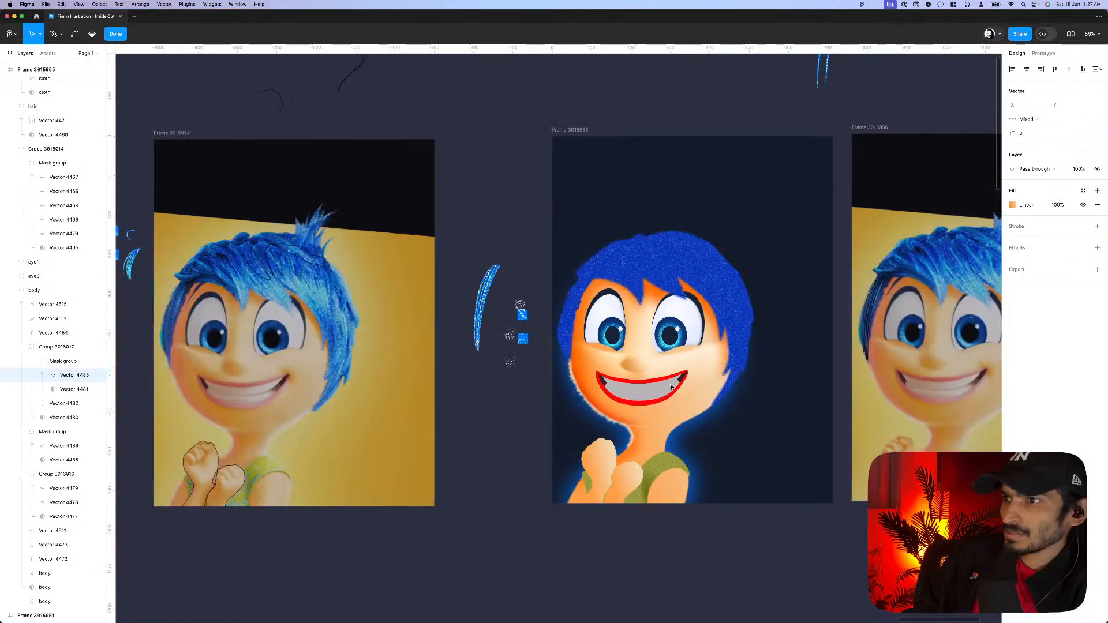
{"action": "key", "text": "Escape"}
- Compare the illustrated nose's shading and edges with the nose in the reference image
{"action": "scroll", "coordinate": [607, 393], "scroll_direction": "up", "scroll_amount": 5}
{"action": "scroll", "coordinate": [666, 358], "scroll_direction": "down", "scroll_amount": 5}
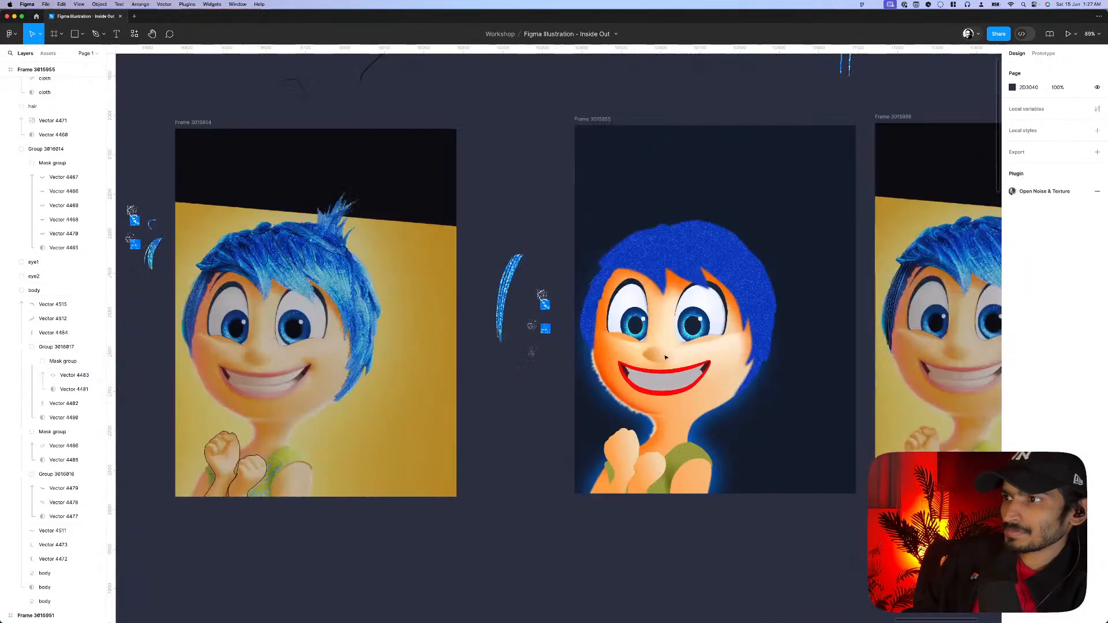
{"action": "scroll", "coordinate": [668, 354], "scroll_direction": "up", "scroll_amount": 10}
{"action": "left_click", "coordinate": [660, 352]}
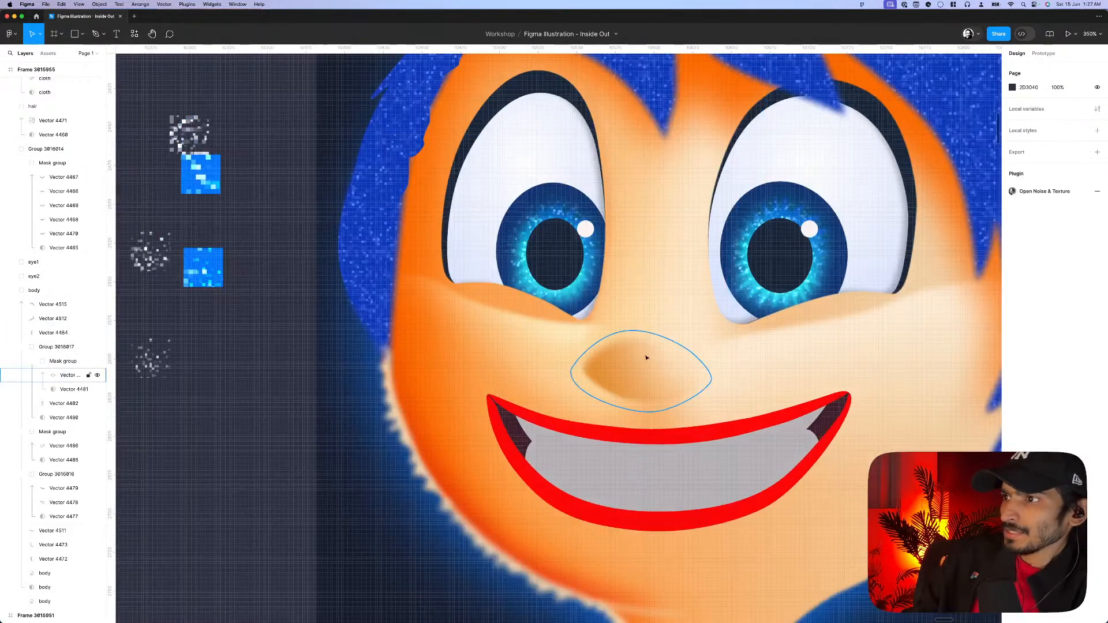
{"action": "double_click", "coordinate": [651, 357]}
{"action": "scroll", "coordinate": [652, 355], "scroll_direction": "up", "scroll_amount": 2}
{"action": "scroll", "coordinate": [638, 341], "scroll_direction": "up", "scroll_amount": 5}
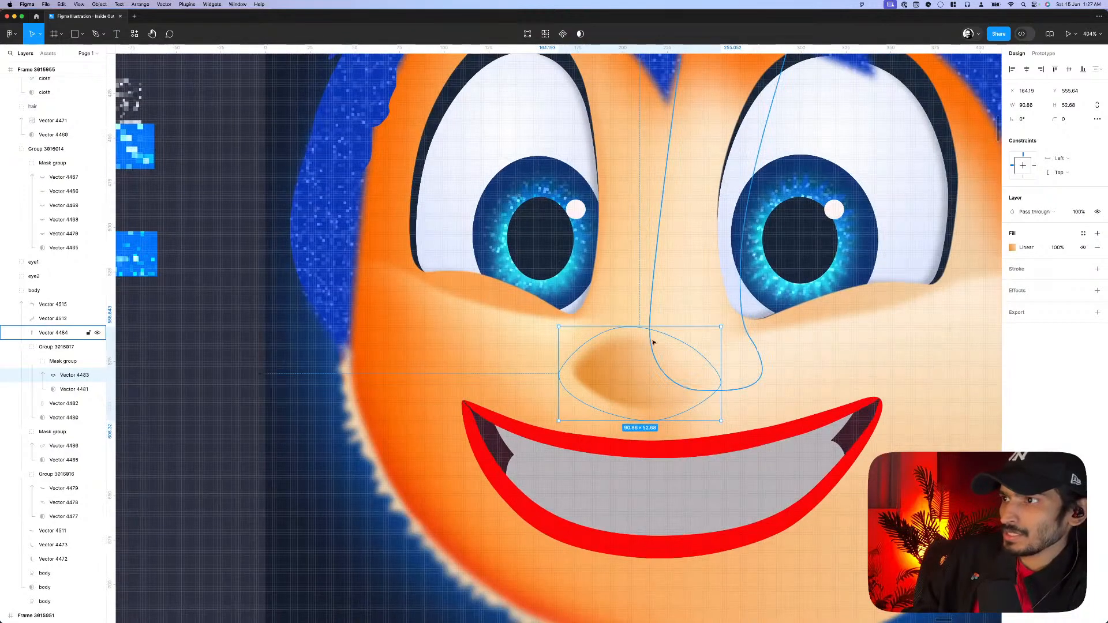
{"action": "key", "text": "Escape"}
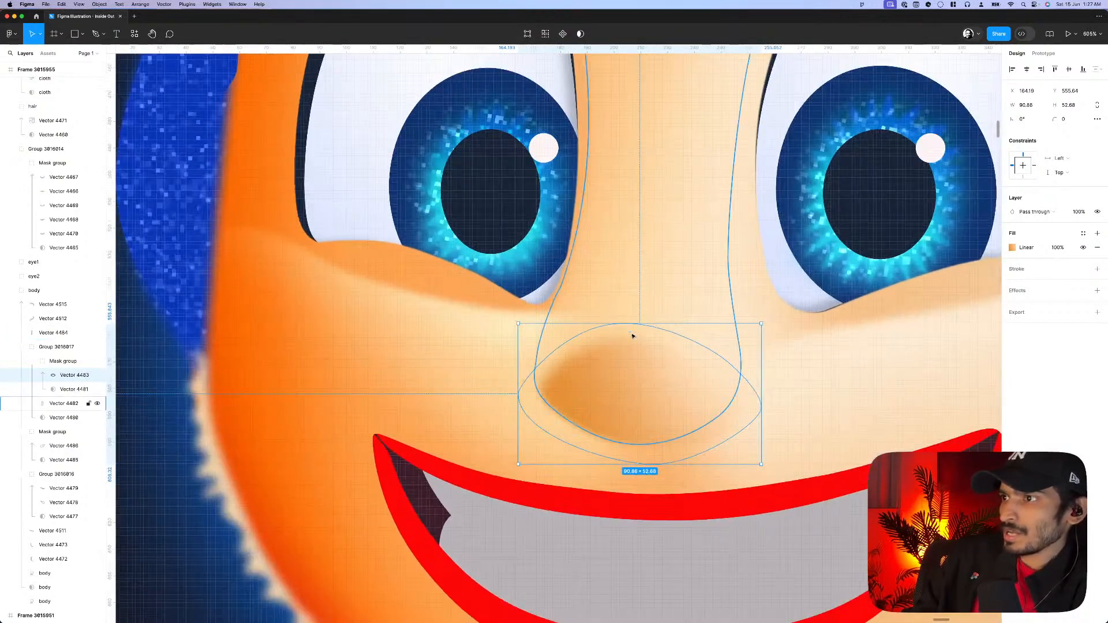
{"action": "scroll", "coordinate": [624, 339], "scroll_direction": "down", "scroll_amount": 10}
{"action": "scroll", "coordinate": [274, 379], "scroll_direction": "up", "scroll_amount": 10}
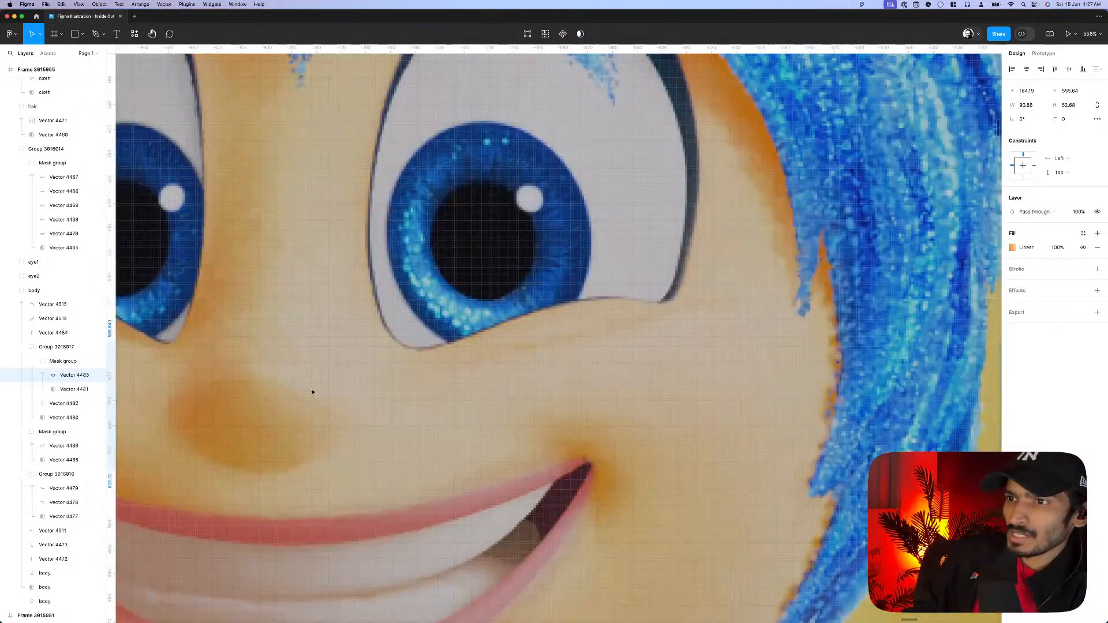
{"action": "scroll", "coordinate": [293, 390], "scroll_direction": "down", "scroll_amount": 10}
{"action": "scroll", "coordinate": [776, 398], "scroll_direction": "up", "scroll_amount": 10}
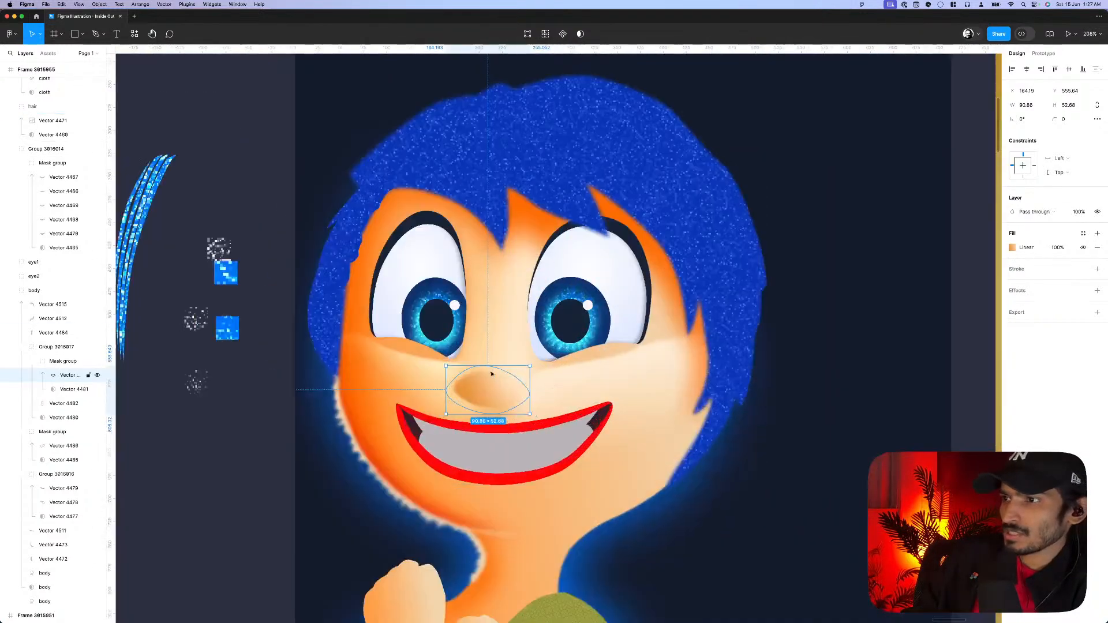
- Draw a thin closed crescent, about 37 × 20, along the nose's upper right edge with the Pen tool
{"action": "left_click", "coordinate": [535, 354]}
{"action": "scroll", "coordinate": [535, 354], "scroll_direction": "up", "scroll_amount": 3}
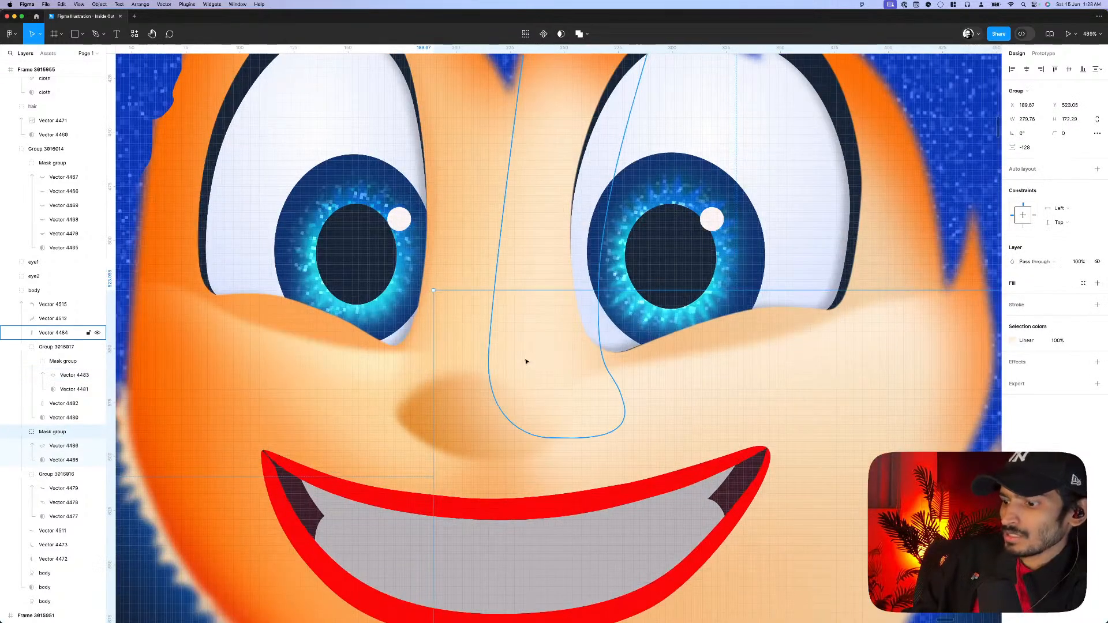
{"action": "scroll", "coordinate": [526, 361], "scroll_direction": "up", "scroll_amount": 3}
{"action": "key", "text": "p"}
{"action": "left_click", "coordinate": [454, 373]}
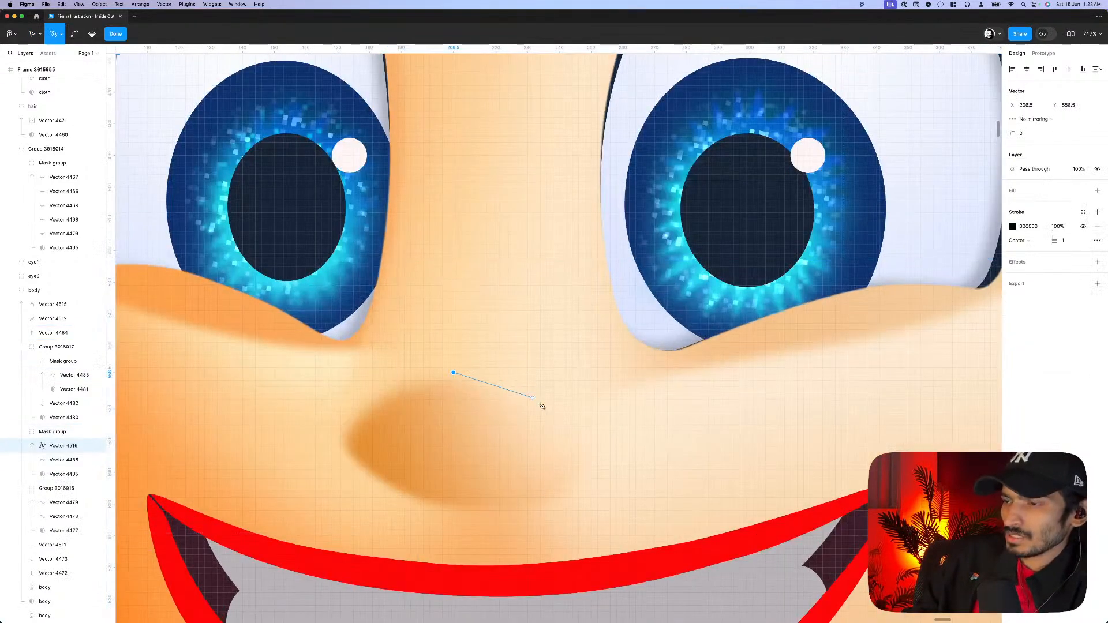
{"action": "left_click_drag", "start_coordinate": [532, 397], "coordinate": [564, 425]}
{"action": "left_click", "coordinate": [567, 429]}
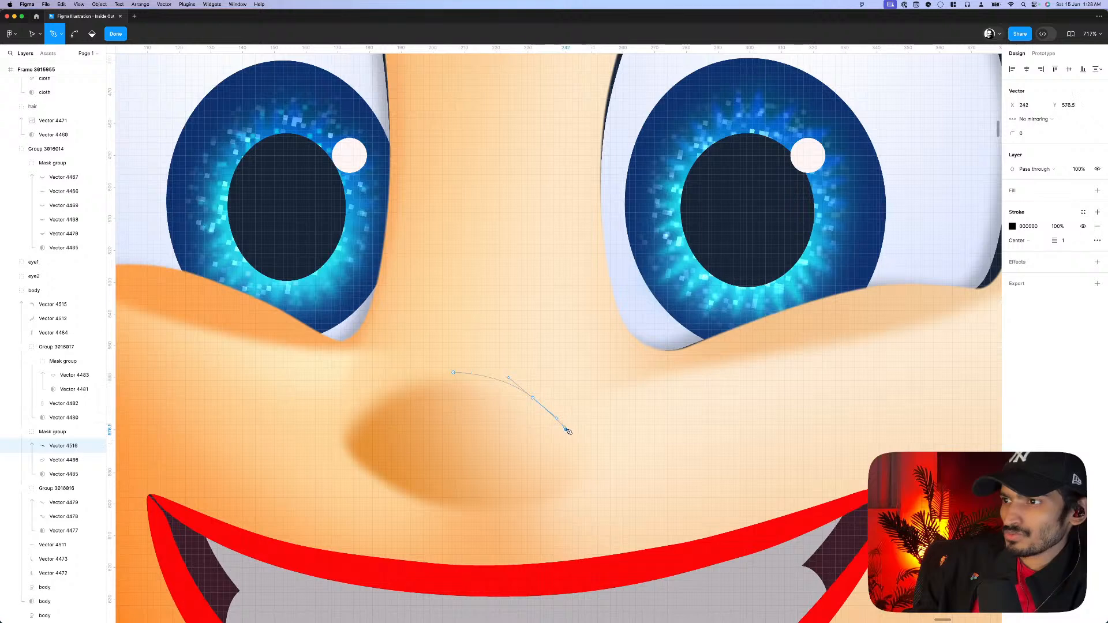
{"action": "left_click", "coordinate": [535, 390]}
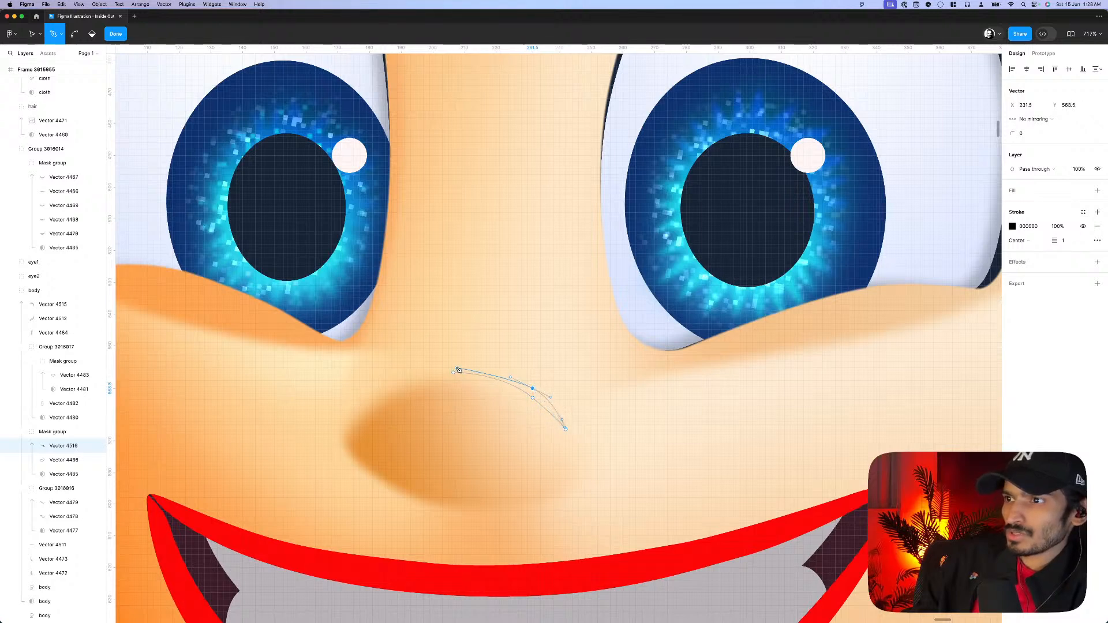
{"action": "mouse_move", "coordinate": [474, 369]}
{"action": "left_mouse_down"}
{"action": "mouse_move", "coordinate": [449, 376]}
{"action": "mouse_move", "coordinate": [494, 371]}
{"action": "left_mouse_up"}
{"action": "key", "text": "v"}
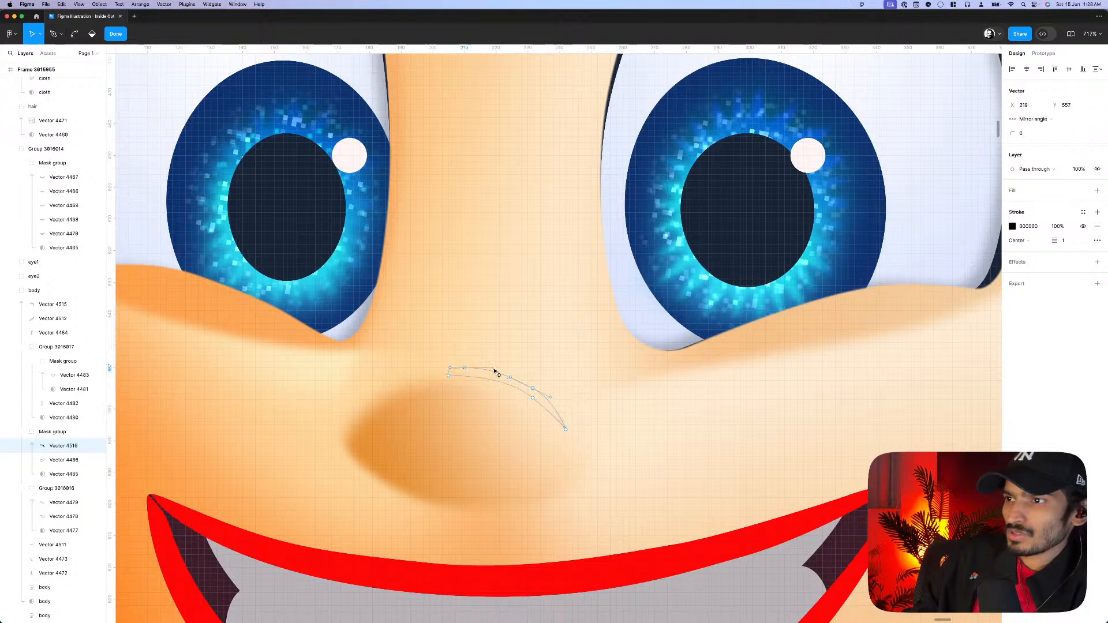
{"action": "left_click", "coordinate": [532, 386]}
{"action": "key", "text": "Escape"}
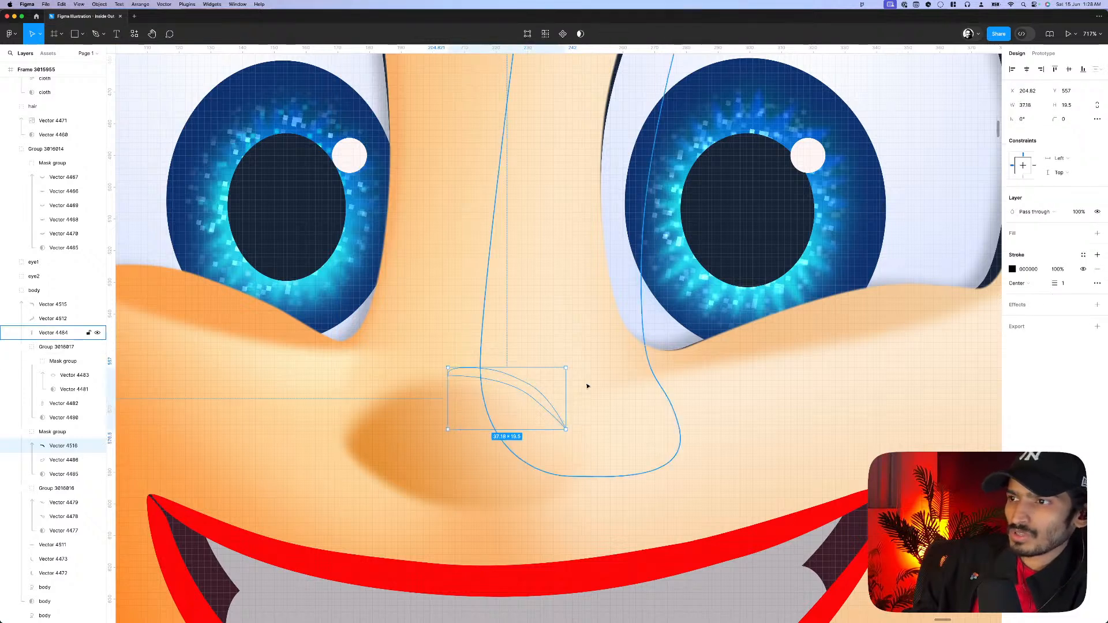
- Swap the crescent's stroke for a solid fill and move it into the nose's mask group, along the nose's upper edge
{"action": "key", "text": "shift+x"}
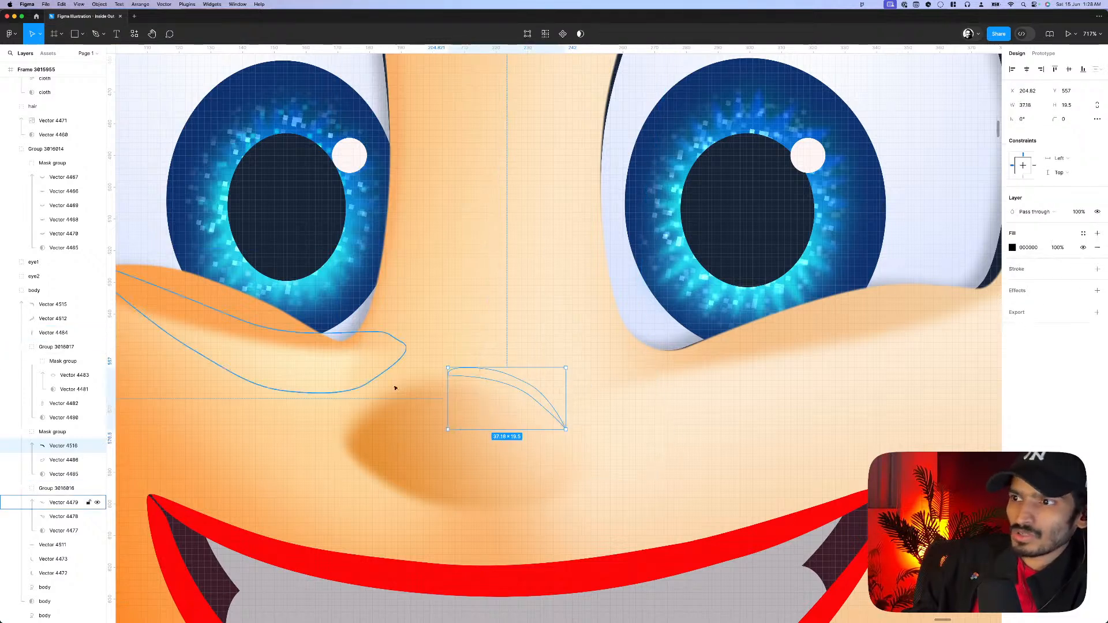
{"action": "key", "text": "Delete"}
{"action": "key", "text": "ctrl+z"}
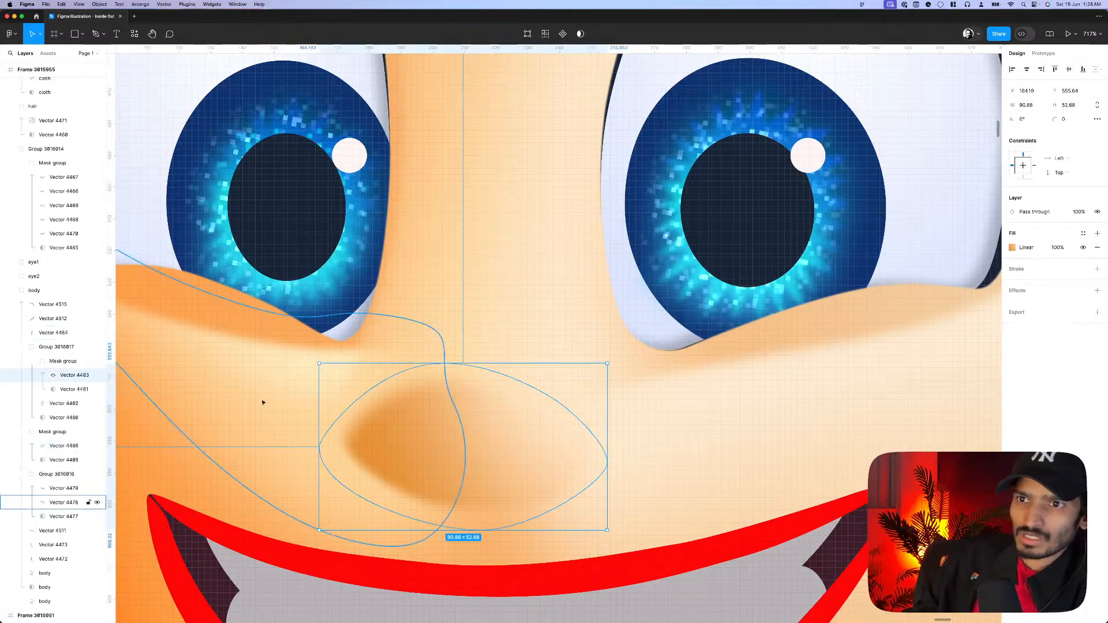
{"action": "left_click_drag", "start_coordinate": [447, 502], "coordinate": [495, 392]}
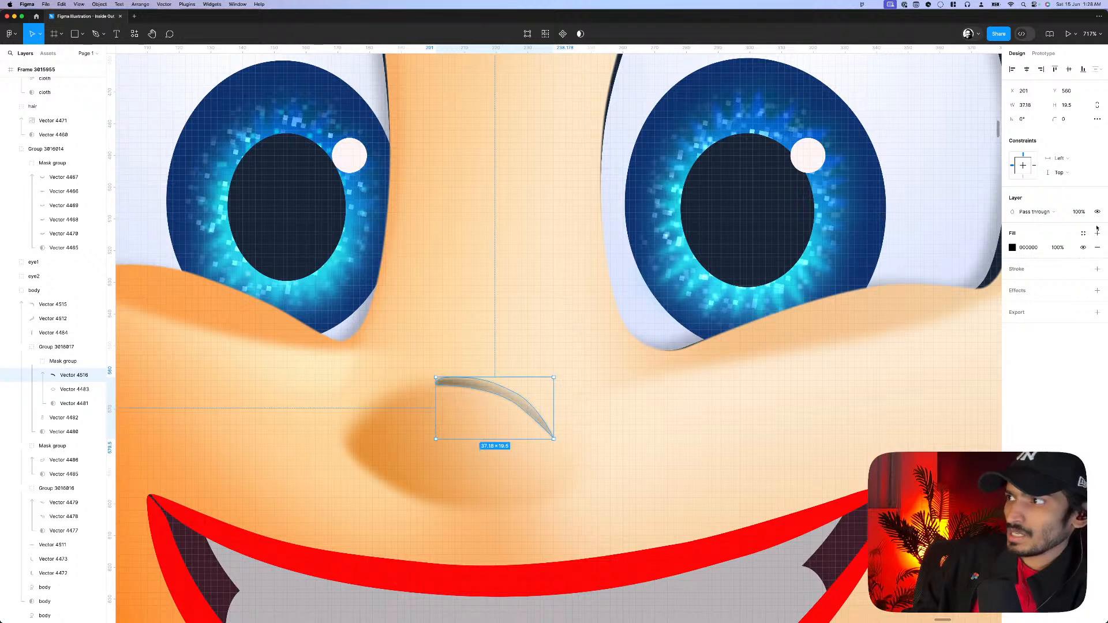
- Recolour the crescent nose highlight to FFFFFF and apply a layer blur to it
{"action": "left_click", "coordinate": [1013, 248]}
{"action": "left_click", "coordinate": [956, 281]}
{"action": "left_click", "coordinate": [898, 278]}
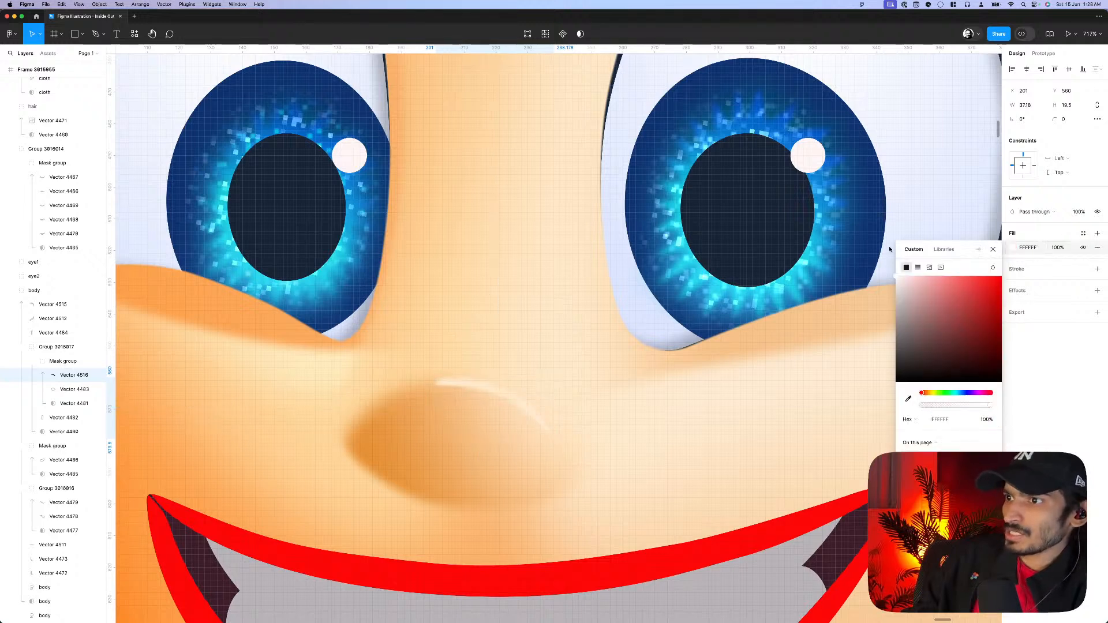
{"action": "left_click", "coordinate": [1025, 290]}
{"action": "left_click", "coordinate": [1037, 305]}
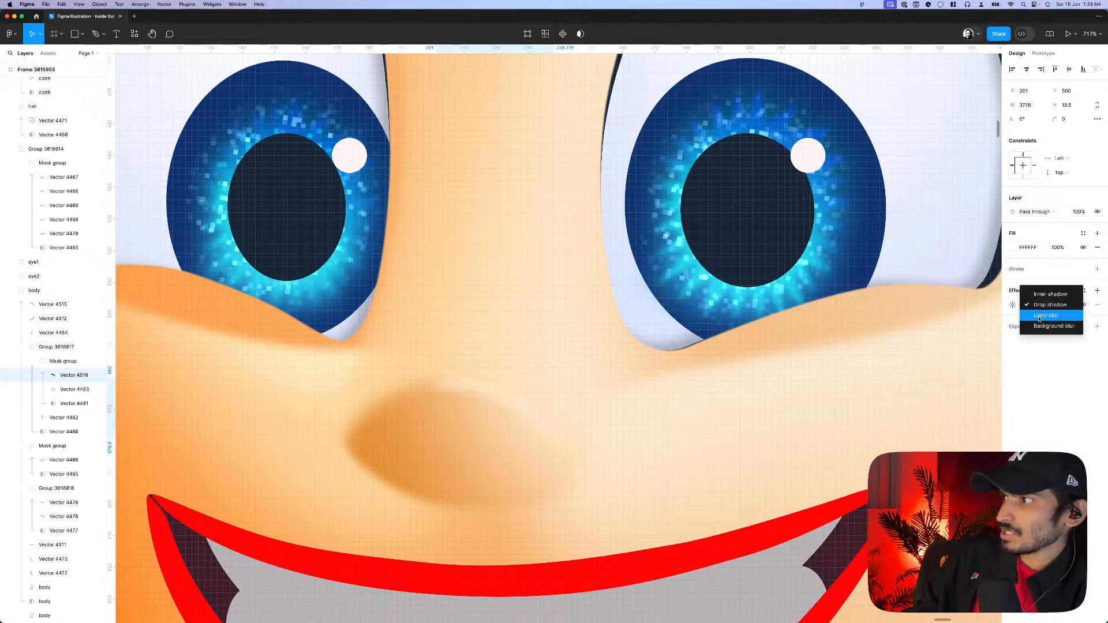
{"action": "left_click", "coordinate": [1039, 317]}
{"action": "left_click", "coordinate": [1013, 306]}
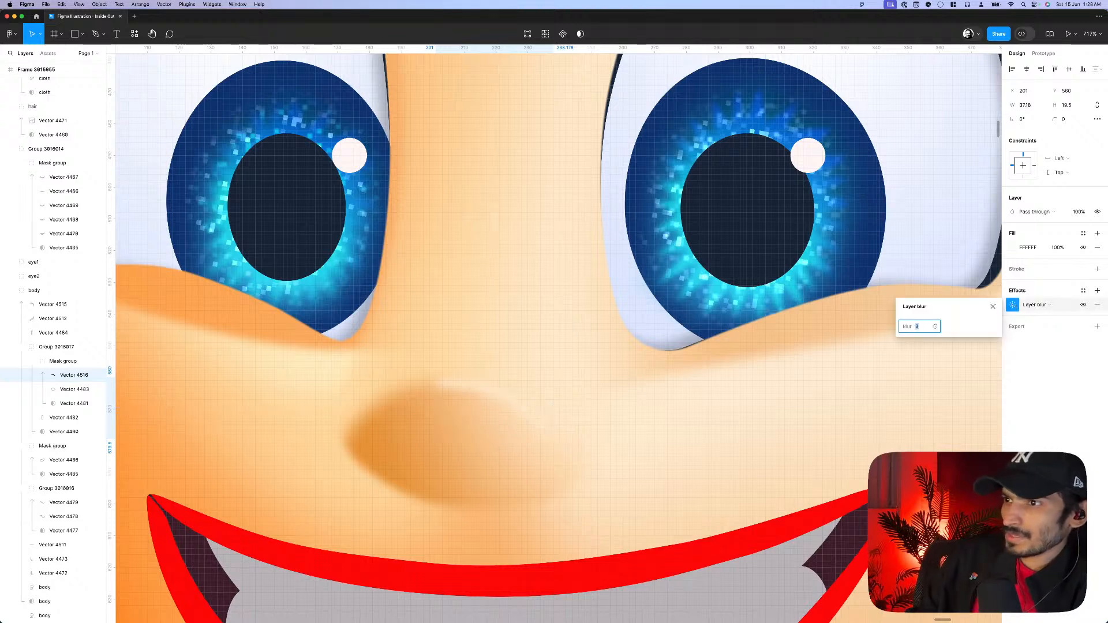
- Change the highlight's fill to a linear gradient from FFFFFF at 100% to FFFFFF at 0%, angled toward the nose's lower left
{"action": "left_click", "coordinate": [1015, 247]}
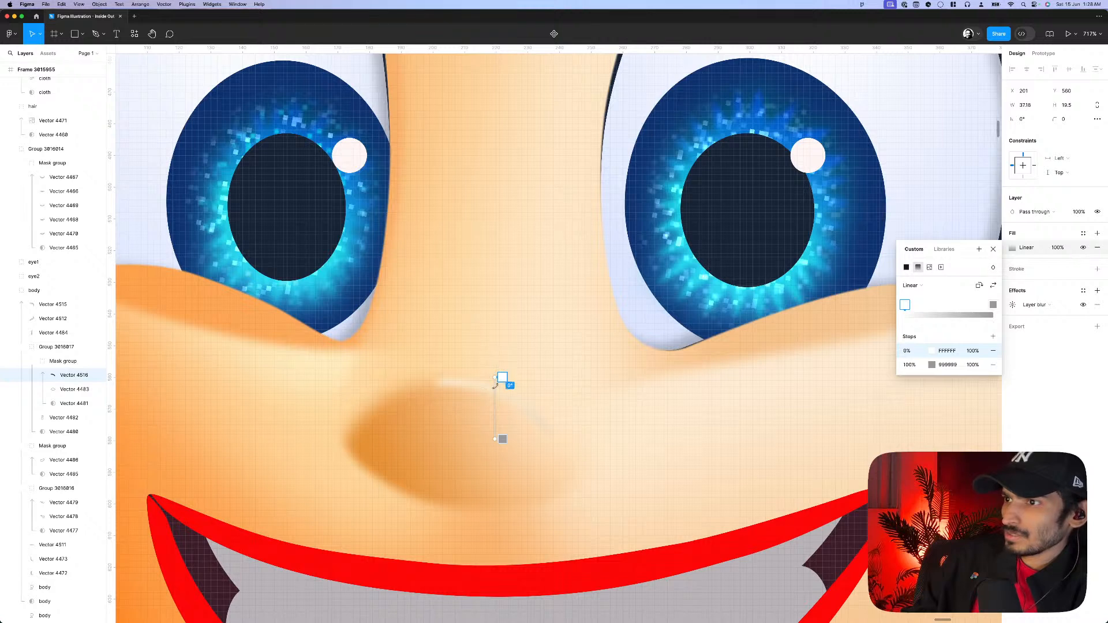
{"action": "left_click", "coordinate": [503, 439]}
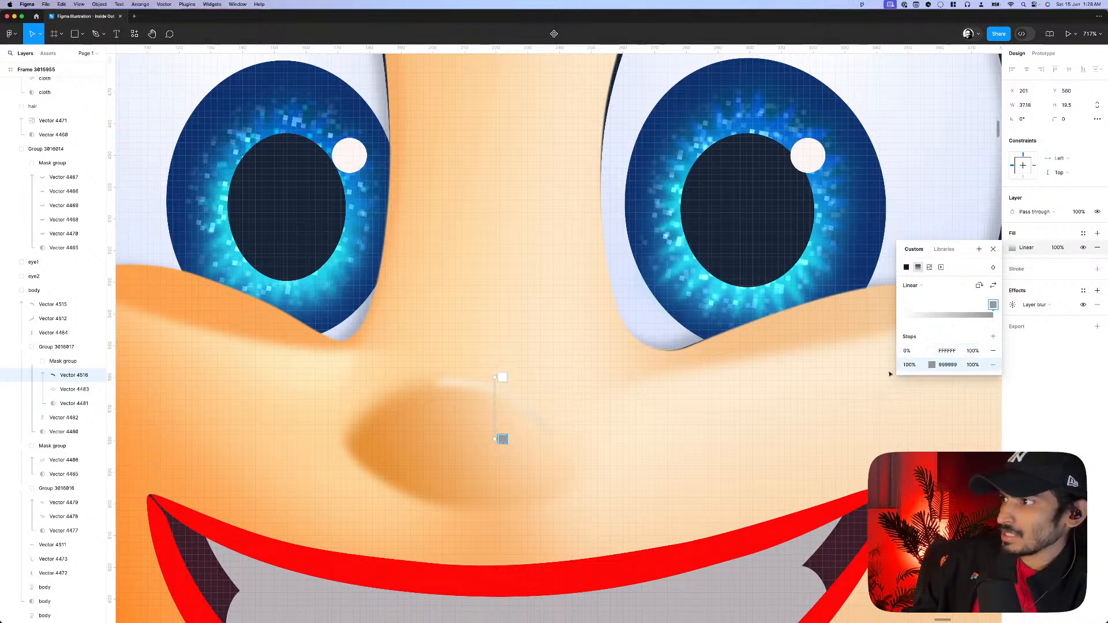
{"action": "left_click", "coordinate": [942, 350]}
{"action": "key", "text": "super+c"}
{"action": "left_click", "coordinate": [947, 365]}
{"action": "key", "text": "super+v"}
{"action": "left_click", "coordinate": [972, 365]}
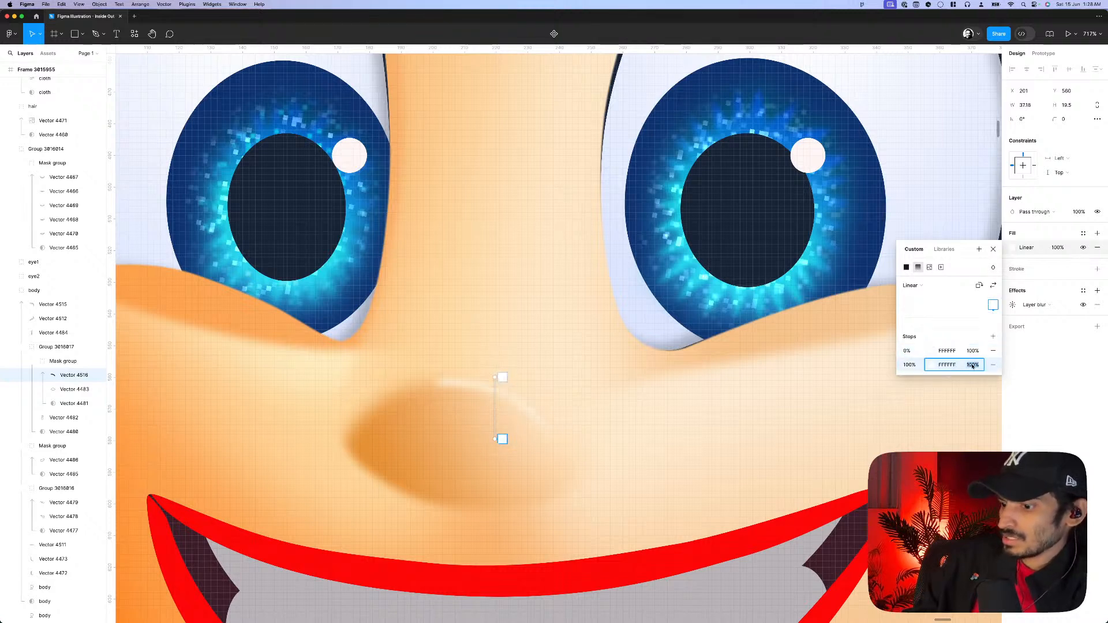
{"action": "type", "text": "0"}
{"action": "key", "text": "Return"}
{"action": "left_click_drag", "start_coordinate": [499, 439], "coordinate": [470, 414]}
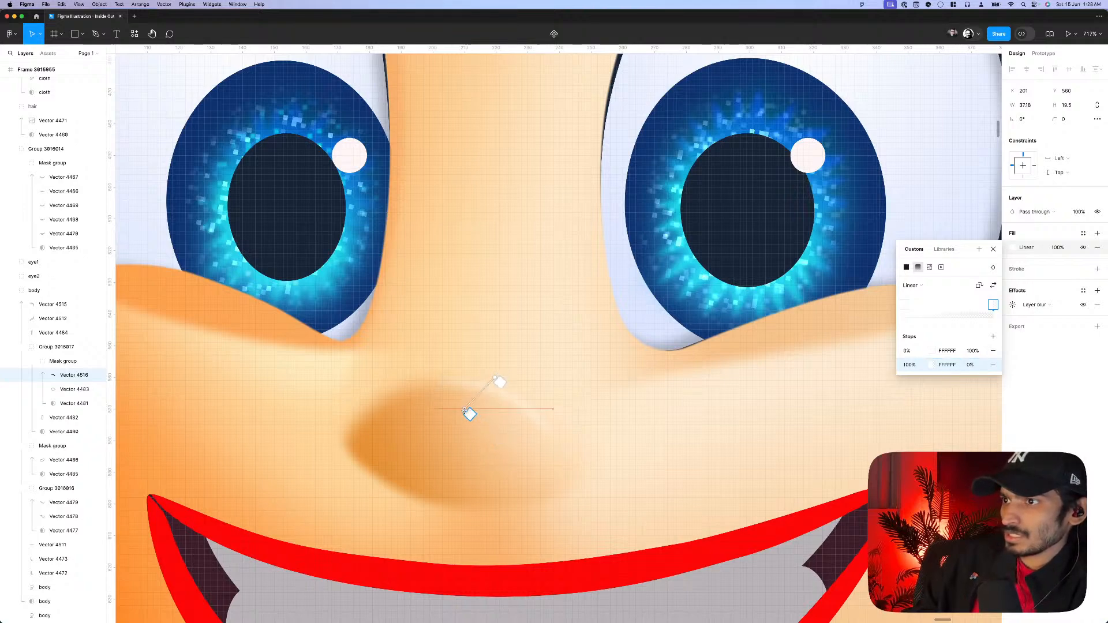
- Draw a narrow closed curved shape, about 54 × 216, from the hairline between the eyes down to the nose with the Pen tool
{"action": "scroll", "coordinate": [614, 413], "scroll_direction": "down", "scroll_amount": 10}
{"action": "key", "text": "Escape"}
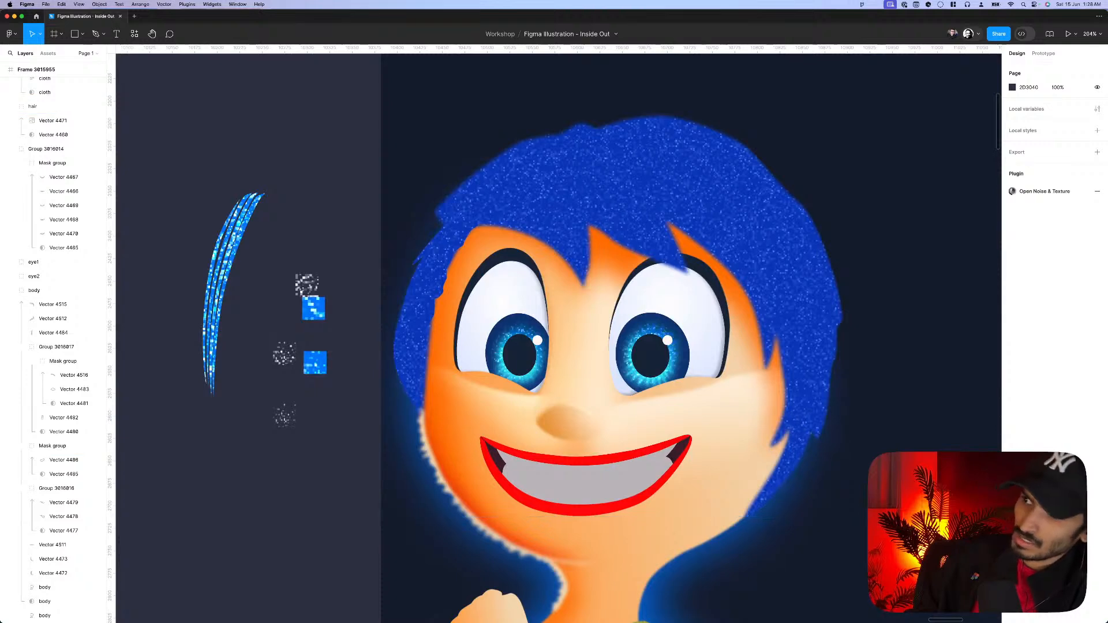
{"action": "scroll", "coordinate": [820, 454], "scroll_direction": "down", "scroll_amount": 5}
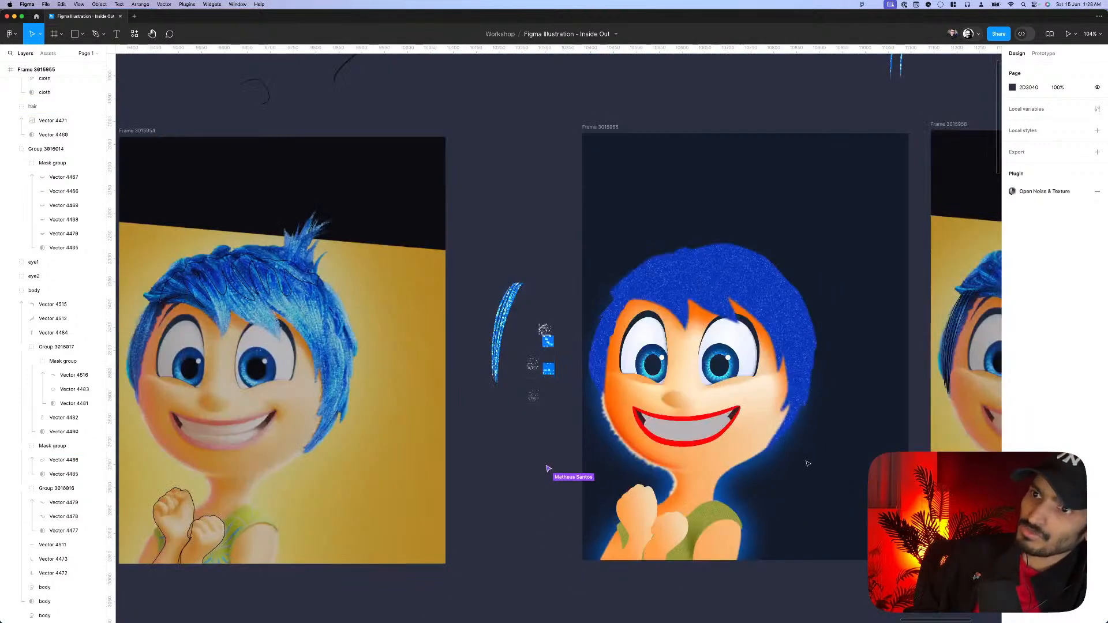
{"action": "scroll", "coordinate": [668, 387], "scroll_direction": "up", "scroll_amount": 1}
{"action": "scroll", "coordinate": [668, 387], "scroll_direction": "up", "scroll_amount": 2}
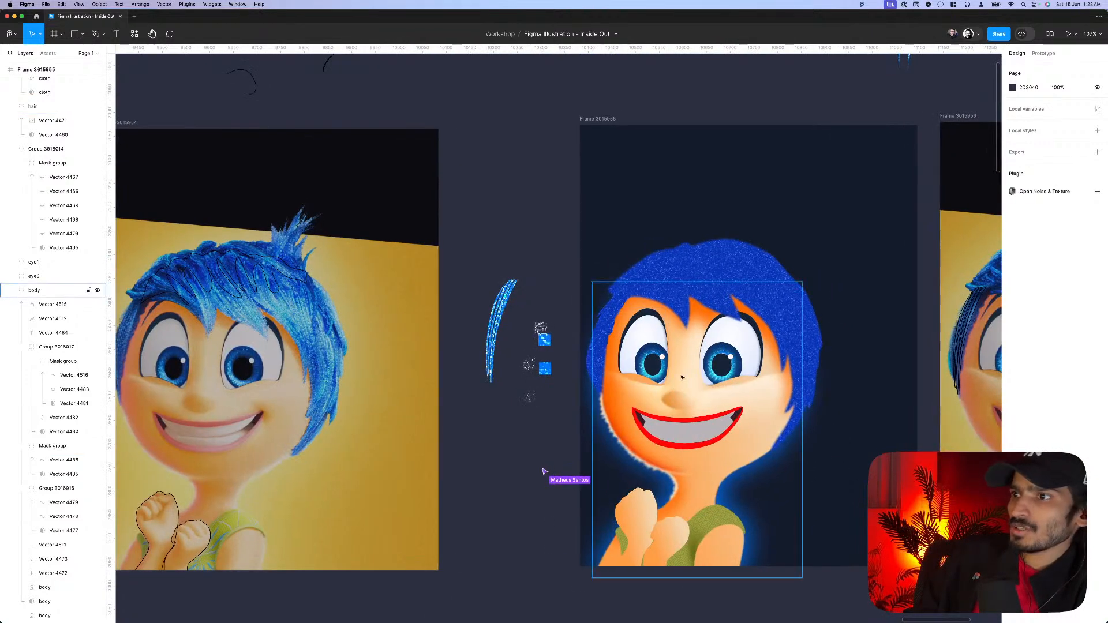
{"action": "scroll", "coordinate": [677, 359], "scroll_direction": "up", "scroll_amount": 2}
{"action": "scroll", "coordinate": [677, 359], "scroll_direction": "left", "scroll_amount": 3}
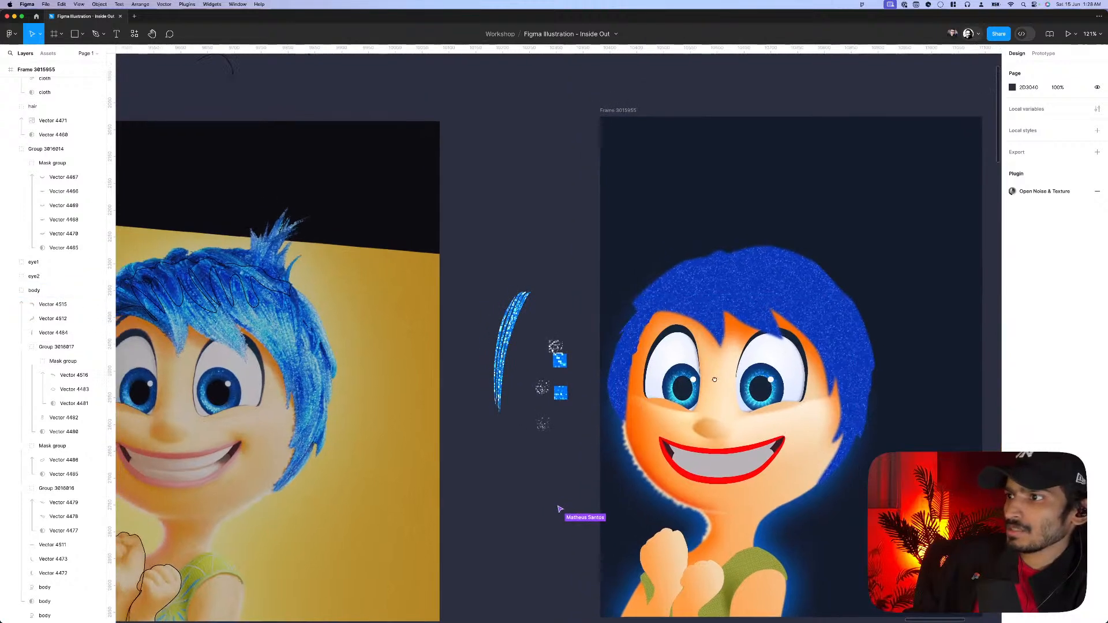
{"action": "key", "text": "p"}
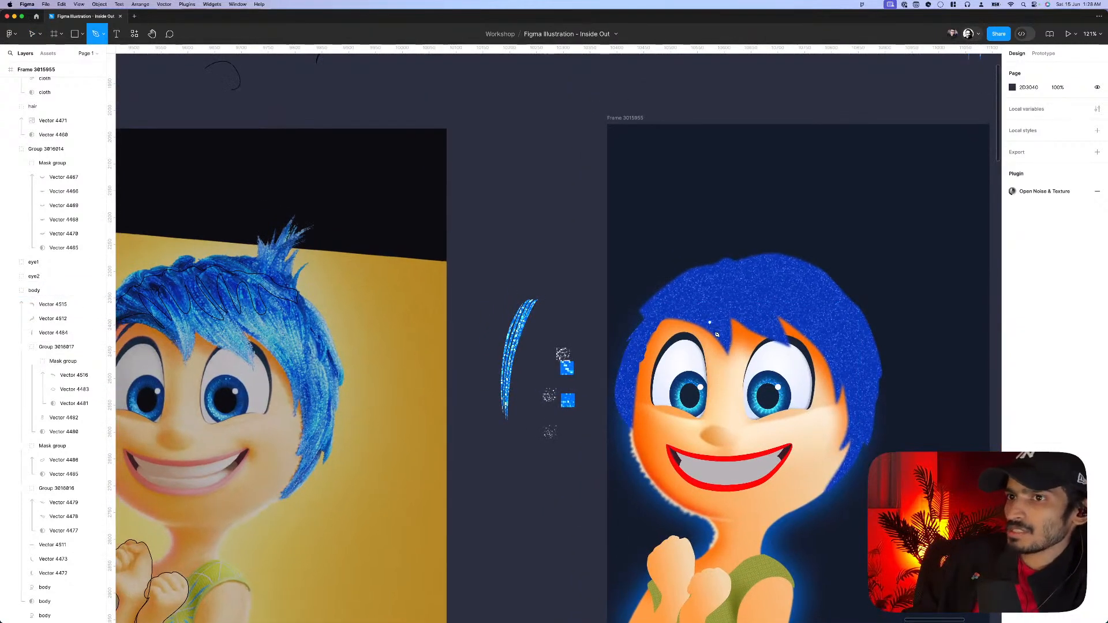
{"action": "left_click", "coordinate": [726, 359]}
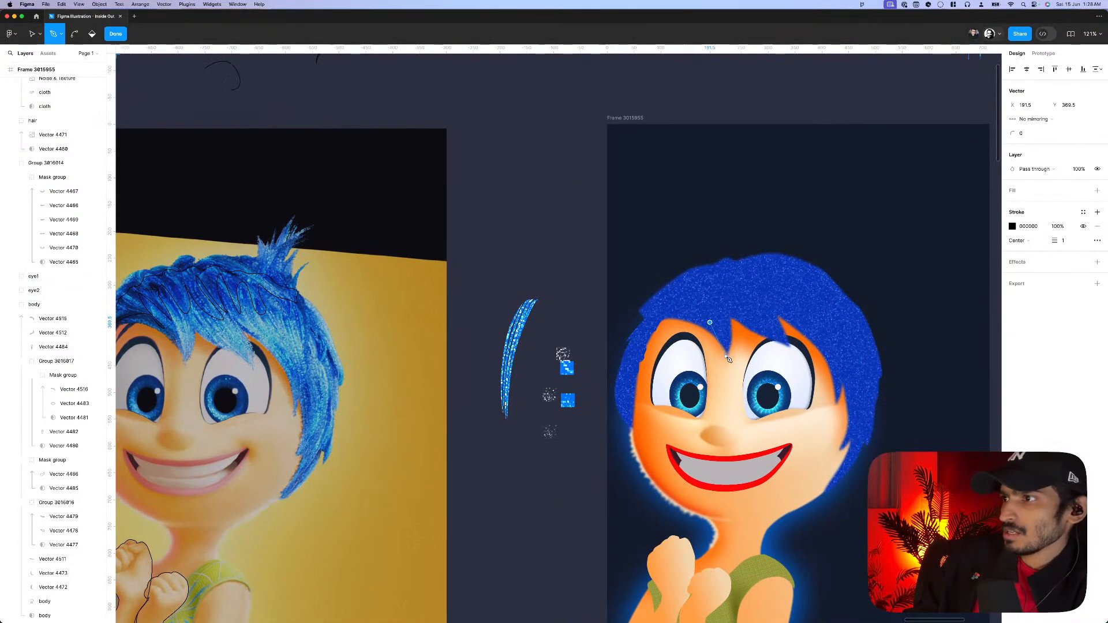
{"action": "left_click", "coordinate": [722, 427]}
{"action": "left_click", "coordinate": [705, 431]}
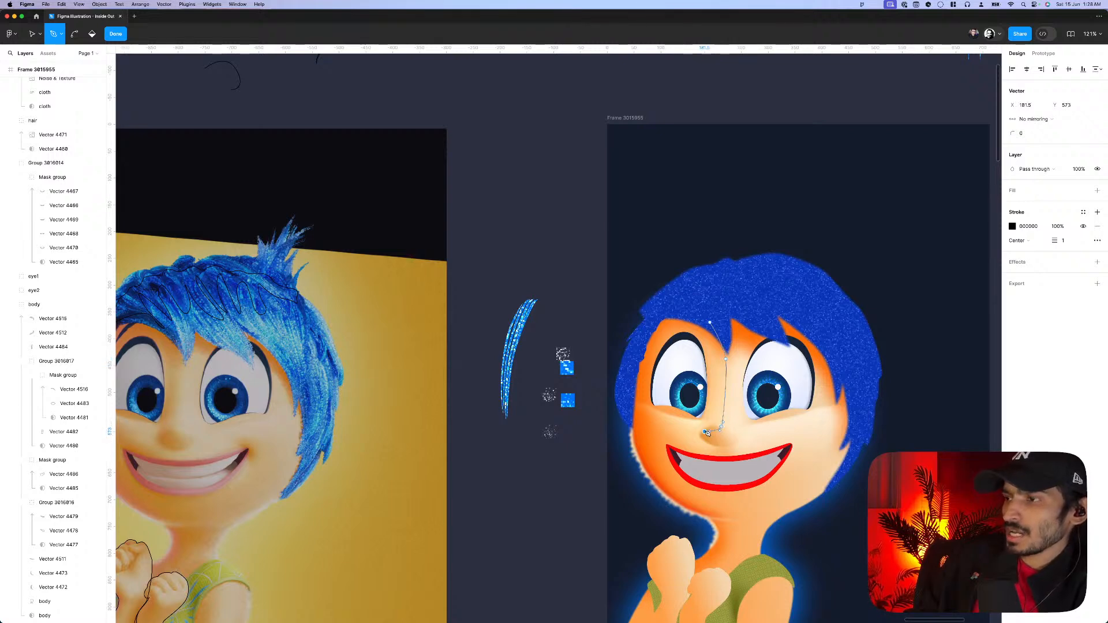
{"action": "left_click", "coordinate": [716, 402]}
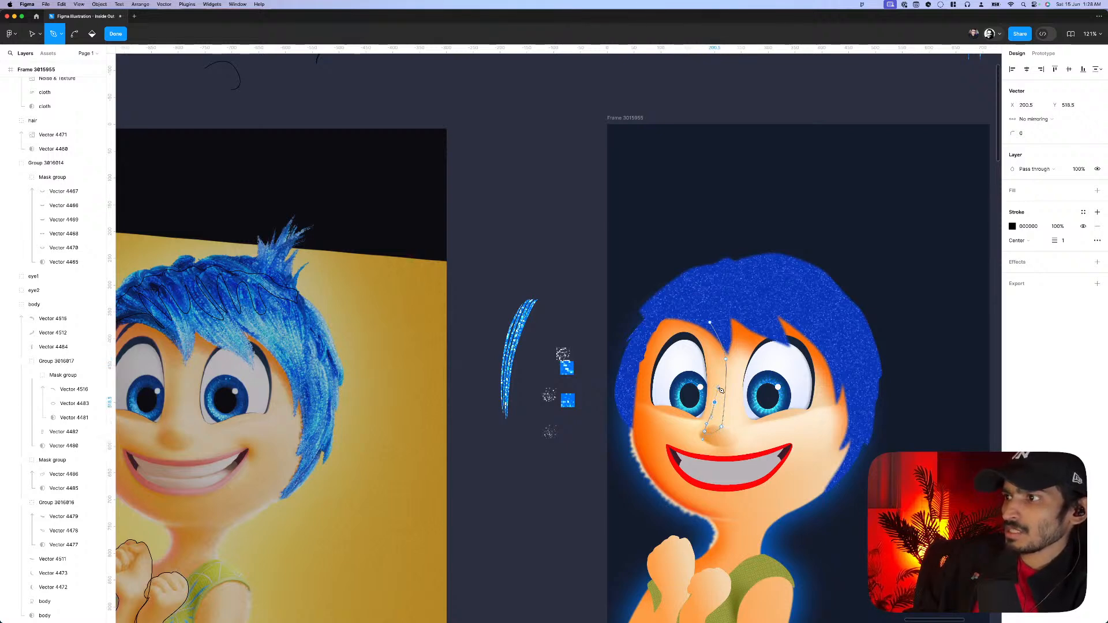
{"action": "left_click", "coordinate": [700, 326]}
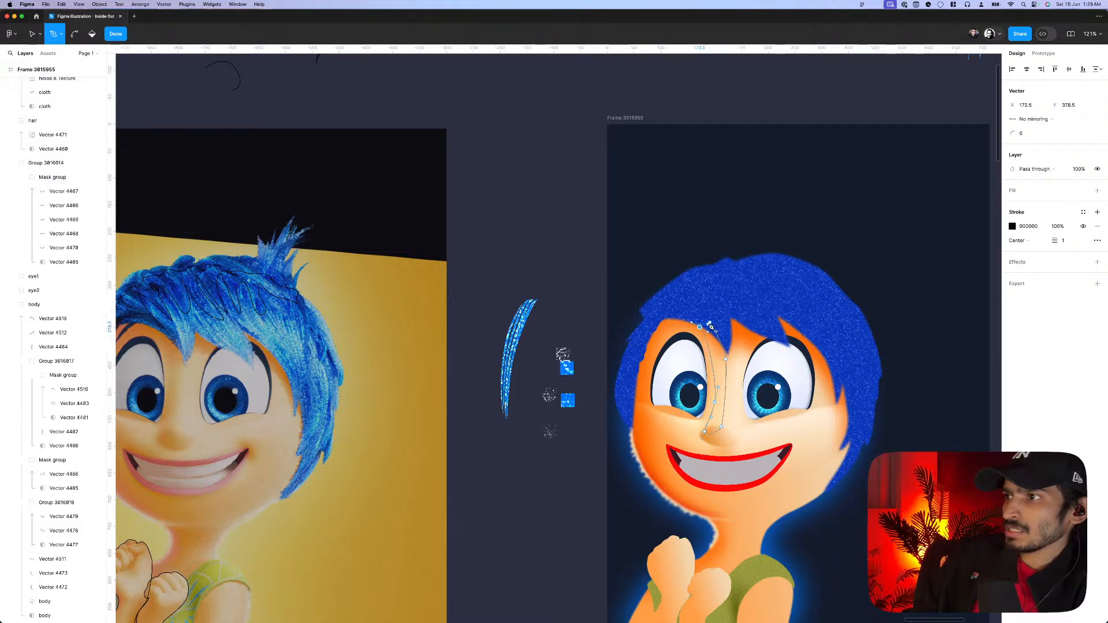
{"action": "left_click", "coordinate": [712, 325]}
{"action": "key", "text": "Escape"}
- Swap the curved shape's stroke for a solid fill and move it into the nose's group, positioned along the bridge beside the left eye
{"action": "key", "text": "shift+super+x"}
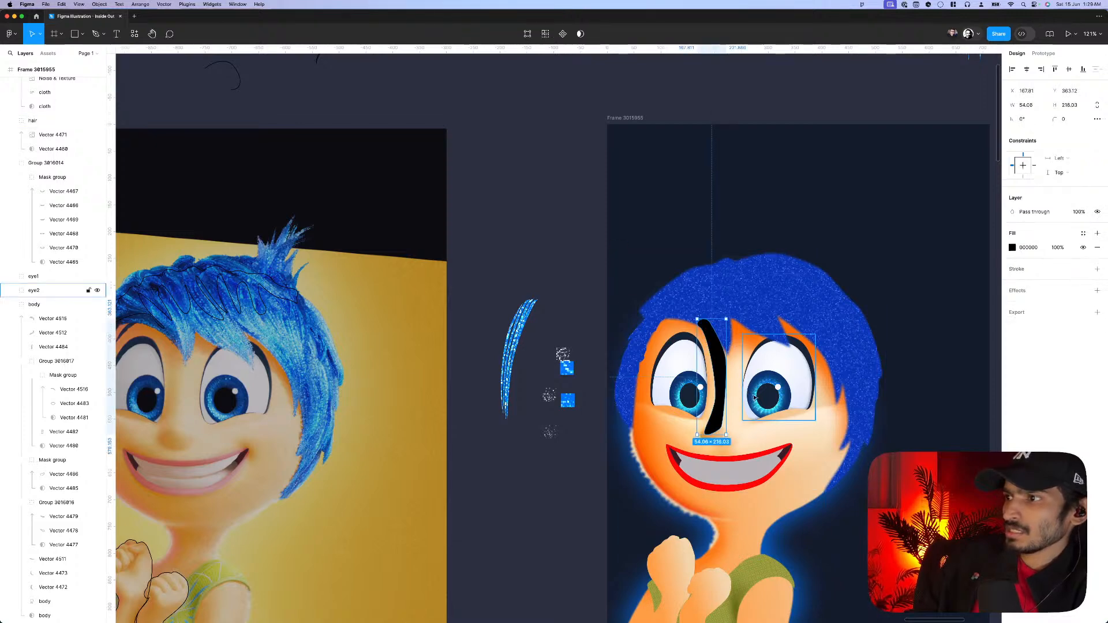
{"action": "key", "text": "BackSpace"}
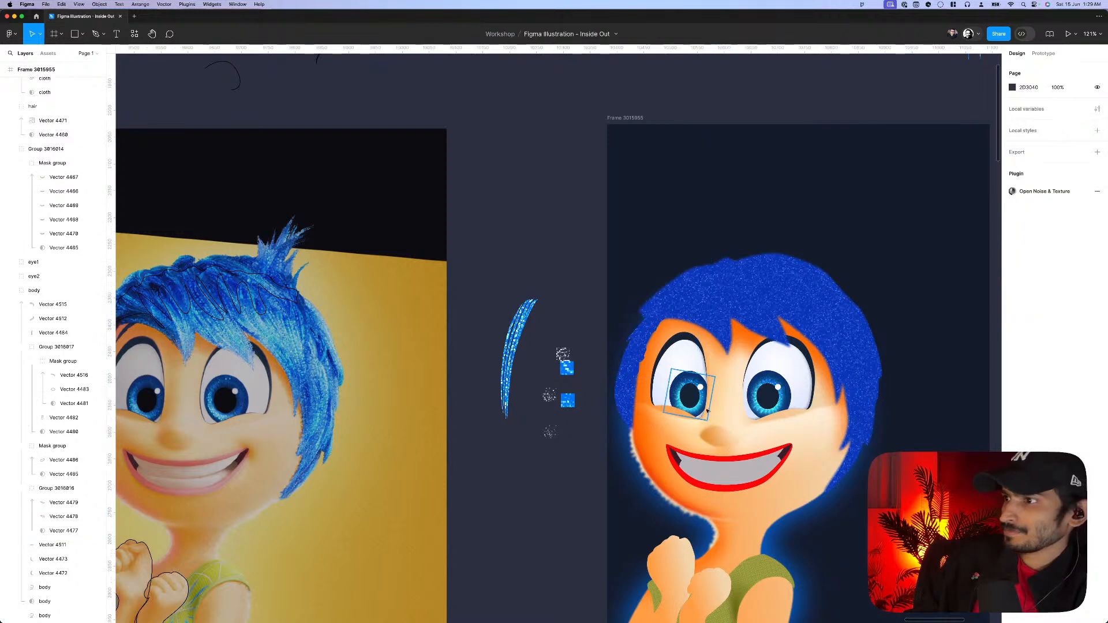
{"action": "key", "text": "super+z"}
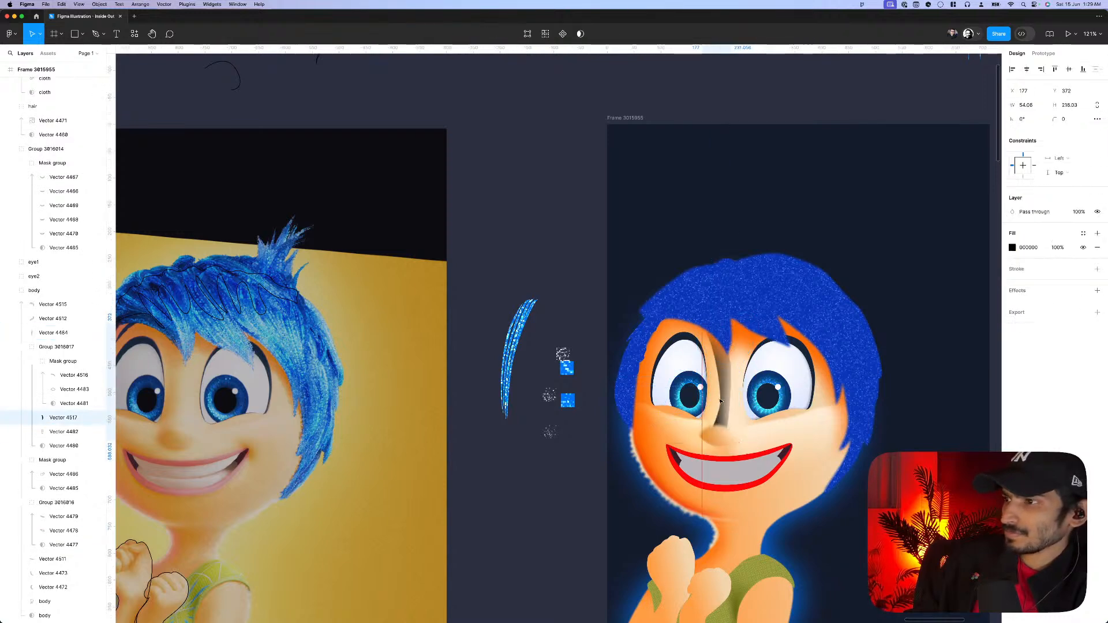
{"action": "left_click_drag", "start_coordinate": [712, 398], "coordinate": [714, 400]}
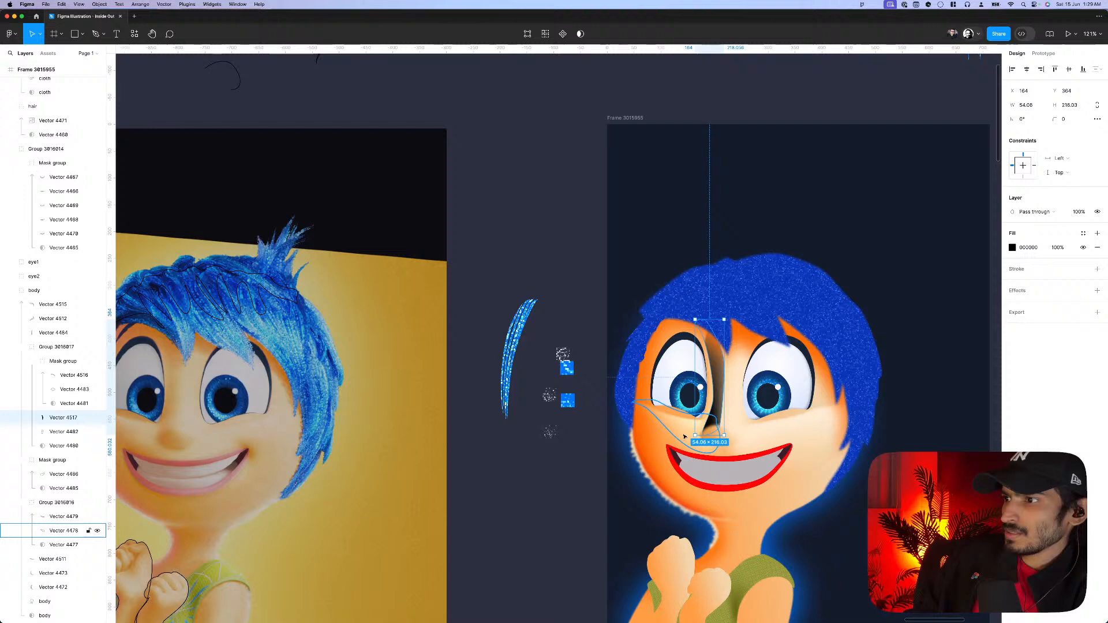
- Fill the nose bridge shape with the nose's linear gradient, E79136 to FFD09F, angled from the left eye toward the right eye
{"action": "left_click", "coordinate": [716, 438]}
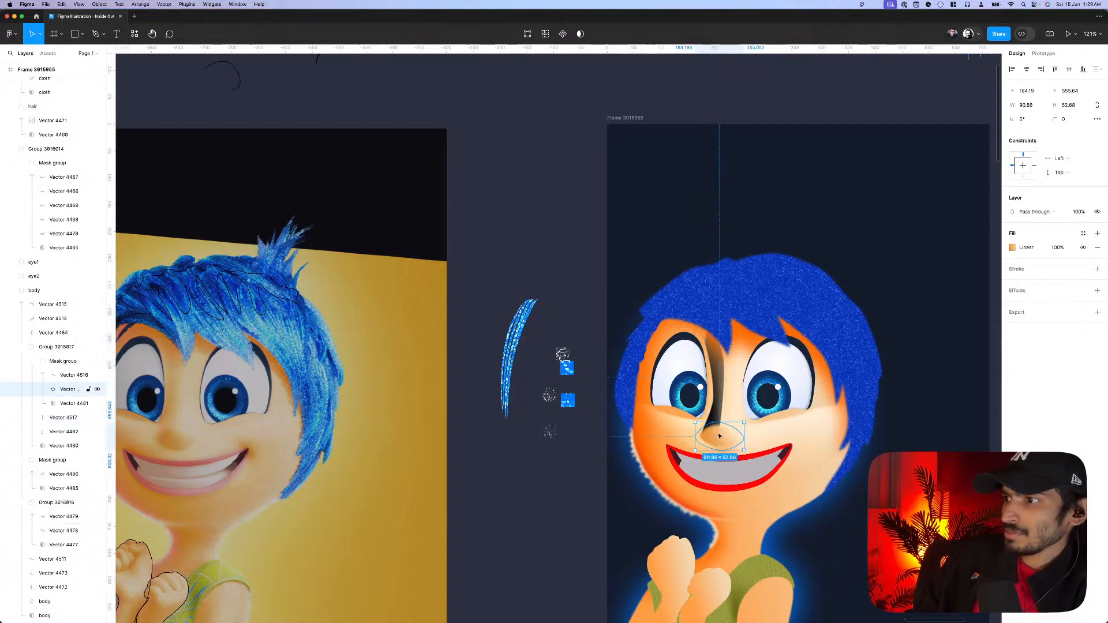
{"action": "left_click", "coordinate": [719, 402]}
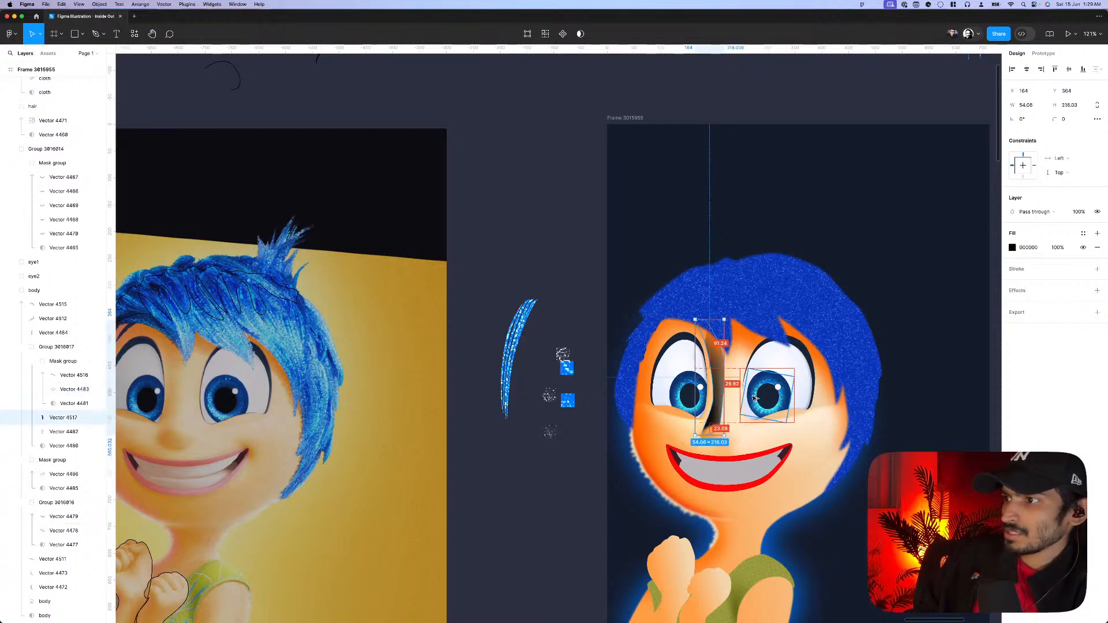
{"action": "left_click", "coordinate": [1012, 249]}
{"action": "mouse_move", "coordinate": [716, 317]}
{"action": "left_mouse_down"}
{"action": "mouse_move", "coordinate": [760, 346]}
{"action": "mouse_move", "coordinate": [772, 339]}
{"action": "left_mouse_up"}
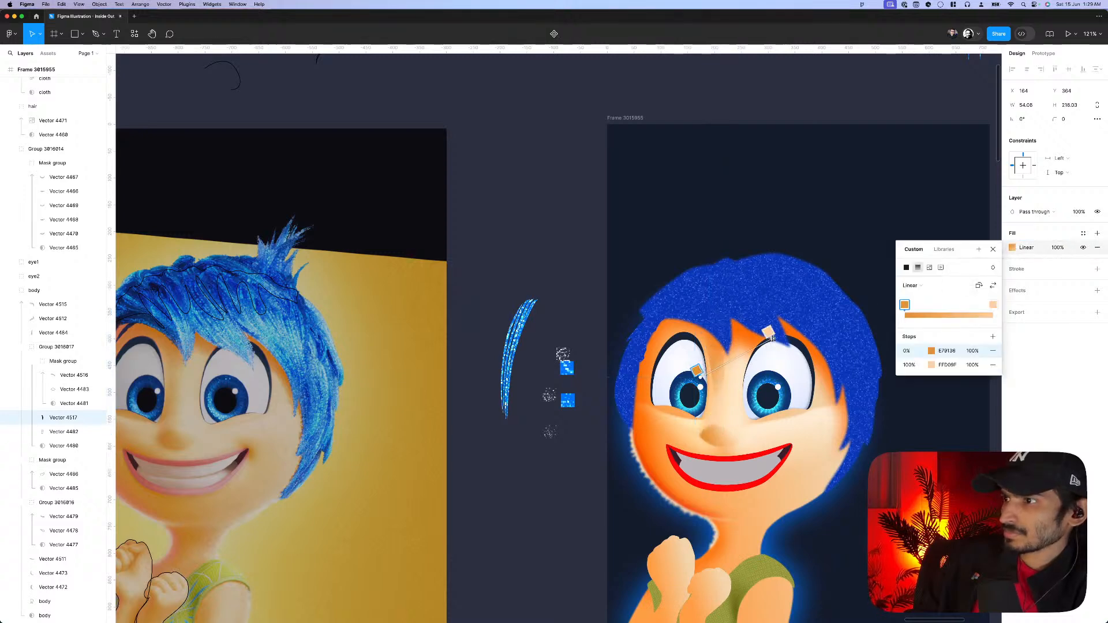
{"action": "left_click", "coordinate": [910, 286]}
{"action": "left_click", "coordinate": [915, 296]}
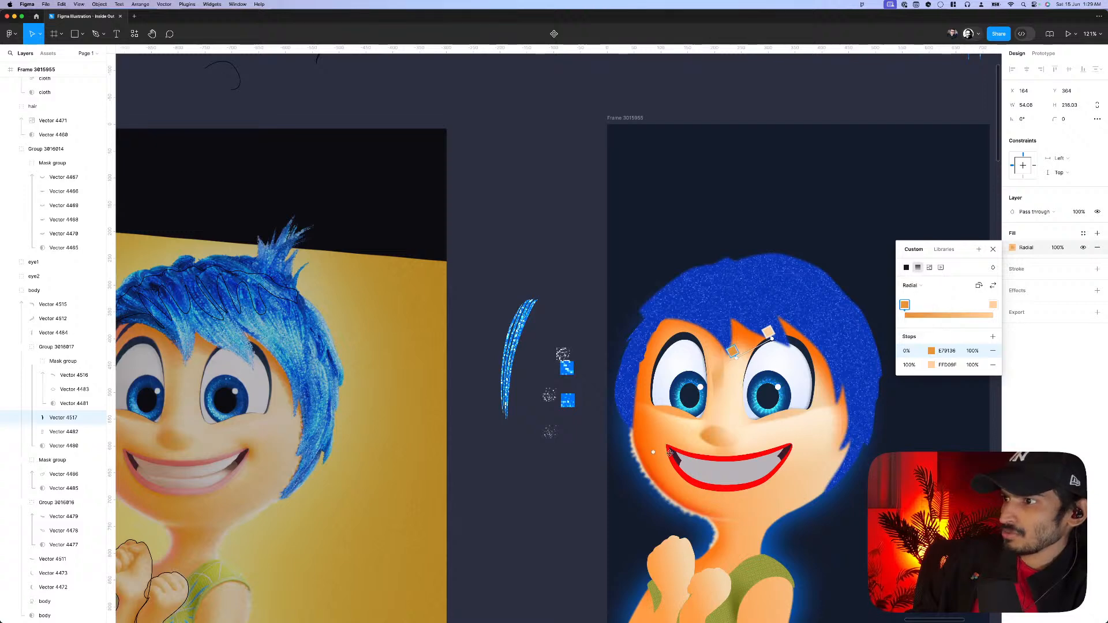
{"action": "left_click", "coordinate": [910, 286]}
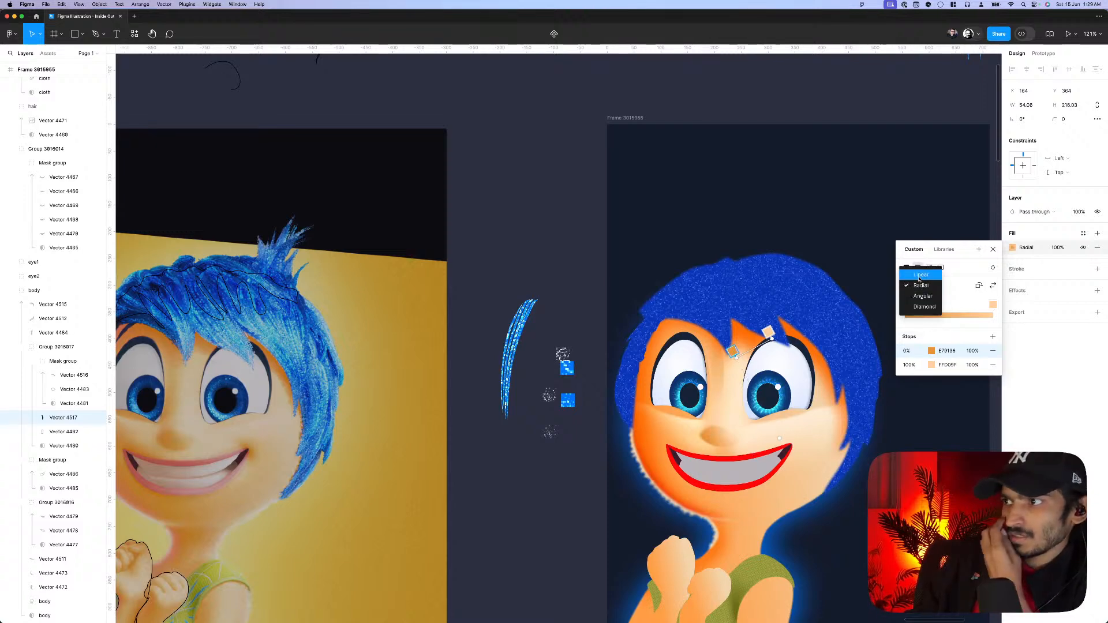
{"action": "left_click", "coordinate": [912, 276]}
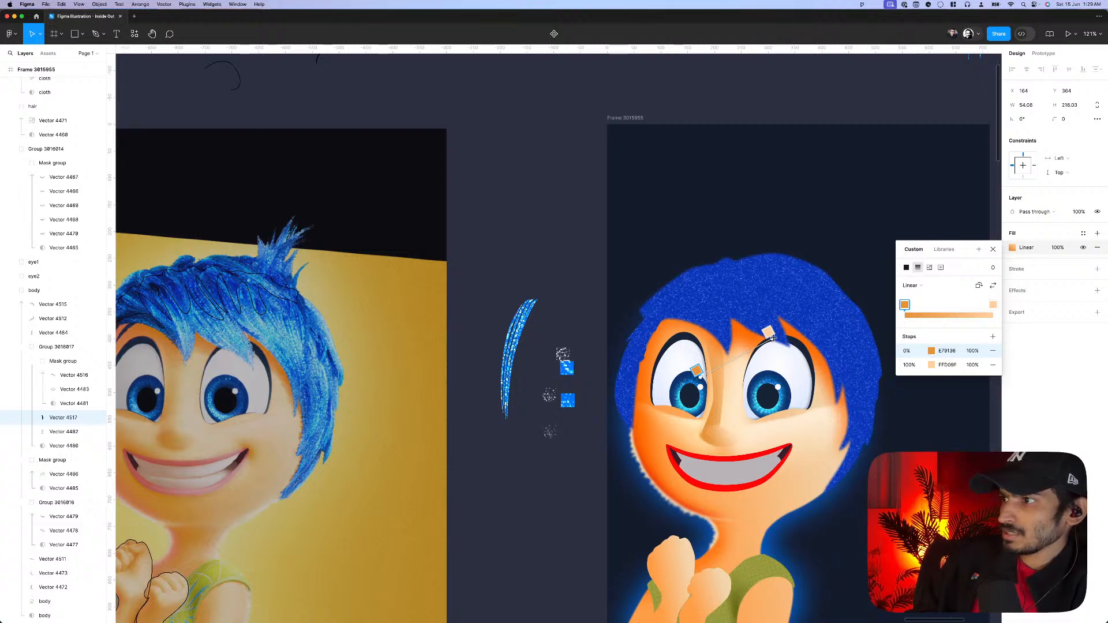
{"action": "left_click_drag", "start_coordinate": [768, 334], "coordinate": [743, 364]}
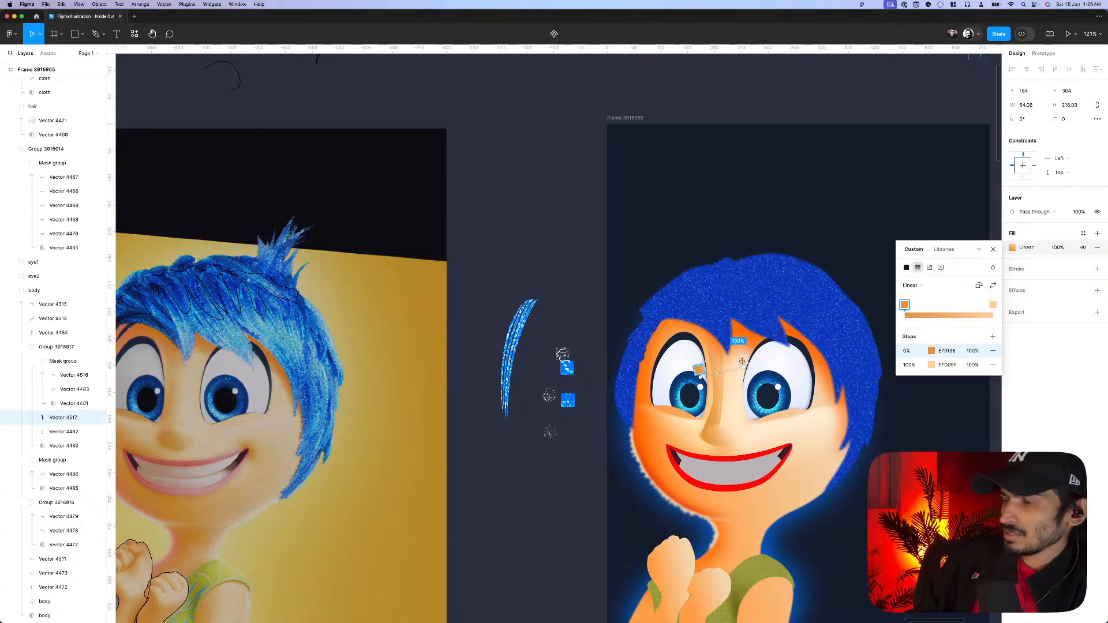
- Apply a layer blur effect to the nose bridge shading
{"action": "left_click", "coordinate": [1098, 290]}
{"action": "left_click", "coordinate": [1098, 290]}
{"action": "left_click", "coordinate": [1037, 305]}
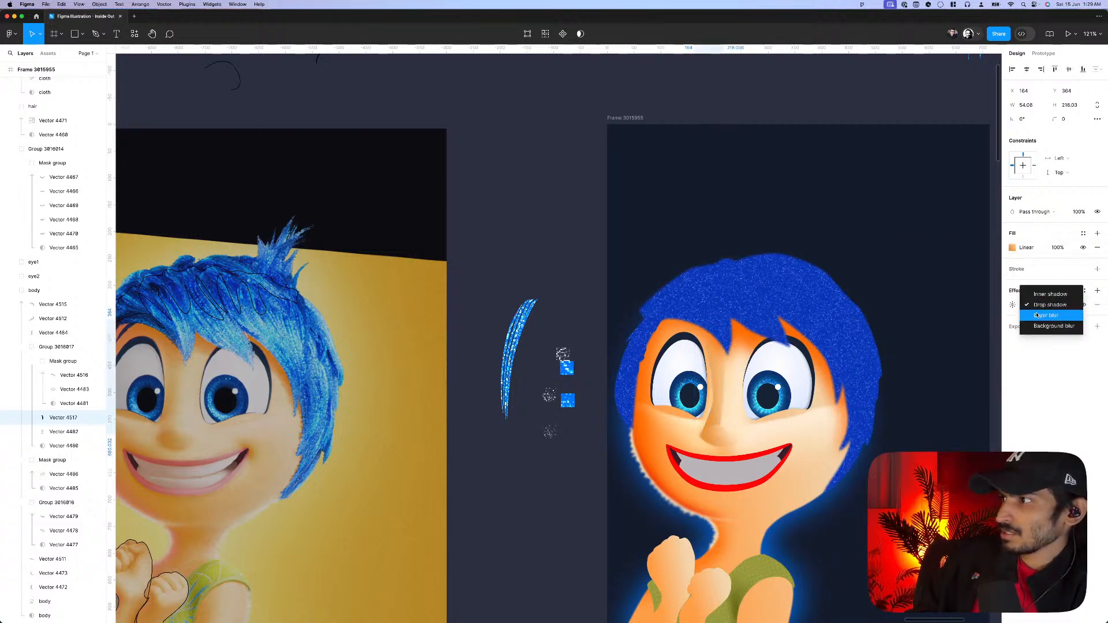
{"action": "left_click", "coordinate": [1038, 316]}
{"action": "left_click", "coordinate": [1014, 306]}
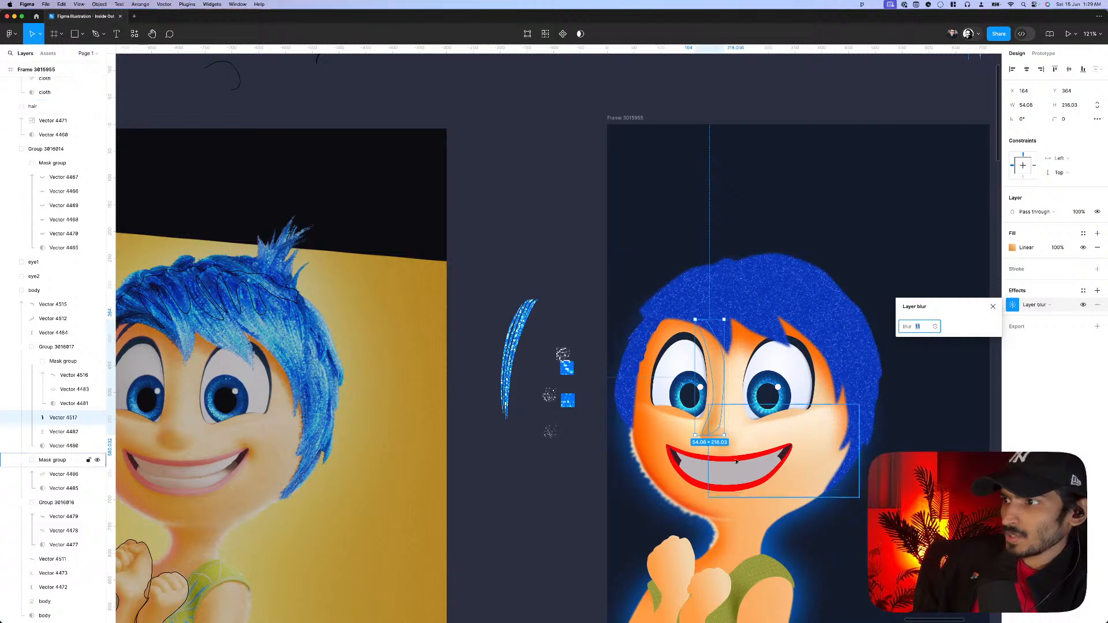
- Reshape the bridge shading by pulling its lower tip slightly downward beside the nose
{"action": "scroll", "coordinate": [716, 427], "scroll_direction": "up", "scroll_amount": 3}
{"action": "double_click", "coordinate": [714, 413]}
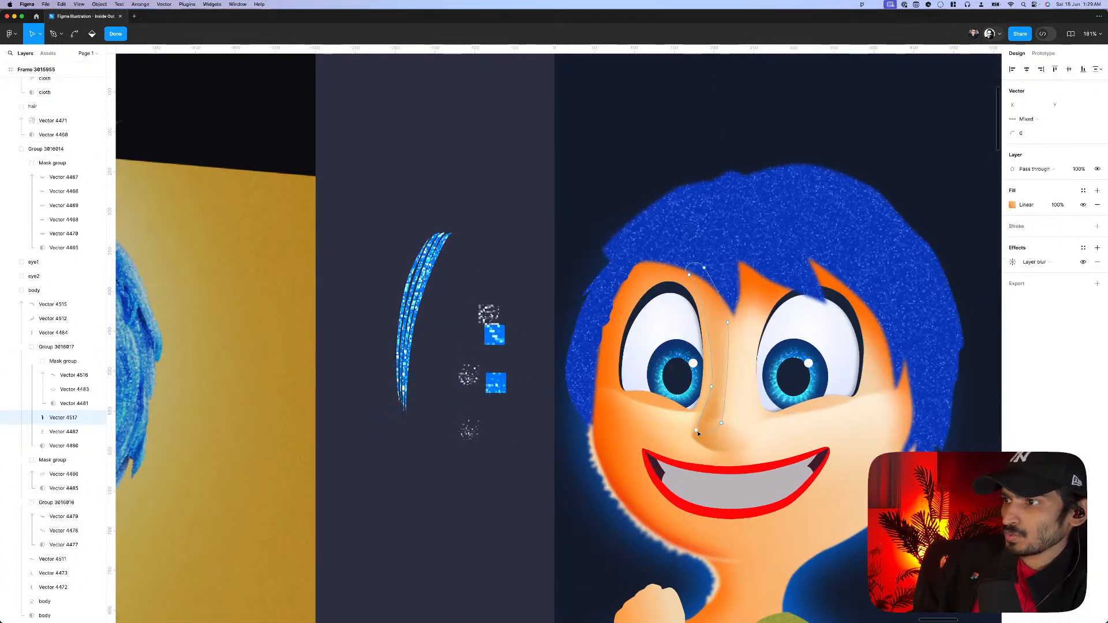
{"action": "left_click", "coordinate": [694, 431]}
{"action": "left_click_drag", "start_coordinate": [697, 438], "coordinate": [695, 439]}
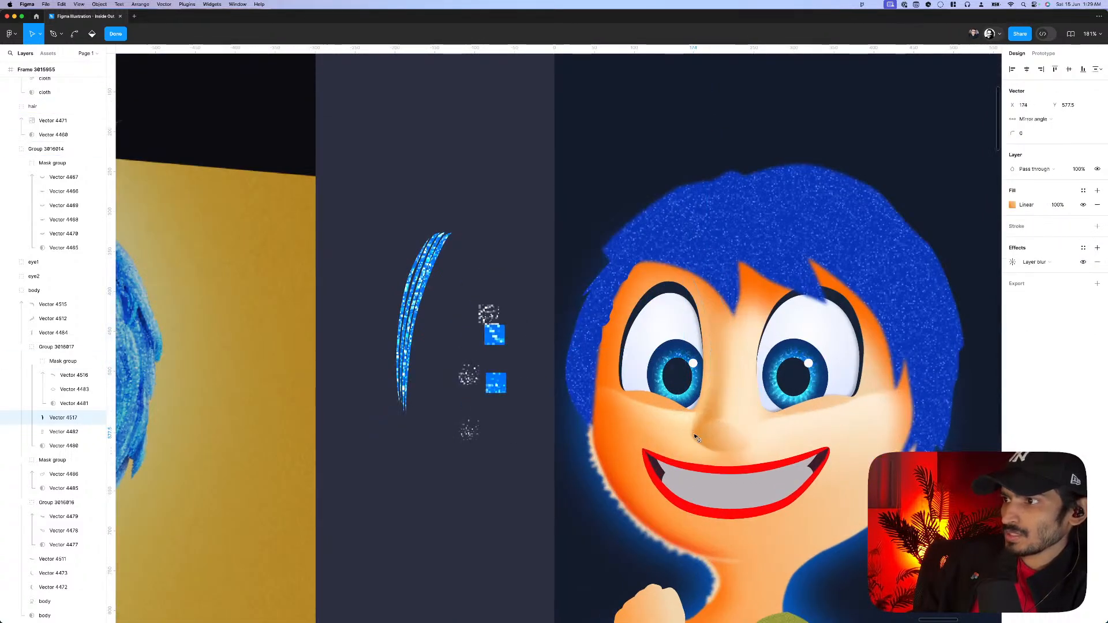
{"action": "key", "text": "Escape"}
- Move the loose hair strands and texture squares above the illustration frame, and place the traced reference frame directly against the illustration's left side
{"action": "scroll", "coordinate": [554, 358], "scroll_direction": "down", "scroll_amount": 5}
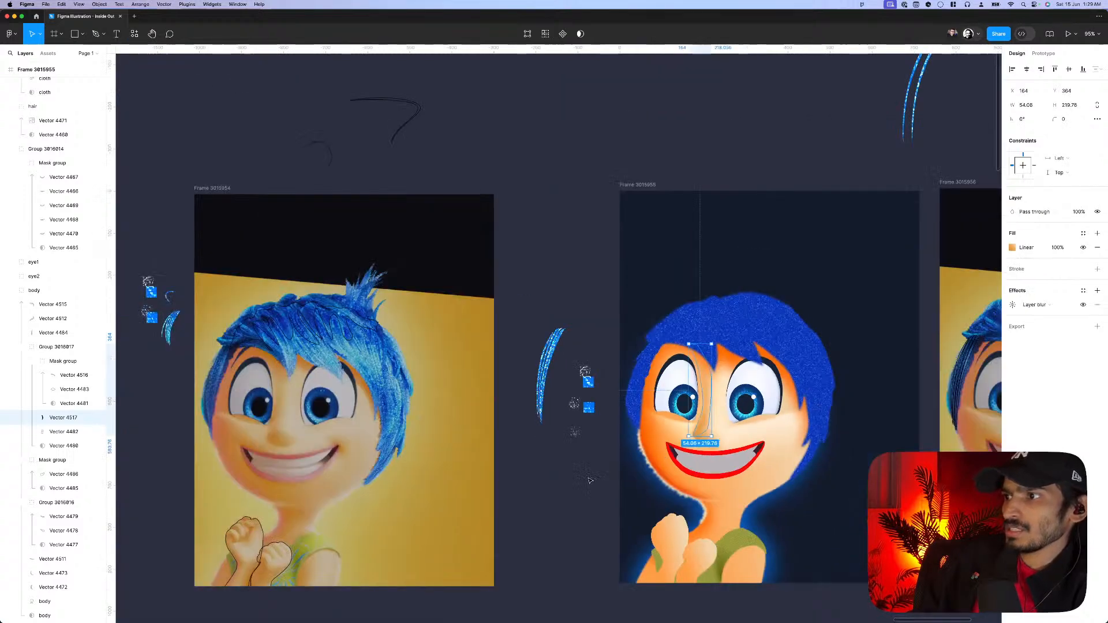
{"action": "scroll", "coordinate": [590, 481], "scroll_direction": "down", "scroll_amount": 5}
{"action": "left_click", "coordinate": [631, 557]}
{"action": "scroll", "coordinate": [660, 569], "scroll_direction": "down", "scroll_amount": 3}
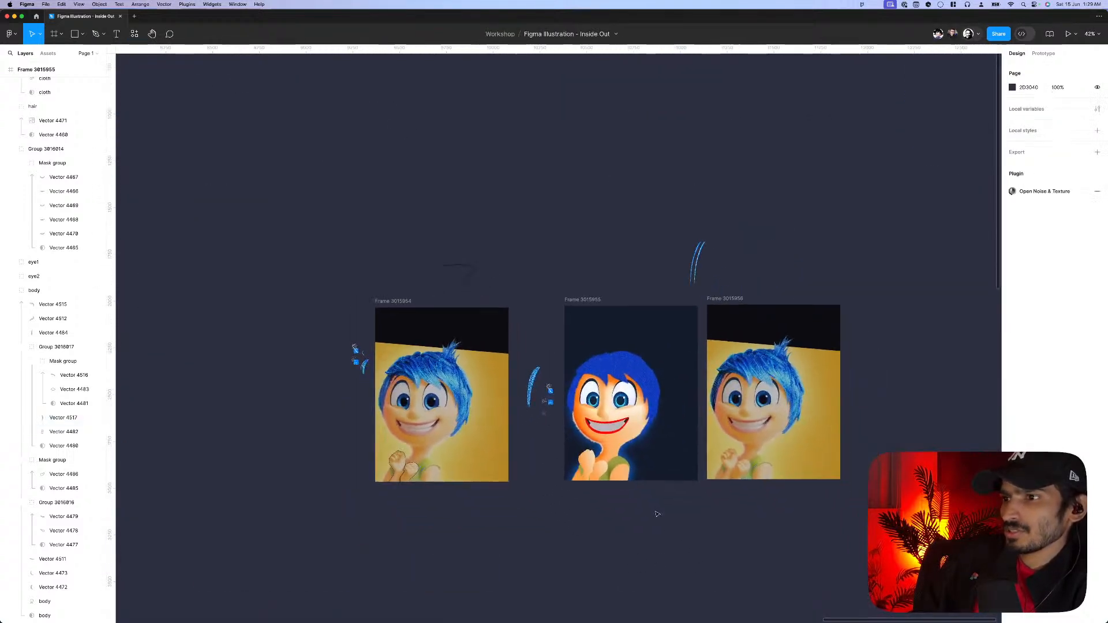
{"action": "scroll", "coordinate": [622, 505], "scroll_direction": "up", "scroll_amount": 3}
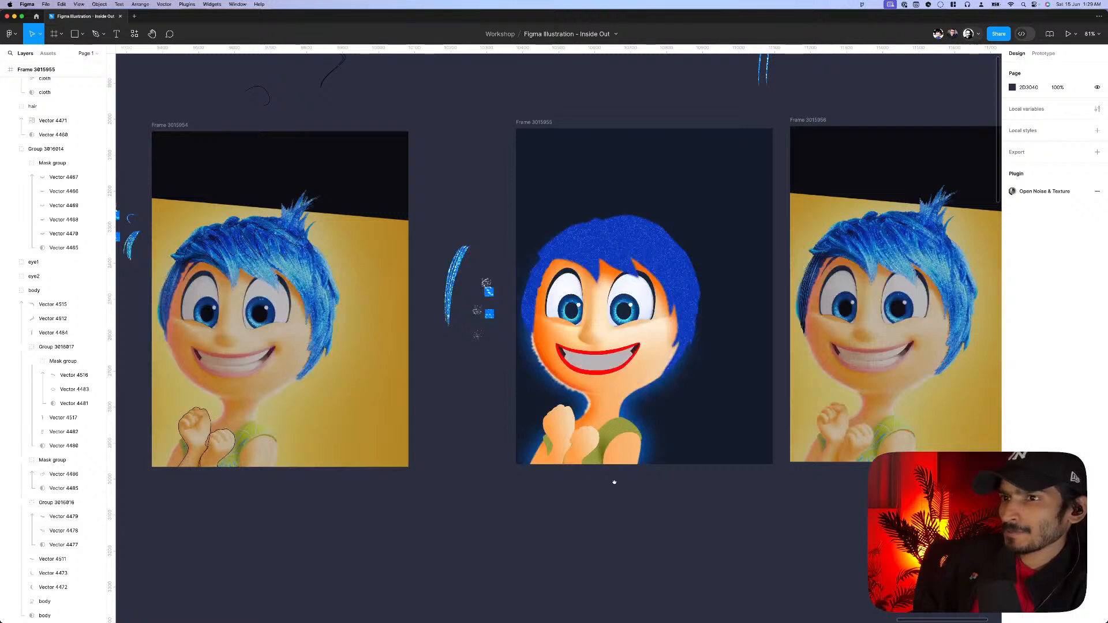
{"action": "scroll", "coordinate": [622, 497], "scroll_direction": "up", "scroll_amount": 2}
{"action": "scroll", "coordinate": [582, 430], "scroll_direction": "down", "scroll_amount": 3}
{"action": "left_click_drag", "start_coordinate": [526, 326], "coordinate": [649, 157]}
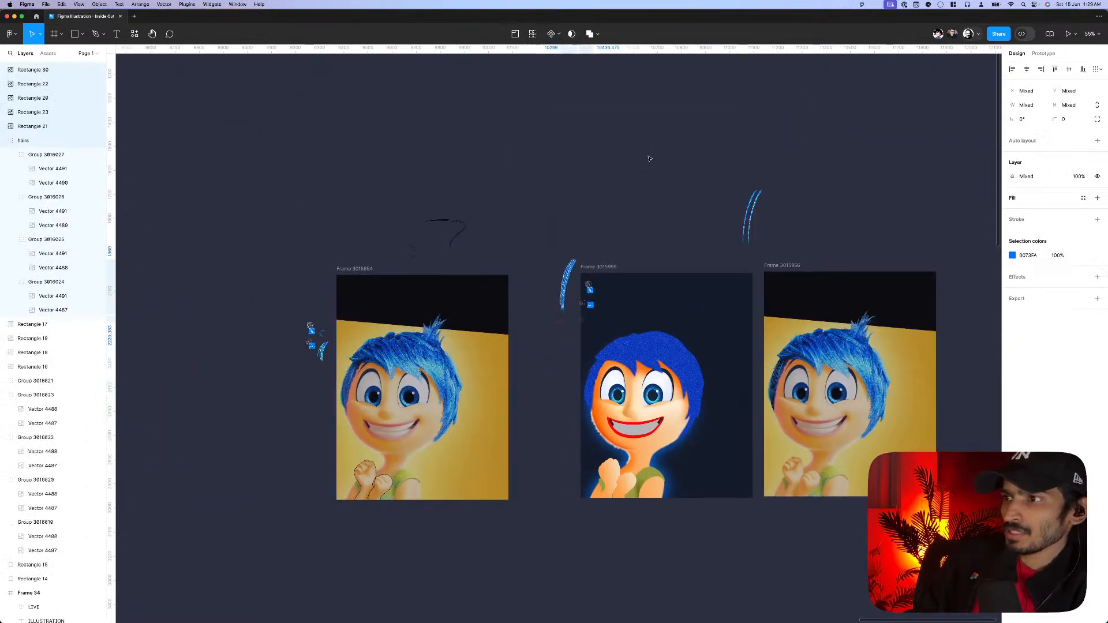
{"action": "left_click_drag", "start_coordinate": [360, 269], "coordinate": [479, 271]}
{"action": "scroll", "coordinate": [508, 276], "scroll_direction": "up", "scroll_amount": 5}
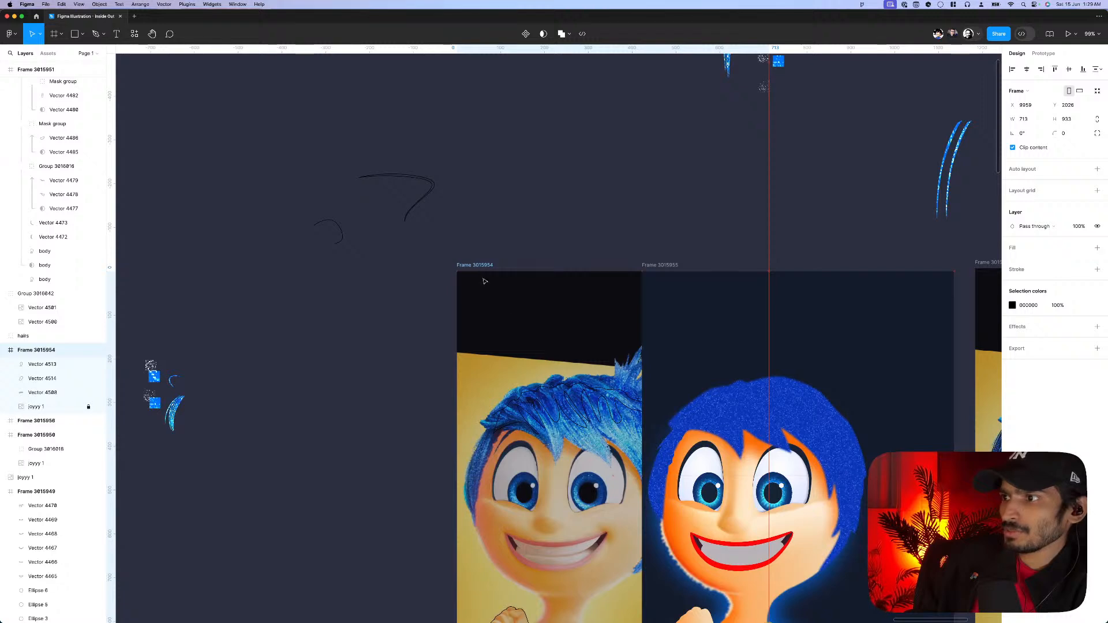
{"action": "scroll", "coordinate": [484, 281], "scroll_direction": "down", "scroll_amount": 5}
{"action": "scroll", "coordinate": [484, 281], "scroll_direction": "right", "scroll_amount": 3}
{"action": "scroll", "coordinate": [507, 266], "scroll_direction": "up", "scroll_amount": 5}
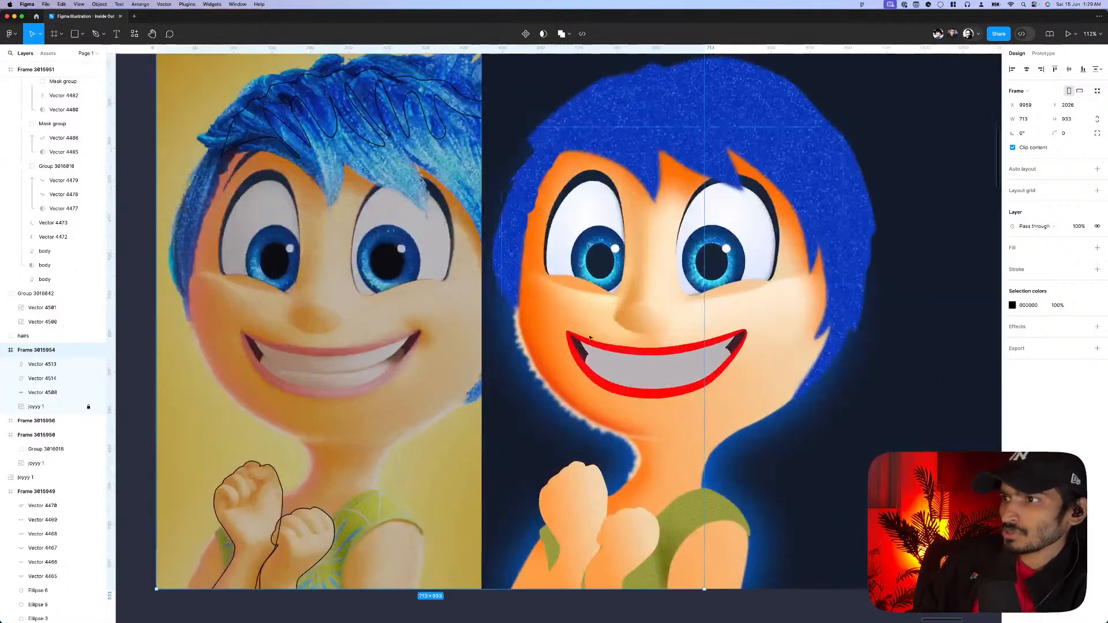
- Apply a layer blur of 0.5 to the dark 3C1E29 mask shape of the mouth
{"action": "left_click", "coordinate": [624, 374]}
{"action": "scroll", "coordinate": [624, 364], "scroll_direction": "up", "scroll_amount": 4}
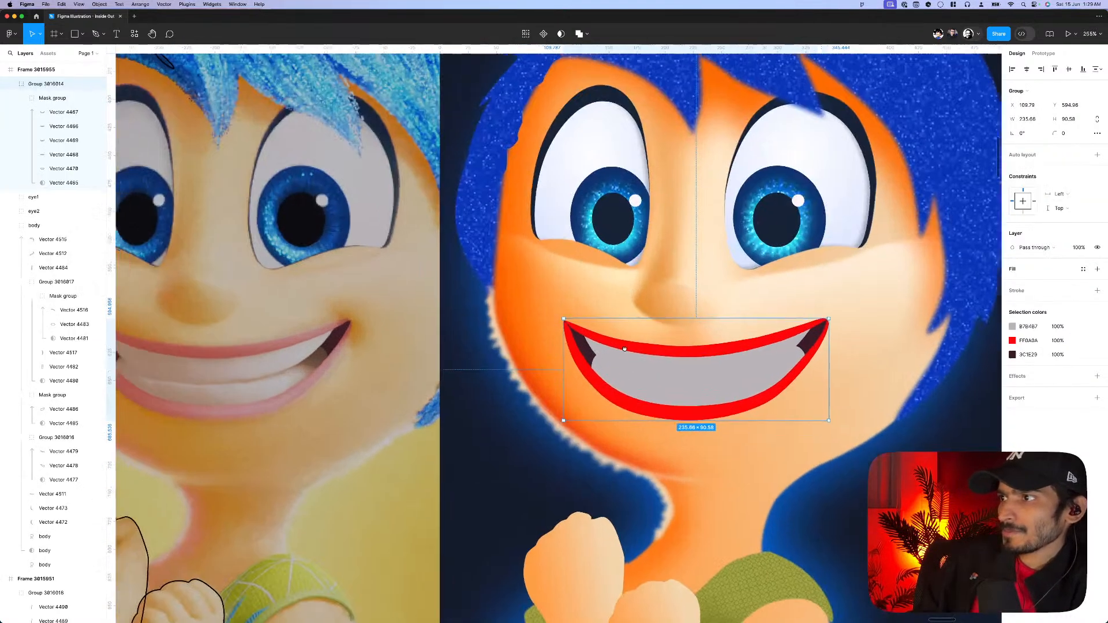
{"action": "scroll", "coordinate": [625, 349], "scroll_direction": "left", "scroll_amount": 3}
{"action": "scroll", "coordinate": [560, 351], "scroll_direction": "down", "scroll_amount": 1}
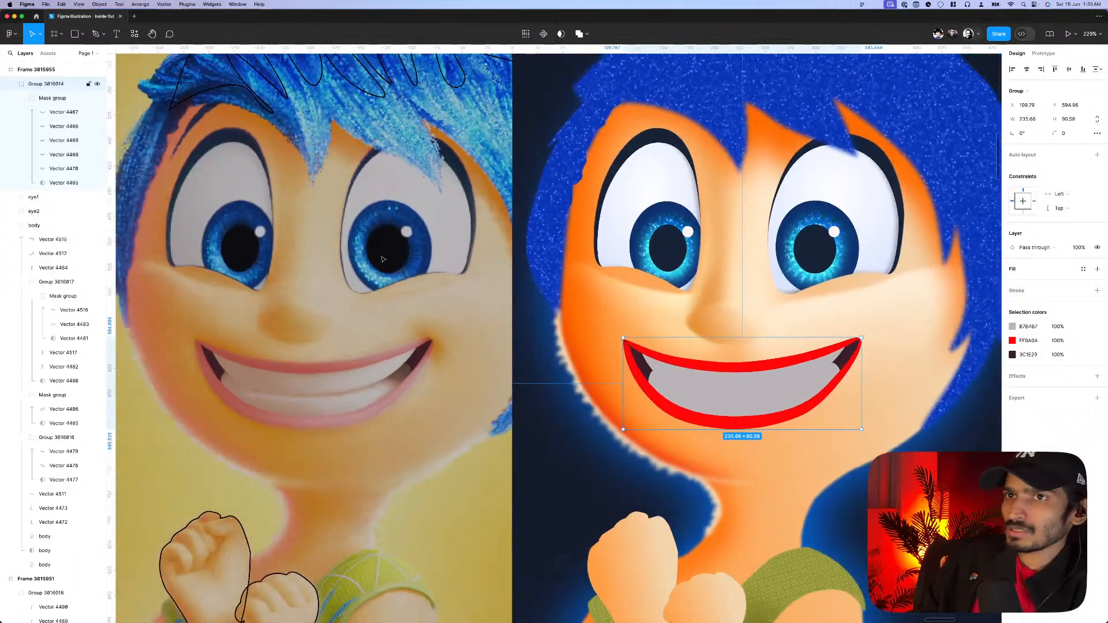
{"action": "left_click", "coordinate": [69, 183]}
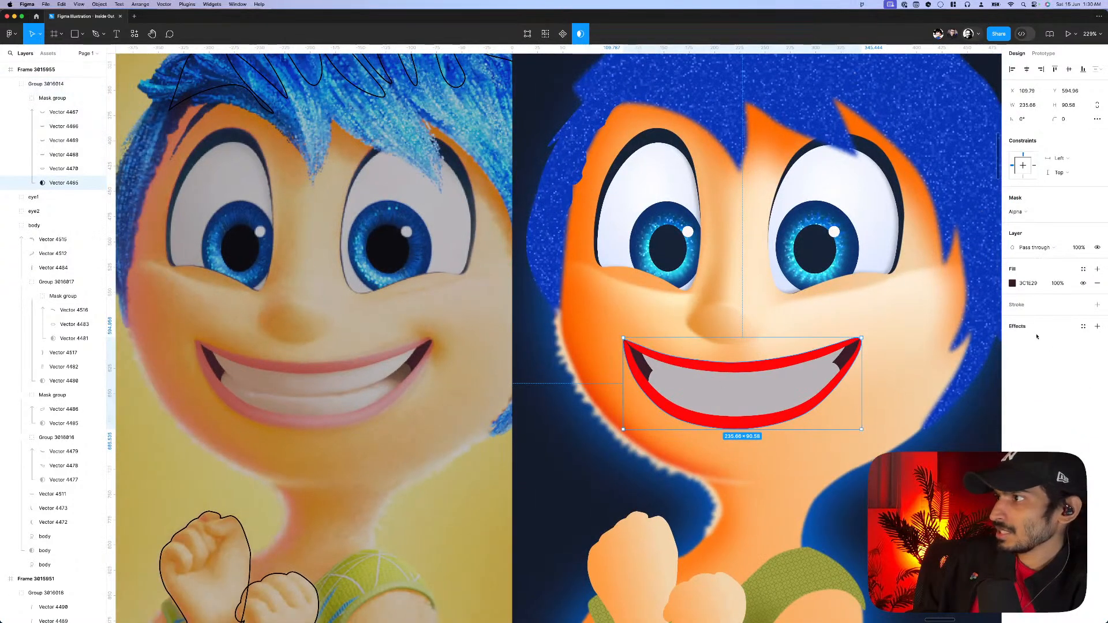
{"action": "left_click", "coordinate": [1097, 326]}
{"action": "left_click", "coordinate": [1037, 341]}
{"action": "left_click", "coordinate": [1036, 355]}
{"action": "left_click", "coordinate": [1012, 341]}
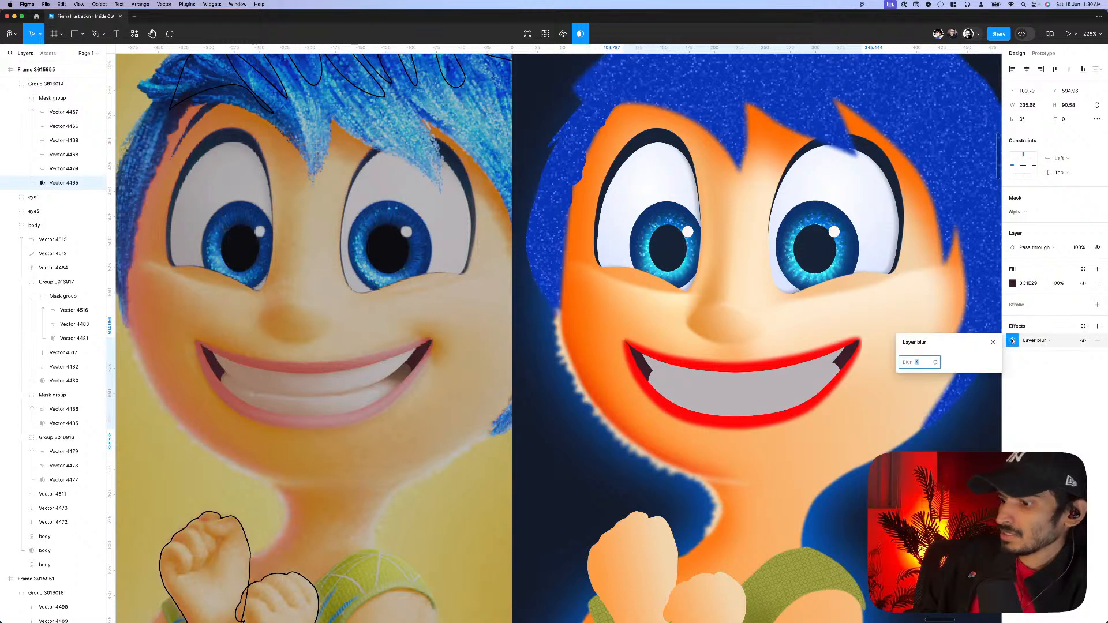
{"action": "type", "text": "0.5"}
{"action": "key", "text": "Return"}
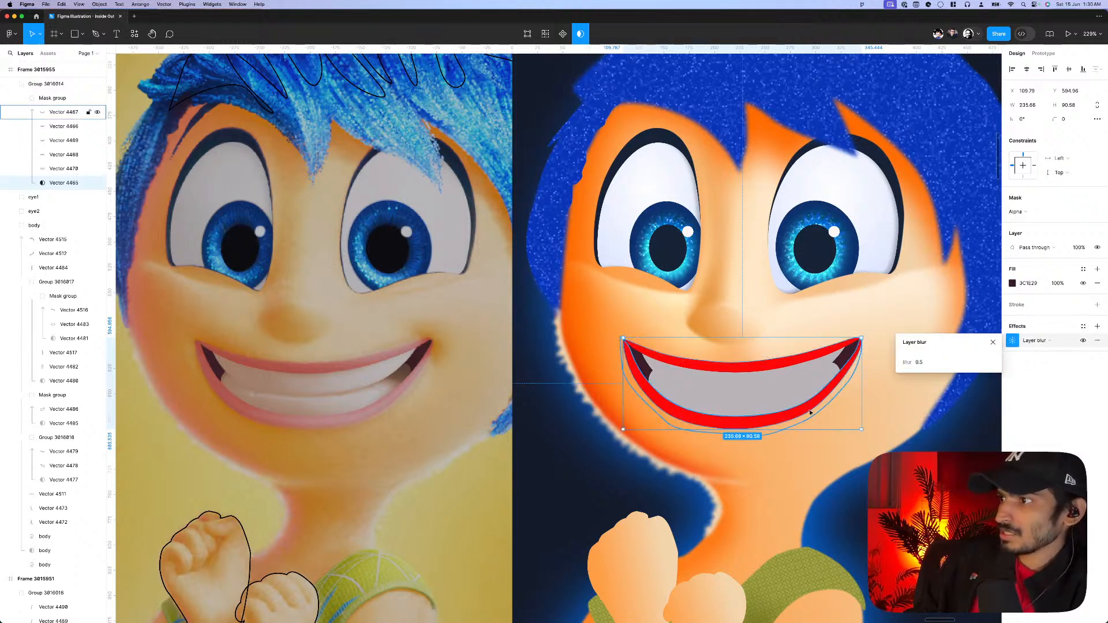
- Duplicate the red lower lip shape and mask the copy with the original lip shape
{"action": "left_click", "coordinate": [811, 412]}
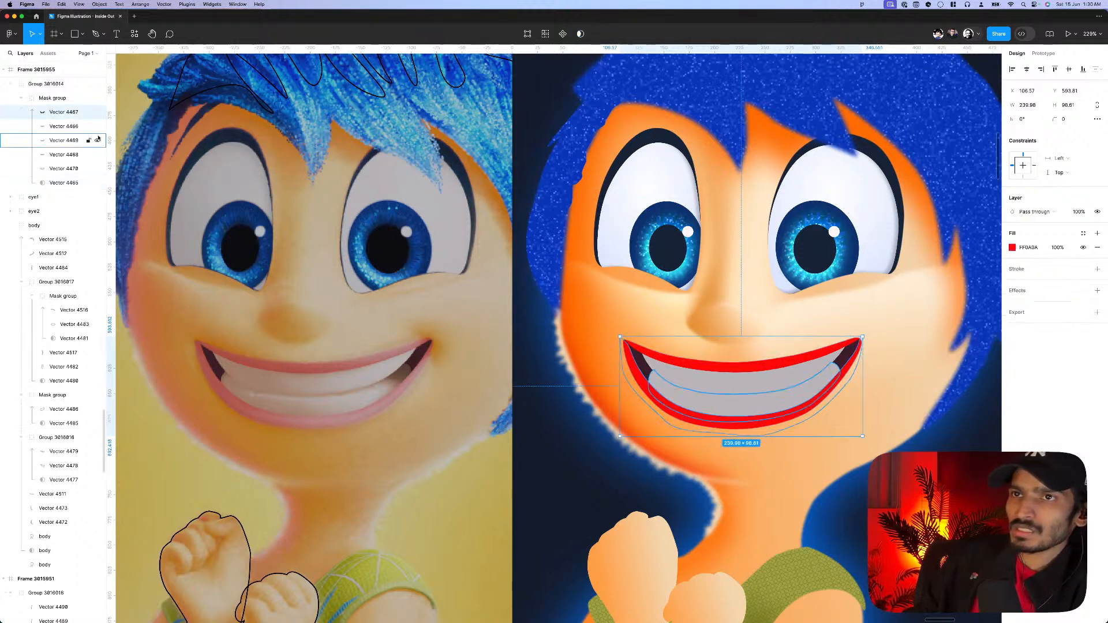
{"action": "key", "text": "ctrl+d"}
{"action": "left_click", "coordinate": [91, 126], "text": "shift"}
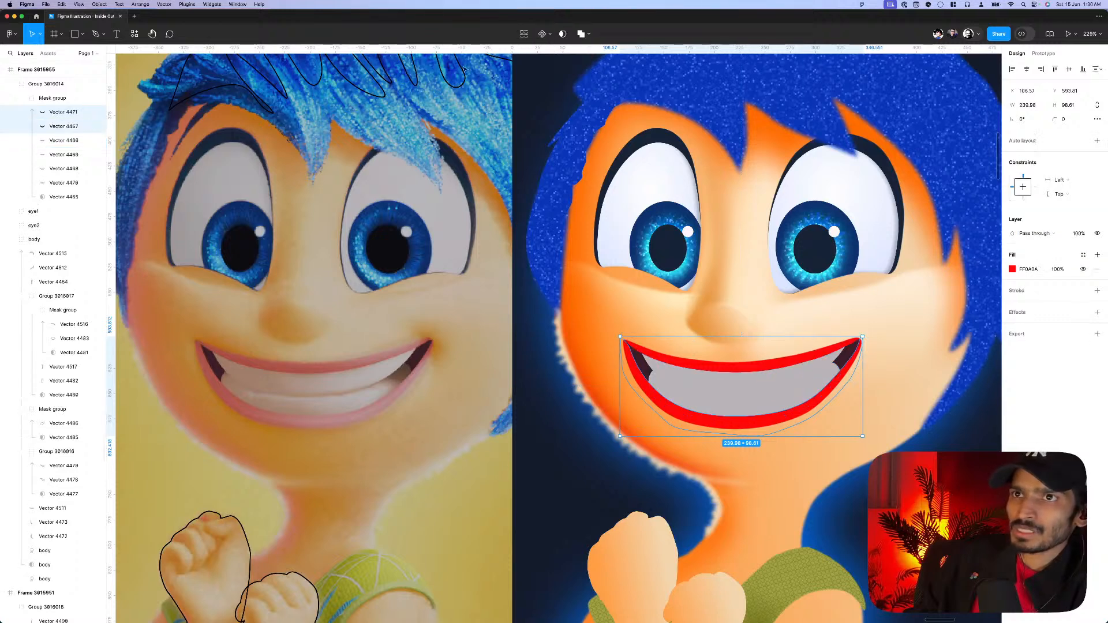
{"action": "left_click", "coordinate": [563, 34]}
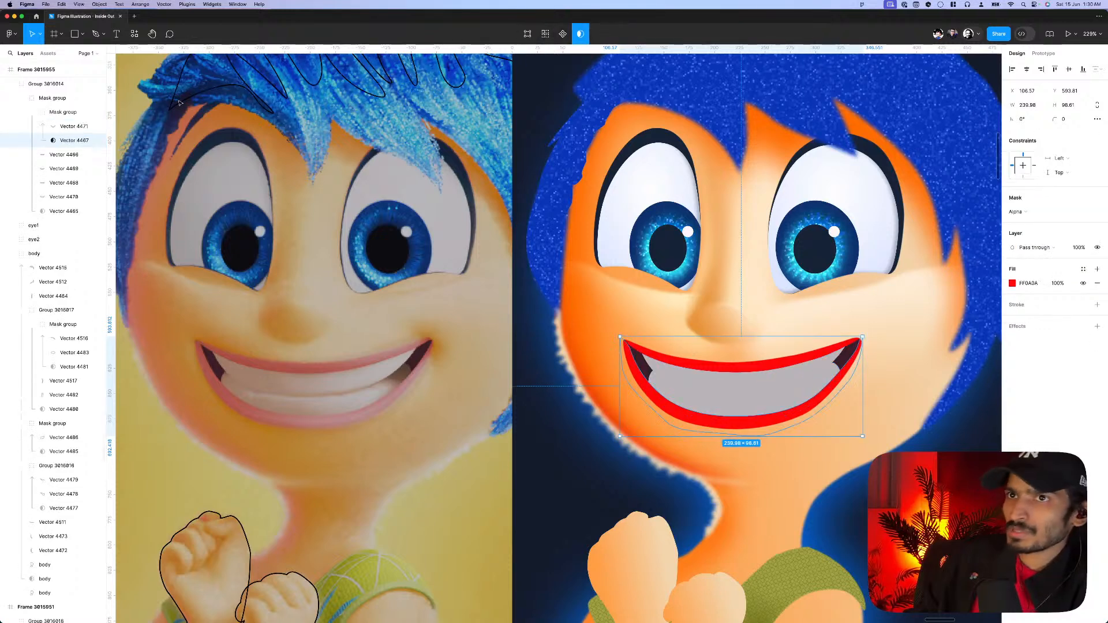
- Apply a layer blur of 0.5 to the lower lip's mask group
{"action": "left_click", "coordinate": [67, 118]}
{"action": "left_click", "coordinate": [1098, 362]}
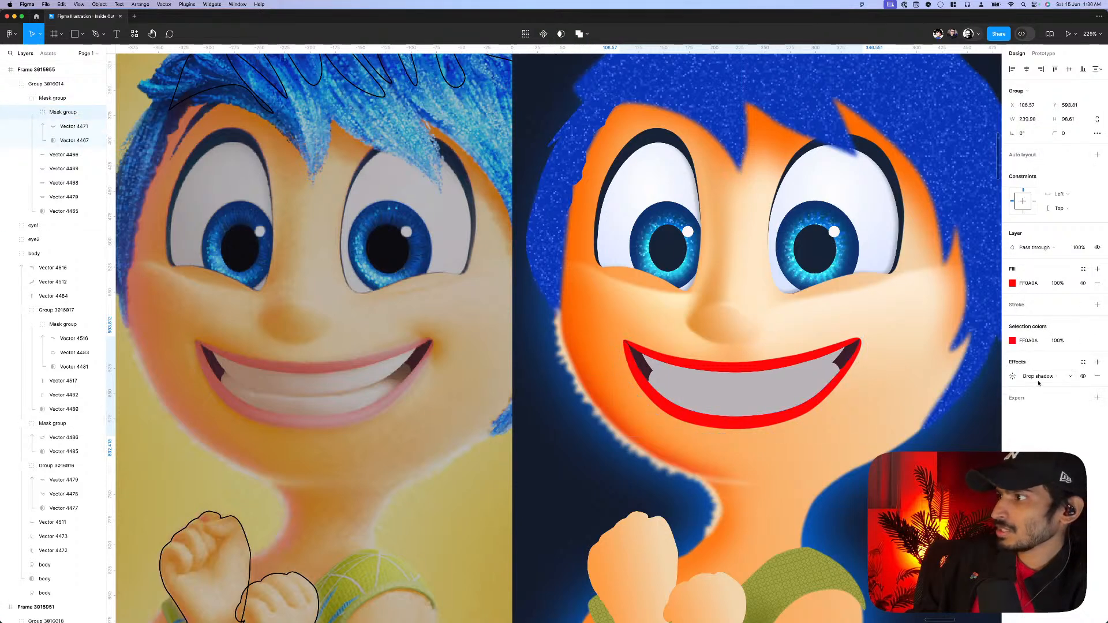
{"action": "left_click", "coordinate": [1036, 376]}
{"action": "left_click", "coordinate": [1039, 390]}
{"action": "left_click", "coordinate": [1013, 376]}
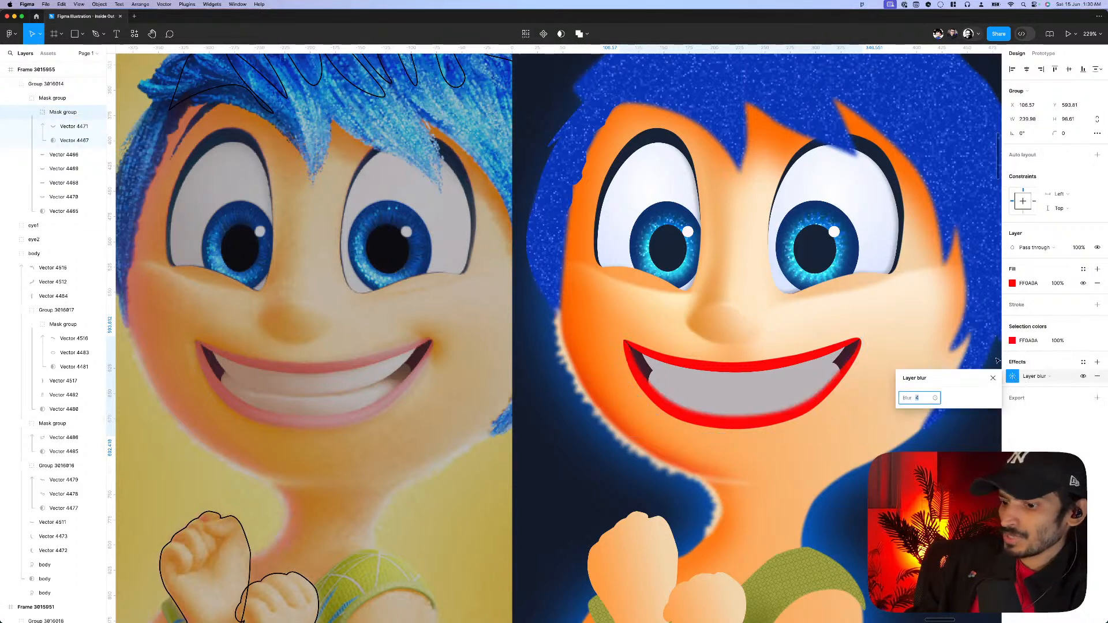
{"action": "type", "text": "0.5"}
{"action": "key", "text": "Return"}
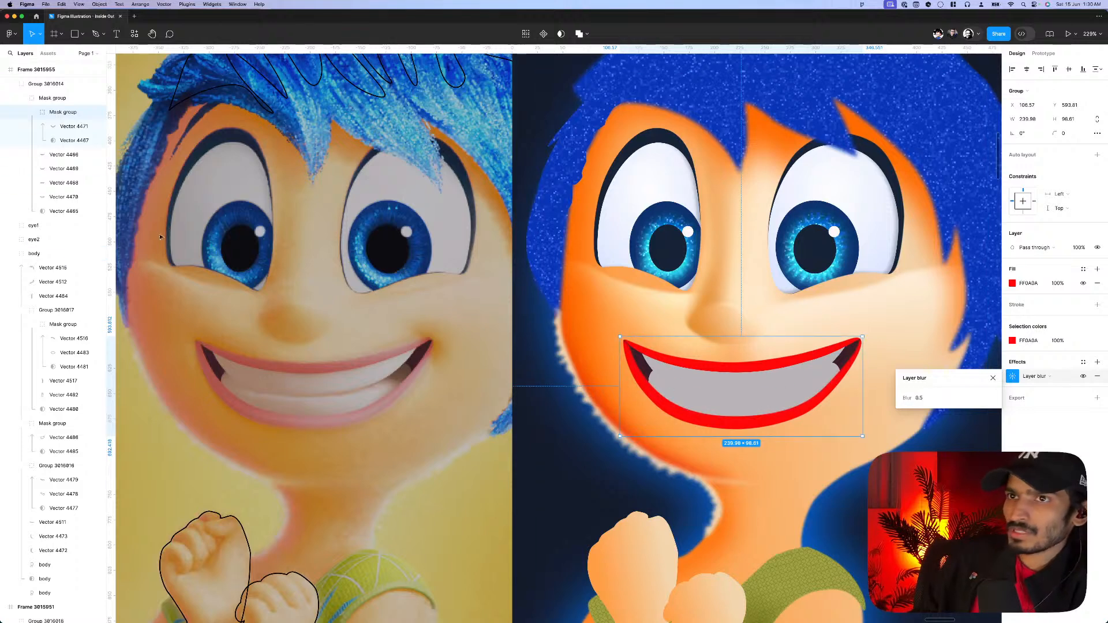
- Group the upper lip with a duplicate of itself and use the original lip shape as the group's mask
{"action": "left_click", "coordinate": [70, 154]}
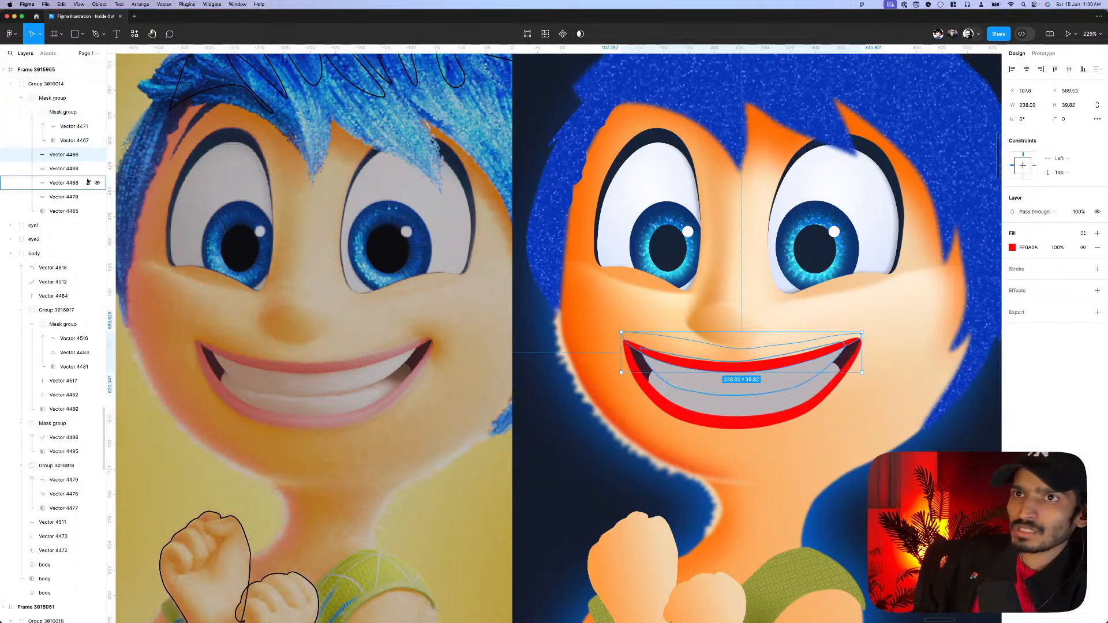
{"action": "key", "text": "super+g"}
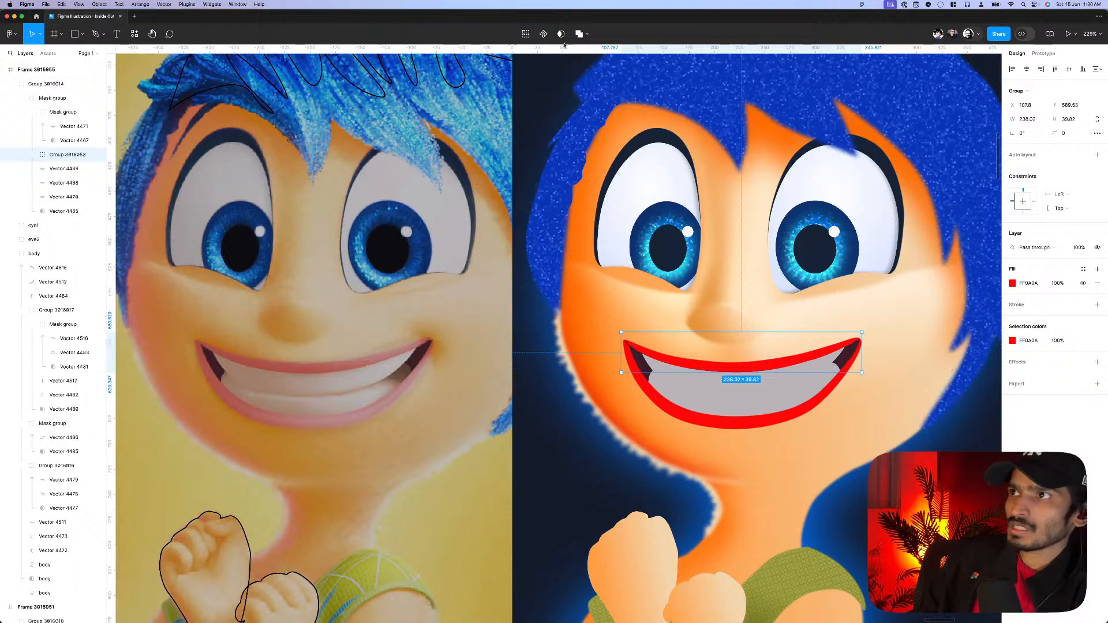
{"action": "left_click", "coordinate": [31, 155]}
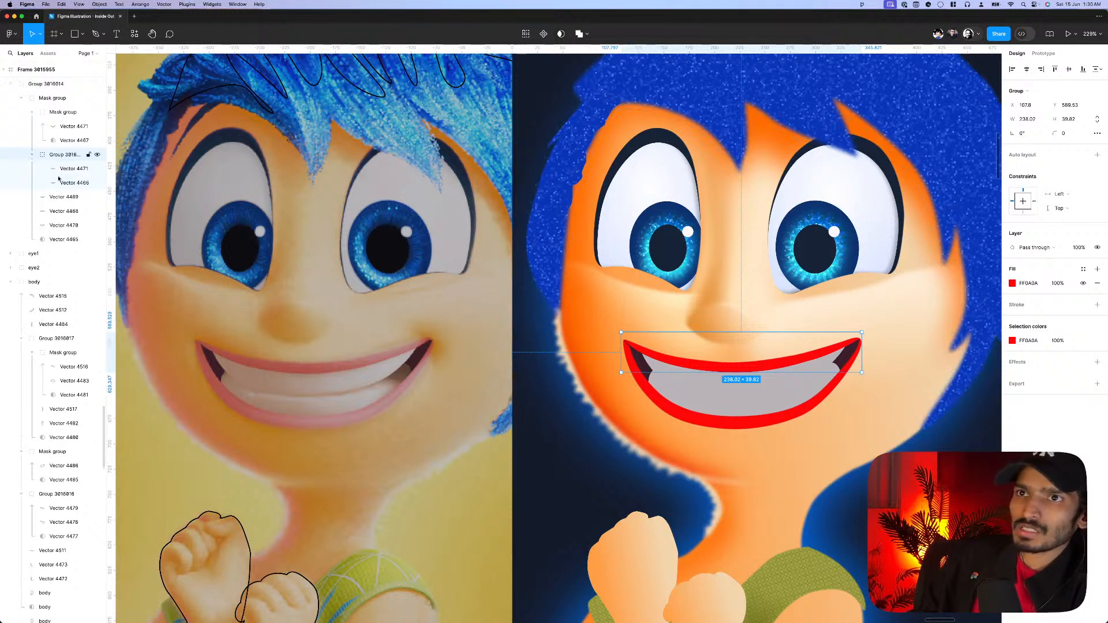
{"action": "left_click", "coordinate": [64, 182]}
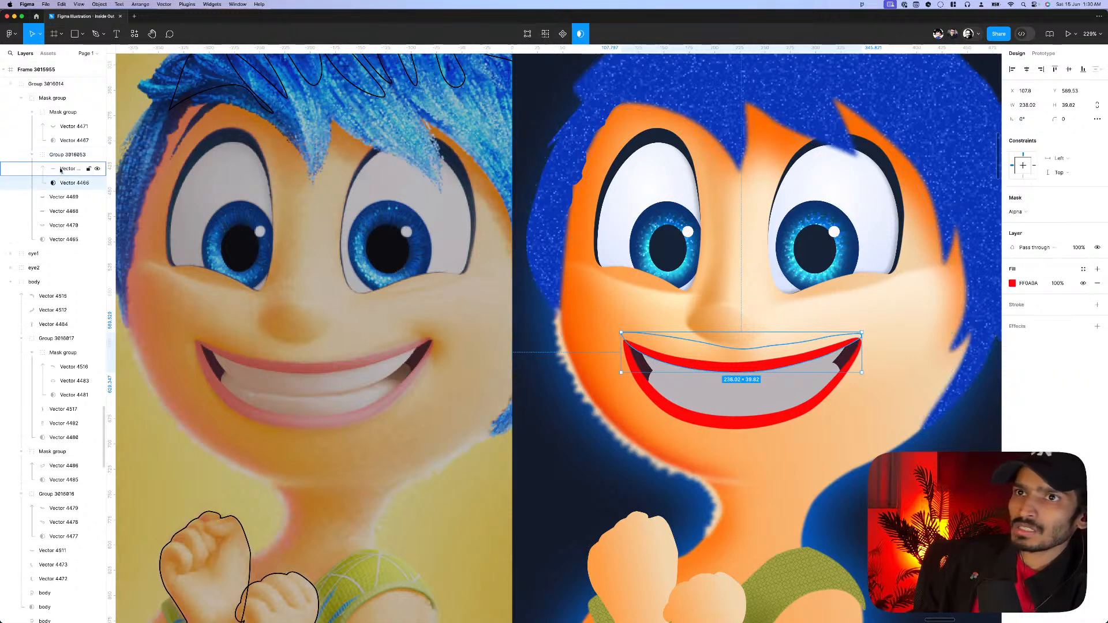
{"action": "key", "text": "Escape"}
- Apply a layer blur of 0.5 to the upper lip's masked group
{"action": "left_click", "coordinate": [1098, 362]}
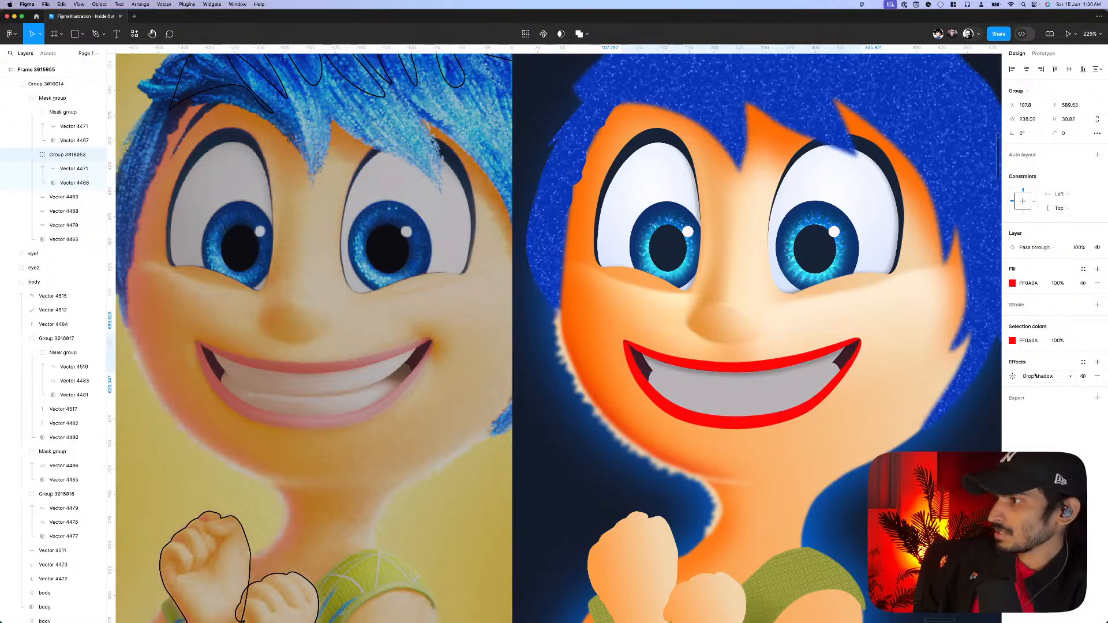
{"action": "left_click", "coordinate": [1035, 376]}
{"action": "left_click", "coordinate": [1039, 392]}
{"action": "left_click", "coordinate": [1013, 376]}
{"action": "scroll", "coordinate": [972, 390], "scroll_direction": "up", "scroll_amount": 10}
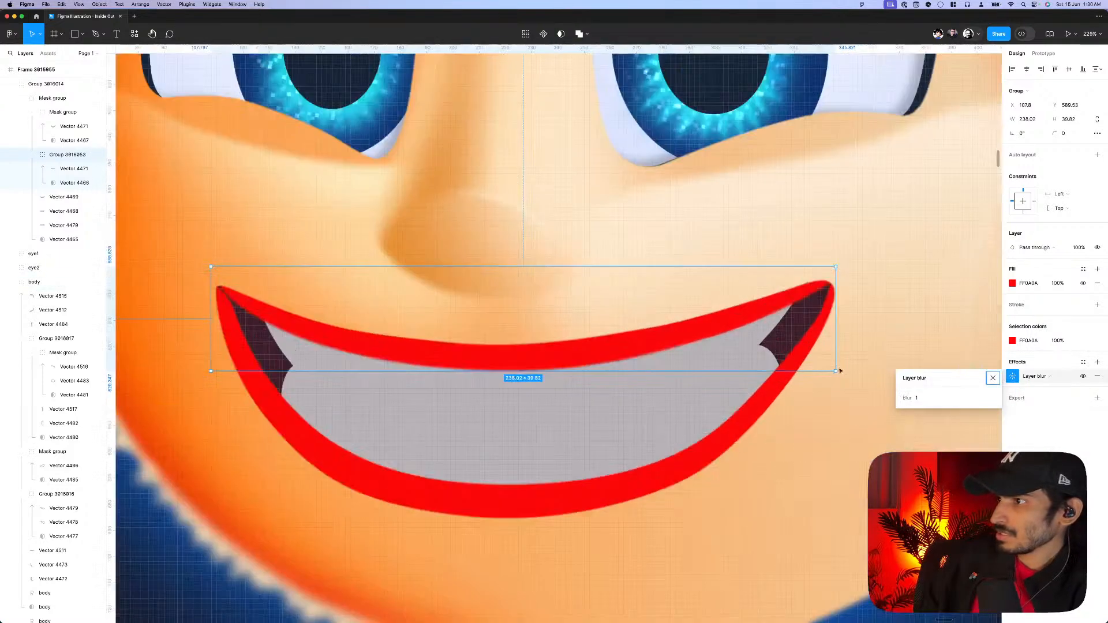
{"action": "left_click", "coordinate": [925, 398]}
{"action": "key", "text": "Return"}
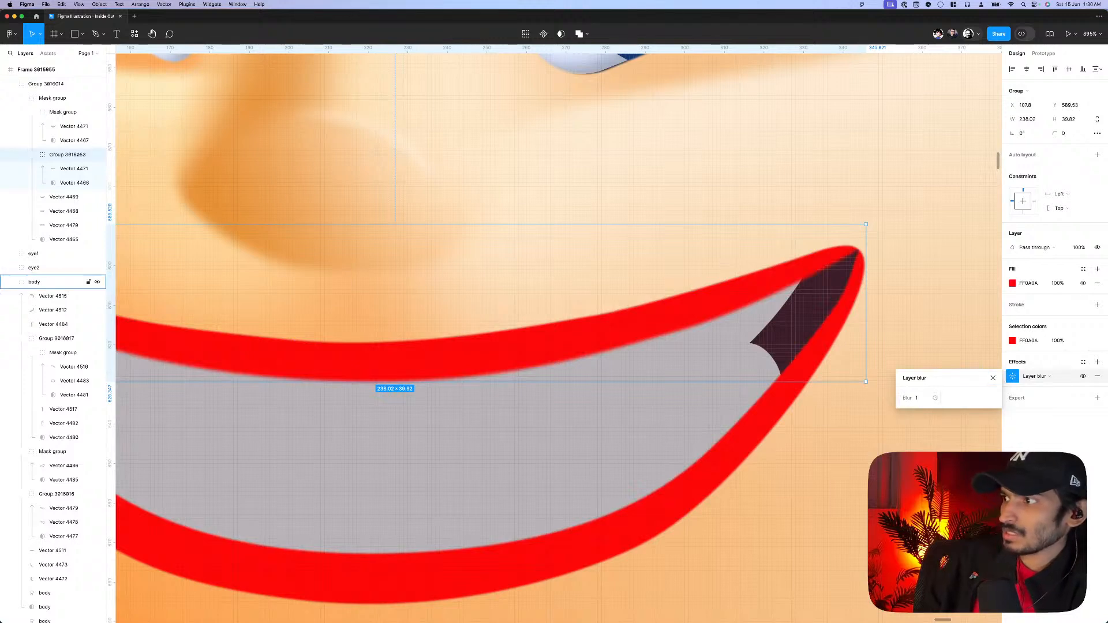
{"action": "left_click", "coordinate": [925, 398]}
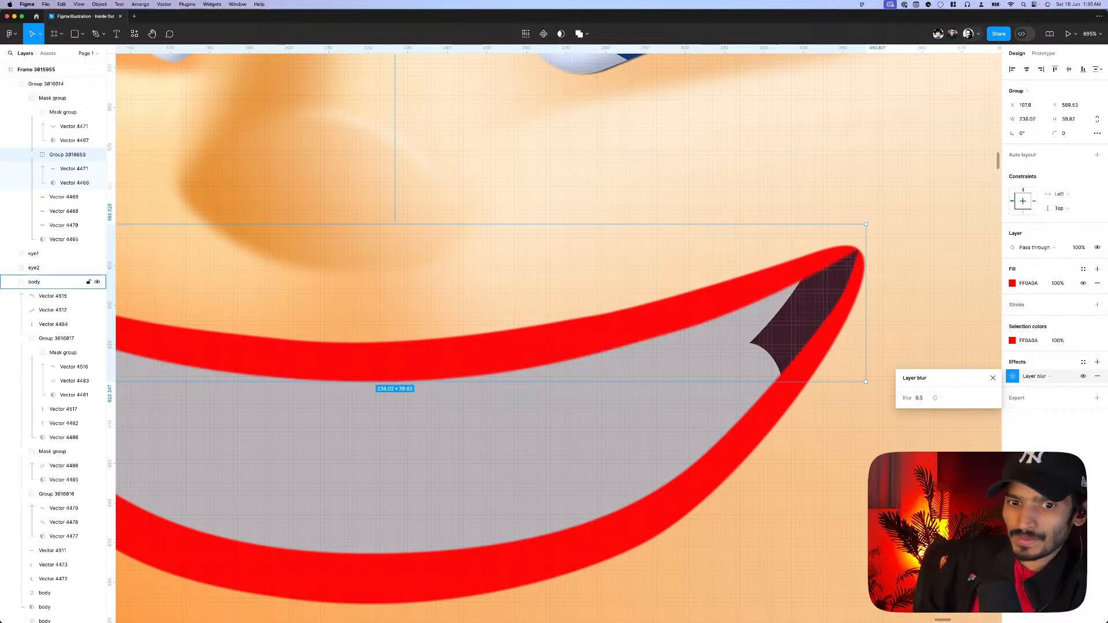
{"action": "key", "text": "Return"}
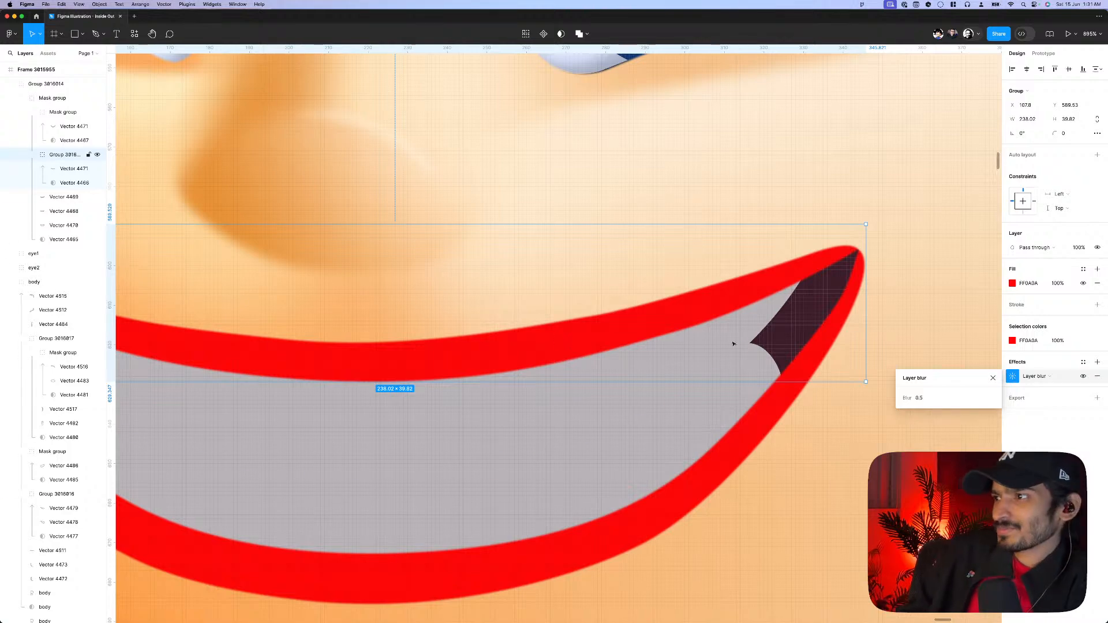
- Sample the reference's lip colour for both the upper and lower lip fills and brighten it to E87269
{"action": "scroll", "coordinate": [784, 345], "scroll_direction": "down", "scroll_amount": 3}
{"action": "scroll", "coordinate": [767, 348], "scroll_direction": "down", "scroll_amount": 5}
{"action": "left_click", "coordinate": [662, 419]}
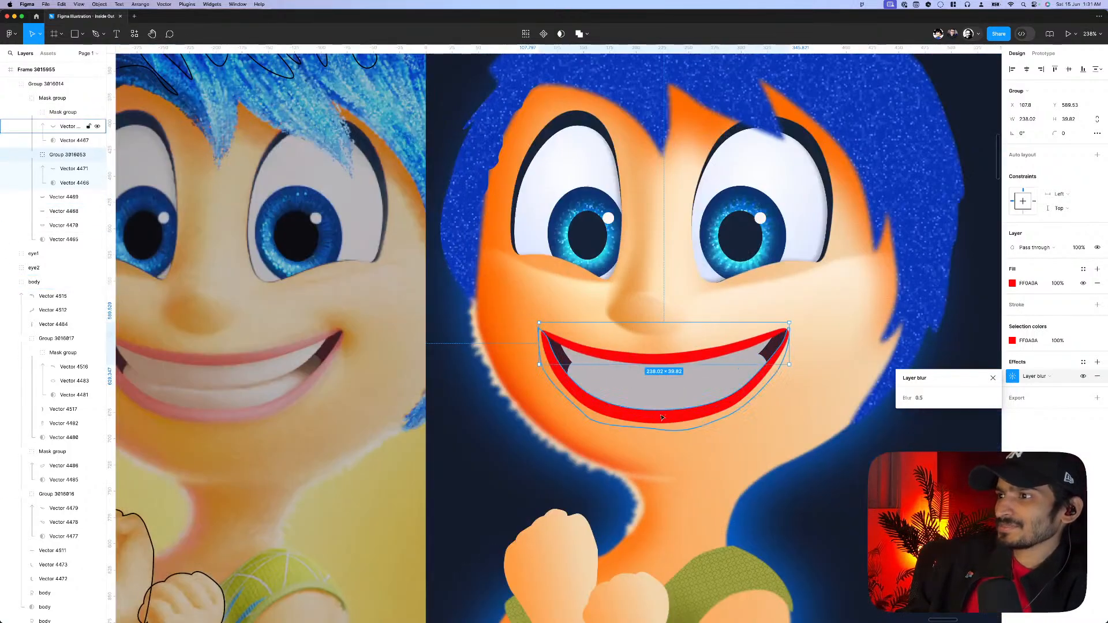
{"action": "left_click", "coordinate": [609, 358], "text": "shift"}
{"action": "scroll", "coordinate": [635, 346], "scroll_direction": "down", "scroll_amount": 1}
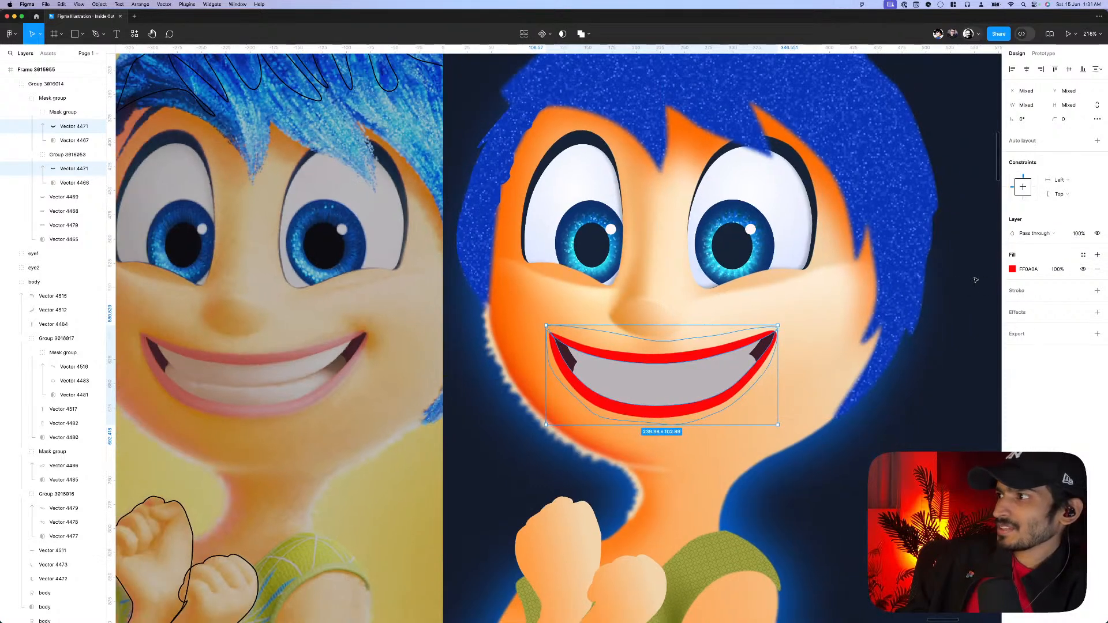
{"action": "left_click", "coordinate": [1012, 271]}
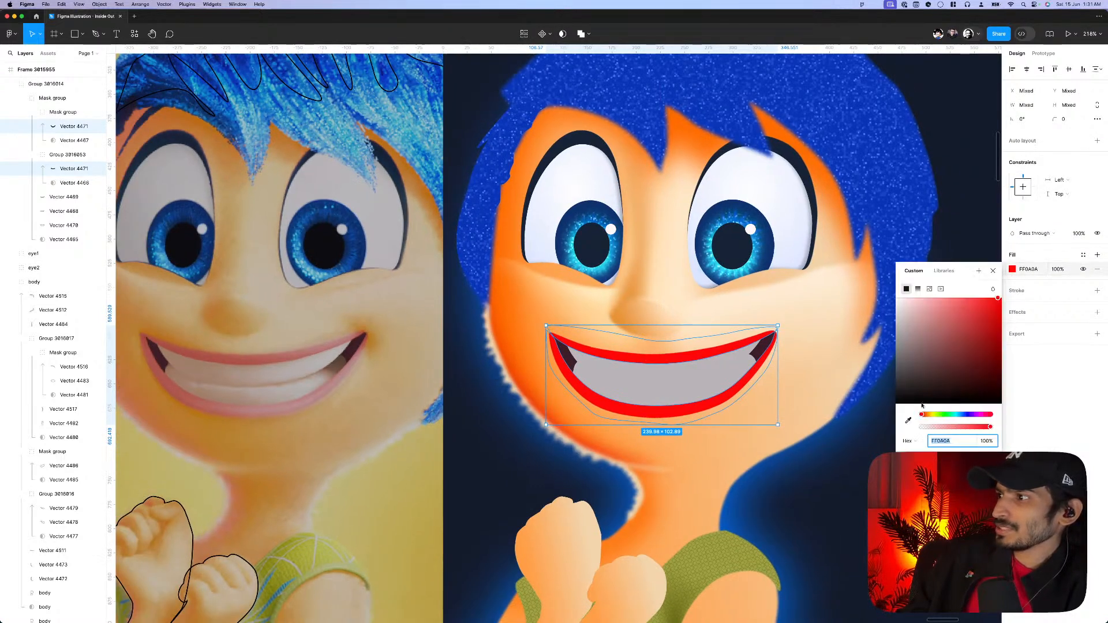
{"action": "left_click", "coordinate": [908, 422]}
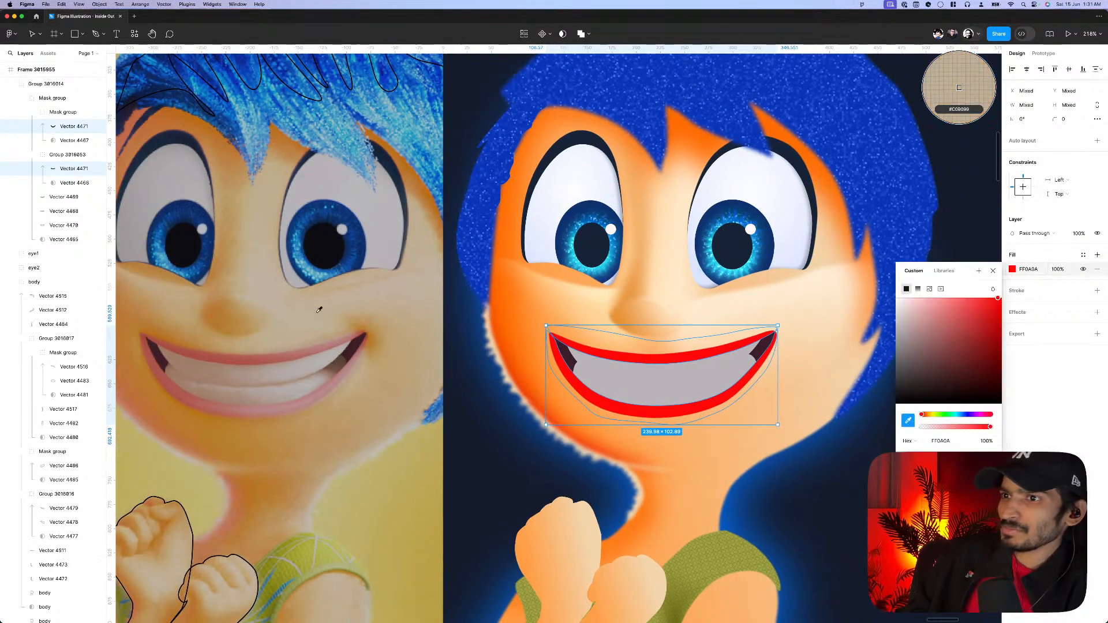
{"action": "left_click", "coordinate": [289, 356]}
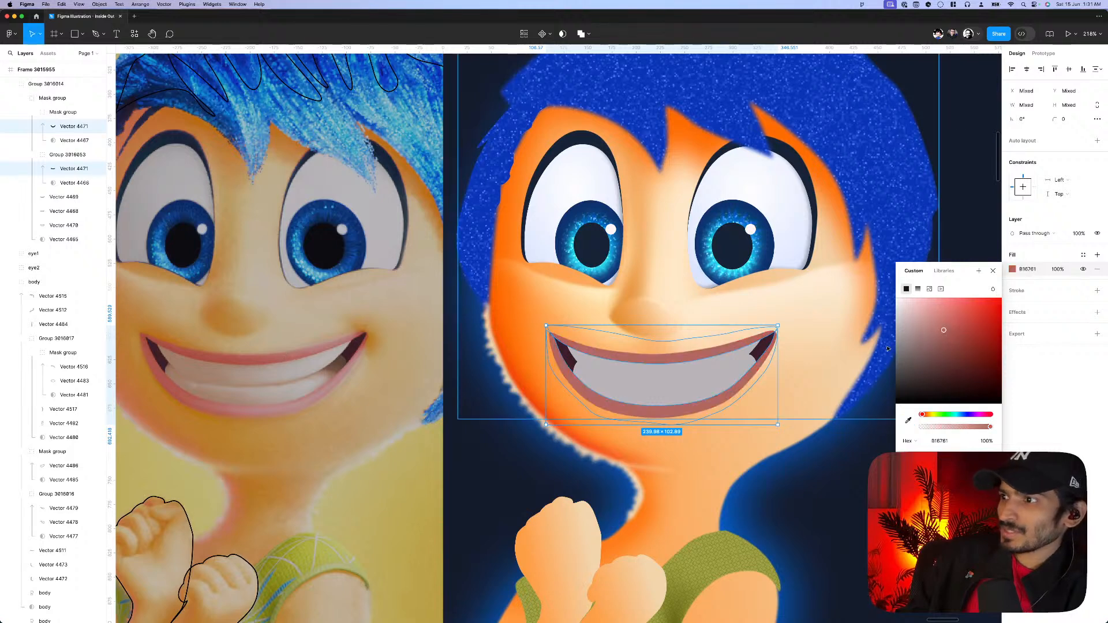
{"action": "left_click", "coordinate": [953, 311]}
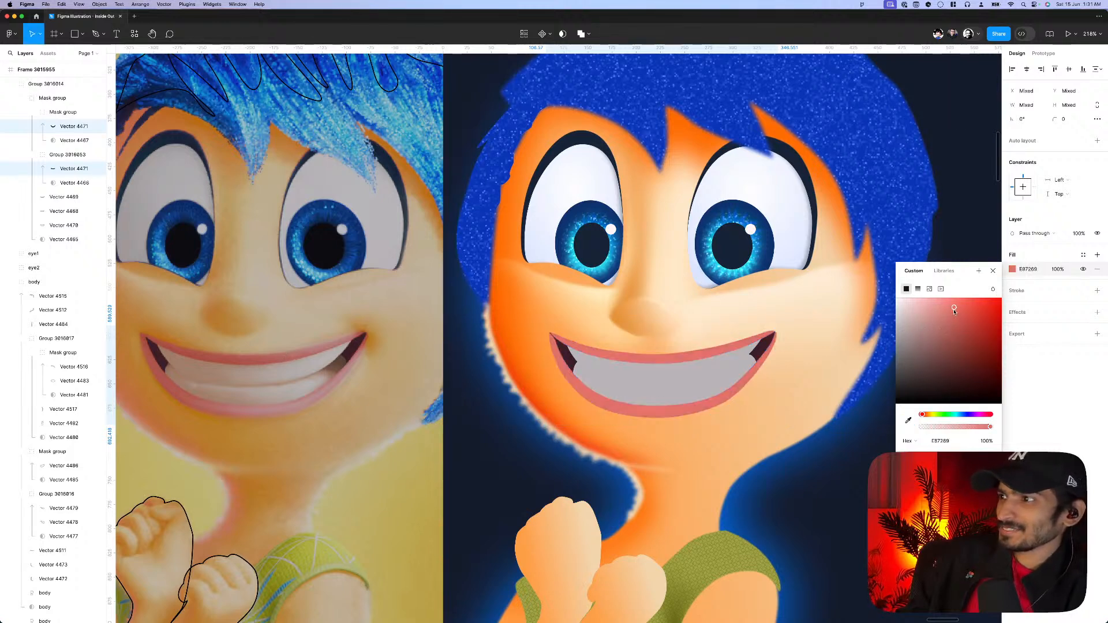
{"action": "key", "text": "Escape"}
{"action": "key", "text": "Escape"}
- Trace a thin closed crescent along the reference's lower lip with the Pen tool, following the lip's curve from one side to the other
{"action": "scroll", "coordinate": [427, 425], "scroll_direction": "down", "scroll_amount": 2}
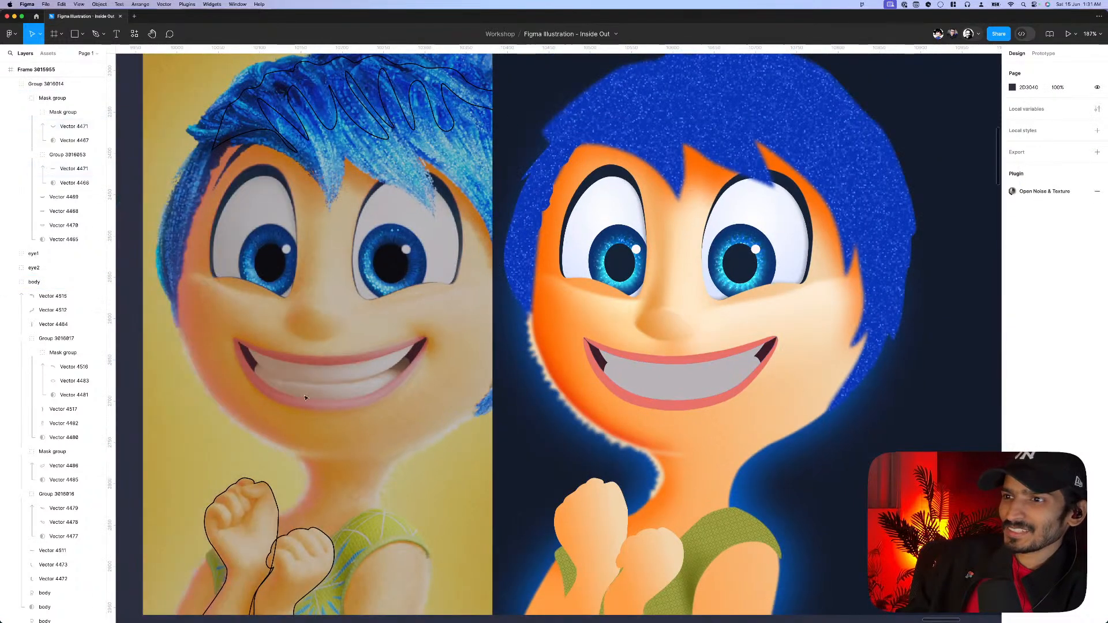
{"action": "scroll", "coordinate": [306, 398], "scroll_direction": "up", "scroll_amount": 1}
{"action": "key", "text": "p"}
{"action": "scroll", "coordinate": [285, 395], "scroll_direction": "up", "scroll_amount": 1}
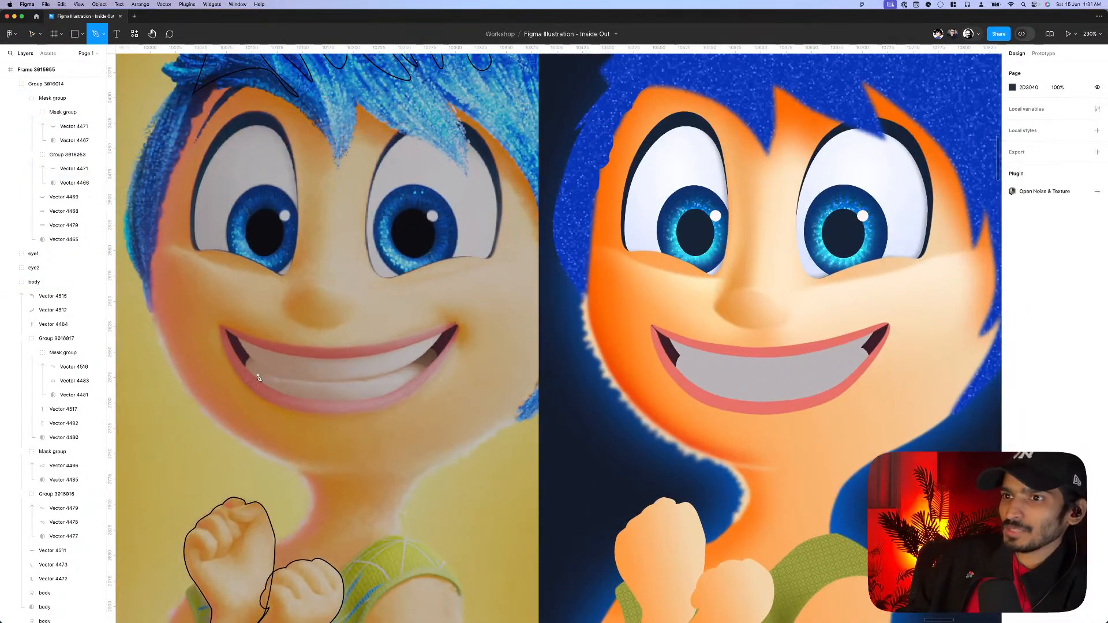
{"action": "left_click", "coordinate": [242, 370]}
{"action": "left_click_drag", "start_coordinate": [278, 400], "coordinate": [414, 398]}
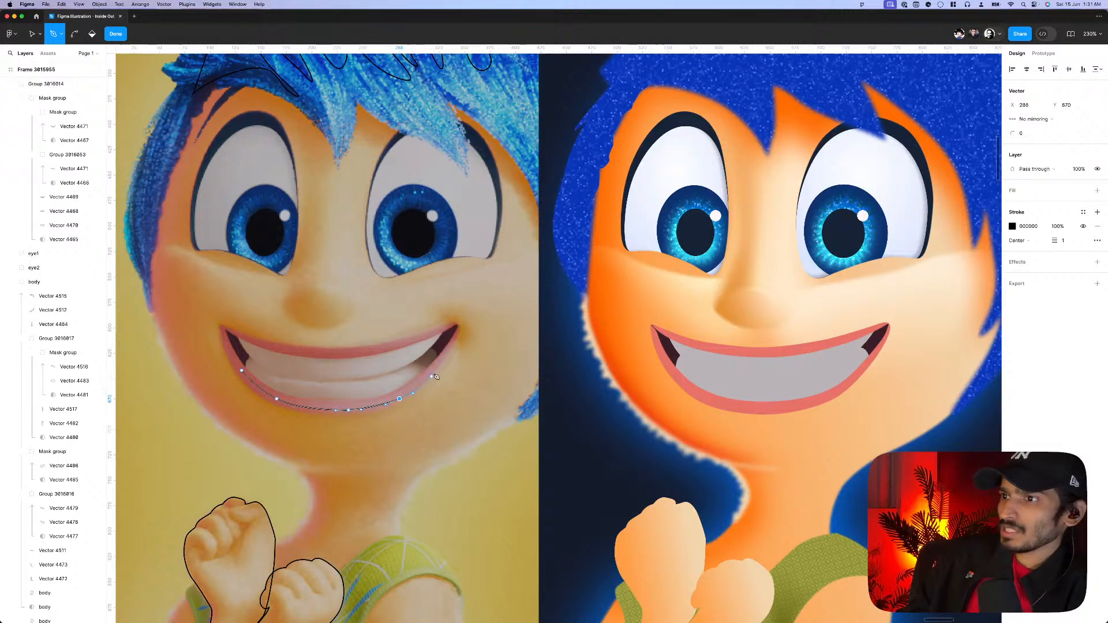
{"action": "left_click_drag", "start_coordinate": [449, 350], "coordinate": [427, 374]}
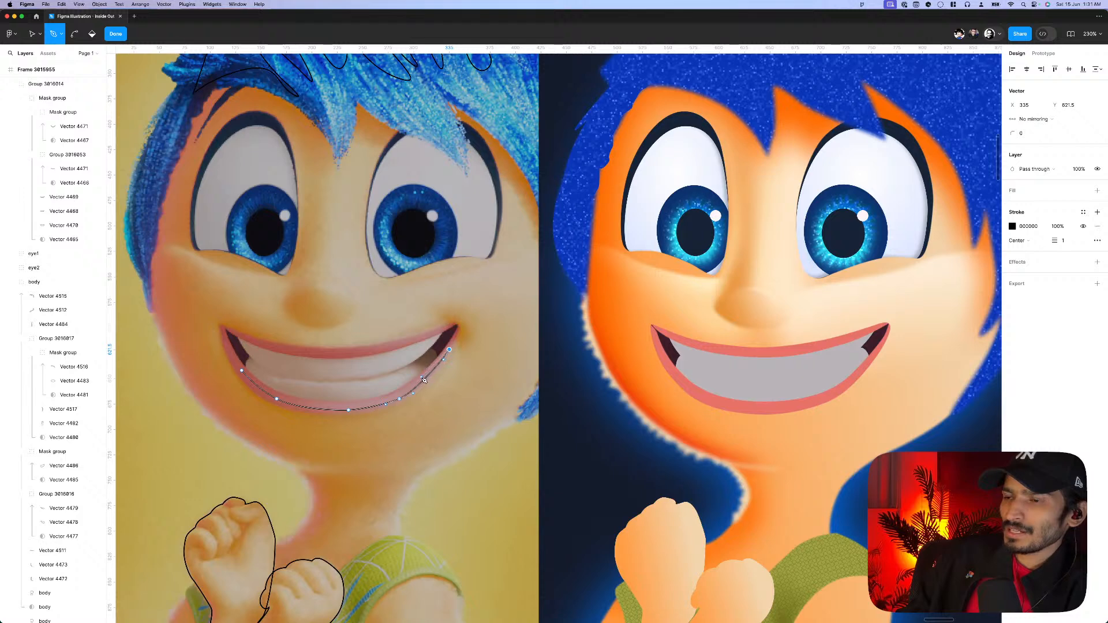
{"action": "scroll", "coordinate": [390, 397], "scroll_direction": "up", "scroll_amount": 2}
{"action": "left_click", "coordinate": [393, 395]}
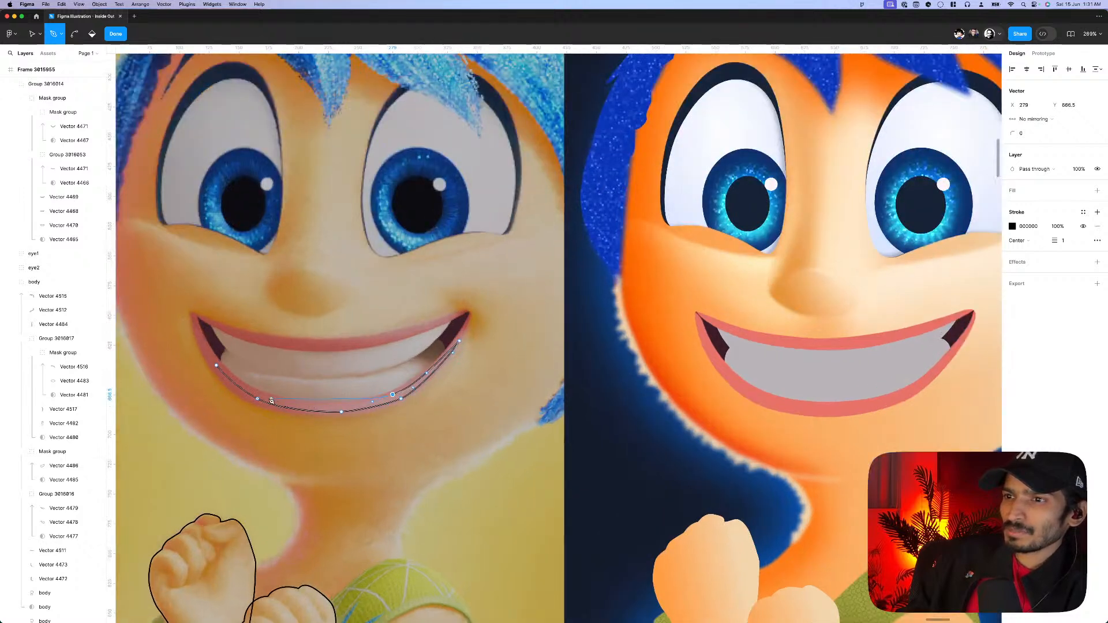
{"action": "left_click_drag", "start_coordinate": [259, 393], "coordinate": [229, 376]}
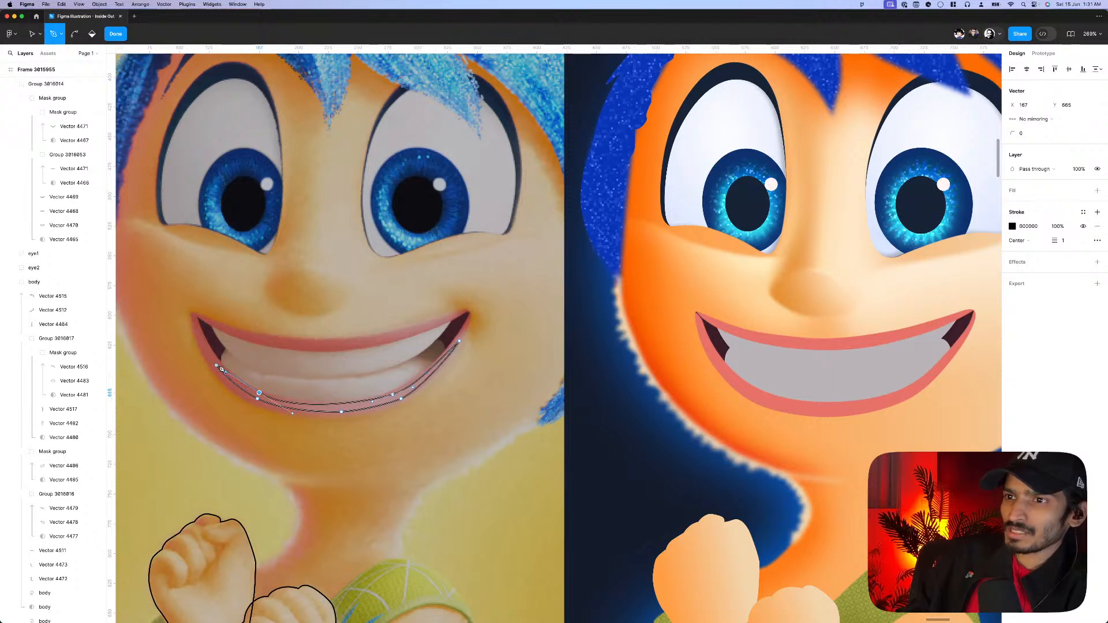
{"action": "left_click", "coordinate": [218, 367]}
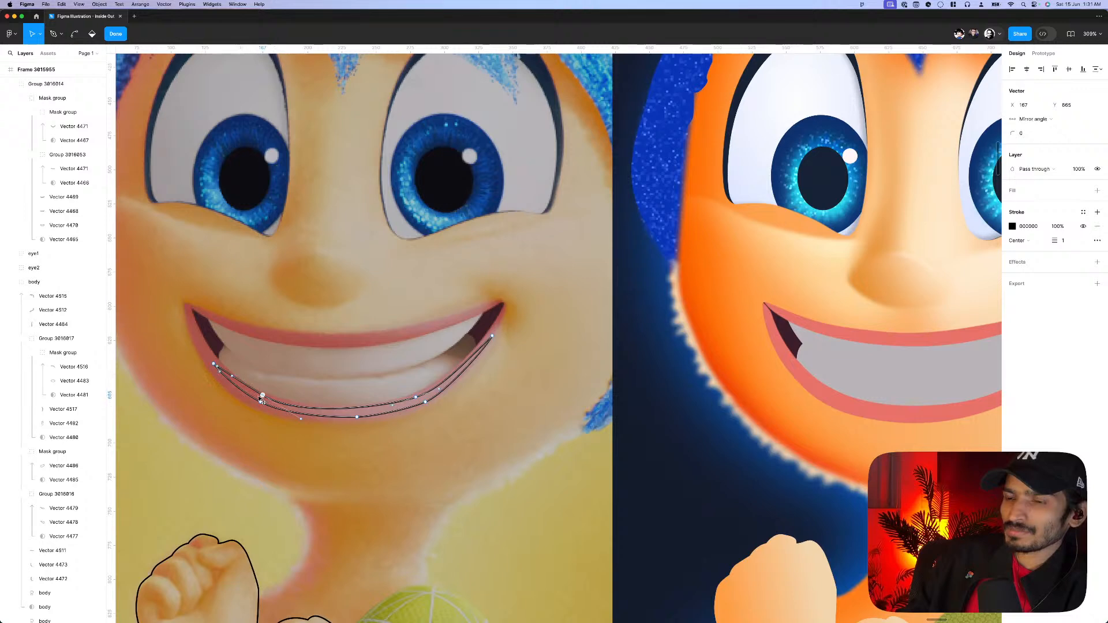
- Adjust the anchor points and curve handles of the lower-lip crescent so both edges follow the reference lip smoothly
{"action": "left_click_drag", "start_coordinate": [267, 401], "coordinate": [262, 399]}
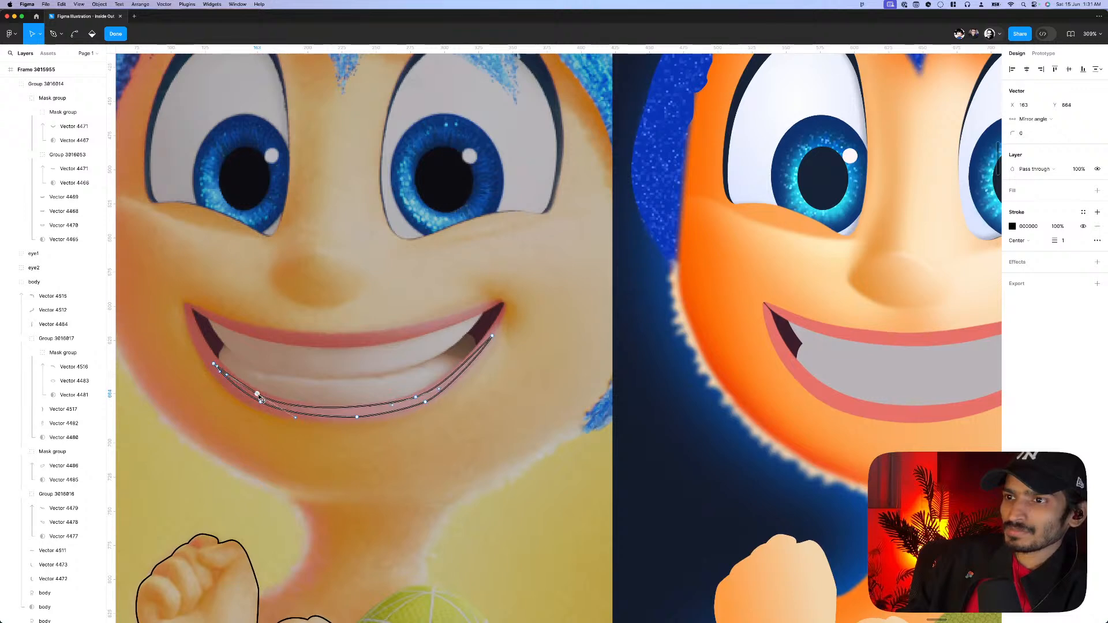
{"action": "left_click", "coordinate": [411, 401]}
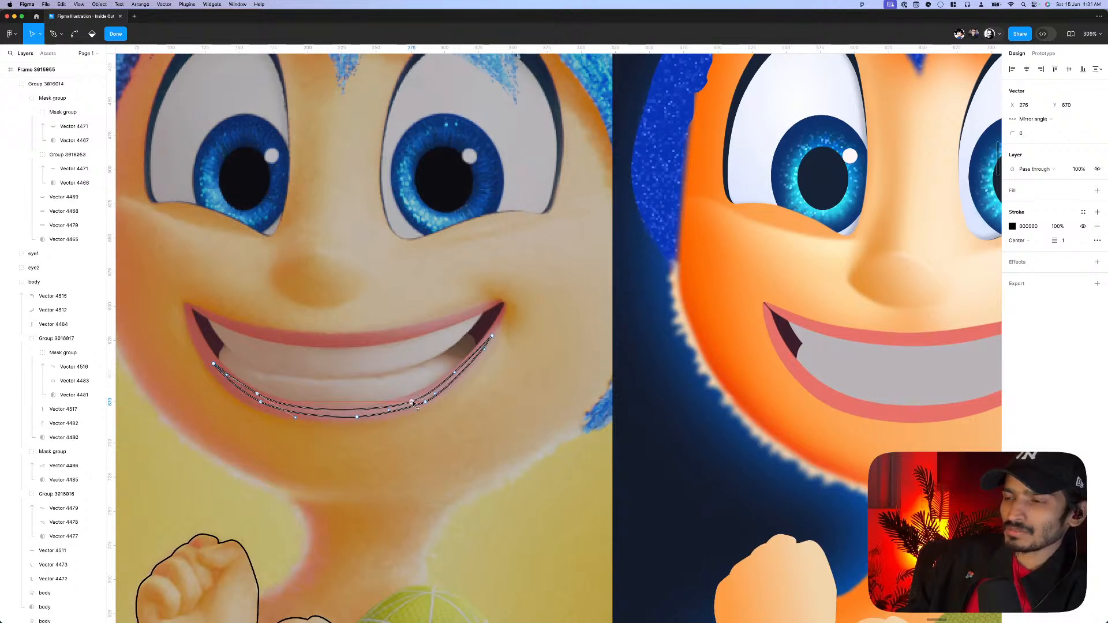
{"action": "left_click", "coordinate": [455, 376]}
{"action": "left_click", "coordinate": [423, 406]}
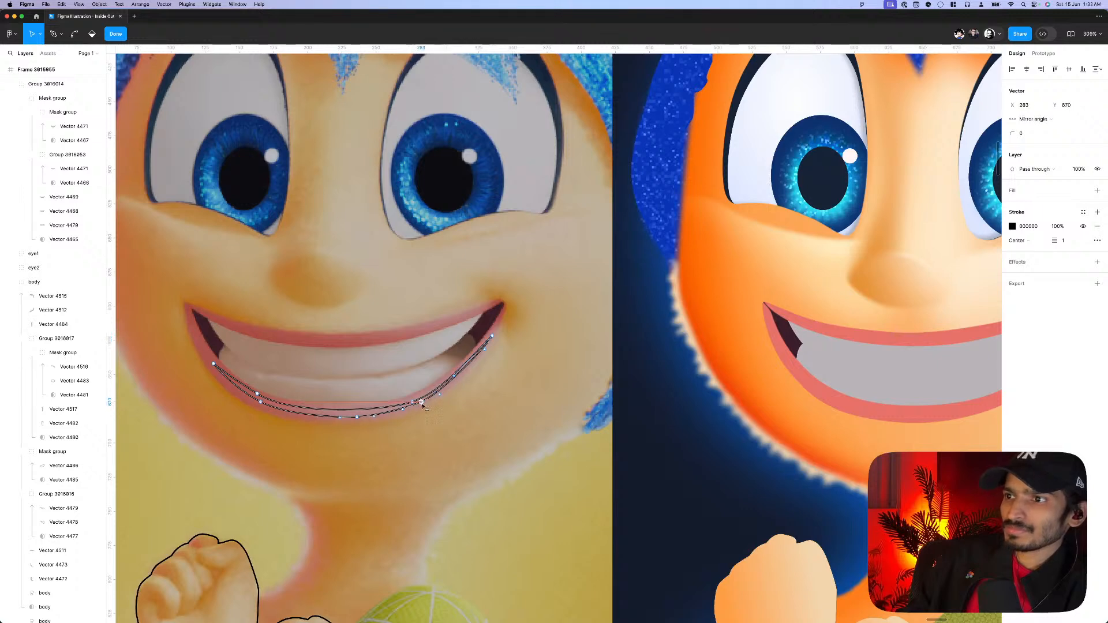
{"action": "key", "text": "Right"}
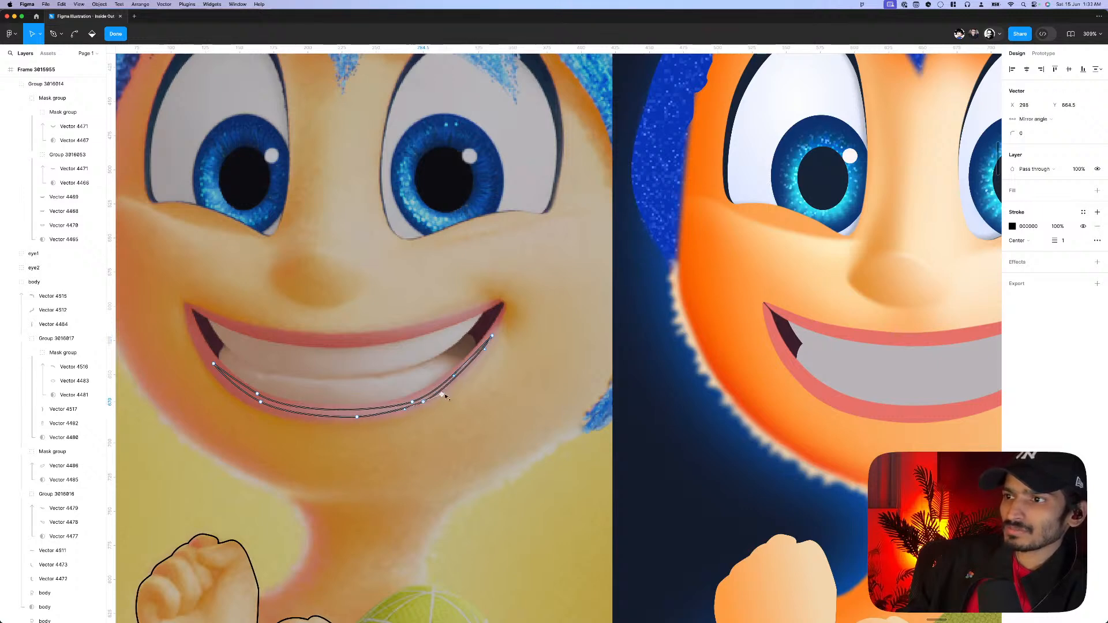
{"action": "left_click_drag", "start_coordinate": [446, 397], "coordinate": [450, 397]}
{"action": "left_click", "coordinate": [377, 412]}
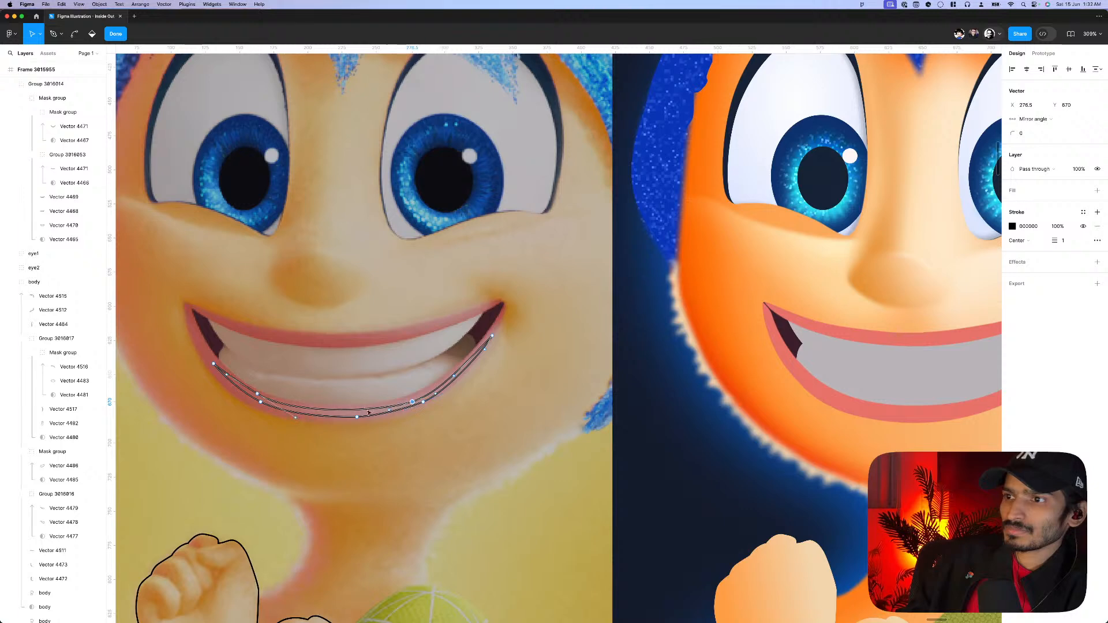
{"action": "left_click_drag", "start_coordinate": [378, 415], "coordinate": [379, 419]}
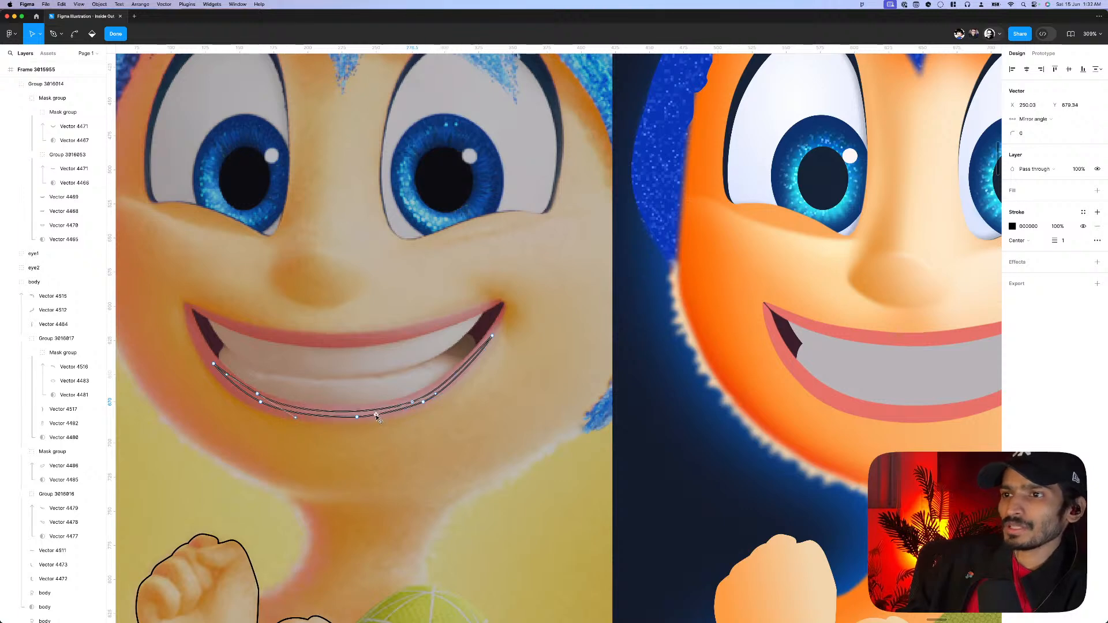
{"action": "key", "text": "Left"}
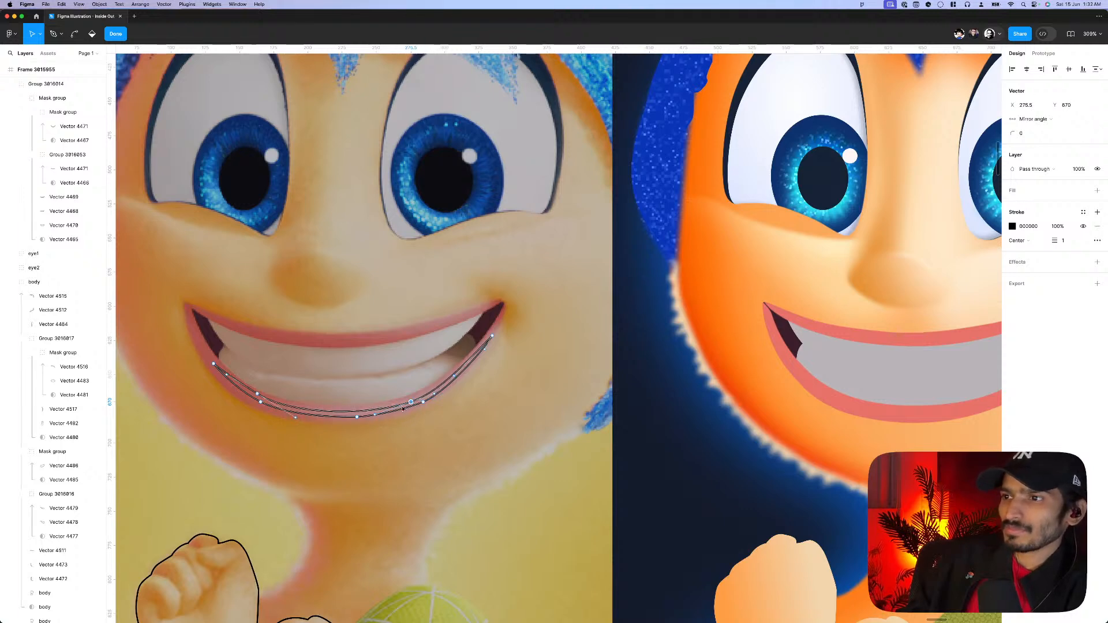
{"action": "key", "text": "Escape"}
- Fine-tune the curve handles of the crescent's outer-edge anchor near the mouth's right side, and finish editing the path
{"action": "double_click", "coordinate": [431, 402]}
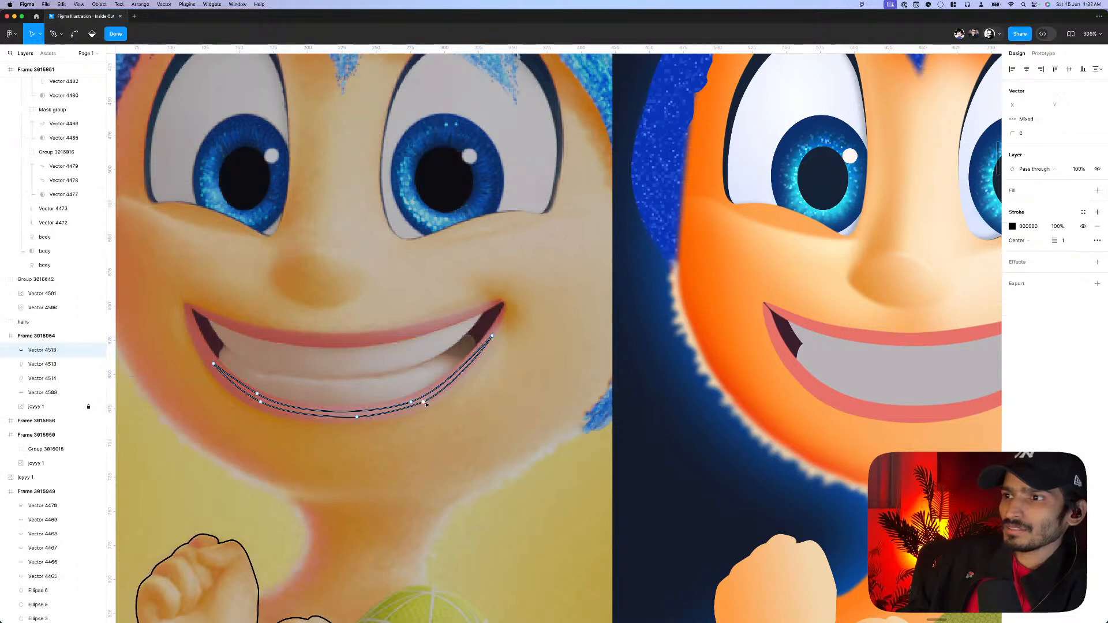
{"action": "left_click", "coordinate": [423, 403]}
{"action": "left_click", "coordinate": [403, 415]}
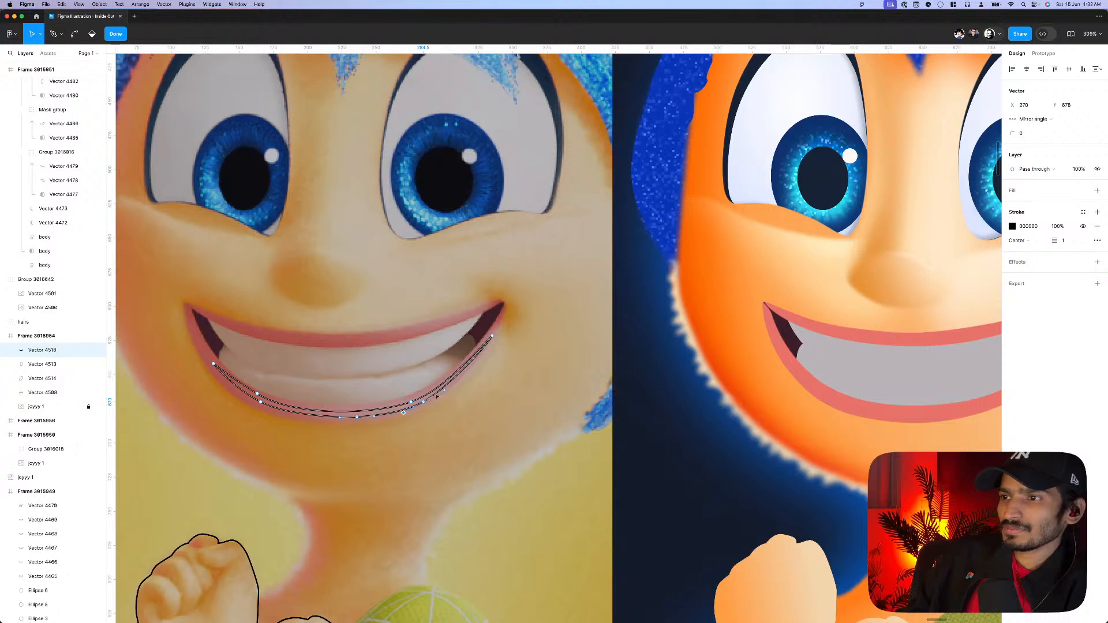
{"action": "left_click", "coordinate": [455, 387]}
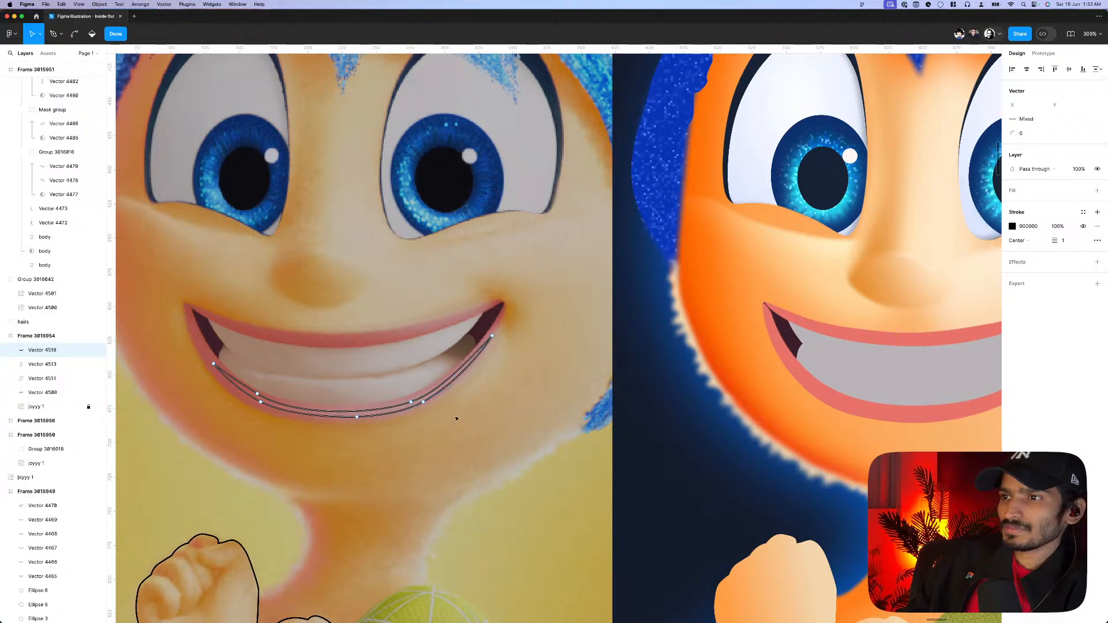
{"action": "key", "text": "Escape"}
- Trace a thin closed highlight shape along the reference's upper lip with the Pen tool, from left of centre to the right mouth corner
{"action": "scroll", "coordinate": [439, 381], "scroll_direction": "down", "scroll_amount": 3}
{"action": "scroll", "coordinate": [421, 368], "scroll_direction": "up", "scroll_amount": 2}
{"action": "key", "text": "p"}
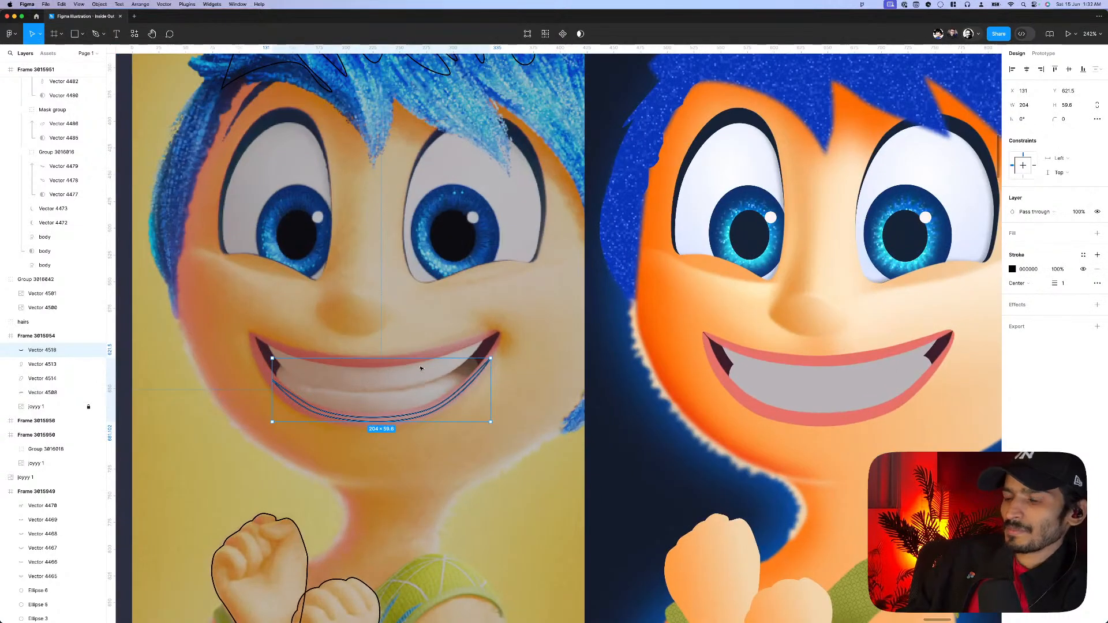
{"action": "scroll", "coordinate": [378, 362], "scroll_direction": "up", "scroll_amount": 2}
{"action": "left_click", "coordinate": [330, 360]}
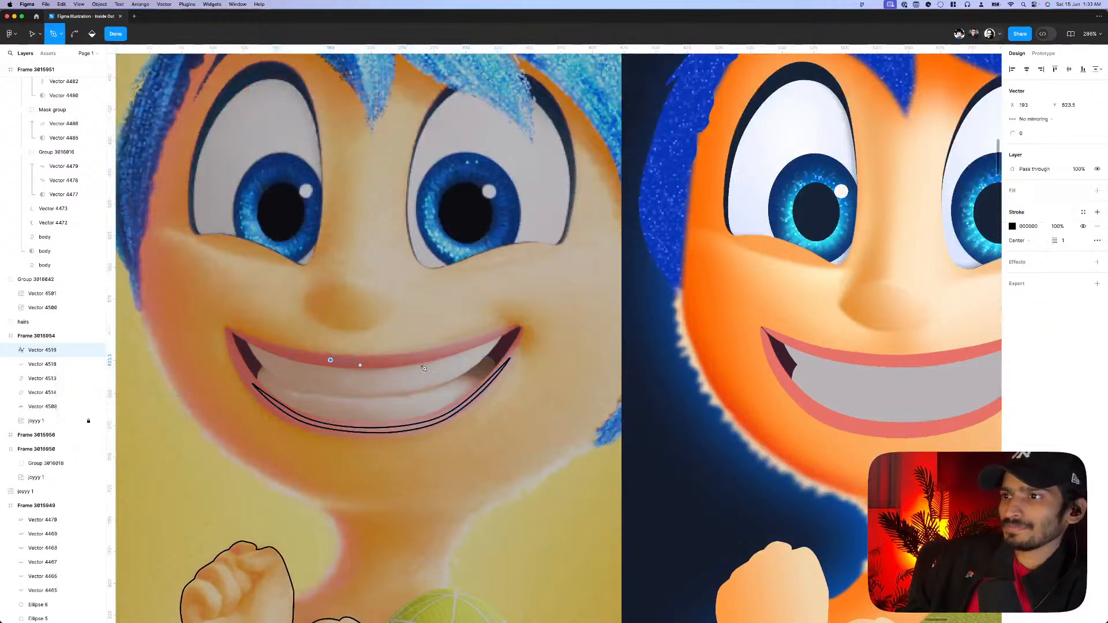
{"action": "left_click_drag", "start_coordinate": [418, 358], "coordinate": [454, 357]}
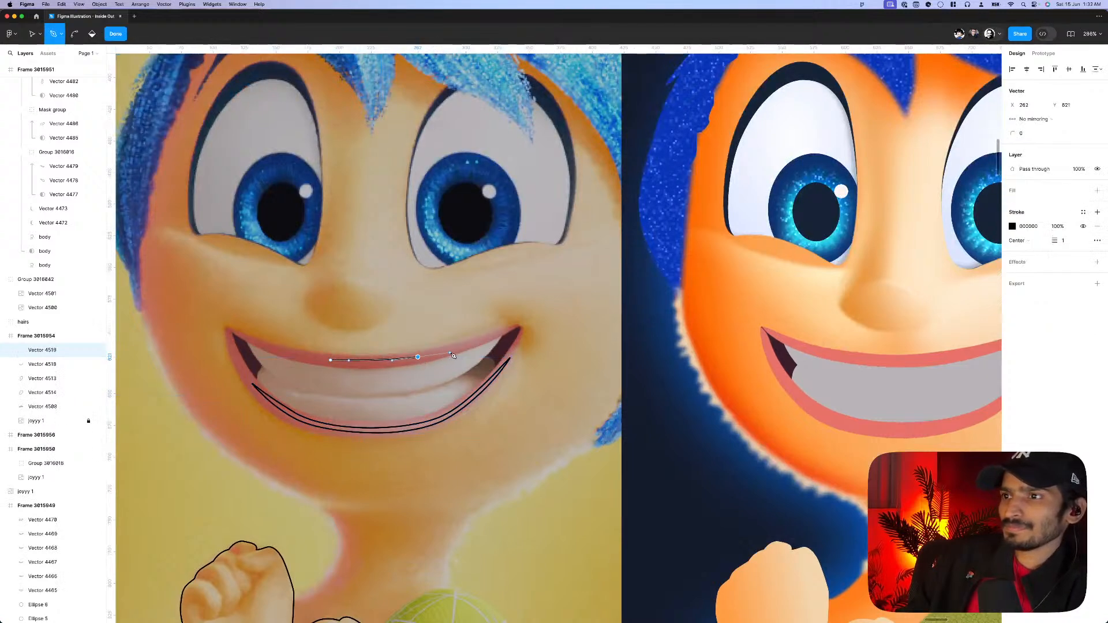
{"action": "left_click", "coordinate": [512, 327]}
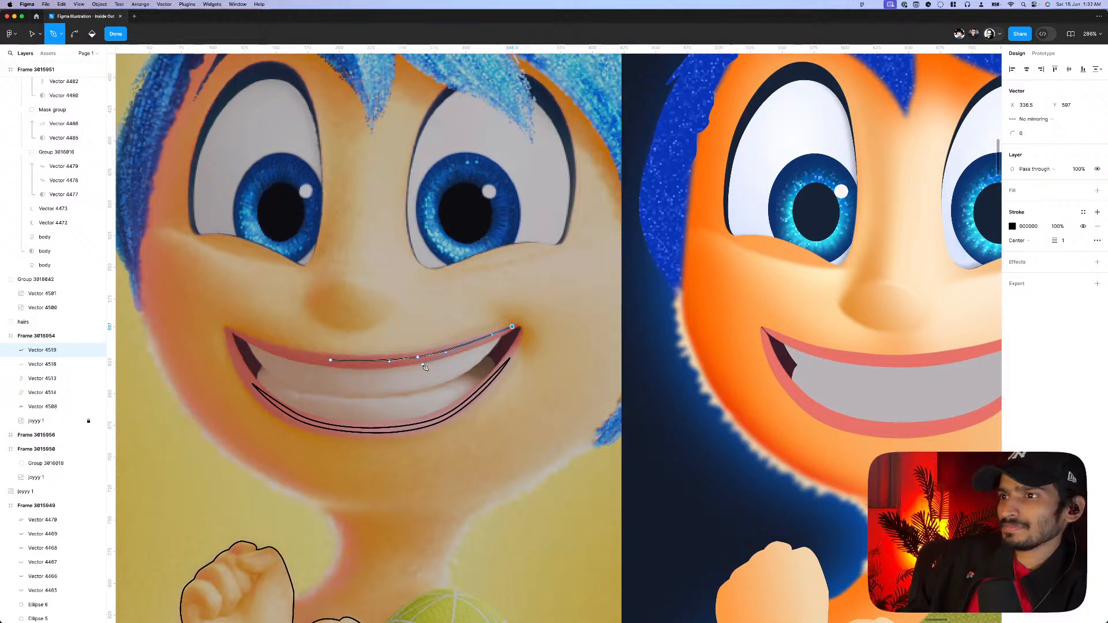
{"action": "left_click_drag", "start_coordinate": [421, 365], "coordinate": [301, 363]}
{"action": "left_click", "coordinate": [331, 360]}
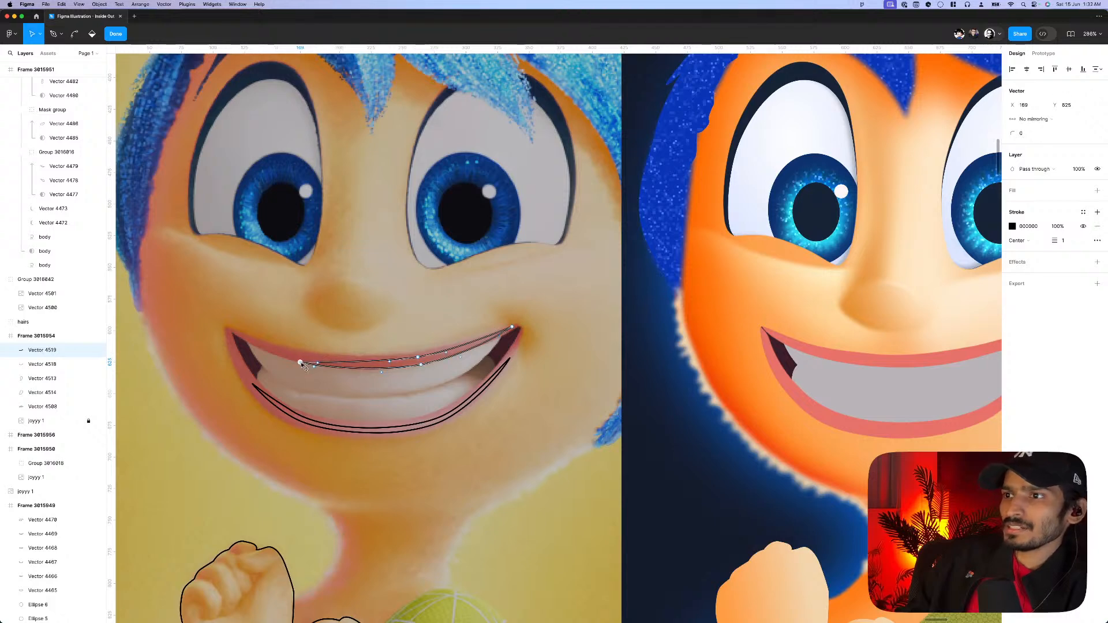
{"action": "key", "text": "Escape"}
- Copy the upper and lower lip highlight shapes from the reference frame into the dark illustration frame
{"action": "scroll", "coordinate": [456, 370], "scroll_direction": "down", "scroll_amount": 2}
{"action": "left_click", "coordinate": [409, 422], "text": "shift"}
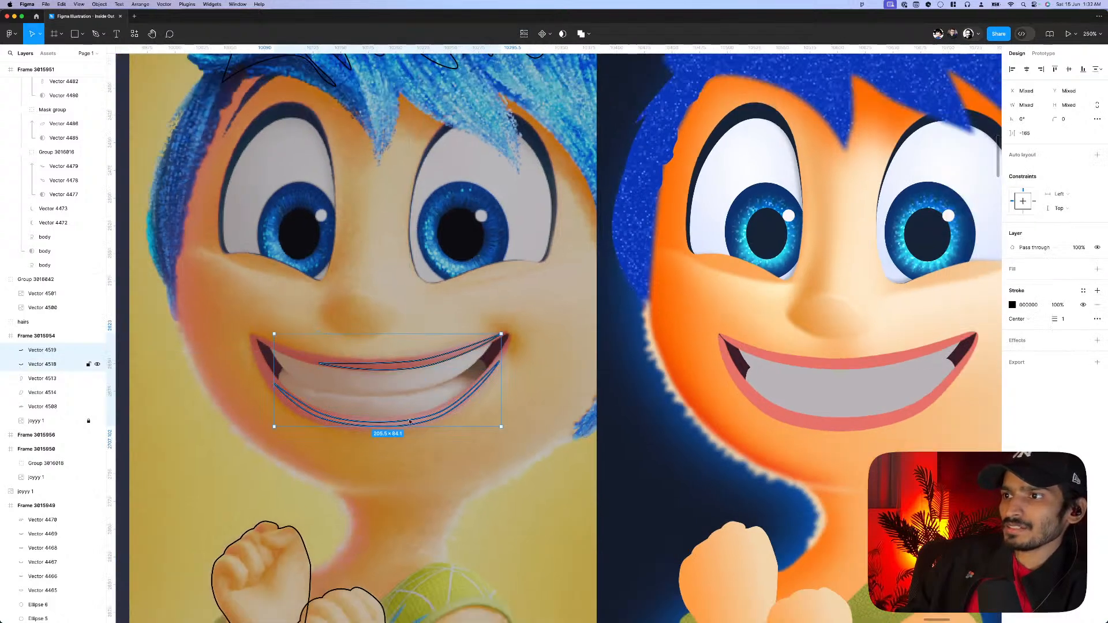
{"action": "scroll", "coordinate": [410, 422], "scroll_direction": "down", "scroll_amount": 6}
{"action": "left_click", "coordinate": [563, 415]}
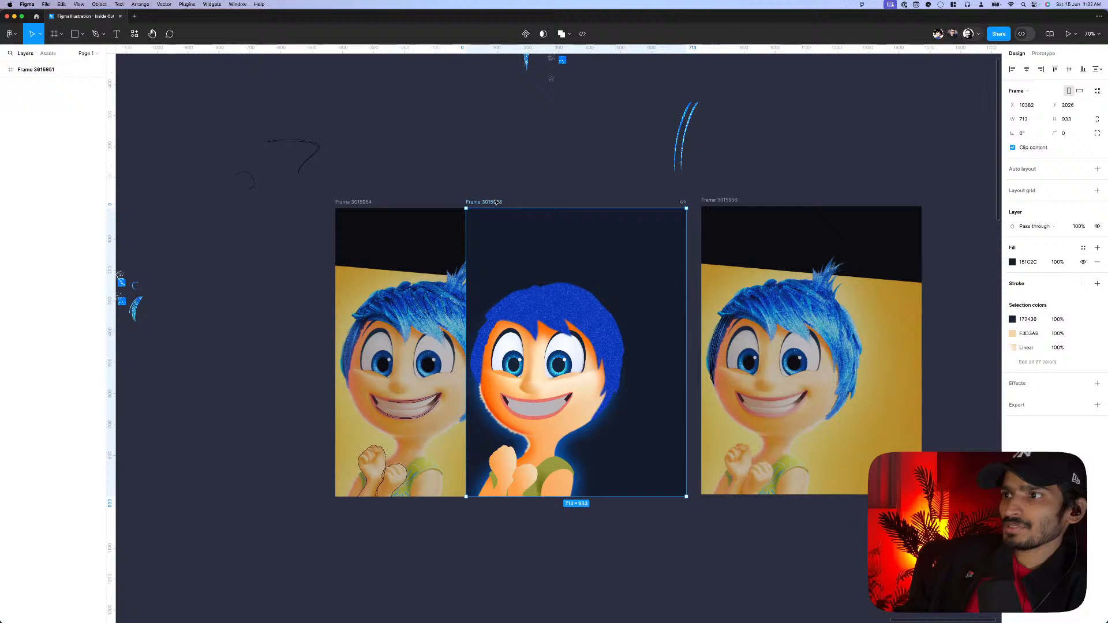
{"action": "left_click", "coordinate": [559, 415]}
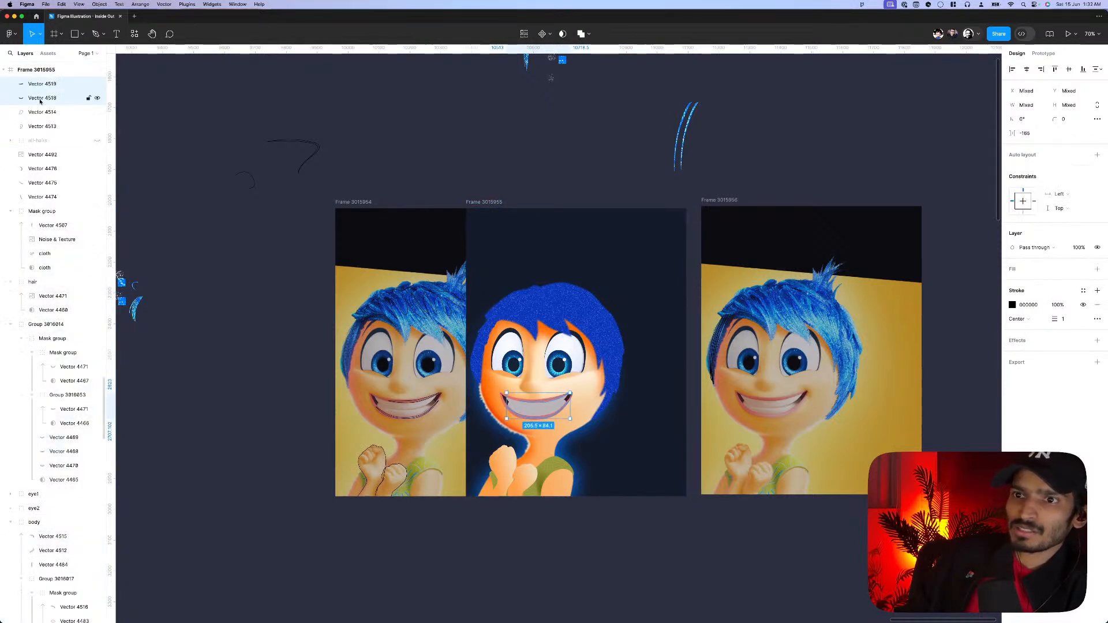
- Nest the lower lip highlight in the lower lip's mask group and the upper lip highlight in the upper lip's group
{"action": "left_click_drag", "start_coordinate": [40, 100], "coordinate": [63, 343]}
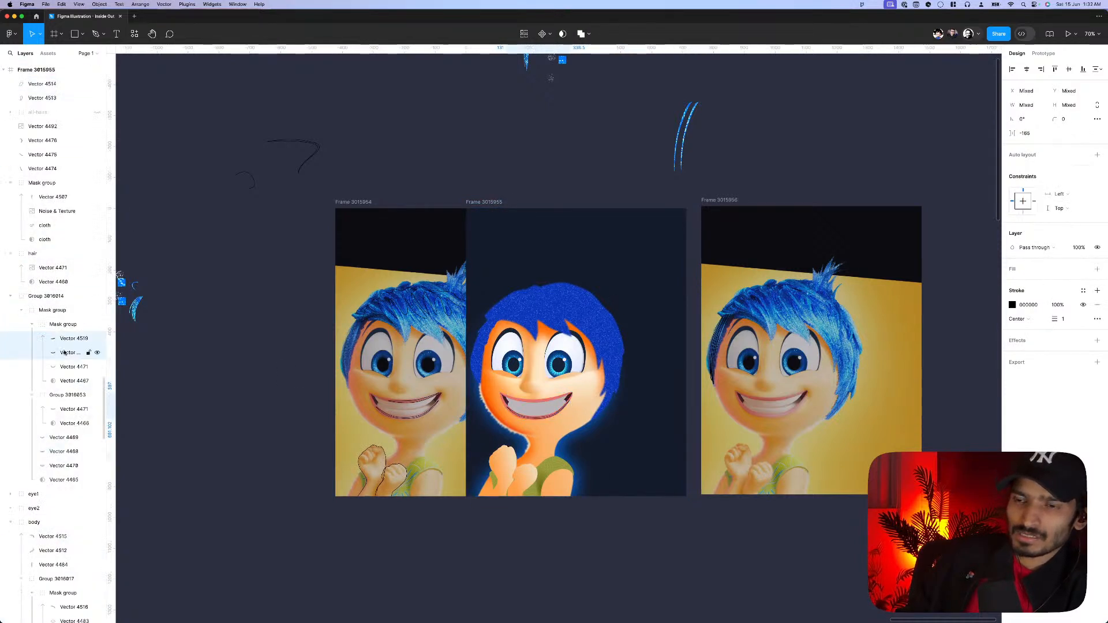
{"action": "left_click", "coordinate": [63, 343]}
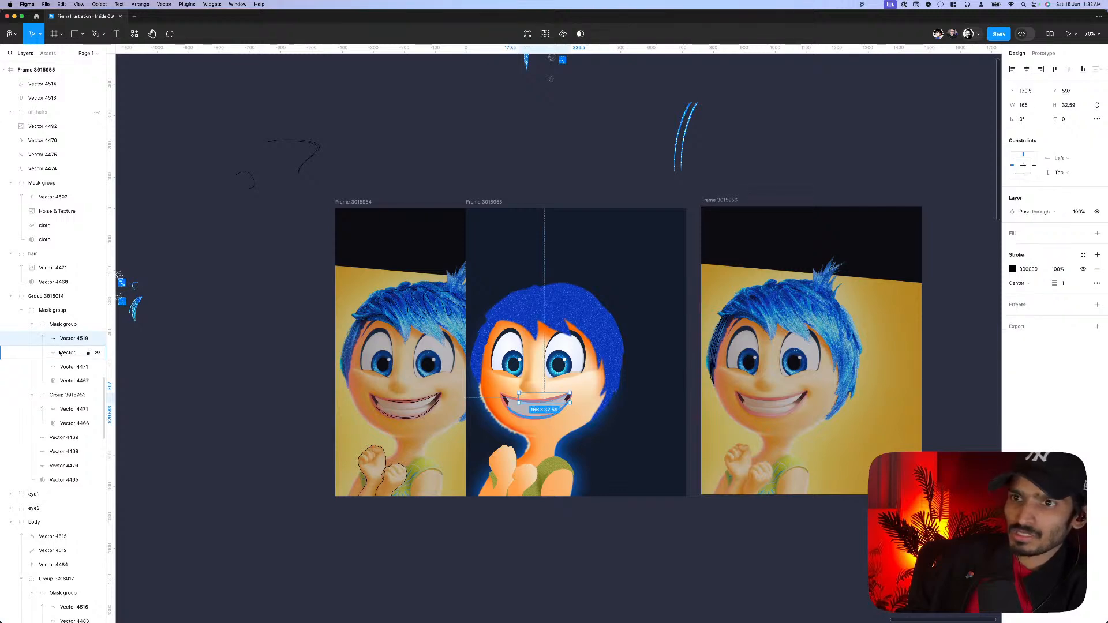
{"action": "mouse_move", "coordinate": [60, 353]}
{"action": "left_mouse_down"}
{"action": "mouse_move", "coordinate": [56, 407]}
{"action": "mouse_move", "coordinate": [65, 341]}
{"action": "left_mouse_up"}
{"action": "key", "text": "shift+2"}
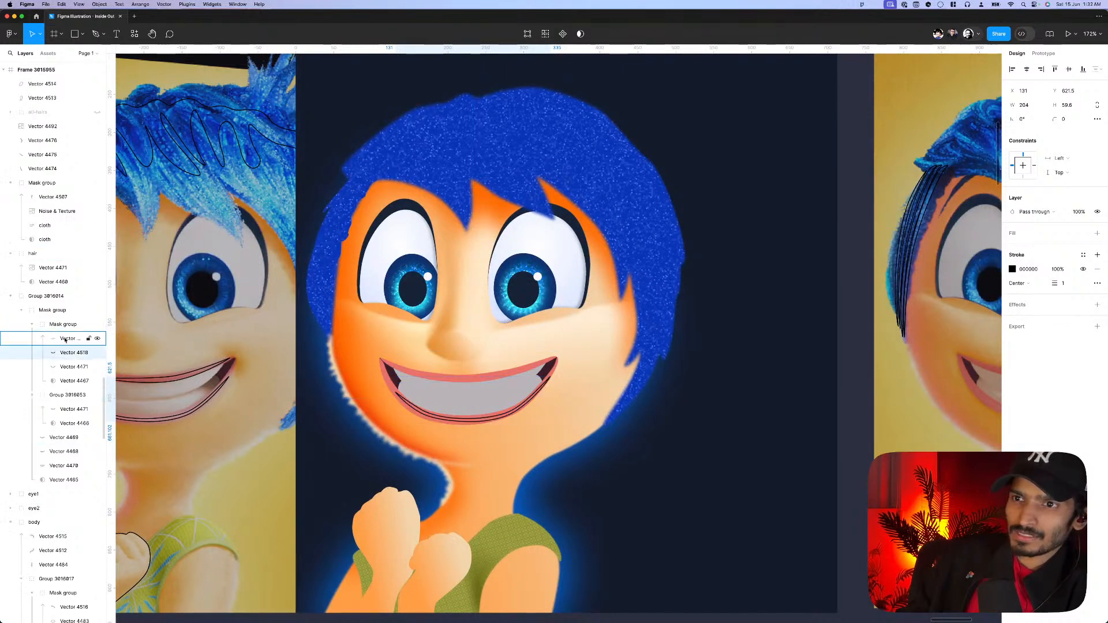
{"action": "left_click", "coordinate": [65, 339]}
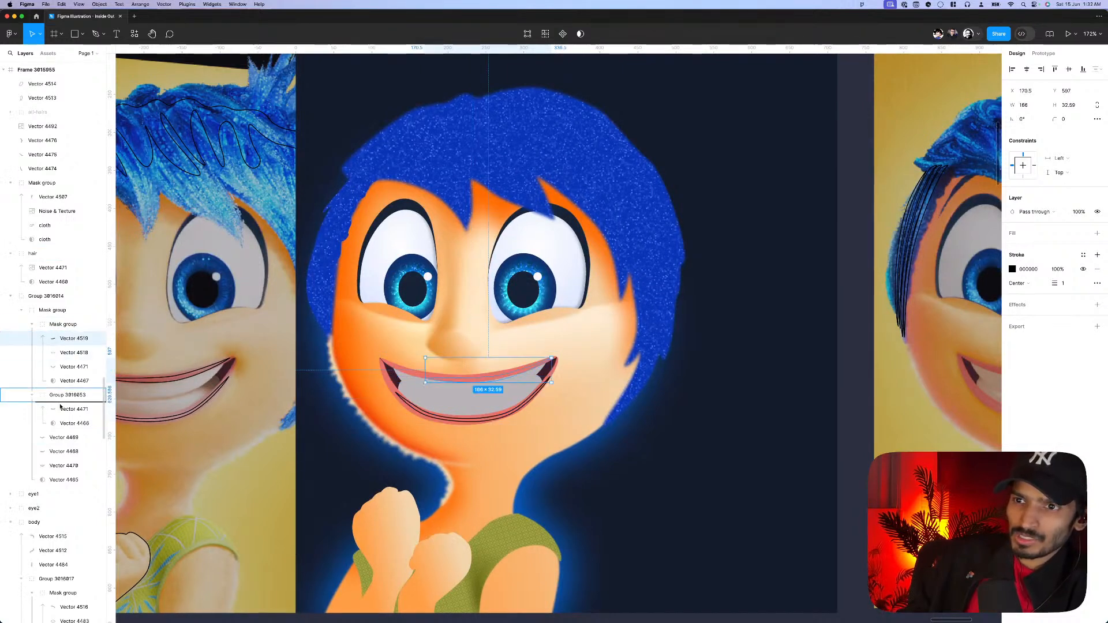
{"action": "left_click_drag", "start_coordinate": [60, 407], "coordinate": [57, 400]}
- Rename the upper lip's group as lipt
{"action": "left_click", "coordinate": [51, 380]}
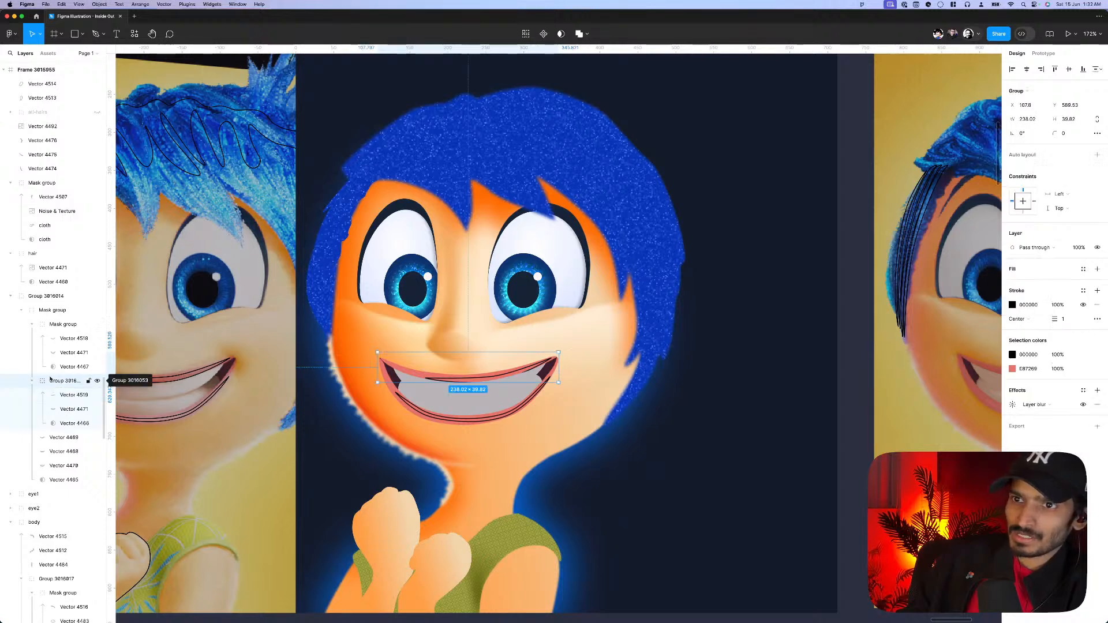
{"action": "double_click", "coordinate": [58, 381]}
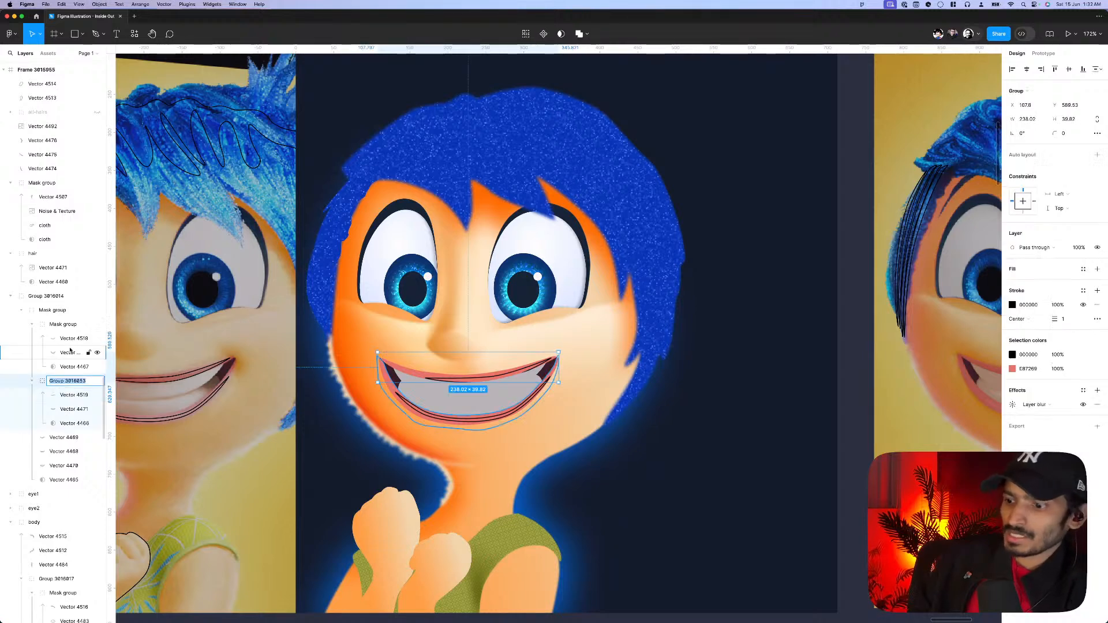
{"action": "type", "text": "lip"}
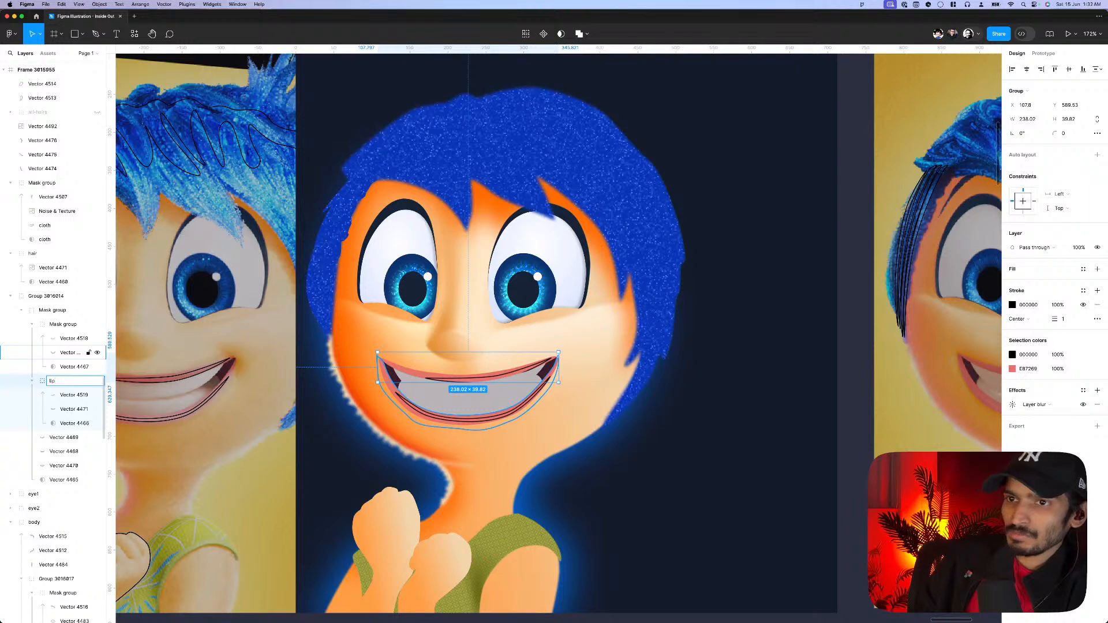
{"action": "key", "text": "Return"}
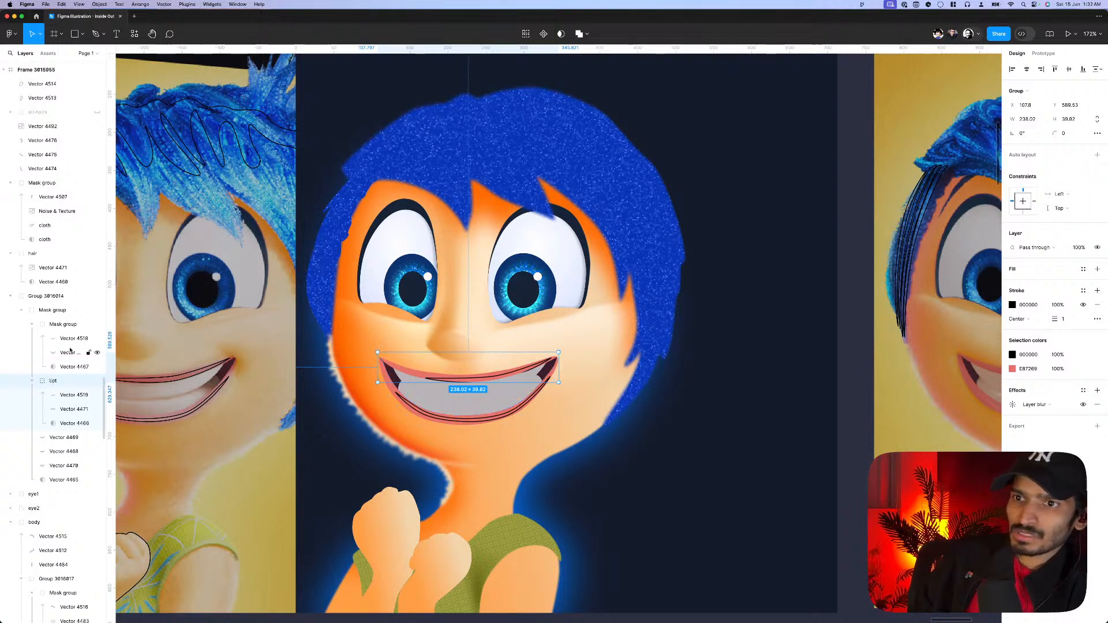
- Rename the lower lip's mask group as lip-b
{"action": "right_click", "coordinate": [71, 349]}
{"action": "left_click", "coordinate": [63, 325]}
{"action": "double_click", "coordinate": [64, 325]}
{"action": "type", "text": "l"}
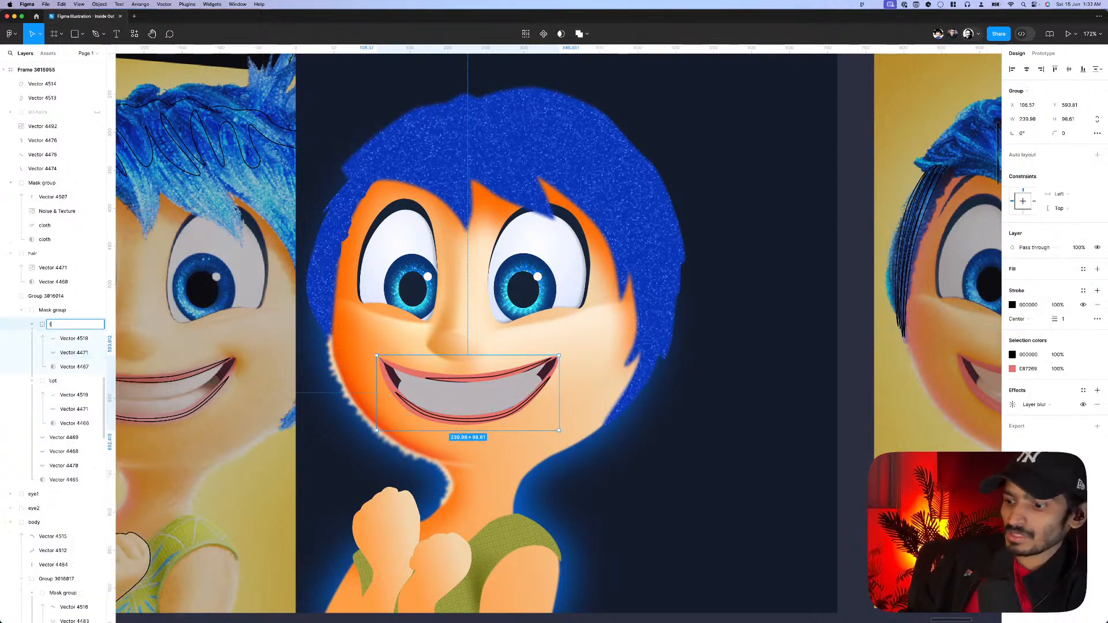
{"action": "type", "text": "ip-b"}
{"action": "key", "text": "Return"}
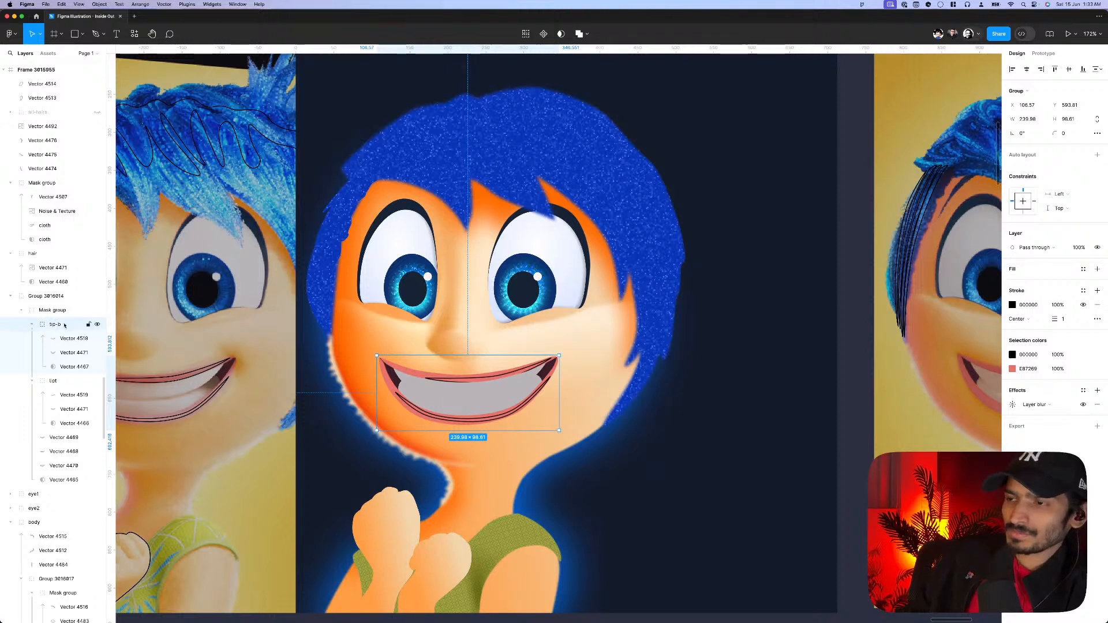
- Swap the stroke of both lip highlights to a fill and set its colour to pale pink FFE6E6
{"action": "scroll", "coordinate": [574, 386], "scroll_direction": "up", "scroll_amount": 3}
{"action": "left_click", "coordinate": [455, 382]}
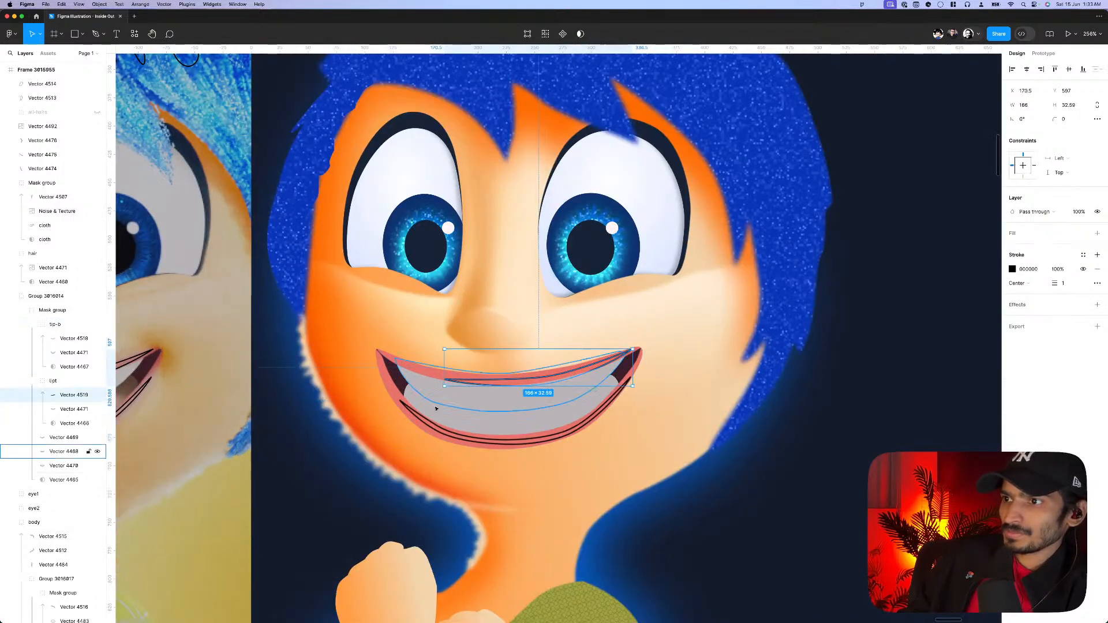
{"action": "left_click", "coordinate": [491, 440], "text": "shift"}
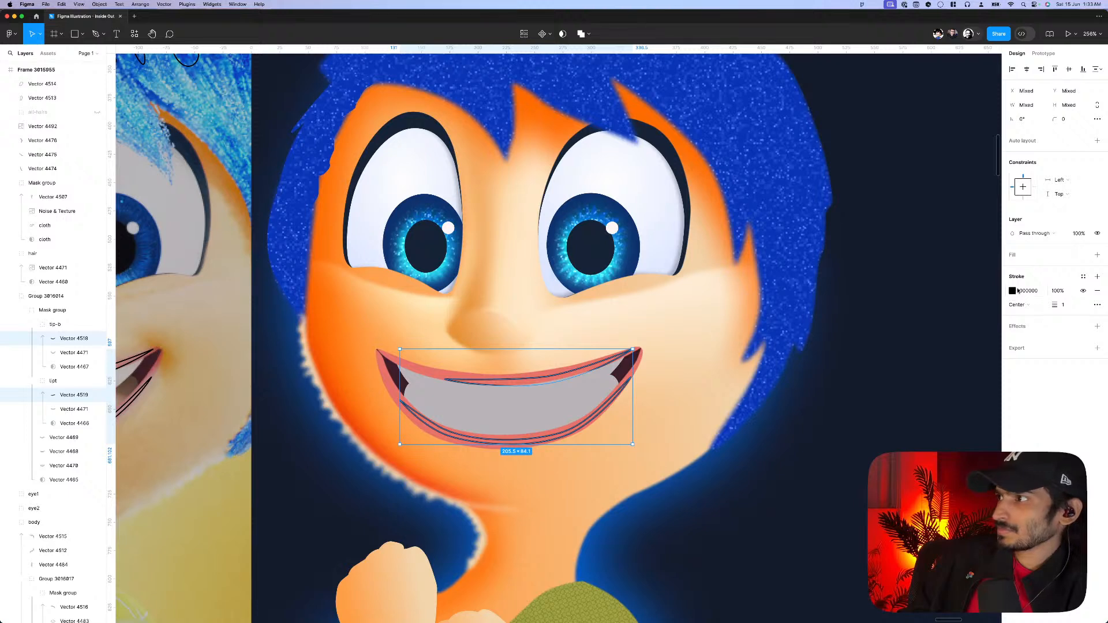
{"action": "key", "text": "shift+x"}
{"action": "left_click", "coordinate": [1013, 269]}
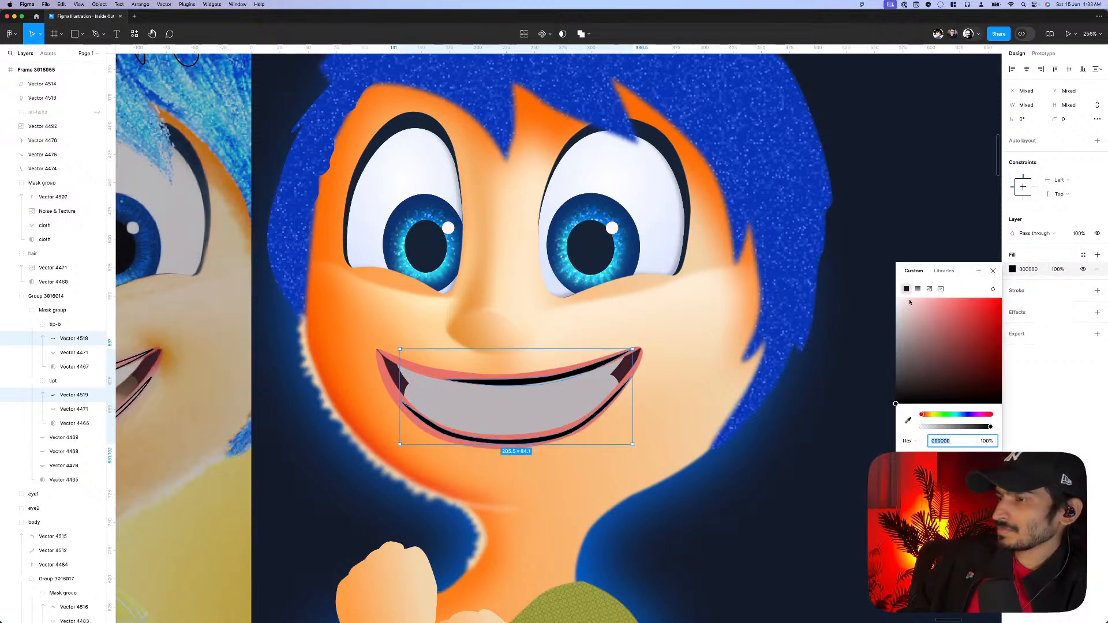
{"action": "type", "text": "FFE5E5"}
{"action": "key", "text": "Return"}
- Add a layer blur effect to both lip highlights
{"action": "left_click", "coordinate": [1097, 312]}
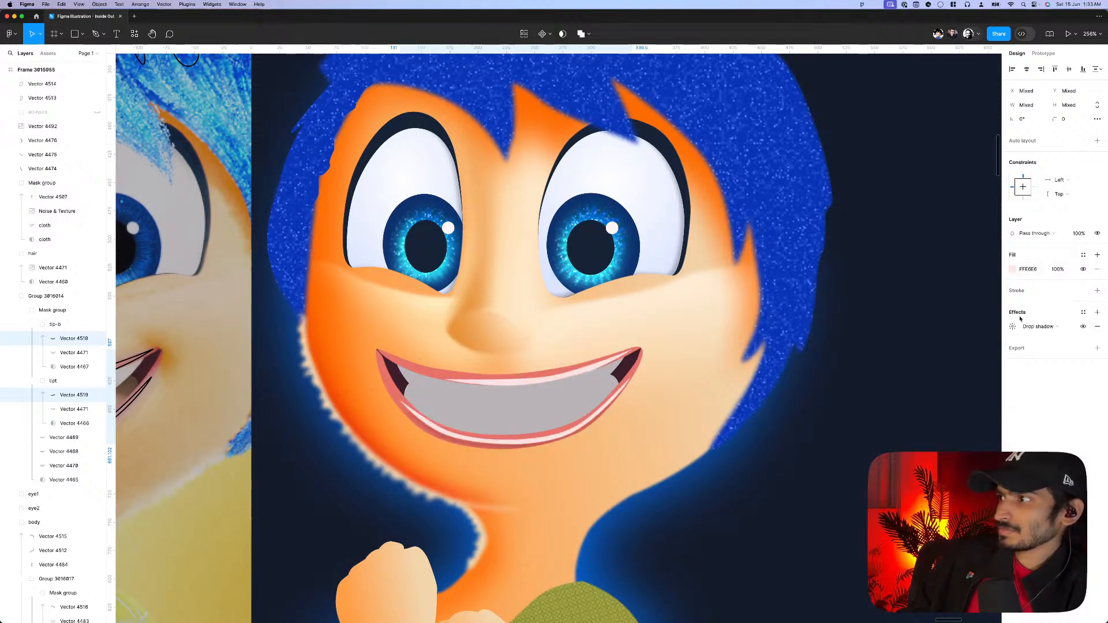
{"action": "left_click", "coordinate": [1035, 326]}
{"action": "left_click", "coordinate": [1042, 339]}
{"action": "left_click", "coordinate": [1013, 327]}
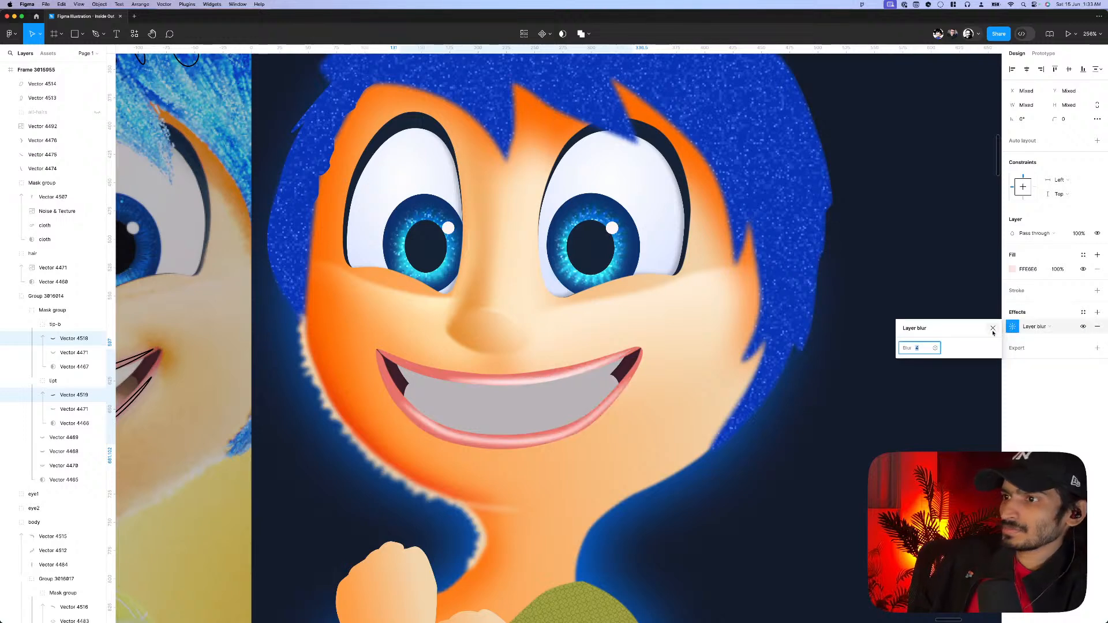
{"action": "type", "text": "8"}
{"action": "key", "text": "Return"}
{"action": "left_click", "coordinate": [633, 403]}
- Give the lower lip highlight a linear gradient with both stops FFE6E6 and the 0% stop's opacity at 0
{"action": "double_click", "coordinate": [586, 428]}
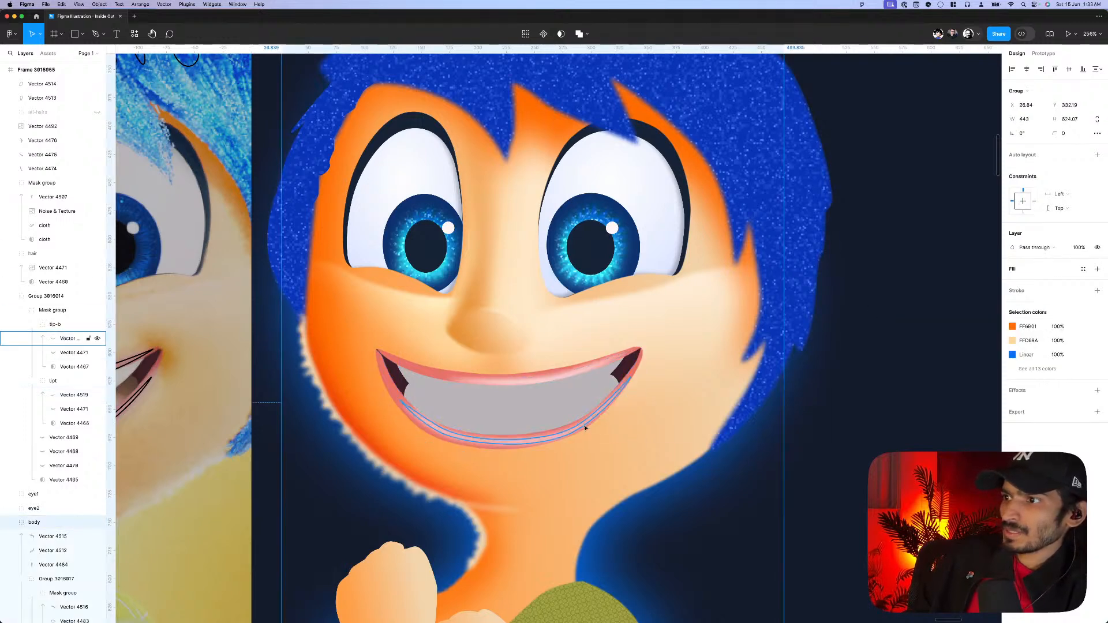
{"action": "left_click", "coordinate": [1013, 248]}
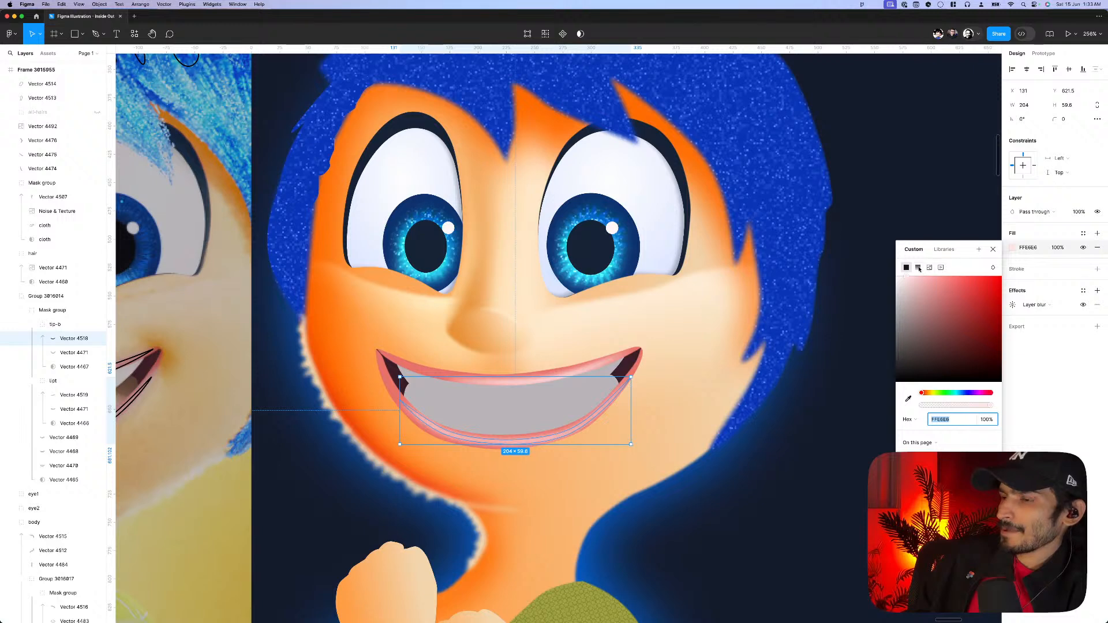
{"action": "left_click", "coordinate": [918, 268]}
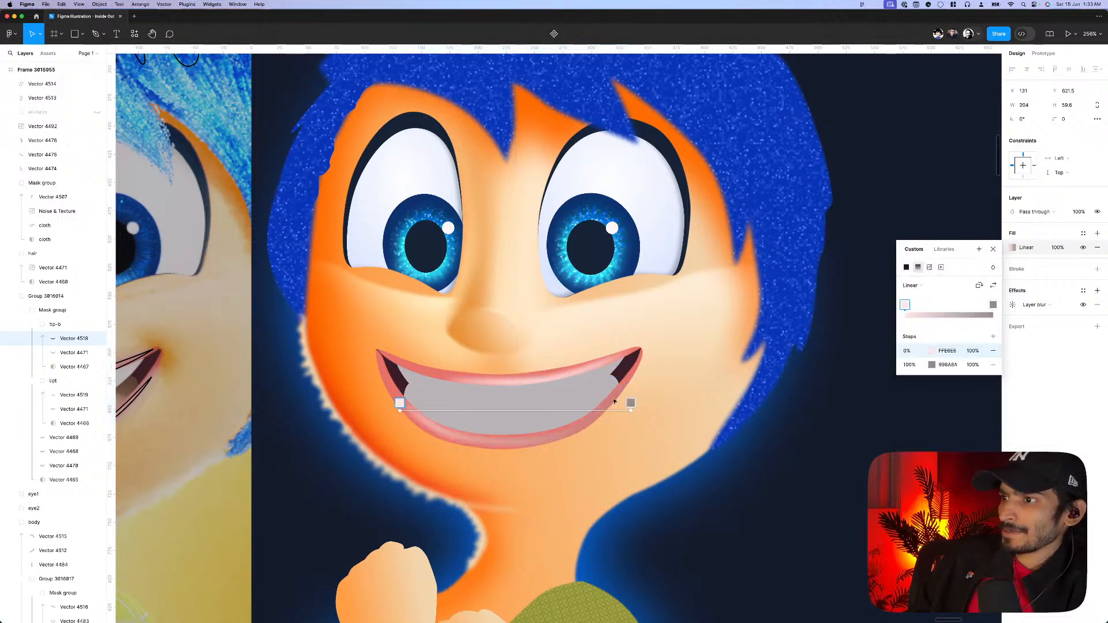
{"action": "left_click", "coordinate": [944, 351]}
{"action": "key", "text": "super+c"}
{"action": "left_click", "coordinate": [948, 365]}
{"action": "key", "text": "super+v"}
{"action": "key", "text": "Tab"}
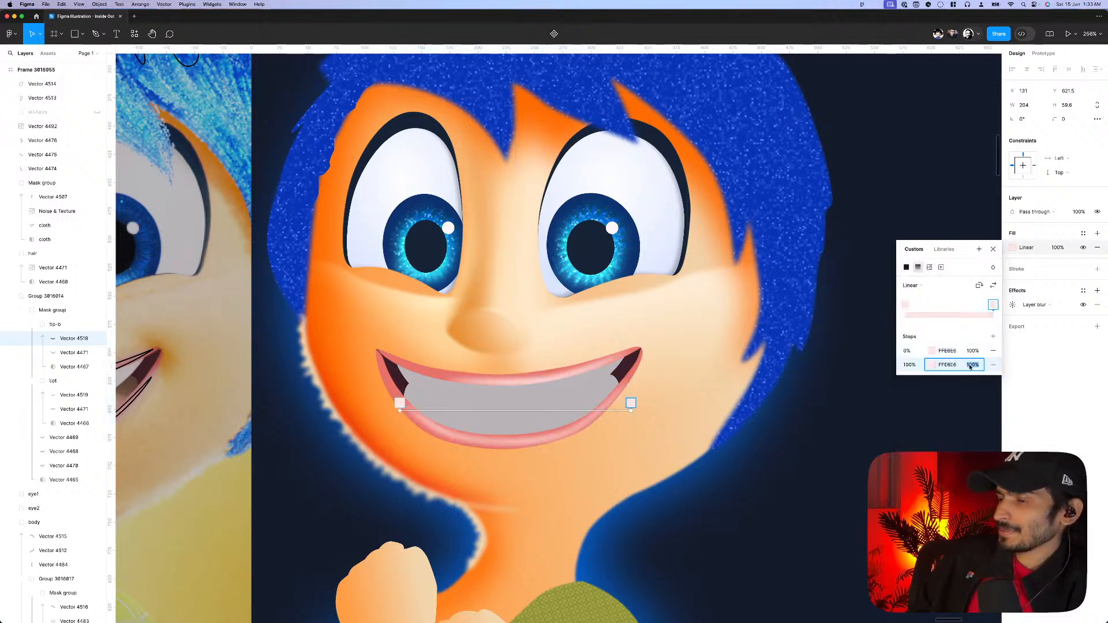
{"action": "left_click", "coordinate": [972, 351]}
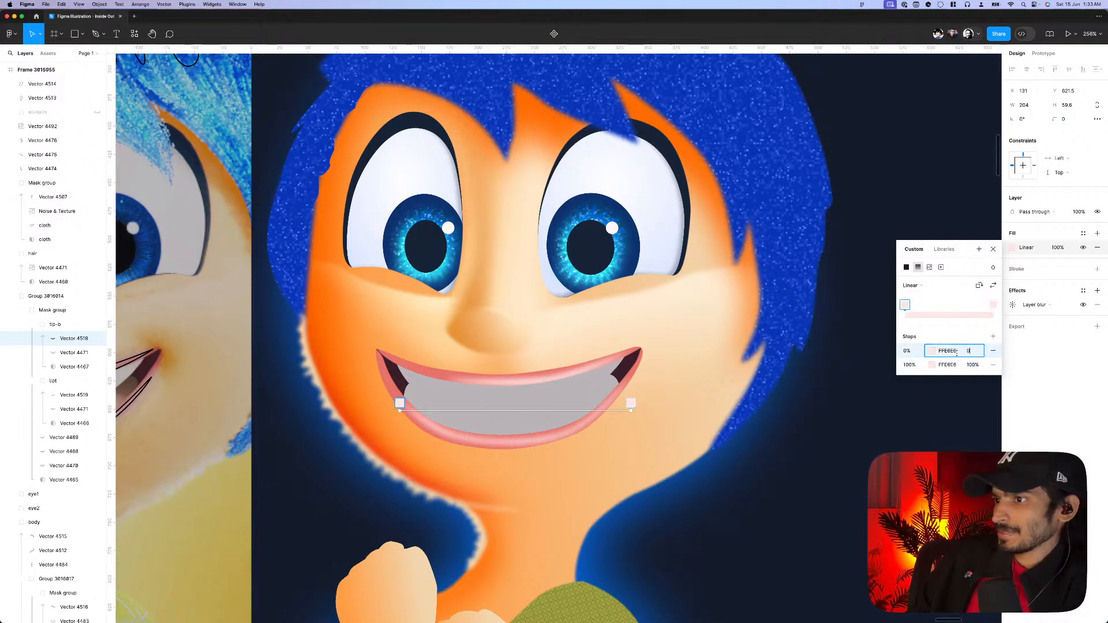
- Set the opacity of the lower-lip highlight's first gradient stop to 0% and check the lips
{"action": "type", "text": "0"}
{"action": "key", "text": "Tab"}
{"action": "left_click", "coordinate": [583, 399]}
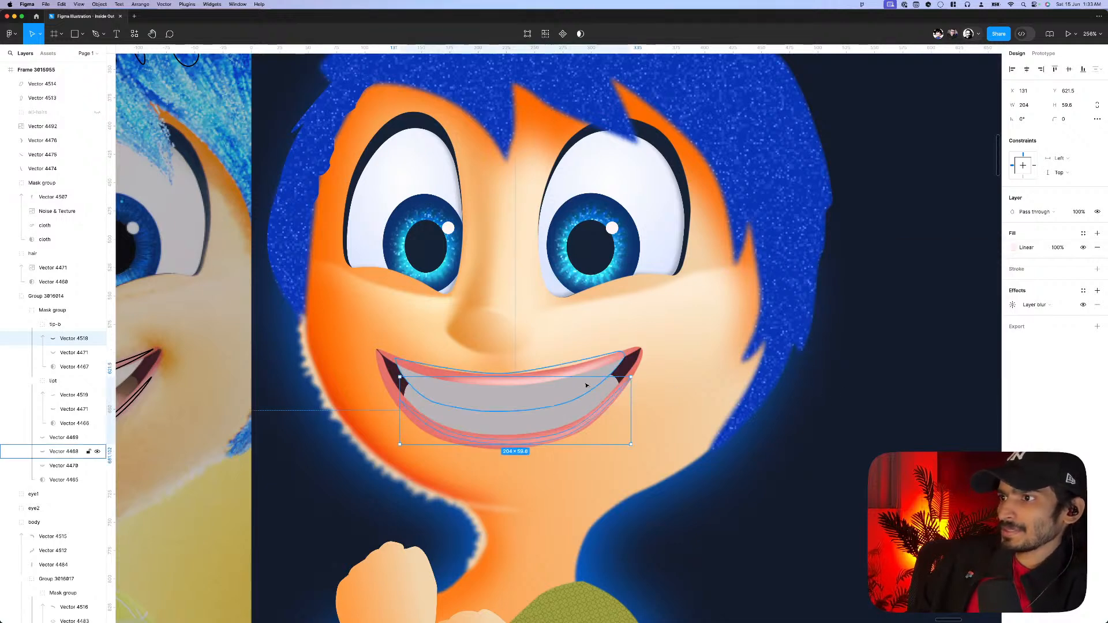
{"action": "left_click", "coordinate": [570, 376]}
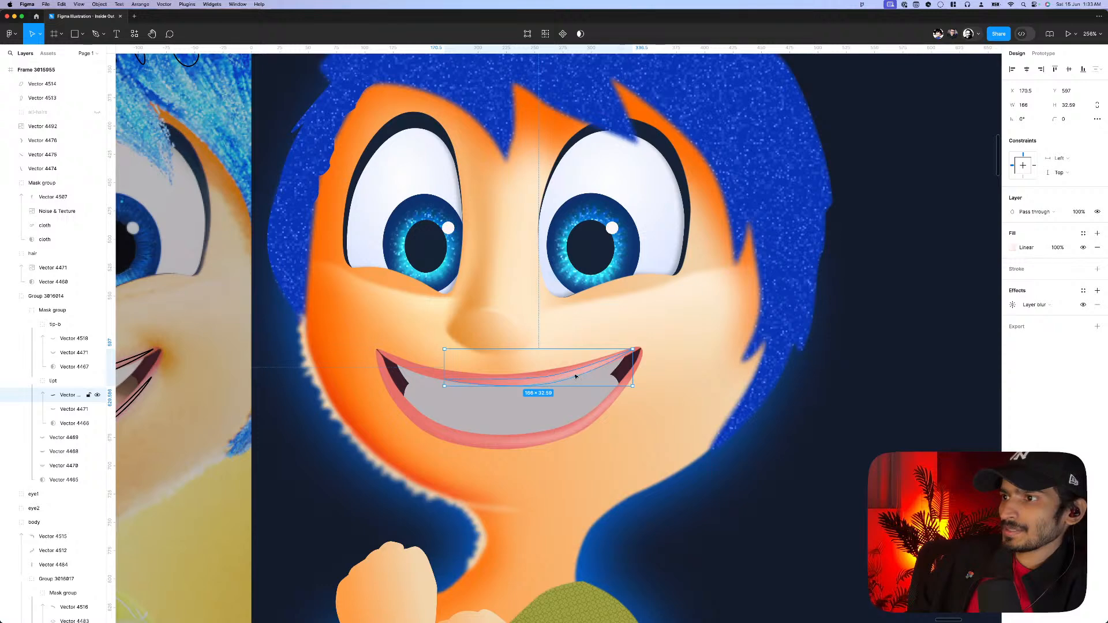
{"action": "scroll", "coordinate": [571, 376], "scroll_direction": "down", "scroll_amount": 5, "text": "ctrl"}
{"action": "left_click", "coordinate": [743, 563]}
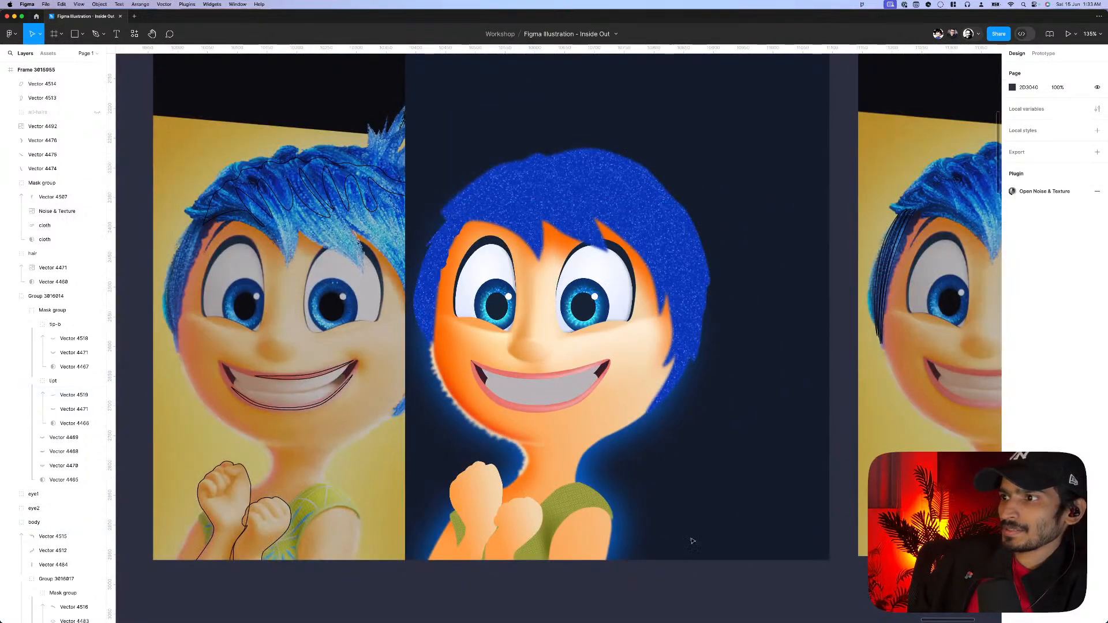
- Duplicate the lower teeth shape in place and mask the copy with the original shape
{"action": "left_click", "coordinate": [525, 392]}
{"action": "scroll", "coordinate": [526, 397], "scroll_direction": "up", "scroll_amount": 3, "text": "ctrl"}
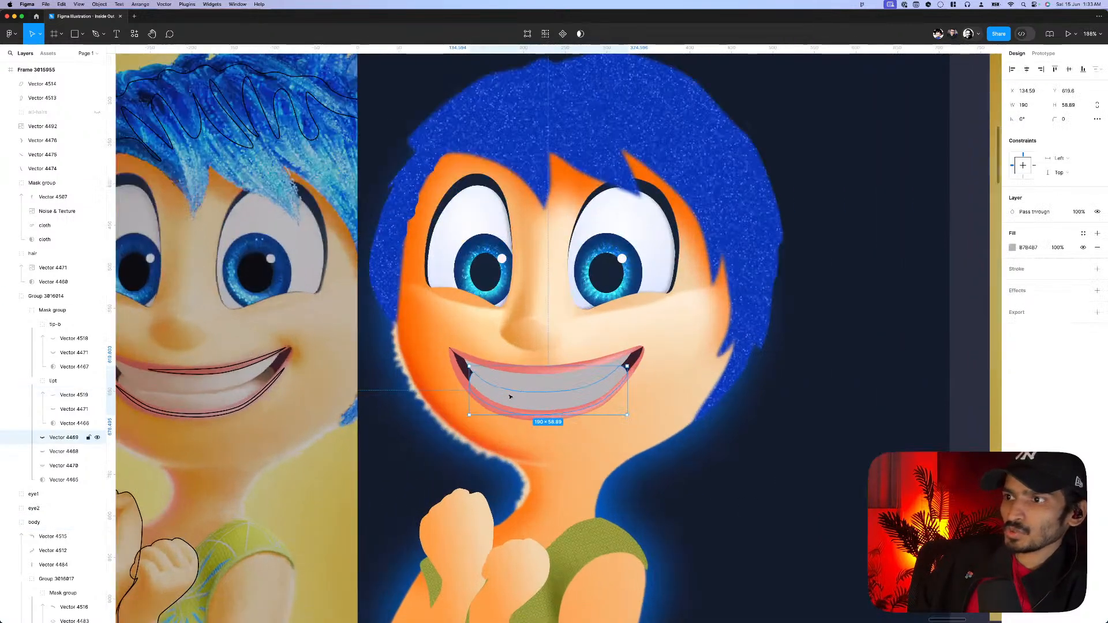
{"action": "key", "text": "ctrl+v"}
{"action": "left_click", "coordinate": [64, 452], "text": "shift"}
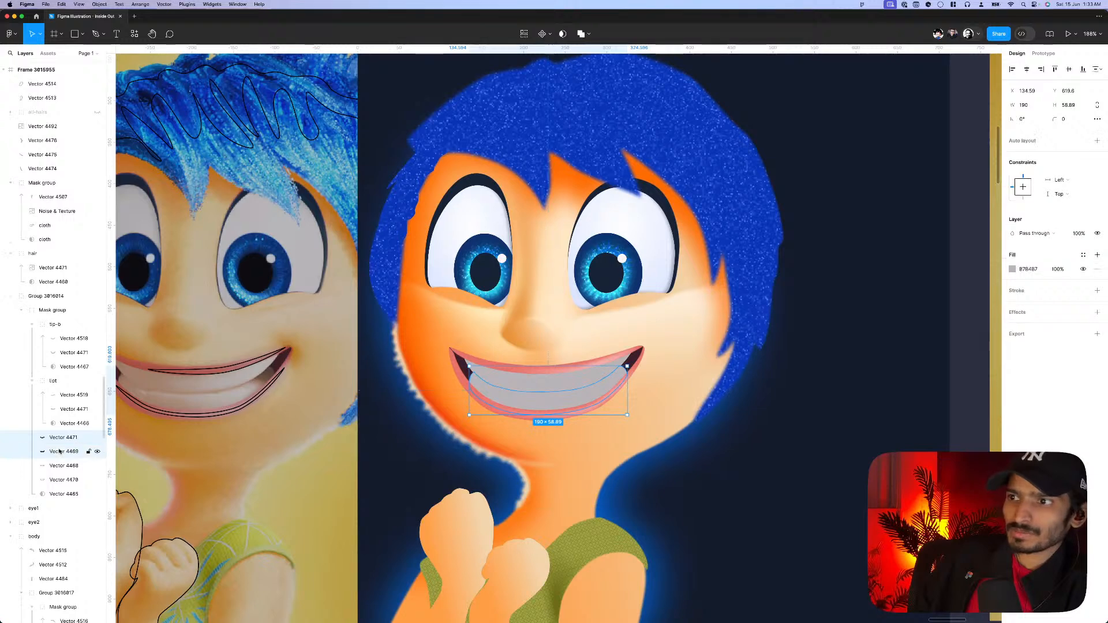
{"action": "left_click", "coordinate": [565, 34]}
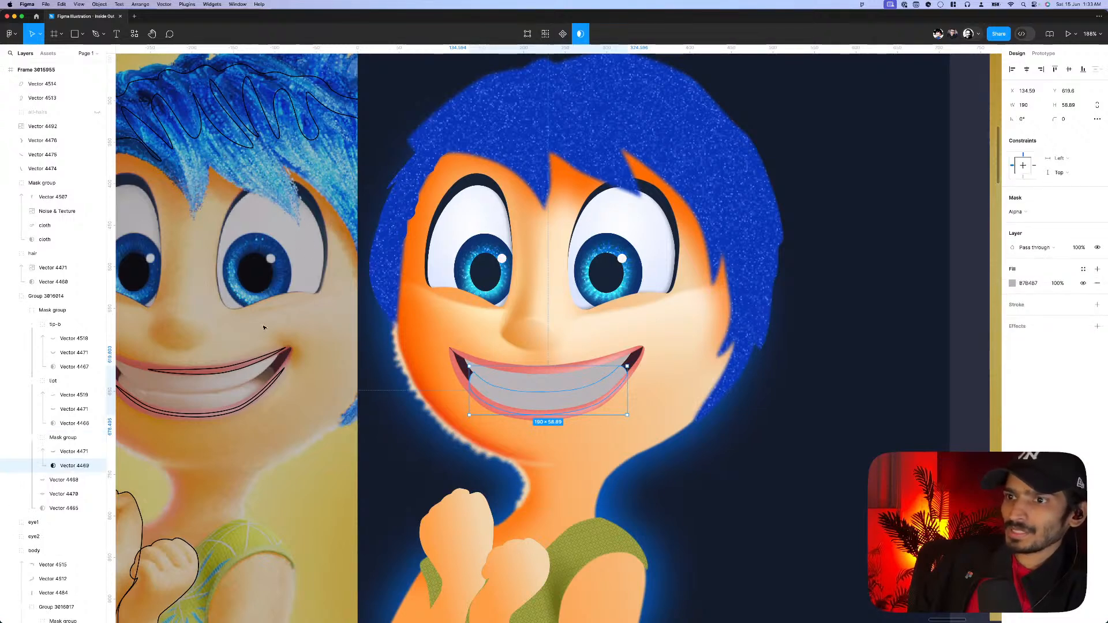
- Fill the masked lower teeth copy with B2A8A4, sampled from the teeth in the reference image
{"action": "left_click", "coordinate": [65, 456]}
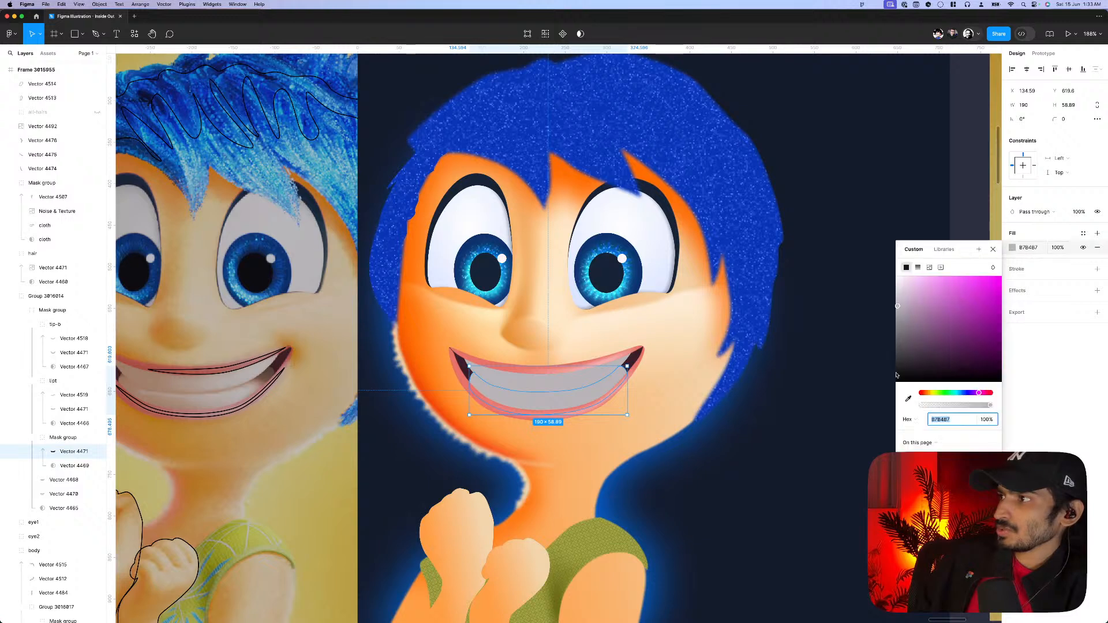
{"action": "left_click", "coordinate": [1013, 247]}
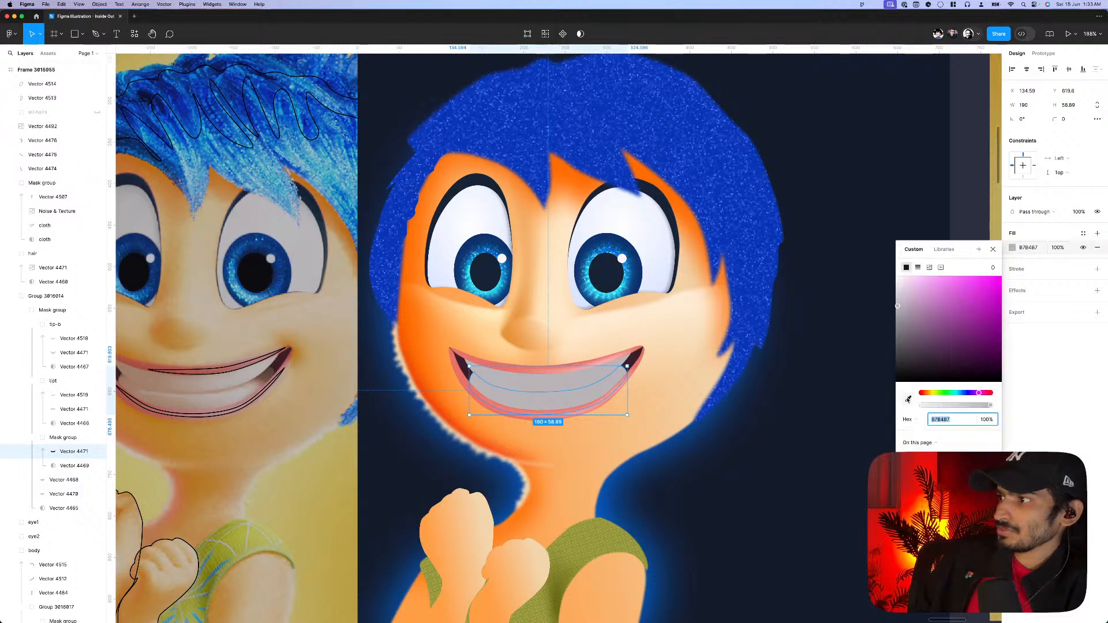
{"action": "left_click", "coordinate": [213, 396]}
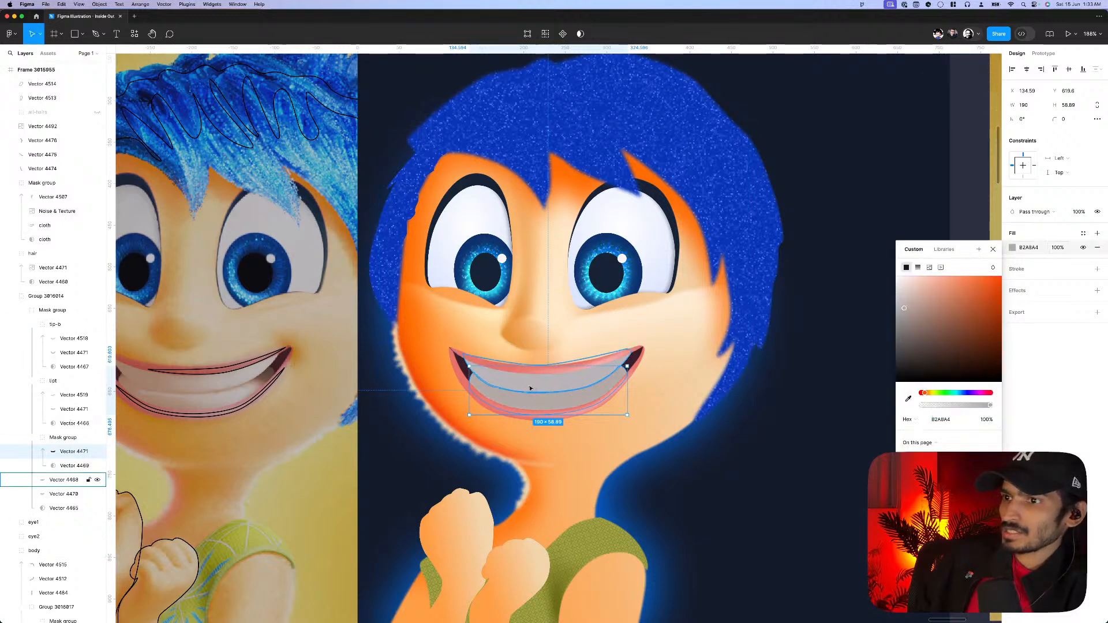
- Duplicate the upper teeth shape in place and mask the copy with the original shape
{"action": "left_click", "coordinate": [538, 384]}
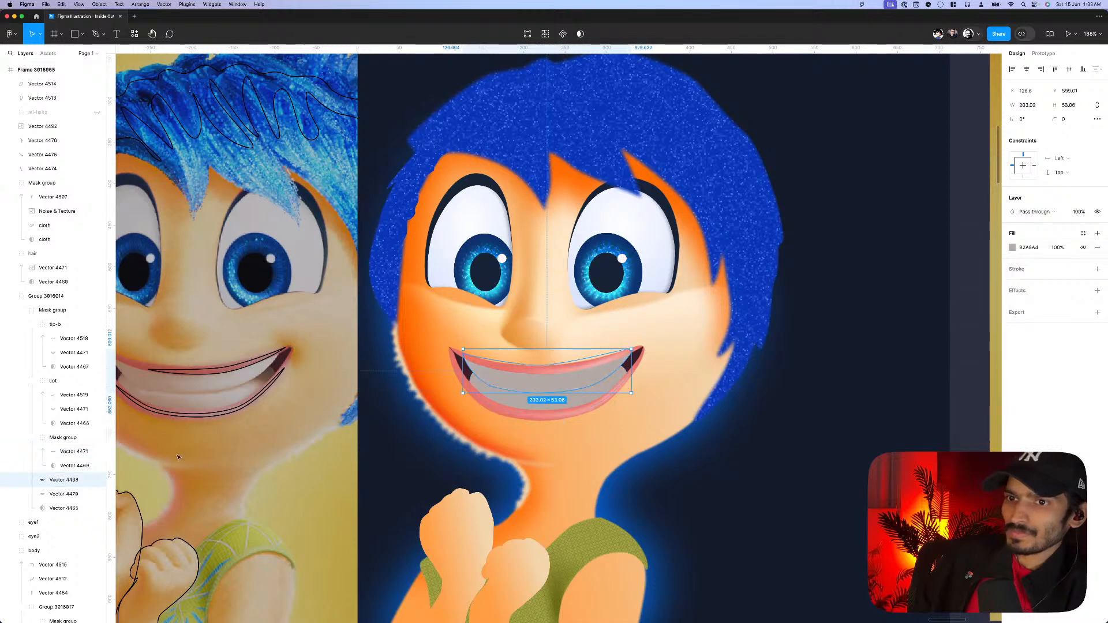
{"action": "key", "text": "ctrl+v"}
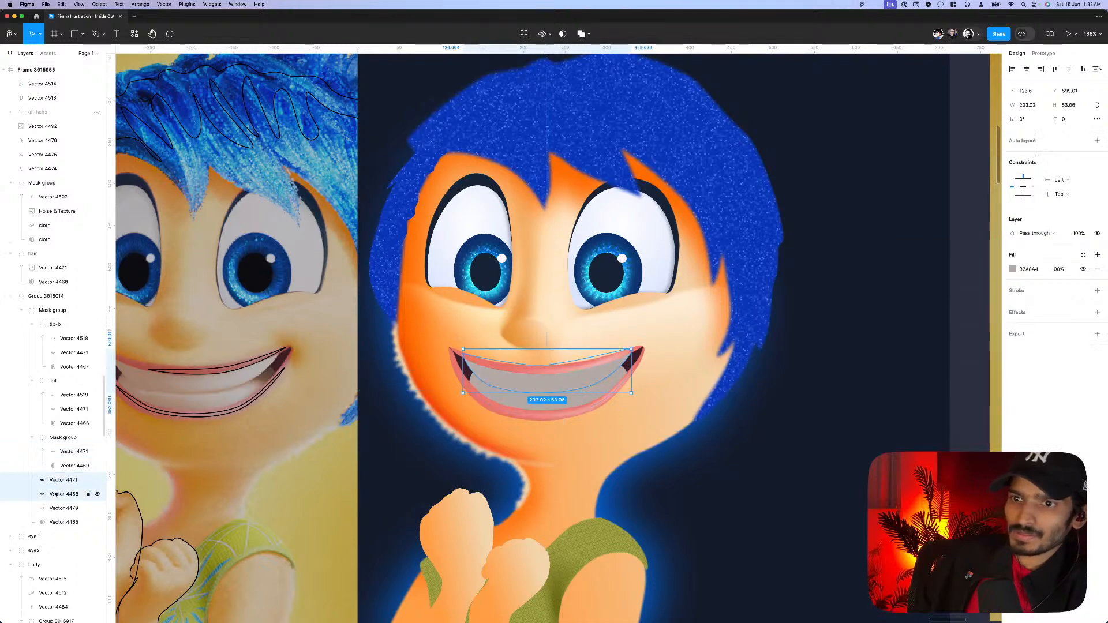
{"action": "left_click", "coordinate": [563, 34]}
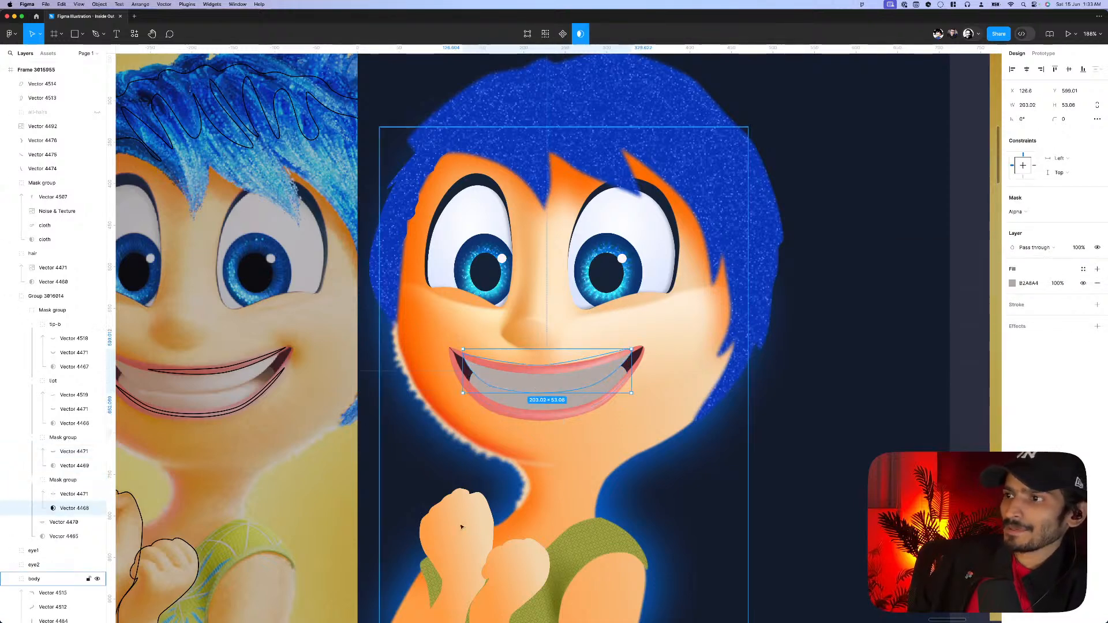
- Rename the lower teeth's mask group as teeth-b
{"action": "left_click", "coordinate": [60, 438]}
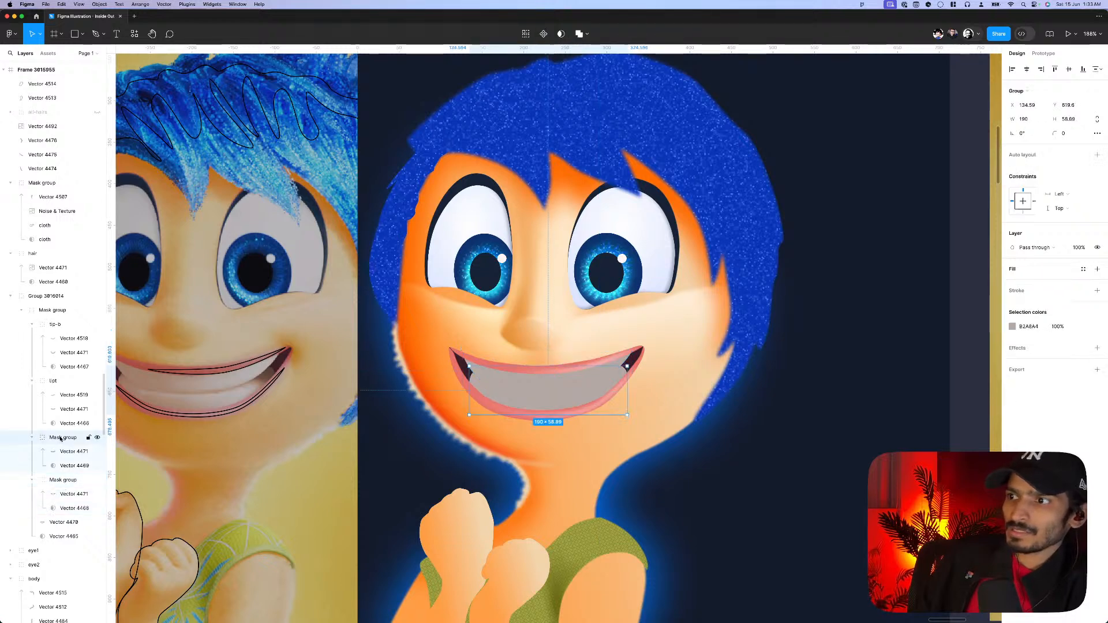
{"action": "double_click", "coordinate": [60, 438]}
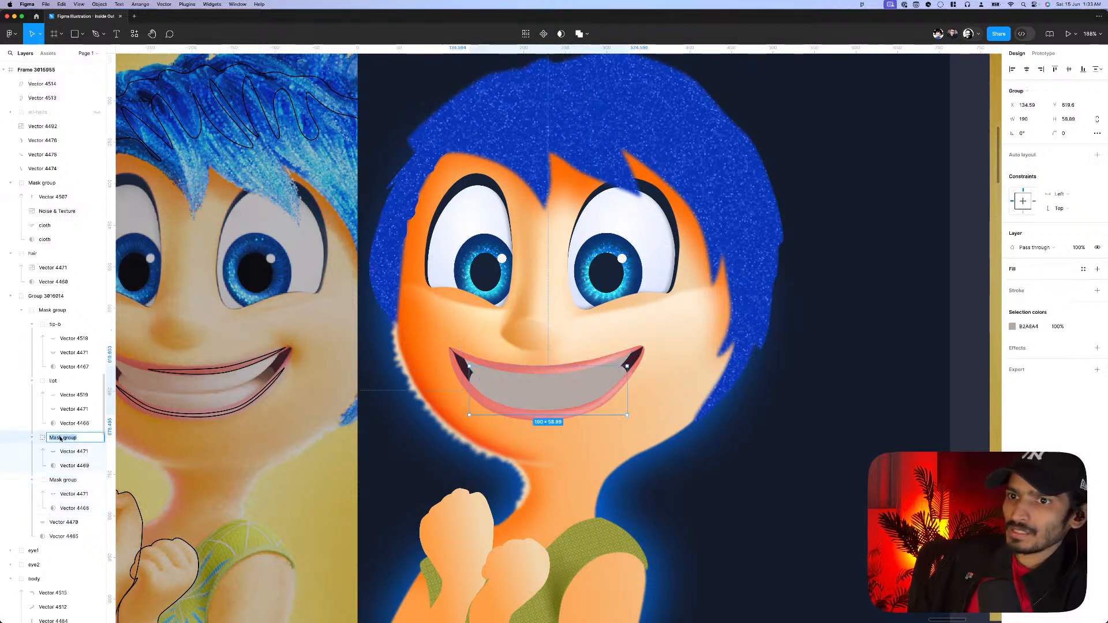
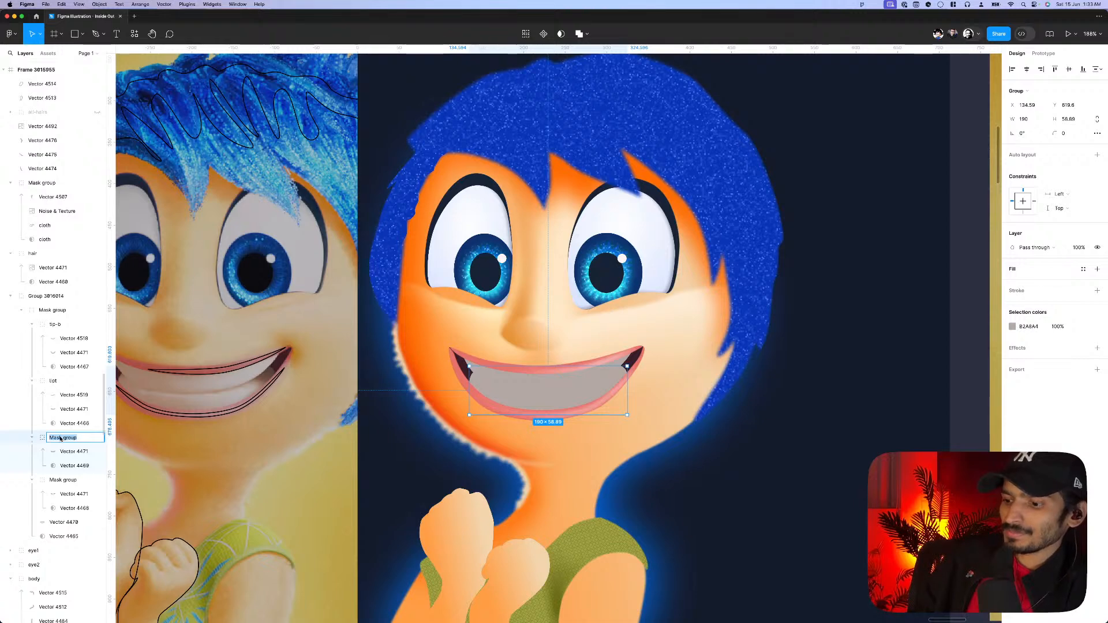
{"action": "type", "text": "t"}
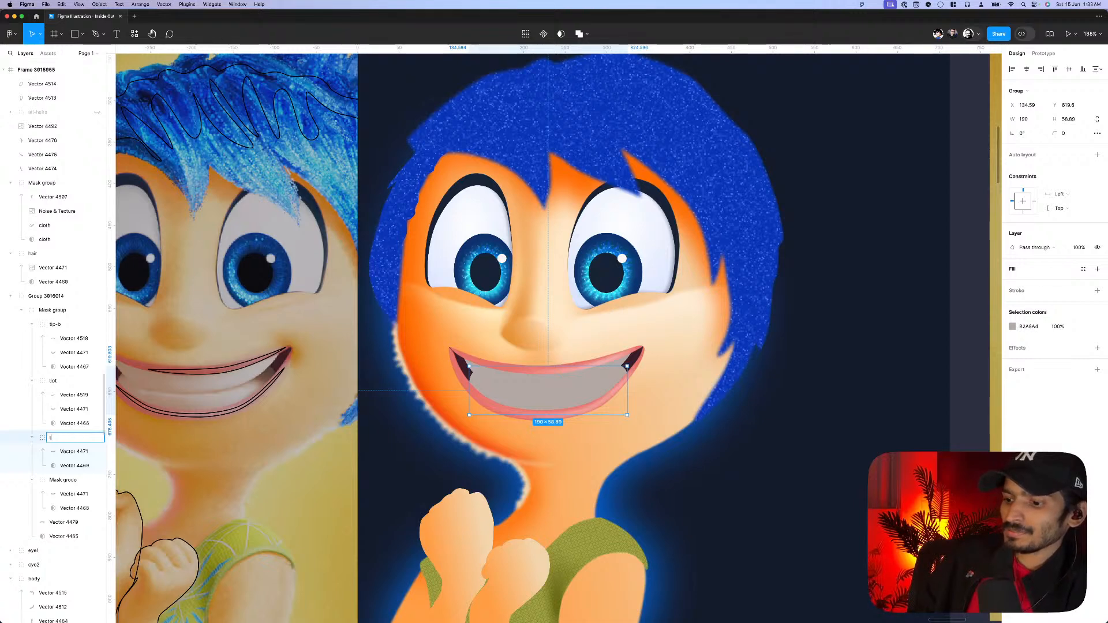
{"action": "type", "text": "eeth-"}
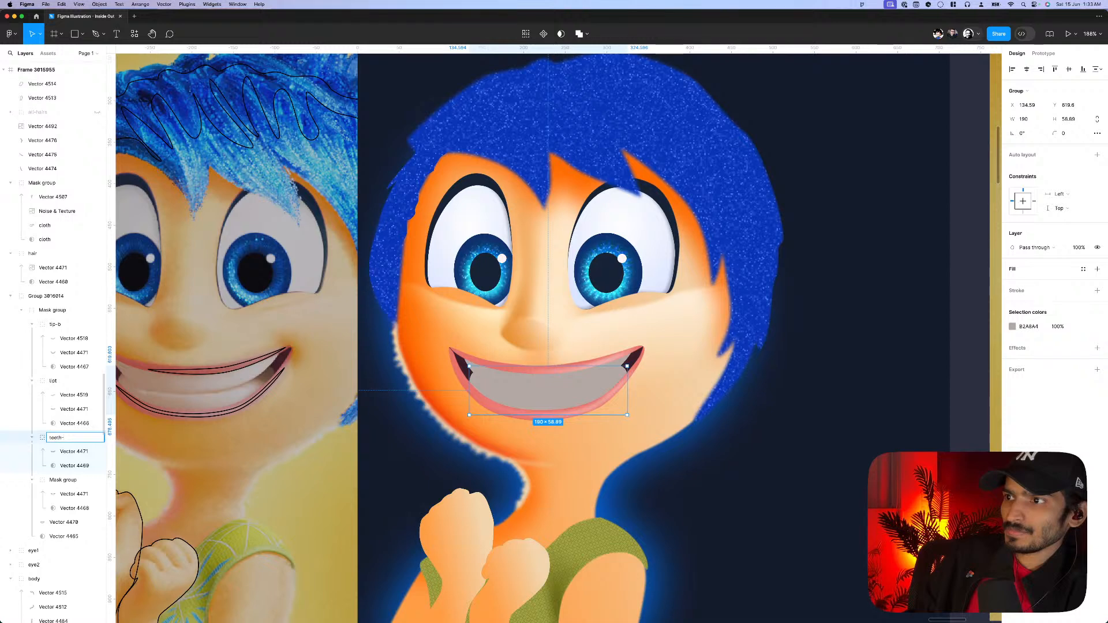
{"action": "type", "text": "b"}
{"action": "key", "text": "Return"}
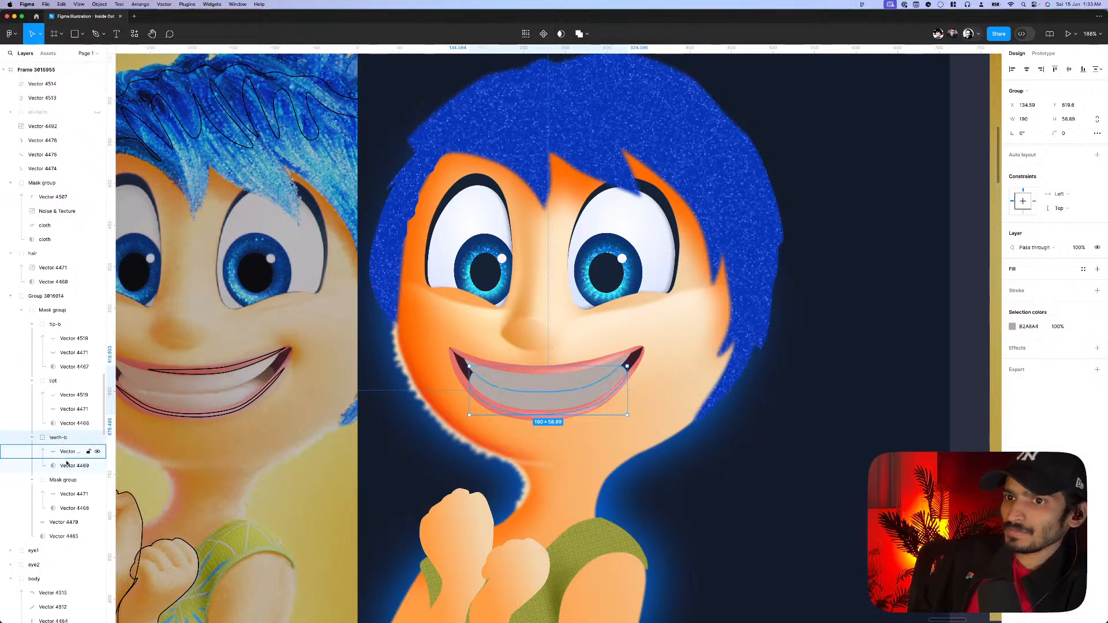
- Rename the upper teeth's mask group as teeth-u
{"action": "double_click", "coordinate": [69, 479]}
{"action": "type", "text": "t"}
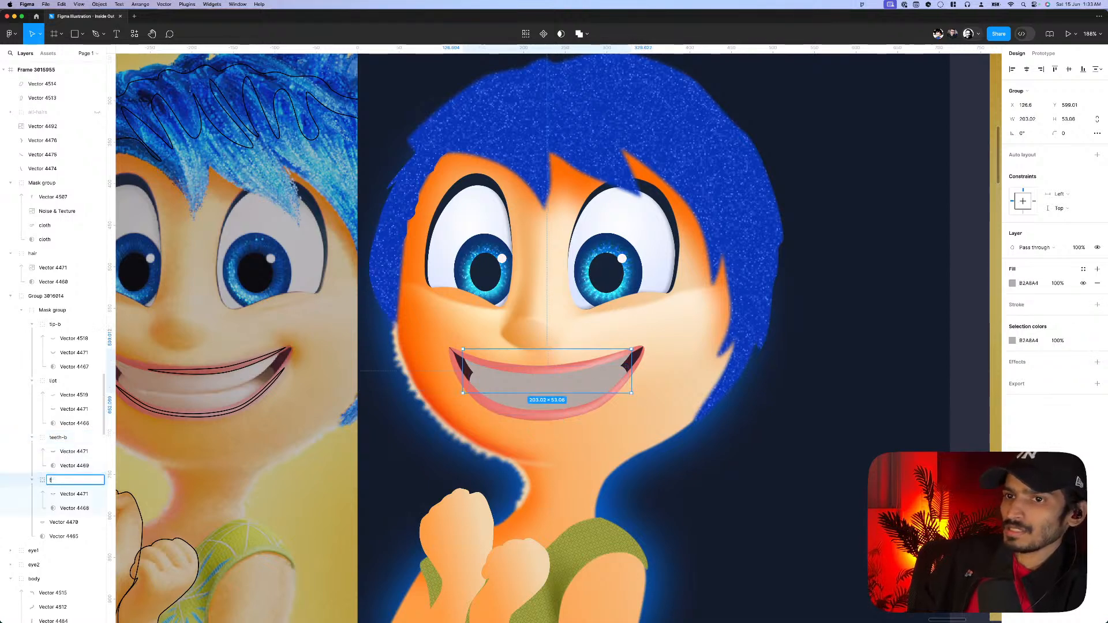
{"action": "type", "text": "eeth"}
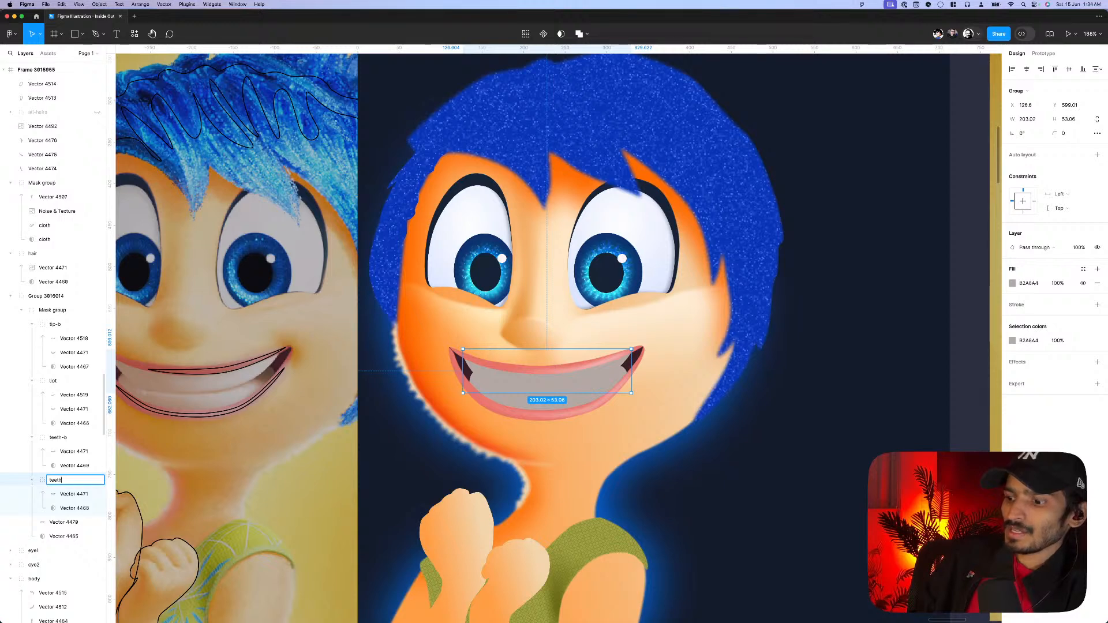
{"action": "type", "text": "-"}
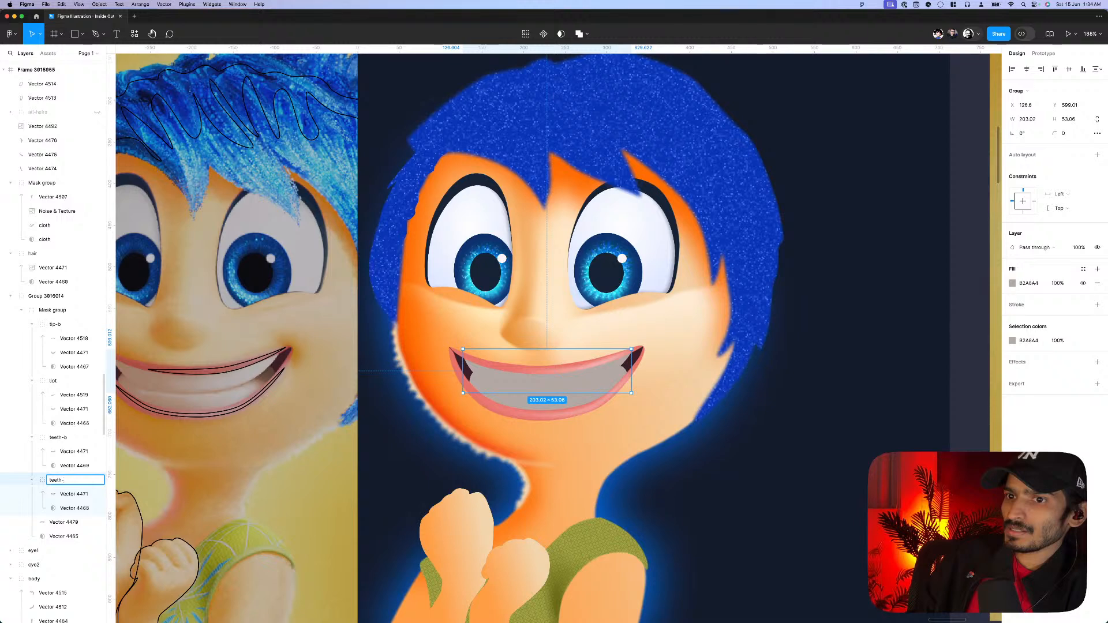
{"action": "type", "text": "u"}
{"action": "key", "text": "Return"}
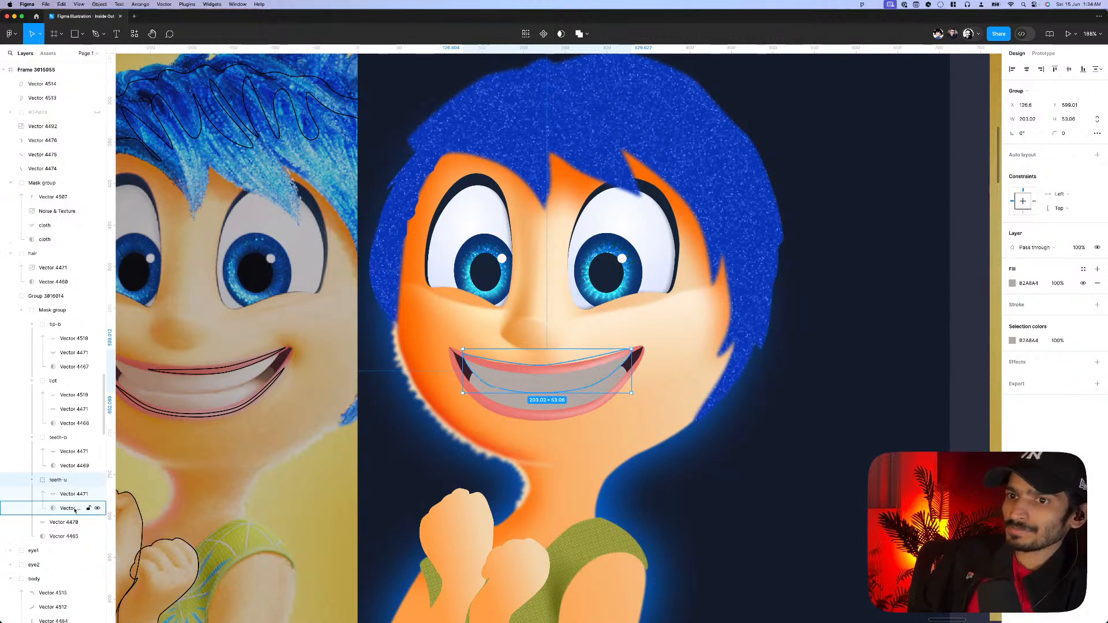
- Add a small layer blur to both the teeth-b and teeth-u groups
{"action": "left_click", "coordinate": [61, 440]}
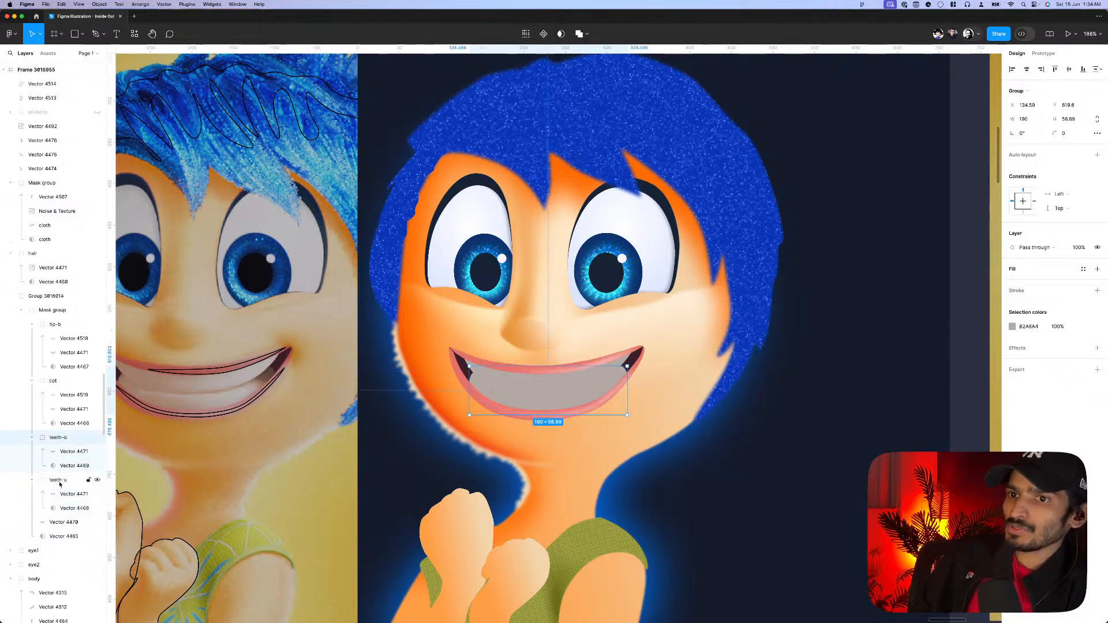
{"action": "left_click", "coordinate": [60, 481], "text": "shift"}
{"action": "left_click", "coordinate": [1097, 362]}
{"action": "left_click", "coordinate": [1037, 377]}
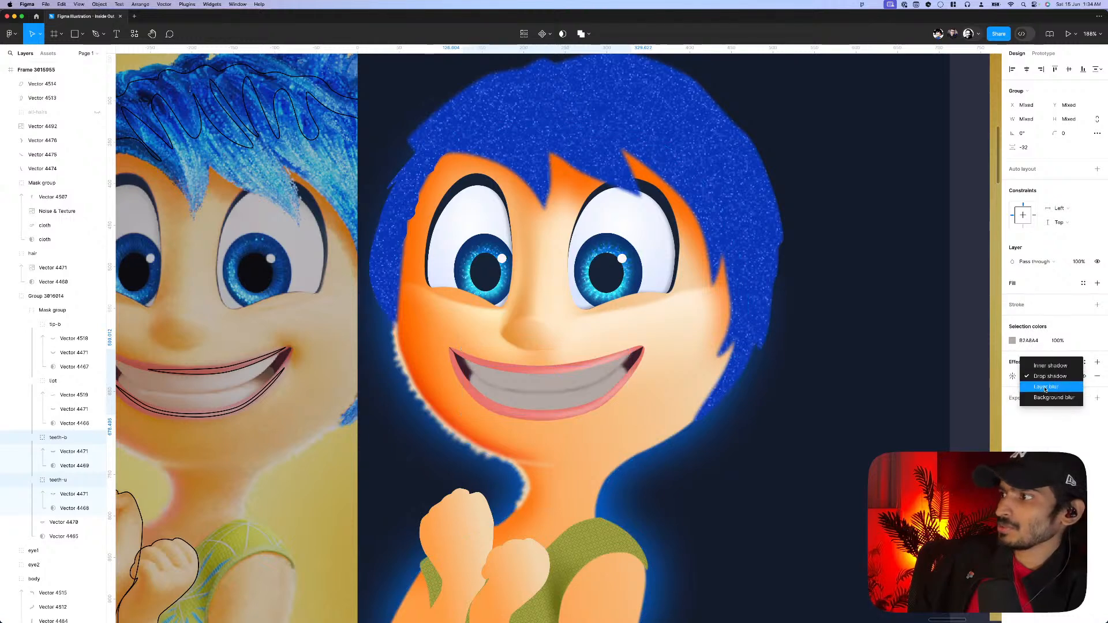
{"action": "left_click", "coordinate": [1046, 387]}
{"action": "left_click", "coordinate": [1014, 376]}
{"action": "type", "text": "2"}
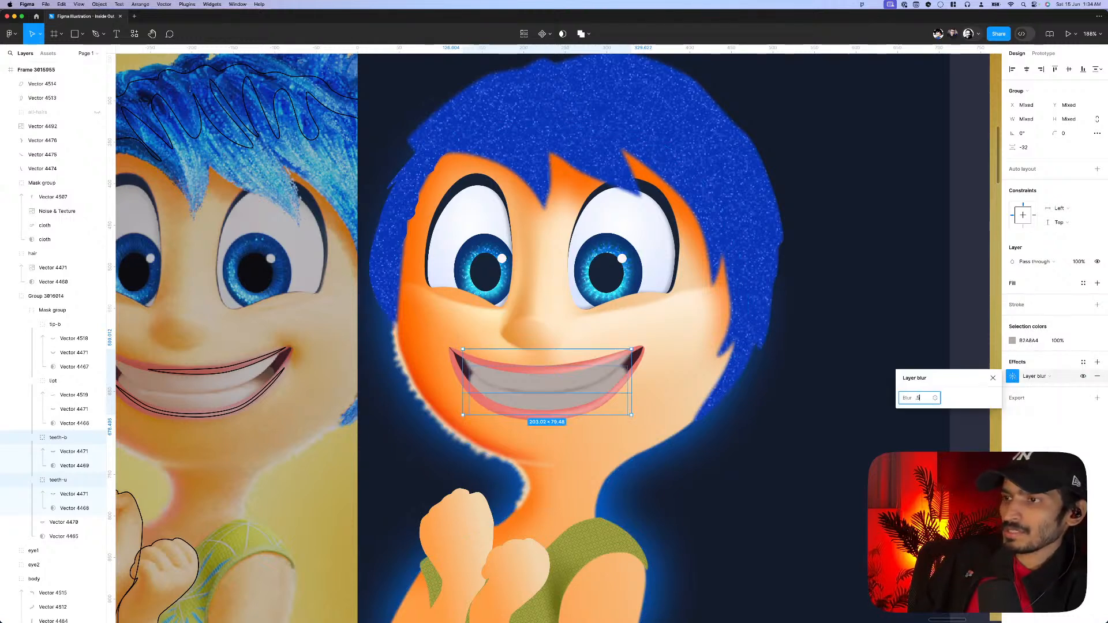
{"action": "left_click", "coordinate": [787, 457]}
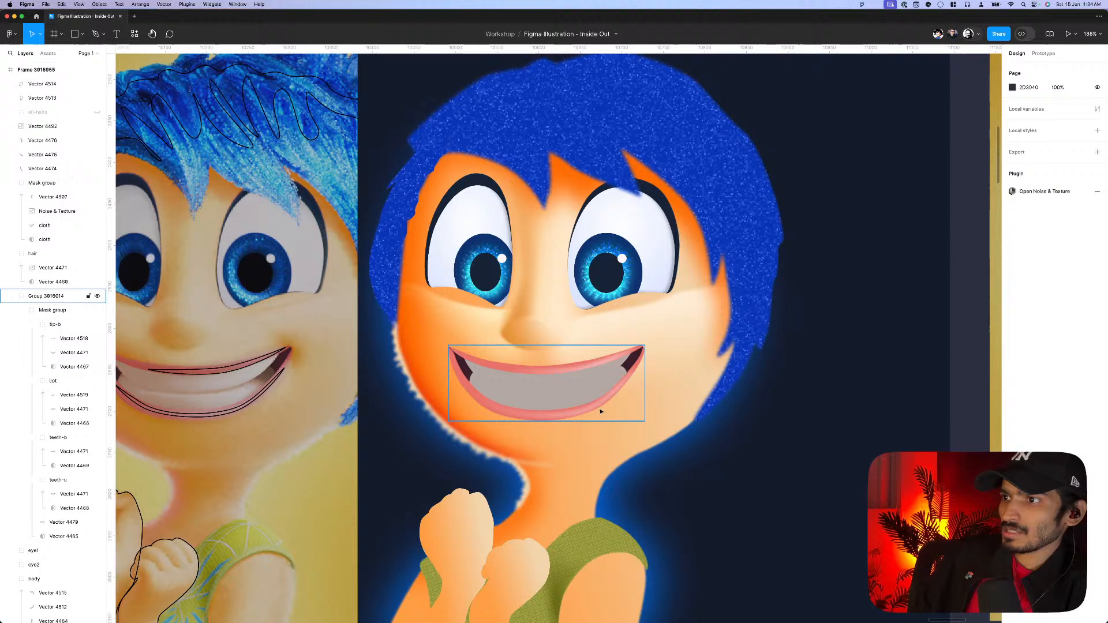
- Lighten the lower teeth's fill to D8C3BB and give the upper teeth the same fill
{"action": "left_click", "coordinate": [566, 397], "text": "super"}
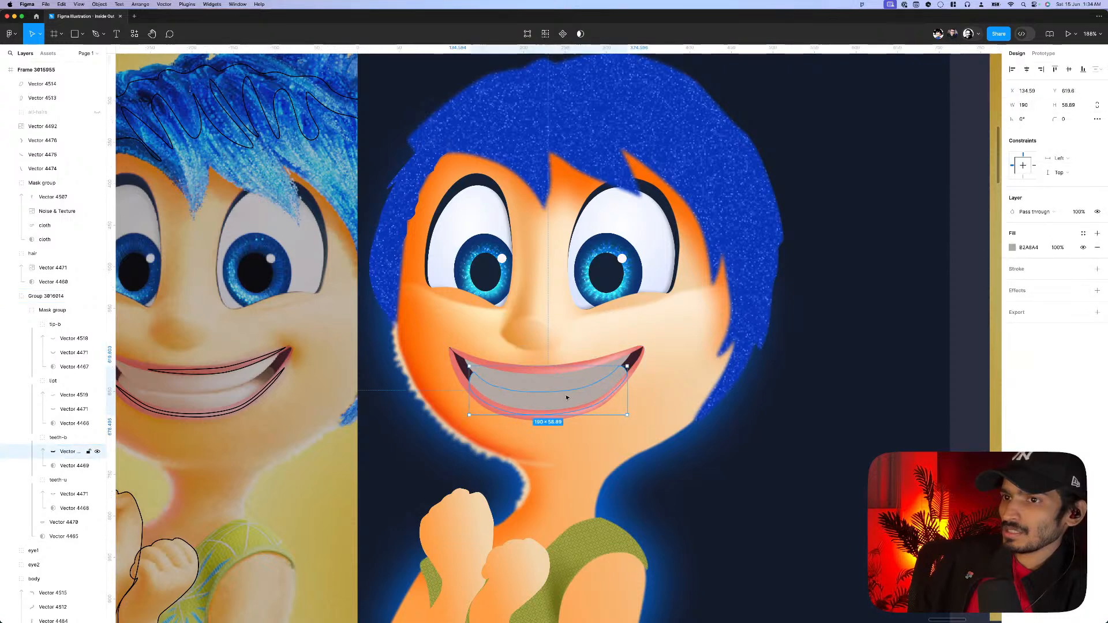
{"action": "left_click", "coordinate": [1012, 248]}
{"action": "left_click_drag", "start_coordinate": [907, 294], "coordinate": [911, 293]}
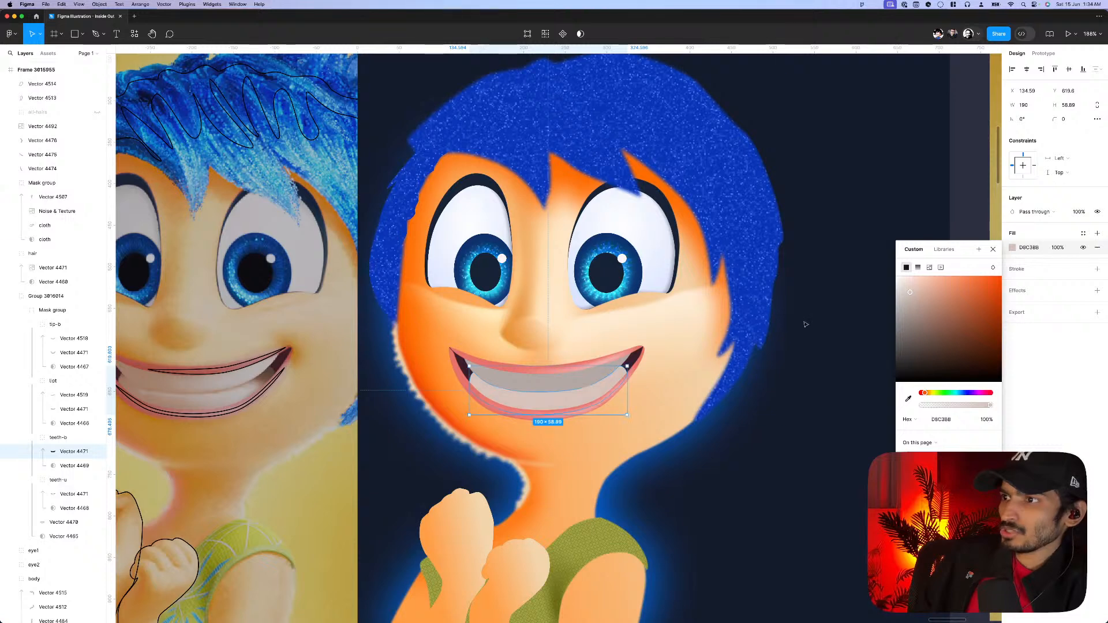
{"action": "left_click", "coordinate": [554, 383]}
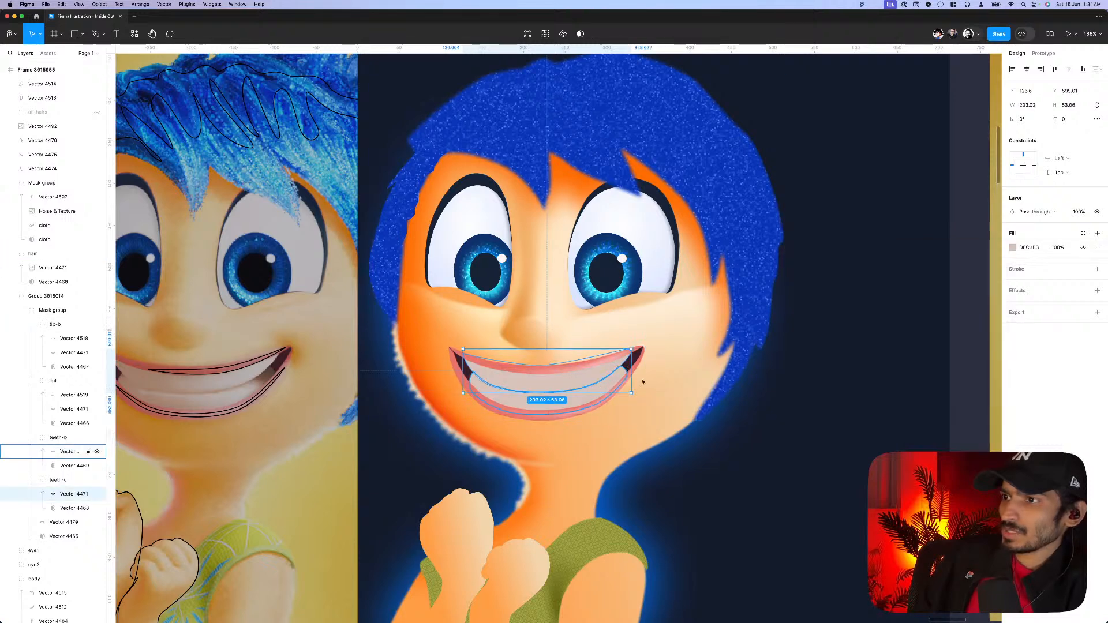
- Change the upper teeth's fill to a linear gradient and flip its direction
{"action": "scroll", "coordinate": [639, 379], "scroll_direction": "left", "scroll_amount": 5}
{"action": "scroll", "coordinate": [793, 377], "scroll_direction": "down", "scroll_amount": 3}
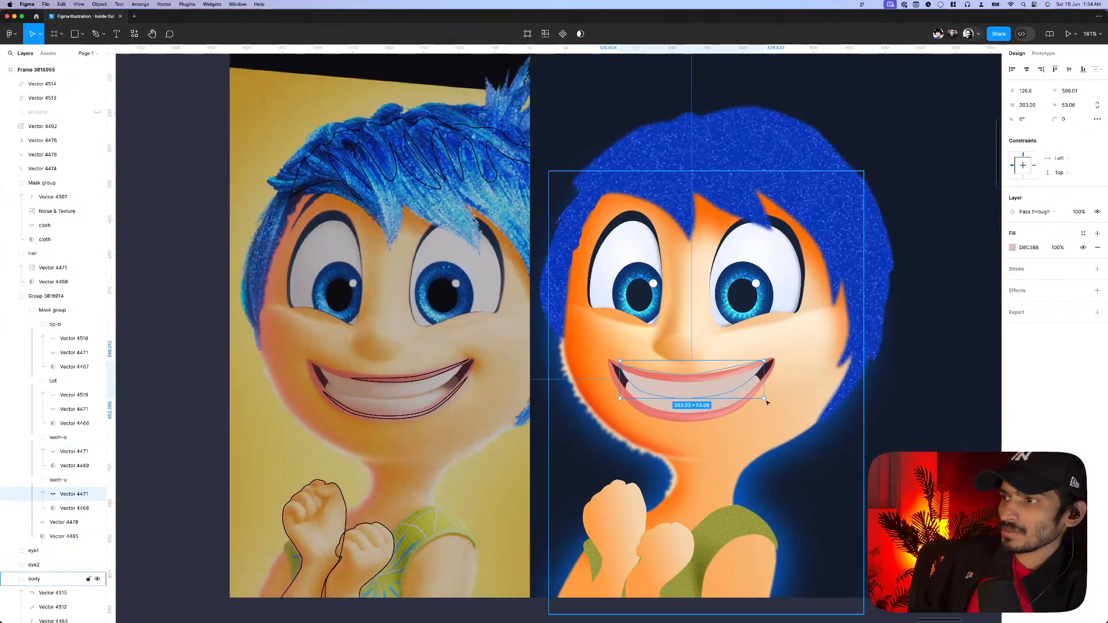
{"action": "left_click", "coordinate": [1013, 247]}
{"action": "left_click", "coordinate": [918, 268]}
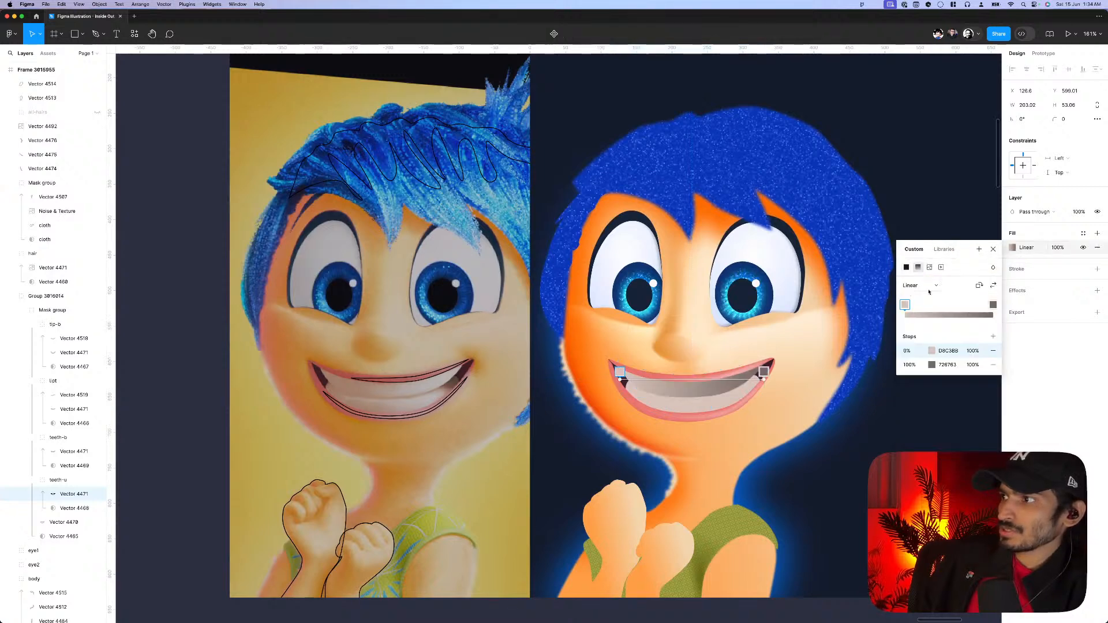
{"action": "left_click", "coordinate": [993, 286]}
- Set the first stop of the upper teeth's gradient to C8AA9E and review the whole character
{"action": "left_click", "coordinate": [931, 351]}
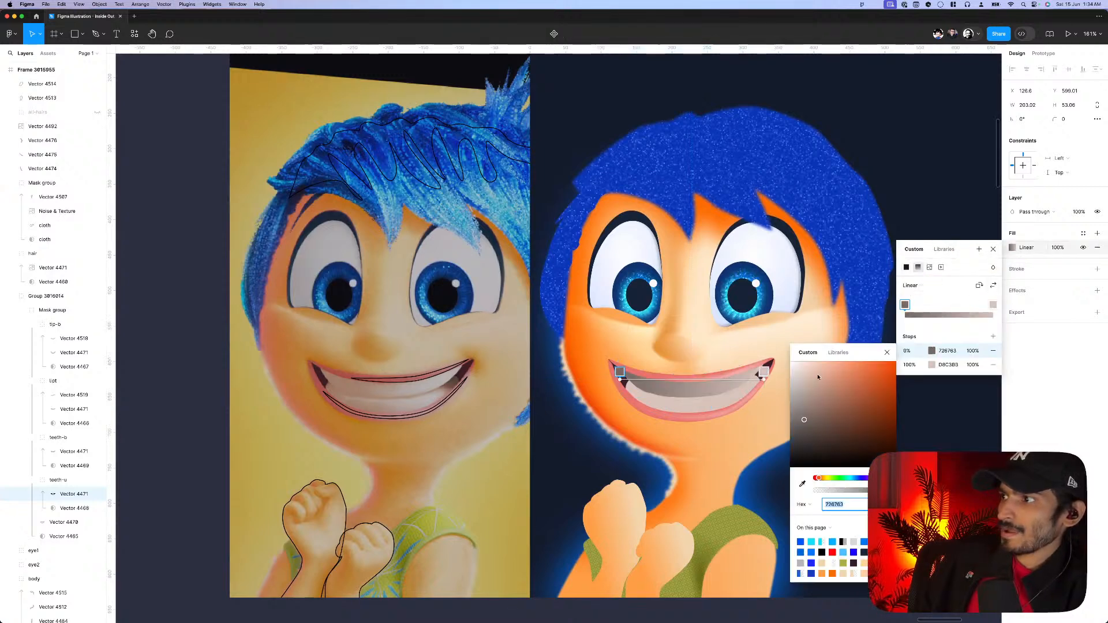
{"action": "left_click", "coordinate": [807, 375]}
{"action": "left_click", "coordinate": [814, 388]}
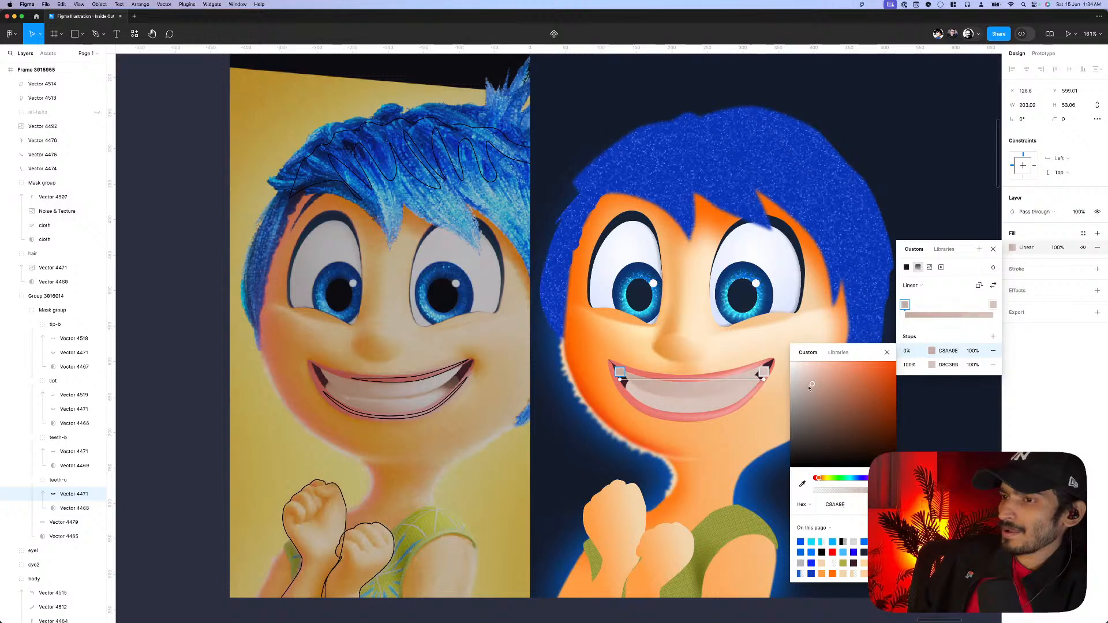
{"action": "key", "text": "Escape"}
{"action": "key", "text": "Escape"}
{"action": "key", "text": "Escape"}
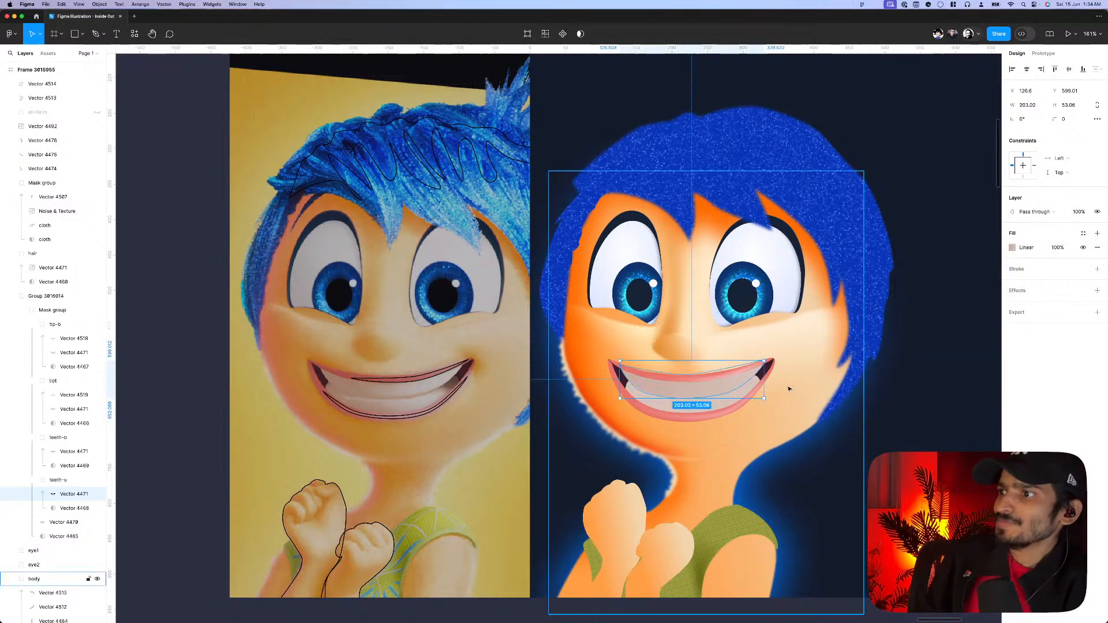
{"action": "key", "text": "Escape"}
{"action": "scroll", "coordinate": [745, 462], "scroll_direction": "down", "scroll_amount": 5}
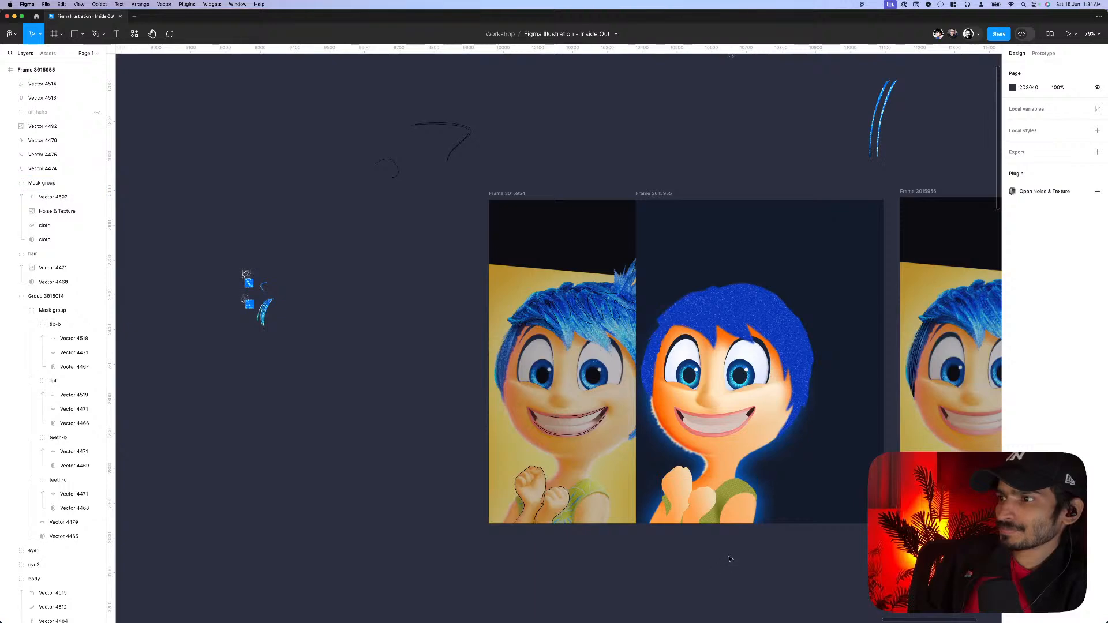
- Delete the two lip curve outlines from the reference image frame
{"action": "scroll", "coordinate": [526, 417], "scroll_direction": "up", "scroll_amount": 5}
{"action": "left_click", "coordinate": [522, 391]}
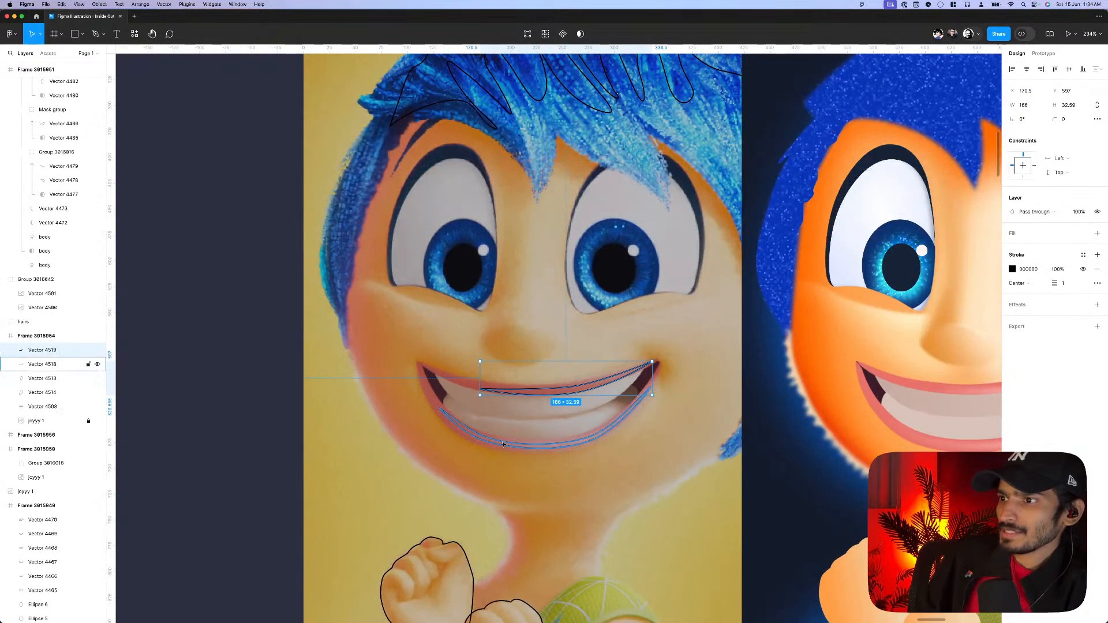
{"action": "left_click", "coordinate": [503, 444], "text": "shift"}
{"action": "key", "text": "BackSpace"}
- Trace the lower teeth's upper edge on the reference with the Pen tool, adding three small notches between the teeth
{"action": "scroll", "coordinate": [462, 439], "scroll_direction": "up", "scroll_amount": 5}
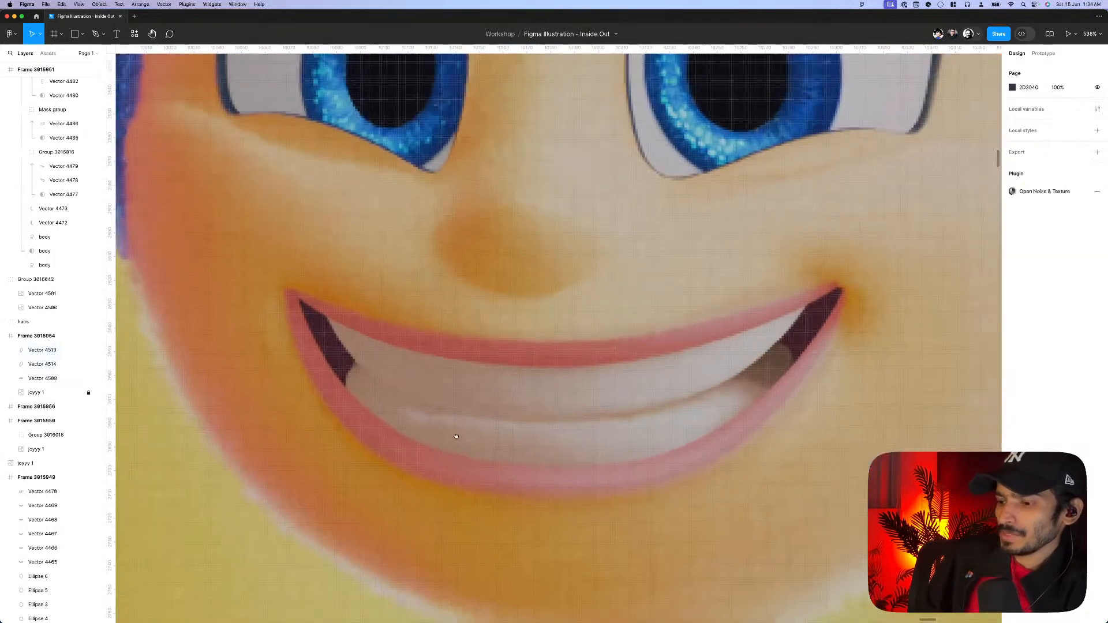
{"action": "key", "text": "p"}
{"action": "scroll", "coordinate": [364, 424], "scroll_direction": "up", "scroll_amount": 4}
{"action": "left_click", "coordinate": [337, 404]}
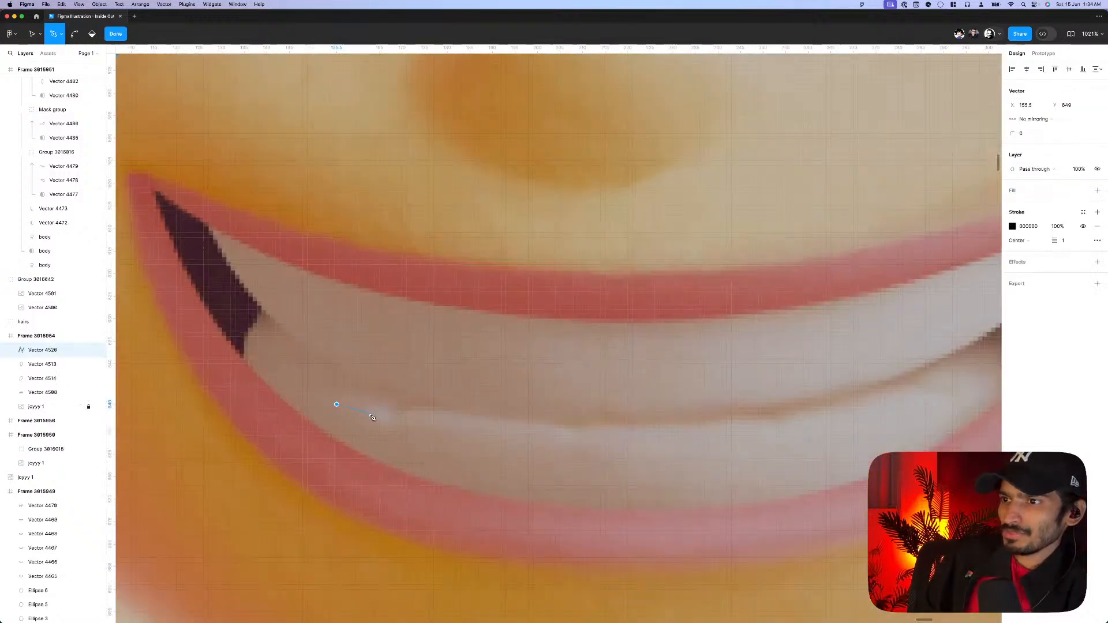
{"action": "left_click_drag", "start_coordinate": [370, 413], "coordinate": [377, 424]}
{"action": "left_click", "coordinate": [384, 440]}
{"action": "left_click", "coordinate": [399, 417]}
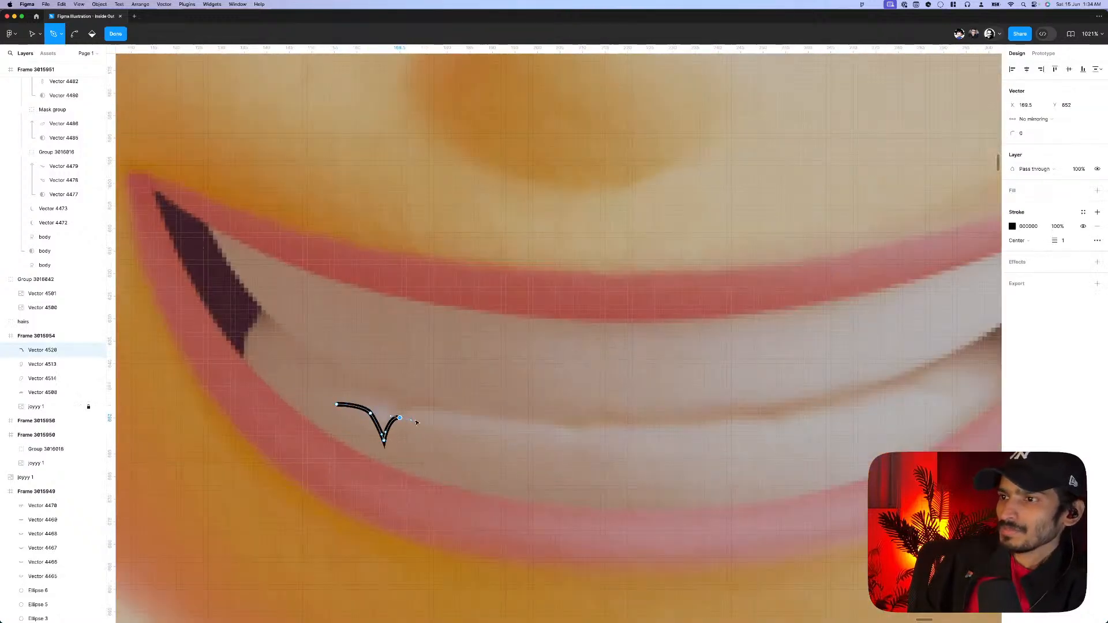
{"action": "left_click_drag", "start_coordinate": [553, 434], "coordinate": [579, 456]}
{"action": "left_click", "coordinate": [578, 464]}
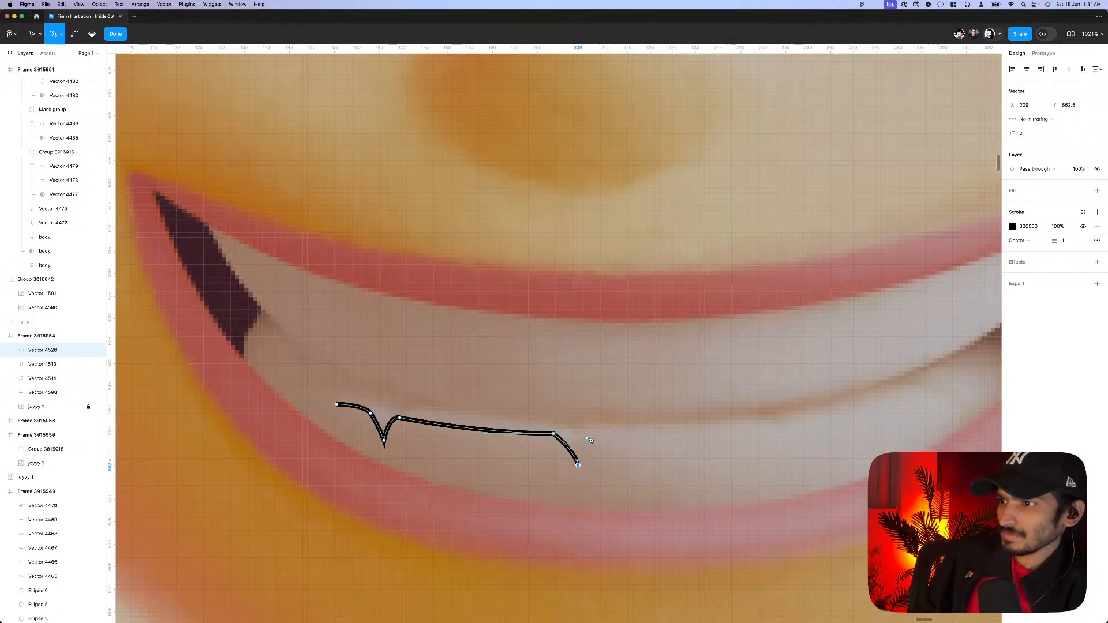
{"action": "left_click_drag", "start_coordinate": [700, 433], "coordinate": [768, 432]}
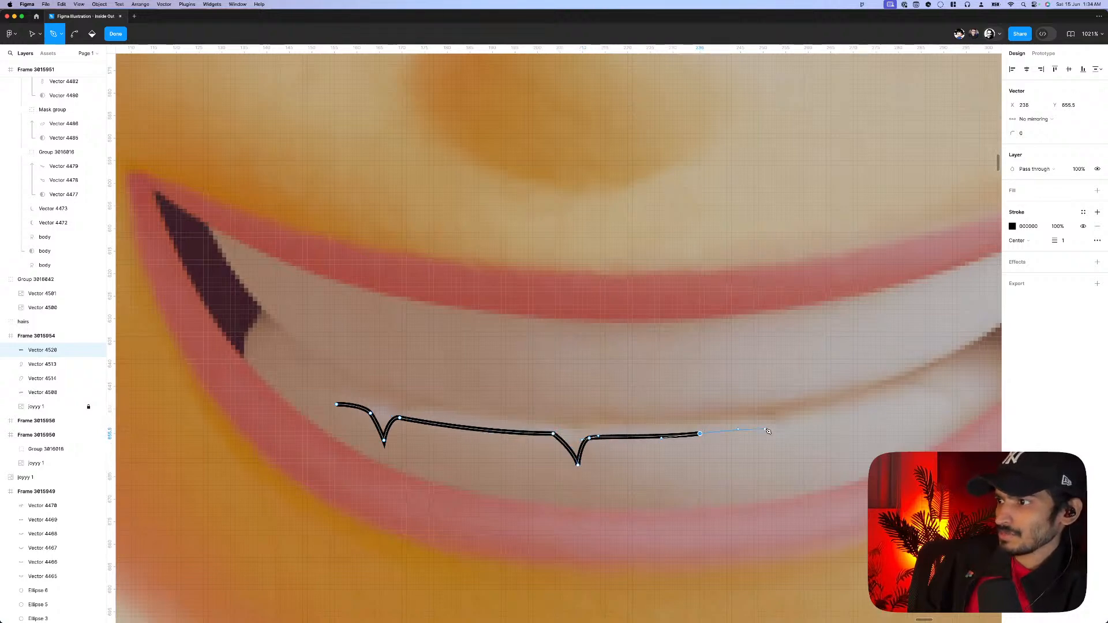
{"action": "left_click", "coordinate": [767, 431]}
{"action": "left_click", "coordinate": [786, 438]}
{"action": "left_click", "coordinate": [790, 420]}
- Continue the path to the far right end of the lower teeth, adding a fourth notch and a rounded tip
{"action": "scroll", "coordinate": [792, 412], "scroll_direction": "right", "scroll_amount": 2}
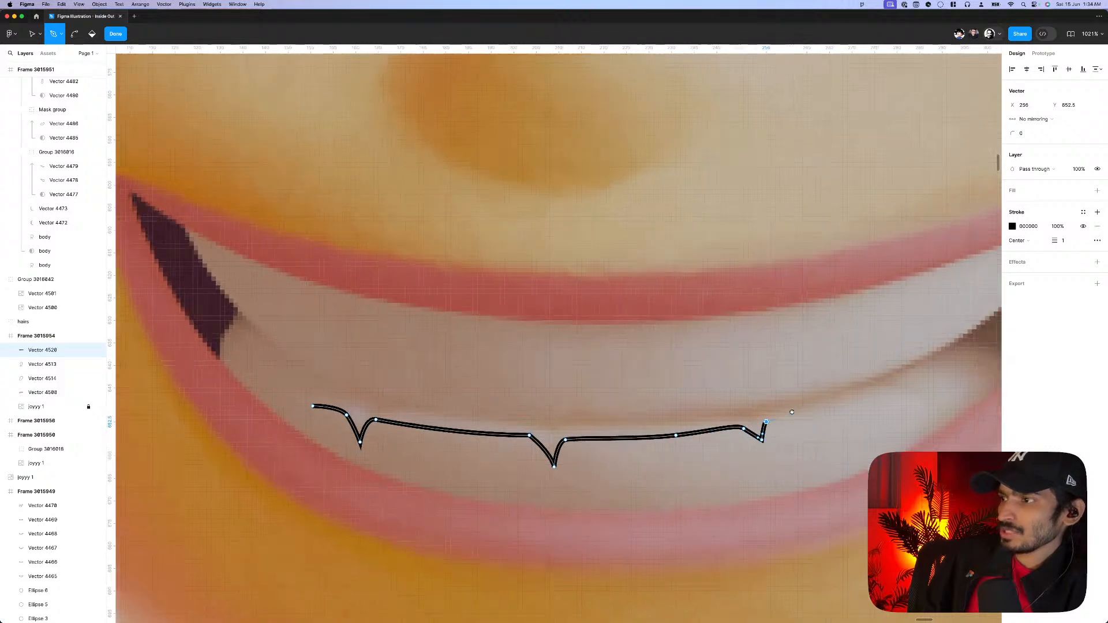
{"action": "scroll", "coordinate": [792, 413], "scroll_direction": "right", "scroll_amount": 10}
{"action": "left_click_drag", "start_coordinate": [506, 442], "coordinate": [518, 443]}
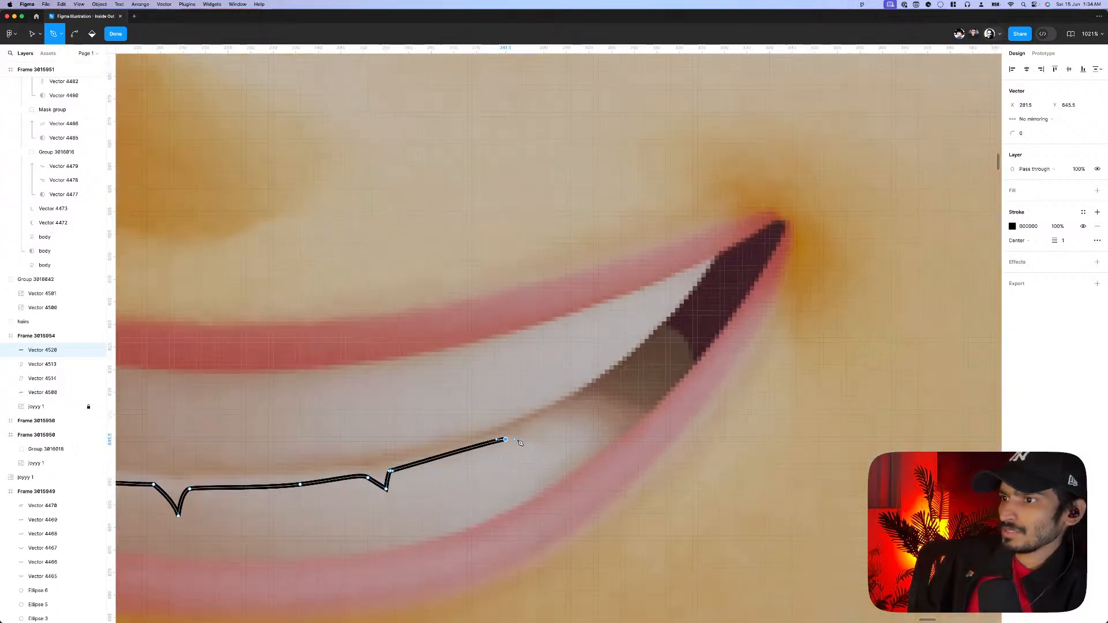
{"action": "left_click", "coordinate": [557, 457]}
{"action": "left_click", "coordinate": [527, 430]}
{"action": "left_click_drag", "start_coordinate": [578, 403], "coordinate": [593, 402]}
{"action": "left_click", "coordinate": [521, 407]}
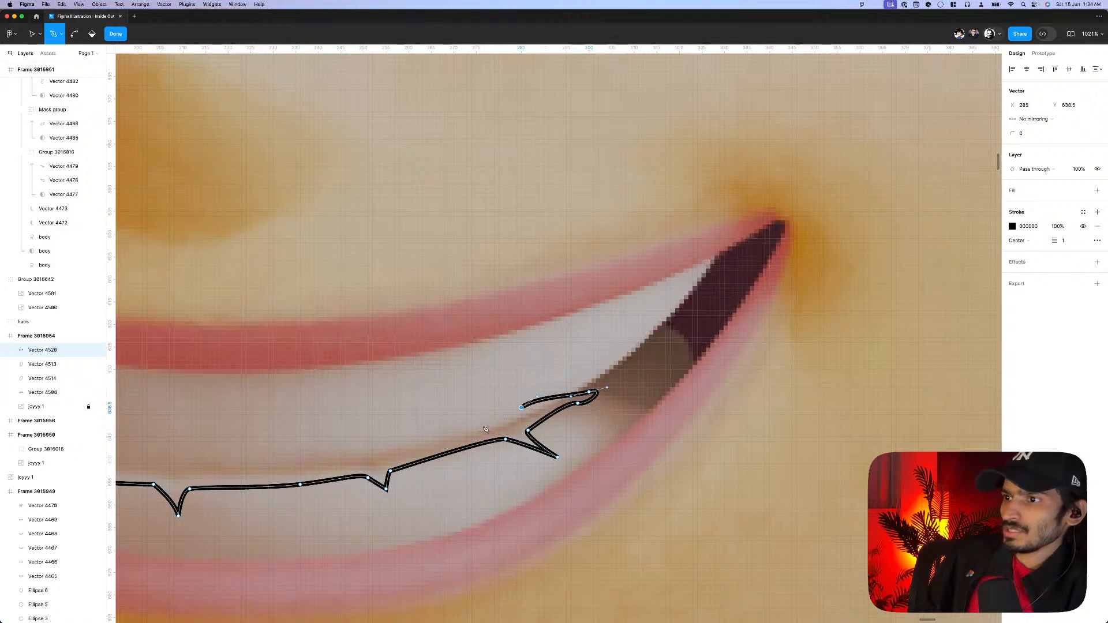
- Trace back along the line between the upper and lower teeth to complete a thin highlight outline about 146 × 28
{"action": "scroll", "coordinate": [549, 444], "scroll_direction": "down", "scroll_amount": 5}
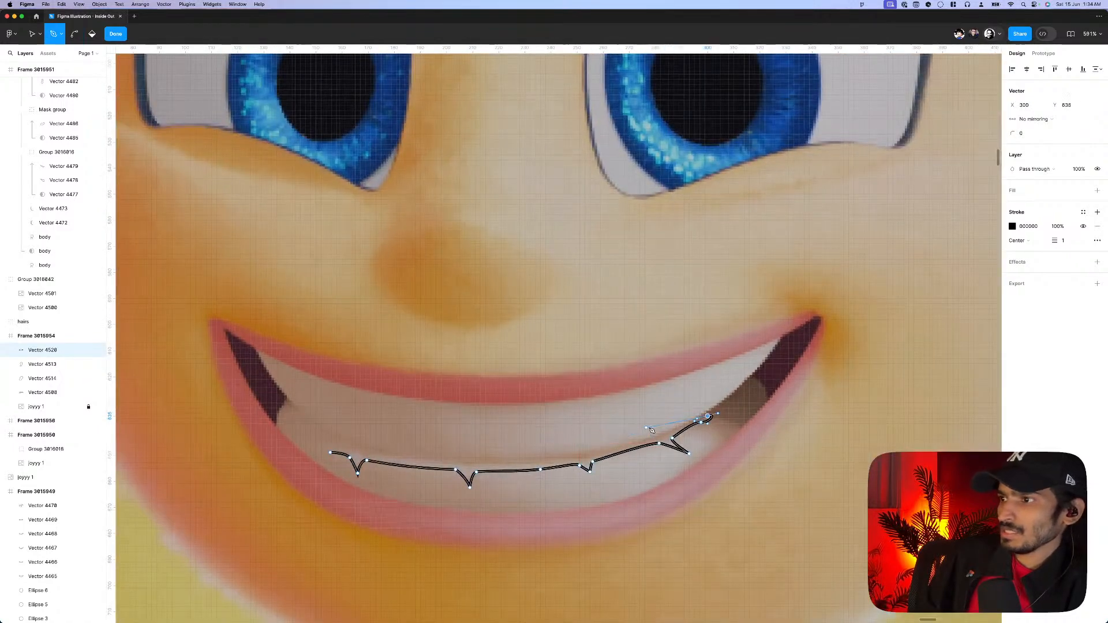
{"action": "scroll", "coordinate": [649, 443], "scroll_direction": "up", "scroll_amount": 3}
{"action": "left_click", "coordinate": [647, 441]}
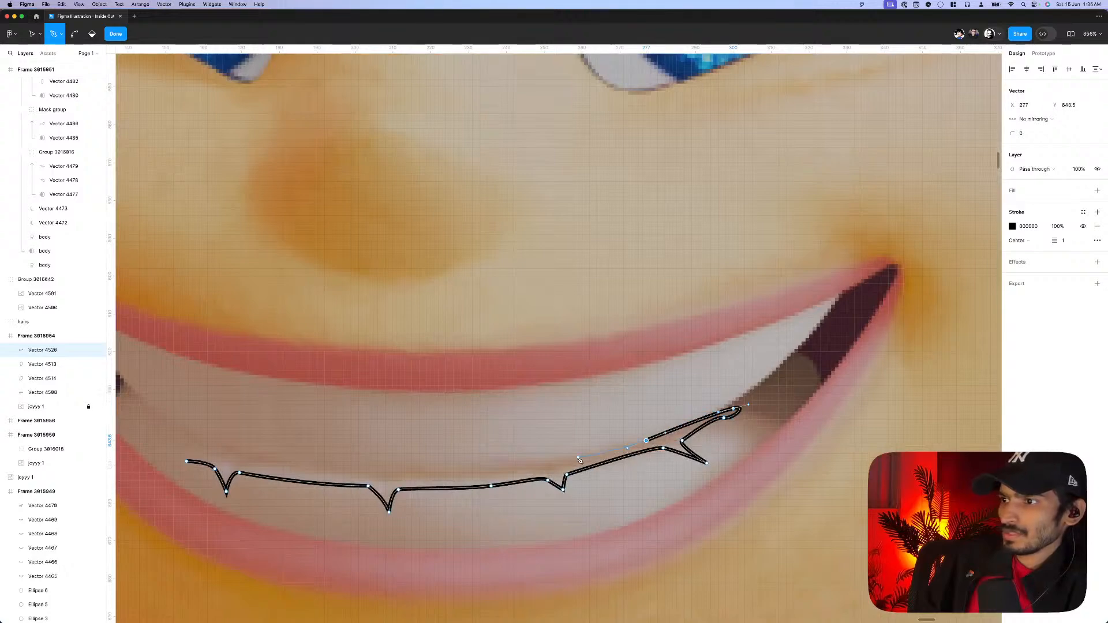
{"action": "left_click", "coordinate": [572, 460]}
{"action": "left_click", "coordinate": [510, 474]}
{"action": "left_click", "coordinate": [434, 479]}
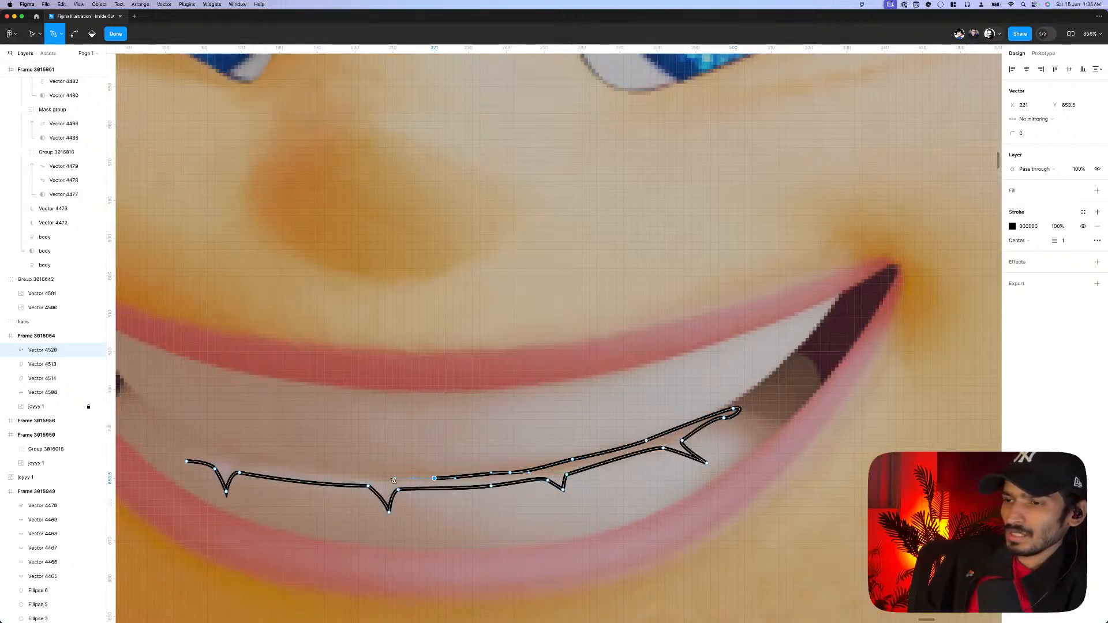
{"action": "left_click", "coordinate": [367, 478]}
{"action": "left_click", "coordinate": [283, 469]}
{"action": "left_click", "coordinate": [246, 464]}
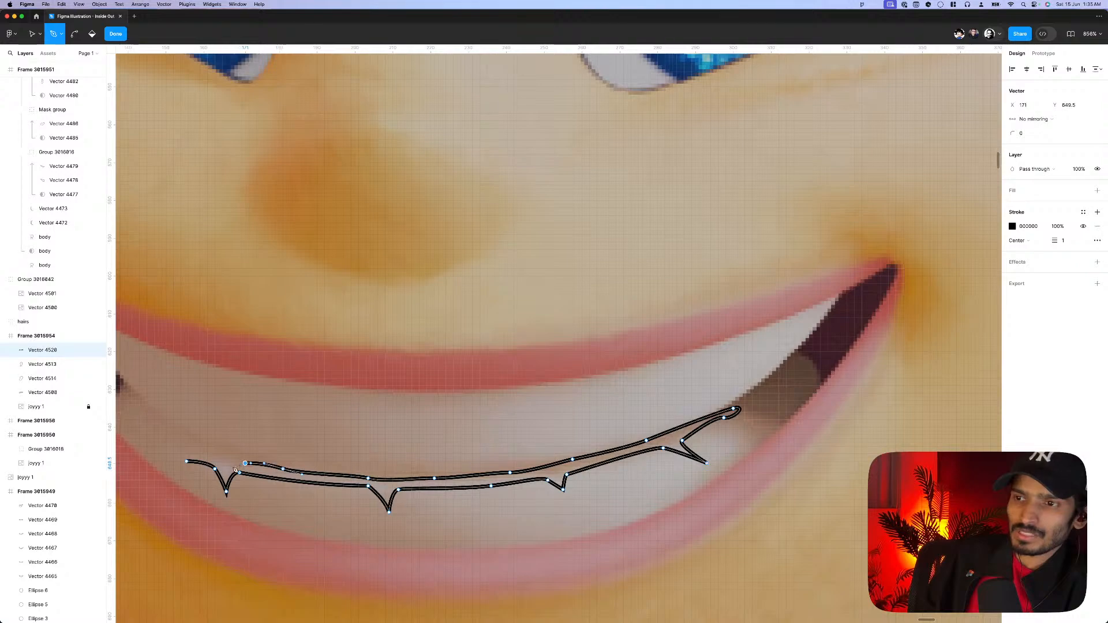
{"action": "left_click", "coordinate": [227, 469]}
{"action": "left_click", "coordinate": [198, 456]}
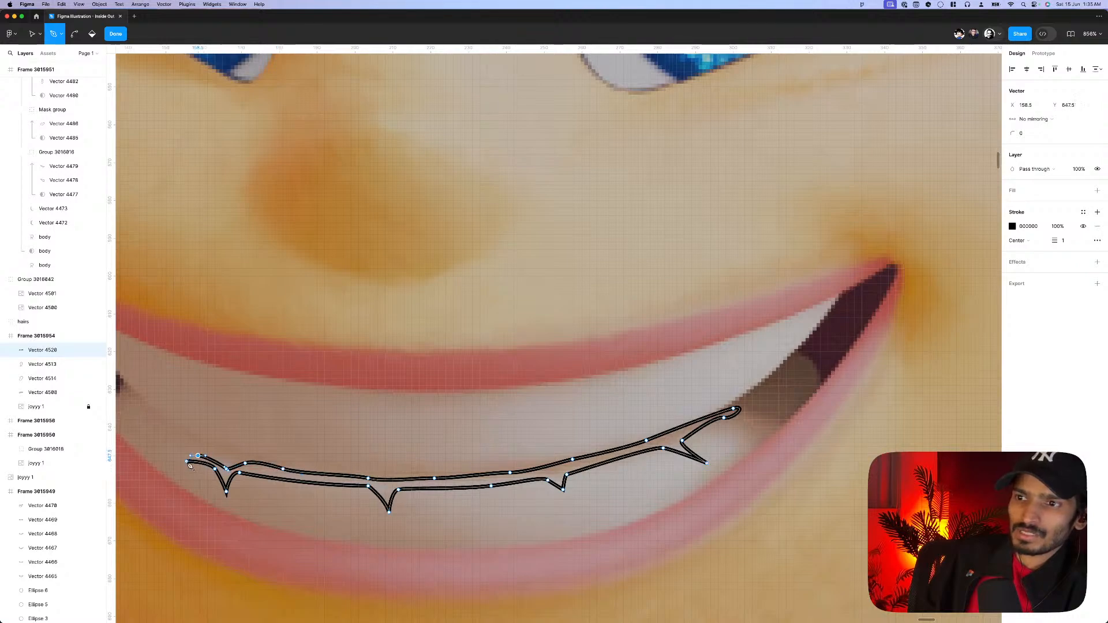
{"action": "key", "text": "Escape"}
- Paste a copy of the teeth highlight outline into Frame 3015955 and move it into the teeth-b group
{"action": "scroll", "coordinate": [422, 490], "scroll_direction": "down", "scroll_amount": 10}
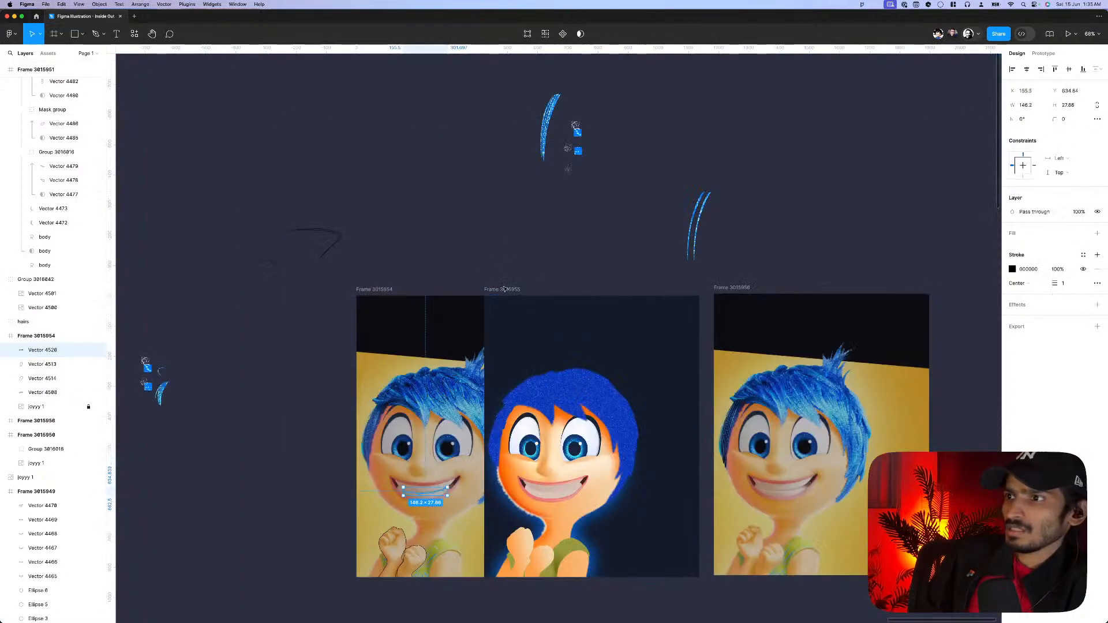
{"action": "left_click", "coordinate": [504, 288]}
{"action": "key", "text": "super+v"}
{"action": "scroll", "coordinate": [530, 408], "scroll_direction": "up", "scroll_amount": 3}
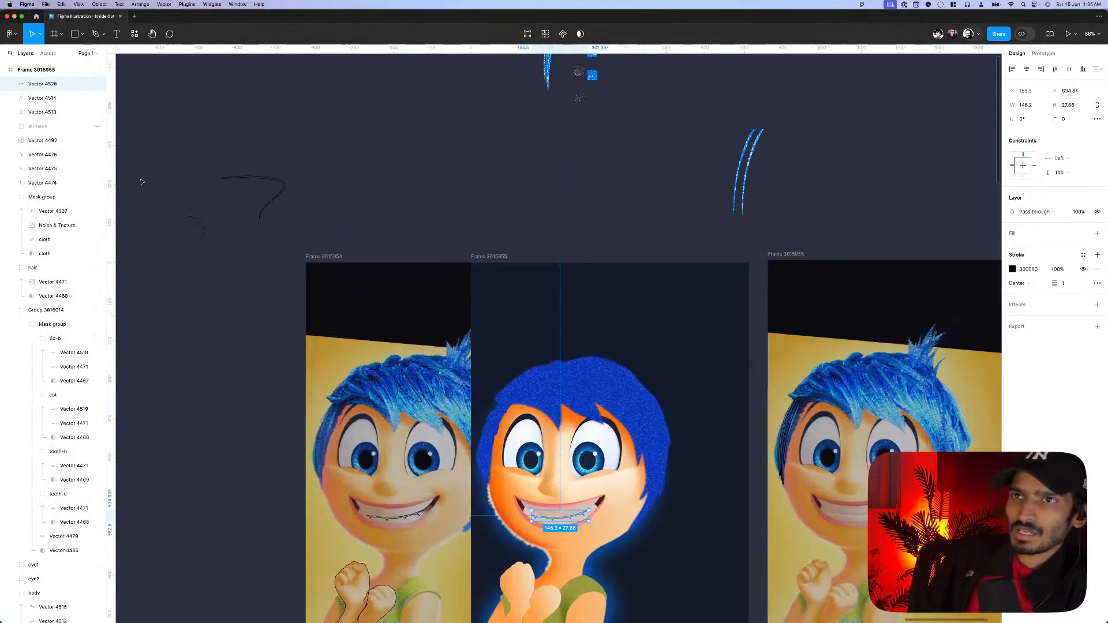
{"action": "left_click_drag", "start_coordinate": [45, 84], "coordinate": [61, 521]}
{"action": "left_click_drag", "start_coordinate": [64, 504], "coordinate": [64, 459]}
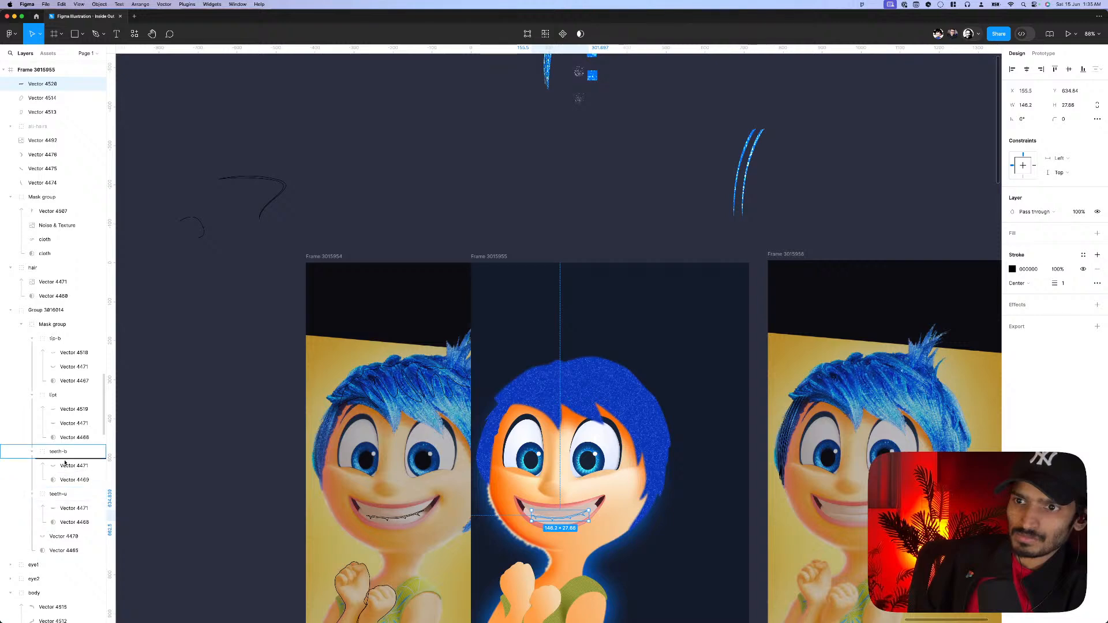
- Convert the pasted highlight's stroke to a fill and delete the original outline from the reference image
{"action": "scroll", "coordinate": [571, 526], "scroll_direction": "up", "scroll_amount": 5}
{"action": "key", "text": "super+alt+o"}
{"action": "scroll", "coordinate": [658, 507], "scroll_direction": "left", "scroll_amount": 5}
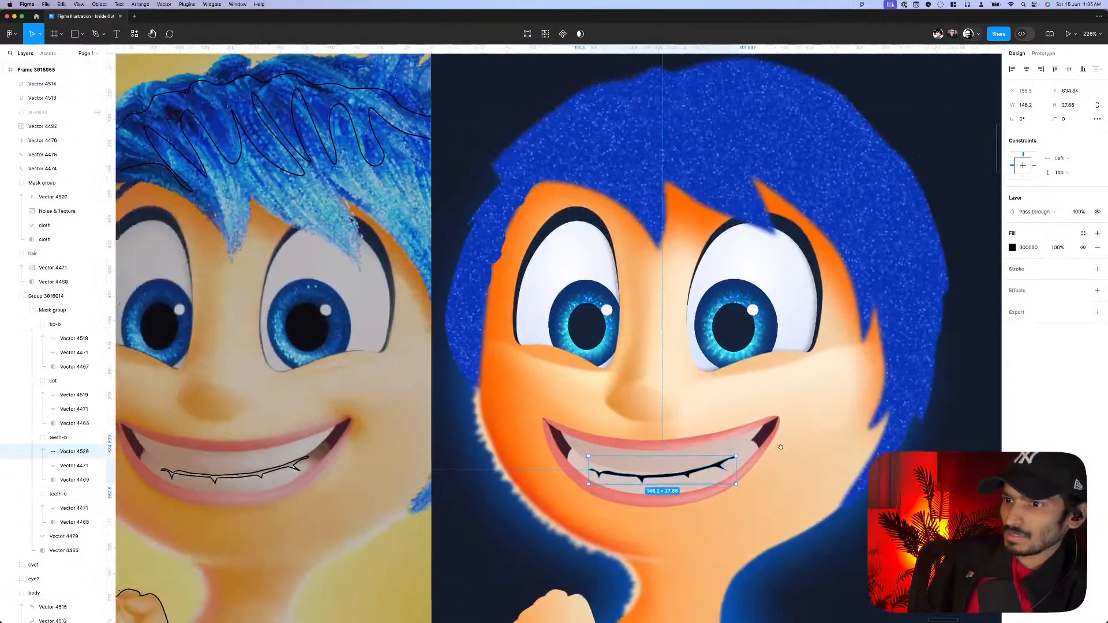
{"action": "left_click", "coordinate": [379, 468]}
{"action": "left_click", "coordinate": [734, 465]}
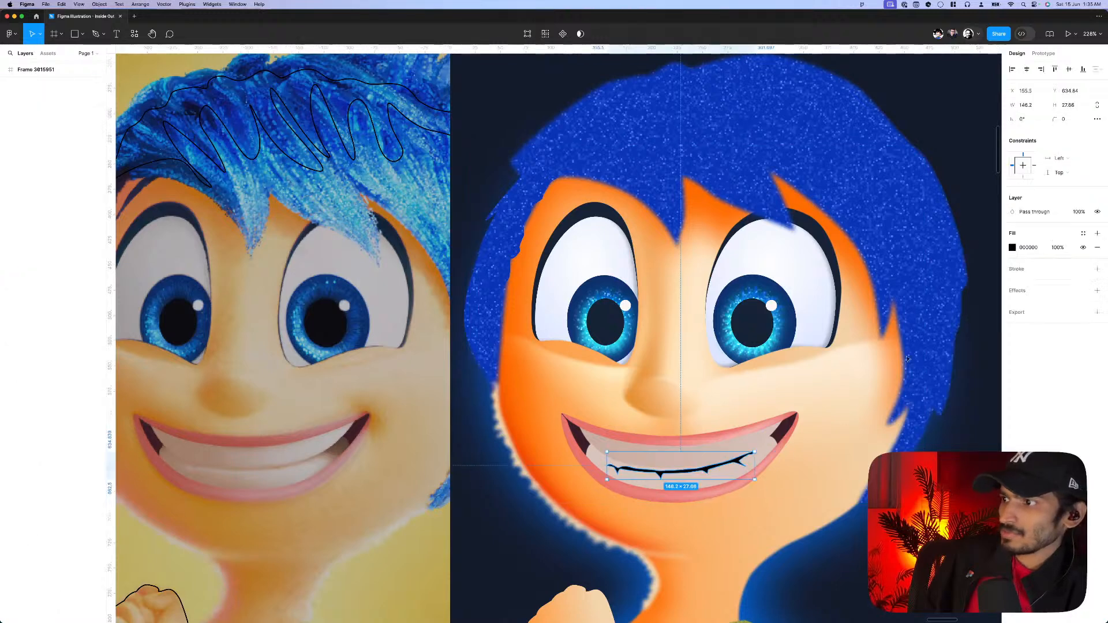
- Set the thin teeth highlight's fill to FFFFFF and add a layer blur of 4
{"action": "left_click", "coordinate": [1012, 247]}
{"action": "left_click", "coordinate": [898, 277]}
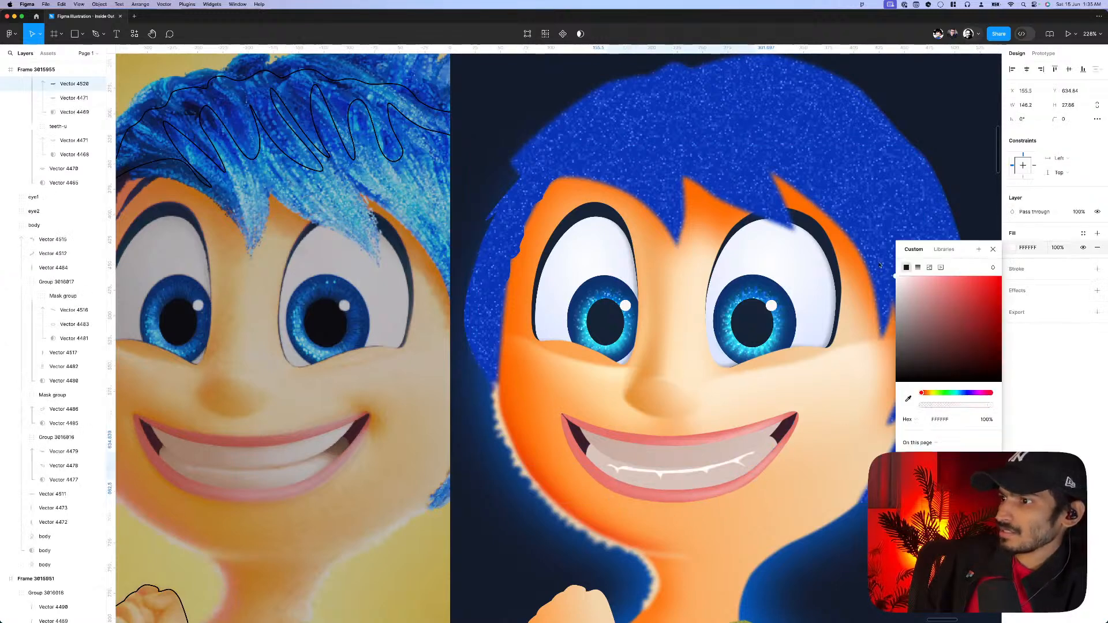
{"action": "left_click", "coordinate": [1097, 291]}
{"action": "left_click", "coordinate": [1029, 303]}
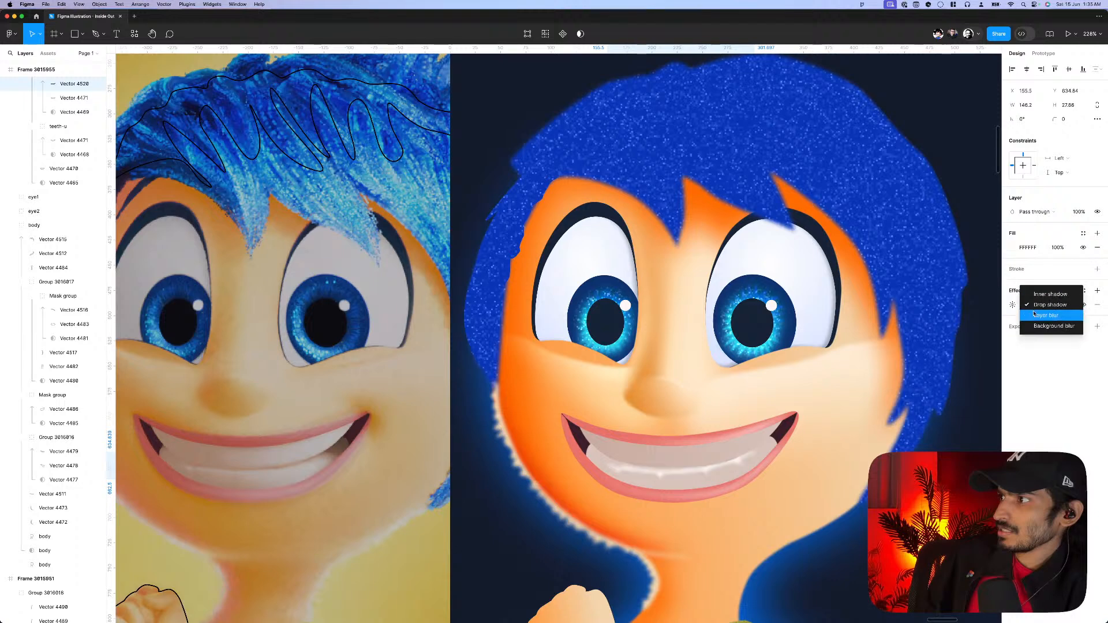
{"action": "left_click", "coordinate": [1034, 316]}
{"action": "left_click", "coordinate": [1012, 305]}
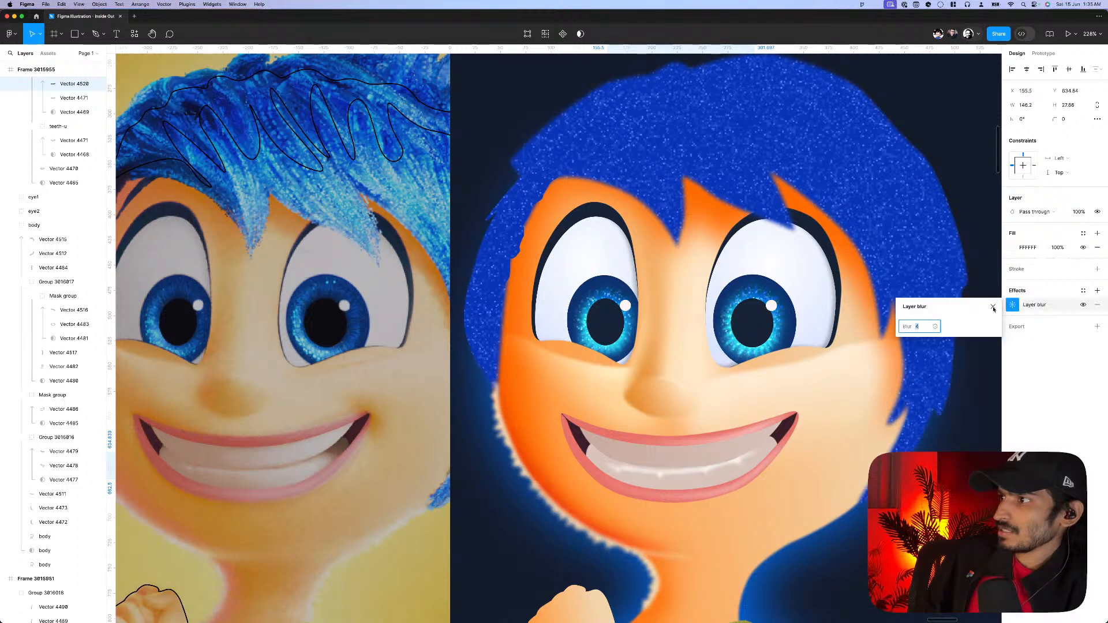
- Change the thin highlight's fill to a linear gradient with its end stop set to FFFFFF at 0% opacity
{"action": "left_click", "coordinate": [1013, 247]}
{"action": "left_click", "coordinate": [919, 267]}
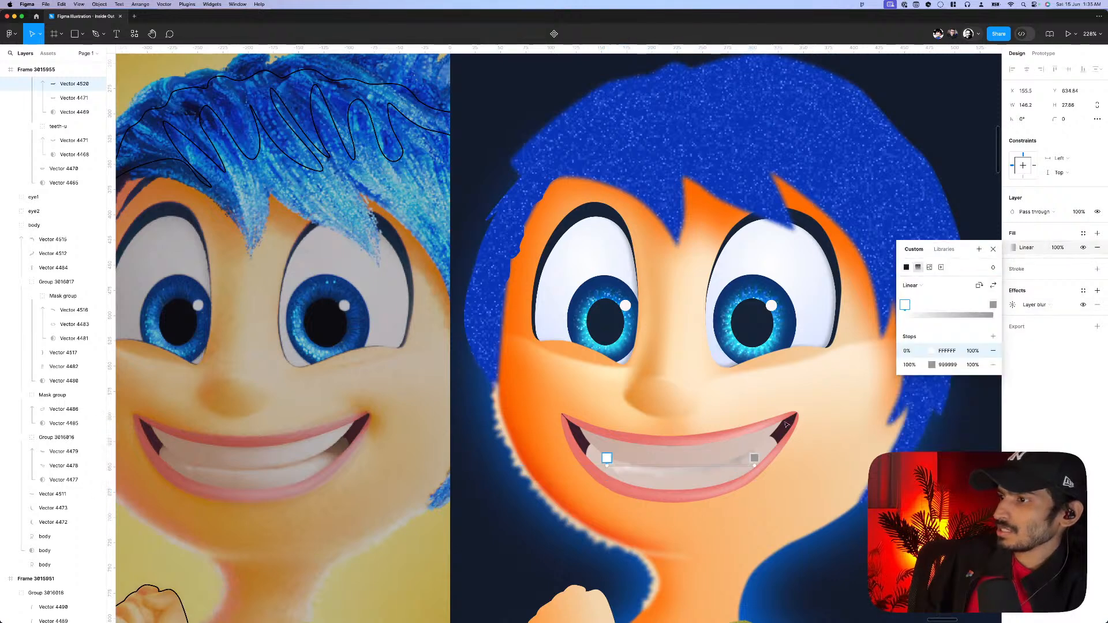
{"action": "left_click", "coordinate": [949, 364]}
{"action": "type", "text": "FFFFFF"}
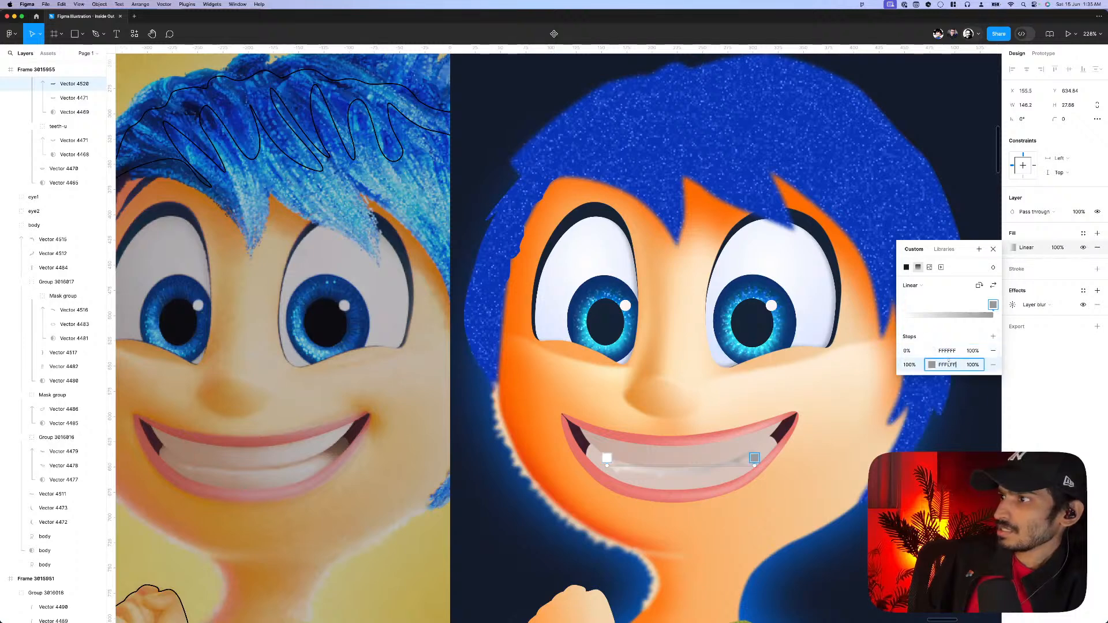
{"action": "key", "text": "Return"}
{"action": "type", "text": "0"}
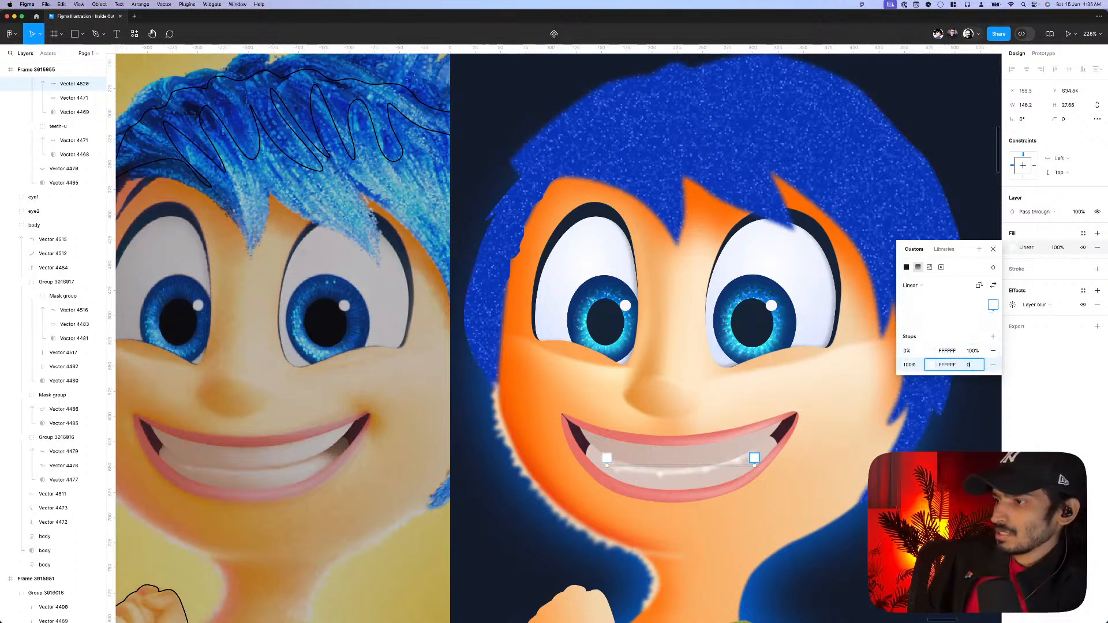
{"action": "key", "text": "Return"}
{"action": "key", "text": "Escape"}
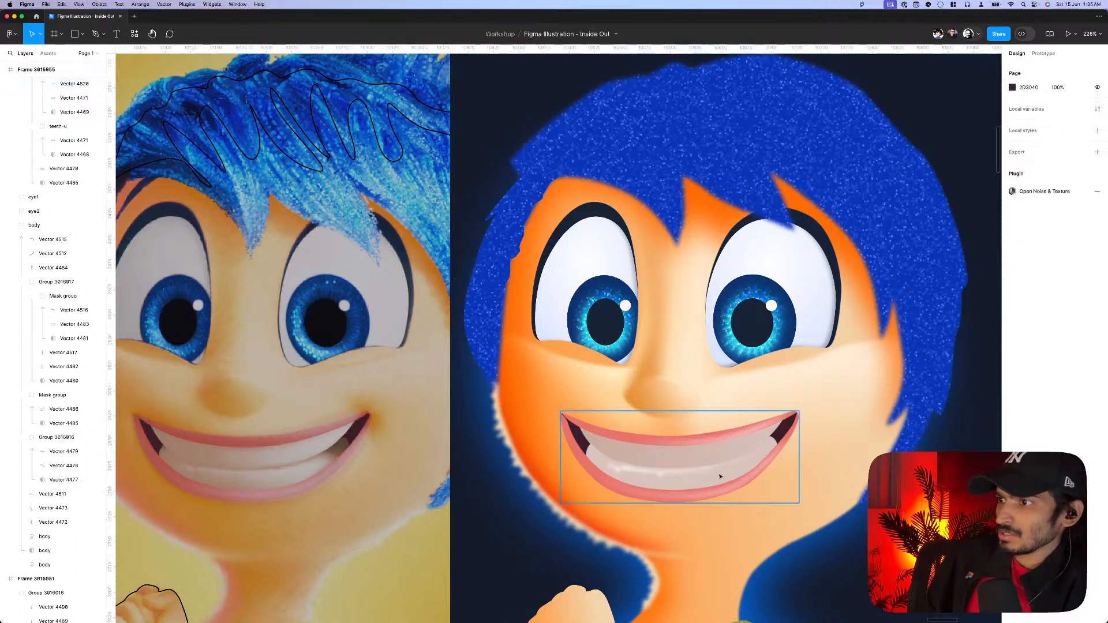
- Draw a filled highlight shape about 142 × 41 over the right part of the lower teeth with the Pen tool
{"action": "key", "text": "Escape"}
{"action": "double_click", "coordinate": [692, 484]}
{"action": "scroll", "coordinate": [692, 484], "scroll_direction": "up", "scroll_amount": 2}
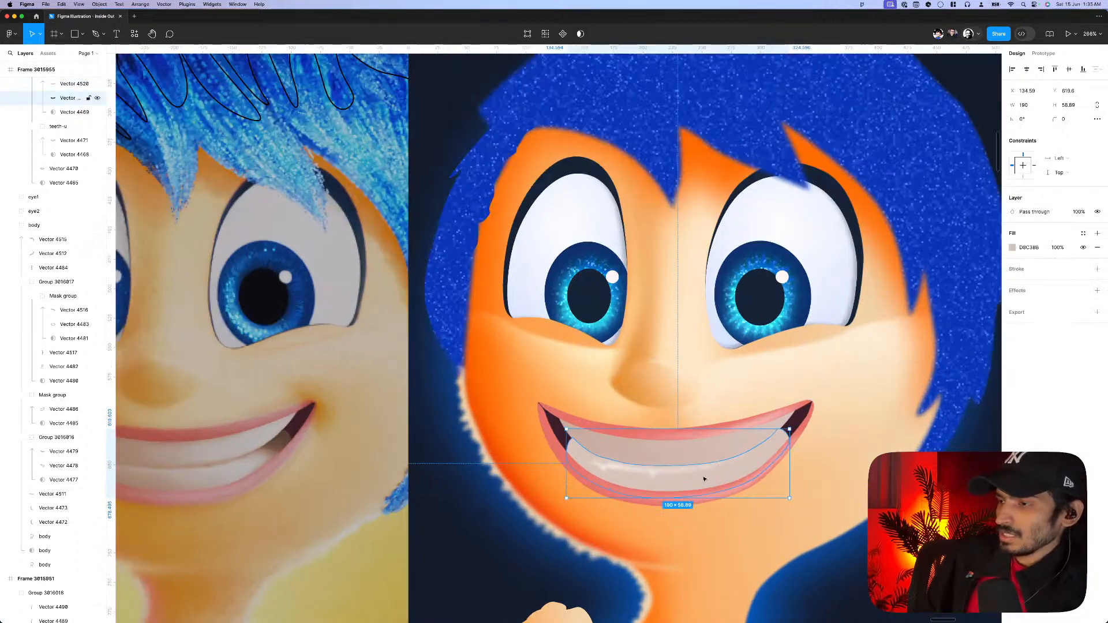
{"action": "scroll", "coordinate": [679, 482], "scroll_direction": "down", "scroll_amount": 2}
{"action": "left_click", "coordinate": [635, 473]}
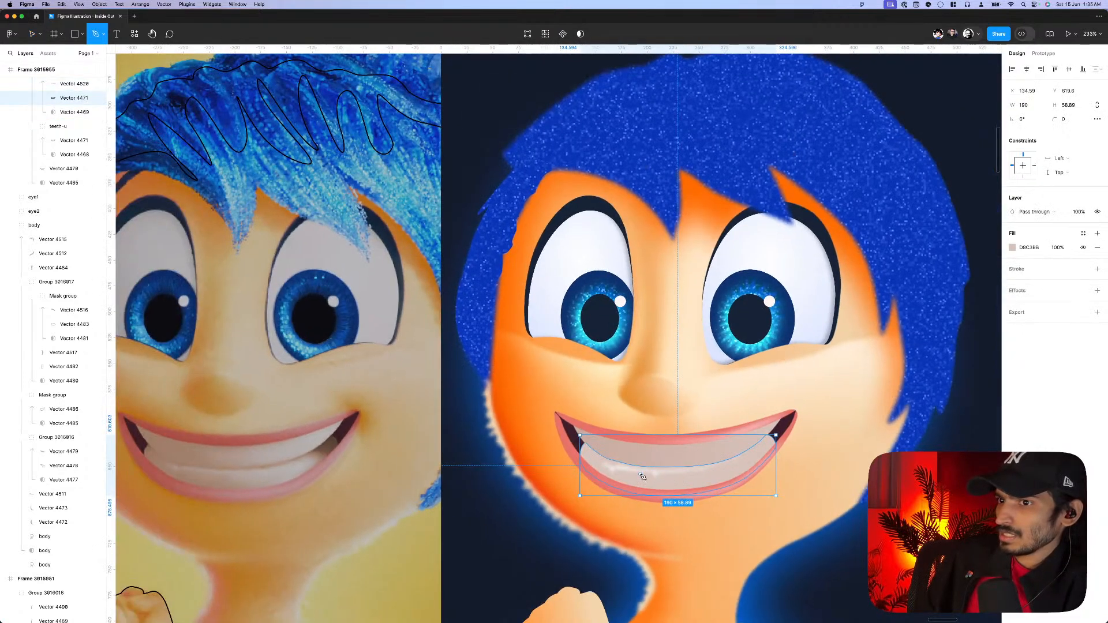
{"action": "left_click_drag", "start_coordinate": [722, 481], "coordinate": [769, 456]}
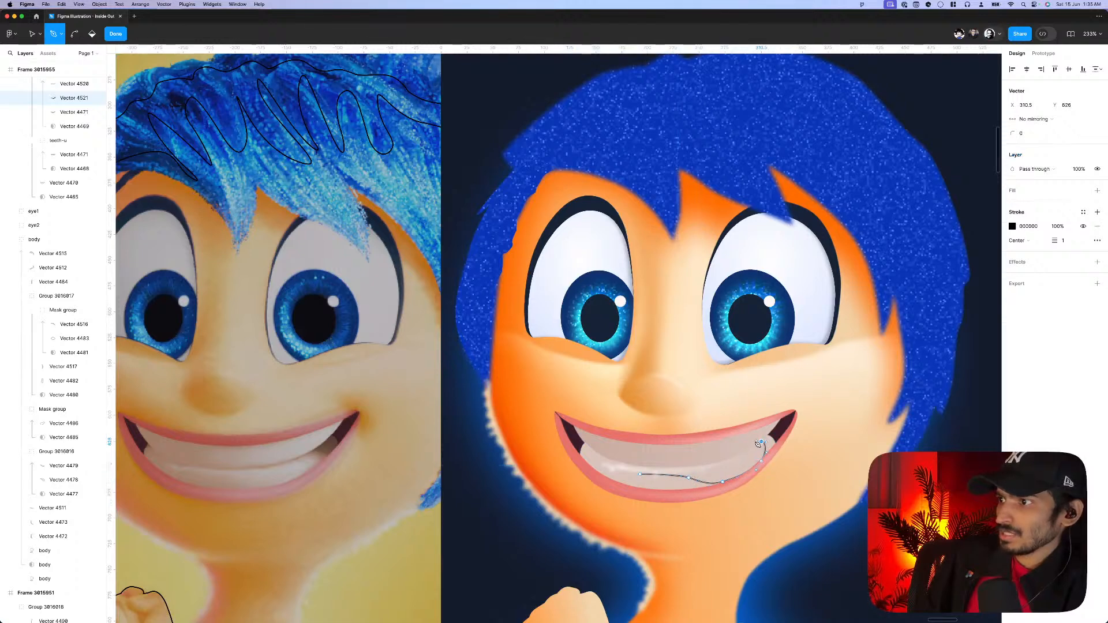
{"action": "left_click_drag", "start_coordinate": [659, 462], "coordinate": [643, 476]}
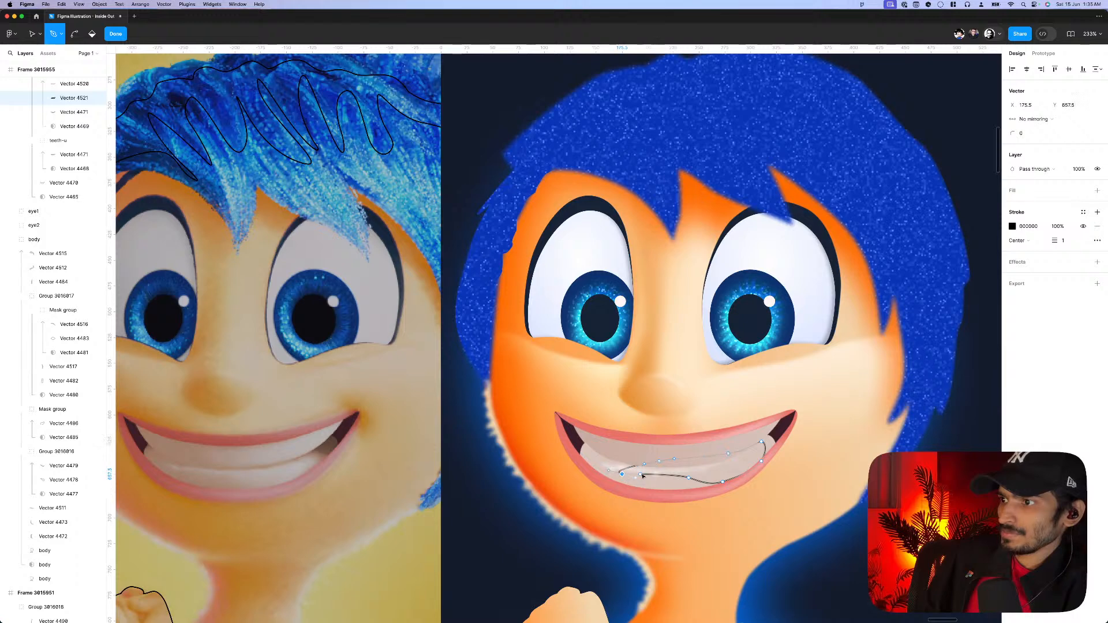
{"action": "key", "text": "shift+x"}
{"action": "key", "text": "Escape"}
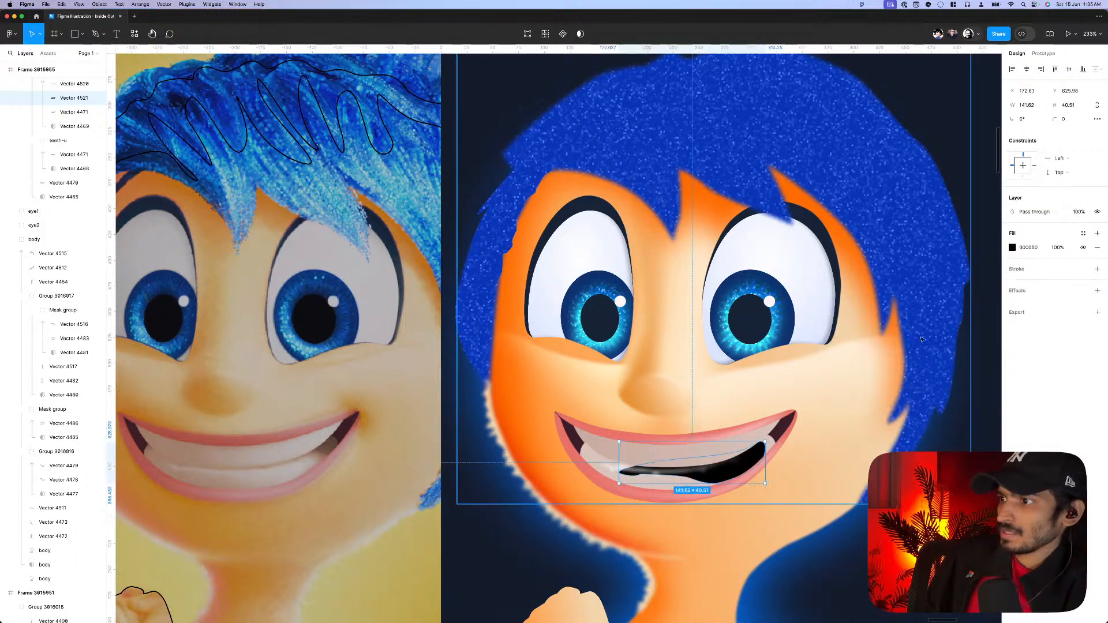
- Set the new teeth shape's fill to pale pink FFEDED and add a layer blur of 24
{"action": "left_click", "coordinate": [1013, 247]}
{"action": "type", "text": "FFE6E6"}
{"action": "key", "text": "Return"}
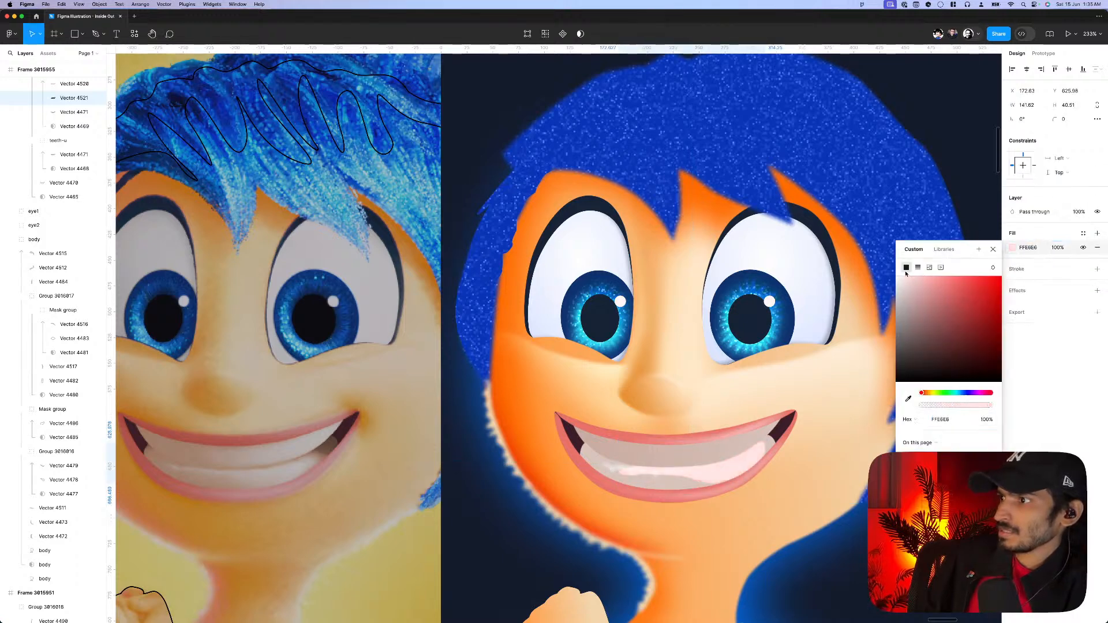
{"action": "left_click", "coordinate": [1016, 291]}
{"action": "left_click", "coordinate": [1033, 305]}
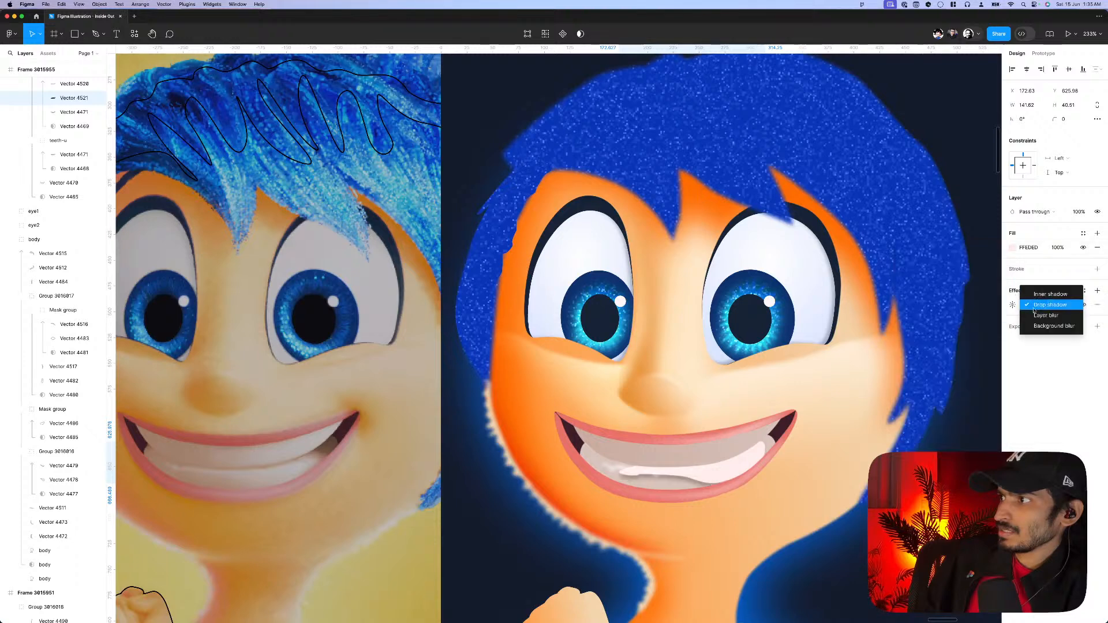
{"action": "left_click", "coordinate": [1039, 315]}
{"action": "left_click", "coordinate": [1015, 306]}
{"action": "type", "text": "24"}
{"action": "key", "text": "Return"}
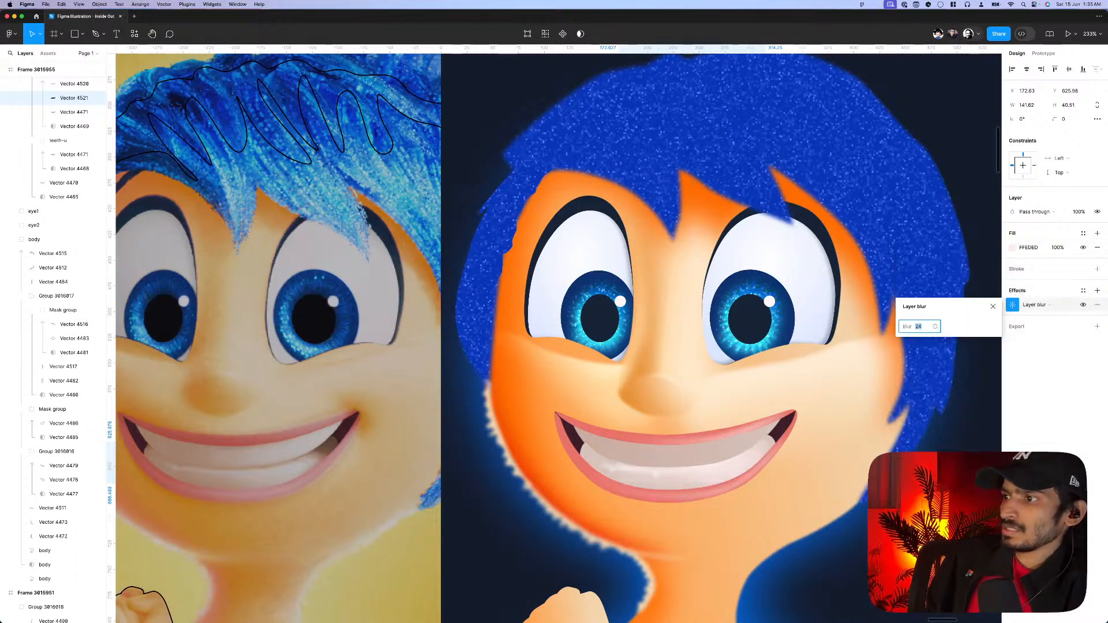
- Sample a teeth colour from the reference for the blurred highlight shape and lighten its fill to FBF0EE
{"action": "left_click", "coordinate": [1015, 250]}
{"action": "left_click", "coordinate": [908, 399]}
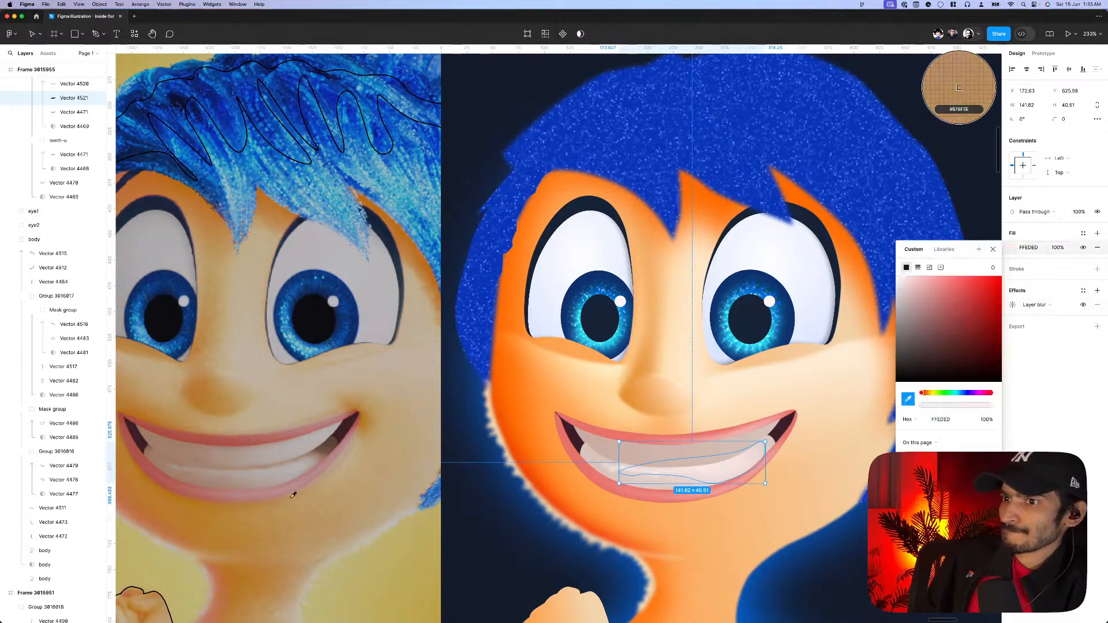
{"action": "left_click", "coordinate": [960, 88]}
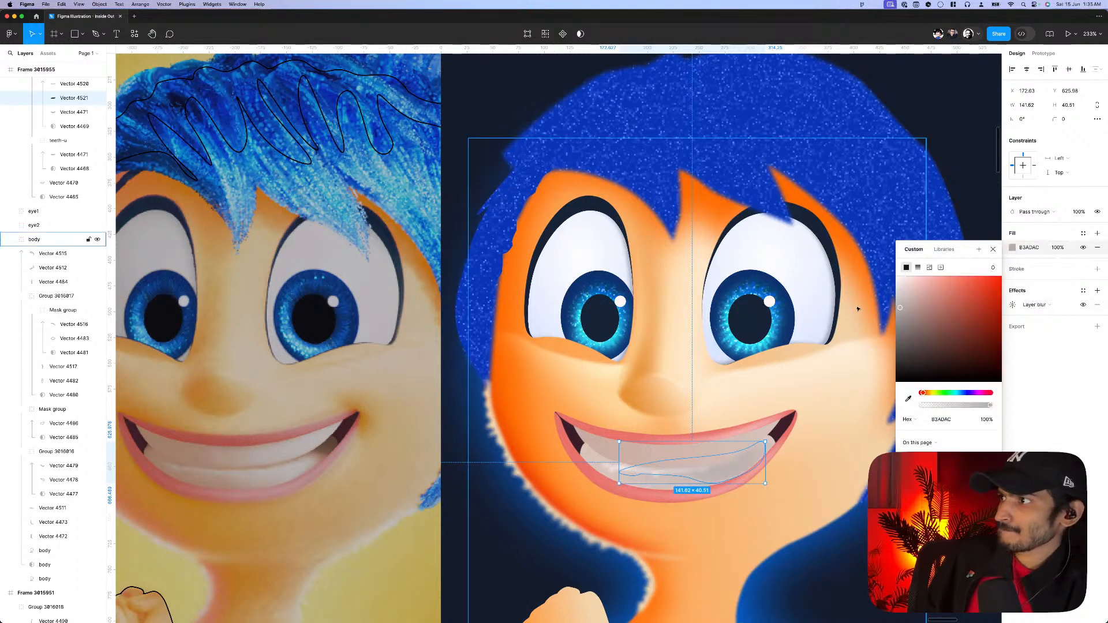
{"action": "left_click_drag", "start_coordinate": [904, 291], "coordinate": [905, 283]}
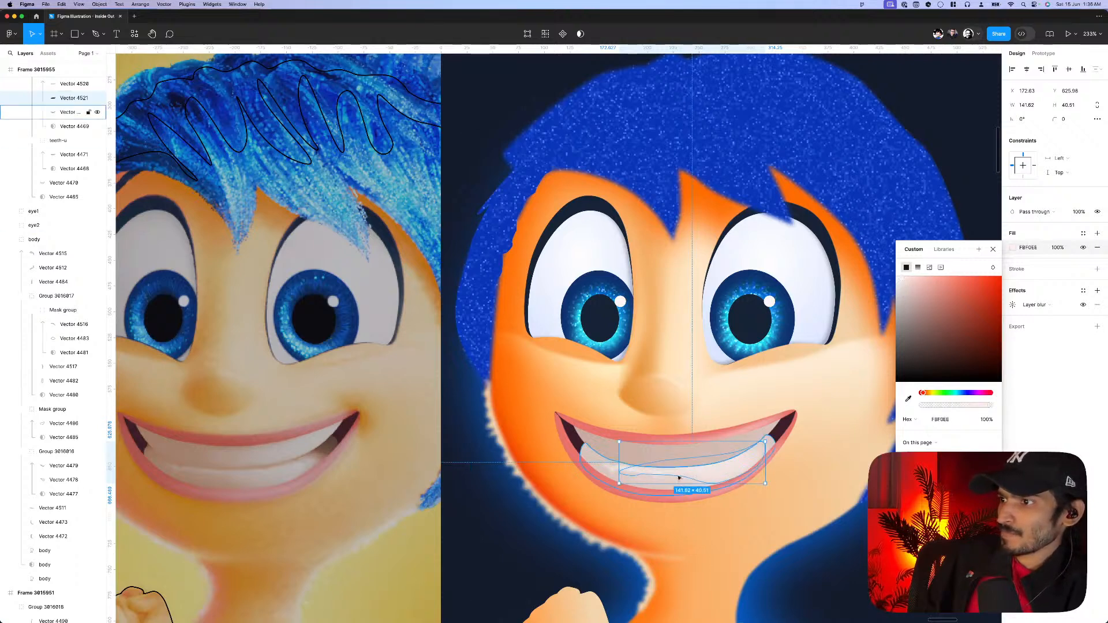
- Reshape the blurred highlight on the lower teeth by nudging the anchor points of its upper edge slightly downward
{"action": "double_click", "coordinate": [708, 480]}
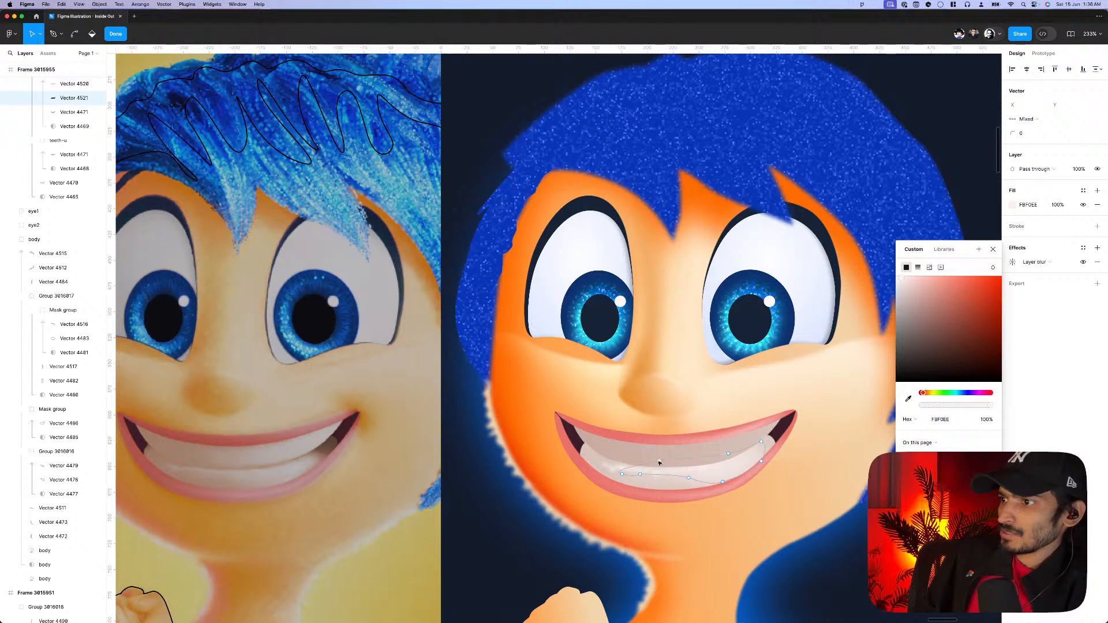
{"action": "left_click", "coordinate": [663, 468]}
{"action": "scroll", "coordinate": [691, 466], "scroll_direction": "up", "scroll_amount": 5}
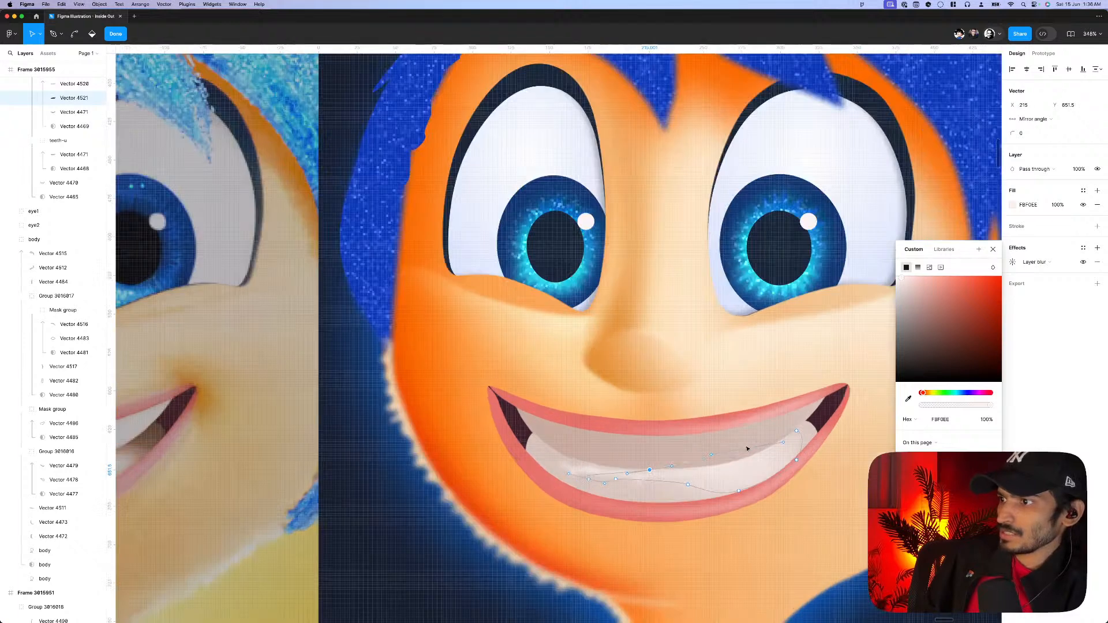
{"action": "left_click", "coordinate": [744, 456]}
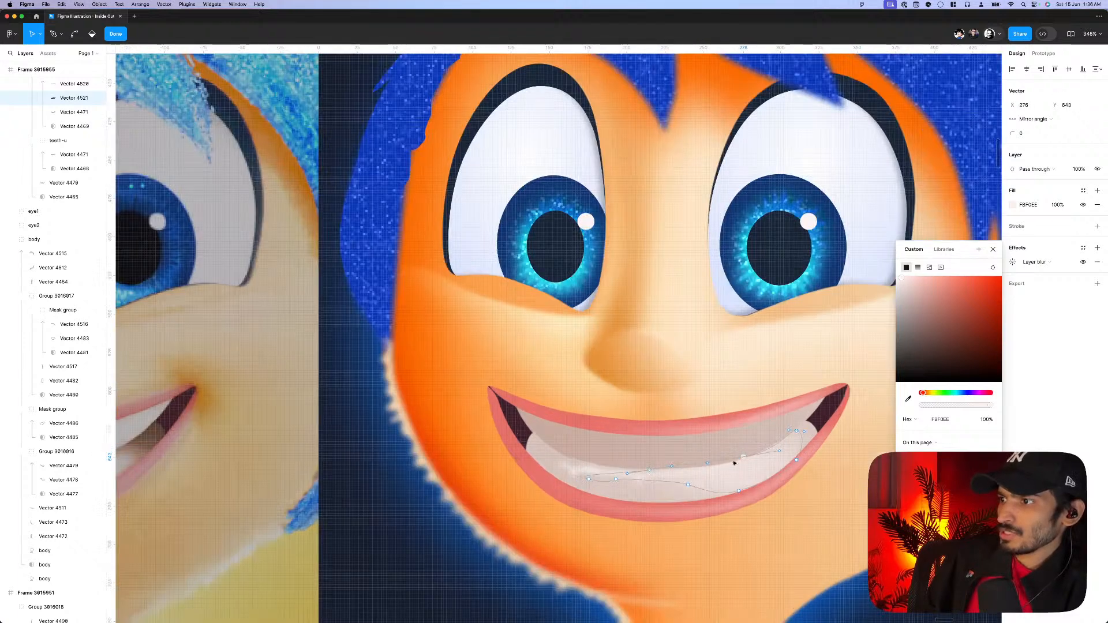
{"action": "left_click_drag", "start_coordinate": [708, 463], "coordinate": [705, 470]}
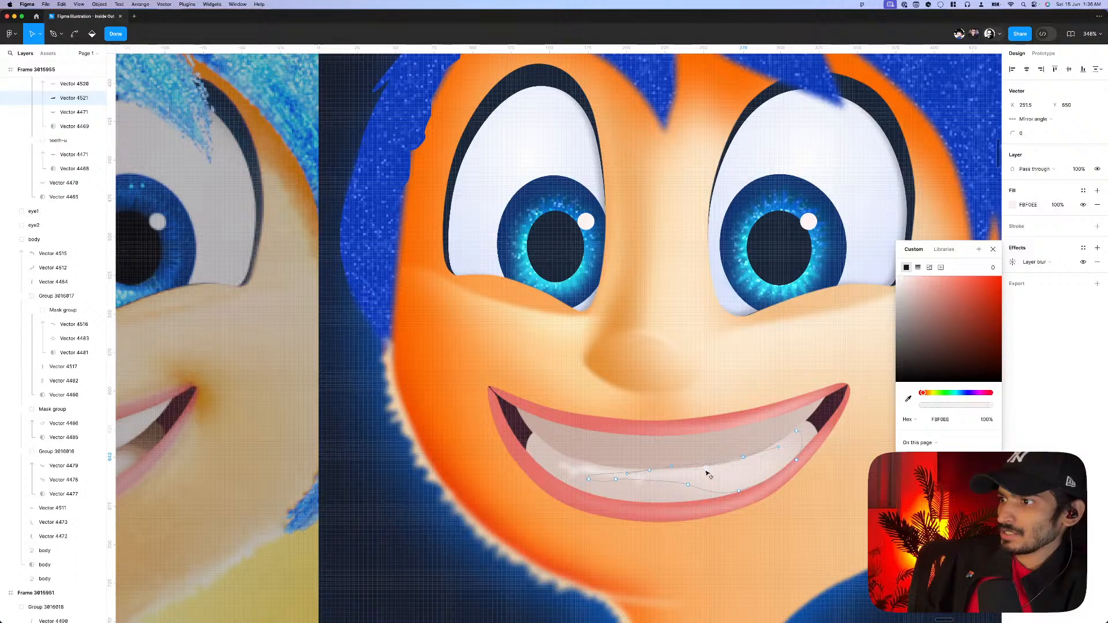
{"action": "left_click", "coordinate": [672, 469]}
{"action": "left_click_drag", "start_coordinate": [653, 475], "coordinate": [651, 474]}
{"action": "left_click", "coordinate": [745, 459]}
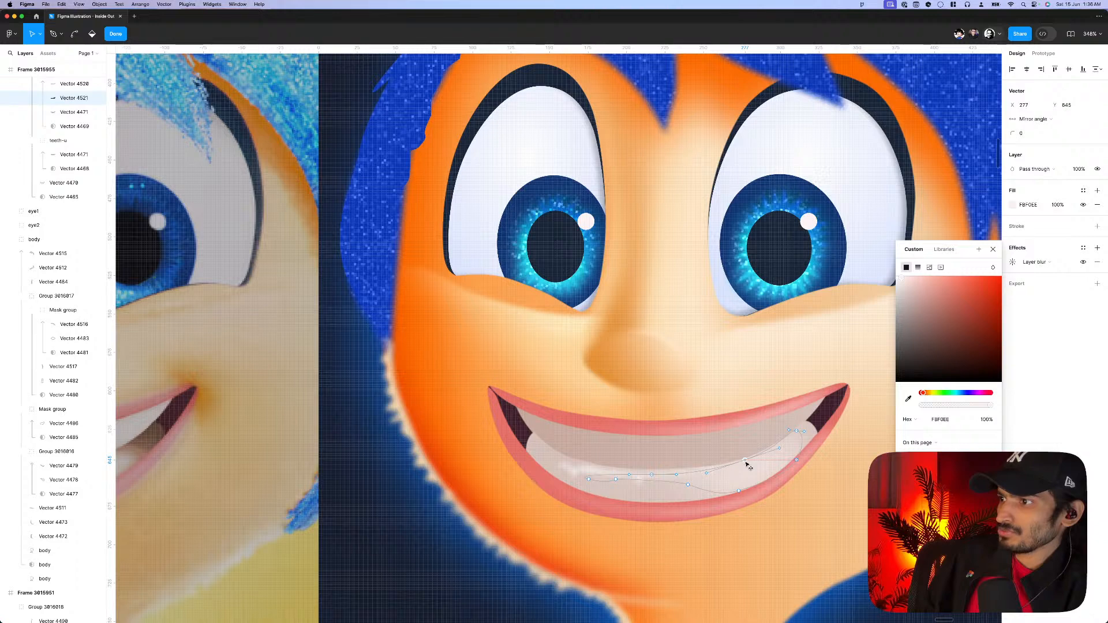
{"action": "key", "text": "Escape"}
- Slightly reduce the layer blur of the thin white highlight on the lower teeth
{"action": "left_click", "coordinate": [666, 477]}
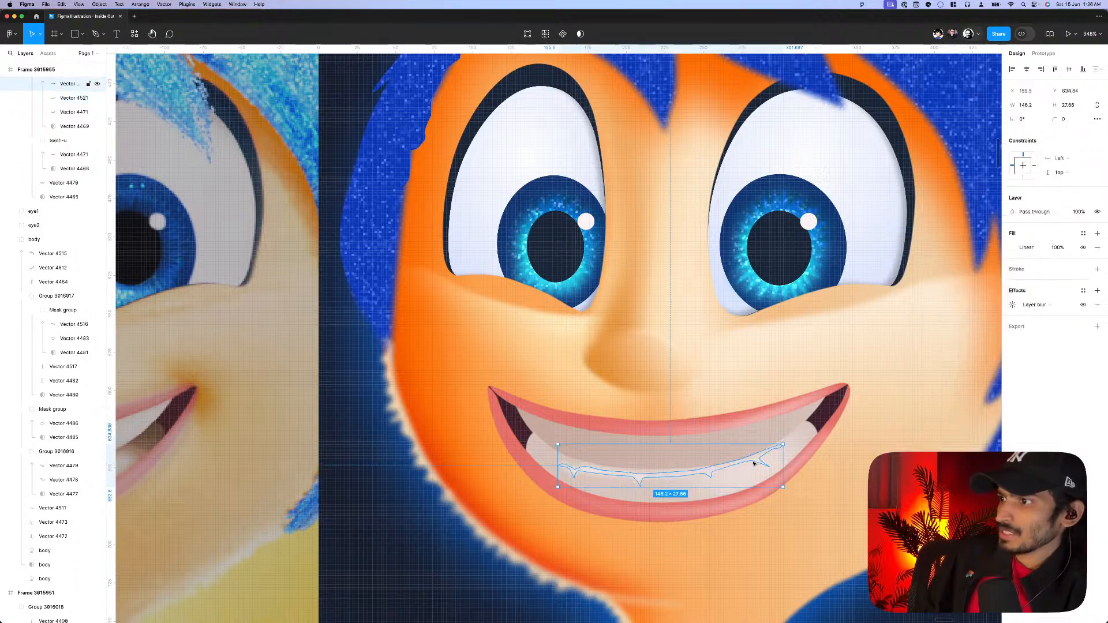
{"action": "left_click", "coordinate": [1014, 305]}
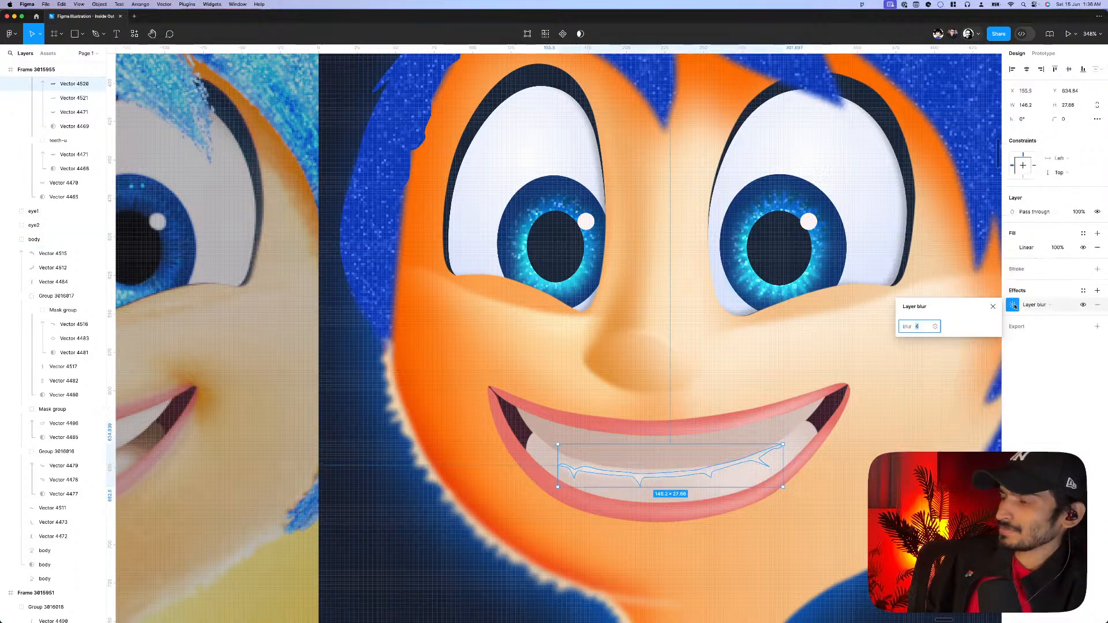
{"action": "key", "text": "Down"}
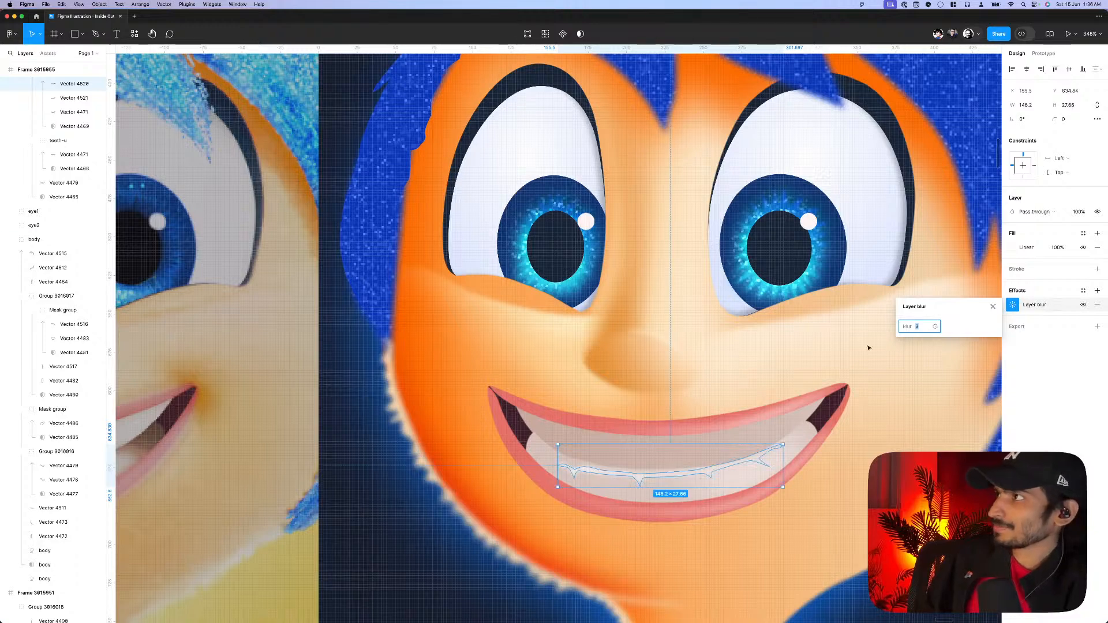
{"action": "key", "text": "Escape"}
- Extend the left tip of the thin teeth highlight slightly outward by moving its end point to X 153
{"action": "left_click", "coordinate": [588, 480]}
{"action": "double_click", "coordinate": [588, 479]}
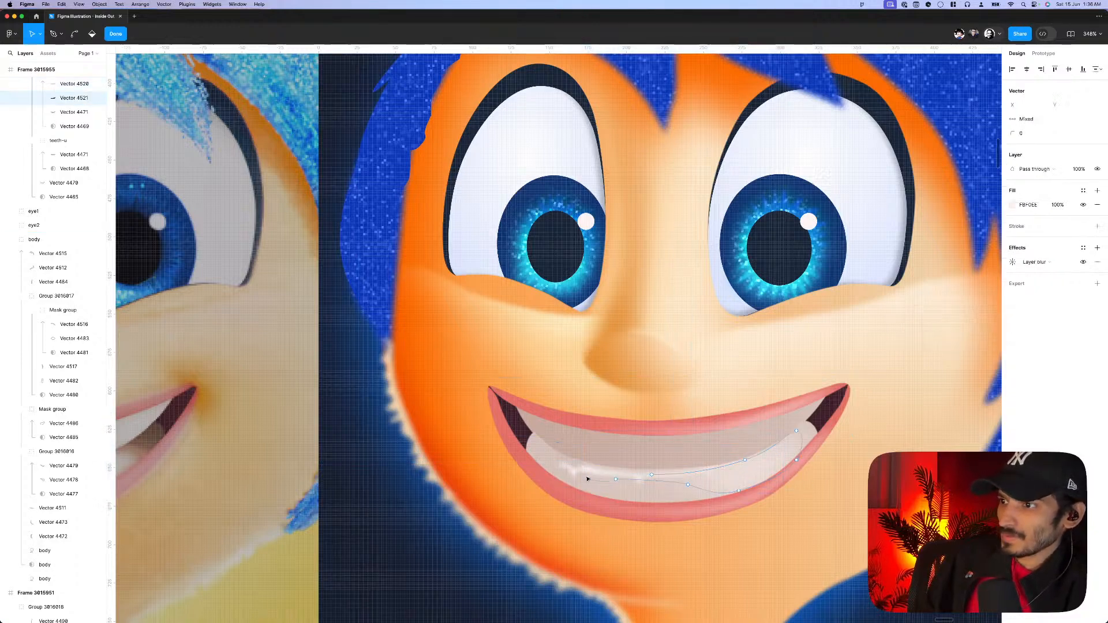
{"action": "key", "text": "Escape"}
{"action": "scroll", "coordinate": [566, 468], "scroll_direction": "up", "scroll_amount": 3}
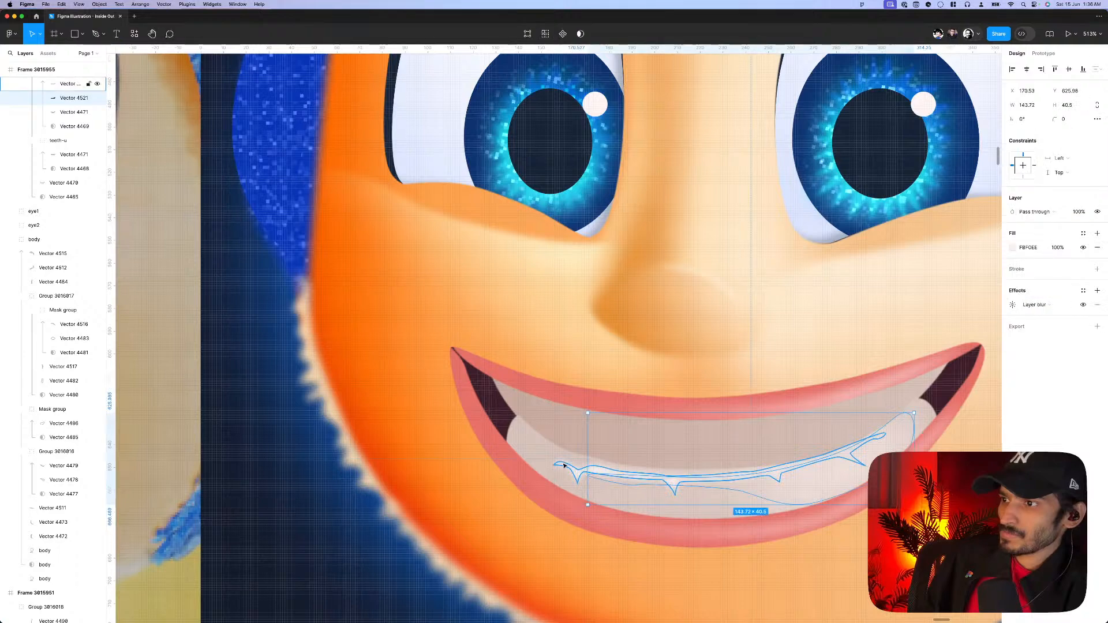
{"action": "double_click", "coordinate": [564, 465]}
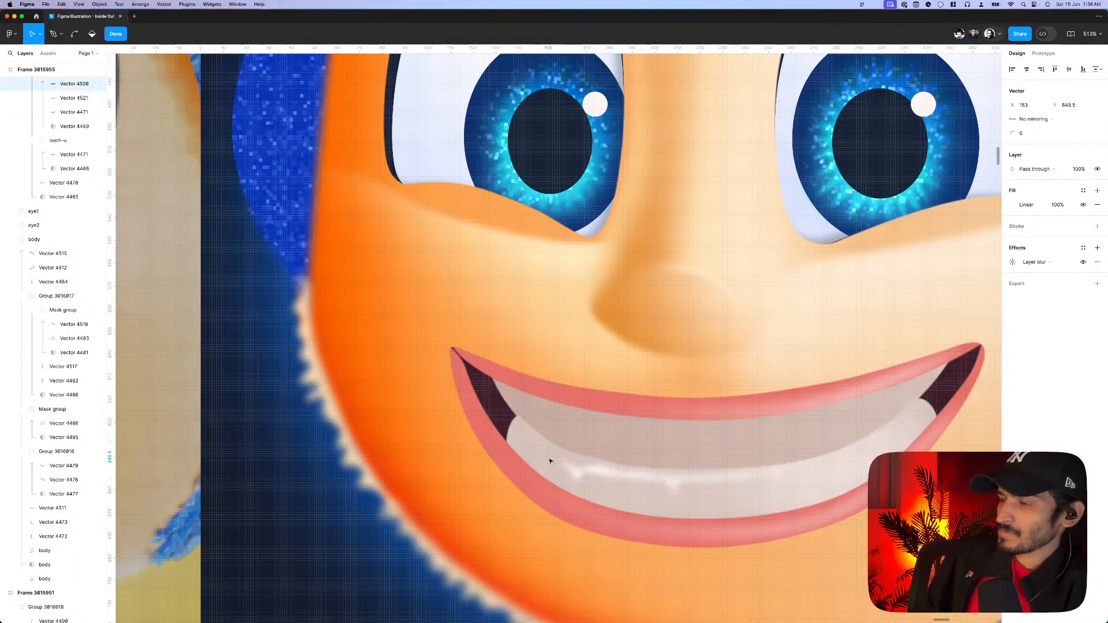
{"action": "scroll", "coordinate": [551, 461], "scroll_direction": "up", "scroll_amount": 3}
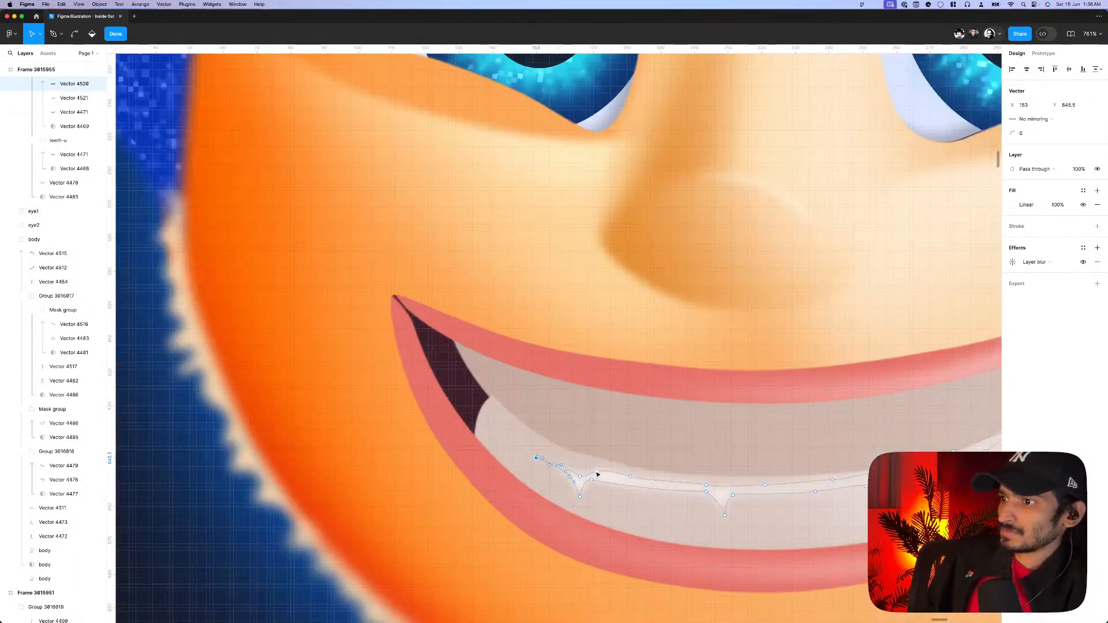
{"action": "scroll", "coordinate": [600, 479], "scroll_direction": "down", "scroll_amount": 10}
{"action": "key", "text": "Escape"}
{"action": "key", "text": "Escape"}
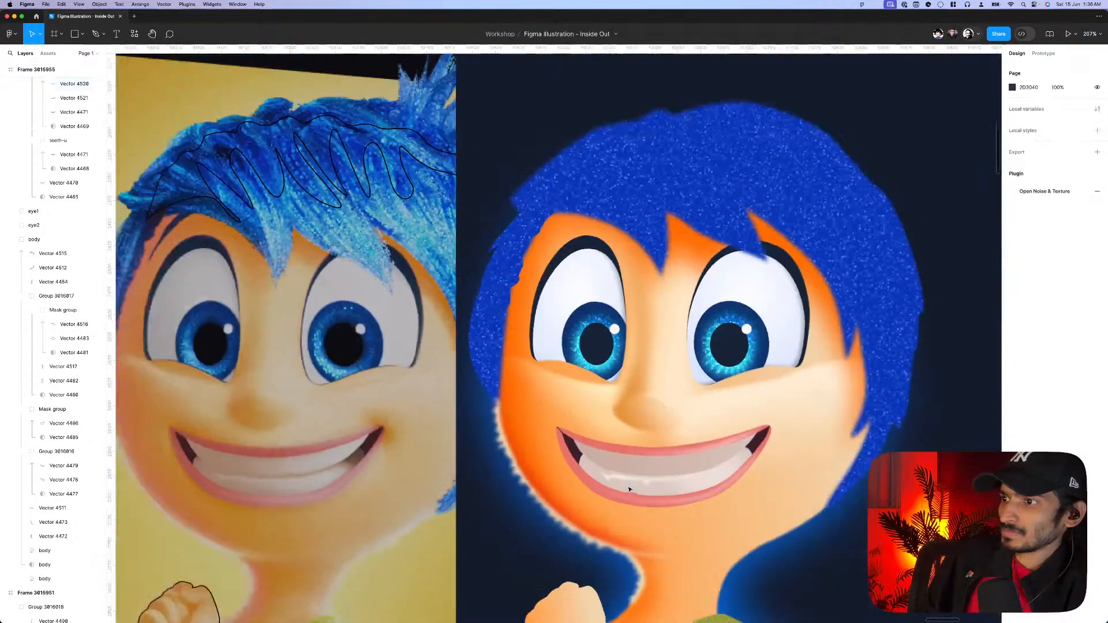
- Darken the fill of the lower teeth's base shape to the beige D8BCB1
{"action": "left_click", "coordinate": [630, 489]}
{"action": "scroll", "coordinate": [630, 491], "scroll_direction": "up", "scroll_amount": 2}
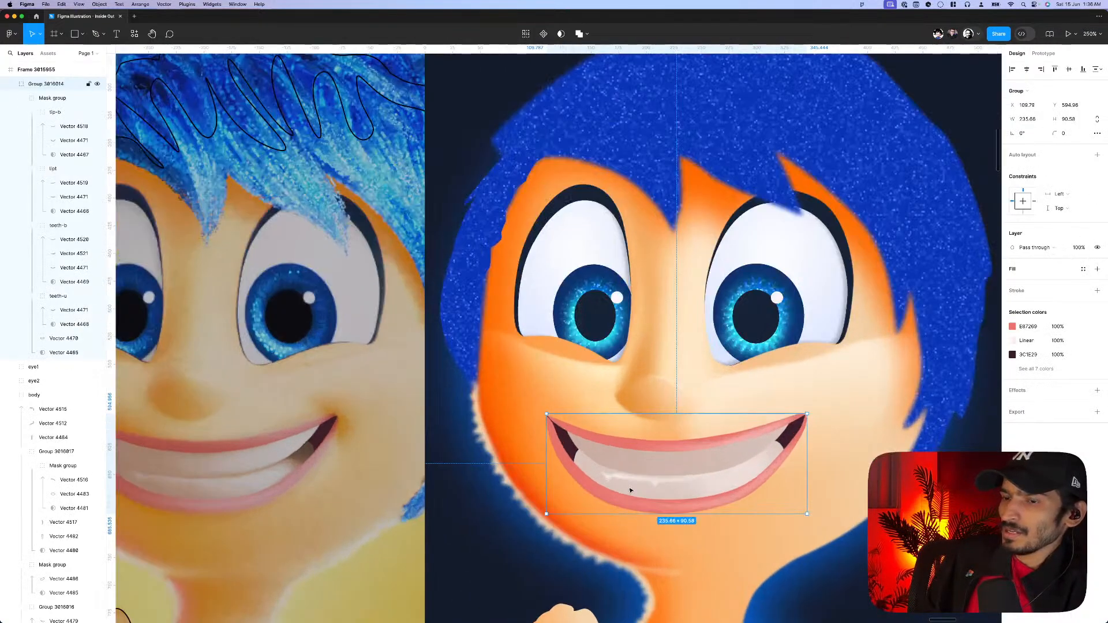
{"action": "scroll", "coordinate": [630, 490], "scroll_direction": "down", "scroll_amount": 1}
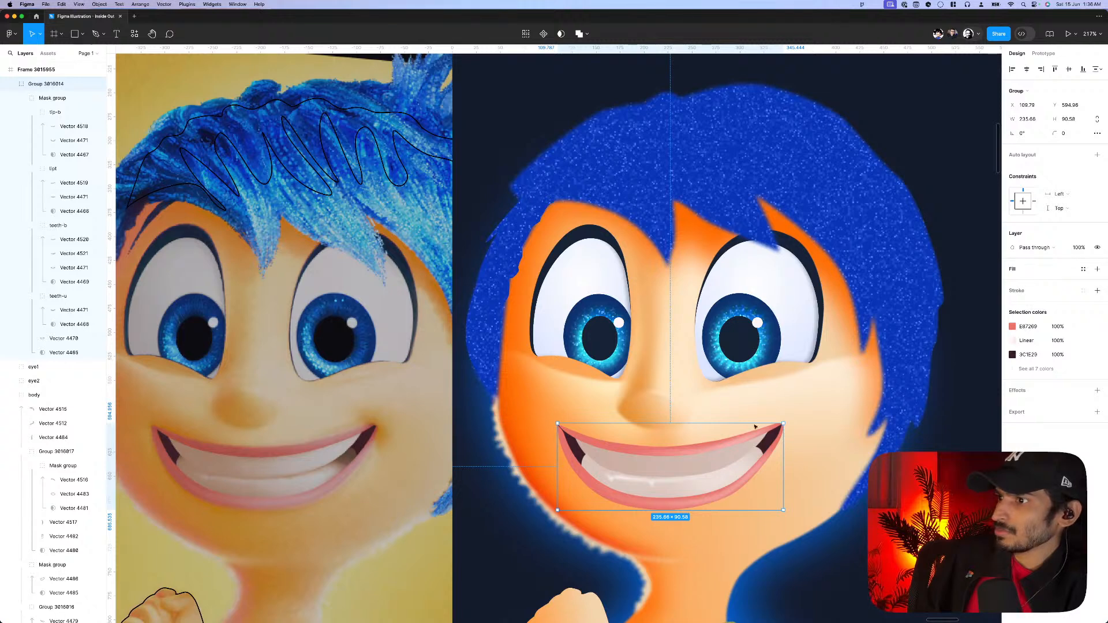
{"action": "left_click", "coordinate": [630, 488], "text": "super"}
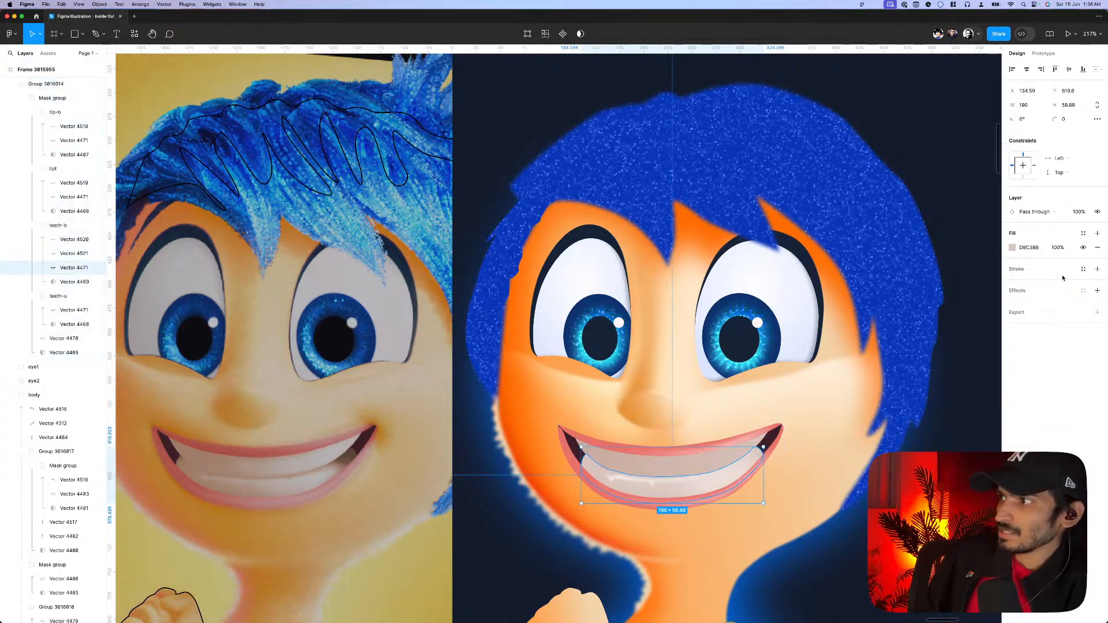
{"action": "left_click", "coordinate": [1013, 248]}
{"action": "left_click_drag", "start_coordinate": [913, 292], "coordinate": [915, 297]}
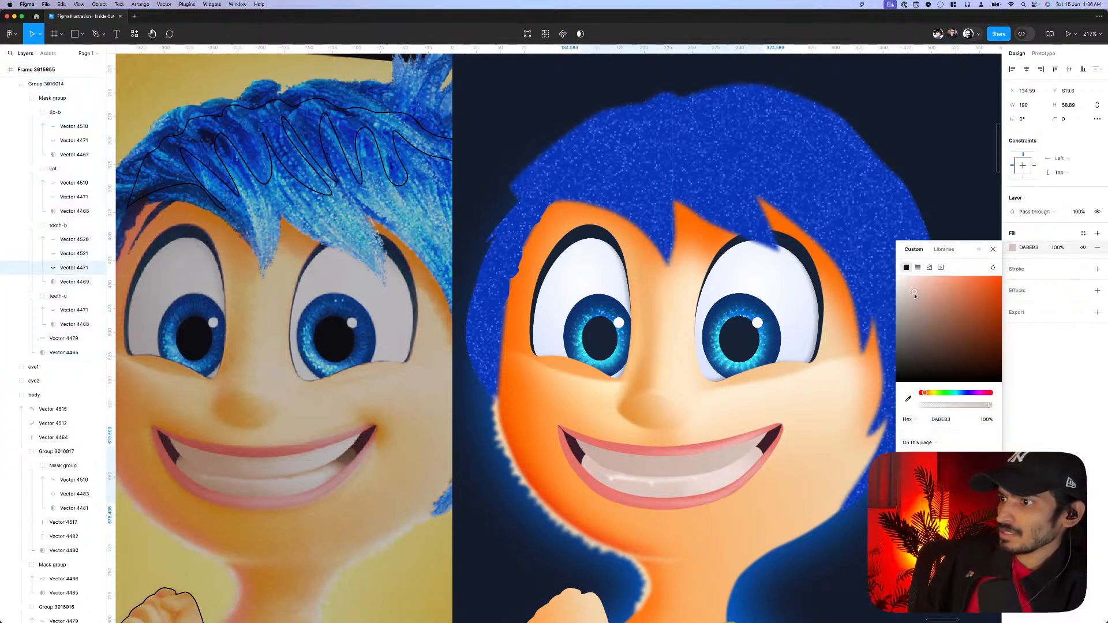
{"action": "key", "text": "Escape"}
- Draw a filled shadow shape about 166 × 42 along the upper edge and right end of the lower teeth with the Pen tool
{"action": "scroll", "coordinate": [687, 460], "scroll_direction": "up", "scroll_amount": 3}
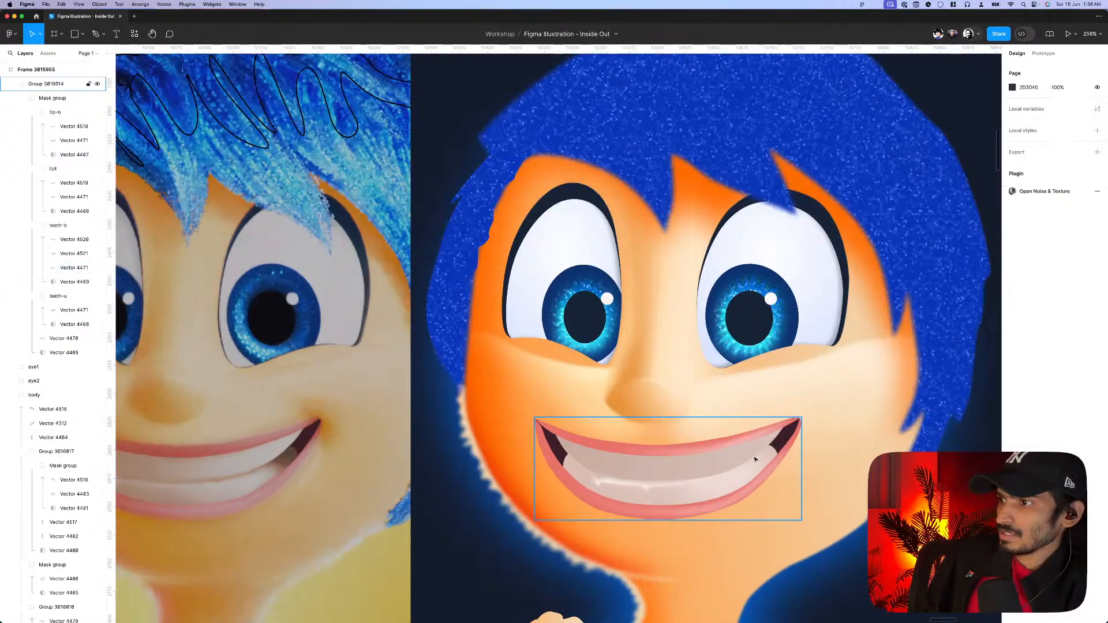
{"action": "scroll", "coordinate": [762, 460], "scroll_direction": "left", "scroll_amount": 1}
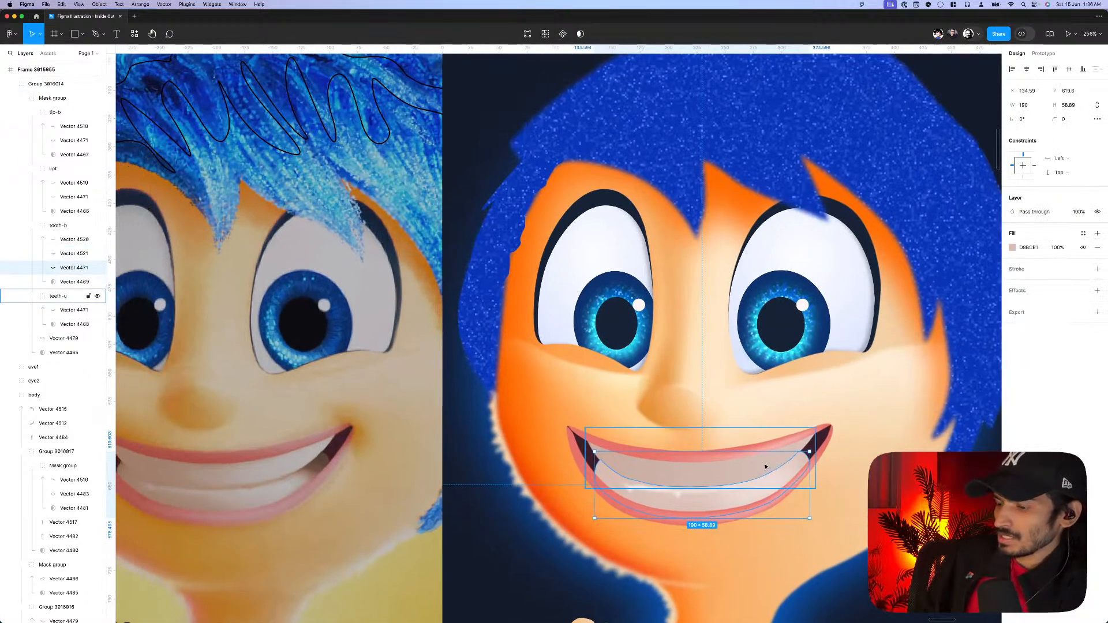
{"action": "scroll", "coordinate": [649, 488], "scroll_direction": "up", "scroll_amount": 4}
{"action": "key", "text": "p"}
{"action": "left_click", "coordinate": [624, 474]}
{"action": "left_click_drag", "start_coordinate": [650, 482], "coordinate": [778, 482]}
{"action": "left_click", "coordinate": [807, 475]}
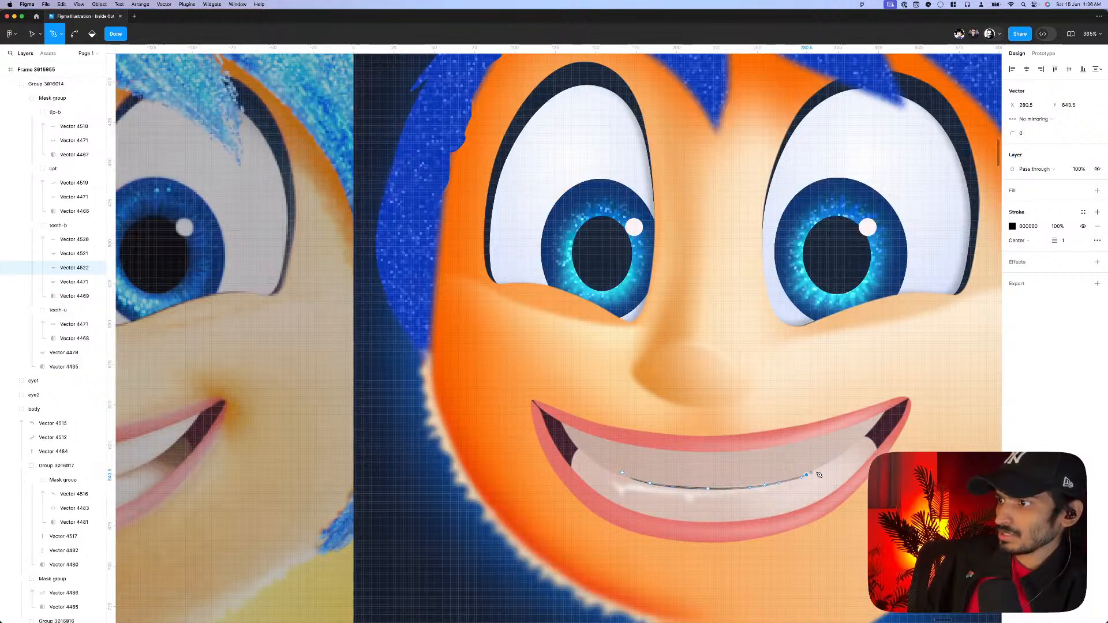
{"action": "scroll", "coordinate": [819, 474], "scroll_direction": "down", "scroll_amount": 3}
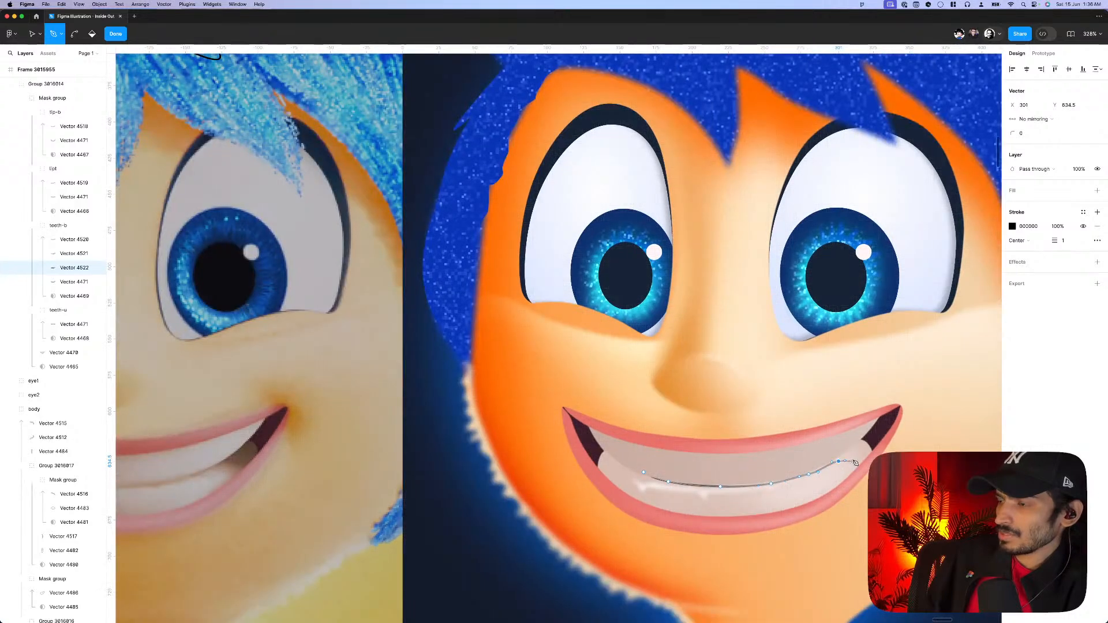
{"action": "left_click", "coordinate": [856, 472]}
{"action": "left_click", "coordinate": [879, 440]}
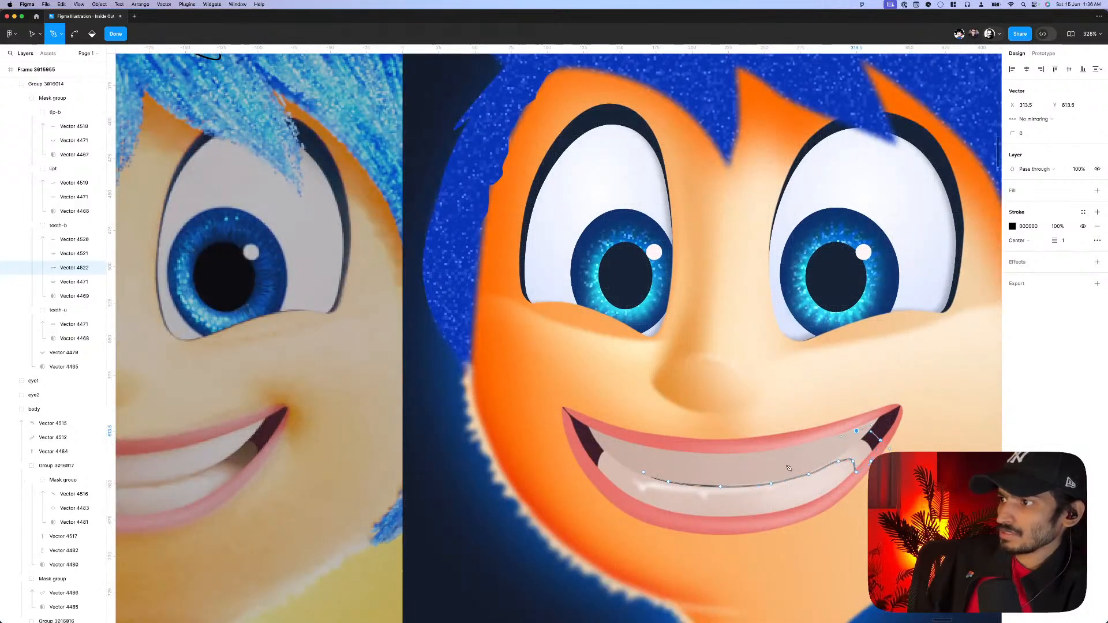
{"action": "left_click", "coordinate": [856, 432]}
{"action": "left_click_drag", "start_coordinate": [643, 472], "coordinate": [654, 487]}
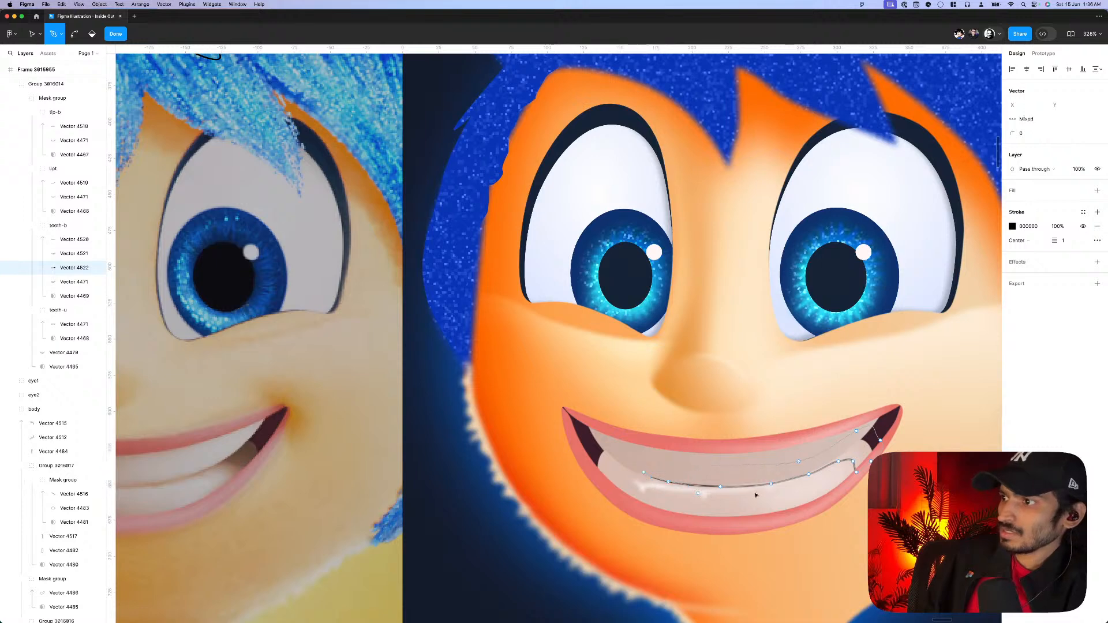
{"action": "key", "text": "Escape"}
{"action": "scroll", "coordinate": [858, 460], "scroll_direction": "down", "scroll_amount": 3}
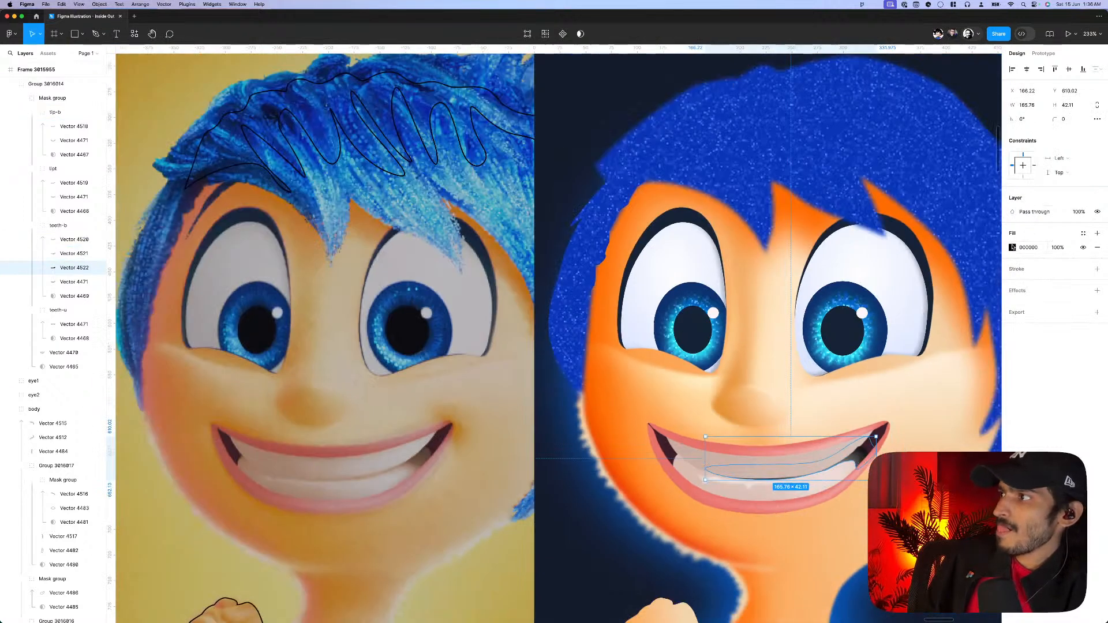
- Set the shadow shape's fill to dark brown 5D3F31, based on a sampled colour, and add a layer blur
{"action": "left_click", "coordinate": [1013, 247]}
{"action": "left_click", "coordinate": [908, 398]}
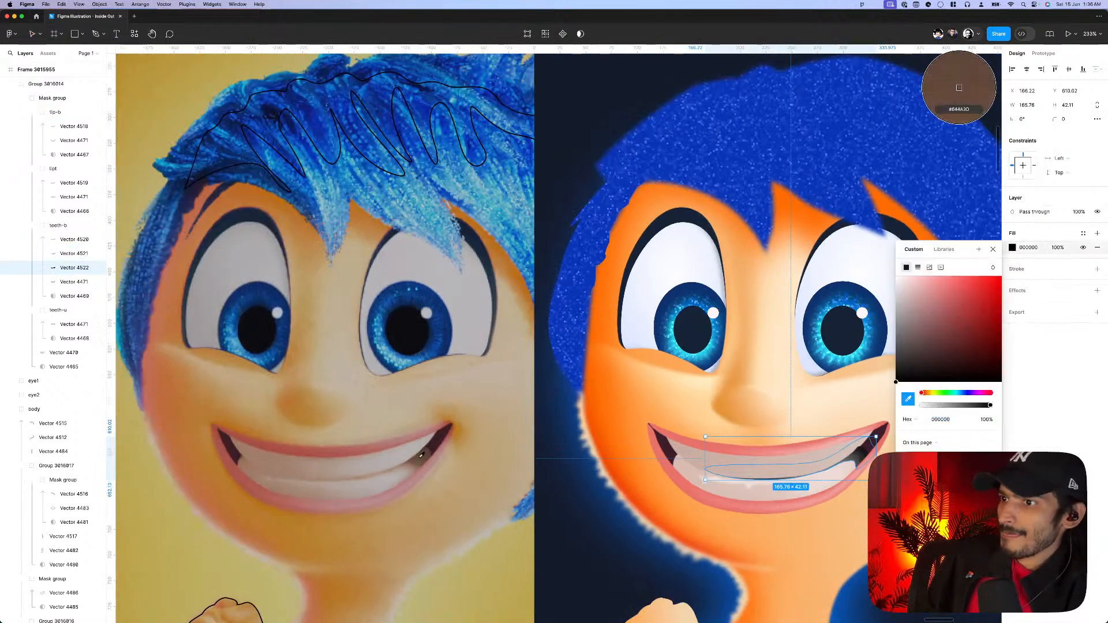
{"action": "left_click", "coordinate": [747, 418]}
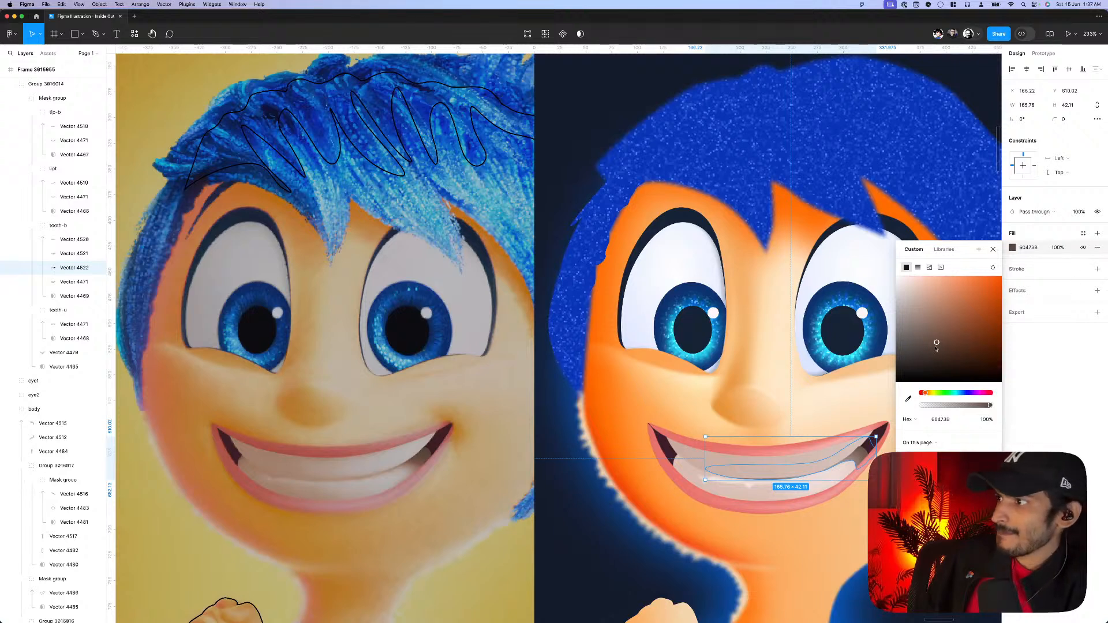
{"action": "left_click_drag", "start_coordinate": [936, 346], "coordinate": [946, 348]}
{"action": "left_click", "coordinate": [1021, 304]}
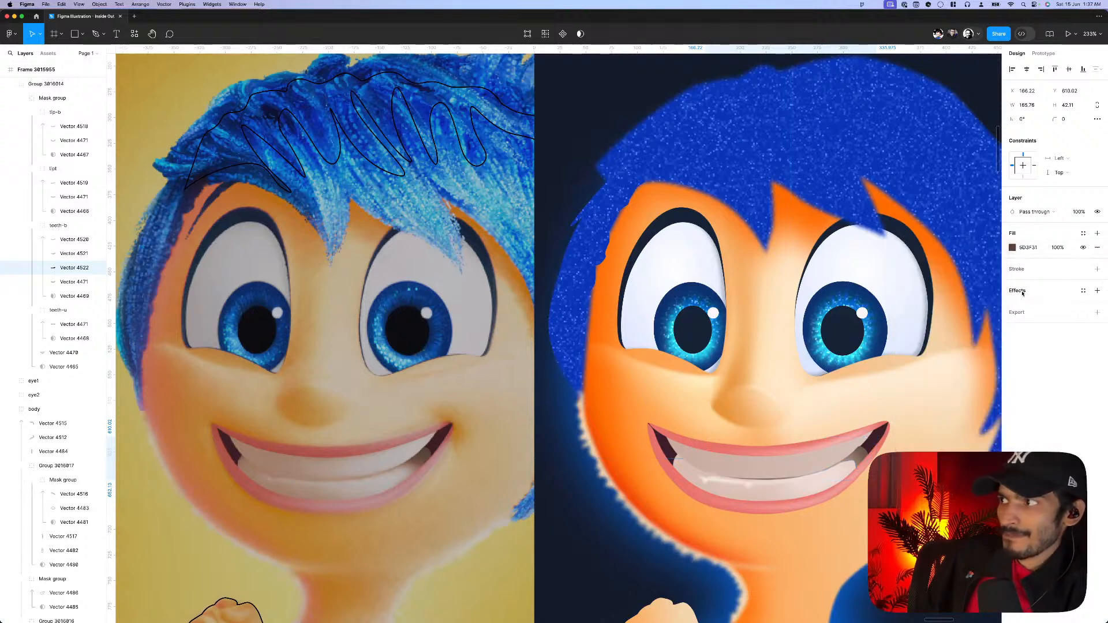
{"action": "left_click", "coordinate": [1097, 291]}
{"action": "left_click", "coordinate": [1034, 305]}
{"action": "left_click", "coordinate": [1039, 316]}
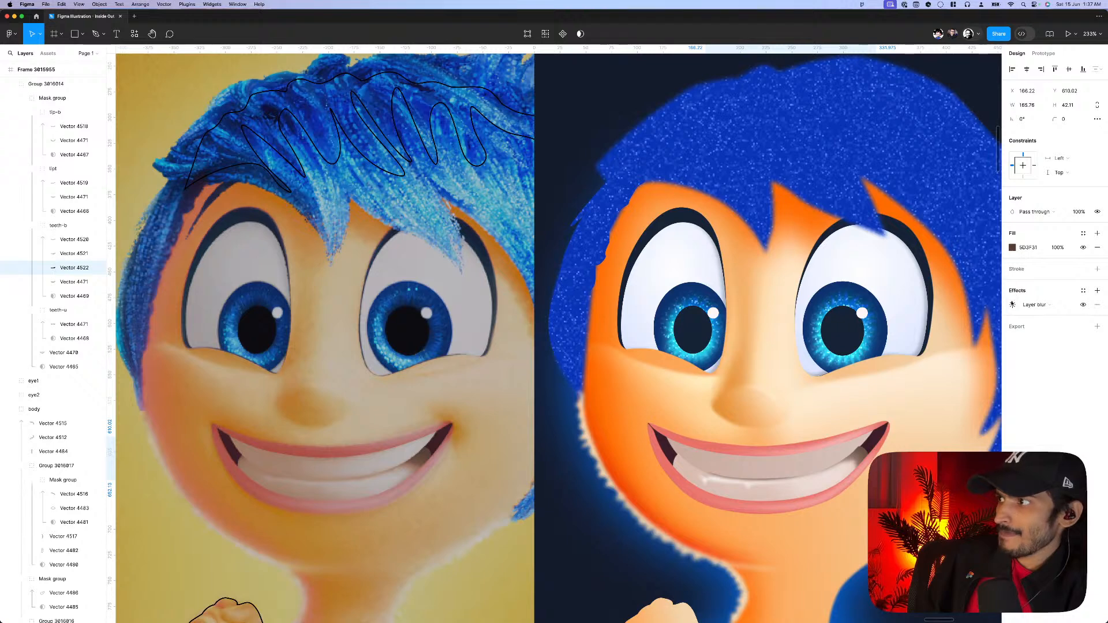
{"action": "left_click", "coordinate": [1012, 305]}
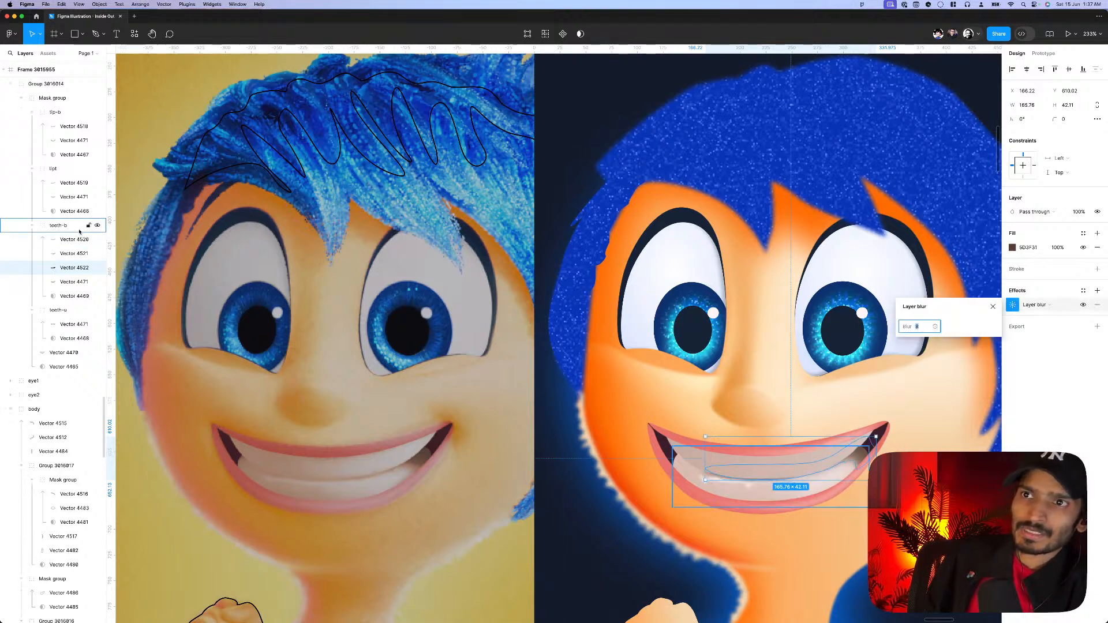
- Move the teeth-u group above the lower teeth group in the mouth's layer order
{"action": "left_click", "coordinate": [58, 225]}
{"action": "scroll", "coordinate": [57, 277], "scroll_direction": "up", "scroll_amount": 1}
{"action": "left_click", "coordinate": [58, 325]}
{"action": "left_click_drag", "start_coordinate": [57, 327], "coordinate": [58, 235]}
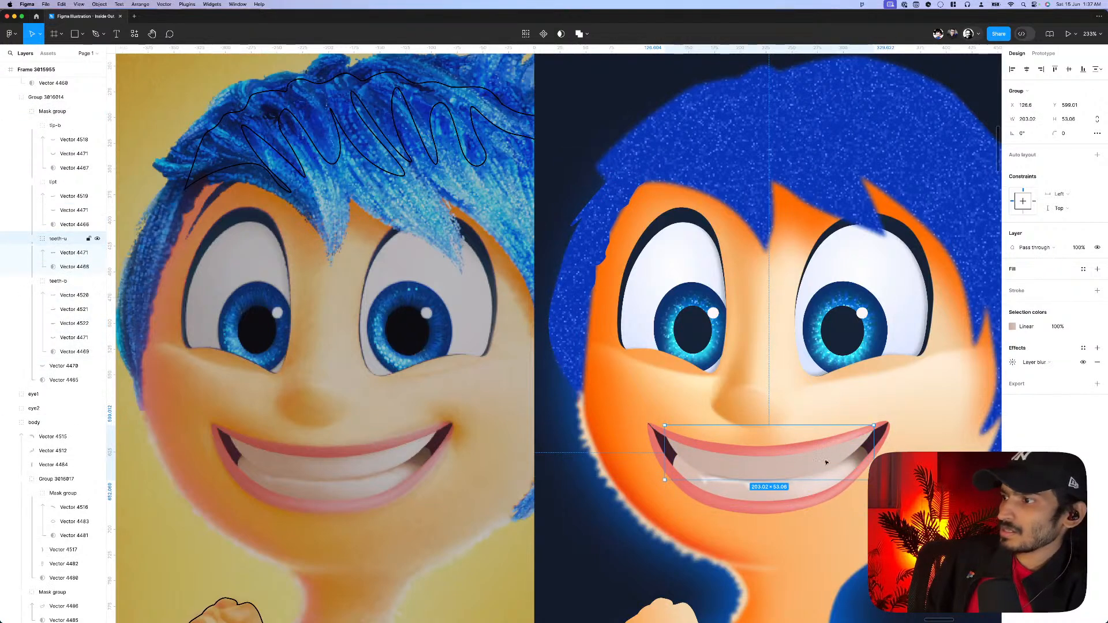
- Reshape the brown teeth shadow by lowering anchor points along the right half of its bottom edge
{"action": "double_click", "coordinate": [845, 470]}
{"action": "scroll", "coordinate": [845, 471], "scroll_direction": "up", "scroll_amount": 5}
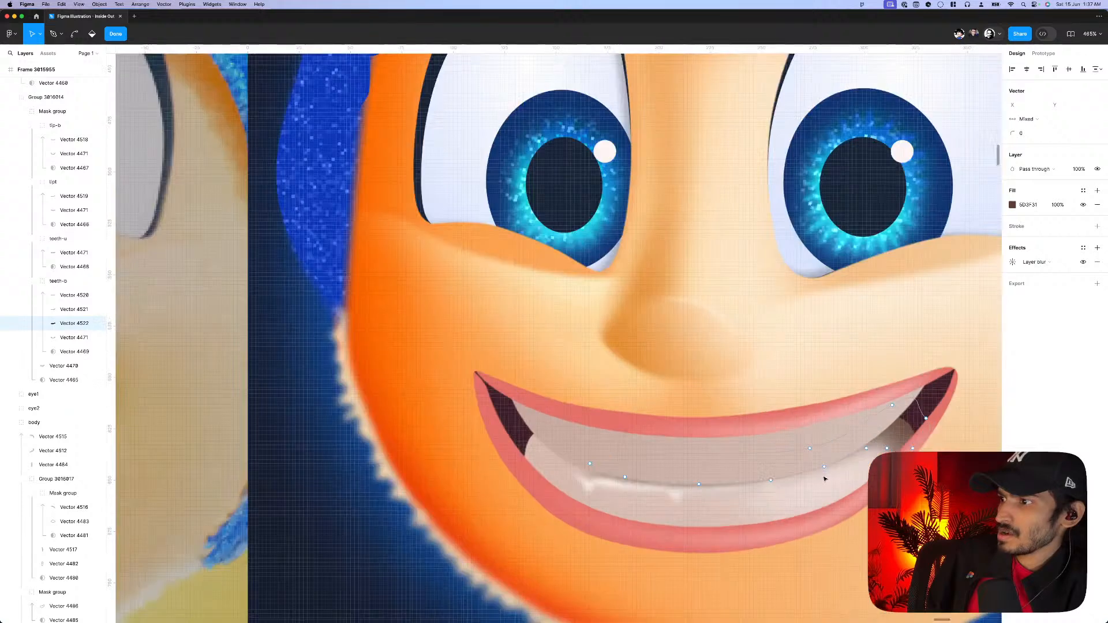
{"action": "left_click", "coordinate": [822, 471]}
{"action": "left_click_drag", "start_coordinate": [824, 472], "coordinate": [774, 487]}
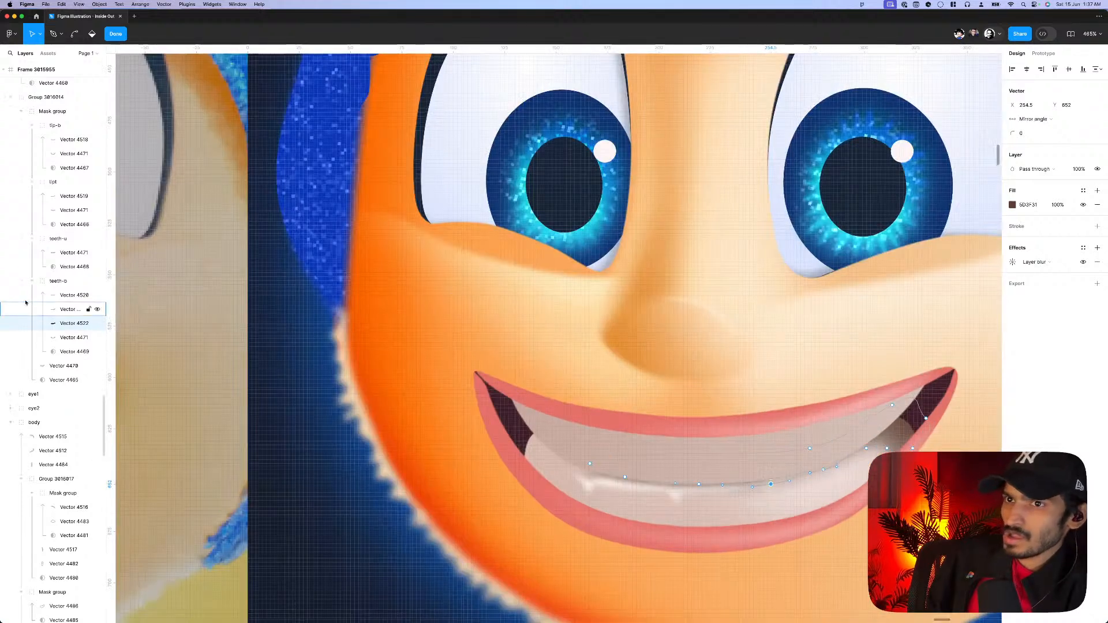
- Adjust the anchor points along the right half of the white highlight on the lower teeth
{"action": "key", "text": "Escape"}
{"action": "left_click", "coordinate": [690, 496]}
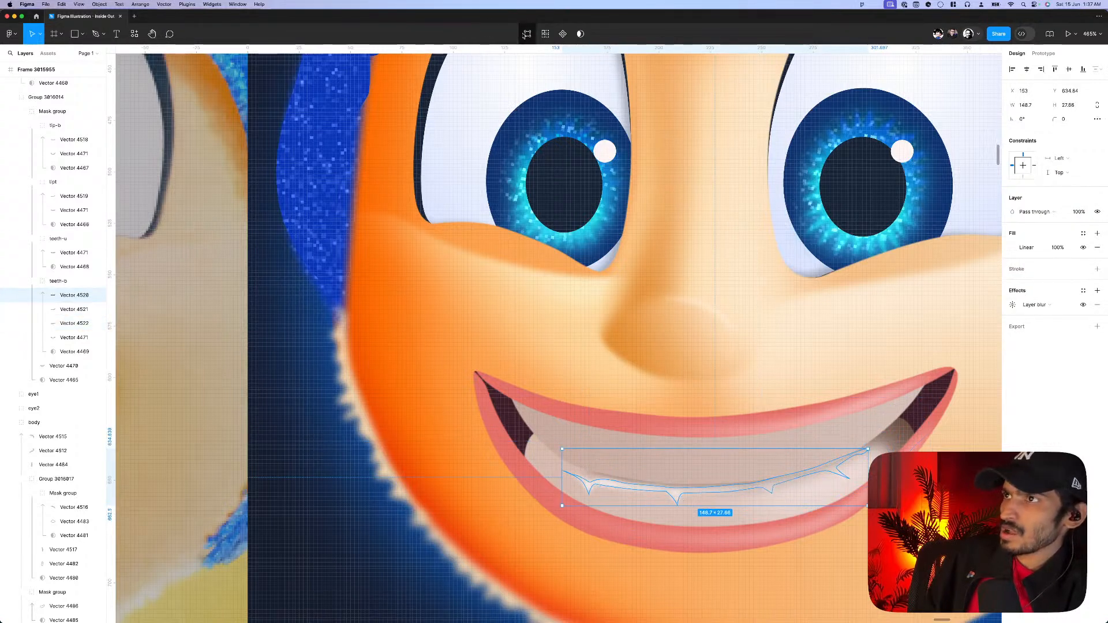
{"action": "key", "text": "Return"}
{"action": "left_click_drag", "start_coordinate": [862, 523], "coordinate": [729, 466]}
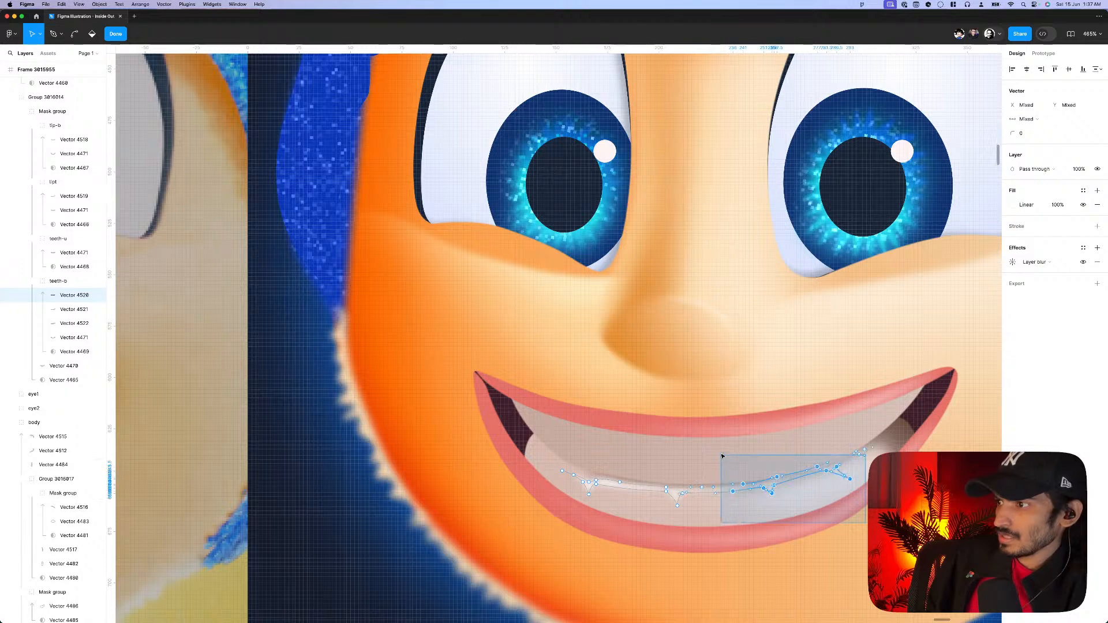
{"action": "scroll", "coordinate": [729, 466], "scroll_direction": "up", "scroll_amount": 5}
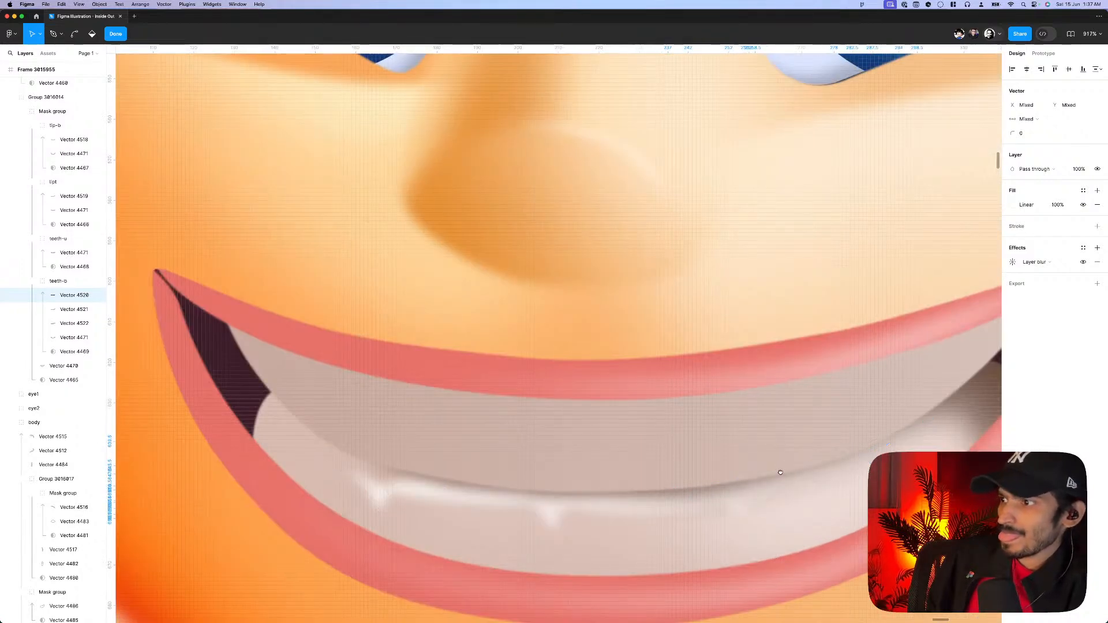
{"action": "scroll", "coordinate": [783, 474], "scroll_direction": "down", "scroll_amount": 8}
{"action": "key", "text": "Escape"}
- Change the lower-teeth highlight's fill to a radial gradient and centre it on the teeth, fading outward
{"action": "left_click", "coordinate": [1016, 247]}
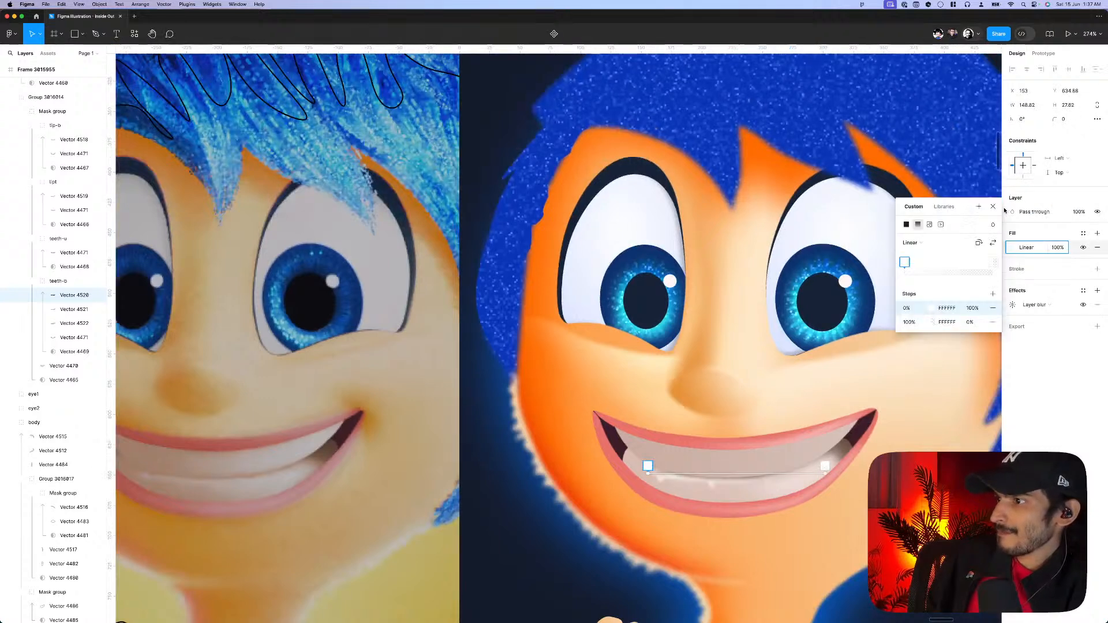
{"action": "left_click_drag", "start_coordinate": [824, 474], "coordinate": [733, 537]}
{"action": "left_click", "coordinate": [911, 242]}
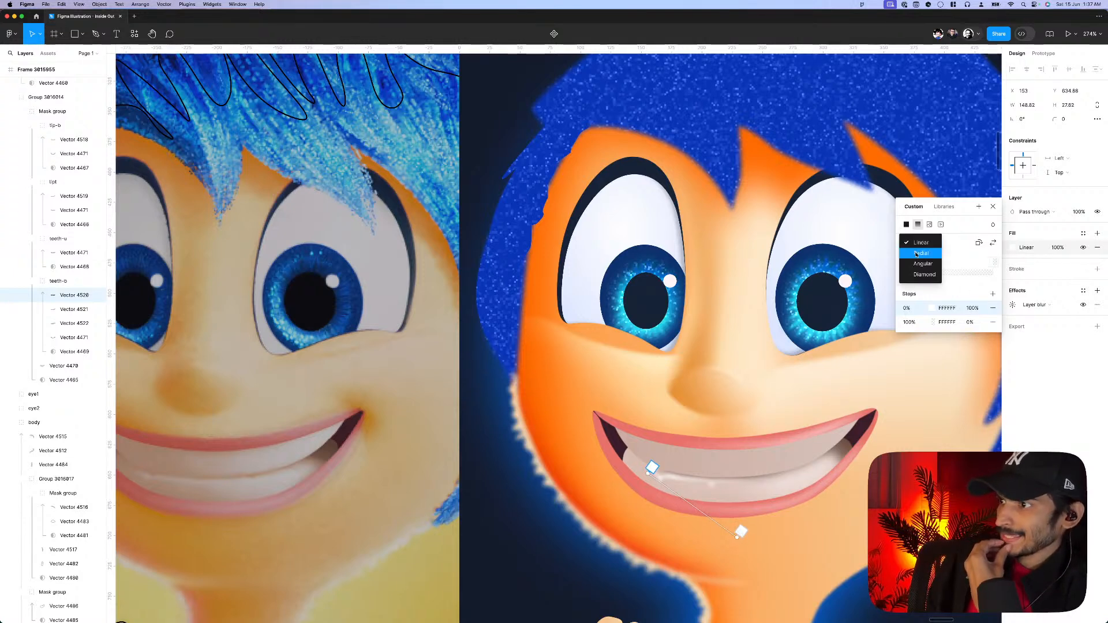
{"action": "left_click", "coordinate": [917, 254]}
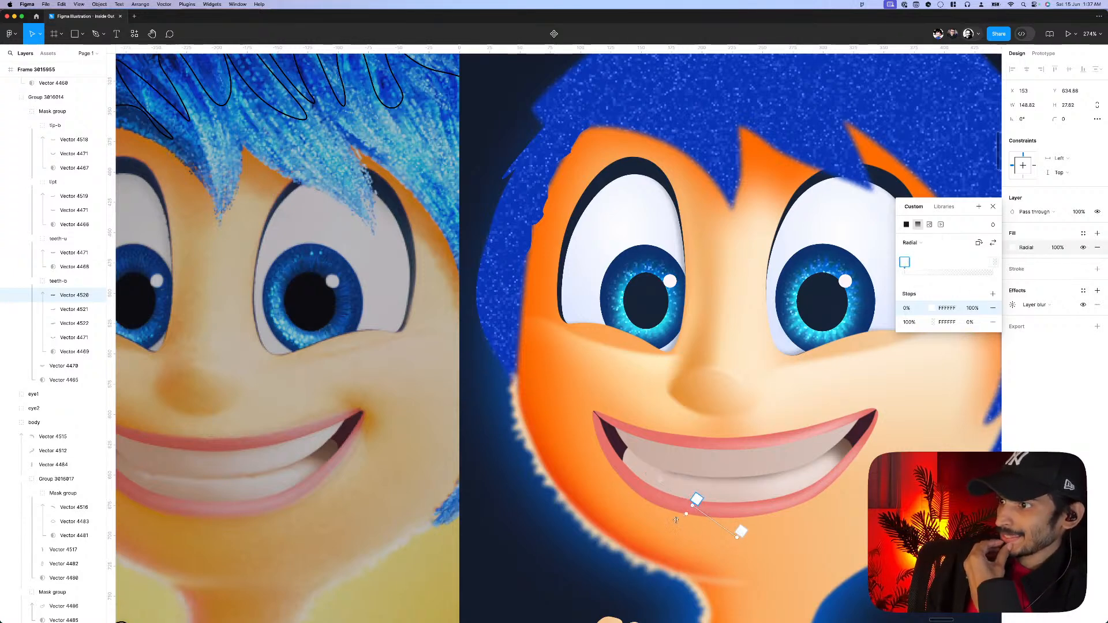
{"action": "left_click_drag", "start_coordinate": [697, 501], "coordinate": [635, 465]}
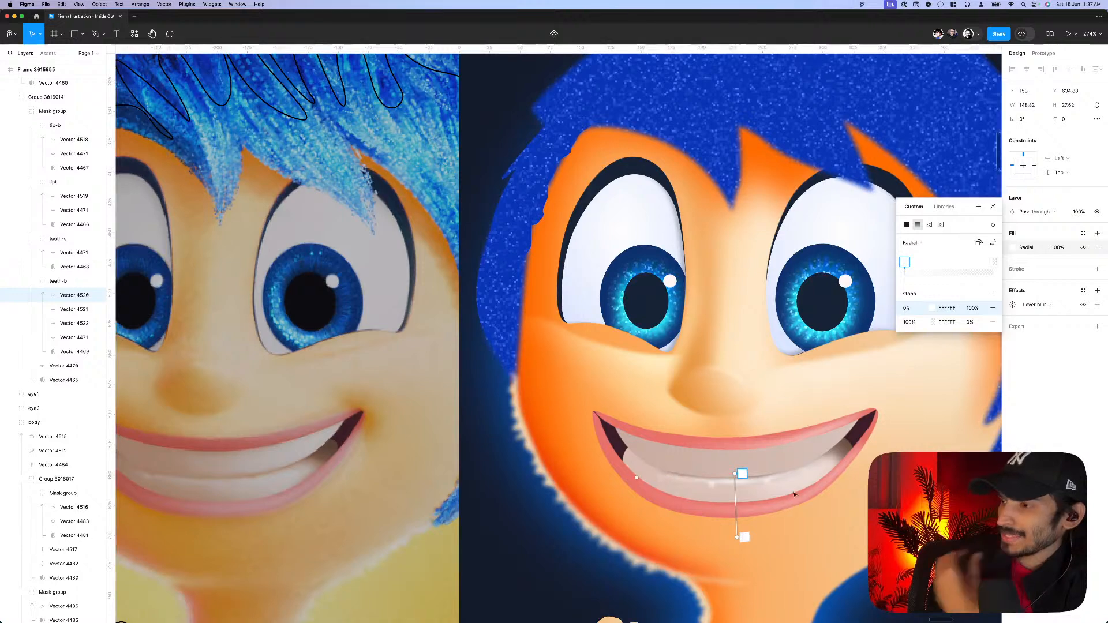
{"action": "scroll", "coordinate": [790, 498], "scroll_direction": "down", "scroll_amount": 5}
{"action": "key", "text": "Escape"}
{"action": "scroll", "coordinate": [810, 538], "scroll_direction": "down", "scroll_amount": 4}
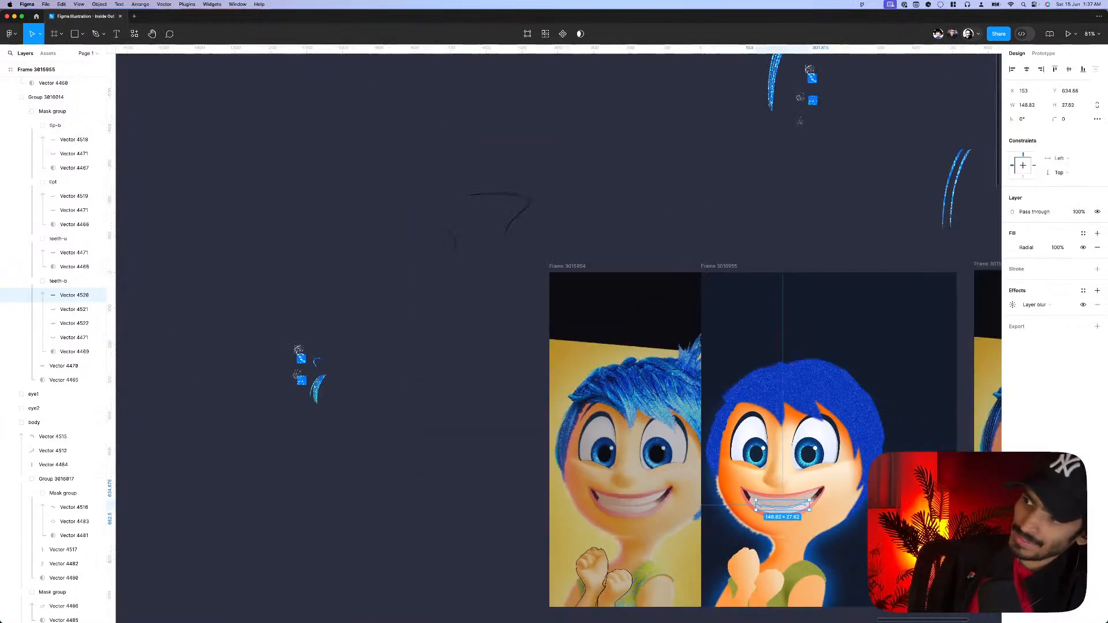
{"action": "key", "text": "Escape"}
- Set the blurred highlight on the right of the lower teeth to fill FFFBF5 and adjust its layer blur
{"action": "scroll", "coordinate": [712, 394], "scroll_direction": "up", "scroll_amount": 6}
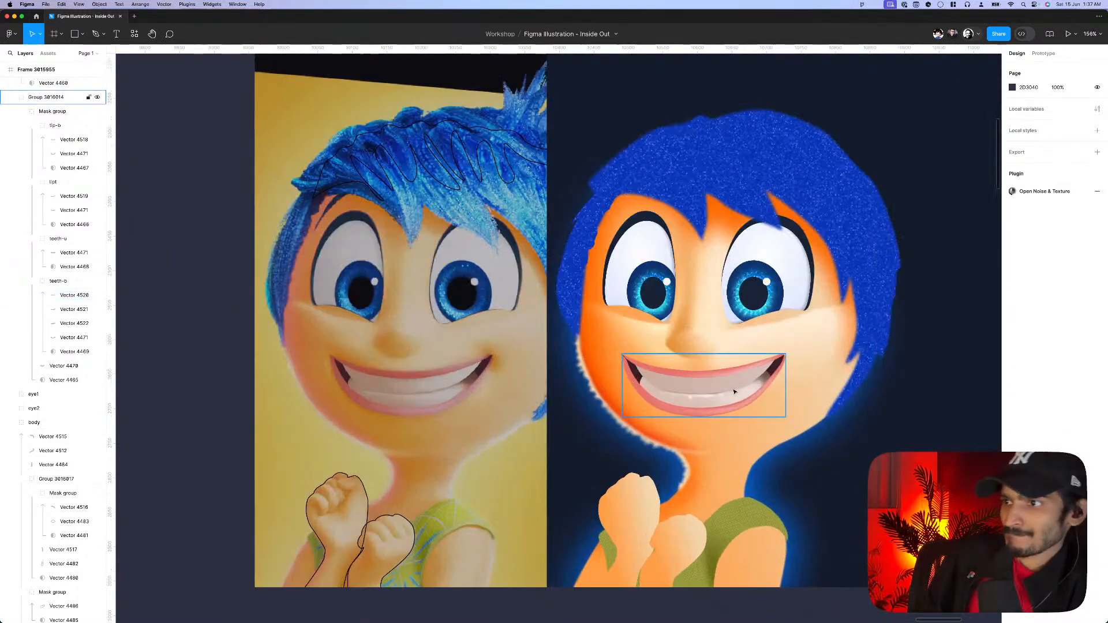
{"action": "double_click", "coordinate": [712, 394]}
{"action": "double_click", "coordinate": [713, 394]}
{"action": "scroll", "coordinate": [716, 398], "scroll_direction": "up", "scroll_amount": 3}
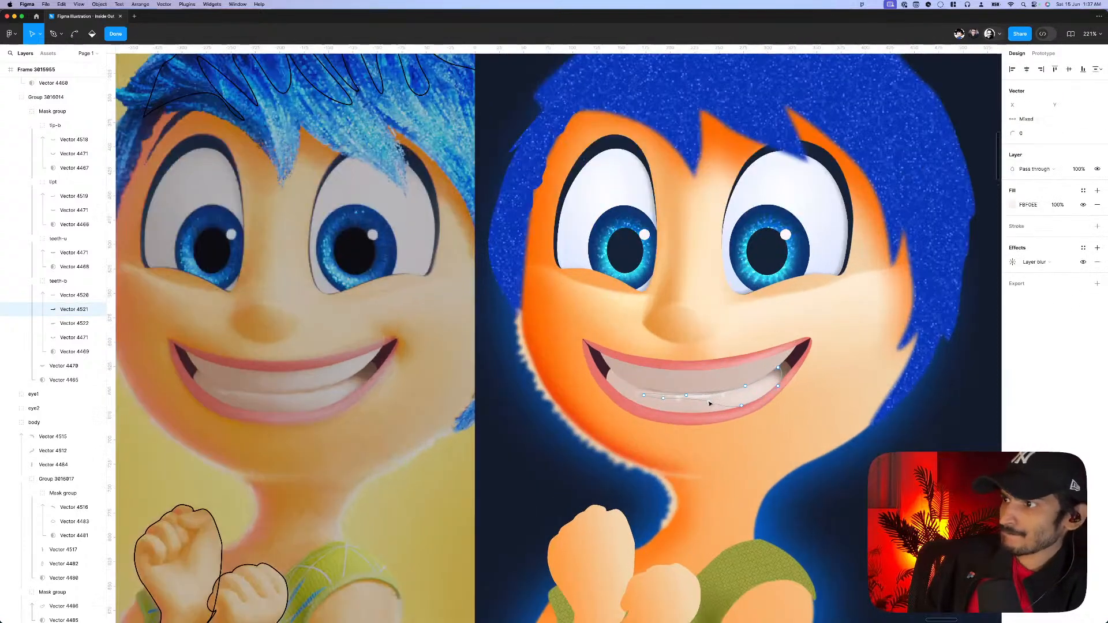
{"action": "left_click", "coordinate": [709, 403]}
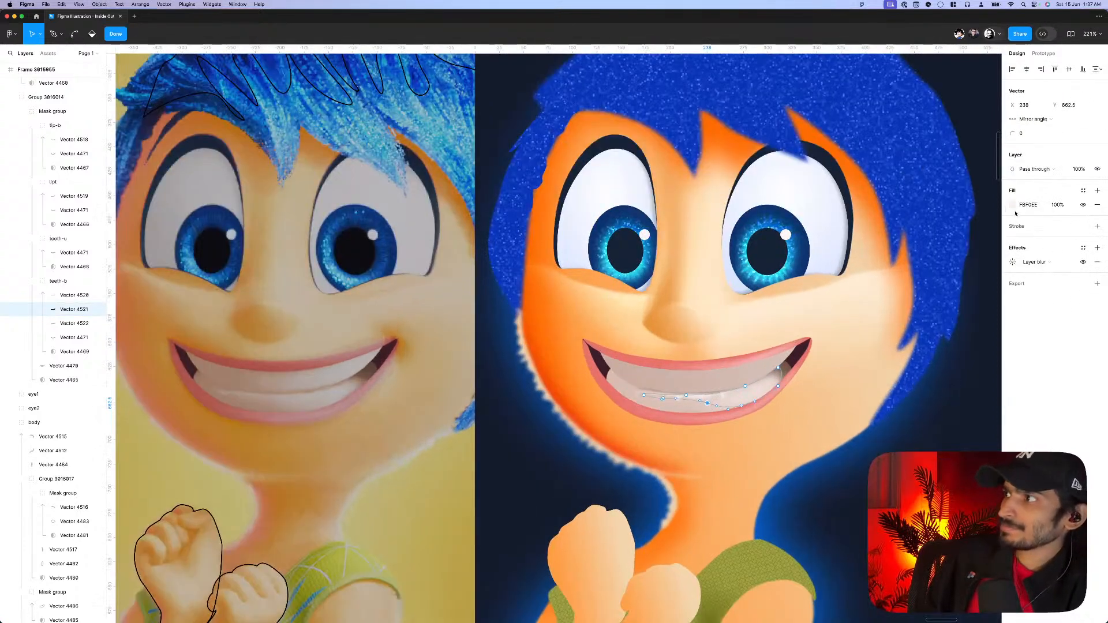
{"action": "left_click", "coordinate": [1013, 206]}
{"action": "left_click", "coordinate": [929, 350]}
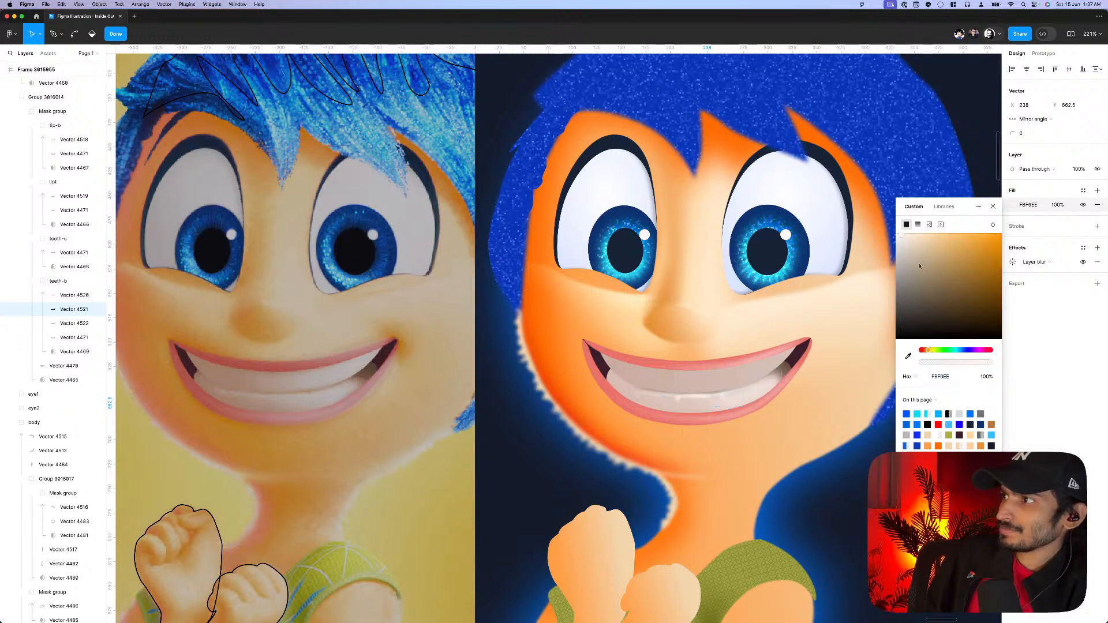
{"action": "left_click", "coordinate": [1015, 262]}
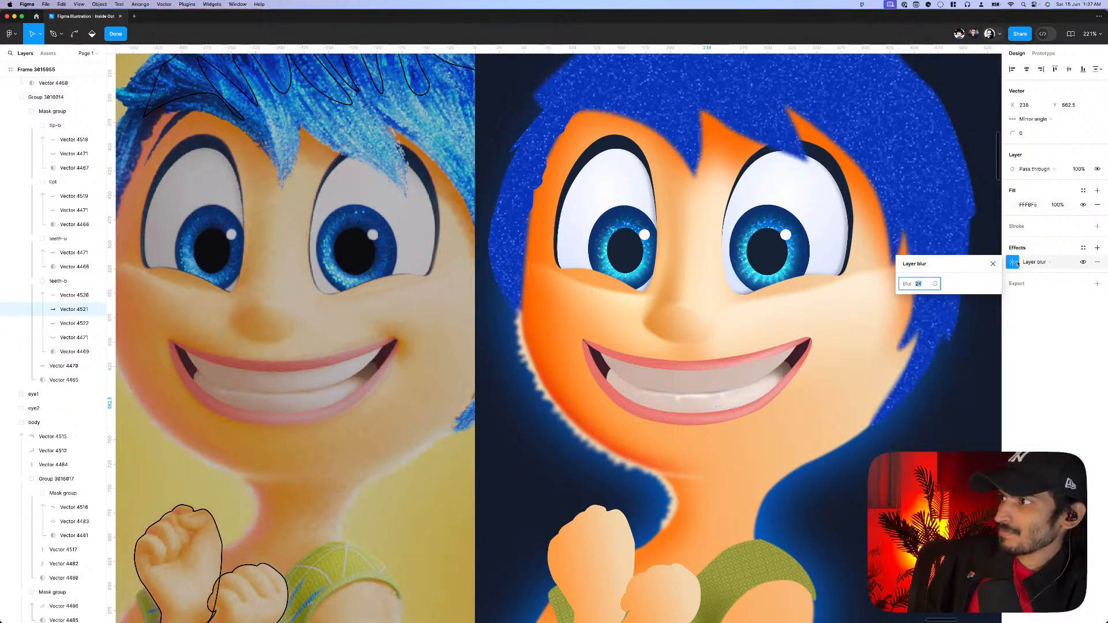
{"action": "type", "text": "4"}
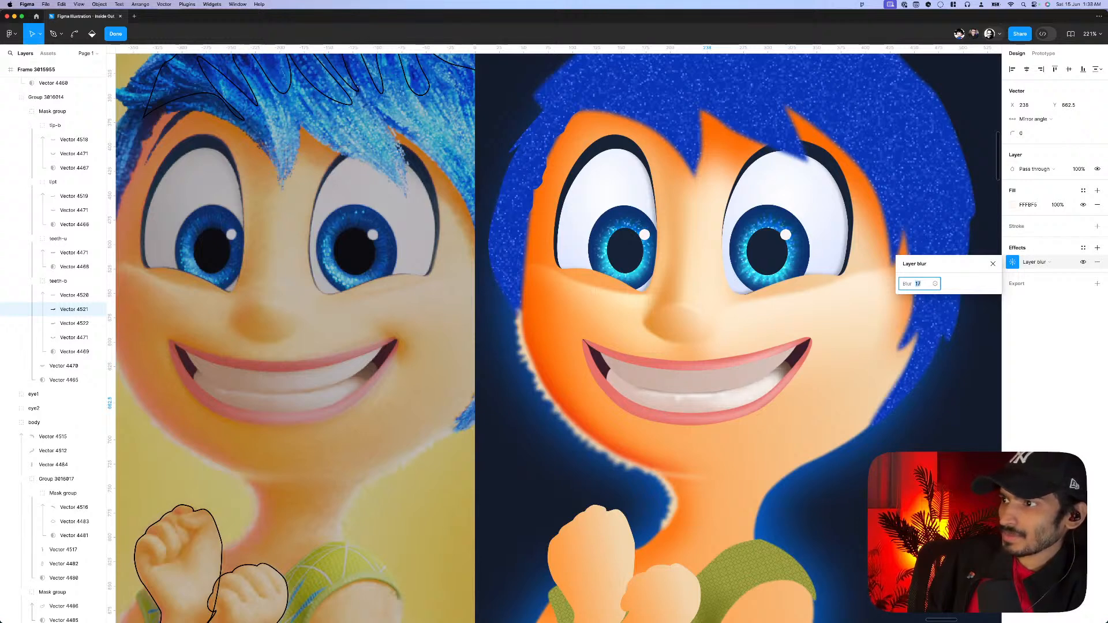
{"action": "key", "text": "Escape"}
{"action": "key", "text": "Escape"}
- Draw a filled highlight shape about 165 × 56 over the middle and right of the upper teeth with the Pen tool
{"action": "left_click", "coordinate": [734, 383]}
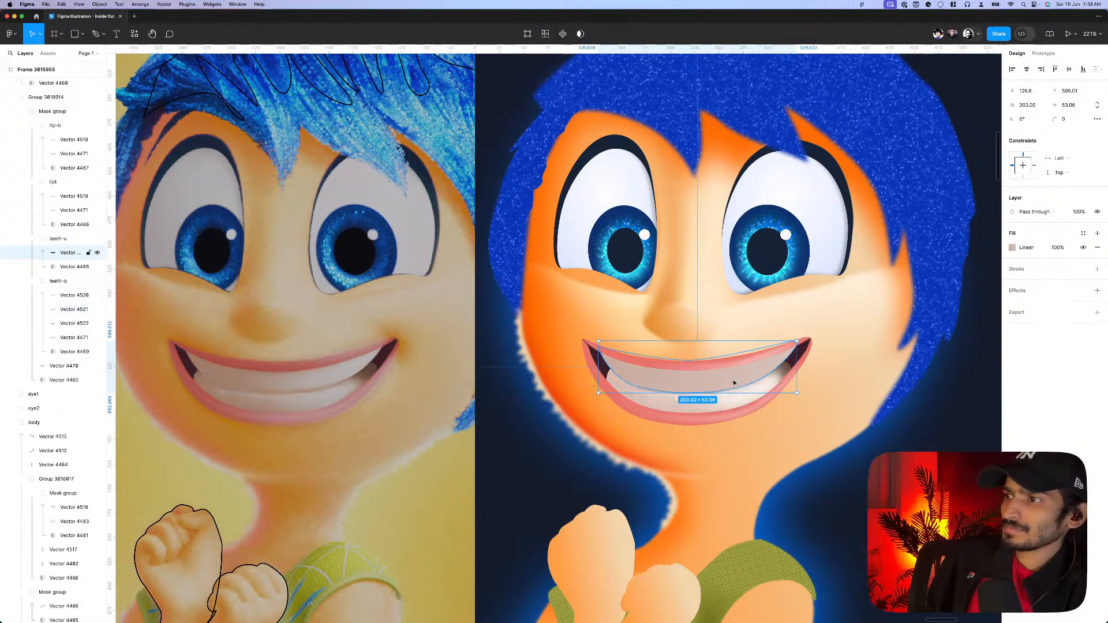
{"action": "key", "text": "p"}
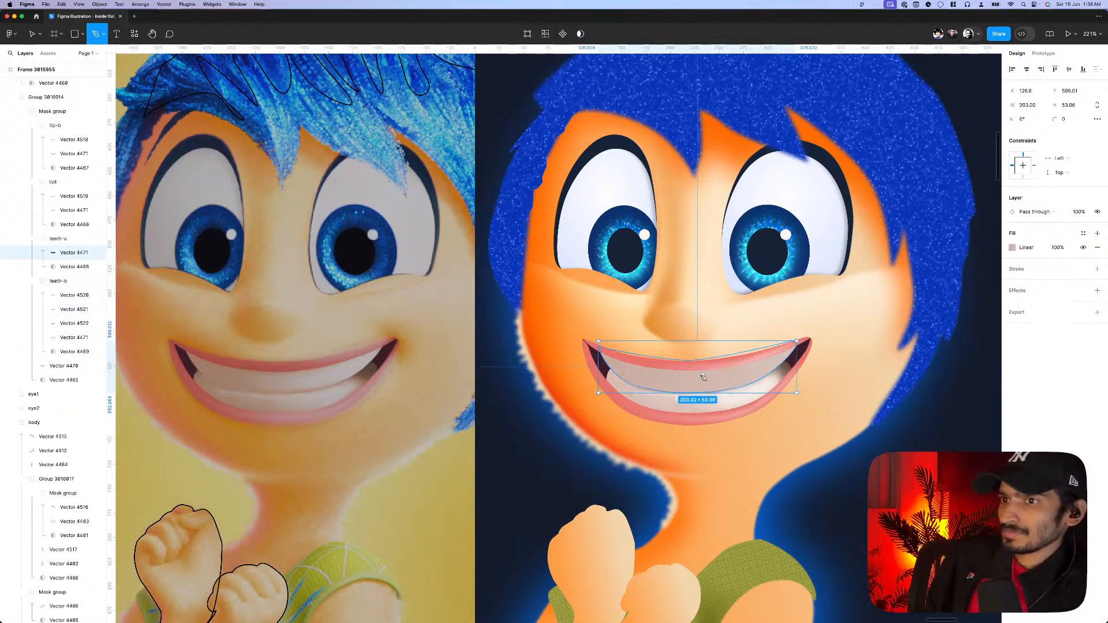
{"action": "left_click", "coordinate": [653, 383]}
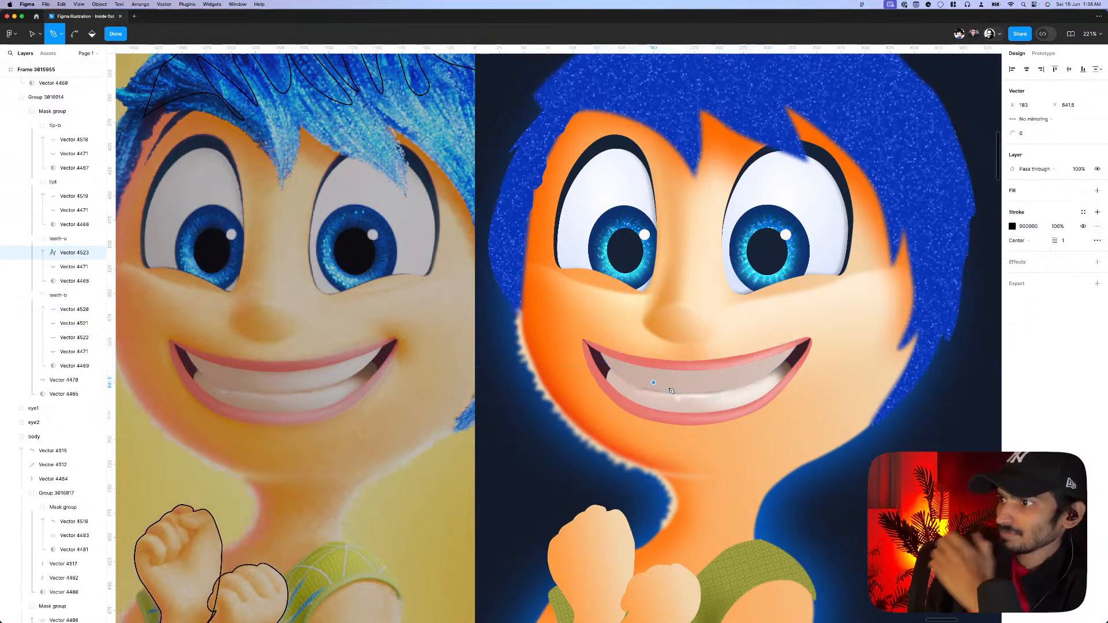
{"action": "left_click", "coordinate": [684, 390]}
{"action": "left_click", "coordinate": [761, 383]}
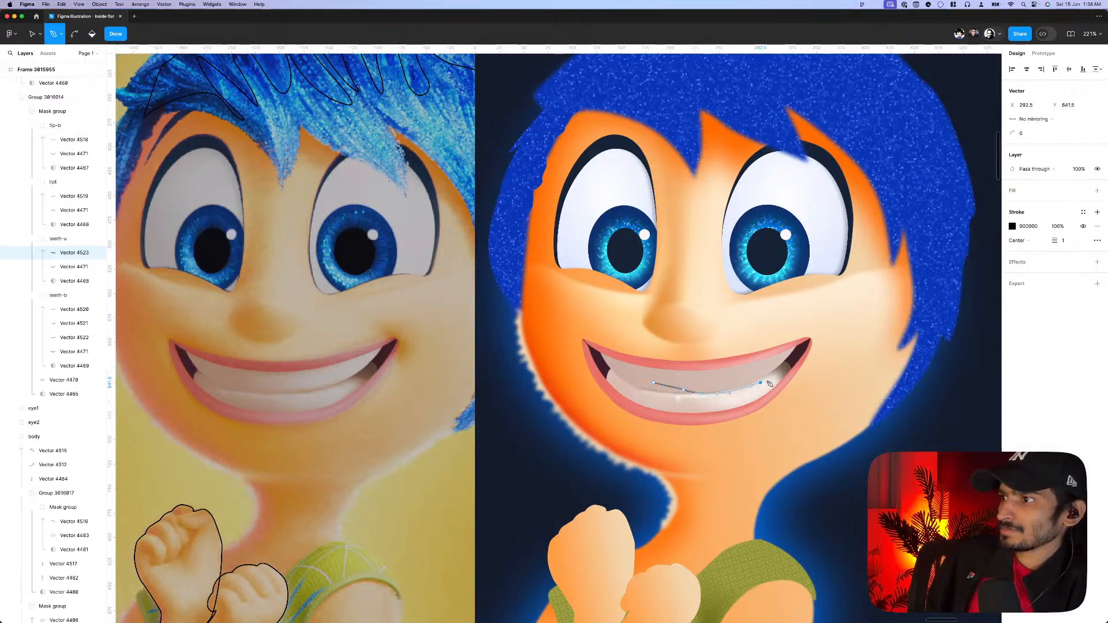
{"action": "left_click_drag", "start_coordinate": [788, 370], "coordinate": [802, 344]}
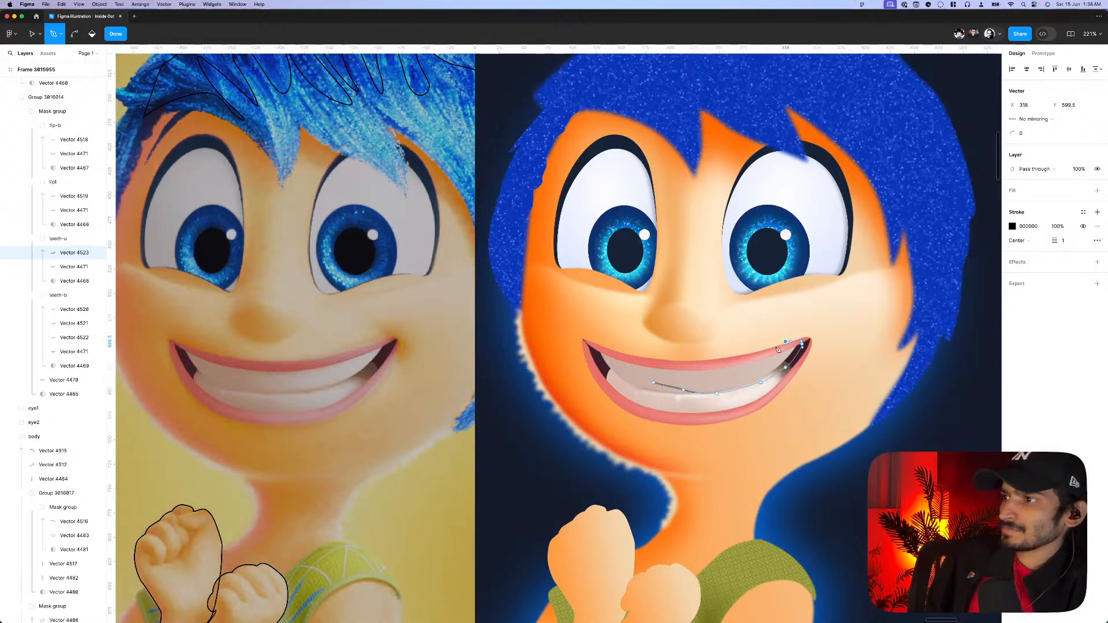
{"action": "left_click", "coordinate": [732, 356]}
{"action": "left_click", "coordinate": [645, 366]}
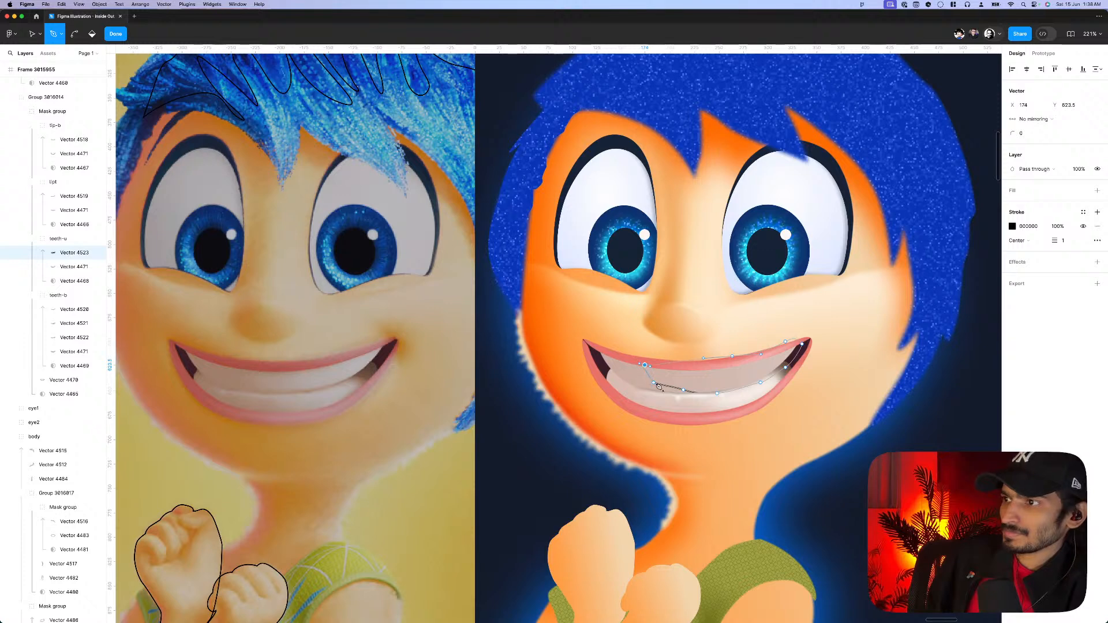
{"action": "left_click", "coordinate": [655, 384]}
{"action": "key", "text": "shift+x"}
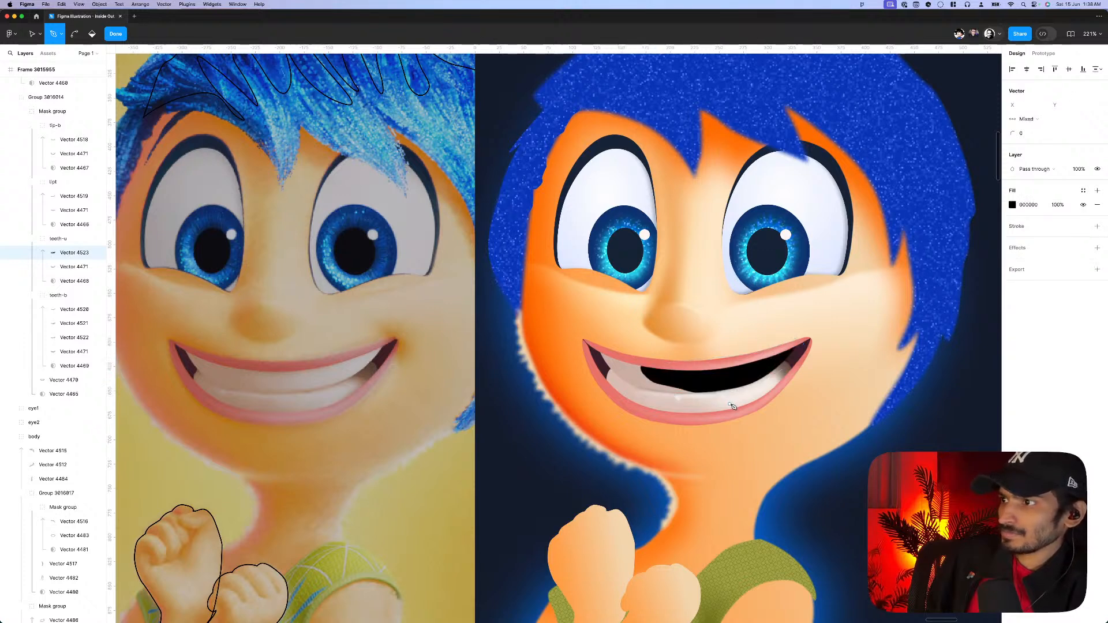
- Give the upper-teeth shape an FFFBF5 fill and a layer blur, and raise the anchor points at its lower-left end
{"action": "key", "text": "Escape"}
{"action": "key", "text": "super+z"}
{"action": "key", "text": "super+z"}
{"action": "key", "text": "super+z"}
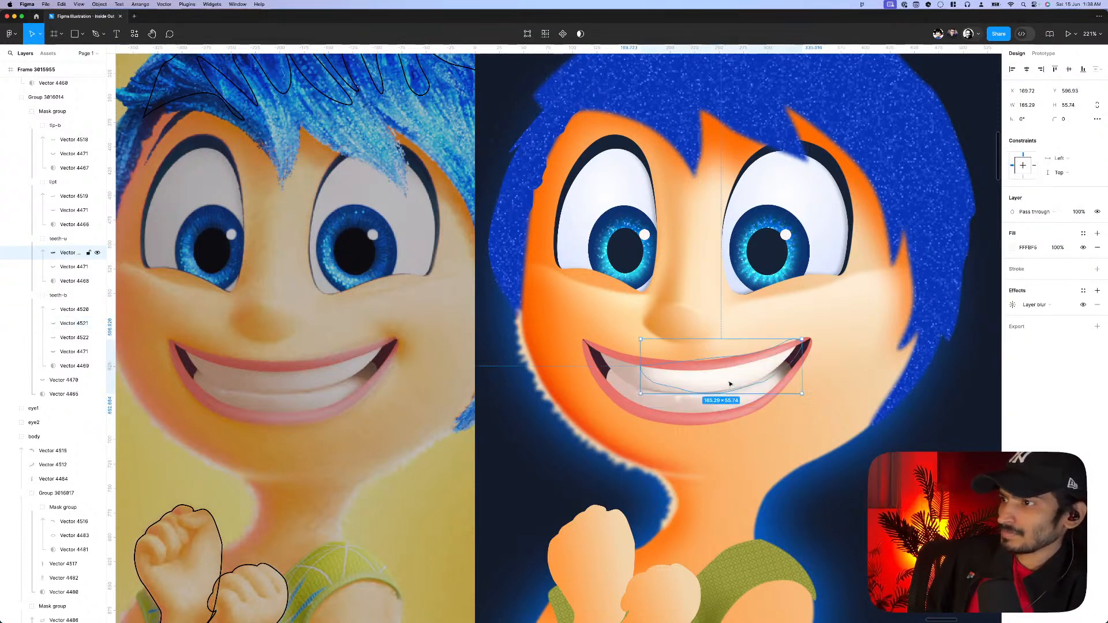
{"action": "left_click", "coordinate": [685, 391]}
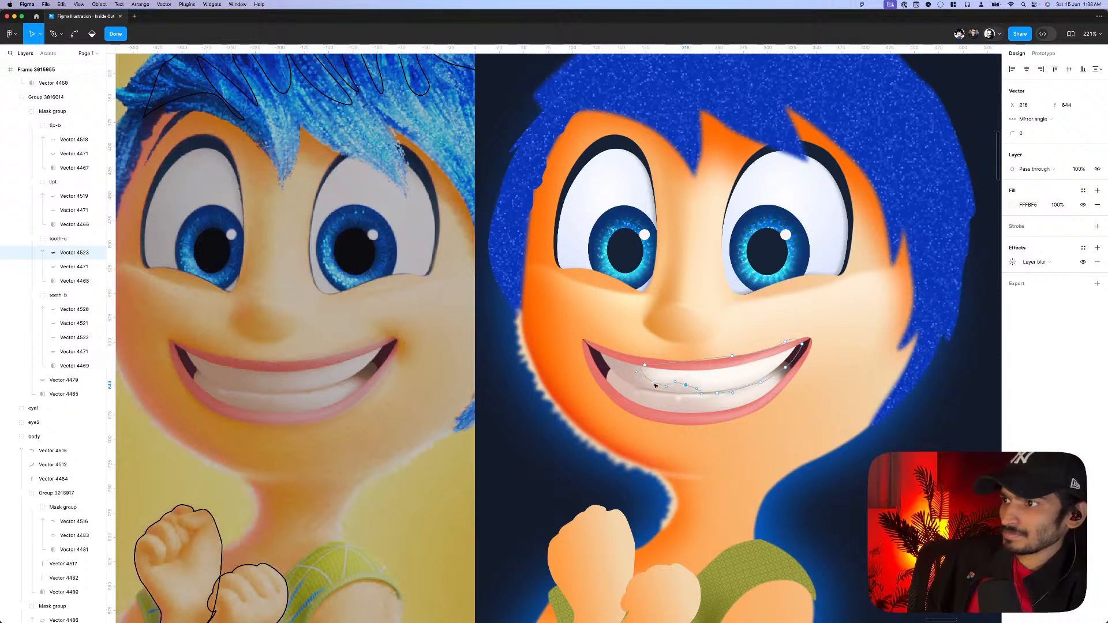
{"action": "left_click_drag", "start_coordinate": [656, 385], "coordinate": [657, 380]}
- Change the upper-teeth highlight's fill to a linear gradient from FFFBF5 at 100% to FFFBF5 at 0% opacity
{"action": "left_click", "coordinate": [1015, 206]}
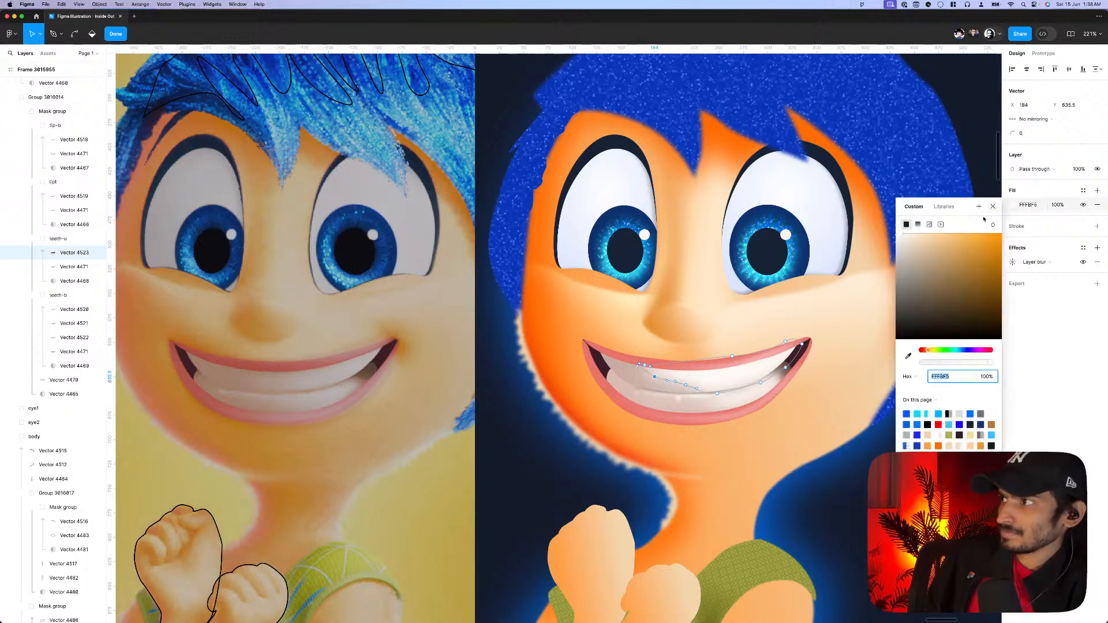
{"action": "left_click", "coordinate": [919, 225]}
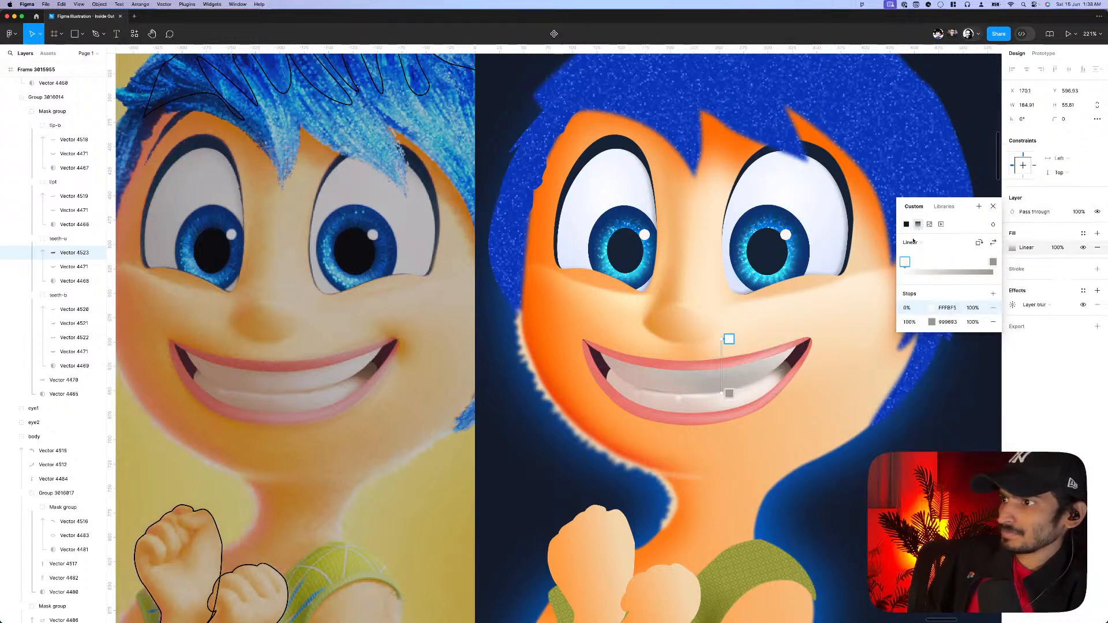
{"action": "left_click", "coordinate": [948, 323]}
{"action": "type", "text": "FFFBF5"}
{"action": "key", "text": "Tab"}
{"action": "type", "text": "0"}
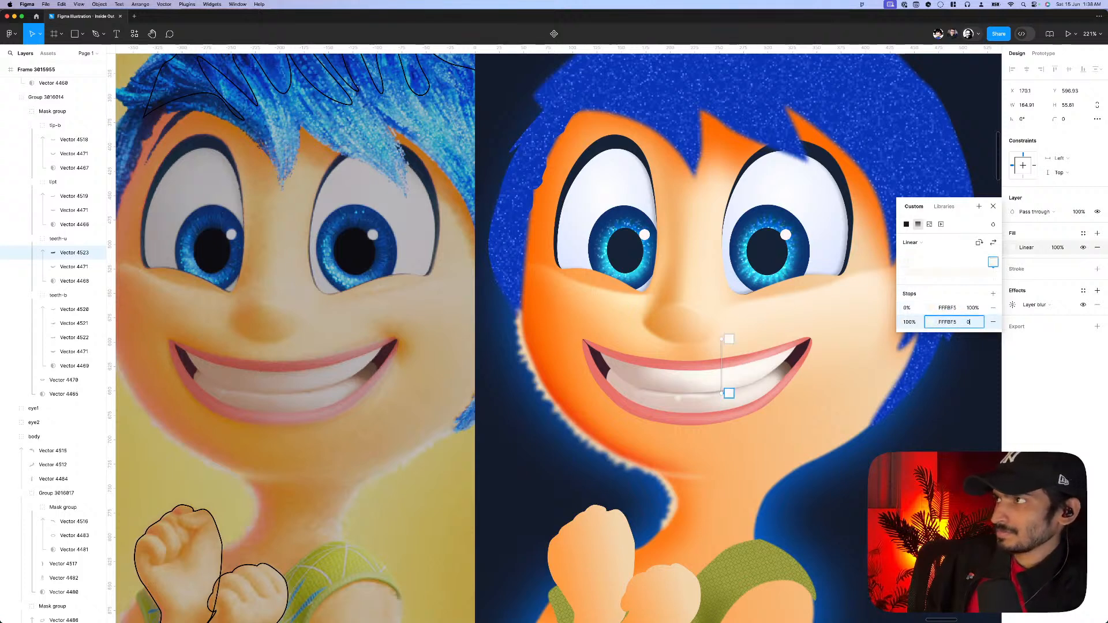
{"action": "key", "text": "Return"}
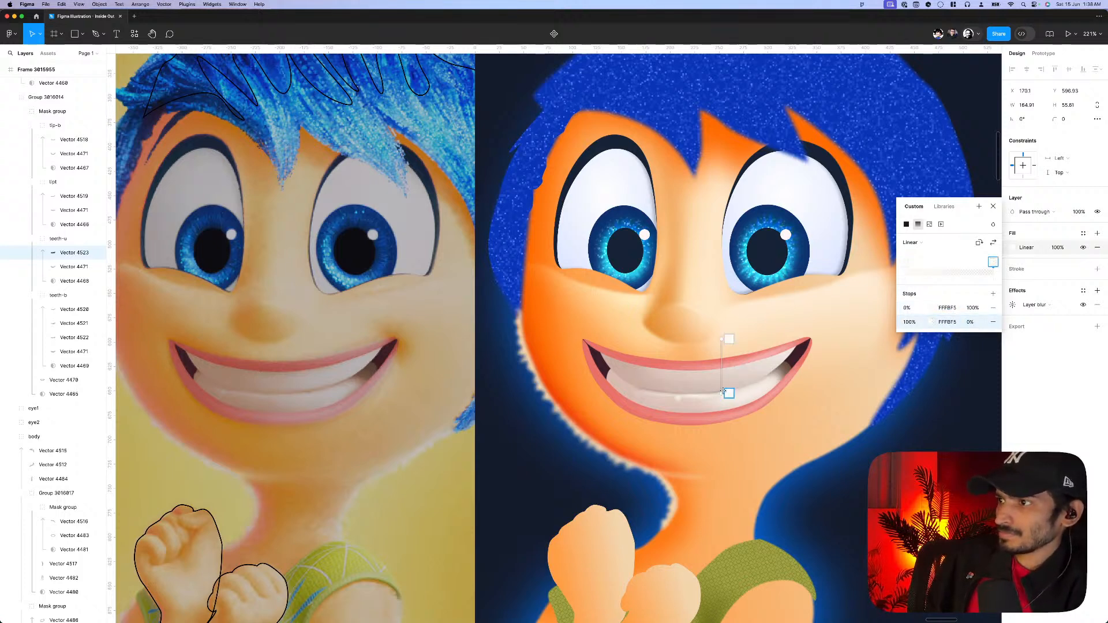
{"action": "key", "text": "Escape"}
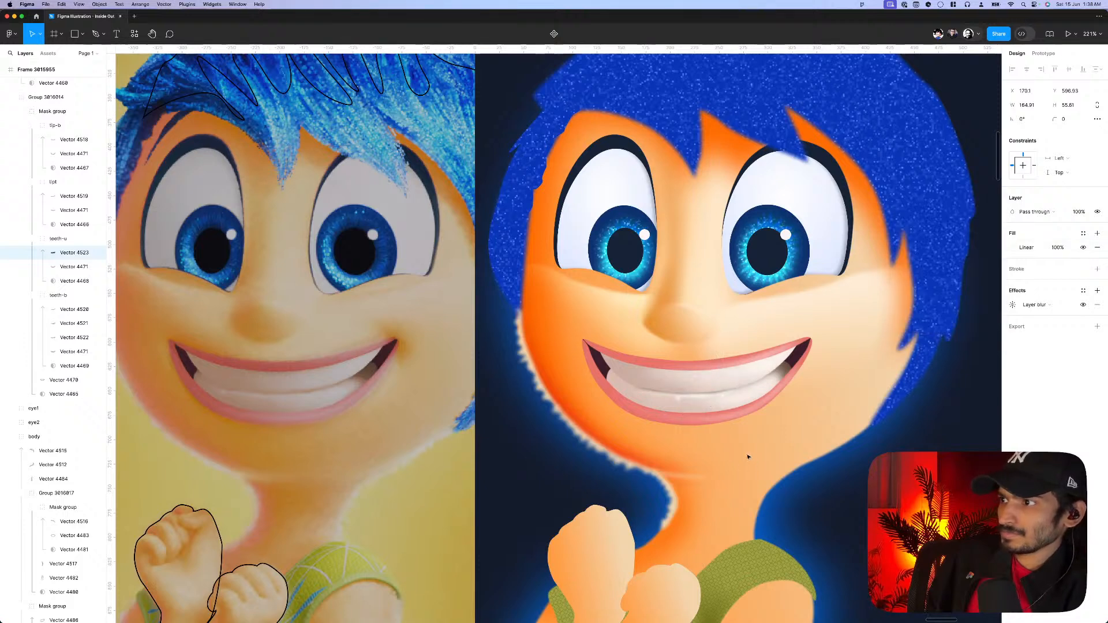
- Draw a small outline about 21 × 16 around the left end of the lower teeth with the Pen tool and select it
{"action": "scroll", "coordinate": [748, 457], "scroll_direction": "down", "scroll_amount": 10}
{"action": "left_click", "coordinate": [807, 572]}
{"action": "scroll", "coordinate": [762, 515], "scroll_direction": "up", "scroll_amount": 5}
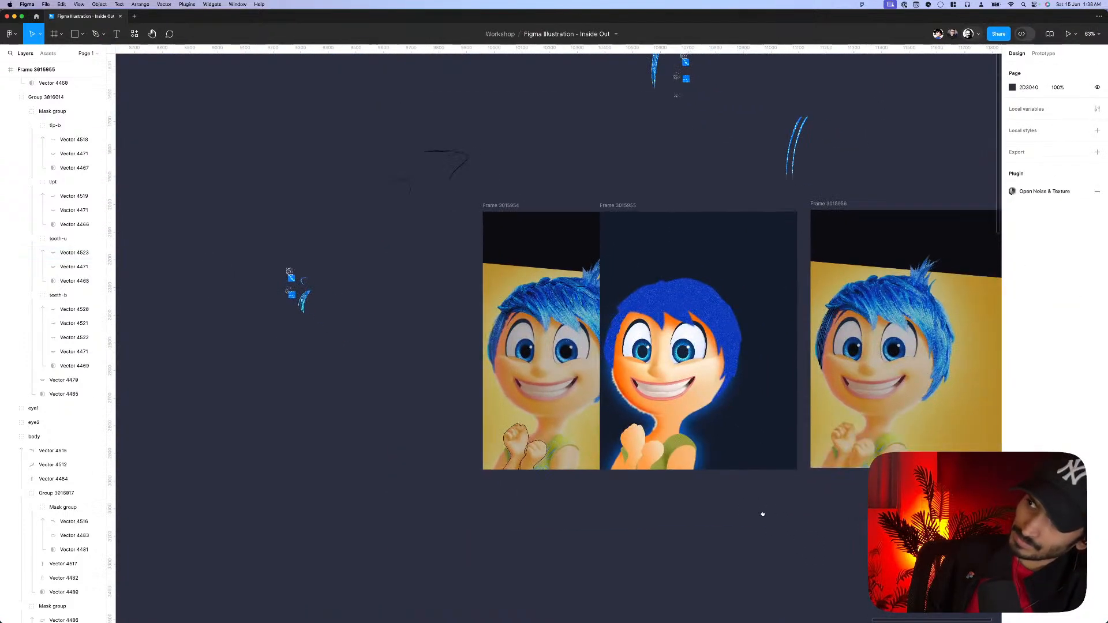
{"action": "scroll", "coordinate": [623, 379], "scroll_direction": "up", "scroll_amount": 5}
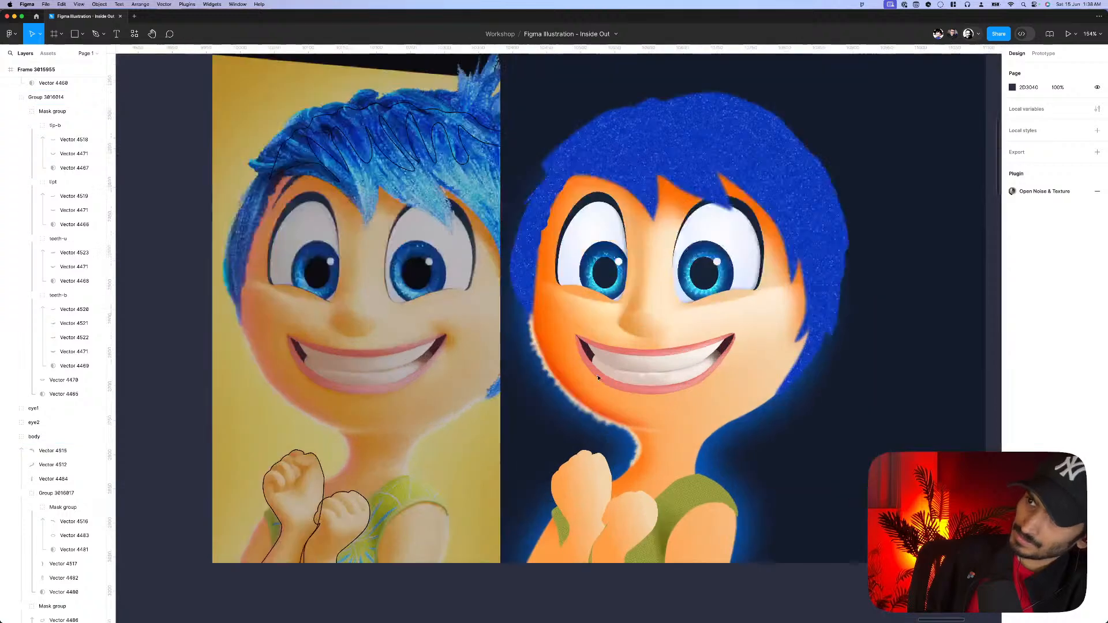
{"action": "left_click", "coordinate": [598, 364]}
{"action": "left_click", "coordinate": [599, 361]}
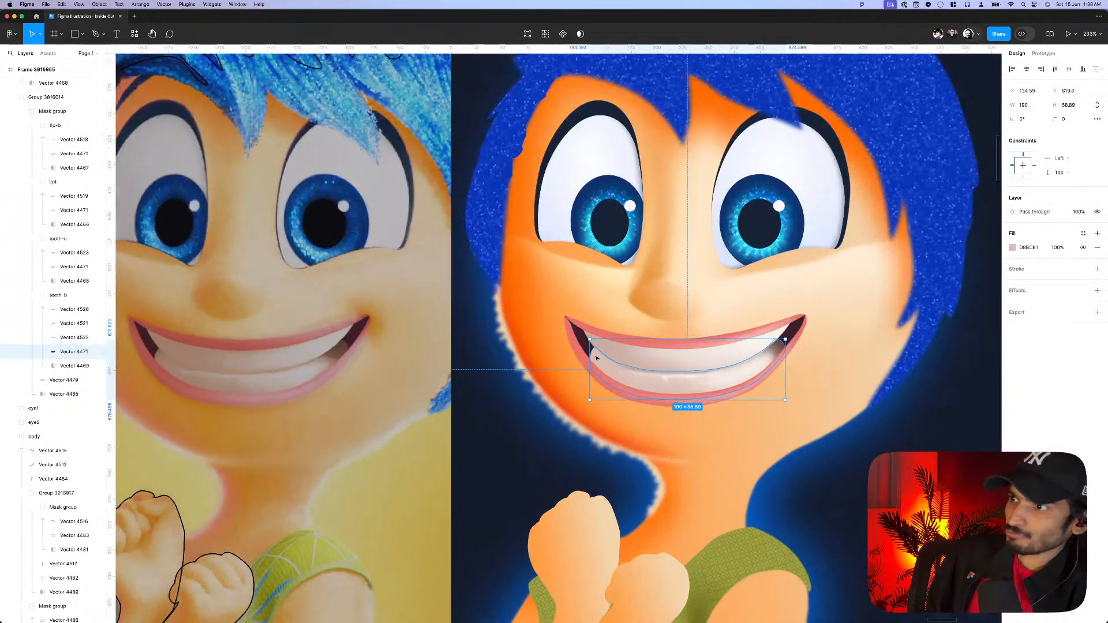
{"action": "scroll", "coordinate": [599, 361], "scroll_direction": "up", "scroll_amount": 5}
{"action": "key", "text": "p"}
{"action": "left_click", "coordinate": [585, 354]}
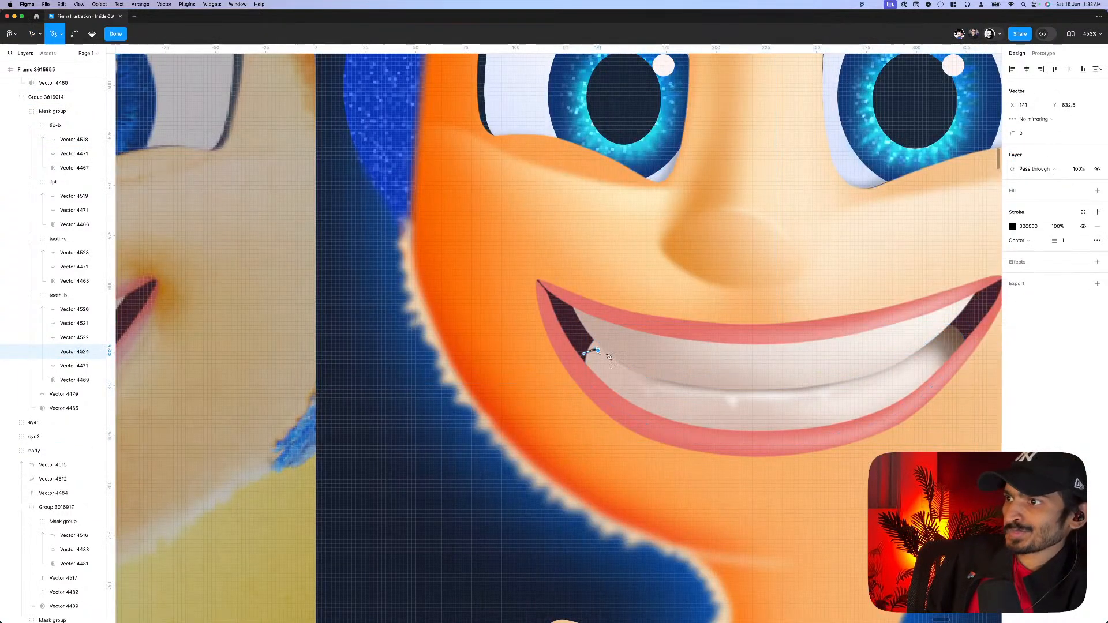
{"action": "left_click_drag", "start_coordinate": [624, 363], "coordinate": [598, 336]}
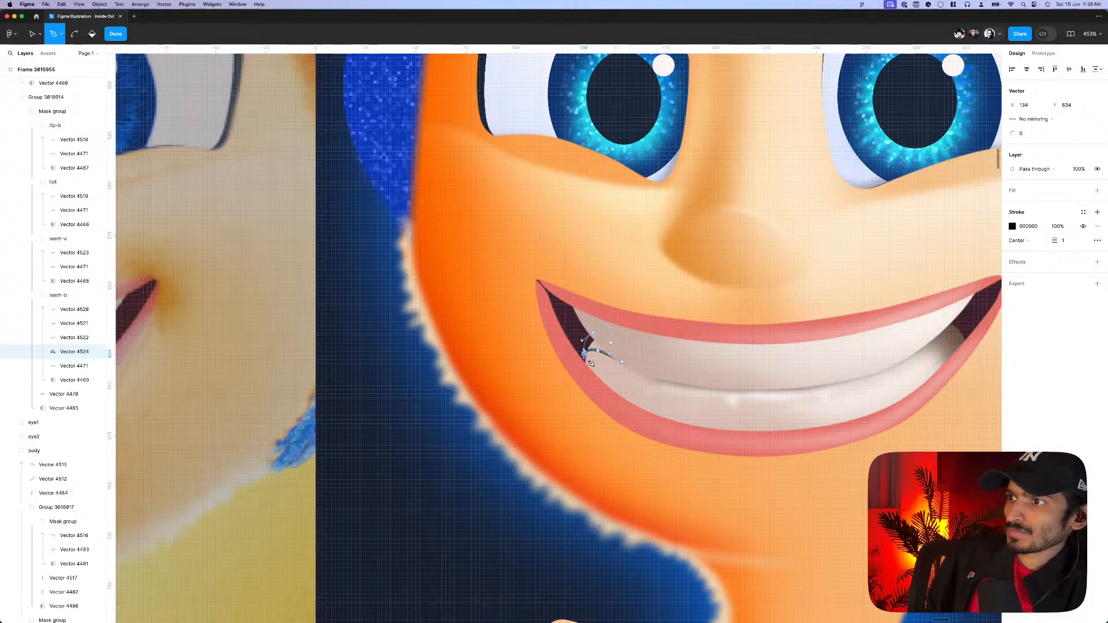
{"action": "key", "text": "Escape"}
{"action": "left_click", "coordinate": [952, 344]}
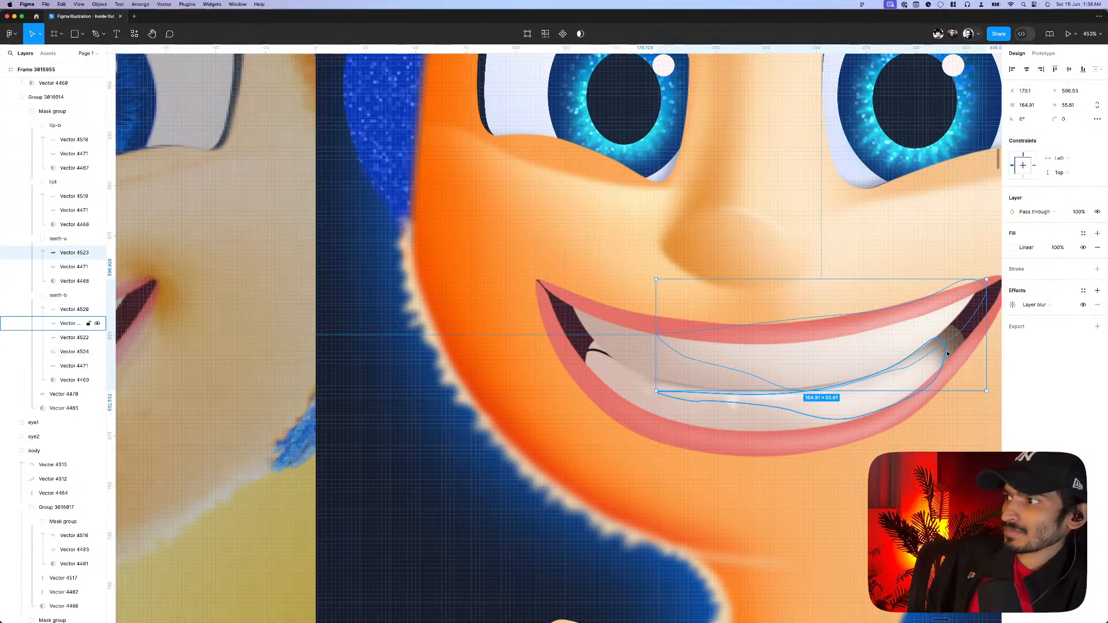
{"action": "left_click", "coordinate": [599, 356]}
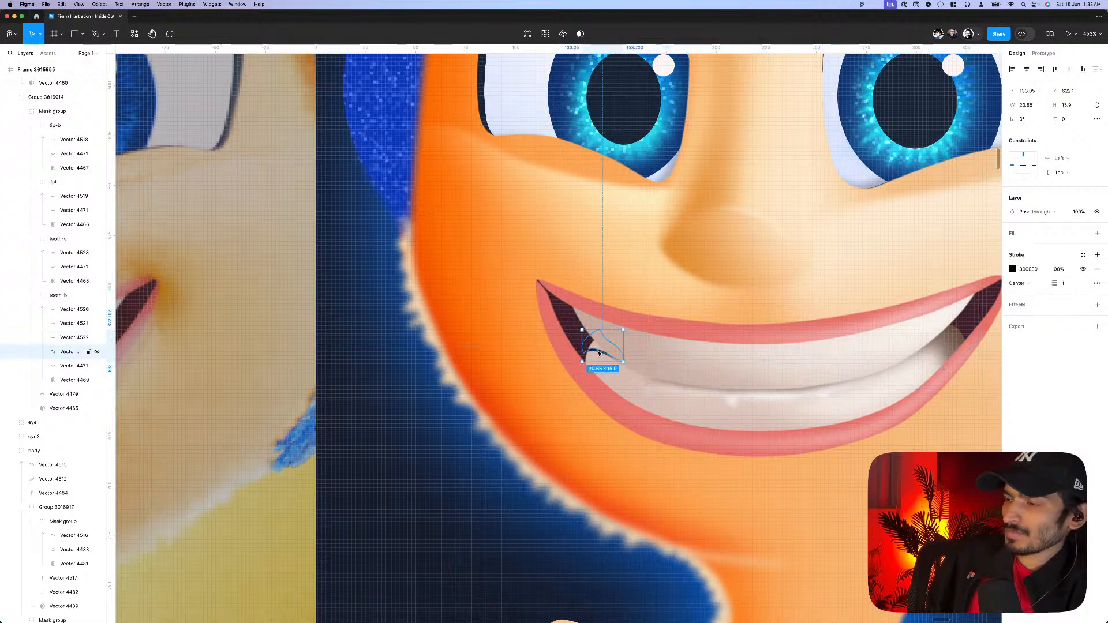
- Replace the stroke of the small shape at the left end of the lower teeth with a 5D3F31 fill and a layer blur
{"action": "scroll", "coordinate": [599, 356], "scroll_direction": "down", "scroll_amount": 5}
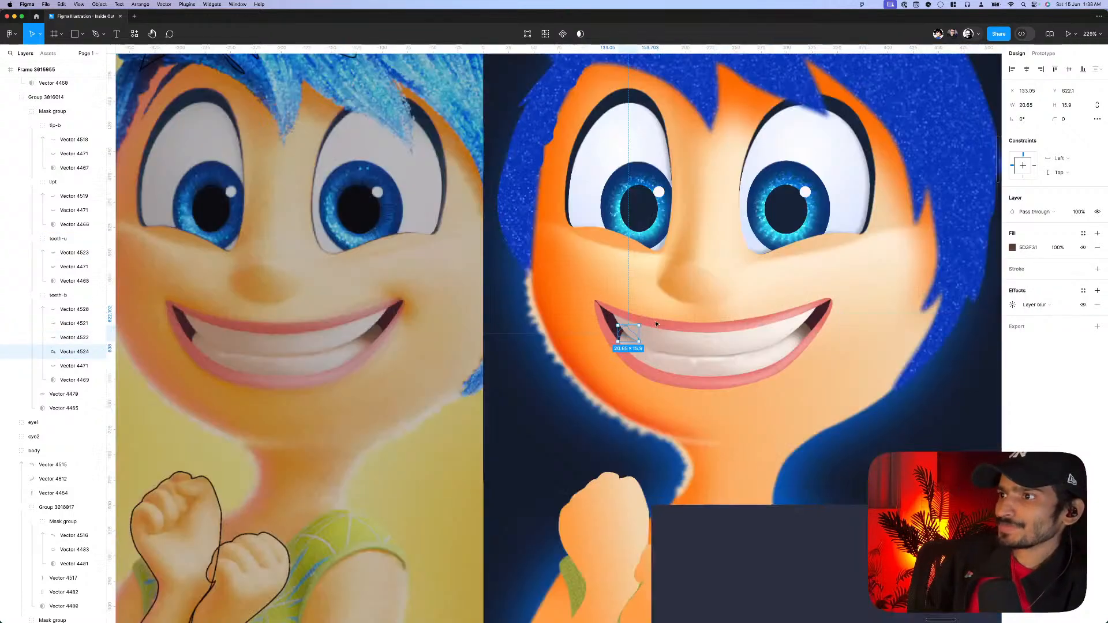
{"action": "key", "text": "Escape"}
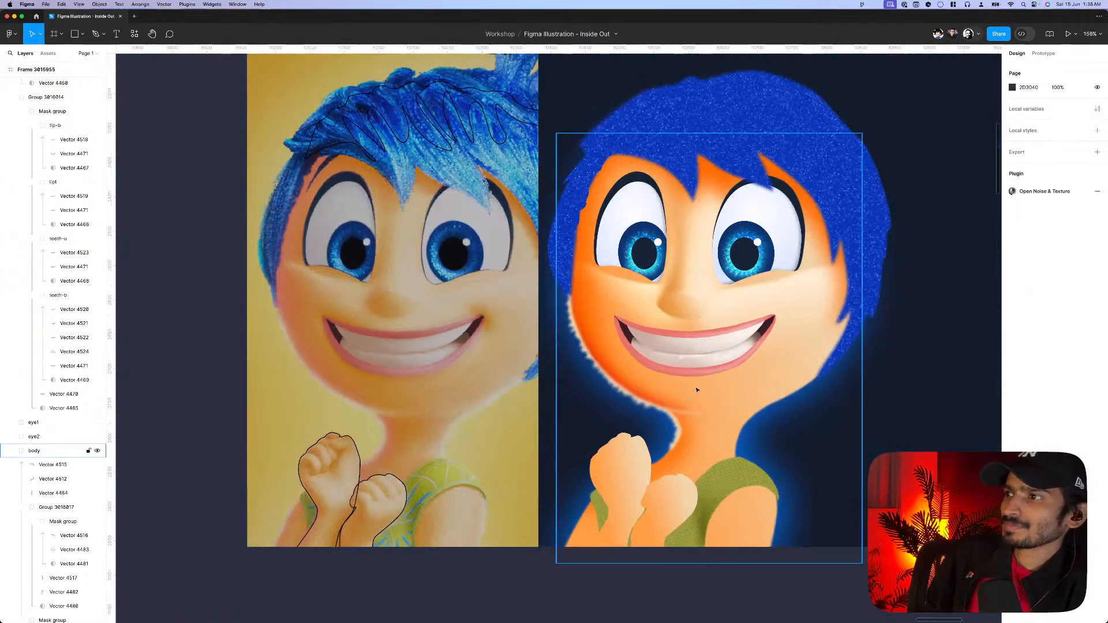
{"action": "scroll", "coordinate": [700, 385], "scroll_direction": "down", "scroll_amount": 3}
{"action": "scroll", "coordinate": [647, 346], "scroll_direction": "up", "scroll_amount": 5}
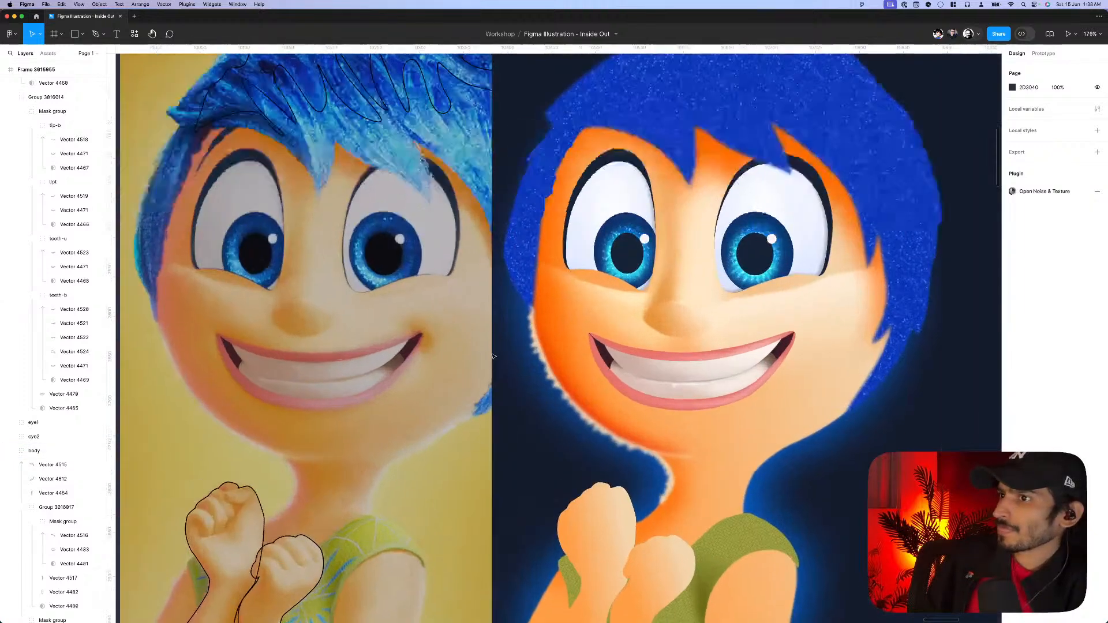
- Draw a closed curved outline about 64 × 85 around the right corner of the reference mouth with the Pen tool
{"action": "key", "text": "p"}
{"action": "scroll", "coordinate": [375, 329], "scroll_direction": "up", "scroll_amount": 1}
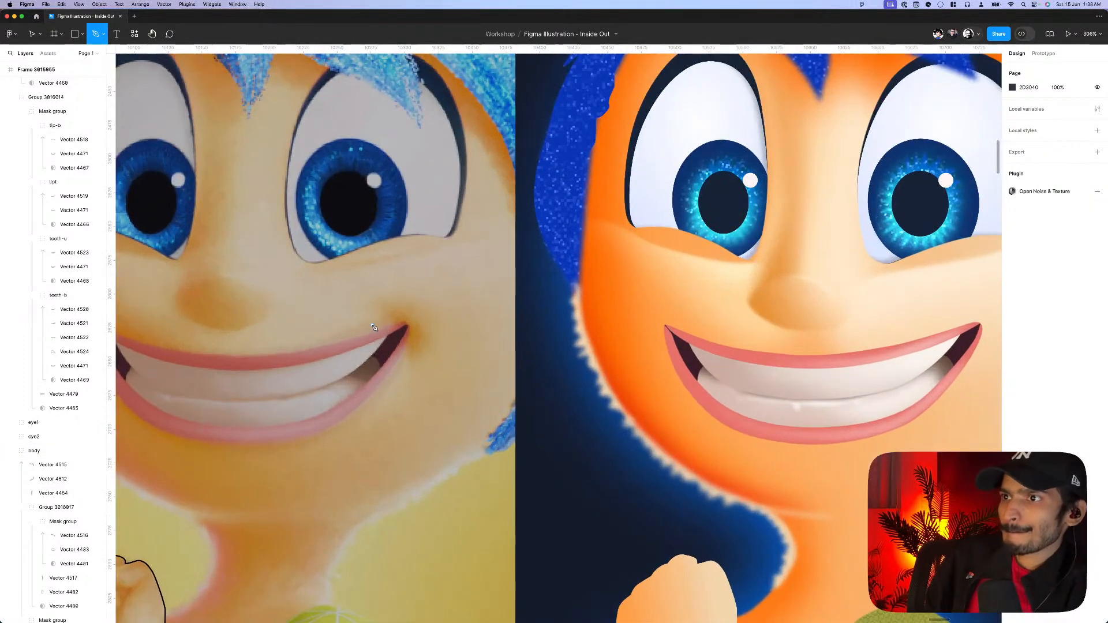
{"action": "left_click", "coordinate": [369, 325]}
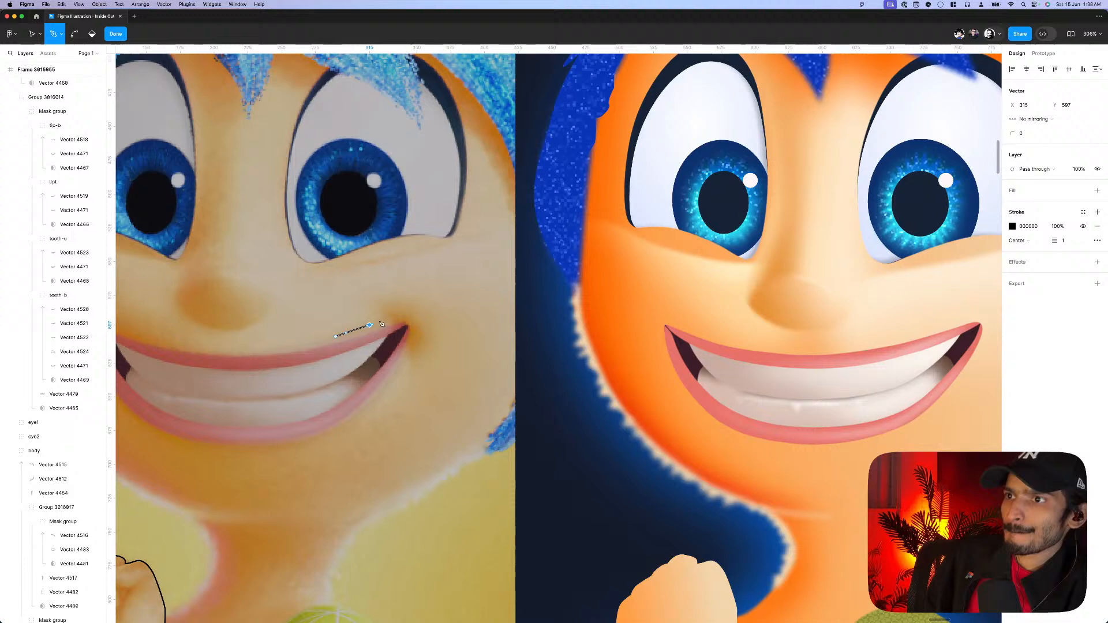
{"action": "left_click", "coordinate": [411, 315]}
{"action": "left_click", "coordinate": [382, 411]}
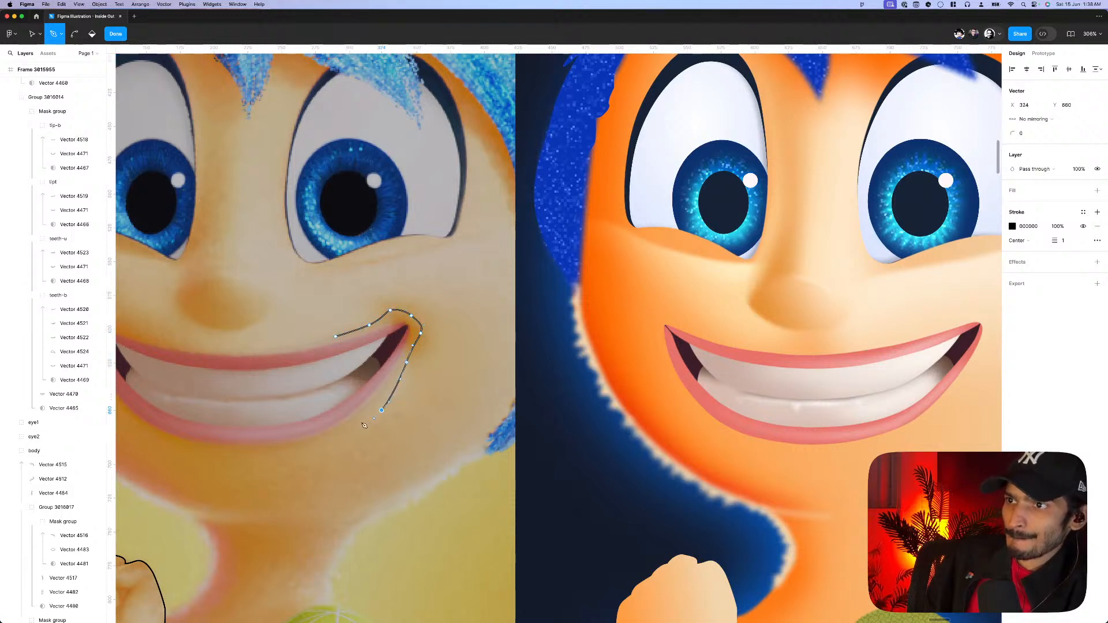
{"action": "left_click", "coordinate": [359, 416]}
{"action": "left_click", "coordinate": [390, 373]}
{"action": "left_click", "coordinate": [336, 337]}
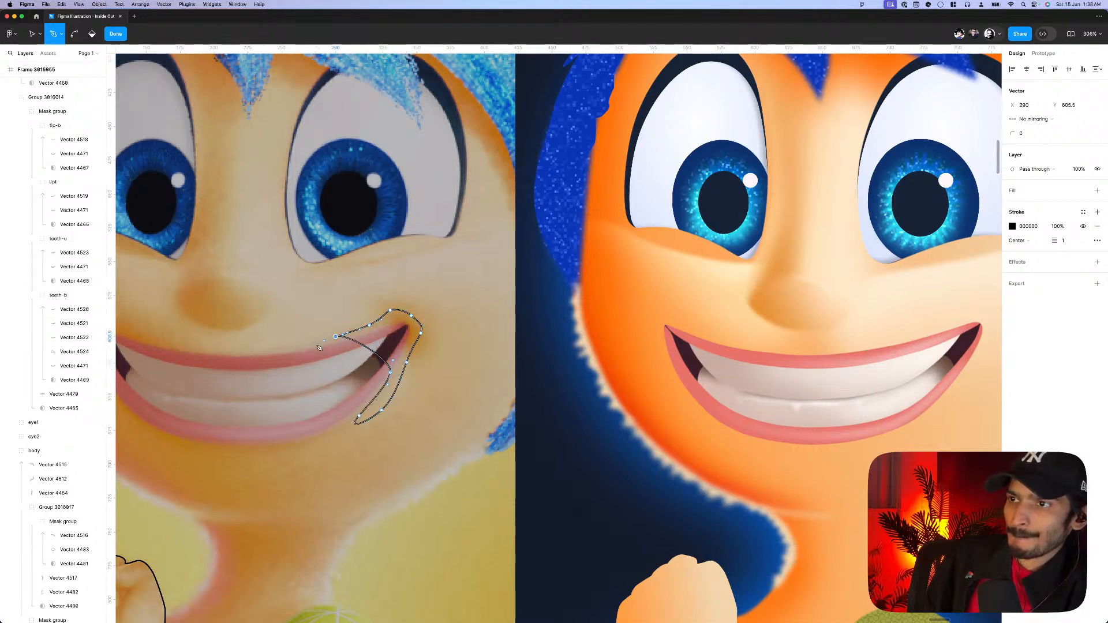
{"action": "key", "text": "Escape"}
- Move the large mouth-corner outline from the reference frame into Frame 3015955 so it sits on the illustrated mouth
{"action": "scroll", "coordinate": [462, 289], "scroll_direction": "down", "scroll_amount": 6}
{"action": "scroll", "coordinate": [559, 216], "scroll_direction": "down", "scroll_amount": 3}
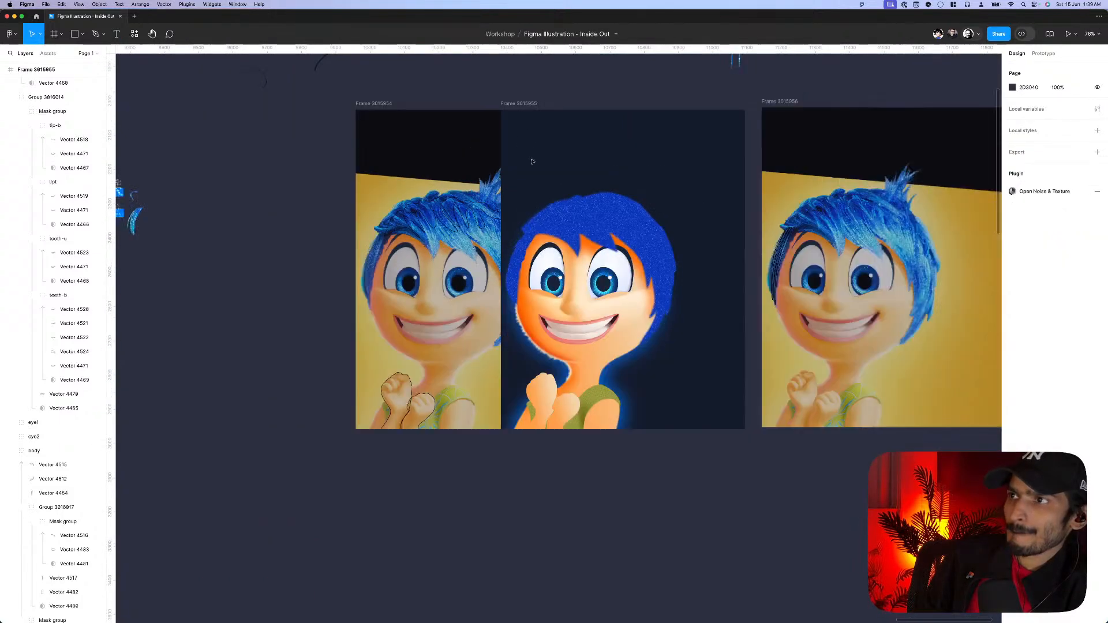
{"action": "left_click", "coordinate": [518, 104]}
{"action": "key", "text": "super+v"}
{"action": "key", "text": "Escape"}
{"action": "scroll", "coordinate": [462, 332], "scroll_direction": "up", "scroll_amount": 10}
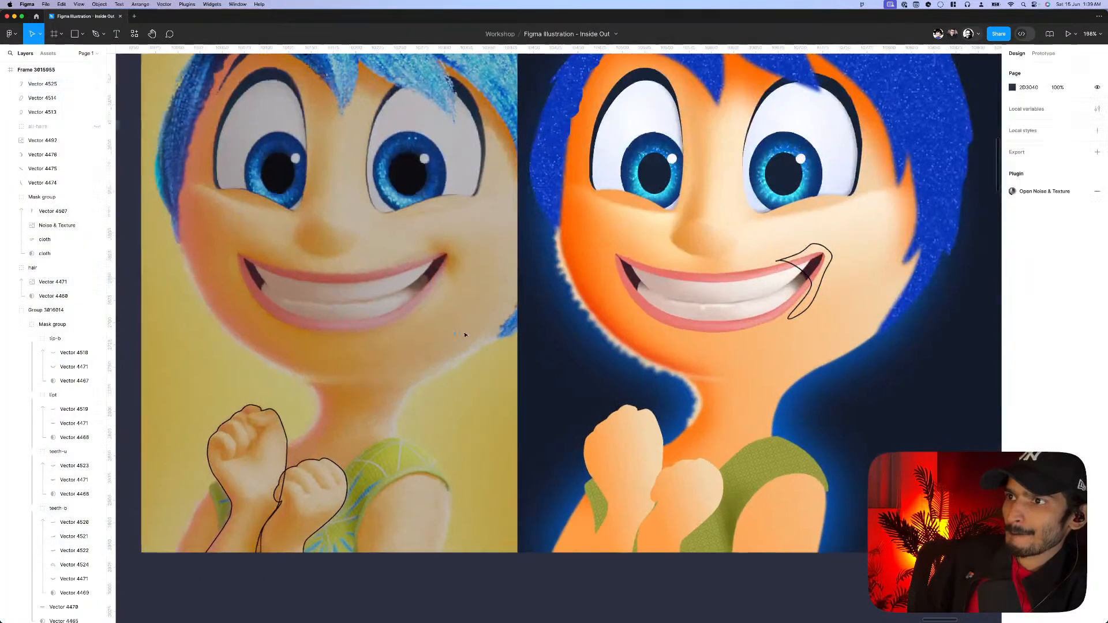
- Draw a smaller closed outline about 30 × 41 tightly around the right corner of the reference mouth with the Pen tool
{"action": "key", "text": "p"}
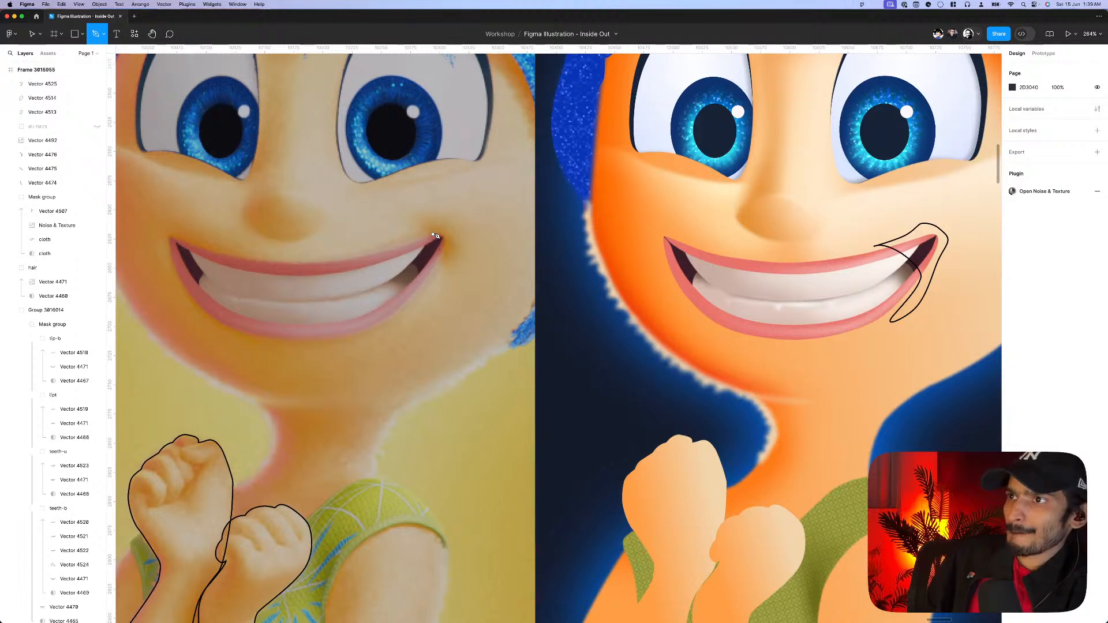
{"action": "left_click", "coordinate": [433, 235]}
{"action": "left_click", "coordinate": [443, 264]}
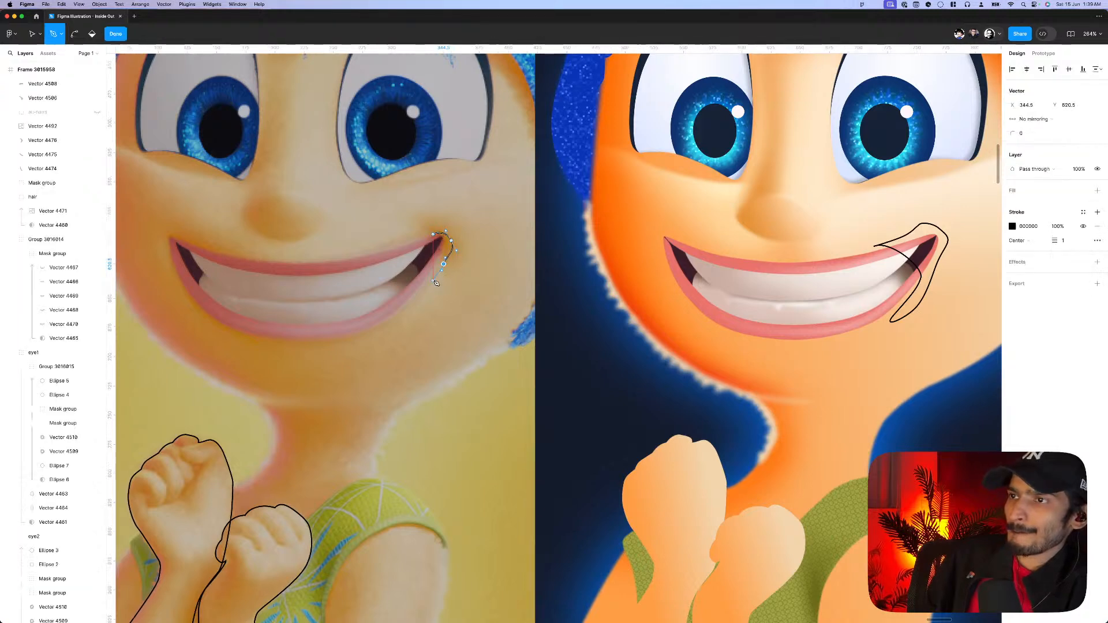
{"action": "left_click", "coordinate": [434, 281]}
{"action": "left_click", "coordinate": [441, 248]}
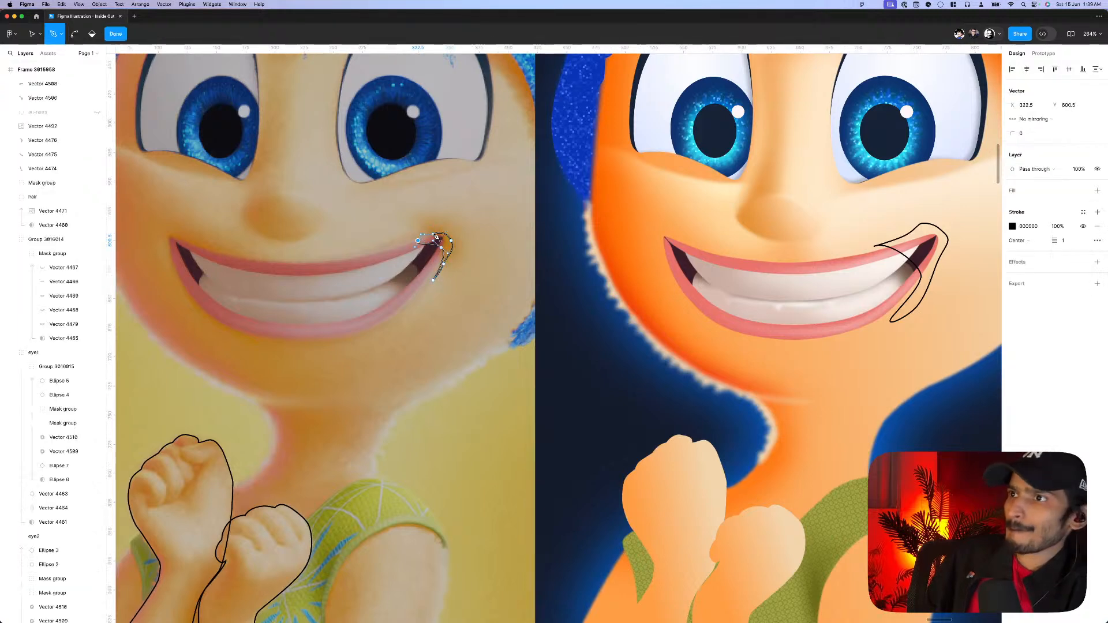
{"action": "key", "text": "Escape"}
{"action": "key", "text": "Escape"}
- Move the small mouth-corner outline into Frame 3015955 and select it there
{"action": "scroll", "coordinate": [439, 249], "scroll_direction": "down", "scroll_amount": 5}
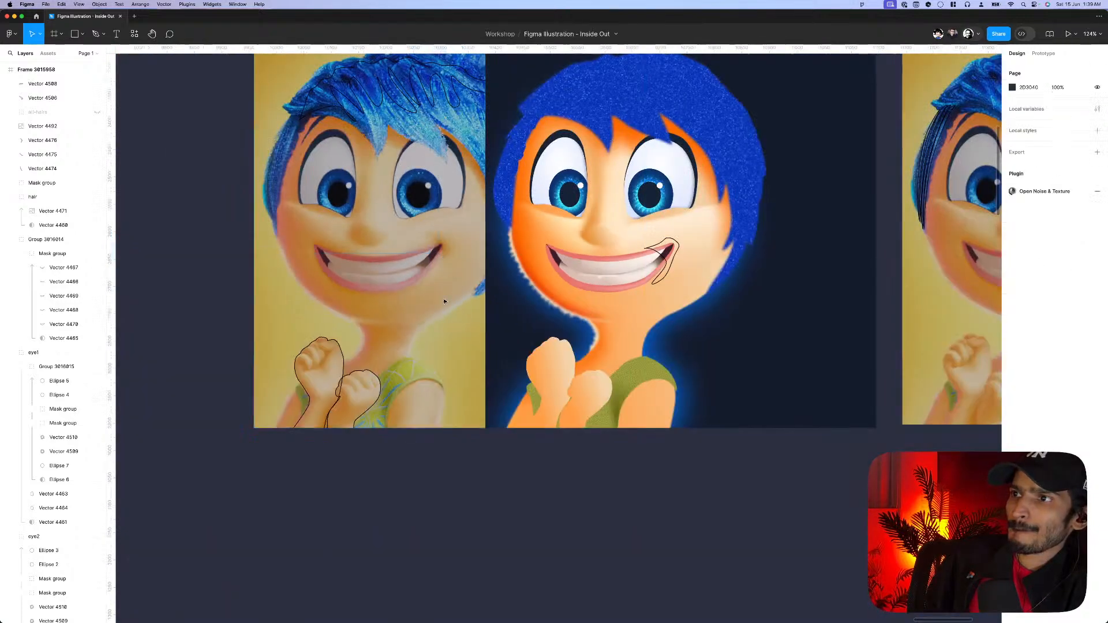
{"action": "scroll", "coordinate": [444, 301], "scroll_direction": "down", "scroll_amount": 5}
{"action": "left_click", "coordinate": [546, 286]}
{"action": "scroll", "coordinate": [546, 289], "scroll_direction": "up", "scroll_amount": 4}
{"action": "left_click", "coordinate": [546, 288]}
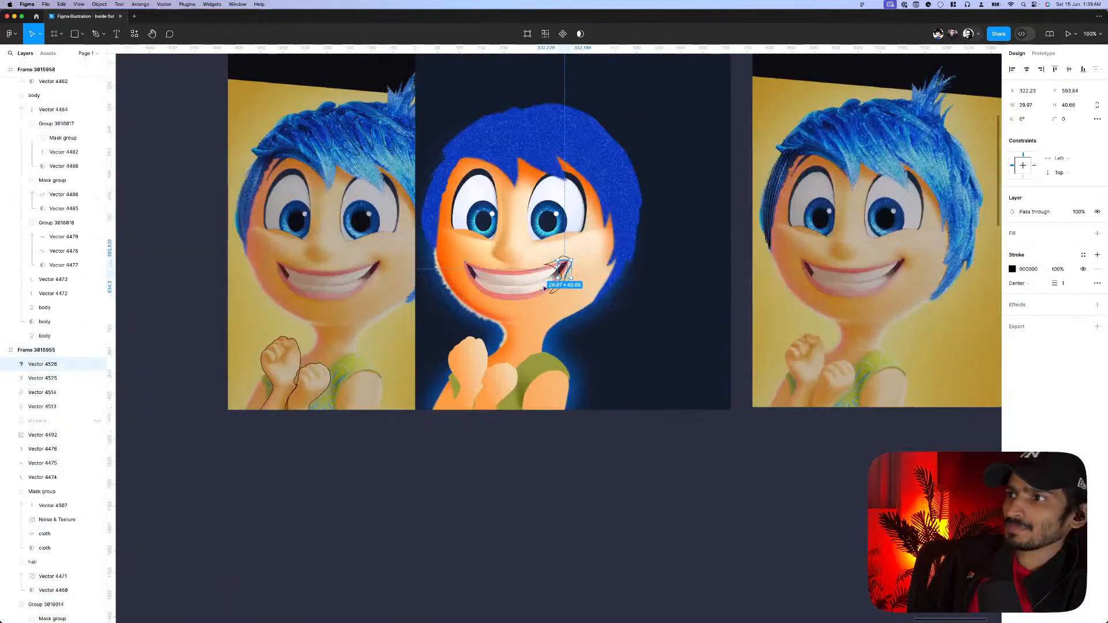
- Select both mouth-corner outlines, collapse the Mask group and Group 3016014, and move the outlines into the body group
{"action": "scroll", "coordinate": [546, 289], "scroll_direction": "up", "scroll_amount": 4}
{"action": "left_click", "coordinate": [555, 242], "text": "shift"}
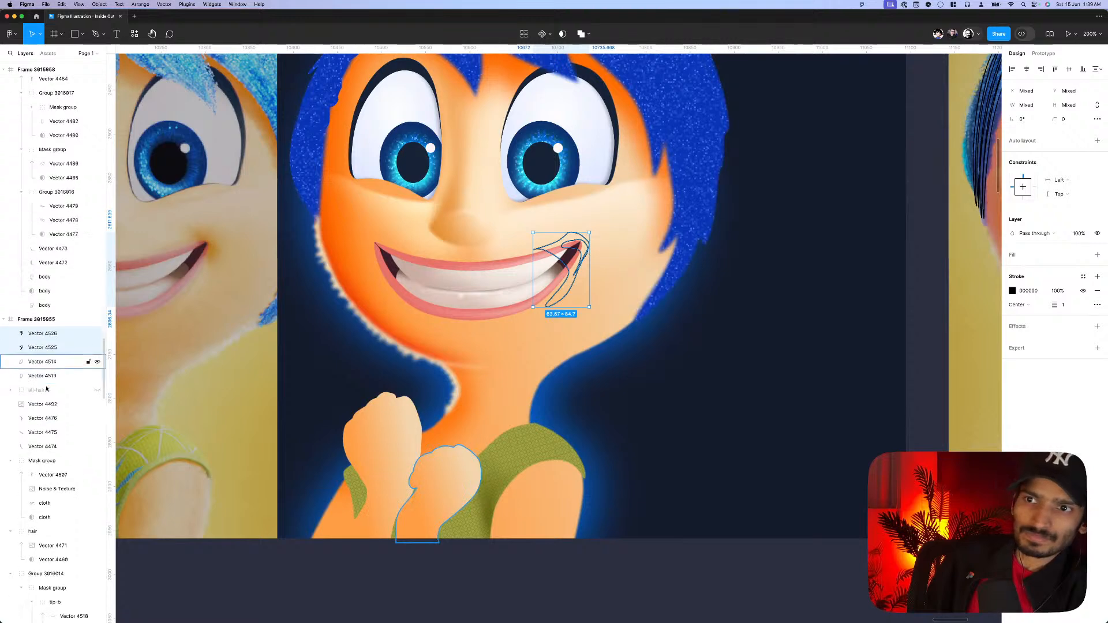
{"action": "scroll", "coordinate": [46, 389], "scroll_direction": "down", "scroll_amount": 4}
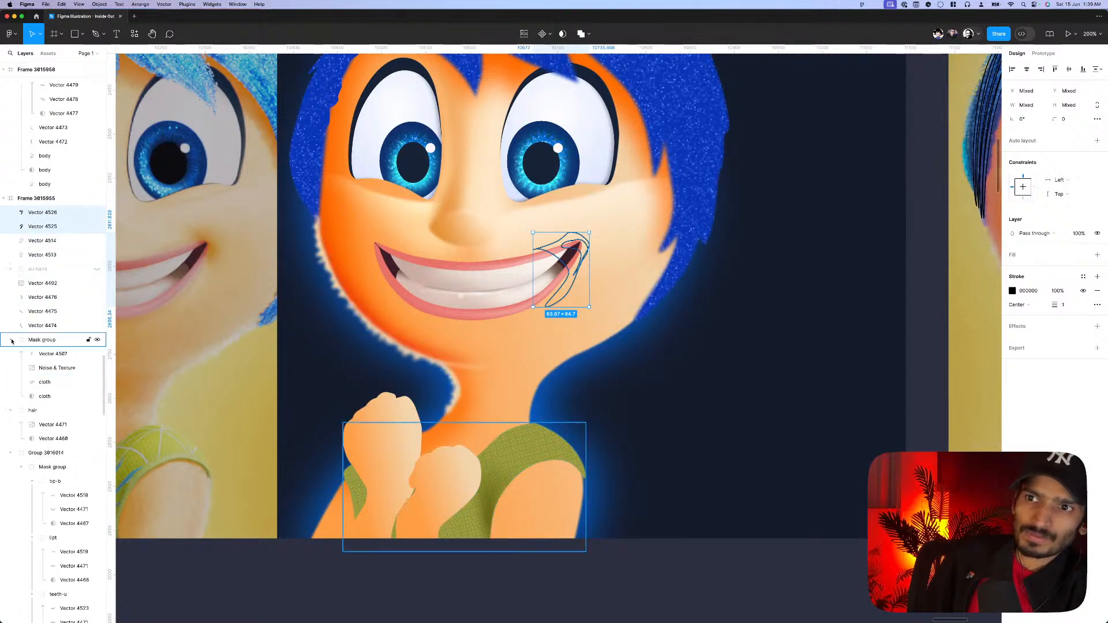
{"action": "left_click", "coordinate": [12, 341]}
{"action": "left_click", "coordinate": [12, 398]}
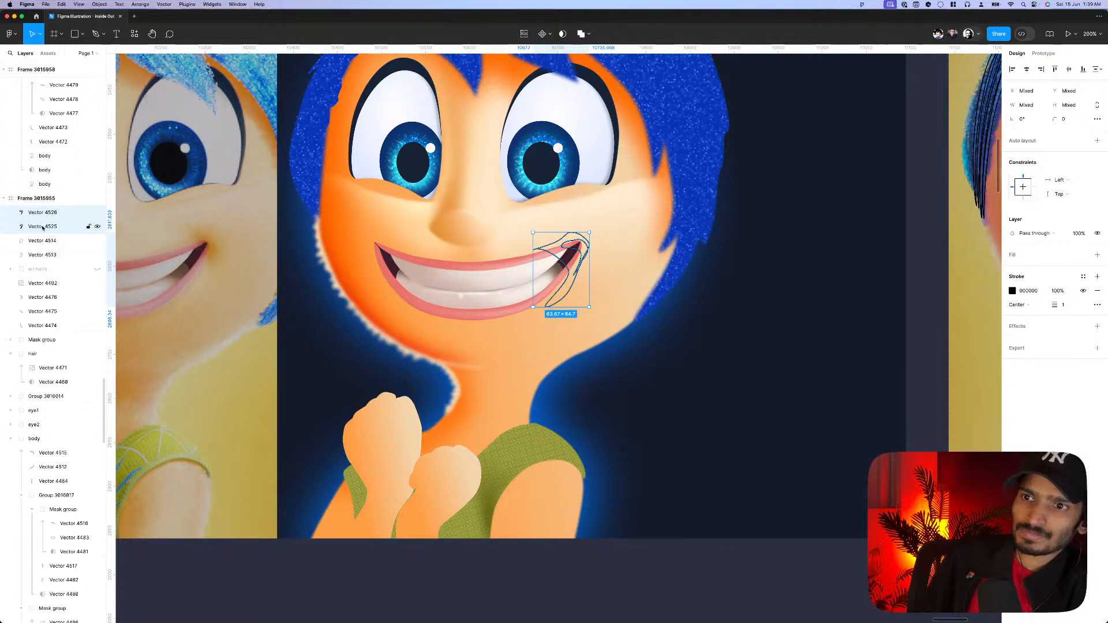
{"action": "left_click_drag", "start_coordinate": [43, 226], "coordinate": [42, 444]}
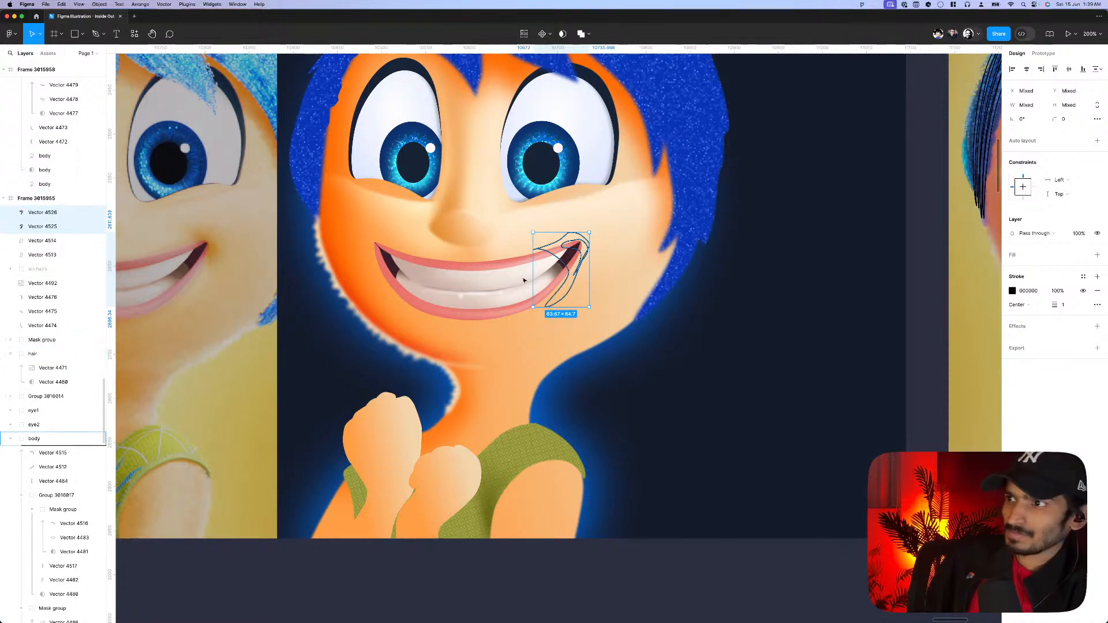
- Copy the left face shading's FF6B01 fill and layer blur onto both mouth-corner outlines
{"action": "scroll", "coordinate": [525, 281], "scroll_direction": "up", "scroll_amount": 3}
{"action": "left_click", "coordinate": [573, 289]}
{"action": "scroll", "coordinate": [572, 289], "scroll_direction": "down", "scroll_amount": 5}
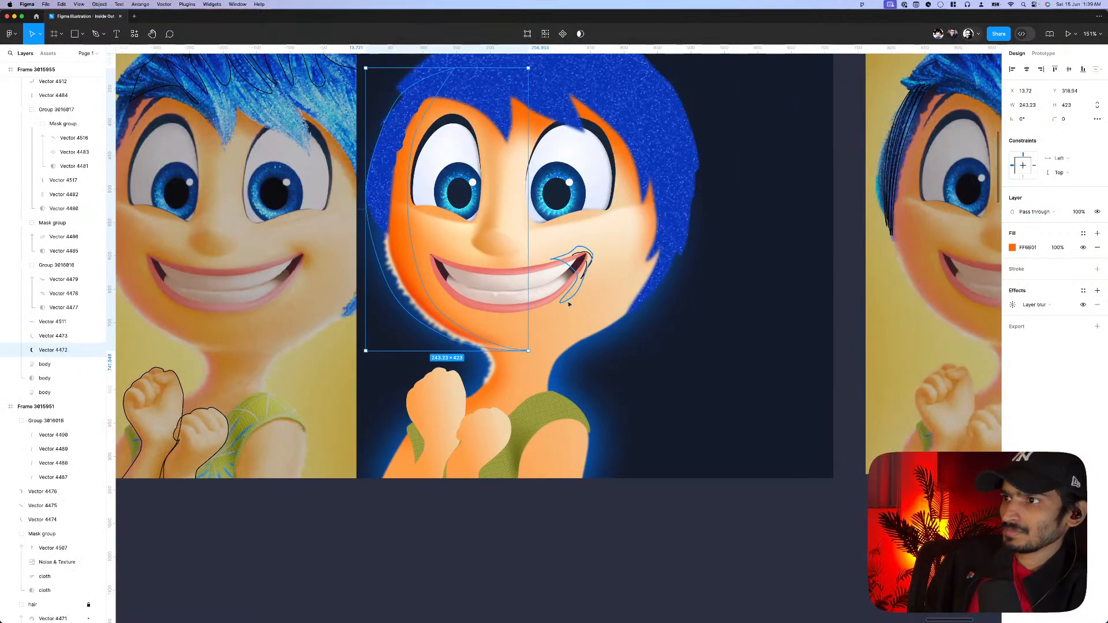
{"action": "left_click", "coordinate": [575, 285]}
{"action": "scroll", "coordinate": [585, 286], "scroll_direction": "up", "scroll_amount": 2}
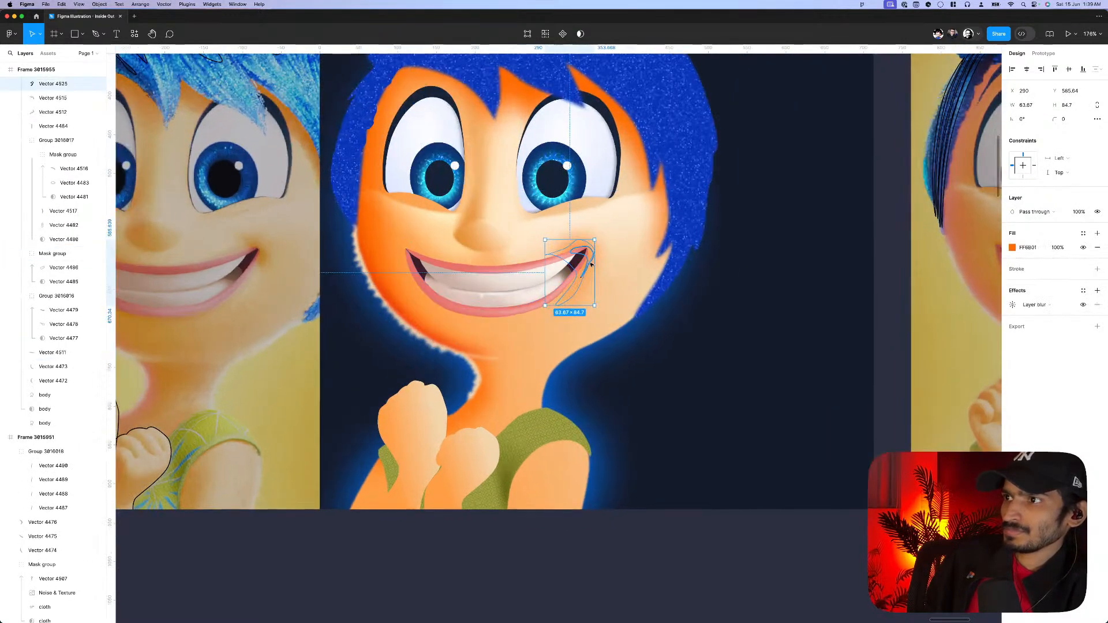
{"action": "left_click", "coordinate": [592, 264]}
{"action": "scroll", "coordinate": [592, 264], "scroll_direction": "up", "scroll_amount": 4}
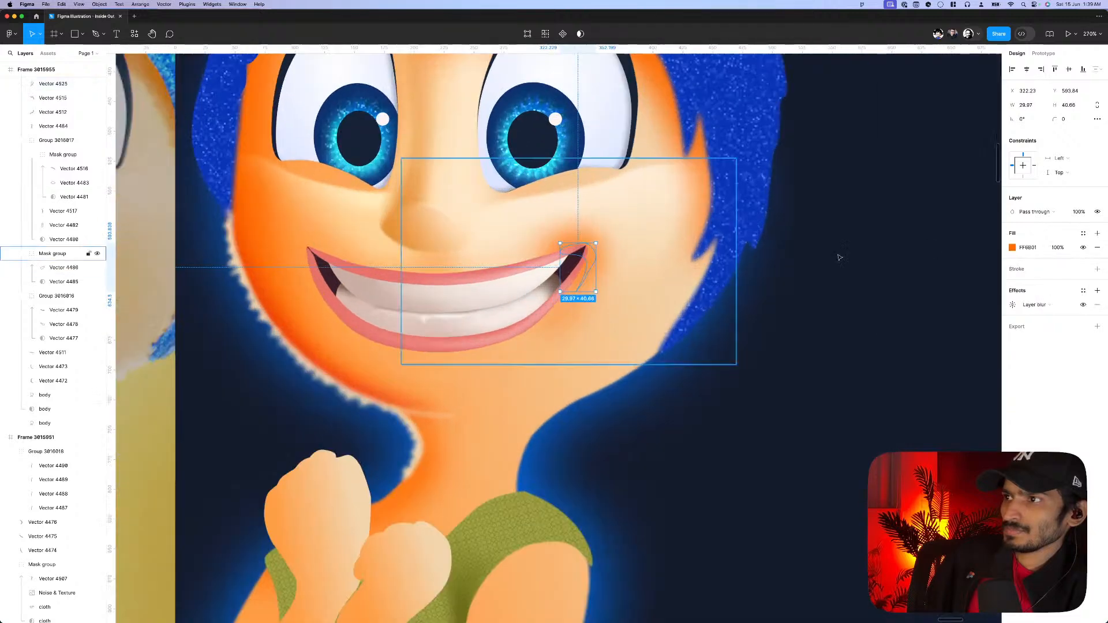
- Check the small mouth-corner shape's layer blur settings and change its fill to a slightly darker orange
{"action": "left_click", "coordinate": [1013, 304]}
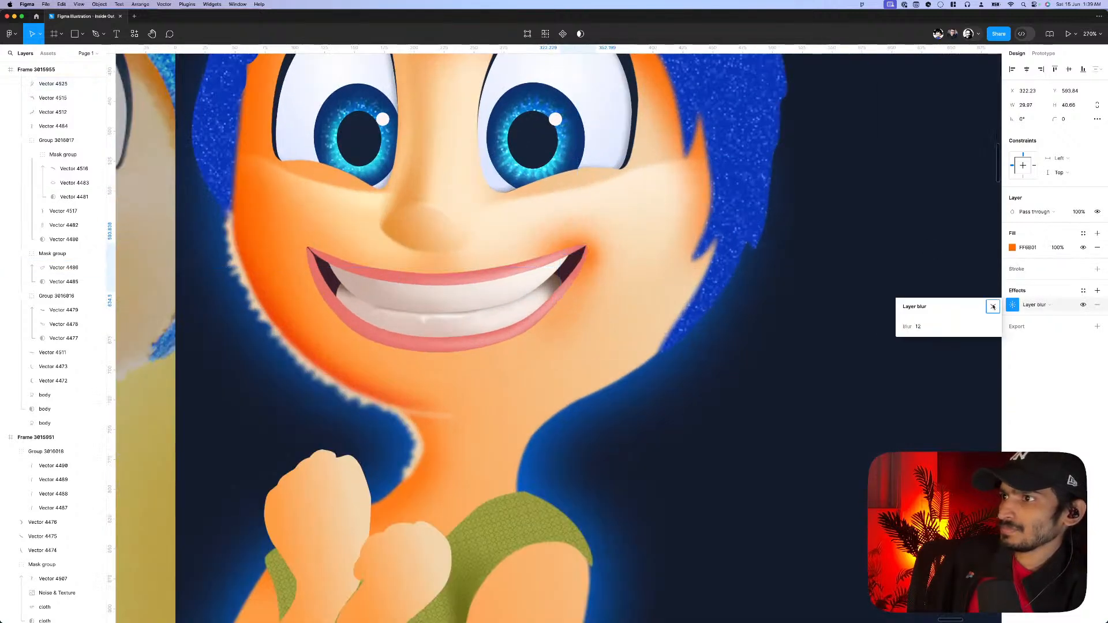
{"action": "scroll", "coordinate": [829, 297], "scroll_direction": "down", "scroll_amount": 3}
{"action": "left_click", "coordinate": [1013, 248]}
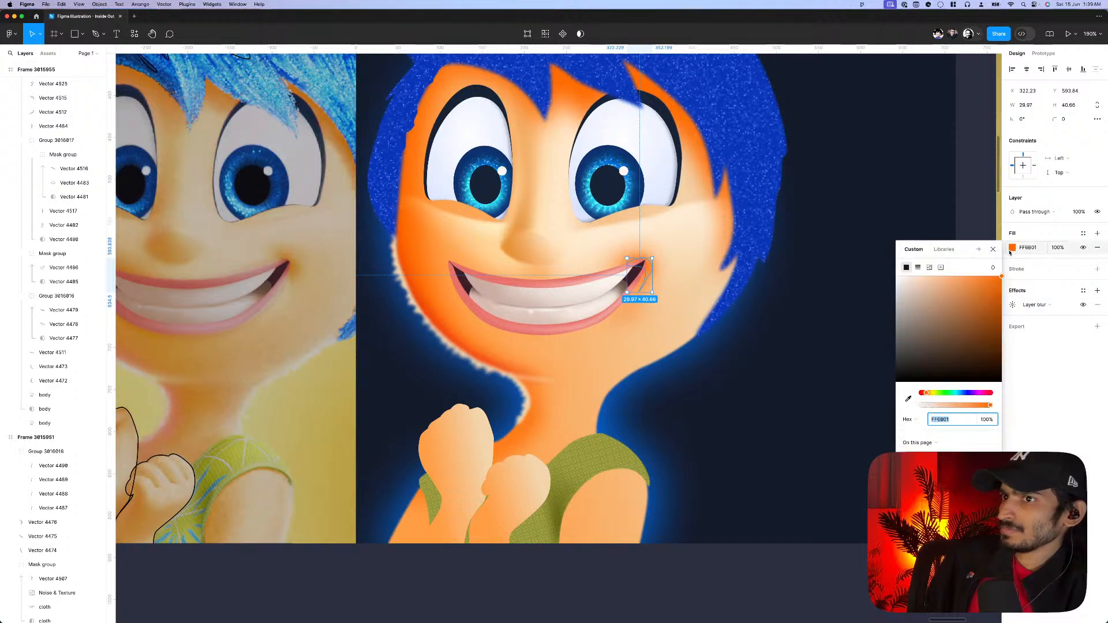
{"action": "left_click_drag", "start_coordinate": [994, 294], "coordinate": [995, 297]}
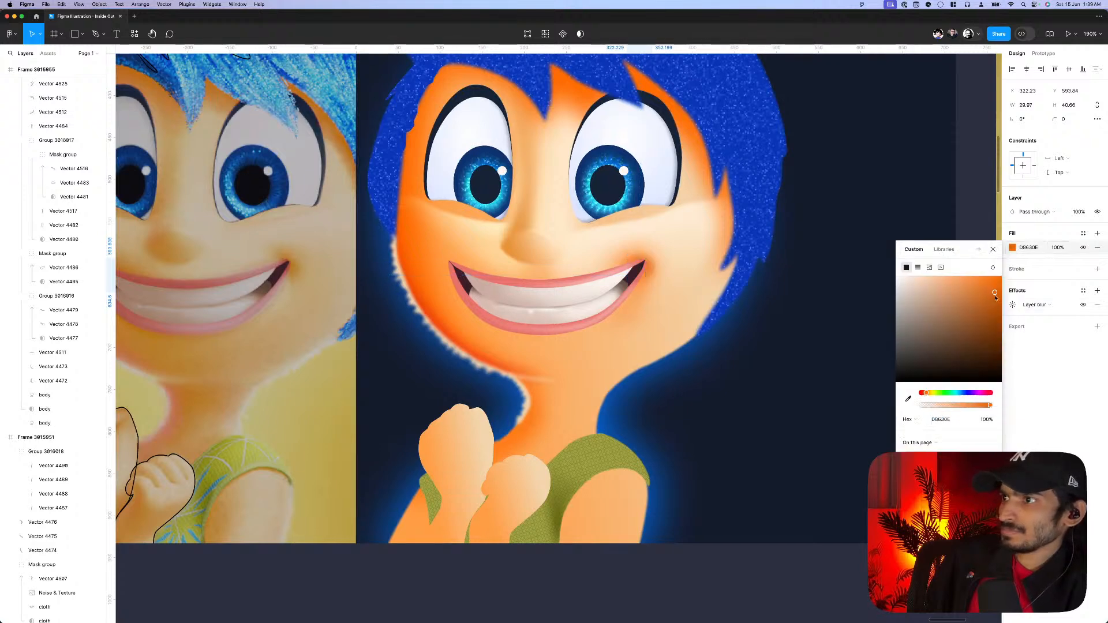
{"action": "key", "text": "Escape"}
{"action": "key", "text": "Escape"}
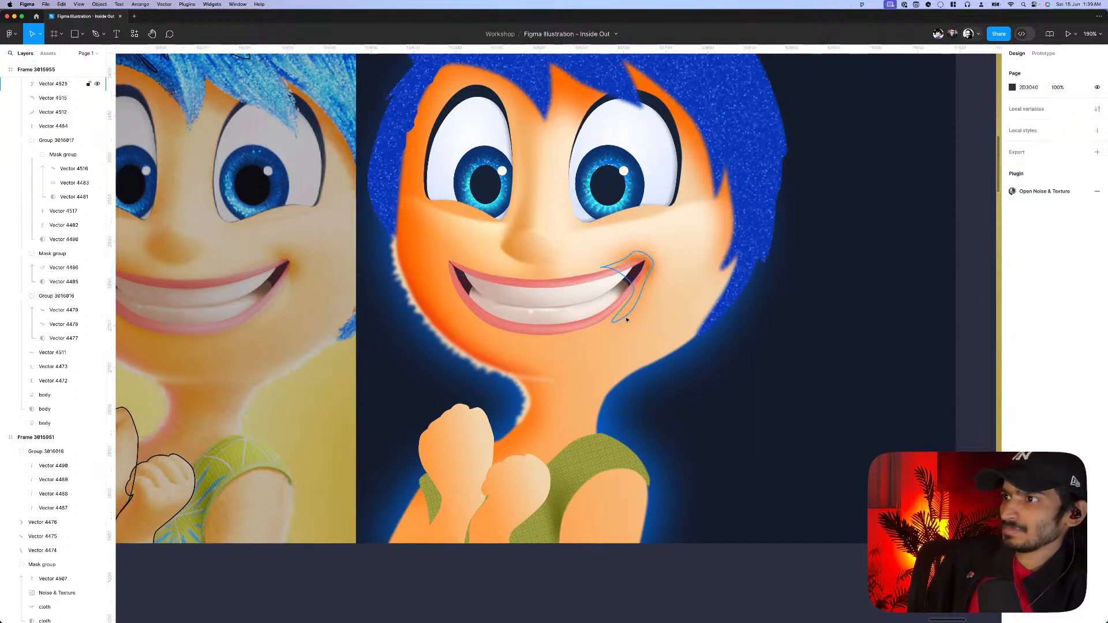
- Edit the large mouth-corner shade, adjusting the anchor points on its right side and at its left tip along the upper lip
{"action": "double_click", "coordinate": [627, 316]}
{"action": "scroll", "coordinate": [643, 293], "scroll_direction": "up", "scroll_amount": 1}
{"action": "left_click", "coordinate": [644, 285]}
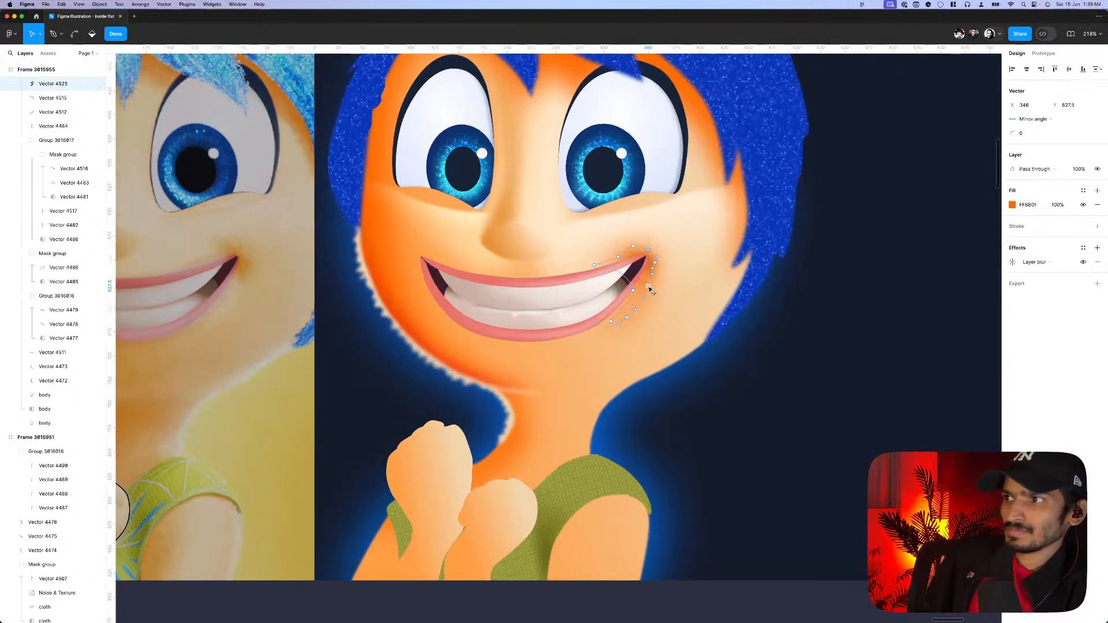
{"action": "scroll", "coordinate": [646, 287], "scroll_direction": "up", "scroll_amount": 4}
{"action": "left_click", "coordinate": [578, 257]}
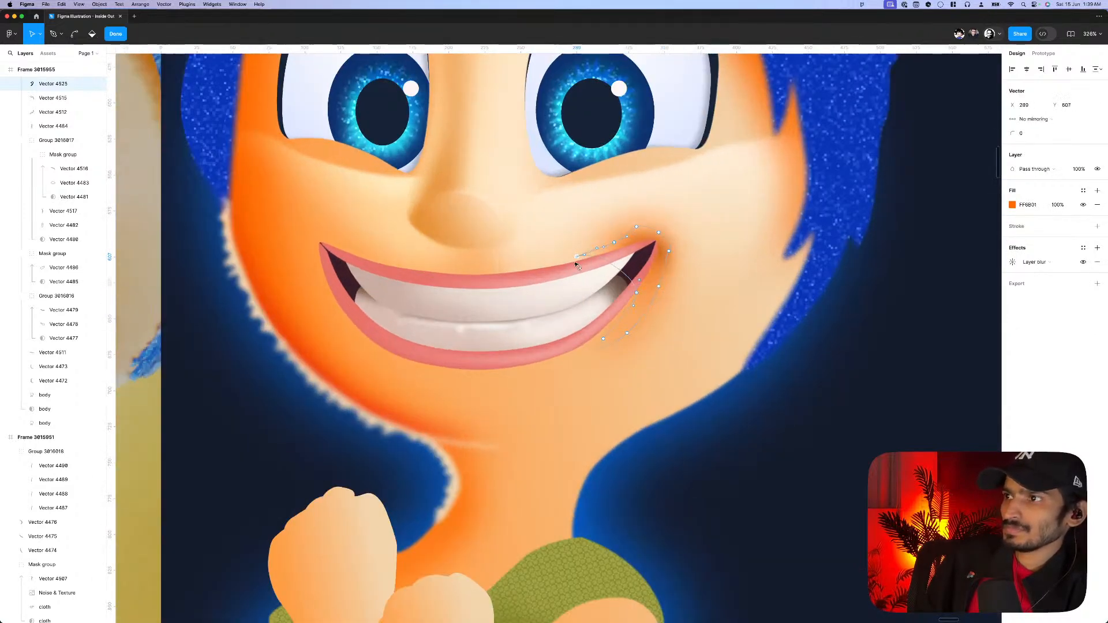
{"action": "left_click", "coordinate": [663, 248]}
{"action": "scroll", "coordinate": [661, 247], "scroll_direction": "down", "scroll_amount": 5}
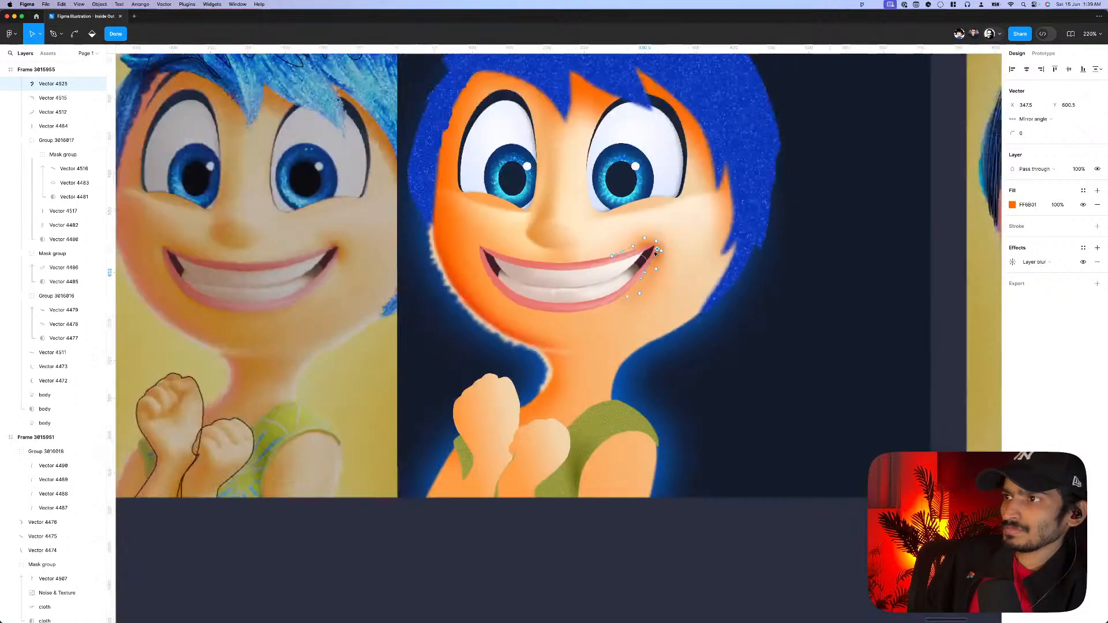
- Lower the large mouth-corner shade's top anchor point to Y 593.5, adjust its curve, and finish editing the shape
{"action": "scroll", "coordinate": [658, 248], "scroll_direction": "up", "scroll_amount": 5}
{"action": "left_click", "coordinate": [647, 238]}
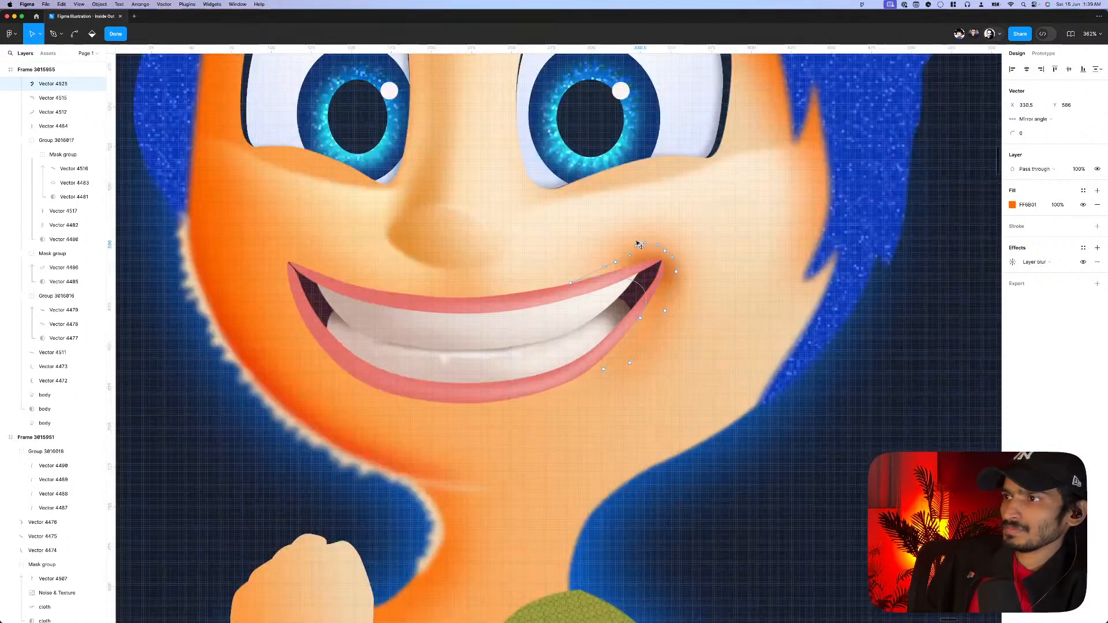
{"action": "left_click", "coordinate": [629, 256]}
{"action": "left_click", "coordinate": [628, 239]}
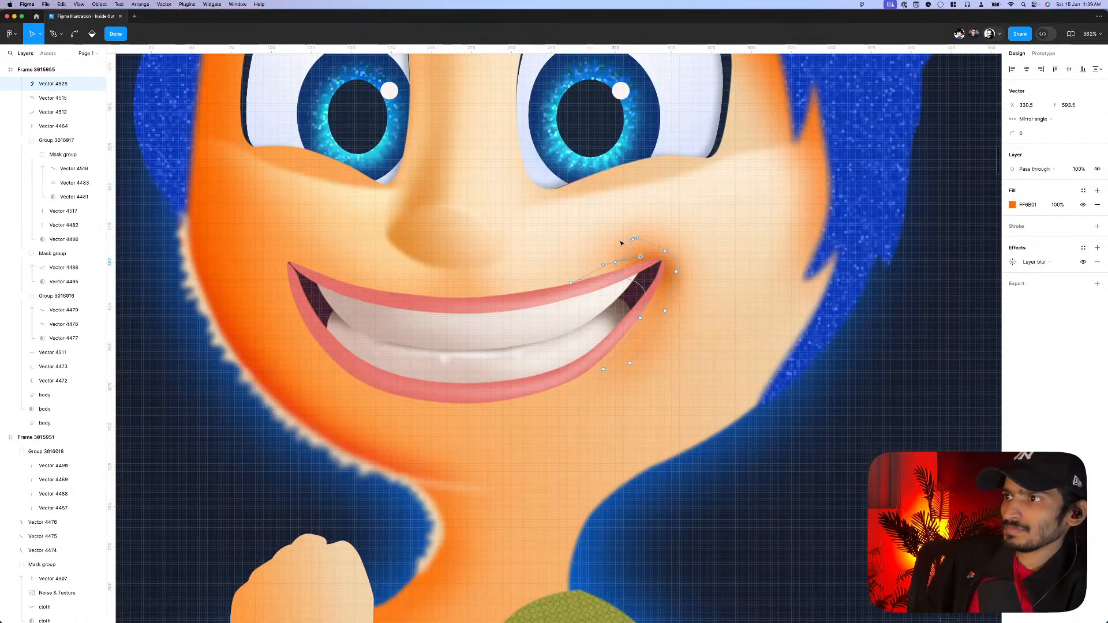
{"action": "key", "text": "shift+1"}
{"action": "key", "text": "Escape"}
{"action": "key", "text": "Escape"}
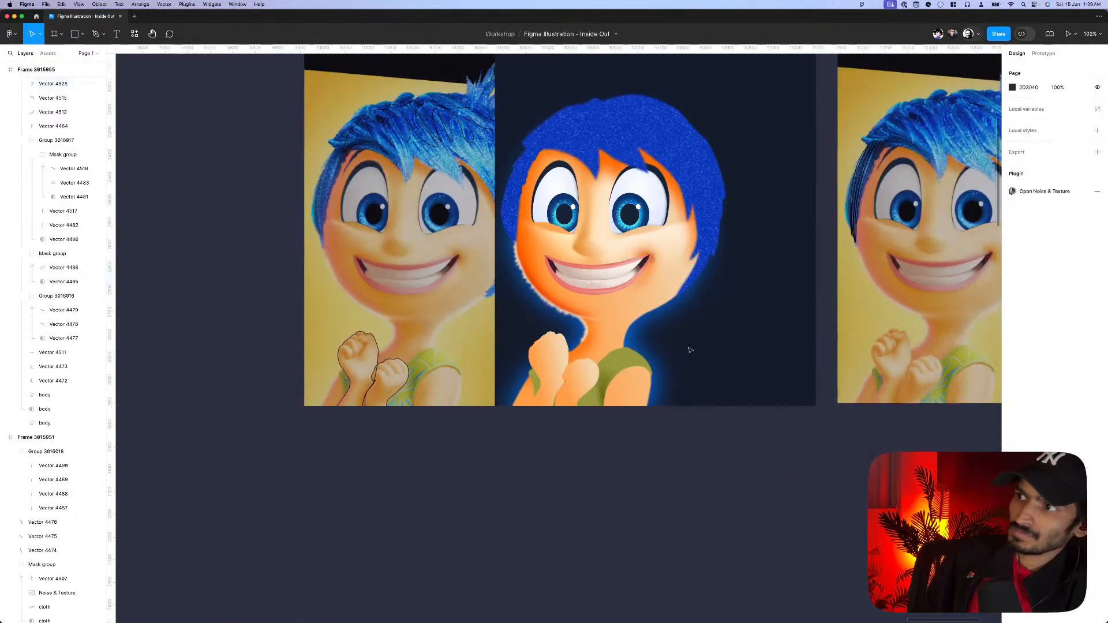
- Draw a closed crescent with the Pen tool along the lower lip's right outer edge, about 98 × 81
{"action": "scroll", "coordinate": [679, 391], "scroll_direction": "down", "scroll_amount": 2}
{"action": "scroll", "coordinate": [689, 363], "scroll_direction": "up", "scroll_amount": 6}
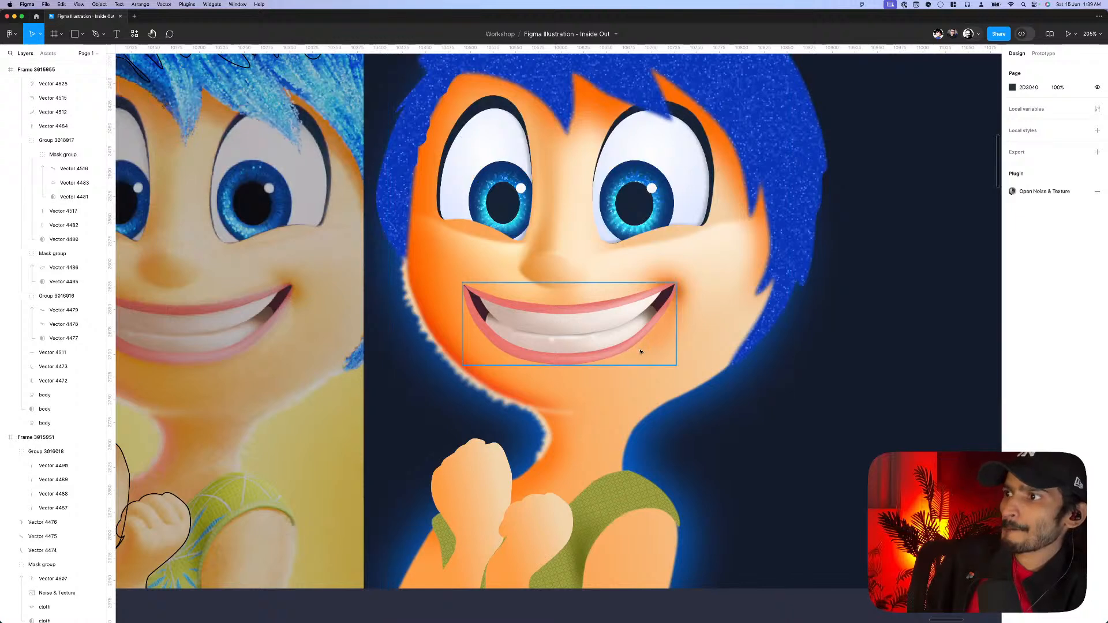
{"action": "scroll", "coordinate": [637, 353], "scroll_direction": "up", "scroll_amount": 1}
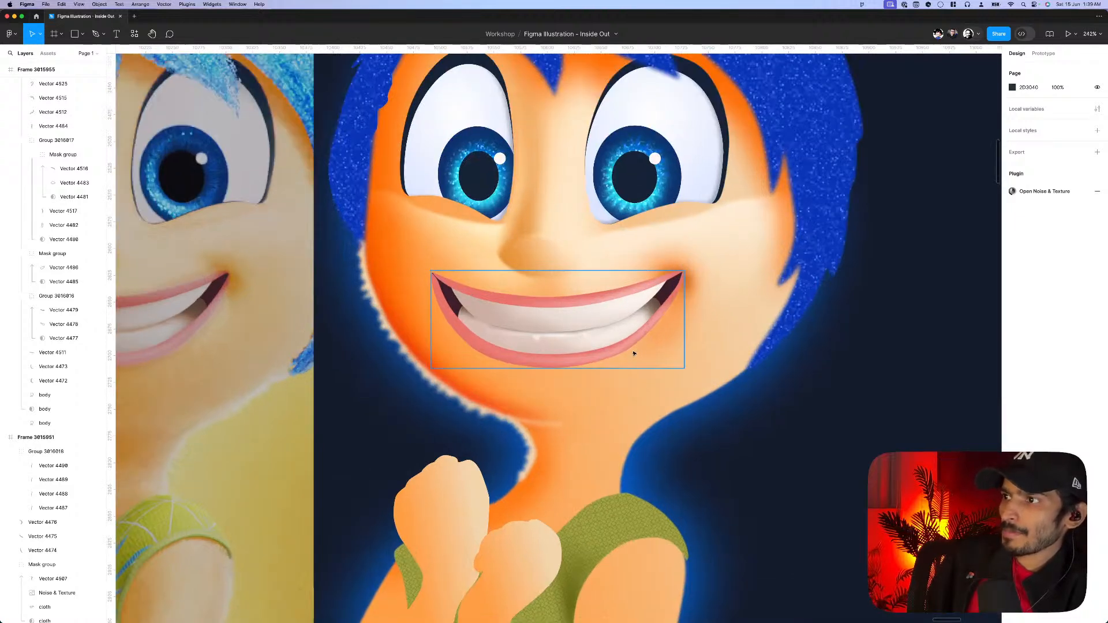
{"action": "key", "text": "p"}
{"action": "scroll", "coordinate": [621, 356], "scroll_direction": "up", "scroll_amount": 4}
{"action": "left_click", "coordinate": [555, 377]}
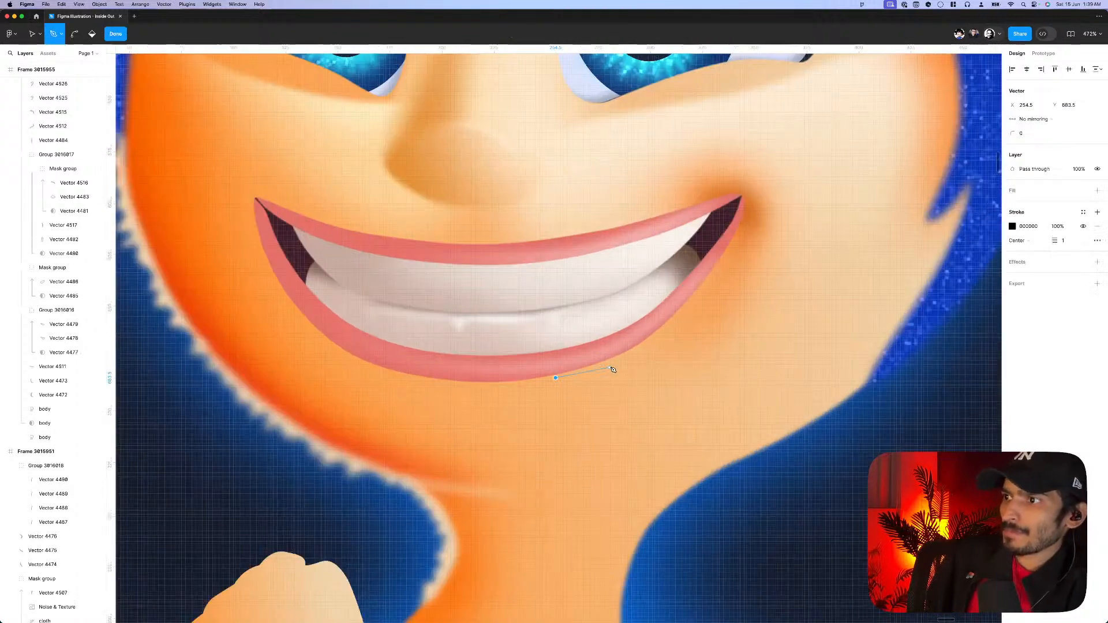
{"action": "left_click", "coordinate": [665, 334]}
{"action": "left_click", "coordinate": [705, 285]}
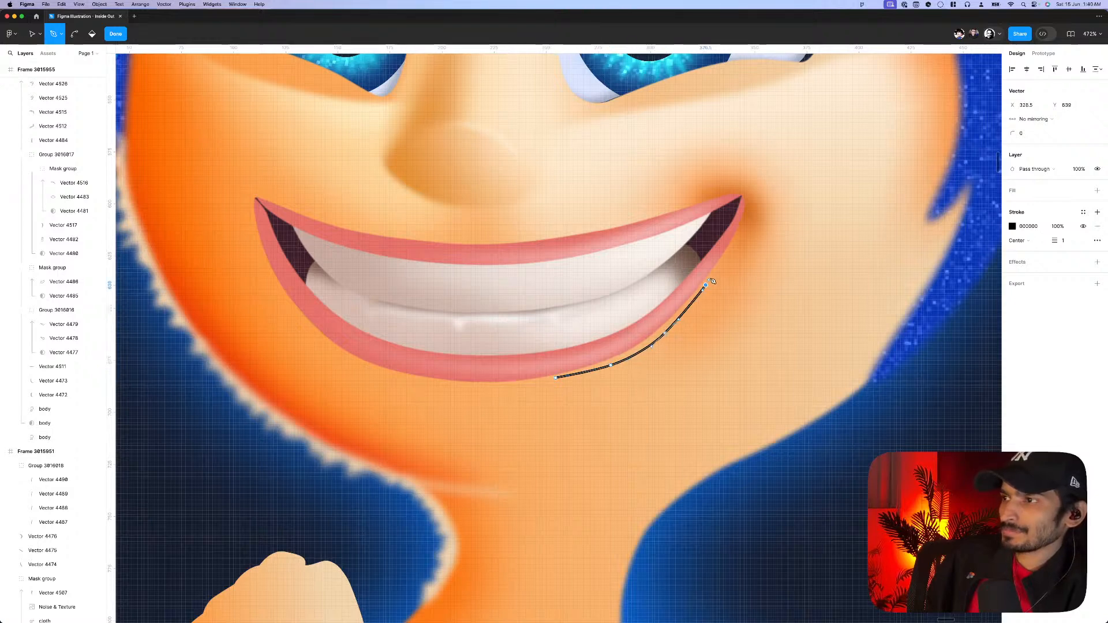
{"action": "left_click", "coordinate": [723, 252]}
{"action": "left_click", "coordinate": [669, 311]}
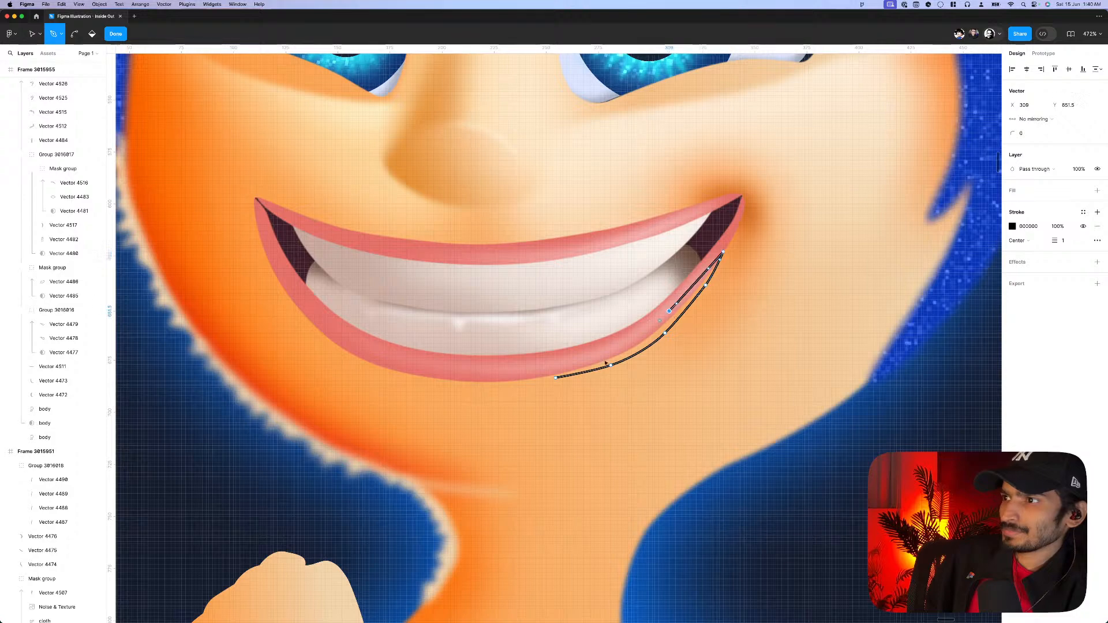
{"action": "left_click", "coordinate": [523, 378]}
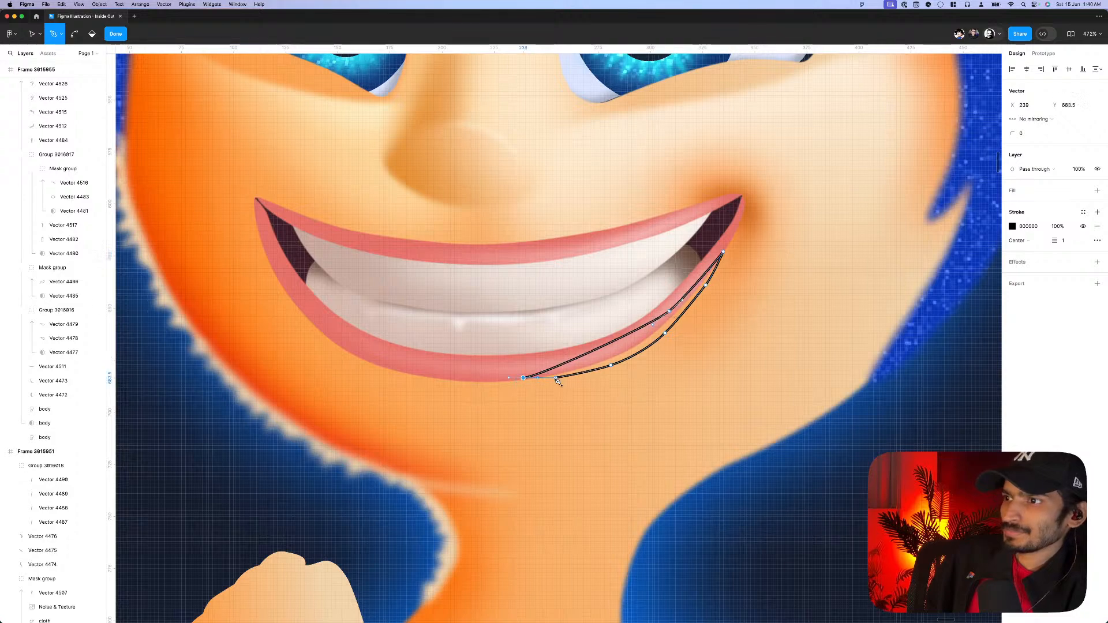
{"action": "left_click", "coordinate": [556, 378]}
{"action": "key", "text": "Escape"}
{"action": "scroll", "coordinate": [391, 352], "scroll_direction": "down", "scroll_amount": 3}
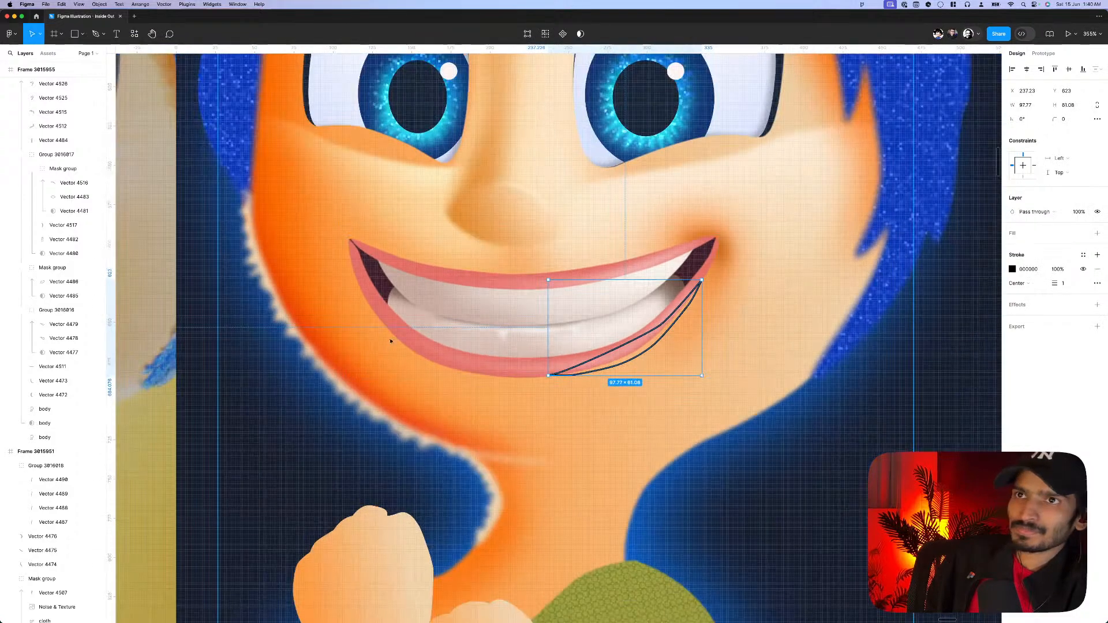
- Cut the lip crescent outline and paste it above the body group, placing it at X 240, Y 621
{"action": "key", "text": "Delete"}
{"action": "left_click", "coordinate": [683, 341]}
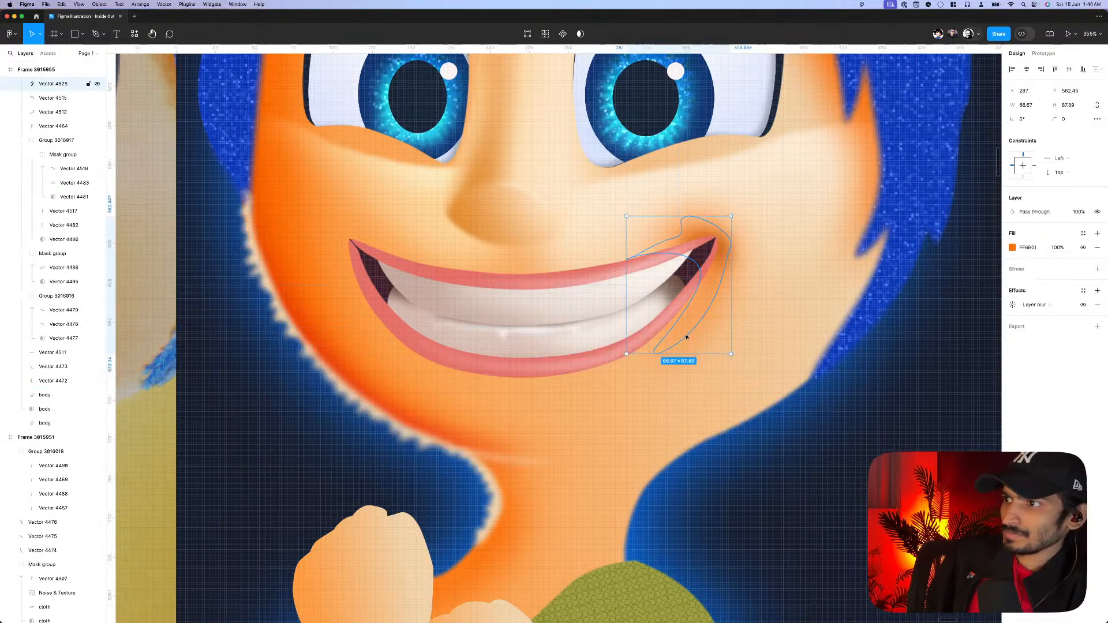
{"action": "key", "text": "super+v"}
{"action": "scroll", "coordinate": [663, 345], "scroll_direction": "down", "scroll_amount": 6}
{"action": "mouse_move", "coordinate": [659, 421]}
{"action": "left_mouse_down"}
{"action": "mouse_move", "coordinate": [641, 268]}
{"action": "mouse_move", "coordinate": [649, 235]}
{"action": "left_mouse_up"}
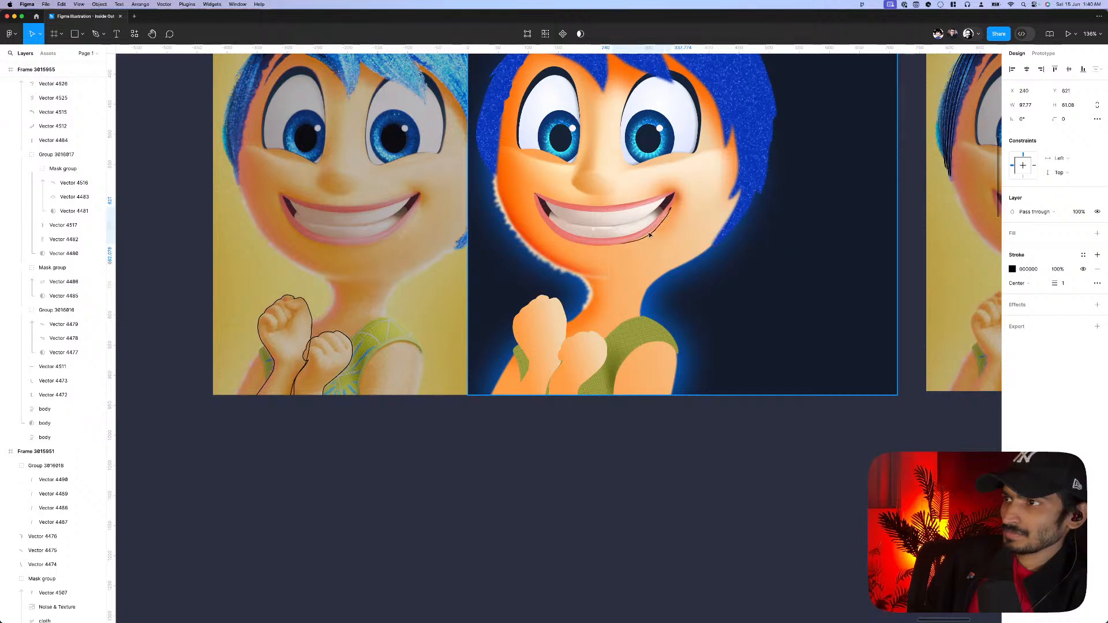
- Swap the crescent's black stroke to a fill, recolour it FFE3D3, and nudge the shape to X 238
{"action": "scroll", "coordinate": [649, 235], "scroll_direction": "up", "scroll_amount": 5}
{"action": "key", "text": "shift+x"}
{"action": "scroll", "coordinate": [779, 247], "scroll_direction": "up", "scroll_amount": 5}
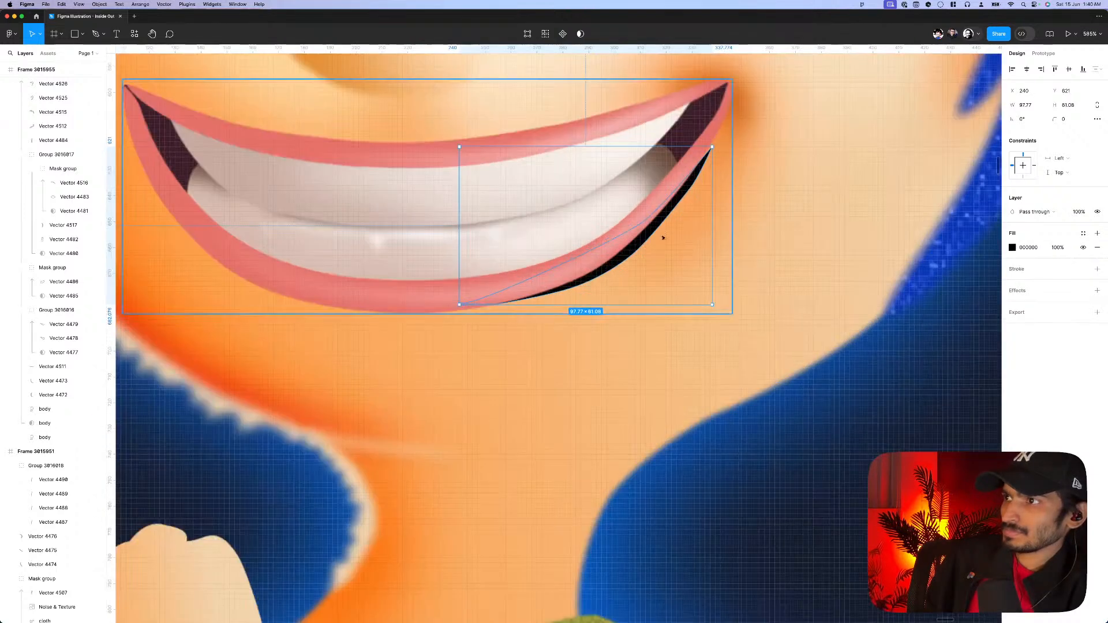
{"action": "left_click", "coordinate": [1013, 248]}
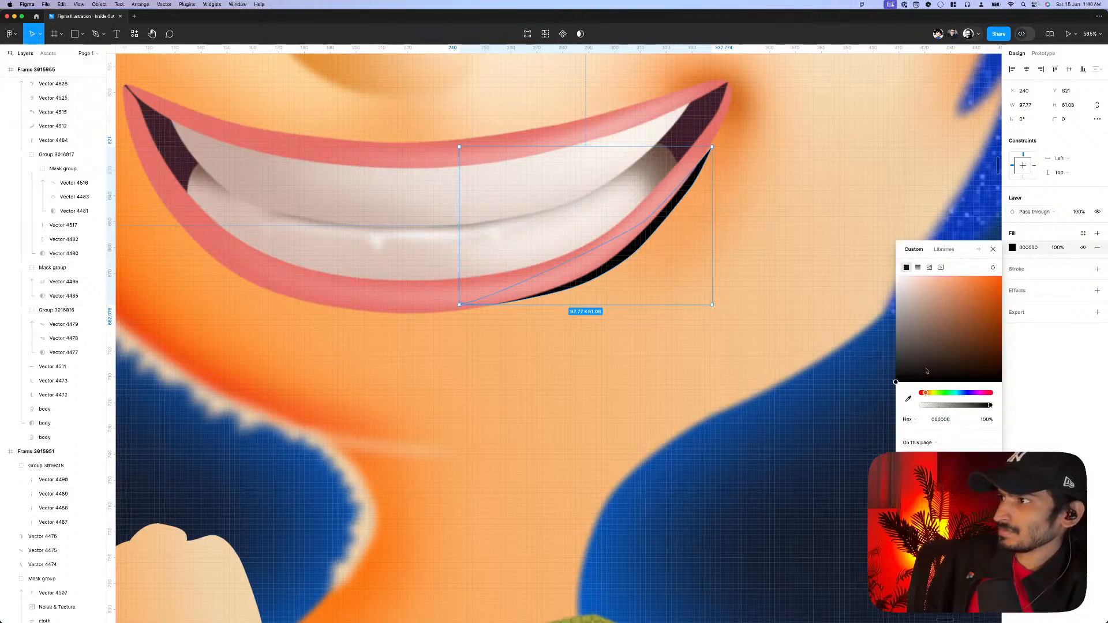
{"action": "left_click_drag", "start_coordinate": [912, 286], "coordinate": [915, 277]}
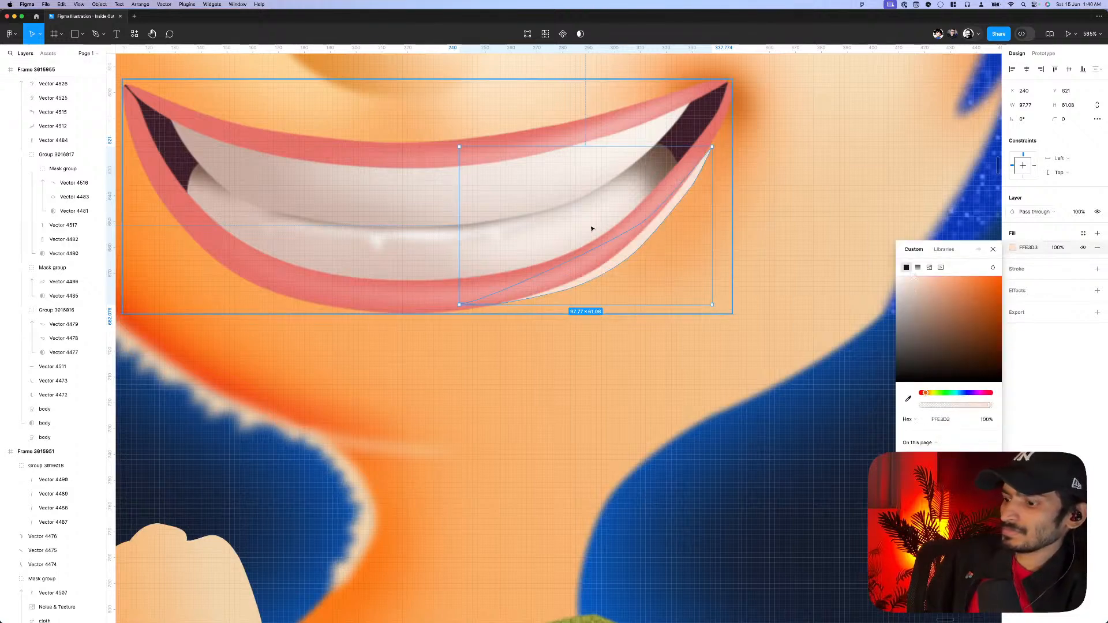
{"action": "key", "text": "Left"}
{"action": "key", "text": "Left"}
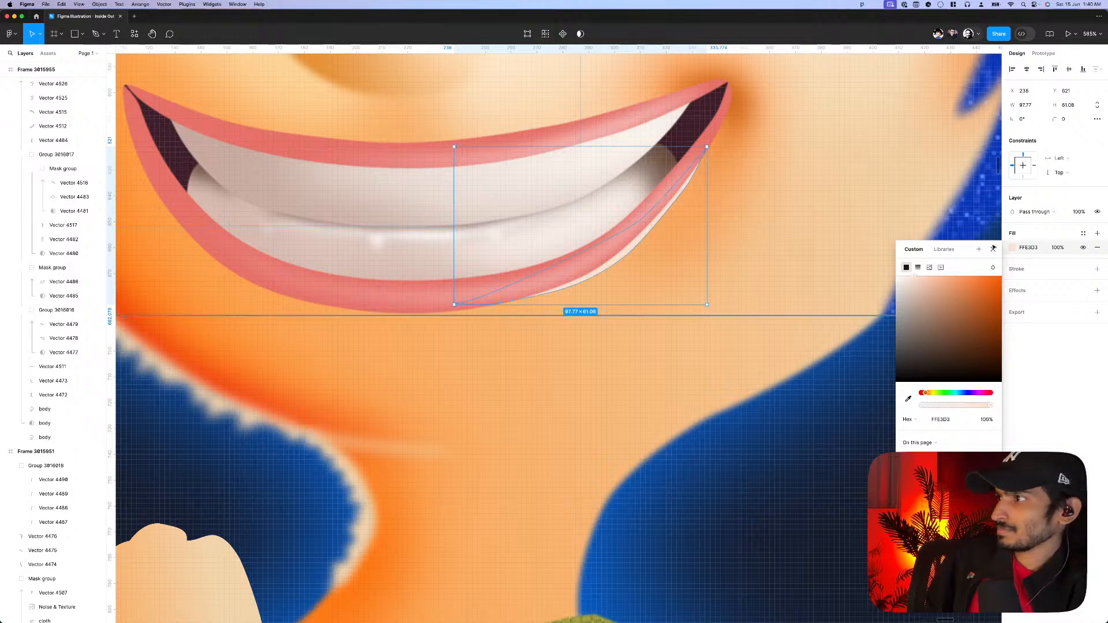
- Add an effect to the lip crescent, change it to Layer blur, and set the blur to 2
{"action": "left_click", "coordinate": [1018, 292]}
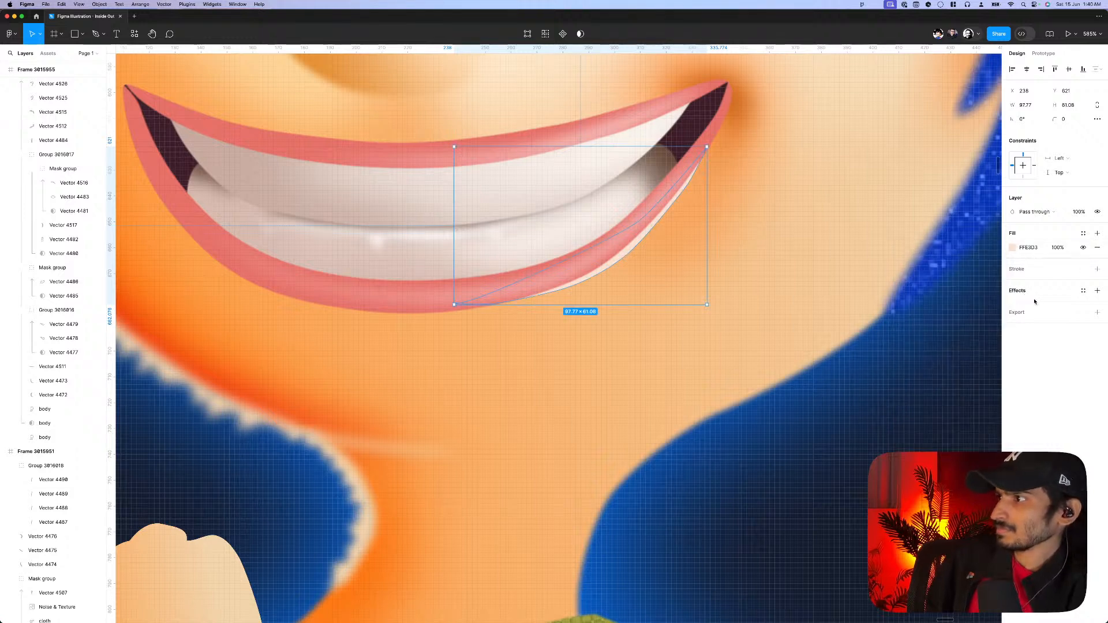
{"action": "left_click", "coordinate": [1033, 292]}
{"action": "left_click", "coordinate": [1016, 306]}
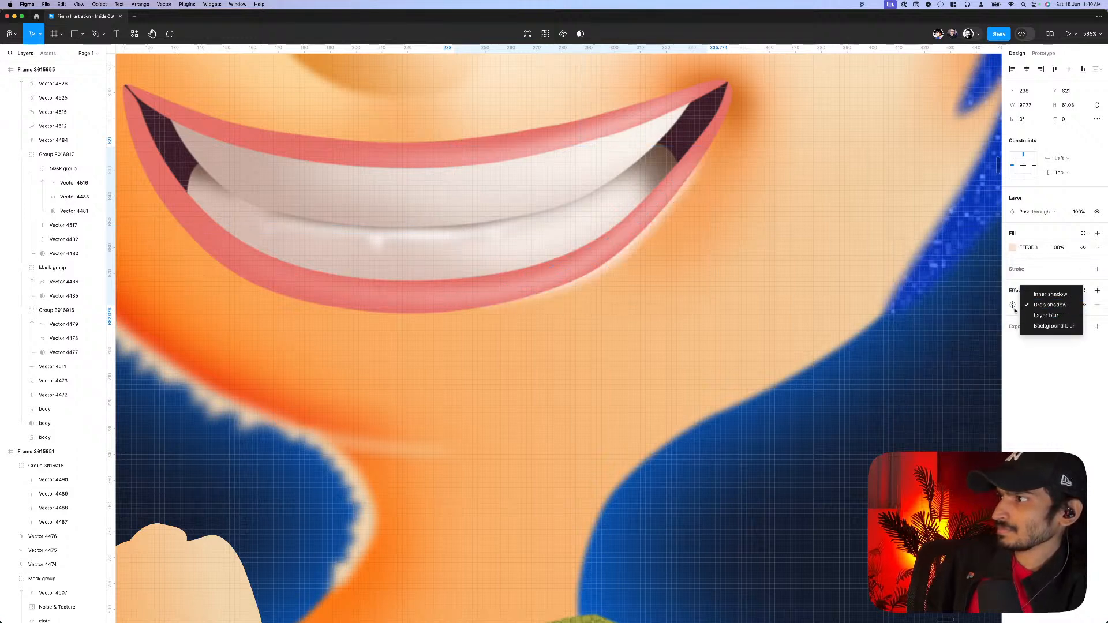
{"action": "left_click", "coordinate": [1008, 301]}
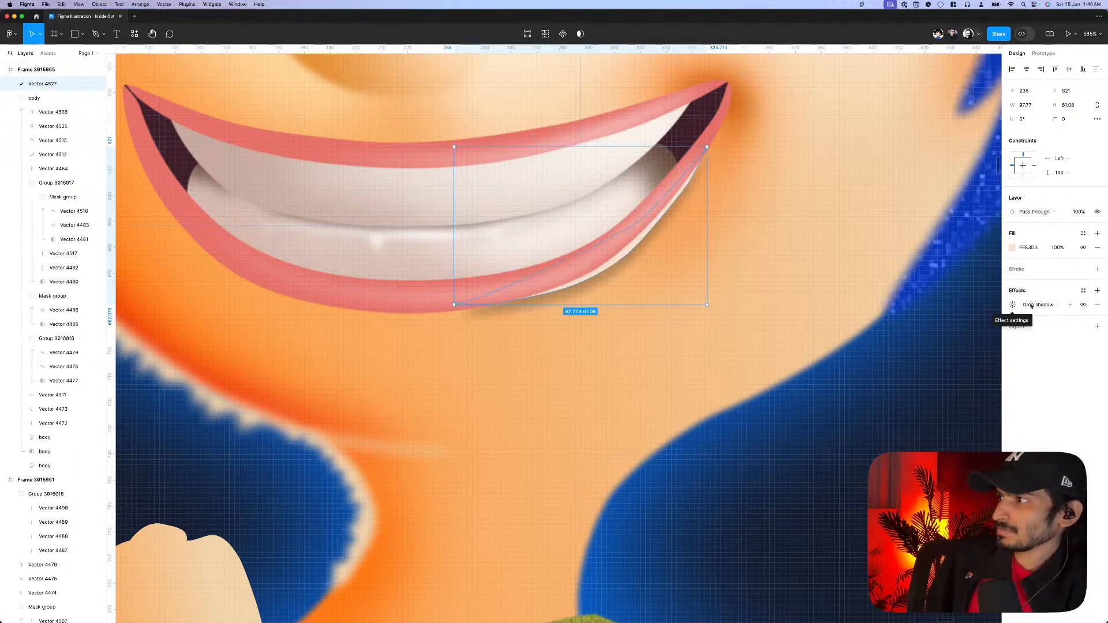
{"action": "left_click", "coordinate": [1034, 305]}
{"action": "left_click", "coordinate": [1045, 316]}
{"action": "left_click", "coordinate": [1012, 305]}
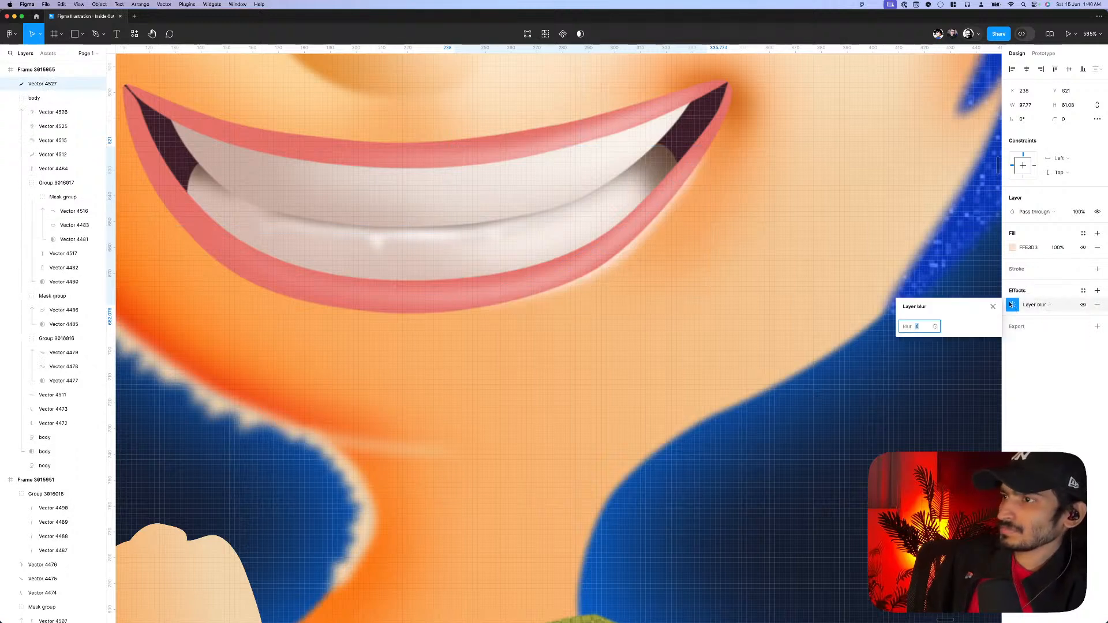
{"action": "type", "text": "8"}
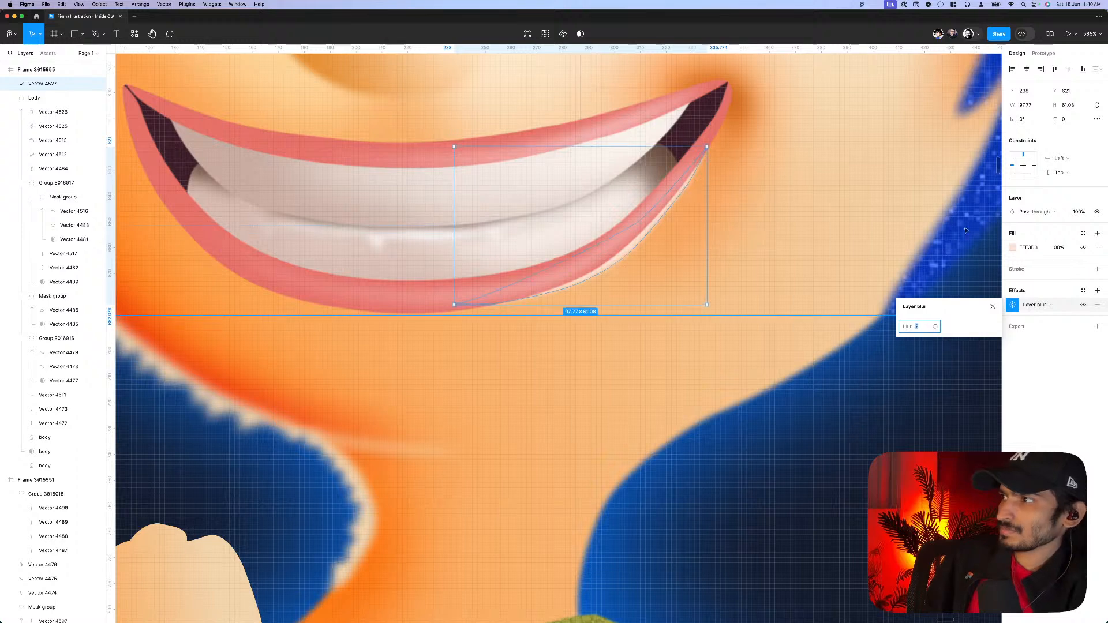
- Set the lip crescent's blend mode to Overlay and its fill opacity to 40%, and deselect it
{"action": "left_click", "coordinate": [1028, 213]}
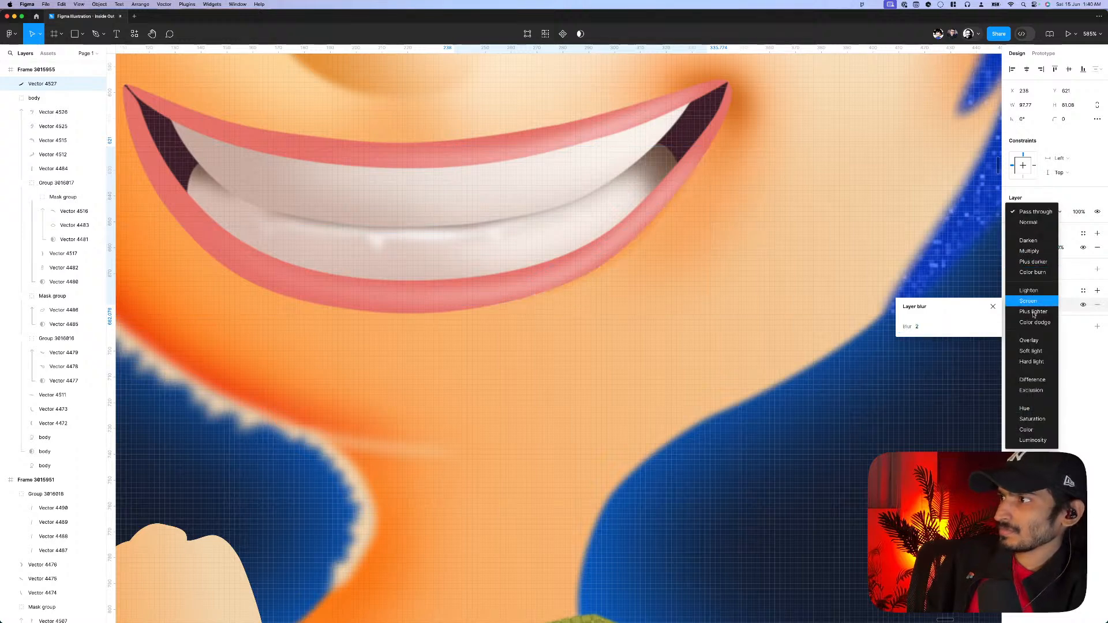
{"action": "left_click", "coordinate": [1032, 342]}
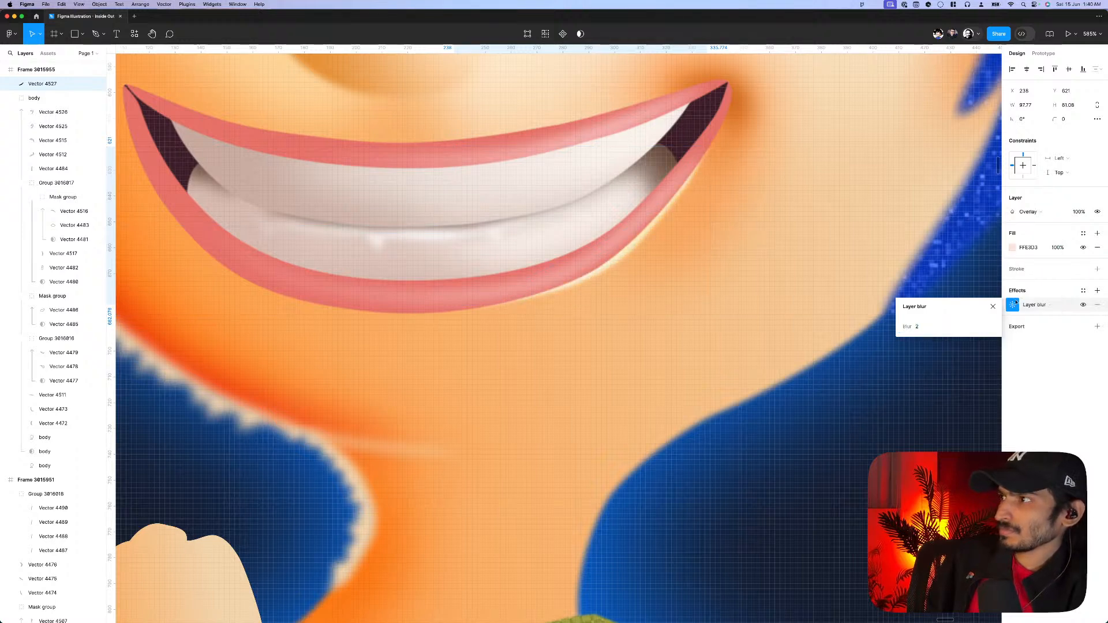
{"action": "left_click", "coordinate": [1056, 248]}
{"action": "type", "text": "70"}
{"action": "key", "text": "Return"}
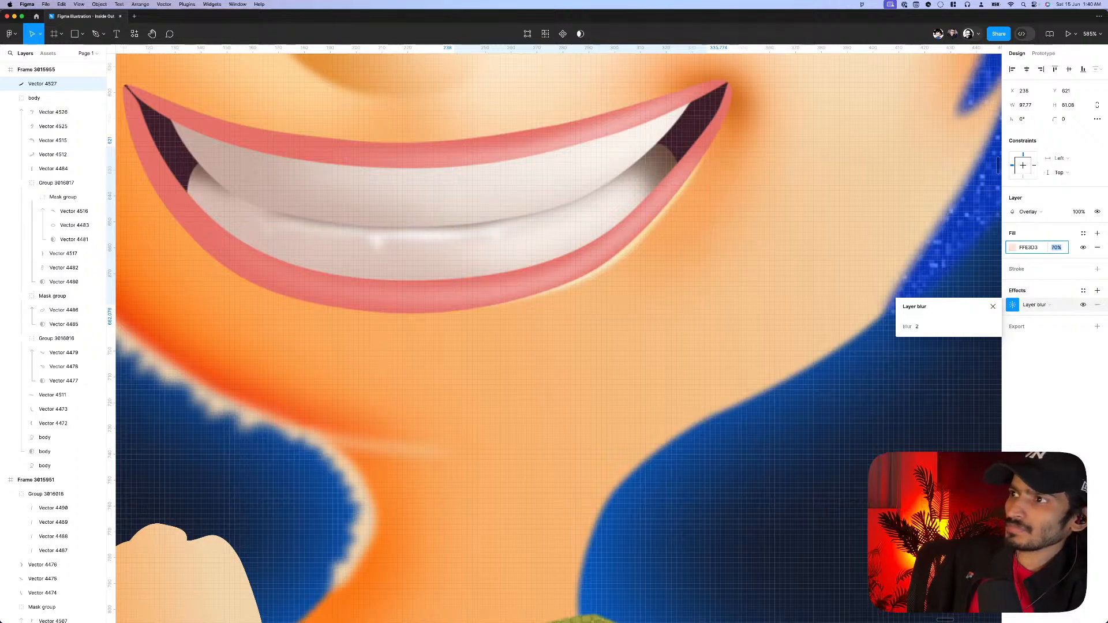
{"action": "key", "text": "shift+1"}
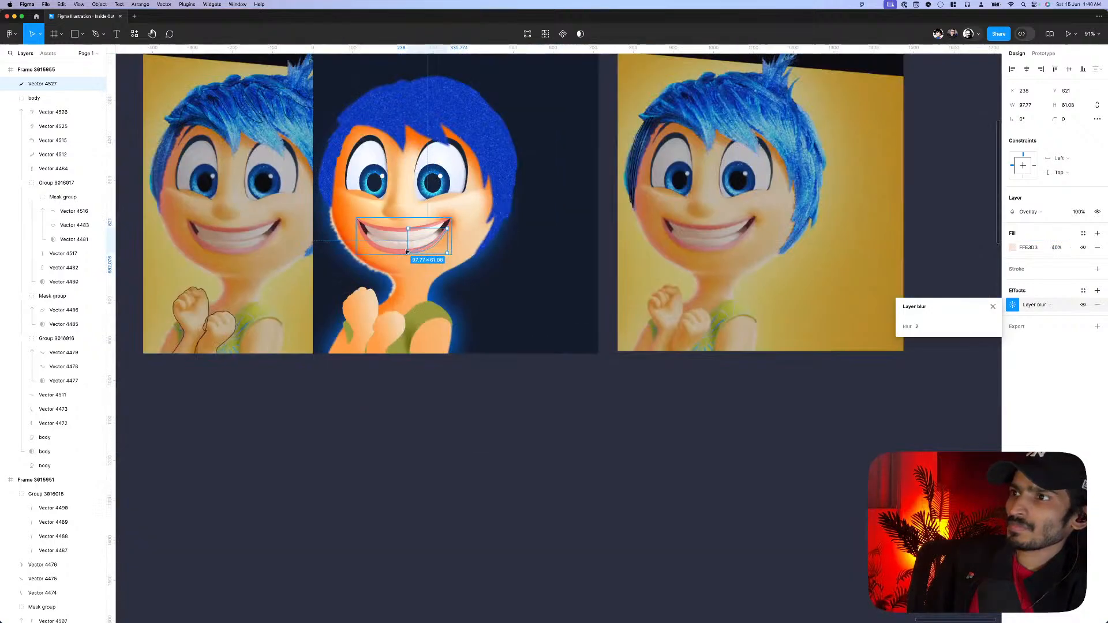
{"action": "key", "text": "Escape"}
{"action": "left_click", "coordinate": [483, 426]}
{"action": "scroll", "coordinate": [488, 431], "scroll_direction": "up", "scroll_amount": 1}
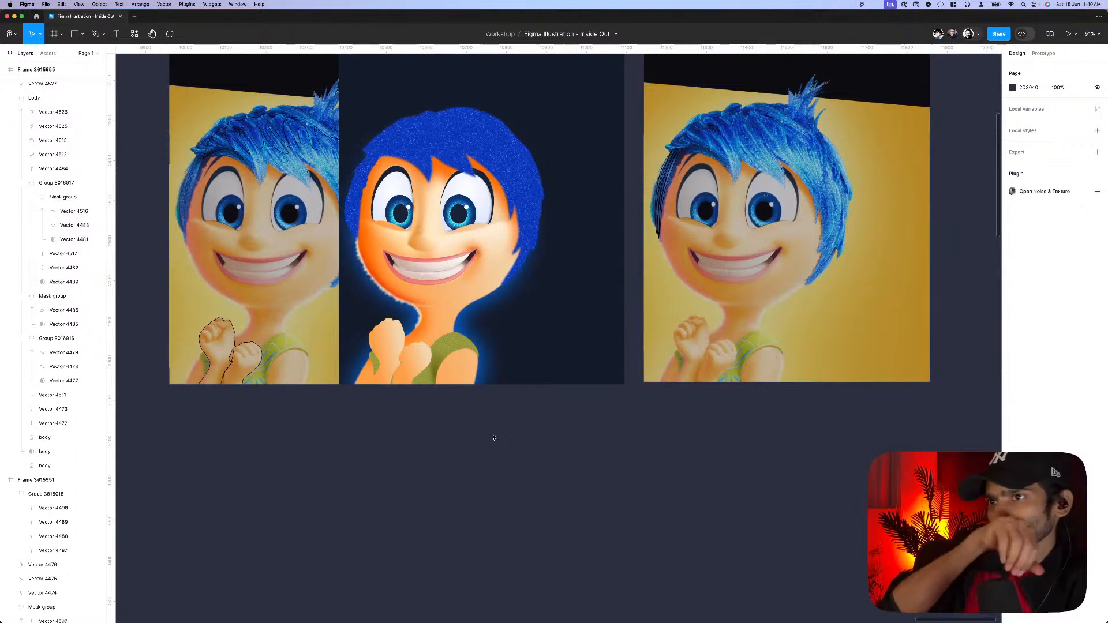
- Draw a curved highlight outline with the Pen tool on the skin below the right mouth corner, about 48 × 72
{"action": "scroll", "coordinate": [460, 268], "scroll_direction": "up", "scroll_amount": 10}
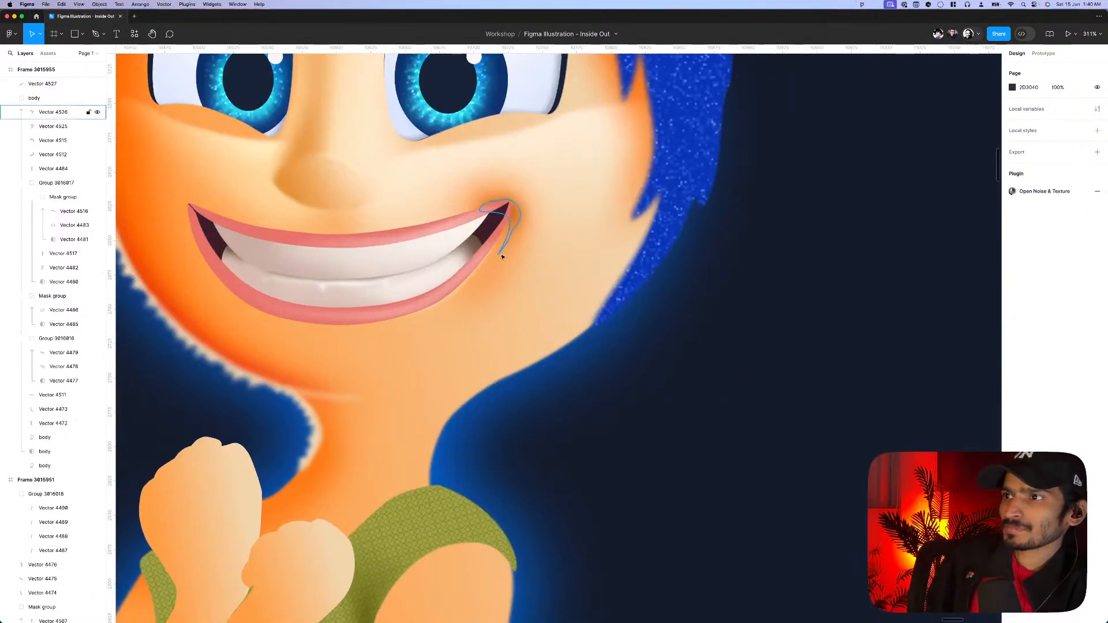
{"action": "left_click", "coordinate": [502, 257]}
{"action": "scroll", "coordinate": [502, 257], "scroll_direction": "up", "scroll_amount": 3}
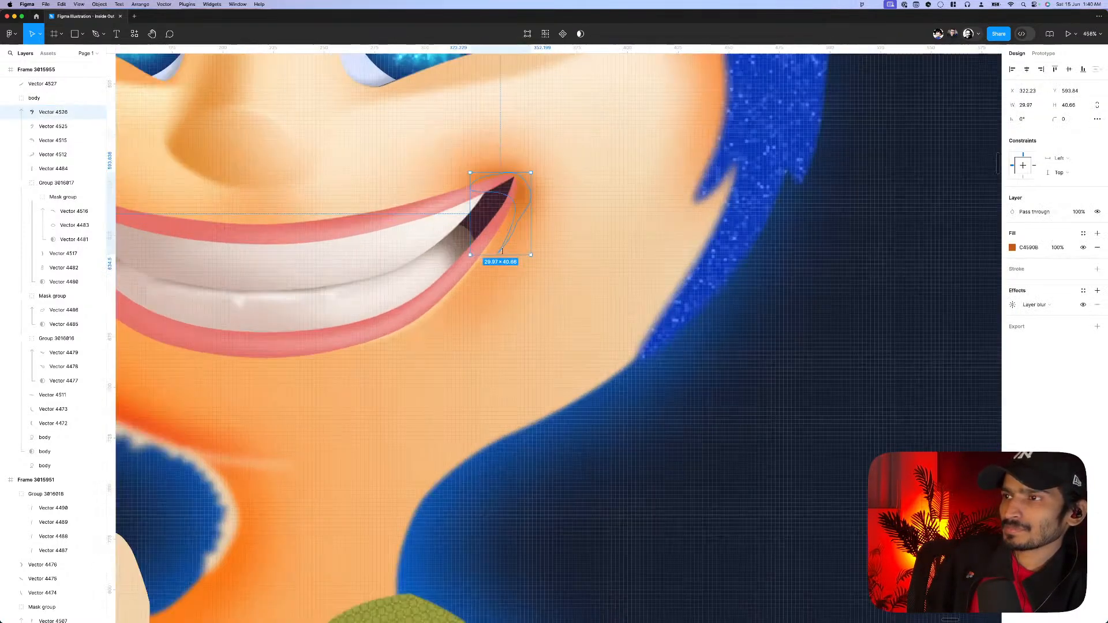
{"action": "key", "text": "p"}
{"action": "left_click", "coordinate": [505, 213]}
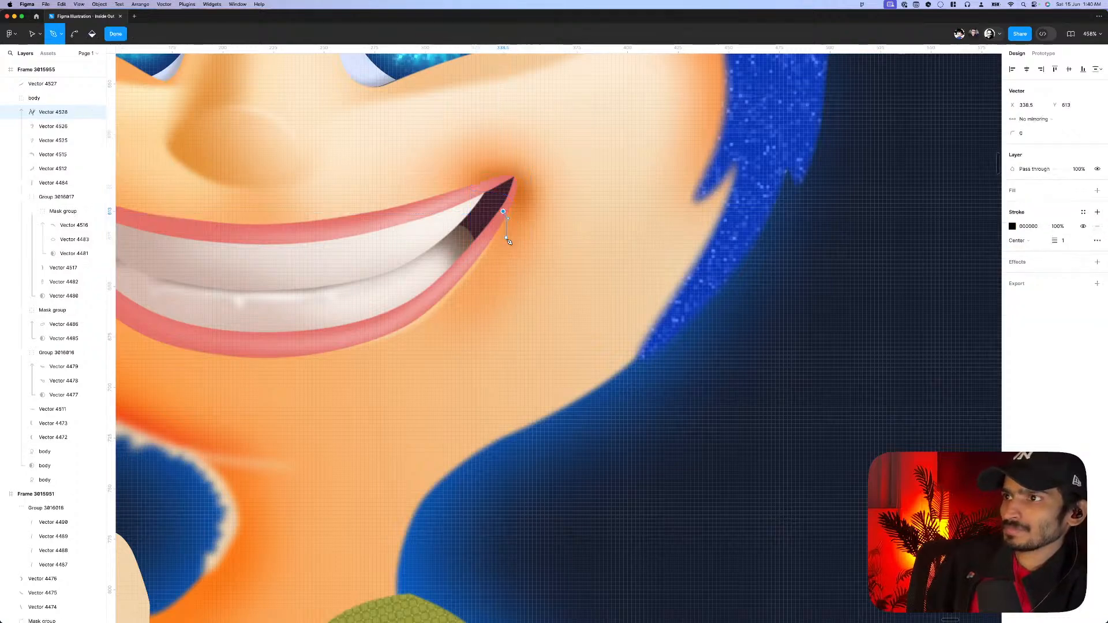
{"action": "left_click_drag", "start_coordinate": [509, 249], "coordinate": [508, 270]}
{"action": "left_click", "coordinate": [487, 326]}
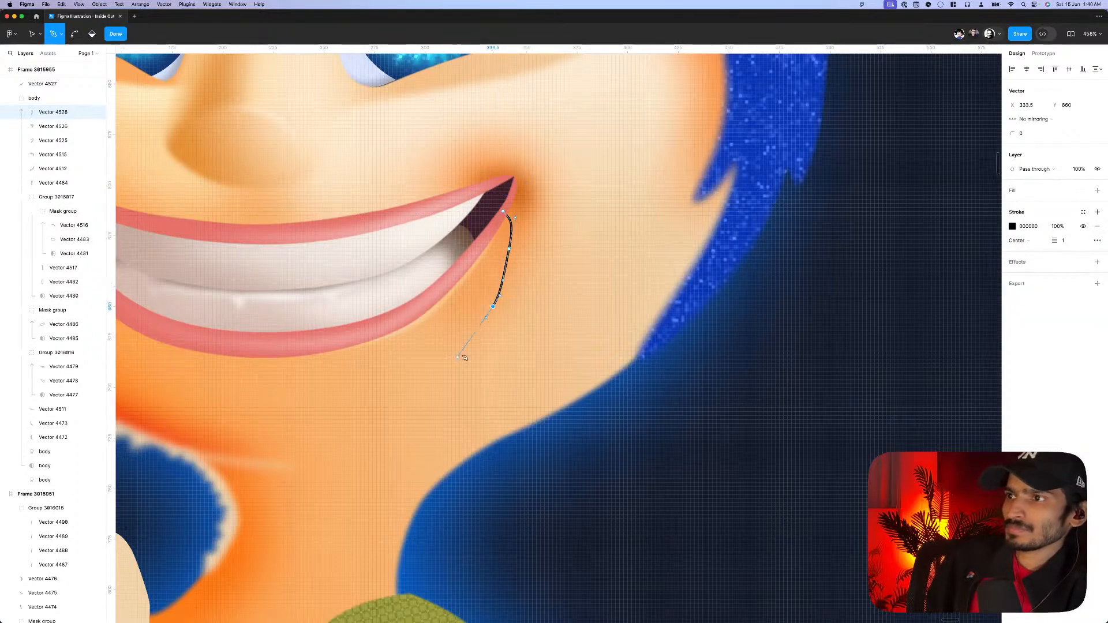
{"action": "scroll", "coordinate": [468, 356], "scroll_direction": "down", "scroll_amount": 10}
{"action": "scroll", "coordinate": [468, 356], "scroll_direction": "up", "scroll_amount": 5}
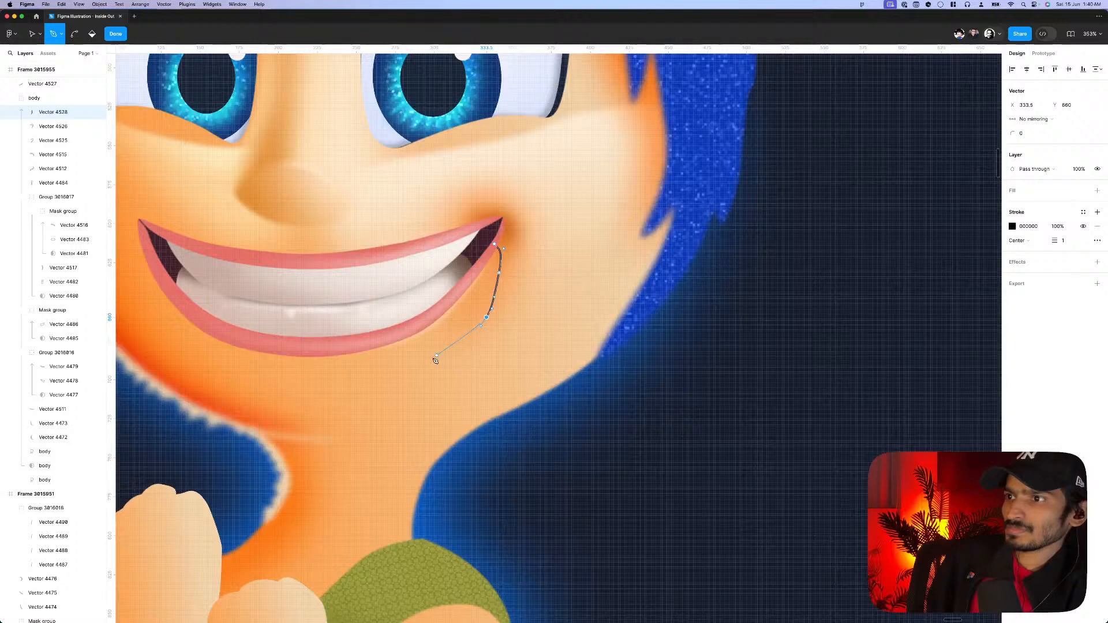
{"action": "left_click_drag", "start_coordinate": [436, 357], "coordinate": [426, 358]}
{"action": "left_click_drag", "start_coordinate": [469, 309], "coordinate": [490, 265]}
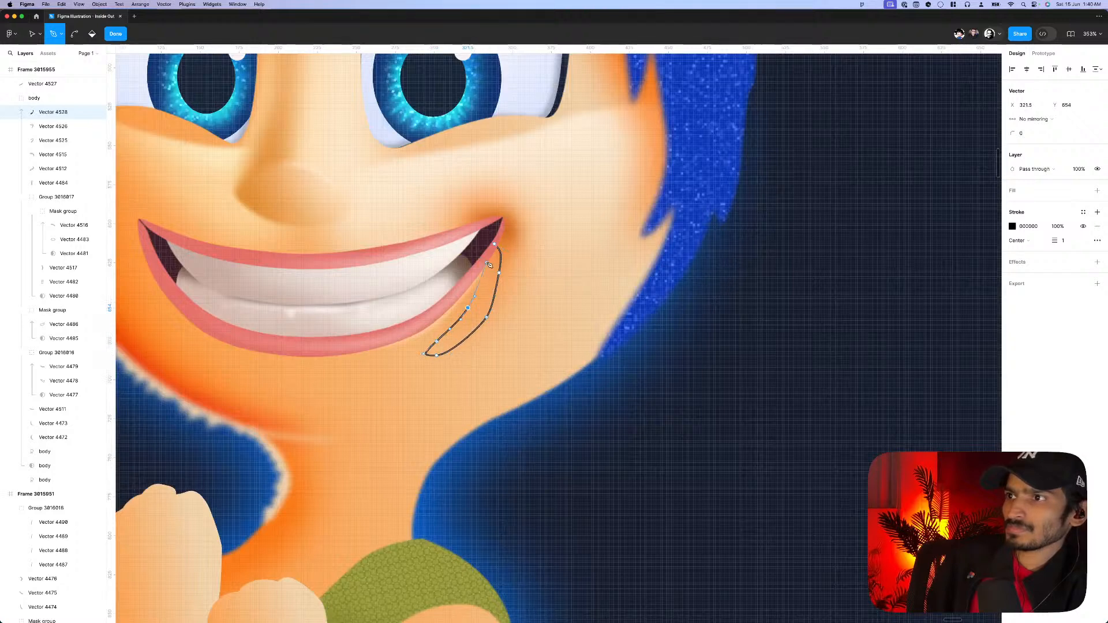
{"action": "key", "text": "Escape"}
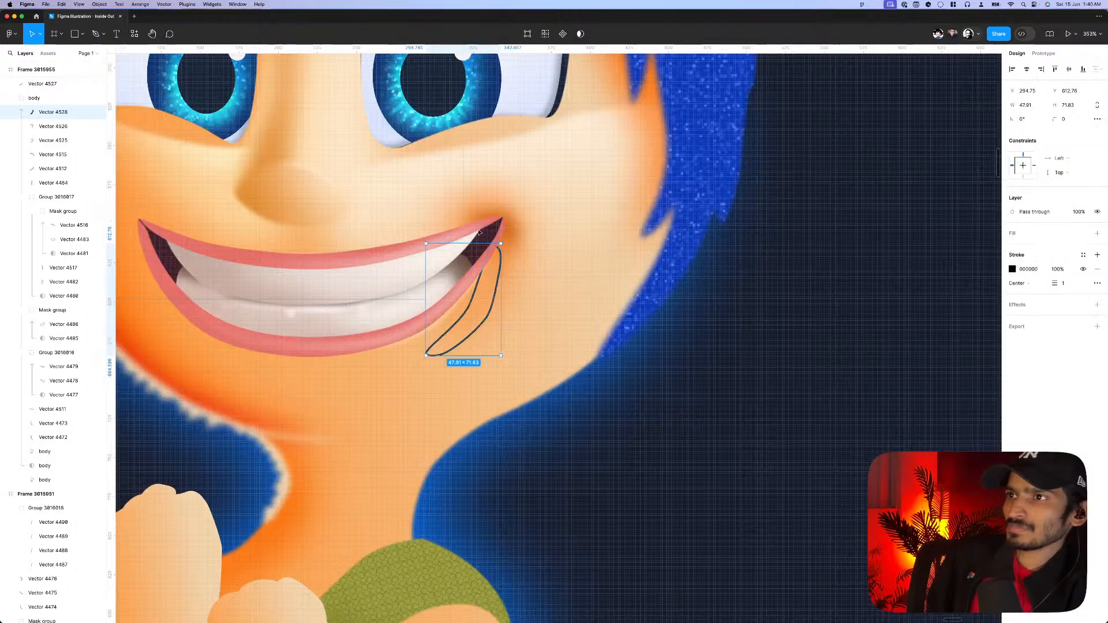
- Copy the right cheek highlight's linear gradient fill and layer blur onto the new outline, moving the gradient's start near the mouth corner
{"action": "left_click", "coordinate": [520, 153]}
{"action": "left_click", "coordinate": [482, 329]}
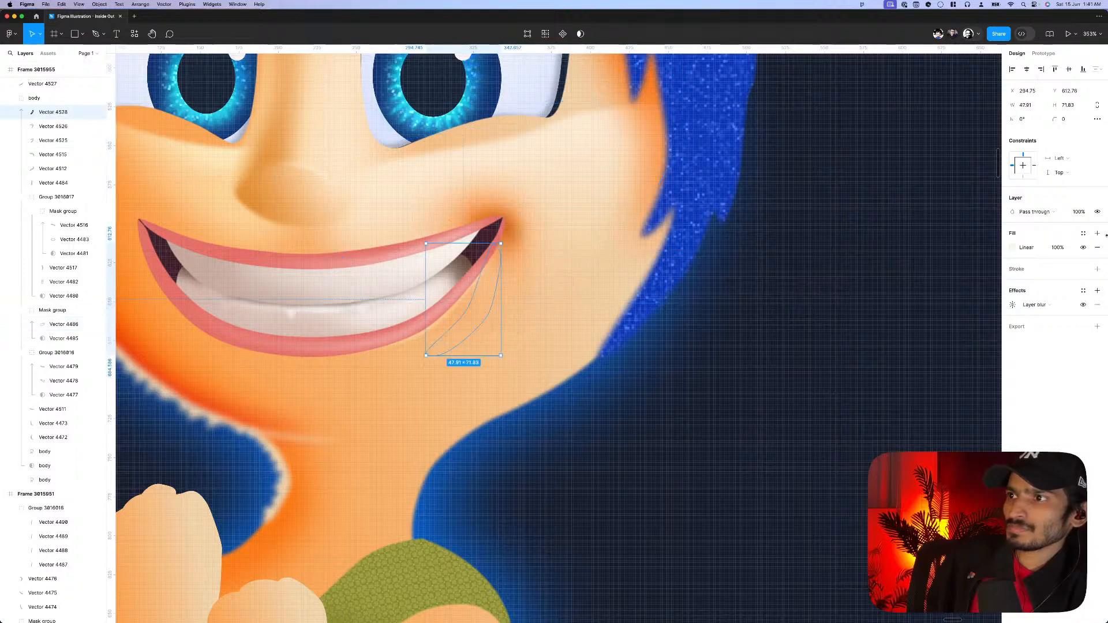
{"action": "left_click", "coordinate": [1013, 248]}
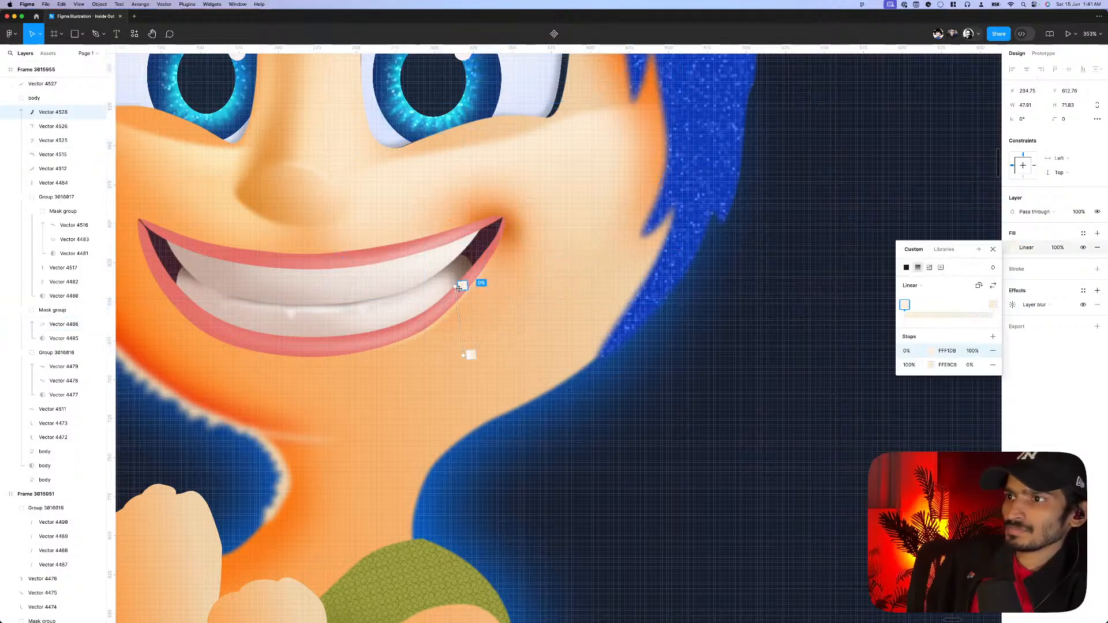
{"action": "left_click_drag", "start_coordinate": [466, 287], "coordinate": [504, 258]}
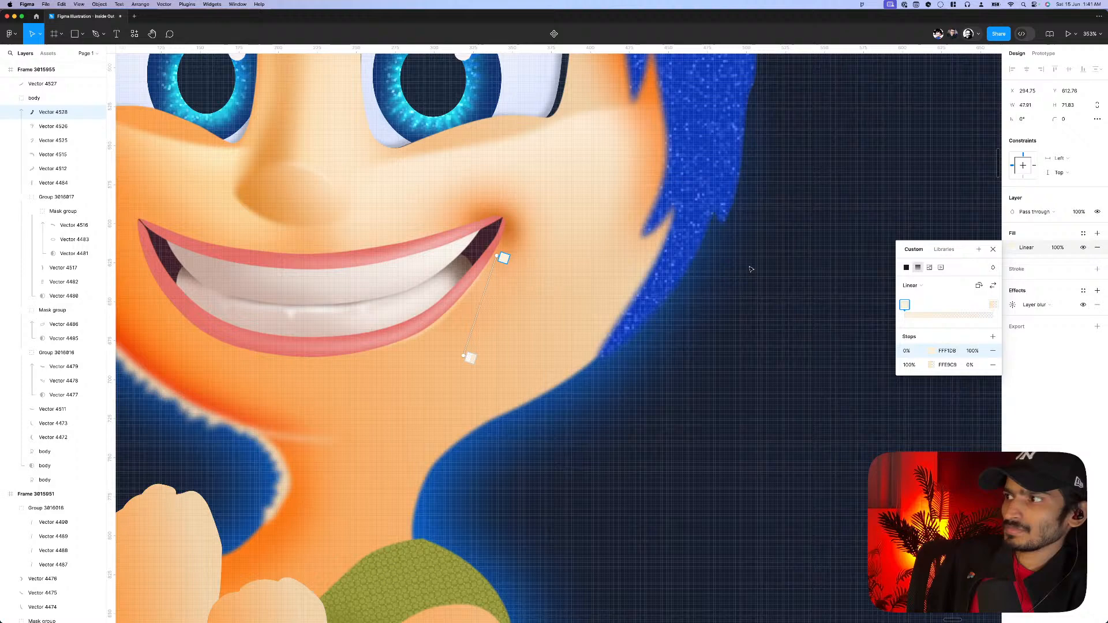
- Reduce the layer blur of the highlight below the right mouth corner to 14
{"action": "left_click", "coordinate": [1014, 305]}
{"action": "key", "text": "shift+Down"}
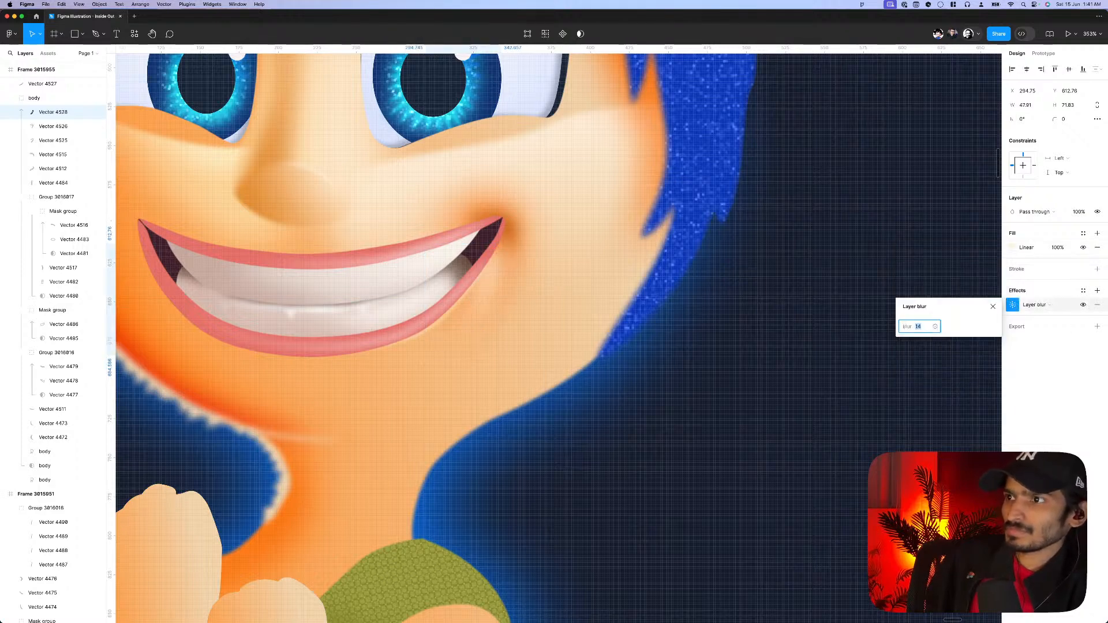
{"action": "key", "text": "shift+Down"}
{"action": "key", "text": "shift+Up"}
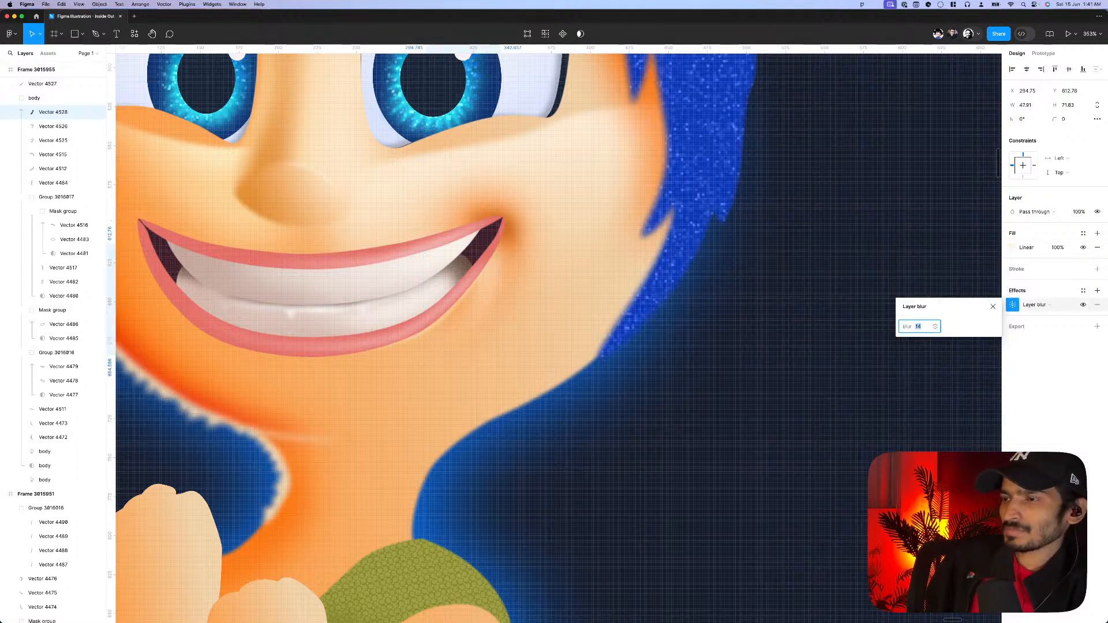
- Refine the curve of the blurred highlight below the right mouth corner by adjusting its upper and inner anchor points
{"action": "scroll", "coordinate": [809, 321], "scroll_direction": "down", "scroll_amount": 5}
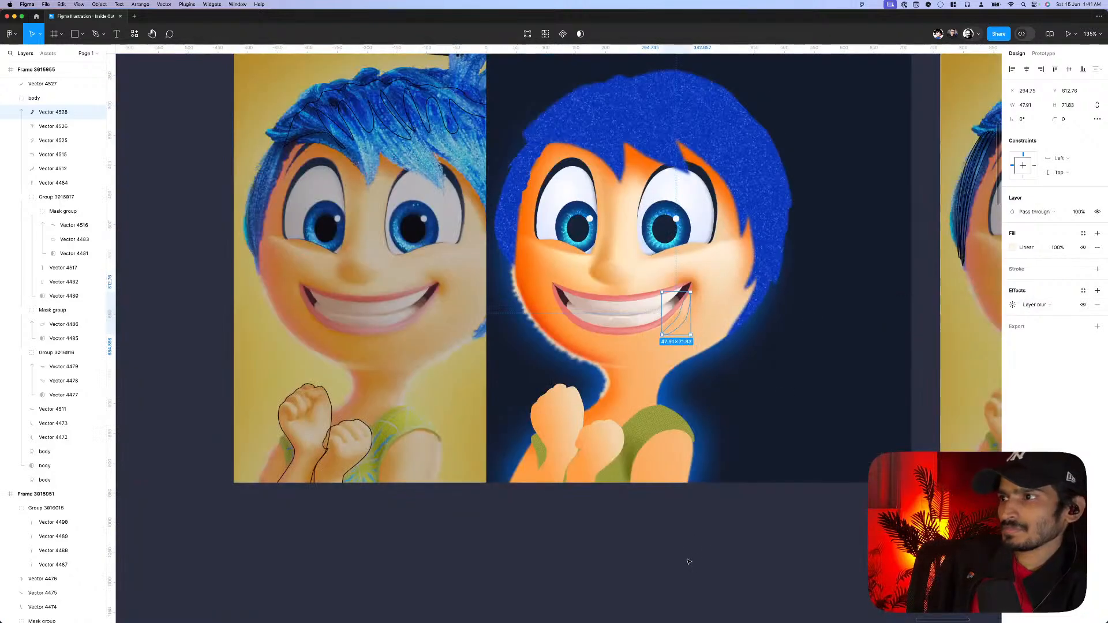
{"action": "left_click", "coordinate": [715, 532]}
{"action": "scroll", "coordinate": [693, 322], "scroll_direction": "up", "scroll_amount": 3}
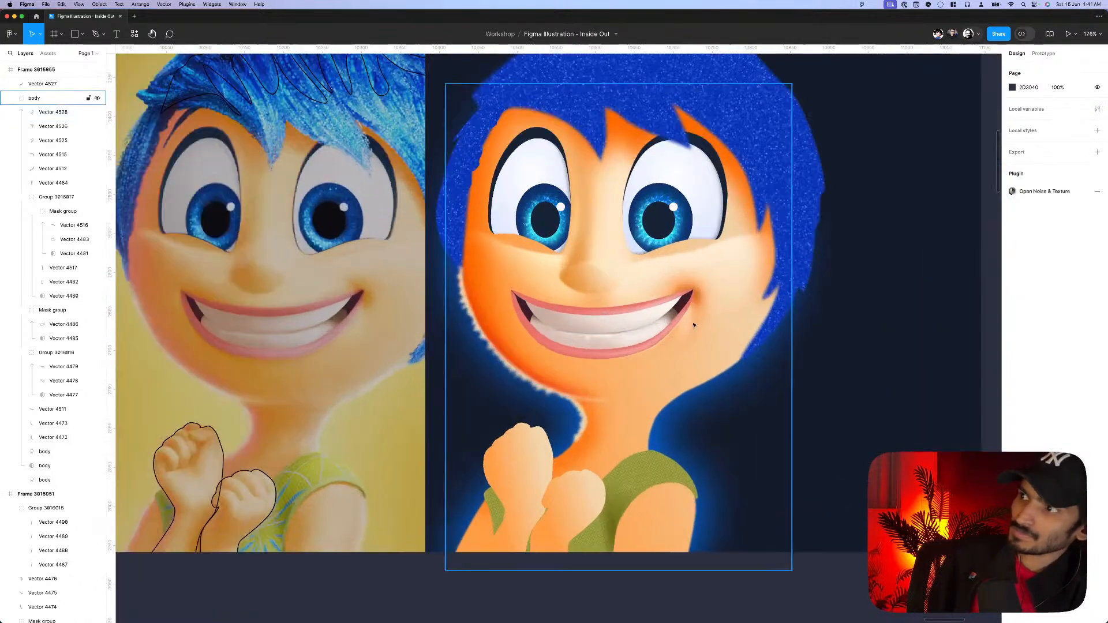
{"action": "left_click", "coordinate": [690, 336]}
{"action": "left_click", "coordinate": [689, 337]}
{"action": "key", "text": "Return"}
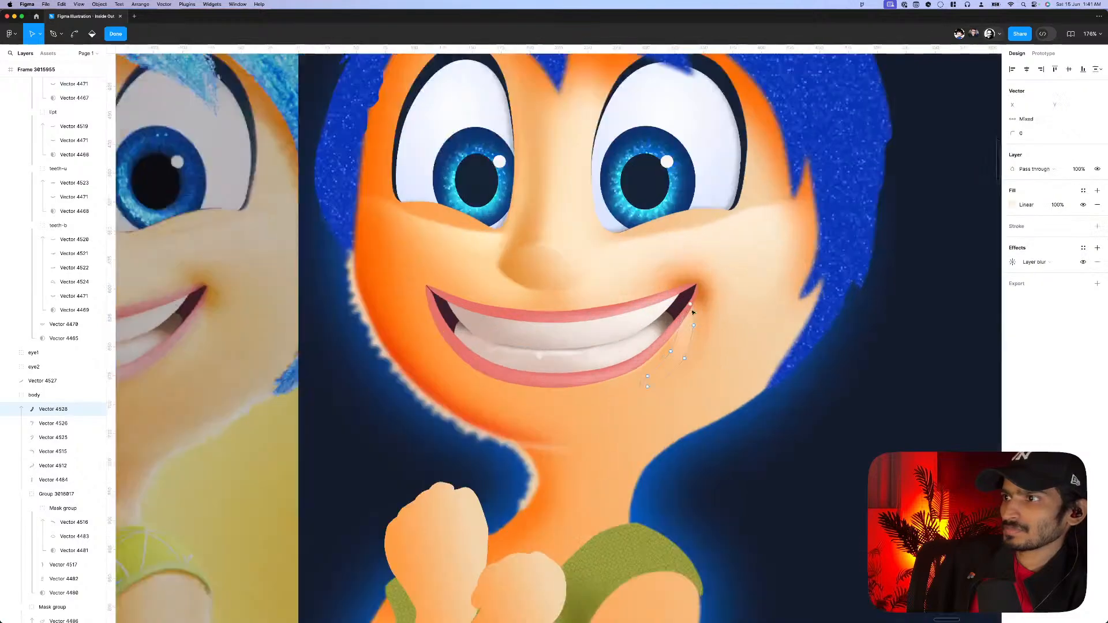
{"action": "scroll", "coordinate": [692, 317], "scroll_direction": "up", "scroll_amount": 4}
{"action": "scroll", "coordinate": [690, 333], "scroll_direction": "up", "scroll_amount": 2}
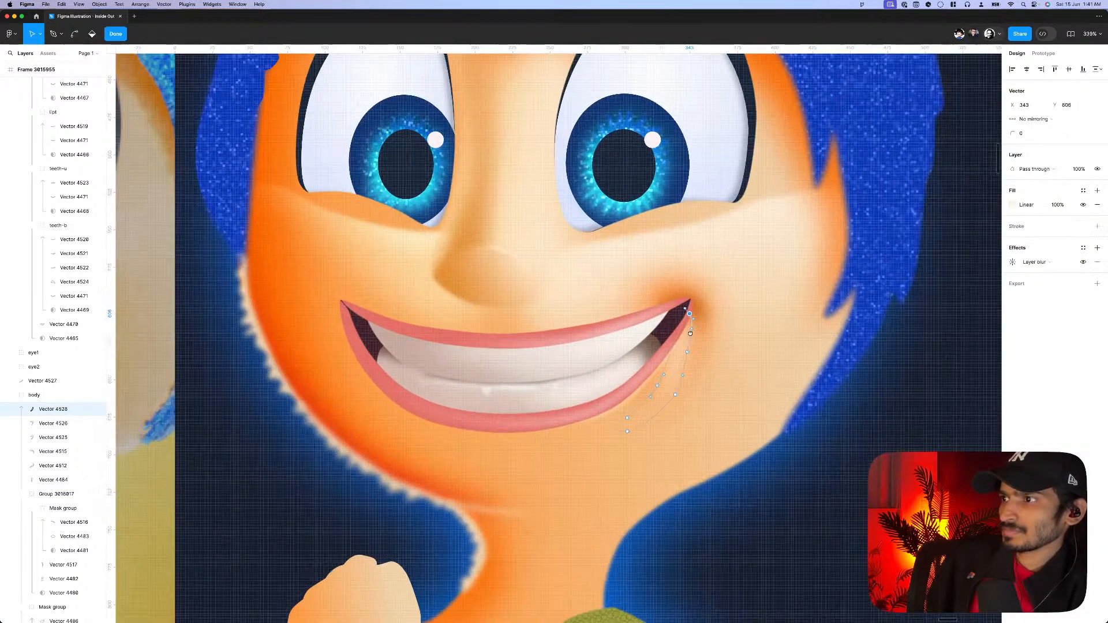
{"action": "left_click", "coordinate": [658, 385]}
{"action": "scroll", "coordinate": [679, 356], "scroll_direction": "up", "scroll_amount": 1}
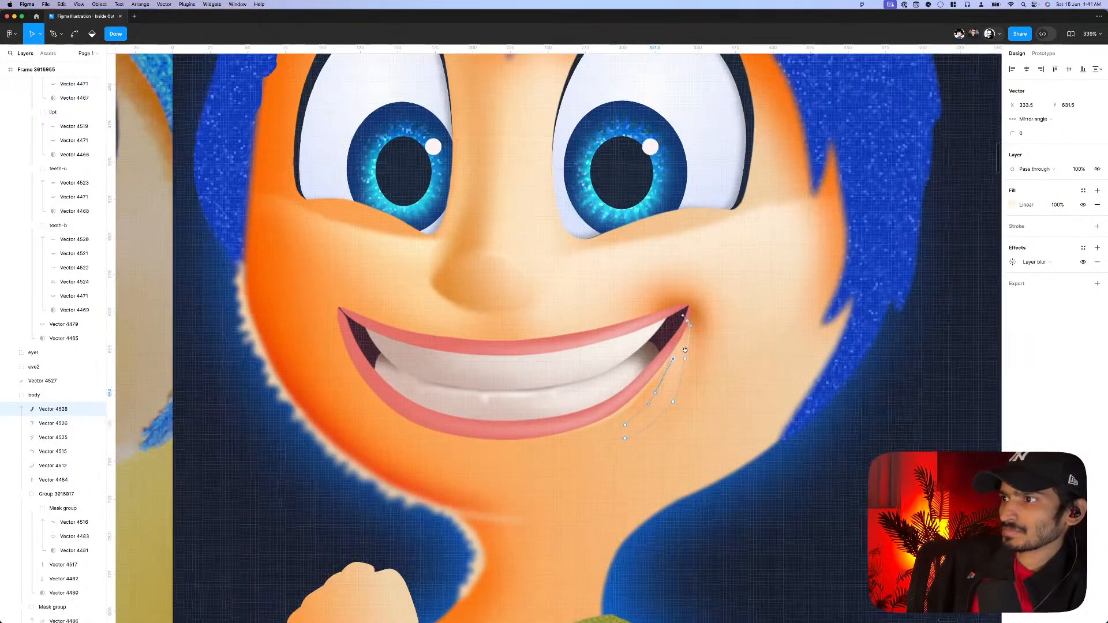
{"action": "left_click", "coordinate": [688, 360]}
{"action": "scroll", "coordinate": [688, 357], "scroll_direction": "down", "scroll_amount": 5}
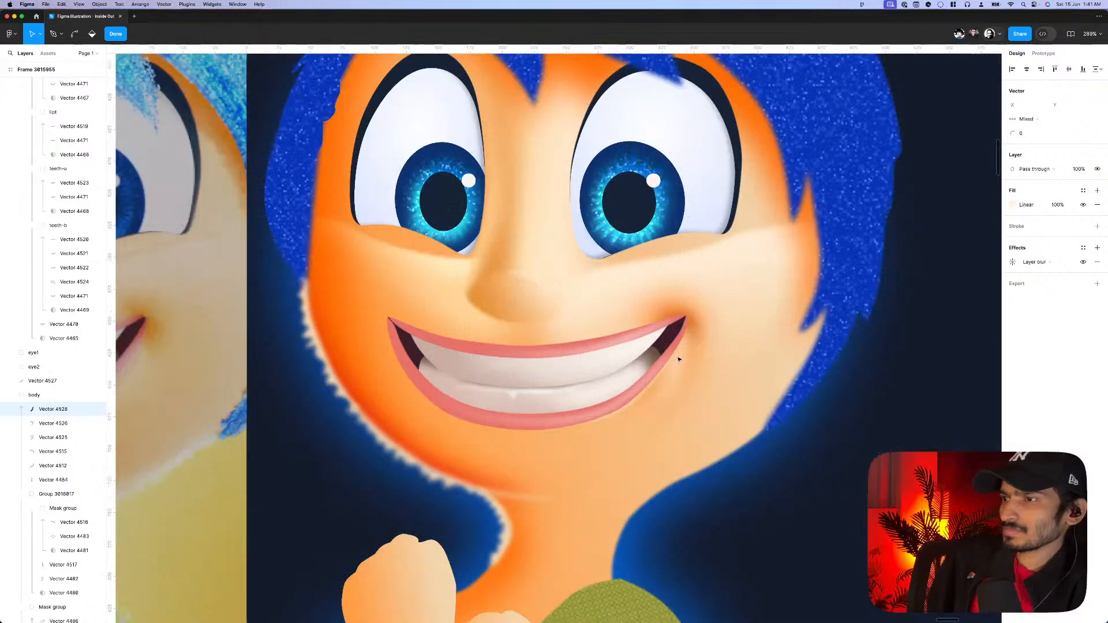
{"action": "key", "text": "Escape"}
{"action": "key", "text": "Escape"}
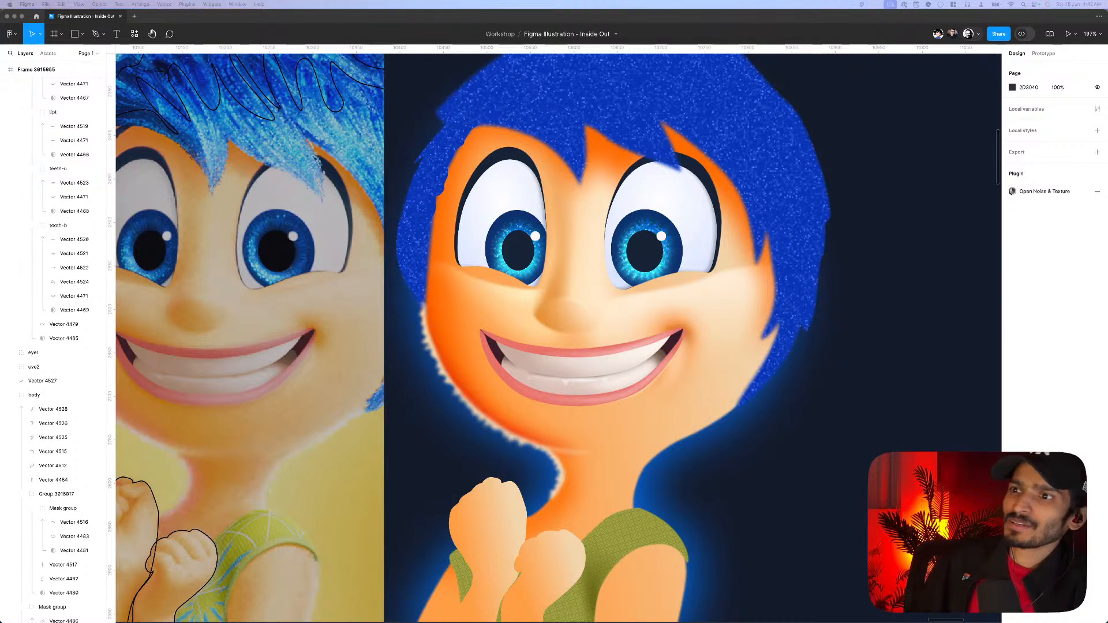
- Move the lower lip mask's left corner point slightly up, to about X 106.5, Y 592.5
{"action": "scroll", "coordinate": [509, 357], "scroll_direction": "down", "scroll_amount": 3}
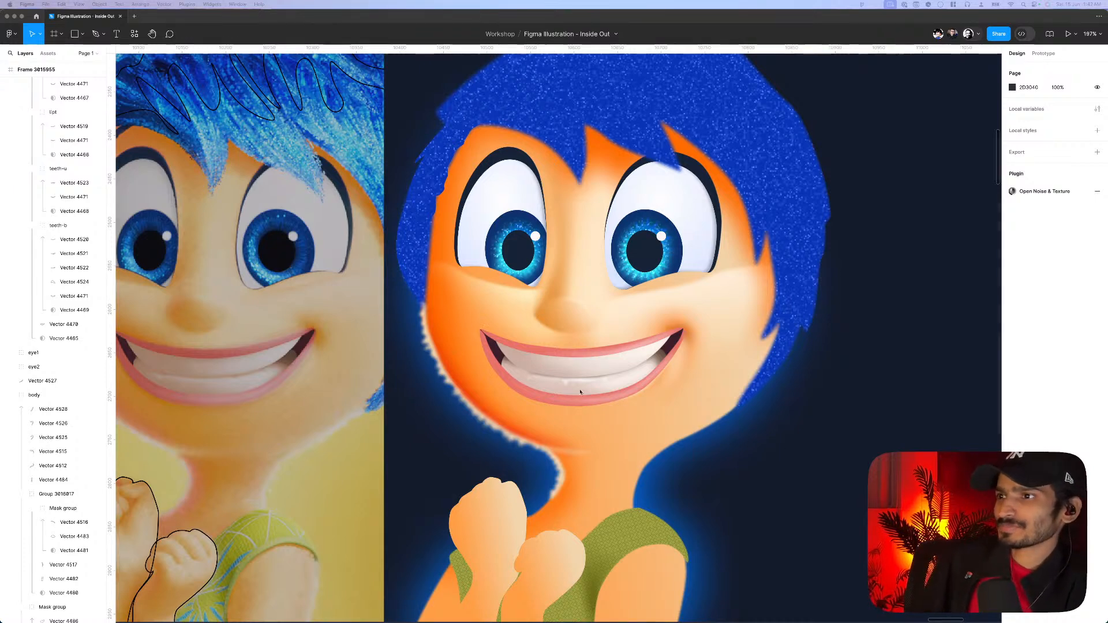
{"action": "scroll", "coordinate": [509, 356], "scroll_direction": "up", "scroll_amount": 4}
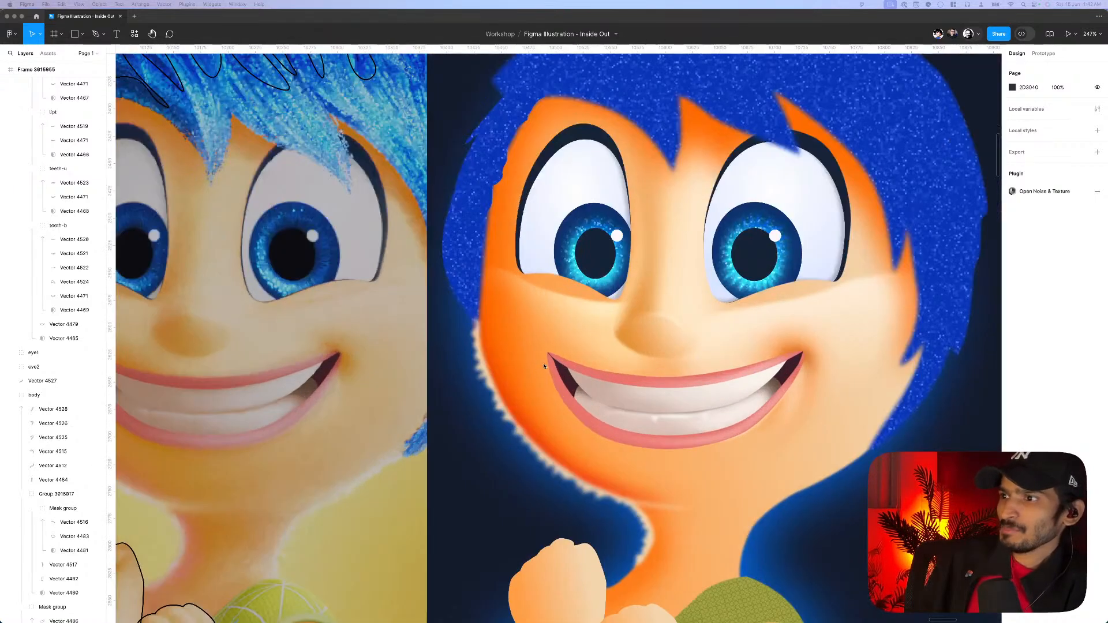
{"action": "scroll", "coordinate": [545, 367], "scroll_direction": "up", "scroll_amount": 2}
{"action": "scroll", "coordinate": [556, 367], "scroll_direction": "up", "scroll_amount": 2}
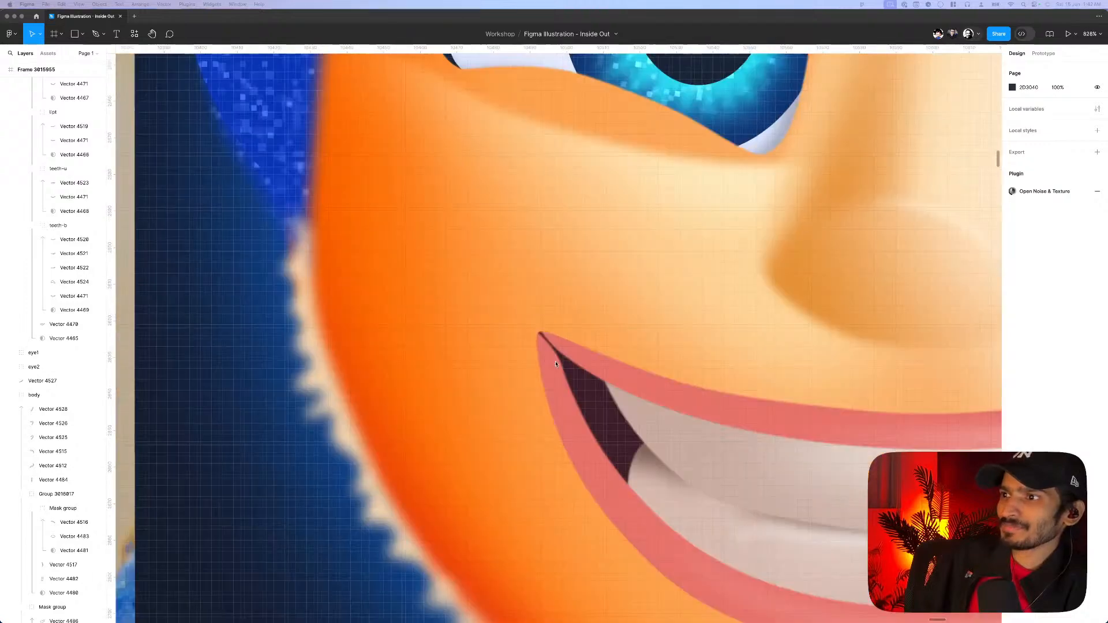
{"action": "scroll", "coordinate": [539, 334], "scroll_direction": "down", "scroll_amount": 5}
{"action": "scroll", "coordinate": [691, 451], "scroll_direction": "up", "scroll_amount": 1}
{"action": "scroll", "coordinate": [691, 451], "scroll_direction": "down", "scroll_amount": 4}
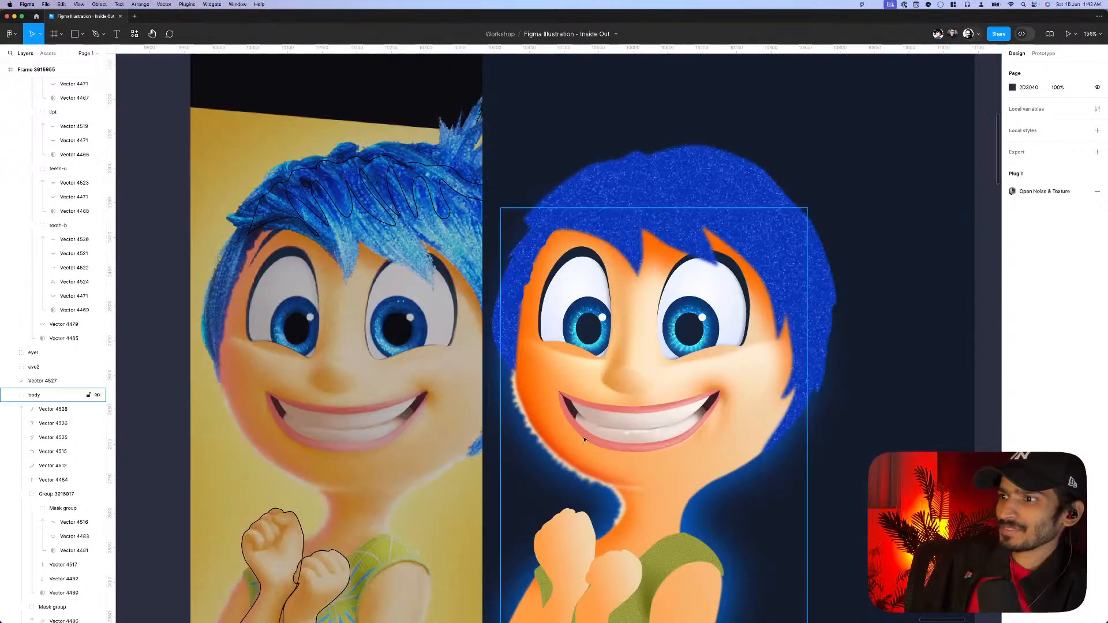
{"action": "left_click", "coordinate": [587, 439]}
{"action": "left_click", "coordinate": [567, 409]}
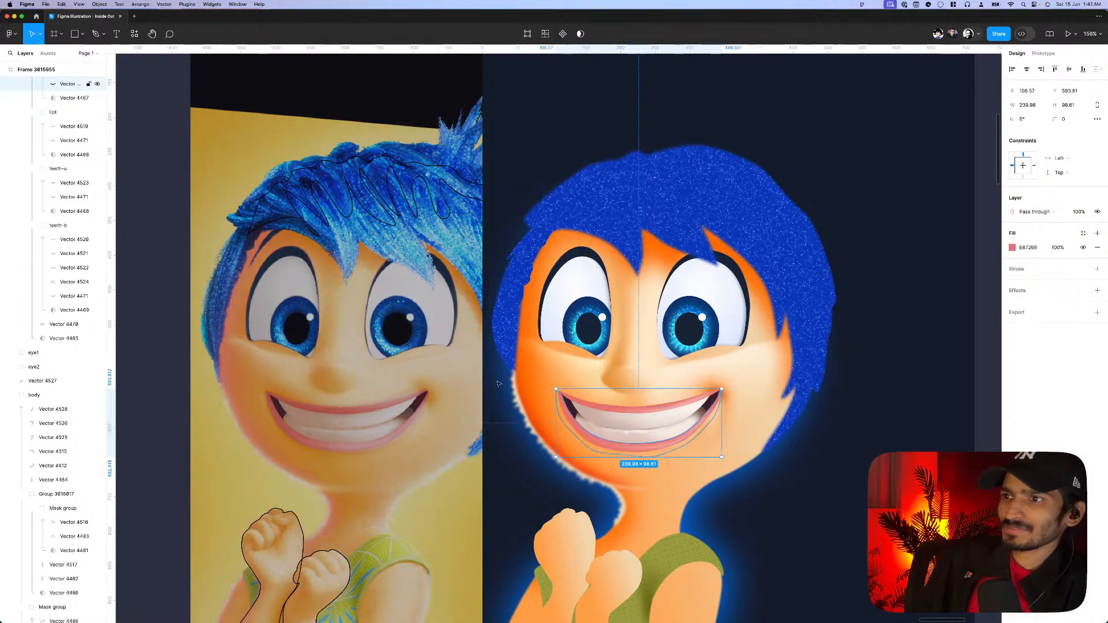
{"action": "key", "text": "Return"}
{"action": "key", "text": "Return"}
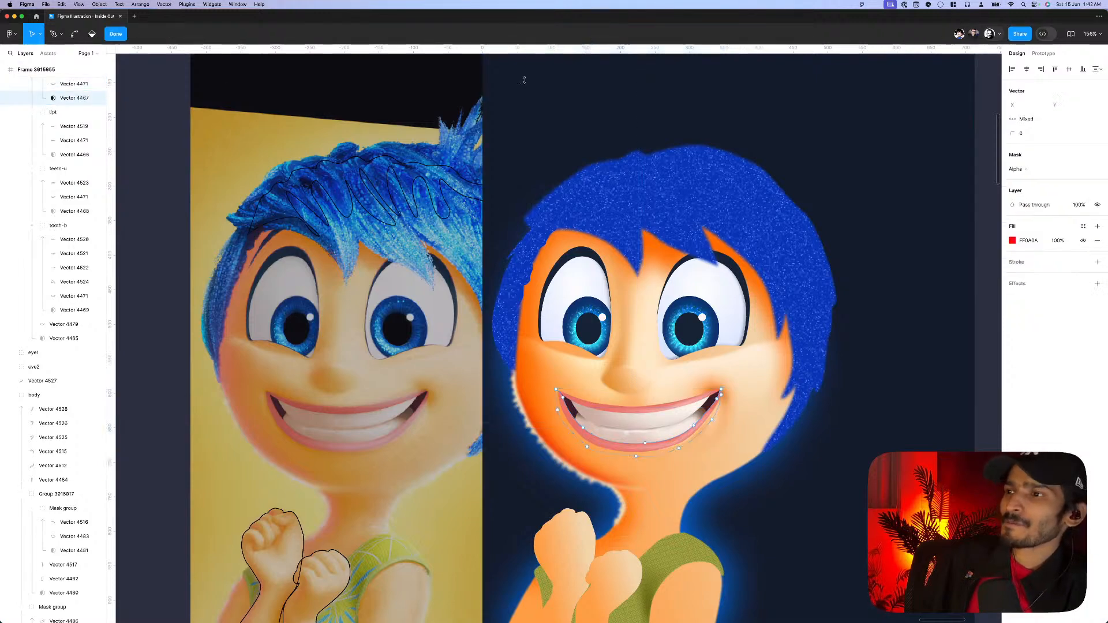
{"action": "scroll", "coordinate": [580, 467], "scroll_direction": "up", "scroll_amount": 5}
{"action": "scroll", "coordinate": [566, 208], "scroll_direction": "up", "scroll_amount": 10}
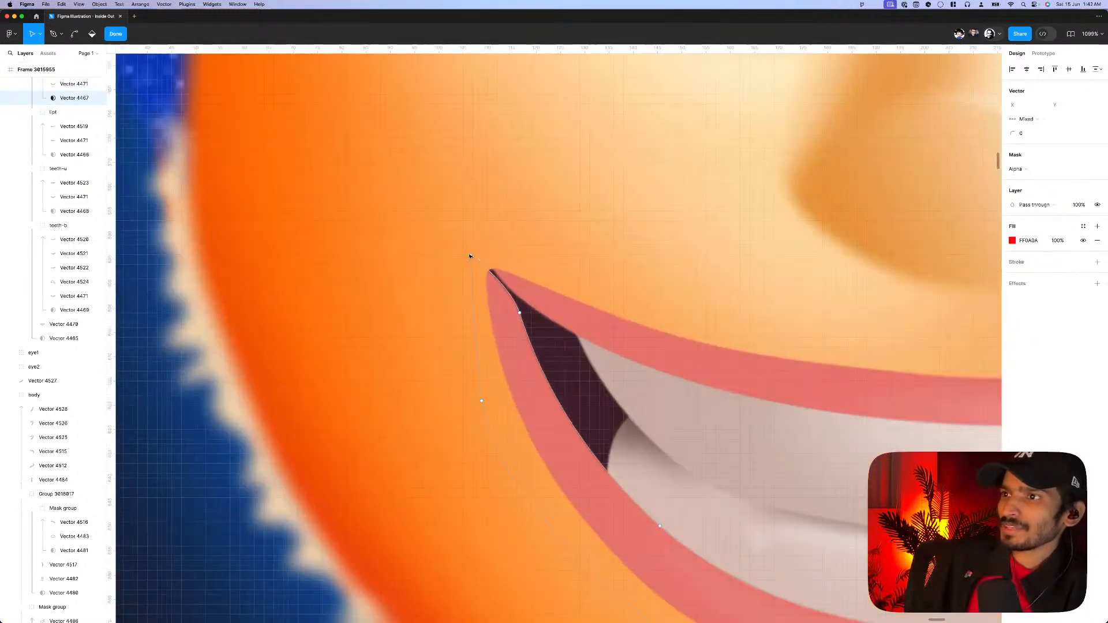
{"action": "left_click", "coordinate": [472, 257]}
{"action": "left_click_drag", "start_coordinate": [474, 252], "coordinate": [475, 248]}
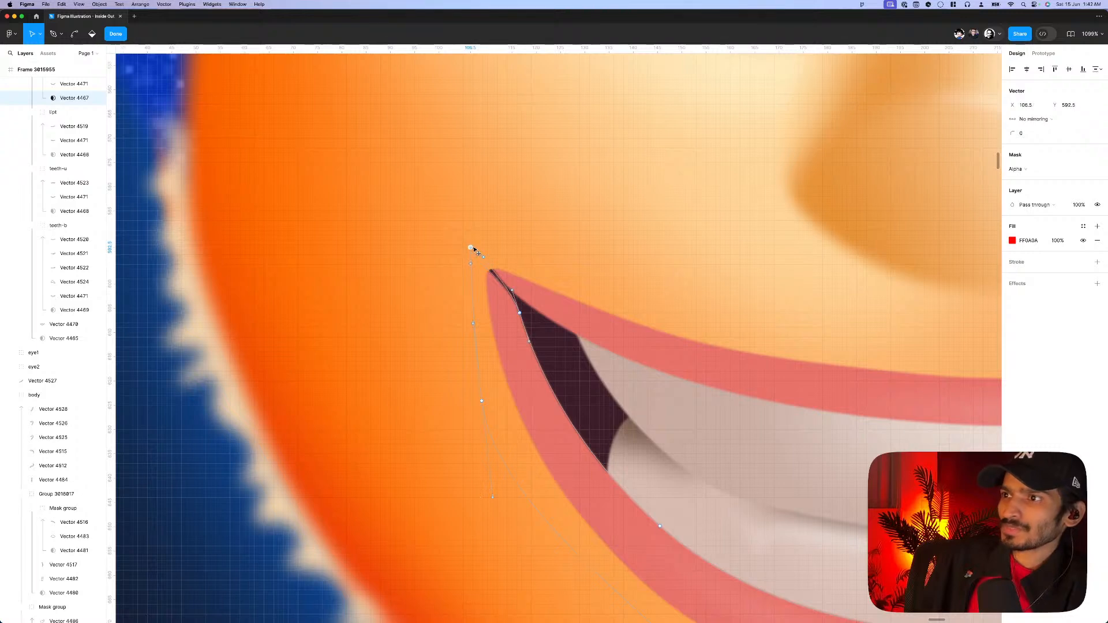
{"action": "key", "text": "Escape"}
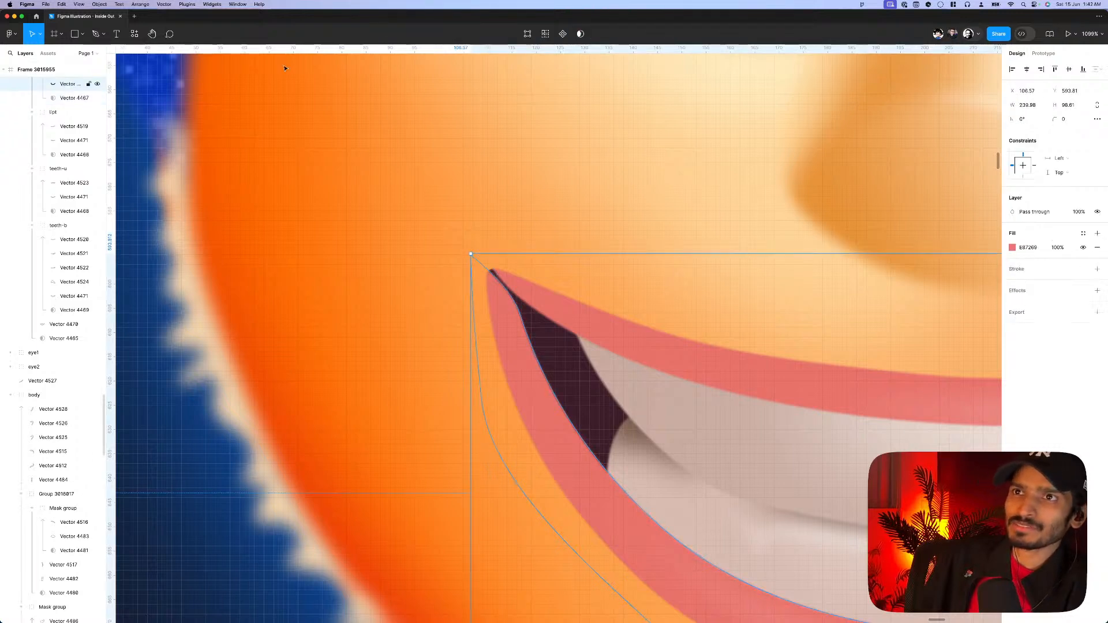
- Raise the left corner point of the pink lower lip shape to X 107, Y 591
{"action": "left_click", "coordinate": [531, 39]}
{"action": "scroll", "coordinate": [470, 242], "scroll_direction": "up", "scroll_amount": 3}
{"action": "left_click", "coordinate": [473, 260]}
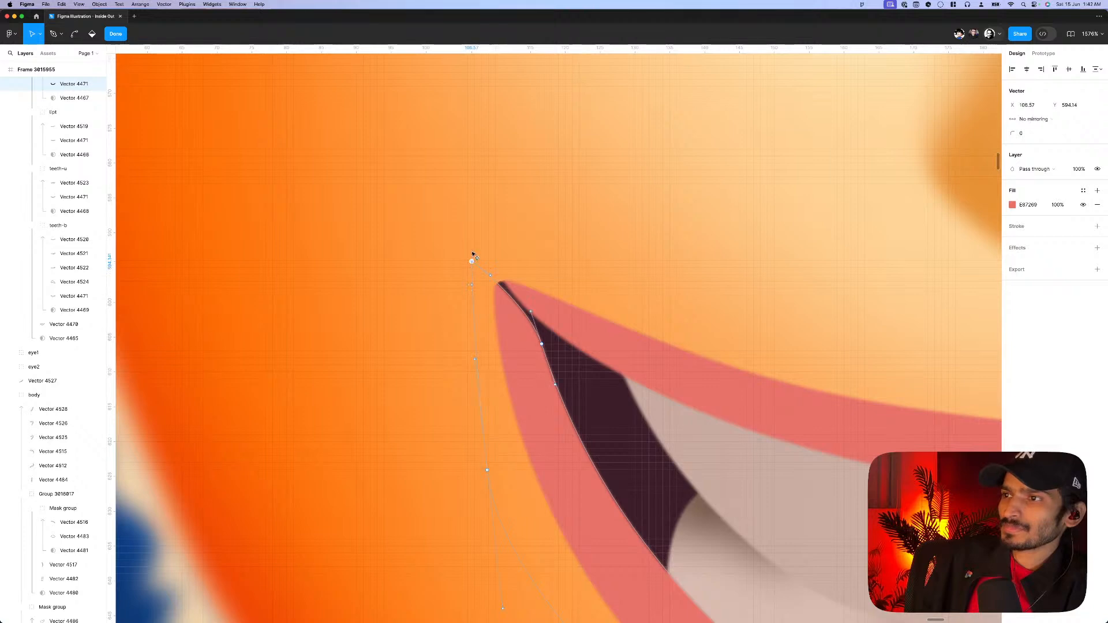
{"action": "left_click_drag", "start_coordinate": [471, 261], "coordinate": [474, 240]}
{"action": "key", "text": "Escape"}
{"action": "scroll", "coordinate": [474, 245], "scroll_direction": "down", "scroll_amount": 15}
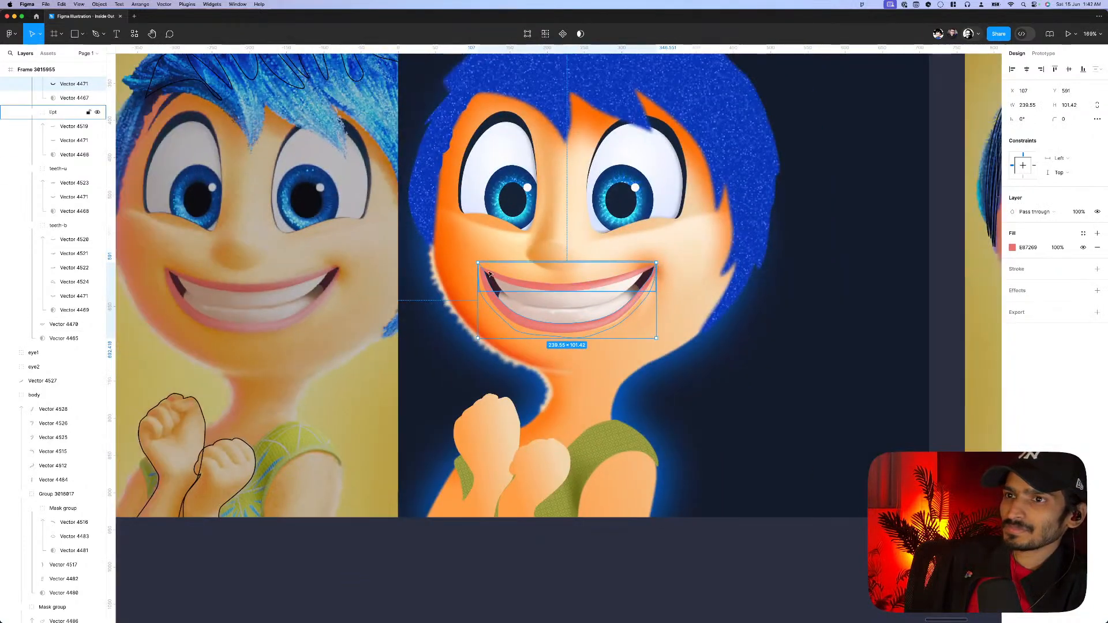
- Examine both mouth corners up close and compare the whole illustration with the reference images
{"action": "scroll", "coordinate": [510, 285], "scroll_direction": "up", "scroll_amount": 2}
{"action": "scroll", "coordinate": [535, 276], "scroll_direction": "up", "scroll_amount": 2}
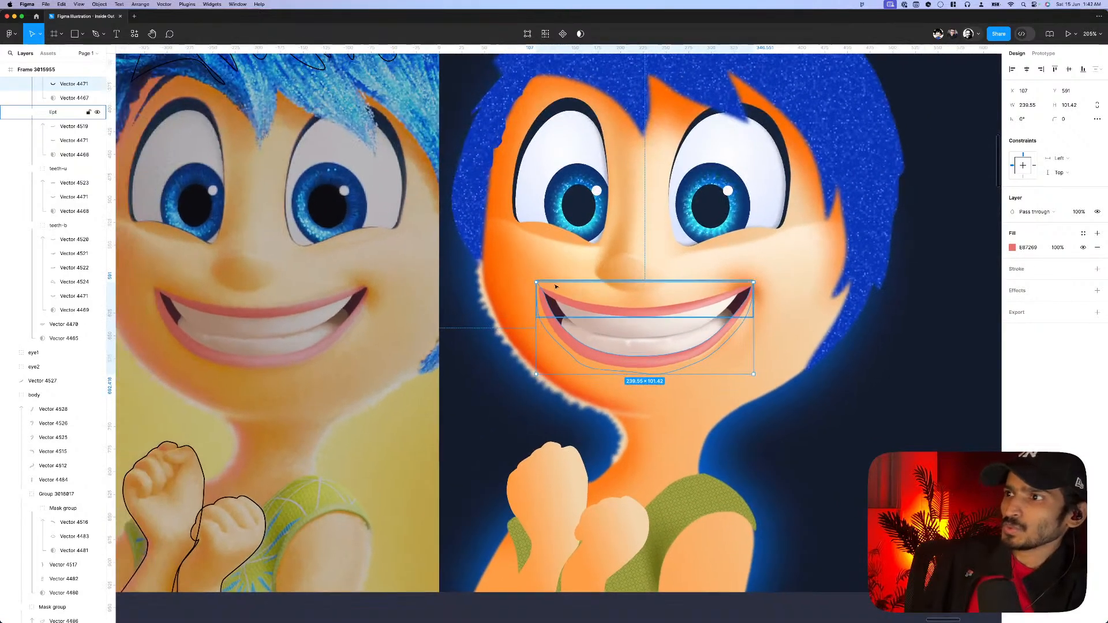
{"action": "scroll", "coordinate": [556, 287], "scroll_direction": "up", "scroll_amount": 1}
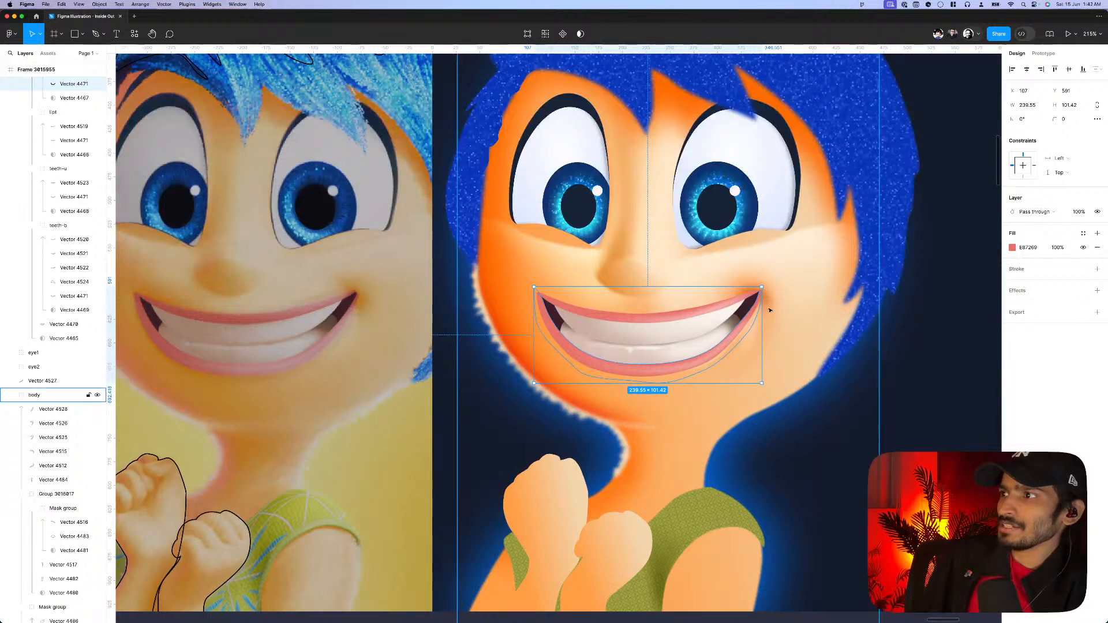
{"action": "scroll", "coordinate": [769, 301], "scroll_direction": "up", "scroll_amount": 3}
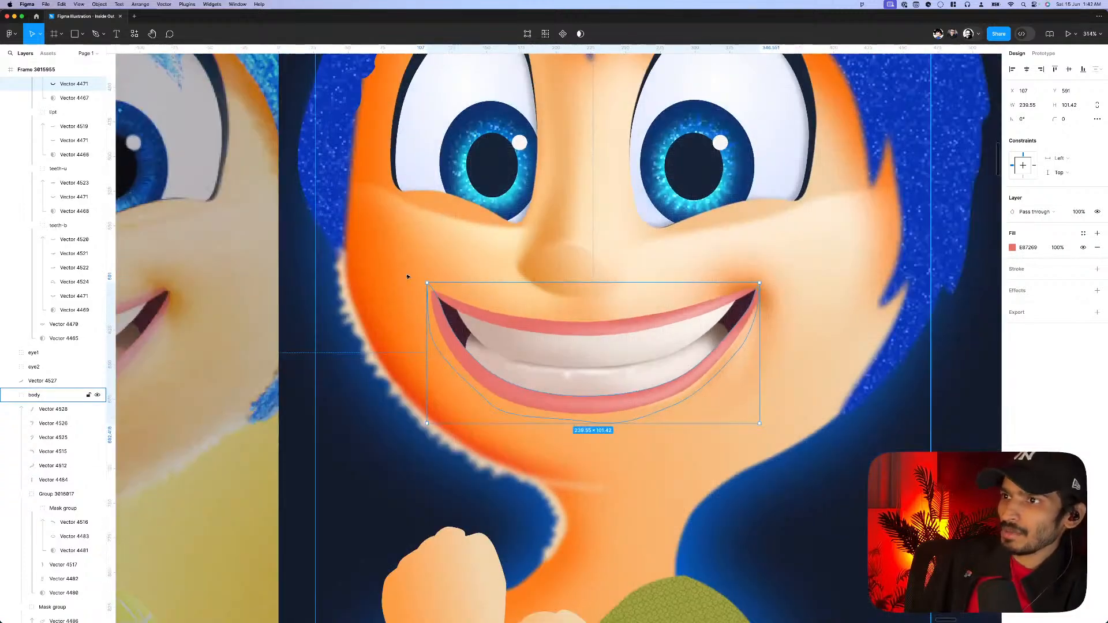
{"action": "scroll", "coordinate": [537, 344], "scroll_direction": "down", "scroll_amount": 5}
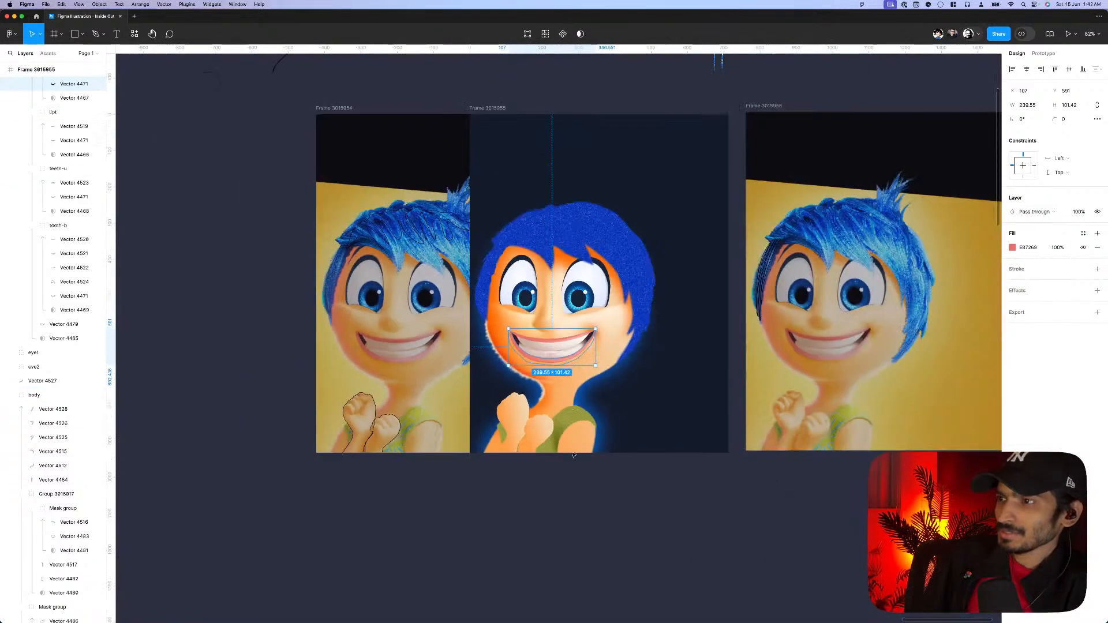
{"action": "left_click", "coordinate": [593, 486]}
{"action": "scroll", "coordinate": [596, 483], "scroll_direction": "down", "scroll_amount": 2}
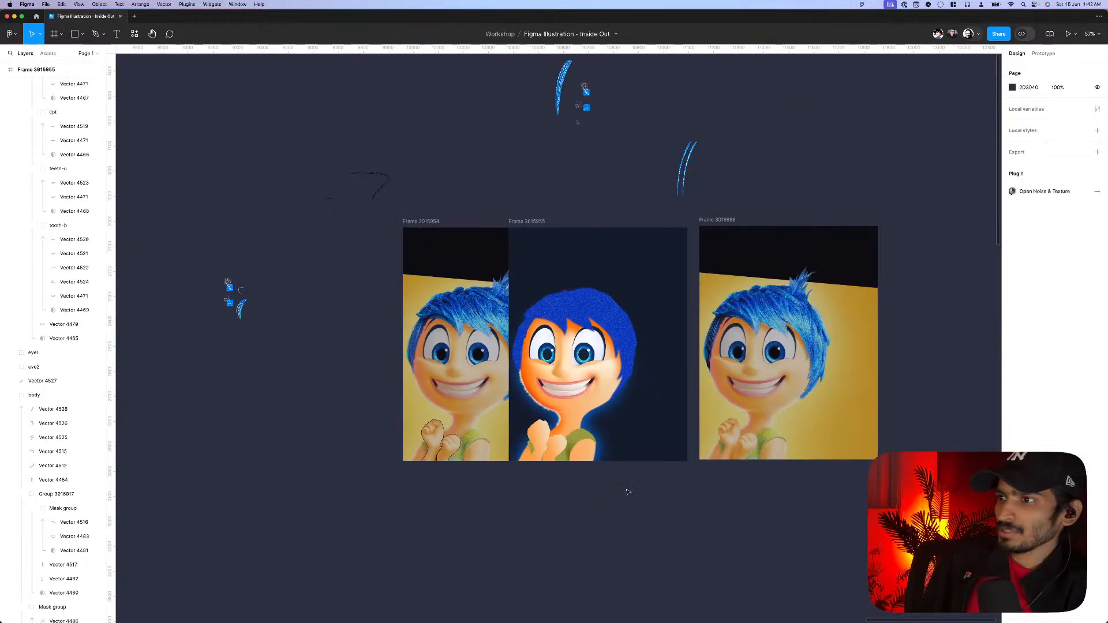
{"action": "scroll", "coordinate": [628, 492], "scroll_direction": "up", "scroll_amount": 2}
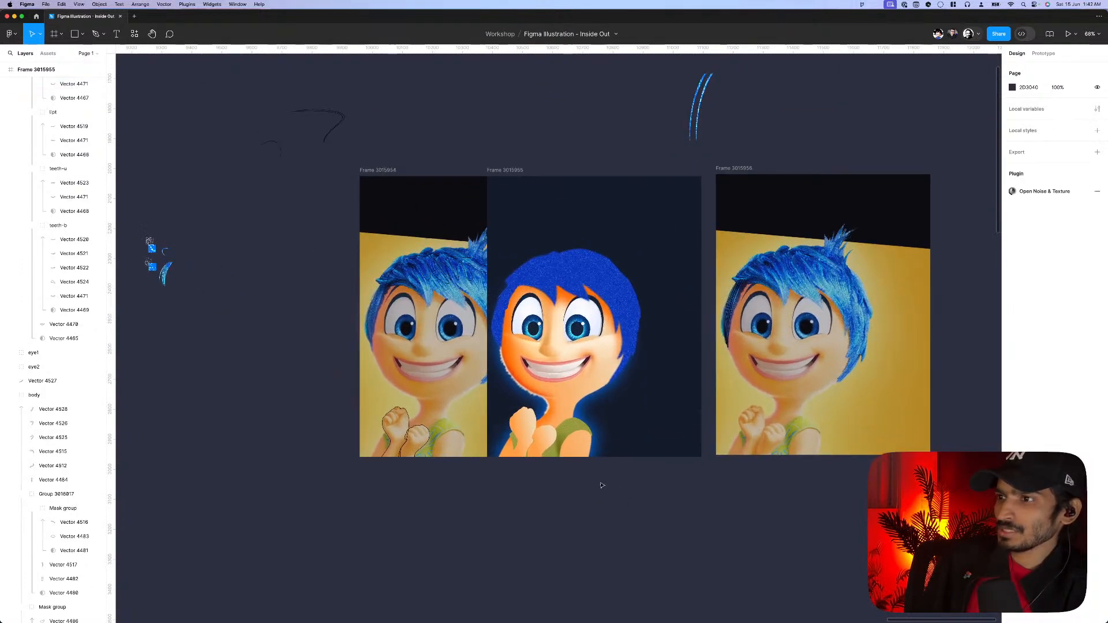
{"action": "scroll", "coordinate": [556, 395], "scroll_direction": "up", "scroll_amount": 5}
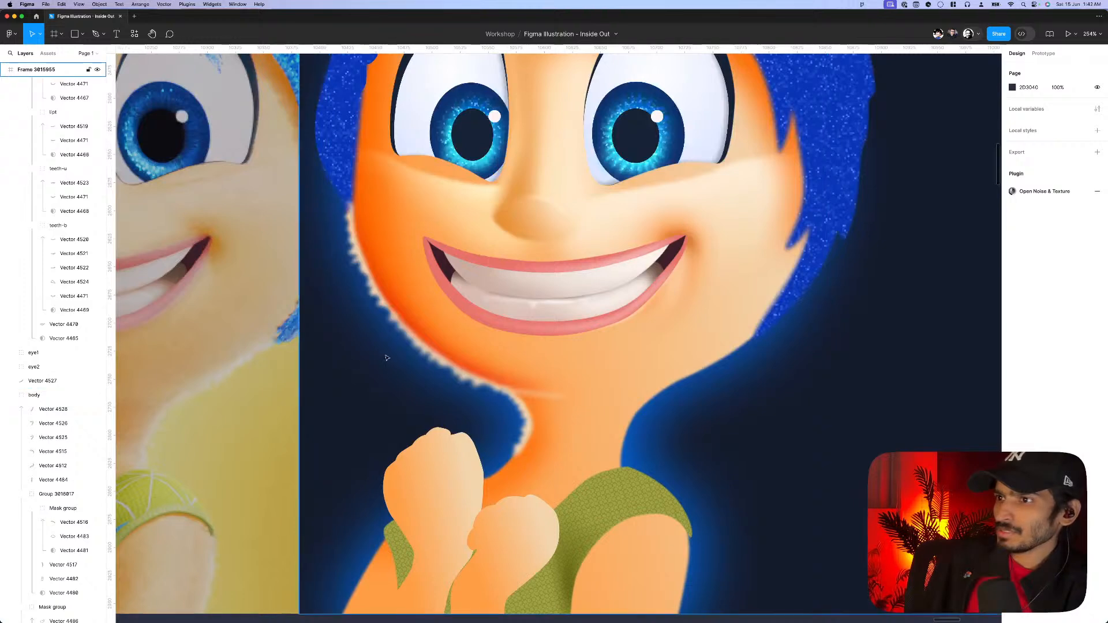
- Duplicate the blurred fuzzy edge from the left jaw beyond the right jaw and flip the copy horizontally
{"action": "left_click", "coordinate": [396, 325]}
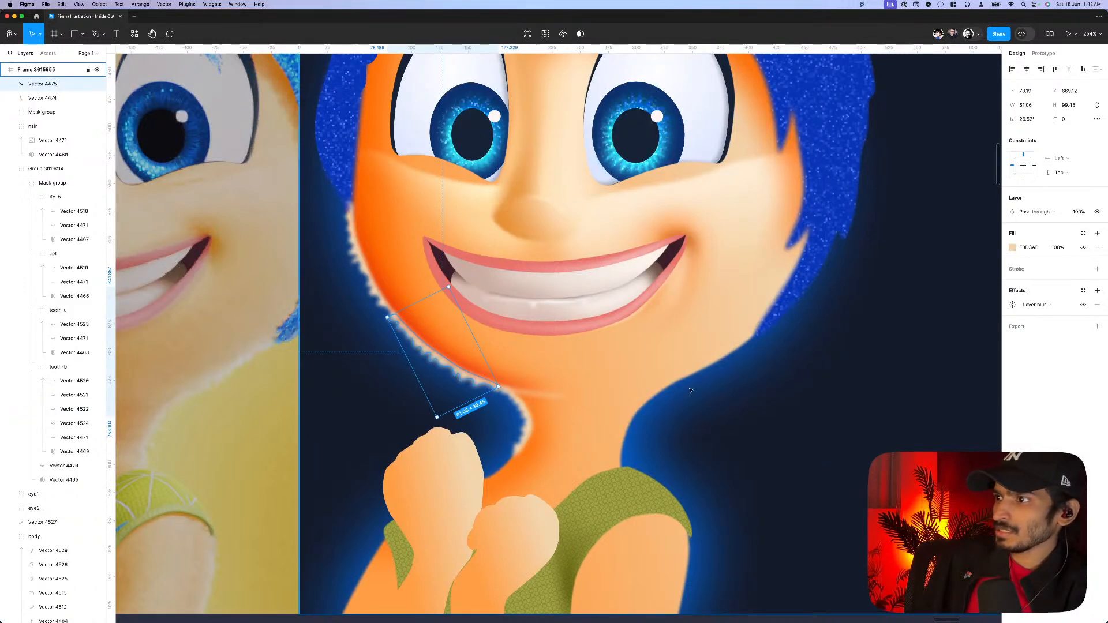
{"action": "scroll", "coordinate": [500, 376], "scroll_direction": "down", "scroll_amount": 3}
{"action": "left_click_drag", "start_coordinate": [502, 369], "coordinate": [720, 402]}
{"action": "right_click", "coordinate": [719, 402]}
{"action": "left_click", "coordinate": [745, 573]}
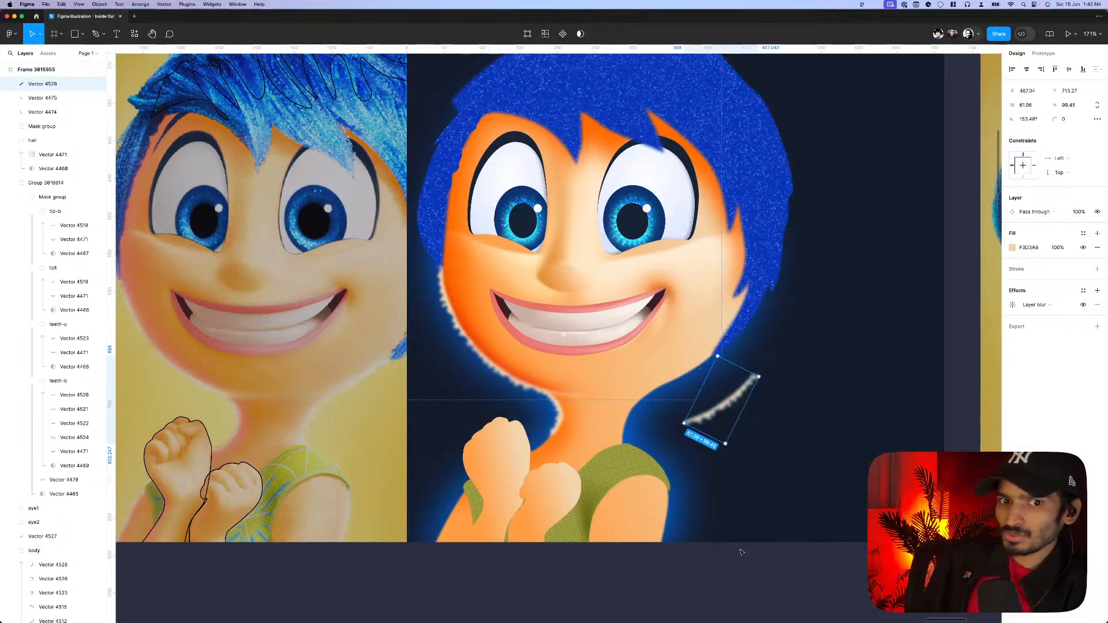
- Place the flipped fuzzy edge along the right jawline between hair and neck, and rotate it to 149.05°
{"action": "scroll", "coordinate": [687, 390], "scroll_direction": "up", "scroll_amount": 5}
{"action": "left_click_drag", "start_coordinate": [721, 392], "coordinate": [691, 374]}
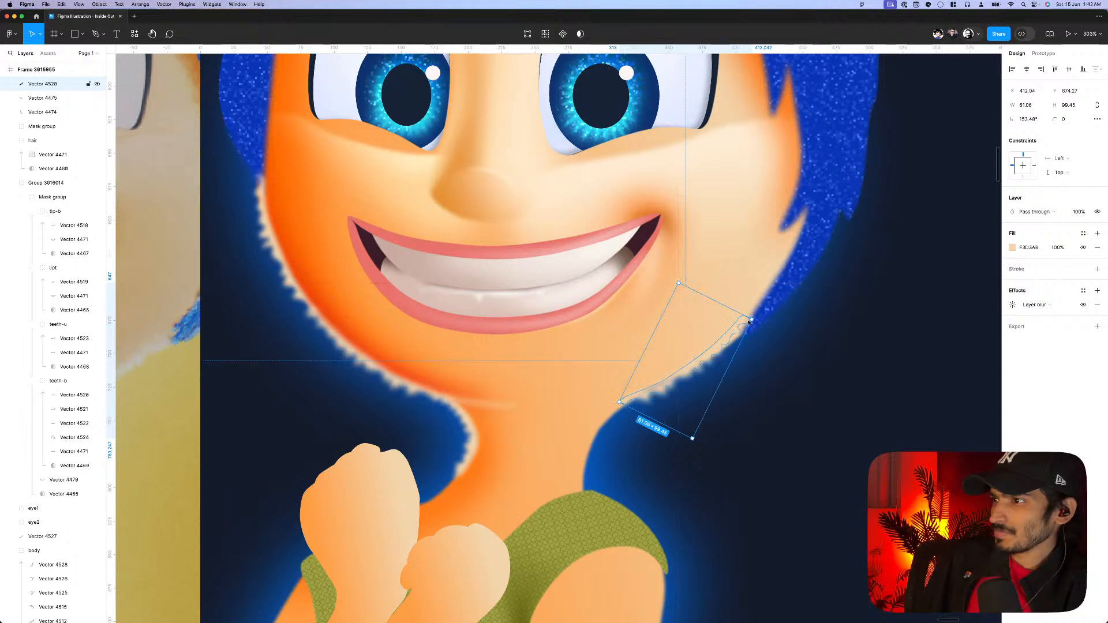
{"action": "left_click_drag", "start_coordinate": [752, 317], "coordinate": [760, 321]}
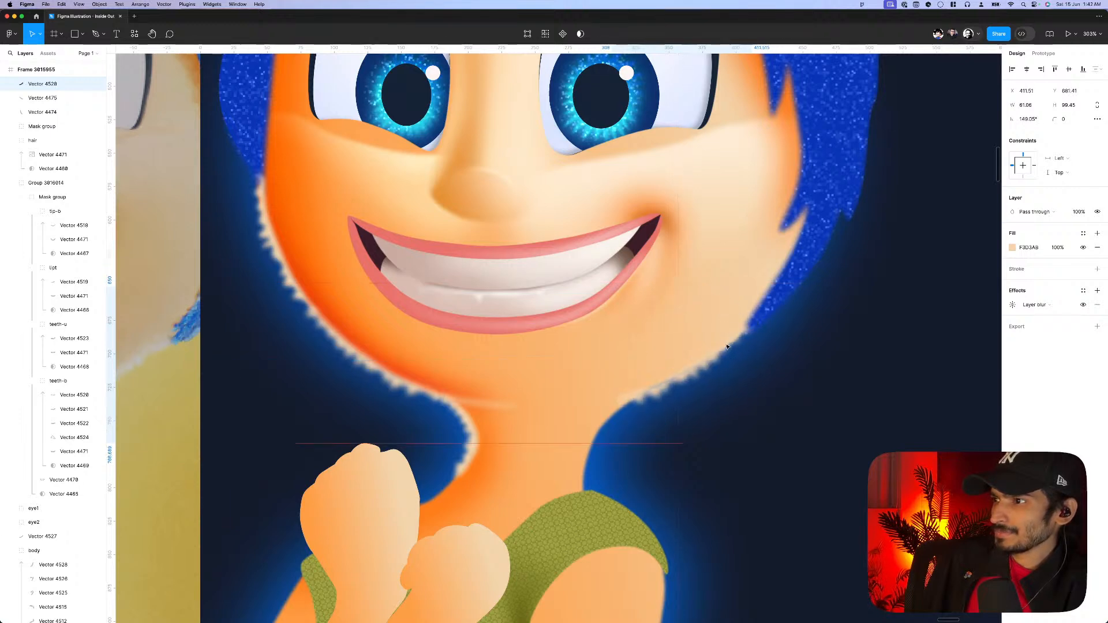
- Reshape the lower end of the right jaw's fuzzy edge by moving its anchor points to meet the neck
{"action": "double_click", "coordinate": [669, 387]}
{"action": "scroll", "coordinate": [668, 386], "scroll_direction": "up", "scroll_amount": 3}
{"action": "left_click_drag", "start_coordinate": [602, 378], "coordinate": [661, 435]}
{"action": "scroll", "coordinate": [613, 412], "scroll_direction": "up", "scroll_amount": 5}
{"action": "left_click_drag", "start_coordinate": [603, 406], "coordinate": [604, 425]}
{"action": "left_click_drag", "start_coordinate": [699, 377], "coordinate": [685, 355]}
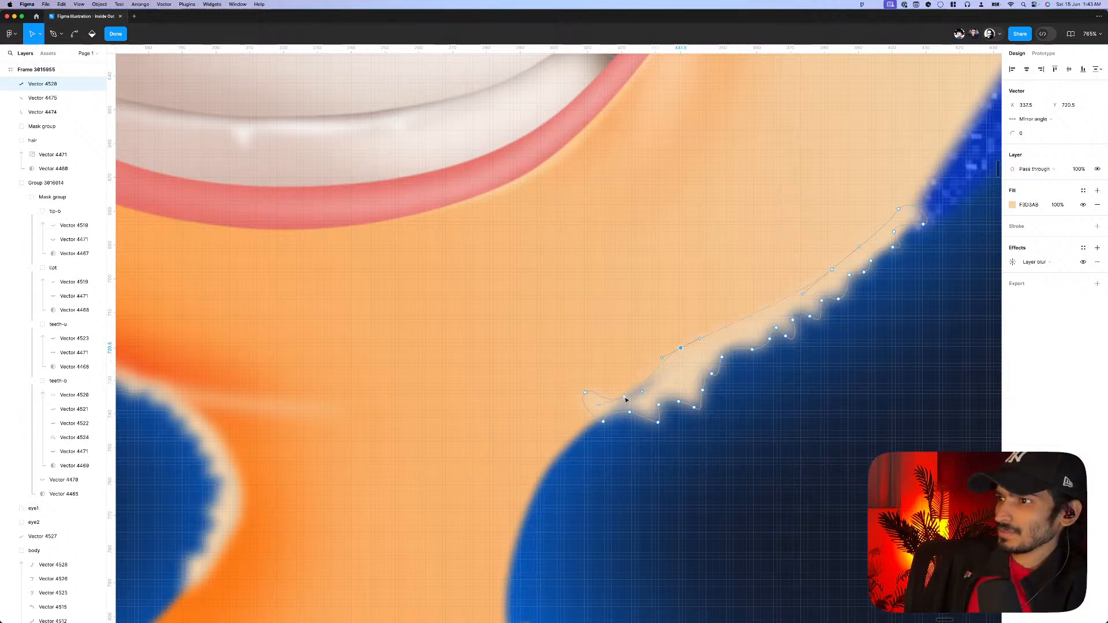
{"action": "left_click_drag", "start_coordinate": [625, 398], "coordinate": [624, 394]}
{"action": "left_click_drag", "start_coordinate": [584, 426], "coordinate": [581, 428]}
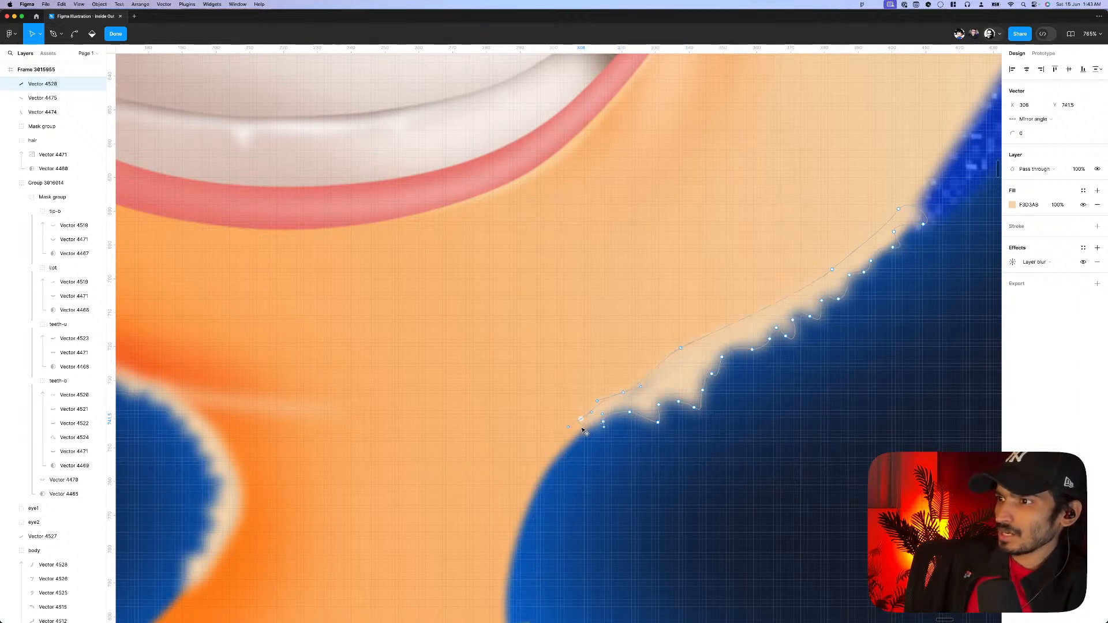
- Fine-tune the inner-edge points of the right jaw's fuzzy strip to follow the jawline, and finish editing its points
{"action": "left_click_drag", "start_coordinate": [686, 351], "coordinate": [687, 356]}
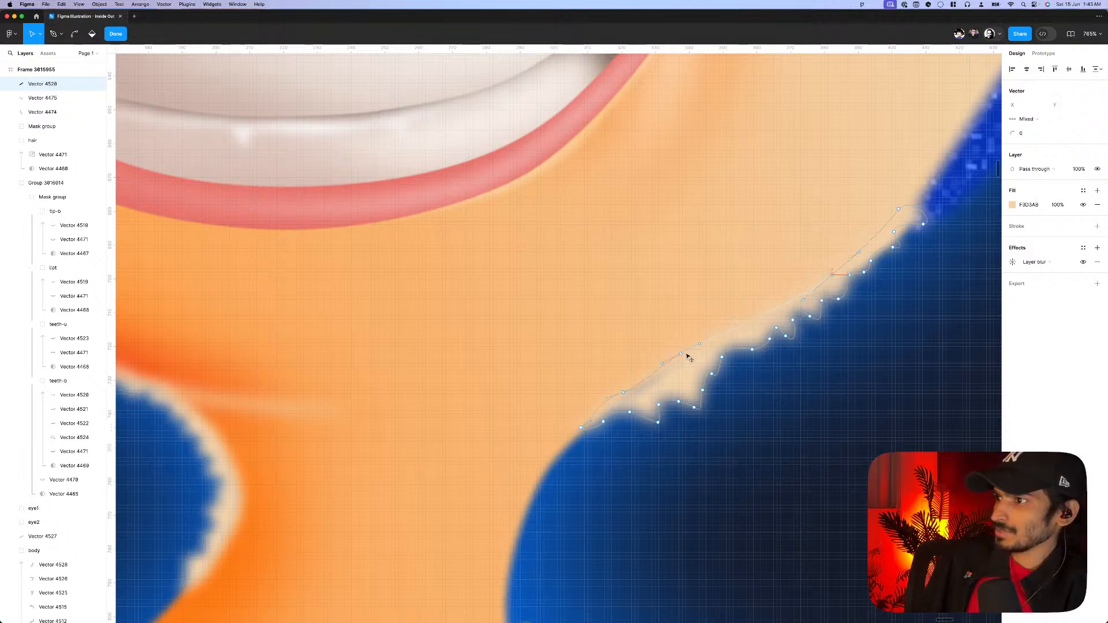
{"action": "left_click_drag", "start_coordinate": [739, 444], "coordinate": [657, 379]}
{"action": "left_click", "coordinate": [625, 392]}
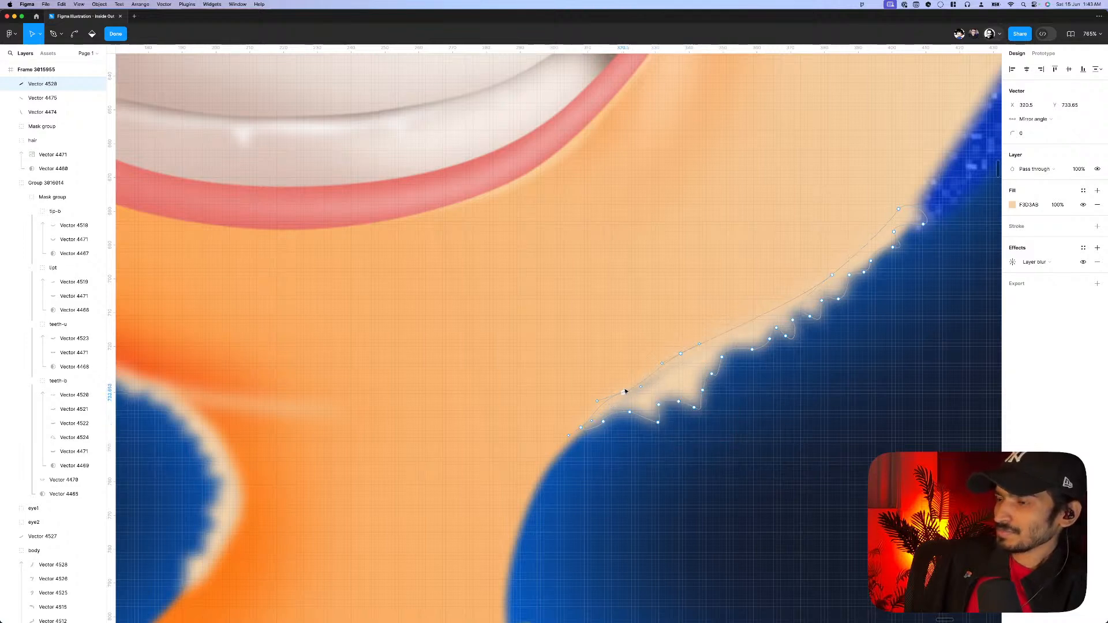
{"action": "left_click_drag", "start_coordinate": [746, 445], "coordinate": [646, 388]}
{"action": "scroll", "coordinate": [649, 381], "scroll_direction": "up", "scroll_amount": 5}
{"action": "scroll", "coordinate": [646, 388], "scroll_direction": "down", "scroll_amount": 10}
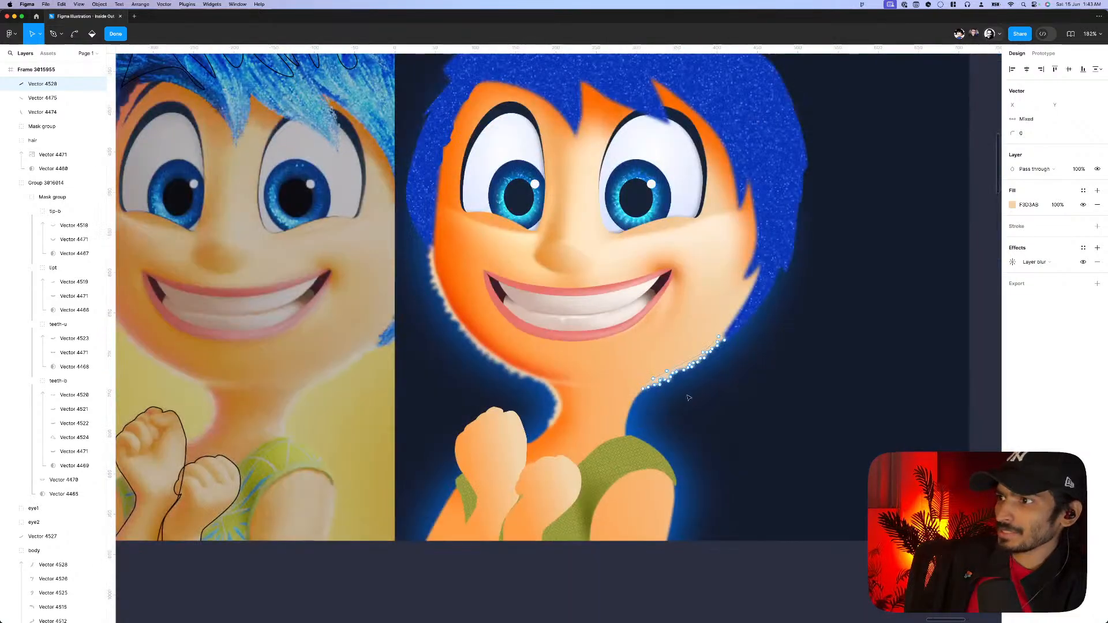
{"action": "left_click", "coordinate": [778, 444]}
{"action": "scroll", "coordinate": [718, 441], "scroll_direction": "up", "scroll_amount": 4}
{"action": "double_click", "coordinate": [698, 441]}
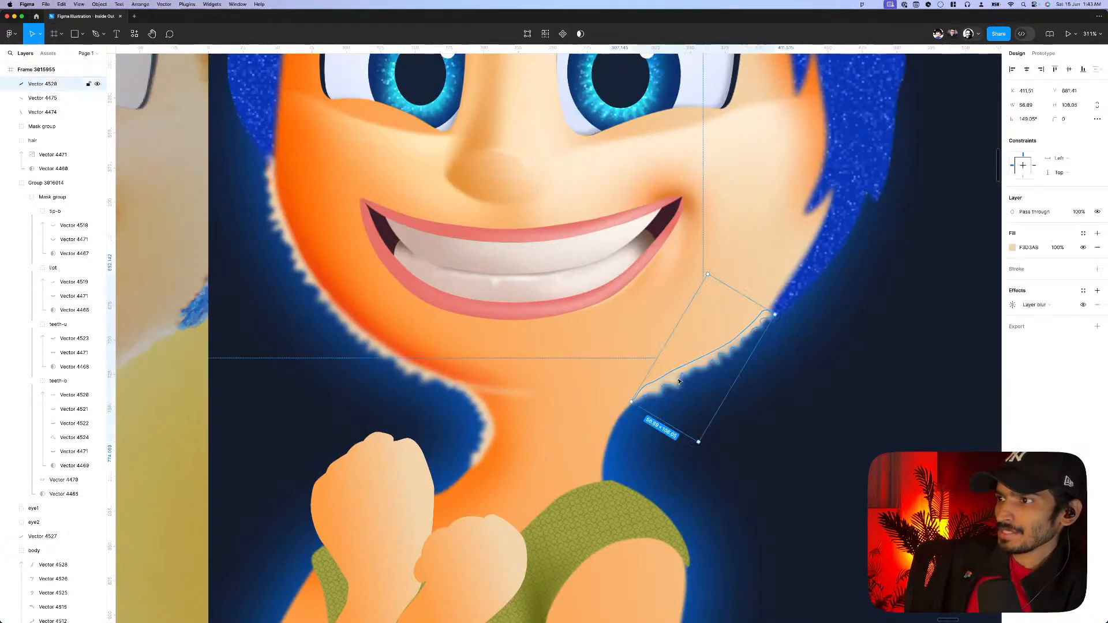
- Refine the anchor points on the inner edge and lower tufts of the right jaw's fuzzy strip, and finish editing
{"action": "scroll", "coordinate": [671, 382], "scroll_direction": "up", "scroll_amount": 5}
{"action": "left_click", "coordinate": [674, 363]}
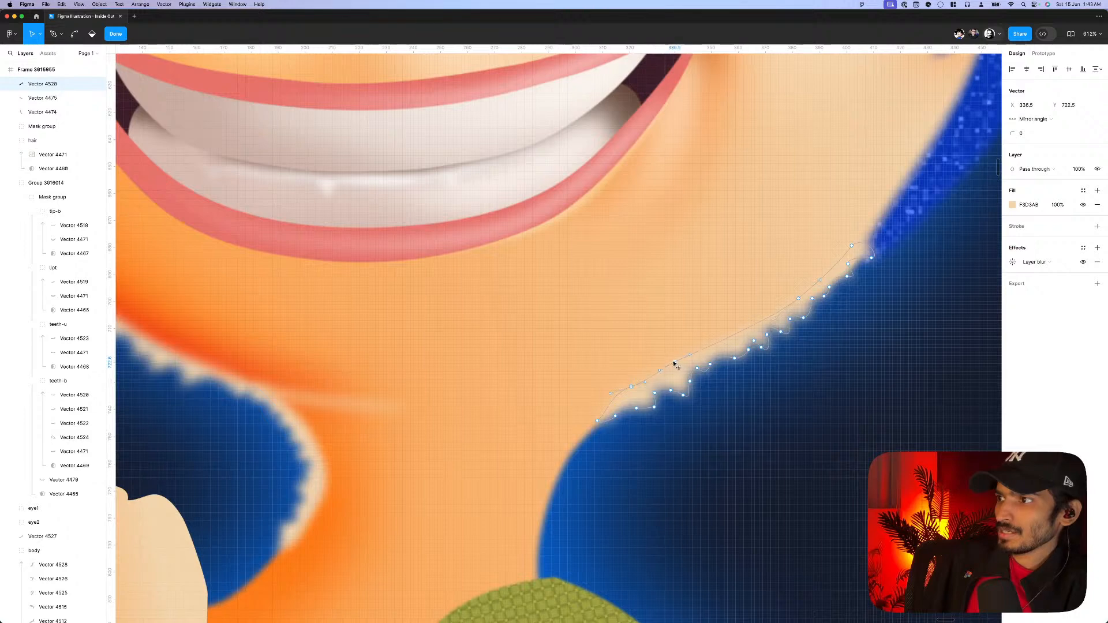
{"action": "scroll", "coordinate": [659, 376], "scroll_direction": "up", "scroll_amount": 2}
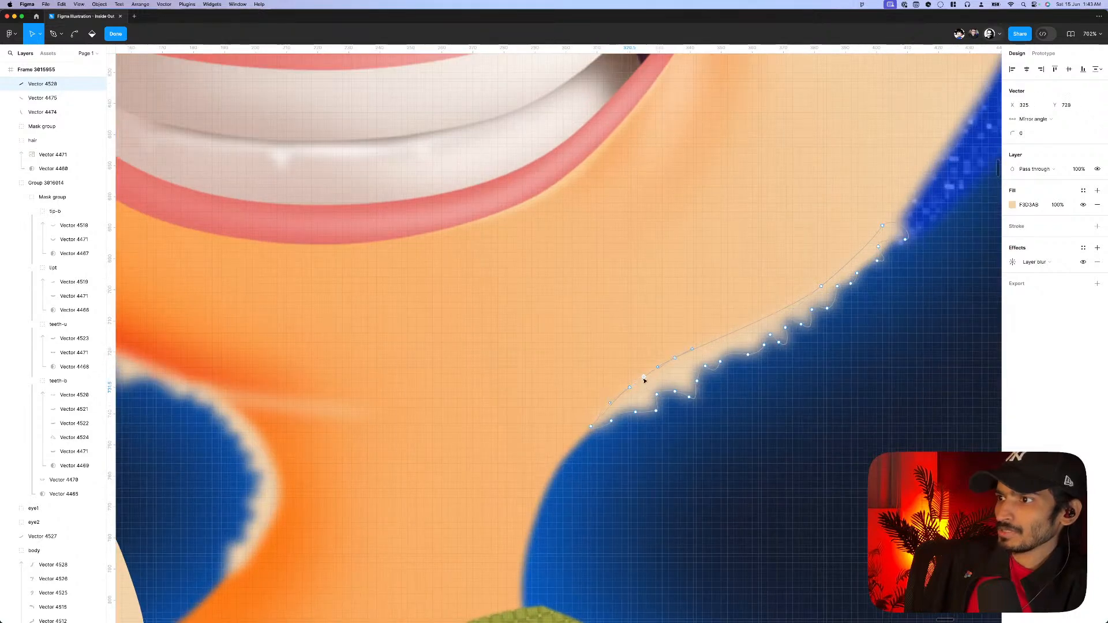
{"action": "scroll", "coordinate": [701, 404], "scroll_direction": "up", "scroll_amount": 3}
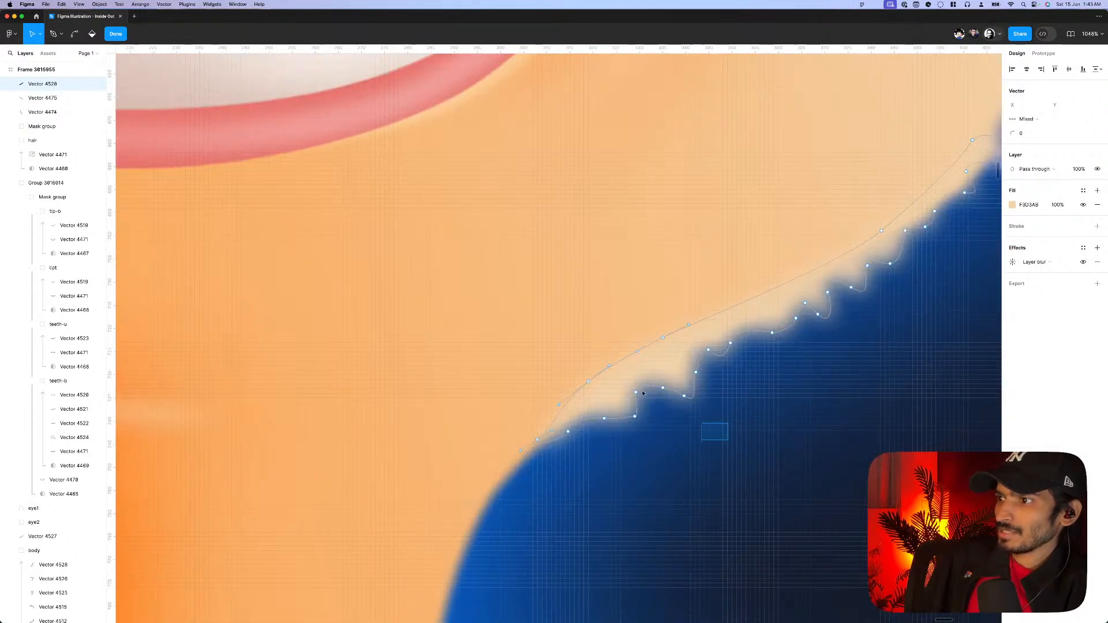
{"action": "left_click_drag", "start_coordinate": [727, 440], "coordinate": [668, 396]}
{"action": "scroll", "coordinate": [668, 394], "scroll_direction": "up", "scroll_amount": 3}
{"action": "scroll", "coordinate": [652, 388], "scroll_direction": "down", "scroll_amount": 6}
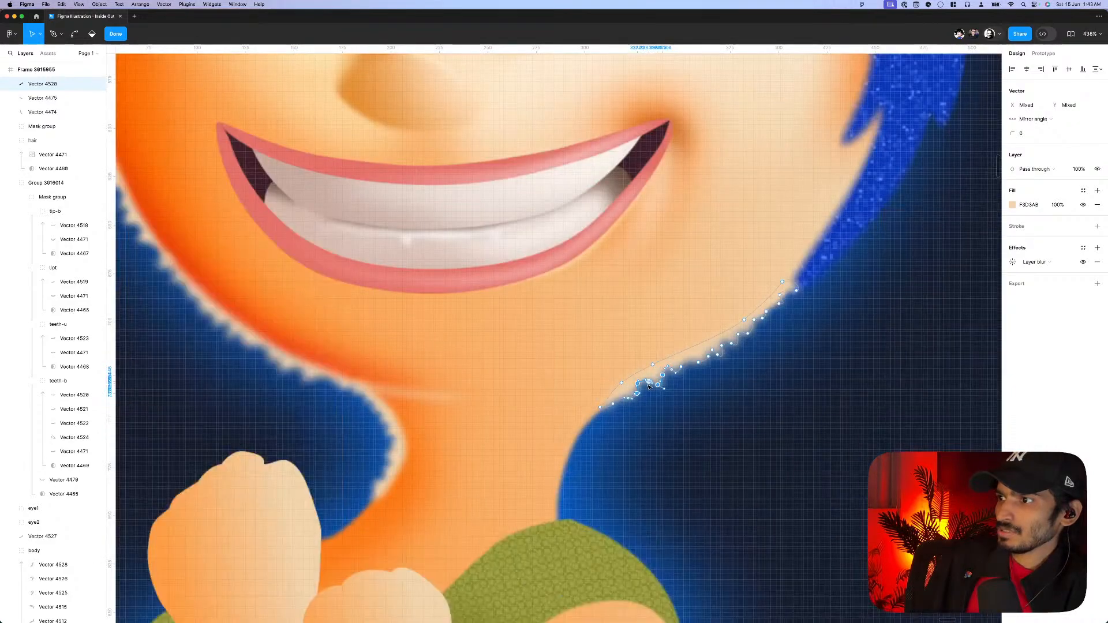
{"action": "scroll", "coordinate": [650, 388], "scroll_direction": "down", "scroll_amount": 6}
{"action": "key", "text": "Escape"}
{"action": "key", "text": "Escape"}
{"action": "scroll", "coordinate": [652, 434], "scroll_direction": "down", "scroll_amount": 3}
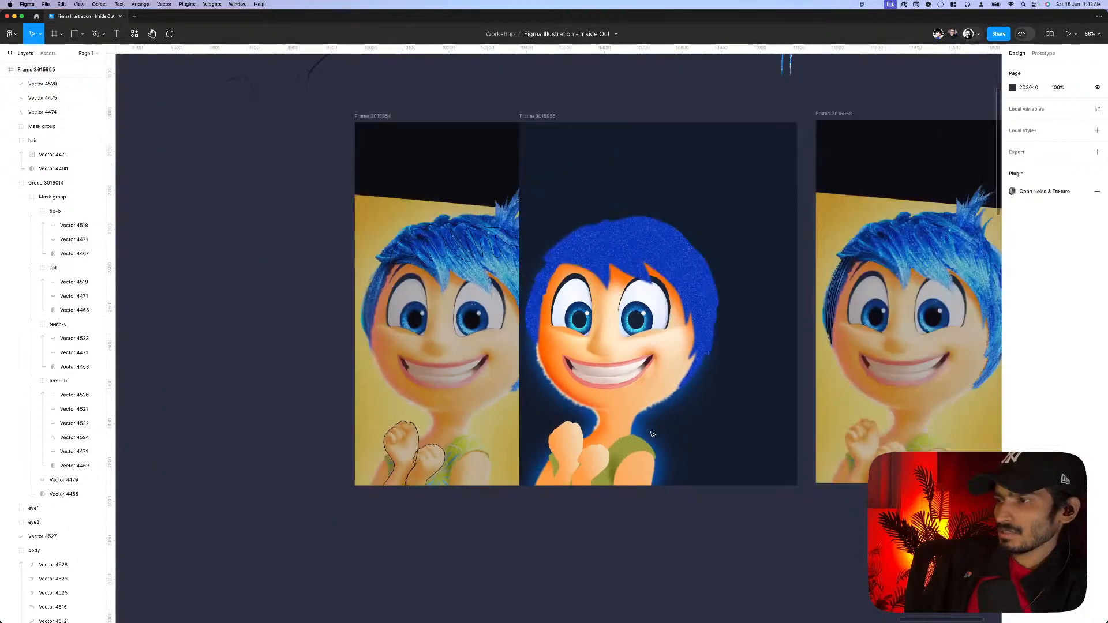
- Readjust the inner-edge points near the middle of the right jaw's fuzzy strip so it blends into the chin
{"action": "scroll", "coordinate": [652, 434], "scroll_direction": "up", "scroll_amount": 5}
{"action": "left_click", "coordinate": [649, 404]}
{"action": "key", "text": "Return"}
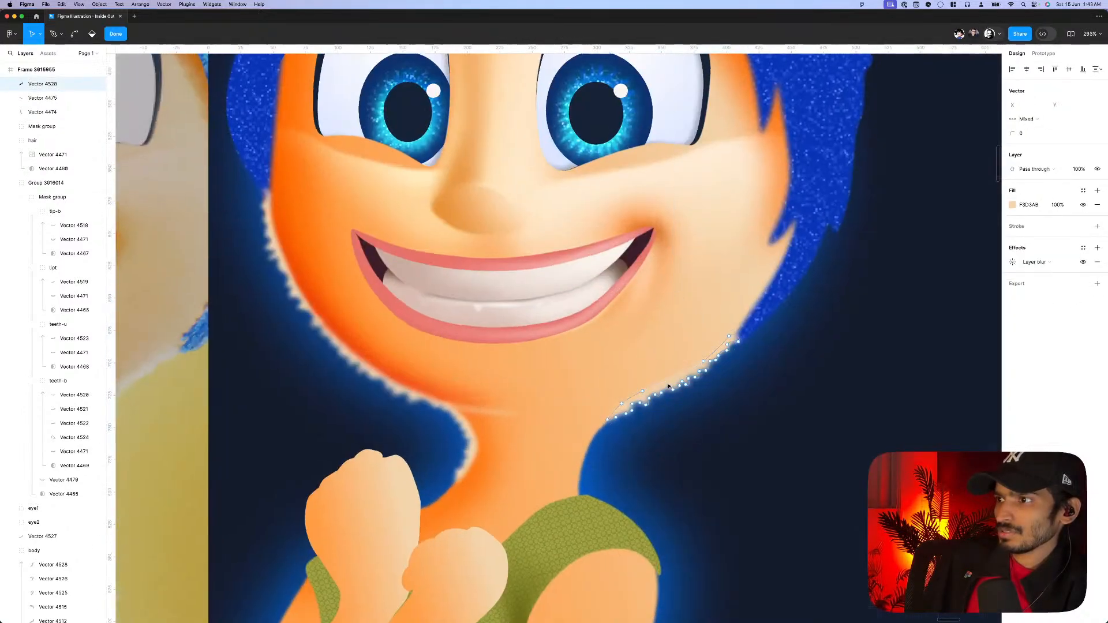
{"action": "scroll", "coordinate": [622, 404], "scroll_direction": "up", "scroll_amount": 3}
{"action": "left_click", "coordinate": [623, 399]}
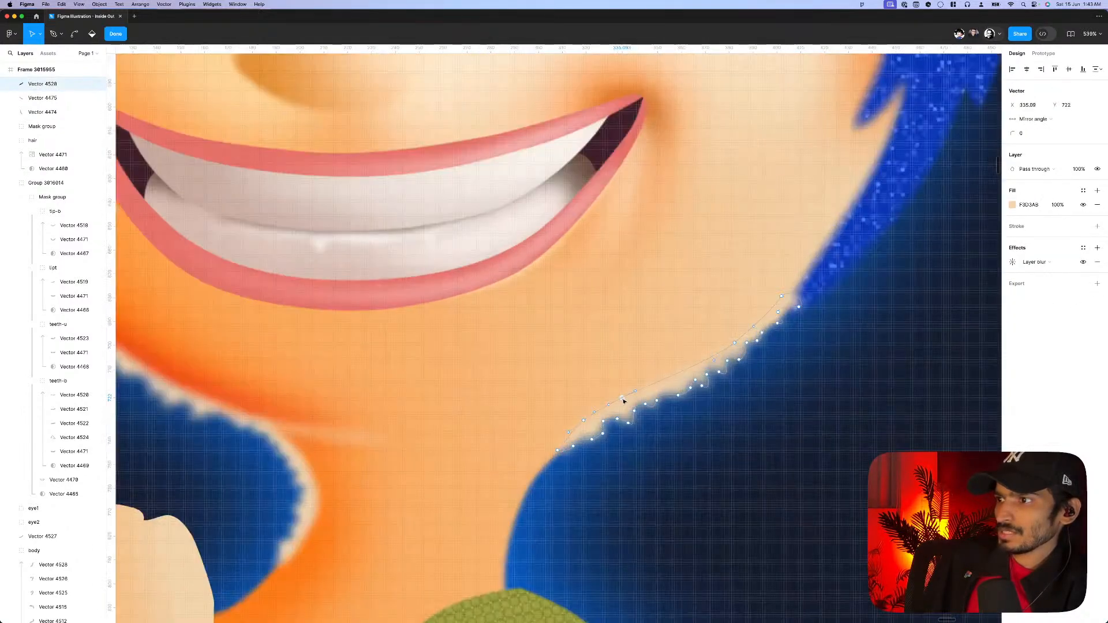
{"action": "left_click", "coordinate": [707, 367]}
{"action": "key", "text": "Escape"}
{"action": "key", "text": "Escape"}
{"action": "scroll", "coordinate": [667, 397], "scroll_direction": "down", "scroll_amount": 10}
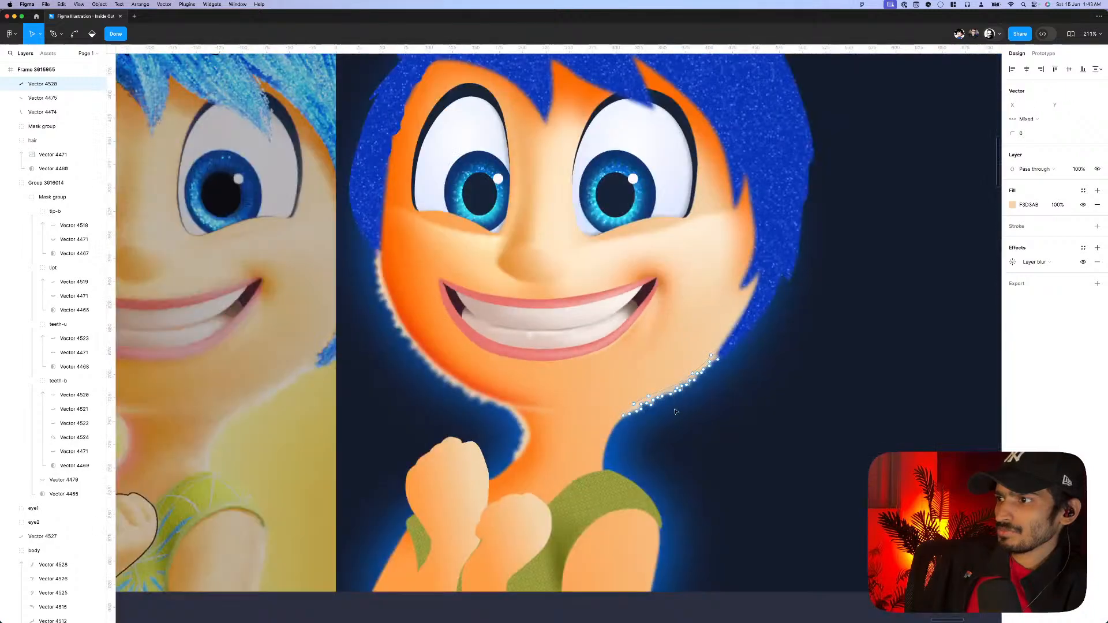
- Lighten the fill of the right jaw's fuzzy strip to FFE0B9 and deselect it
{"action": "scroll", "coordinate": [659, 412], "scroll_direction": "up", "scroll_amount": 3}
{"action": "scroll", "coordinate": [659, 412], "scroll_direction": "up", "scroll_amount": 3}
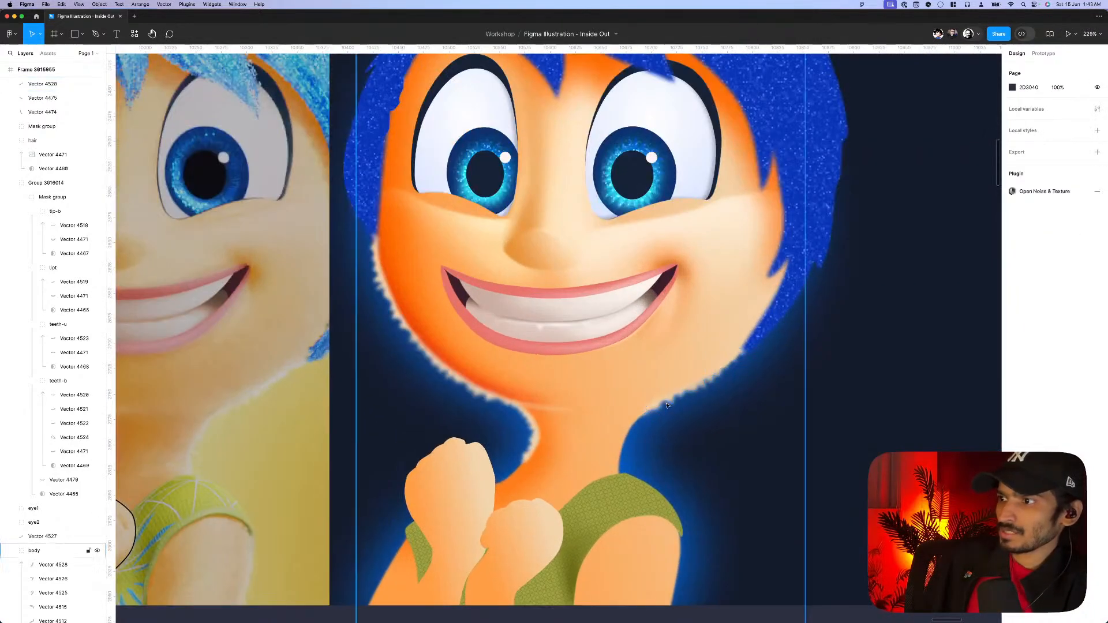
{"action": "left_click", "coordinate": [658, 409]}
{"action": "left_click", "coordinate": [1013, 248]}
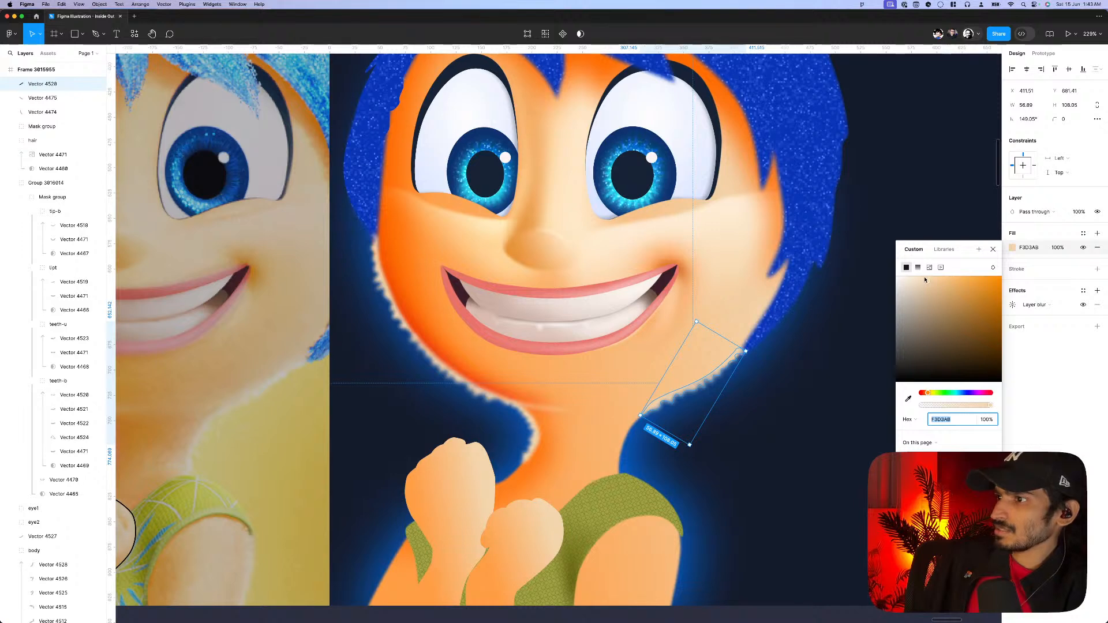
{"action": "left_click_drag", "start_coordinate": [927, 282], "coordinate": [926, 276]}
{"action": "scroll", "coordinate": [658, 433], "scroll_direction": "down", "scroll_amount": 3}
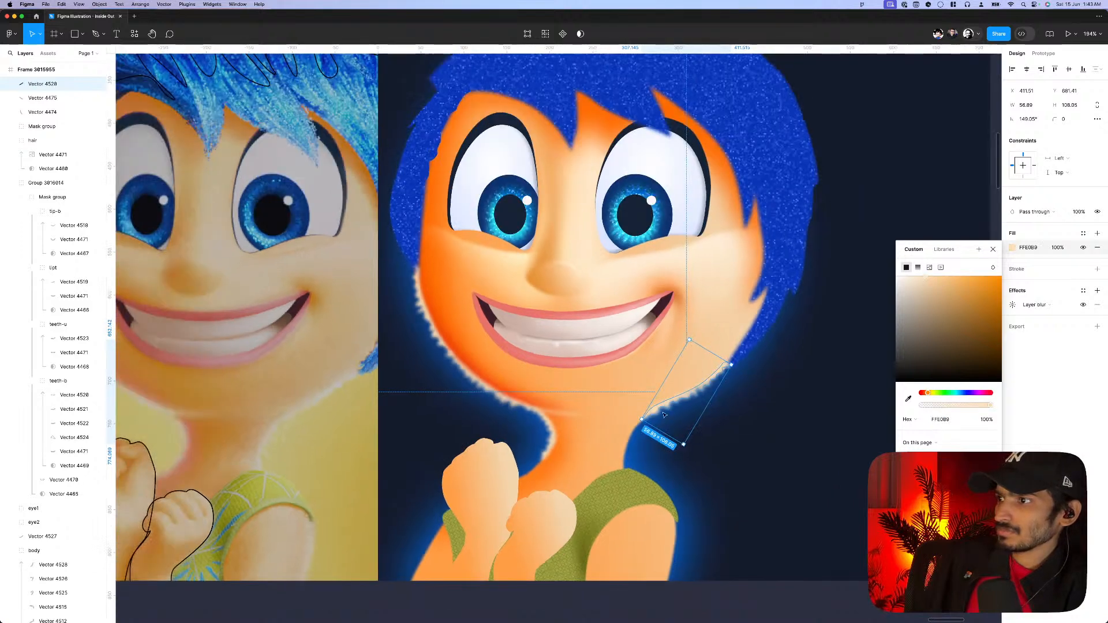
{"action": "key", "text": "Escape"}
{"action": "key", "text": "Escape"}
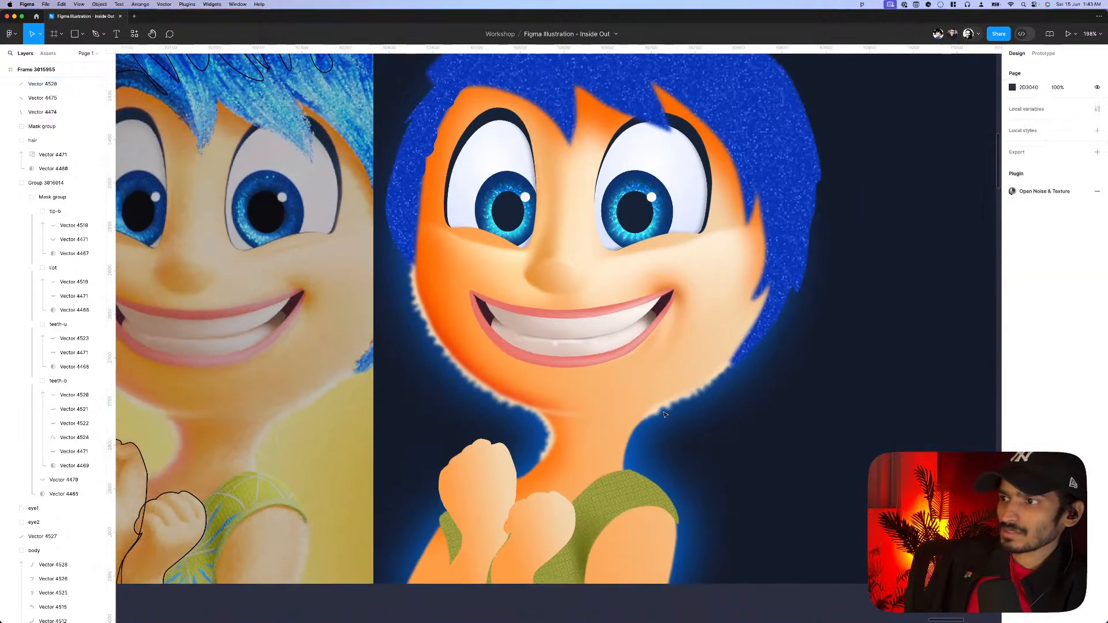
- Duplicate the fuzzy edge from the left side of the neck beyond the right side and flip the copy horizontally
{"action": "left_click", "coordinate": [557, 438]}
{"action": "left_click_drag", "start_coordinate": [543, 439], "coordinate": [664, 447]}
{"action": "right_click", "coordinate": [673, 453]}
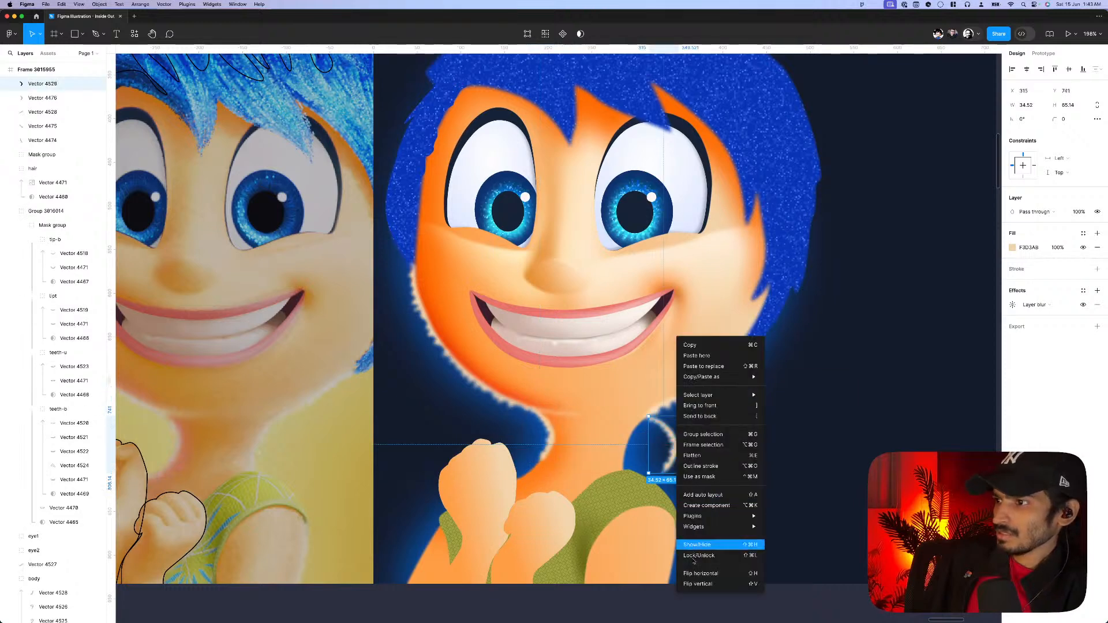
{"action": "left_click", "coordinate": [704, 576]}
- Resize the flipped neck edge to 21 × 73, tilt it slightly, and fit it along the neck's right side
{"action": "scroll", "coordinate": [631, 400], "scroll_direction": "up", "scroll_amount": 2}
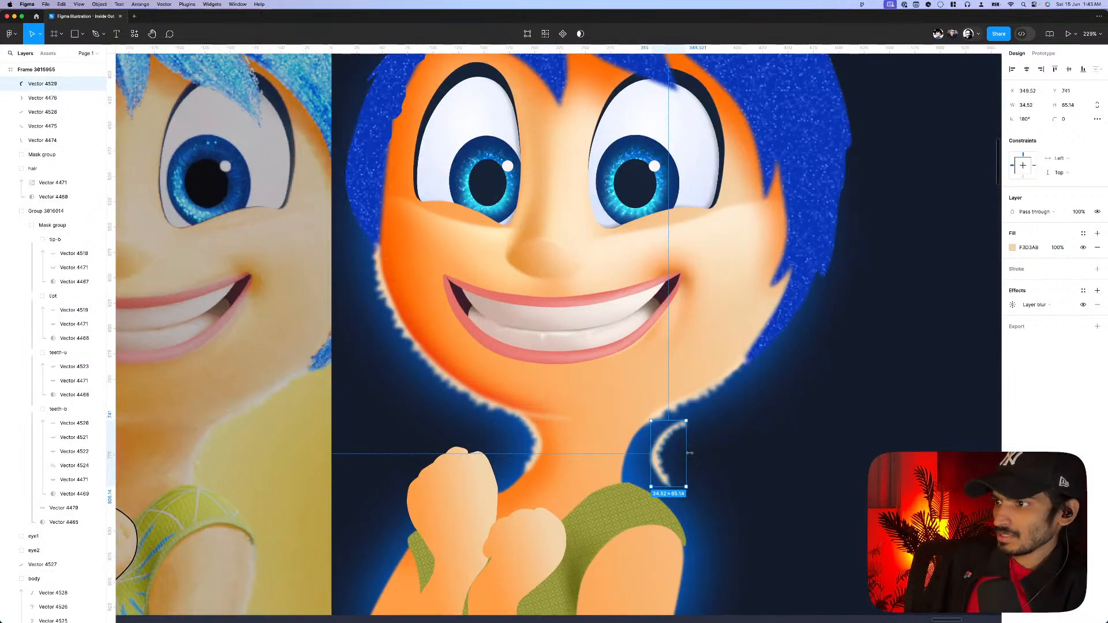
{"action": "left_click_drag", "start_coordinate": [690, 453], "coordinate": [635, 450]}
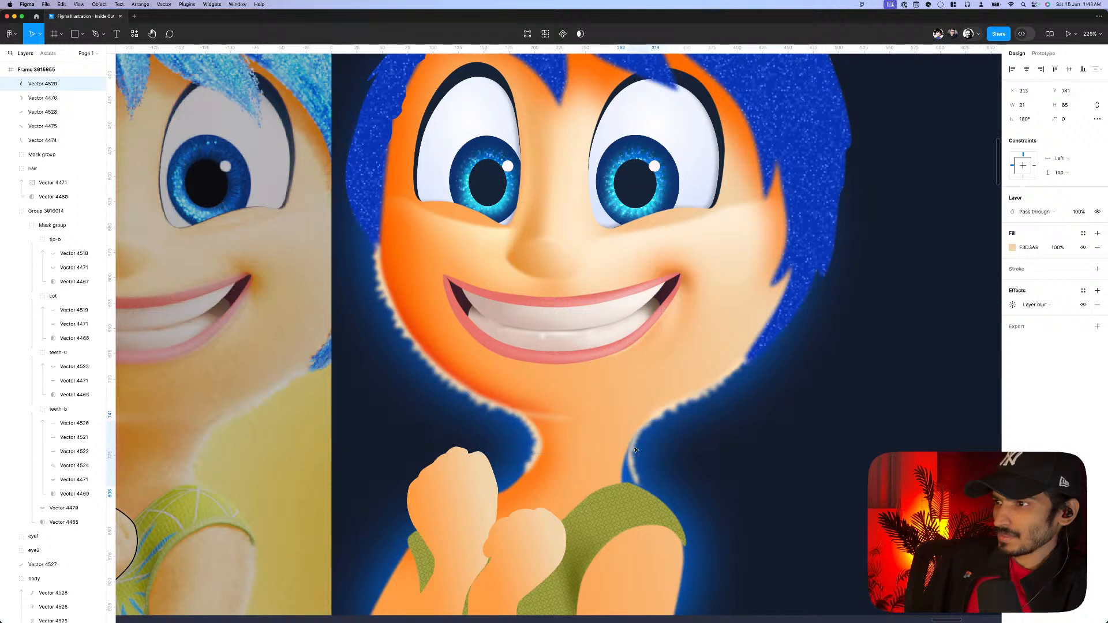
{"action": "scroll", "coordinate": [632, 442], "scroll_direction": "up", "scroll_amount": 3}
{"action": "left_click_drag", "start_coordinate": [630, 488], "coordinate": [626, 519]}
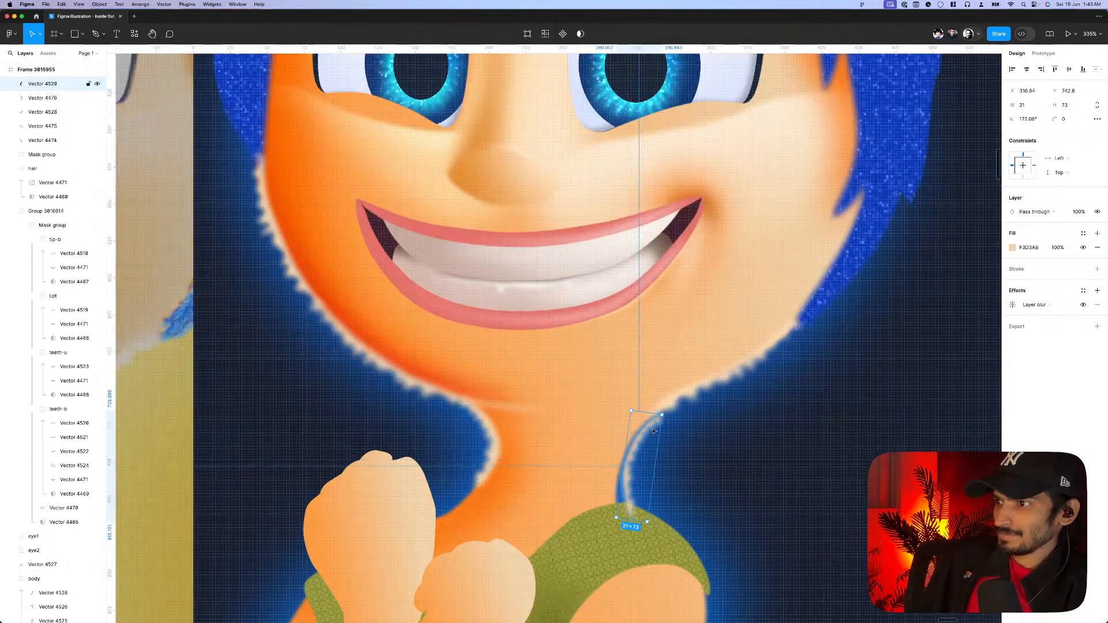
{"action": "left_click_drag", "start_coordinate": [654, 431], "coordinate": [645, 429]}
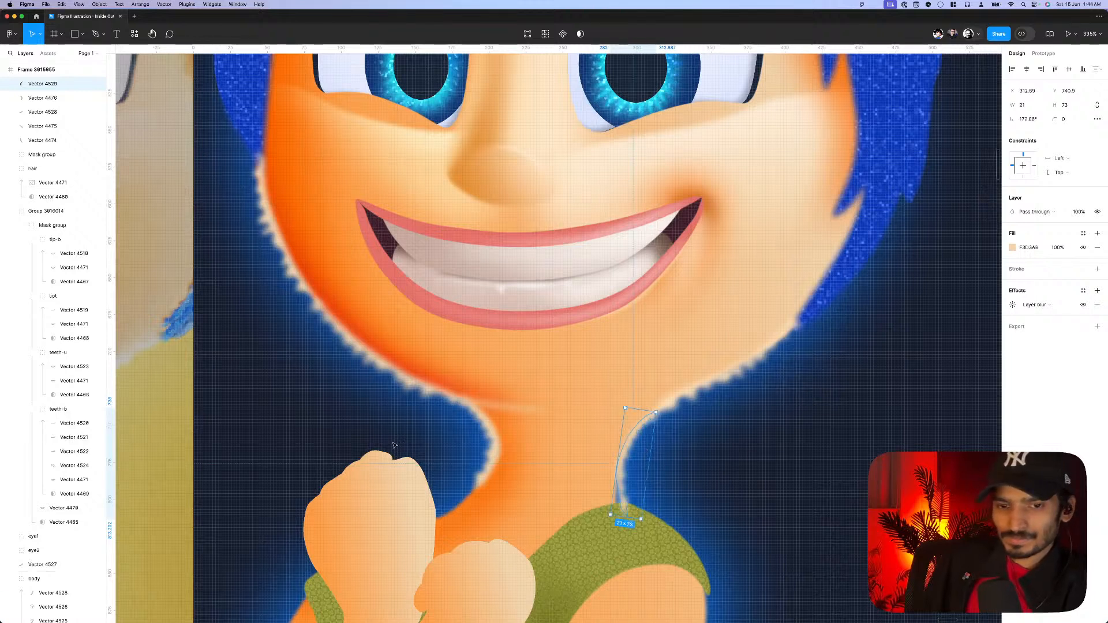
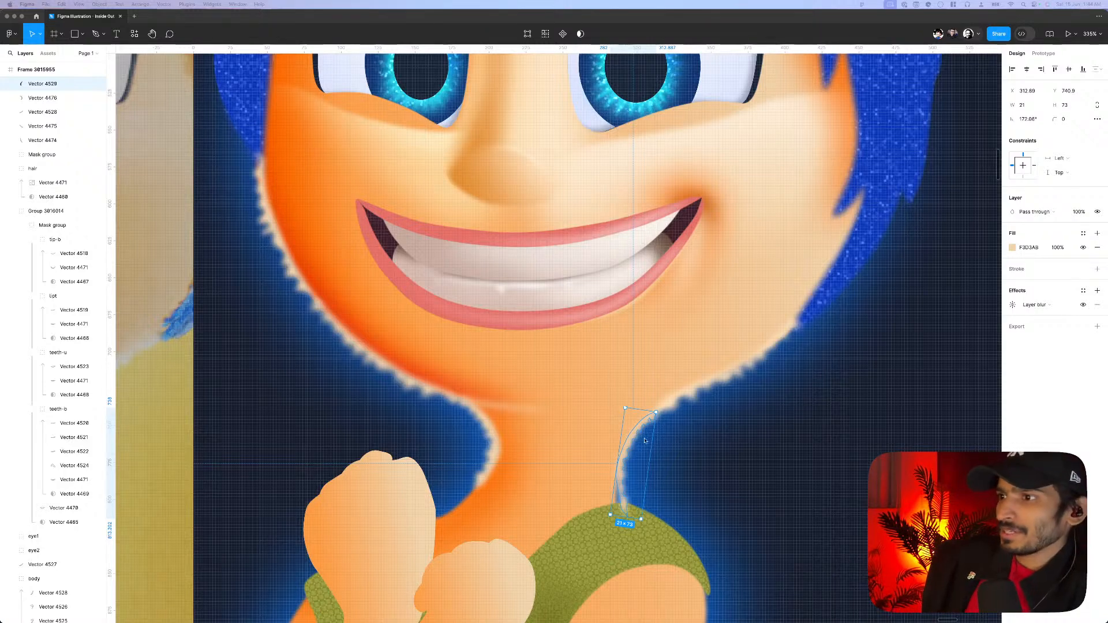
- Reshape the lower end of the right neck's fuzzy edge by moving its anchor points in over the neck at the collar
{"action": "scroll", "coordinate": [643, 494], "scroll_direction": "up", "scroll_amount": 5}
{"action": "double_click", "coordinate": [648, 494]}
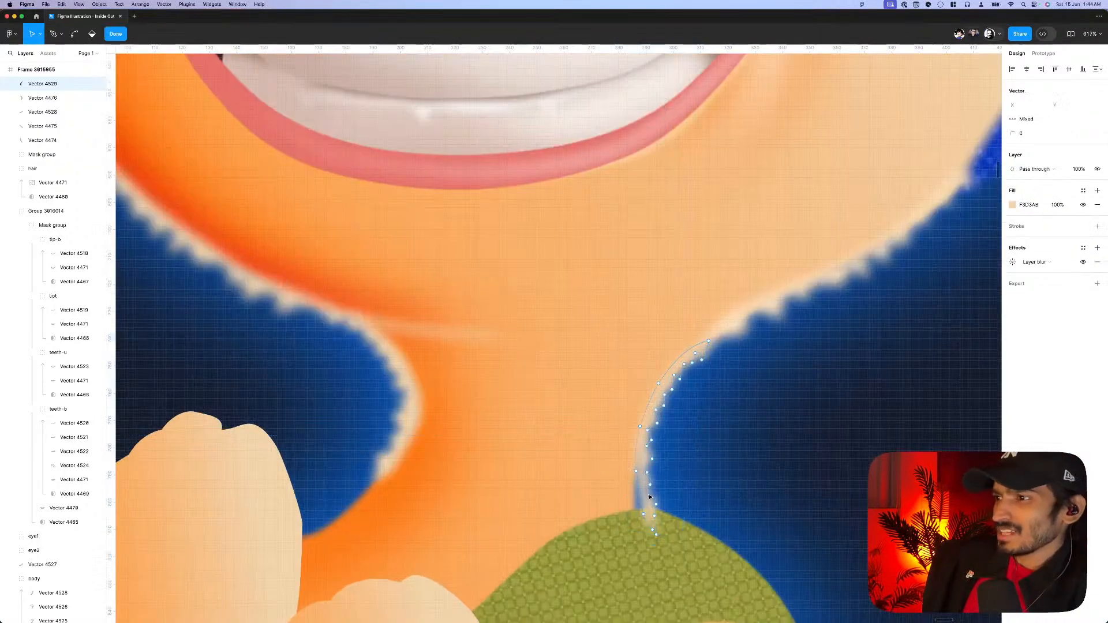
{"action": "left_click_drag", "start_coordinate": [670, 544], "coordinate": [625, 465]}
{"action": "scroll", "coordinate": [648, 496], "scroll_direction": "up", "scroll_amount": 3}
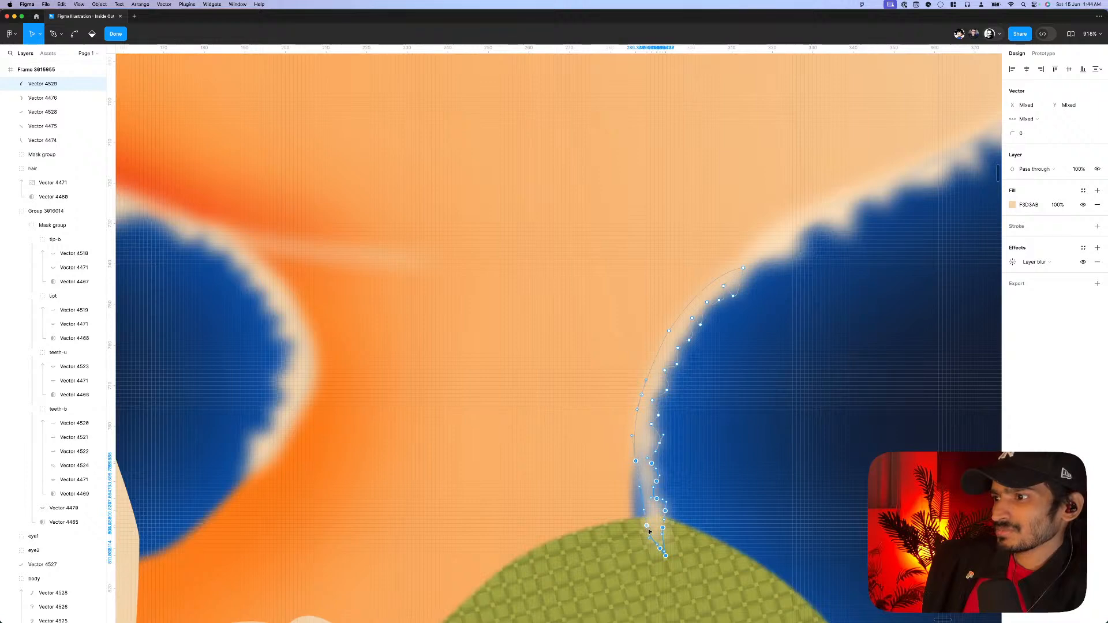
{"action": "left_click_drag", "start_coordinate": [643, 530], "coordinate": [629, 529]}
{"action": "left_click", "coordinate": [730, 489]}
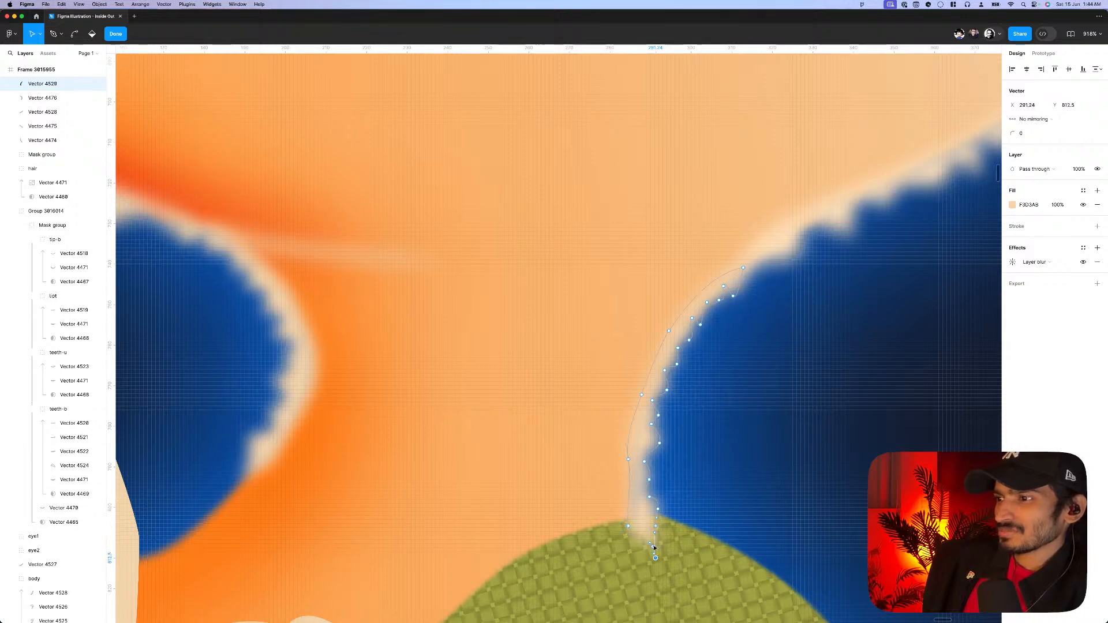
{"action": "left_click_drag", "start_coordinate": [659, 554], "coordinate": [644, 526]}
{"action": "left_click", "coordinate": [695, 512]}
- Adjust the inner curve and upper end of the right neck's fuzzy edge to meet the jaw strip, and finish editing
{"action": "left_click_drag", "start_coordinate": [629, 460], "coordinate": [625, 466]}
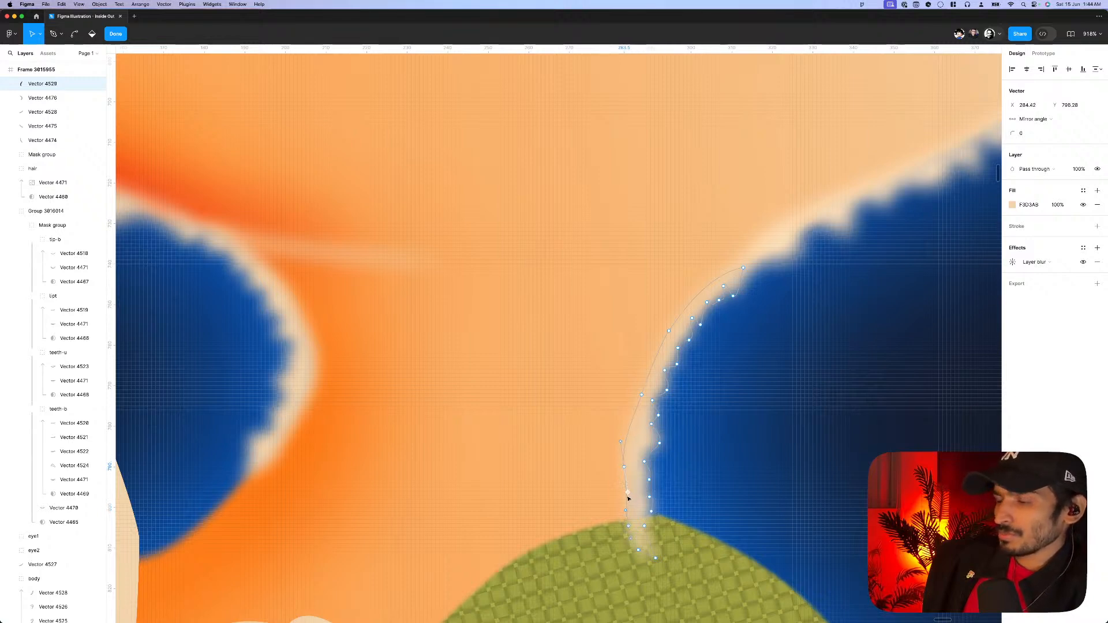
{"action": "left_click", "coordinate": [628, 506]}
{"action": "left_click", "coordinate": [641, 396]}
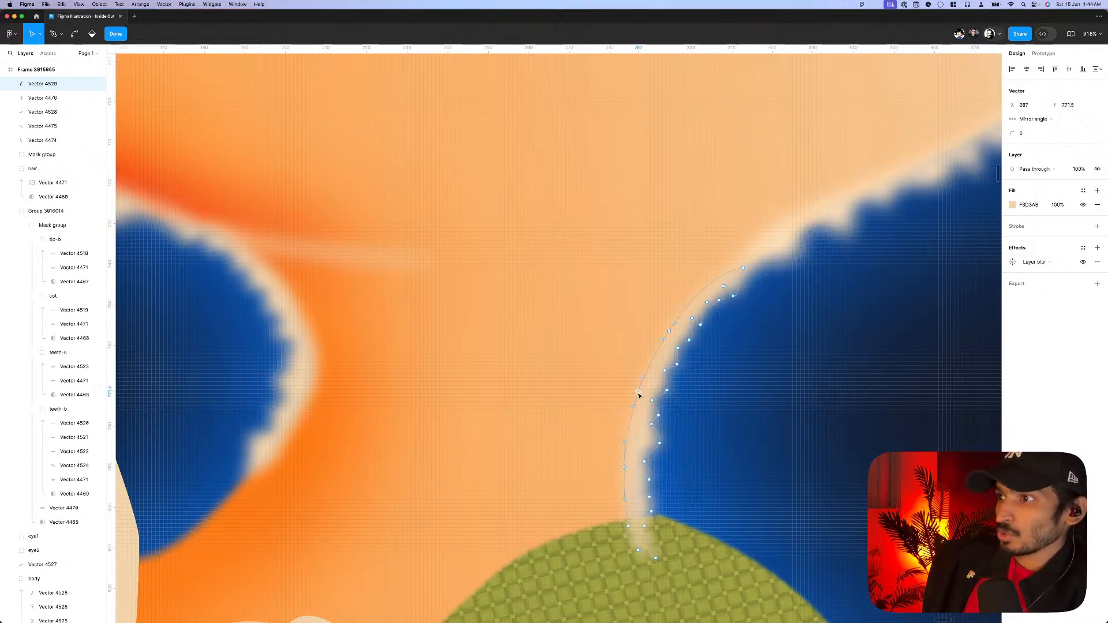
{"action": "scroll", "coordinate": [644, 394], "scroll_direction": "up", "scroll_amount": 3}
{"action": "scroll", "coordinate": [644, 394], "scroll_direction": "right", "scroll_amount": 2}
{"action": "left_click", "coordinate": [696, 329]}
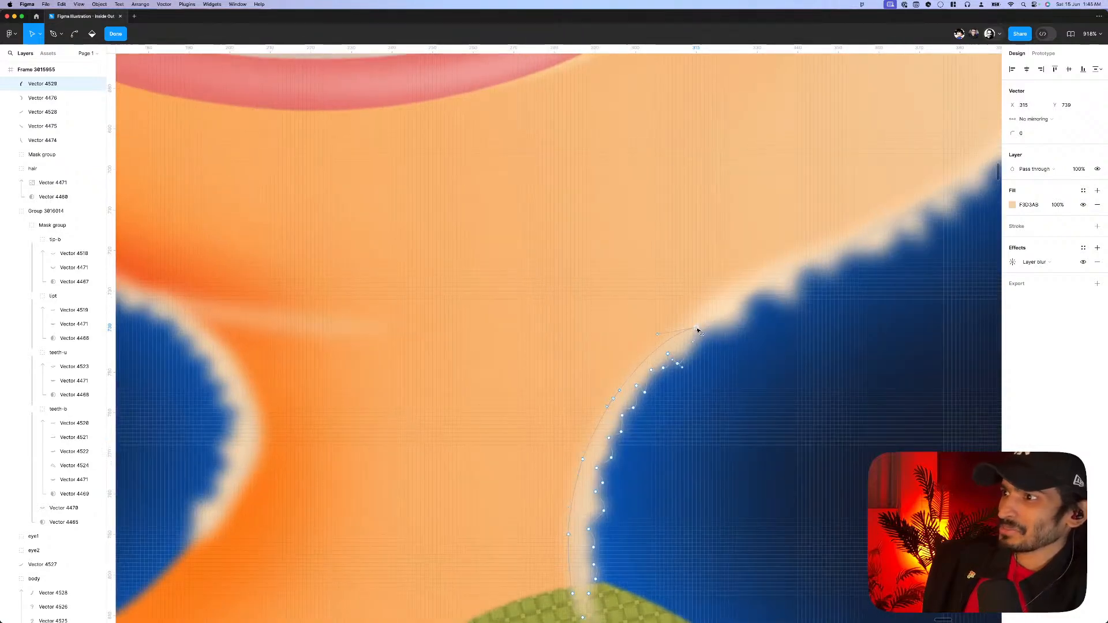
{"action": "scroll", "coordinate": [690, 339], "scroll_direction": "down", "scroll_amount": 5}
{"action": "key", "text": "Escape"}
{"action": "key", "text": "Escape"}
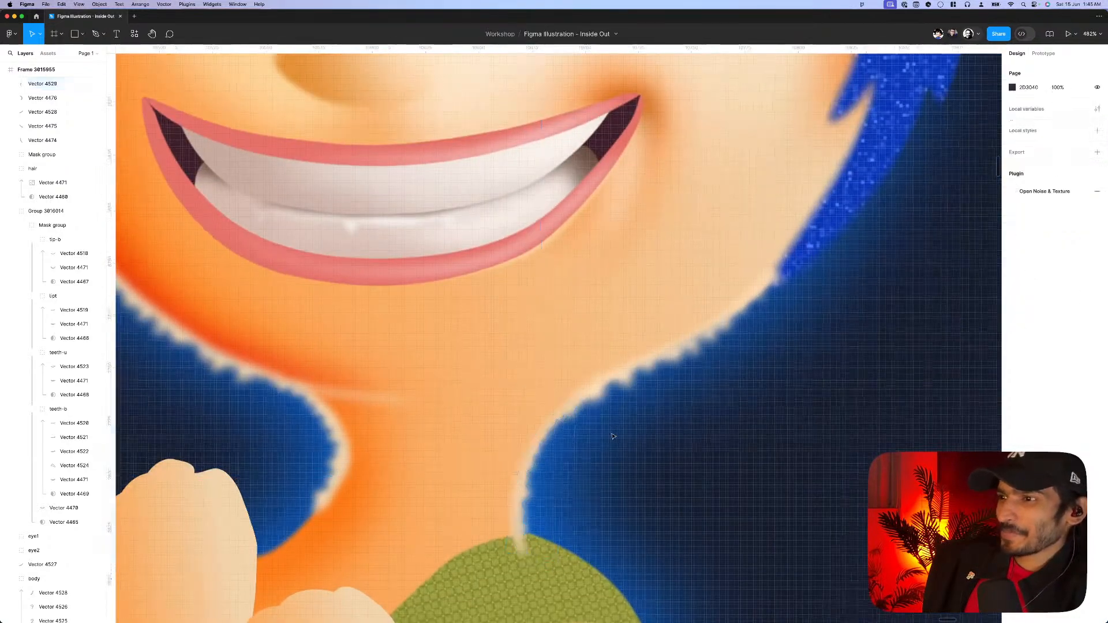
- Select all five fuzzy jaw and neck edge shapes and move them directly above the body group in the layer order
{"action": "scroll", "coordinate": [603, 436], "scroll_direction": "down", "scroll_amount": 5}
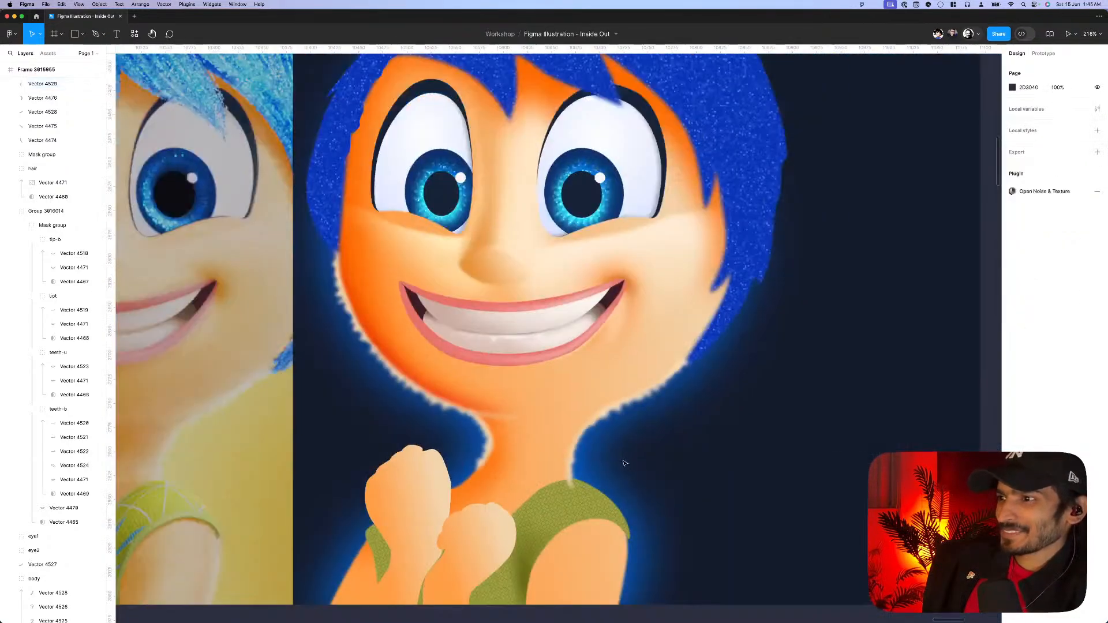
{"action": "left_click", "coordinate": [572, 462]}
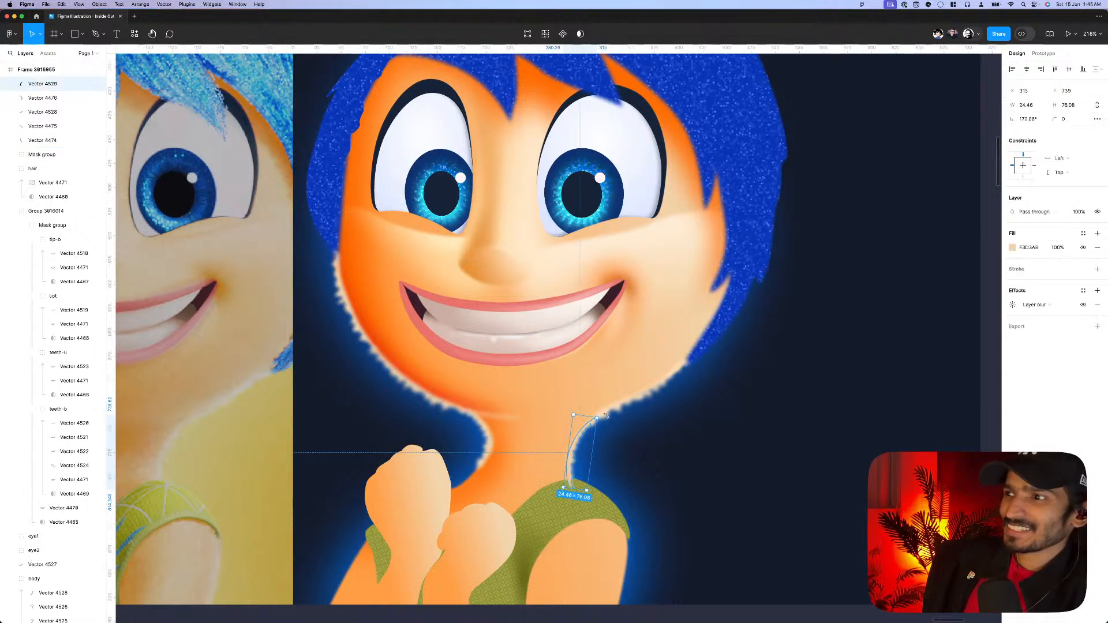
{"action": "left_click", "coordinate": [52, 112], "text": "shift"}
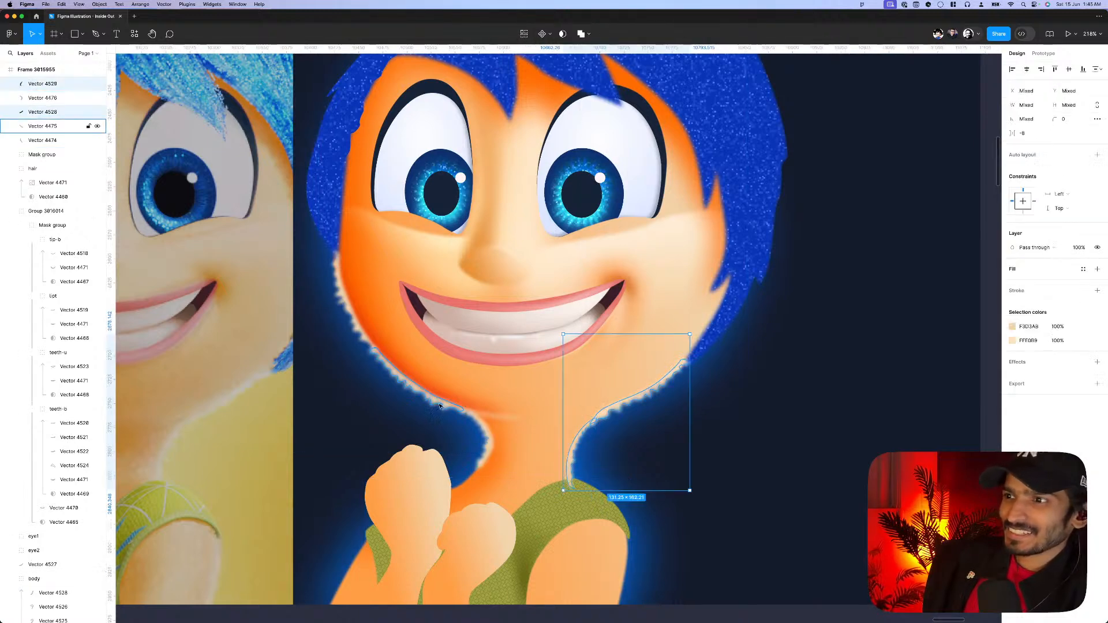
{"action": "left_click", "coordinate": [495, 444], "text": "shift"}
{"action": "left_click", "coordinate": [388, 372], "text": "shift"}
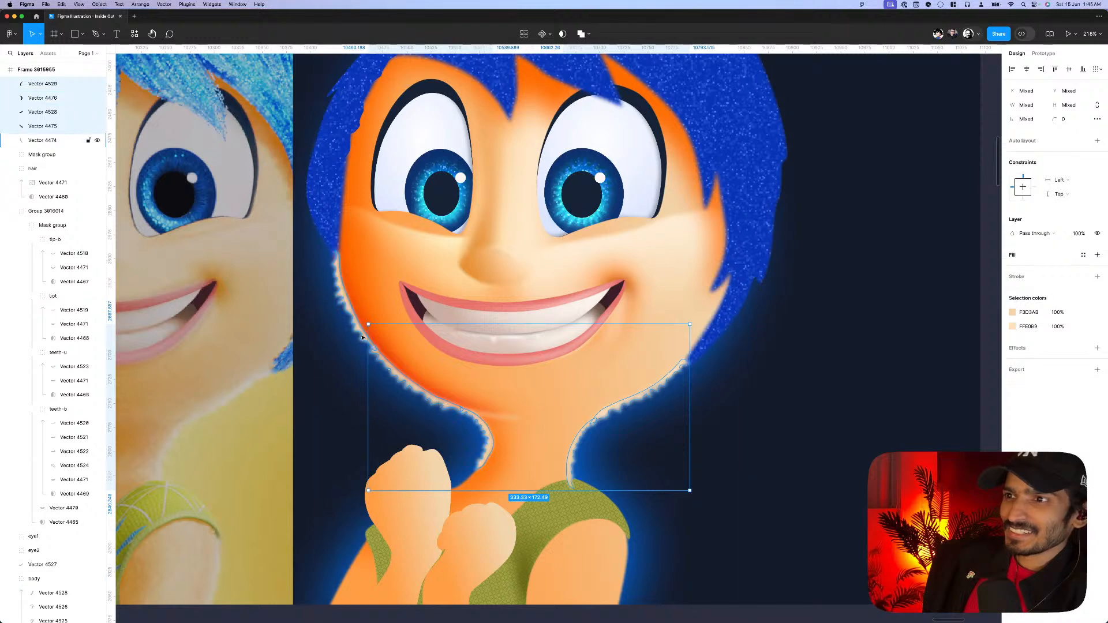
{"action": "left_click", "coordinate": [43, 141], "text": "shift"}
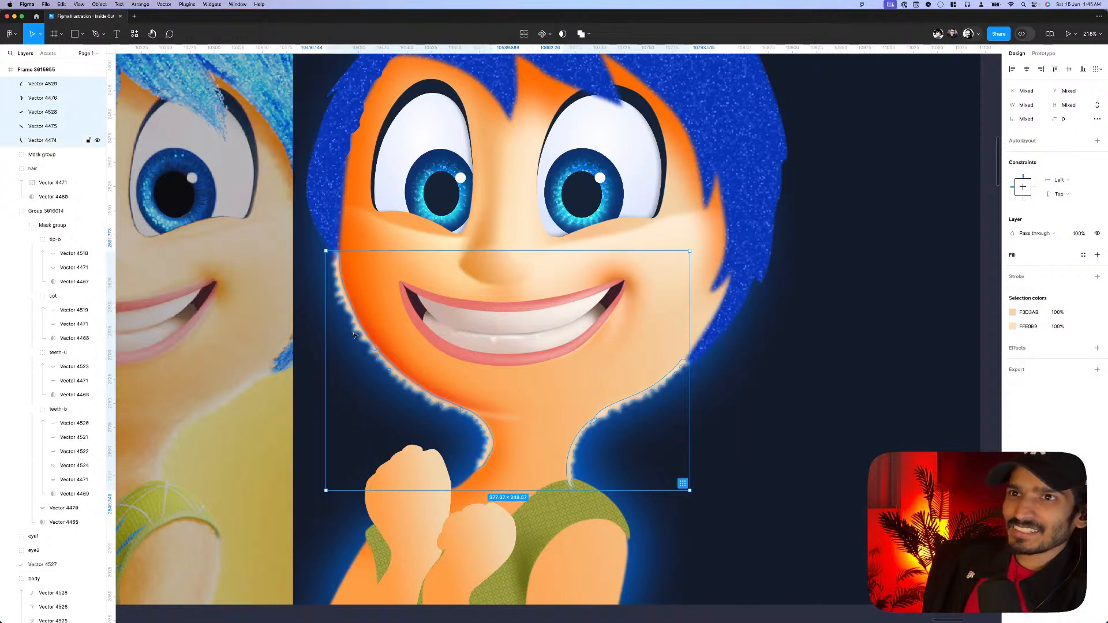
{"action": "left_click", "coordinate": [11, 211]}
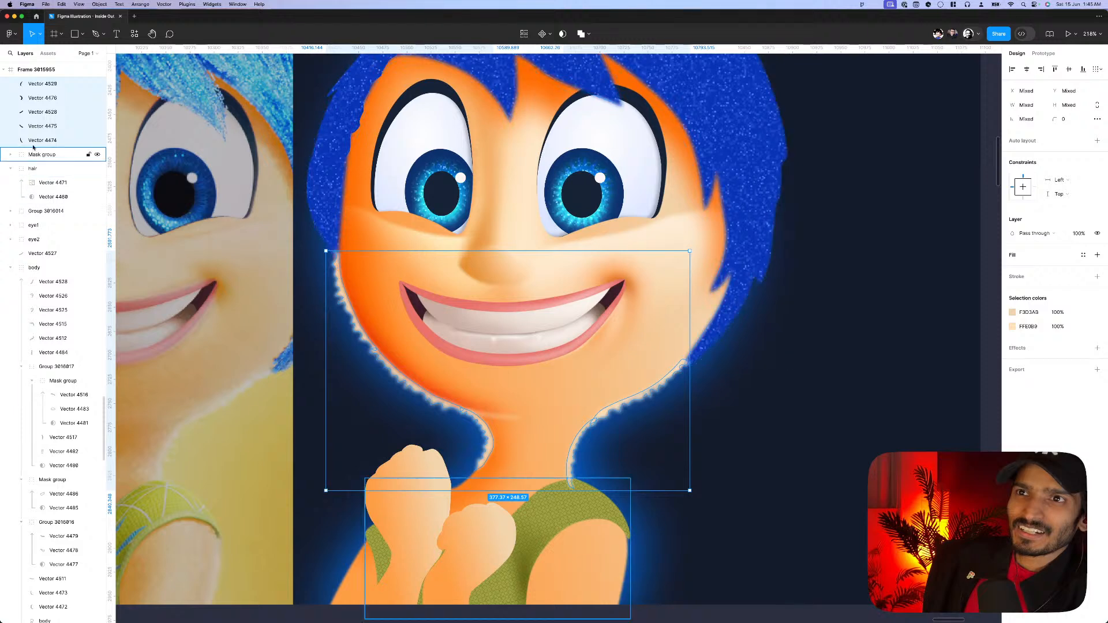
{"action": "left_click_drag", "start_coordinate": [35, 140], "coordinate": [35, 260]}
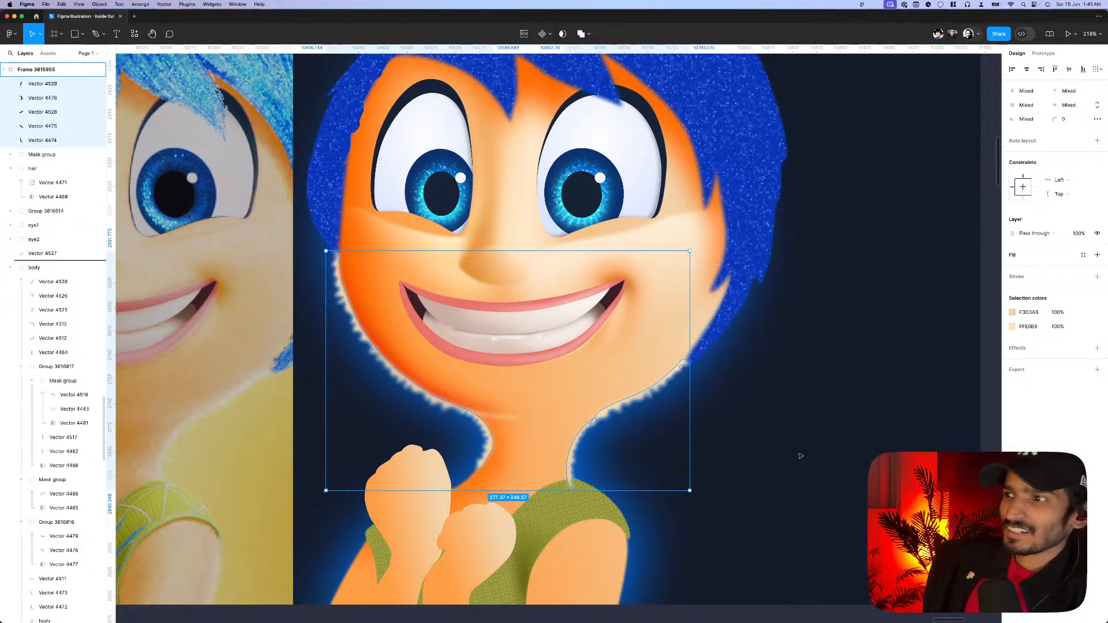
{"action": "left_click_drag", "start_coordinate": [800, 456], "coordinate": [750, 448]}
{"action": "scroll", "coordinate": [687, 438], "scroll_direction": "down", "scroll_amount": 5}
{"action": "left_click", "coordinate": [716, 611]}
{"action": "scroll", "coordinate": [701, 549], "scroll_direction": "down", "scroll_amount": 3}
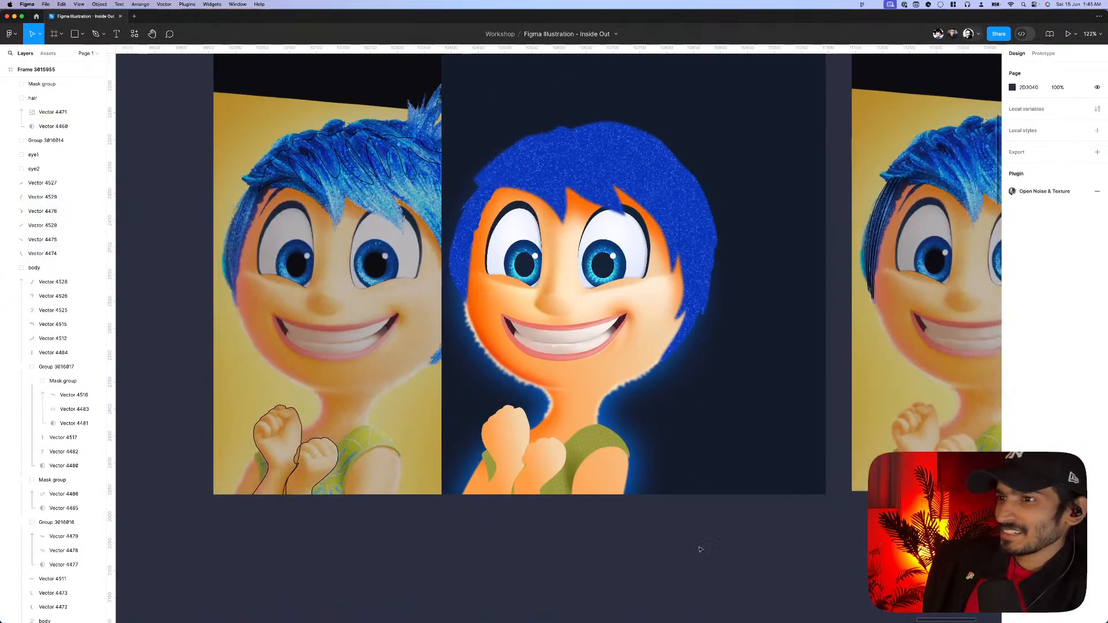
{"action": "scroll", "coordinate": [643, 546], "scroll_direction": "up", "scroll_amount": 2}
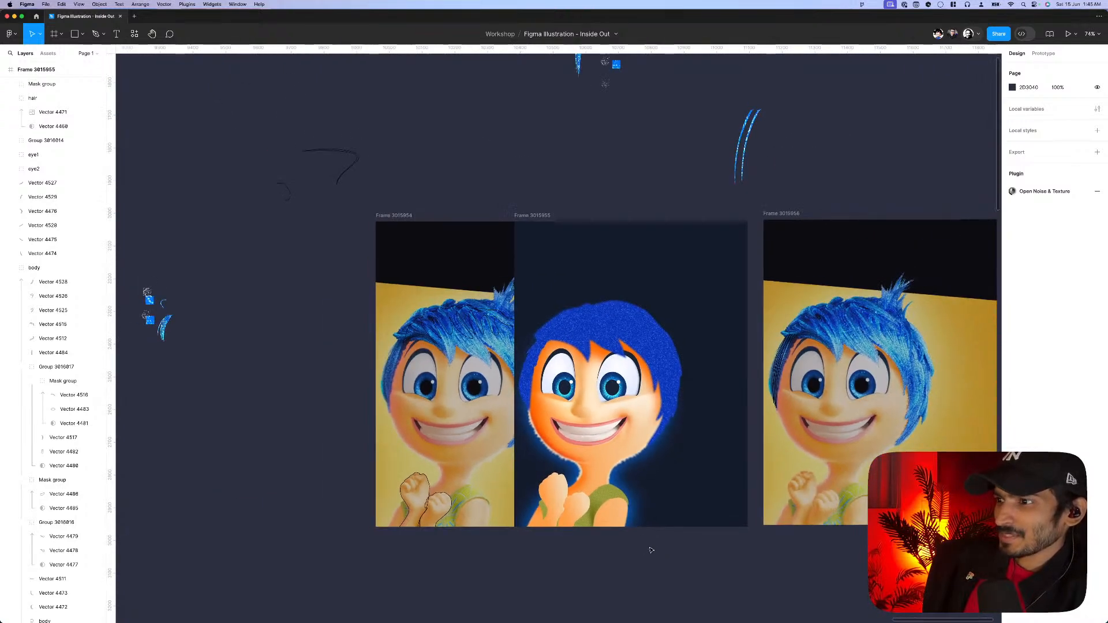
{"action": "scroll", "coordinate": [491, 534], "scroll_direction": "up", "scroll_amount": 5}
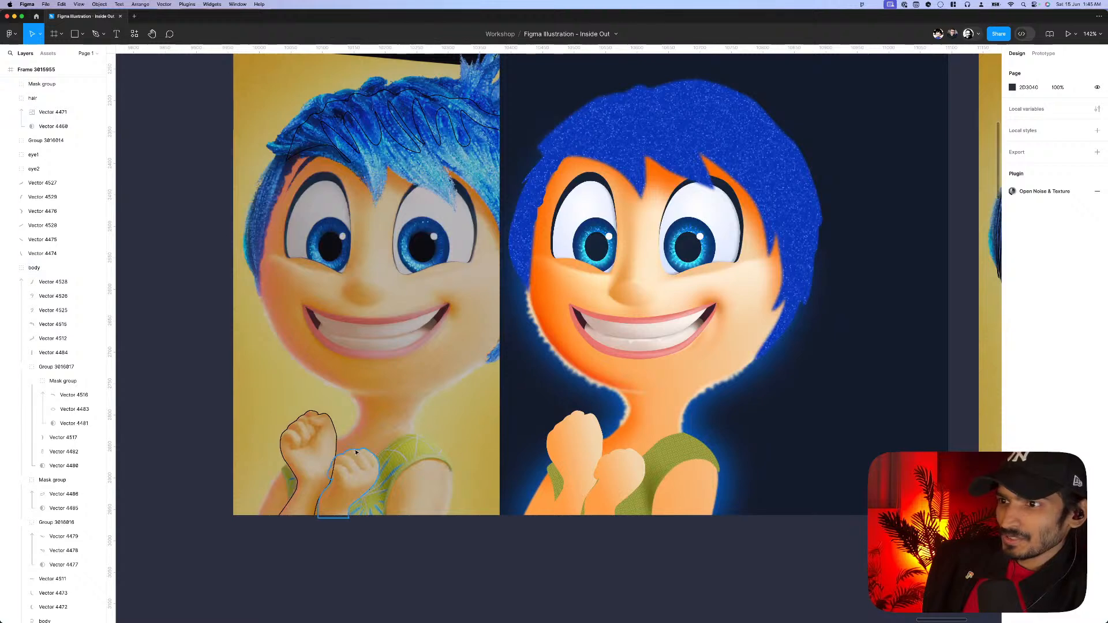
- Delete the two old hand outline vectors lying over the reference image
{"action": "left_click", "coordinate": [341, 449]}
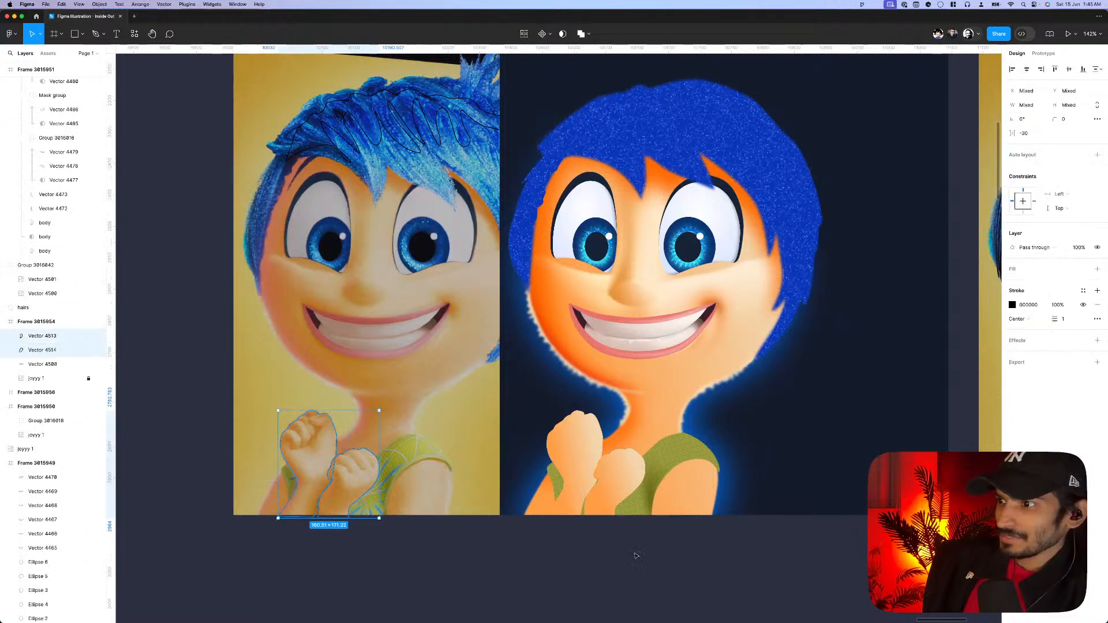
{"action": "key", "text": "Delete"}
- Start a Pen path on the raised fist's lowest curled finger in the reference, following its inner fold down to the palm
{"action": "scroll", "coordinate": [370, 473], "scroll_direction": "up", "scroll_amount": 8}
{"action": "scroll", "coordinate": [396, 479], "scroll_direction": "up", "scroll_amount": 5}
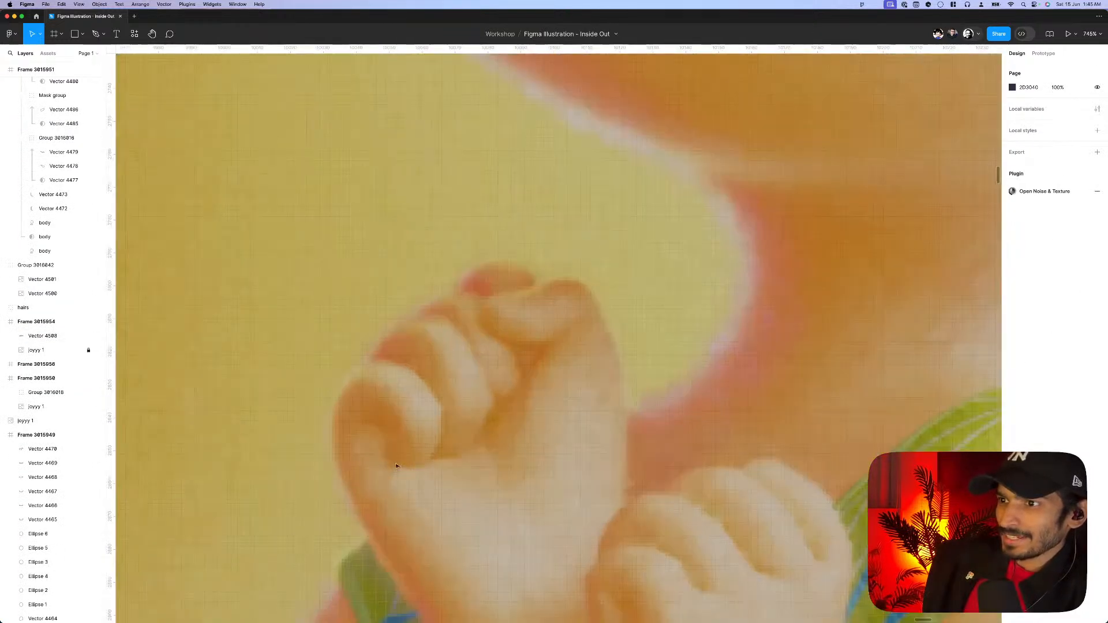
{"action": "key", "text": "p"}
{"action": "scroll", "coordinate": [390, 453], "scroll_direction": "up", "scroll_amount": 3}
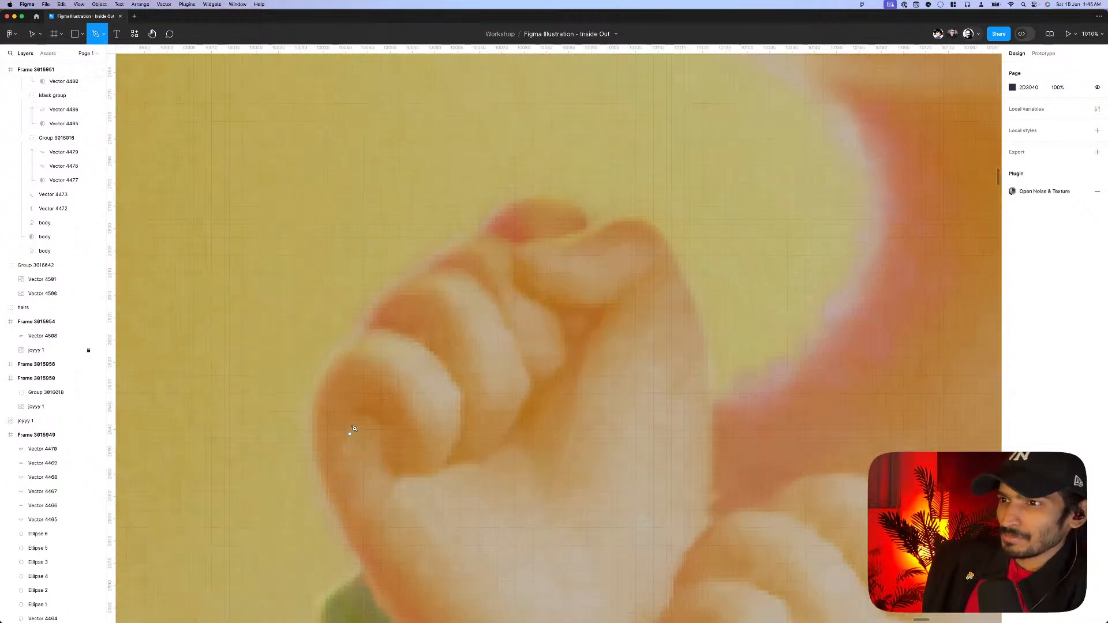
{"action": "left_click", "coordinate": [350, 433]}
{"action": "left_click", "coordinate": [359, 415]}
{"action": "left_click", "coordinate": [383, 427]}
{"action": "left_click", "coordinate": [384, 450]}
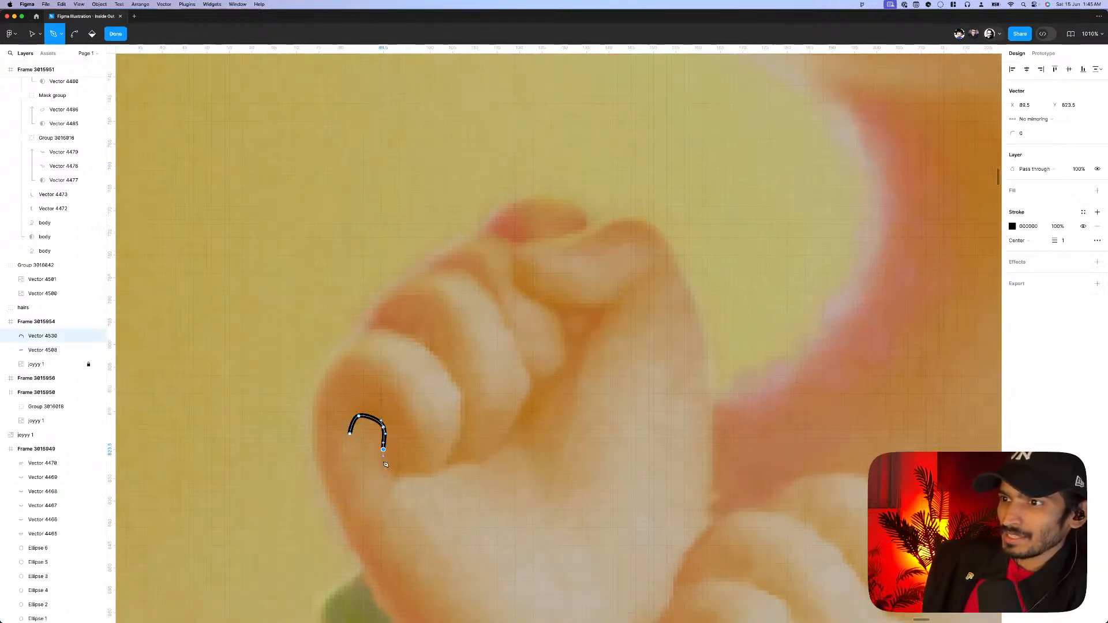
{"action": "left_click", "coordinate": [393, 477]}
- Continue the lowest finger's path around the fingertip and over the knuckle, ending it as an open curve about 25.5 × 33
{"action": "left_click", "coordinate": [433, 475]}
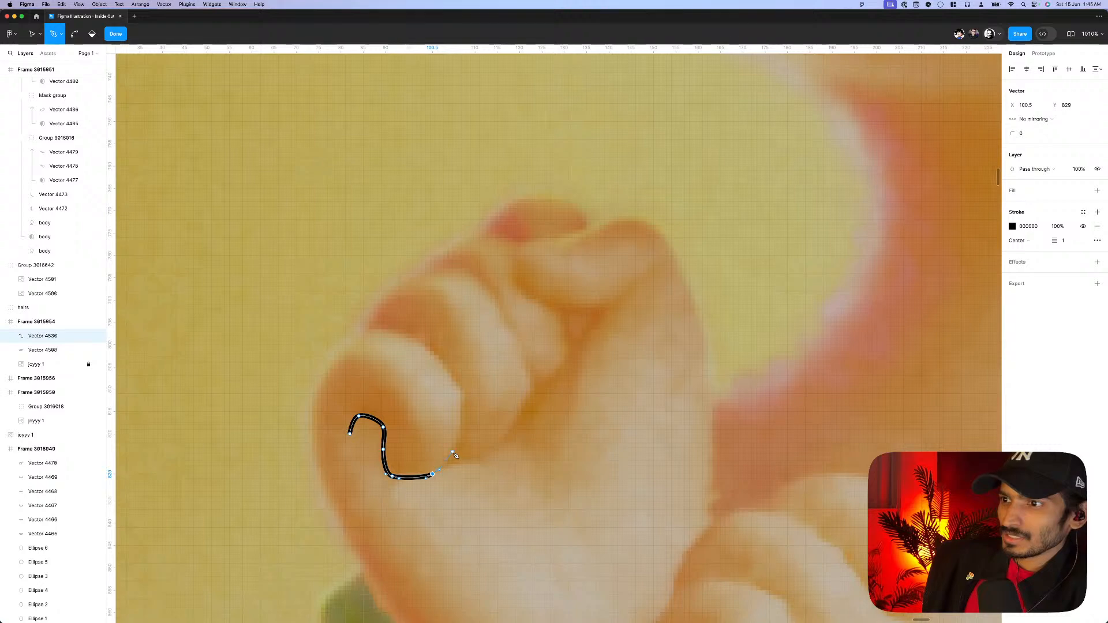
{"action": "left_click", "coordinate": [453, 450]}
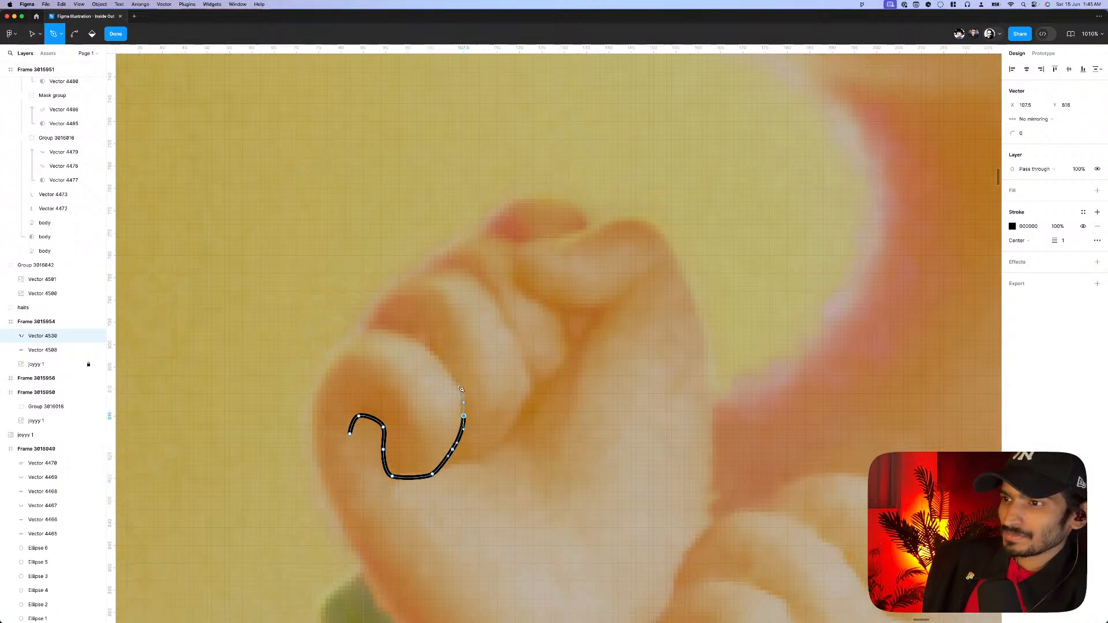
{"action": "left_click", "coordinate": [464, 416]}
{"action": "left_click", "coordinate": [392, 331]}
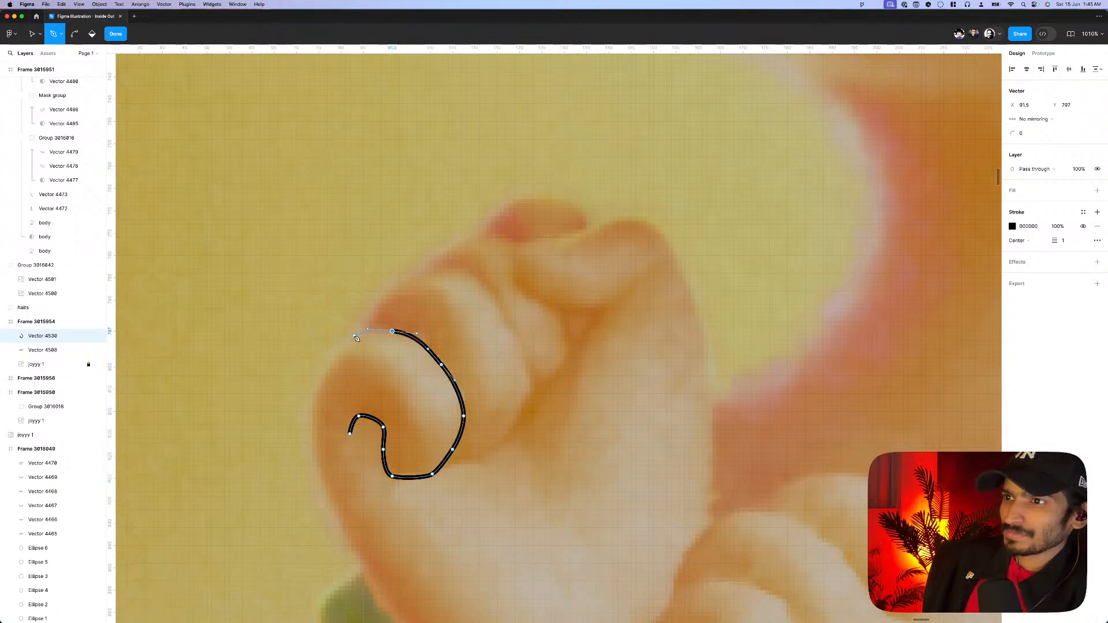
{"action": "left_click", "coordinate": [354, 334]}
{"action": "key", "text": "Escape"}
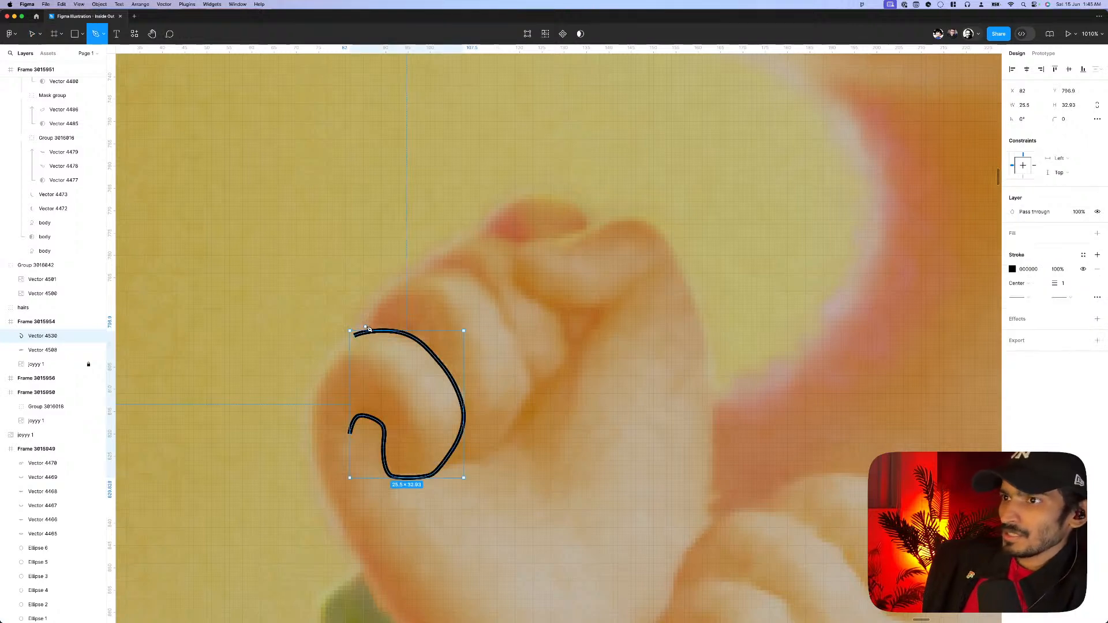
- Trace the second curled finger of the raised fist as a closed outline bordering the lowest finger
{"action": "left_click", "coordinate": [365, 324]}
{"action": "left_click", "coordinate": [414, 274]}
{"action": "left_click_drag", "start_coordinate": [469, 270], "coordinate": [512, 343]}
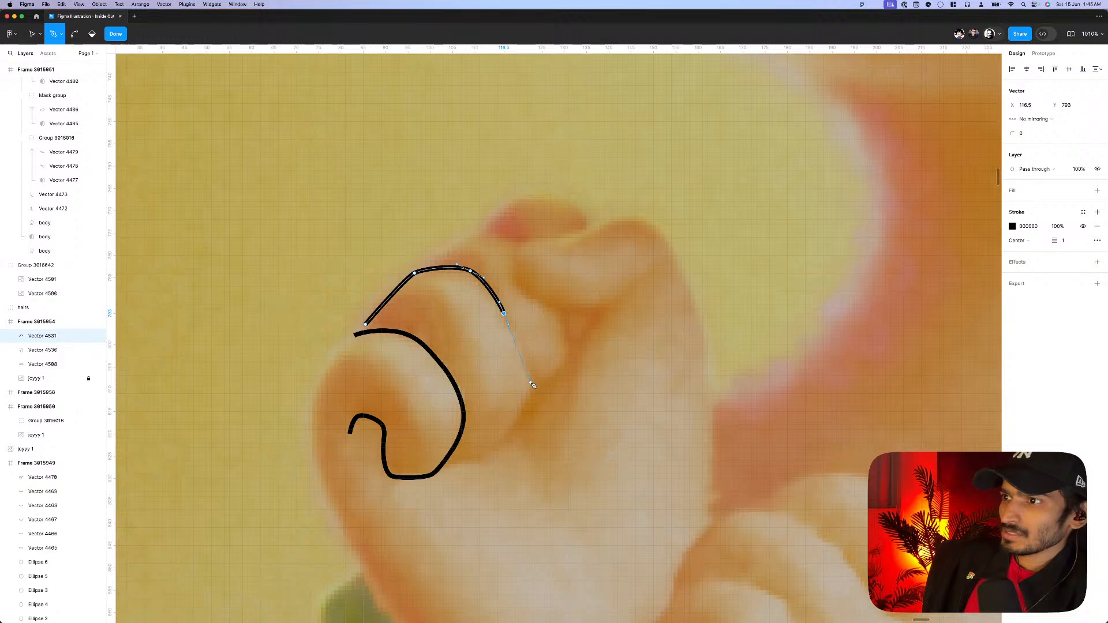
{"action": "left_click_drag", "start_coordinate": [529, 384], "coordinate": [531, 404]}
{"action": "left_click", "coordinate": [495, 447]}
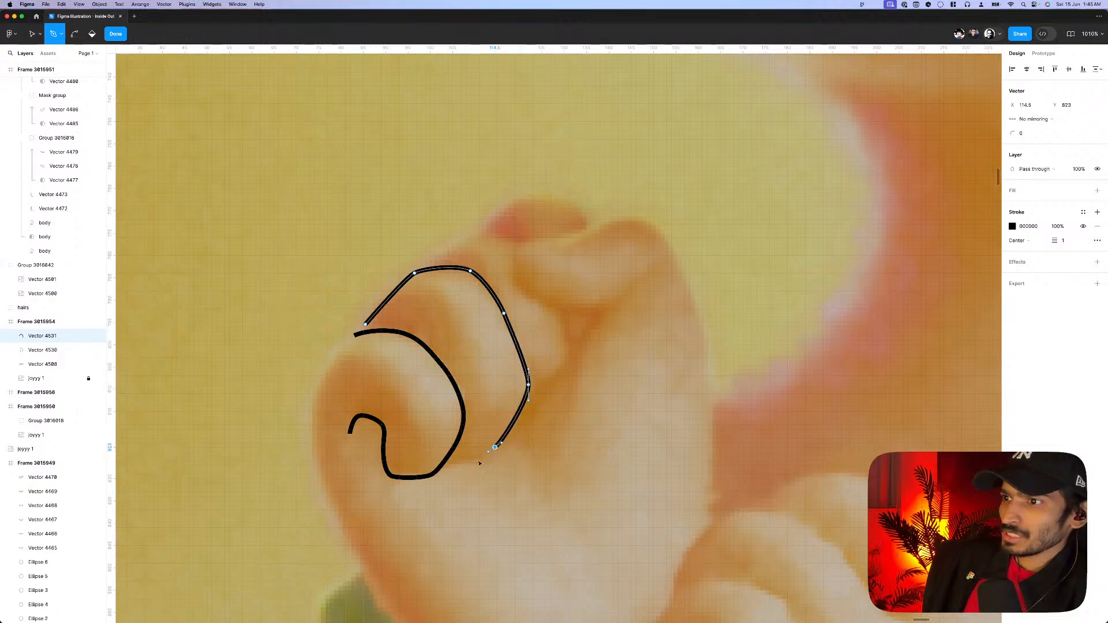
{"action": "left_click", "coordinate": [437, 464]}
{"action": "left_click", "coordinate": [453, 393]}
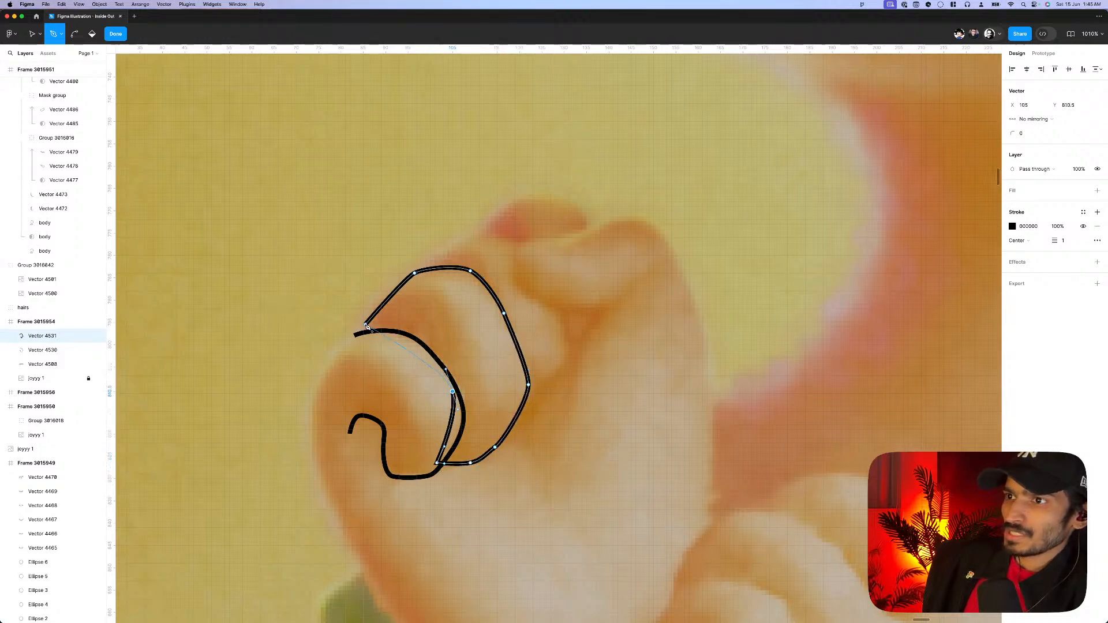
{"action": "left_click_drag", "start_coordinate": [368, 327], "coordinate": [306, 323]}
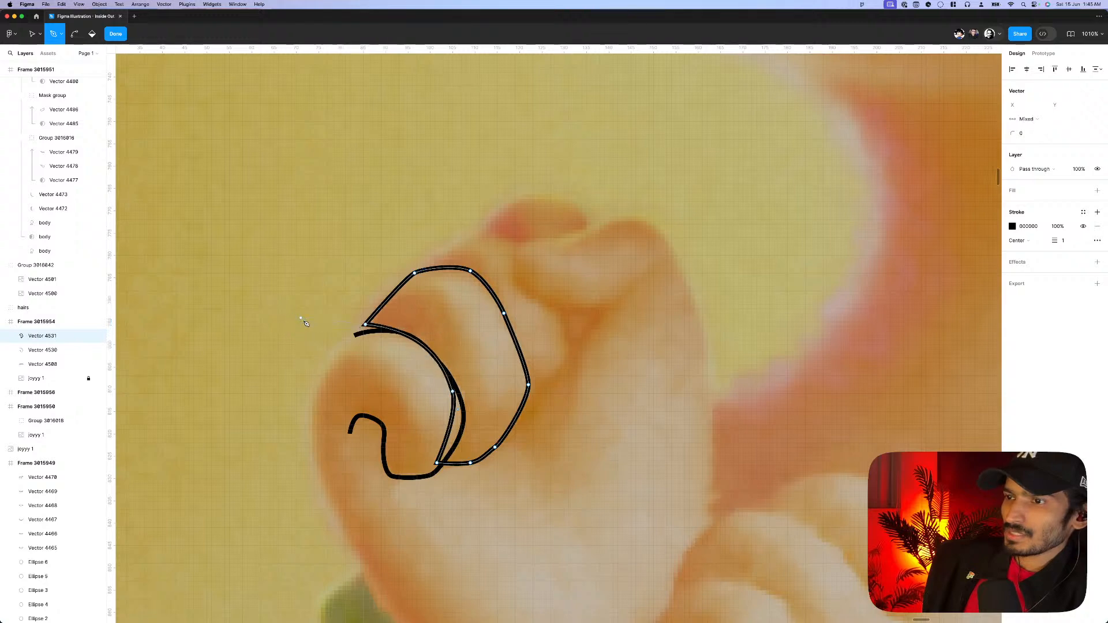
{"action": "key", "text": "Escape"}
- Close the lowest finger's outline with a curve around its outer edge, making the shape about 35 × 33
{"action": "left_click", "coordinate": [351, 431]}
{"action": "double_click", "coordinate": [352, 433]}
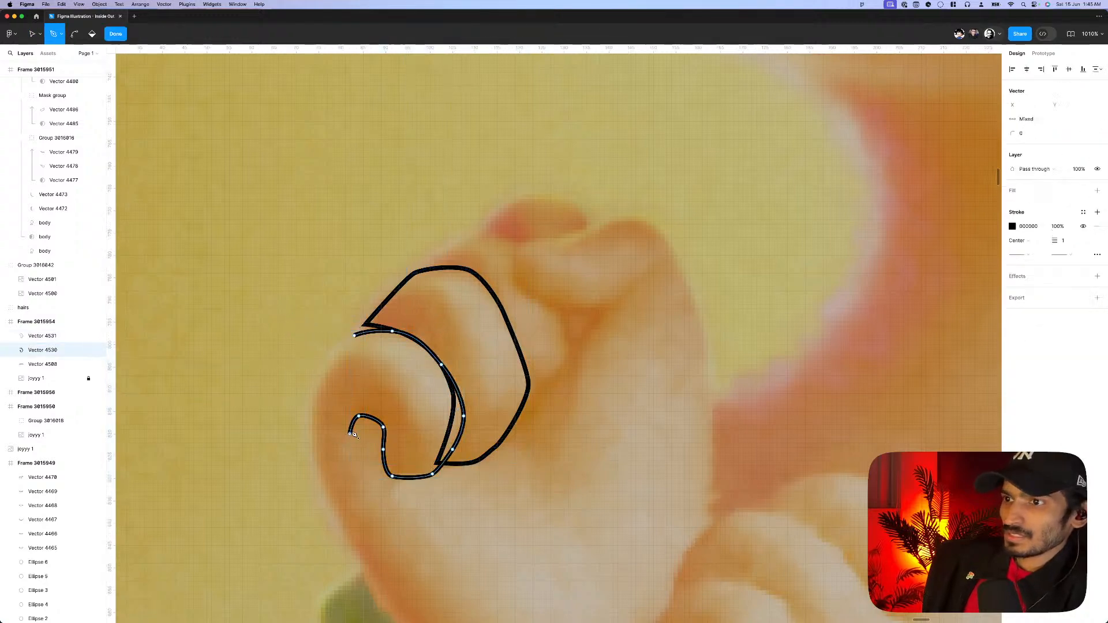
{"action": "left_click", "coordinate": [350, 436]}
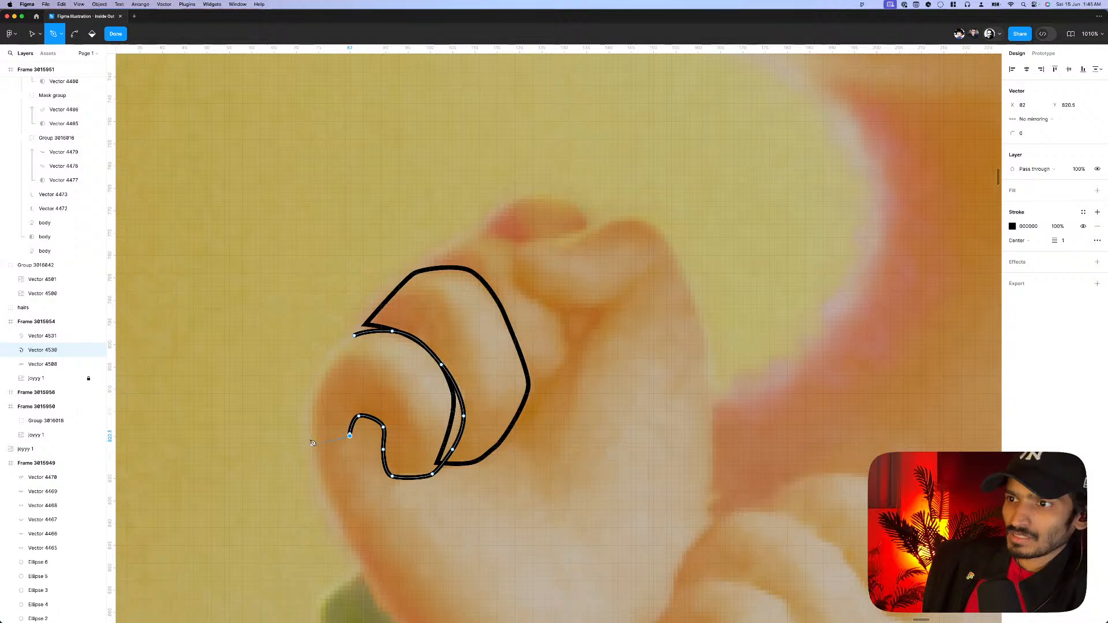
{"action": "left_click_drag", "start_coordinate": [313, 445], "coordinate": [300, 411]}
{"action": "left_click_drag", "start_coordinate": [355, 336], "coordinate": [402, 311]}
{"action": "key", "text": "Escape"}
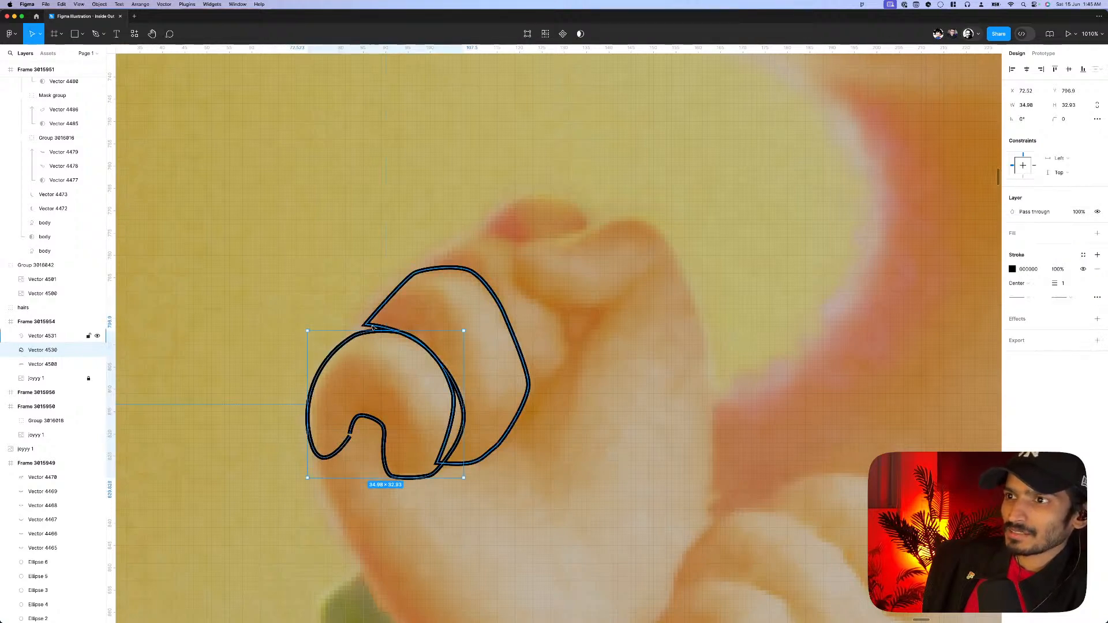
- Lower the second finger's outer corner point onto the lowest finger's outline and curve its outer edge to fit the knuckle
{"action": "double_click", "coordinate": [366, 326]}
{"action": "left_click", "coordinate": [365, 331]}
{"action": "left_click_drag", "start_coordinate": [378, 318], "coordinate": [375, 313]}
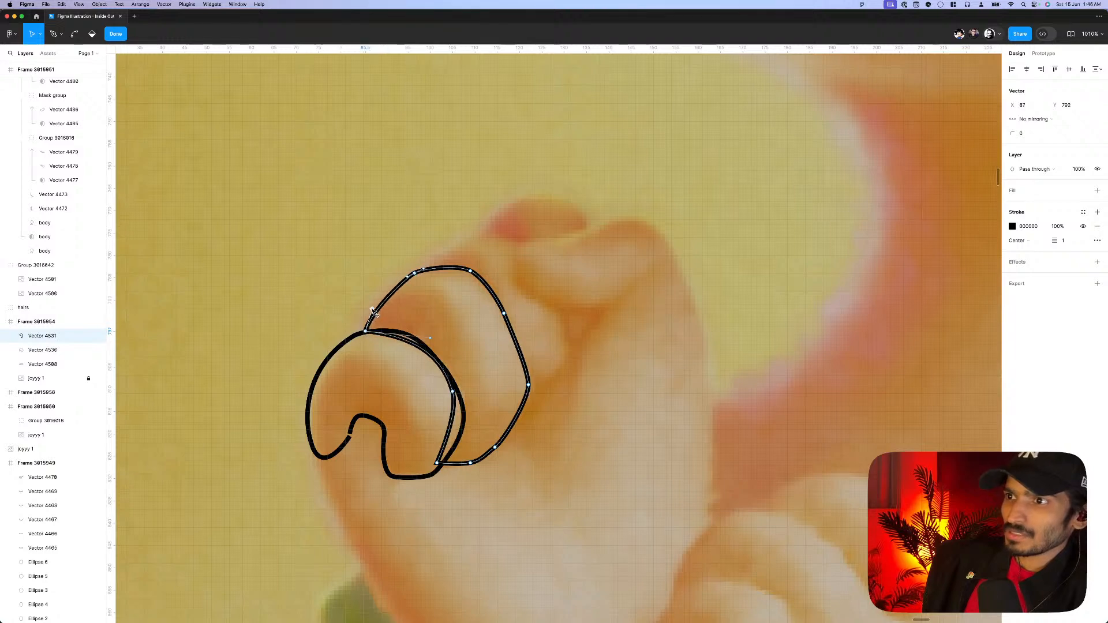
{"action": "key", "text": "Escape"}
- Trace the third curled finger of the raised fist as a closed outline, following the second finger's upper edge
{"action": "key", "text": "p"}
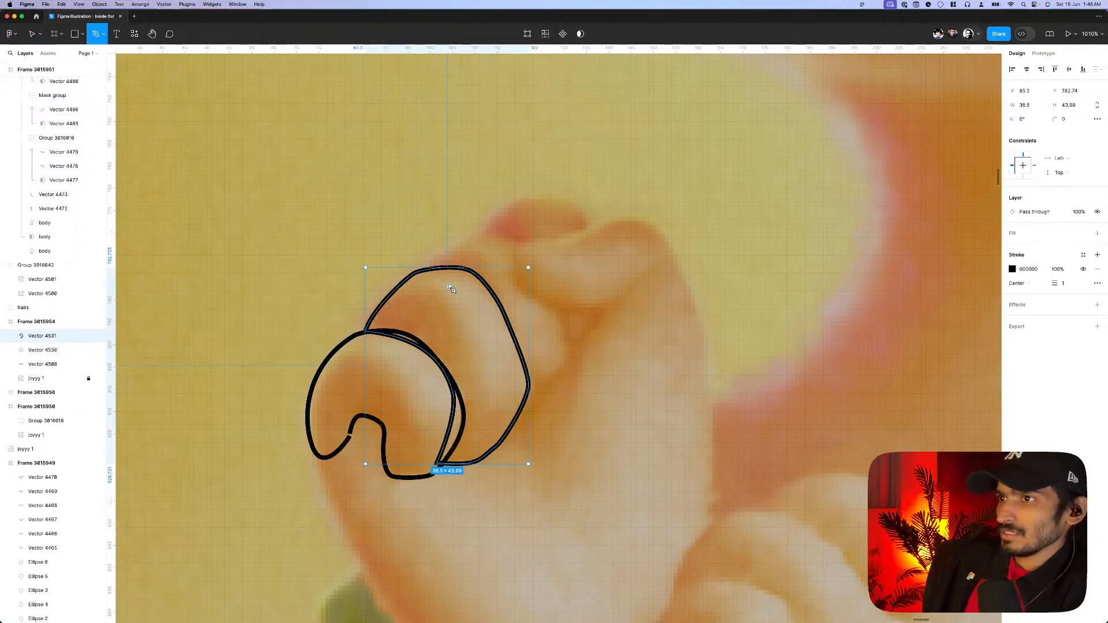
{"action": "left_click", "coordinate": [422, 271]}
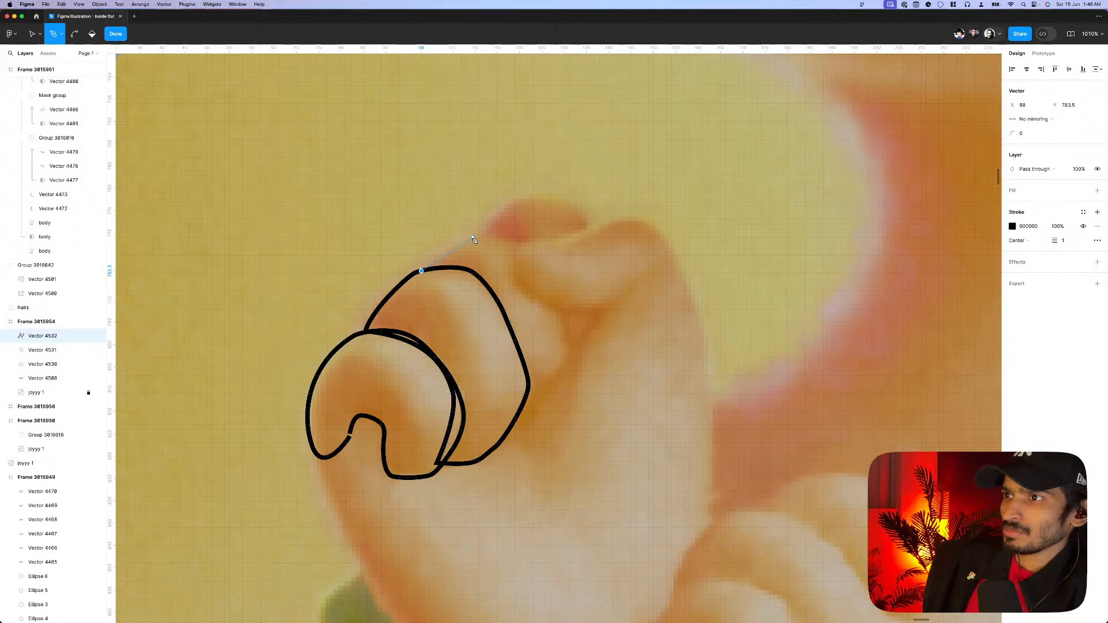
{"action": "left_click_drag", "start_coordinate": [472, 238], "coordinate": [529, 260]}
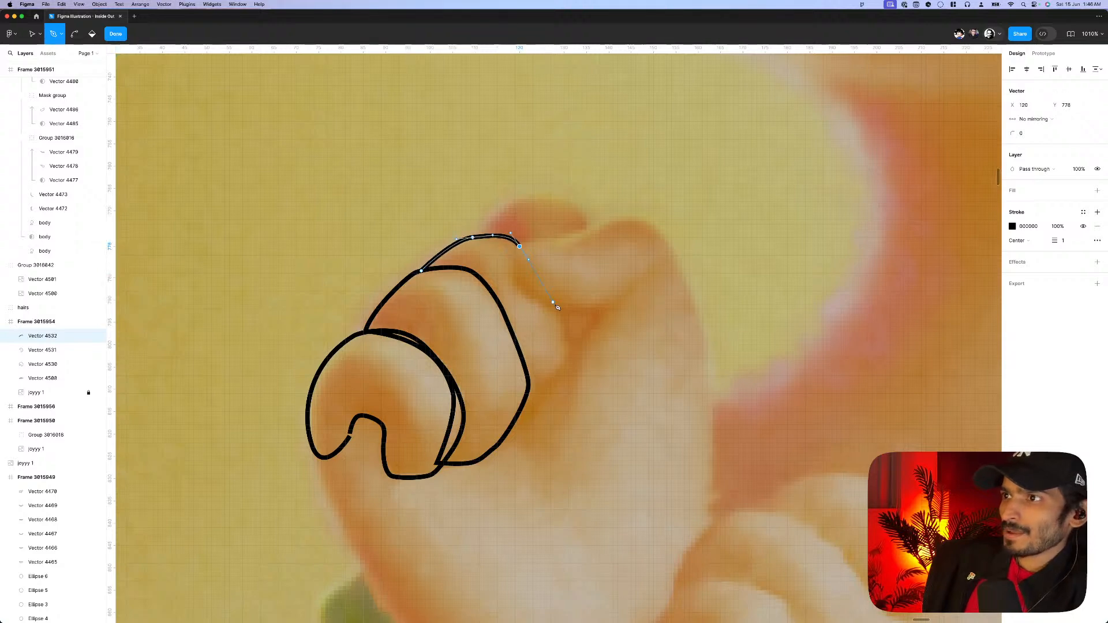
{"action": "left_click_drag", "start_coordinate": [565, 325], "coordinate": [559, 377]}
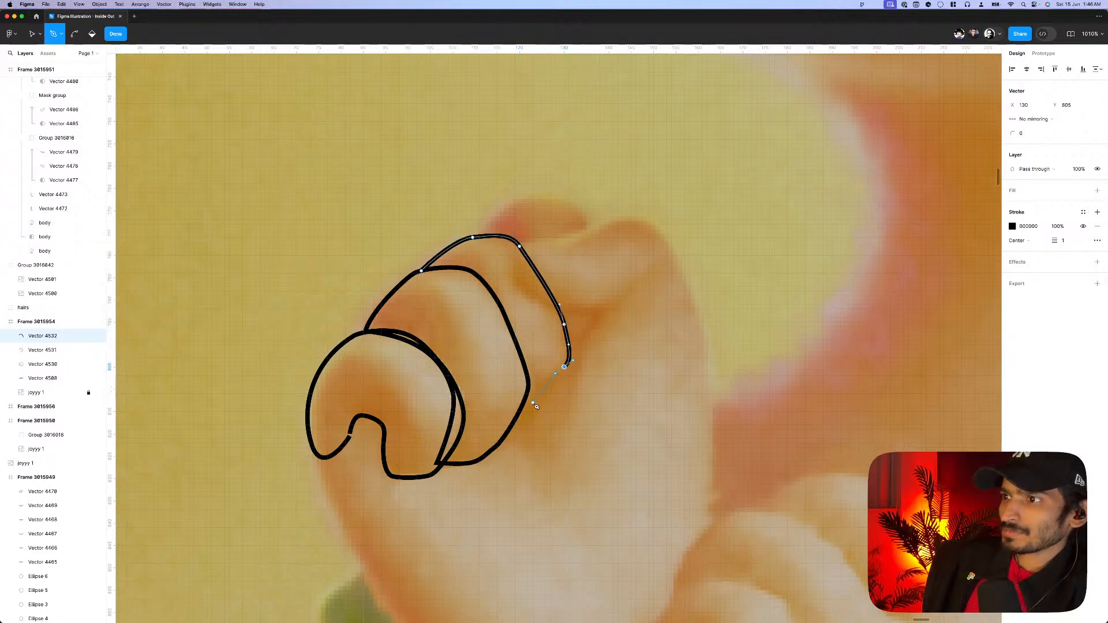
{"action": "left_click", "coordinate": [516, 420]}
{"action": "left_click", "coordinate": [524, 367]}
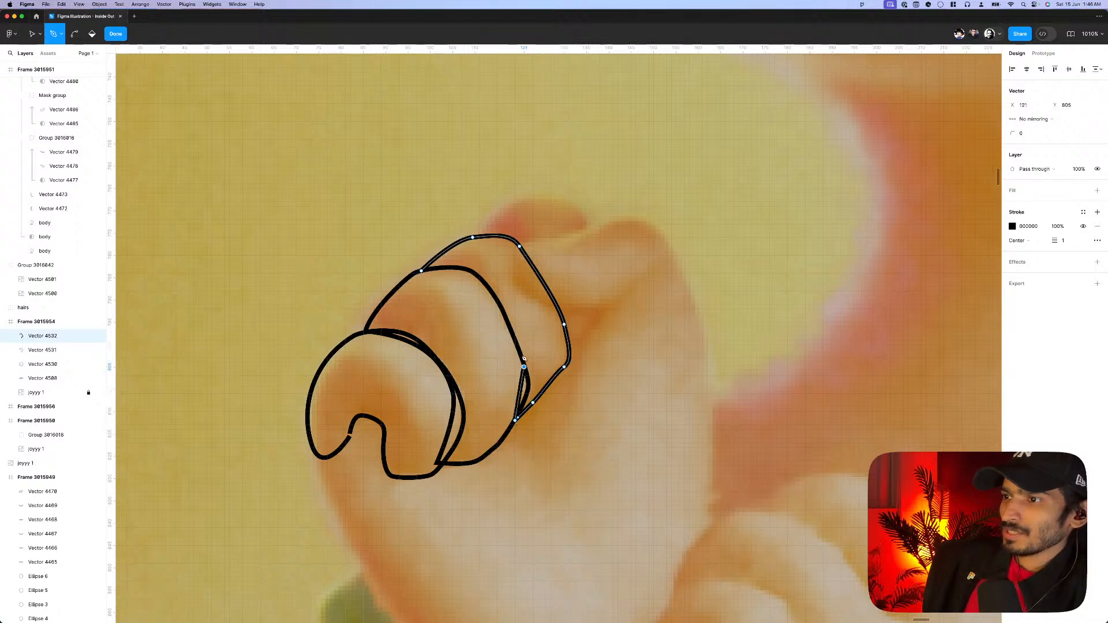
{"action": "left_click_drag", "start_coordinate": [524, 359], "coordinate": [514, 337]}
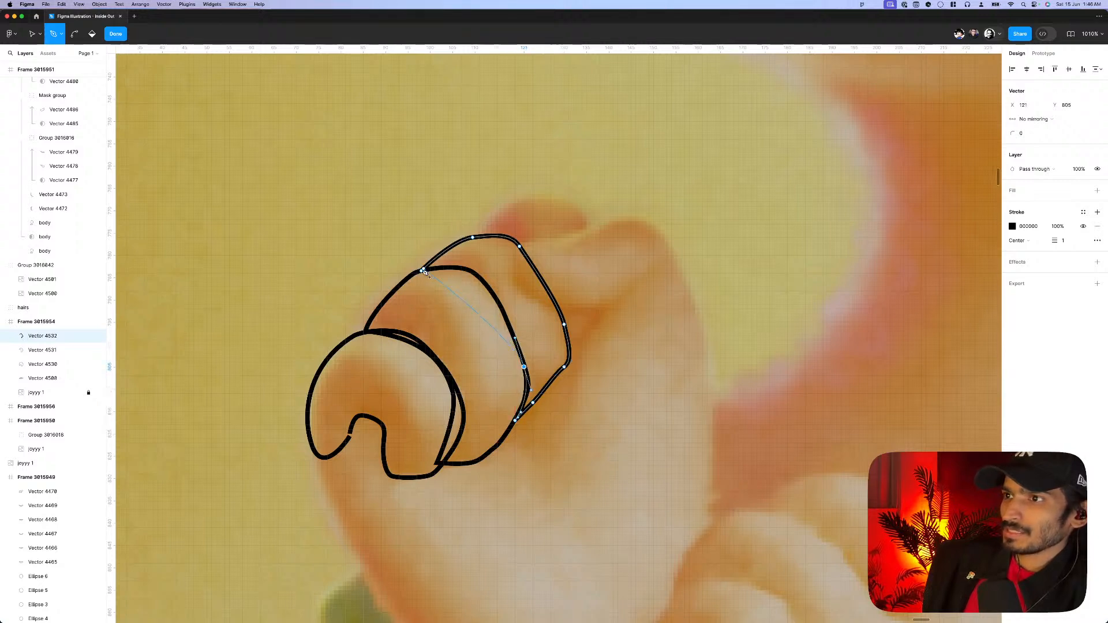
{"action": "left_click", "coordinate": [468, 271]}
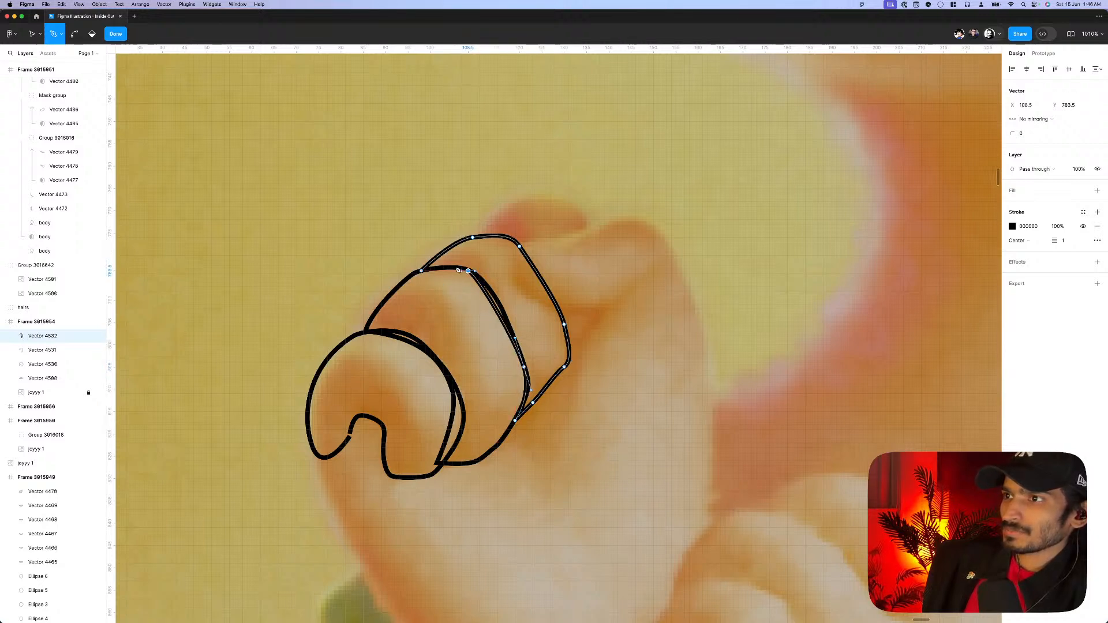
{"action": "left_click", "coordinate": [422, 271]}
- Shift and smooth the third finger's upper inner point so it follows the second finger's outline, and finish editing
{"action": "key", "text": "v"}
{"action": "left_click", "coordinate": [467, 272]}
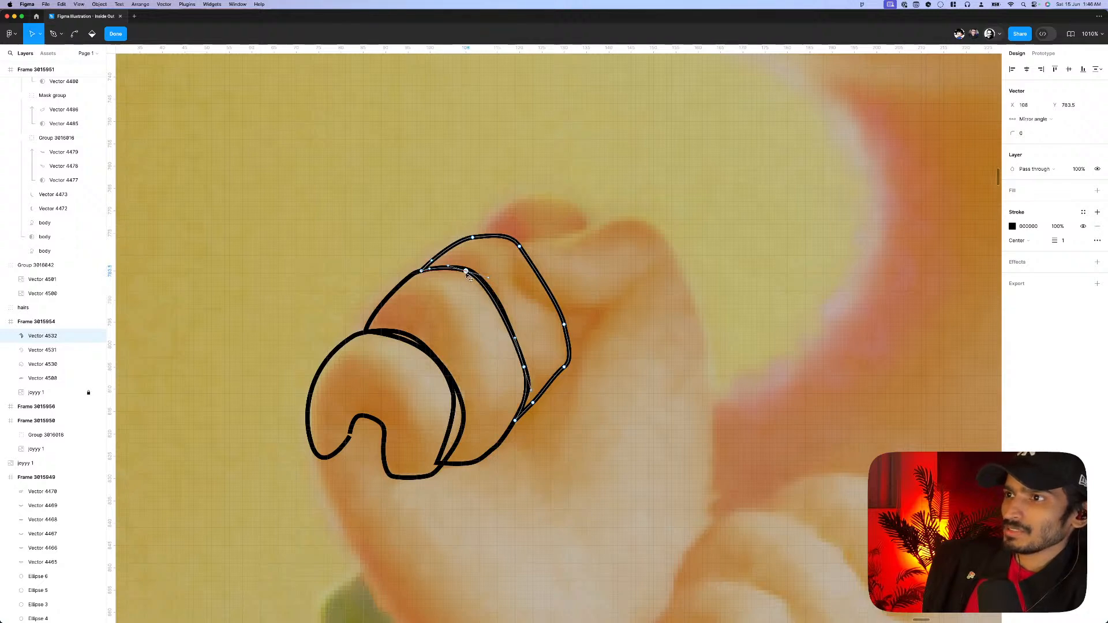
{"action": "left_click", "coordinate": [505, 266]}
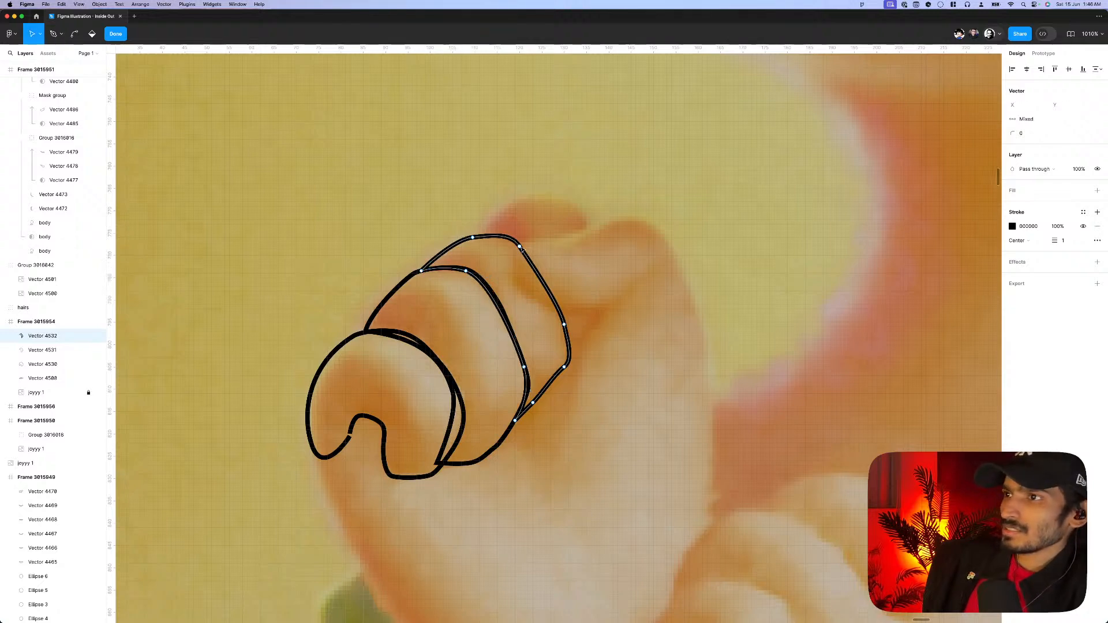
{"action": "left_click_drag", "start_coordinate": [556, 240], "coordinate": [522, 271]}
{"action": "key", "text": "p"}
{"action": "key", "text": "Escape"}
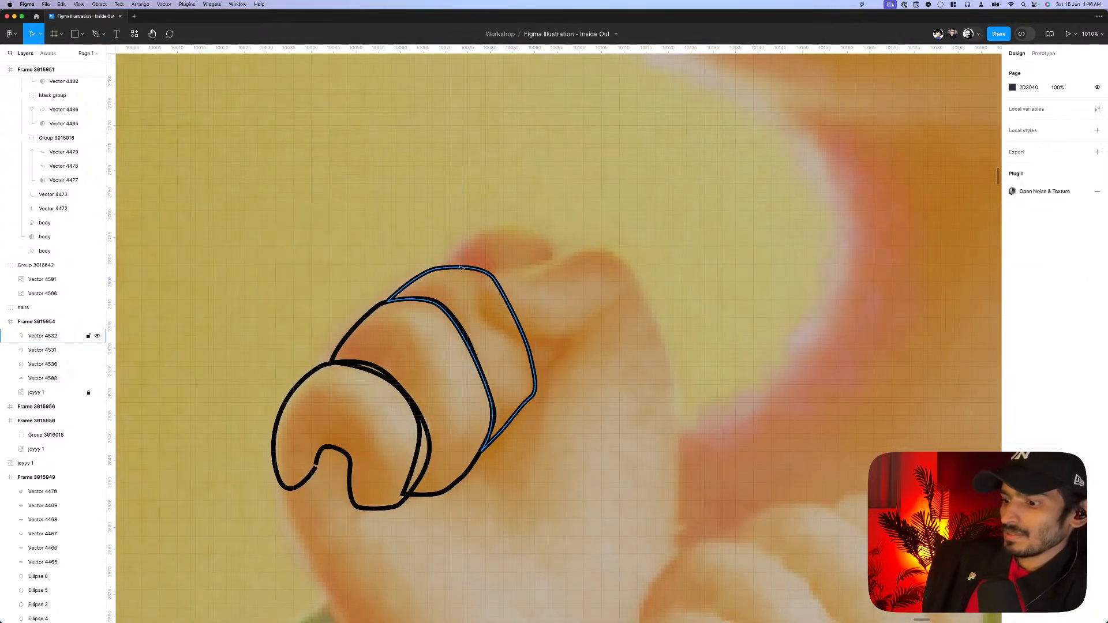
- Trace the fourth finger at the top of the raised fist as a closed outline bordering the third finger
{"action": "key", "text": "p"}
{"action": "left_click", "coordinate": [454, 270]}
{"action": "left_click", "coordinate": [465, 244]}
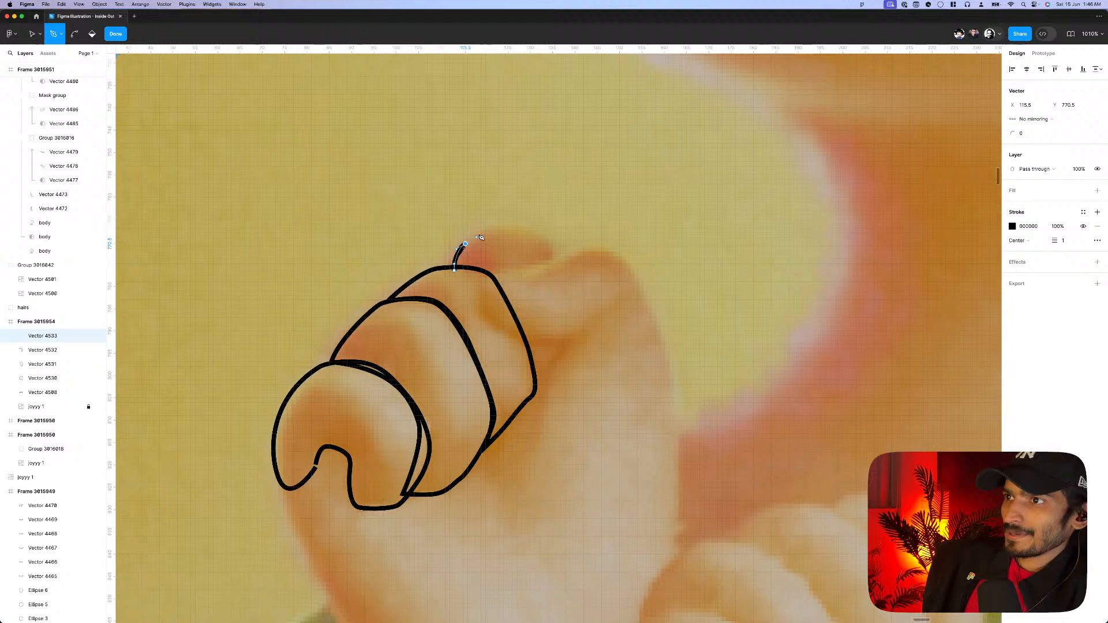
{"action": "left_click", "coordinate": [519, 233]}
{"action": "left_click_drag", "start_coordinate": [550, 260], "coordinate": [550, 270]}
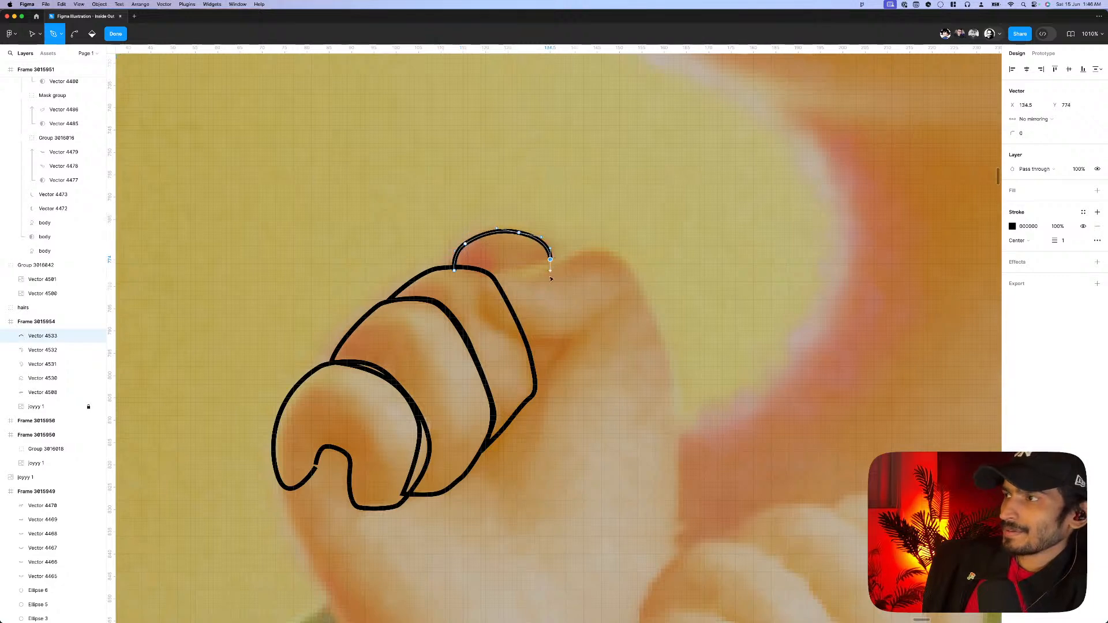
{"action": "left_click_drag", "start_coordinate": [557, 350], "coordinate": [553, 360]}
{"action": "left_click", "coordinate": [531, 378]}
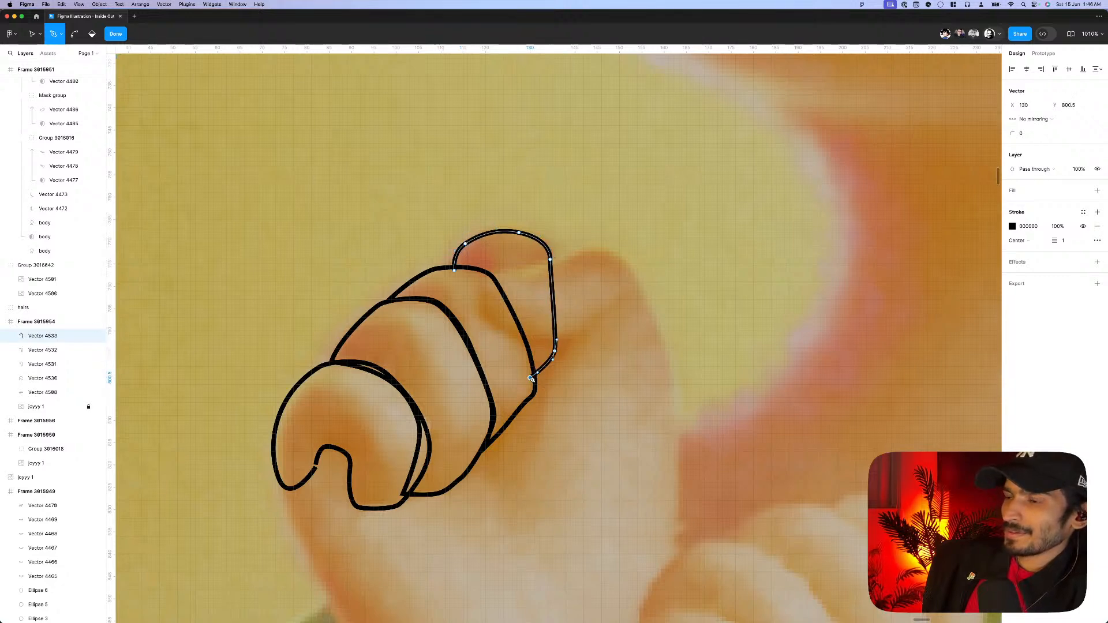
{"action": "left_click_drag", "start_coordinate": [454, 270], "coordinate": [540, 321]}
{"action": "key", "text": "Escape"}
{"action": "key", "text": "Escape"}
- Trace the thumb of the raised fist as a closed outline, from its tip over the fourth finger down to the palm
{"action": "key", "text": "p"}
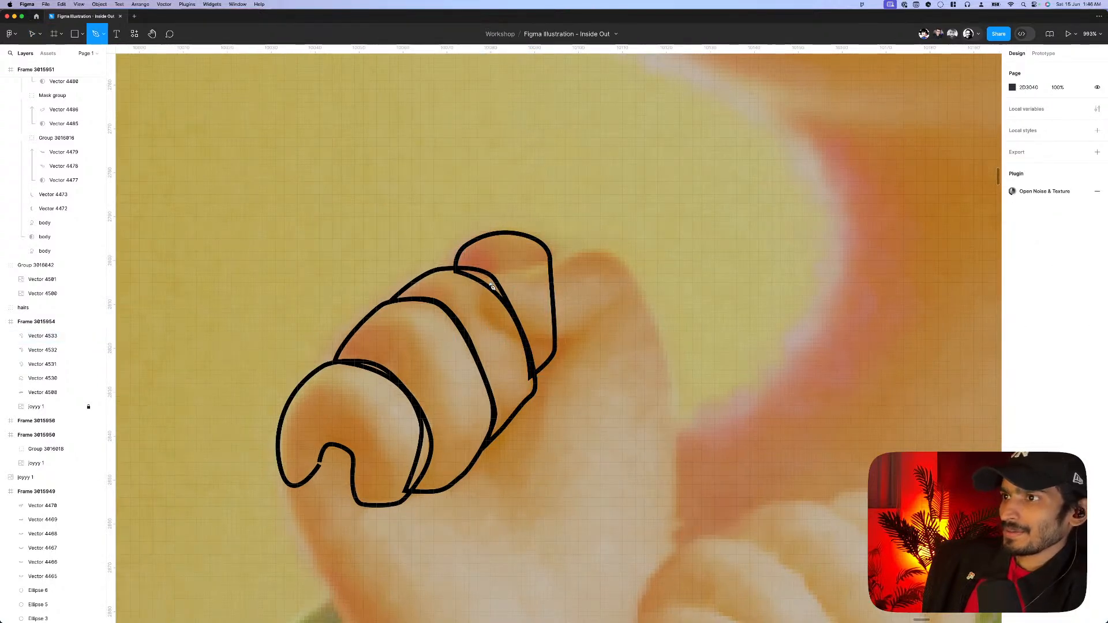
{"action": "left_click", "coordinate": [483, 279]}
{"action": "left_click_drag", "start_coordinate": [484, 316], "coordinate": [563, 344]}
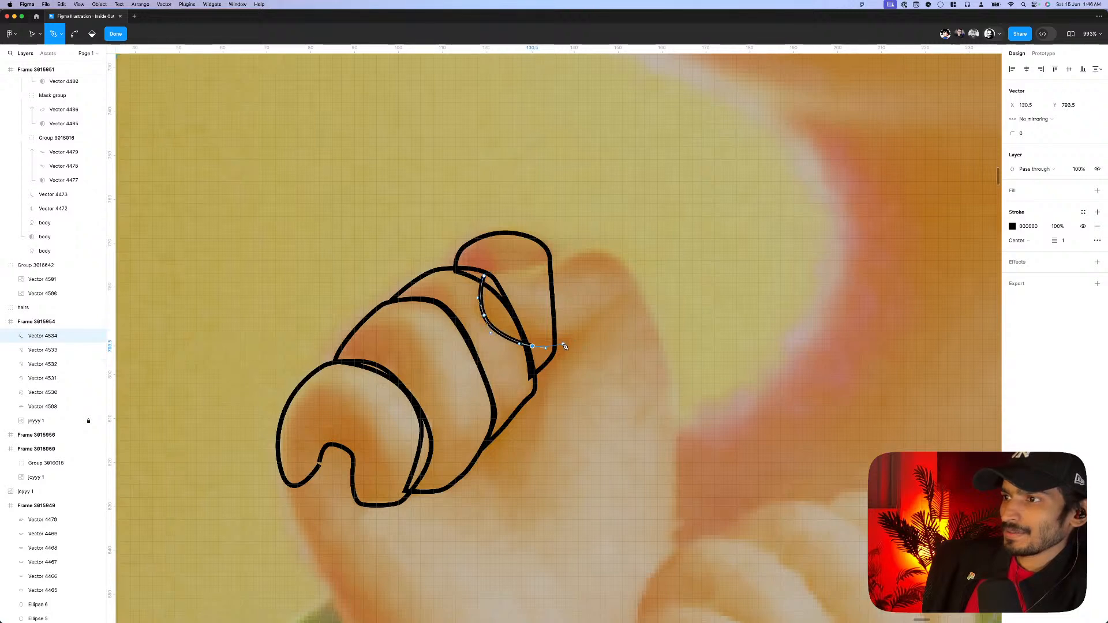
{"action": "scroll", "coordinate": [552, 354], "scroll_direction": "down", "scroll_amount": 5}
{"action": "left_click_drag", "start_coordinate": [542, 389], "coordinate": [546, 465]}
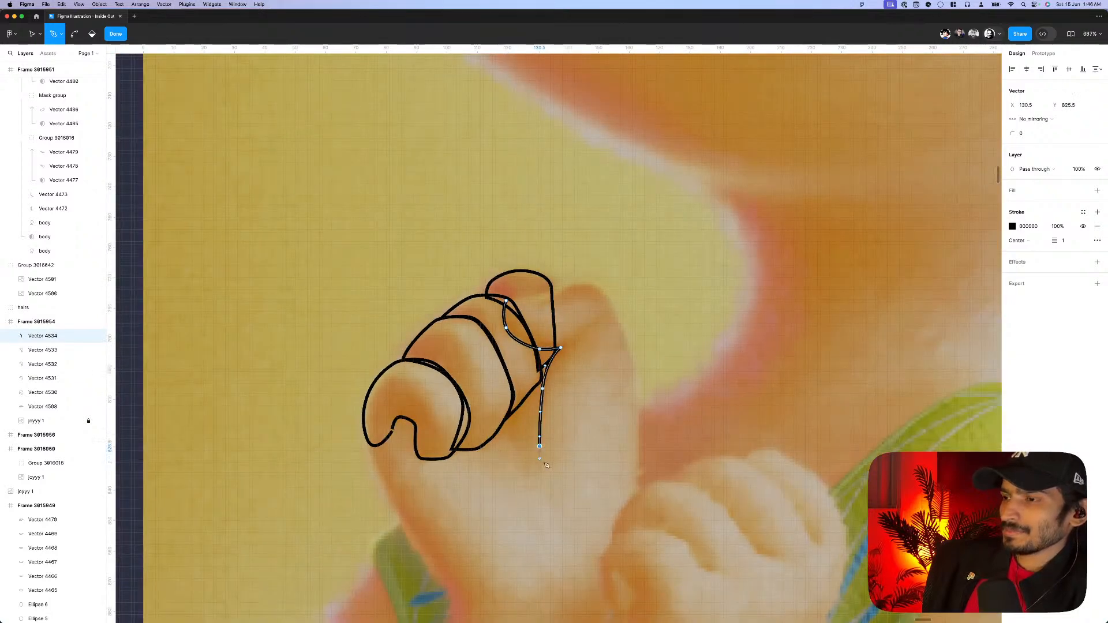
{"action": "left_click", "coordinate": [637, 465]}
{"action": "left_click_drag", "start_coordinate": [633, 364], "coordinate": [631, 333]}
{"action": "left_click", "coordinate": [608, 301]}
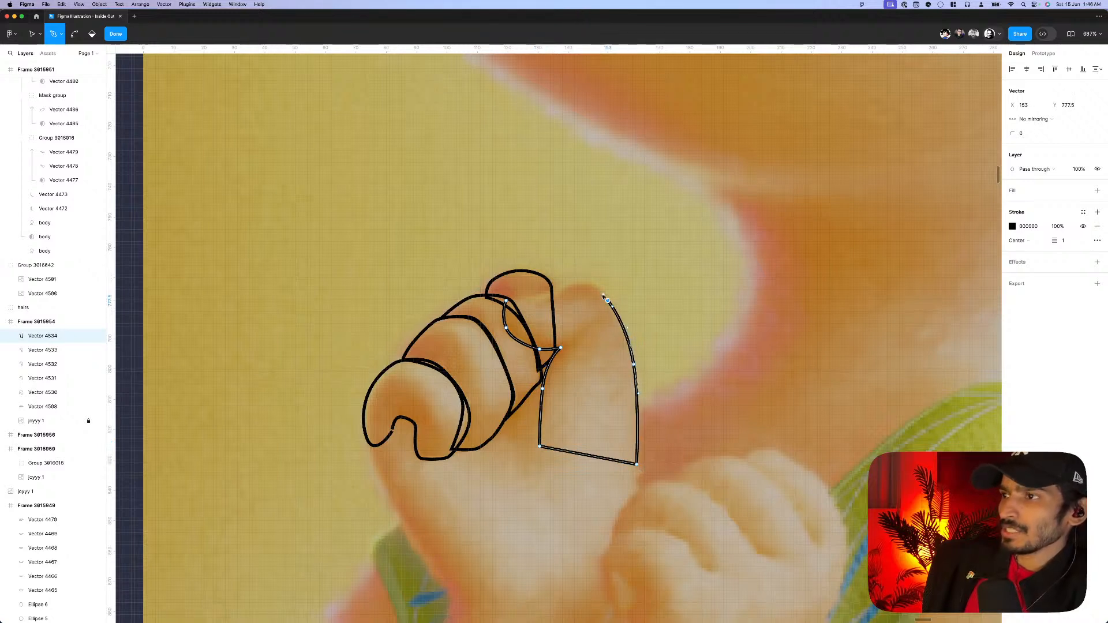
{"action": "left_click_drag", "start_coordinate": [577, 286], "coordinate": [564, 294]}
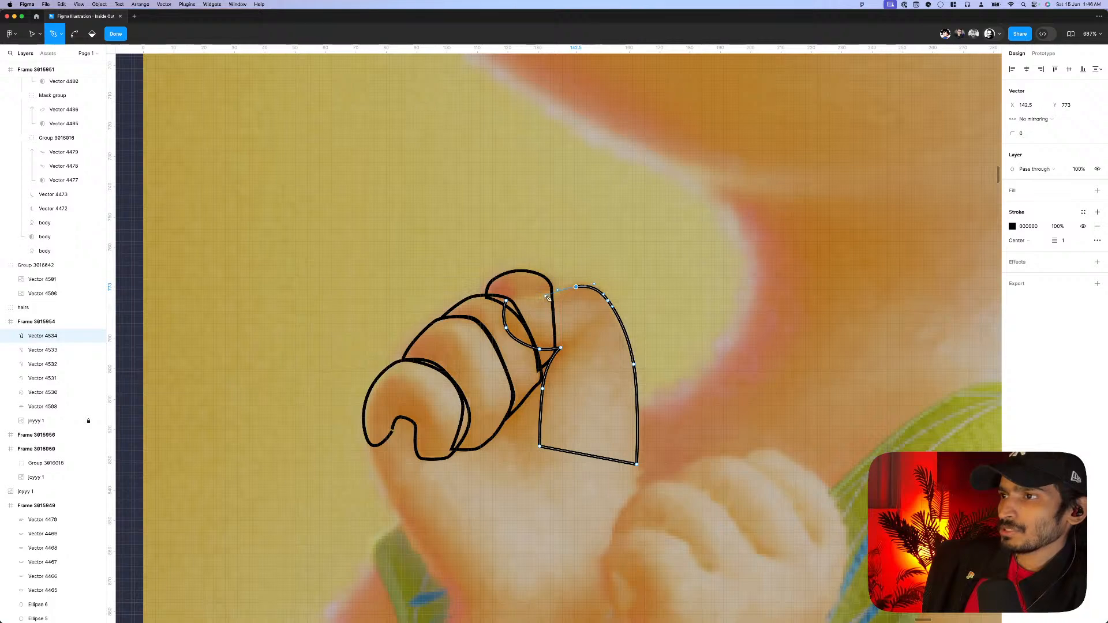
{"action": "left_click", "coordinate": [540, 297]}
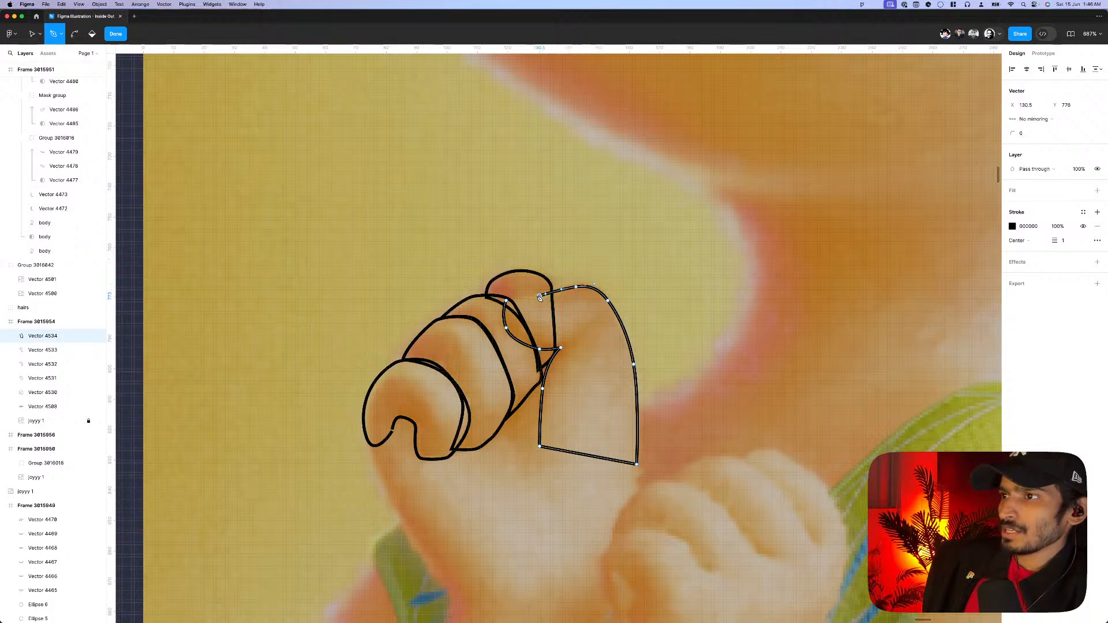
{"action": "left_click", "coordinate": [507, 301]}
- Round the thumb outline's tip corner and smooth the neighbouring point on its upper edge
{"action": "scroll", "coordinate": [506, 300], "scroll_direction": "up", "scroll_amount": 5}
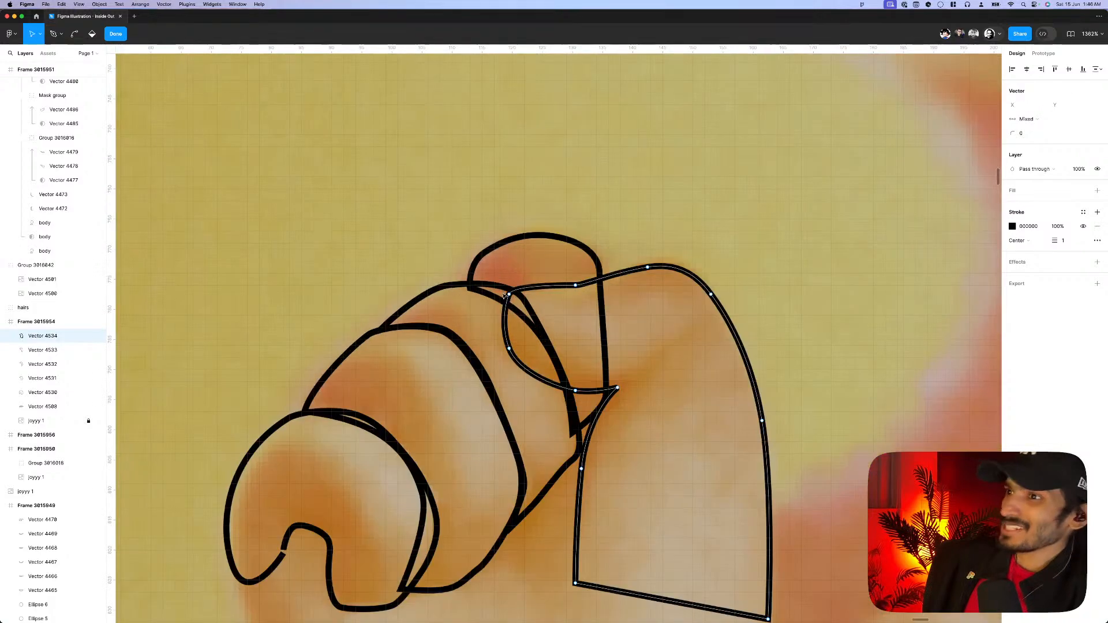
{"action": "left_click", "coordinate": [508, 295]}
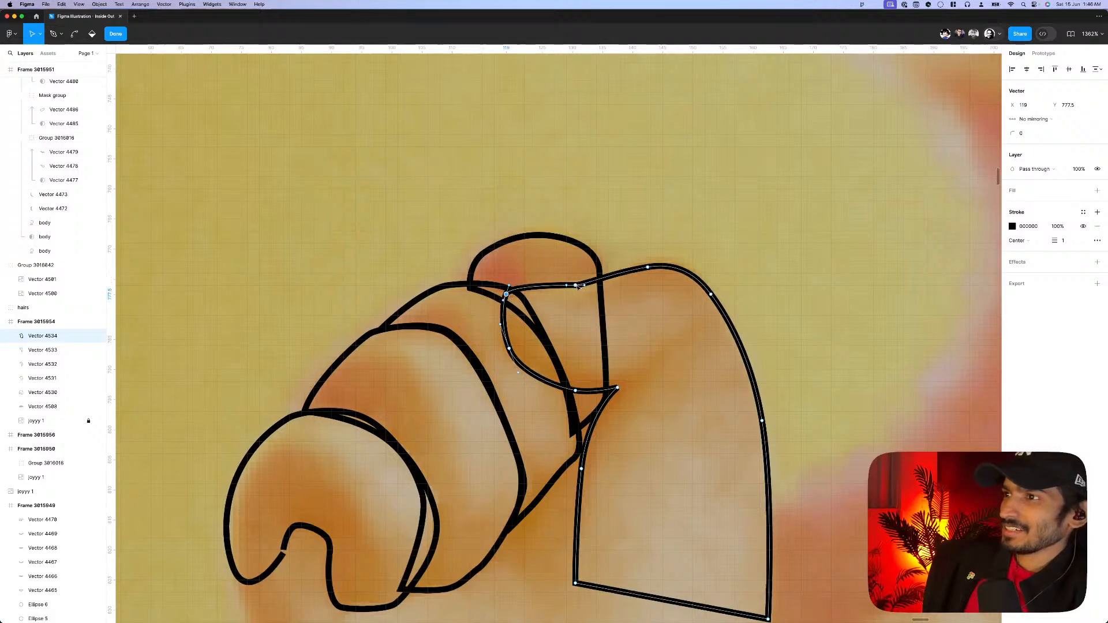
{"action": "left_click", "coordinate": [577, 286]}
{"action": "scroll", "coordinate": [578, 300], "scroll_direction": "down", "scroll_amount": 5}
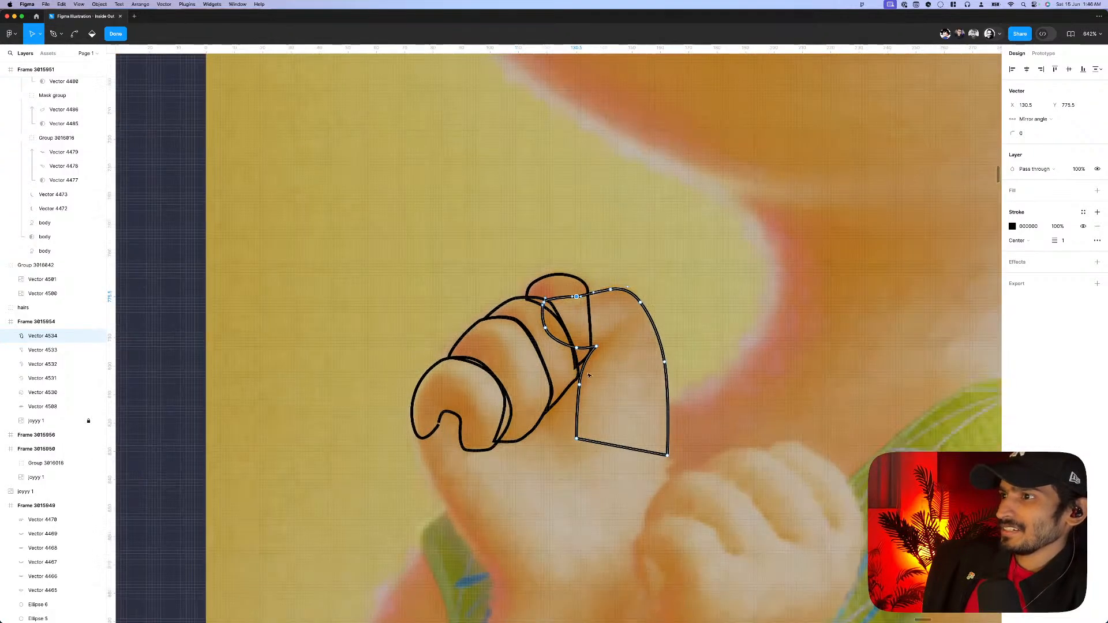
- Bend the thumb outline's straight lower edge into a rounded curve bulging into the palm, and finish editing
{"action": "scroll", "coordinate": [589, 375], "scroll_direction": "up", "scroll_amount": 2}
{"action": "left_click", "coordinate": [562, 410]}
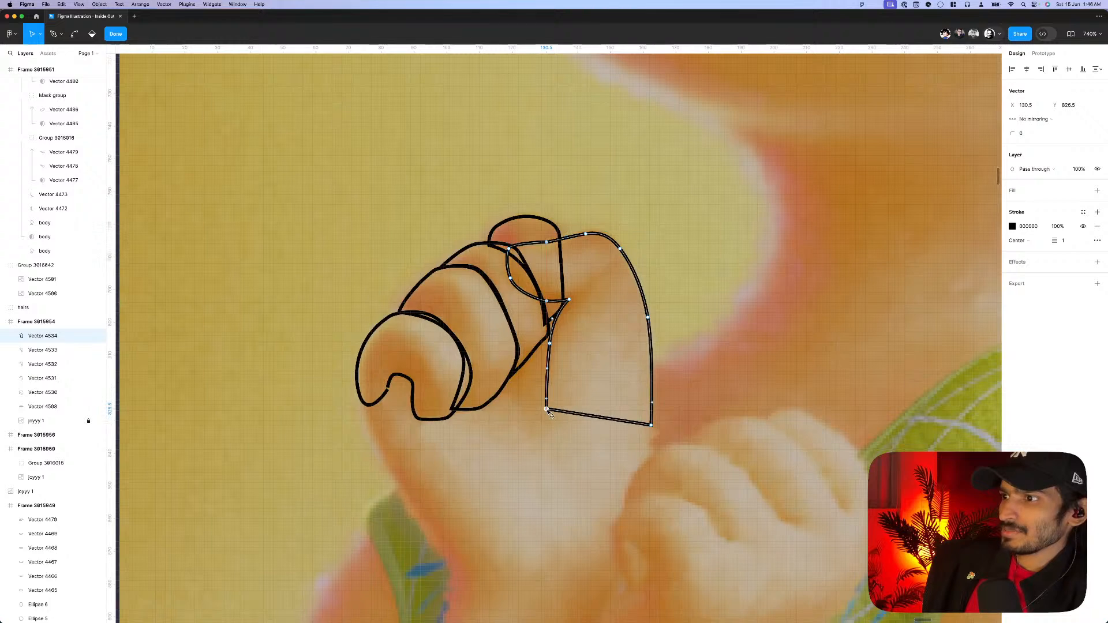
{"action": "left_click_drag", "start_coordinate": [602, 423], "coordinate": [622, 477]}
{"action": "scroll", "coordinate": [613, 467], "scroll_direction": "down", "scroll_amount": 2}
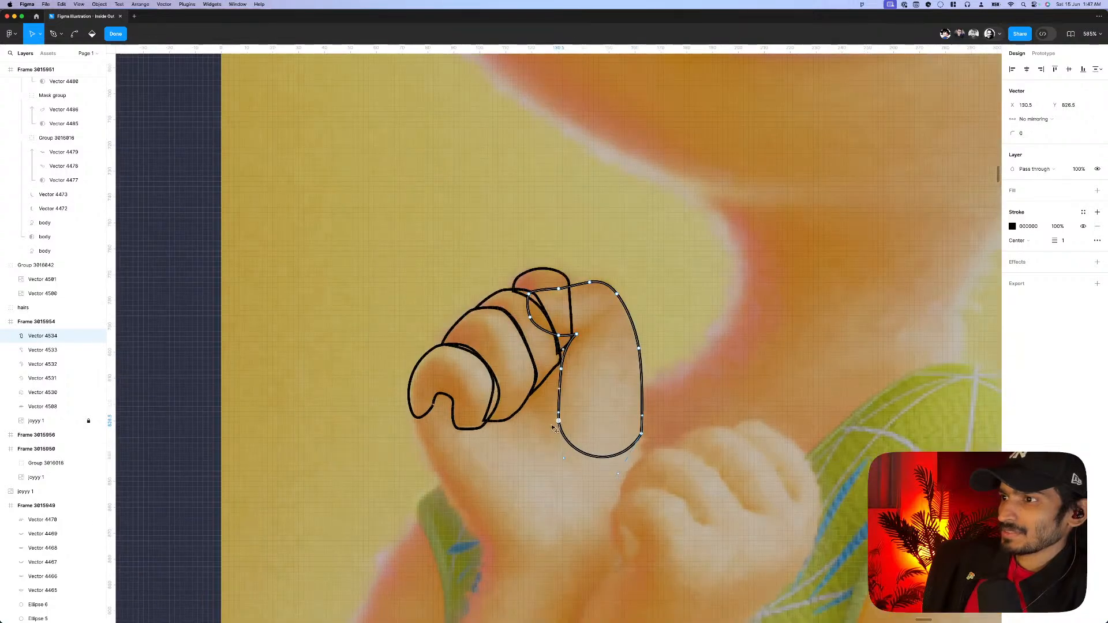
{"action": "scroll", "coordinate": [625, 391], "scroll_direction": "down", "scroll_amount": 3}
{"action": "key", "text": "Escape"}
{"action": "key", "text": "Escape"}
- Trace the lowest curled finger of the second fist as a closed, rounded outline
{"action": "scroll", "coordinate": [625, 391], "scroll_direction": "up", "scroll_amount": 2}
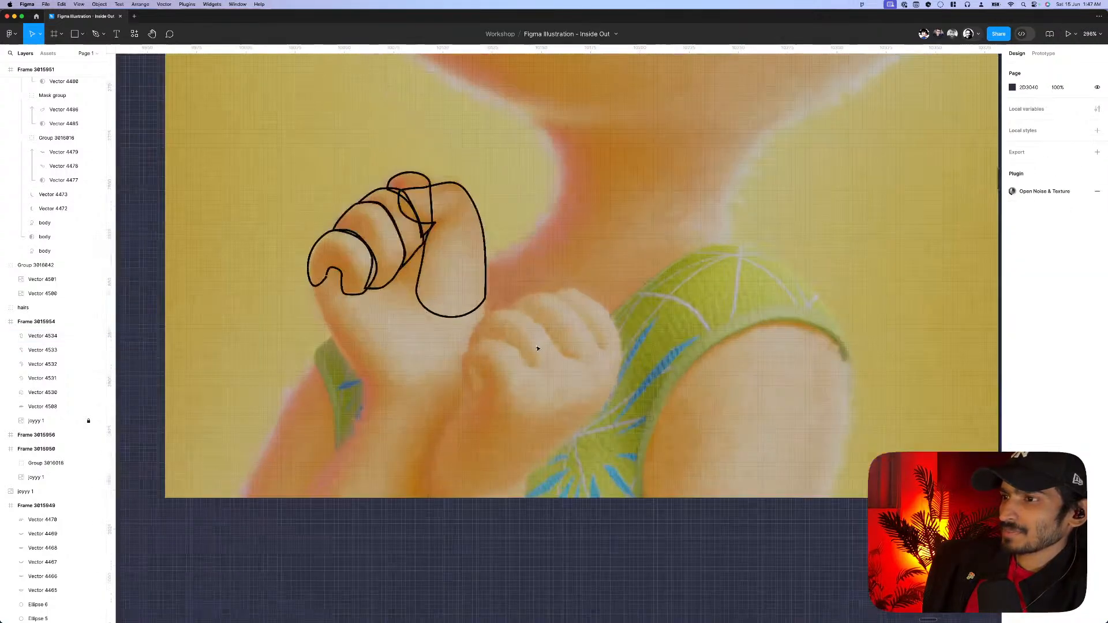
{"action": "scroll", "coordinate": [518, 315], "scroll_direction": "up", "scroll_amount": 3}
{"action": "key", "text": "p"}
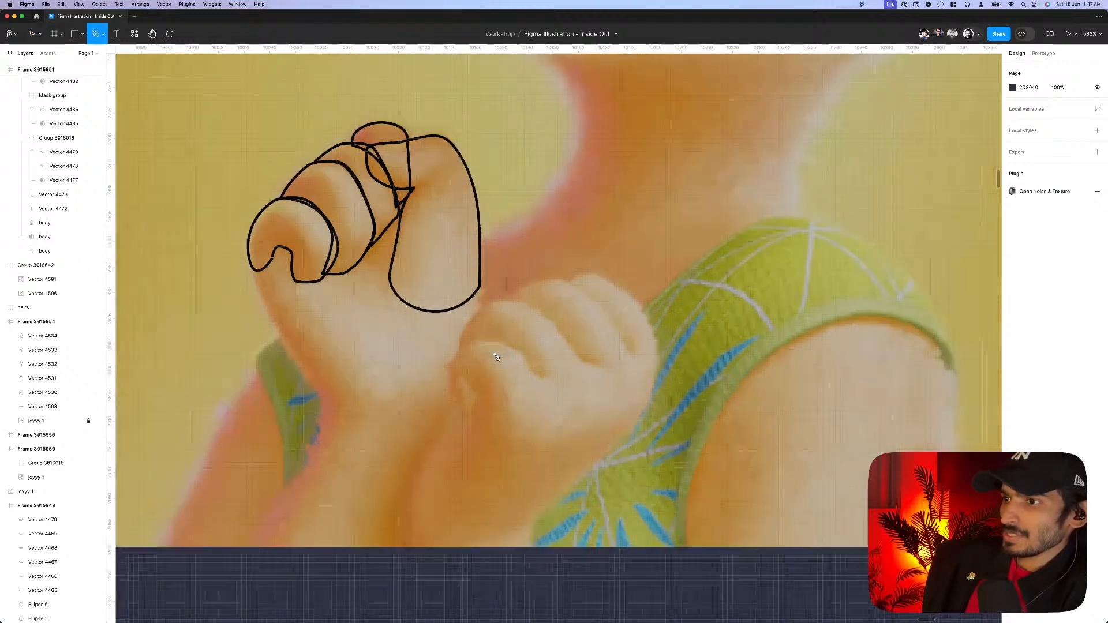
{"action": "left_click", "coordinate": [456, 429]}
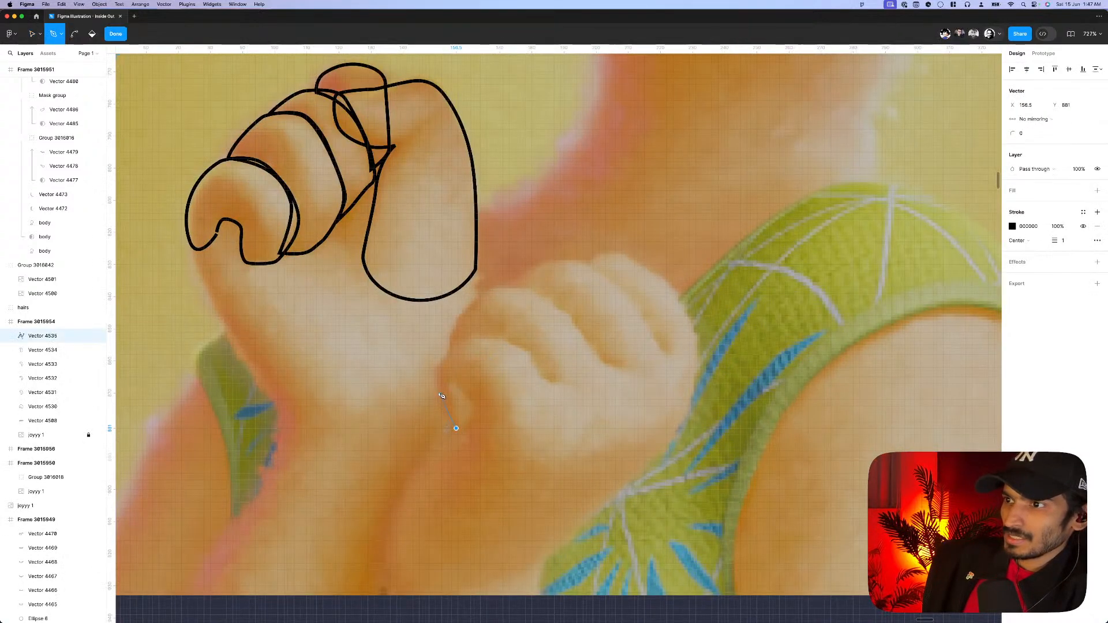
{"action": "left_click_drag", "start_coordinate": [439, 392], "coordinate": [437, 374]}
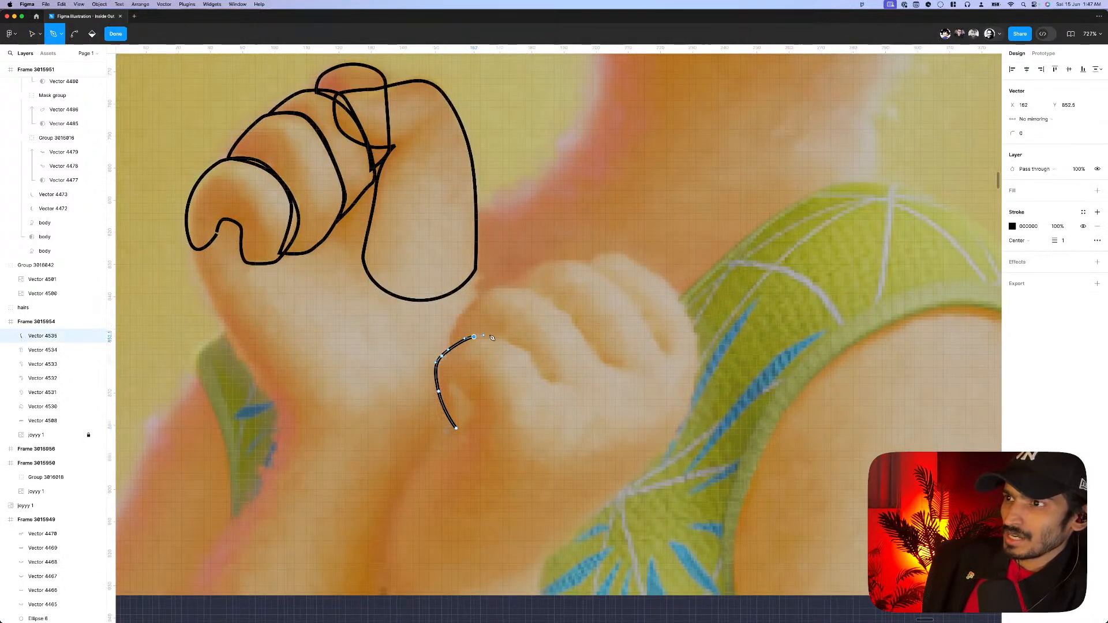
{"action": "left_click_drag", "start_coordinate": [523, 350], "coordinate": [417, 387]}
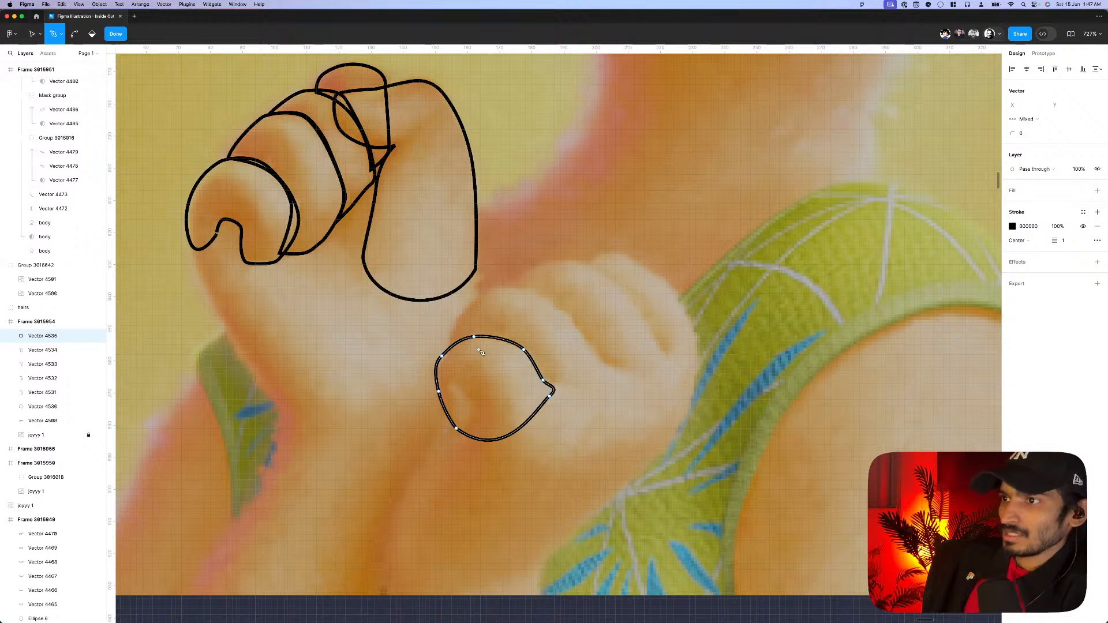
{"action": "key", "text": "Escape"}
{"action": "key", "text": "Escape"}
- Trace the second curled finger of the second fist as a closed outline overlapping the lowest finger
{"action": "key", "text": "p"}
{"action": "left_click", "coordinate": [456, 358]}
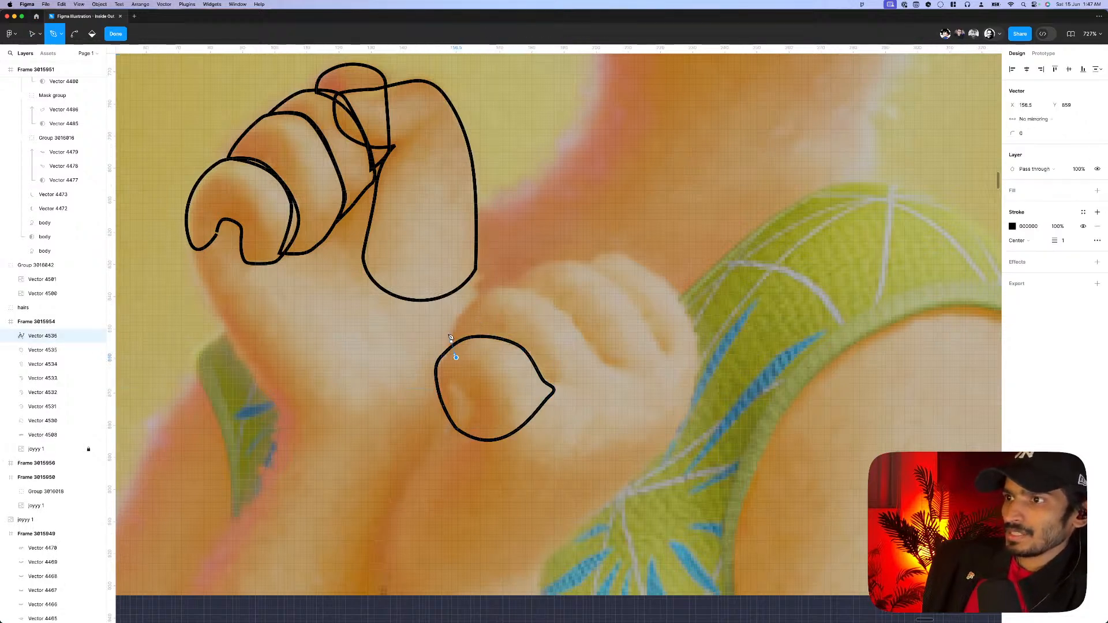
{"action": "left_click_drag", "start_coordinate": [448, 329], "coordinate": [519, 284]}
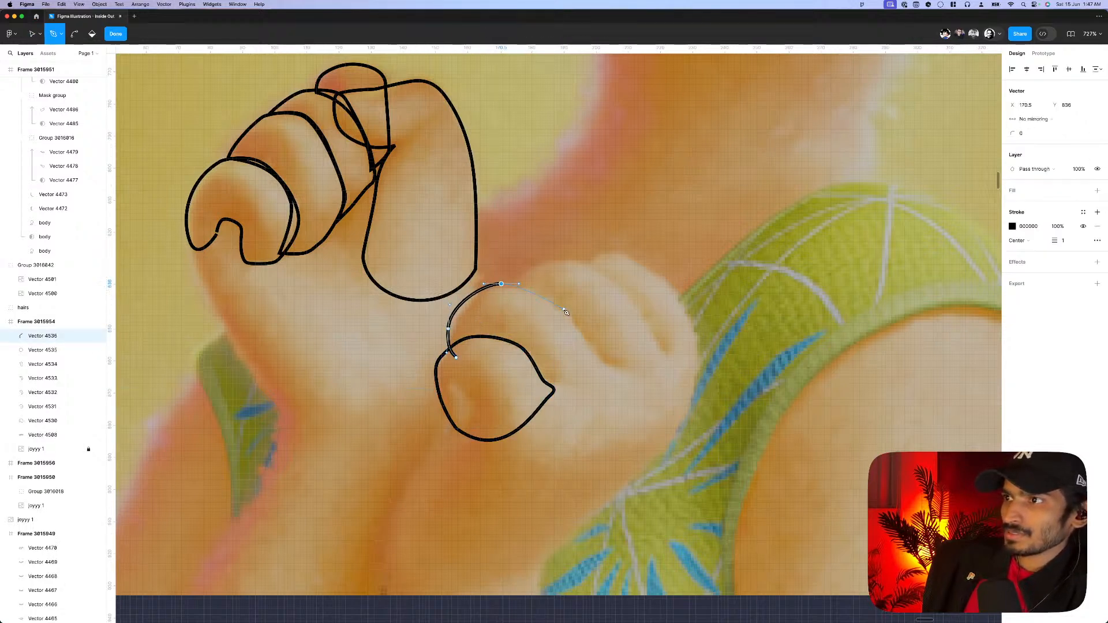
{"action": "left_click_drag", "start_coordinate": [567, 310], "coordinate": [588, 331]}
{"action": "left_click", "coordinate": [612, 372]}
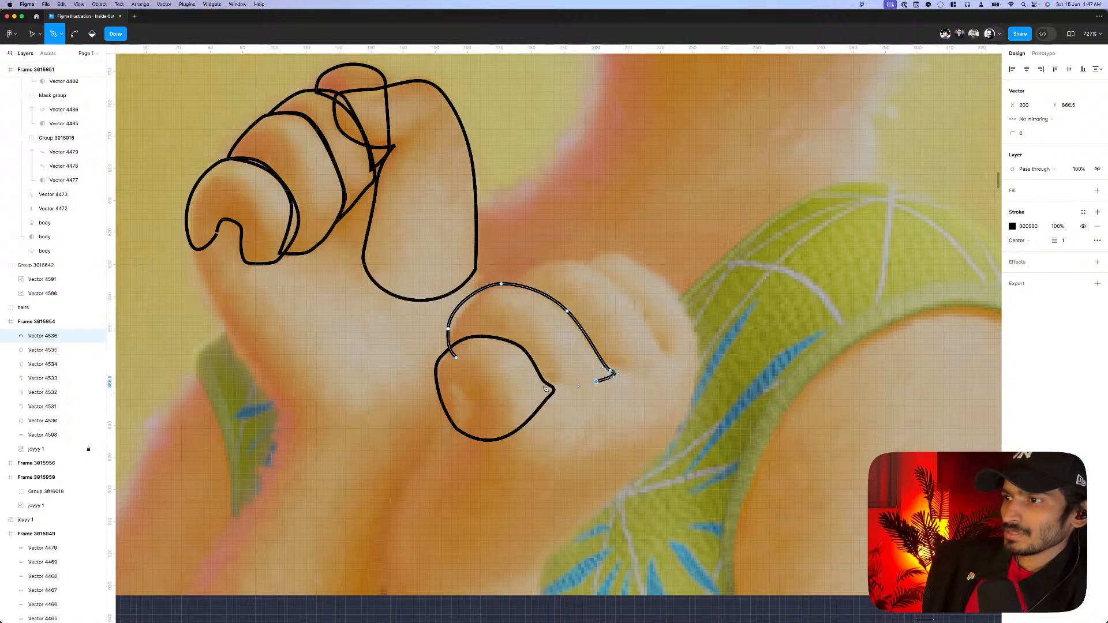
{"action": "left_click_drag", "start_coordinate": [535, 382], "coordinate": [479, 360]}
{"action": "left_click", "coordinate": [457, 357]}
{"action": "scroll", "coordinate": [384, 362], "scroll_direction": "down", "scroll_amount": 5}
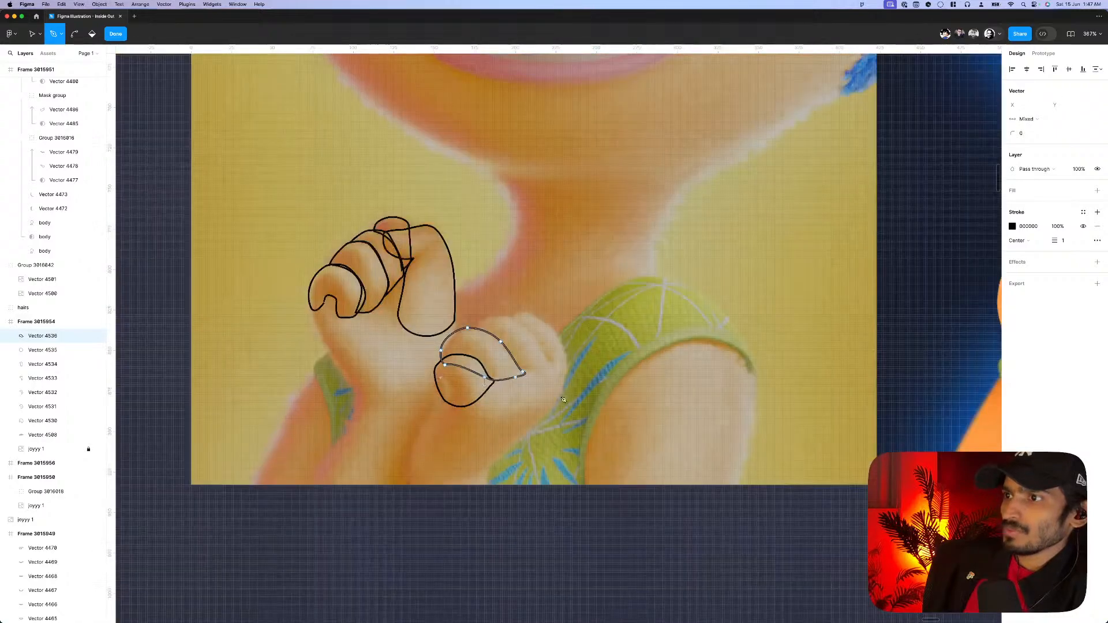
{"action": "key", "text": "Escape"}
{"action": "key", "text": "Escape"}
- Trace the third curled finger of the second fist as a closed outline bordering the second finger
{"action": "scroll", "coordinate": [557, 430], "scroll_direction": "up", "scroll_amount": 3}
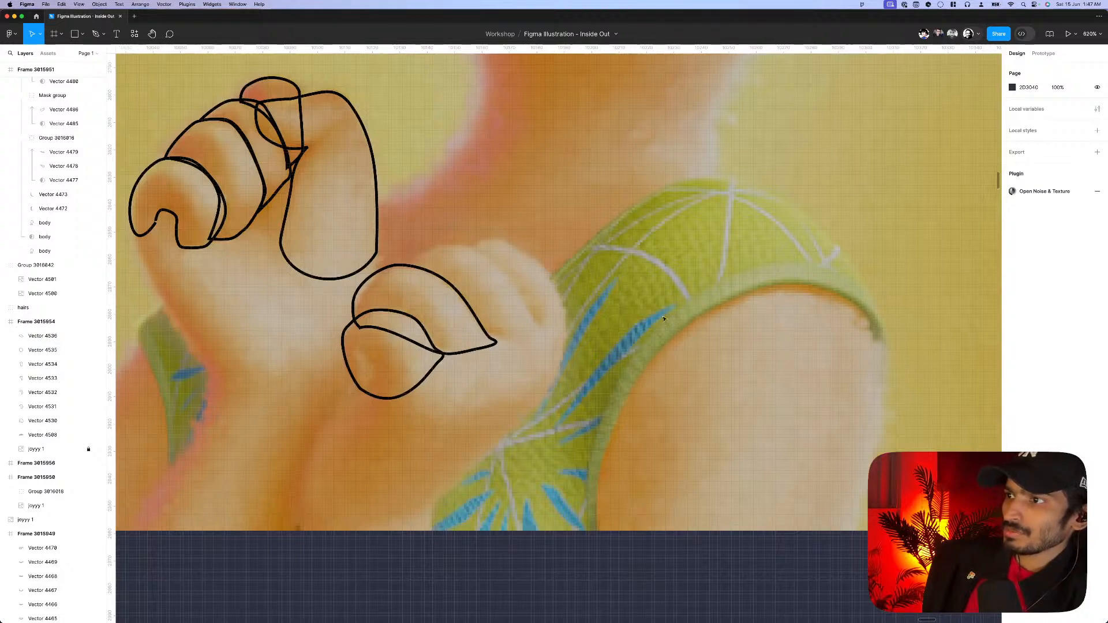
{"action": "scroll", "coordinate": [621, 352], "scroll_direction": "down", "scroll_amount": 2}
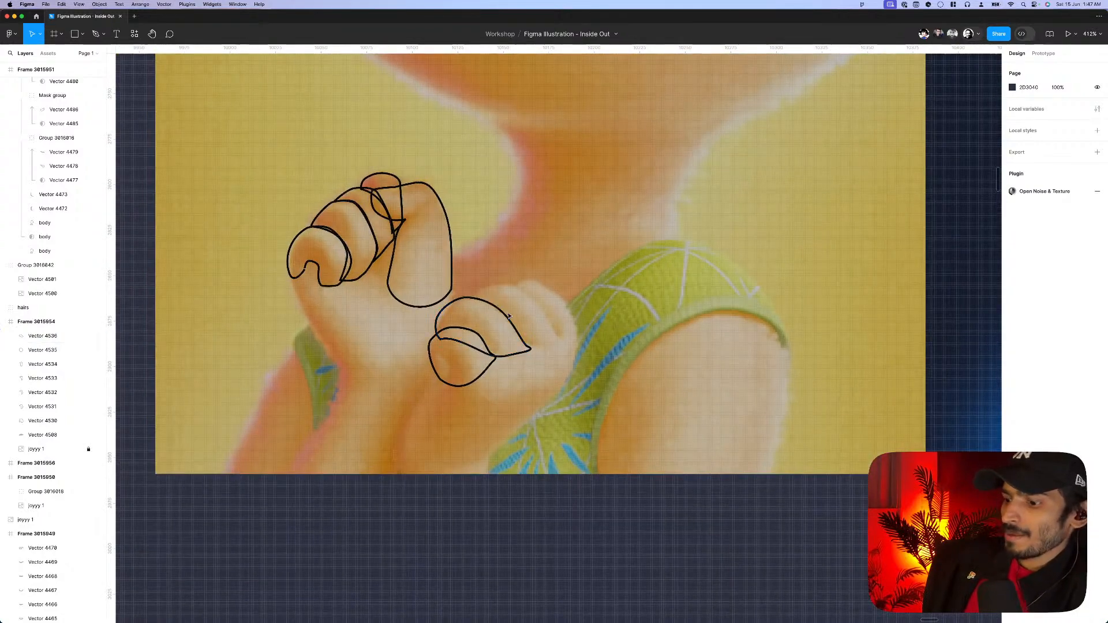
{"action": "key", "text": "p"}
{"action": "left_click", "coordinate": [467, 301]}
{"action": "left_click_drag", "start_coordinate": [487, 279], "coordinate": [505, 274]}
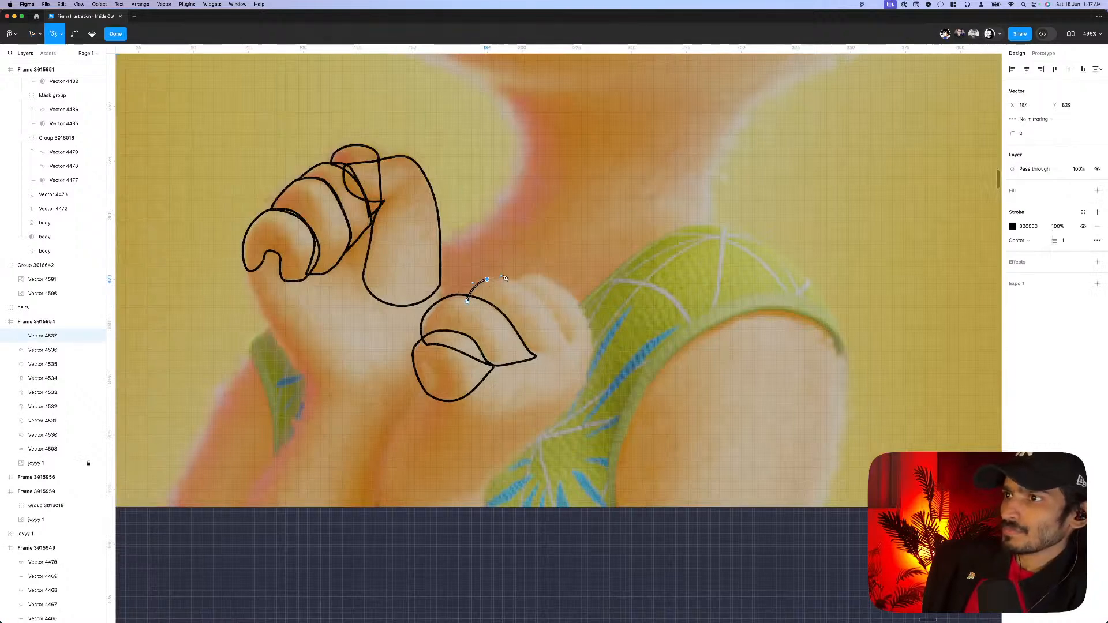
{"action": "left_click", "coordinate": [532, 289]}
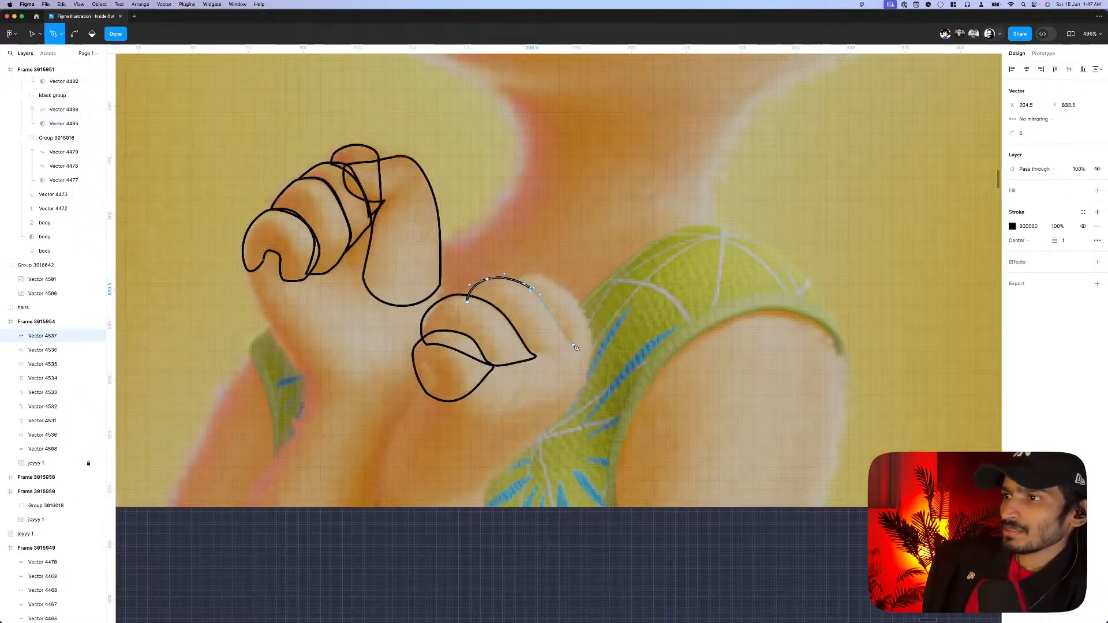
{"action": "left_click", "coordinate": [572, 345]}
{"action": "left_click", "coordinate": [538, 360]}
{"action": "left_click", "coordinate": [513, 342]}
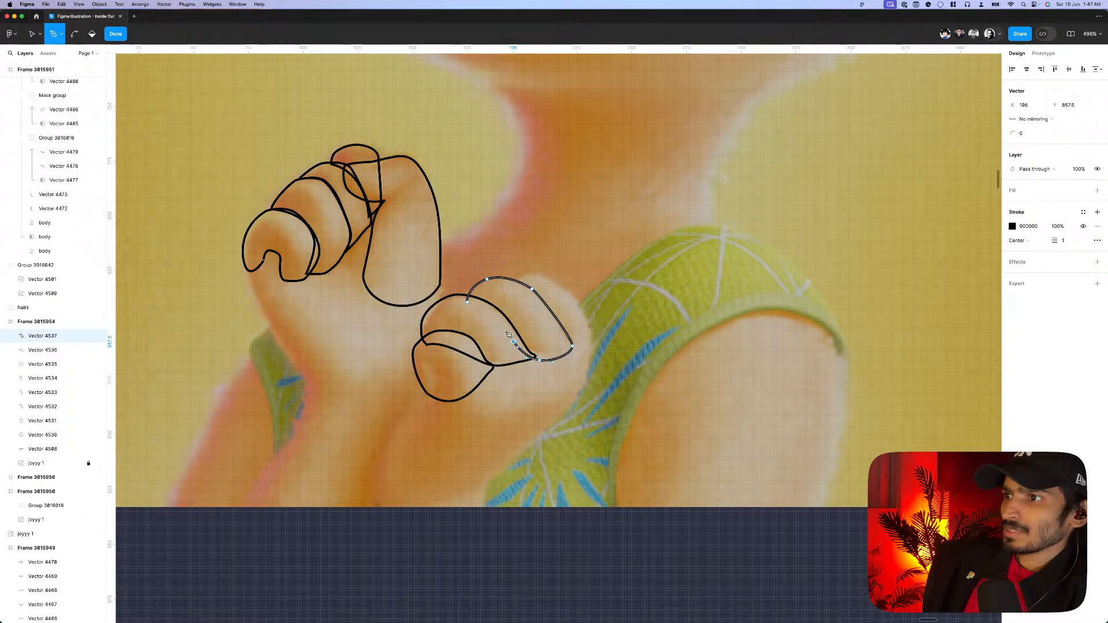
{"action": "left_click", "coordinate": [471, 303]}
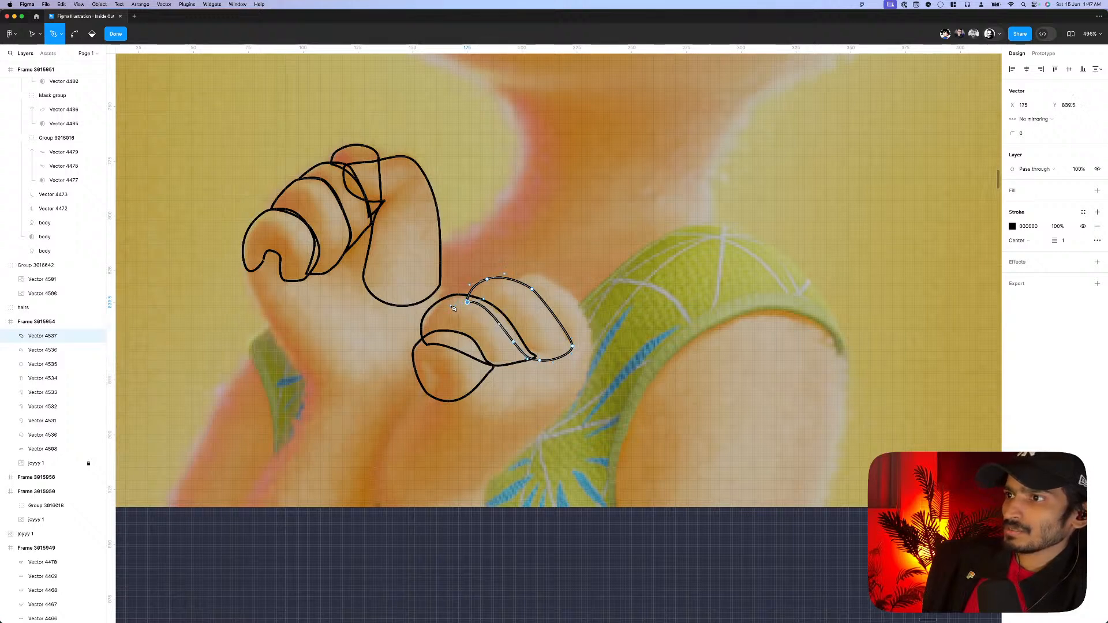
{"action": "key", "text": "Escape"}
- Trace the fourth, outermost finger of the second fist as a closed outline beside the green sleeve
{"action": "scroll", "coordinate": [680, 266], "scroll_direction": "up", "scroll_amount": 2}
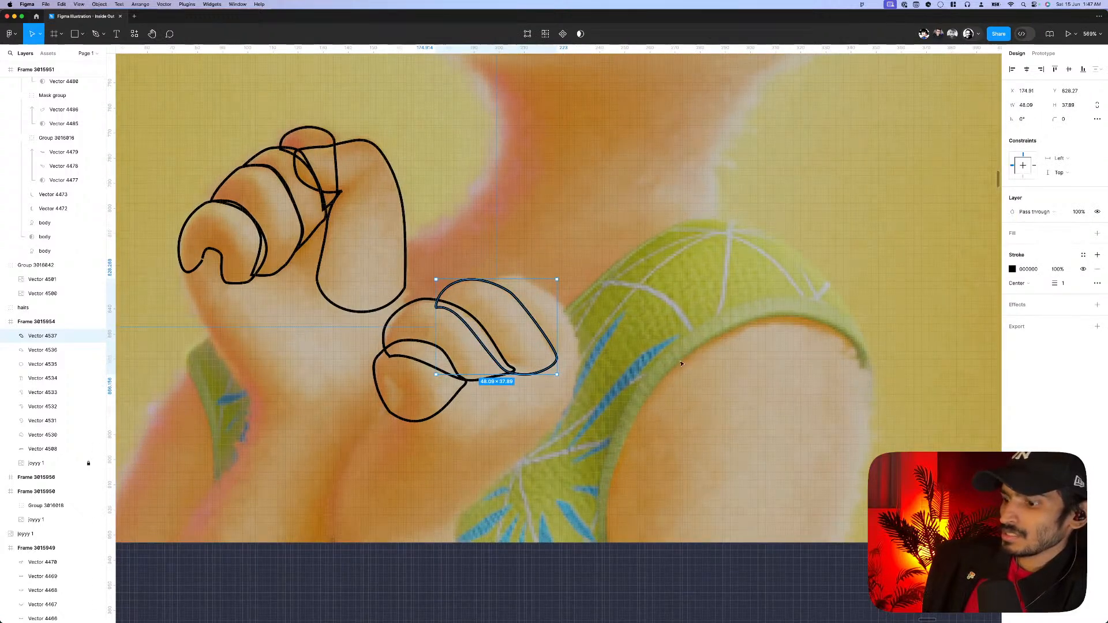
{"action": "key", "text": "p"}
{"action": "left_click", "coordinate": [485, 288]}
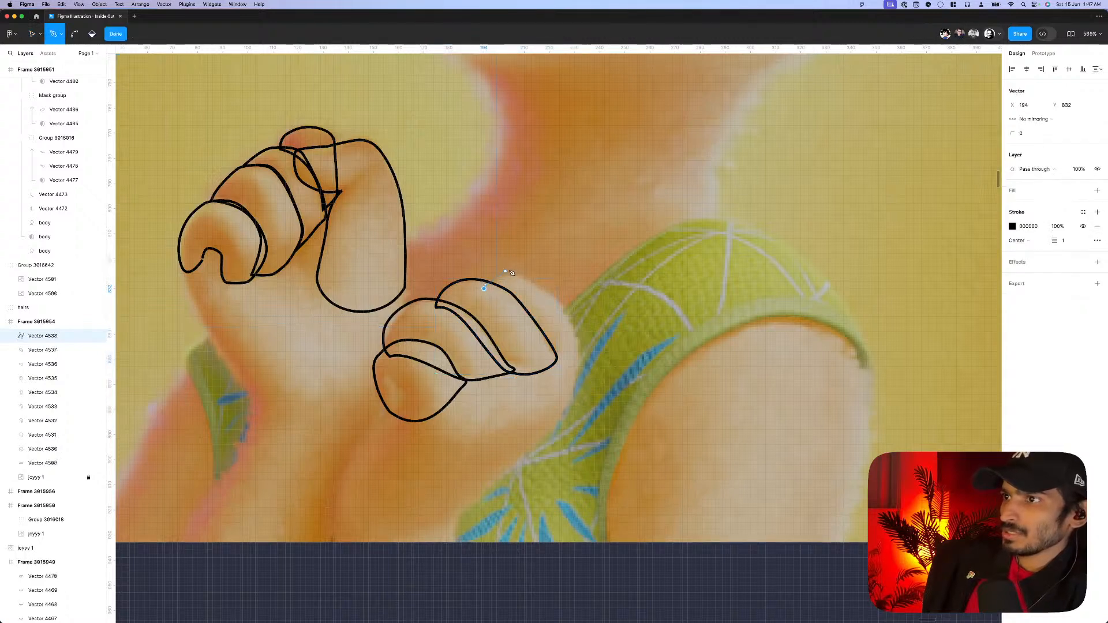
{"action": "left_click_drag", "start_coordinate": [518, 273], "coordinate": [532, 277]}
{"action": "left_click_drag", "start_coordinate": [565, 311], "coordinate": [578, 326]}
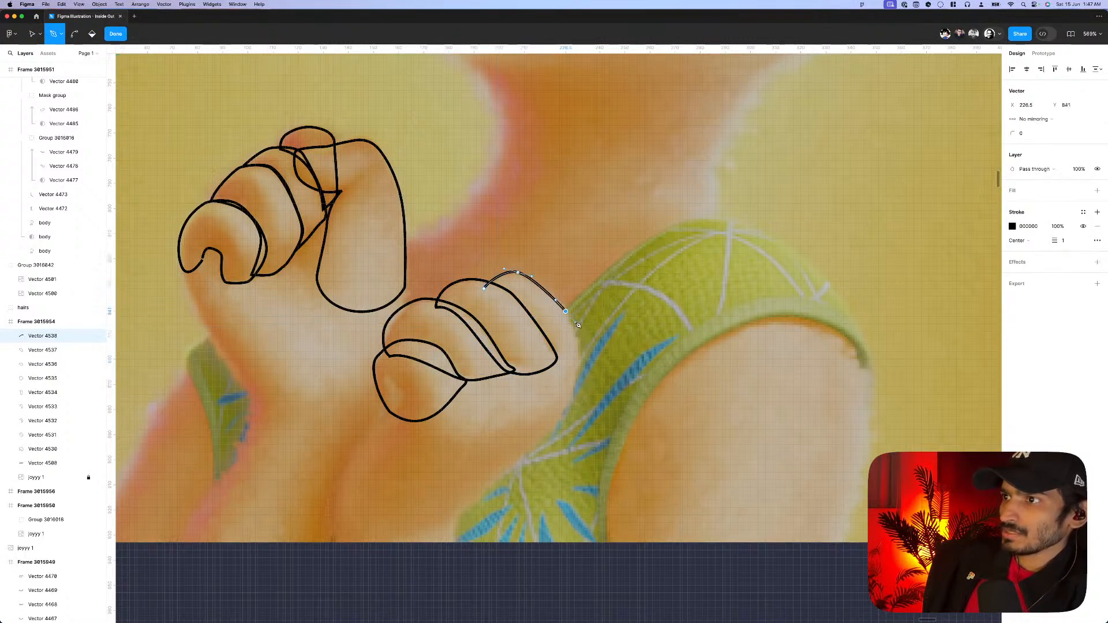
{"action": "left_click", "coordinate": [575, 350]}
{"action": "left_click", "coordinate": [568, 374]}
{"action": "left_click", "coordinate": [538, 348]}
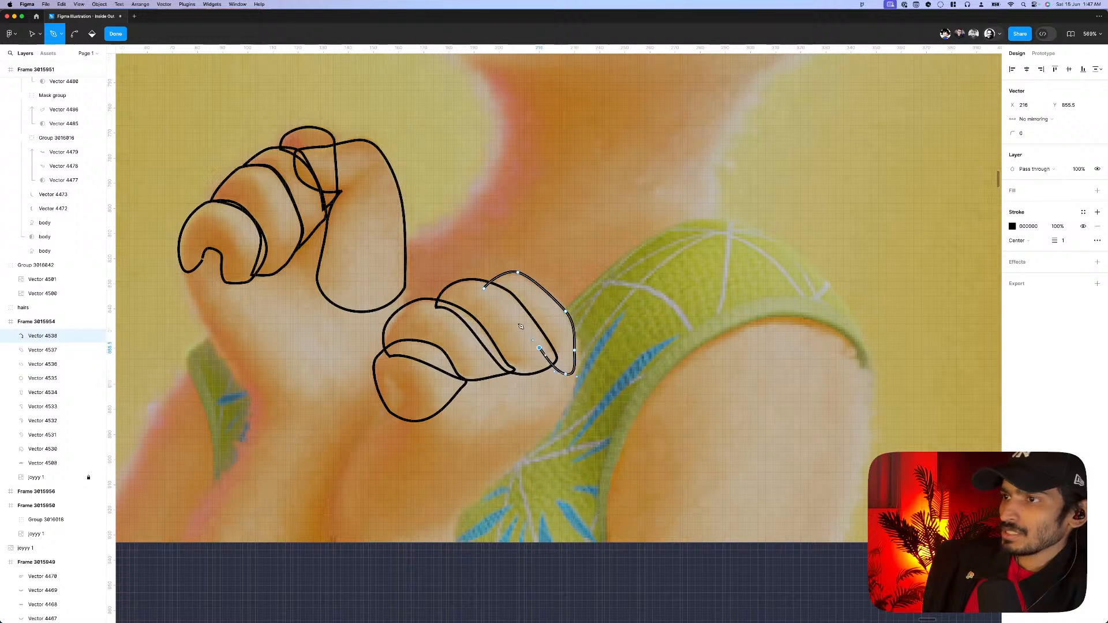
{"action": "left_click", "coordinate": [484, 289]}
{"action": "key", "text": "Escape"}
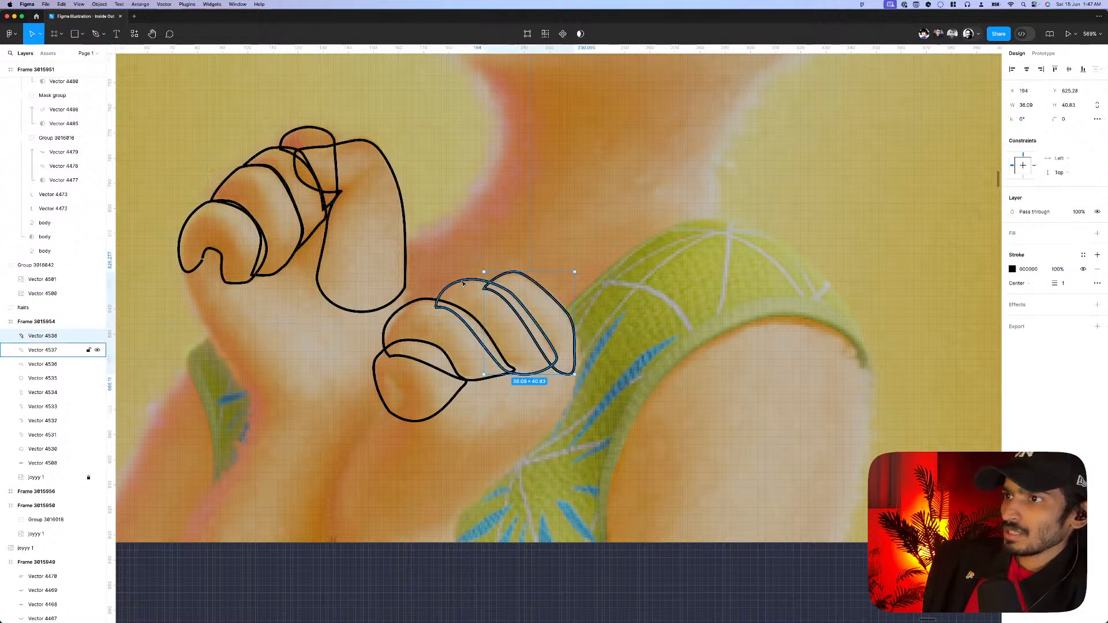
- Bring the second fist's third, second and lowest finger outlines to the front in turn, leaving the lowest finger on top
{"action": "left_click", "coordinate": [454, 304]}
{"action": "left_click", "coordinate": [452, 308]}
{"action": "key", "text": "bracketright"}
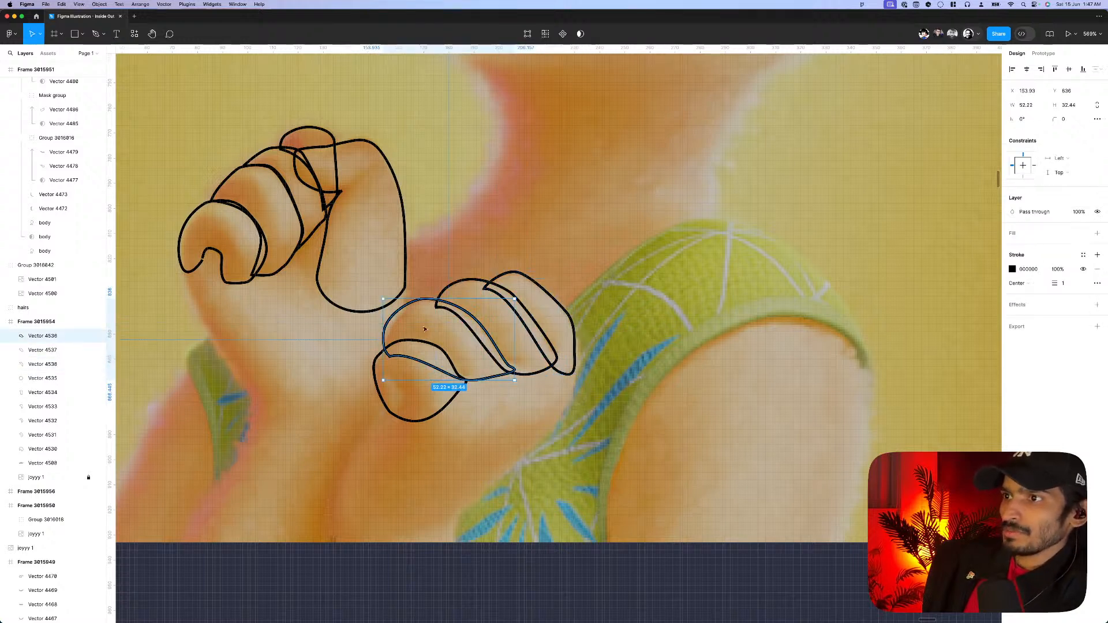
{"action": "left_click", "coordinate": [448, 341]}
{"action": "key", "text": "bracketright"}
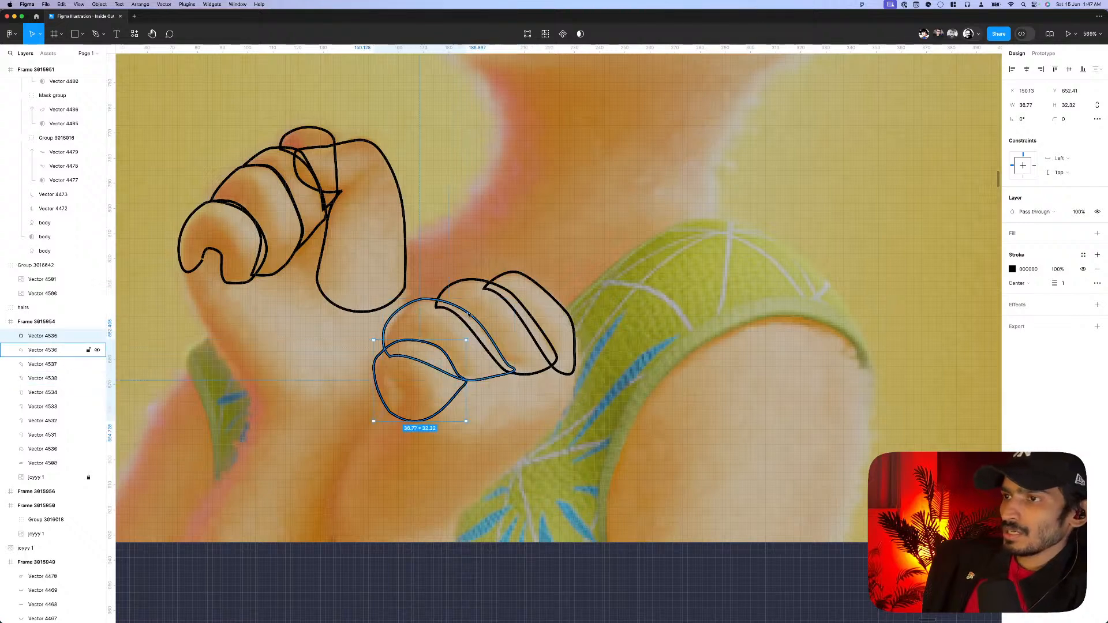
- Group the four finger outlines of the second fist
{"action": "left_click", "coordinate": [469, 315], "text": "shift"}
{"action": "left_click", "coordinate": [488, 284], "text": "shift"}
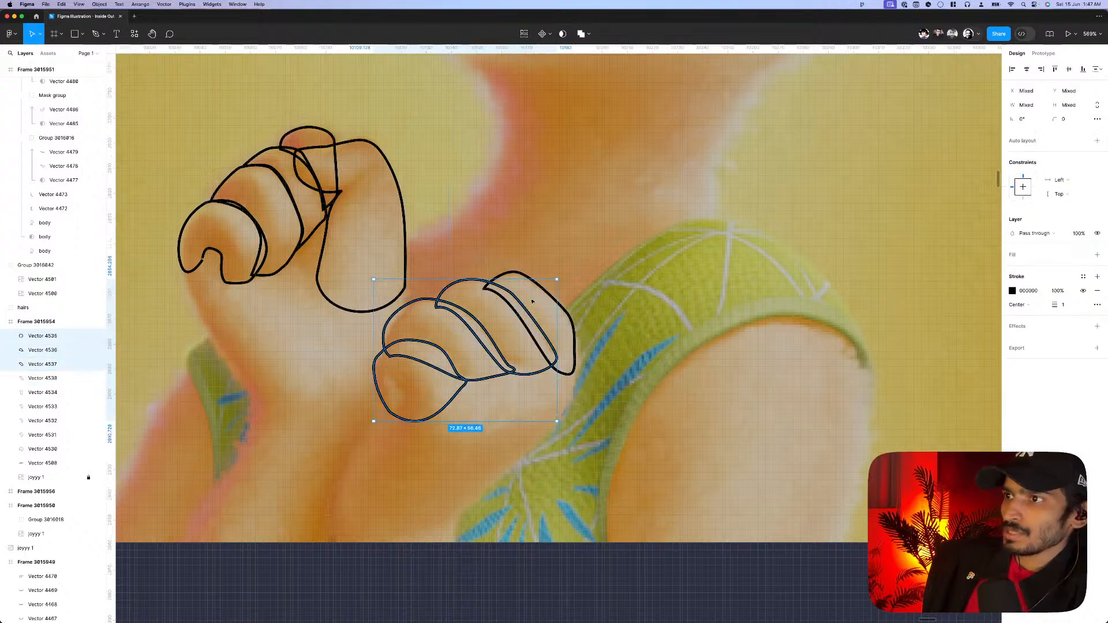
{"action": "left_click", "coordinate": [541, 289], "text": "shift"}
{"action": "scroll", "coordinate": [546, 298], "scroll_direction": "down", "scroll_amount": 3}
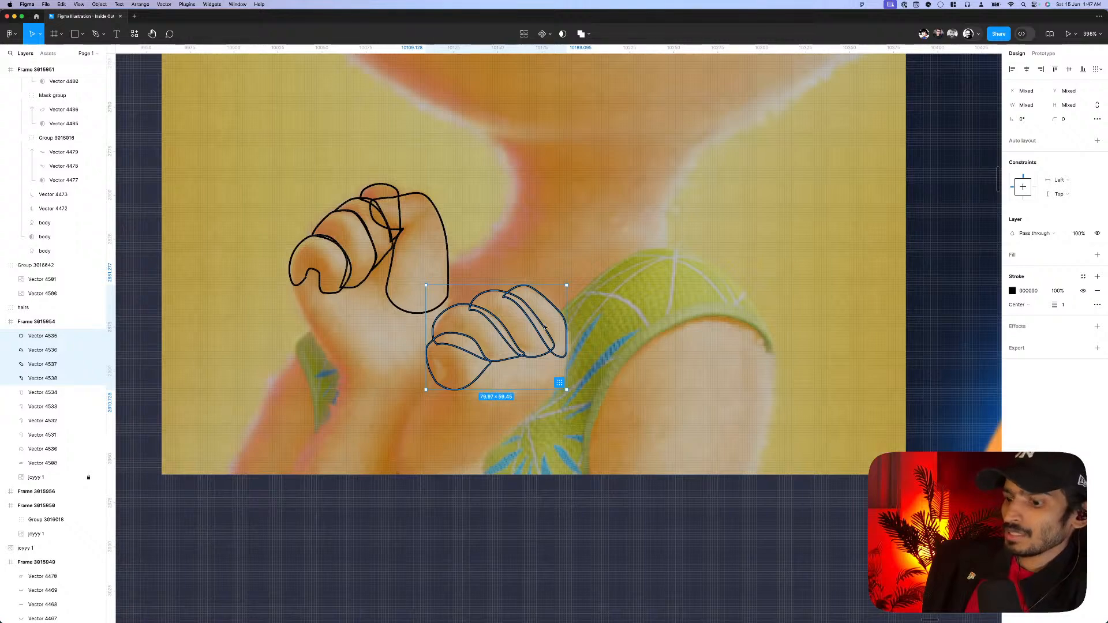
{"action": "key", "text": "super+g"}
{"action": "scroll", "coordinate": [451, 273], "scroll_direction": "down", "scroll_amount": 1}
- Bring the first fist's three curled finger outlines to the front in turn, leaving the outermost finger on top
{"action": "left_click", "coordinate": [461, 237]}
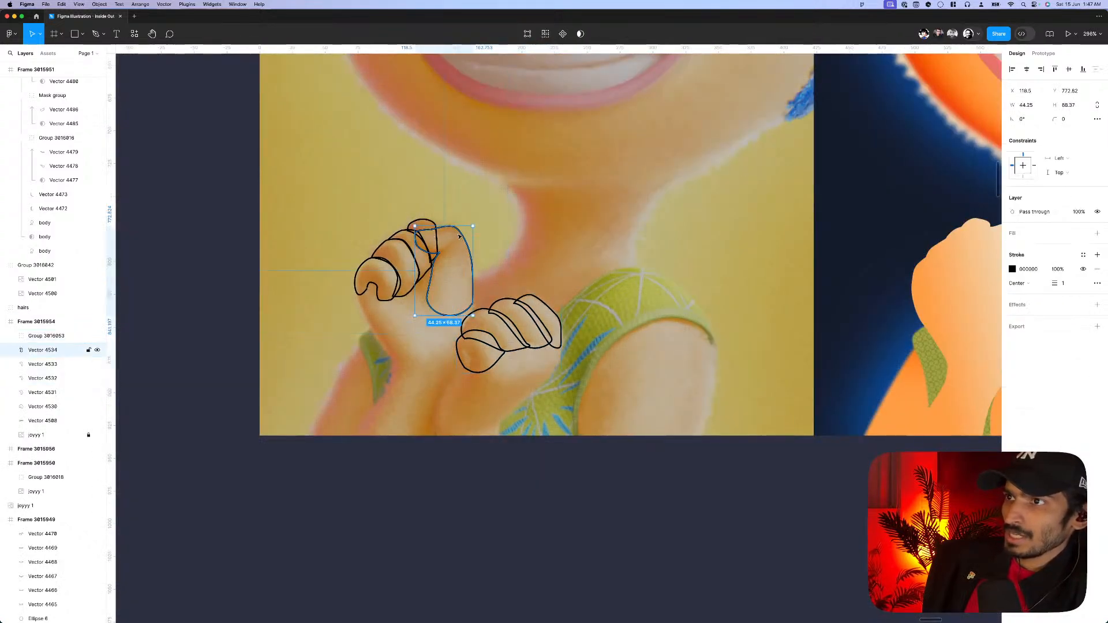
{"action": "scroll", "coordinate": [426, 228], "scroll_direction": "up", "scroll_amount": 3}
{"action": "left_click", "coordinate": [398, 234]}
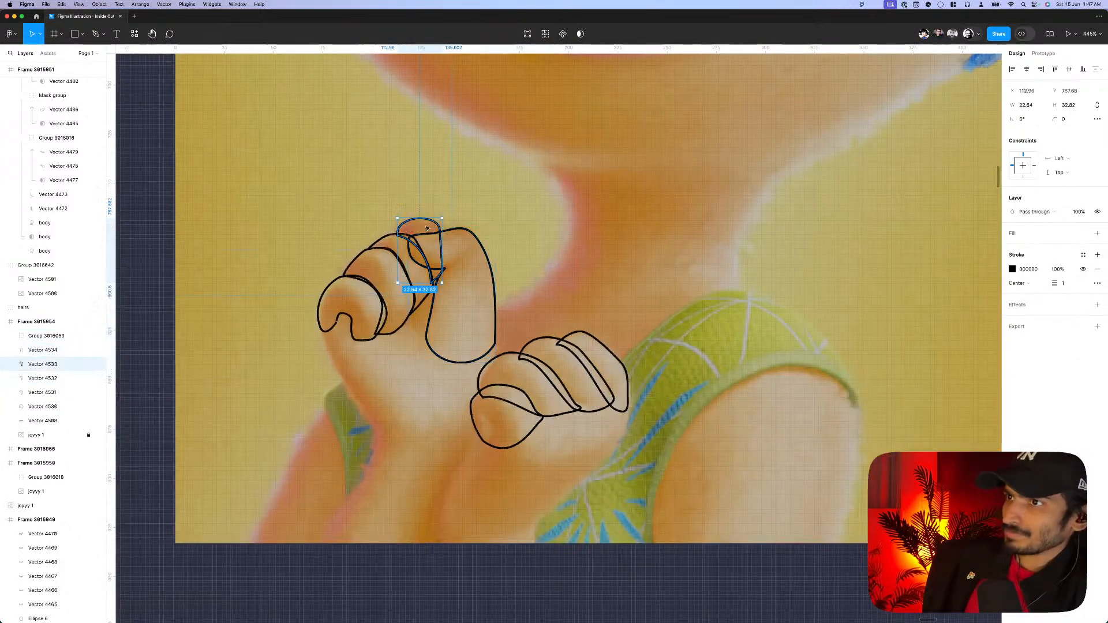
{"action": "left_click", "coordinate": [390, 237]}
{"action": "key", "text": "super+alt+bracketright"}
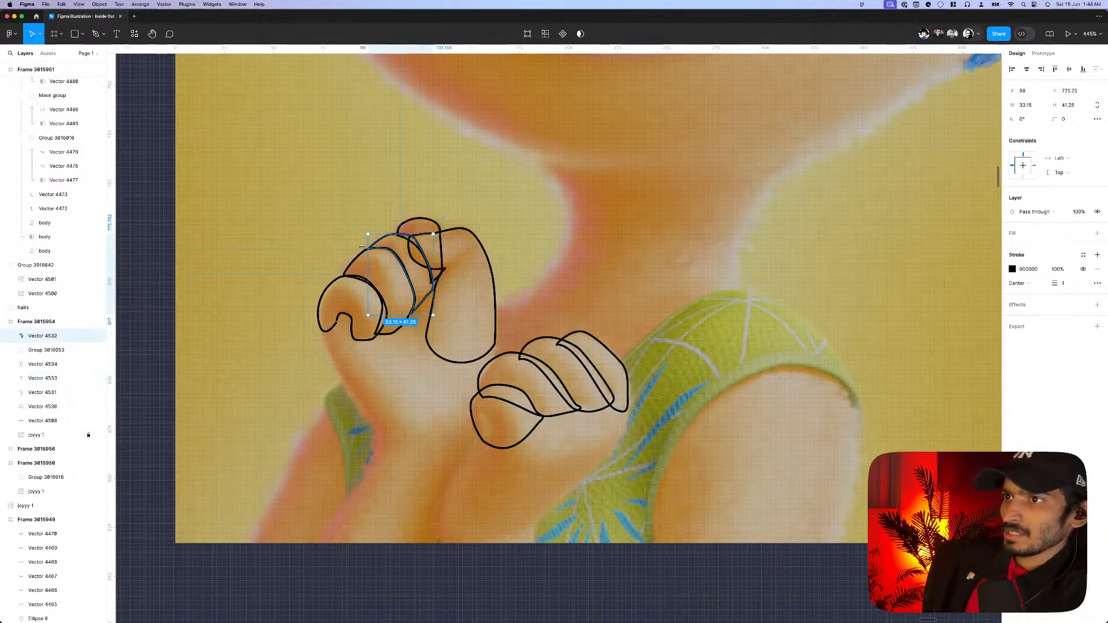
{"action": "left_click", "coordinate": [336, 282]}
{"action": "key", "text": "super+alt+bracketright"}
{"action": "left_click", "coordinate": [336, 282]}
{"action": "key", "text": "bracketright"}
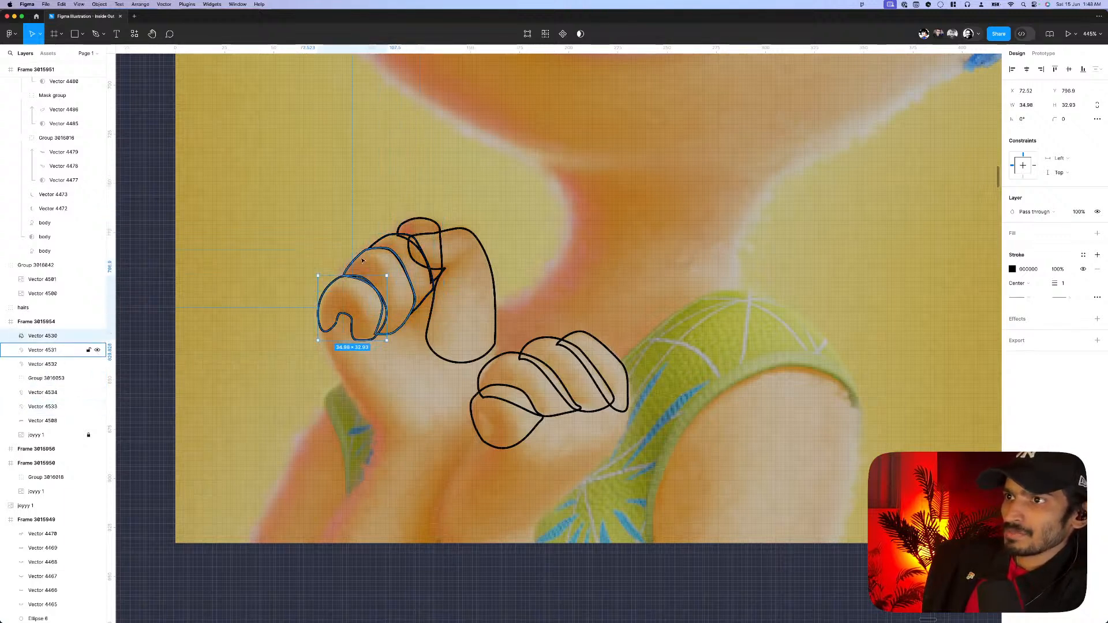
- Group the first fist's three curled fingers, small fingertip and thumb outlines
{"action": "left_click", "coordinate": [356, 260], "text": "shift"}
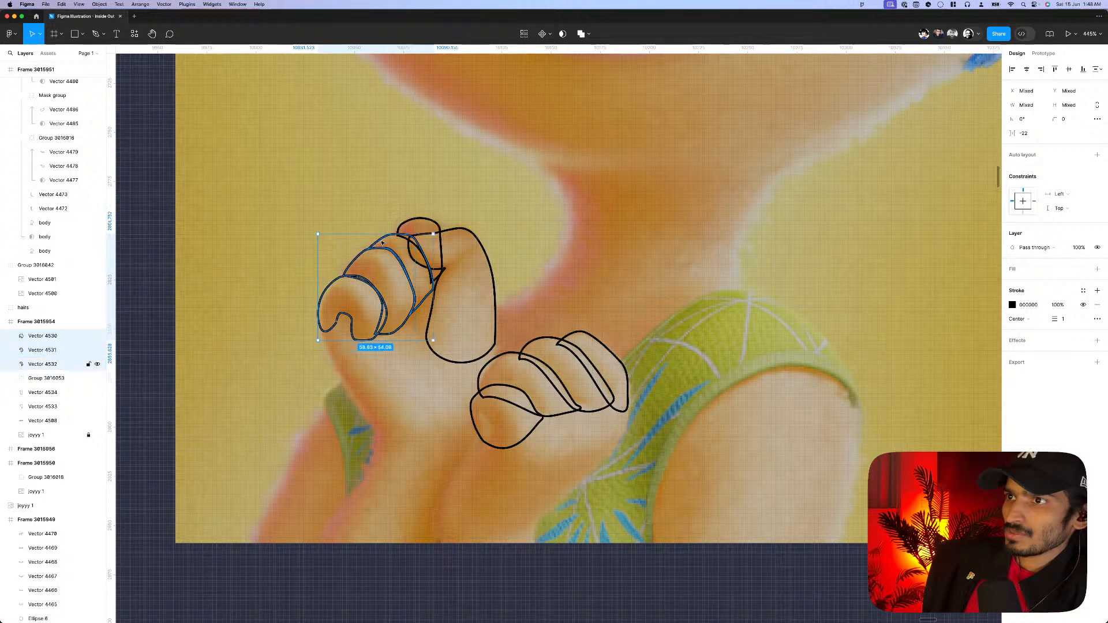
{"action": "left_click", "coordinate": [411, 221], "text": "shift"}
{"action": "left_click", "coordinate": [455, 233], "text": "shift"}
{"action": "left_click", "coordinate": [454, 233], "text": "shift"}
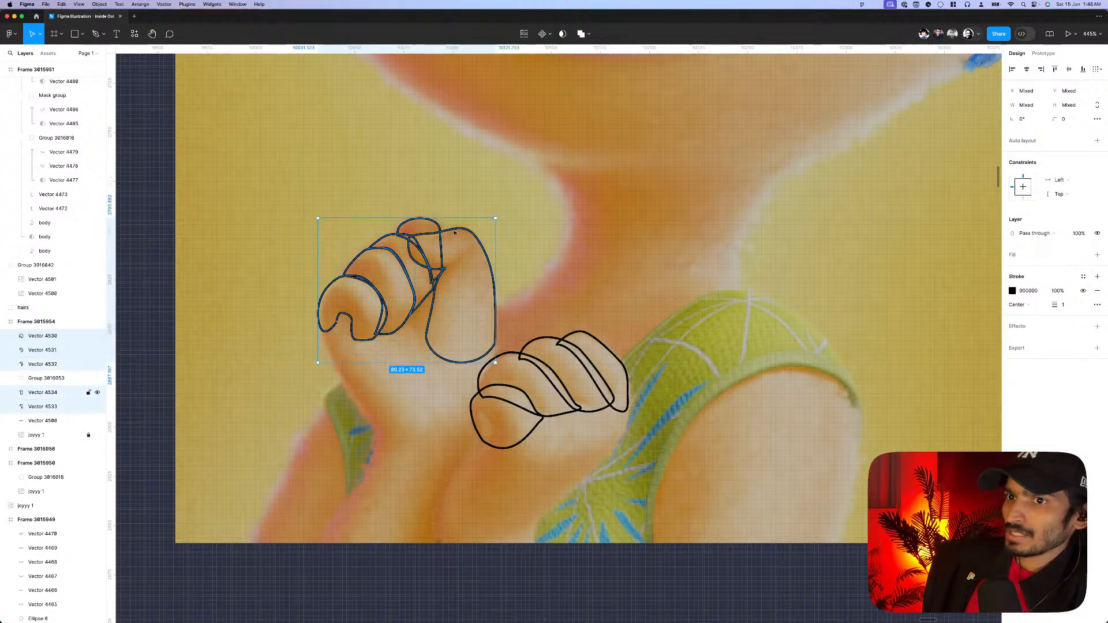
{"action": "key", "text": "super+g"}
{"action": "scroll", "coordinate": [425, 250], "scroll_direction": "down", "scroll_amount": 2, "text": "ctrl"}
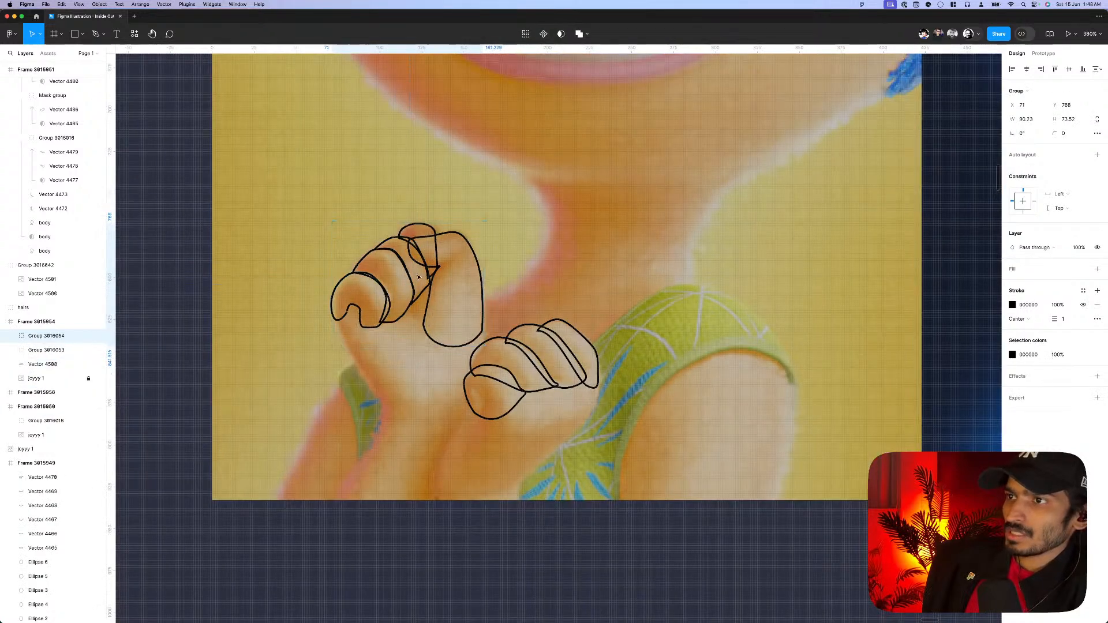
- Copy both fist outline groups from the reference frame into the illustration frame Frame 3015955
{"action": "scroll", "coordinate": [422, 277], "scroll_direction": "down", "scroll_amount": 4, "text": "ctrl"}
{"action": "left_click", "coordinate": [46, 350], "text": "shift"}
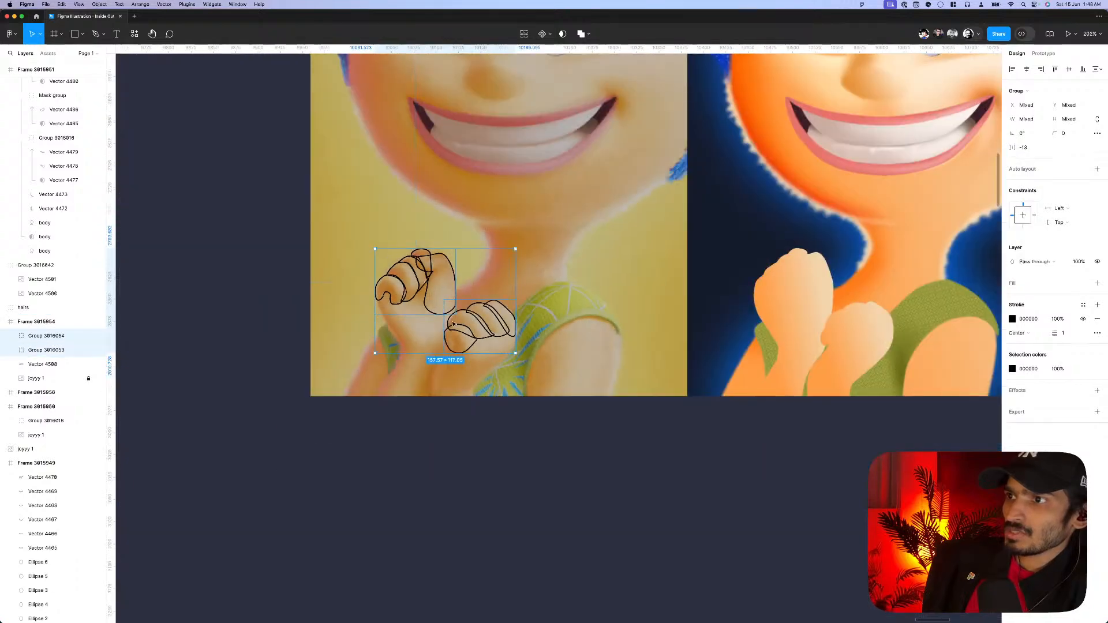
{"action": "scroll", "coordinate": [507, 338], "scroll_direction": "down", "scroll_amount": 5, "text": "ctrl"}
{"action": "left_click", "coordinate": [513, 160]}
{"action": "key", "text": "super+v"}
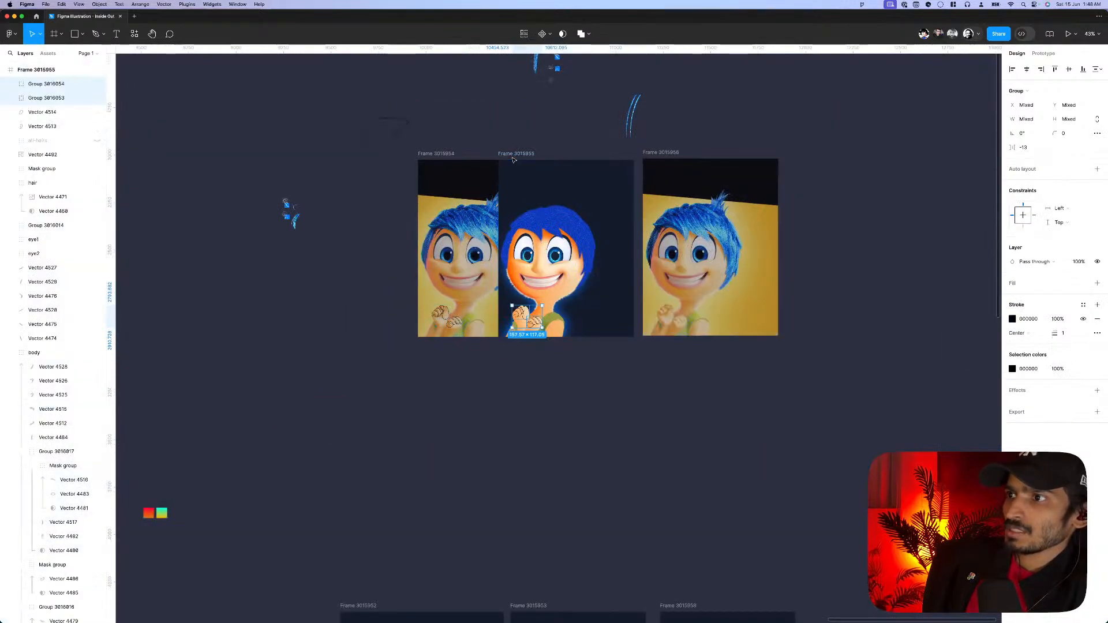
- Group the two pasted fist outlines with the two orange hand shapes and name the group "hands"
{"action": "left_click", "coordinate": [33, 129]}
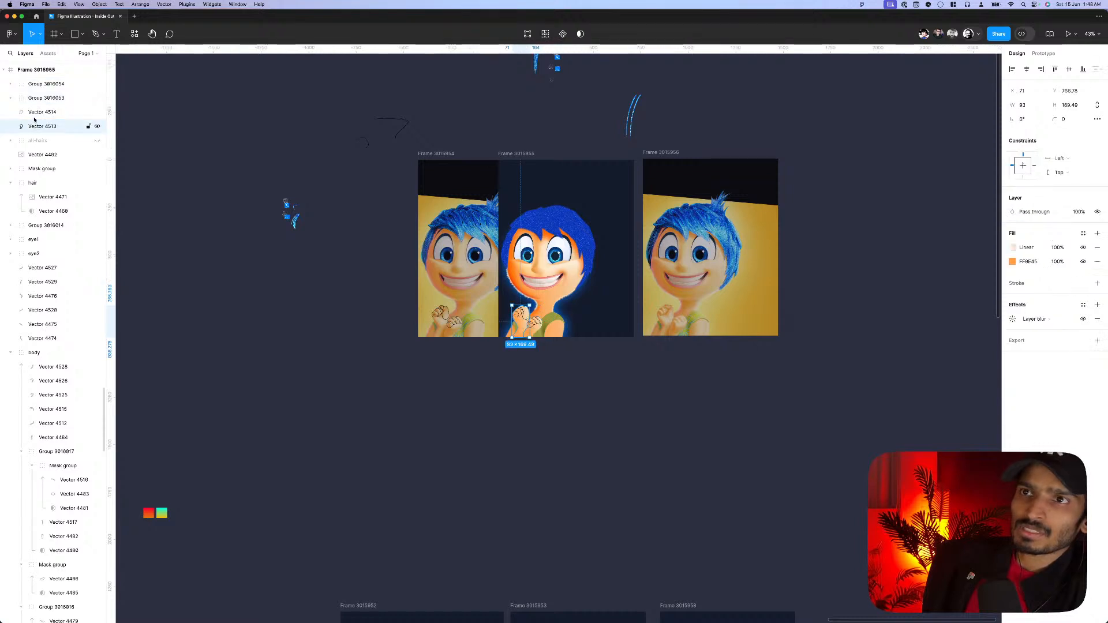
{"action": "left_click", "coordinate": [37, 84], "text": "shift"}
{"action": "key", "text": "super+g"}
{"action": "double_click", "coordinate": [39, 84]}
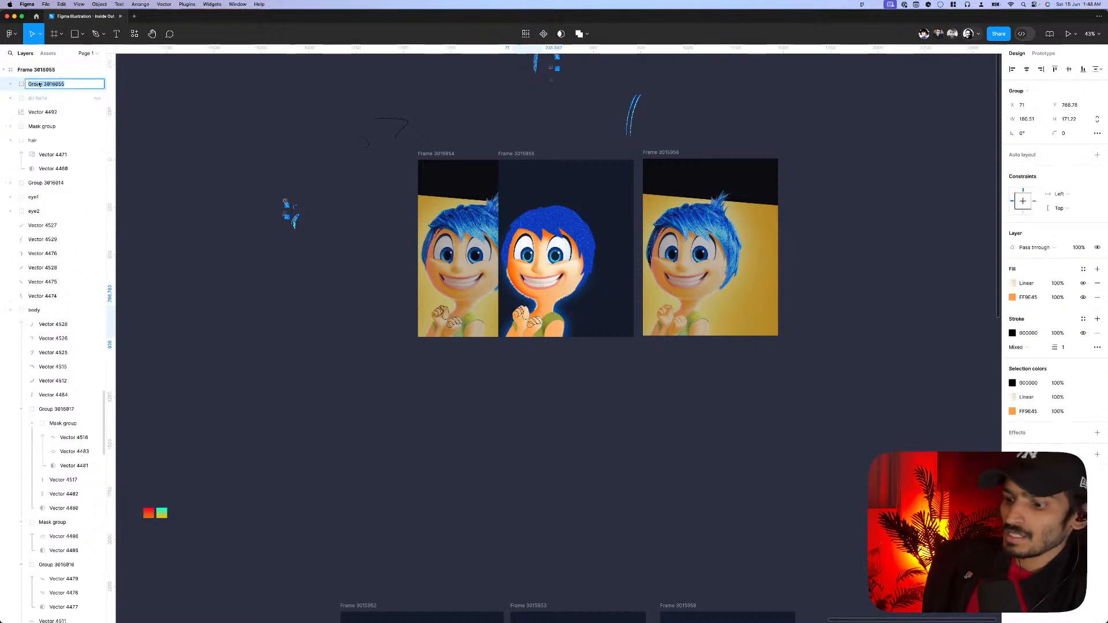
{"action": "type", "text": "hands"}
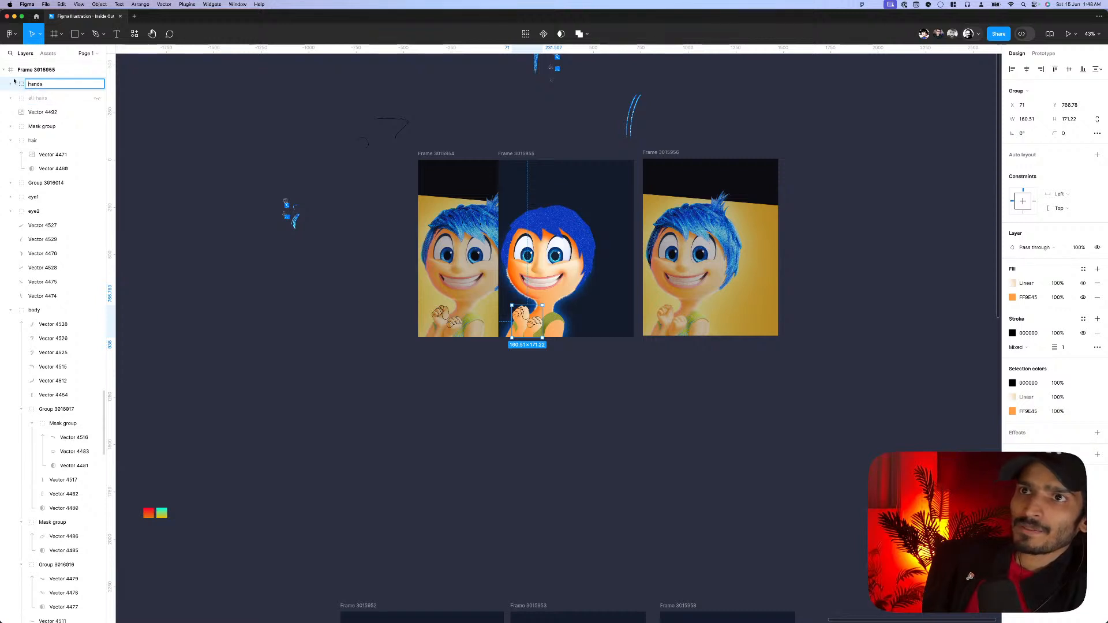
- Within the hands group, move the first hand's shape directly beneath its fist outlines and duplicate it
{"action": "left_click", "coordinate": [9, 84]}
{"action": "left_click", "coordinate": [42, 99]}
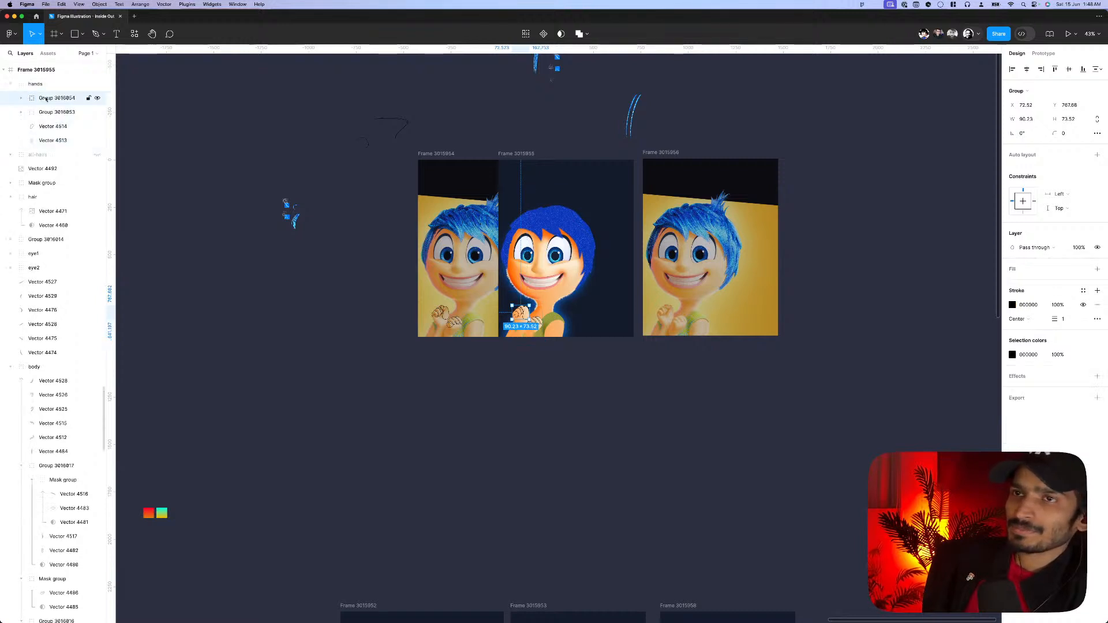
{"action": "scroll", "coordinate": [43, 131], "scroll_direction": "up", "scroll_amount": 1}
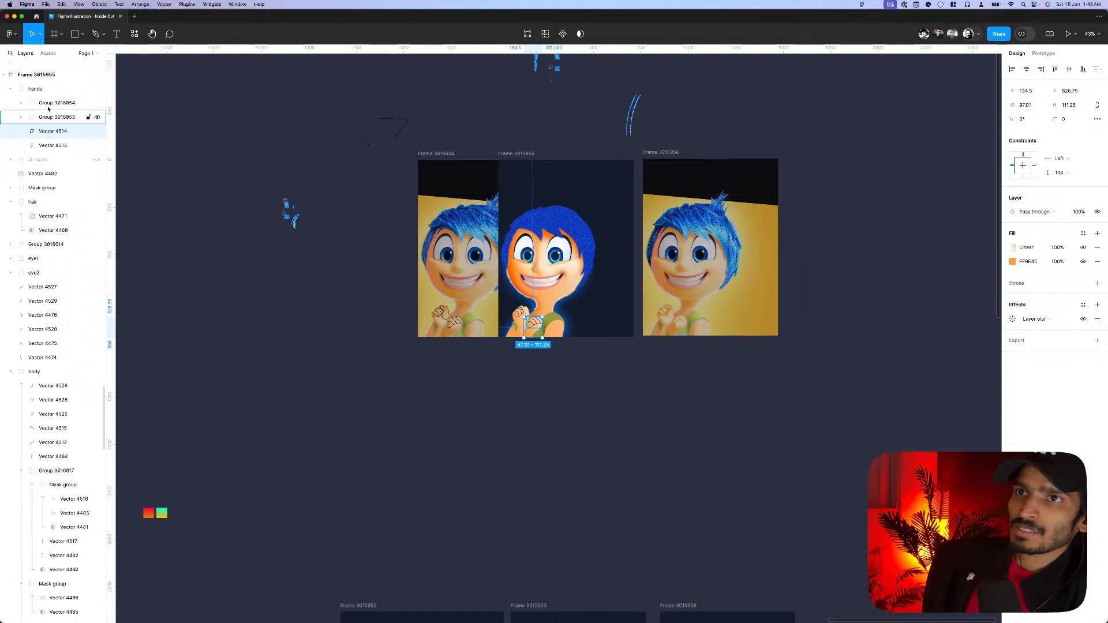
{"action": "left_click", "coordinate": [46, 131]}
{"action": "left_click", "coordinate": [46, 145]}
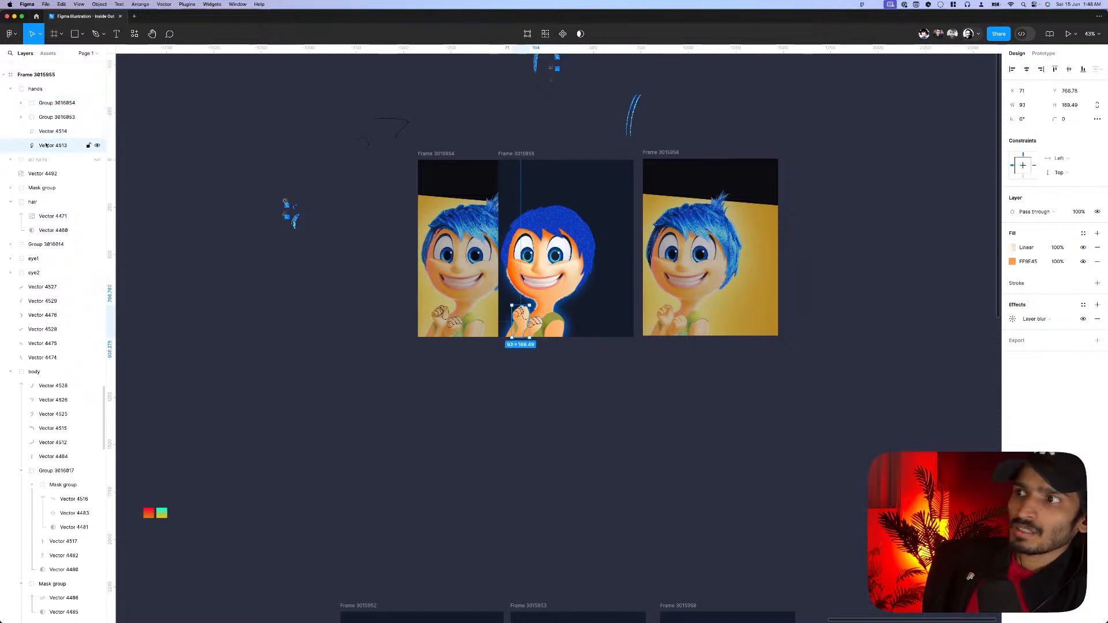
{"action": "left_click_drag", "start_coordinate": [42, 148], "coordinate": [47, 105]}
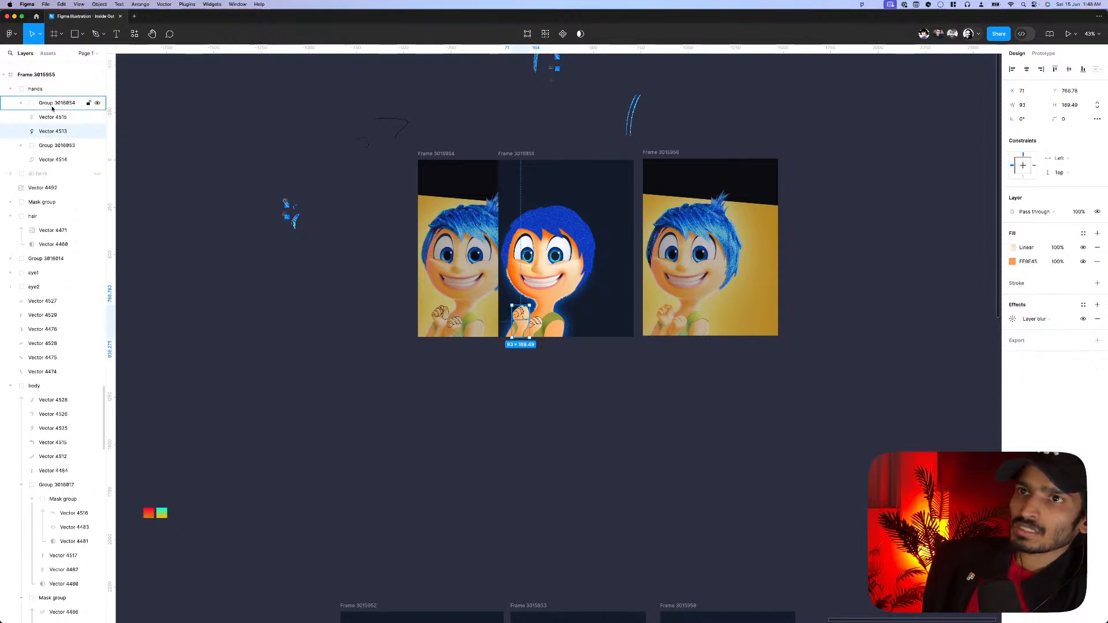
- Mask the first fist's outlines and shape copy with the lower hand shape, and rename the mask group "hand1"
{"action": "left_click", "coordinate": [45, 104], "text": "shift"}
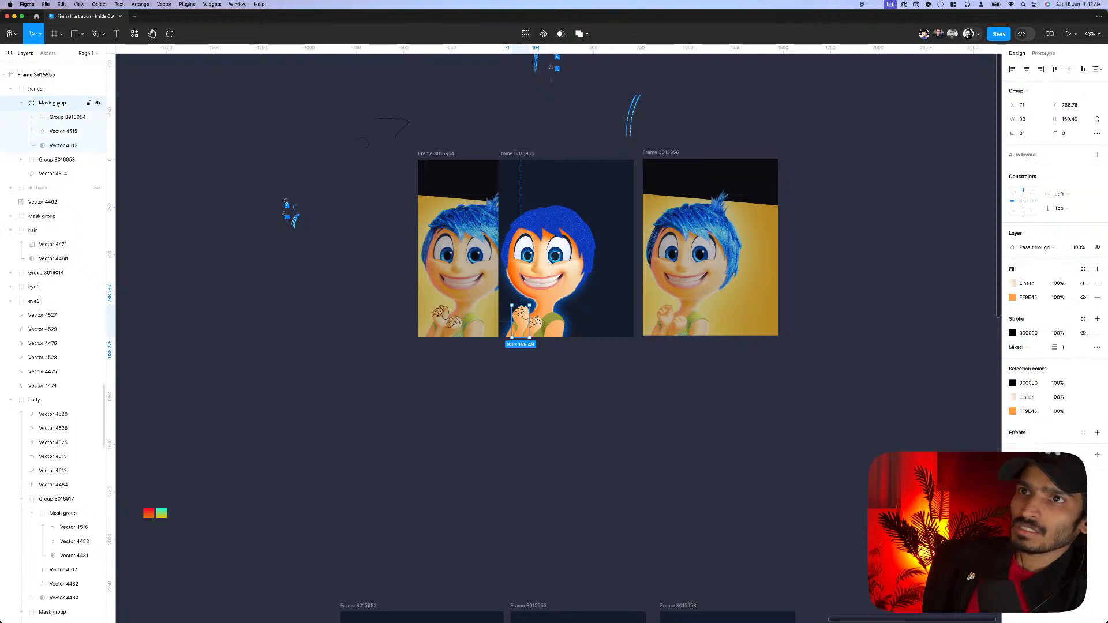
{"action": "double_click", "coordinate": [56, 102]}
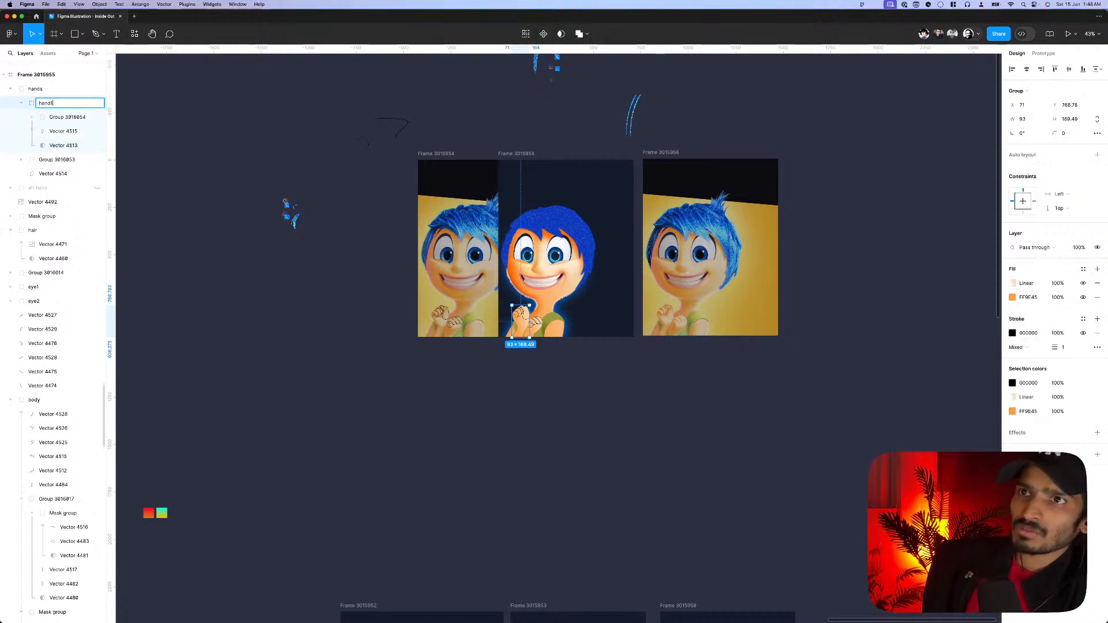
{"action": "key", "text": "Return"}
- Group the second fist's outlines with its hand shape and duplicate that shape inside the group
{"action": "left_click", "coordinate": [64, 160]}
{"action": "left_click", "coordinate": [58, 173], "text": "shift"}
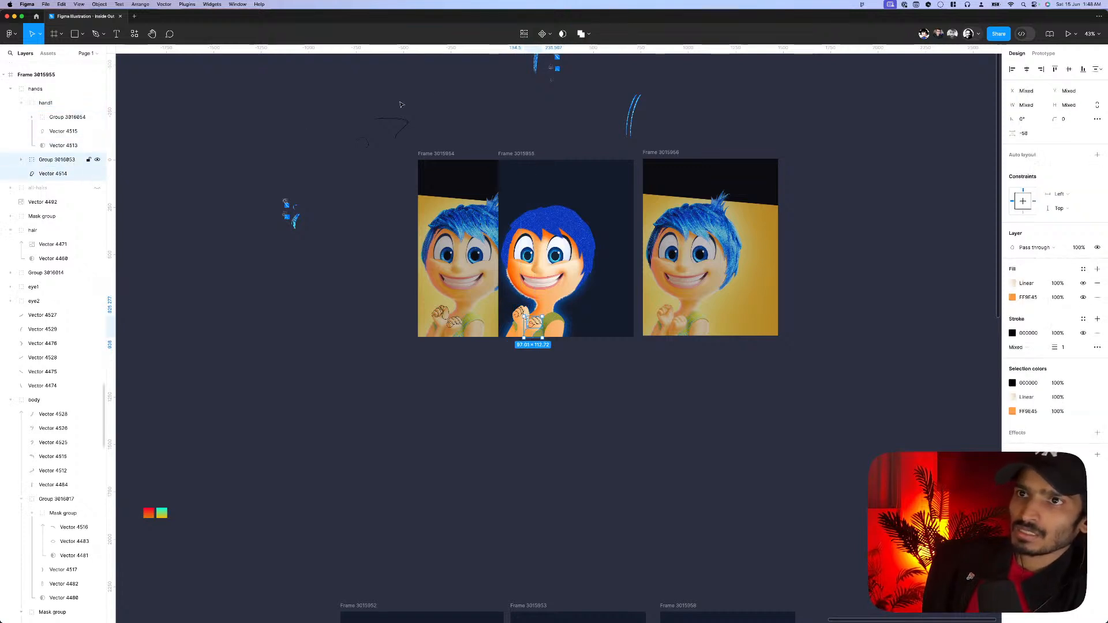
{"action": "key", "text": "super+g"}
{"action": "left_click", "coordinate": [22, 160]}
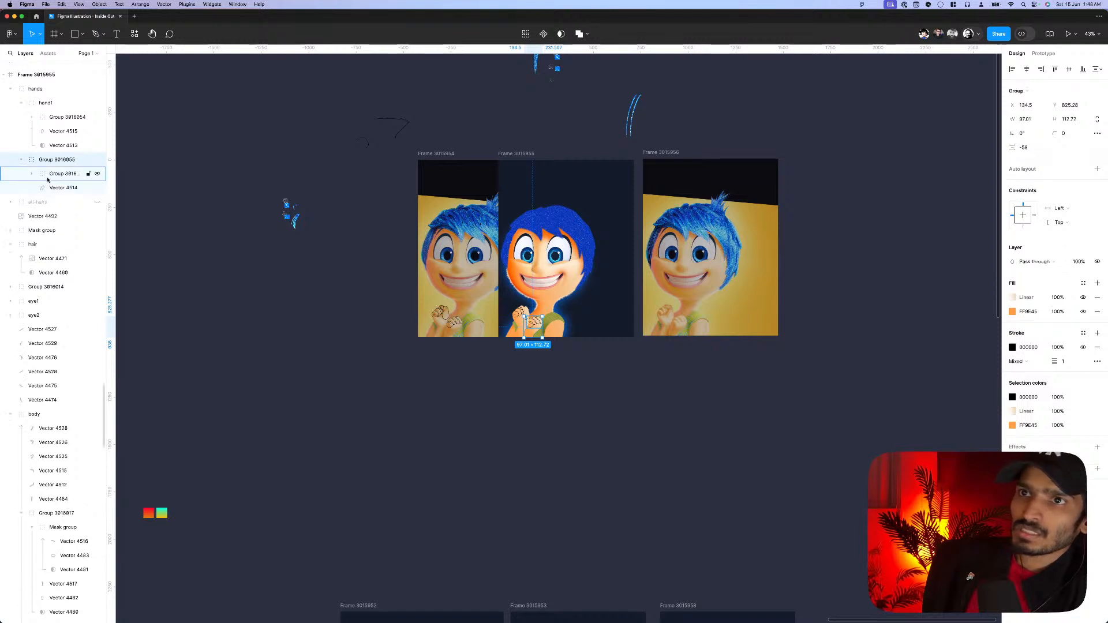
{"action": "left_click", "coordinate": [58, 187]}
{"action": "left_click", "coordinate": [58, 202]}
{"action": "left_click", "coordinate": [57, 189]}
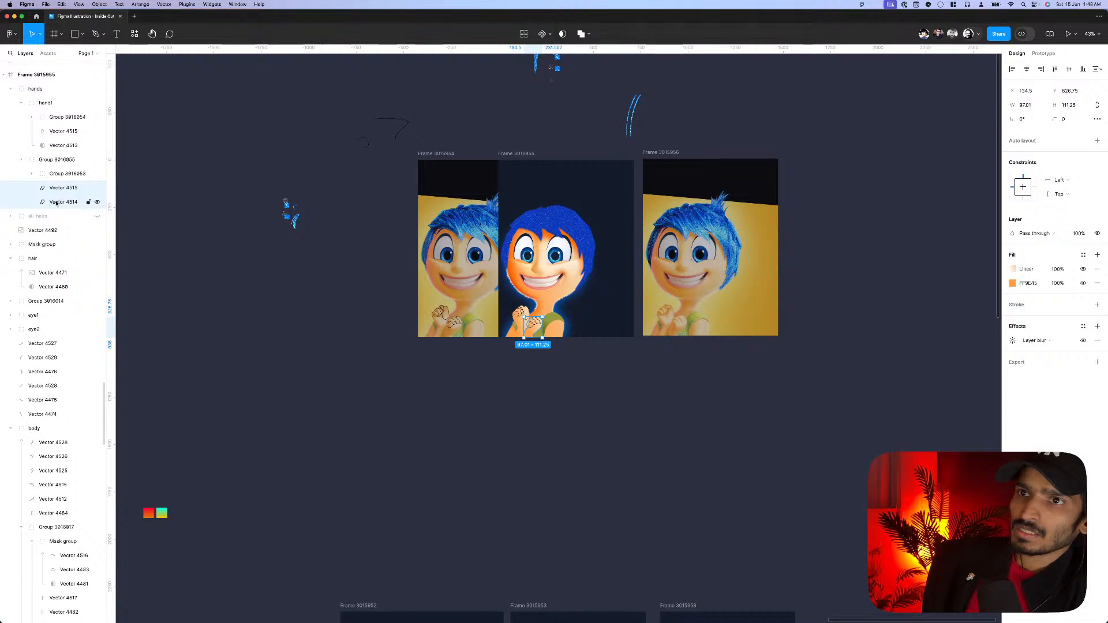
- Use the second hand's lower shape as a mask and rename its group "hand2"
{"action": "left_click", "coordinate": [57, 203]}
{"action": "left_click", "coordinate": [580, 34]}
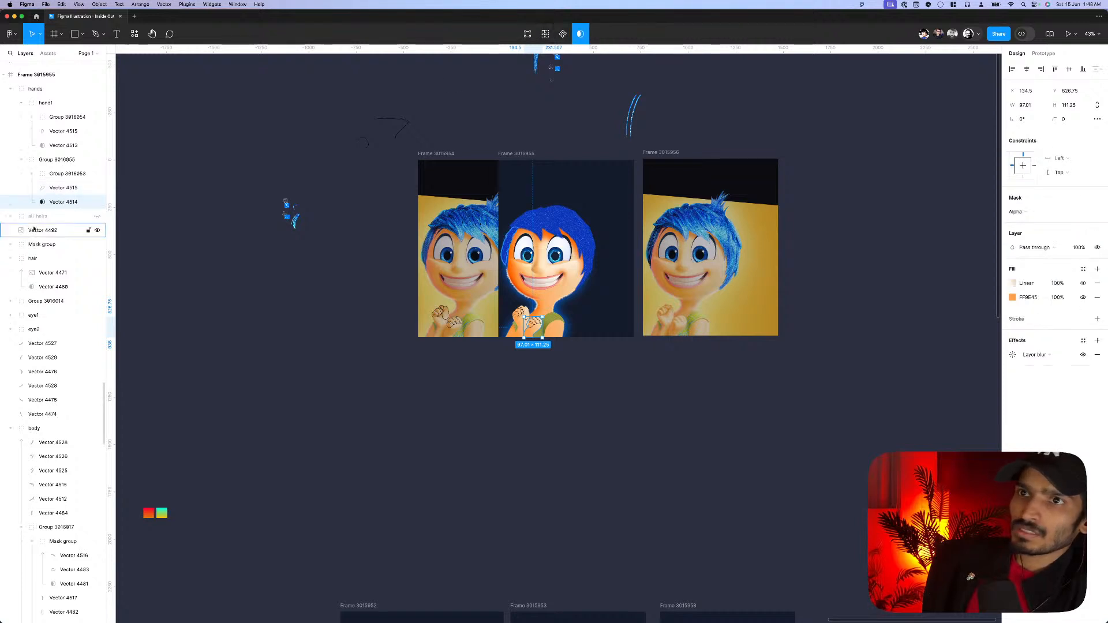
{"action": "double_click", "coordinate": [51, 162]}
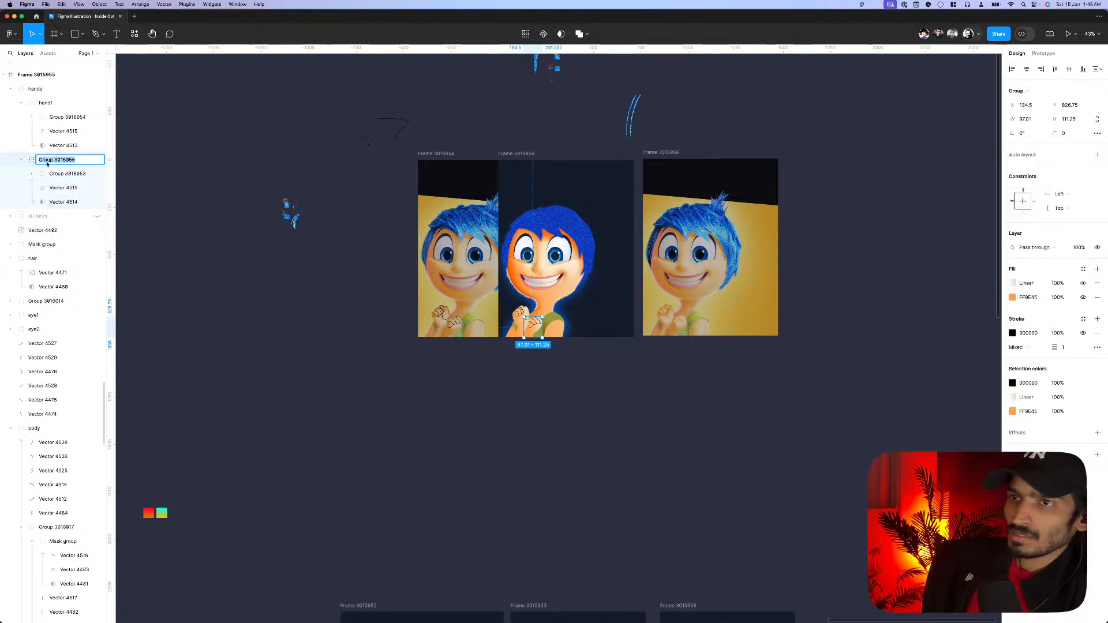
{"action": "type", "text": "hand"}
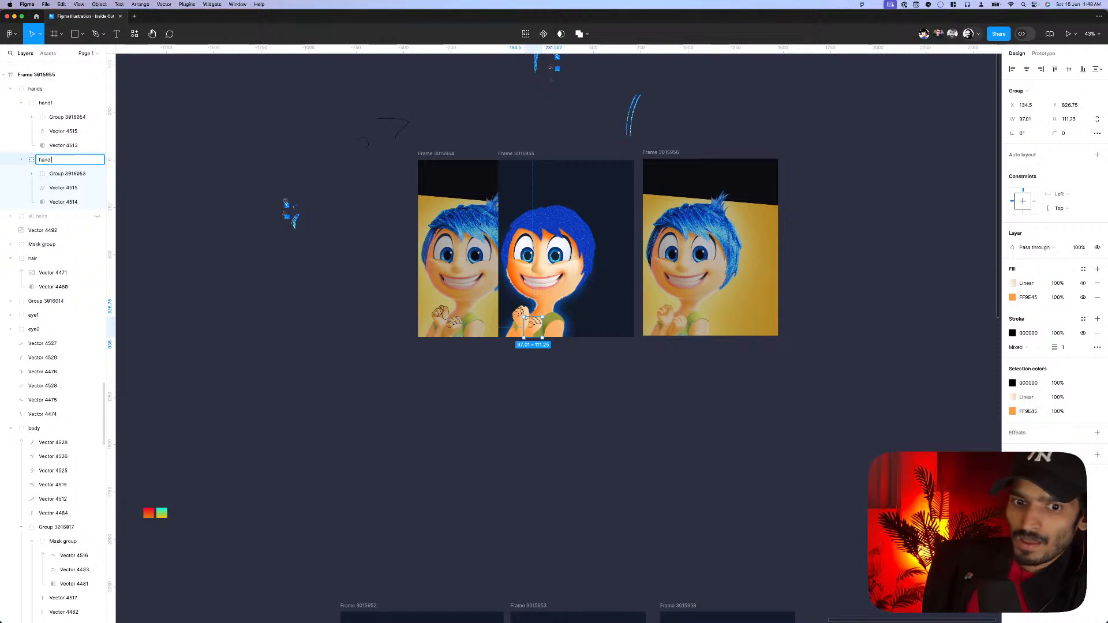
{"action": "type", "text": "2"}
{"action": "key", "text": "Return"}
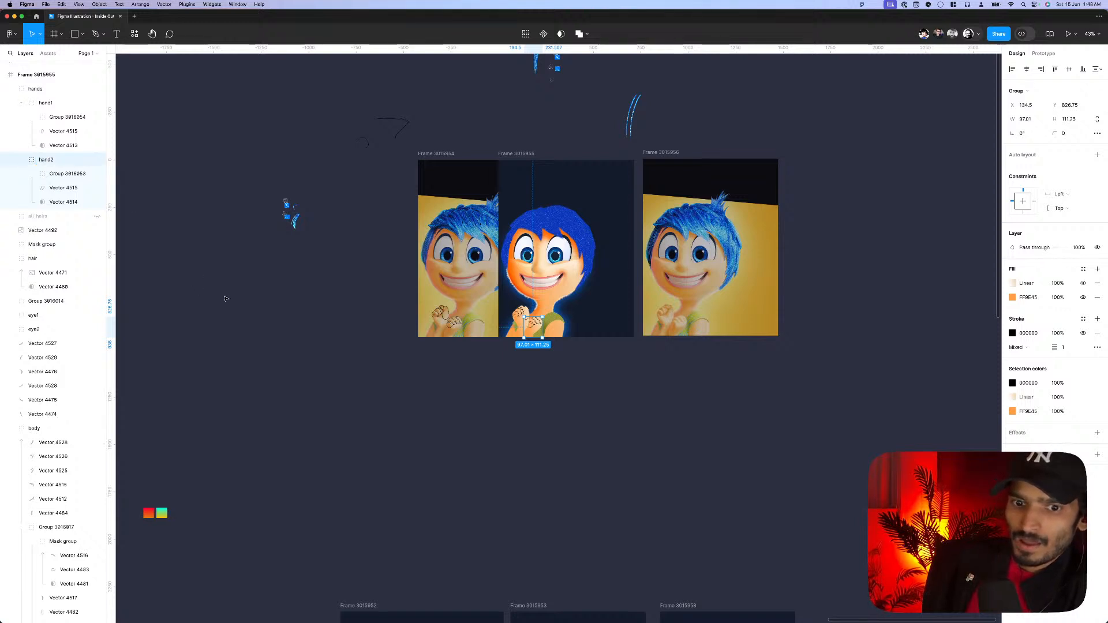
- Adjust the anchor points of hand1's thumb outline so its top and outer side follow the hand shape's edge
{"action": "scroll", "coordinate": [470, 303], "scroll_direction": "up", "scroll_amount": 5}
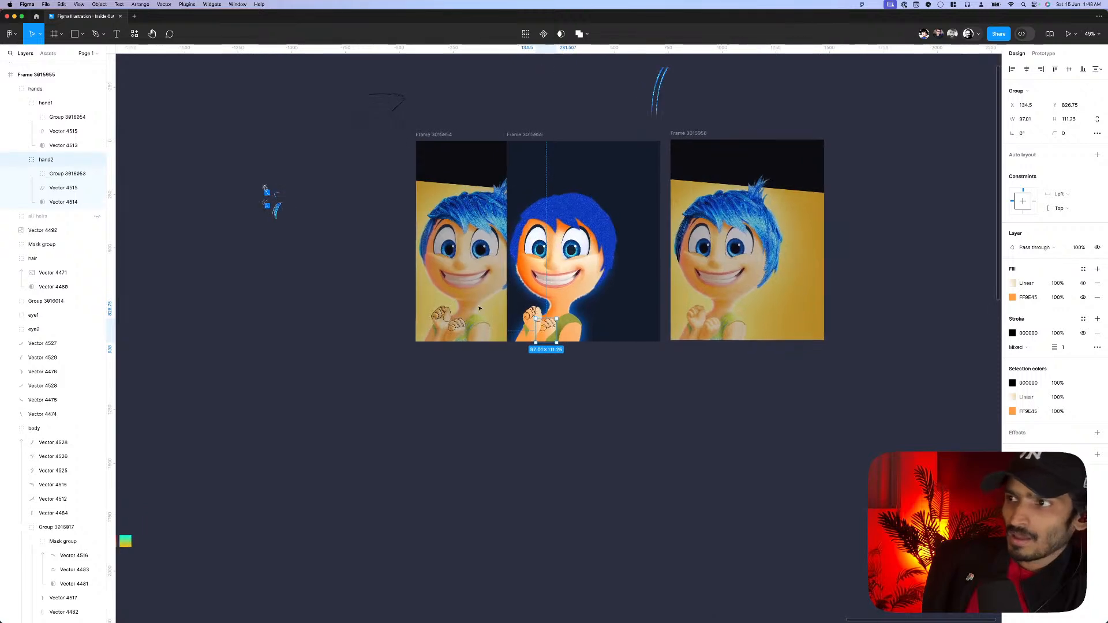
{"action": "left_click", "coordinate": [652, 428]}
{"action": "scroll", "coordinate": [583, 323], "scroll_direction": "up", "scroll_amount": 10}
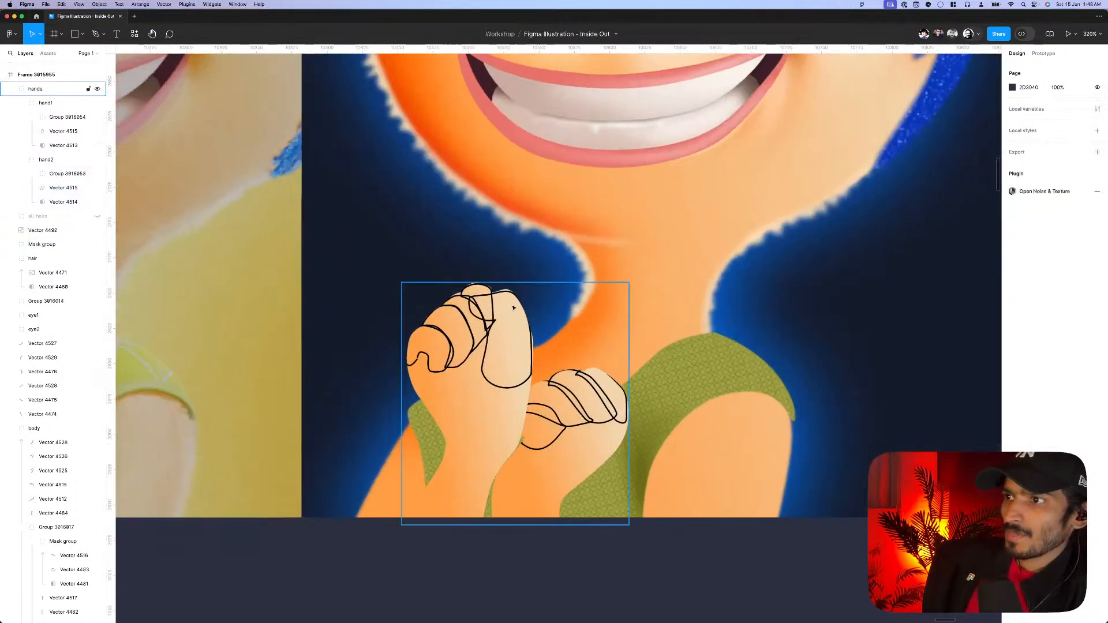
{"action": "double_click", "coordinate": [514, 307]}
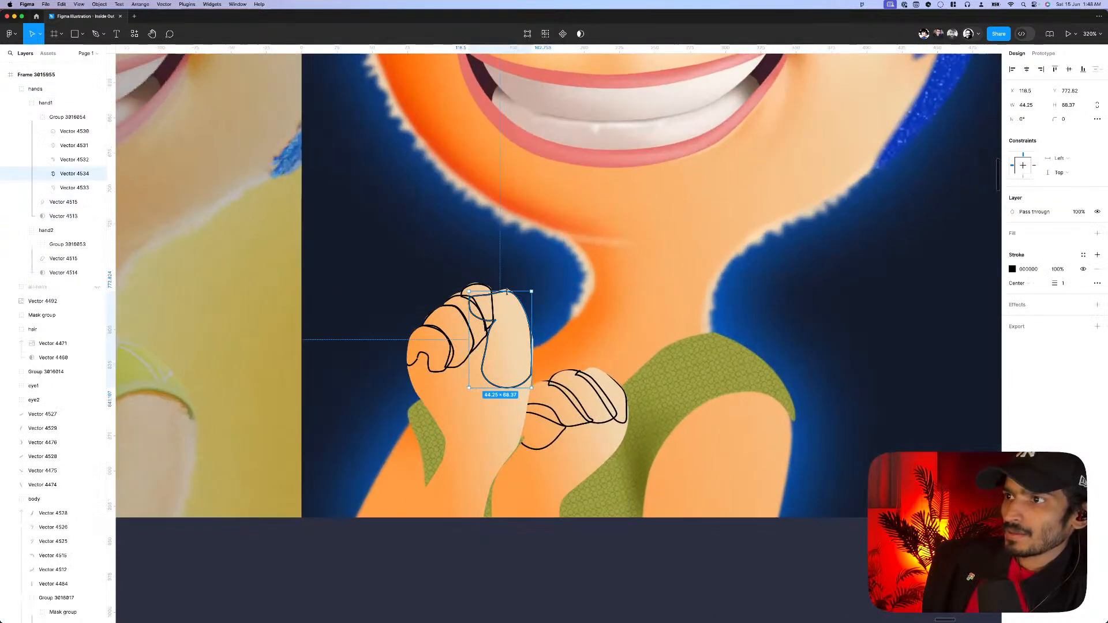
{"action": "double_click", "coordinate": [511, 305]}
{"action": "scroll", "coordinate": [508, 300], "scroll_direction": "up", "scroll_amount": 4}
{"action": "left_click_drag", "start_coordinate": [566, 269], "coordinate": [459, 313]}
{"action": "scroll", "coordinate": [519, 293], "scroll_direction": "up", "scroll_amount": 5}
{"action": "key", "text": "Up"}
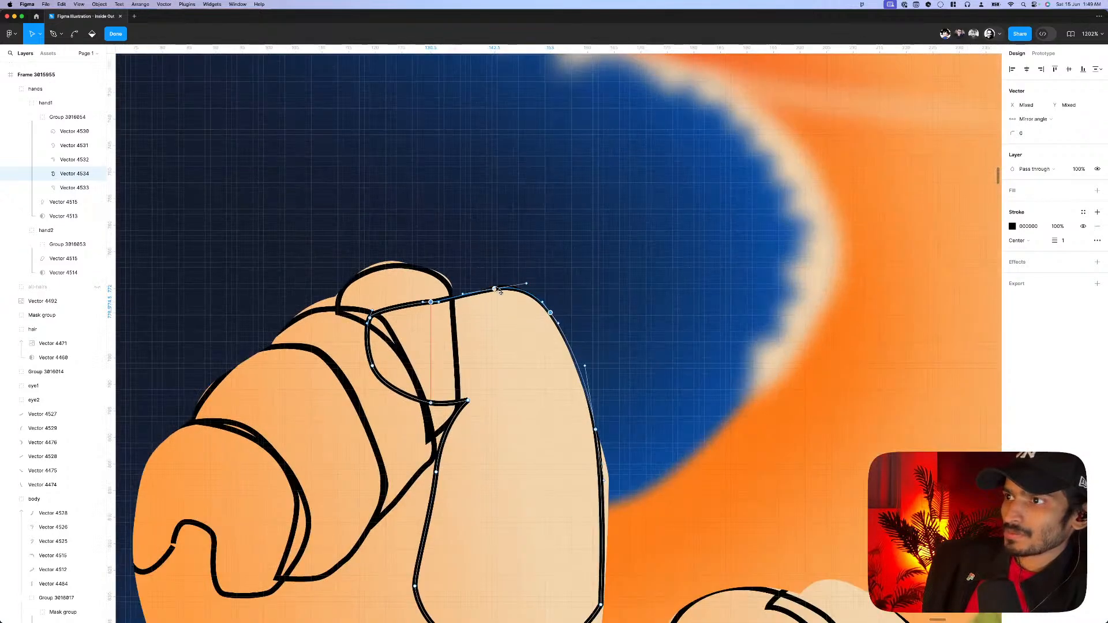
{"action": "scroll", "coordinate": [501, 293], "scroll_direction": "down", "scroll_amount": 3}
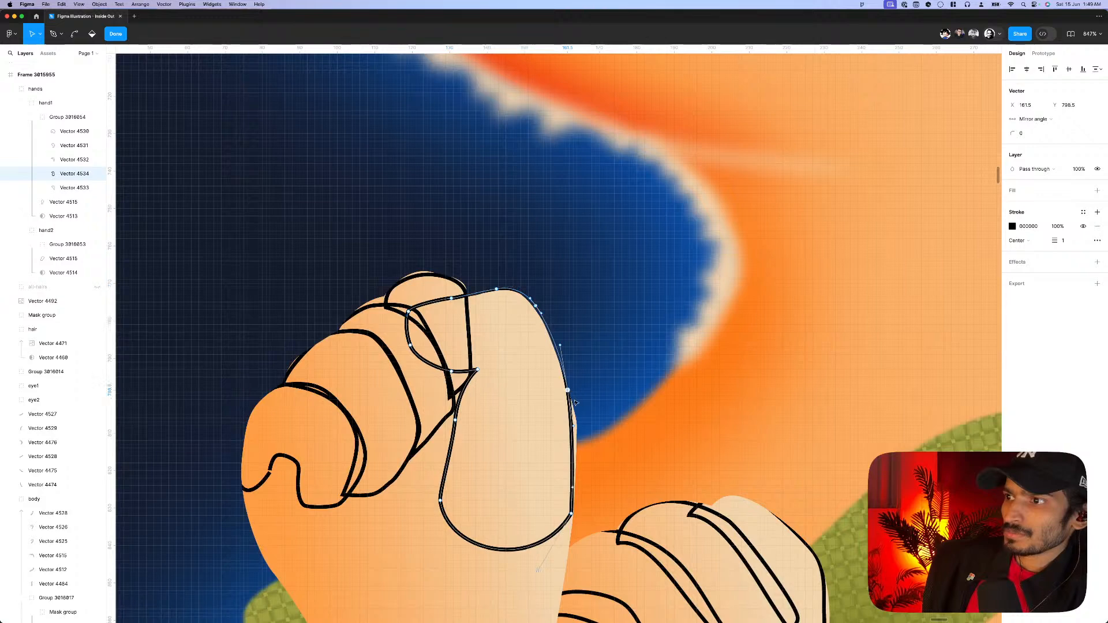
{"action": "key", "text": "Escape"}
{"action": "scroll", "coordinate": [491, 347], "scroll_direction": "down", "scroll_amount": 1}
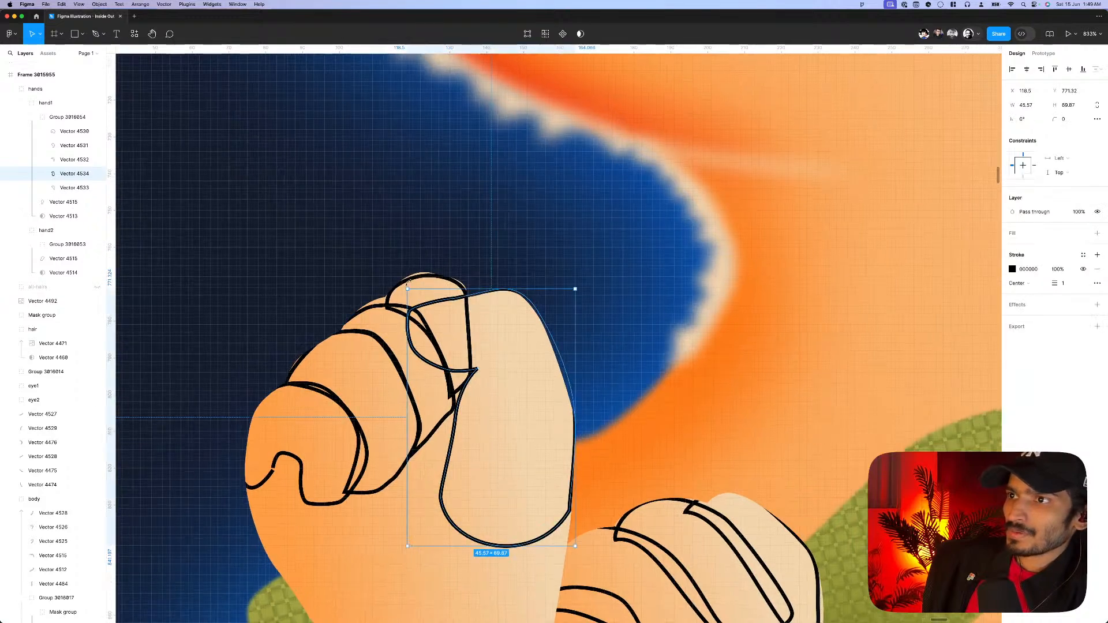
- Adjust the upper anchor points of hand1's two topmost finger outlines so their curves follow the hand shape's edge
{"action": "left_click", "coordinate": [408, 282]}
{"action": "double_click", "coordinate": [442, 276]}
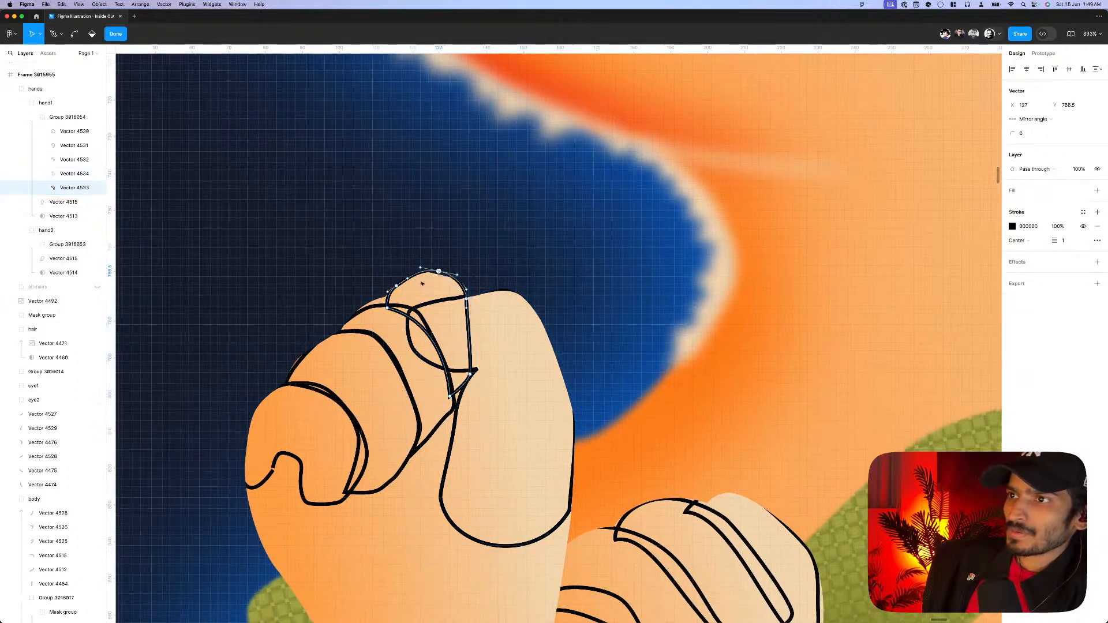
{"action": "scroll", "coordinate": [393, 306], "scroll_direction": "up", "scroll_amount": 2}
{"action": "left_click", "coordinate": [371, 309]}
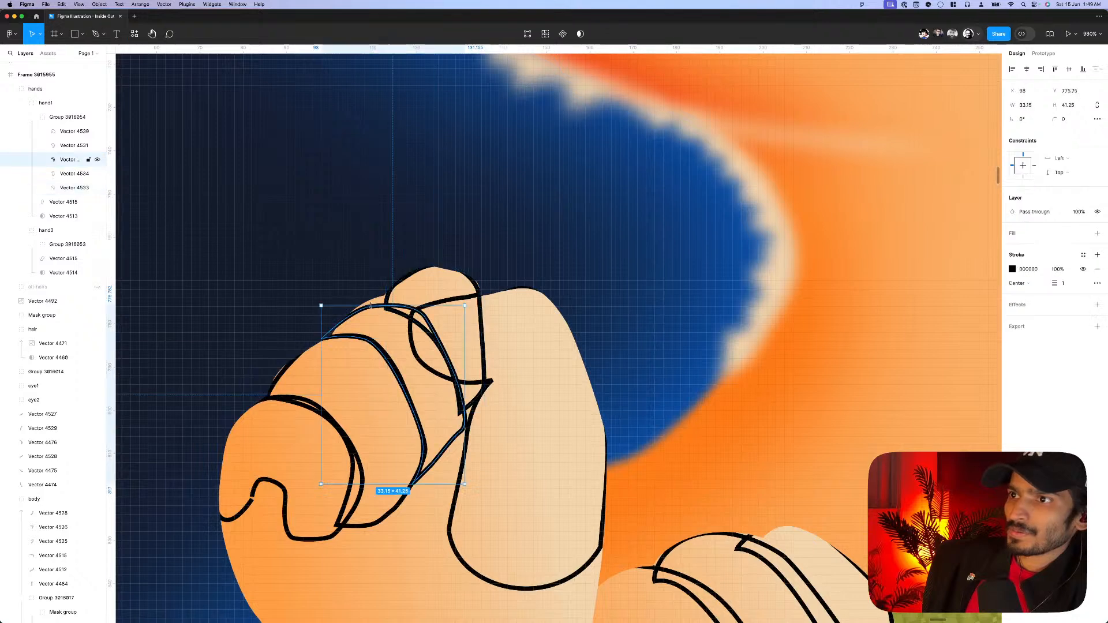
{"action": "double_click", "coordinate": [372, 301]}
{"action": "left_click", "coordinate": [374, 296]}
{"action": "left_click", "coordinate": [334, 324]}
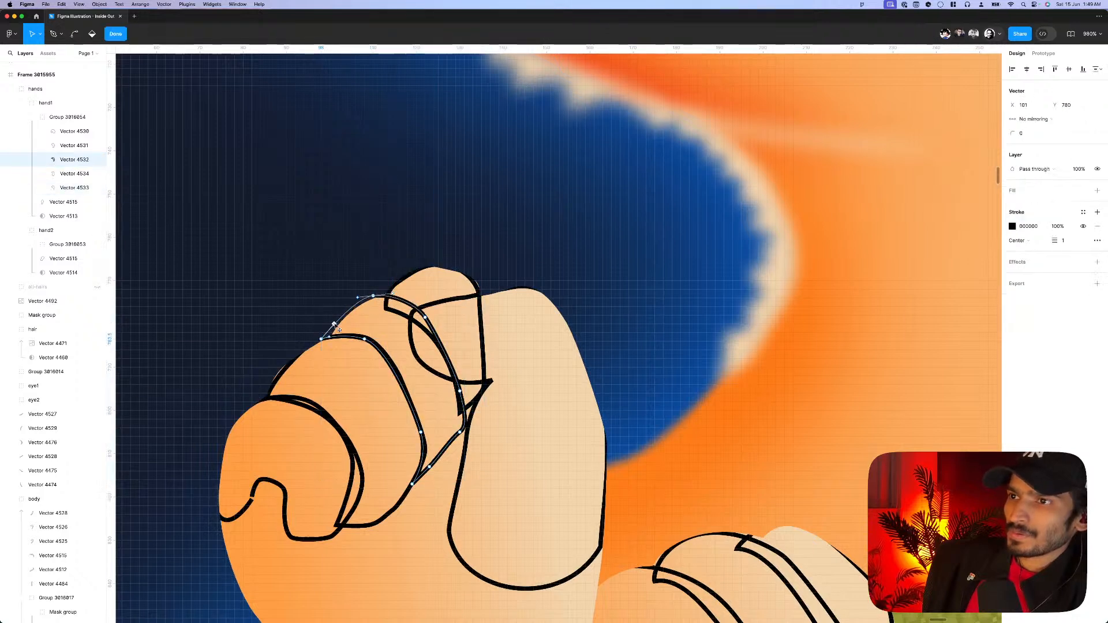
- Reshape the outer side of hand1's third finger outline to follow the hand shape's edge
{"action": "scroll", "coordinate": [336, 321], "scroll_direction": "down", "scroll_amount": 2}
{"action": "scroll", "coordinate": [336, 322], "scroll_direction": "left", "scroll_amount": 2}
{"action": "double_click", "coordinate": [308, 367]}
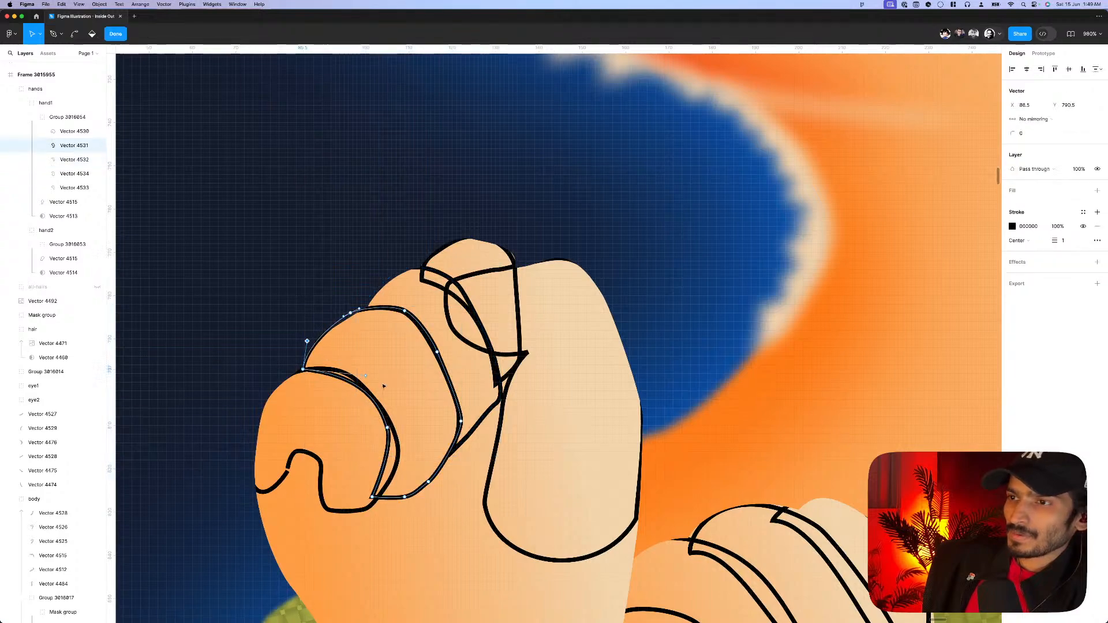
{"action": "left_click", "coordinate": [290, 476]}
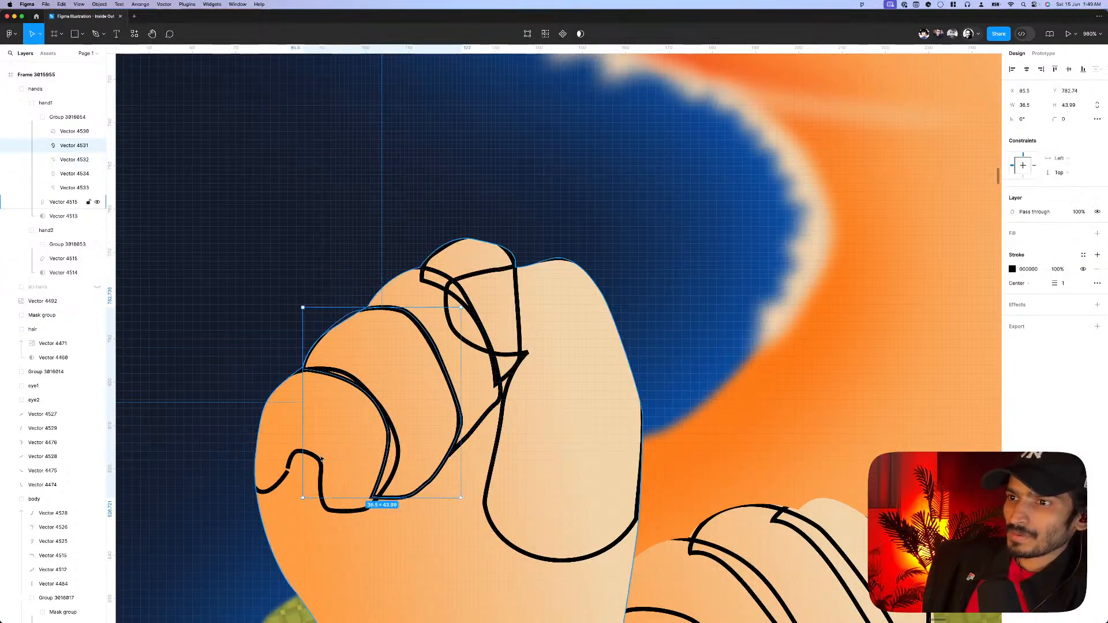
- Close the gap in the curl of hand1's lowest finger outline by moving one loose end point onto the other
{"action": "scroll", "coordinate": [290, 471], "scroll_direction": "up", "scroll_amount": 2}
{"action": "double_click", "coordinate": [291, 472]}
{"action": "scroll", "coordinate": [291, 472], "scroll_direction": "up", "scroll_amount": 4}
{"action": "left_click", "coordinate": [291, 471]}
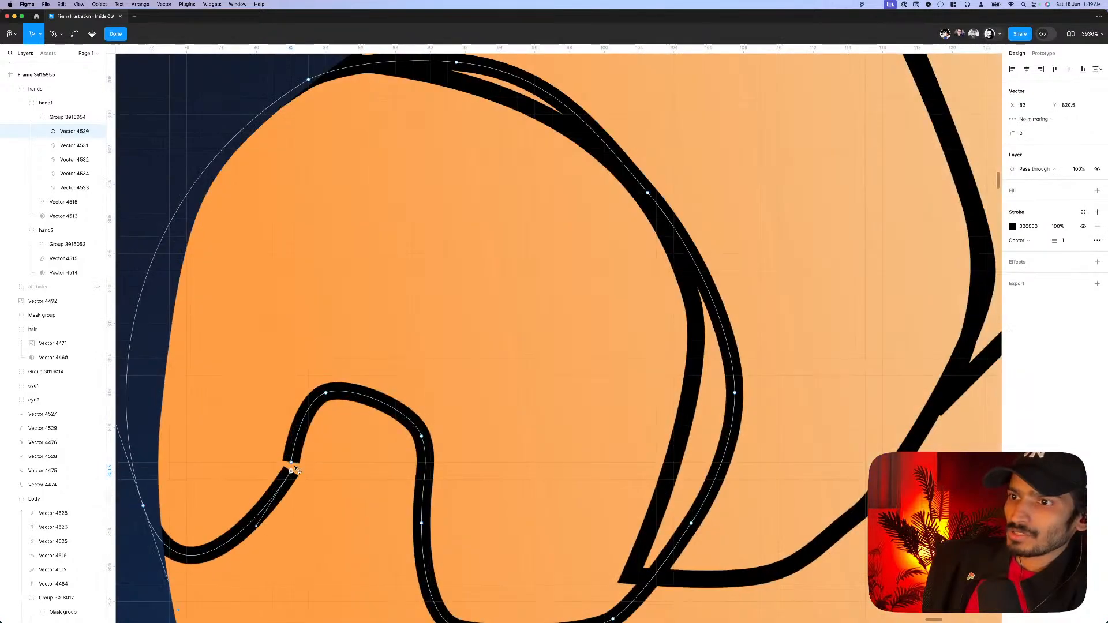
{"action": "left_click_drag", "start_coordinate": [293, 464], "coordinate": [293, 463]}
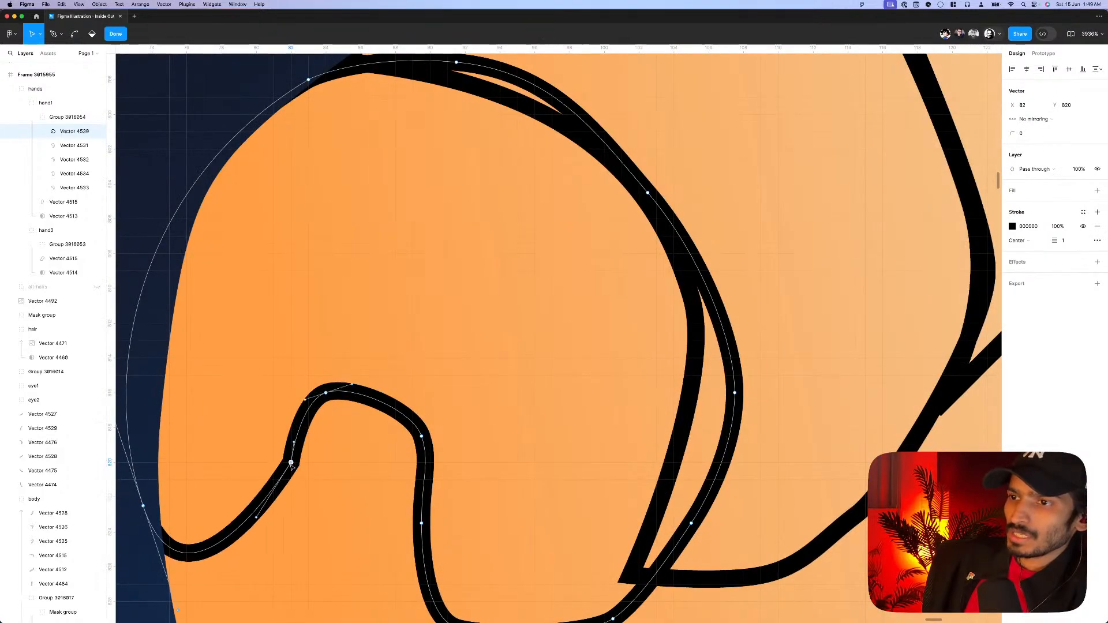
- Smooth the curl's curve at the joined point by pulling its handle downward, and finish editing the outline
{"action": "scroll", "coordinate": [292, 466], "scroll_direction": "down", "scroll_amount": 2}
{"action": "left_click_drag", "start_coordinate": [271, 500], "coordinate": [279, 522]}
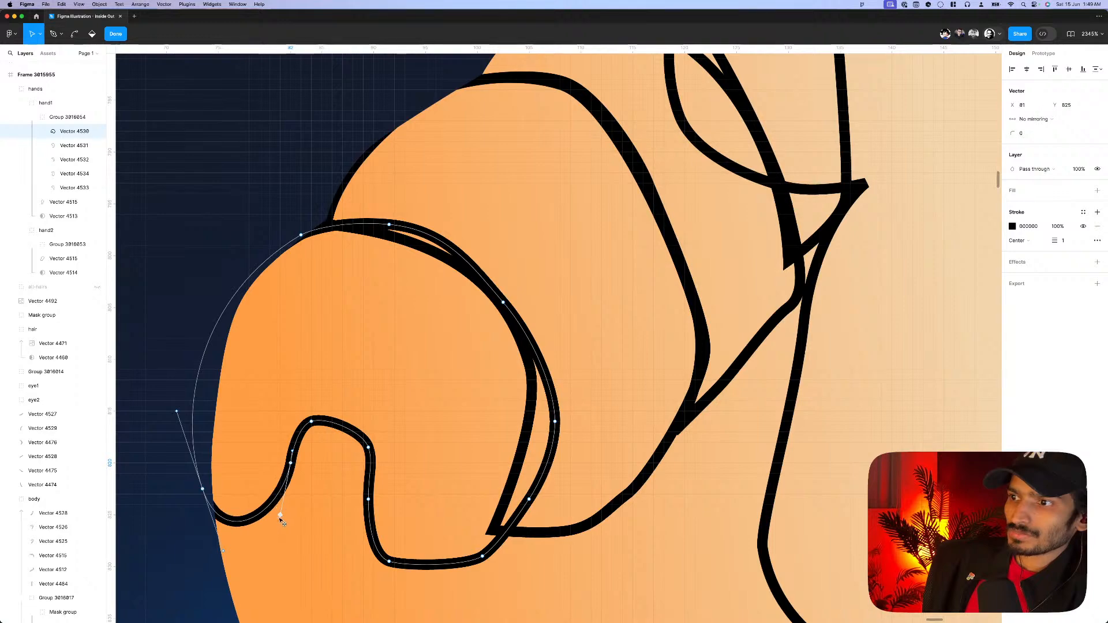
{"action": "scroll", "coordinate": [488, 456], "scroll_direction": "down", "scroll_amount": 2}
{"action": "scroll", "coordinate": [488, 456], "scroll_direction": "down", "scroll_amount": 5}
{"action": "key", "text": "Escape"}
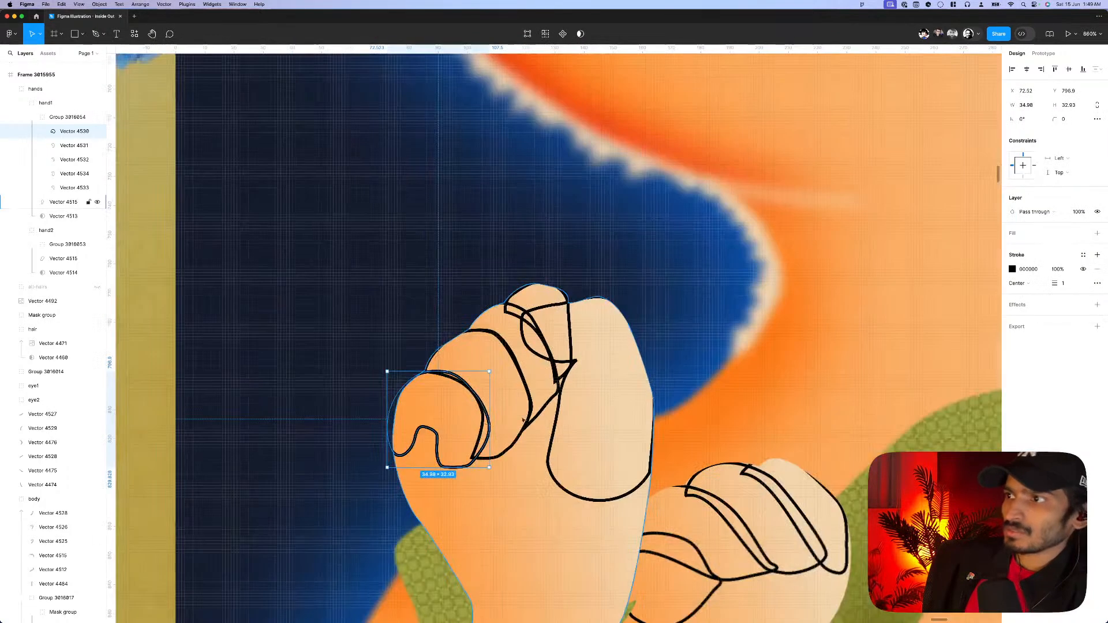
{"action": "key", "text": "Escape"}
{"action": "scroll", "coordinate": [590, 305], "scroll_direction": "up", "scroll_amount": 2}
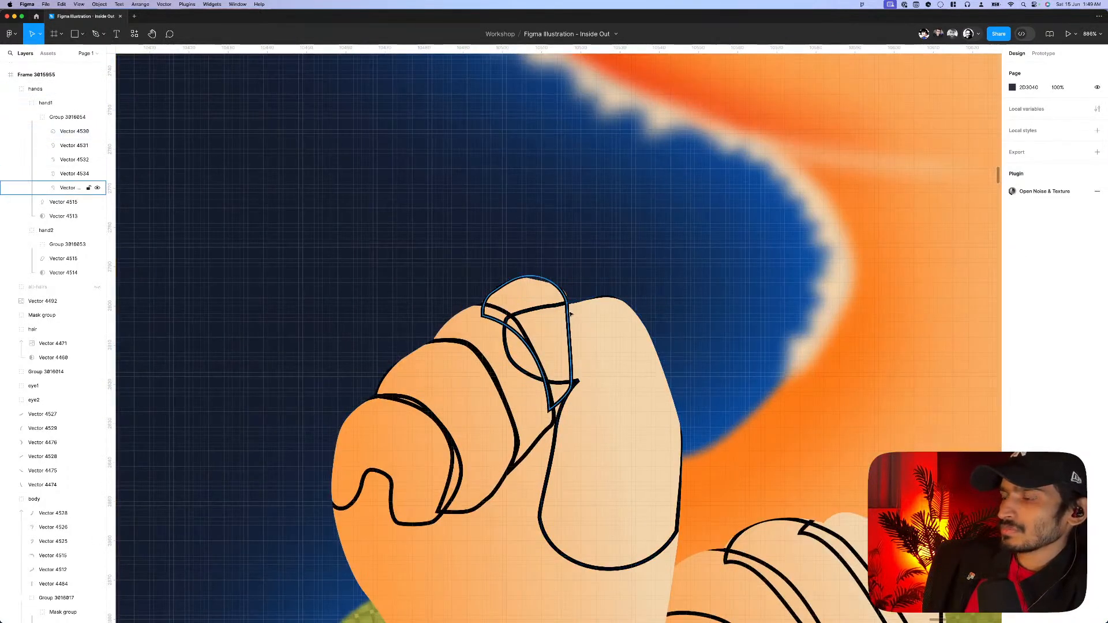
- Adjust the right-hand anchor of the topmost finger outline (Vector 4533) in hand1 at about X 135, Y 773.5
{"action": "double_click", "coordinate": [570, 313]}
{"action": "scroll", "coordinate": [571, 314], "scroll_direction": "up", "scroll_amount": 2}
{"action": "left_click", "coordinate": [570, 309]}
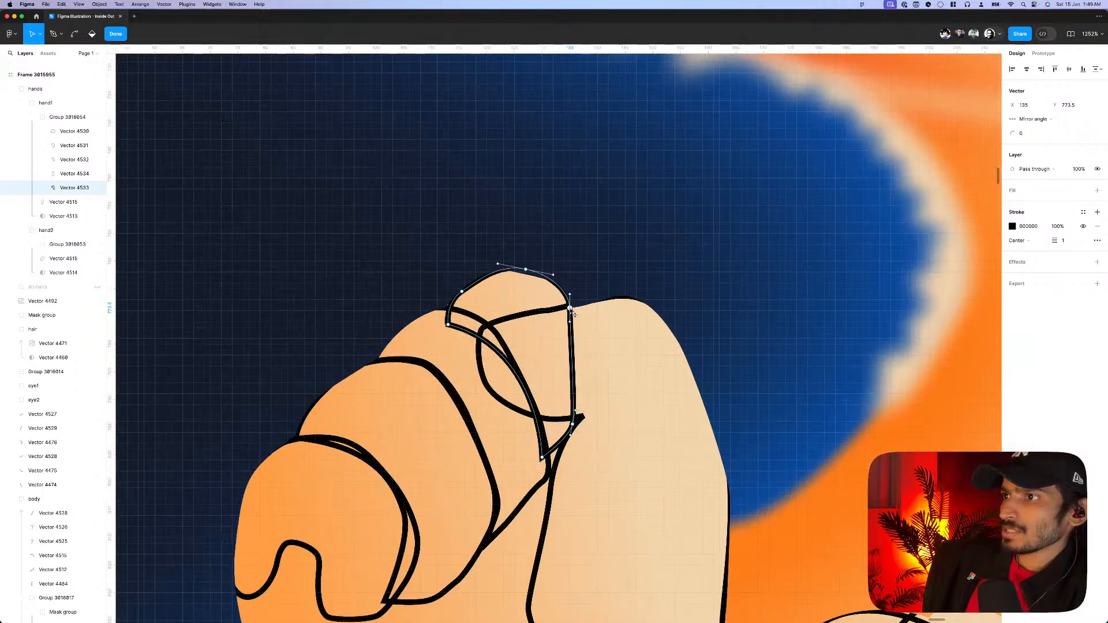
{"action": "key", "text": "Escape"}
{"action": "scroll", "coordinate": [574, 315], "scroll_direction": "down", "scroll_amount": 4}
{"action": "scroll", "coordinate": [676, 441], "scroll_direction": "up", "scroll_amount": 3}
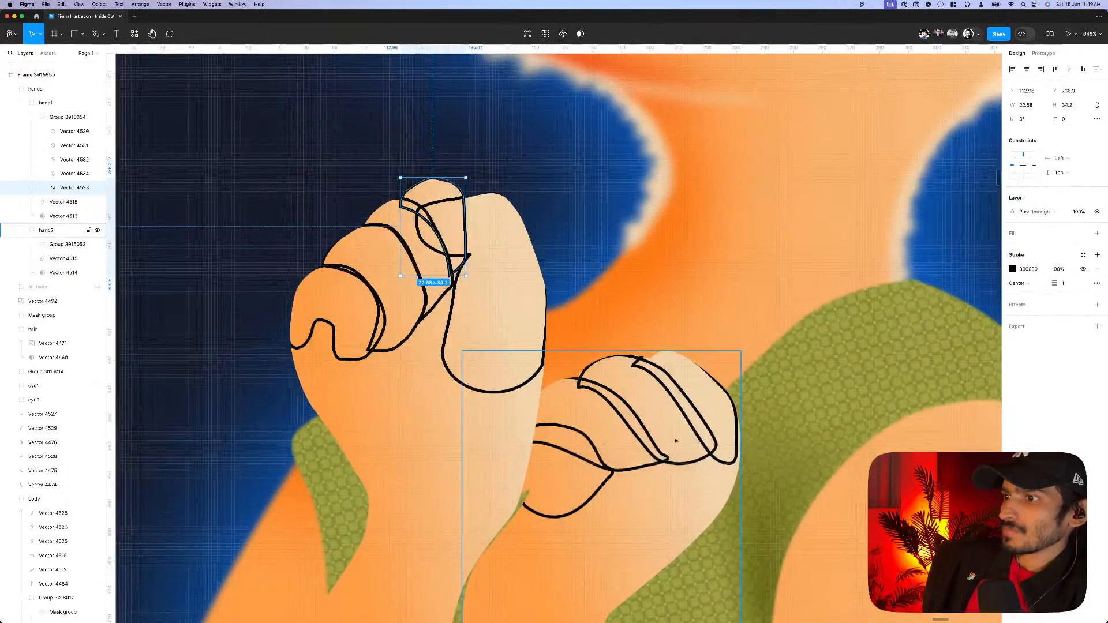
- Bring the hand2 group in front of the hand1 group
{"action": "scroll", "coordinate": [676, 441], "scroll_direction": "down", "scroll_amount": 3}
{"action": "left_click", "coordinate": [580, 483]}
{"action": "scroll", "coordinate": [577, 484], "scroll_direction": "down", "scroll_amount": 2}
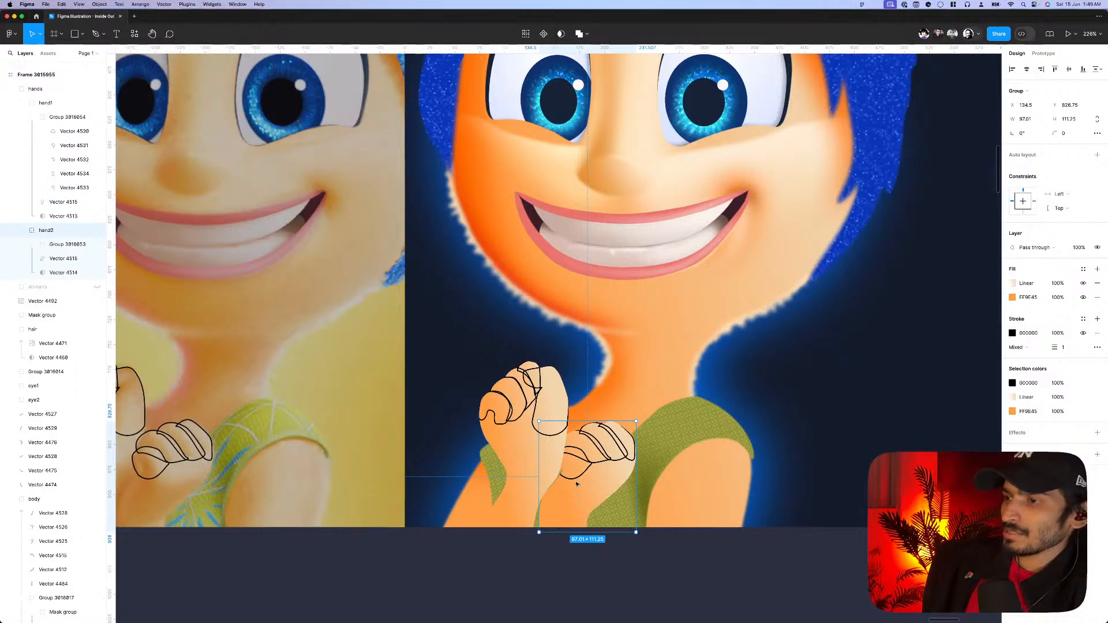
{"action": "key", "text": "super+bracketright"}
{"action": "scroll", "coordinate": [574, 482], "scroll_direction": "up", "scroll_amount": 4}
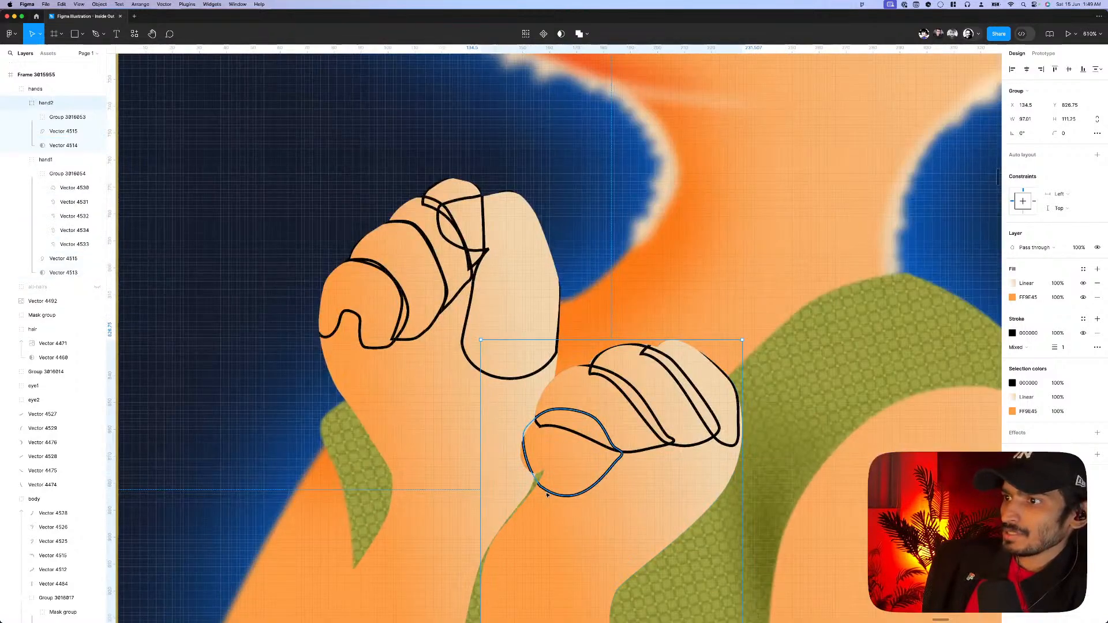
- Adjust the outer anchor of the lowest finger outline in hand2 at about X 148.5, Y 871, just past the hand's edge
{"action": "double_click", "coordinate": [547, 495]}
{"action": "scroll", "coordinate": [540, 469], "scroll_direction": "up", "scroll_amount": 2}
{"action": "left_click", "coordinate": [515, 454]}
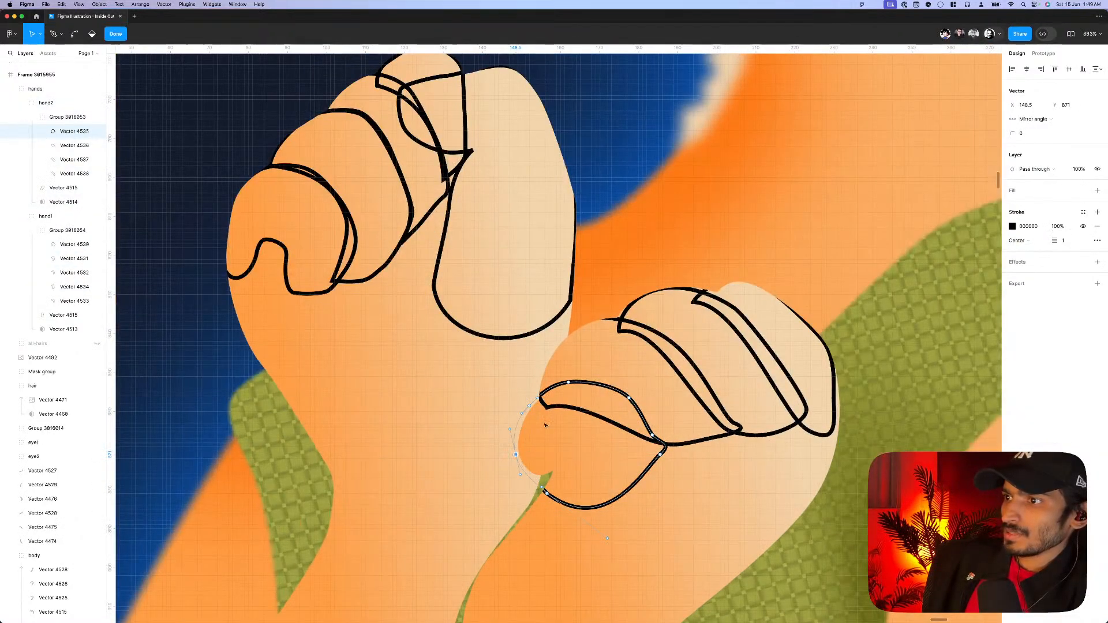
{"action": "key", "text": "Escape"}
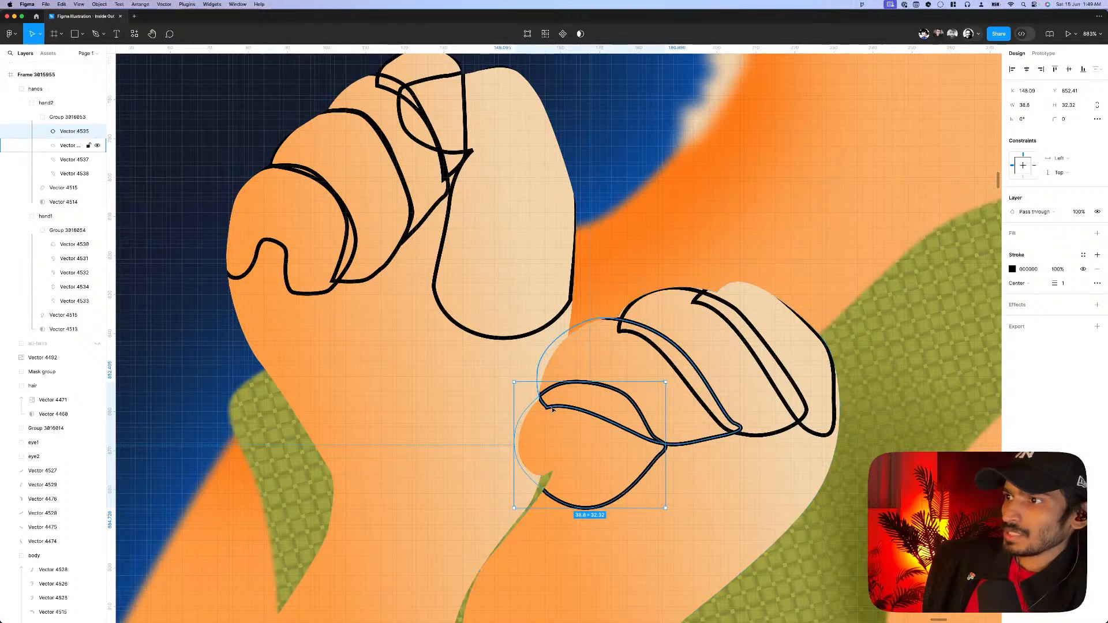
- Adjust the left corner anchor at X 173.5, Y 839 and the upper anchor of the third finger outline (Vector 4537) in hand2
{"action": "double_click", "coordinate": [645, 345]}
{"action": "scroll", "coordinate": [628, 338], "scroll_direction": "up", "scroll_amount": 2}
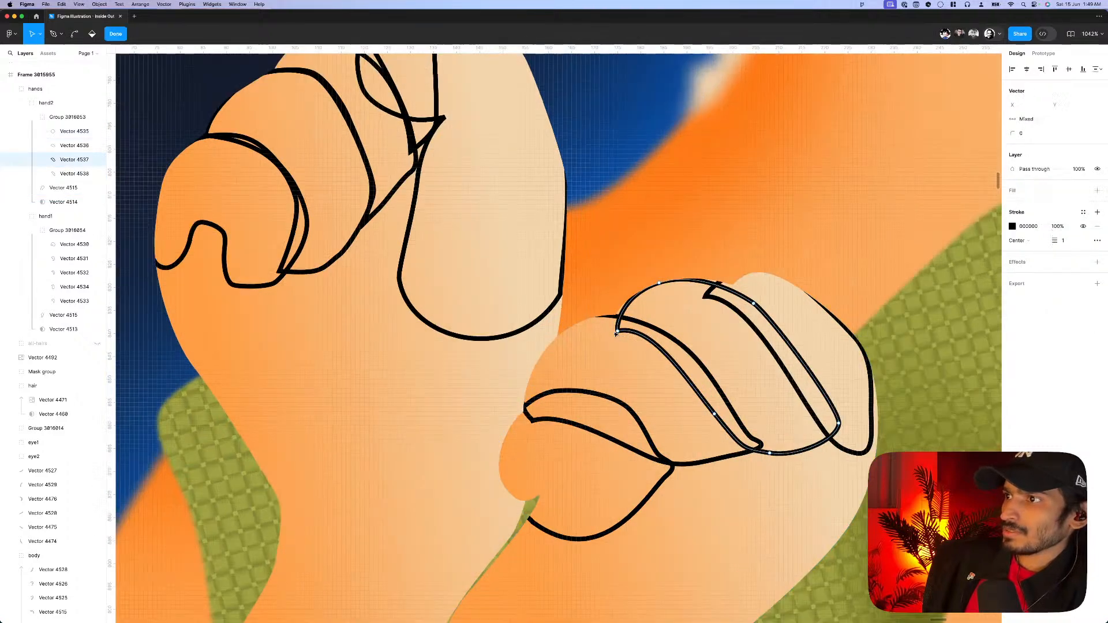
{"action": "left_click", "coordinate": [616, 332]}
{"action": "scroll", "coordinate": [657, 343], "scroll_direction": "right", "scroll_amount": 3}
{"action": "scroll", "coordinate": [657, 343], "scroll_direction": "up", "scroll_amount": 1}
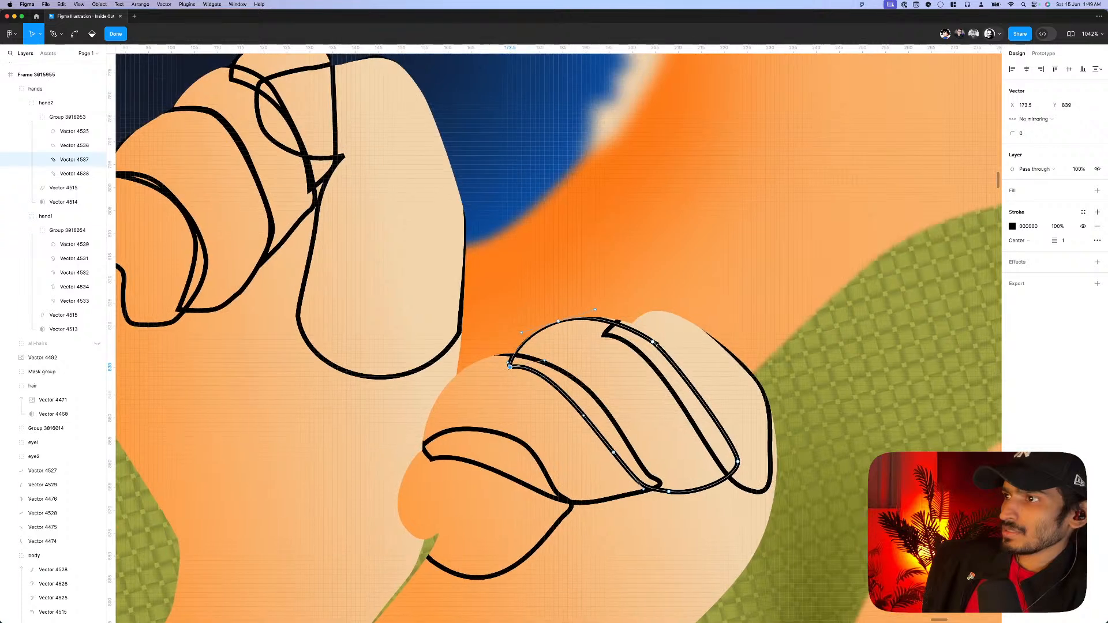
{"action": "left_click", "coordinate": [654, 343]}
{"action": "left_click", "coordinate": [770, 442]}
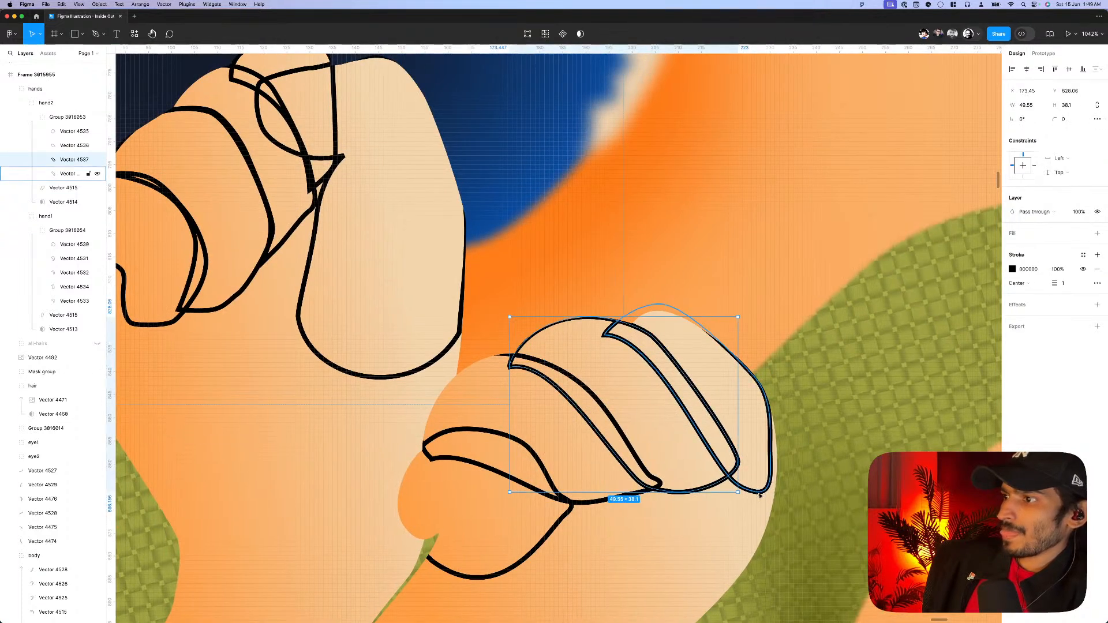
- Adjust the outer side anchor of the last finger outline (Vector 4538) in hand2 to follow the hand's edge
{"action": "double_click", "coordinate": [772, 449]}
{"action": "left_click", "coordinate": [771, 448]}
{"action": "scroll", "coordinate": [779, 456], "scroll_direction": "down", "scroll_amount": 10}
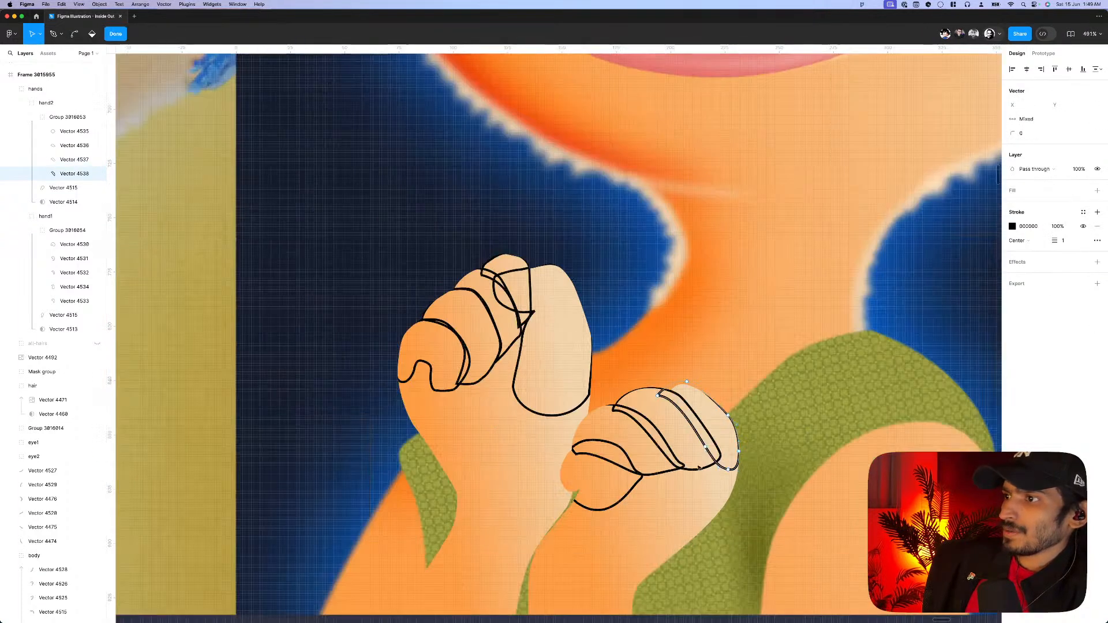
{"action": "key", "text": "Escape"}
{"action": "key", "text": "Escape"}
{"action": "scroll", "coordinate": [561, 437], "scroll_direction": "up", "scroll_amount": 3}
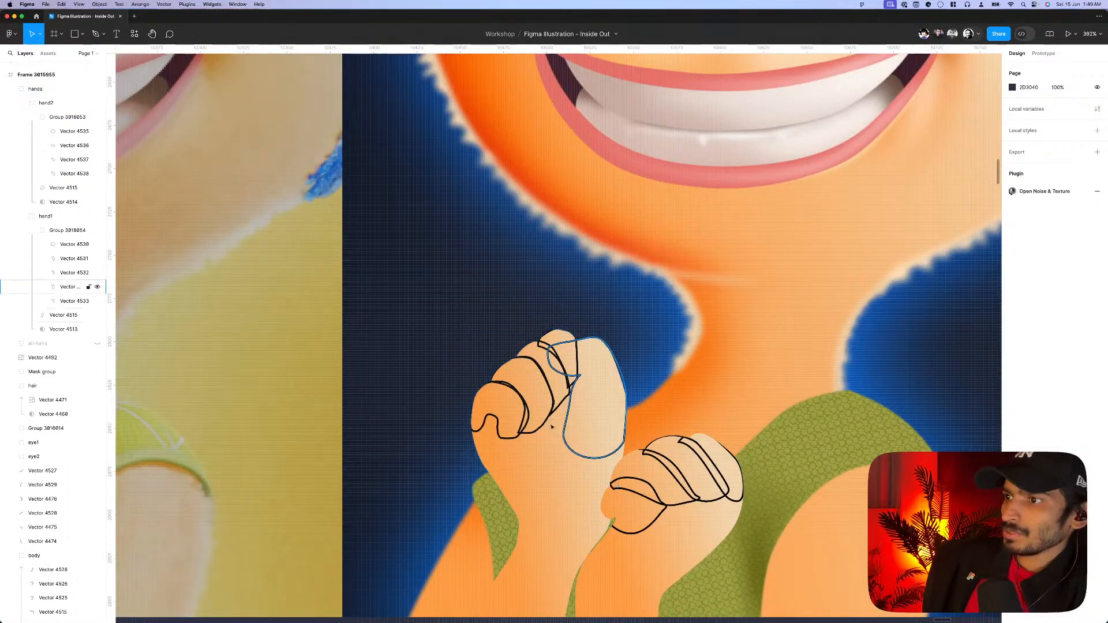
- Duplicate the lowest curled finger outline (Vector 4530) in hand1, swap both strokes to fills, and mask one shape with the other
{"action": "scroll", "coordinate": [520, 439], "scroll_direction": "up", "scroll_amount": 3}
{"action": "left_click", "coordinate": [488, 444]}
{"action": "left_click", "coordinate": [488, 443]}
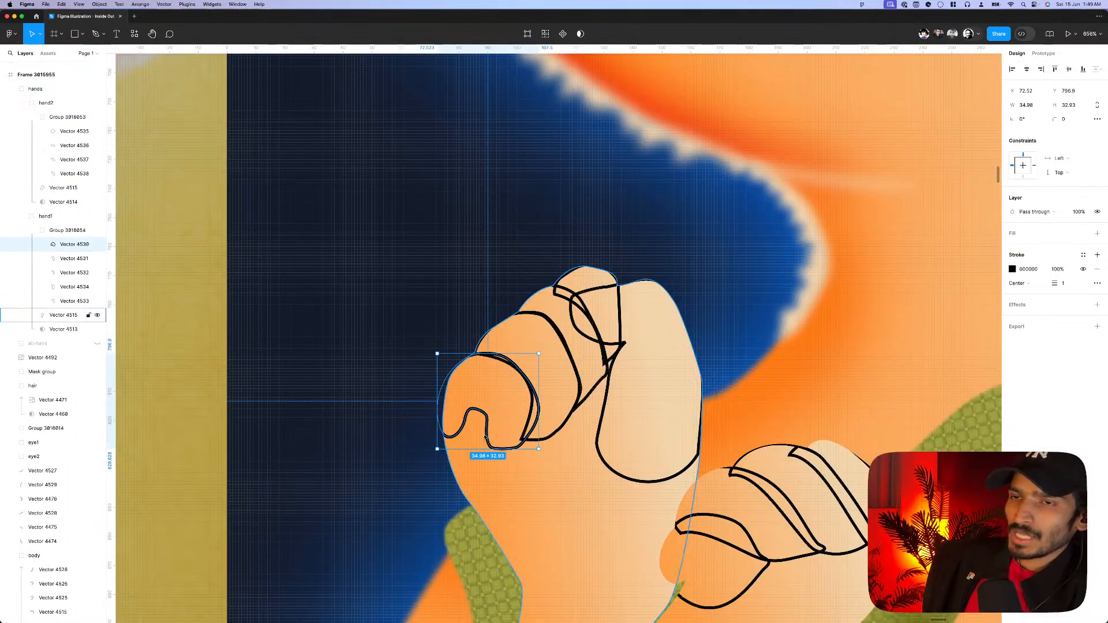
{"action": "key", "text": "alt+super+o"}
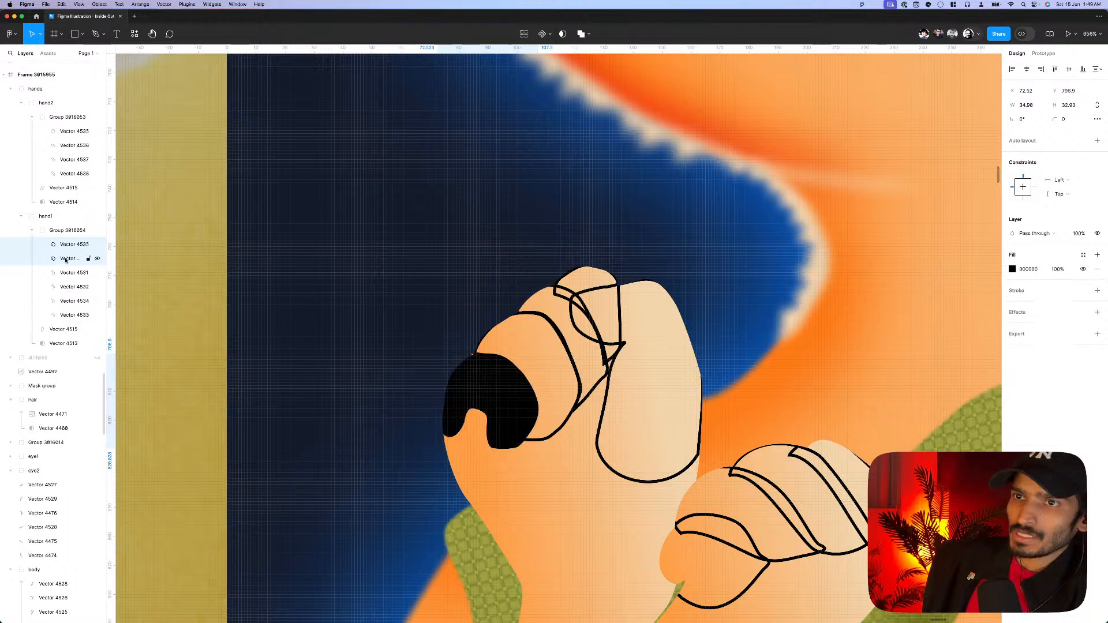
{"action": "left_click", "coordinate": [561, 34]}
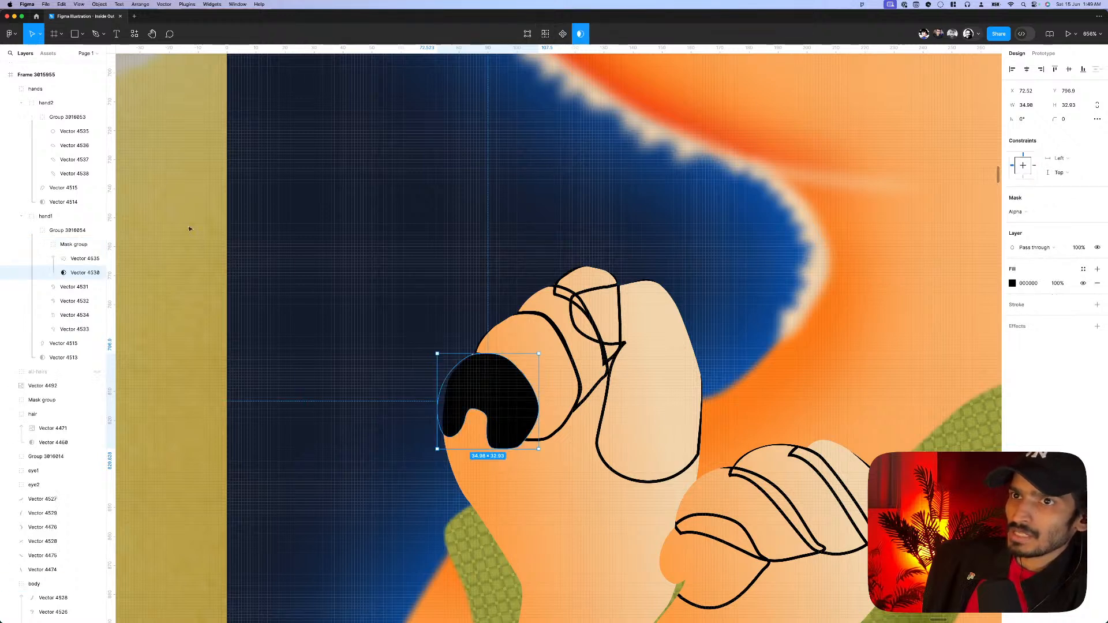
- Duplicate Vector 4531 and Vector 4532 in hand1, swap their strokes to fills, and make a mask group from each pair
{"action": "left_click", "coordinate": [71, 289]}
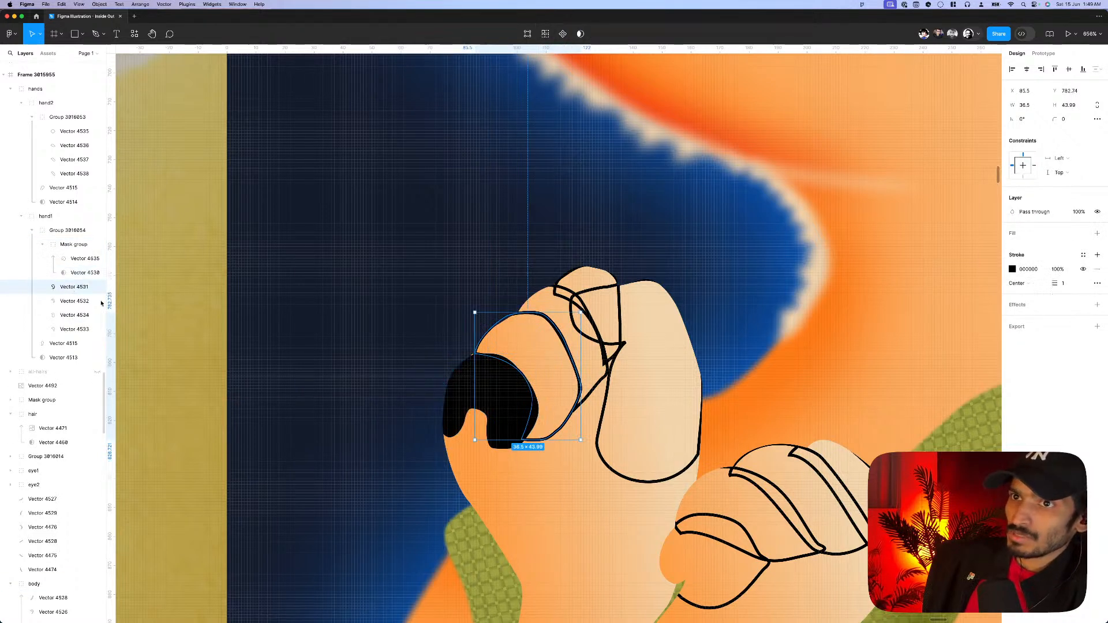
{"action": "key", "text": "shift+x"}
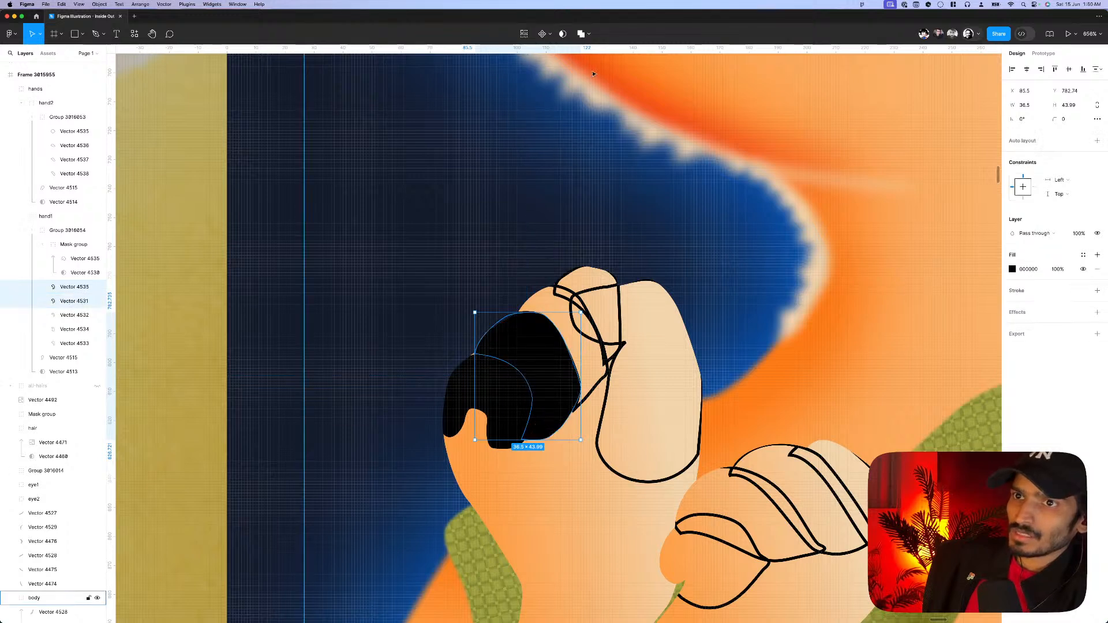
{"action": "left_click", "coordinate": [563, 34]}
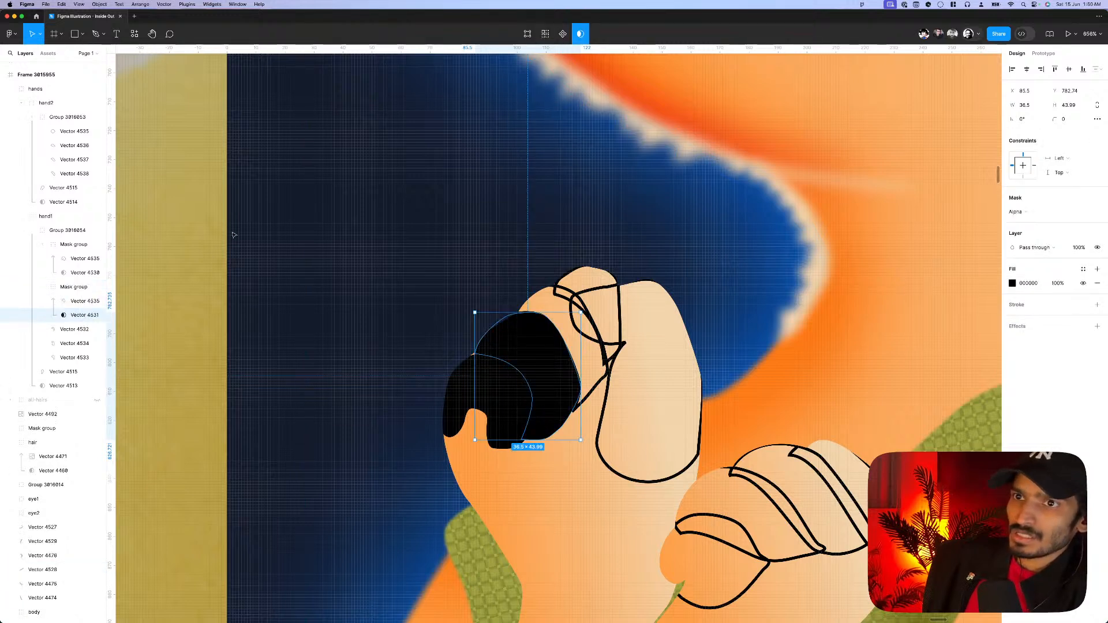
{"action": "left_click", "coordinate": [68, 330]}
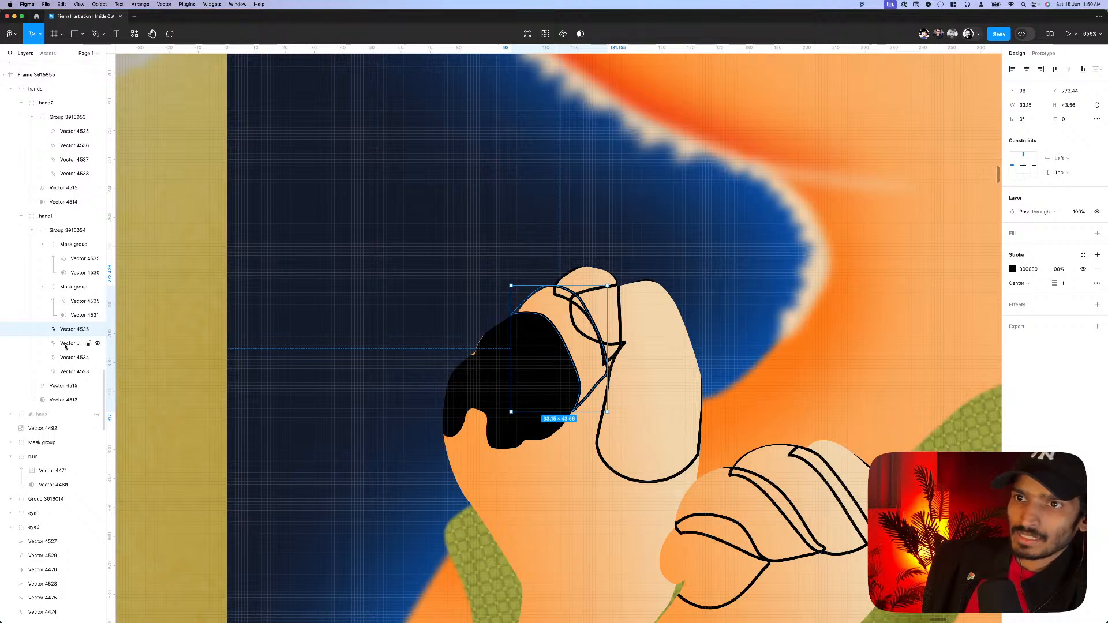
{"action": "key", "text": "shift+x"}
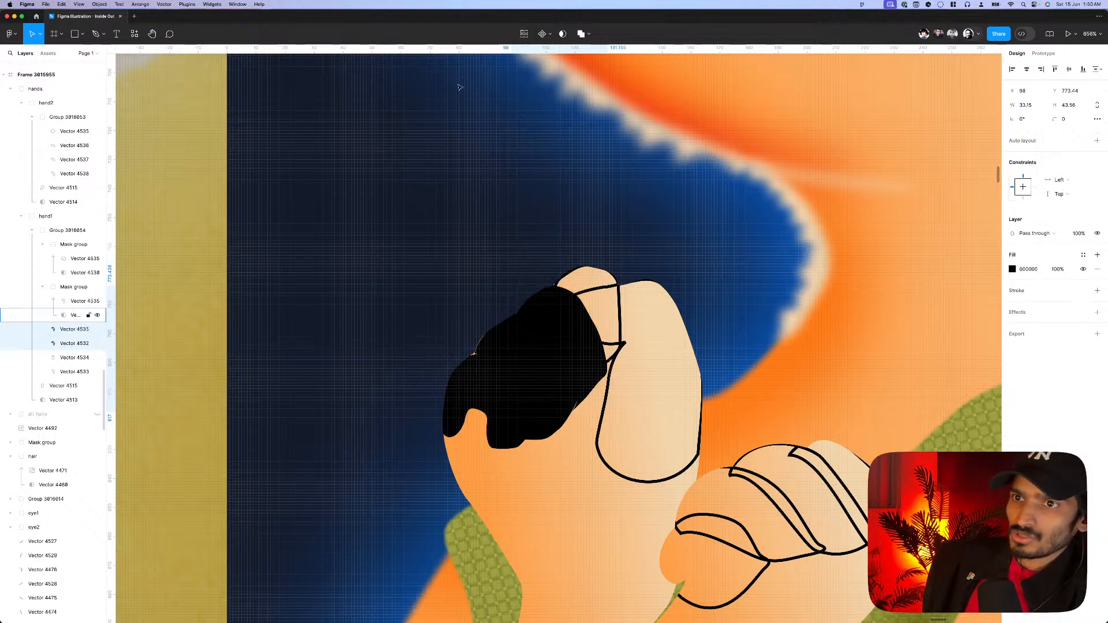
{"action": "left_click", "coordinate": [581, 33]}
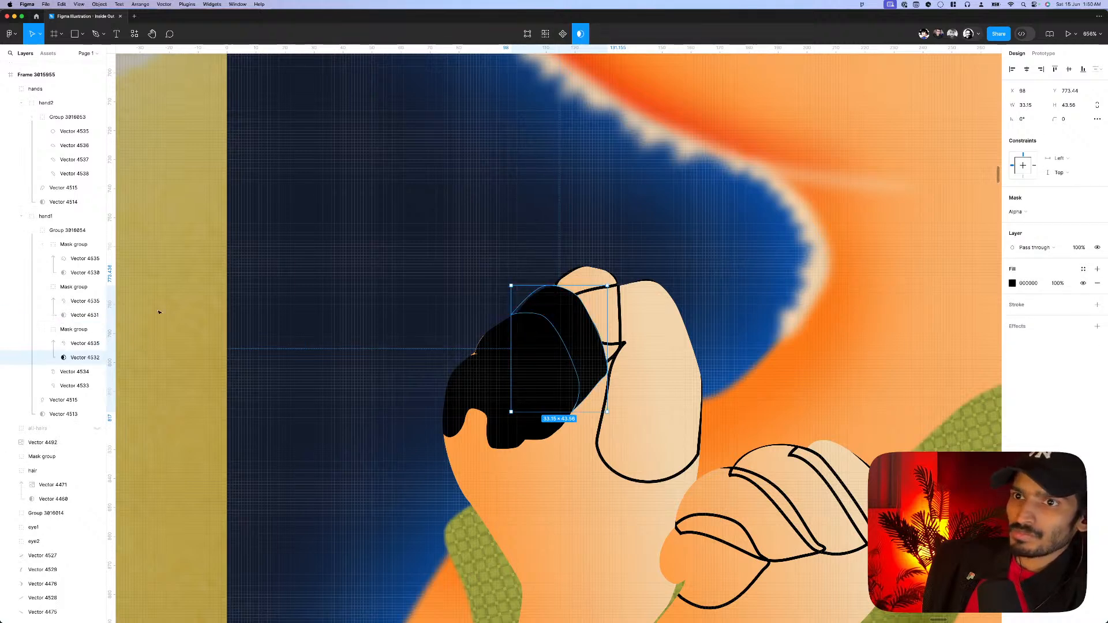
- Duplicate the thumb outline (Vector 4534) and top finger outline (Vector 4533), swap strokes to fills, and mask each pair
{"action": "left_click", "coordinate": [70, 373]}
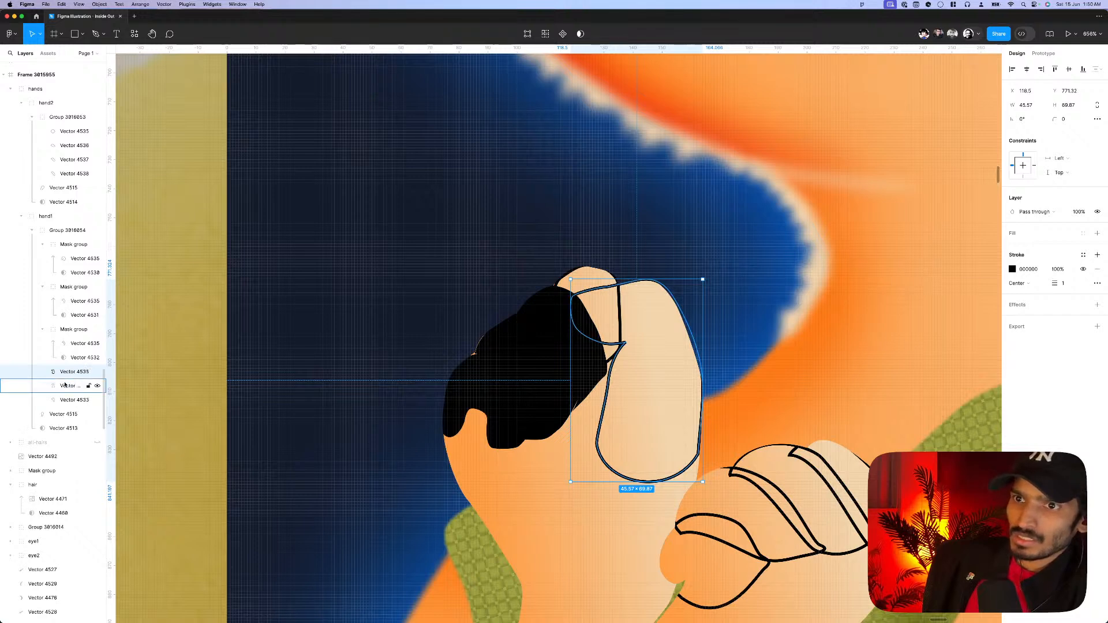
{"action": "key", "text": "shift+x"}
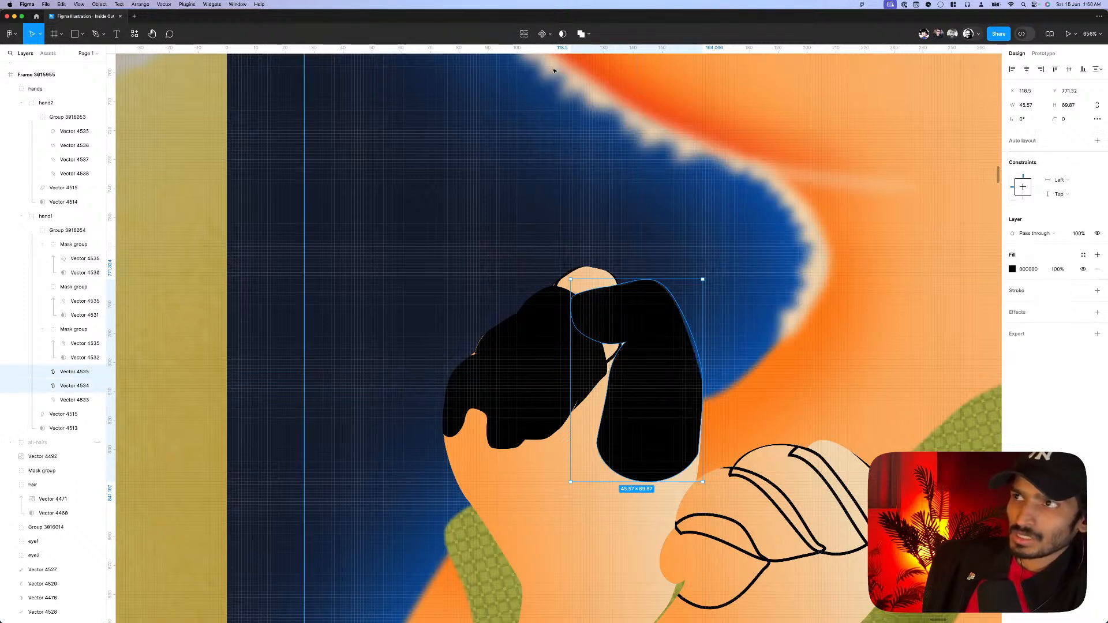
{"action": "left_click", "coordinate": [563, 34]}
{"action": "key", "text": "super+v"}
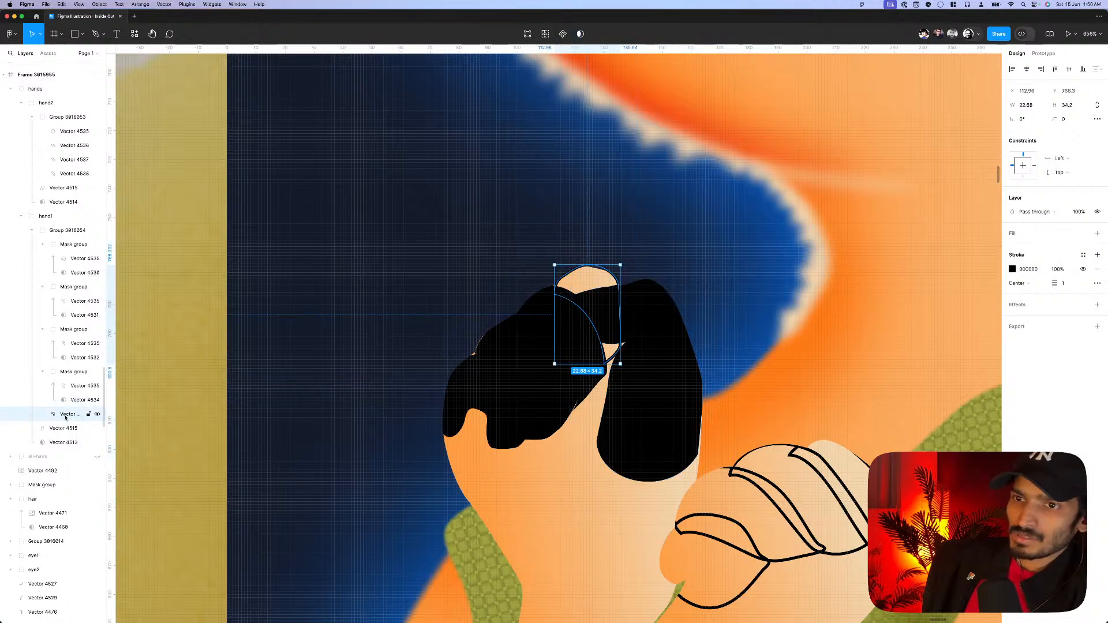
{"action": "key", "text": "shift+x"}
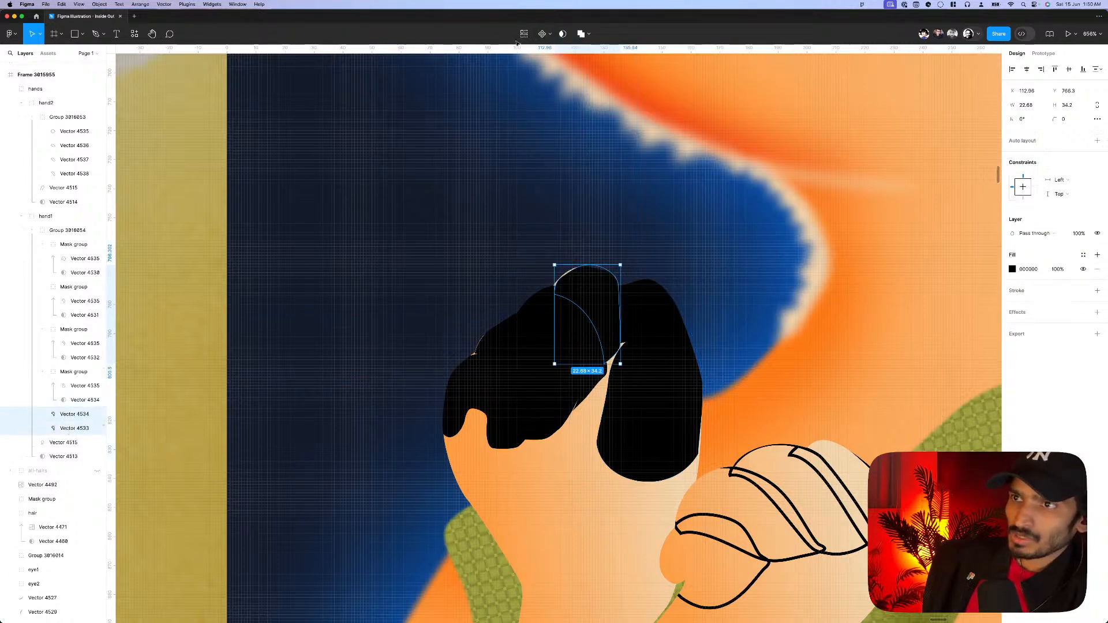
{"action": "key", "text": "super+alt+m"}
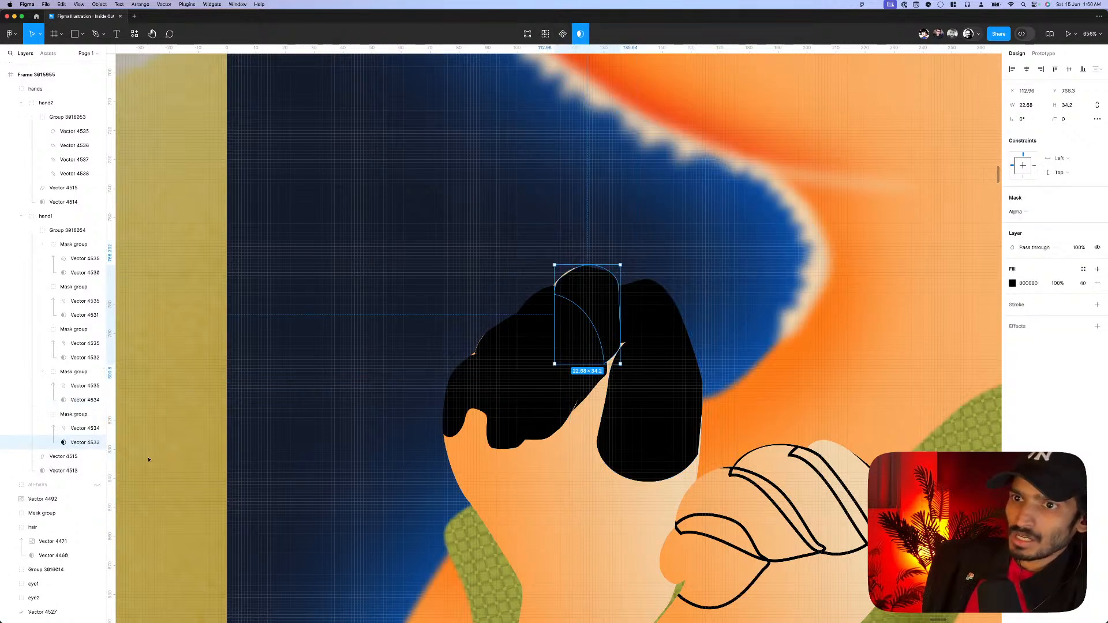
- Paste the linear gradient, FF9E45 fill and layer blur onto the masked content shape of every finger and the thumb in hand1
{"action": "scroll", "coordinate": [543, 502], "scroll_direction": "down", "scroll_amount": 3}
{"action": "left_click", "coordinate": [542, 501]}
{"action": "left_click", "coordinate": [520, 447]}
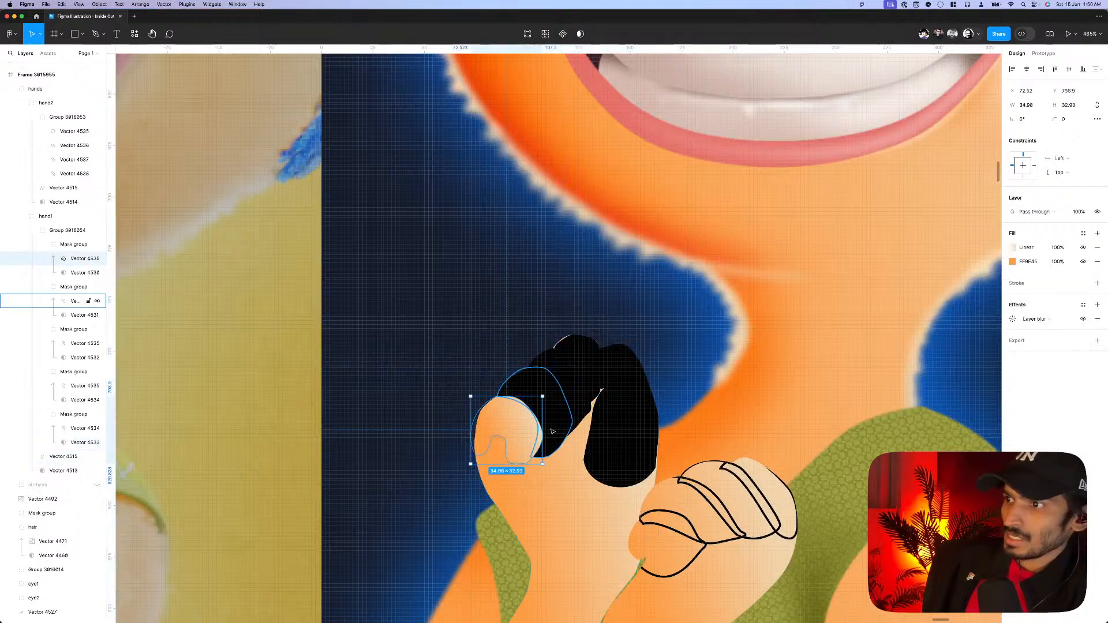
{"action": "left_click", "coordinate": [589, 350]}
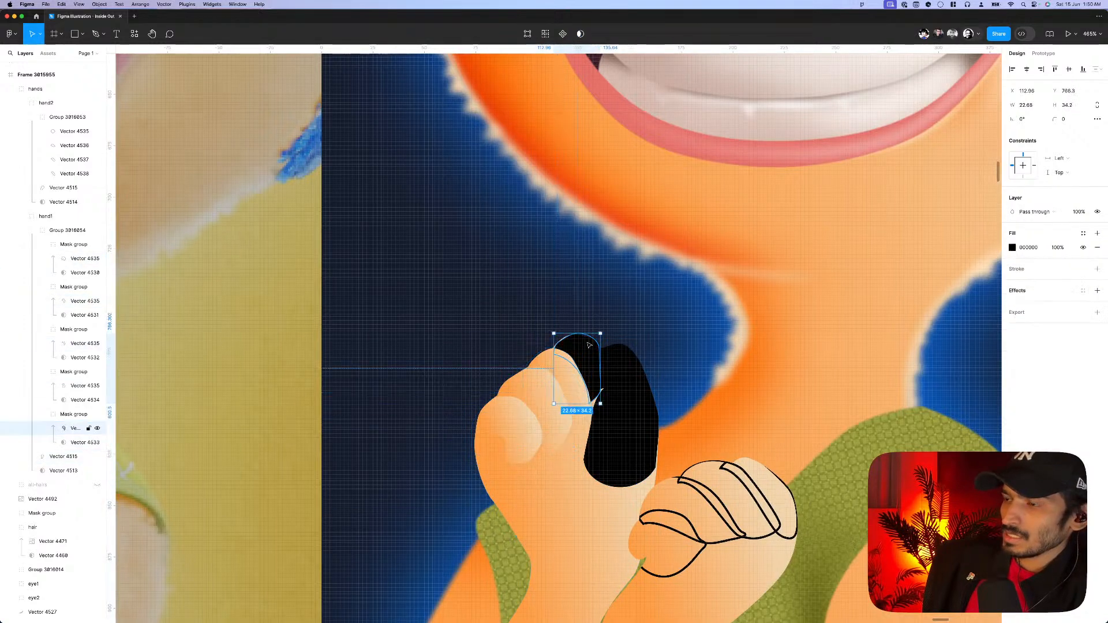
{"action": "left_click", "coordinate": [621, 384]}
{"action": "scroll", "coordinate": [613, 409], "scroll_direction": "down", "scroll_amount": 5}
{"action": "scroll", "coordinate": [693, 543], "scroll_direction": "down", "scroll_amount": 2}
{"action": "left_click", "coordinate": [693, 542]}
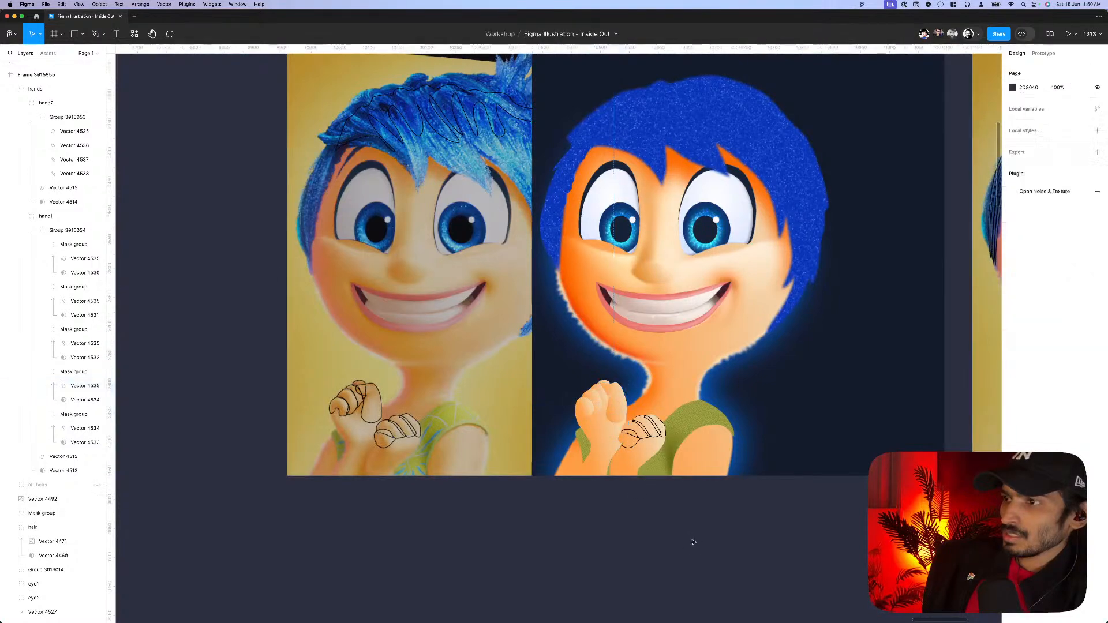
- Duplicate the lowest finger outline (Vector 4535) in hand2, swap both strokes to fills, and turn the pair into a mask group
{"action": "scroll", "coordinate": [722, 462], "scroll_direction": "up", "scroll_amount": 5}
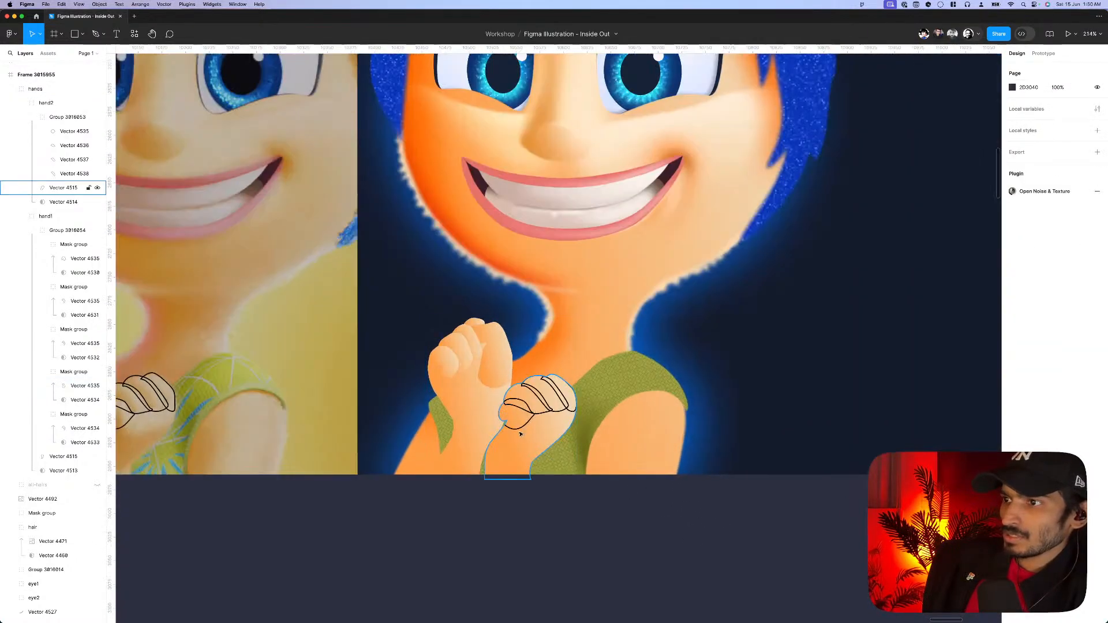
{"action": "left_click", "coordinate": [514, 423]}
{"action": "scroll", "coordinate": [514, 423], "scroll_direction": "up", "scroll_amount": 5}
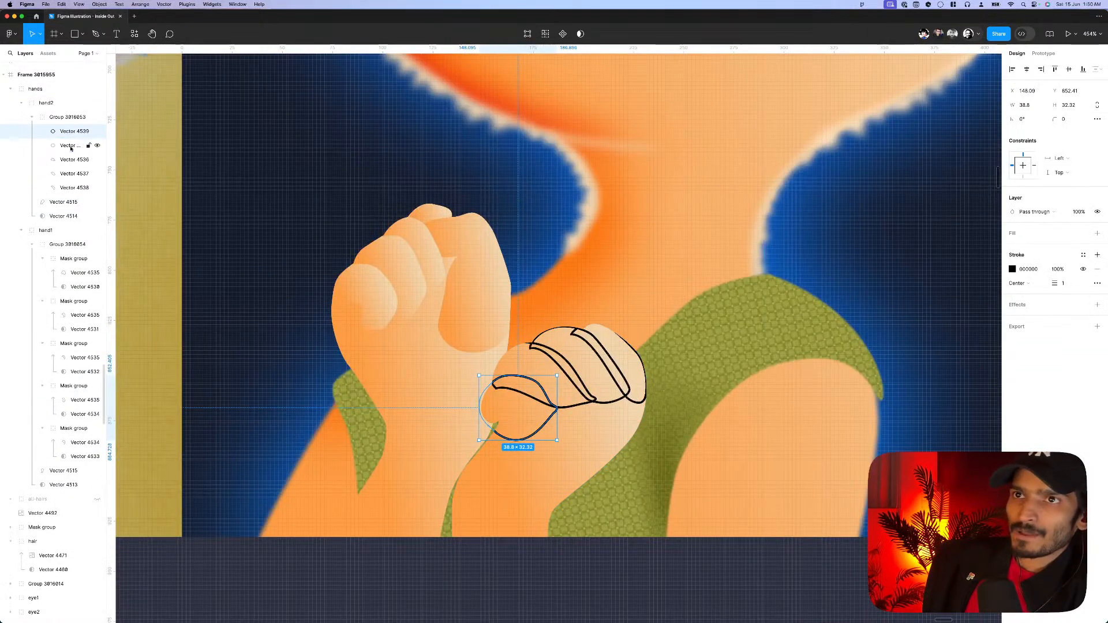
{"action": "key", "text": "shift+x"}
{"action": "key", "text": "ctrl+super+m"}
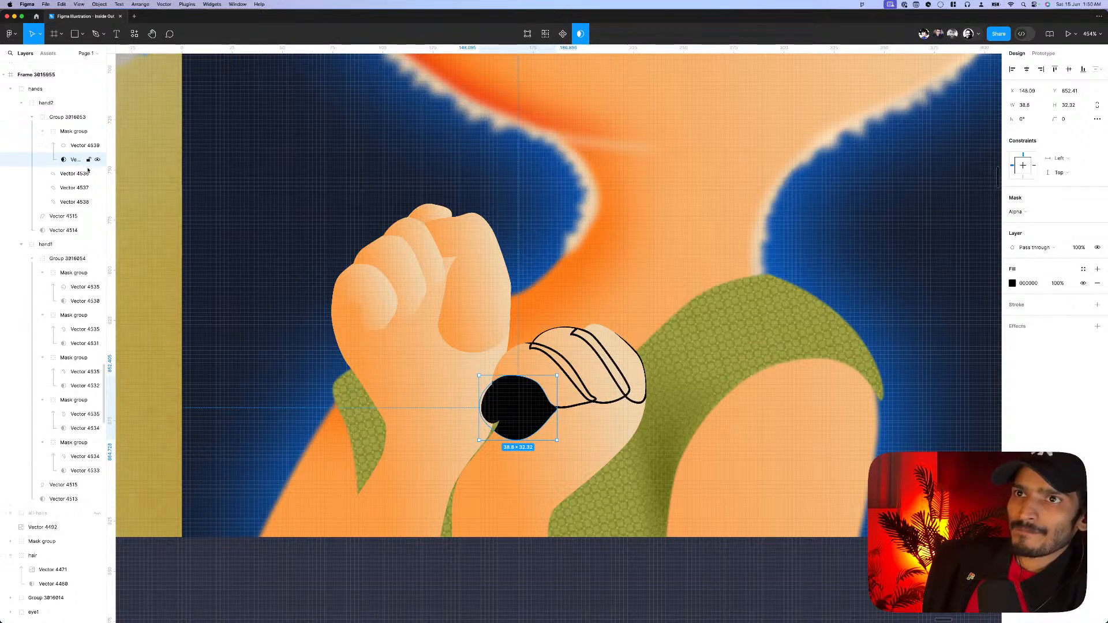
- Duplicate the second finger outline (Vector 4536) in hand2, swap both strokes to fills, and turn the pair into a mask group
{"action": "left_click", "coordinate": [70, 174]}
{"action": "key", "text": "super+d"}
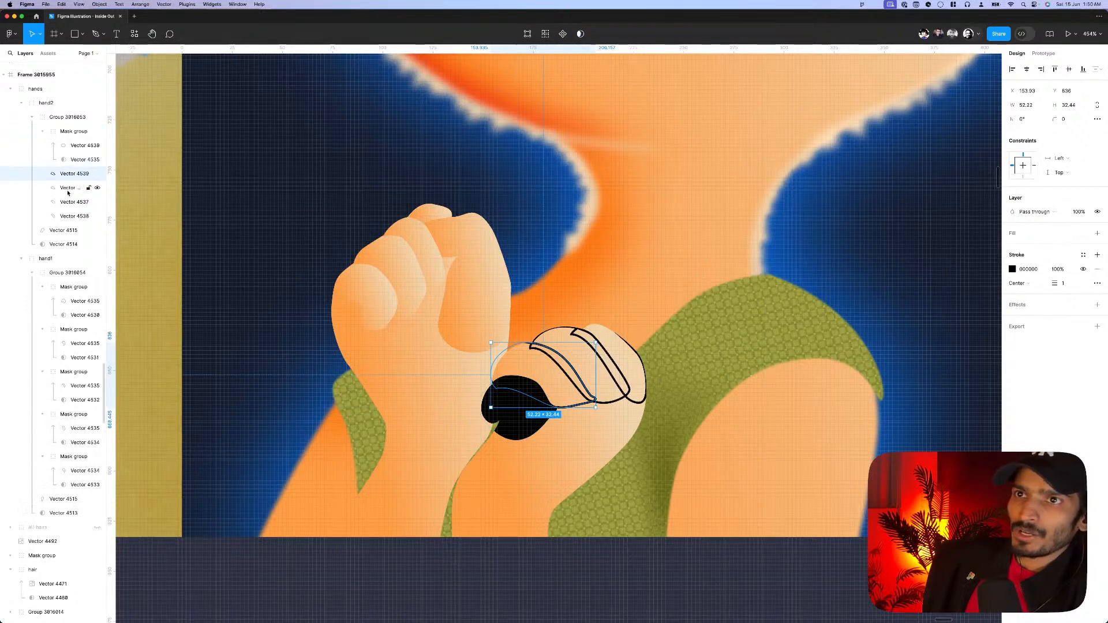
{"action": "left_click", "coordinate": [69, 190], "text": "shift"}
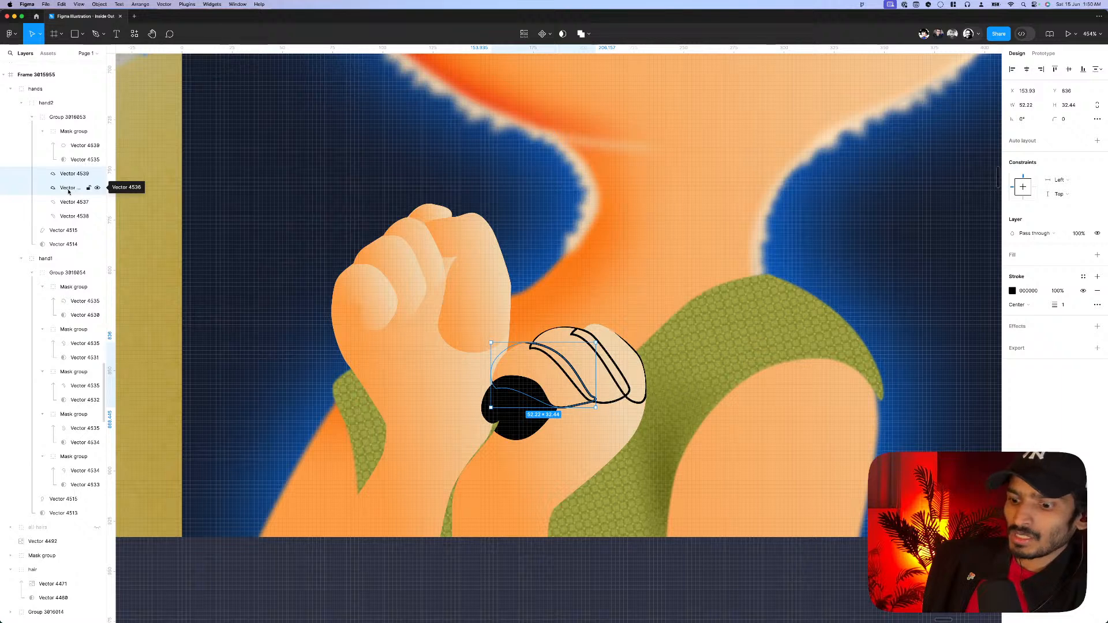
{"action": "key", "text": "shift+x"}
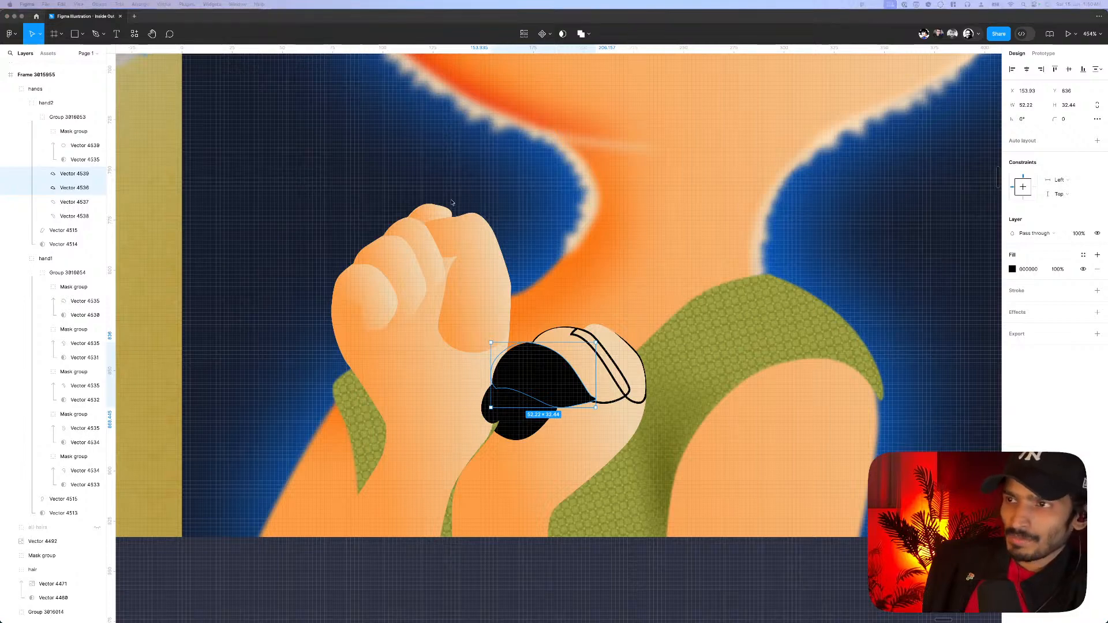
{"action": "scroll", "coordinate": [488, 253], "scroll_direction": "down", "scroll_amount": 3}
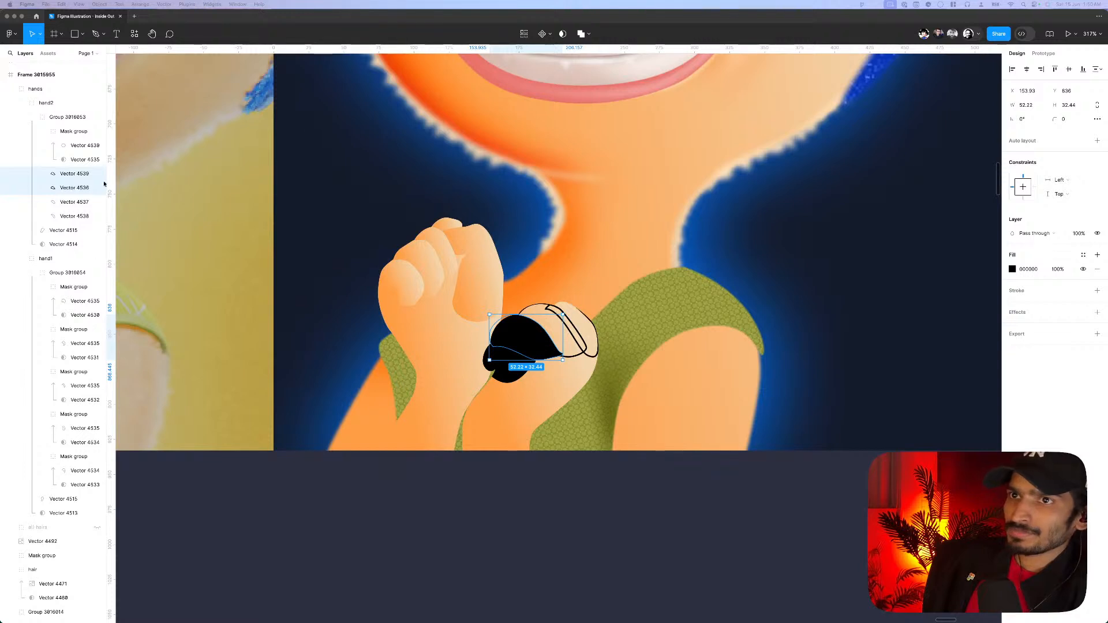
{"action": "left_click", "coordinate": [561, 38]}
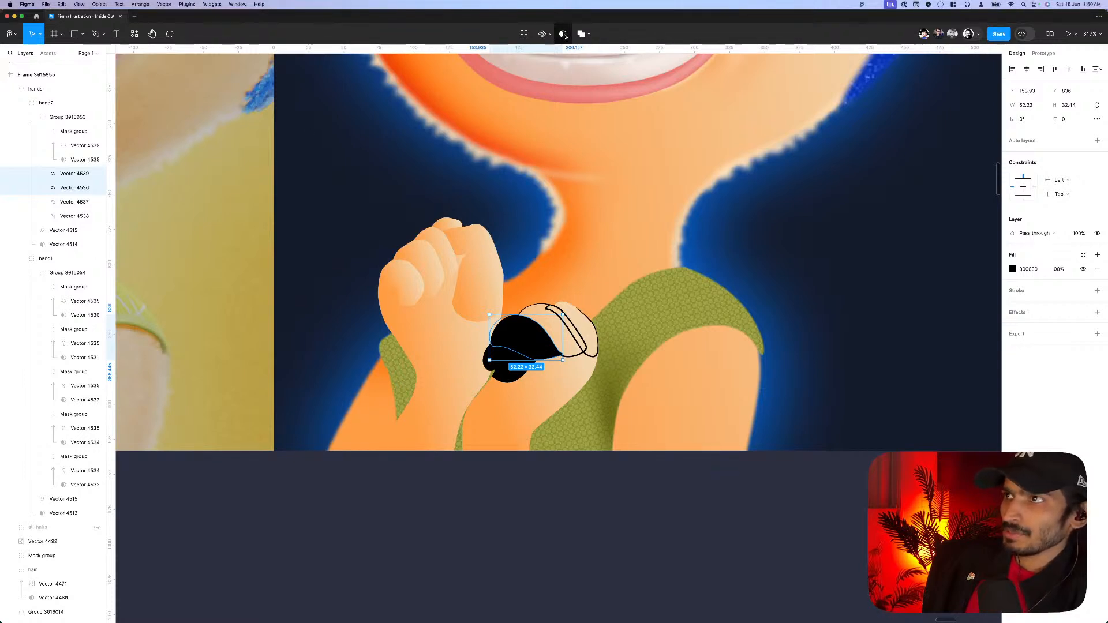
{"action": "left_click", "coordinate": [563, 35]}
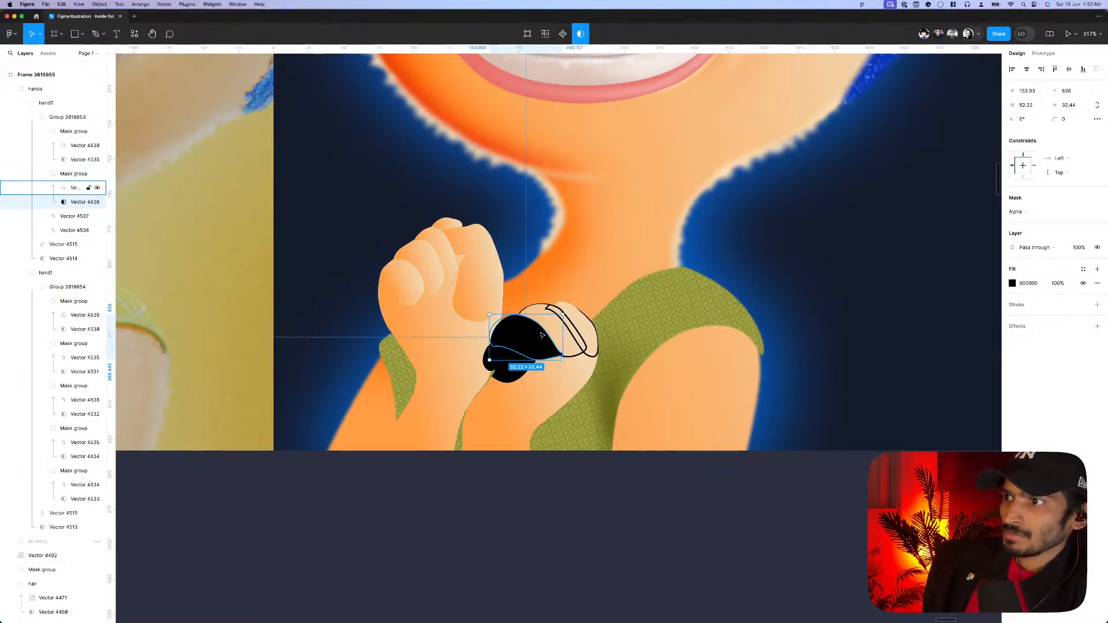
- Duplicate Vector 4537 in hand2, swap both strokes to fills, and make a mask group from the pair
{"action": "left_click", "coordinate": [538, 310]}
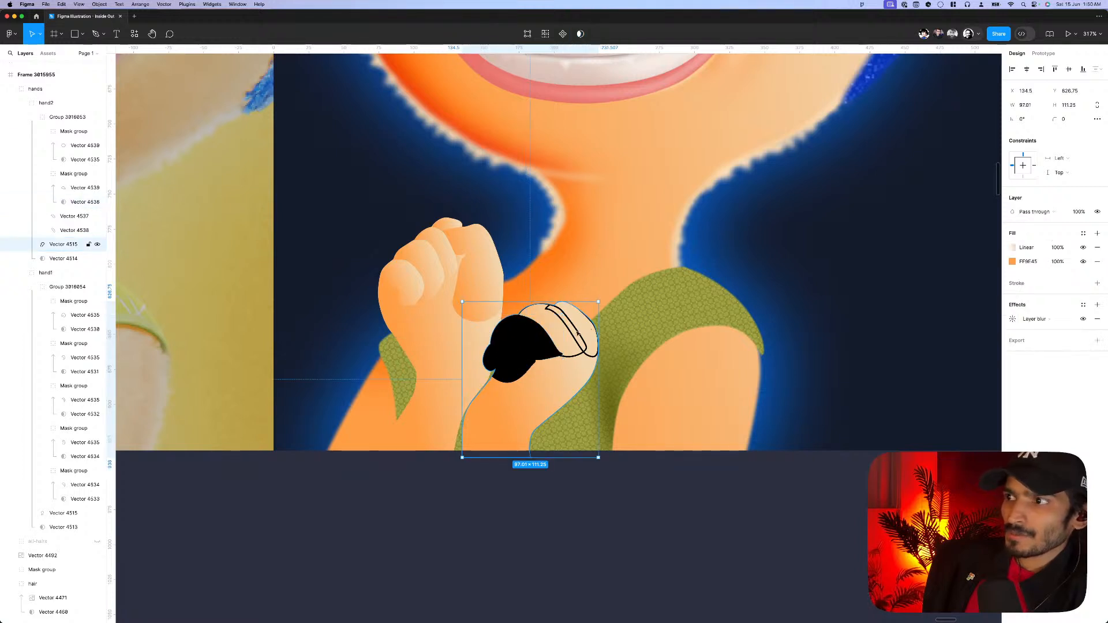
{"action": "left_click", "coordinate": [578, 334]}
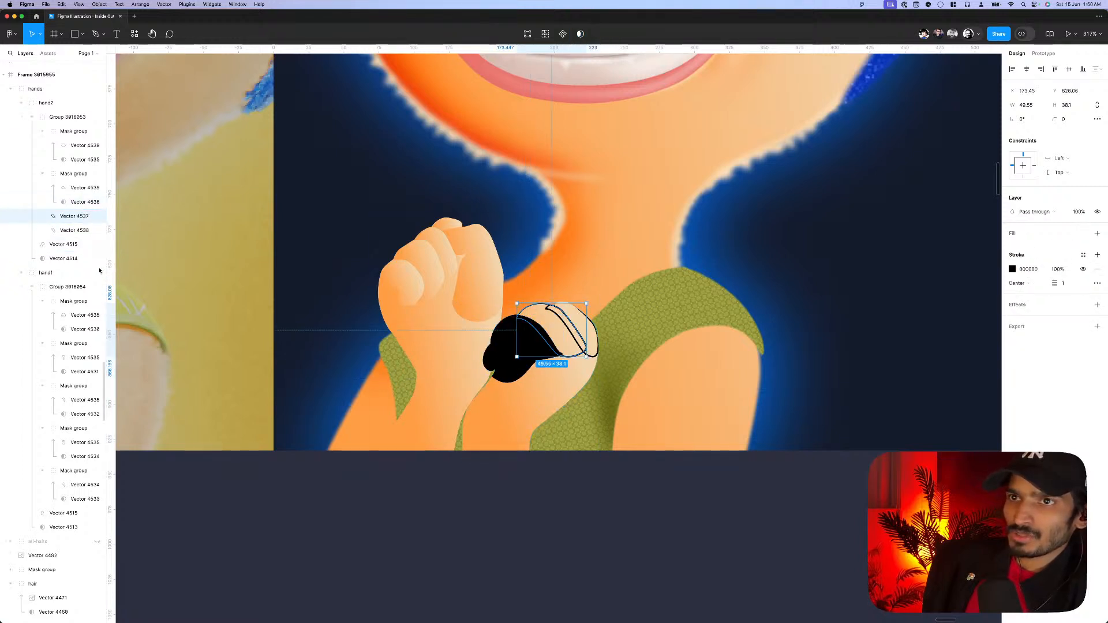
{"action": "key", "text": "alt+super+o"}
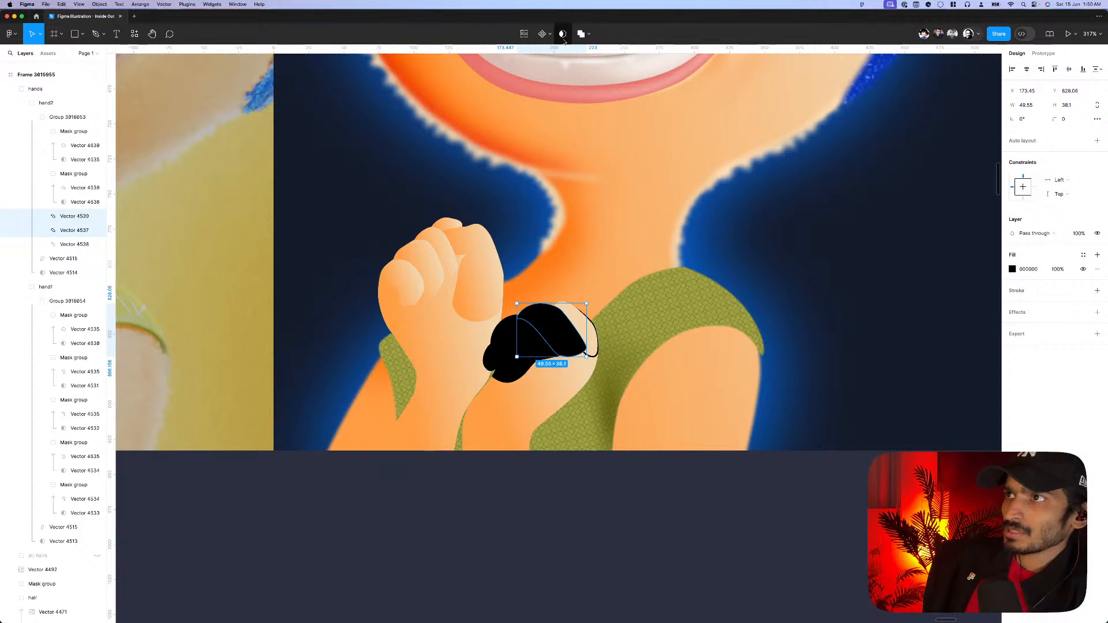
{"action": "left_click", "coordinate": [564, 36]}
- Duplicate the last finger outline (Vector 4538) in hand2, swap both strokes to fills, and mask the pair
{"action": "left_click", "coordinate": [64, 258]}
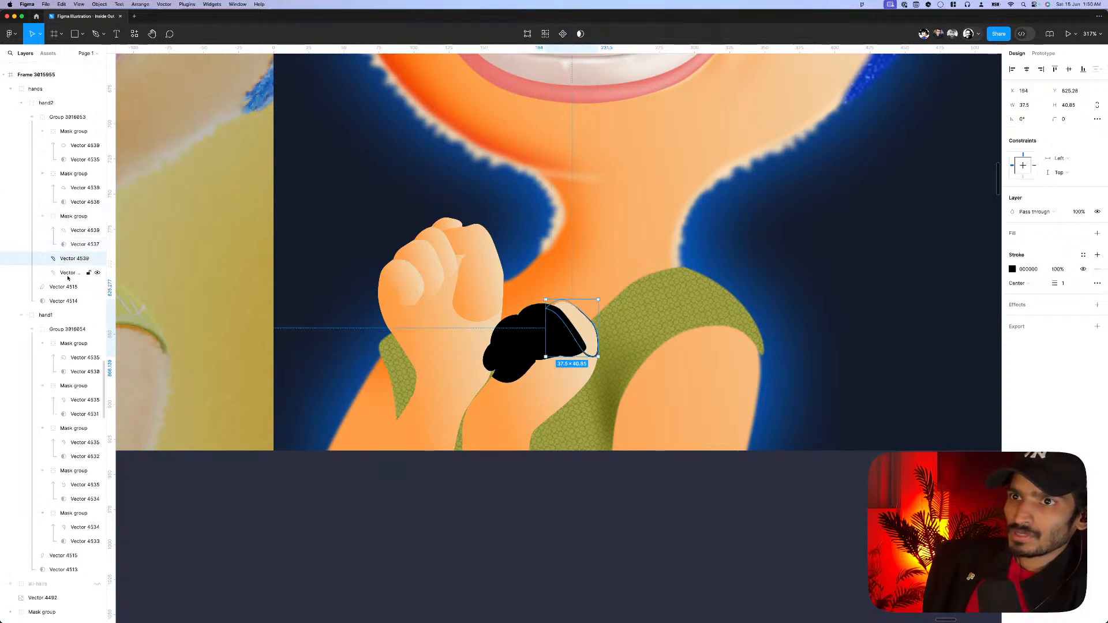
{"action": "left_click", "coordinate": [67, 277], "text": "shift"}
{"action": "key", "text": "shift+x"}
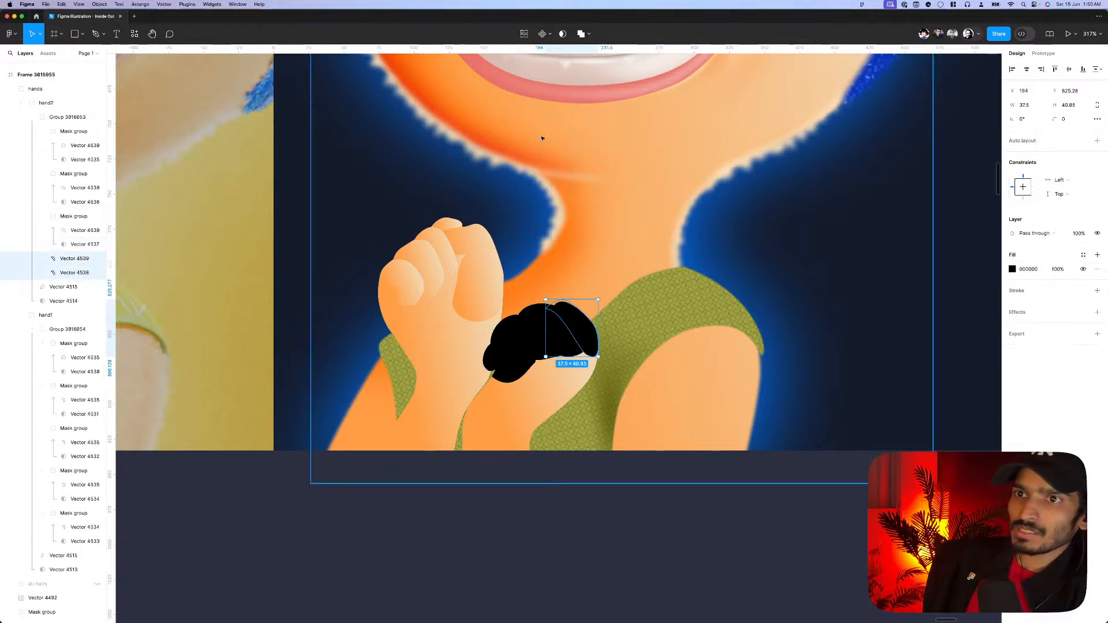
{"action": "left_click", "coordinate": [563, 33]}
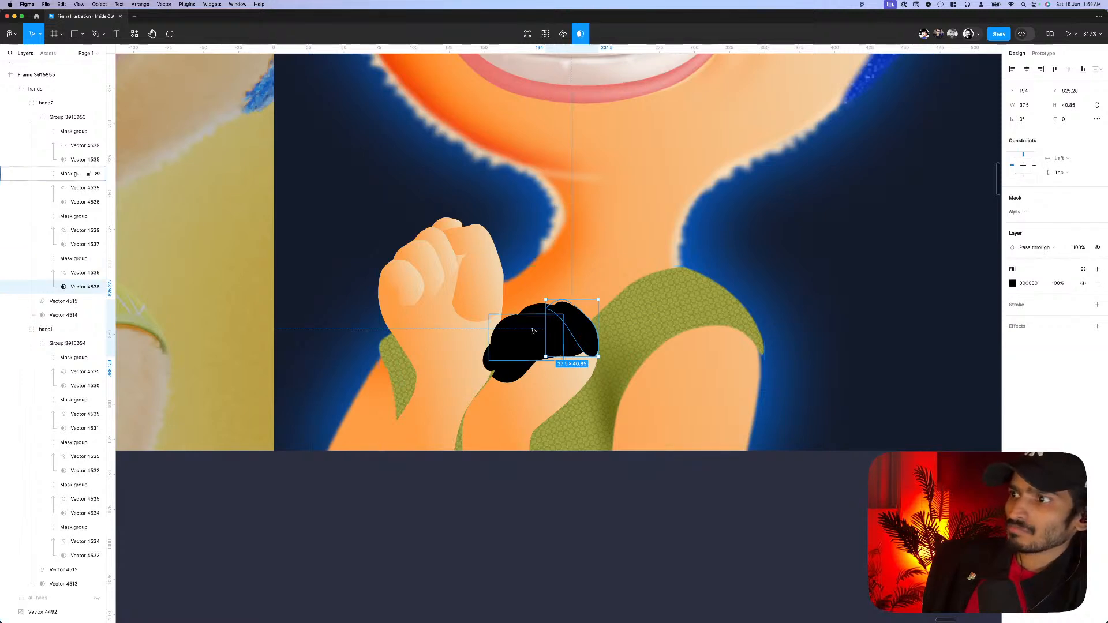
- Copy the linear gradient, FF9E45 fill and layer blur from hand1's lowest finger onto the masked content shape of every finger in hand2
{"action": "scroll", "coordinate": [518, 386], "scroll_direction": "up", "scroll_amount": 3}
{"action": "left_click", "coordinate": [508, 391]}
{"action": "scroll", "coordinate": [486, 387], "scroll_direction": "up", "scroll_amount": 1}
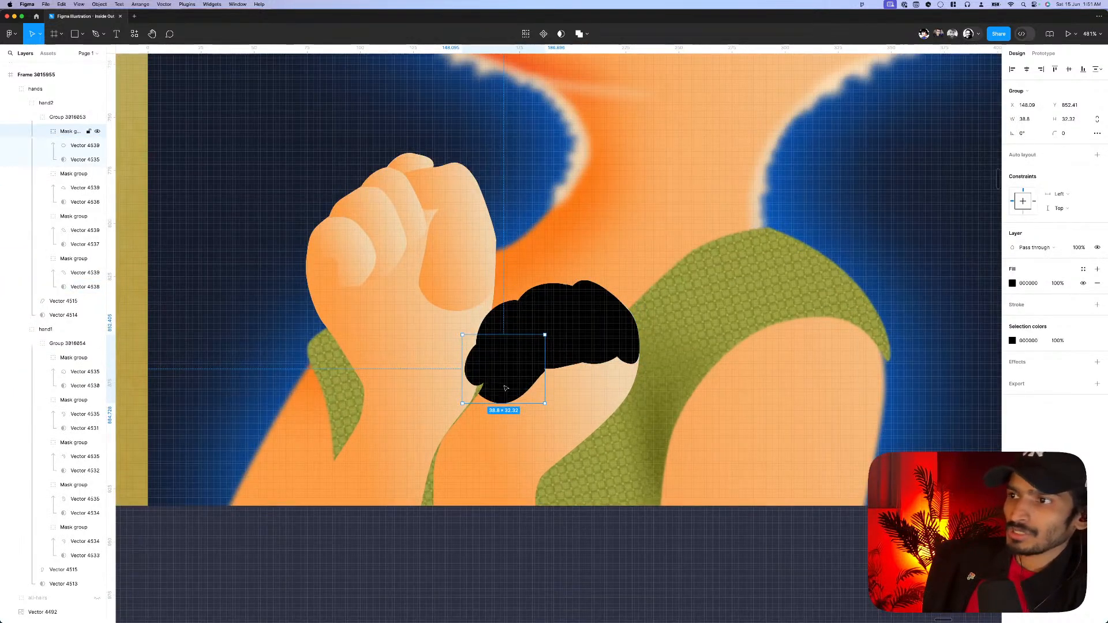
{"action": "scroll", "coordinate": [505, 389], "scroll_direction": "down", "scroll_amount": 2}
{"action": "left_click", "coordinate": [382, 289]}
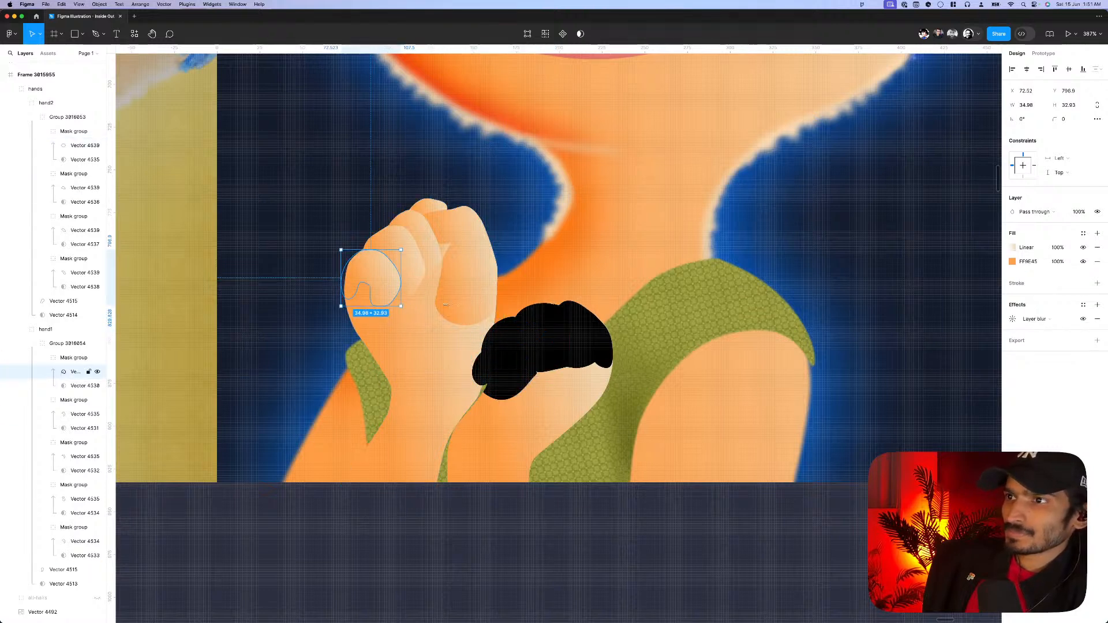
{"action": "left_click", "coordinate": [501, 374]}
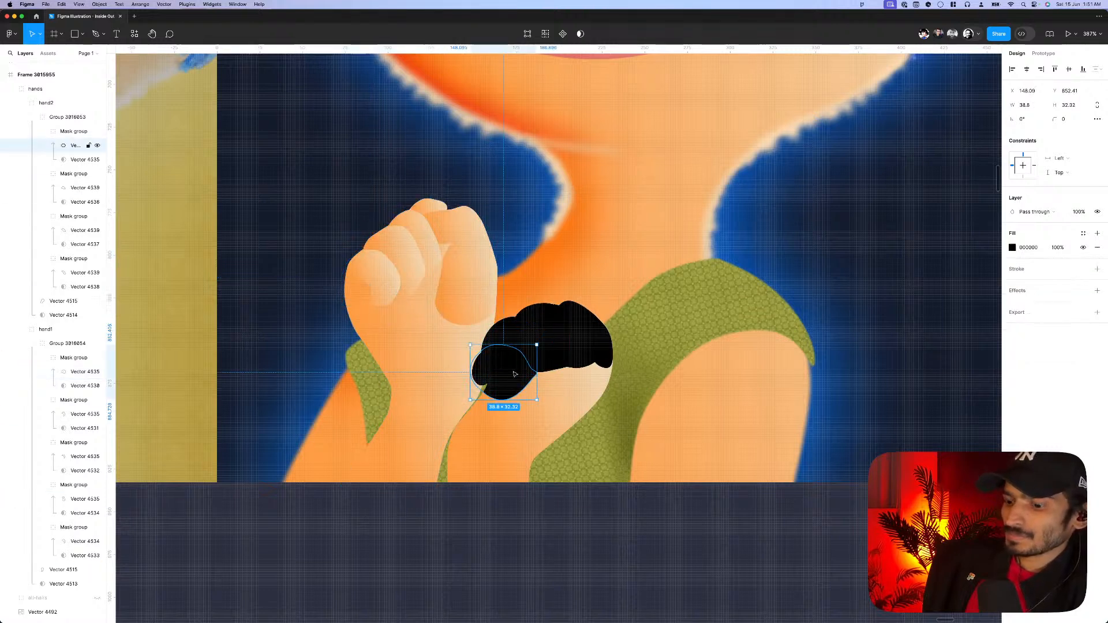
{"action": "left_click", "coordinate": [510, 325]}
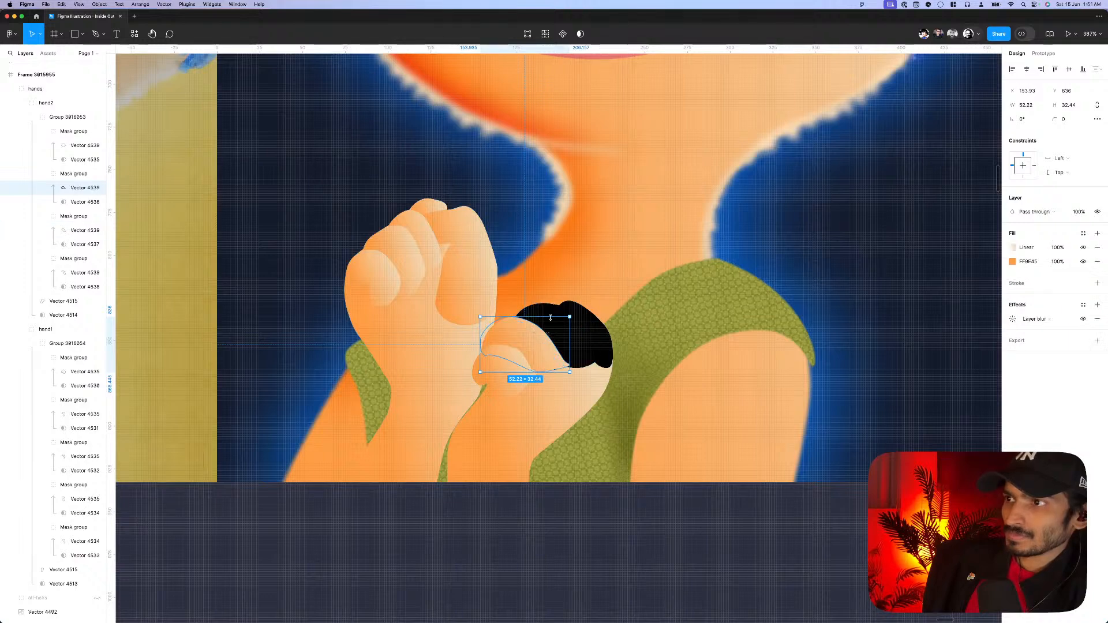
{"action": "left_click", "coordinate": [588, 333]}
{"action": "scroll", "coordinate": [588, 324], "scroll_direction": "down", "scroll_amount": 10}
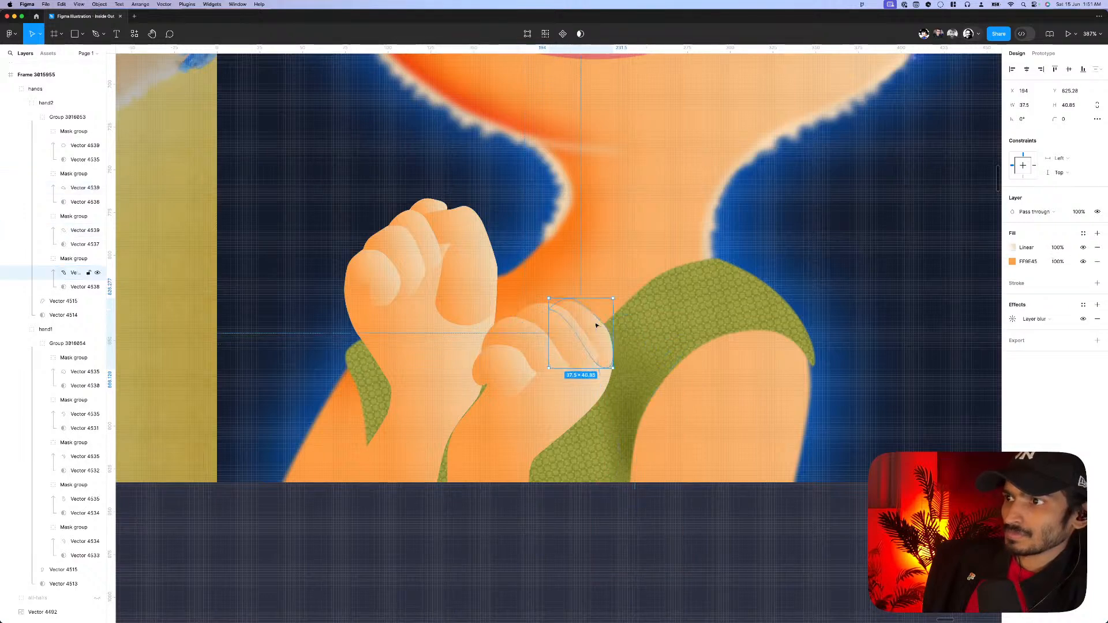
{"action": "left_click", "coordinate": [607, 468]}
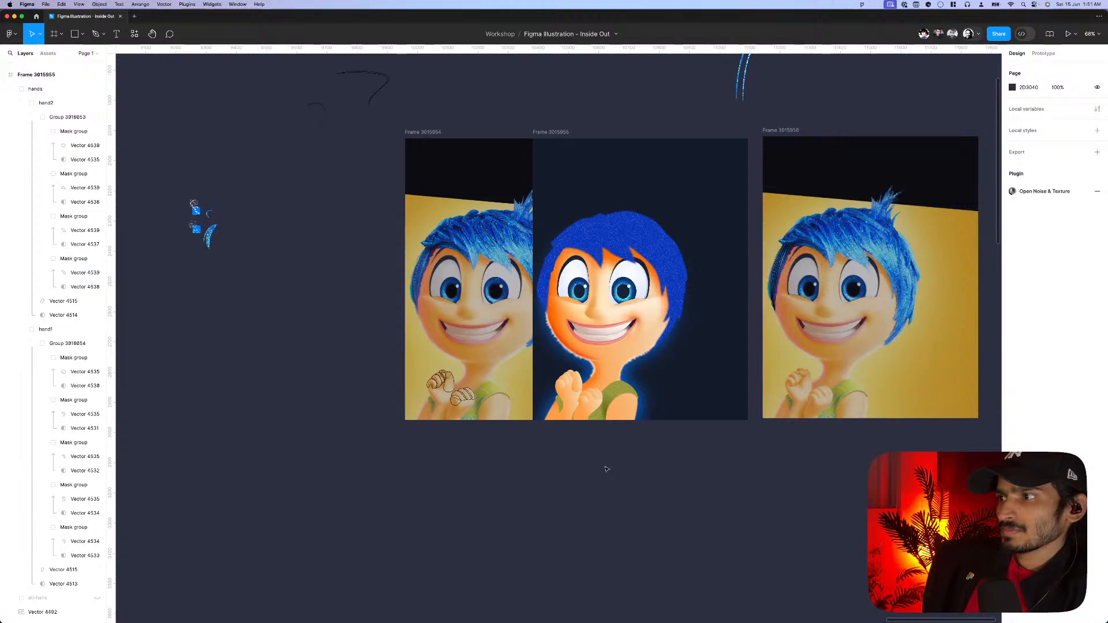
- Delete the two groups of black hand outlines lying over the reference image in Frame 3015954
{"action": "scroll", "coordinate": [594, 403], "scroll_direction": "up", "scroll_amount": 5}
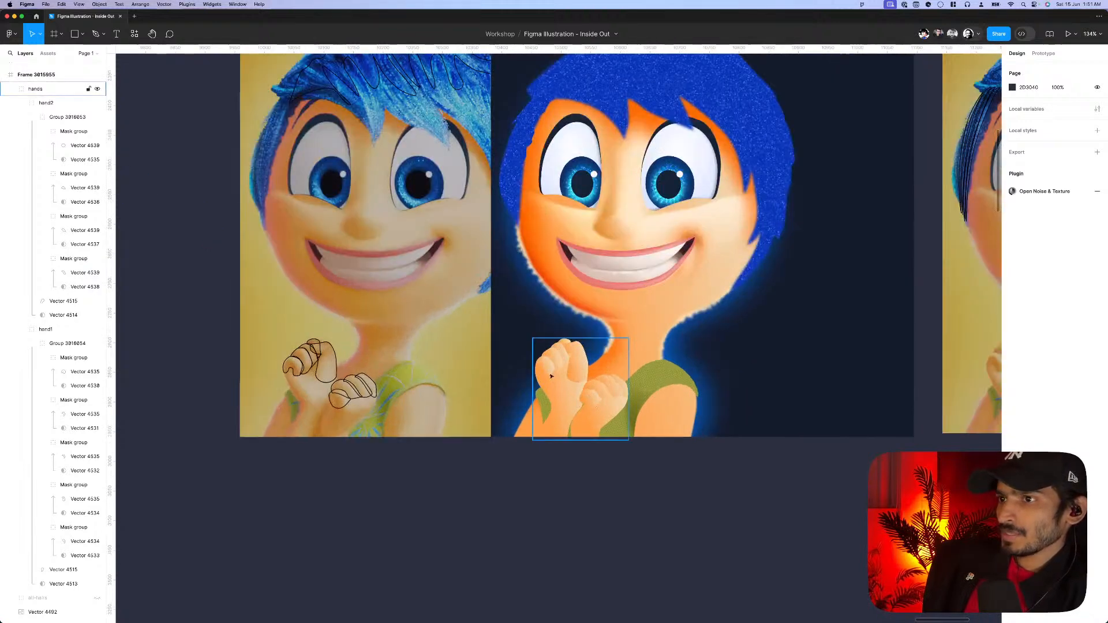
{"action": "scroll", "coordinate": [551, 376], "scroll_direction": "down", "scroll_amount": 1}
{"action": "left_click_drag", "start_coordinate": [414, 479], "coordinate": [258, 323]}
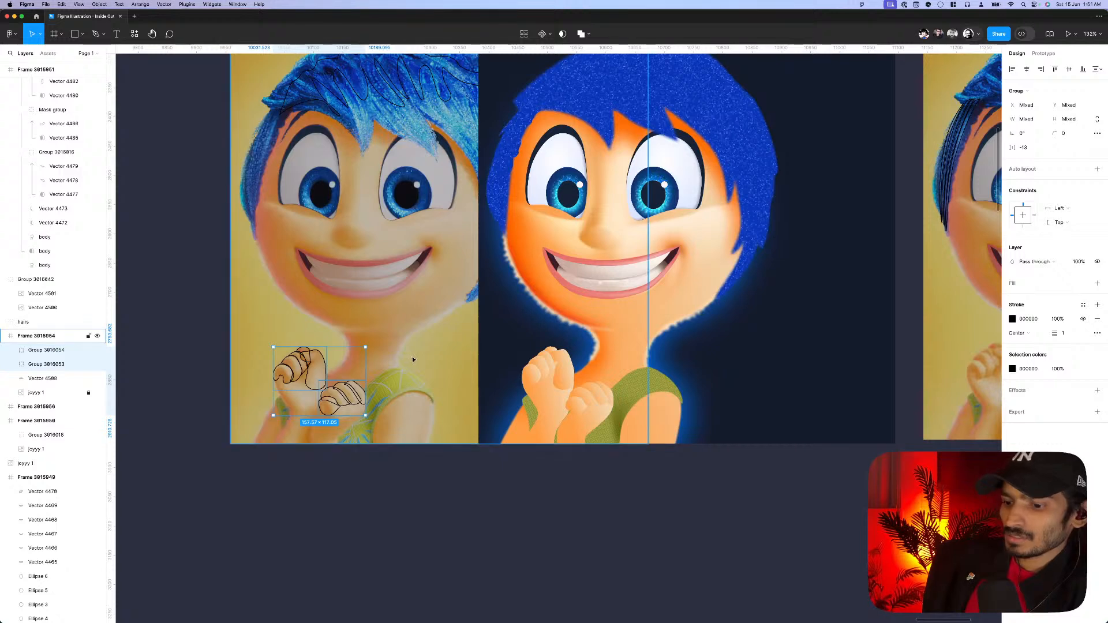
{"action": "key", "text": "BackSpace"}
- Give the thumb's mask shape (Vector 4534) in hand1 a linear gradient with the black stop at 22% and the end stop at 0% opacity
{"action": "scroll", "coordinate": [413, 360], "scroll_direction": "up", "scroll_amount": 5}
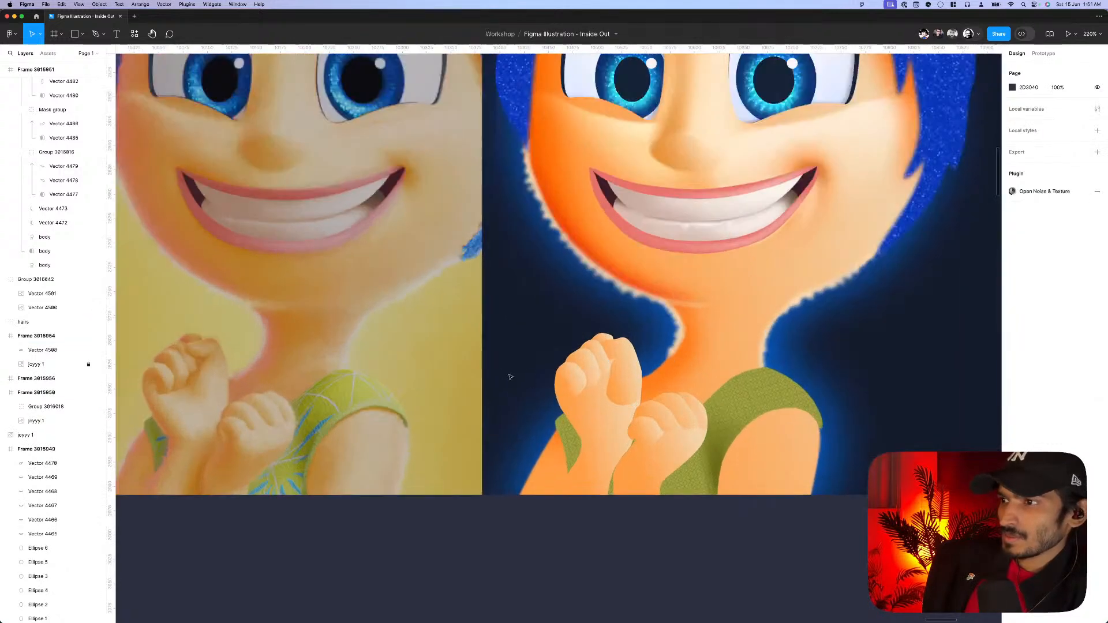
{"action": "scroll", "coordinate": [559, 372], "scroll_direction": "up", "scroll_amount": 1}
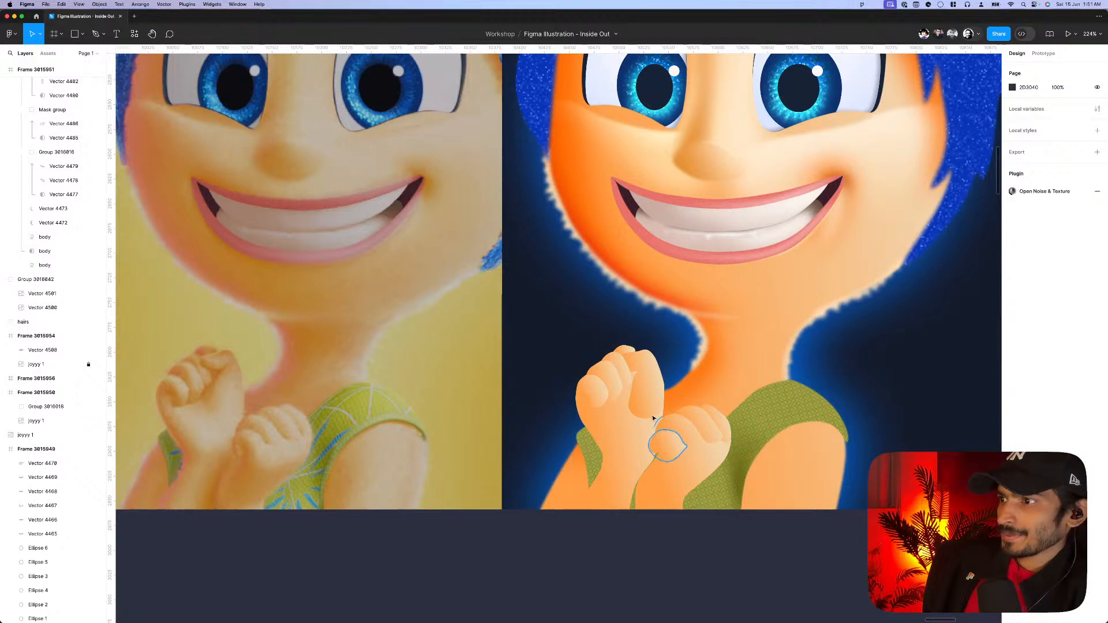
{"action": "left_click", "coordinate": [653, 414]}
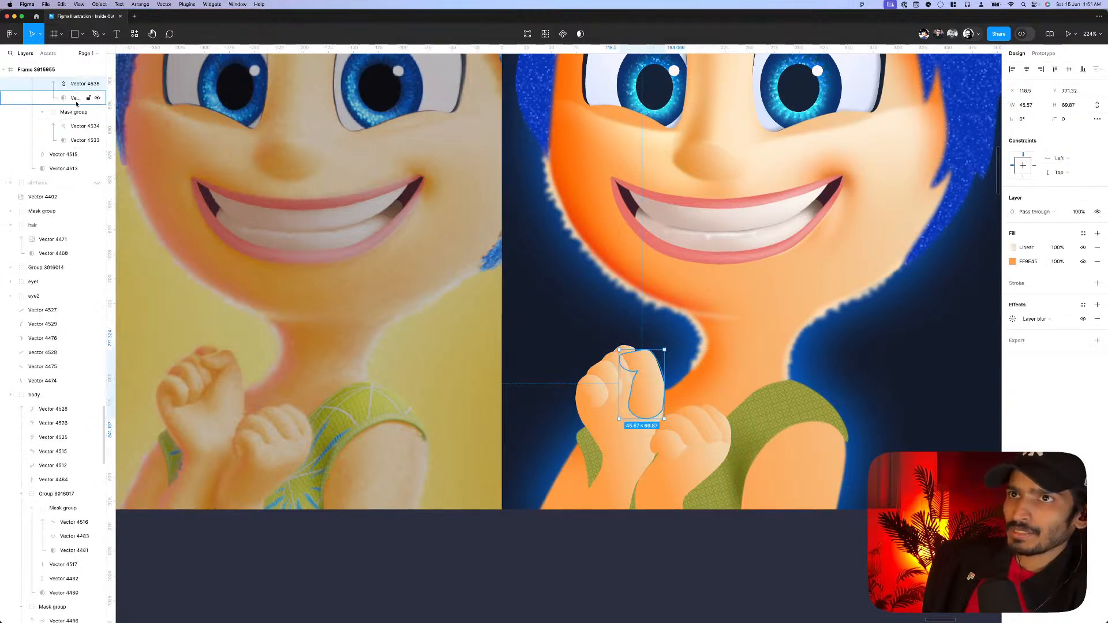
{"action": "left_click", "coordinate": [76, 101]}
{"action": "left_click", "coordinate": [1012, 284]}
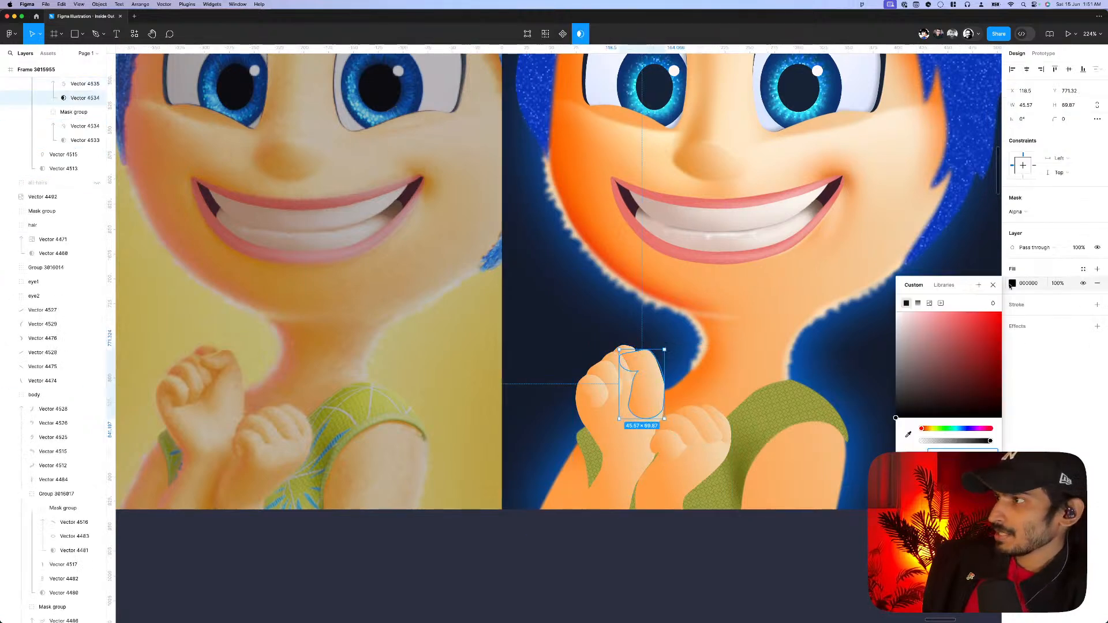
{"action": "left_click", "coordinate": [918, 304]}
{"action": "left_click", "coordinate": [993, 341]}
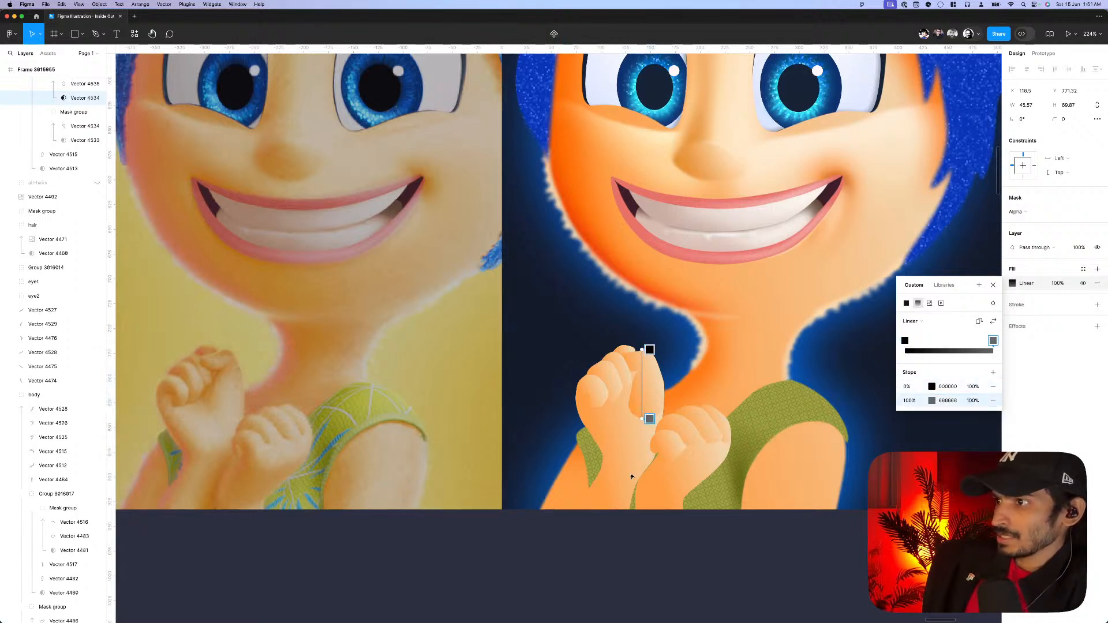
{"action": "left_click", "coordinate": [976, 402]}
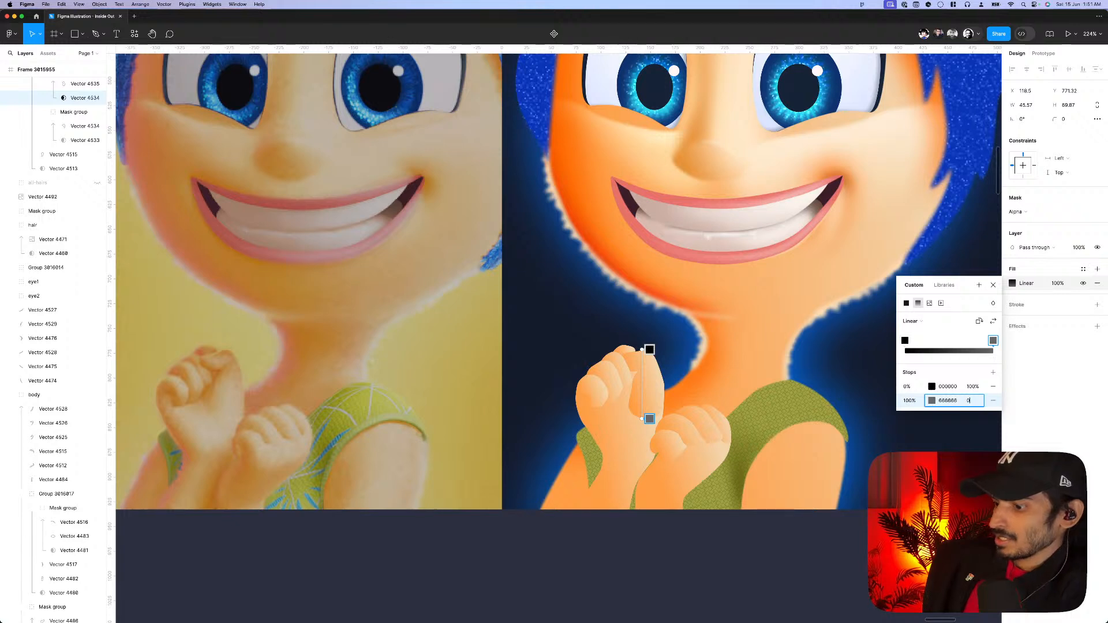
{"action": "key", "text": "Return"}
{"action": "left_click_drag", "start_coordinate": [650, 349], "coordinate": [651, 365]}
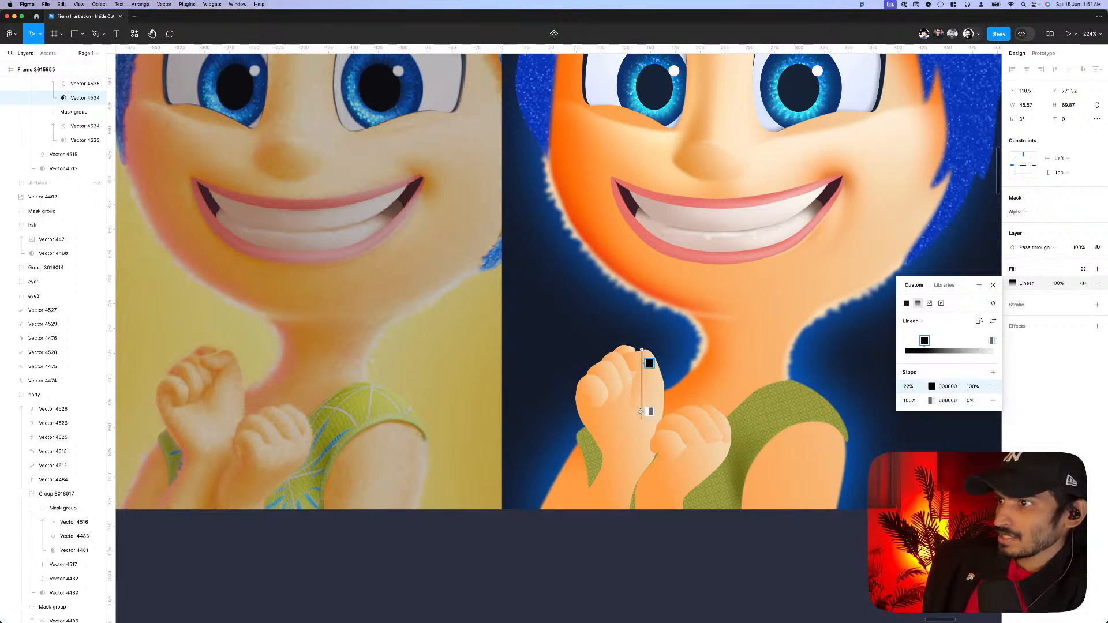
{"action": "key", "text": "Escape"}
{"action": "key", "text": "Escape"}
- Bring the thumb's mask group in hand1 in front of the finger mask groups
{"action": "scroll", "coordinate": [704, 527], "scroll_direction": "down", "scroll_amount": 5}
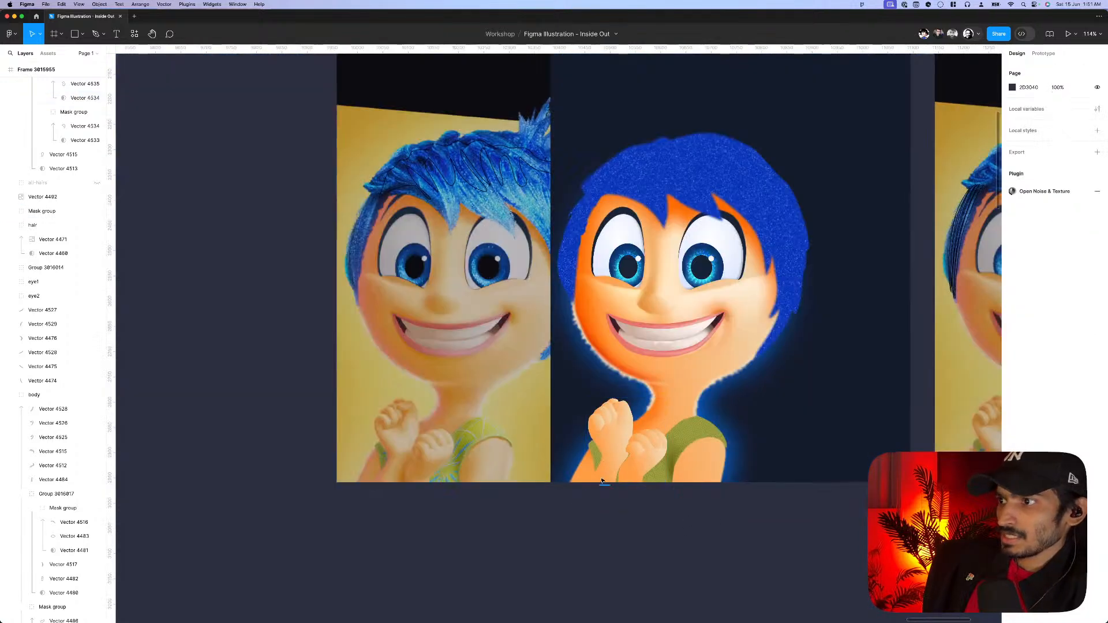
{"action": "scroll", "coordinate": [603, 481], "scroll_direction": "up", "scroll_amount": 5}
{"action": "left_click", "coordinate": [639, 395]}
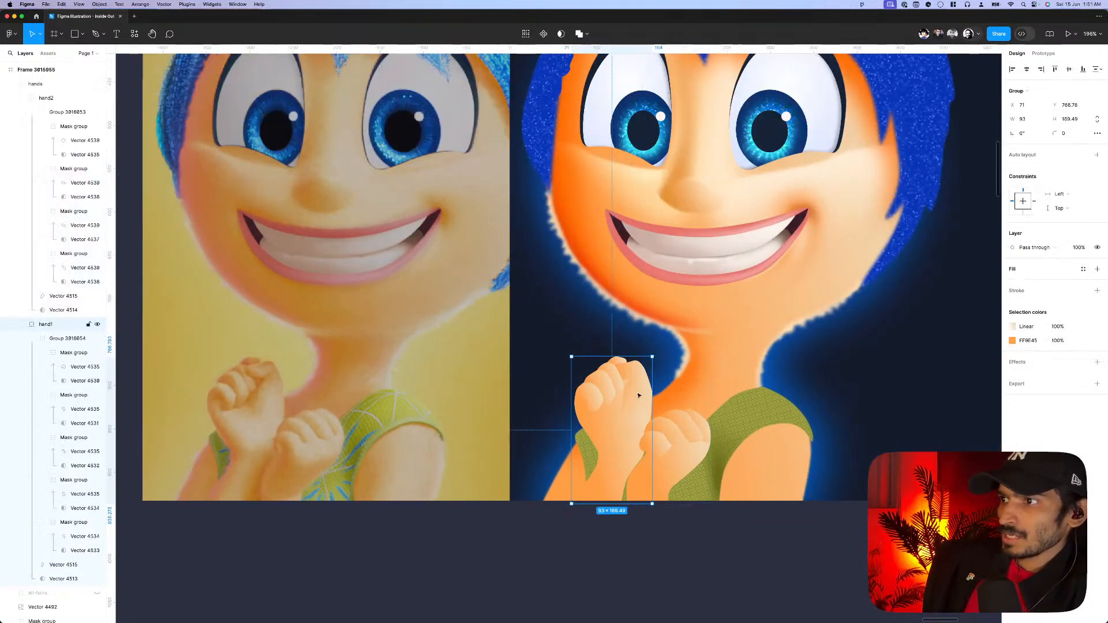
{"action": "double_click", "coordinate": [639, 395]}
{"action": "double_click", "coordinate": [648, 394]}
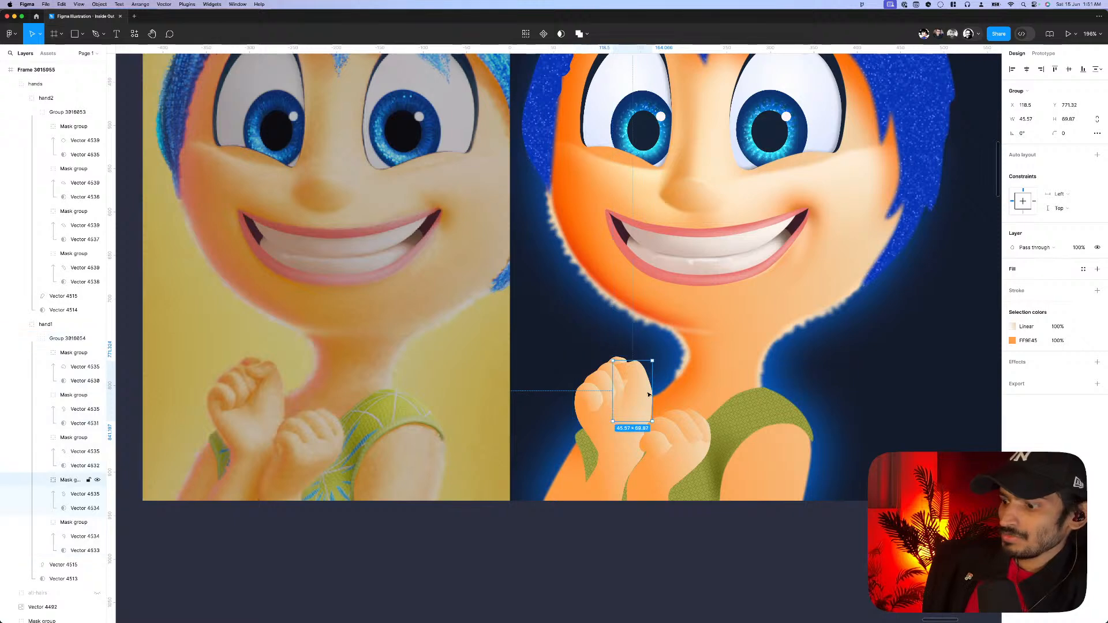
{"action": "scroll", "coordinate": [648, 394], "scroll_direction": "down", "scroll_amount": 4}
{"action": "left_click", "coordinate": [679, 549]}
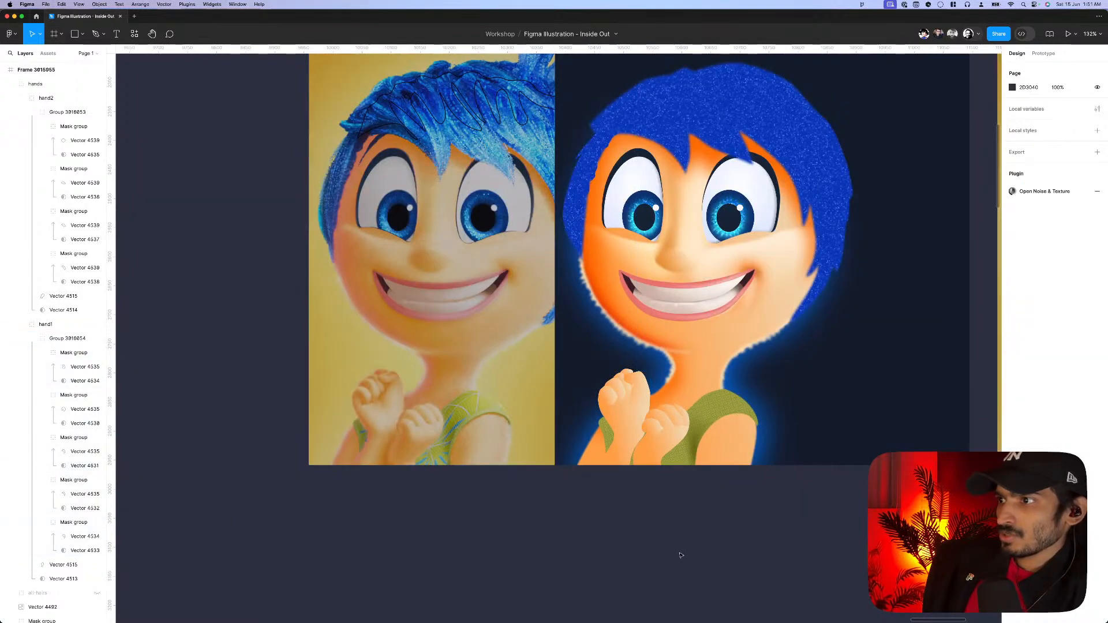
- Switch the fill of the frontmost finger's mask shape (Vector 4535) in hand2 to a linear gradient
{"action": "scroll", "coordinate": [676, 519], "scroll_direction": "down", "scroll_amount": 1}
{"action": "scroll", "coordinate": [640, 448], "scroll_direction": "up", "scroll_amount": 3}
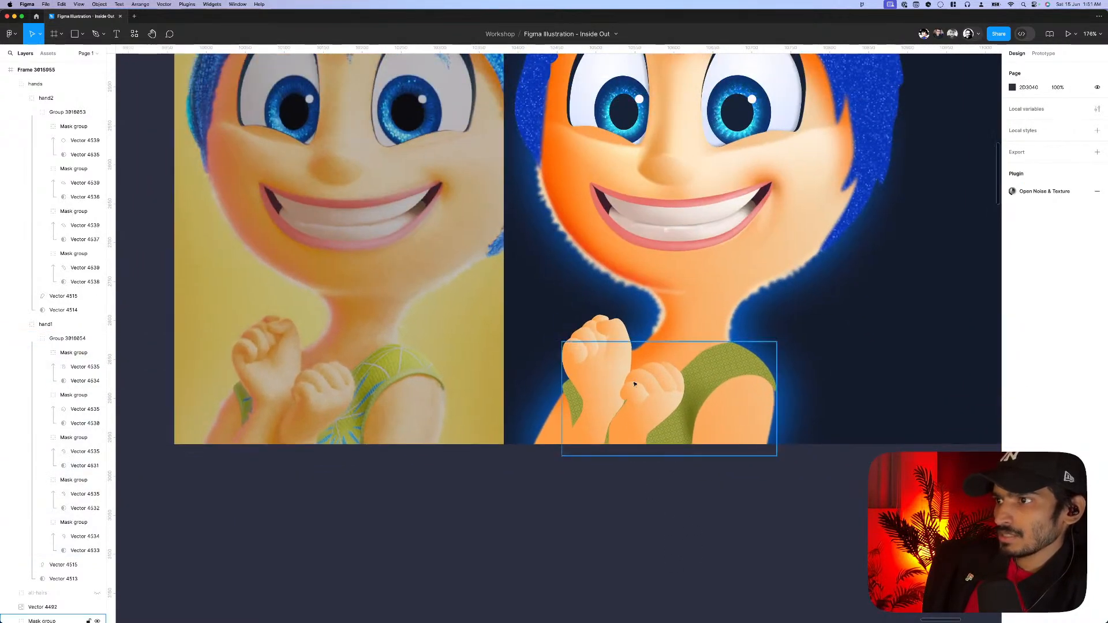
{"action": "scroll", "coordinate": [642, 401], "scroll_direction": "up", "scroll_amount": 2}
{"action": "left_click", "coordinate": [643, 399], "text": "super"}
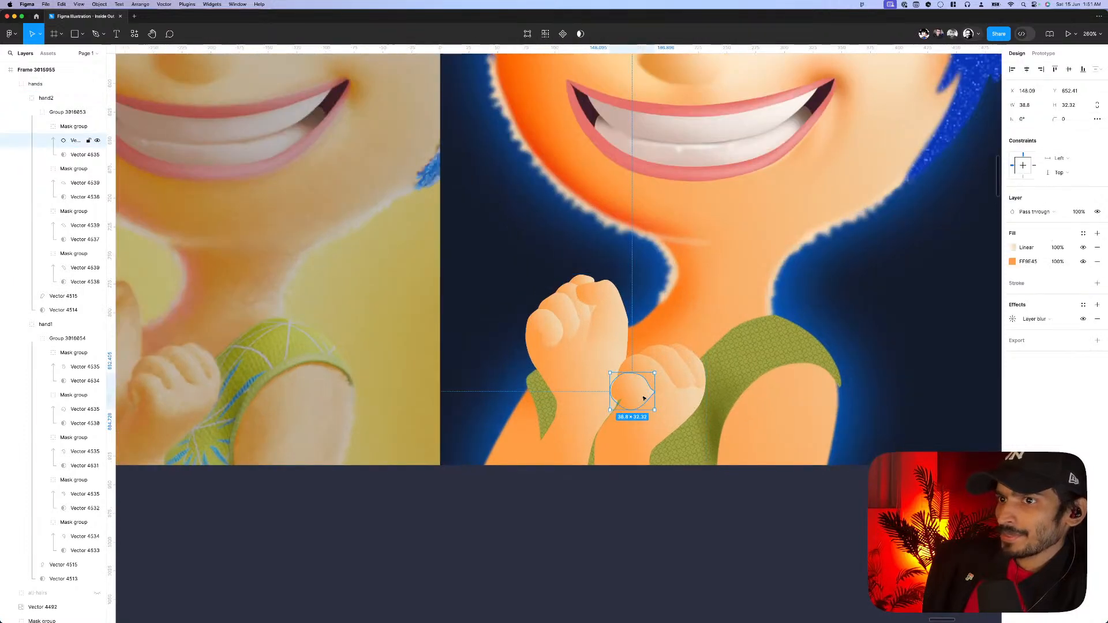
{"action": "scroll", "coordinate": [644, 398], "scroll_direction": "up", "scroll_amount": 1}
{"action": "scroll", "coordinate": [645, 397], "scroll_direction": "up", "scroll_amount": 1}
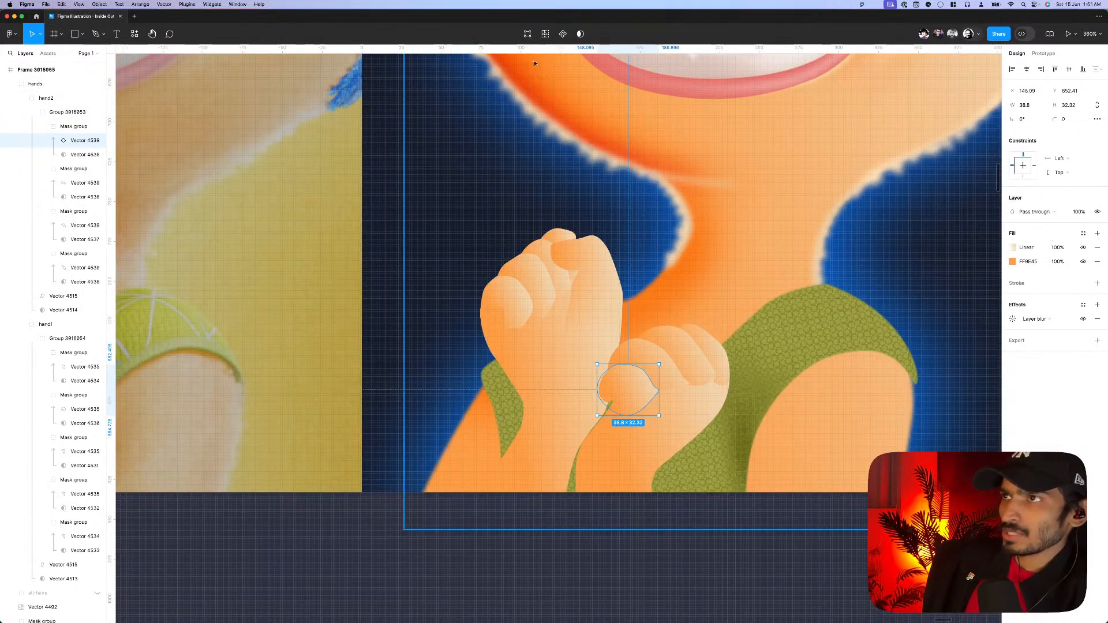
{"action": "left_click", "coordinate": [68, 156]}
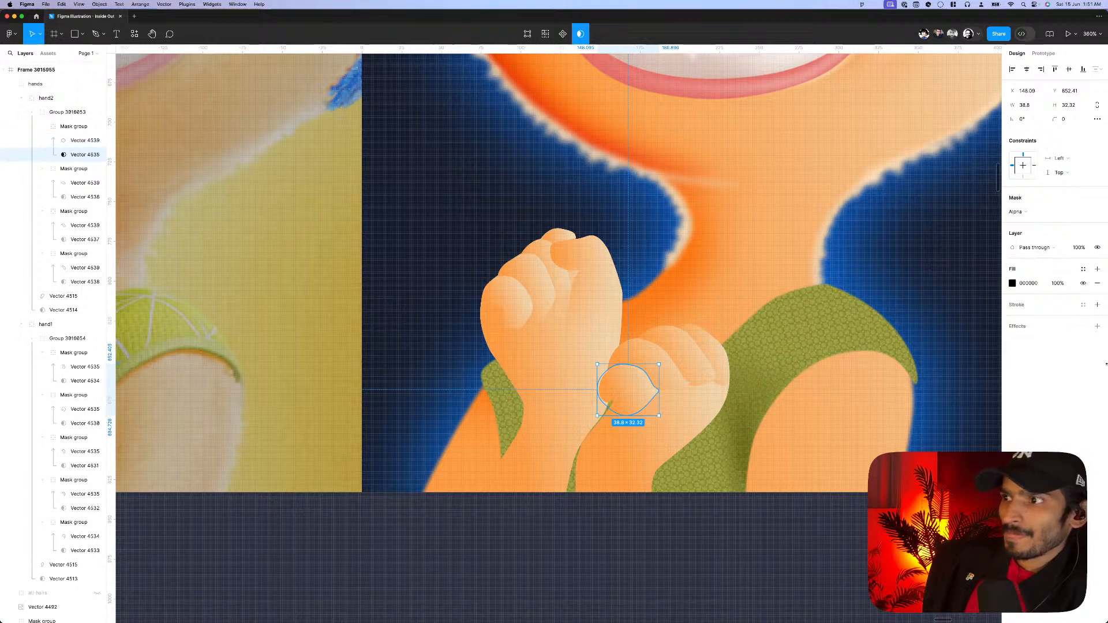
{"action": "left_click", "coordinate": [1012, 283]}
{"action": "left_click", "coordinate": [919, 303]}
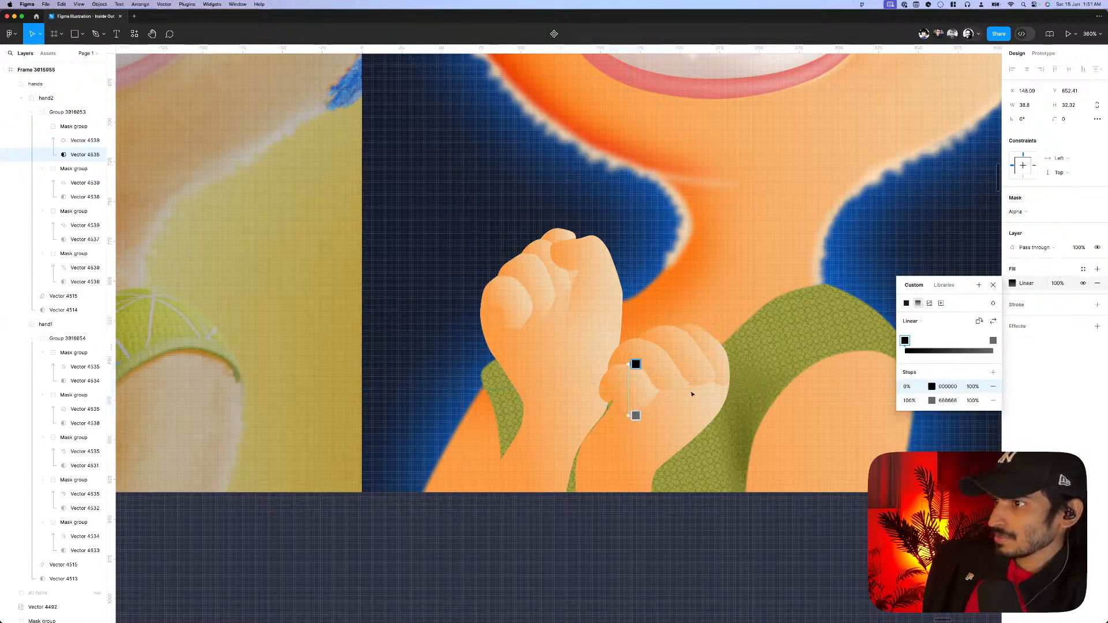
- Set the mask gradient's end stop to 0% opacity and place both gradient handles along the finger's lower edge so the fade runs downward
{"action": "left_click_drag", "start_coordinate": [637, 413], "coordinate": [657, 391]}
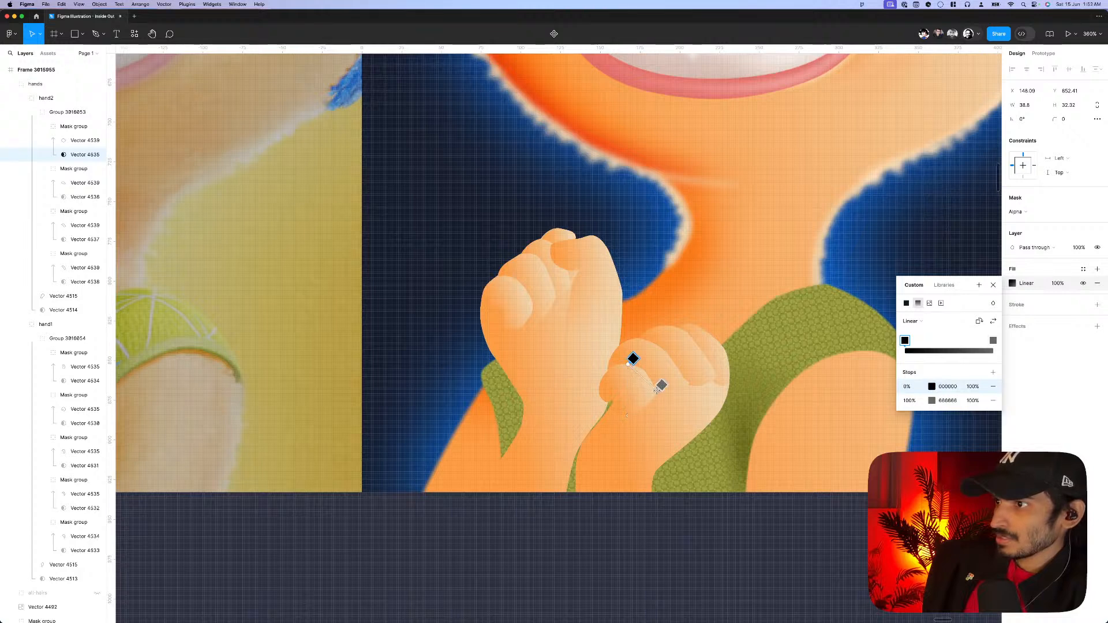
{"action": "left_click", "coordinate": [970, 399]}
{"action": "type", "text": "0"}
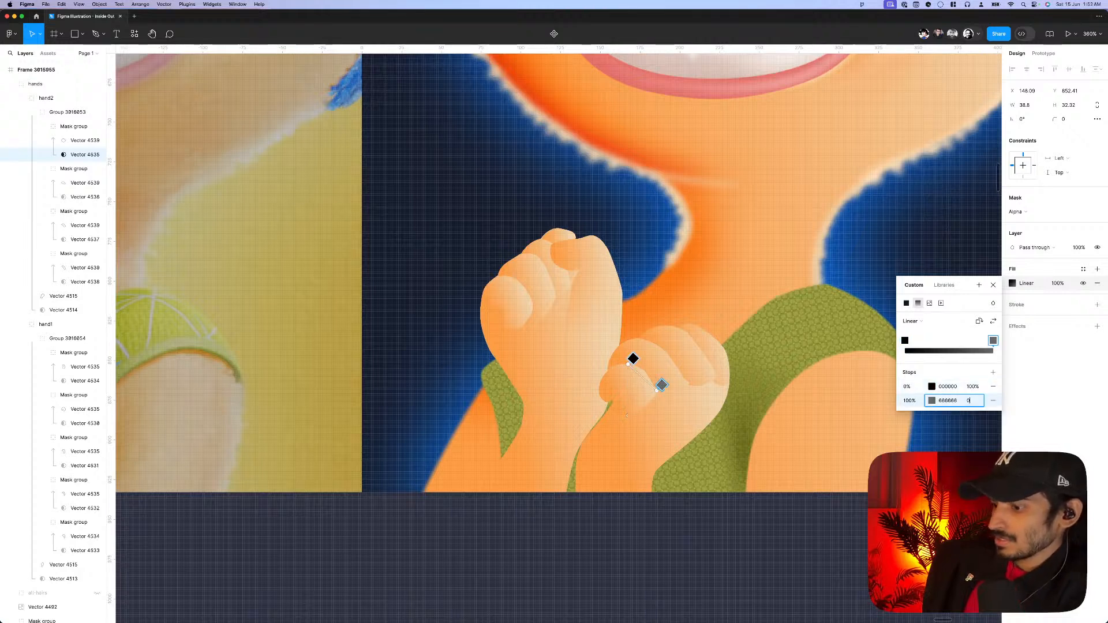
{"action": "key", "text": "Return"}
{"action": "left_click_drag", "start_coordinate": [632, 361], "coordinate": [652, 396]}
{"action": "scroll", "coordinate": [653, 395], "scroll_direction": "up", "scroll_amount": 5}
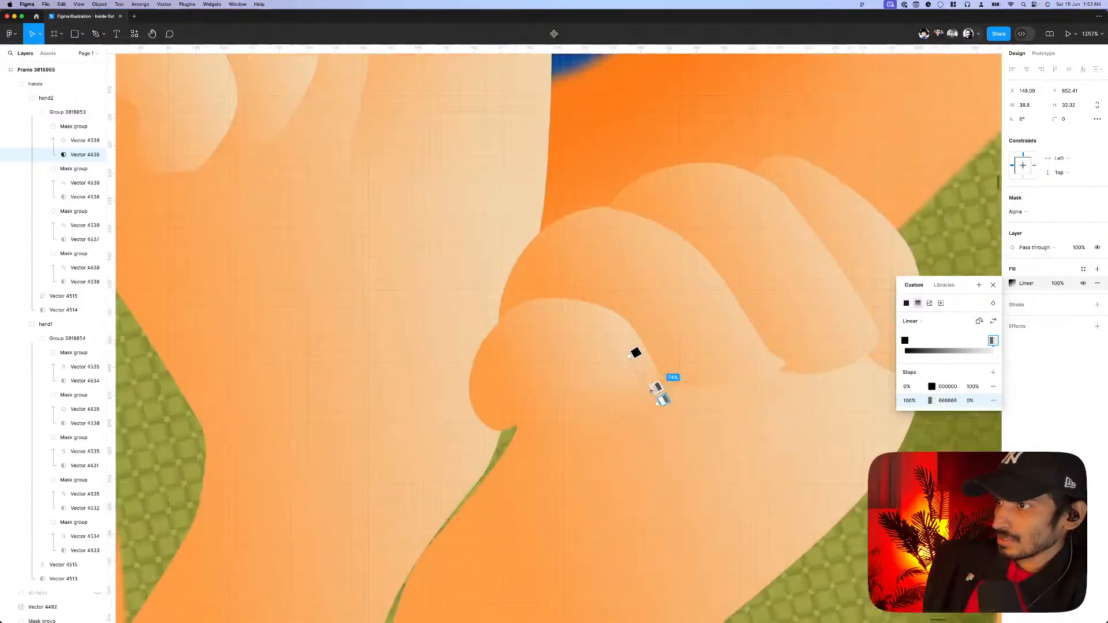
{"action": "left_click_drag", "start_coordinate": [631, 355], "coordinate": [647, 370]}
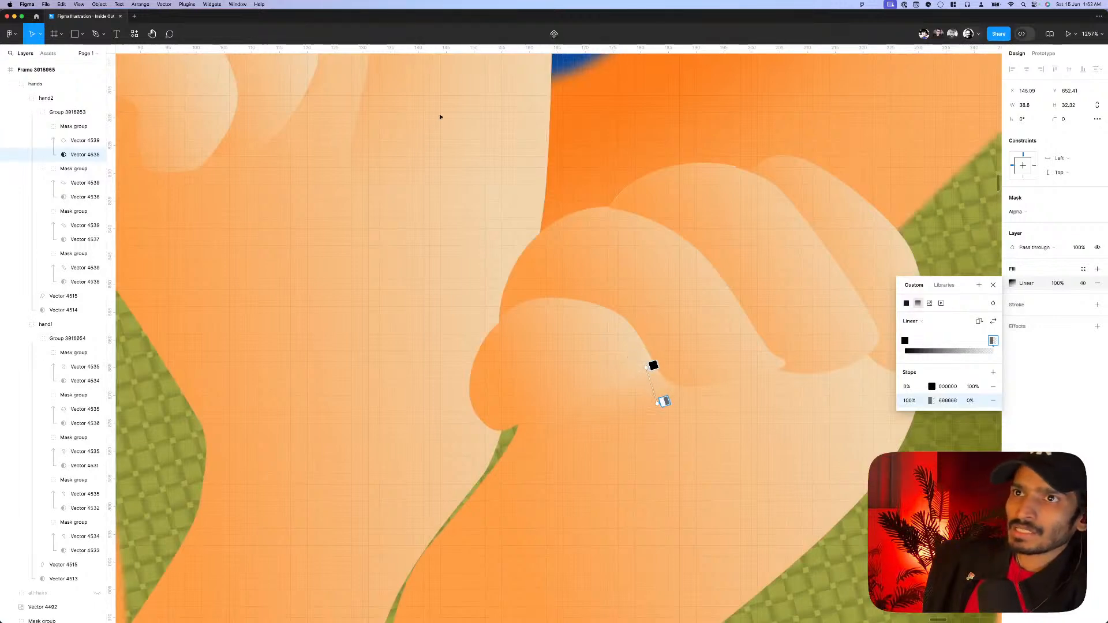
{"action": "key", "text": "Escape"}
- Move the lower-right anchor of the frontmost finger's content shape (Vector 4539) in hand2 outward to X 187, Y 876
{"action": "left_click", "coordinate": [81, 140]}
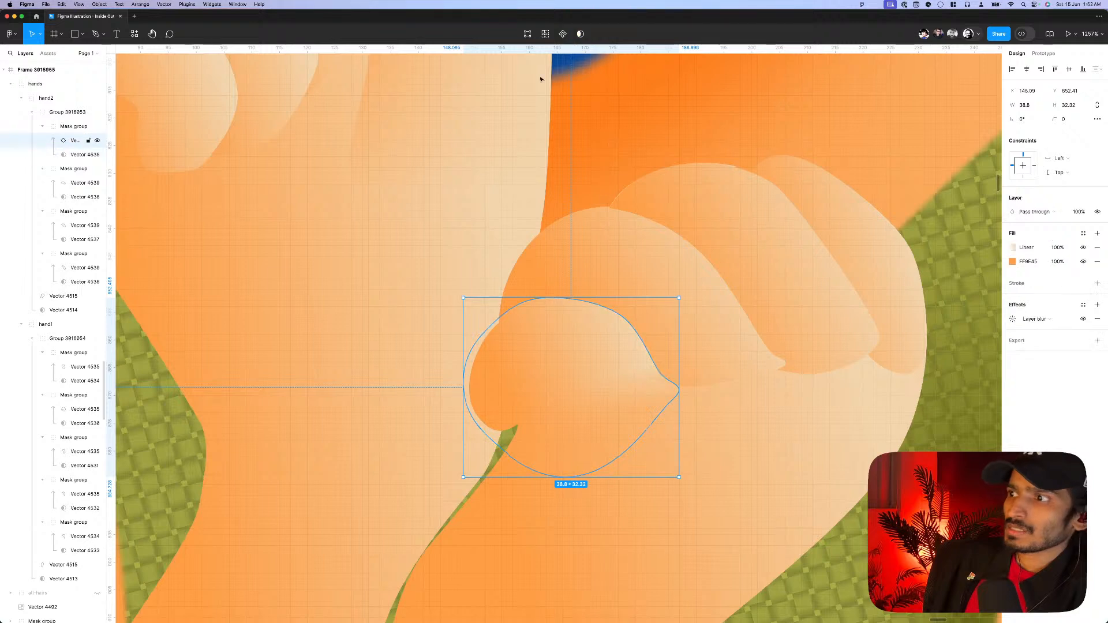
{"action": "key", "text": "Return"}
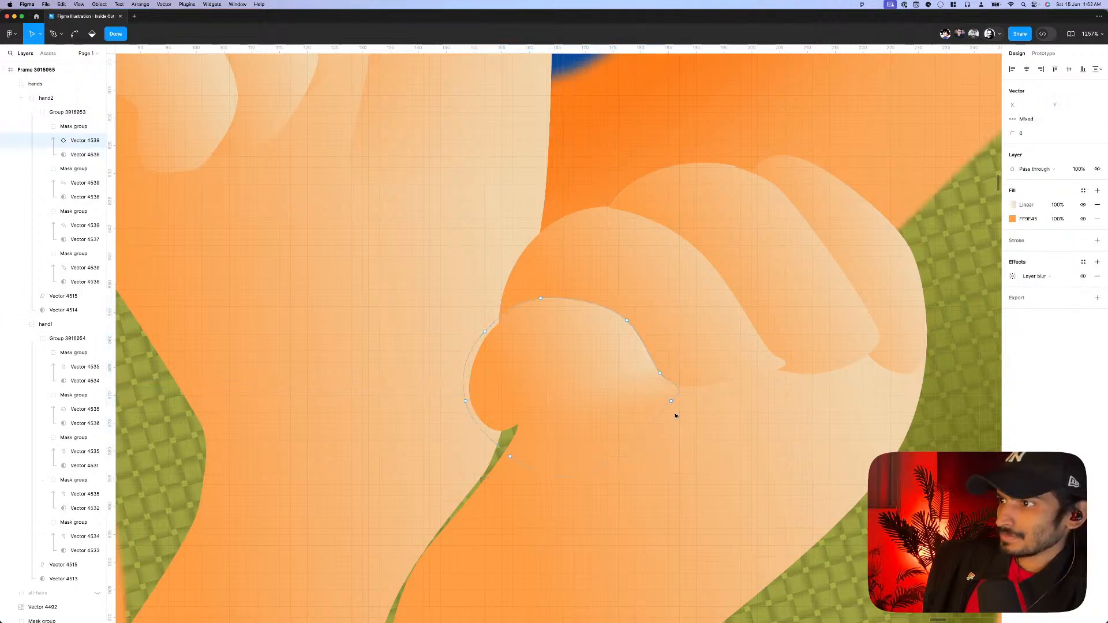
{"action": "left_click_drag", "start_coordinate": [712, 455], "coordinate": [648, 366]}
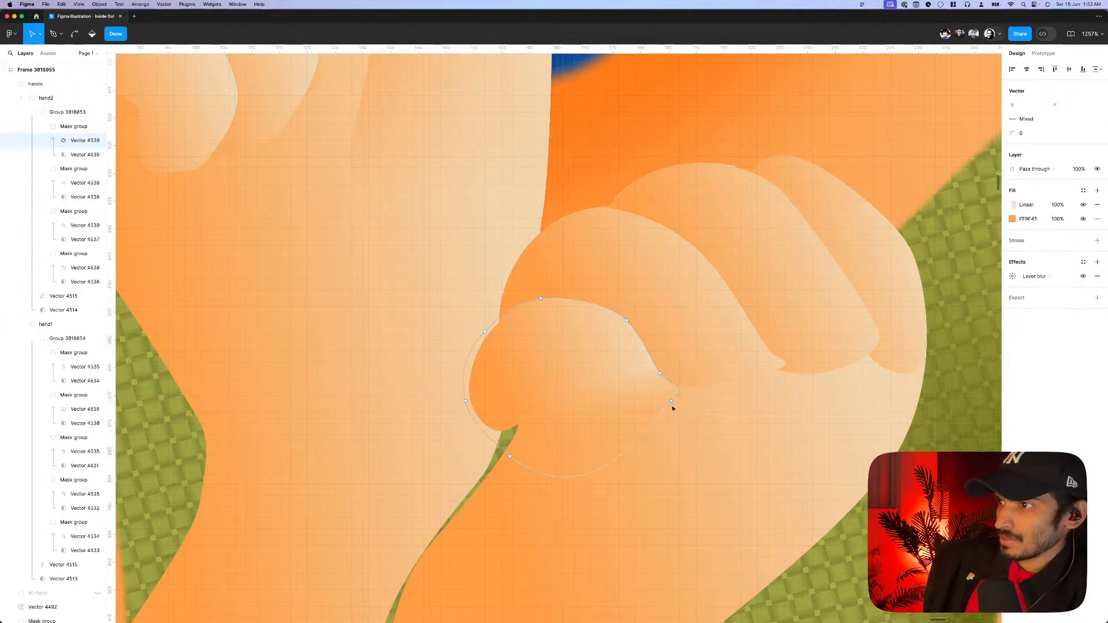
{"action": "left_click_drag", "start_coordinate": [670, 409], "coordinate": [683, 433]}
{"action": "scroll", "coordinate": [681, 420], "scroll_direction": "up", "scroll_amount": 2}
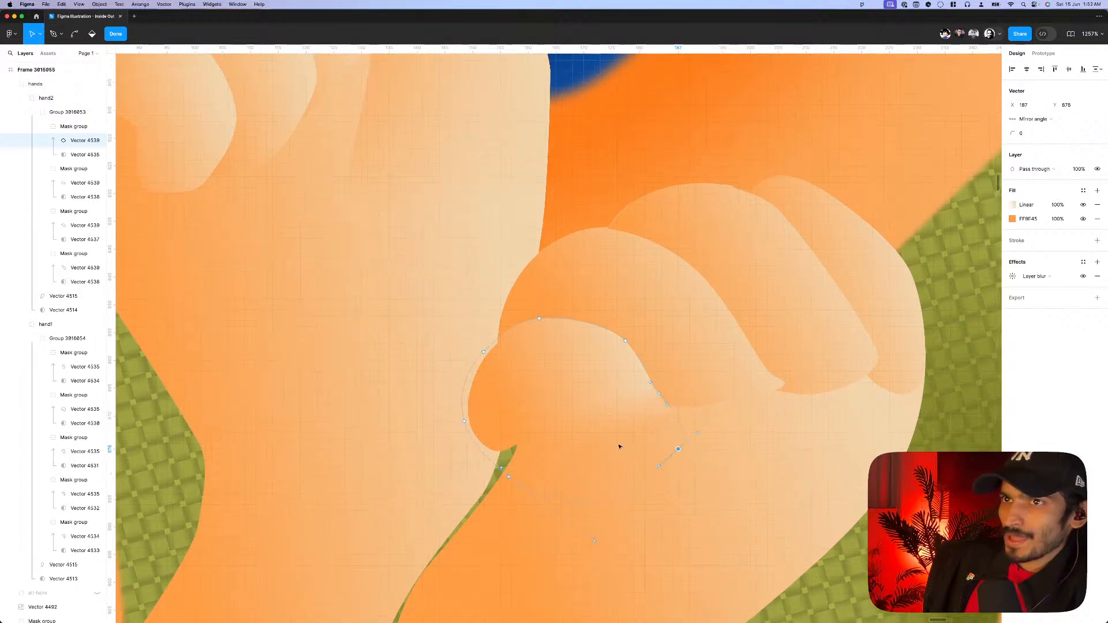
- Reshape the frontmost finger's mask (Vector 4535) in hand2 by moving its lower-right anchor to X 184, Y 873
{"action": "left_click", "coordinate": [85, 154]}
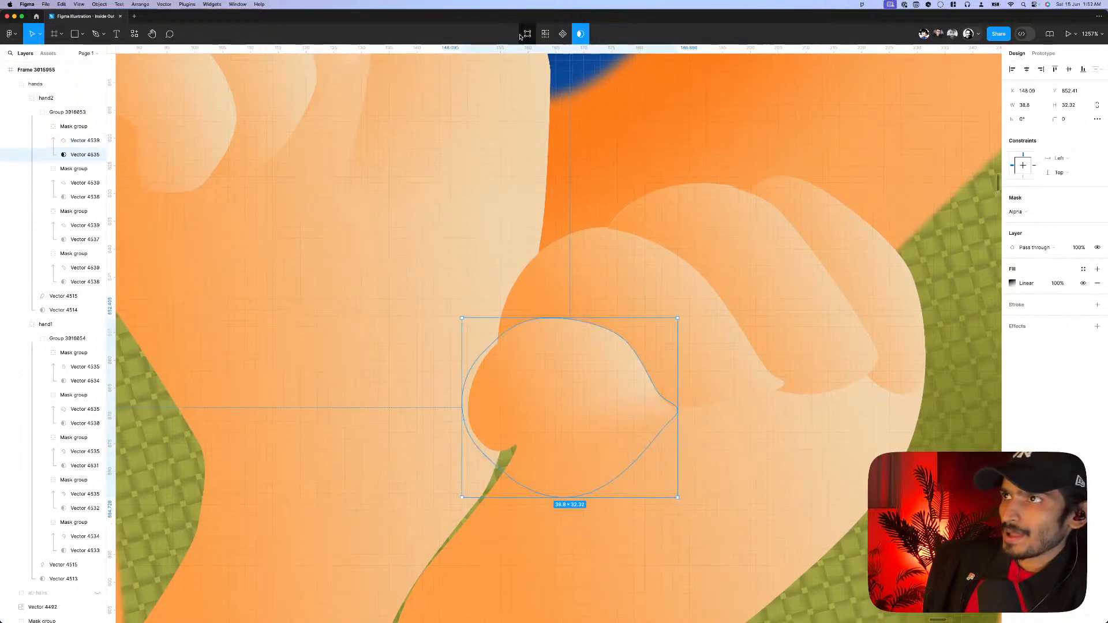
{"action": "double_click", "coordinate": [630, 400]}
{"action": "left_click_drag", "start_coordinate": [668, 420], "coordinate": [668, 435]}
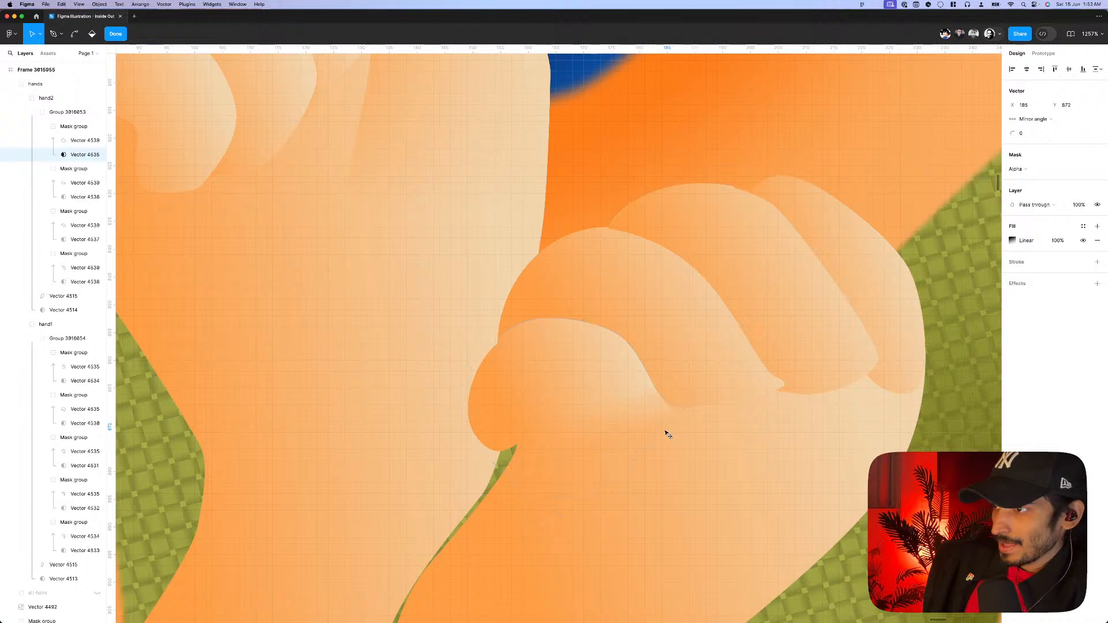
{"action": "scroll", "coordinate": [632, 421], "scroll_direction": "down", "scroll_amount": 5}
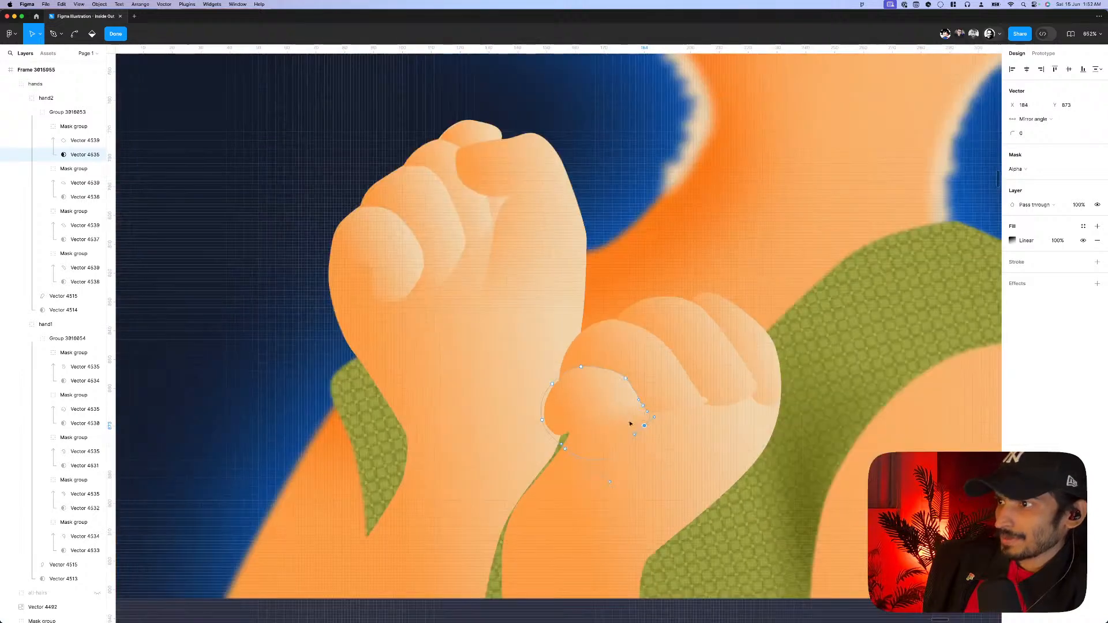
{"action": "key", "text": "Escape"}
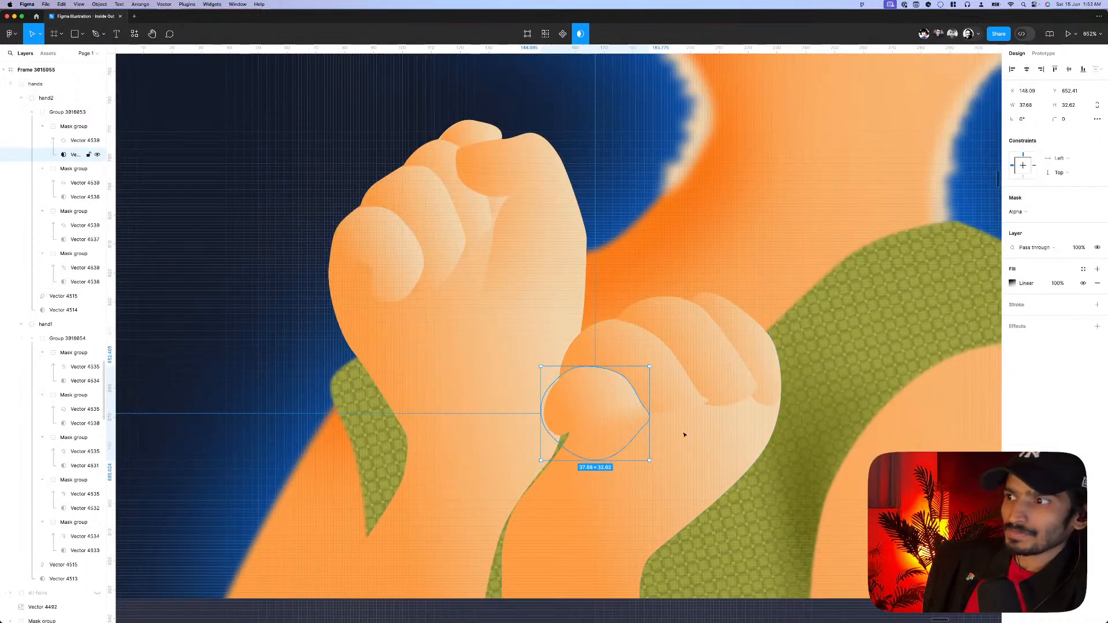
- Try to reshape the rearmost finger's mask (Vector 4538) in hand2 by pulling its outer anchor inward, and undo the move
{"action": "left_click", "coordinate": [683, 401]}
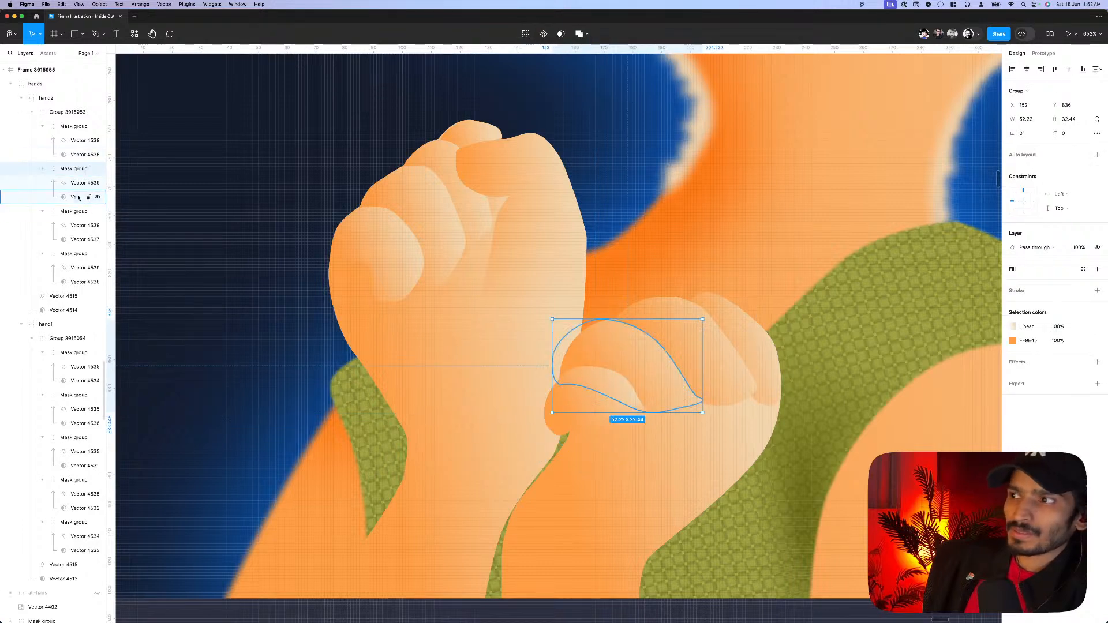
{"action": "left_click", "coordinate": [93, 212]}
{"action": "left_click", "coordinate": [85, 226]}
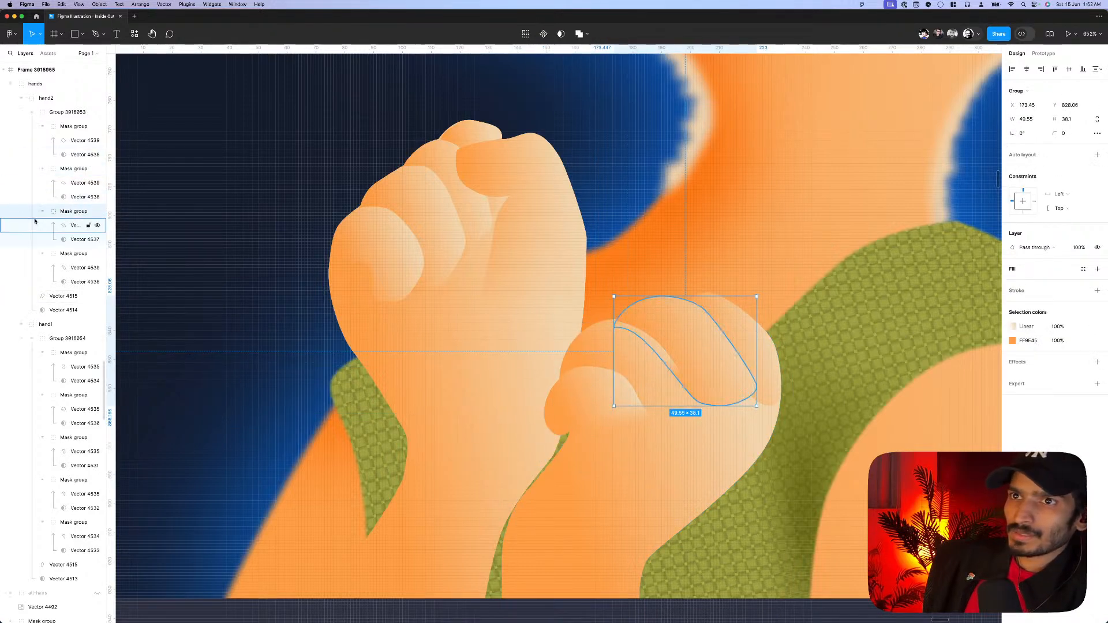
{"action": "left_click", "coordinate": [84, 239]}
{"action": "left_click", "coordinate": [75, 283]}
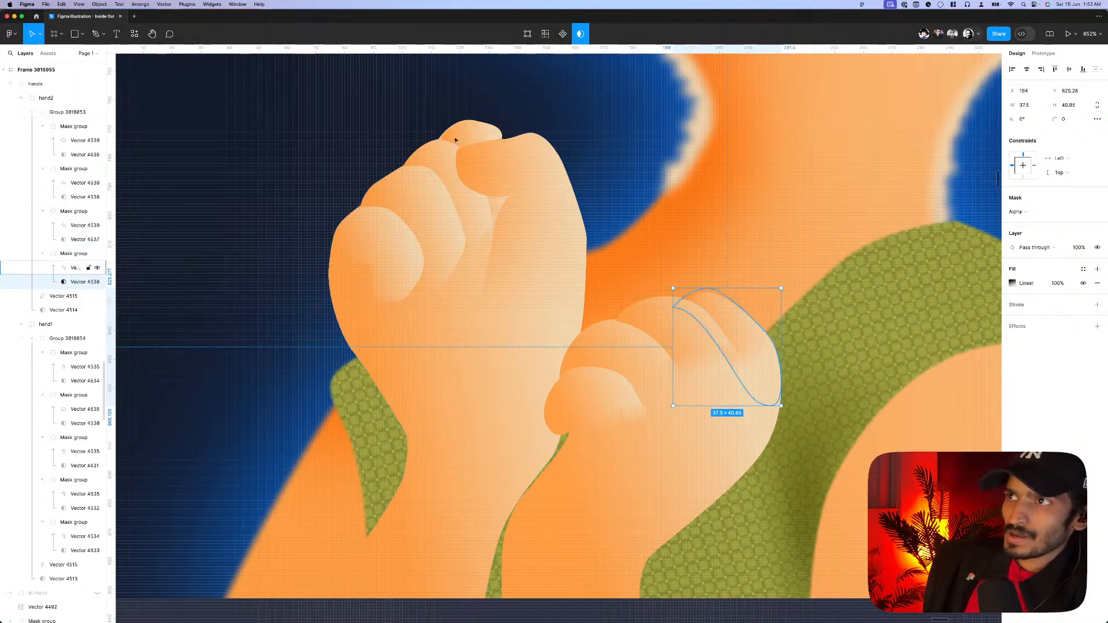
{"action": "key", "text": "Return"}
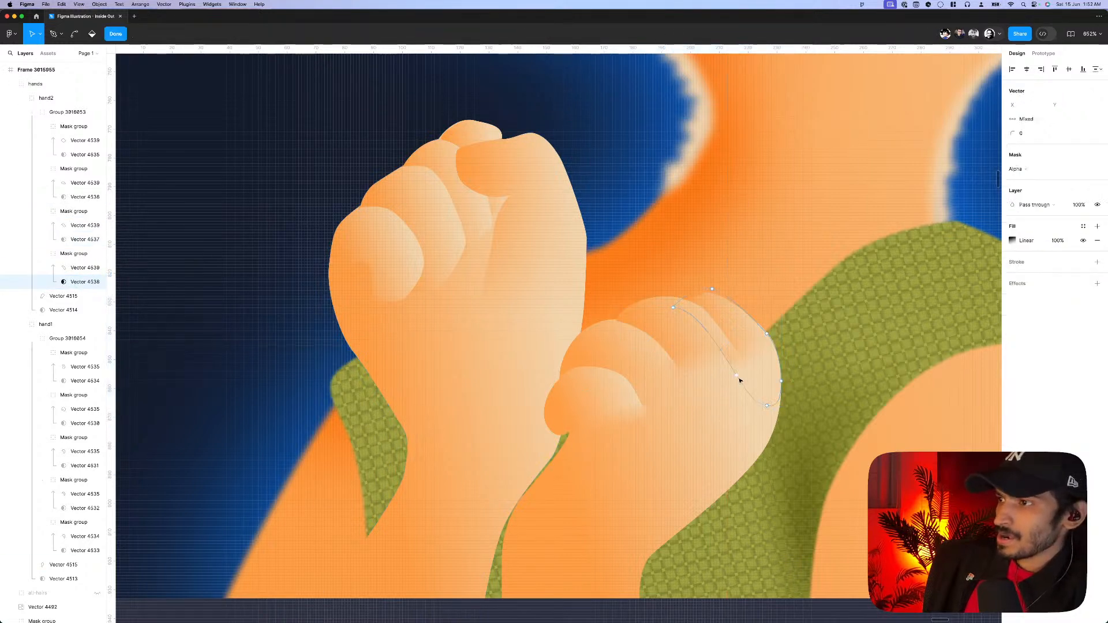
{"action": "scroll", "coordinate": [738, 378], "scroll_direction": "down", "scroll_amount": 10}
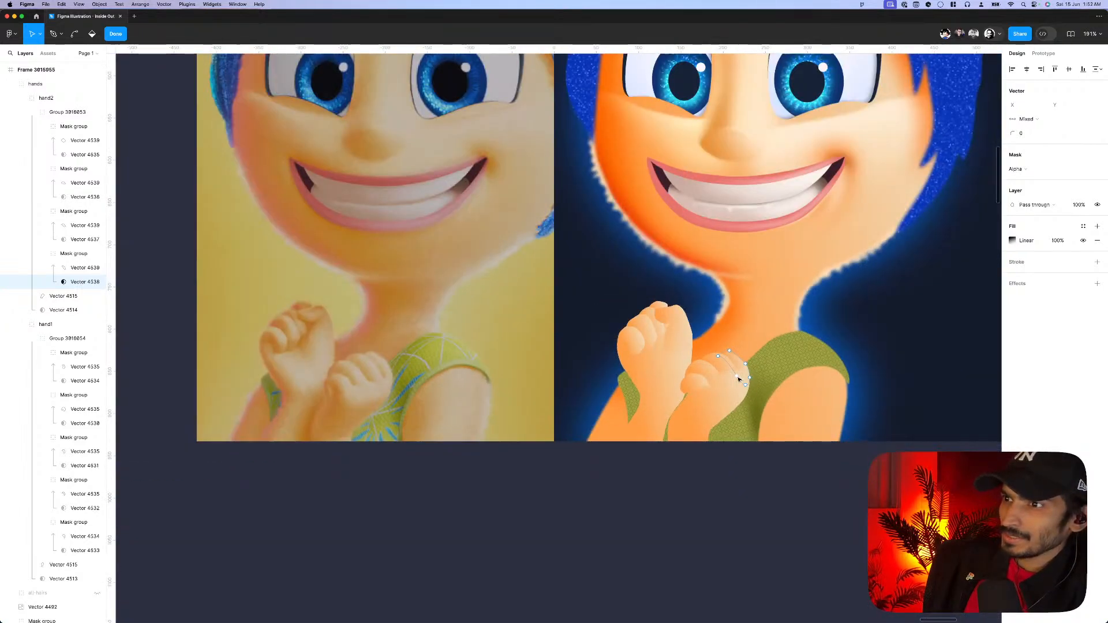
{"action": "scroll", "coordinate": [738, 378], "scroll_direction": "up", "scroll_amount": 10}
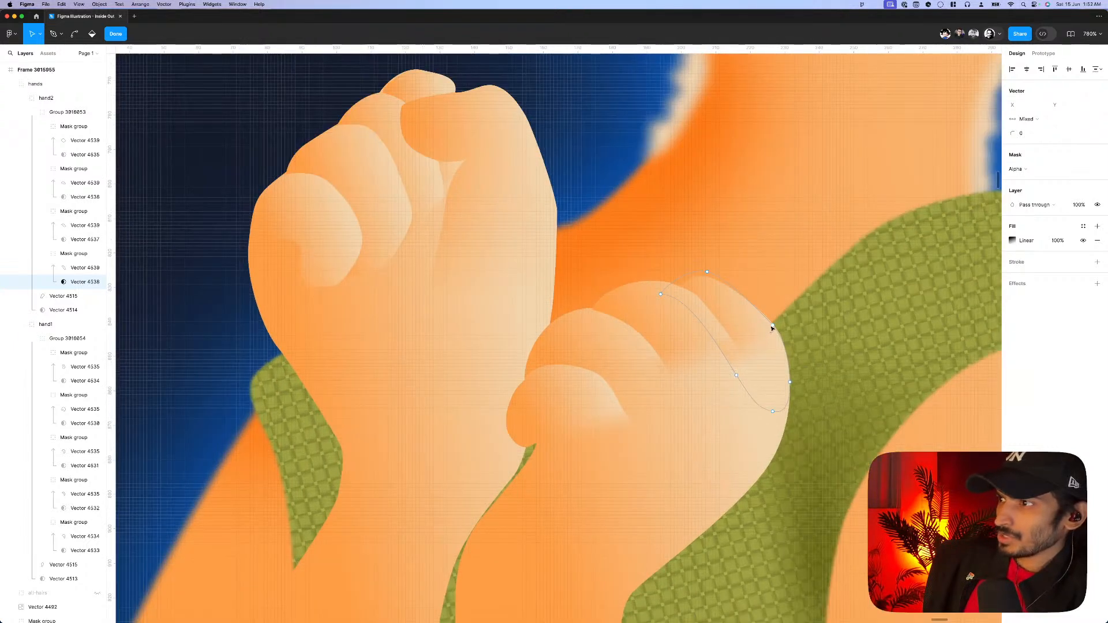
{"action": "left_click_drag", "start_coordinate": [772, 327], "coordinate": [746, 333]}
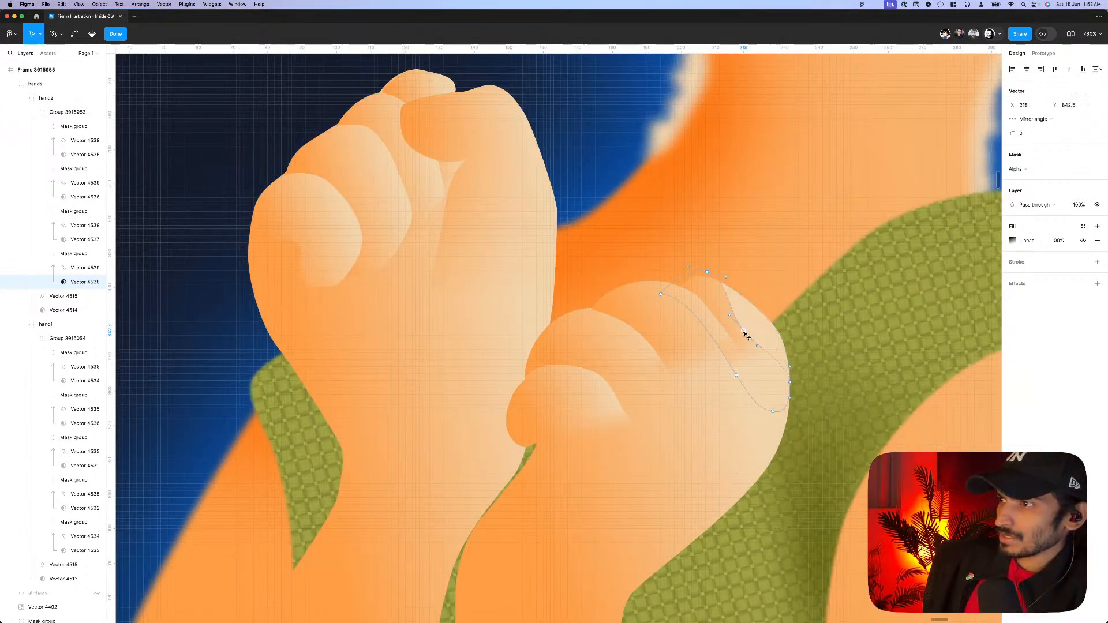
{"action": "key", "text": "Escape"}
{"action": "scroll", "coordinate": [727, 364], "scroll_direction": "down", "scroll_amount": 10}
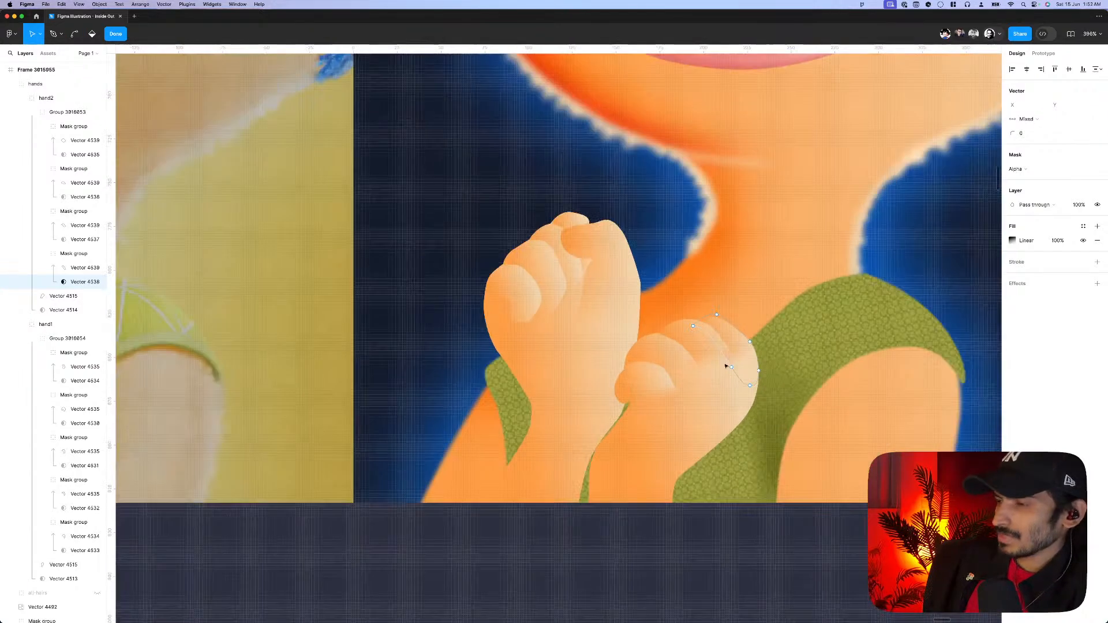
{"action": "key", "text": "Escape"}
{"action": "scroll", "coordinate": [732, 415], "scroll_direction": "up", "scroll_amount": 10}
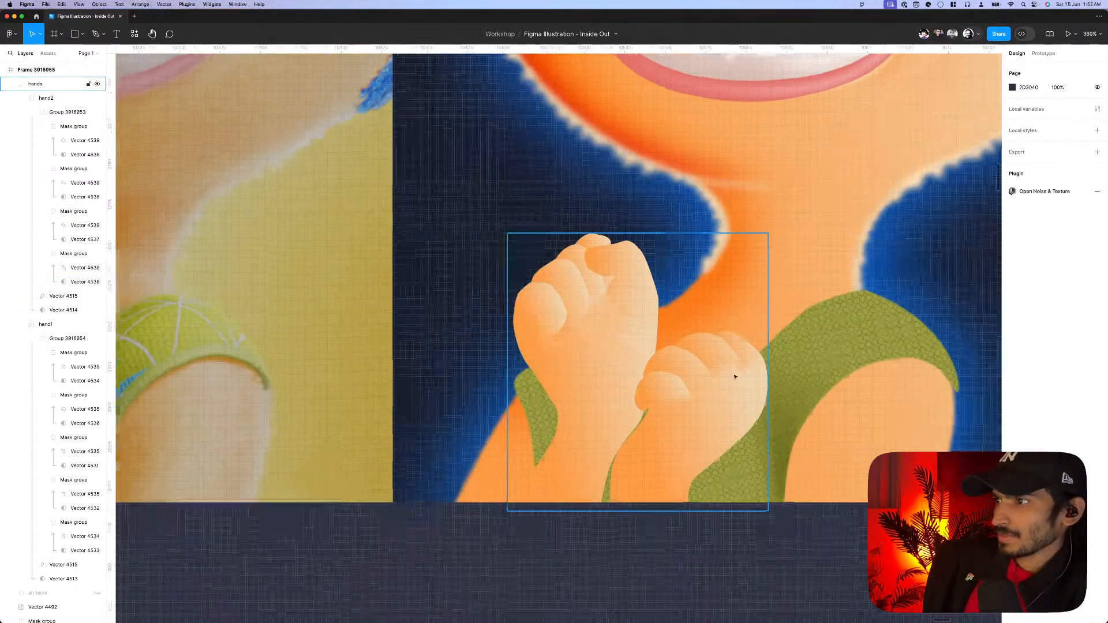
- Try to pull the upper-right anchor of the third finger's content shape in hand2 inward to X 196, Y 836, and undo the move
{"action": "left_click", "coordinate": [722, 339]}
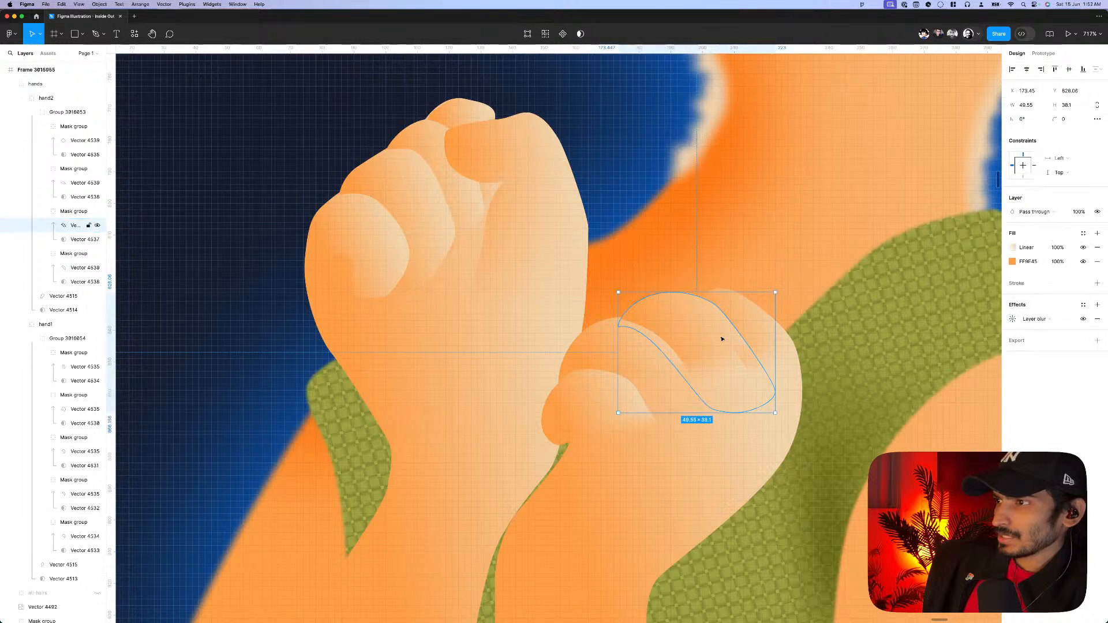
{"action": "double_click", "coordinate": [722, 339]}
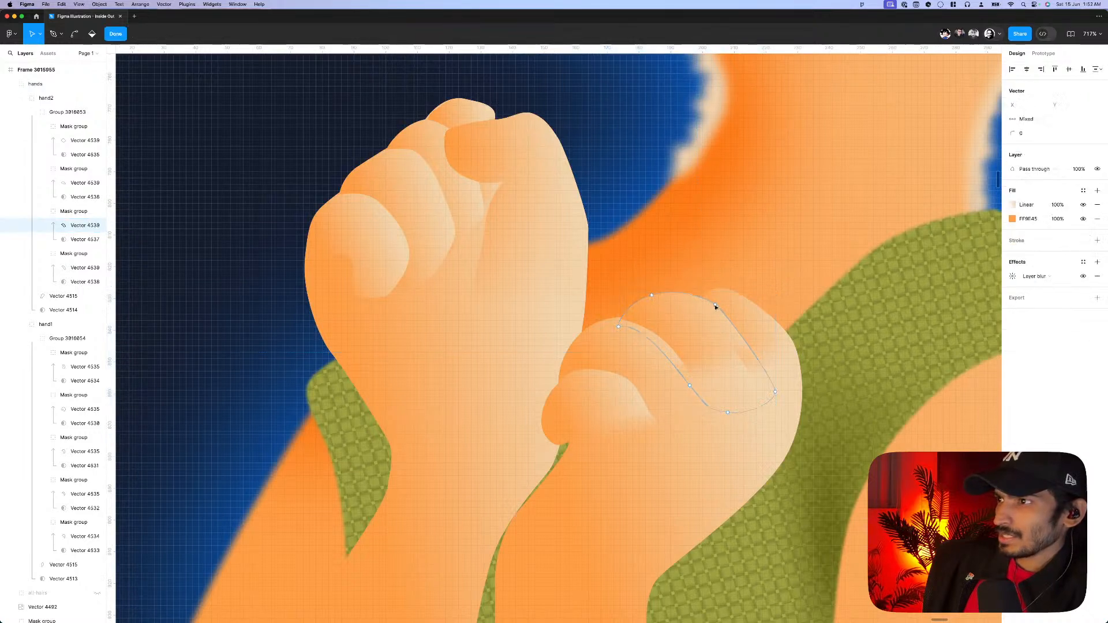
{"action": "left_click_drag", "start_coordinate": [717, 305], "coordinate": [689, 318]}
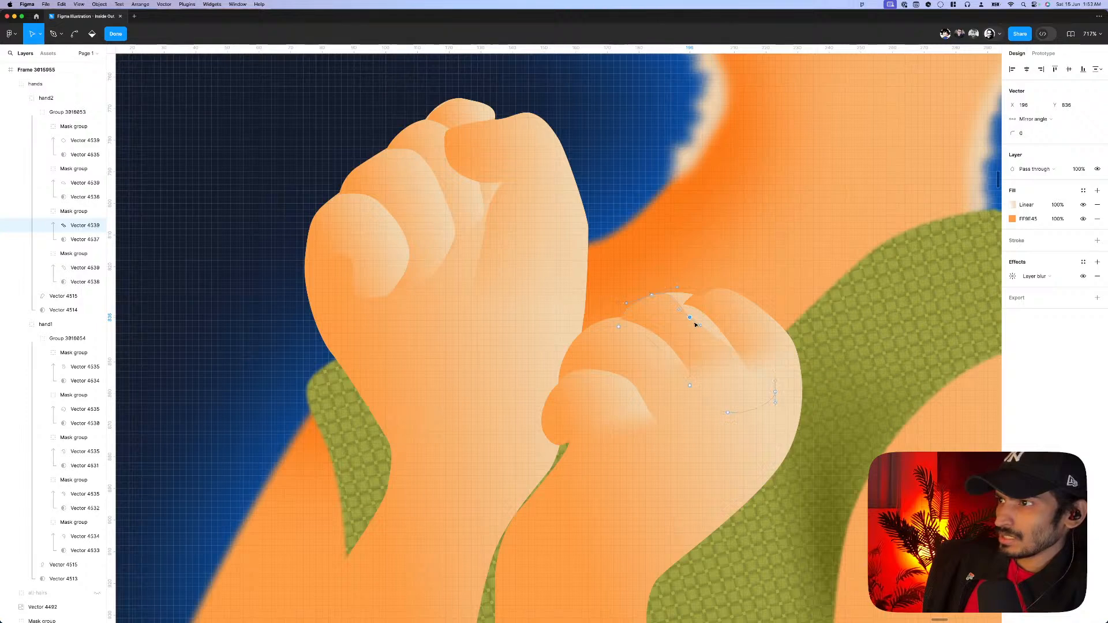
{"action": "scroll", "coordinate": [707, 328], "scroll_direction": "up", "scroll_amount": 3}
{"action": "scroll", "coordinate": [707, 328], "scroll_direction": "right", "scroll_amount": 3}
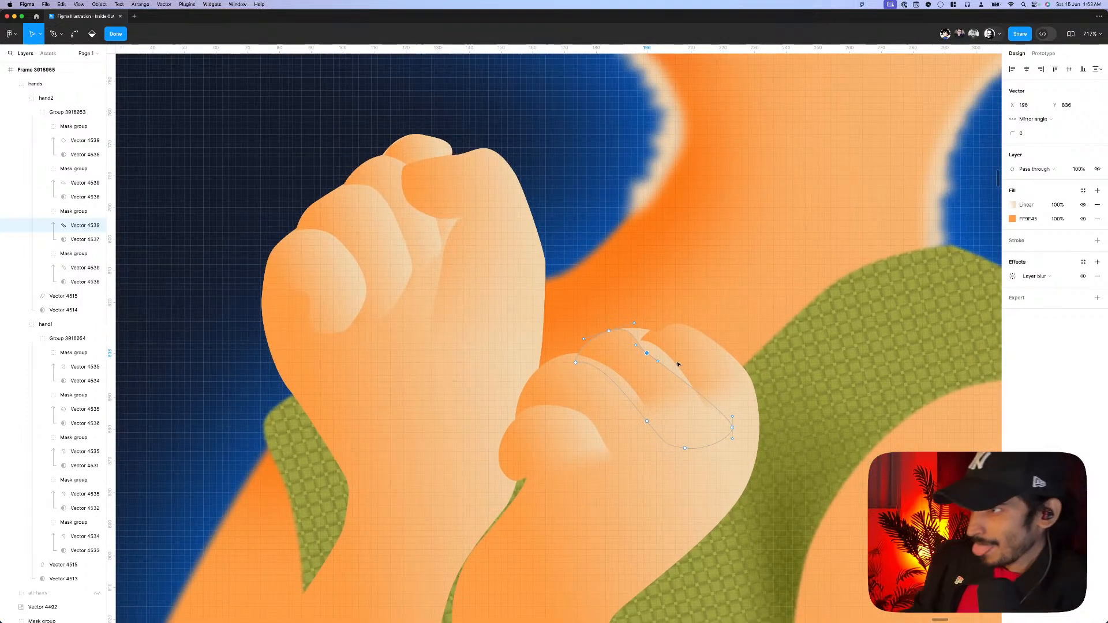
{"action": "key", "text": "Escape"}
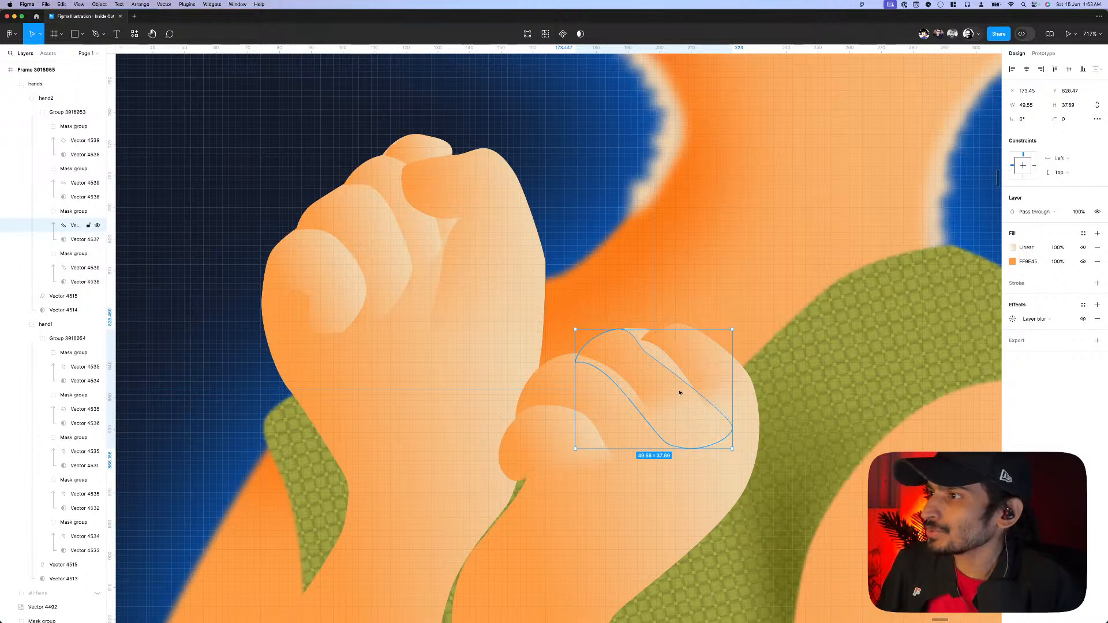
{"action": "double_click", "coordinate": [680, 391]}
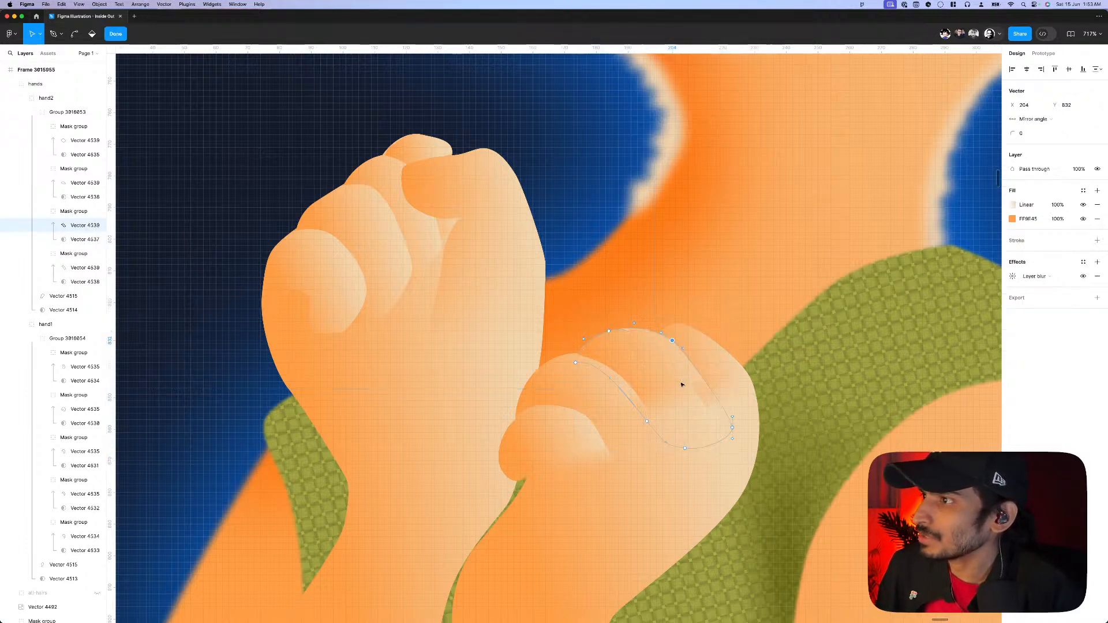
{"action": "scroll", "coordinate": [680, 376], "scroll_direction": "up", "scroll_amount": 2}
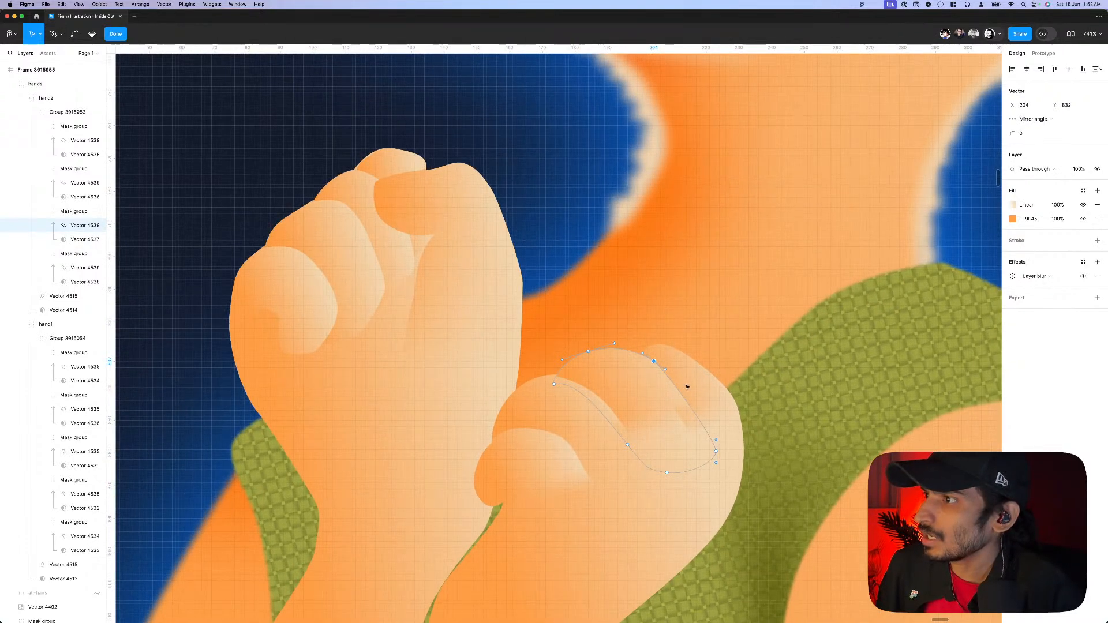
- Reposition the linear gradient stops of the third finger's mask (Vector 4537) in hand2 to shift its fade
{"action": "key", "text": "Escape"}
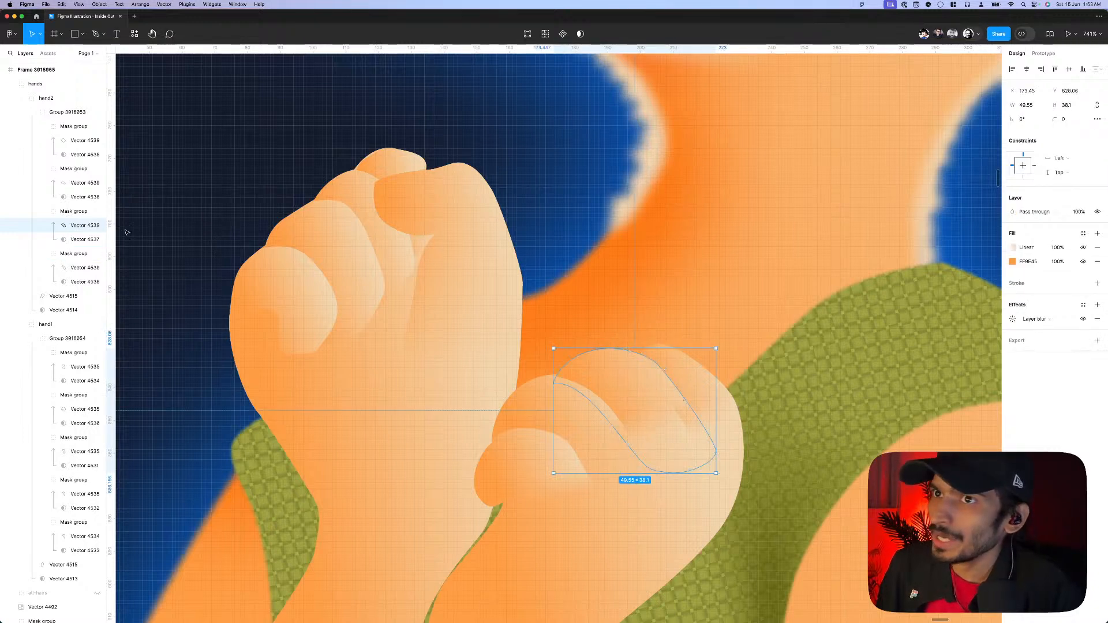
{"action": "key", "text": "Tab"}
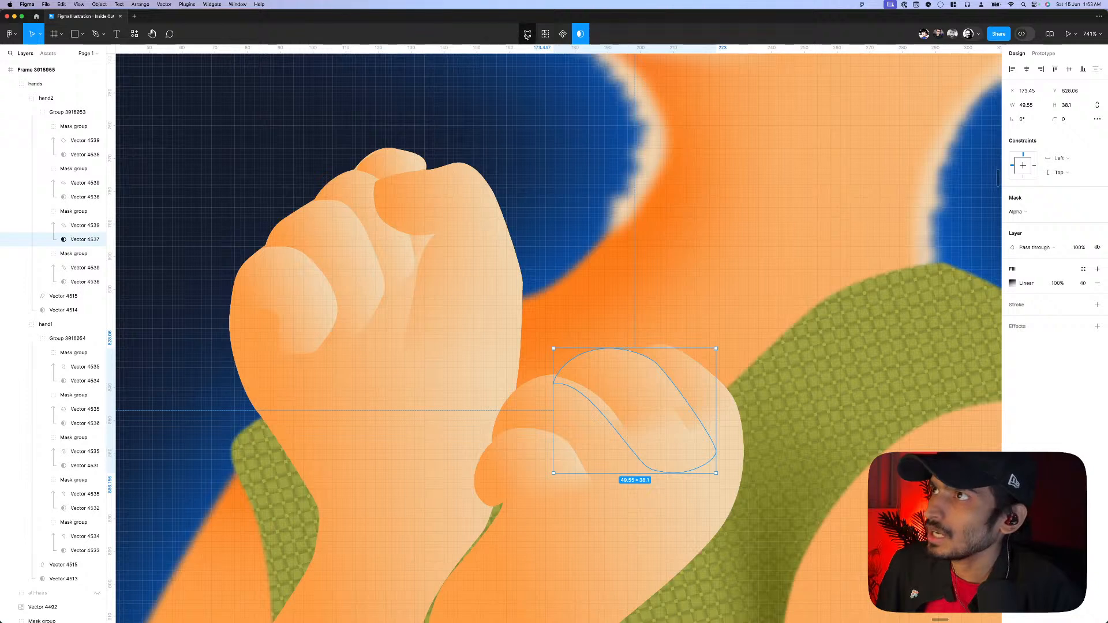
{"action": "left_click", "coordinate": [1013, 283]}
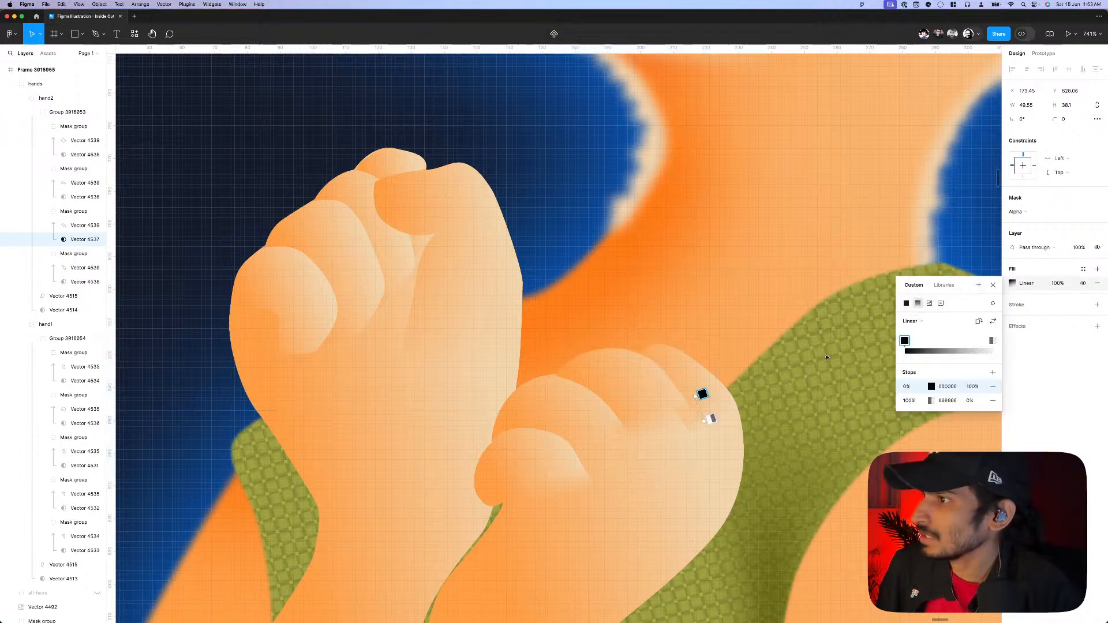
{"action": "mouse_move", "coordinate": [687, 417]}
{"action": "left_mouse_down"}
{"action": "mouse_move", "coordinate": [671, 434]}
{"action": "mouse_move", "coordinate": [688, 406]}
{"action": "left_mouse_up"}
{"action": "left_click", "coordinate": [686, 382]}
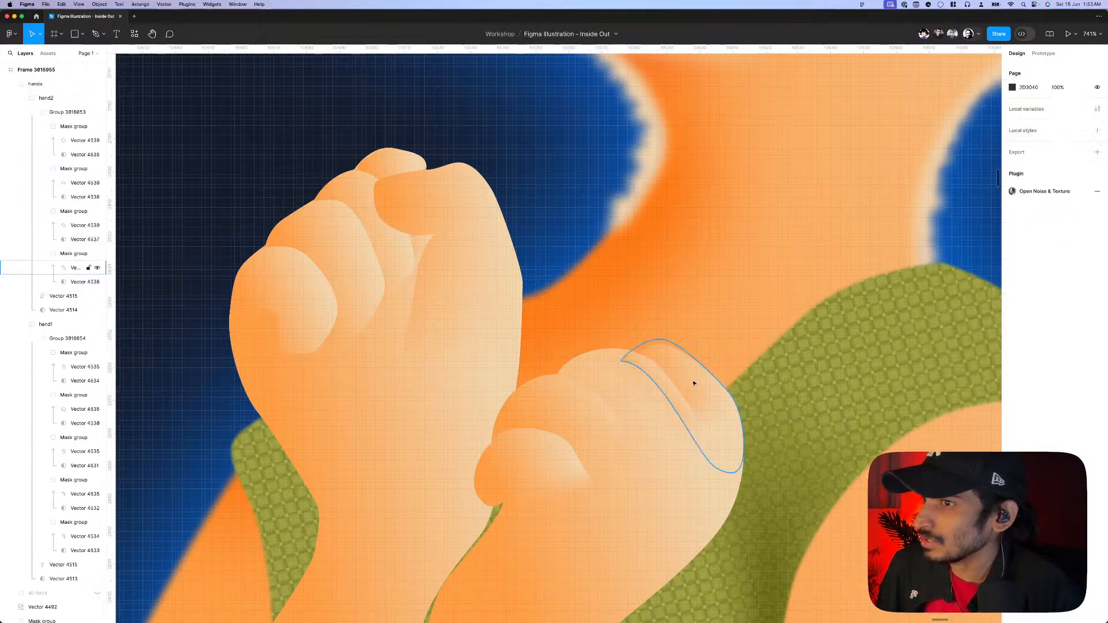
- Delete the rearmost finger's mask group in hand2 and remove the linear gradient fill from the third finger's content shape (Vector 4539)
{"action": "left_click", "coordinate": [695, 384], "text": "super"}
{"action": "key", "text": "Delete"}
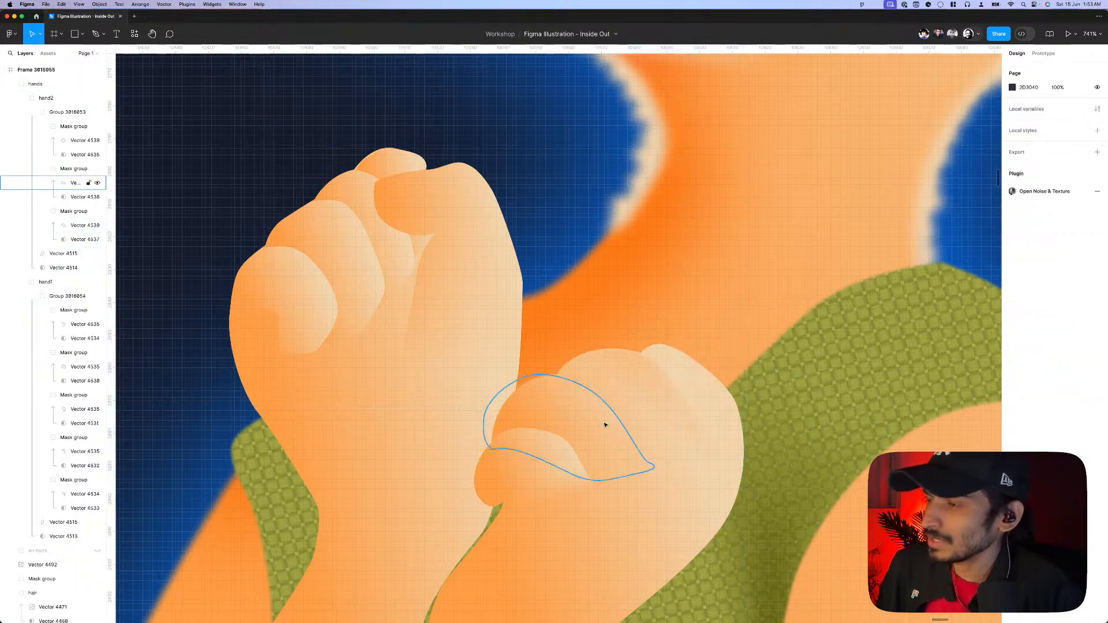
{"action": "left_click", "coordinate": [658, 396], "text": "super"}
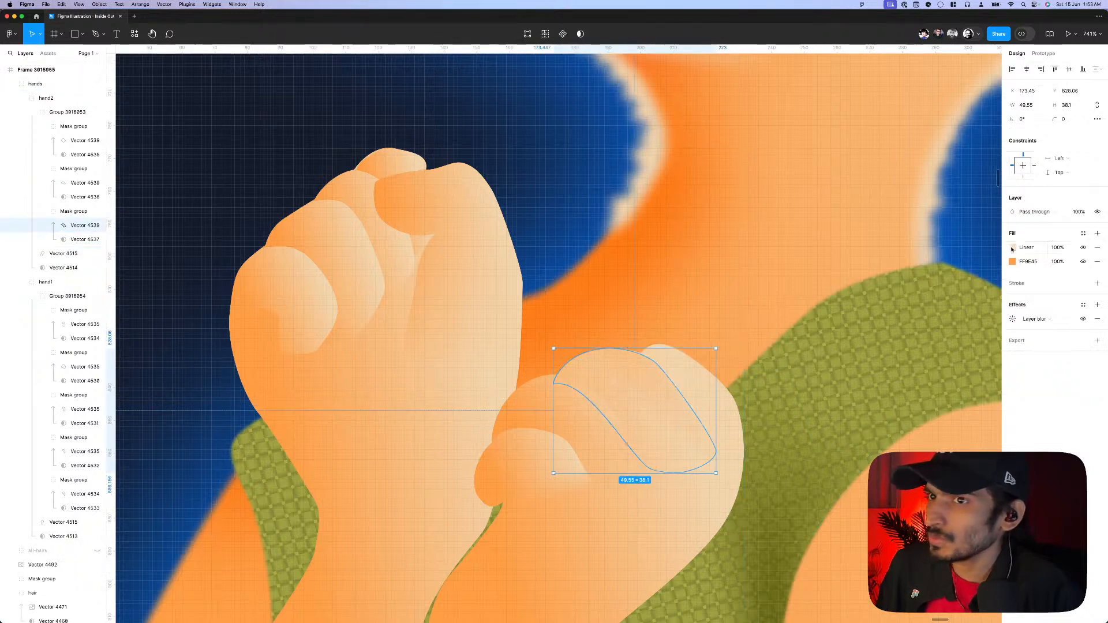
{"action": "left_click", "coordinate": [1098, 248]}
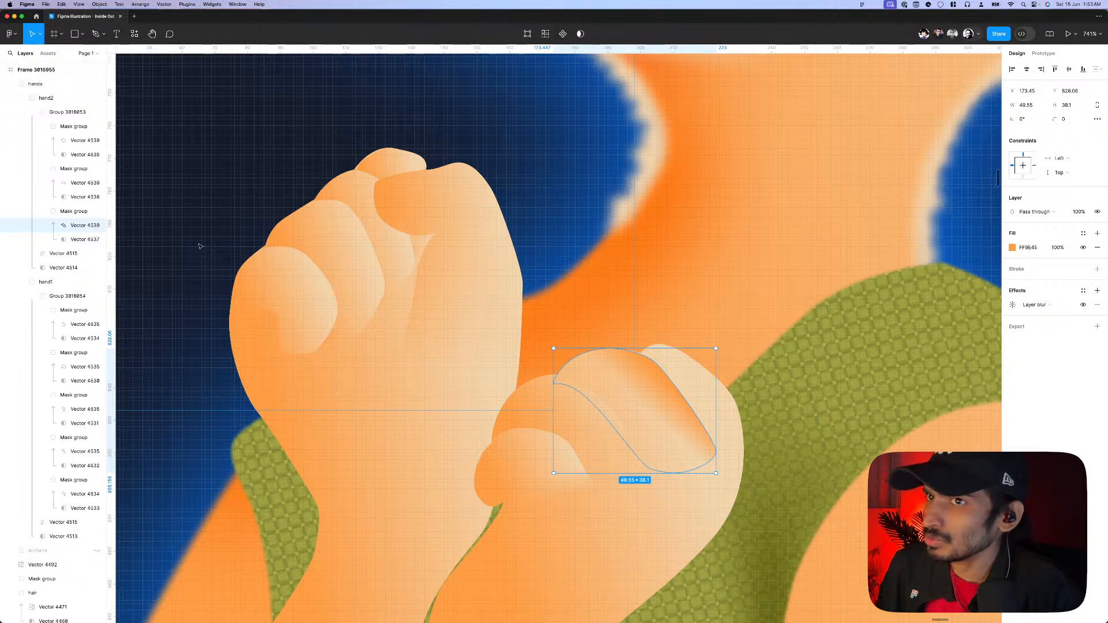
- Re-aim the gradient of the third finger's mask (Vector 4537) in hand2 so it fades downward from above the knuckle to the finger's lower end
{"action": "left_click", "coordinate": [85, 239]}
{"action": "left_click", "coordinate": [1014, 283]}
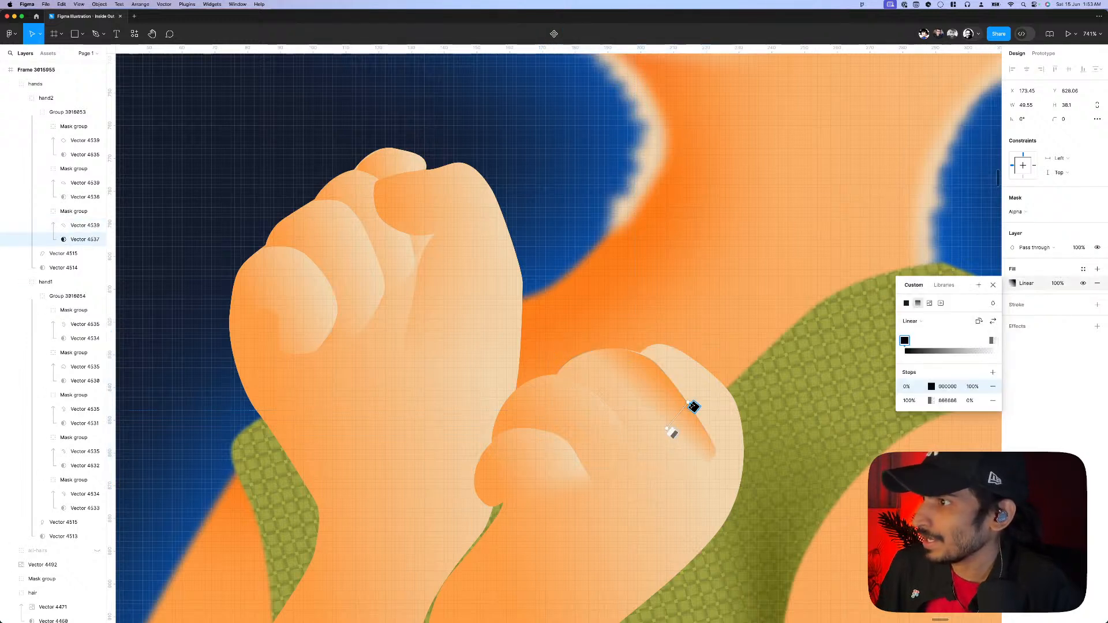
{"action": "left_click_drag", "start_coordinate": [667, 431], "coordinate": [689, 452]}
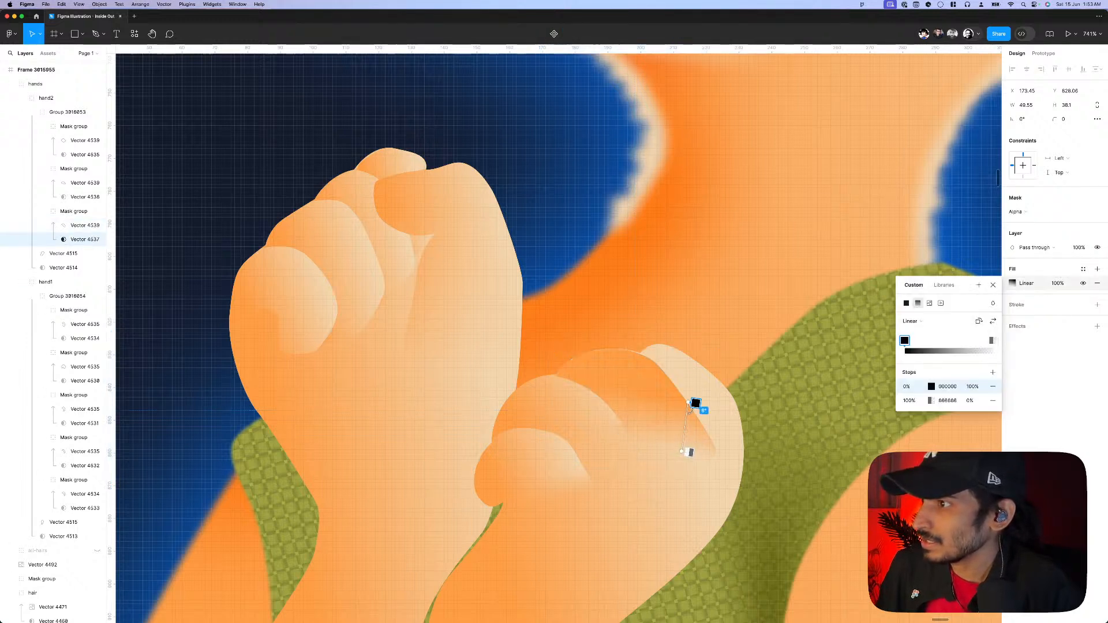
{"action": "left_click_drag", "start_coordinate": [695, 403], "coordinate": [701, 378]}
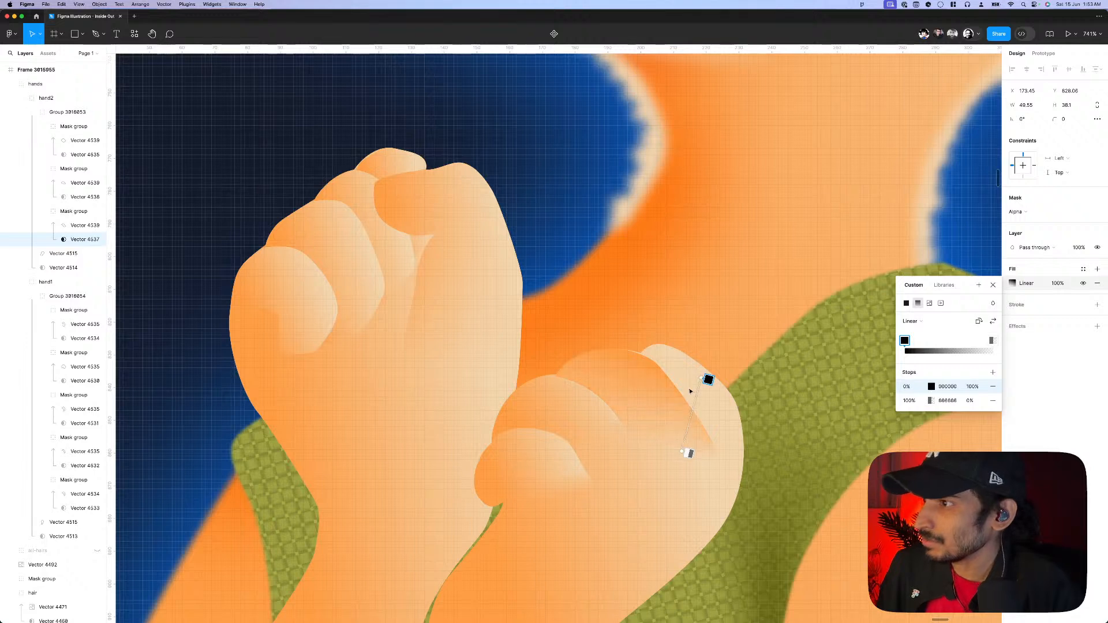
{"action": "key", "text": "Escape"}
- Move the upper-right anchor of the third finger's mask (Vector 4537) in hand2 to X 203.5, Y 831
{"action": "double_click", "coordinate": [655, 386]}
{"action": "scroll", "coordinate": [648, 384], "scroll_direction": "up", "scroll_amount": 2}
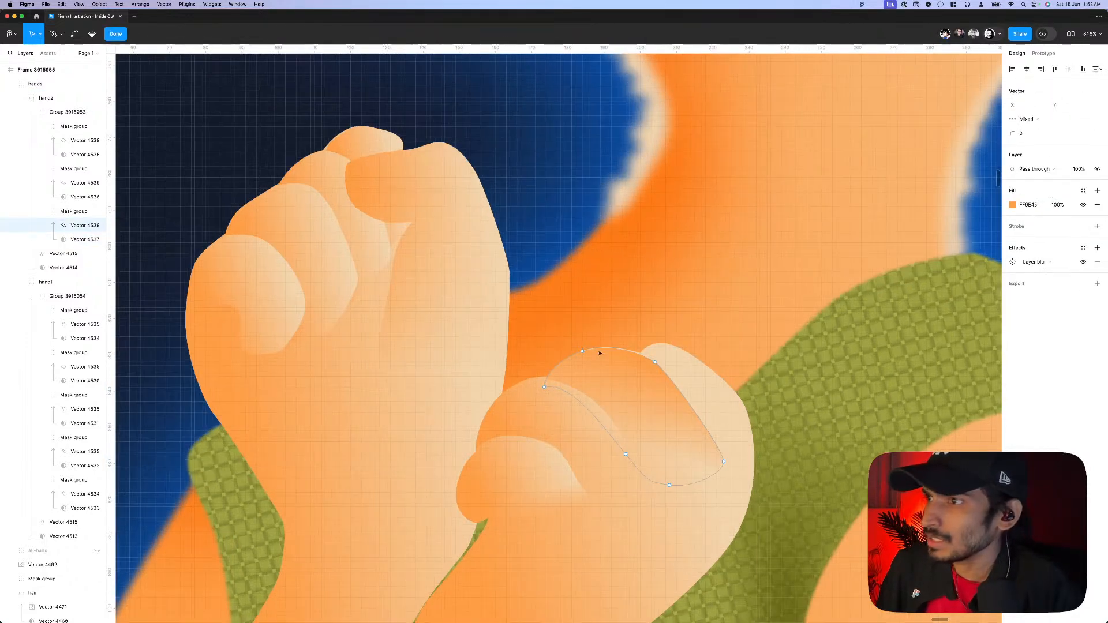
{"action": "left_click", "coordinate": [81, 239]}
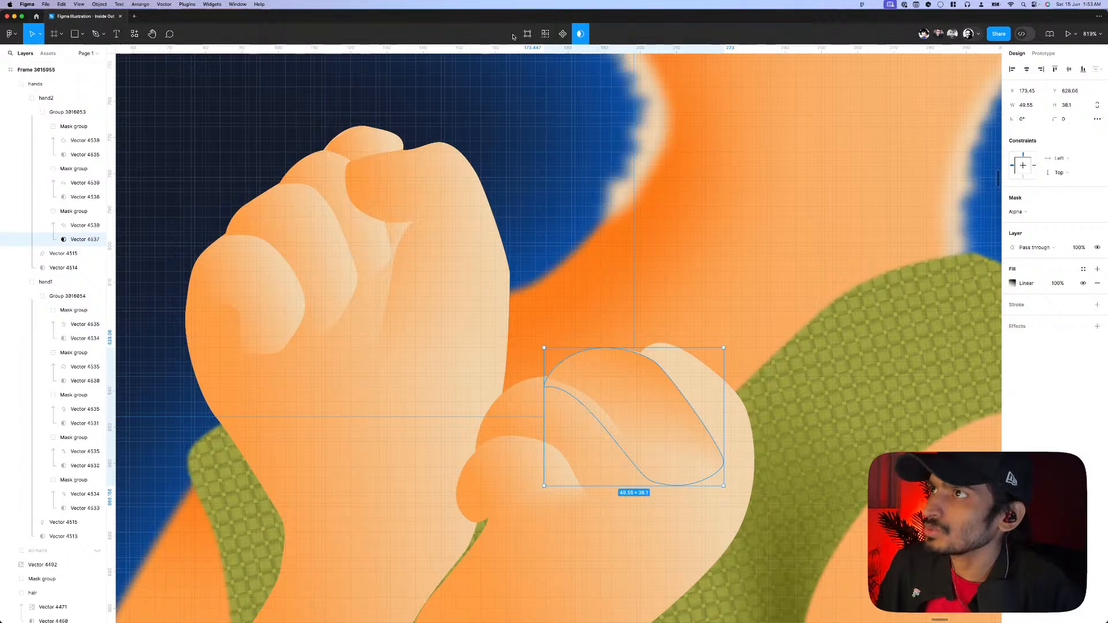
{"action": "key", "text": "Return"}
{"action": "scroll", "coordinate": [652, 340], "scroll_direction": "up", "scroll_amount": 3}
{"action": "left_click", "coordinate": [647, 341]}
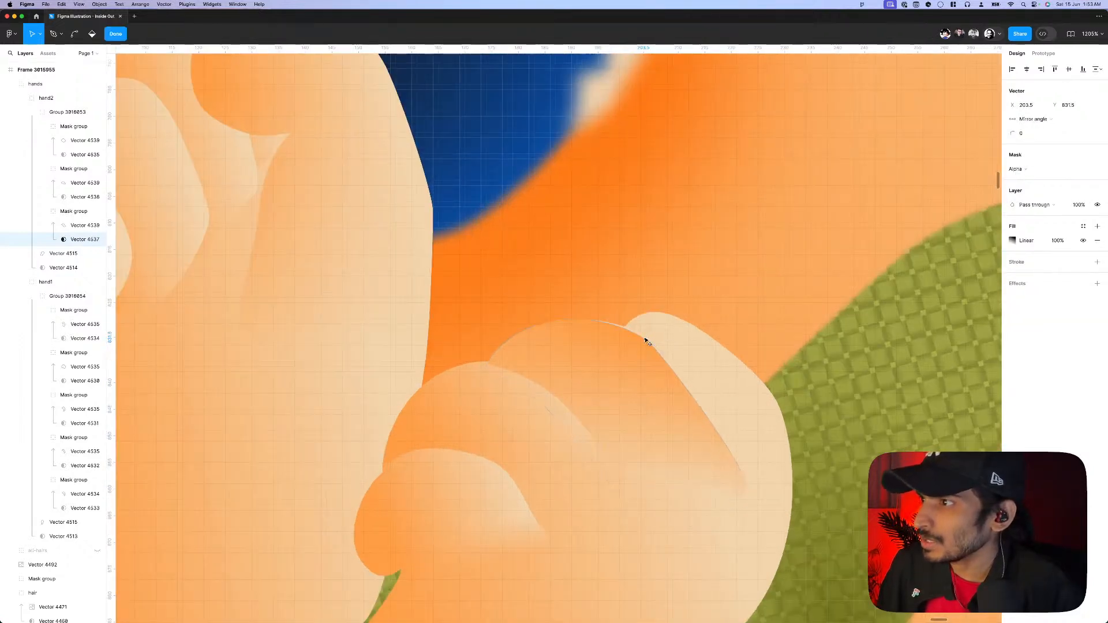
{"action": "scroll", "coordinate": [647, 347], "scroll_direction": "up", "scroll_amount": 1}
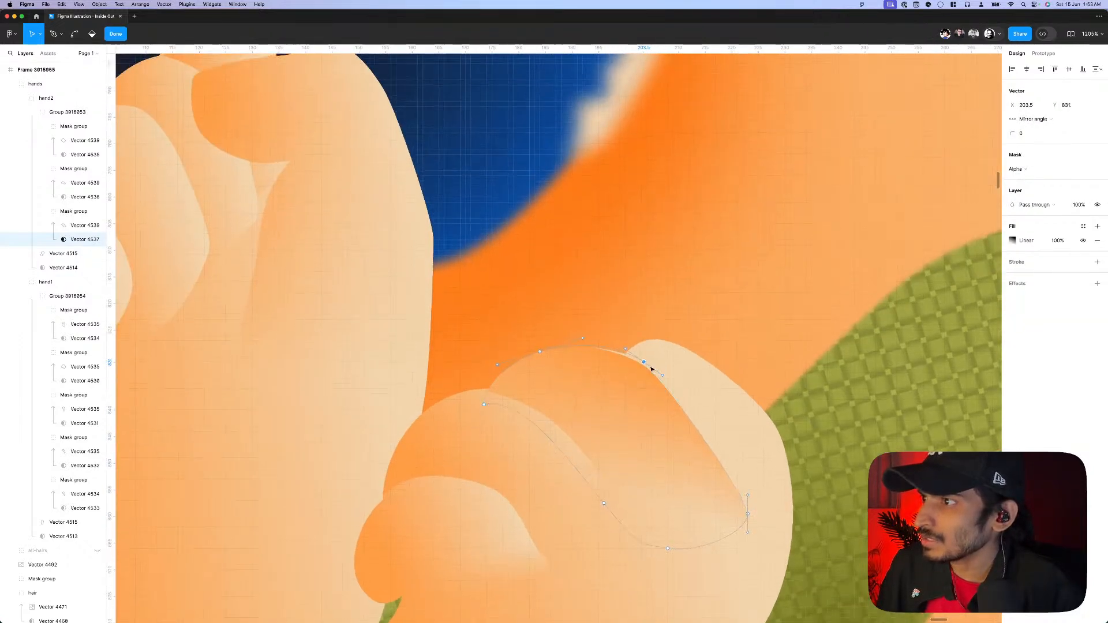
- Reshape the third finger's content shape (Vector 4539) in hand2 into a curved band, with its left anchor at X 175.5, Y 833.5 and inner anchor at X 204, Y 839
{"action": "key", "text": "Escape"}
{"action": "key", "text": "Return"}
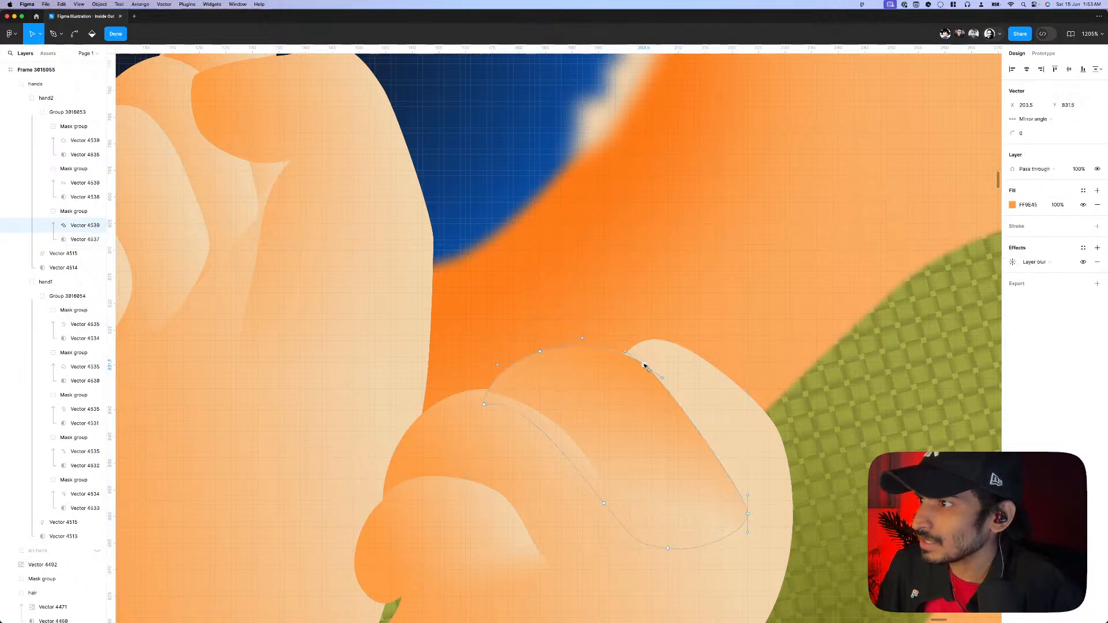
{"action": "left_click_drag", "start_coordinate": [605, 508], "coordinate": [641, 428]}
{"action": "left_click", "coordinate": [482, 400]}
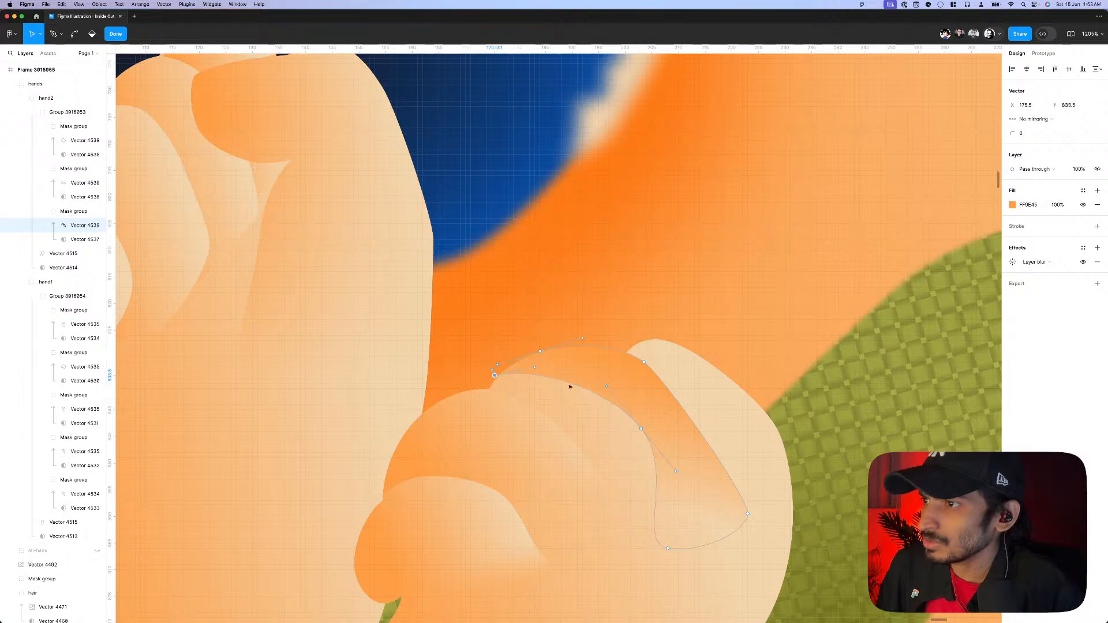
{"action": "scroll", "coordinate": [575, 387], "scroll_direction": "down", "scroll_amount": 10}
{"action": "scroll", "coordinate": [579, 384], "scroll_direction": "up", "scroll_amount": 10}
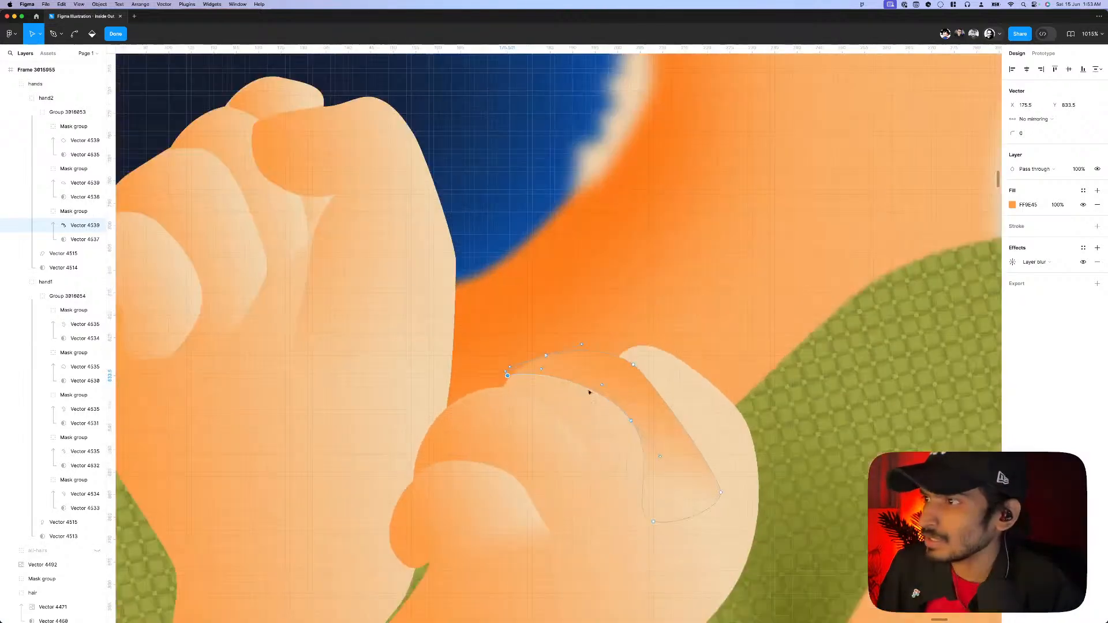
{"action": "left_click_drag", "start_coordinate": [631, 425], "coordinate": [635, 400]}
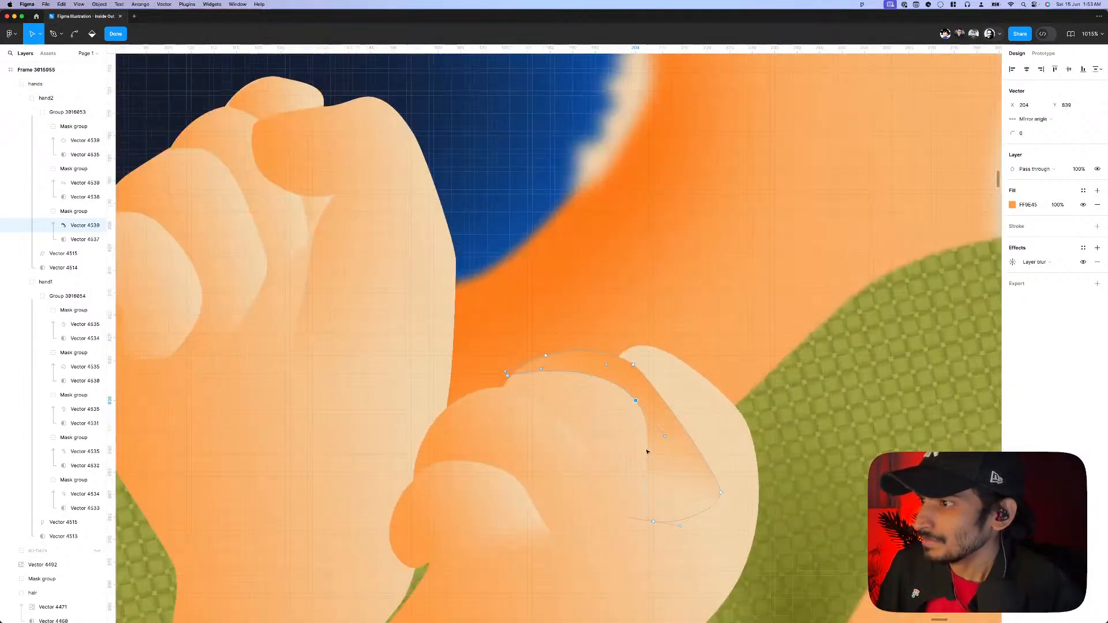
- Narrow the lower end of the third finger's band by pulling its lower anchor outward and setting that anchor's handle to X 212, Y 851.5
{"action": "scroll", "coordinate": [647, 452], "scroll_direction": "down", "scroll_amount": 8}
{"action": "scroll", "coordinate": [647, 444], "scroll_direction": "up", "scroll_amount": 6}
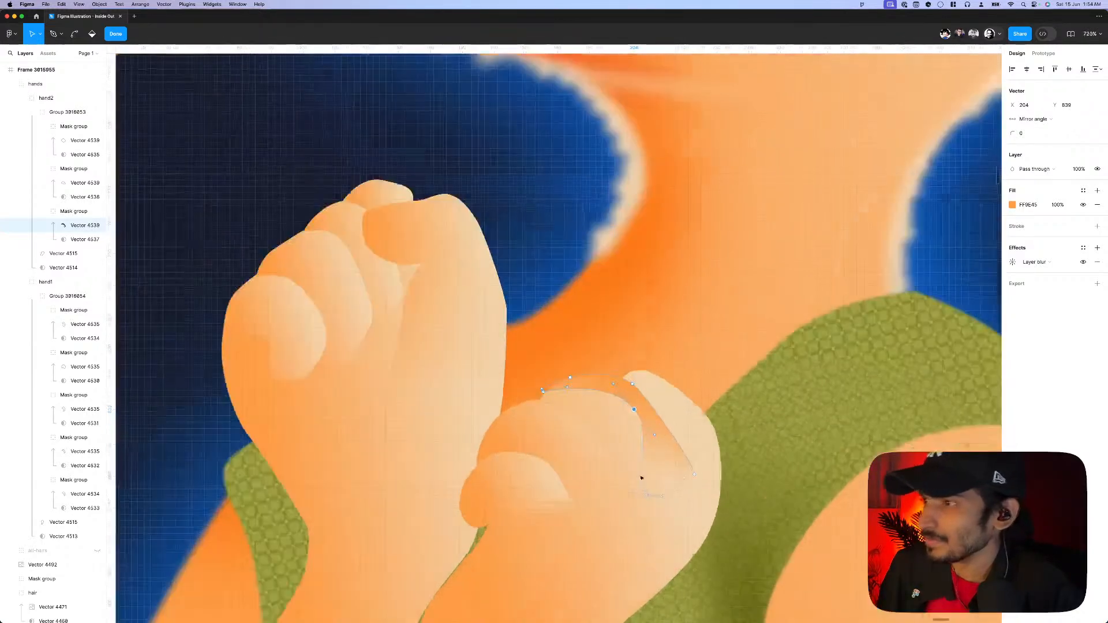
{"action": "scroll", "coordinate": [646, 501], "scroll_direction": "up", "scroll_amount": 2}
{"action": "left_click_drag", "start_coordinate": [650, 498], "coordinate": [685, 462]}
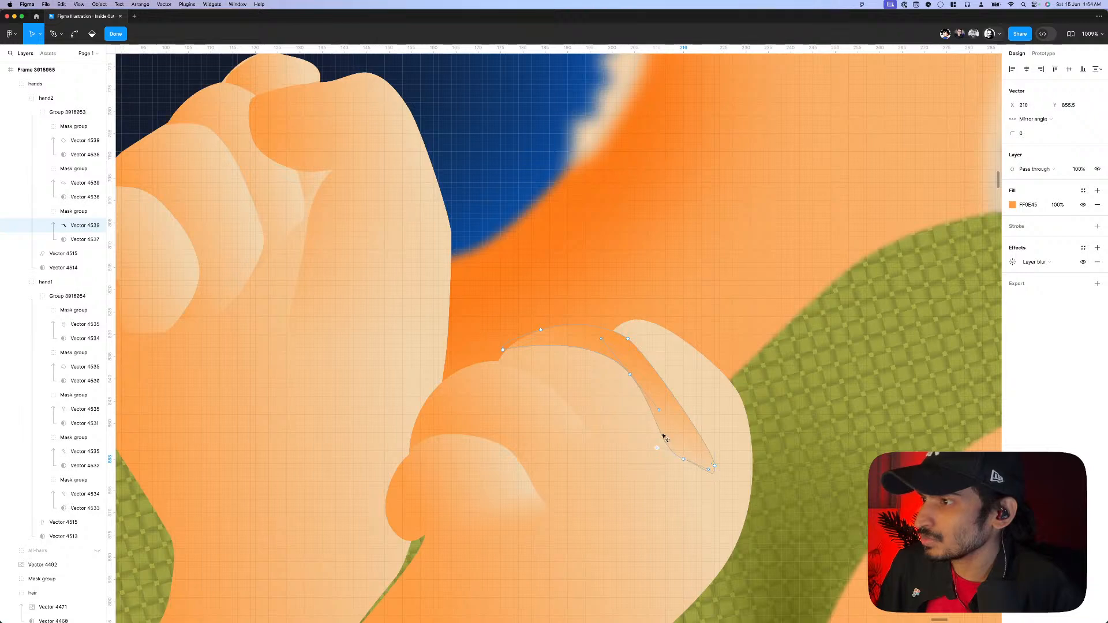
{"action": "scroll", "coordinate": [665, 437], "scroll_direction": "down", "scroll_amount": 5}
{"action": "scroll", "coordinate": [668, 433], "scroll_direction": "up", "scroll_amount": 5}
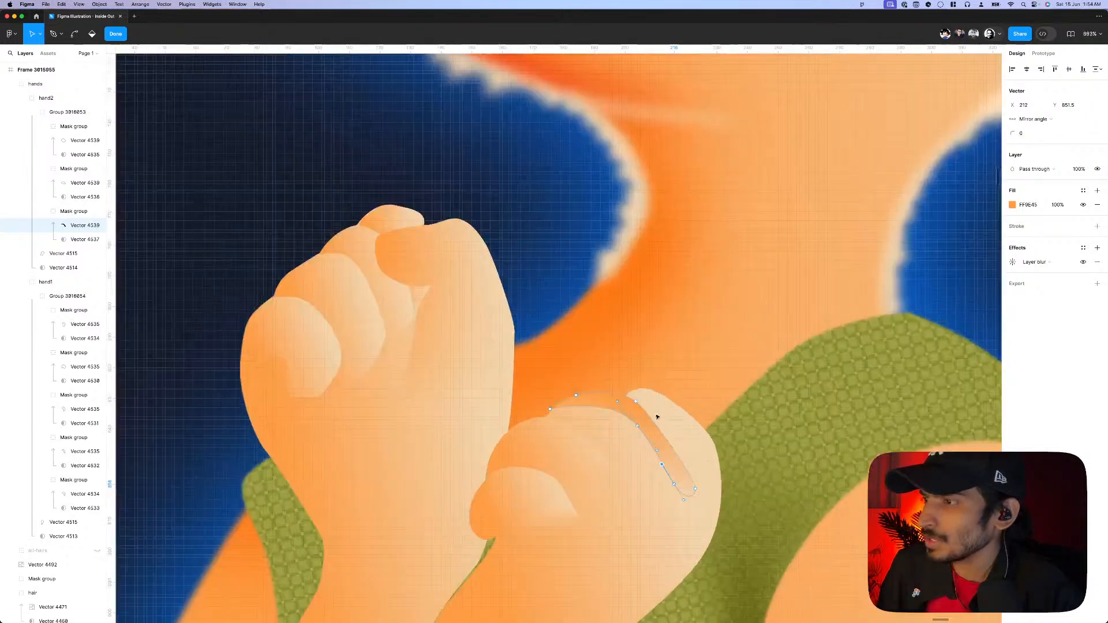
- Refine the band's upper curve with the inner anchor at X 203.5, Y 836.5, a raised top anchor, and the left tip's handle at X 183, Y 831
{"action": "scroll", "coordinate": [657, 417], "scroll_direction": "up", "scroll_amount": 1}
{"action": "left_click", "coordinate": [638, 421]}
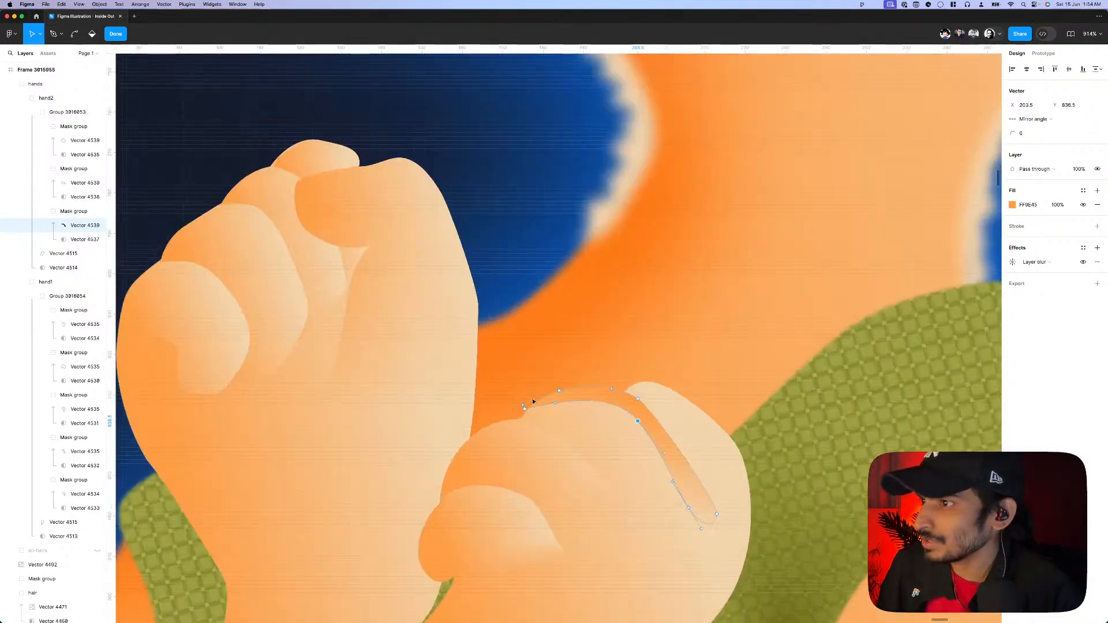
{"action": "left_click", "coordinate": [560, 387]}
{"action": "left_click_drag", "start_coordinate": [555, 406], "coordinate": [559, 402]}
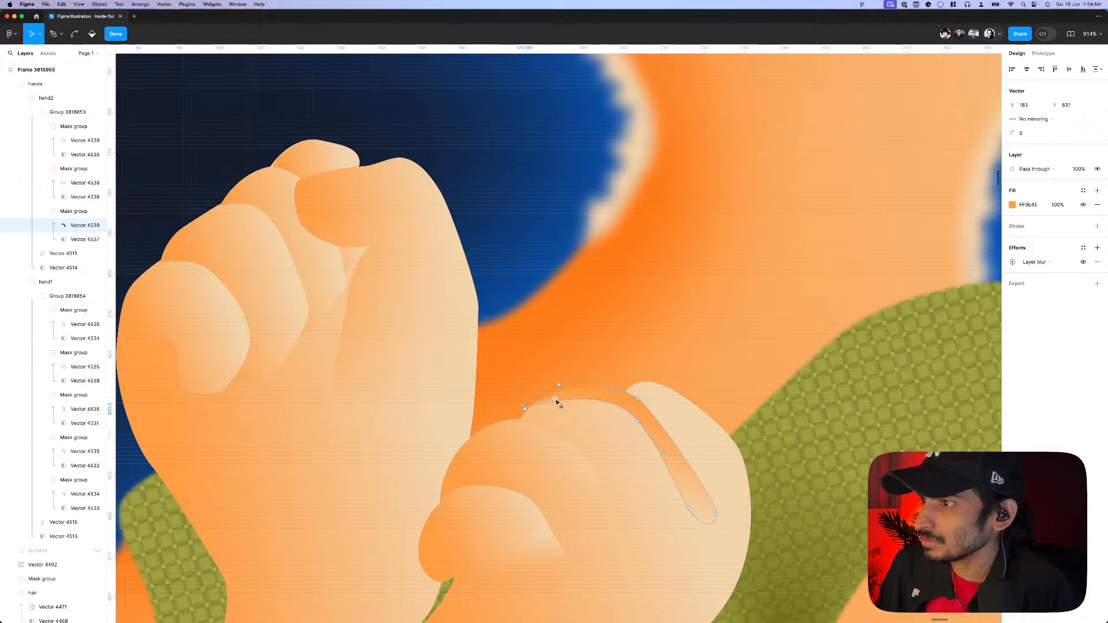
- Set the fill of the third finger's band (Vector 4539) in hand2 to FFDCBB and finish editing the shape
{"action": "left_click", "coordinate": [1012, 204]}
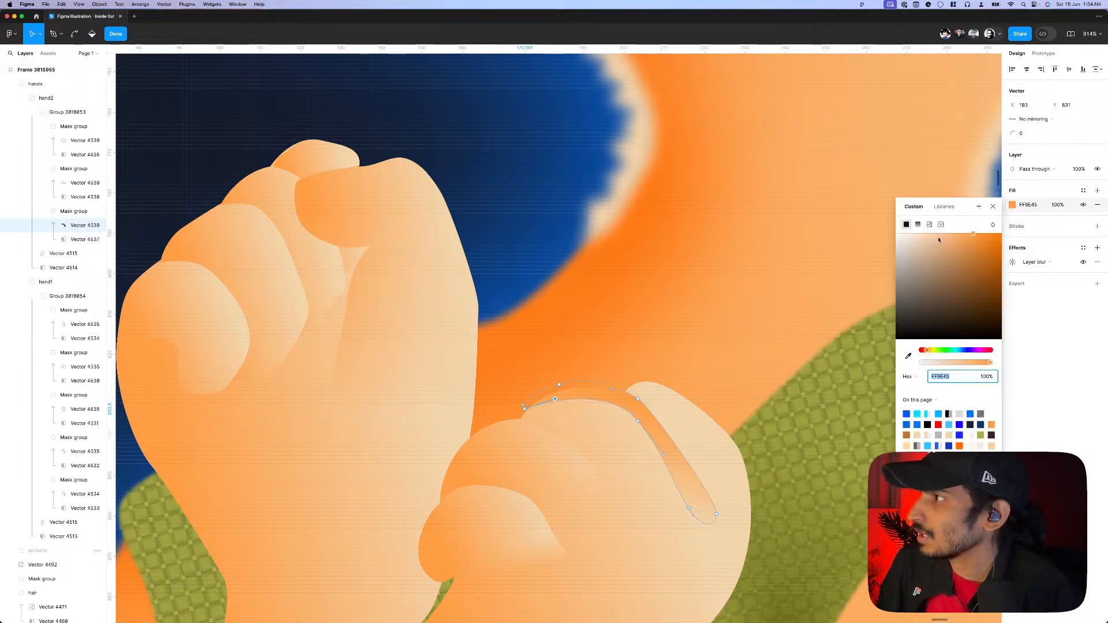
{"action": "type", "text": "FFDCBB"}
{"action": "key", "text": "Return"}
{"action": "left_click", "coordinate": [636, 485]}
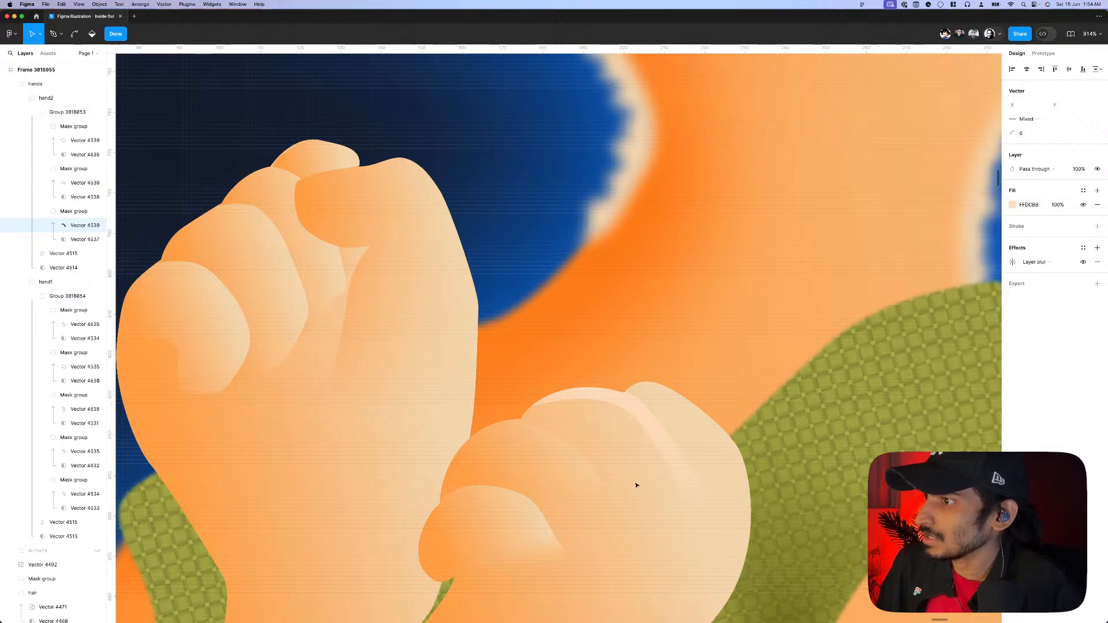
{"action": "key", "text": "Escape"}
{"action": "key", "text": "Escape"}
- Run the linear gradient of hand2's base shape (Vector 4515) from above the knuckles down to the wrist, and change its solid fill to a more muted orange
{"action": "left_click", "coordinate": [700, 566]}
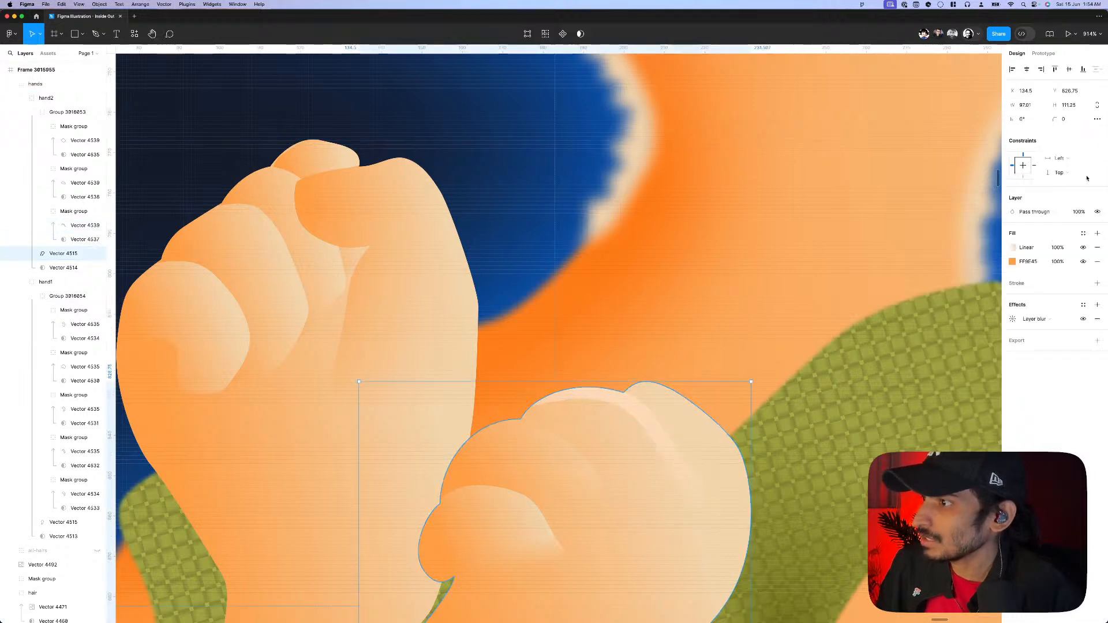
{"action": "left_click", "coordinate": [1012, 251]}
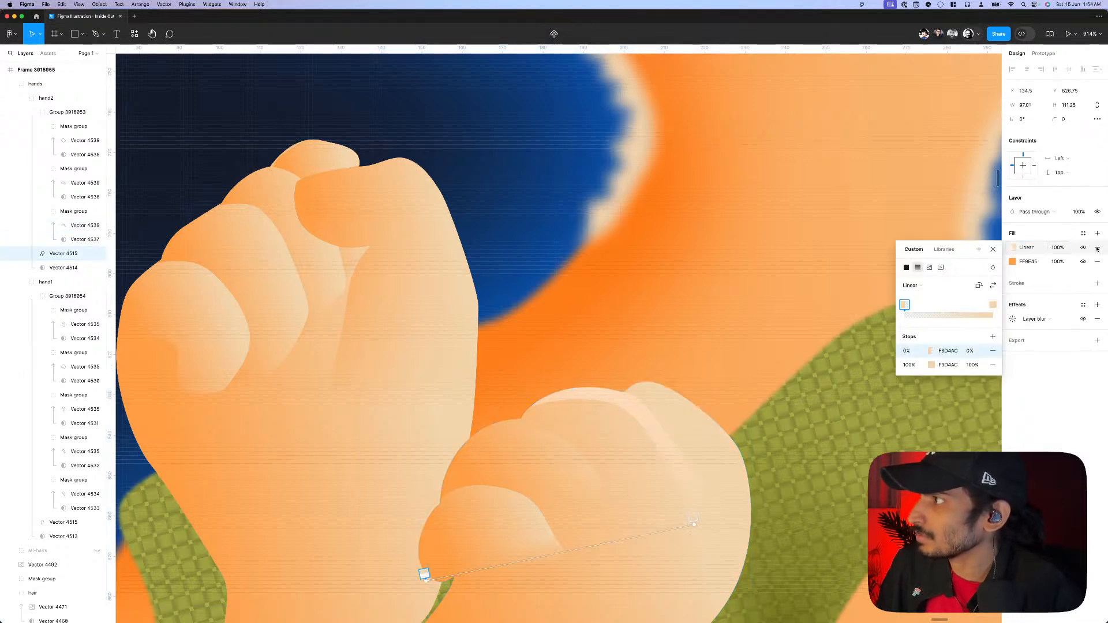
{"action": "scroll", "coordinate": [787, 276], "scroll_direction": "down", "scroll_amount": 2}
{"action": "scroll", "coordinate": [786, 276], "scroll_direction": "down", "scroll_amount": 2}
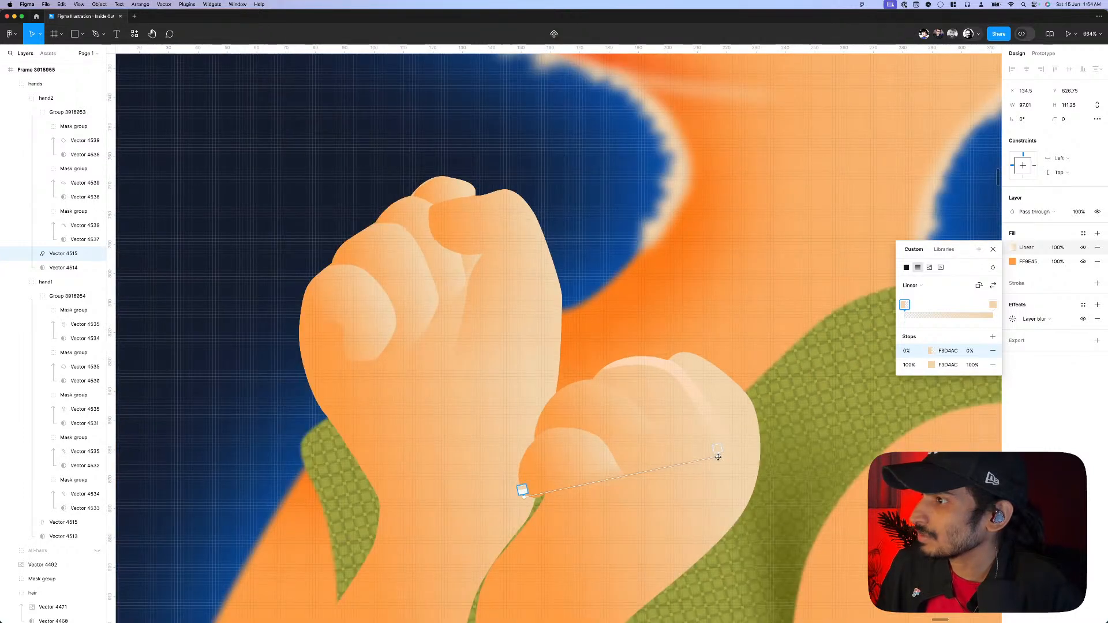
{"action": "left_click_drag", "start_coordinate": [658, 531], "coordinate": [592, 573]}
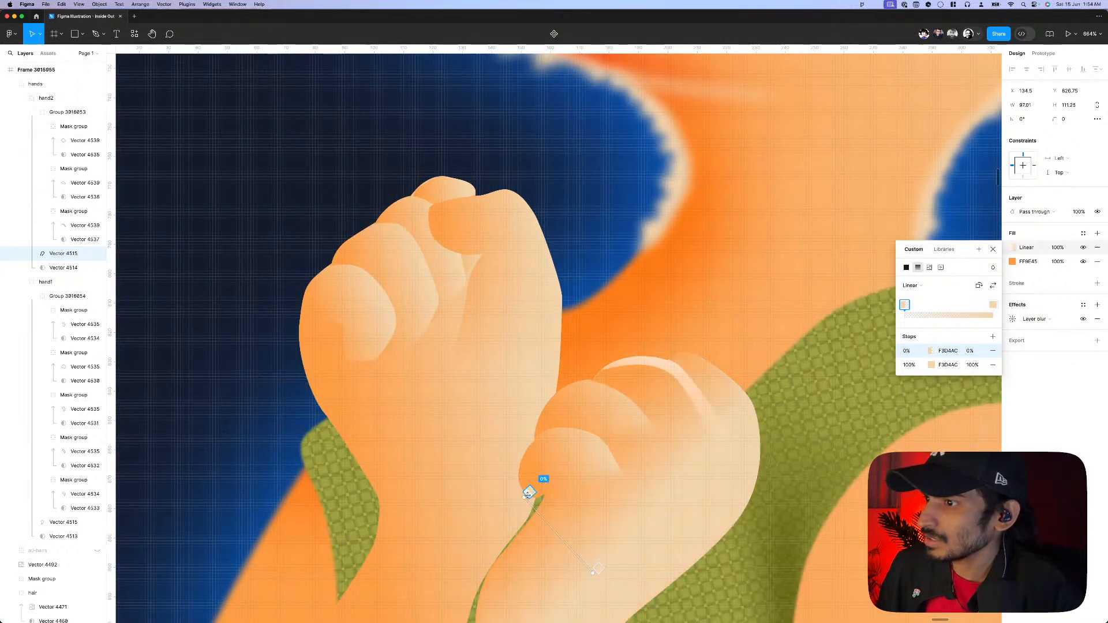
{"action": "mouse_move", "coordinate": [530, 493]}
{"action": "left_mouse_down"}
{"action": "mouse_move", "coordinate": [618, 453]}
{"action": "mouse_move", "coordinate": [626, 421]}
{"action": "mouse_move", "coordinate": [561, 359]}
{"action": "mouse_move", "coordinate": [649, 341]}
{"action": "mouse_move", "coordinate": [593, 345]}
{"action": "left_mouse_up"}
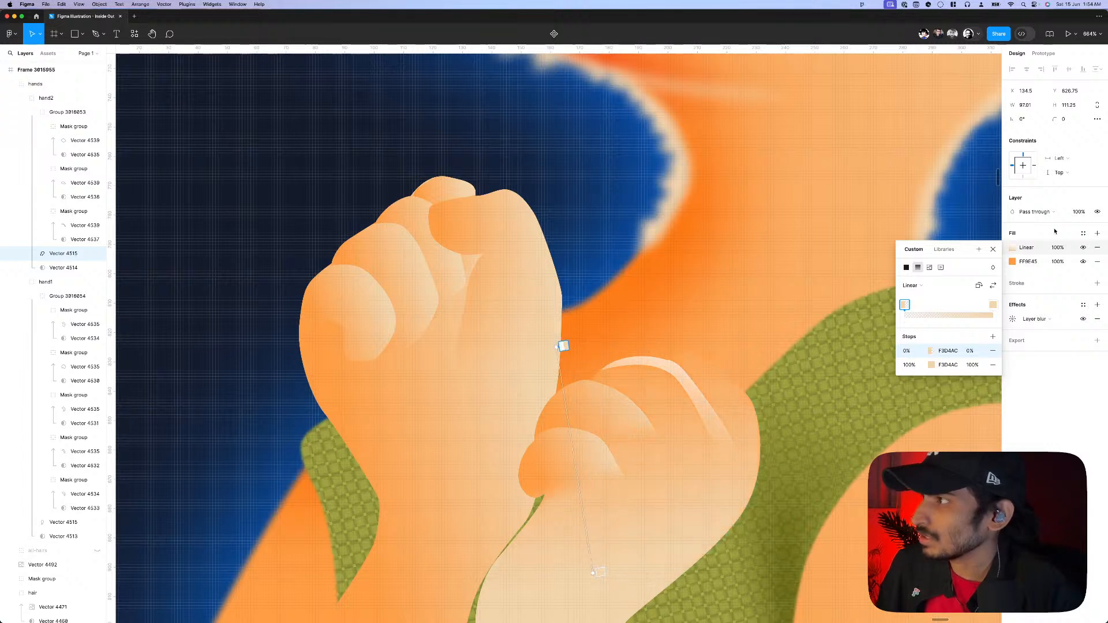
{"action": "left_click", "coordinate": [1013, 261]}
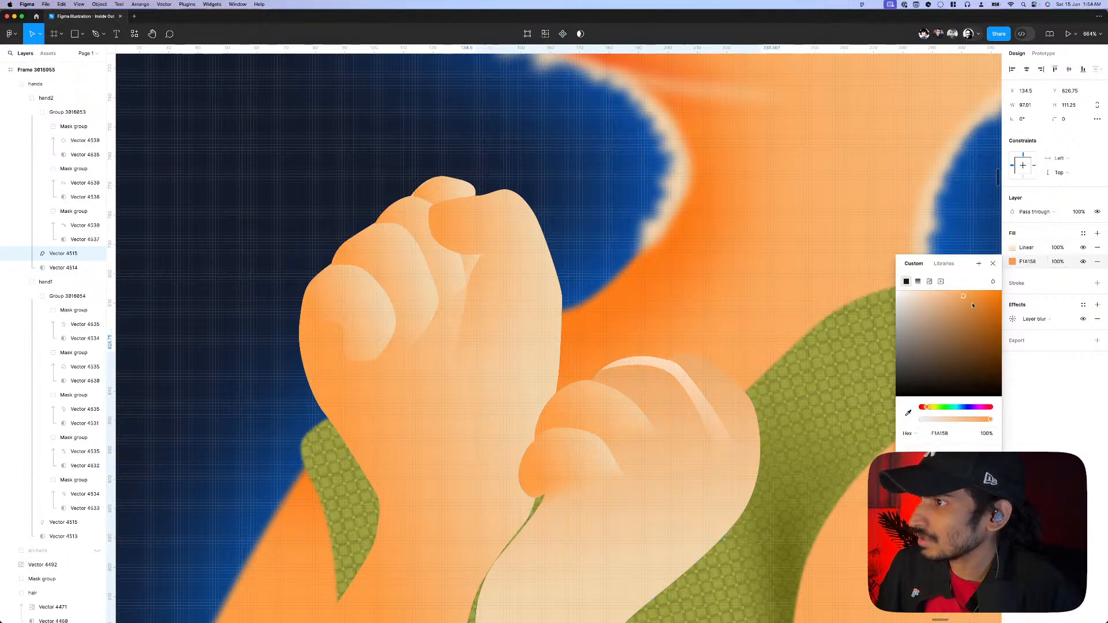
{"action": "left_click", "coordinate": [986, 301]}
- Set the layer blur of the third finger's highlight band (Vector 4539) in hand2 to 2
{"action": "left_click", "coordinate": [694, 392]}
{"action": "double_click", "coordinate": [694, 391]}
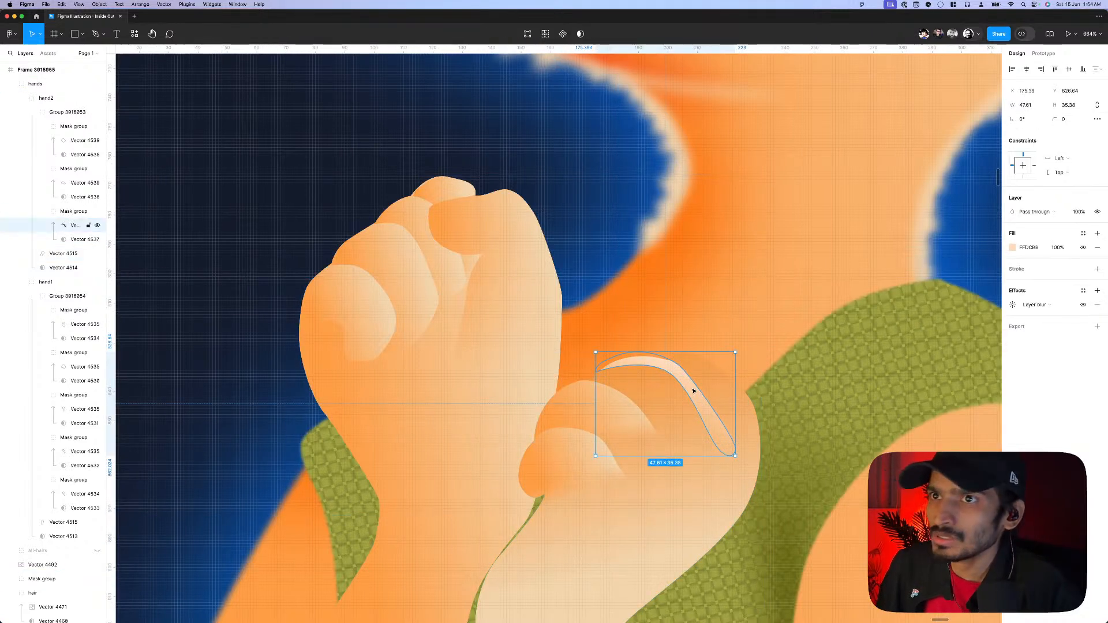
{"action": "left_click", "coordinate": [1013, 305]}
{"action": "type", "text": "2"}
{"action": "key", "text": "Return"}
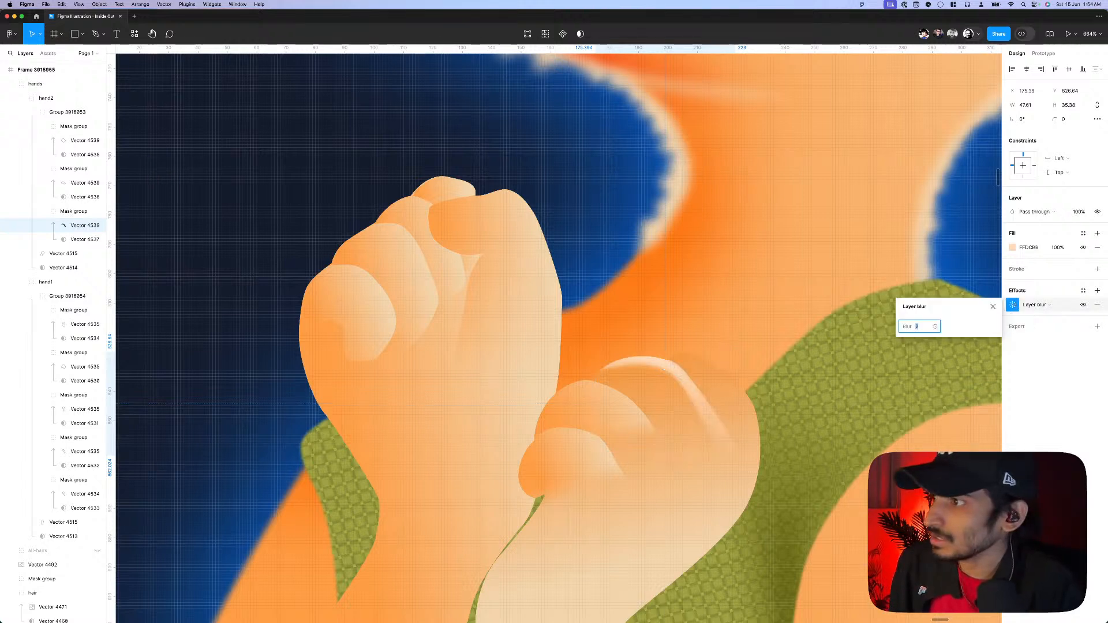
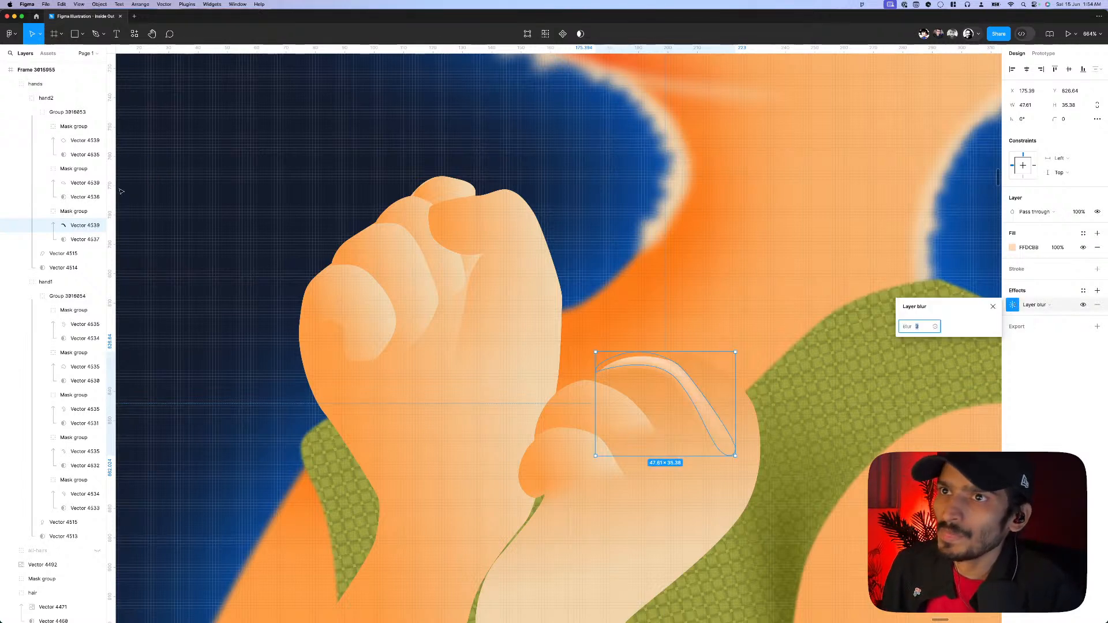
- Add a layer blur effect to the mask group holding the third finger's highlight band in hand2
{"action": "left_click", "coordinate": [67, 213]}
{"action": "left_click", "coordinate": [1097, 362]}
{"action": "left_click", "coordinate": [1035, 376]}
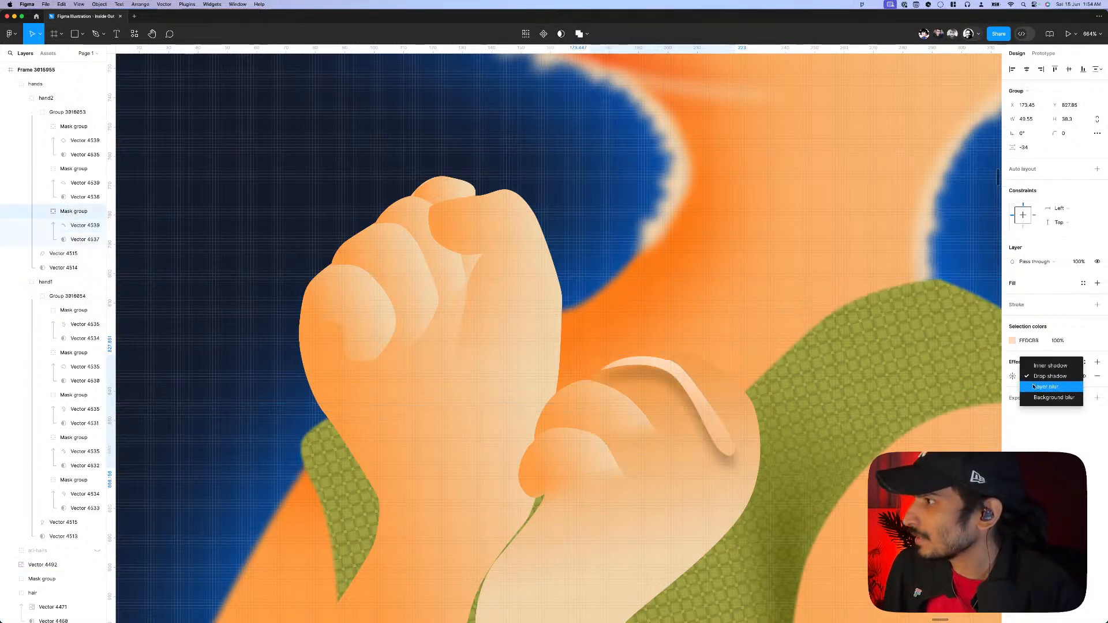
{"action": "left_click", "coordinate": [1039, 386]}
{"action": "left_click", "coordinate": [1013, 376]}
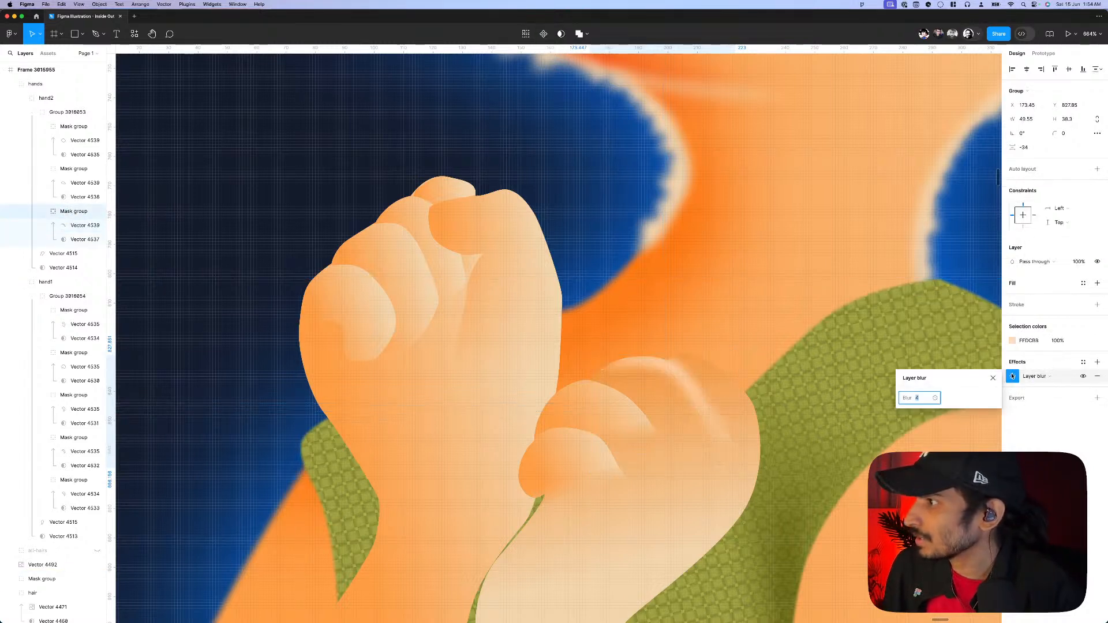
- Set the layer blur of the third finger's highlight band itself (Vector 4539) to 2
{"action": "double_click", "coordinate": [687, 386]}
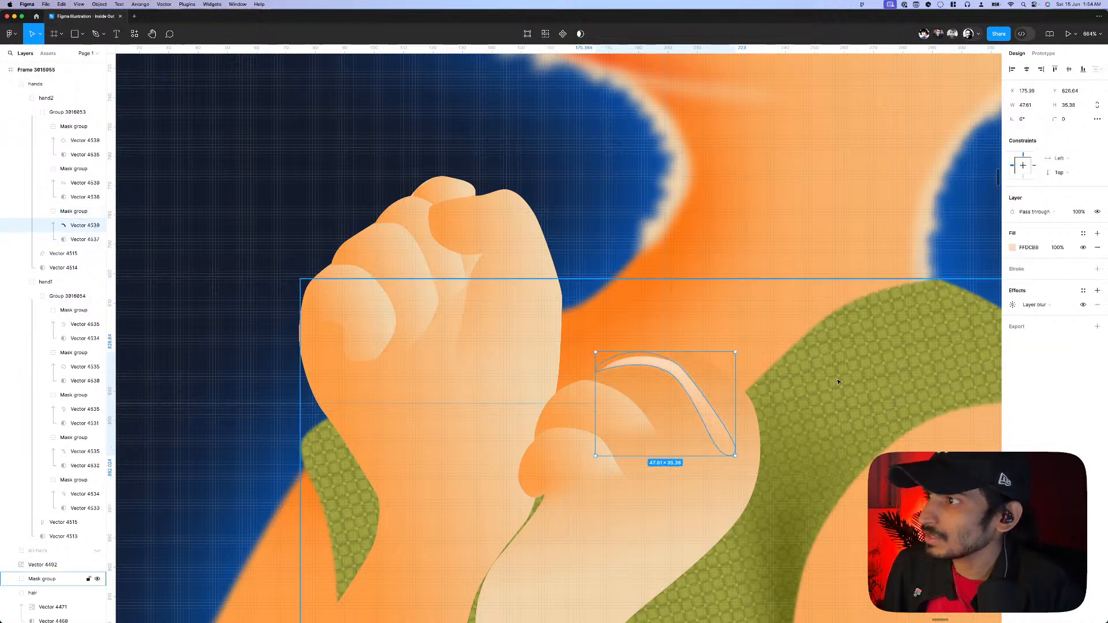
{"action": "left_click", "coordinate": [1014, 305]}
{"action": "type", "text": "2"}
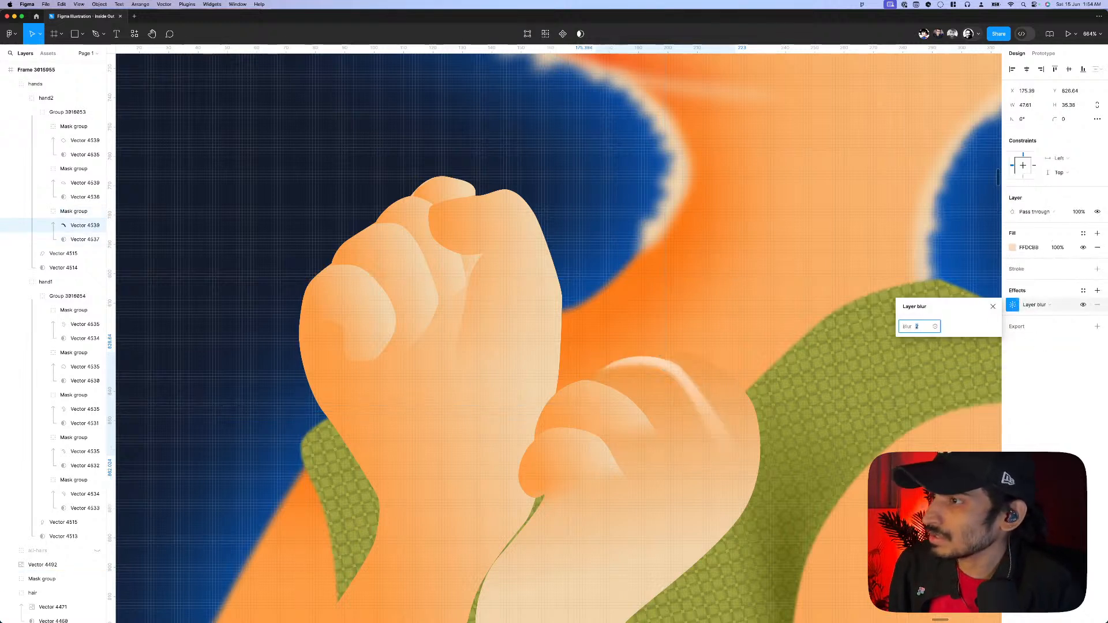
- Change the band's fill to a linear gradient with both stops FFDCBB and the end stop at 0% opacity
{"action": "left_click", "coordinate": [1015, 248]}
{"action": "left_click", "coordinate": [918, 268]}
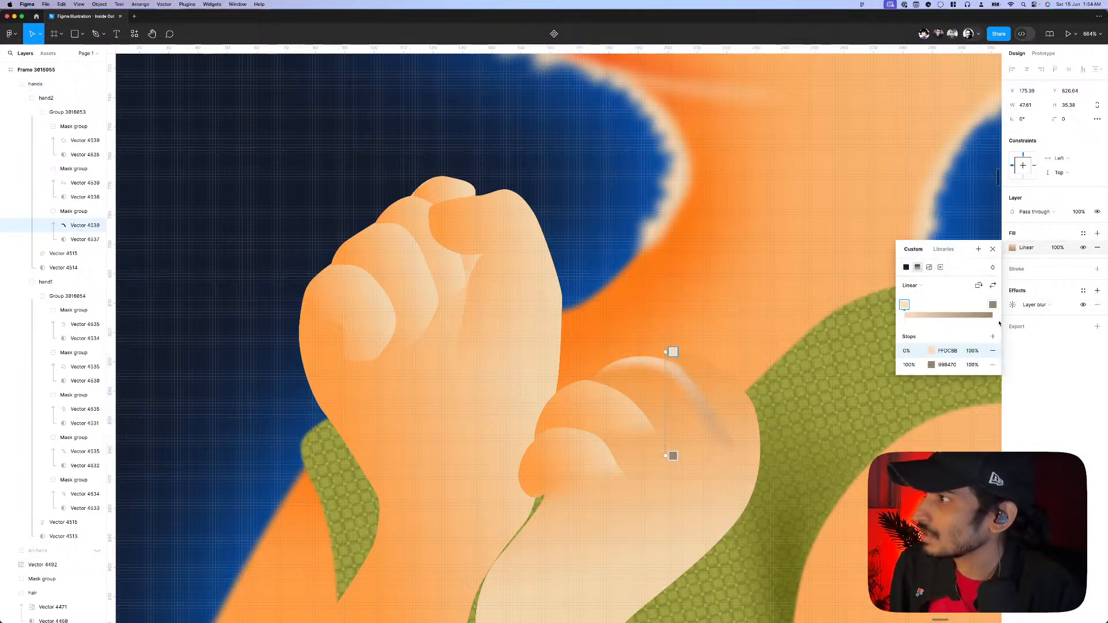
{"action": "key", "text": "ctrl+c"}
{"action": "left_click", "coordinate": [948, 365]}
{"action": "key", "text": "ctrl+v"}
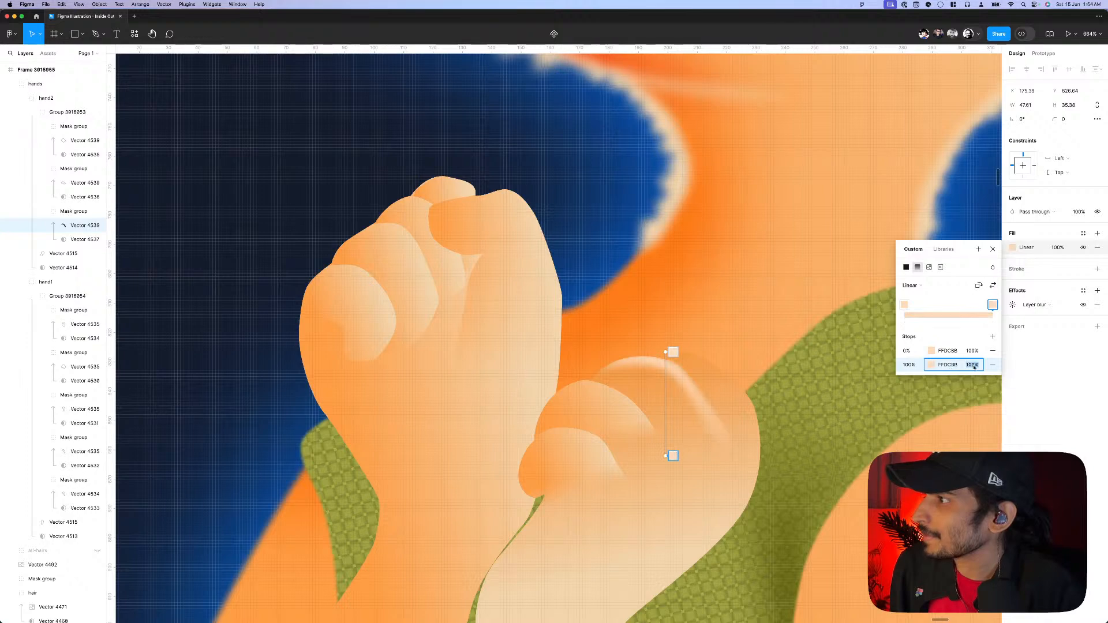
{"action": "type", "text": "0"}
{"action": "key", "text": "Escape"}
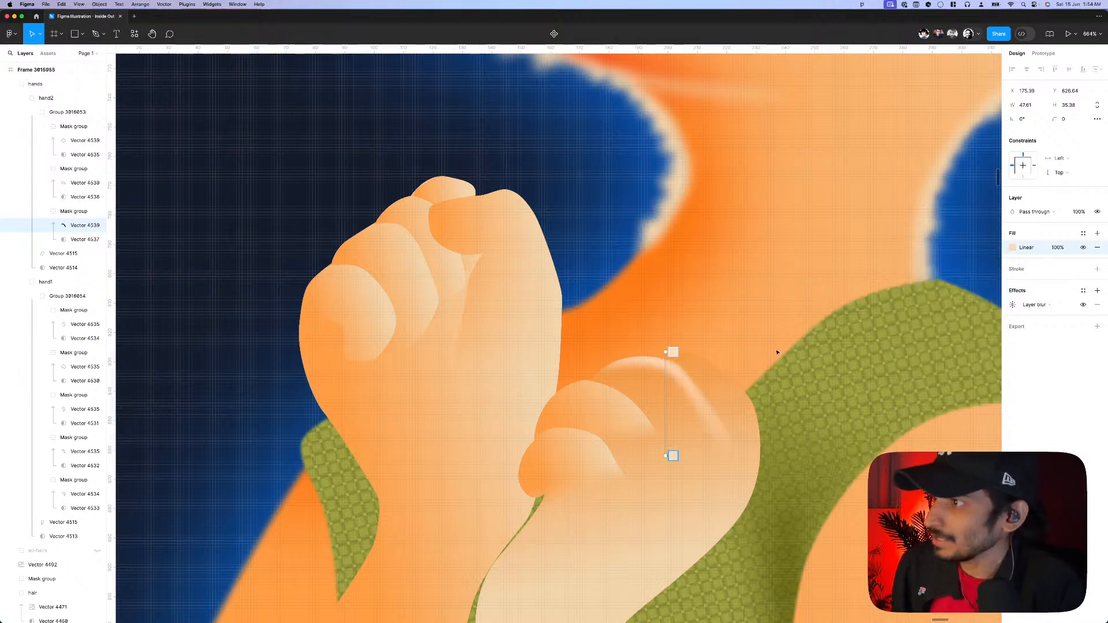
- Lower the band's upper anchor next to its left tip to X 184, Y 827.5, and finish editing the shape
{"action": "scroll", "coordinate": [693, 373], "scroll_direction": "down", "scroll_amount": 5}
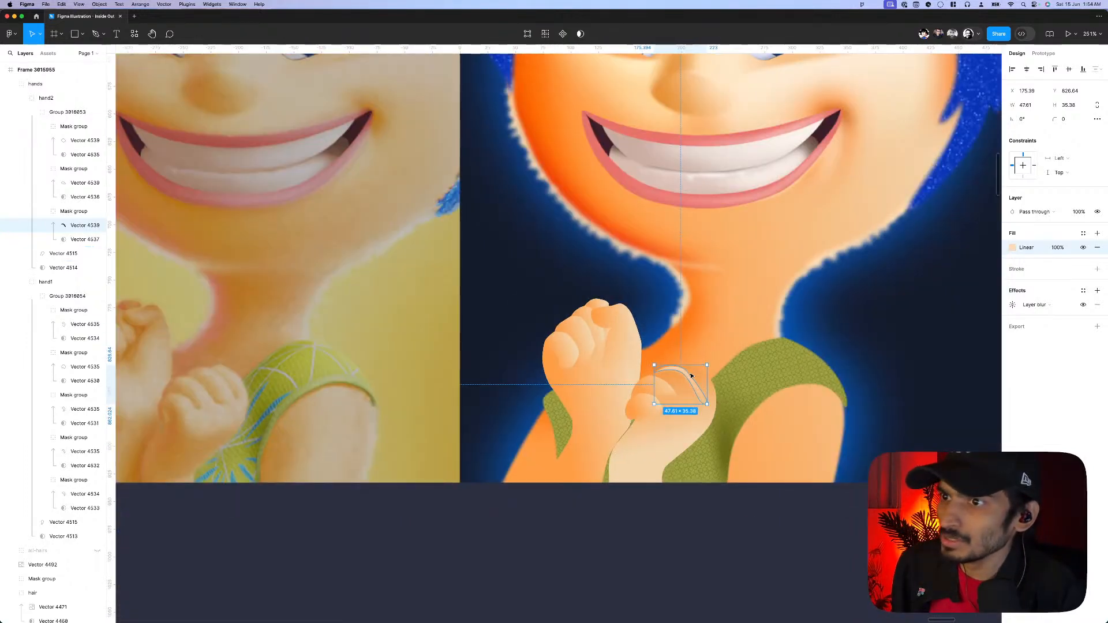
{"action": "scroll", "coordinate": [692, 376], "scroll_direction": "up", "scroll_amount": 4}
{"action": "double_click", "coordinate": [662, 372]}
{"action": "scroll", "coordinate": [663, 371], "scroll_direction": "up", "scroll_amount": 3}
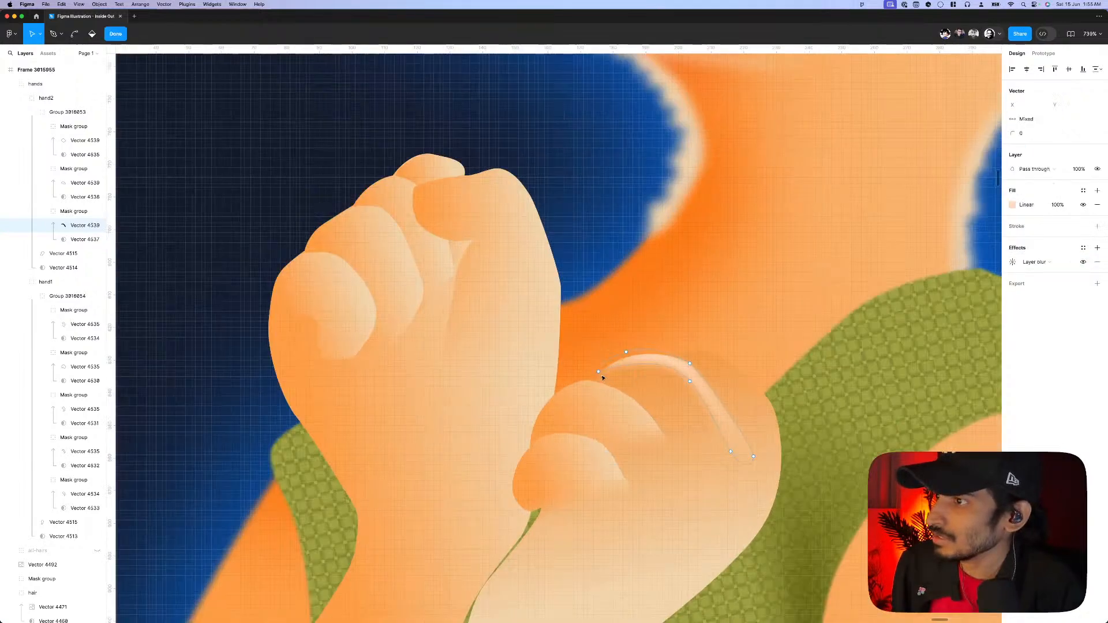
{"action": "left_click", "coordinate": [599, 372]}
{"action": "scroll", "coordinate": [612, 378], "scroll_direction": "up", "scroll_amount": 1}
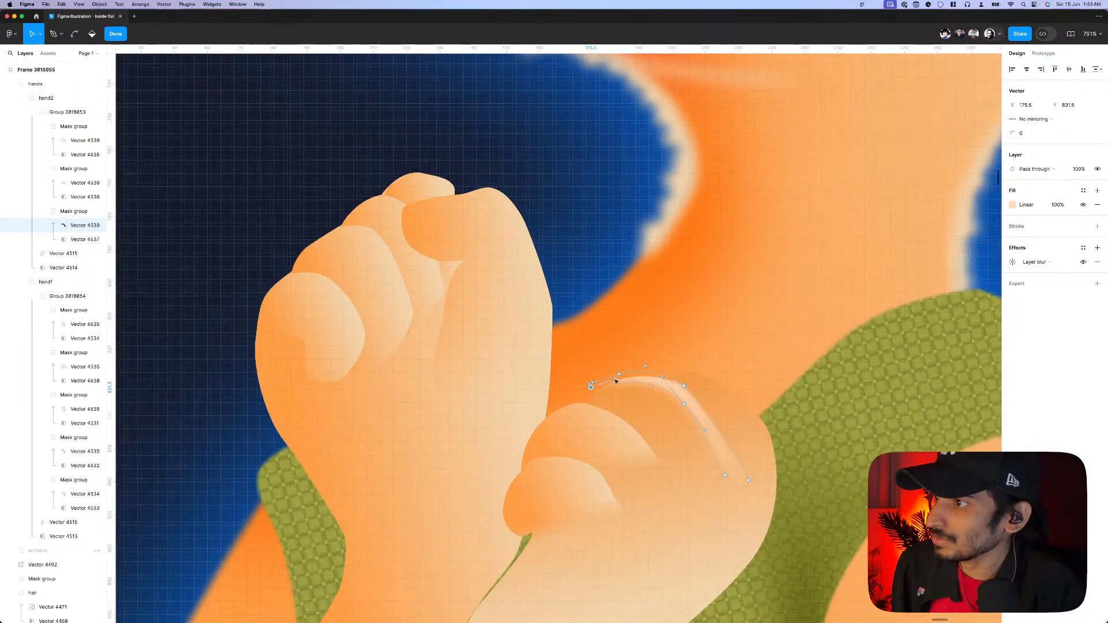
{"action": "scroll", "coordinate": [623, 379], "scroll_direction": "down", "scroll_amount": 8}
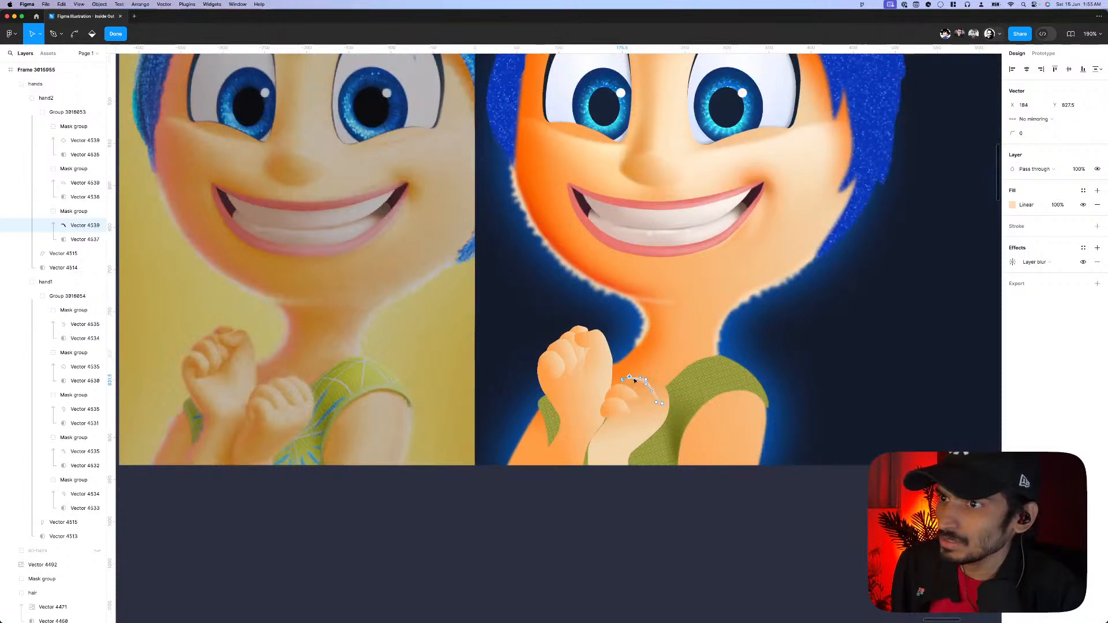
{"action": "scroll", "coordinate": [635, 381], "scroll_direction": "up", "scroll_amount": 4}
{"action": "key", "text": "Escape"}
{"action": "key", "text": "Escape"}
{"action": "scroll", "coordinate": [664, 404], "scroll_direction": "down", "scroll_amount": 5}
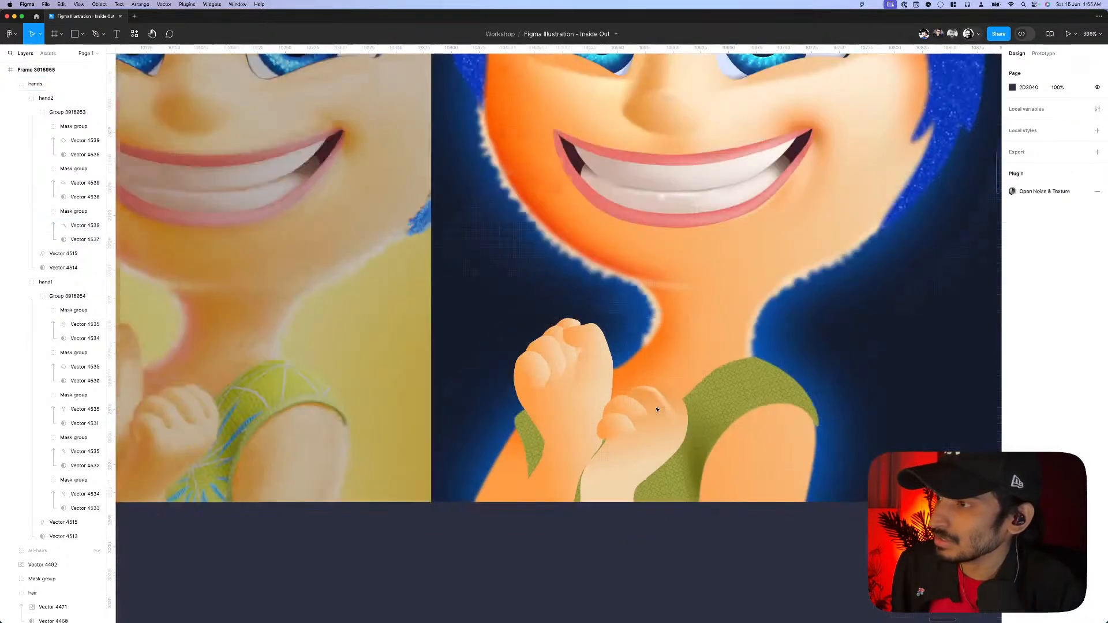
- Move the band's inner anchor (Vector 4539) to X 202, Y 839.5, and set its layer blur to 5
{"action": "scroll", "coordinate": [669, 415], "scroll_direction": "up", "scroll_amount": 5}
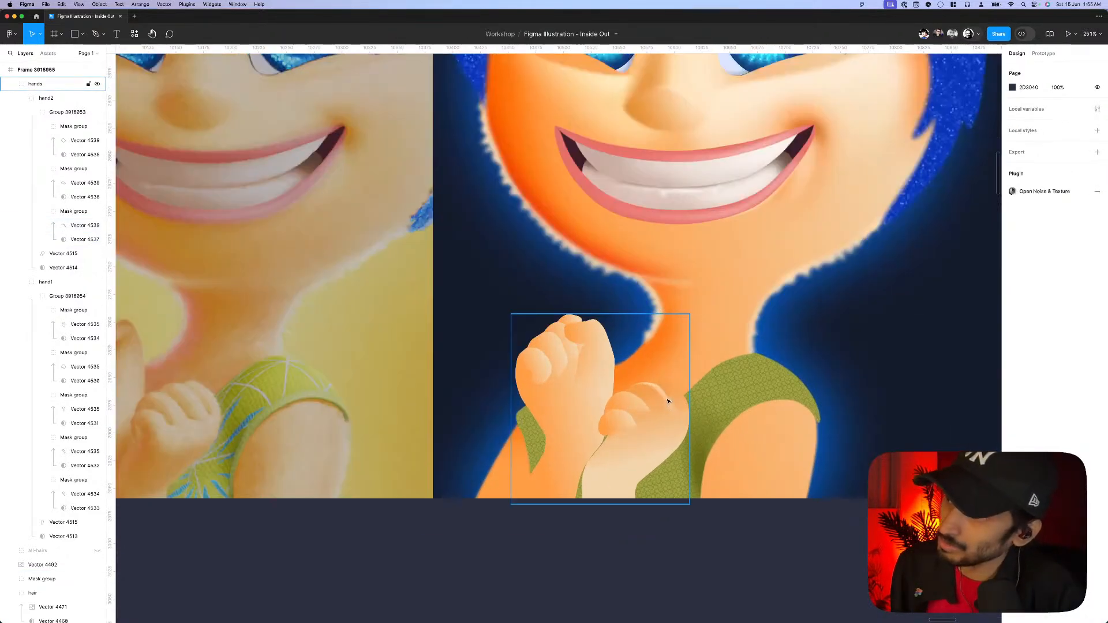
{"action": "left_click", "coordinate": [668, 400], "text": "super"}
{"action": "scroll", "coordinate": [663, 378], "scroll_direction": "up", "scroll_amount": 4}
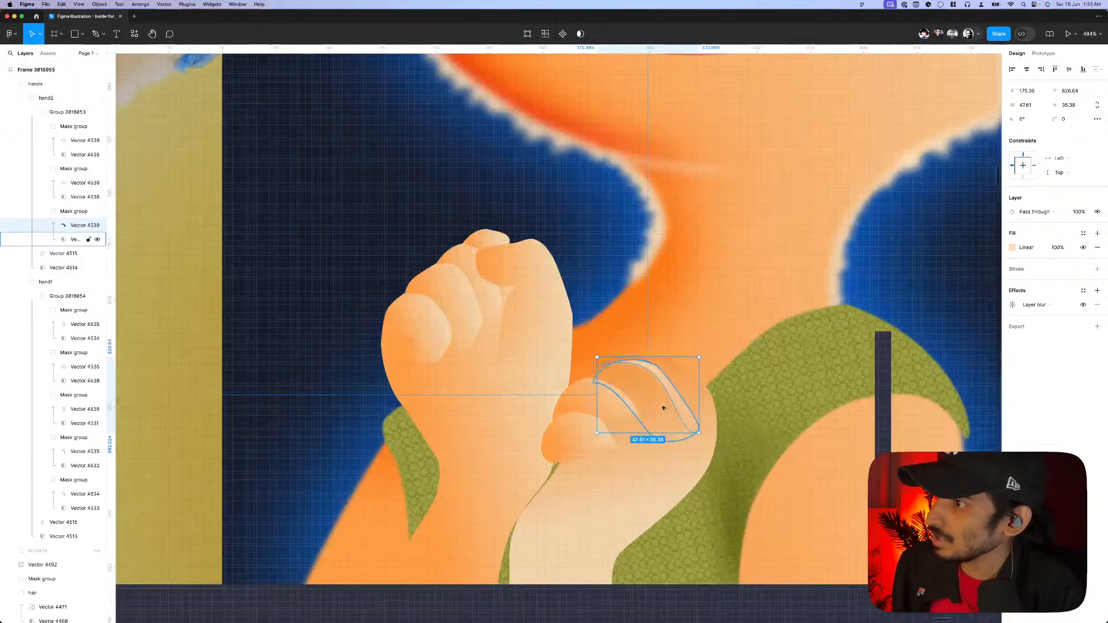
{"action": "double_click", "coordinate": [663, 386]}
{"action": "left_click_drag", "start_coordinate": [657, 387], "coordinate": [655, 386]}
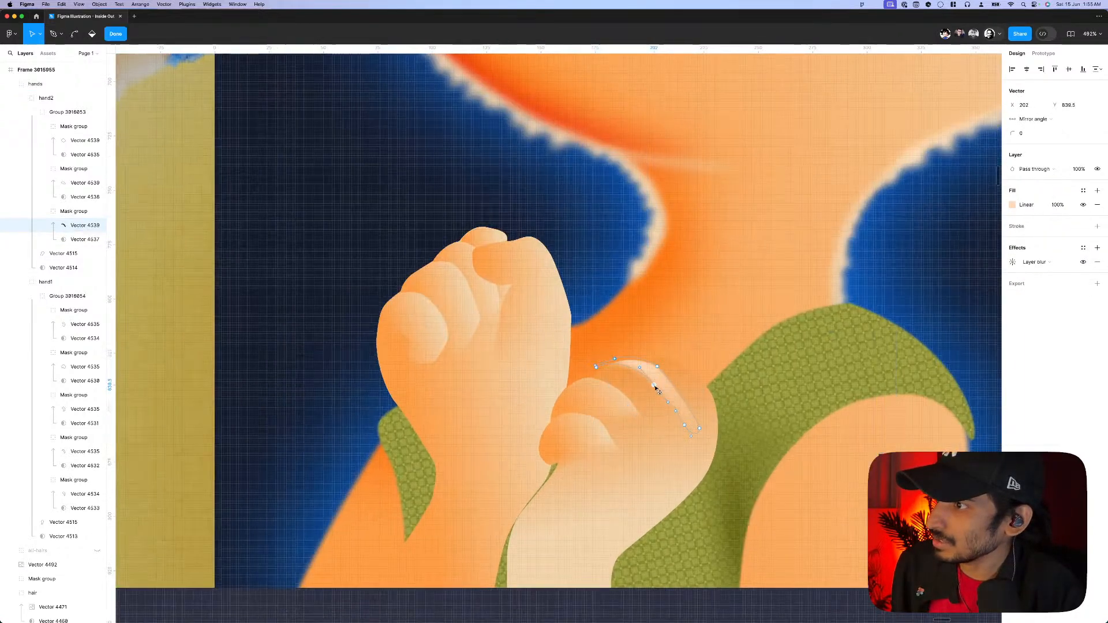
{"action": "left_click", "coordinate": [1015, 262]}
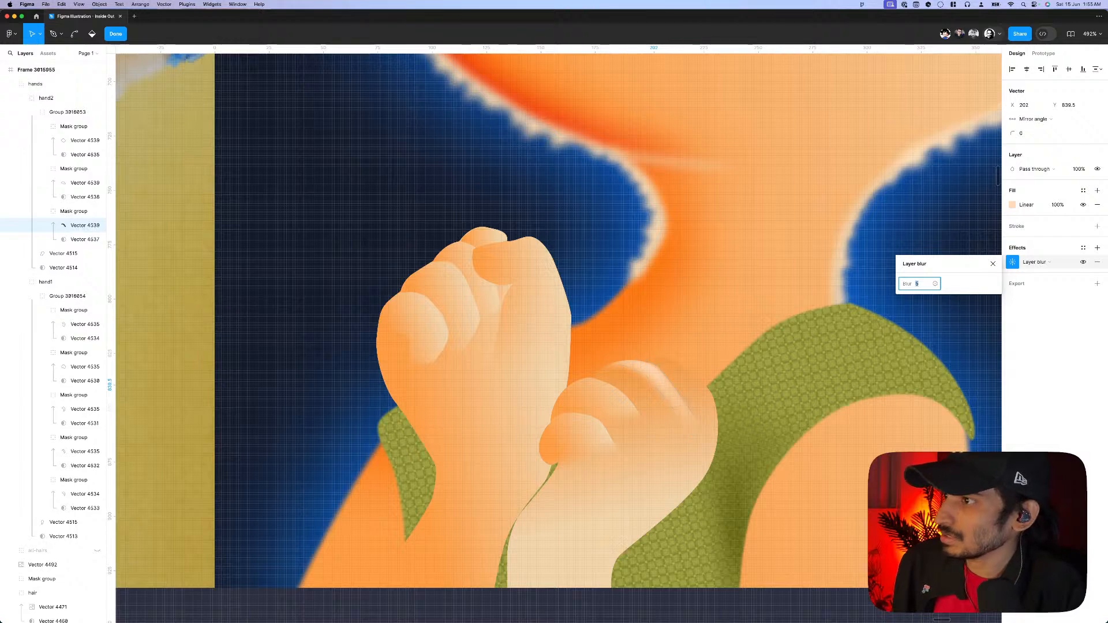
{"action": "key", "text": "Return"}
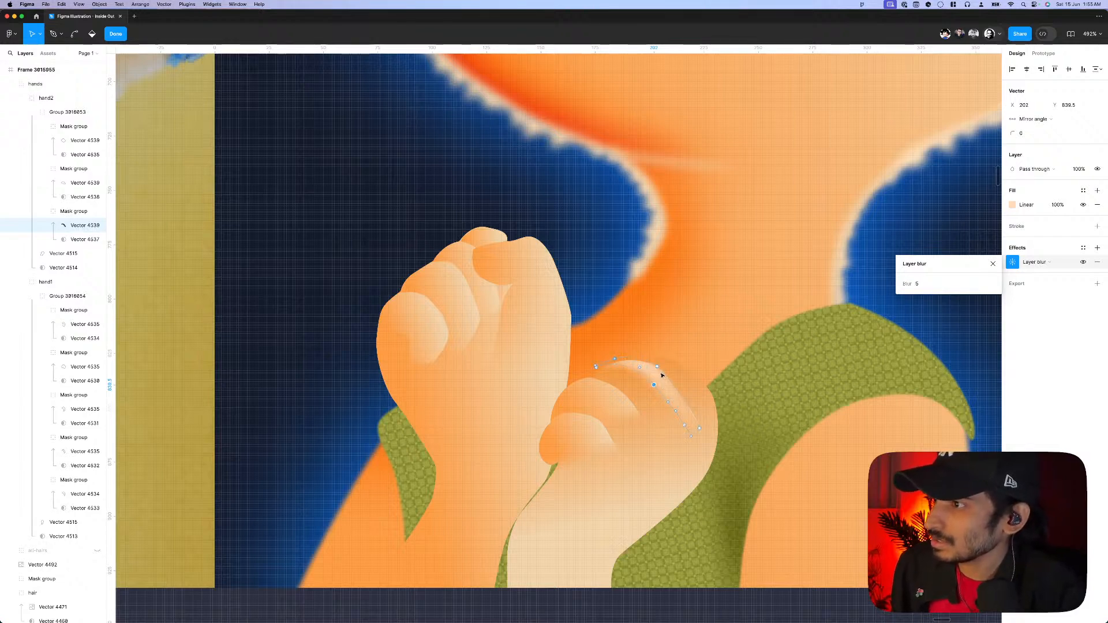
- Adjust the band's outer bend anchor to X 205.5, Y 830.5 and its lower end anchor to X 224, Y 858
{"action": "left_click", "coordinate": [658, 368]}
{"action": "scroll", "coordinate": [693, 379], "scroll_direction": "up", "scroll_amount": 1}
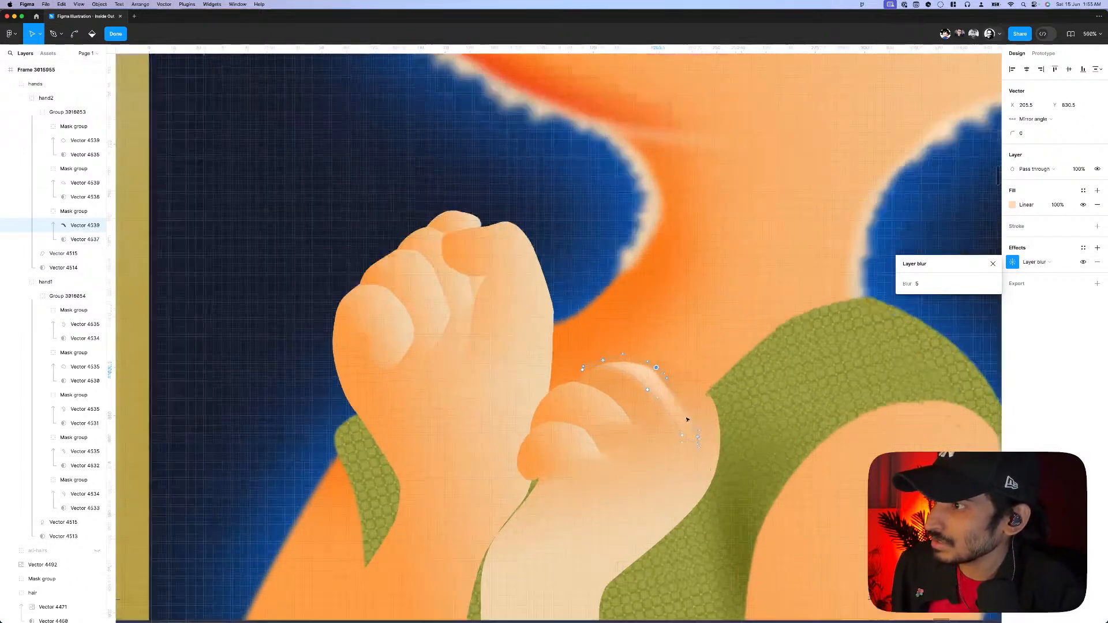
{"action": "left_click", "coordinate": [702, 437]}
{"action": "scroll", "coordinate": [696, 426], "scroll_direction": "down", "scroll_amount": 10}
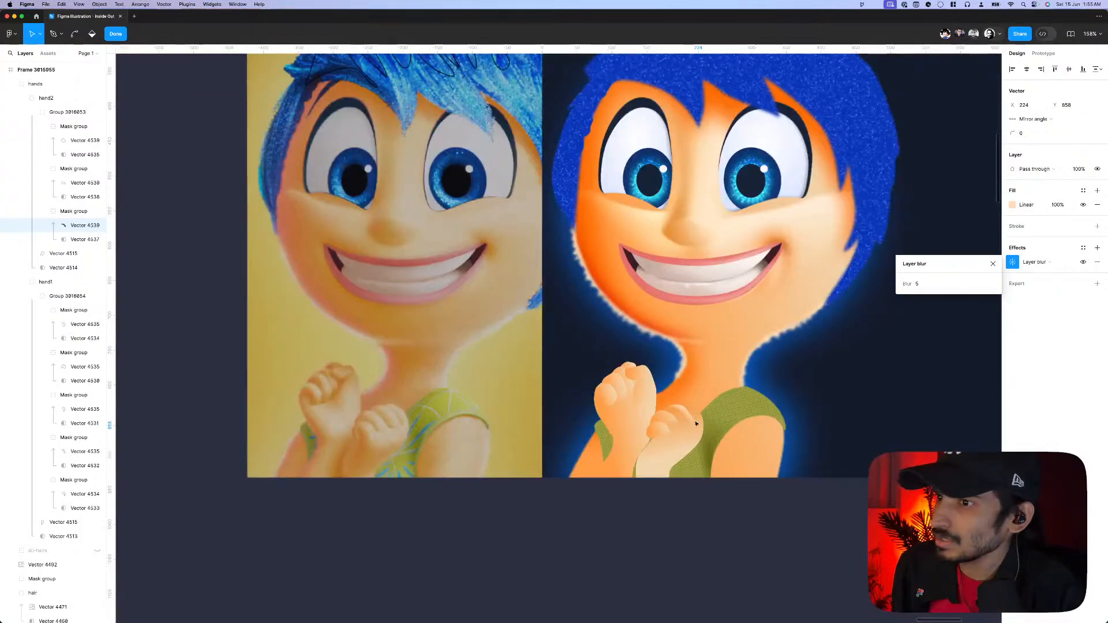
{"action": "scroll", "coordinate": [695, 426], "scroll_direction": "up", "scroll_amount": 10}
{"action": "key", "text": "Escape"}
- Draw a closed curved shape about 33 × 40 over hand2's rightmost knuckle, directly above the base shape, with the Pen tool
{"action": "left_click", "coordinate": [699, 400]}
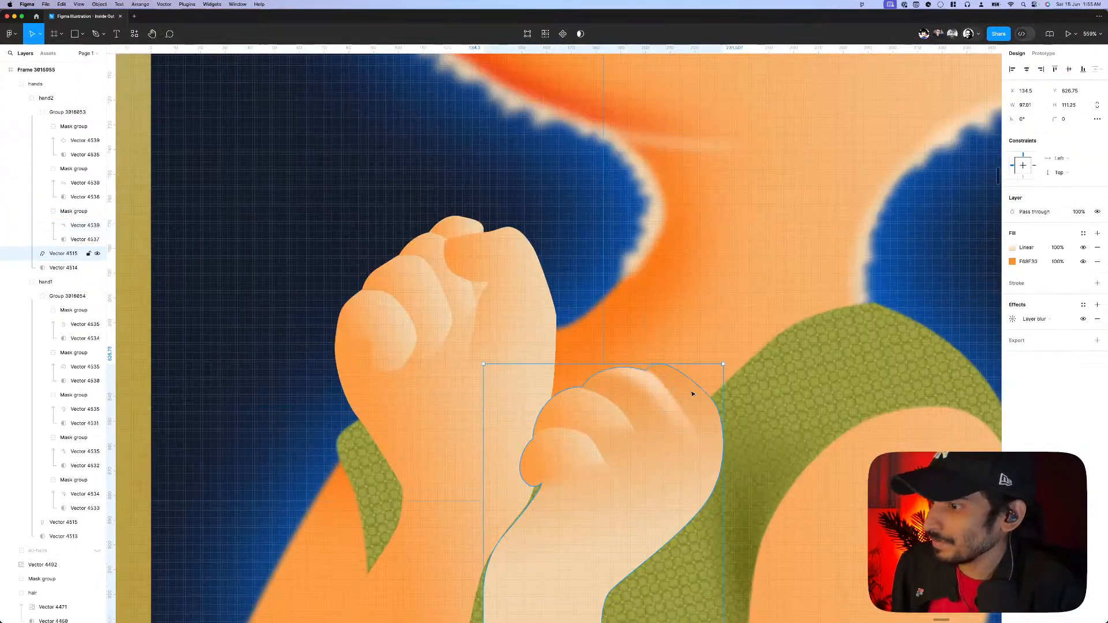
{"action": "scroll", "coordinate": [692, 391], "scroll_direction": "up", "scroll_amount": 4}
{"action": "key", "text": "p"}
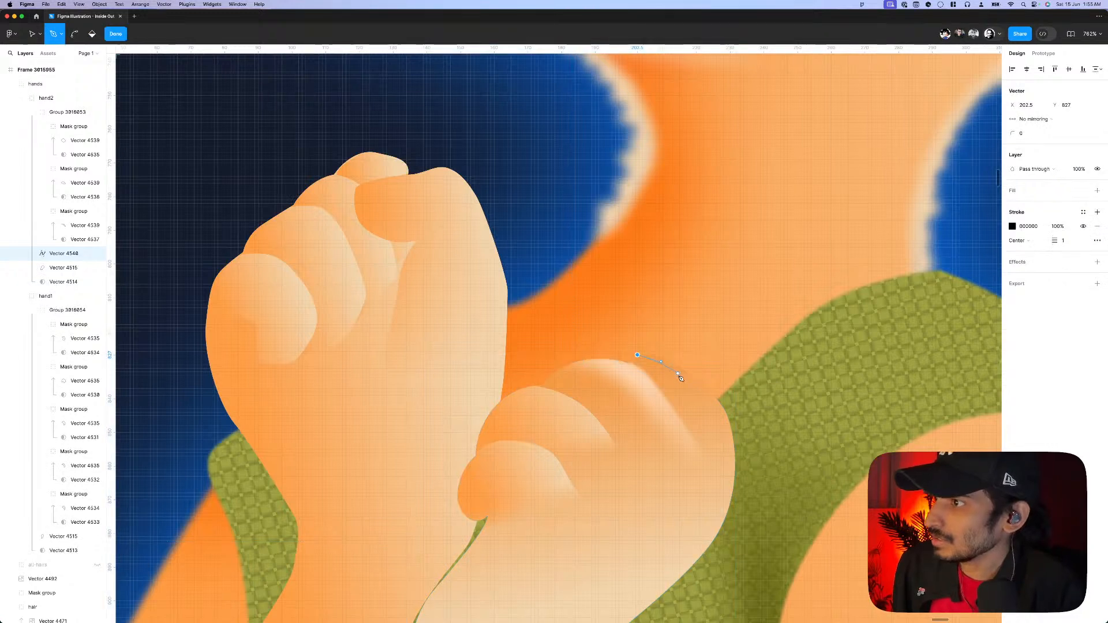
{"action": "left_click", "coordinate": [638, 355]}
{"action": "left_click", "coordinate": [678, 375]}
{"action": "left_click", "coordinate": [699, 407]}
{"action": "left_click", "coordinate": [718, 441]}
{"action": "key", "text": "Escape"}
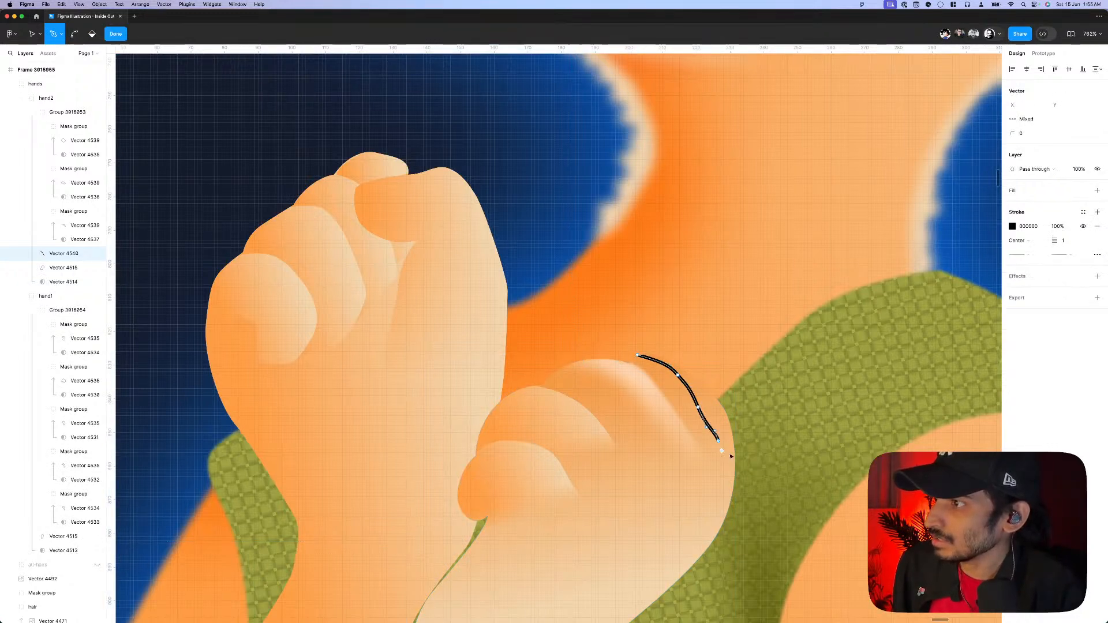
{"action": "left_click", "coordinate": [741, 474]}
{"action": "key", "text": "Escape"}
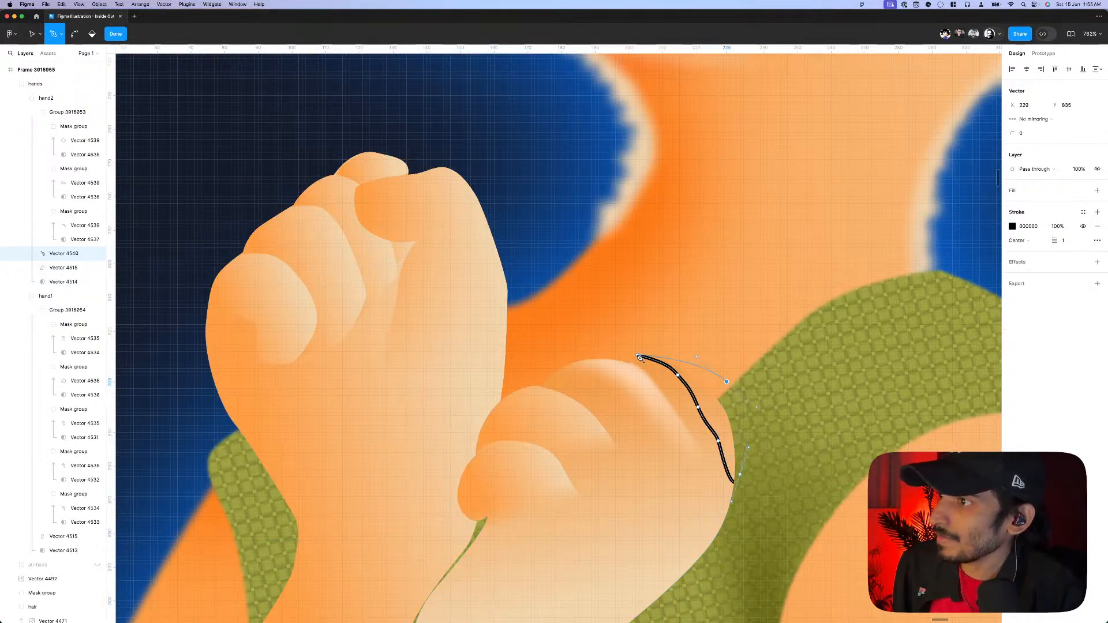
{"action": "left_click", "coordinate": [638, 355]}
{"action": "left_click", "coordinate": [624, 372]}
- Copy the highlight band's linear fill and layer blur onto the new knuckle shape, replacing its black stroke
{"action": "left_click", "coordinate": [690, 395], "text": "super"}
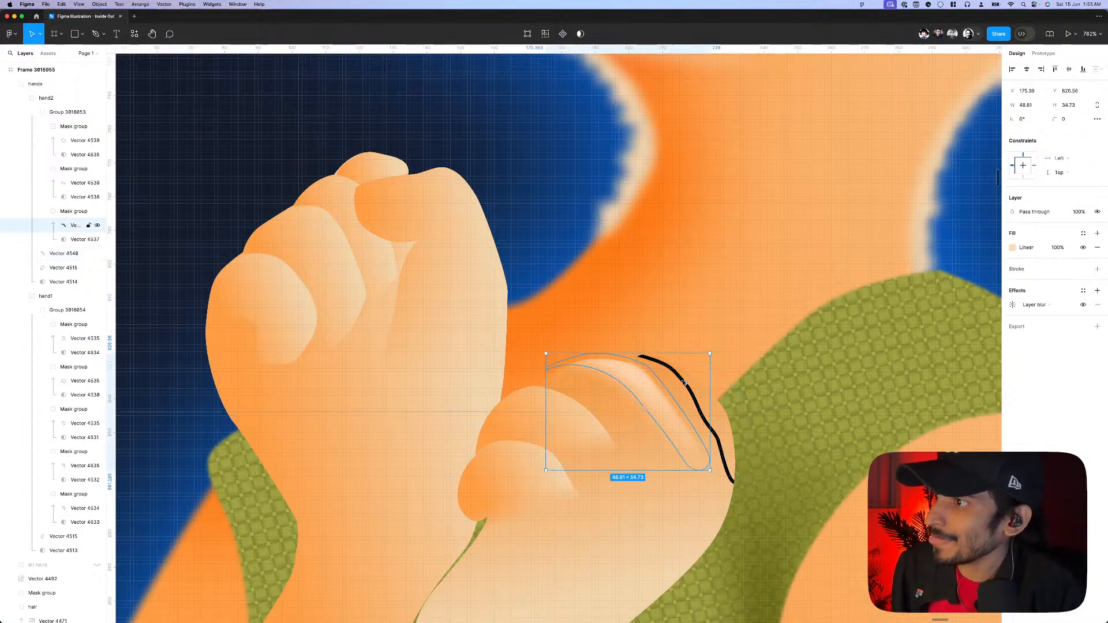
{"action": "key", "text": "Escape"}
{"action": "scroll", "coordinate": [693, 393], "scroll_direction": "down", "scroll_amount": 4}
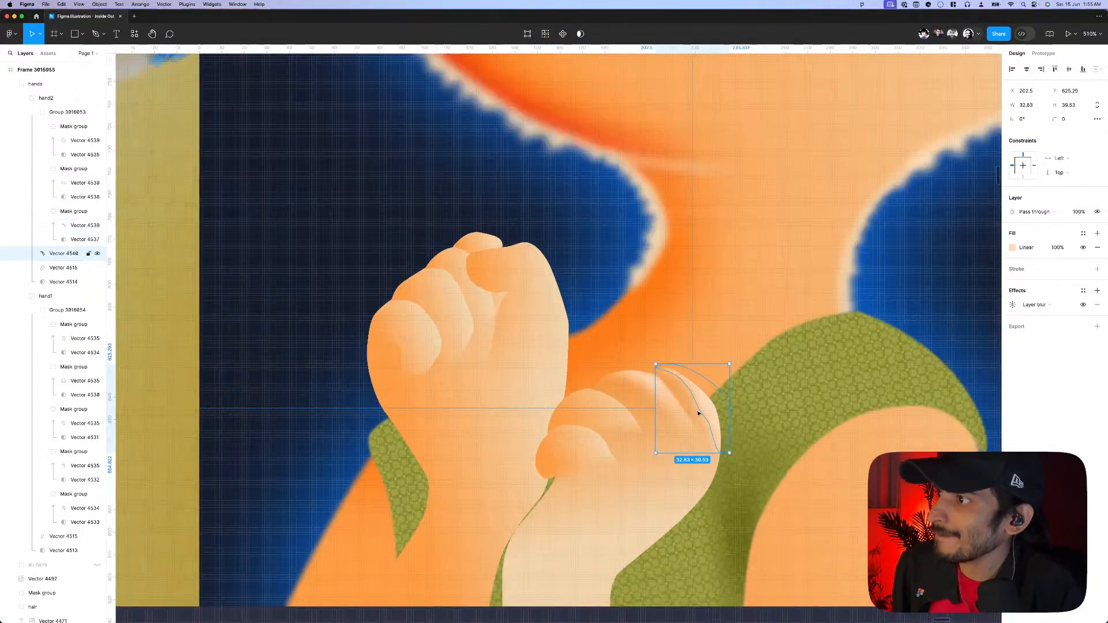
- Set the layer blur of hand2's mask shape (Vector 4514) to 1
{"action": "left_click", "coordinate": [670, 392], "text": "super"}
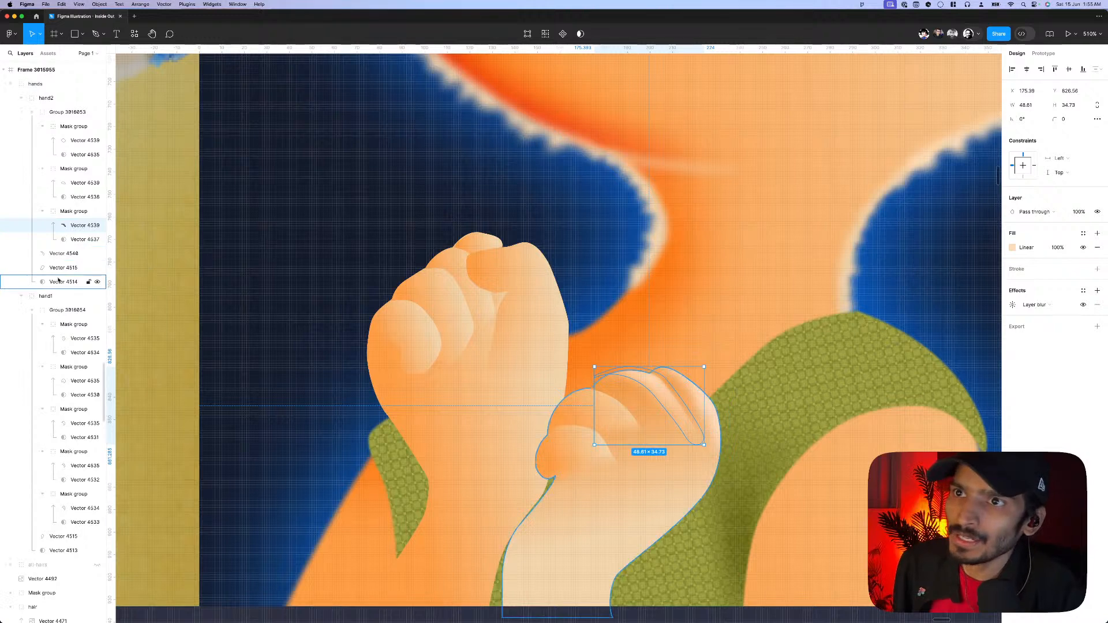
{"action": "left_click", "coordinate": [684, 433], "text": "super"}
{"action": "left_click", "coordinate": [1012, 355]}
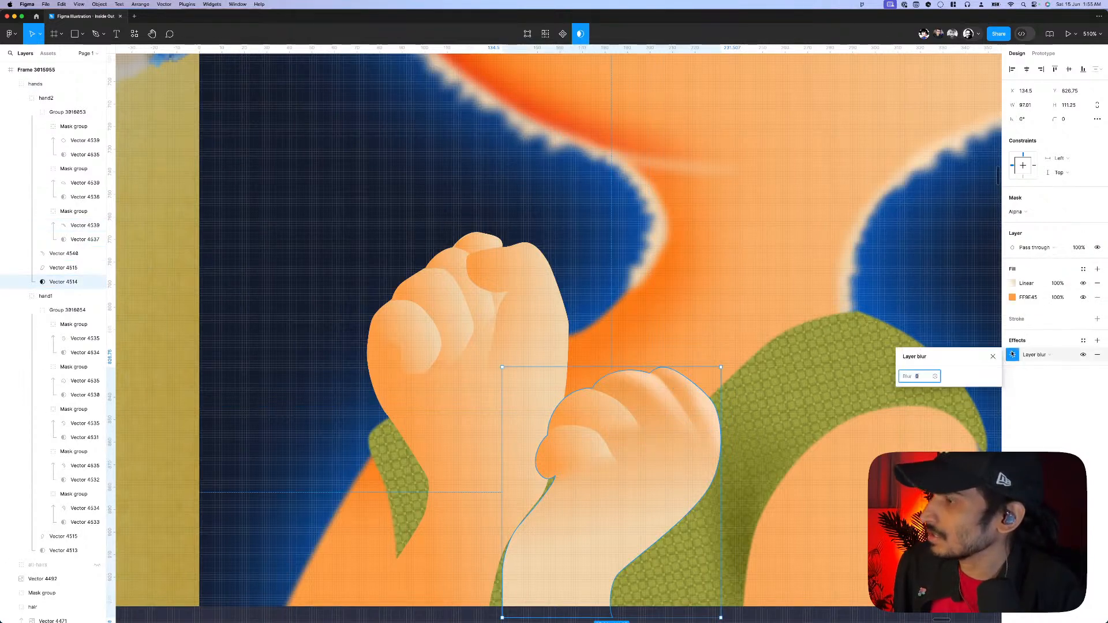
{"action": "key", "text": "Return"}
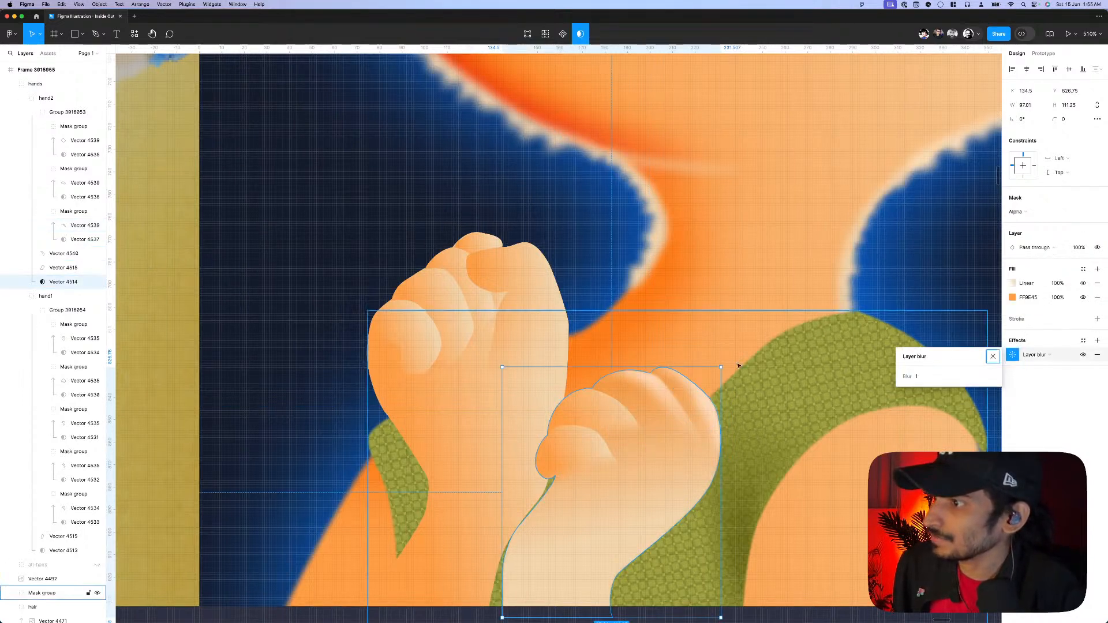
- Add an outside stroke of 1 to hand2's base shape (Vector 4515) using copies of its own fills, and remove the black stroke color
{"action": "left_click", "coordinate": [638, 538], "text": "super"}
{"action": "scroll", "coordinate": [668, 513], "scroll_direction": "down", "scroll_amount": 5}
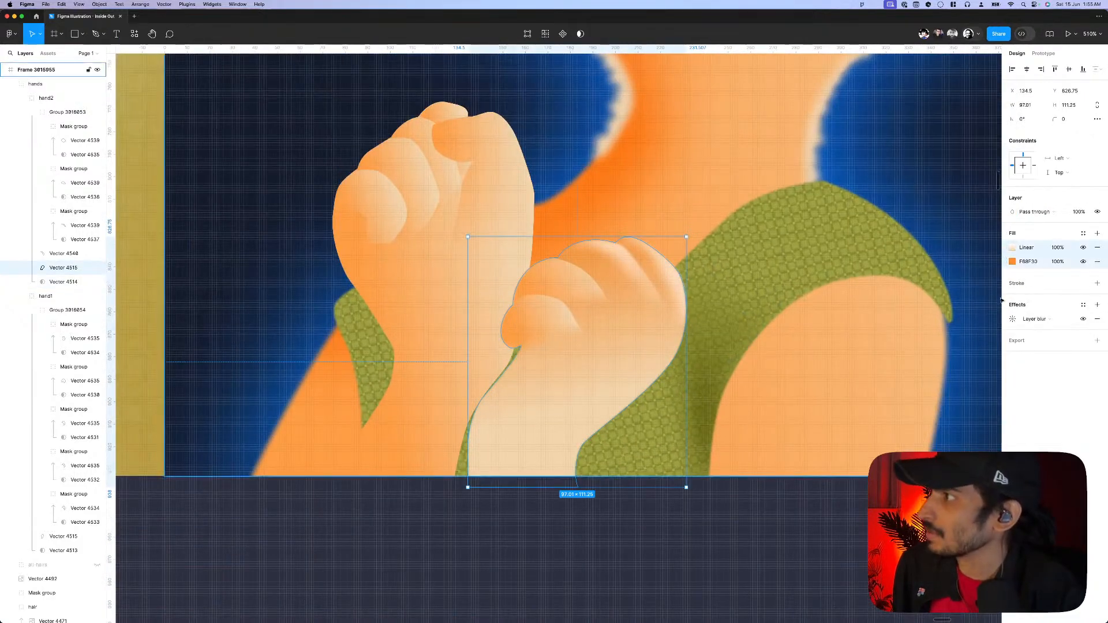
{"action": "left_click", "coordinate": [1007, 283]}
{"action": "key", "text": "super+v"}
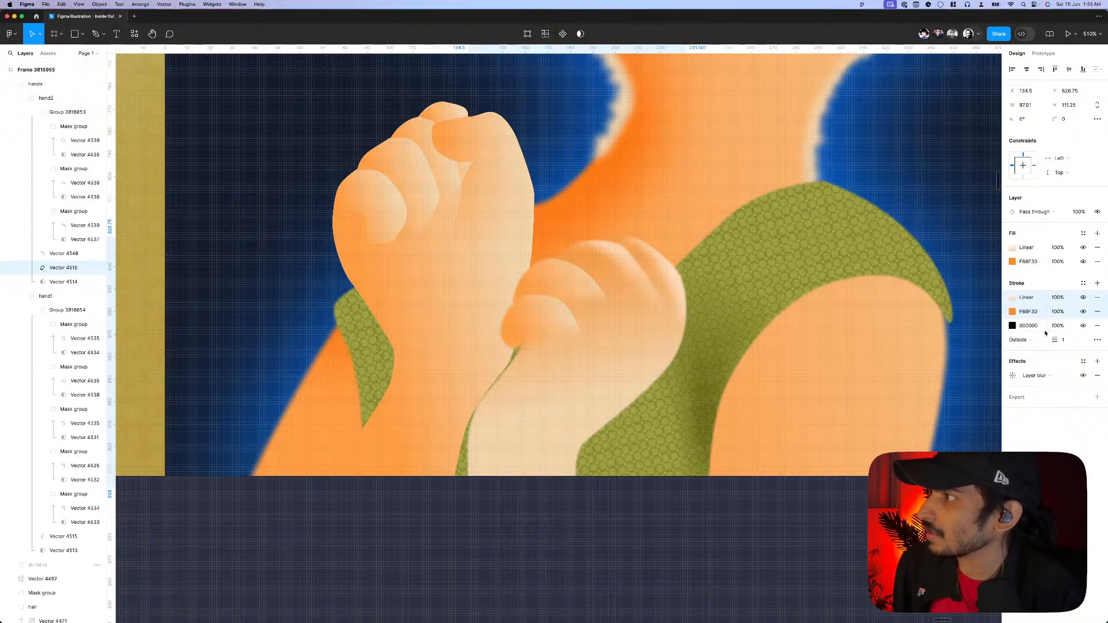
{"action": "left_click", "coordinate": [1097, 325]}
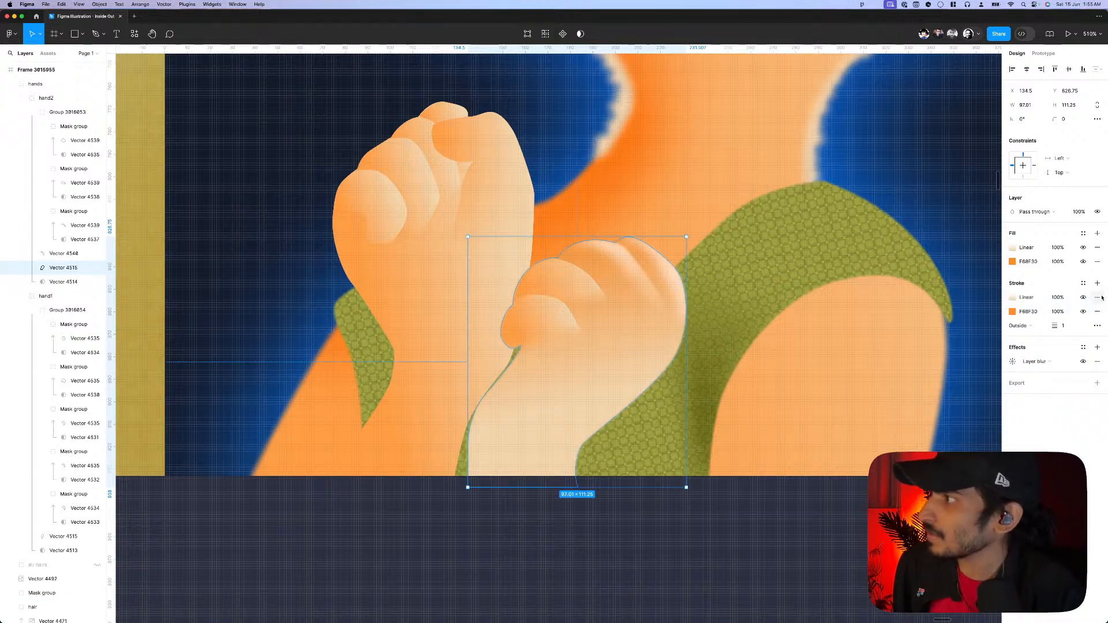
{"action": "left_click", "coordinate": [626, 545]}
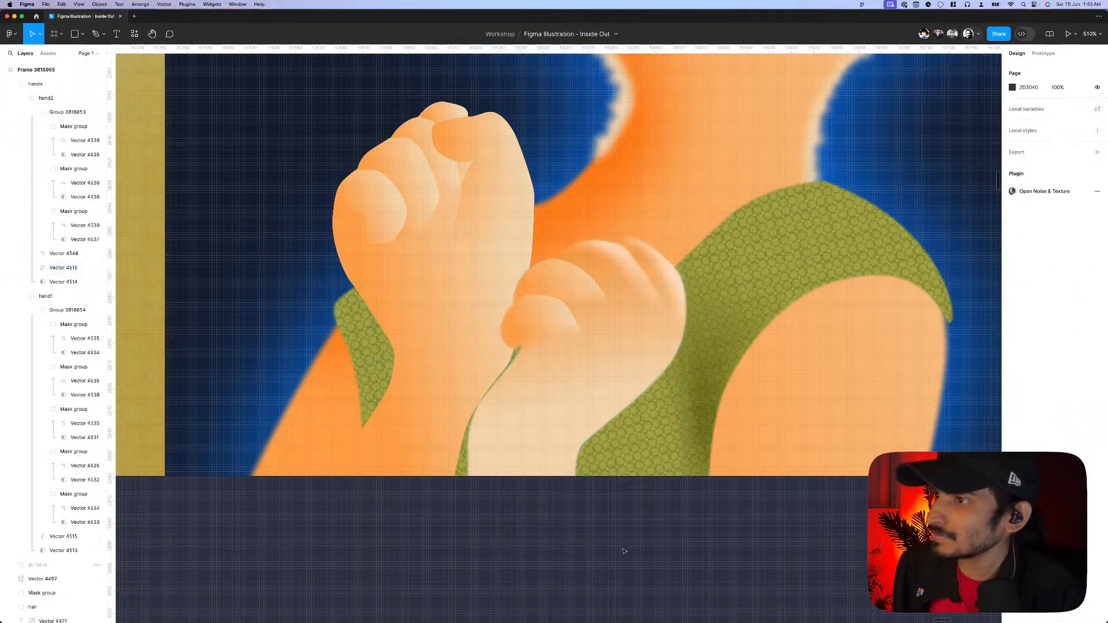
- Reshape the mask of hand2's third finger (Vector 4537) by moving its upper-right edge point to about X 203, Y 831.5
{"action": "scroll", "coordinate": [634, 539], "scroll_direction": "up", "scroll_amount": 2}
{"action": "scroll", "coordinate": [621, 300], "scroll_direction": "up", "scroll_amount": 3}
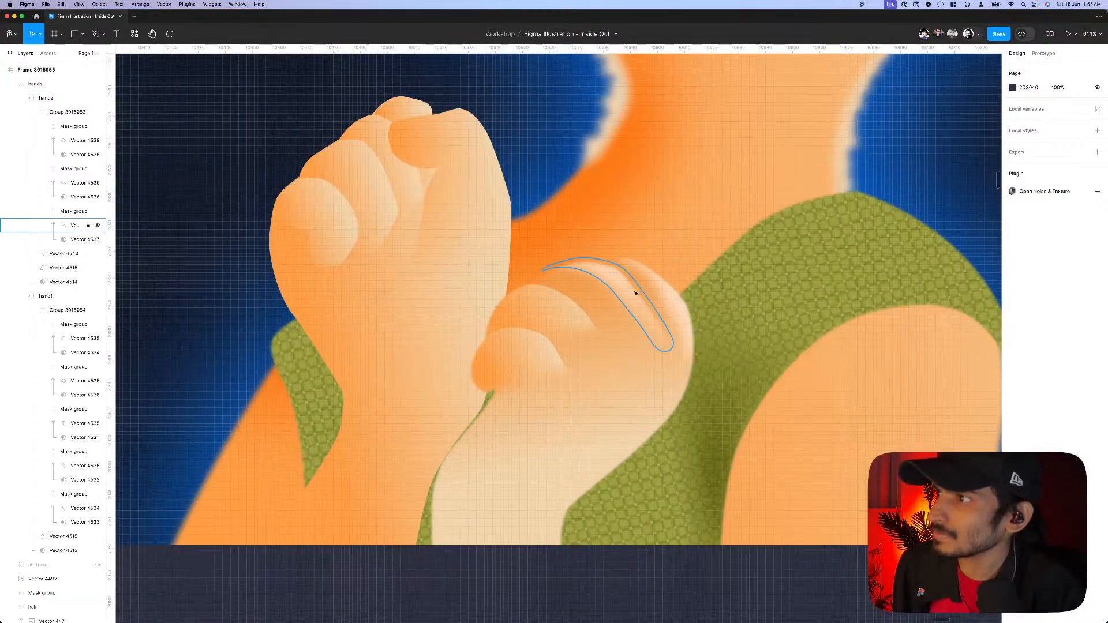
{"action": "left_click", "coordinate": [627, 287]}
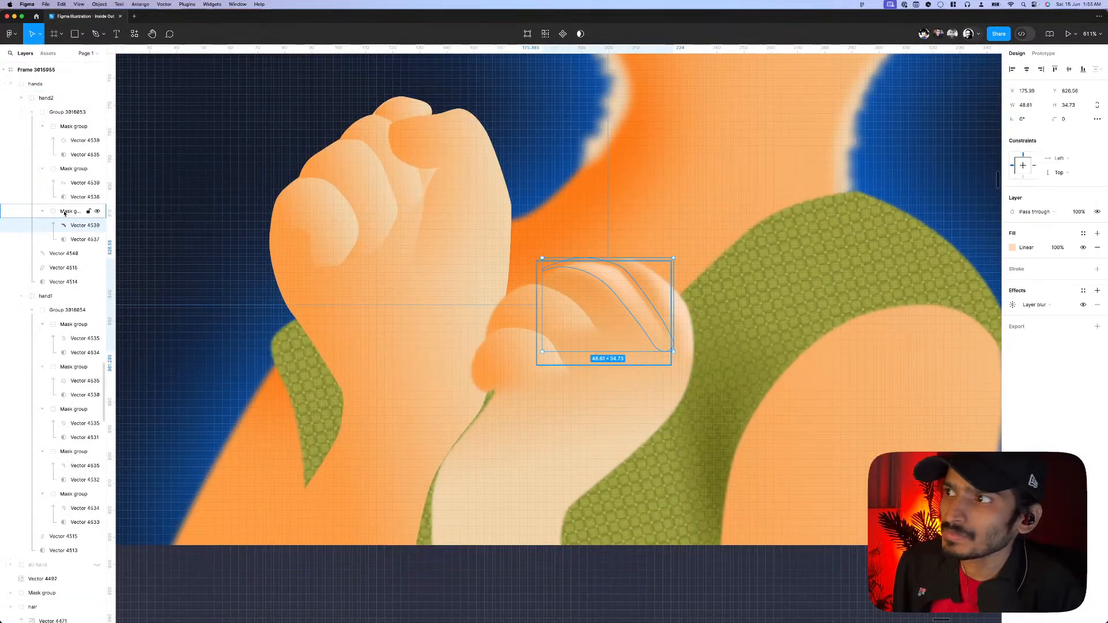
{"action": "left_click", "coordinate": [84, 239]}
{"action": "scroll", "coordinate": [577, 279], "scroll_direction": "up", "scroll_amount": 5}
{"action": "key", "text": "Return"}
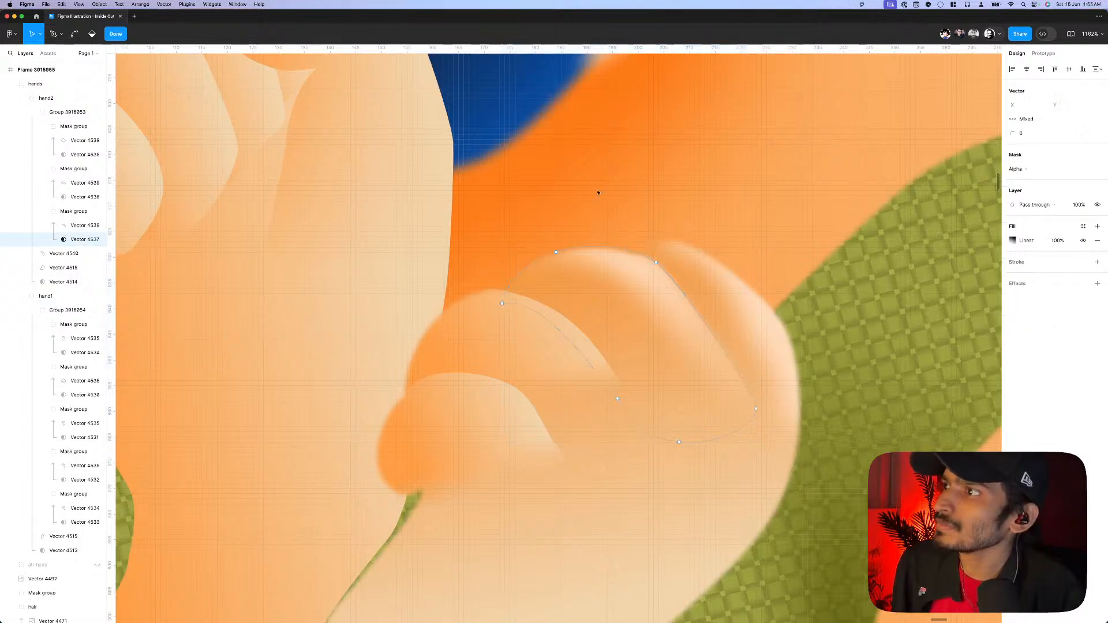
{"action": "scroll", "coordinate": [615, 258], "scroll_direction": "up", "scroll_amount": 3}
{"action": "left_click", "coordinate": [676, 267]}
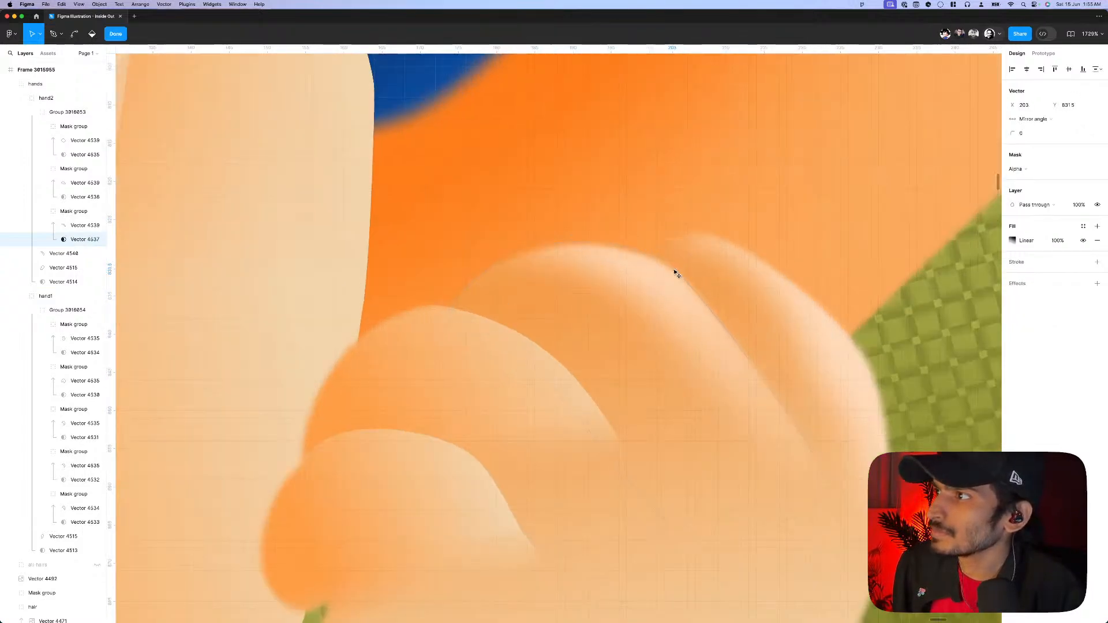
{"action": "key", "text": "Escape"}
{"action": "scroll", "coordinate": [669, 277], "scroll_direction": "down", "scroll_amount": 15}
{"action": "scroll", "coordinate": [658, 279], "scroll_direction": "up", "scroll_amount": 1}
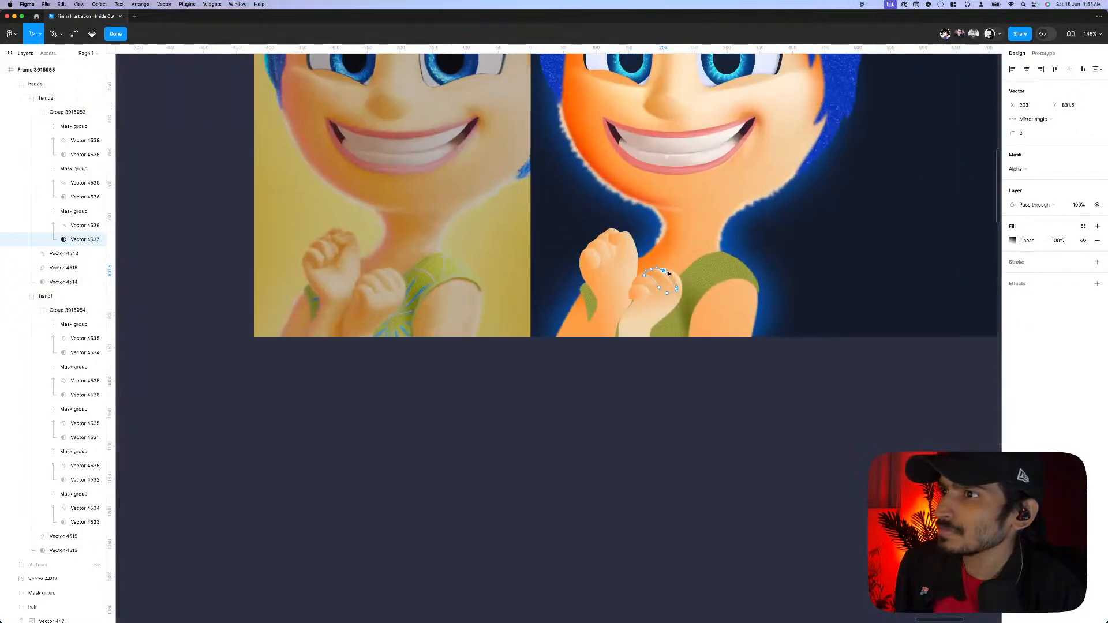
{"action": "left_click", "coordinate": [671, 424]}
- Adjust the upper-left end point of the rightmost knuckle shape (Vector 4540) so it meets the neighbouring finger
{"action": "scroll", "coordinate": [680, 358], "scroll_direction": "up", "scroll_amount": 5}
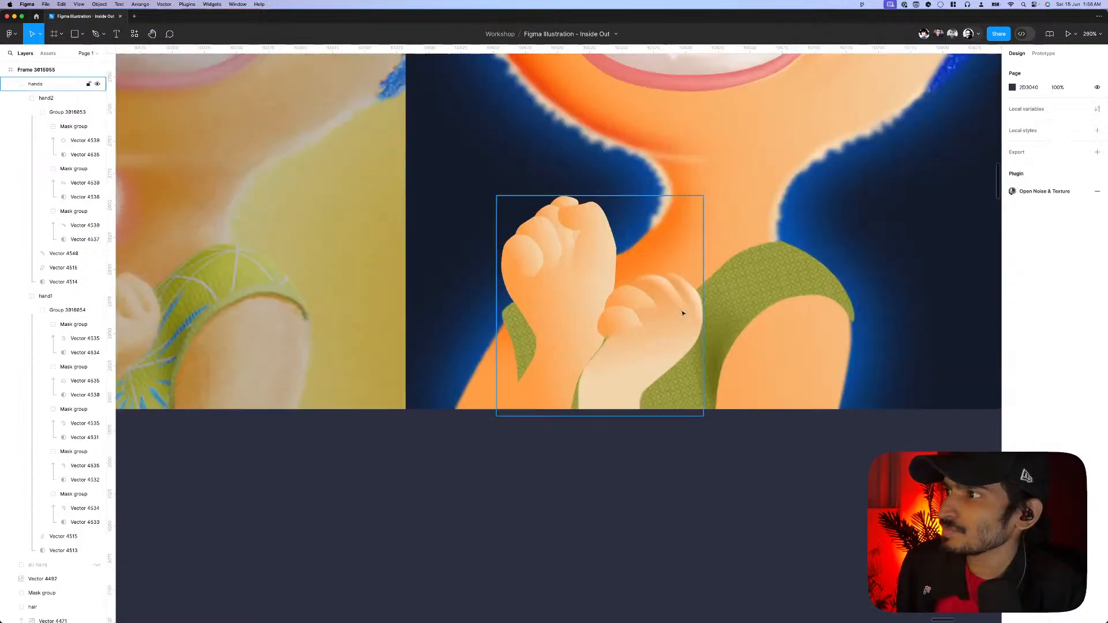
{"action": "double_click", "coordinate": [693, 295]}
{"action": "scroll", "coordinate": [693, 296], "scroll_direction": "up", "scroll_amount": 5}
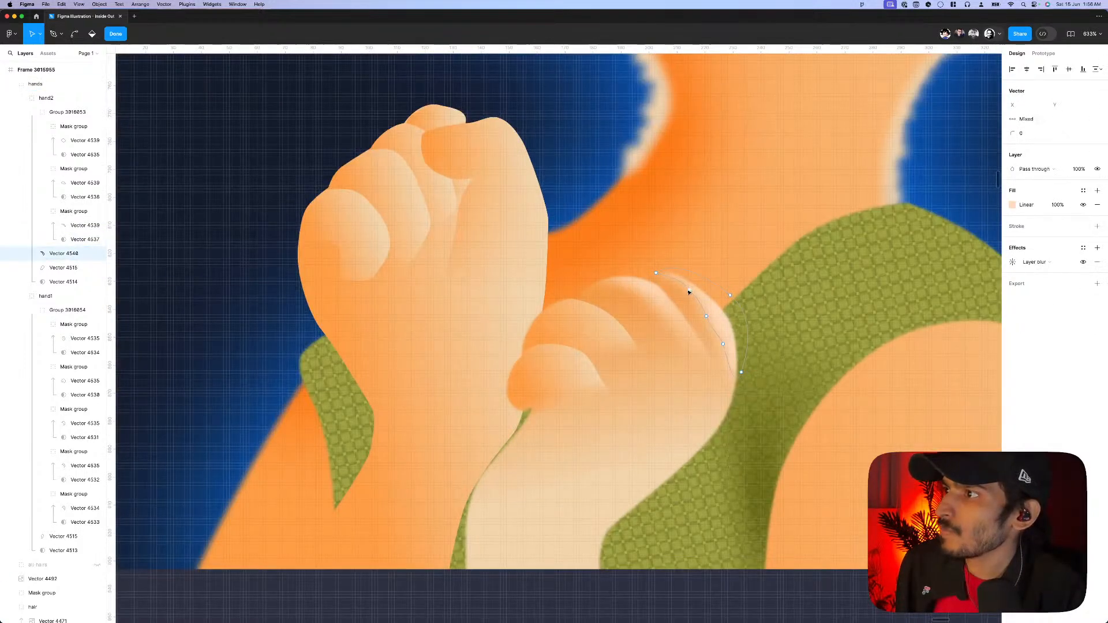
{"action": "left_click", "coordinate": [680, 291]}
{"action": "scroll", "coordinate": [680, 292], "scroll_direction": "up", "scroll_amount": 3}
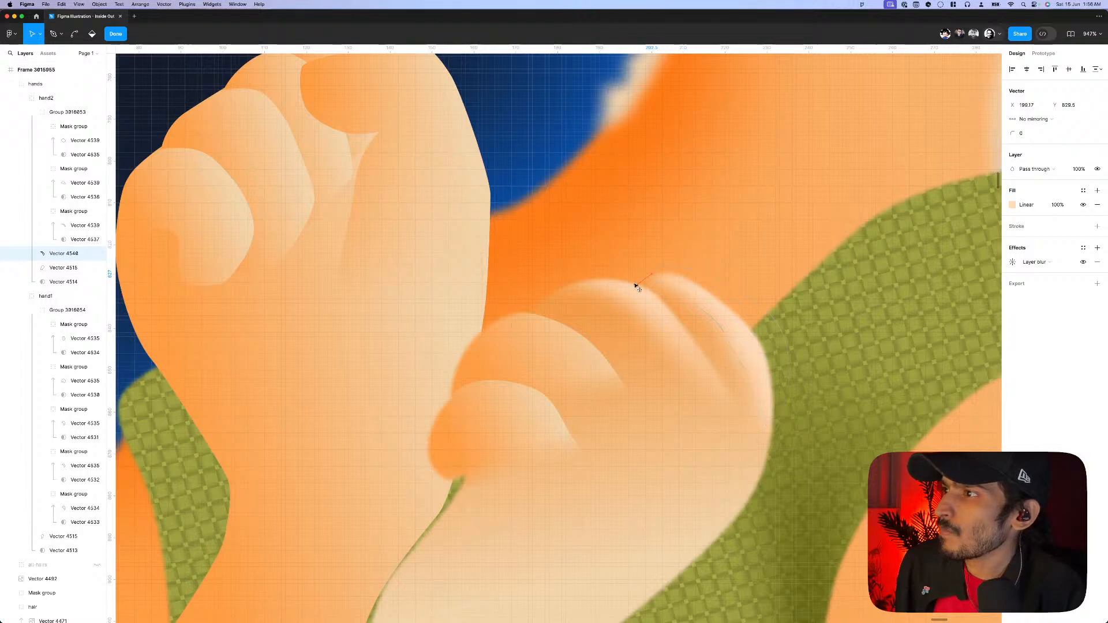
{"action": "scroll", "coordinate": [631, 287], "scroll_direction": "down", "scroll_amount": 10}
{"action": "key", "text": "Escape"}
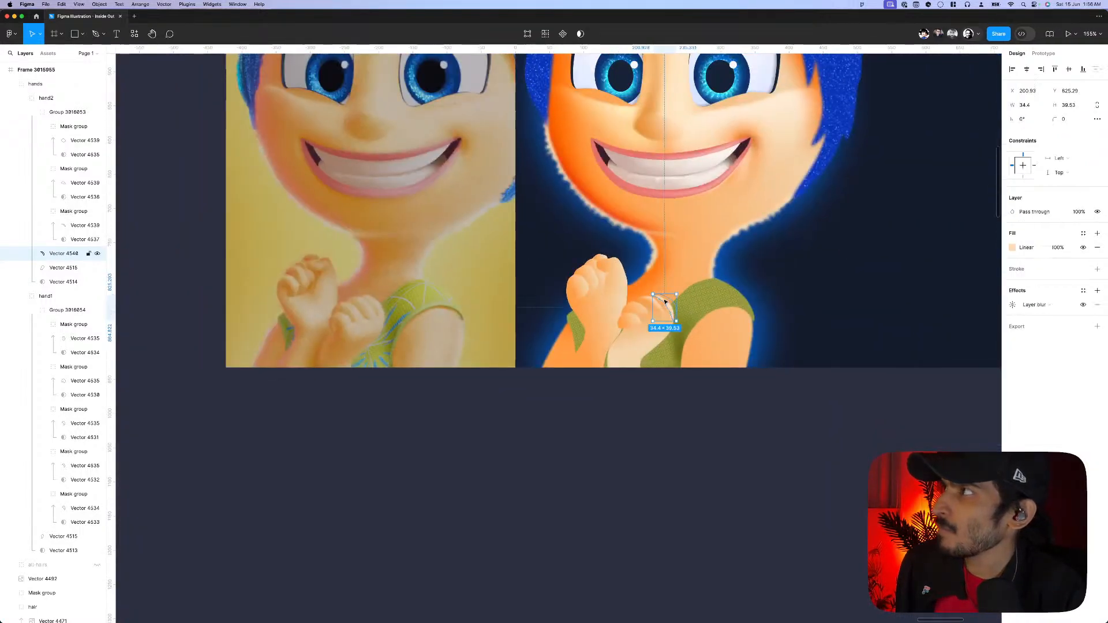
{"action": "key", "text": "Escape"}
- Refine the inner curve of the rightmost knuckle shape (Vector 4540) by moving its upper inner-edge point
{"action": "scroll", "coordinate": [664, 306], "scroll_direction": "up", "scroll_amount": 5}
{"action": "scroll", "coordinate": [664, 306], "scroll_direction": "up", "scroll_amount": 3}
{"action": "double_click", "coordinate": [656, 306]}
{"action": "scroll", "coordinate": [653, 307], "scroll_direction": "up", "scroll_amount": 3}
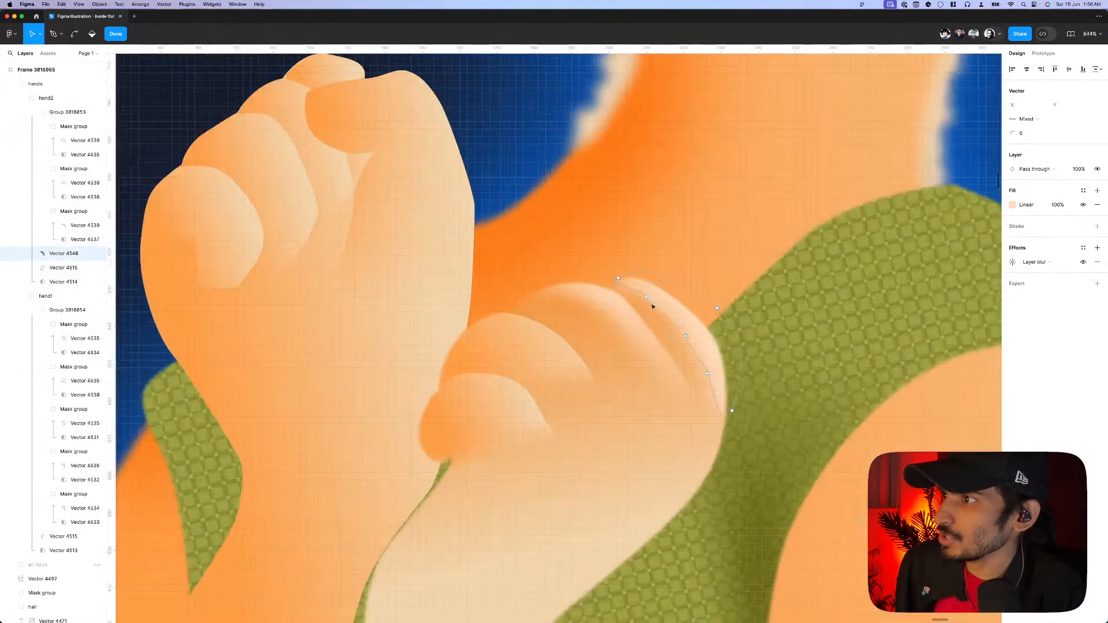
{"action": "left_click", "coordinate": [647, 297]}
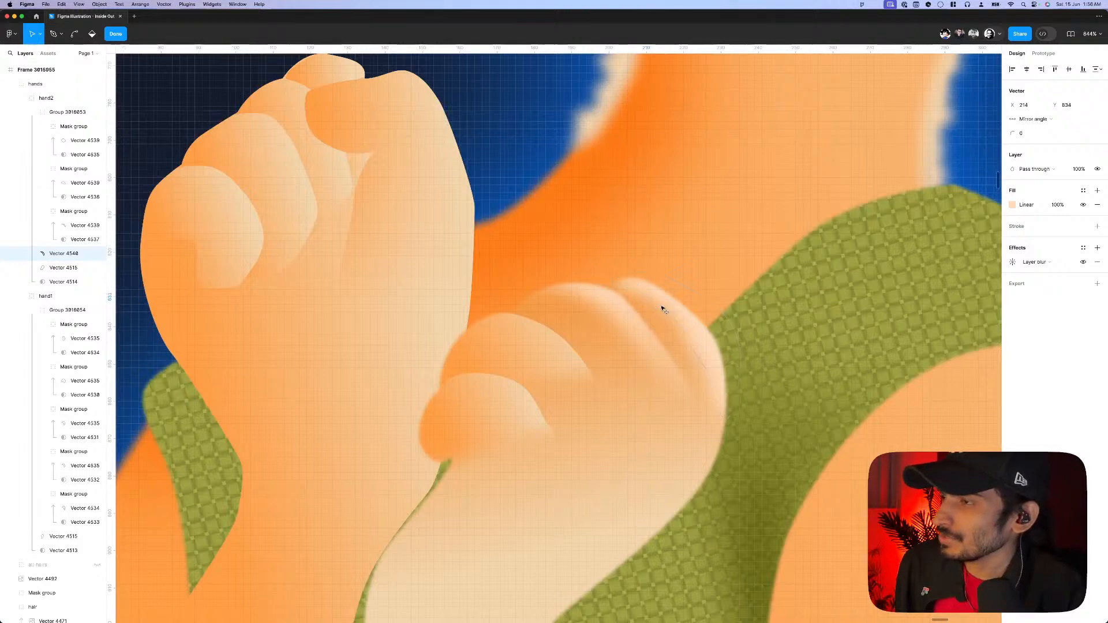
{"action": "key", "text": "Escape"}
{"action": "scroll", "coordinate": [664, 310], "scroll_direction": "down", "scroll_amount": 4}
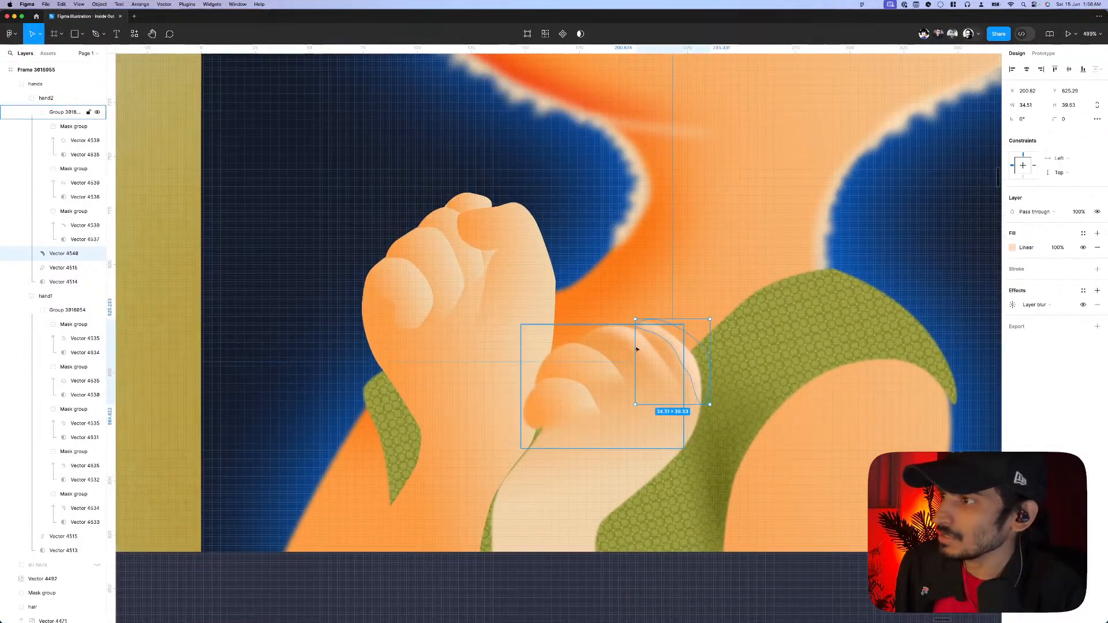
- Adjust the middle inner-edge point of the third finger's highlight band (Vector 4539) in hand2
{"action": "left_click", "coordinate": [638, 350]}
{"action": "scroll", "coordinate": [640, 344], "scroll_direction": "down", "scroll_amount": 5}
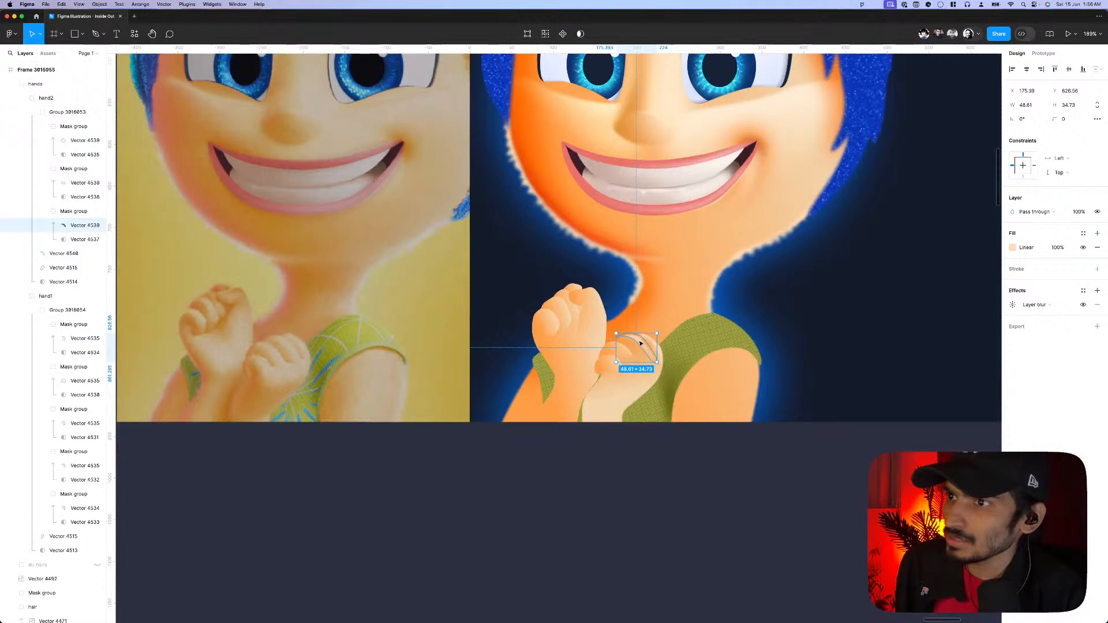
{"action": "scroll", "coordinate": [641, 344], "scroll_direction": "up", "scroll_amount": 4}
{"action": "double_click", "coordinate": [640, 344]}
{"action": "scroll", "coordinate": [640, 346], "scroll_direction": "up", "scroll_amount": 3}
{"action": "left_click", "coordinate": [639, 345]}
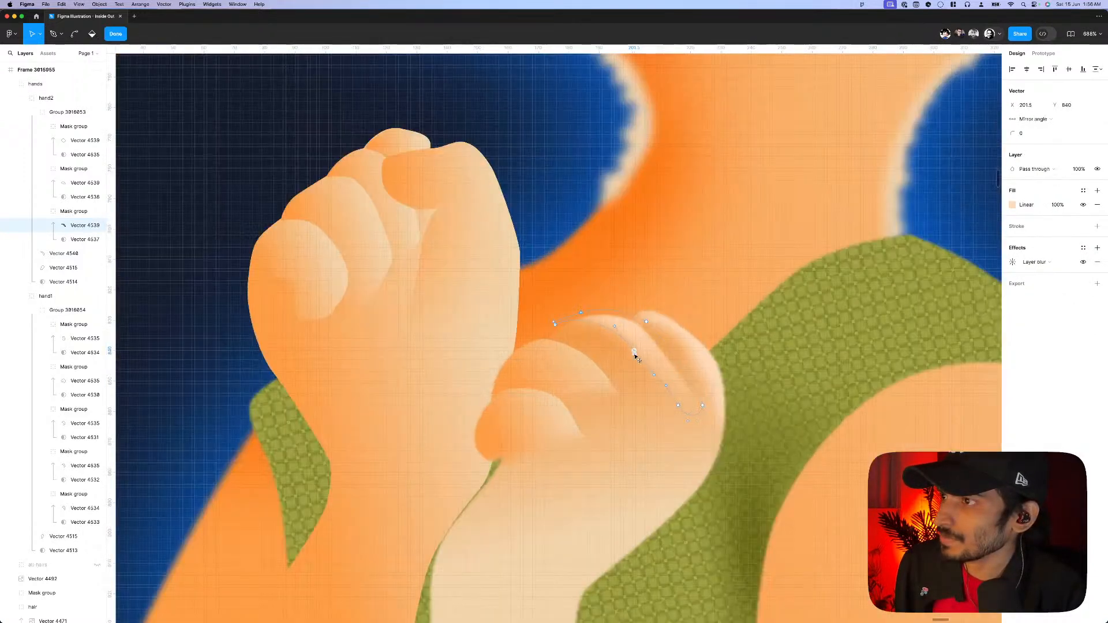
{"action": "scroll", "coordinate": [621, 349], "scroll_direction": "up", "scroll_amount": 3}
{"action": "key", "text": "Escape"}
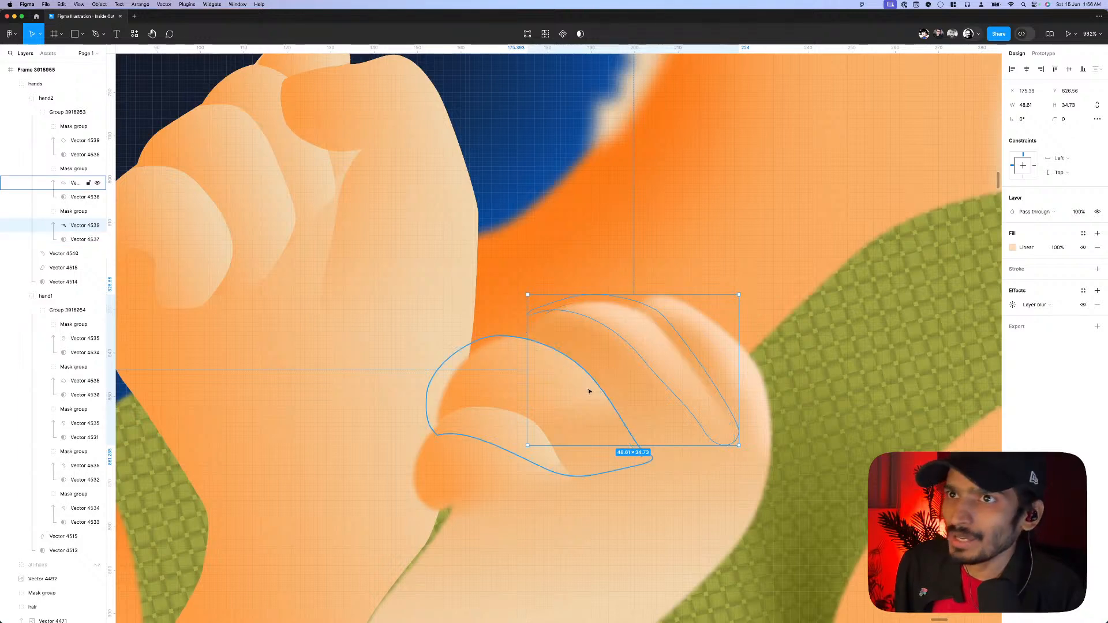
- Copy the layer blur of hand2's third mask group onto the middle finger's mask group
{"action": "left_click", "coordinate": [70, 238]}
{"action": "left_click", "coordinate": [81, 210]}
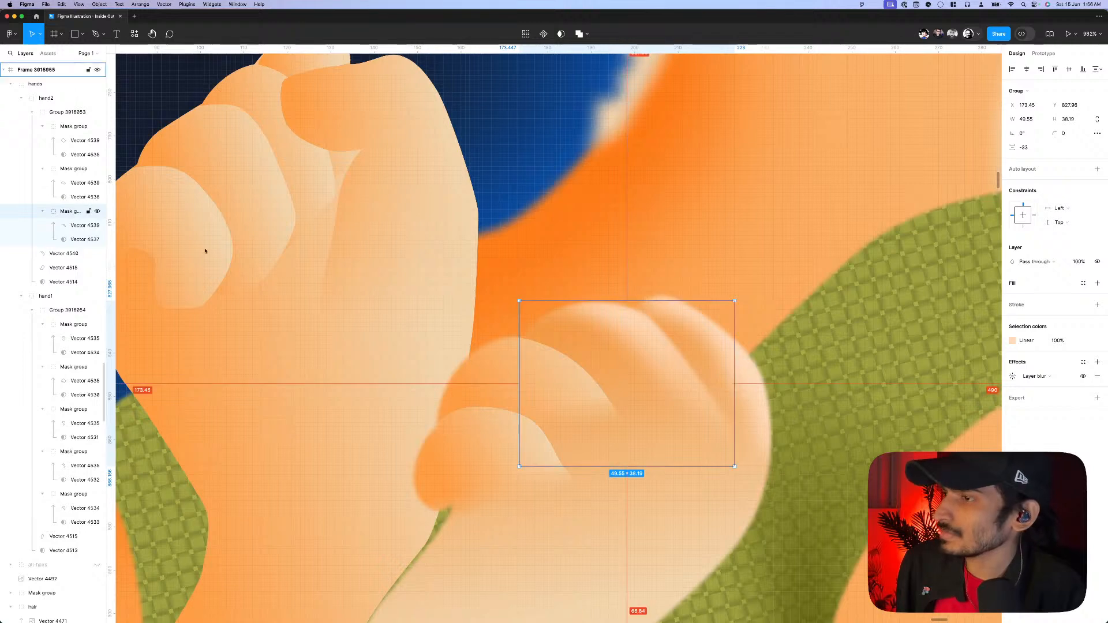
{"action": "double_click", "coordinate": [601, 414]}
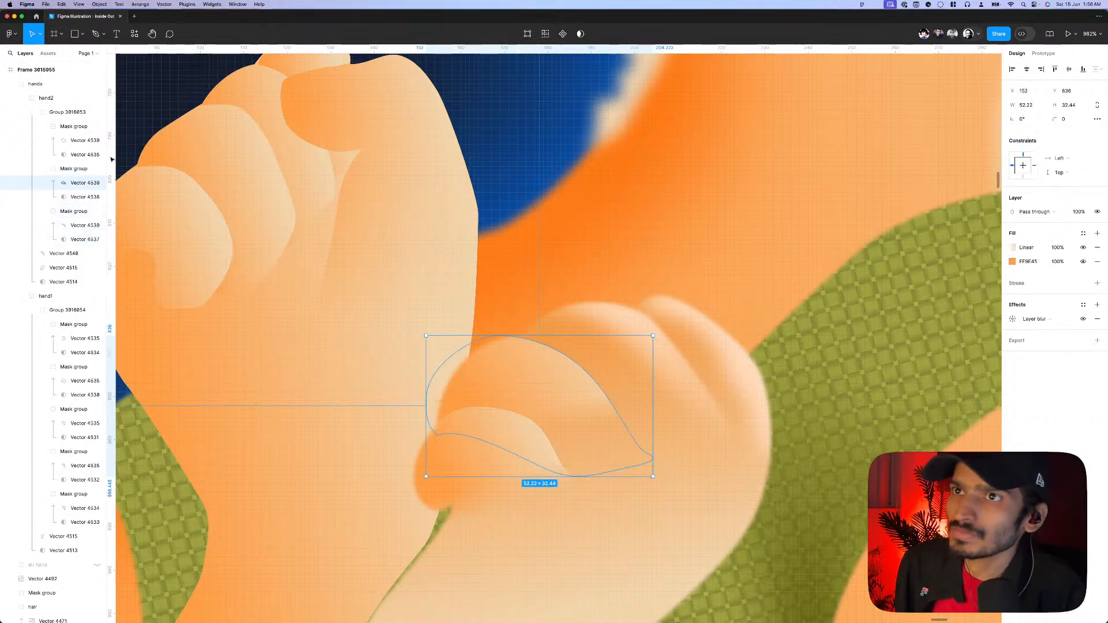
{"action": "left_click", "coordinate": [87, 169]}
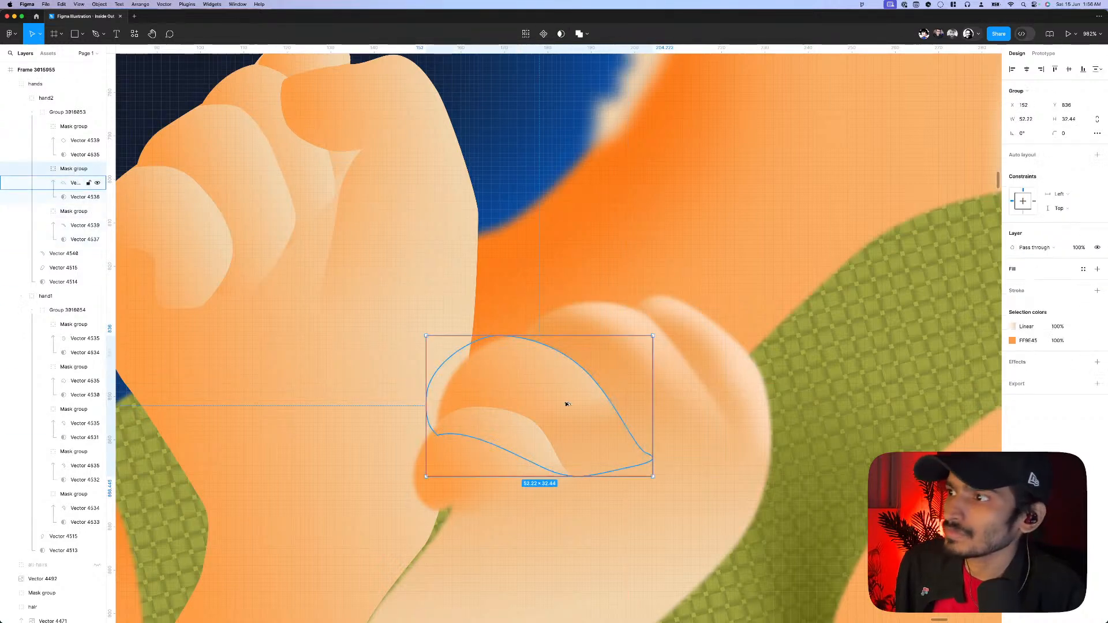
{"action": "left_click", "coordinate": [525, 444]}
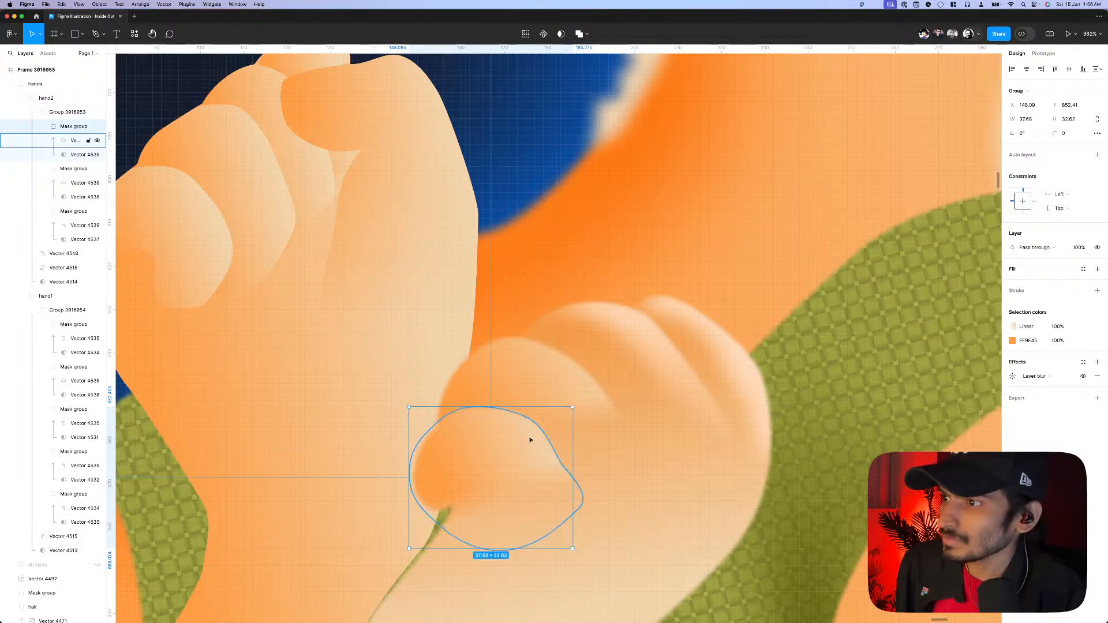
{"action": "double_click", "coordinate": [530, 440]}
{"action": "scroll", "coordinate": [531, 440], "scroll_direction": "down", "scroll_amount": 10}
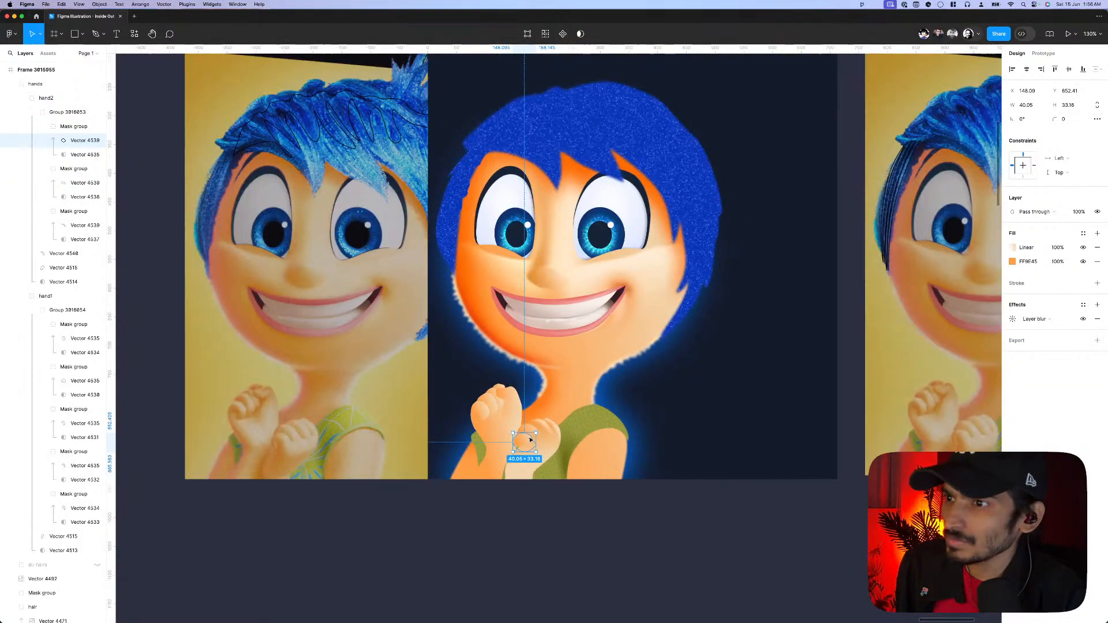
{"action": "scroll", "coordinate": [530, 440], "scroll_direction": "up", "scroll_amount": 5}
{"action": "key", "text": "Escape"}
{"action": "scroll", "coordinate": [652, 458], "scroll_direction": "down", "scroll_amount": 4}
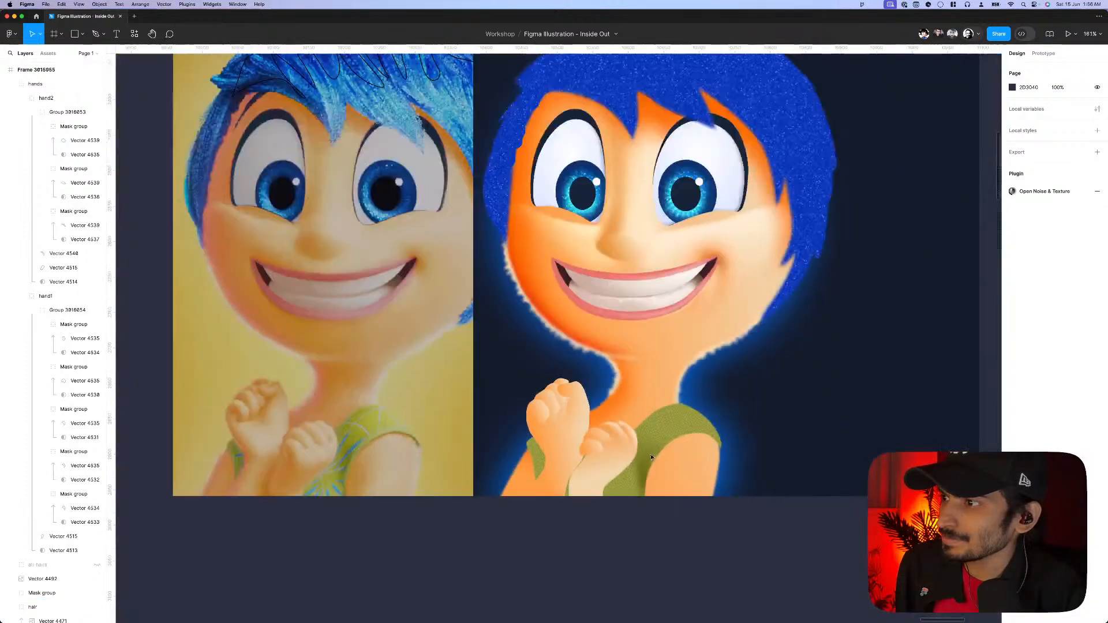
- Replace the linear fill of the middle finger's mask shape (Vector 4538) with a solid D9D9D9 fill
{"action": "scroll", "coordinate": [623, 457], "scroll_direction": "up", "scroll_amount": 3}
{"action": "left_click", "coordinate": [603, 433]}
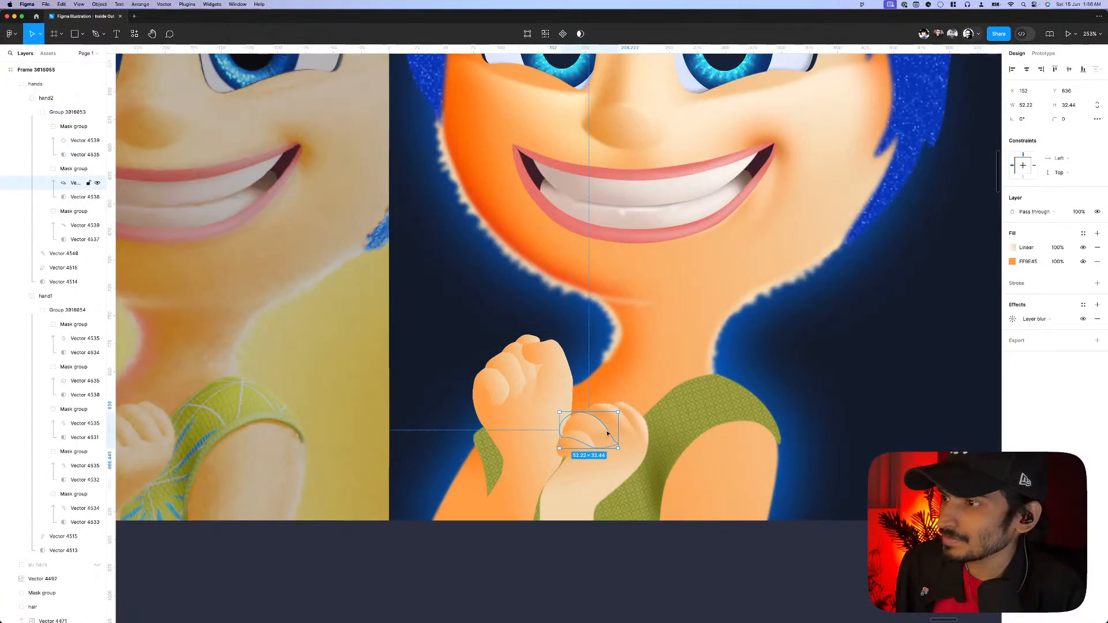
{"action": "scroll", "coordinate": [607, 433], "scroll_direction": "up", "scroll_amount": 2}
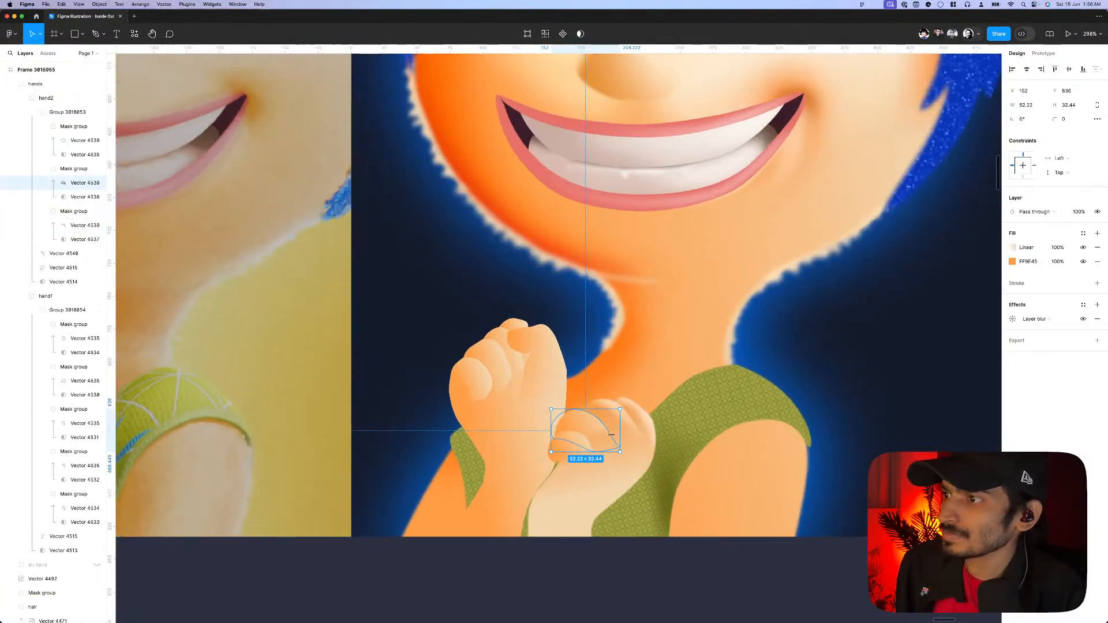
{"action": "left_click", "coordinate": [81, 197]}
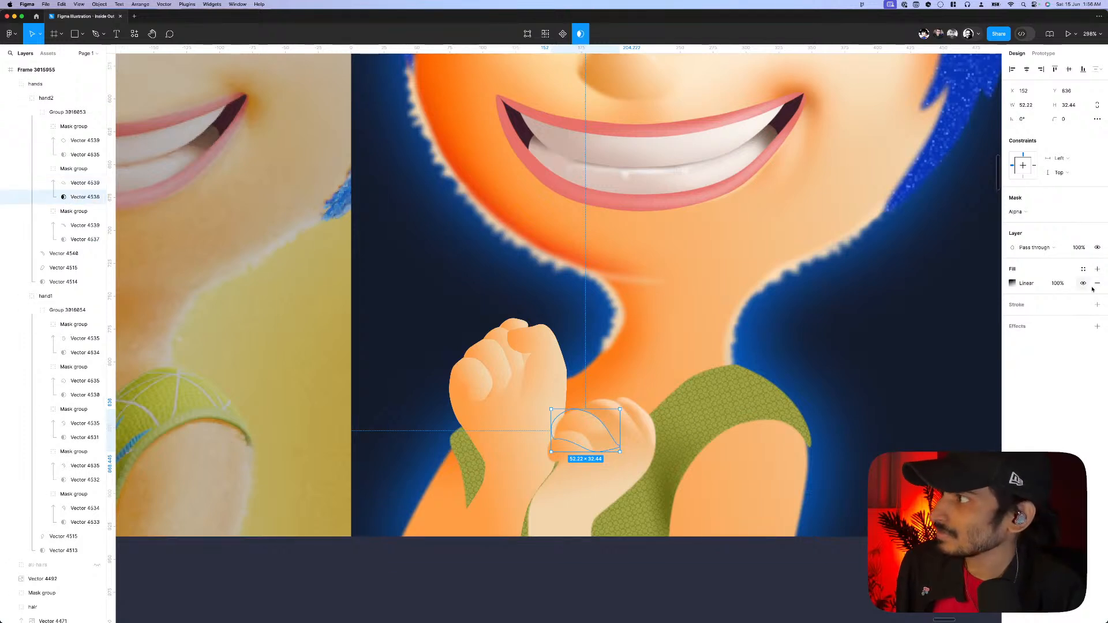
{"action": "left_click", "coordinate": [1098, 270]}
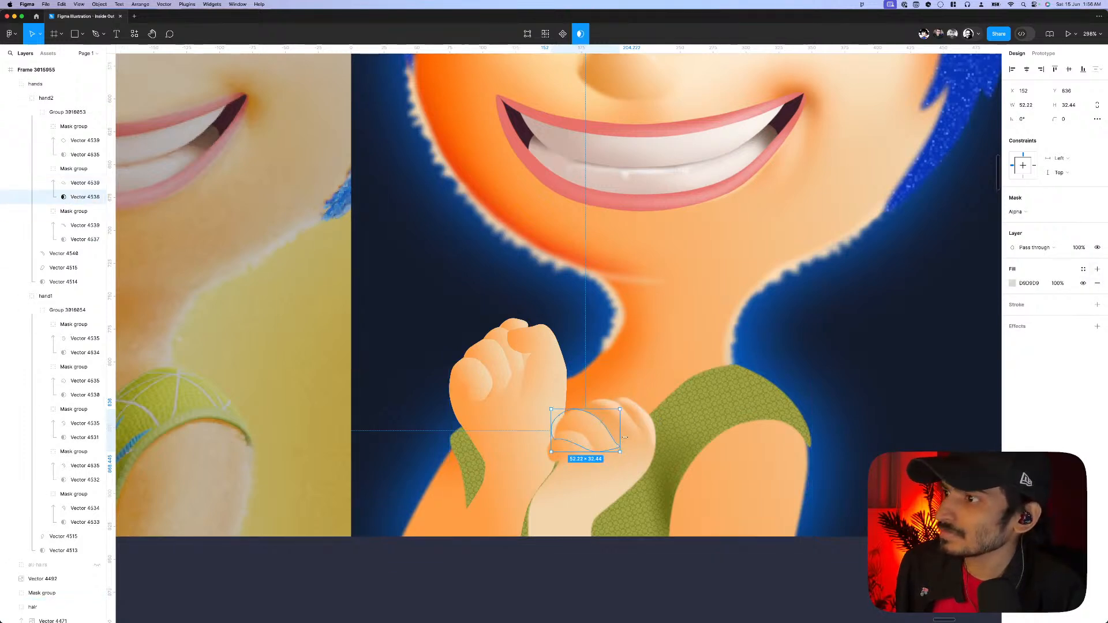
- Reshape the middle finger's Vector 4539 into a curved band, moving its lower-edge points to about (195, 865), (181.5, 852.5) and (155, 856.5)
{"action": "left_click", "coordinate": [81, 182]}
{"action": "key", "text": "Return"}
{"action": "scroll", "coordinate": [649, 432], "scroll_direction": "down", "scroll_amount": 5}
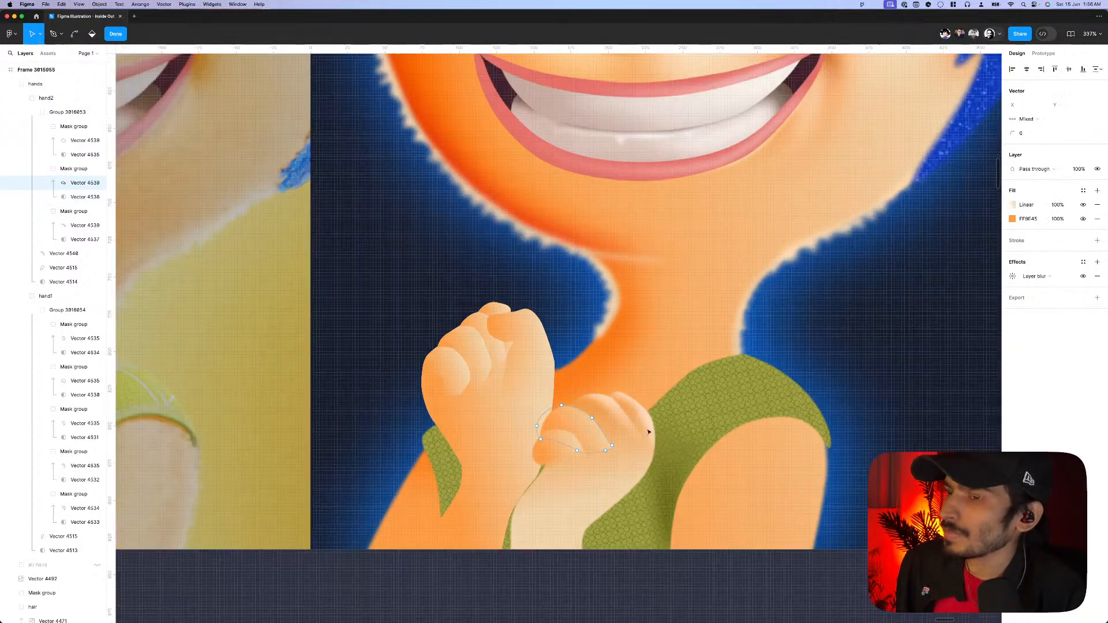
{"action": "scroll", "coordinate": [631, 448], "scroll_direction": "up", "scroll_amount": 10}
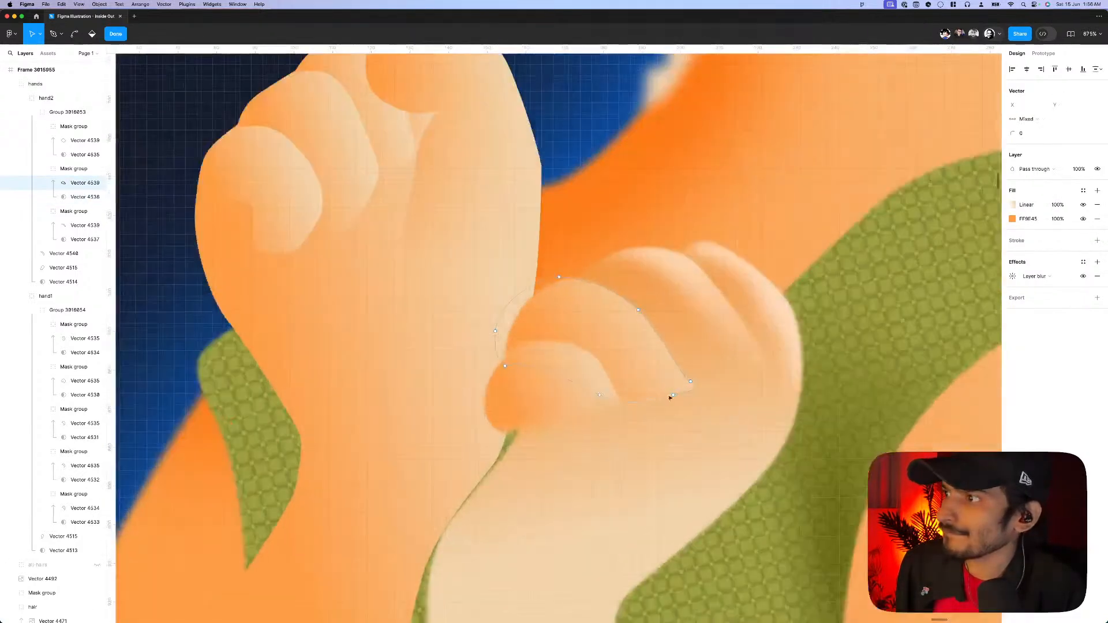
{"action": "left_click_drag", "start_coordinate": [674, 396], "coordinate": [663, 387]}
{"action": "scroll", "coordinate": [670, 404], "scroll_direction": "up", "scroll_amount": 2}
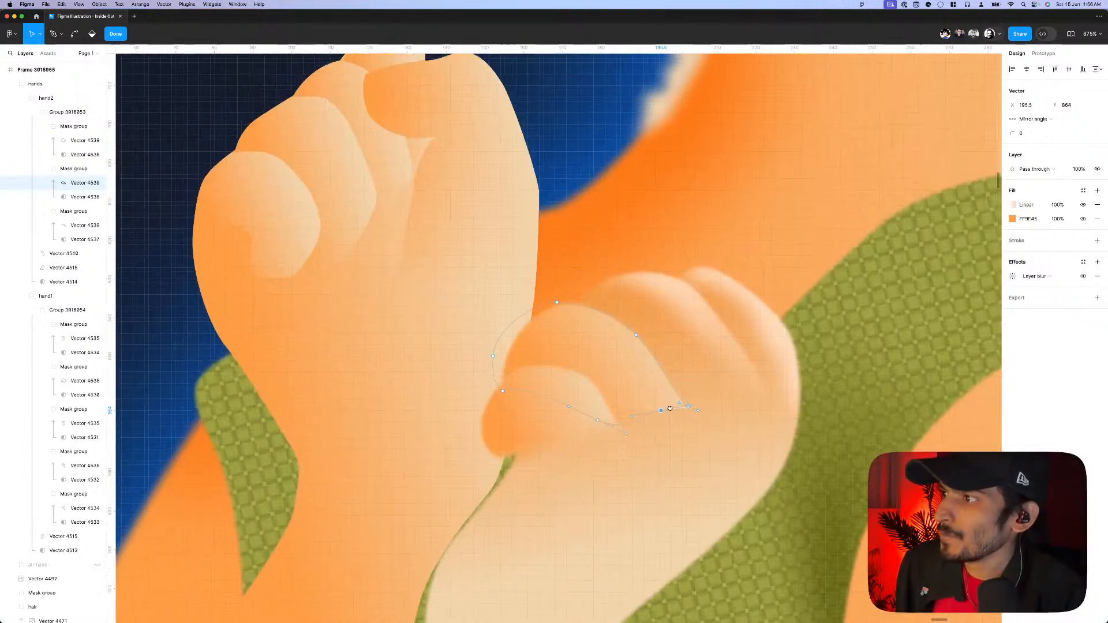
{"action": "scroll", "coordinate": [682, 408], "scroll_direction": "up", "scroll_amount": 3}
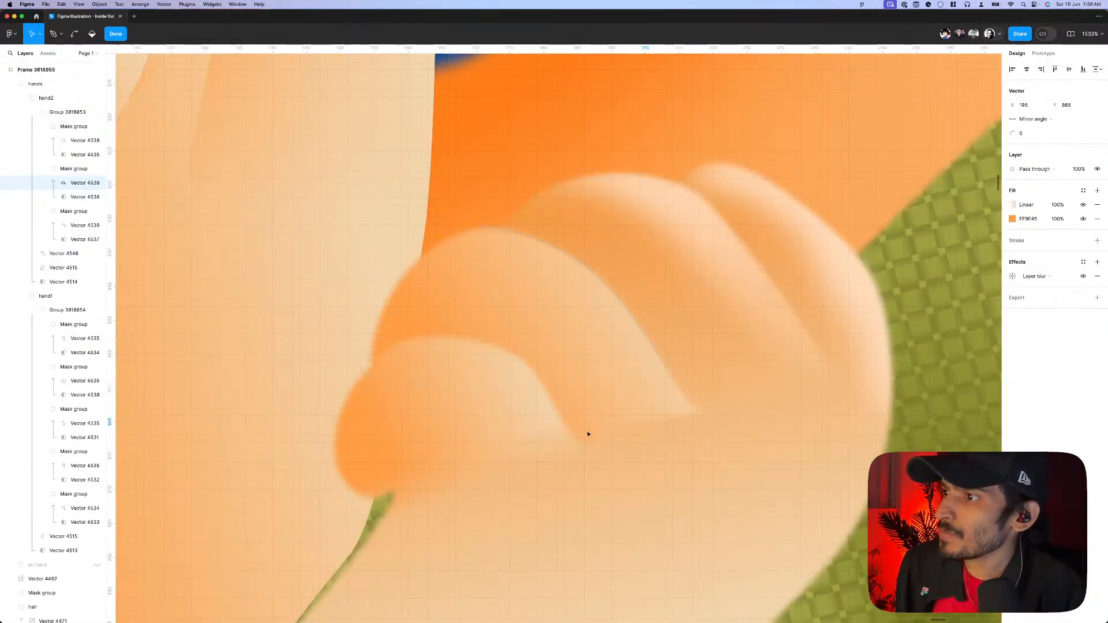
{"action": "scroll", "coordinate": [587, 436], "scroll_direction": "up", "scroll_amount": 2}
{"action": "left_click", "coordinate": [556, 379]}
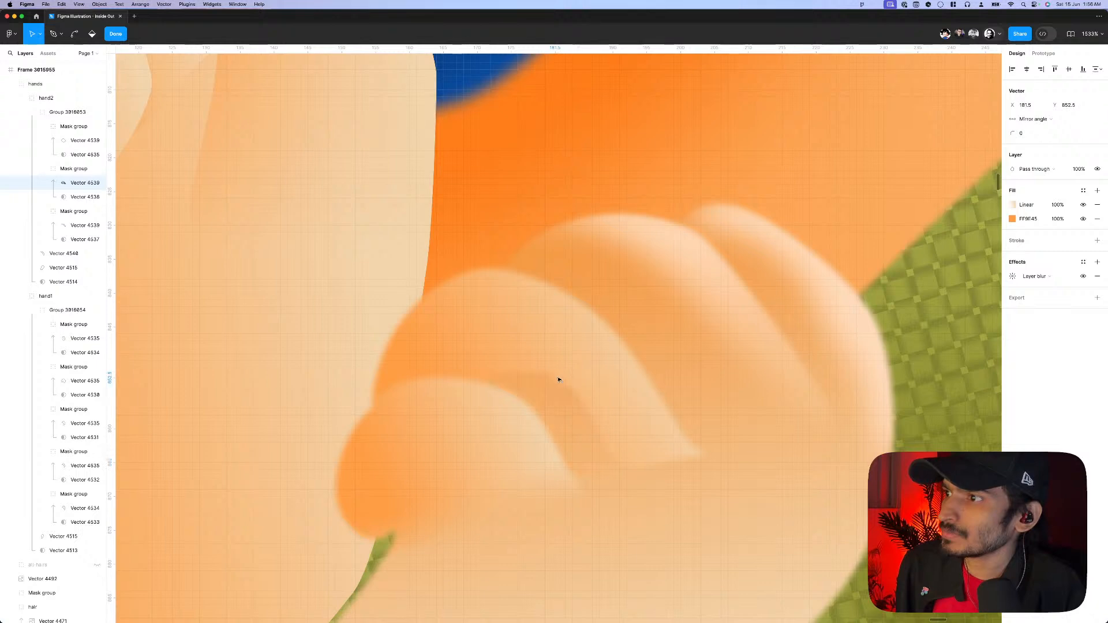
{"action": "scroll", "coordinate": [520, 404], "scroll_direction": "up", "scroll_amount": 2}
{"action": "left_click", "coordinate": [392, 483]}
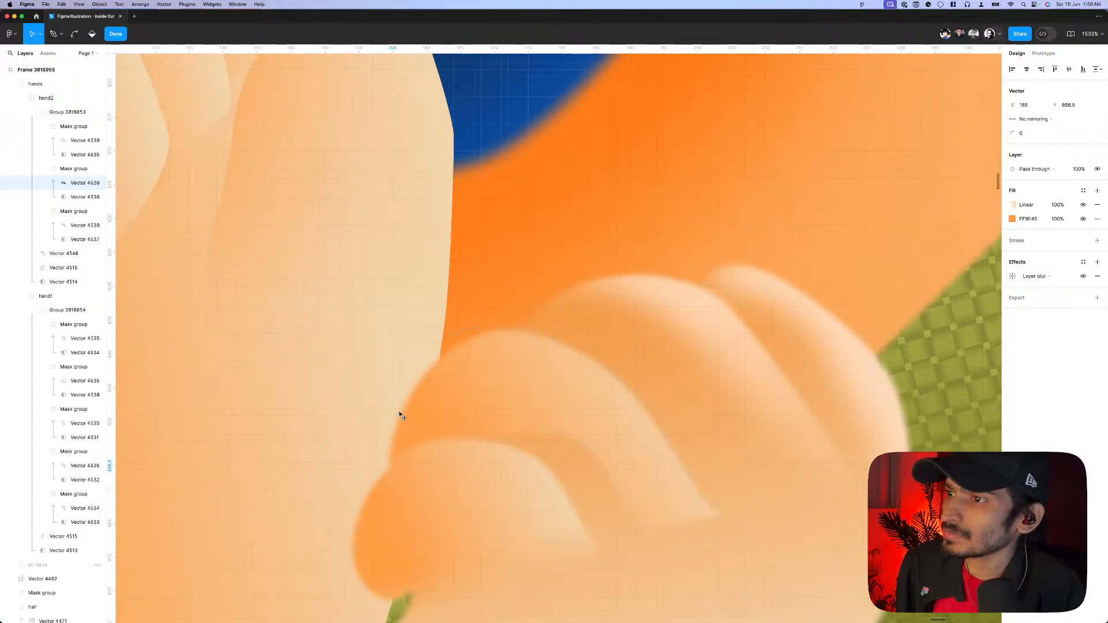
{"action": "scroll", "coordinate": [545, 388], "scroll_direction": "up", "scroll_amount": 2}
{"action": "key", "text": "Escape"}
- Copy the third finger's highlight band fill and layer blur onto the middle finger's band, replacing its two fills
{"action": "left_click", "coordinate": [645, 403]}
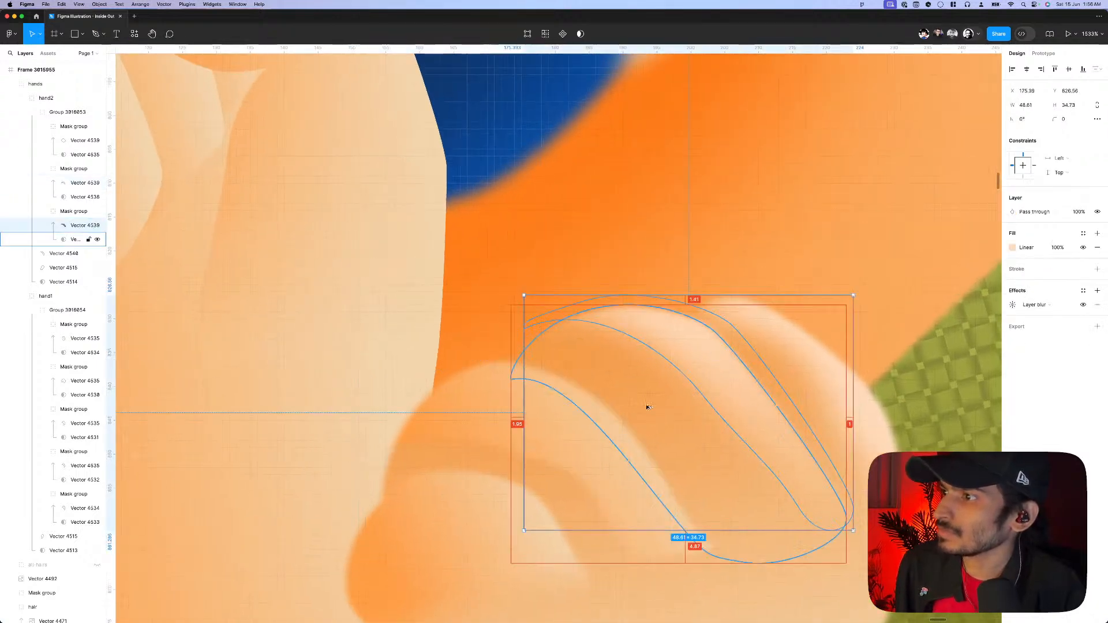
{"action": "left_click", "coordinate": [594, 447]}
{"action": "scroll", "coordinate": [597, 450], "scroll_direction": "down", "scroll_amount": 5}
- Refine the middle finger's highlight band by adjusting its left-end curve handle and moving the lower-edge middle point to about (179, 847)
{"action": "key", "text": "Return"}
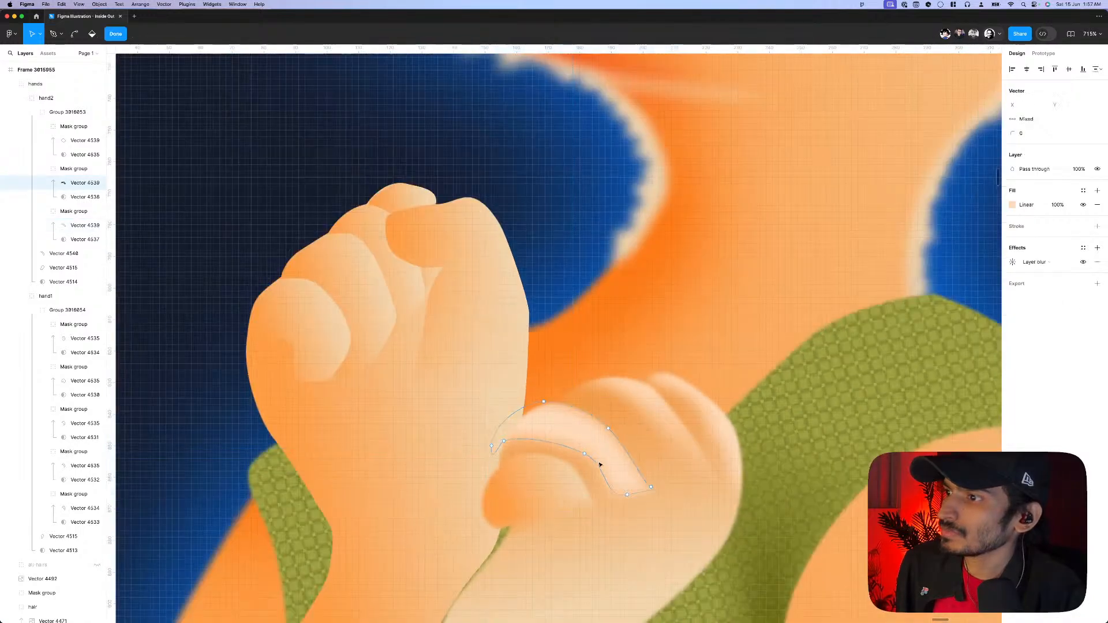
{"action": "left_click", "coordinate": [585, 455]}
{"action": "scroll", "coordinate": [586, 449], "scroll_direction": "down", "scroll_amount": 10}
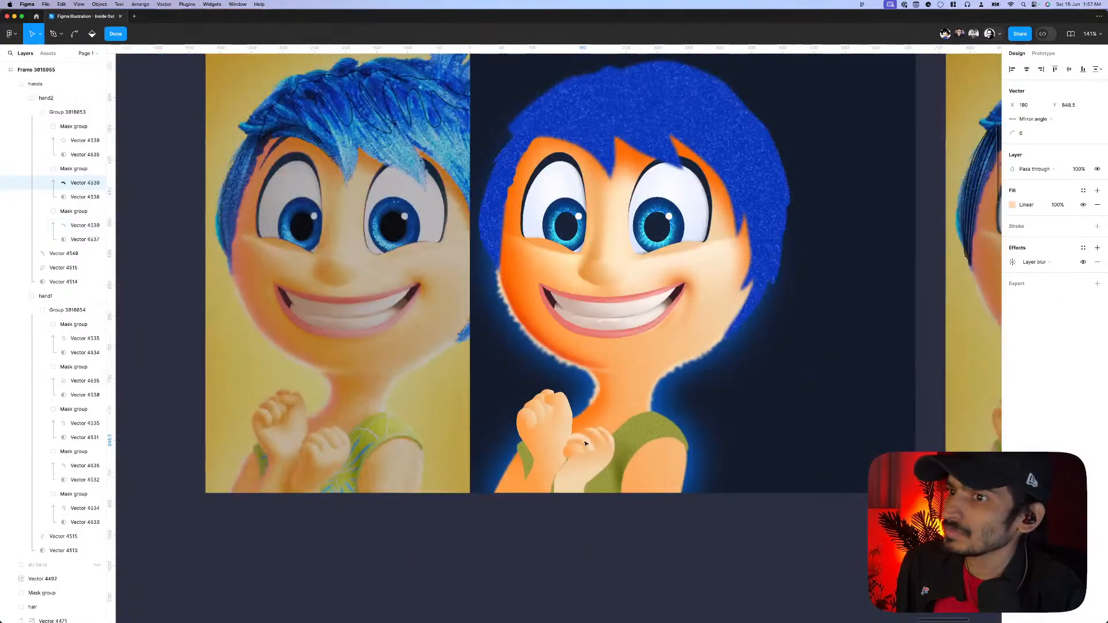
{"action": "scroll", "coordinate": [585, 443], "scroll_direction": "up", "scroll_amount": 10}
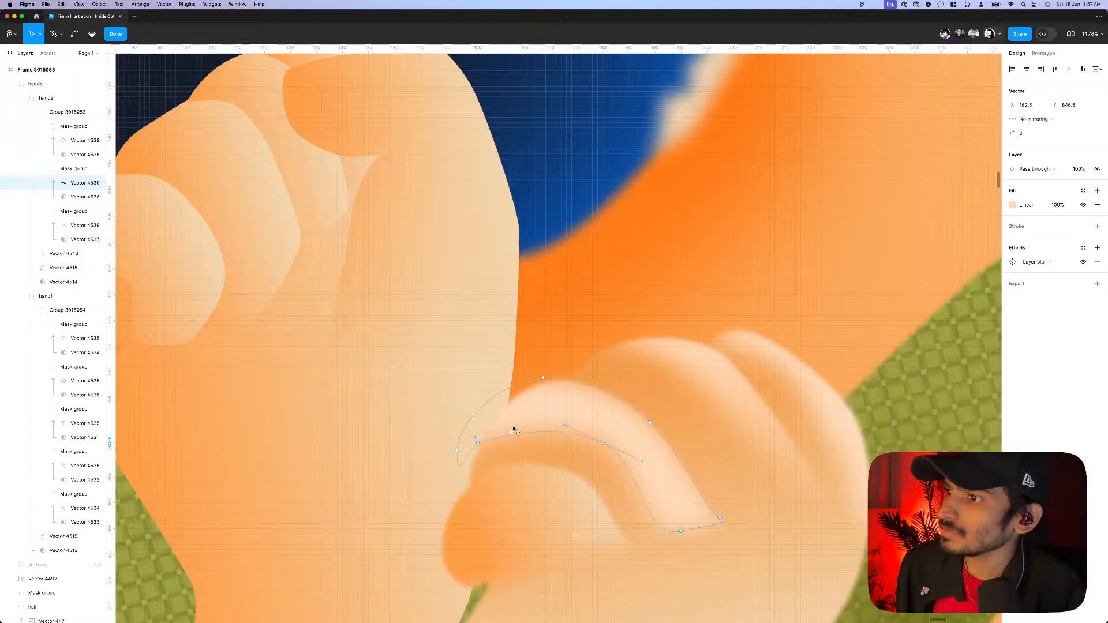
{"action": "left_click_drag", "start_coordinate": [516, 432], "coordinate": [480, 455]}
{"action": "scroll", "coordinate": [491, 450], "scroll_direction": "up", "scroll_amount": 2}
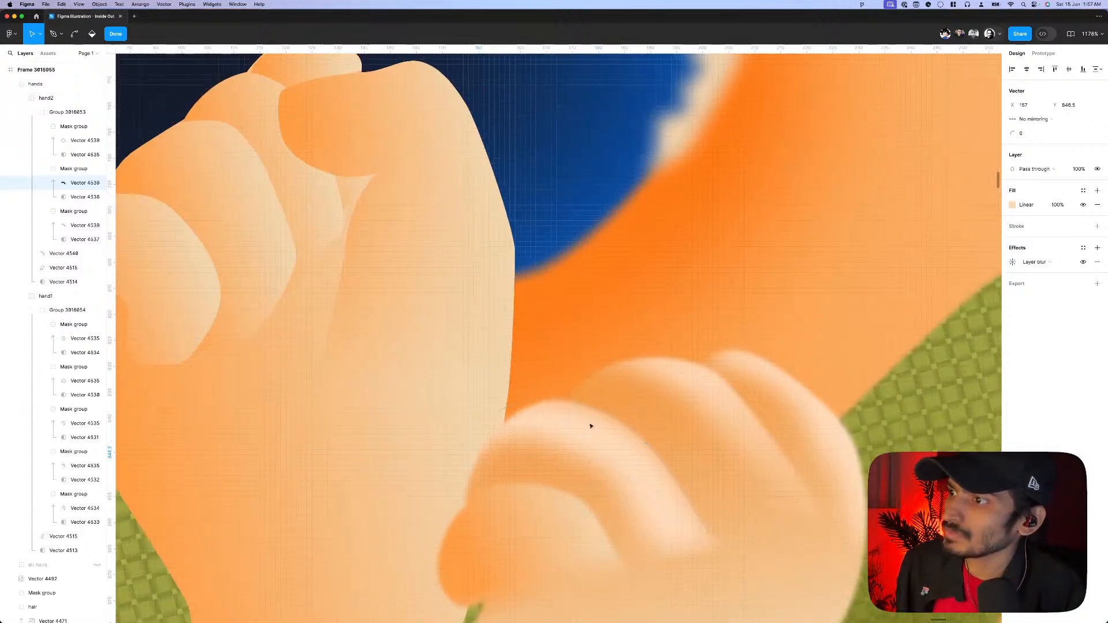
{"action": "left_click", "coordinate": [586, 474]}
{"action": "scroll", "coordinate": [586, 470], "scroll_direction": "down", "scroll_amount": 2}
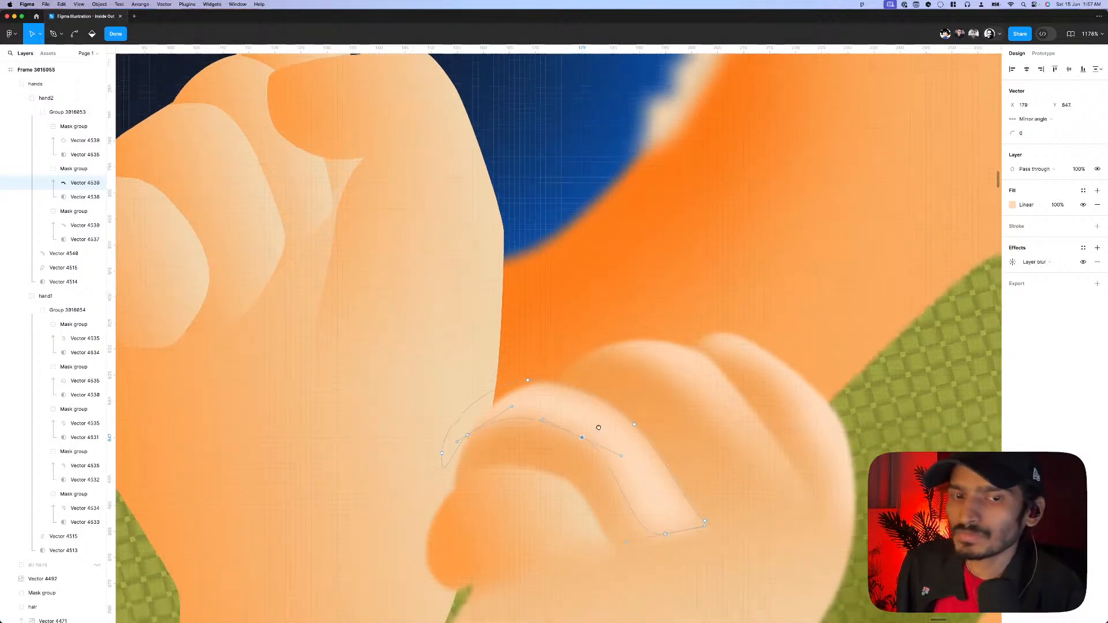
{"action": "scroll", "coordinate": [624, 460], "scroll_direction": "down", "scroll_amount": 2}
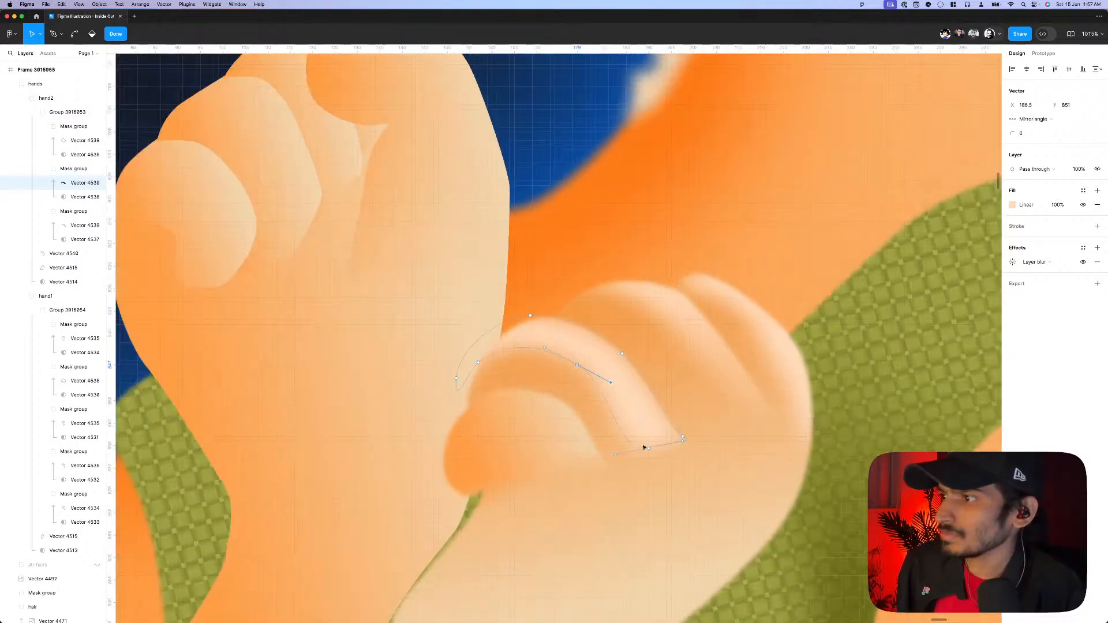
- Adjust the curve handle at the band's lower-right end to about (186.5, 861.5) and finish editing the path
{"action": "left_click_drag", "start_coordinate": [616, 458], "coordinate": [624, 439]}
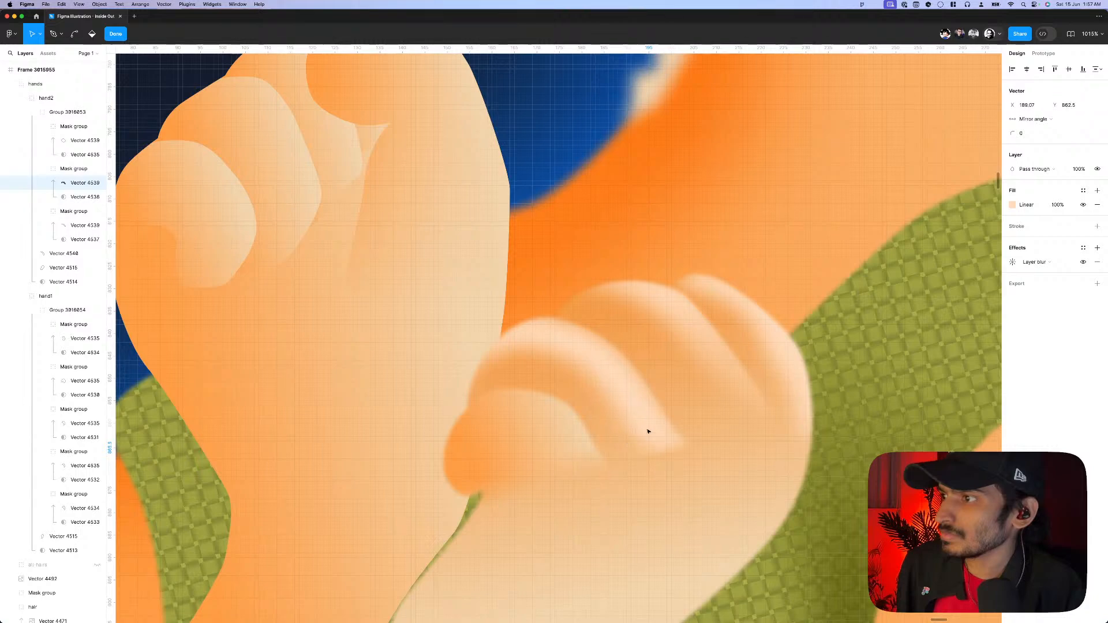
{"action": "scroll", "coordinate": [647, 432], "scroll_direction": "up", "scroll_amount": 1}
{"action": "key", "text": "Right"}
{"action": "key", "text": "Up"}
{"action": "key", "text": "Up"}
{"action": "key", "text": "Up"}
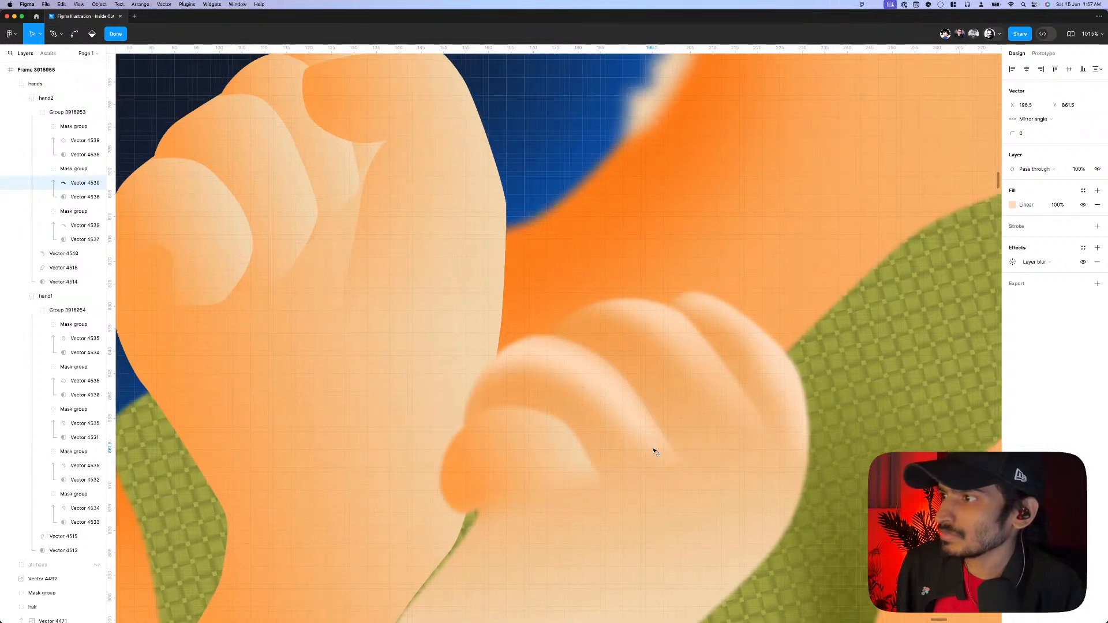
{"action": "key", "text": "Escape"}
{"action": "scroll", "coordinate": [656, 452], "scroll_direction": "down", "scroll_amount": 5}
{"action": "scroll", "coordinate": [670, 445], "scroll_direction": "up", "scroll_amount": 4}
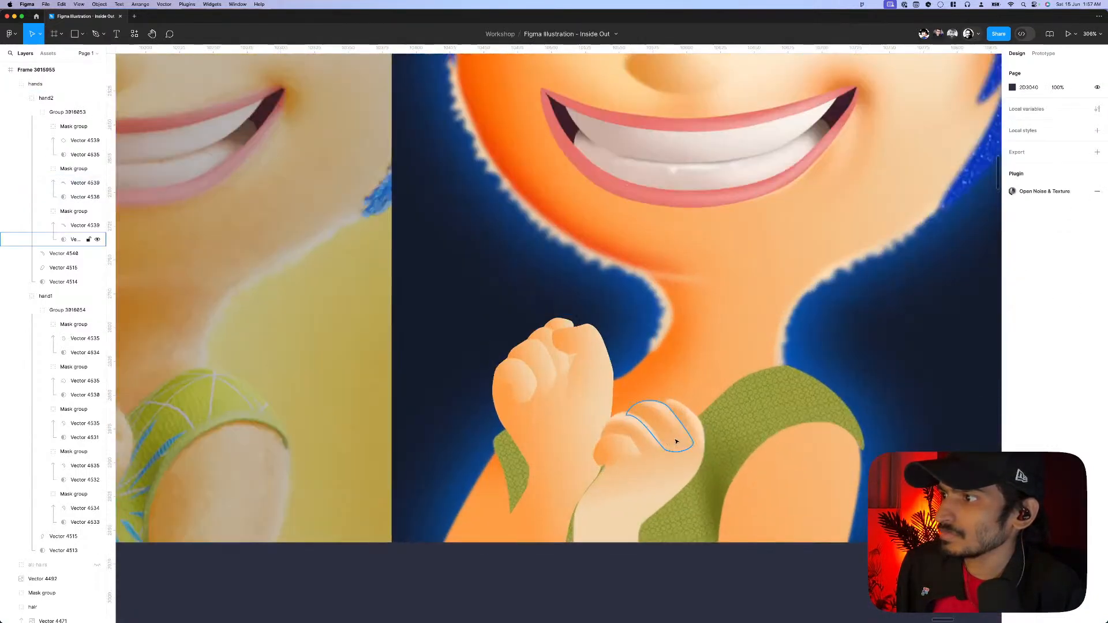
- Examine the outline points of the front finger's shading shape and of its mask shape on hand2
{"action": "left_click", "coordinate": [676, 441]}
{"action": "scroll", "coordinate": [668, 450], "scroll_direction": "up", "scroll_amount": 1}
{"action": "scroll", "coordinate": [635, 450], "scroll_direction": "down", "scroll_amount": 2}
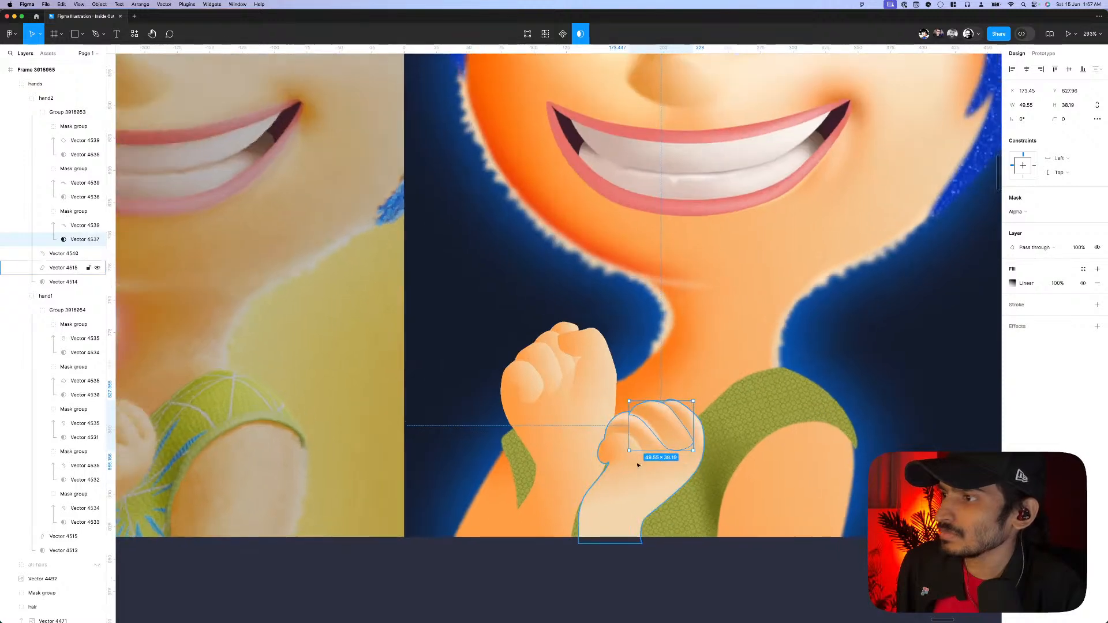
{"action": "double_click", "coordinate": [619, 447]}
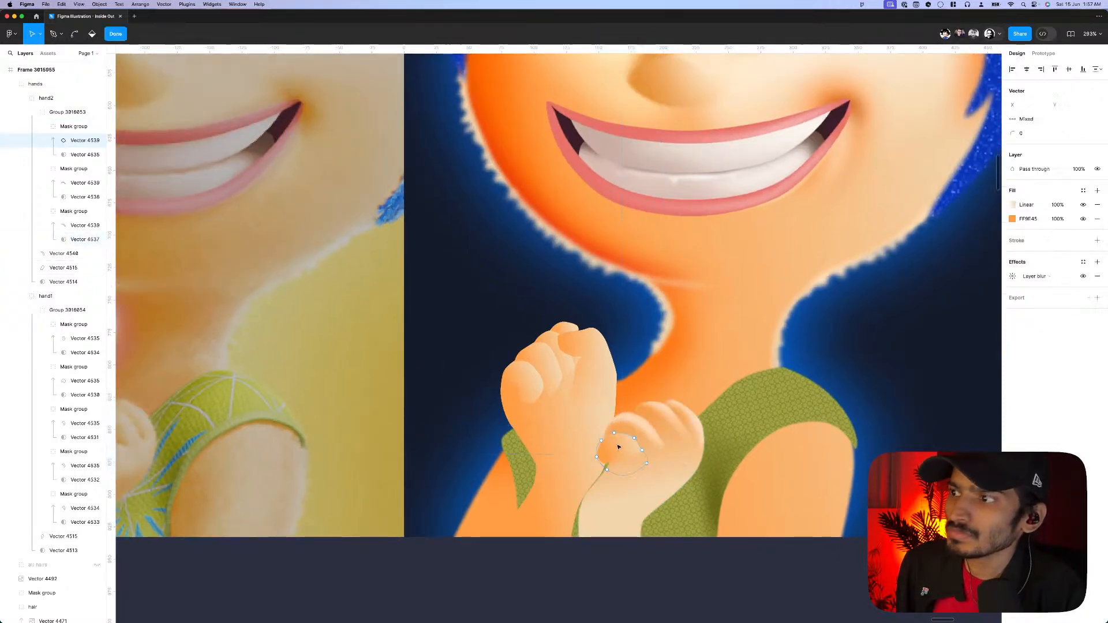
{"action": "scroll", "coordinate": [618, 441], "scroll_direction": "up", "scroll_amount": 3}
{"action": "left_click", "coordinate": [619, 433]}
{"action": "scroll", "coordinate": [620, 436], "scroll_direction": "up", "scroll_amount": 4}
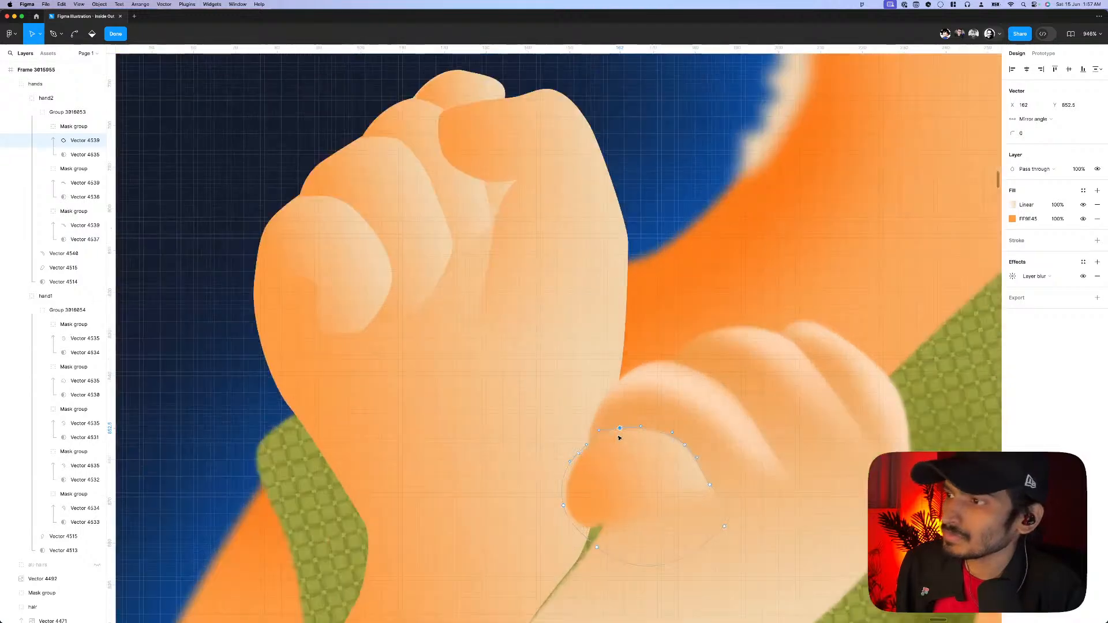
{"action": "left_click", "coordinate": [80, 154]}
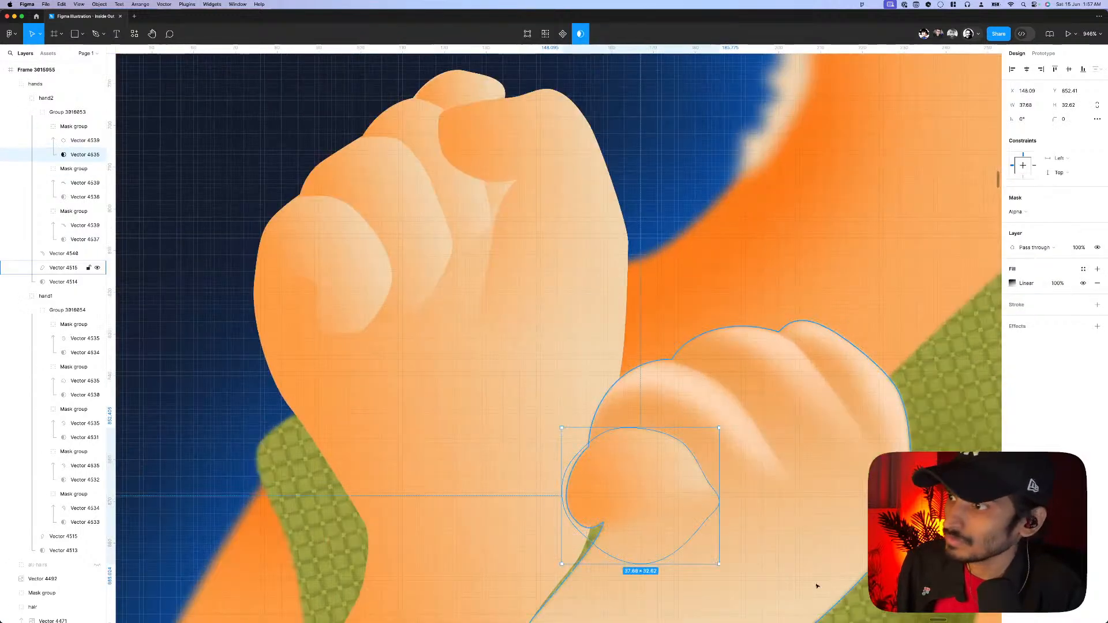
{"action": "double_click", "coordinate": [572, 502]}
{"action": "scroll", "coordinate": [572, 501], "scroll_direction": "up", "scroll_amount": 3}
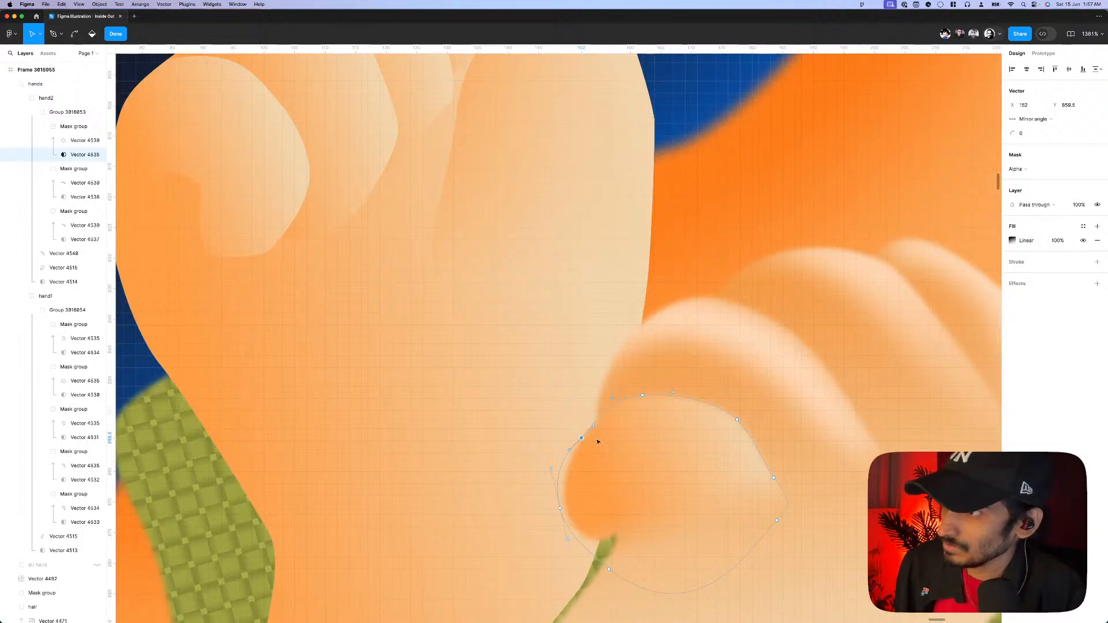
{"action": "scroll", "coordinate": [596, 441], "scroll_direction": "down", "scroll_amount": 10}
{"action": "key", "text": "Escape"}
- Remove the linear fill from hand2's base shape (Vector 4515) and recolour its solid fill to FDA04F, sampled from the neck
{"action": "left_click", "coordinate": [601, 487]}
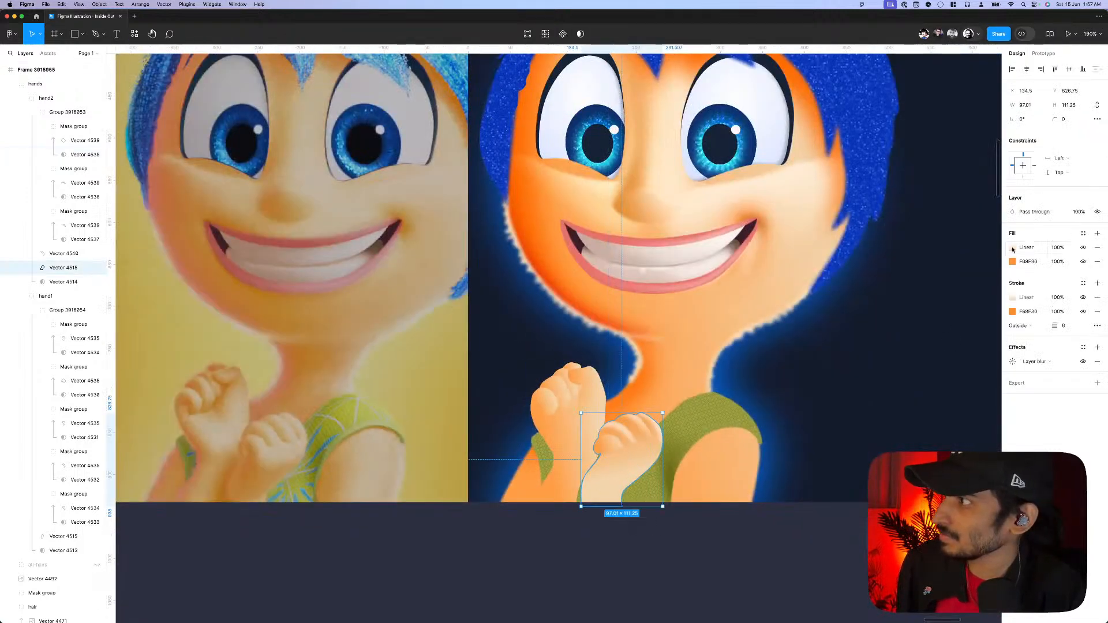
{"action": "left_click", "coordinate": [1097, 248]}
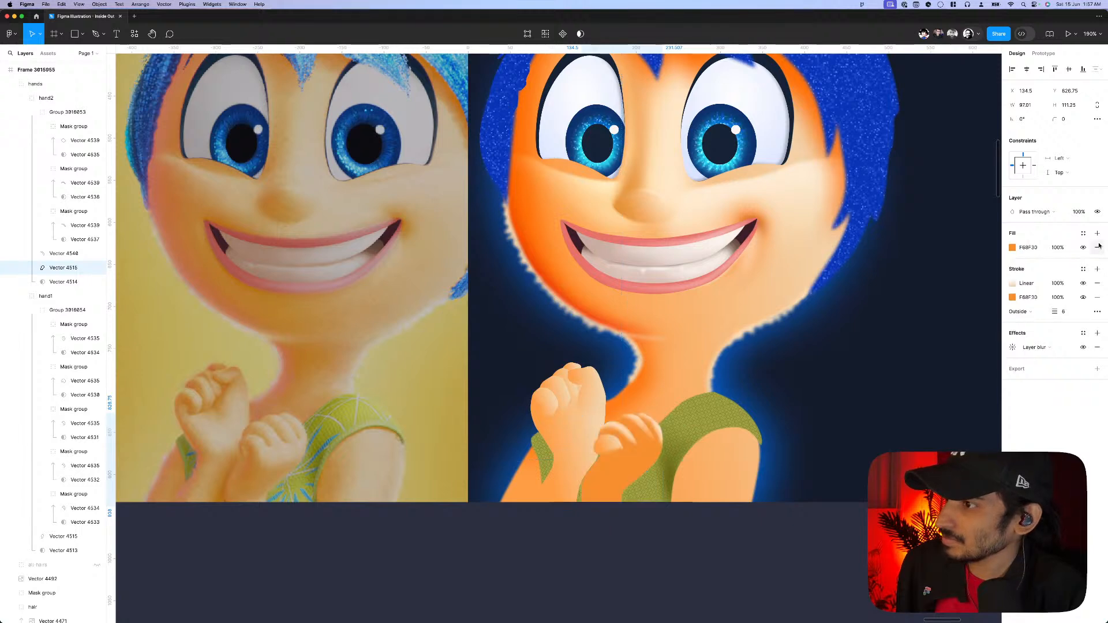
{"action": "left_click", "coordinate": [1013, 248]}
{"action": "left_click", "coordinate": [909, 399]}
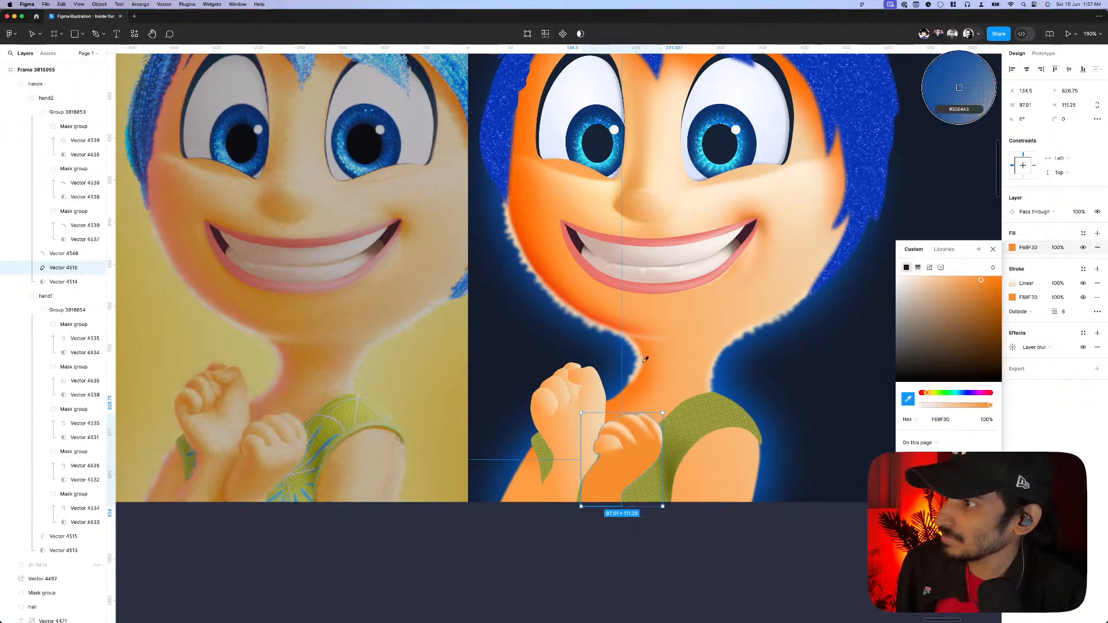
{"action": "left_click", "coordinate": [663, 366]}
{"action": "left_click", "coordinate": [678, 538]}
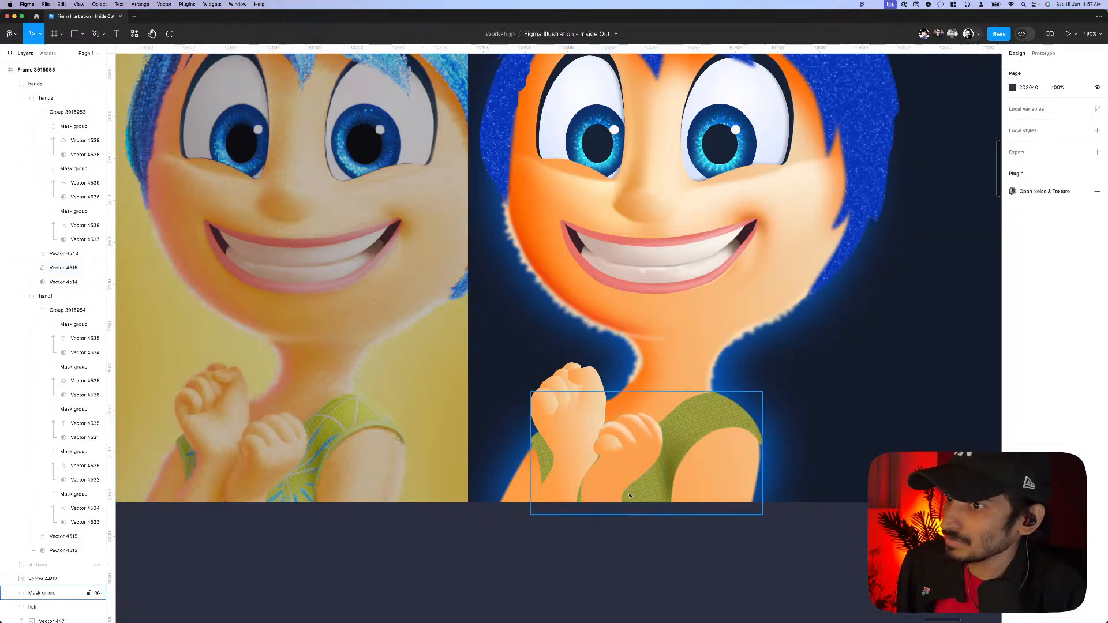
- Replace the front finger mask's linear fill with solid D9D9D9 and pull its lower-right point outward, making the shape about 40 × 34
{"action": "scroll", "coordinate": [623, 485], "scroll_direction": "up", "scroll_amount": 2}
{"action": "left_click", "coordinate": [615, 447]}
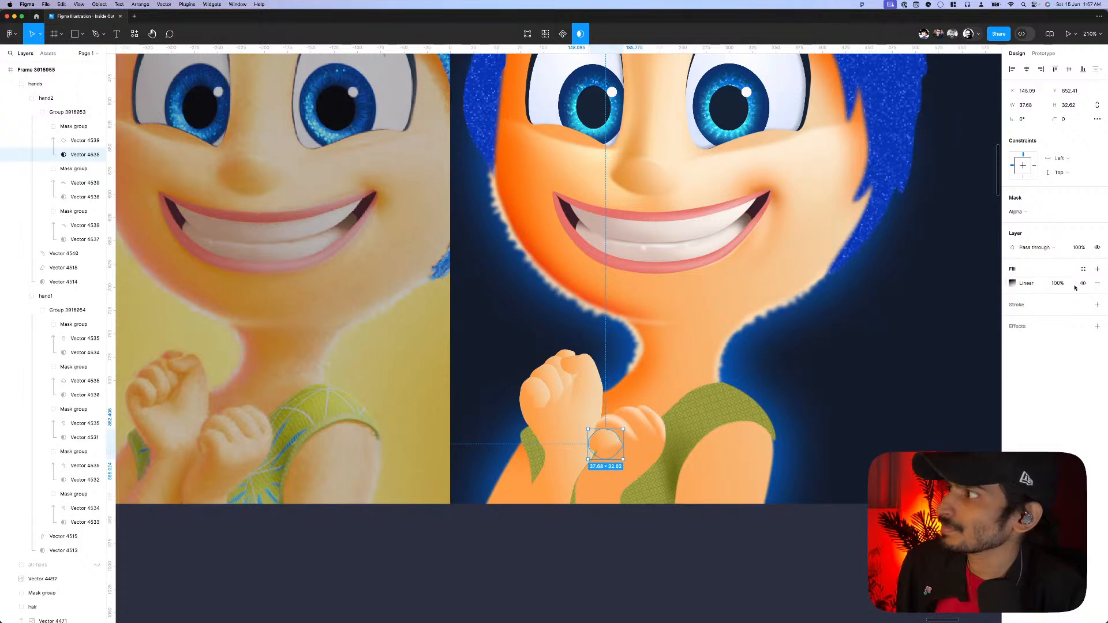
{"action": "left_click", "coordinate": [1097, 282]}
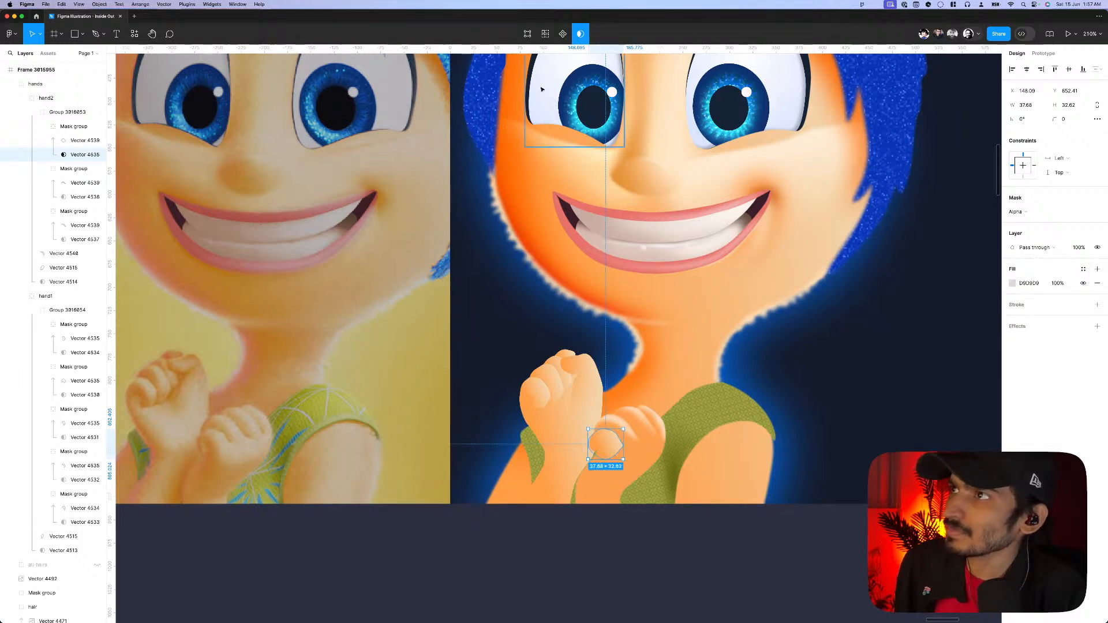
{"action": "left_click", "coordinate": [527, 35]}
{"action": "scroll", "coordinate": [616, 448], "scroll_direction": "up", "scroll_amount": 5}
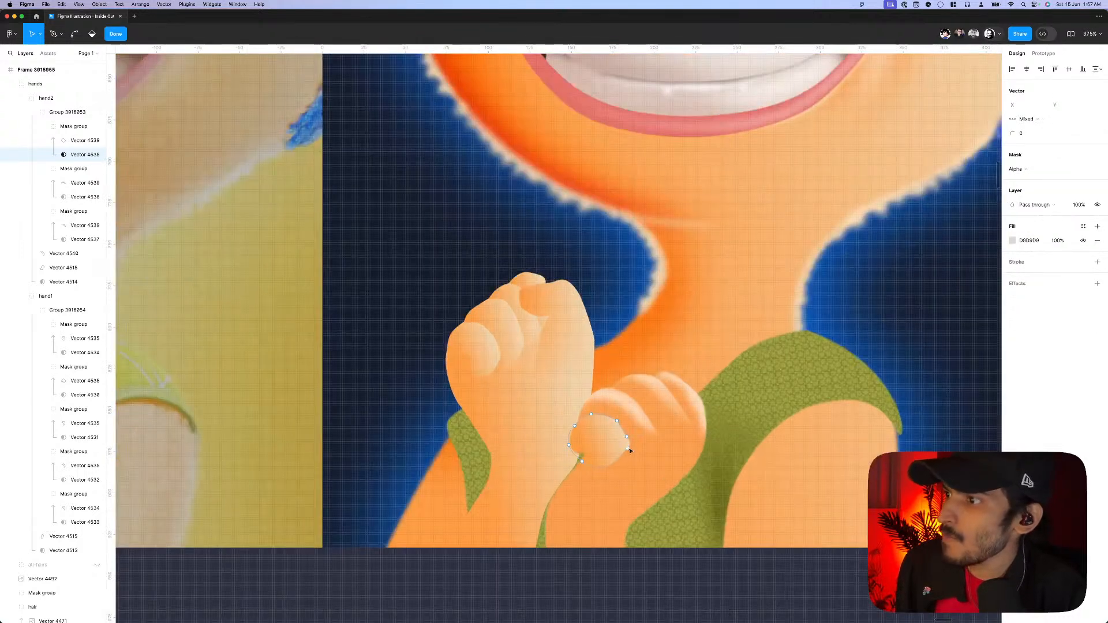
{"action": "key", "text": "Escape"}
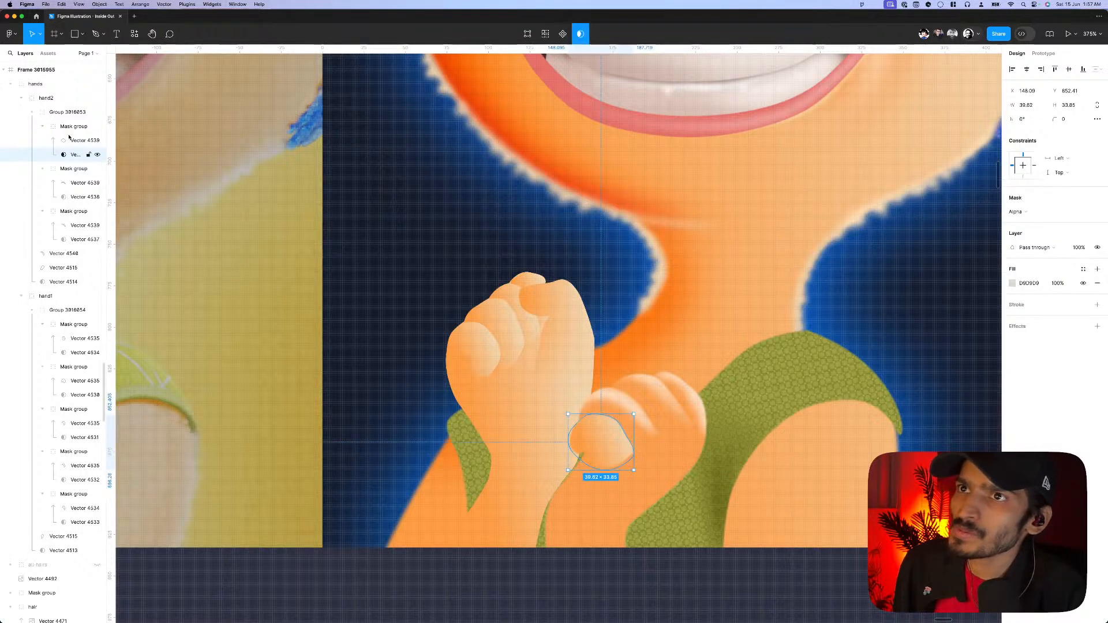
- Reshape the front finger's shading shape into a curved band by raising its lower edge to about (170, 864), and open its layer blur value
{"action": "key", "text": "shift+Tab"}
{"action": "left_click", "coordinate": [526, 35]}
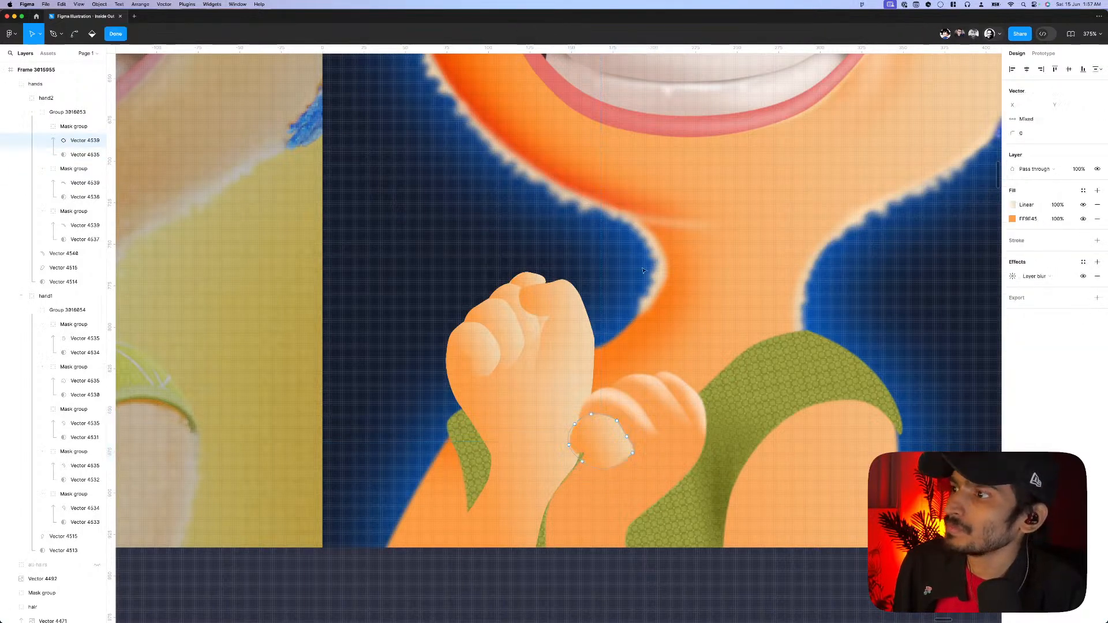
{"action": "left_click_drag", "start_coordinate": [583, 463], "coordinate": [605, 435]}
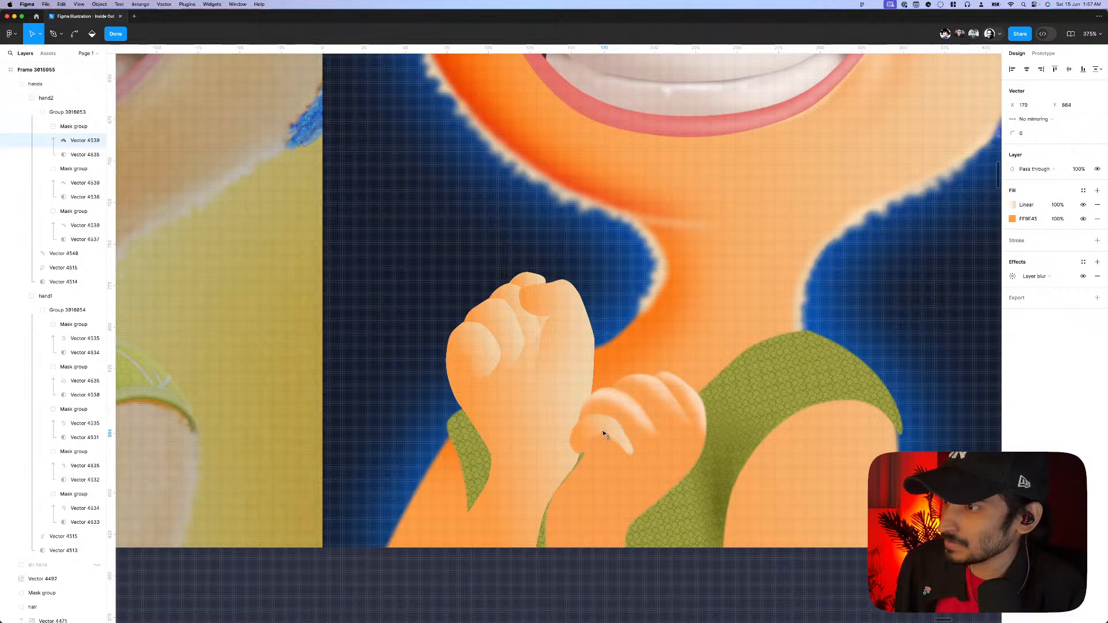
{"action": "scroll", "coordinate": [601, 429], "scroll_direction": "up", "scroll_amount": 1}
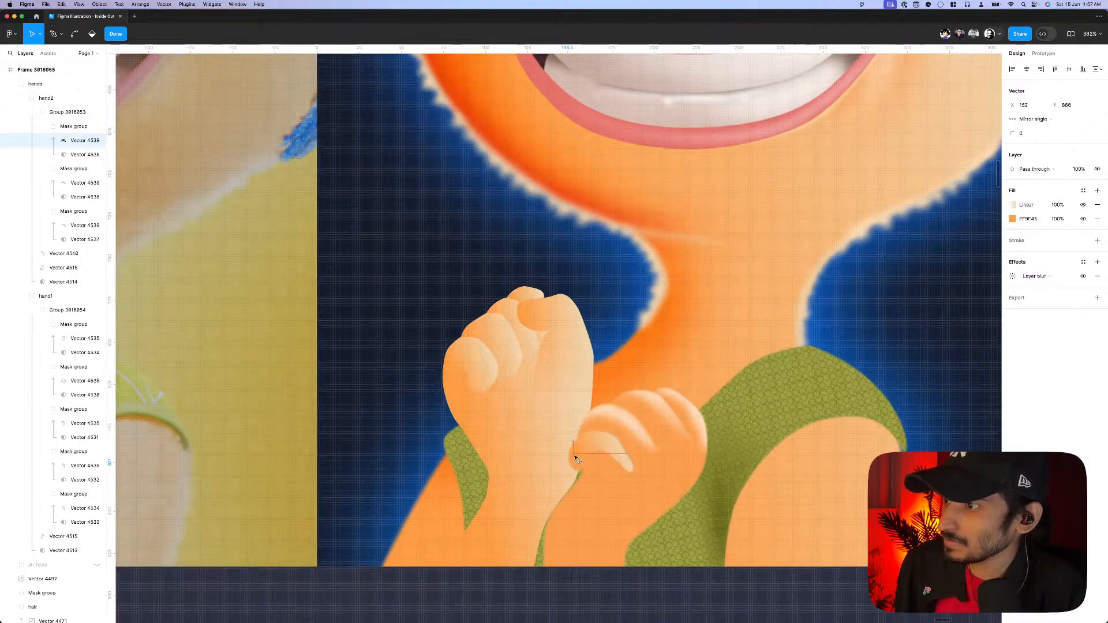
{"action": "left_click", "coordinate": [1013, 276]}
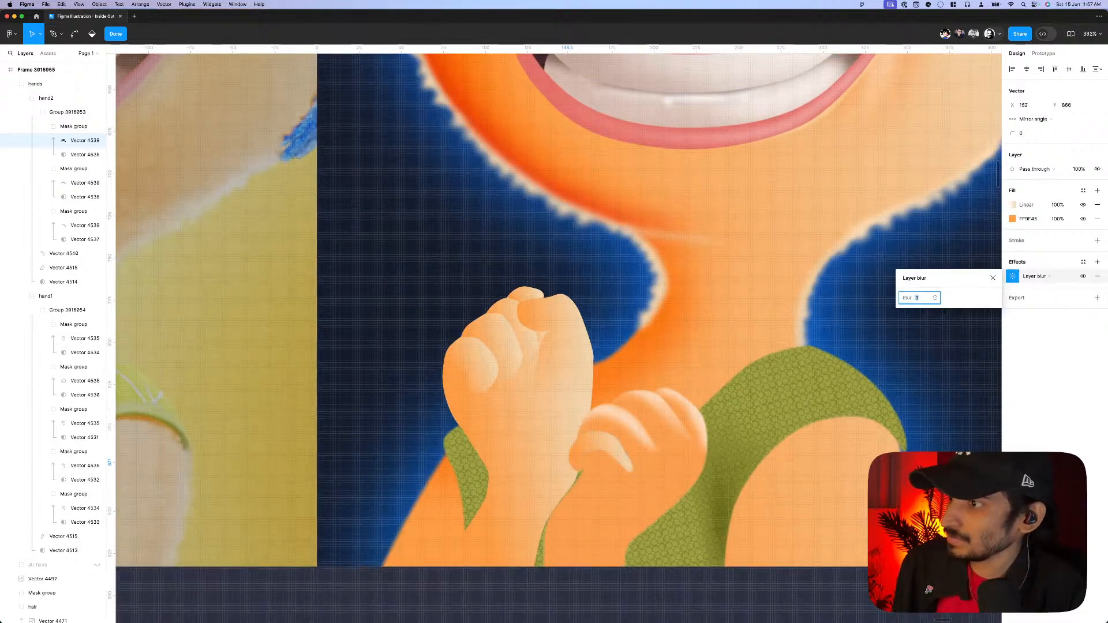
{"action": "scroll", "coordinate": [635, 347], "scroll_direction": "down", "scroll_amount": 5}
{"action": "key", "text": "Escape"}
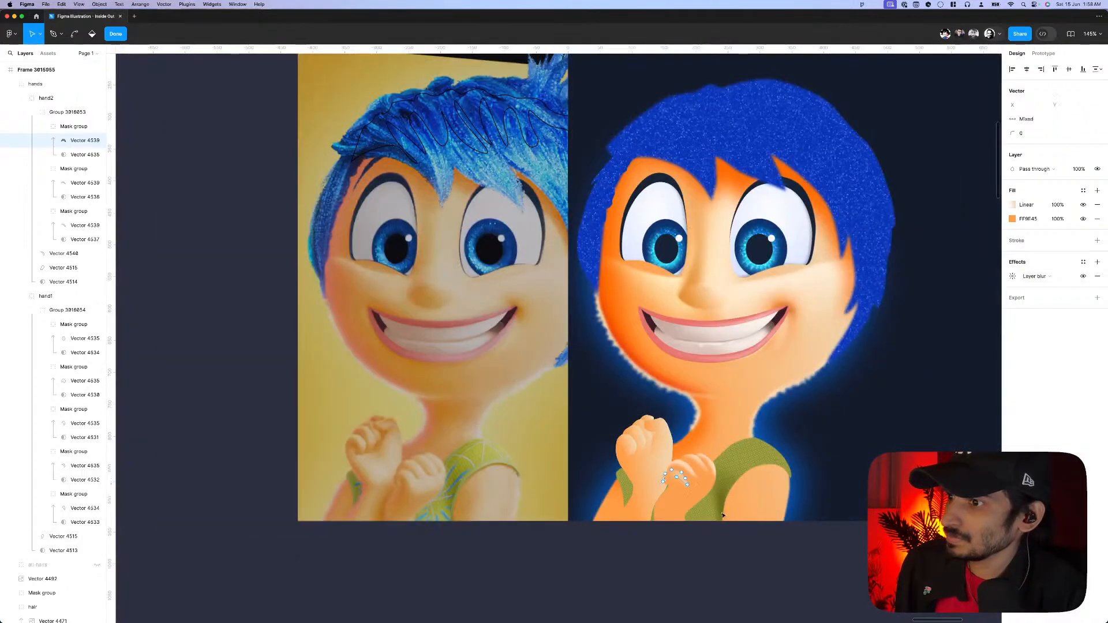
{"action": "left_click", "coordinate": [673, 485]}
{"action": "scroll", "coordinate": [687, 500], "scroll_direction": "up", "scroll_amount": 3}
{"action": "scroll", "coordinate": [687, 500], "scroll_direction": "up", "scroll_amount": 1}
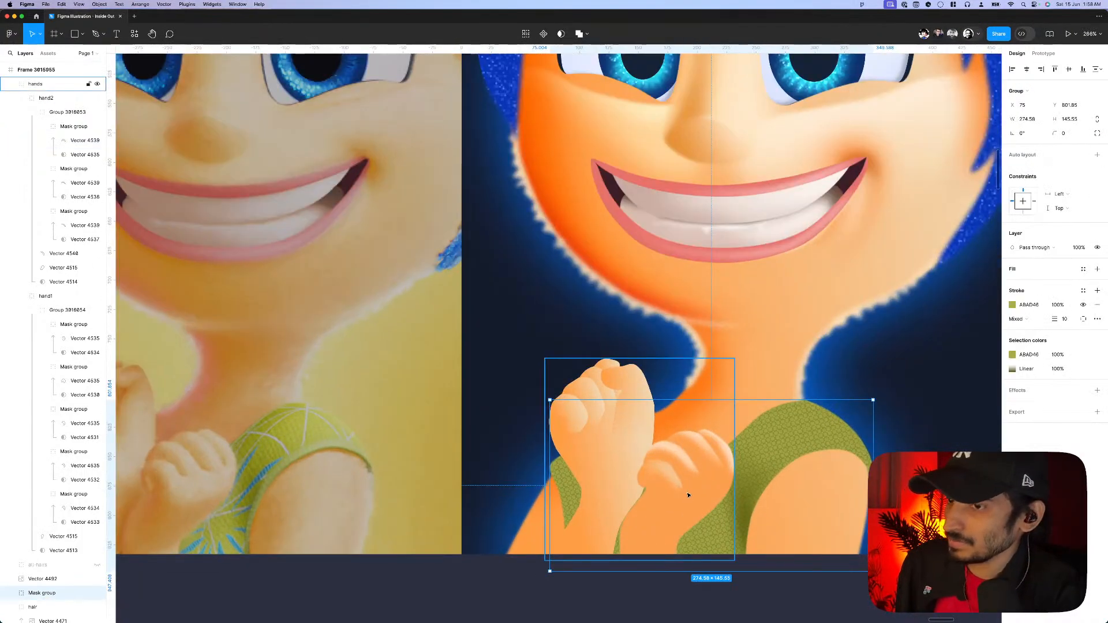
{"action": "key", "text": "p"}
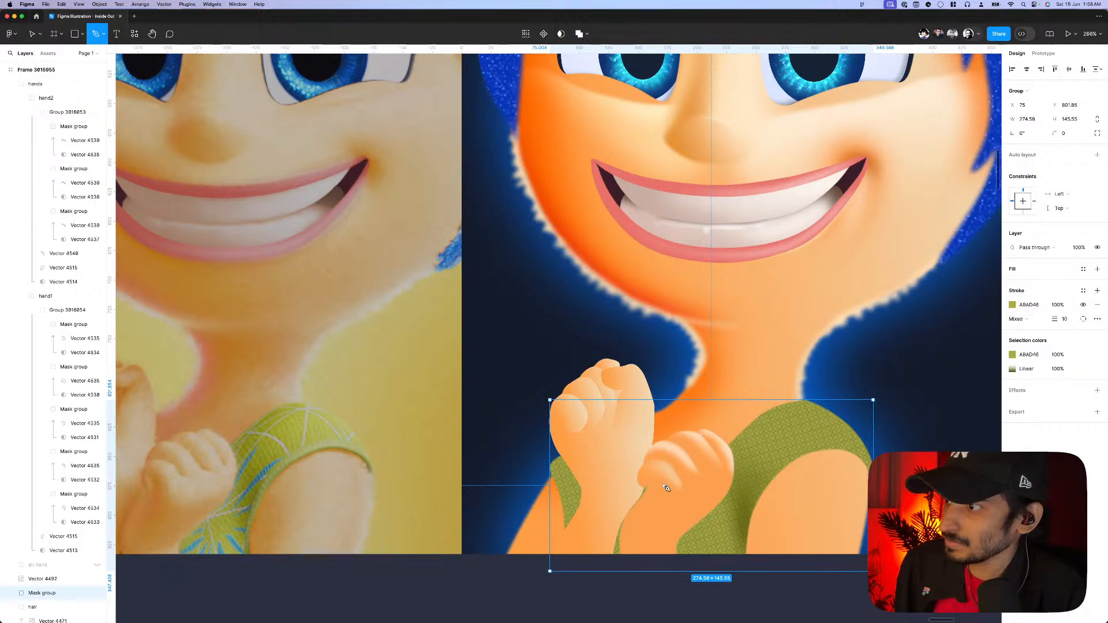
{"action": "left_click", "coordinate": [664, 486]}
{"action": "left_click_drag", "start_coordinate": [679, 516], "coordinate": [686, 525]}
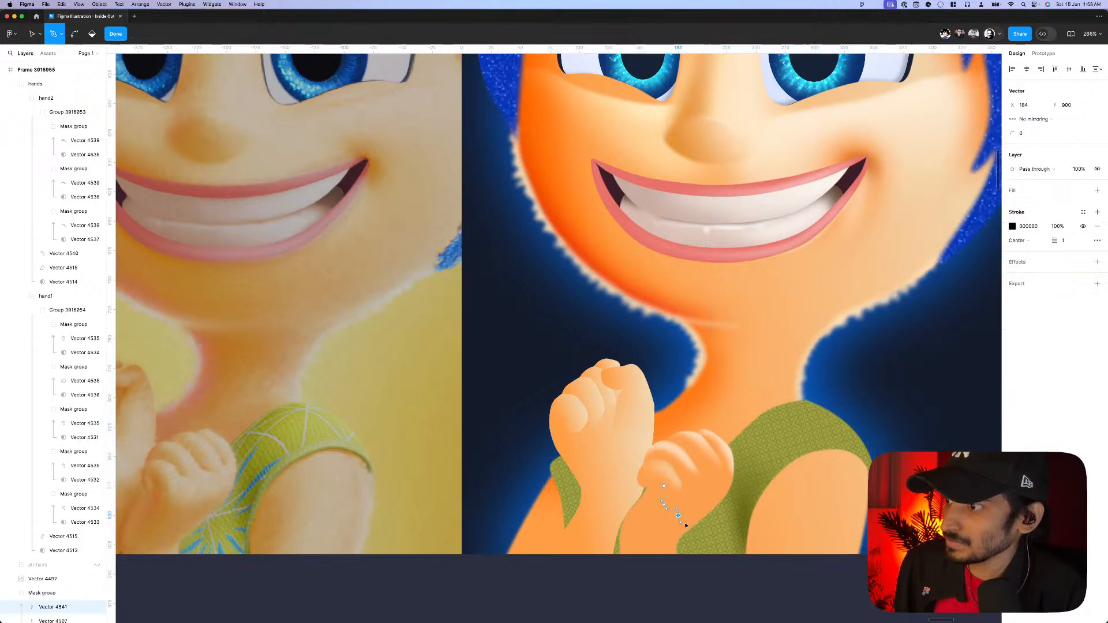
{"action": "left_click", "coordinate": [721, 489]}
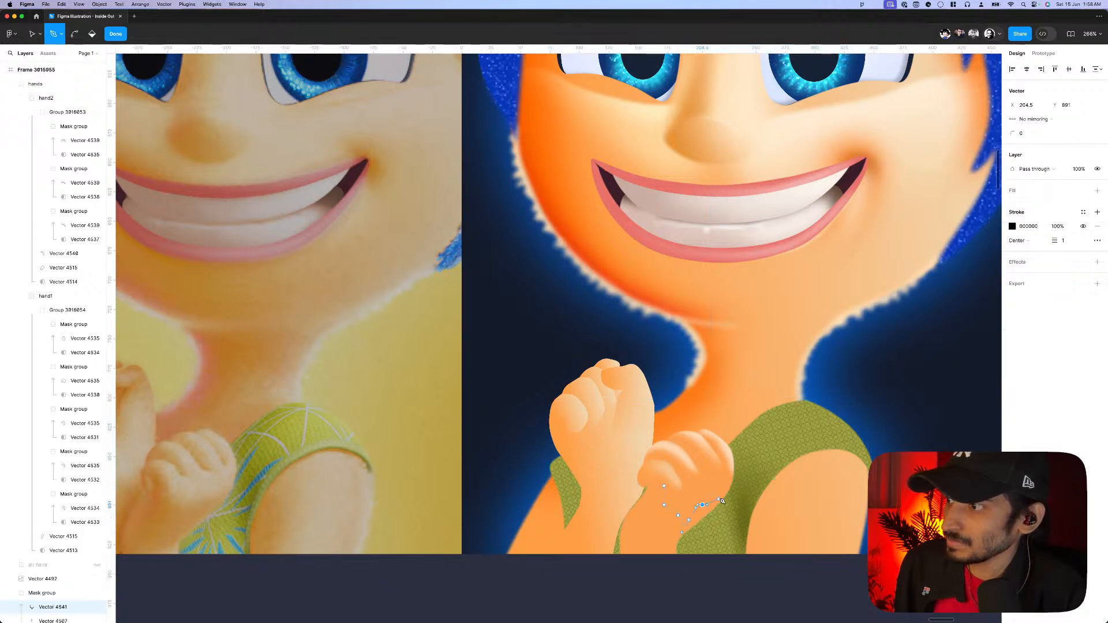
{"action": "left_click", "coordinate": [734, 471]}
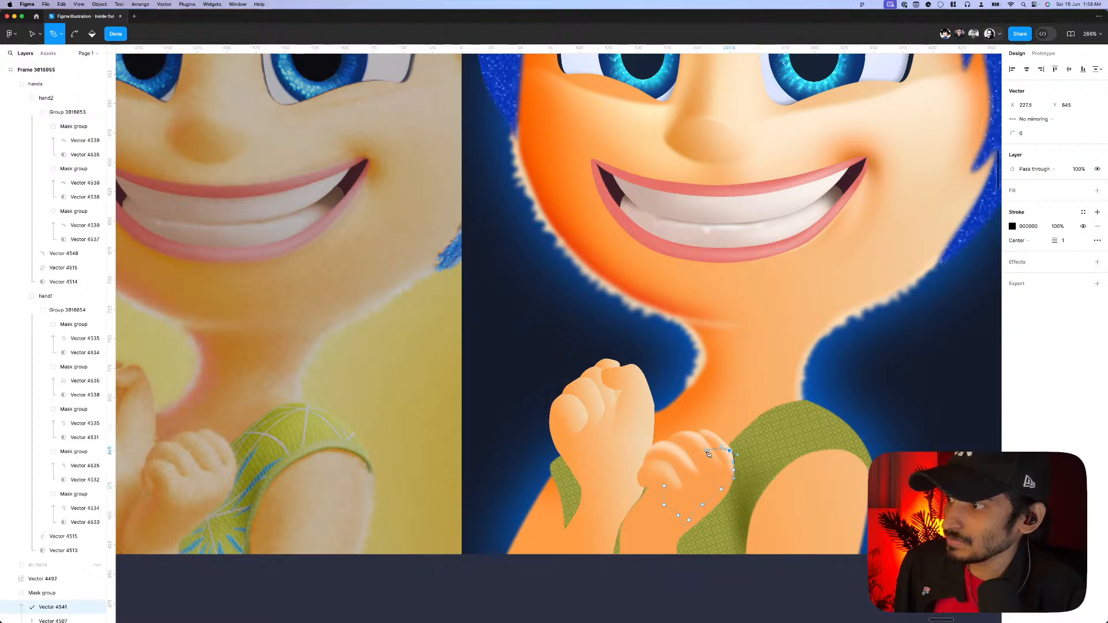
{"action": "left_click", "coordinate": [705, 451]}
{"action": "left_click", "coordinate": [690, 460]}
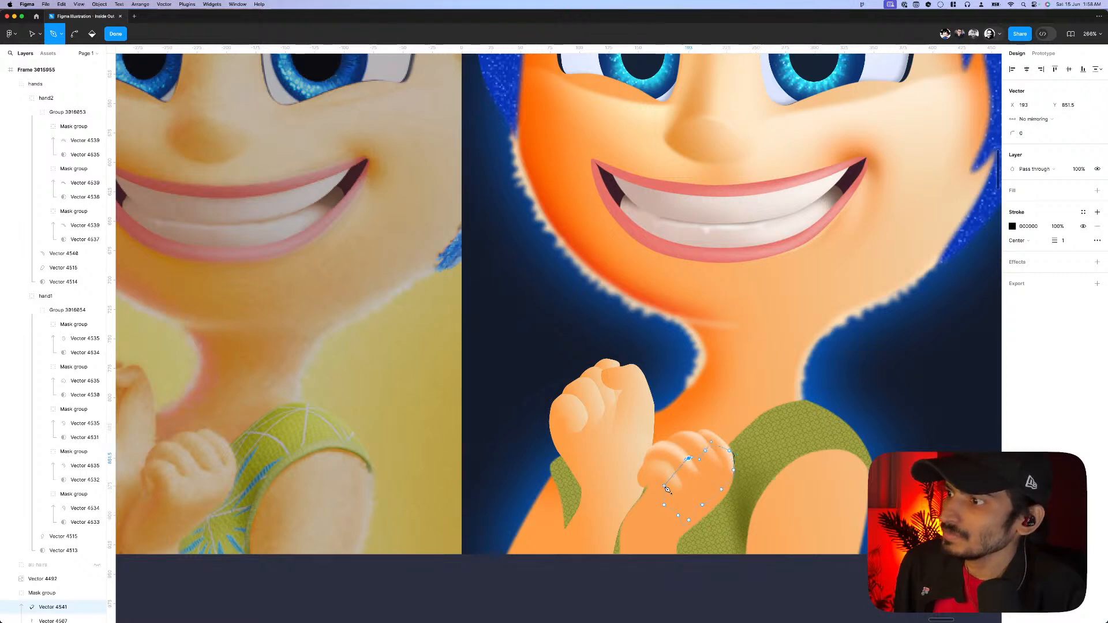
{"action": "left_click", "coordinate": [667, 489]}
{"action": "key", "text": "Escape"}
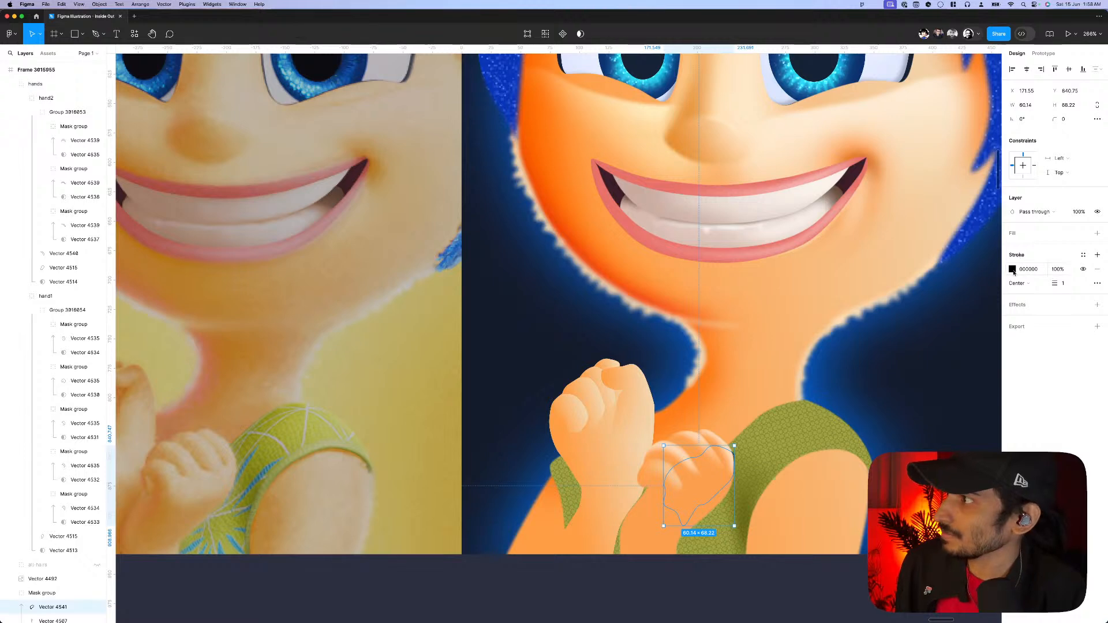
{"action": "key", "text": "Delete"}
- Paste the palm shape into hand2 directly above its base shape, fill it solid black and place it at about (172, 845)
{"action": "left_click", "coordinate": [668, 530]}
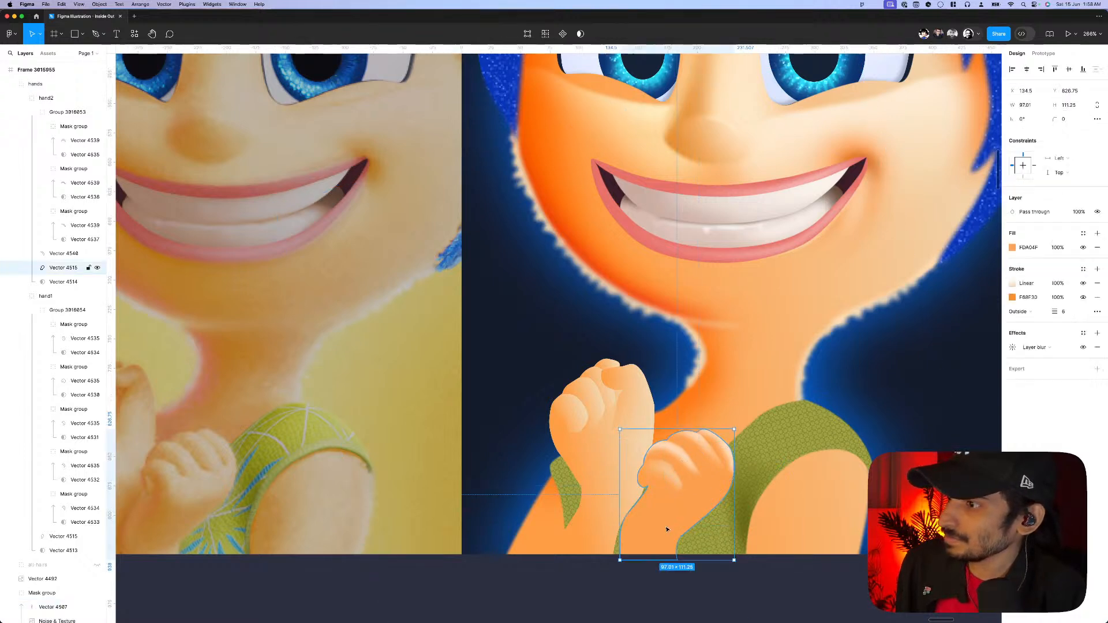
{"action": "key", "text": "super+v"}
{"action": "left_click_drag", "start_coordinate": [761, 524], "coordinate": [692, 499]}
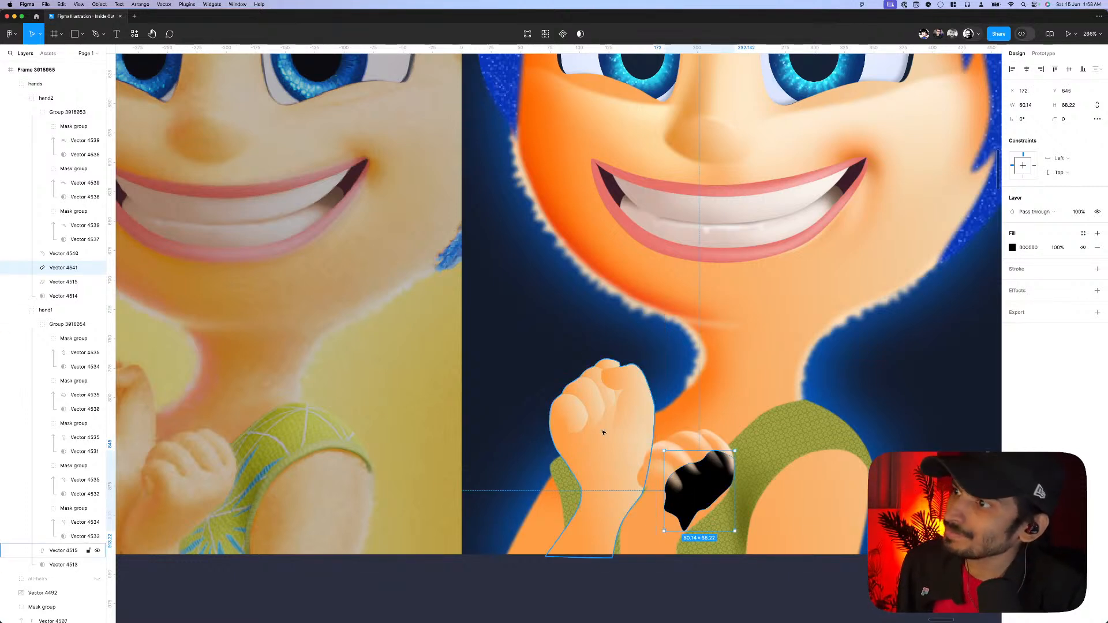
- Copy the fills and layer blur of hand1's finger shading onto hand2's palm shape, and hide the copied solid fill
{"action": "left_click", "coordinate": [571, 411], "text": "super"}
{"action": "left_click", "coordinate": [682, 472], "text": "super"}
{"action": "left_click", "coordinate": [1084, 261]}
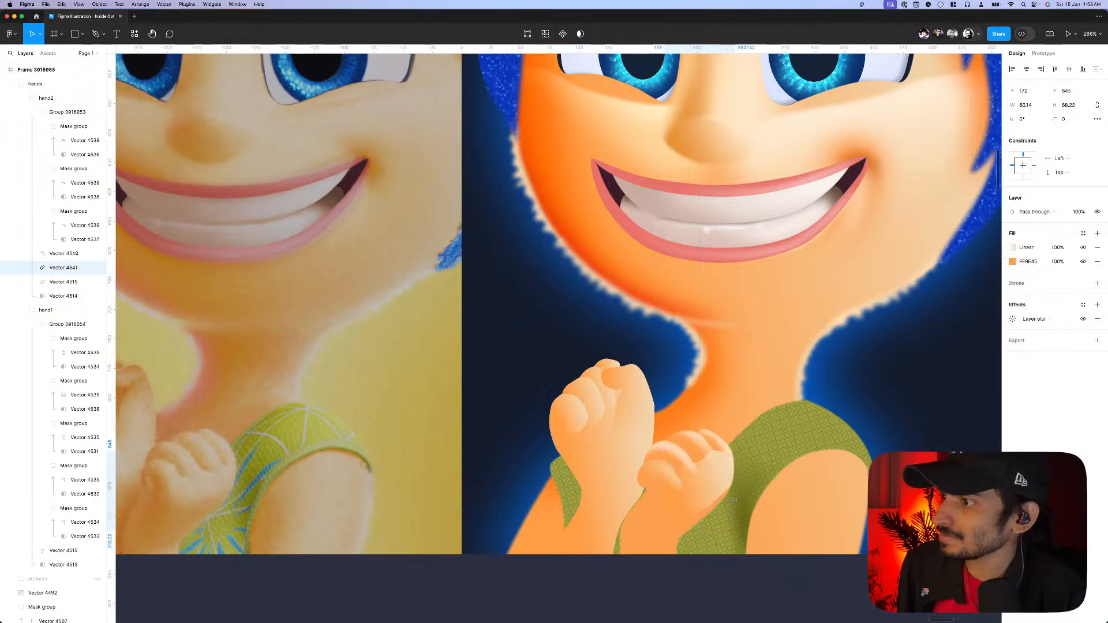
- Redirect the palm shape's linear gradient to run upward from its lower tip to the knuckles, and open its layer blur value
{"action": "left_click", "coordinate": [1014, 248]}
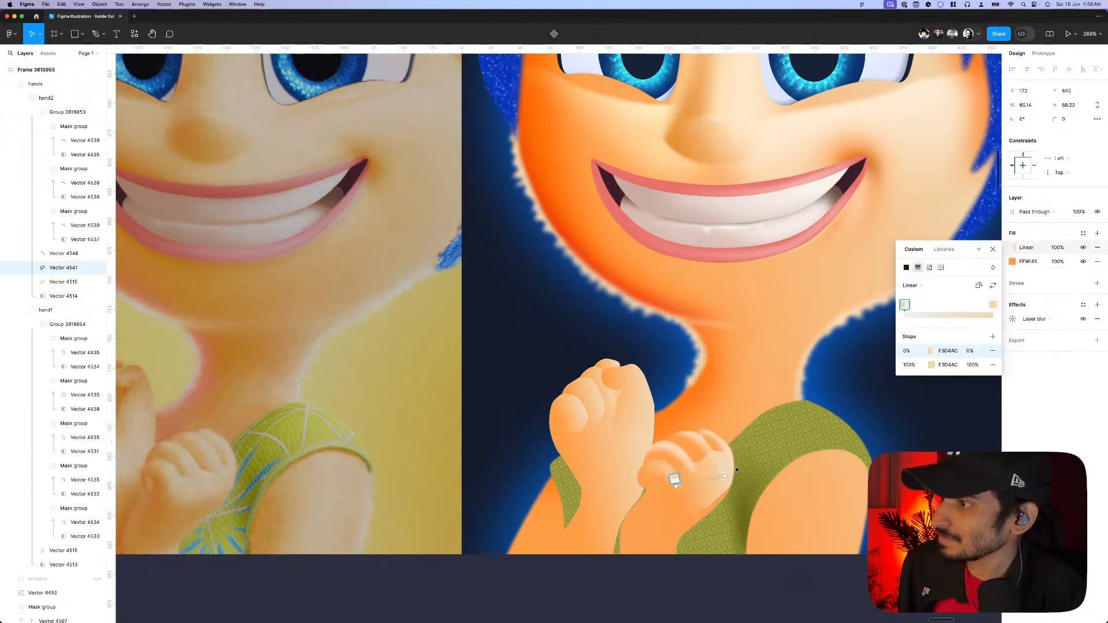
{"action": "left_click_drag", "start_coordinate": [723, 479], "coordinate": [704, 516]}
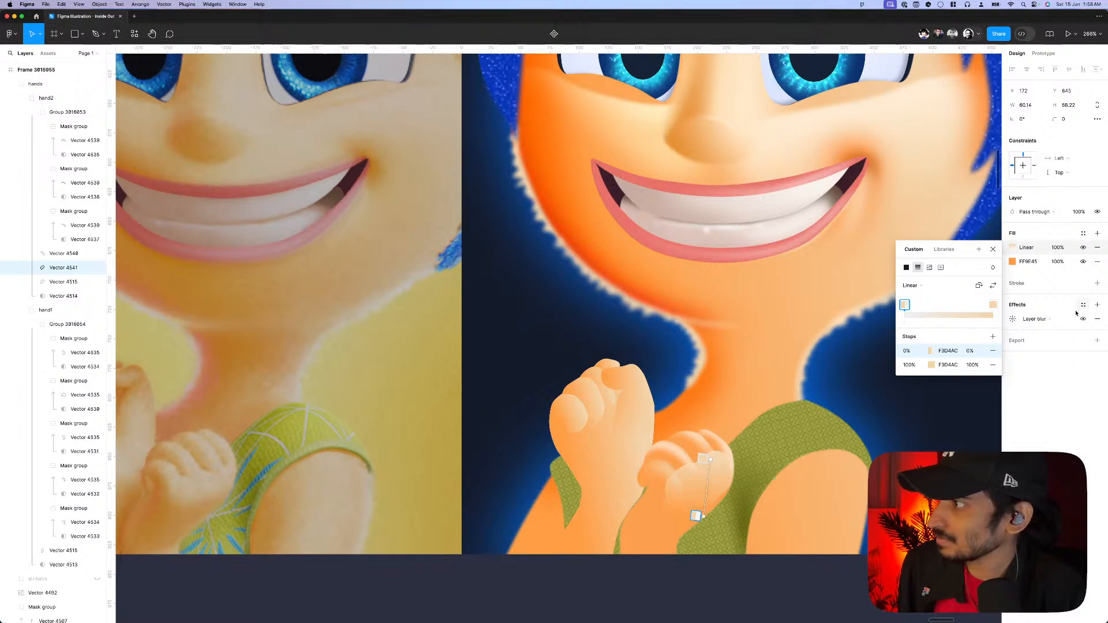
{"action": "left_click", "coordinate": [1014, 319]}
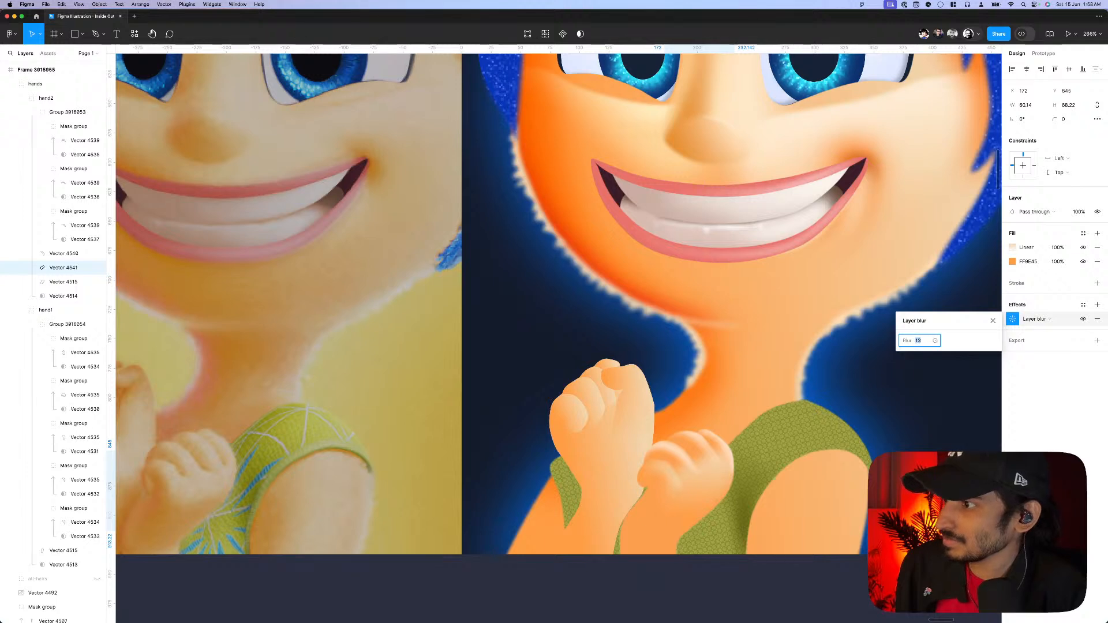
{"action": "scroll", "coordinate": [718, 396], "scroll_direction": "down", "scroll_amount": 5}
{"action": "left_click", "coordinate": [736, 486]}
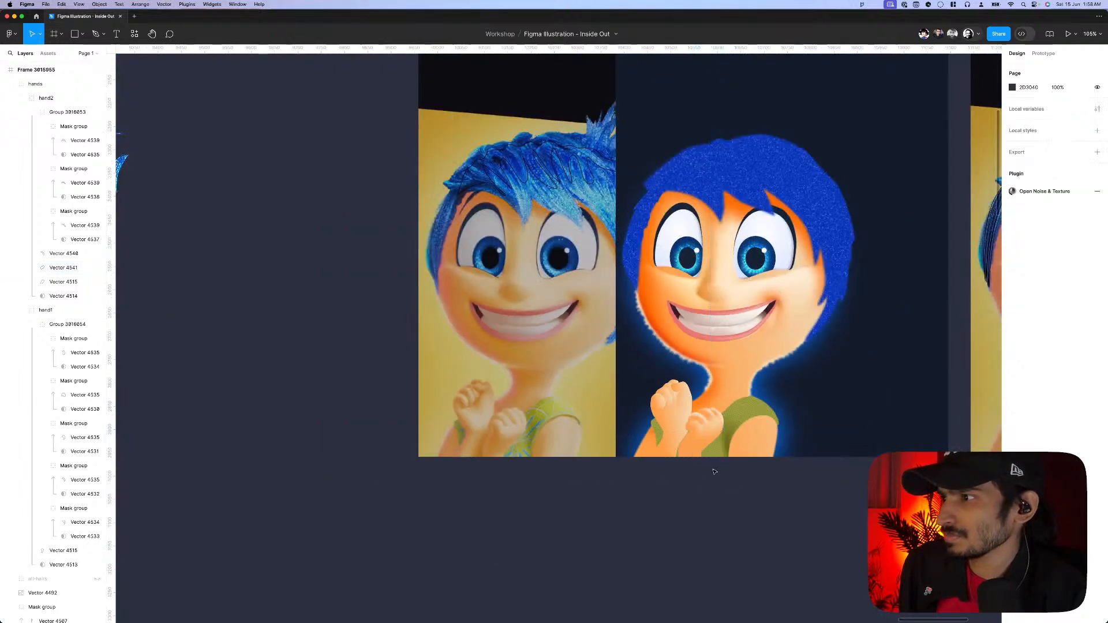
- Draw a closed, filled S-curved shadow shape about 25 × 53 with the Pen tool along the inner wrist of hand2, below the front finger
{"action": "scroll", "coordinate": [715, 472], "scroll_direction": "up", "scroll_amount": 5}
{"action": "left_click", "coordinate": [692, 445]}
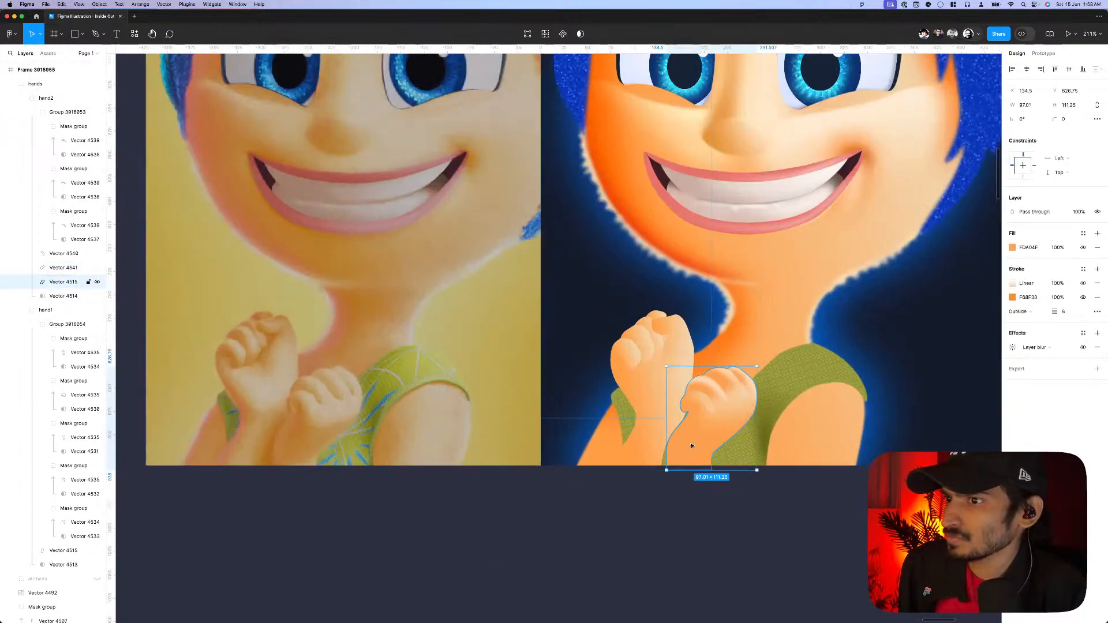
{"action": "key", "text": "p"}
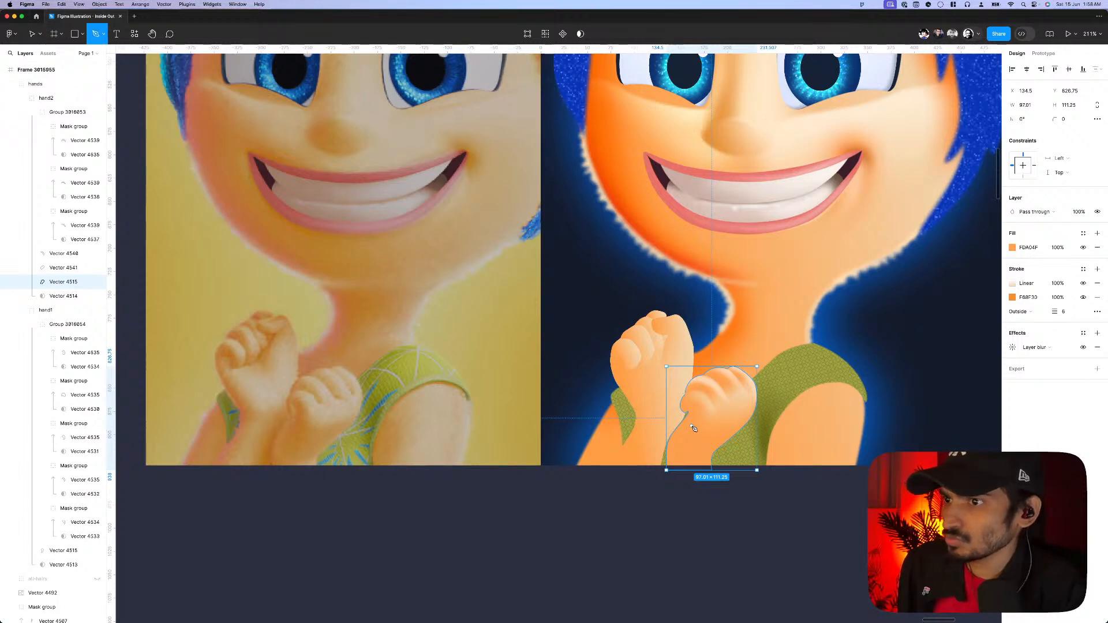
{"action": "left_click", "coordinate": [692, 426]}
{"action": "left_click", "coordinate": [680, 453]}
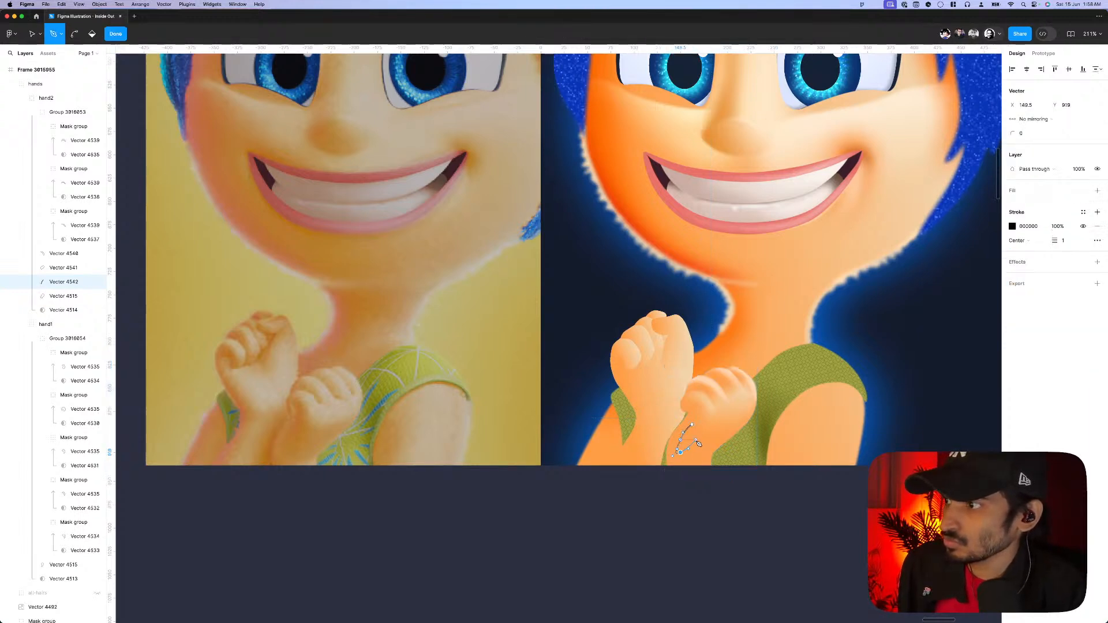
{"action": "left_click", "coordinate": [696, 439]}
{"action": "left_click", "coordinate": [701, 426]}
{"action": "left_click", "coordinate": [695, 410]}
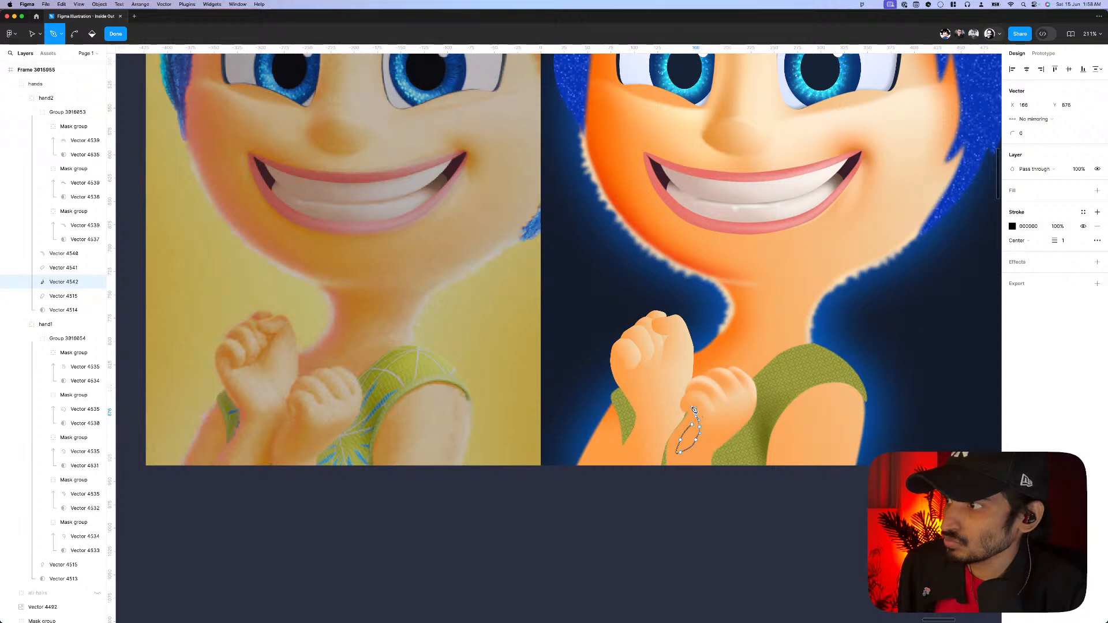
{"action": "scroll", "coordinate": [694, 415], "scroll_direction": "up", "scroll_amount": 5}
{"action": "left_click", "coordinate": [692, 413]}
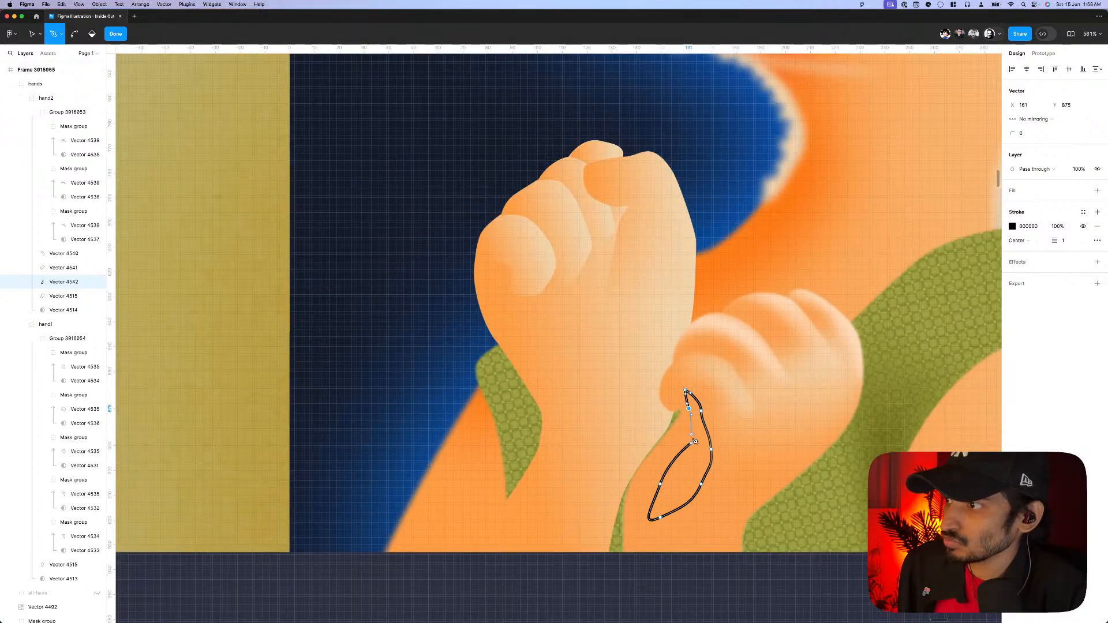
{"action": "scroll", "coordinate": [695, 447], "scroll_direction": "down", "scroll_amount": 10}
{"action": "key", "text": "Escape"}
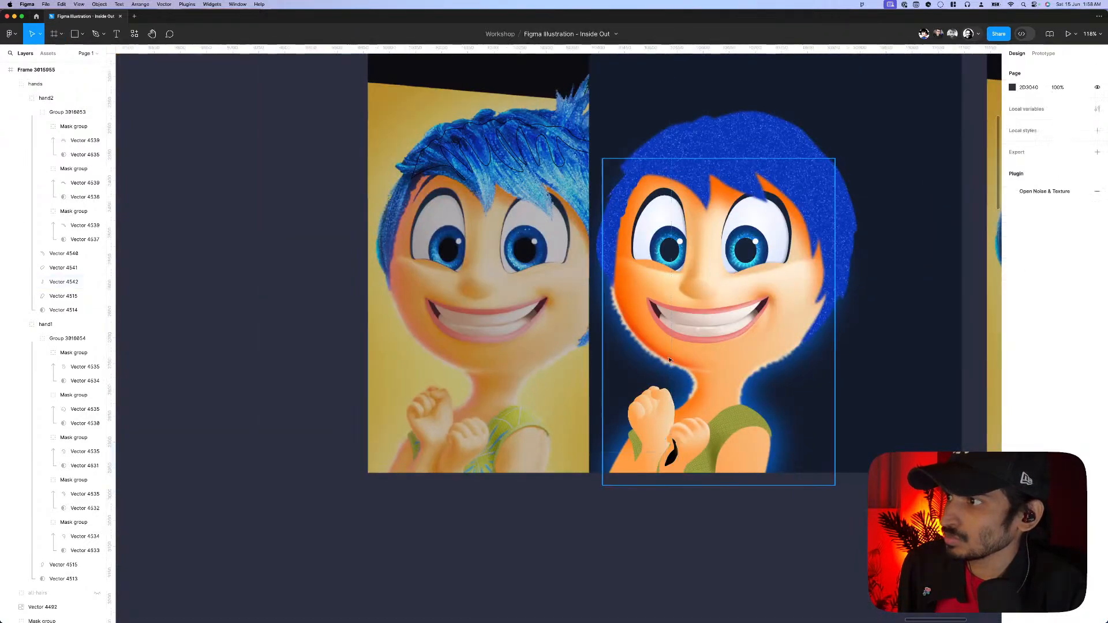
- Copy the face shadow's FF6B01 fill and layer blur onto the wrist shadow shape, and set its blur to 12
{"action": "key", "text": "Escape"}
{"action": "left_click", "coordinate": [667, 355]}
{"action": "left_click", "coordinate": [671, 456]}
{"action": "scroll", "coordinate": [671, 459], "scroll_direction": "up", "scroll_amount": 3}
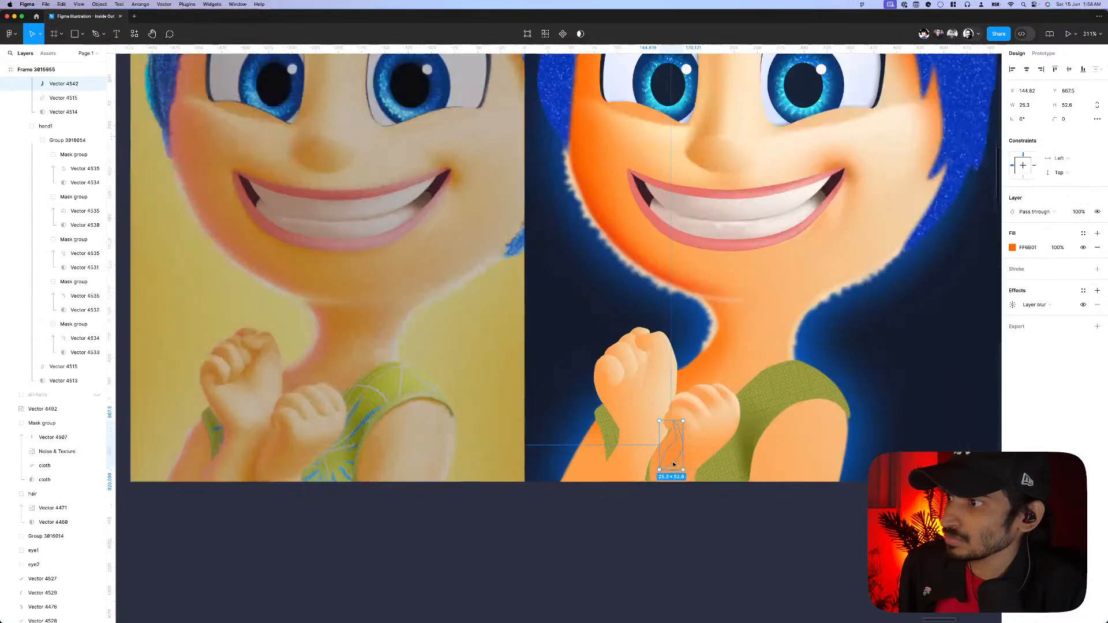
{"action": "left_click", "coordinate": [1013, 305]}
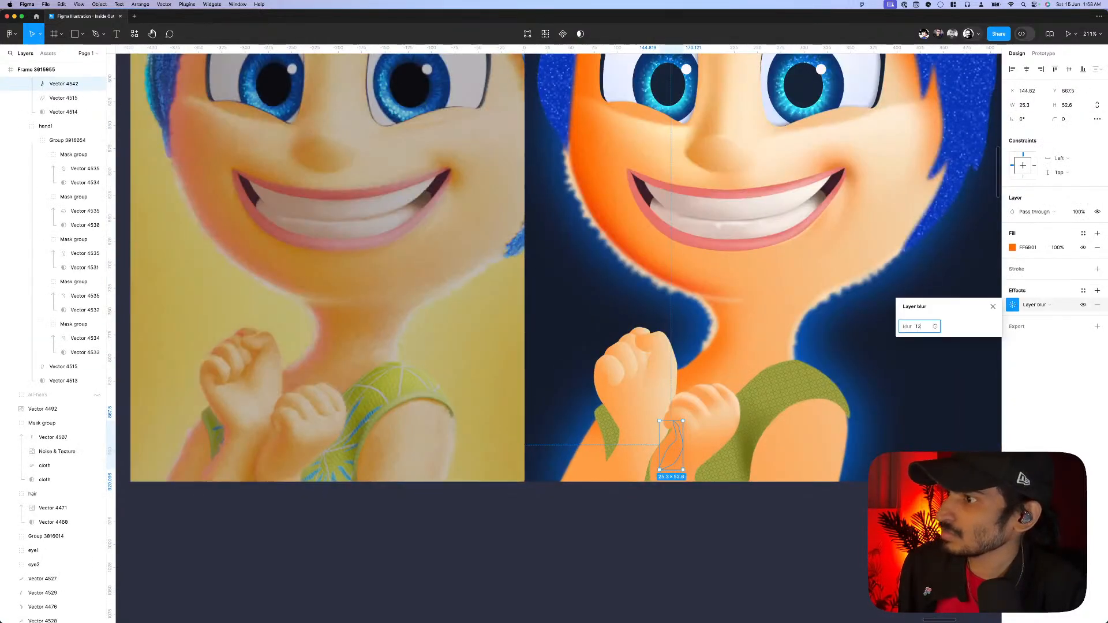
{"action": "key", "text": "Return"}
{"action": "left_click", "coordinate": [993, 306]}
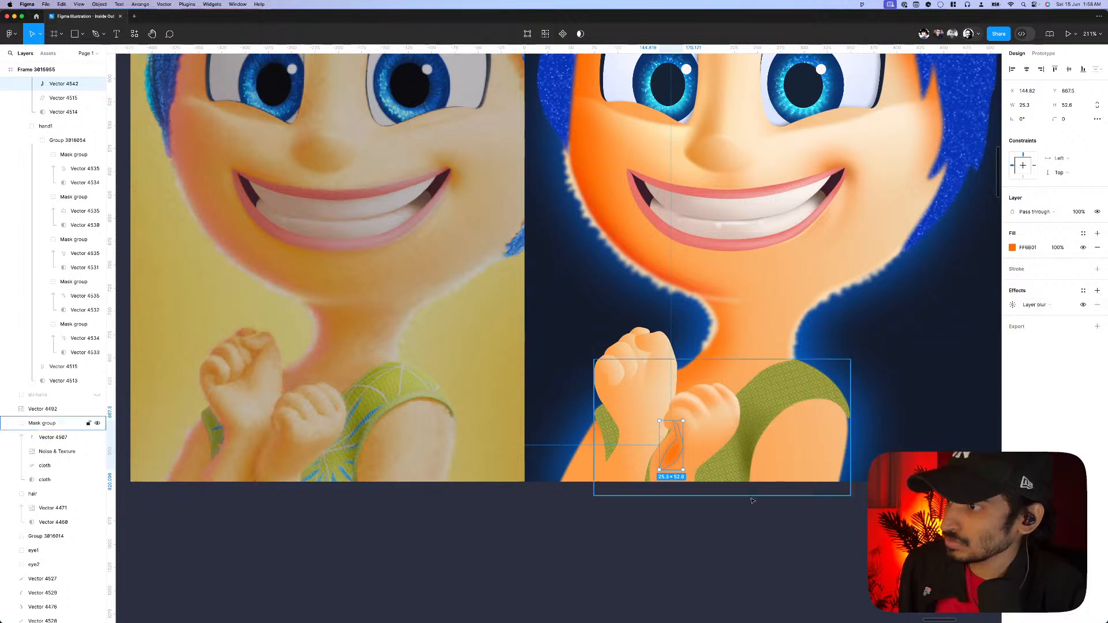
{"action": "left_click", "coordinate": [705, 520]}
{"action": "scroll", "coordinate": [690, 468], "scroll_direction": "up", "scroll_amount": 2}
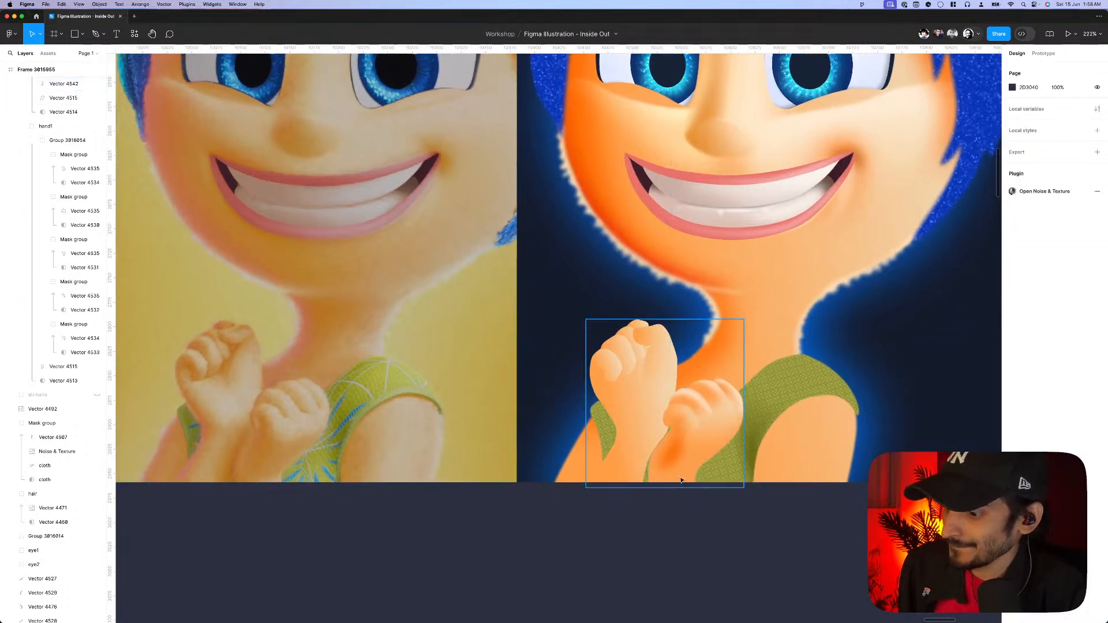
{"action": "key", "text": "p"}
{"action": "scroll", "coordinate": [698, 473], "scroll_direction": "up", "scroll_amount": 5}
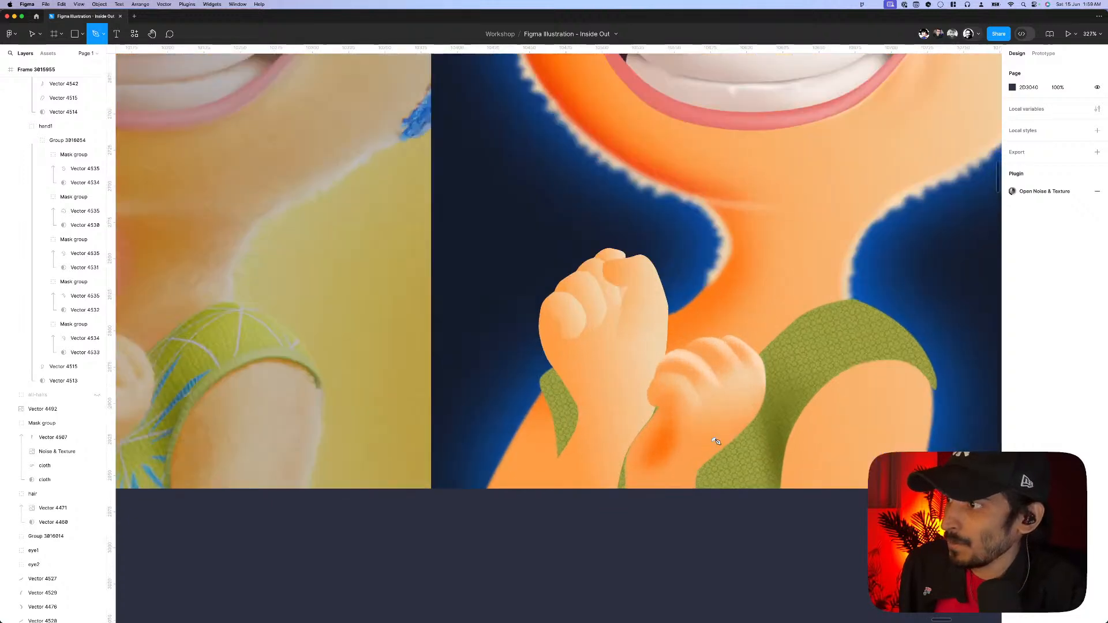
{"action": "key", "text": "v"}
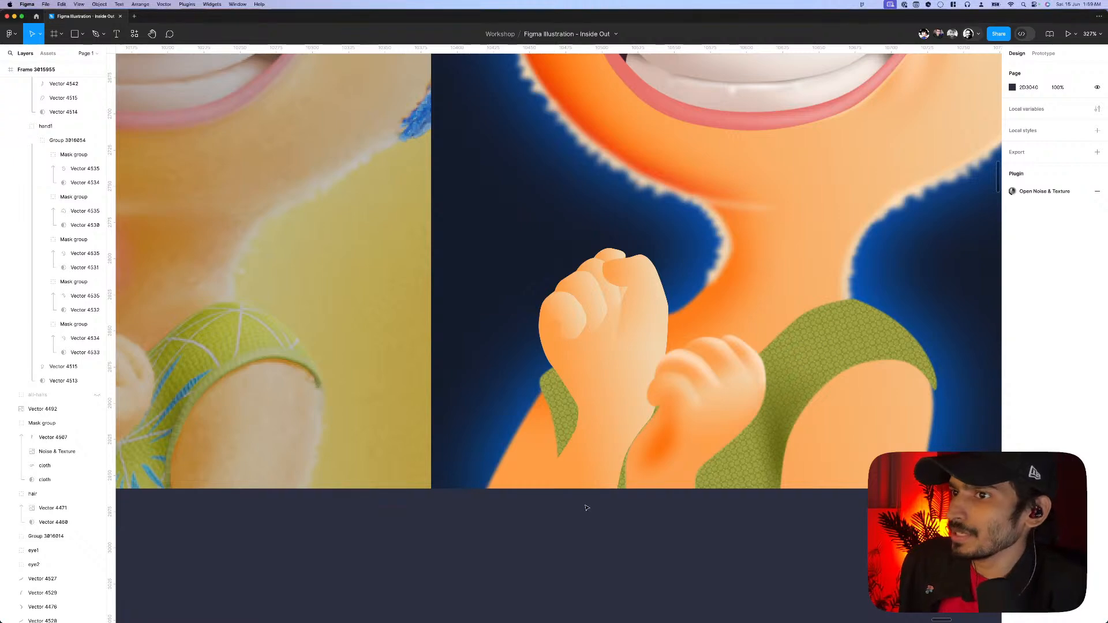
- Adjust the upper points of the wrist shadow shape so its top edge sits at Y 867, under the front finger
{"action": "scroll", "coordinate": [586, 511], "scroll_direction": "down", "scroll_amount": 3}
{"action": "left_click", "coordinate": [643, 462], "text": "super"}
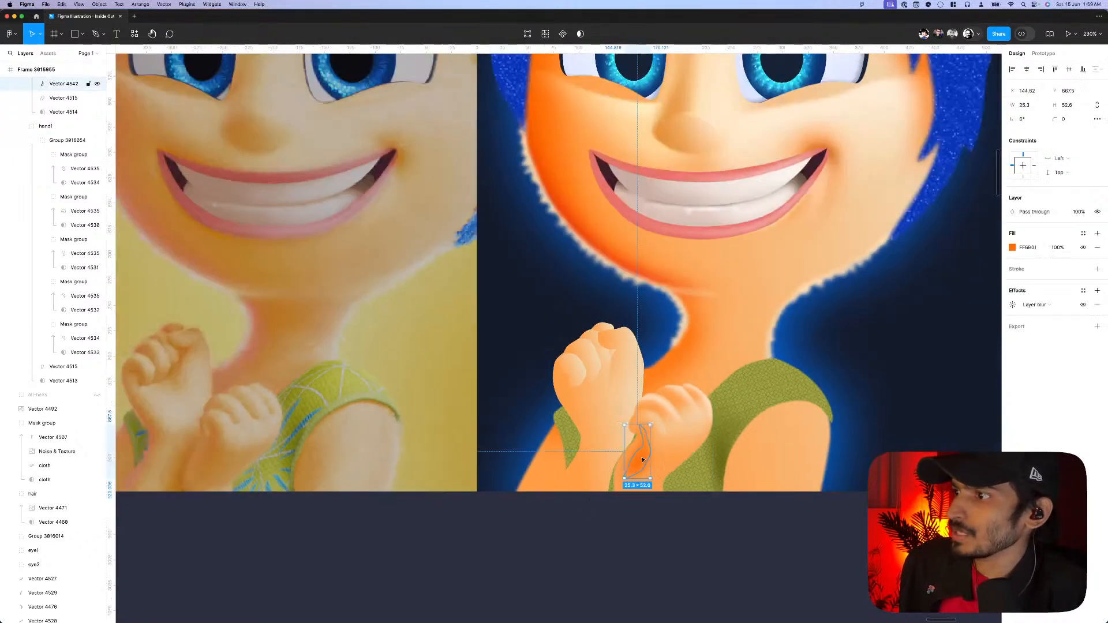
{"action": "scroll", "coordinate": [643, 460], "scroll_direction": "up", "scroll_amount": 1}
{"action": "double_click", "coordinate": [643, 460]}
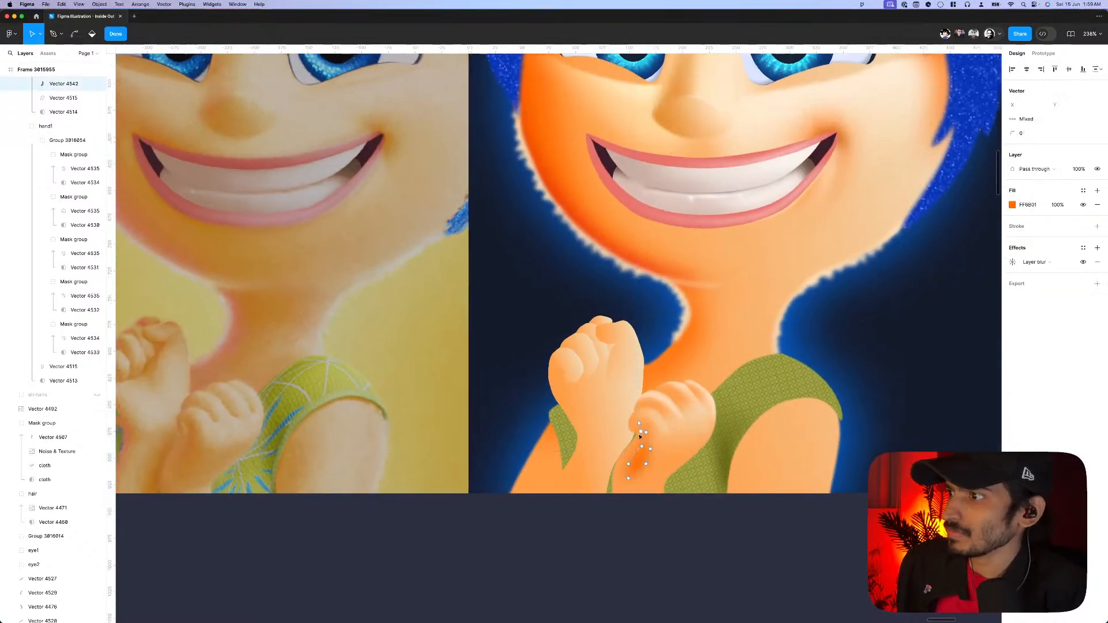
{"action": "scroll", "coordinate": [642, 451], "scroll_direction": "up", "scroll_amount": 5}
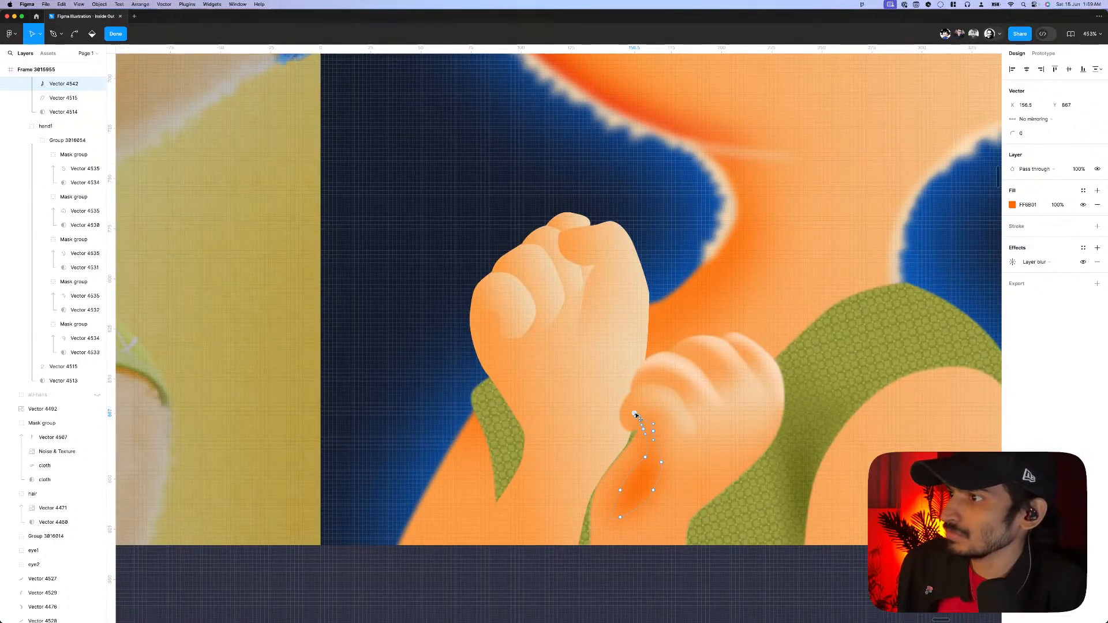
{"action": "scroll", "coordinate": [641, 417], "scroll_direction": "up", "scroll_amount": 3}
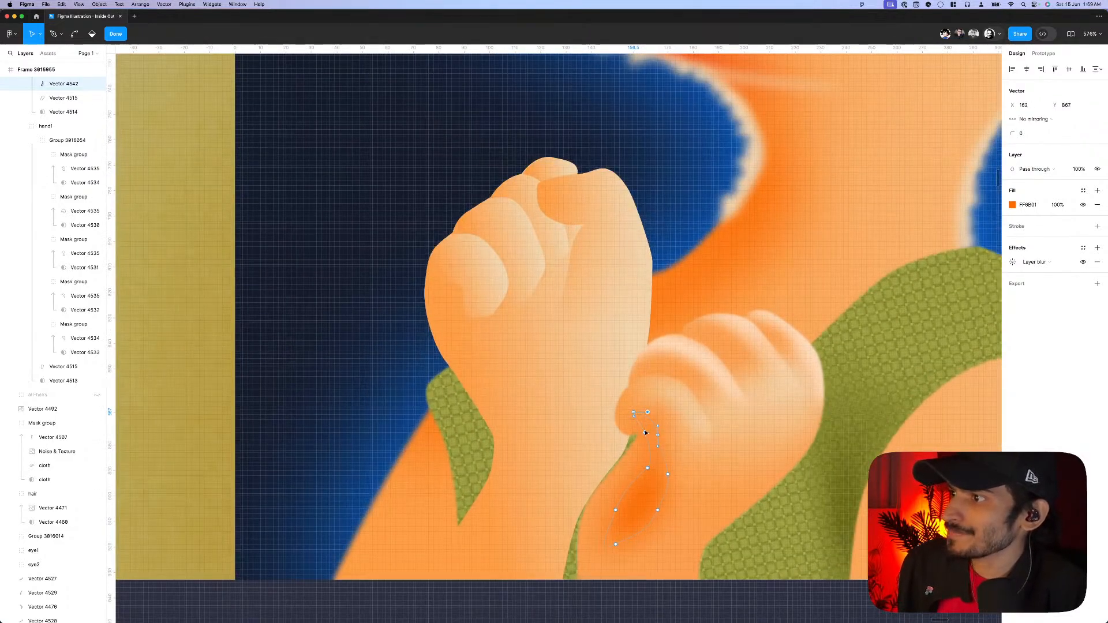
{"action": "left_click", "coordinate": [645, 432]}
{"action": "scroll", "coordinate": [647, 435], "scroll_direction": "down", "scroll_amount": 5}
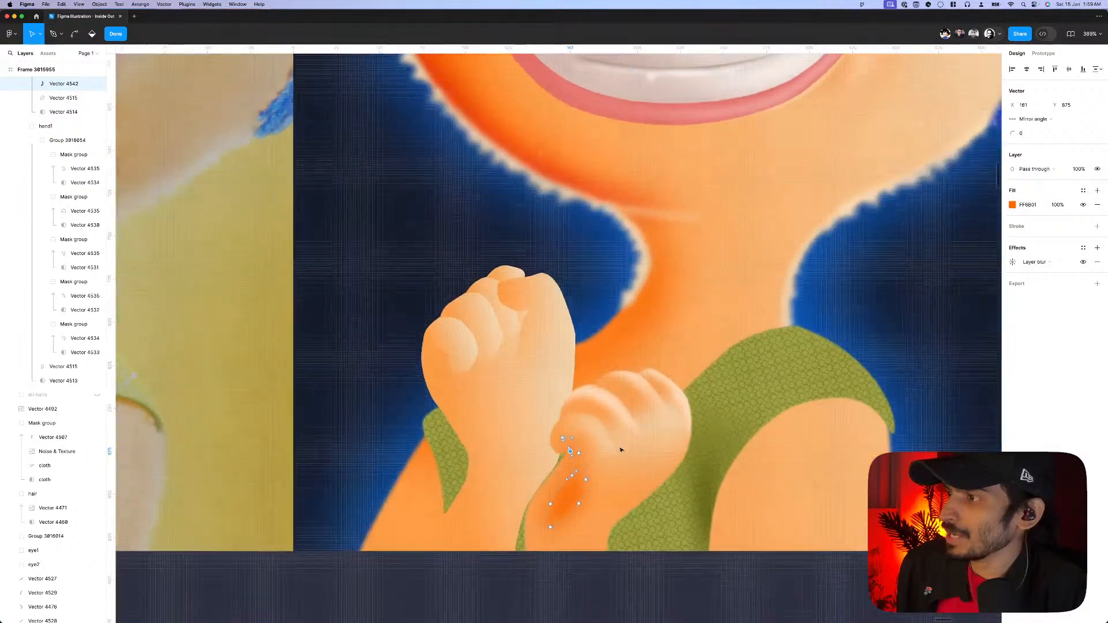
{"action": "key", "text": "Escape"}
{"action": "scroll", "coordinate": [635, 479], "scroll_direction": "down", "scroll_amount": 2}
{"action": "scroll", "coordinate": [631, 488], "scroll_direction": "up", "scroll_amount": 2}
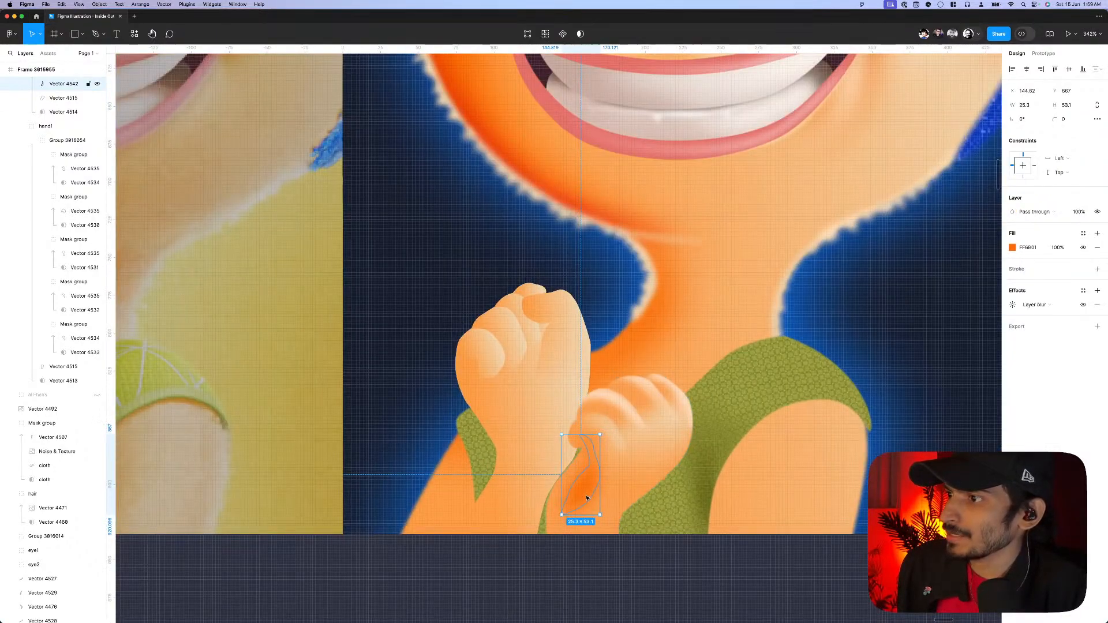
- Reshape the lower end of the wrist shadow, moving its bottom point to about (156.5, 914) and making the shape about 21 × 60
{"action": "double_click", "coordinate": [589, 497]}
{"action": "scroll", "coordinate": [595, 491], "scroll_direction": "up", "scroll_amount": 2}
{"action": "left_click", "coordinate": [586, 492]}
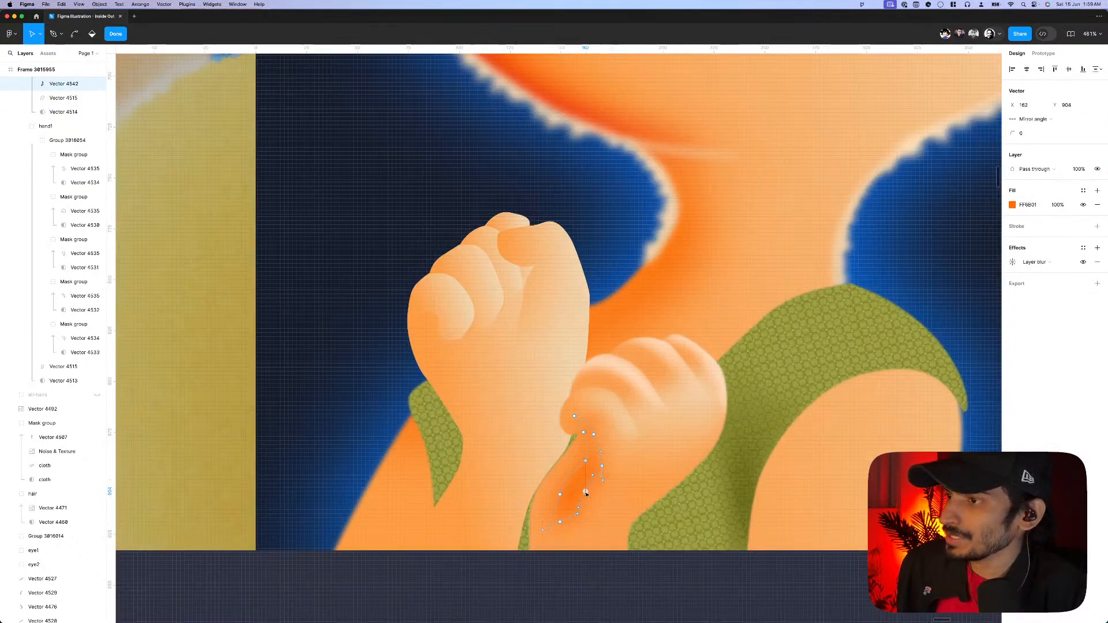
{"action": "mouse_move", "coordinate": [559, 525]}
{"action": "left_mouse_down"}
{"action": "mouse_move", "coordinate": [576, 535]}
{"action": "mouse_move", "coordinate": [574, 513]}
{"action": "left_mouse_up"}
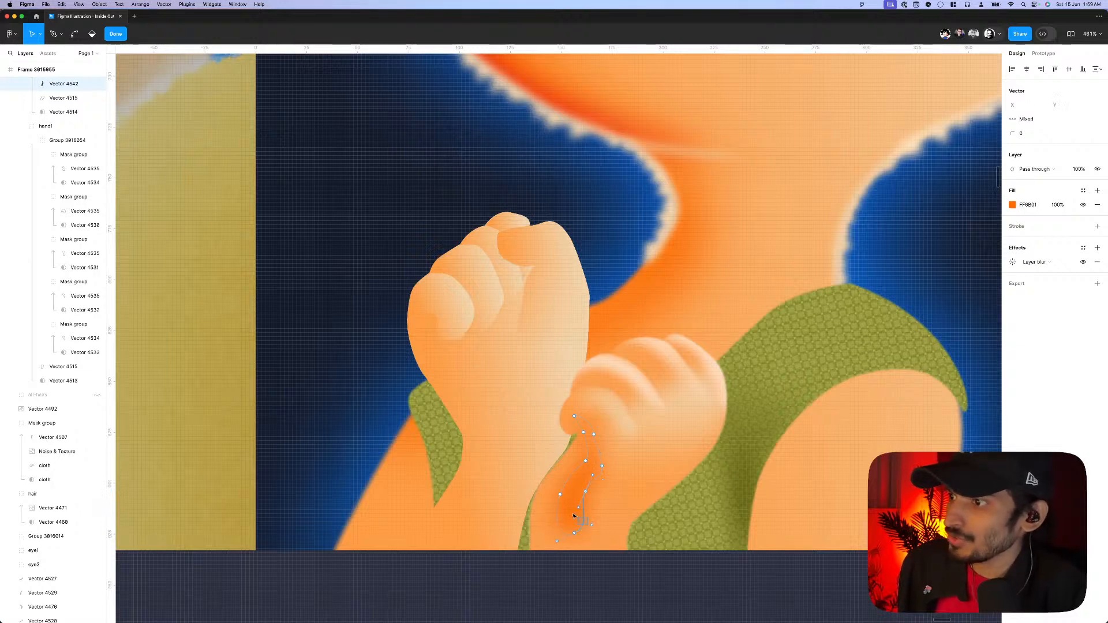
{"action": "left_click", "coordinate": [586, 522]}
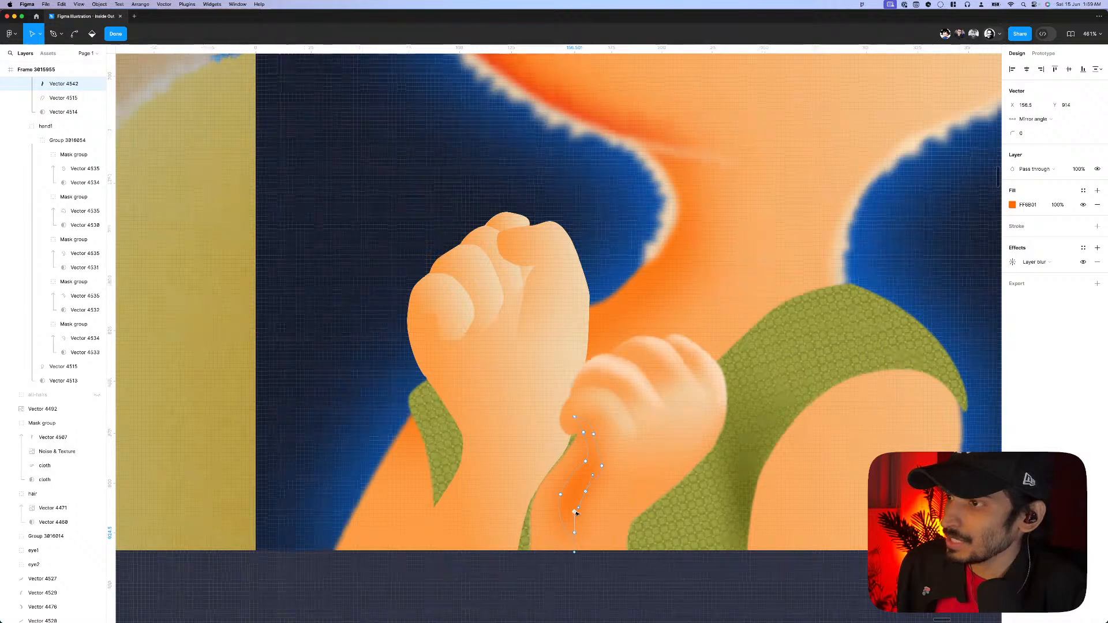
{"action": "scroll", "coordinate": [577, 516], "scroll_direction": "down", "scroll_amount": 10}
{"action": "key", "text": "Escape"}
{"action": "scroll", "coordinate": [622, 496], "scroll_direction": "down", "scroll_amount": 3}
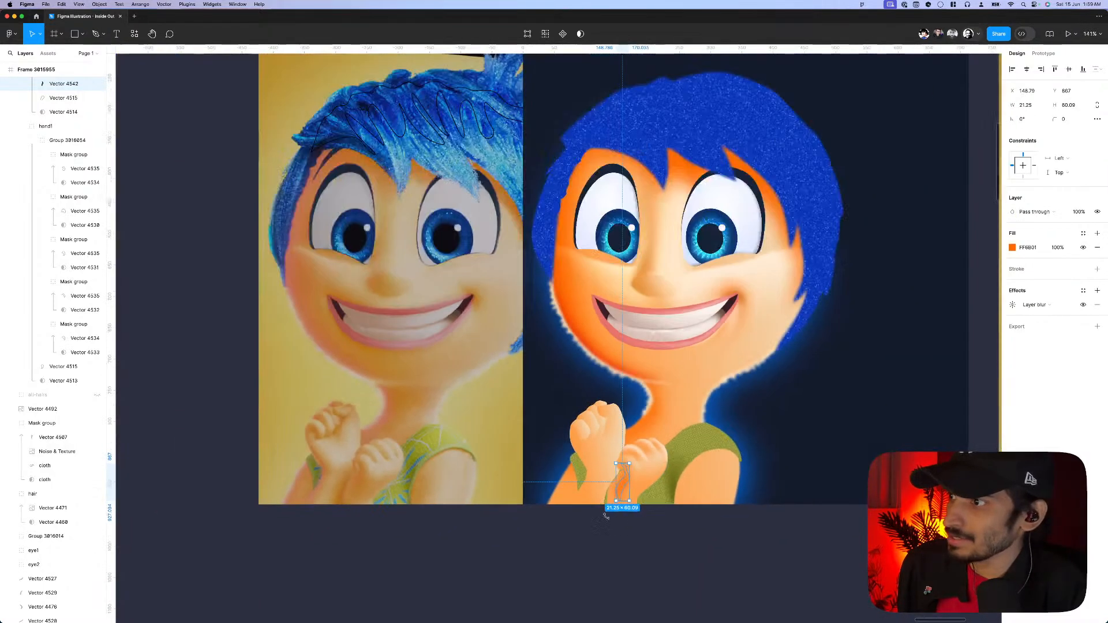
{"action": "left_click", "coordinate": [623, 522]}
{"action": "scroll", "coordinate": [657, 465], "scroll_direction": "up", "scroll_amount": 2}
{"action": "left_click", "coordinate": [657, 465], "text": "super"}
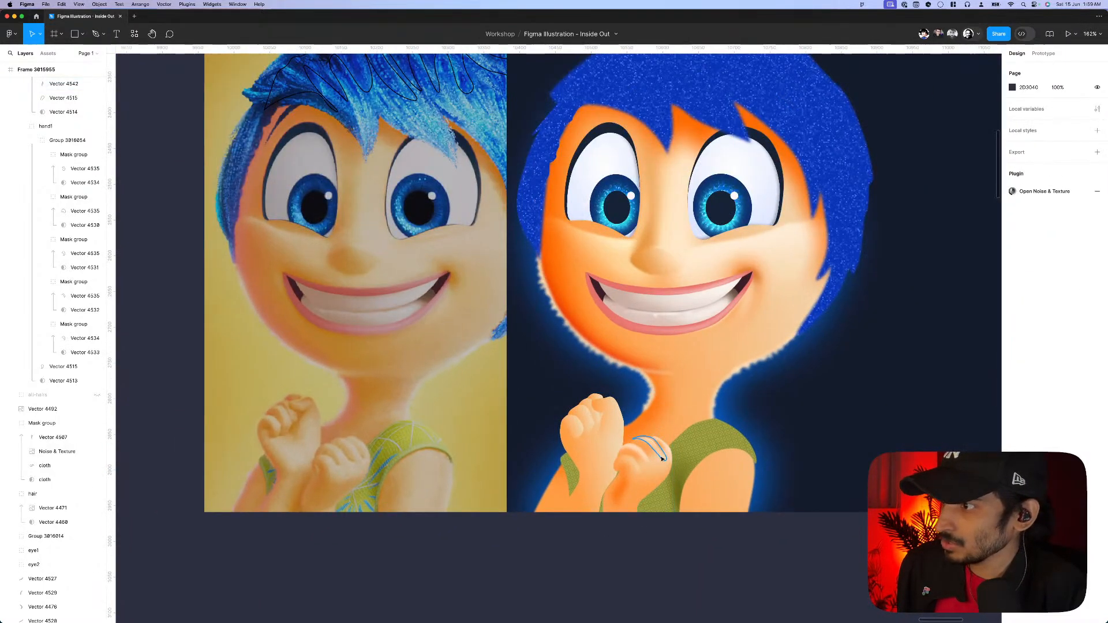
{"action": "scroll", "coordinate": [657, 465], "scroll_direction": "up", "scroll_amount": 3}
{"action": "scroll", "coordinate": [657, 465], "scroll_direction": "down", "scroll_amount": 10}
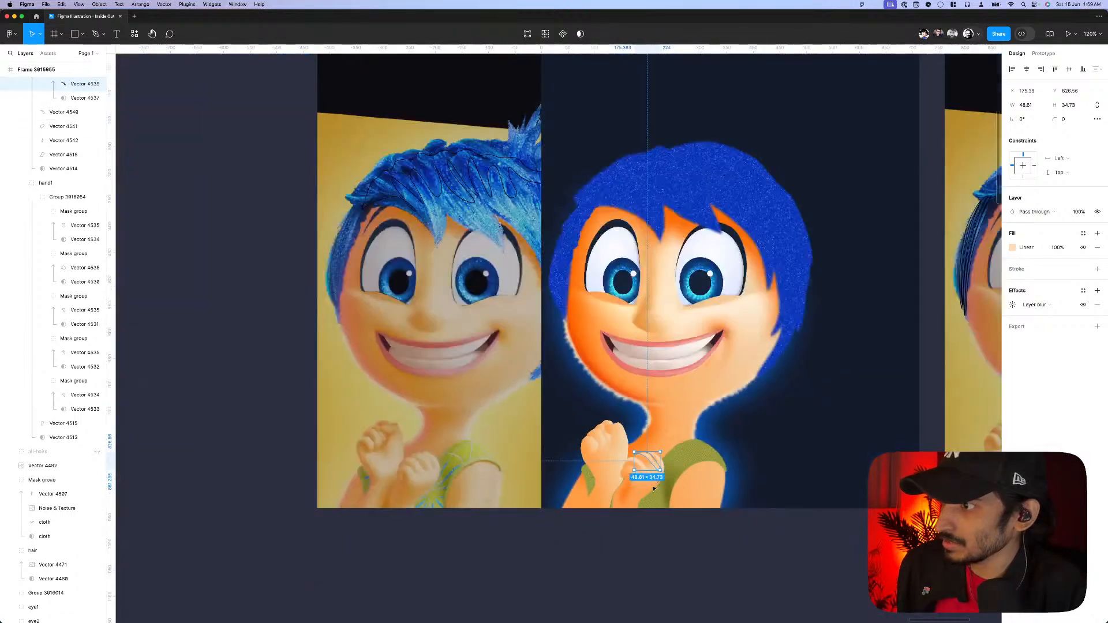
{"action": "left_click", "coordinate": [665, 545]}
{"action": "scroll", "coordinate": [631, 536], "scroll_direction": "down", "scroll_amount": 3}
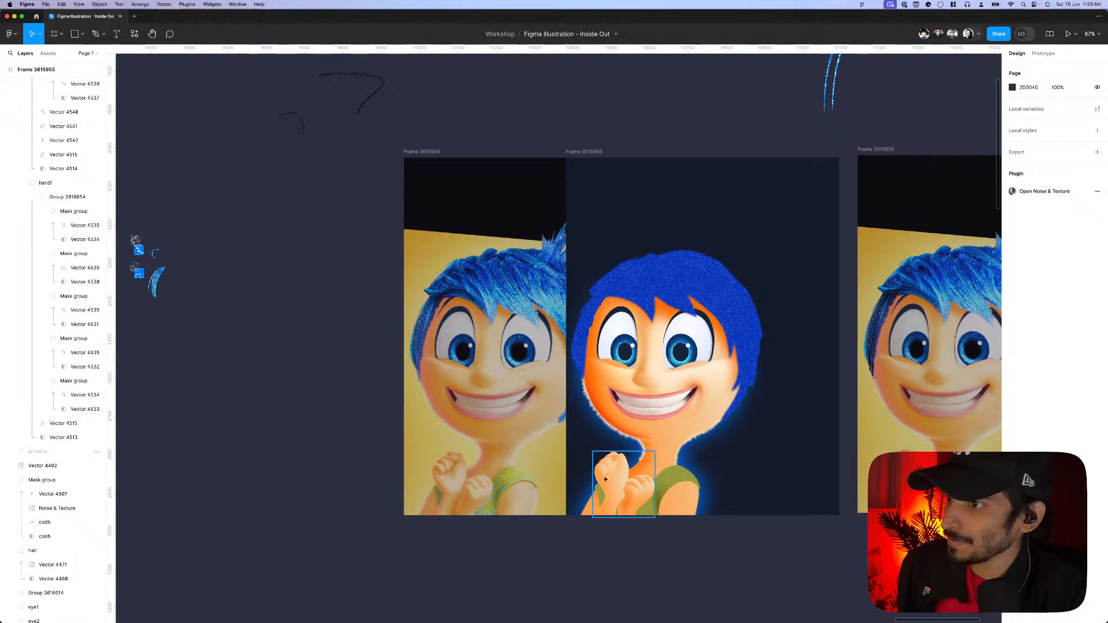
- Draw a closed shadow shape about 24 × 35 with the Pen tool on hand1's second finger, around the front finger's edge, inside the finger's mask group
{"action": "scroll", "coordinate": [611, 458], "scroll_direction": "up", "scroll_amount": 5}
{"action": "left_click", "coordinate": [613, 456]}
{"action": "scroll", "coordinate": [614, 457], "scroll_direction": "down", "scroll_amount": 2}
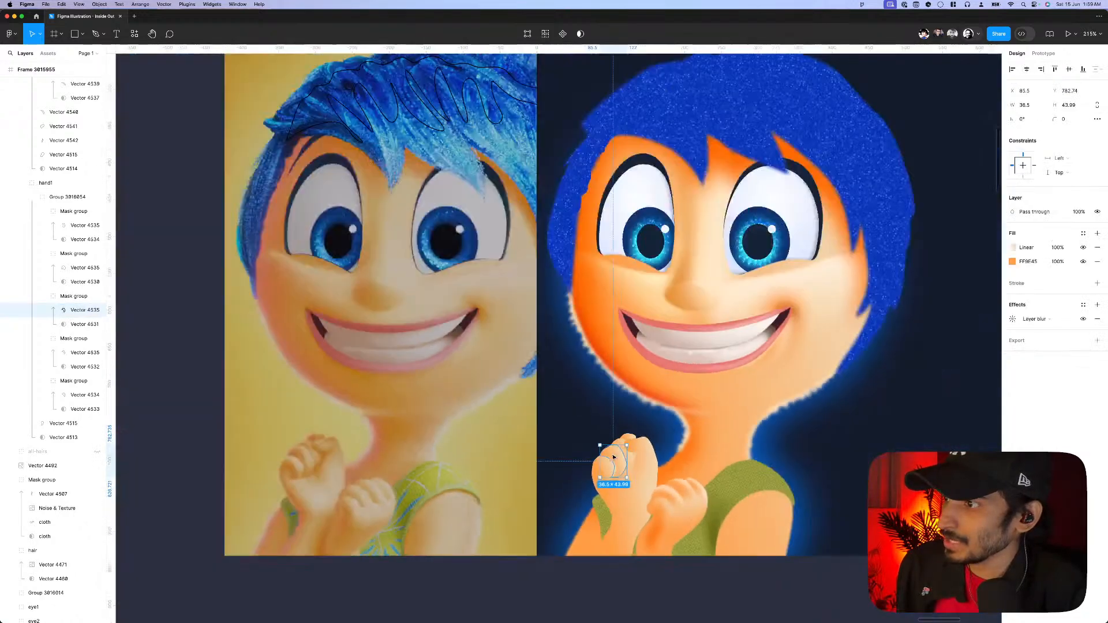
{"action": "scroll", "coordinate": [613, 458], "scroll_direction": "up", "scroll_amount": 2}
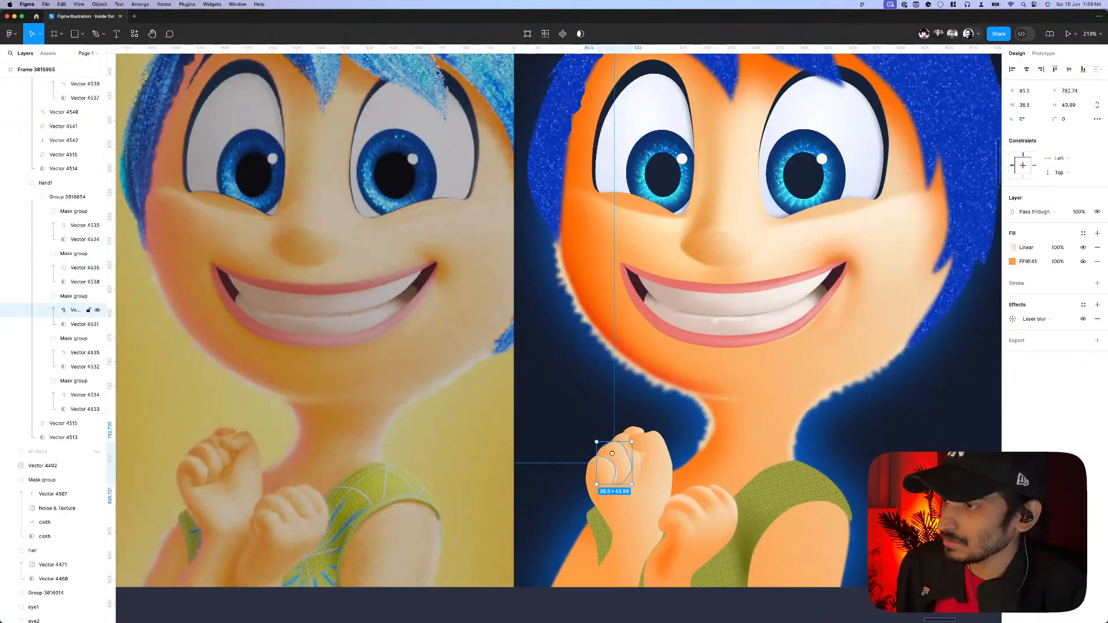
{"action": "key", "text": "p"}
{"action": "scroll", "coordinate": [613, 457], "scroll_direction": "up", "scroll_amount": 5}
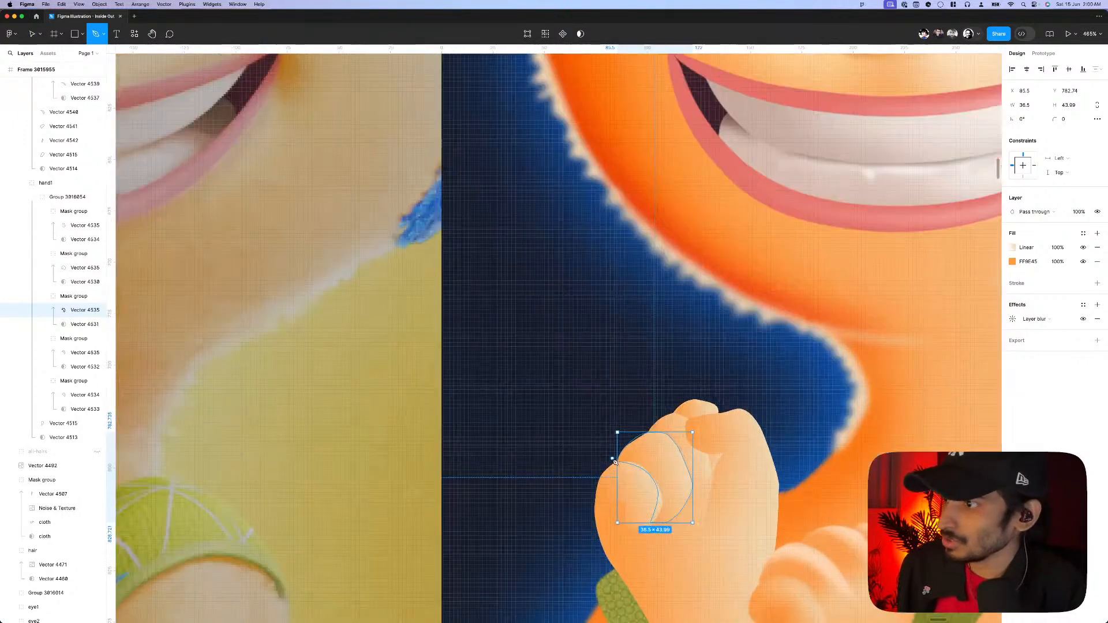
{"action": "left_click", "coordinate": [619, 460]}
{"action": "left_click", "coordinate": [654, 461]}
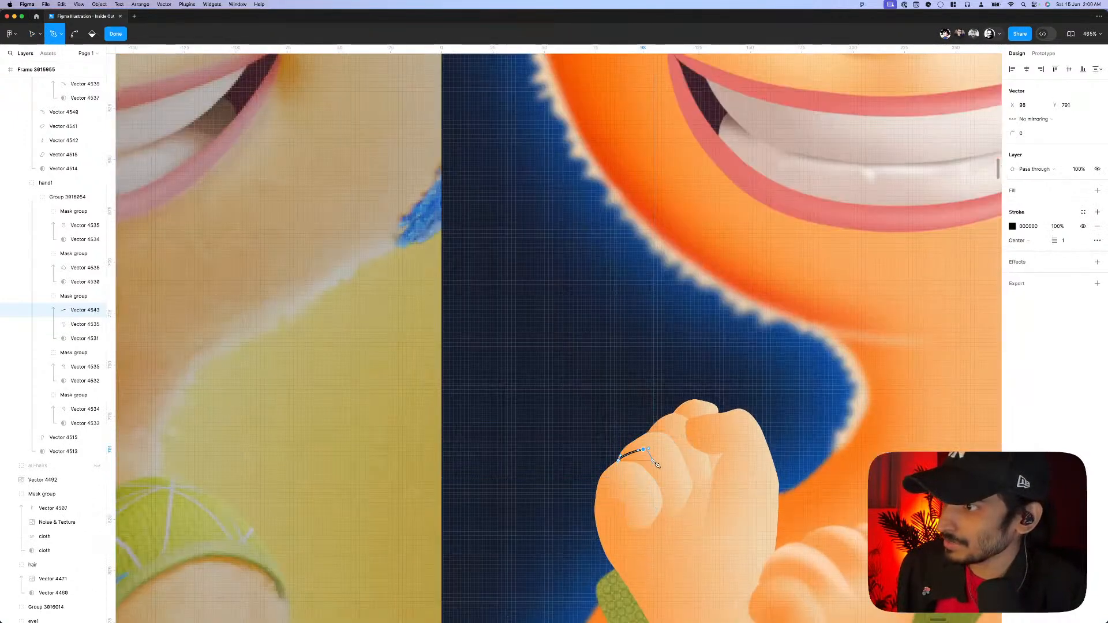
{"action": "scroll", "coordinate": [660, 475], "scroll_direction": "down", "scroll_amount": 5}
{"action": "scroll", "coordinate": [660, 475], "scroll_direction": "up", "scroll_amount": 5}
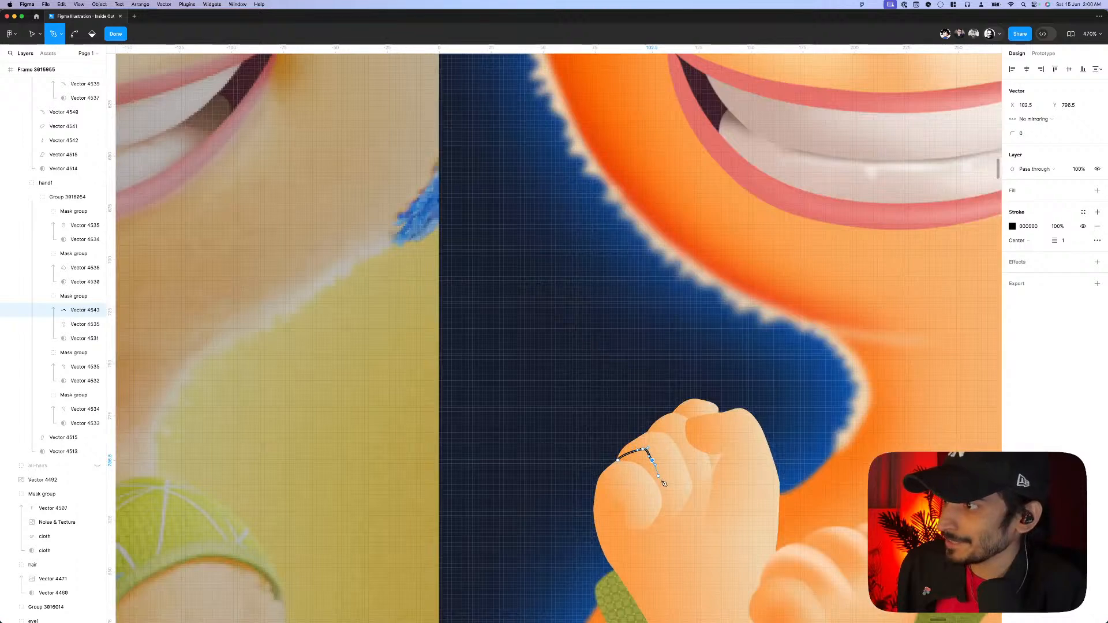
{"action": "left_click", "coordinate": [666, 499]}
{"action": "left_click", "coordinate": [655, 520]}
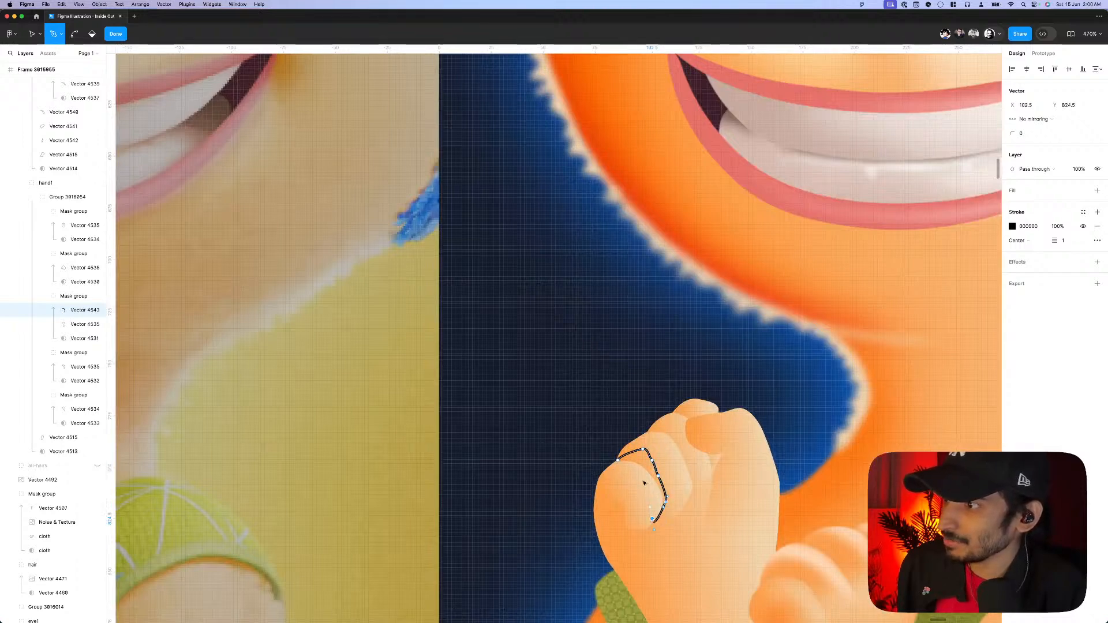
{"action": "left_click_drag", "start_coordinate": [634, 471], "coordinate": [623, 471]}
{"action": "left_click", "coordinate": [621, 462]}
{"action": "key", "text": "Escape"}
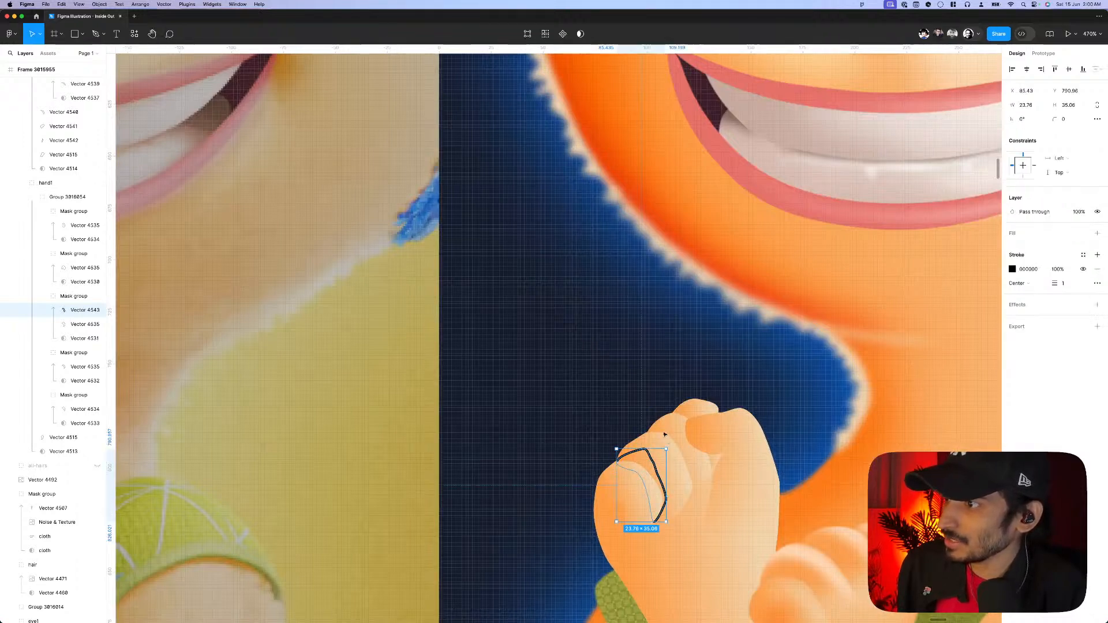
- Copy the face shadow's FF6B01 fill and layer blur onto the new shadow shape on hand1's second finger
{"action": "scroll", "coordinate": [635, 444], "scroll_direction": "down", "scroll_amount": 5}
{"action": "left_click", "coordinate": [713, 327]}
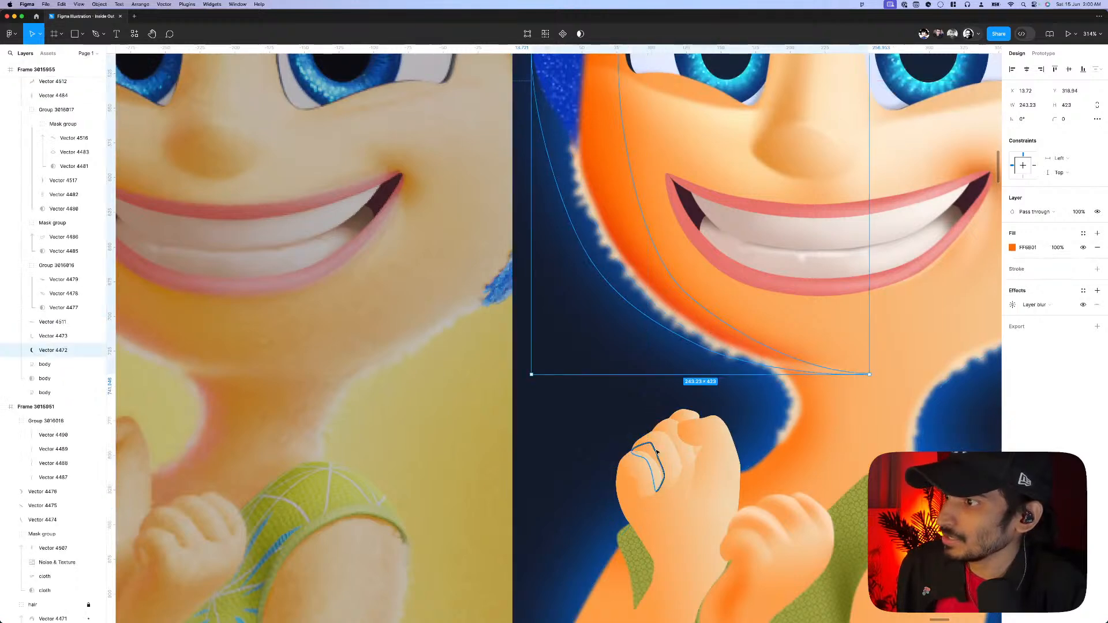
{"action": "left_click", "coordinate": [656, 466]}
{"action": "scroll", "coordinate": [657, 466], "scroll_direction": "up", "scroll_amount": 2}
{"action": "scroll", "coordinate": [658, 468], "scroll_direction": "up", "scroll_amount": 2}
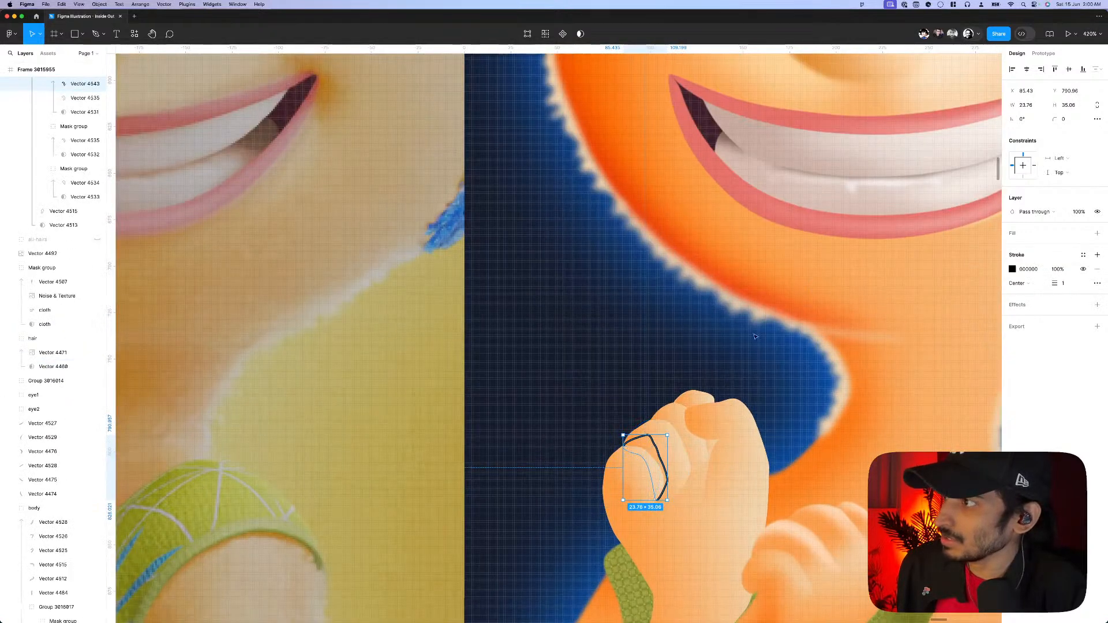
{"action": "left_click", "coordinate": [756, 290]}
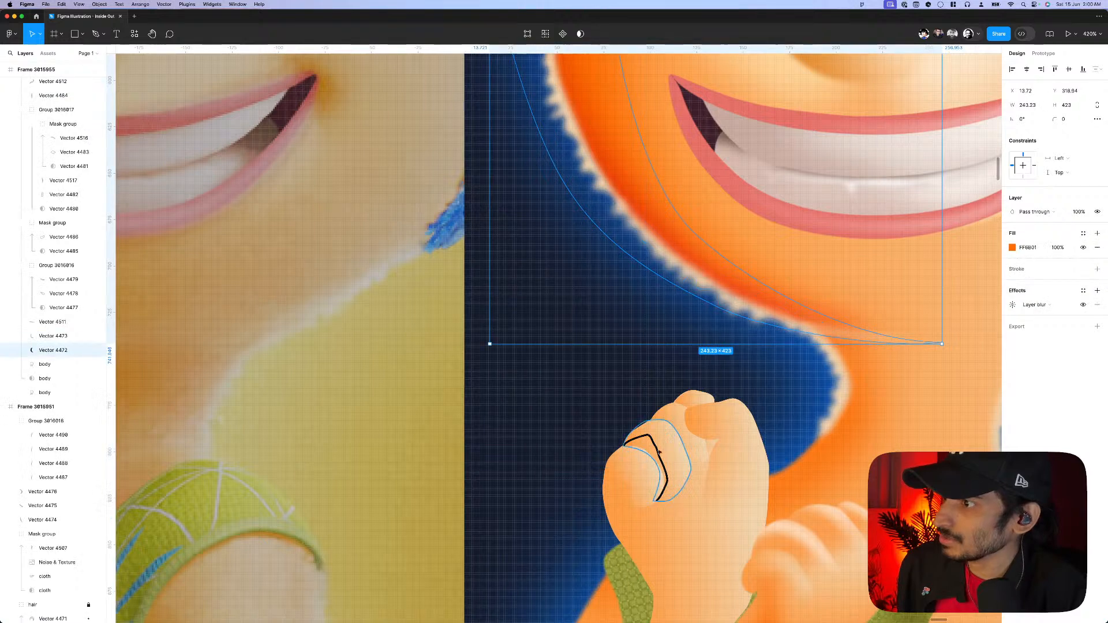
{"action": "left_click", "coordinate": [659, 451]}
{"action": "key", "text": "super+alt+v"}
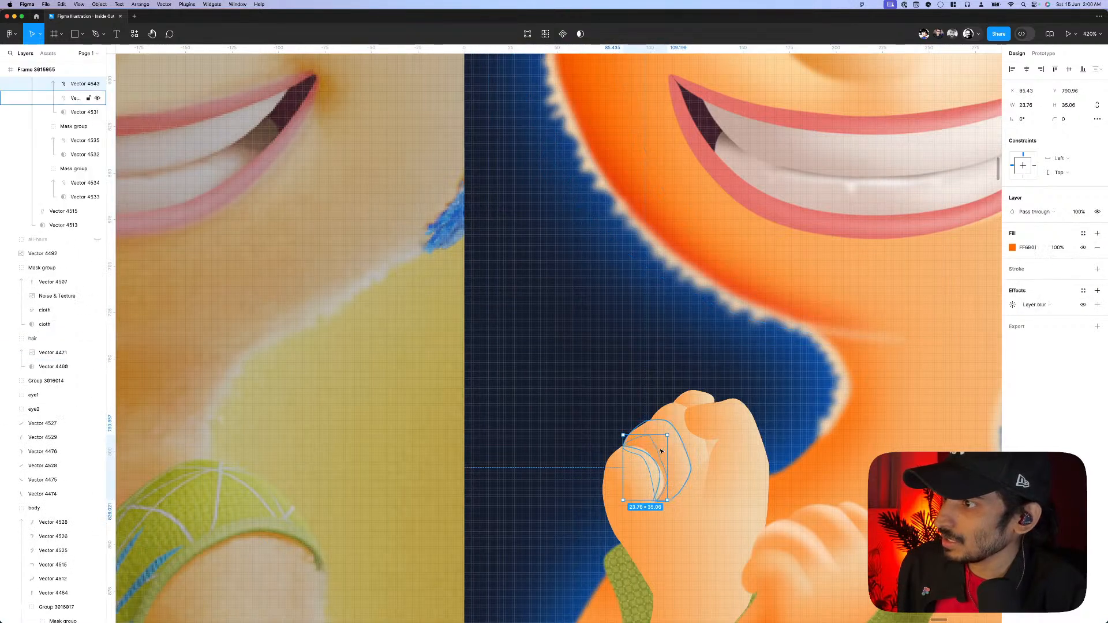
- Set the layer blur of the second finger's shadow shape to 8
{"action": "left_click", "coordinate": [1014, 307]}
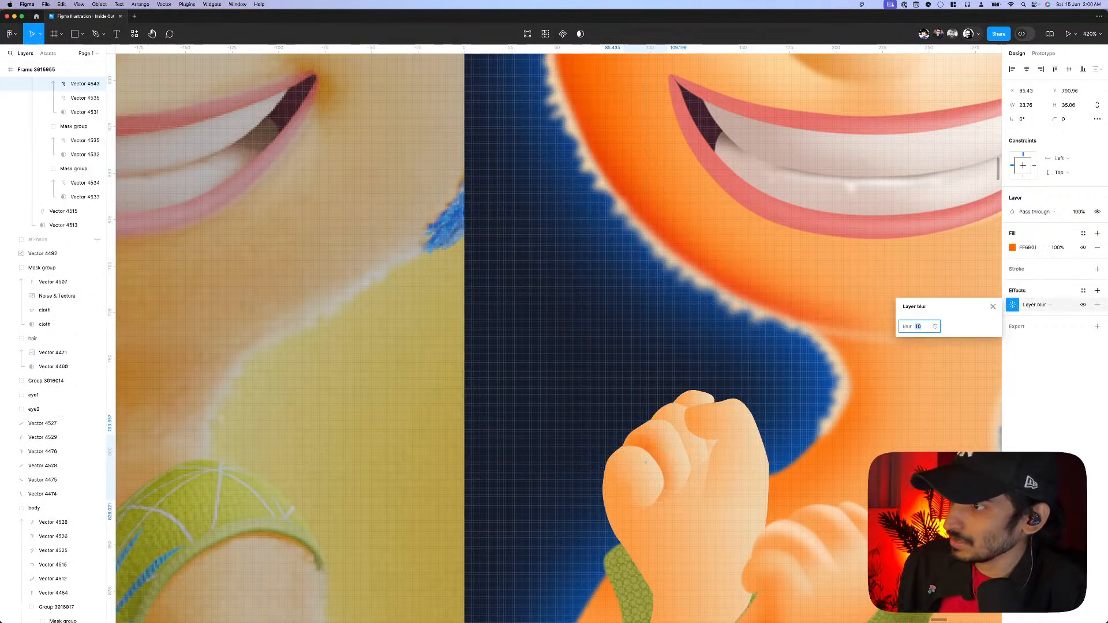
{"action": "type", "text": "08"}
{"action": "key", "text": "Return"}
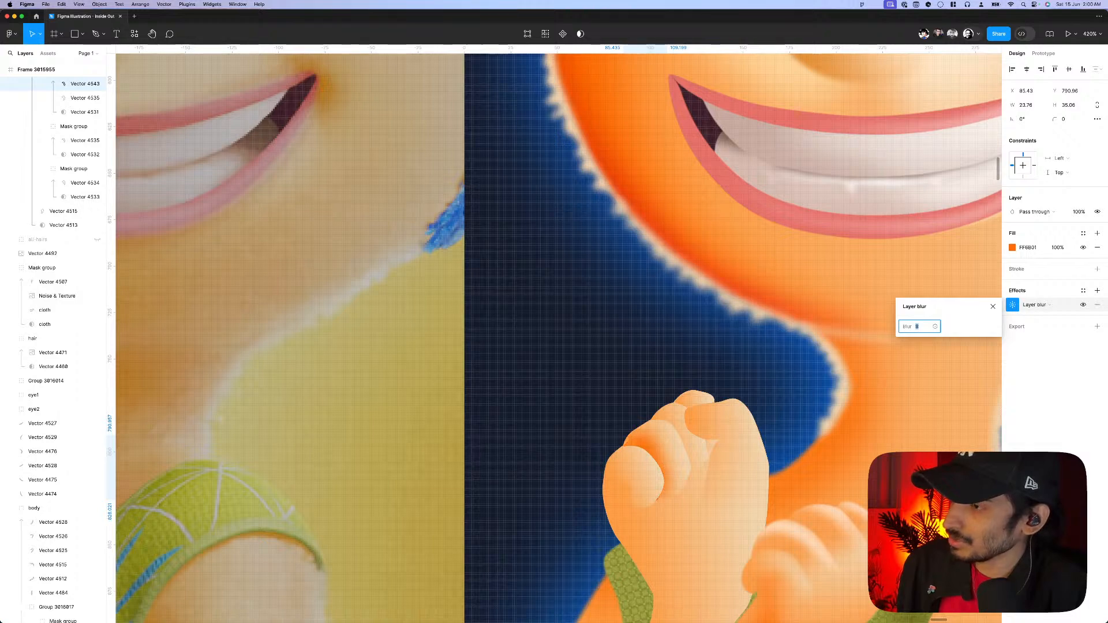
{"action": "key", "text": "Escape"}
{"action": "scroll", "coordinate": [664, 439], "scroll_direction": "down", "scroll_amount": 3}
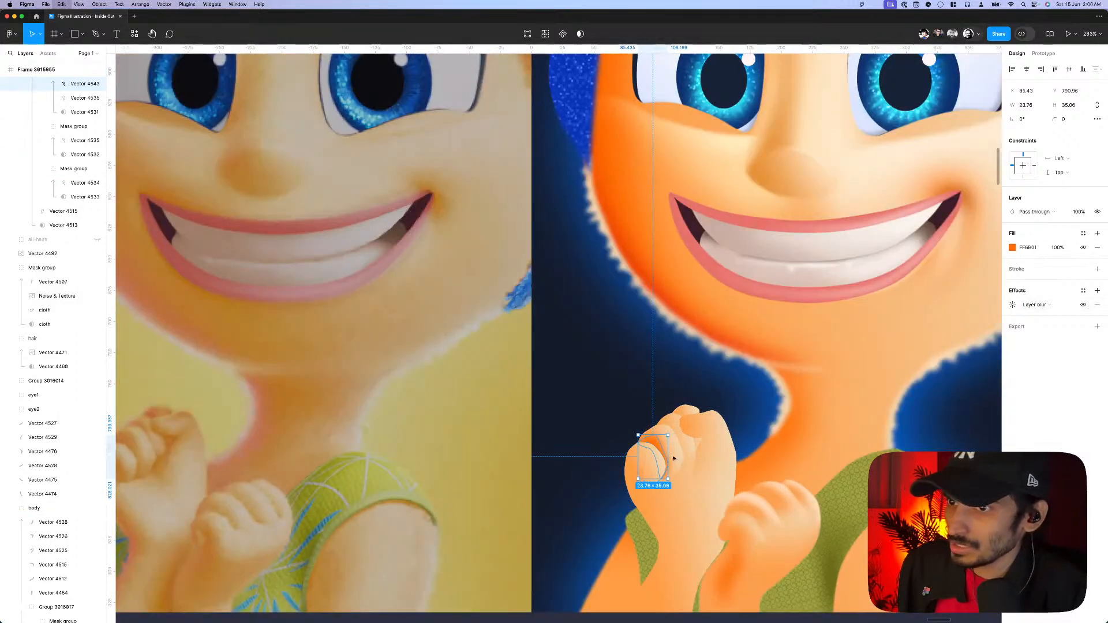
{"action": "scroll", "coordinate": [664, 456], "scroll_direction": "down", "scroll_amount": 3}
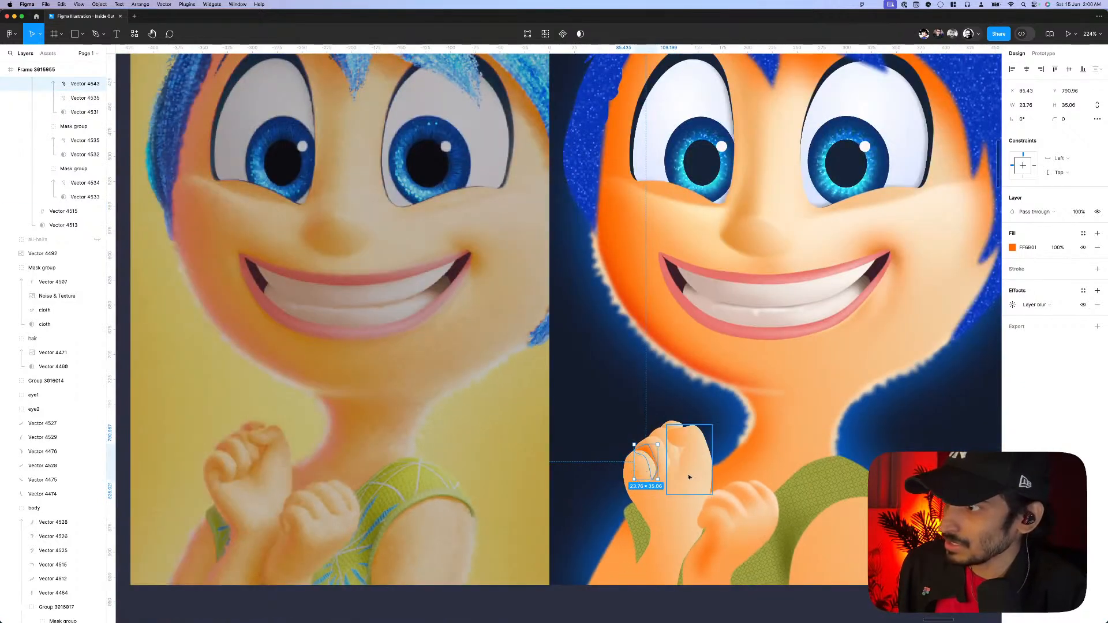
- Draw a closed angular shadow shape about 20 × 48 with the Pen tool on hand1's palm, just below the curled fingers
{"action": "scroll", "coordinate": [677, 488], "scroll_direction": "up", "scroll_amount": 4}
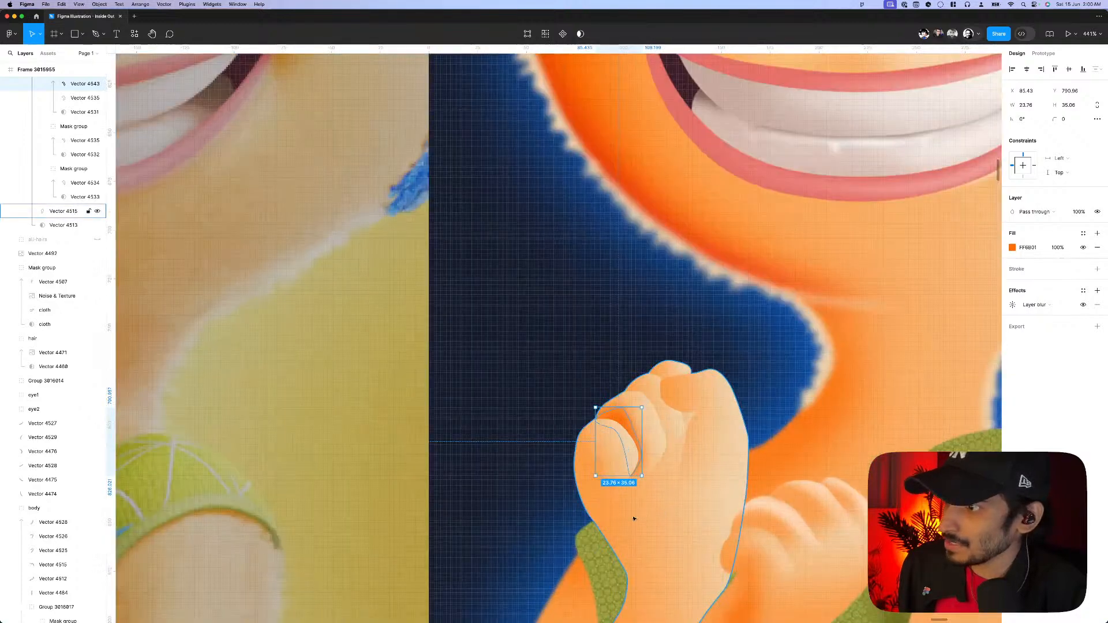
{"action": "left_click", "coordinate": [663, 482]}
{"action": "key", "text": "p"}
{"action": "scroll", "coordinate": [666, 478], "scroll_direction": "down", "scroll_amount": 5}
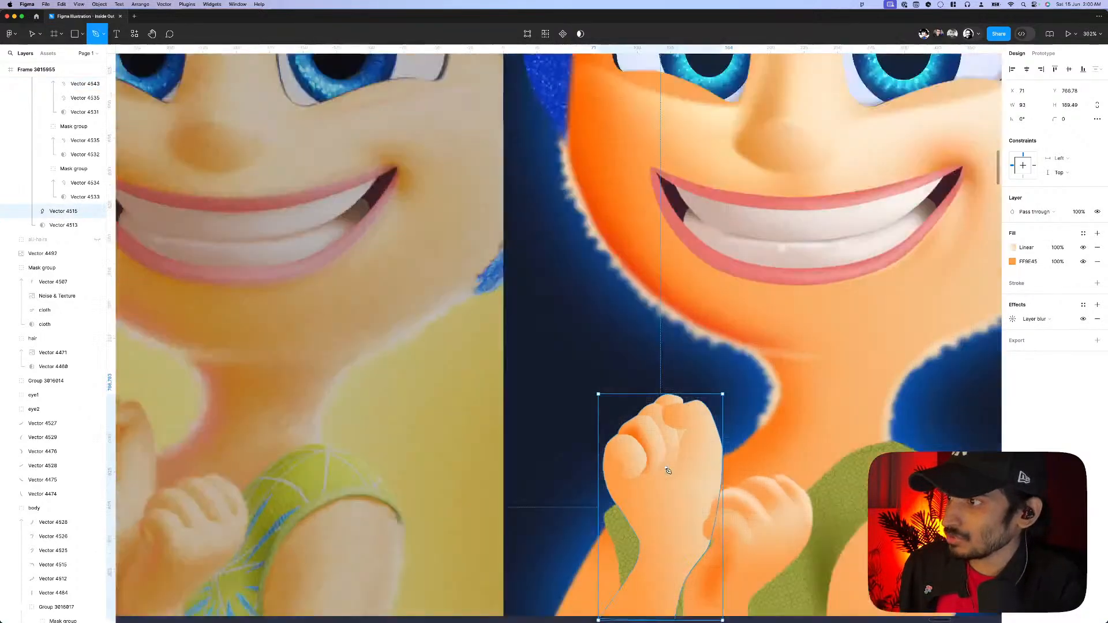
{"action": "scroll", "coordinate": [670, 466], "scroll_direction": "up", "scroll_amount": 5}
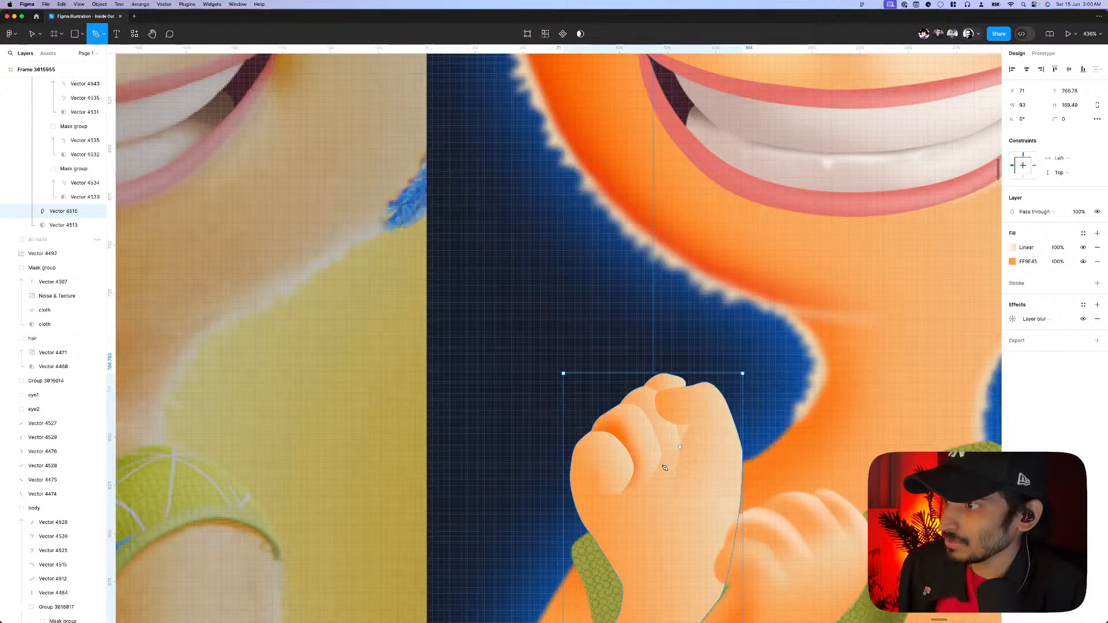
{"action": "left_click", "coordinate": [680, 447]}
{"action": "left_click", "coordinate": [657, 473]}
{"action": "left_click", "coordinate": [644, 495]}
{"action": "left_click", "coordinate": [656, 509]}
{"action": "left_click", "coordinate": [665, 528]}
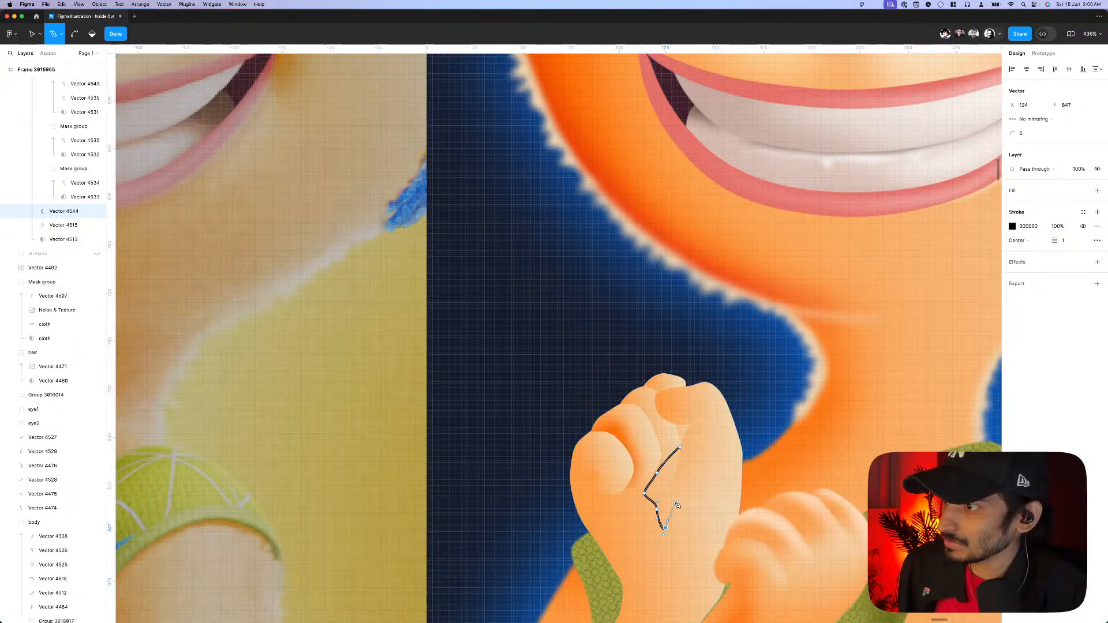
{"action": "left_click", "coordinate": [680, 448]}
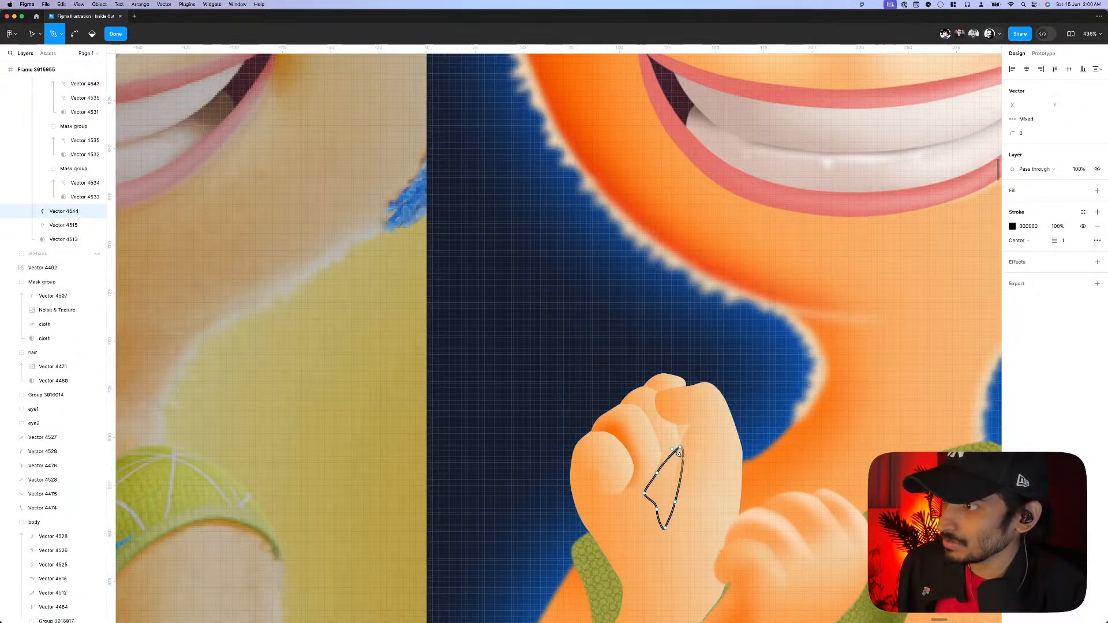
{"action": "key", "text": "v"}
{"action": "scroll", "coordinate": [680, 456], "scroll_direction": "down", "scroll_amount": 3}
{"action": "key", "text": "Escape"}
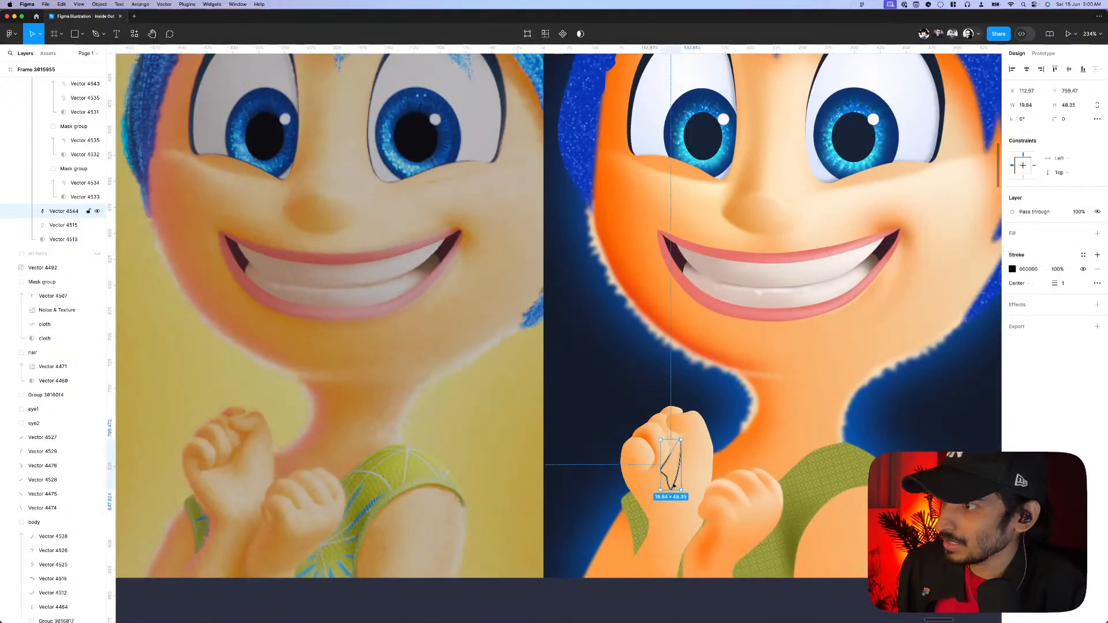
- Swap the palm shadow's stroke for a fill and copy the neck shadow's FF6B01 fill and layer blur onto it
{"action": "key", "text": "shift+x"}
{"action": "scroll", "coordinate": [756, 418], "scroll_direction": "down", "scroll_amount": 1}
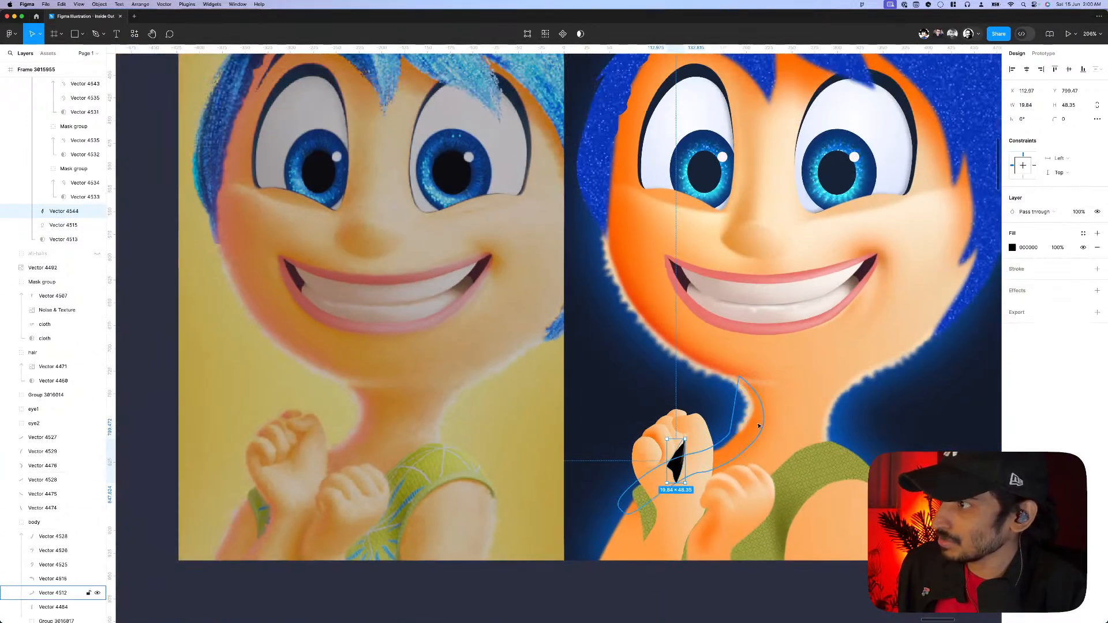
{"action": "left_click", "coordinate": [677, 478]}
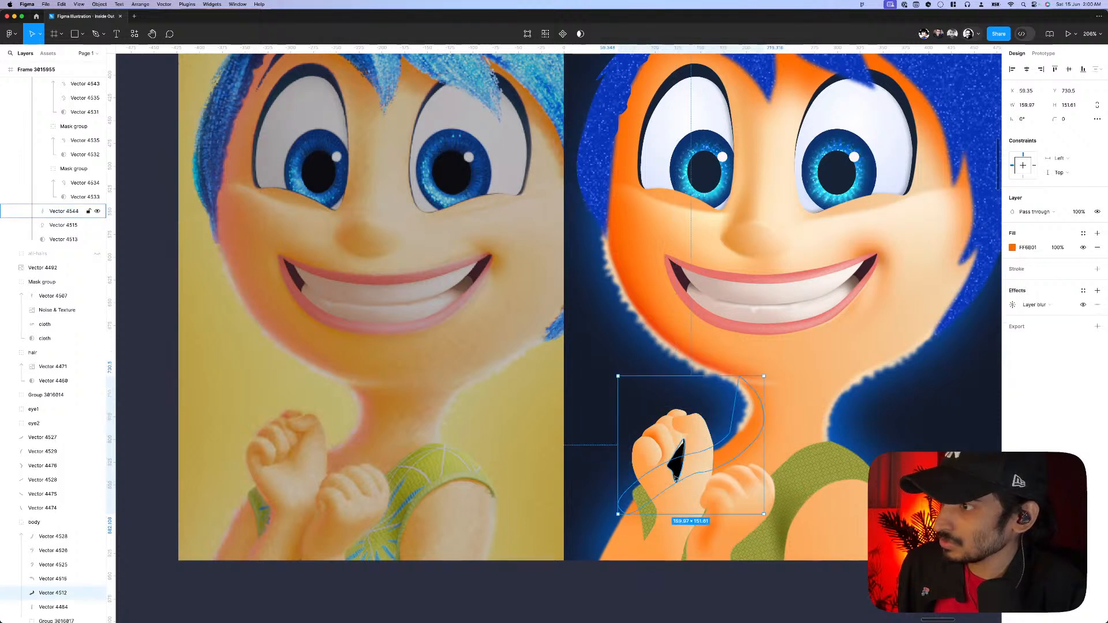
{"action": "left_click", "coordinate": [677, 478]}
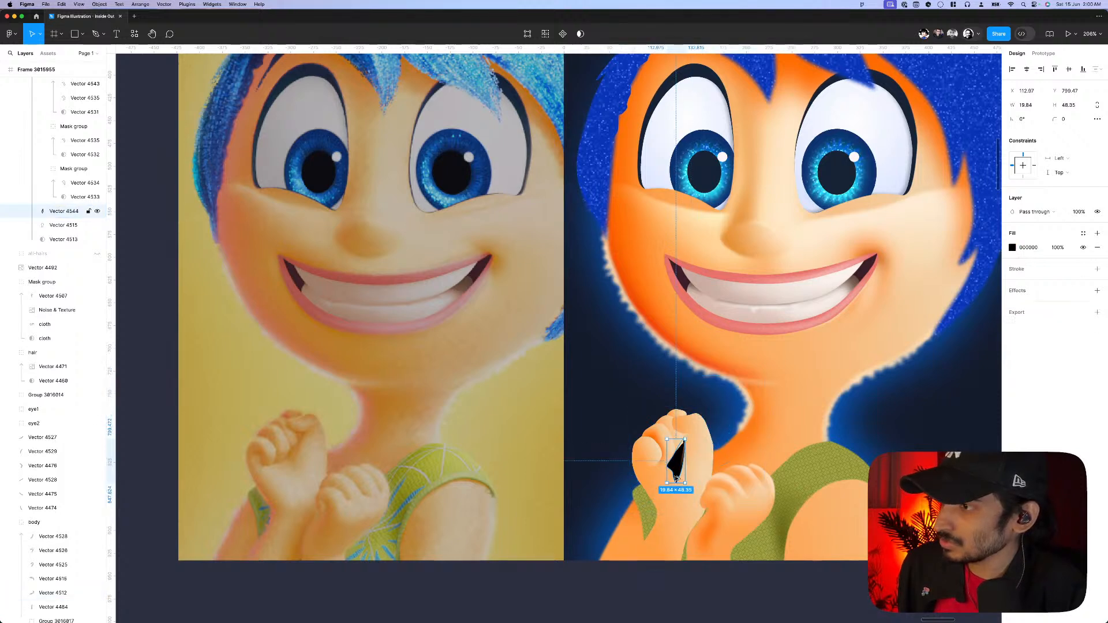
{"action": "scroll", "coordinate": [743, 440], "scroll_direction": "up", "scroll_amount": 1}
{"action": "left_click", "coordinate": [730, 453]}
{"action": "scroll", "coordinate": [676, 478], "scroll_direction": "up", "scroll_amount": 2}
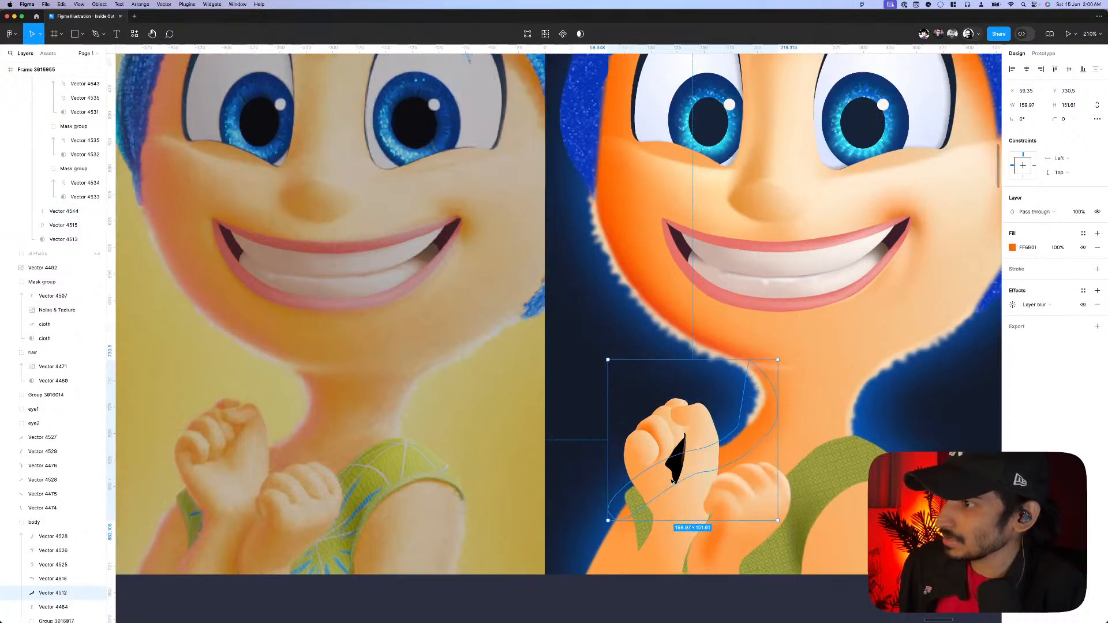
{"action": "left_click", "coordinate": [677, 478]}
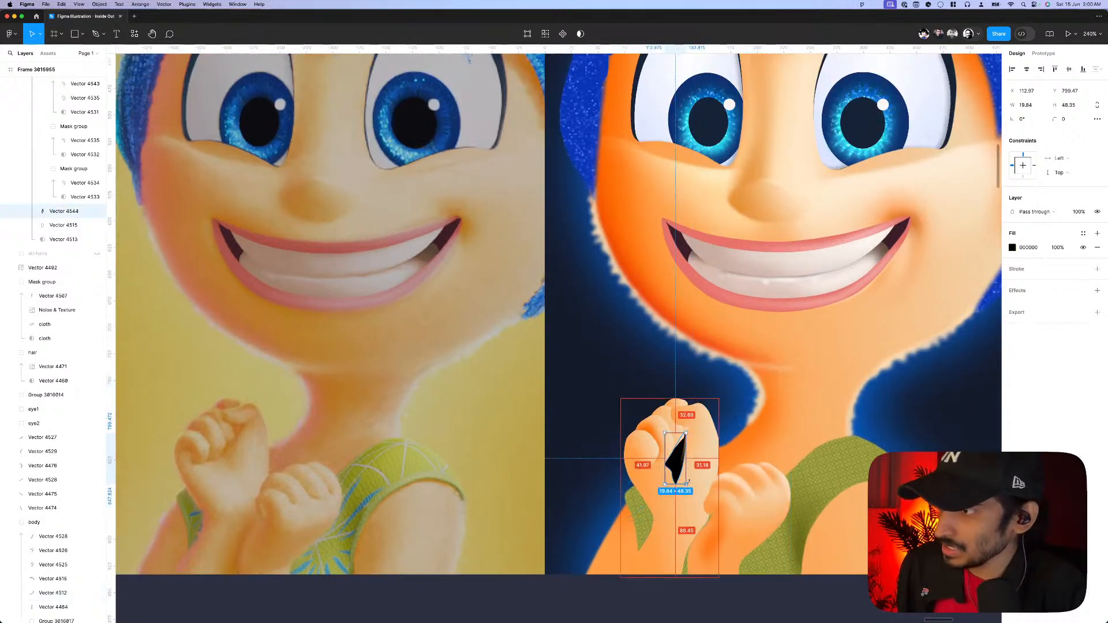
{"action": "key", "text": "super+alt+v"}
{"action": "left_click", "coordinate": [1013, 305]}
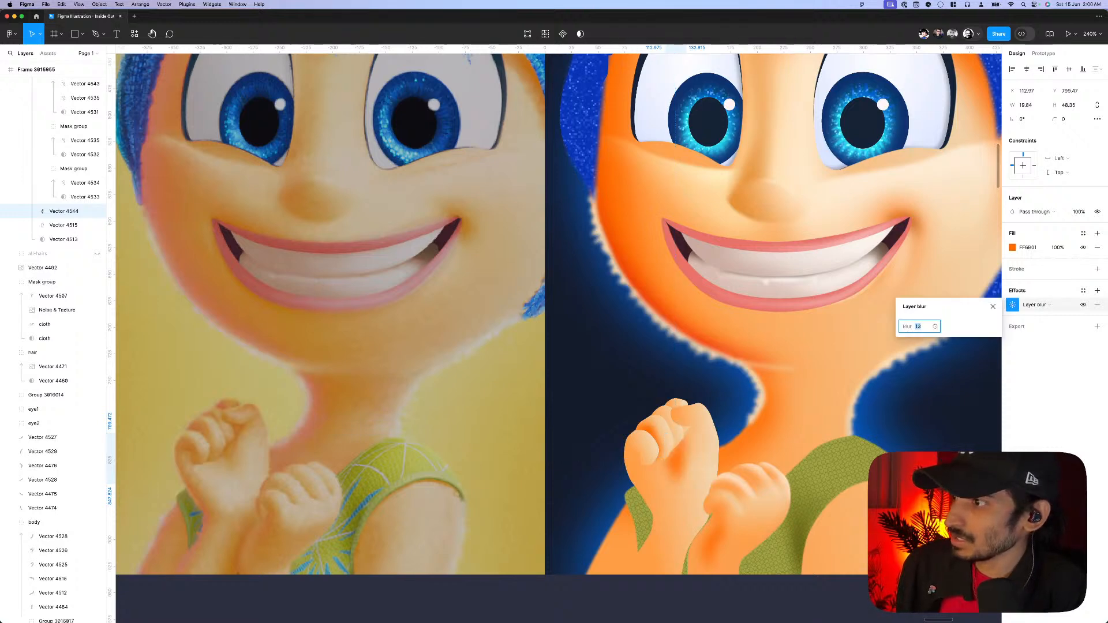
{"action": "scroll", "coordinate": [657, 487], "scroll_direction": "down", "scroll_amount": 5}
{"action": "left_click", "coordinate": [667, 542]}
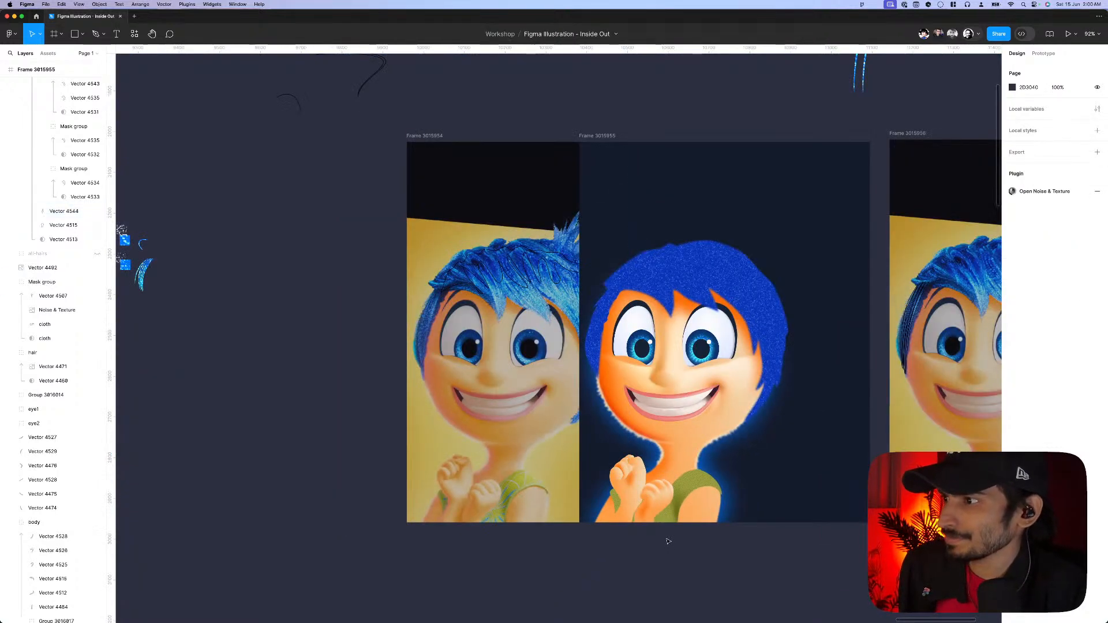
- Draw a closed curved shadow shape about 54 × 134.5 with the Pen tool along the outer edge of hand1's wrist and forearm, extending below the frame
{"action": "scroll", "coordinate": [676, 535], "scroll_direction": "down", "scroll_amount": 4}
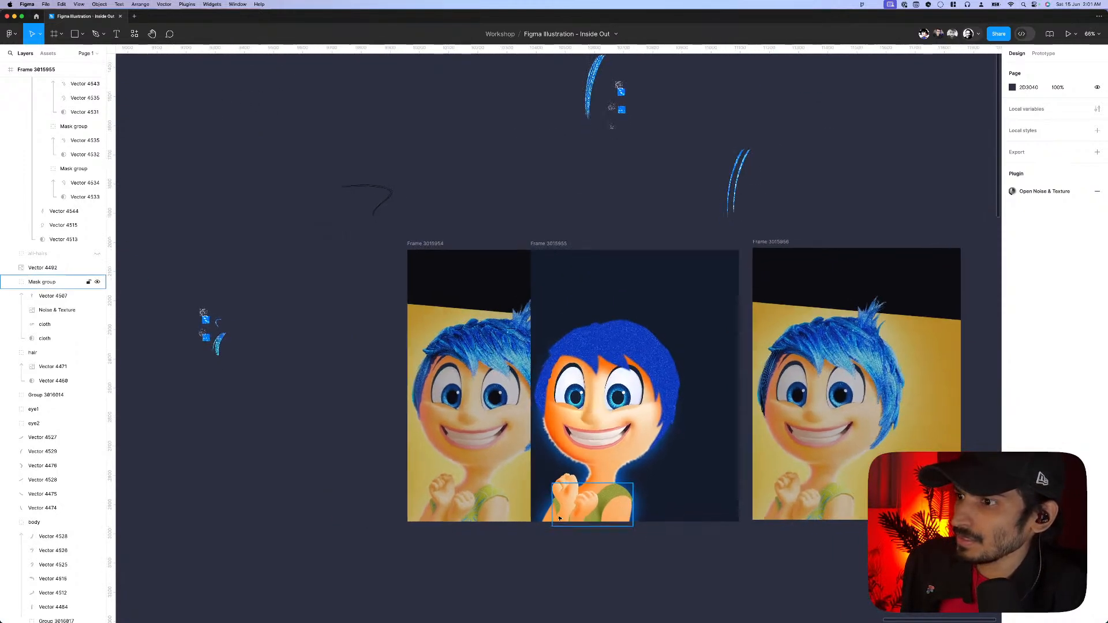
{"action": "scroll", "coordinate": [571, 528], "scroll_direction": "up", "scroll_amount": 2}
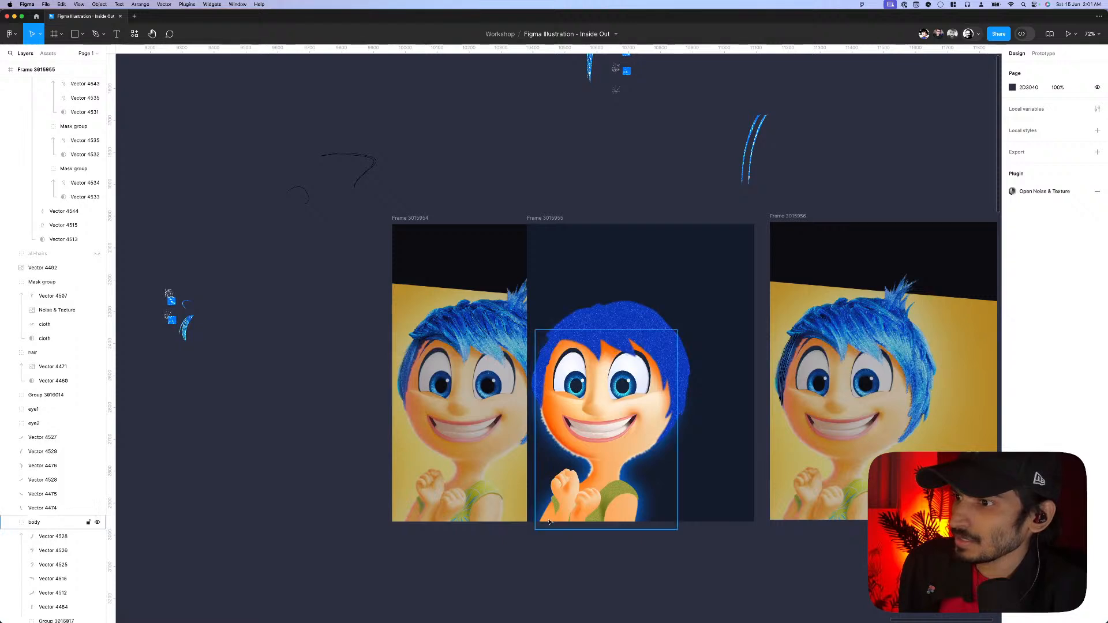
{"action": "scroll", "coordinate": [569, 529], "scroll_direction": "up", "scroll_amount": 5}
{"action": "left_click", "coordinate": [565, 523]}
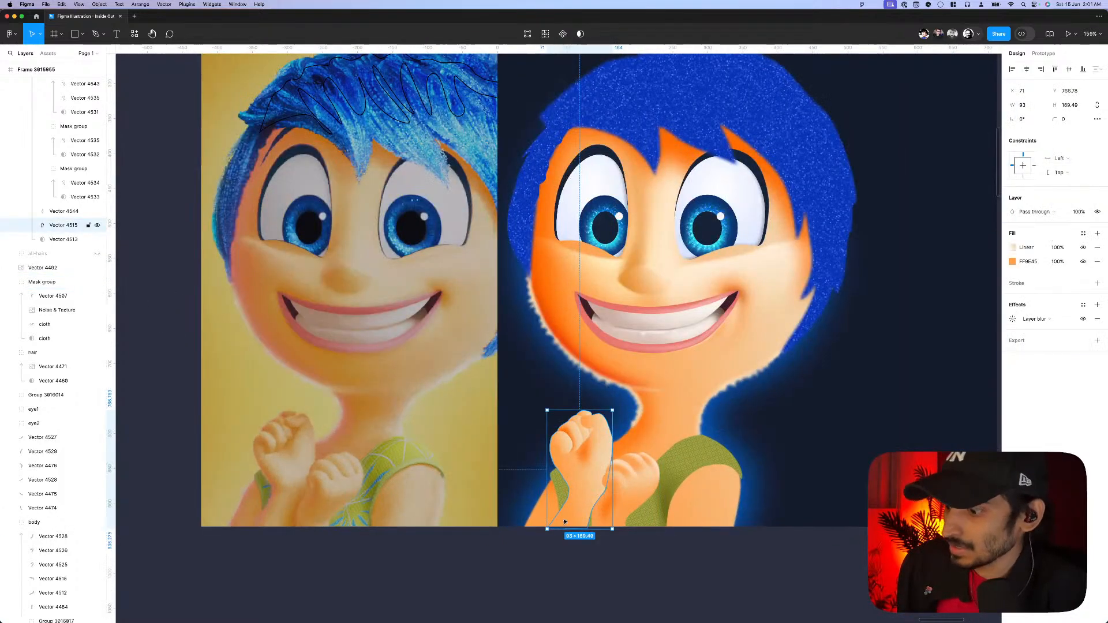
{"action": "key", "text": "p"}
{"action": "scroll", "coordinate": [563, 513], "scroll_direction": "up", "scroll_amount": 3}
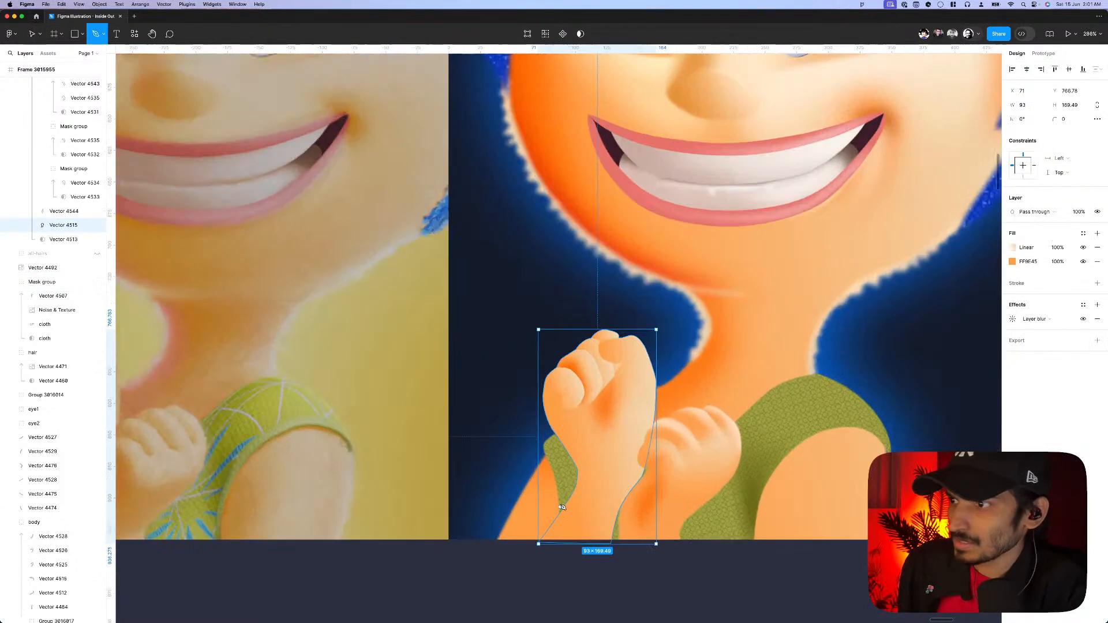
{"action": "left_click", "coordinate": [539, 397]}
{"action": "left_click", "coordinate": [555, 428]}
{"action": "left_click", "coordinate": [576, 459]}
{"action": "left_click", "coordinate": [583, 482]}
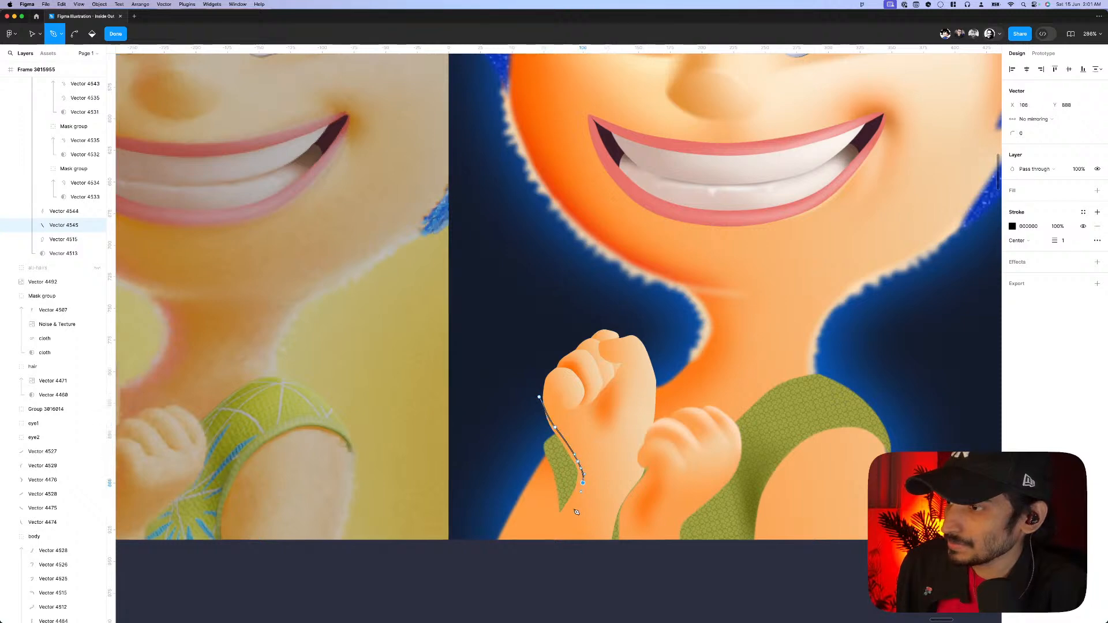
{"action": "left_click_drag", "start_coordinate": [572, 511], "coordinate": [568, 518]}
{"action": "left_click_drag", "start_coordinate": [555, 534], "coordinate": [536, 554]}
{"action": "left_click_drag", "start_coordinate": [526, 564], "coordinate": [519, 557]}
{"action": "left_click_drag", "start_coordinate": [539, 521], "coordinate": [545, 512]}
{"action": "left_click_drag", "start_coordinate": [558, 491], "coordinate": [559, 486]}
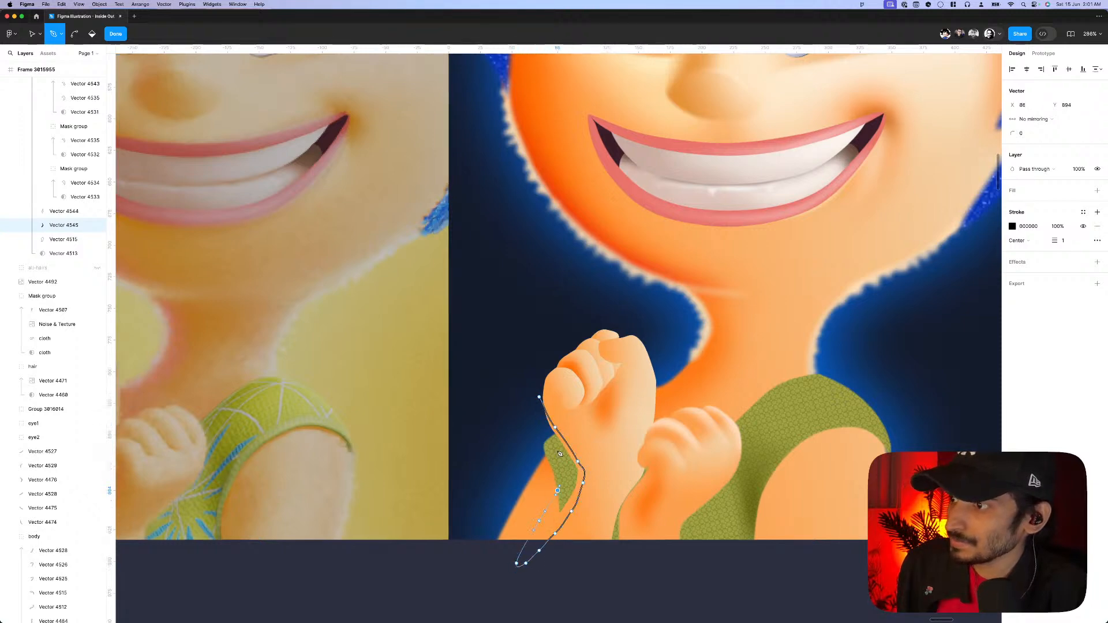
{"action": "left_click", "coordinate": [540, 397]}
{"action": "key", "text": "Escape"}
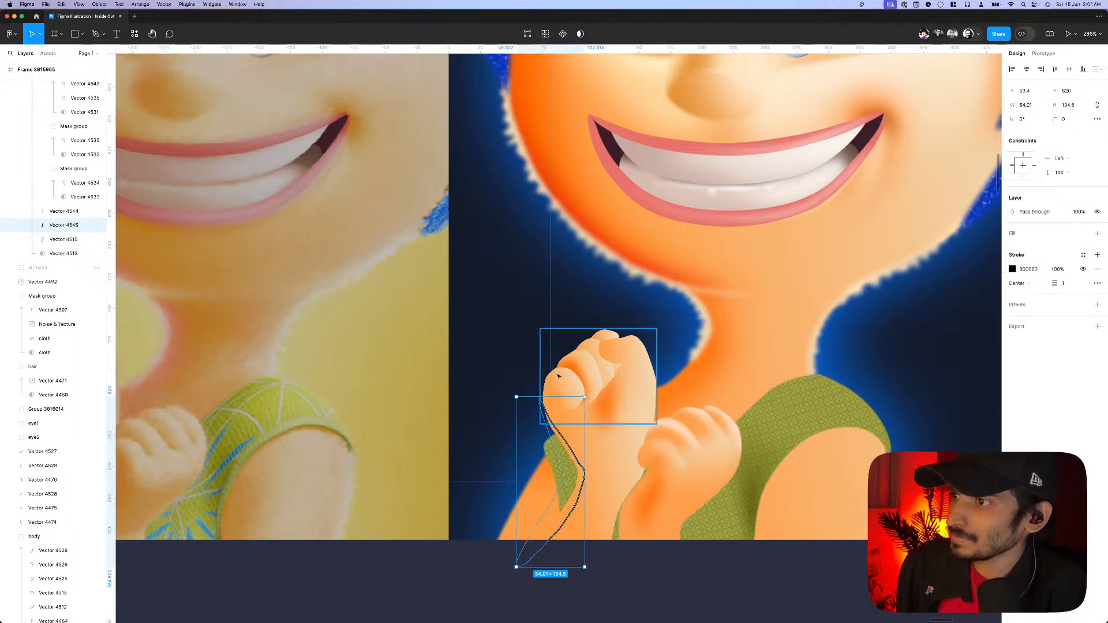
- Copy the face-edge shadow's FF6B01 fill and layer blur onto the shadow shape along hand1's outer forearm
{"action": "left_click", "coordinate": [717, 292]}
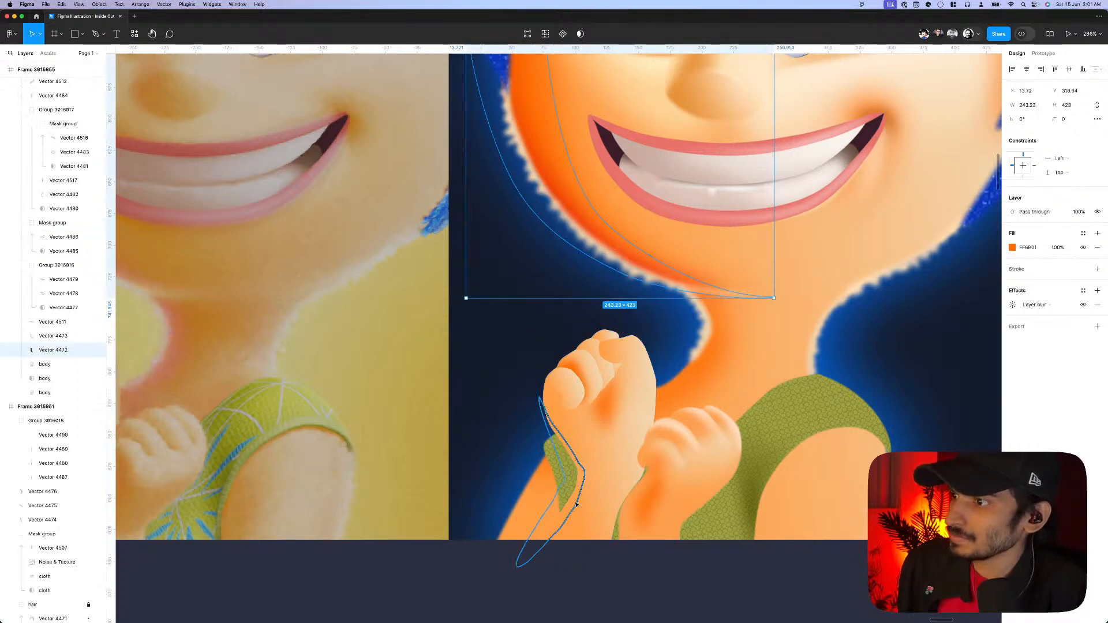
{"action": "left_click", "coordinate": [576, 505]}
{"action": "left_click", "coordinate": [576, 506]}
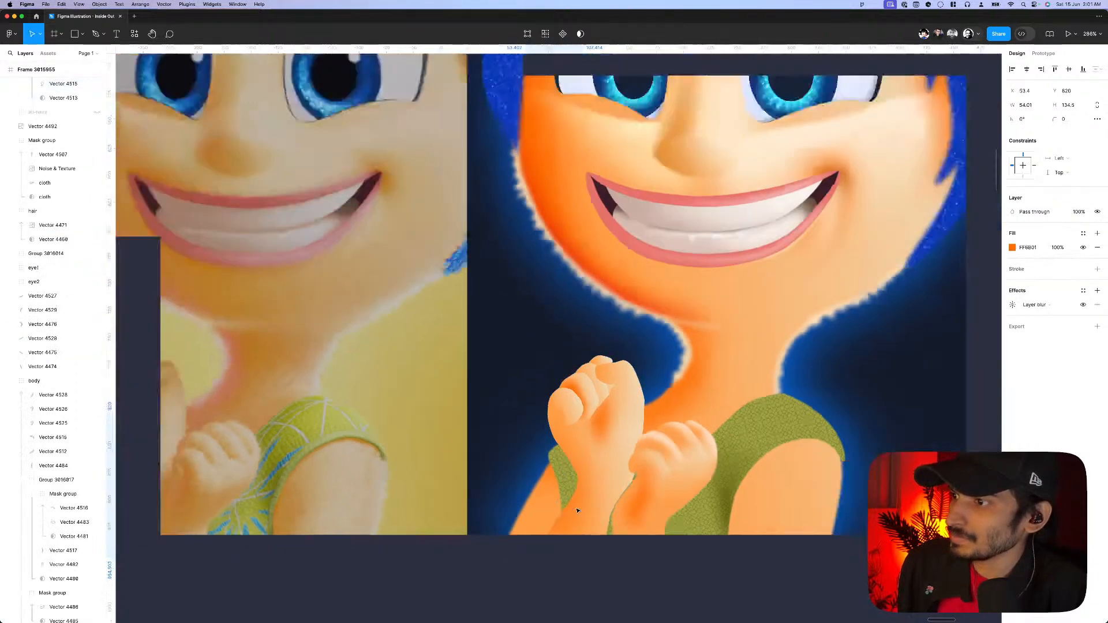
- Lower the layer blur value of hand1's outer forearm shadow
{"action": "scroll", "coordinate": [577, 510], "scroll_direction": "down", "scroll_amount": 5}
{"action": "left_click", "coordinate": [1012, 305]}
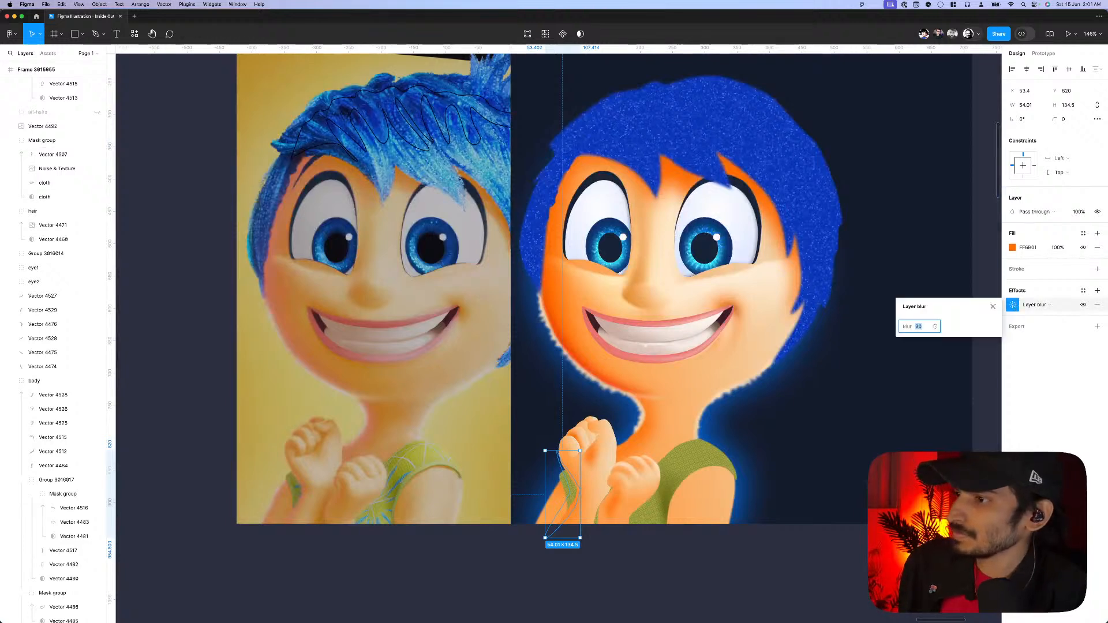
{"action": "key", "text": "shift+Down"}
{"action": "key", "text": "Up"}
{"action": "key", "text": "Up"}
{"action": "key", "text": "Up"}
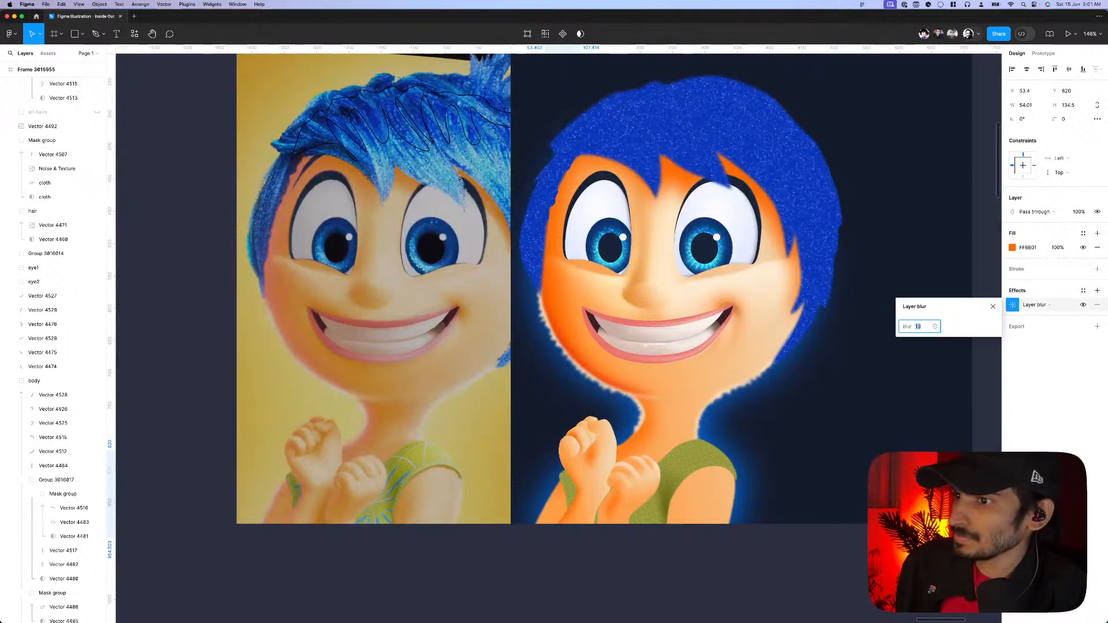
{"action": "key", "text": "Escape"}
{"action": "key", "text": "Escape"}
- Draw a closed curved shape about 45 × 79 with the Pen tool along hand1's inner forearm edge, extending below the frame
{"action": "scroll", "coordinate": [601, 520], "scroll_direction": "up", "scroll_amount": 3}
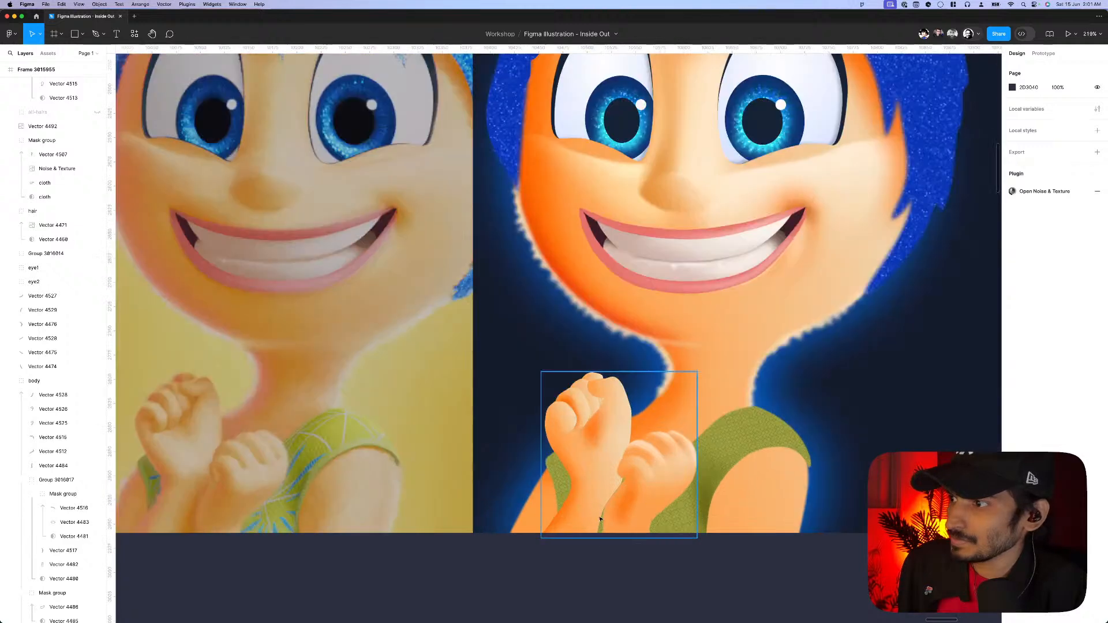
{"action": "left_click", "coordinate": [593, 524]}
{"action": "key", "text": "p"}
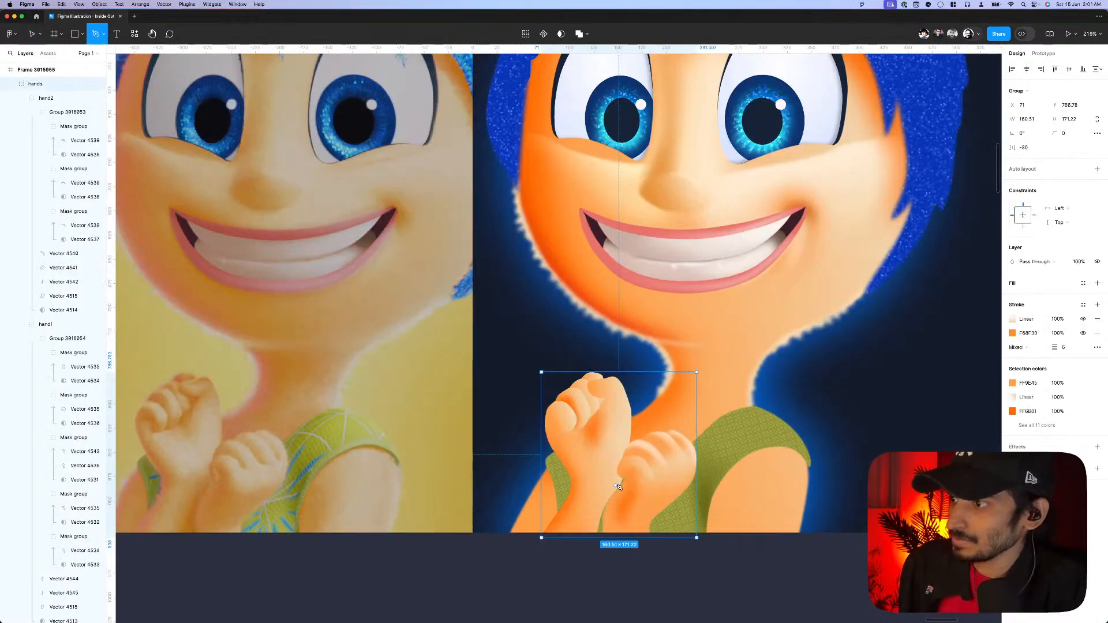
{"action": "left_click", "coordinate": [624, 471]}
{"action": "left_click", "coordinate": [598, 494]}
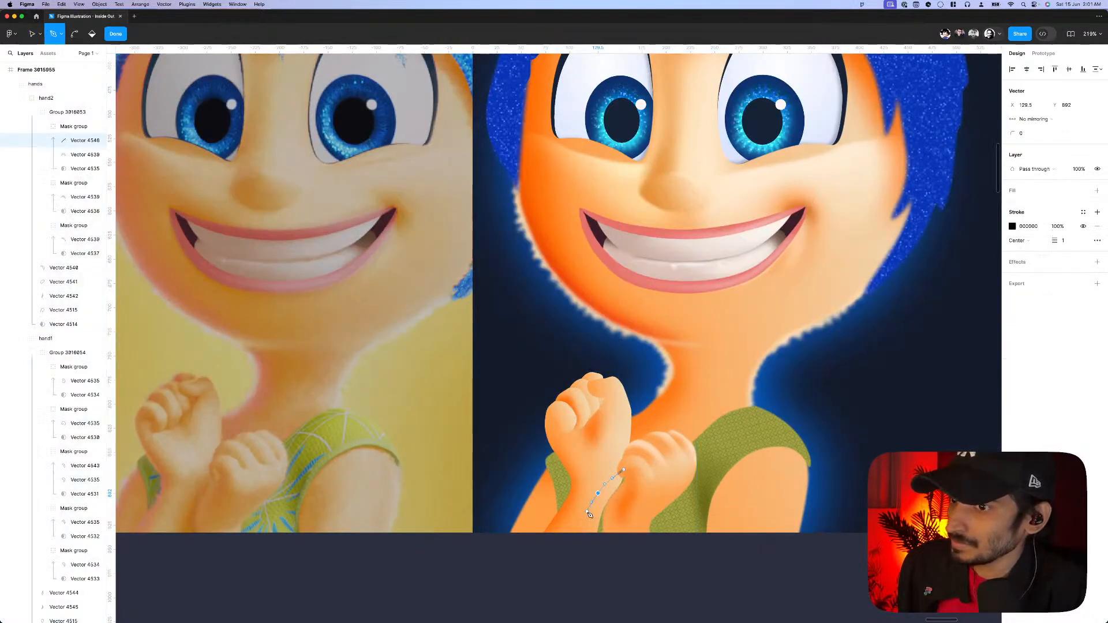
{"action": "left_click_drag", "start_coordinate": [586, 539], "coordinate": [586, 546]}
{"action": "left_click", "coordinate": [602, 540]}
{"action": "left_click", "coordinate": [609, 516]}
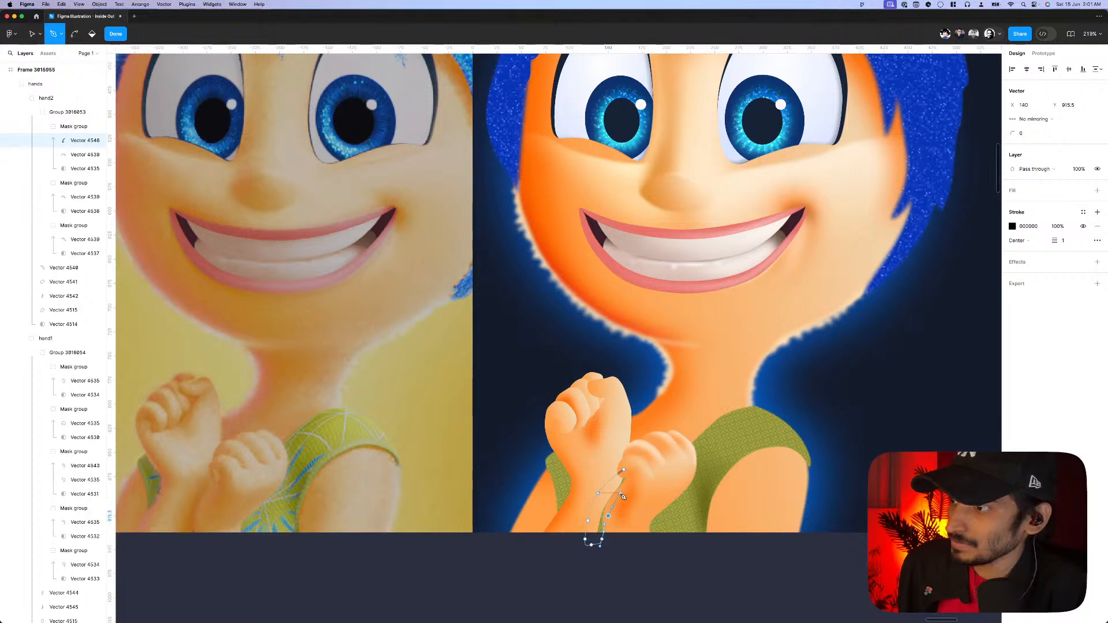
{"action": "left_click", "coordinate": [620, 493]}
{"action": "left_click", "coordinate": [624, 471]}
{"action": "key", "text": "Escape"}
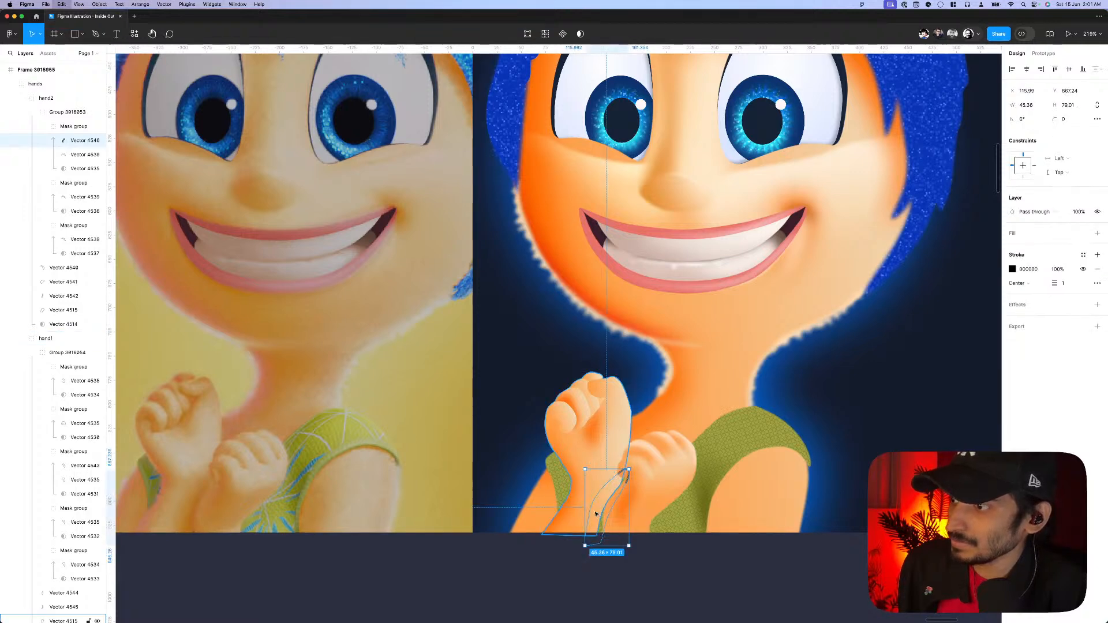
- Move the inner forearm shape from hand2's mask group into the hand1 group and place it over the inner forearm edge
{"action": "key", "text": "BackSpace"}
{"action": "left_click", "coordinate": [570, 516]}
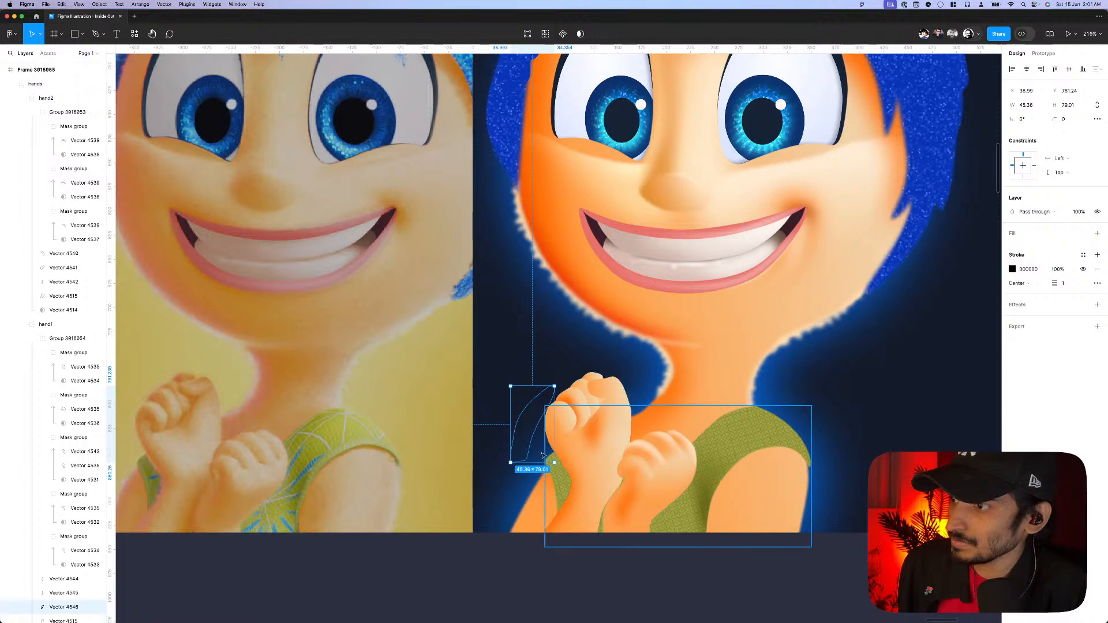
{"action": "key", "text": "ctrl+z"}
{"action": "left_click_drag", "start_coordinate": [597, 527], "coordinate": [618, 549]}
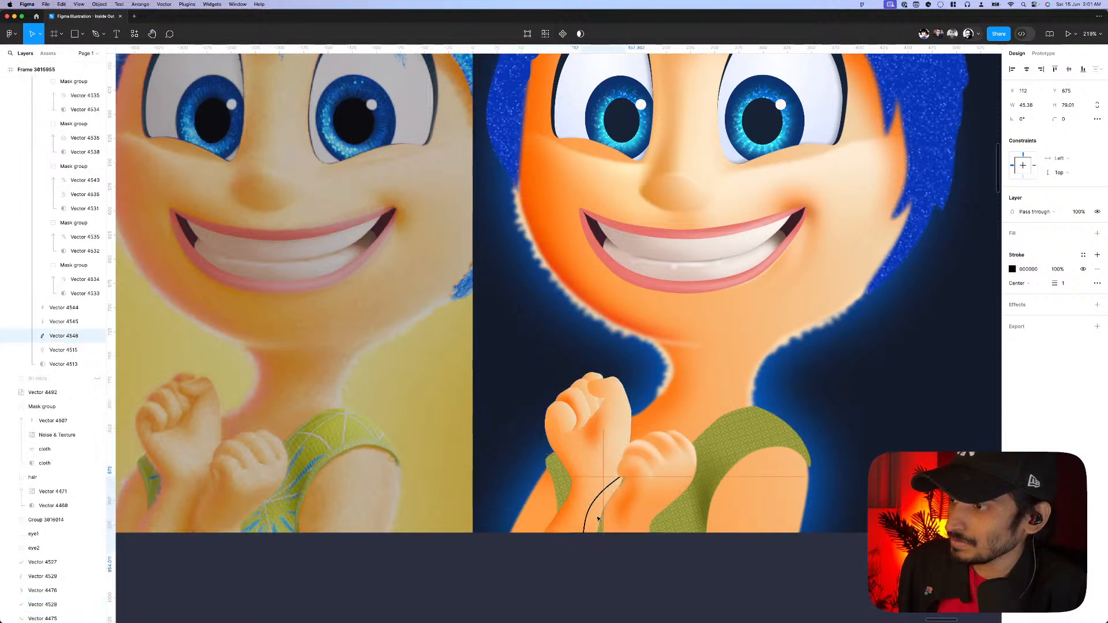
- Copy the outer forearm shadow's FF6B01 fill and layer blur onto the inner forearm shape and reposition its top anchor point
{"action": "left_click", "coordinate": [568, 511]}
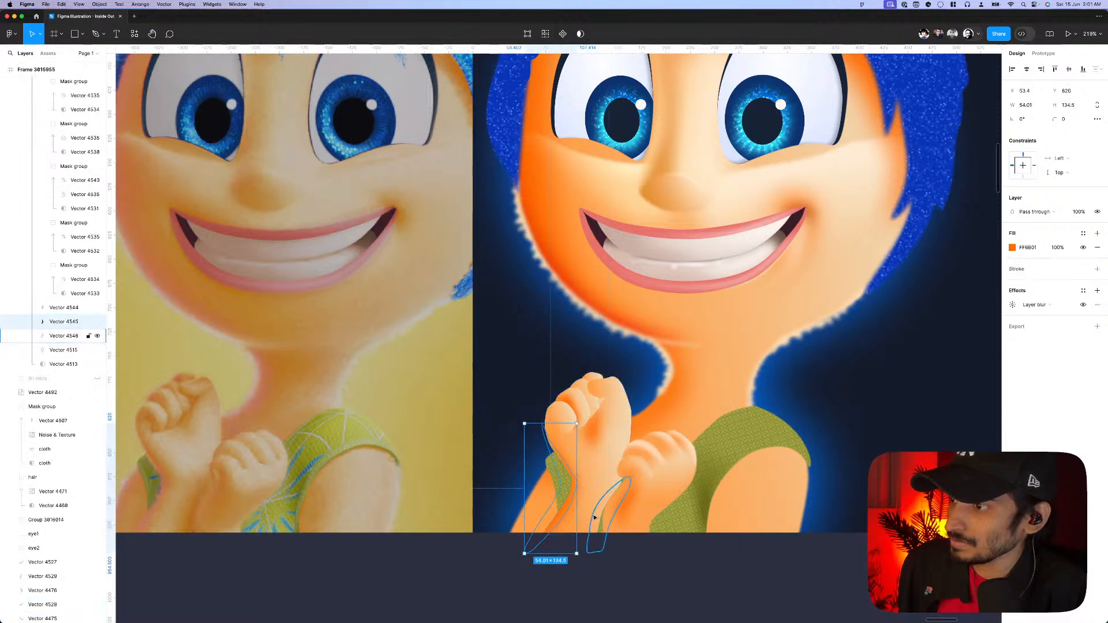
{"action": "left_click", "coordinate": [595, 518]}
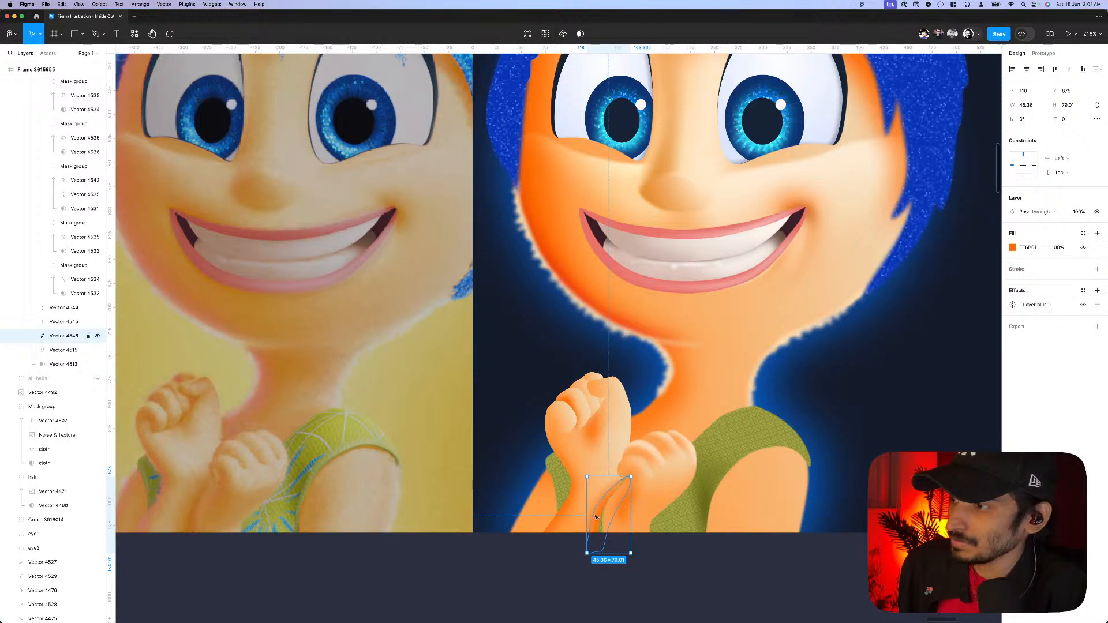
{"action": "double_click", "coordinate": [596, 518]}
{"action": "scroll", "coordinate": [626, 469], "scroll_direction": "down", "scroll_amount": 3}
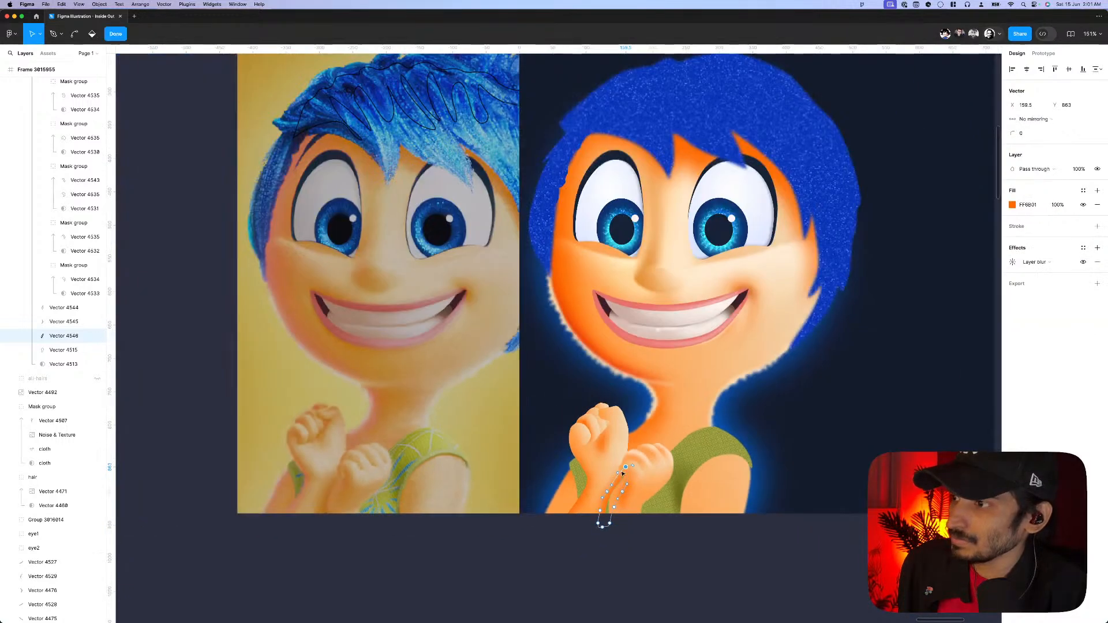
{"action": "scroll", "coordinate": [623, 474], "scroll_direction": "up", "scroll_amount": 2}
{"action": "left_click", "coordinate": [605, 452]}
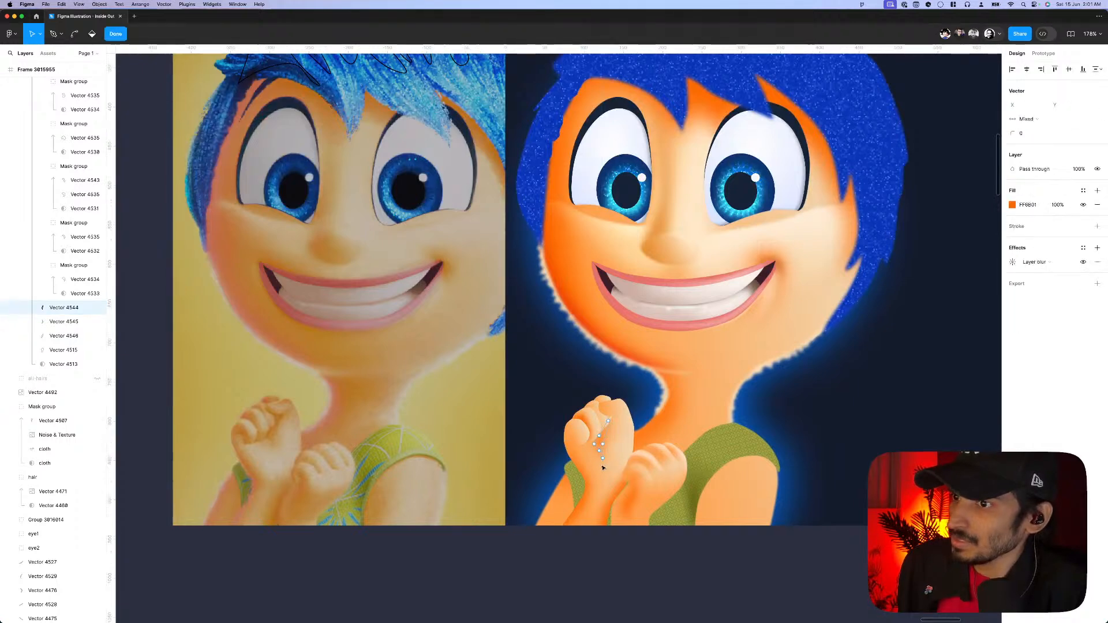
{"action": "key", "text": "Escape"}
{"action": "key", "text": "Escape"}
{"action": "scroll", "coordinate": [602, 476], "scroll_direction": "up", "scroll_amount": 3}
{"action": "scroll", "coordinate": [601, 462], "scroll_direction": "down", "scroll_amount": 3}
- Draw a closed curved shape about 64 × 69 with the Pen tool across hand1's lower palm, rising along its inner side
{"action": "left_click", "coordinate": [600, 457]}
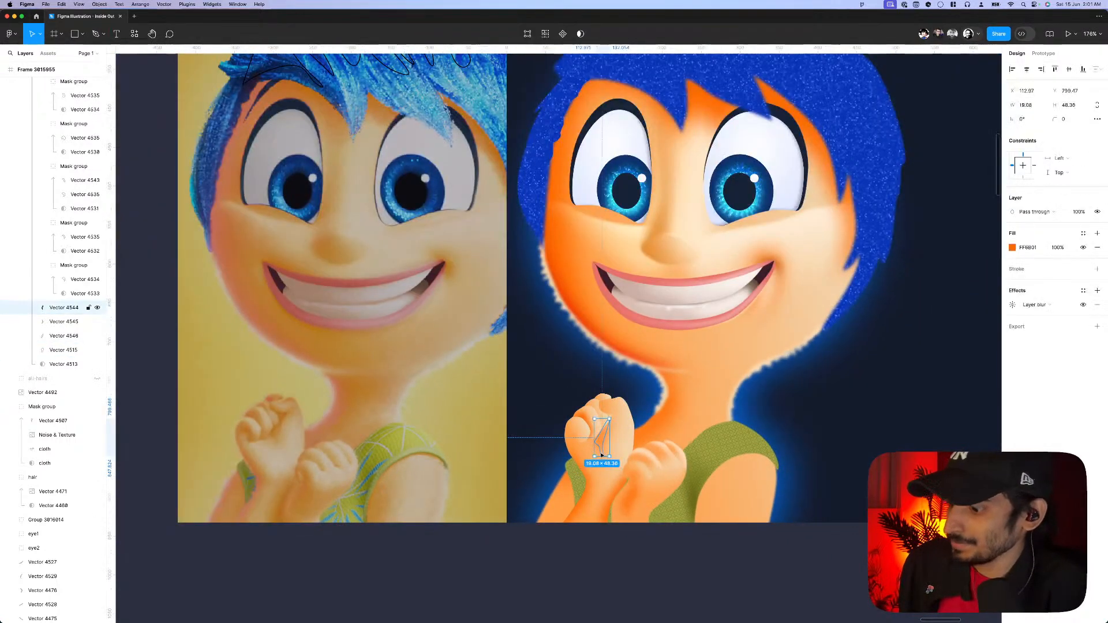
{"action": "key", "text": "p"}
{"action": "scroll", "coordinate": [601, 457], "scroll_direction": "up", "scroll_amount": 3}
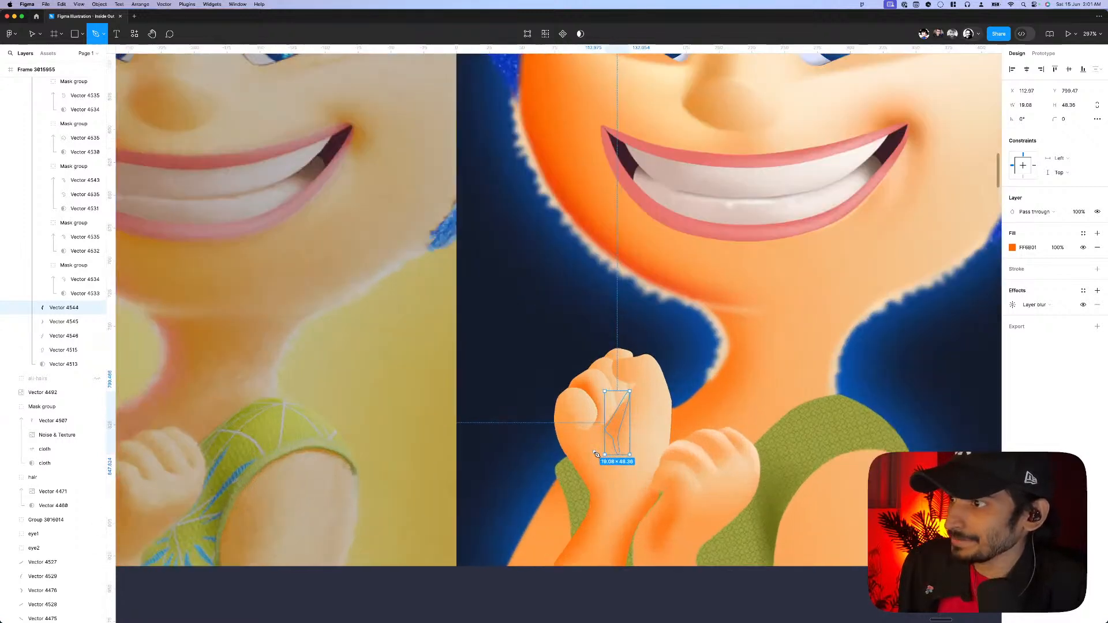
{"action": "left_click", "coordinate": [589, 455]}
{"action": "scroll", "coordinate": [605, 471], "scroll_direction": "down", "scroll_amount": 2}
{"action": "left_click", "coordinate": [615, 483]}
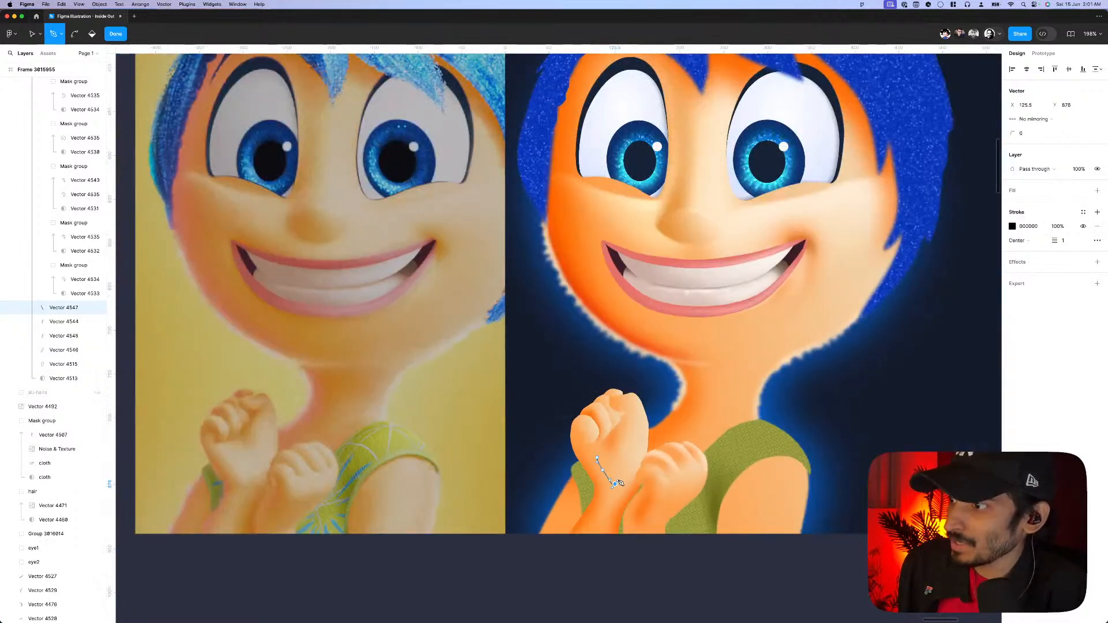
{"action": "left_click", "coordinate": [641, 466]}
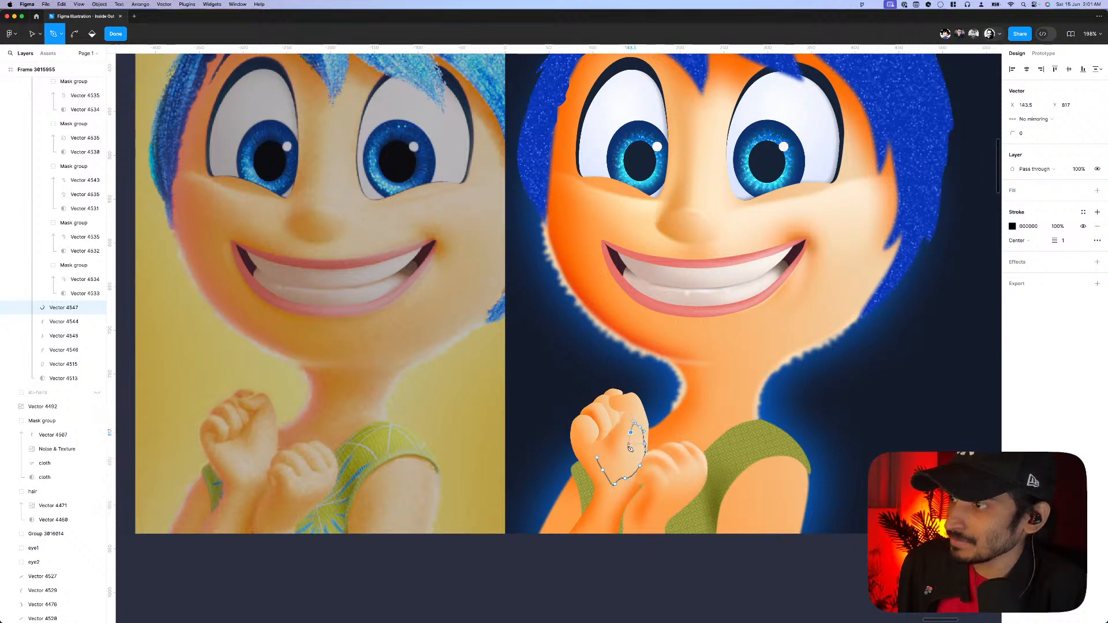
{"action": "left_click", "coordinate": [624, 453]}
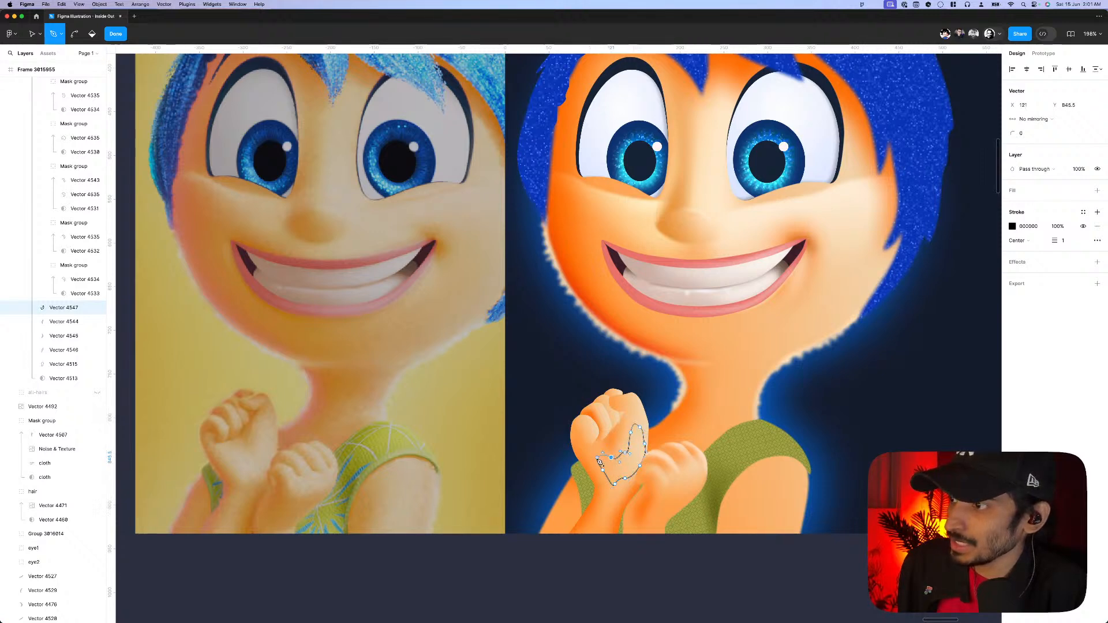
{"action": "scroll", "coordinate": [599, 461], "scroll_direction": "up", "scroll_amount": 2}
{"action": "left_click", "coordinate": [599, 461]}
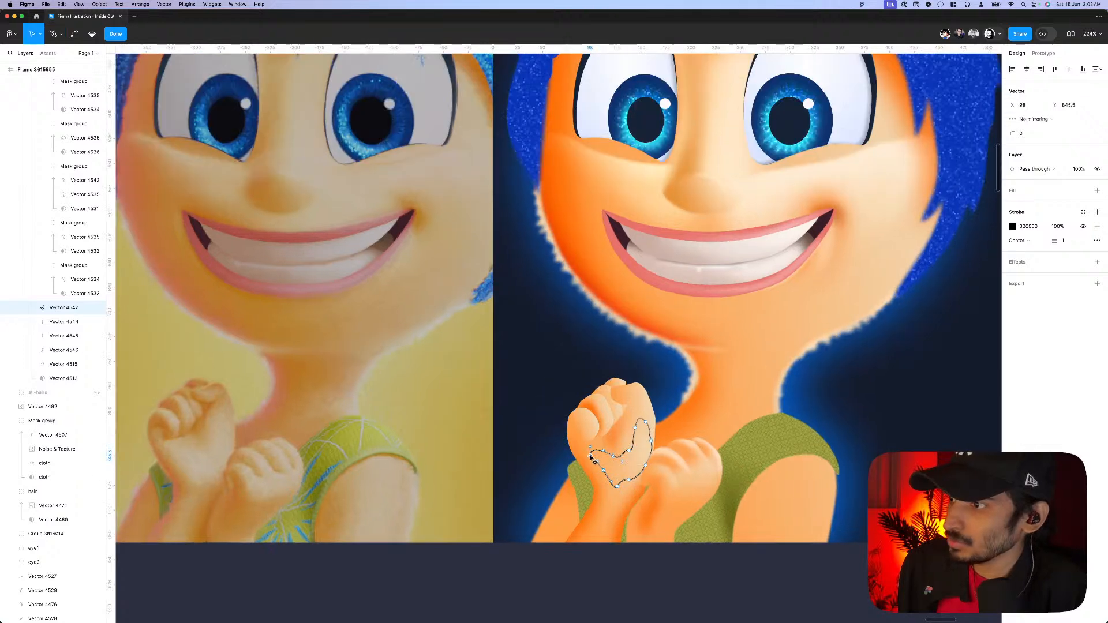
- Refine the anchor points of hand1's palm shape along its wrist side and its upper inner edge
{"action": "scroll", "coordinate": [602, 456], "scroll_direction": "up", "scroll_amount": 2}
{"action": "left_click", "coordinate": [600, 478]}
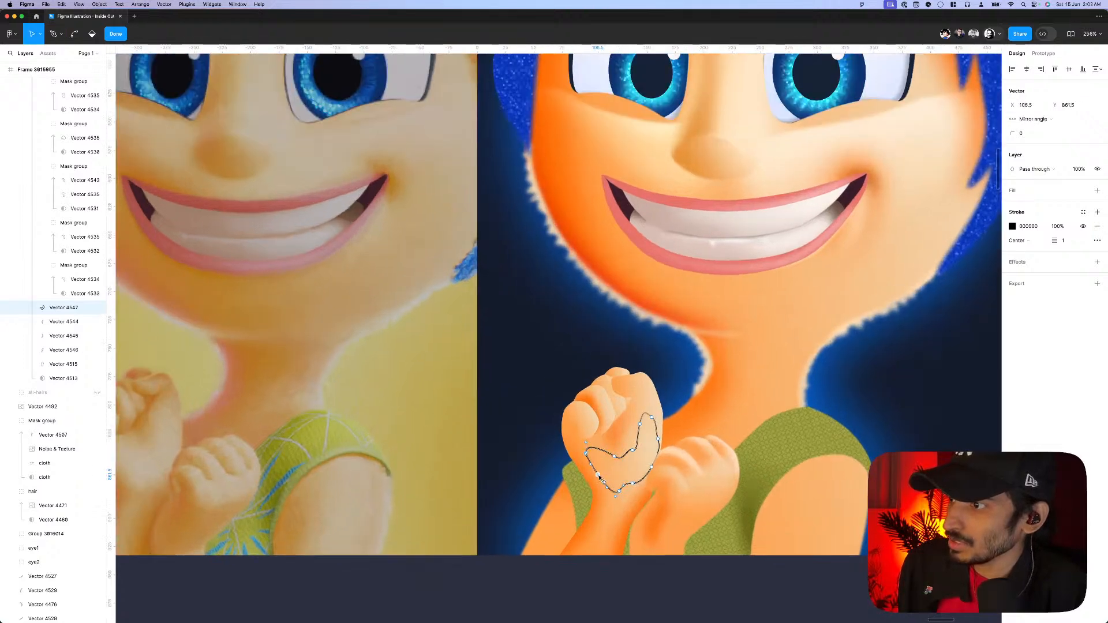
{"action": "scroll", "coordinate": [600, 479], "scroll_direction": "down", "scroll_amount": 5}
{"action": "scroll", "coordinate": [618, 465], "scroll_direction": "up", "scroll_amount": 7}
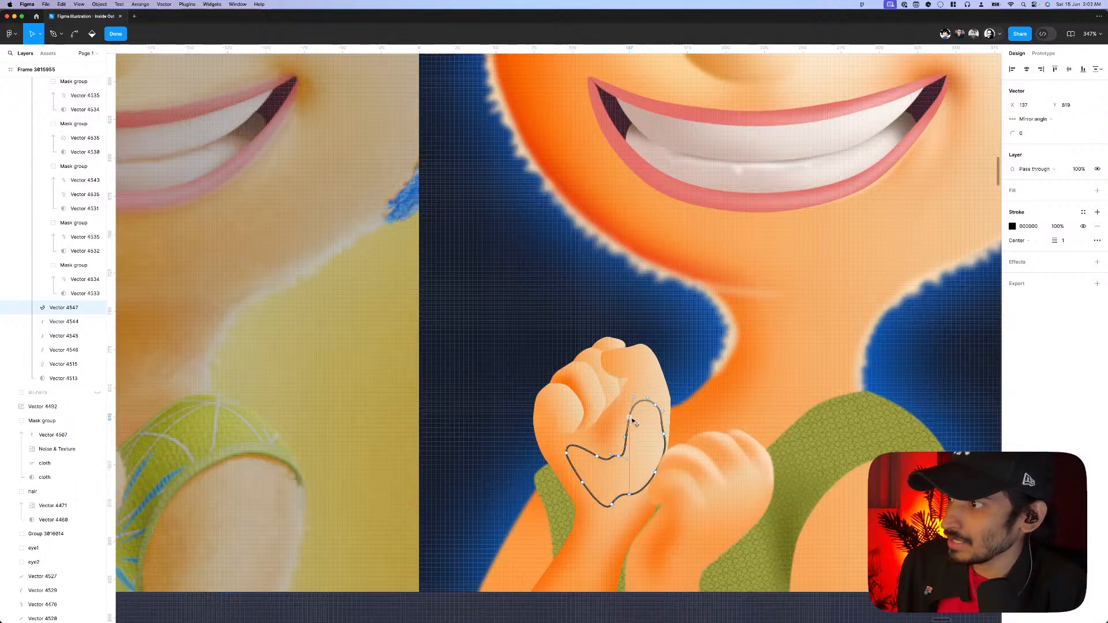
{"action": "scroll", "coordinate": [635, 419], "scroll_direction": "down", "scroll_amount": 4}
{"action": "key", "text": "Escape"}
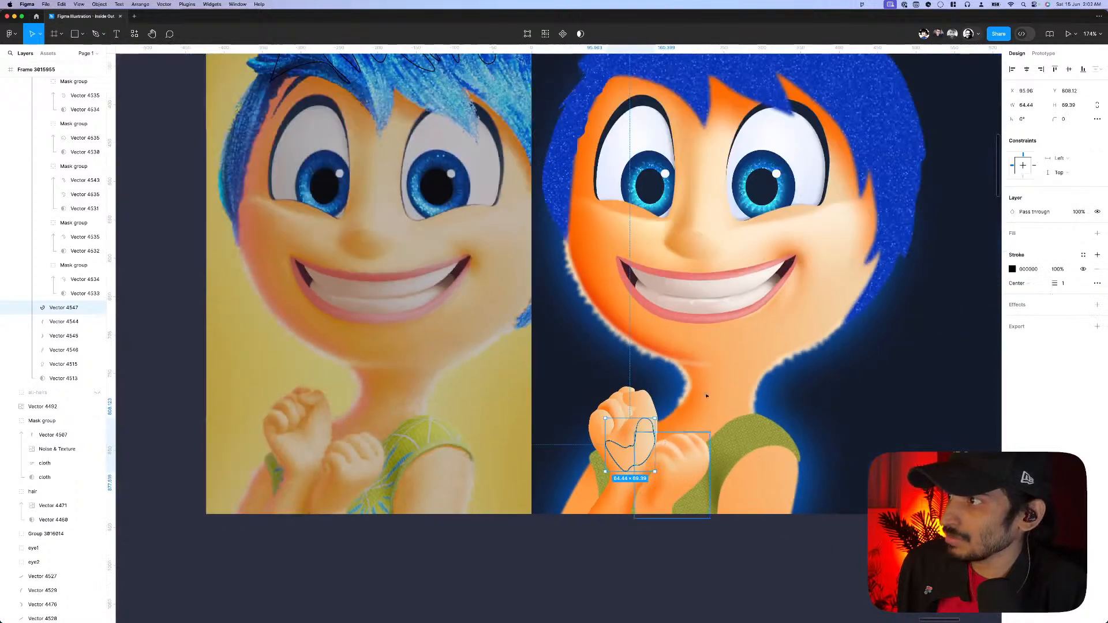
- Copy the fill and effect of the cheek shading shape beside the right-hand eye onto hand1's new palm shape
{"action": "left_click", "coordinate": [829, 242]}
{"action": "left_click", "coordinate": [629, 473]}
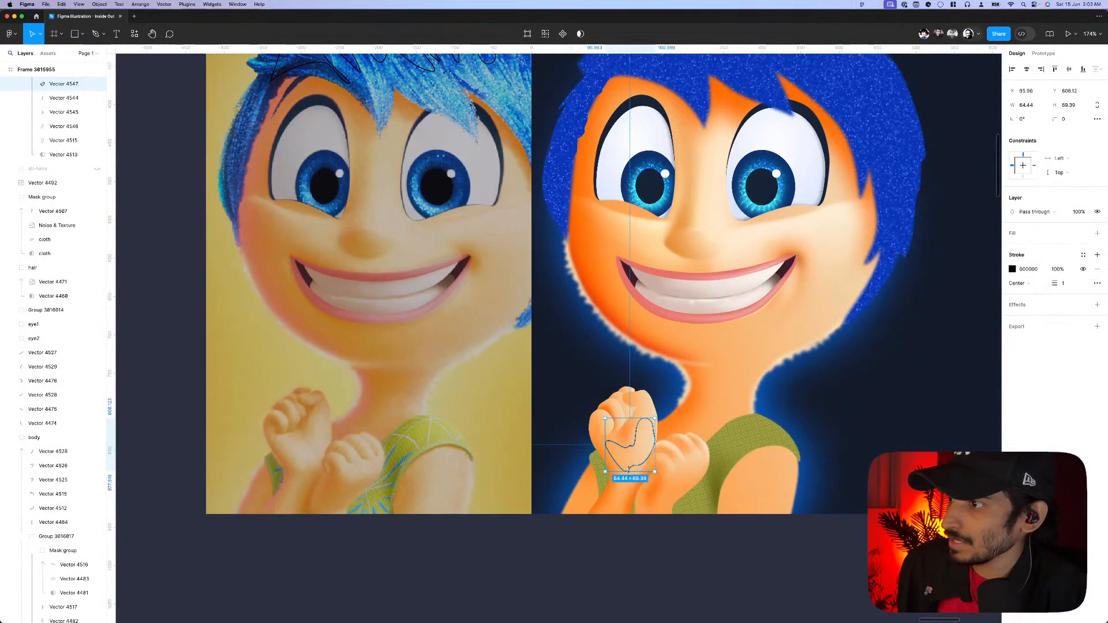
{"action": "scroll", "coordinate": [635, 479], "scroll_direction": "down", "scroll_amount": 5}
{"action": "left_click", "coordinate": [672, 546]}
- Place a copy of Frame 3015955 at the end of the lower row of progress frames, beside Frame 3015958, at X 12052, Y 4408
{"action": "scroll", "coordinate": [668, 527], "scroll_direction": "right", "scroll_amount": 2}
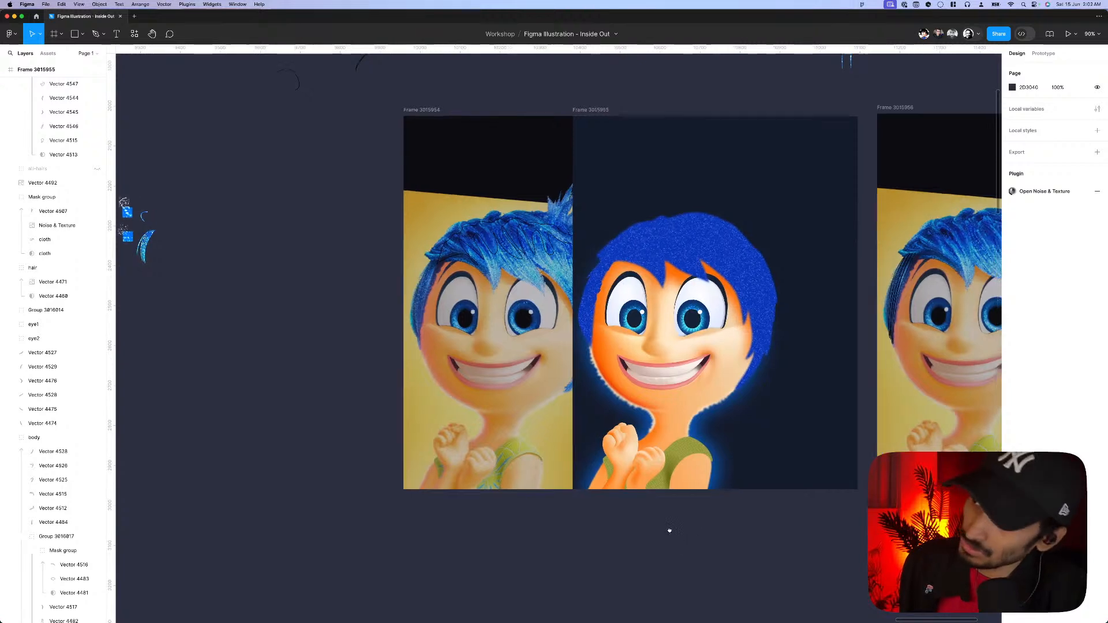
{"action": "scroll", "coordinate": [618, 529], "scroll_direction": "down", "scroll_amount": 10}
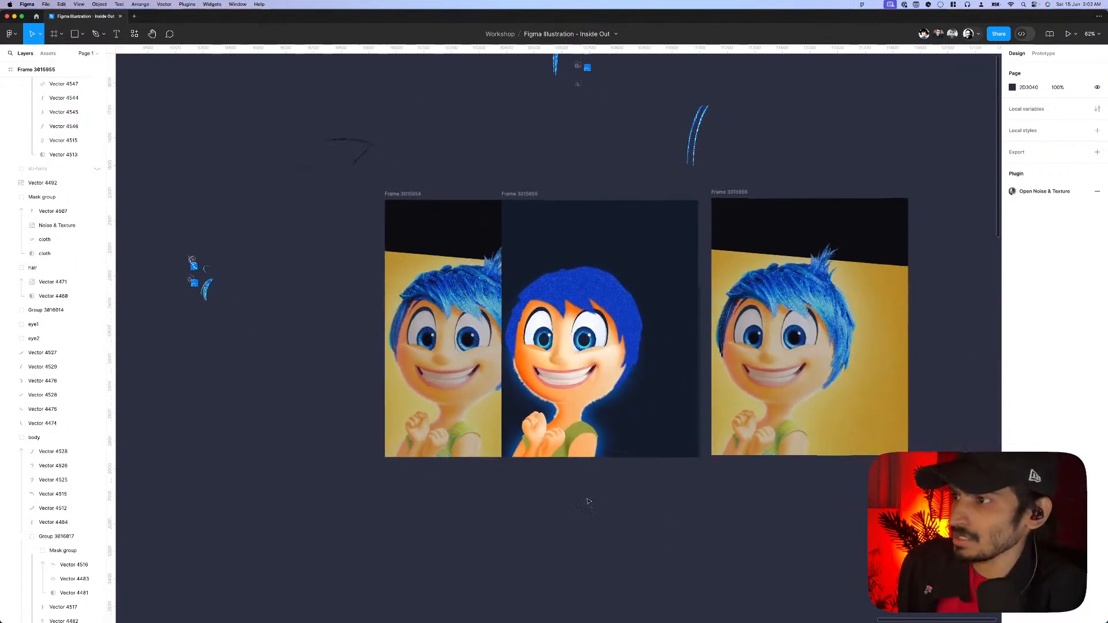
{"action": "scroll", "coordinate": [635, 526], "scroll_direction": "down", "scroll_amount": 3}
{"action": "scroll", "coordinate": [606, 508], "scroll_direction": "down", "scroll_amount": 5}
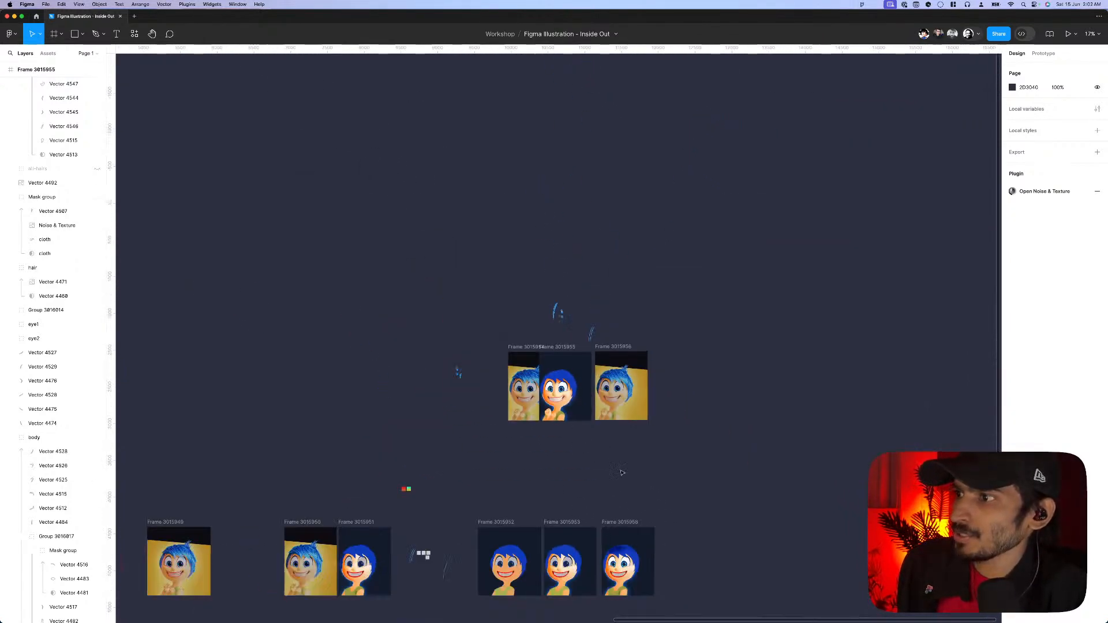
{"action": "scroll", "coordinate": [583, 462], "scroll_direction": "down", "scroll_amount": 3}
{"action": "left_click", "coordinate": [578, 428]}
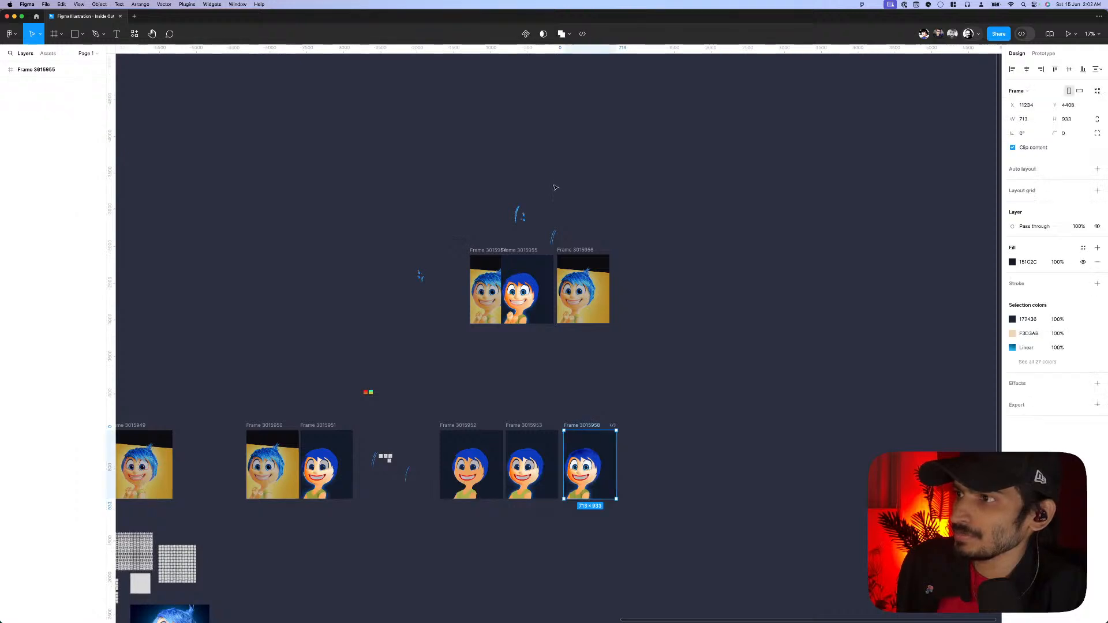
{"action": "left_click", "coordinate": [511, 252]}
{"action": "left_click_drag", "start_coordinate": [512, 253], "coordinate": [638, 427]}
{"action": "scroll", "coordinate": [635, 462], "scroll_direction": "up", "scroll_amount": 5}
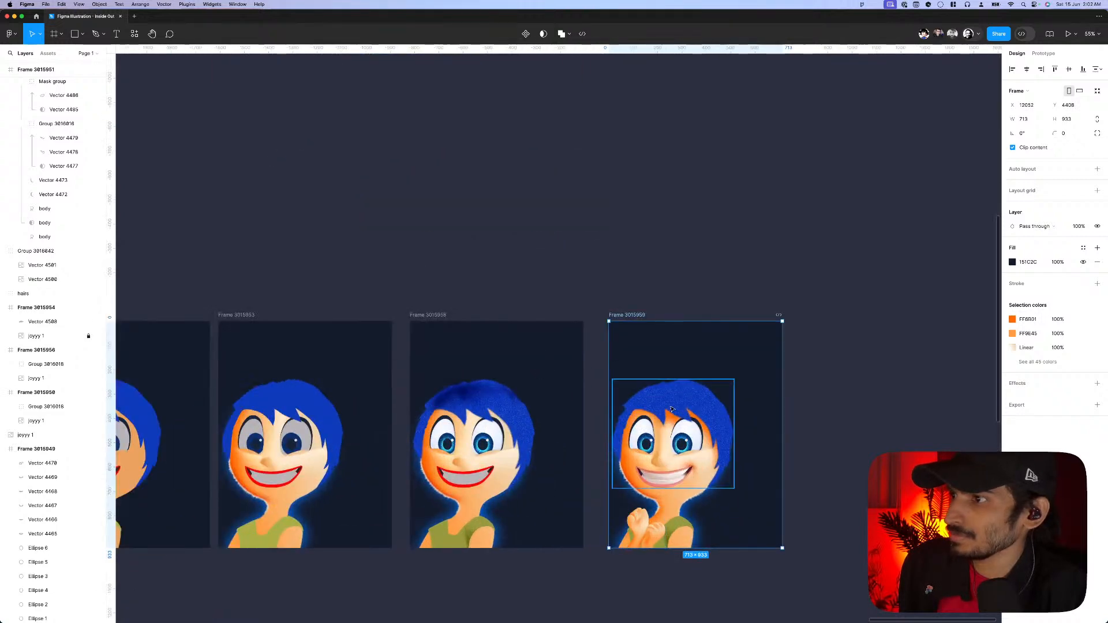
- Select the newly copied illustration frame and collapse its hand2 and hands groups in the layer list
{"action": "scroll", "coordinate": [67, 146], "scroll_direction": "up", "scroll_amount": 10}
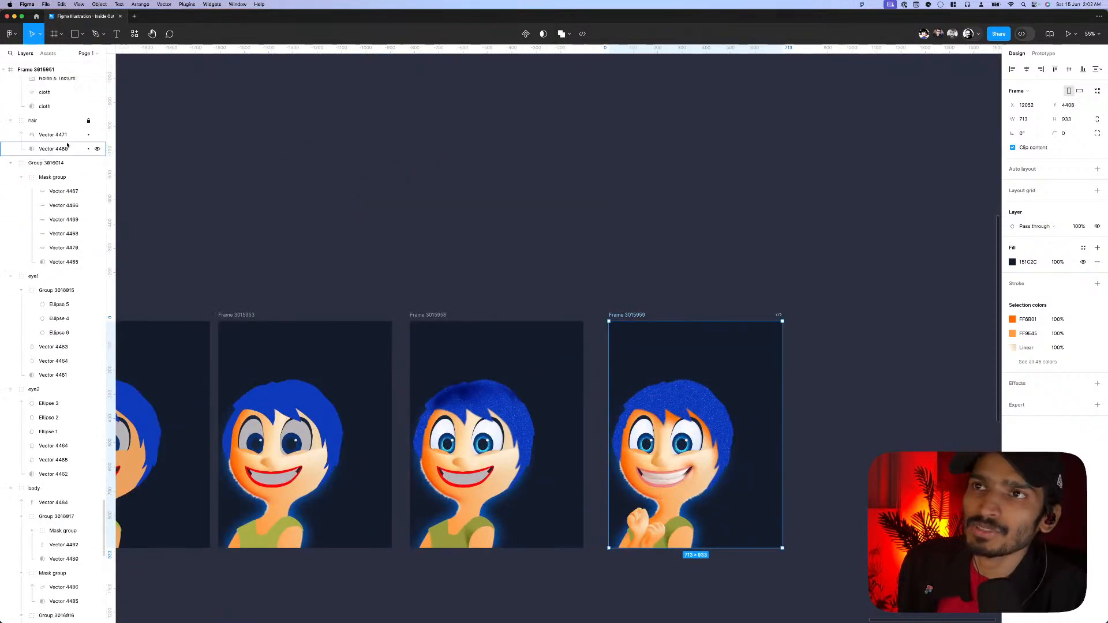
{"action": "scroll", "coordinate": [67, 145], "scroll_direction": "up", "scroll_amount": 6}
{"action": "left_click", "coordinate": [659, 315]}
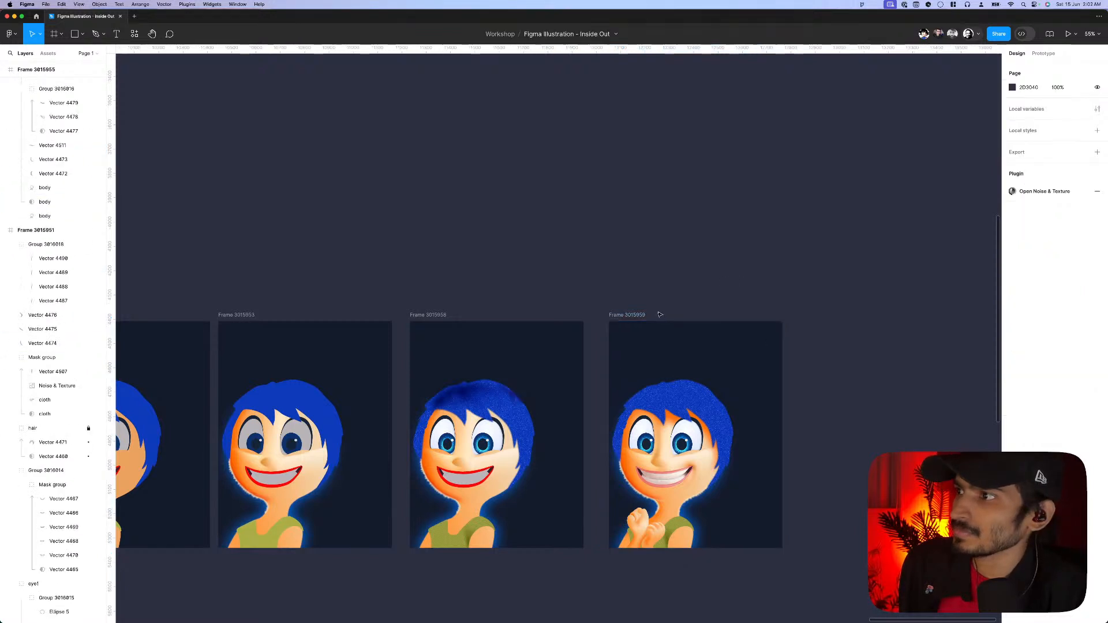
{"action": "left_click", "coordinate": [660, 315]}
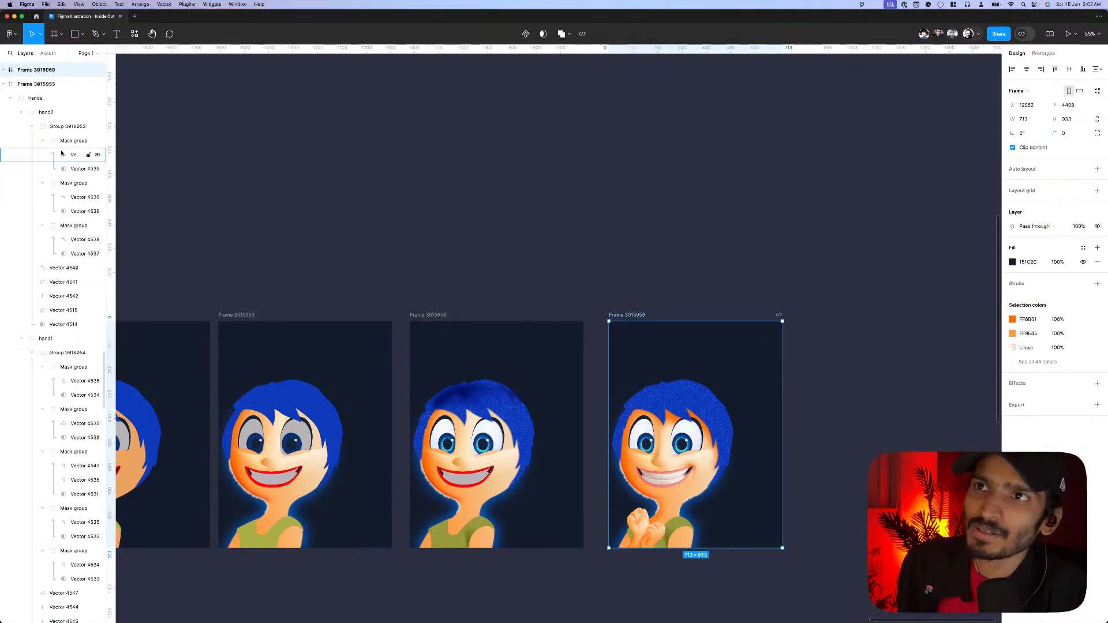
{"action": "scroll", "coordinate": [93, 139], "scroll_direction": "up", "scroll_amount": 2}
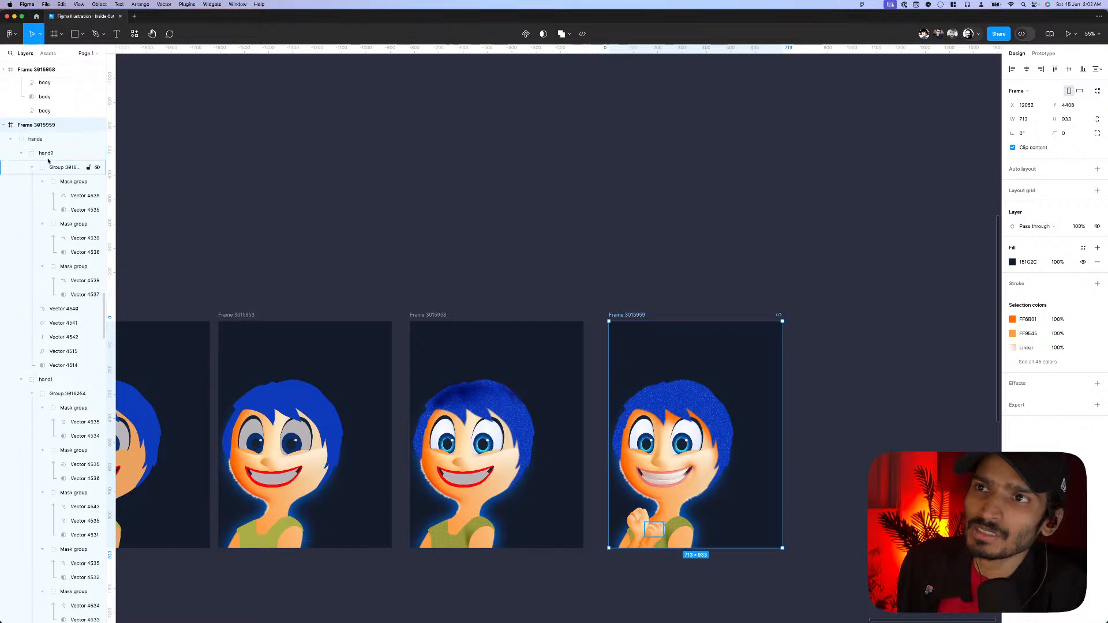
{"action": "left_click", "coordinate": [21, 152]}
{"action": "left_click", "coordinate": [11, 140]}
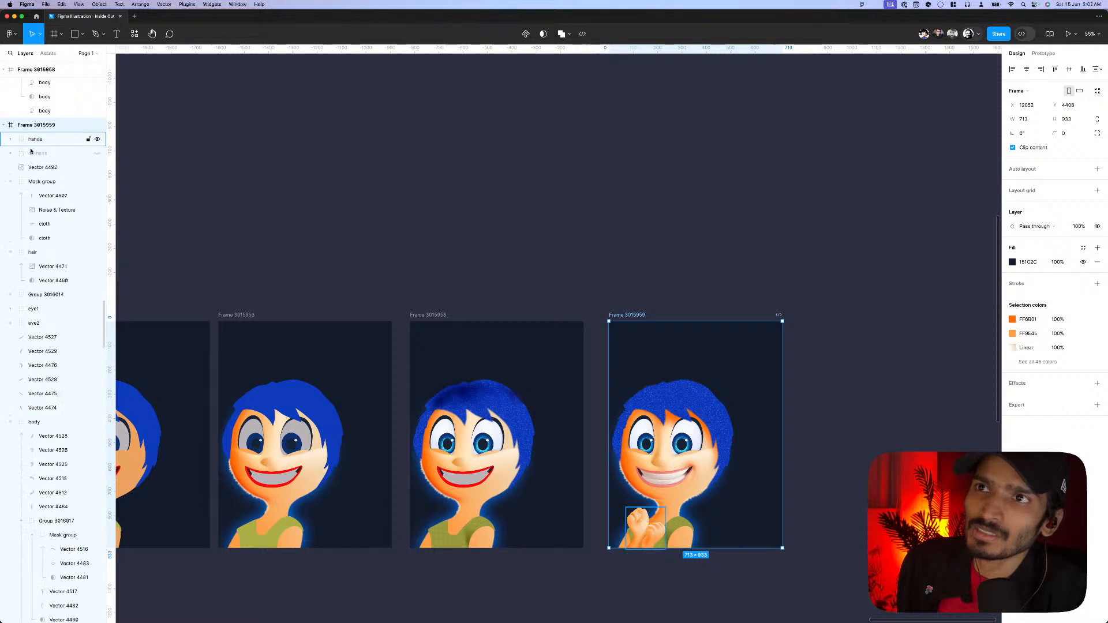
- Show the hidden all-hairs group in Frame 3015959
{"action": "key", "text": "super+shift+h"}
{"action": "left_click", "coordinate": [790, 280]}
{"action": "scroll", "coordinate": [786, 276], "scroll_direction": "down", "scroll_amount": 5}
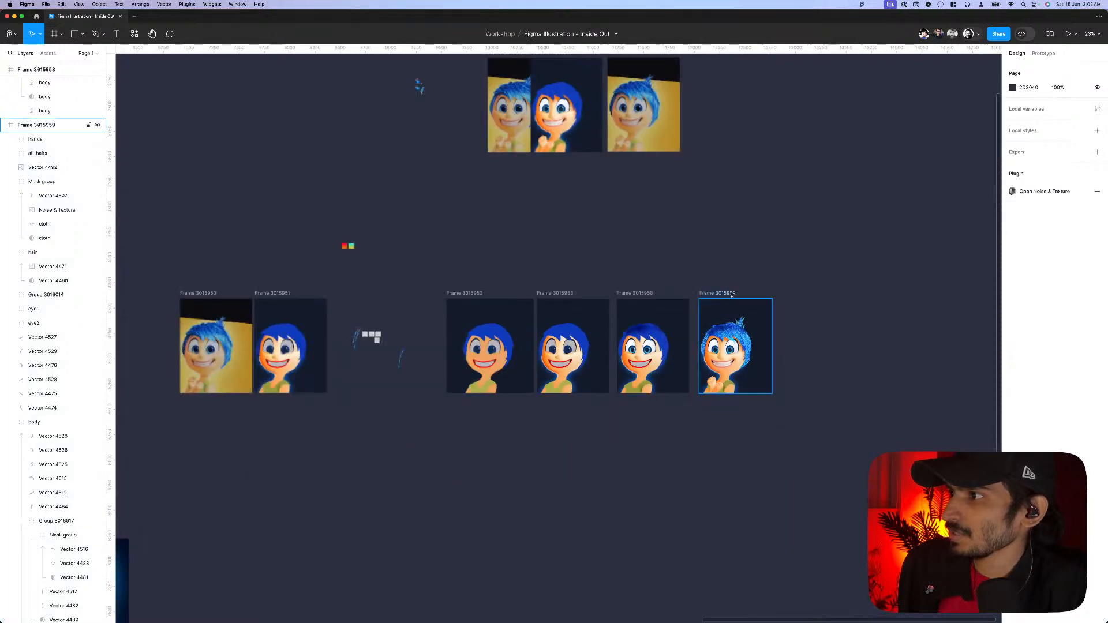
{"action": "left_click", "coordinate": [727, 297]}
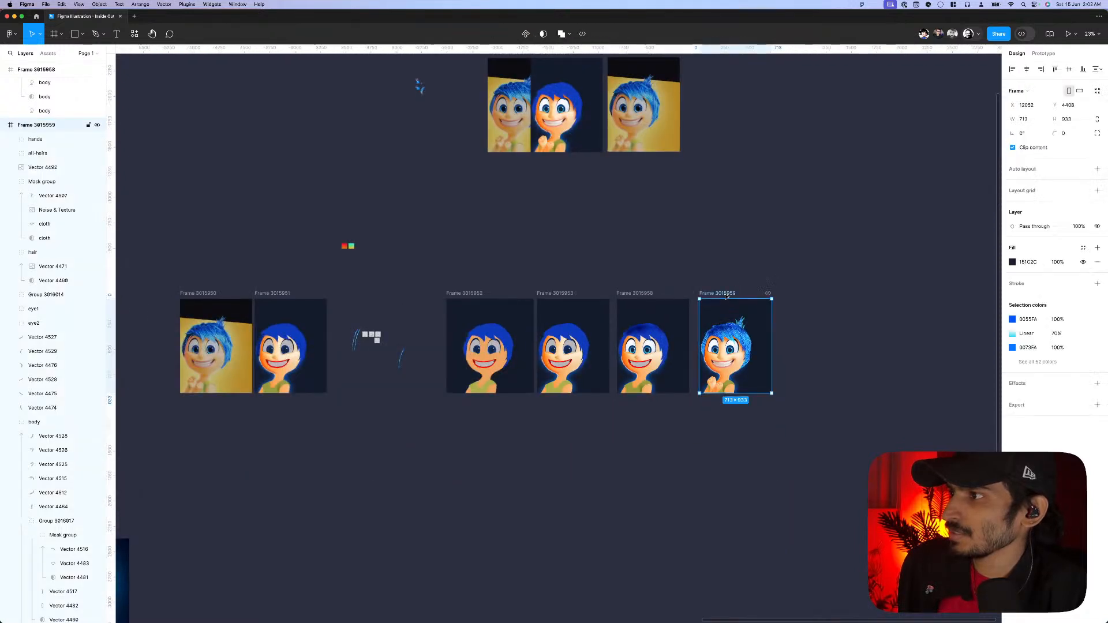
{"action": "left_click", "coordinate": [637, 295], "text": "shift"}
{"action": "left_click", "coordinate": [553, 294], "text": "shift"}
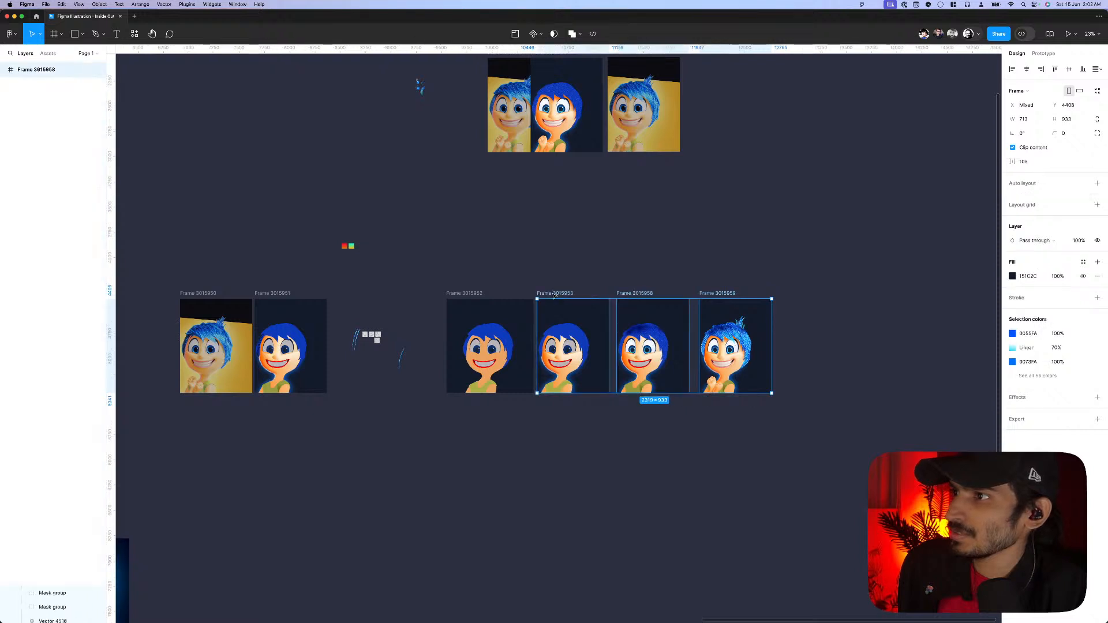
{"action": "left_click", "coordinate": [464, 296], "text": "shift"}
{"action": "left_click", "coordinate": [558, 406]}
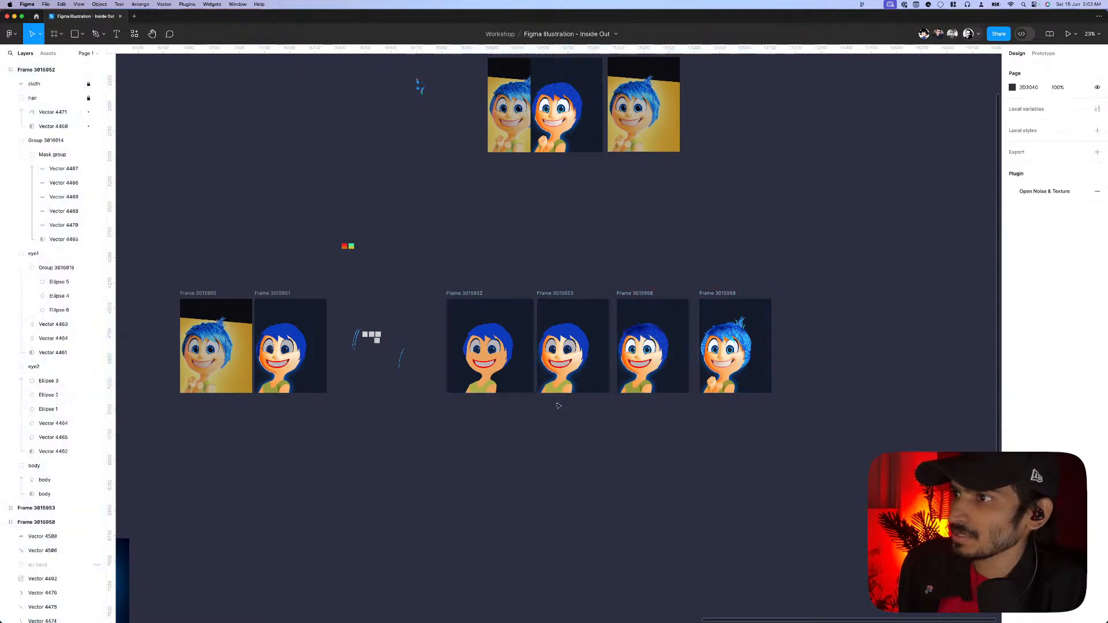
- Move Frame 3015953, Frame 3015958 and Frame 3015959 together beneath Frame 3015952, aligned with its right-hand edge
{"action": "left_click", "coordinate": [545, 304]}
{"action": "left_click", "coordinate": [641, 311], "text": "shift"}
{"action": "left_click", "coordinate": [716, 312], "text": "shift"}
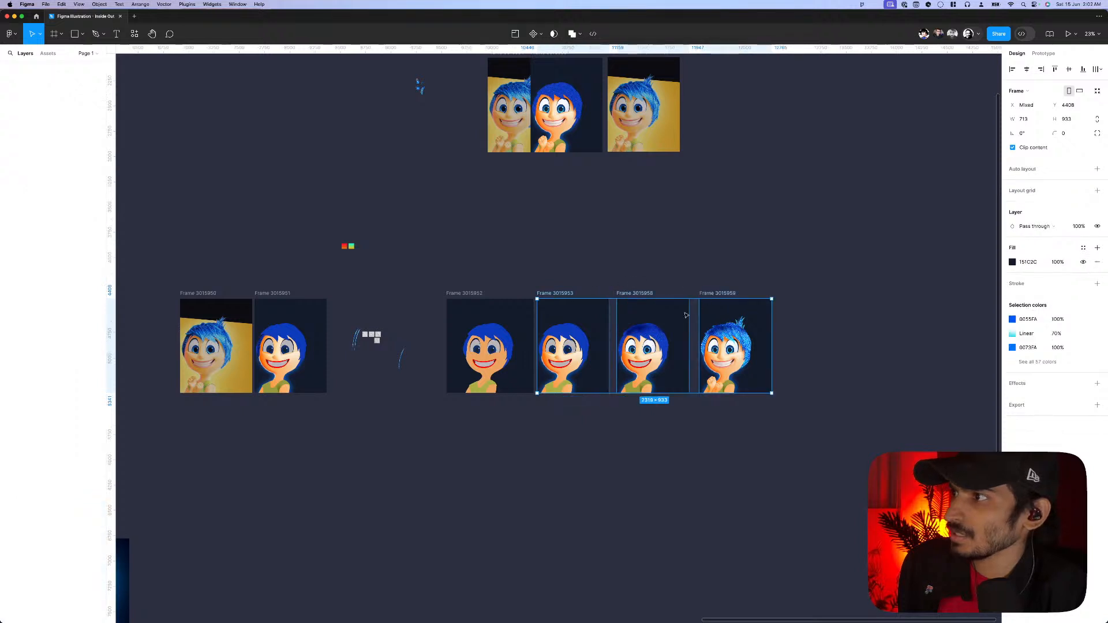
{"action": "left_click_drag", "start_coordinate": [651, 342], "coordinate": [615, 436]}
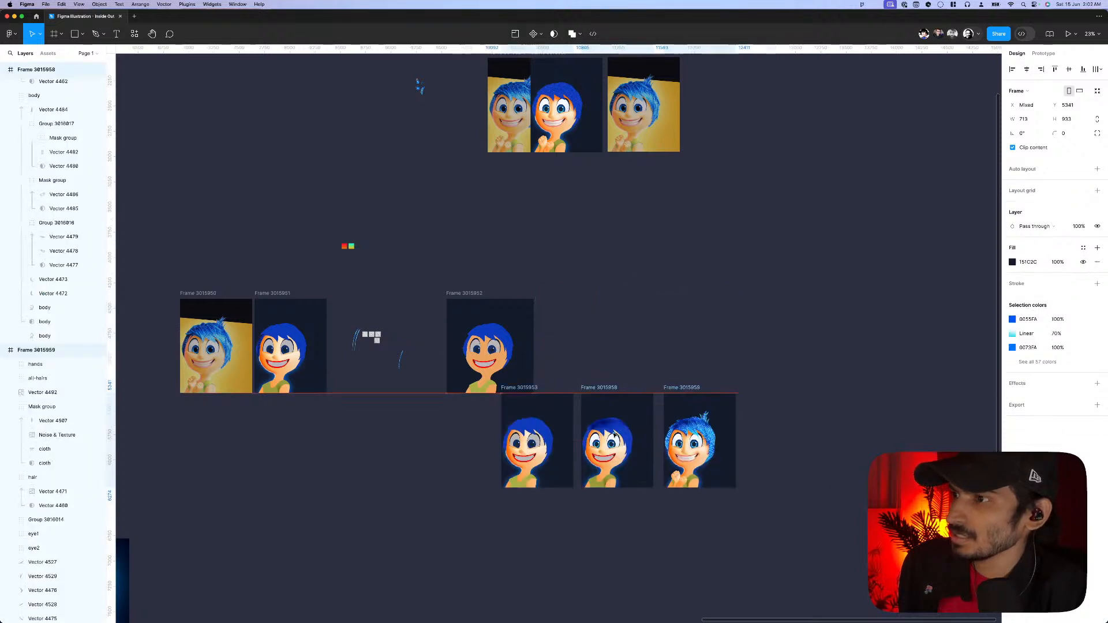
{"action": "left_click_drag", "start_coordinate": [540, 443], "coordinate": [482, 401]}
{"action": "scroll", "coordinate": [442, 415], "scroll_direction": "up", "scroll_amount": 3}
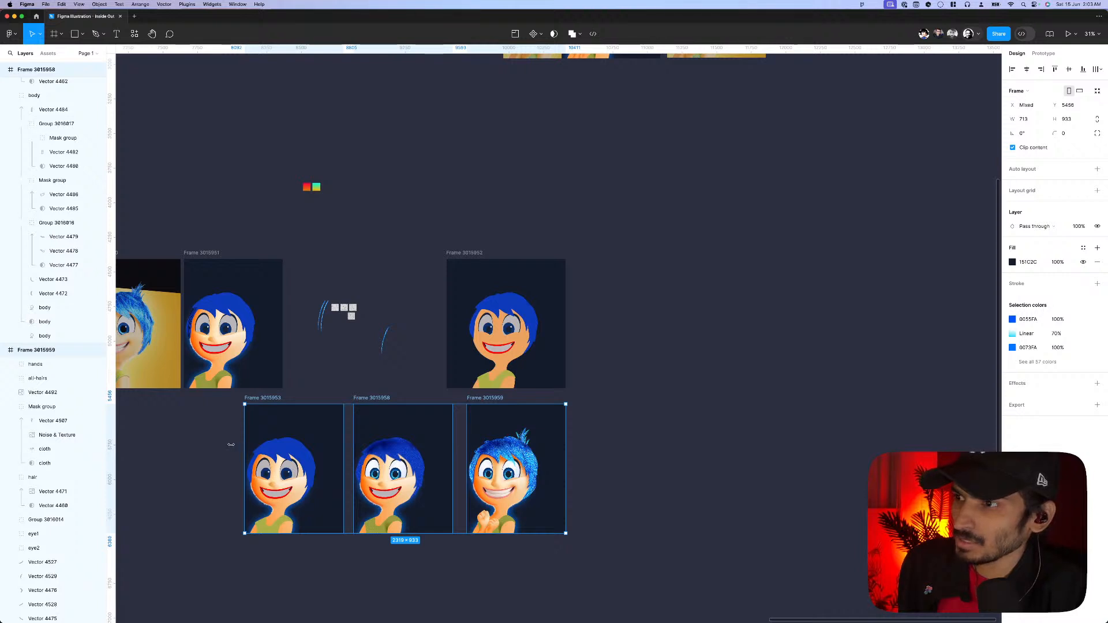
- Try to widen the three moved frames from their left-hand edges, and undo the resize
{"action": "left_click_drag", "start_coordinate": [231, 444], "coordinate": [194, 444]}
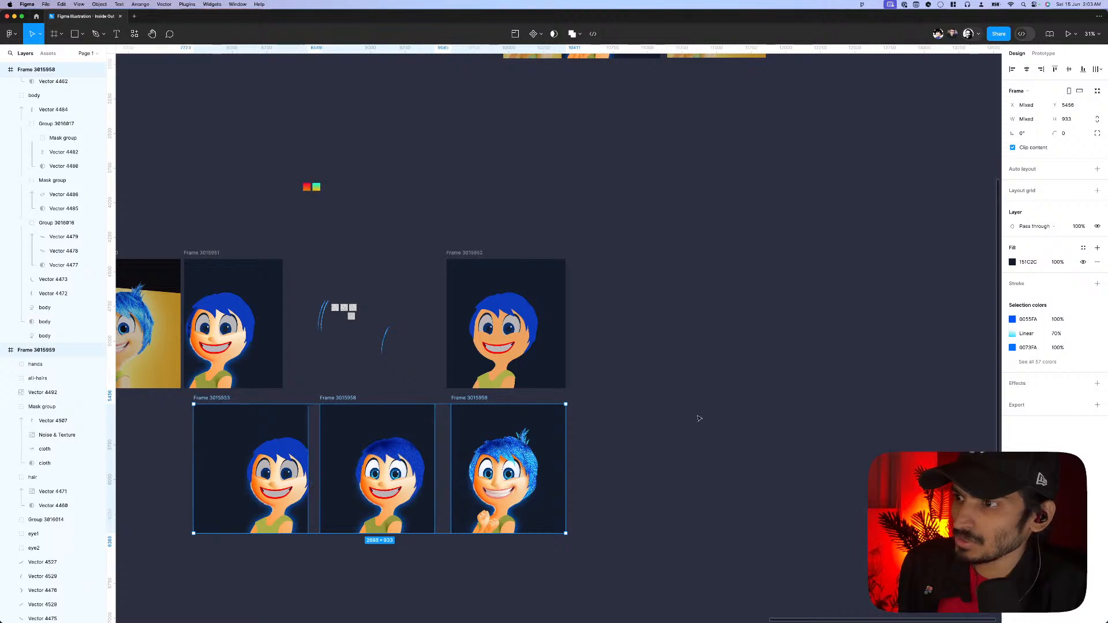
{"action": "key", "text": "super+z"}
{"action": "scroll", "coordinate": [688, 420], "scroll_direction": "down", "scroll_amount": 3}
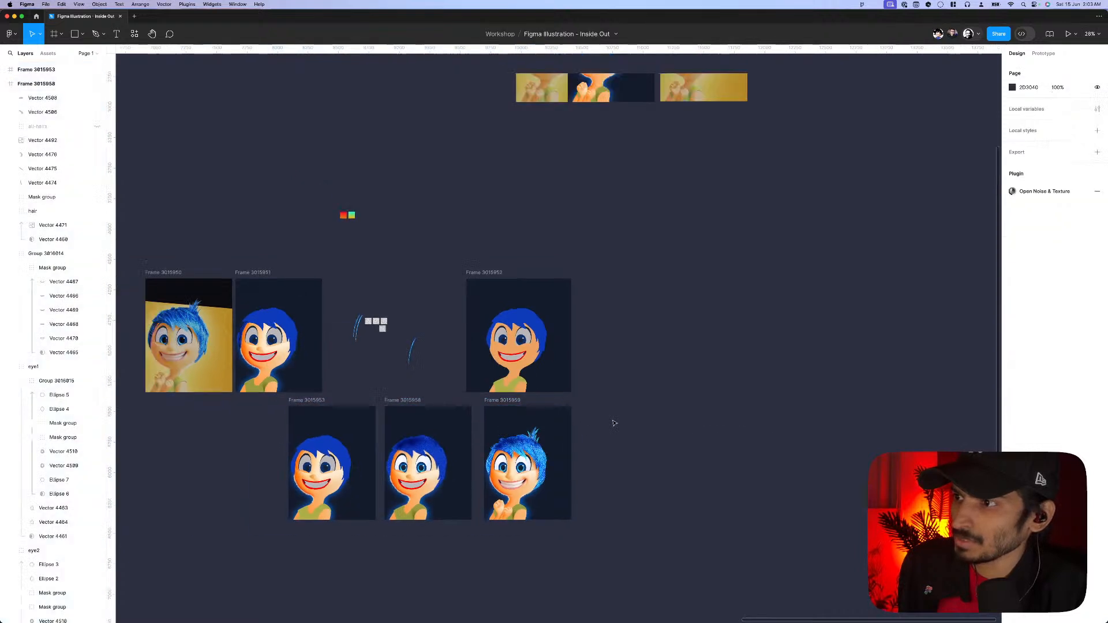
- Stack Frame 3015958 and Frame 3015953 below Frame 3015959 in one column
{"action": "left_click", "coordinate": [478, 500]}
{"action": "left_click_drag", "start_coordinate": [442, 402], "coordinate": [527, 511]}
{"action": "scroll", "coordinate": [467, 401], "scroll_direction": "down", "scroll_amount": 3}
{"action": "left_click_drag", "start_coordinate": [343, 316], "coordinate": [518, 534]}
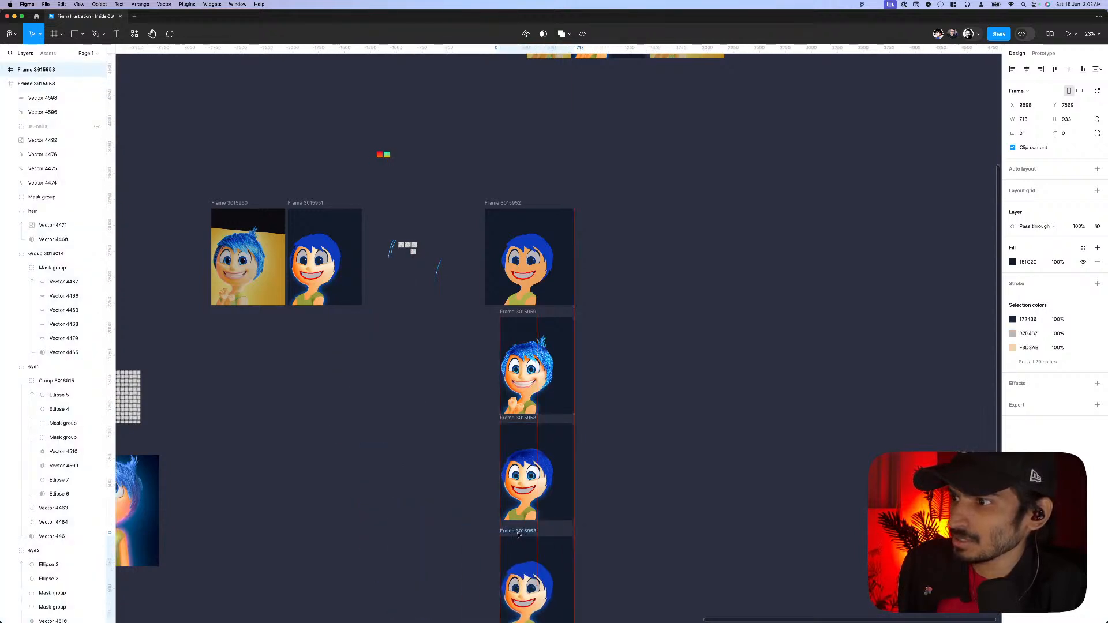
- Widen the three stacked frames to 861 from their left-hand edges, matching Frame 3015952
{"action": "left_click", "coordinate": [504, 314], "text": "shift"}
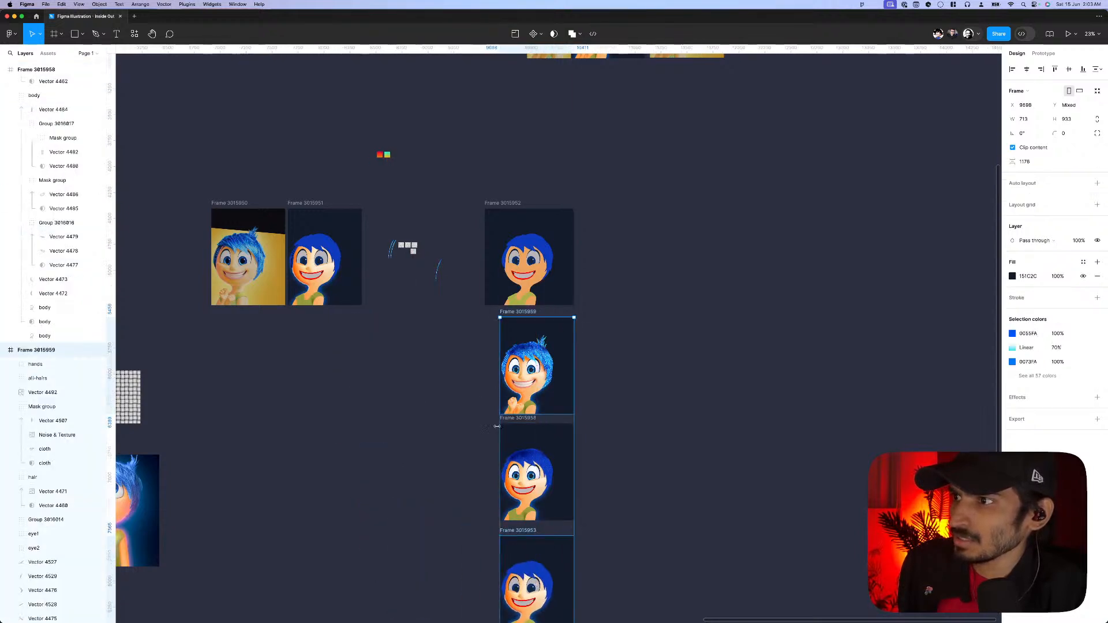
{"action": "left_click", "coordinate": [499, 428], "text": "shift"}
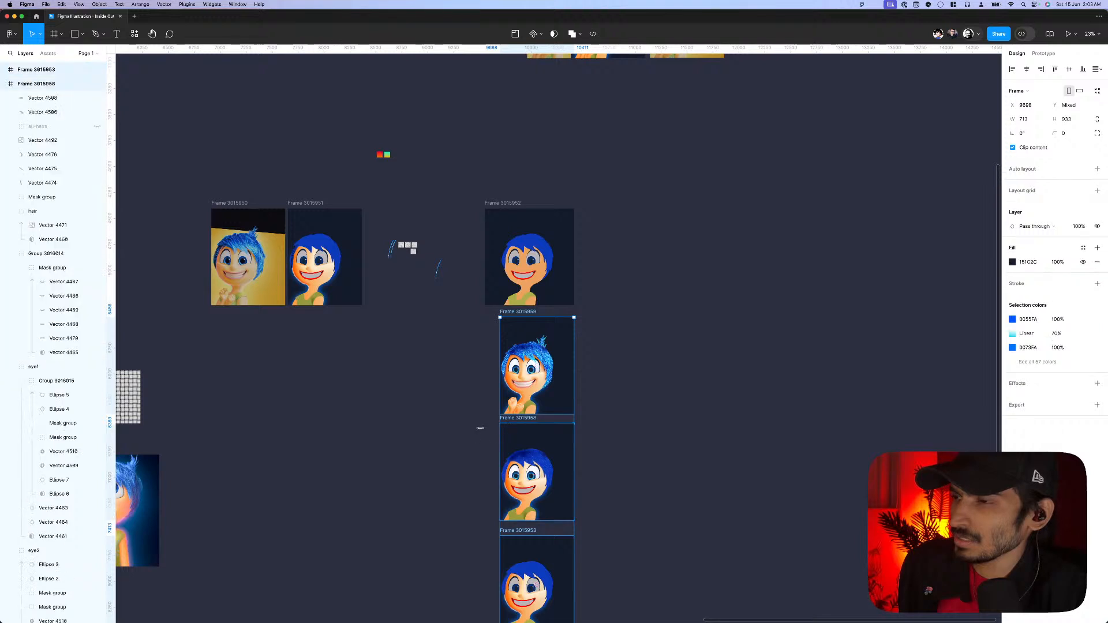
{"action": "left_click_drag", "start_coordinate": [480, 428], "coordinate": [487, 425]}
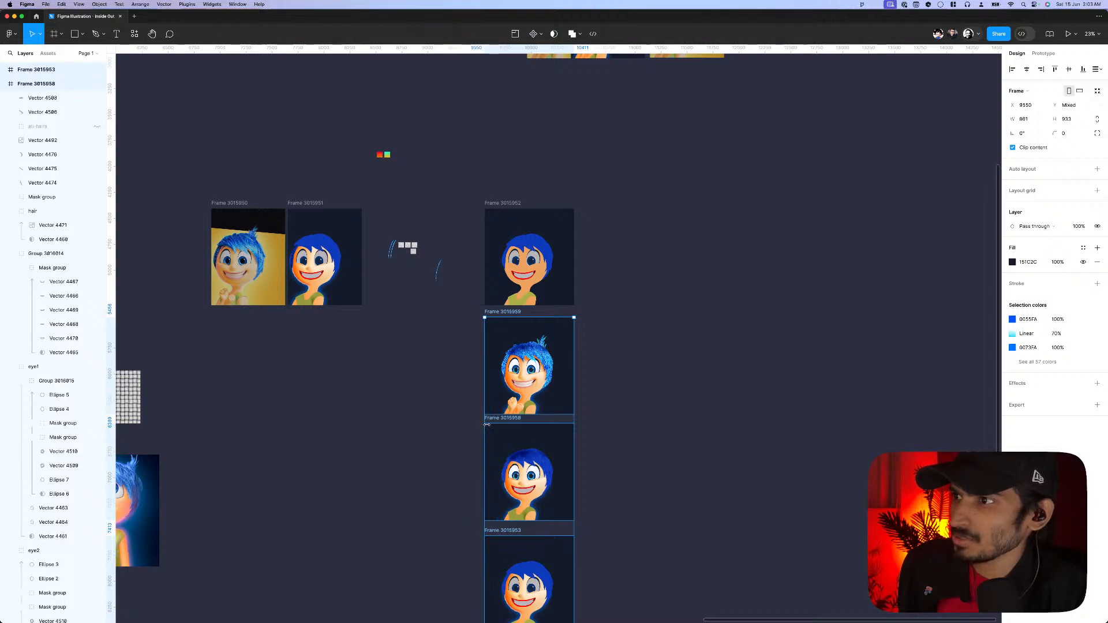
{"action": "scroll", "coordinate": [628, 384], "scroll_direction": "down", "scroll_amount": 3}
{"action": "left_click", "coordinate": [628, 383]}
- Move Frame 3015959 and Frame 3015958 side by side at Y 4623, in the empty space beyond Frame 3015952
{"action": "left_click", "coordinate": [541, 335]}
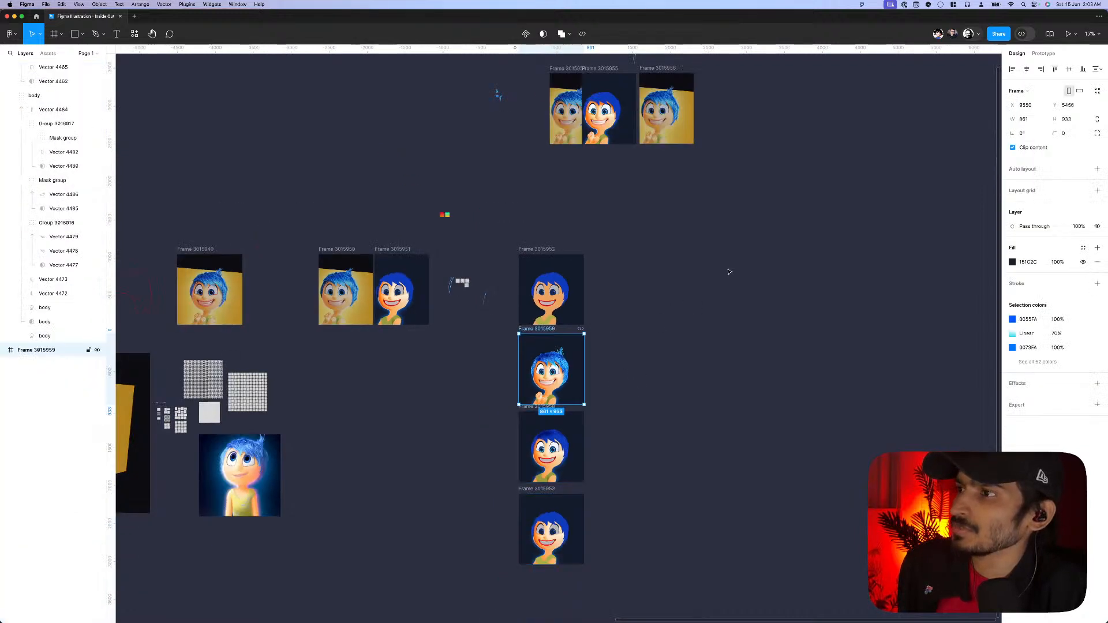
{"action": "left_click_drag", "start_coordinate": [542, 336], "coordinate": [628, 327]}
{"action": "left_click_drag", "start_coordinate": [729, 272], "coordinate": [729, 272]}
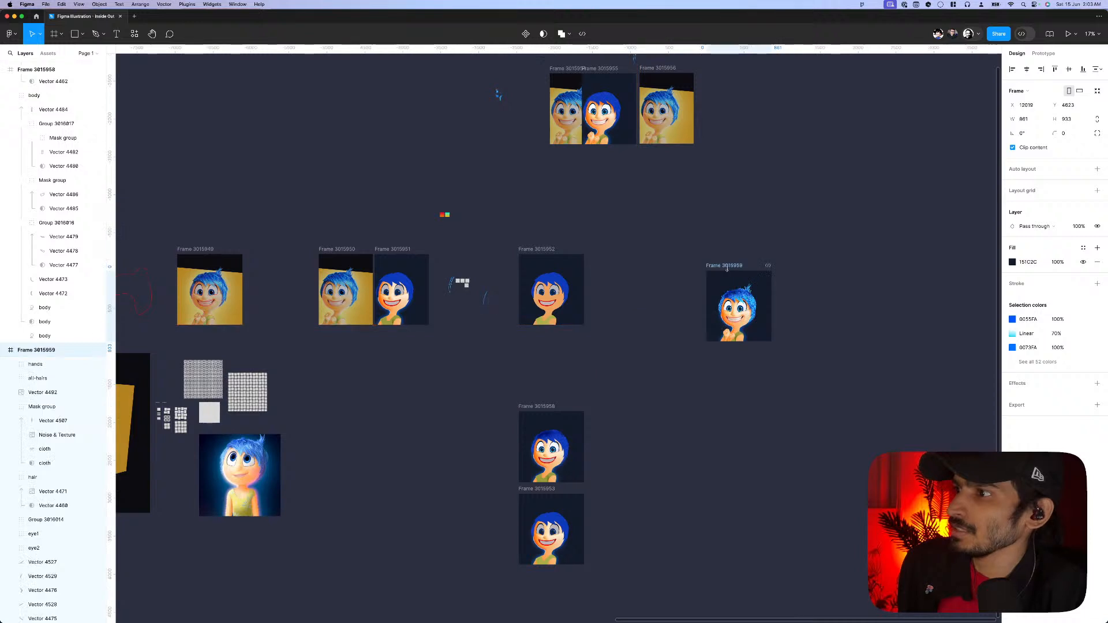
{"action": "key", "text": "Escape"}
{"action": "left_click", "coordinate": [549, 414]}
{"action": "left_click_drag", "start_coordinate": [548, 414], "coordinate": [647, 266]}
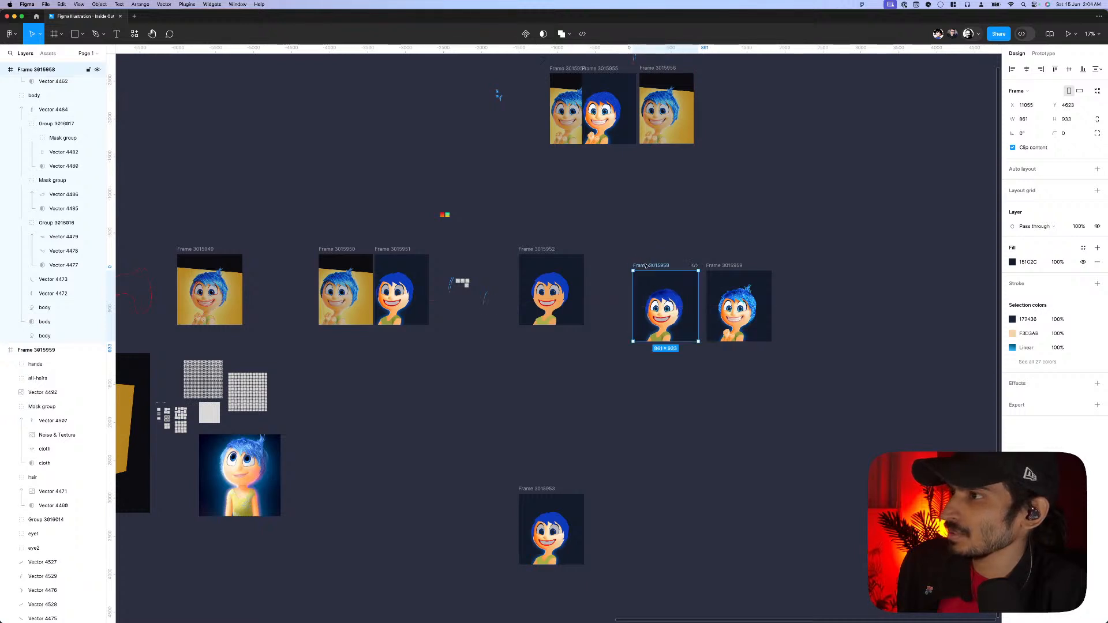
- Line up Frame 3015952 and Frame 3015953 at the front of the row at Y 4623, and move the loose hair strokes and grey squares above it
{"action": "left_click", "coordinate": [646, 249]}
{"action": "left_click_drag", "start_coordinate": [540, 250], "coordinate": [520, 267]}
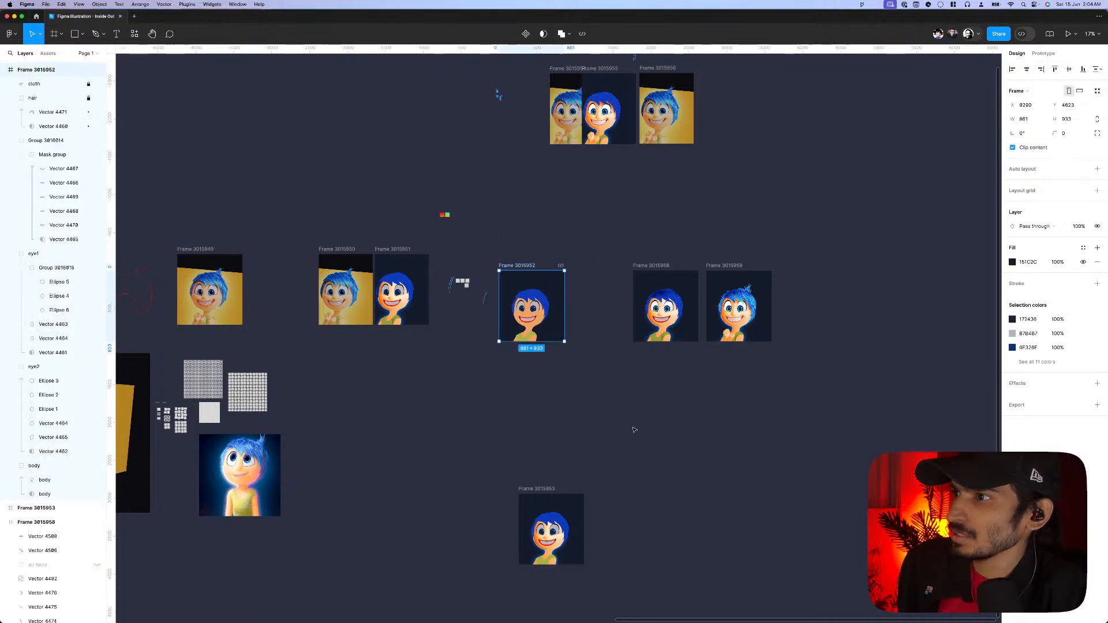
{"action": "left_click_drag", "start_coordinate": [525, 508], "coordinate": [574, 270]}
{"action": "left_click_drag", "start_coordinate": [439, 260], "coordinate": [509, 173]}
{"action": "key", "text": "Escape"}
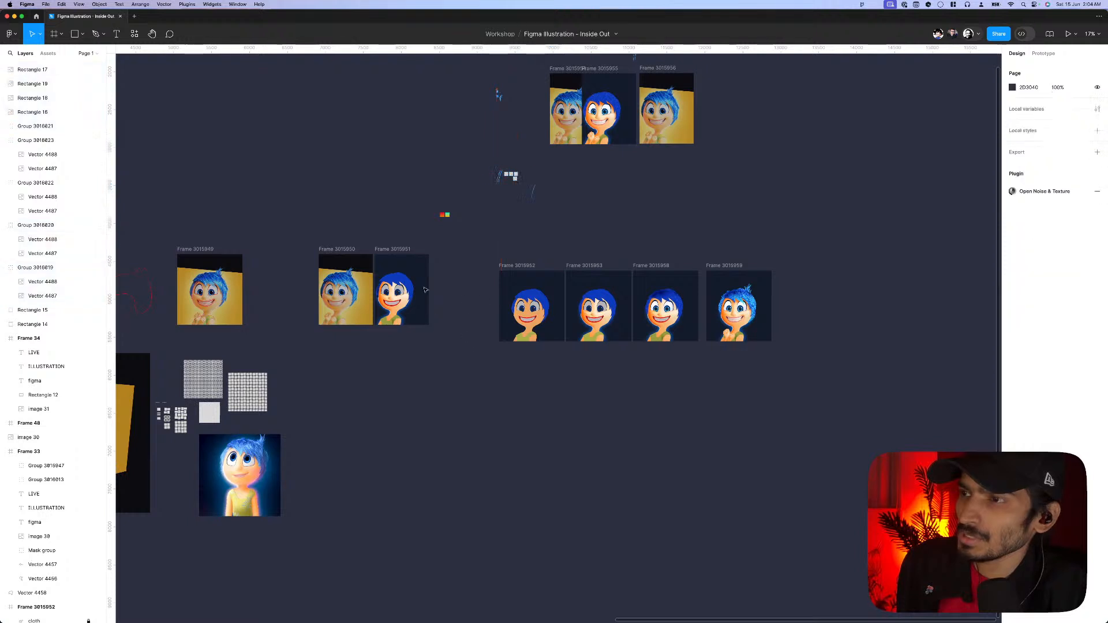
- Place a copy of Frame 3015949 without its photo before Frame 3015952 at X 8383, Y 4623, and give it the 151C2C fill
{"action": "scroll", "coordinate": [394, 276], "scroll_direction": "up", "scroll_amount": 2}
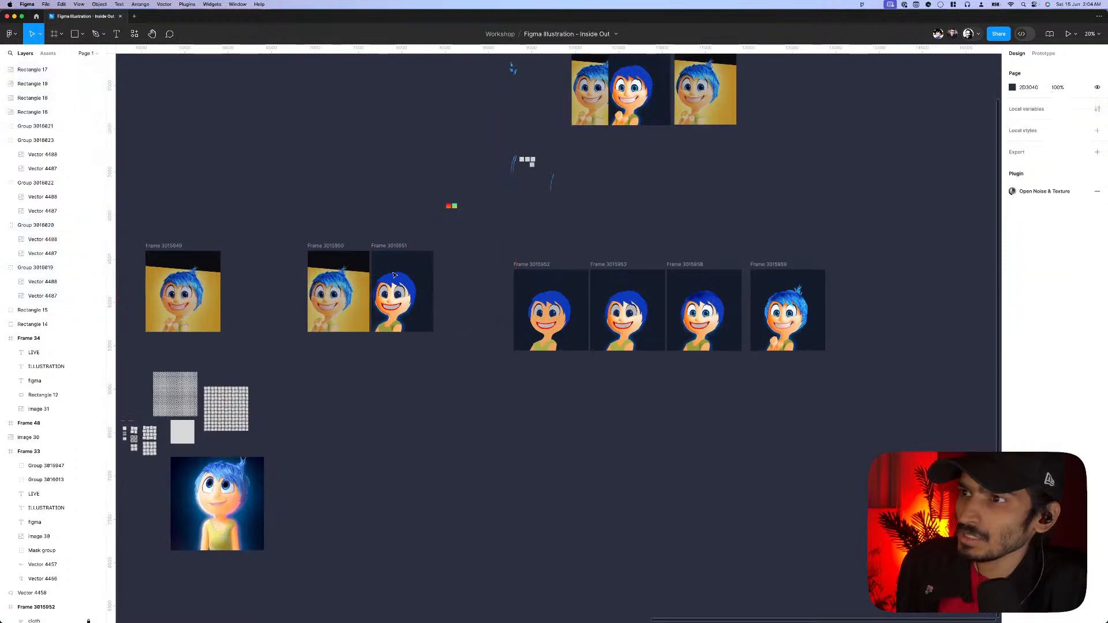
{"action": "left_click", "coordinate": [172, 246]}
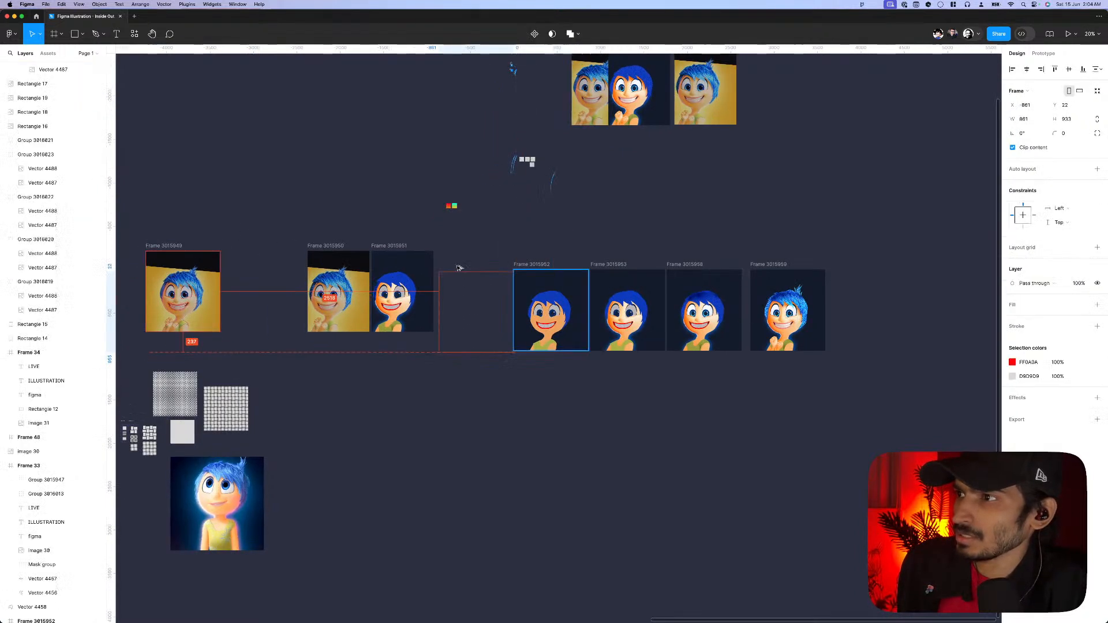
{"action": "left_click_drag", "start_coordinate": [460, 268], "coordinate": [460, 269]}
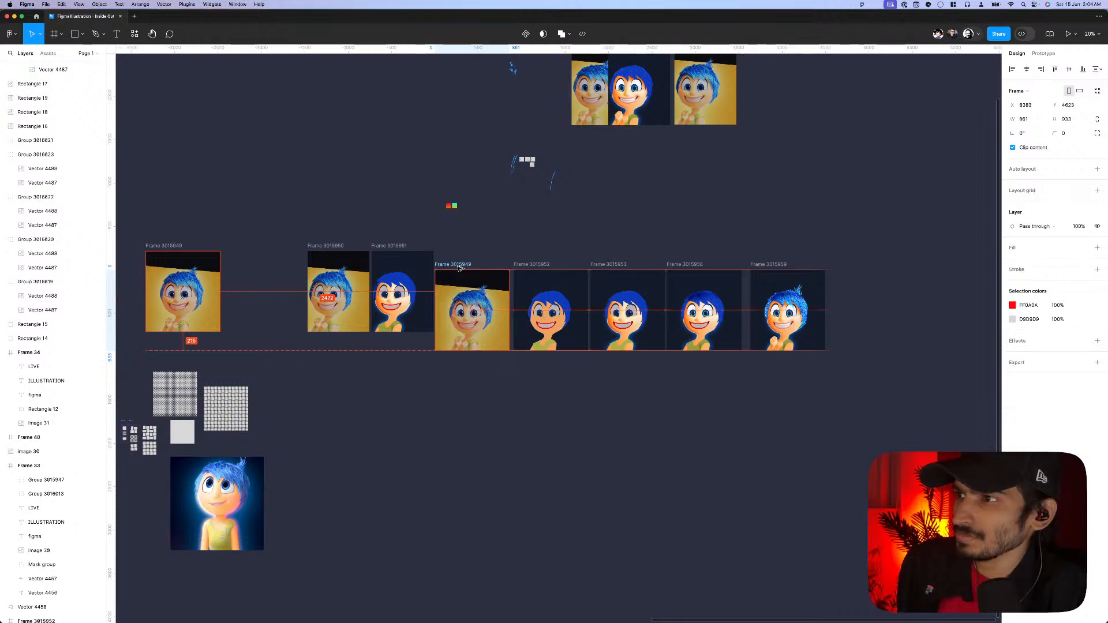
{"action": "left_click", "coordinate": [503, 259]}
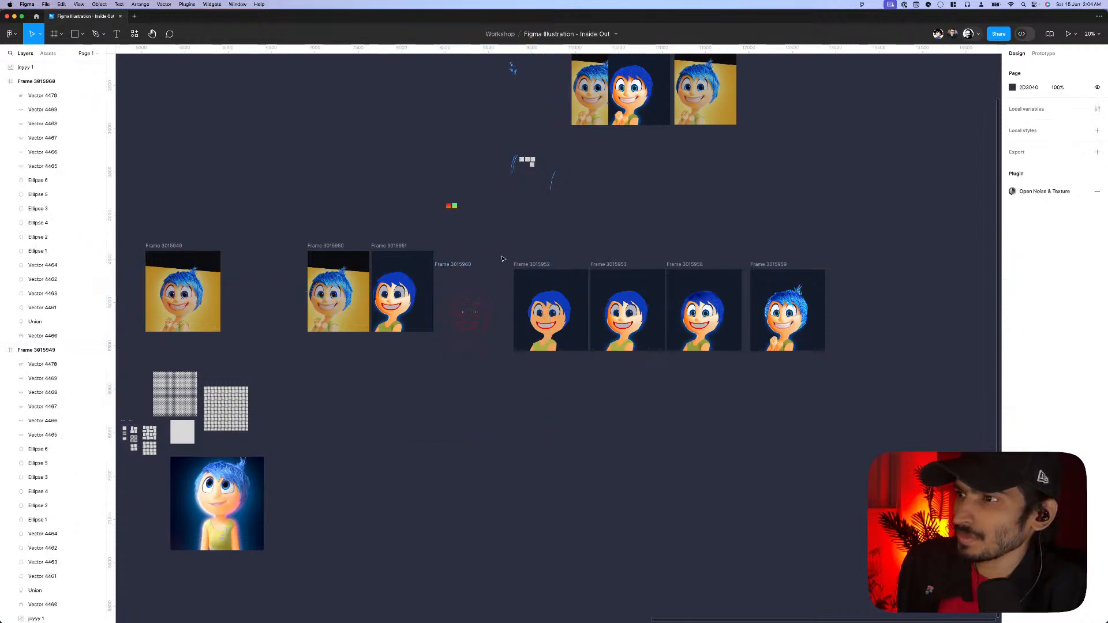
{"action": "left_click", "coordinate": [532, 265]}
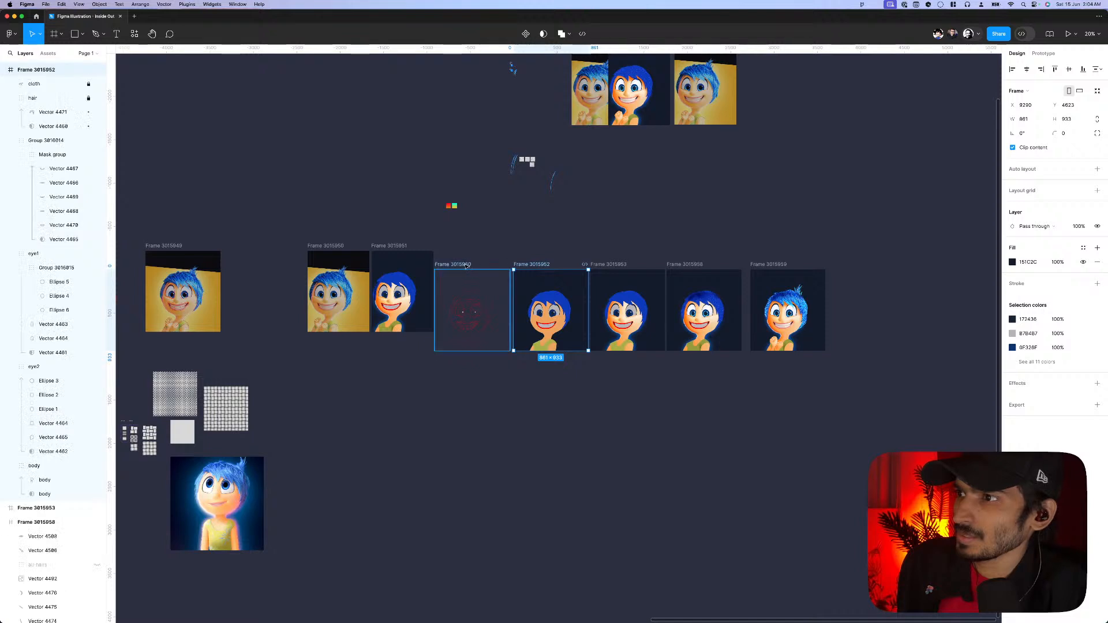
{"action": "left_click", "coordinate": [467, 266]}
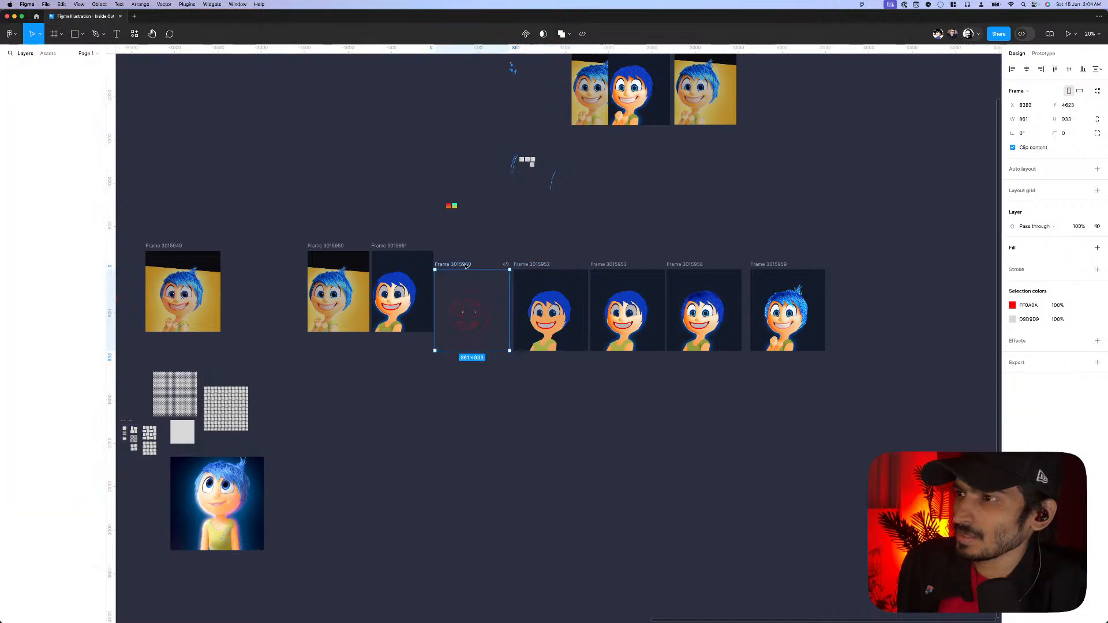
- Move the row of five progress frames together to a clear area below, at Y 6177
{"action": "left_click", "coordinate": [525, 264], "text": "shift"}
{"action": "left_click", "coordinate": [609, 264], "text": "shift"}
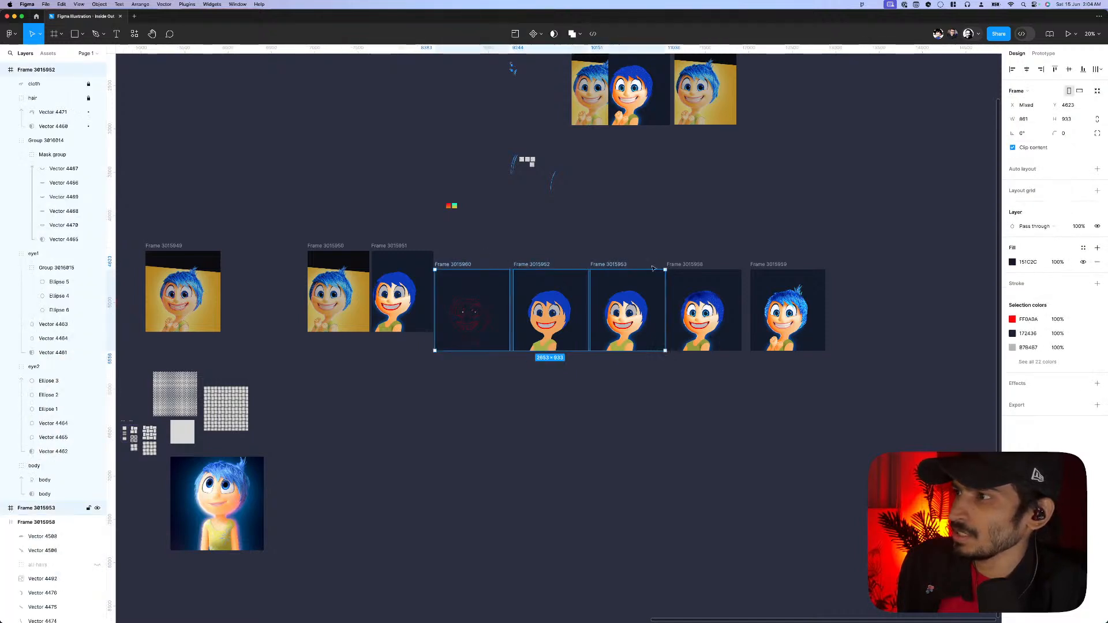
{"action": "left_click", "coordinate": [684, 265], "text": "shift"}
{"action": "left_click", "coordinate": [765, 265], "text": "shift"}
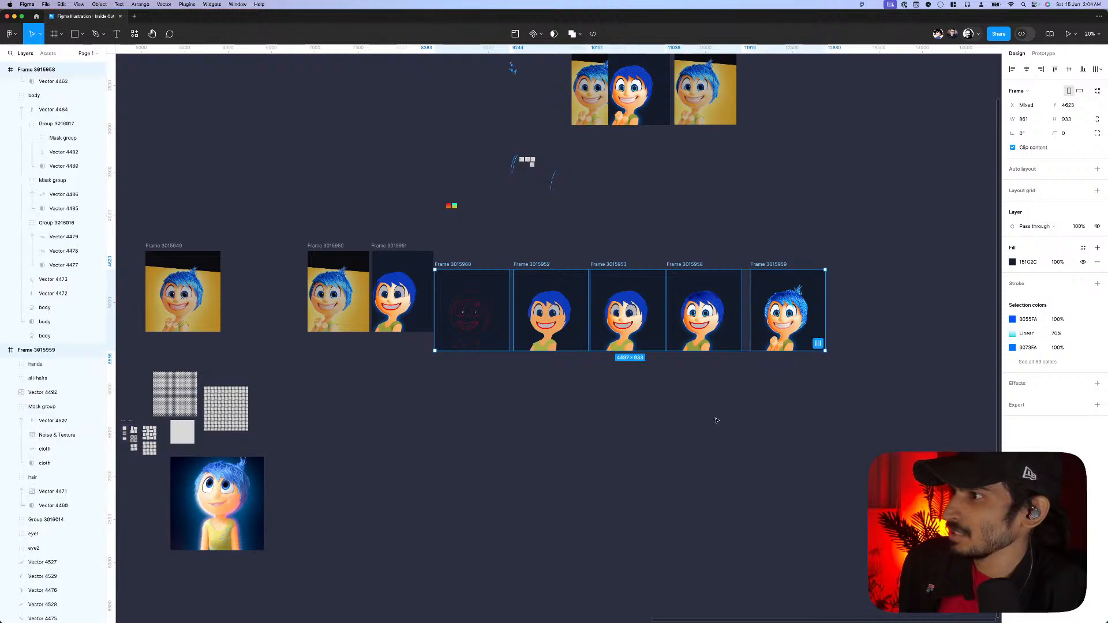
{"action": "left_click_drag", "start_coordinate": [732, 285], "coordinate": [716, 421]}
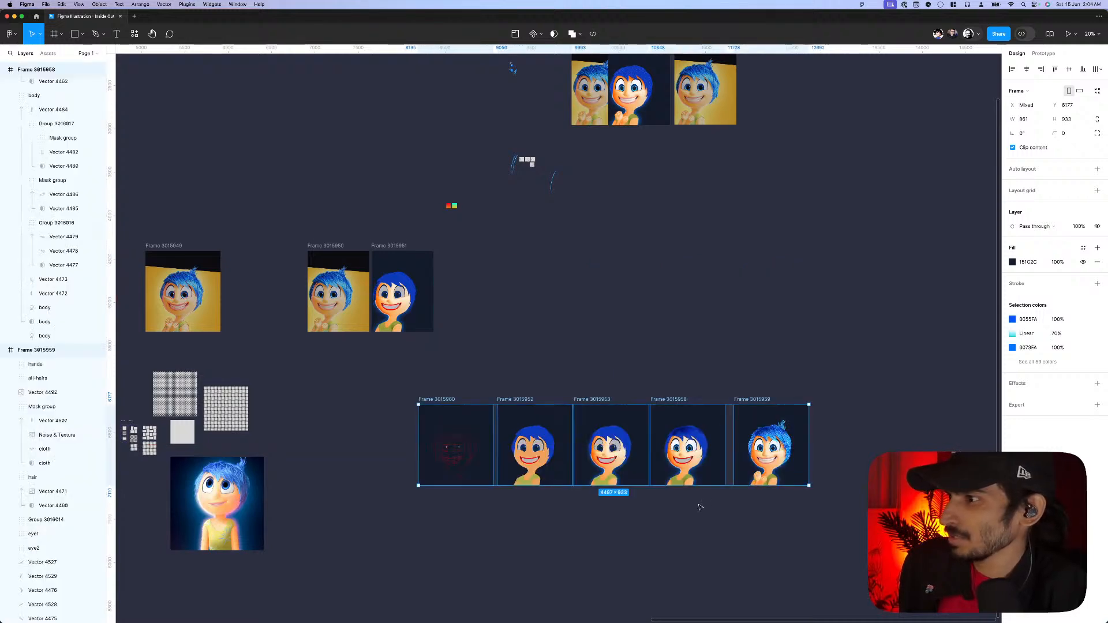
{"action": "scroll", "coordinate": [693, 508], "scroll_direction": "up", "scroll_amount": 5}
{"action": "left_click", "coordinate": [820, 208]}
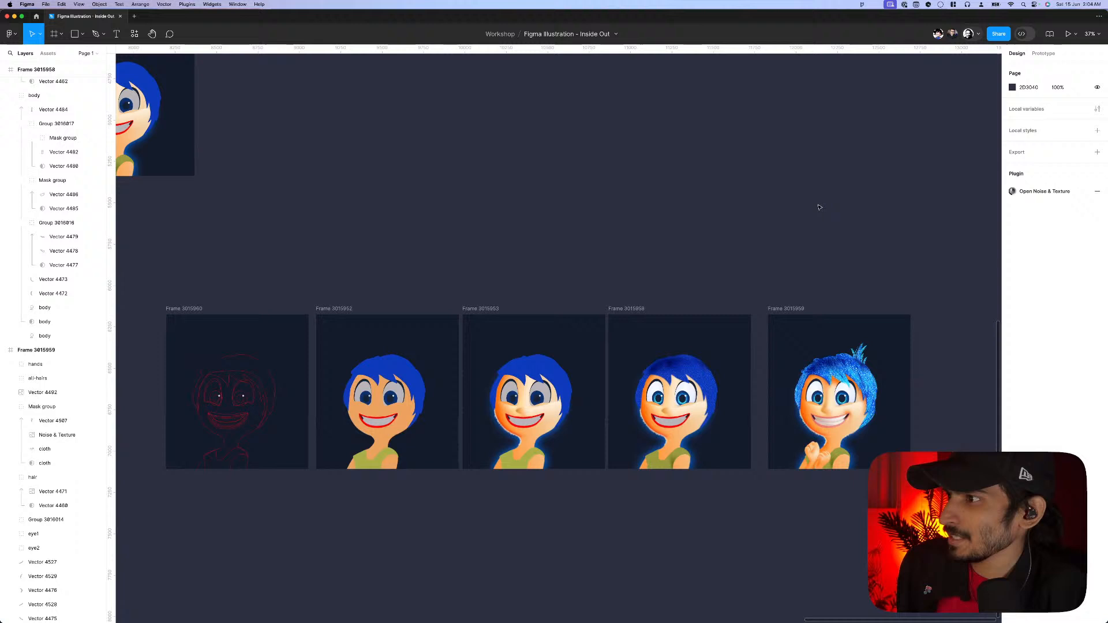
- Move Frame 3015959 closer to Frame 3015958 to even out the spacing of the row
{"action": "left_click", "coordinate": [783, 312]}
{"action": "left_click_drag", "start_coordinate": [782, 314], "coordinate": [780, 314]}
{"action": "left_click", "coordinate": [813, 290]}
- Examine the finished character in Frame 3015959 up close, and review the progress row and the whole page
{"action": "scroll", "coordinate": [843, 323], "scroll_direction": "up", "scroll_amount": 10}
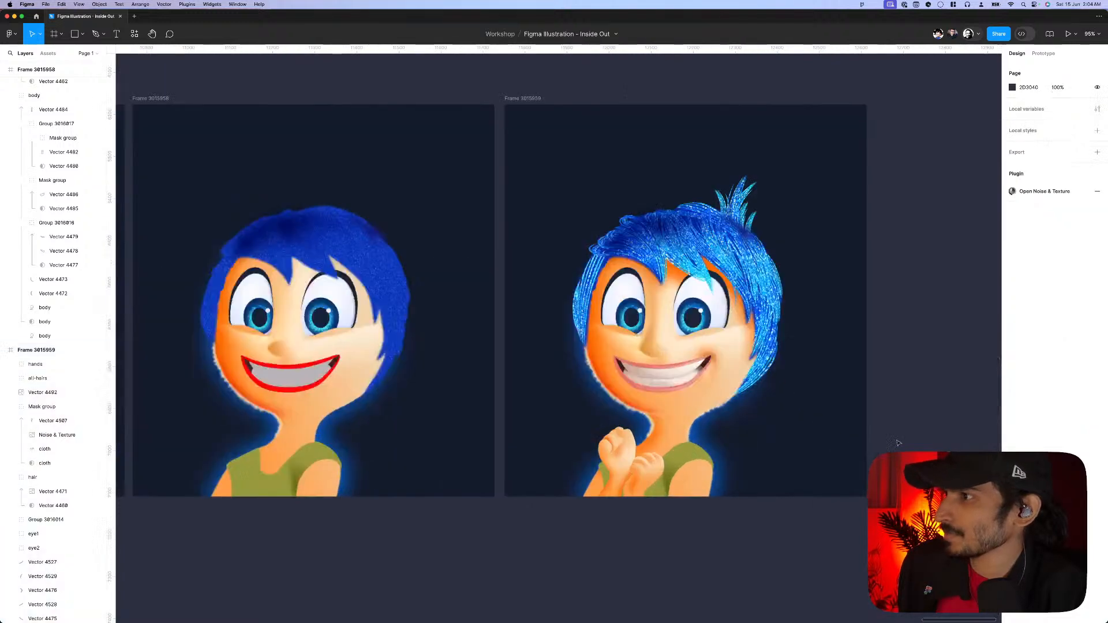
{"action": "scroll", "coordinate": [856, 351], "scroll_direction": "up", "scroll_amount": 2}
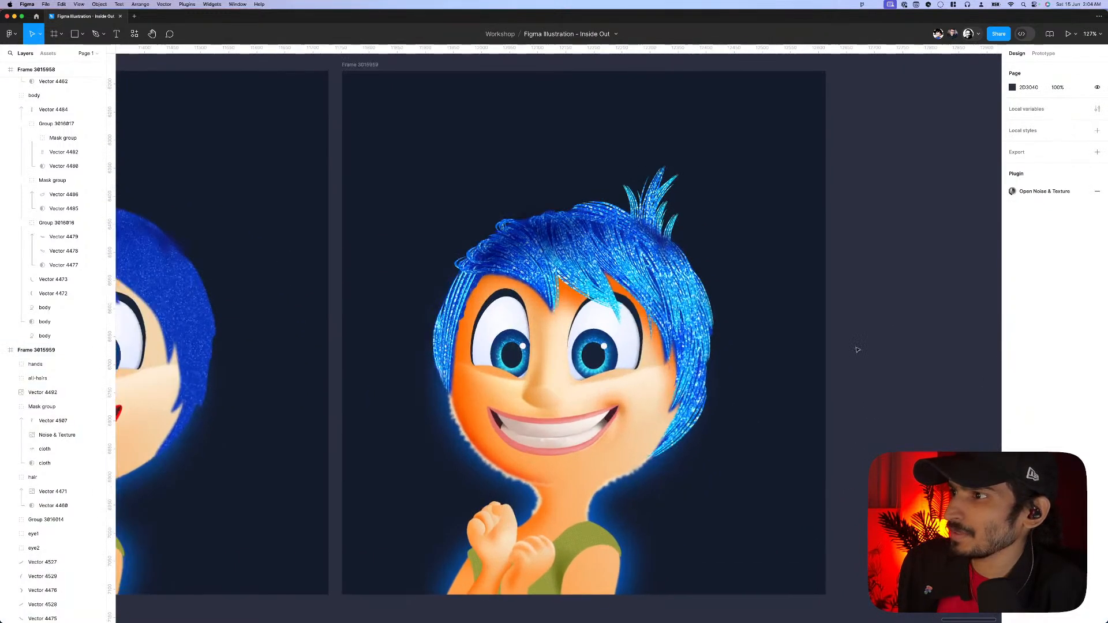
{"action": "scroll", "coordinate": [850, 347], "scroll_direction": "up", "scroll_amount": 1}
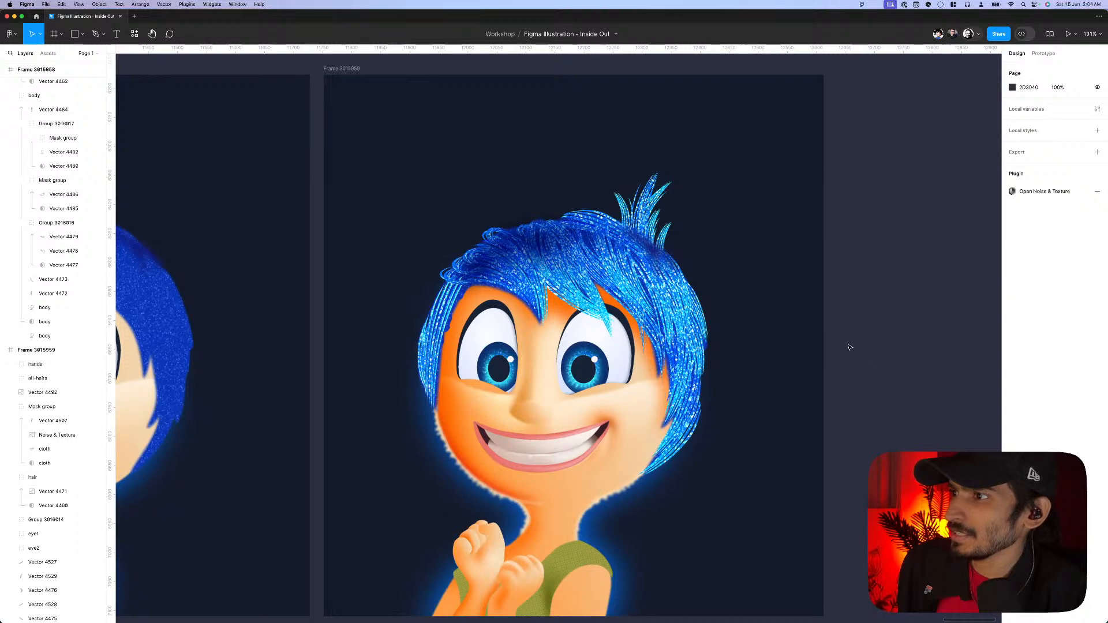
{"action": "scroll", "coordinate": [840, 329], "scroll_direction": "down", "scroll_amount": 1}
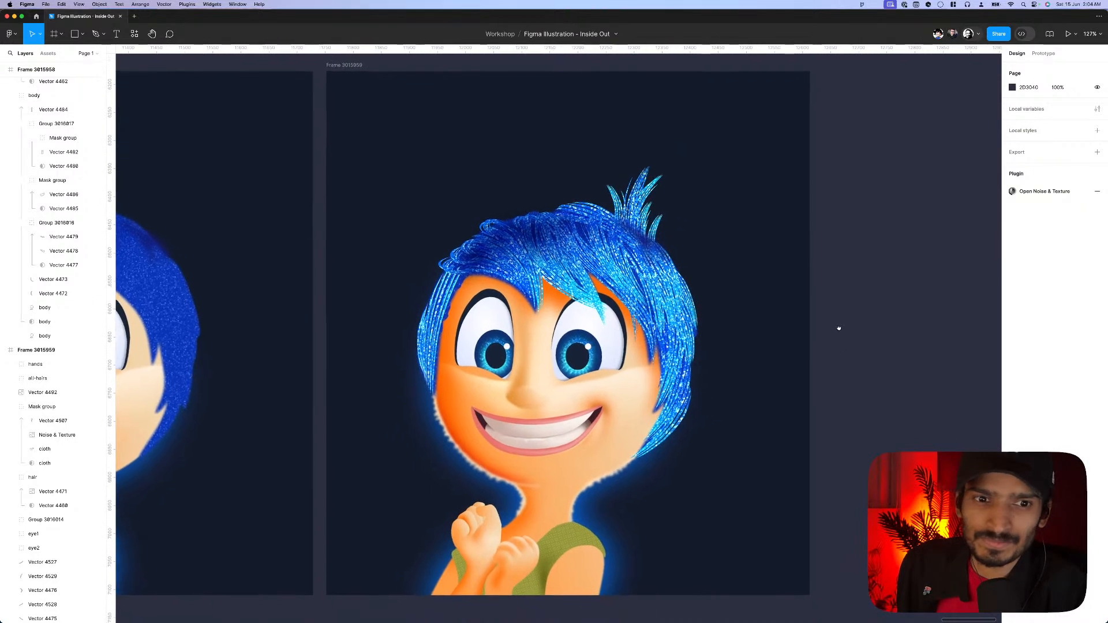
{"action": "left_click_drag", "start_coordinate": [839, 329], "coordinate": [829, 326]}
{"action": "scroll", "coordinate": [800, 333], "scroll_direction": "down", "scroll_amount": 5}
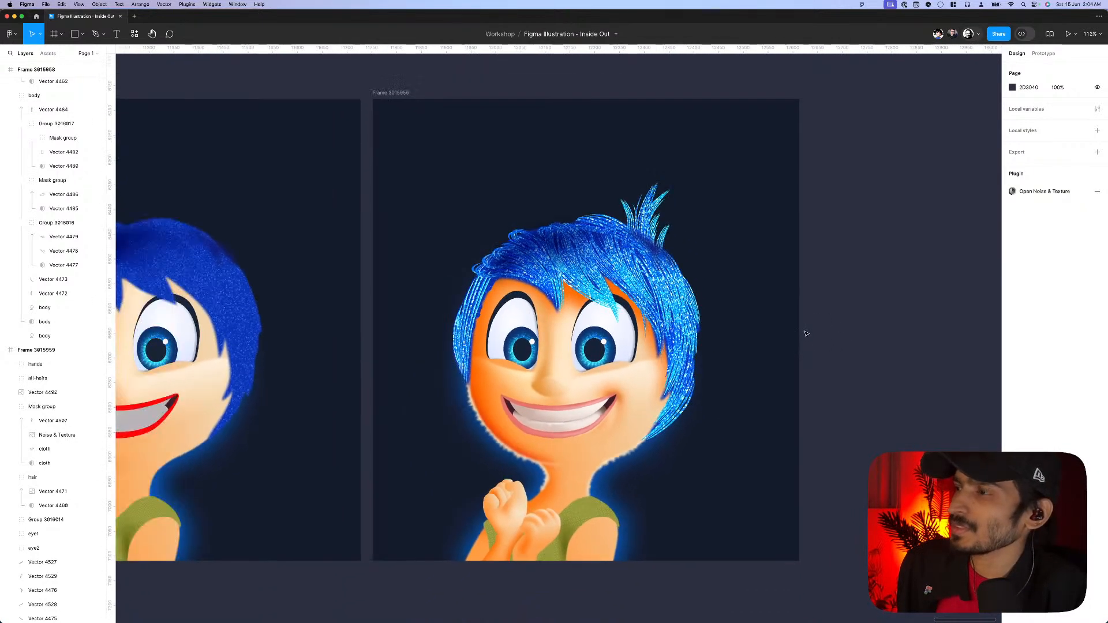
{"action": "scroll", "coordinate": [806, 333], "scroll_direction": "down", "scroll_amount": 10}
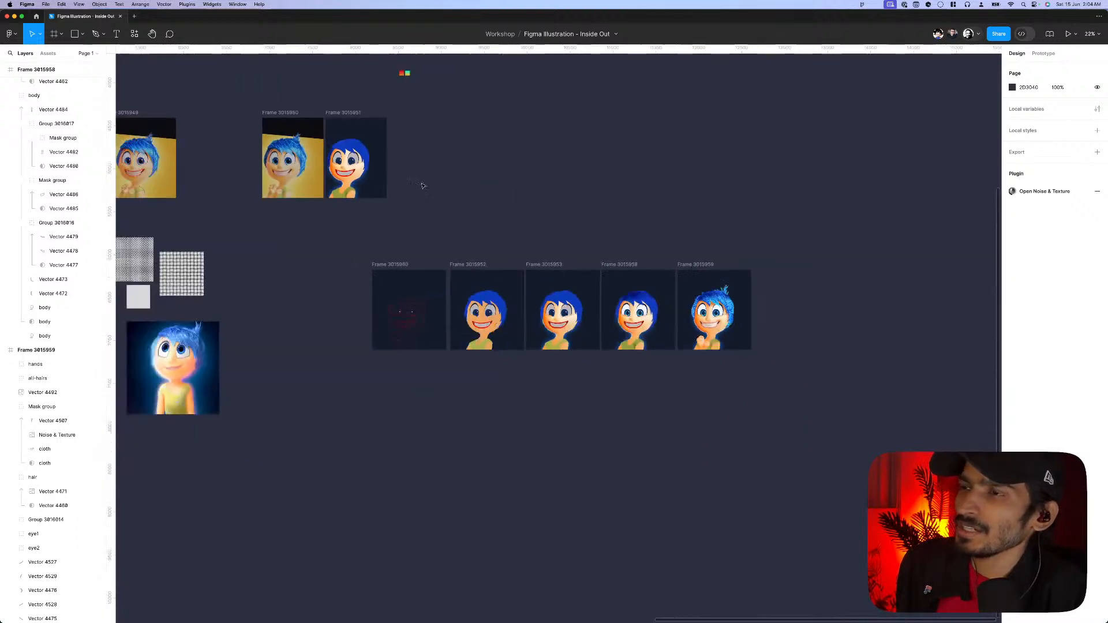
{"action": "scroll", "coordinate": [573, 317], "scroll_direction": "down", "scroll_amount": 5}
{"action": "scroll", "coordinate": [245, 320], "scroll_direction": "left", "scroll_amount": 8}
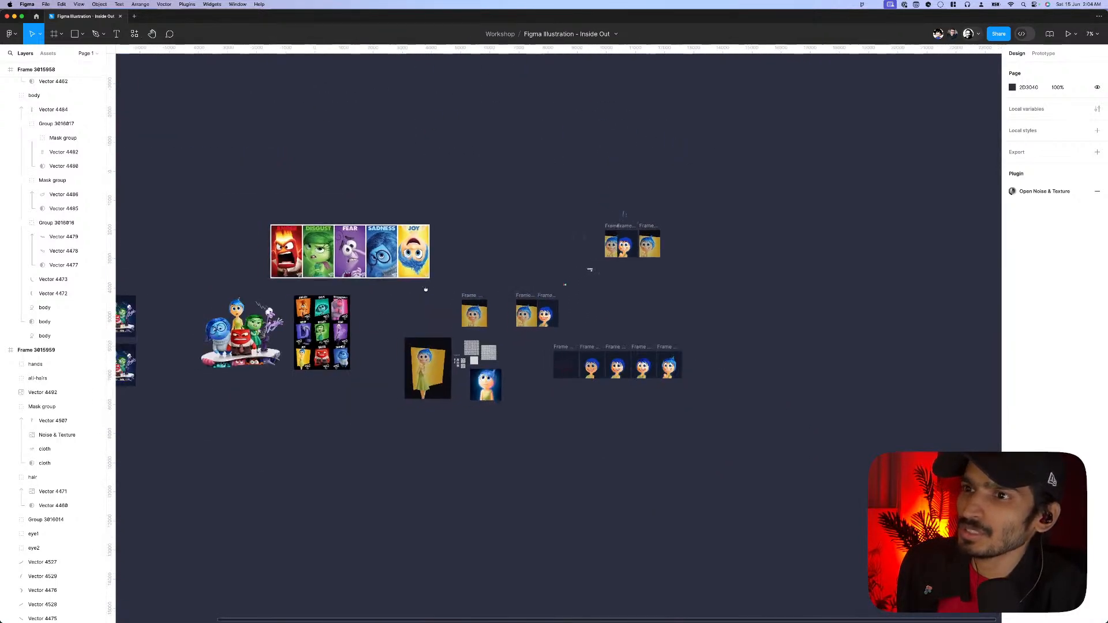
- Copy the FIGMA and ILLUSTRATION title texts from Frame 33
{"action": "scroll", "coordinate": [247, 317], "scroll_direction": "up", "scroll_amount": 3}
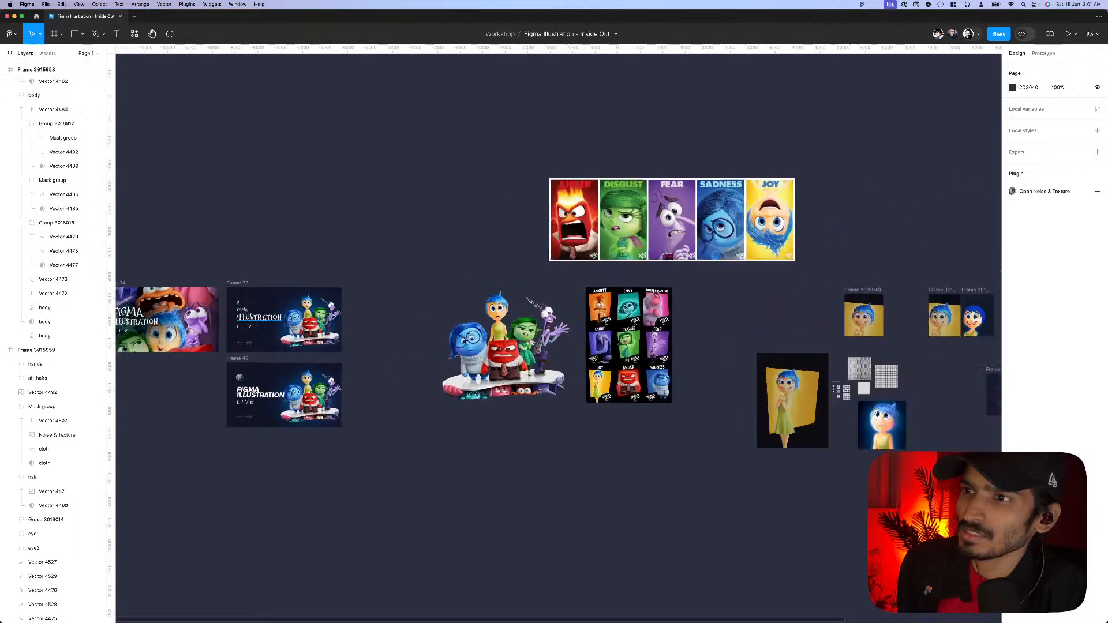
{"action": "scroll", "coordinate": [247, 315], "scroll_direction": "down", "scroll_amount": 1}
{"action": "left_click", "coordinate": [247, 315]}
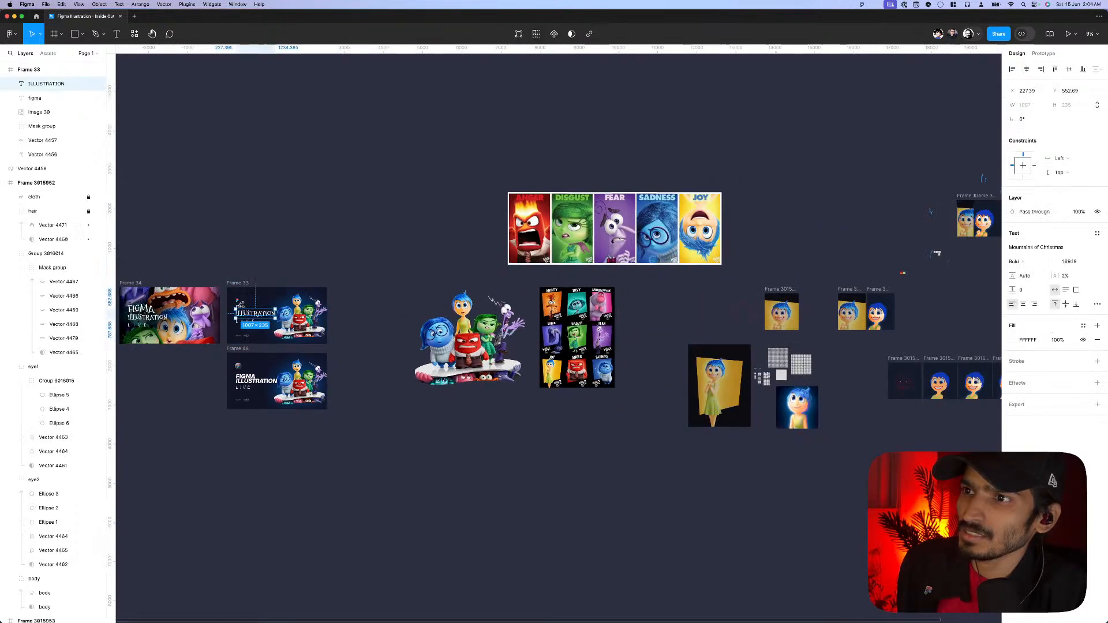
{"action": "scroll", "coordinate": [247, 316], "scroll_direction": "down", "scroll_amount": 3}
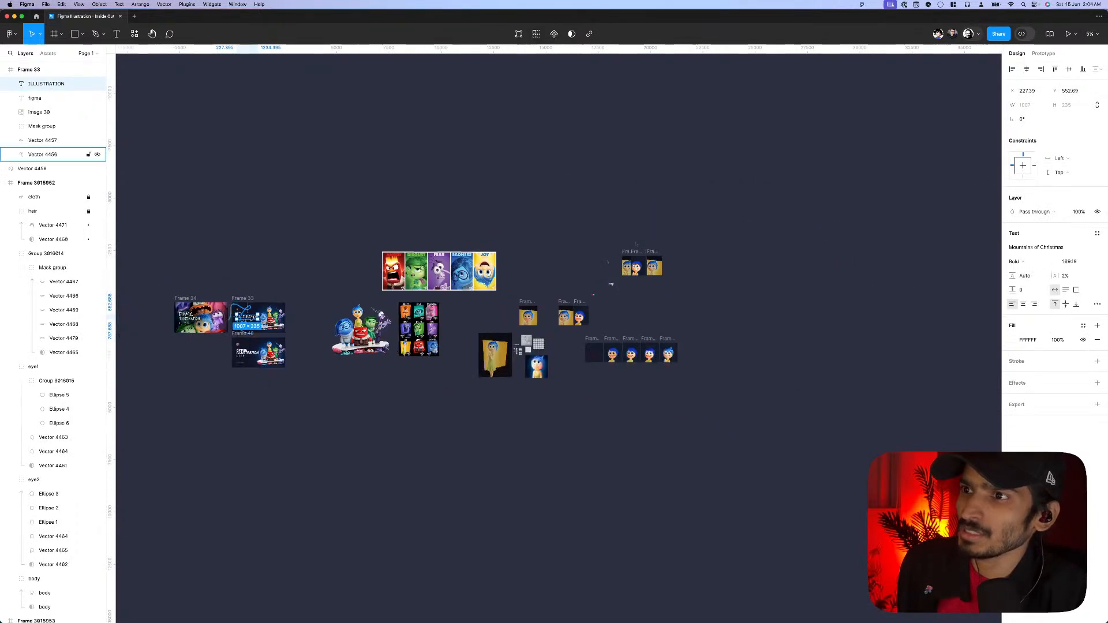
{"action": "scroll", "coordinate": [234, 317], "scroll_direction": "up", "scroll_amount": 8}
{"action": "left_click", "coordinate": [231, 319], "text": "shift"}
{"action": "scroll", "coordinate": [231, 318], "scroll_direction": "down", "scroll_amount": 4}
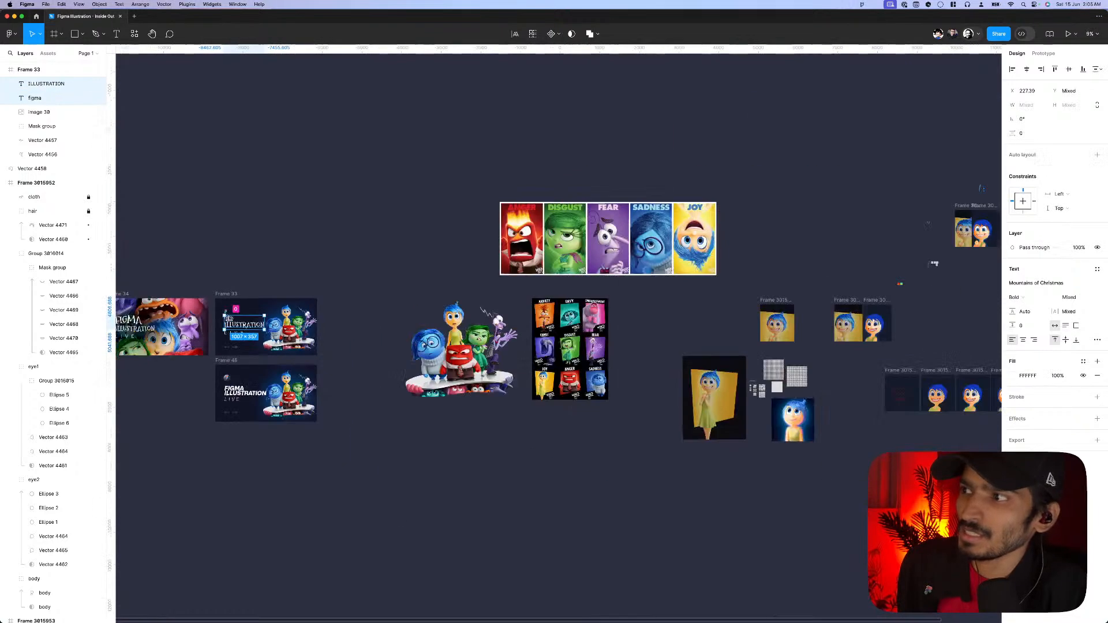
- Paste the FIGMA and ILLUSTRATION texts on the empty canvas beside Frame 3015959, the last frame of the progress row
{"action": "scroll", "coordinate": [645, 543], "scroll_direction": "right", "scroll_amount": 10}
{"action": "scroll", "coordinate": [654, 382], "scroll_direction": "up", "scroll_amount": 12}
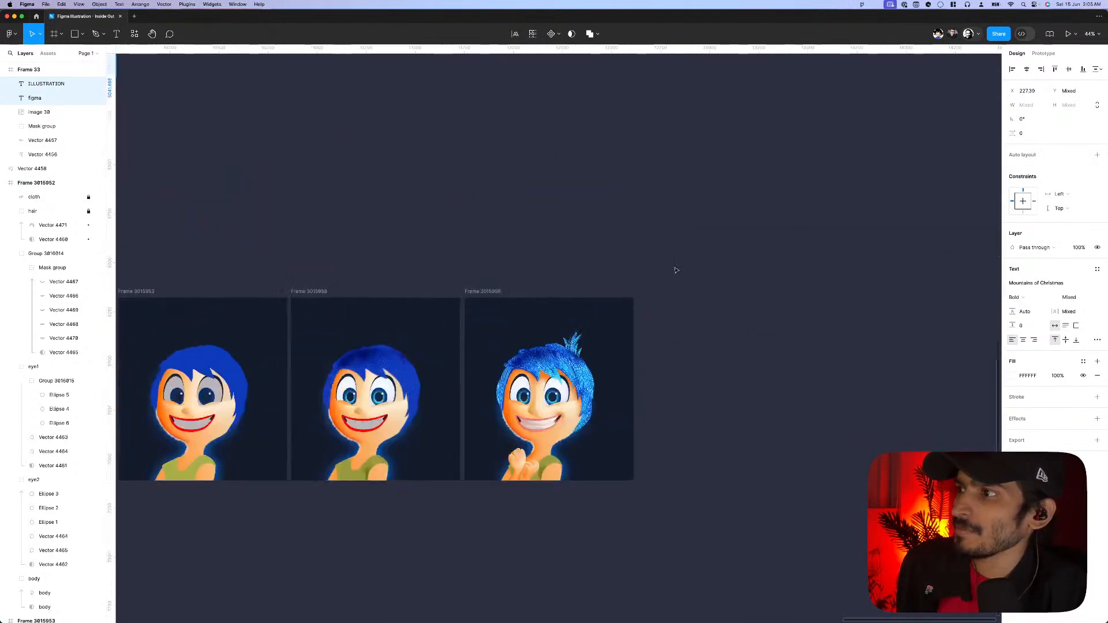
{"action": "scroll", "coordinate": [654, 382], "scroll_direction": "up", "scroll_amount": 5}
{"action": "right_click", "coordinate": [687, 350]}
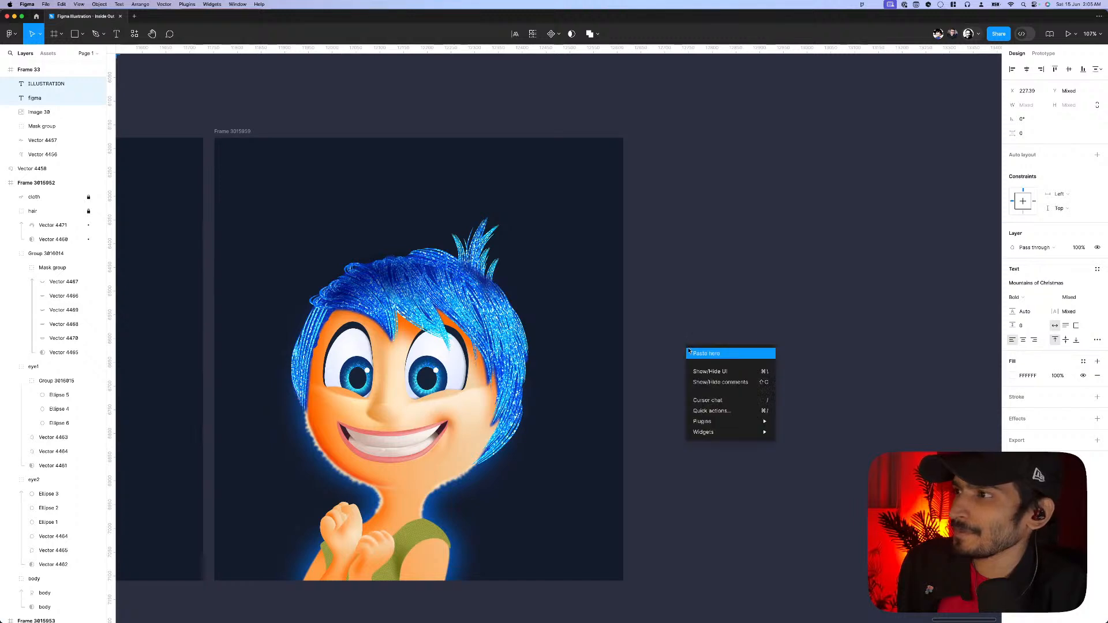
{"action": "left_click", "coordinate": [704, 355]}
{"action": "left_click_drag", "start_coordinate": [750, 426], "coordinate": [708, 388]}
{"action": "scroll", "coordinate": [708, 388], "scroll_direction": "down", "scroll_amount": 2}
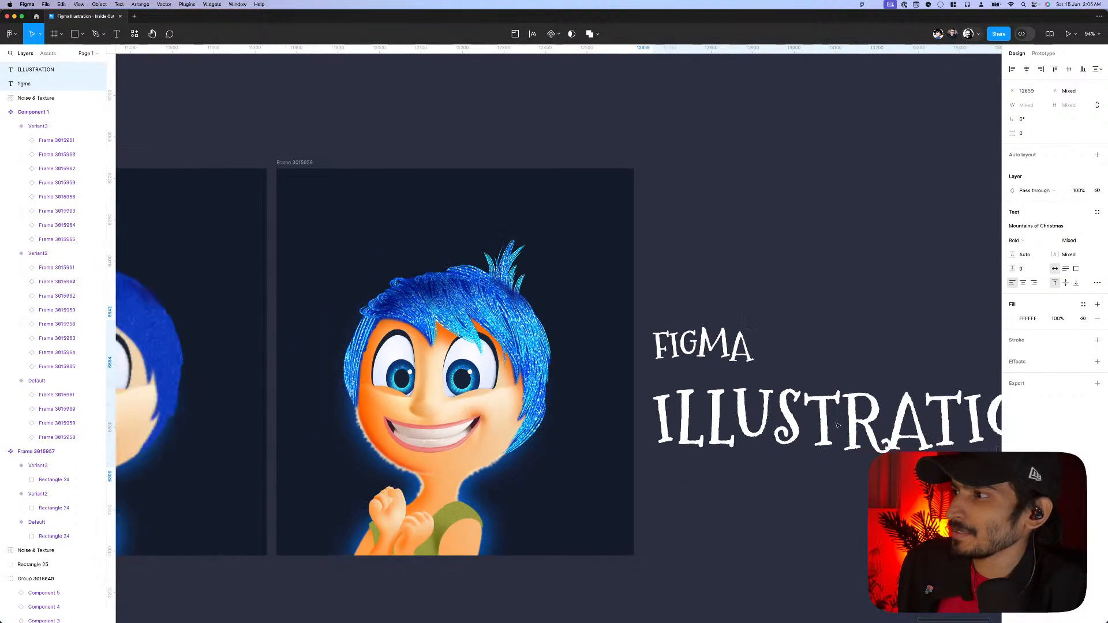
{"action": "scroll", "coordinate": [717, 458], "scroll_direction": "right", "scroll_amount": 3}
{"action": "scroll", "coordinate": [687, 441], "scroll_direction": "left", "scroll_amount": 3}
{"action": "key", "text": "Escape"}
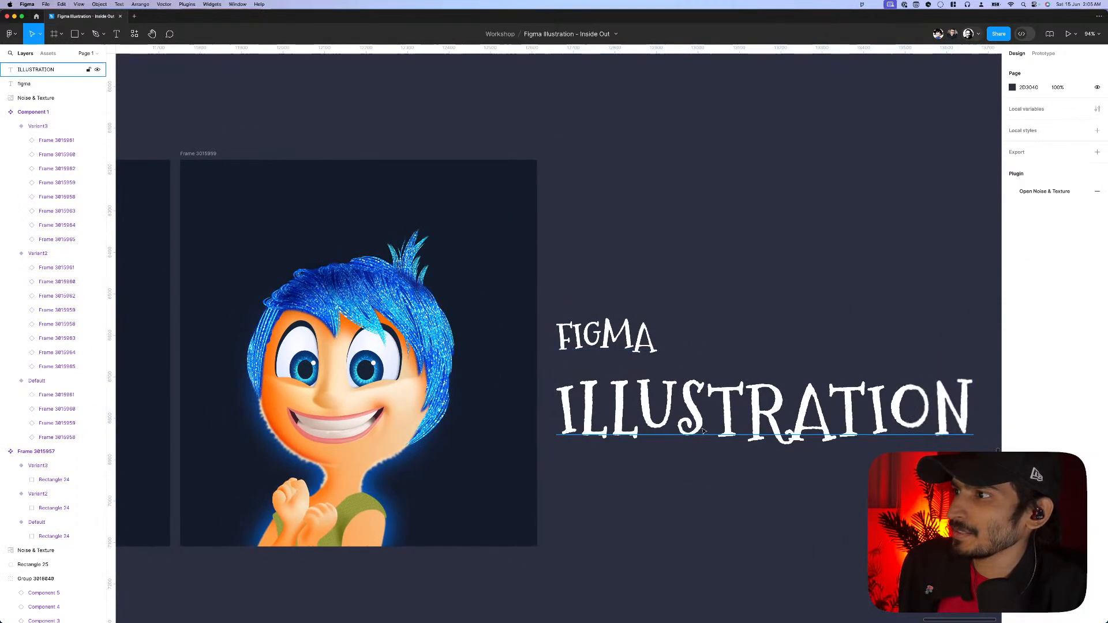
- Tighten the gap between FIGMA and ILLUSTRATION to -30 and place both lines above Frame 3015959, aligned with its left edge
{"action": "left_click", "coordinate": [705, 423]}
{"action": "scroll", "coordinate": [730, 439], "scroll_direction": "left", "scroll_amount": 1}
{"action": "scroll", "coordinate": [730, 438], "scroll_direction": "down", "scroll_amount": 5}
{"action": "left_click_drag", "start_coordinate": [675, 361], "coordinate": [848, 456]}
{"action": "left_click_drag", "start_coordinate": [681, 439], "coordinate": [500, 288]}
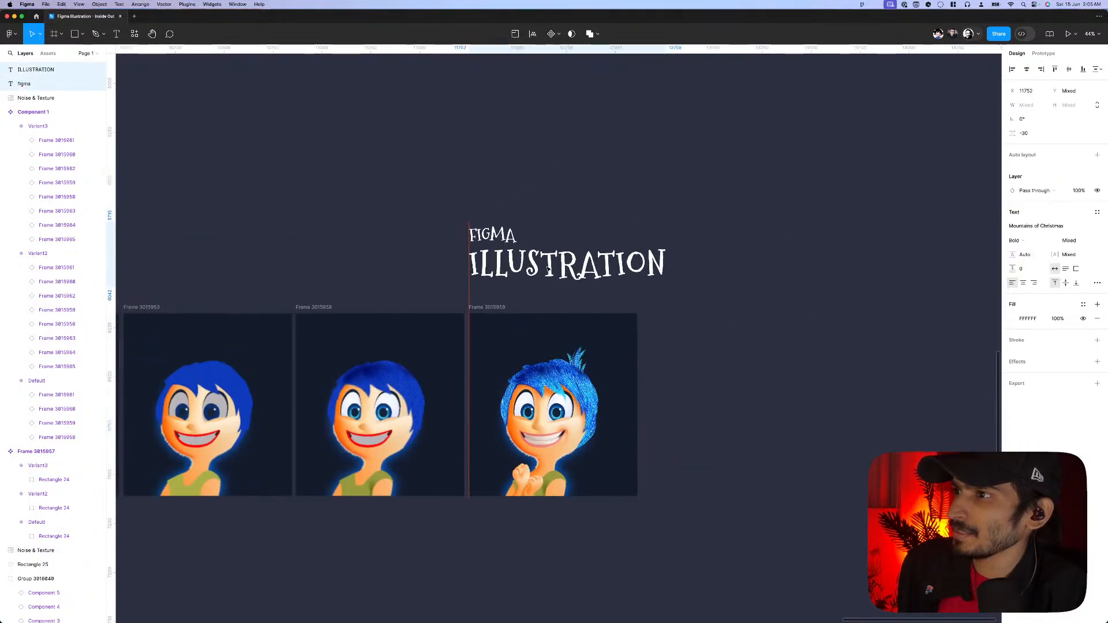
- Duplicate the FIGMA text directly below ILLUSTRATION and change the copy's wording to LIVEEEEEEEE
{"action": "scroll", "coordinate": [501, 288], "scroll_direction": "up", "scroll_amount": 5}
{"action": "scroll", "coordinate": [588, 282], "scroll_direction": "down", "scroll_amount": 1}
{"action": "scroll", "coordinate": [608, 241], "scroll_direction": "left", "scroll_amount": 3}
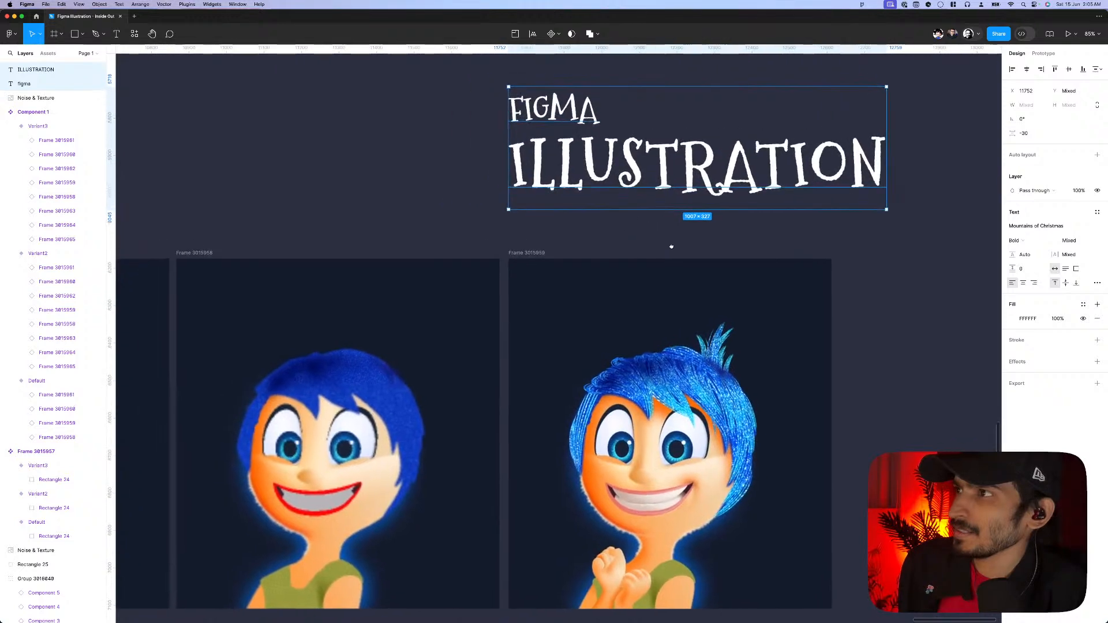
{"action": "left_click", "coordinate": [609, 240]}
{"action": "left_click_drag", "start_coordinate": [566, 111], "coordinate": [565, 226]}
{"action": "double_click", "coordinate": [595, 208]}
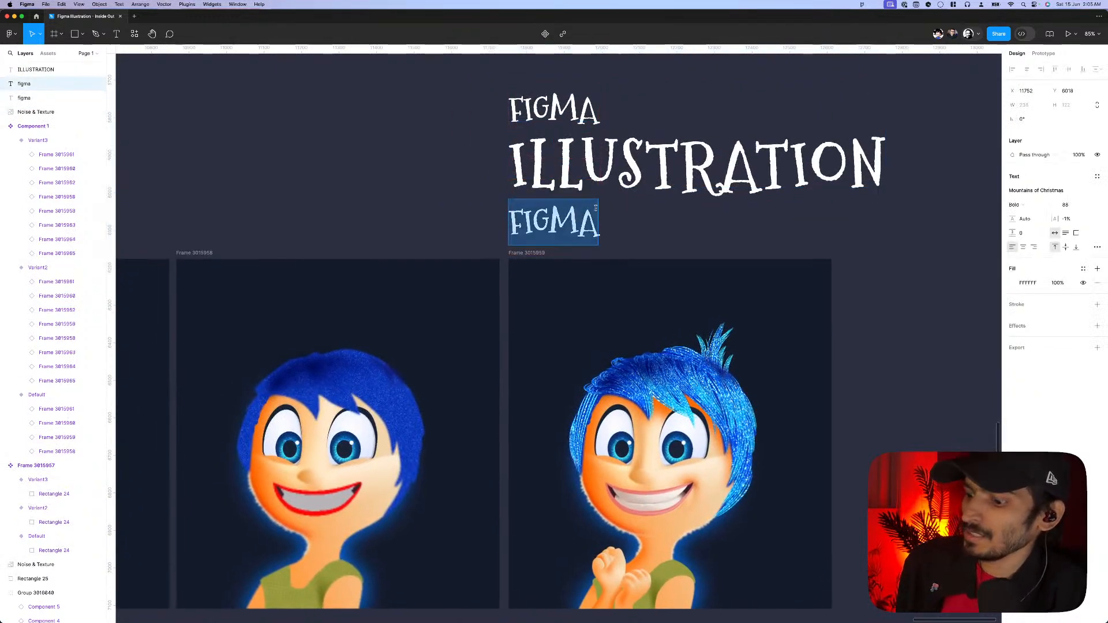
{"action": "type", "text": "LIVEEEEEEEEE"}
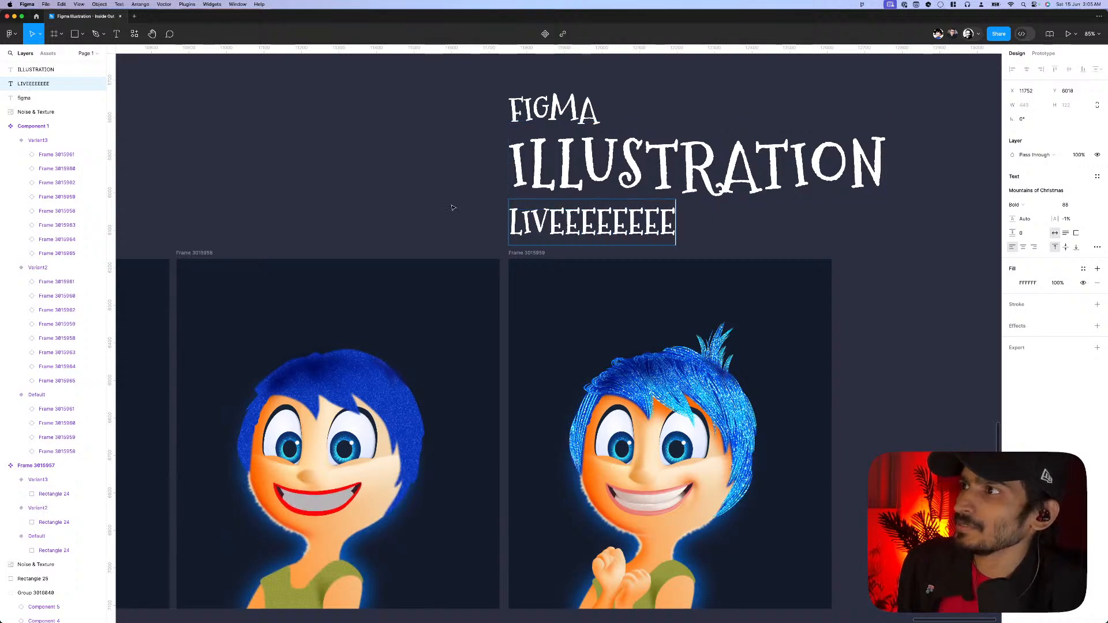
{"action": "left_click", "coordinate": [452, 208]}
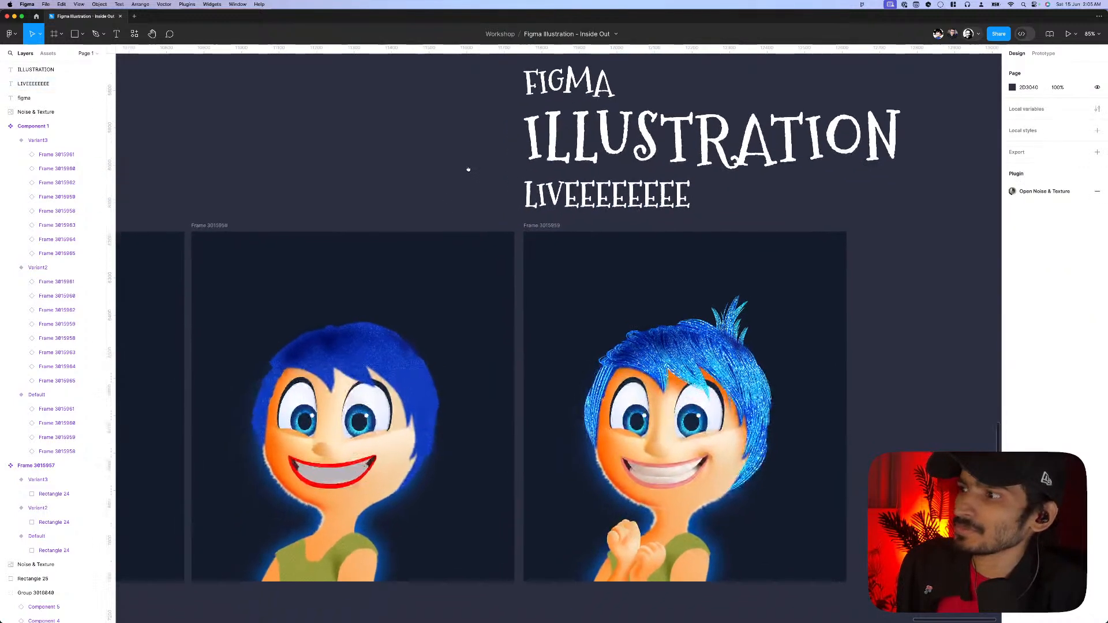
{"action": "scroll", "coordinate": [465, 173], "scroll_direction": "down", "scroll_amount": 2}
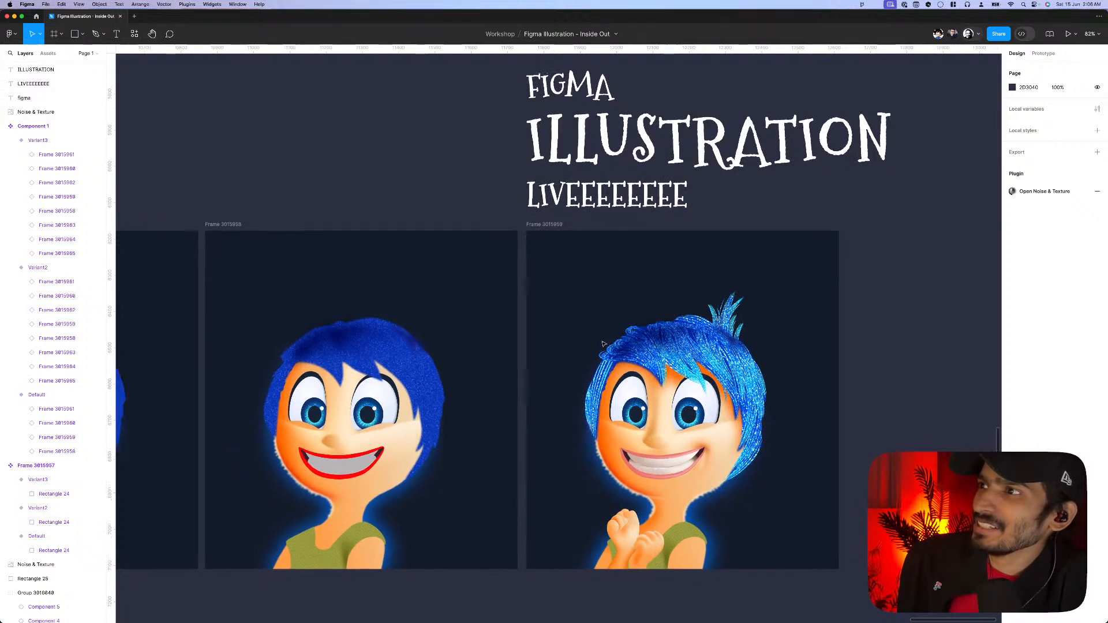
{"action": "scroll", "coordinate": [603, 344], "scroll_direction": "down", "scroll_amount": 2}
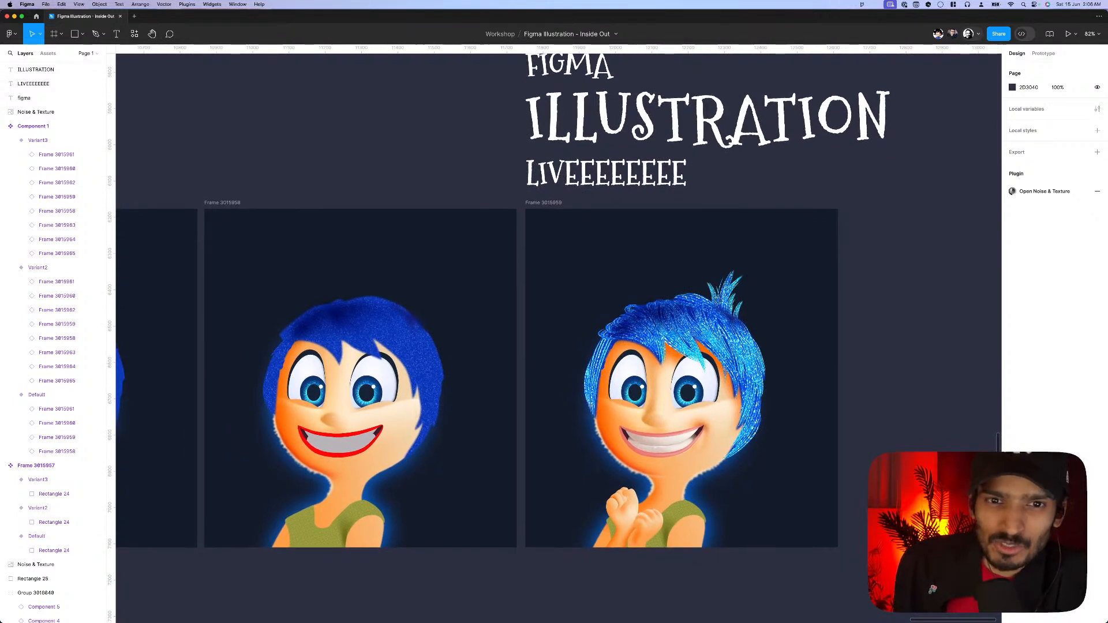